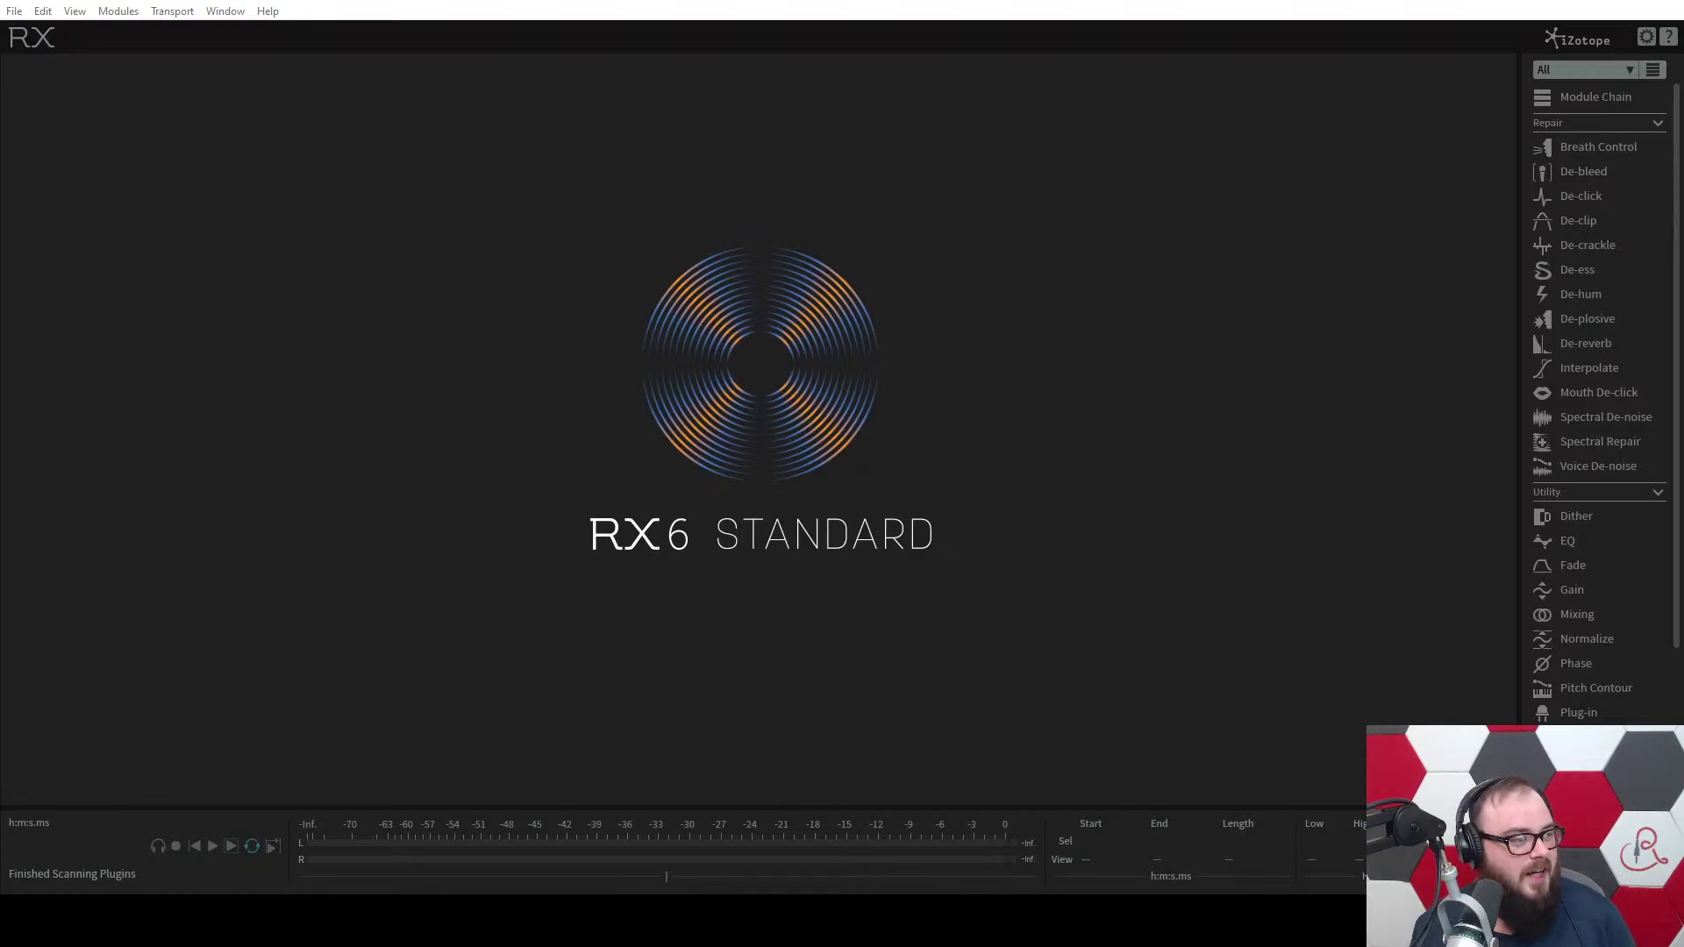
Open the two audio-only m4a recordings for editing.
{"action": "left_click_drag", "start_coordinate": [372, 456], "coordinate": [312, 451]}
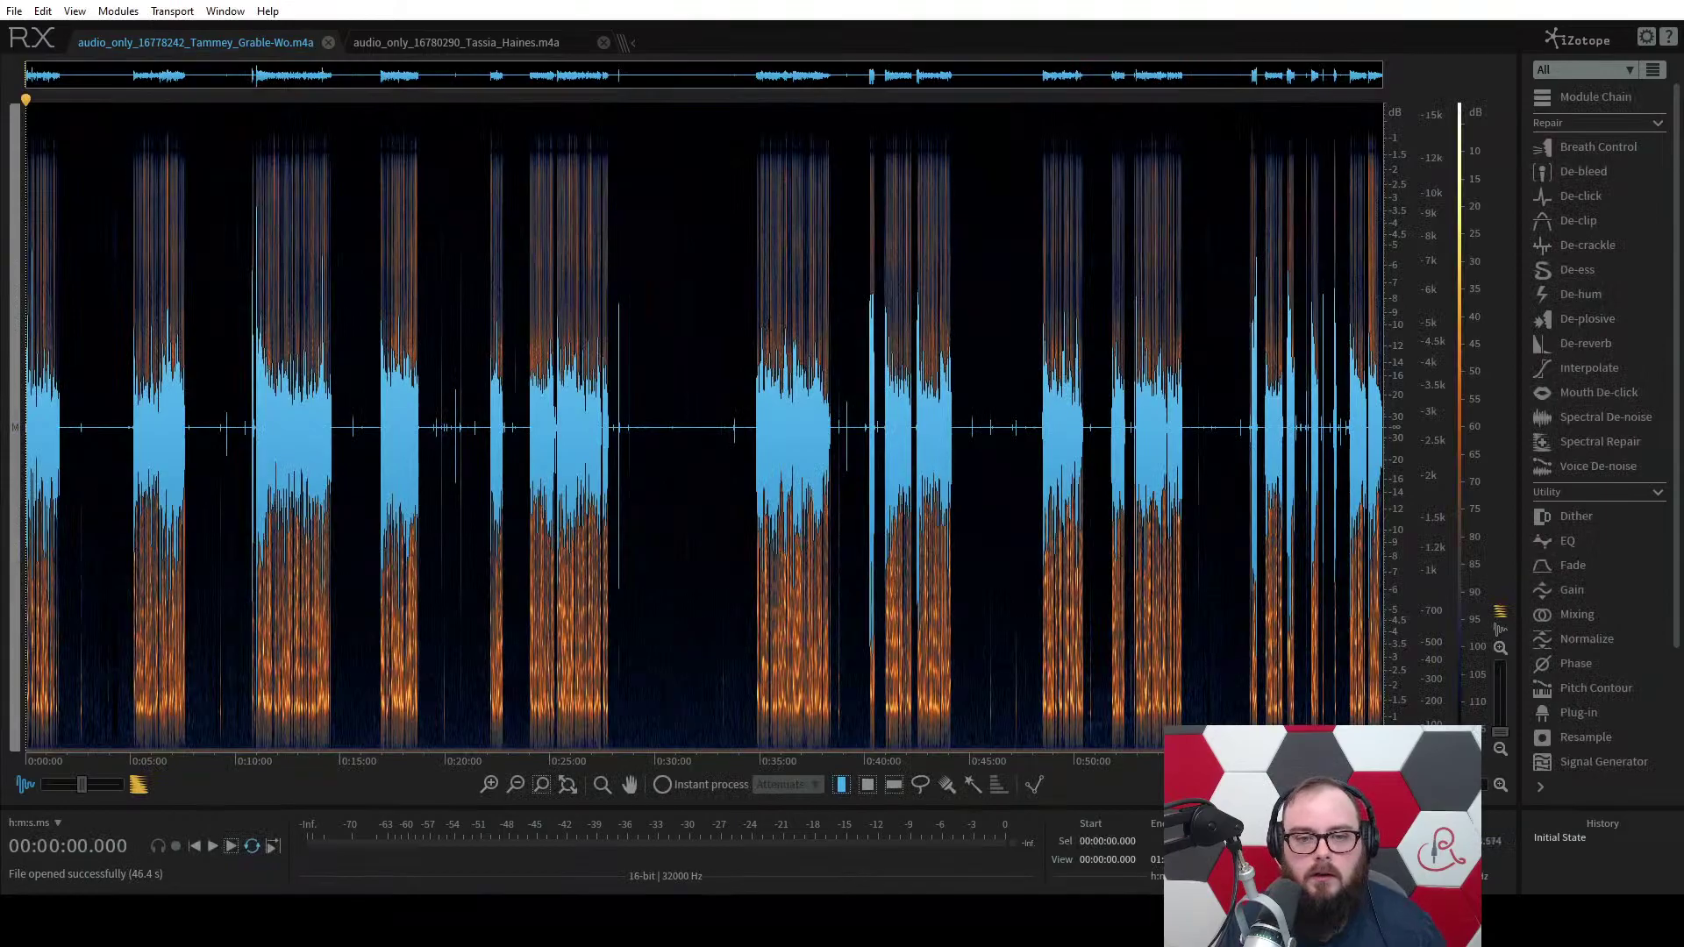
Play the first recording from just before the speech section at about 34:48 to hear its noise.
{"action": "left_click", "coordinate": [775, 326]}
{"action": "scroll", "coordinate": [774, 326], "scroll_direction": "up", "scroll_amount": 5}
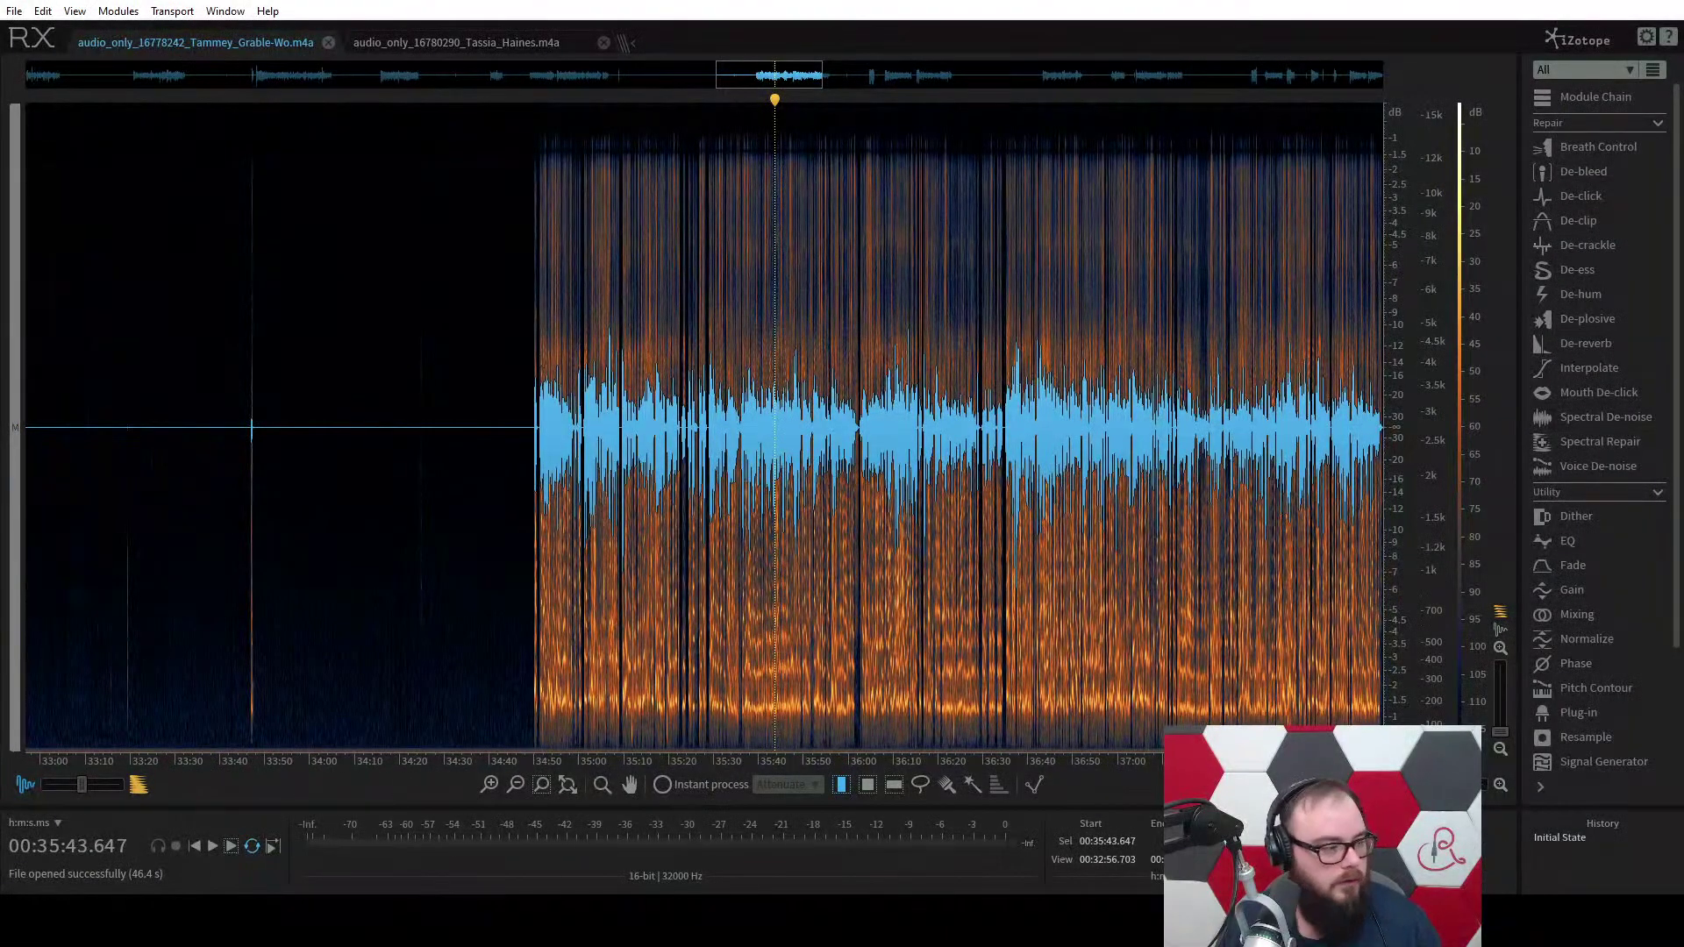
{"action": "left_click", "coordinate": [523, 430]}
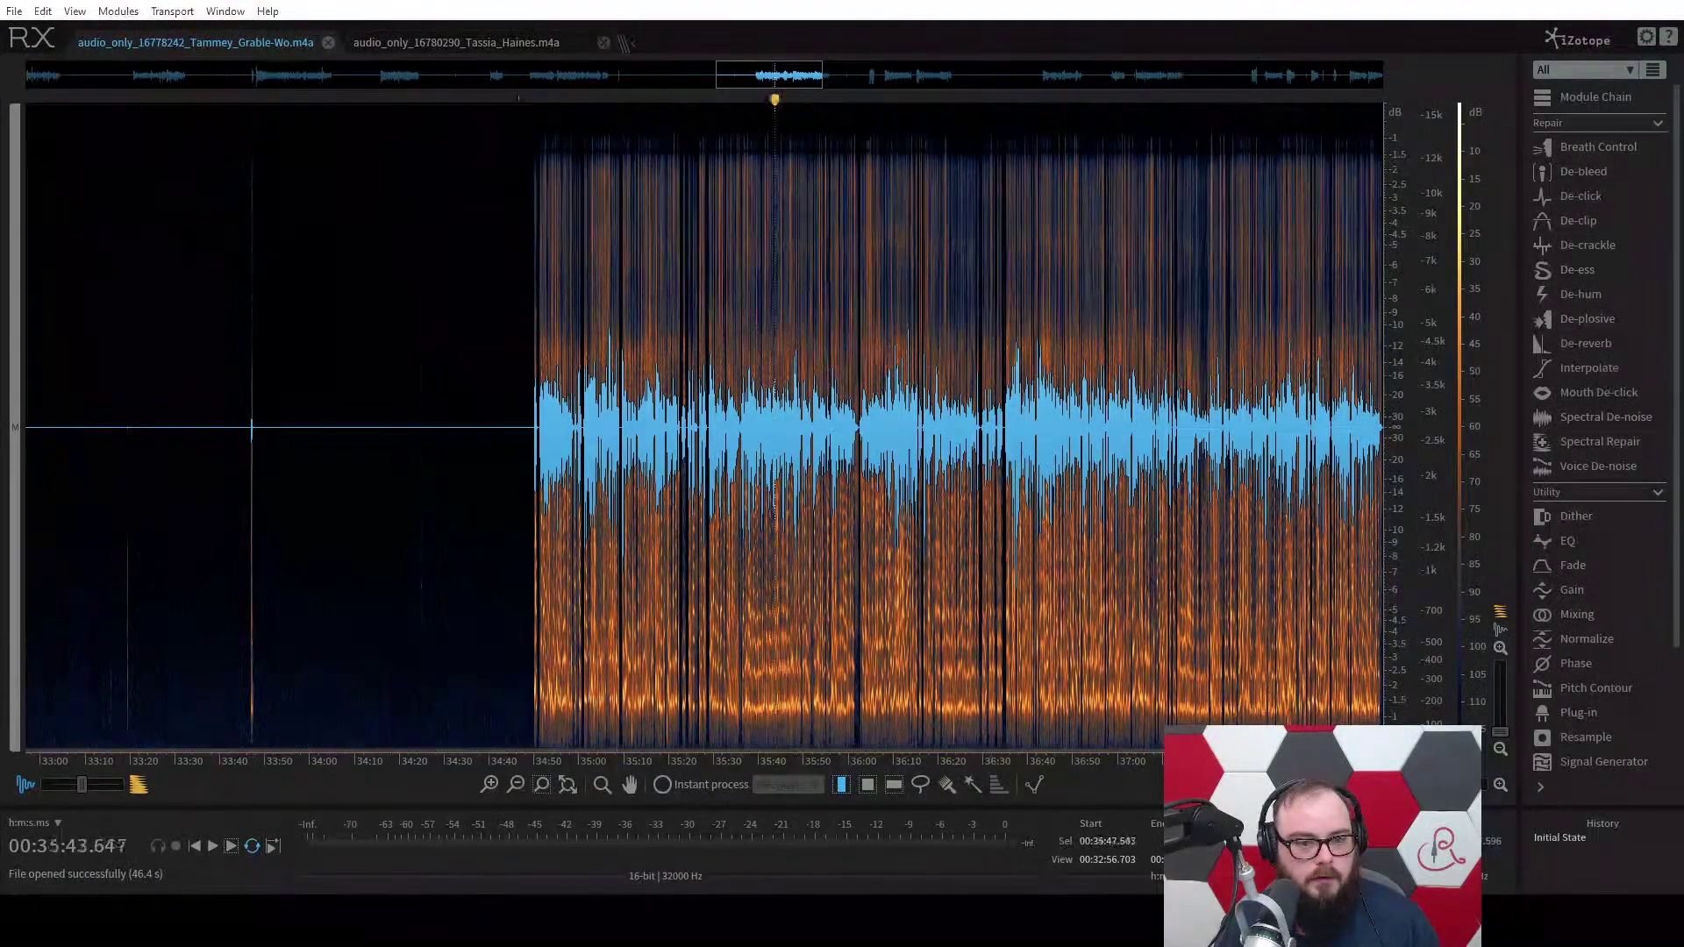
{"action": "key", "text": "space"}
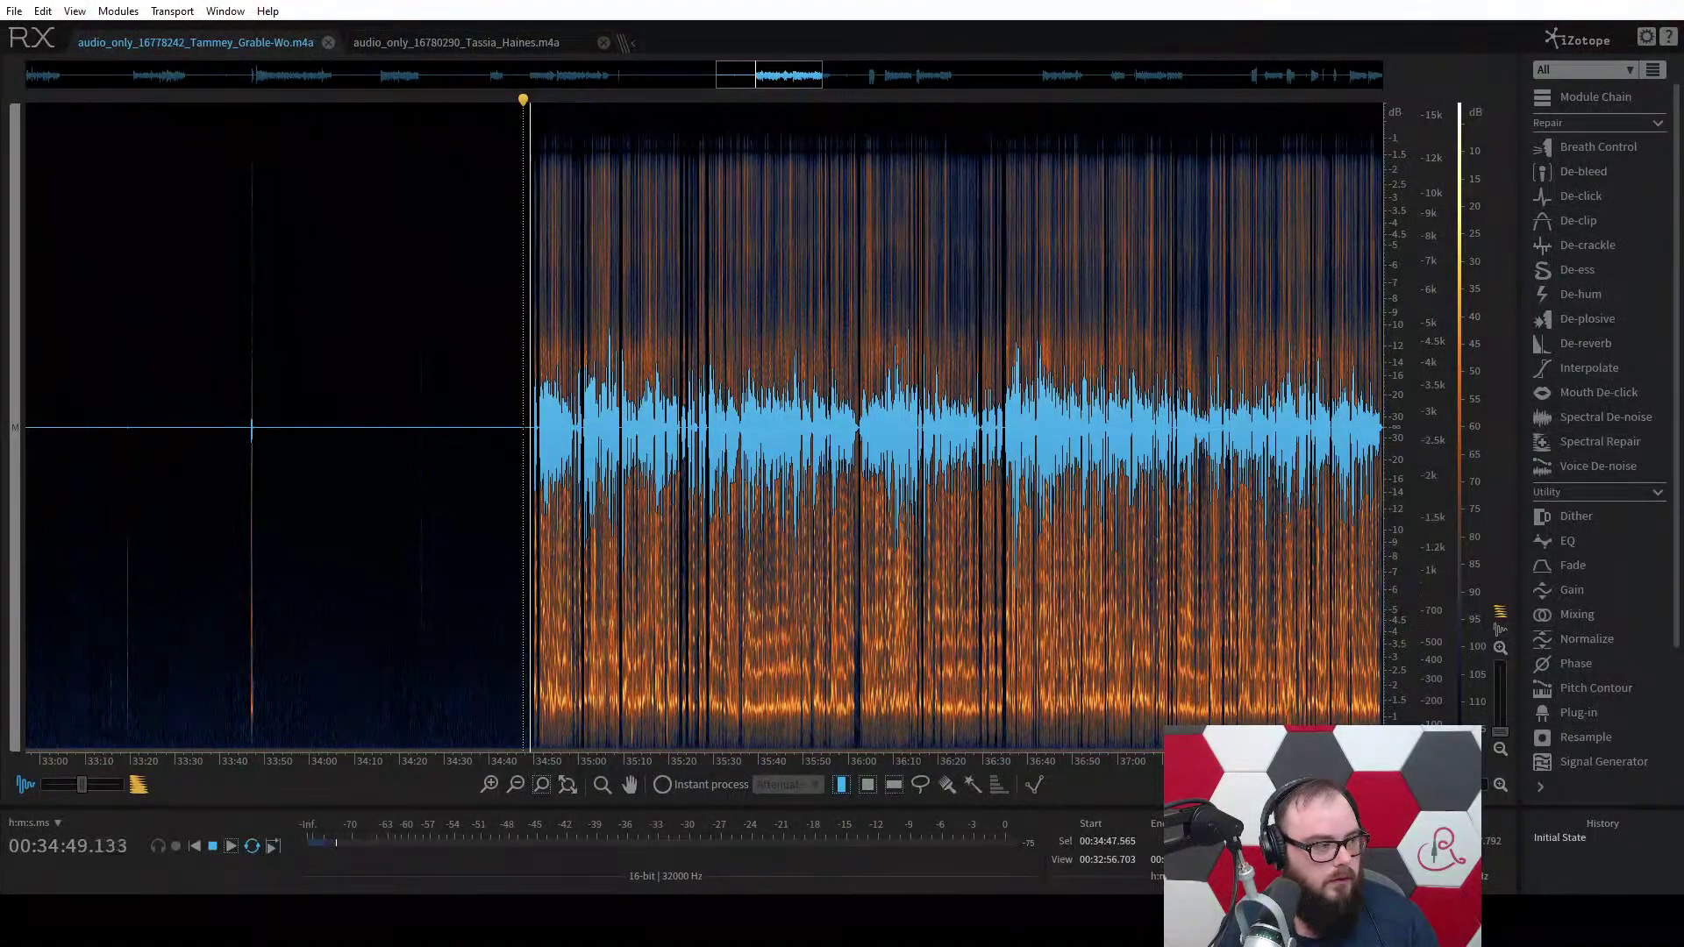
{"action": "scroll", "coordinate": [545, 441], "scroll_direction": "up", "scroll_amount": 2}
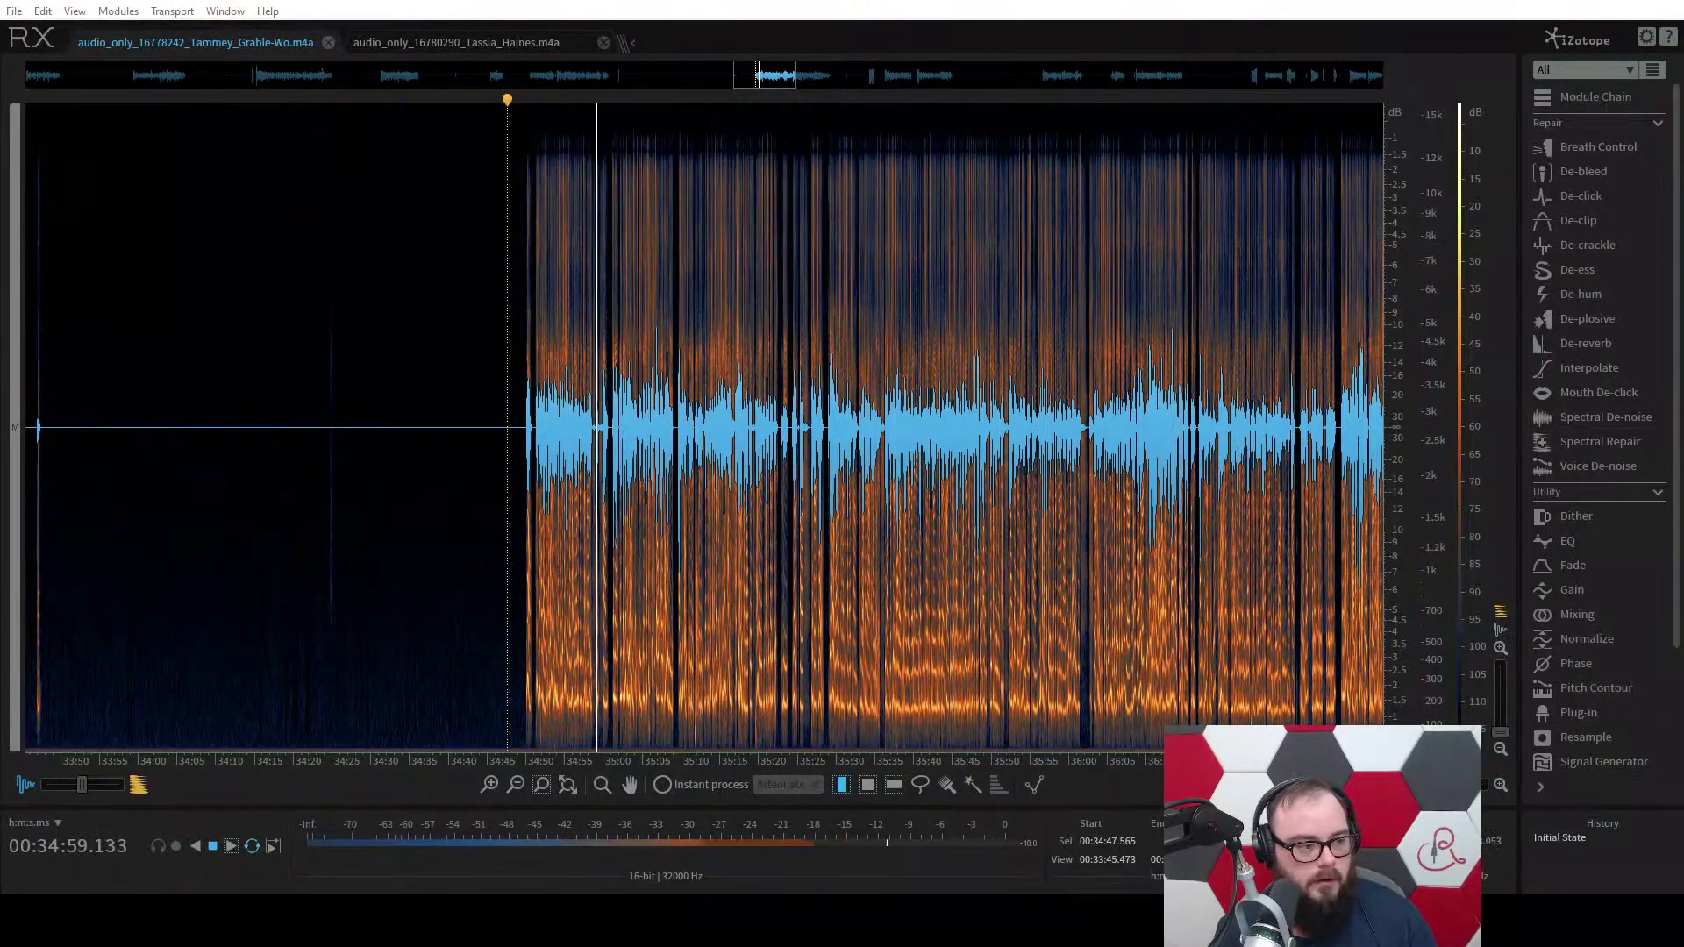
{"action": "left_click", "coordinate": [656, 421]}
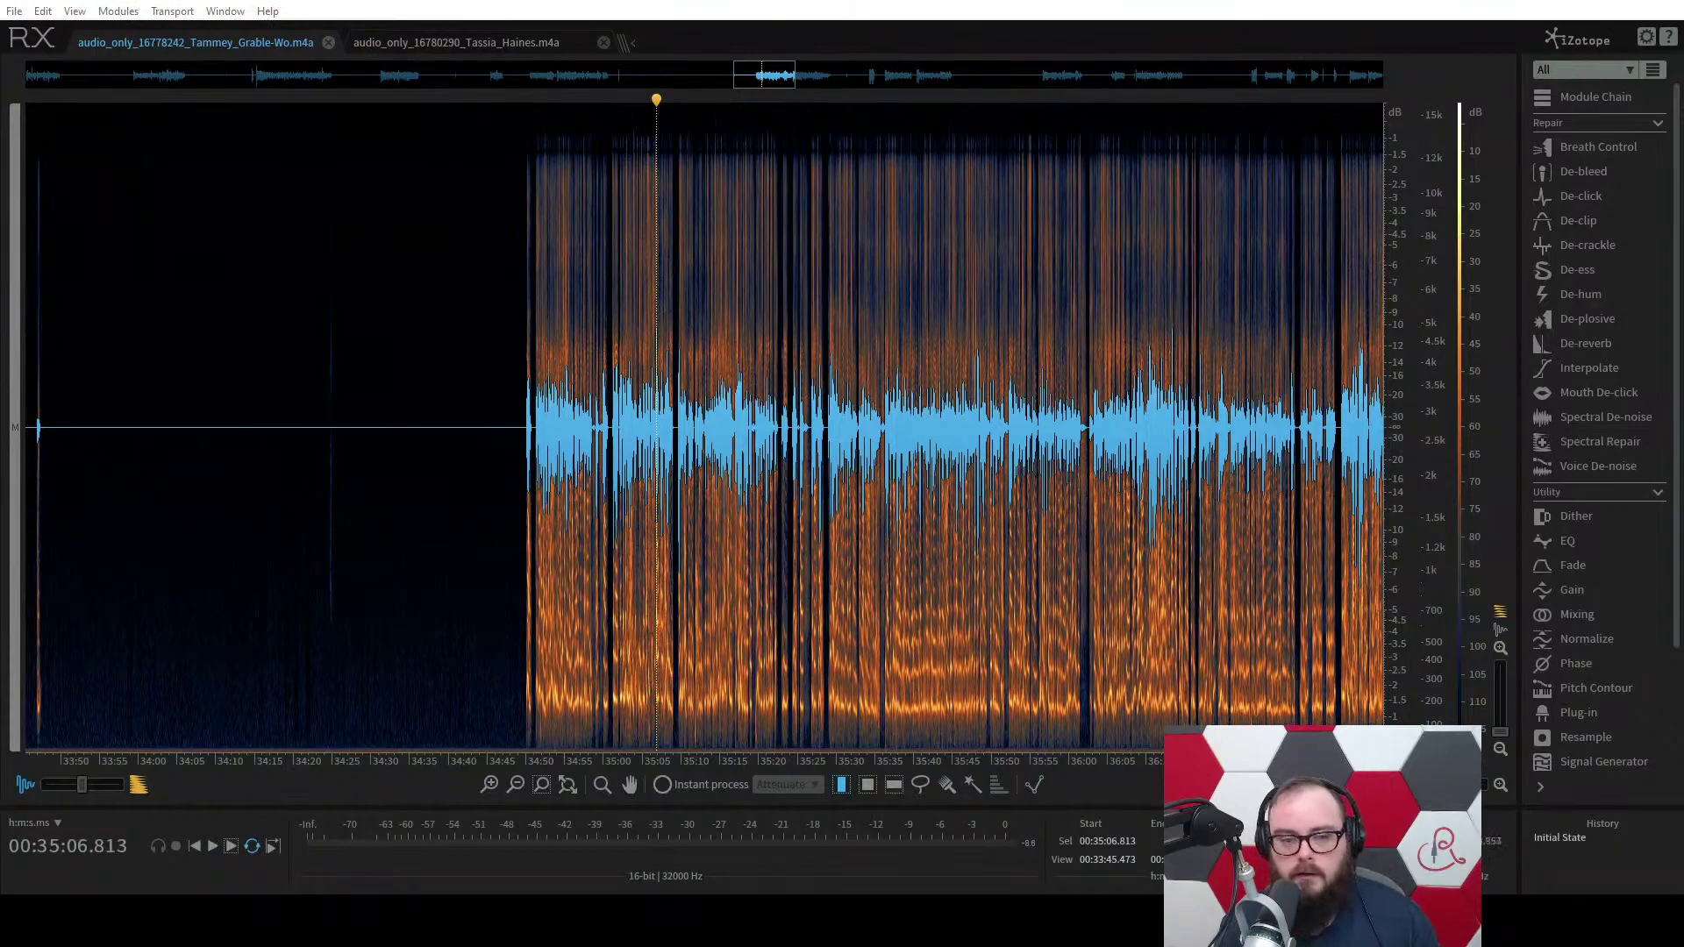
Select the quiet, speech-free stretch from about 33:48 to 34:23 in the first recording.
{"action": "left_click", "coordinate": [385, 448]}
{"action": "scroll", "coordinate": [385, 448], "scroll_direction": "down", "scroll_amount": 5}
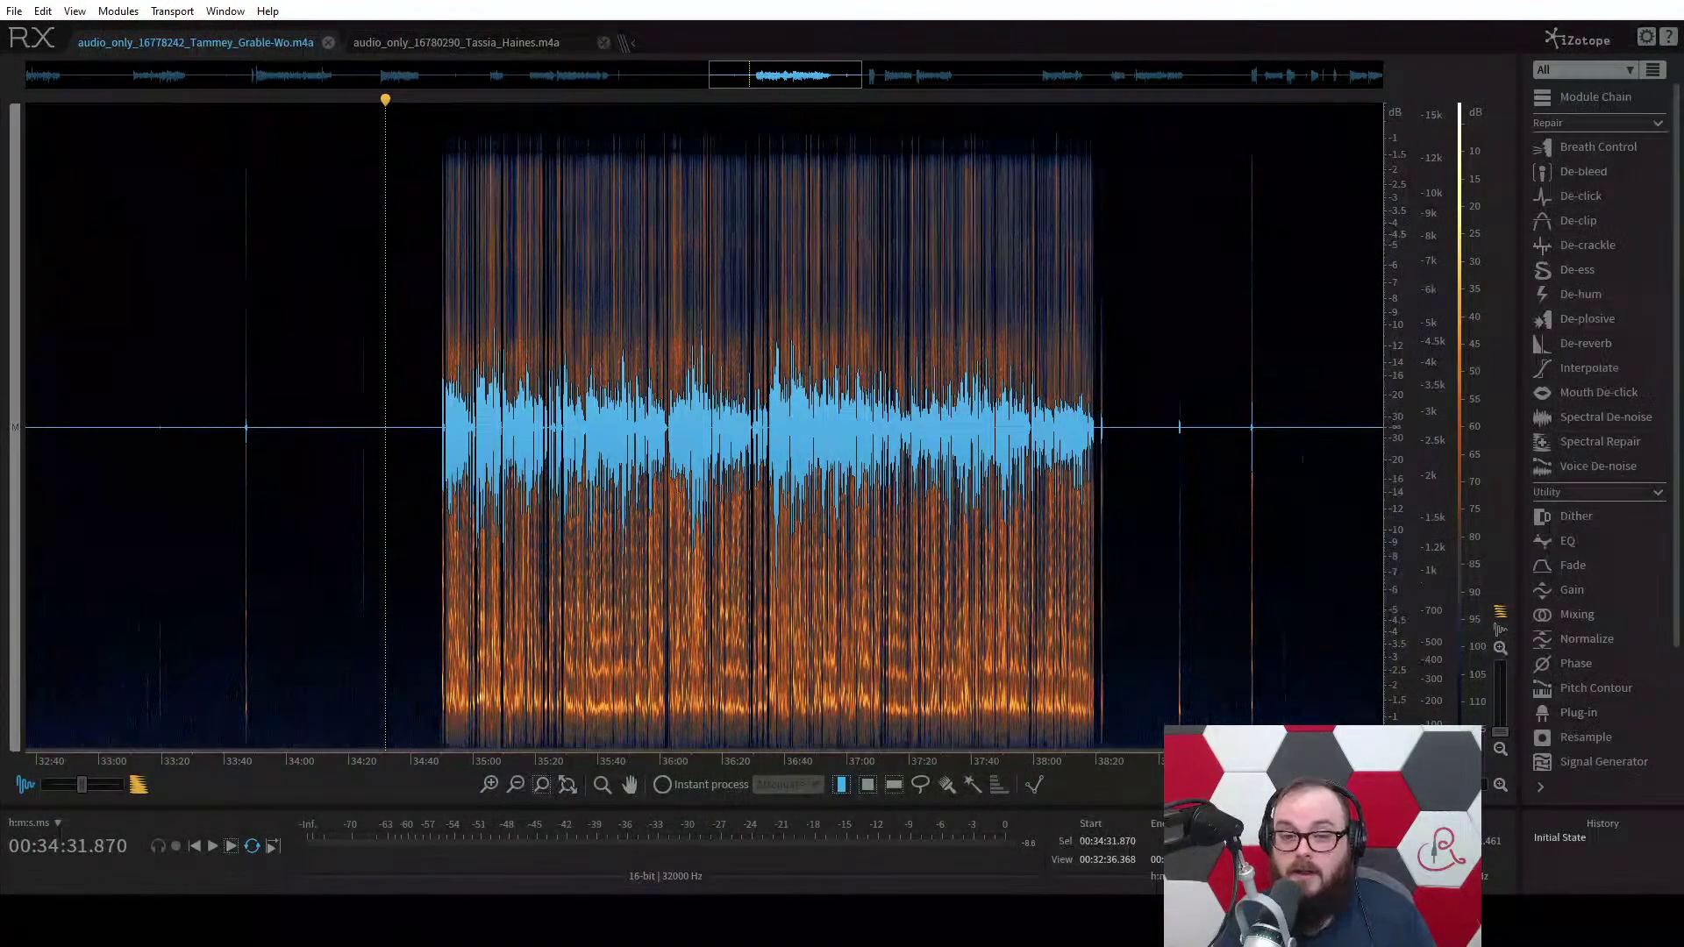
{"action": "left_click", "coordinate": [357, 427]}
{"action": "scroll", "coordinate": [351, 427], "scroll_direction": "up", "scroll_amount": 5}
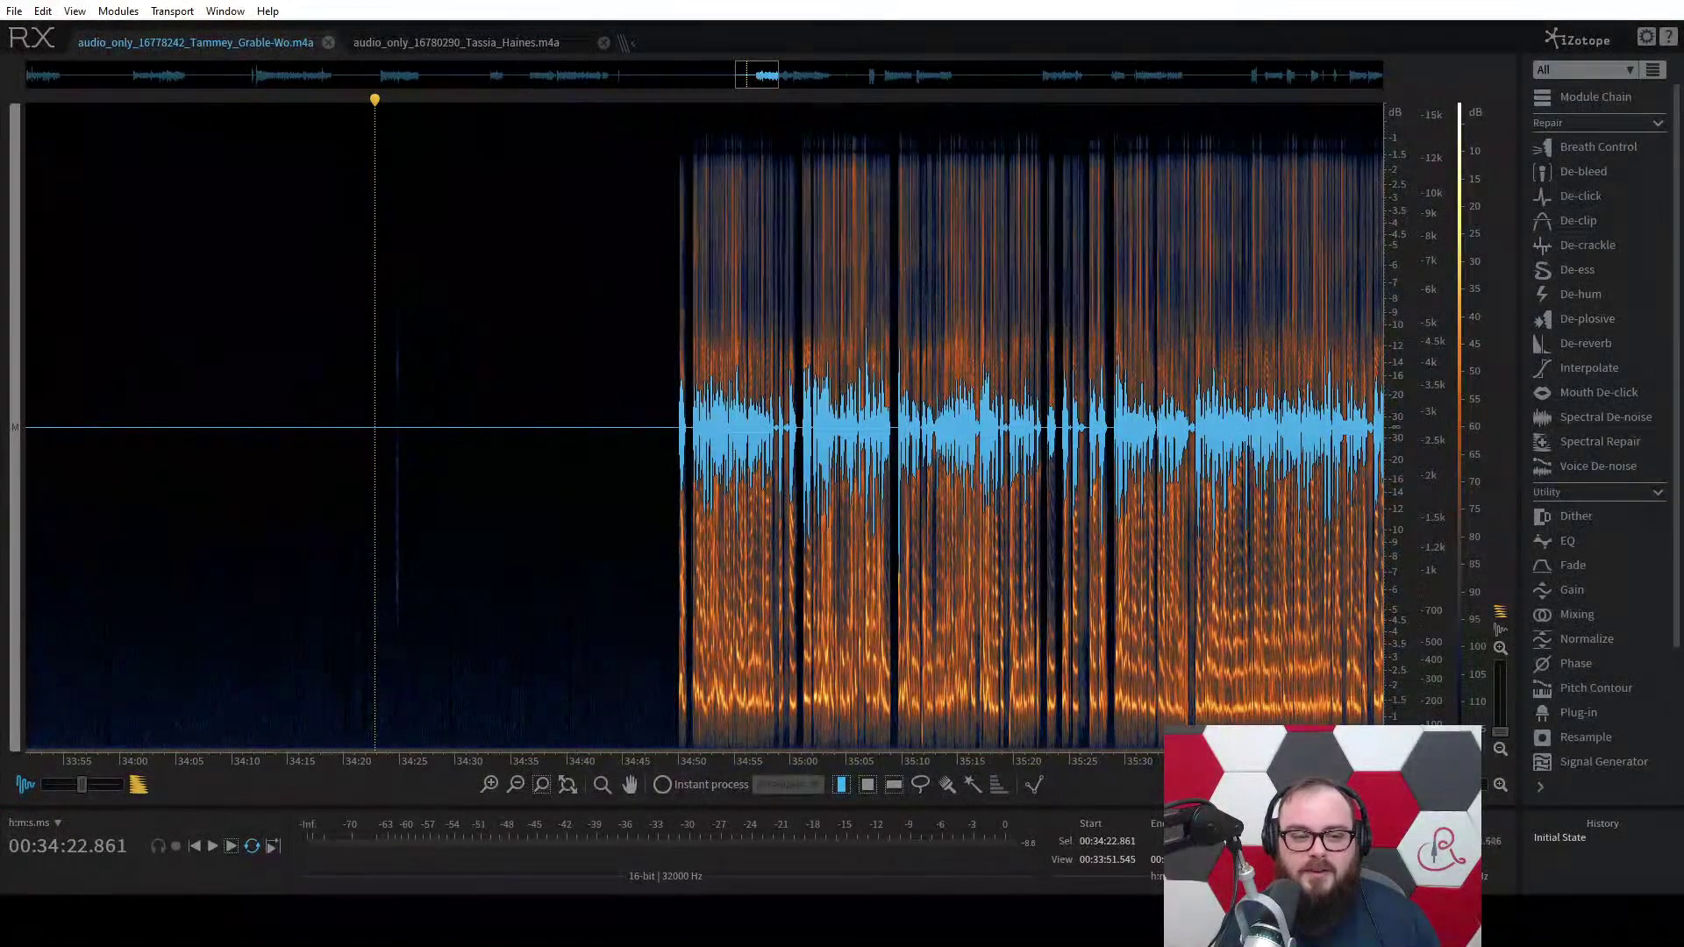
{"action": "left_click", "coordinate": [324, 427]}
{"action": "scroll", "coordinate": [324, 427], "scroll_direction": "down", "scroll_amount": 4}
{"action": "left_click", "coordinate": [257, 427]}
{"action": "scroll", "coordinate": [257, 427], "scroll_direction": "up", "scroll_amount": 3}
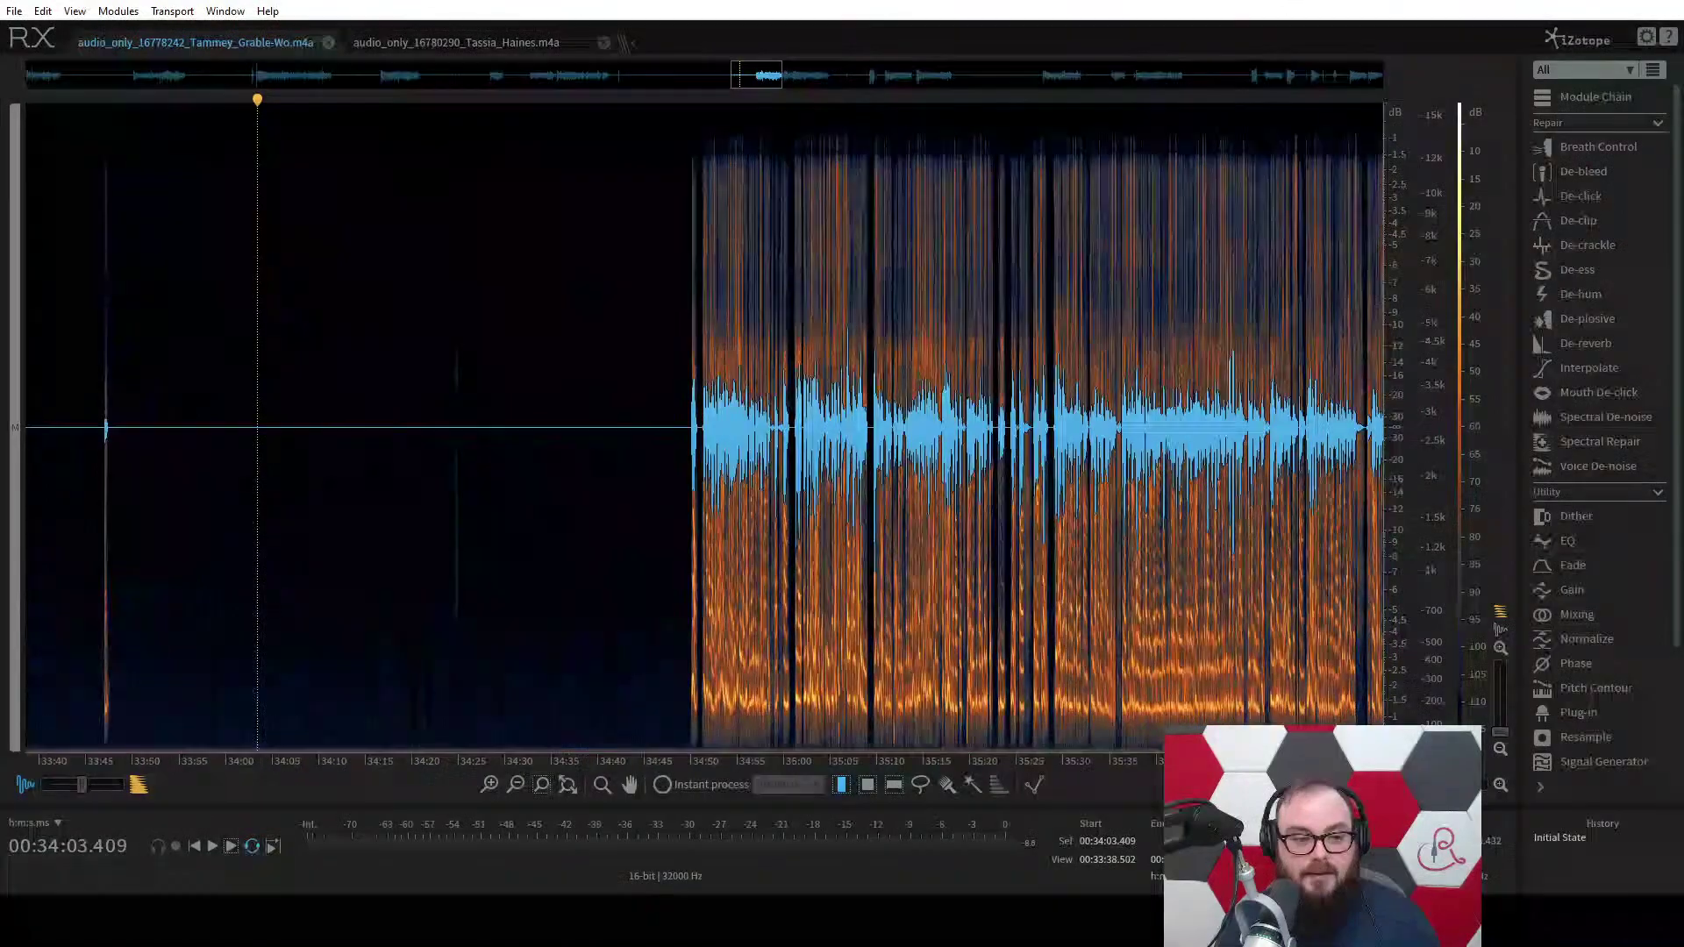
{"action": "left_click_drag", "start_coordinate": [116, 427], "coordinate": [447, 447]}
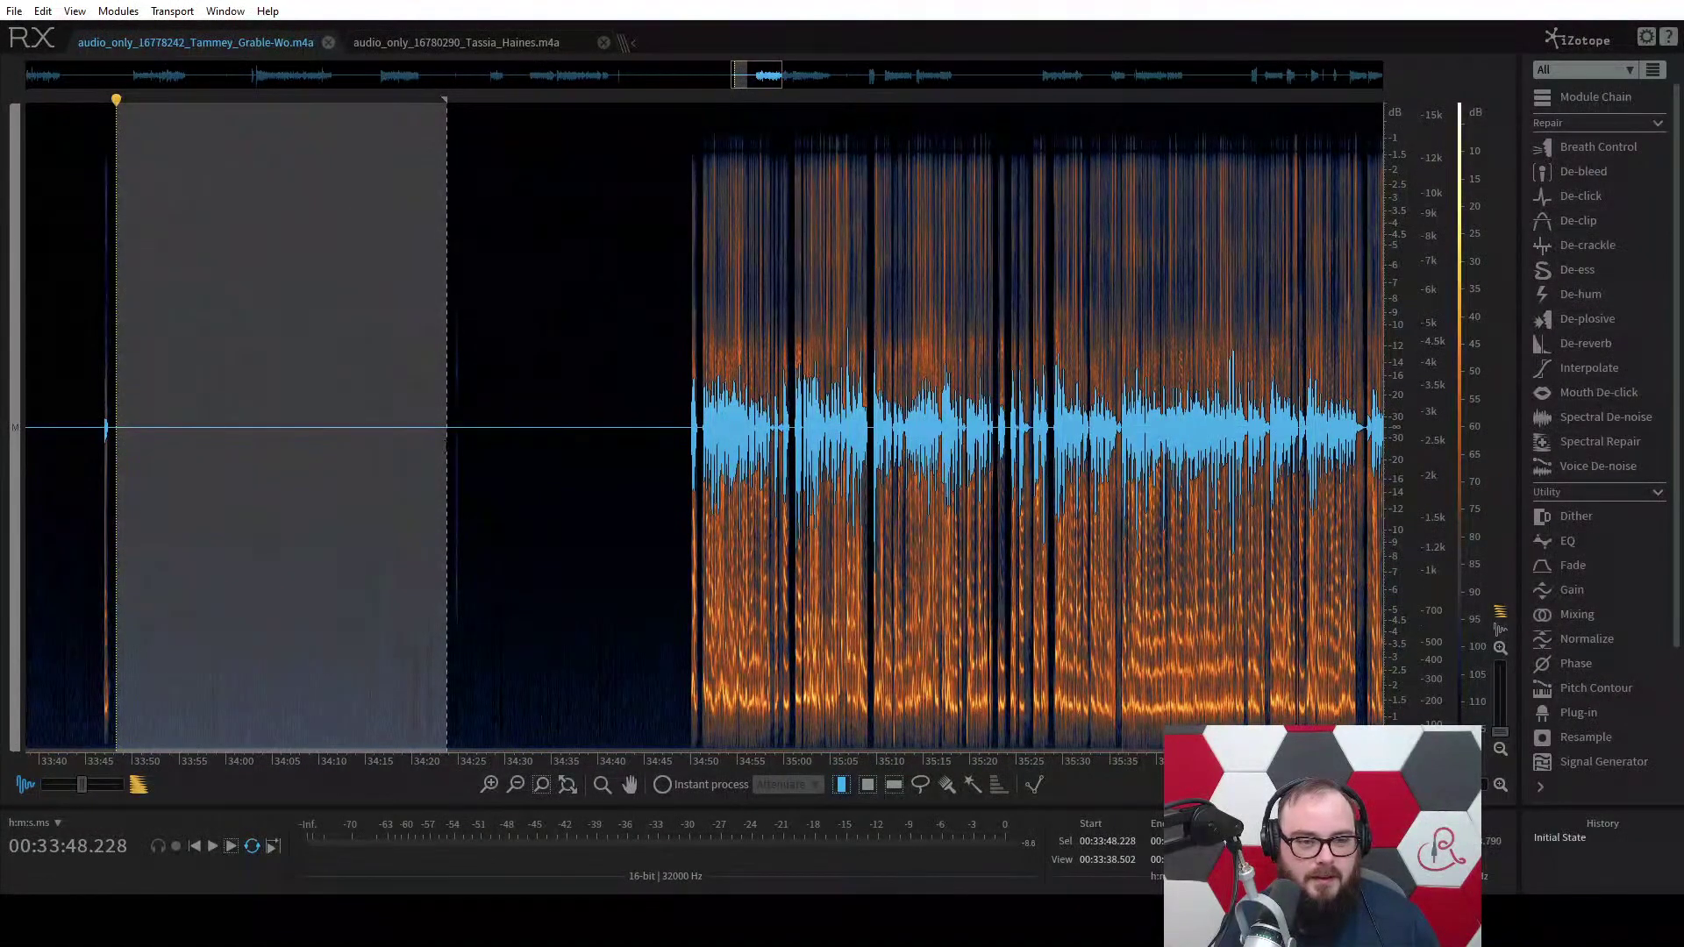
Turn off adaptive mode in Voice De-noise and learn the noise profile from the selected quiet stretch.
{"action": "left_click", "coordinate": [1605, 468]}
{"action": "left_click", "coordinate": [307, 299]}
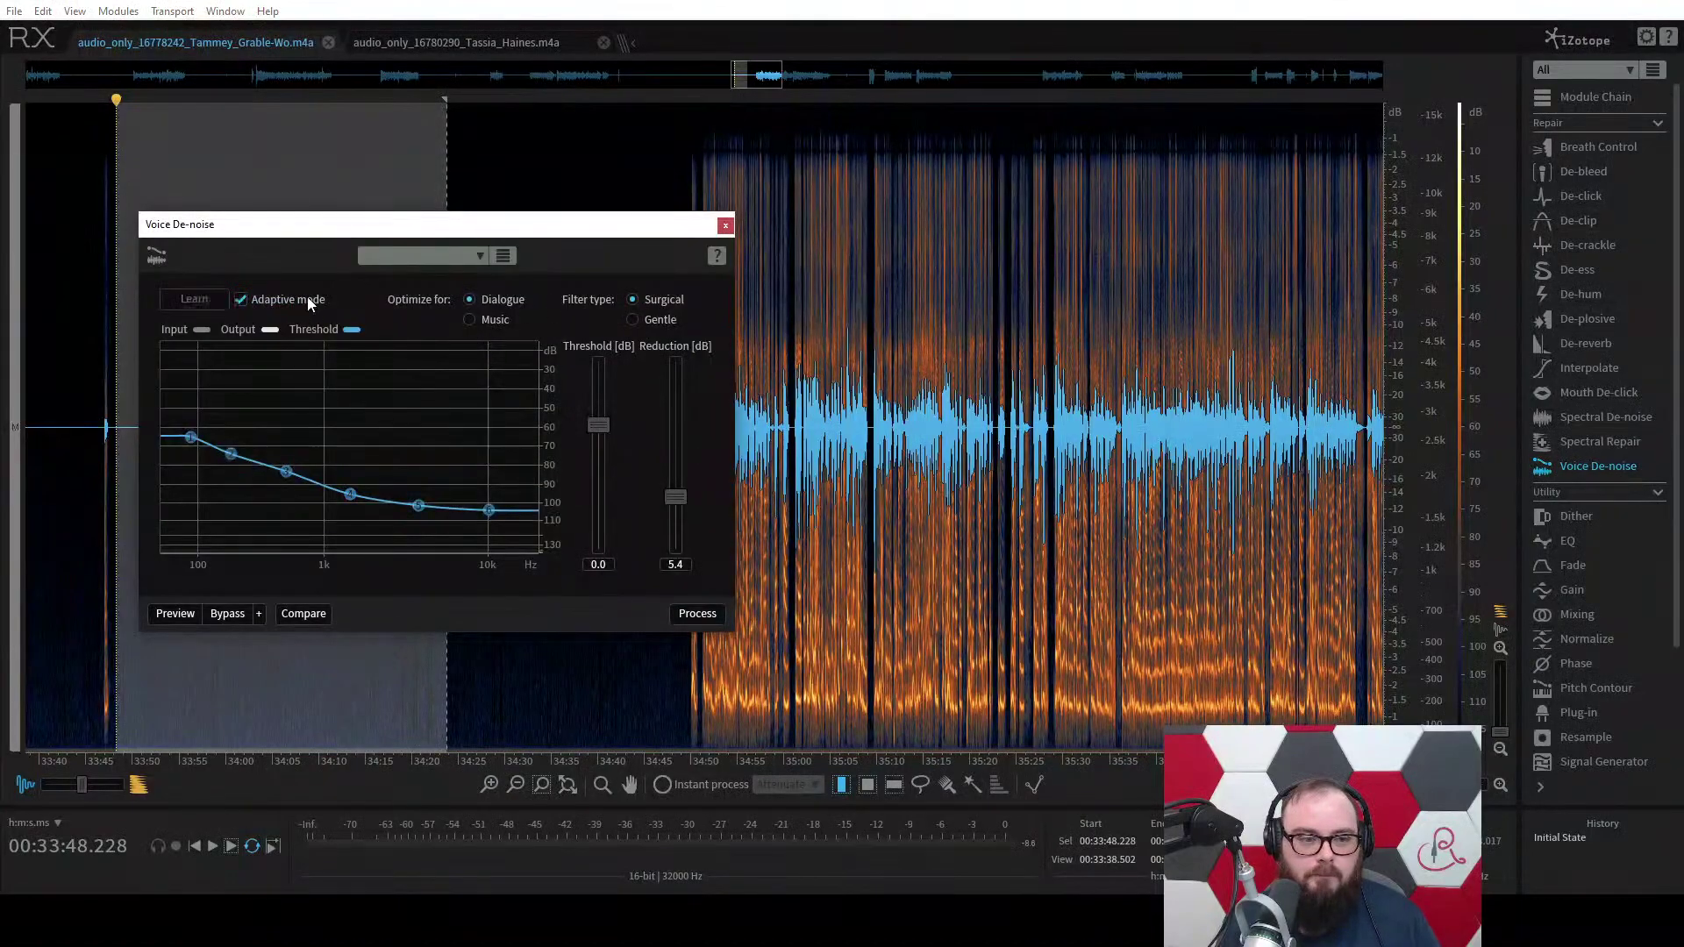
{"action": "left_click", "coordinate": [207, 299]}
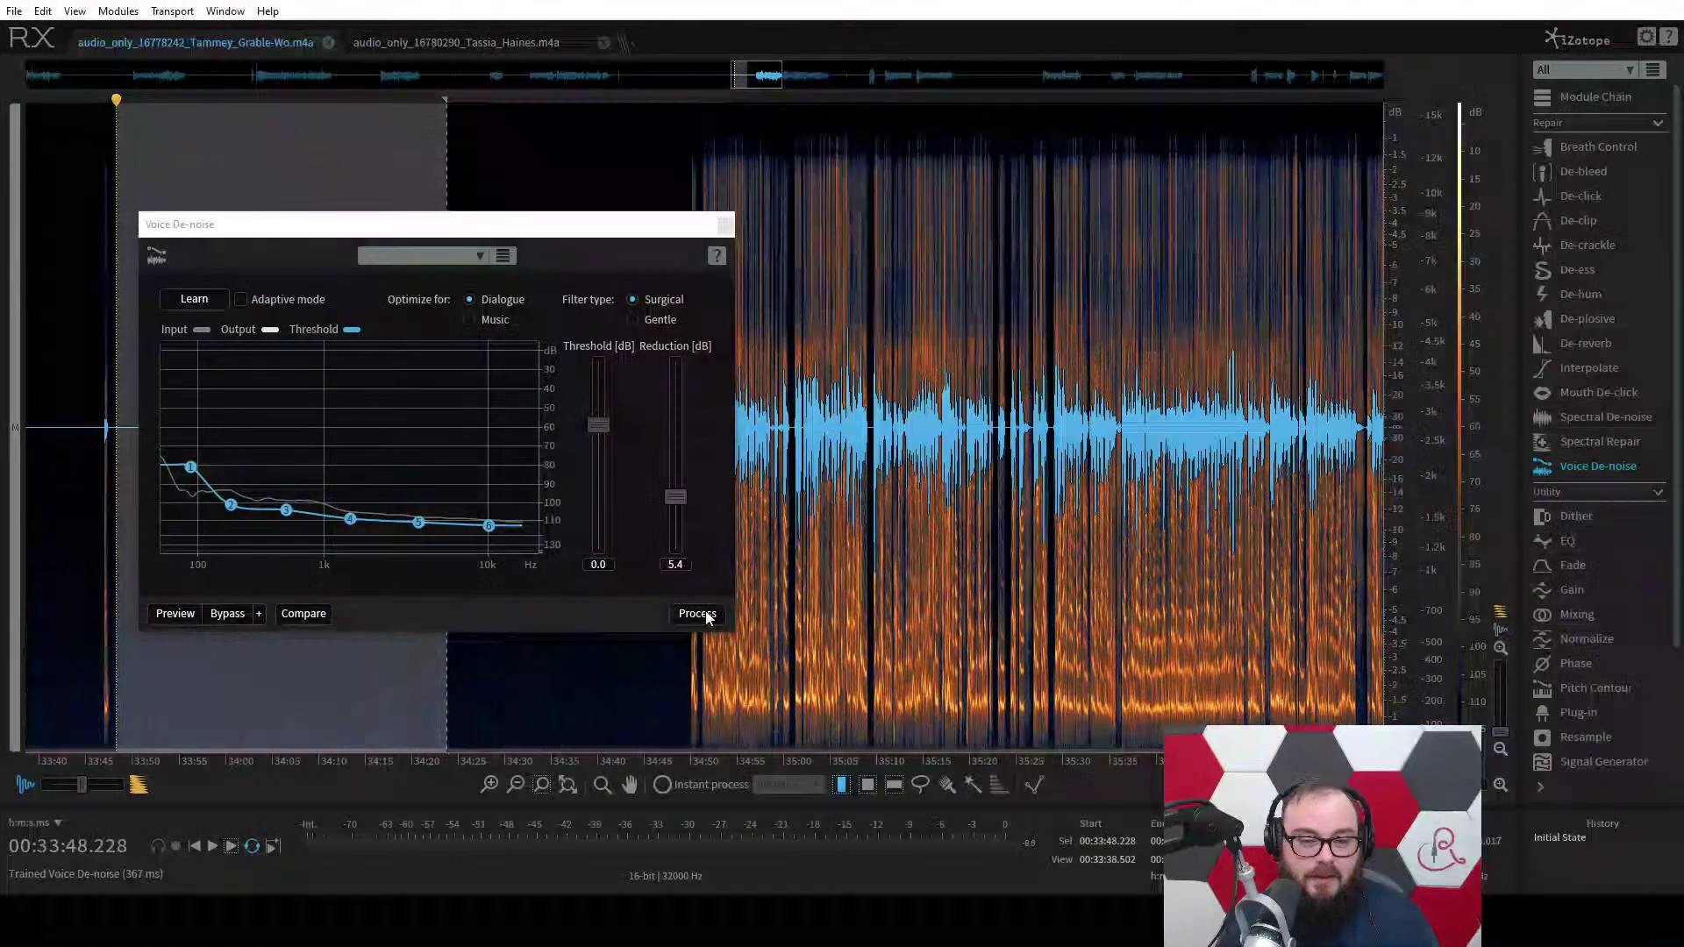
Try Voice De-noise on the selected quiet stretch alone and undo it.
{"action": "left_click", "coordinate": [708, 615]}
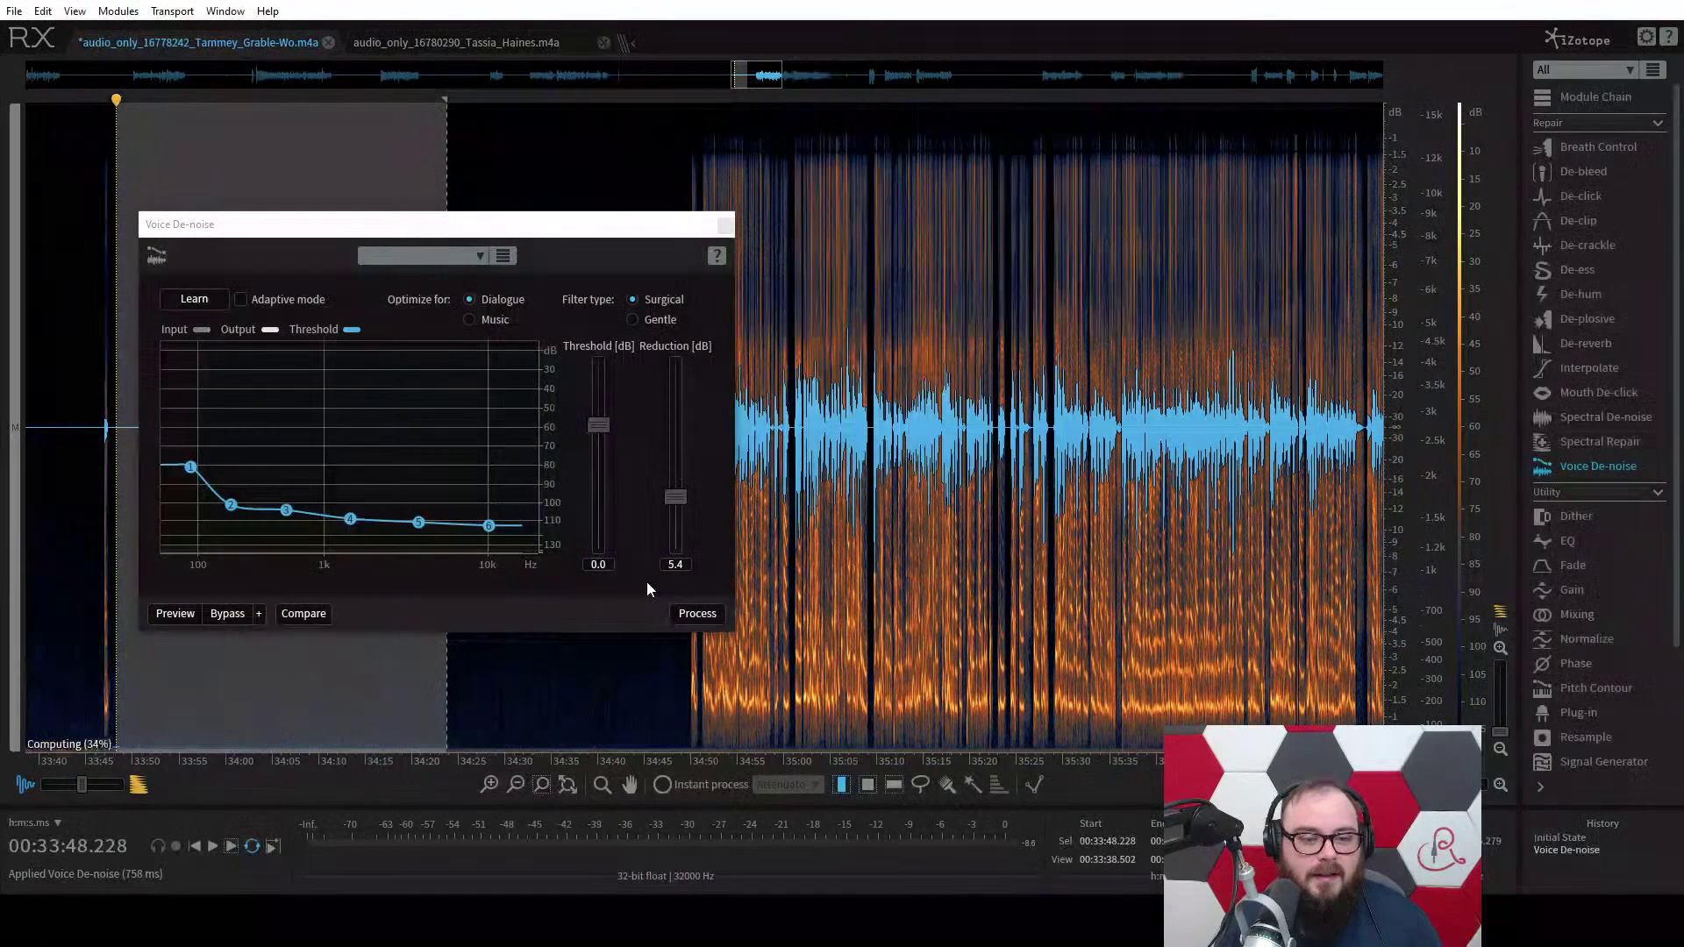
{"action": "key", "text": "ctrl+z"}
Relearn the noise profile from the quiet stretch and apply Voice De-noise to the entire recording.
{"action": "left_click", "coordinate": [198, 299]}
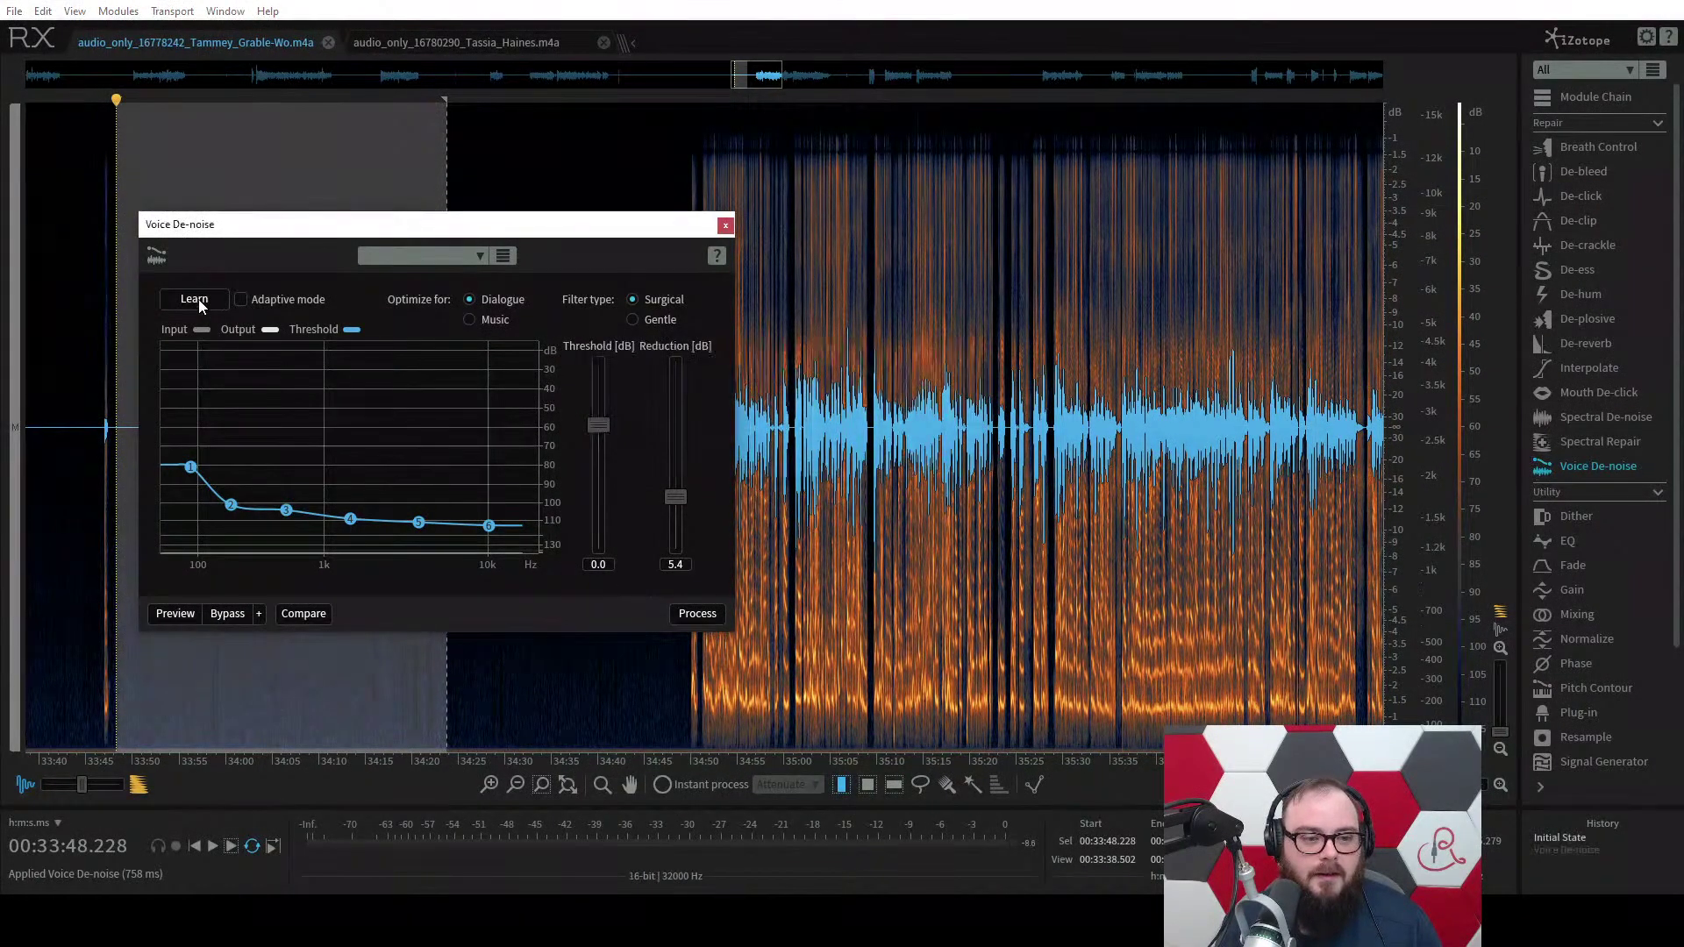
{"action": "left_click", "coordinate": [761, 456]}
{"action": "key", "text": "ctrl+a"}
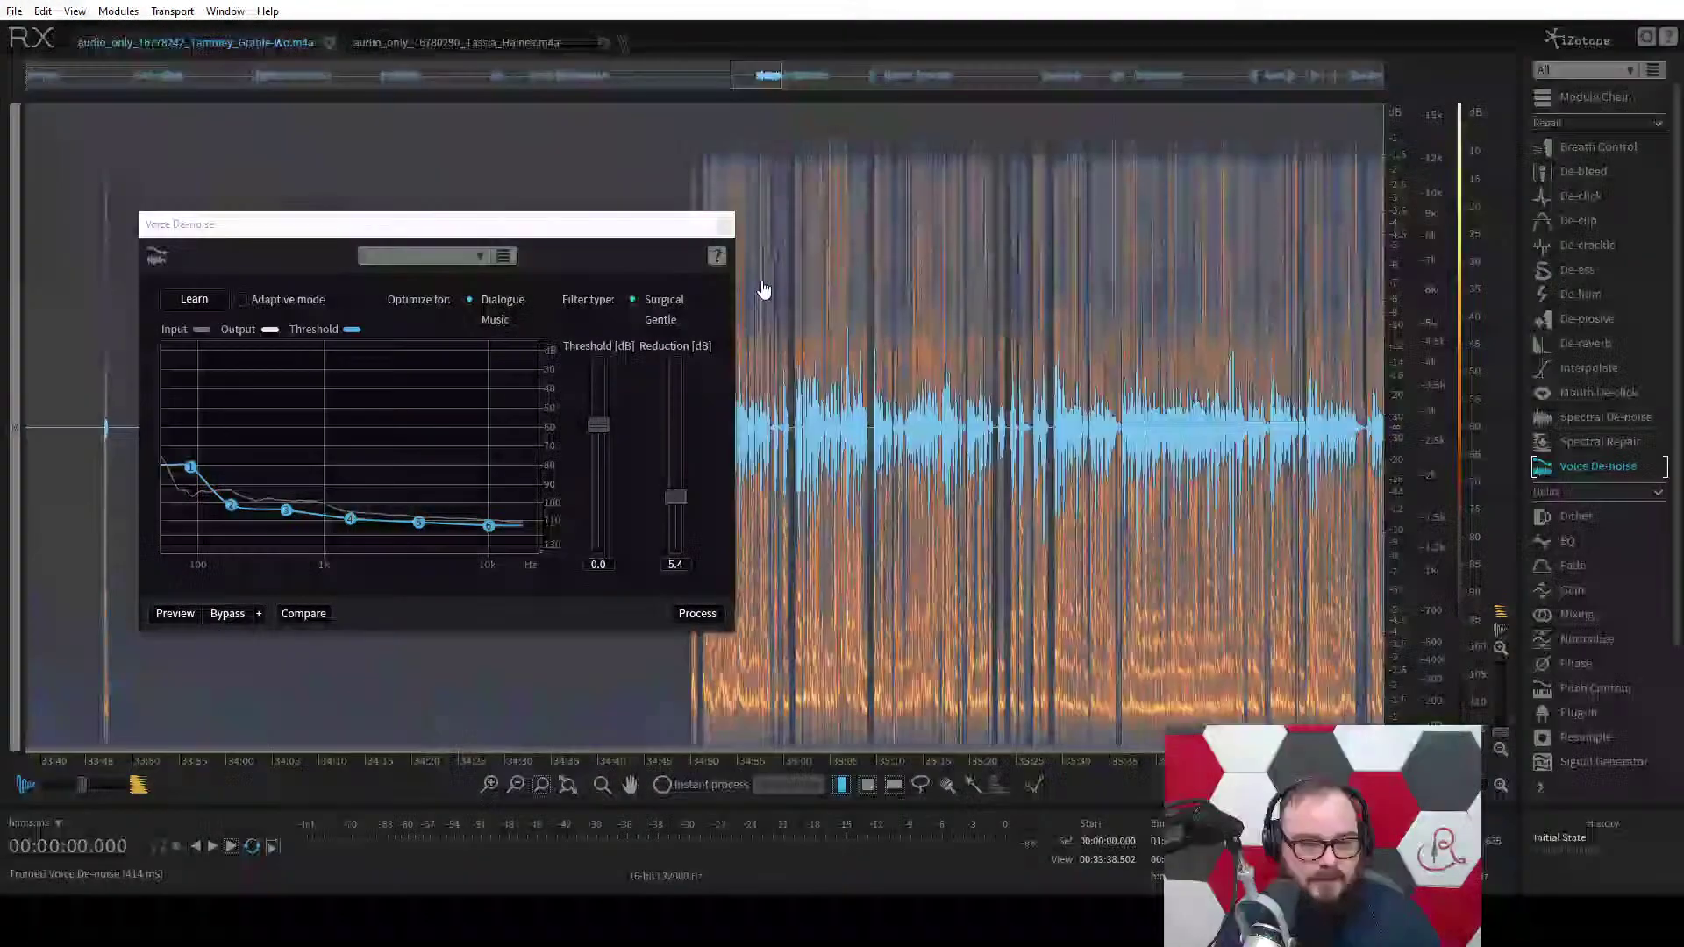
{"action": "left_click", "coordinate": [683, 616]}
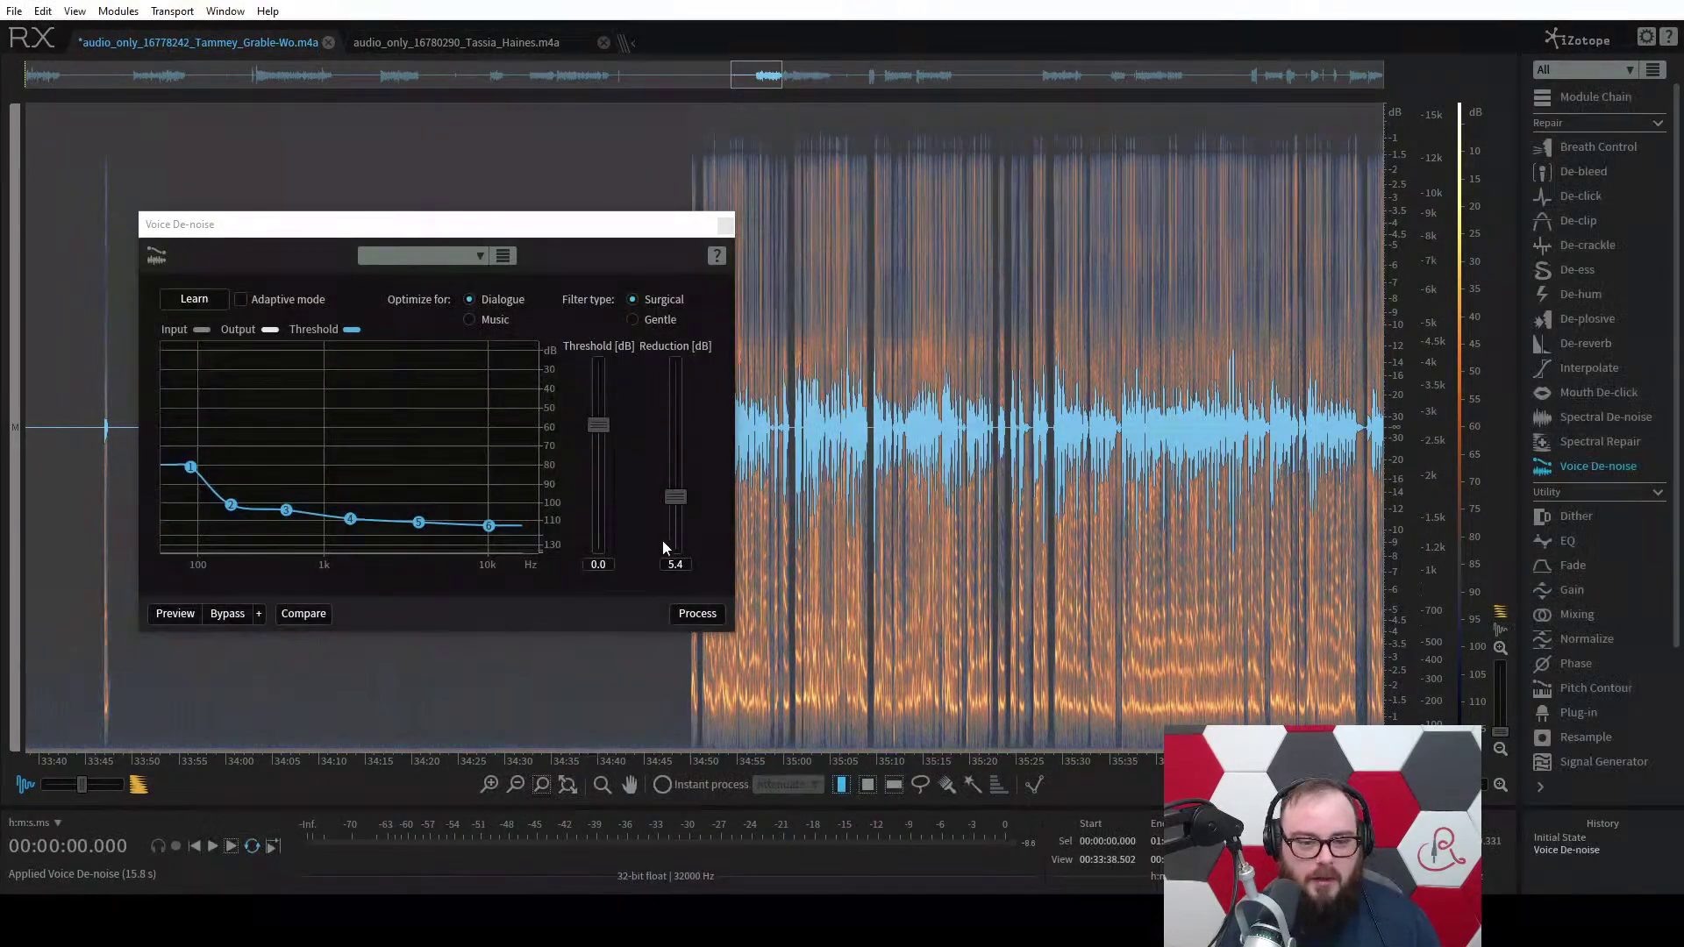
Close Voice De-noise and play back the quiet stretch from 34:15 to check the noise reduction.
{"action": "left_click", "coordinate": [725, 225]}
{"action": "left_click", "coordinate": [369, 372]}
{"action": "key", "text": "space"}
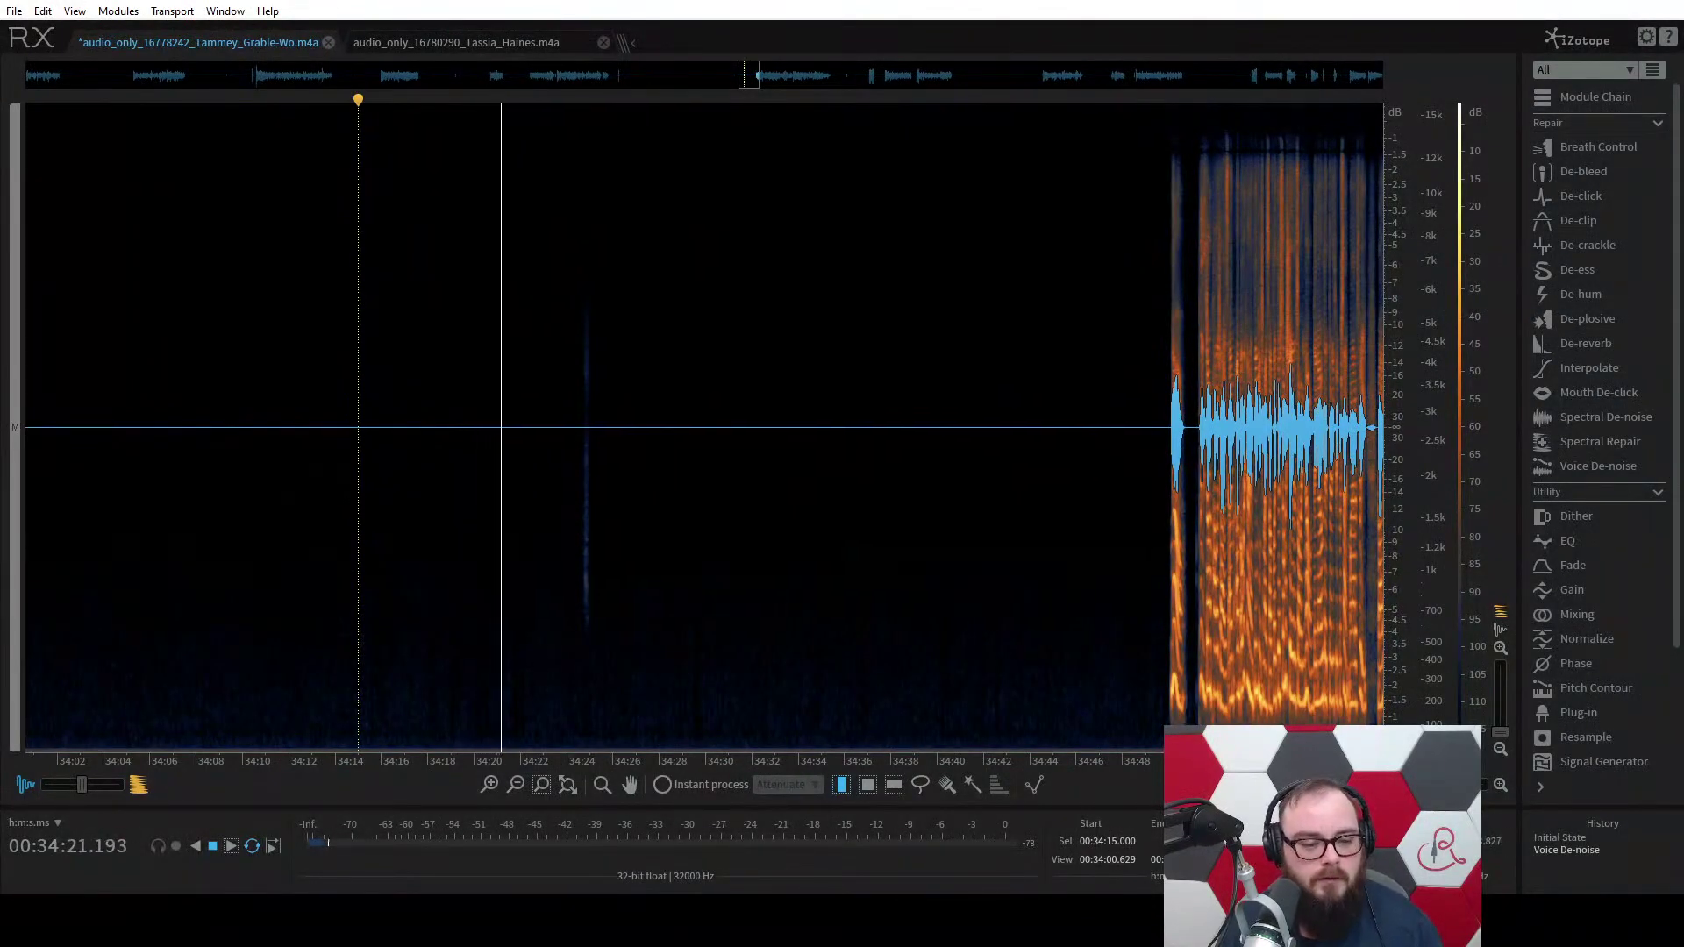
{"action": "scroll", "coordinate": [701, 430], "scroll_direction": "down", "scroll_amount": 5}
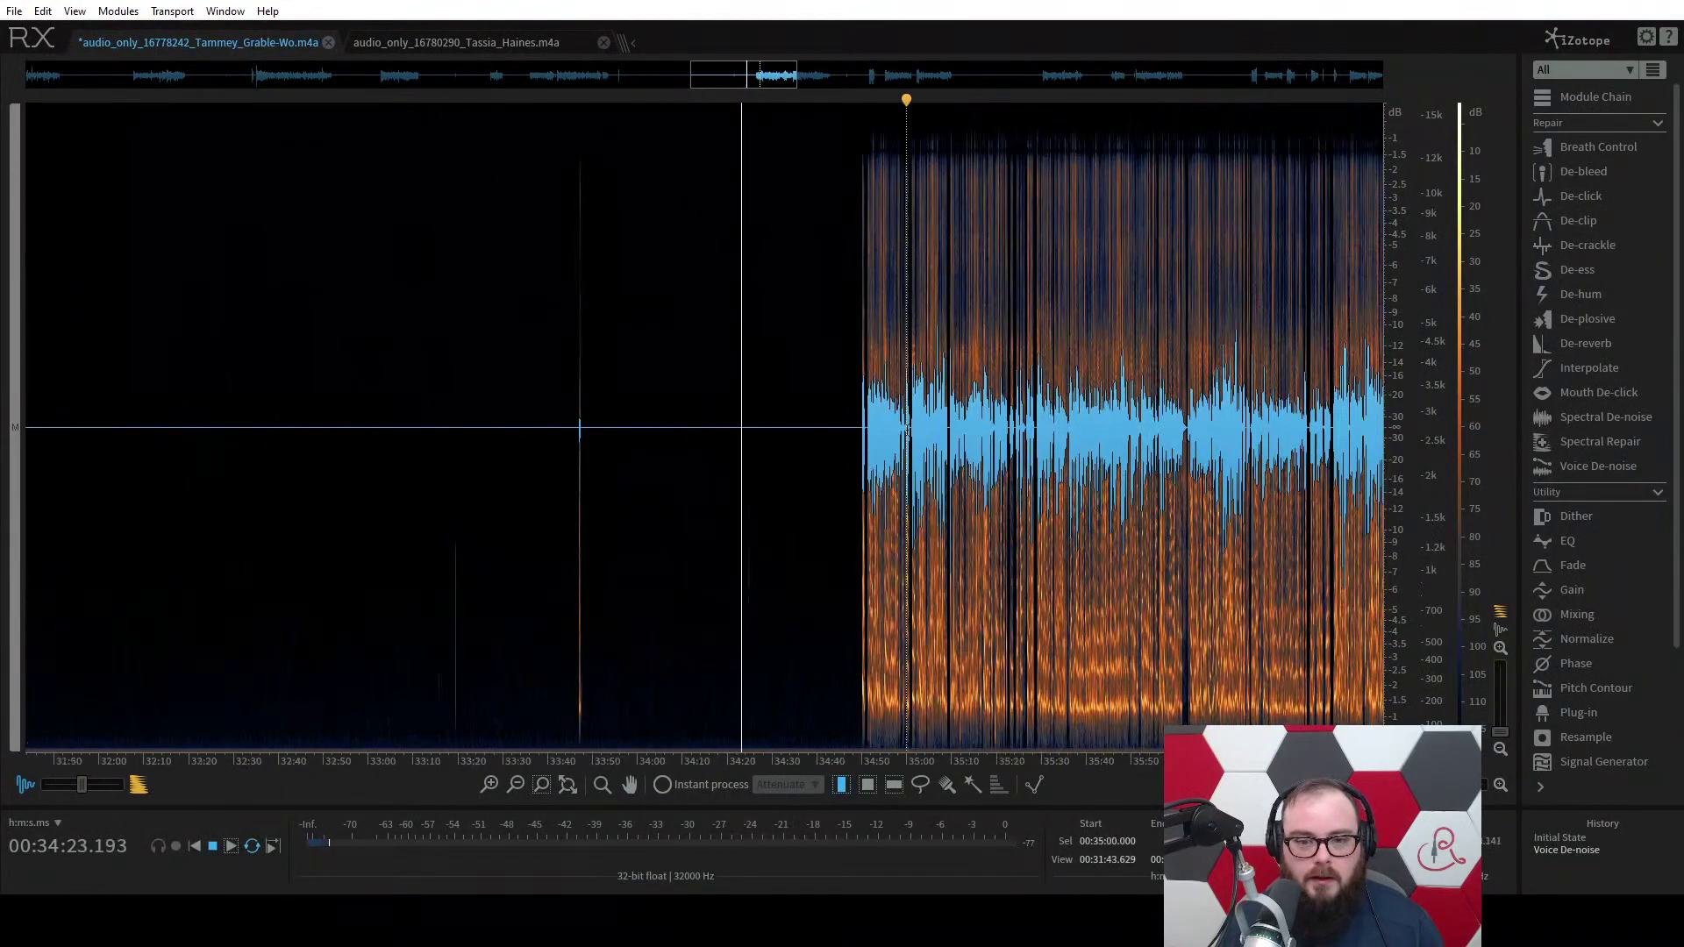
{"action": "key", "text": "space"}
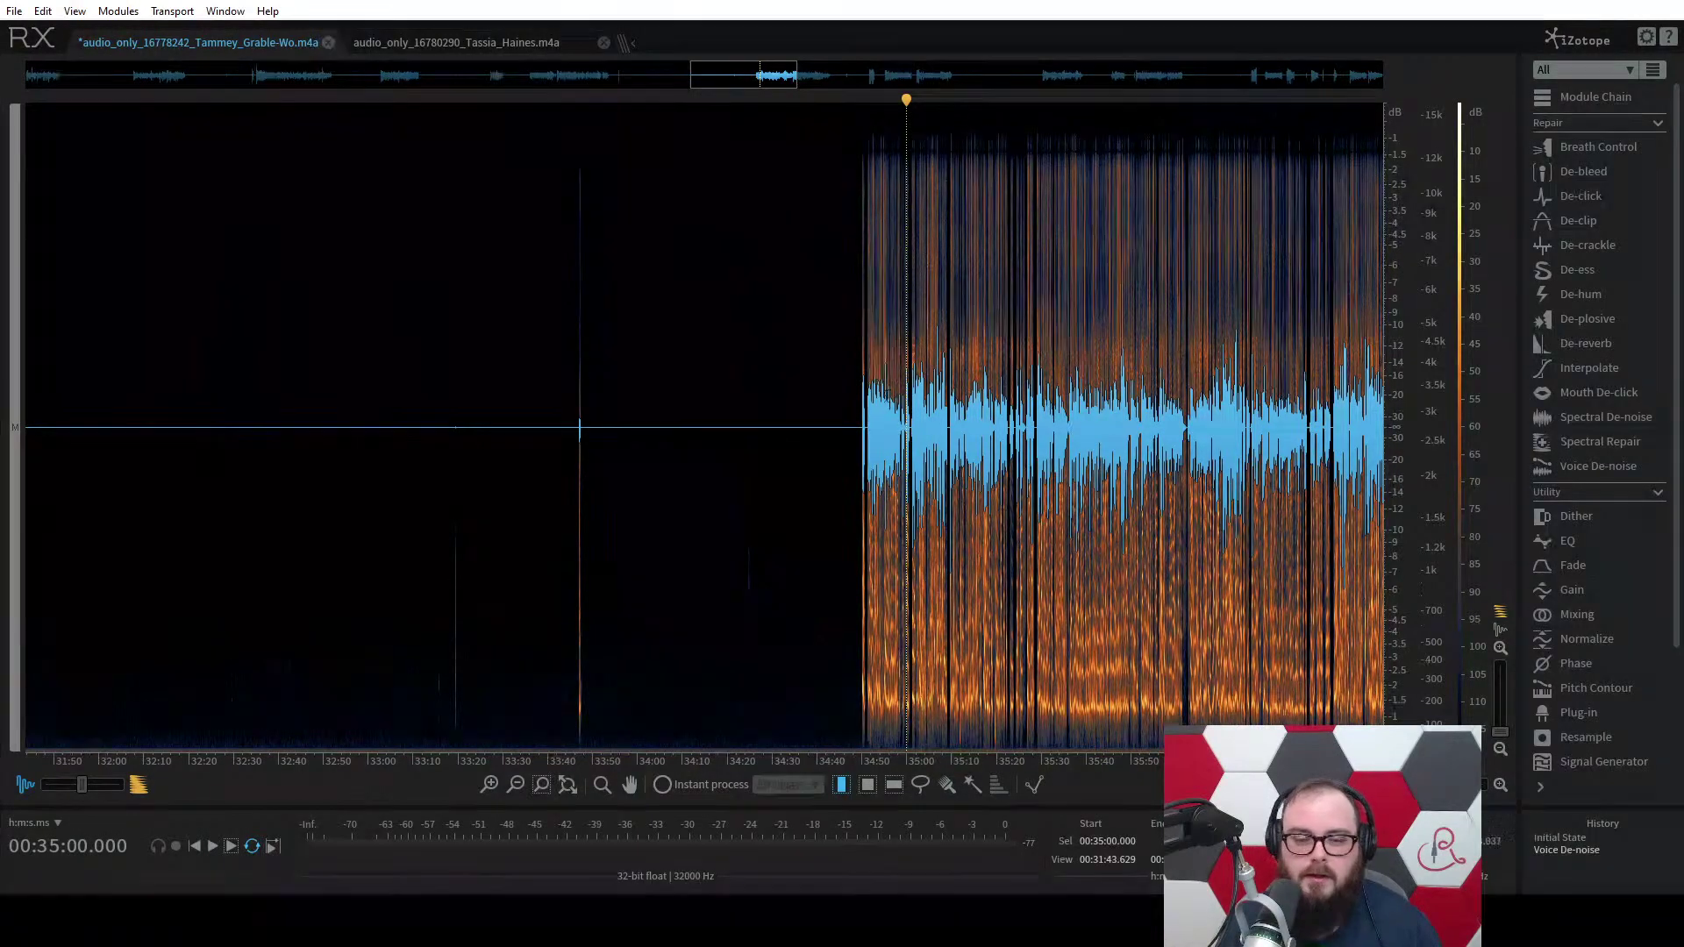
Jump to 34:50 at the start of the speech and play the processed audio from about 34:37.
{"action": "type", "text": "34:50"}
{"action": "key", "text": "Return"}
{"action": "scroll", "coordinate": [907, 435], "scroll_direction": "up", "scroll_amount": 3}
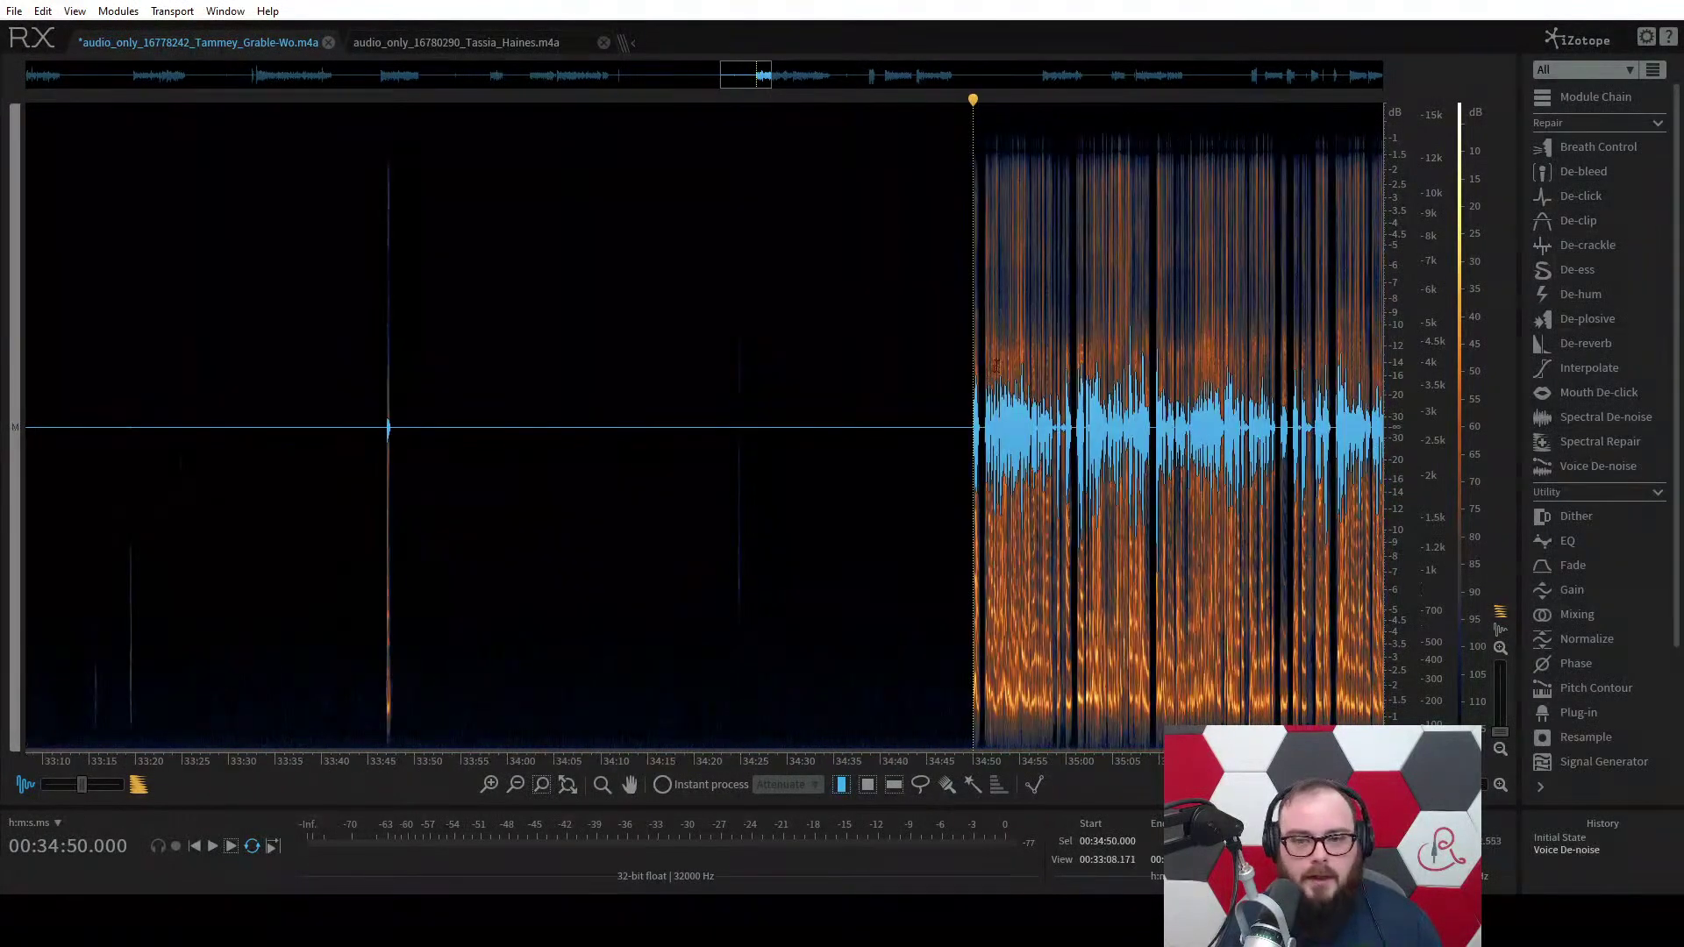
{"action": "left_click", "coordinate": [996, 372]}
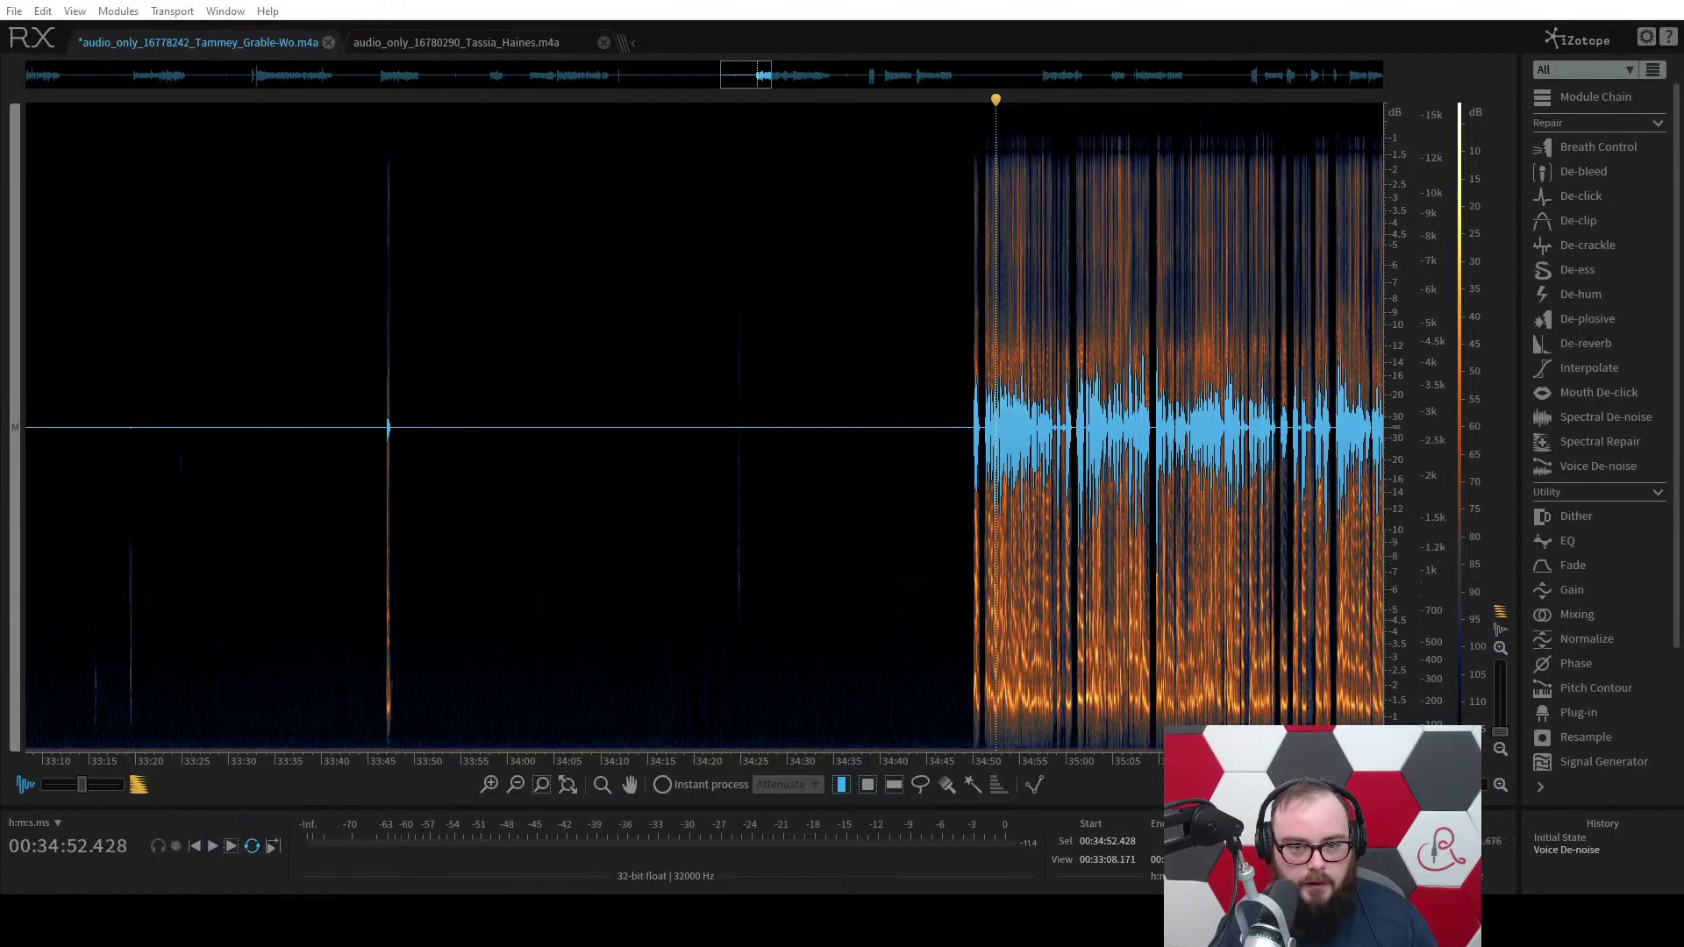
{"action": "left_click", "coordinate": [847, 544]}
{"action": "key", "text": "space"}
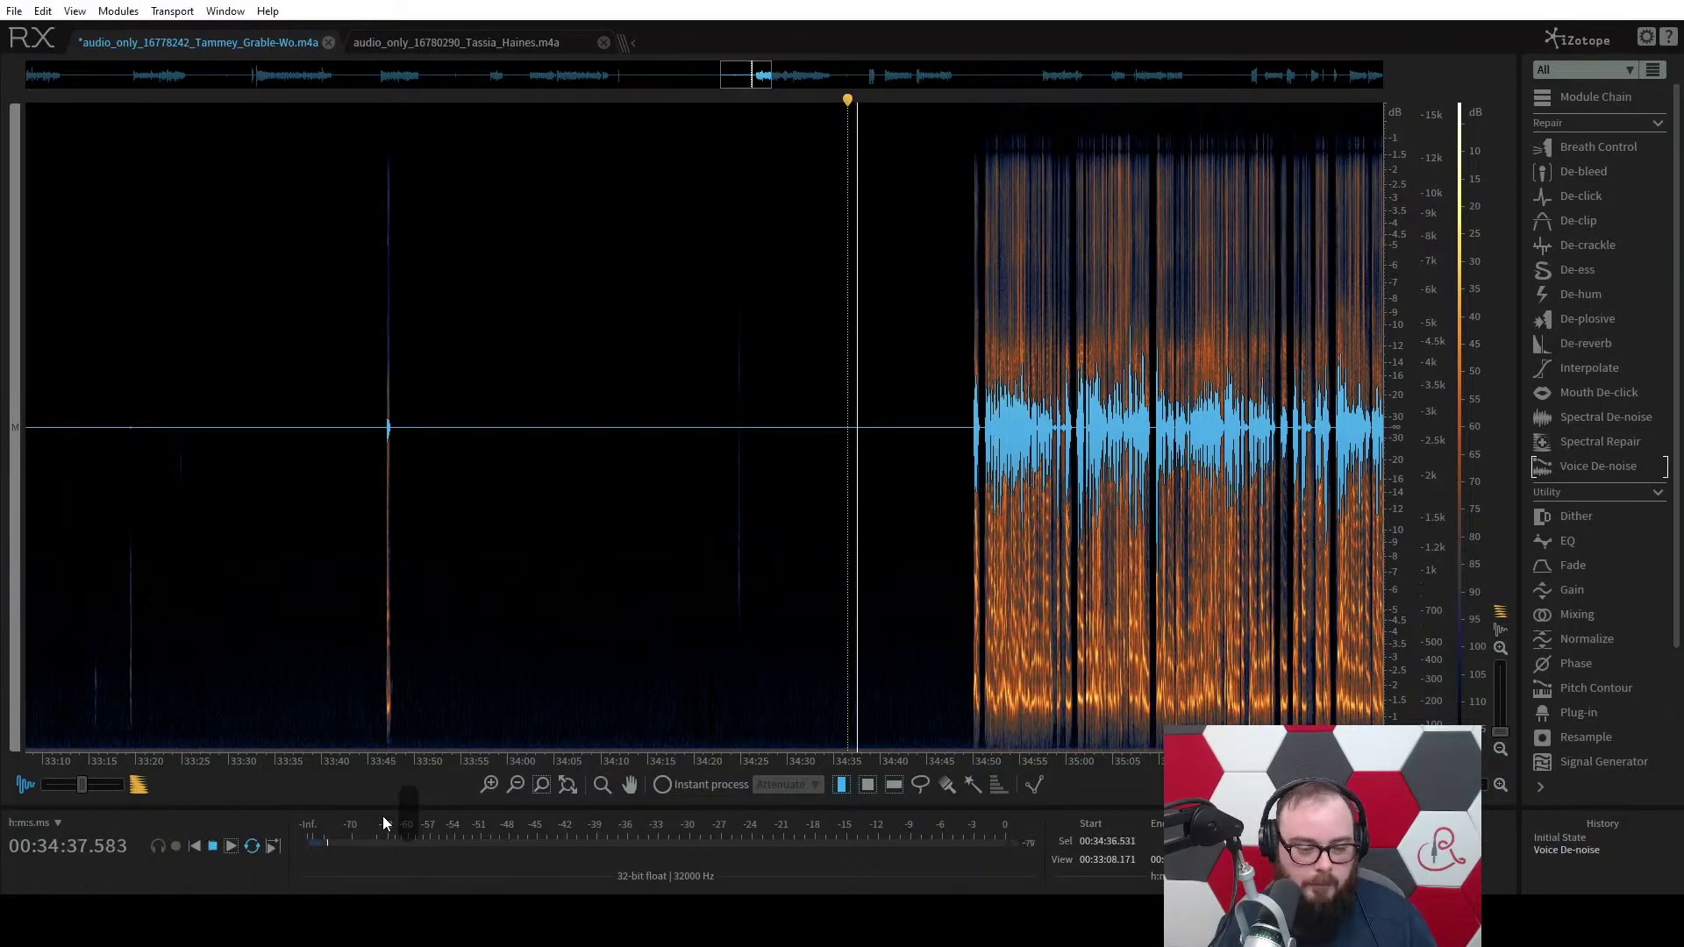
Preview Mouth De-click on the speech from about 34:53 with Output clicks only enabled.
{"action": "left_click", "coordinate": [999, 423]}
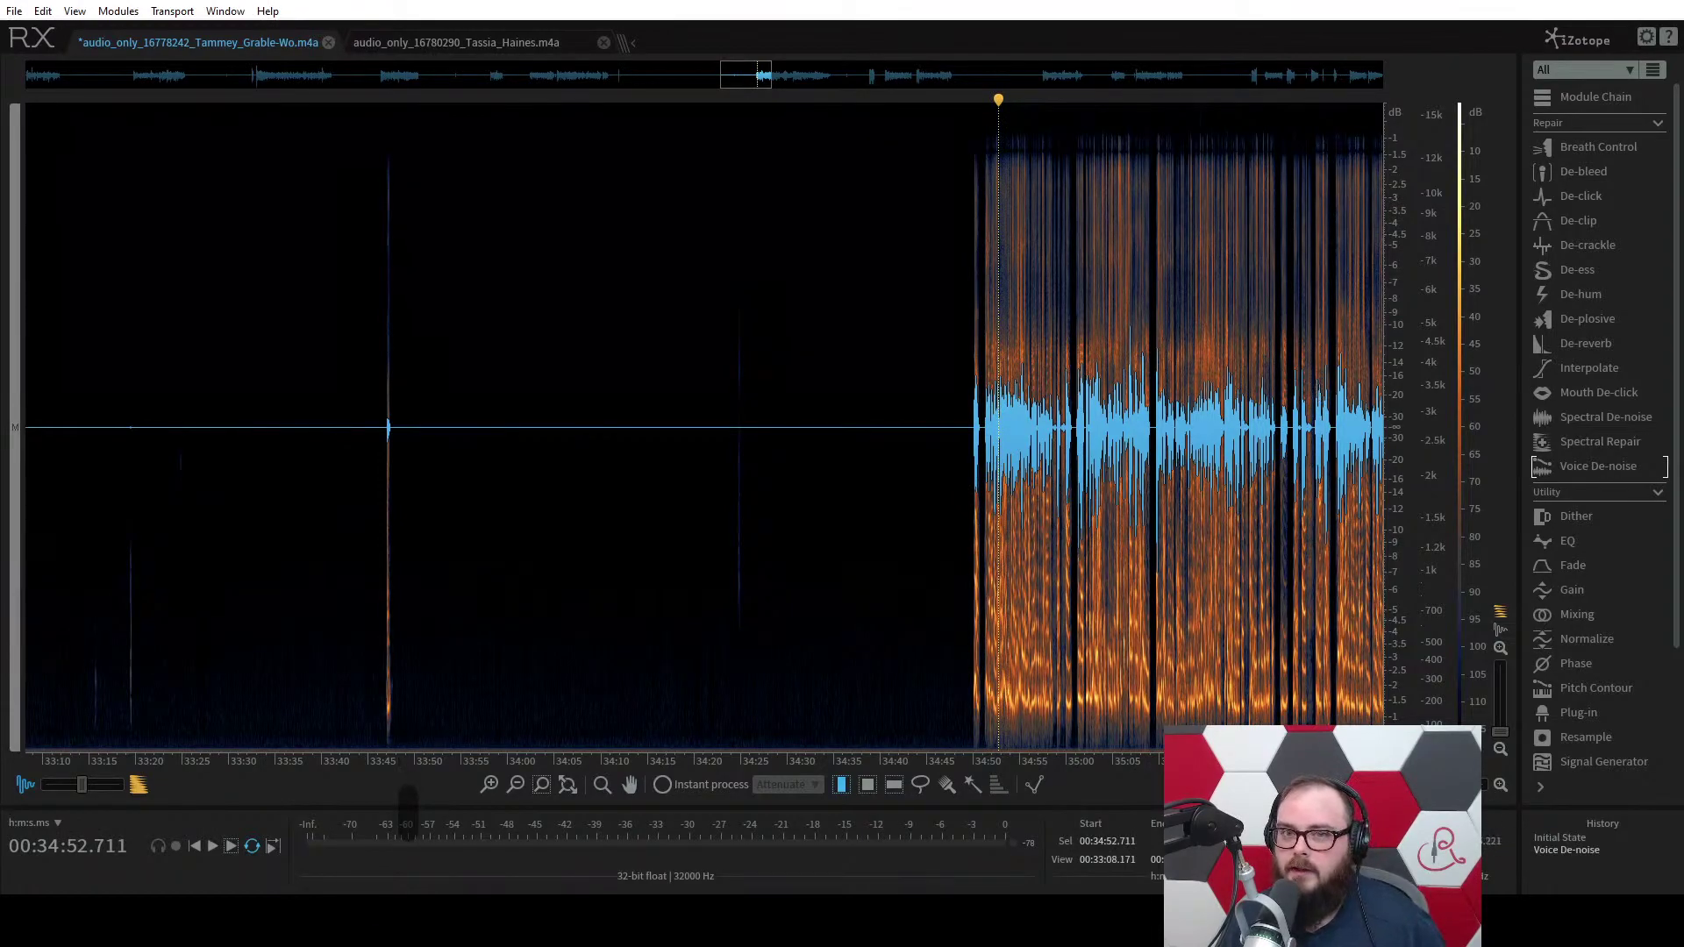
{"action": "left_click", "coordinate": [1551, 393]}
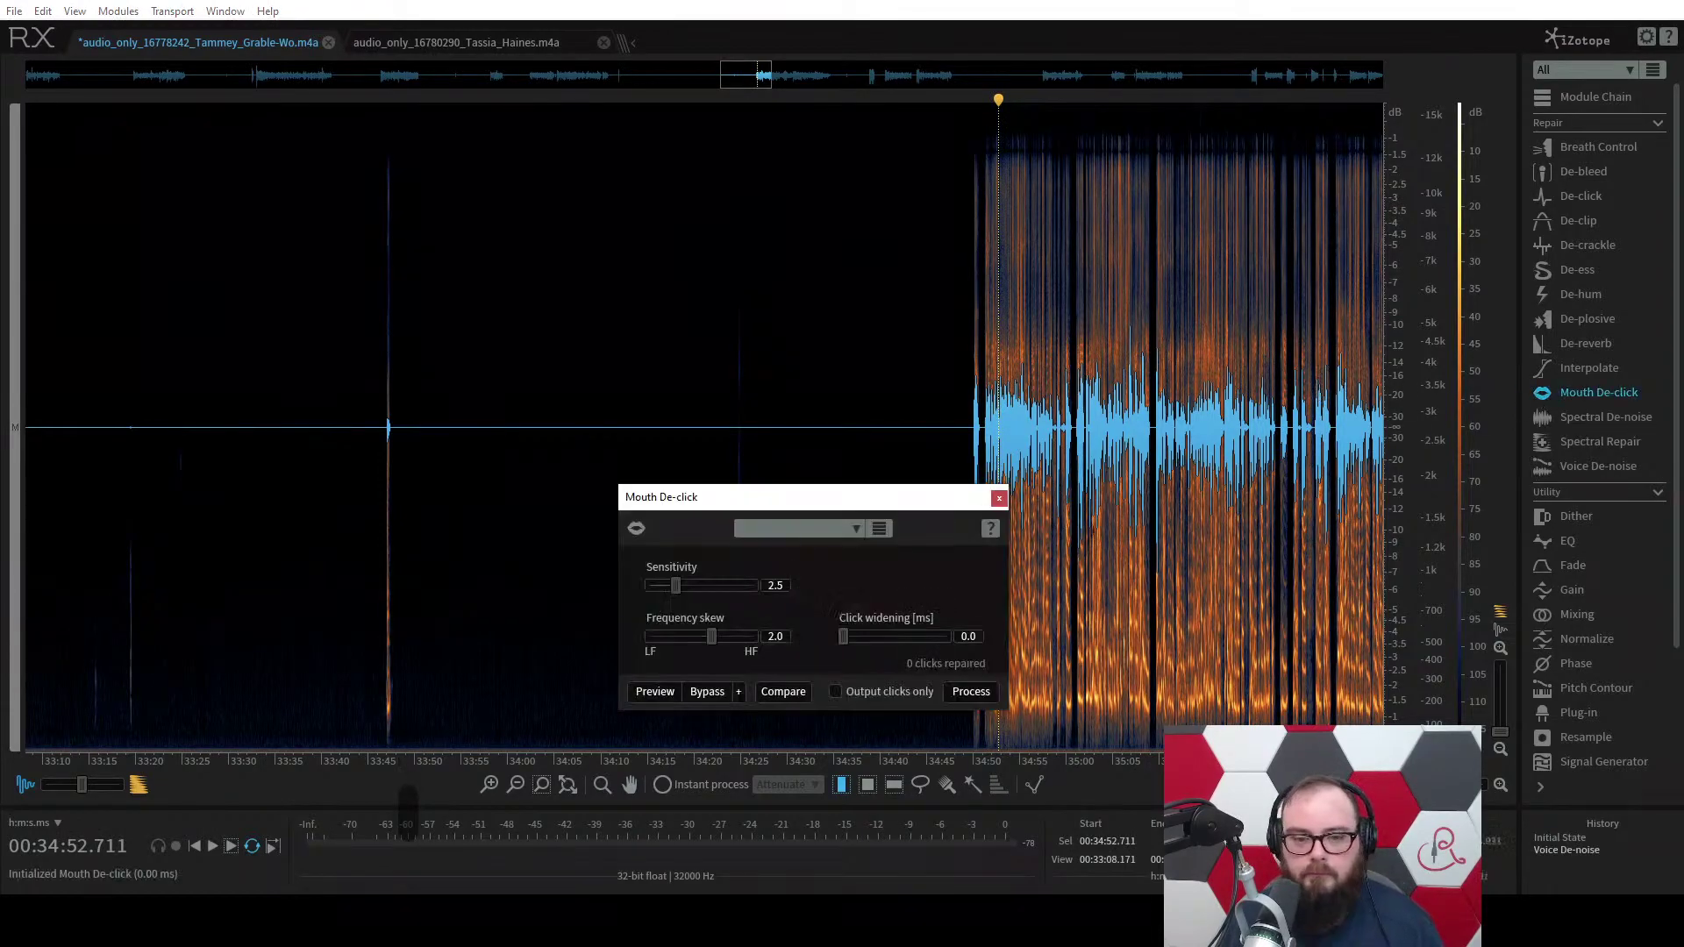
{"action": "left_click", "coordinate": [858, 693]}
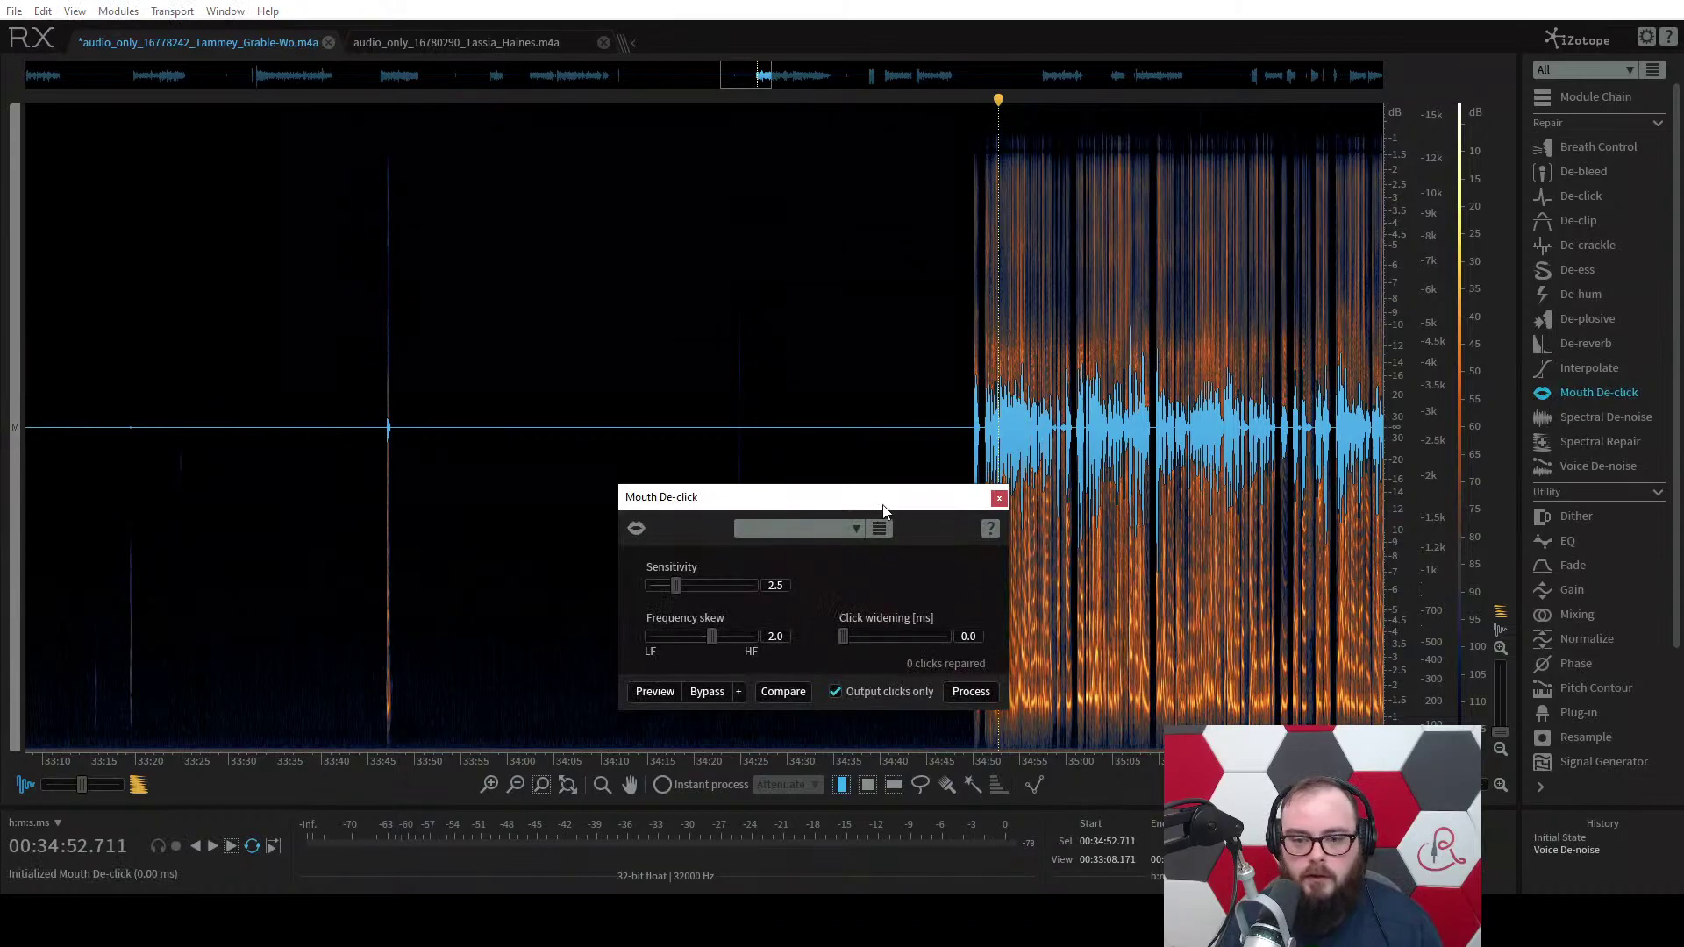
{"action": "left_click_drag", "start_coordinate": [881, 505], "coordinate": [630, 509]}
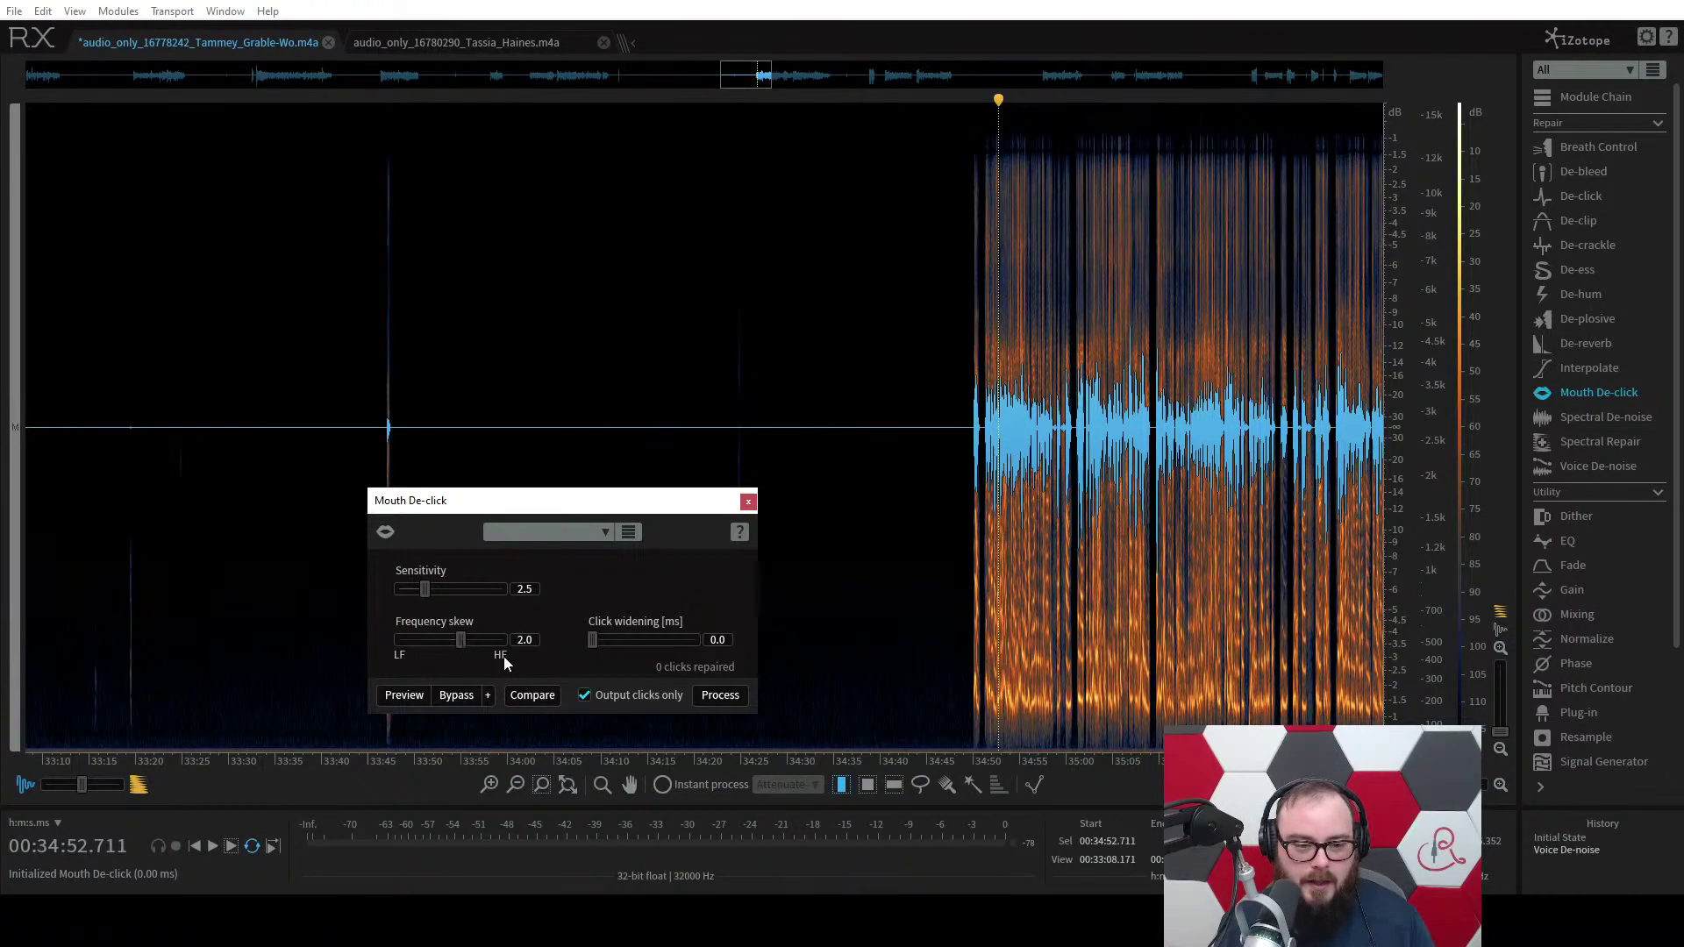
{"action": "left_click", "coordinate": [403, 698]}
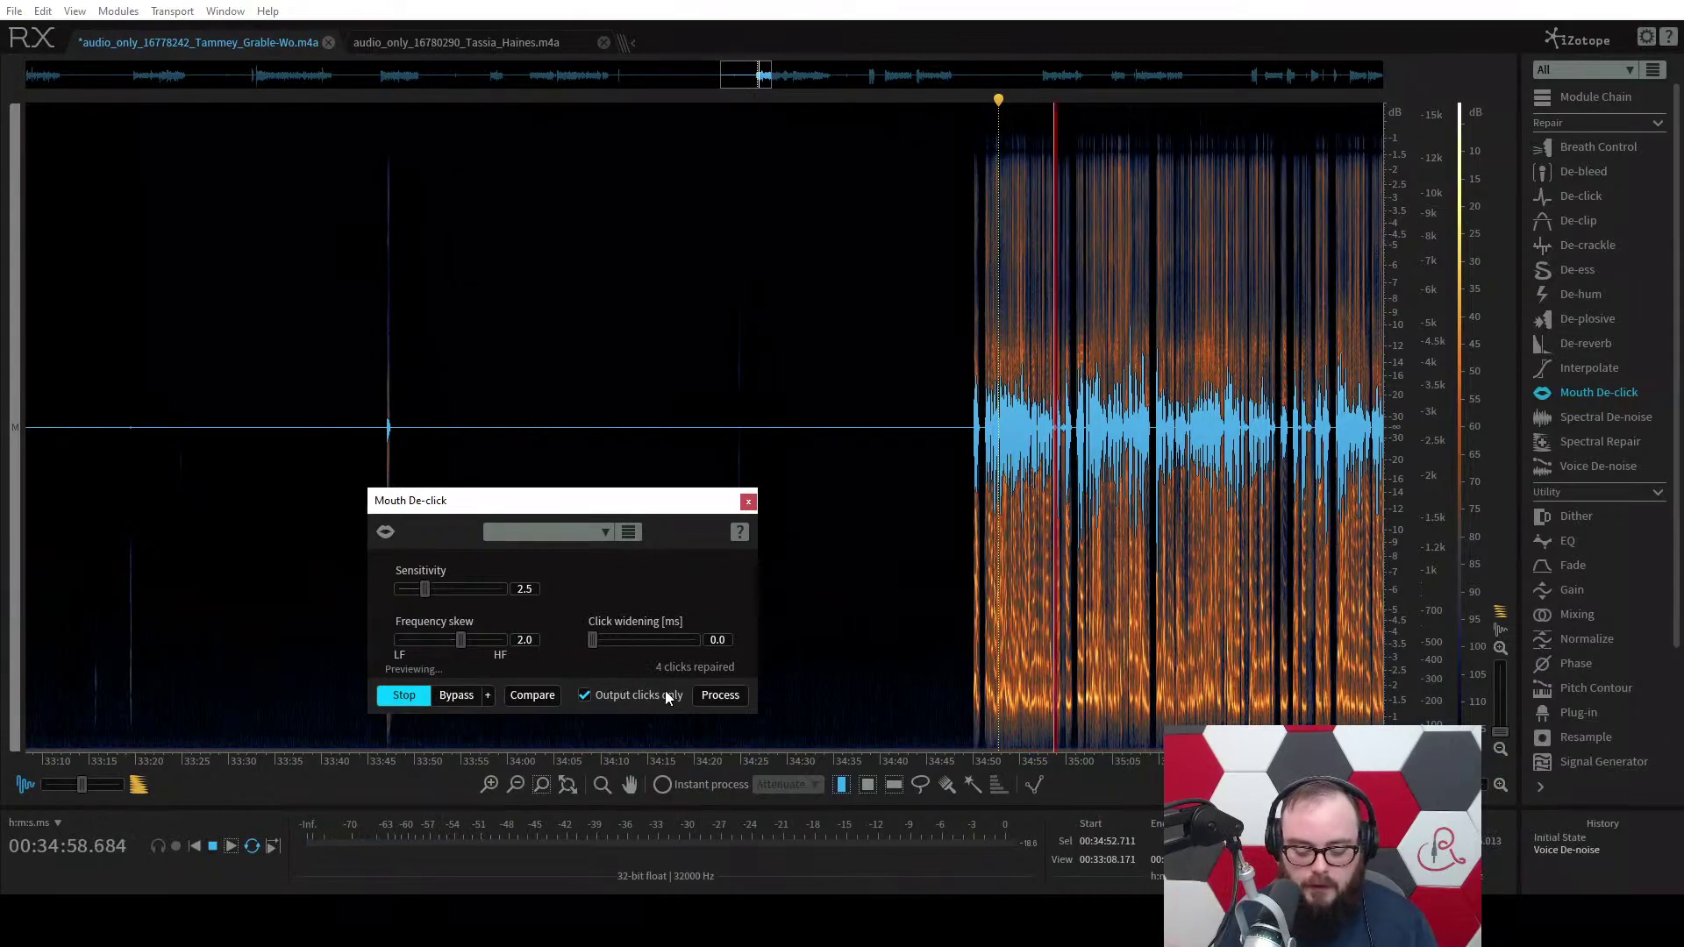
Raise the playback volume to about 94 while the isolated clicks preview, and lower it again.
{"action": "key", "text": "XF86AudioRaiseVolume"}
{"action": "key", "text": "XF86AudioRaiseVolume"}
{"action": "key", "text": "XF86AudioRaiseVolume"}
{"action": "key", "text": "XF86AudioRaiseVolume"}
{"action": "key", "text": "XF86AudioRaiseVolume"}
{"action": "key", "text": "XF86AudioRaiseVolume"}
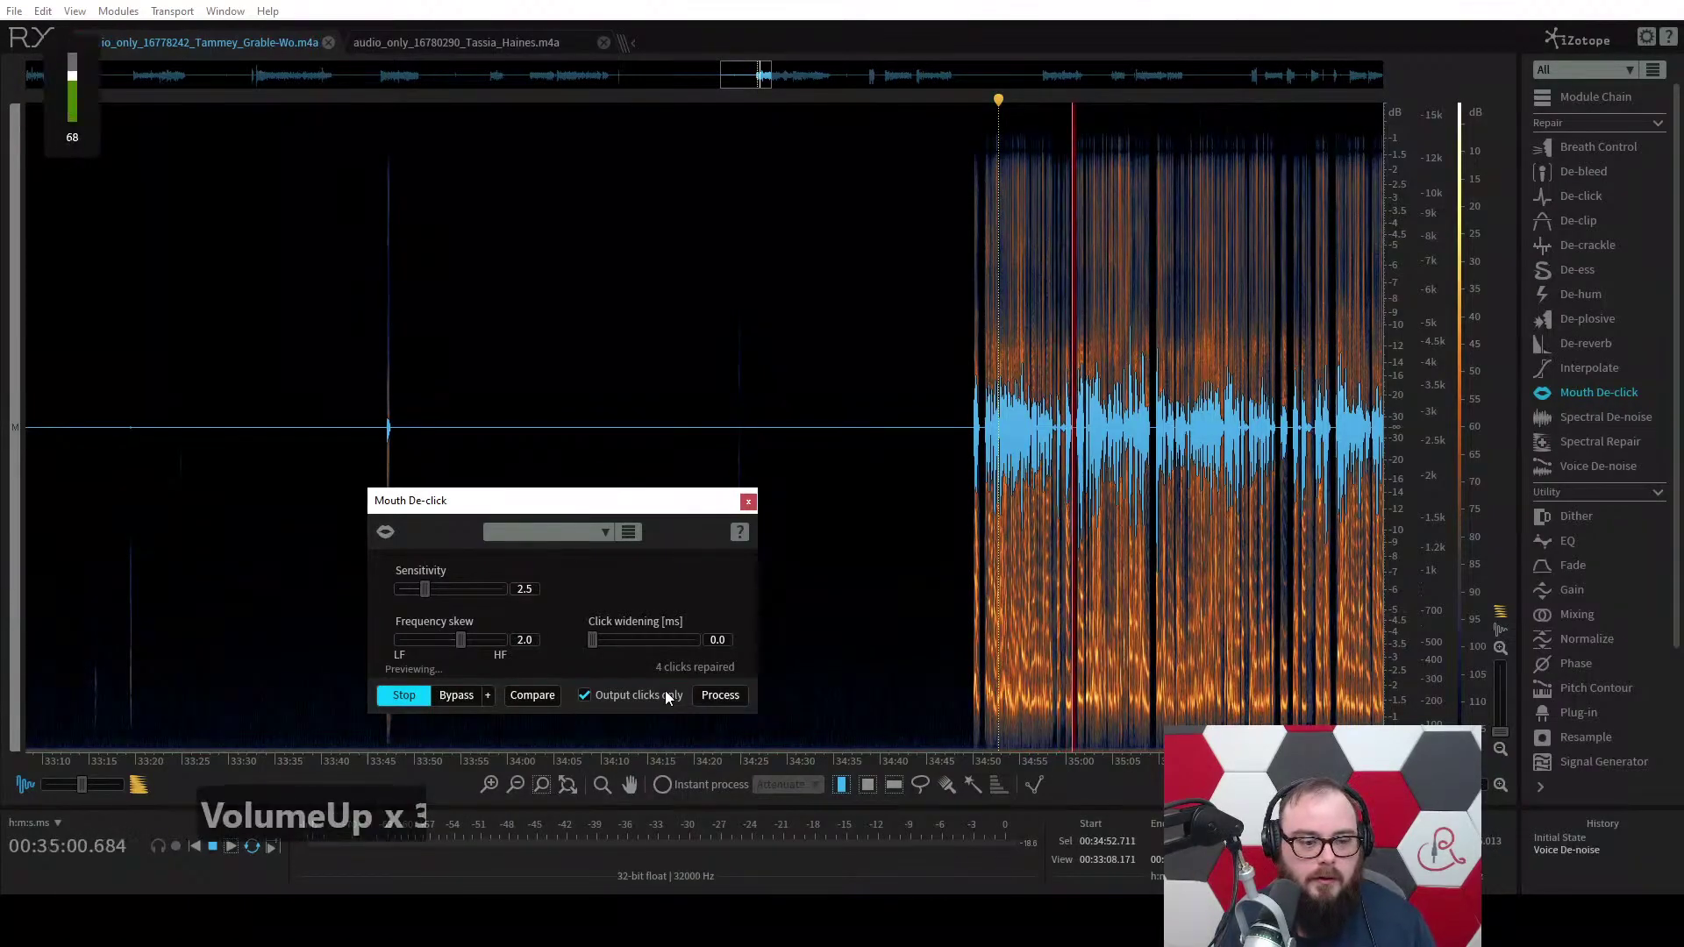
{"action": "key", "text": "XF86AudioLowerVolume"}
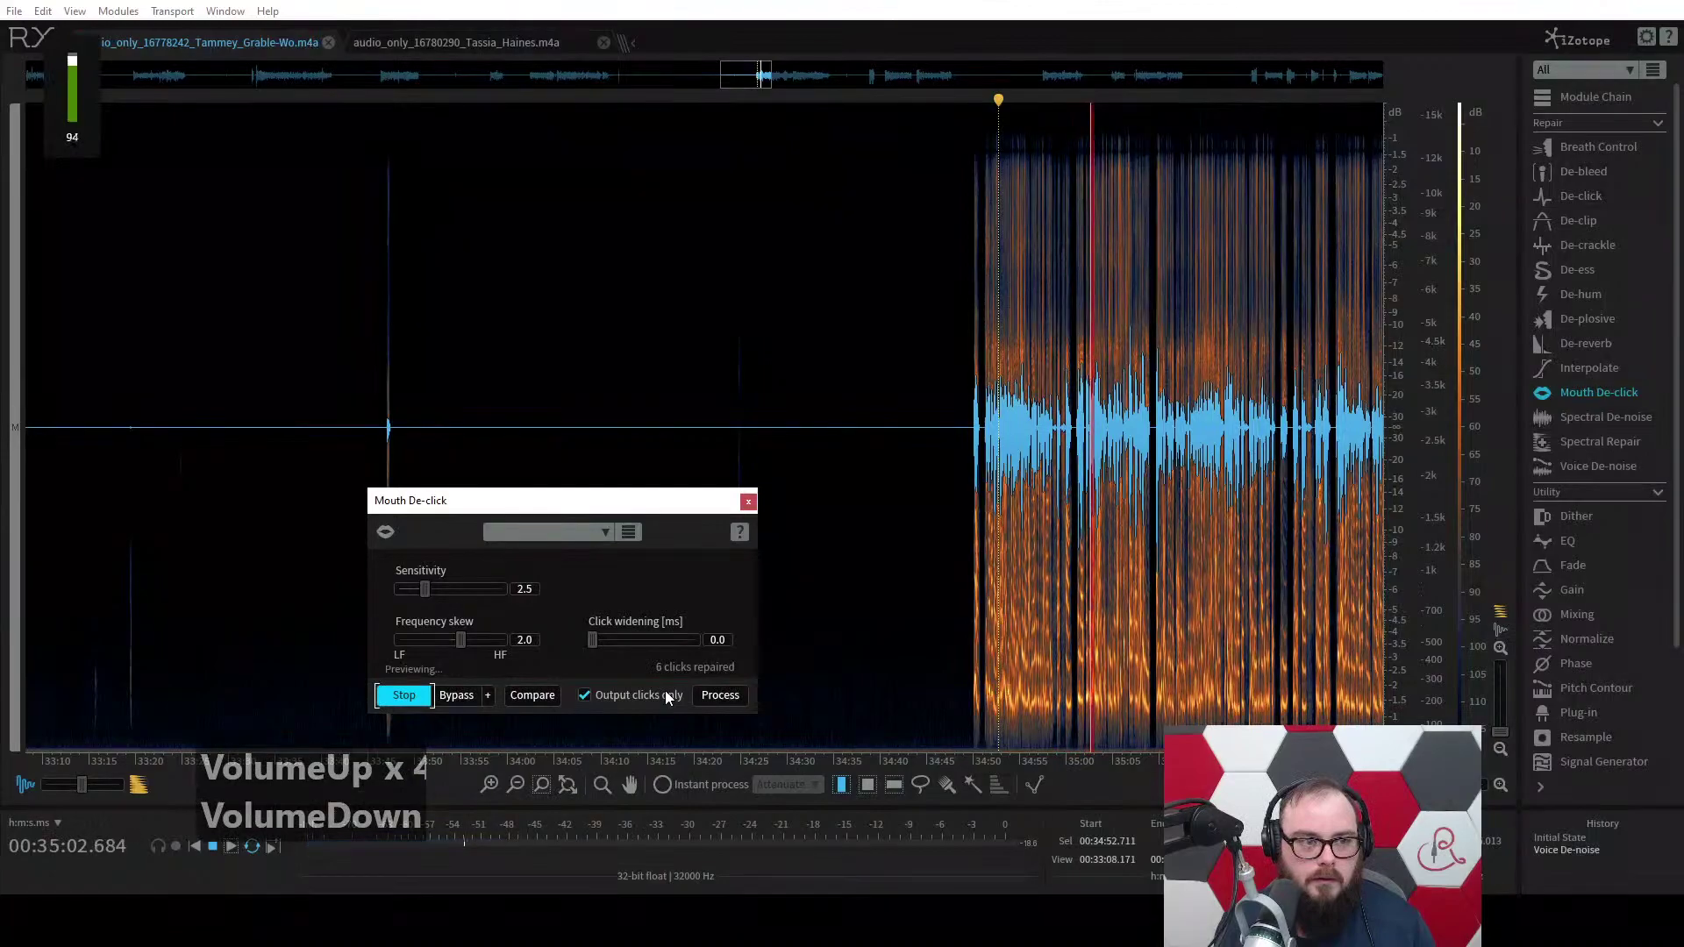
{"action": "key", "text": "XF86AudioLowerVolume"}
{"action": "key", "text": "XF86AudioLowerVolume"}
{"action": "key", "text": "XF86AudioLowerVolume"}
{"action": "key", "text": "XF86AudioLowerVolume"}
{"action": "key", "text": "XF86AudioLowerVolume"}
{"action": "key", "text": "XF86AudioLowerVolume"}
{"action": "key", "text": "XF86AudioLowerVolume"}
{"action": "key", "text": "XF86AudioLowerVolume"}
{"action": "key", "text": "XF86AudioLowerVolume"}
{"action": "key", "text": "XF86AudioLowerVolume"}
{"action": "key", "text": "XF86AudioLowerVolume"}
{"action": "key", "text": "XF86AudioLowerVolume"}
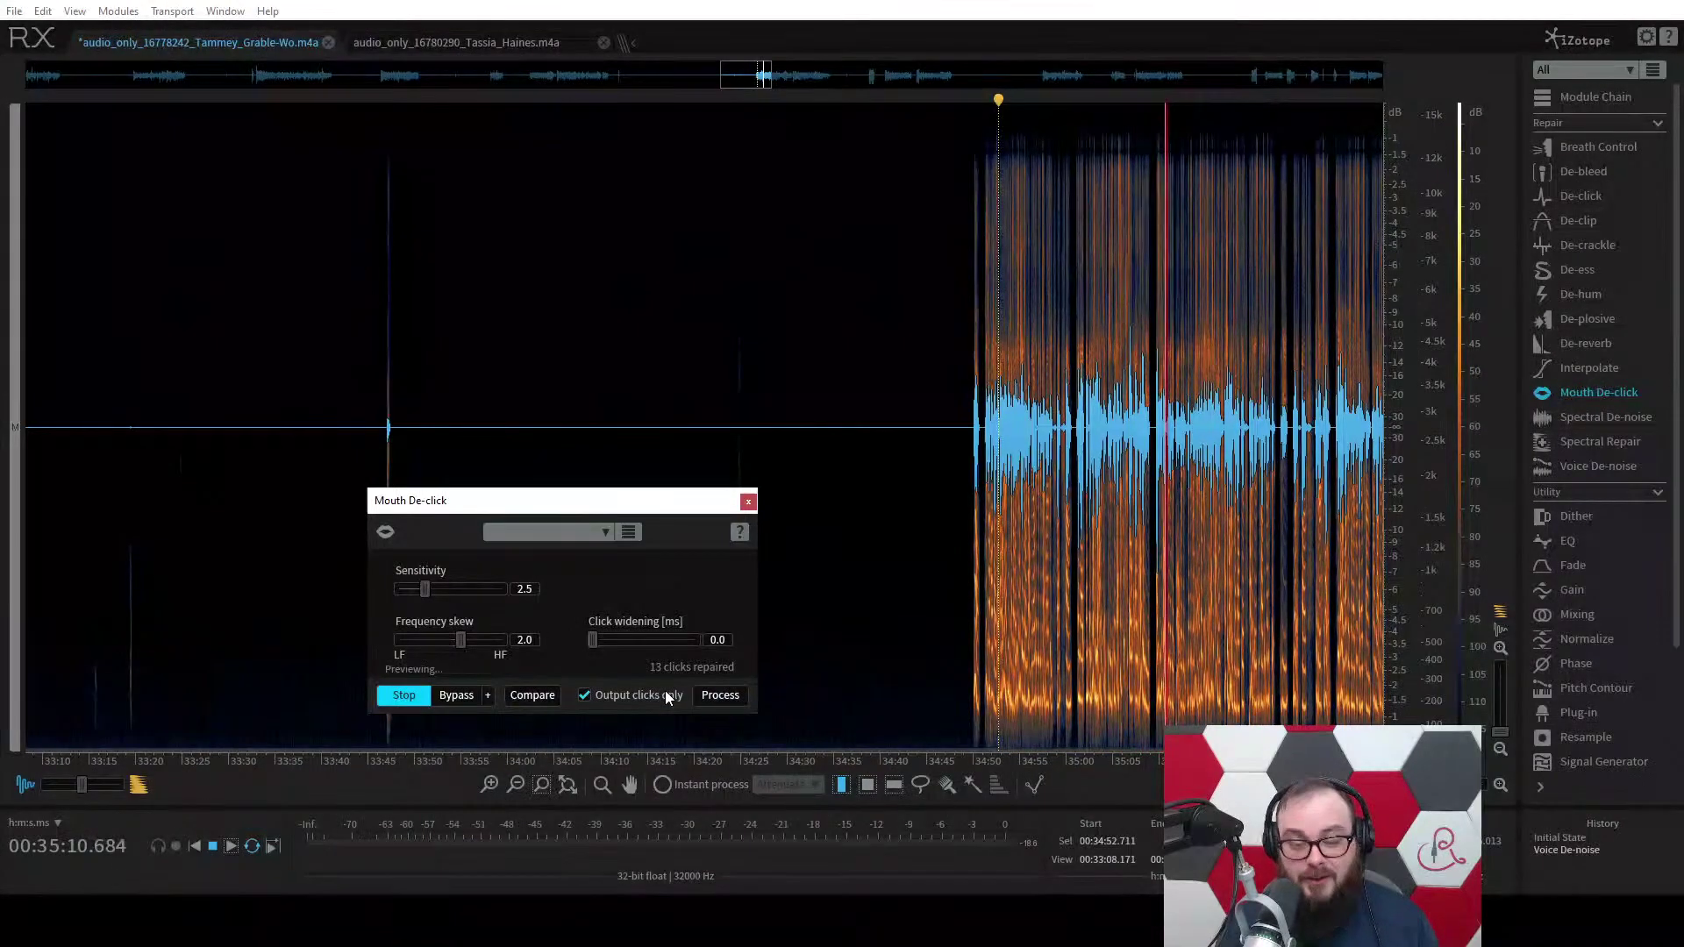
Compare Mouth De-click sensitivities of 3.5 and 8.5 during the preview and set the sensitivity to 4.5.
{"action": "left_click", "coordinate": [458, 588]}
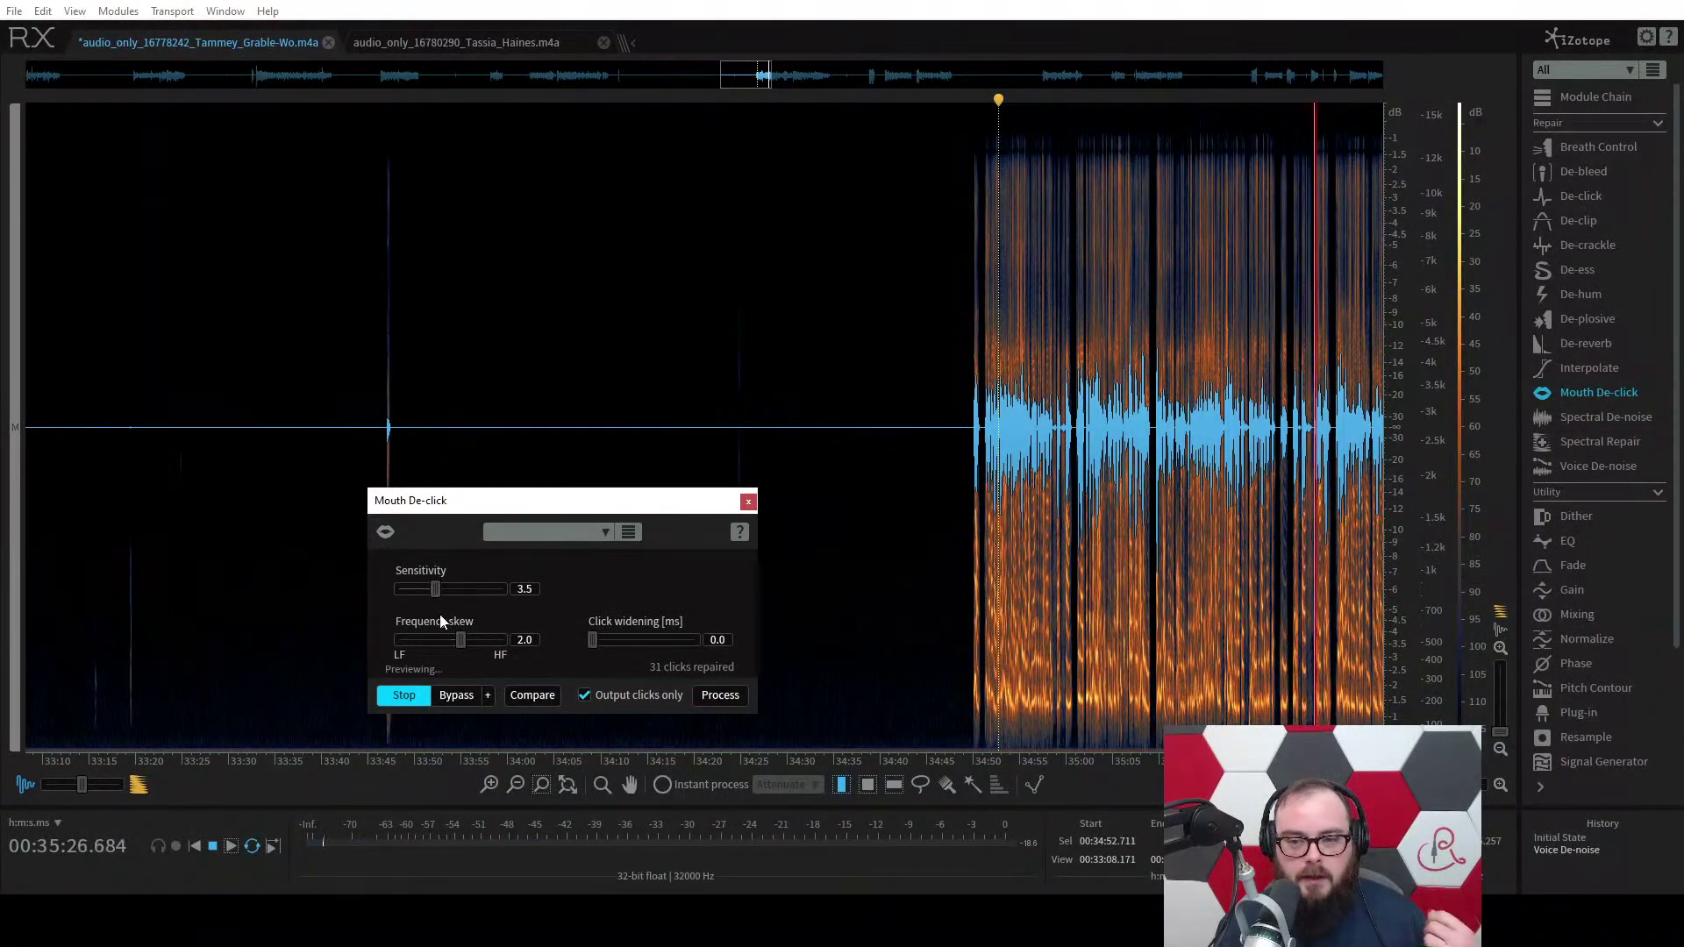
{"action": "left_click", "coordinate": [481, 591]}
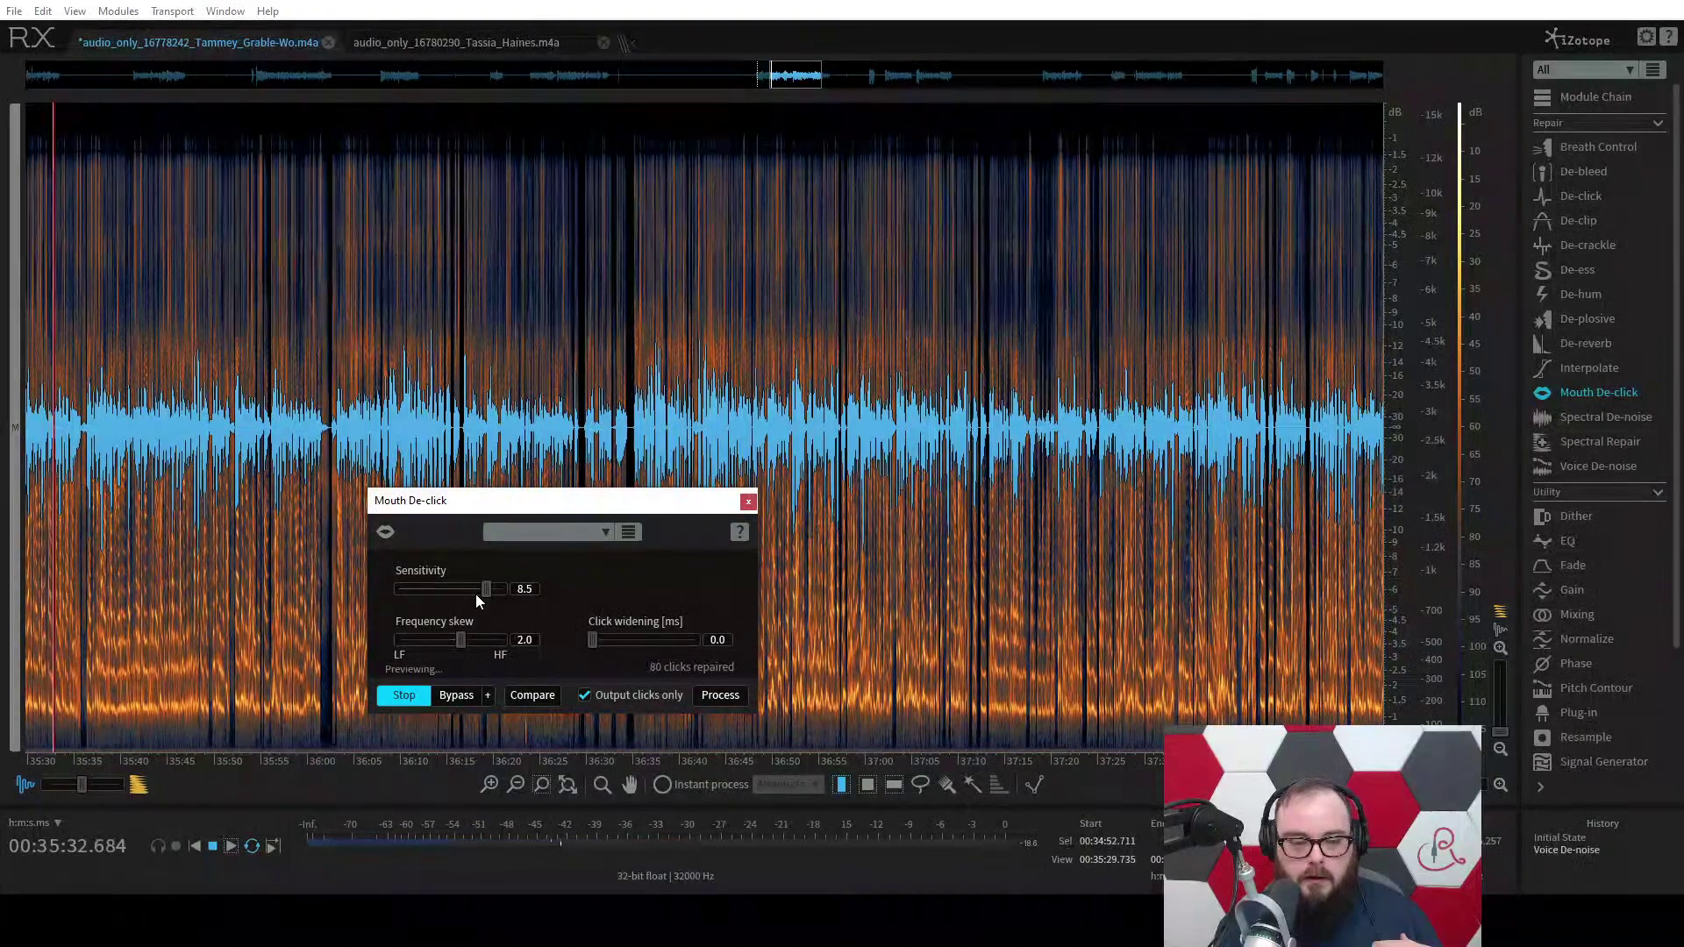
{"action": "scroll", "coordinate": [475, 593], "scroll_direction": "down", "scroll_amount": 6}
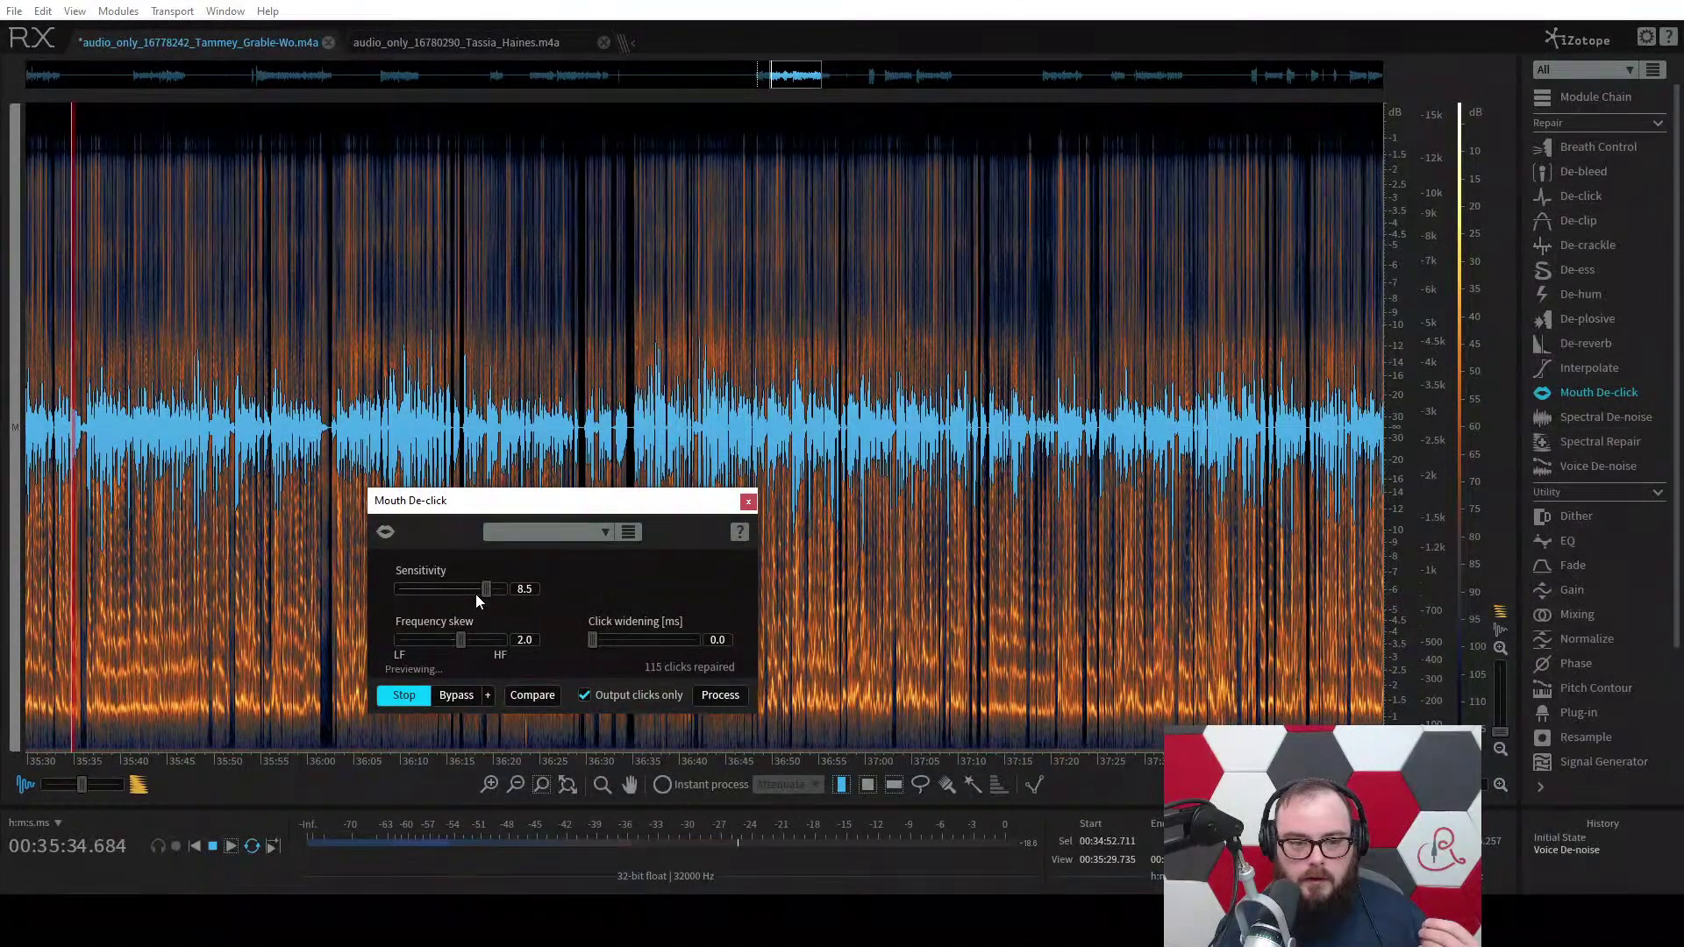
{"action": "scroll", "coordinate": [476, 593], "scroll_direction": "down", "scroll_amount": 4}
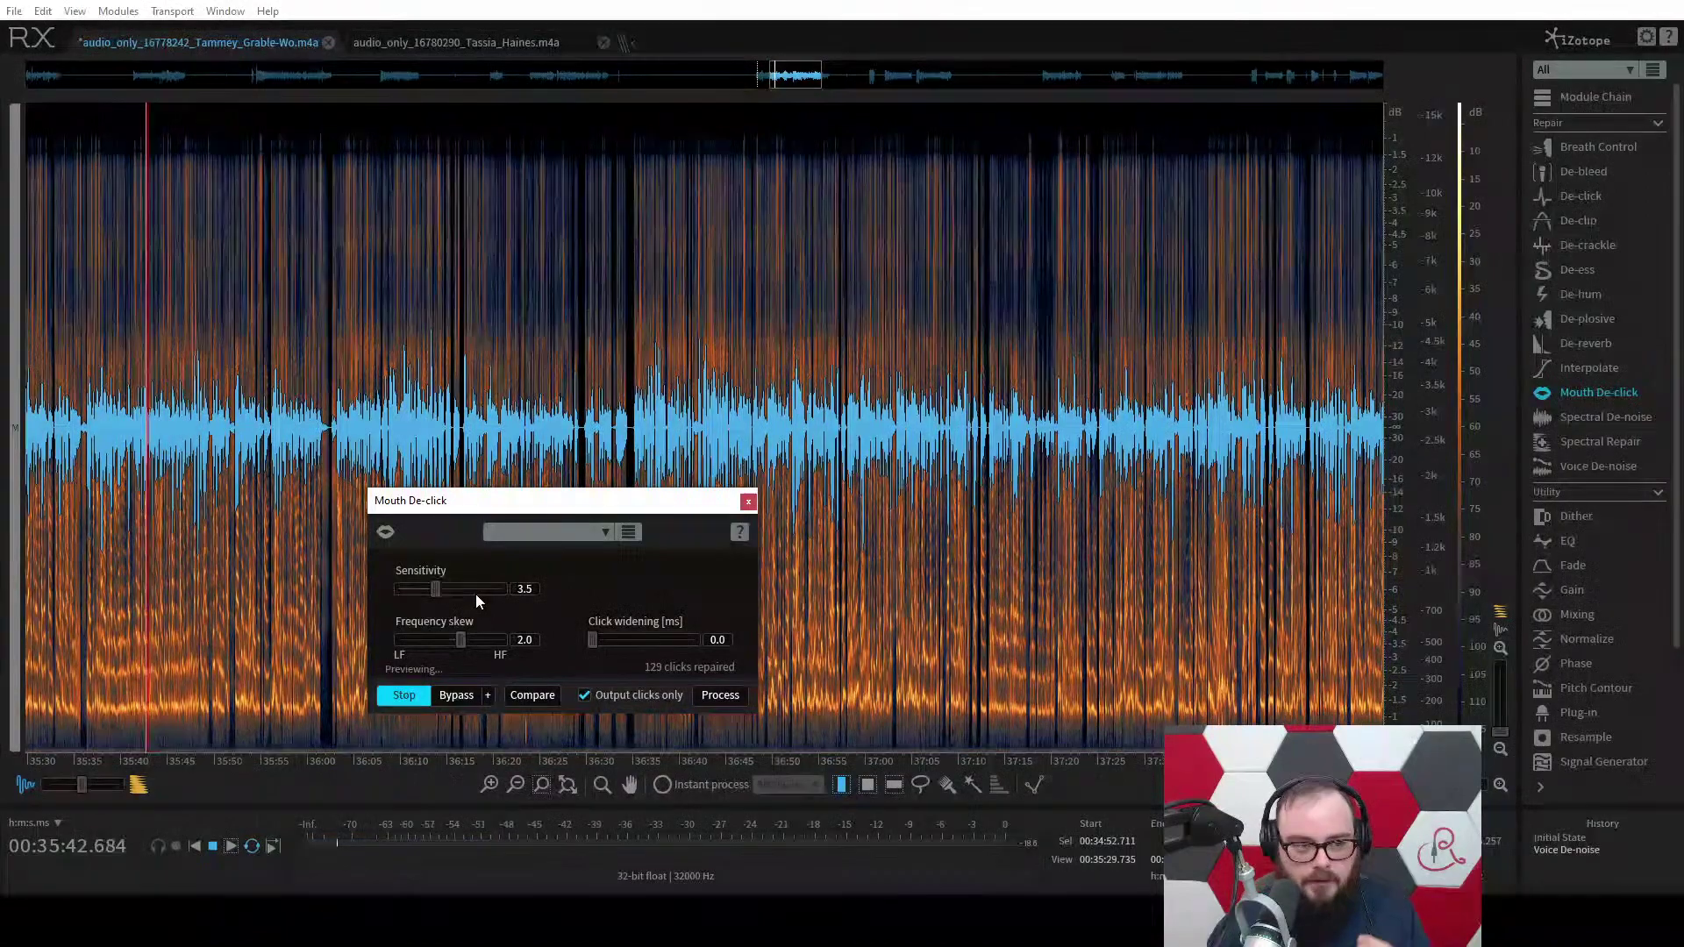
{"action": "scroll", "coordinate": [475, 591], "scroll_direction": "up", "scroll_amount": 2}
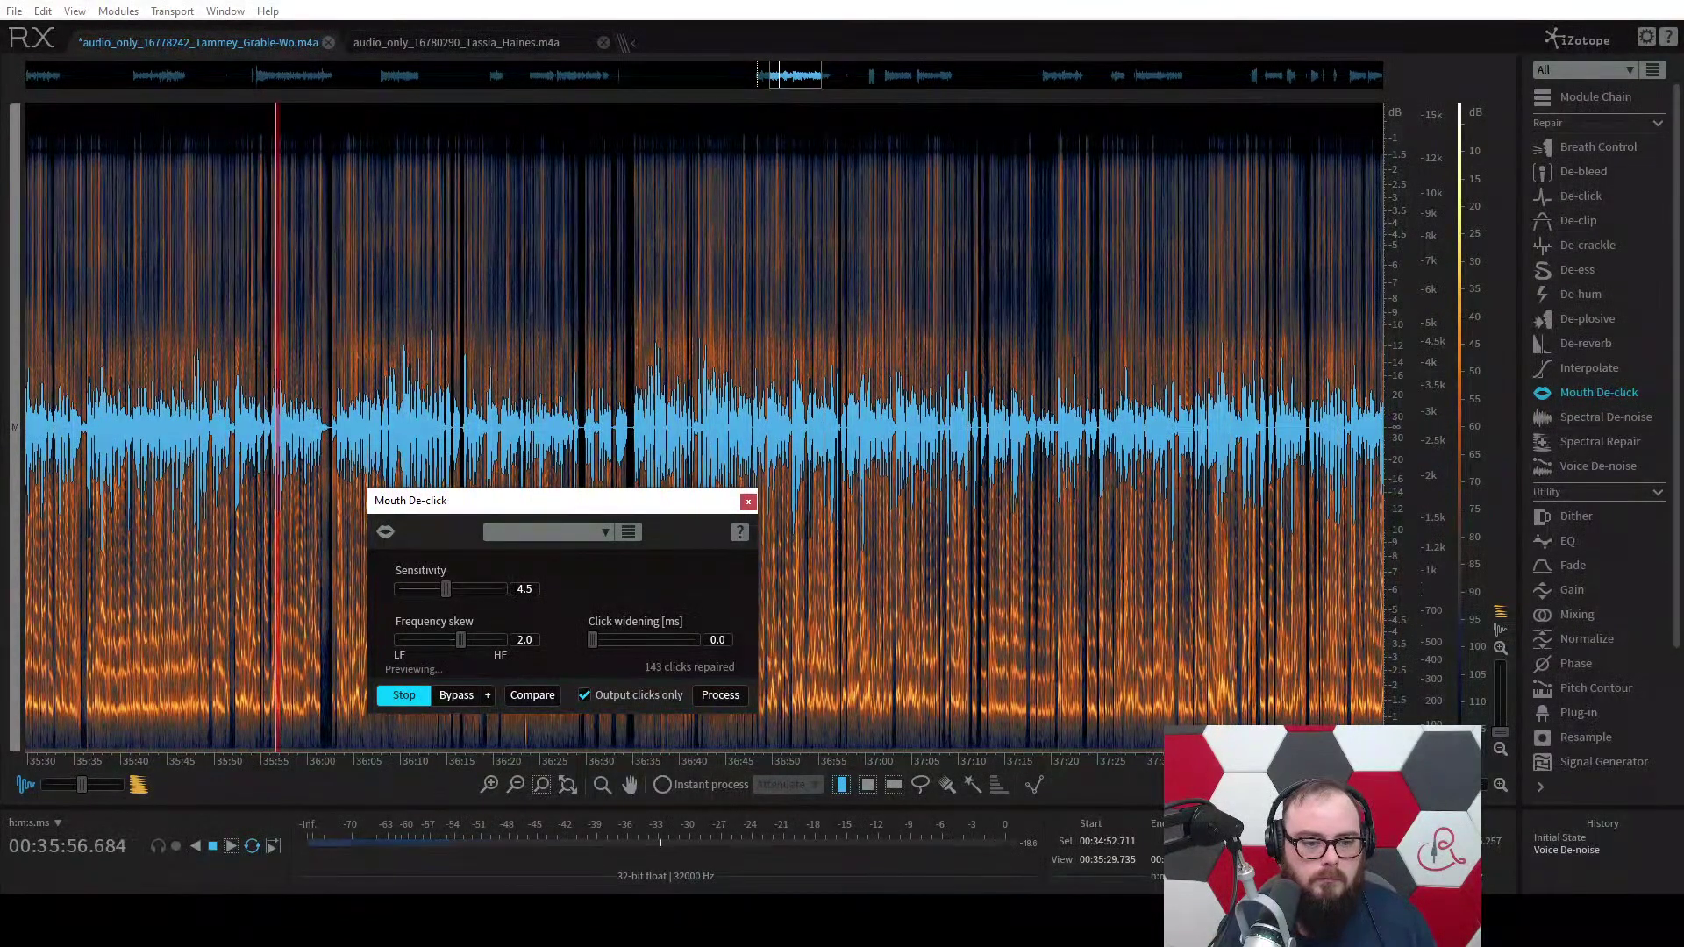
Set the Mouth De-click sensitivity to 4 and place the playhead in the silence before the speech, at about 34:32.
{"action": "left_click", "coordinate": [524, 588]}
{"action": "type", "text": "4"}
{"action": "key", "text": "Return"}
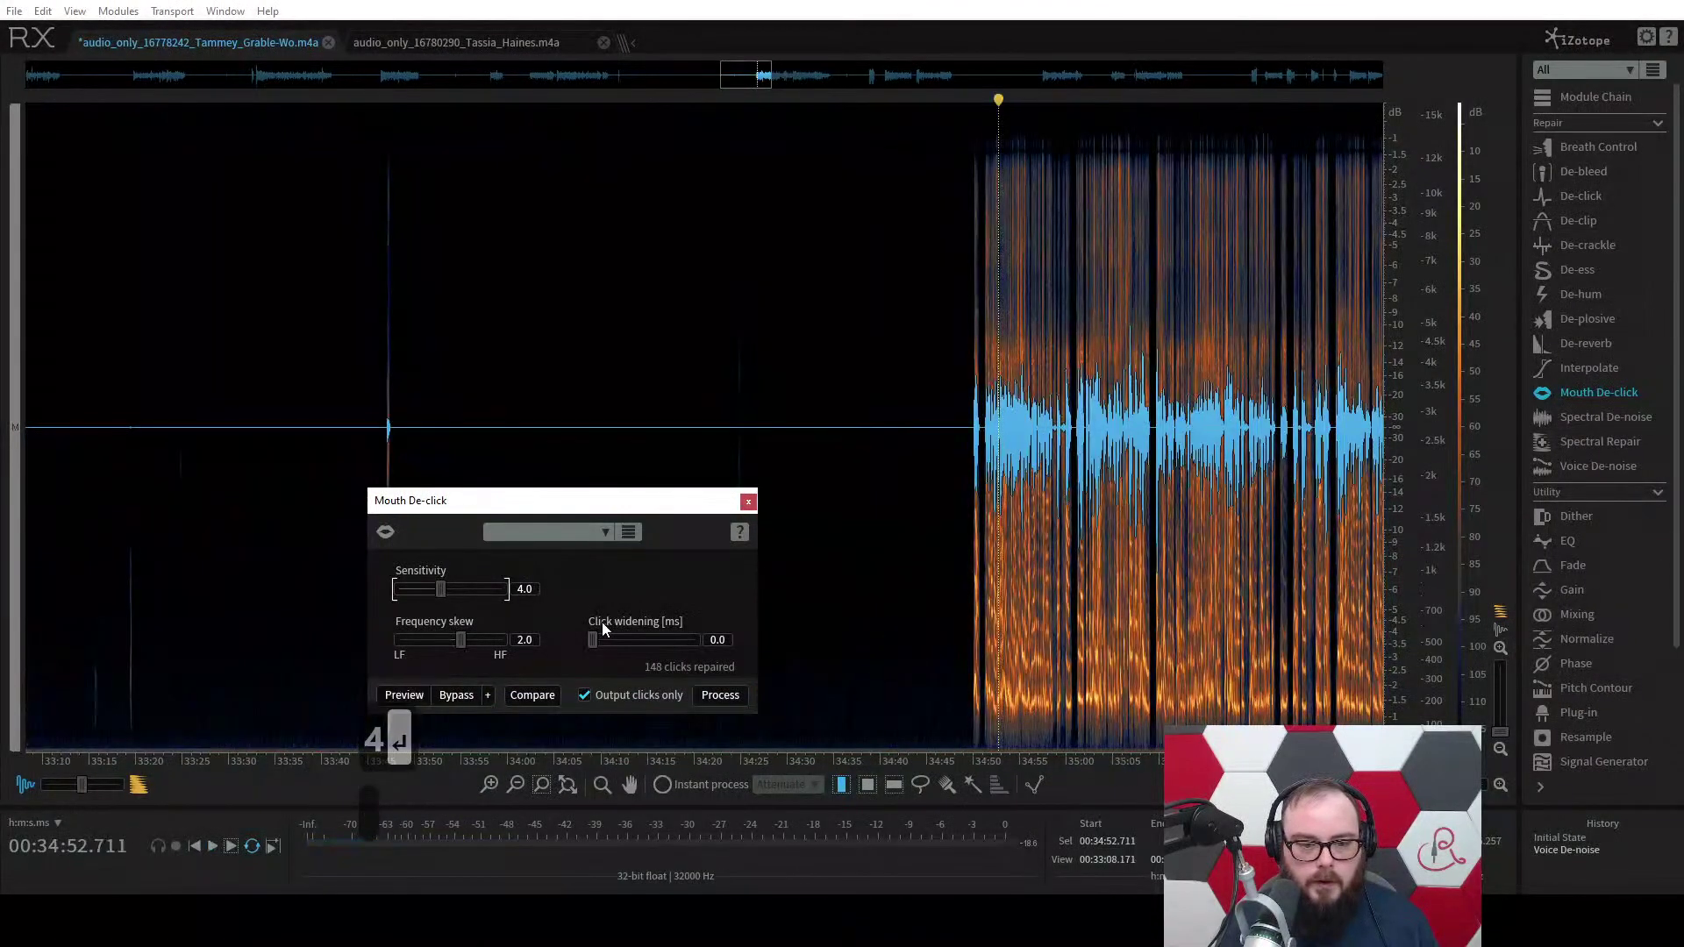
{"action": "left_click", "coordinate": [1043, 263]}
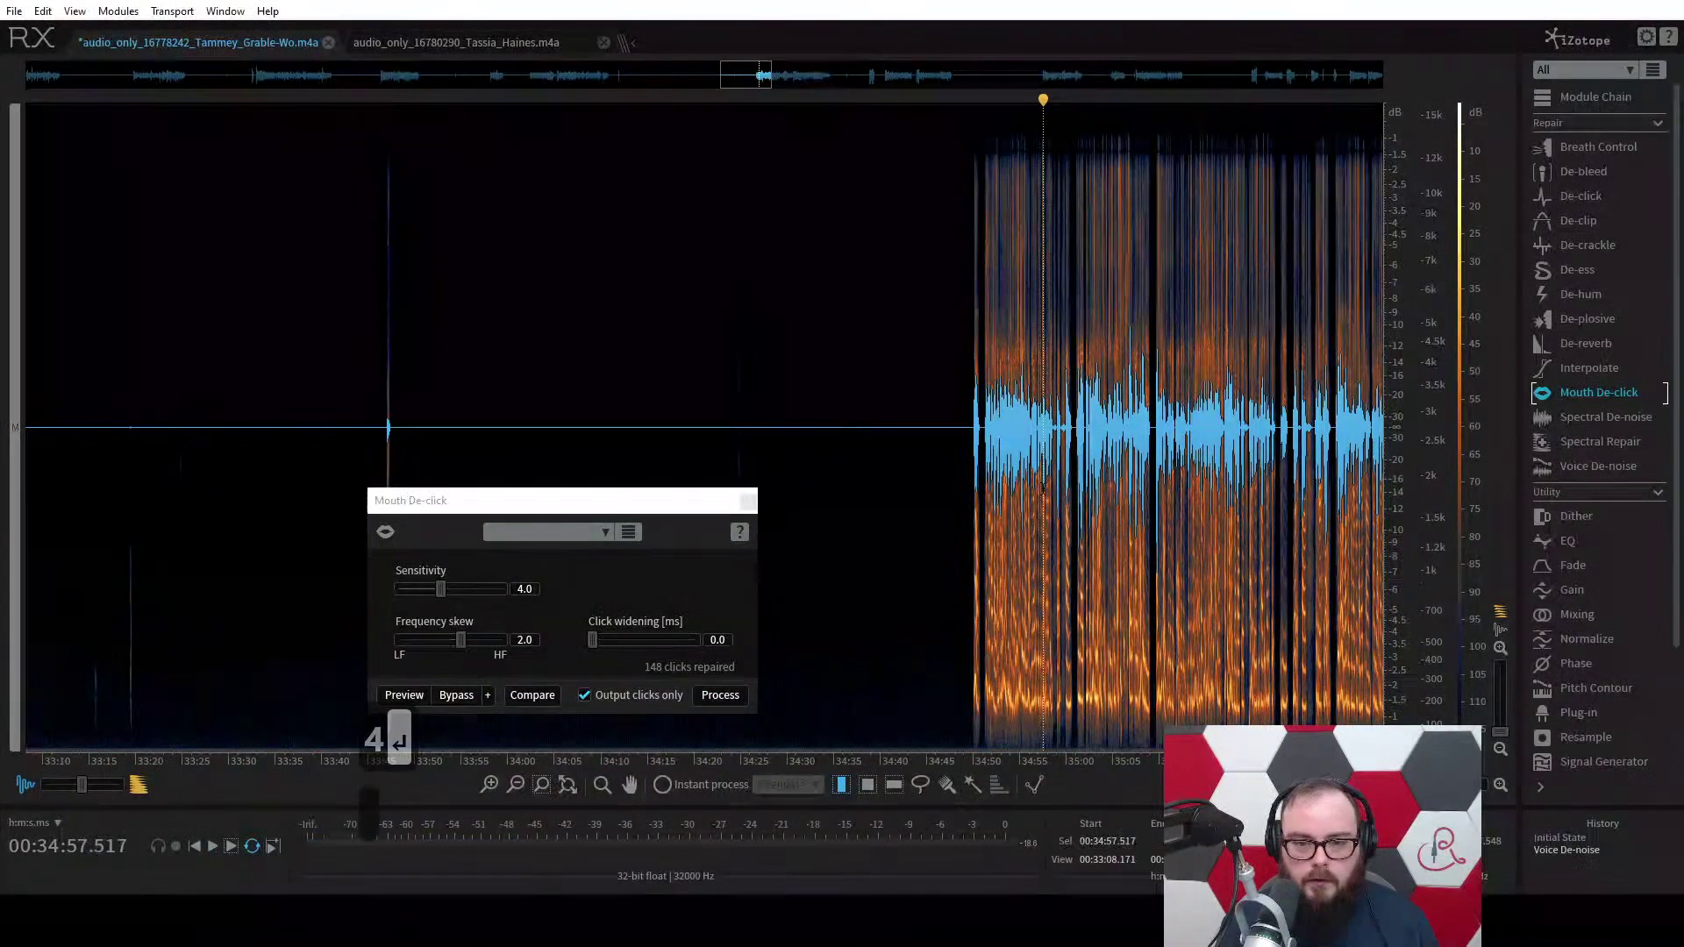
{"action": "left_click", "coordinate": [846, 263]}
{"action": "left_click", "coordinate": [804, 263]}
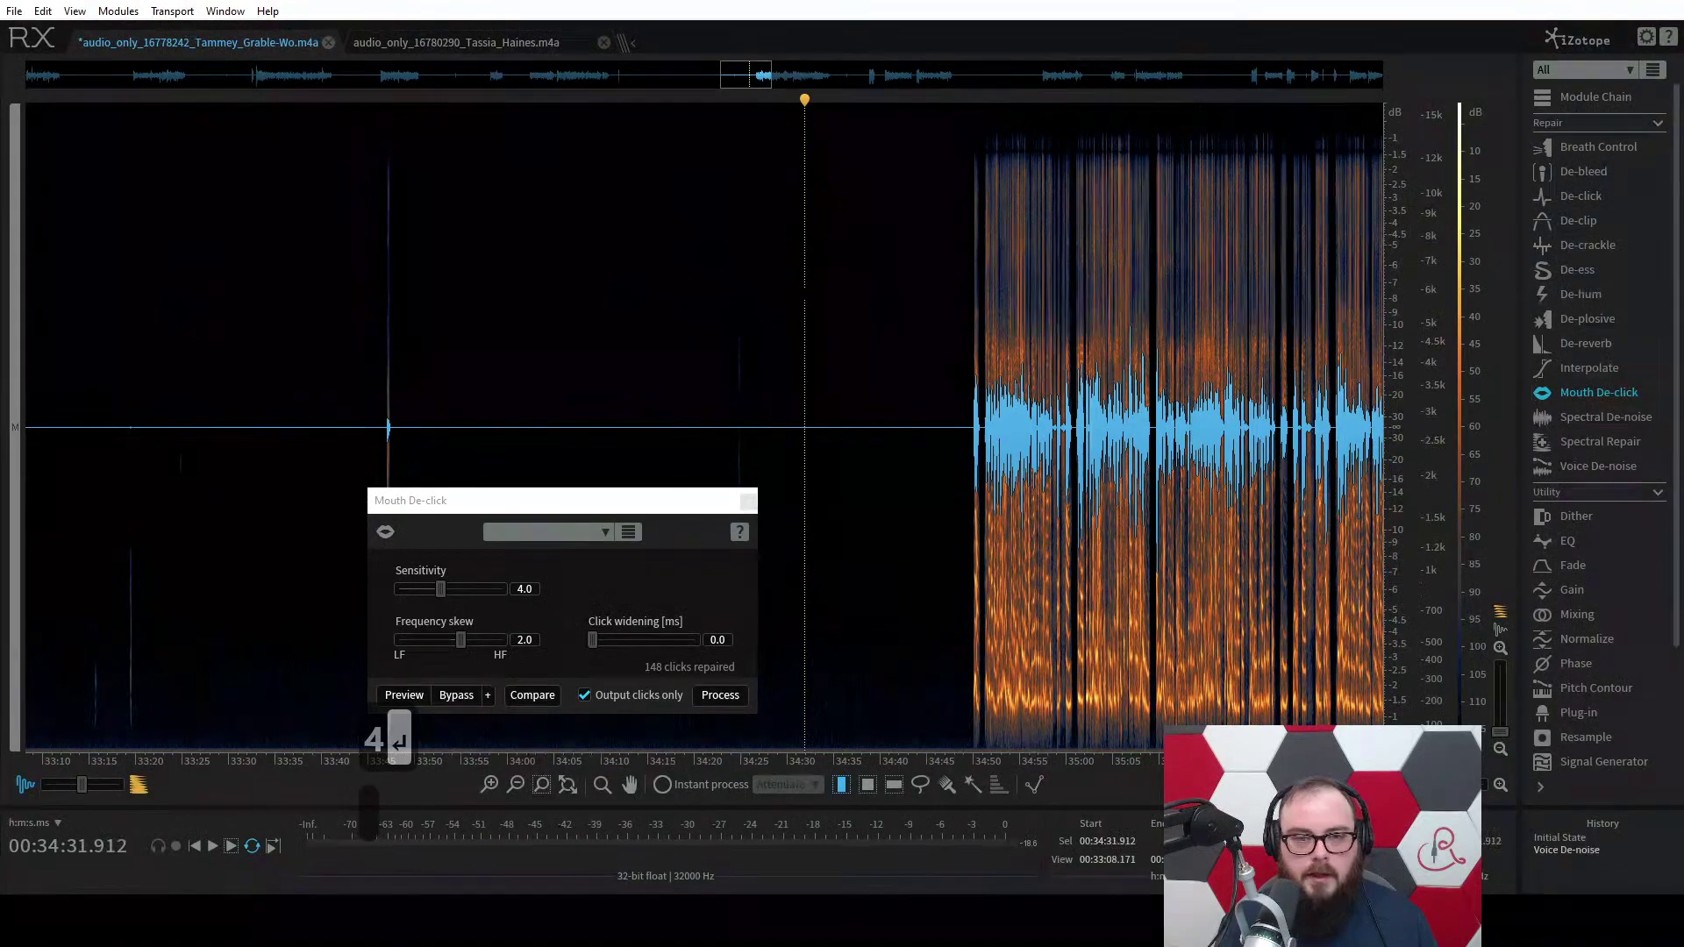
{"action": "scroll", "coordinate": [804, 263], "scroll_direction": "down", "scroll_amount": 2}
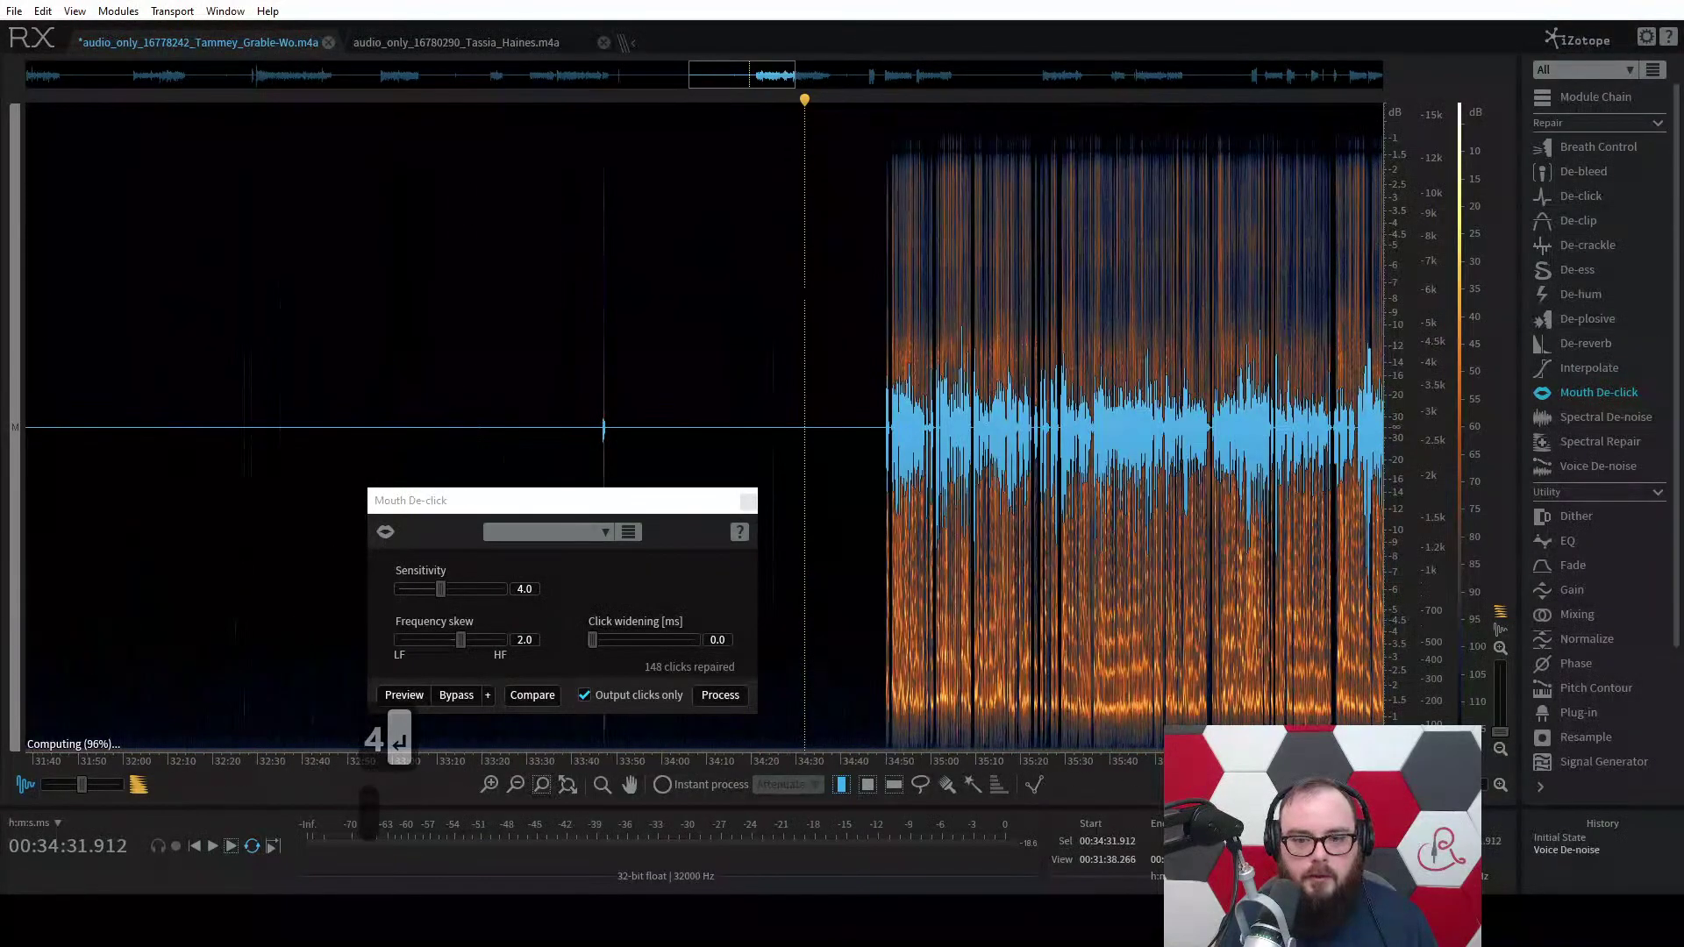
Apply Mouth De-click to the whole recording with Output clicks only turned off.
{"action": "left_click", "coordinate": [723, 700]}
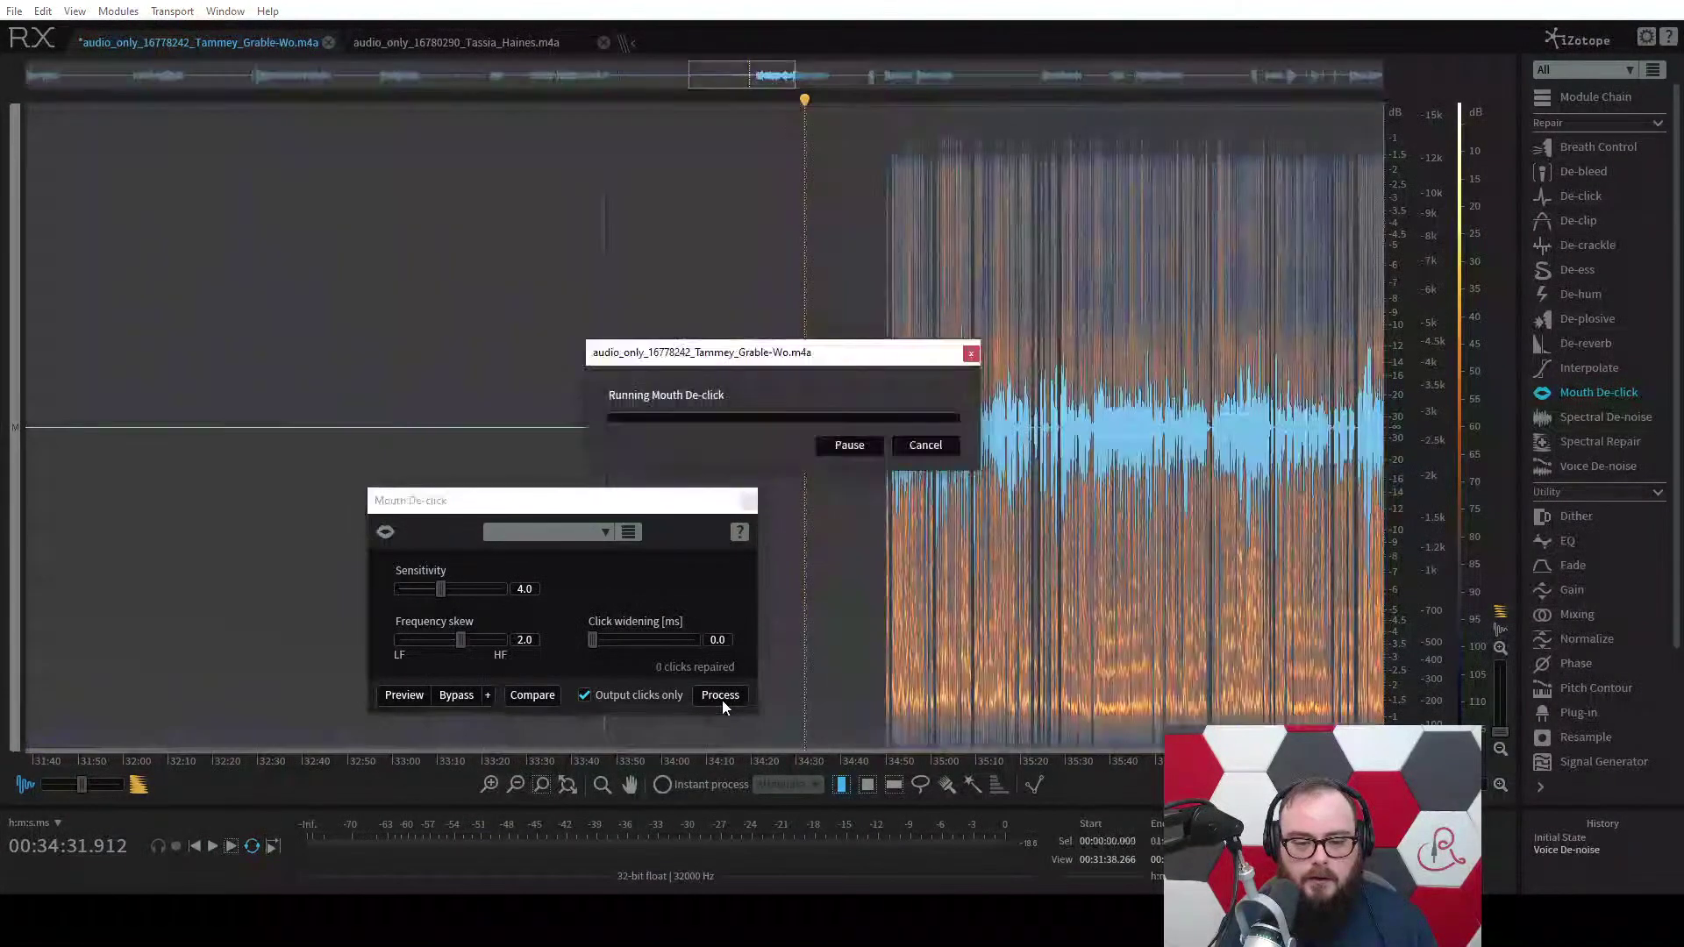
{"action": "left_click", "coordinate": [902, 451]}
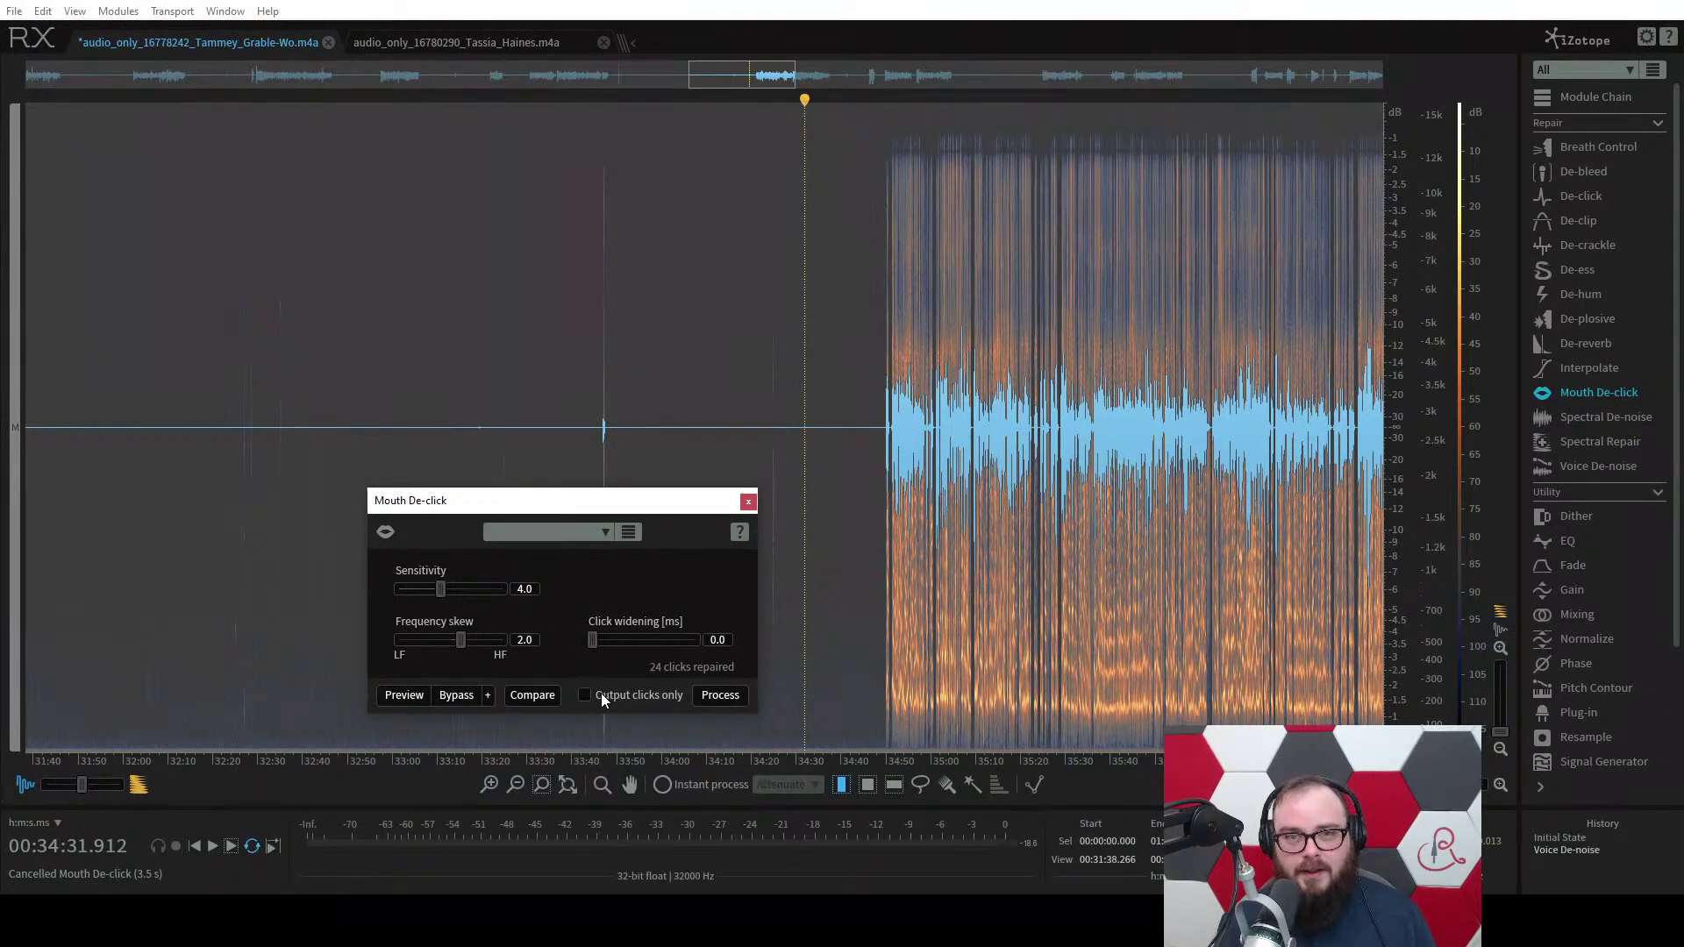
{"action": "left_click", "coordinate": [717, 694]}
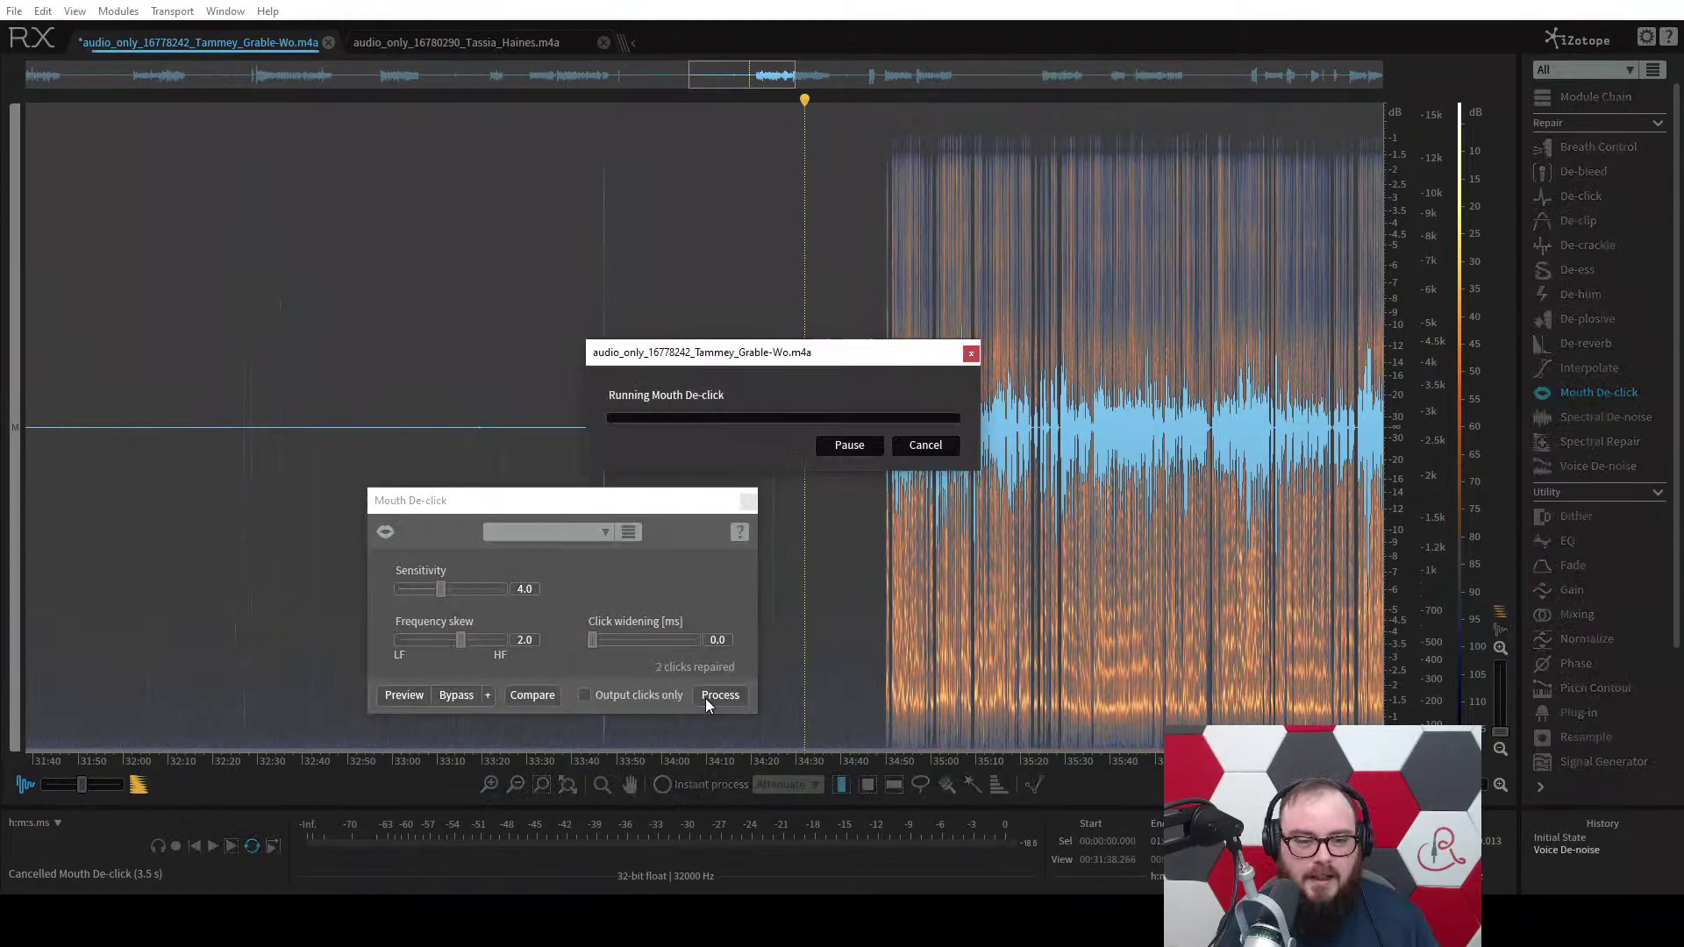
Switch to the second open recording and move the Mouth De-click window aside.
{"action": "left_click", "coordinate": [438, 41]}
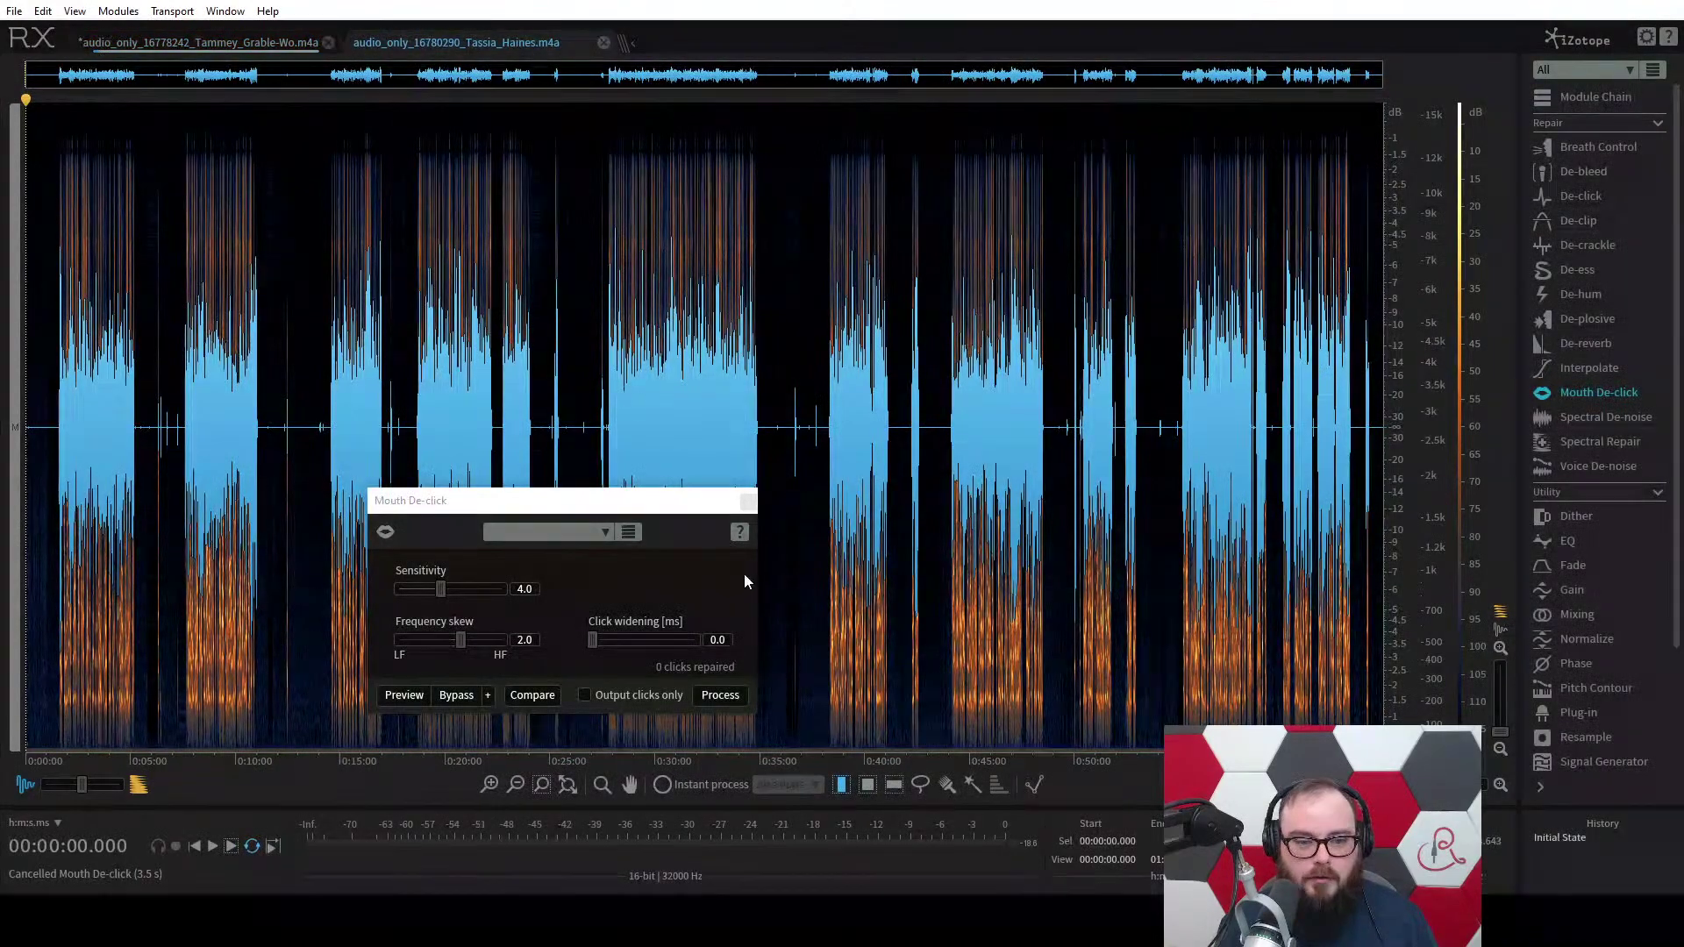
{"action": "left_click_drag", "start_coordinate": [708, 499], "coordinate": [581, 498]}
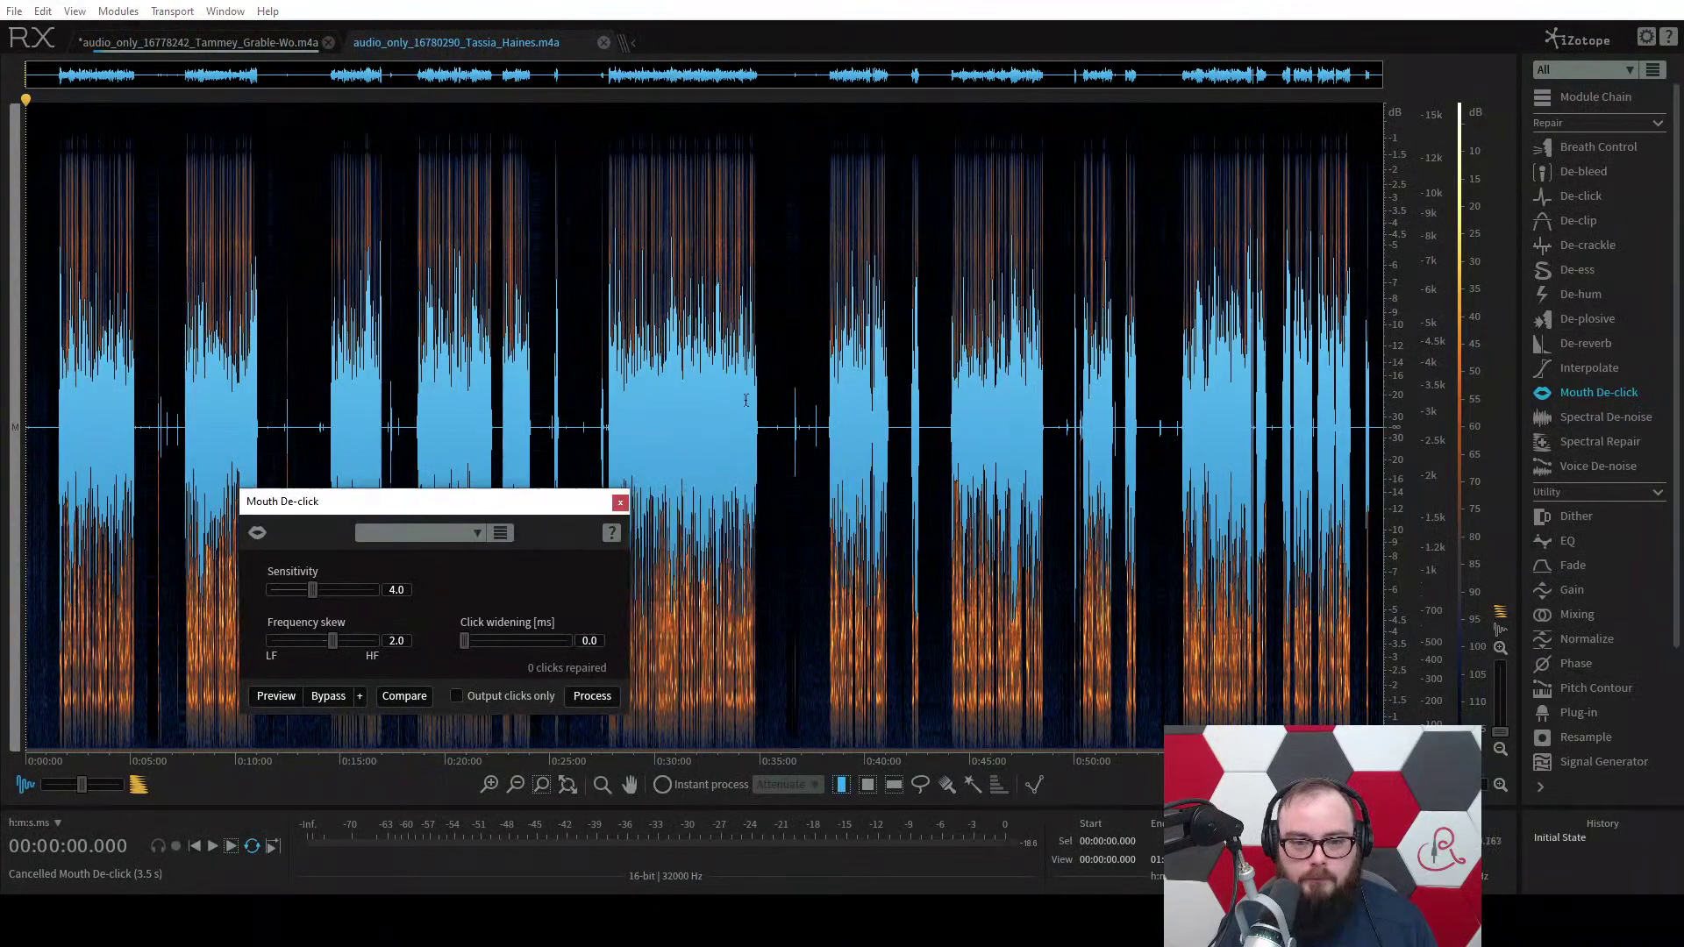
{"action": "left_click", "coordinate": [776, 395]}
{"action": "scroll", "coordinate": [776, 395], "scroll_direction": "up", "scroll_amount": 5}
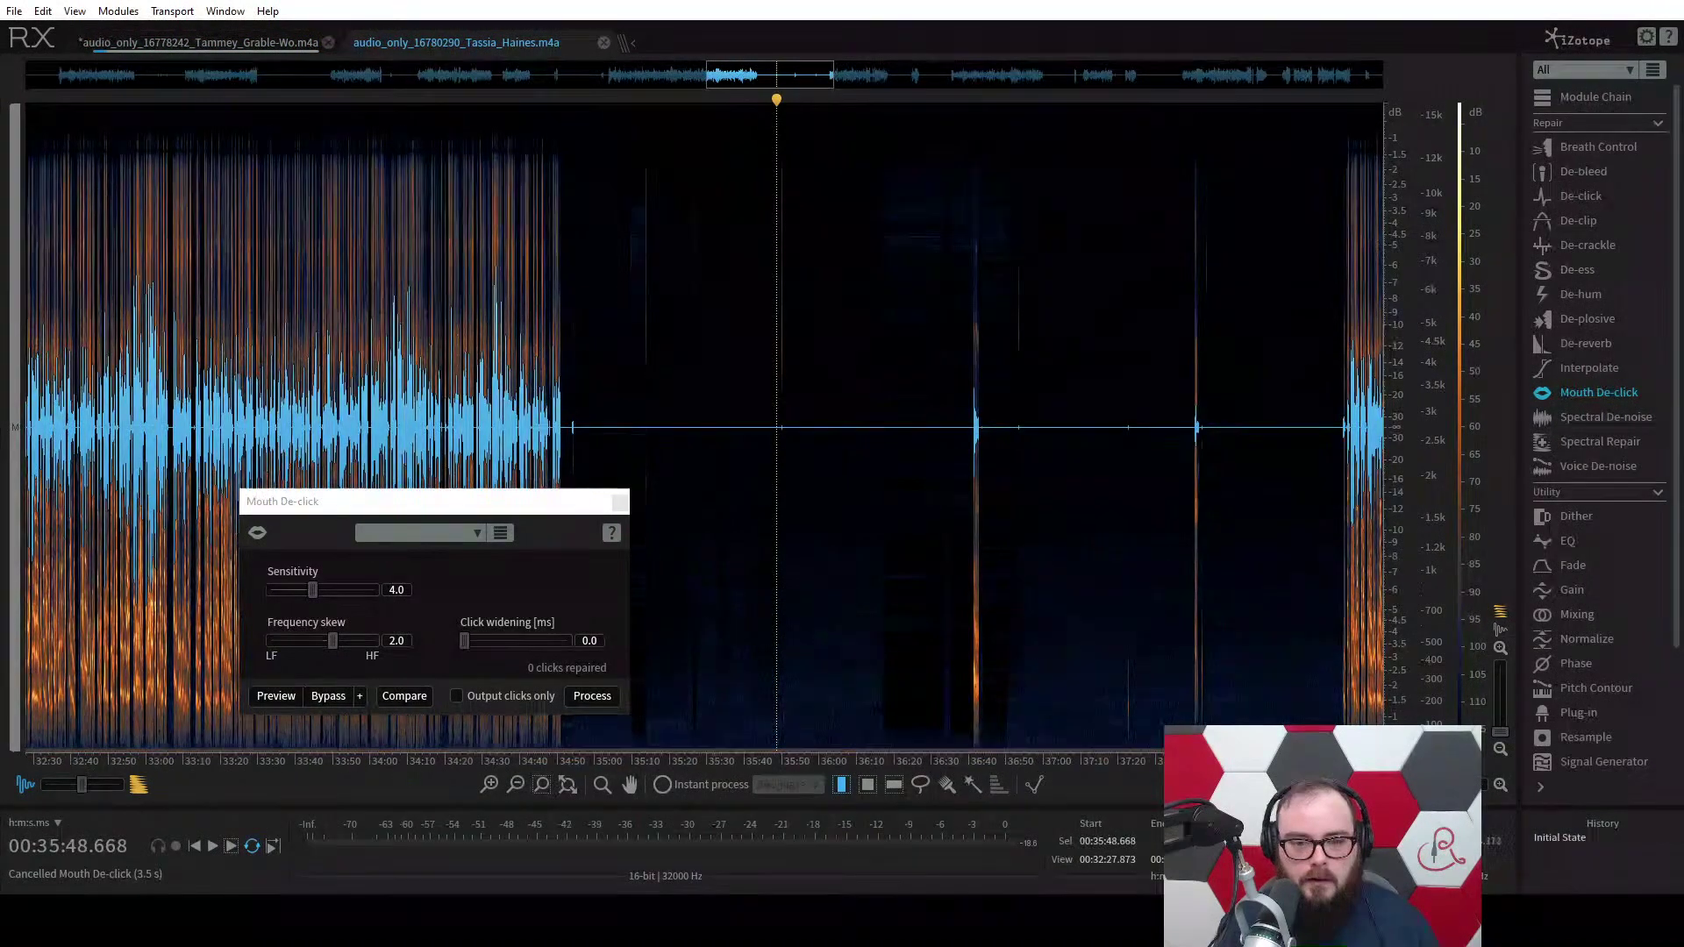
{"action": "left_click", "coordinate": [834, 395]}
{"action": "scroll", "coordinate": [834, 394], "scroll_direction": "up", "scroll_amount": 3}
{"action": "left_click_drag", "start_coordinate": [689, 451], "coordinate": [1071, 451]}
{"action": "scroll", "coordinate": [878, 452], "scroll_direction": "down", "scroll_amount": 3}
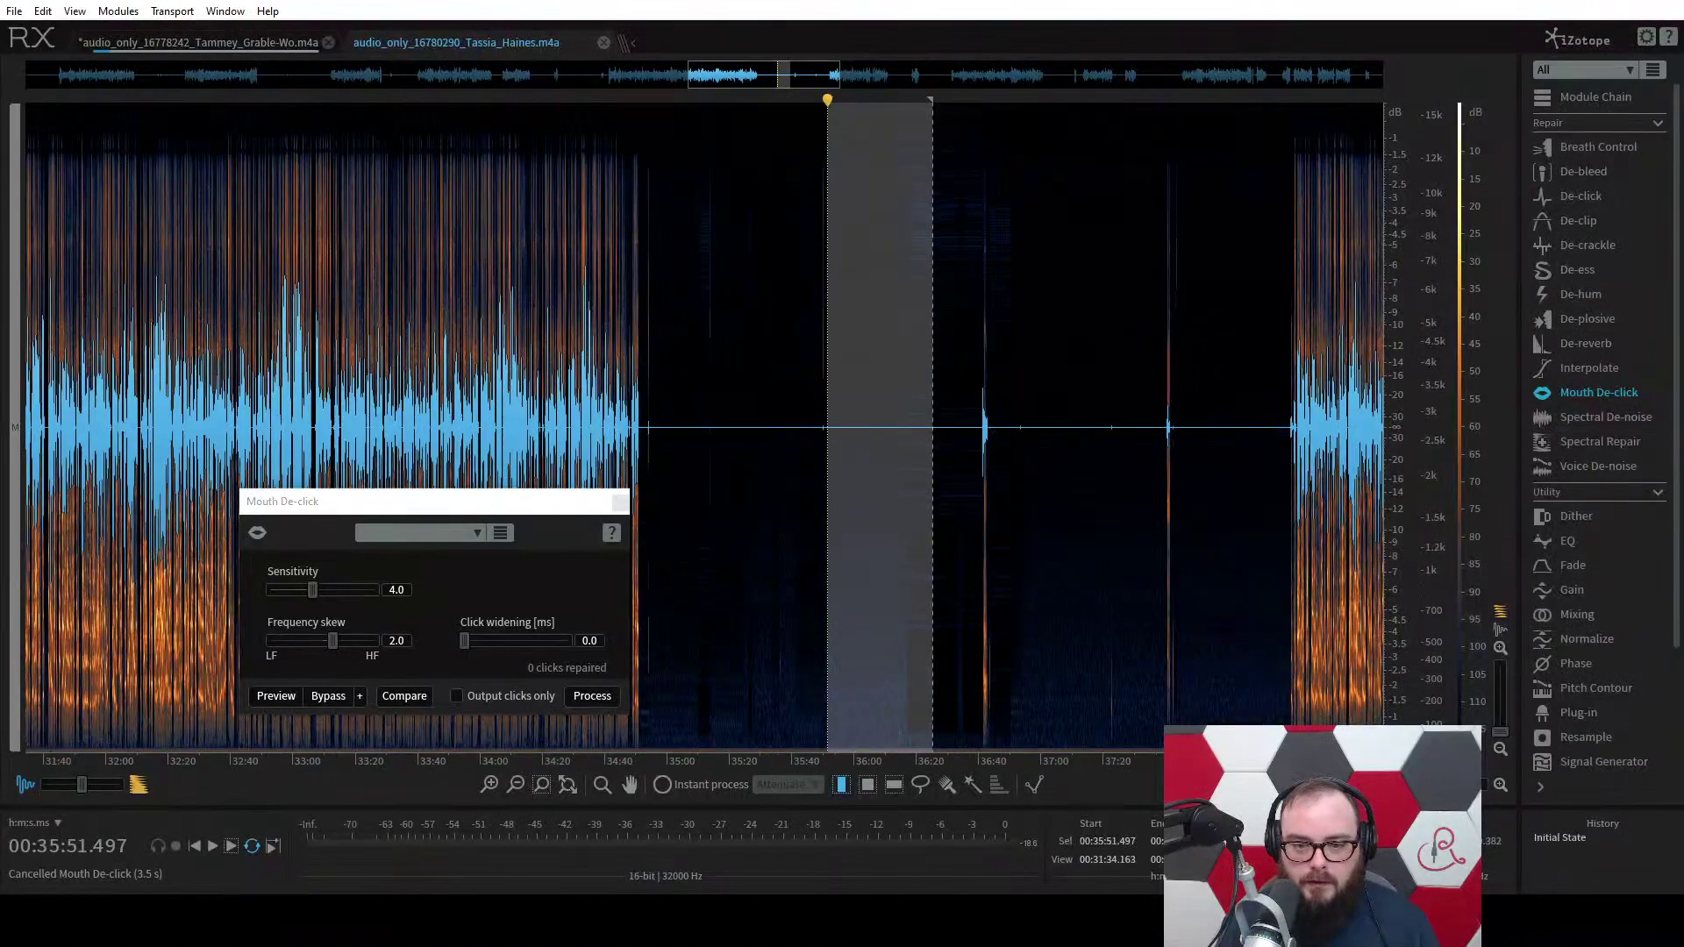
{"action": "scroll", "coordinate": [878, 451], "scroll_direction": "up", "scroll_amount": 3}
{"action": "scroll", "coordinate": [951, 438], "scroll_direction": "down", "scroll_amount": 6}
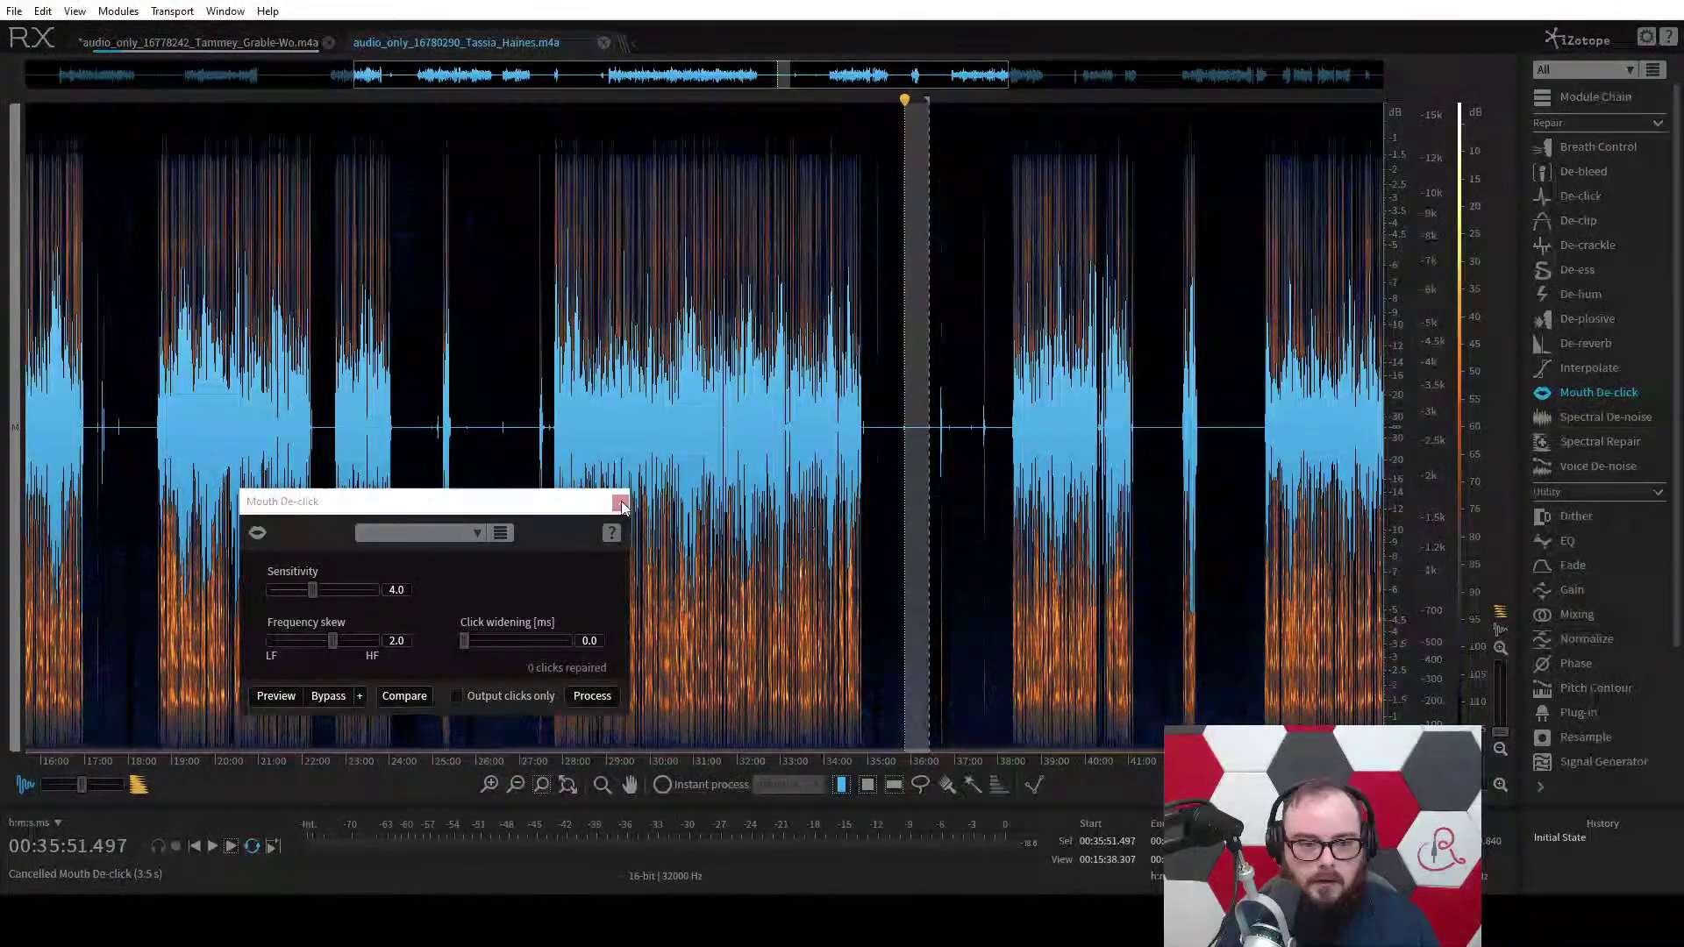
Close Mouth De-click and select the silent passage from about 26:39 to 27:20 in the second recording.
{"action": "left_click", "coordinate": [611, 504]}
{"action": "left_click", "coordinate": [468, 438]}
{"action": "scroll", "coordinate": [470, 438], "scroll_direction": "up", "scroll_amount": 6}
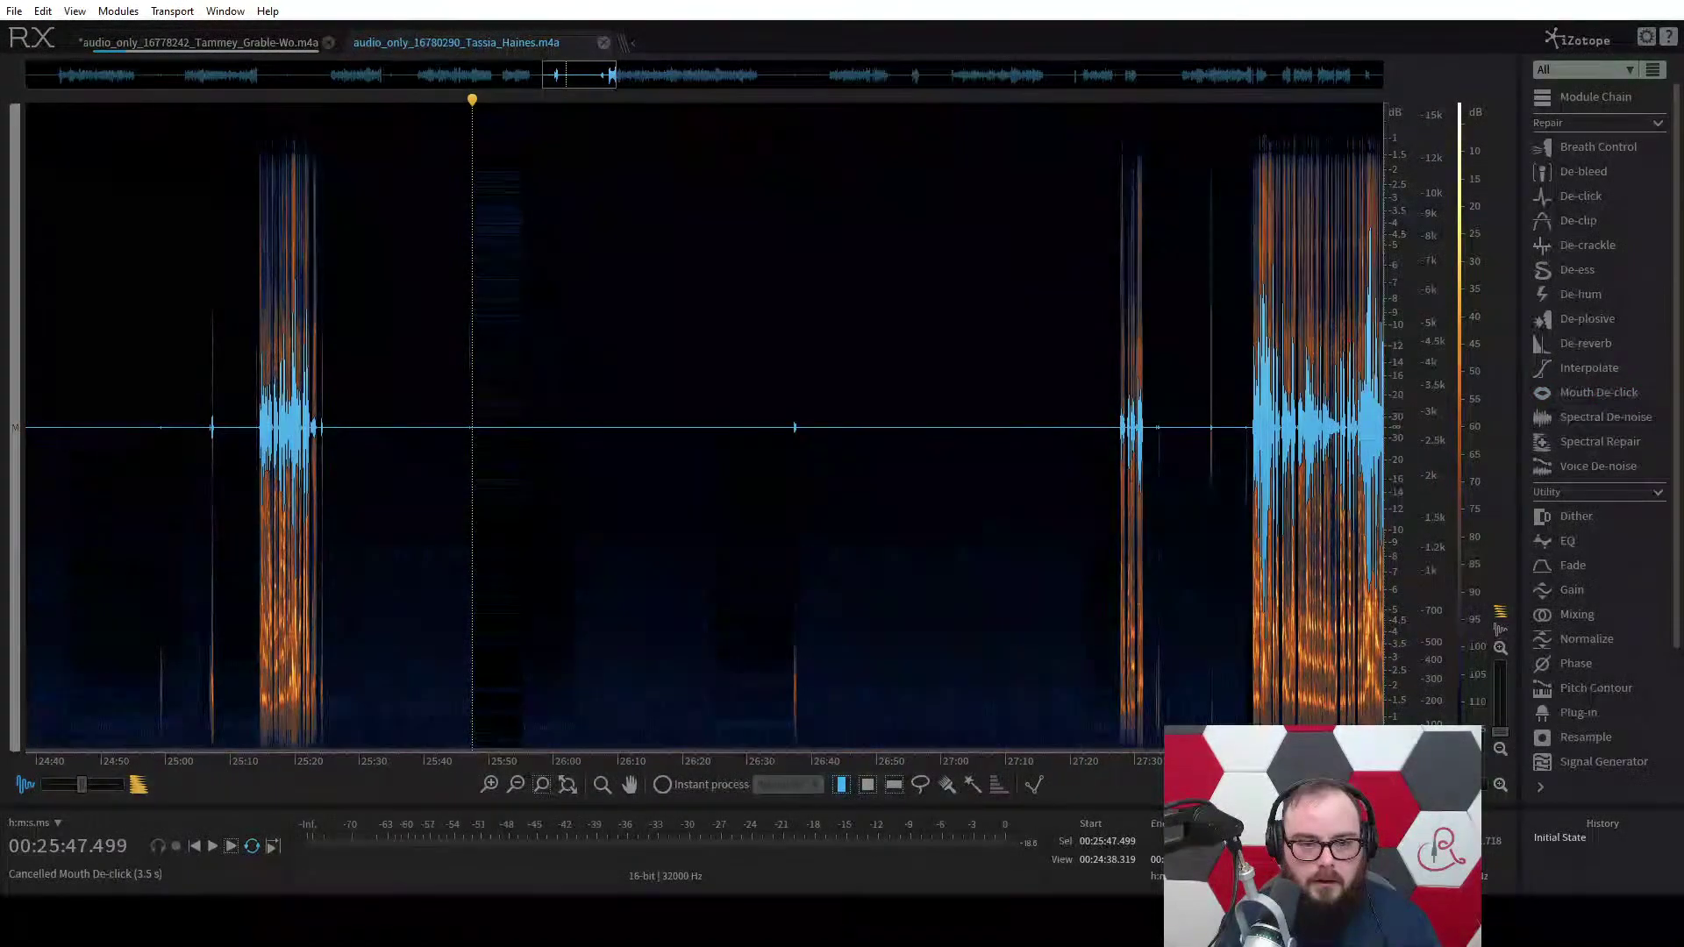
{"action": "left_click_drag", "start_coordinate": [1082, 450], "coordinate": [807, 450]}
Learn the noise profile from the selected silence with Voice De-noise and apply the reduction to the entire recording.
{"action": "left_click", "coordinate": [1577, 468]}
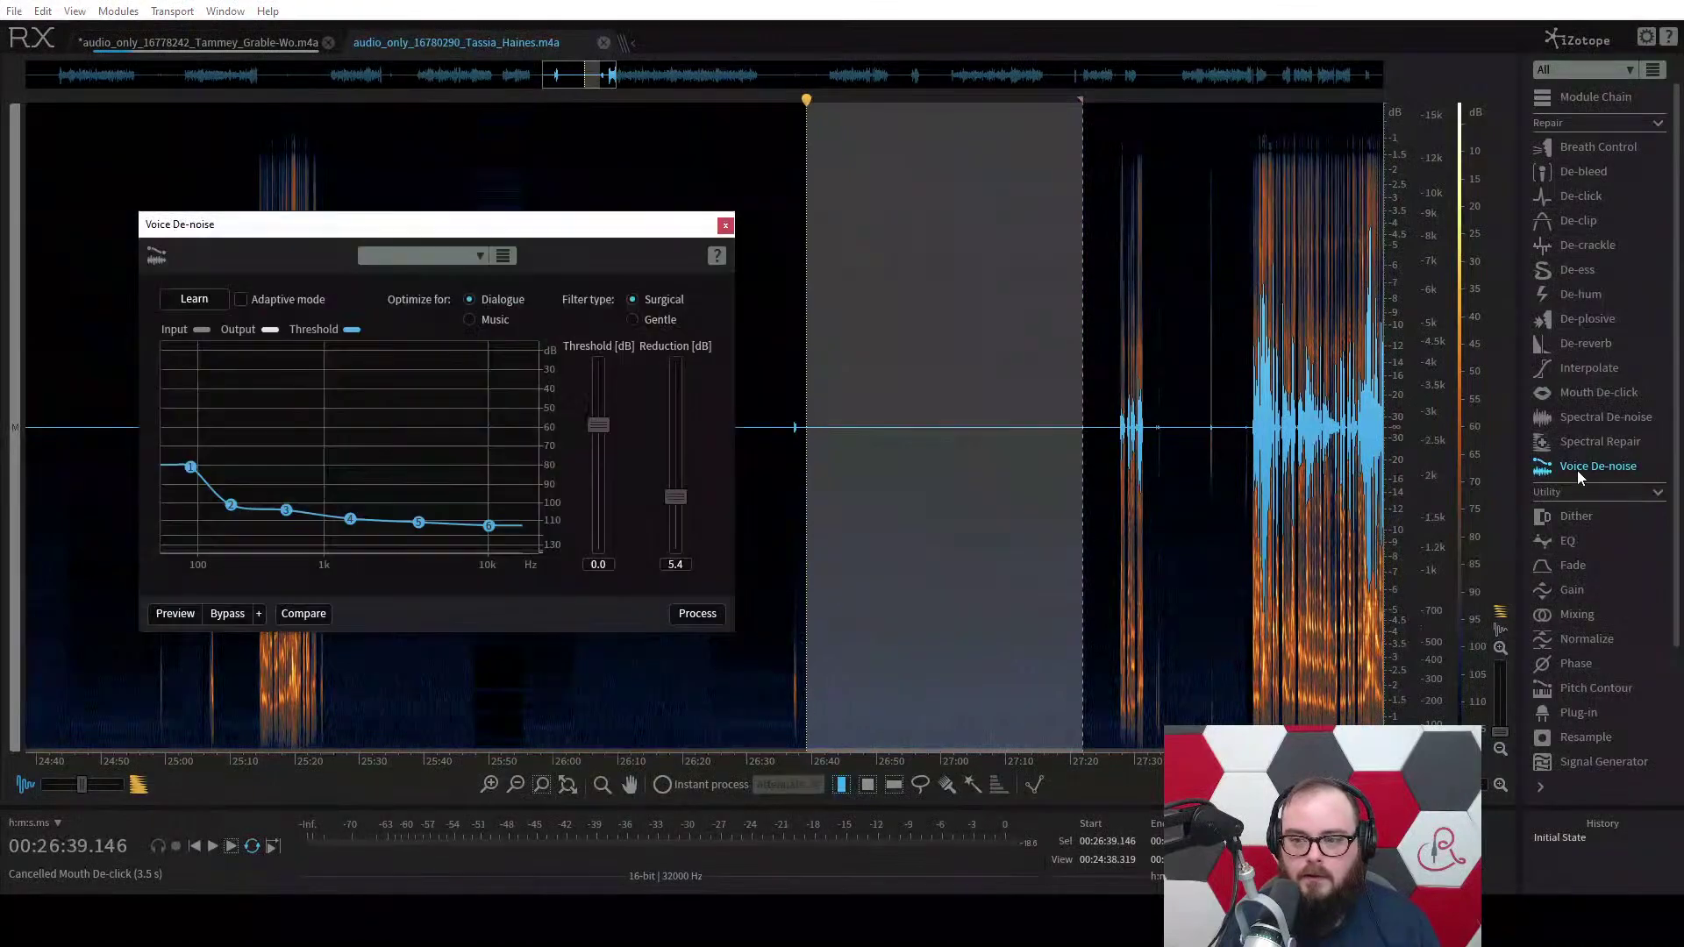
{"action": "left_click", "coordinate": [207, 302]}
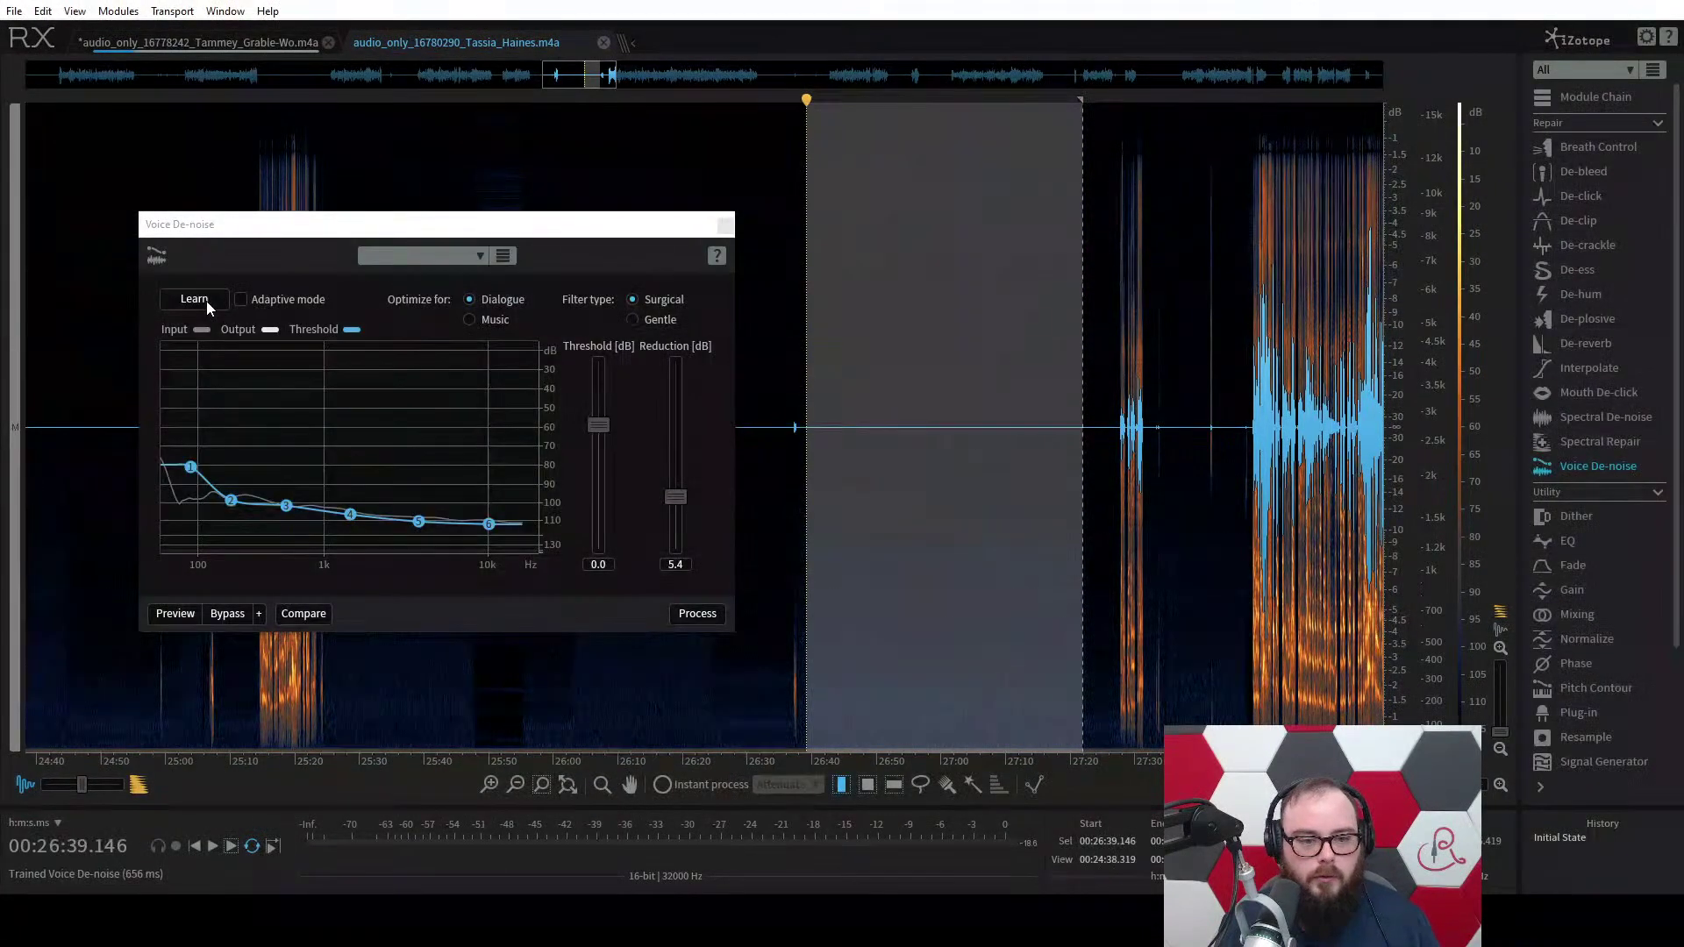
{"action": "key", "text": "ctrl+a"}
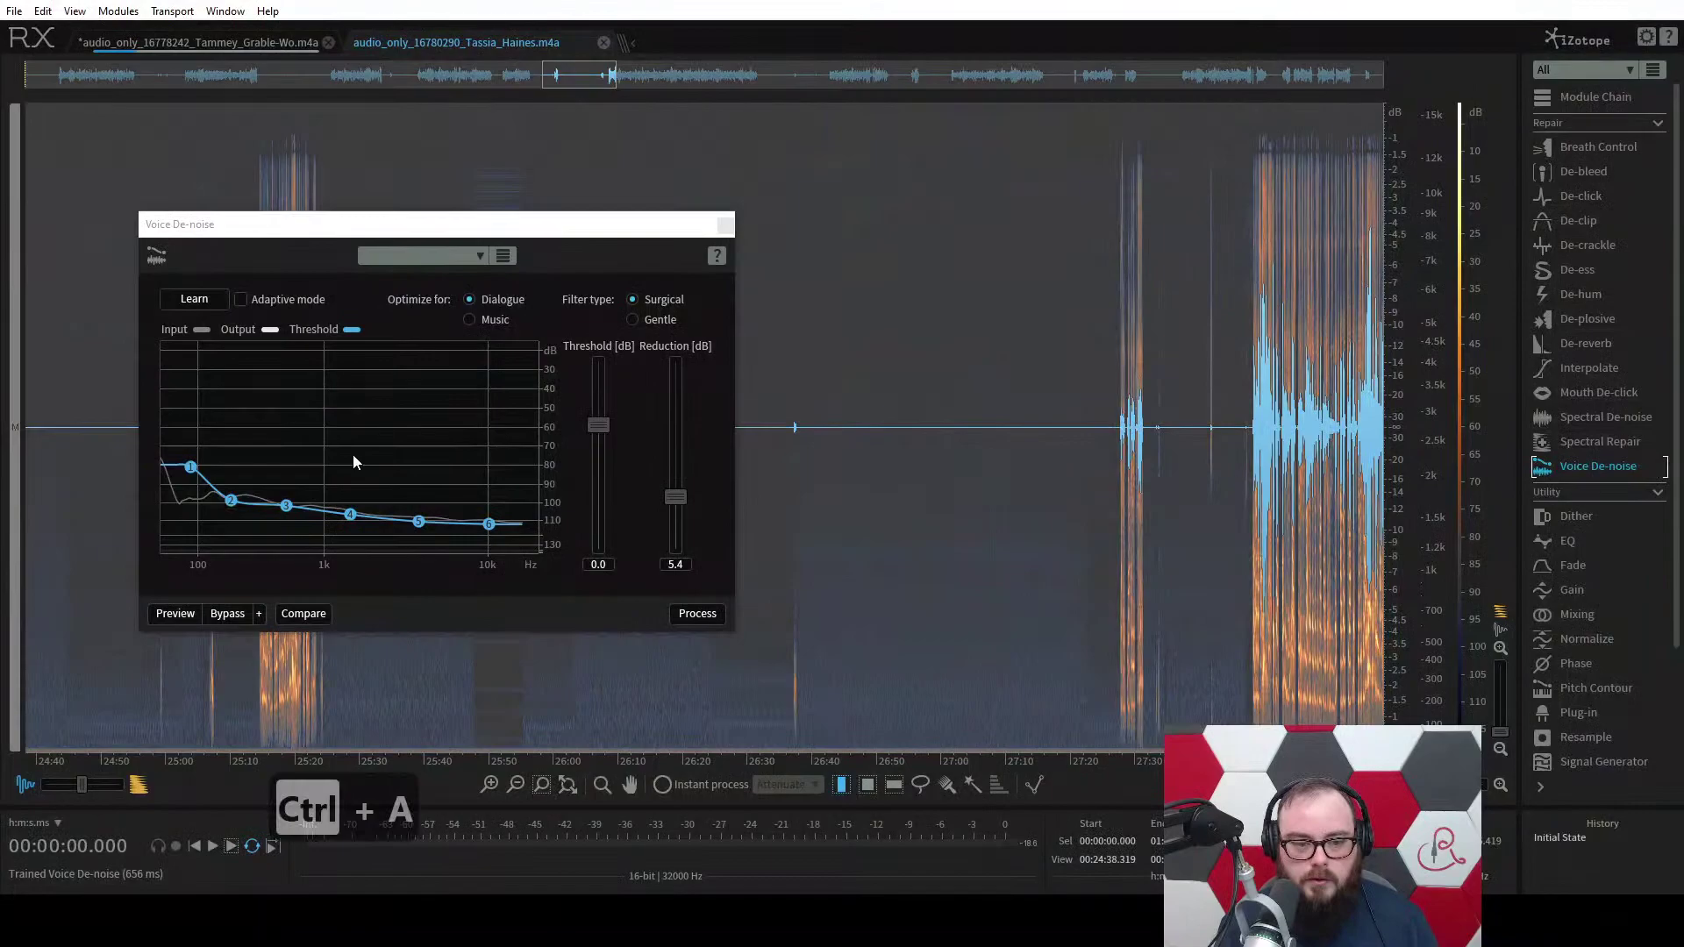
{"action": "left_click", "coordinate": [697, 614]}
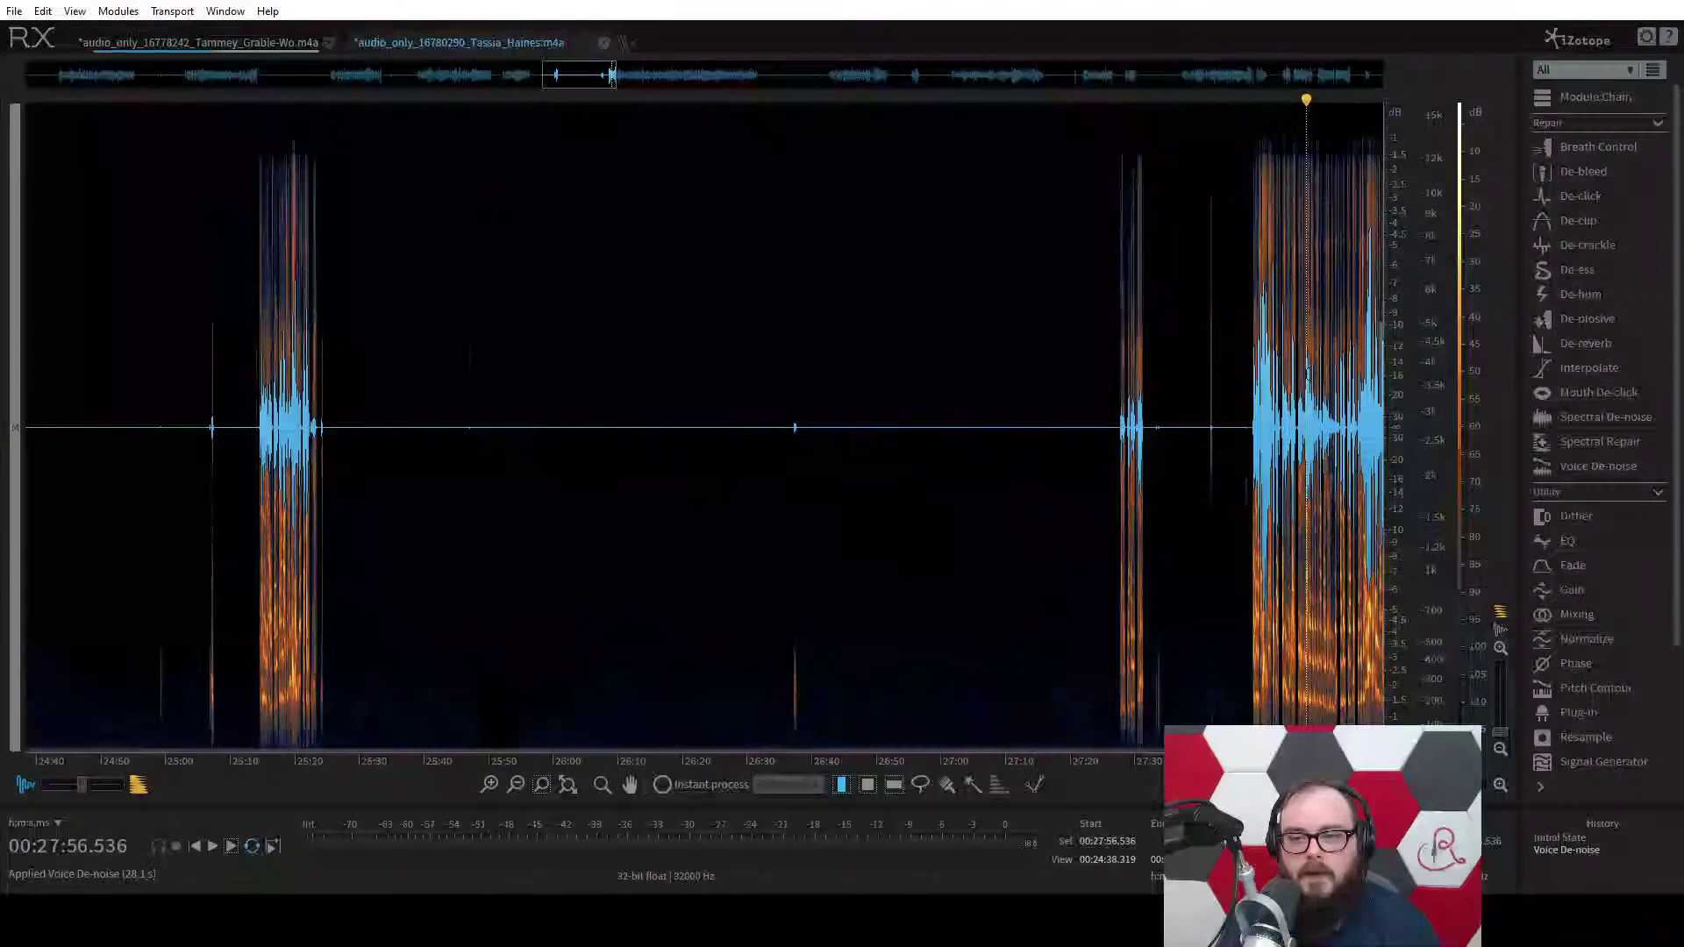
Lower the playback volume to about 6 before listening to the denoised recording.
{"action": "scroll", "coordinate": [1159, 362], "scroll_direction": "down", "scroll_amount": 2}
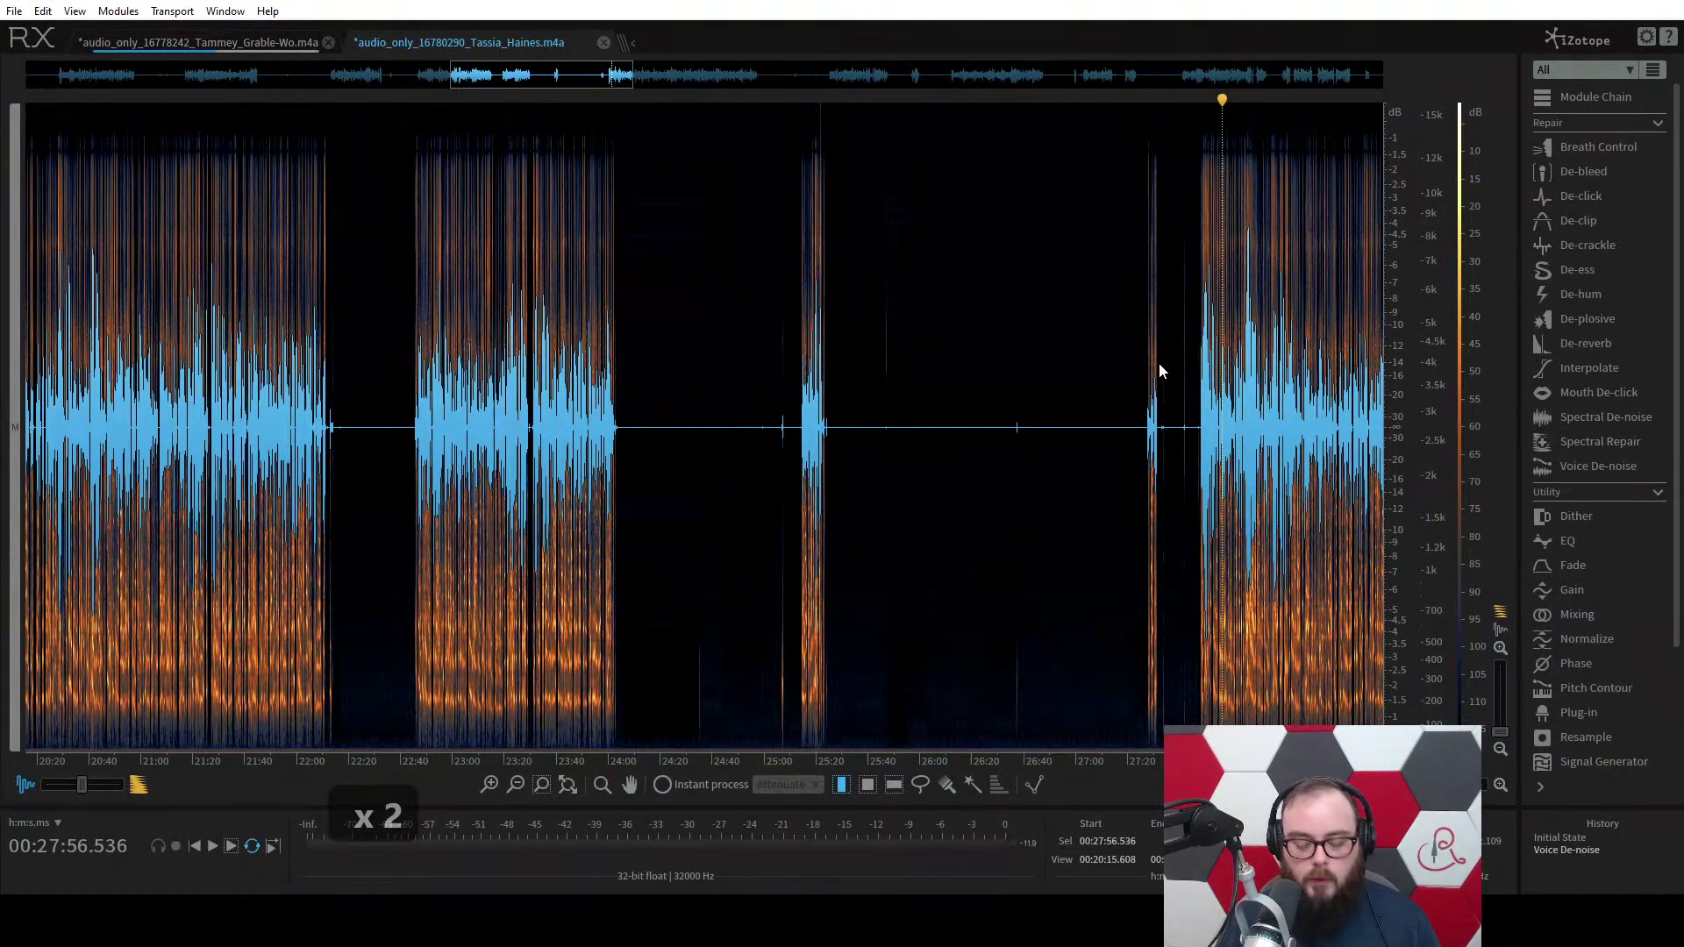
{"action": "key", "text": "XF86AudioLowerVolume"}
{"action": "key", "text": "XF86AudioLowerVolume"}
{"action": "key", "text": "XF86AudioLowerVolume"}
{"action": "key", "text": "XF86AudioLowerVolume"}
{"action": "key", "text": "XF86AudioLowerVolume"}
{"action": "key", "text": "XF86AudioLowerVolume"}
{"action": "key", "text": "XF86AudioLowerVolume"}
{"action": "key", "text": "XF86AudioLowerVolume"}
{"action": "key", "text": "XF86AudioLowerVolume"}
{"action": "key", "text": "XF86AudioLowerVolume"}
{"action": "key", "text": "XF86AudioLowerVolume"}
{"action": "key", "text": "XF86AudioLowerVolume"}
{"action": "key", "text": "XF86AudioLowerVolume"}
{"action": "key", "text": "XF86AudioLowerVolume"}
{"action": "key", "text": "XF86AudioLowerVolume"}
{"action": "key", "text": "XF86AudioLowerVolume"}
{"action": "key", "text": "XF86AudioLowerVolume"}
{"action": "key", "text": "XF86AudioLowerVolume"}
{"action": "key", "text": "XF86AudioLowerVolume"}
{"action": "key", "text": "XF86AudioLowerVolume"}
{"action": "key", "text": "XF86AudioRaiseVolume"}
{"action": "key", "text": "XF86AudioRaiseVolume"}
{"action": "key", "text": "XF86AudioRaiseVolume"}
Play the denoised speech from about 27:56 while raising the volume slightly, and stop playback.
{"action": "key", "text": "space"}
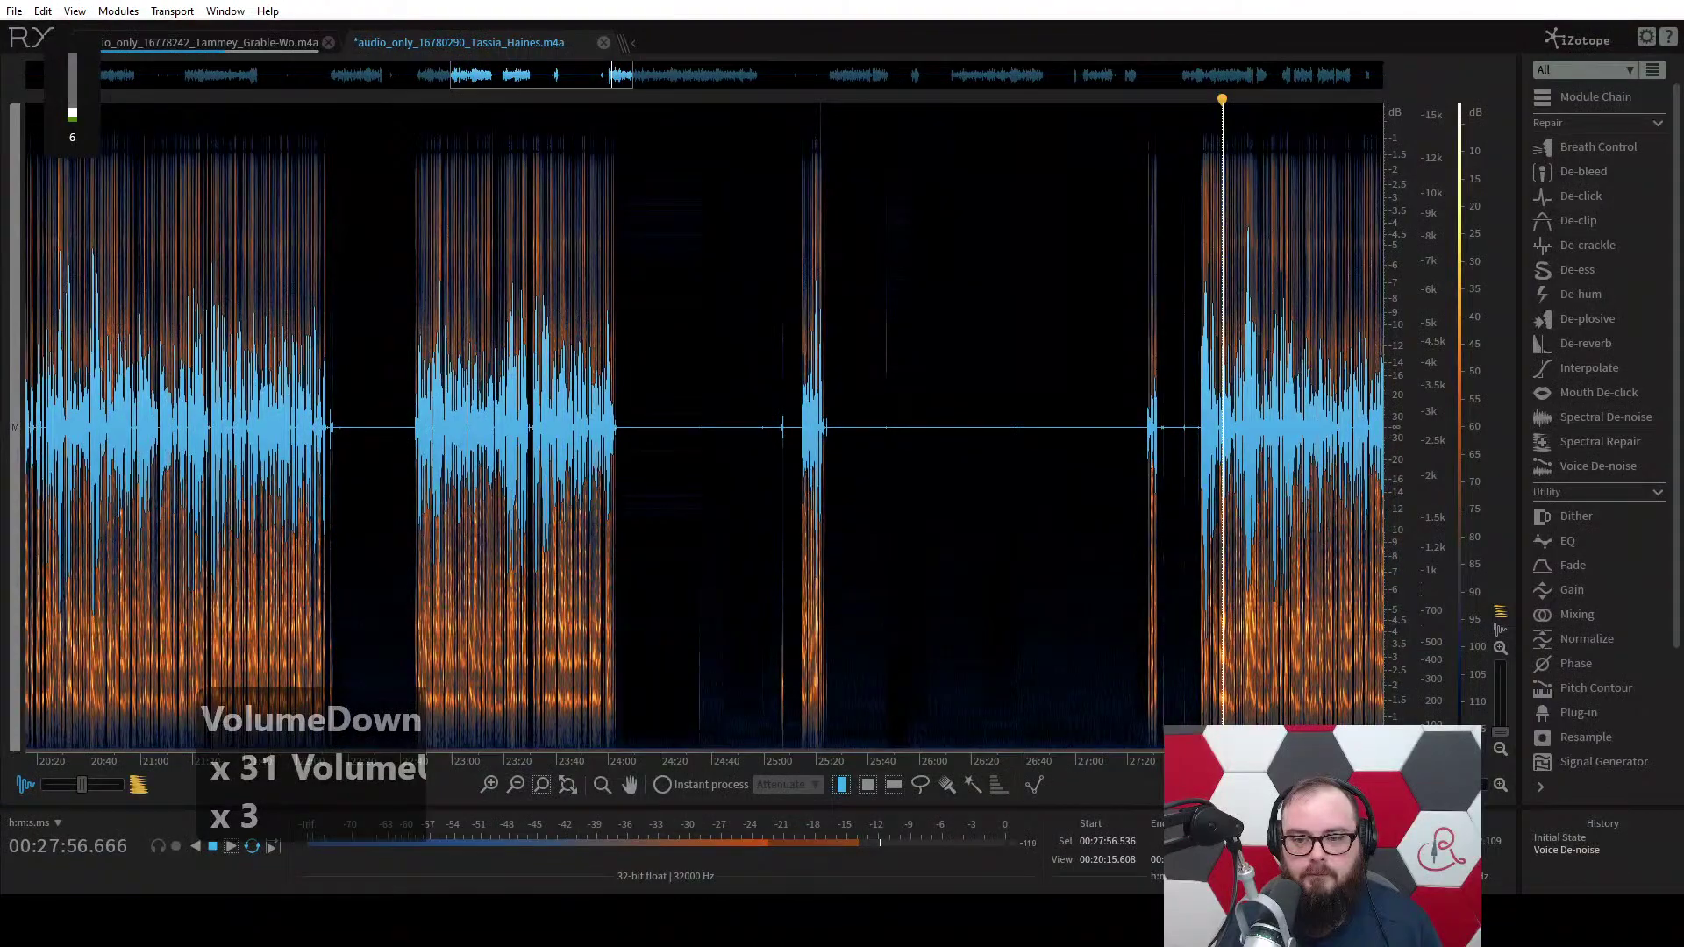
{"action": "key", "text": "XF86AudioRaiseVolume"}
{"action": "key", "text": "XF86AudioRaiseVolume"}
{"action": "key", "text": "XF86AudioRaiseVolume"}
{"action": "scroll", "coordinate": [702, 421], "scroll_direction": "up", "scroll_amount": 1}
{"action": "scroll", "coordinate": [1248, 421], "scroll_direction": "down", "scroll_amount": 1}
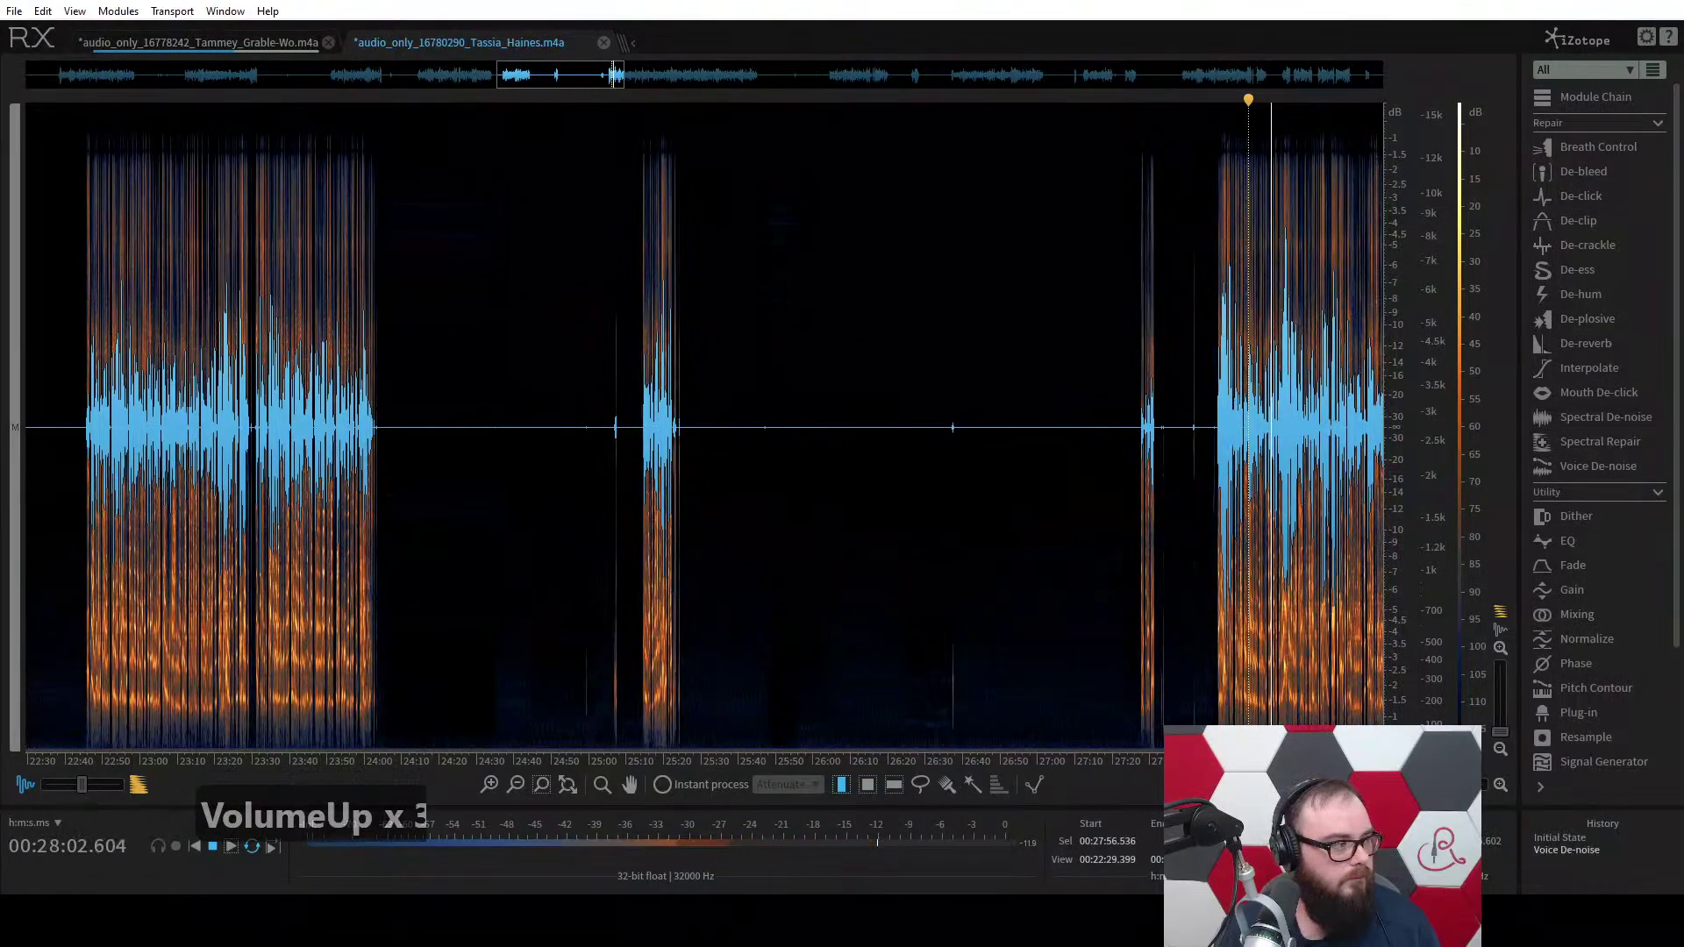
{"action": "key", "text": "space"}
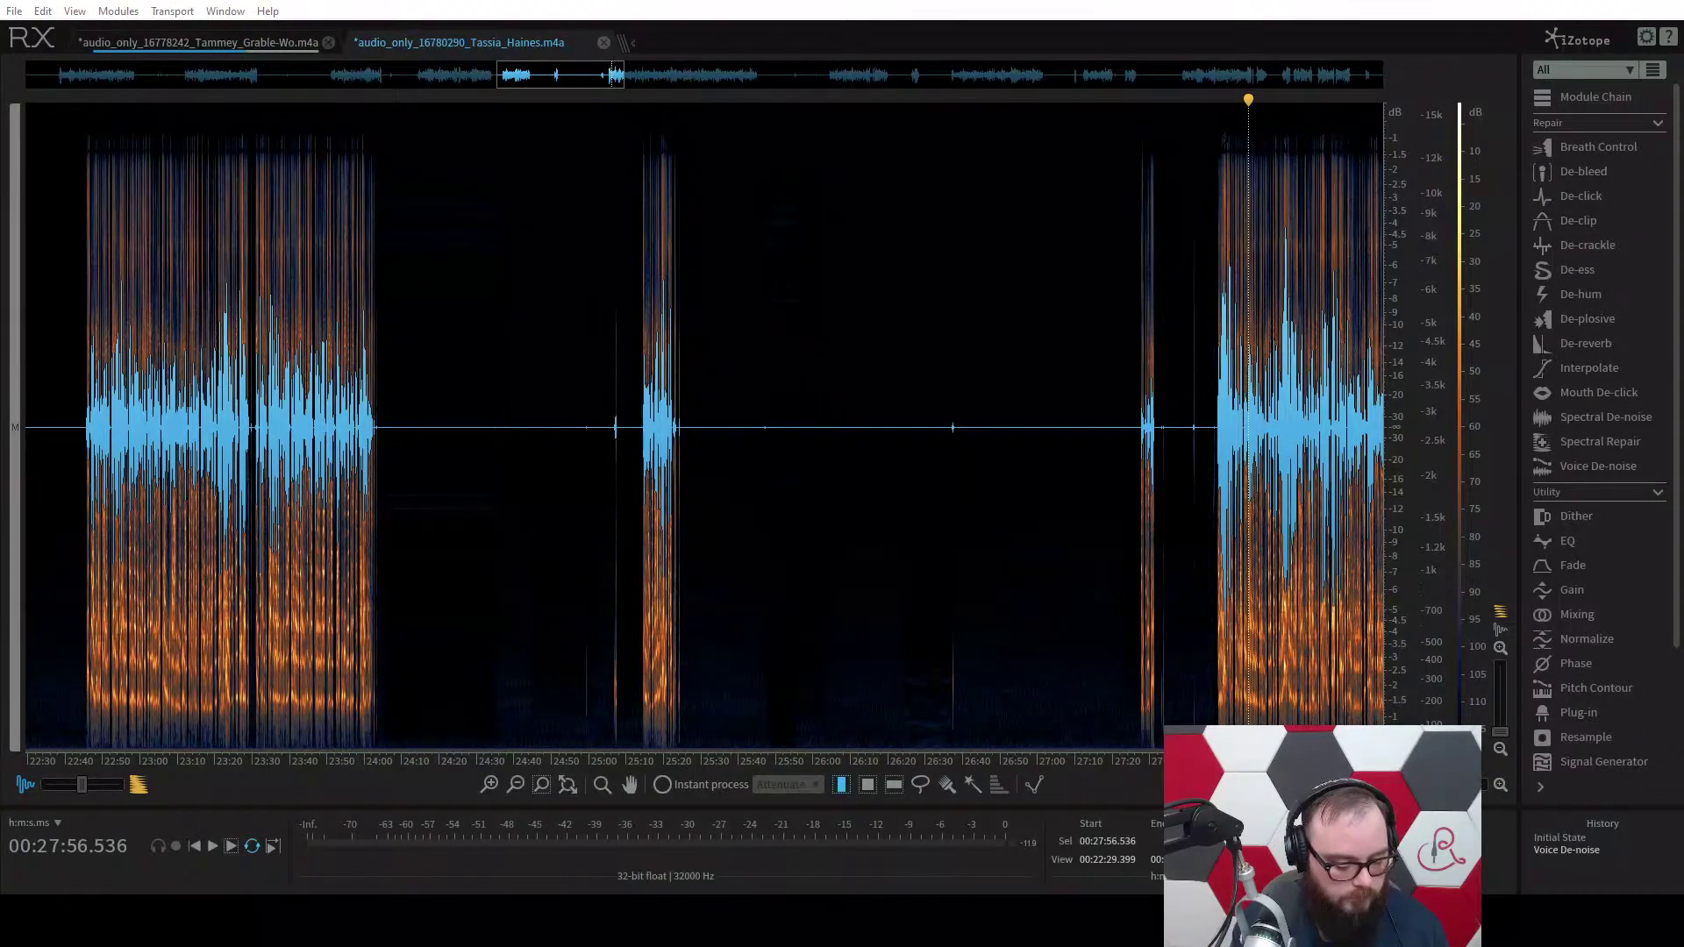
{"action": "type", "text": "Goi"}
{"action": "key", "text": "BackSpace"}
{"action": "key", "text": "BackSpace"}
{"action": "key", "text": "BackSpace"}
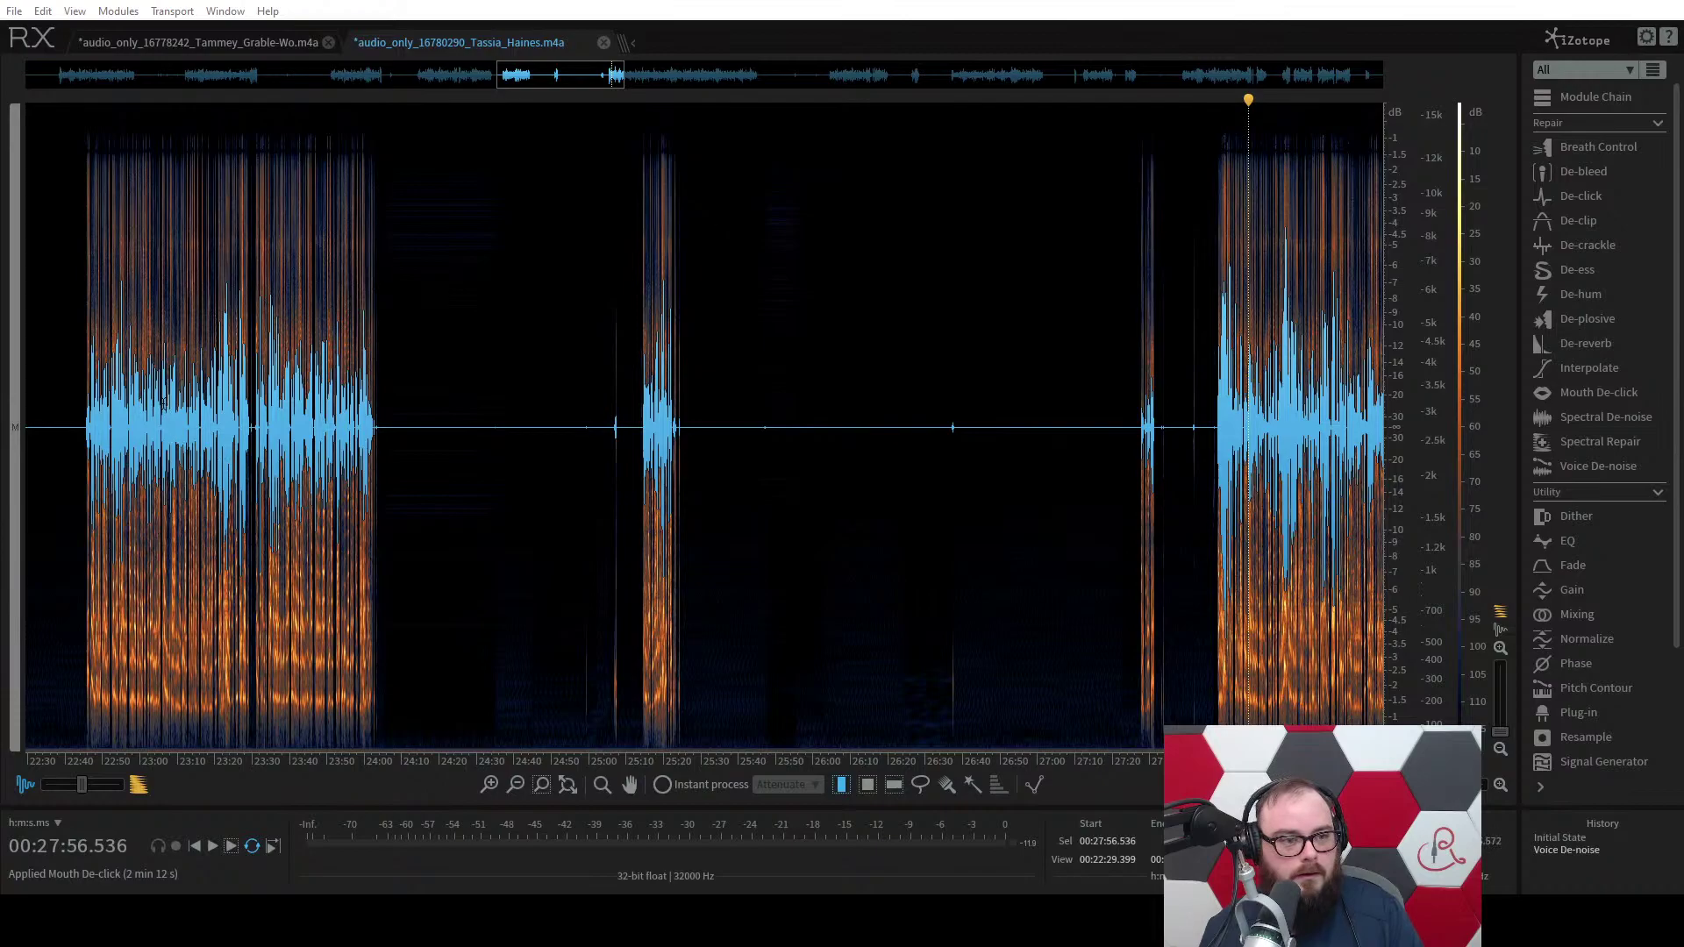
Listen to the speech section starting at about 22:50 for mouth clicks.
{"action": "left_click", "coordinate": [145, 356]}
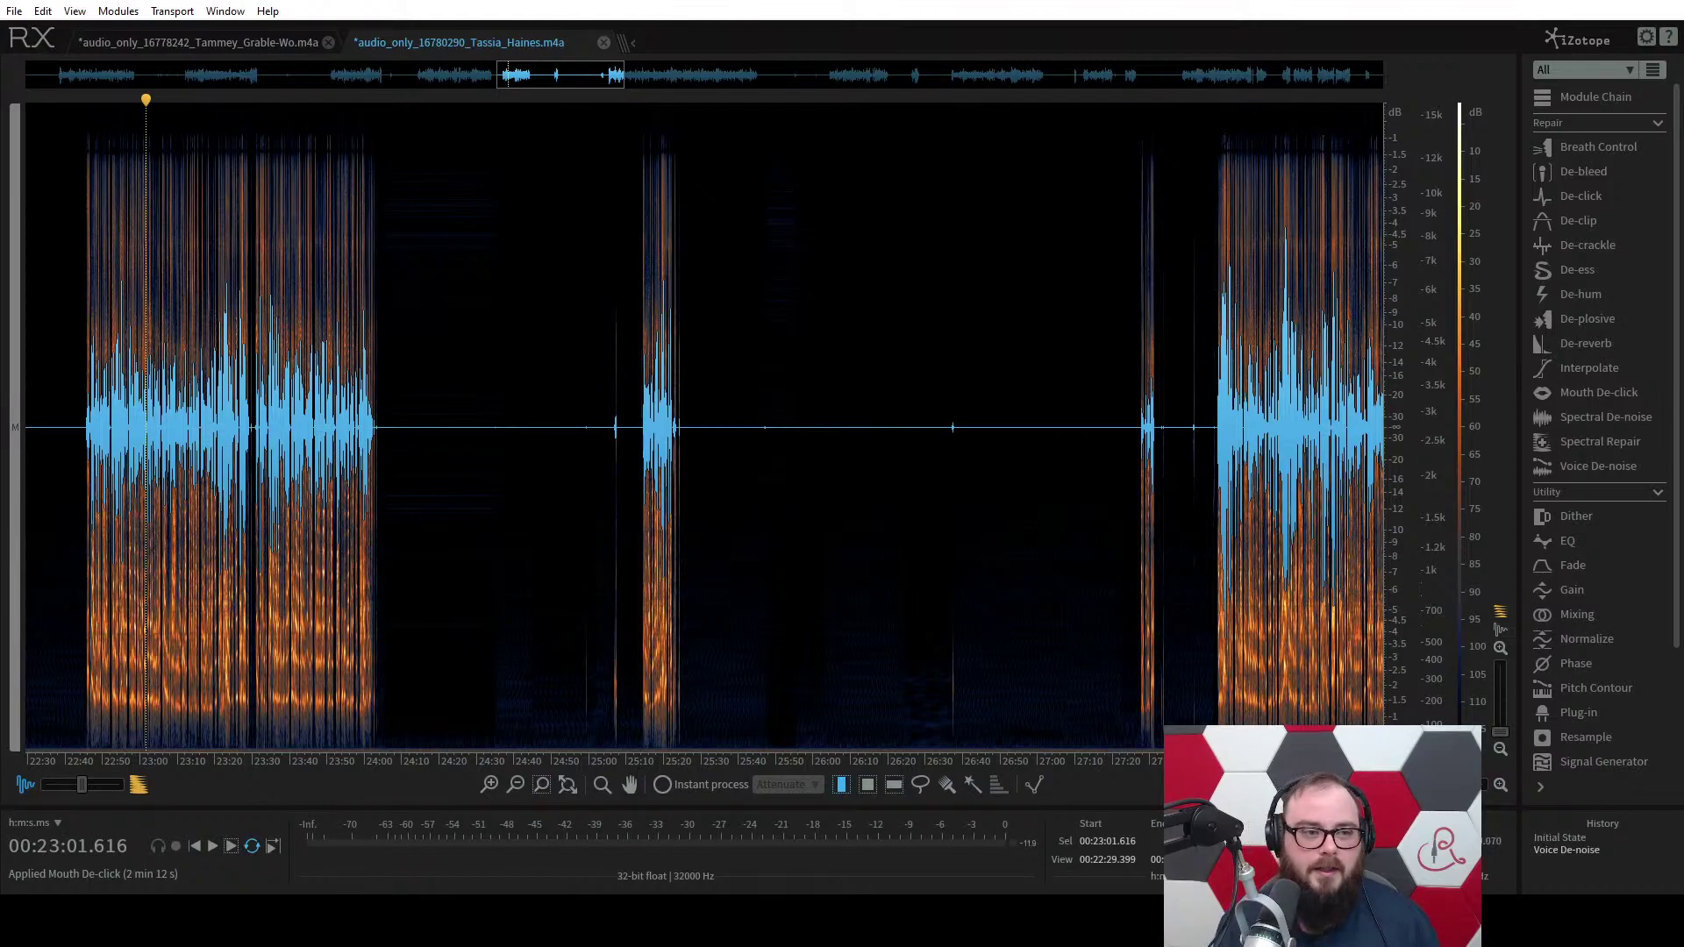
{"action": "left_click", "coordinate": [103, 427]}
{"action": "scroll", "coordinate": [104, 427], "scroll_direction": "up", "scroll_amount": 3}
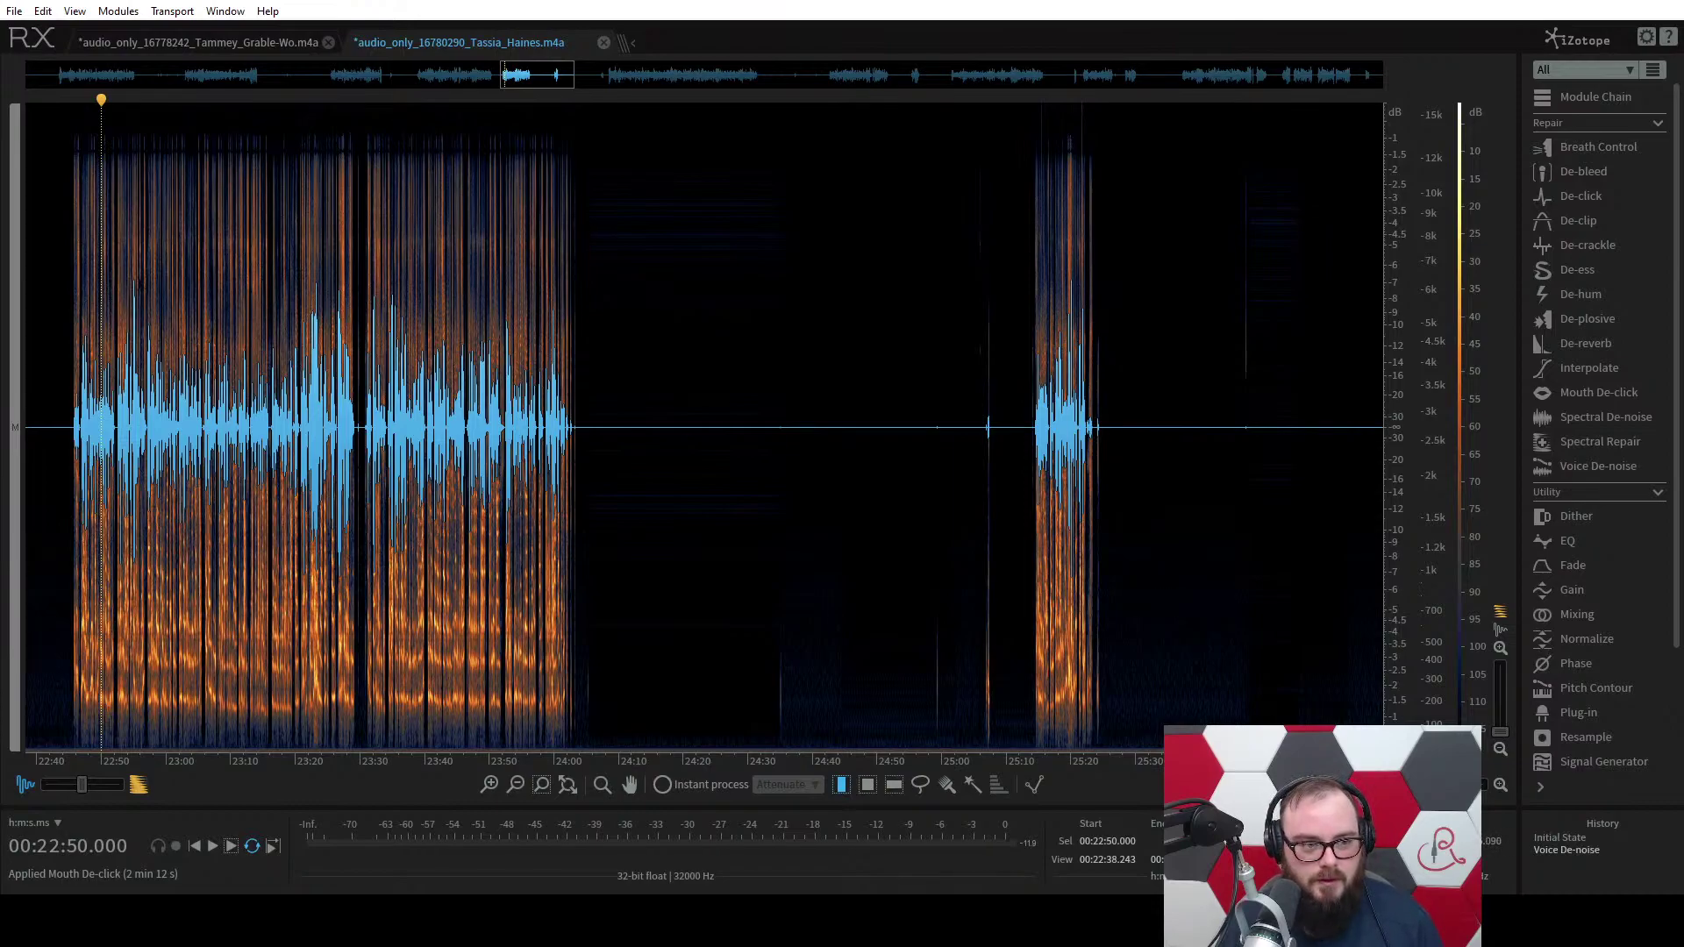
{"action": "key", "text": "space"}
{"action": "key", "text": "space"}
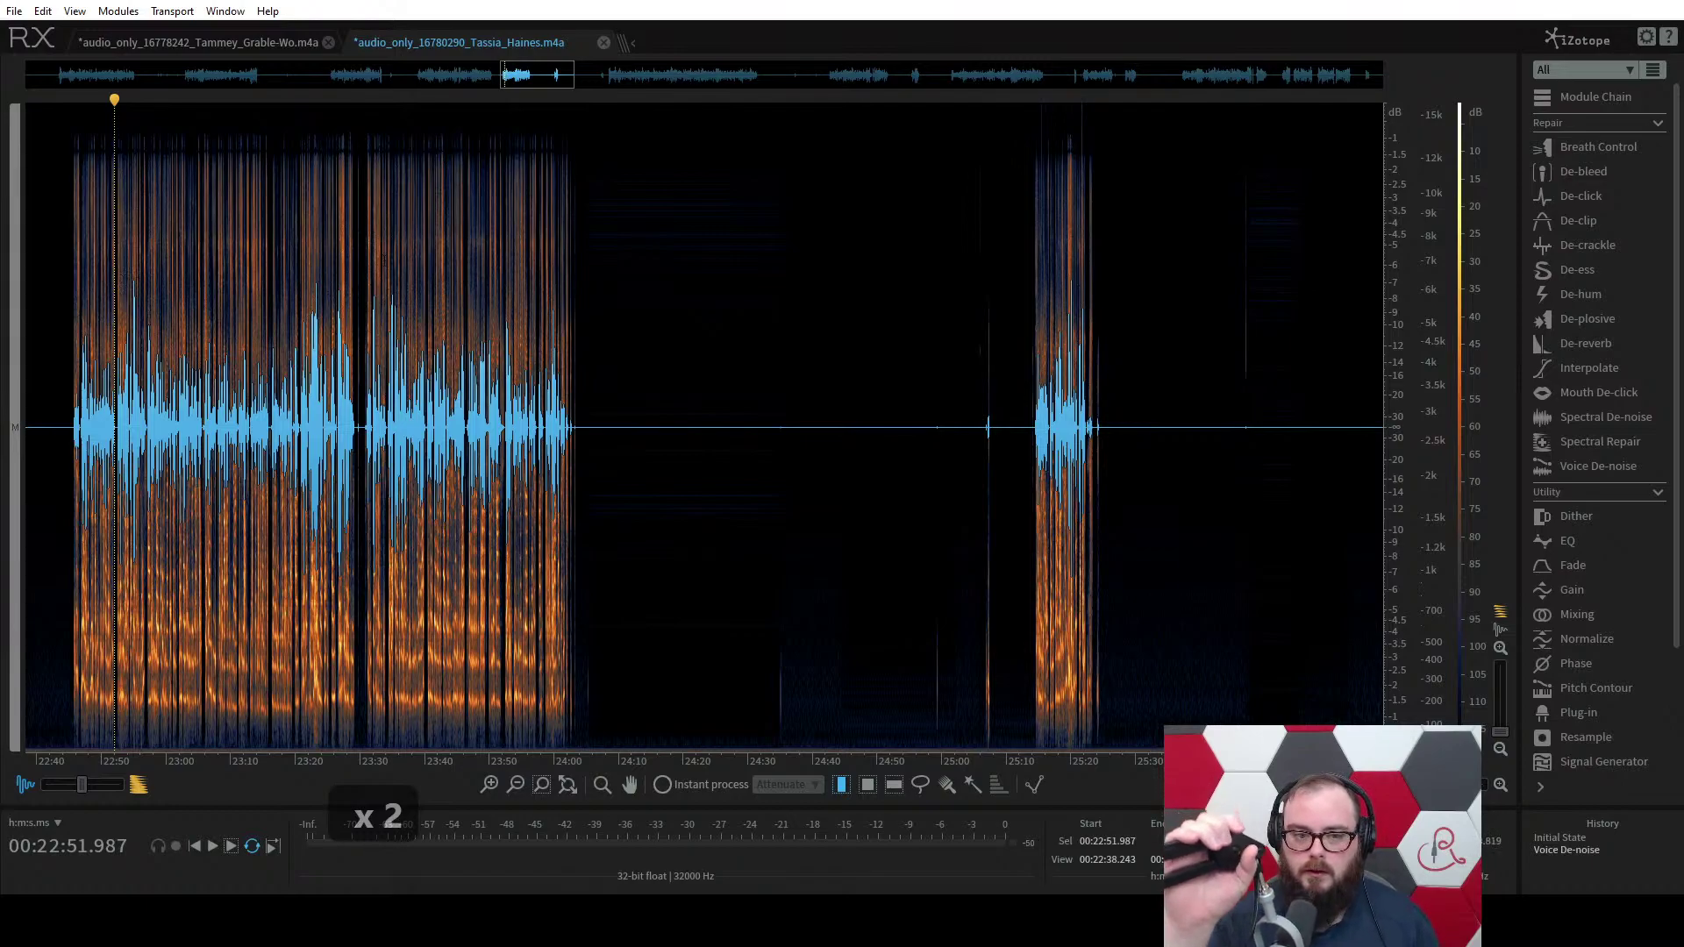
{"action": "key", "text": "space"}
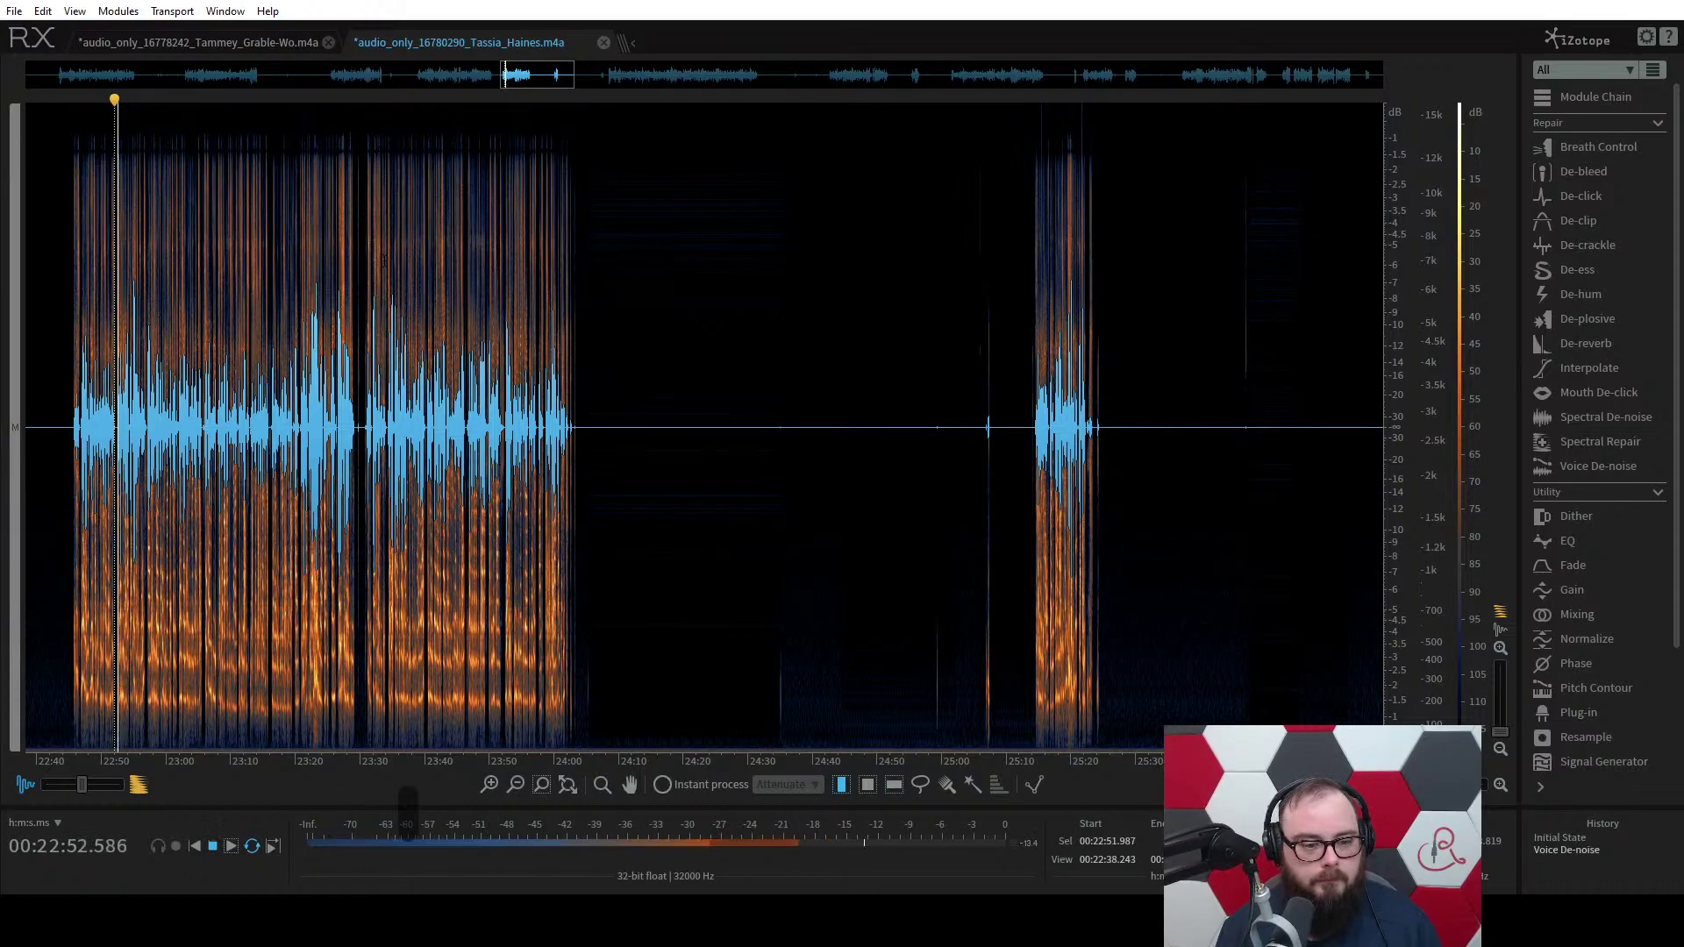
{"action": "scroll", "coordinate": [269, 263], "scroll_direction": "up", "scroll_amount": 2}
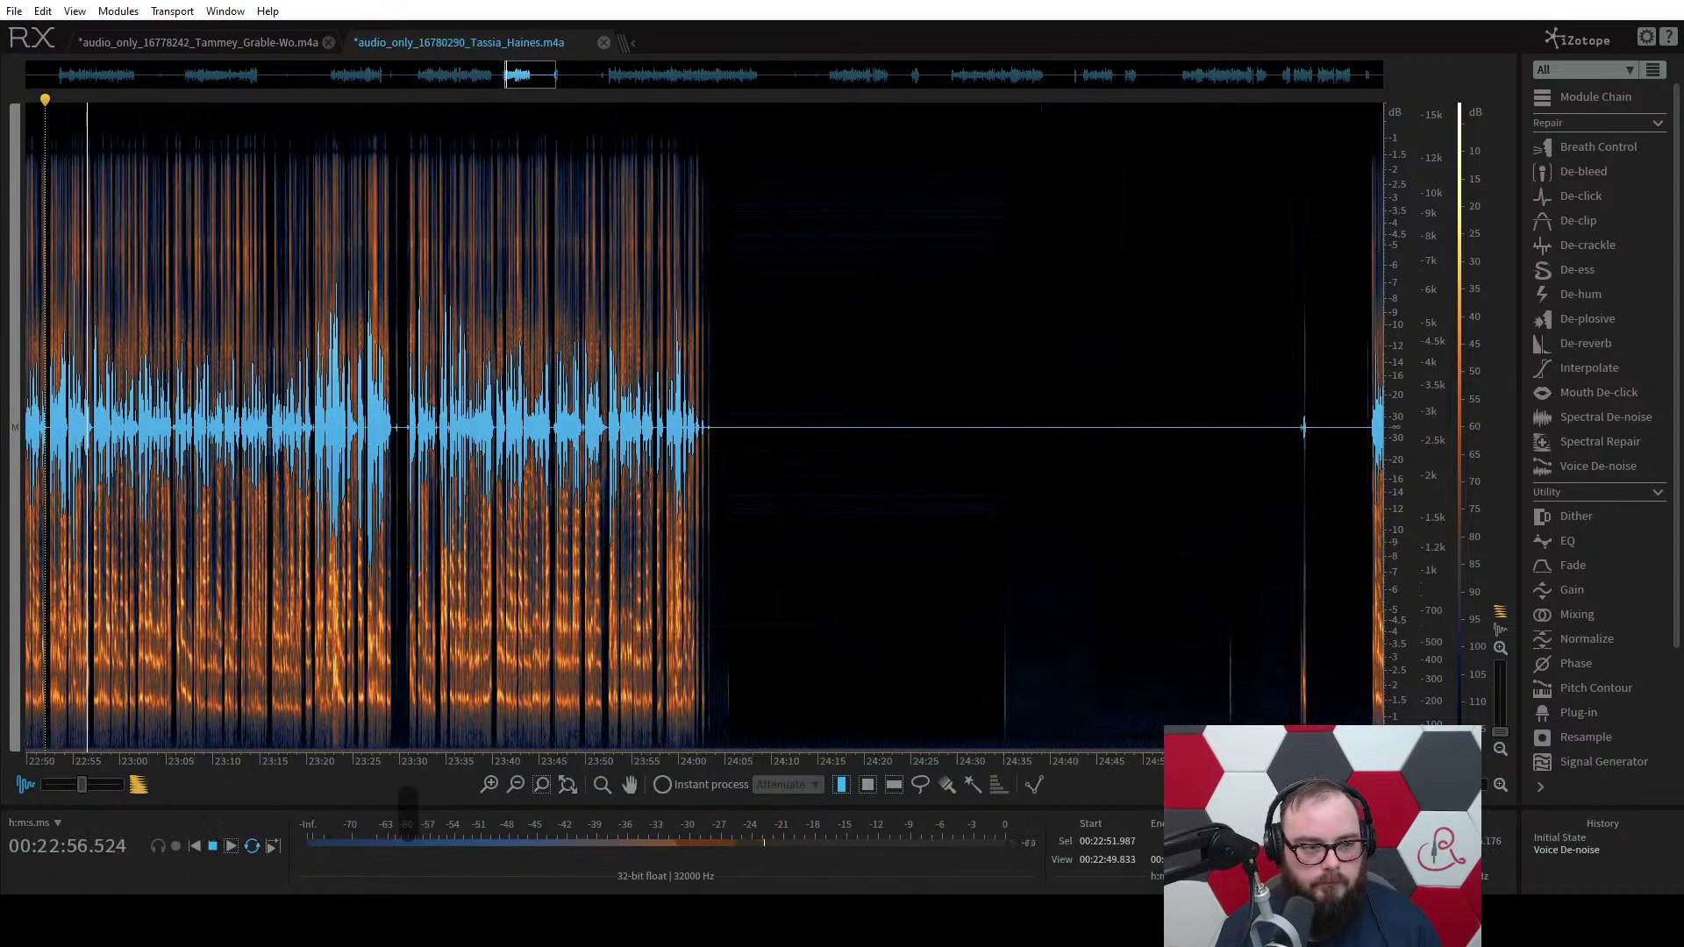
{"action": "scroll", "coordinate": [271, 263], "scroll_direction": "down", "scroll_amount": 1}
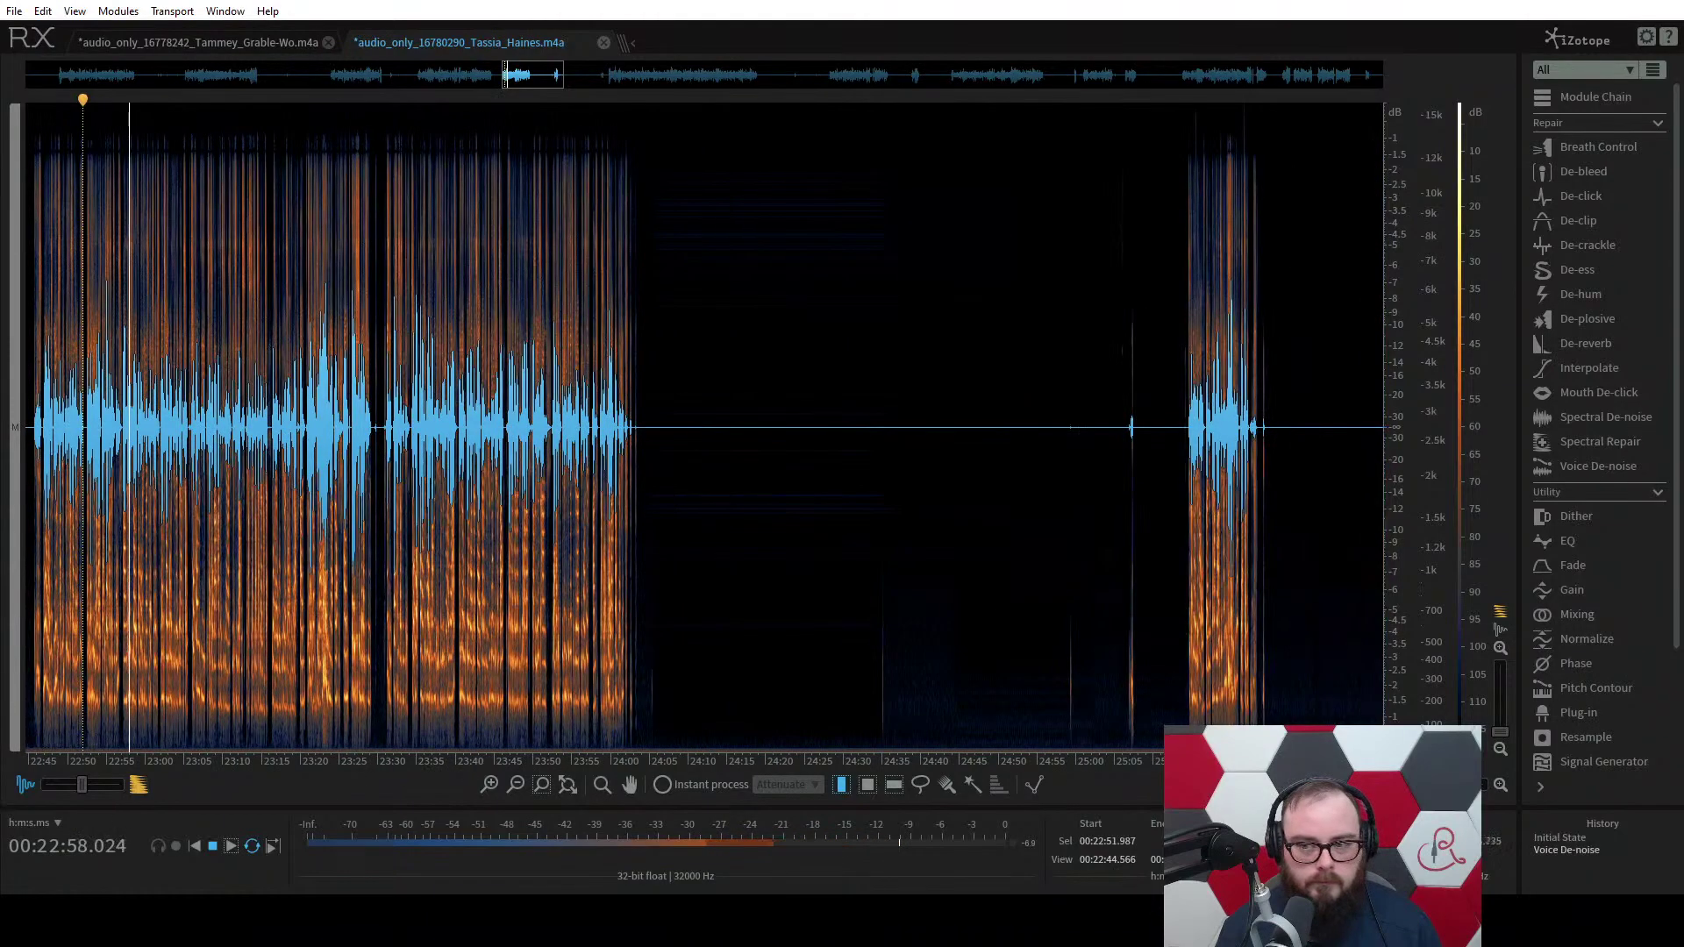
Preview Mouth De-click on the speech from about 22:52 with Output clicks only enabled, raising the playback volume.
{"action": "left_click", "coordinate": [1594, 397]}
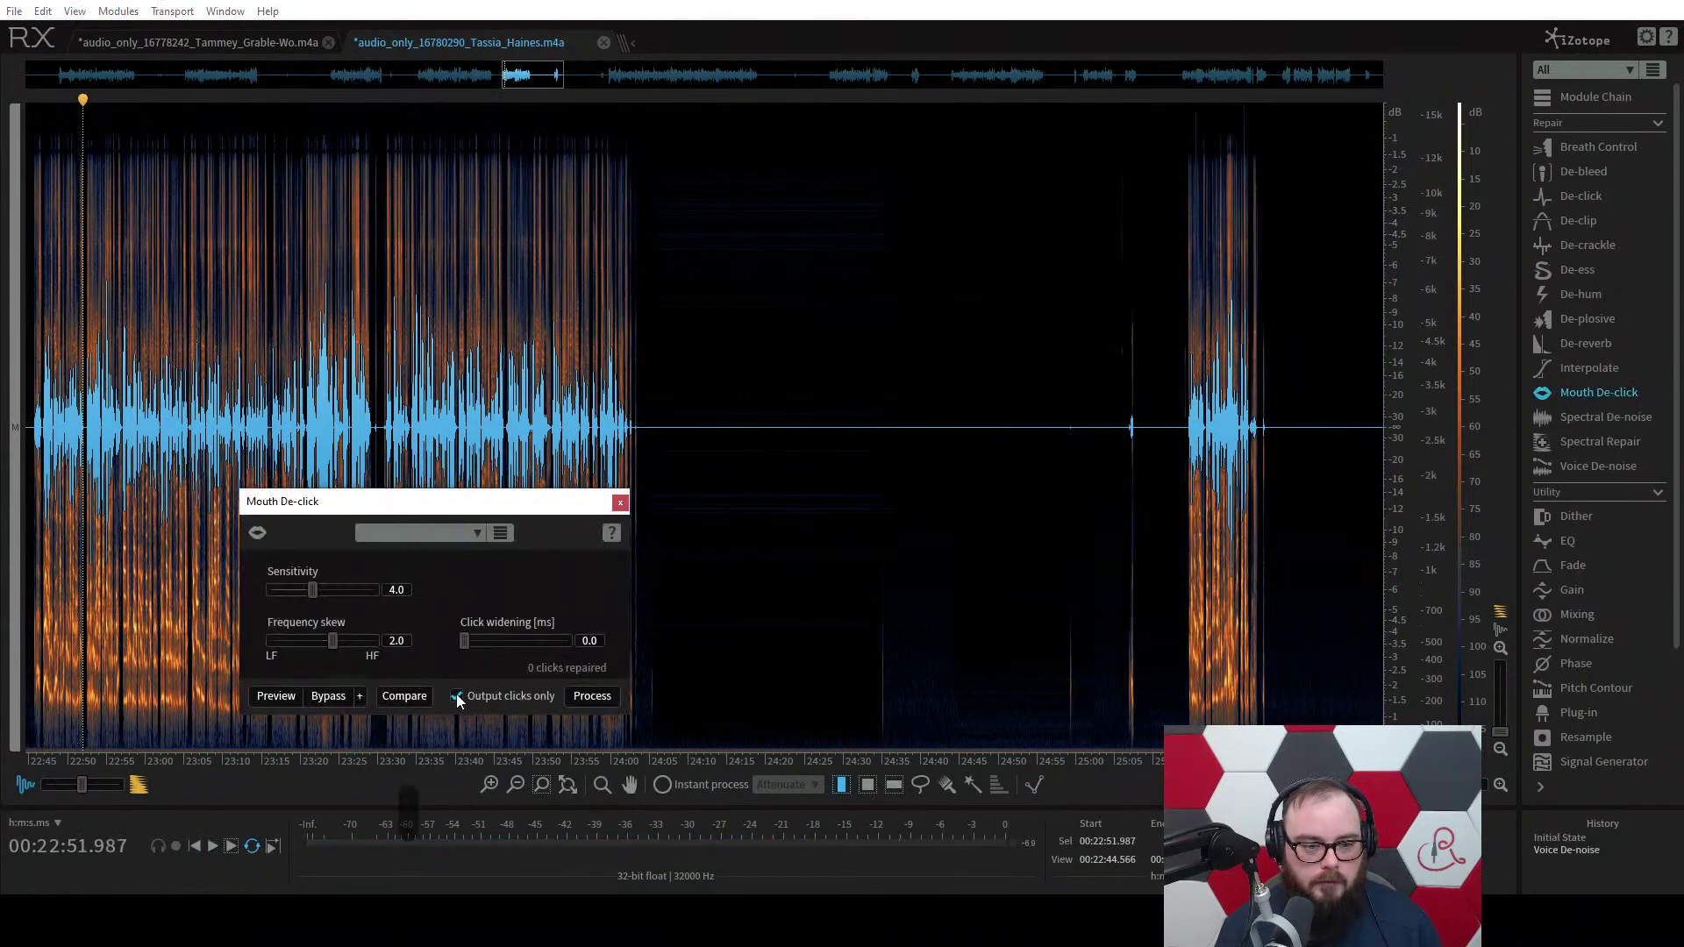
{"action": "left_click", "coordinate": [284, 704]}
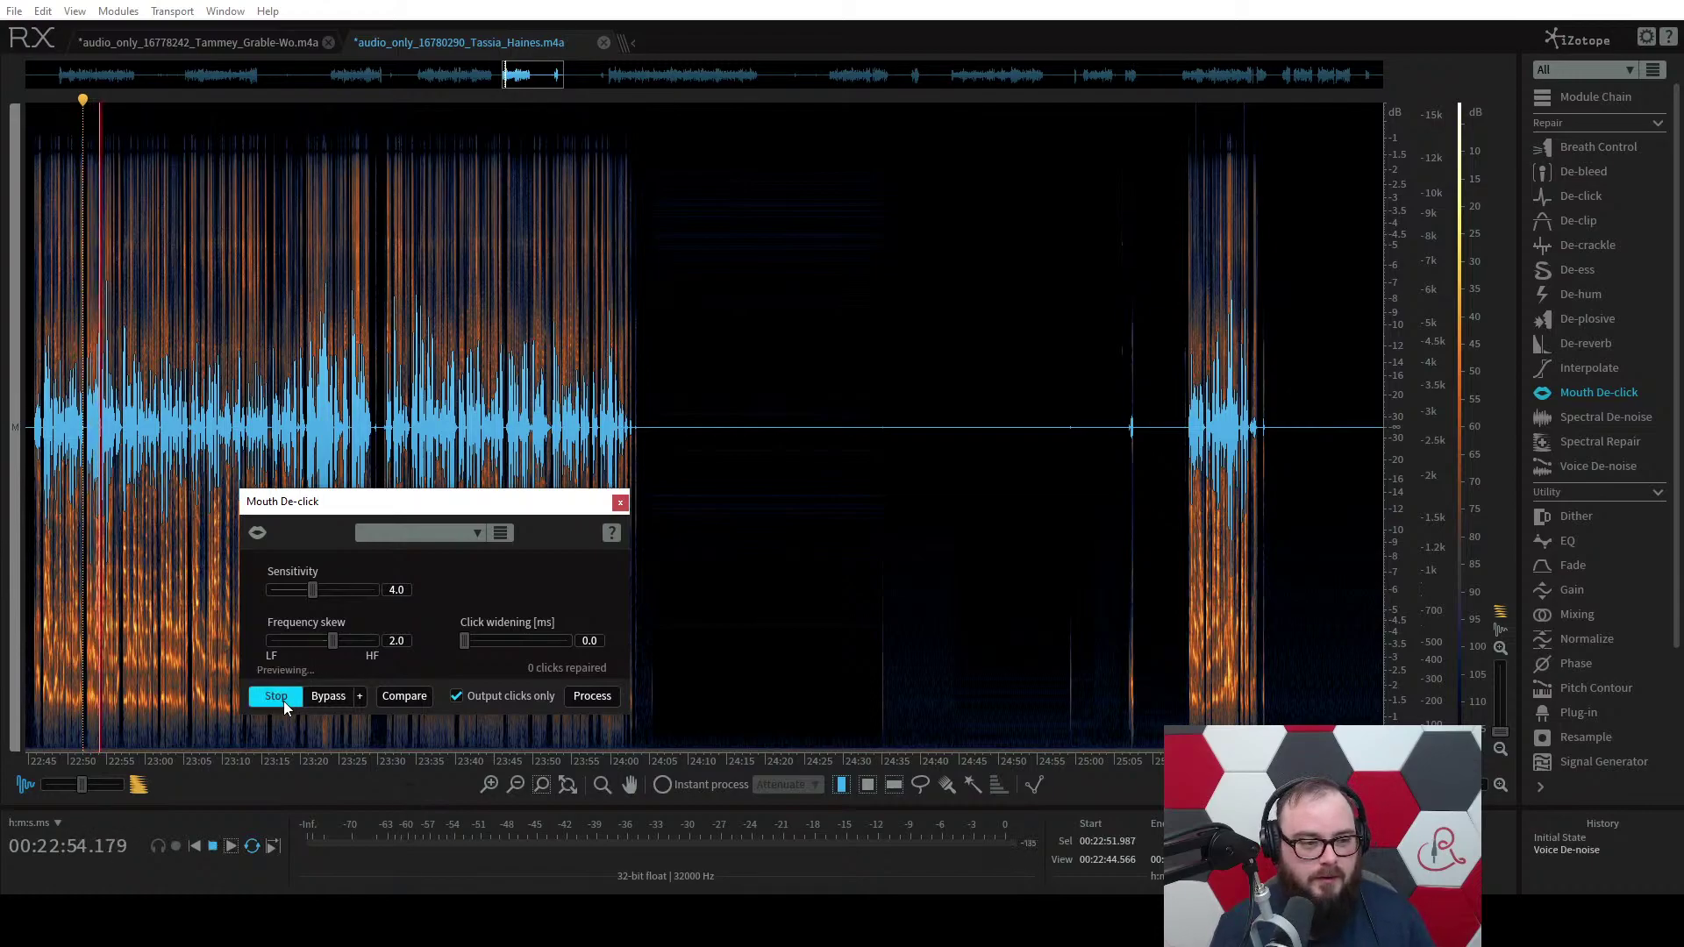
{"action": "key", "text": "XF86AudioRaiseVolume"}
{"action": "key", "text": "XF86AudioRaiseVolume"}
{"action": "key", "text": "XF86AudioRaiseVolume"}
{"action": "key", "text": "XF86AudioRaiseVolume"}
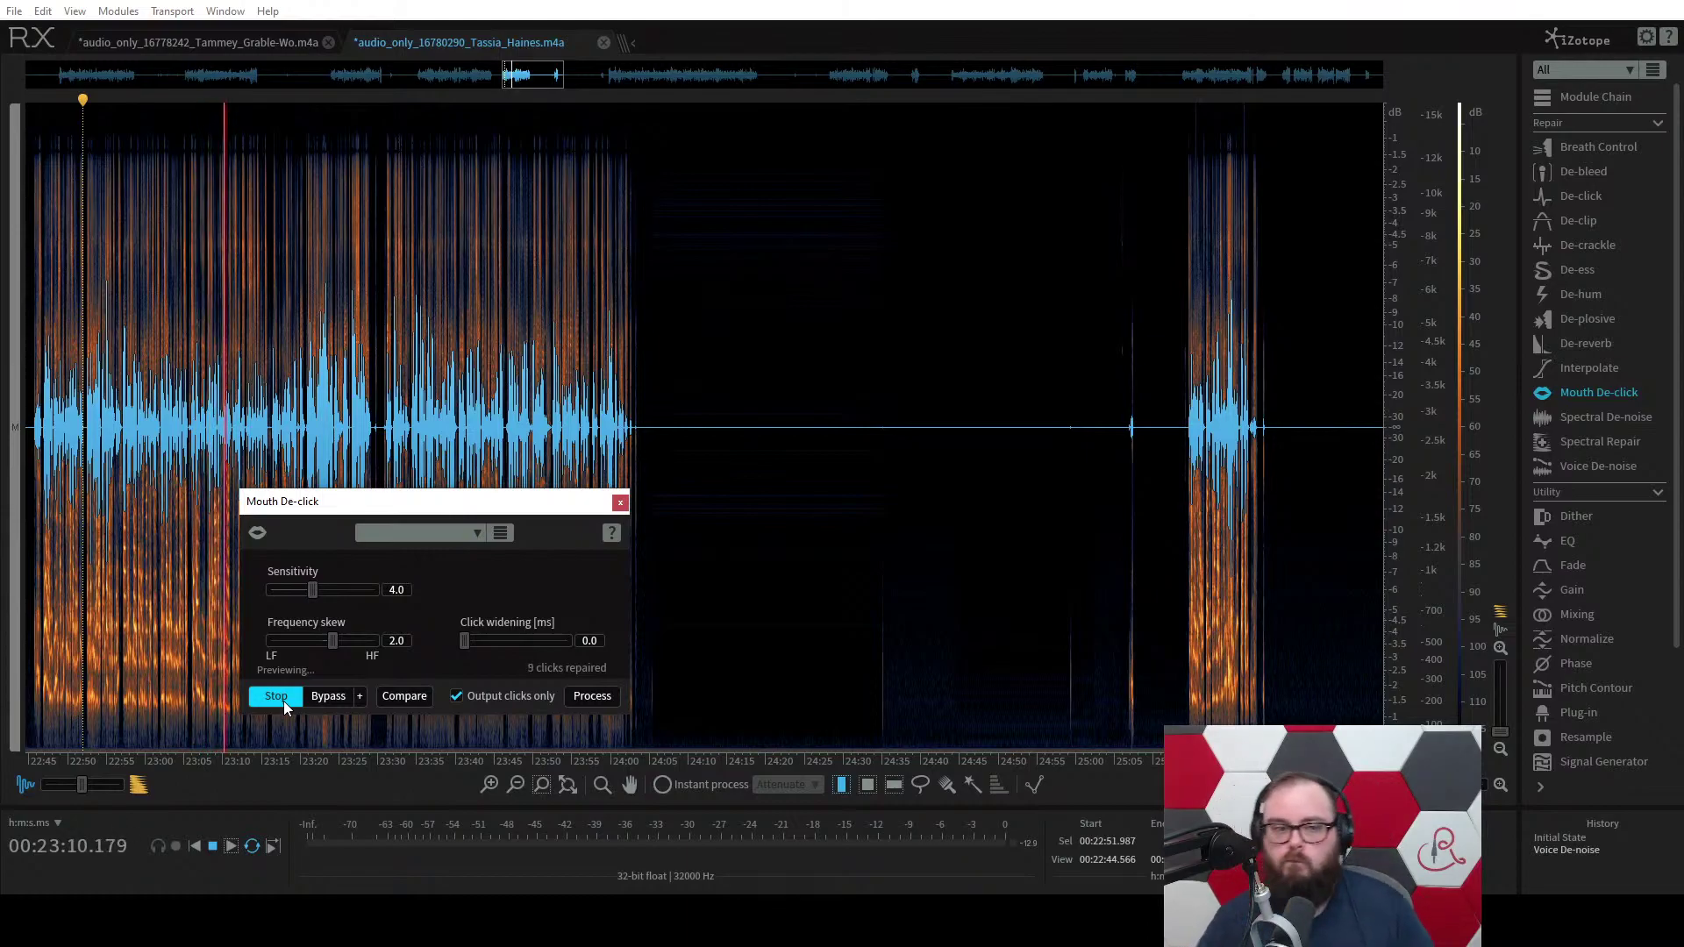
Try a Mouth De-click sensitivity of 5 during the preview, set it to 4.5, and turn off Output clicks only.
{"action": "left_click", "coordinate": [355, 593]}
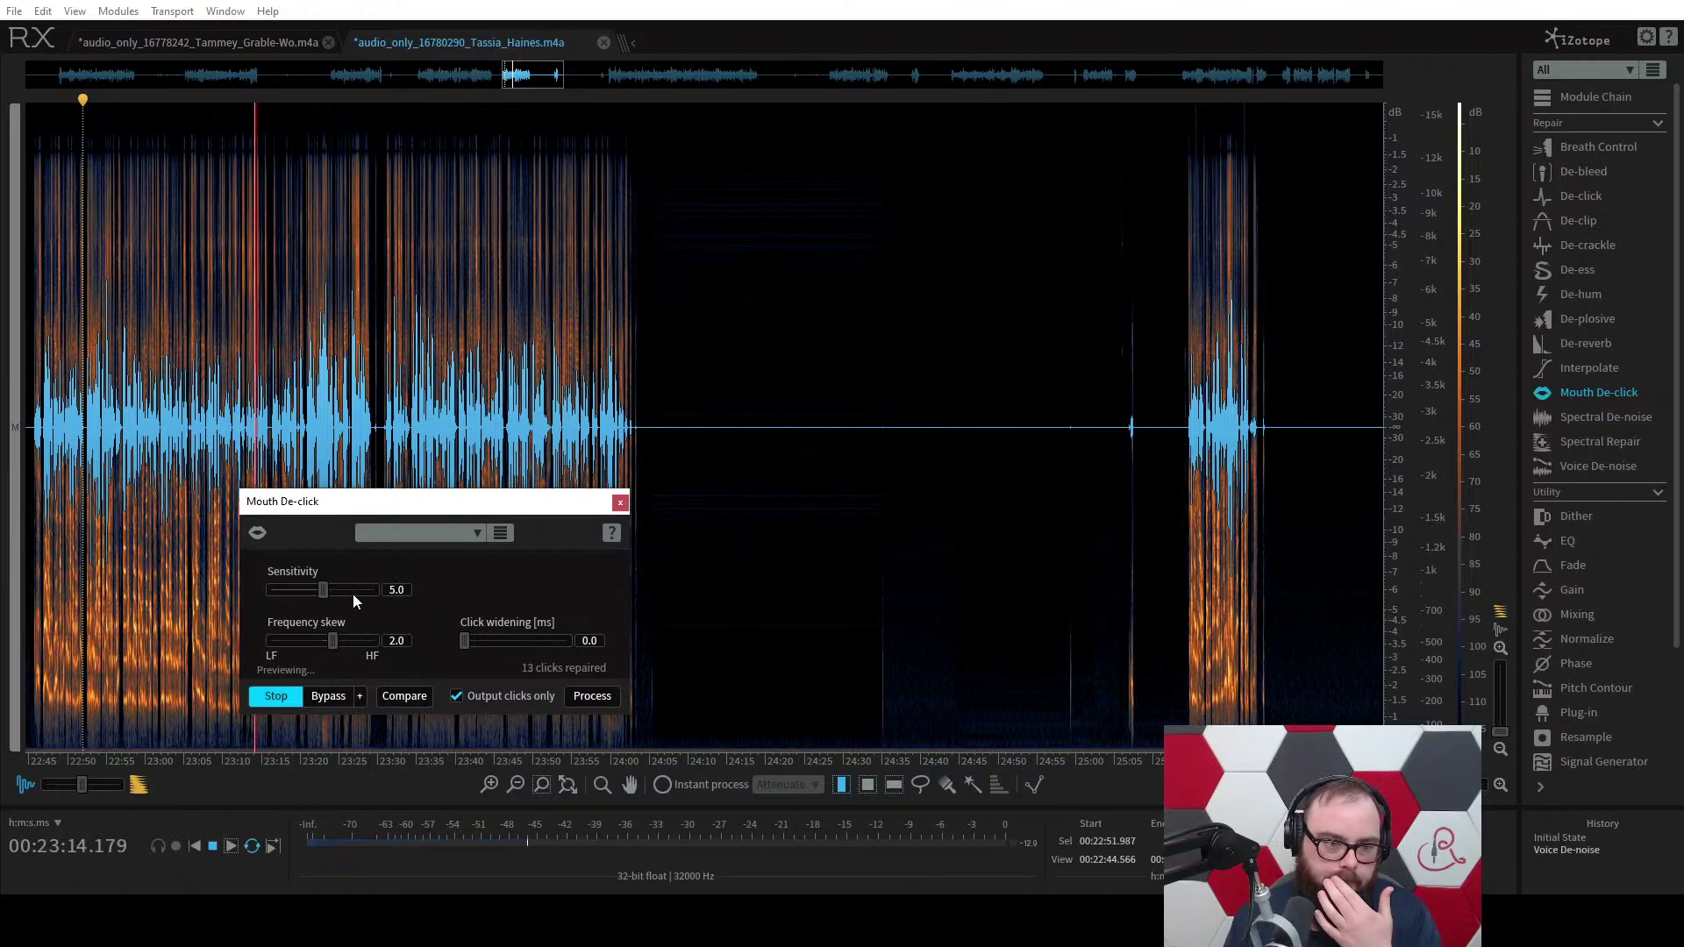
{"action": "left_click", "coordinate": [396, 589]}
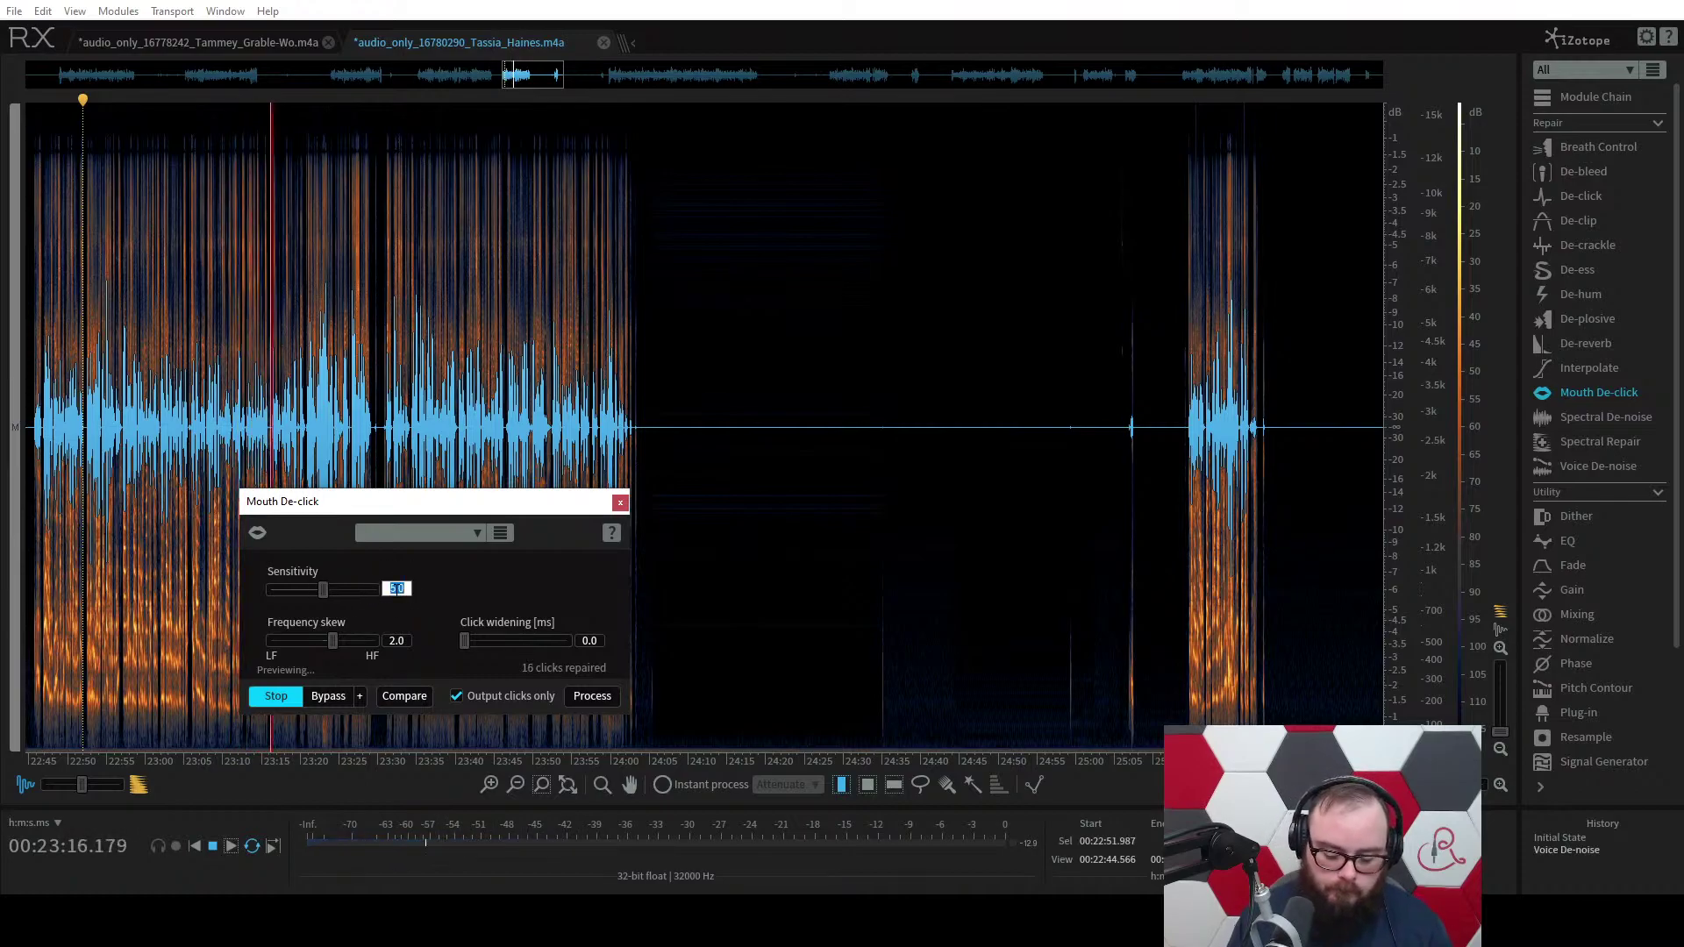
{"action": "type", "text": "4.5"}
{"action": "key", "text": "Return"}
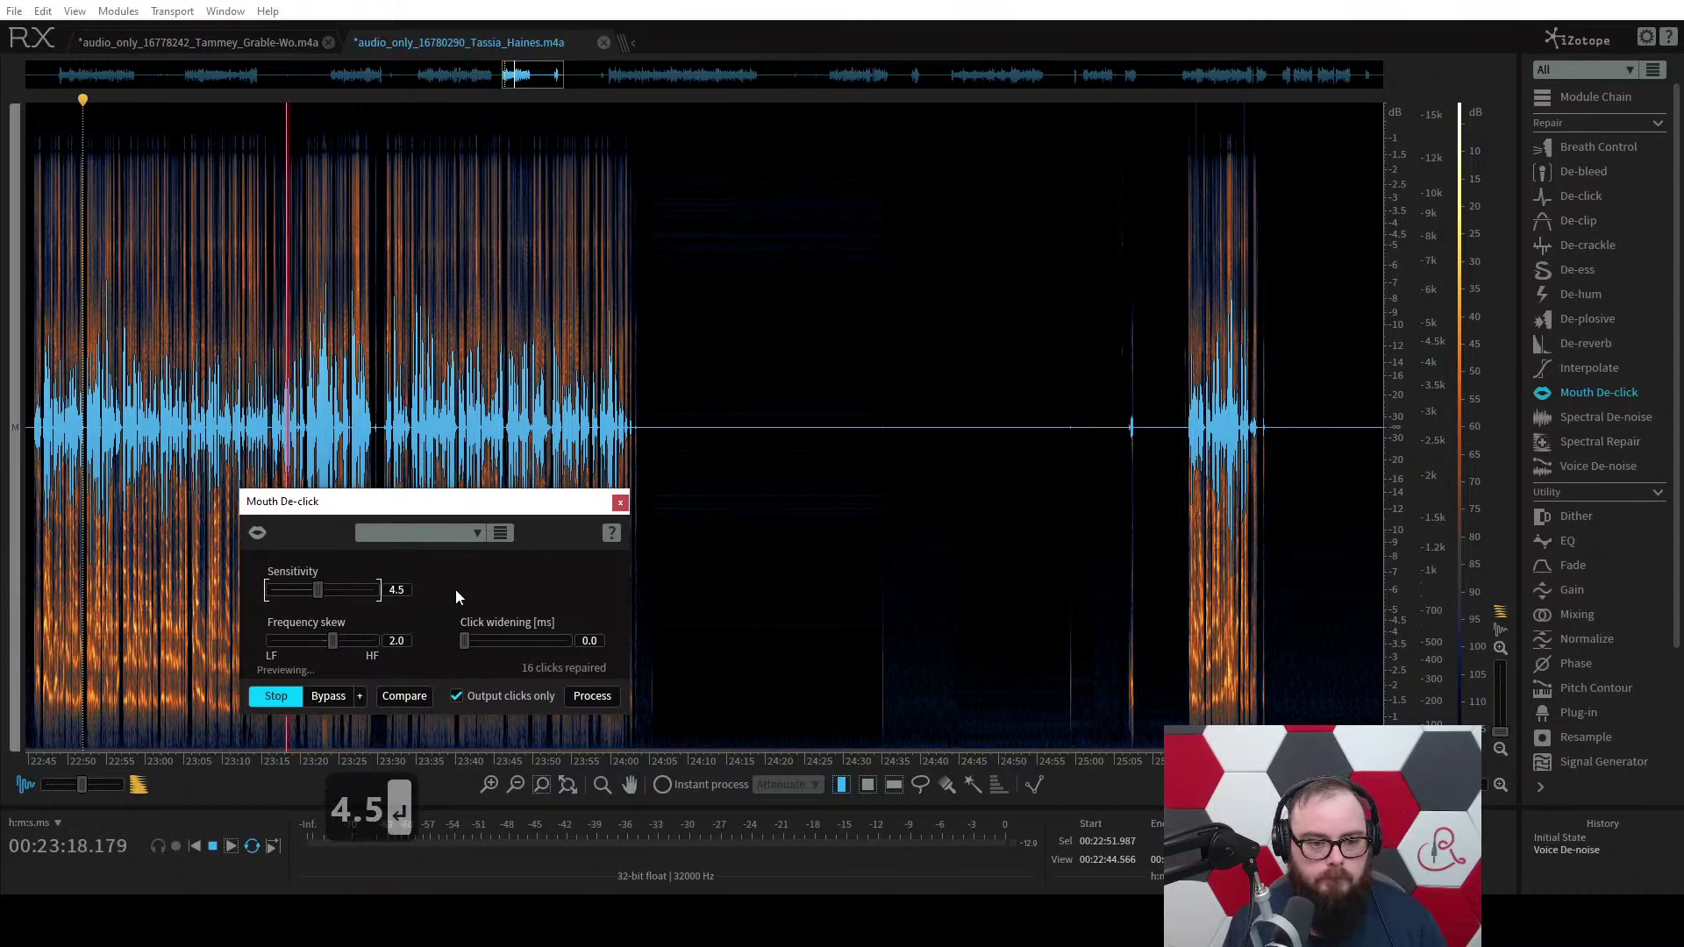
{"action": "left_click", "coordinate": [778, 421]}
{"action": "left_click", "coordinate": [457, 695]}
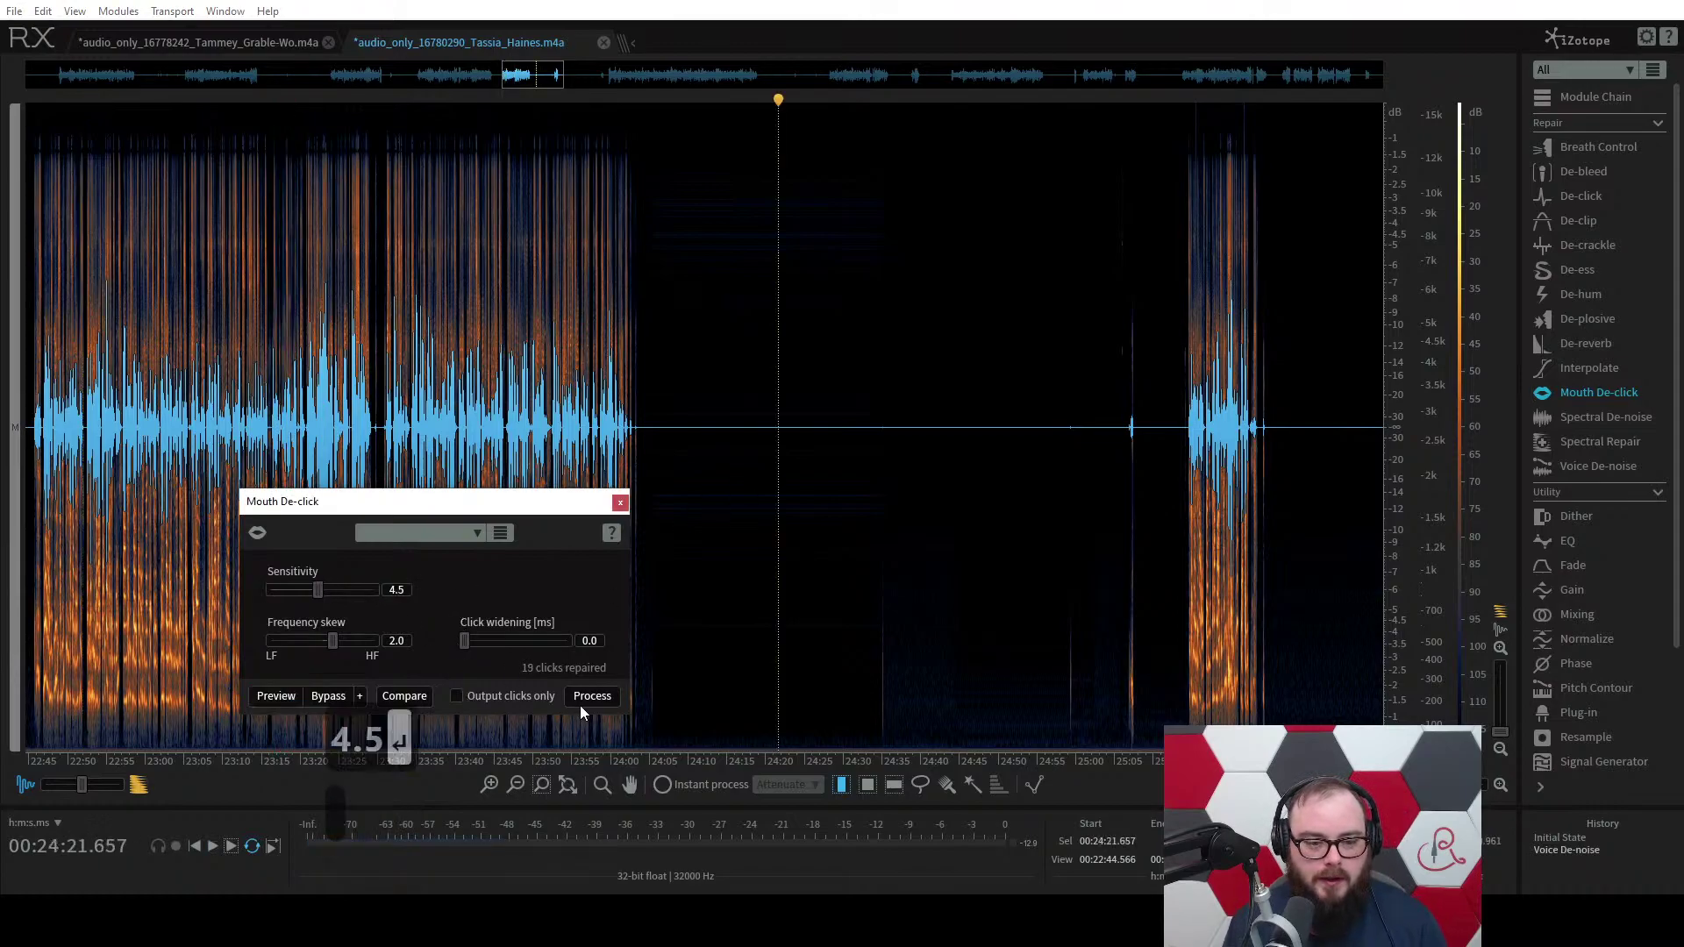
Process the whole second voice track with Mouth De-click at sensitivity 4.5, and switch back to the first voice track.
{"action": "left_click", "coordinate": [593, 696]}
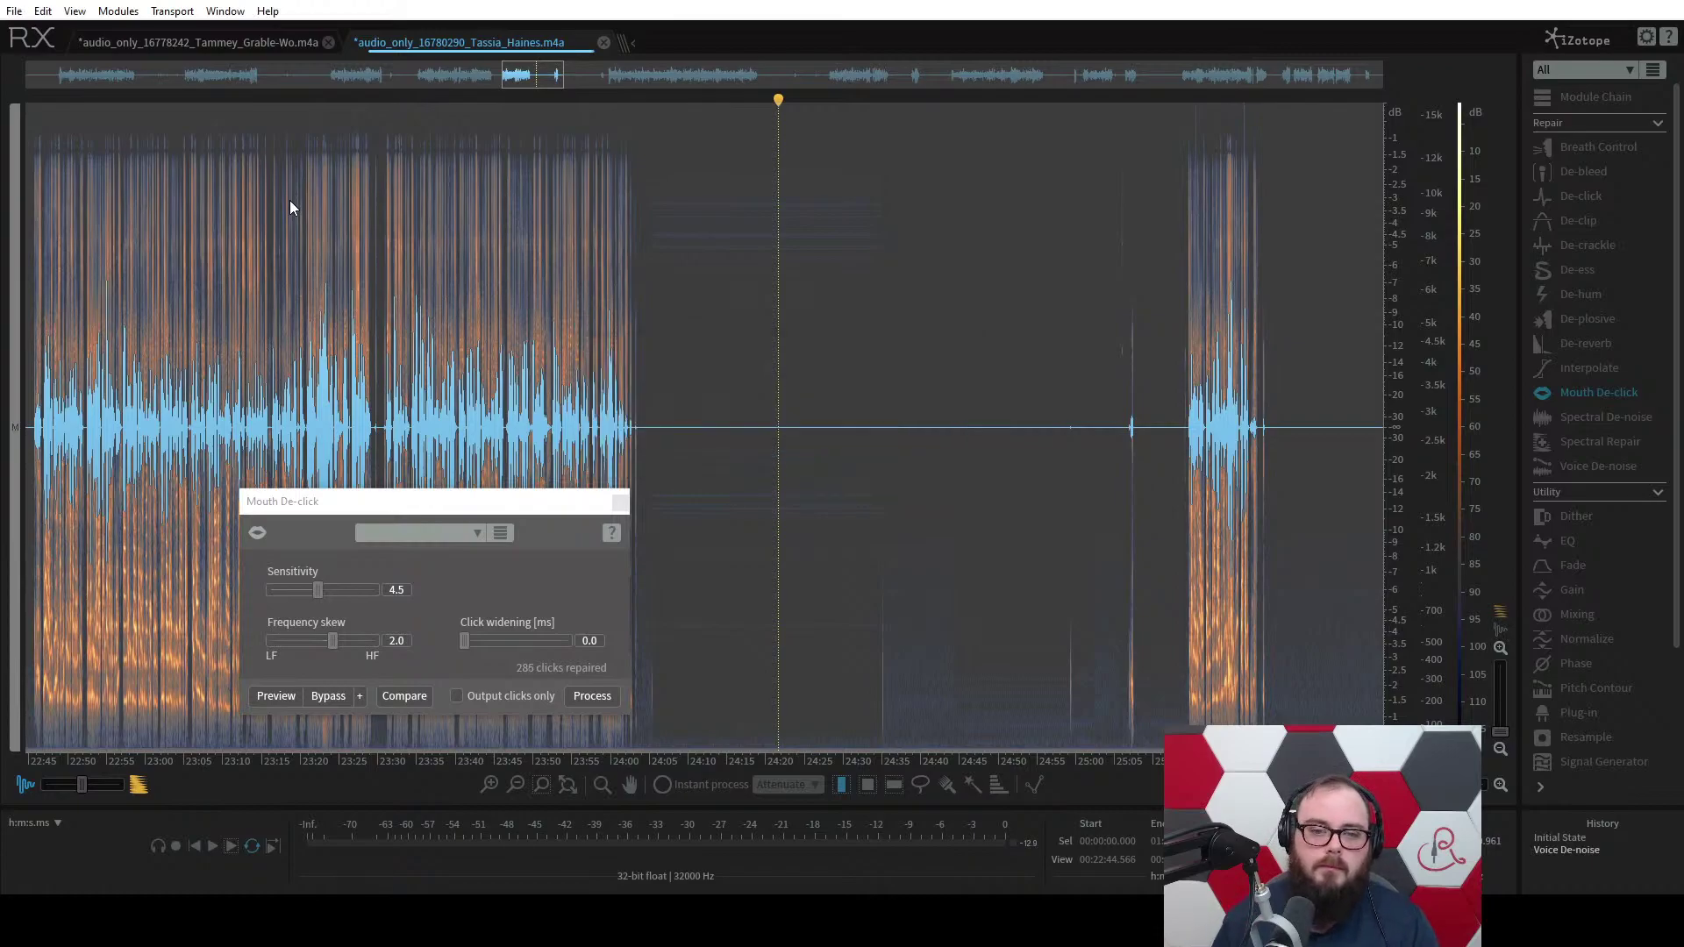
{"action": "left_click", "coordinate": [224, 40]}
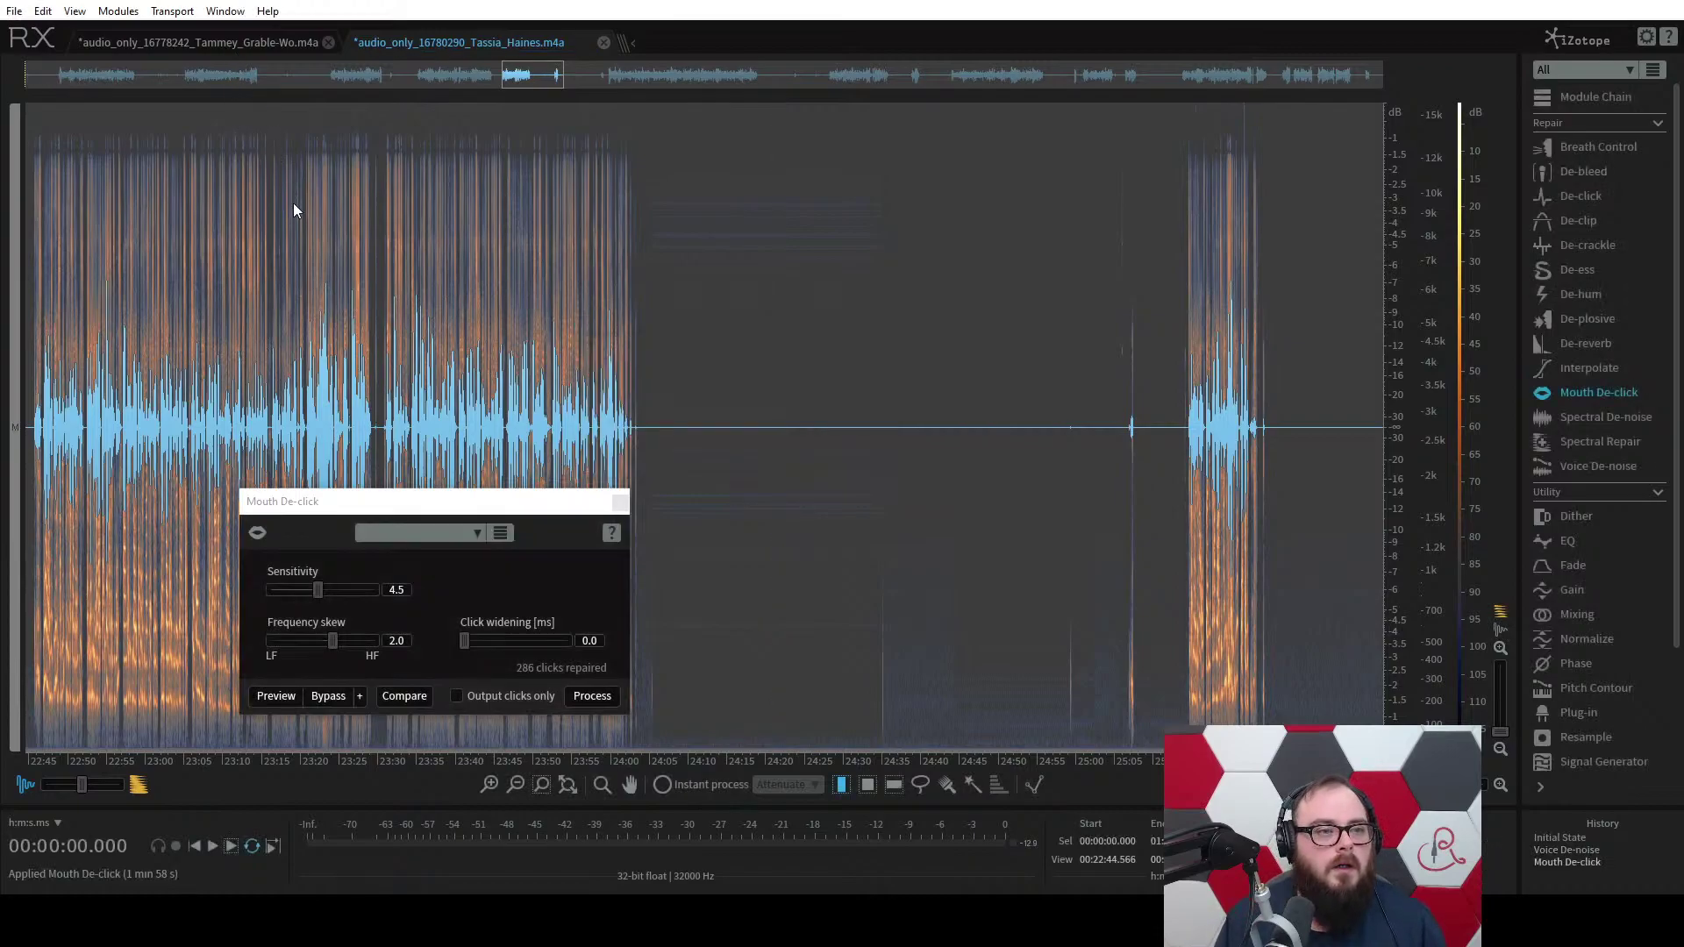
Listen to the first track's speech from about 34:53 at a much lower playback volume, and close Mouth De-click.
{"action": "left_click", "coordinate": [900, 340]}
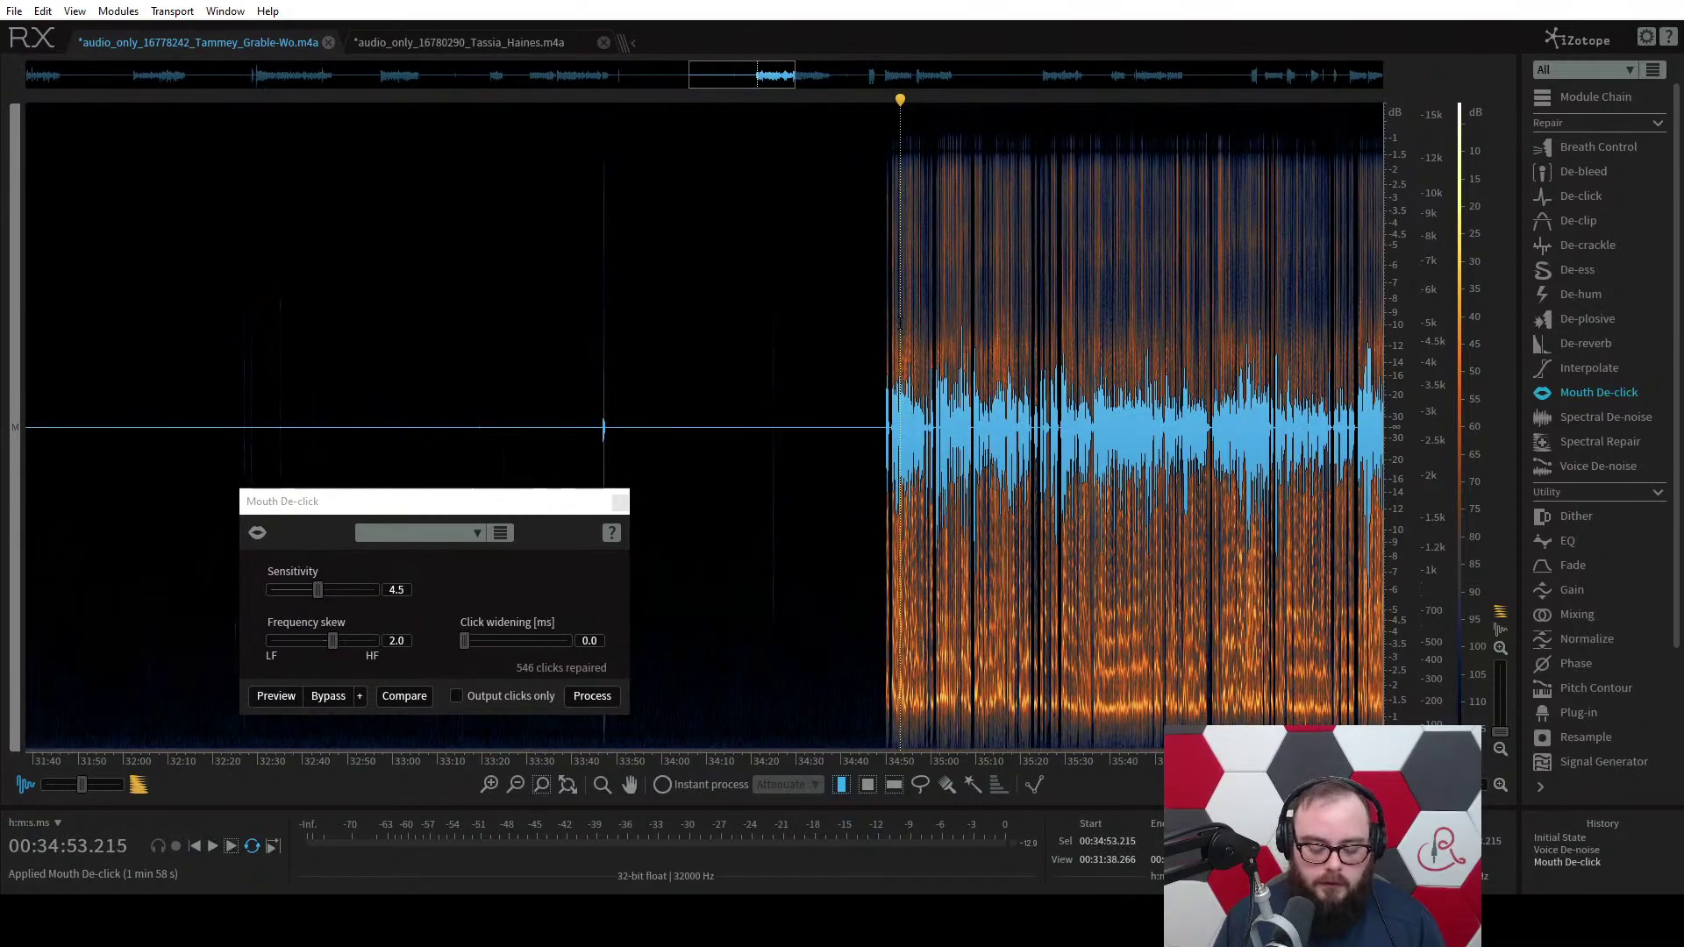
{"action": "key", "text": "XF86AudioLowerVolume"}
{"action": "key", "text": "XF86AudioLowerVolume"}
{"action": "key", "text": "XF86AudioLowerVolume"}
{"action": "key", "text": "XF86AudioLowerVolume"}
{"action": "key", "text": "XF86AudioLowerVolume"}
{"action": "key", "text": "XF86AudioLowerVolume"}
{"action": "key", "text": "XF86AudioLowerVolume"}
{"action": "key", "text": "XF86AudioLowerVolume"}
{"action": "key", "text": "XF86AudioLowerVolume"}
{"action": "key", "text": "XF86AudioLowerVolume"}
{"action": "key", "text": "XF86AudioLowerVolume"}
{"action": "key", "text": "XF86AudioLowerVolume"}
{"action": "key", "text": "XF86AudioLowerVolume"}
{"action": "key", "text": "XF86AudioLowerVolume"}
{"action": "key", "text": "XF86AudioLowerVolume"}
{"action": "key", "text": "XF86AudioLowerVolume"}
{"action": "key", "text": "XF86AudioLowerVolume"}
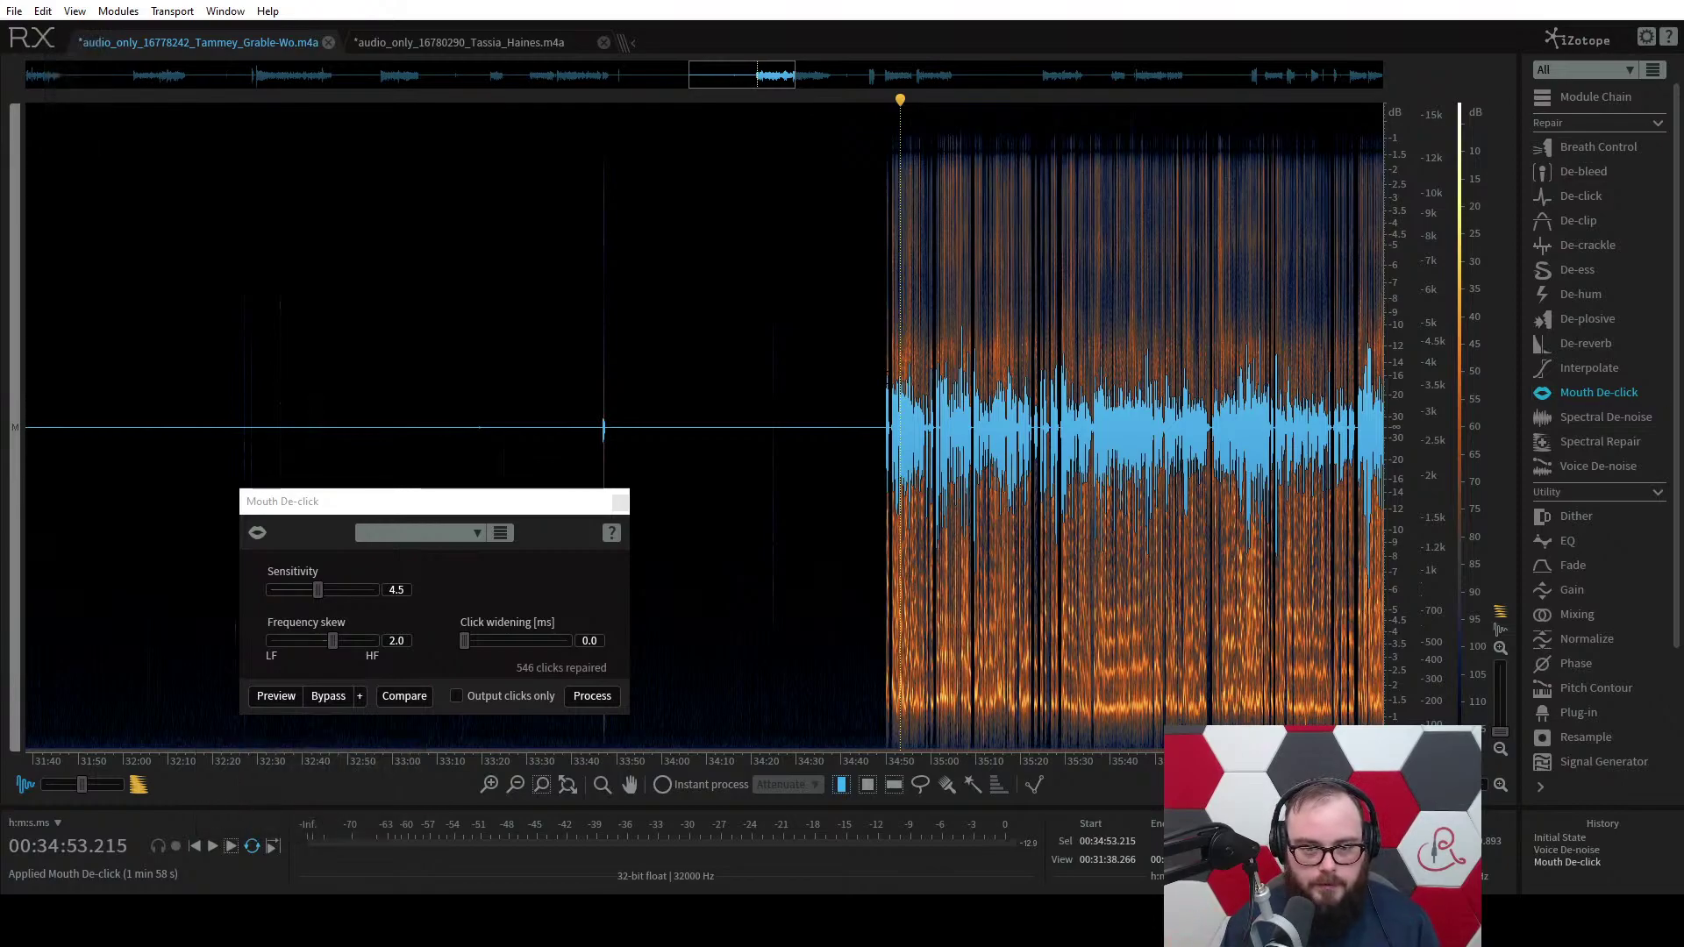
{"action": "key", "text": "space"}
{"action": "scroll", "coordinate": [945, 441], "scroll_direction": "up", "scroll_amount": 3}
{"action": "key", "text": "XF86AudioRaiseVolume"}
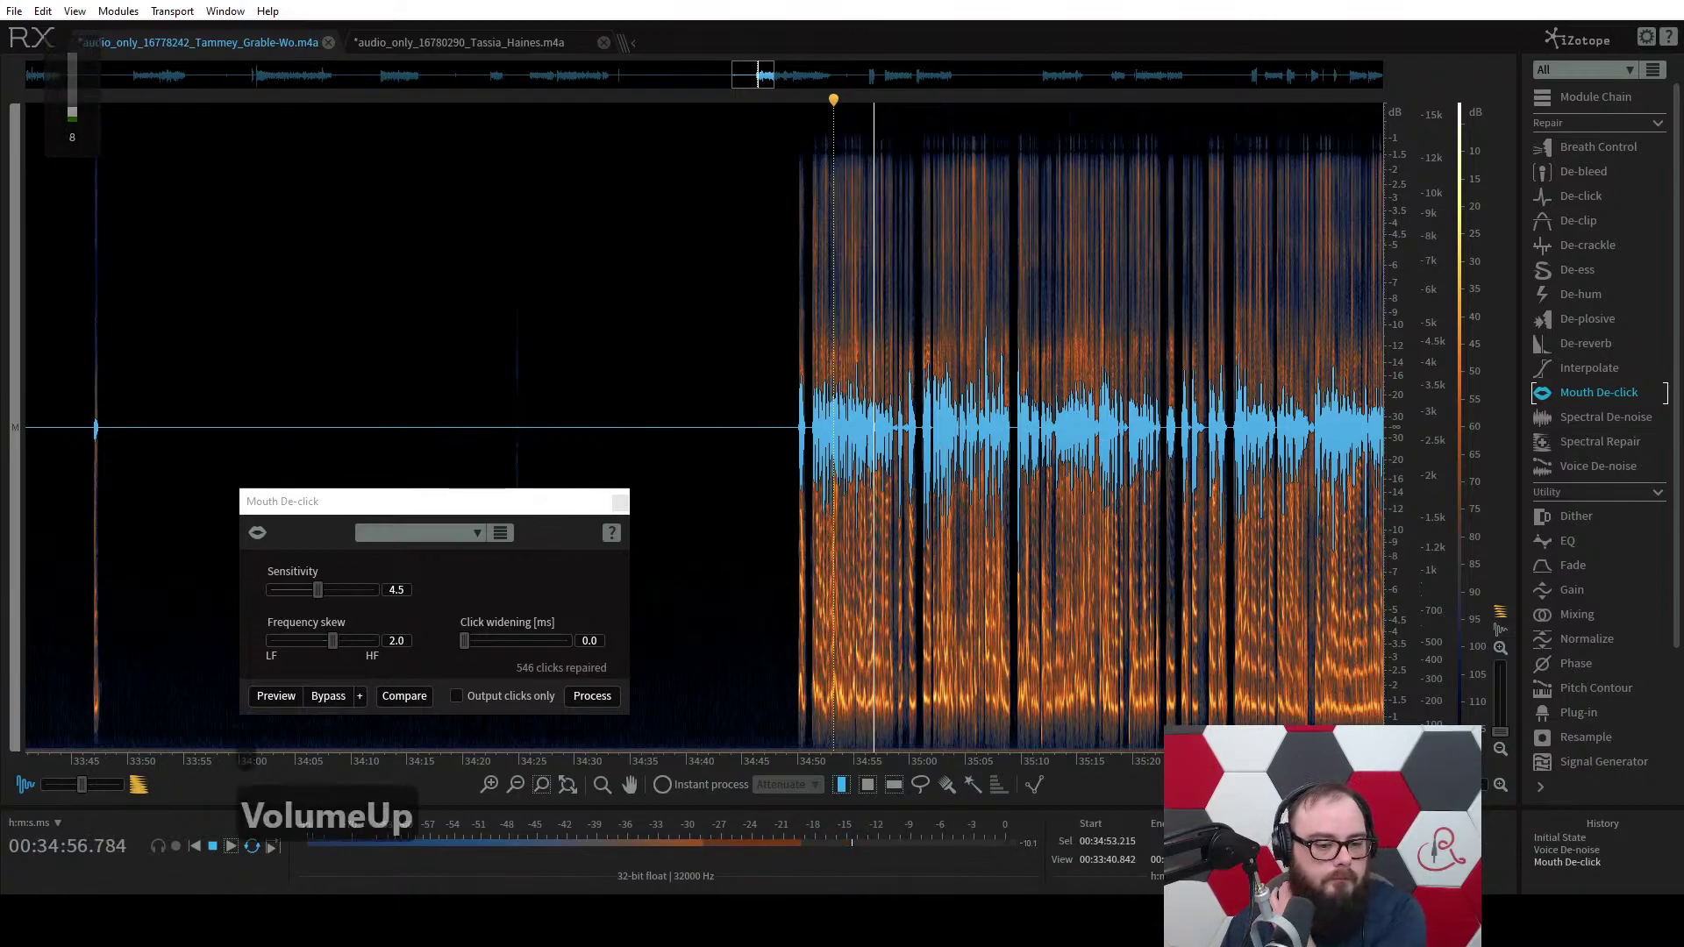
{"action": "left_click", "coordinate": [612, 501]}
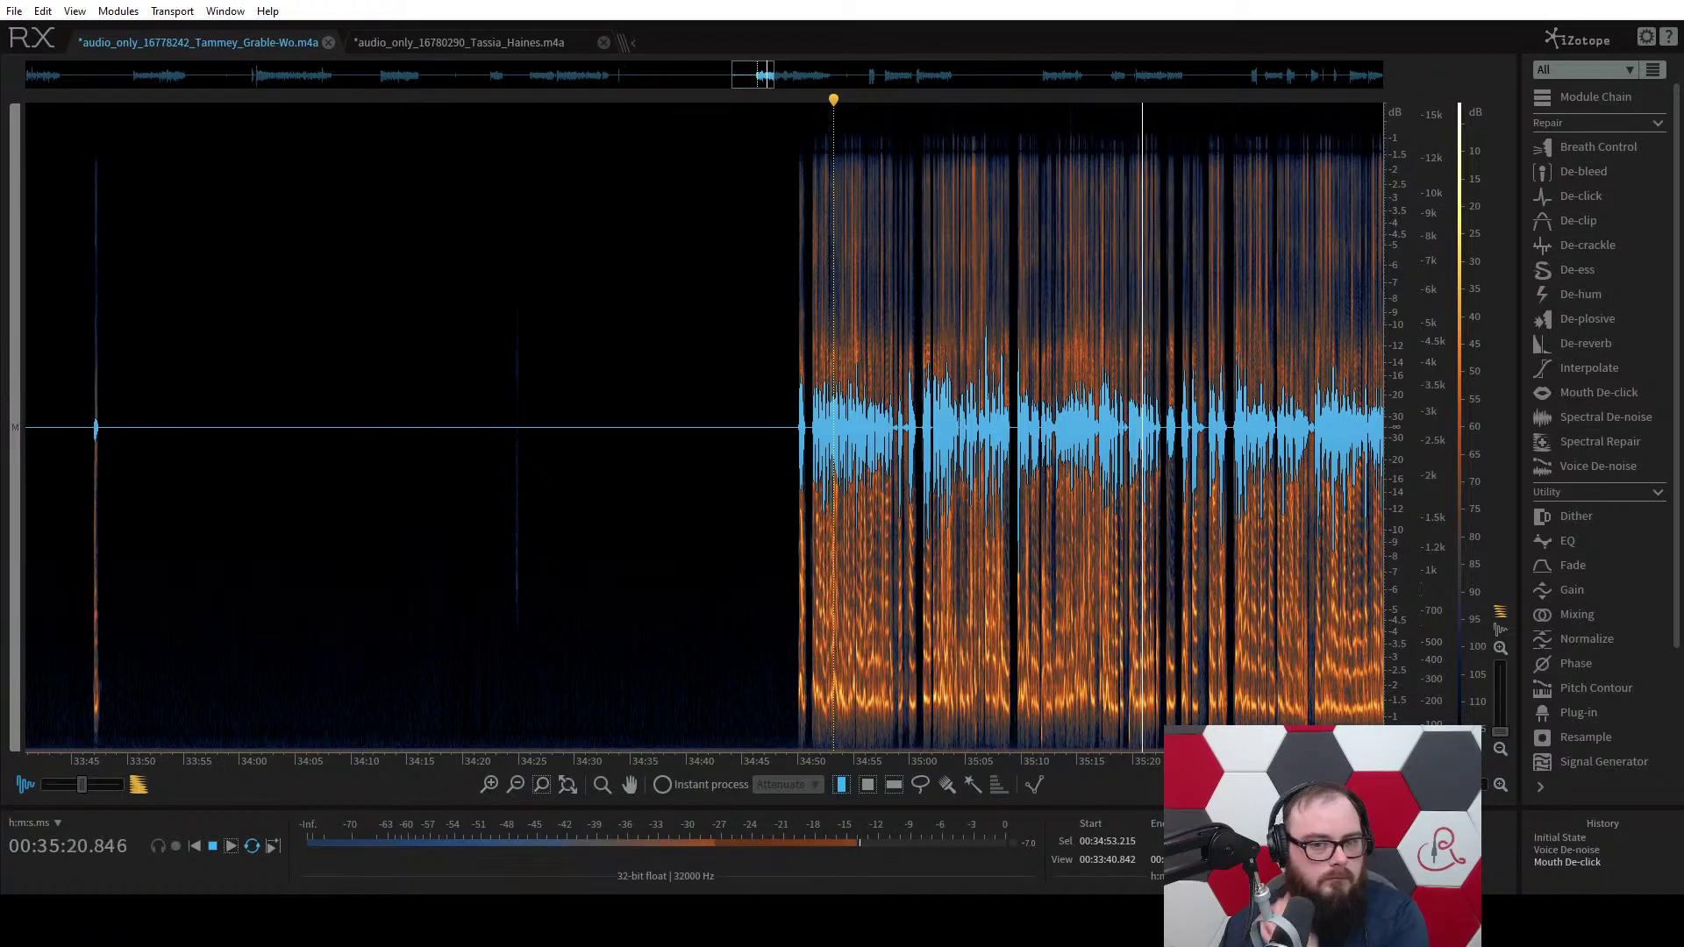
Replay the speech from about 35:17 and again from about 35:19.2 to locate the low-frequency plosive burst.
{"action": "left_click", "coordinate": [1099, 447]}
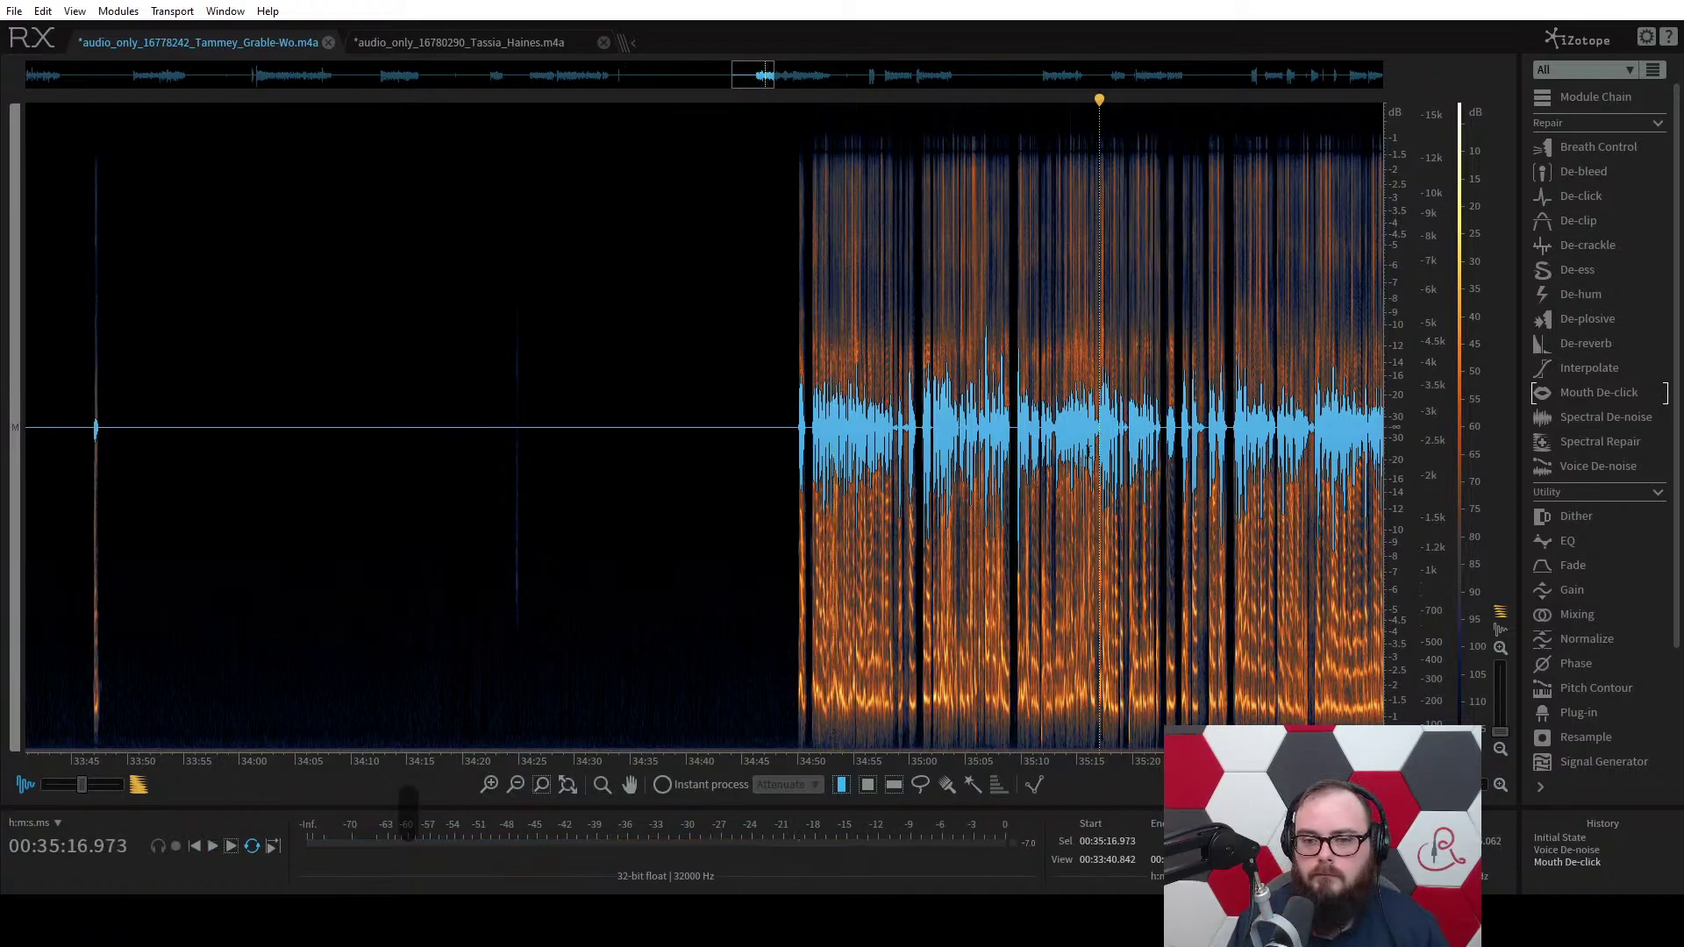
{"action": "key", "text": "space"}
{"action": "scroll", "coordinate": [1090, 449], "scroll_direction": "up", "scroll_amount": 2}
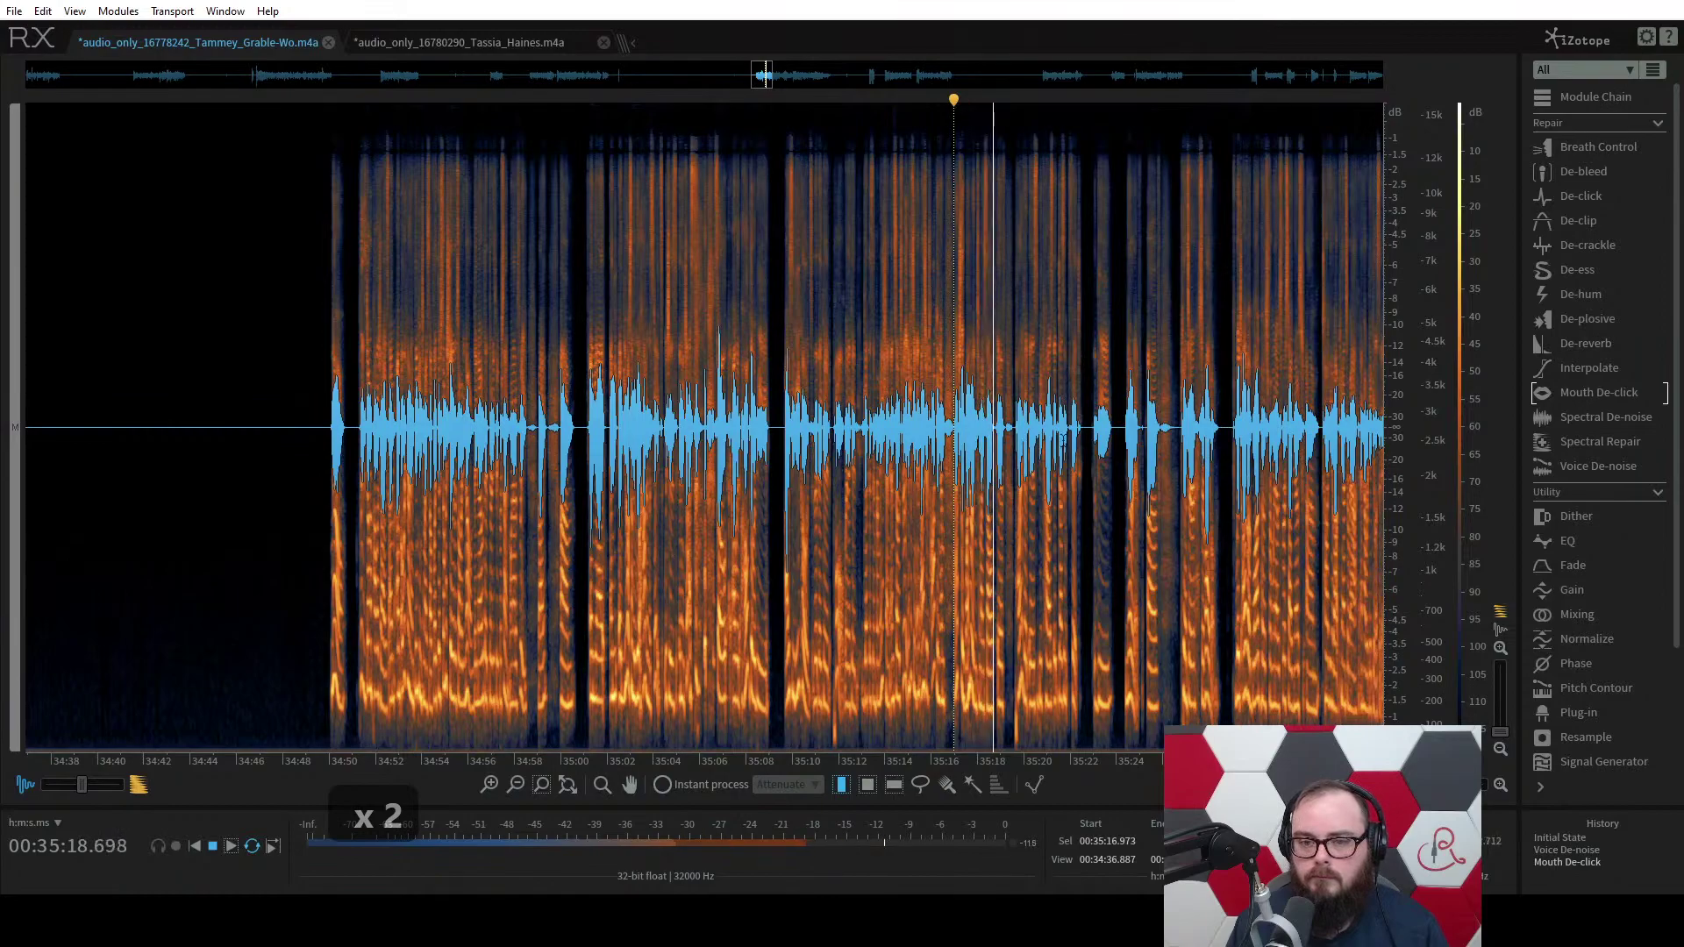
{"action": "scroll", "coordinate": [1053, 430], "scroll_direction": "up", "scroll_amount": 2}
{"action": "key", "text": "space"}
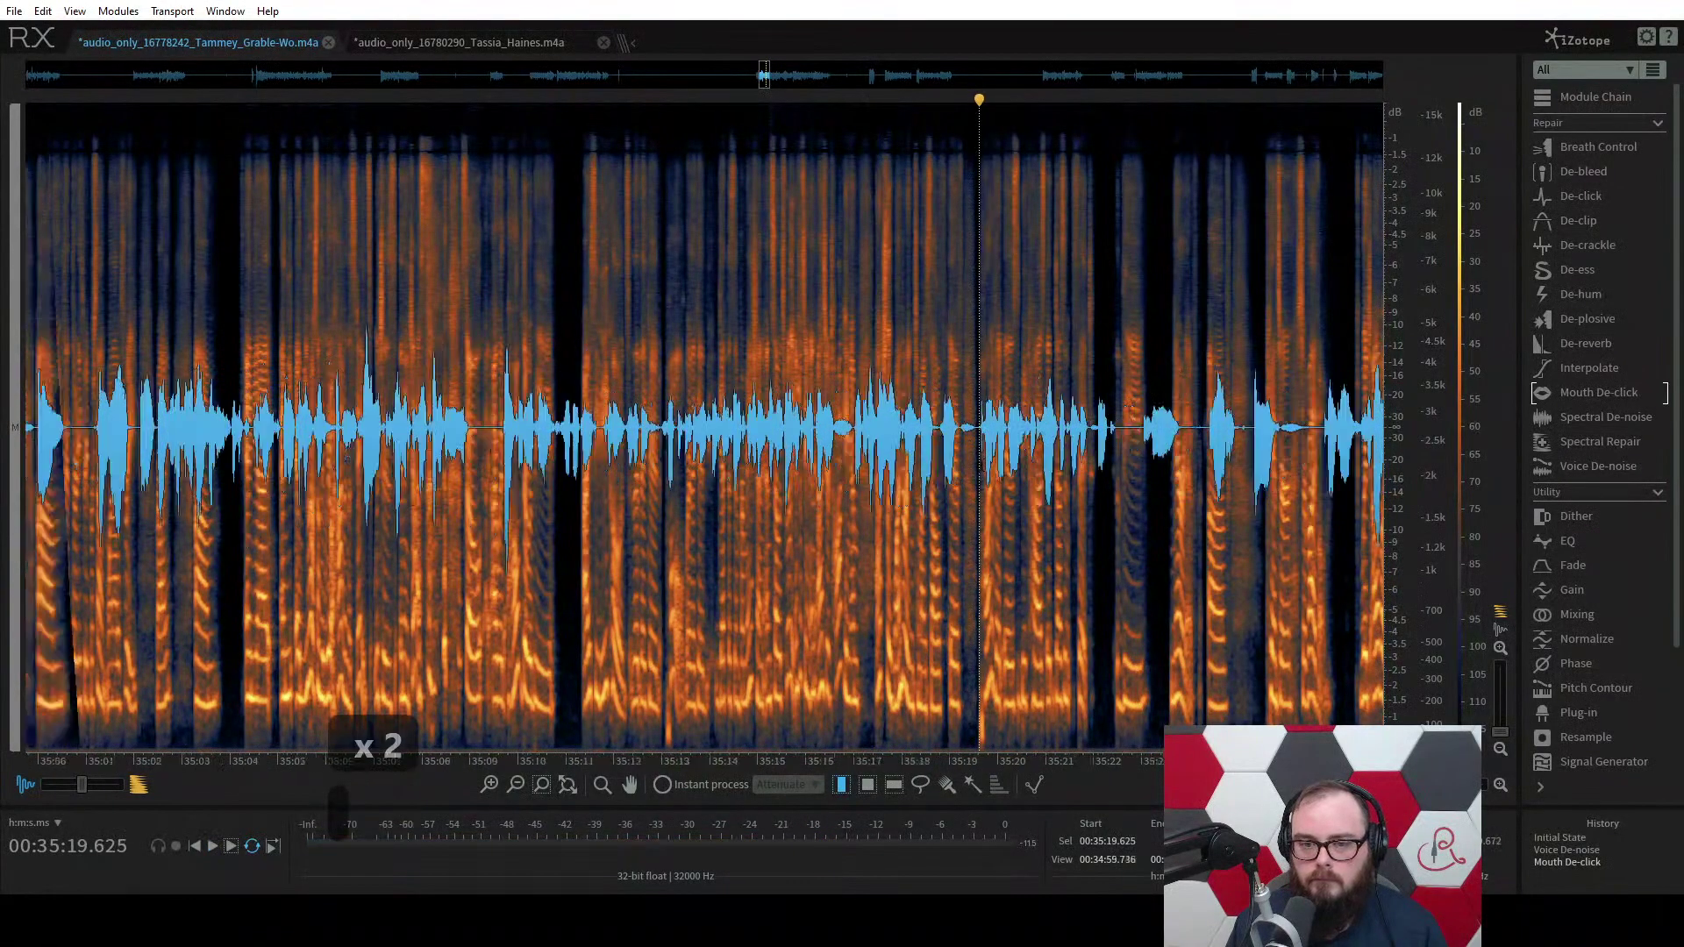
{"action": "scroll", "coordinate": [981, 465], "scroll_direction": "up", "scroll_amount": 5}
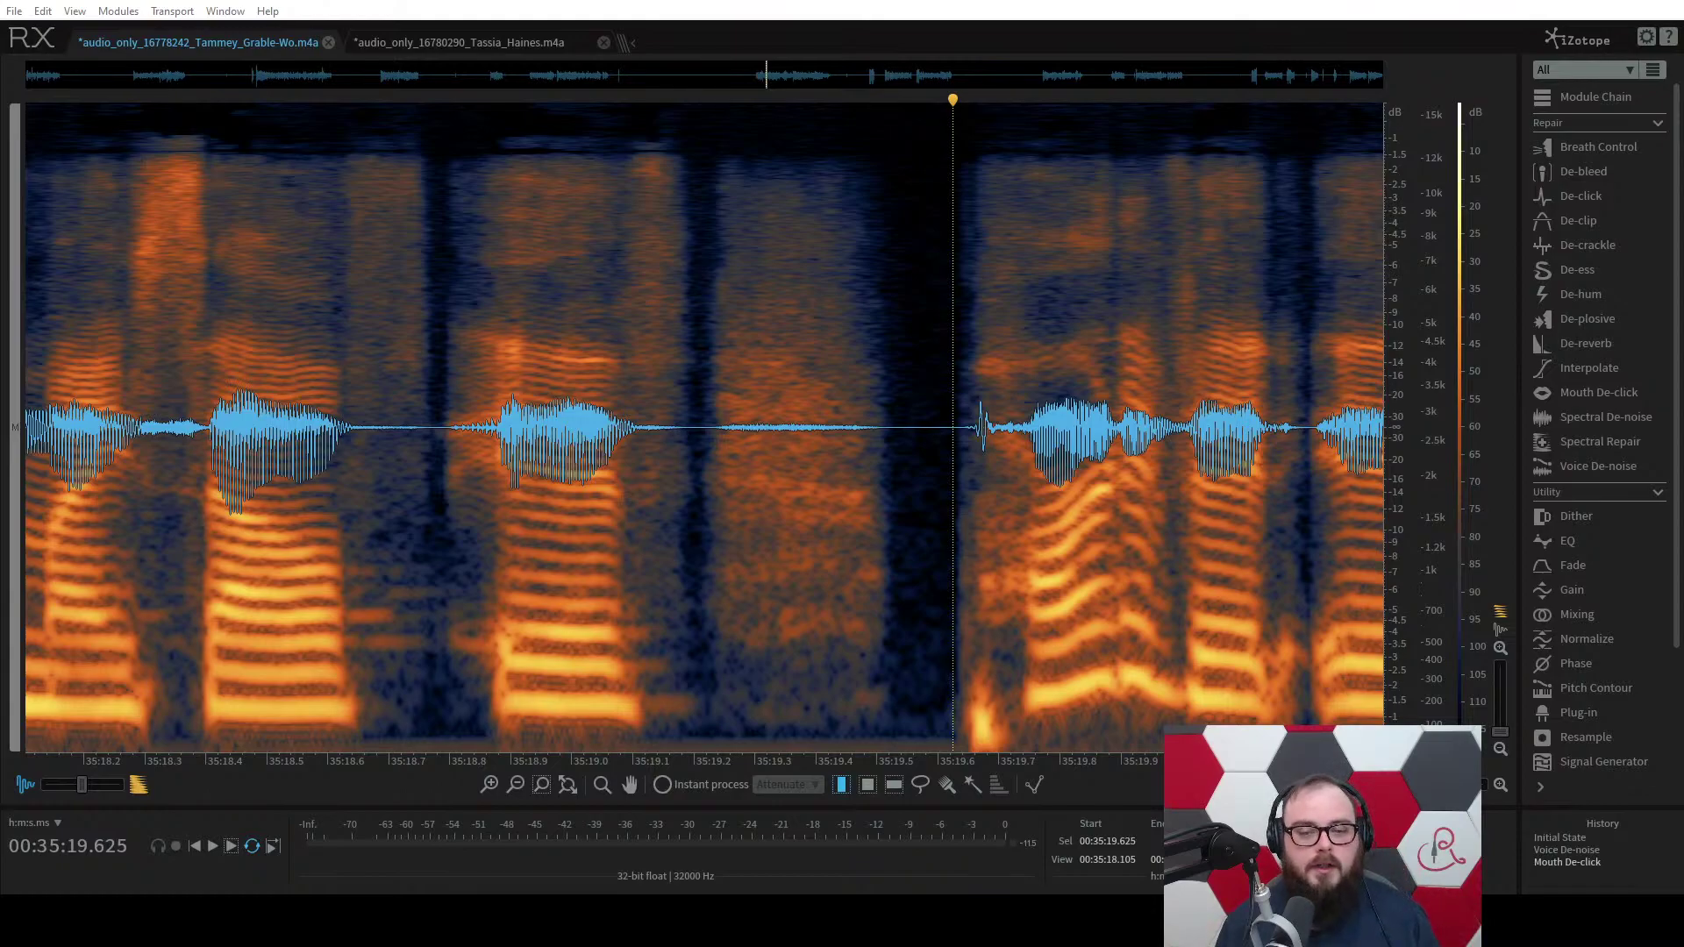
{"action": "scroll", "coordinate": [687, 490], "scroll_direction": "down", "scroll_amount": 2}
{"action": "left_click", "coordinate": [638, 490]}
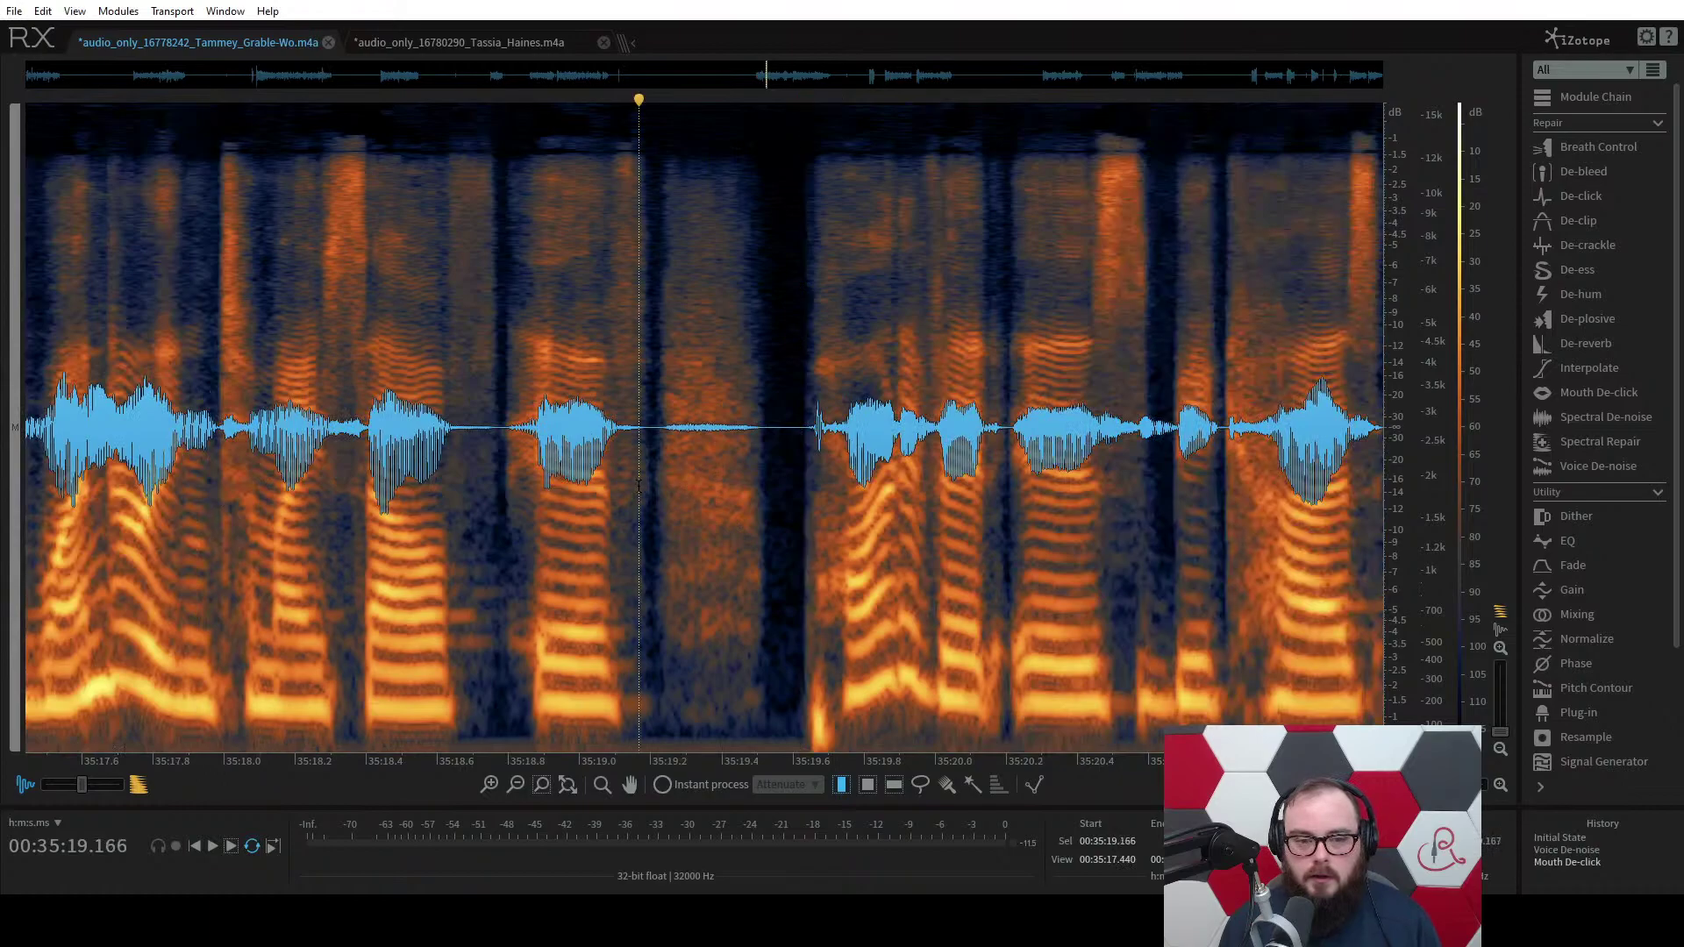
{"action": "key", "text": "space"}
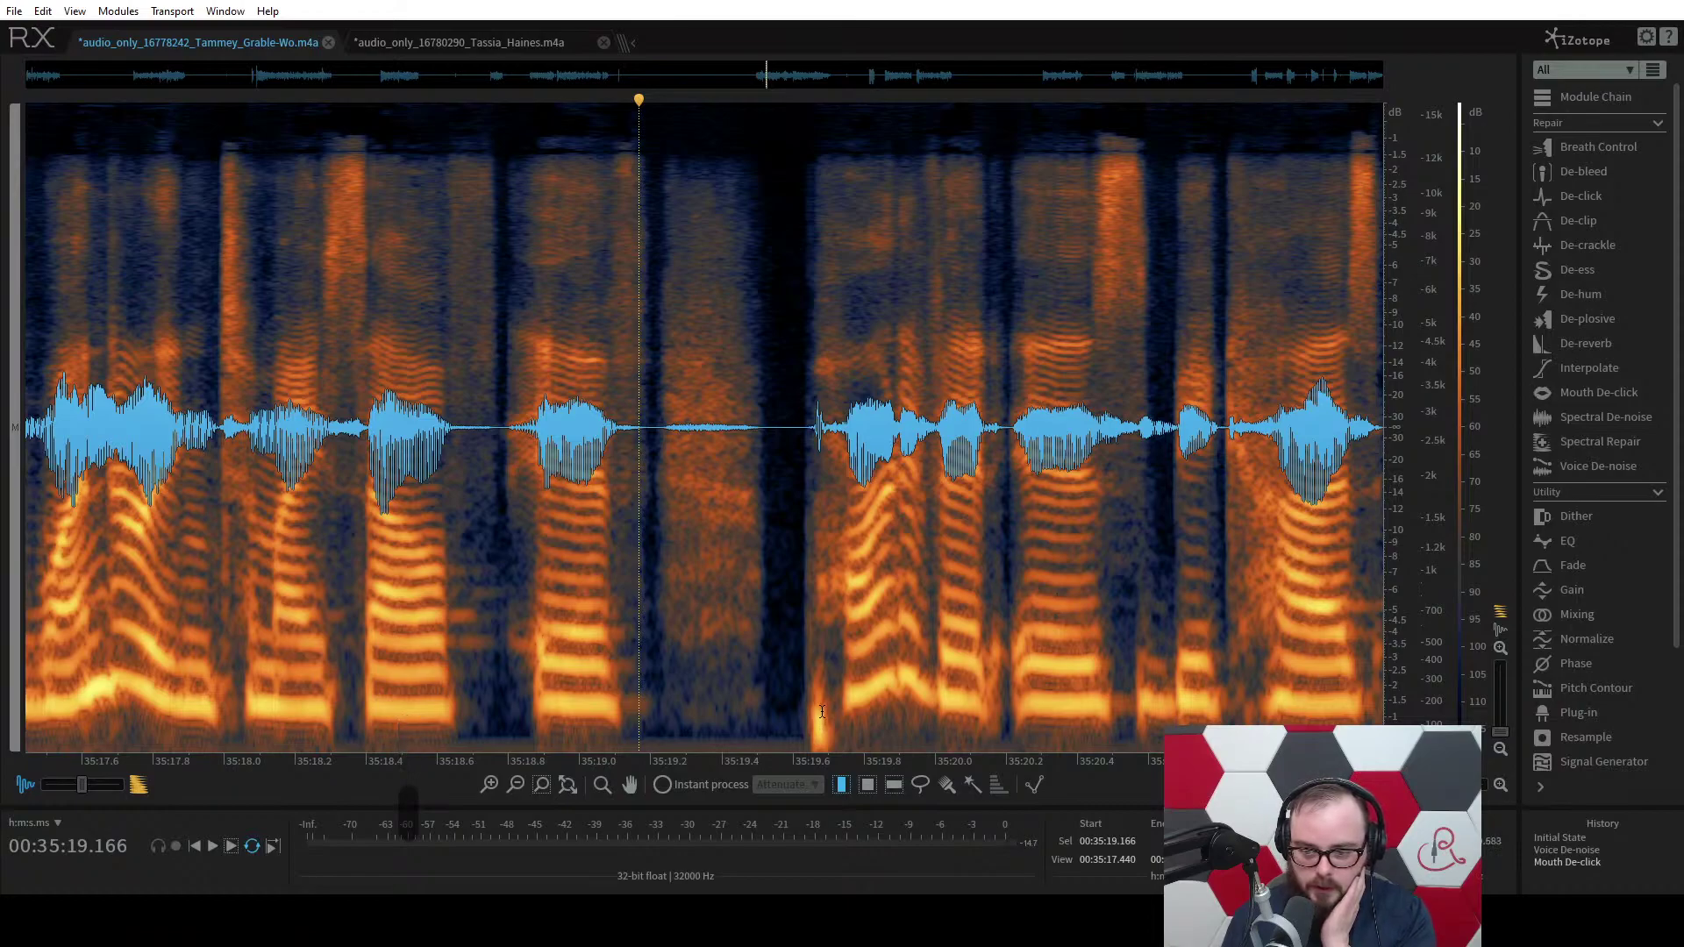
Select the plosive burst from 35:19.6 to about 35:19.7 and open the De-plosive module.
{"action": "left_click_drag", "start_coordinate": [793, 715], "coordinate": [833, 721]}
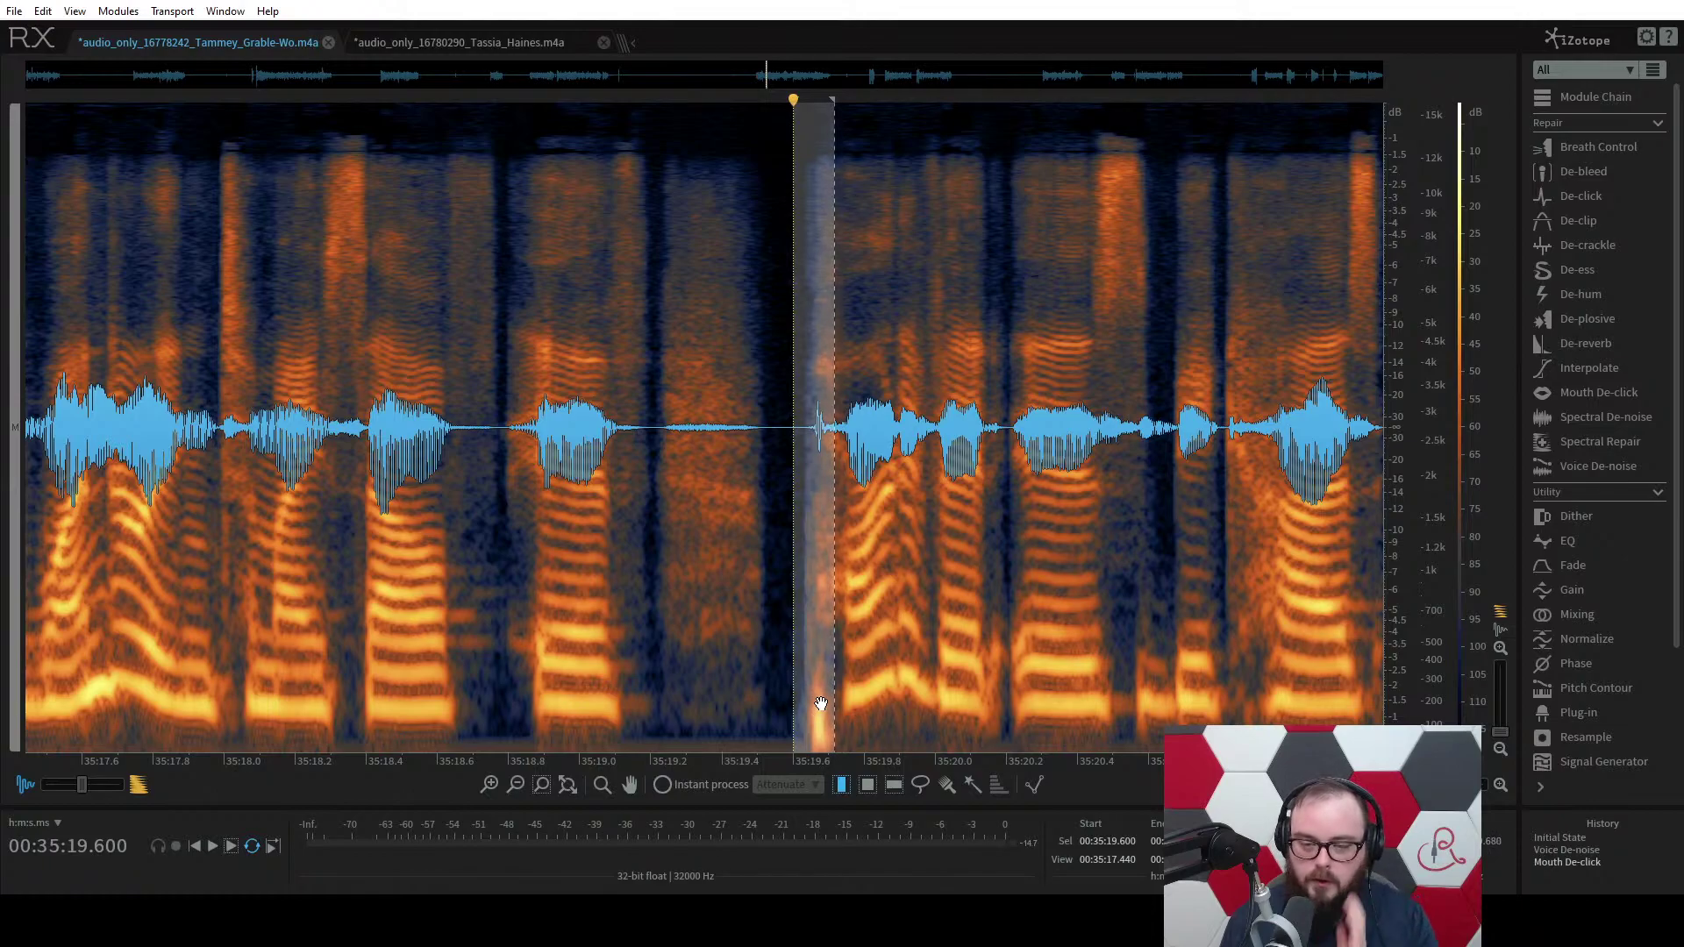
{"action": "left_click", "coordinate": [1580, 324]}
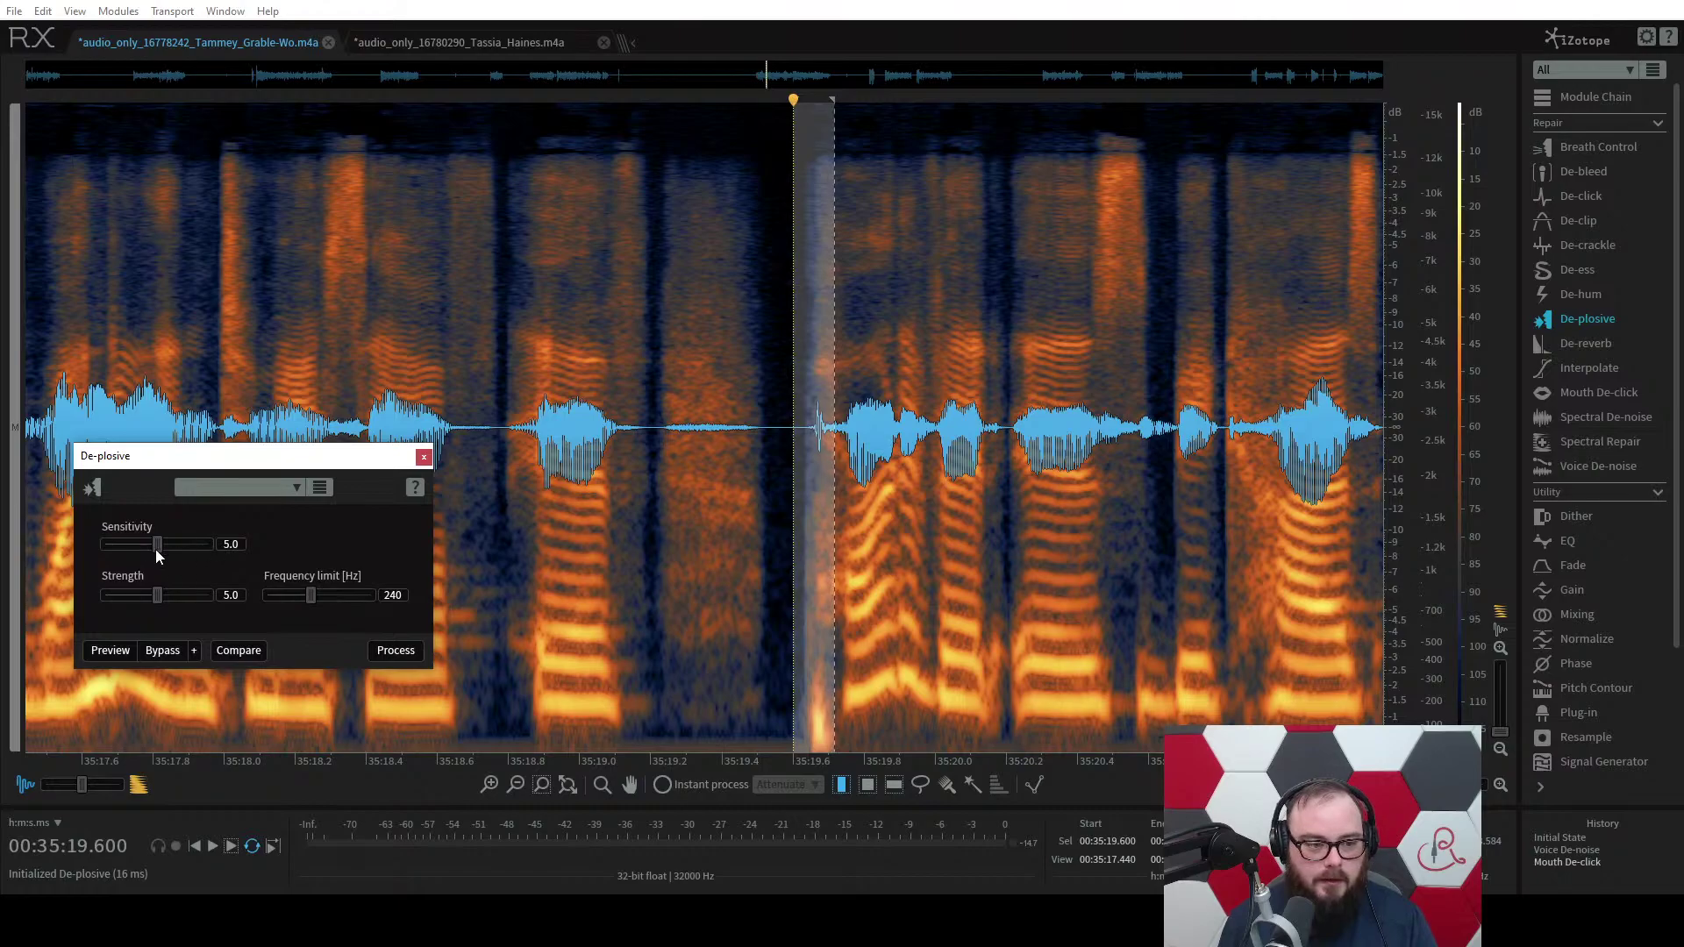
Try De-plosive at its current settings on the phrase from 35:17.0 to about 35:22.6, play it back, and undo it.
{"action": "left_click", "coordinate": [740, 355]}
{"action": "scroll", "coordinate": [741, 355], "scroll_direction": "down", "scroll_amount": 5}
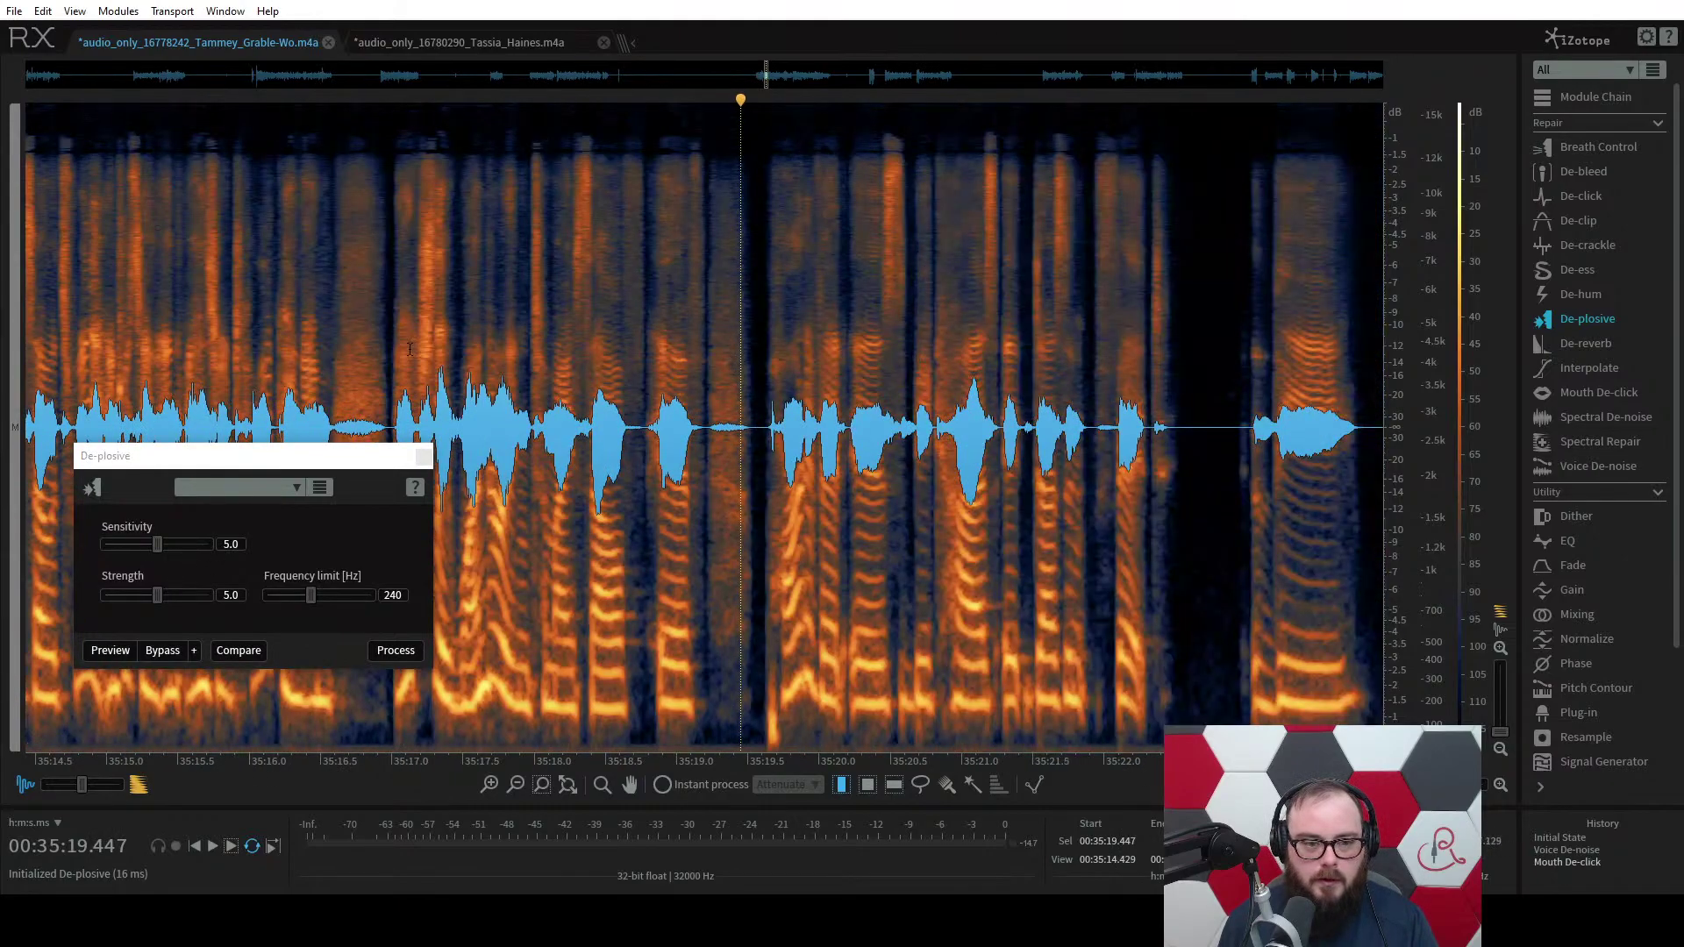
{"action": "left_click_drag", "start_coordinate": [392, 349], "coordinate": [1195, 351]}
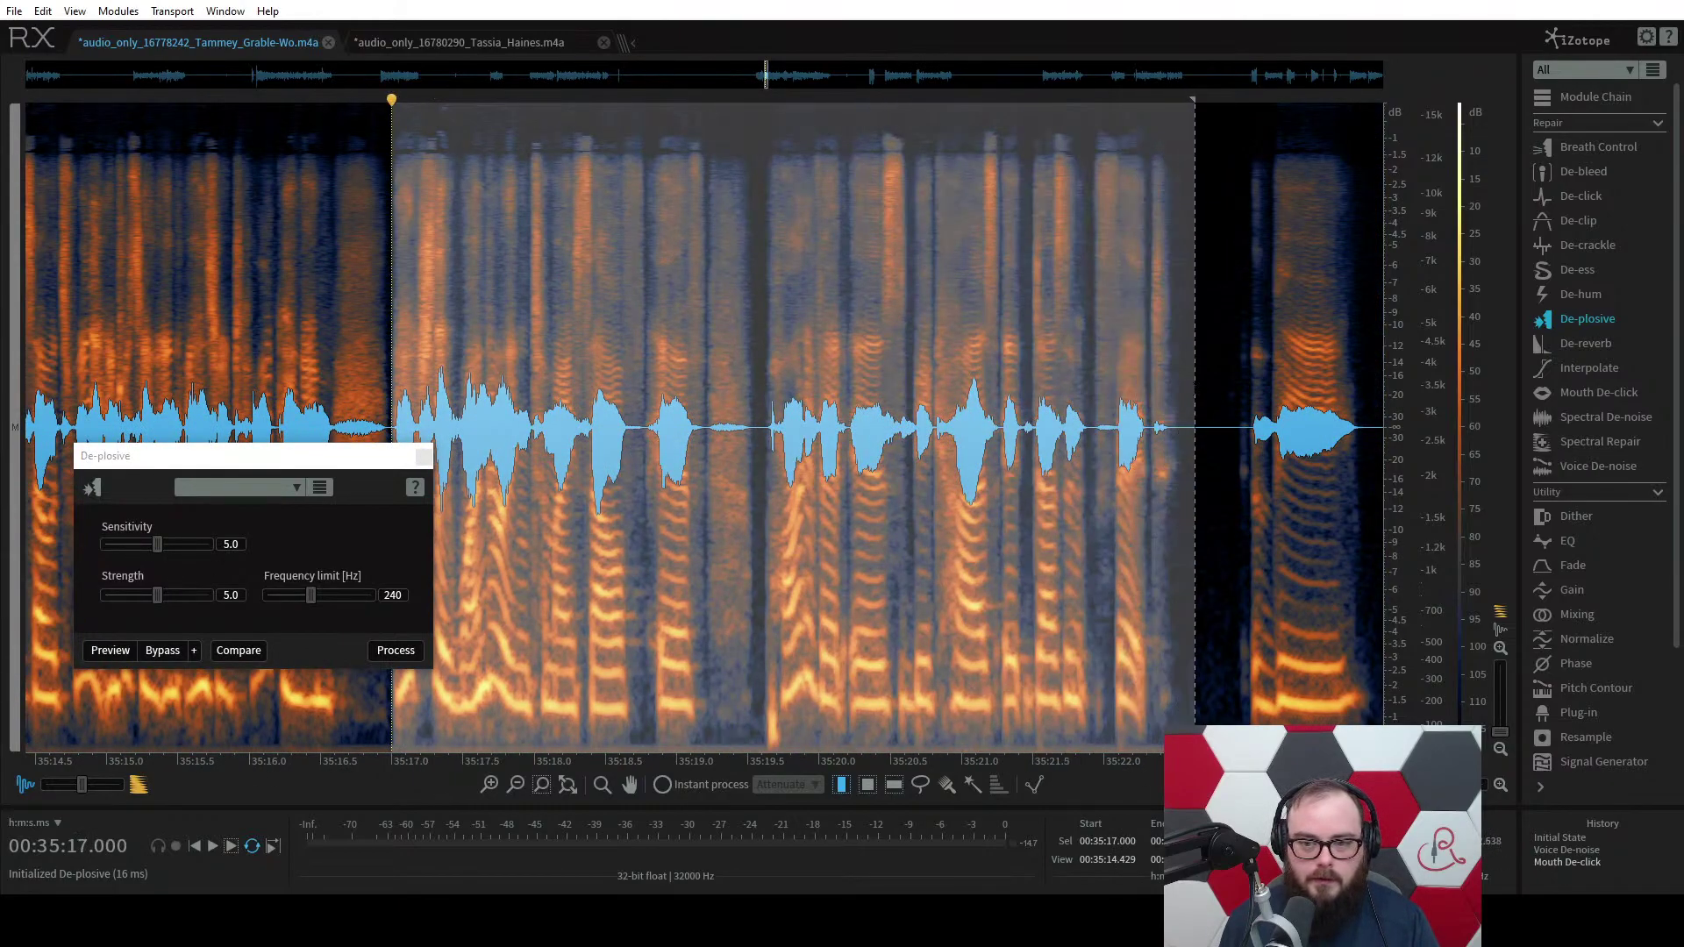
{"action": "left_click", "coordinate": [394, 650]}
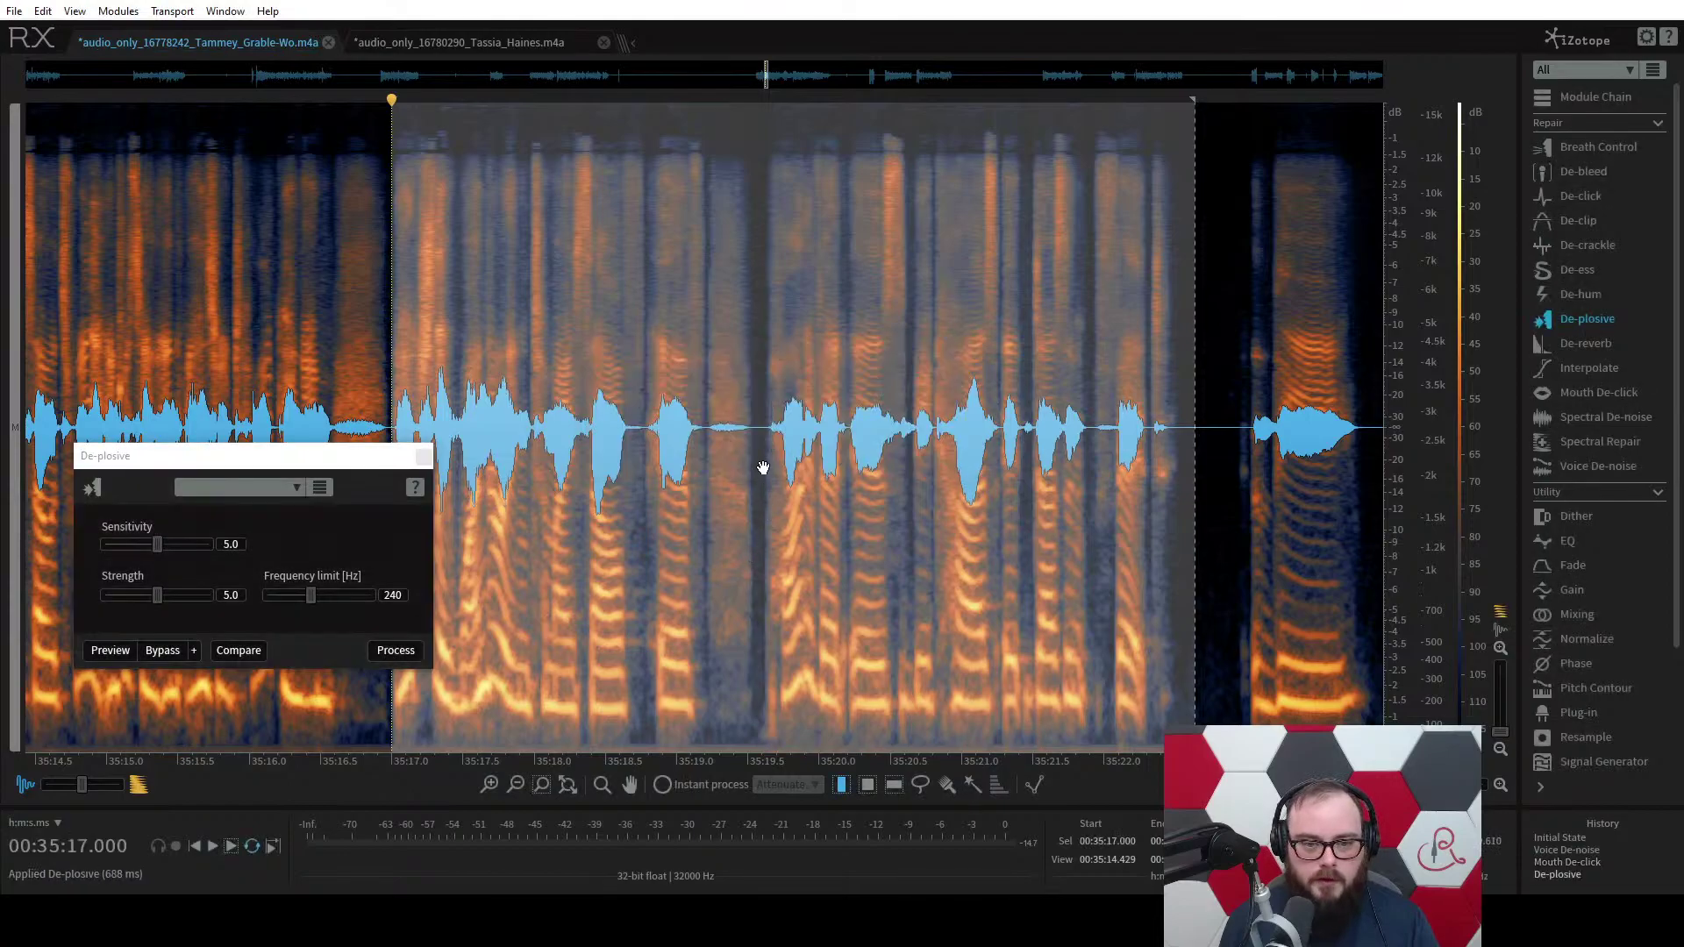
{"action": "left_click", "coordinate": [345, 368]}
{"action": "key", "text": "space"}
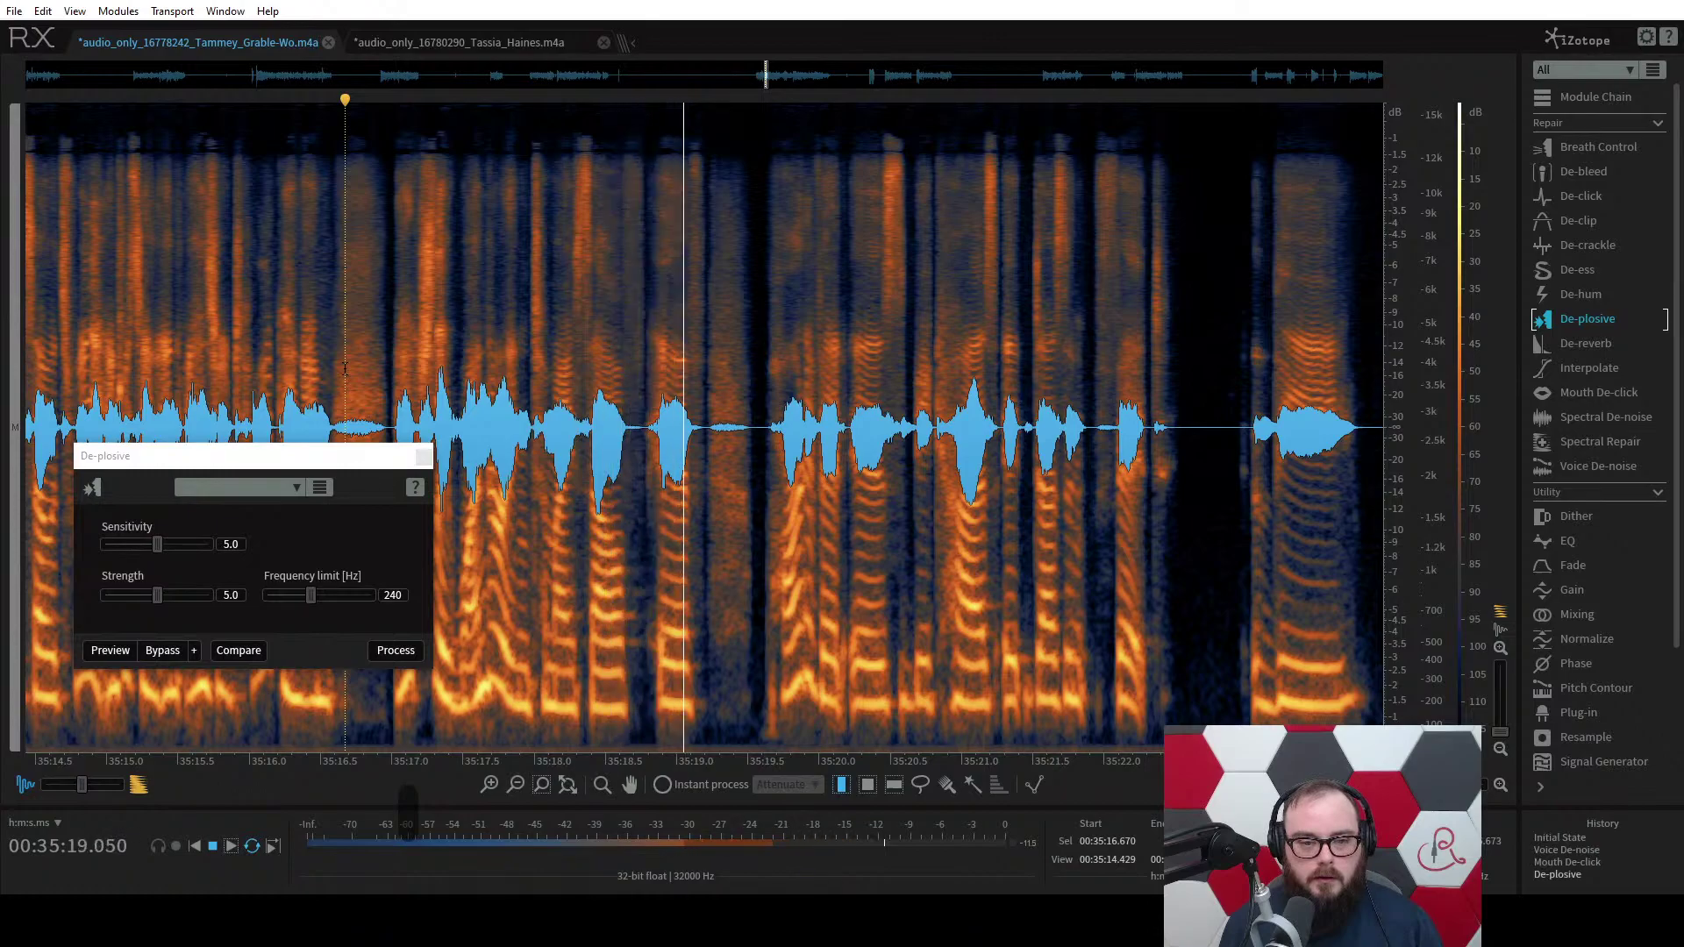
{"action": "key", "text": "space"}
{"action": "key", "text": "ctrl+z"}
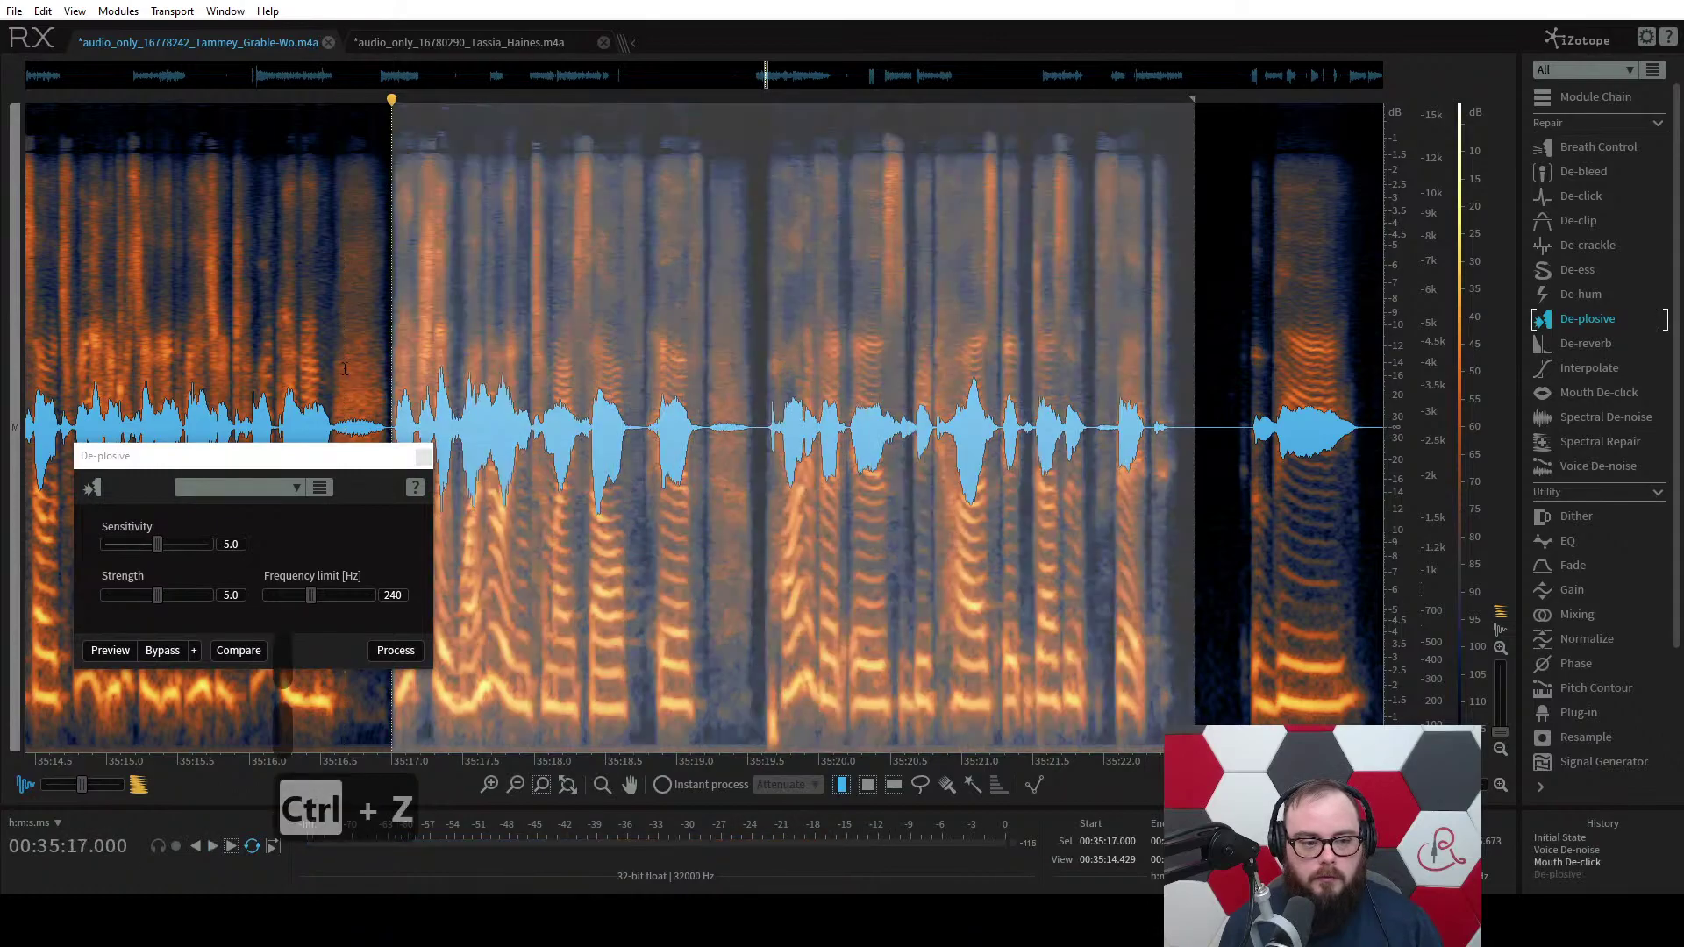
Compare the spectrogram around 35:19.5 with and without De-plosive by redoing and undoing the processing.
{"action": "left_click", "coordinate": [766, 419]}
{"action": "scroll", "coordinate": [761, 419], "scroll_direction": "down", "scroll_amount": 3}
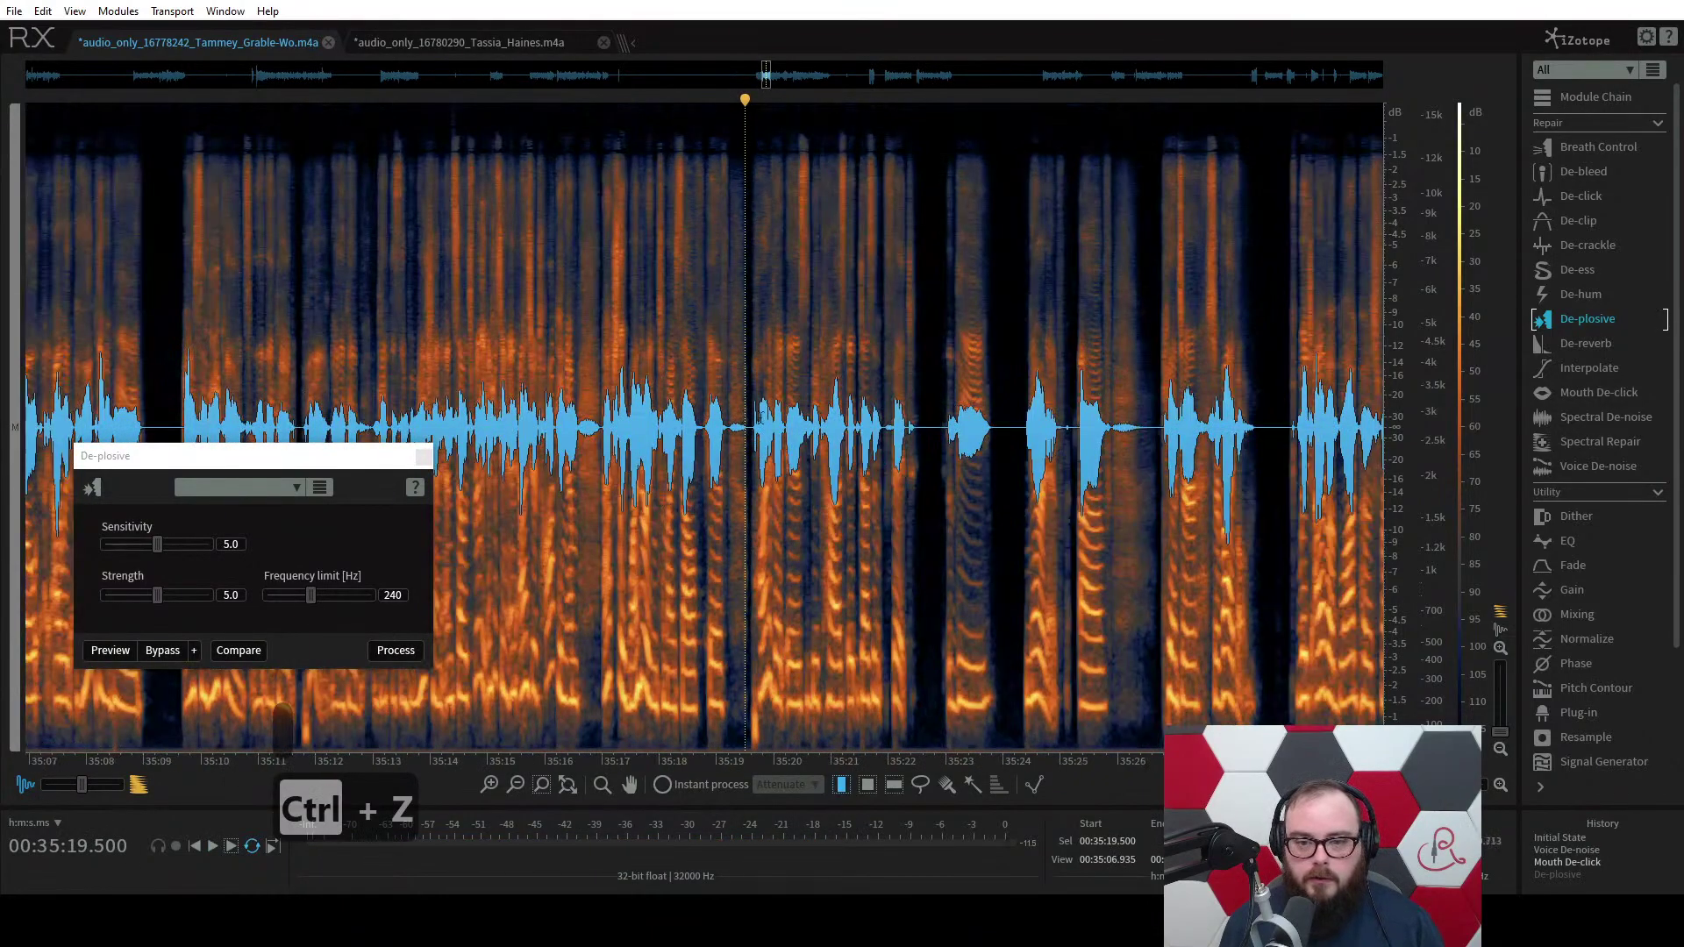
{"action": "scroll", "coordinate": [1050, 419], "scroll_direction": "up", "scroll_amount": 3}
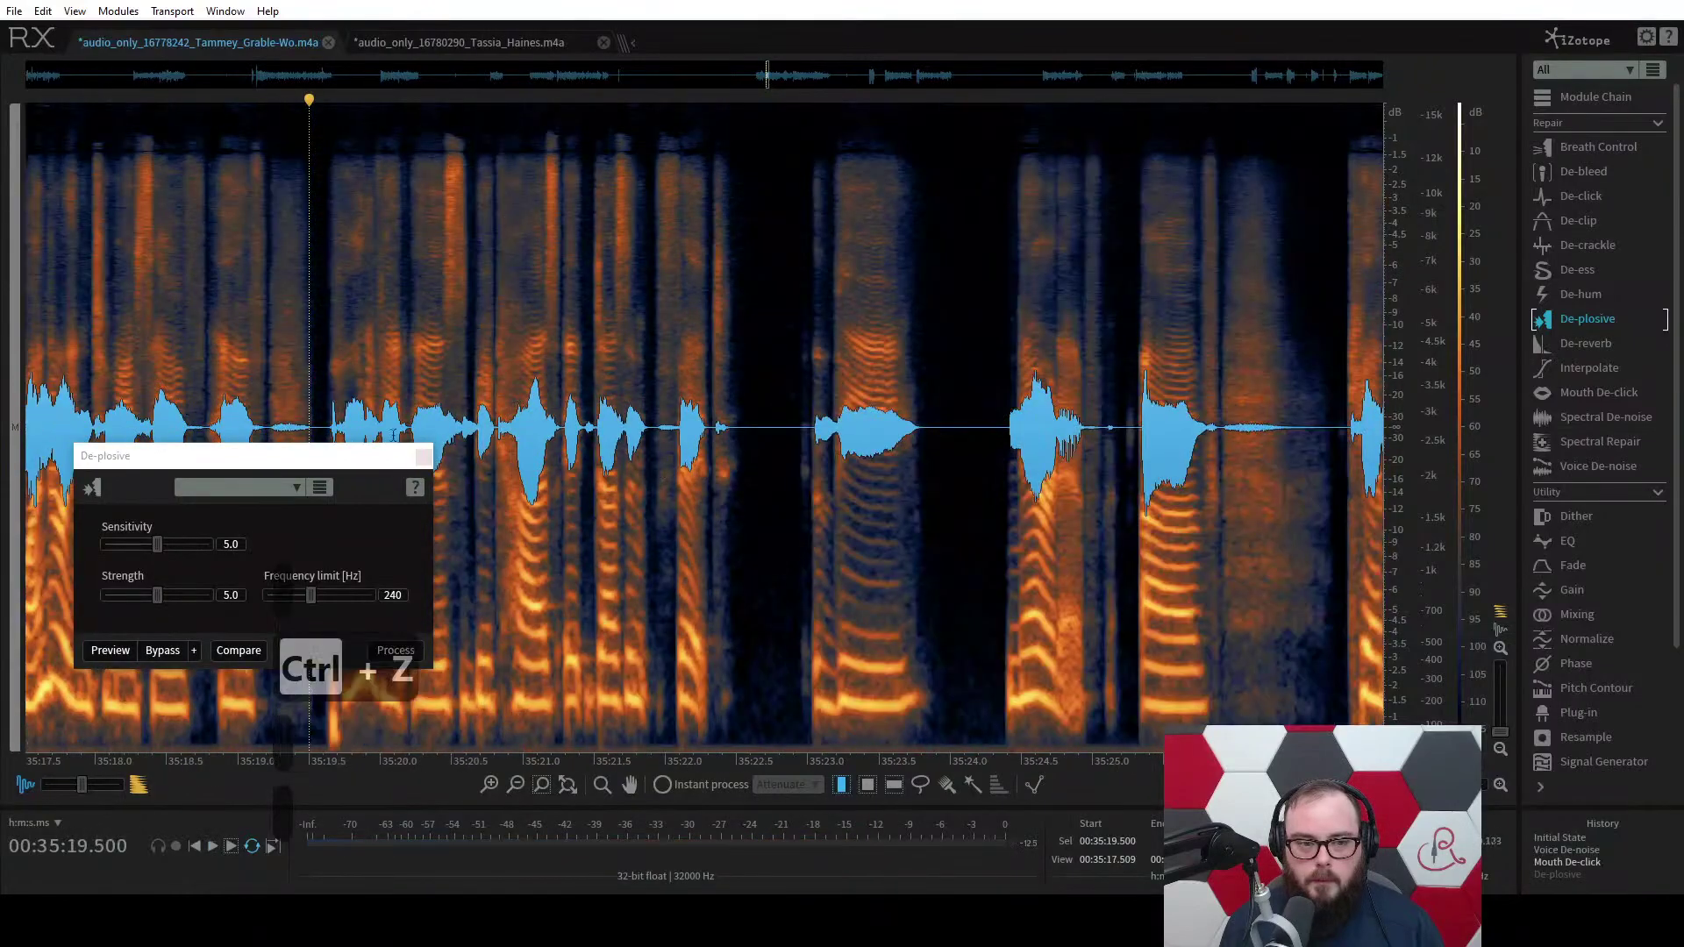
{"action": "key", "text": "ctrl+z"}
{"action": "key", "text": "ctrl+shift+z"}
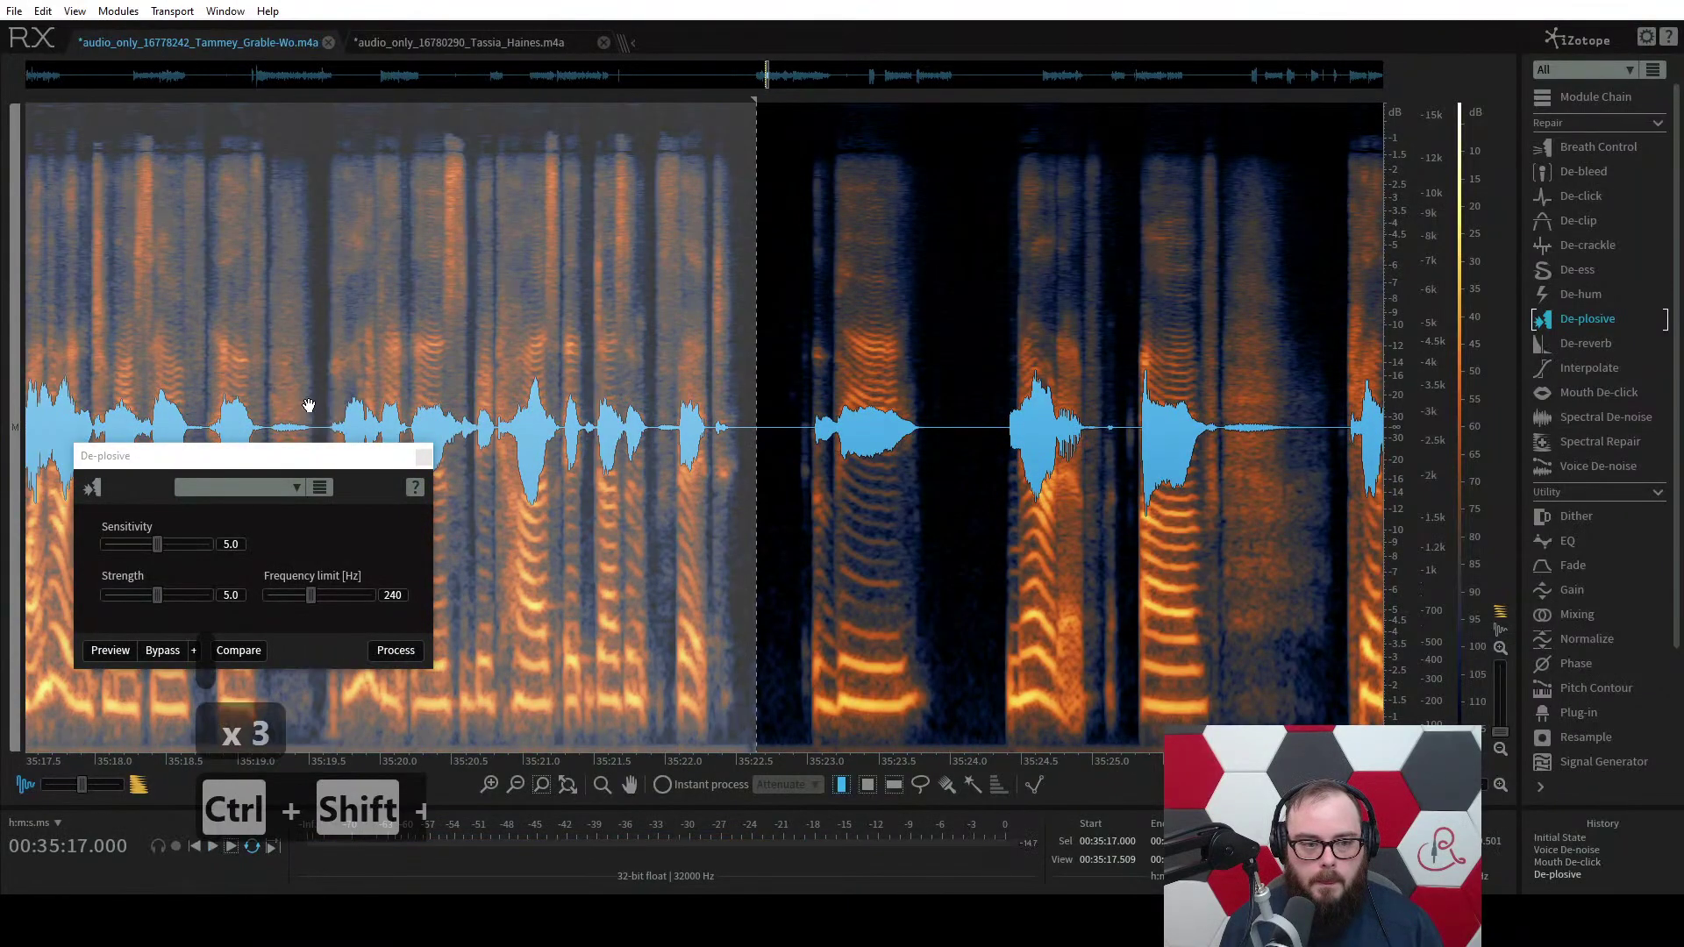
{"action": "key", "text": "ctrl+z"}
Apply De-plosive only to the short burst from 35:19.58 to about 35:19.73, check the spot, and close the module.
{"action": "mouse_move", "coordinate": [321, 421]}
{"action": "left_mouse_down"}
{"action": "mouse_move", "coordinate": [618, 421]}
{"action": "mouse_move", "coordinate": [342, 421]}
{"action": "left_mouse_up"}
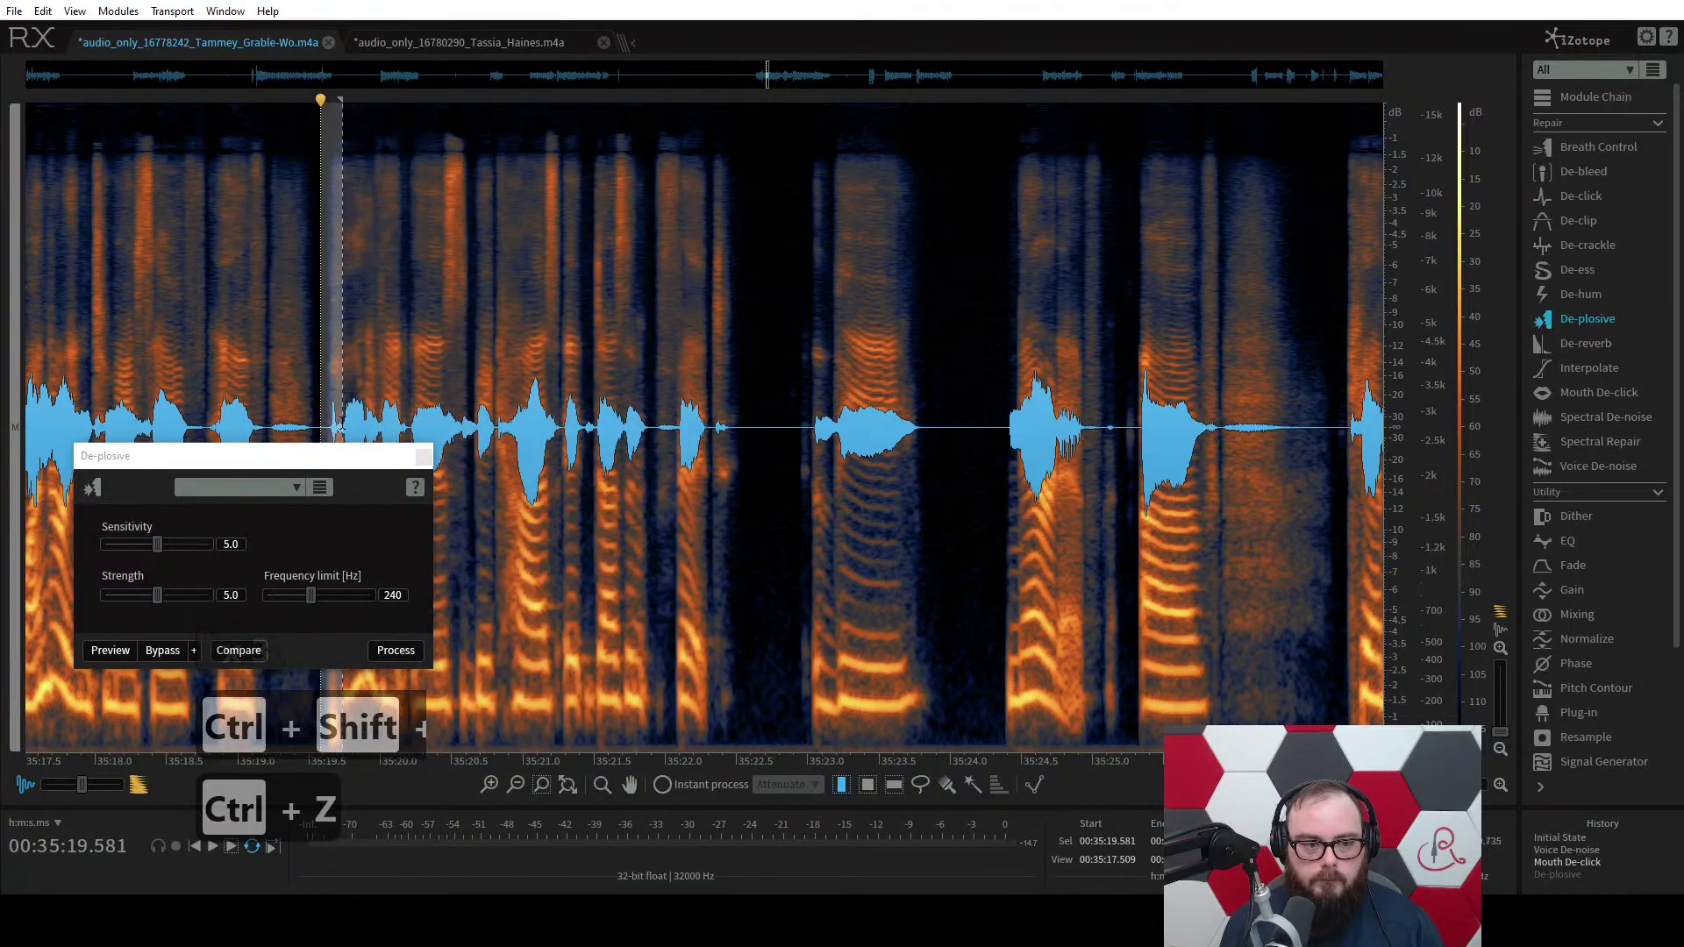
{"action": "left_click", "coordinate": [396, 650]}
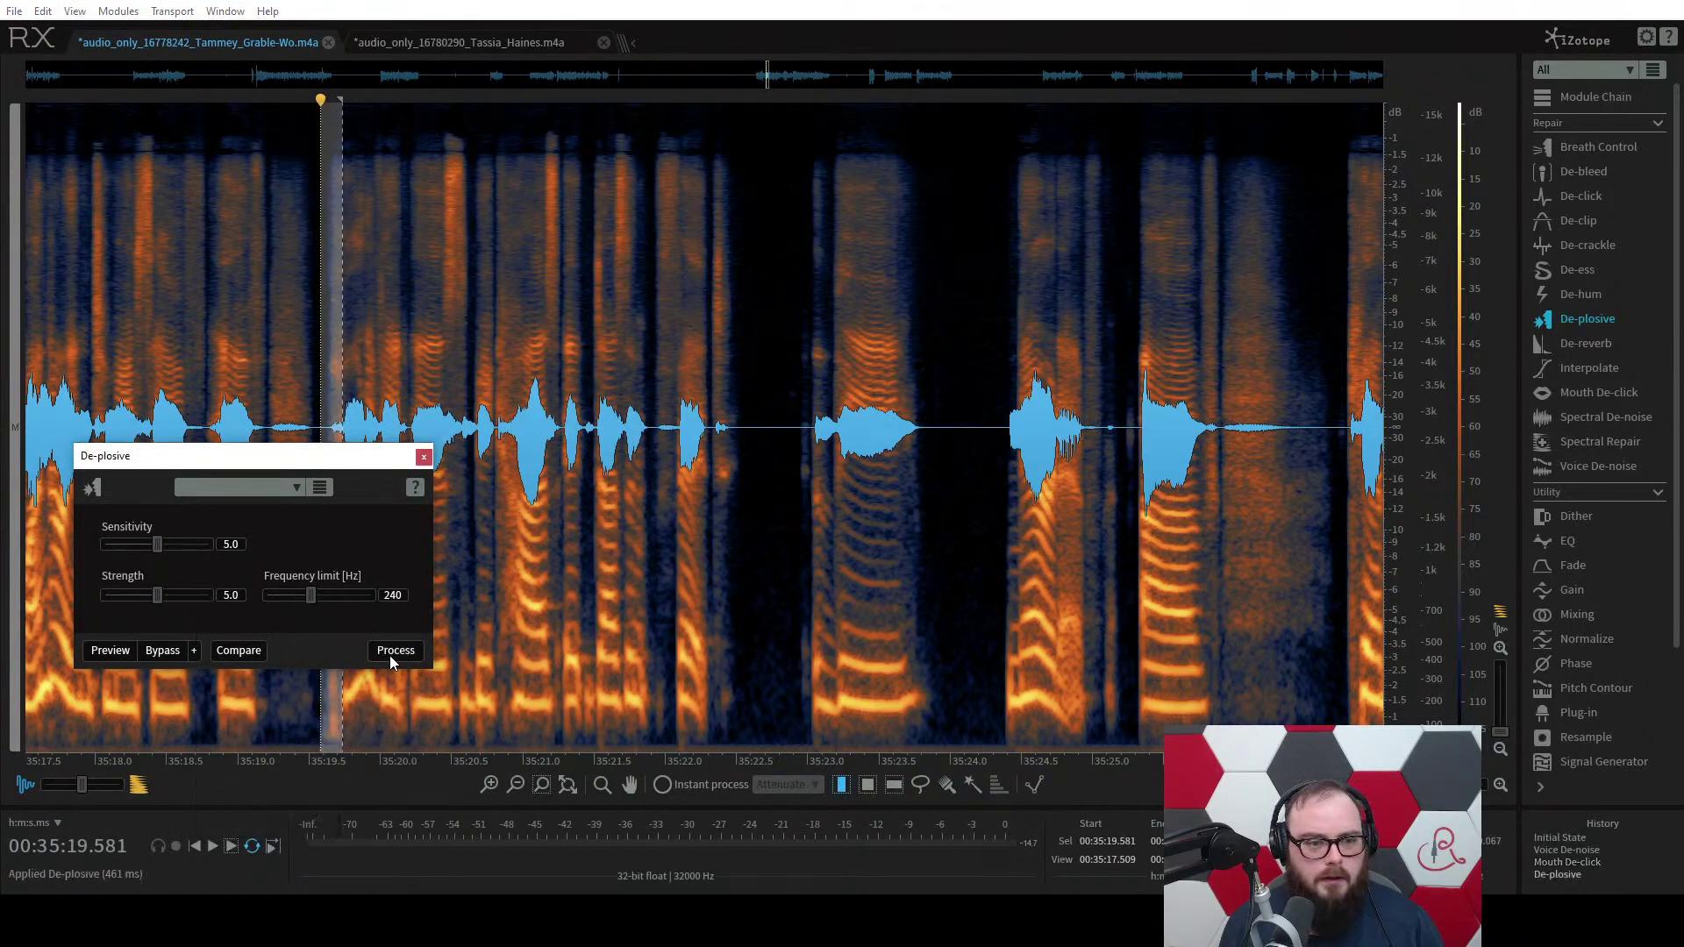
{"action": "scroll", "coordinate": [275, 380], "scroll_direction": "down", "scroll_amount": 3}
{"action": "left_click", "coordinate": [273, 373]}
{"action": "scroll", "coordinate": [271, 353], "scroll_direction": "up", "scroll_amount": 2}
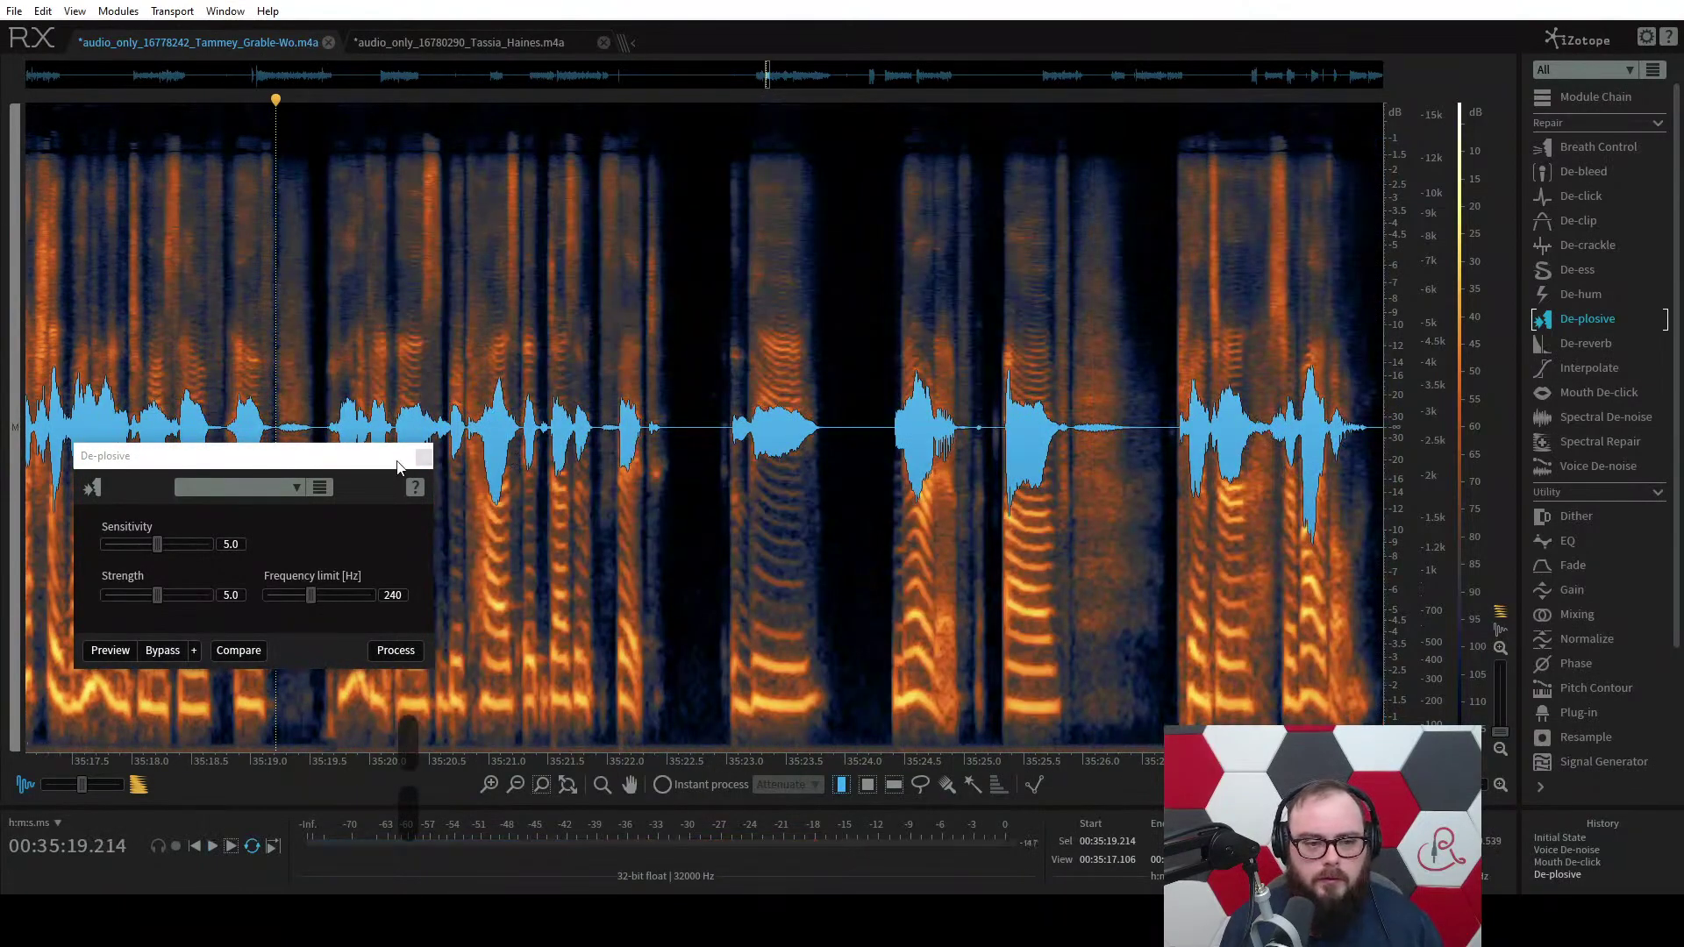
{"action": "left_click", "coordinate": [424, 456]}
Play the earlier speech from about 35:10.9 to check it for another plosive.
{"action": "scroll", "coordinate": [664, 453], "scroll_direction": "down", "scroll_amount": 3}
{"action": "scroll", "coordinate": [664, 455], "scroll_direction": "down", "scroll_amount": 4}
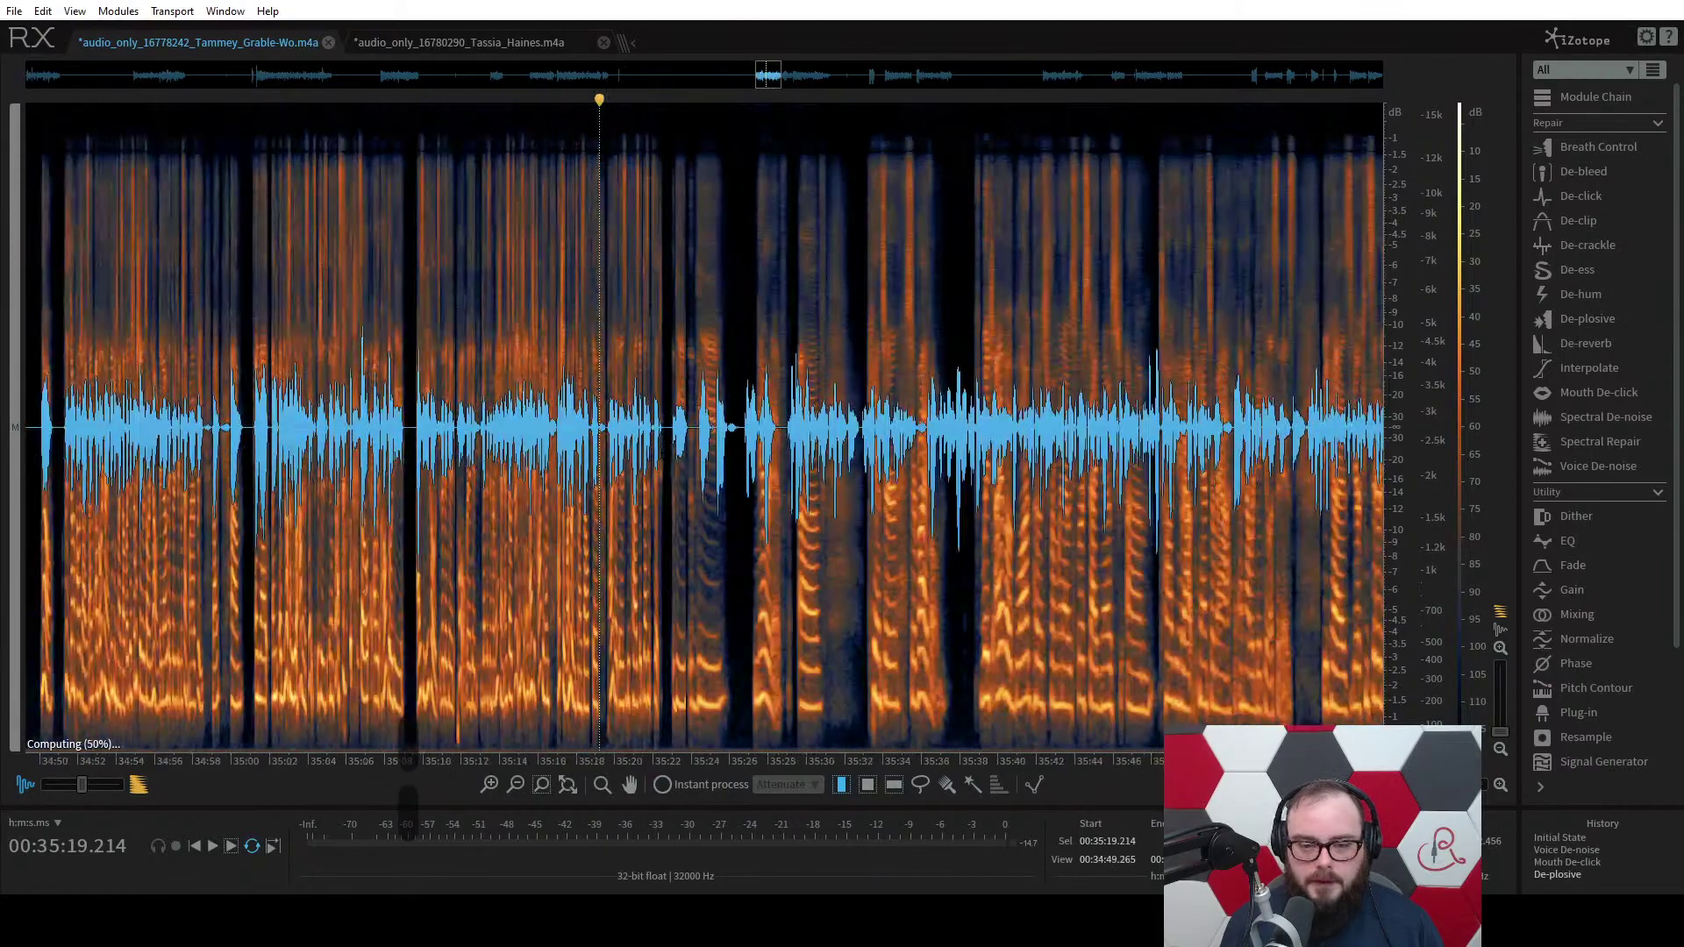
{"action": "left_click", "coordinate": [480, 575]}
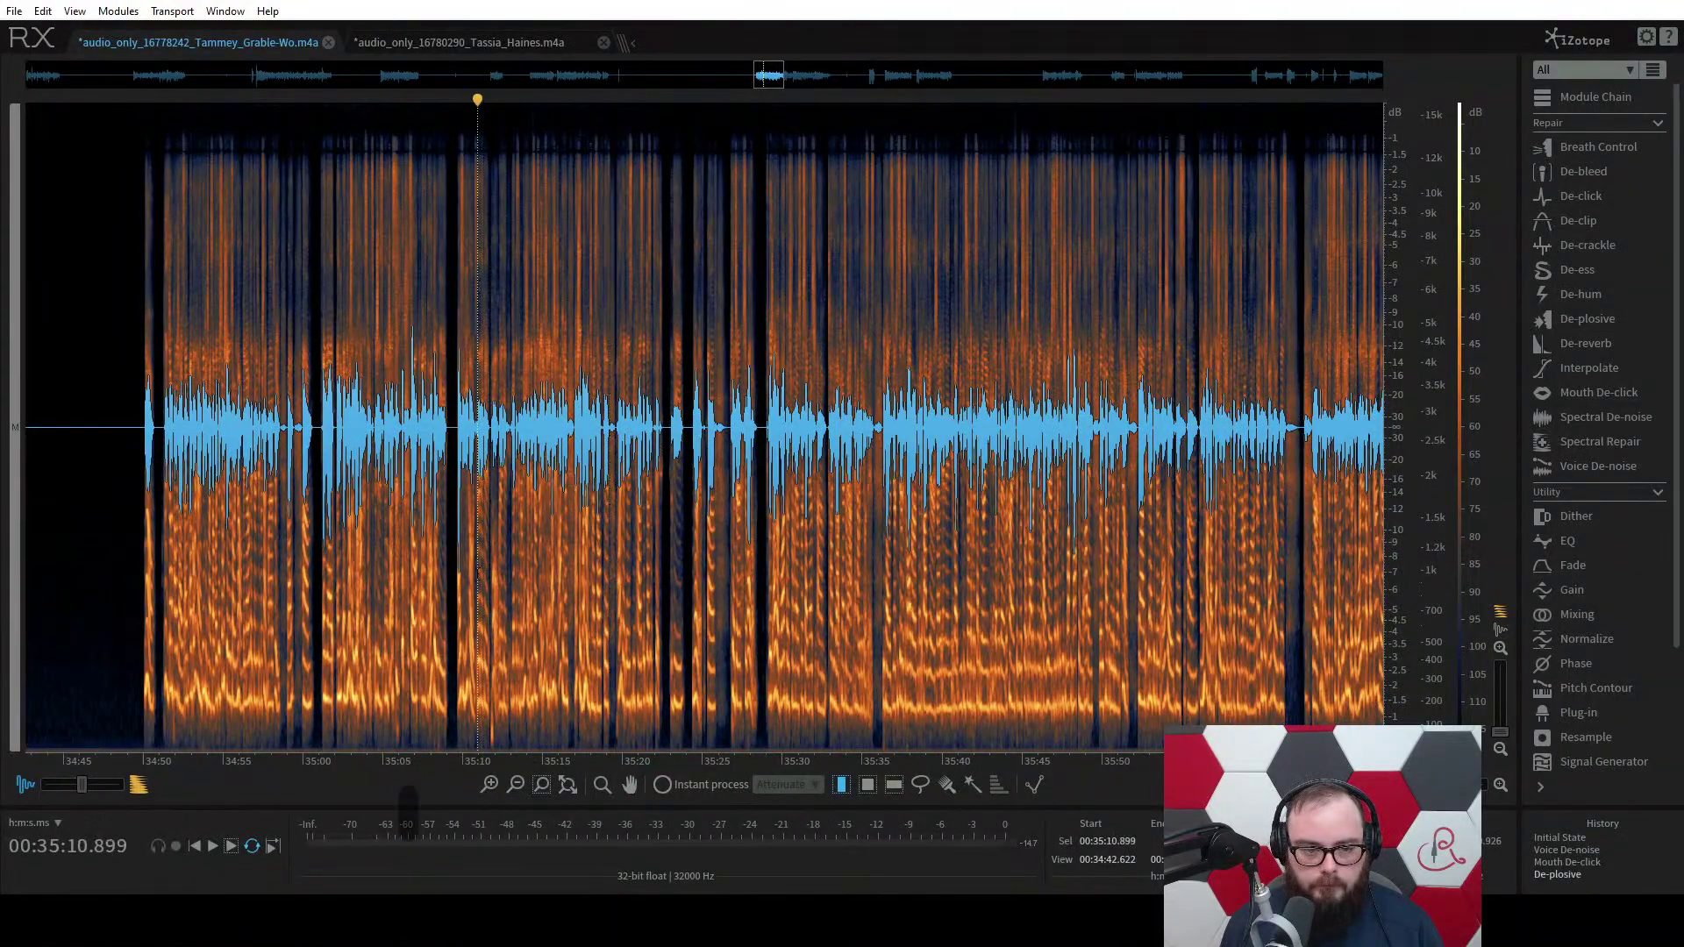
{"action": "key", "text": "space"}
{"action": "scroll", "coordinate": [508, 570], "scroll_direction": "up", "scroll_amount": 4}
{"action": "key", "text": "space"}
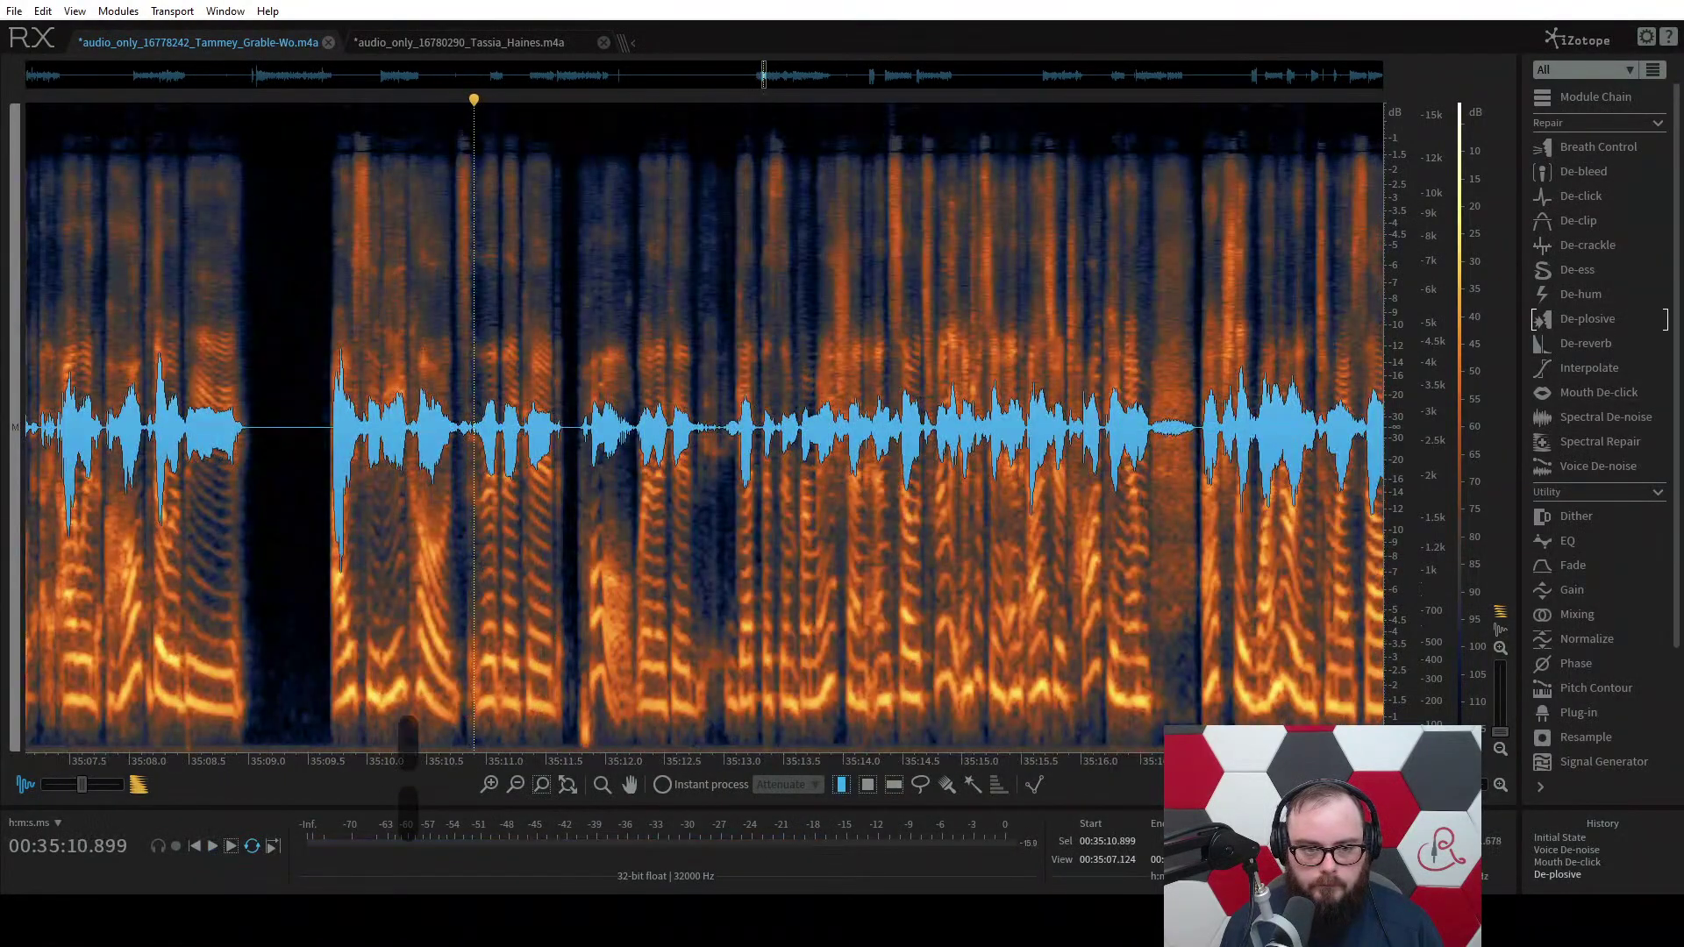
Apply De-plosive to the plosive from 35:11.73 to about 35:12.2, and close the module.
{"action": "left_click_drag", "start_coordinate": [574, 561], "coordinate": [635, 562]}
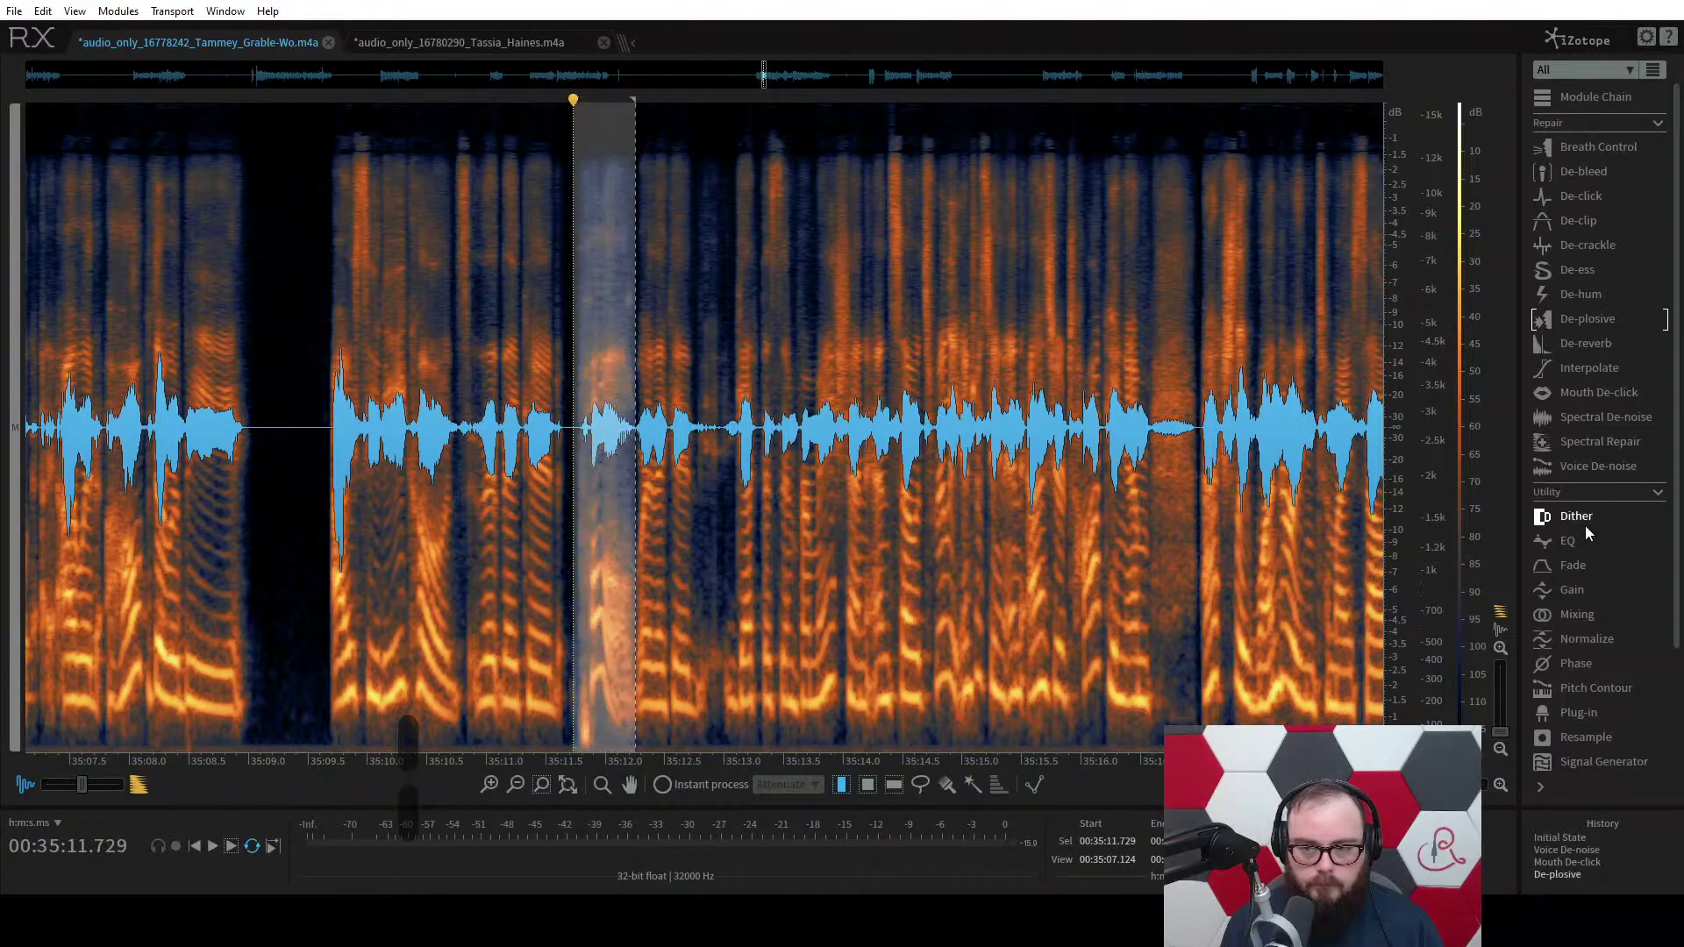
{"action": "left_click", "coordinate": [1586, 320]}
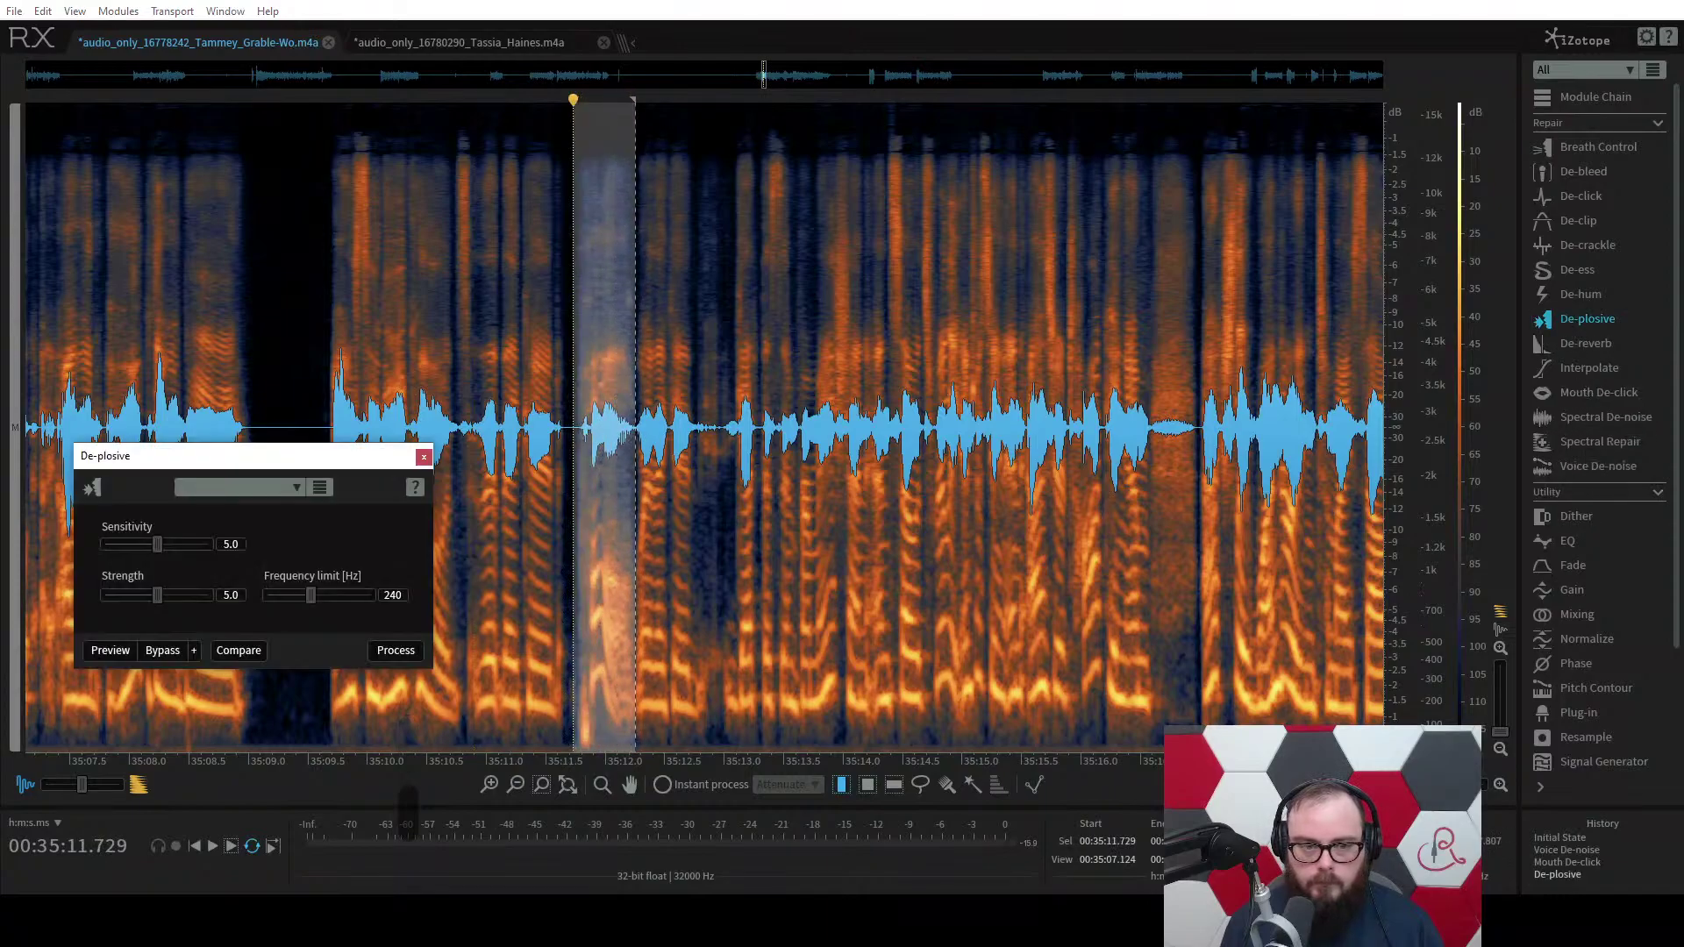
{"action": "left_click", "coordinate": [396, 650]}
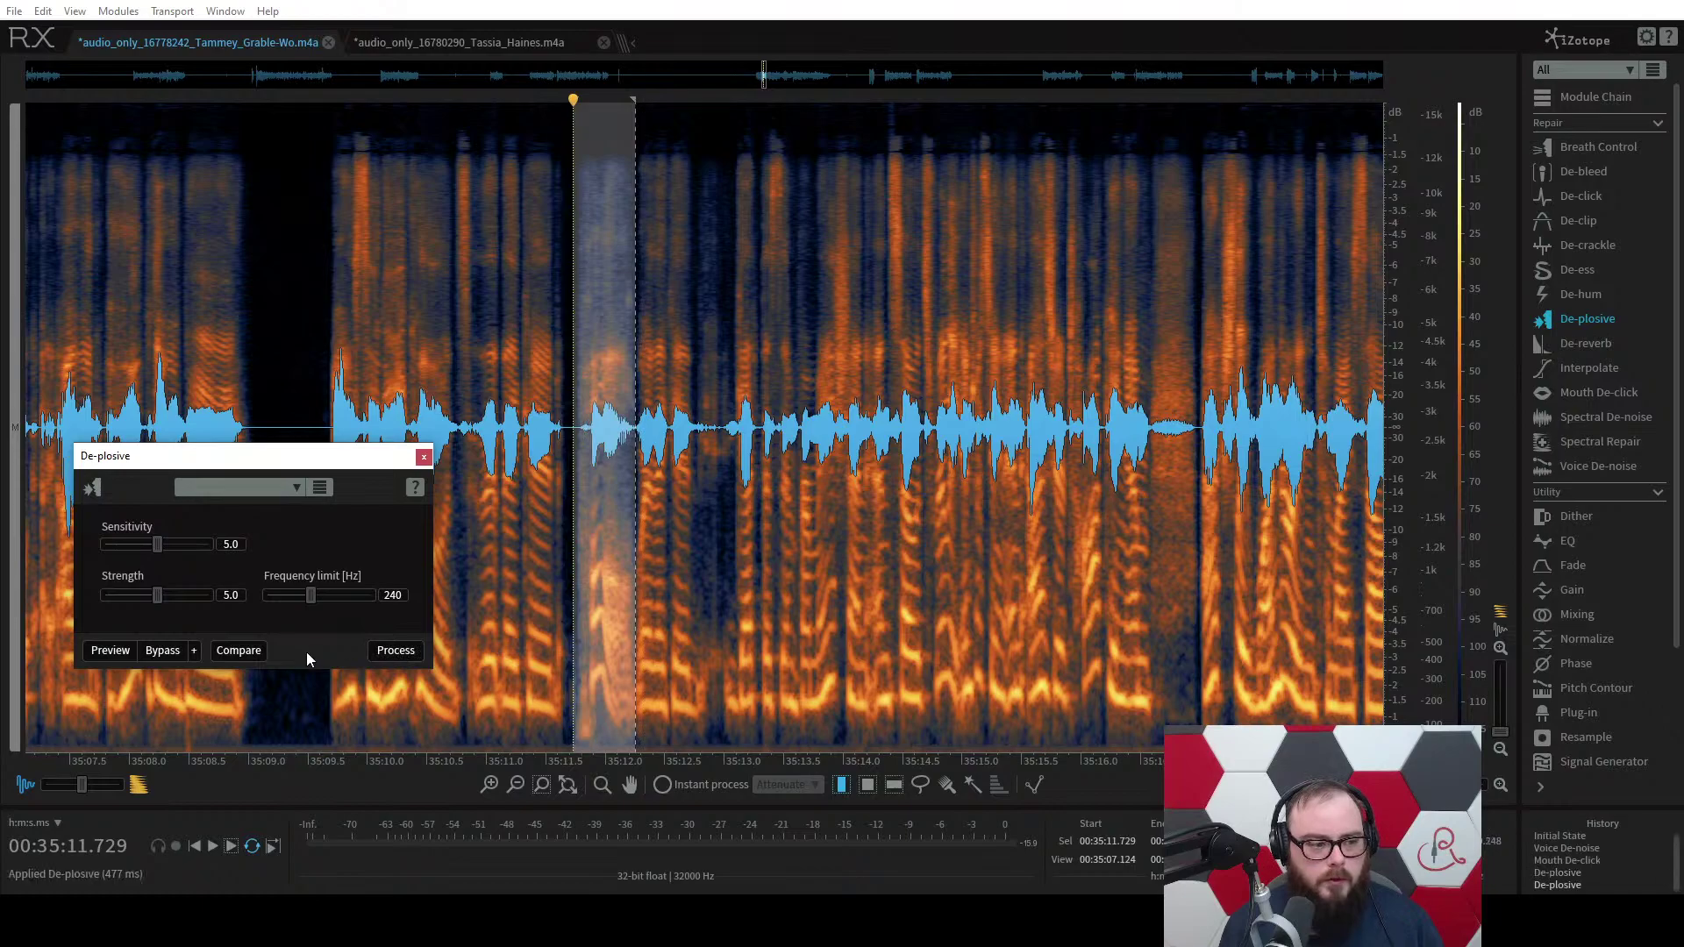
{"action": "left_click_drag", "start_coordinate": [310, 470], "coordinate": [0, 413]}
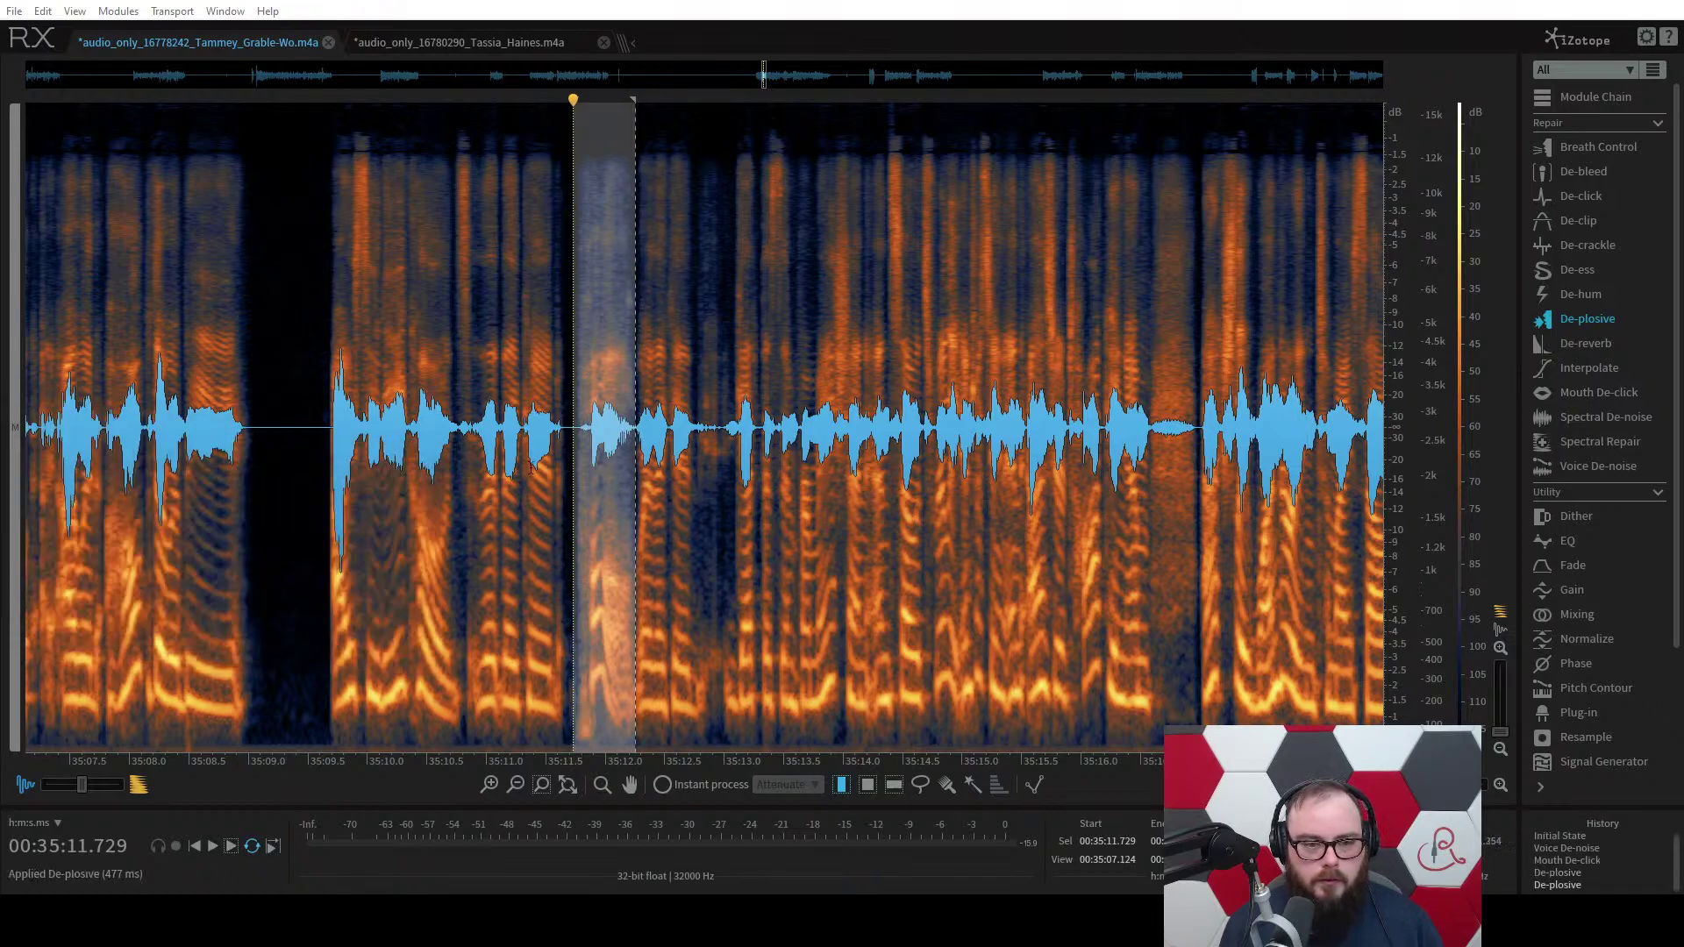
Play back the repaired passage from about 35:11.5 to check the plosive, and stop playback.
{"action": "left_click", "coordinate": [542, 465]}
{"action": "key", "text": "space"}
{"action": "scroll", "coordinate": [541, 463], "scroll_direction": "down", "scroll_amount": 5}
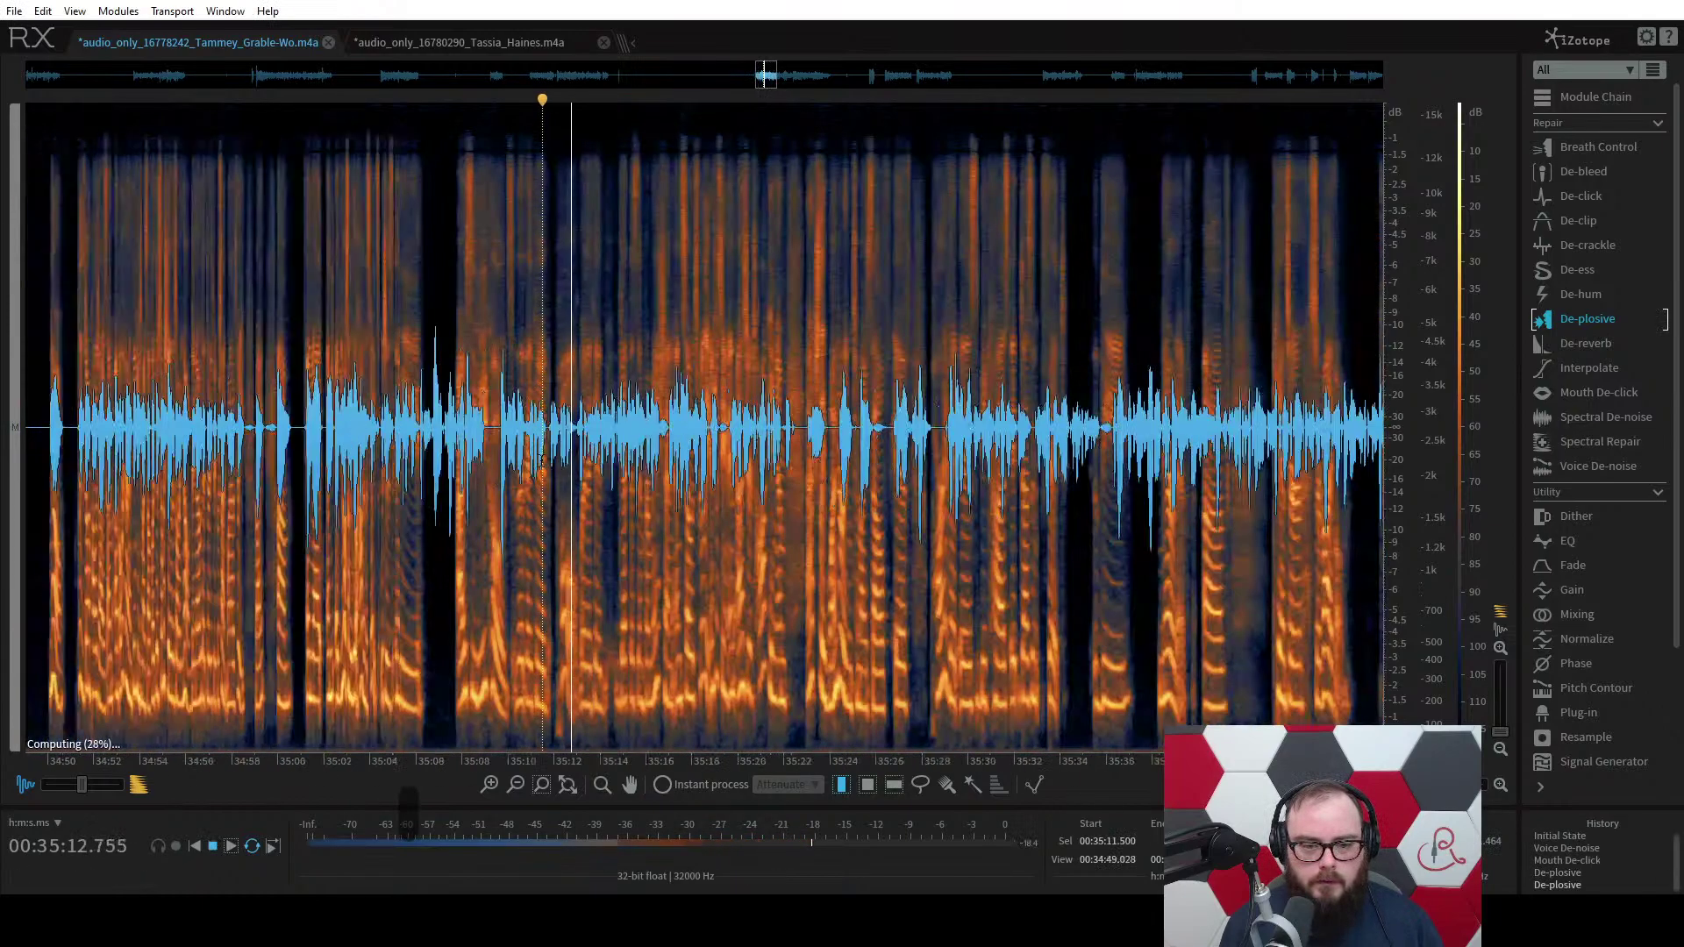
{"action": "scroll", "coordinate": [542, 463], "scroll_direction": "down", "scroll_amount": 3}
{"action": "key", "text": "space"}
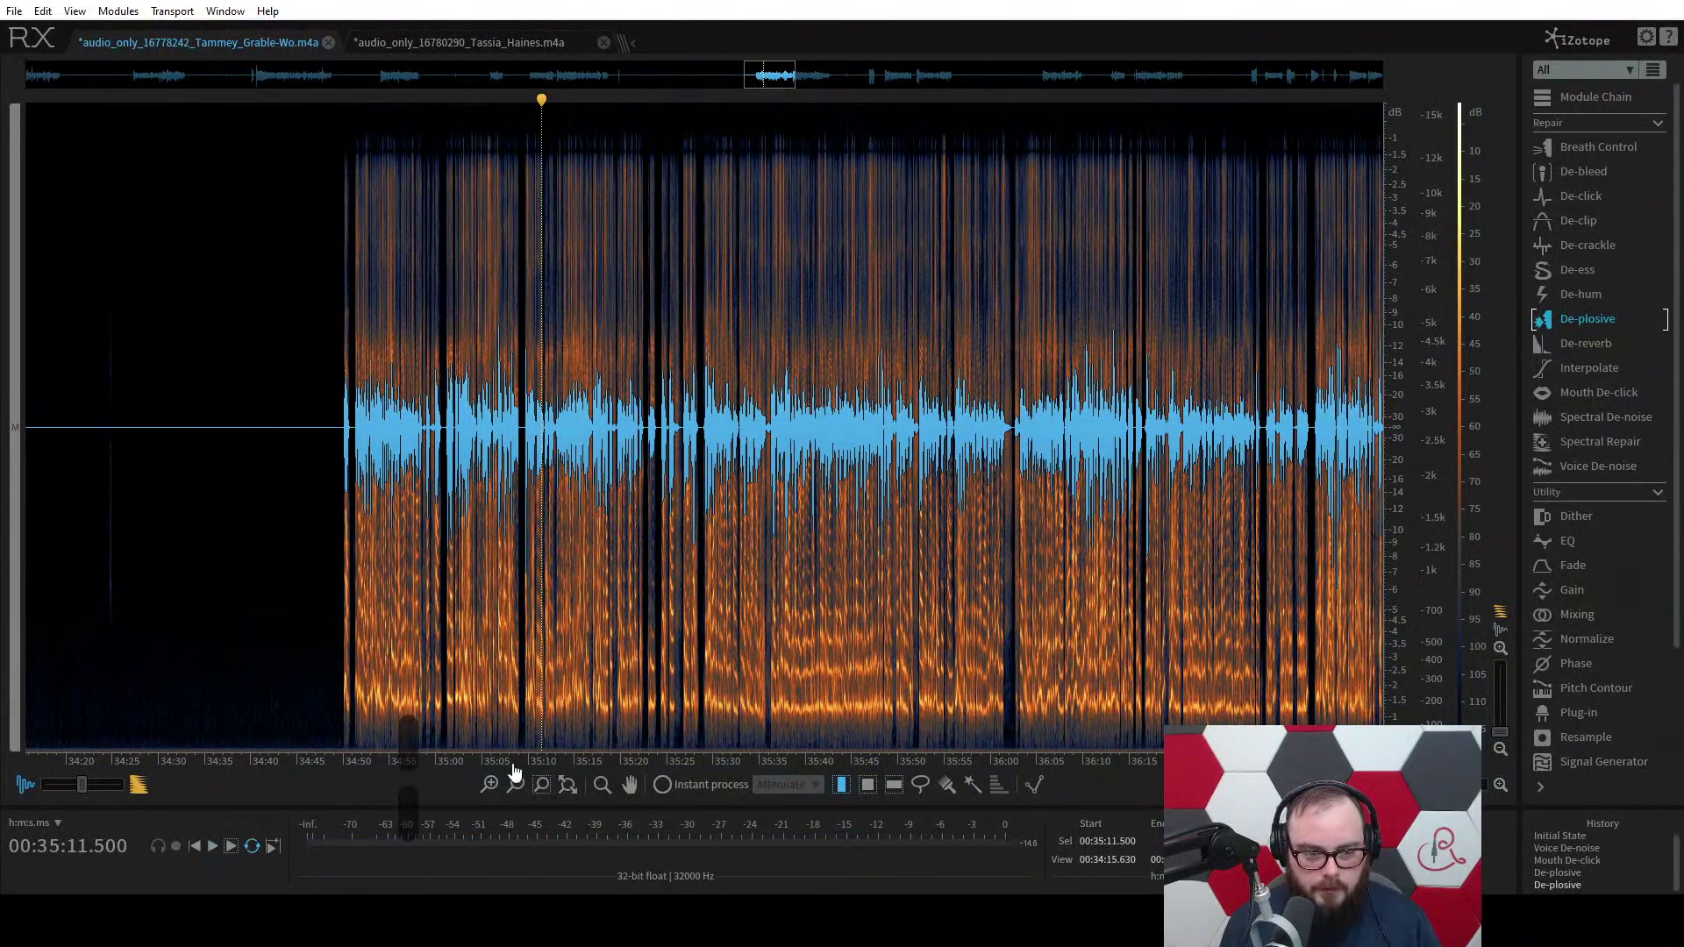
Play the speech from about 35:05.1 to check it for plosives, and stop playback.
{"action": "scroll", "coordinate": [515, 772], "scroll_direction": "up", "scroll_amount": 3}
{"action": "left_click", "coordinate": [467, 465]}
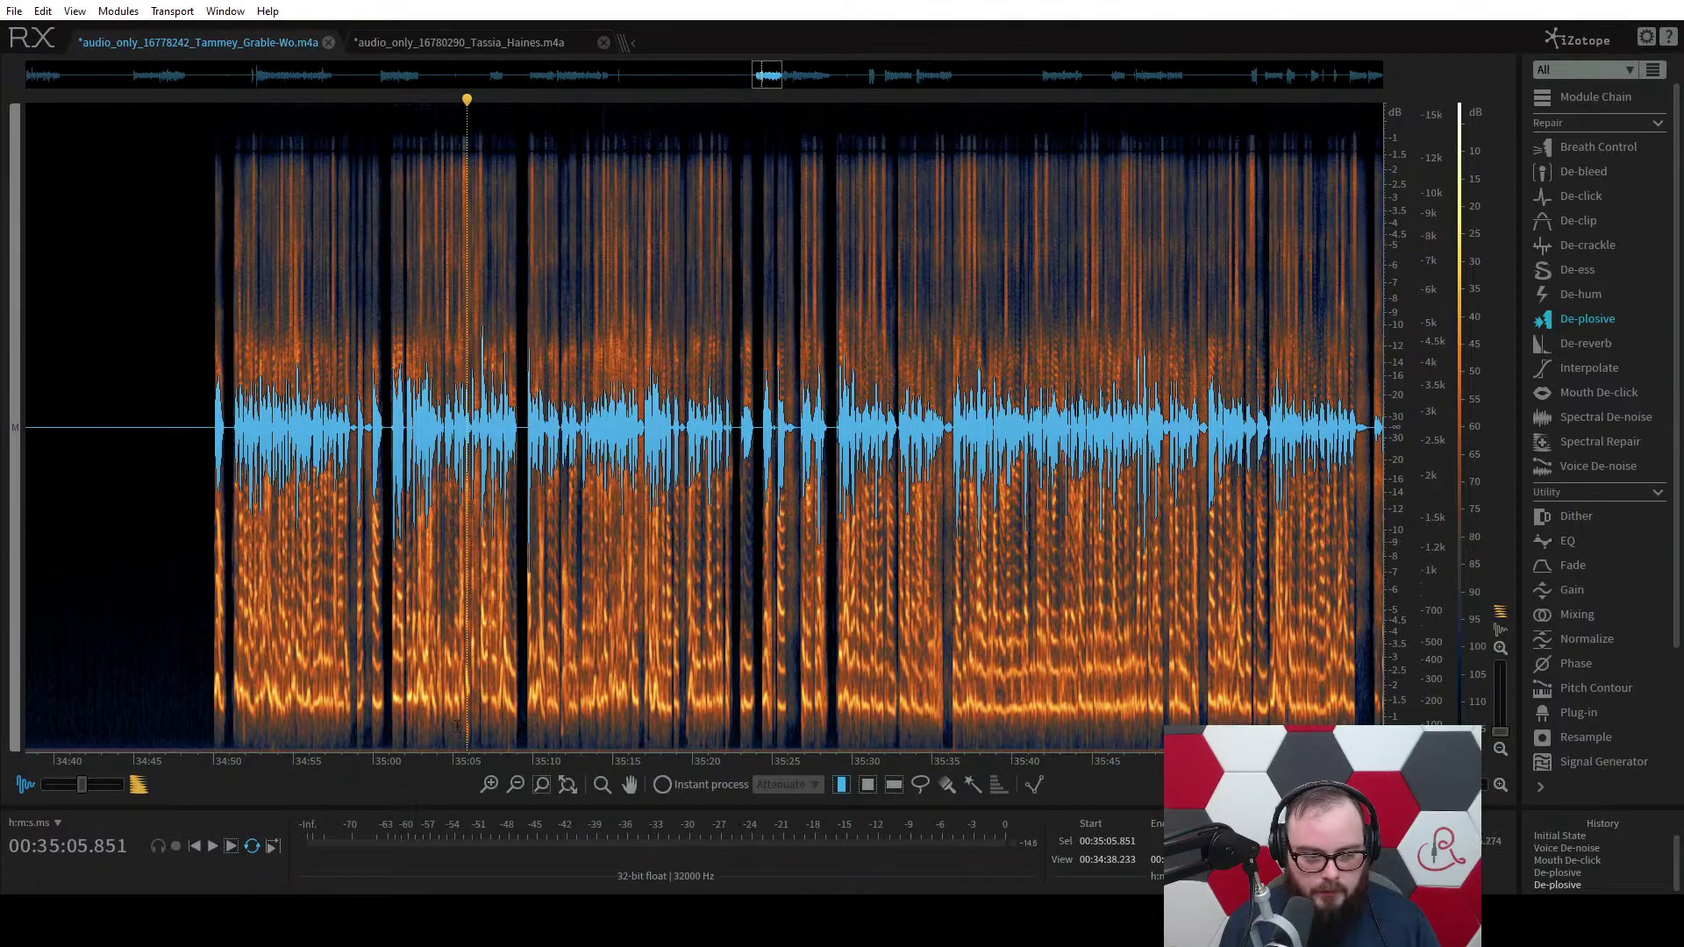
{"action": "scroll", "coordinate": [532, 730], "scroll_direction": "up", "scroll_amount": 5}
{"action": "scroll", "coordinate": [504, 737], "scroll_direction": "up", "scroll_amount": 4}
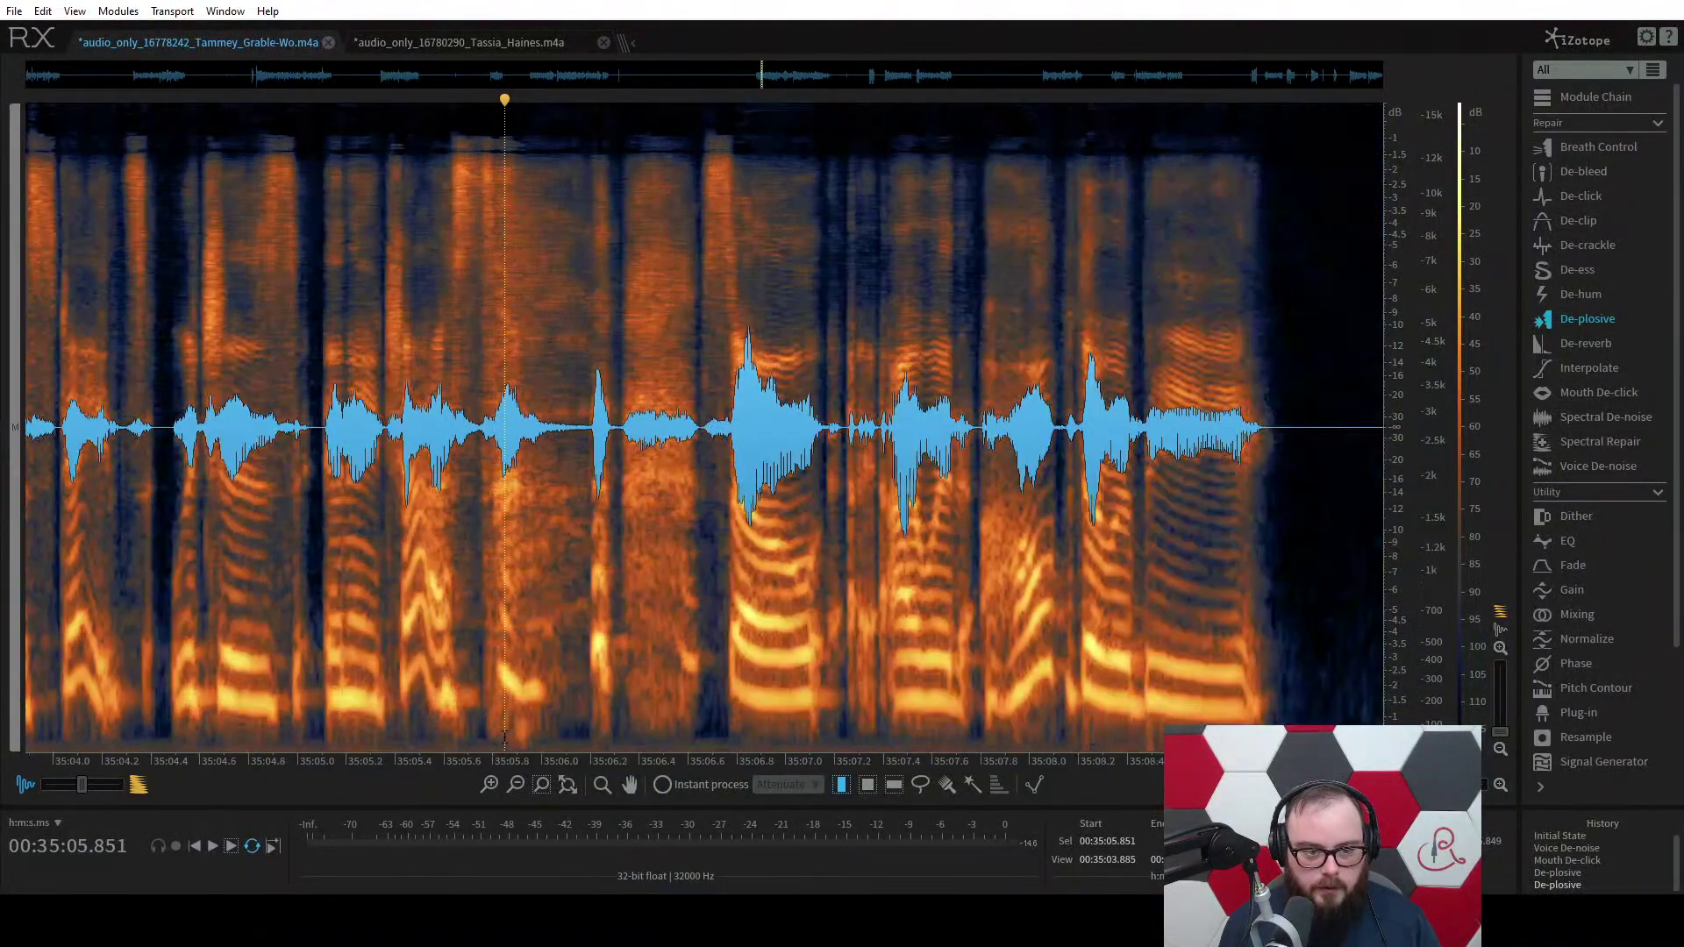
{"action": "left_click", "coordinate": [325, 702]}
{"action": "key", "text": "space"}
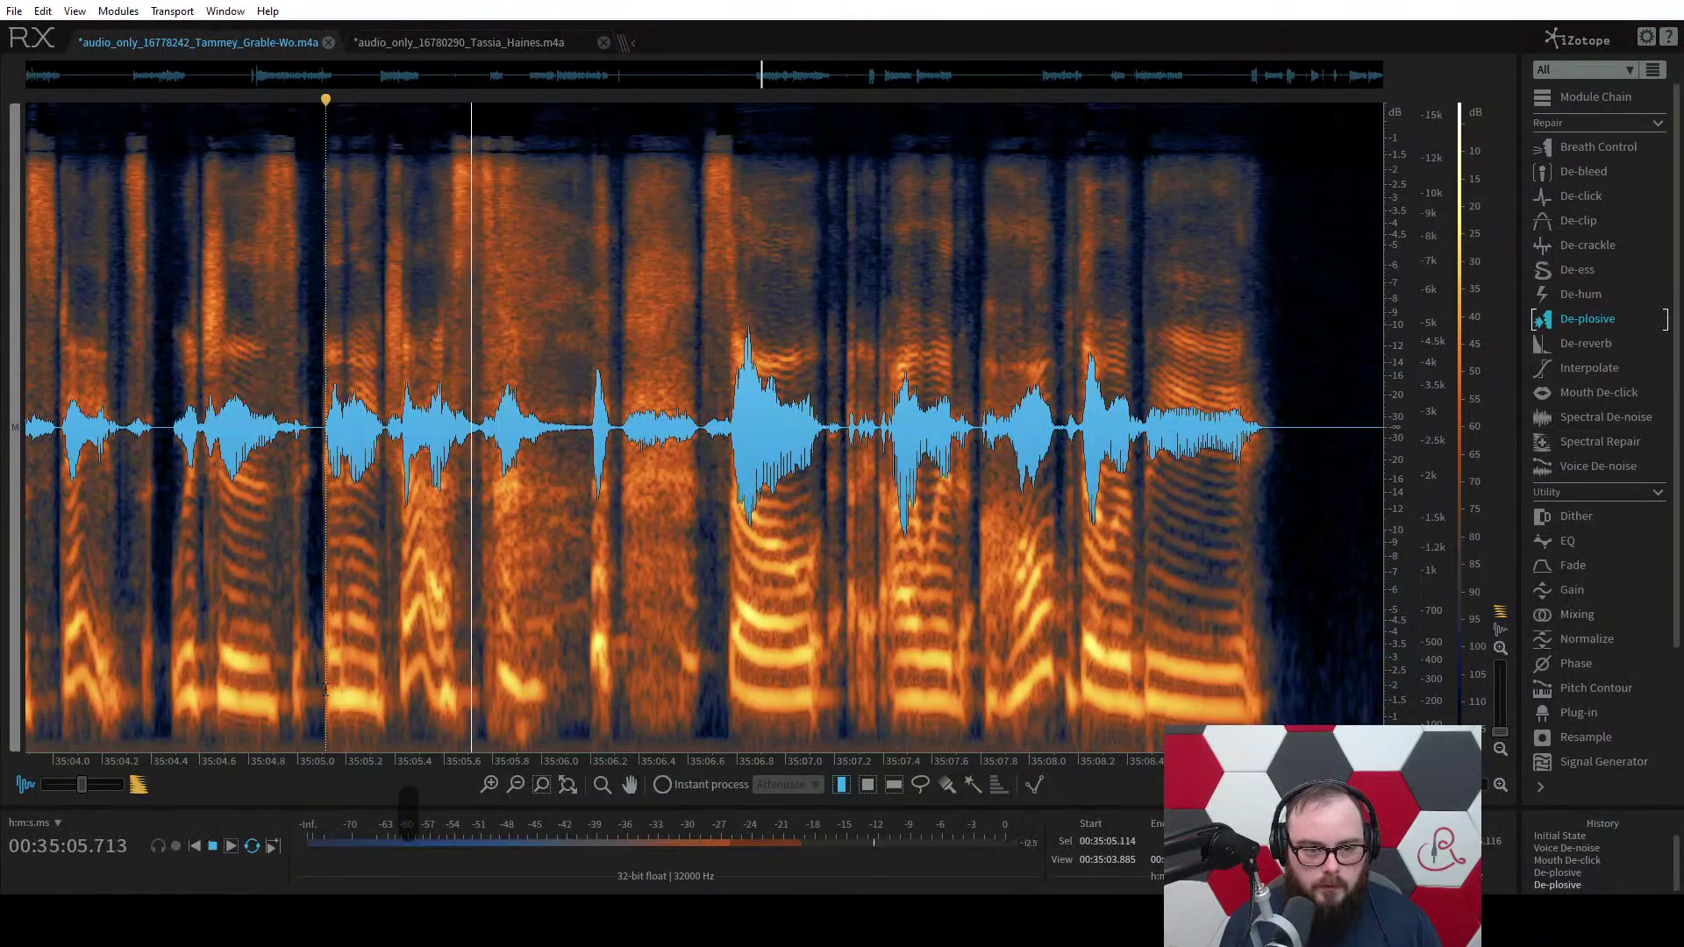
{"action": "scroll", "coordinate": [541, 681], "scroll_direction": "down", "scroll_amount": 8}
{"action": "key", "text": "space"}
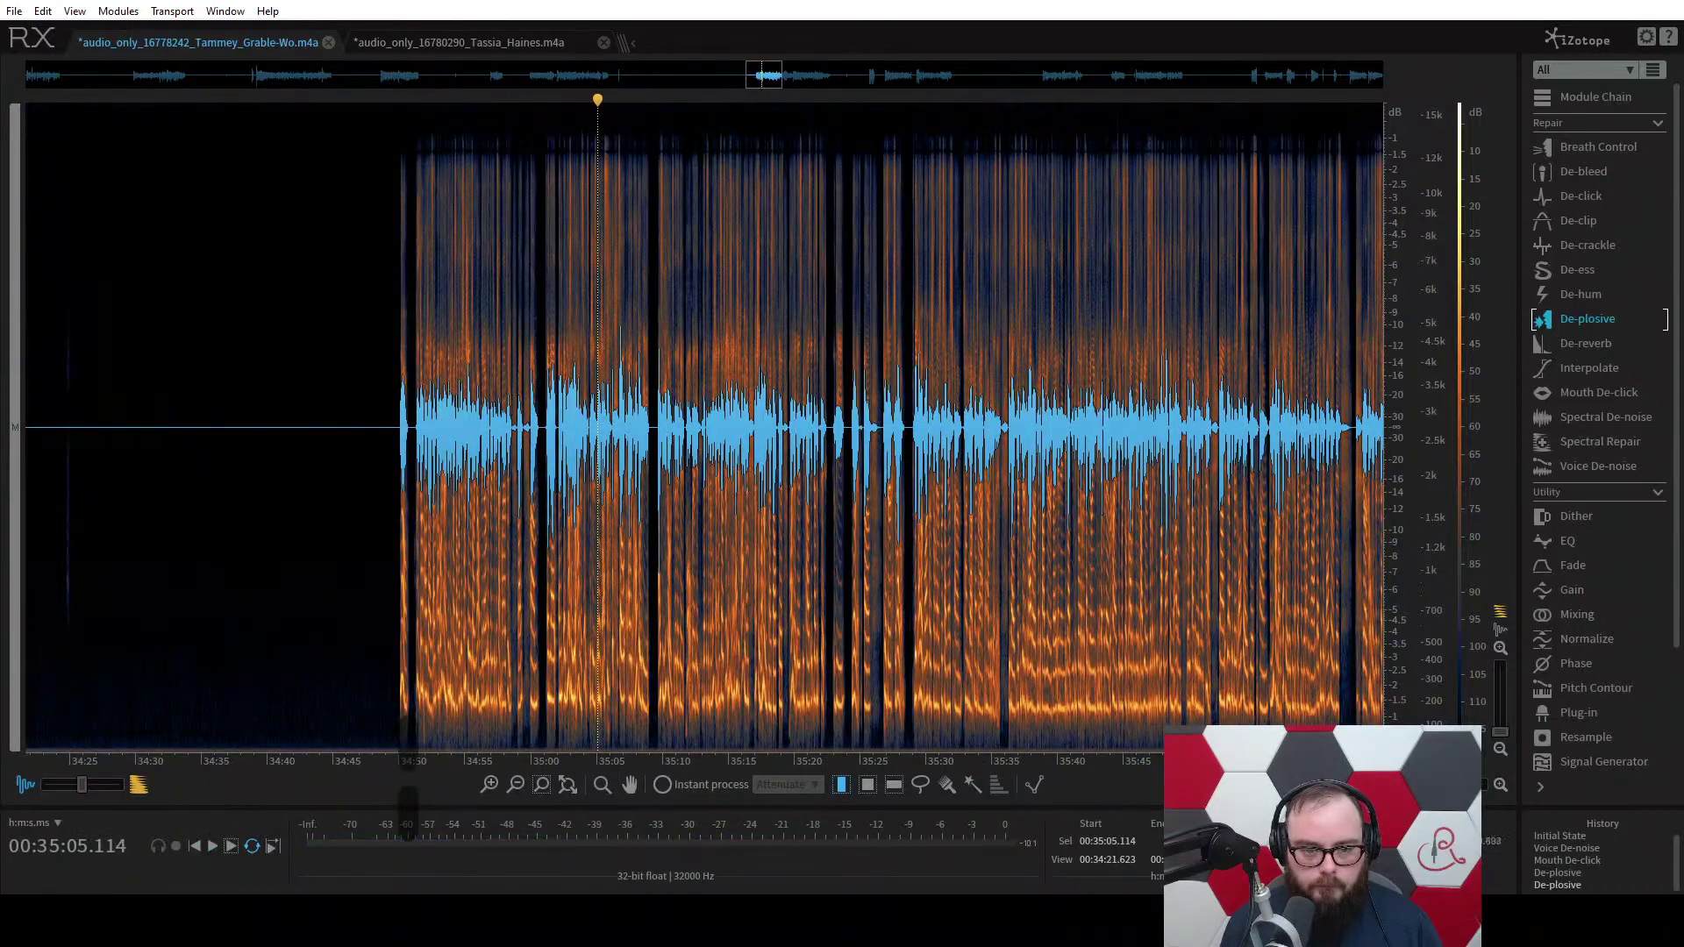
Play the speech from about 35:11.46 once more to listen for remaining plosives, and stop playback.
{"action": "left_click", "coordinate": [681, 702]}
{"action": "key", "text": "space"}
{"action": "scroll", "coordinate": [682, 702], "scroll_direction": "up", "scroll_amount": 6}
{"action": "key", "text": "space"}
{"action": "scroll", "coordinate": [683, 701], "scroll_direction": "down", "scroll_amount": 6}
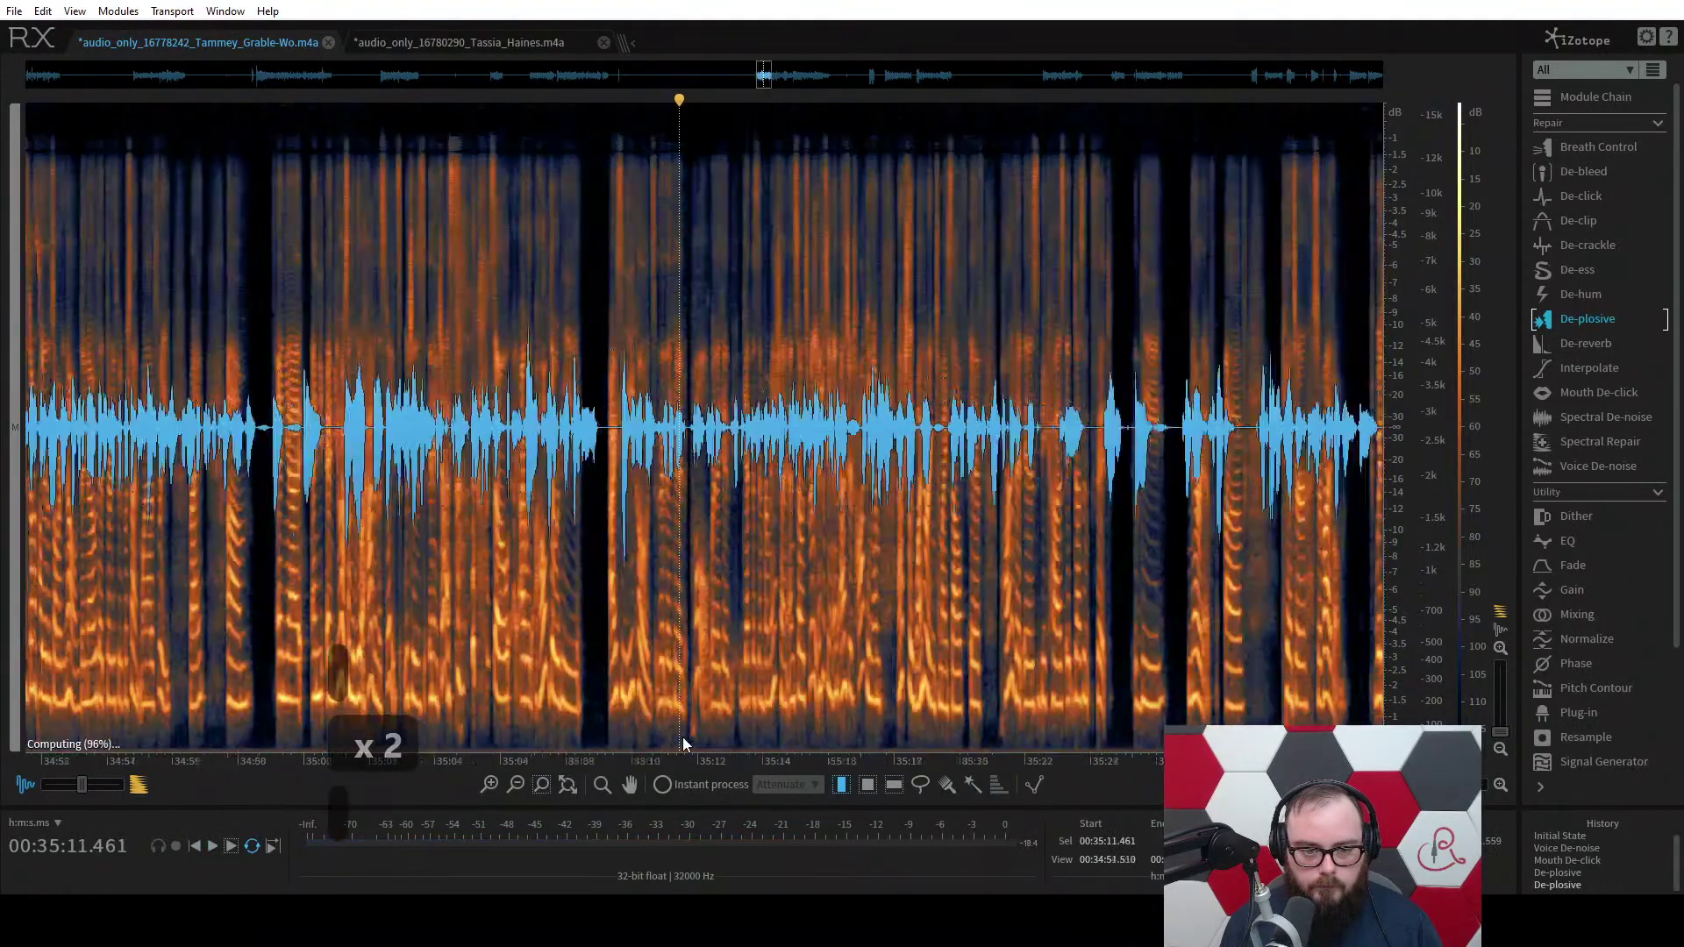
{"action": "scroll", "coordinate": [930, 745], "scroll_direction": "down", "scroll_amount": 2}
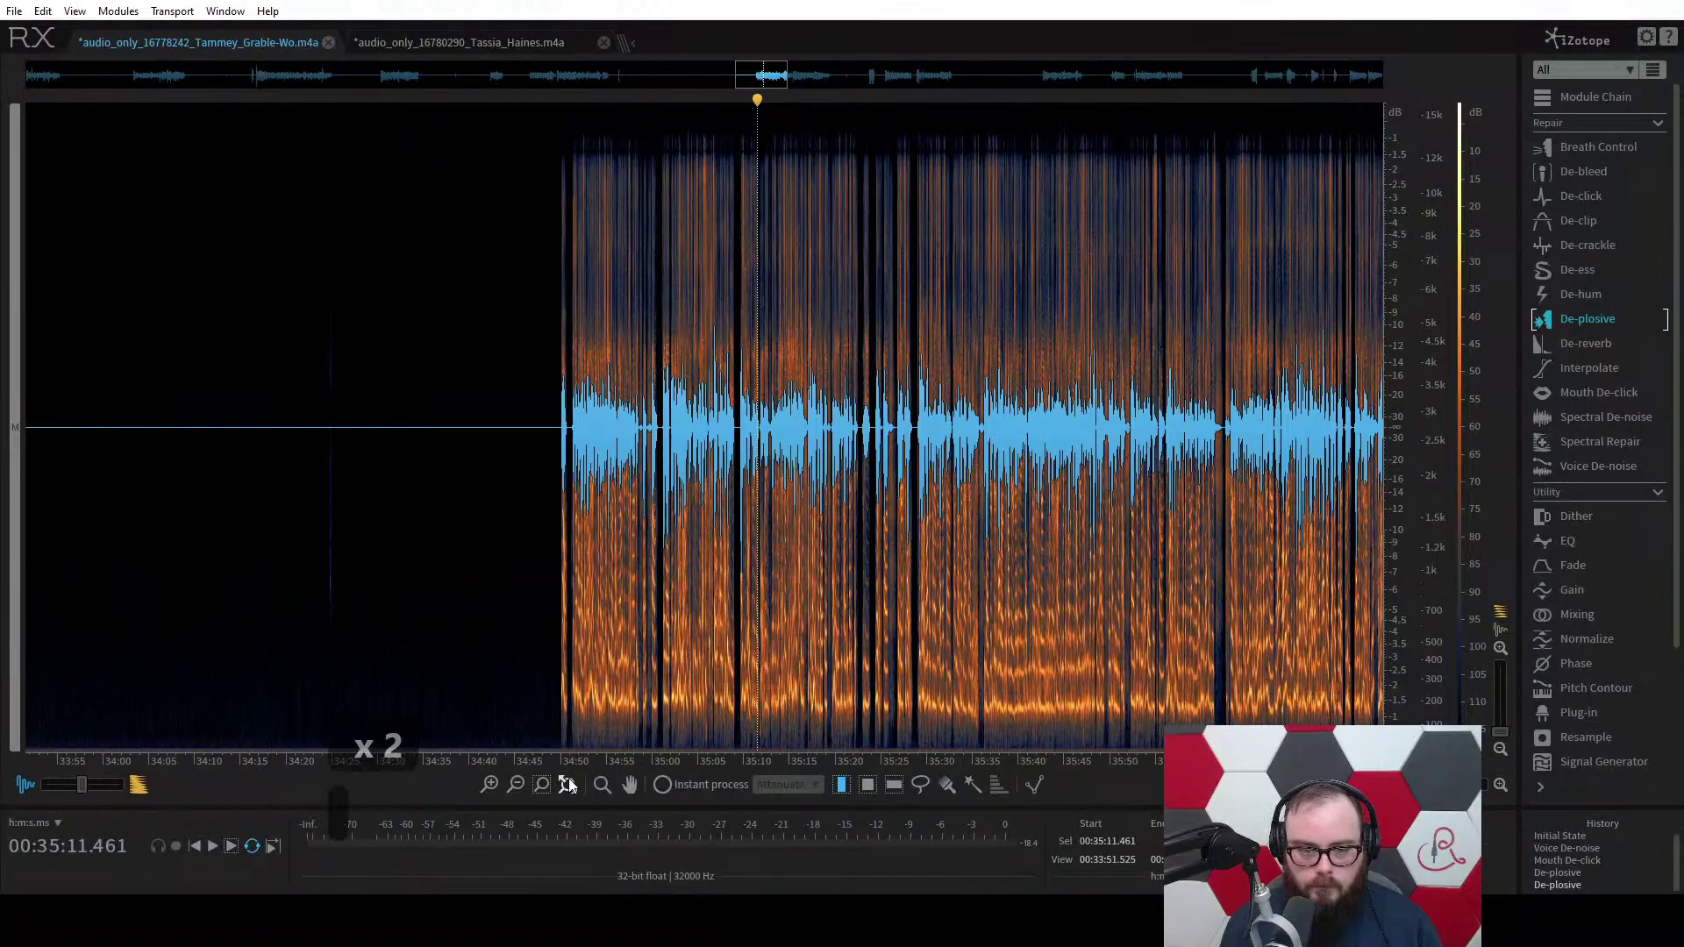
Apply De-plosive to the whole track with sensitivity 5.0, strength 5.0 and frequency limit 240 Hz, and close the module.
{"action": "left_click", "coordinate": [569, 784]}
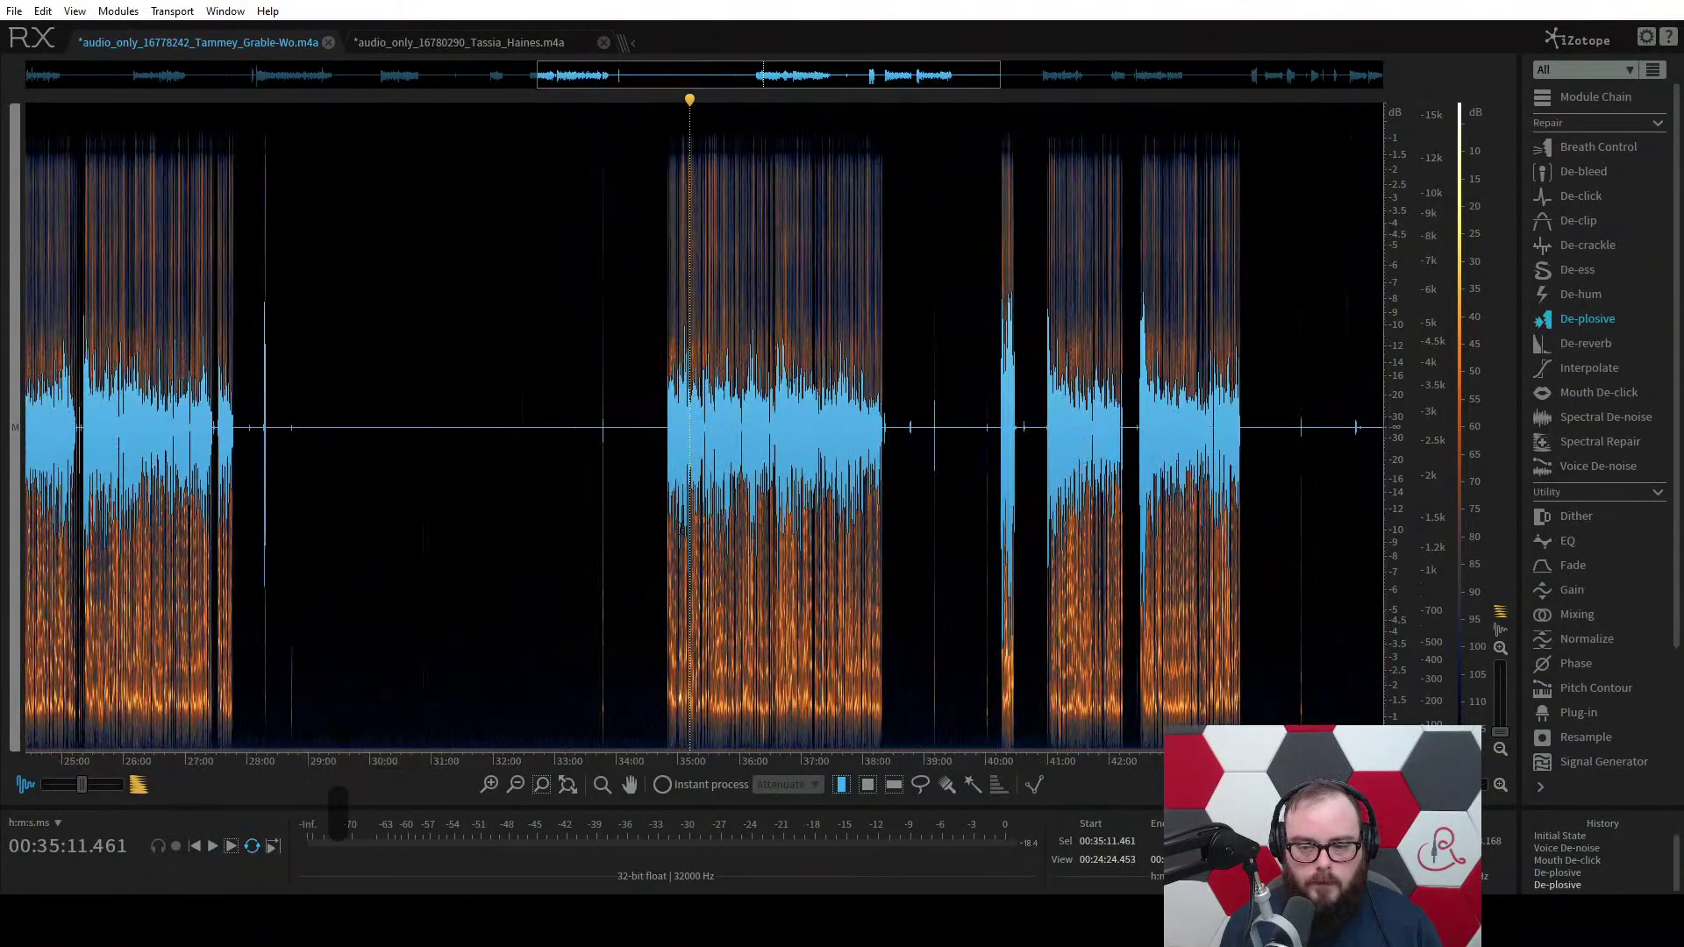
{"action": "scroll", "coordinate": [681, 528], "scroll_direction": "up", "scroll_amount": 5}
{"action": "left_click", "coordinate": [610, 526]}
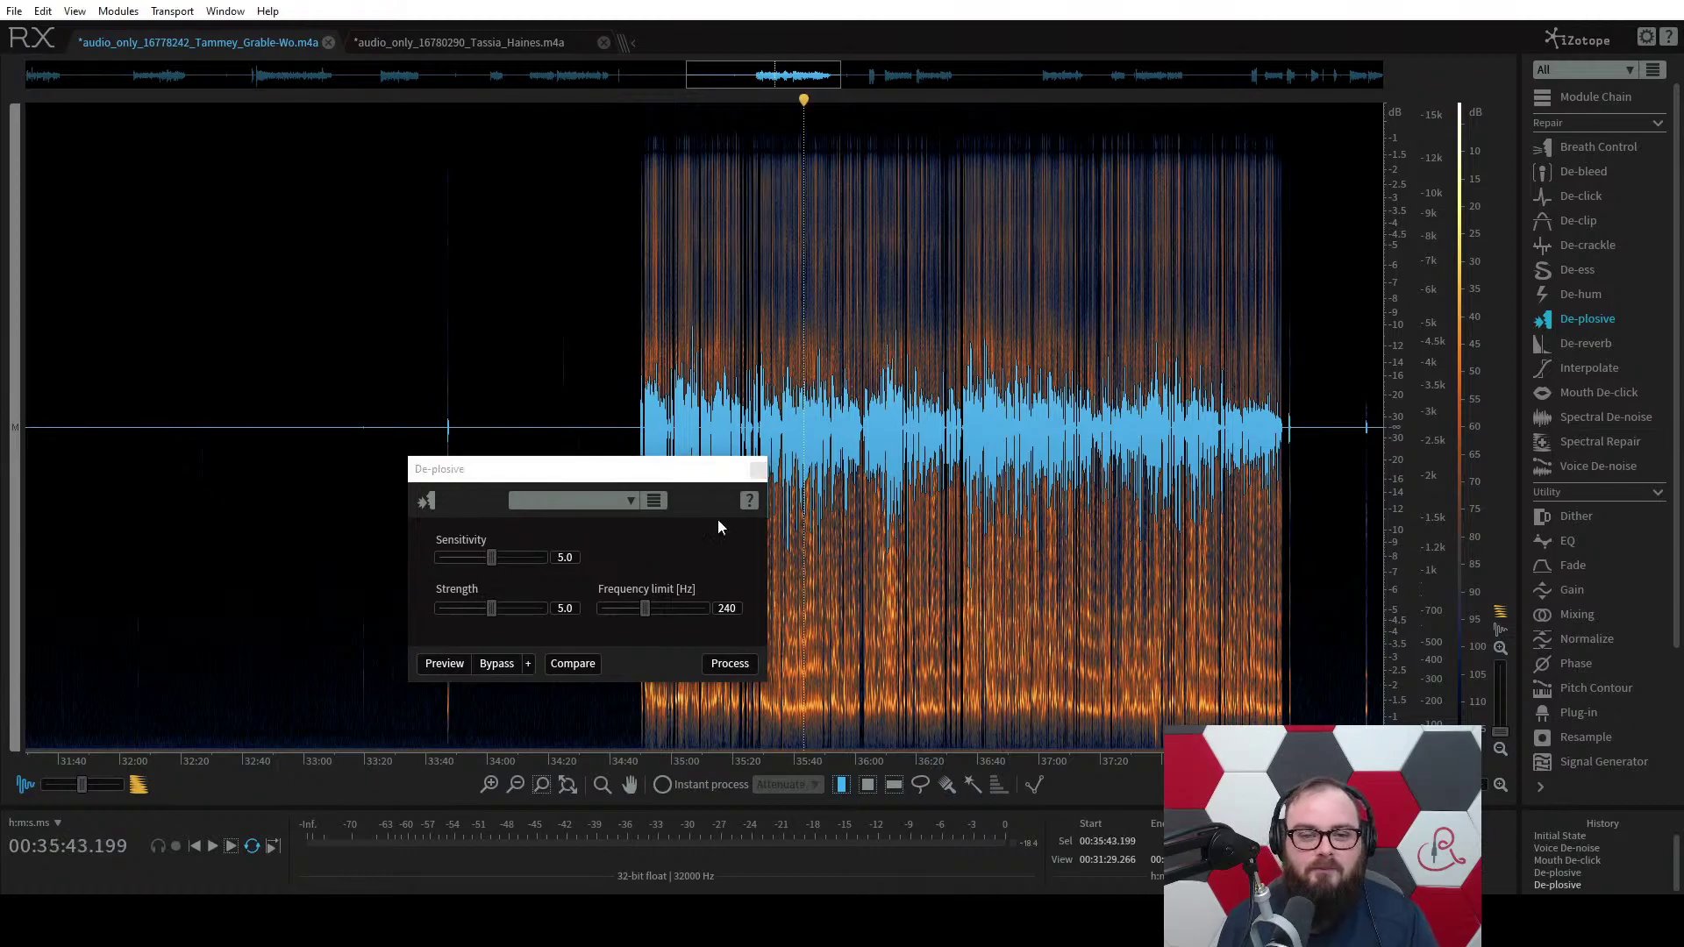
{"action": "left_click", "coordinate": [729, 670]}
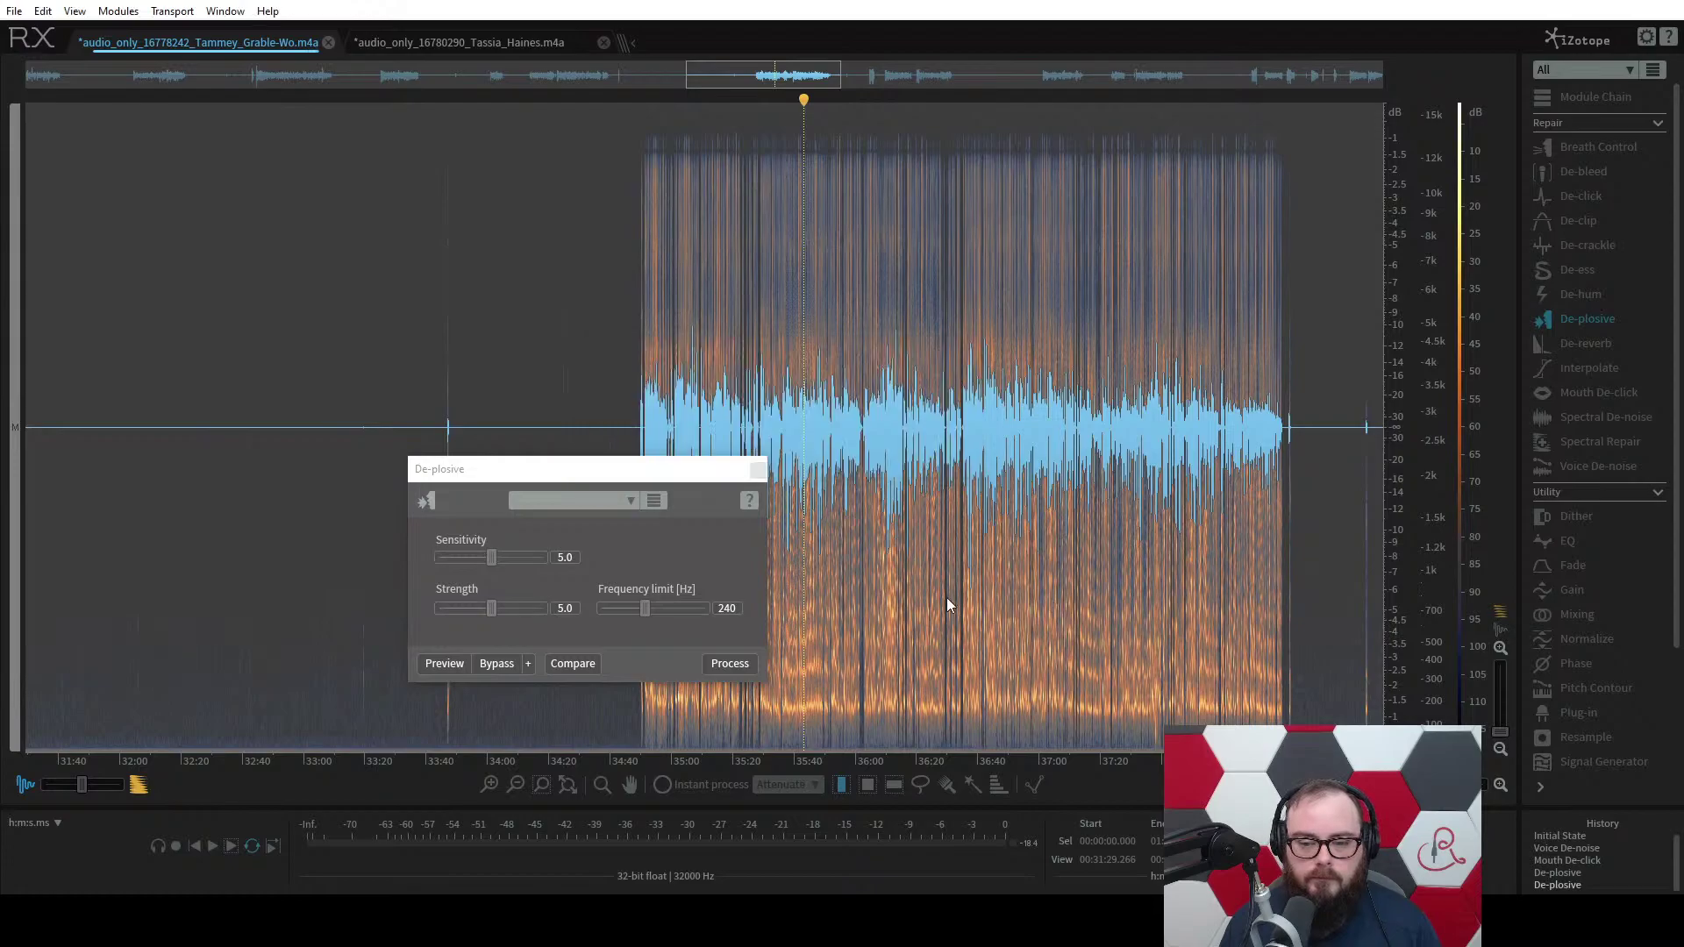
{"action": "left_click", "coordinate": [758, 471]}
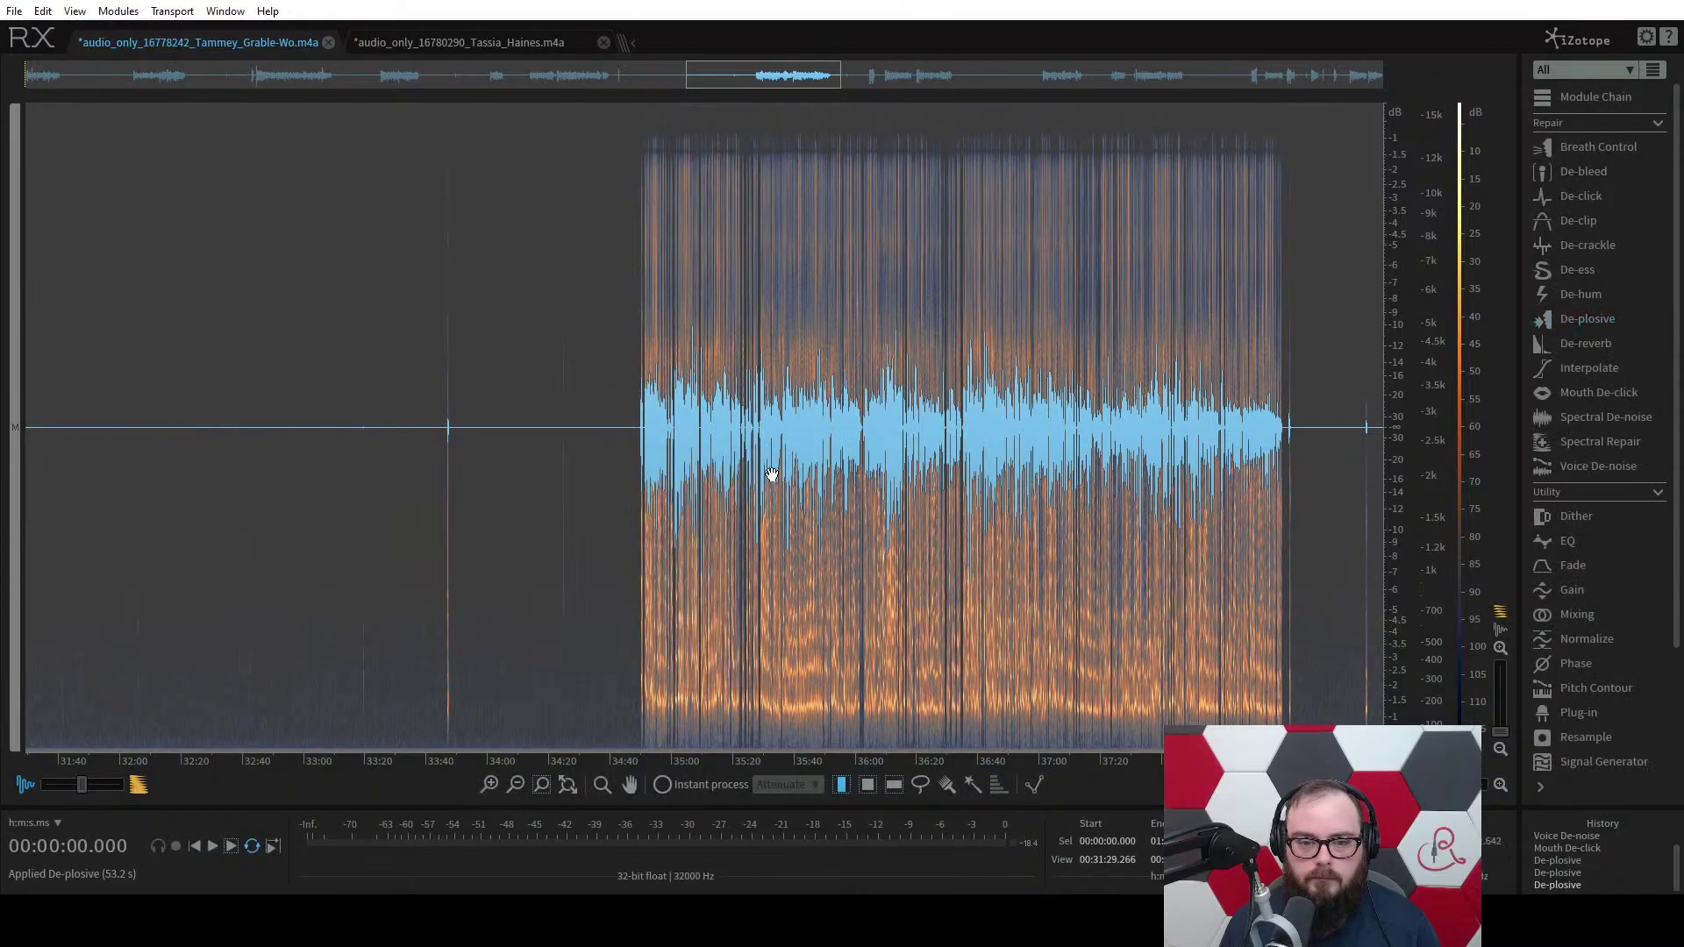
Play the processed track from about 35:43.2 to check the plosives, and stop playback.
{"action": "left_click", "coordinate": [812, 439]}
{"action": "key", "text": "space"}
{"action": "scroll", "coordinate": [810, 436], "scroll_direction": "up", "scroll_amount": 5}
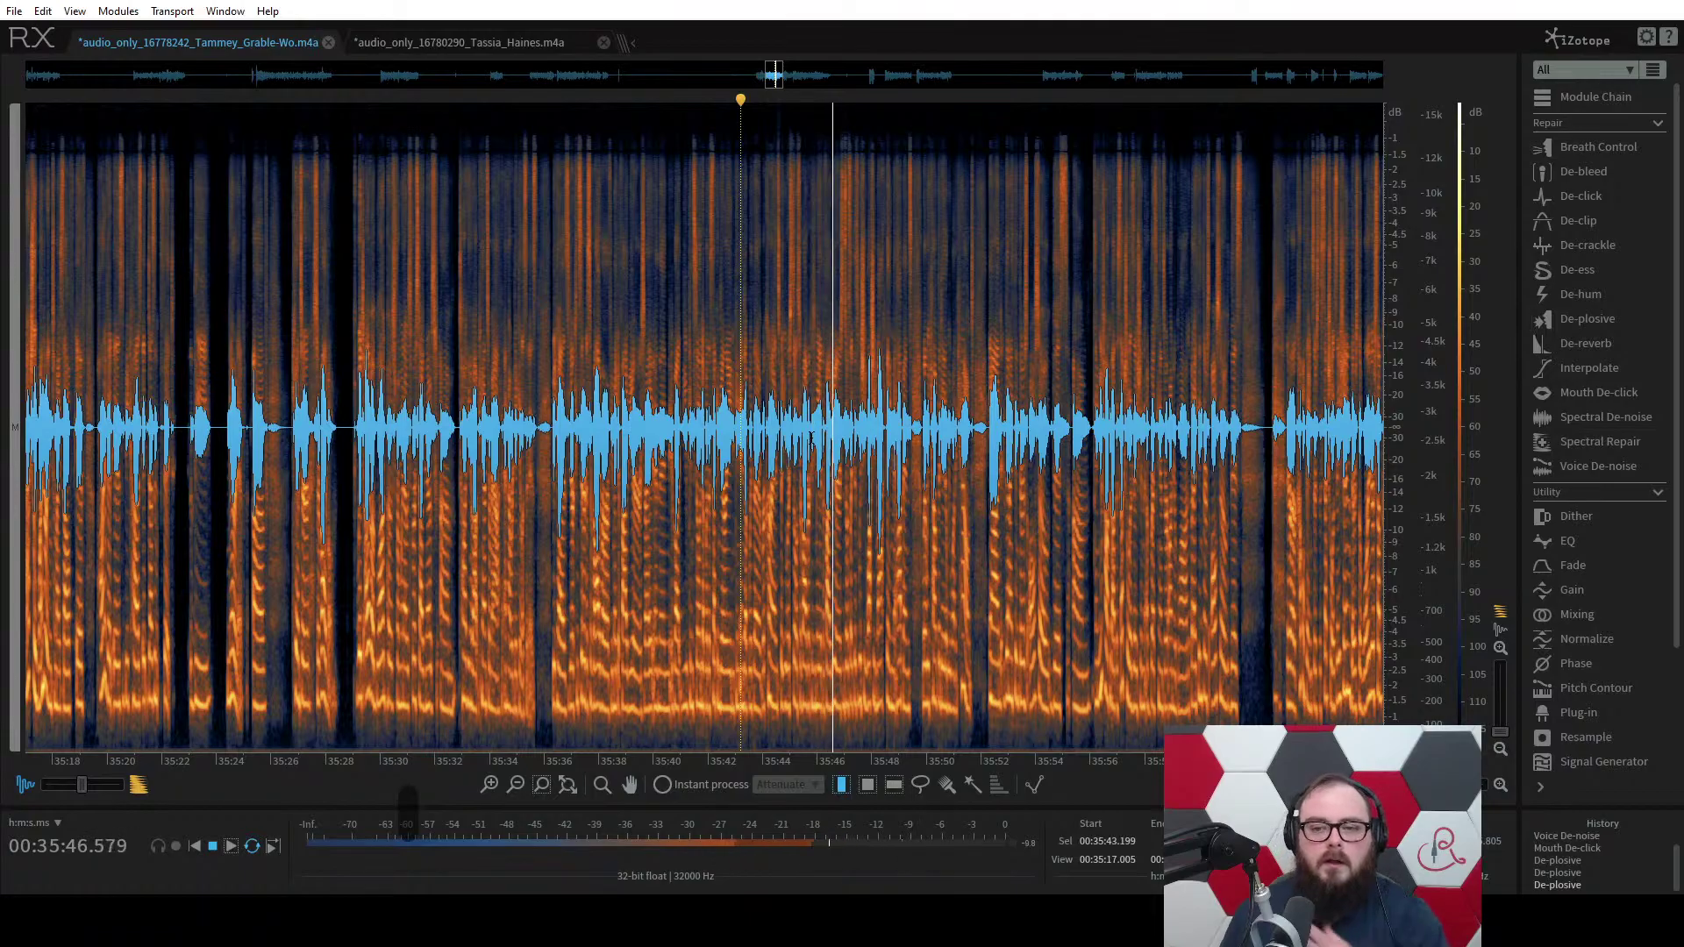
{"action": "scroll", "coordinate": [706, 442], "scroll_direction": "down", "scroll_amount": 8}
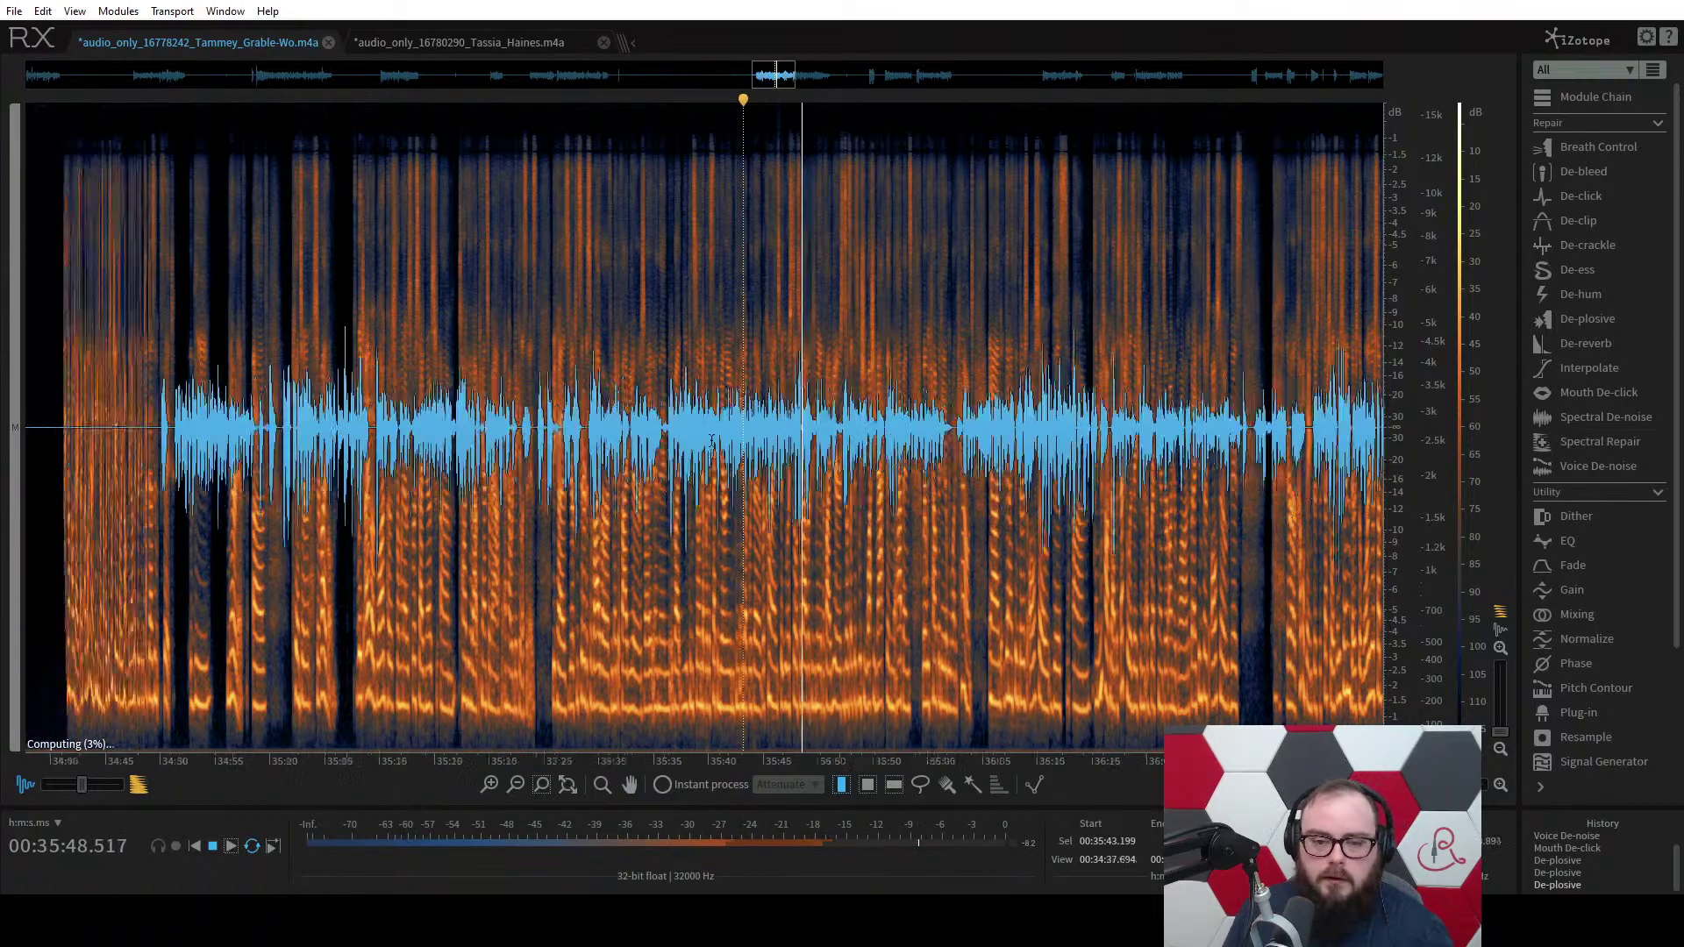
{"action": "scroll", "coordinate": [707, 442], "scroll_direction": "up", "scroll_amount": 8}
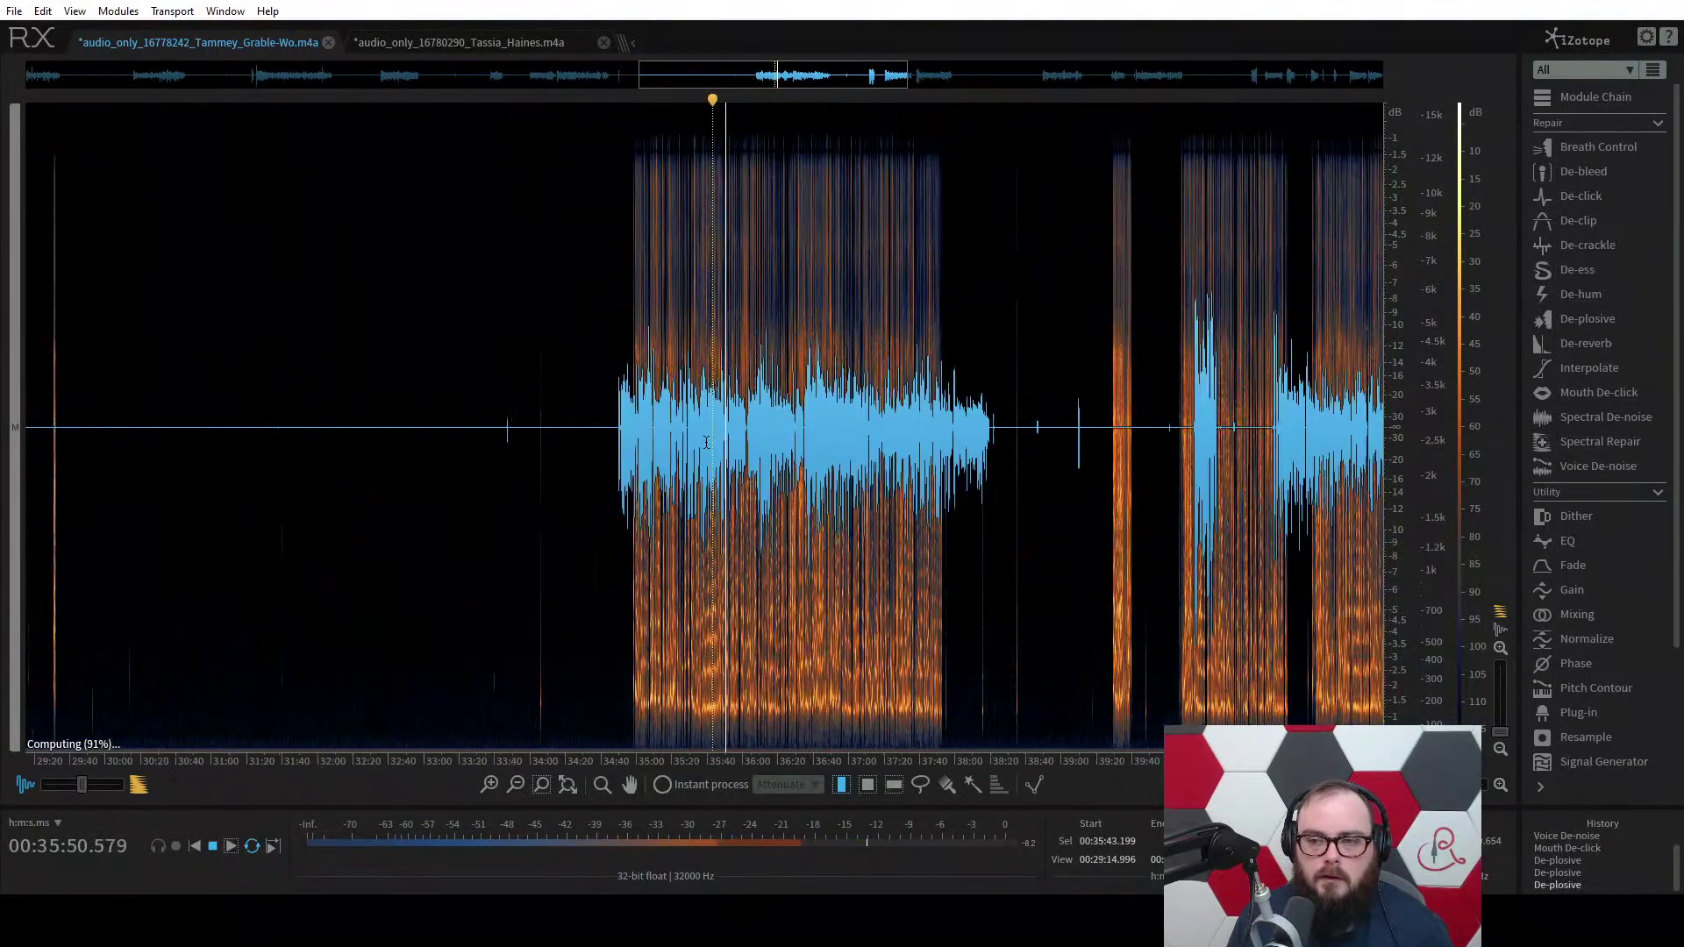
{"action": "key", "text": "space"}
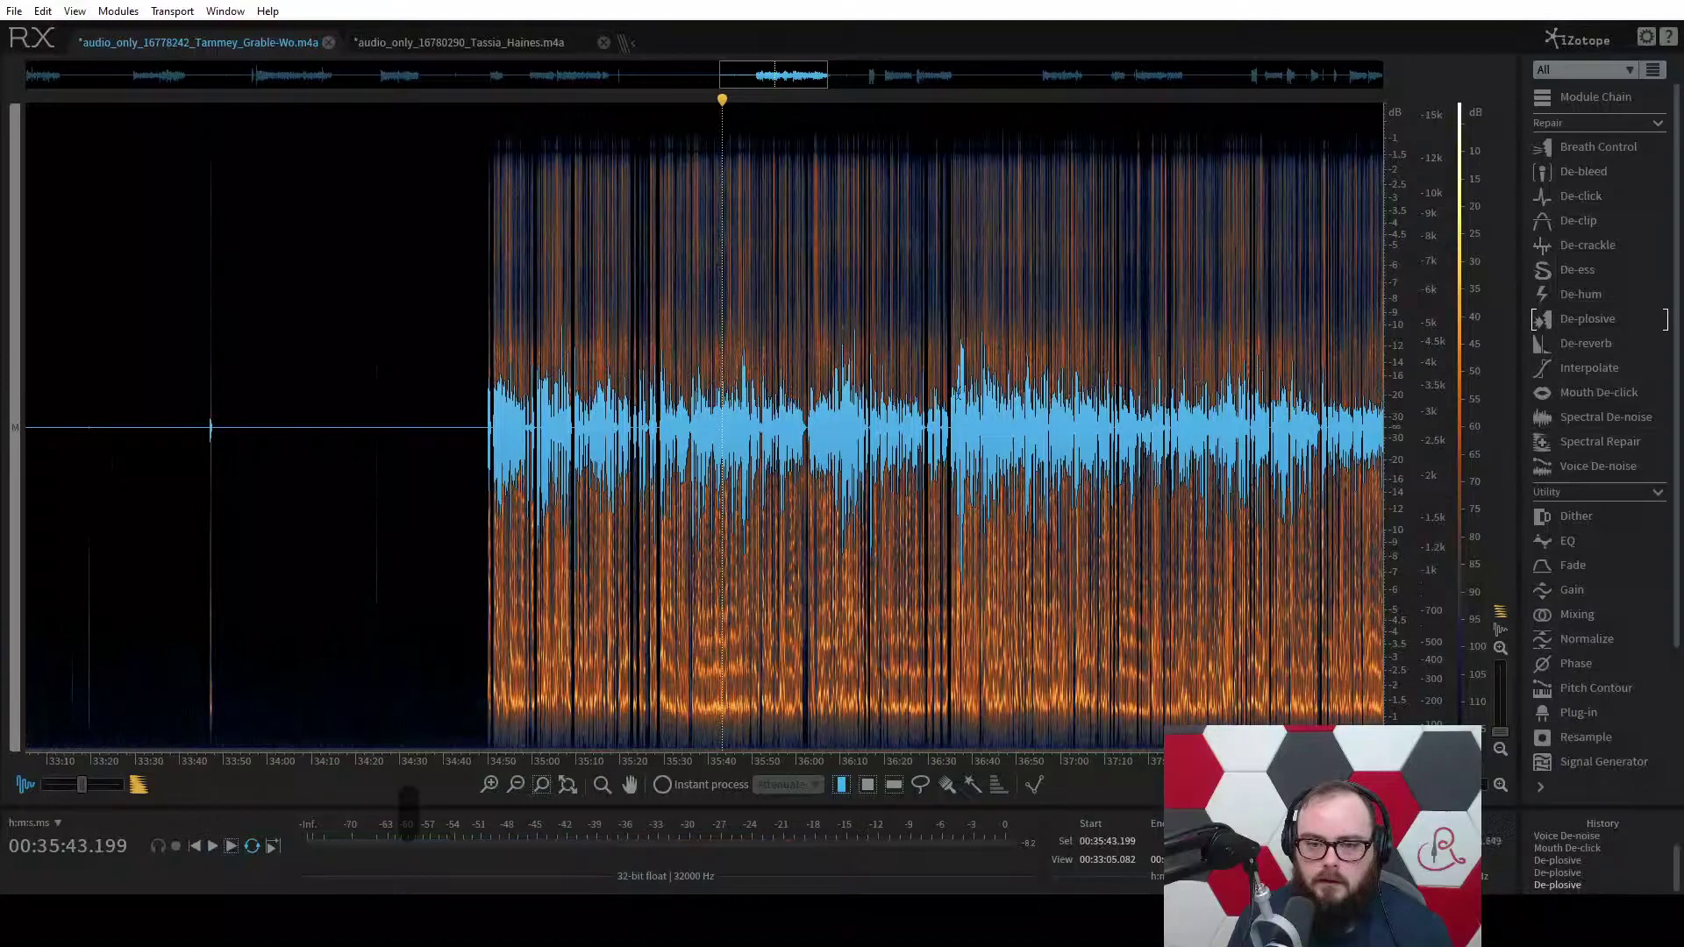
Open De-ess, turn on Output ess only, and briefly preview the sibilance from about 35:43.2.
{"action": "left_click", "coordinate": [1583, 270]}
{"action": "left_click_drag", "start_coordinate": [658, 555], "coordinate": [508, 331]}
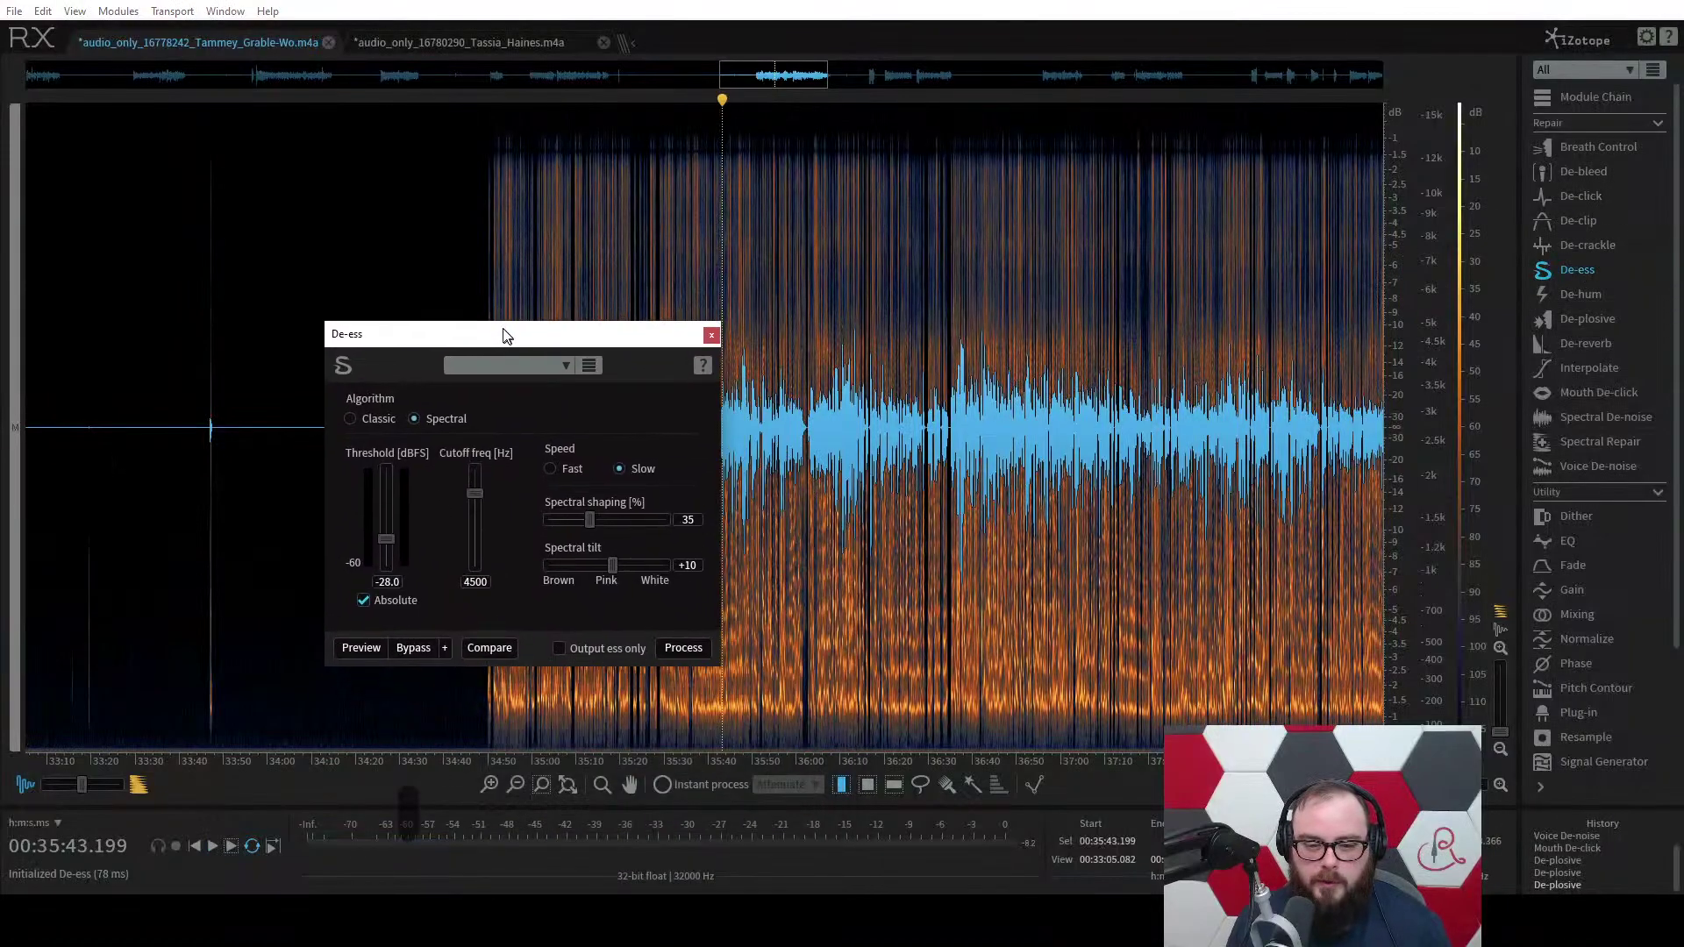
{"action": "left_click", "coordinate": [560, 646]}
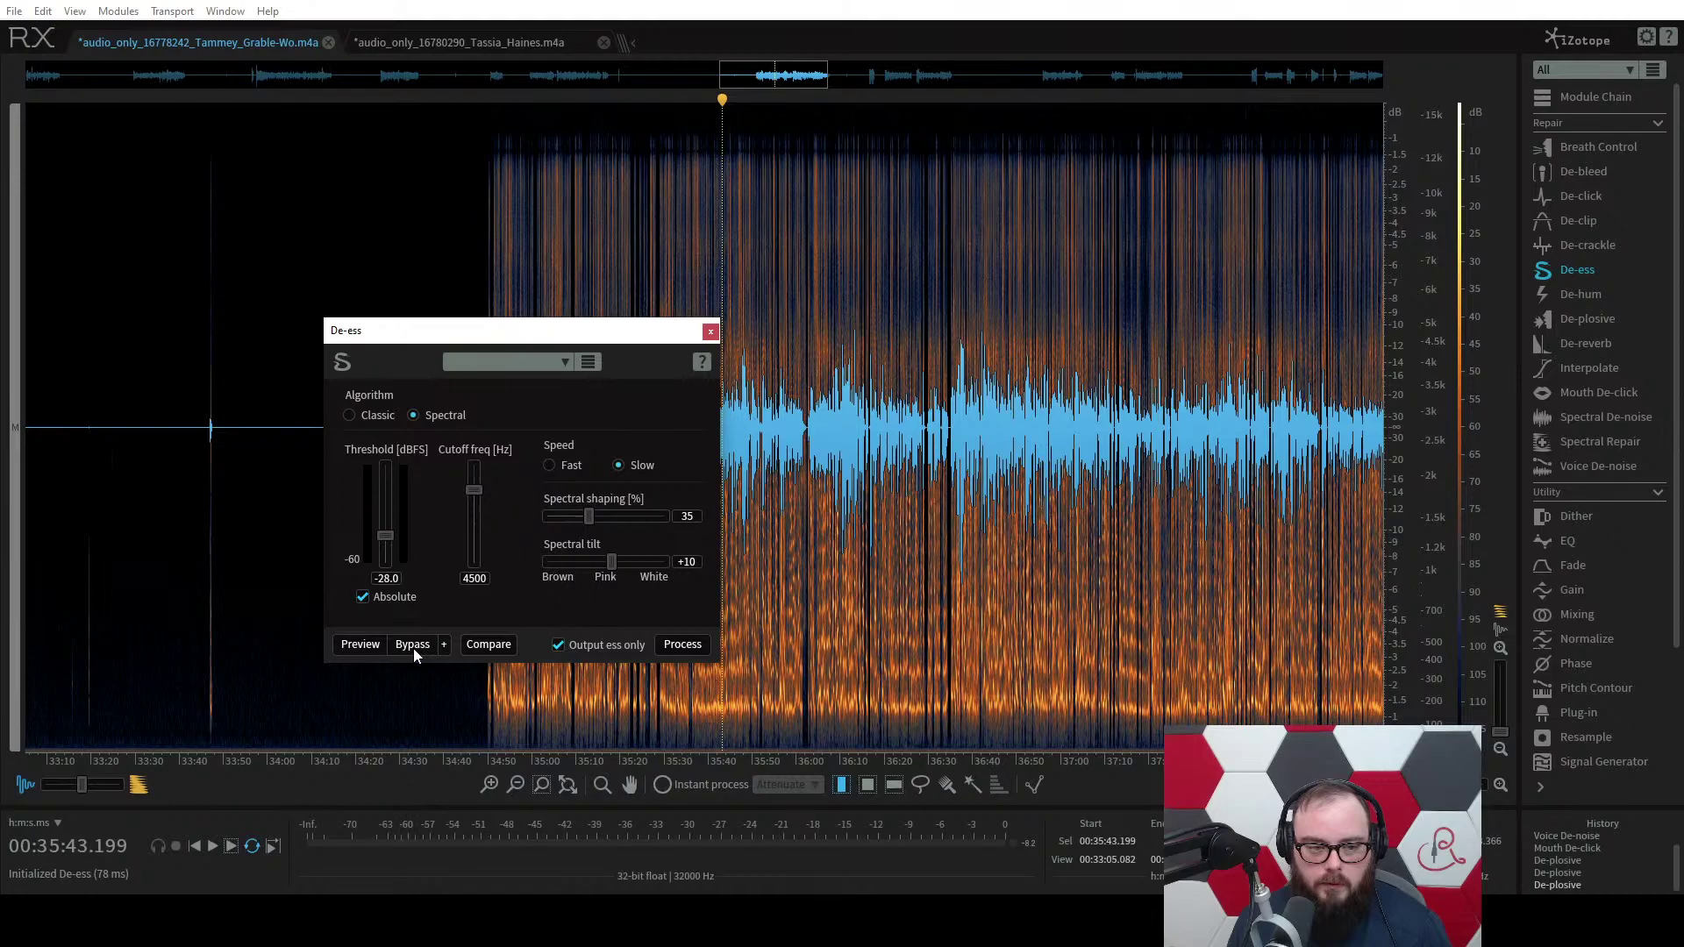
{"action": "left_click", "coordinate": [356, 646]}
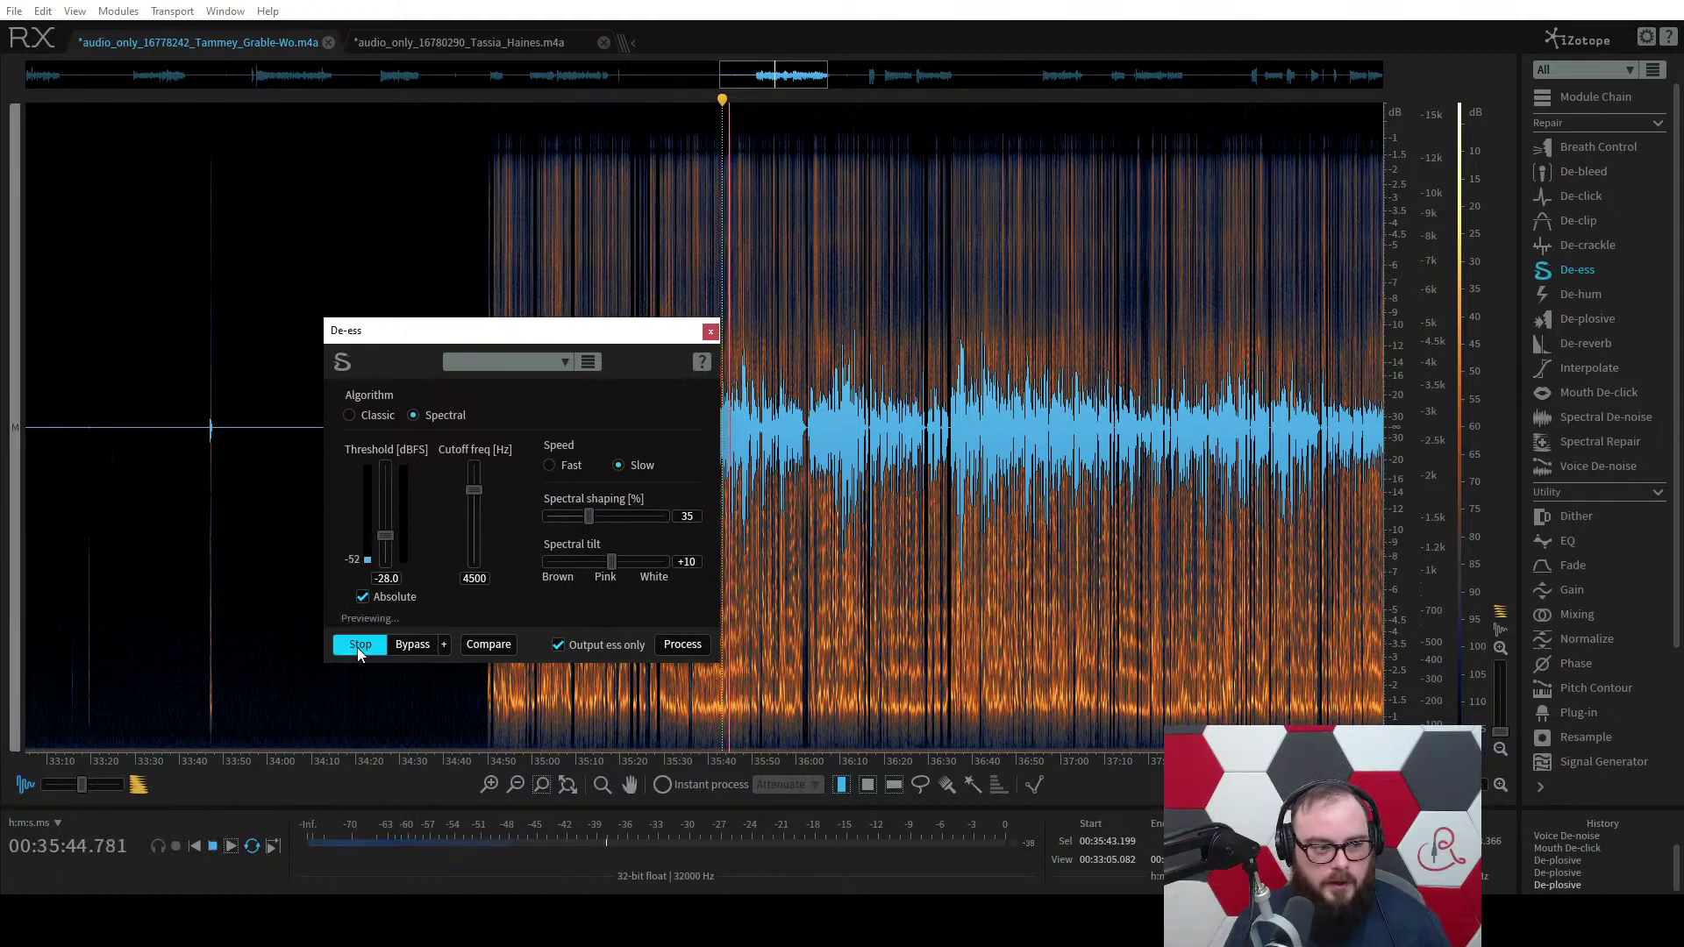
{"action": "left_click", "coordinate": [356, 645]}
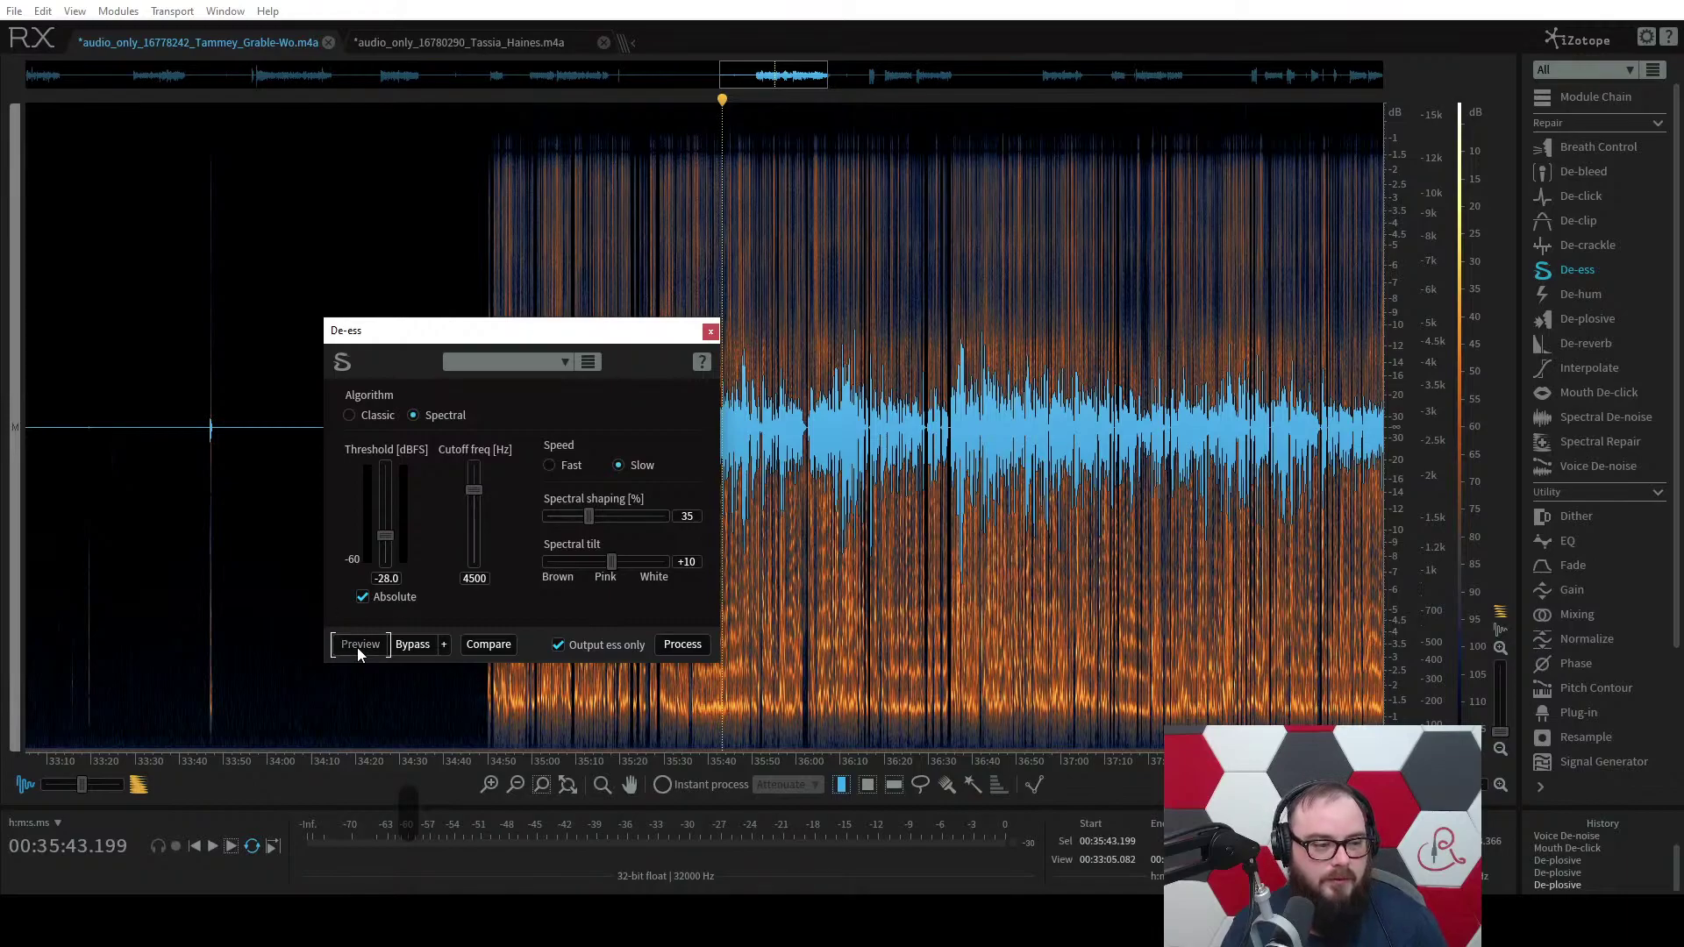
Preview the ess-only output over a longer passage from about 35:43.2, move the module clear of the waveform, and stop the preview.
{"action": "left_click", "coordinate": [356, 646]}
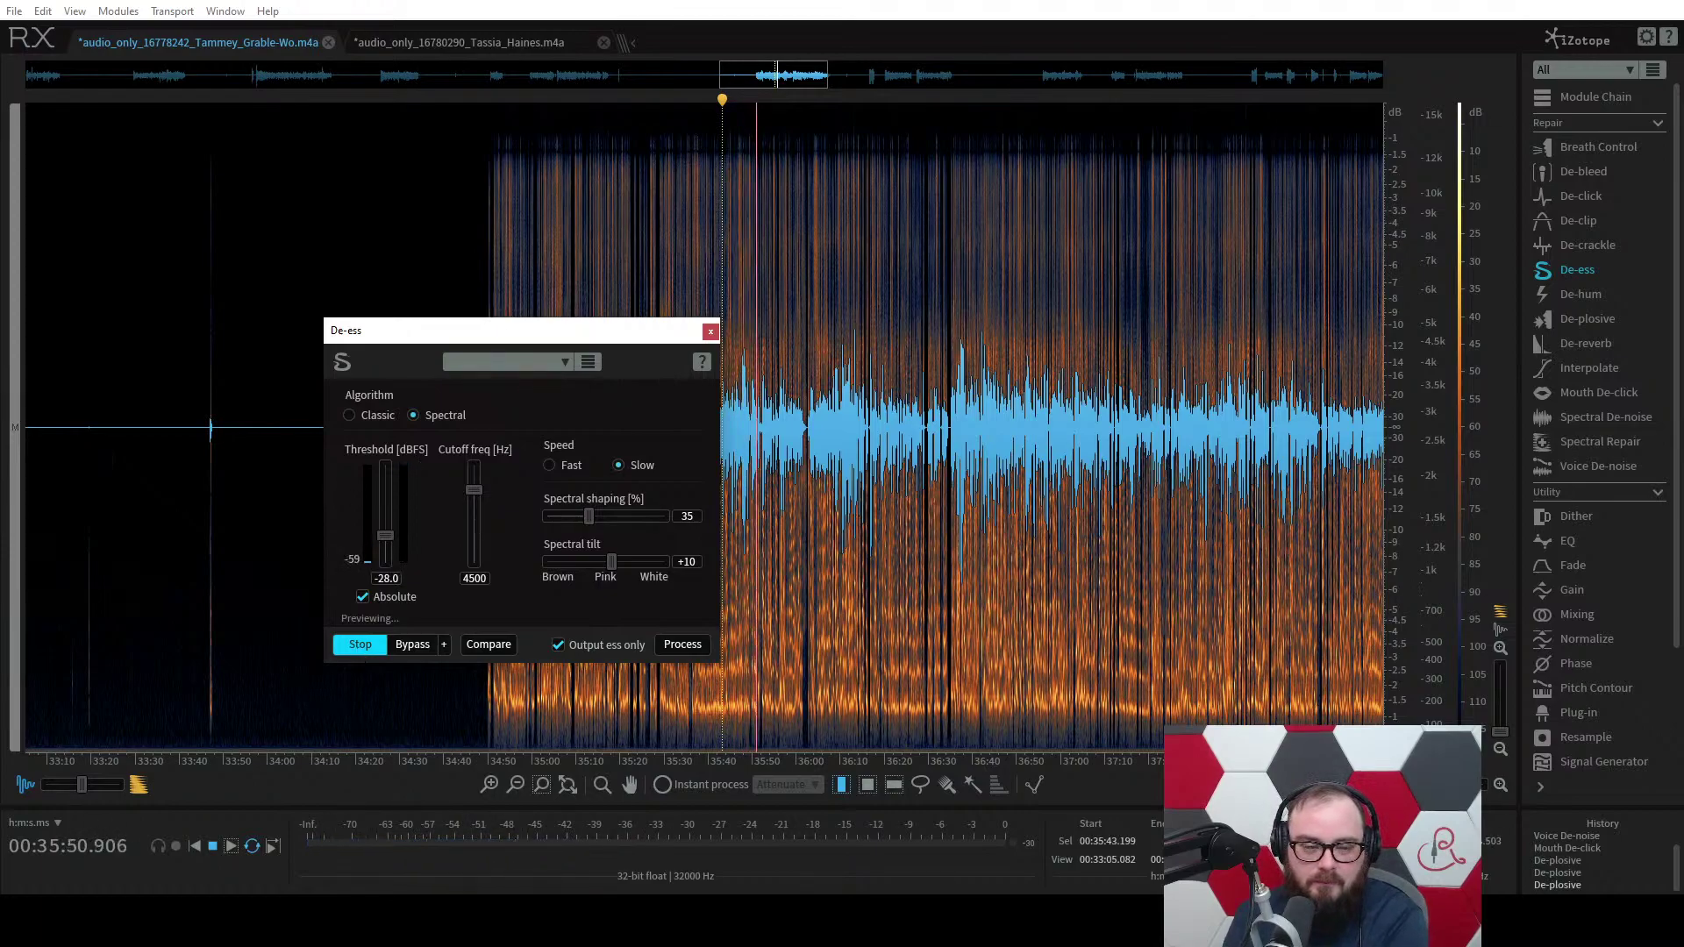
{"action": "scroll", "coordinate": [808, 394], "scroll_direction": "up", "scroll_amount": 3}
{"action": "left_click_drag", "start_coordinate": [651, 340], "coordinate": [511, 327]}
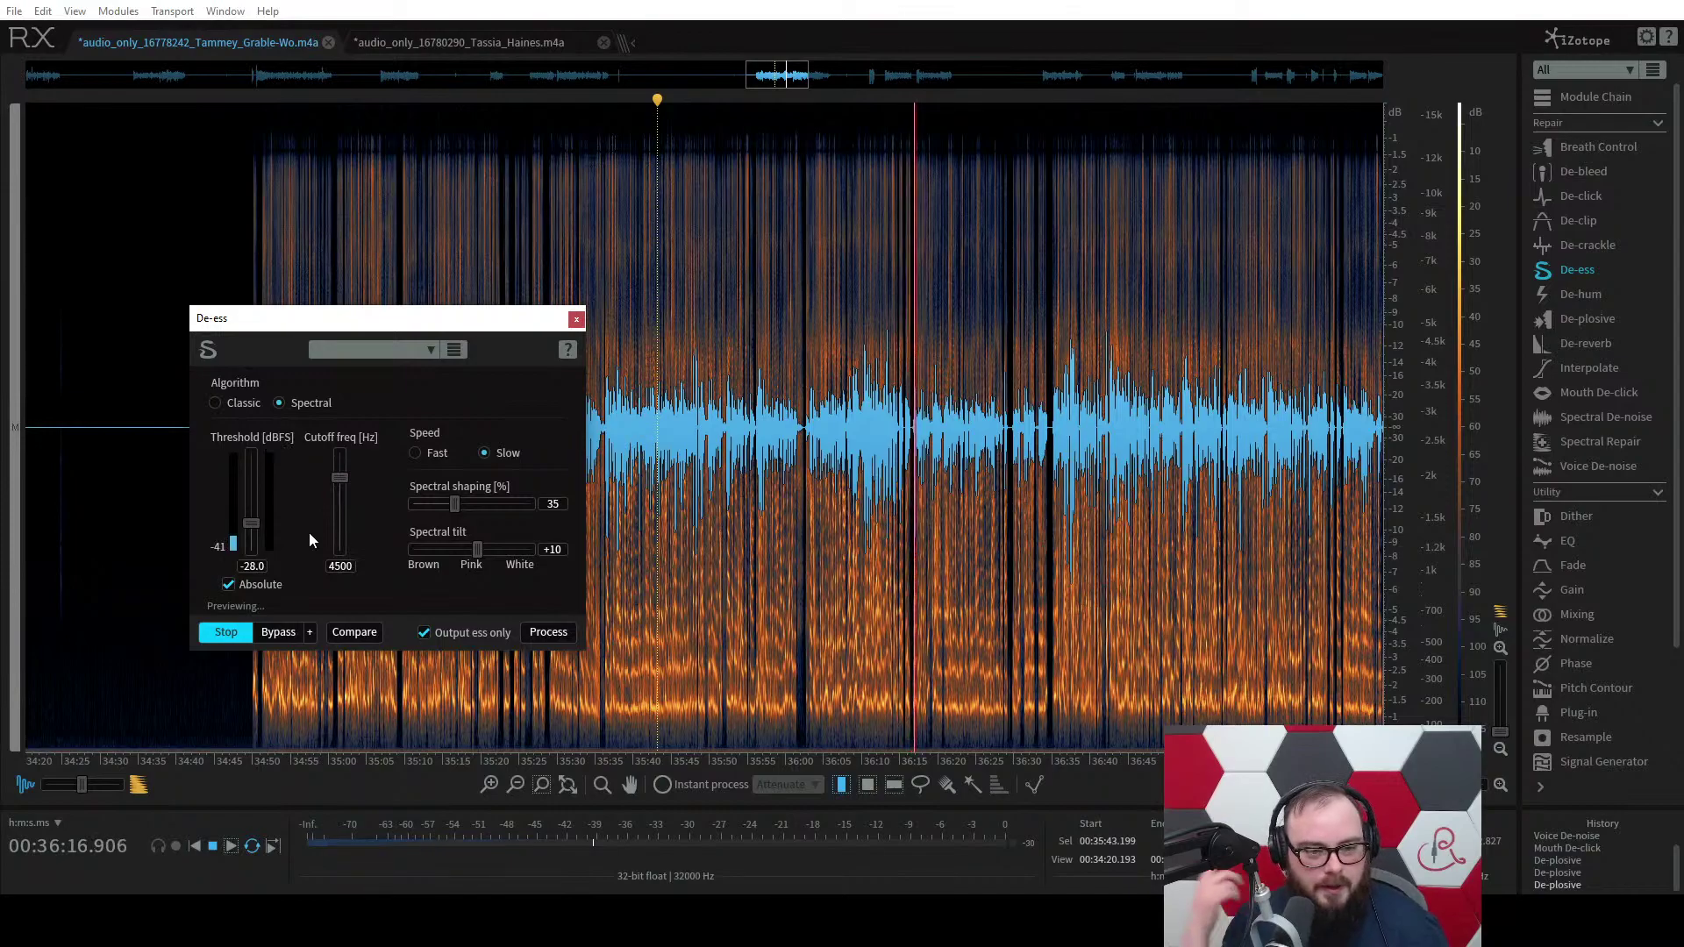
{"action": "scroll", "coordinate": [717, 527], "scroll_direction": "up", "scroll_amount": 3}
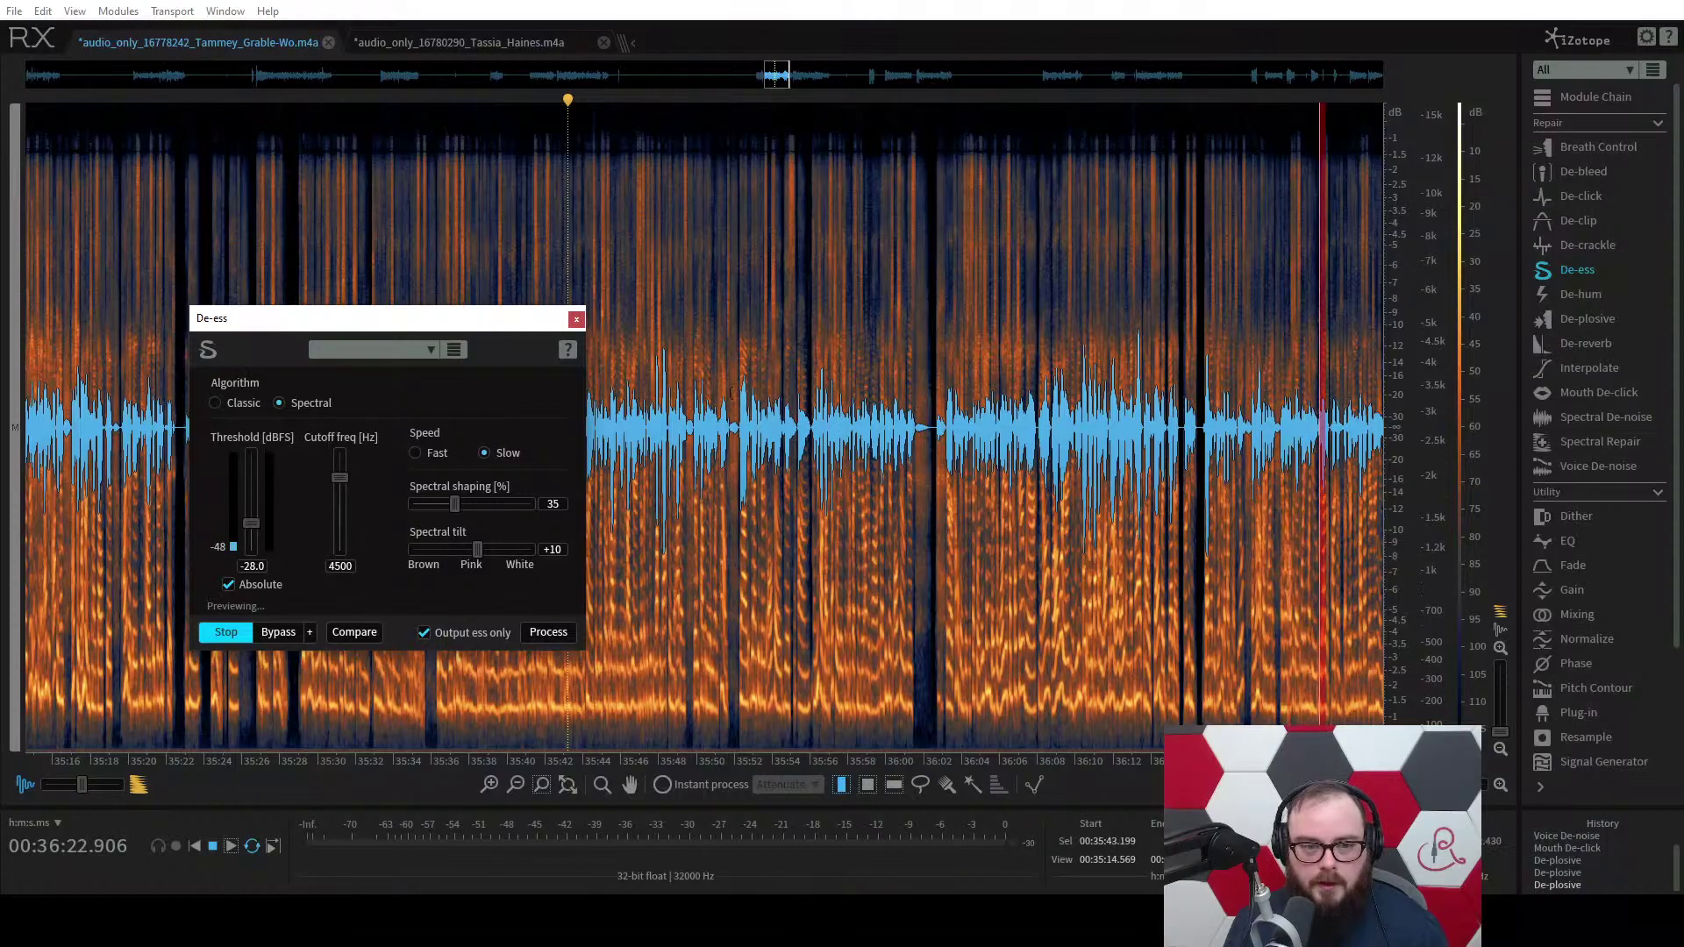
{"action": "key", "text": "space"}
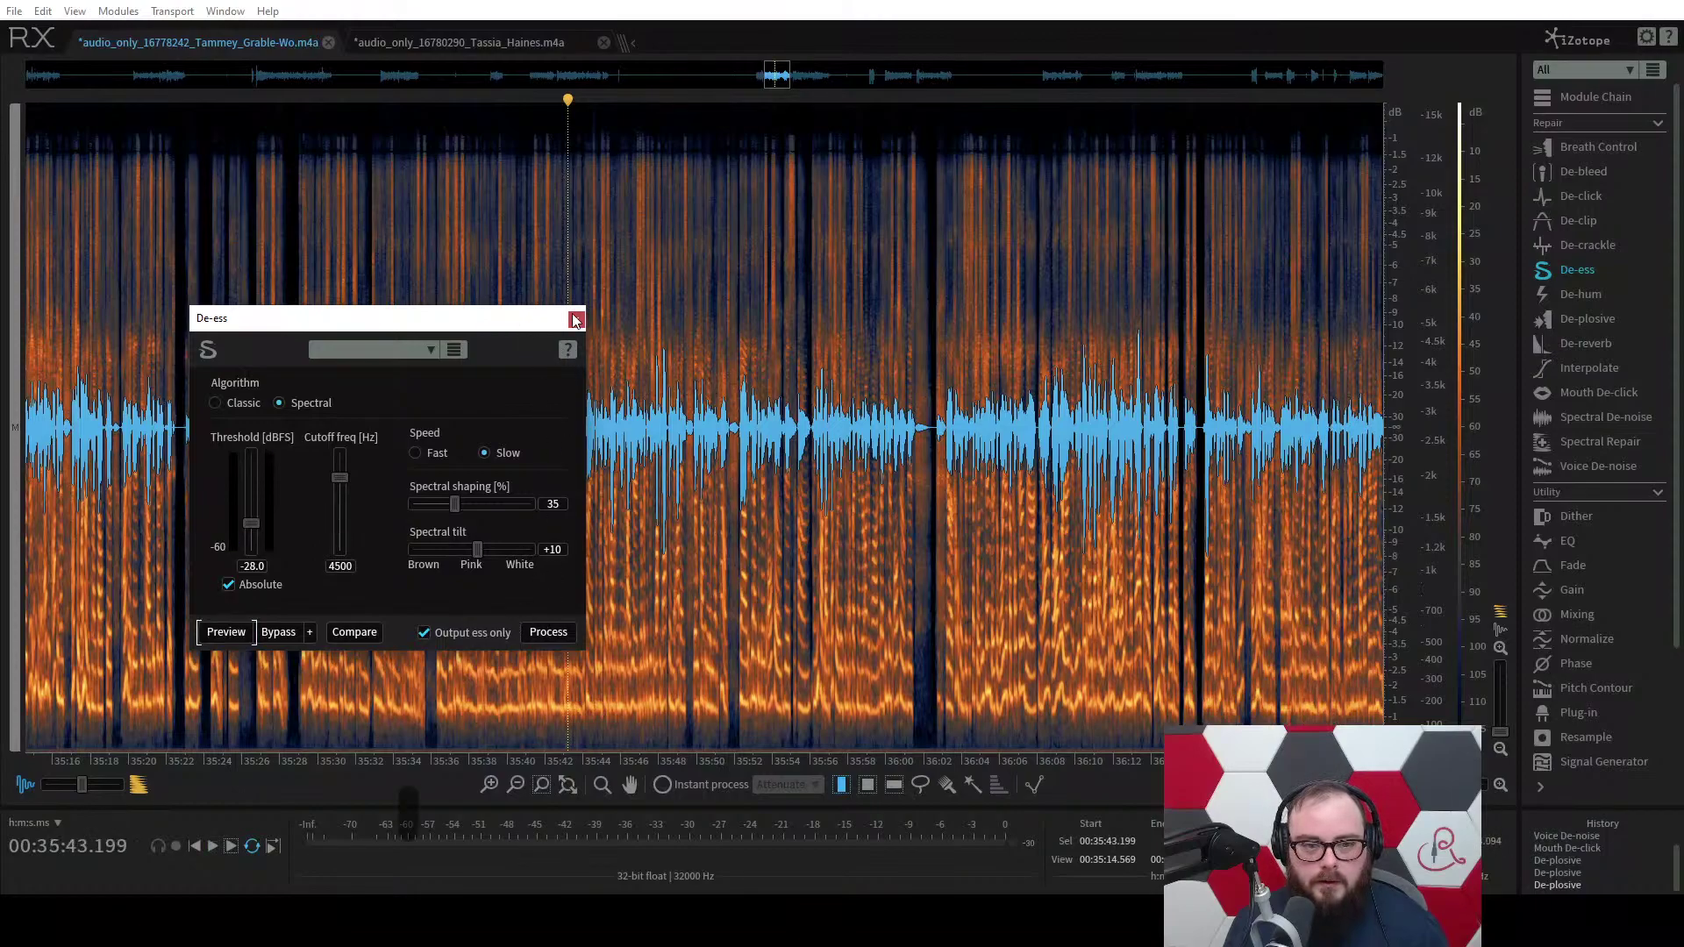
Set the De-ess cutoff frequency to 2500 Hz and preview the ess-only output from about 35:54.8.
{"action": "left_click", "coordinate": [347, 563]}
{"action": "type", "text": "2500"}
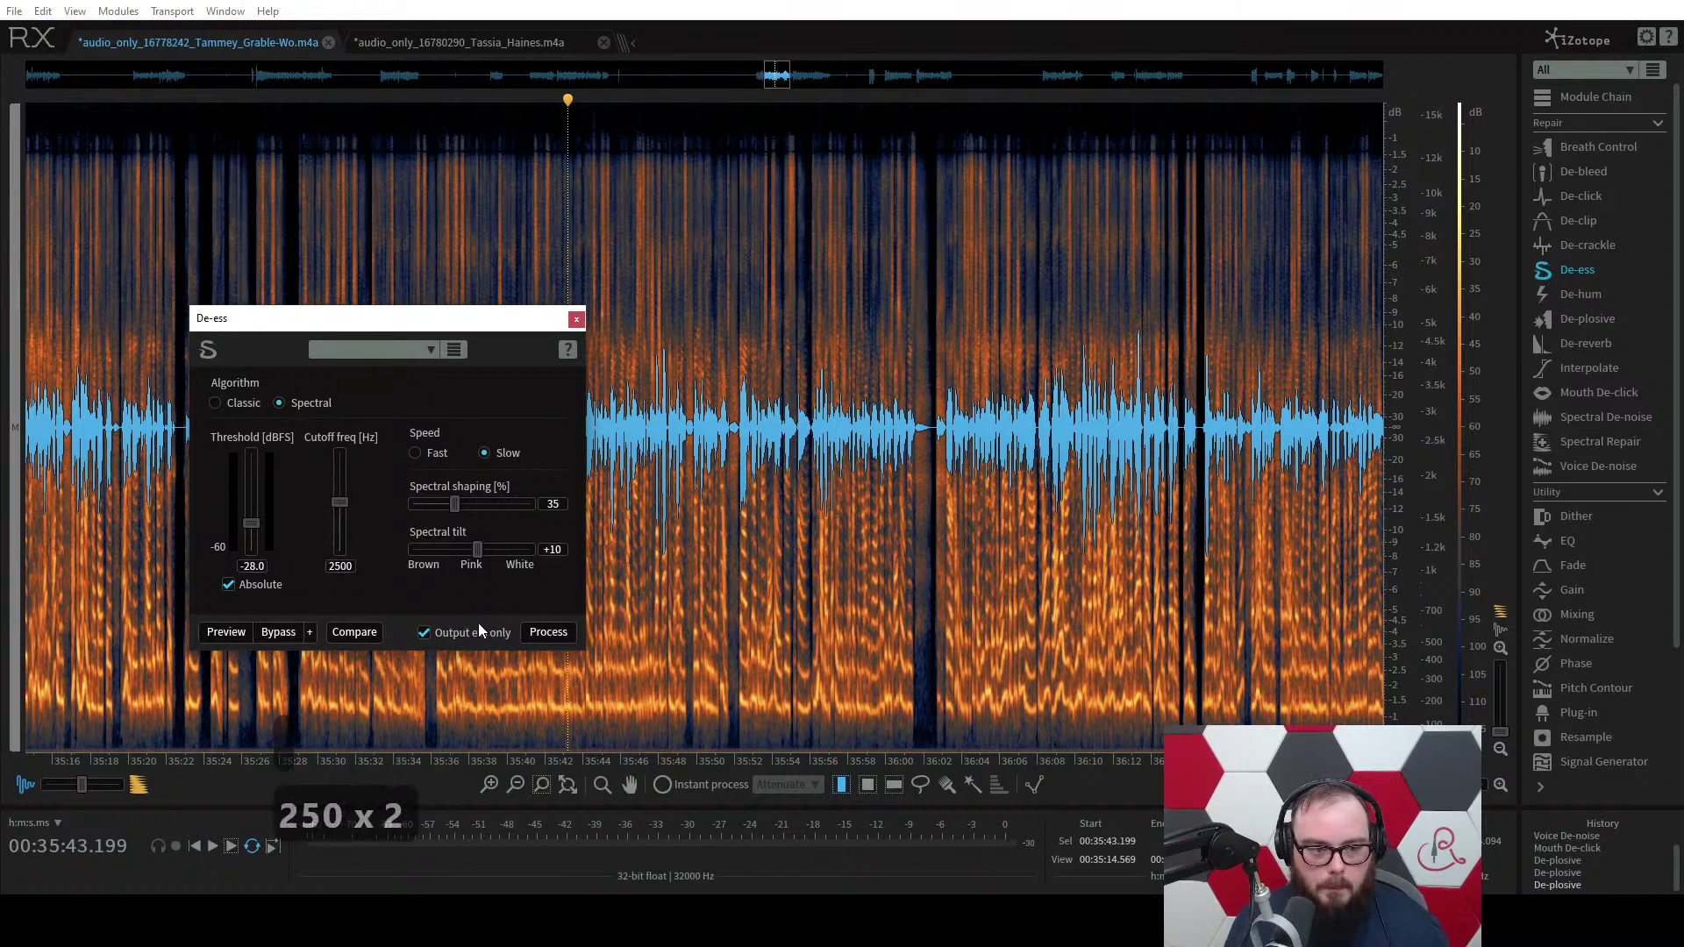
{"action": "left_click", "coordinate": [548, 631]}
{"action": "left_click", "coordinate": [926, 443]}
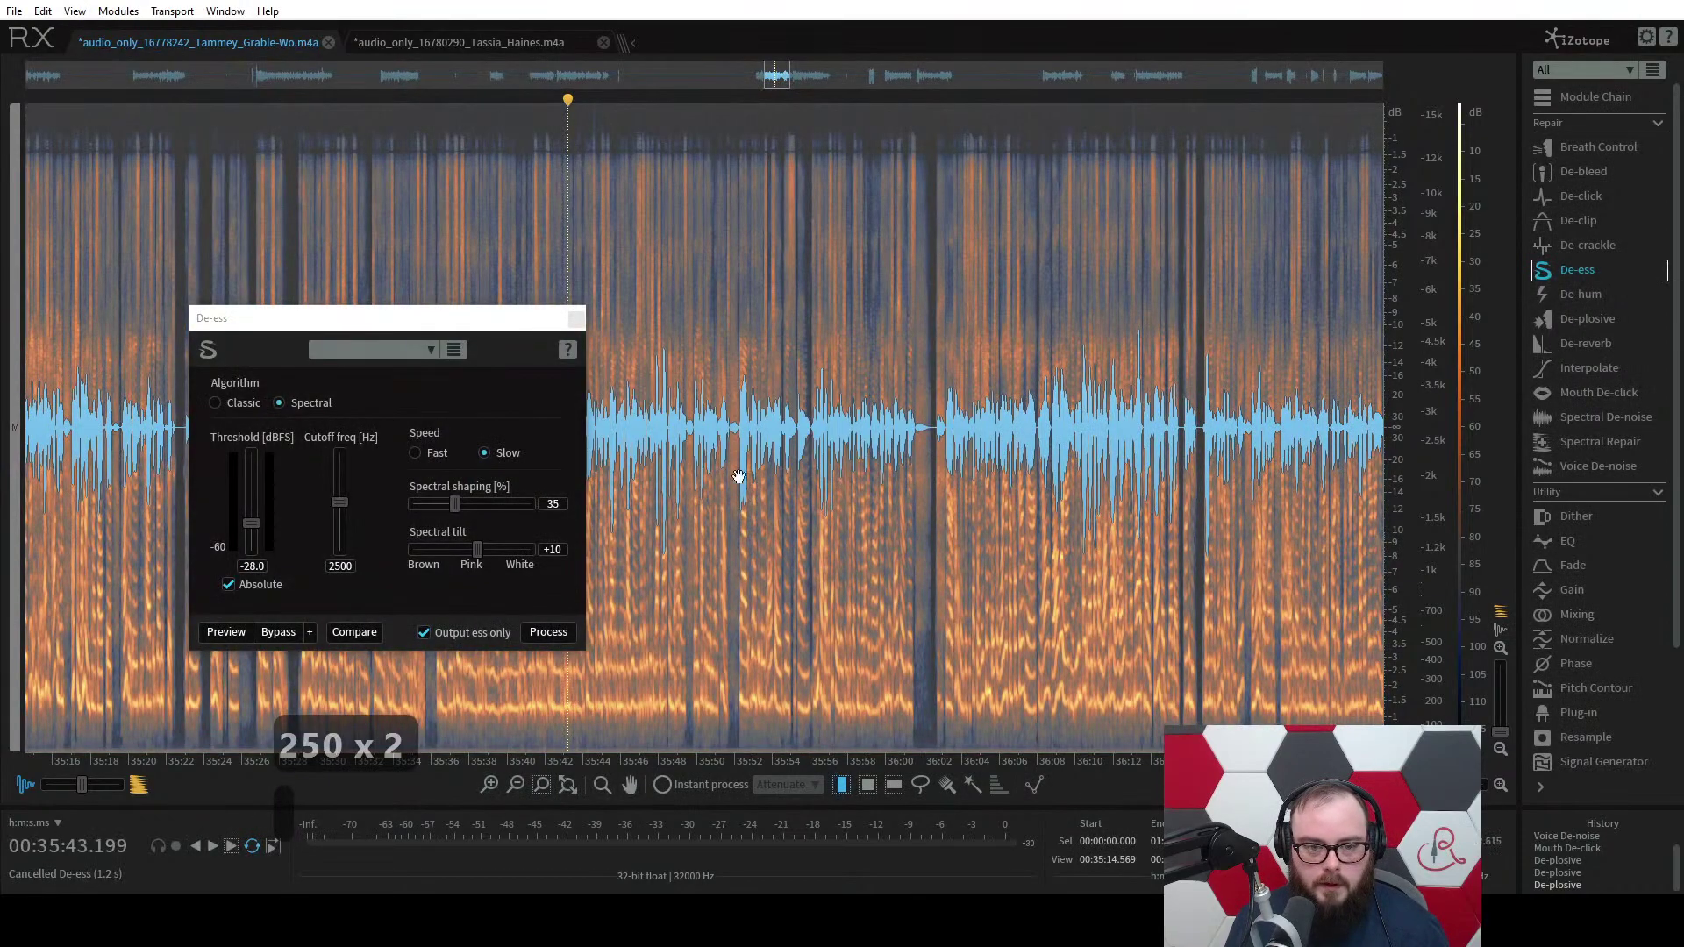
{"action": "left_click", "coordinate": [788, 527]}
{"action": "left_click", "coordinate": [220, 640]}
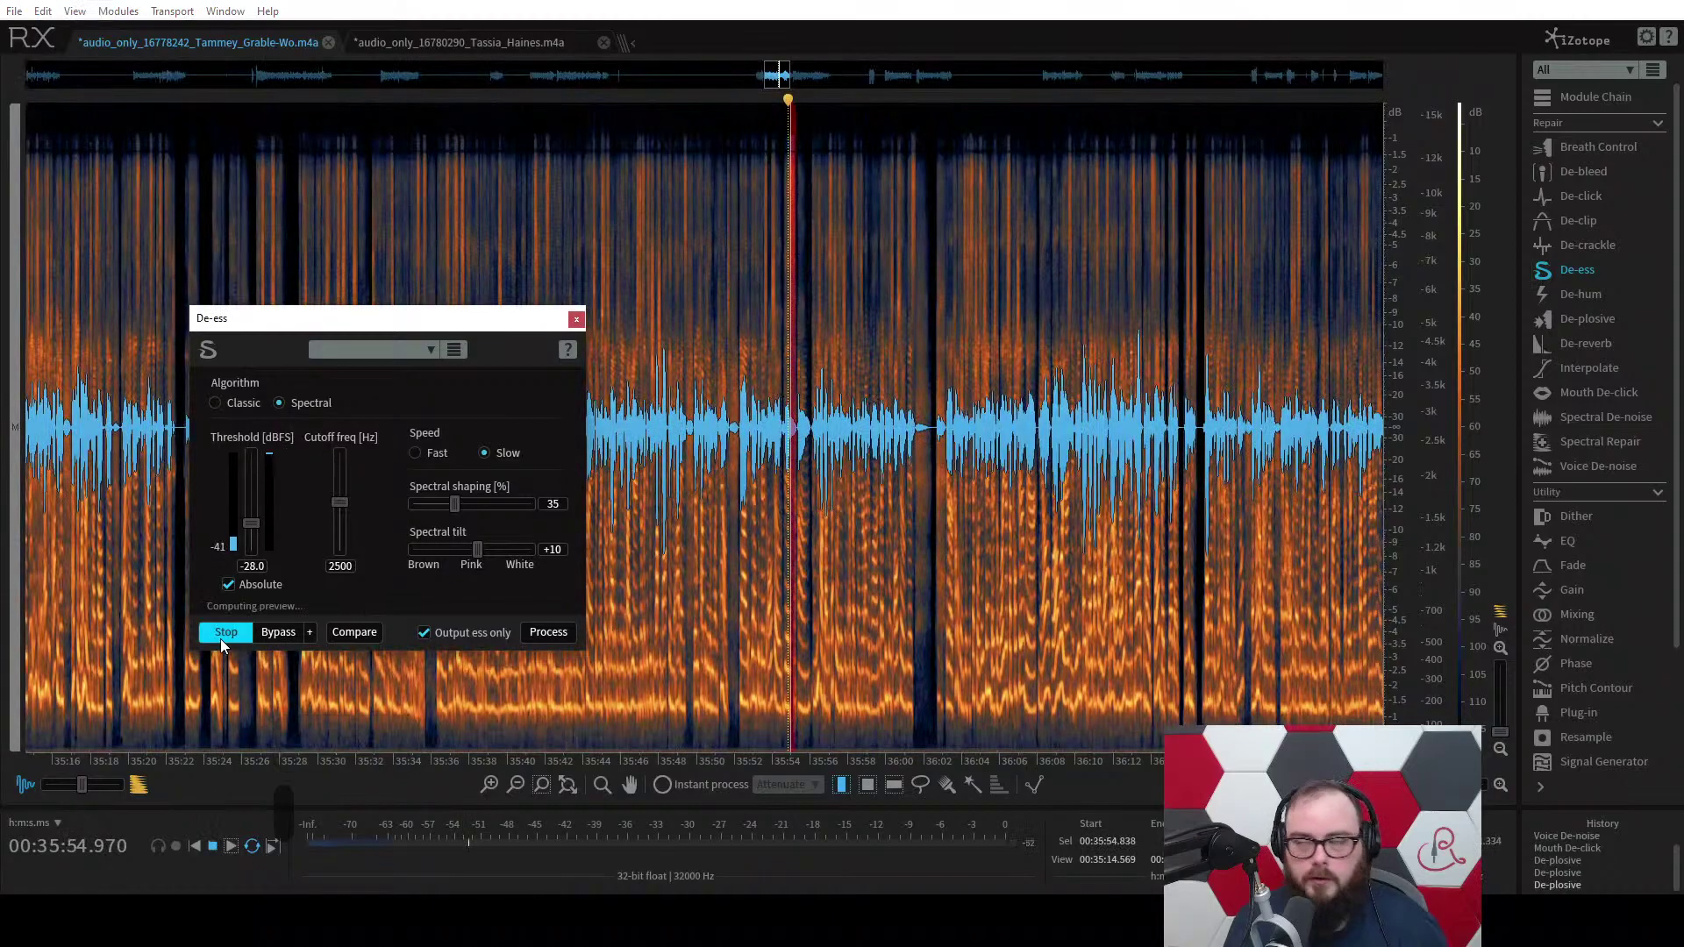
Raise the system volume to 24 while the De-ess preview plays.
{"action": "key", "text": "XF86AudioRaiseVolume"}
{"action": "key", "text": "XF86AudioRaiseVolume"}
{"action": "key", "text": "XF86AudioRaiseVolume"}
{"action": "key", "text": "XF86AudioRaiseVolume"}
{"action": "key", "text": "XF86AudioRaiseVolume"}
{"action": "key", "text": "XF86AudioRaiseVolume"}
{"action": "key", "text": "XF86AudioRaiseVolume"}
{"action": "key", "text": "XF86AudioRaiseVolume"}
{"action": "key", "text": "XF86AudioRaiseVolume"}
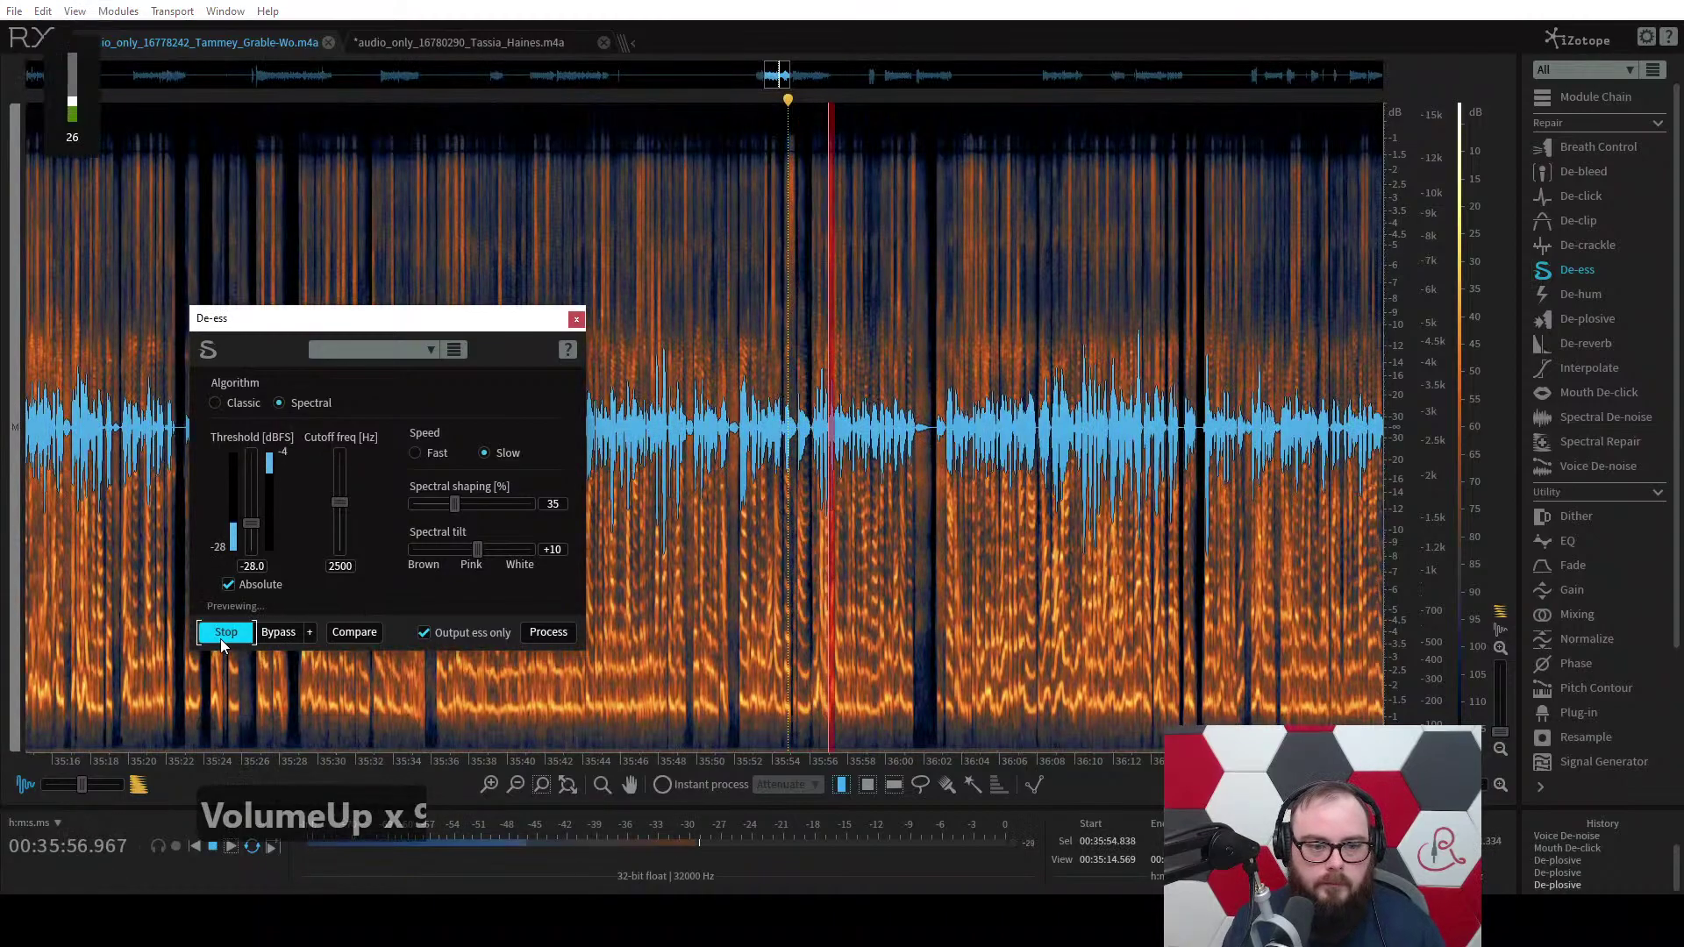
{"action": "key", "text": "XF86AudioLowerVolume"}
Raise the De-ess threshold to -13 dBFS during the preview, and stop and close the module without applying it.
{"action": "scroll", "coordinate": [248, 554], "scroll_direction": "up", "scroll_amount": 3}
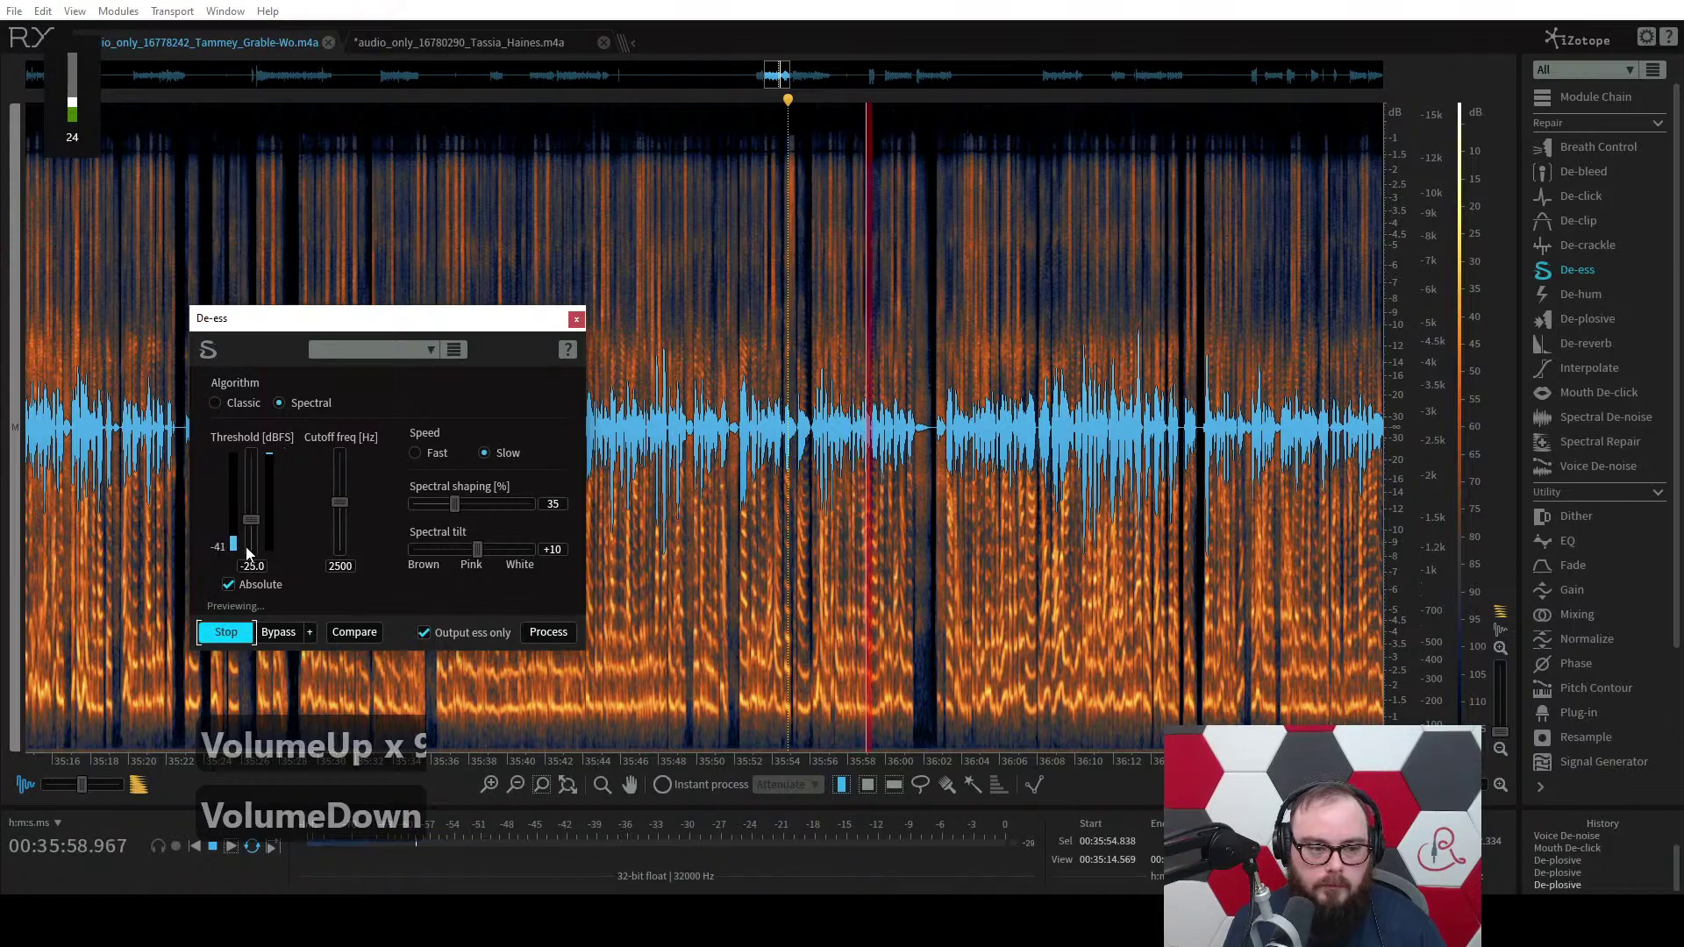
{"action": "scroll", "coordinate": [247, 554], "scroll_direction": "up", "scroll_amount": 1}
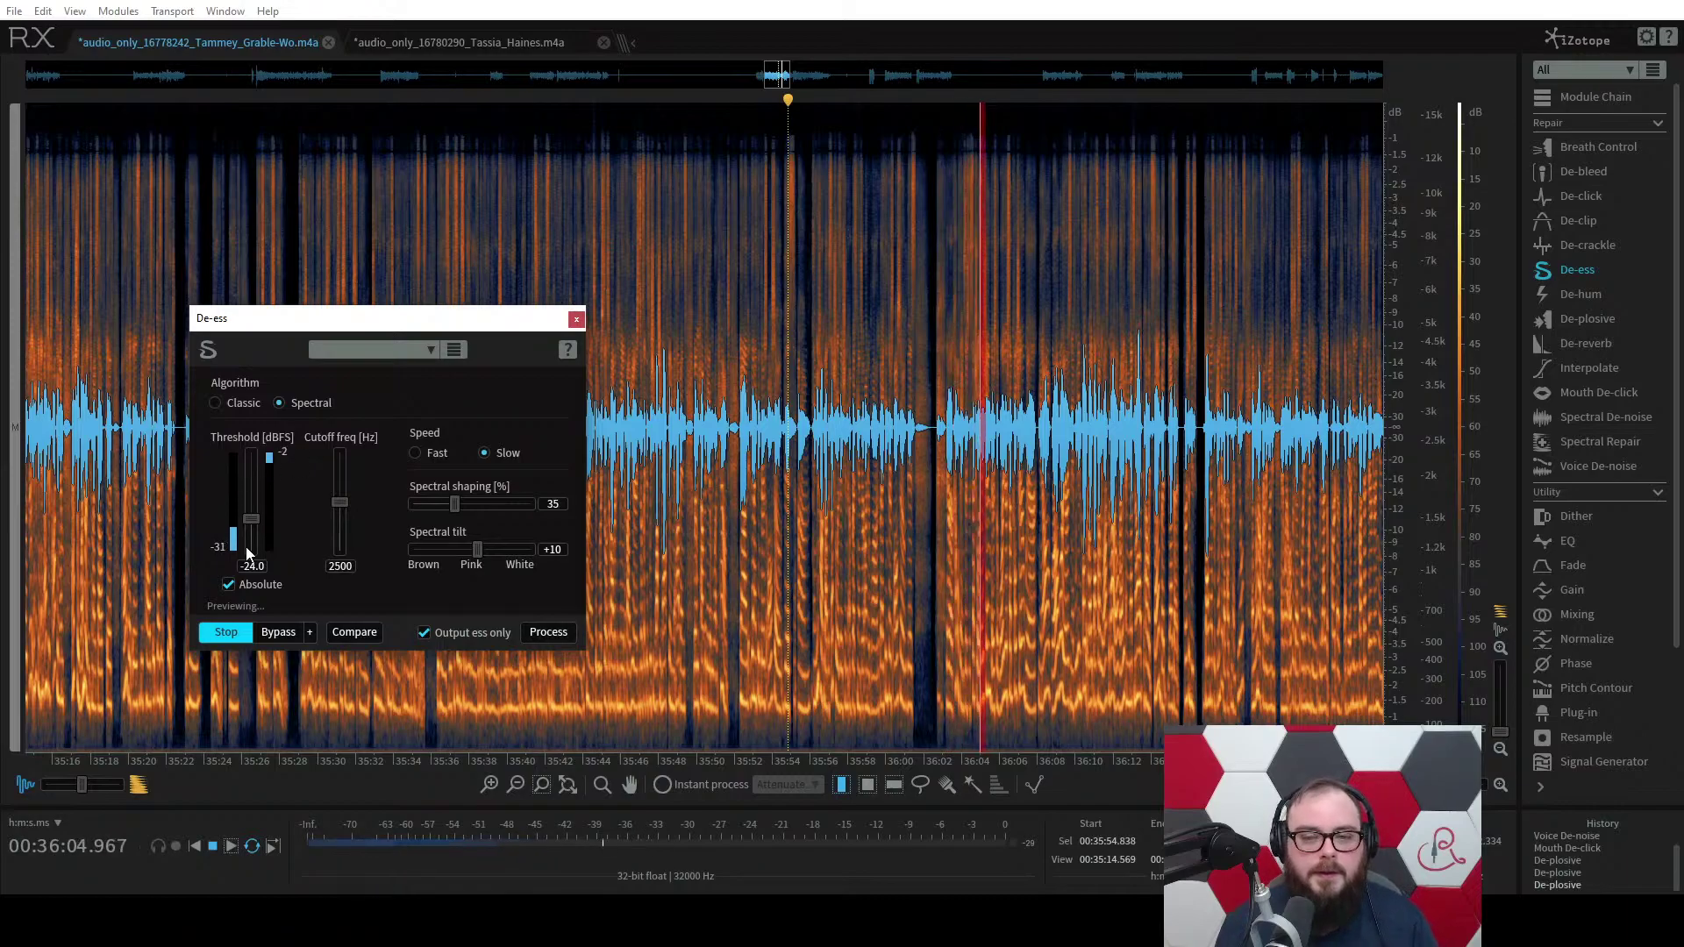
{"action": "scroll", "coordinate": [250, 539], "scroll_direction": "up", "scroll_amount": 2}
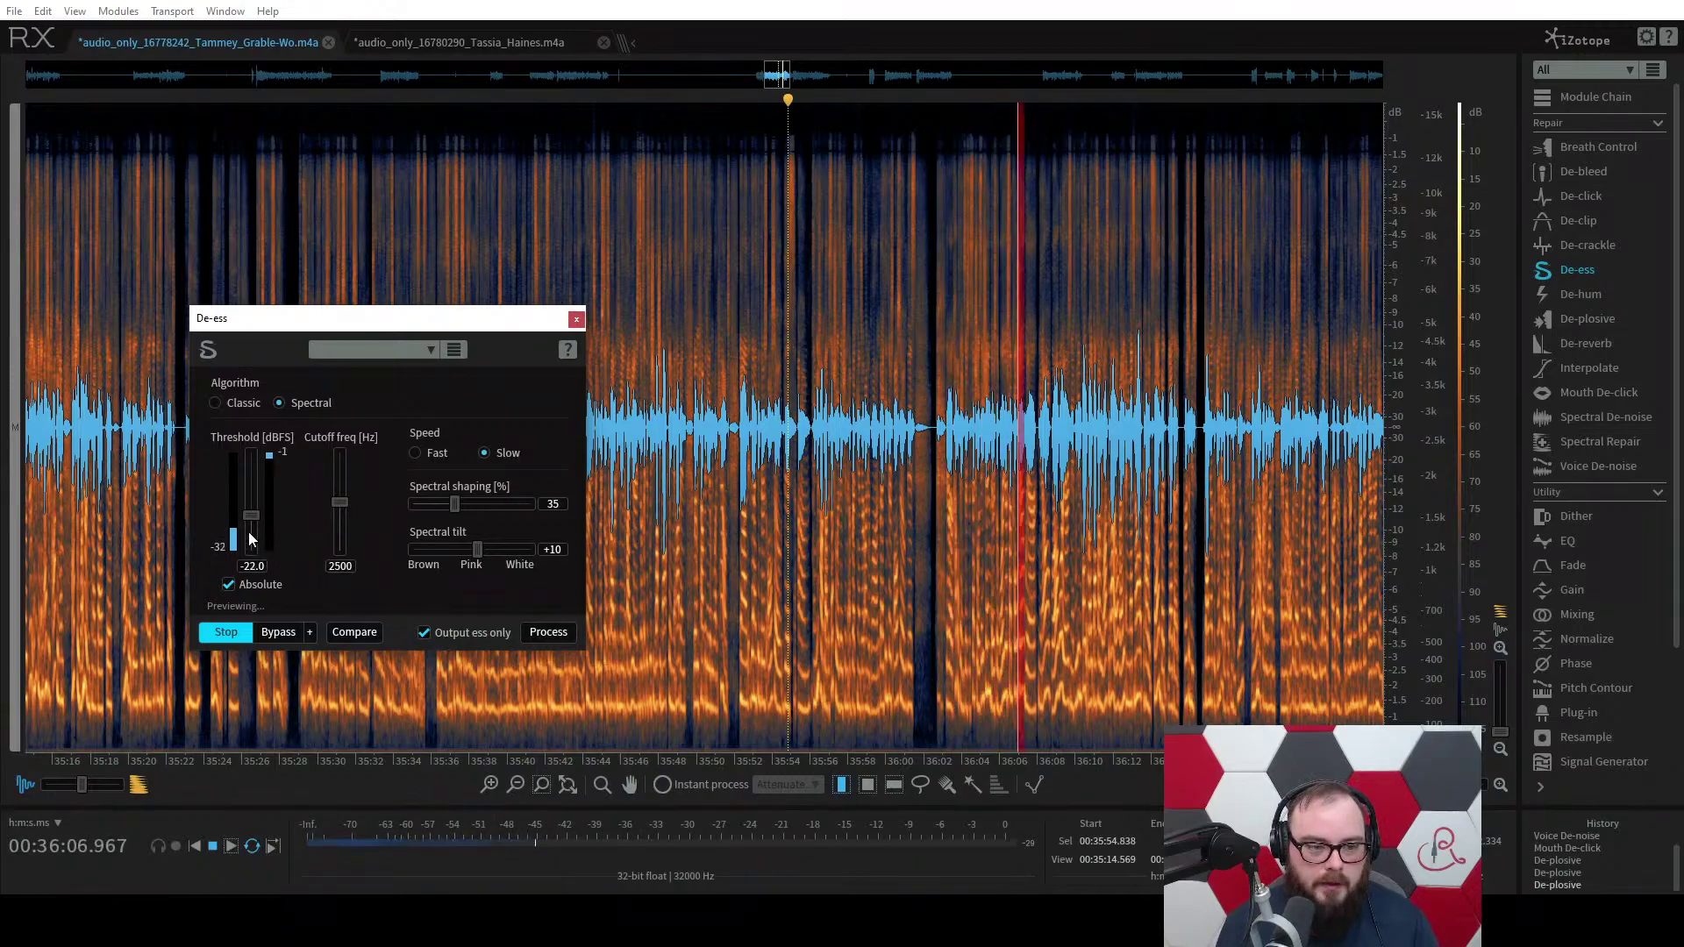
{"action": "scroll", "coordinate": [250, 538], "scroll_direction": "up", "scroll_amount": 1}
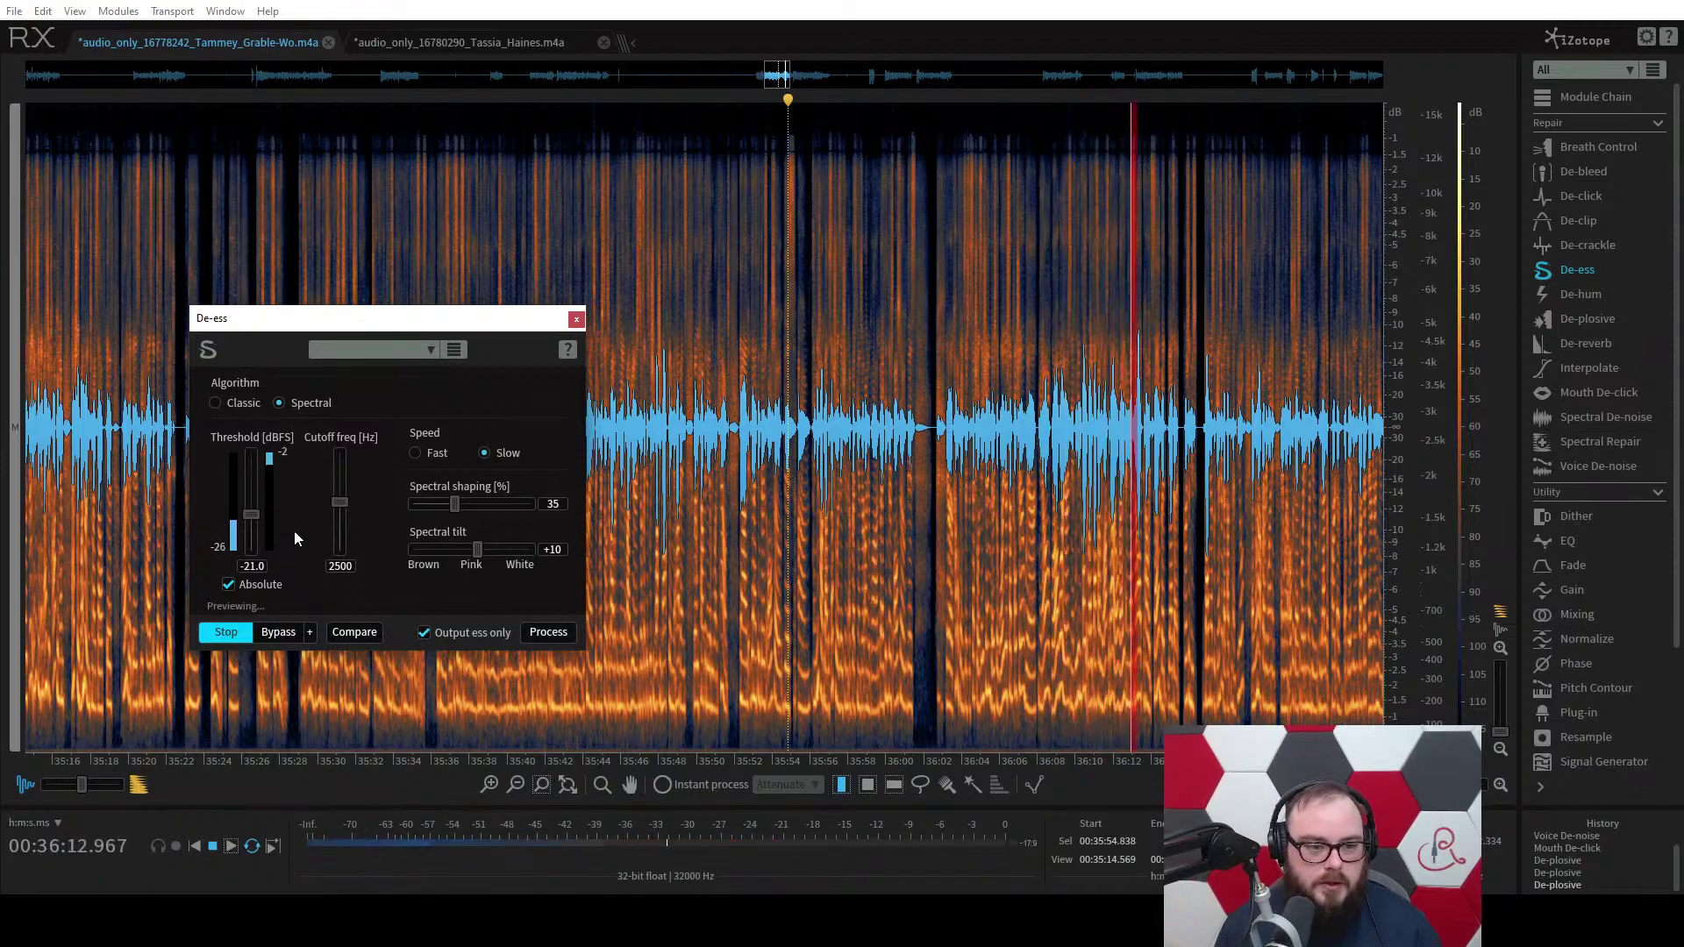
{"action": "scroll", "coordinate": [252, 515], "scroll_direction": "up", "scroll_amount": 7}
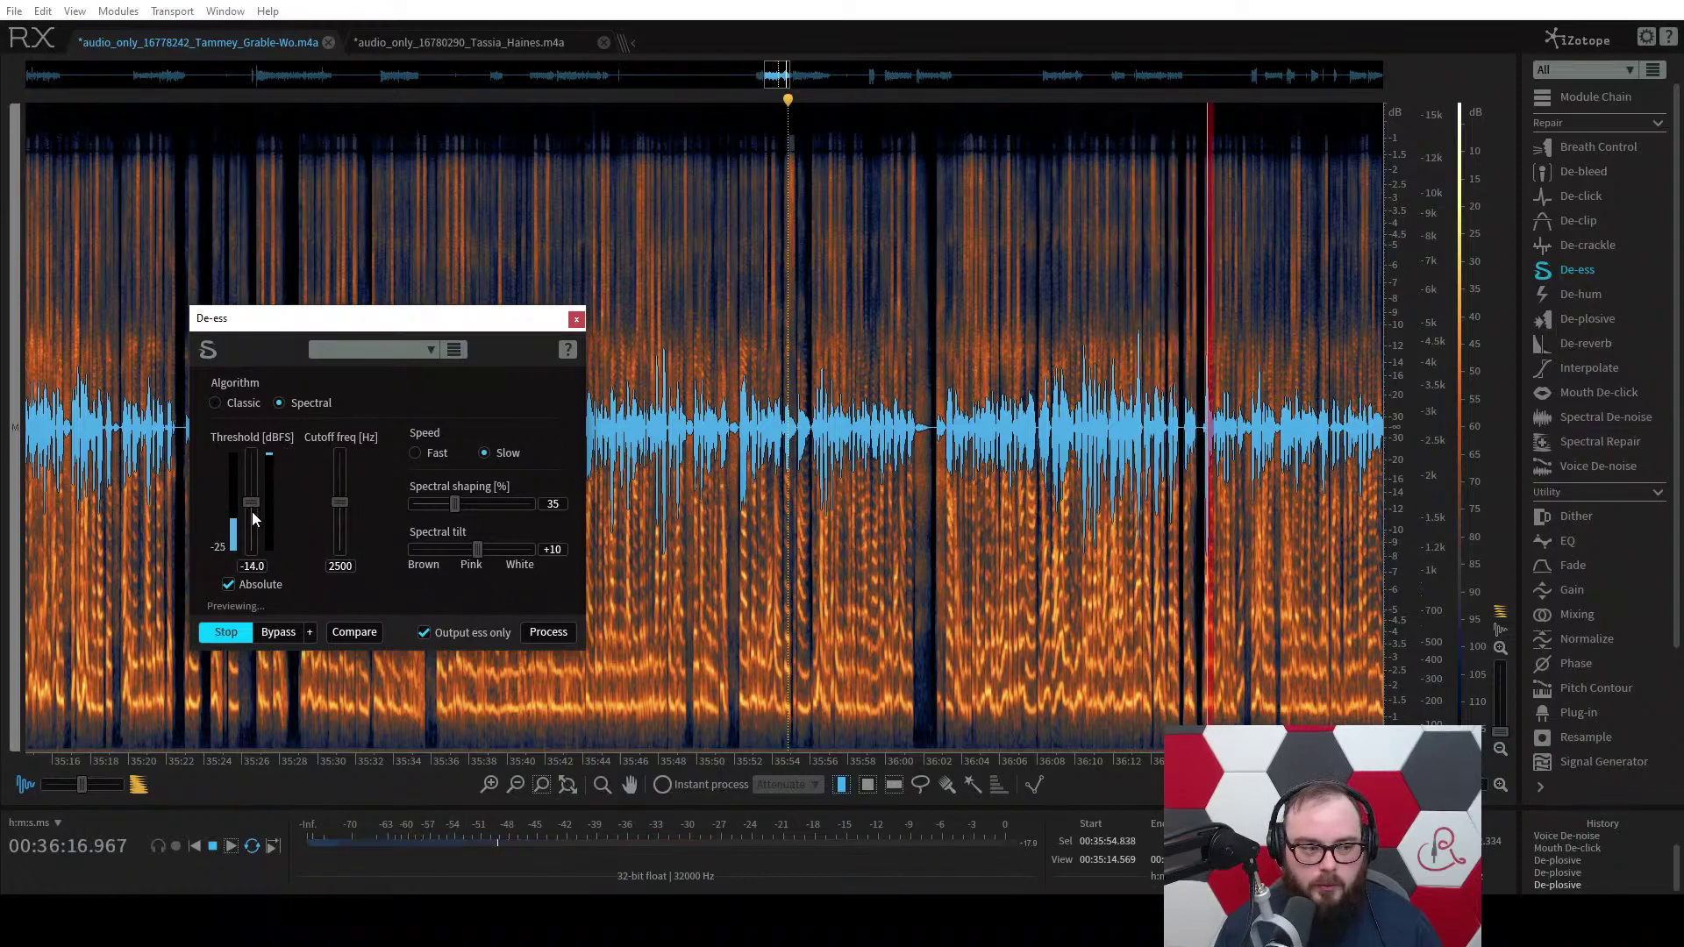
{"action": "scroll", "coordinate": [252, 518], "scroll_direction": "up", "scroll_amount": 1}
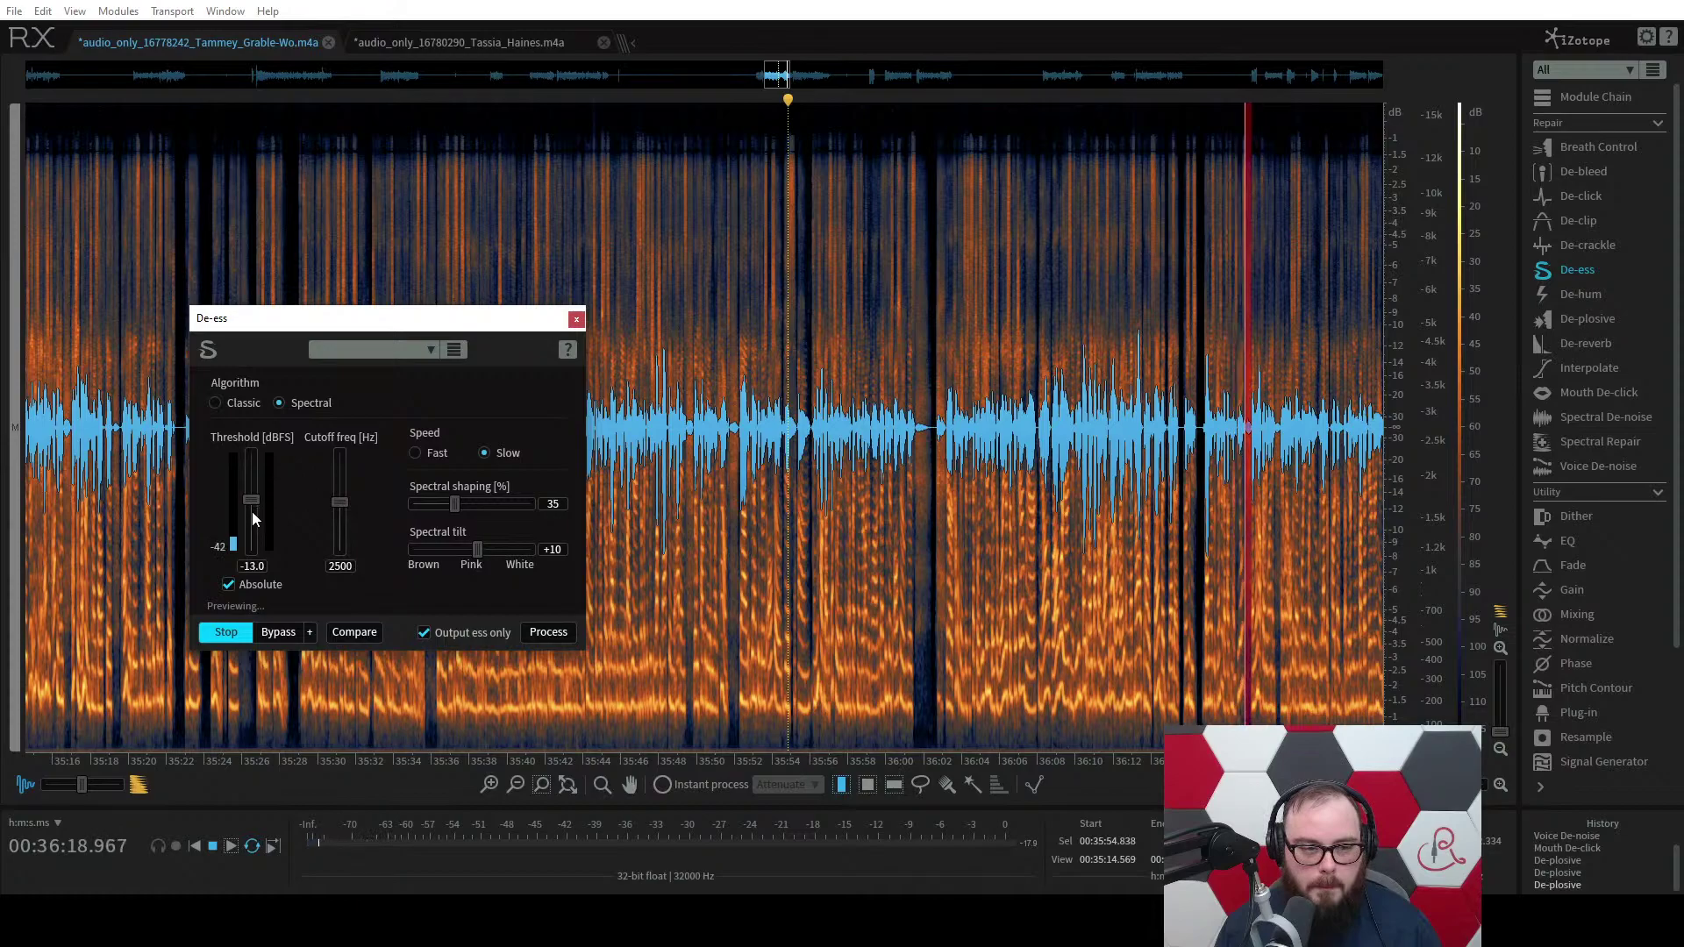
{"action": "key", "text": "space"}
{"action": "left_click", "coordinate": [578, 321]}
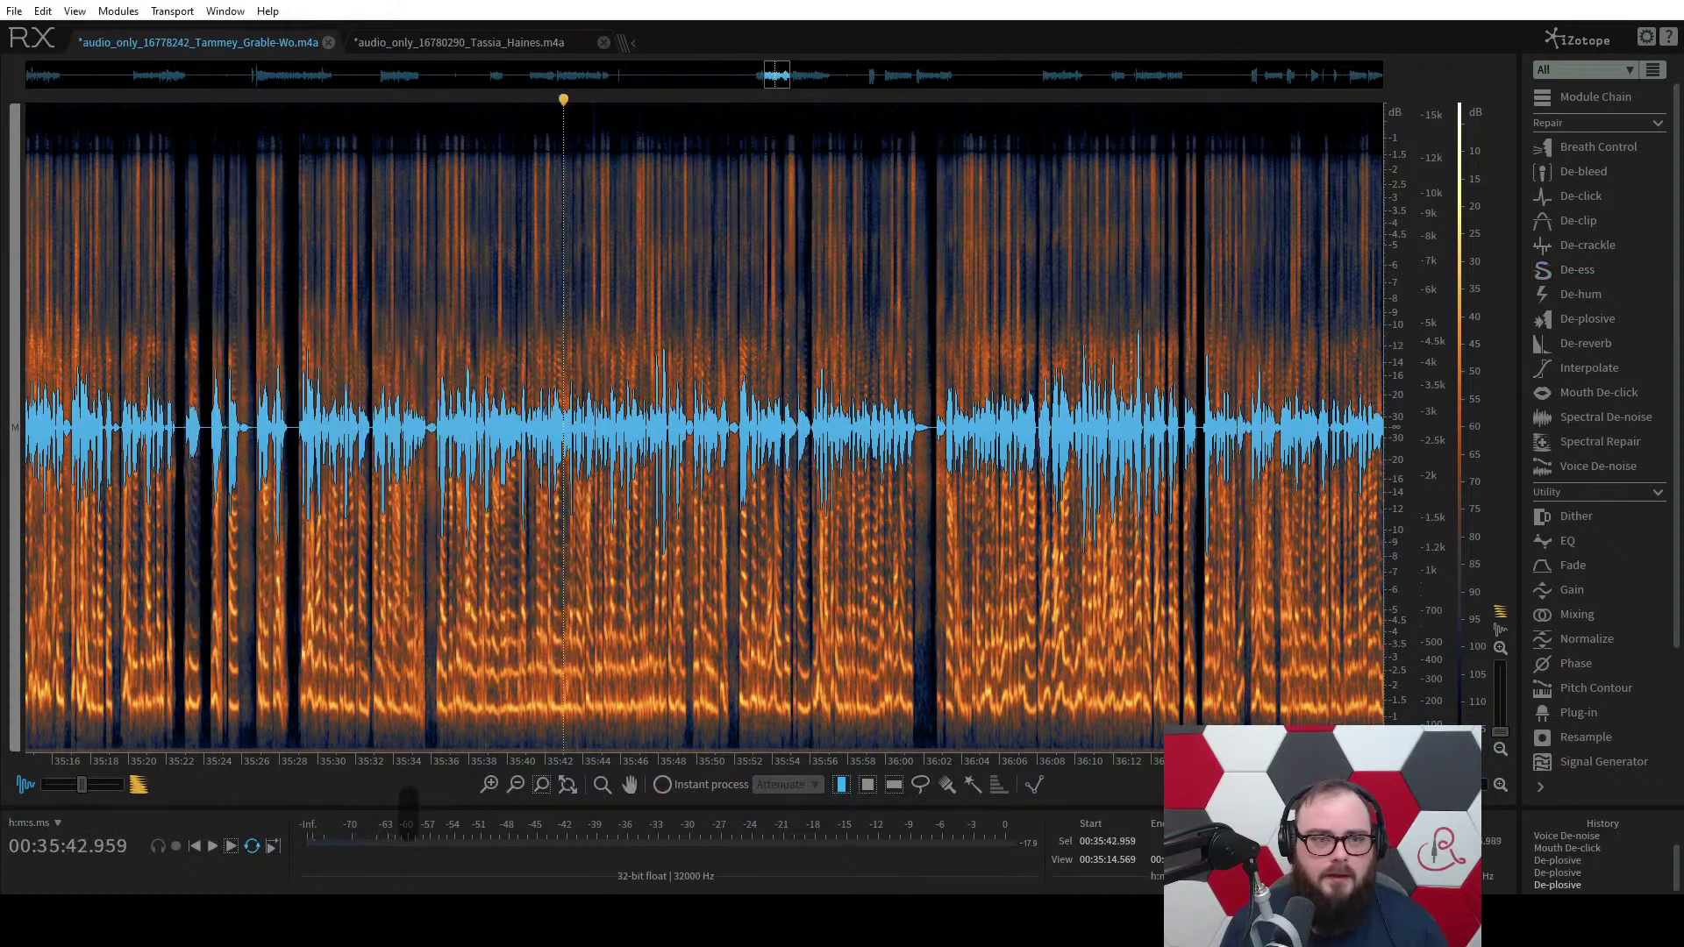
Open the EQ module, boost Band 1 around 100 Hz, and set the high-pass filter to 74 Hz.
{"action": "left_click", "coordinate": [1566, 542]}
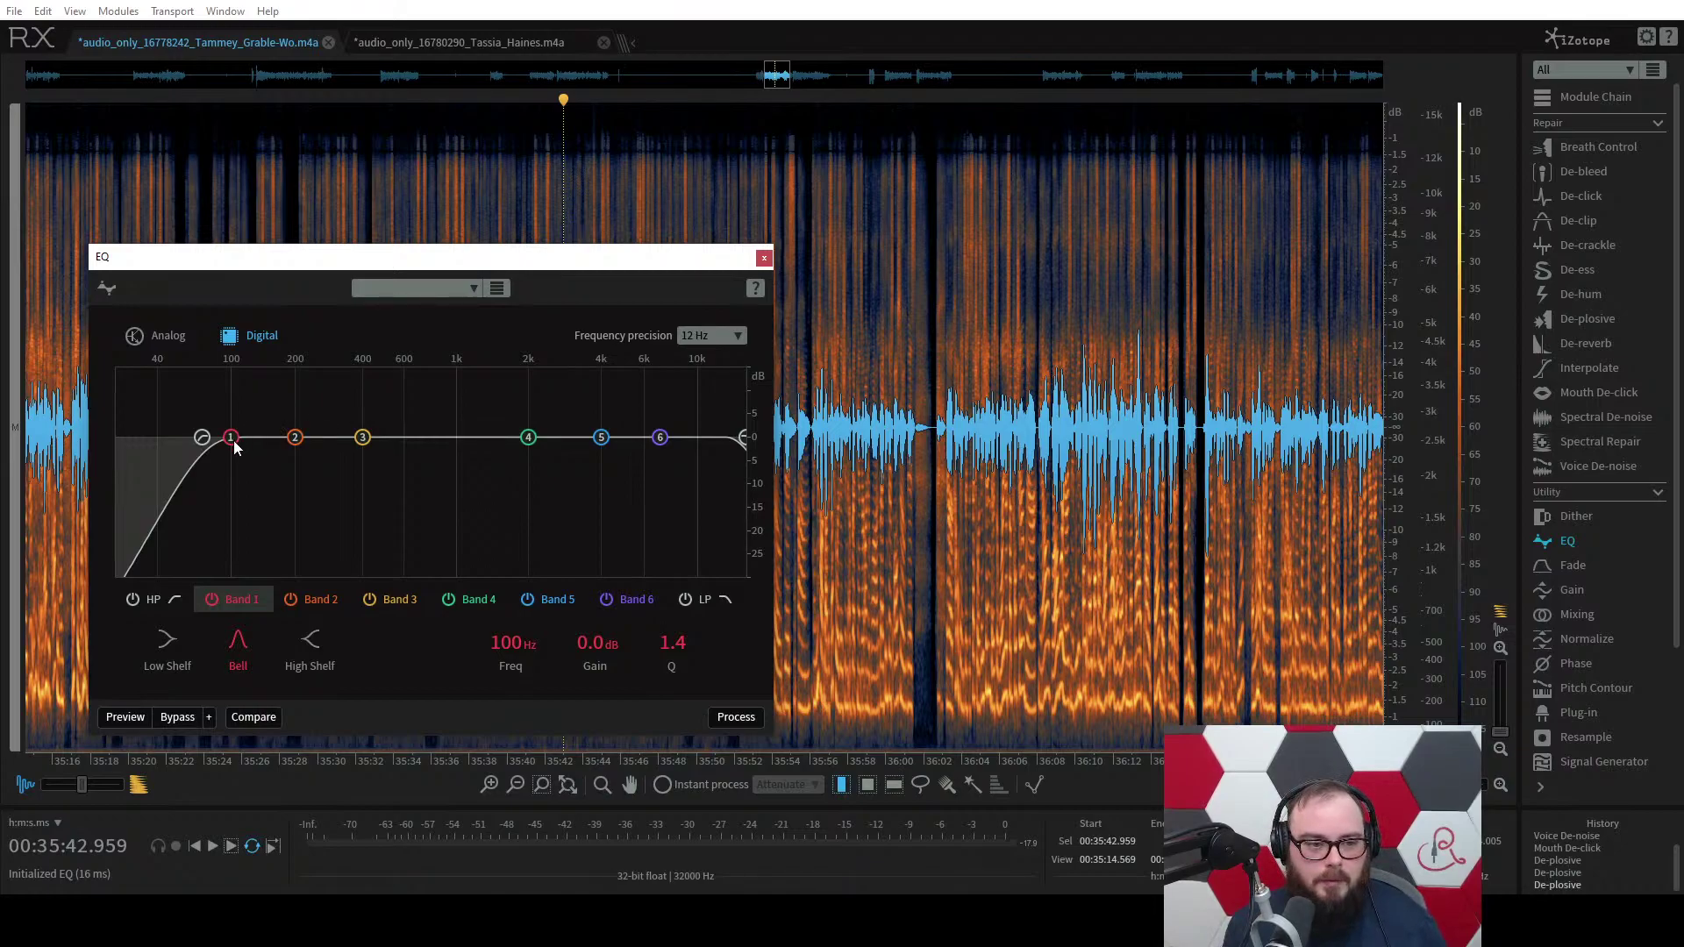
{"action": "mouse_move", "coordinate": [235, 446]}
{"action": "left_mouse_down"}
{"action": "mouse_move", "coordinate": [235, 423]}
{"action": "mouse_move", "coordinate": [207, 440]}
{"action": "left_mouse_up"}
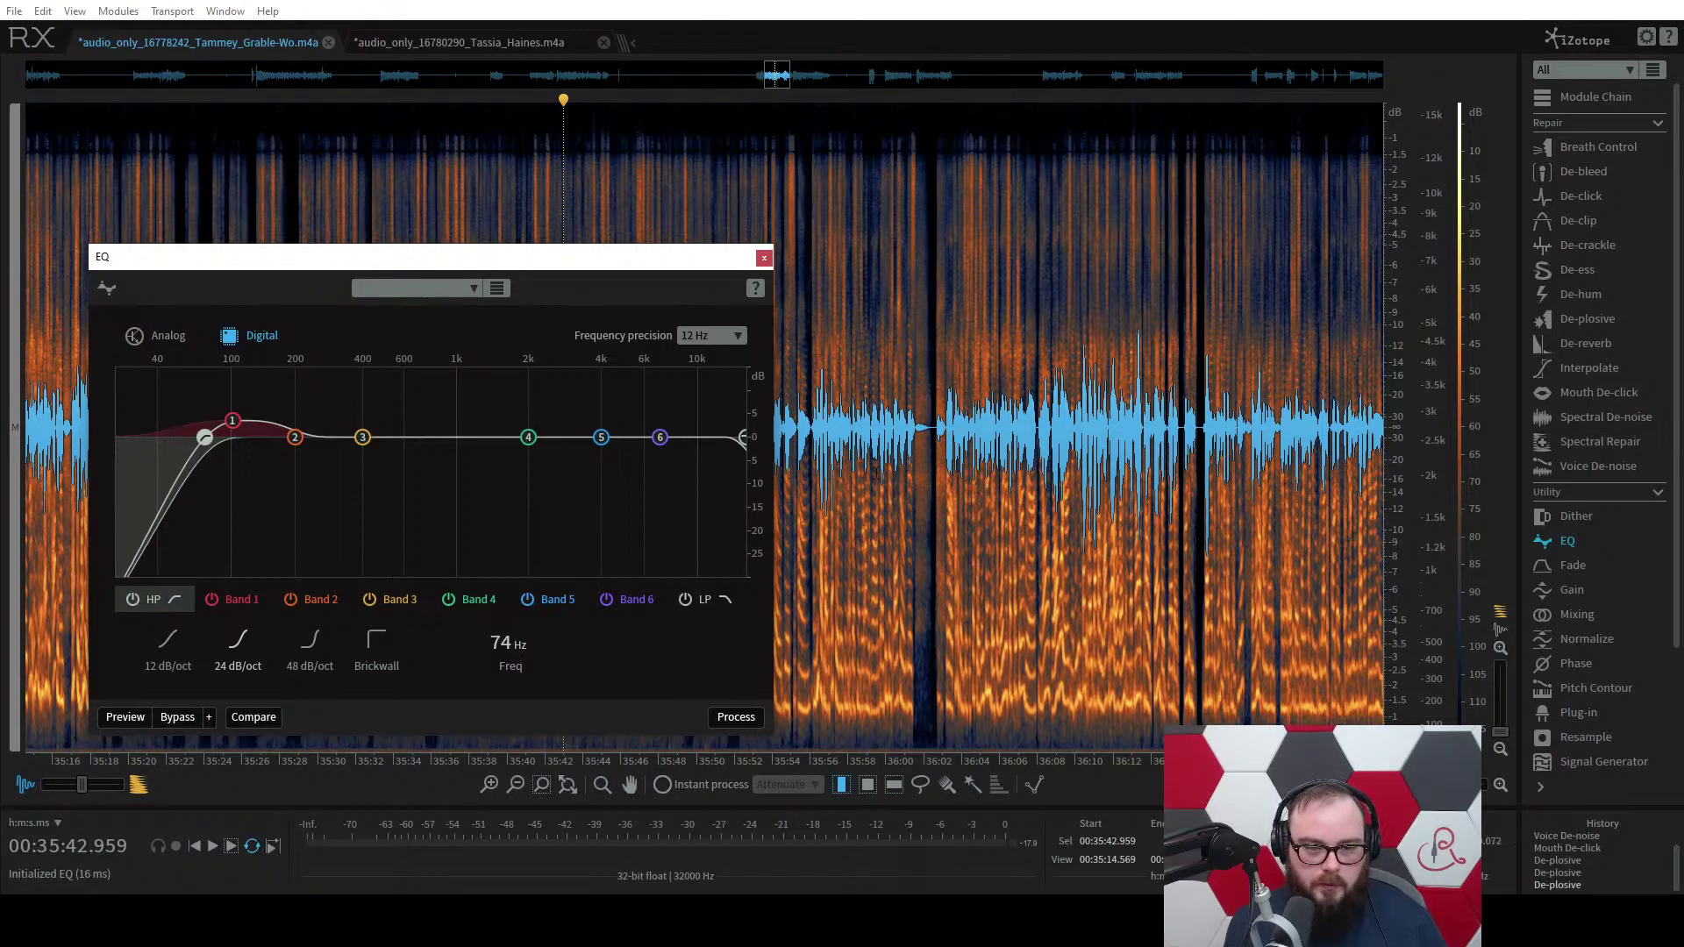
{"action": "left_click", "coordinate": [744, 439]}
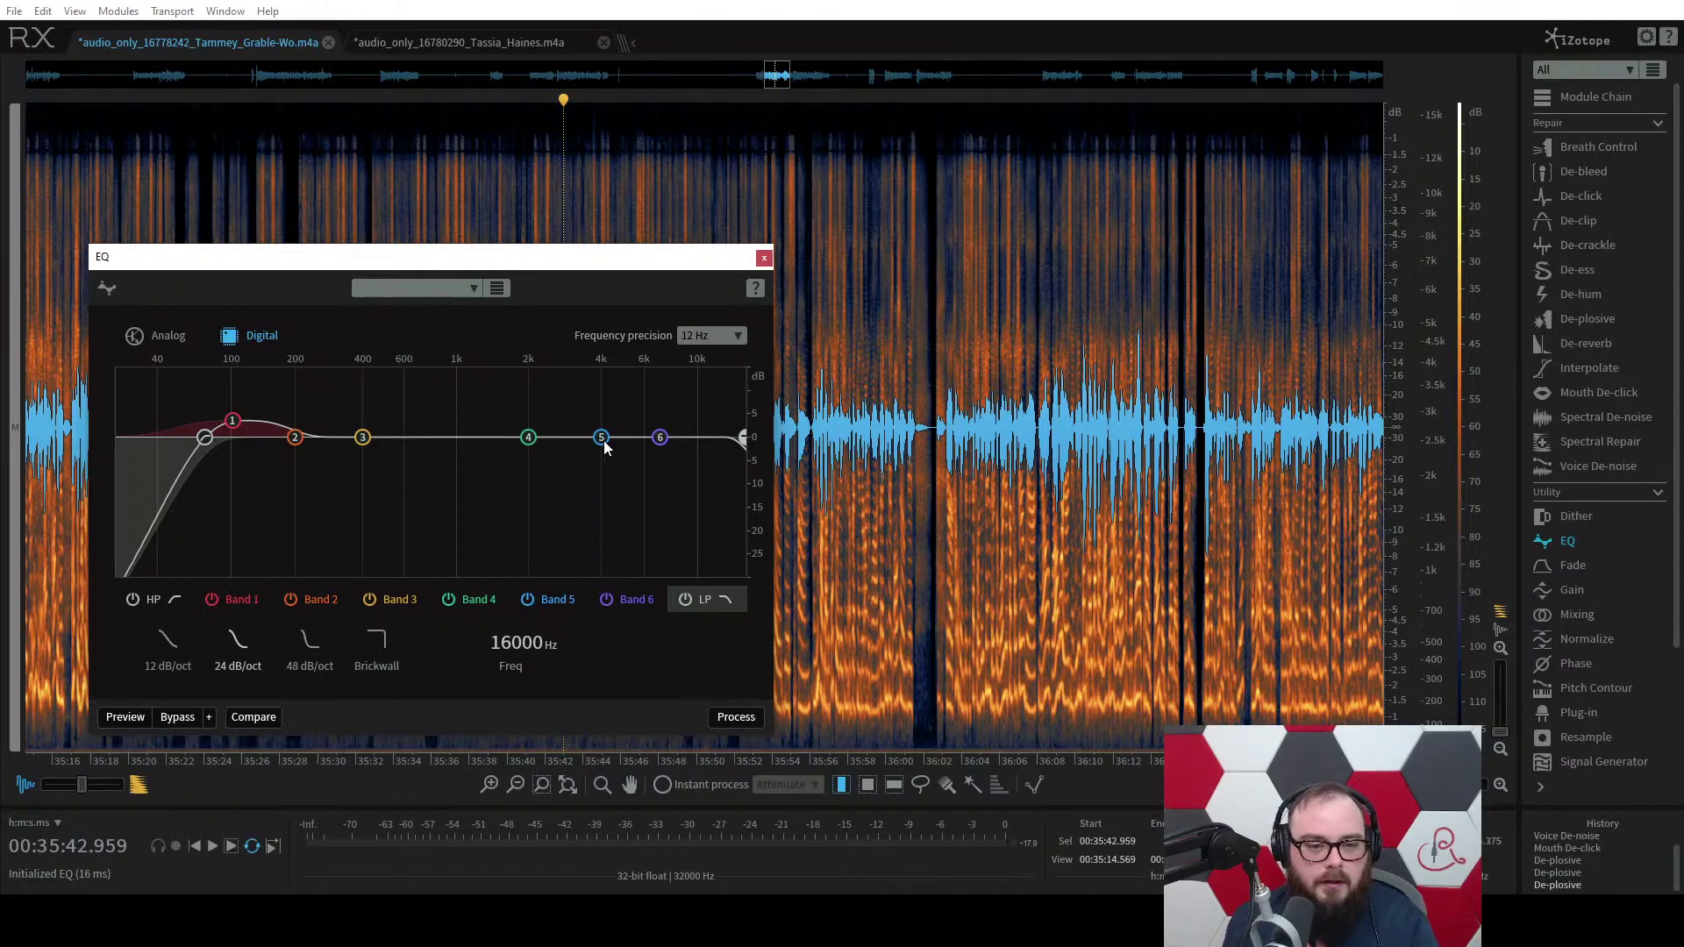
Cut EQ Band 5 by 2.3 dB at 4528 Hz with a Q of 3.8, and preview from about 36:04.6.
{"action": "left_click_drag", "start_coordinate": [603, 440], "coordinate": [617, 457]}
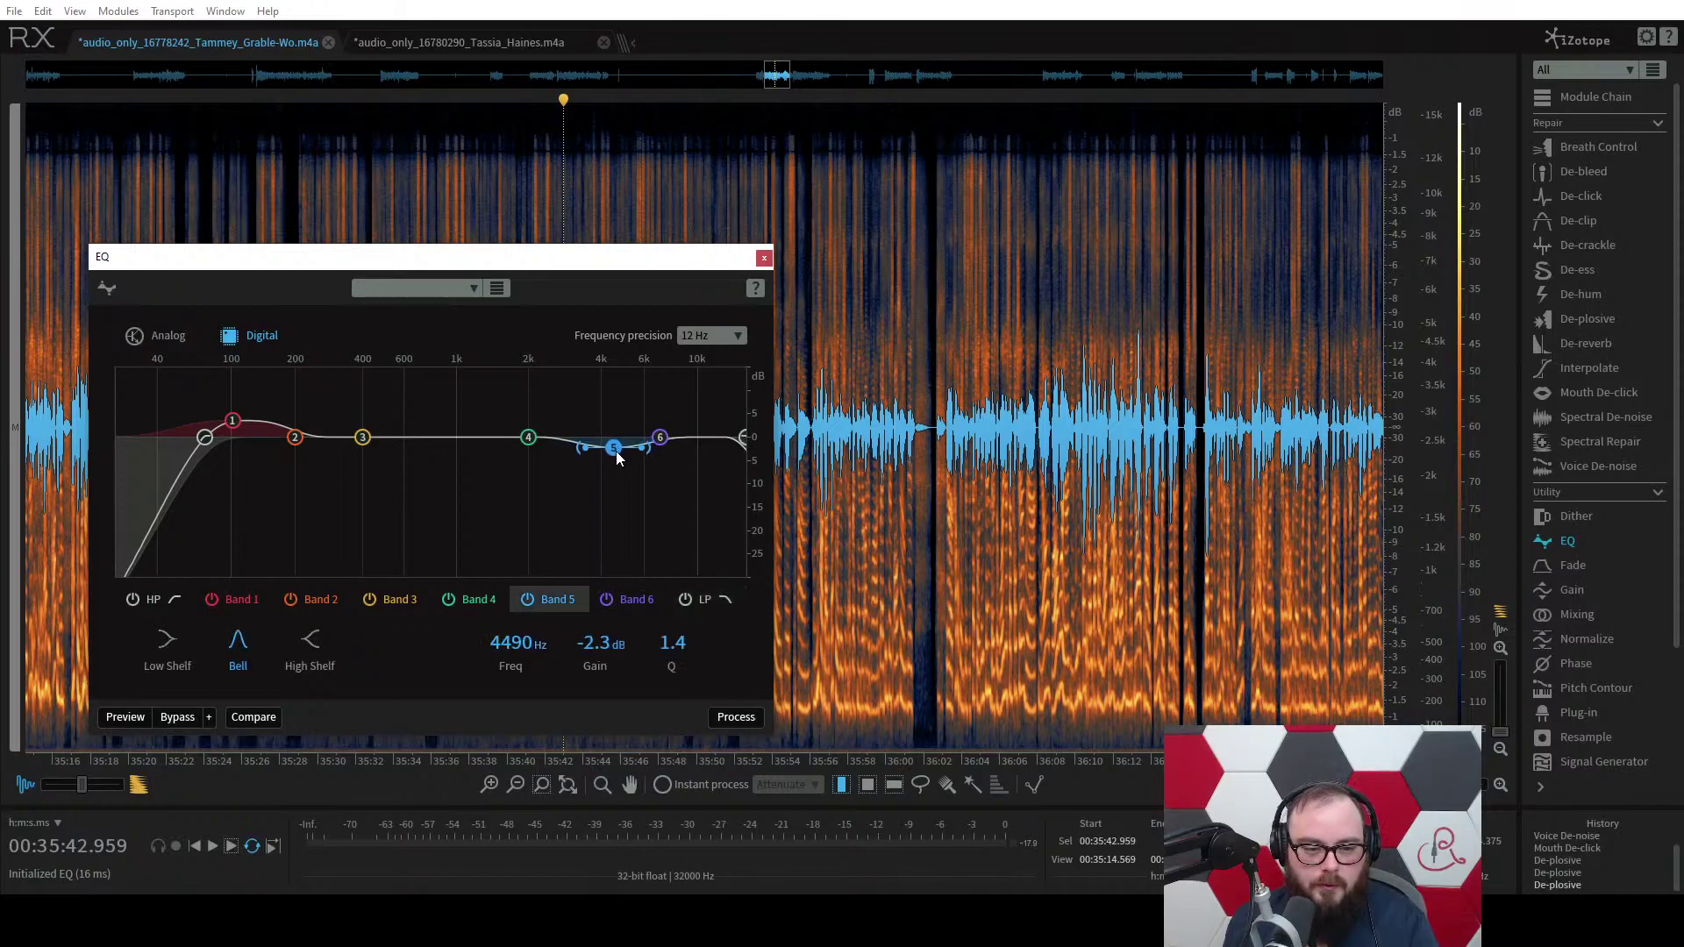
{"action": "scroll", "coordinate": [618, 458], "scroll_direction": "up", "scroll_amount": 8}
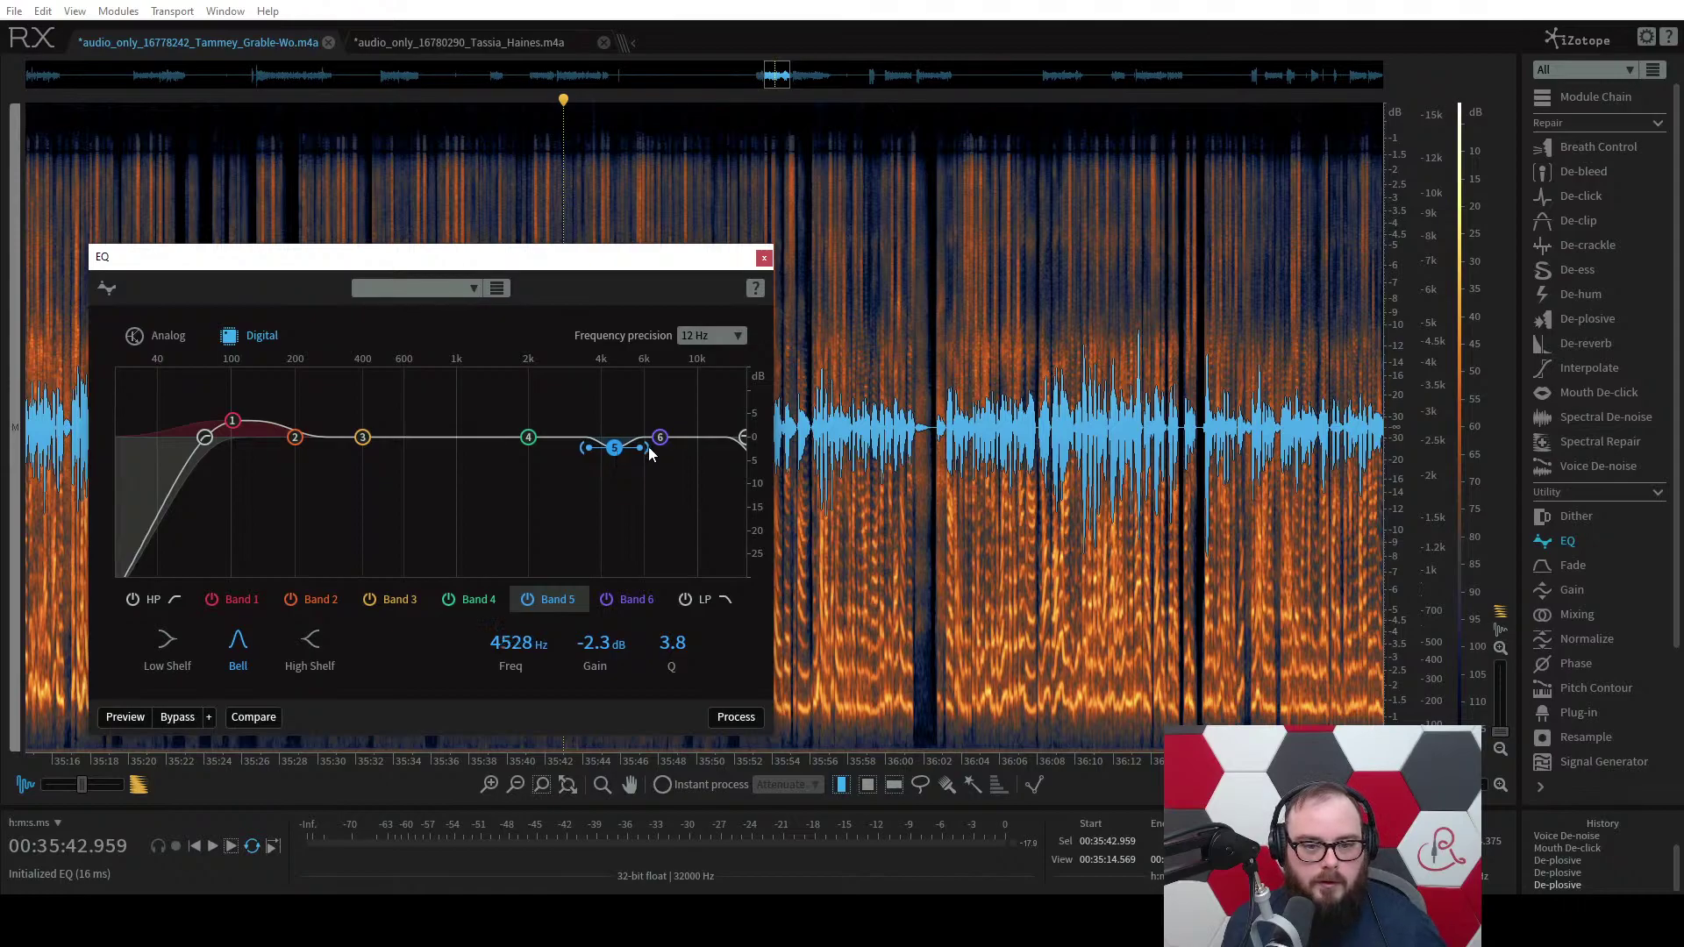
{"action": "left_click", "coordinate": [973, 263]}
{"action": "left_click", "coordinate": [127, 718]}
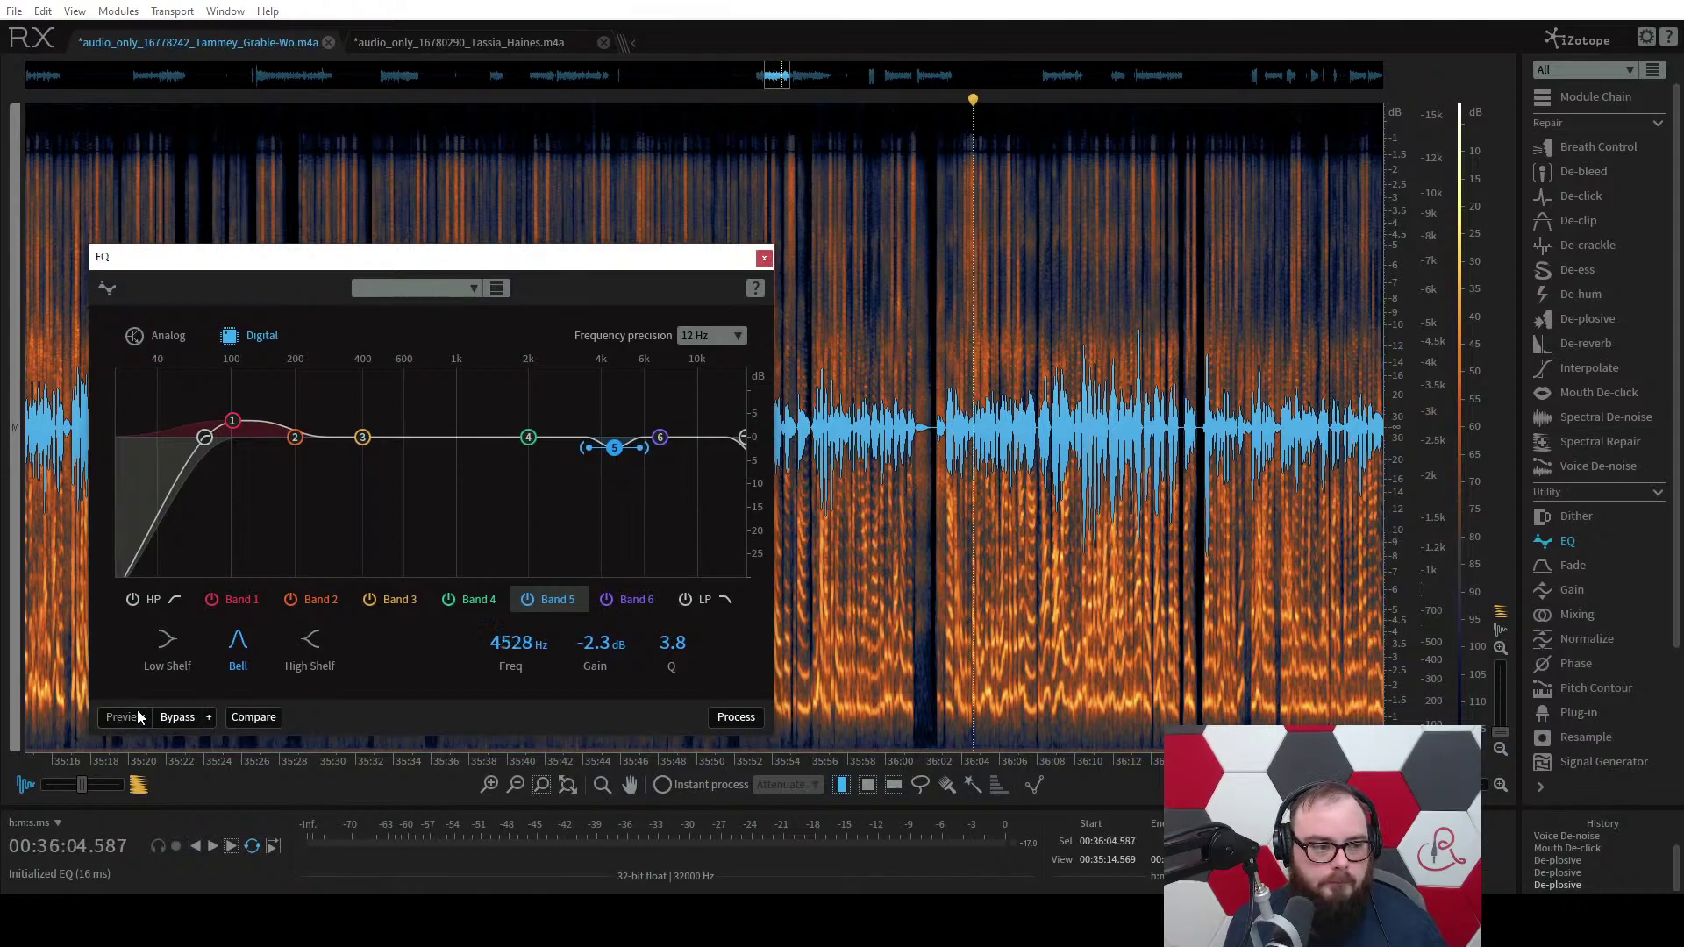
{"action": "left_click", "coordinate": [132, 717]}
Adjust the system volume to 10 for the EQ preview.
{"action": "key", "text": "XF86AudioLowerVolume"}
{"action": "key", "text": "XF86AudioLowerVolume"}
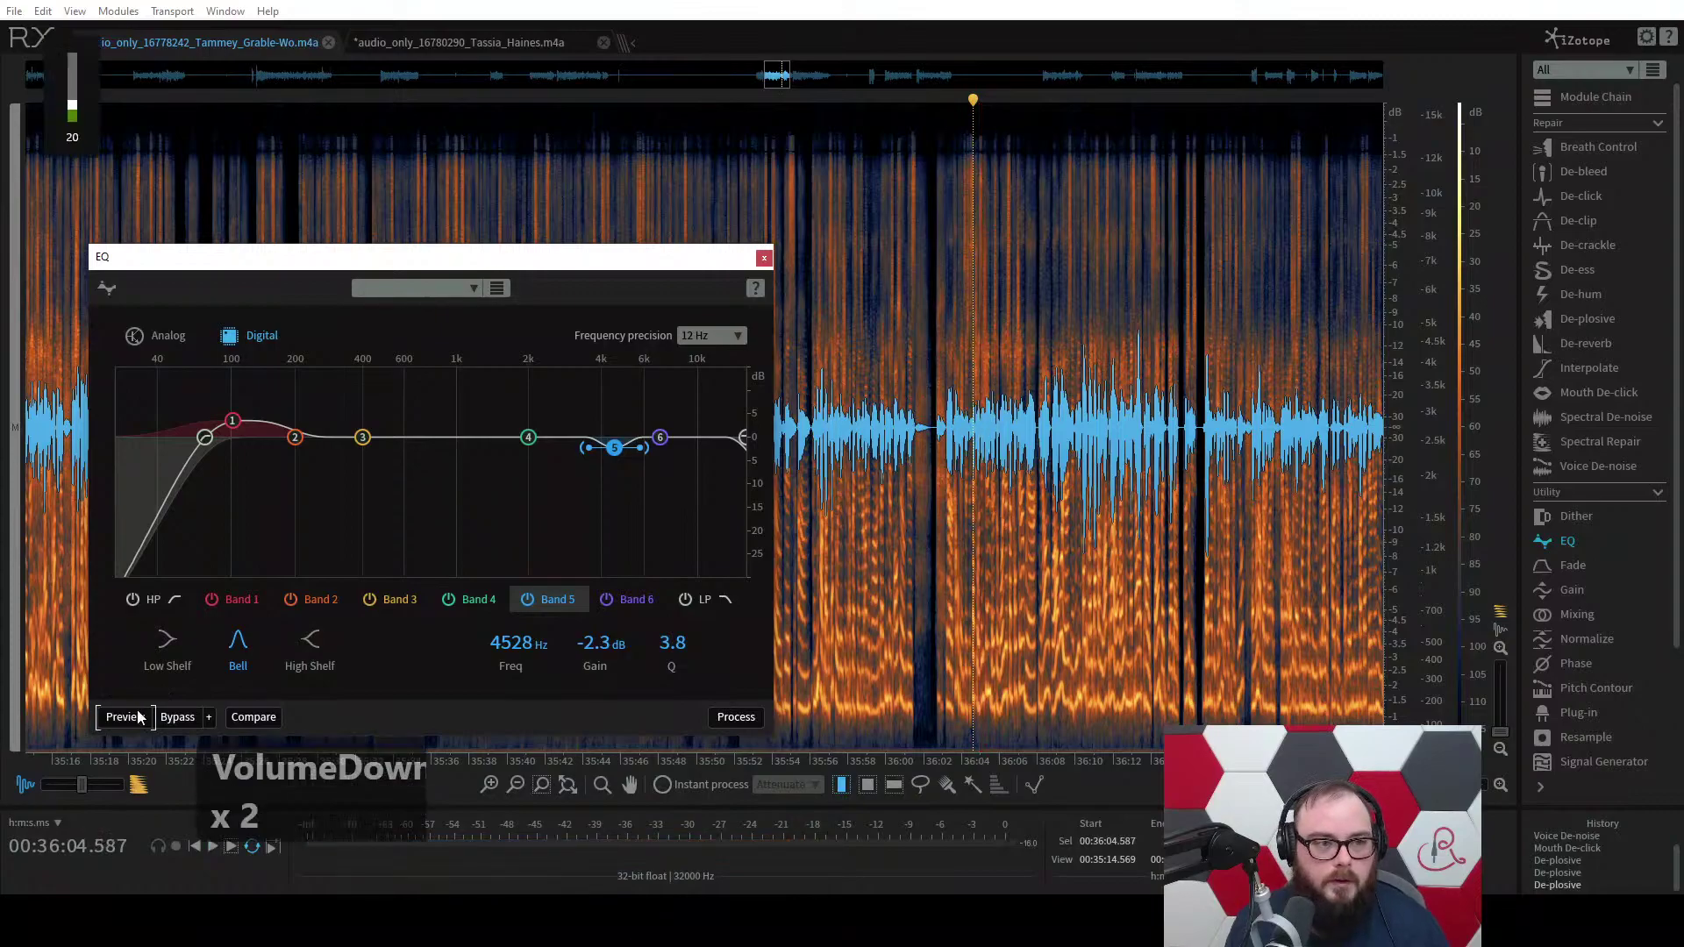
{"action": "key", "text": "XF86AudioLowerVolume"}
{"action": "key", "text": "XF86AudioLowerVolume"}
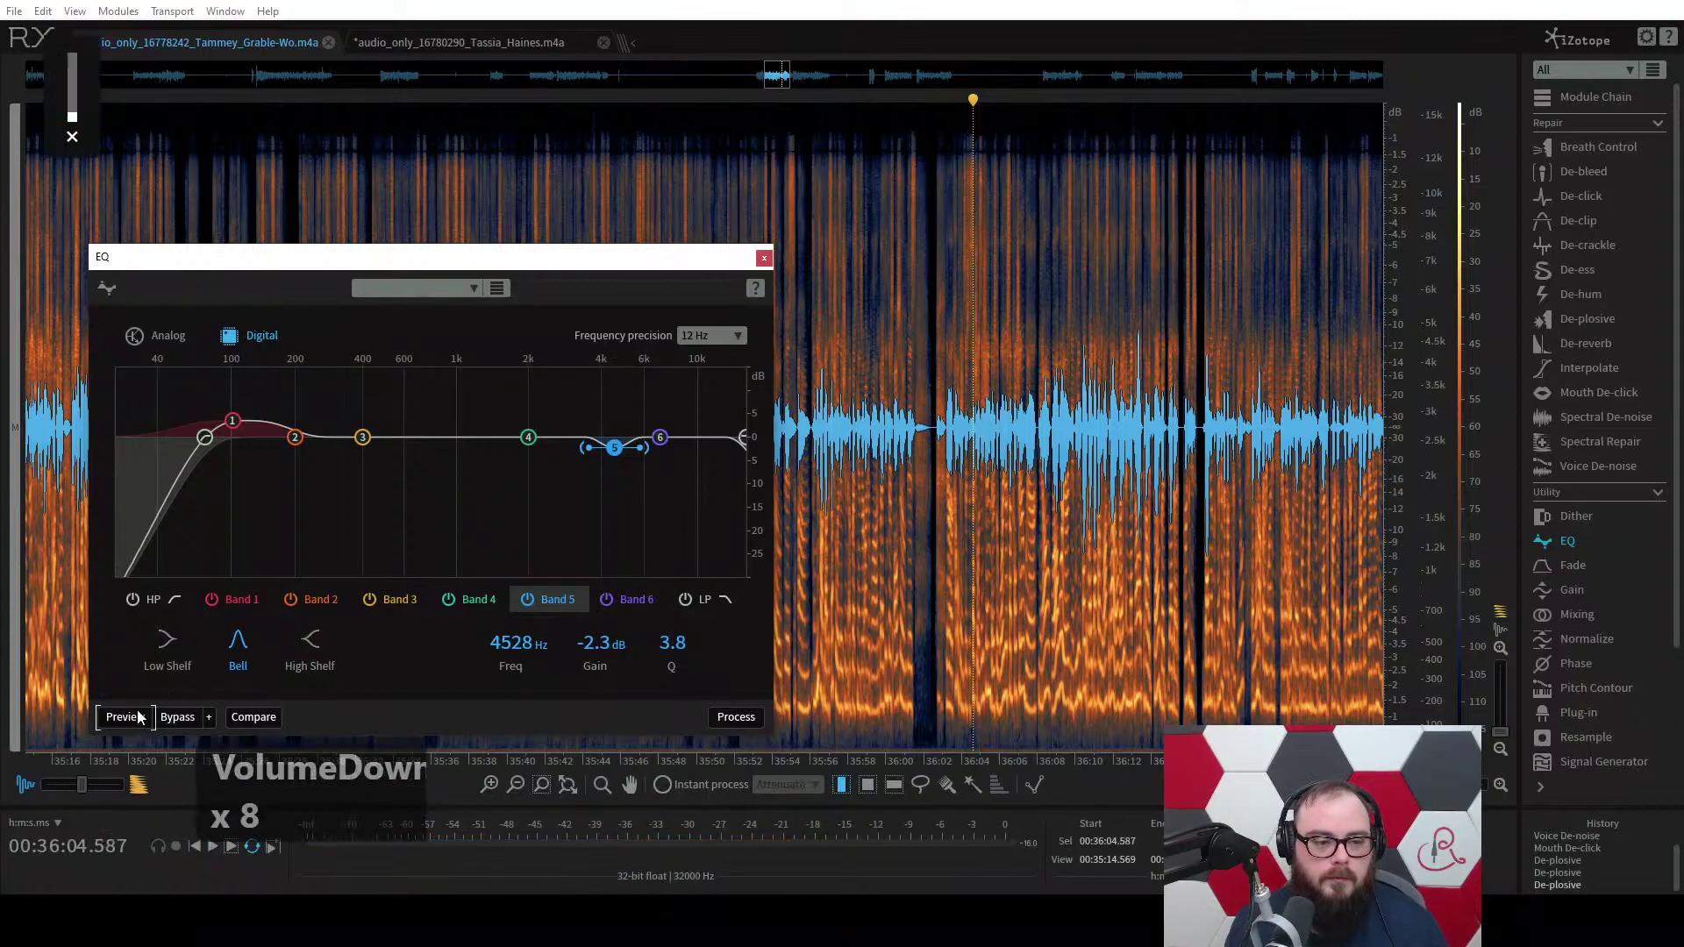
{"action": "key", "text": "XF86AudioRaiseVolume"}
{"action": "key", "text": "XF86AudioRaiseVolume"}
{"action": "key", "text": "XF86AudioRaiseVolume"}
{"action": "left_click", "coordinate": [125, 717]}
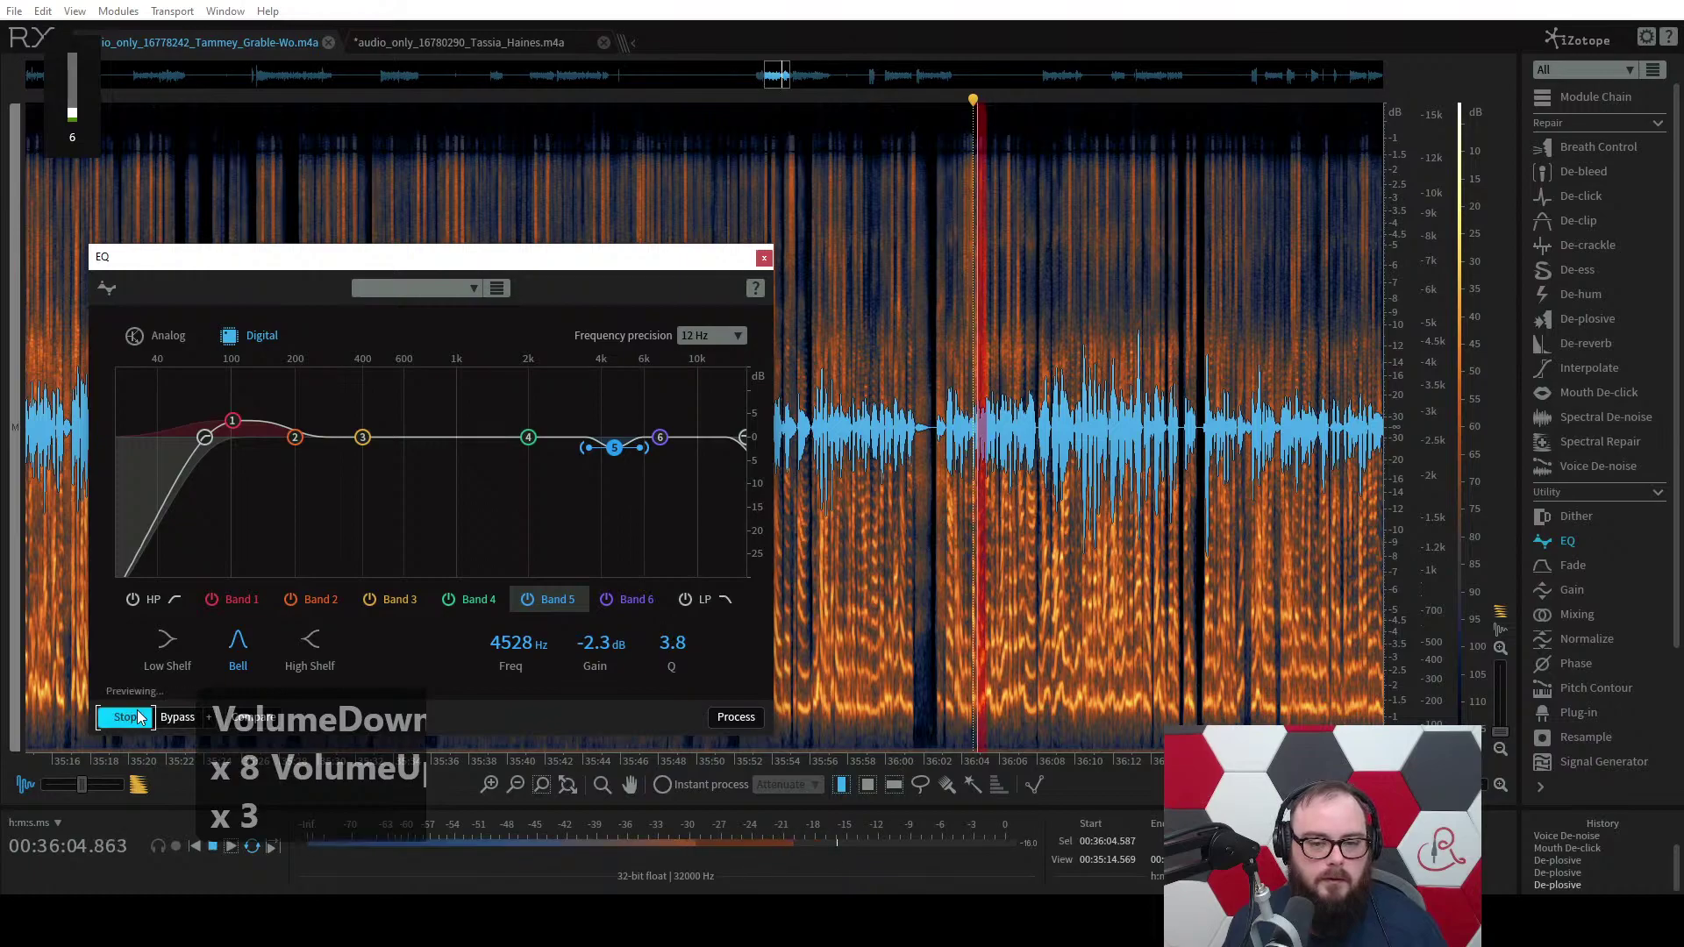
{"action": "key", "text": "XF86AudioRaiseVolume"}
{"action": "key", "text": "XF86AudioRaiseVolume"}
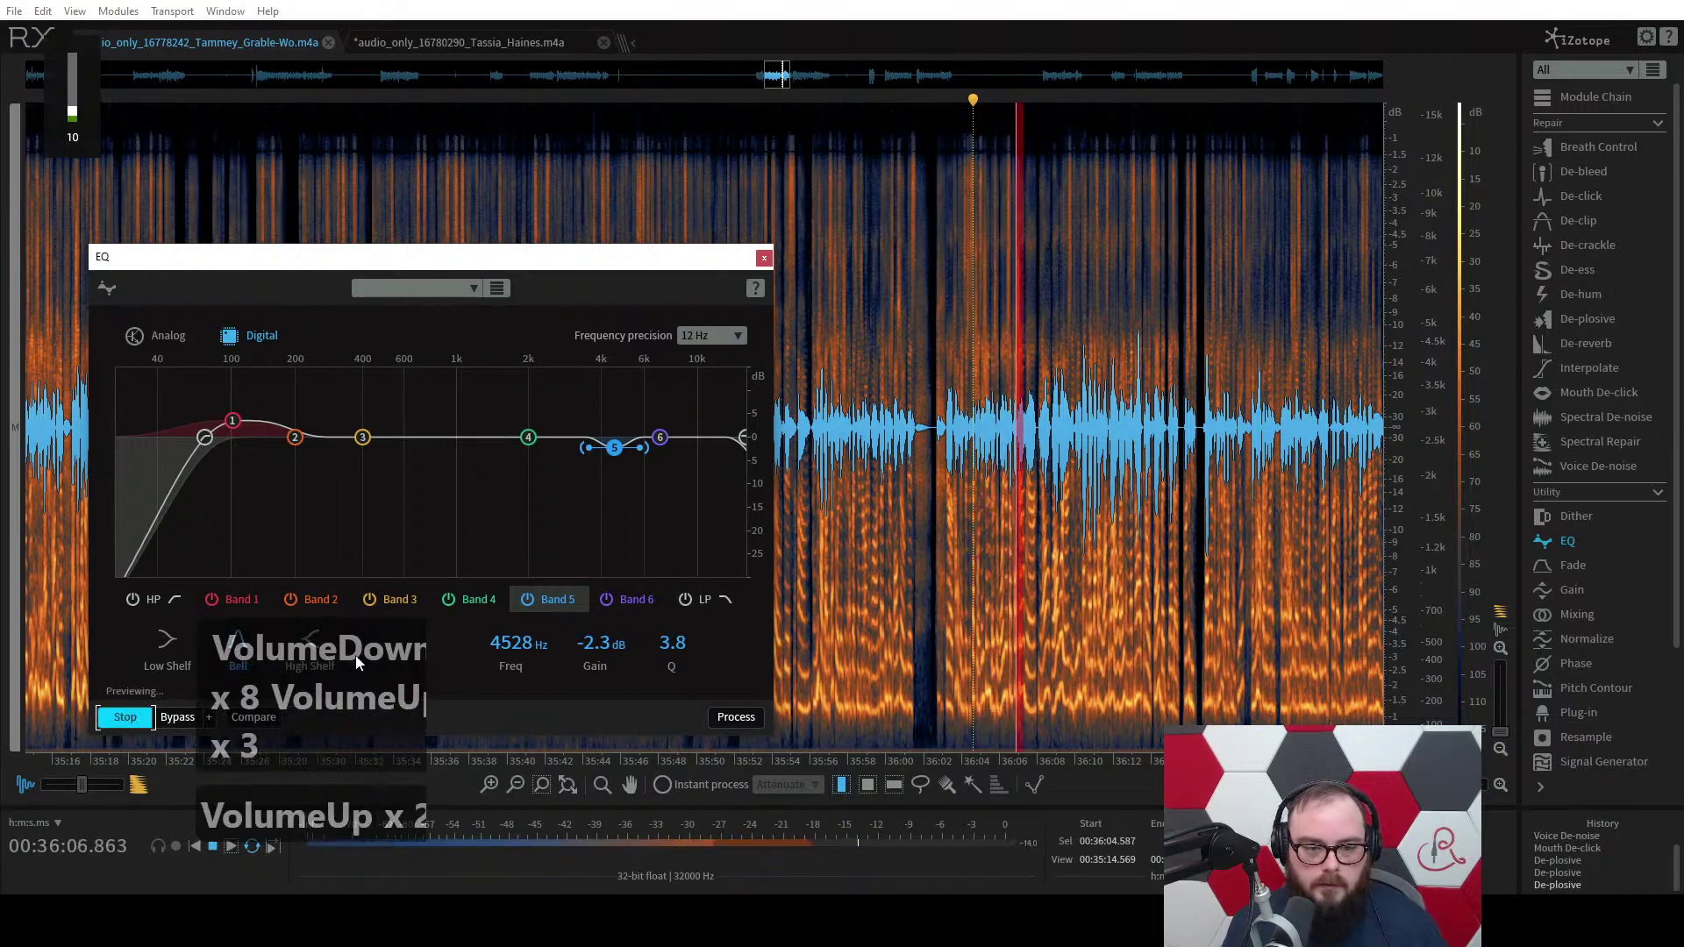
Reset Band 1 to a slighter boost near 100 Hz, cut Band 2 by 1.9 dB at 201 Hz, and apply the EQ.
{"action": "double_click", "coordinate": [232, 421]}
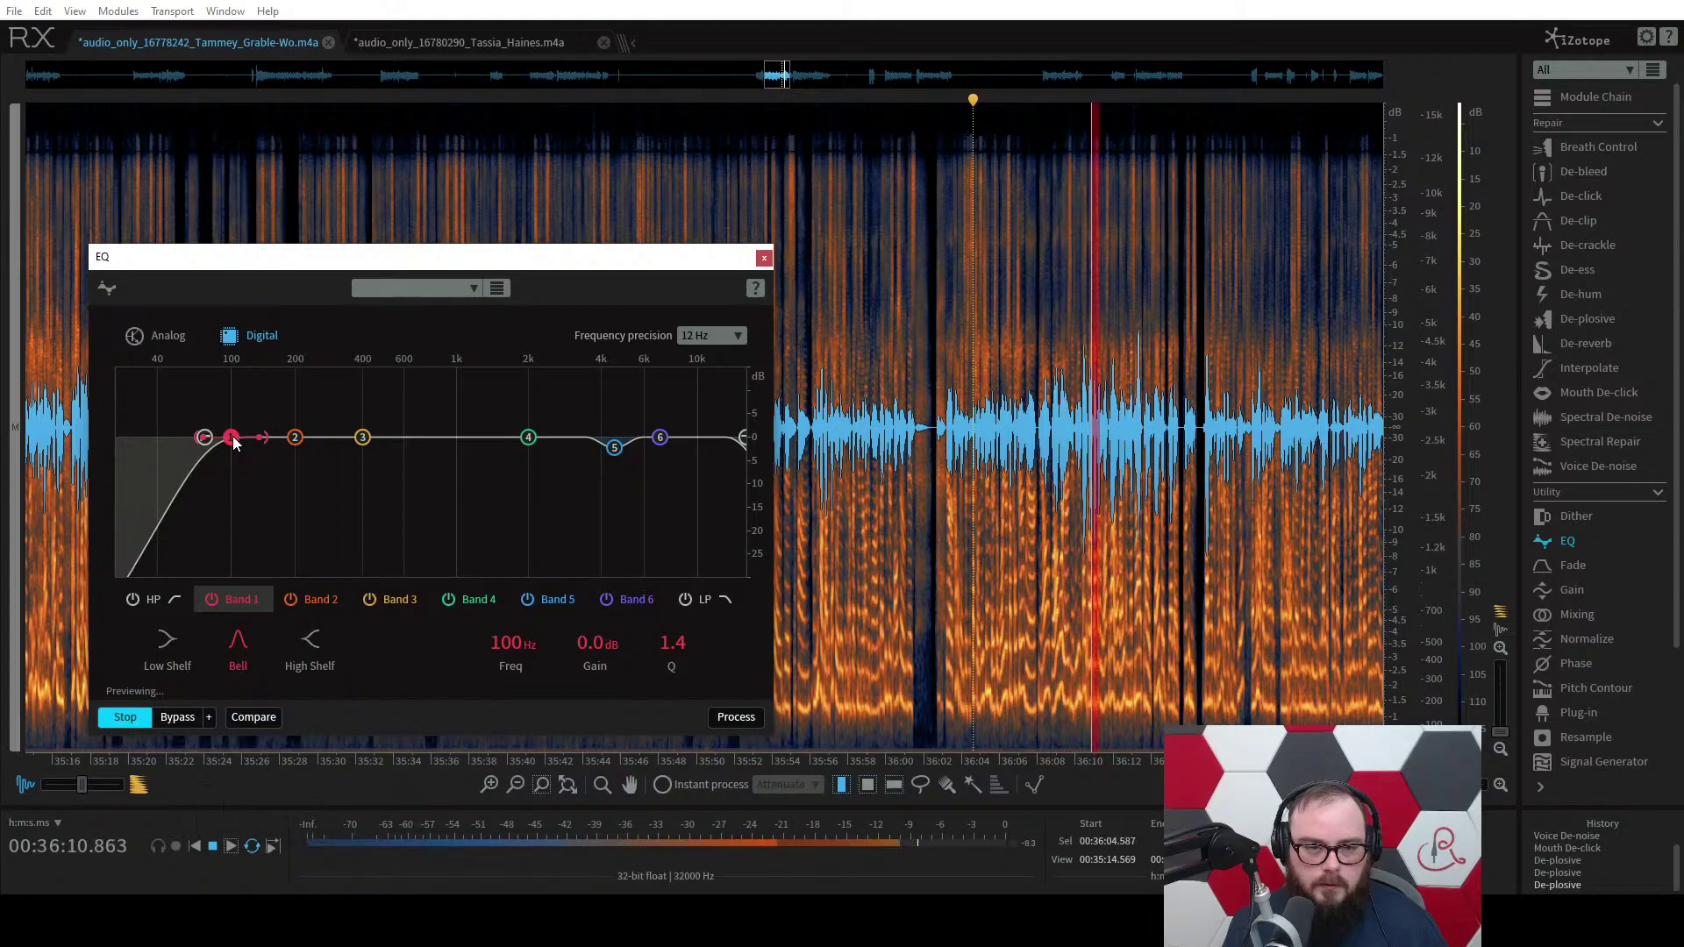
{"action": "left_click_drag", "start_coordinate": [232, 437], "coordinate": [294, 444]}
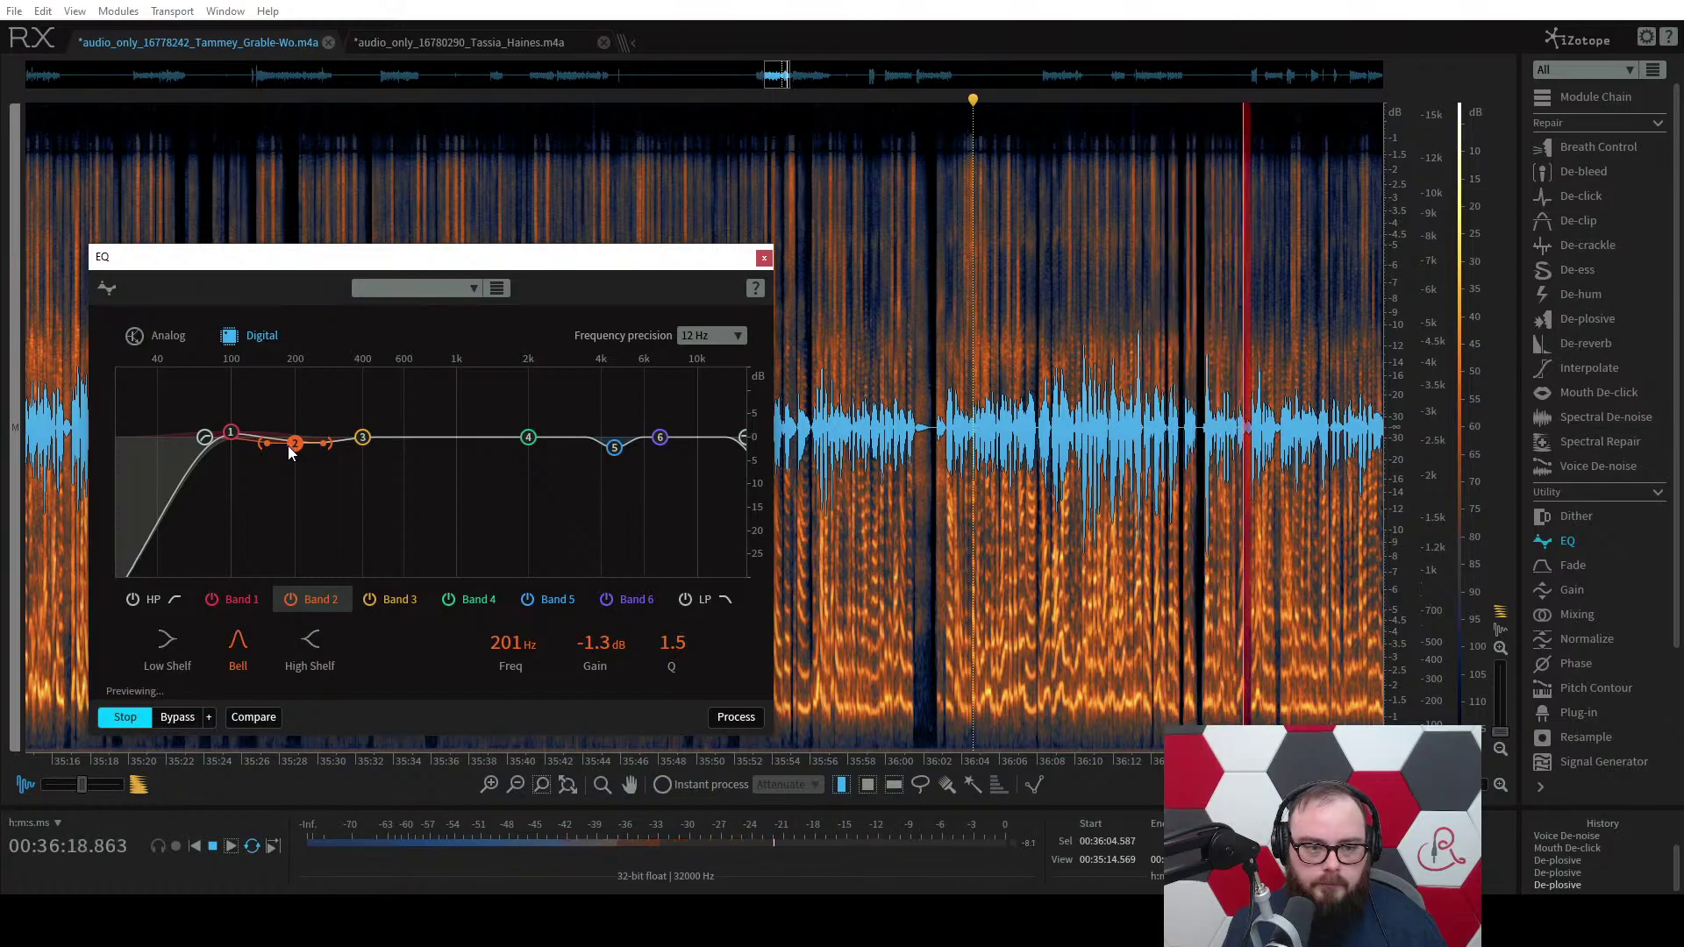
{"action": "left_click_drag", "start_coordinate": [288, 446], "coordinate": [288, 449]}
{"action": "key", "text": "space"}
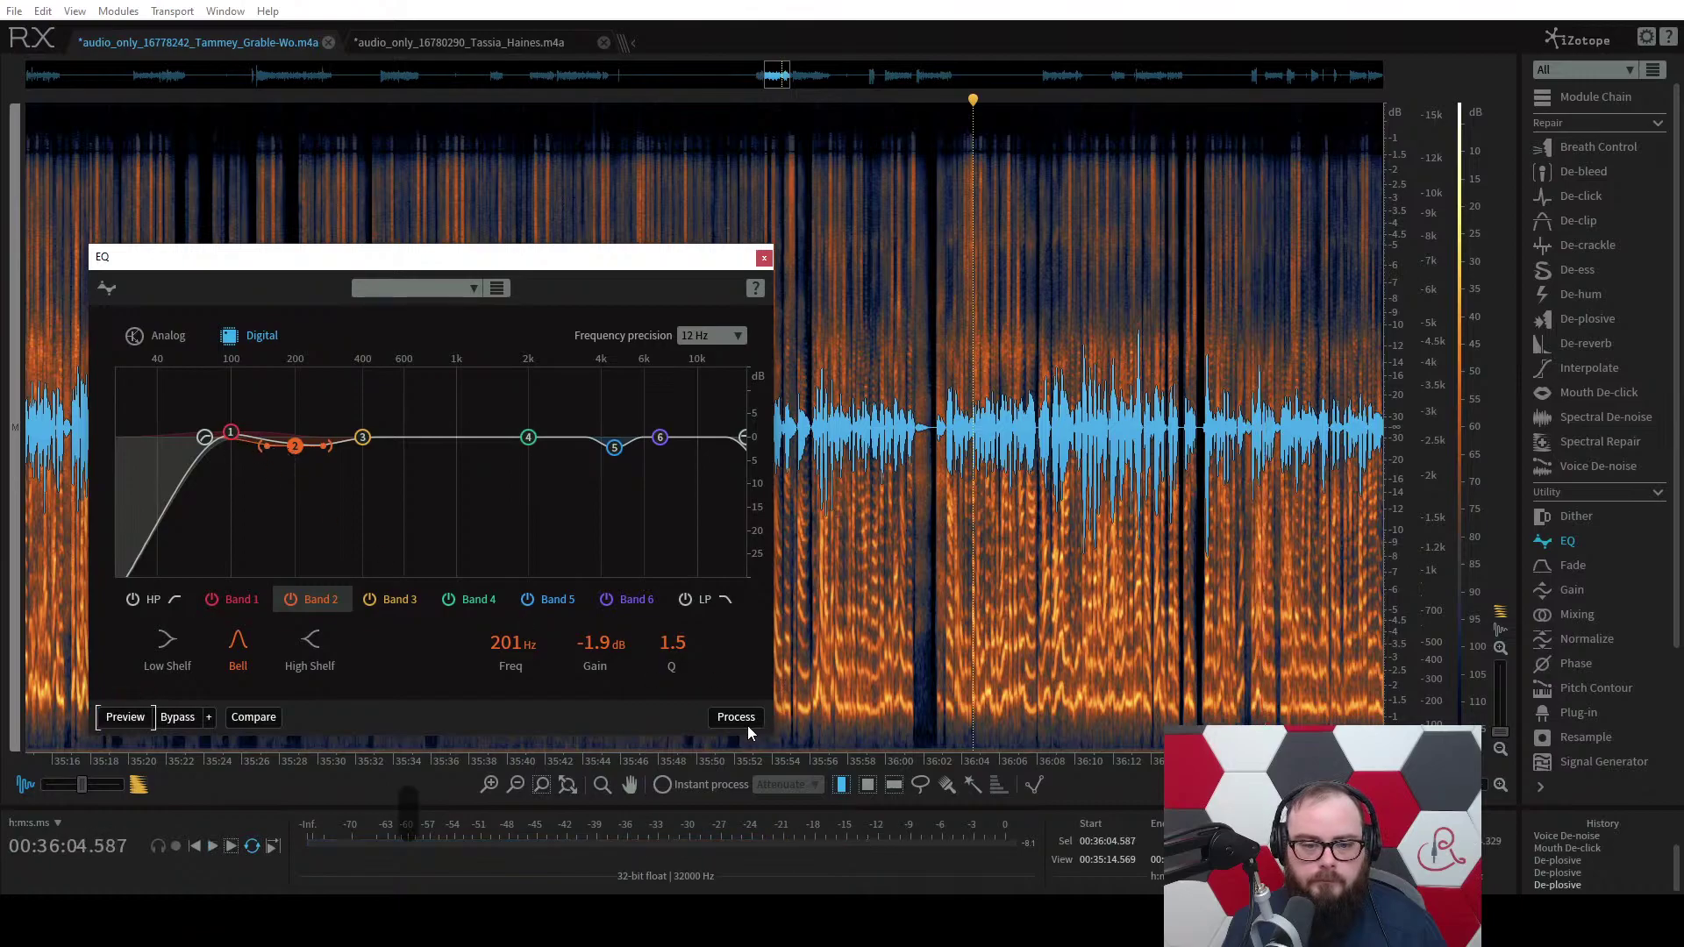
{"action": "left_click", "coordinate": [735, 718]}
Switch to the second voice track, close the EQ module, and play the speech from about 23:42.4.
{"action": "left_click", "coordinate": [446, 40]}
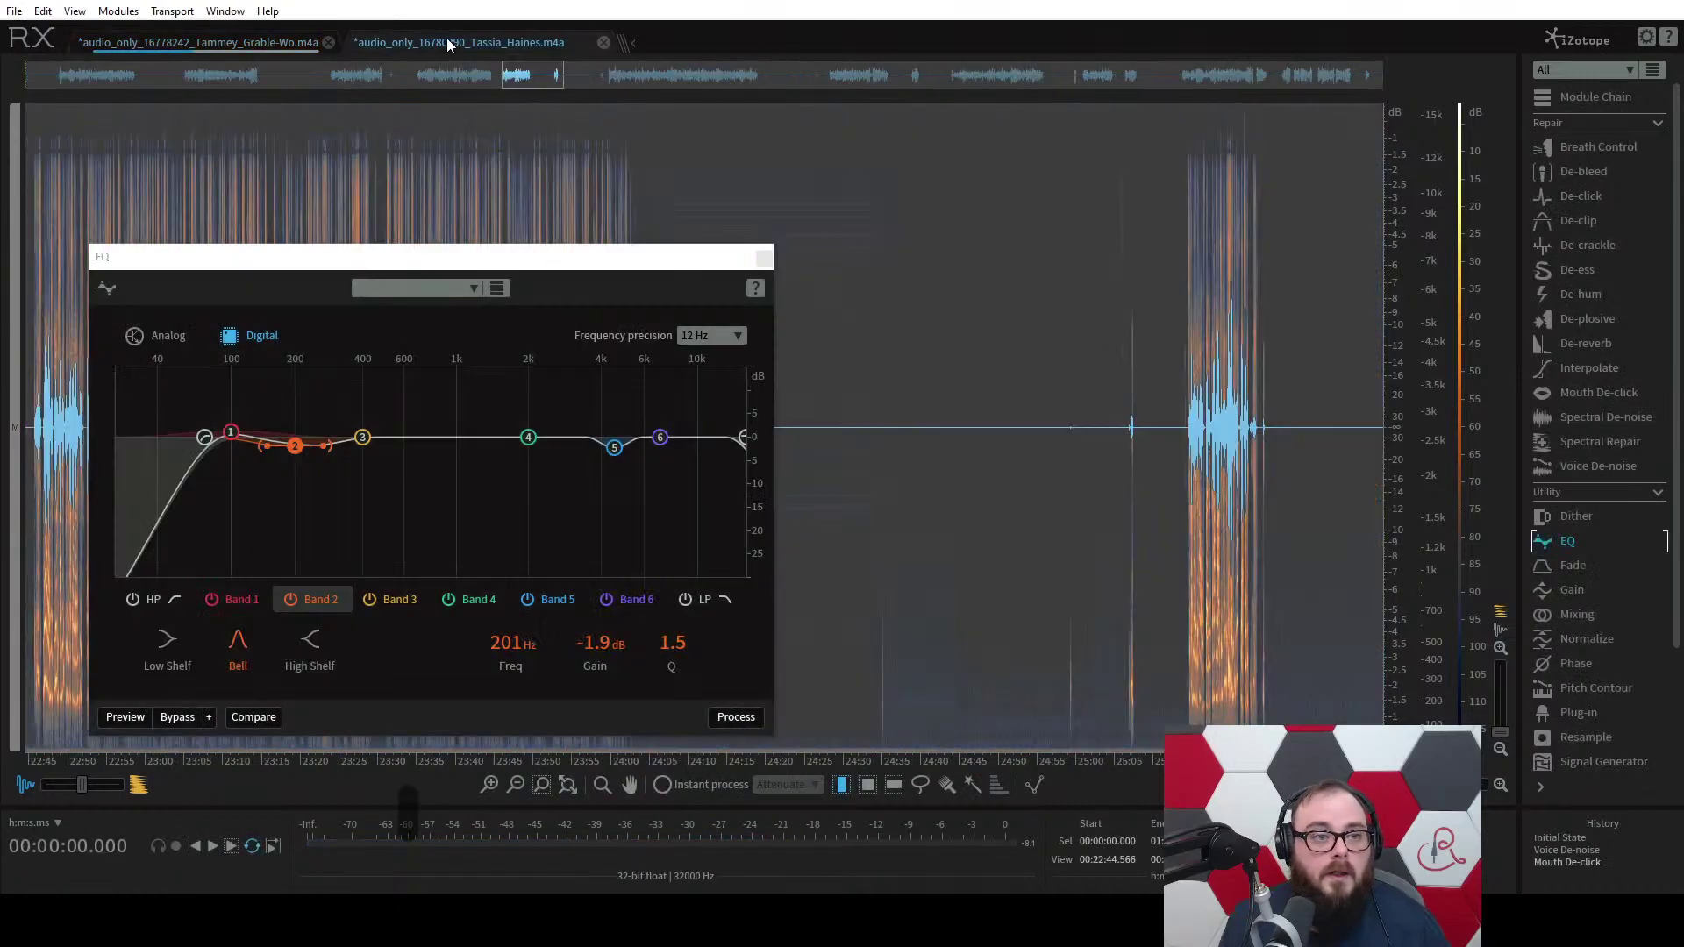
{"action": "left_click", "coordinate": [766, 259]}
{"action": "left_click", "coordinate": [474, 347]}
{"action": "scroll", "coordinate": [474, 348], "scroll_direction": "up", "scroll_amount": 3}
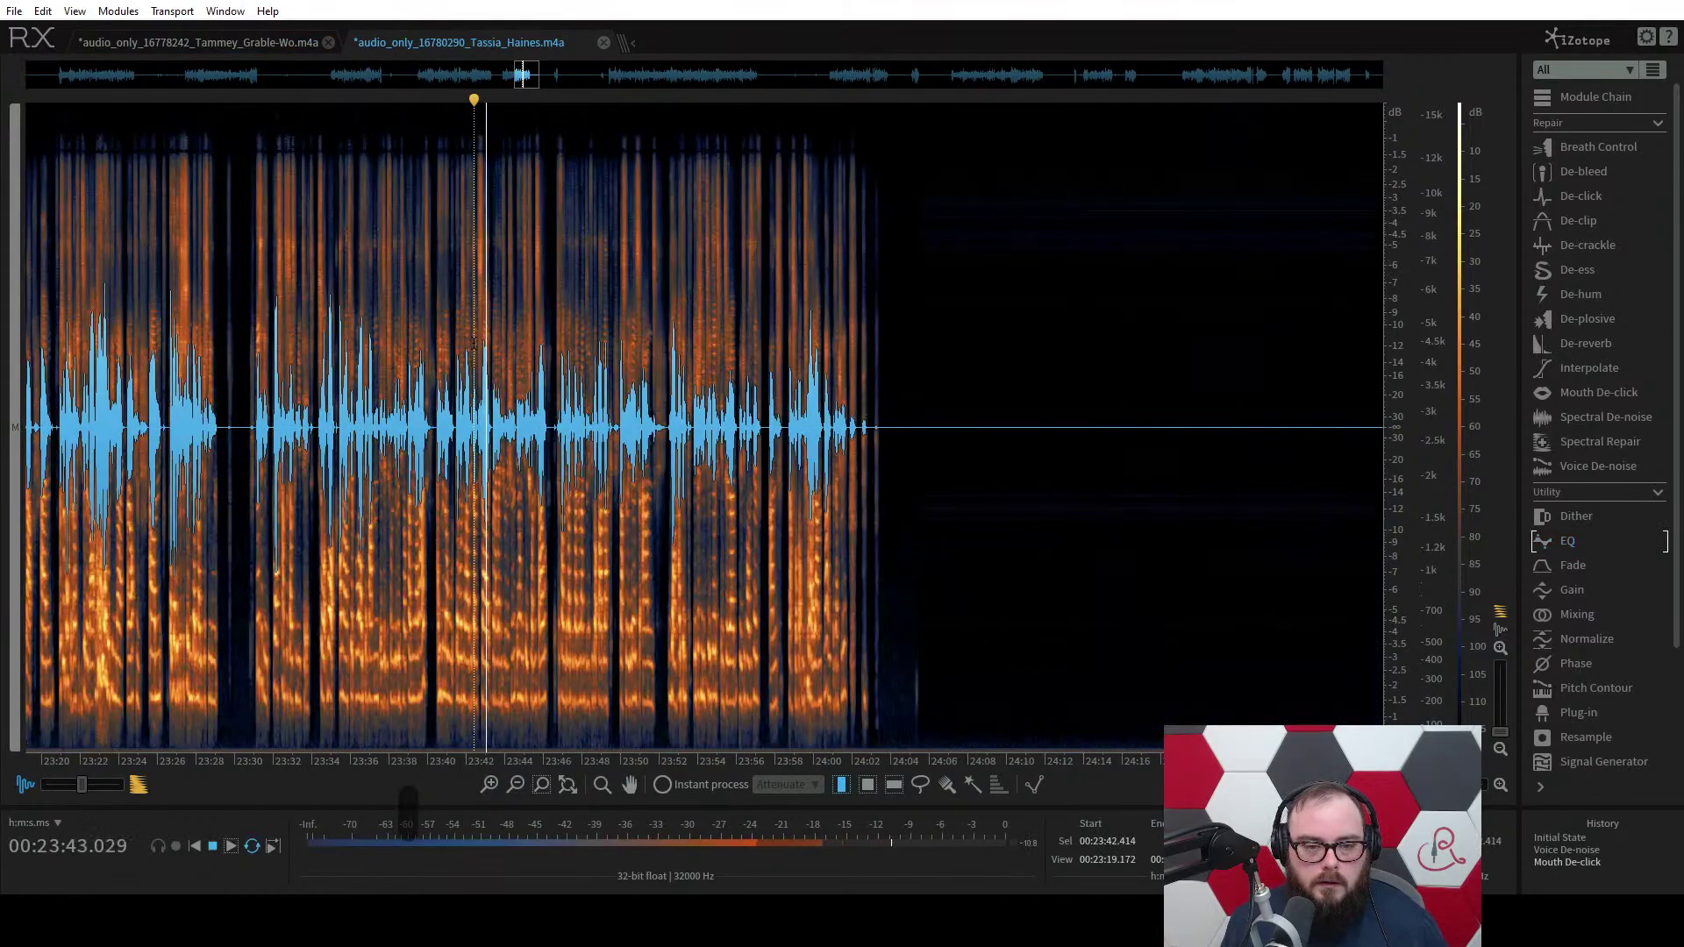
Select the speech from about 23:30.5 to 24:03 and learn its reverb profile in De-reverb.
{"action": "left_click_drag", "start_coordinate": [244, 456], "coordinate": [885, 457]}
{"action": "left_click", "coordinate": [1573, 349]}
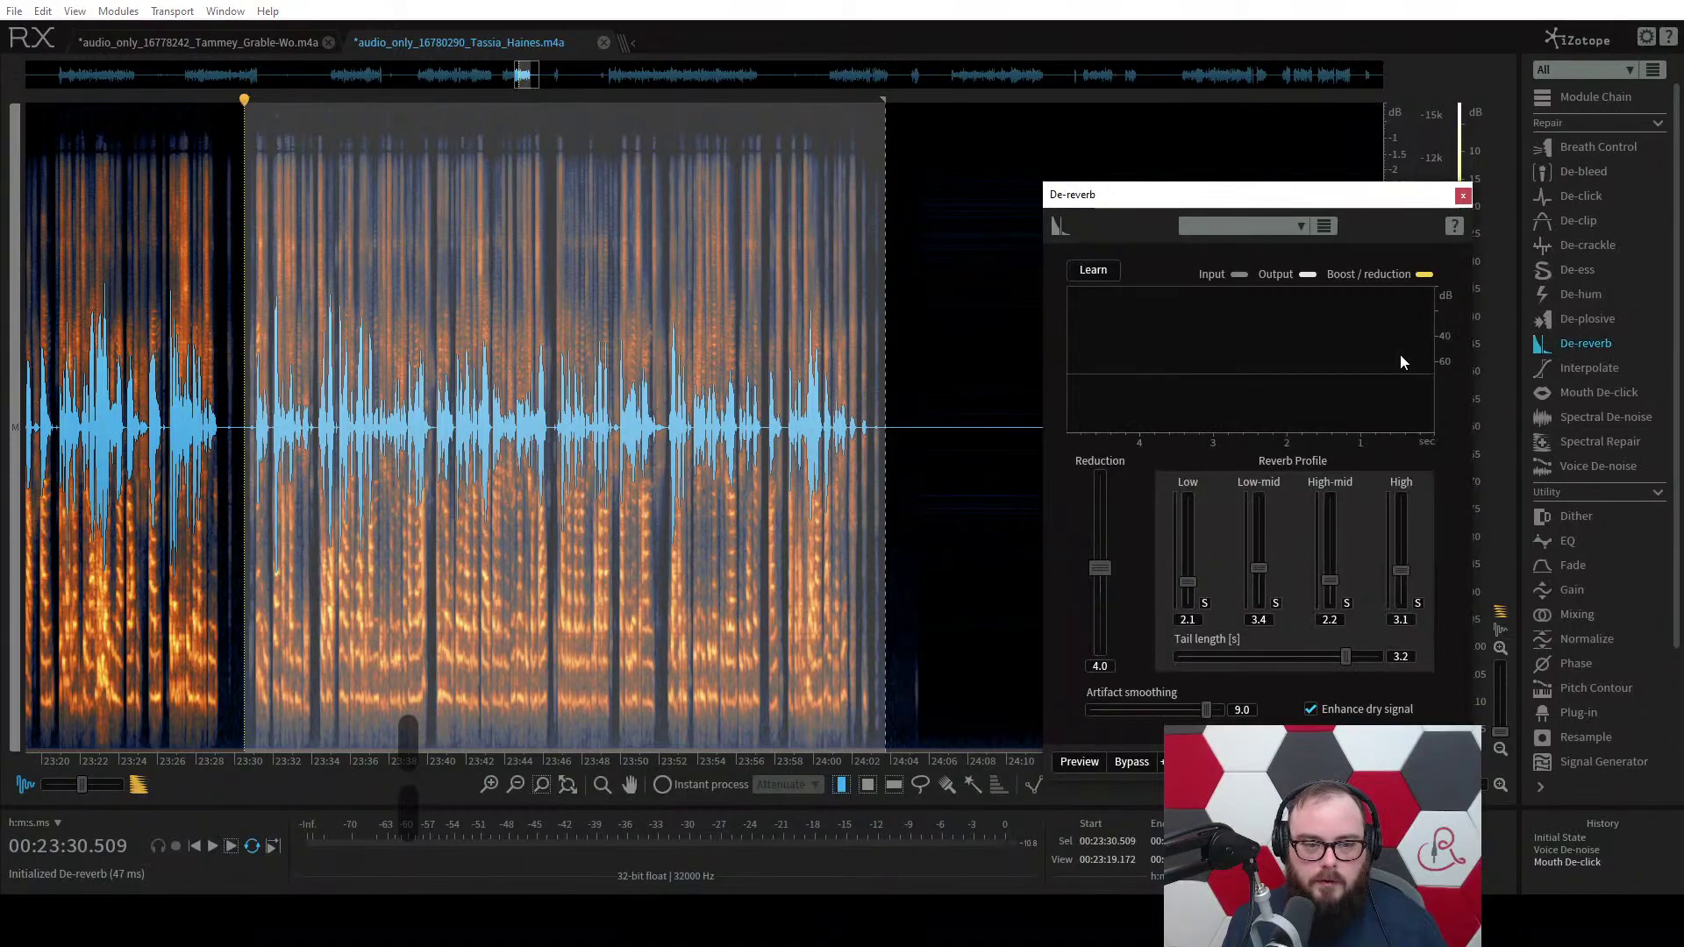
{"action": "left_click", "coordinate": [1107, 270]}
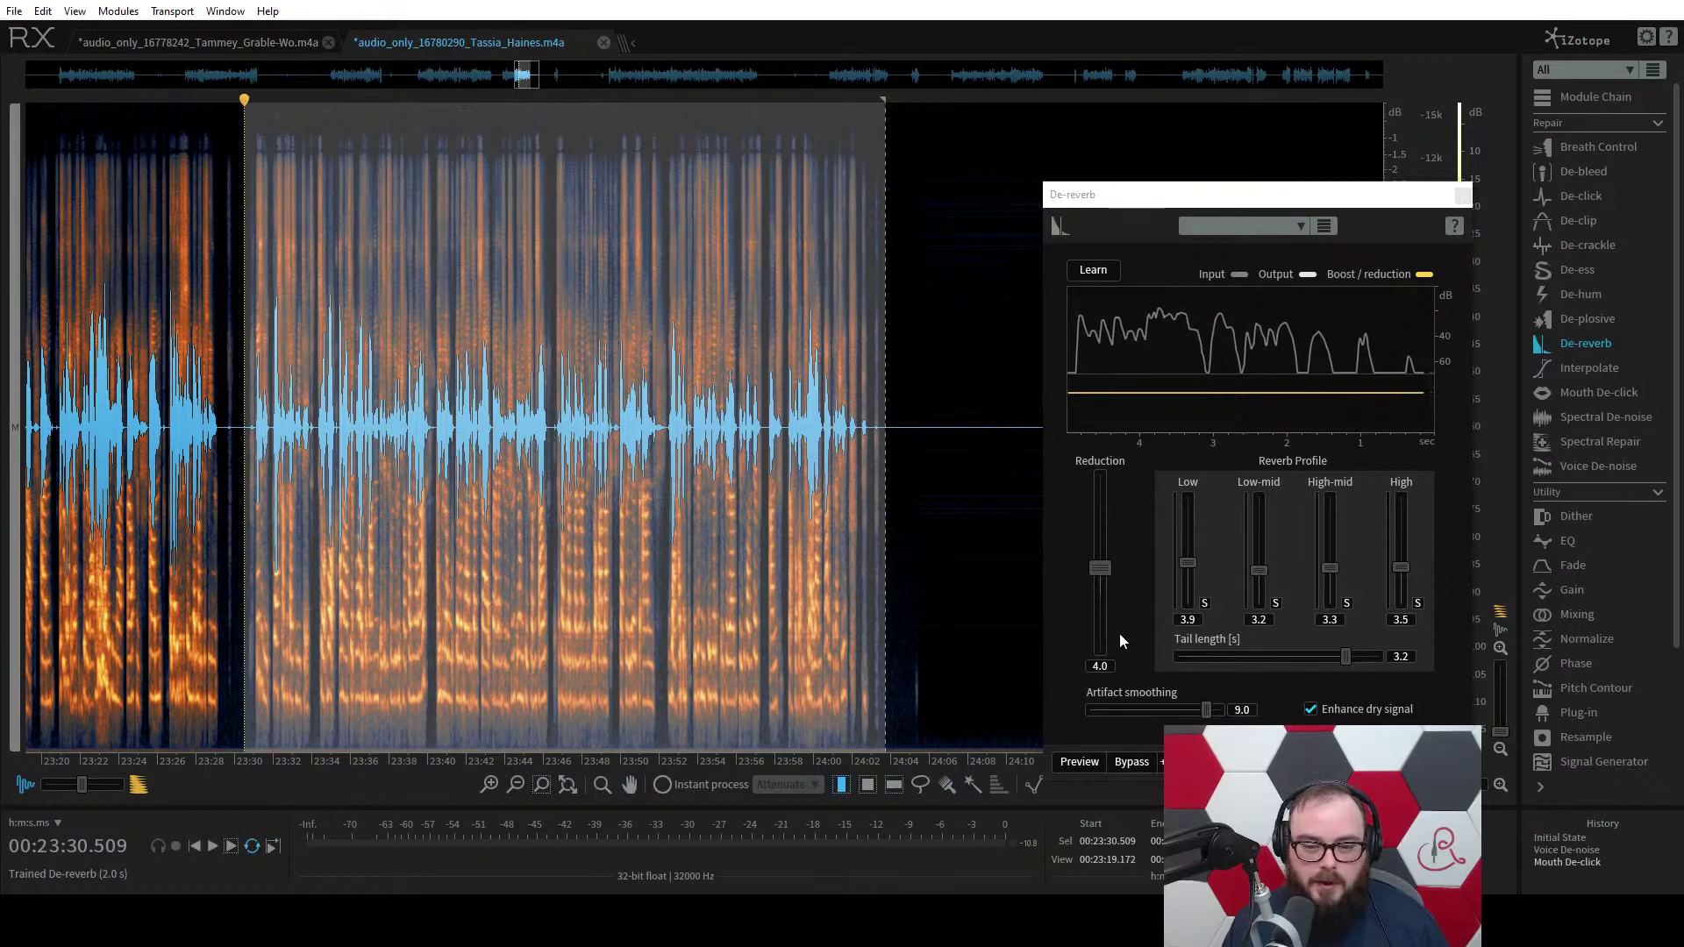
Preview De-reverb on the selected speech, compare it with the bypassed sound, and close the module without applying it.
{"action": "left_click", "coordinate": [1088, 763]}
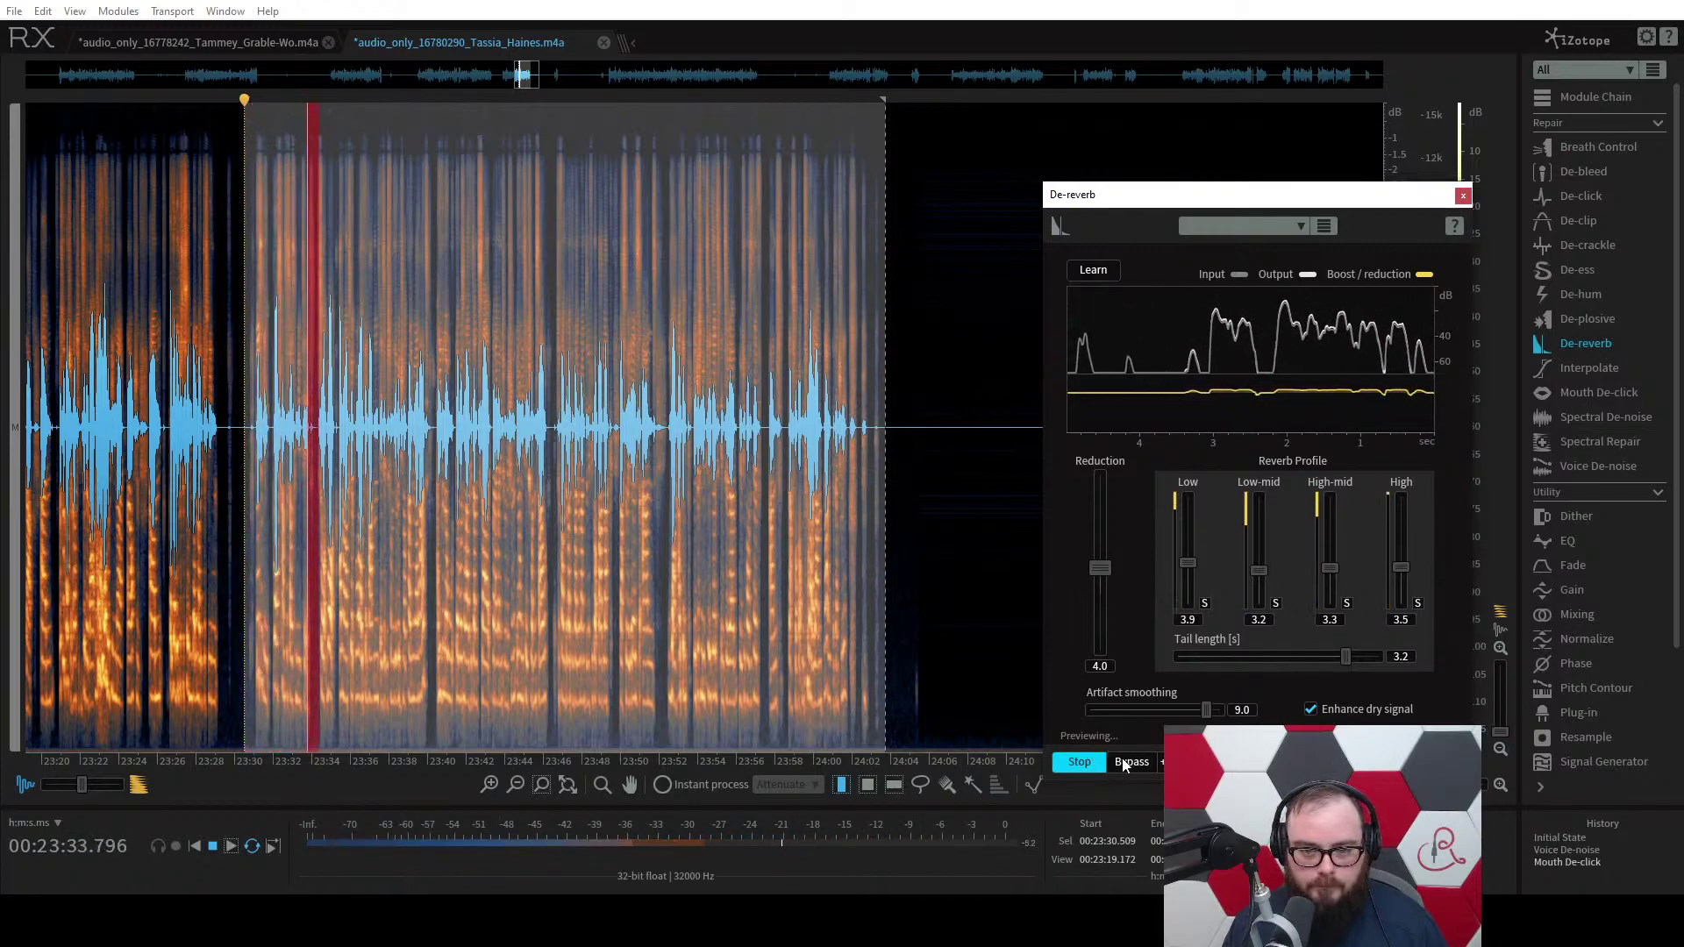
{"action": "left_click", "coordinate": [1127, 763]}
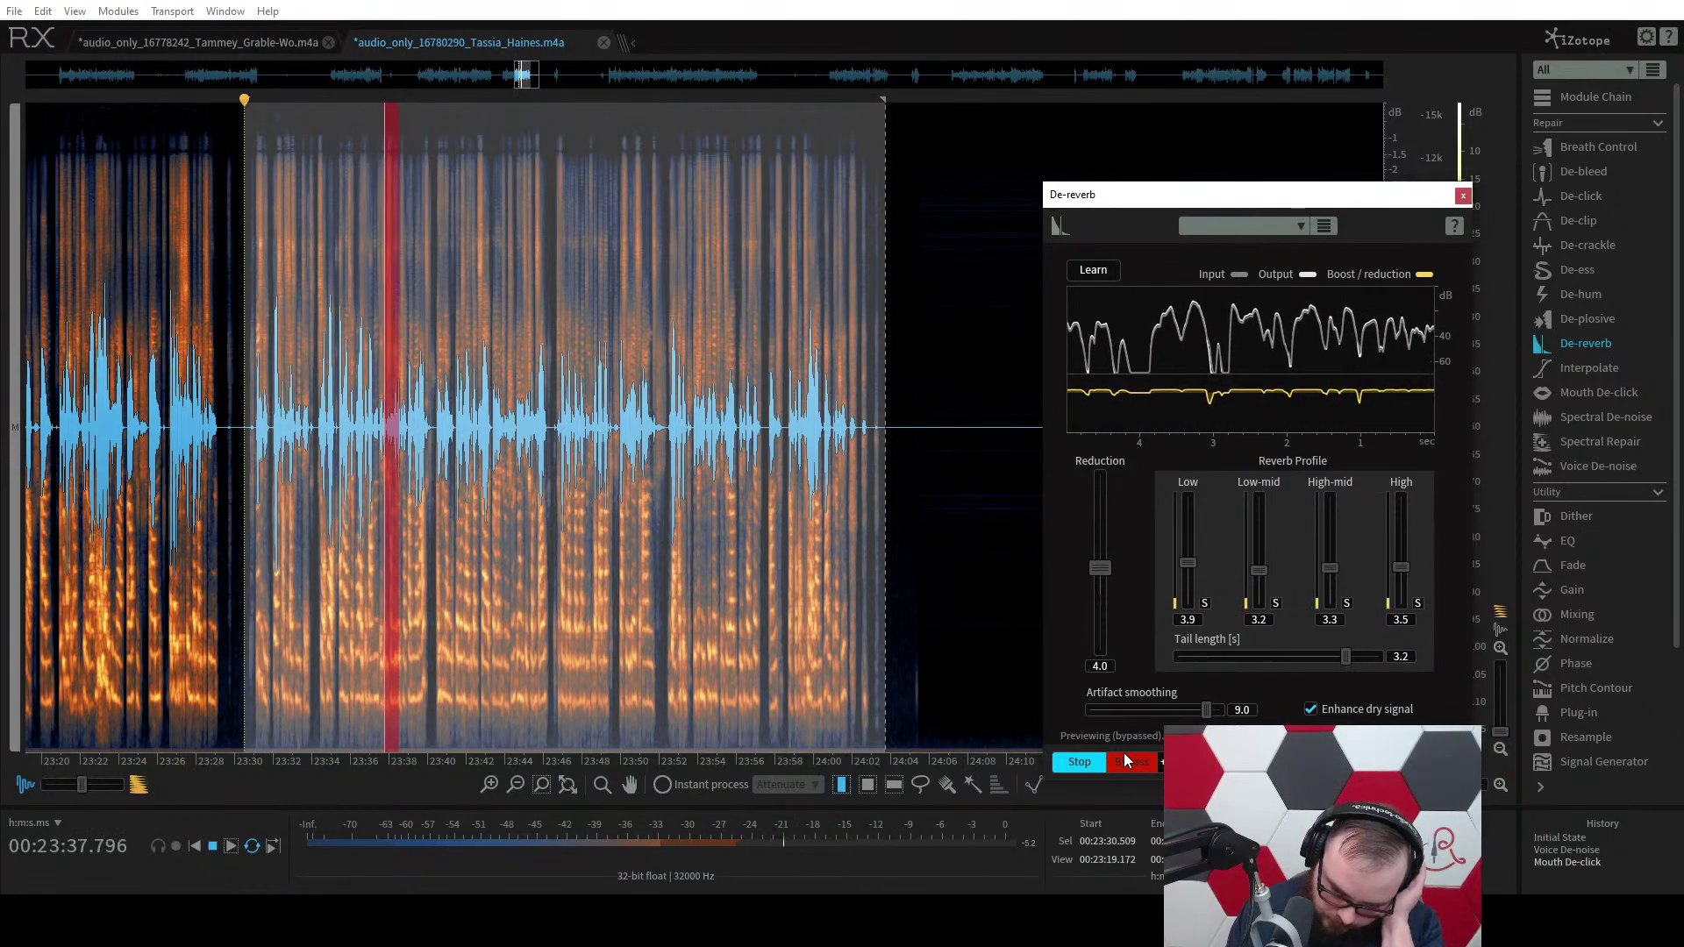
{"action": "left_click", "coordinate": [1124, 754]}
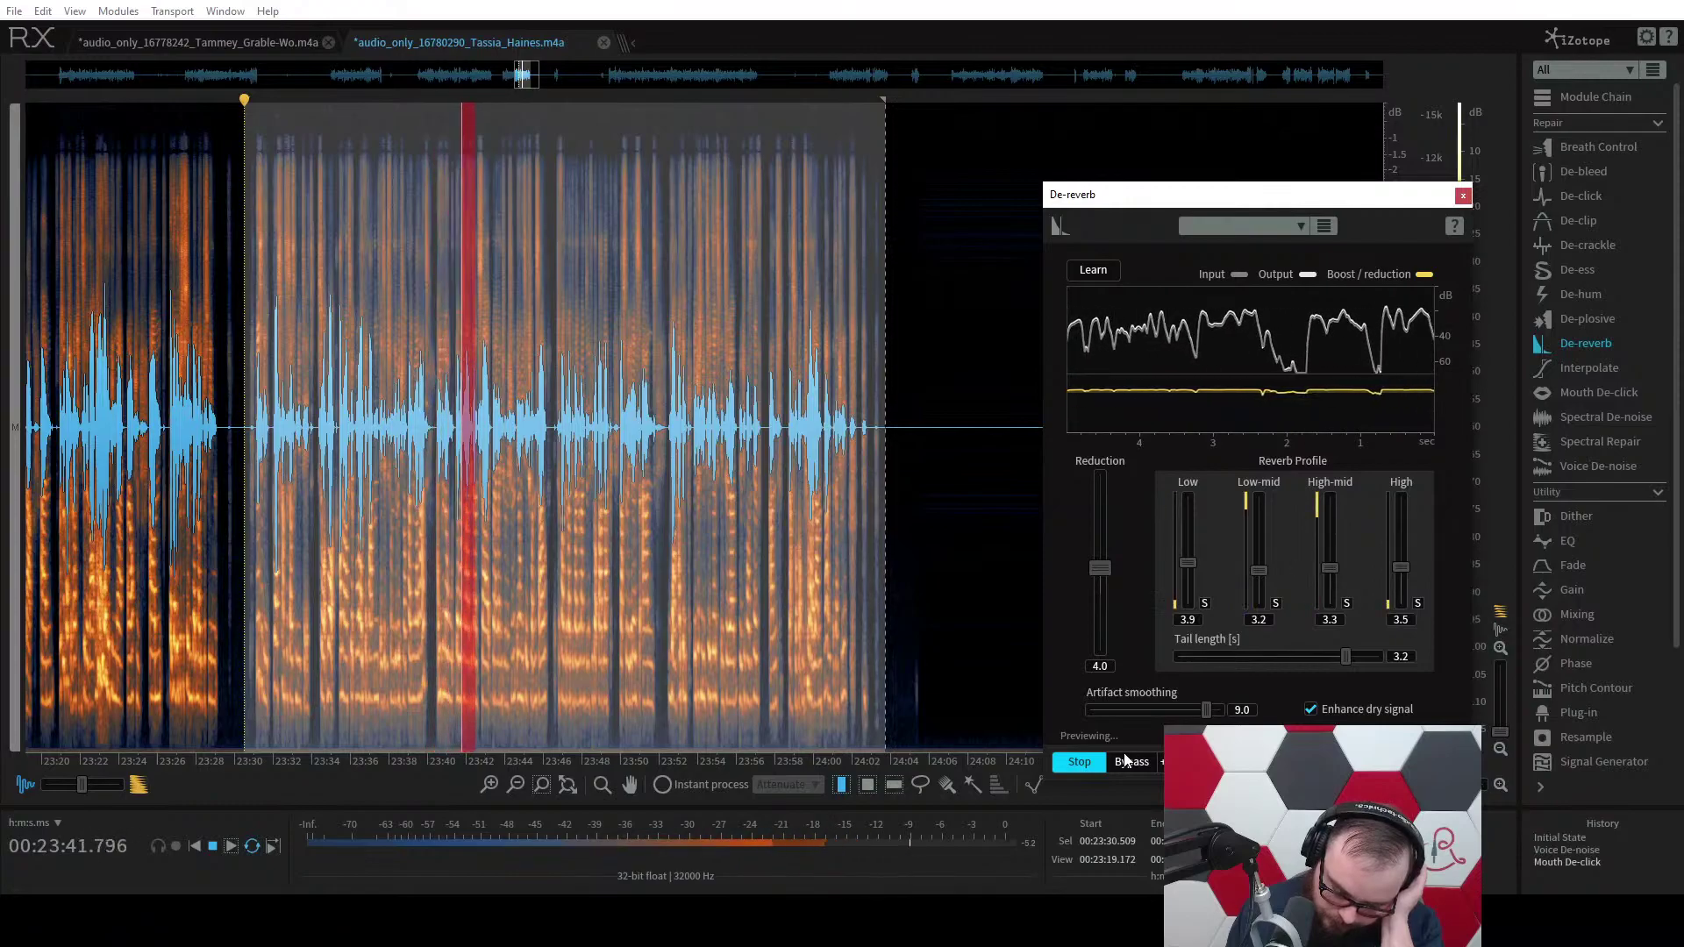
{"action": "left_click", "coordinate": [1124, 756]}
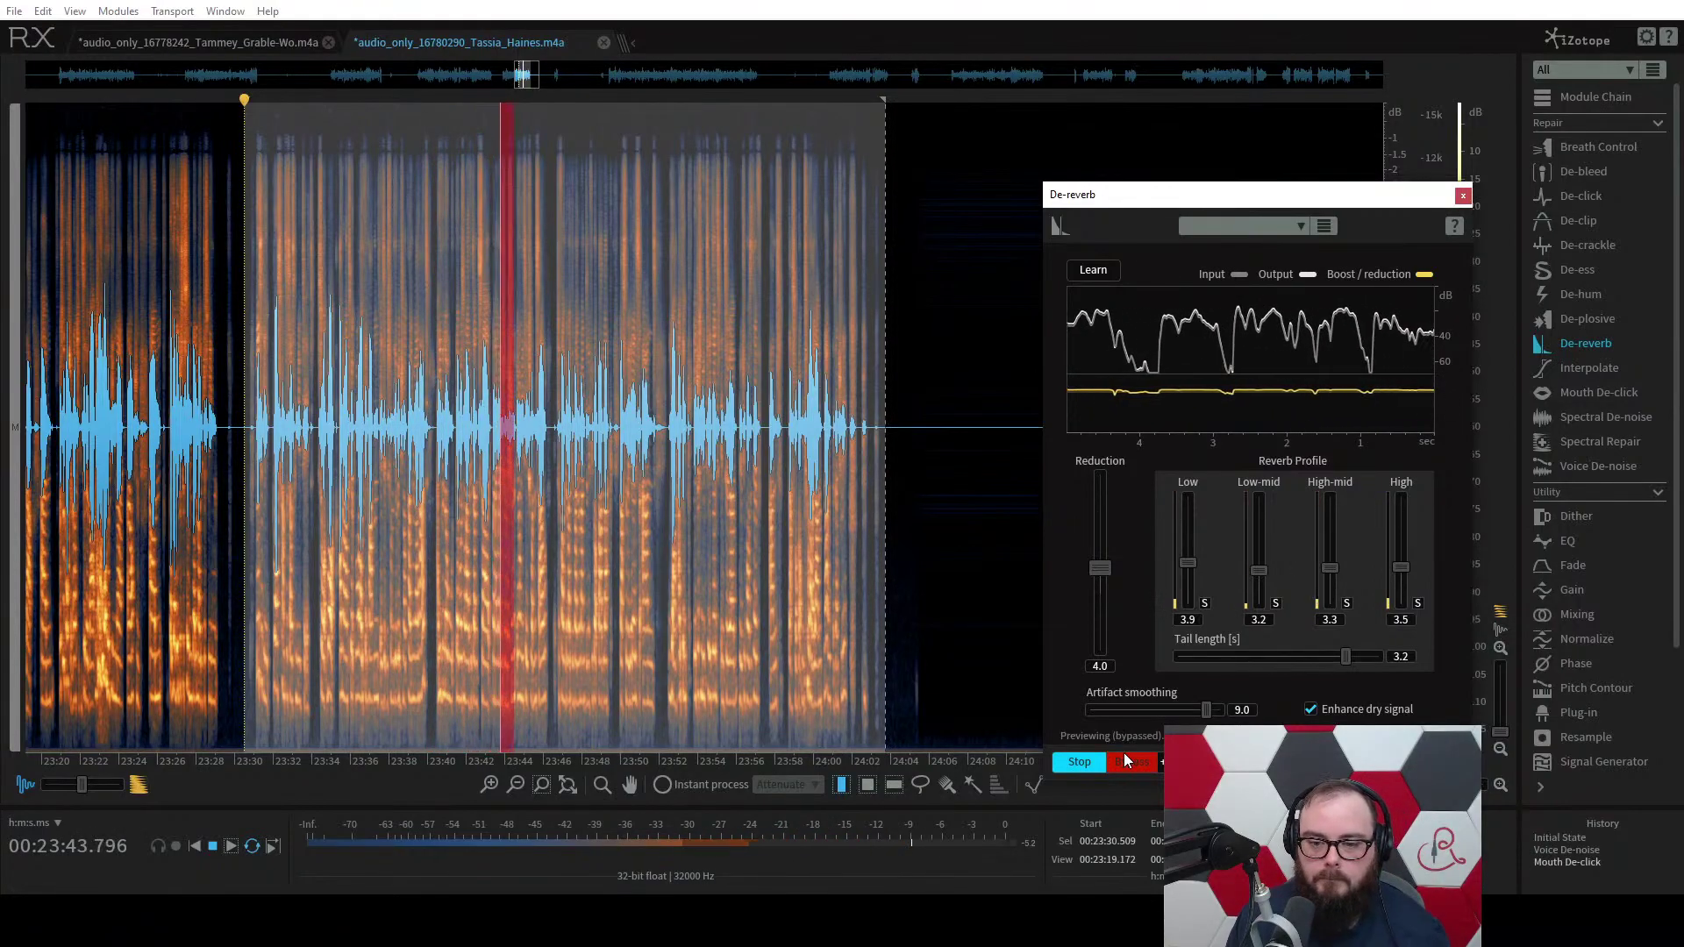
{"action": "left_click", "coordinate": [567, 544]}
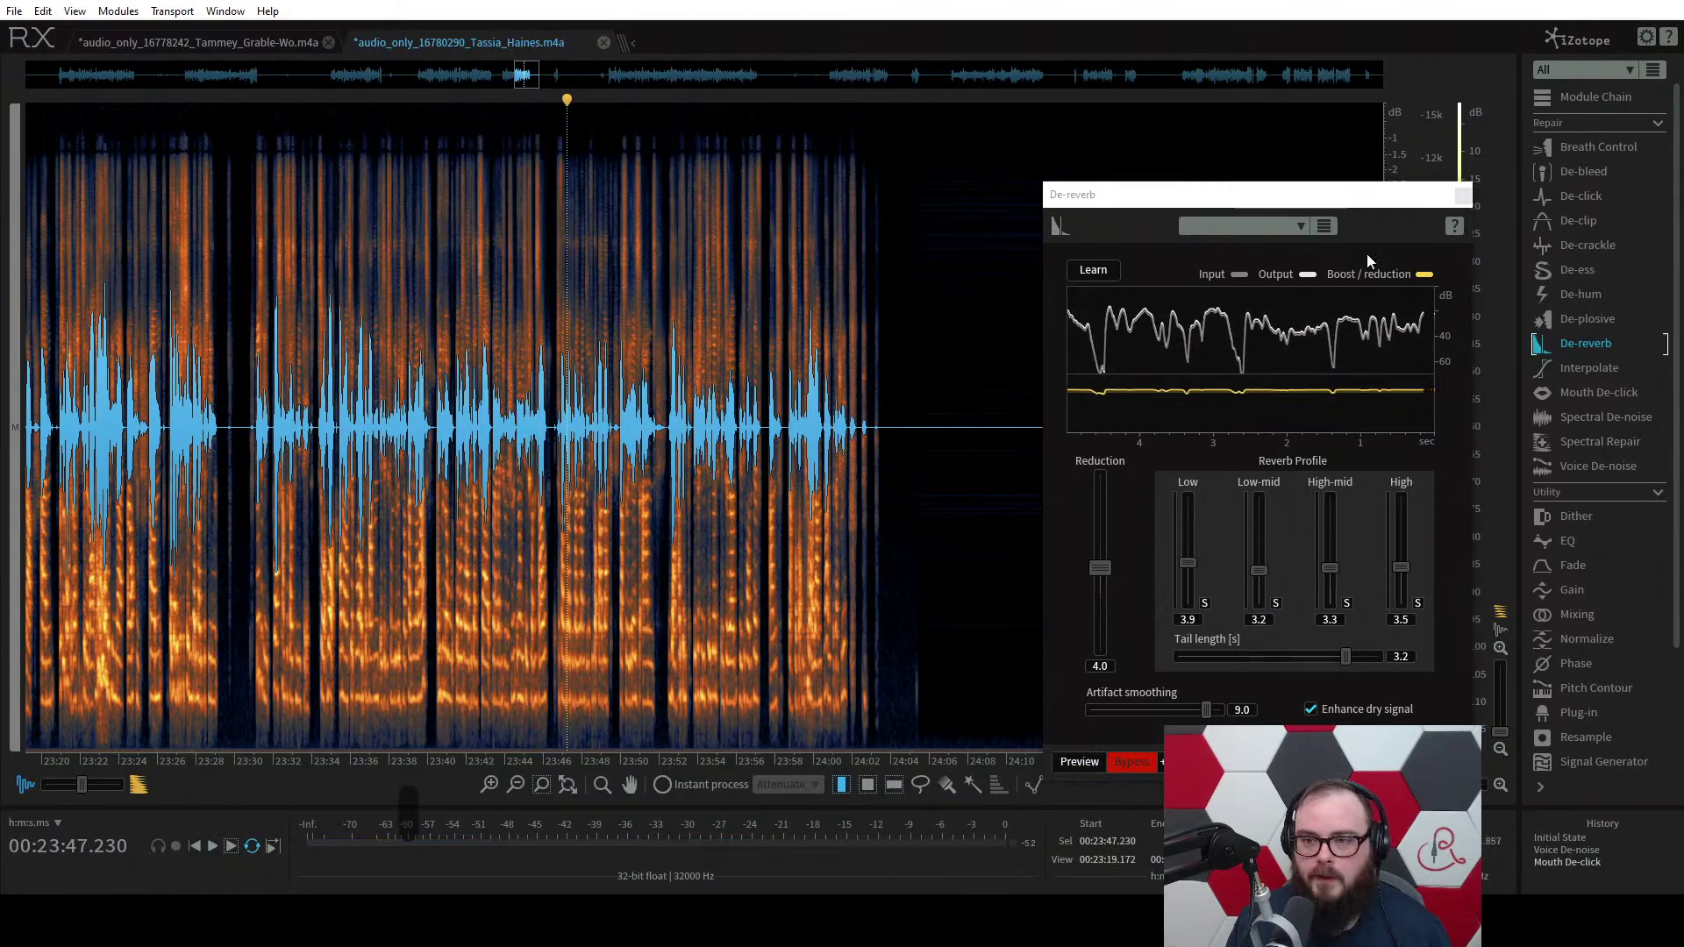
{"action": "left_click", "coordinate": [1461, 195]}
Listen to the second track's earlier speech from about 23:06.8 and stop playback.
{"action": "scroll", "coordinate": [462, 421], "scroll_direction": "down", "scroll_amount": 3}
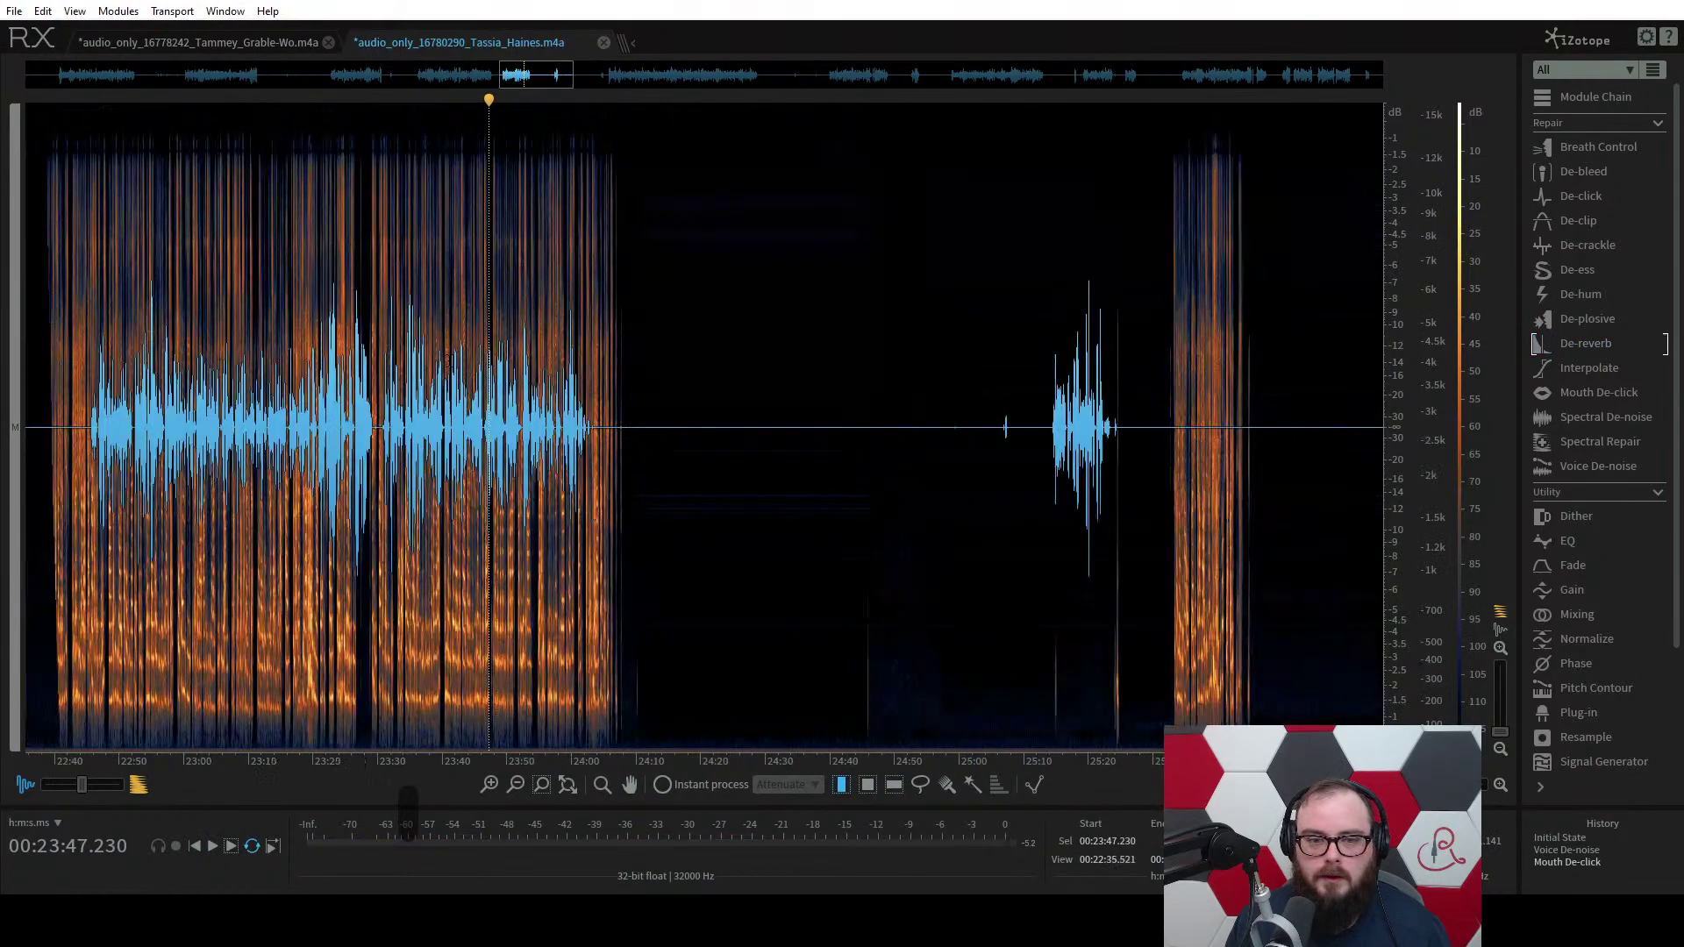
{"action": "left_click", "coordinate": [227, 421]}
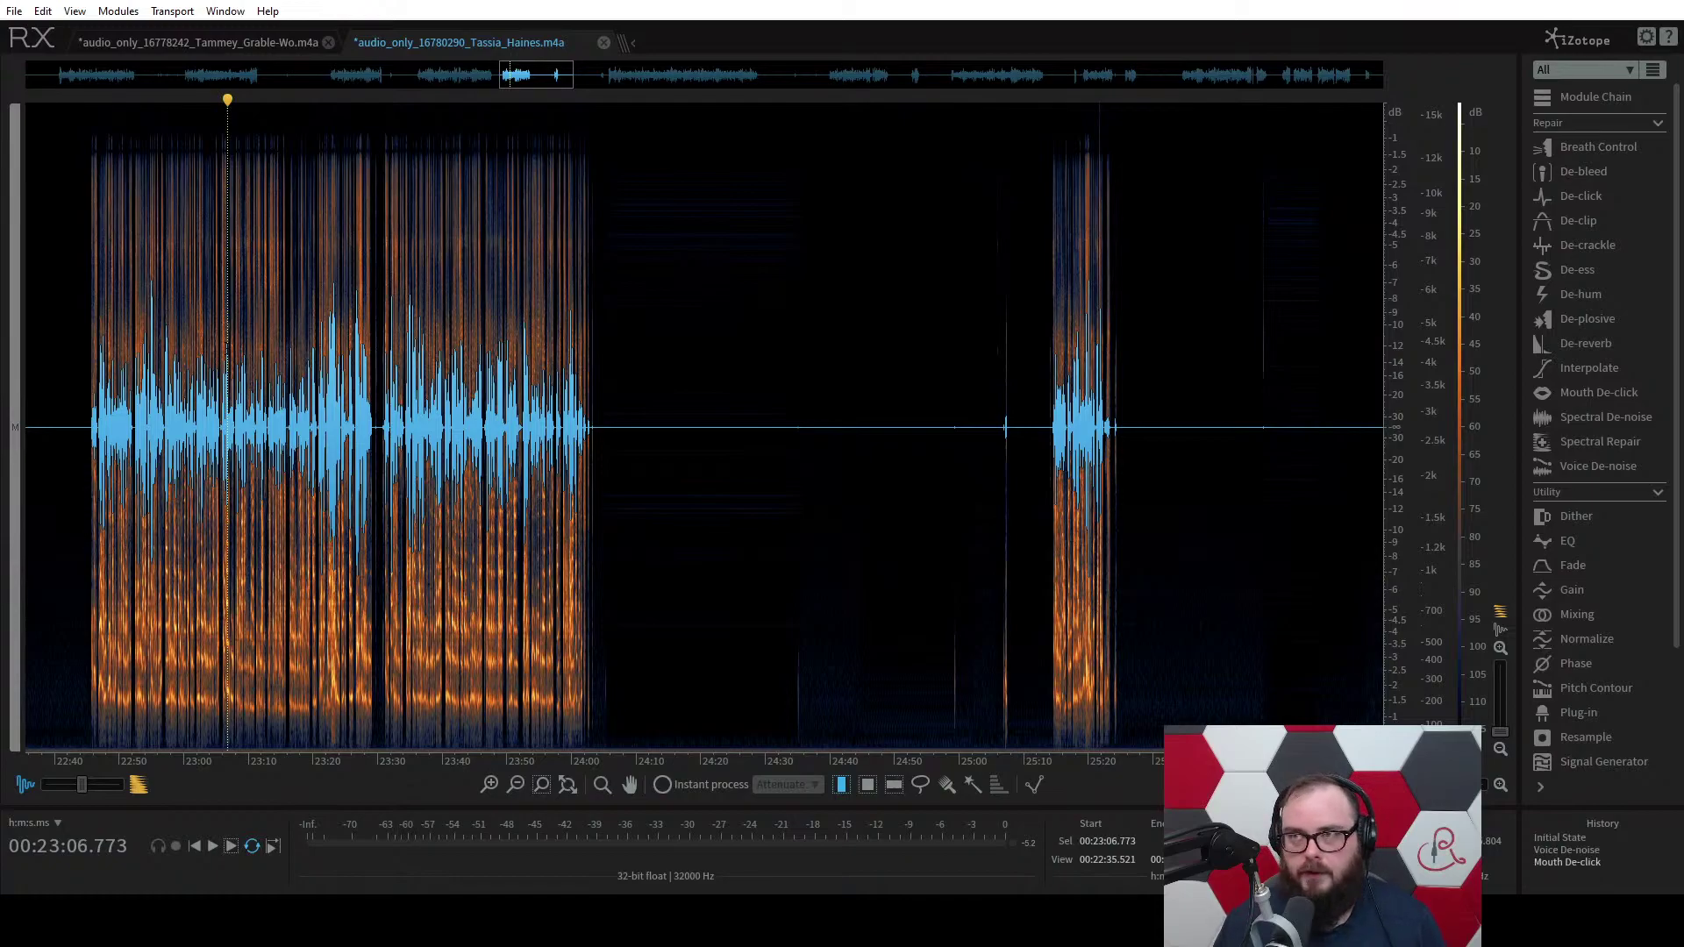
{"action": "scroll", "coordinate": [299, 433], "scroll_direction": "up", "scroll_amount": 2}
{"action": "key", "text": "space"}
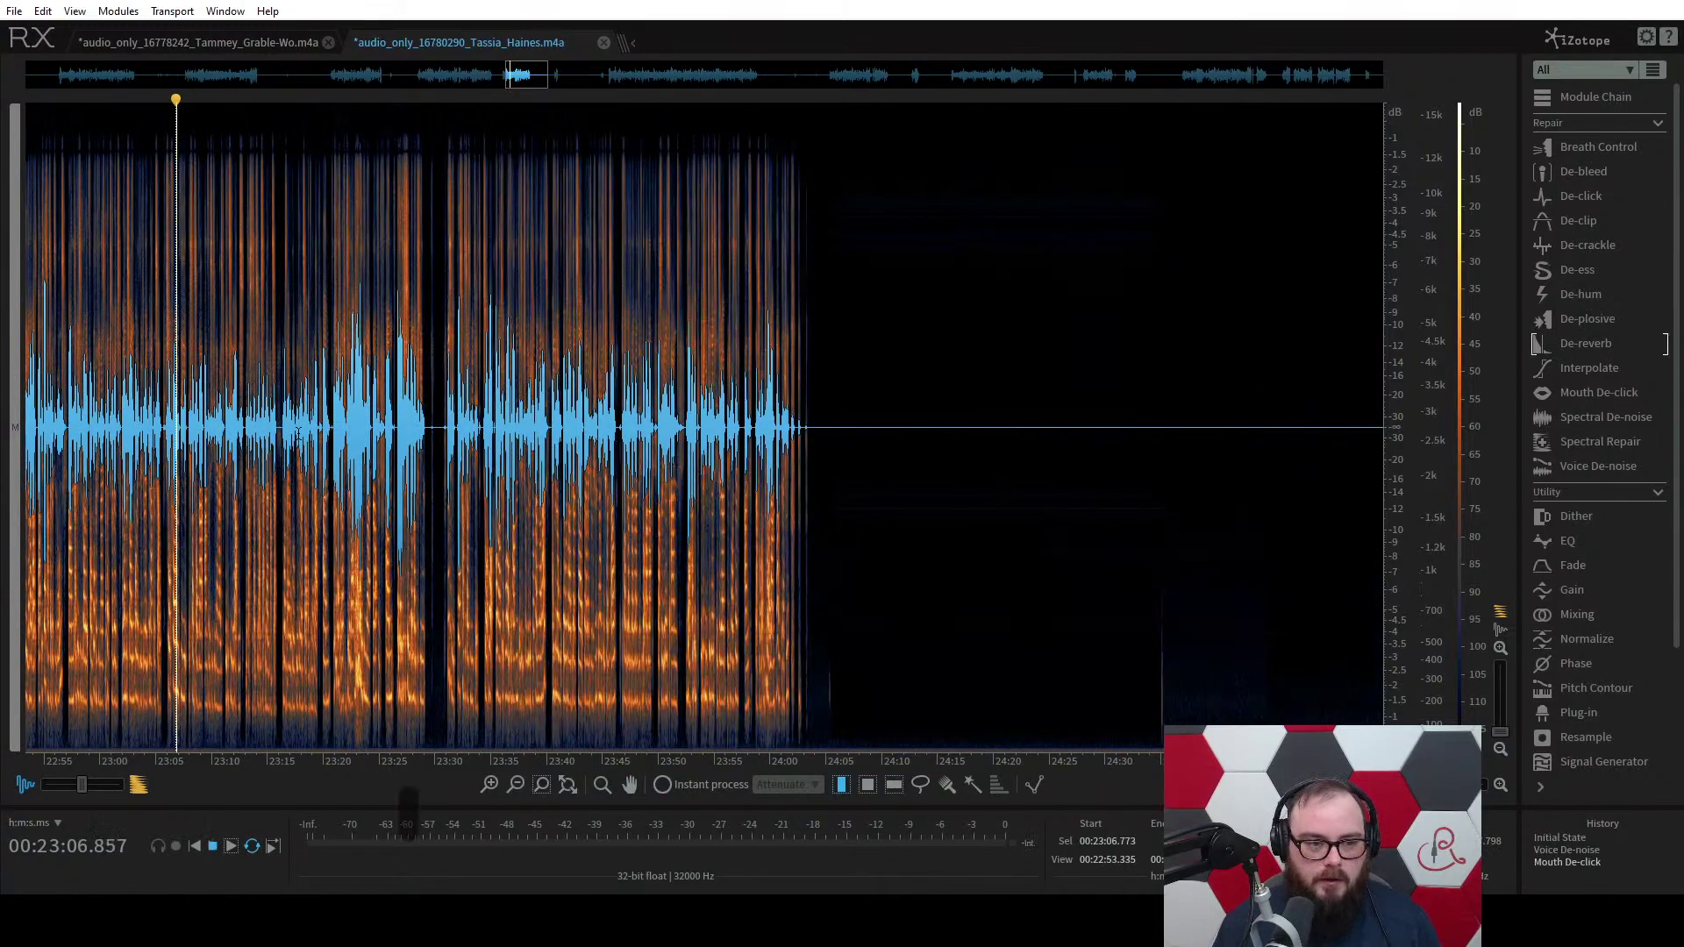
{"action": "scroll", "coordinate": [298, 433], "scroll_direction": "up", "scroll_amount": 3}
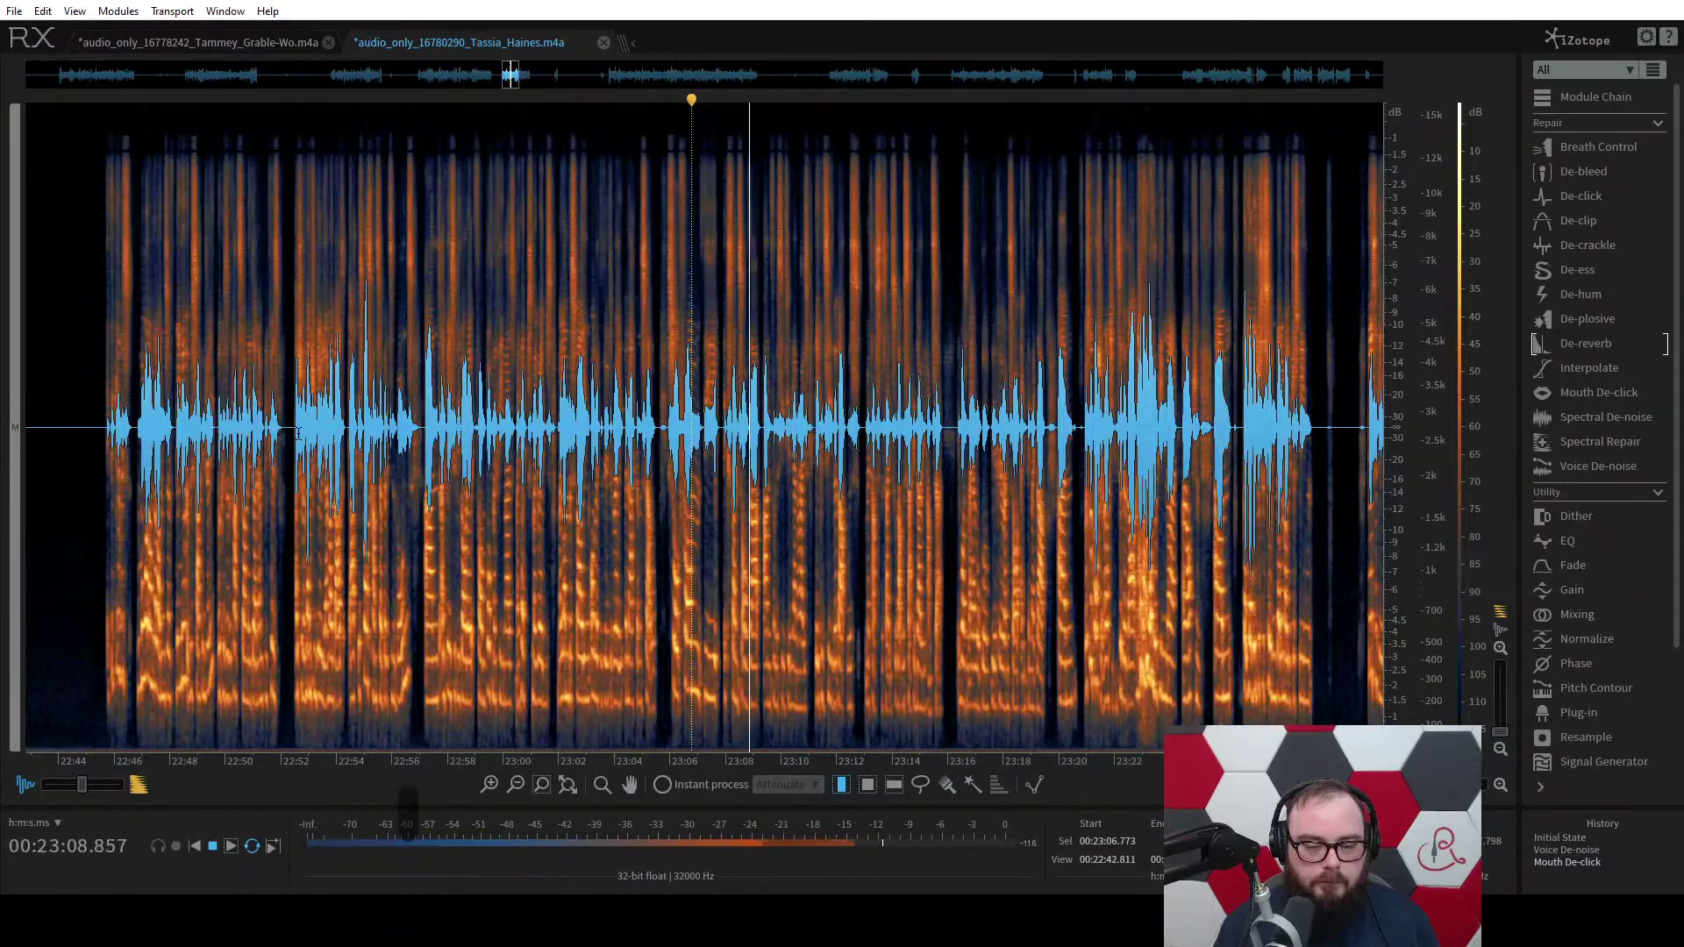
{"action": "key", "text": "space"}
Open De-ess, set its cutoff frequency to 4500 Hz, and preview the ess-only output from about 23:06.8.
{"action": "left_click", "coordinate": [1578, 270]}
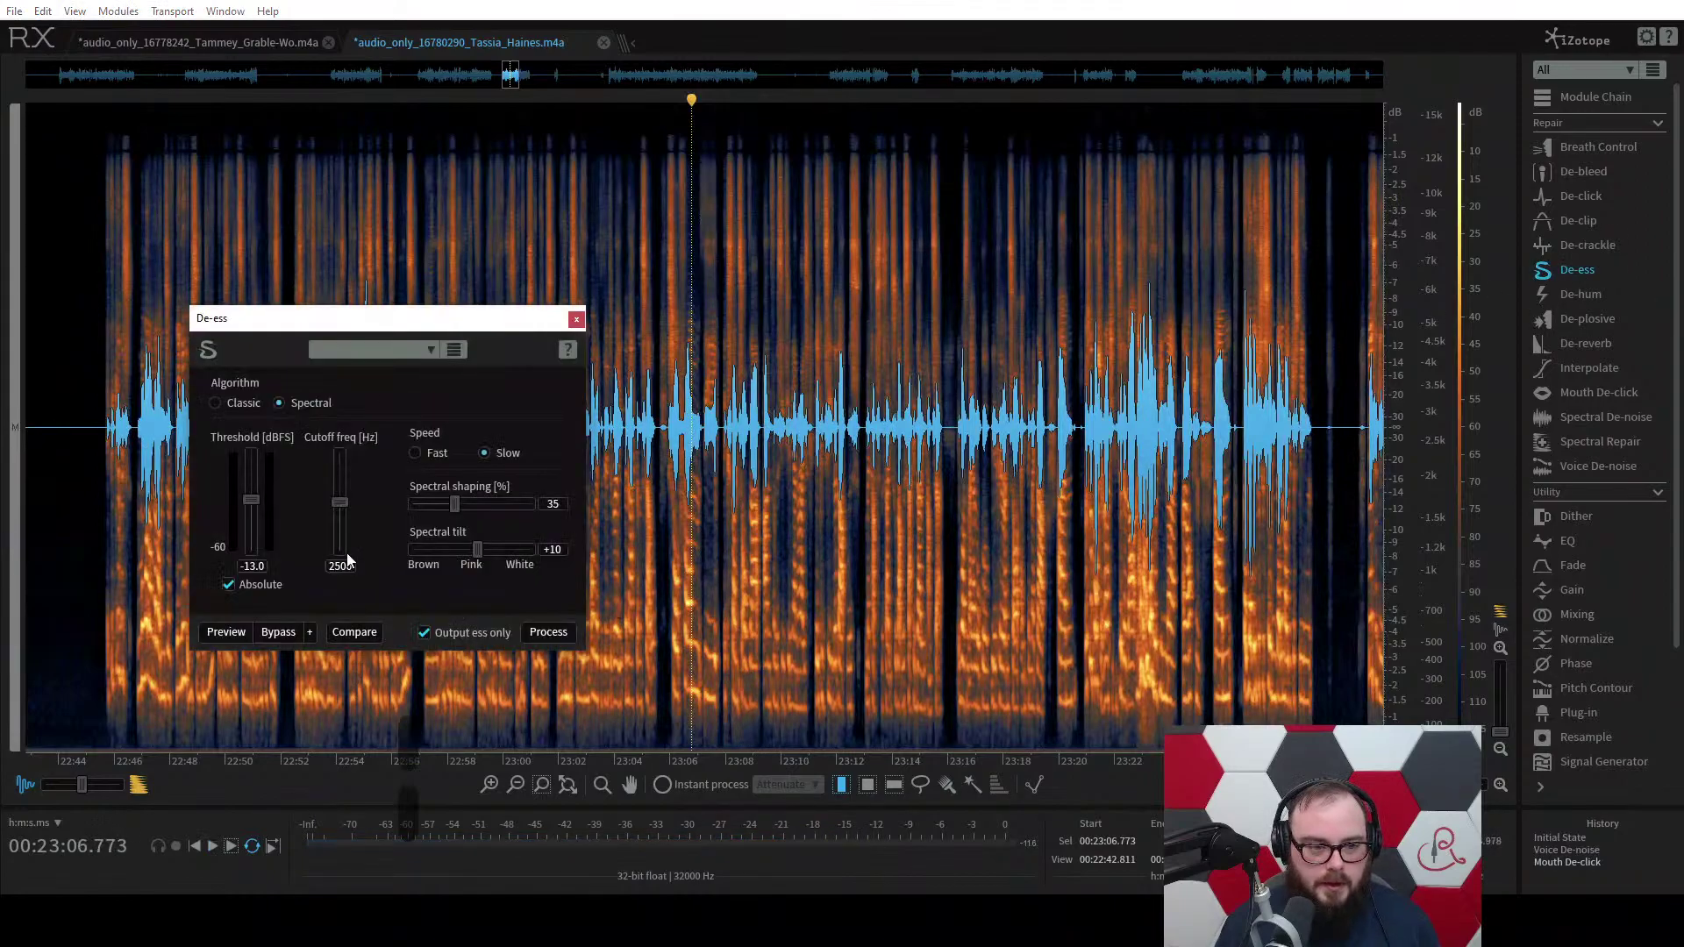
{"action": "left_click", "coordinate": [340, 566]}
{"action": "type", "text": "4500"}
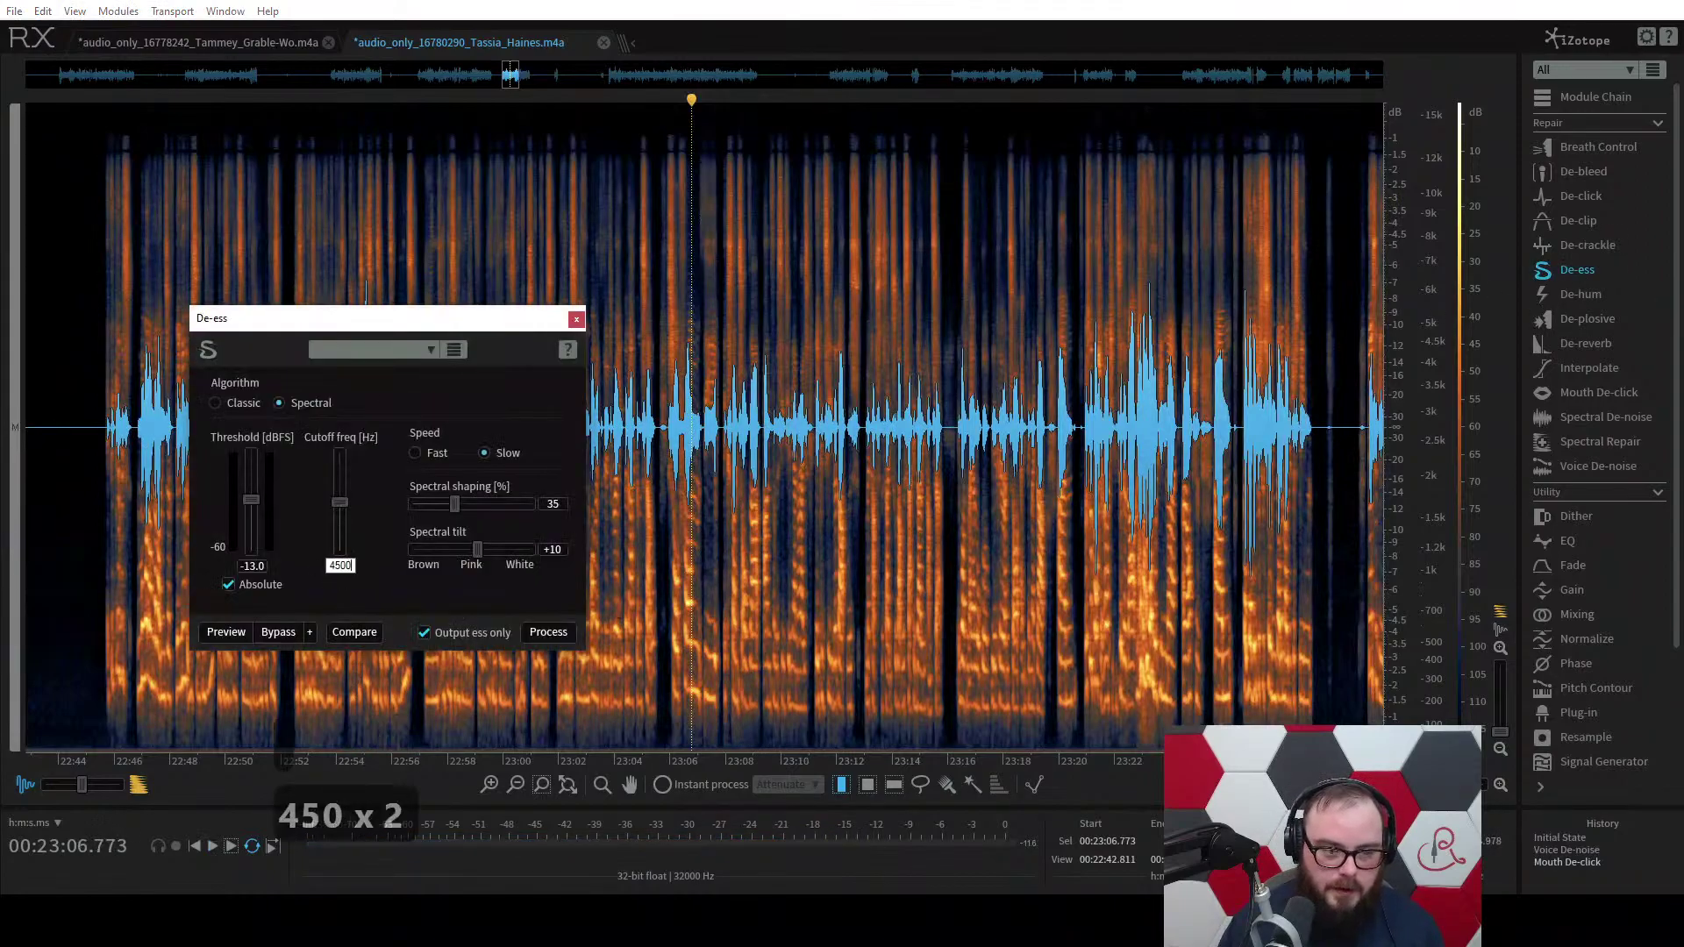
{"action": "left_click", "coordinate": [224, 633]}
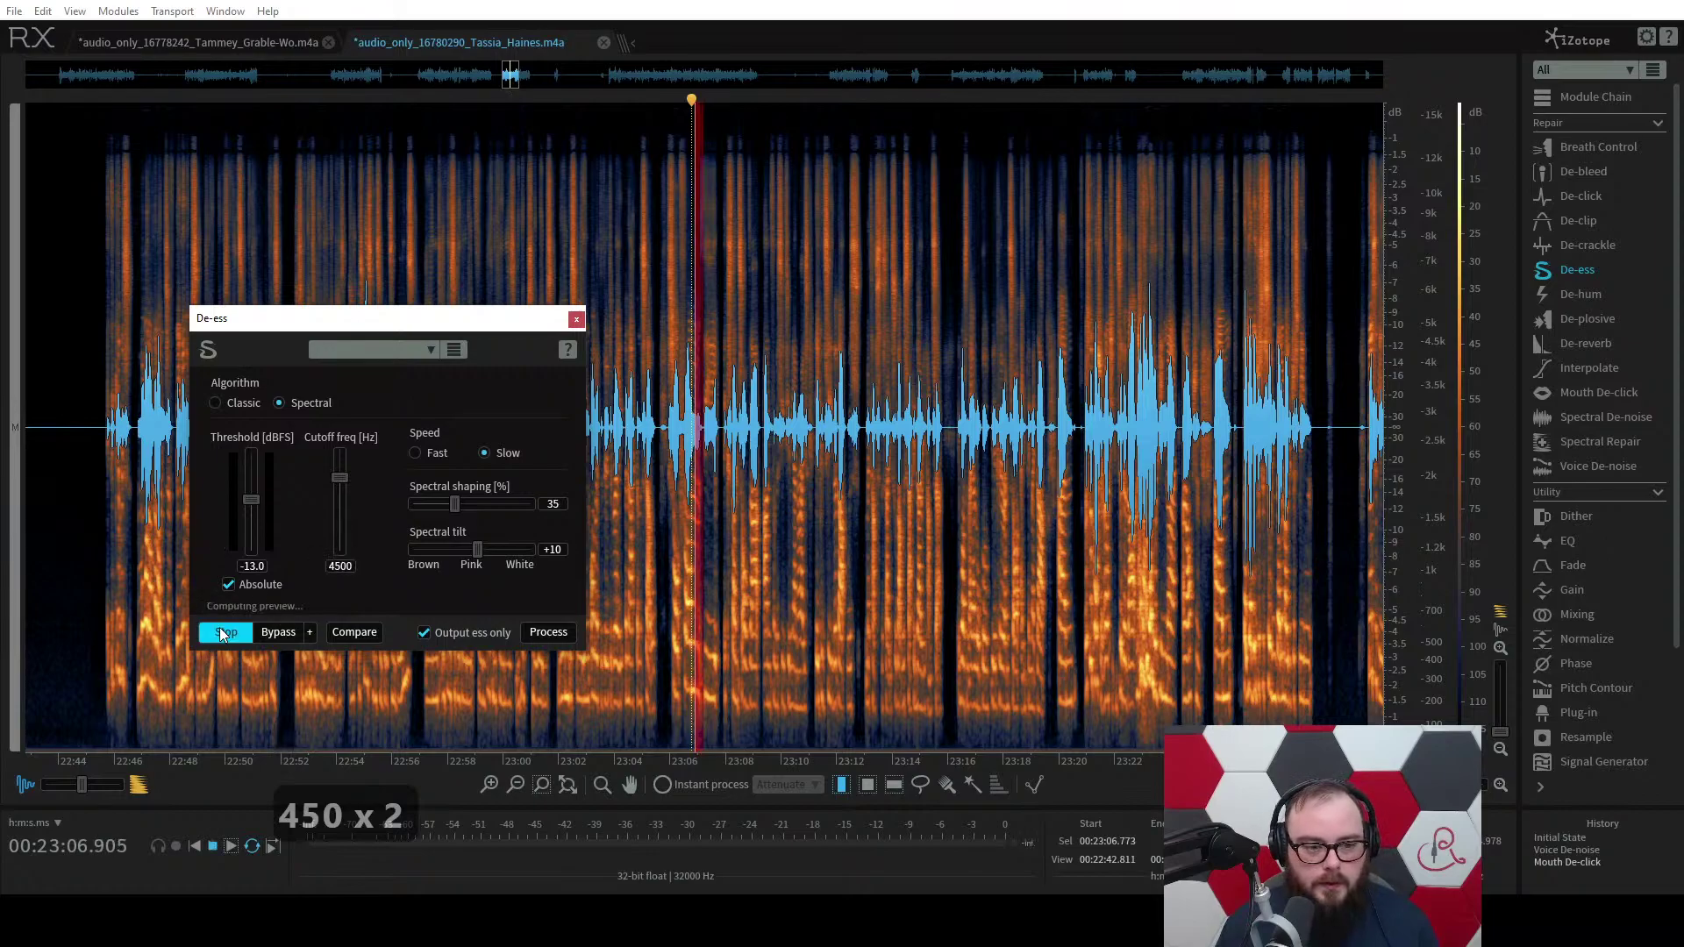
Lower the De-ess threshold to -25 dBFS and raise the system volume while the preview plays.
{"action": "left_click_drag", "start_coordinate": [251, 499], "coordinate": [251, 511]}
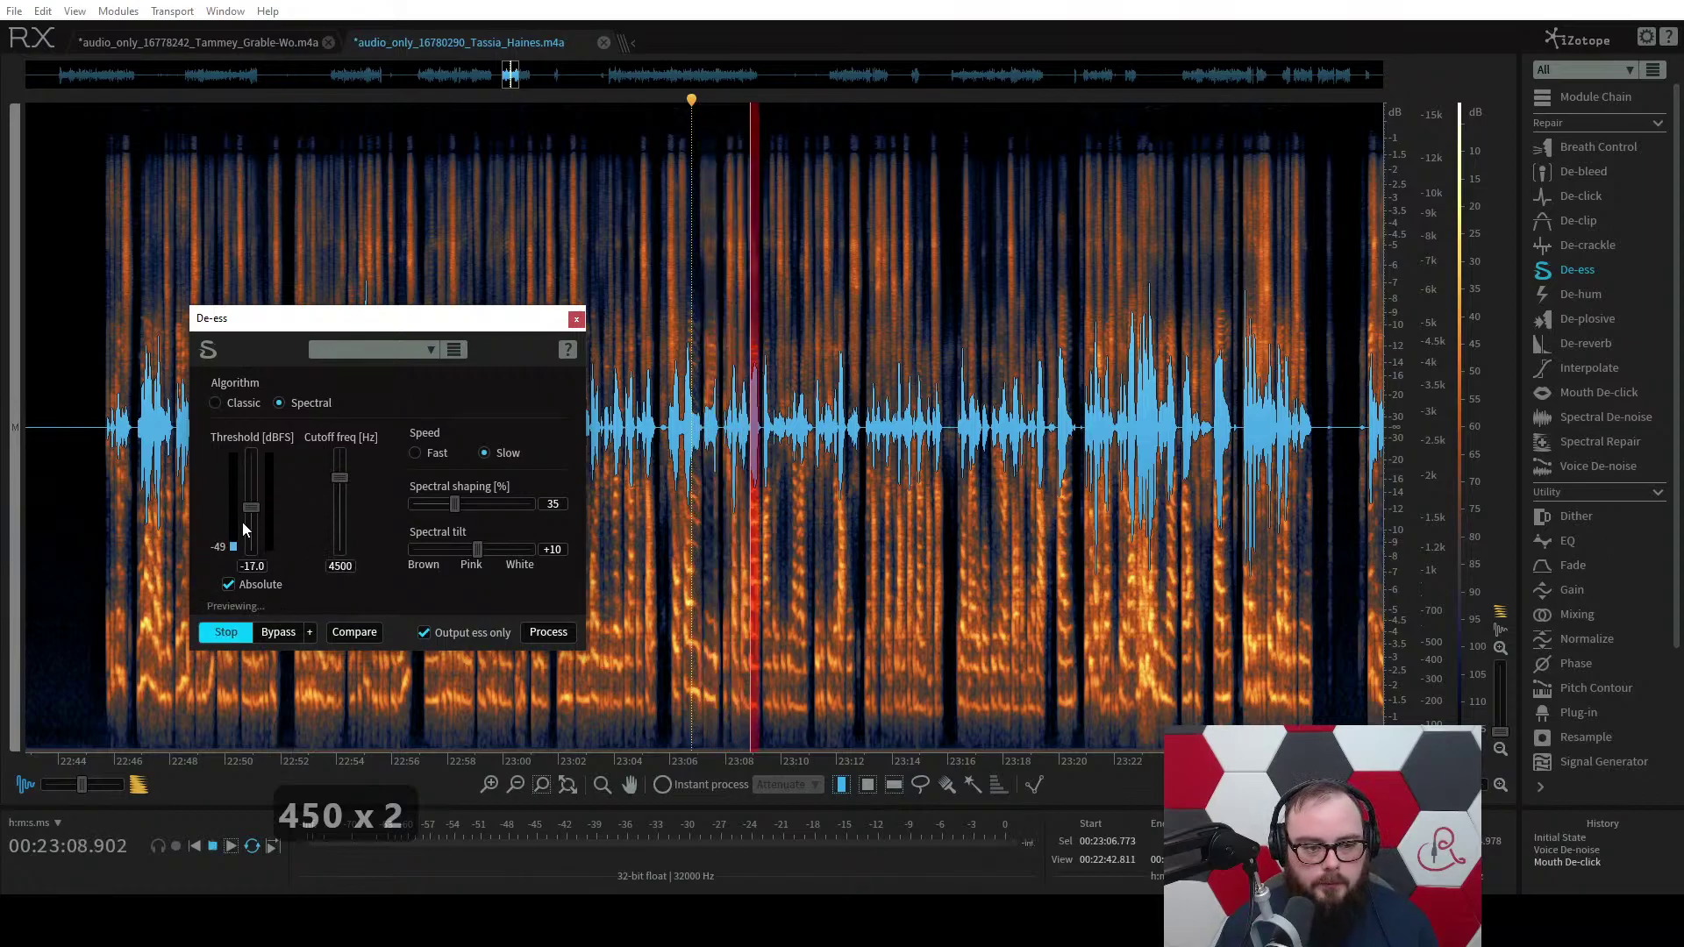
{"action": "scroll", "coordinate": [243, 523], "scroll_direction": "down", "scroll_amount": 2}
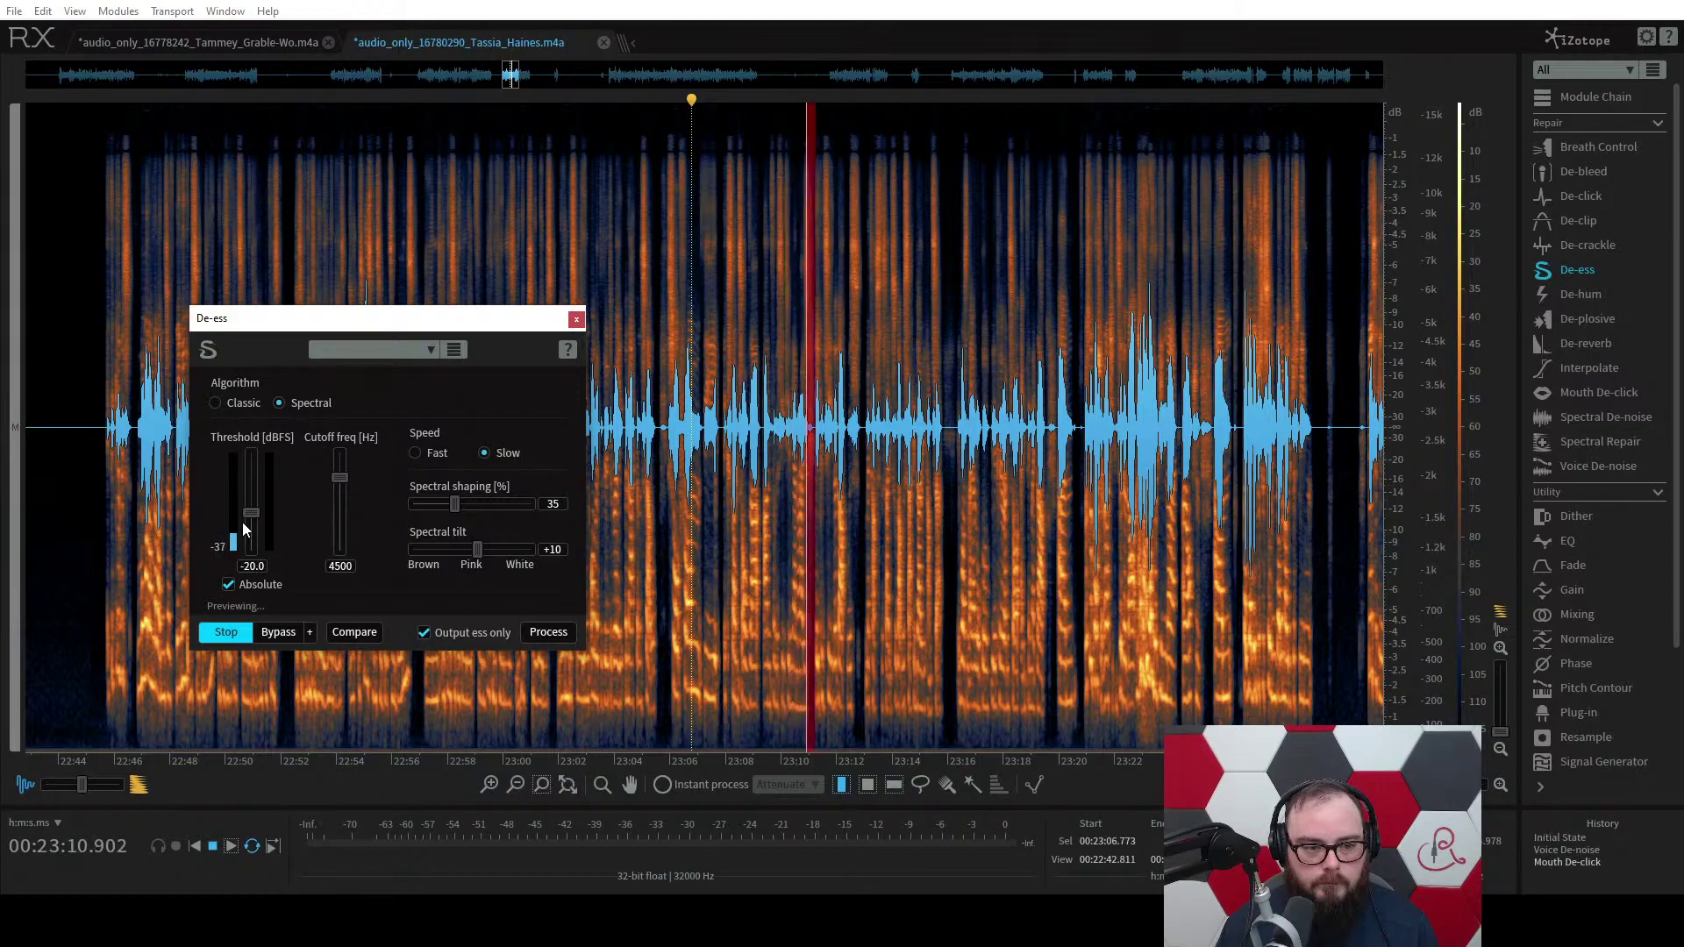
{"action": "scroll", "coordinate": [245, 529], "scroll_direction": "down", "scroll_amount": 4}
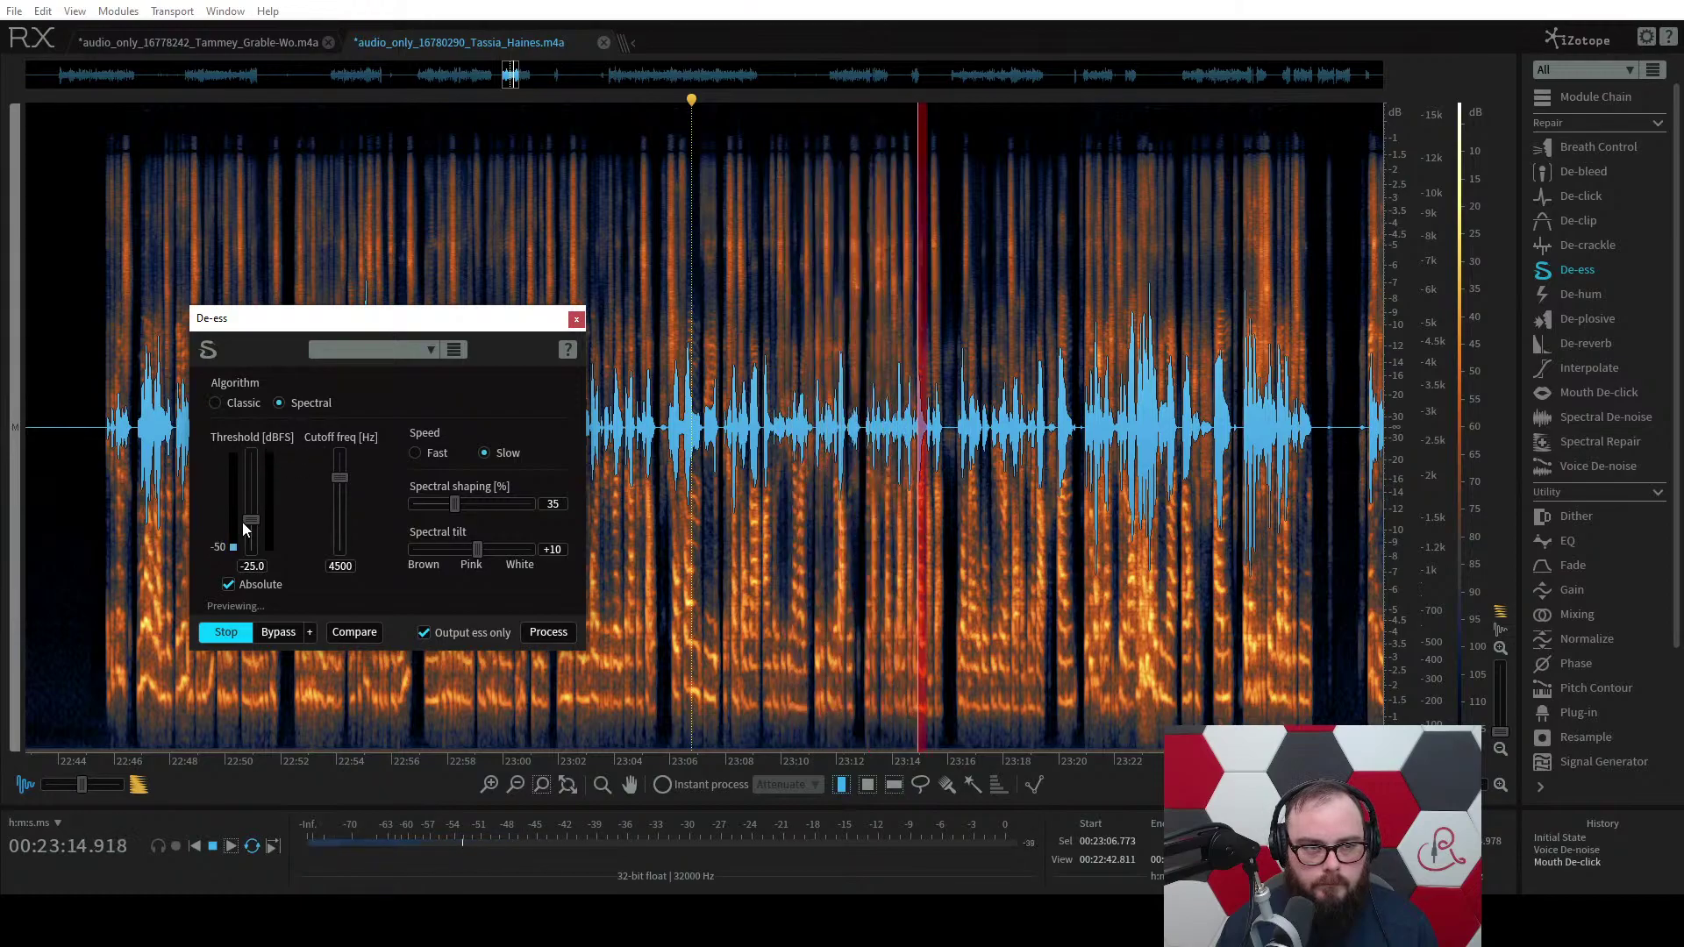
{"action": "key", "text": "XF86AudioRaiseVolume"}
{"action": "key", "text": "XF86AudioRaiseVolume"}
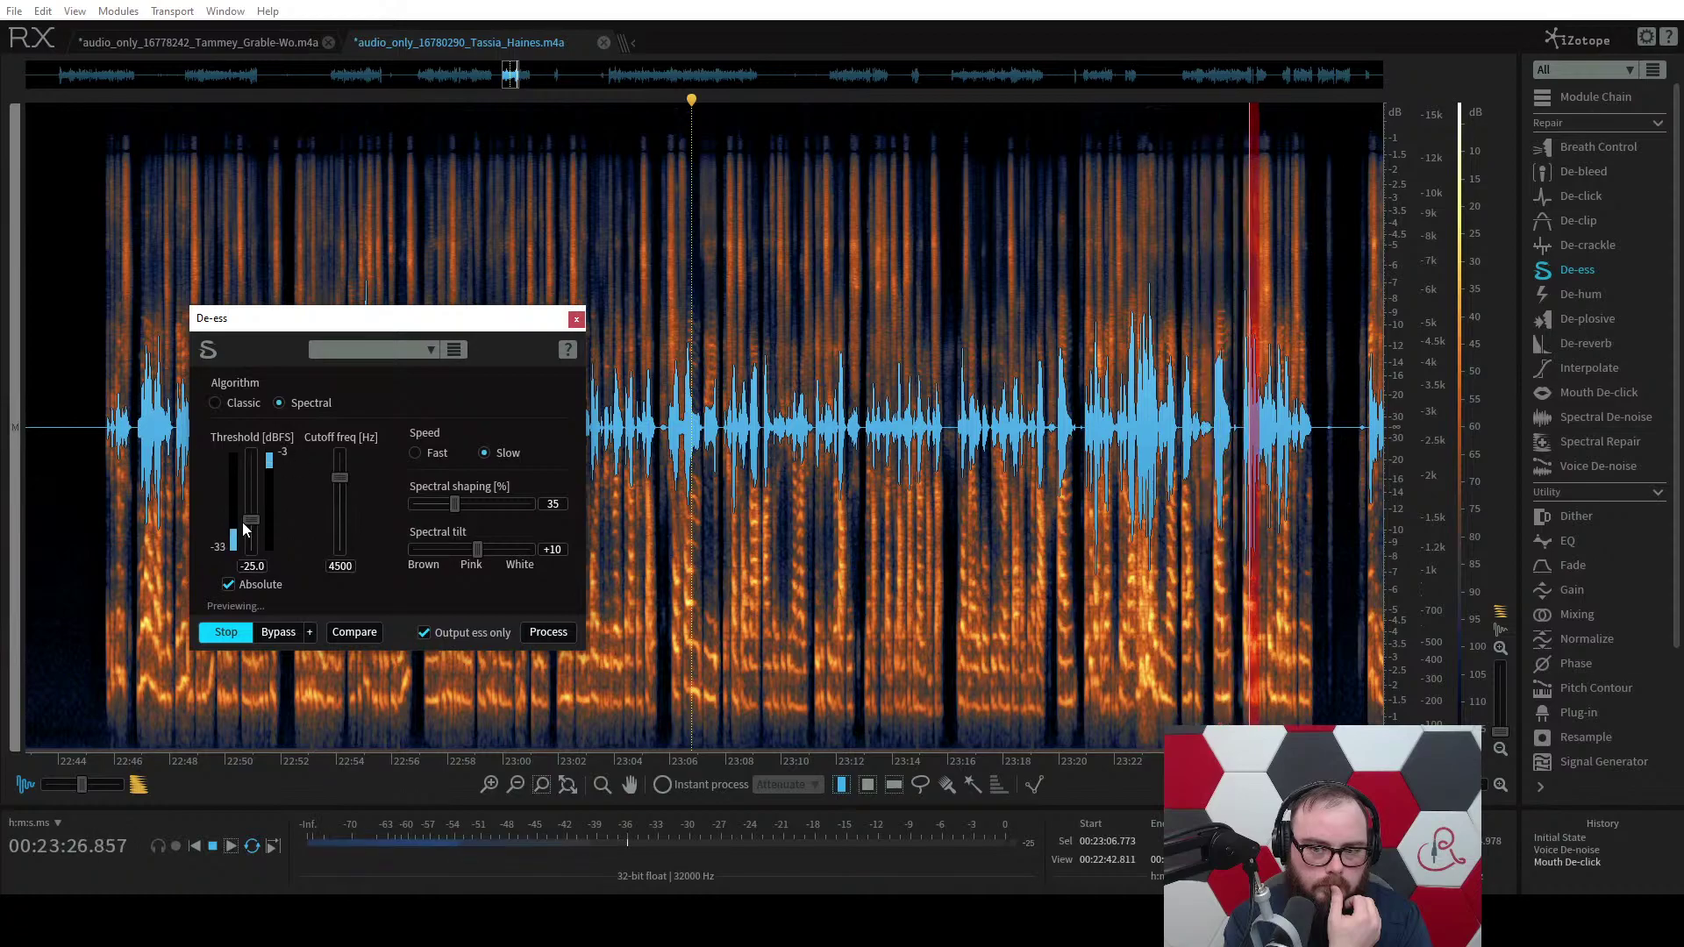
Set the De-ess threshold to -22 dBFS, stop the preview, and turn off ess-only output.
{"action": "scroll", "coordinate": [245, 529], "scroll_direction": "up", "scroll_amount": 3}
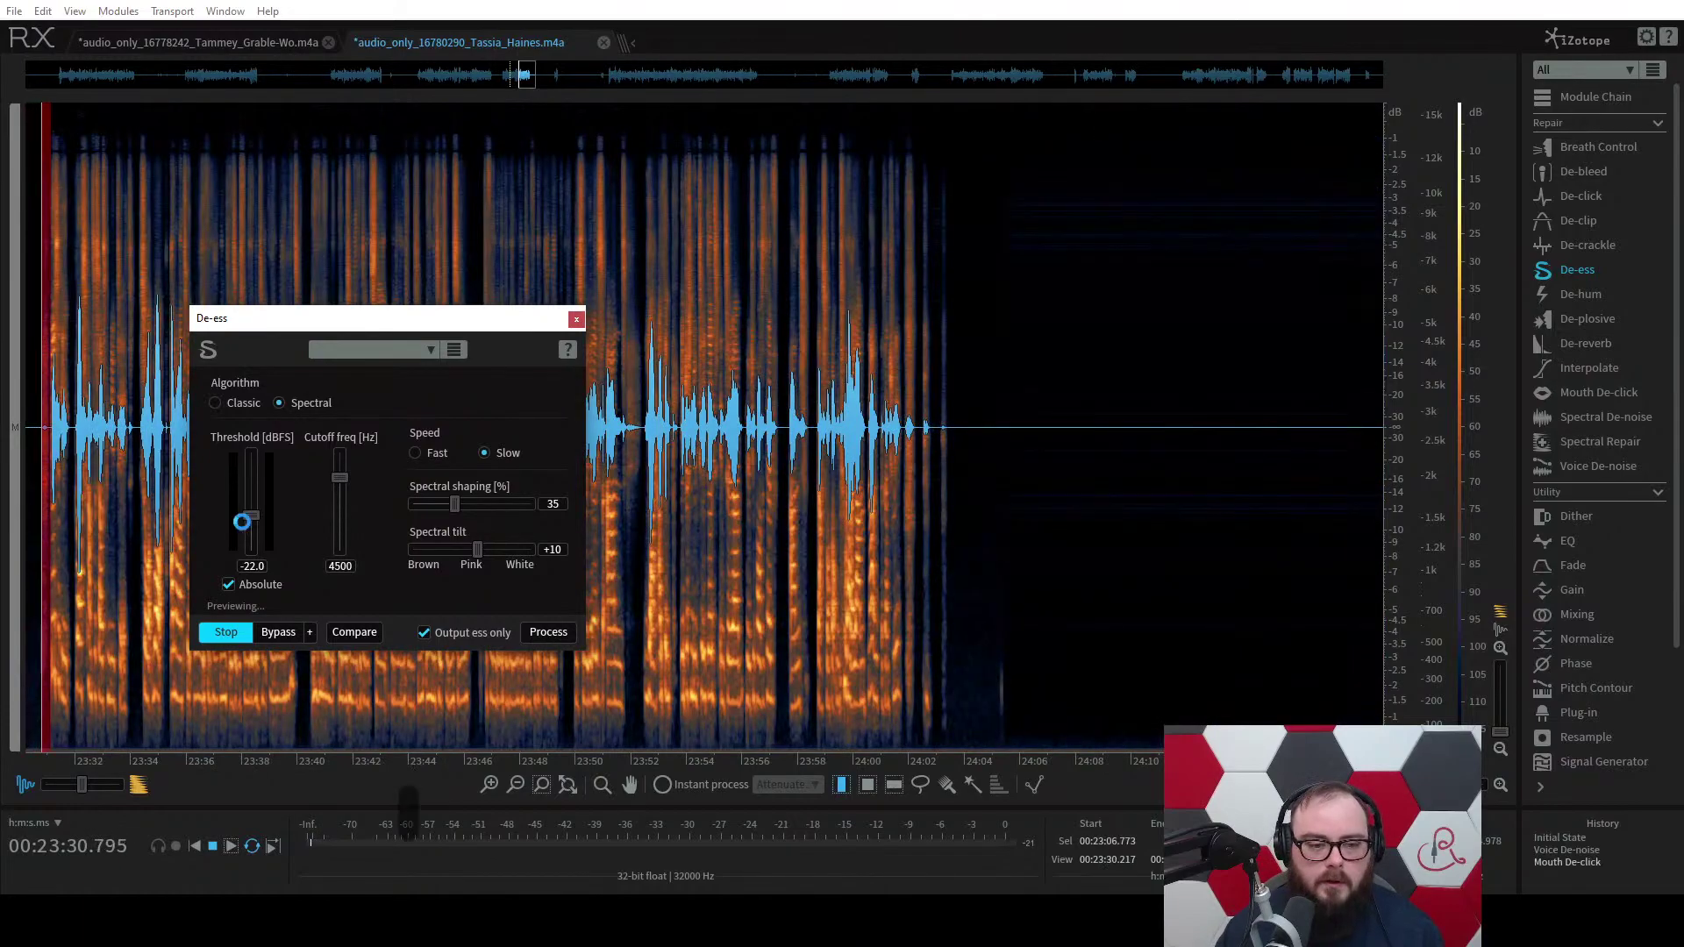
{"action": "left_click", "coordinate": [225, 632]}
{"action": "left_click", "coordinate": [463, 632]}
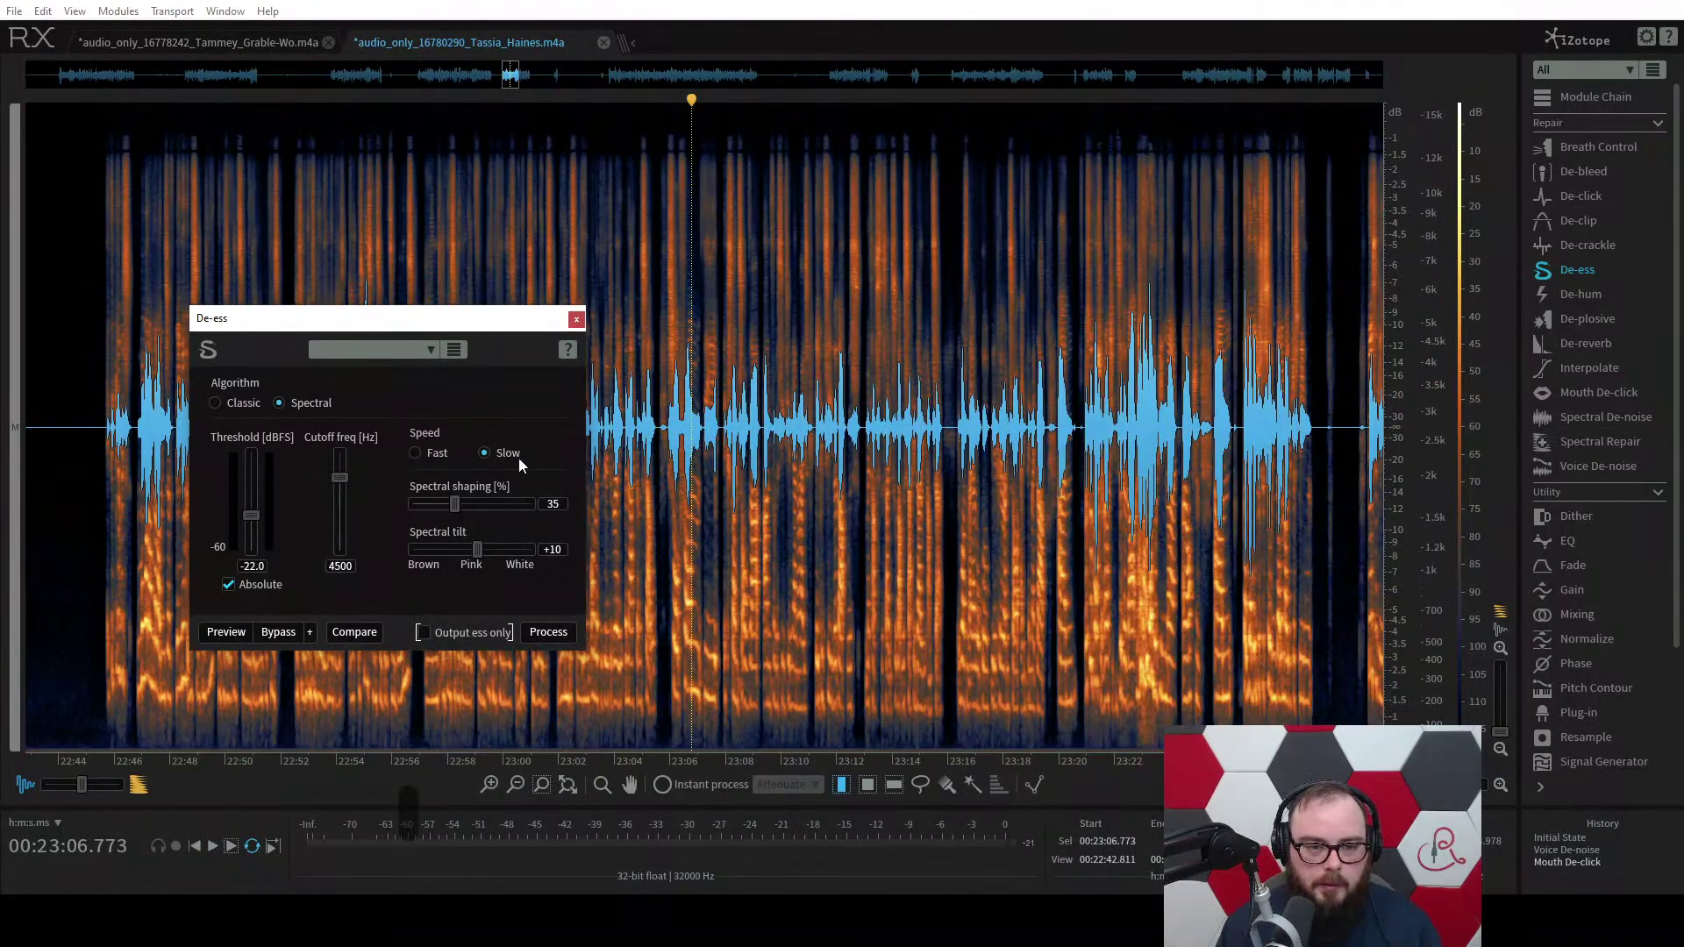
Close De-ess without applying it, open EQ for the second track, and reset bands 1 and 2 to 0 dB.
{"action": "left_click", "coordinate": [576, 318]}
{"action": "left_click", "coordinate": [463, 316]}
{"action": "scroll", "coordinate": [463, 316], "scroll_direction": "down", "scroll_amount": 3}
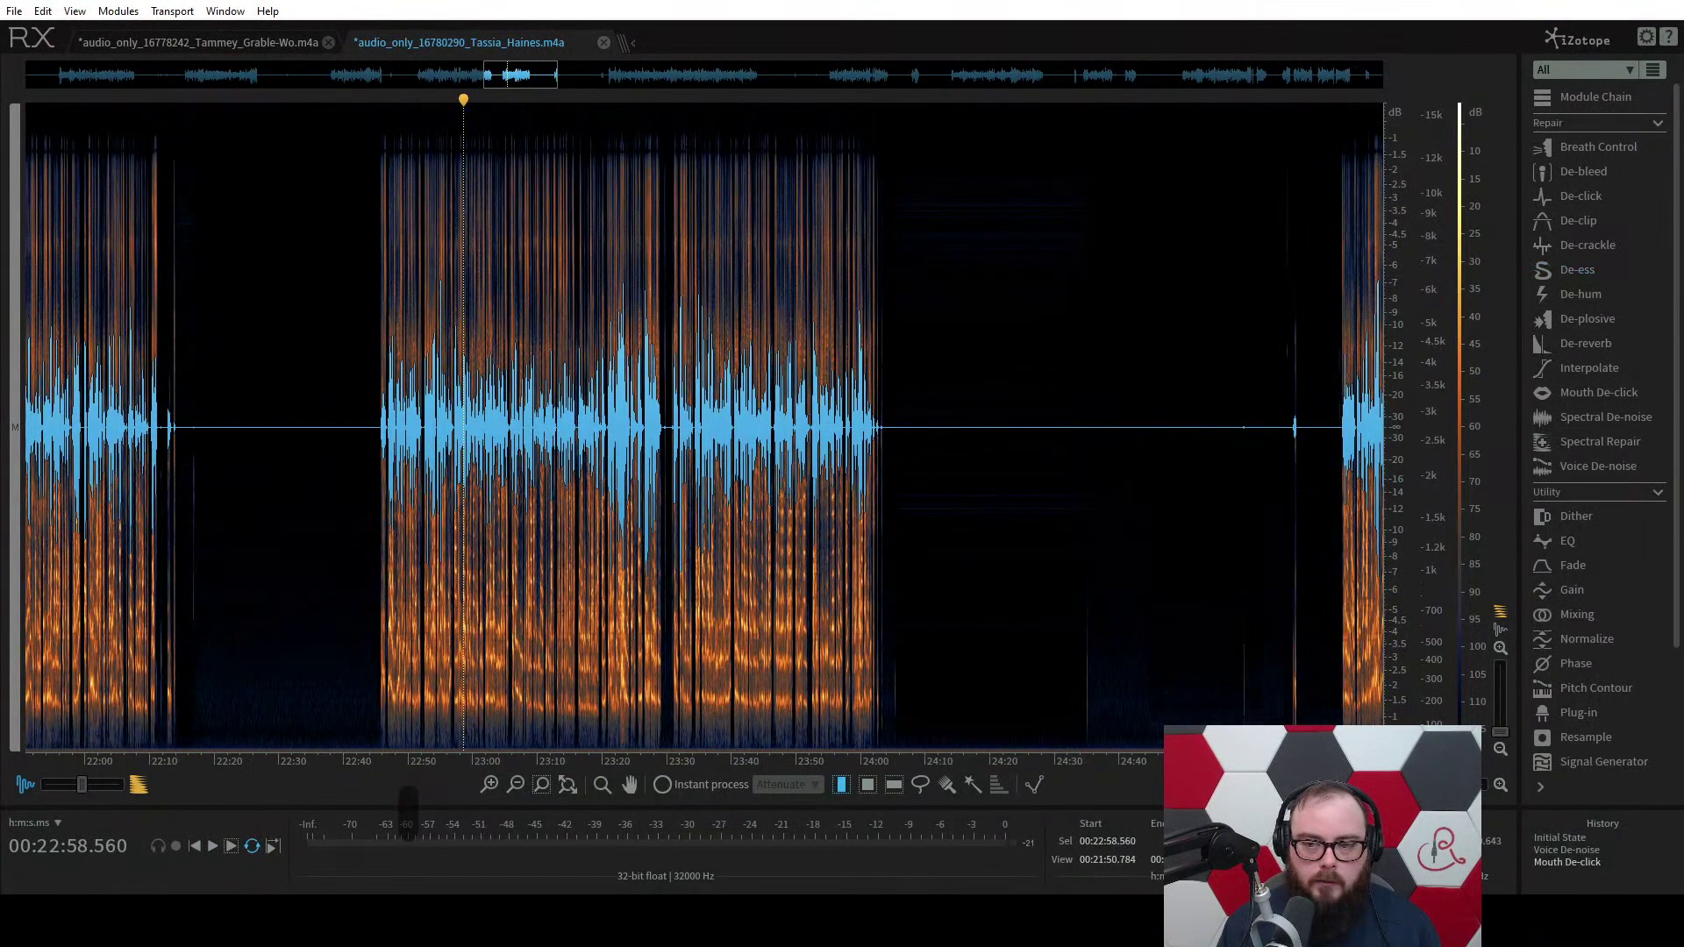
{"action": "left_click", "coordinate": [1537, 544]}
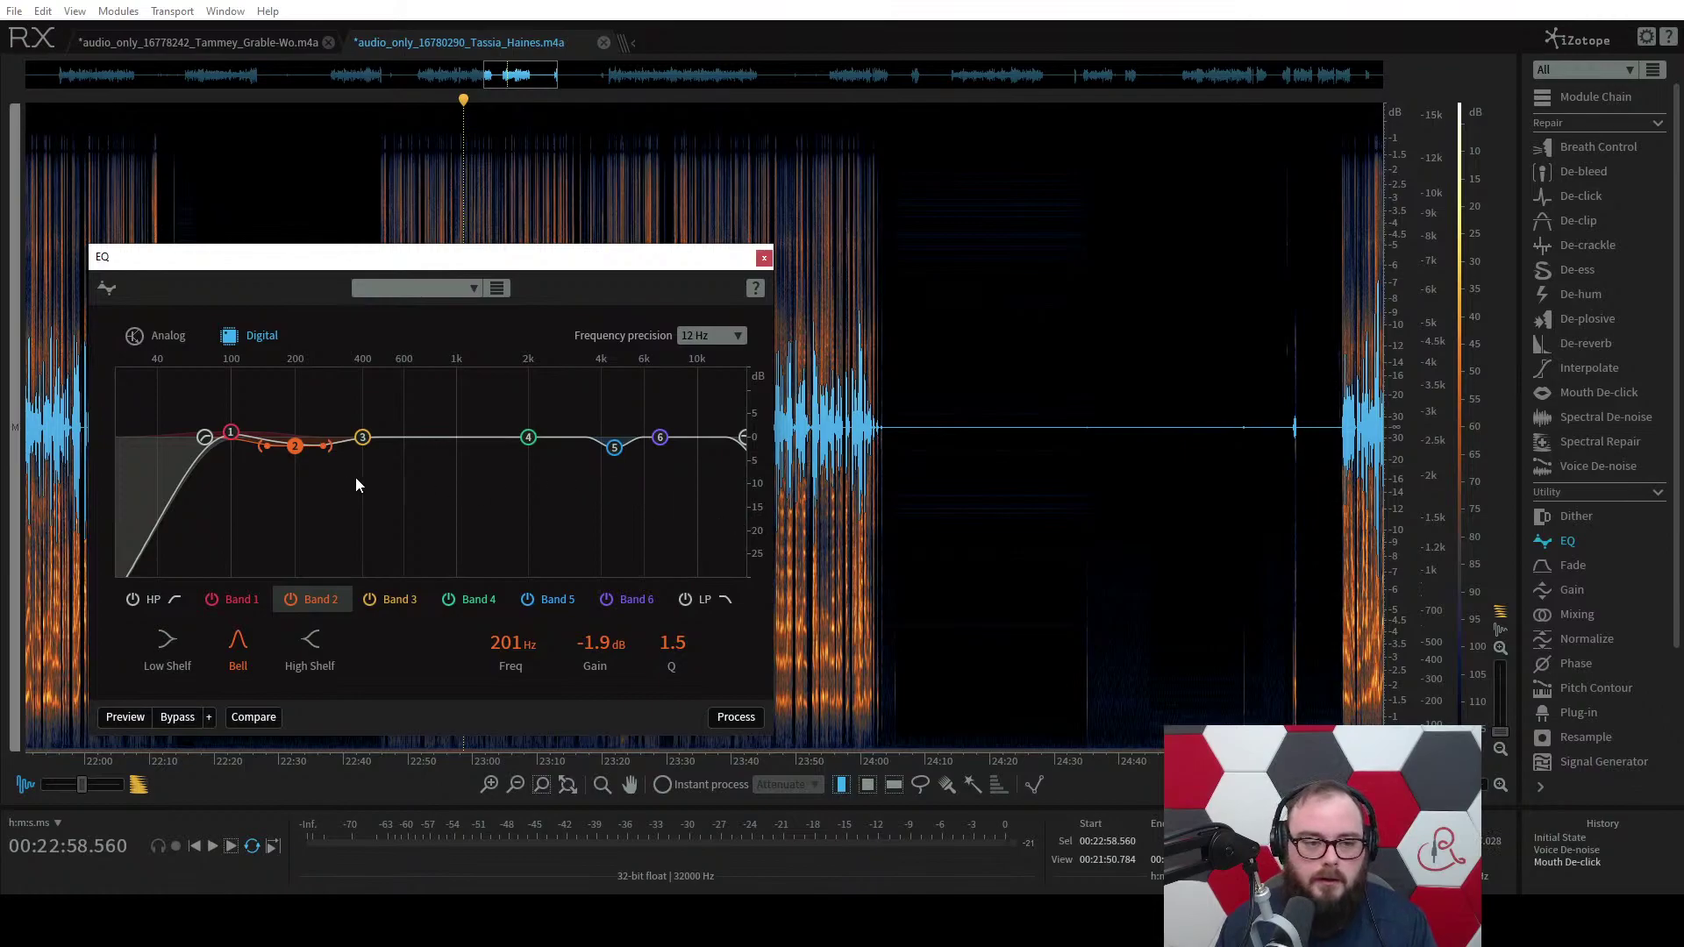
{"action": "double_click", "coordinate": [295, 448]}
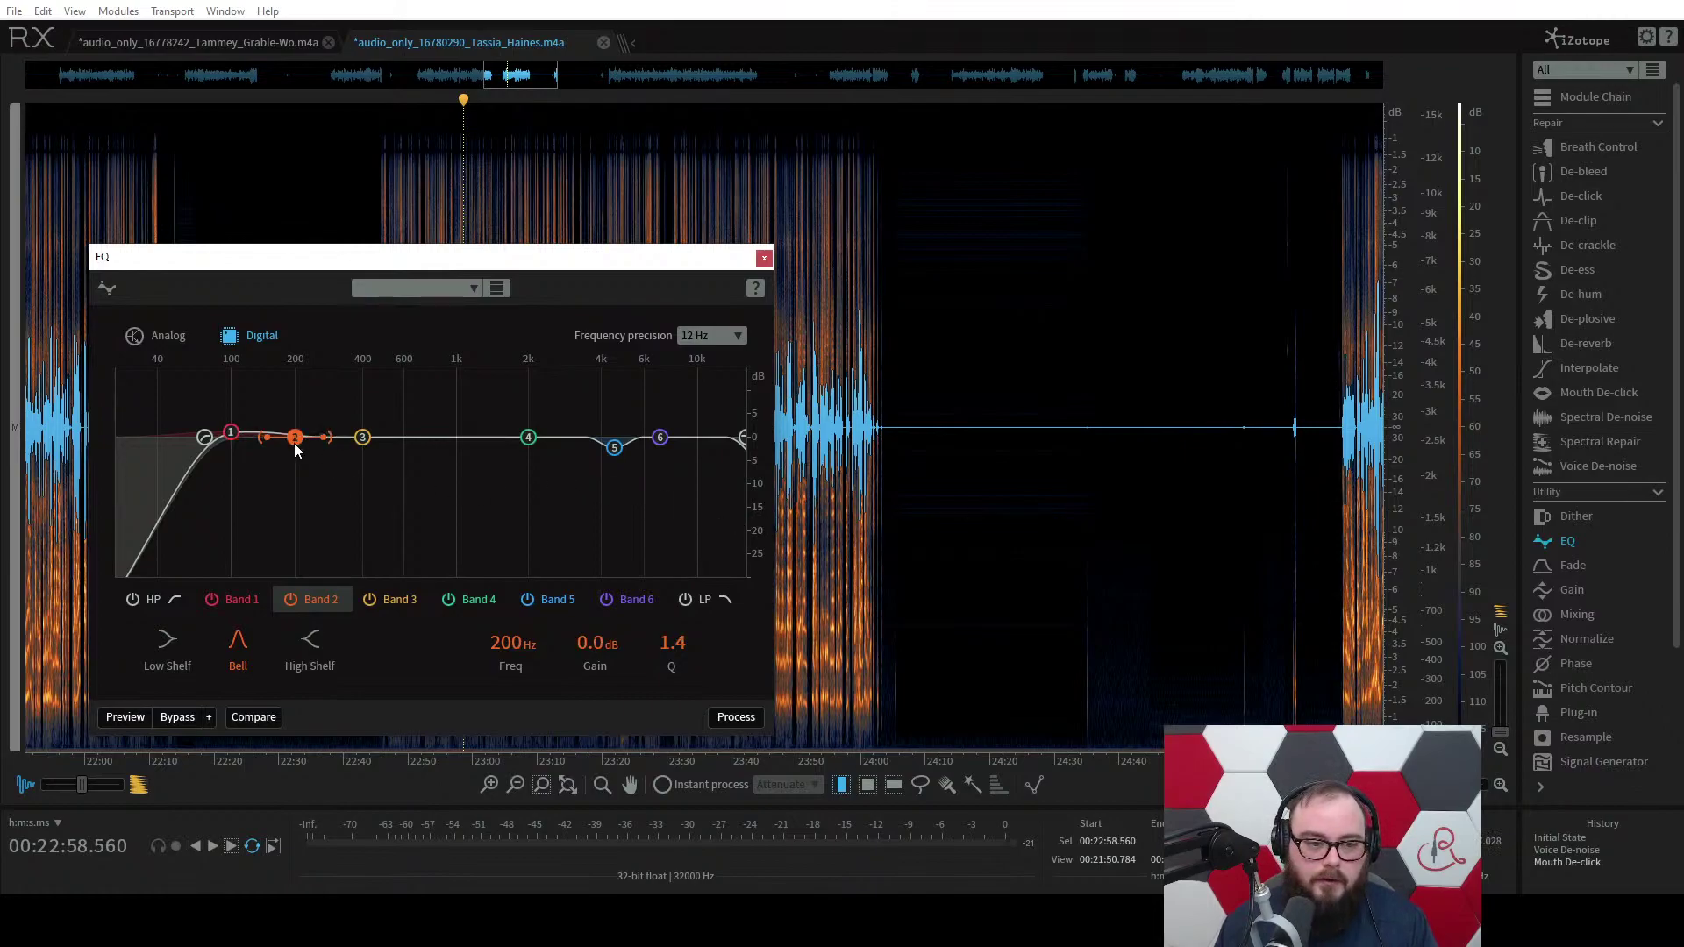
{"action": "double_click", "coordinate": [229, 434]}
Set EQ band 5 to -3.8 dB at 4490 Hz, apply the EQ to the whole second track, and close the module.
{"action": "left_click_drag", "start_coordinate": [612, 450], "coordinate": [614, 457]}
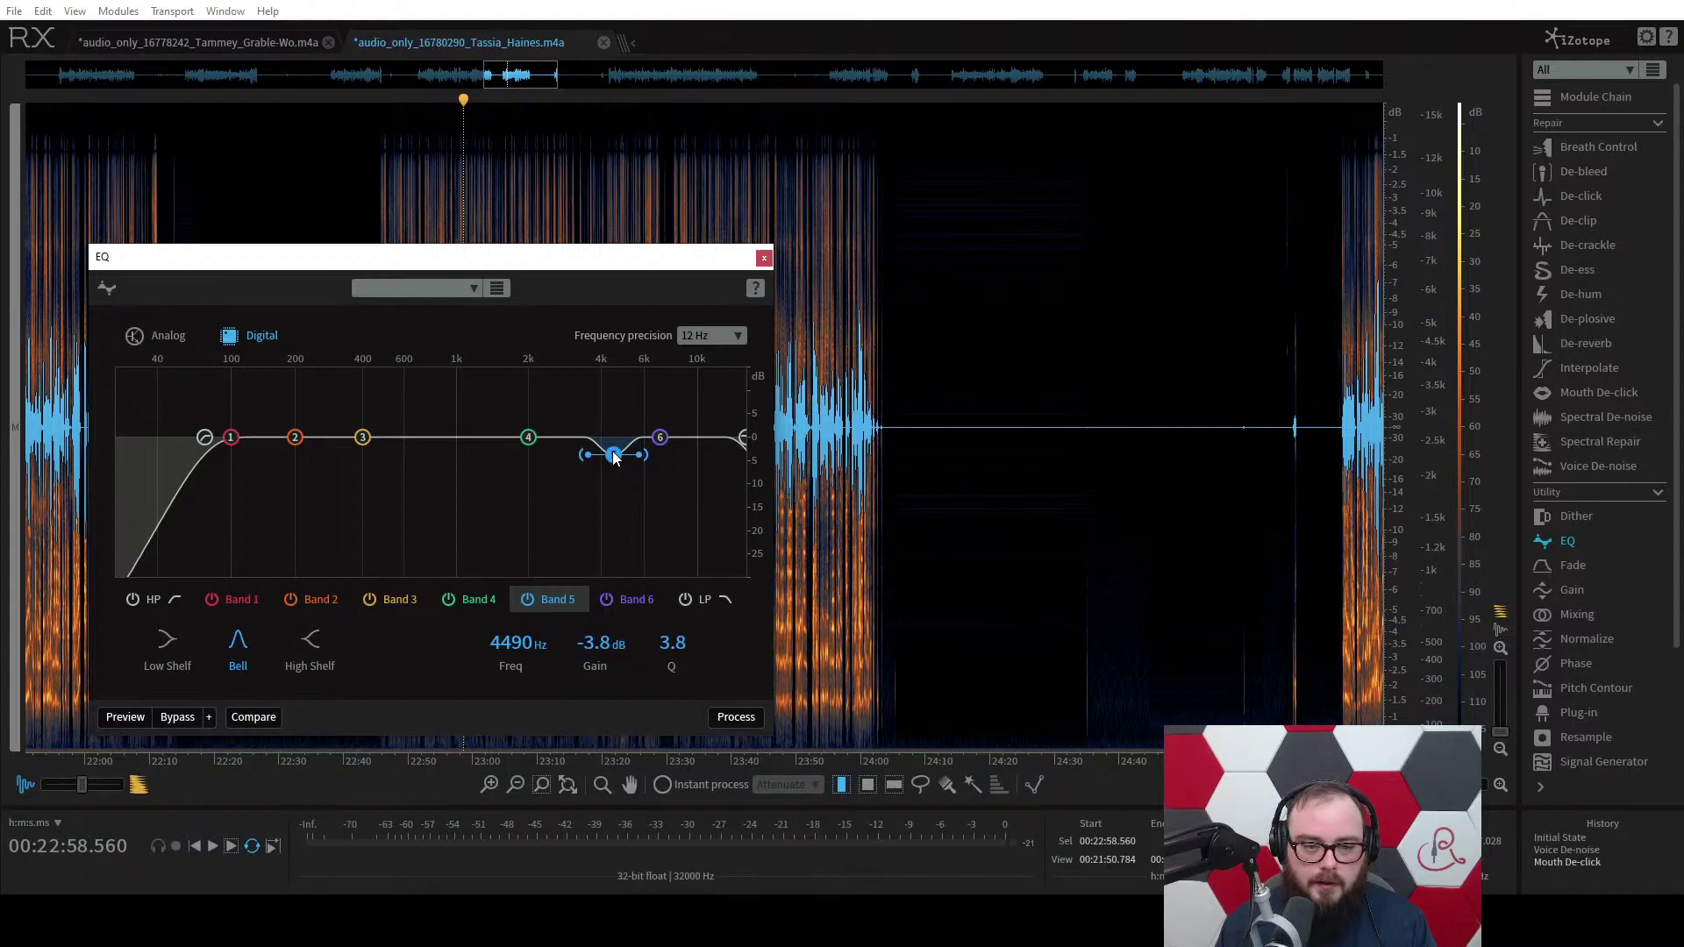
{"action": "left_click", "coordinate": [736, 717]}
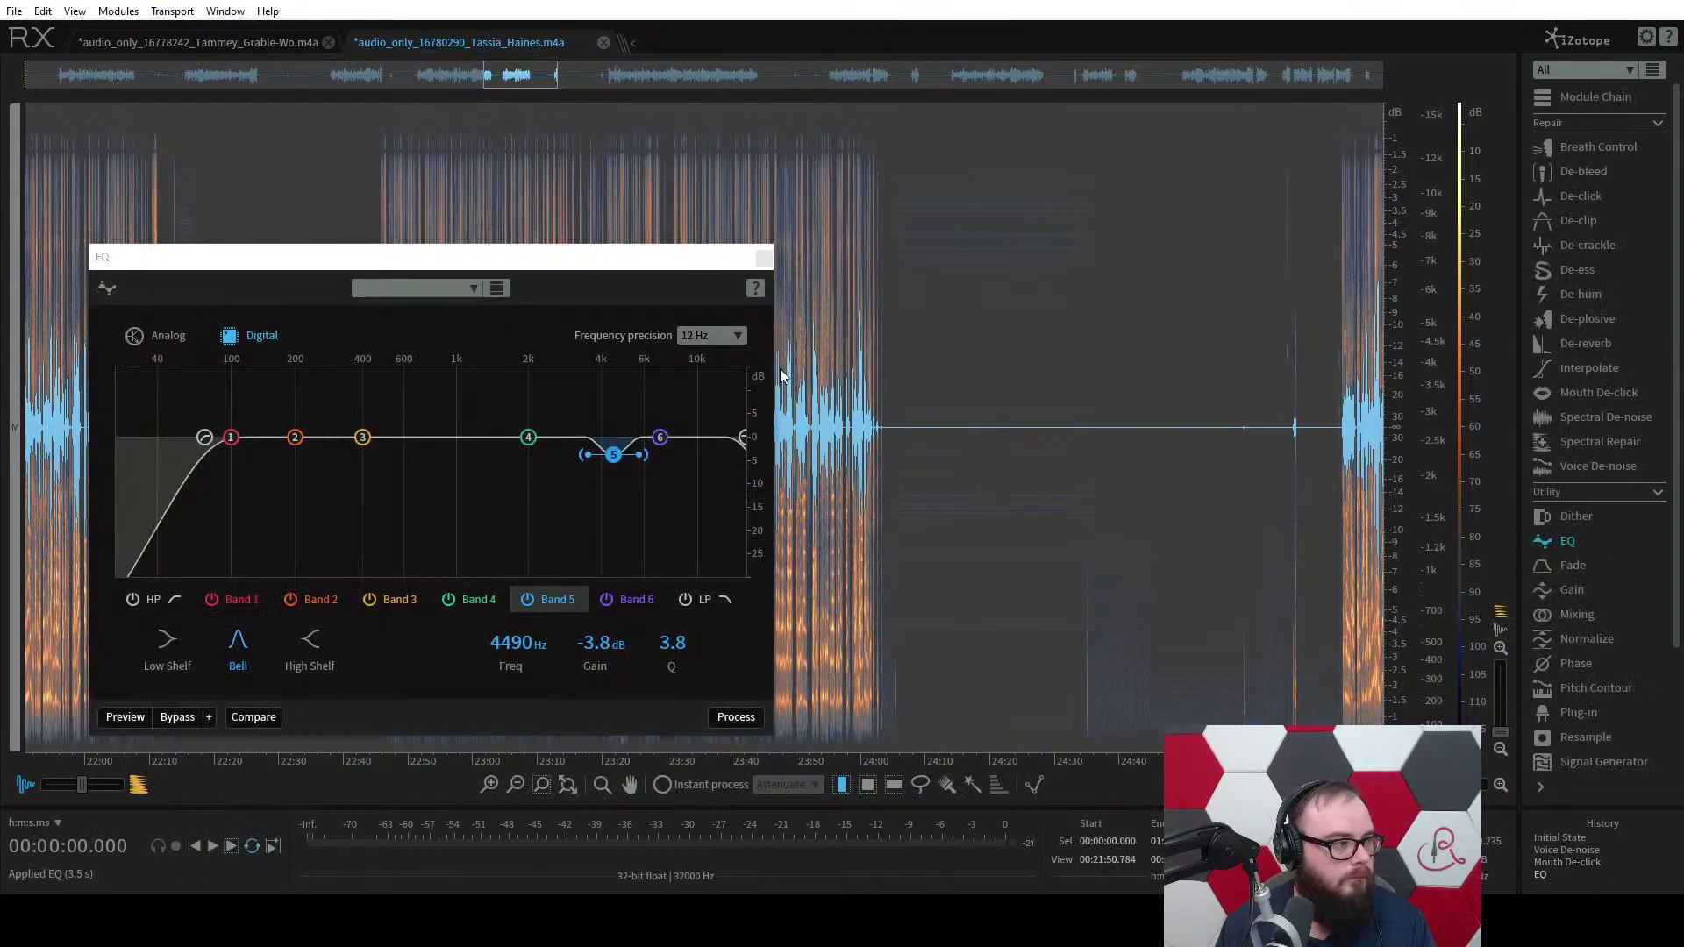
{"action": "left_click", "coordinate": [764, 257]}
{"action": "scroll", "coordinate": [524, 352], "scroll_direction": "down", "scroll_amount": 3}
{"action": "scroll", "coordinate": [524, 352], "scroll_direction": "down", "scroll_amount": 5}
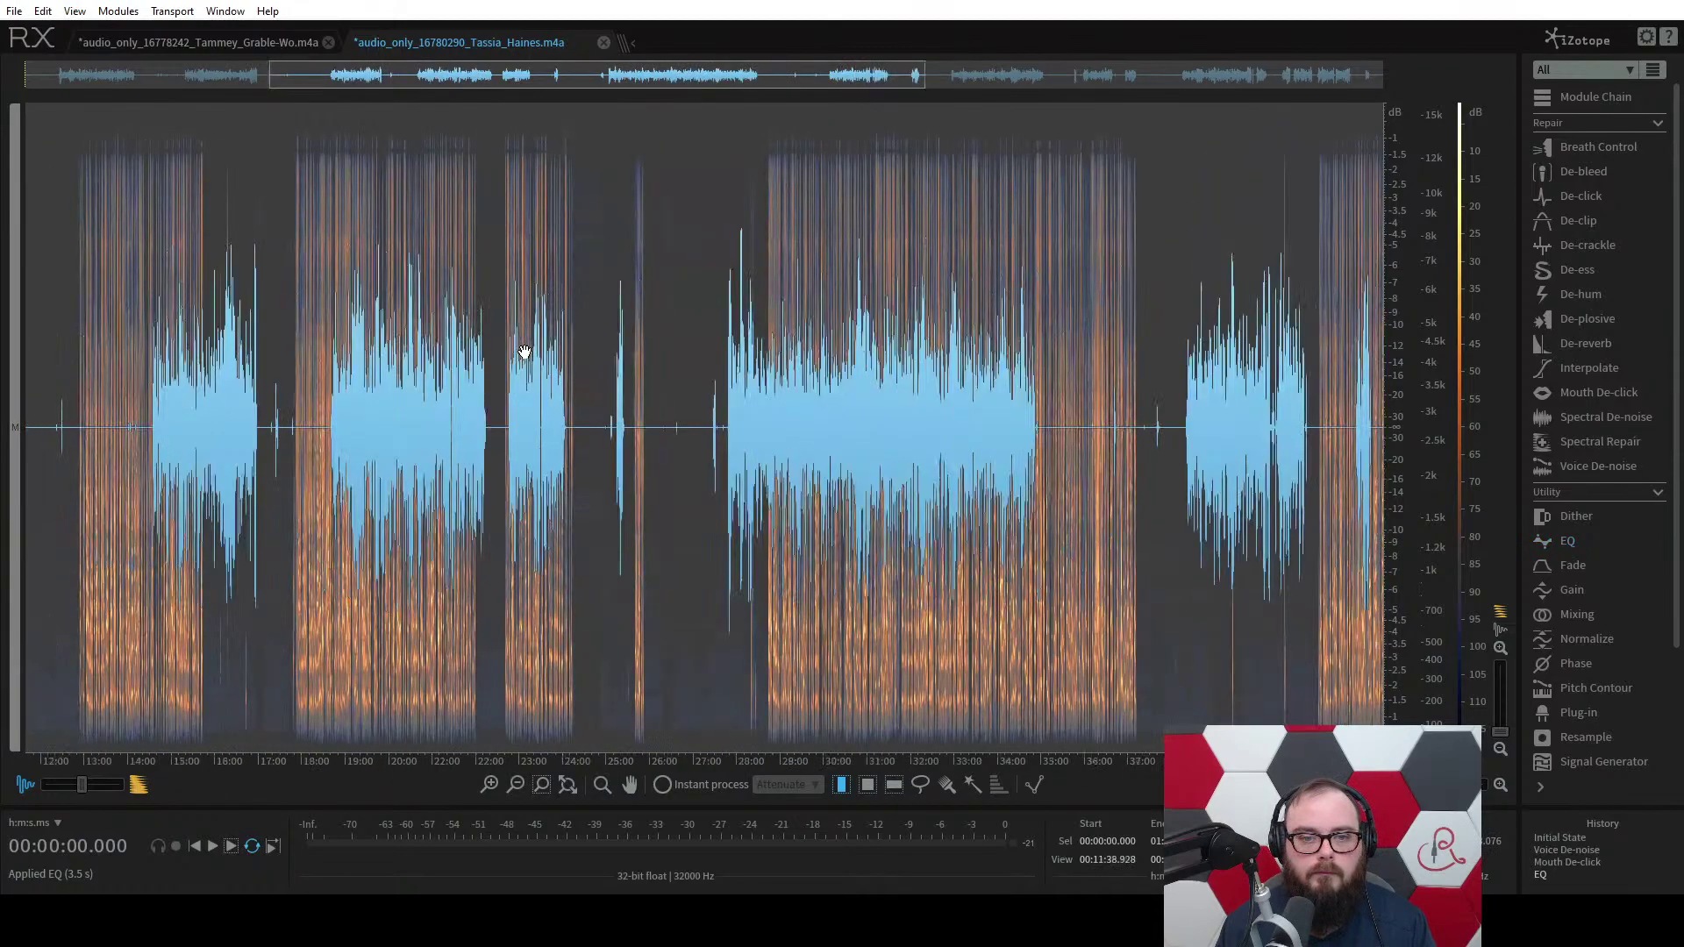
{"action": "left_click", "coordinate": [765, 351]}
{"action": "left_click", "coordinate": [1589, 639]}
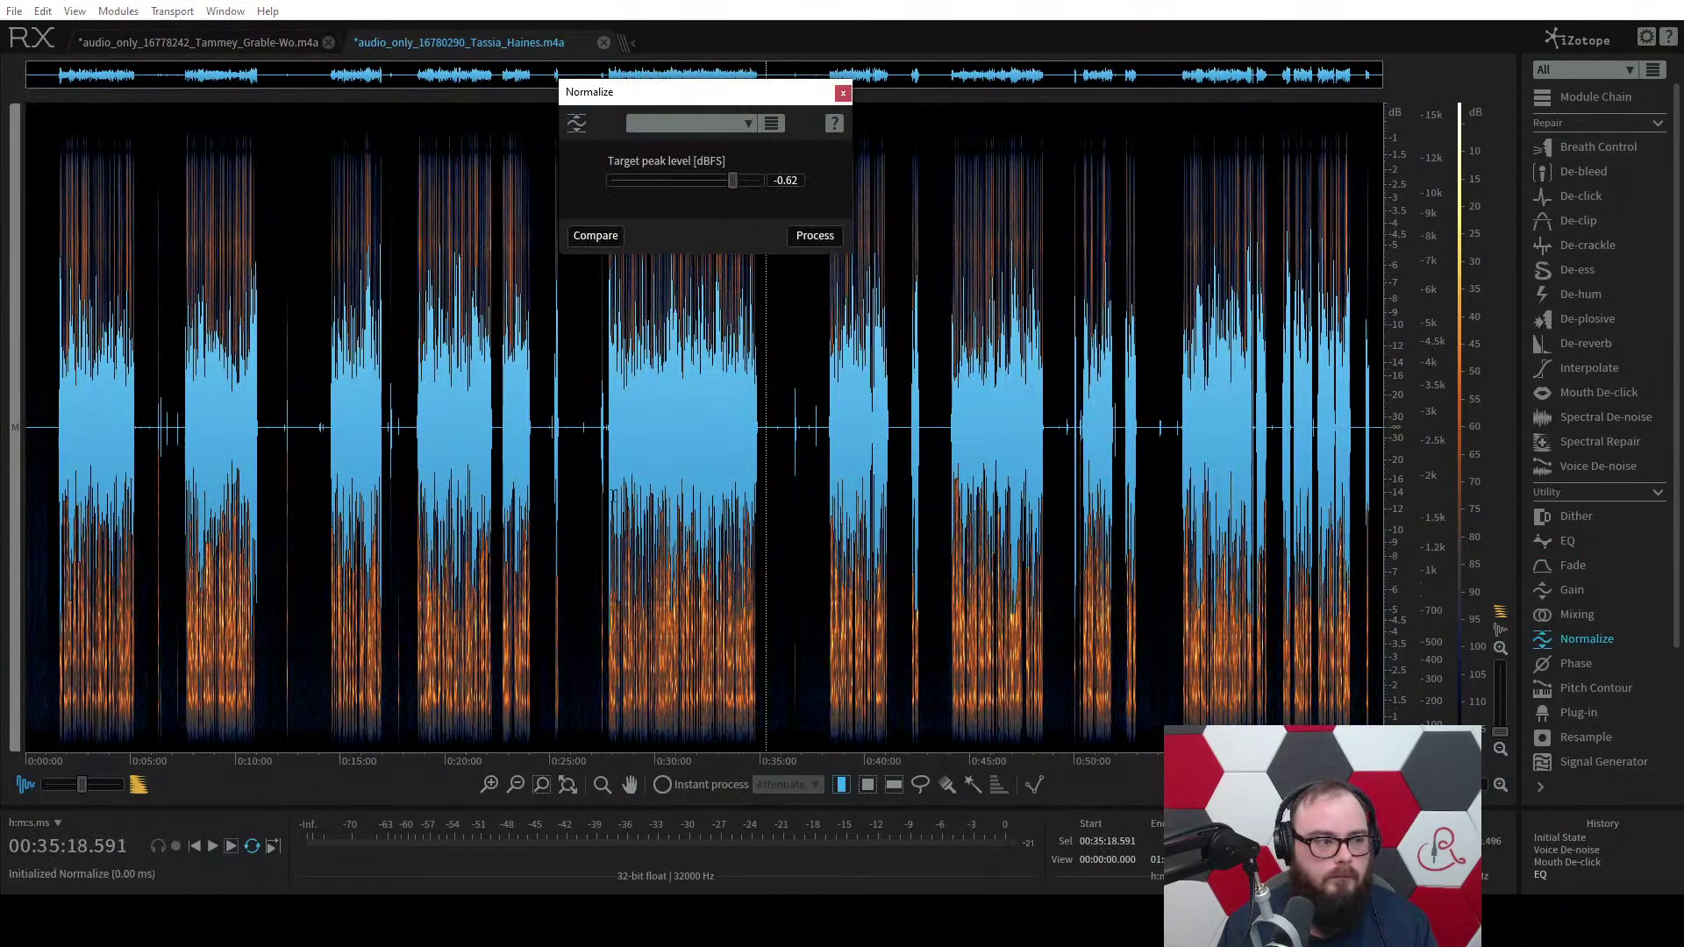
{"action": "left_click", "coordinate": [831, 239]}
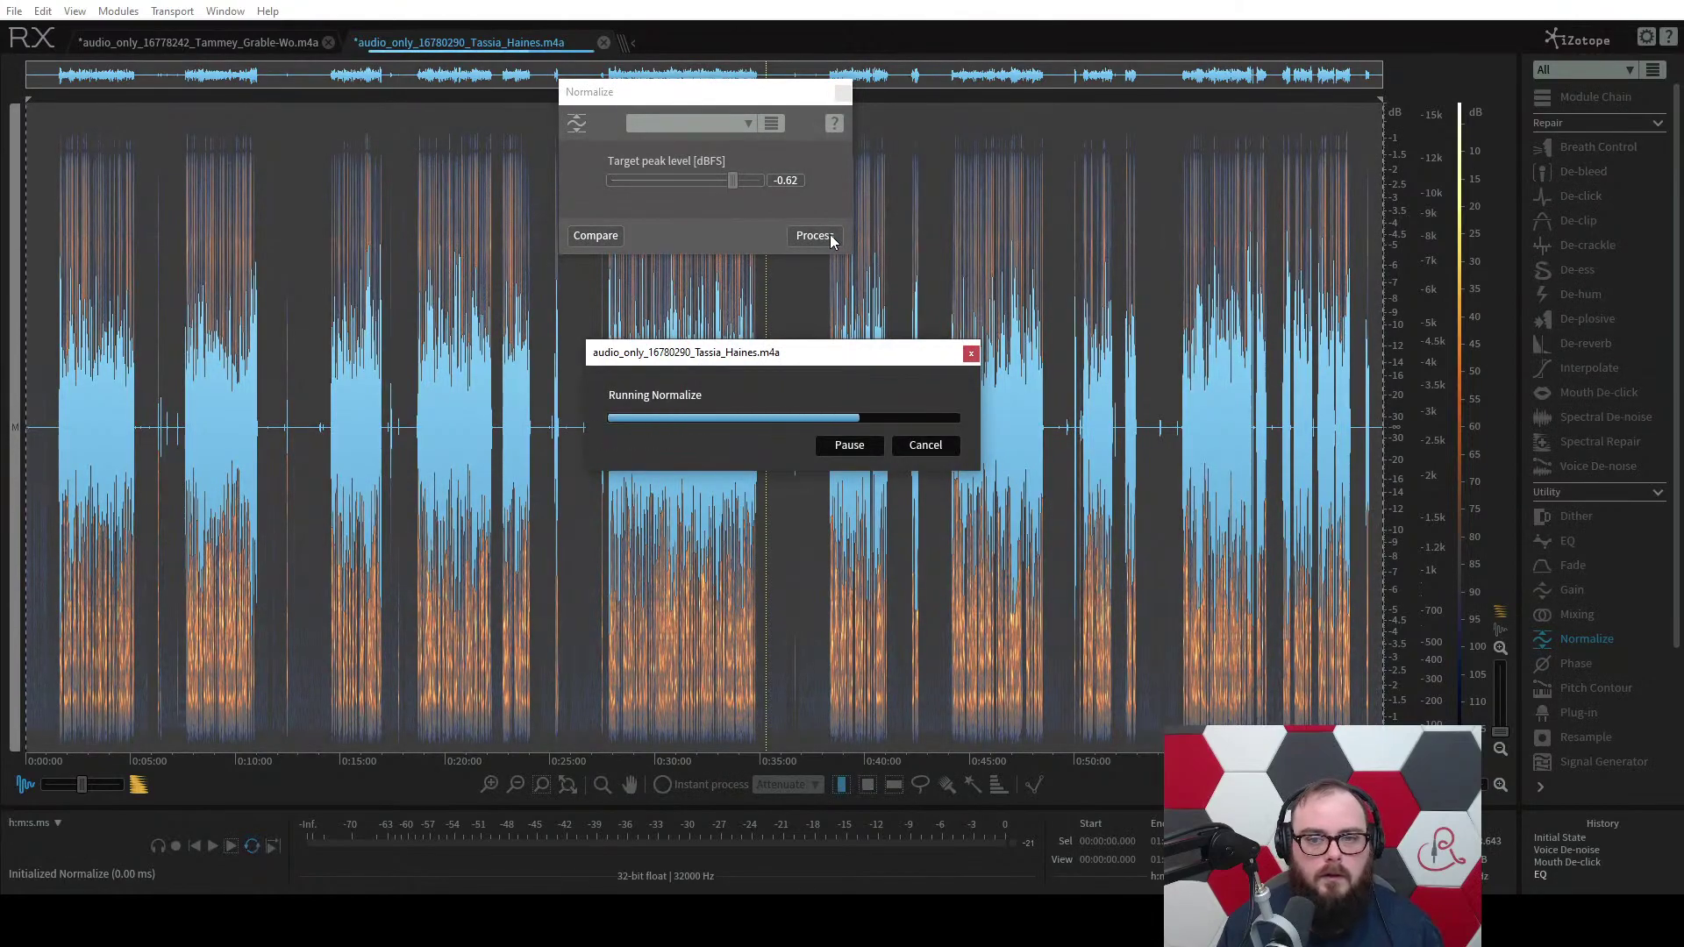
{"action": "left_click", "coordinate": [937, 444]}
{"action": "left_click", "coordinate": [833, 122]}
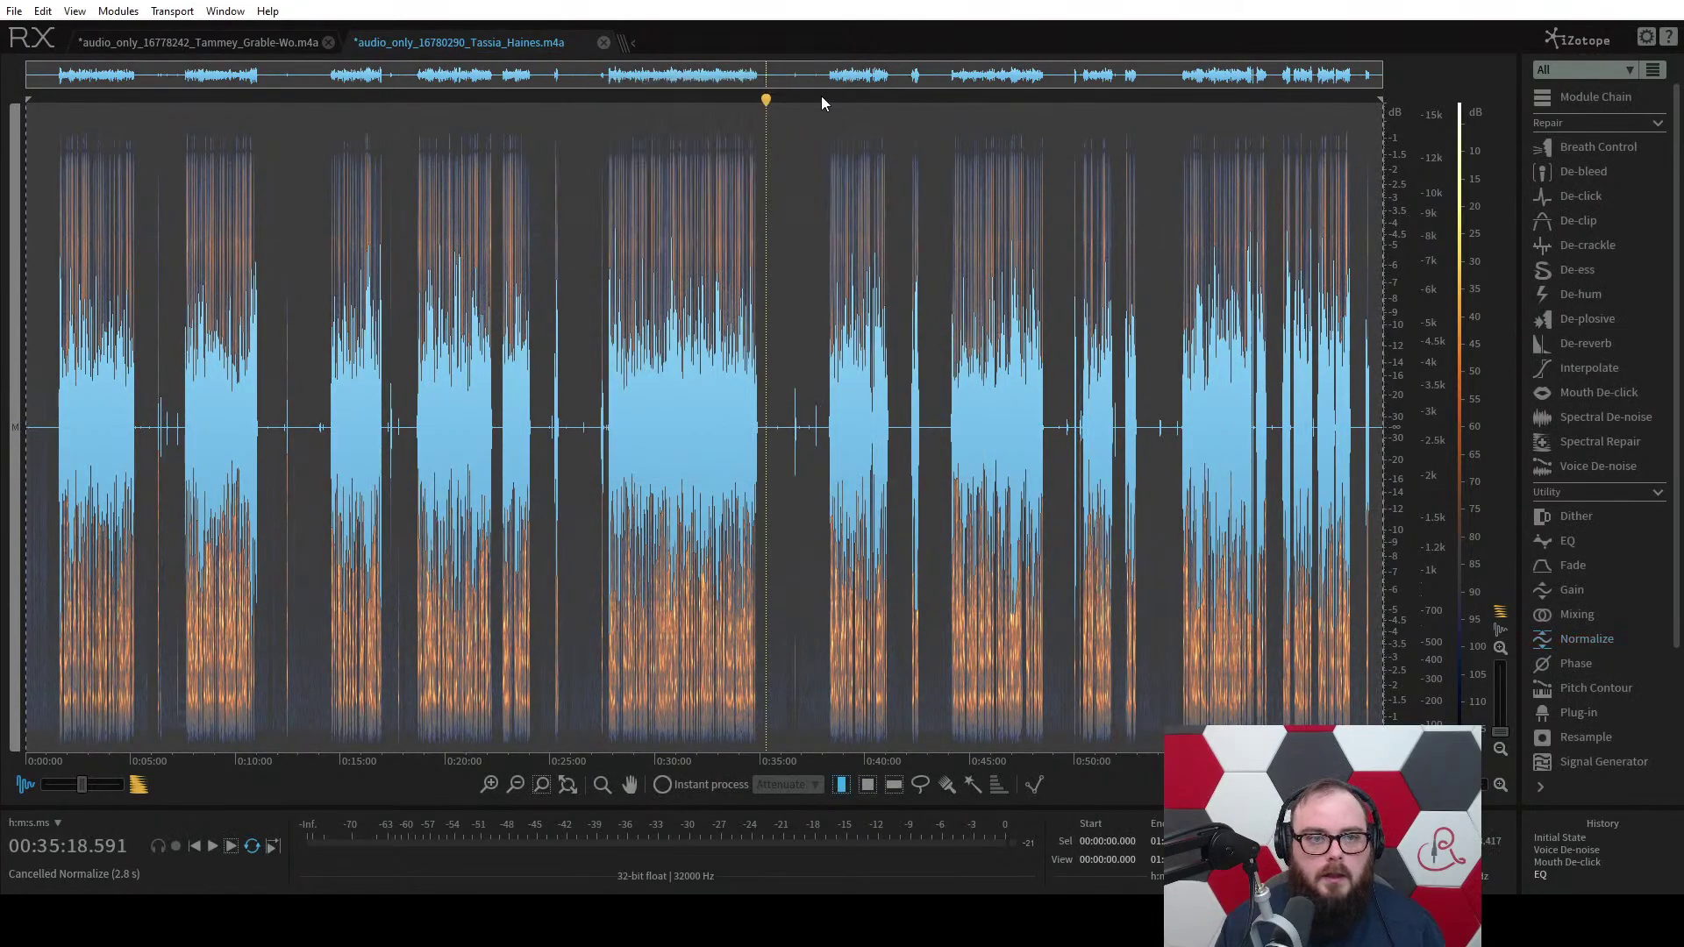
Export the second track to the Episode 24 folder as a 16-bit WAV with white noise dither, adding "-pro" to its file name.
{"action": "left_click", "coordinate": [14, 11]}
{"action": "left_click", "coordinate": [44, 190]}
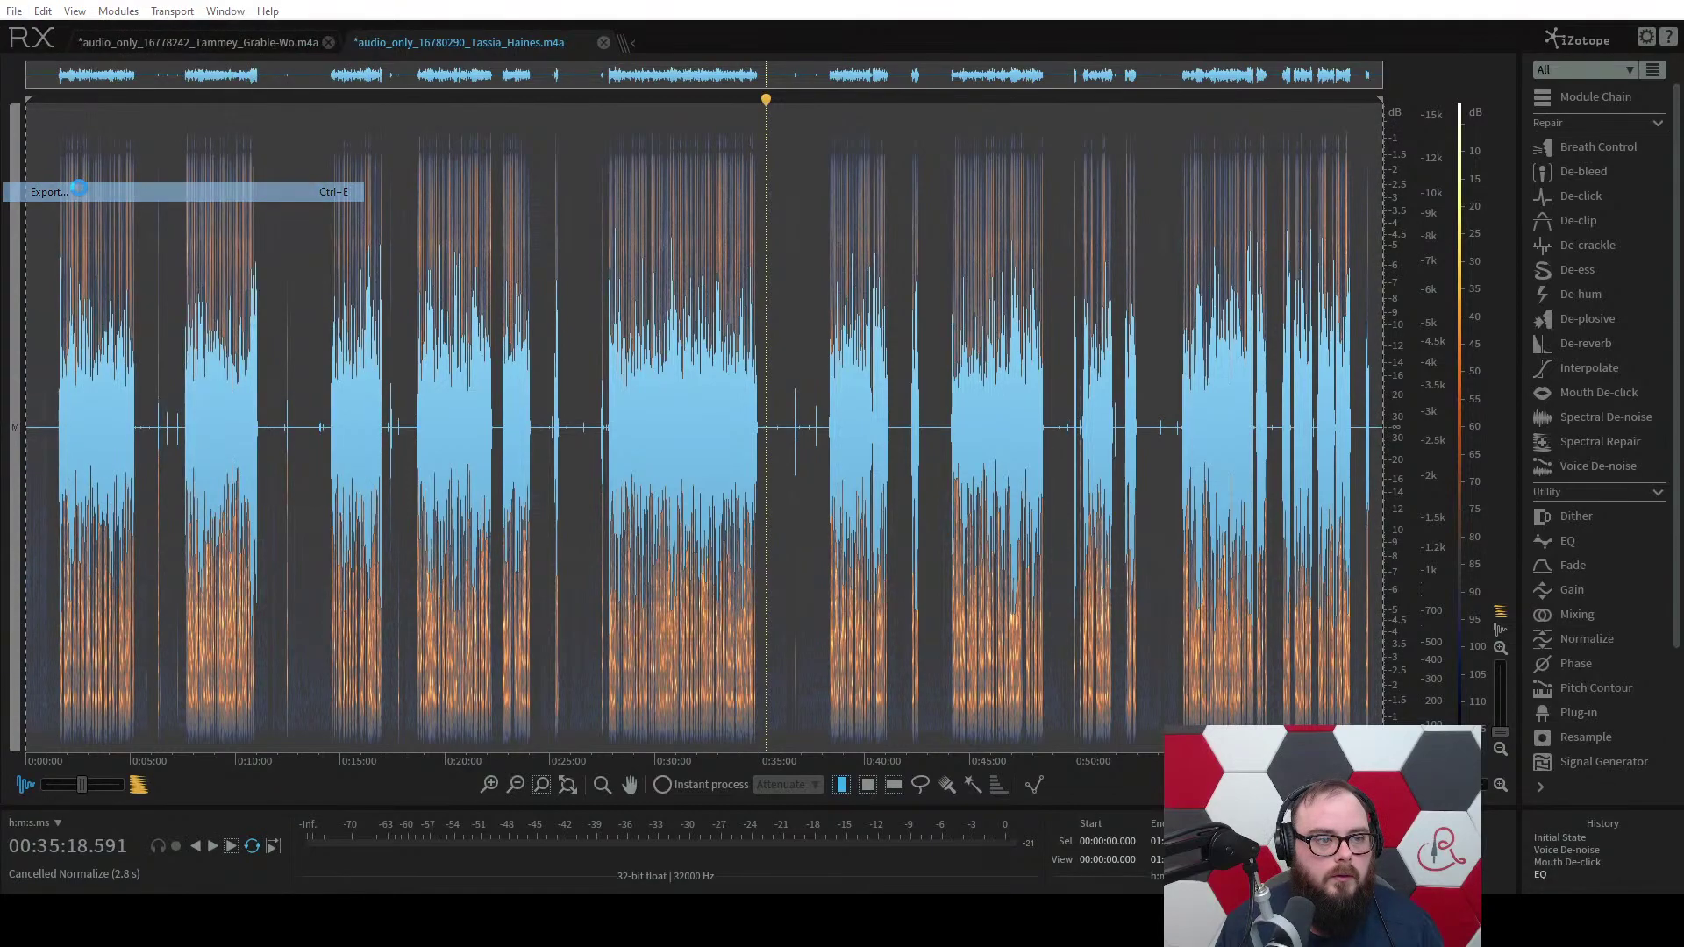
{"action": "left_click", "coordinate": [960, 555]}
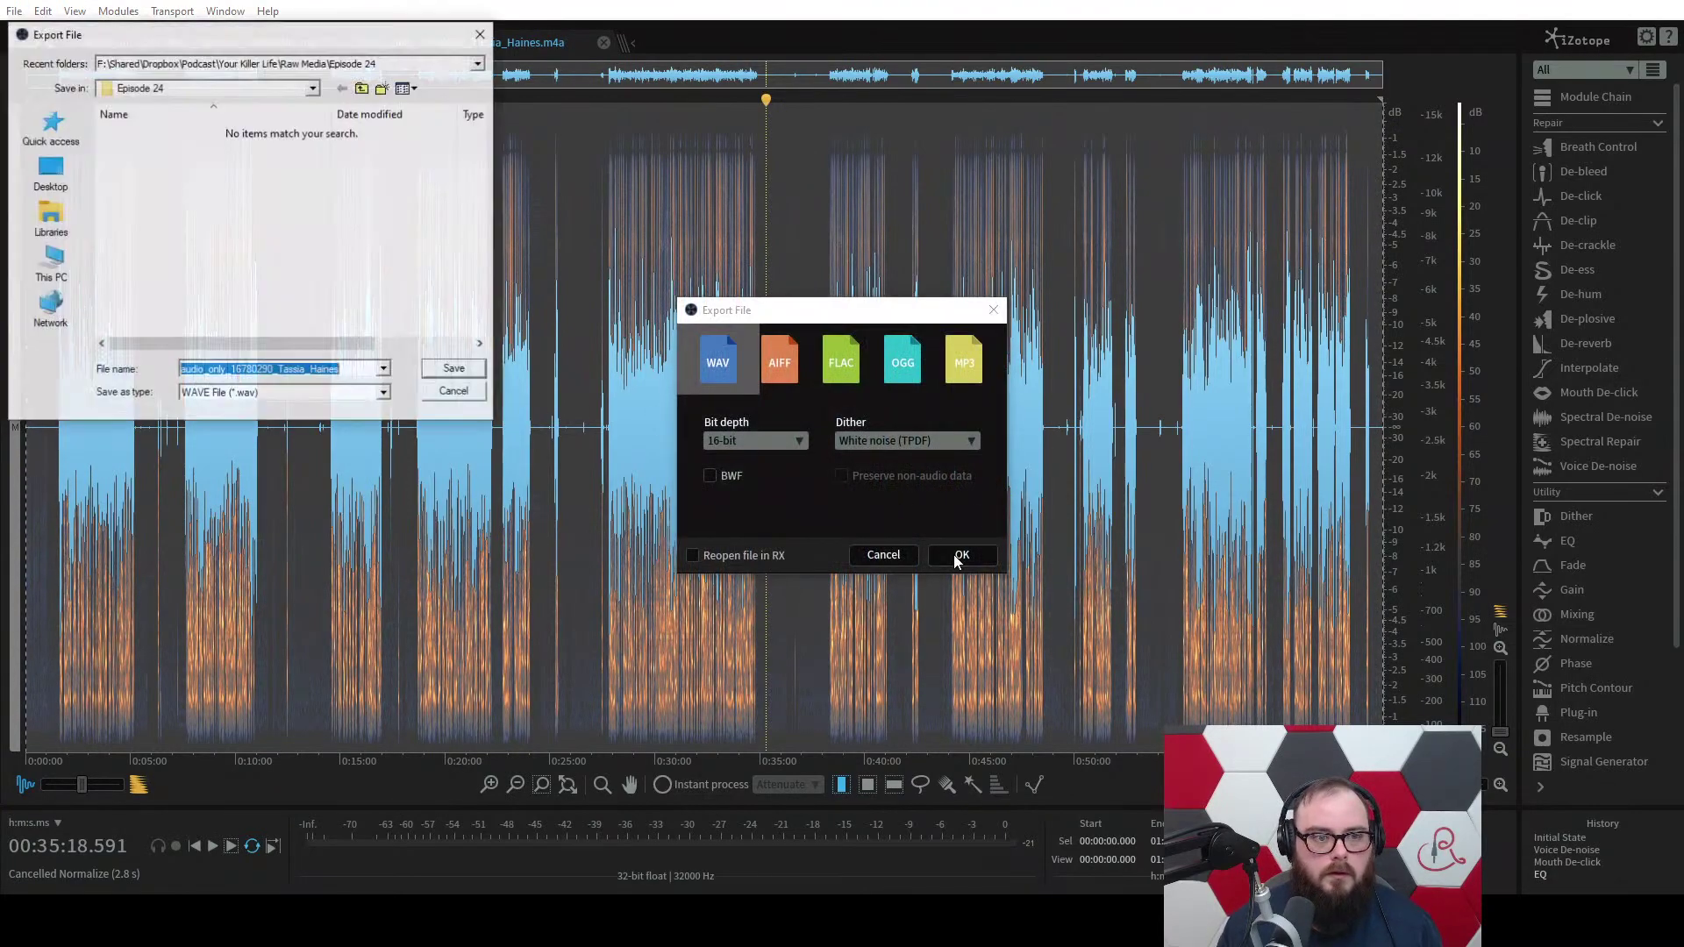
{"action": "key", "text": "End"}
{"action": "type", "text": "-"}
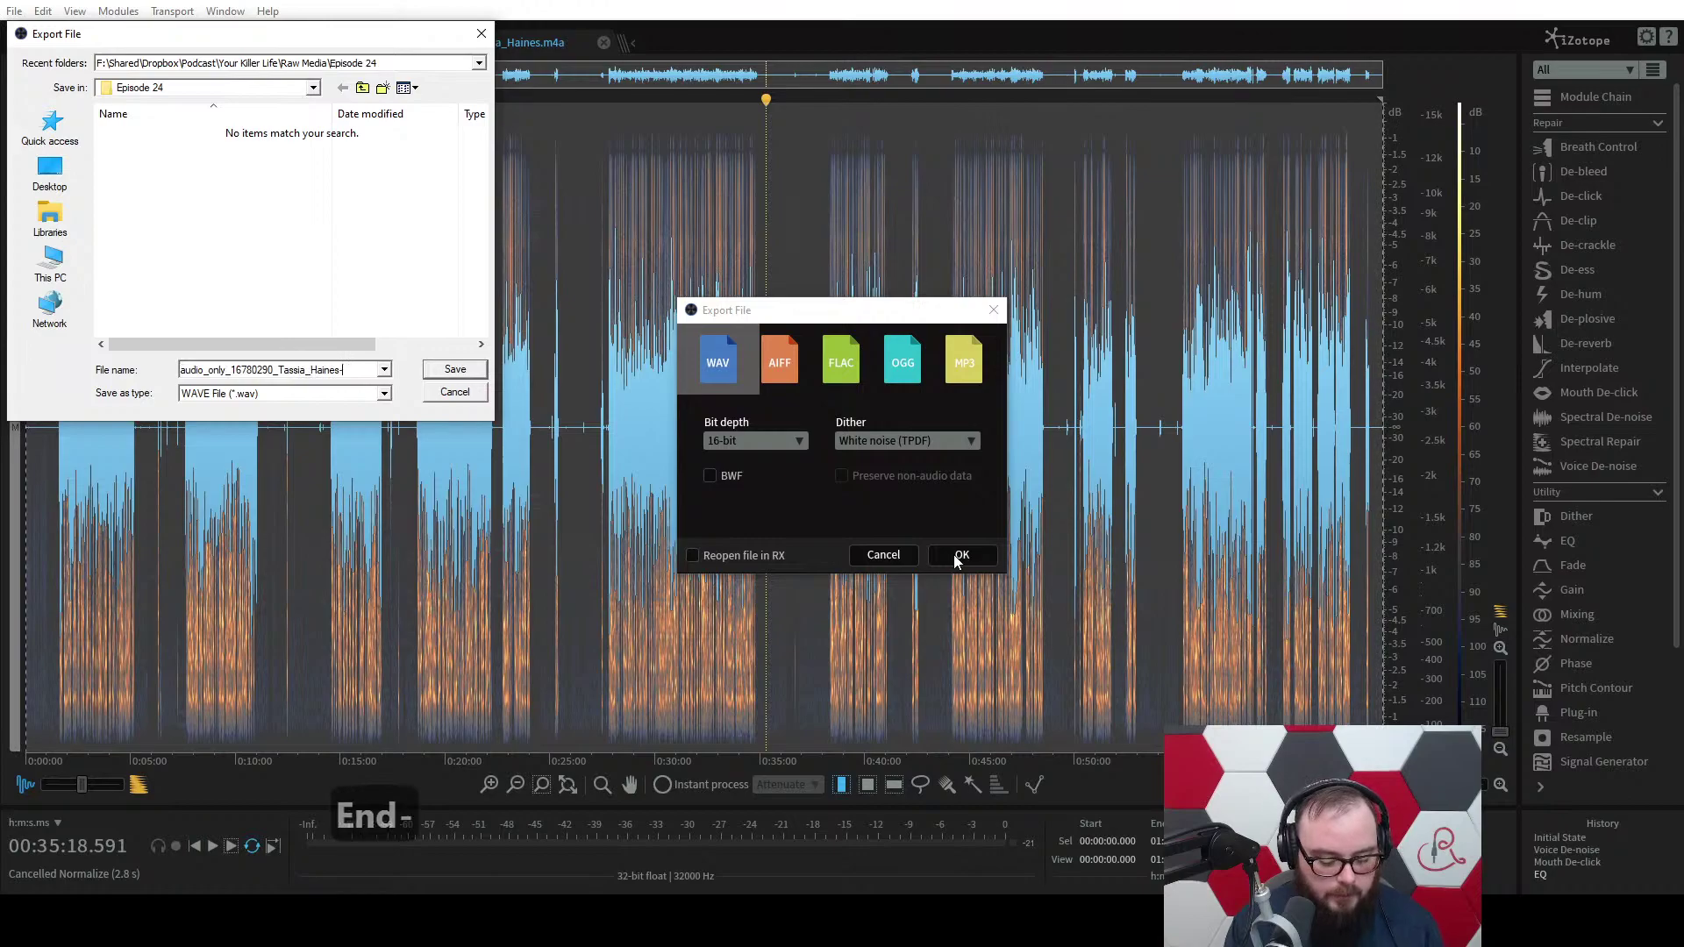
{"action": "type", "text": "pro"}
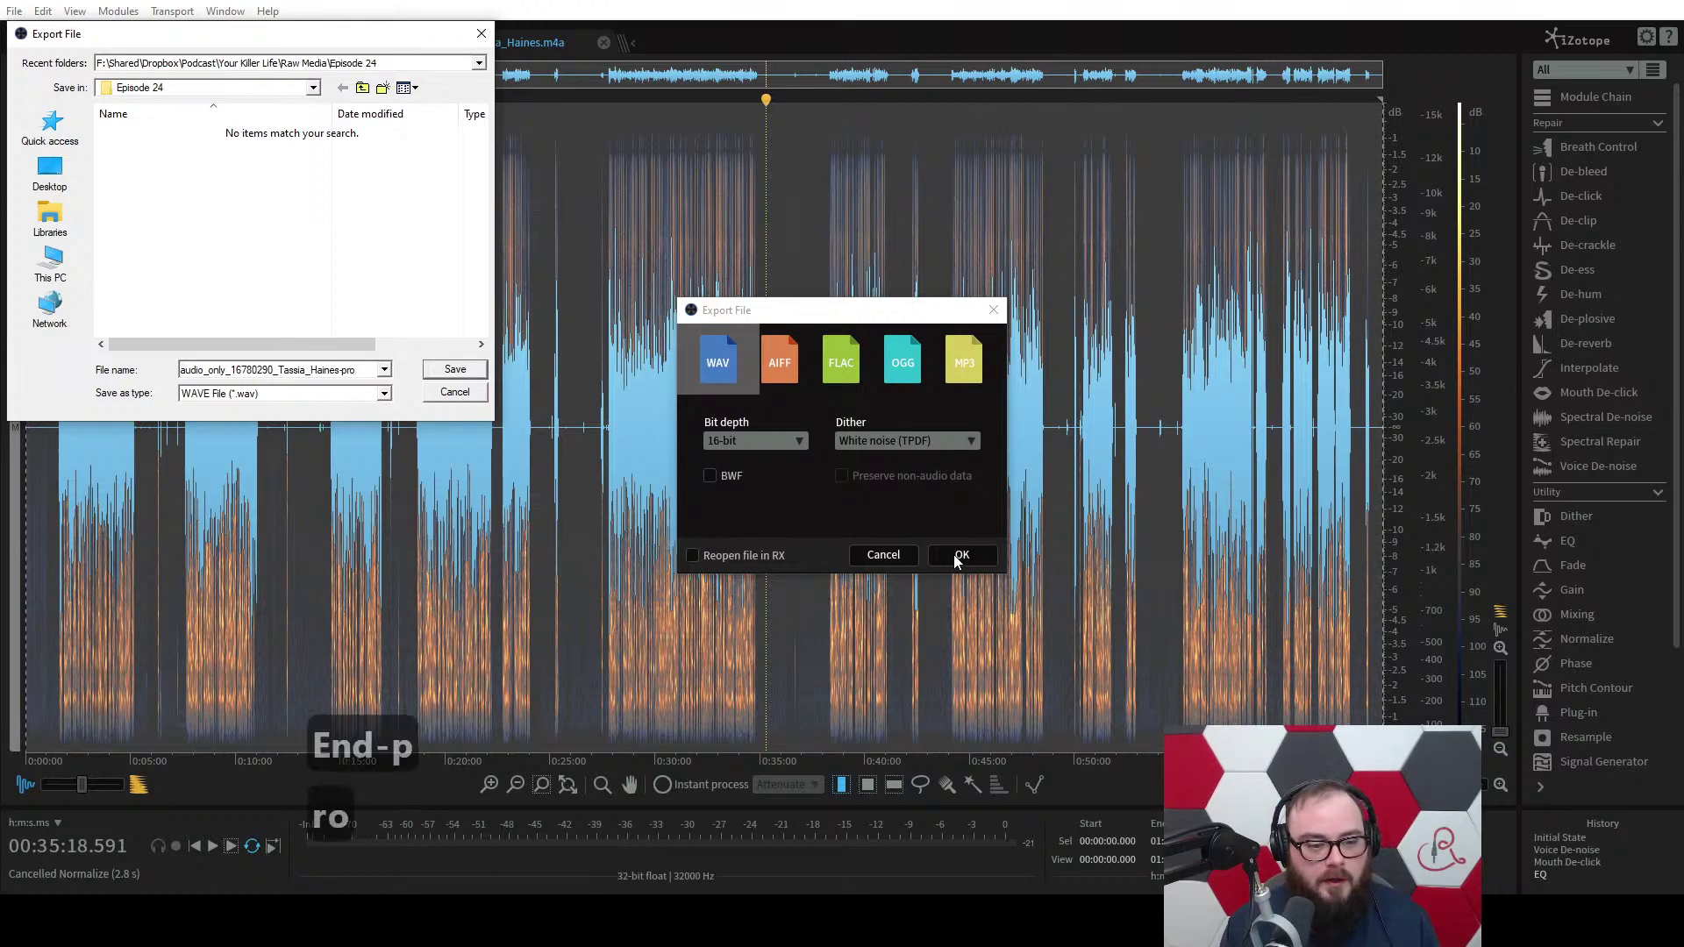
{"action": "key", "text": "Return"}
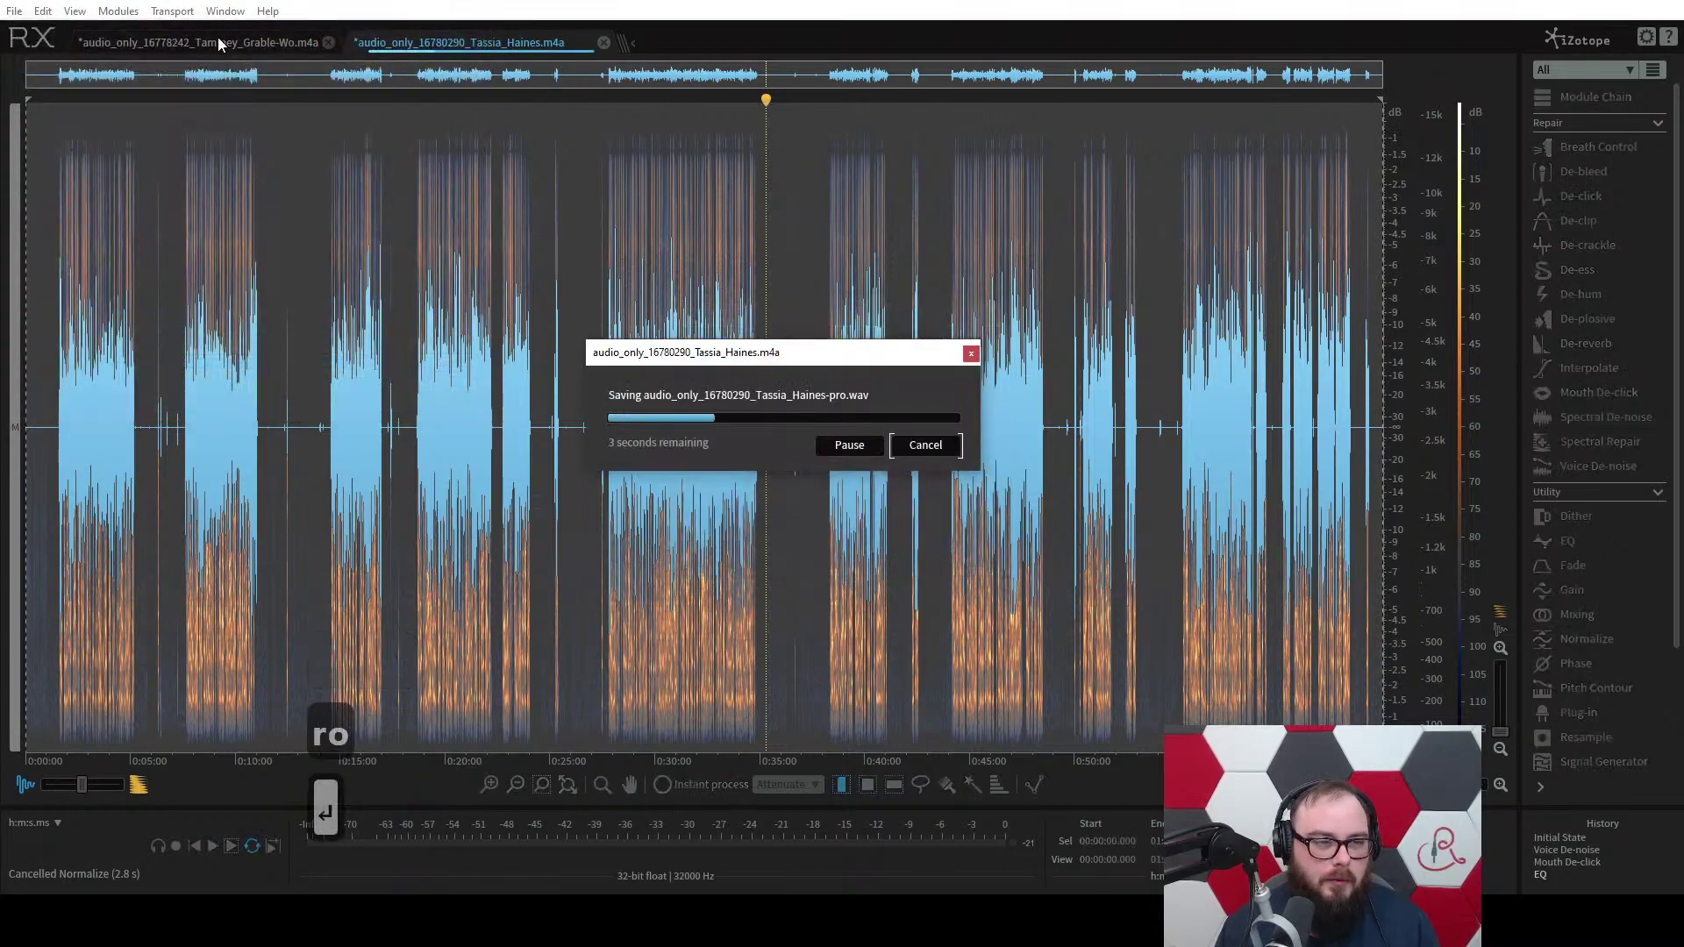
Switch to the first voice track and normalize the whole file to a target peak level of -0.62 dBFS.
{"action": "left_click", "coordinate": [218, 38]}
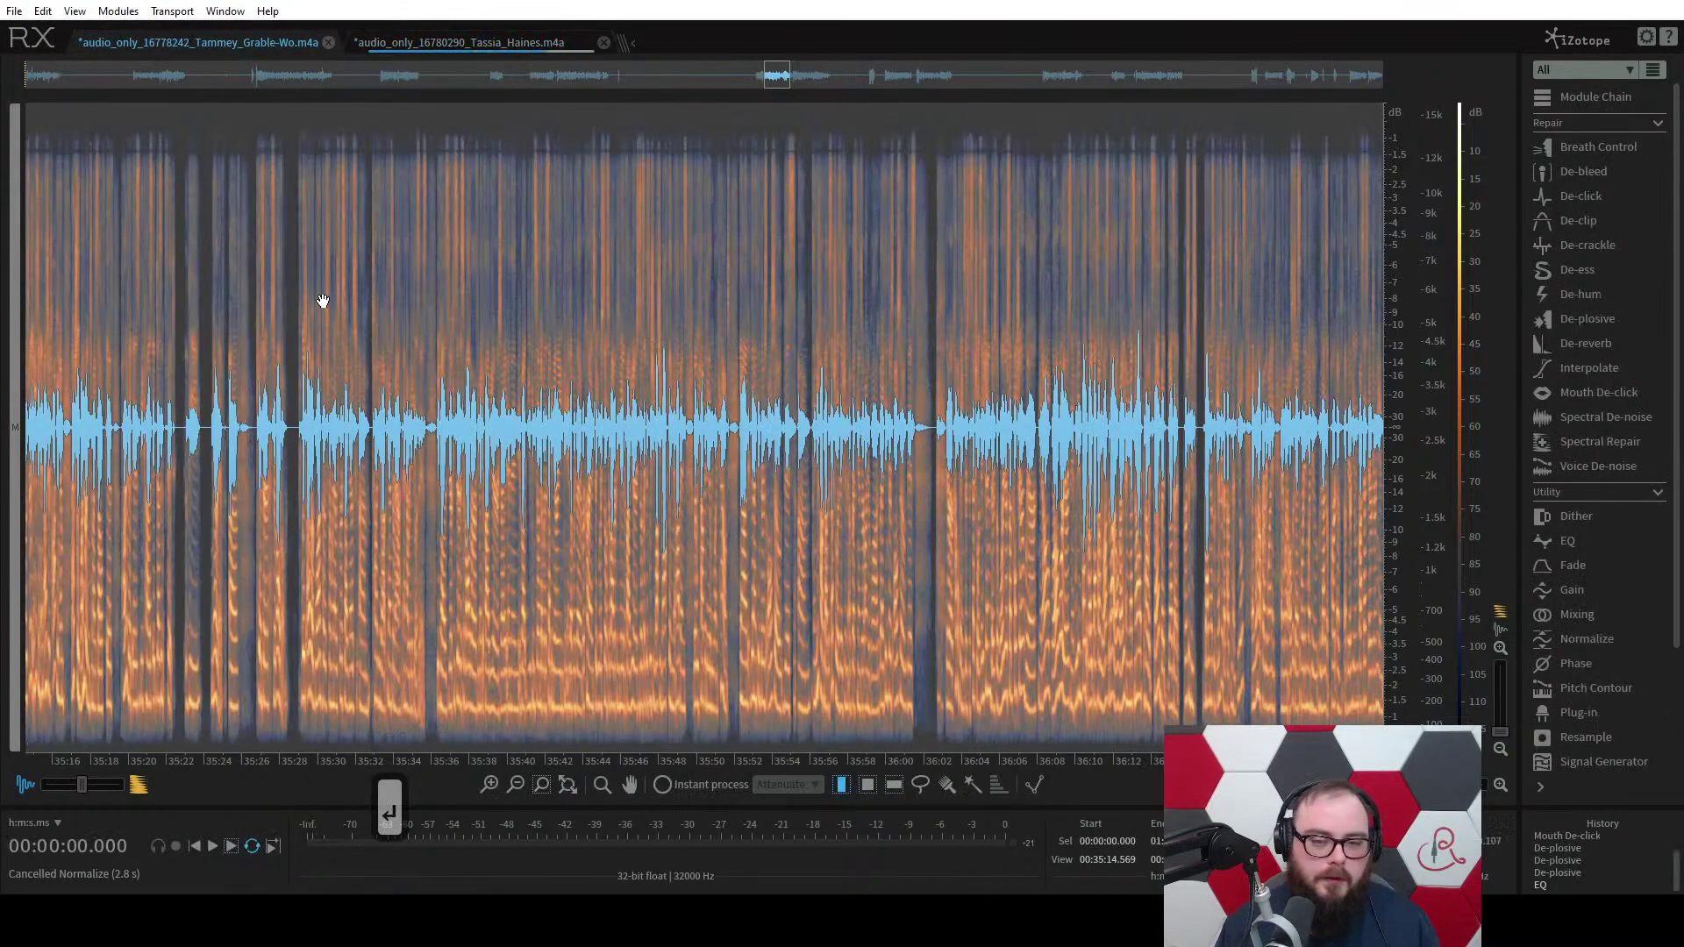
{"action": "scroll", "coordinate": [322, 300], "scroll_direction": "down", "scroll_amount": 3}
{"action": "left_click", "coordinate": [14, 10]}
{"action": "left_click", "coordinate": [613, 346]}
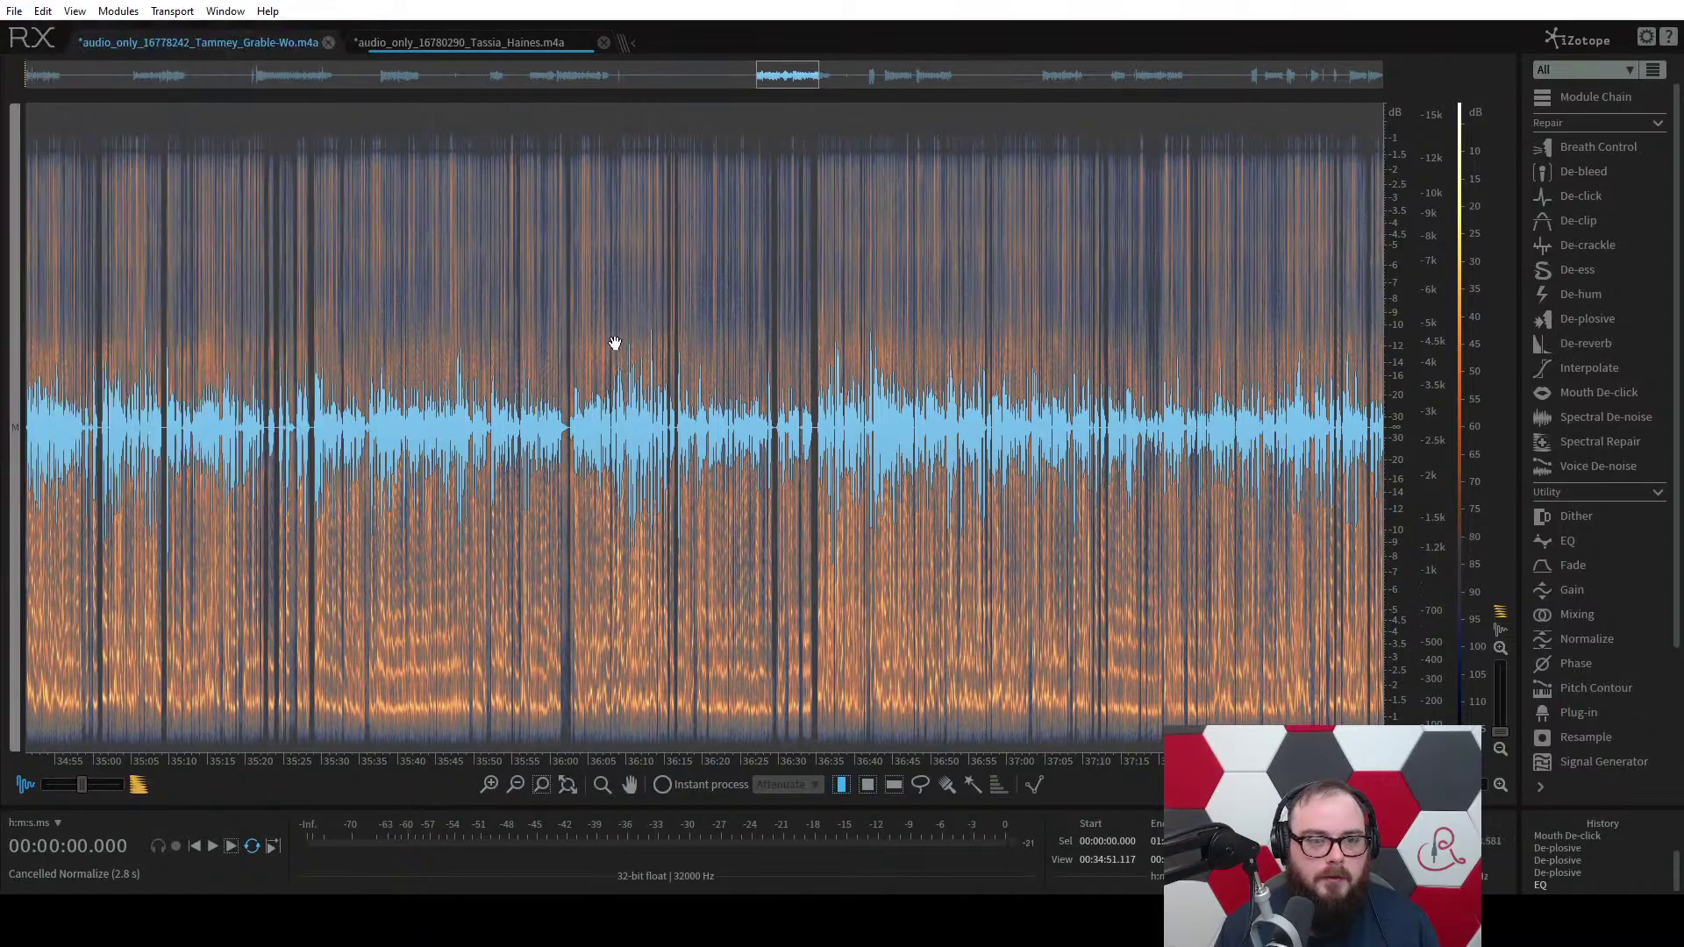
{"action": "left_click", "coordinate": [613, 345]}
{"action": "scroll", "coordinate": [613, 346], "scroll_direction": "down", "scroll_amount": 10}
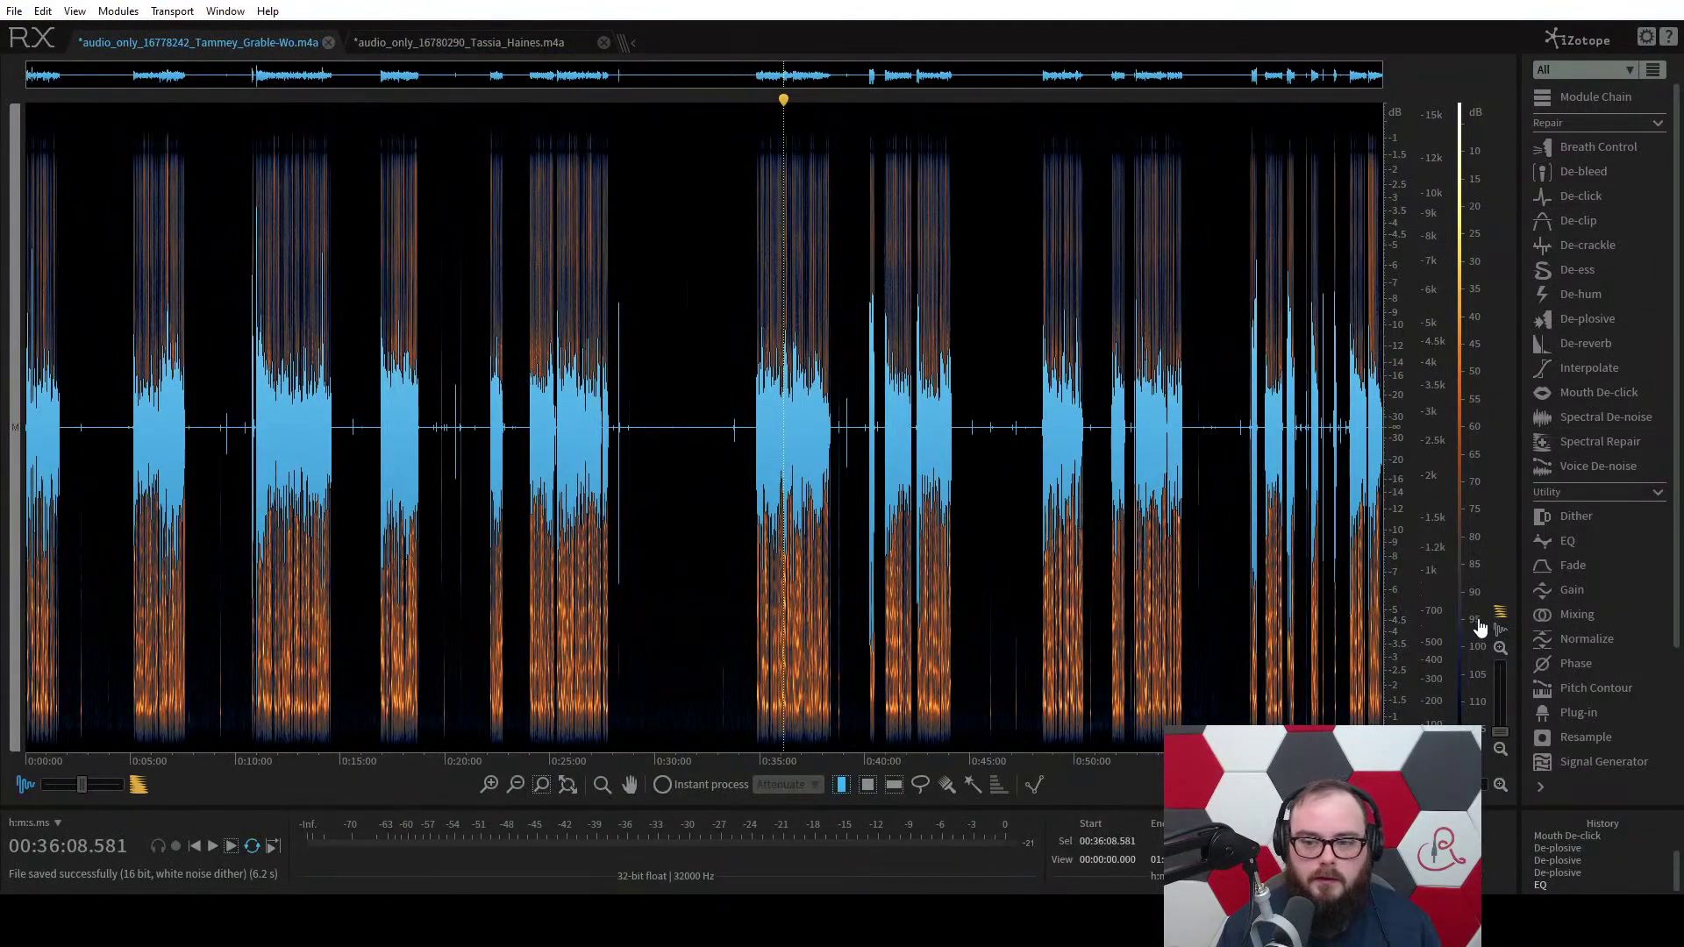
{"action": "left_click", "coordinate": [1587, 638]}
{"action": "left_click", "coordinate": [816, 235]}
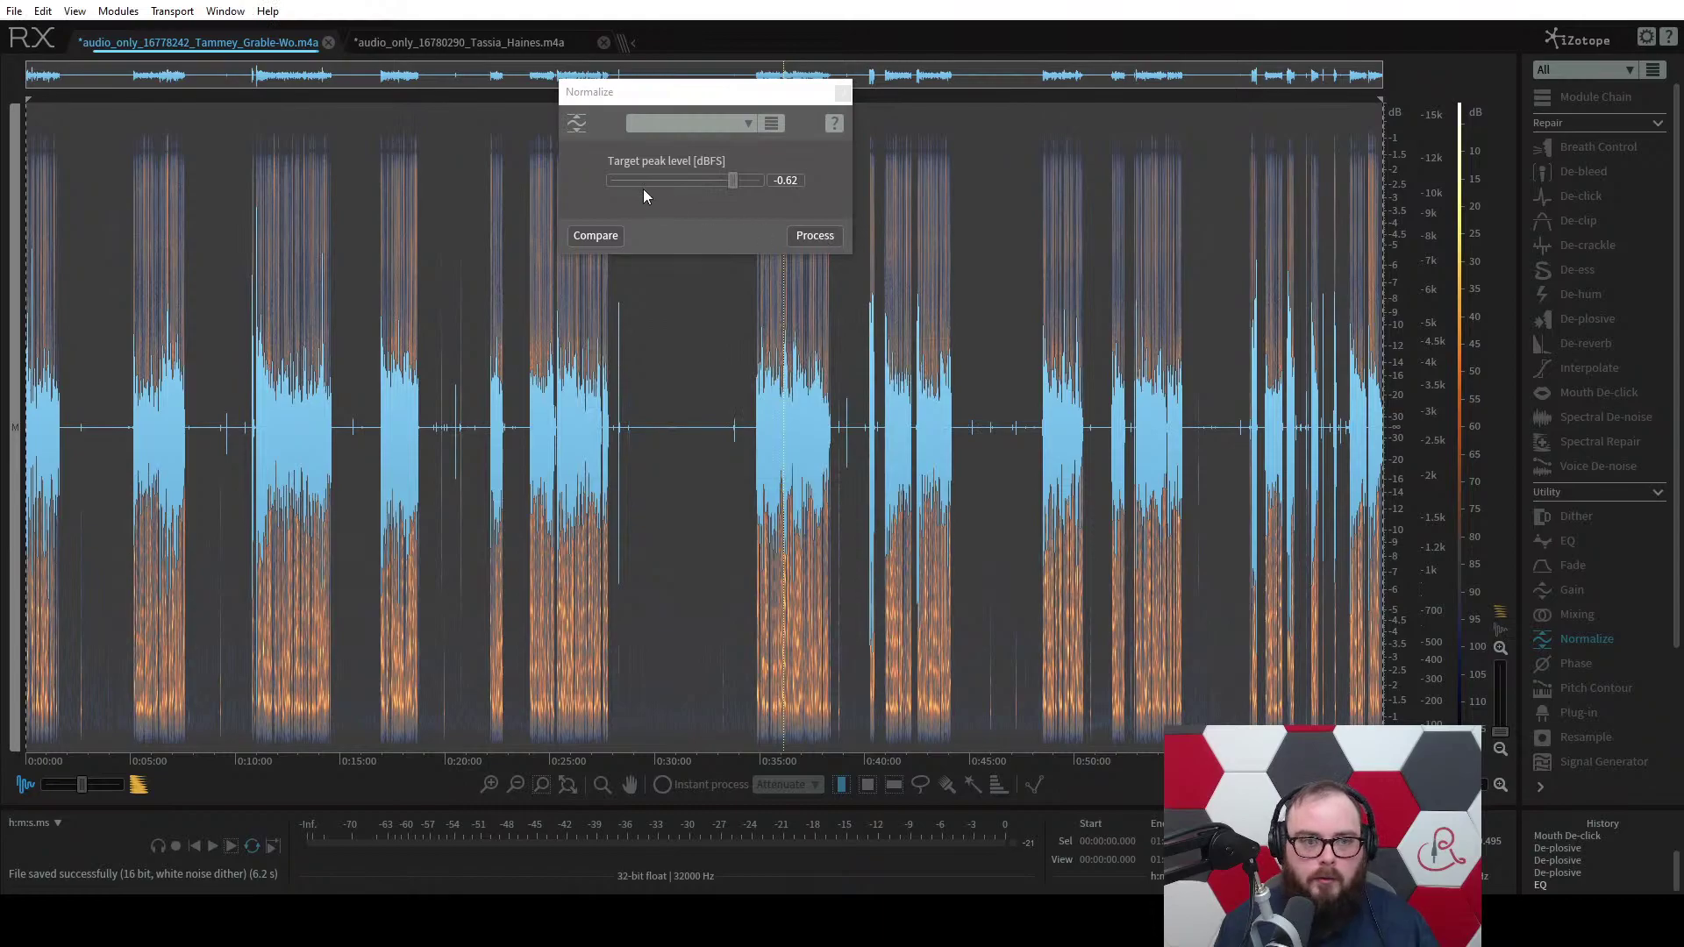
{"action": "left_click", "coordinate": [842, 92]}
Export the first track to the Episode 24 folder as a 16-bit WAV with white noise dither, adding "-pro" to its file name.
{"action": "left_click", "coordinate": [14, 10]}
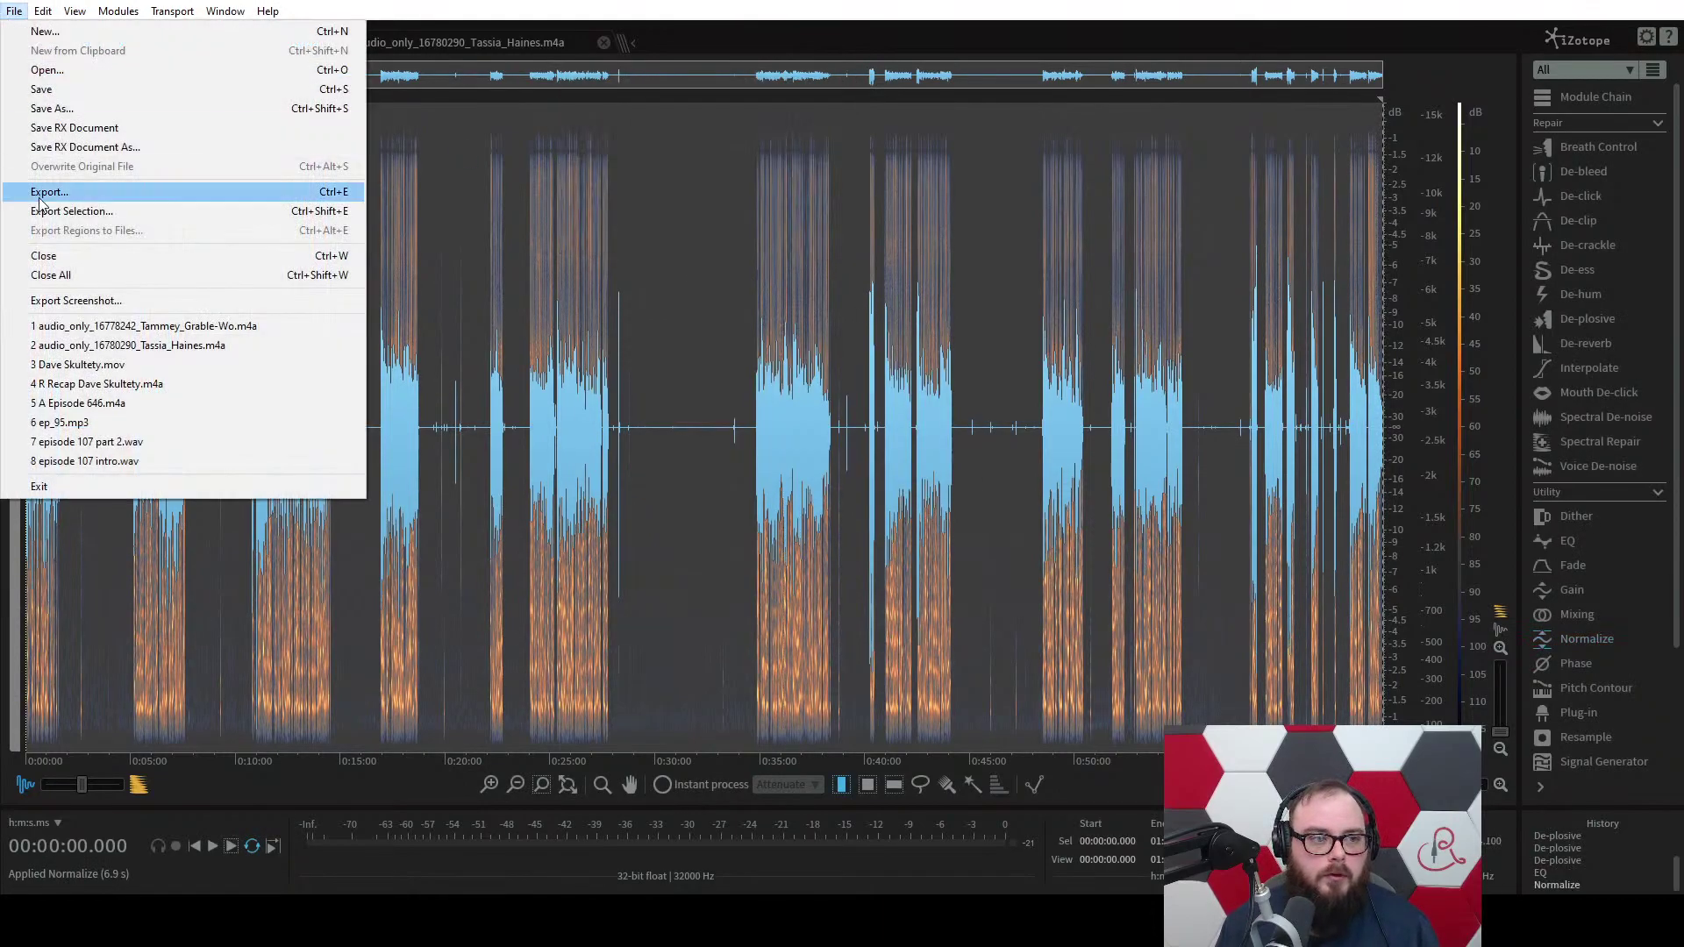
{"action": "left_click", "coordinate": [39, 193]}
{"action": "left_click", "coordinate": [962, 556]}
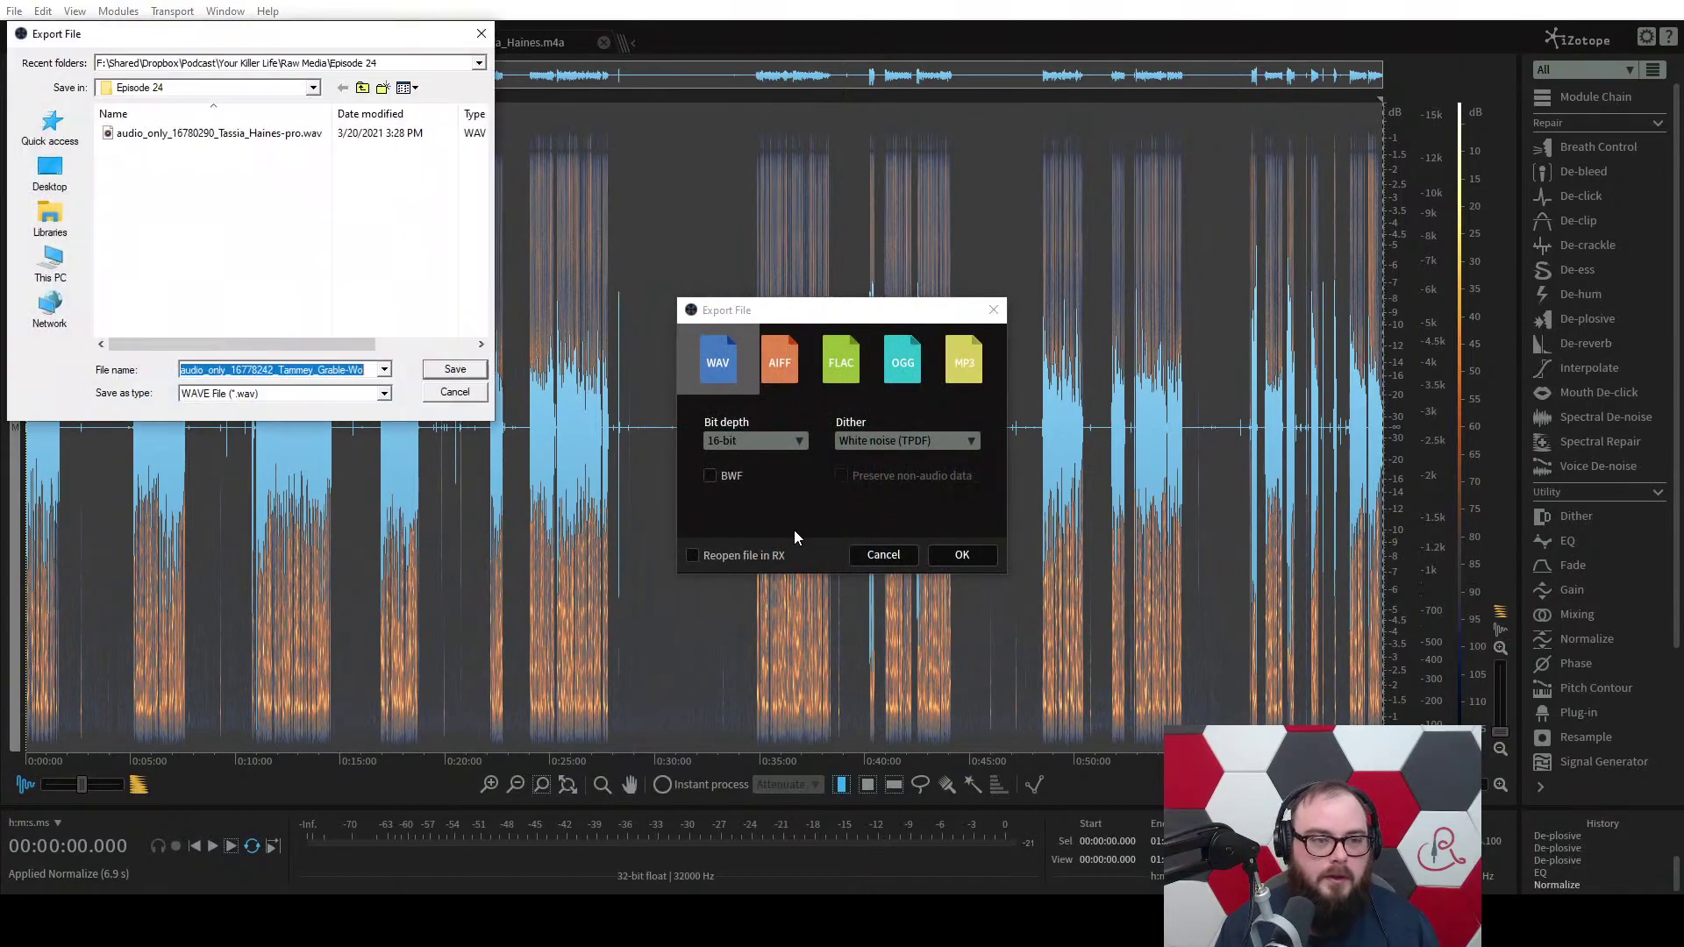
{"action": "key", "text": "End"}
{"action": "type", "text": "-pro"}
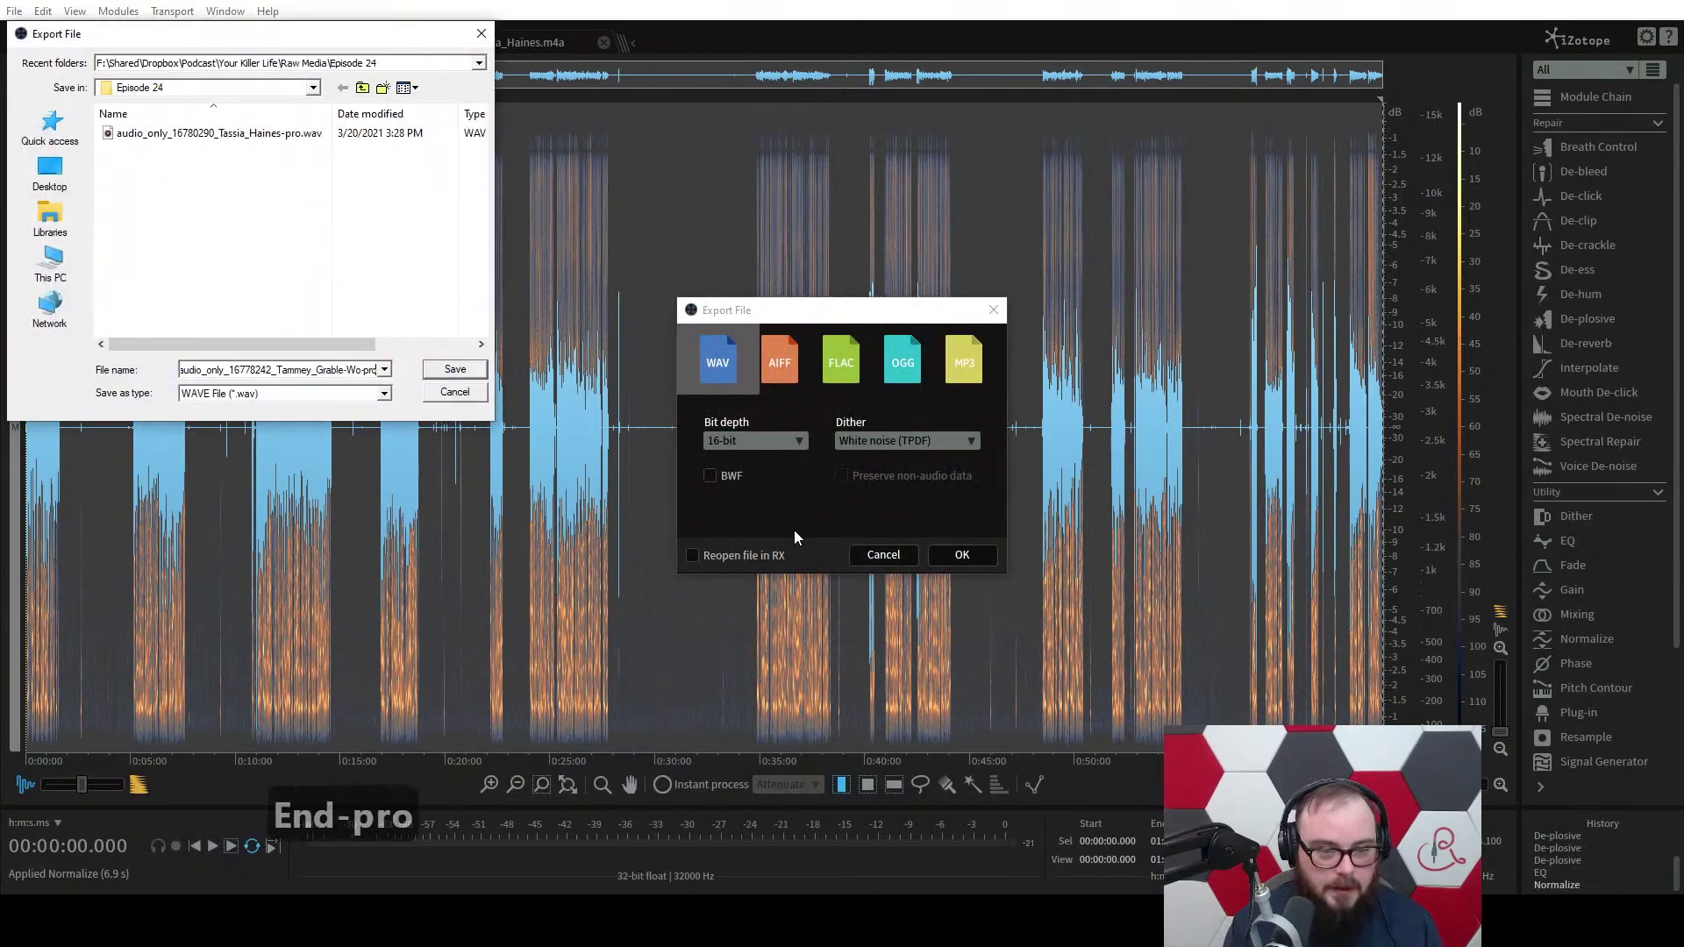
{"action": "key", "text": "Return"}
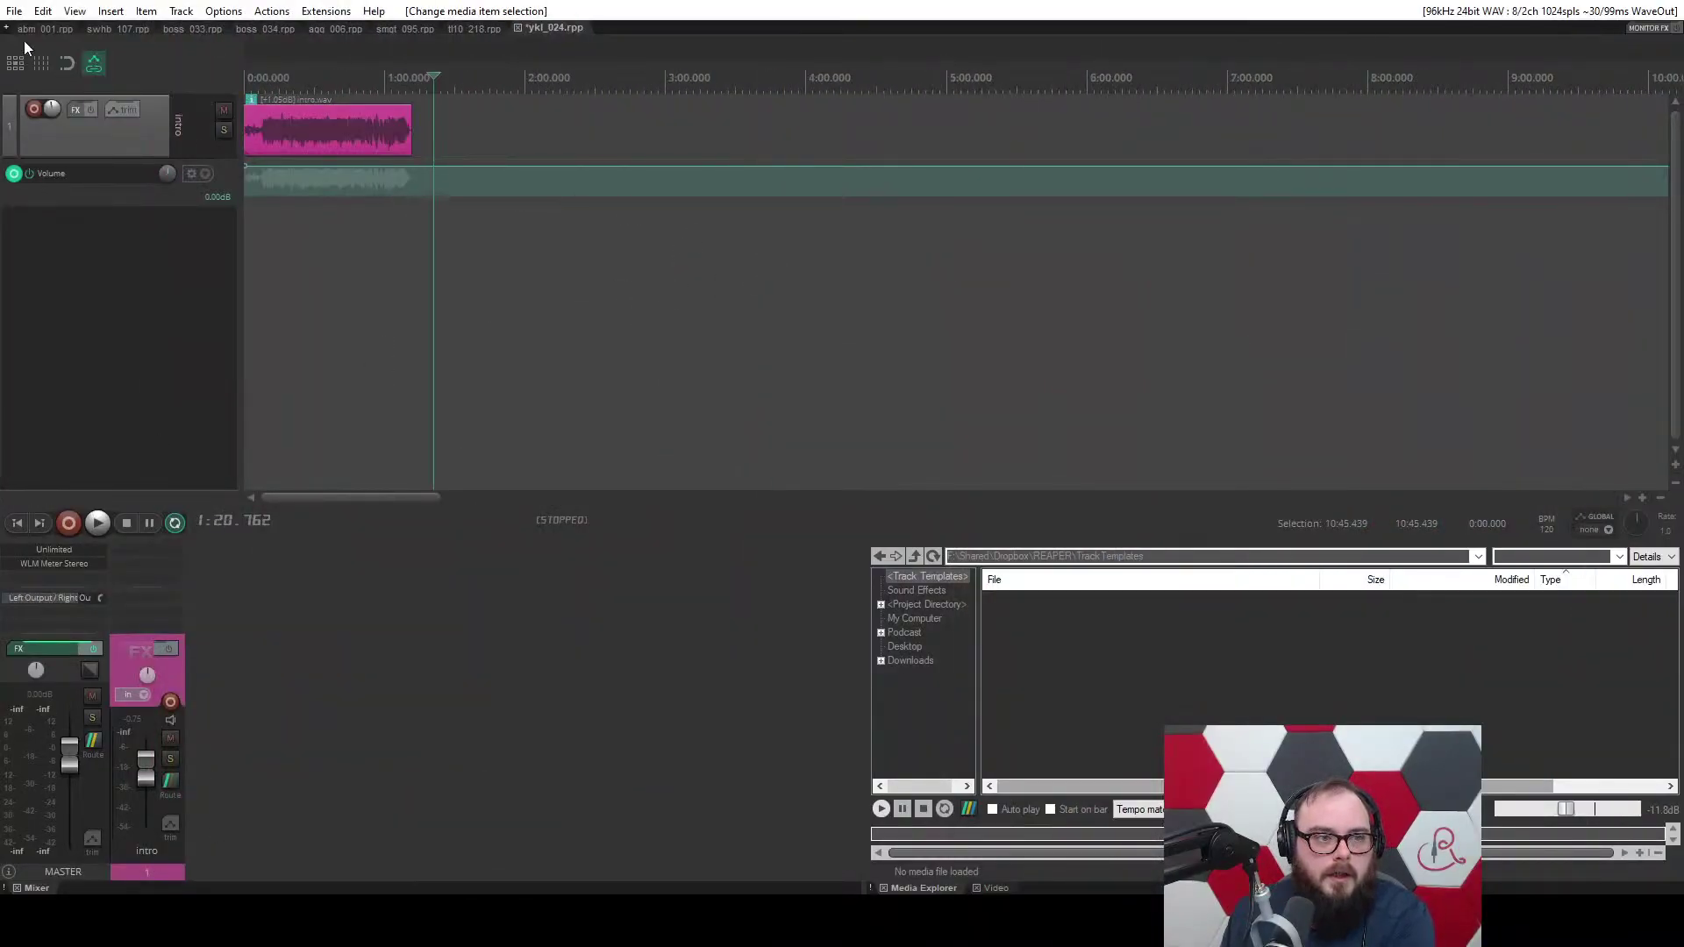
Switch to the ykl_024.rpp project in REAPER and browse to Your Killer Life's Raw Media Episode 24 folder in the Media Explorer.
{"action": "scroll", "coordinate": [33, 25], "scroll_direction": "up", "scroll_amount": 4}
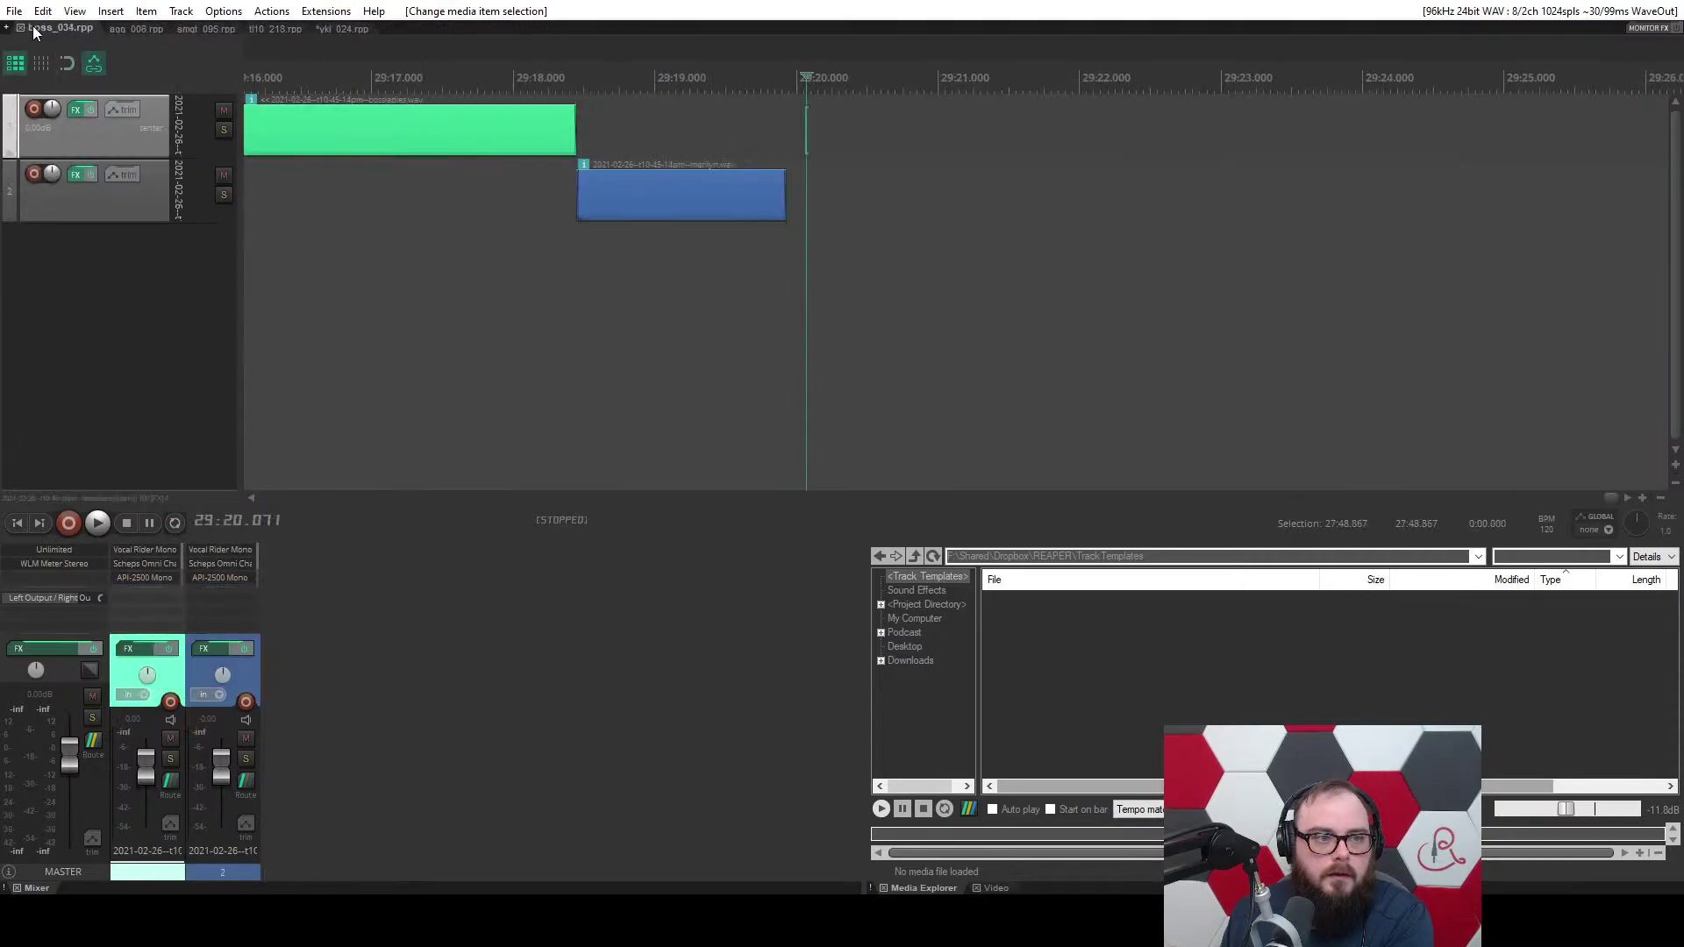
{"action": "scroll", "coordinate": [34, 25], "scroll_direction": "down", "scroll_amount": 3}
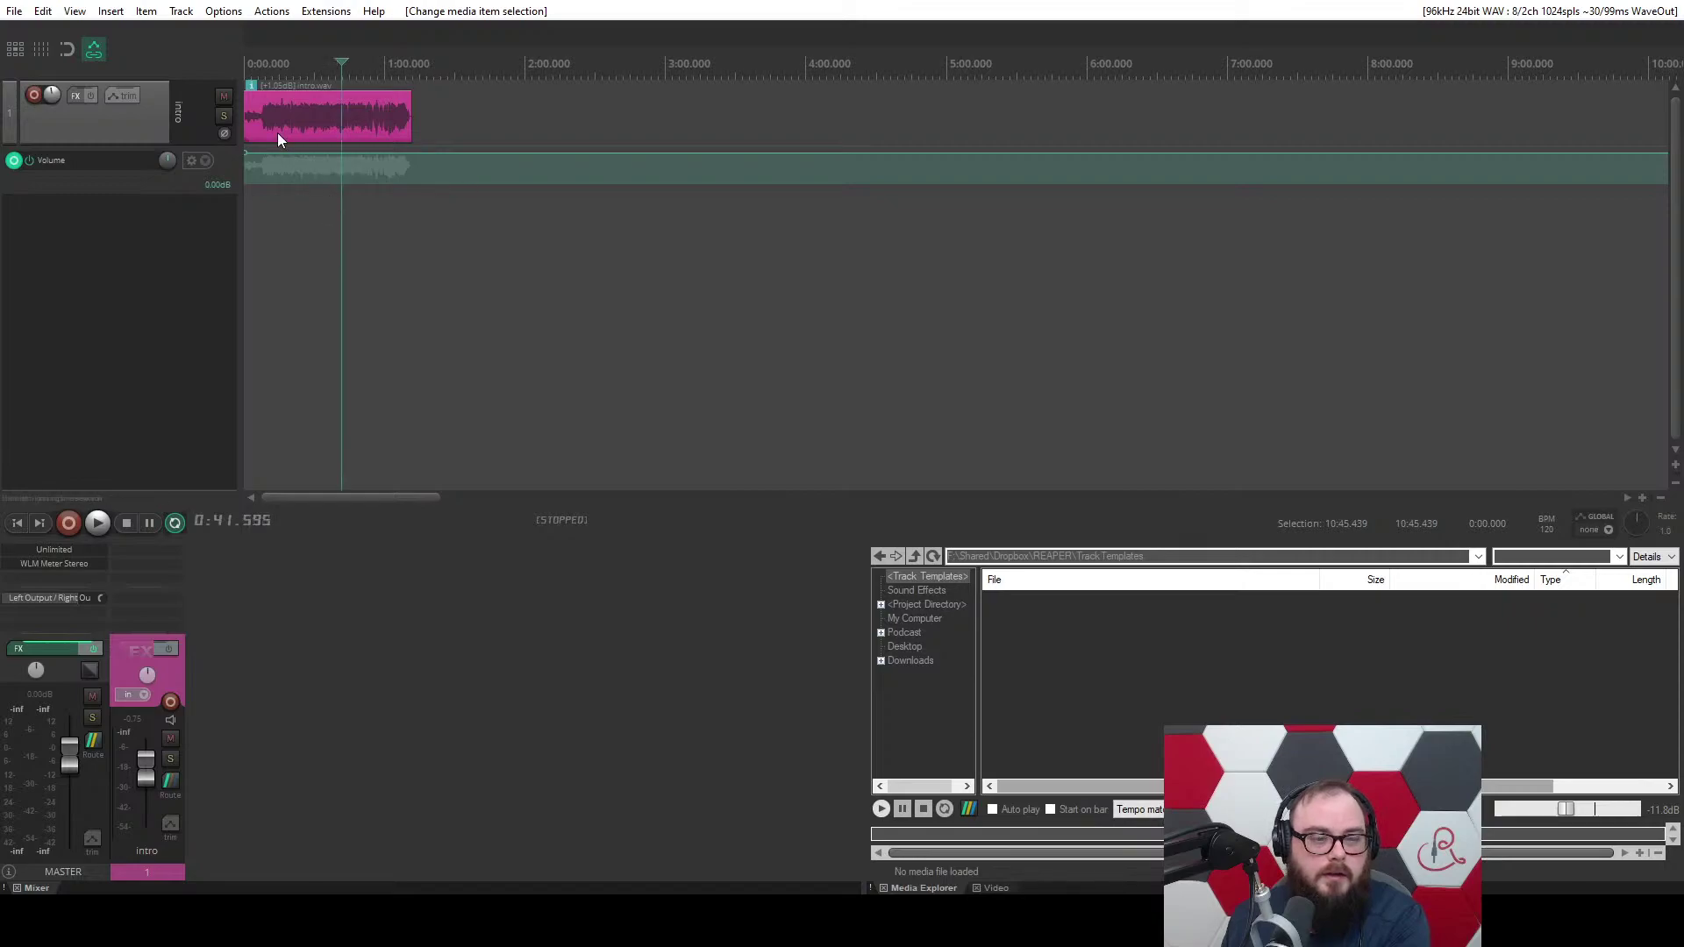
{"action": "scroll", "coordinate": [464, 317], "scroll_direction": "down", "scroll_amount": 5}
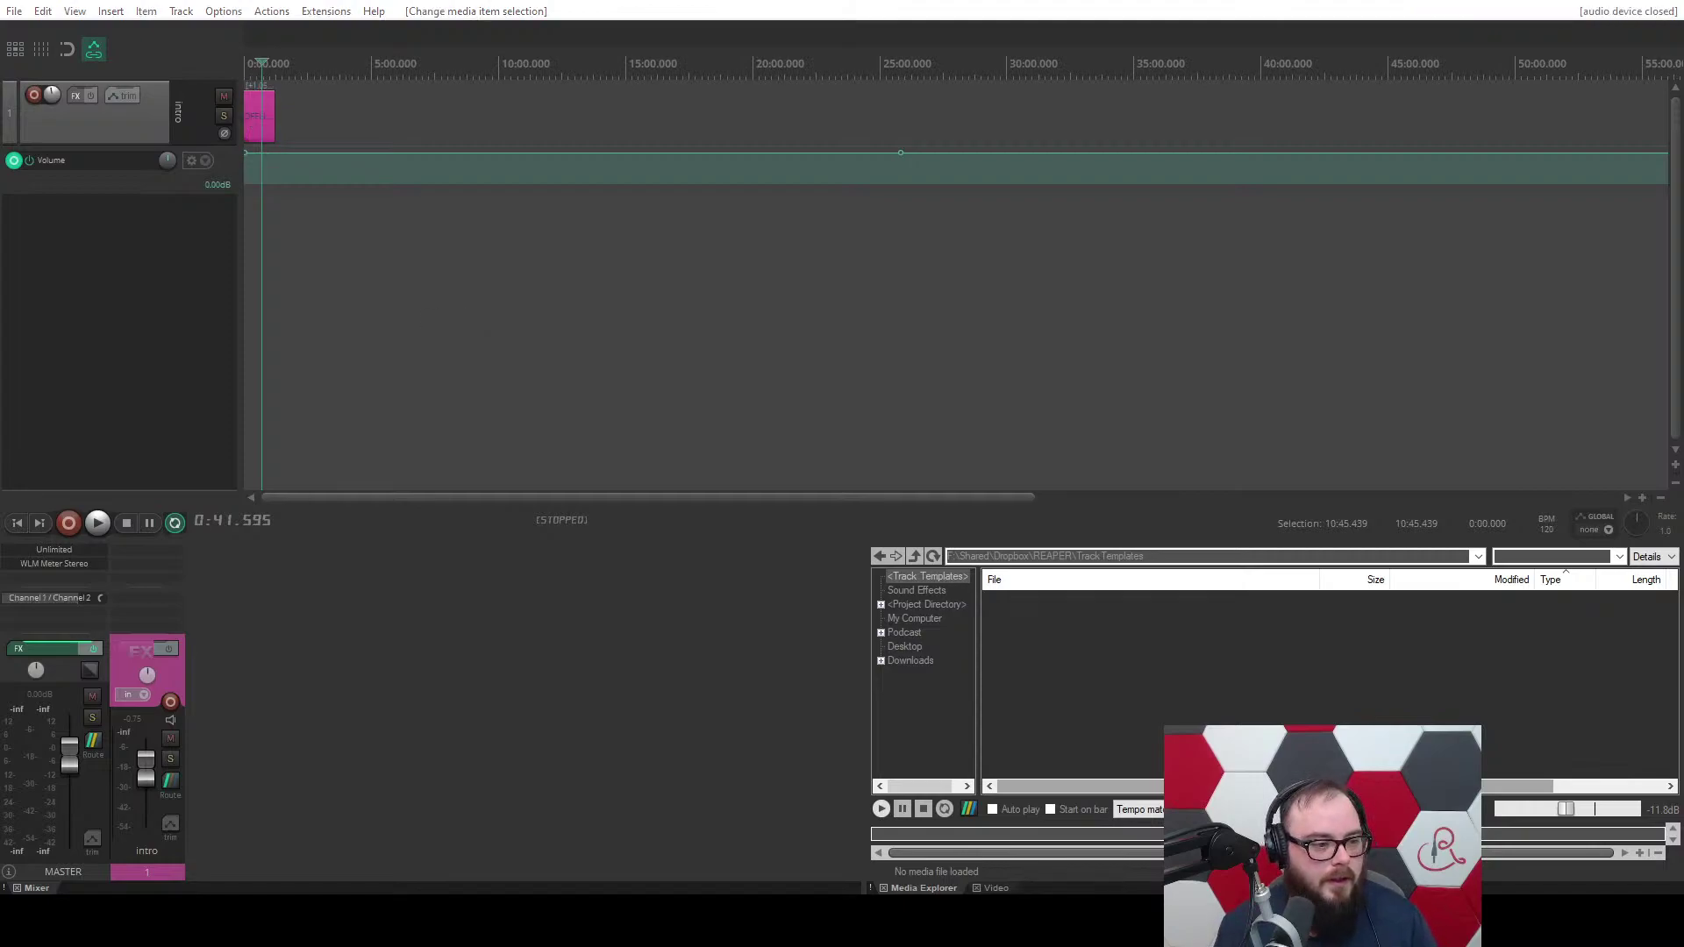
{"action": "left_click", "coordinate": [457, 220]}
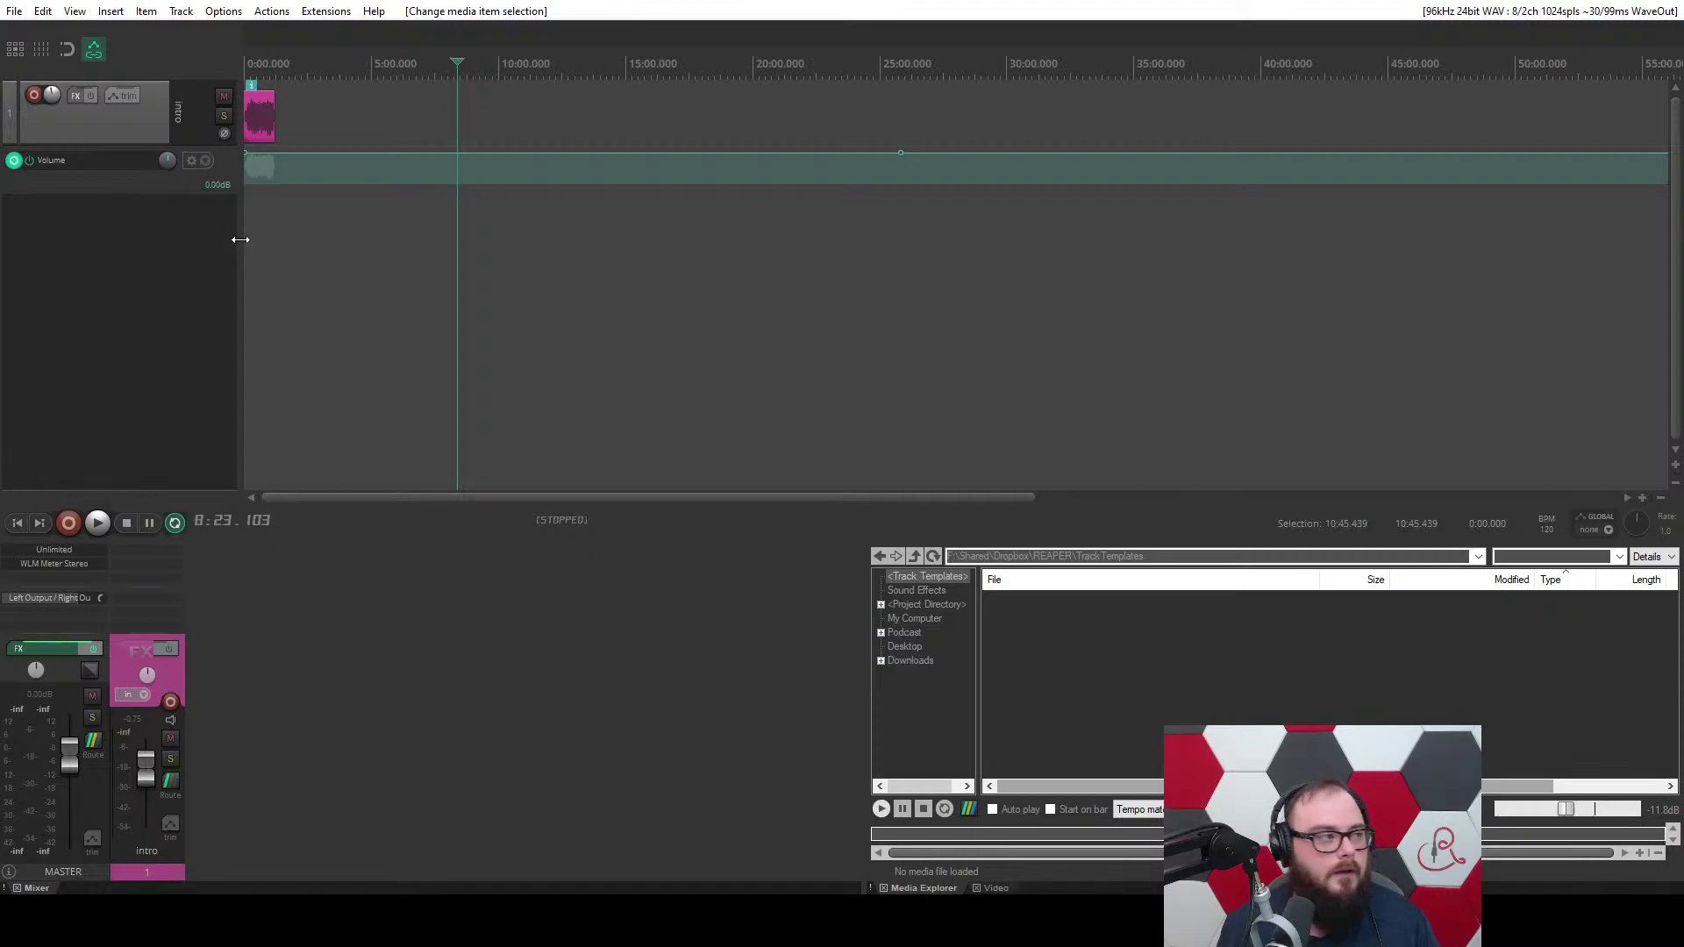
{"action": "left_click", "coordinate": [917, 605]}
{"action": "left_click", "coordinate": [917, 558]}
{"action": "left_click", "coordinate": [918, 557]}
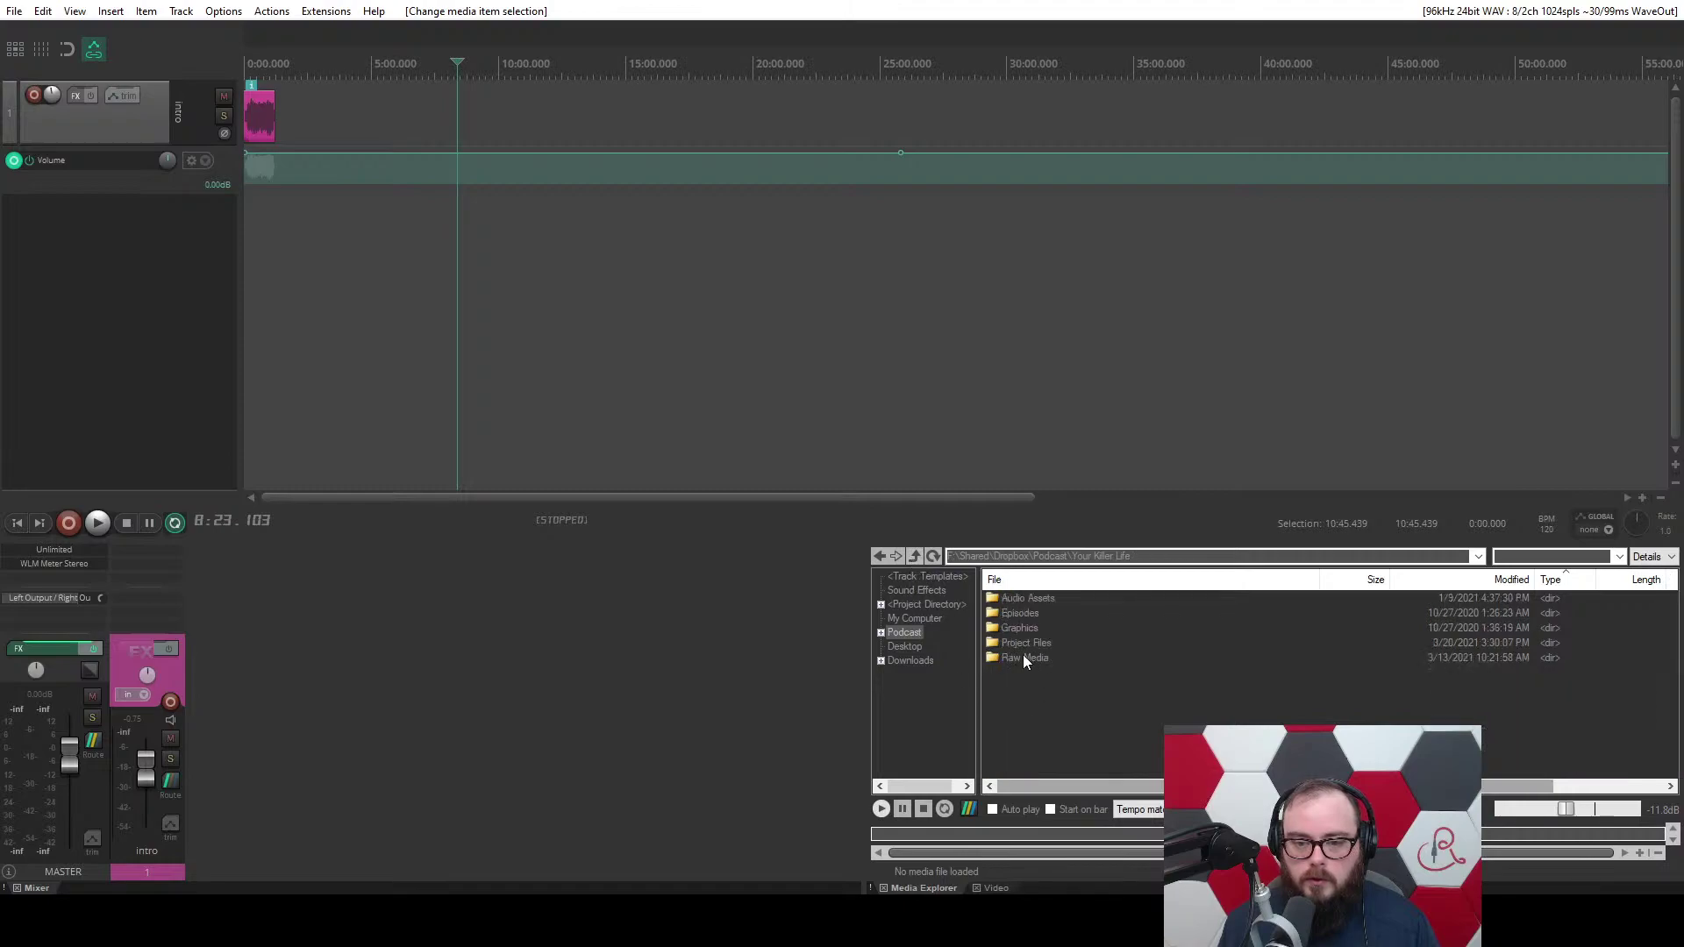
{"action": "double_click", "coordinate": [1024, 658]}
{"action": "double_click", "coordinate": [1021, 600]}
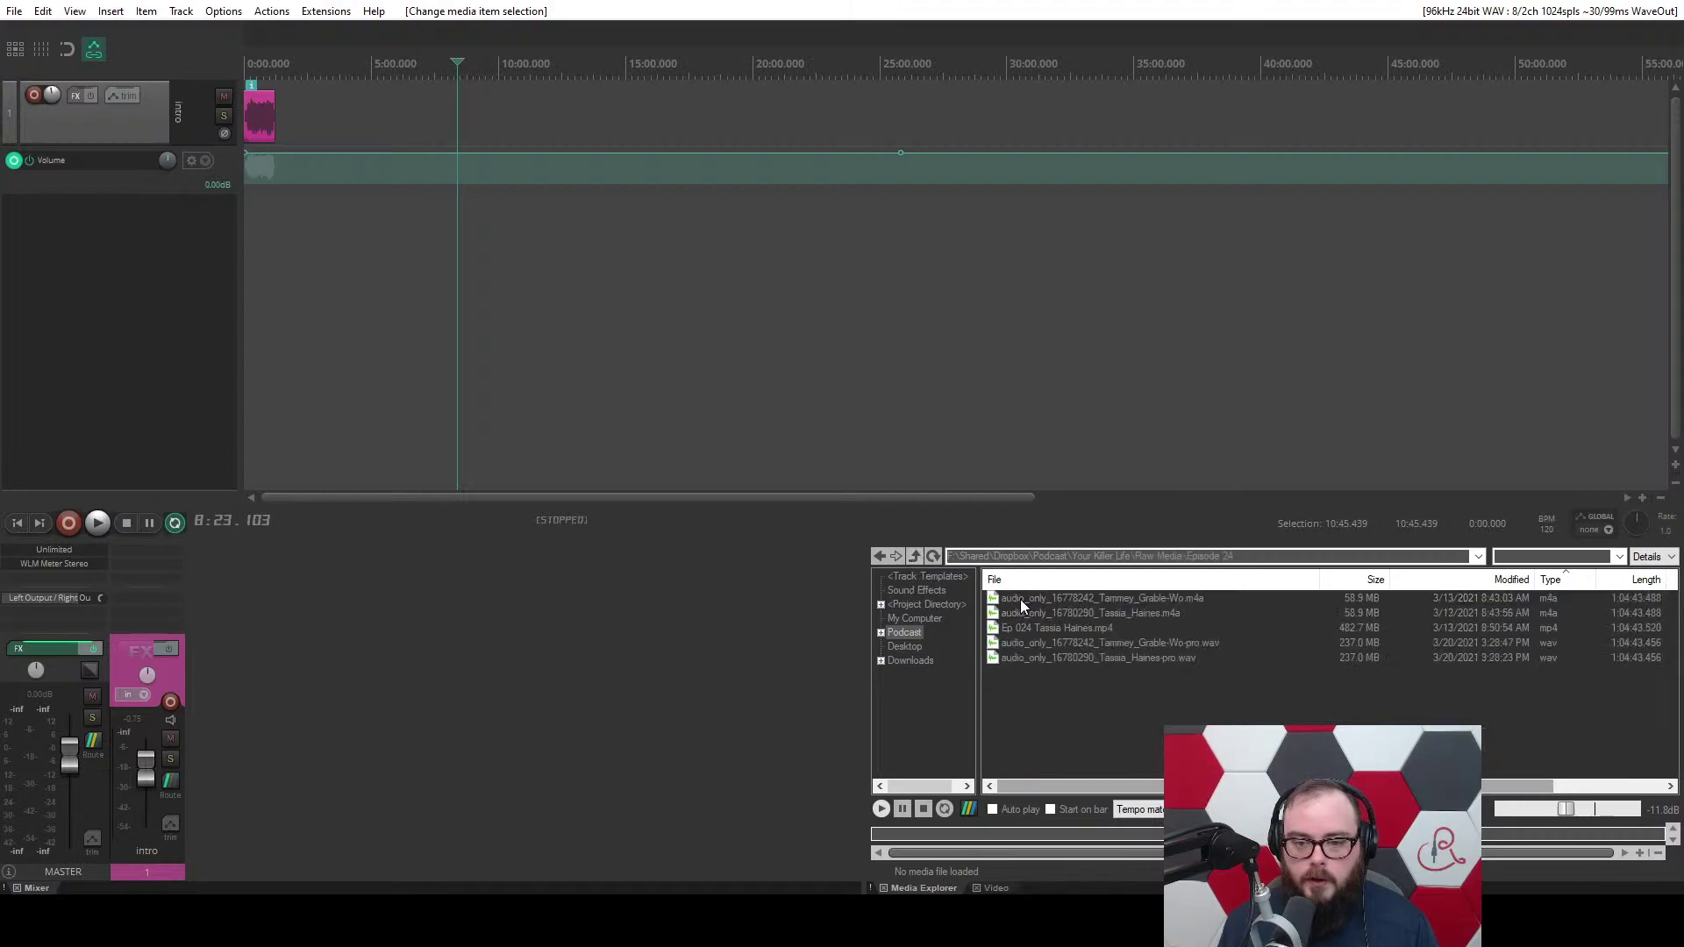
Insert the two exported "-pro" WAV files on separate tracks below the intro track, starting at about 3:30.
{"action": "left_click", "coordinate": [1039, 658]}
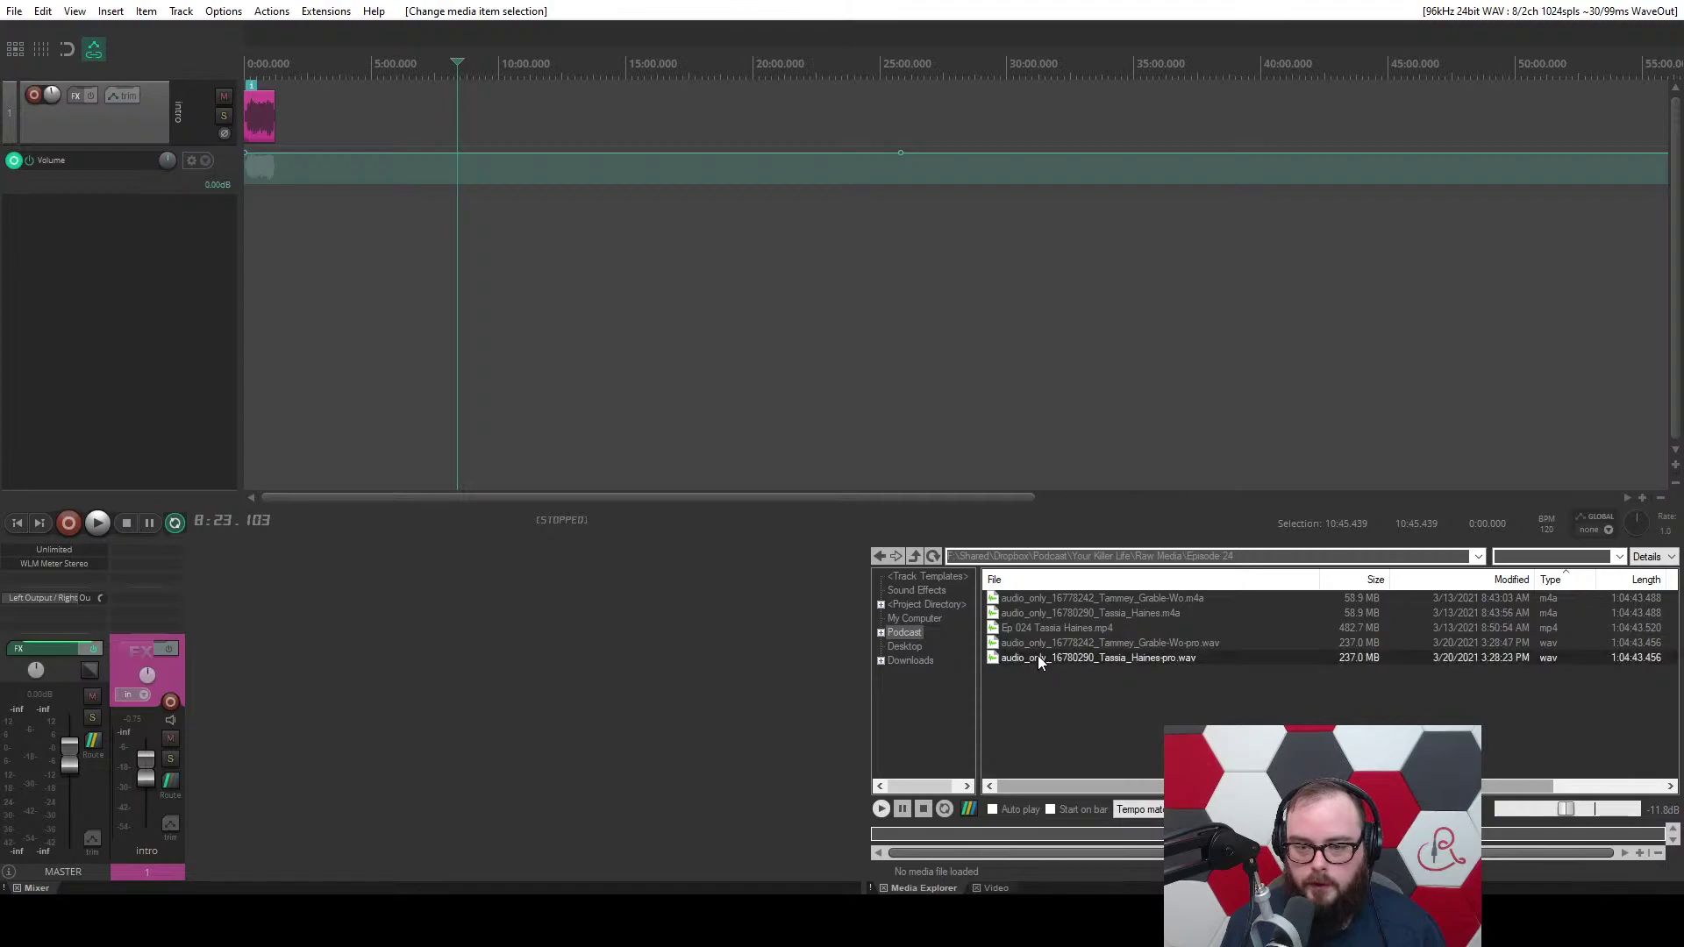
{"action": "left_click", "coordinate": [1035, 643], "text": "shift"}
{"action": "left_click_drag", "start_coordinate": [1035, 643], "coordinate": [329, 216]}
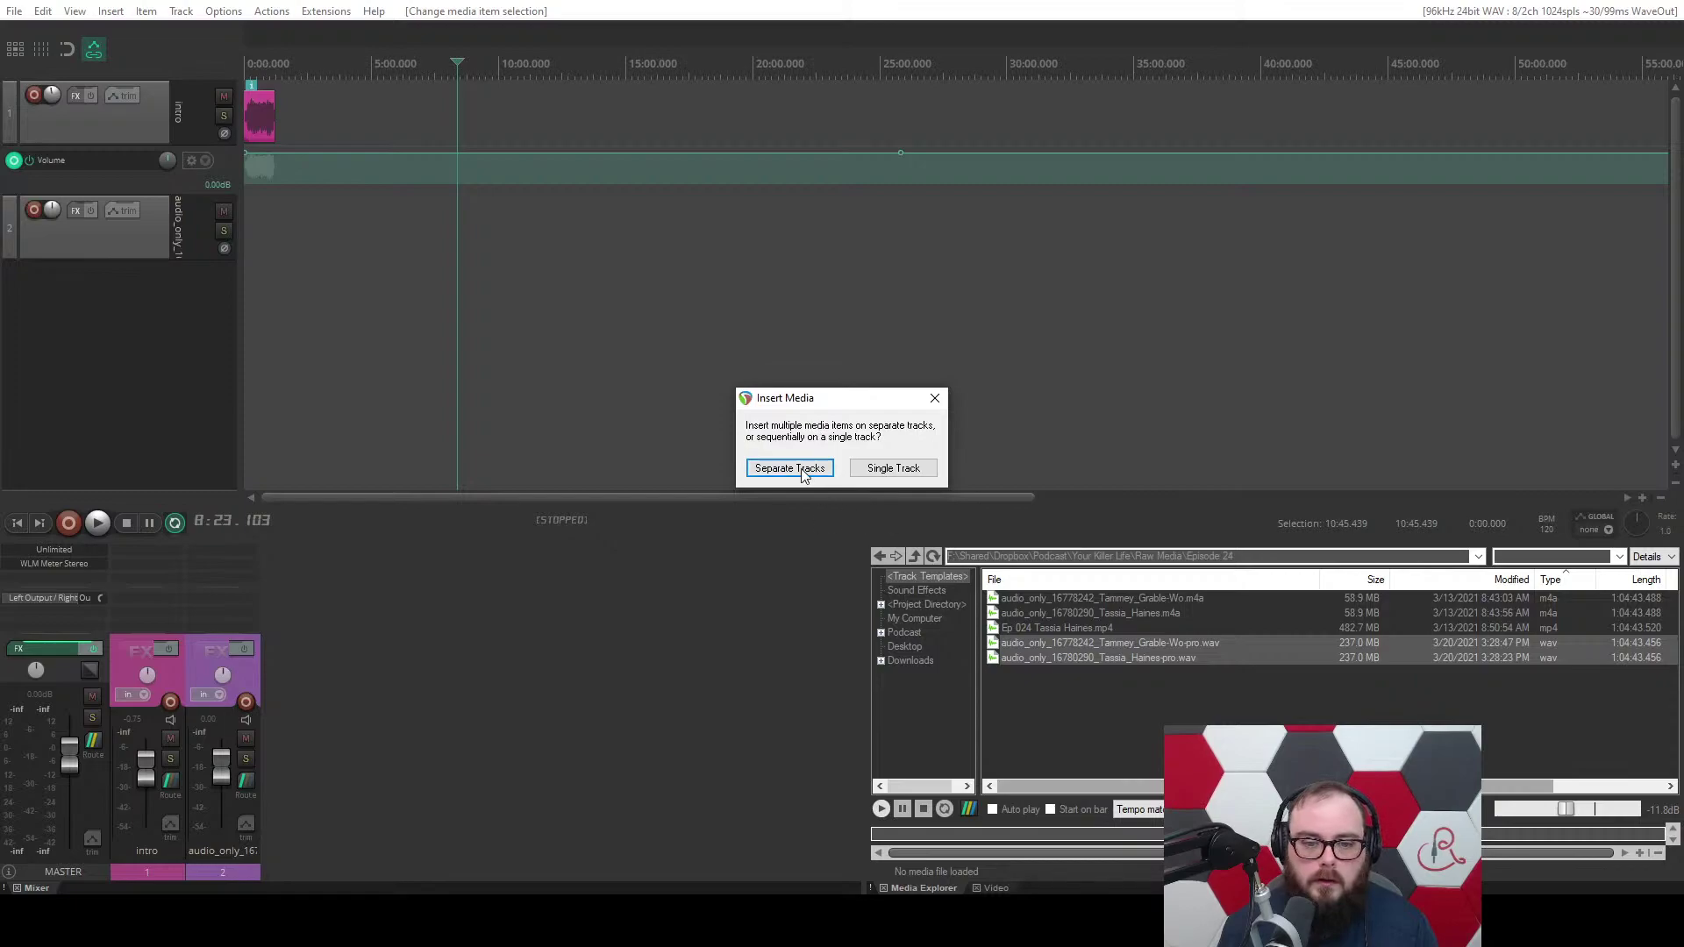
{"action": "left_click", "coordinate": [800, 469]}
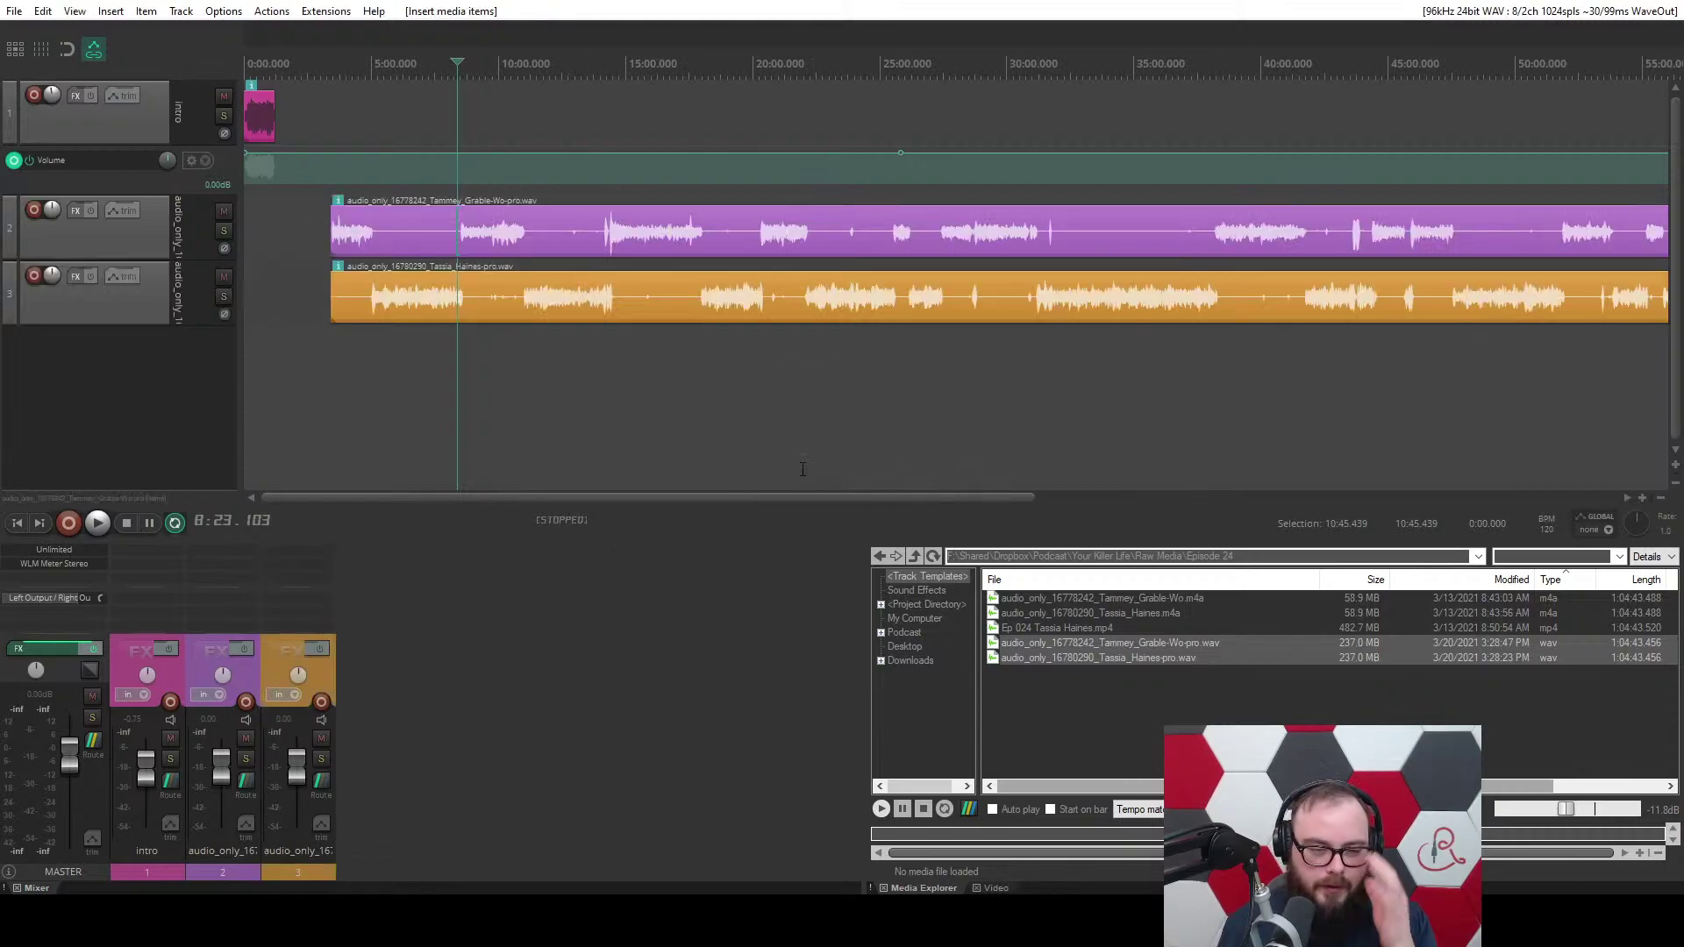
Add two empty tracks below the voice tracks and delete both.
{"action": "double_click", "coordinate": [105, 370]}
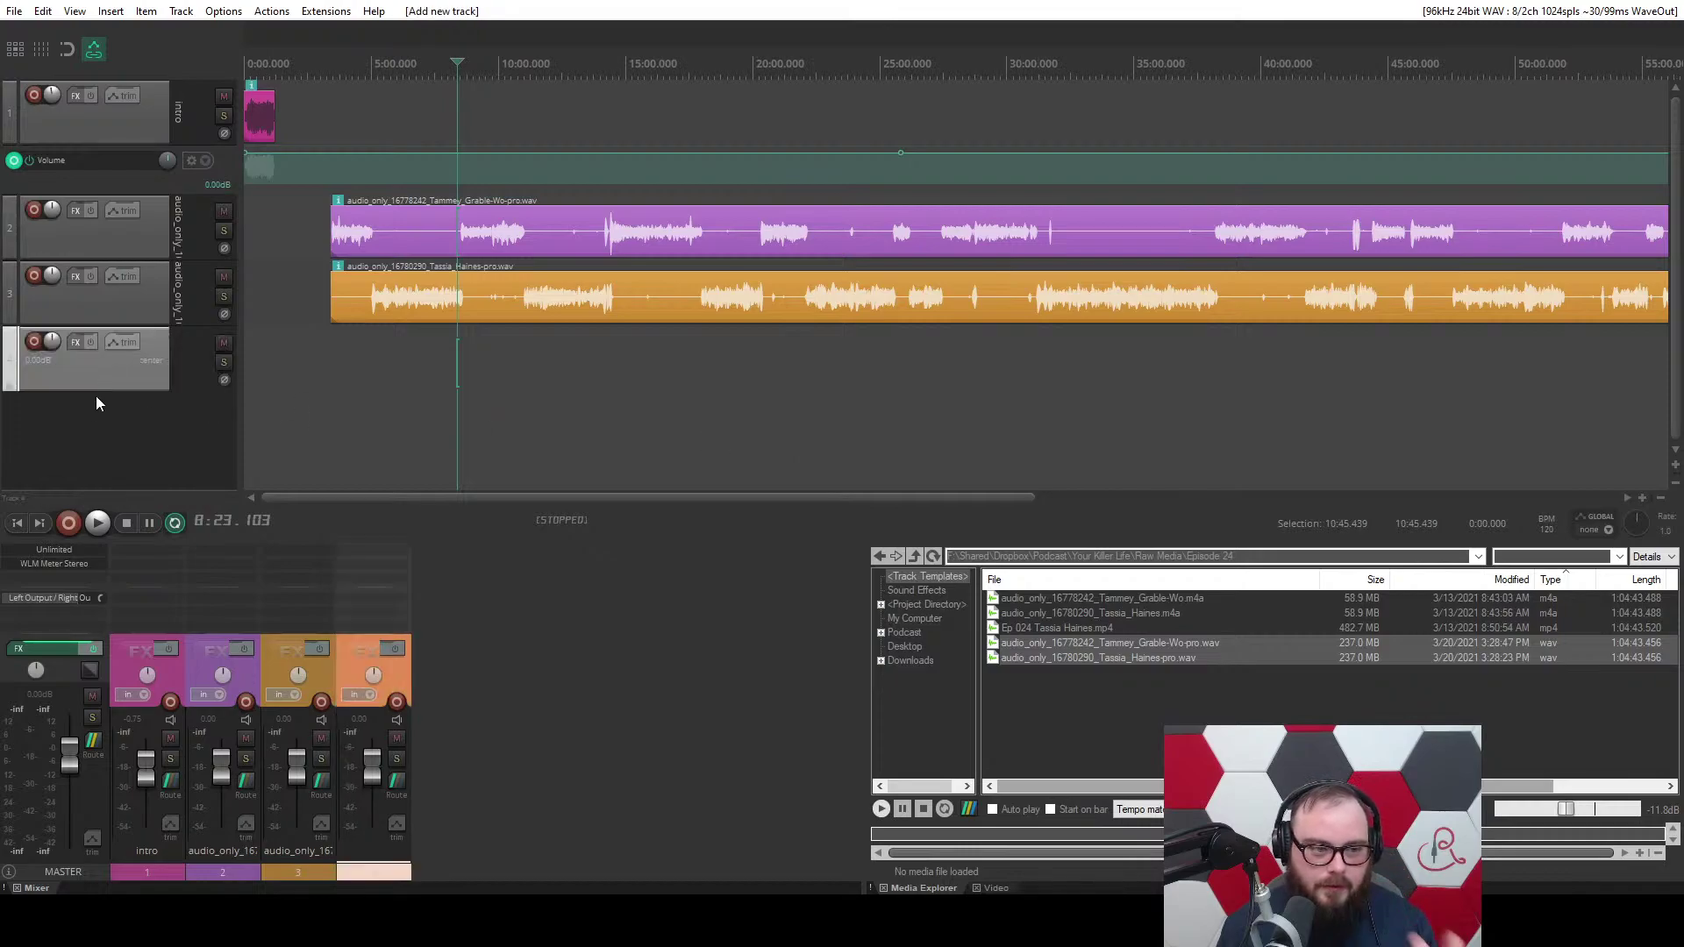
{"action": "double_click", "coordinate": [87, 416]}
{"action": "left_click", "coordinate": [108, 366]}
{"action": "key", "text": "Delete"}
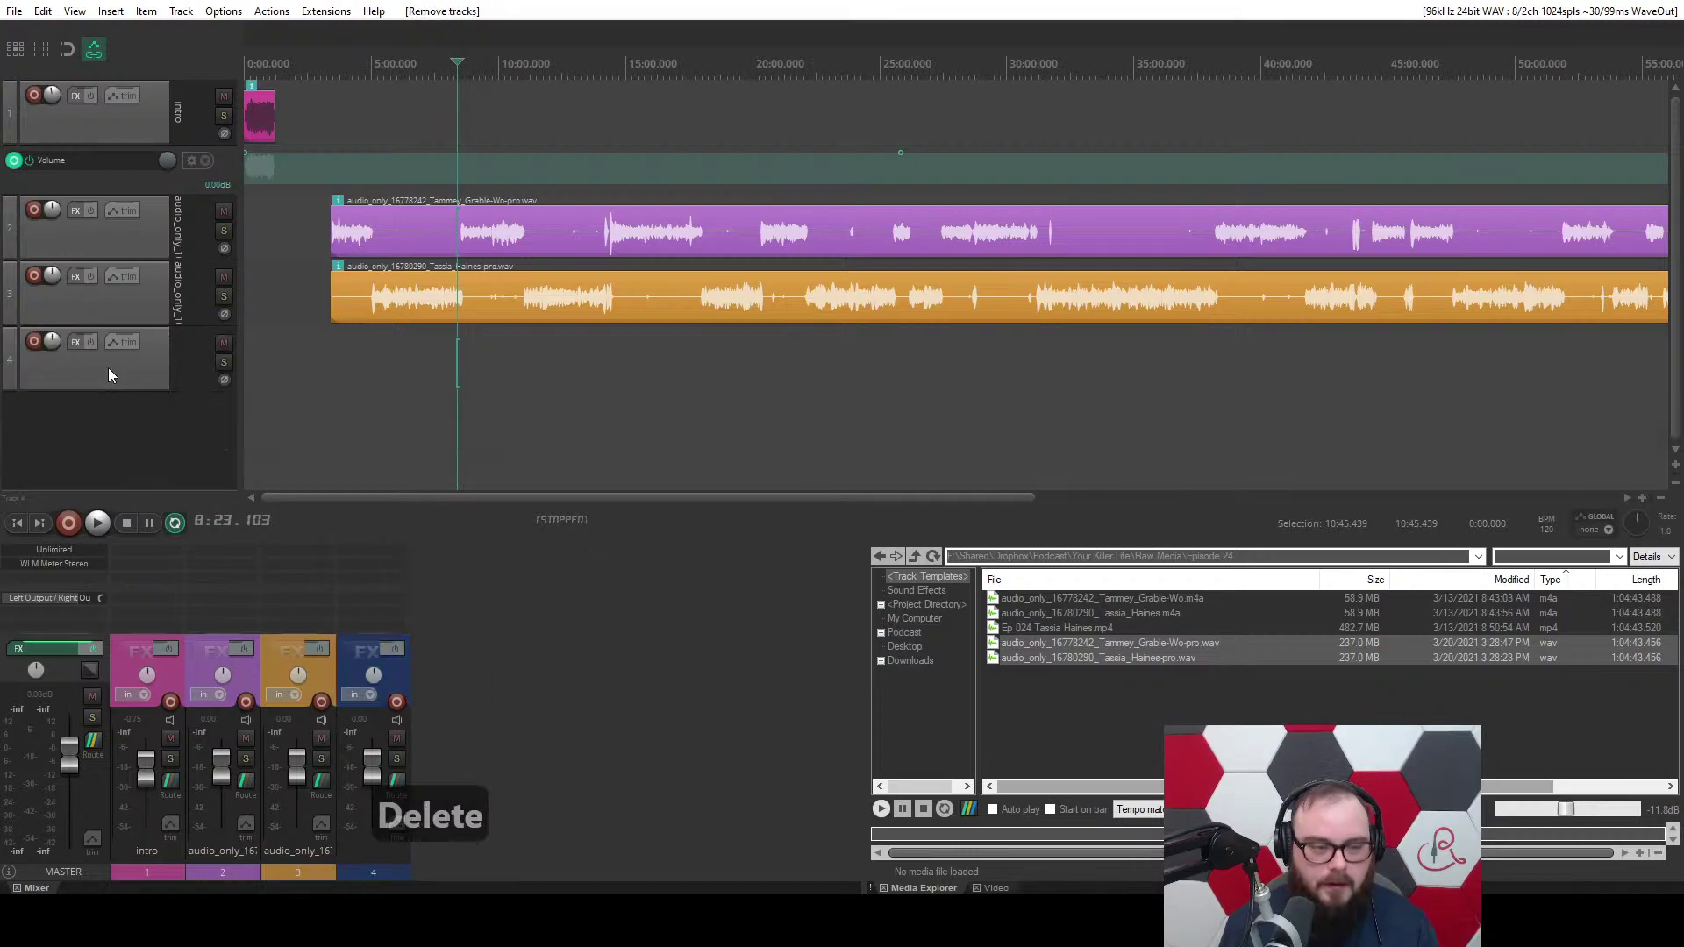
{"action": "key", "text": "Delete"}
{"action": "scroll", "coordinate": [549, 359], "scroll_direction": "down", "scroll_amount": 5}
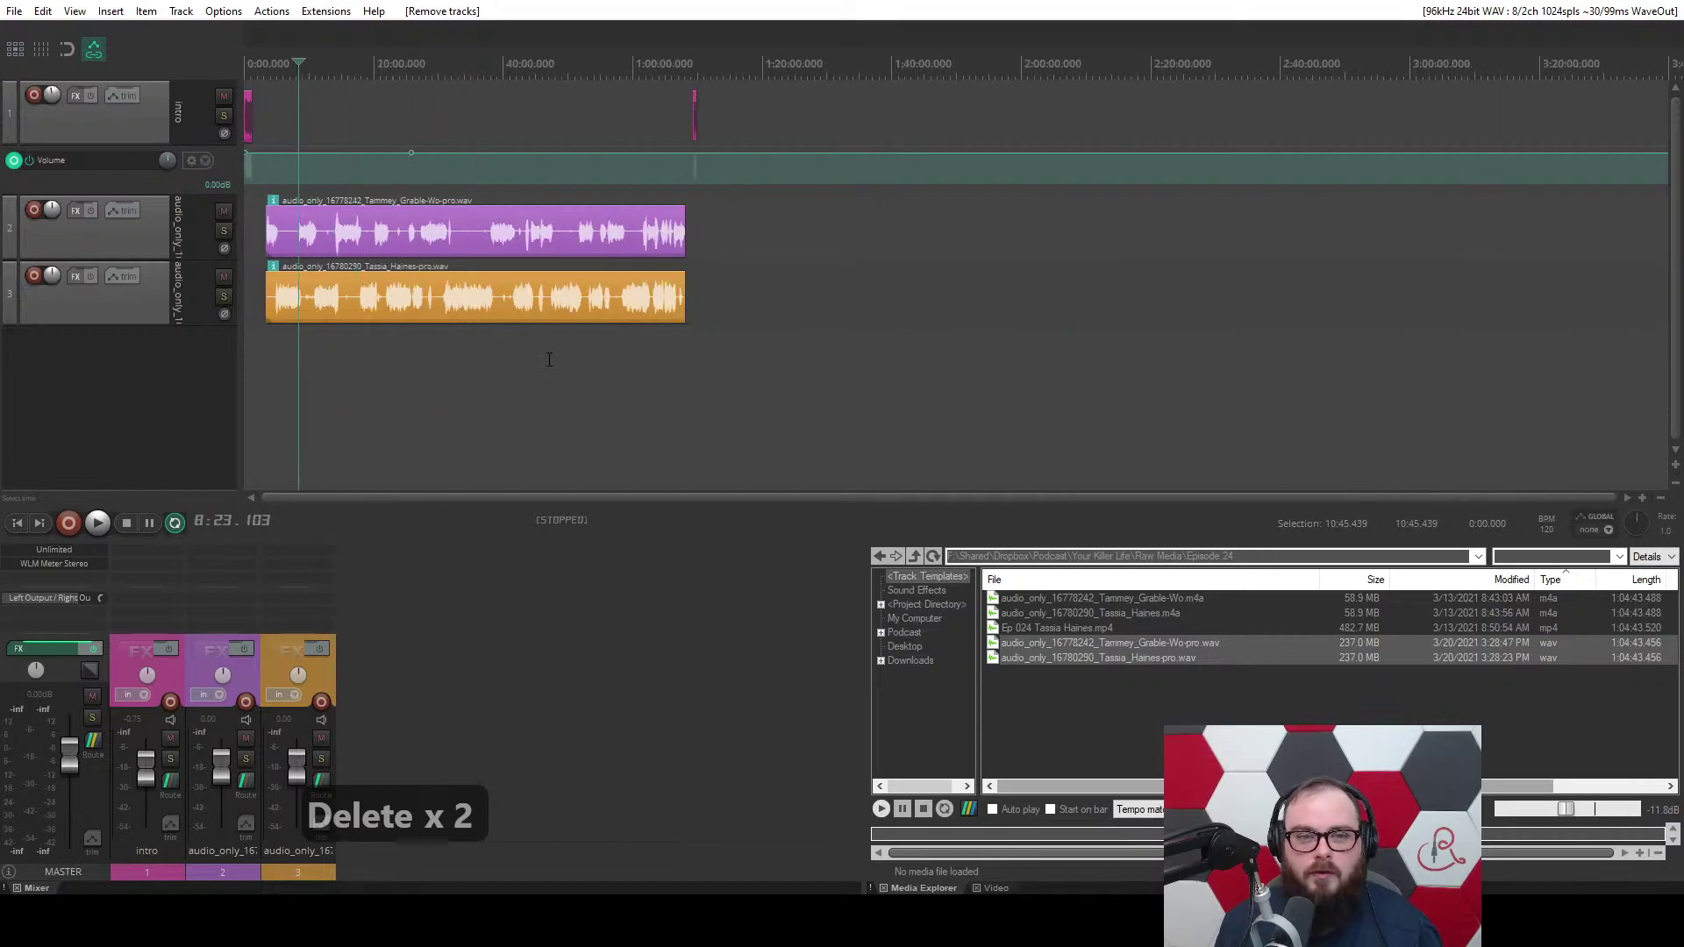
{"action": "scroll", "coordinate": [402, 248], "scroll_direction": "up", "scroll_amount": 8}
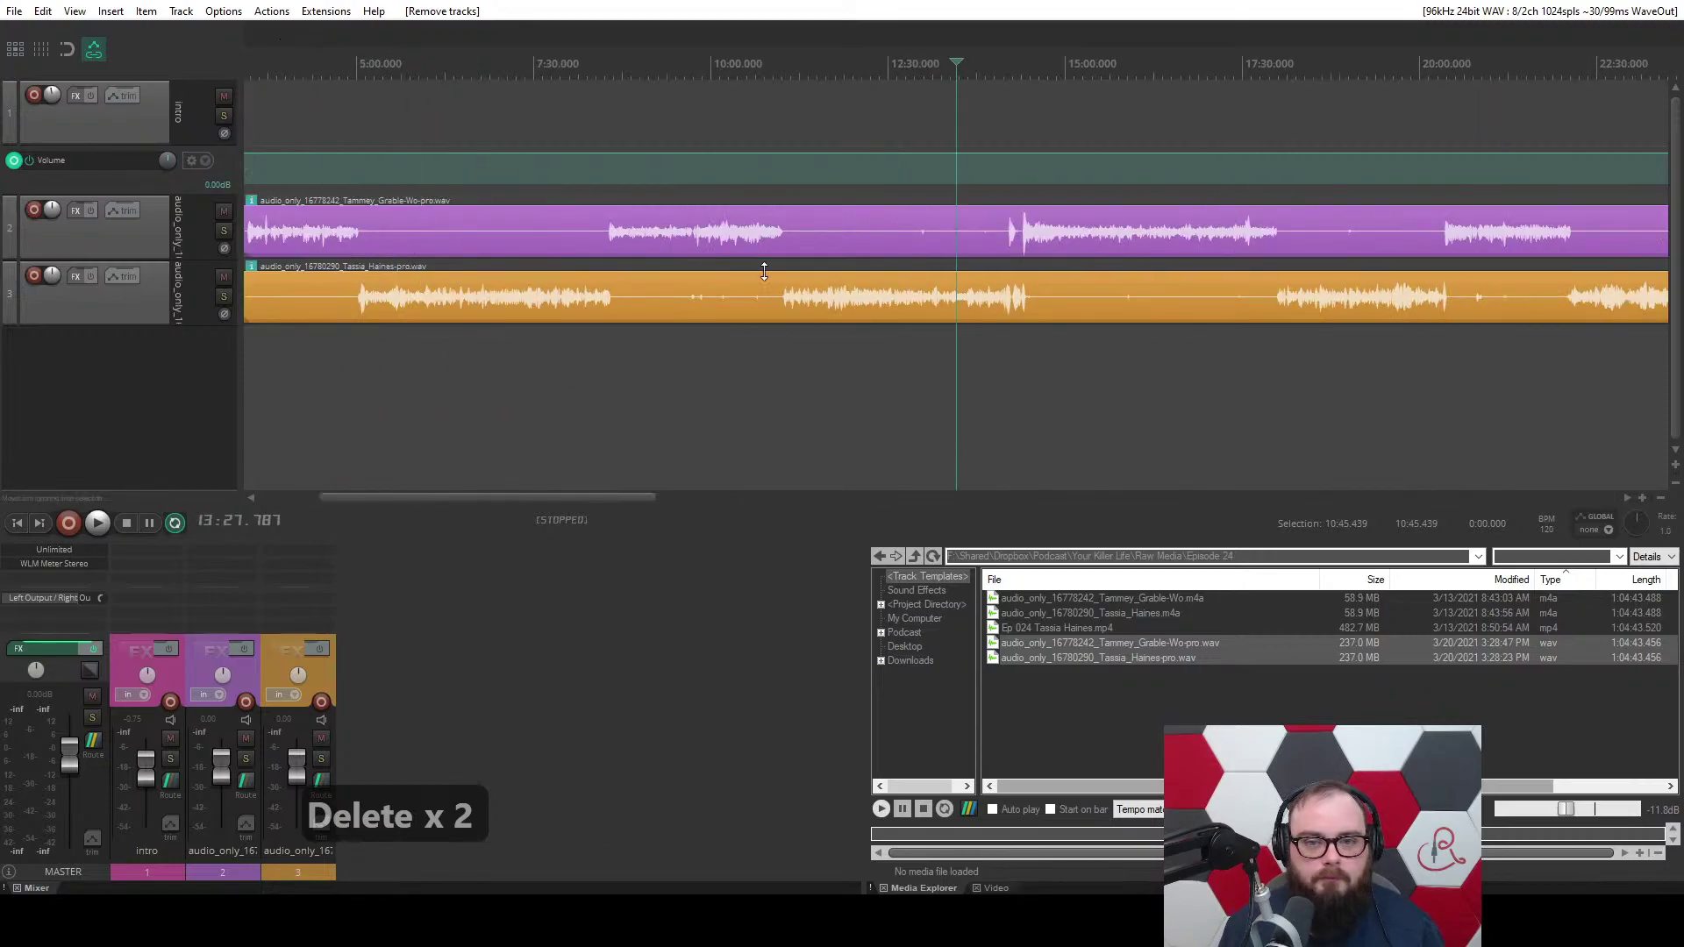
Solo the purple voice track on track 2 and place the edit cursor at about 14:24 where its speech starts.
{"action": "scroll", "coordinate": [826, 204], "scroll_direction": "up", "scroll_amount": 7}
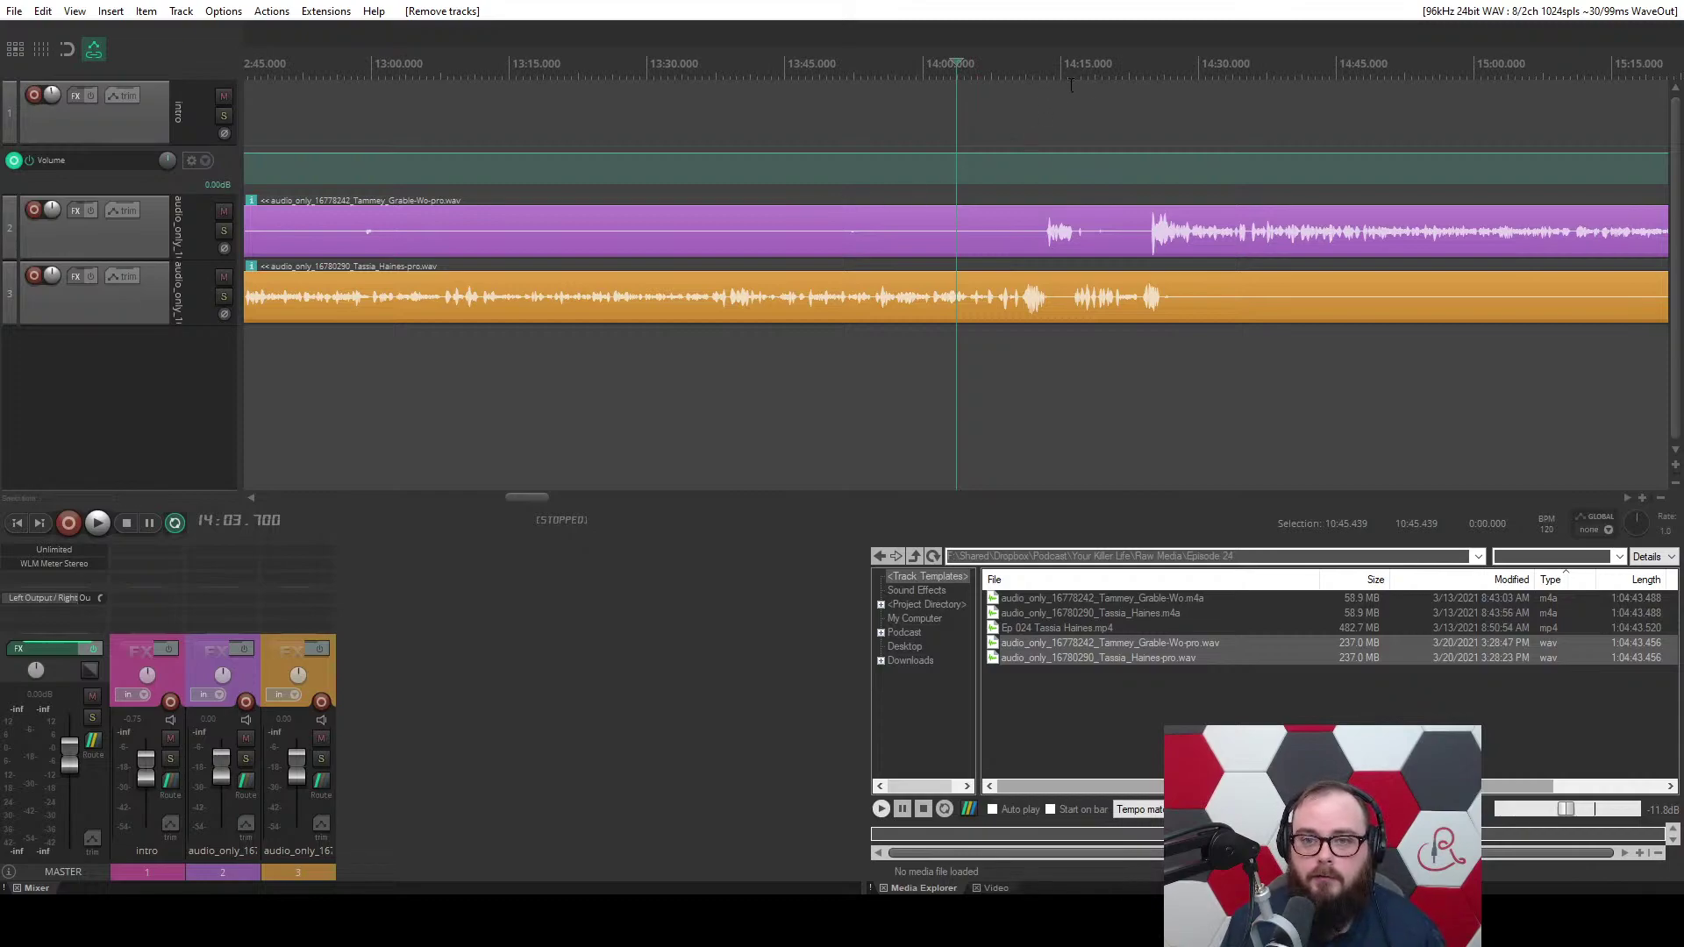
{"action": "left_click", "coordinate": [224, 230]}
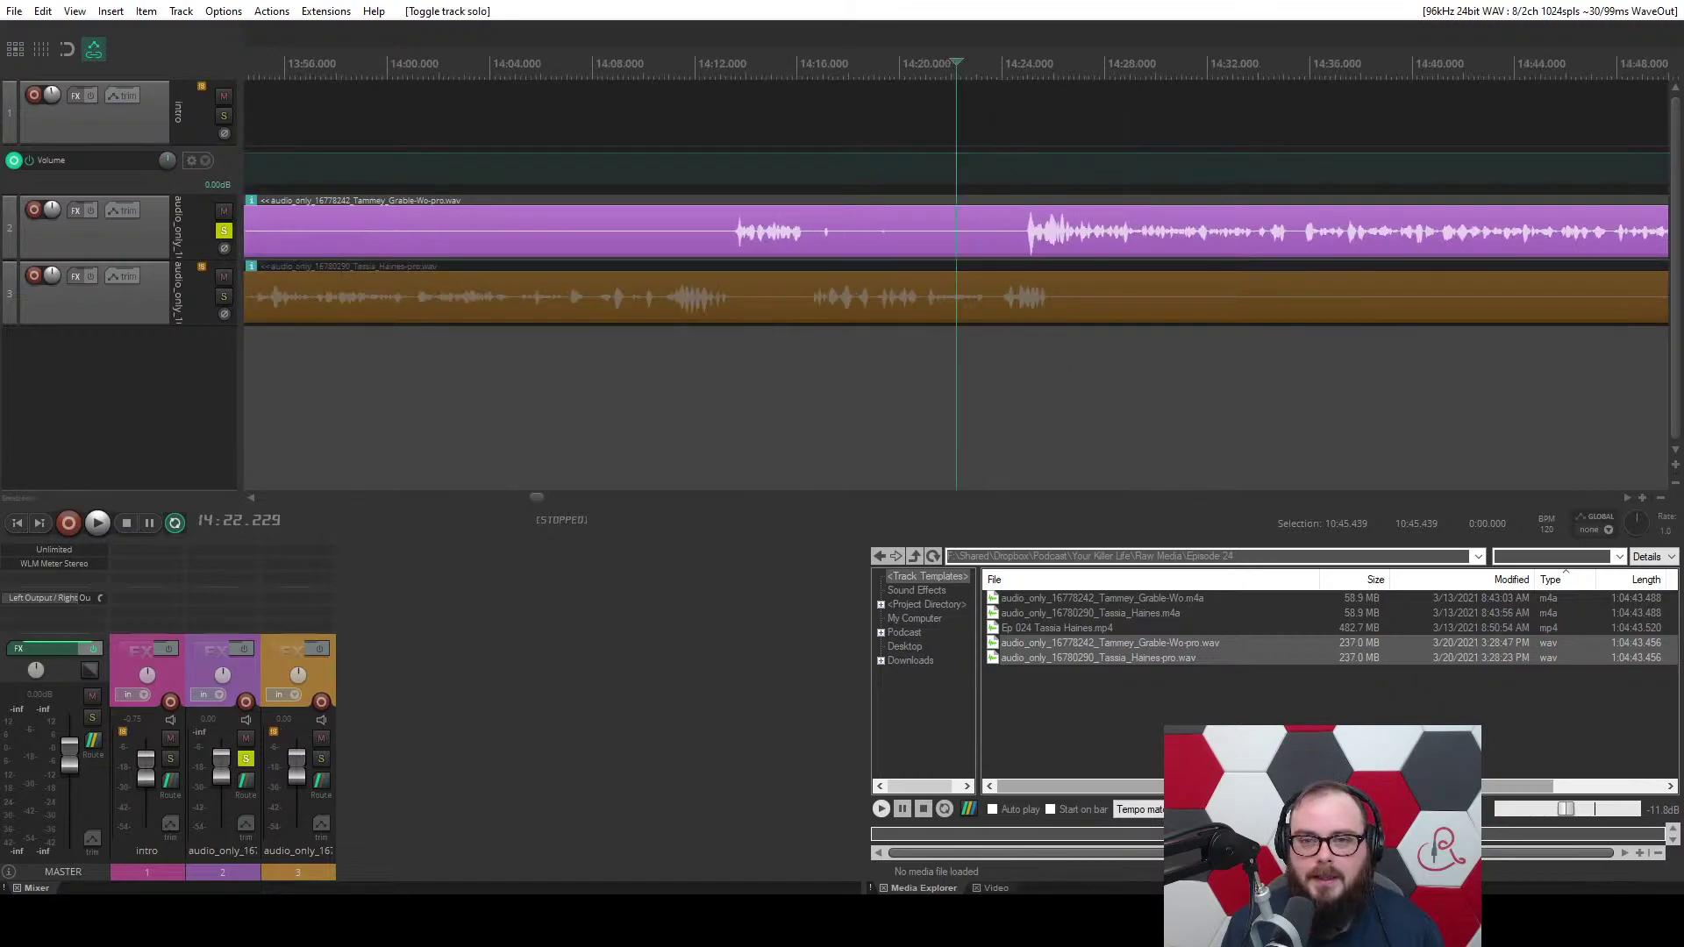
{"action": "left_click", "coordinate": [1144, 235]}
{"action": "scroll", "coordinate": [938, 244], "scroll_direction": "down", "scroll_amount": 8}
{"action": "scroll", "coordinate": [812, 287], "scroll_direction": "down", "scroll_amount": 3}
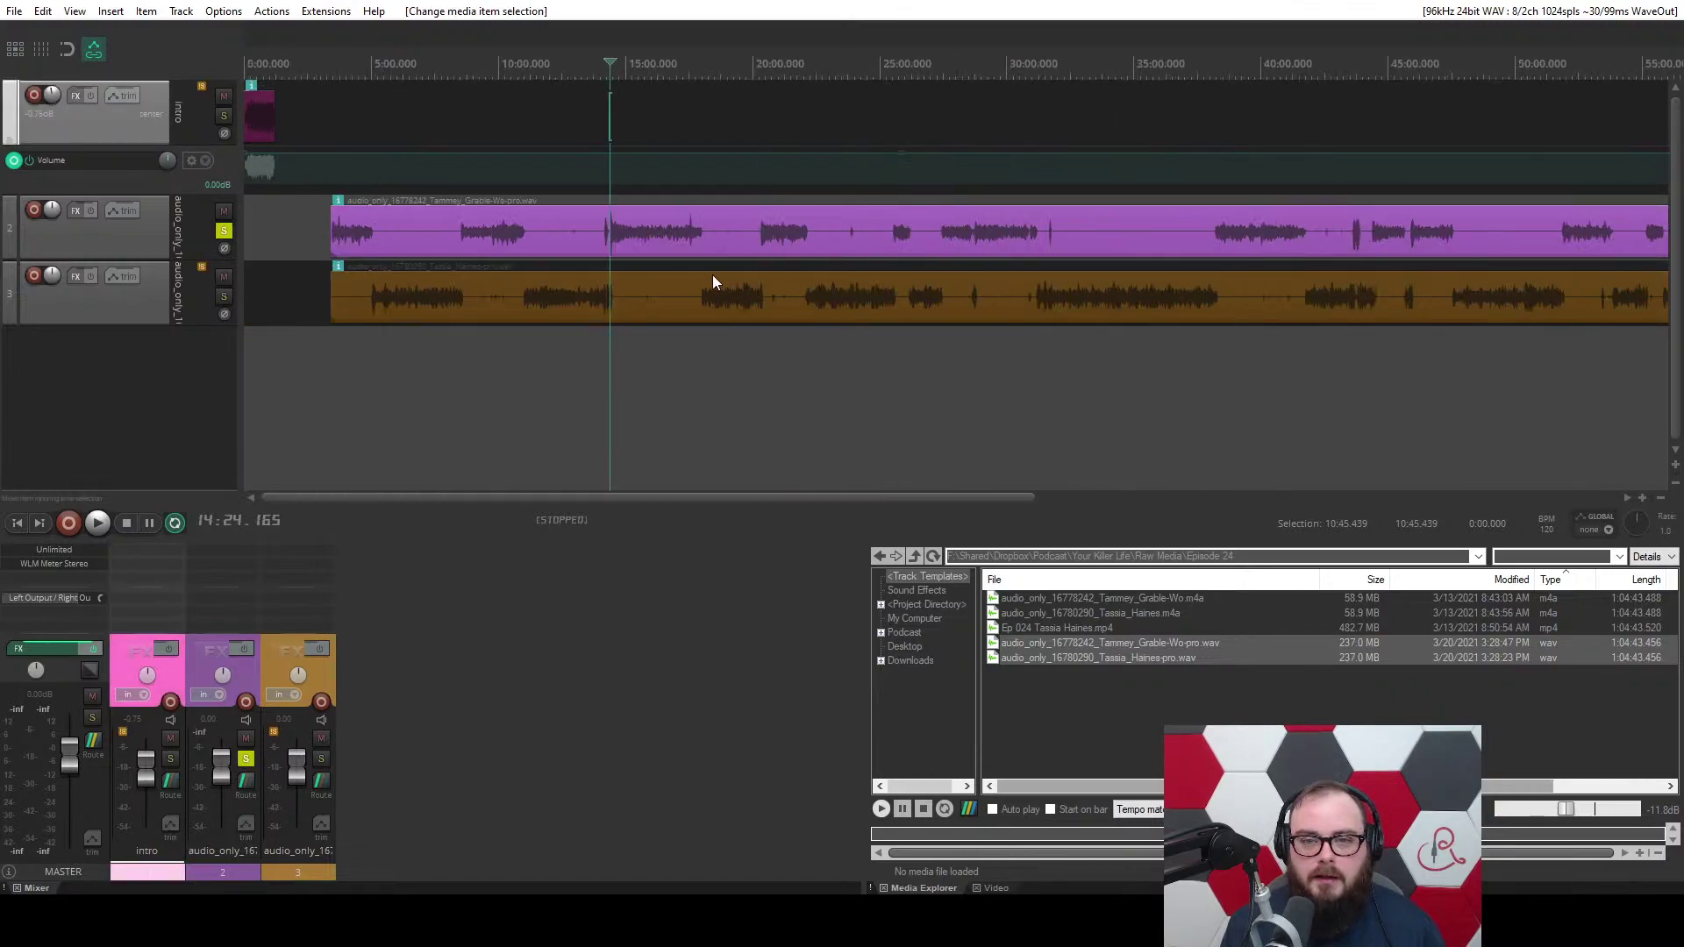
{"action": "scroll", "coordinate": [1189, 261], "scroll_direction": "down", "scroll_amount": 3}
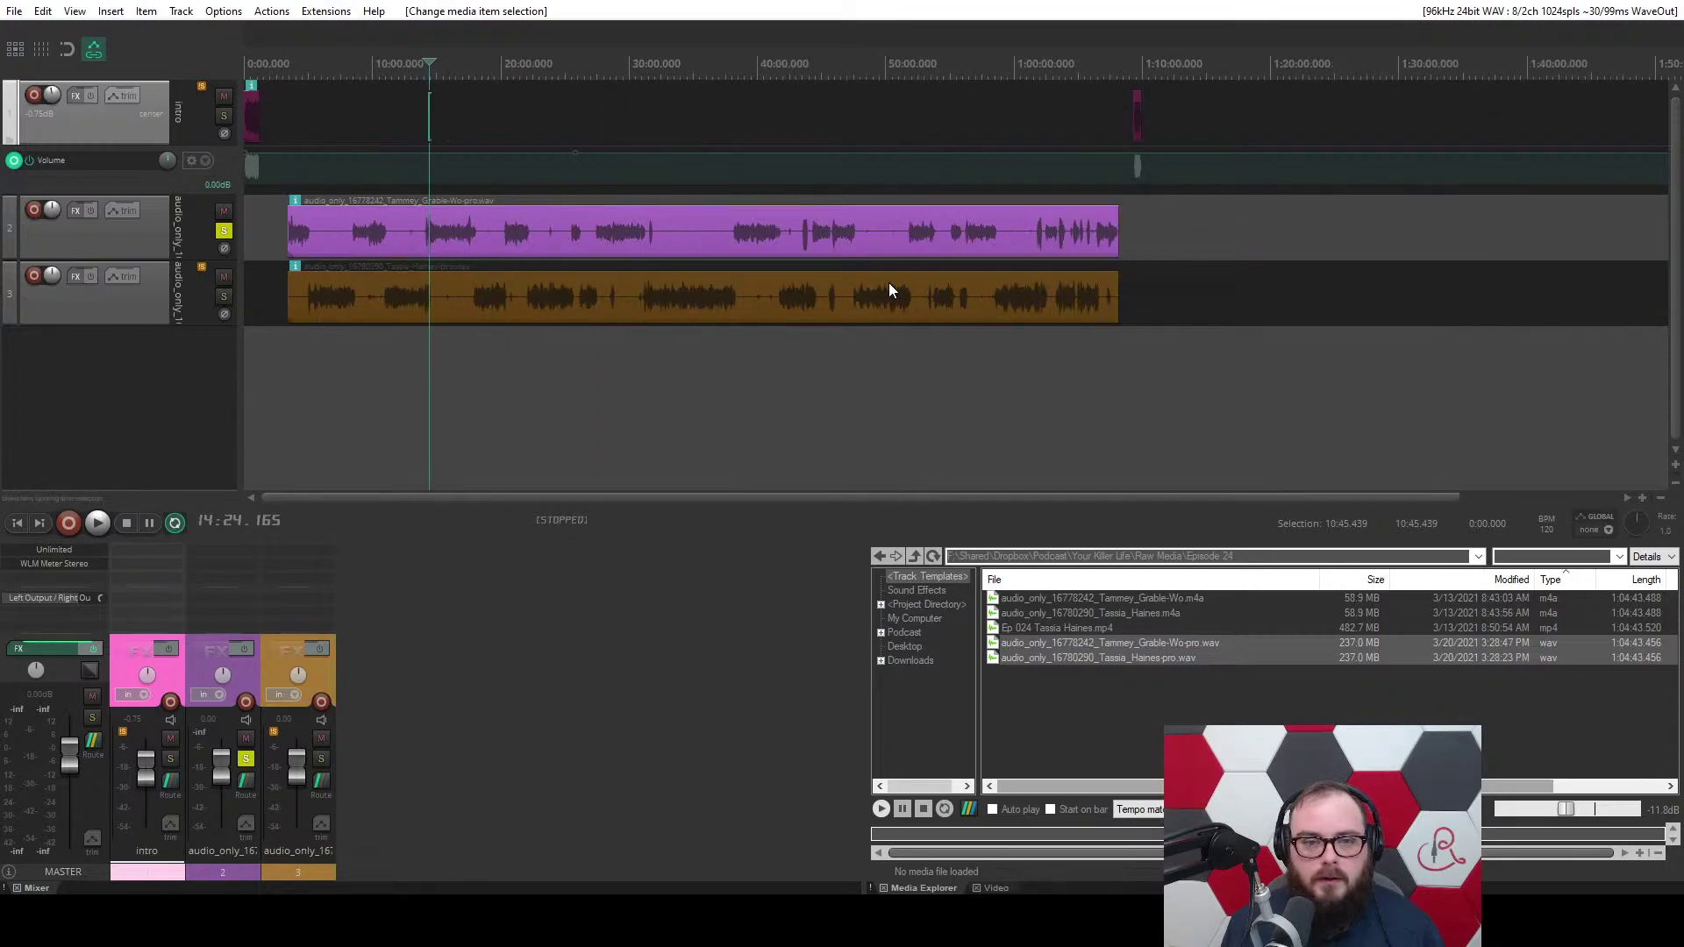
{"action": "scroll", "coordinate": [888, 282], "scroll_direction": "up", "scroll_amount": 20}
{"action": "scroll", "coordinate": [774, 305], "scroll_direction": "down", "scroll_amount": 12}
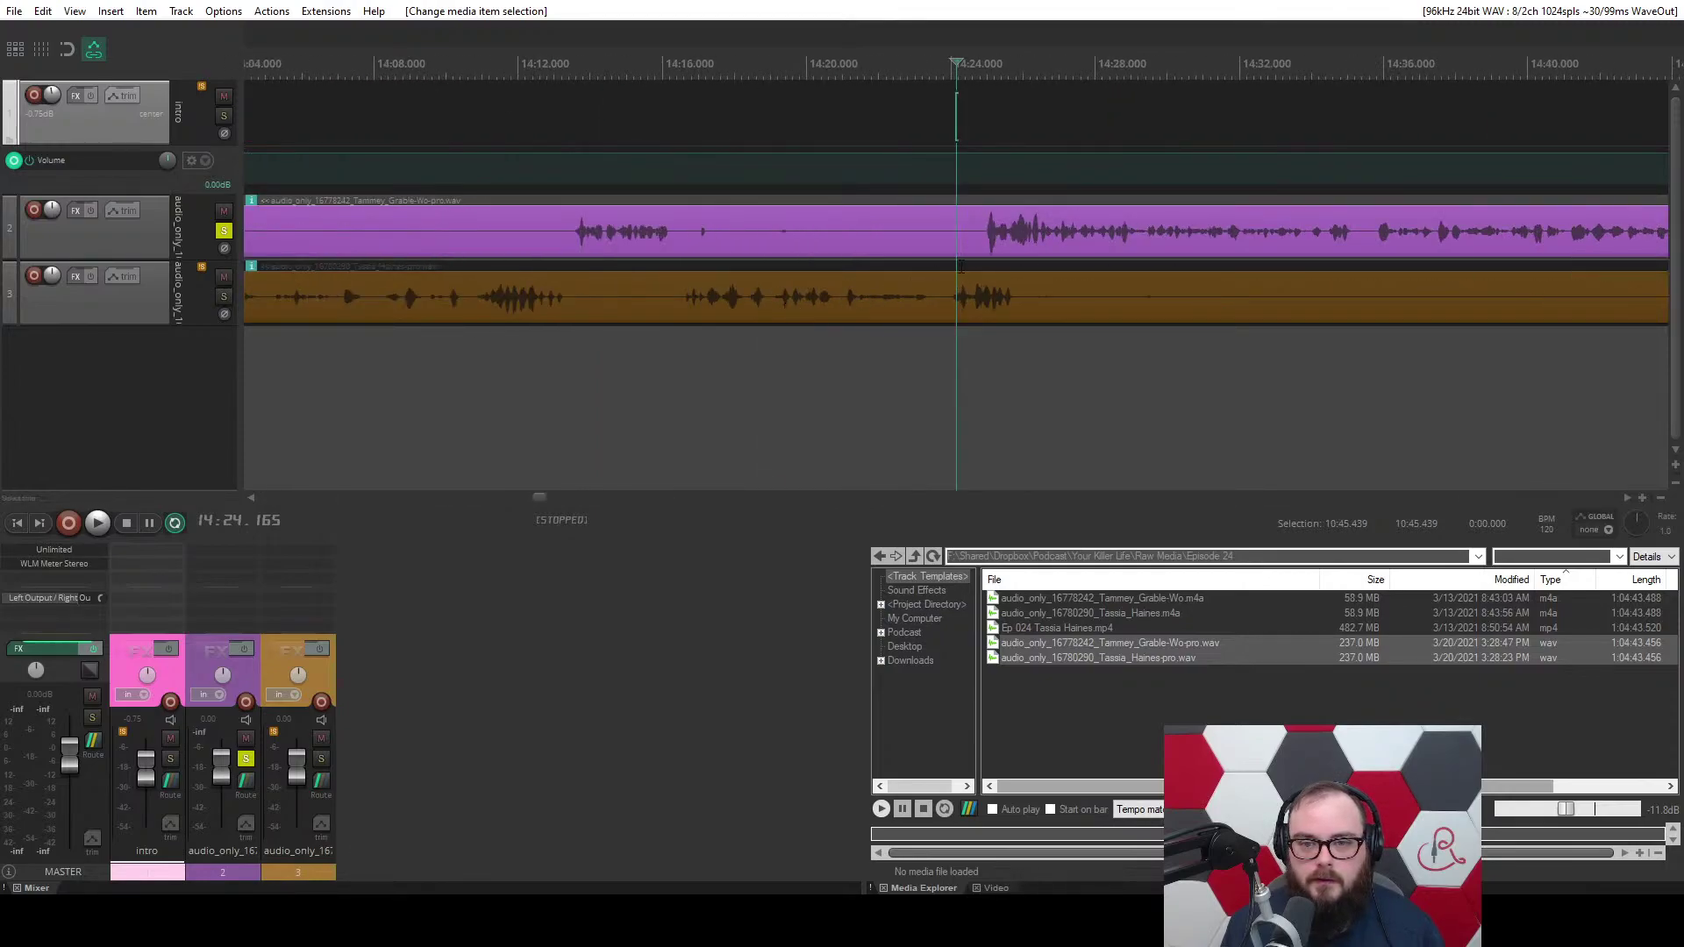
{"action": "scroll", "coordinate": [965, 267], "scroll_direction": "down", "scroll_amount": 4}
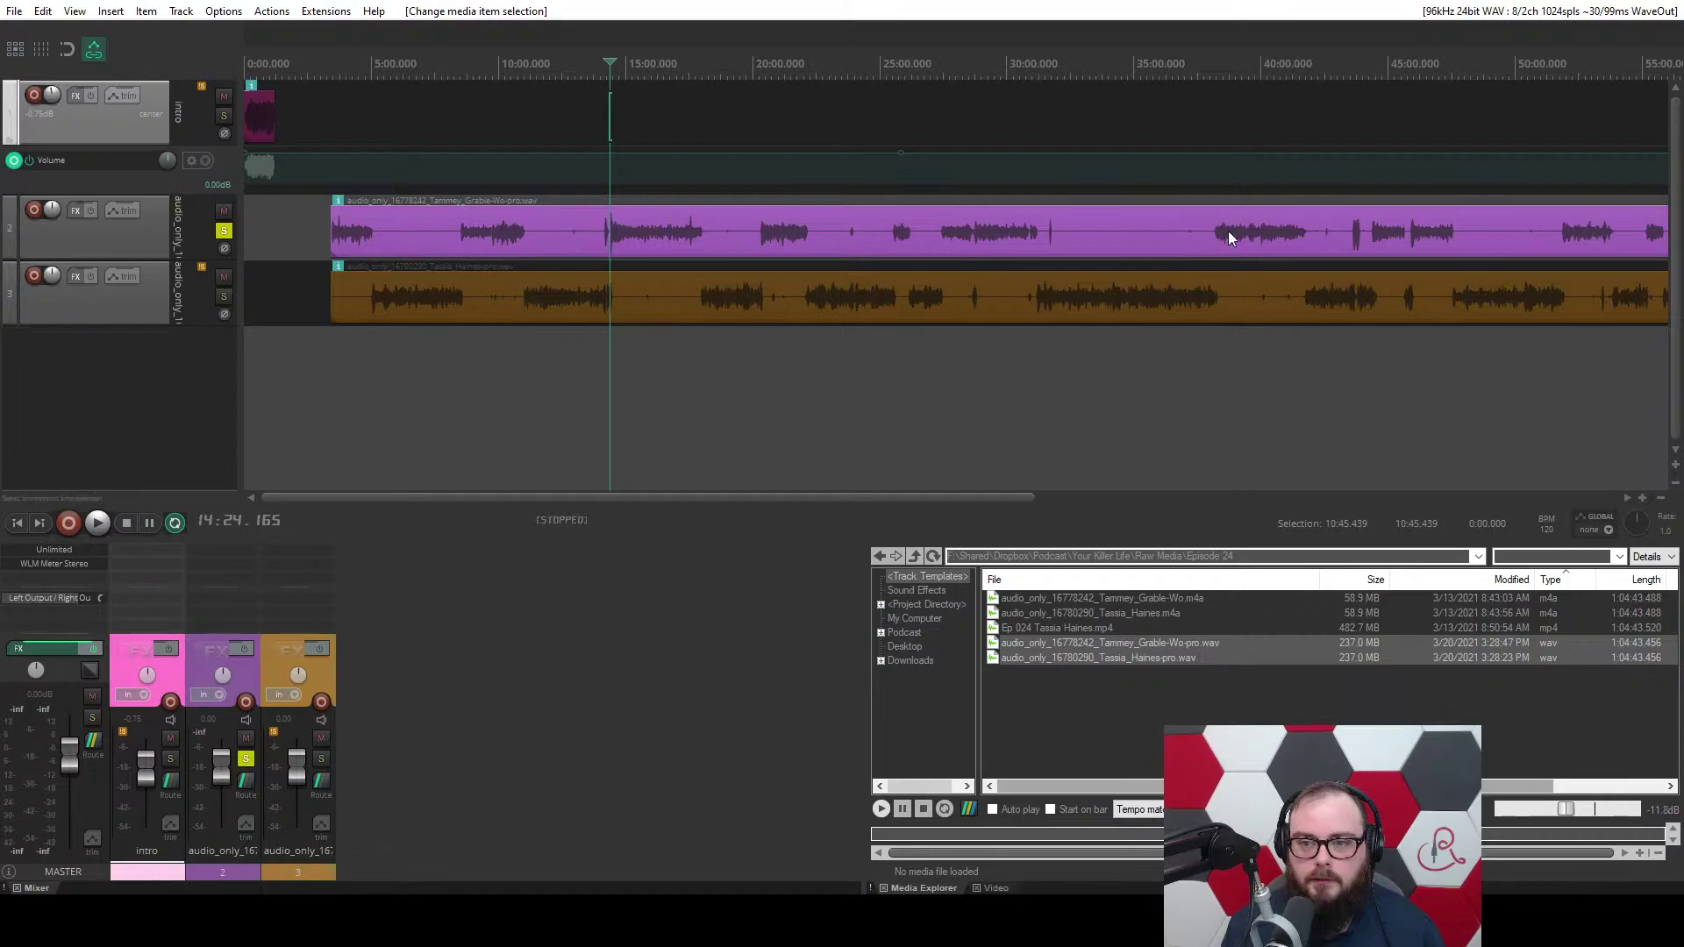
Select a short passage of speech on the soloed voice track for looping, from about 43:40 to 43:50.
{"action": "left_click", "coordinate": [1357, 244]}
{"action": "scroll", "coordinate": [1351, 246], "scroll_direction": "up", "scroll_amount": 15}
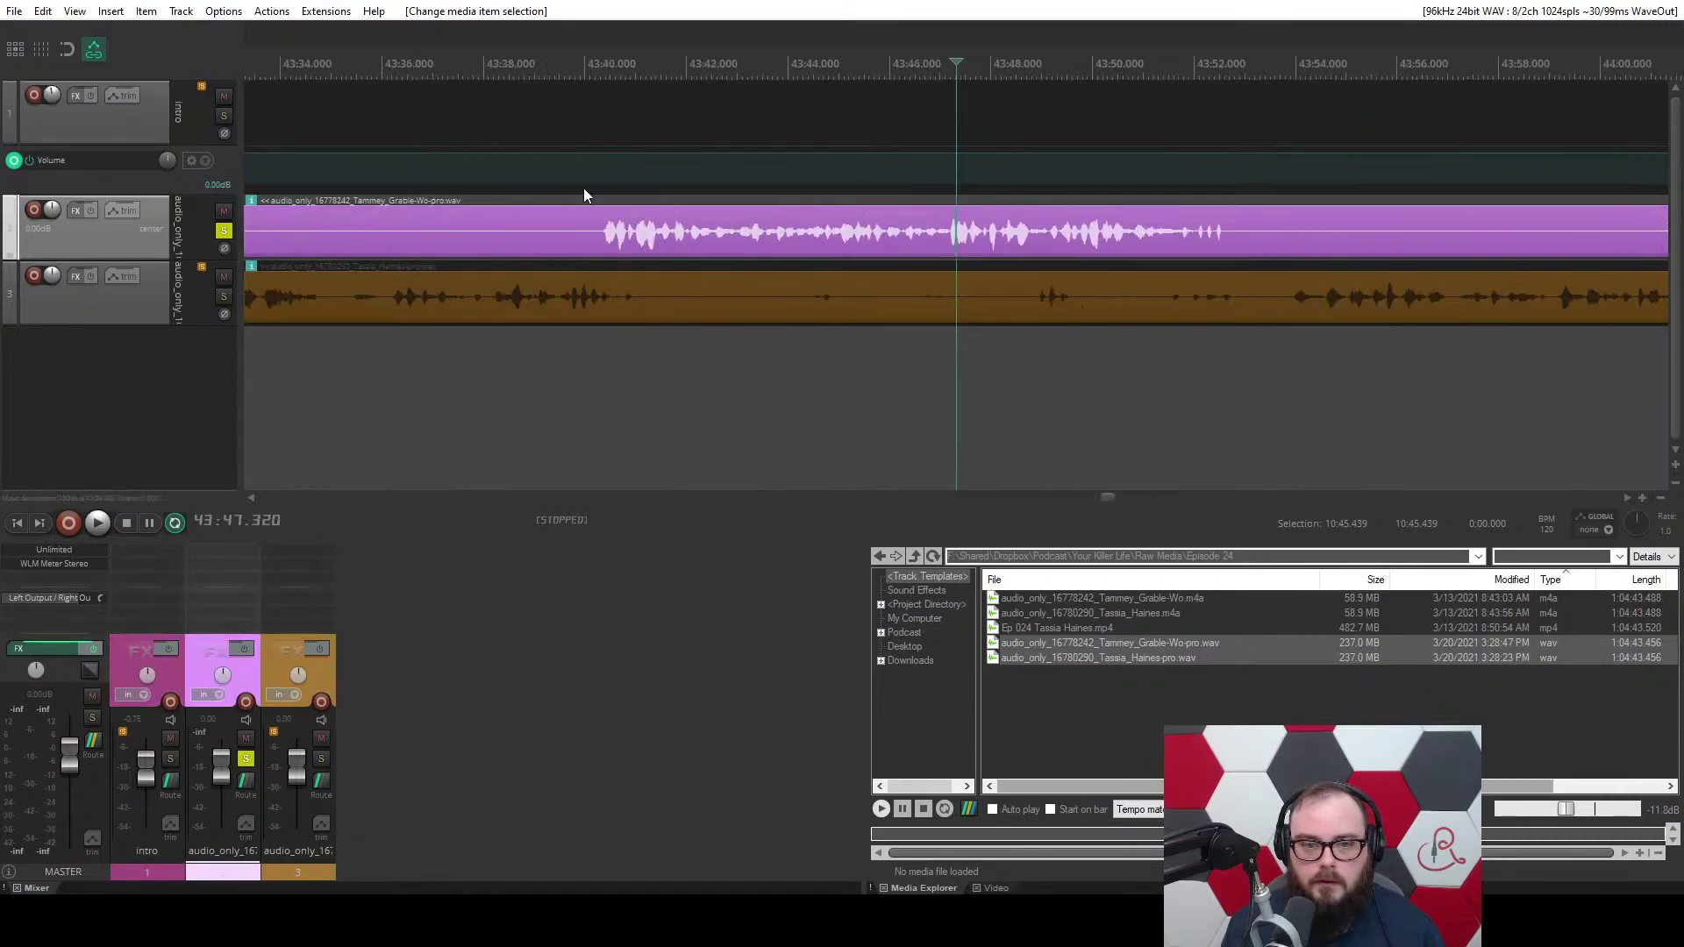
{"action": "left_click_drag", "start_coordinate": [605, 351], "coordinate": [1106, 355]}
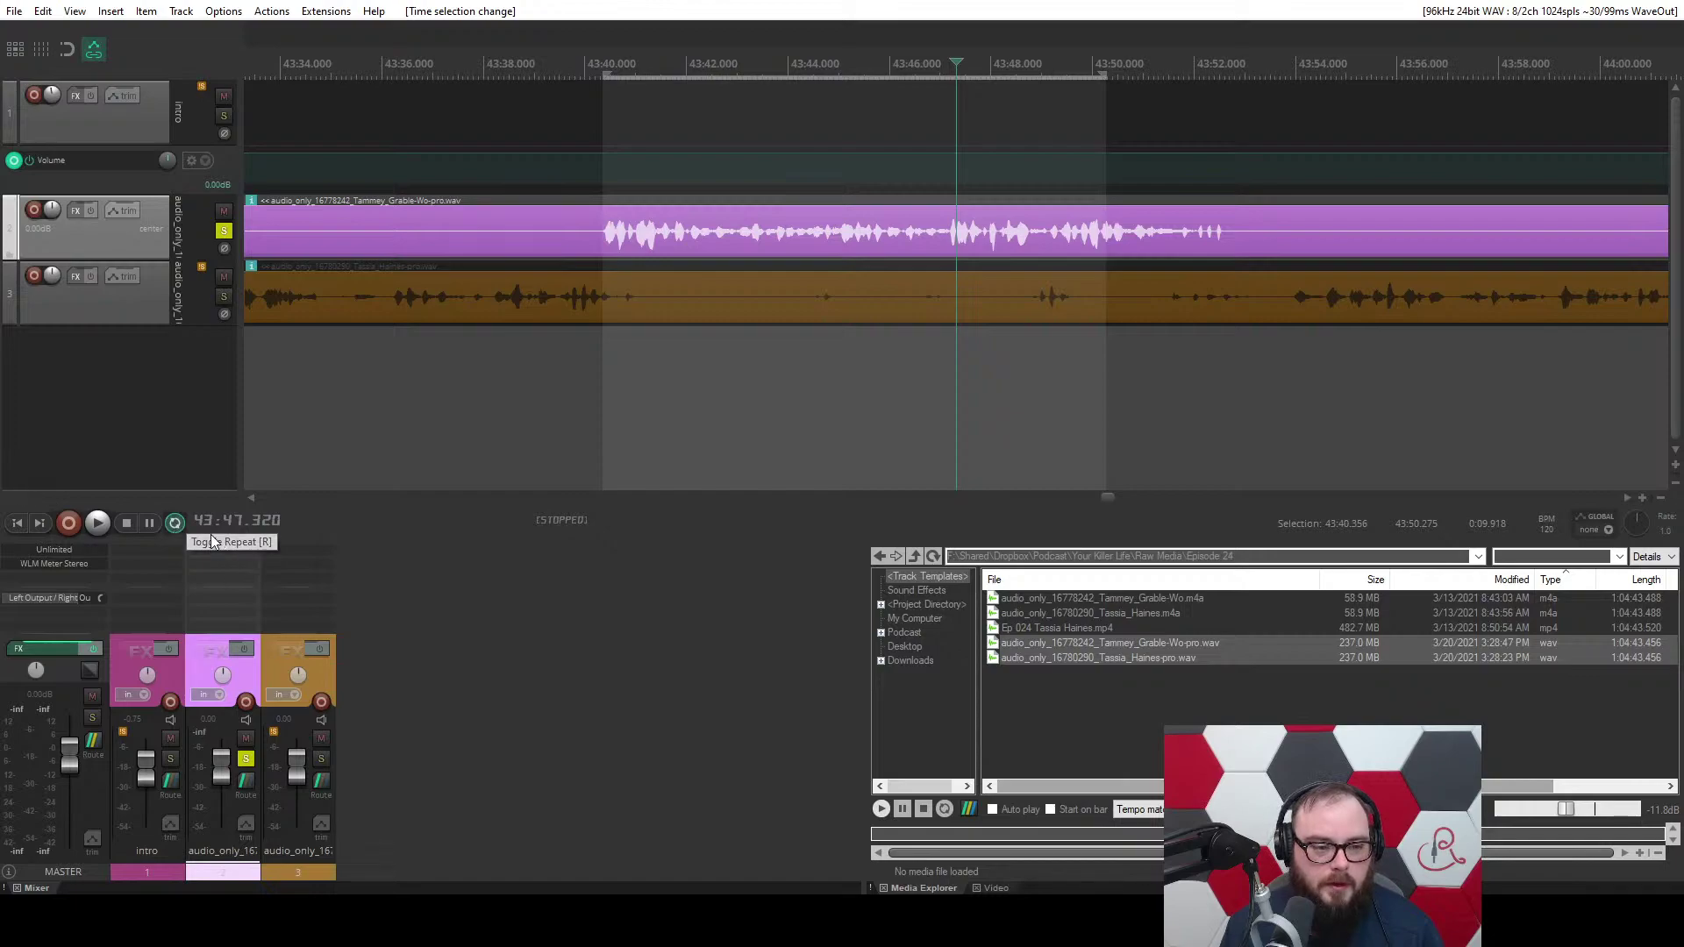
{"action": "key", "text": "r"}
{"action": "key", "text": "r"}
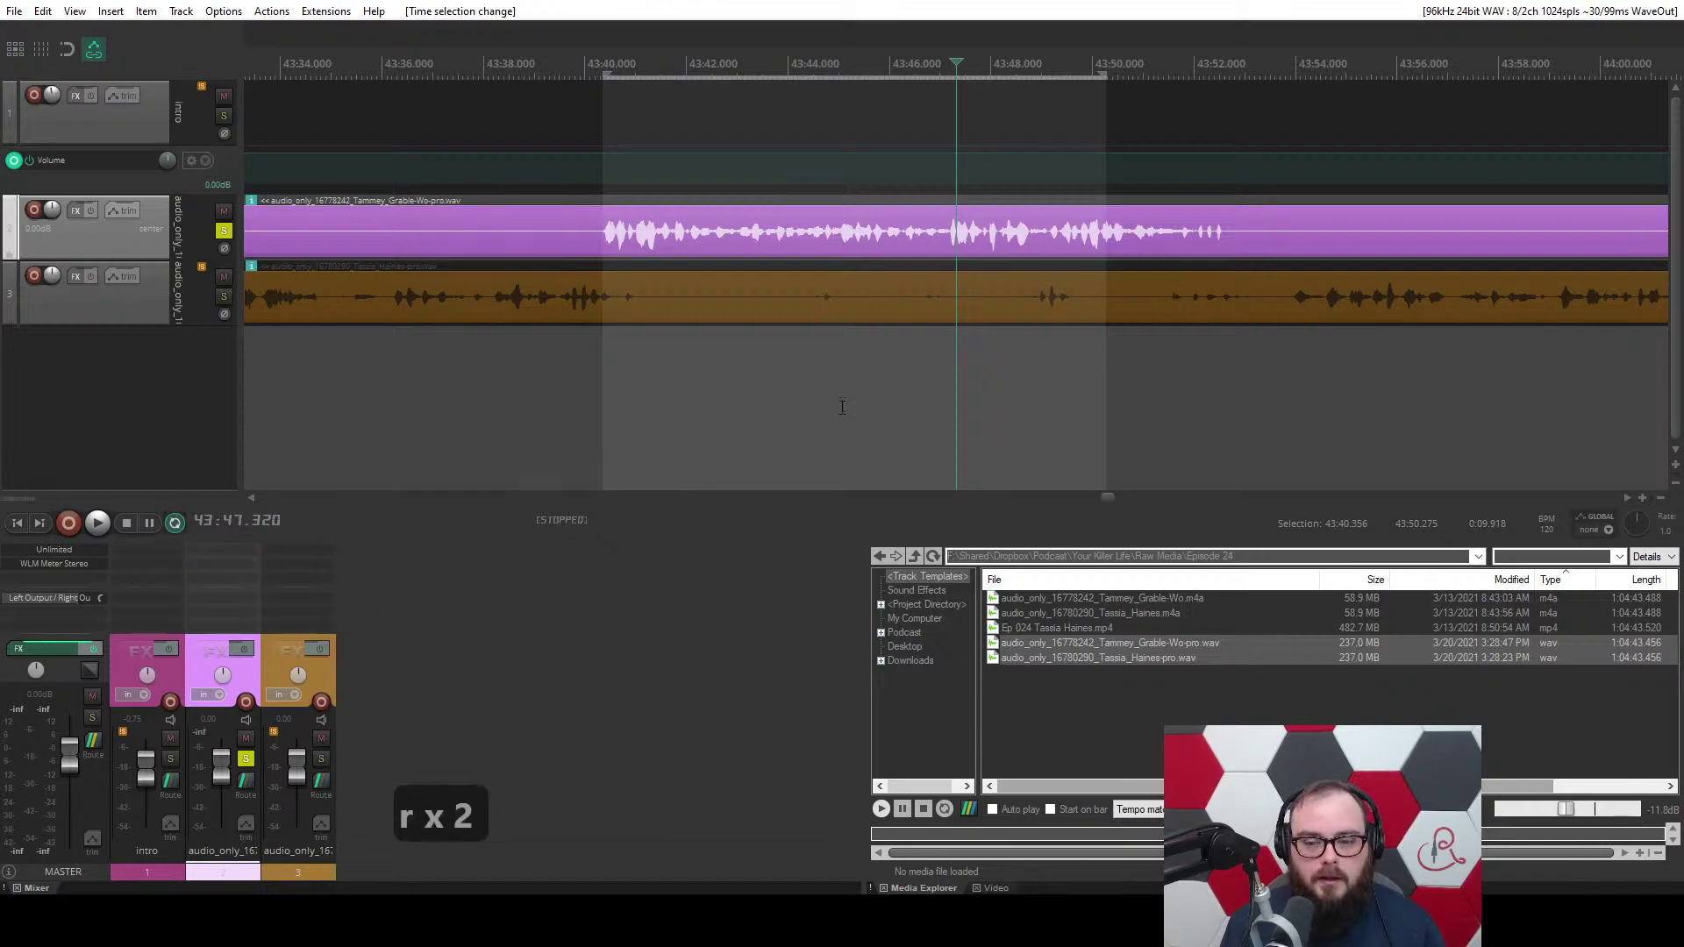
Open the Windows Volume Mixer, then return to REAPER and play the selected range.
{"action": "right_click", "coordinate": [1523, 887]}
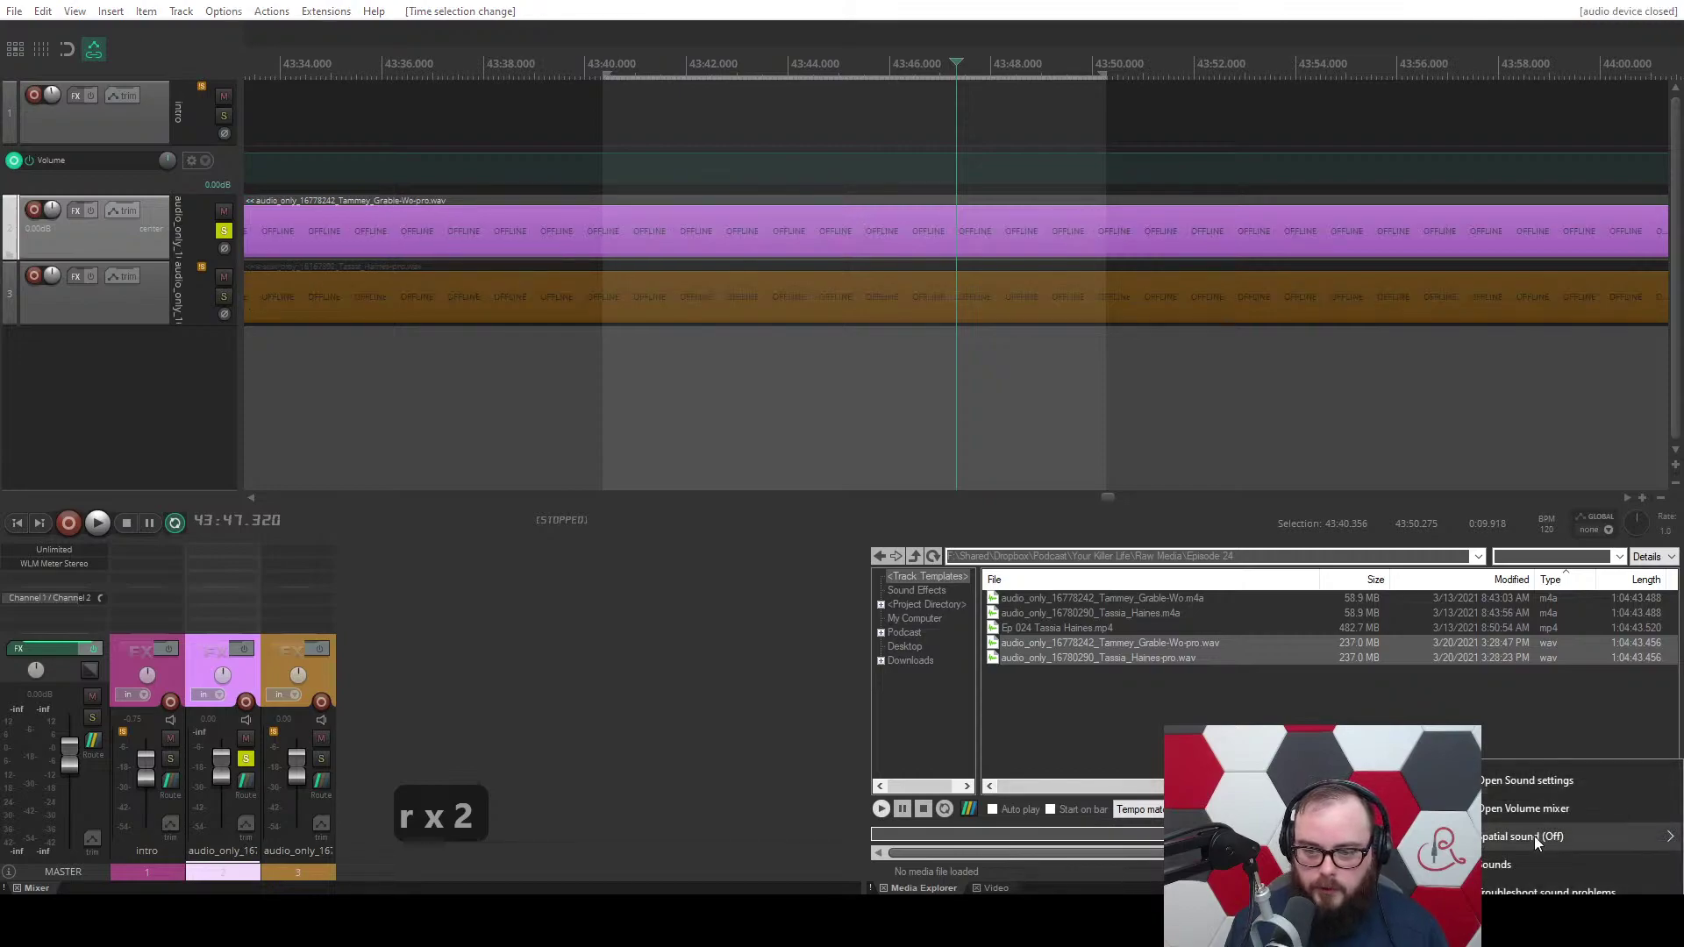
{"action": "left_click", "coordinate": [1524, 804]}
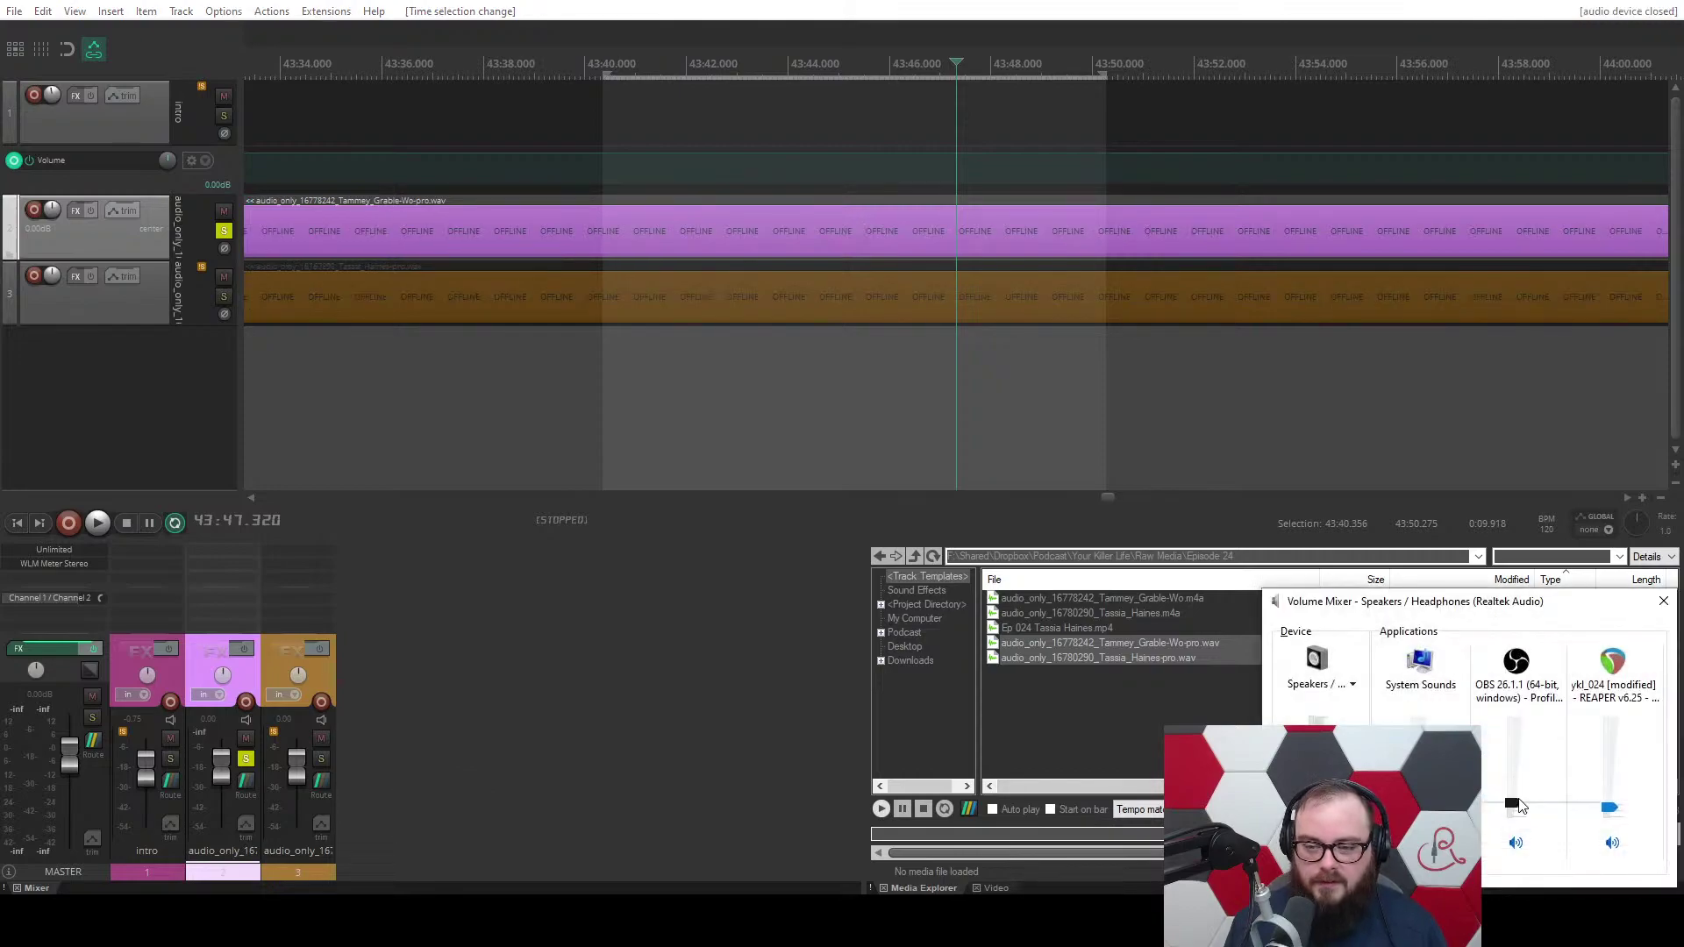
{"action": "left_click", "coordinate": [698, 732]}
{"action": "key", "text": "space"}
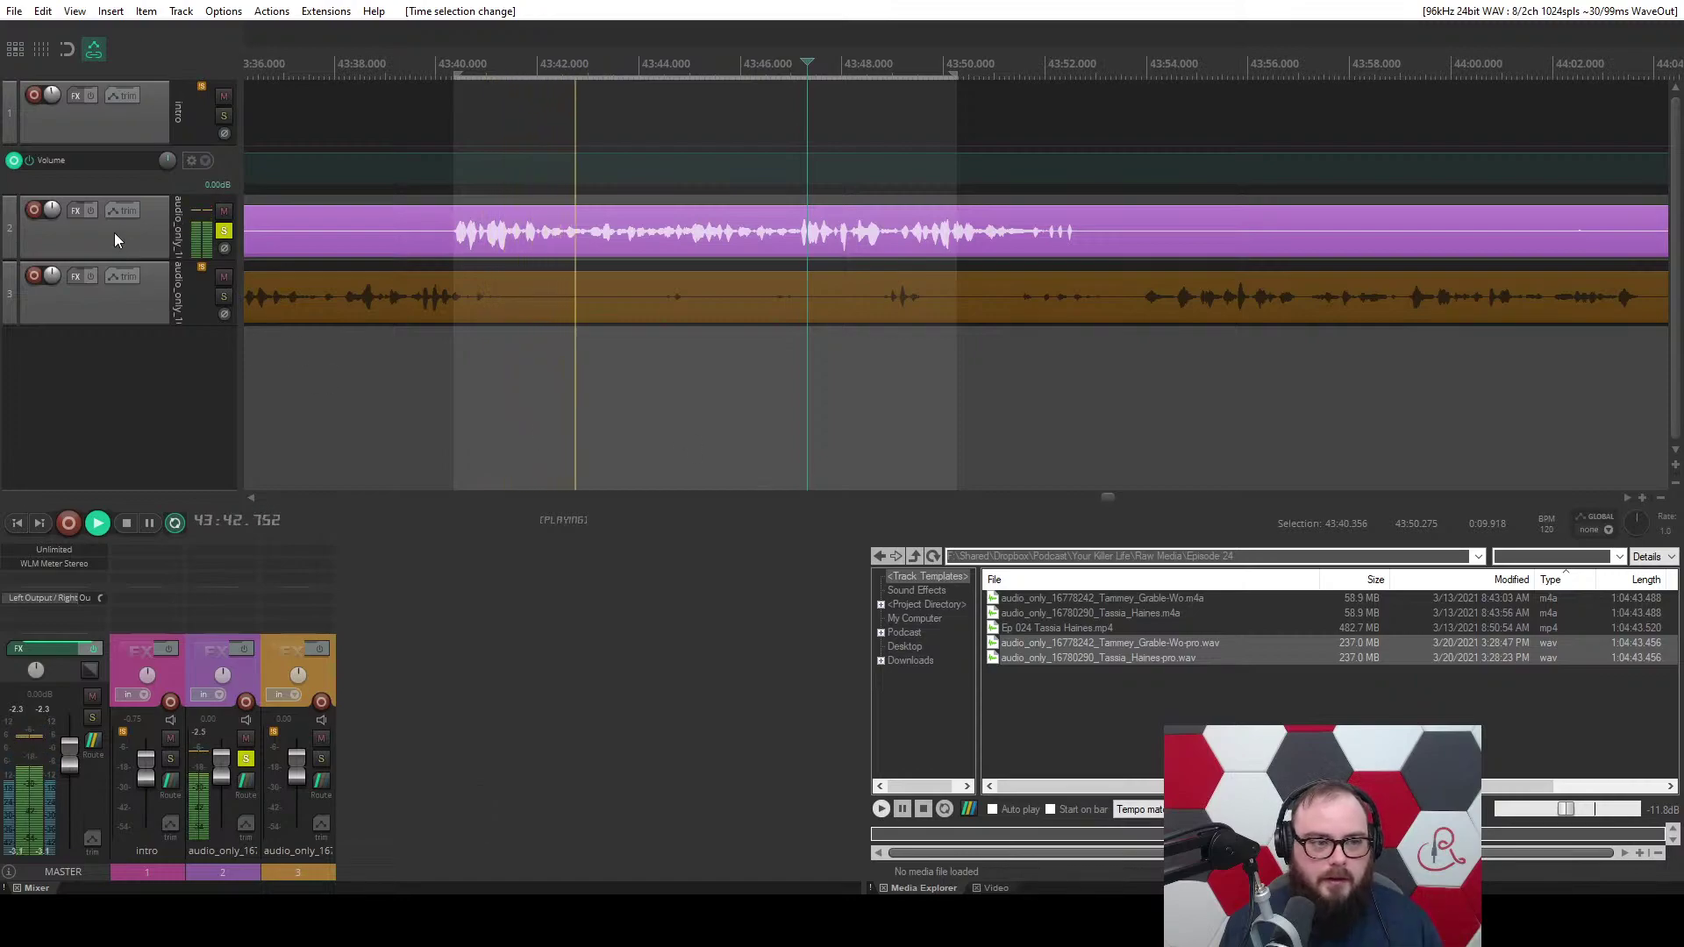
Add the Waves Vocal Rider Mono effect to the soloed voice track on track 2.
{"action": "left_click", "coordinate": [76, 209]}
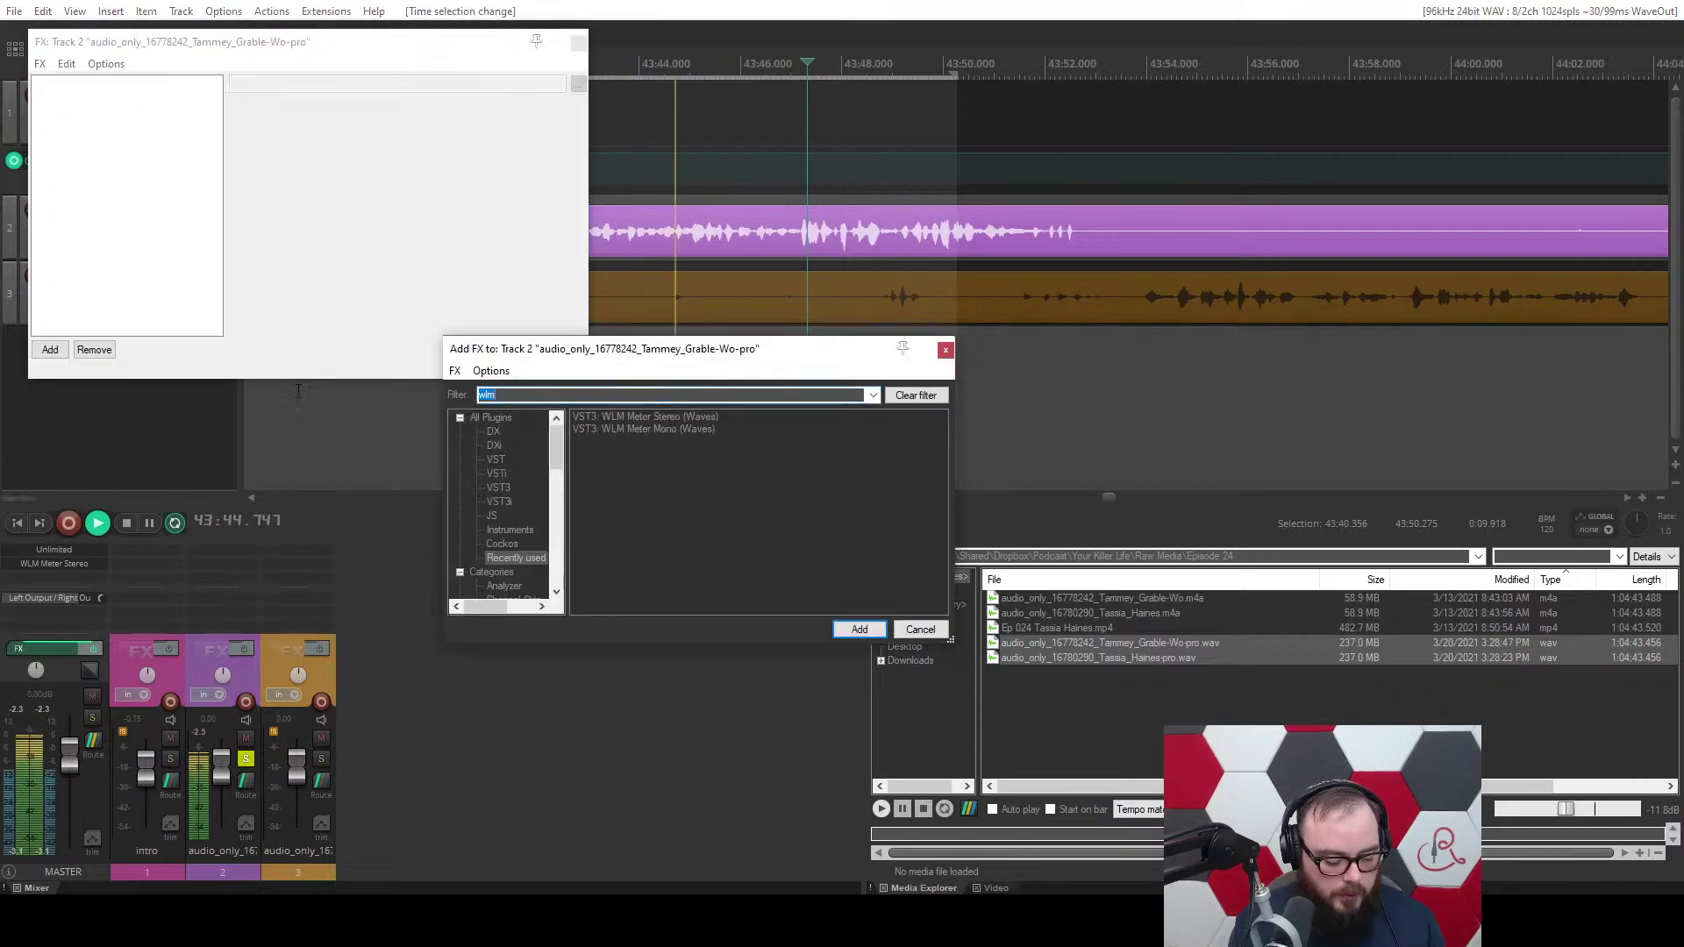
{"action": "type", "text": "rid"}
{"action": "double_click", "coordinate": [588, 416]}
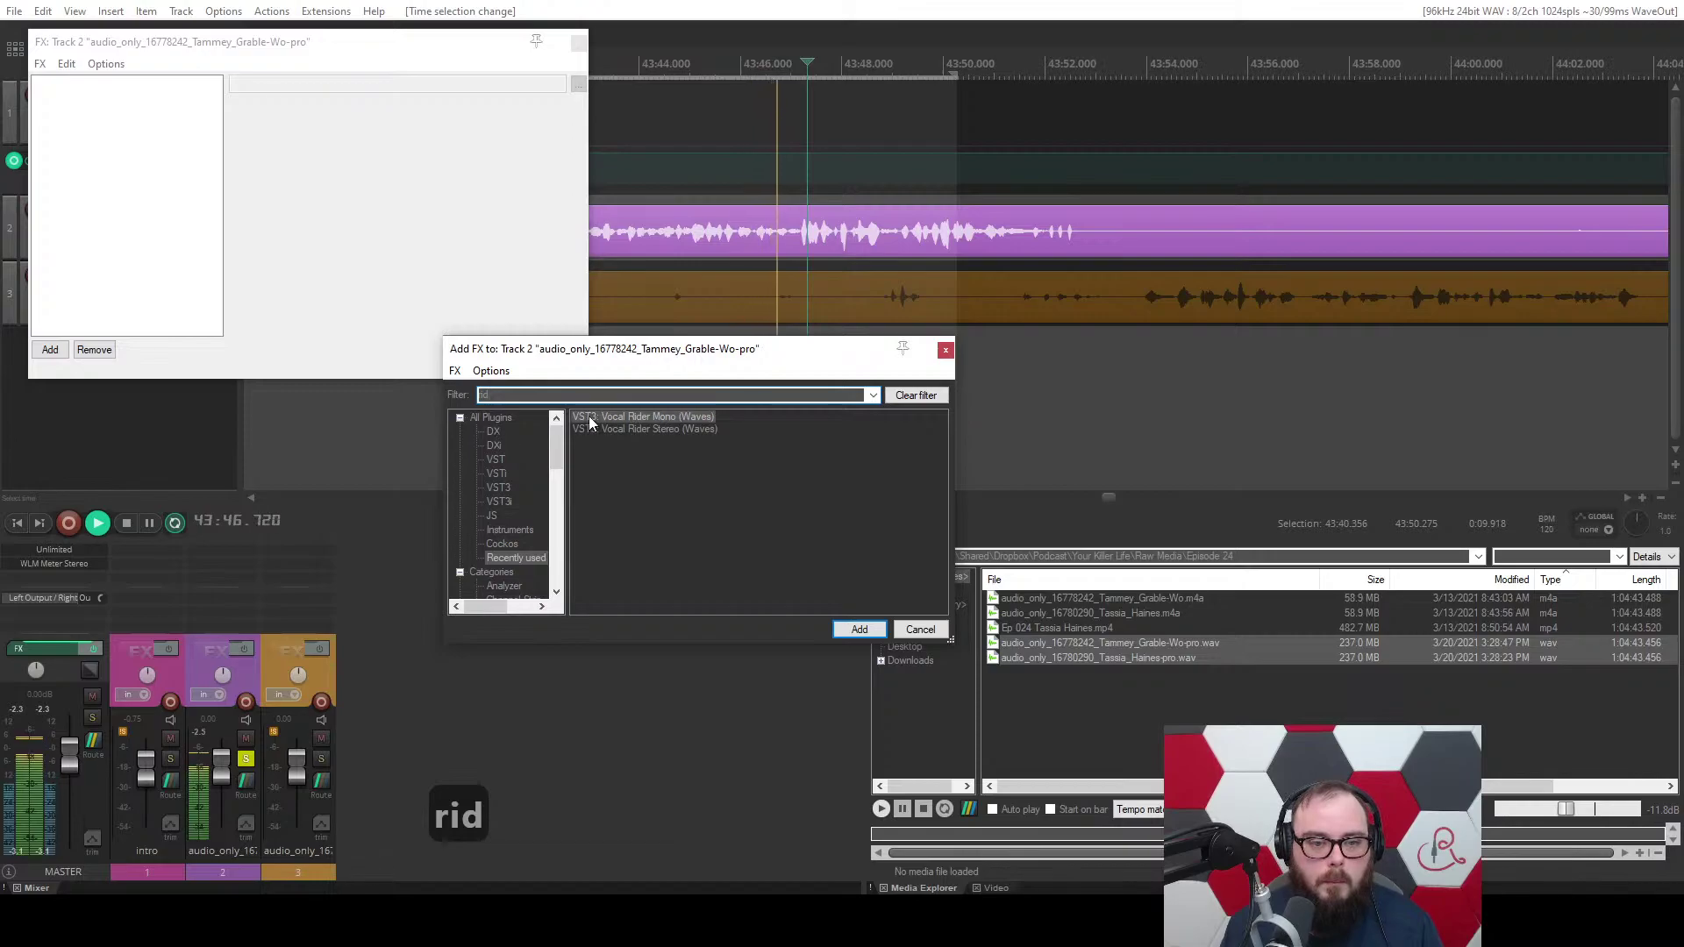
Set Vocal Rider's range to an upper limit of 12.0 and a lower limit of 0.
{"action": "left_click_drag", "start_coordinate": [284, 345], "coordinate": [283, 307]}
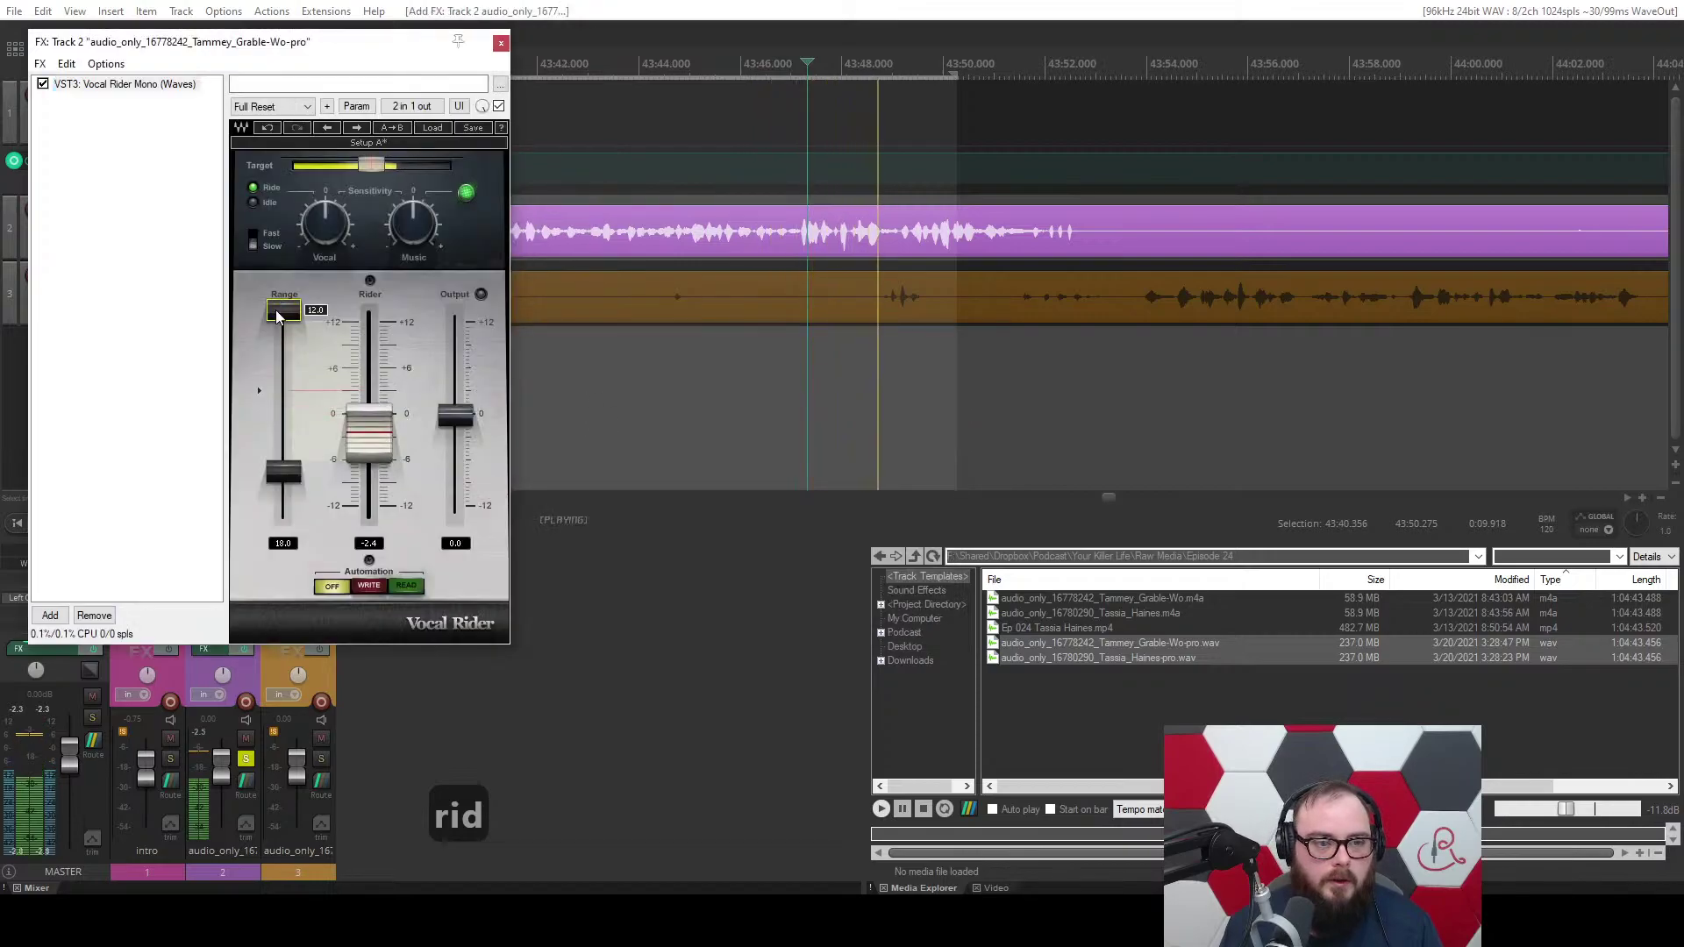
{"action": "type", "text": "0"}
{"action": "key", "text": "Return"}
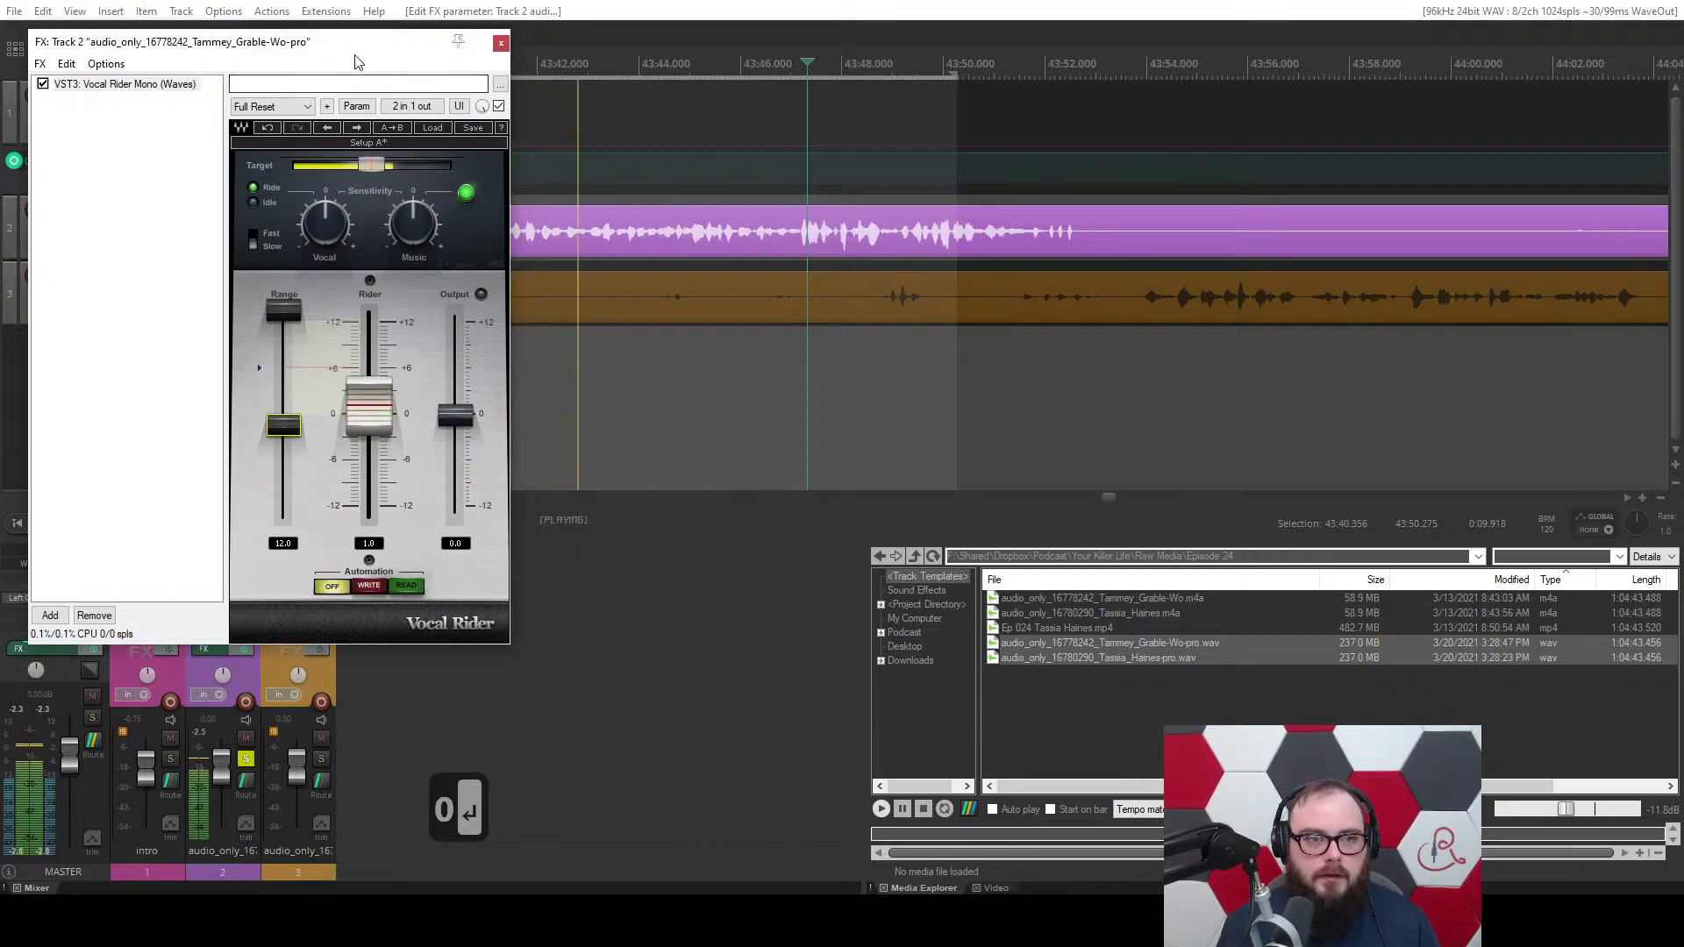
Fine-tune Vocal Rider's target to slightly above its default level while the selected speech loops.
{"action": "left_click_drag", "start_coordinate": [366, 161], "coordinate": [377, 164]}
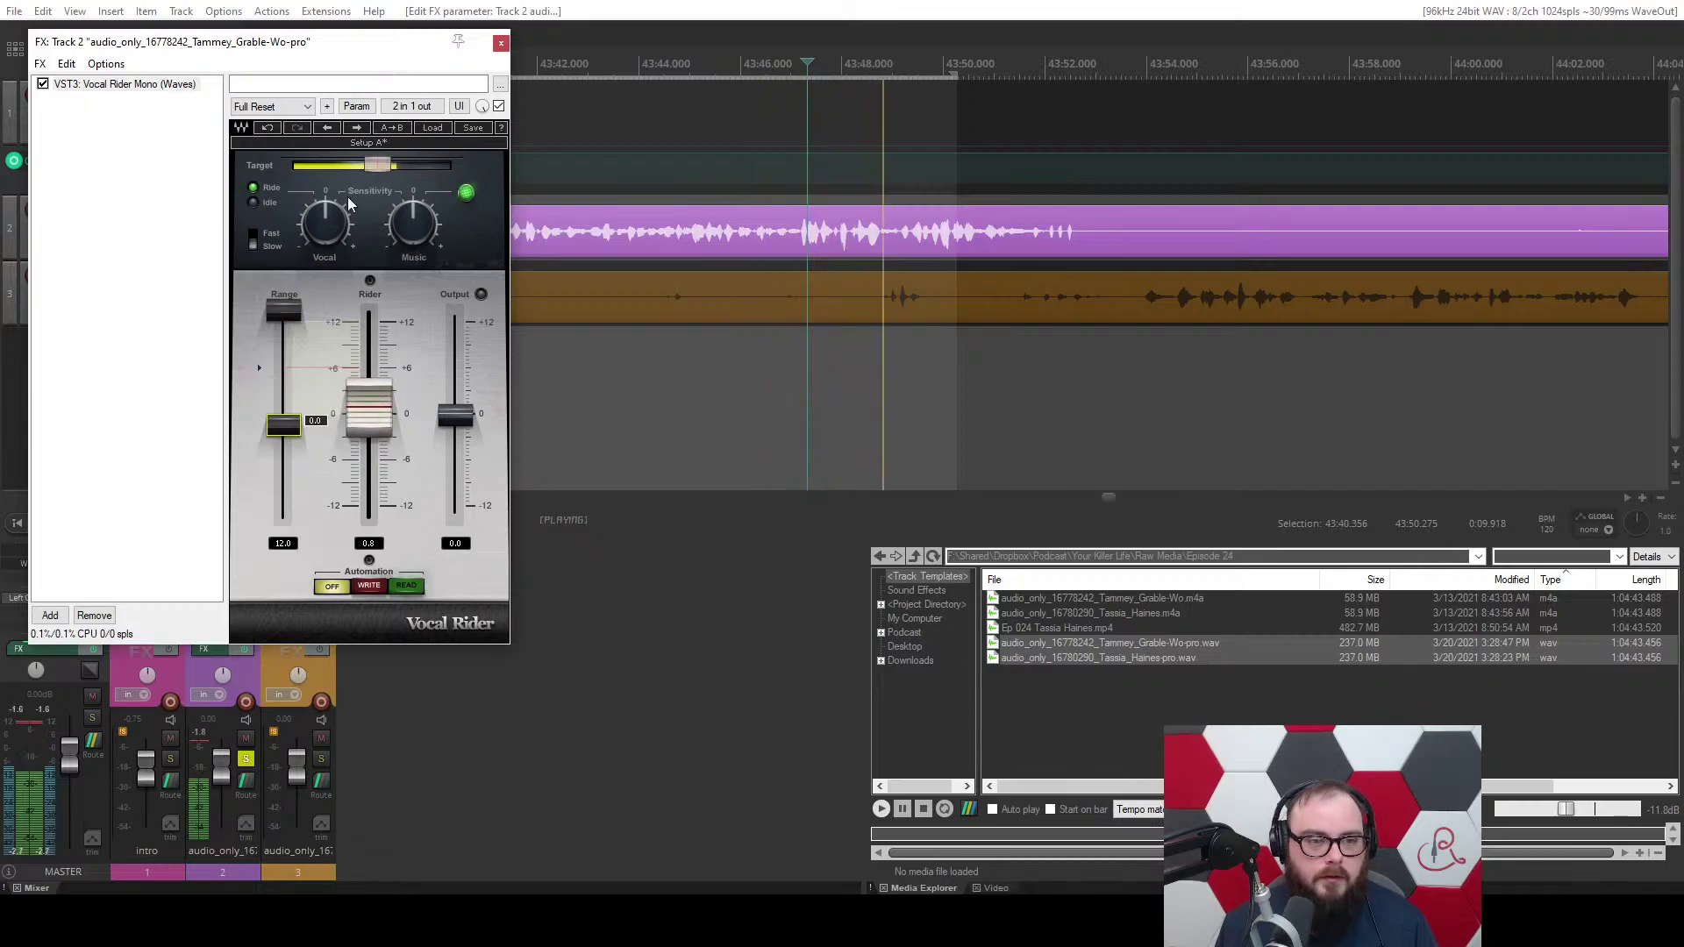
{"action": "left_click_drag", "start_coordinate": [379, 172], "coordinate": [380, 172]}
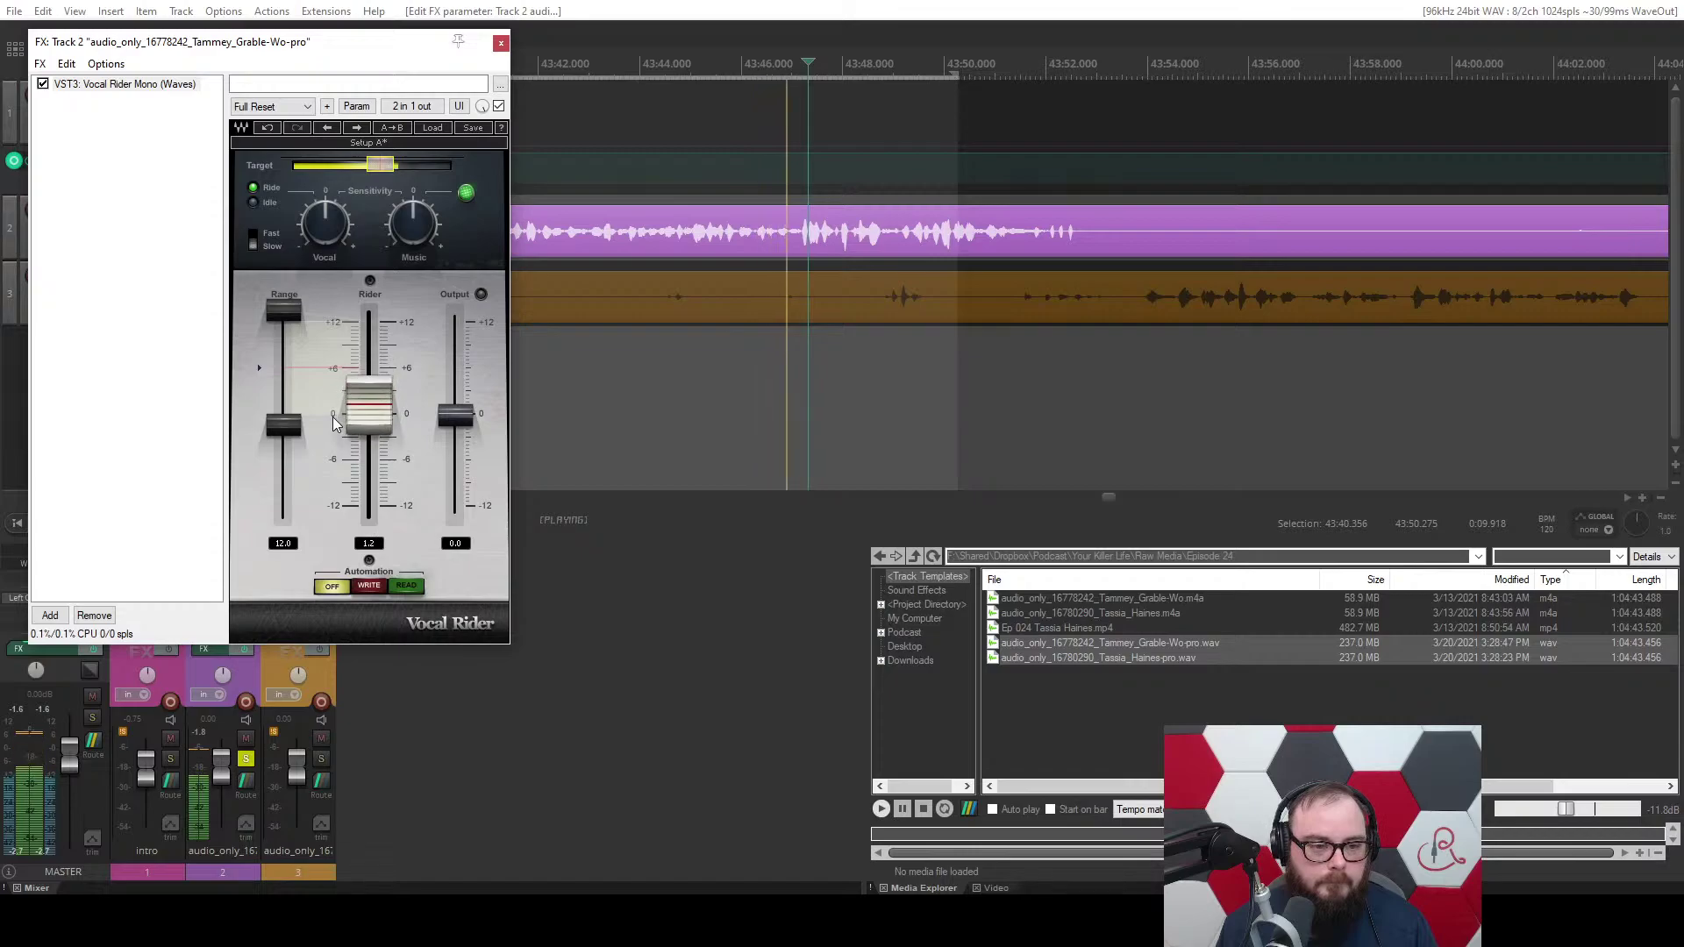
{"action": "left_click", "coordinate": [370, 164]}
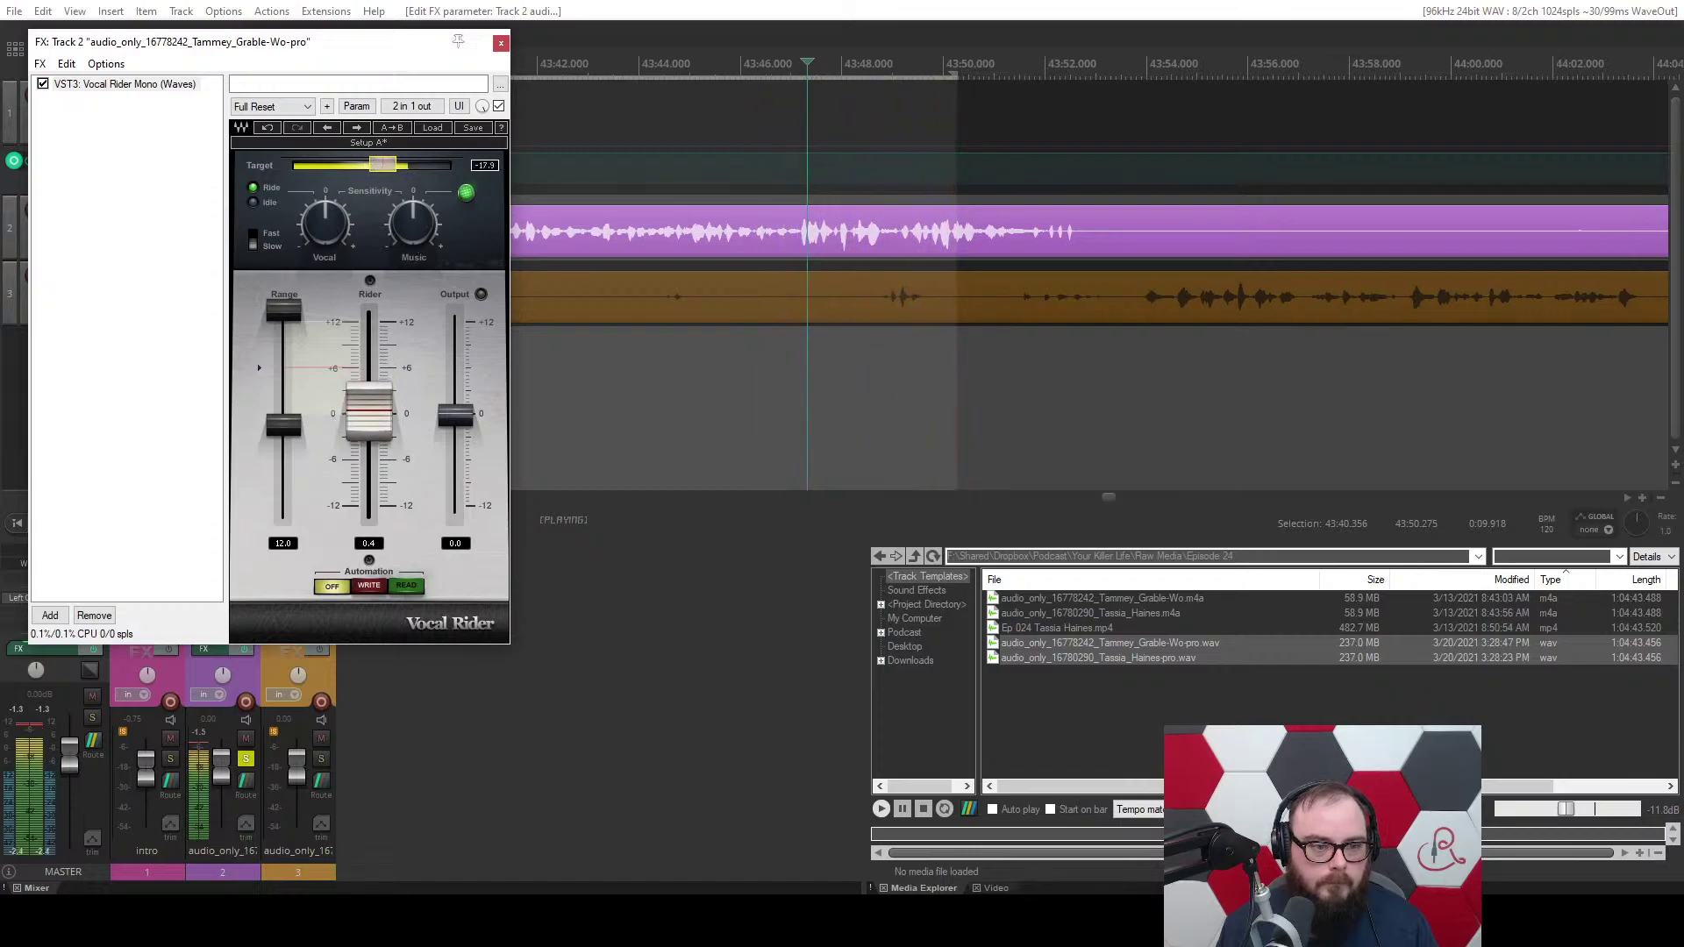
{"action": "left_click_drag", "start_coordinate": [382, 165], "coordinate": [387, 170]}
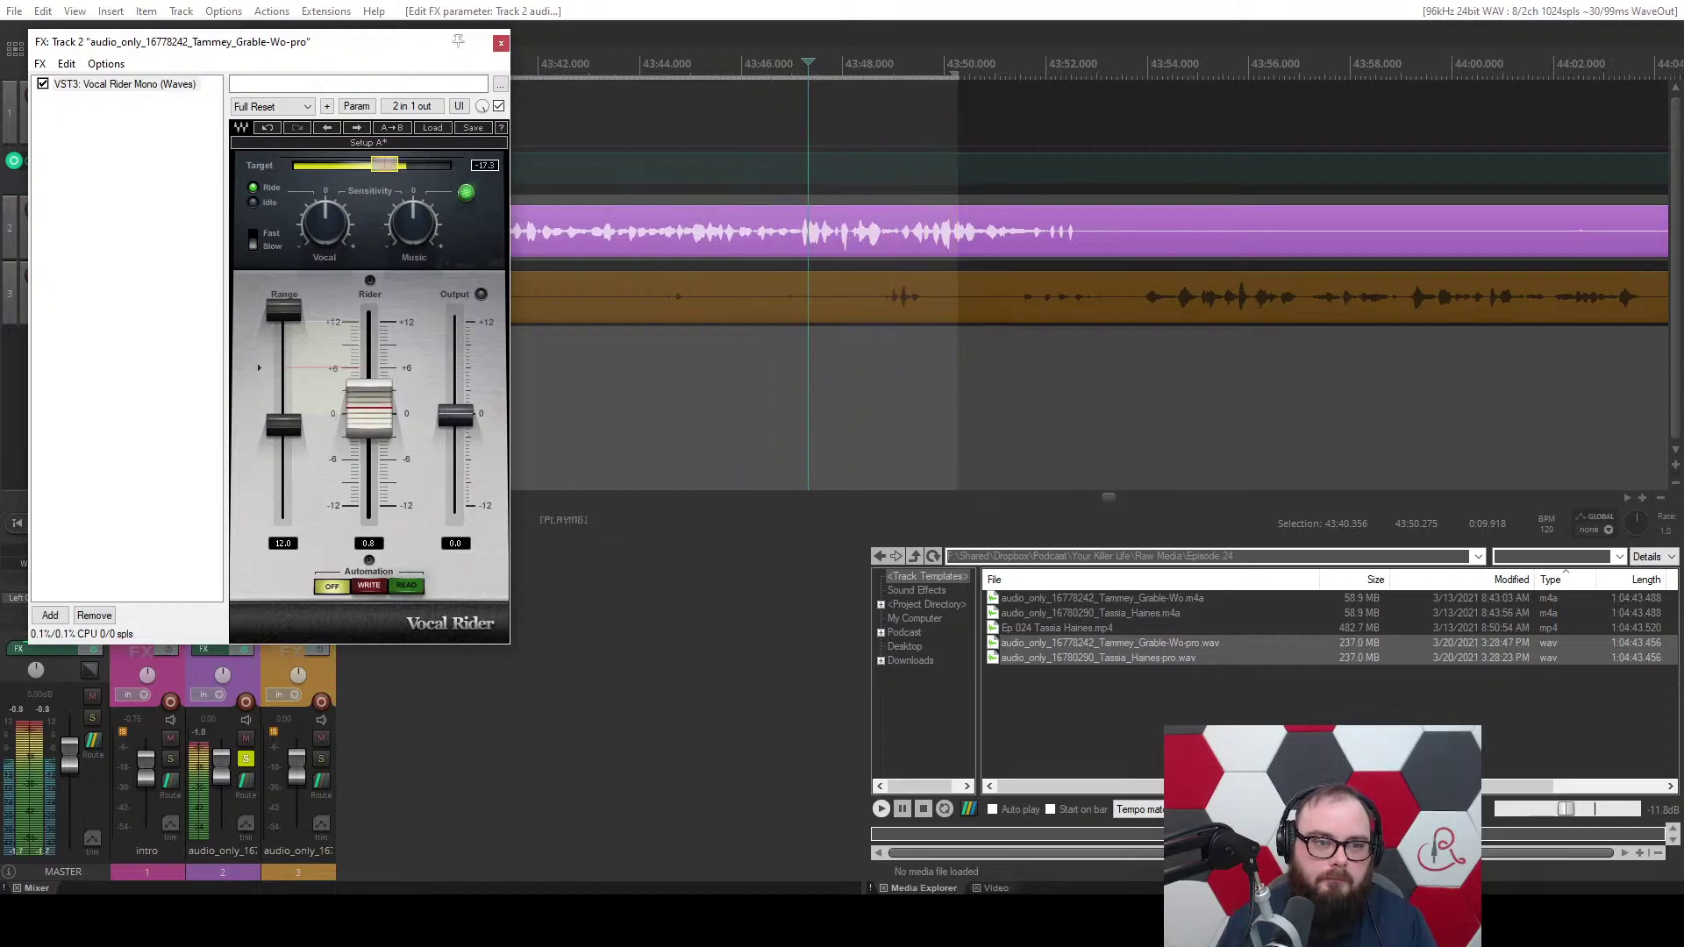
{"action": "left_click_drag", "start_coordinate": [384, 165], "coordinate": [386, 164]}
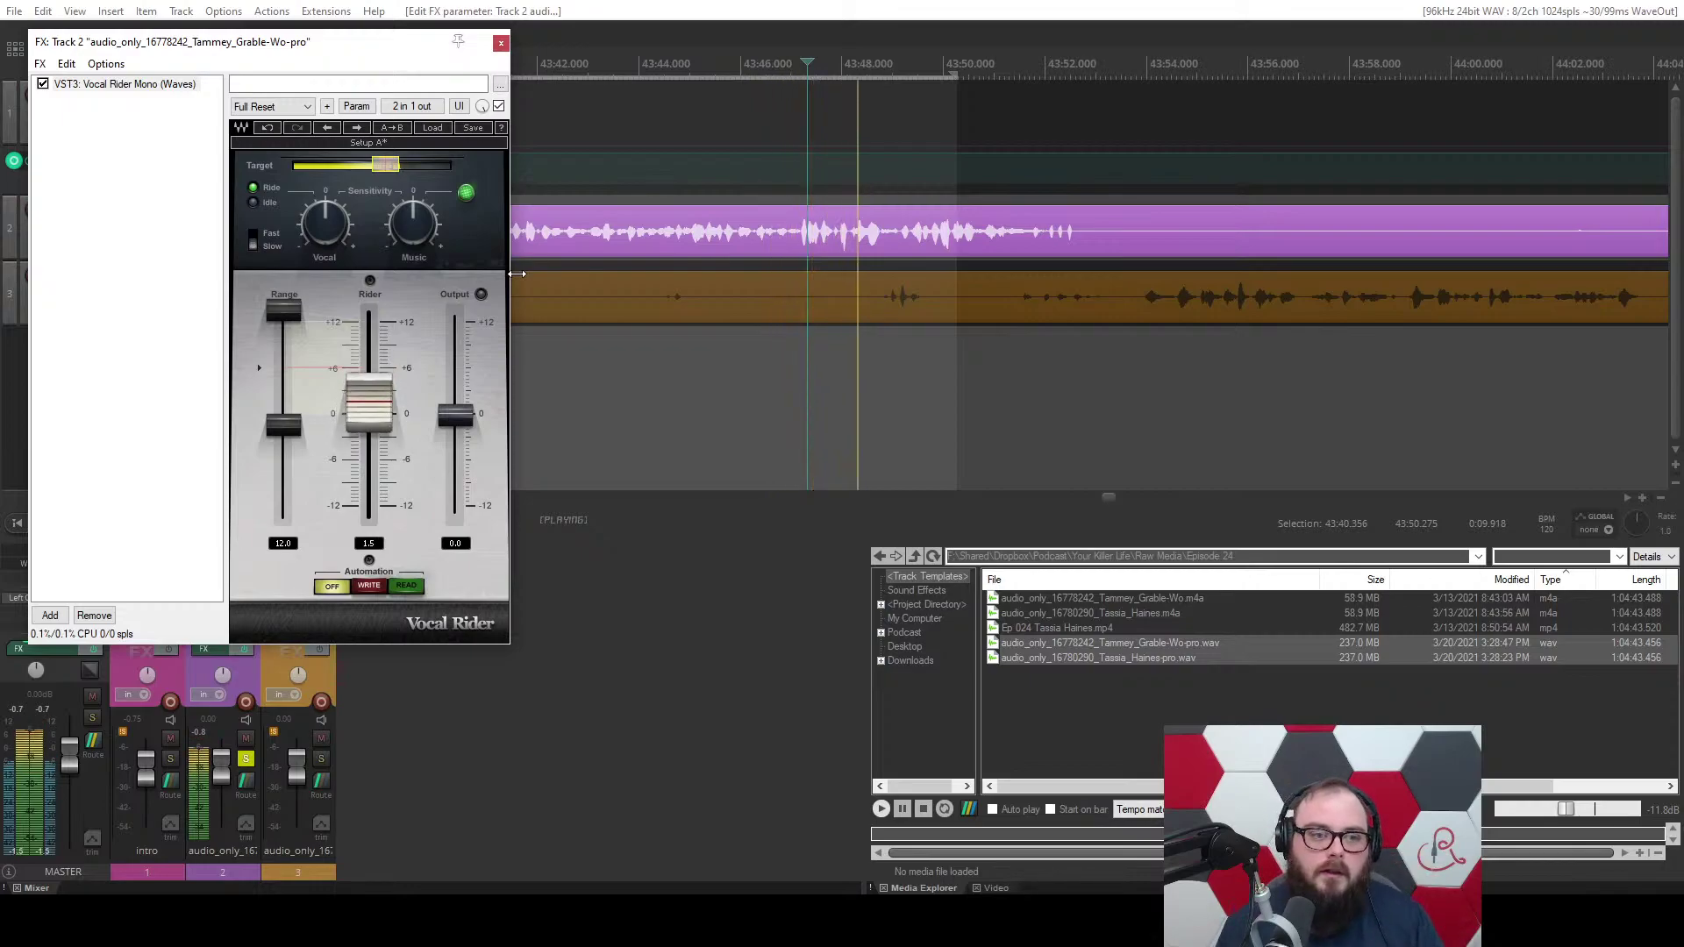
{"action": "left_click", "coordinate": [387, 171]}
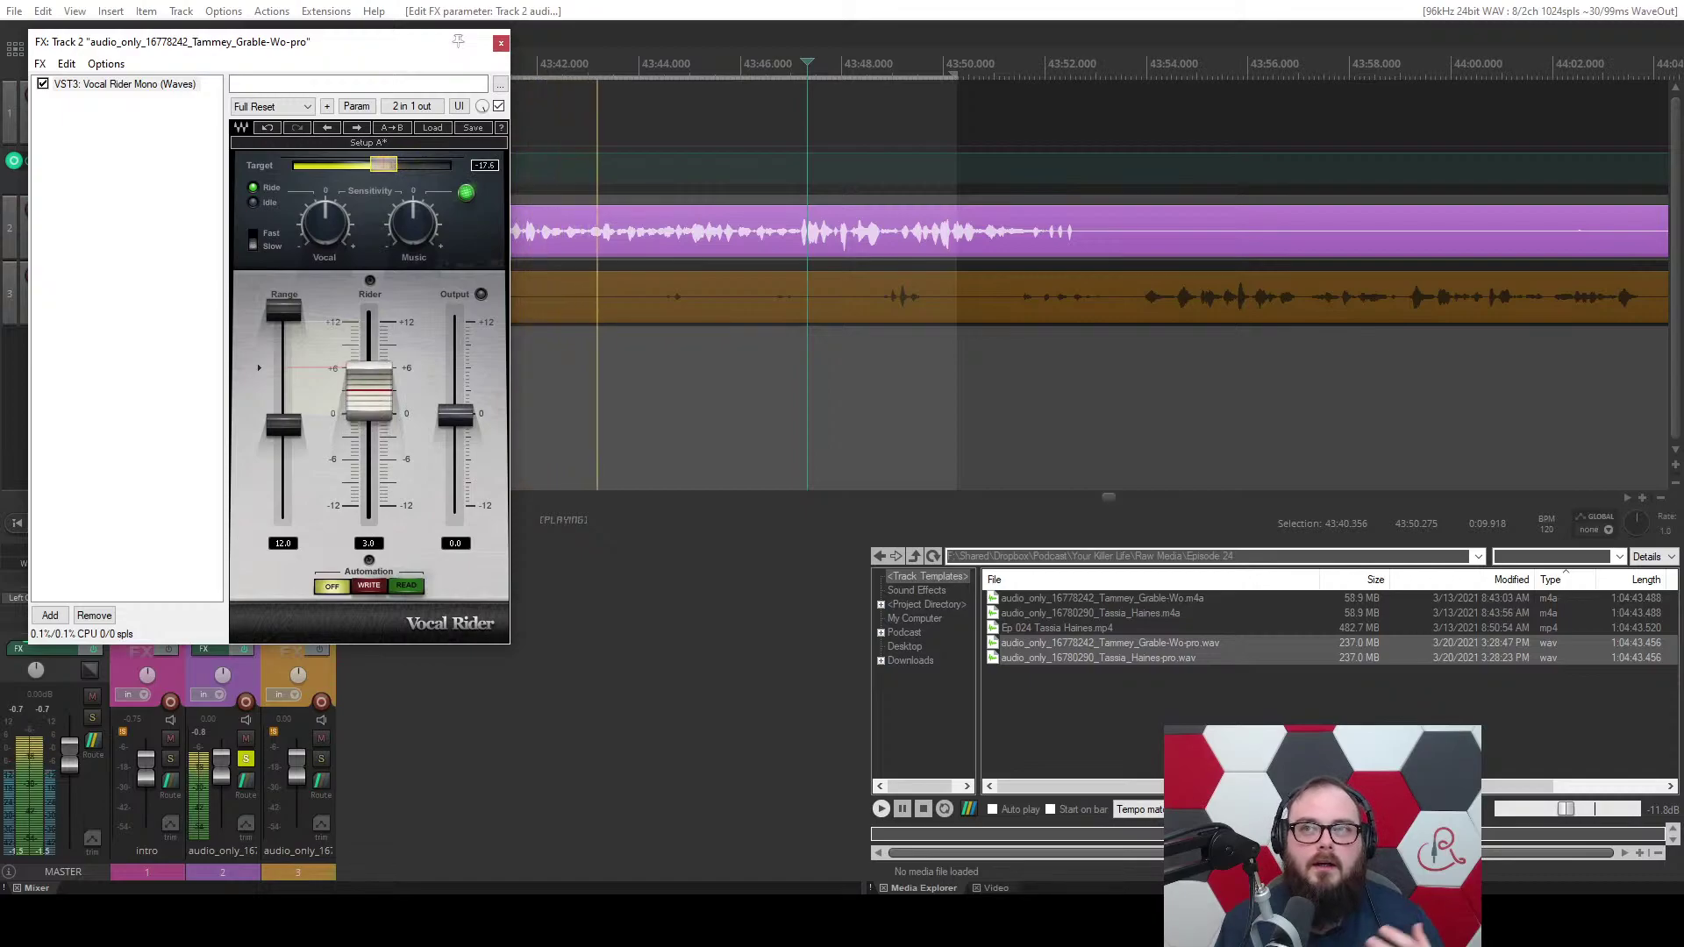
{"action": "left_click_drag", "start_coordinate": [387, 171], "coordinate": [379, 171]}
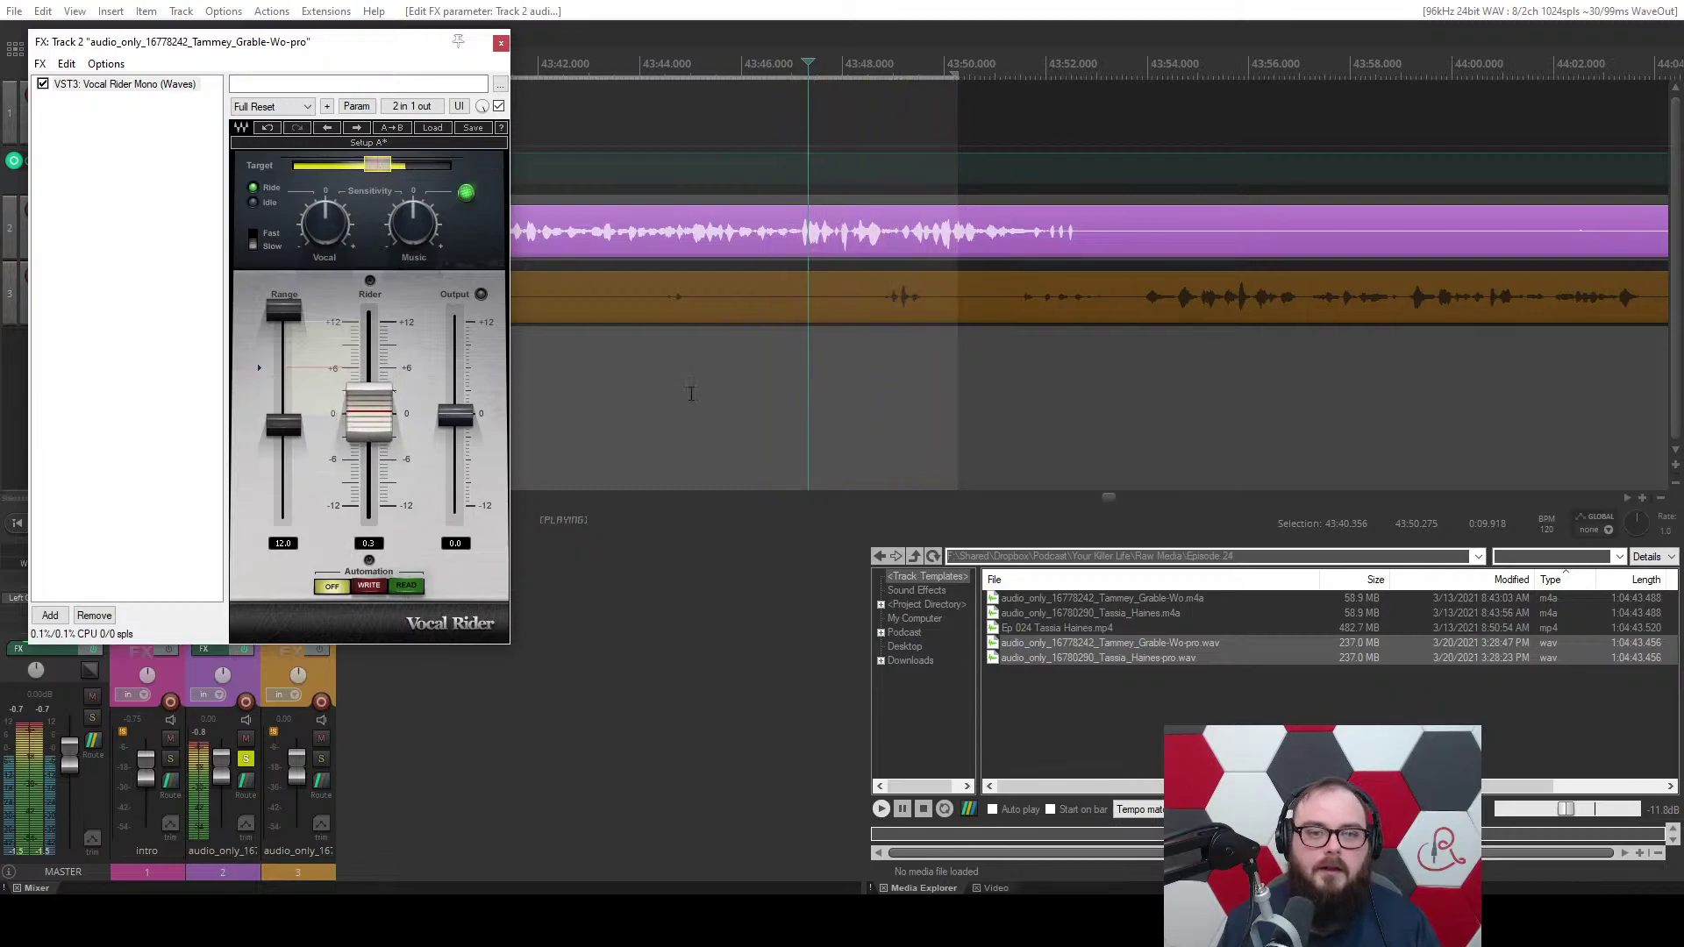
Add the Waves Scheps Omni Channel Mono effect after Vocal Rider on the soloed voice track.
{"action": "scroll", "coordinate": [690, 391], "scroll_direction": "down", "scroll_amount": 3}
{"action": "scroll", "coordinate": [827, 307], "scroll_direction": "up", "scroll_amount": 3}
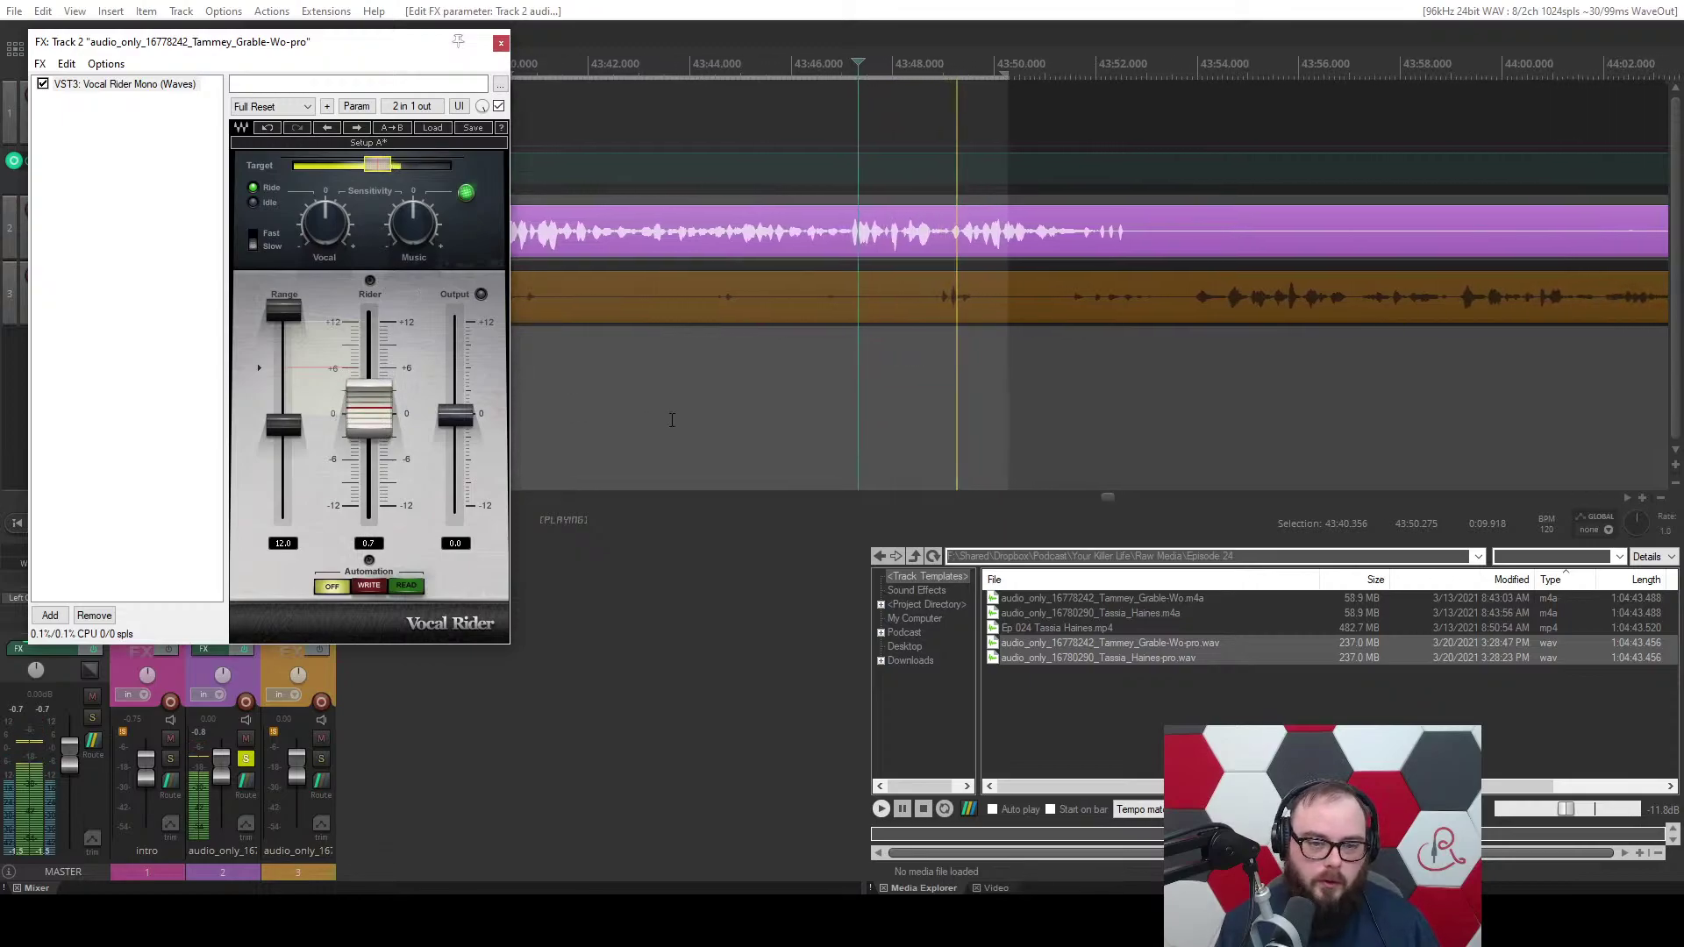
{"action": "scroll", "coordinate": [672, 420], "scroll_direction": "down", "scroll_amount": 2}
{"action": "scroll", "coordinate": [672, 420], "scroll_direction": "up", "scroll_amount": 1}
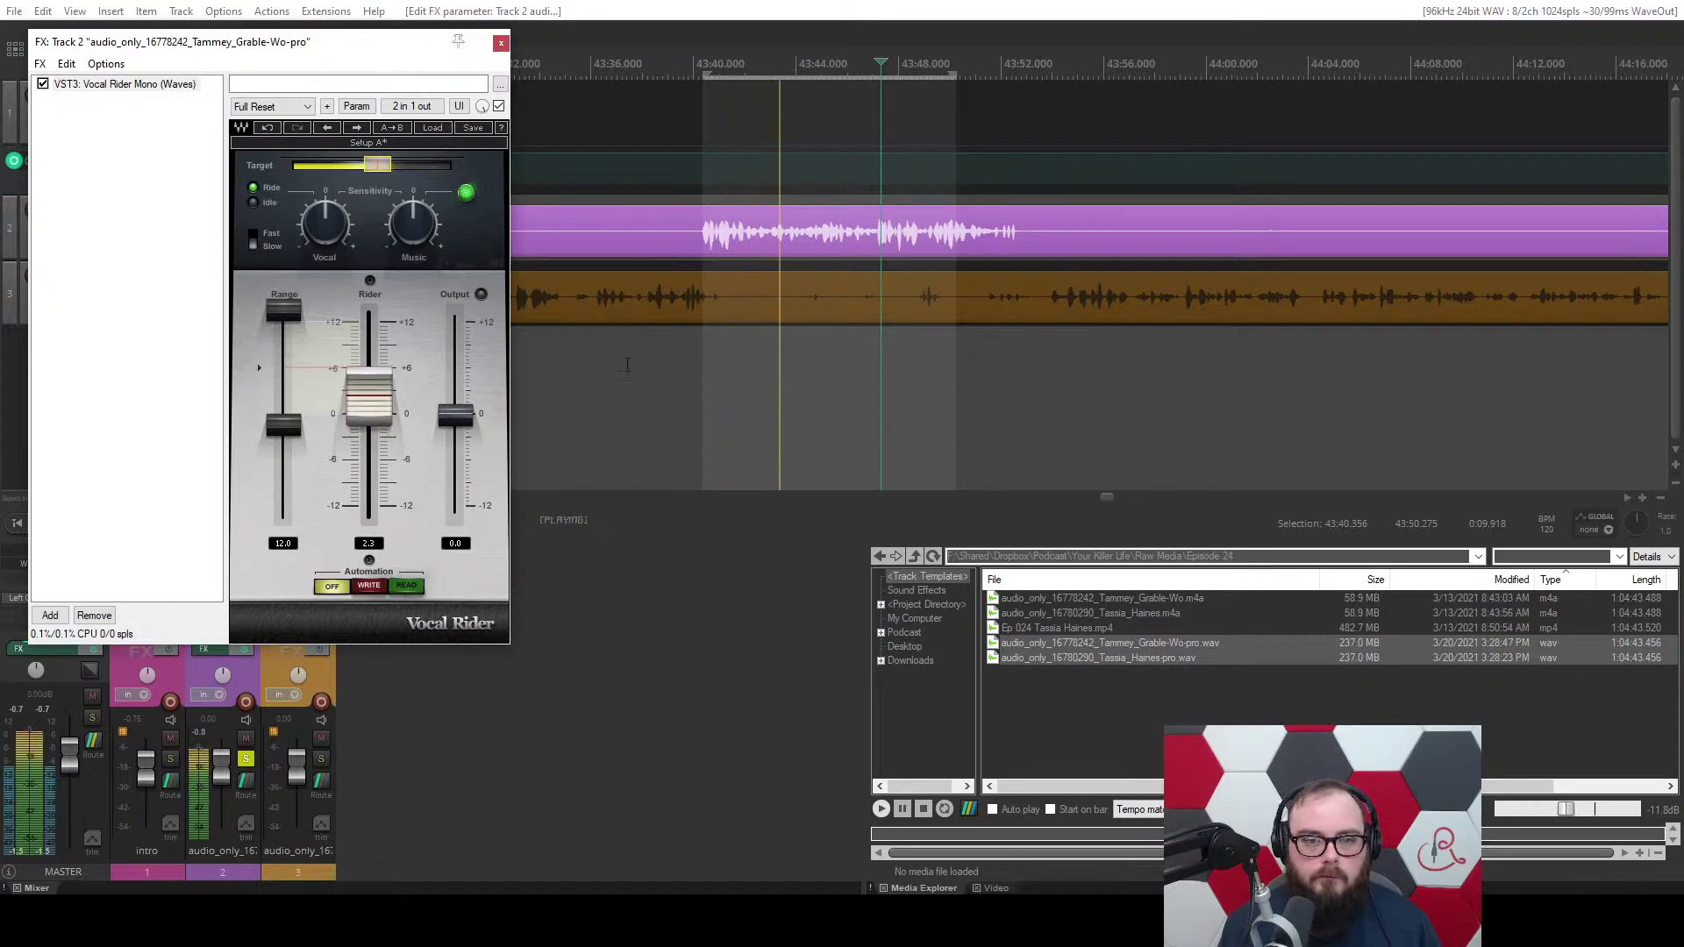
{"action": "left_click", "coordinate": [50, 615]}
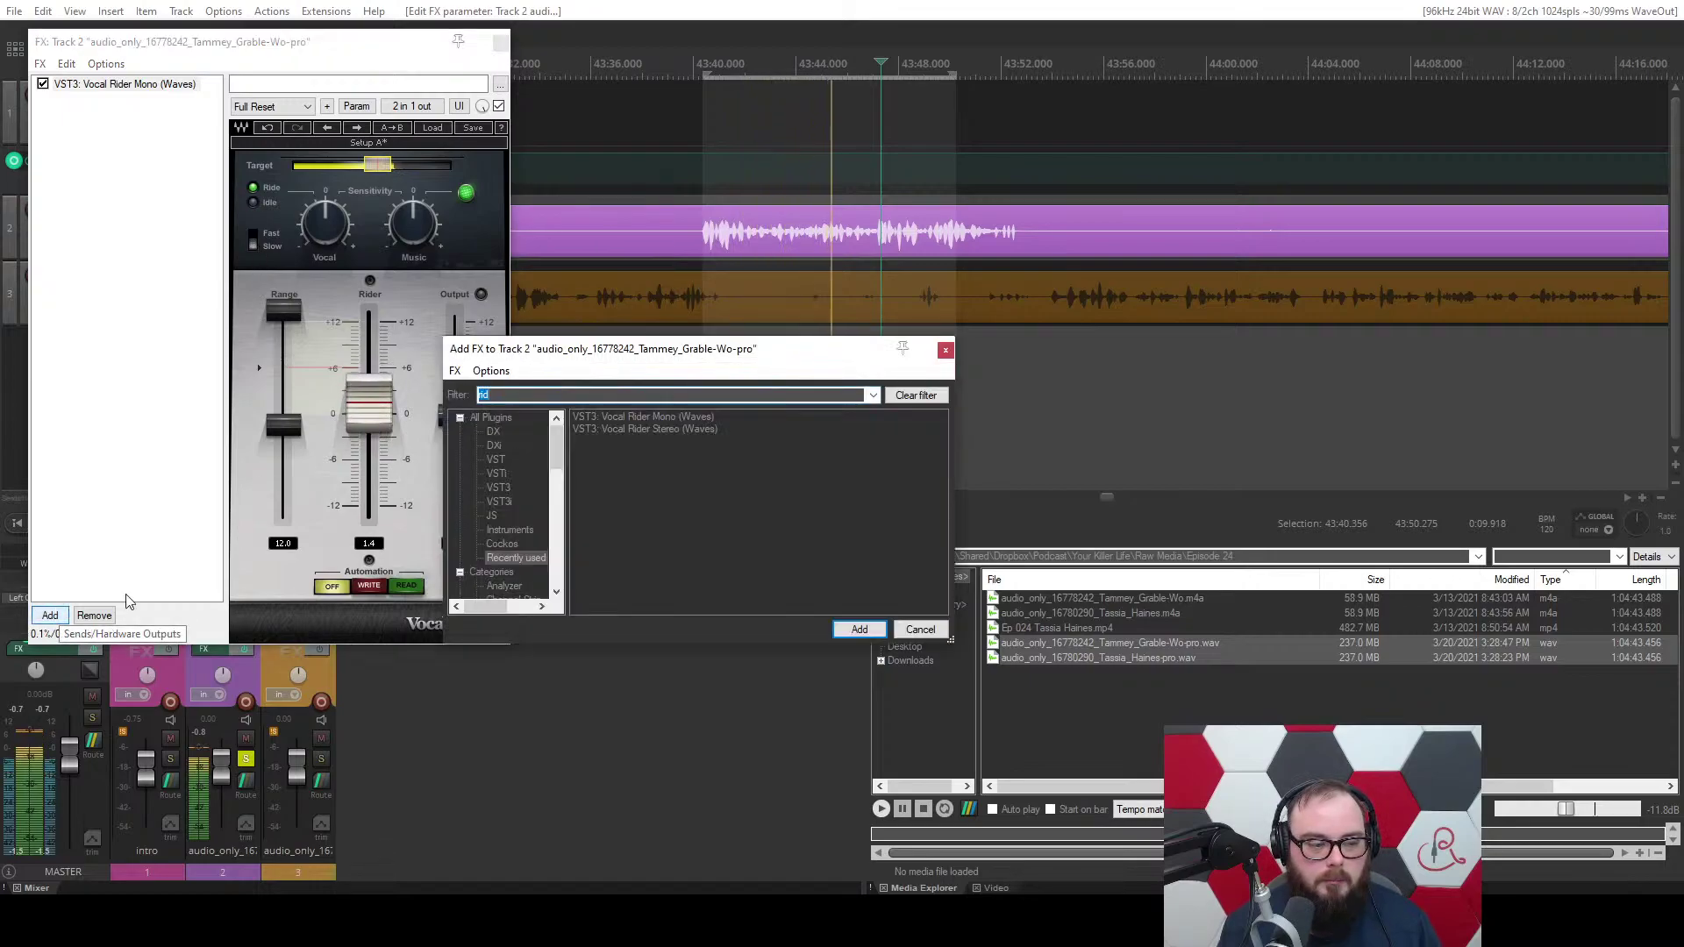
{"action": "scroll", "coordinate": [677, 261], "scroll_direction": "down", "scroll_amount": 3}
{"action": "scroll", "coordinate": [678, 261], "scroll_direction": "down", "scroll_amount": 5}
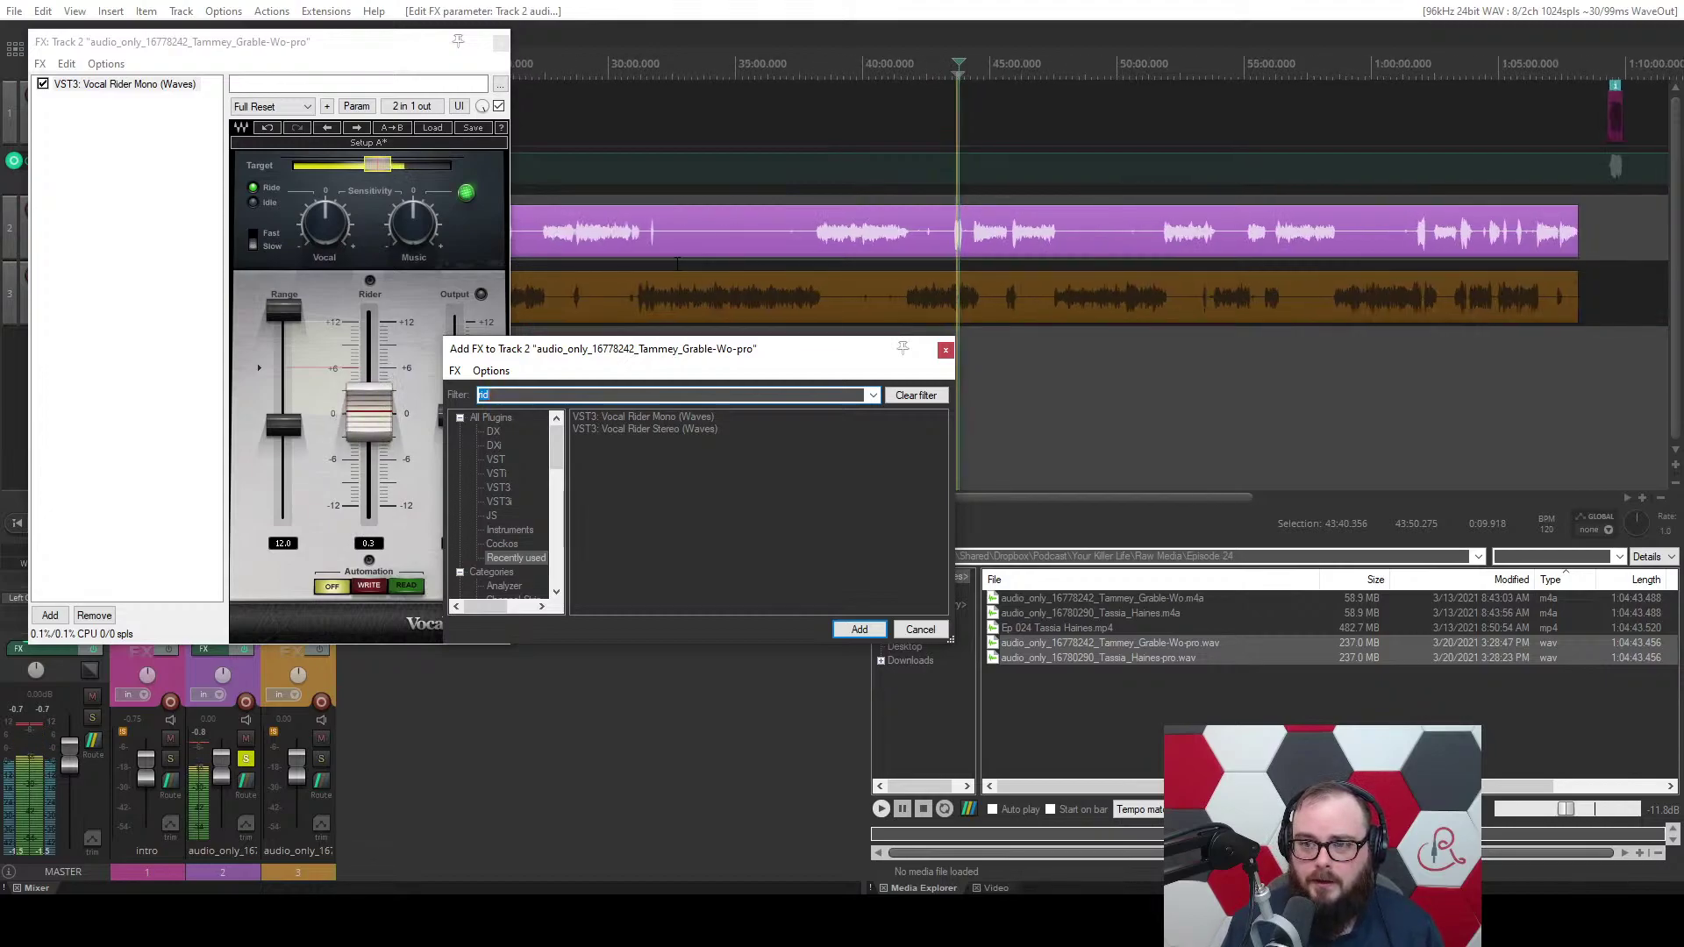
{"action": "scroll", "coordinate": [677, 262], "scroll_direction": "up", "scroll_amount": 3}
{"action": "scroll", "coordinate": [677, 261], "scroll_direction": "up", "scroll_amount": 10}
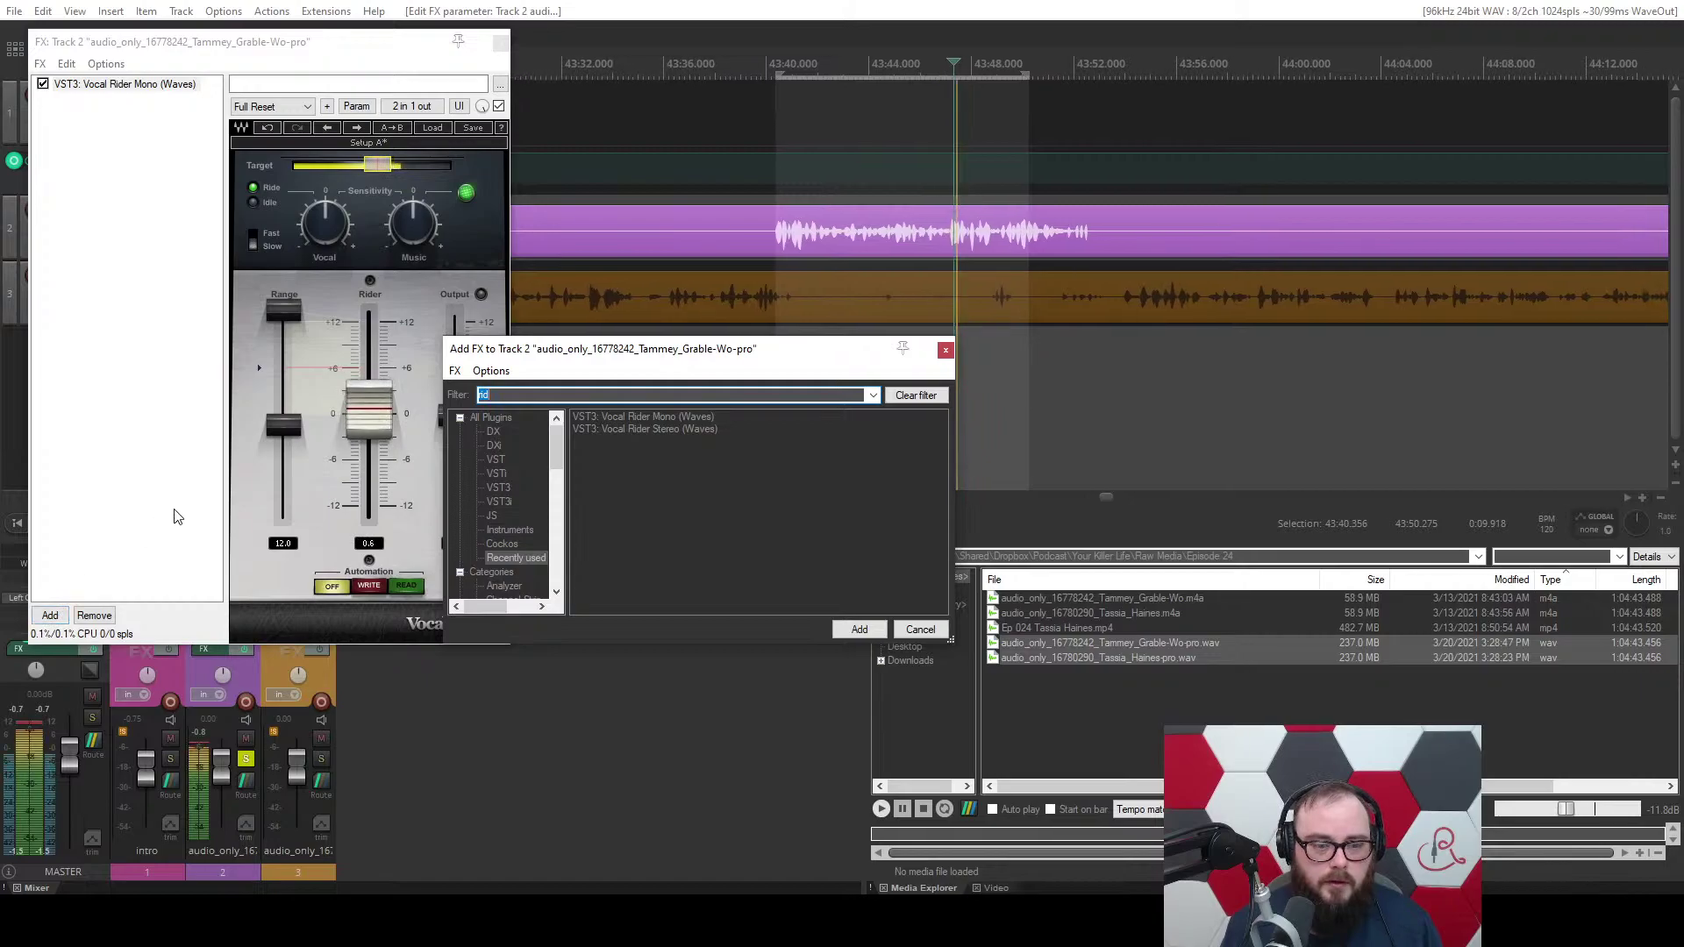
{"action": "type", "text": "sch"}
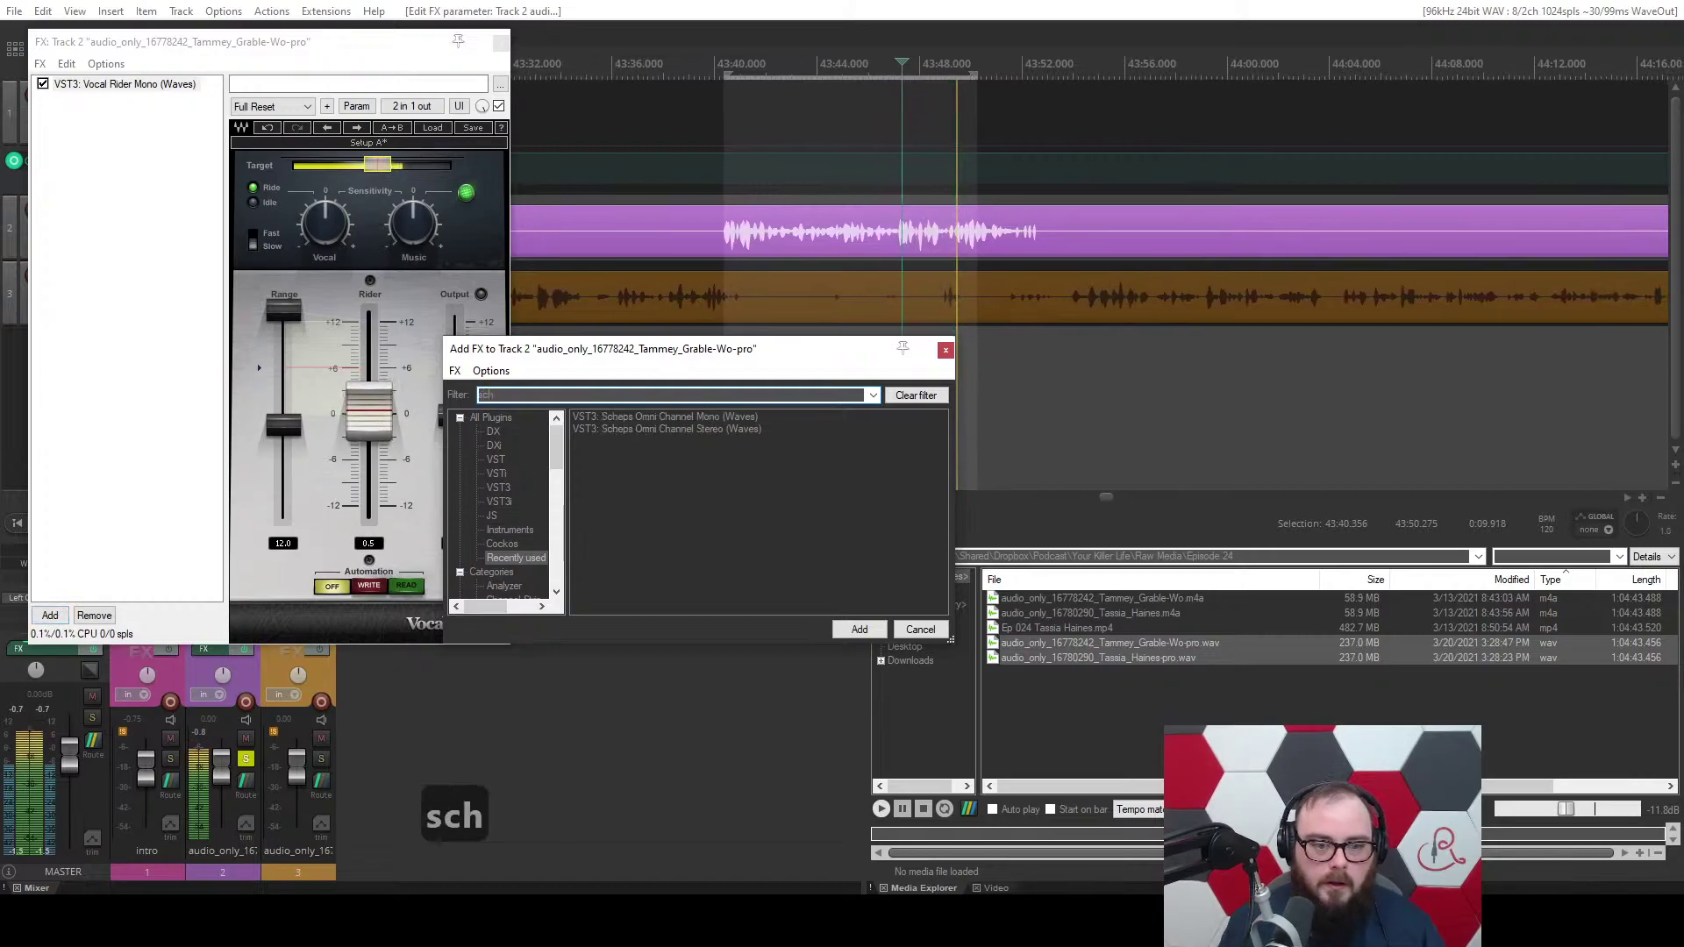
{"action": "left_click", "coordinate": [619, 417]}
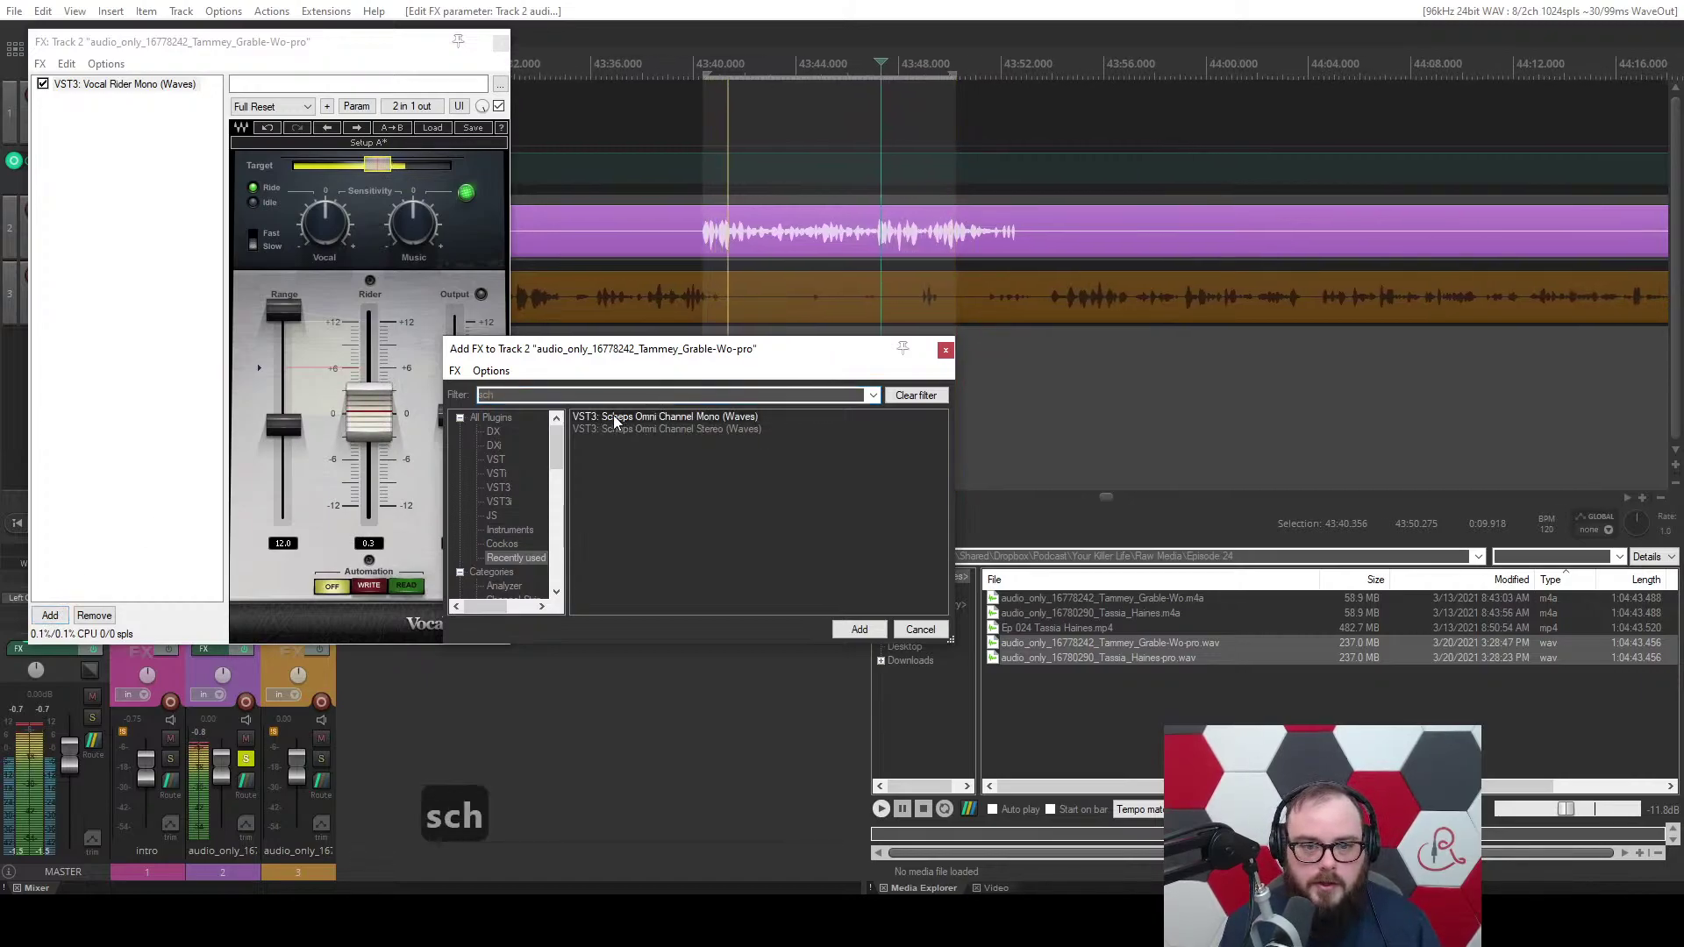
{"action": "double_click", "coordinate": [615, 418]}
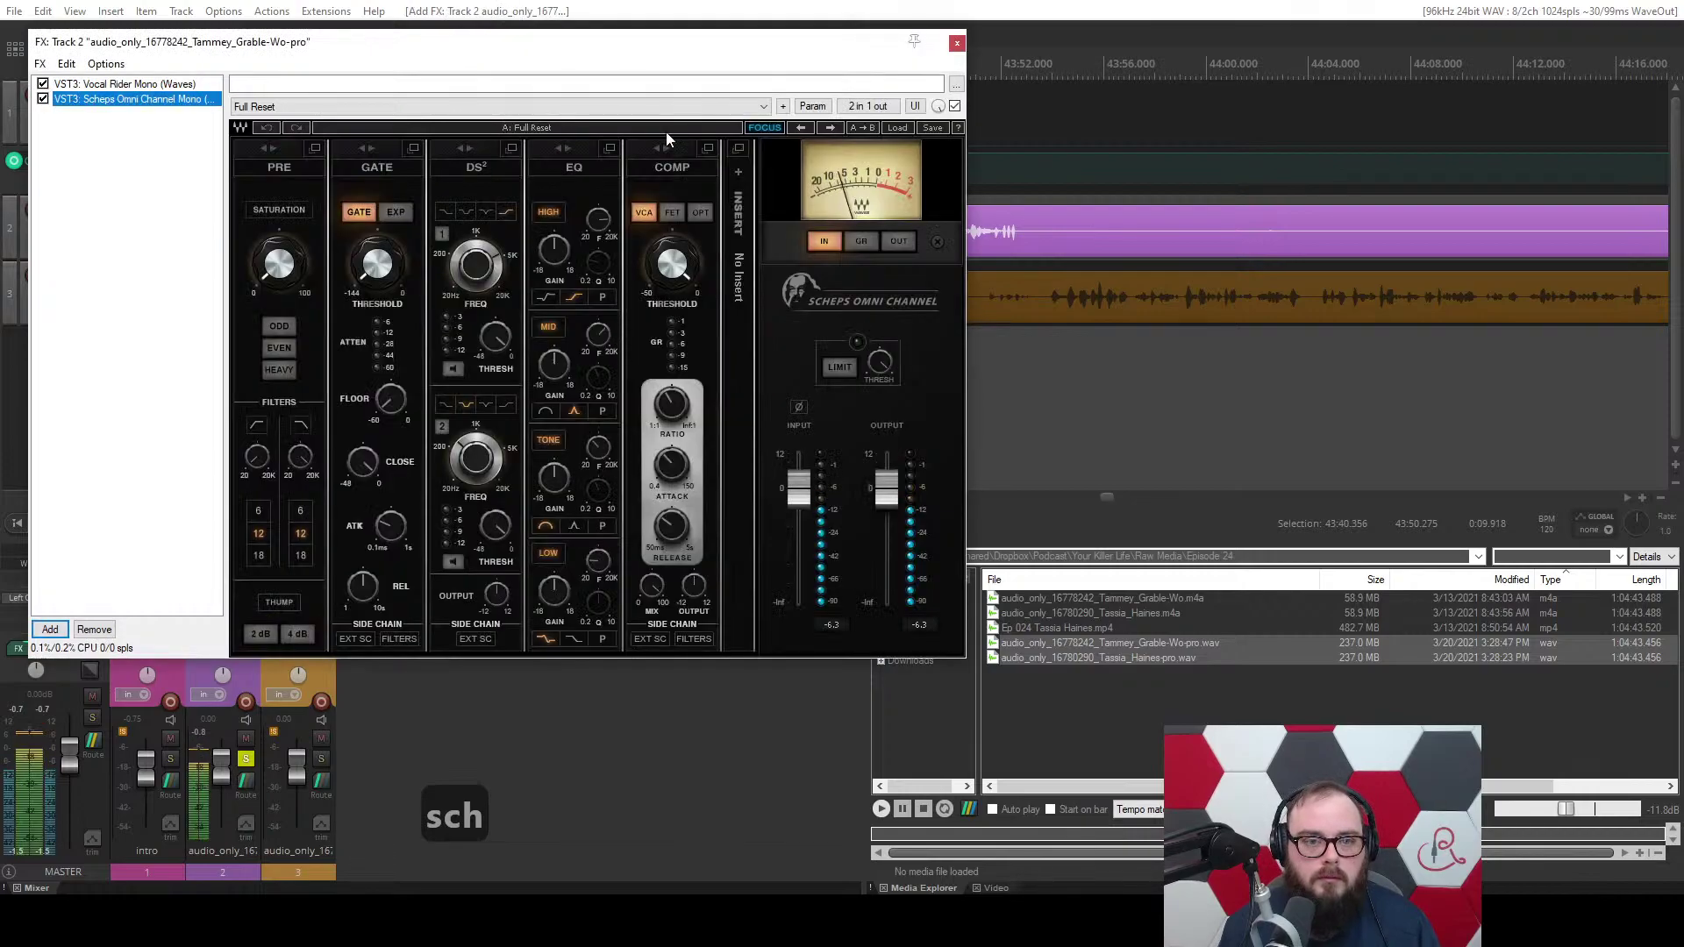
Engage the Scheps Omni Channel compressor on track 2 and roughly adjust its threshold and ratio while the speech loops.
{"action": "left_click_drag", "start_coordinate": [672, 50], "coordinate": [1211, 214]}
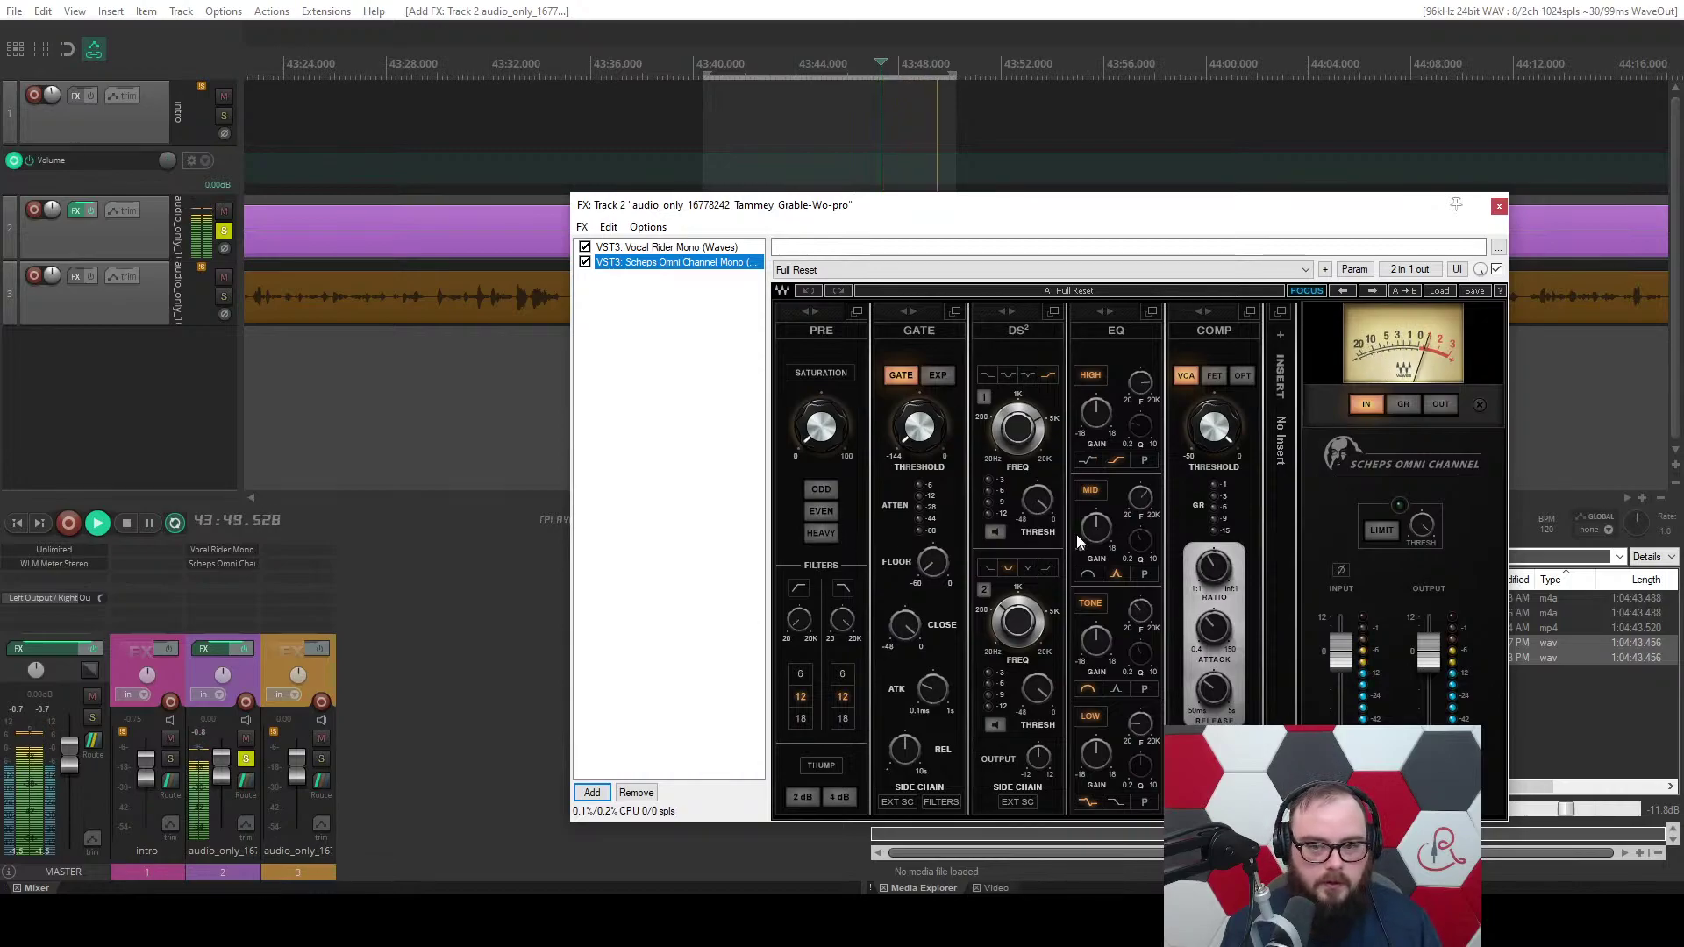
{"action": "left_click", "coordinate": [1207, 421]}
{"action": "mouse_move", "coordinate": [1114, 210]}
{"action": "left_mouse_down"}
{"action": "mouse_move", "coordinate": [1119, 339]}
{"action": "mouse_move", "coordinate": [1149, 293]}
{"action": "left_mouse_up"}
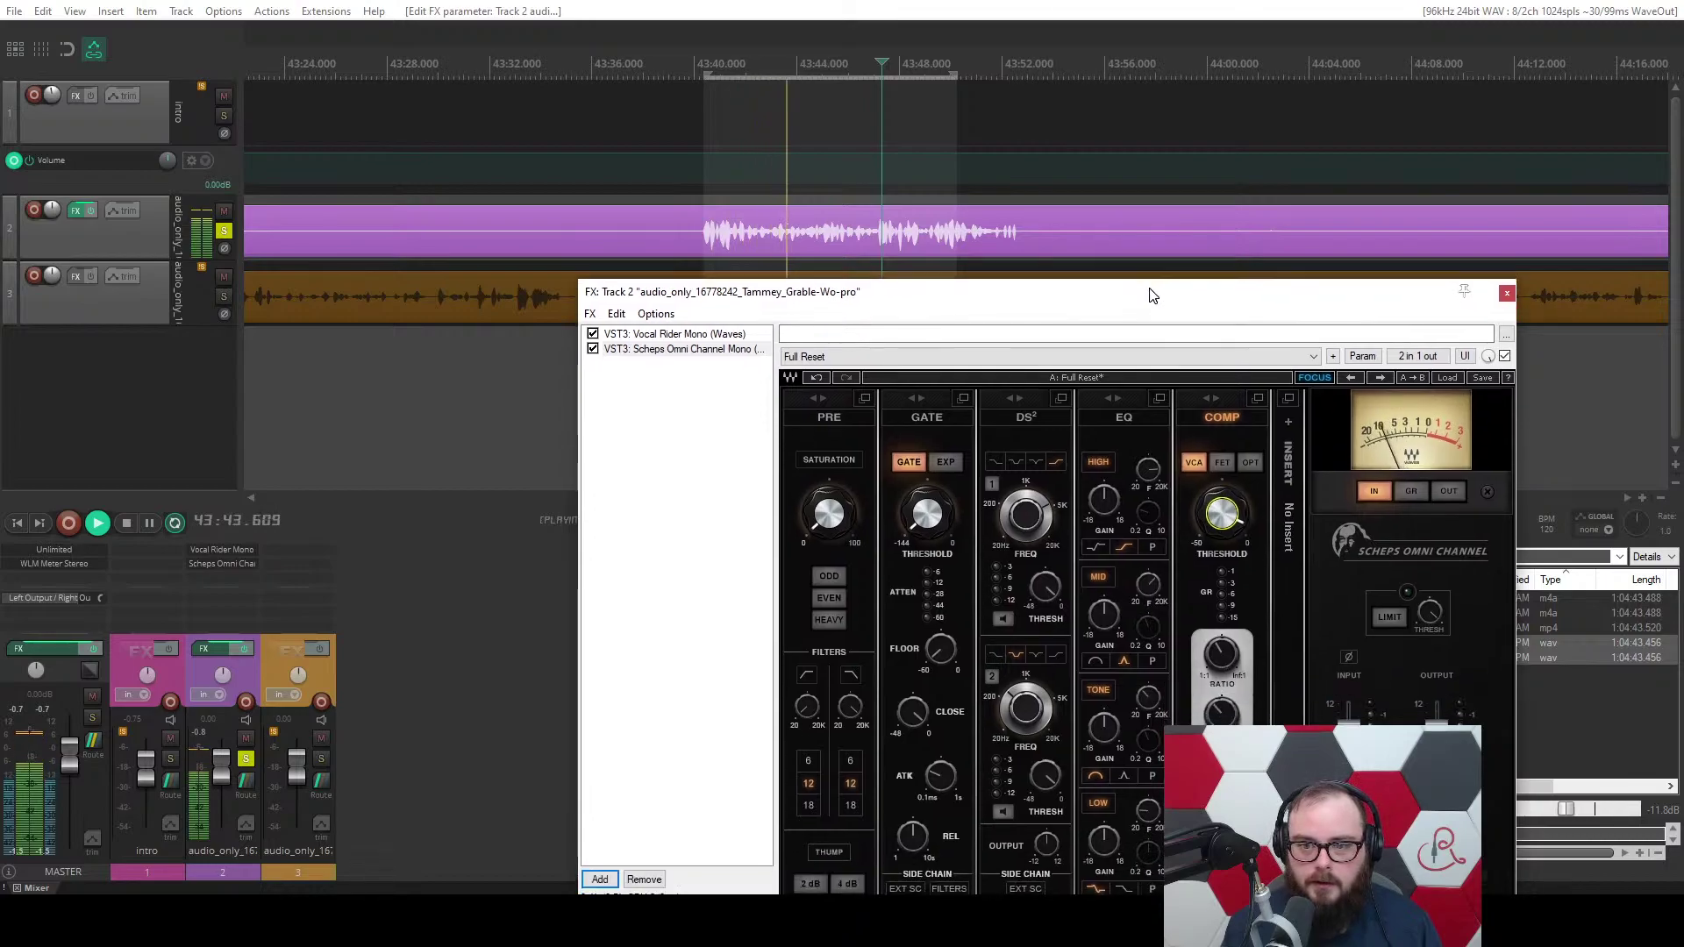
{"action": "left_click_drag", "start_coordinate": [1219, 504], "coordinate": [1219, 516]}
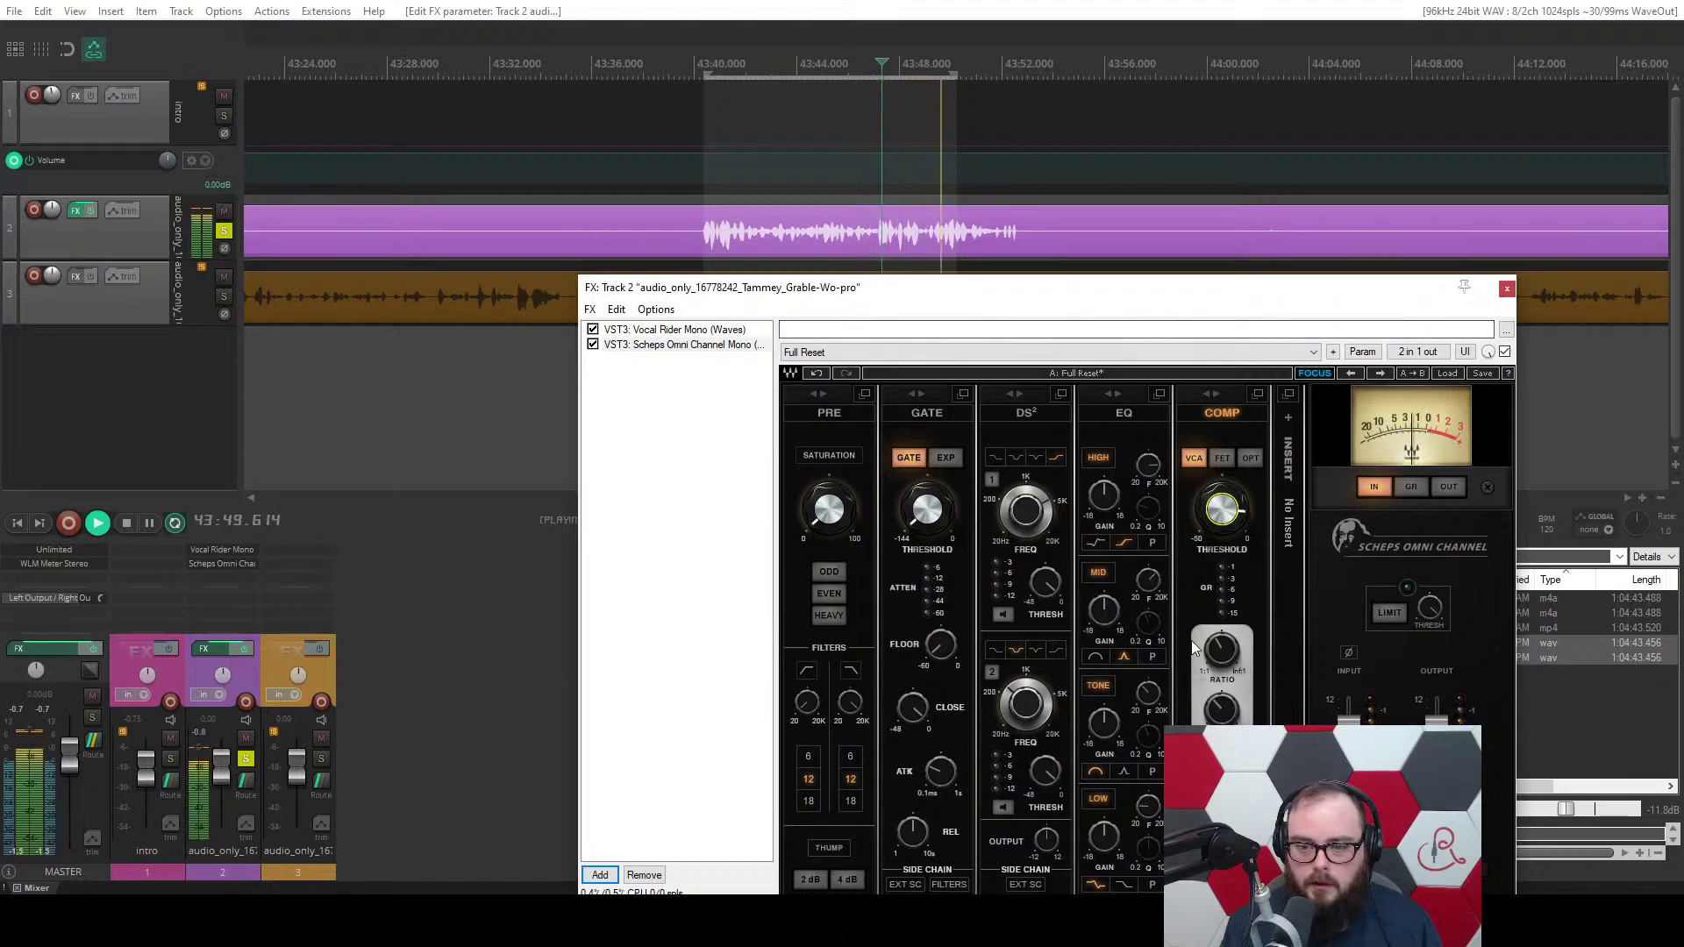
{"action": "left_click_drag", "start_coordinate": [1220, 650], "coordinate": [1220, 656]}
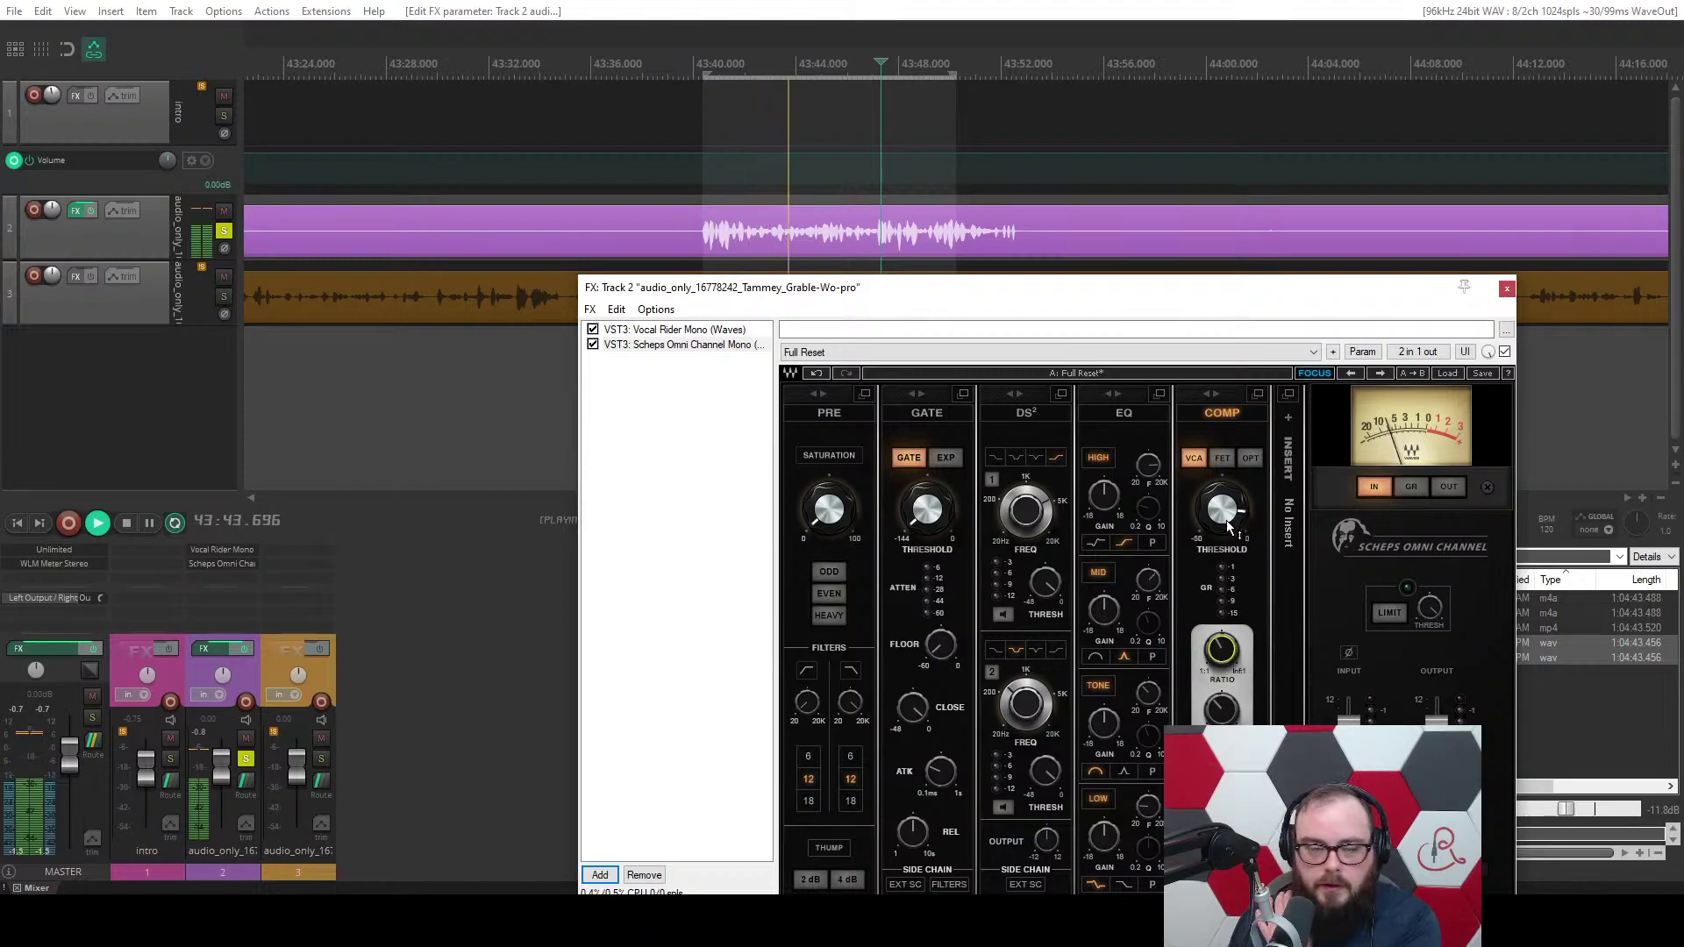
Fine-tune the compressor's threshold on track 2 to about -12 against the looping speech.
{"action": "left_click_drag", "start_coordinate": [1228, 526], "coordinate": [1228, 523]}
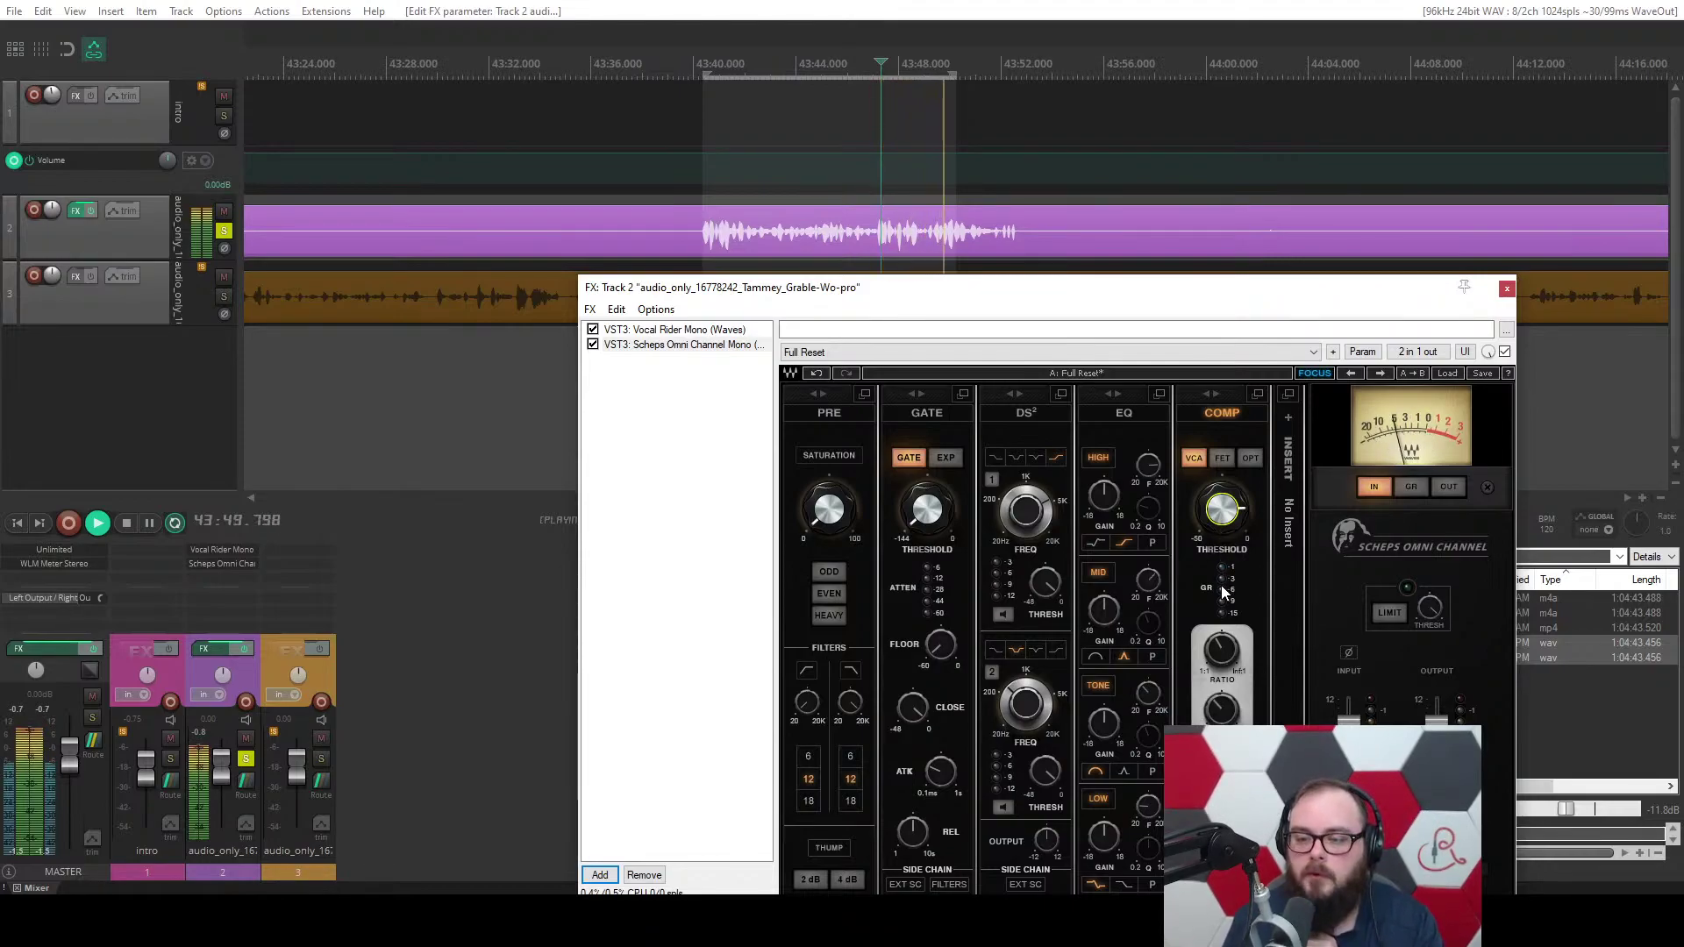
{"action": "left_click", "coordinate": [1229, 526]}
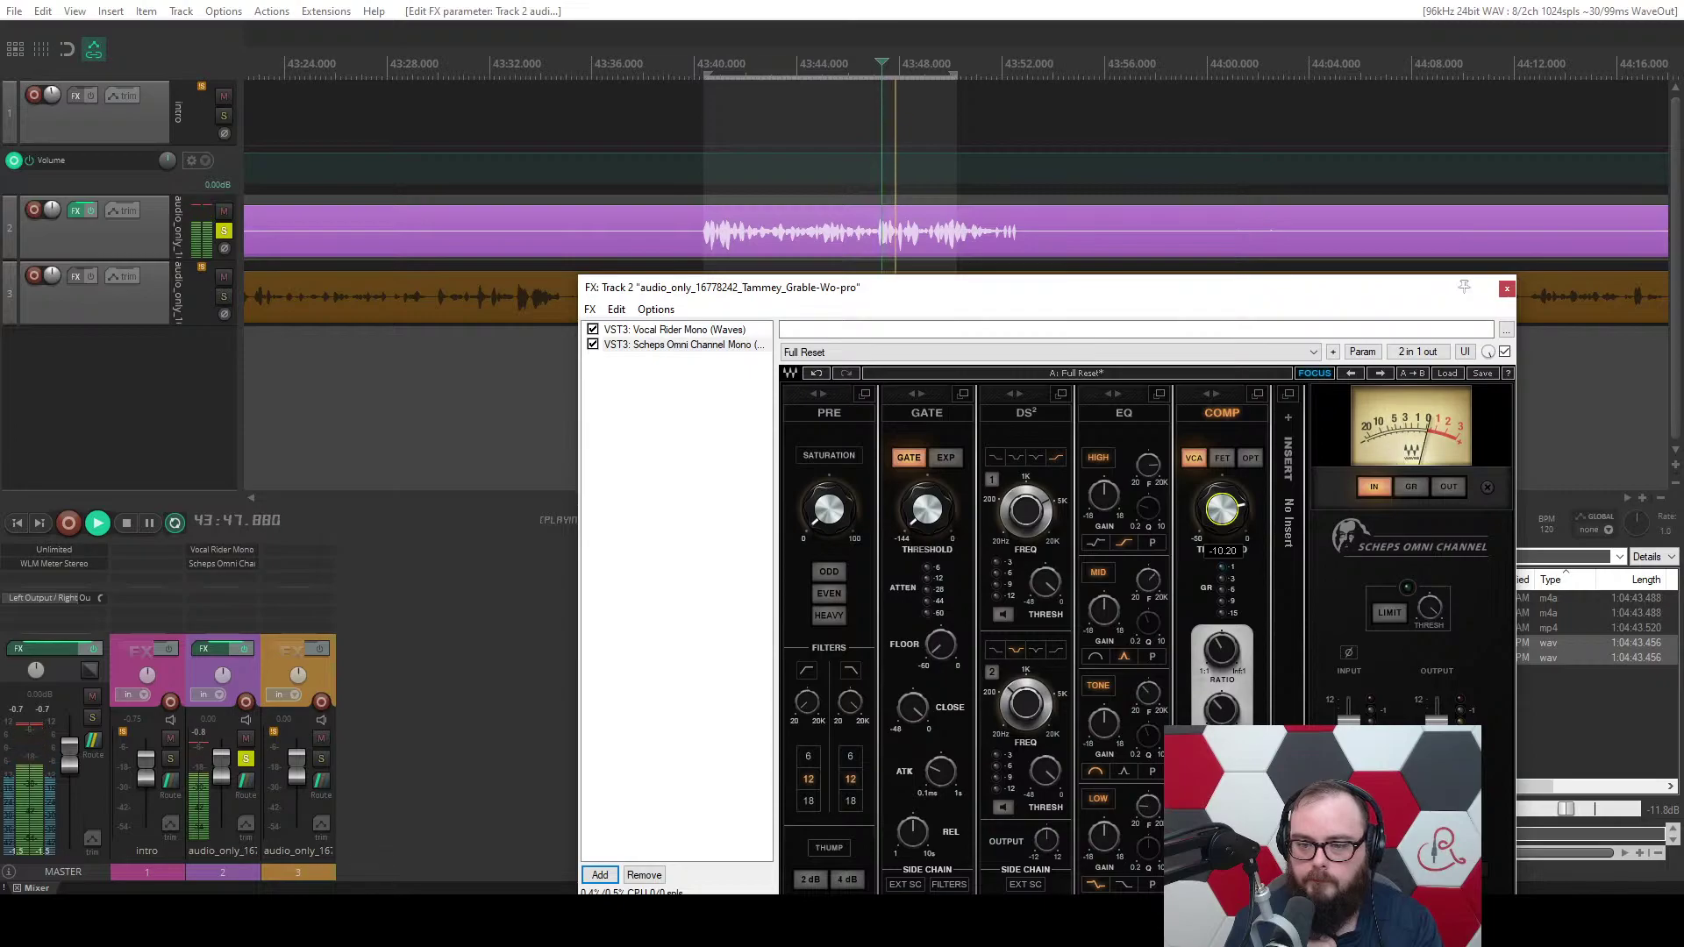
{"action": "left_click_drag", "start_coordinate": [1229, 526], "coordinate": [1228, 531]}
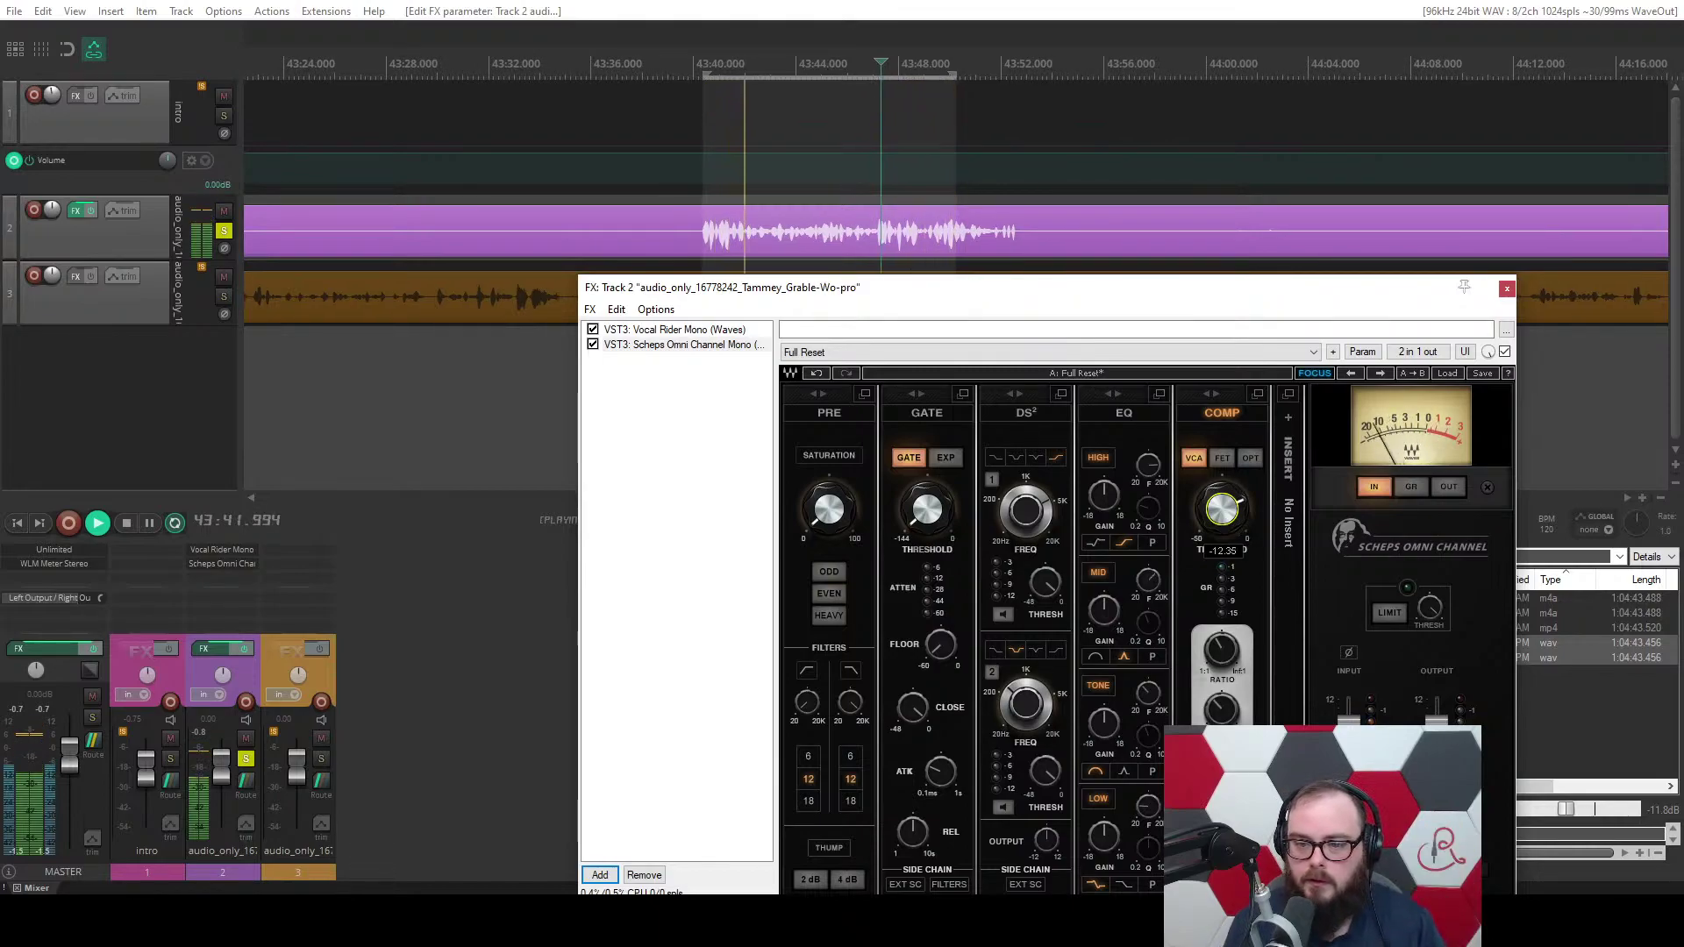
{"action": "left_click_drag", "start_coordinate": [1221, 509], "coordinate": [1222, 514]}
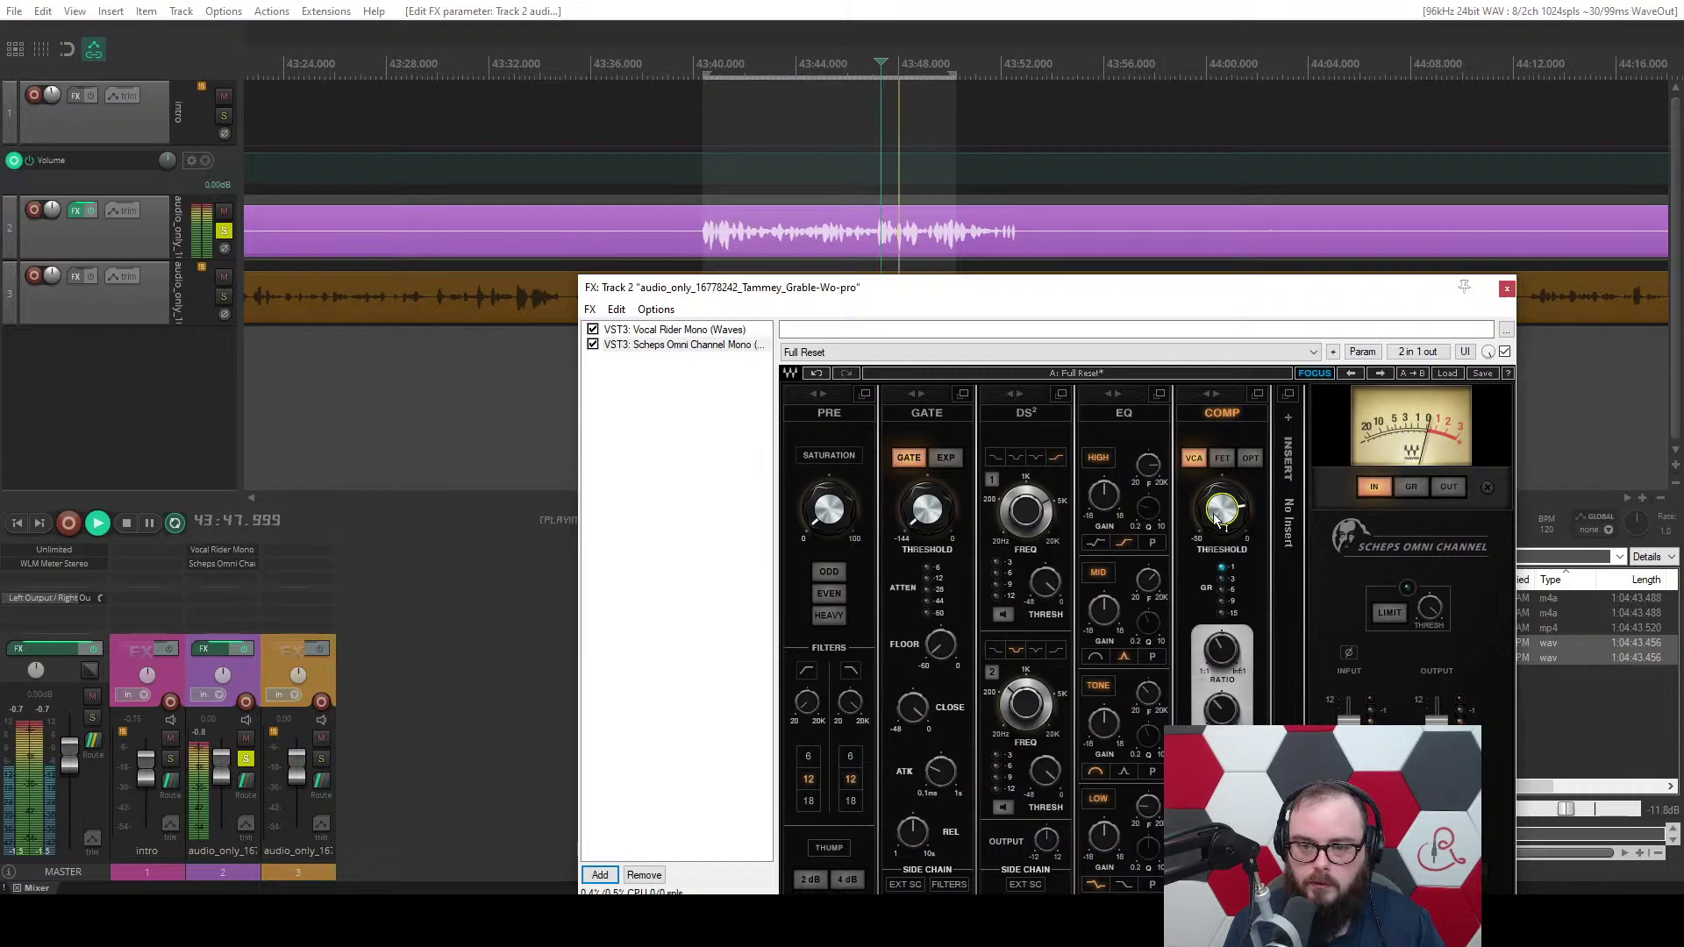
Open the master track's WLM loudness meter beside the track 2 effects and reset its measurement.
{"action": "left_click", "coordinate": [17, 650]}
{"action": "left_click", "coordinate": [957, 427]}
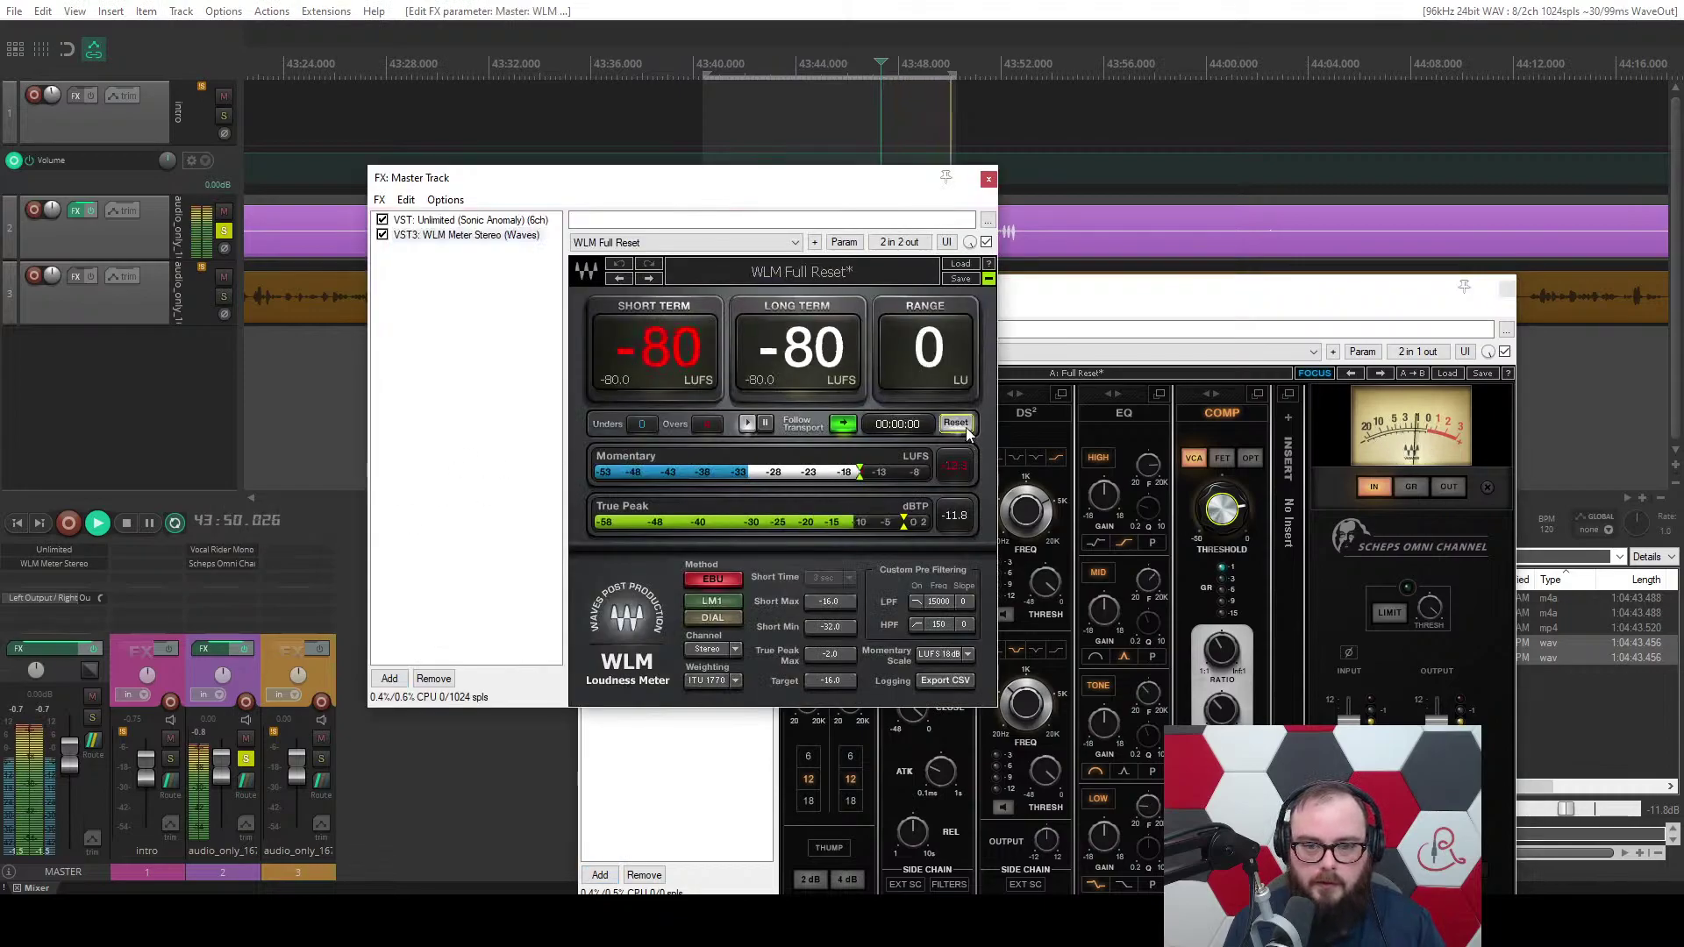
{"action": "left_click_drag", "start_coordinate": [735, 184], "coordinate": [406, 229]}
Set the loop range around the long, quieter speech passage on track 2, from about 14:24 to 17:51.
{"action": "scroll", "coordinate": [501, 154], "scroll_direction": "down", "scroll_amount": 10}
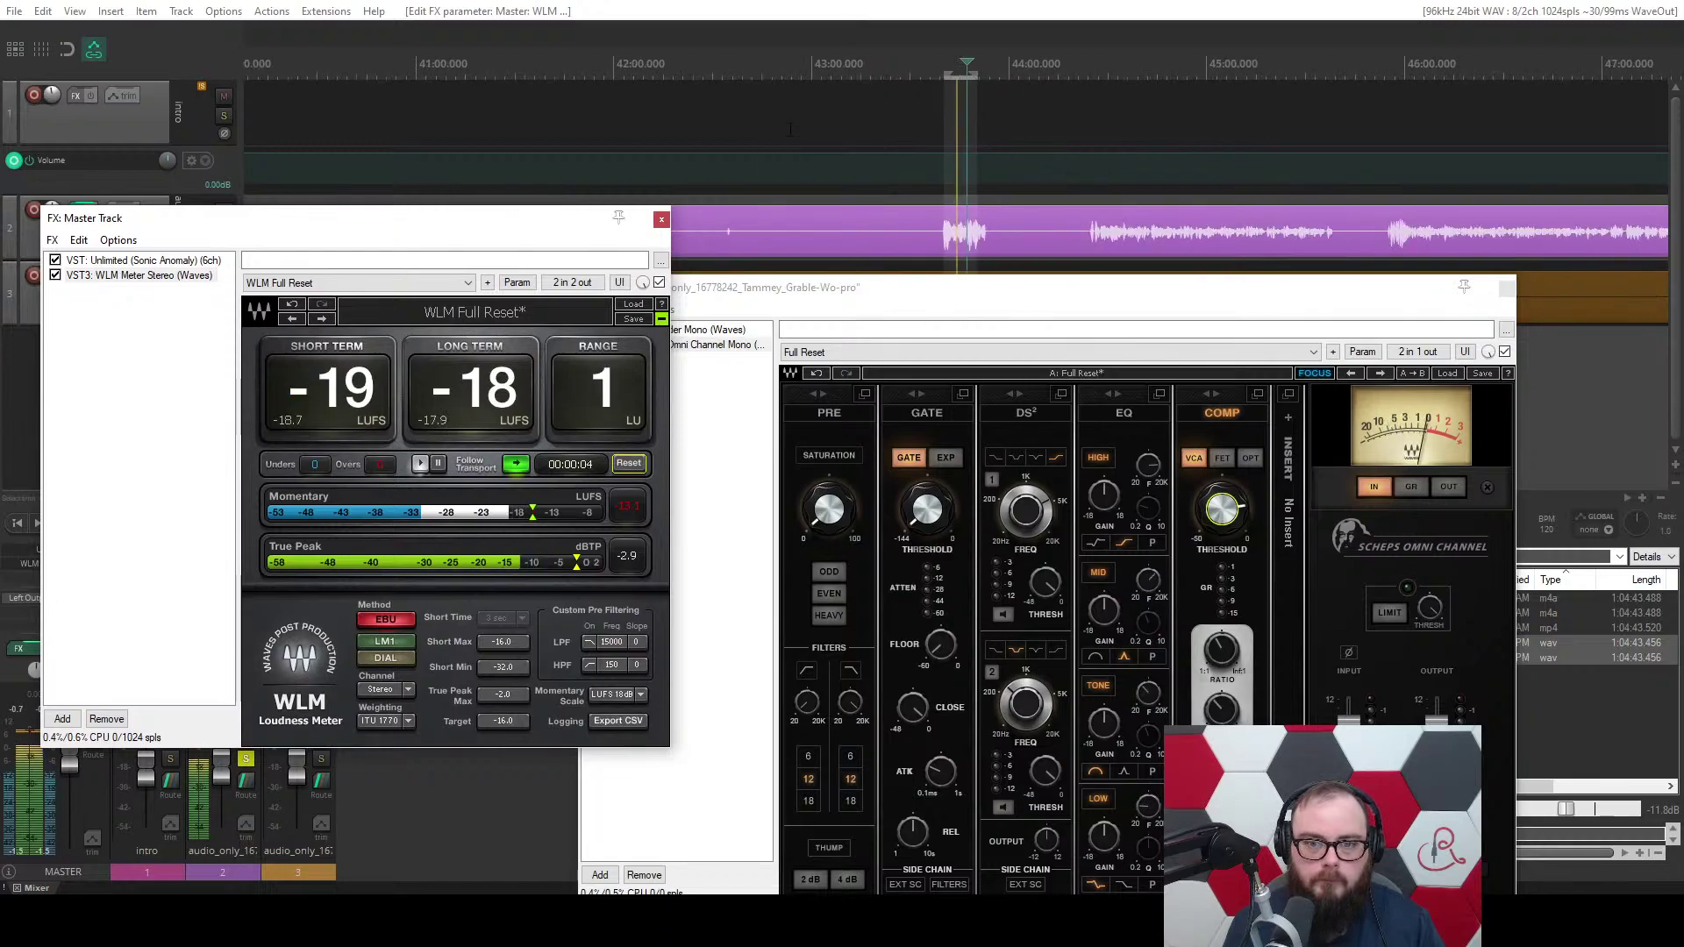
{"action": "left_click_drag", "start_coordinate": [516, 220], "coordinate": [513, 305]}
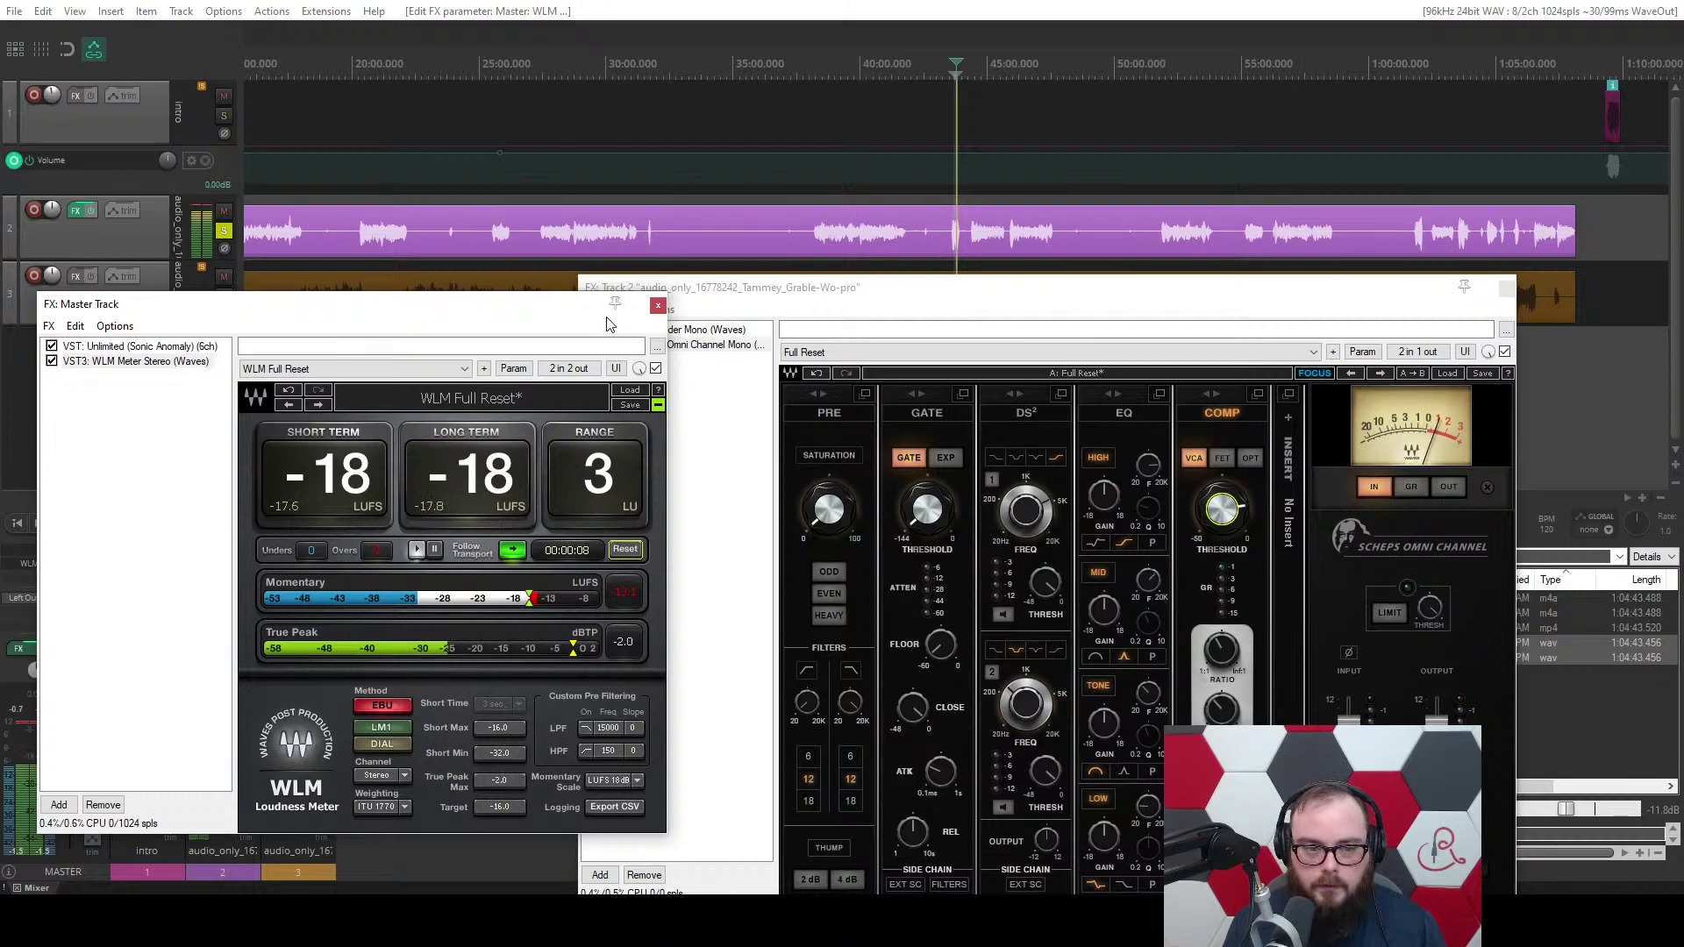
{"action": "scroll", "coordinate": [614, 202], "scroll_direction": "down", "scroll_amount": 5}
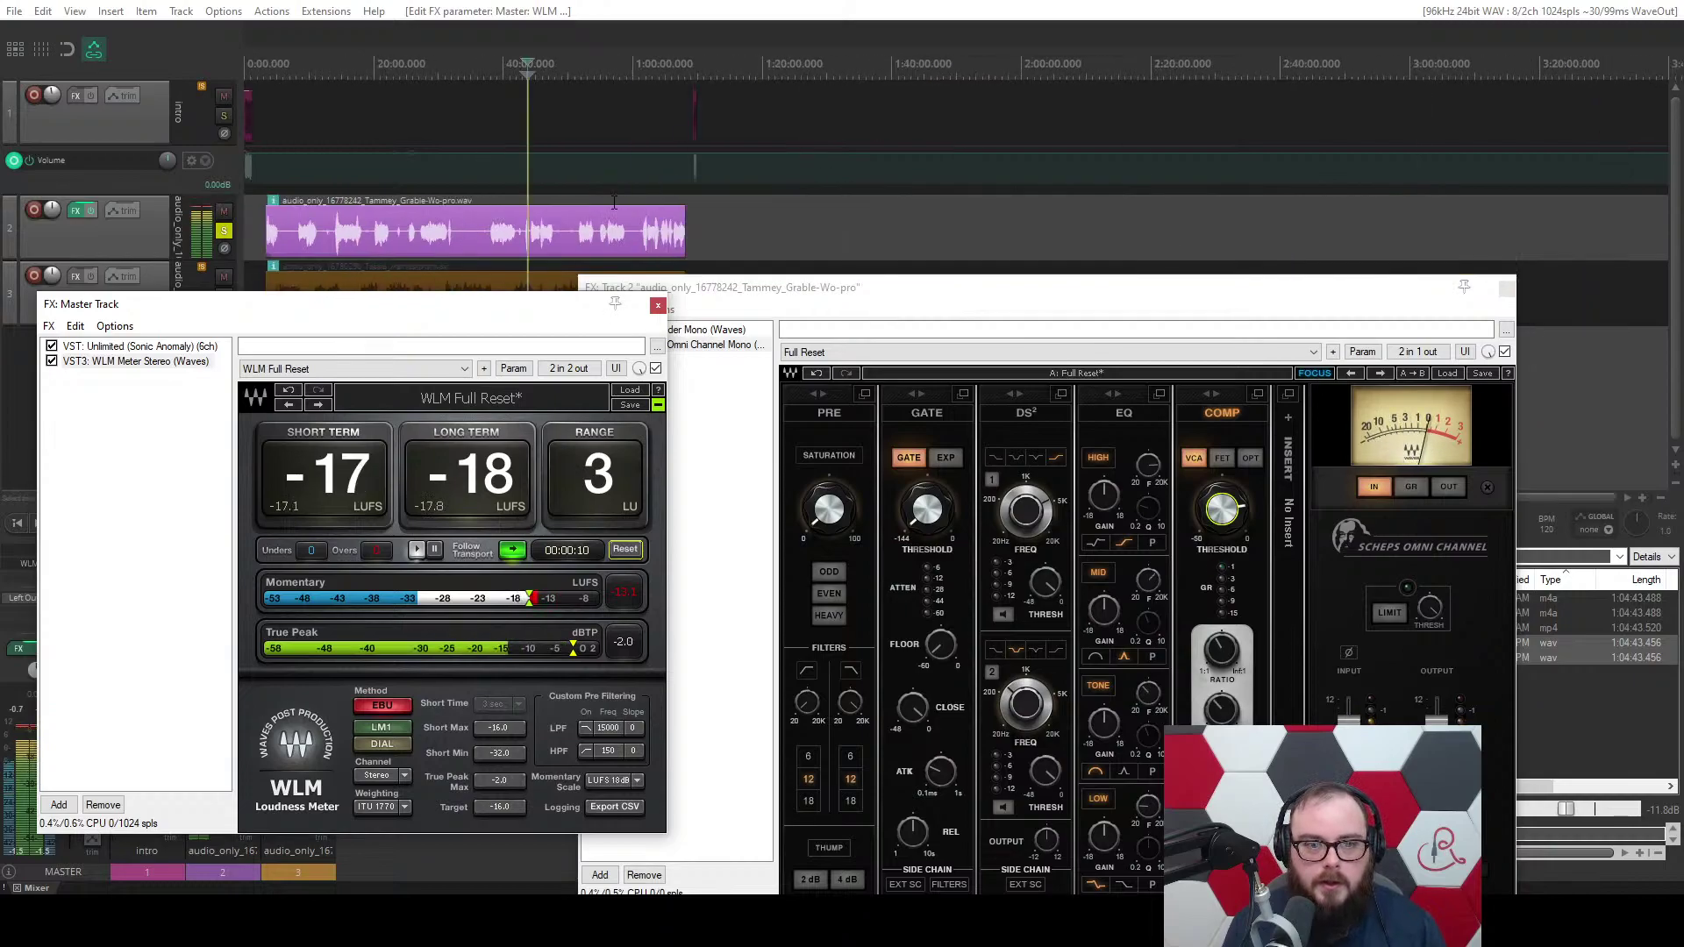
{"action": "left_click", "coordinate": [344, 170]}
{"action": "scroll", "coordinate": [343, 170], "scroll_direction": "up", "scroll_amount": 6}
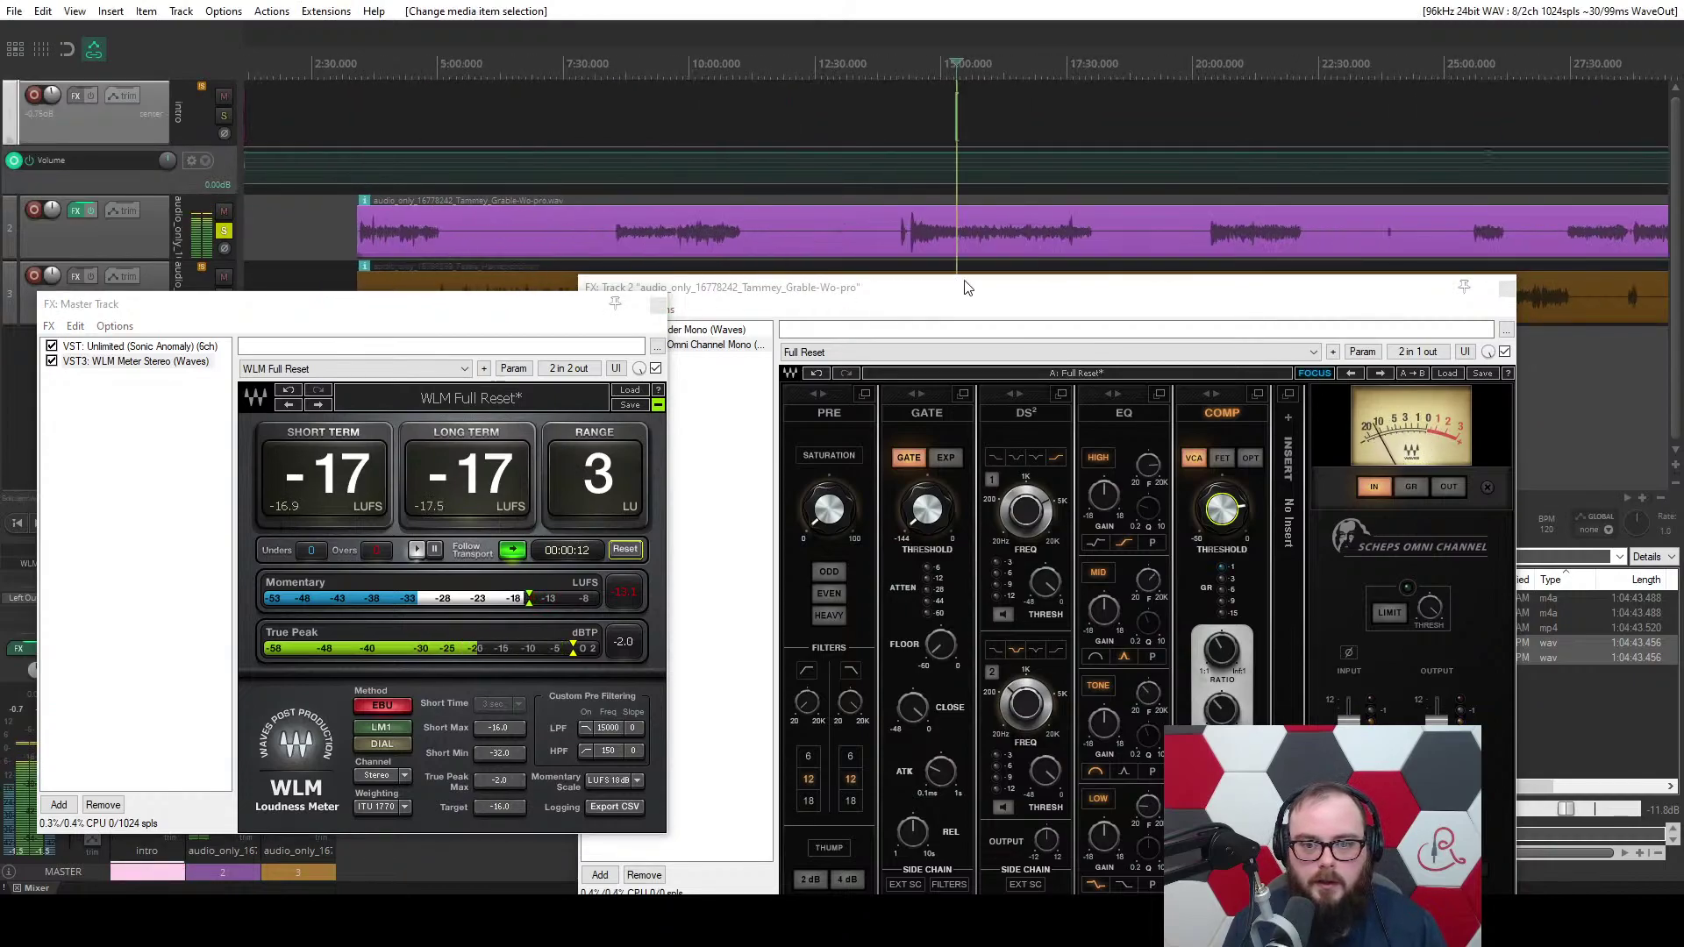
{"action": "left_click_drag", "start_coordinate": [970, 288], "coordinate": [968, 316]}
{"action": "scroll", "coordinate": [1009, 235], "scroll_direction": "up", "scroll_amount": 6}
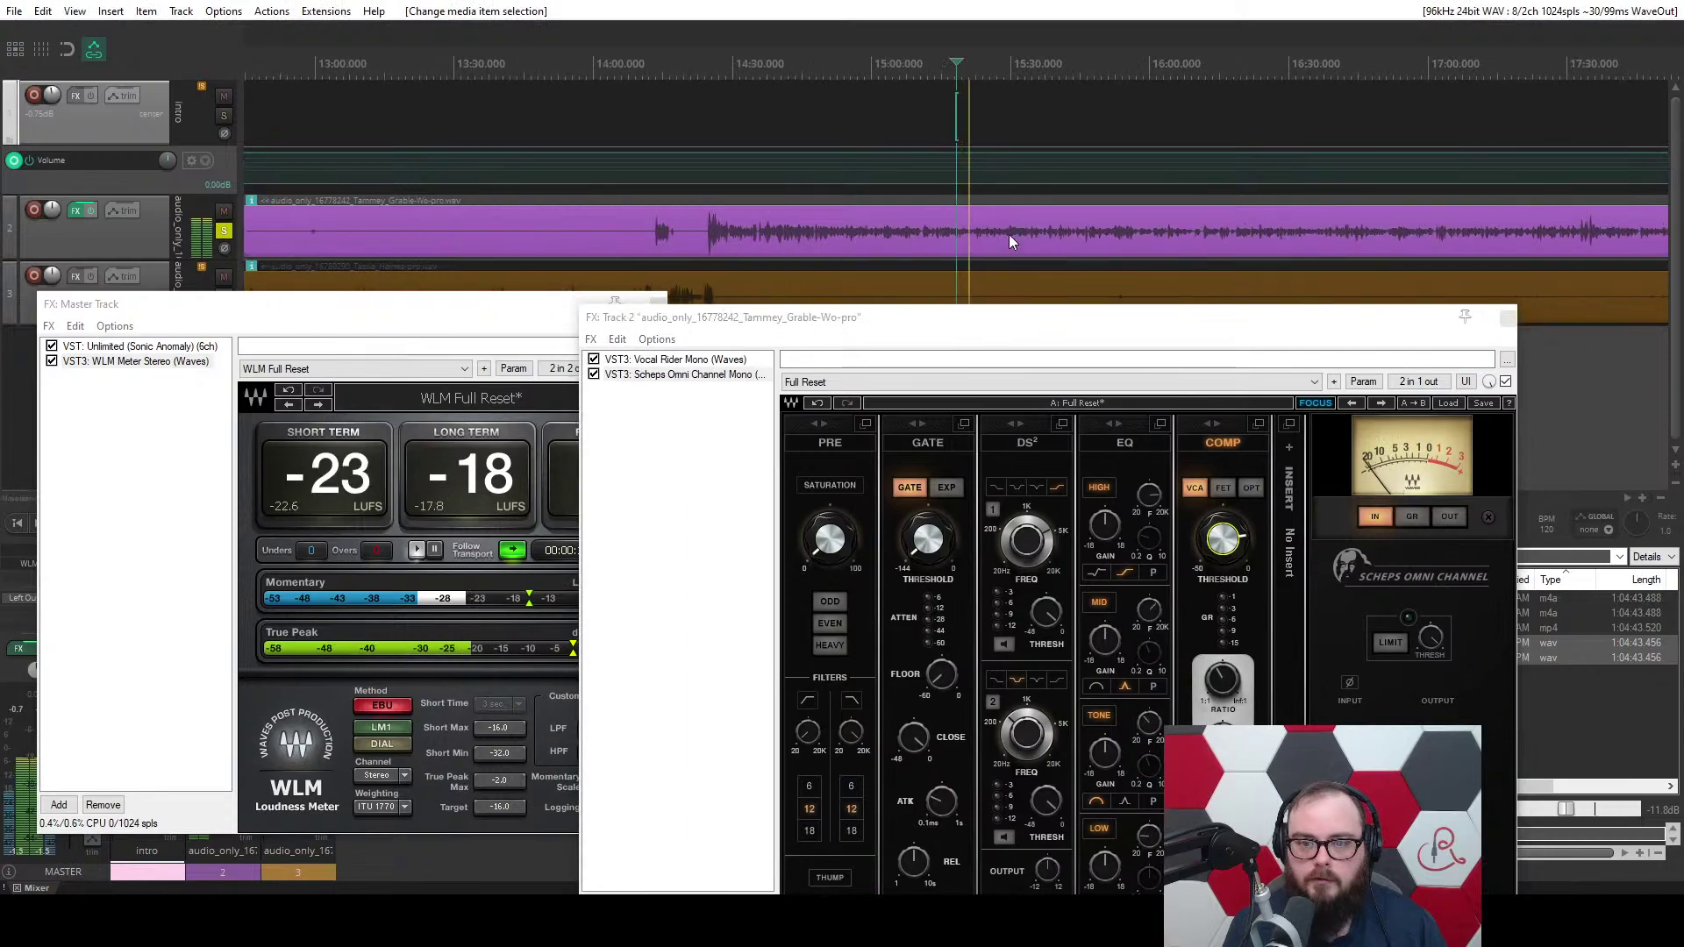
{"action": "mouse_move", "coordinate": [712, 146]}
{"action": "left_mouse_down"}
{"action": "mouse_move", "coordinate": [728, 132]}
{"action": "mouse_move", "coordinate": [1557, 167]}
{"action": "mouse_move", "coordinate": [1389, 164]}
{"action": "left_mouse_up"}
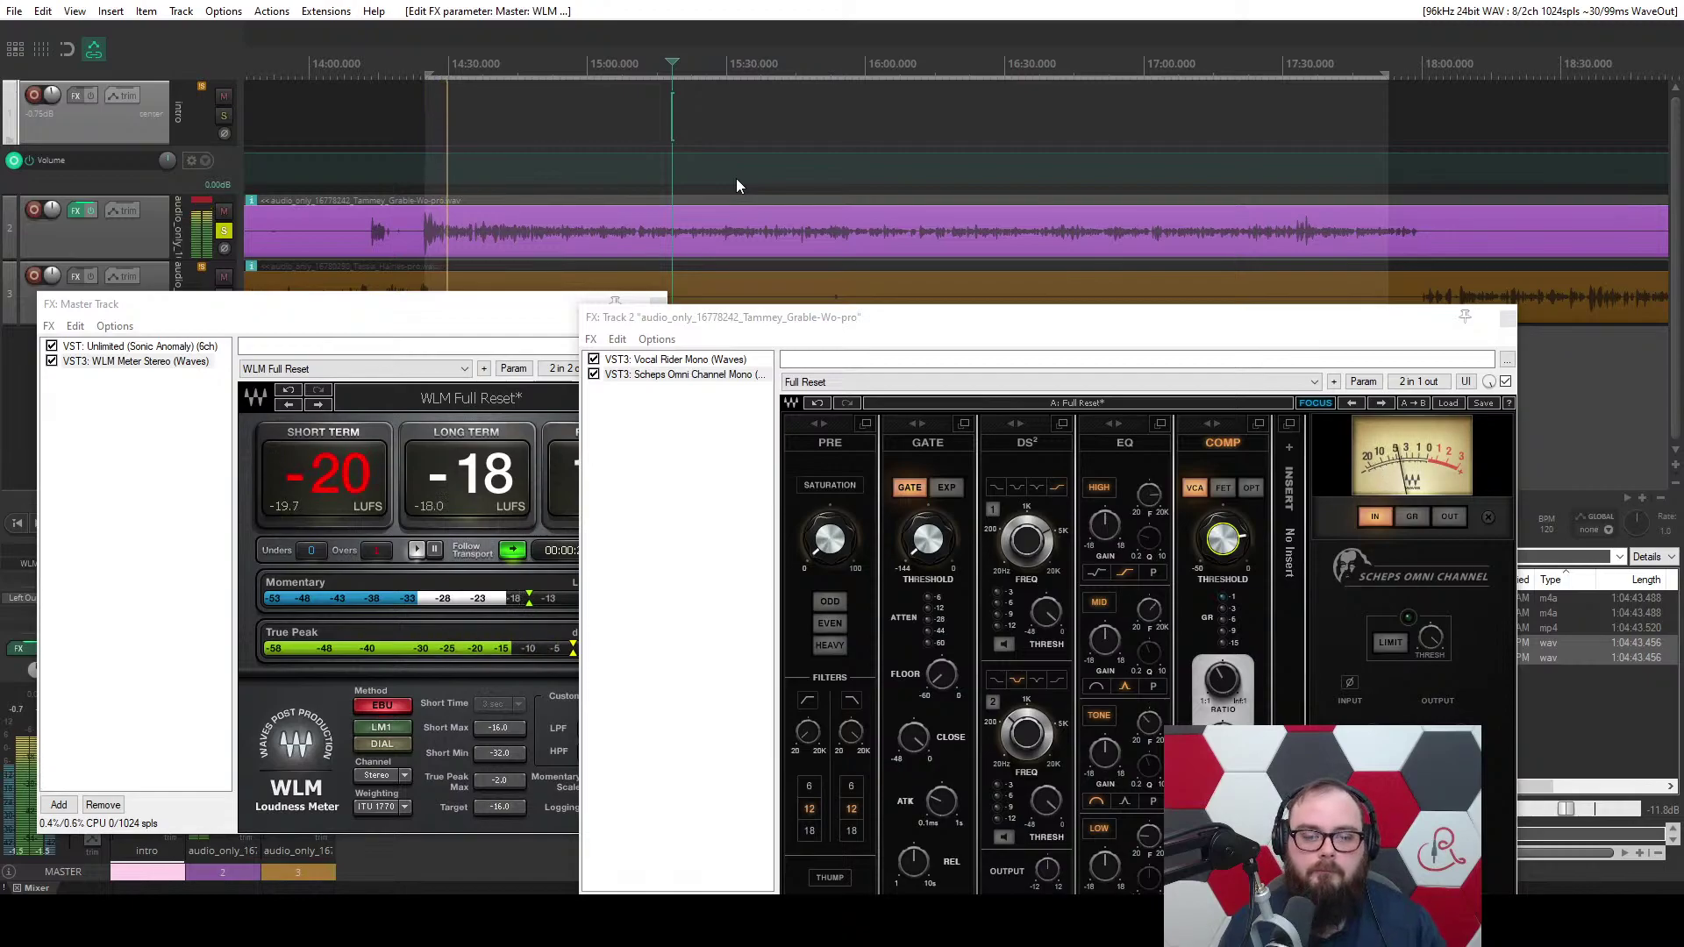
Reset the loudness meter and play the quieter passage from its start, keeping the meter and track 2 effects in view.
{"action": "left_click", "coordinate": [373, 325]}
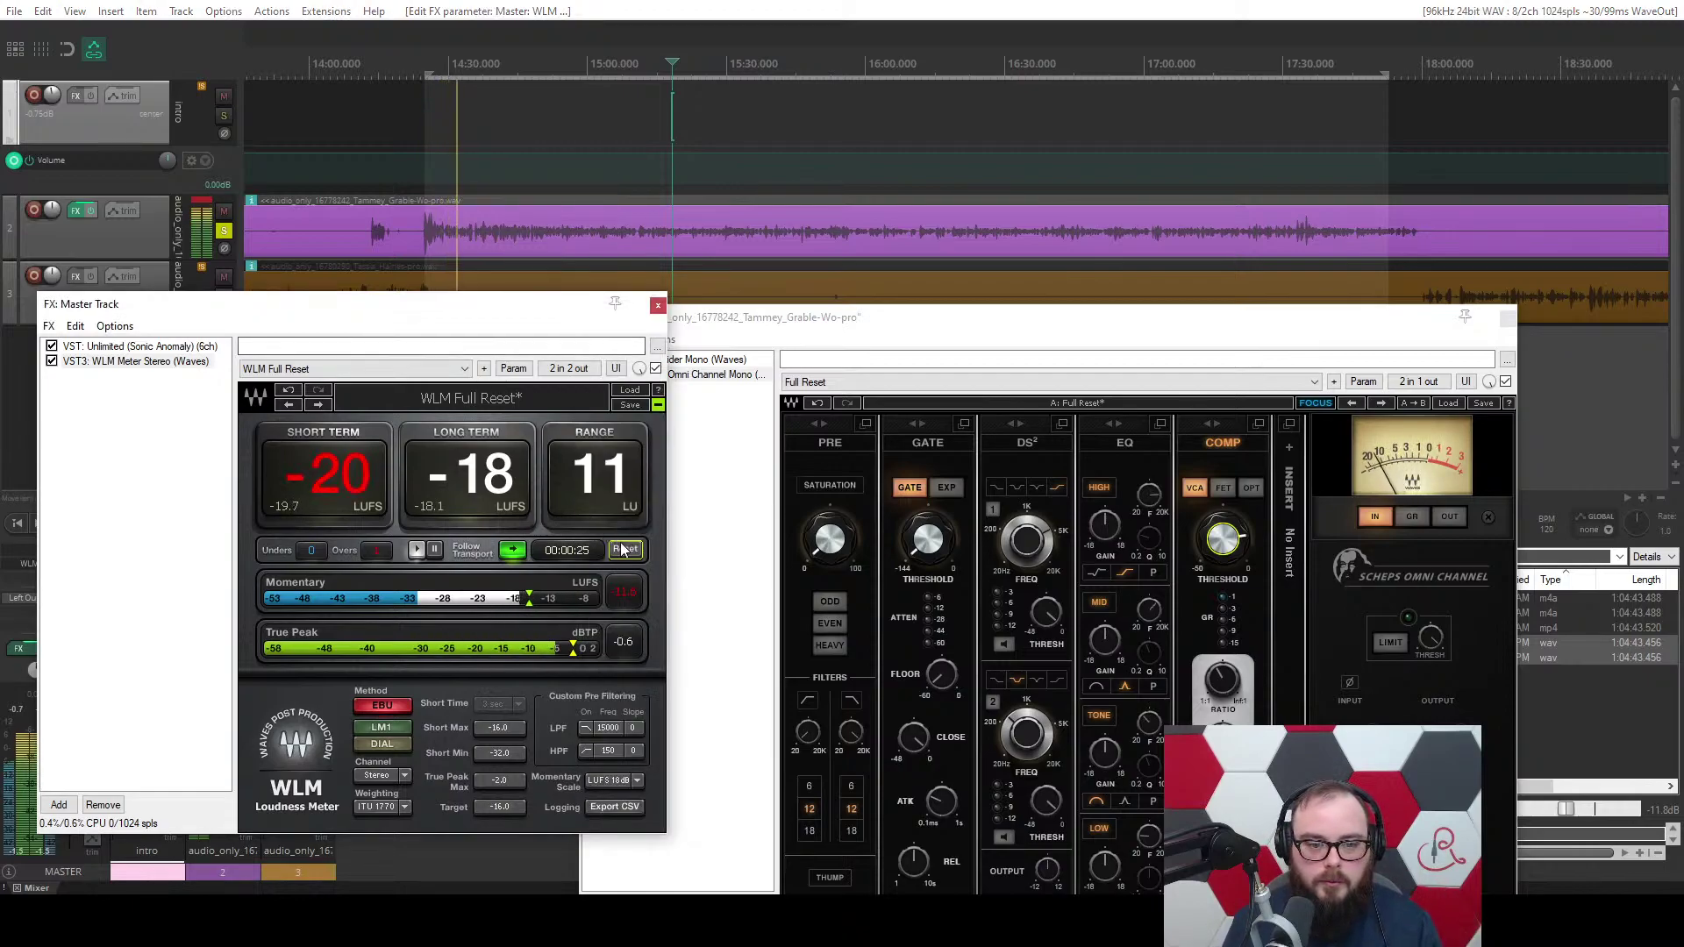
{"action": "left_click", "coordinate": [367, 66]}
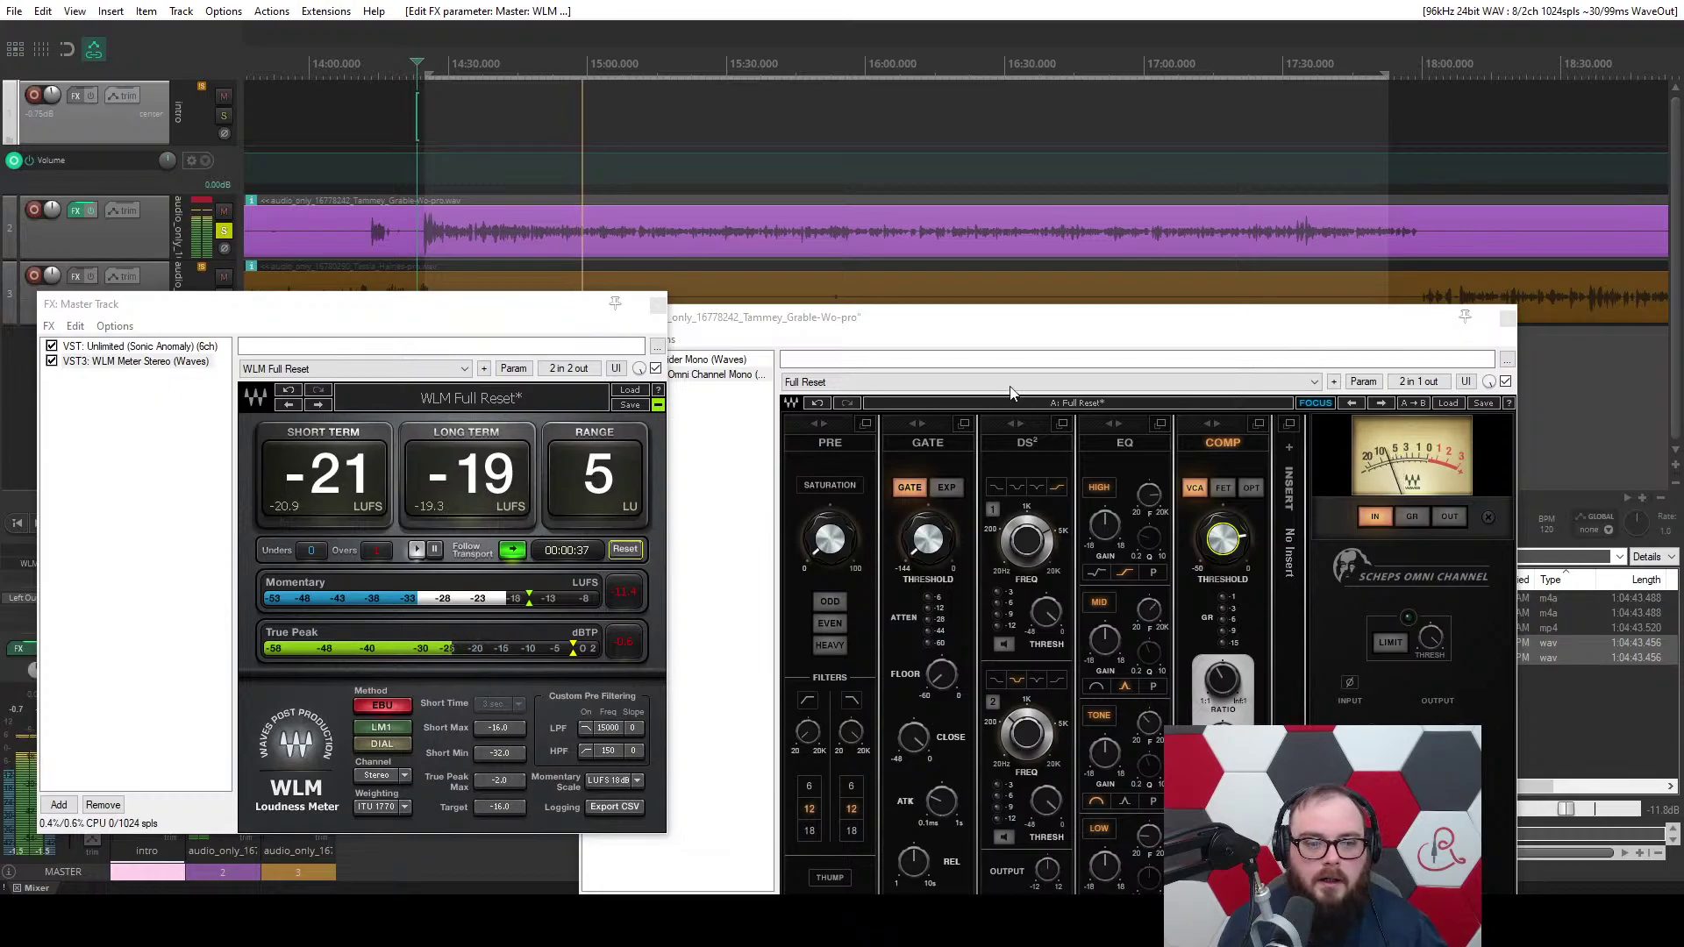
{"action": "left_click_drag", "start_coordinate": [1009, 324], "coordinate": [1088, 323]}
{"action": "left_click", "coordinate": [1074, 285]}
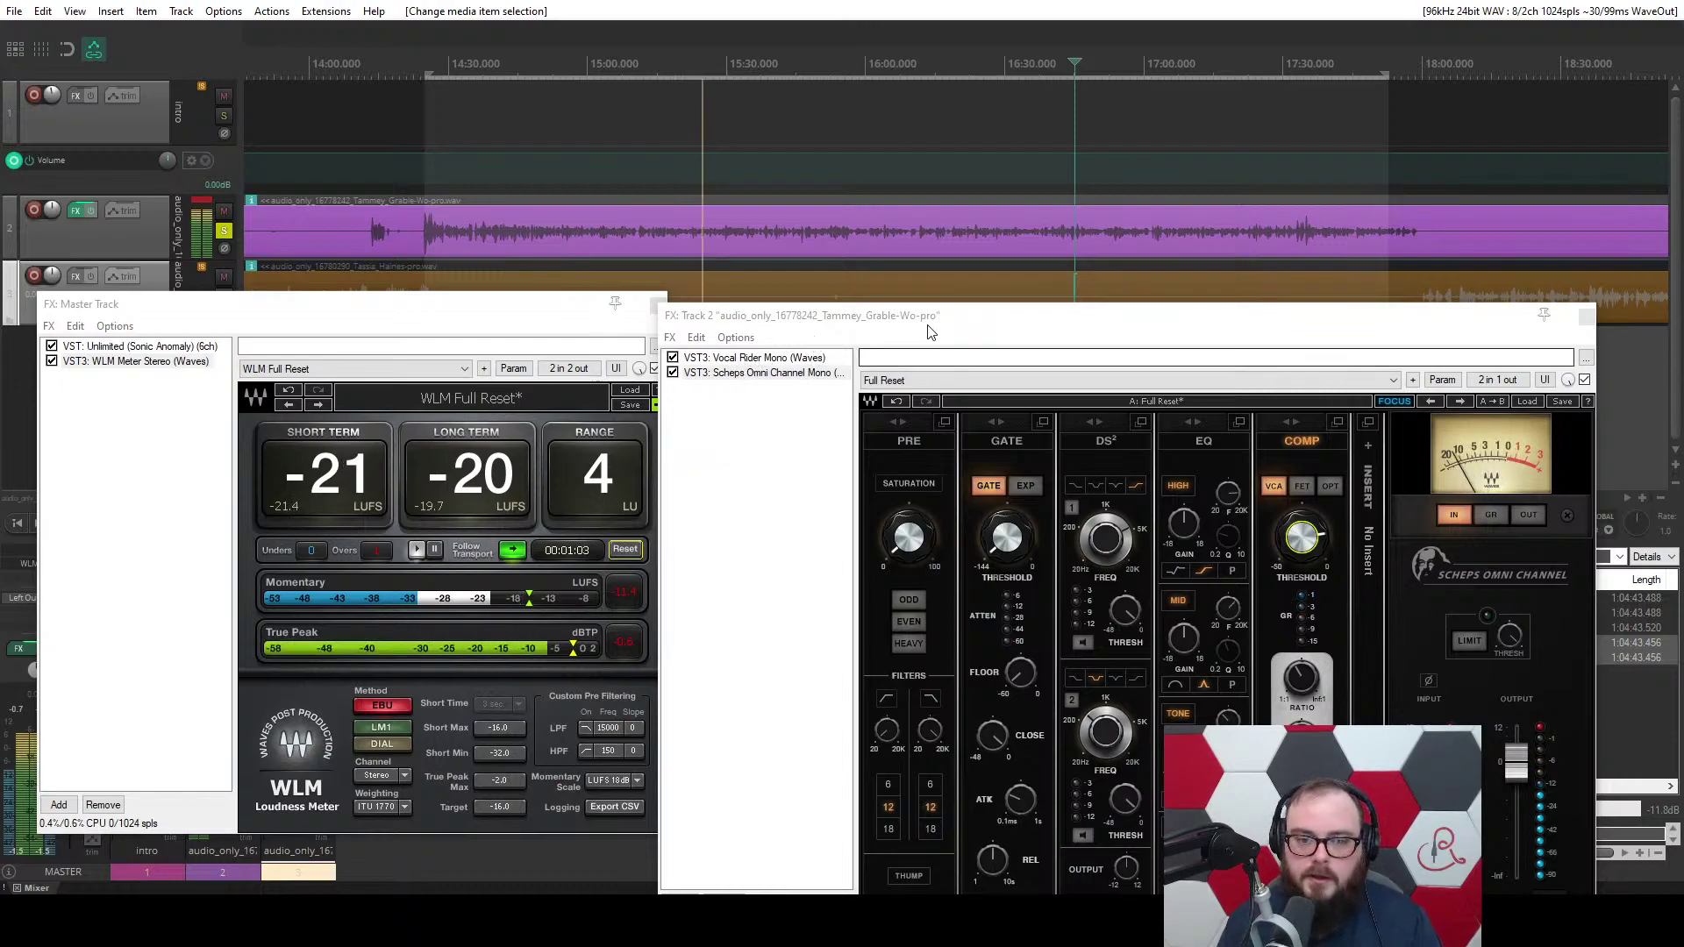
{"action": "left_click_drag", "start_coordinate": [941, 328], "coordinate": [987, 300]}
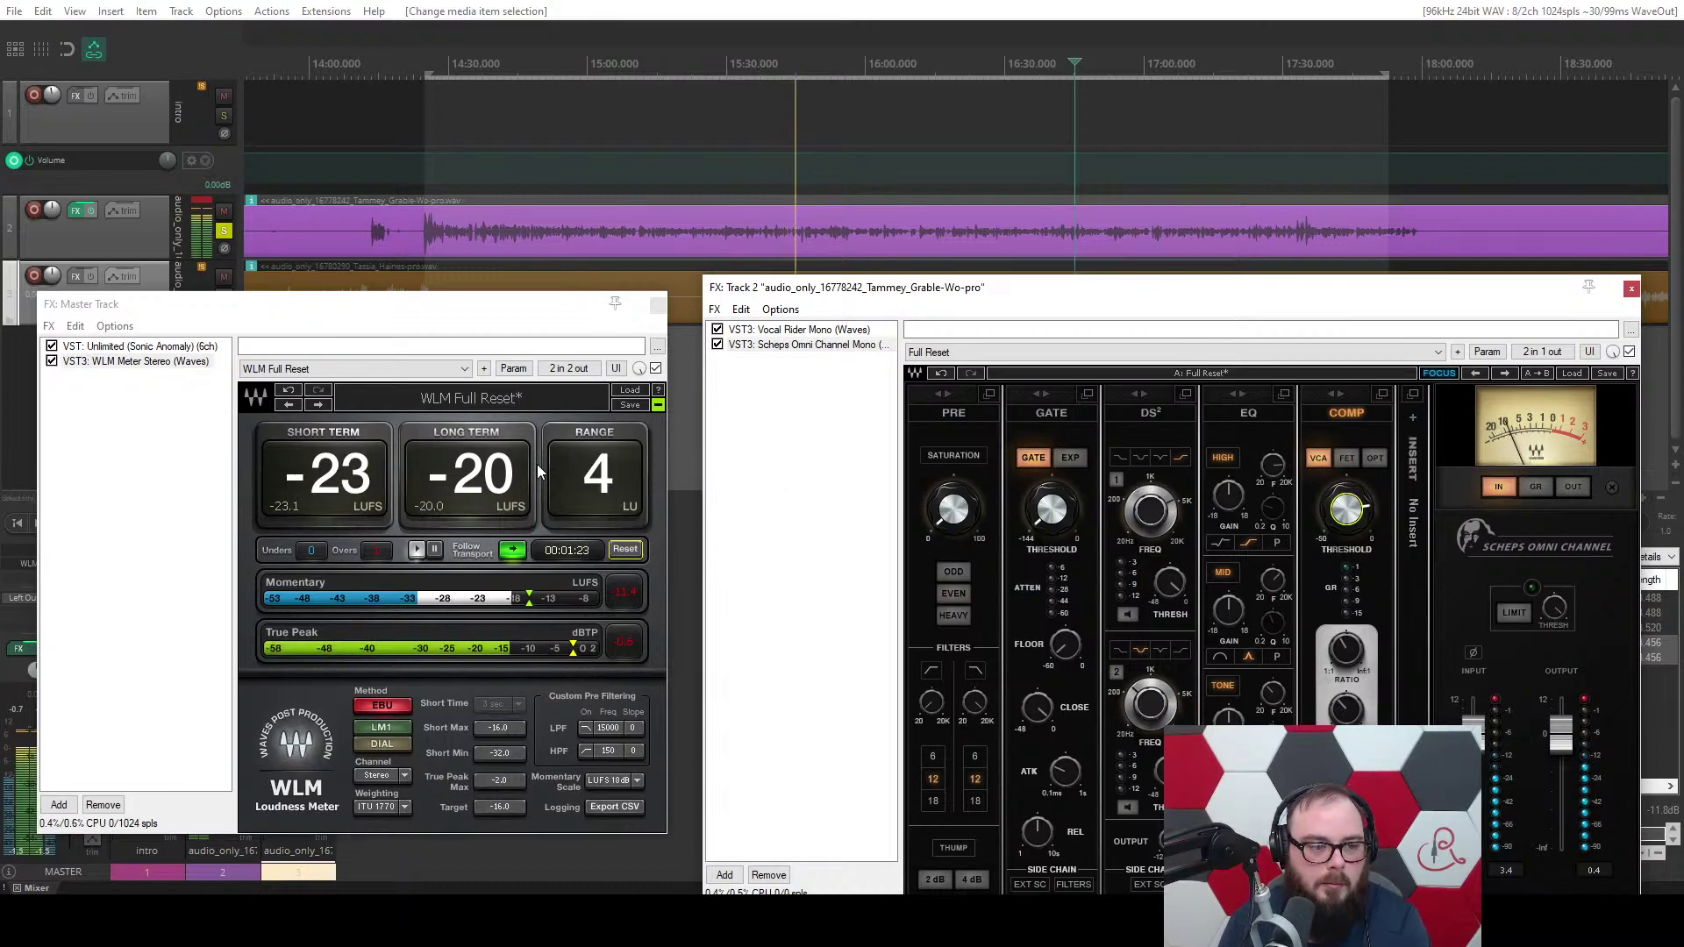
Check the master track's Unlimited limiter against its WLM loudness meter while the quieter passage plays.
{"action": "left_click", "coordinate": [196, 346]}
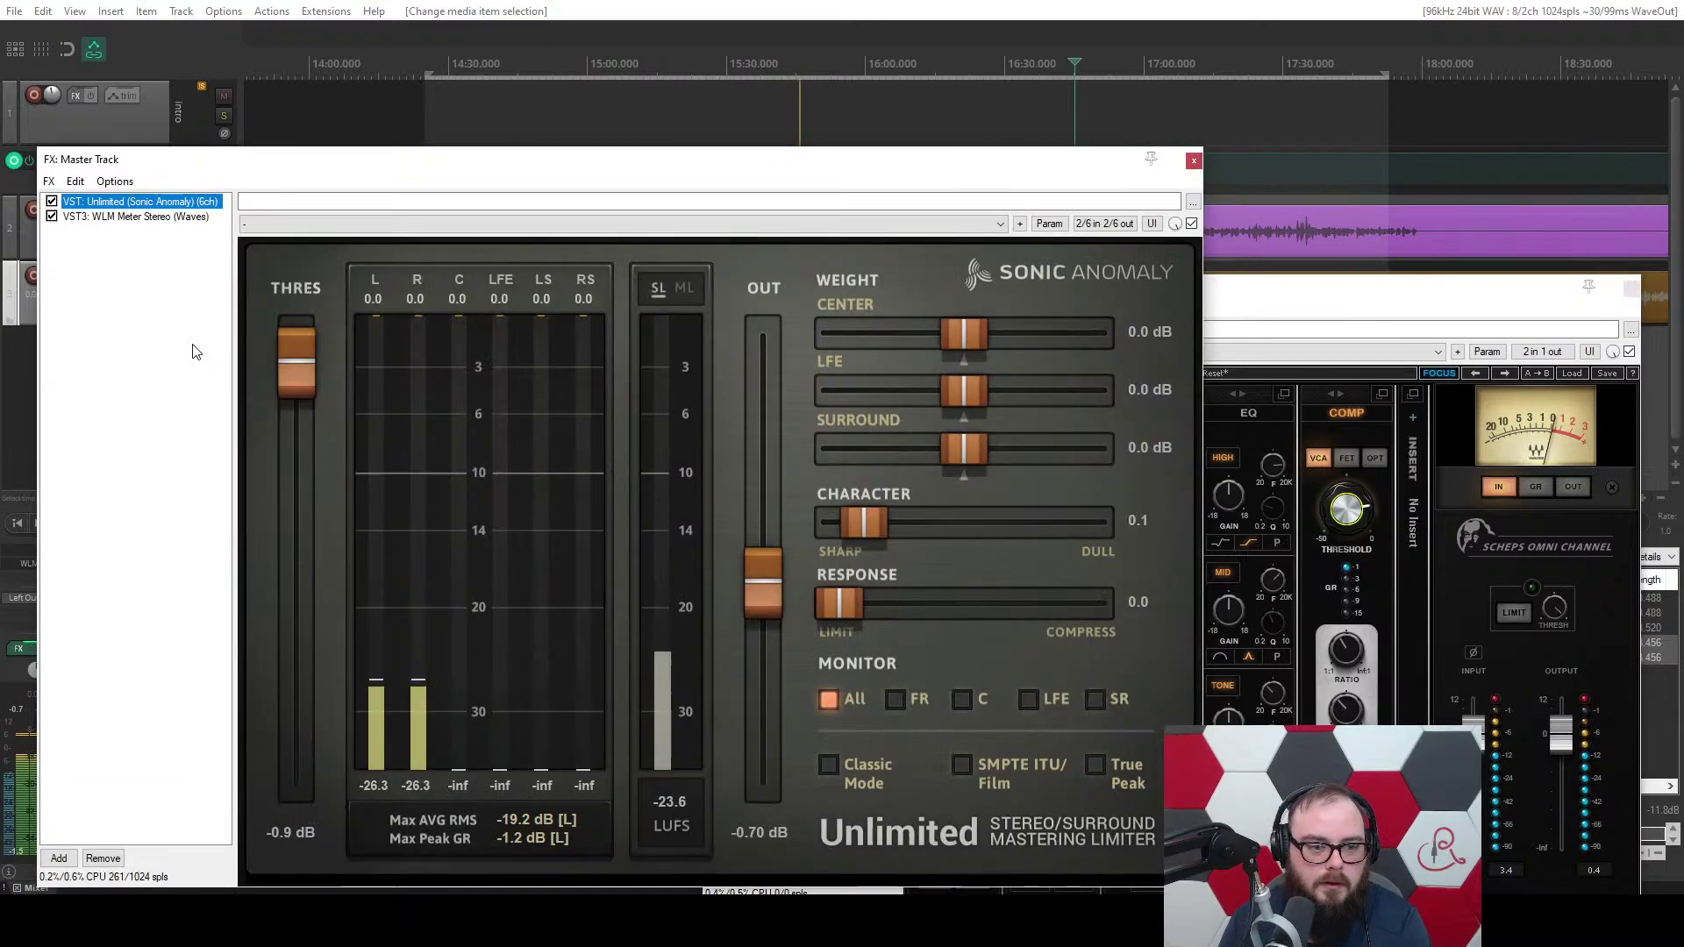
{"action": "left_click", "coordinate": [129, 217]}
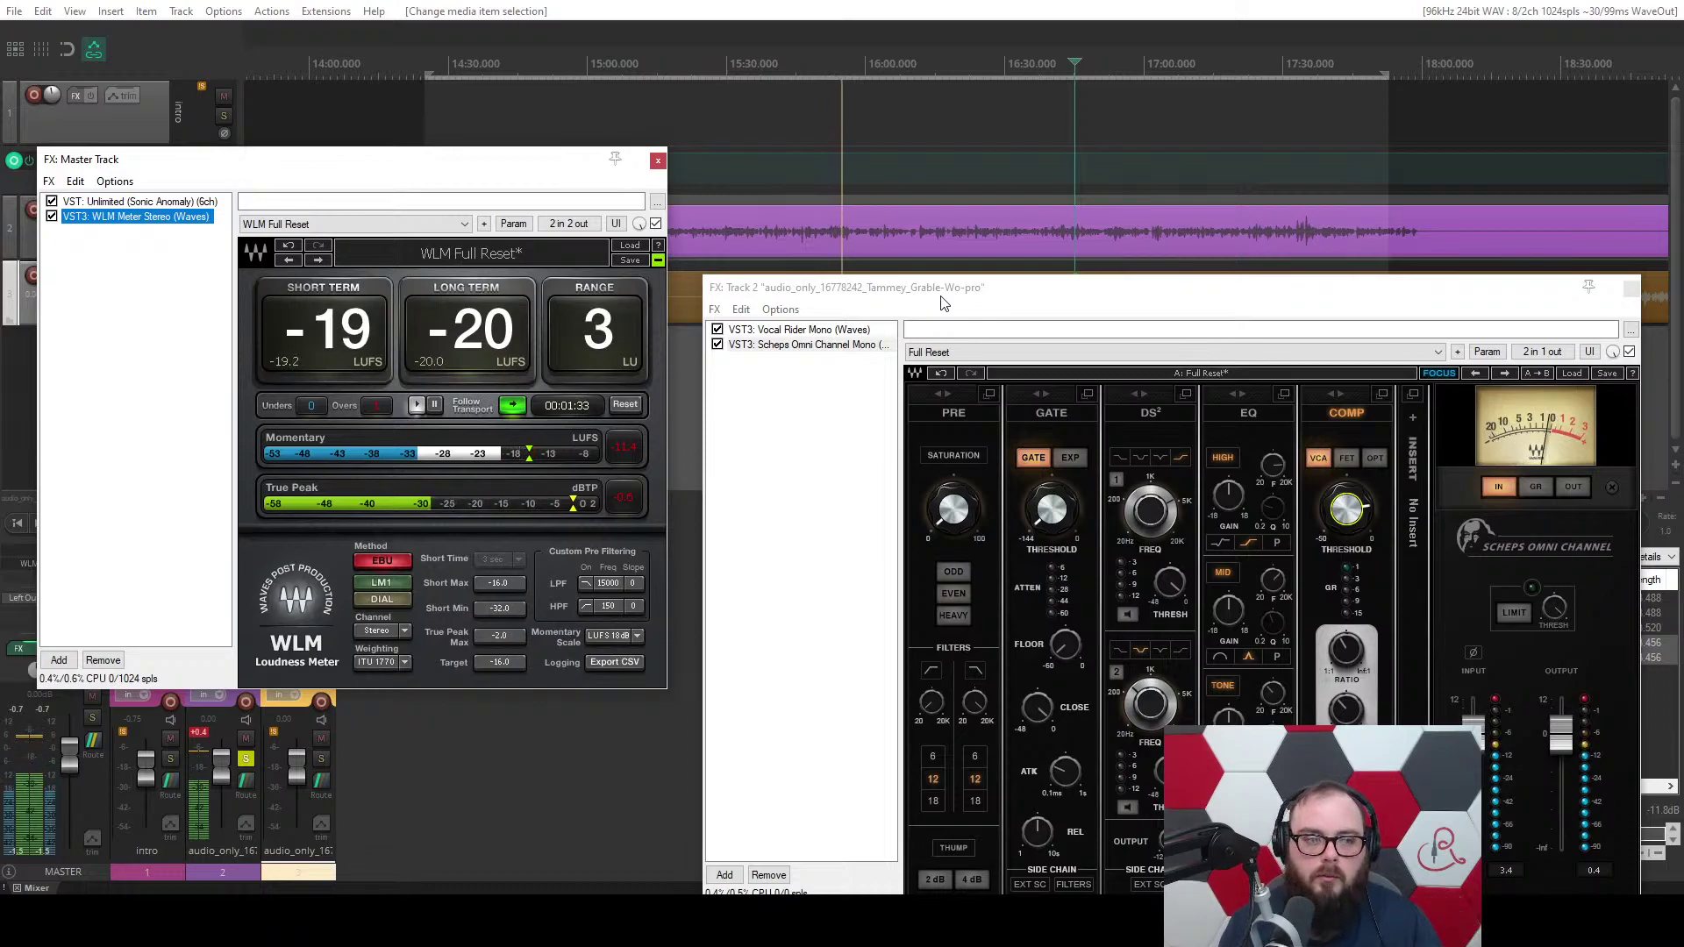
{"action": "left_click", "coordinate": [155, 201]}
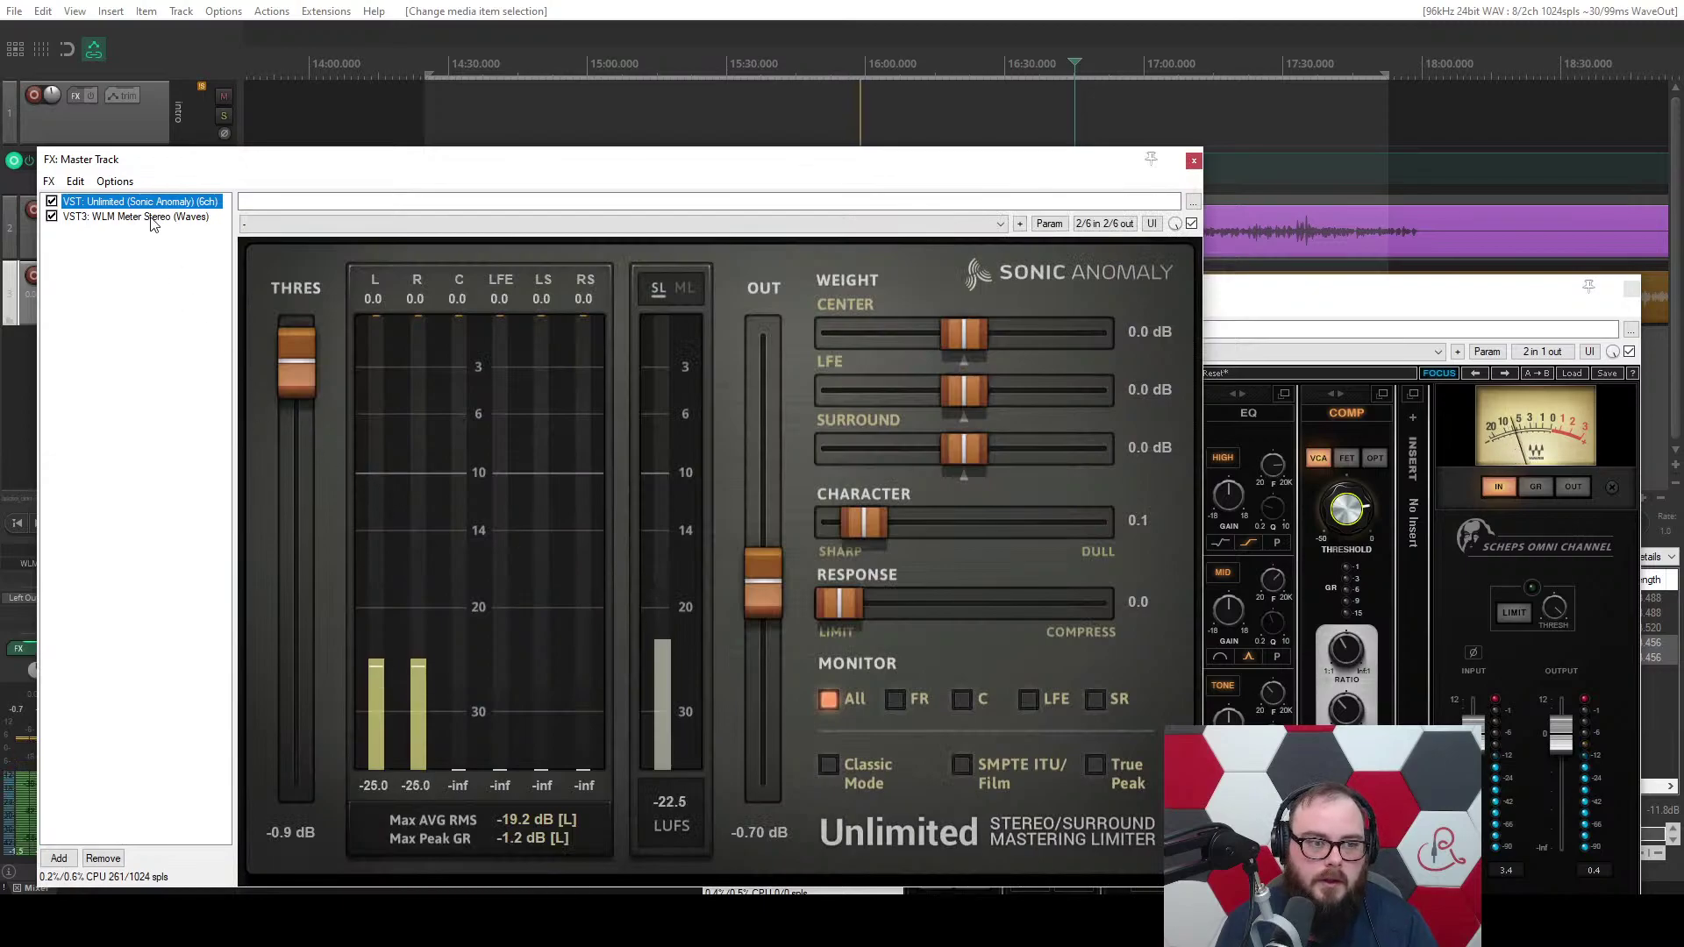
{"action": "left_click", "coordinate": [151, 218]}
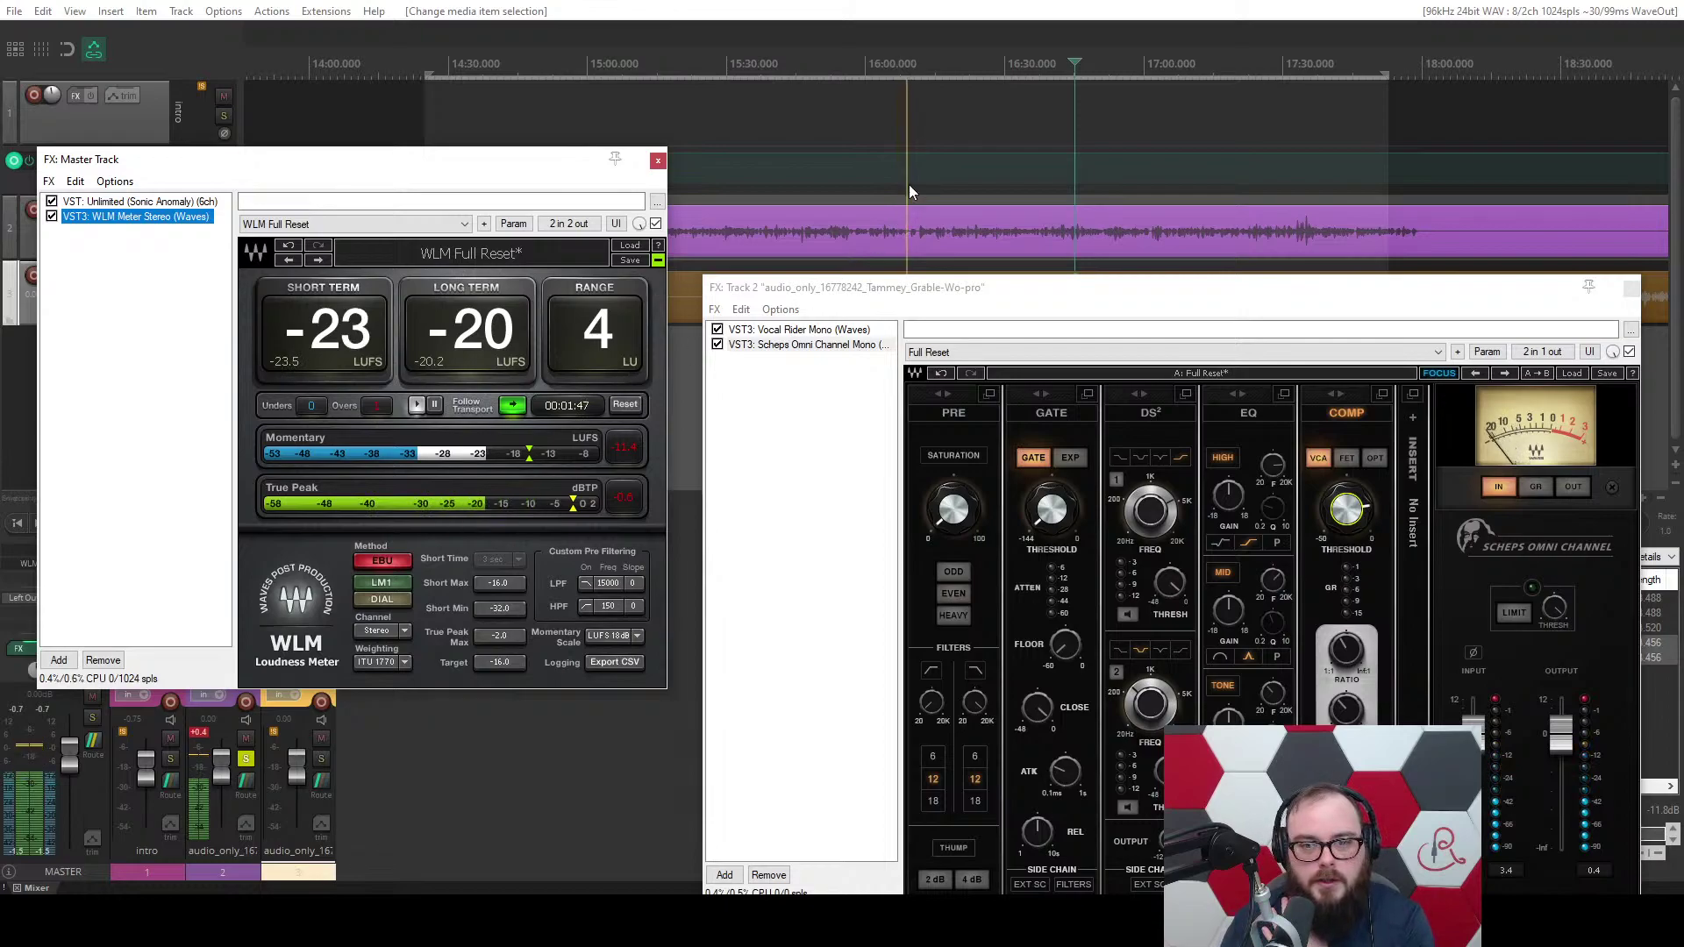
{"action": "scroll", "coordinate": [917, 172], "scroll_direction": "up", "scroll_amount": 3}
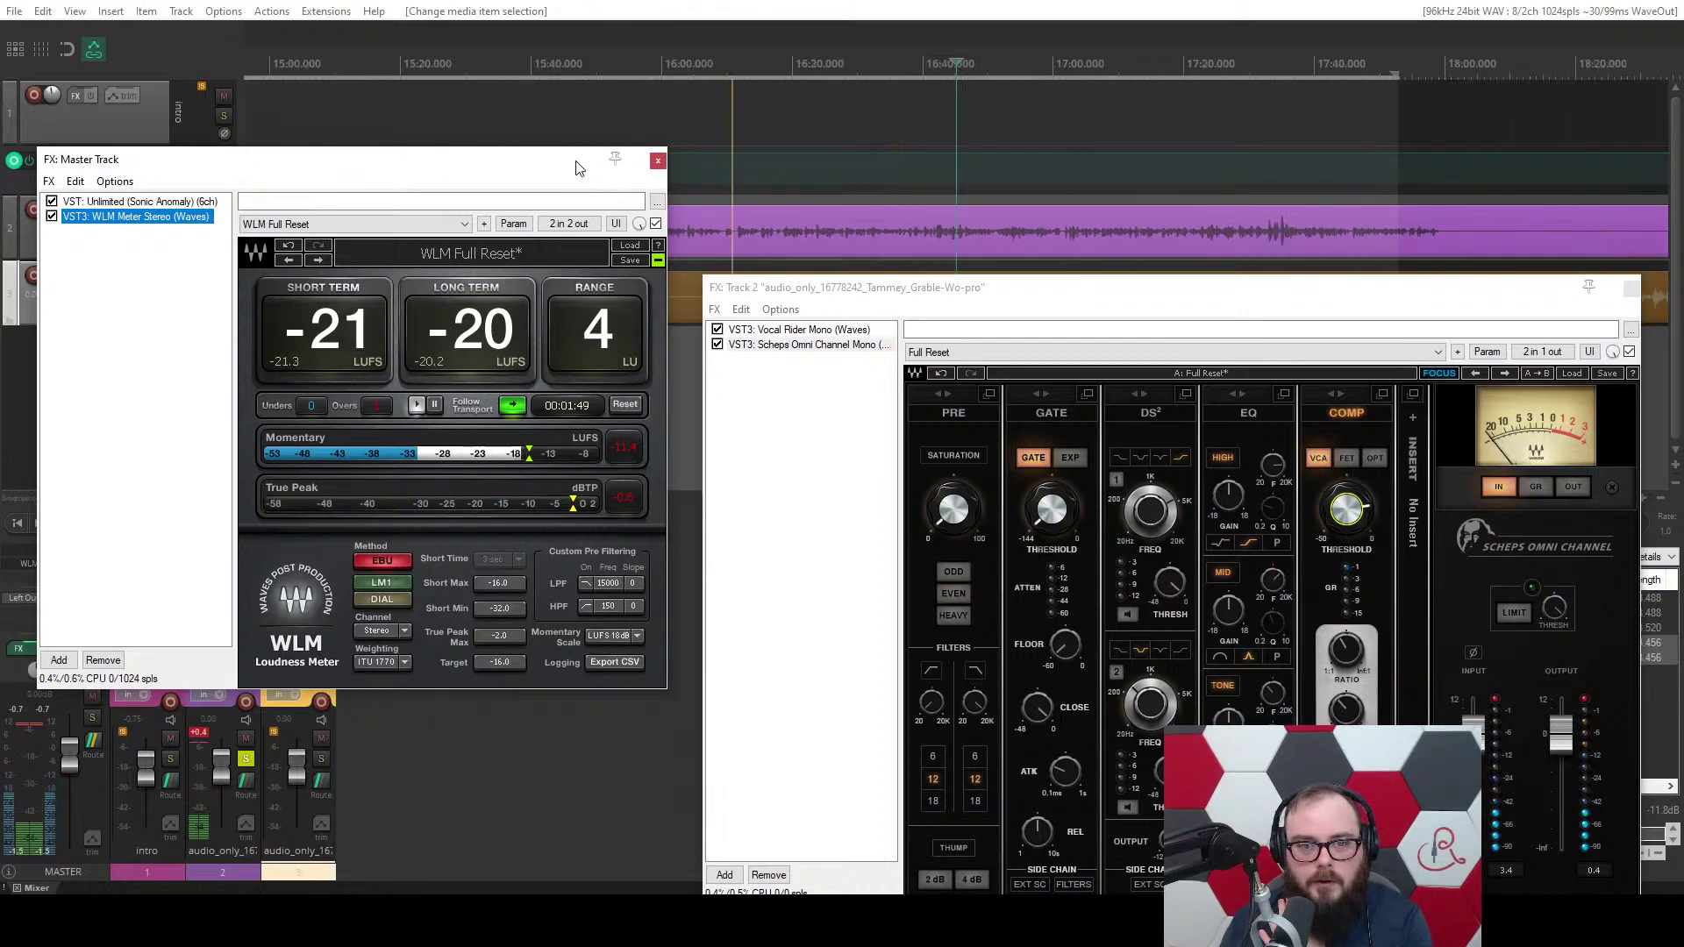
{"action": "left_click_drag", "start_coordinate": [579, 168], "coordinate": [579, 289]}
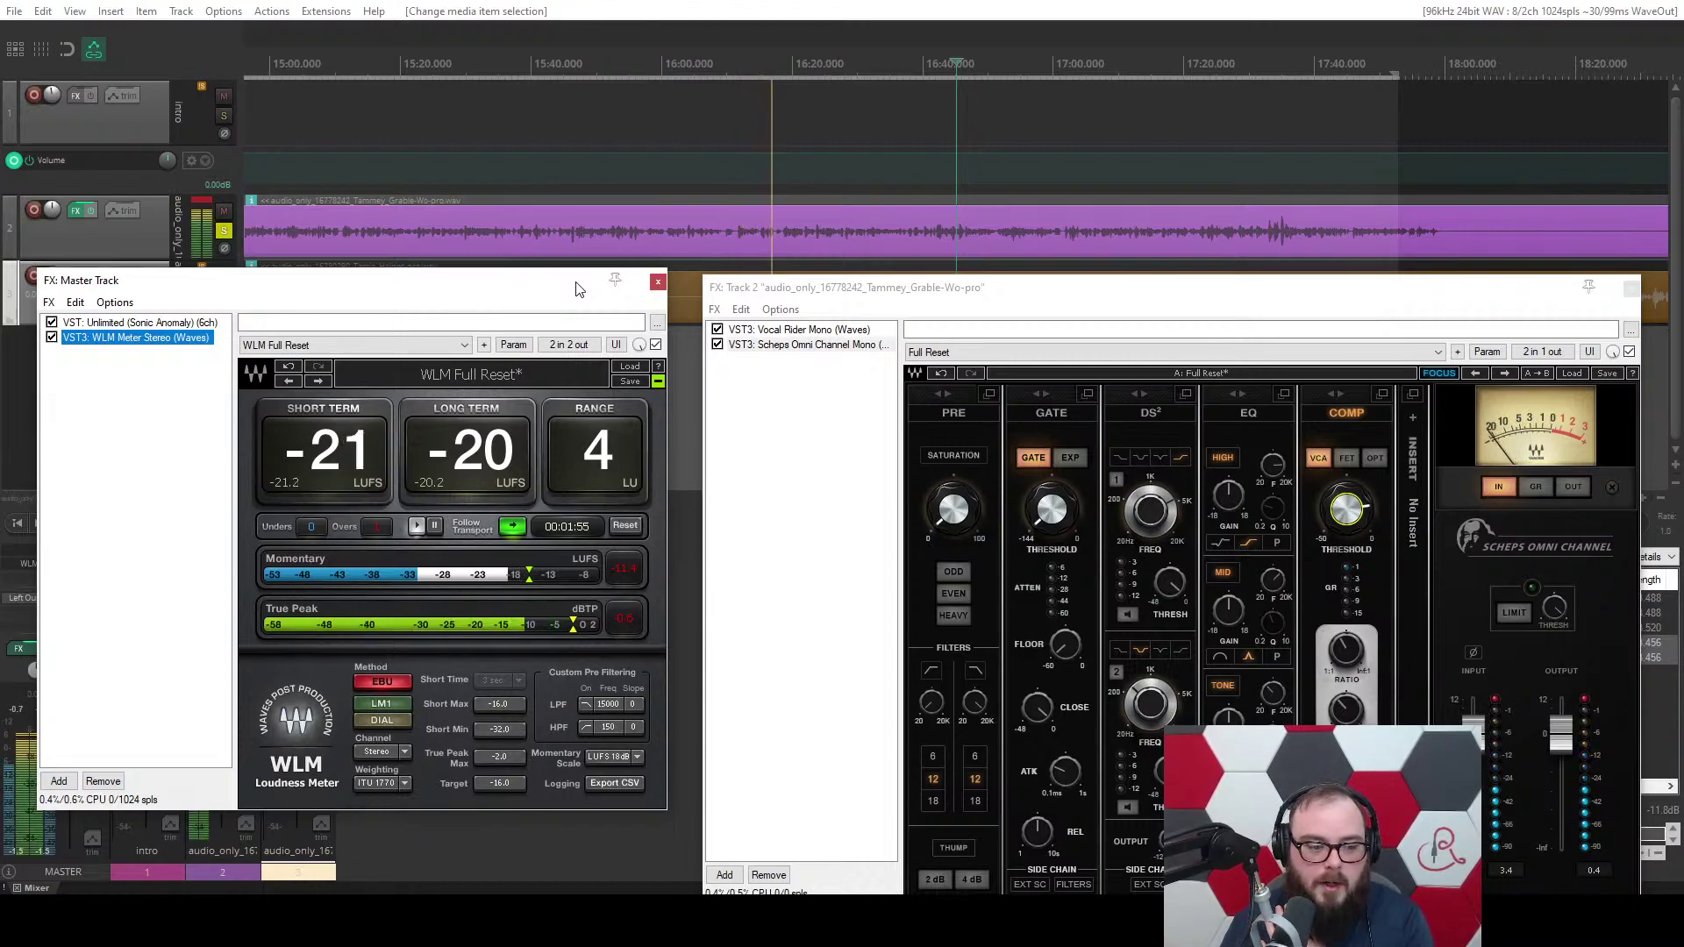
Add the Unlimited (Sonic Anomaly) limiter after Scheps Omni Channel on track 2, with a -0.9 dB threshold and slightly lowered output.
{"action": "left_click", "coordinate": [725, 876]}
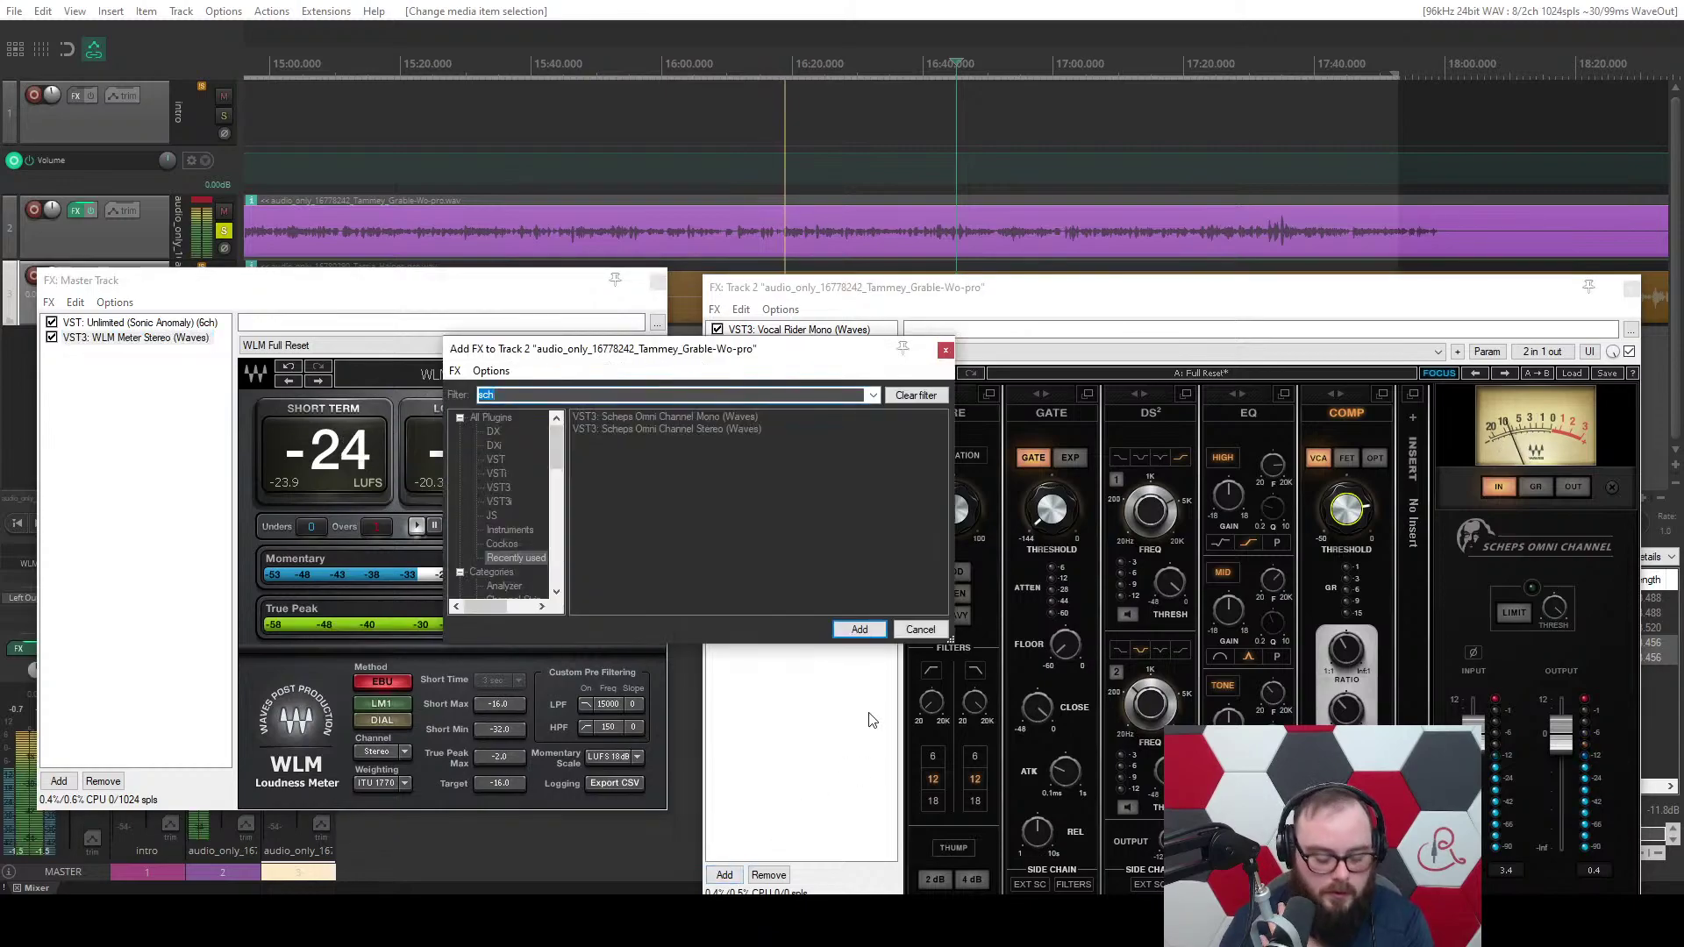
{"action": "type", "text": "unl"}
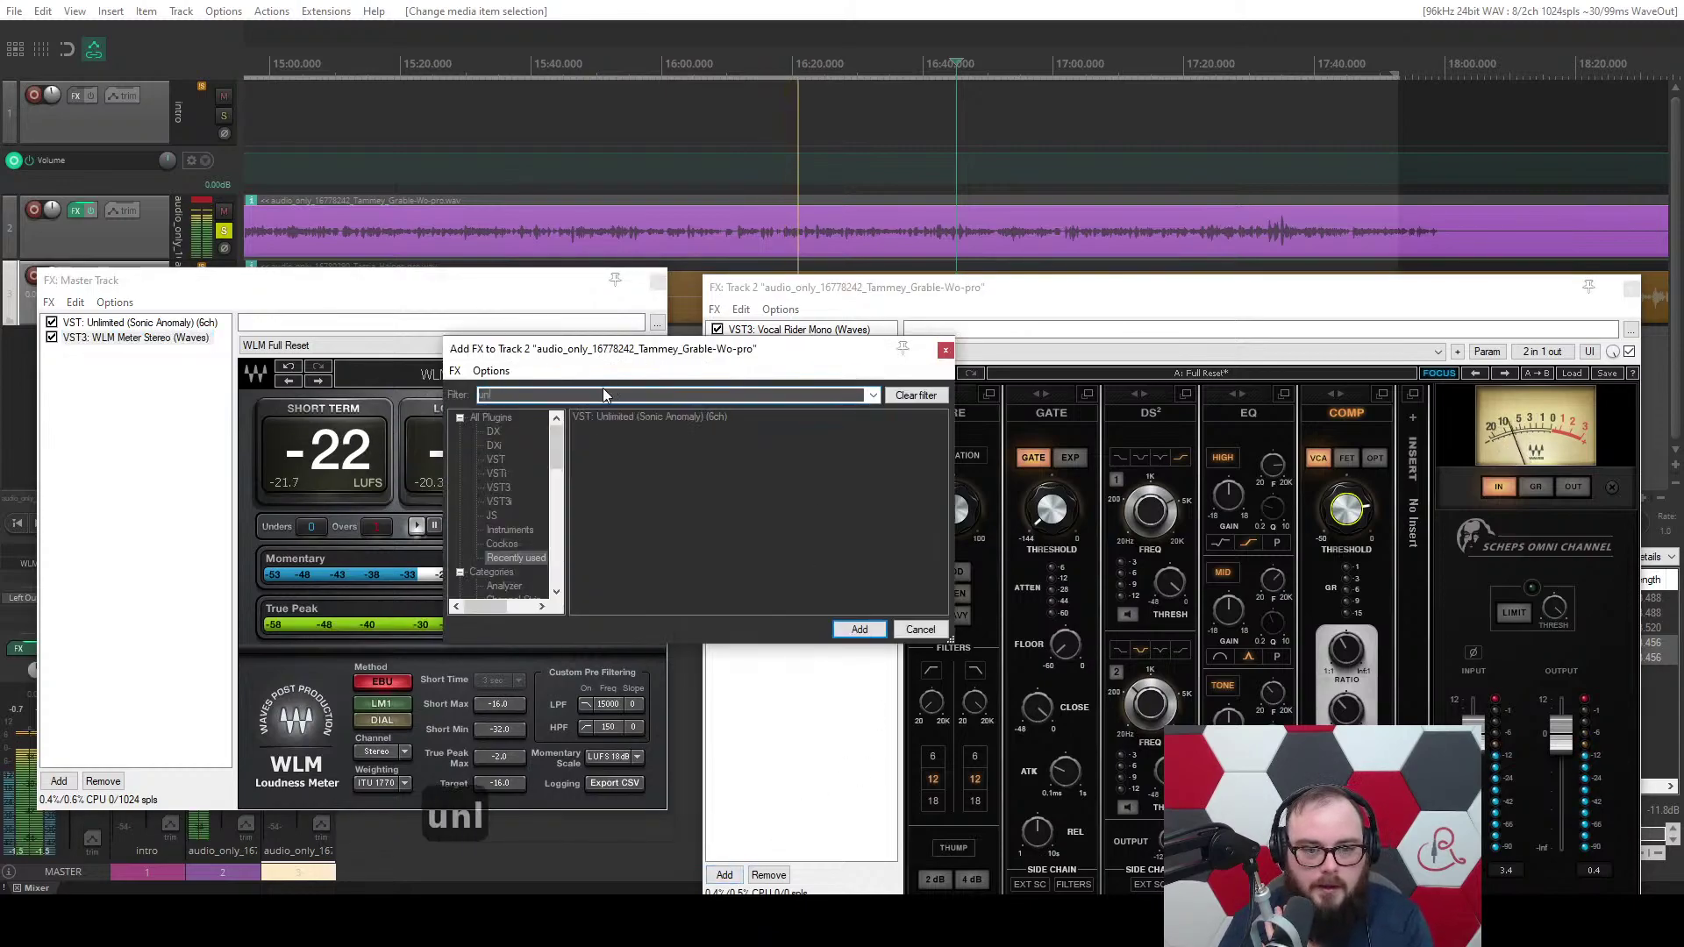
{"action": "double_click", "coordinate": [586, 413]}
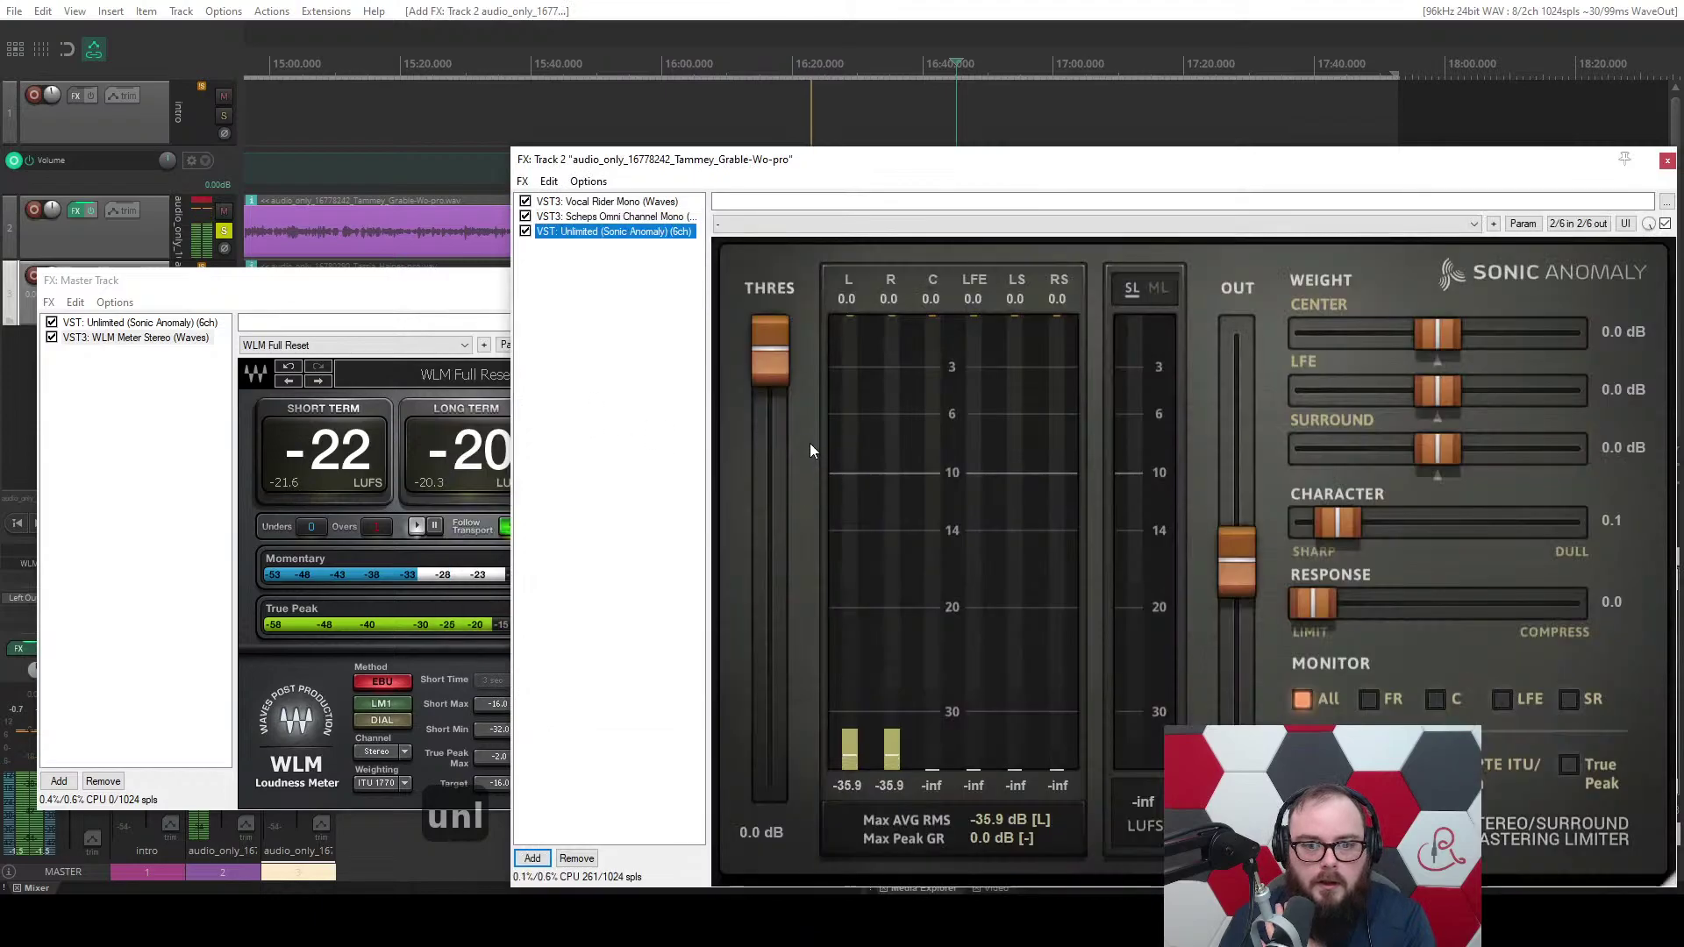
{"action": "left_click_drag", "start_coordinate": [765, 349], "coordinate": [765, 353]}
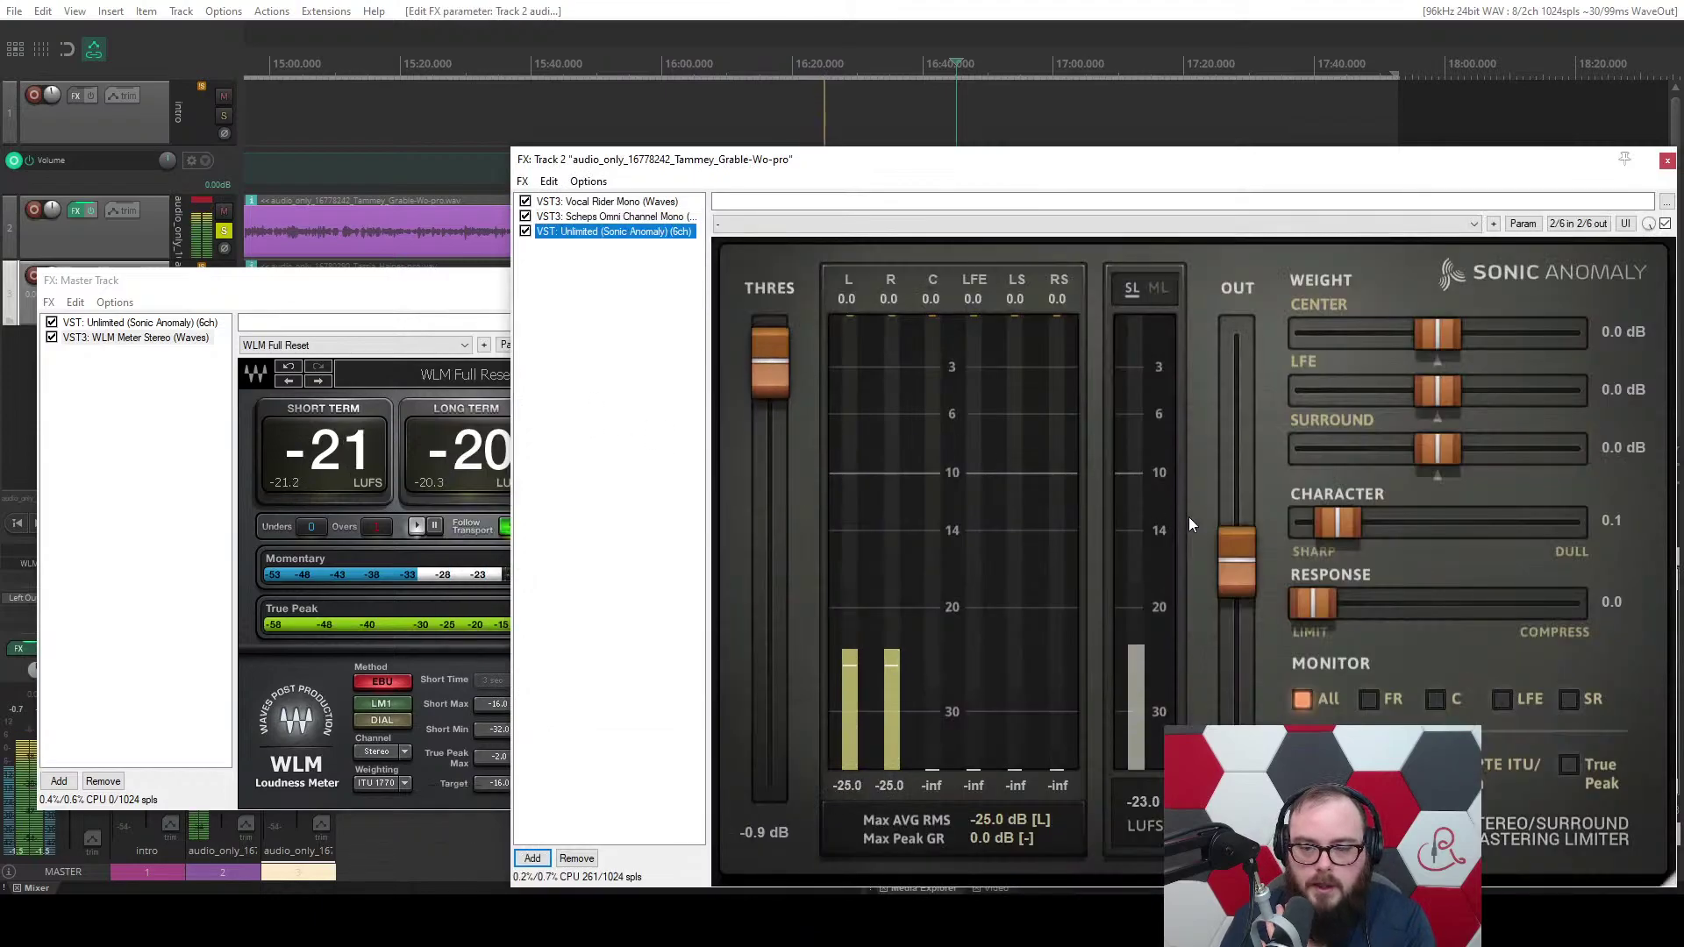
{"action": "scroll", "coordinate": [1240, 567], "scroll_direction": "down", "scroll_amount": 3}
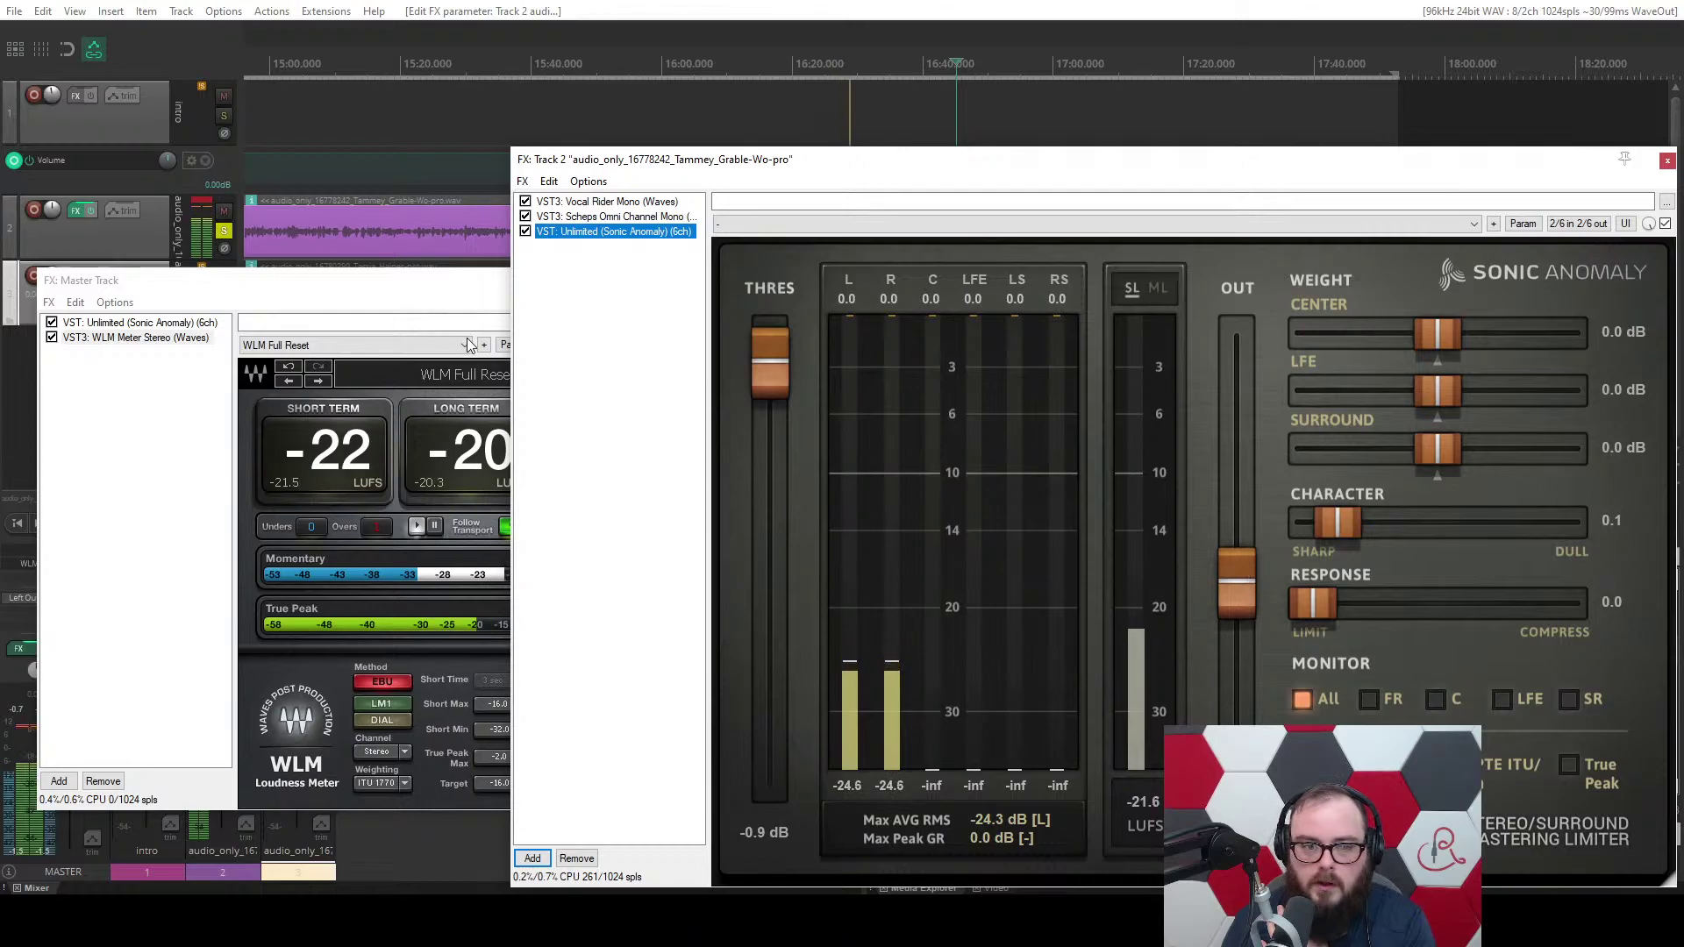
Show track 2's Scheps Omni Channel beside the master loudness meter and restart the loudness measurement.
{"action": "left_click", "coordinate": [455, 285]}
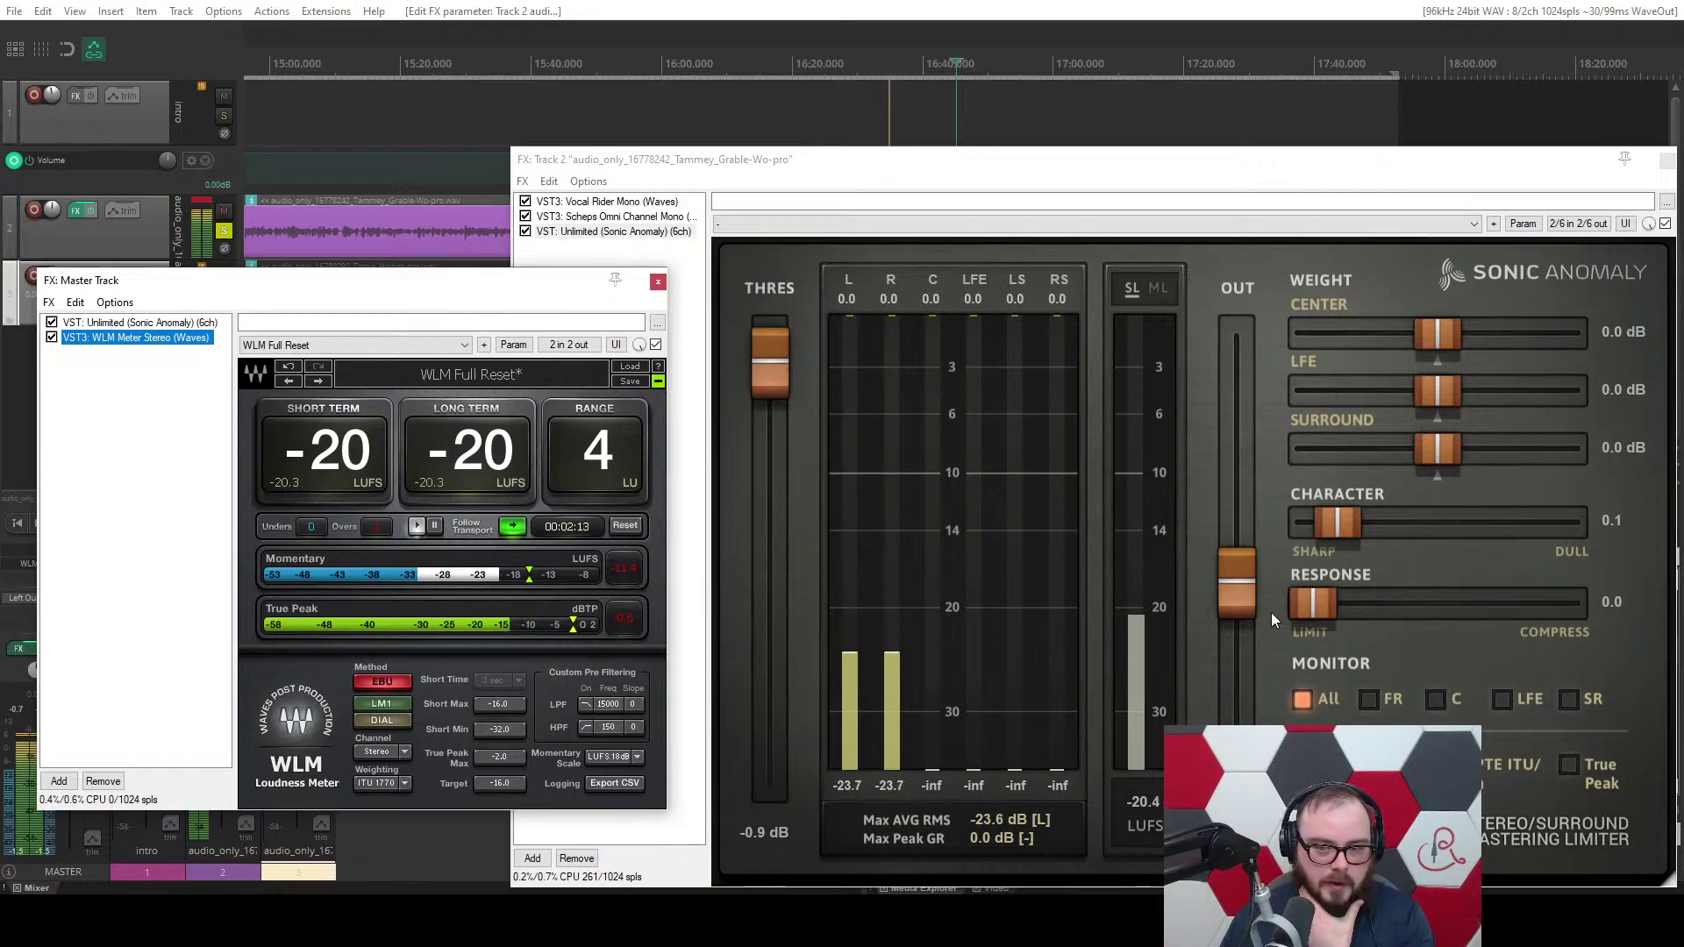
{"action": "left_click", "coordinate": [614, 231]}
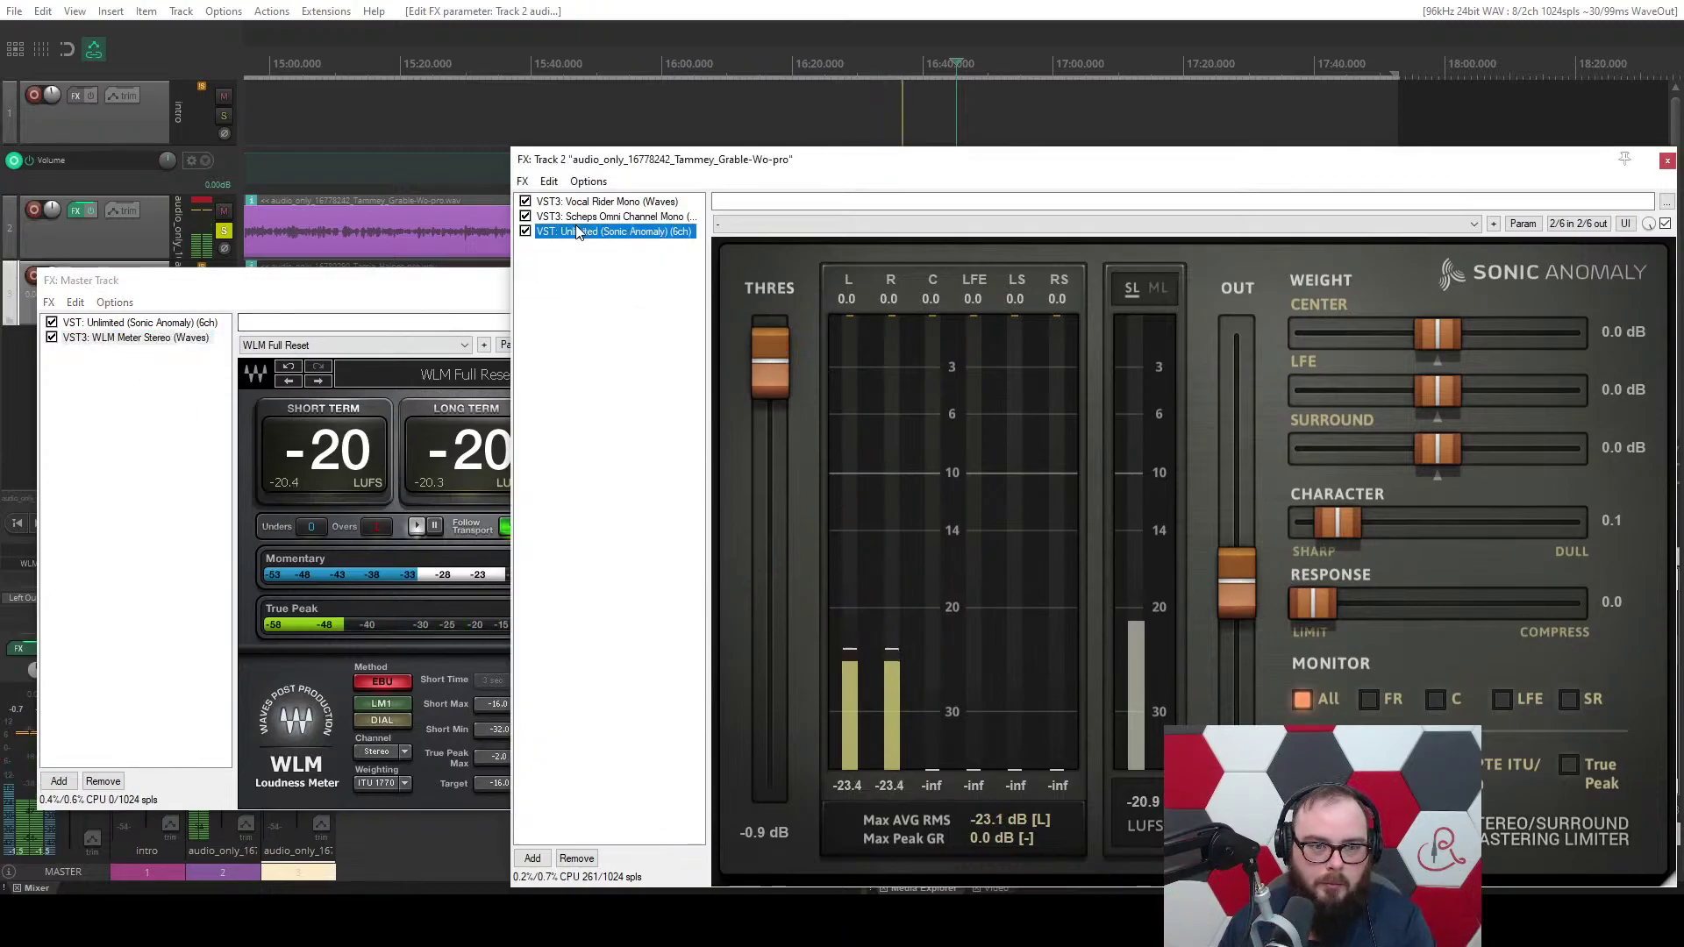
{"action": "left_click", "coordinate": [605, 202]}
{"action": "left_click", "coordinate": [590, 217]}
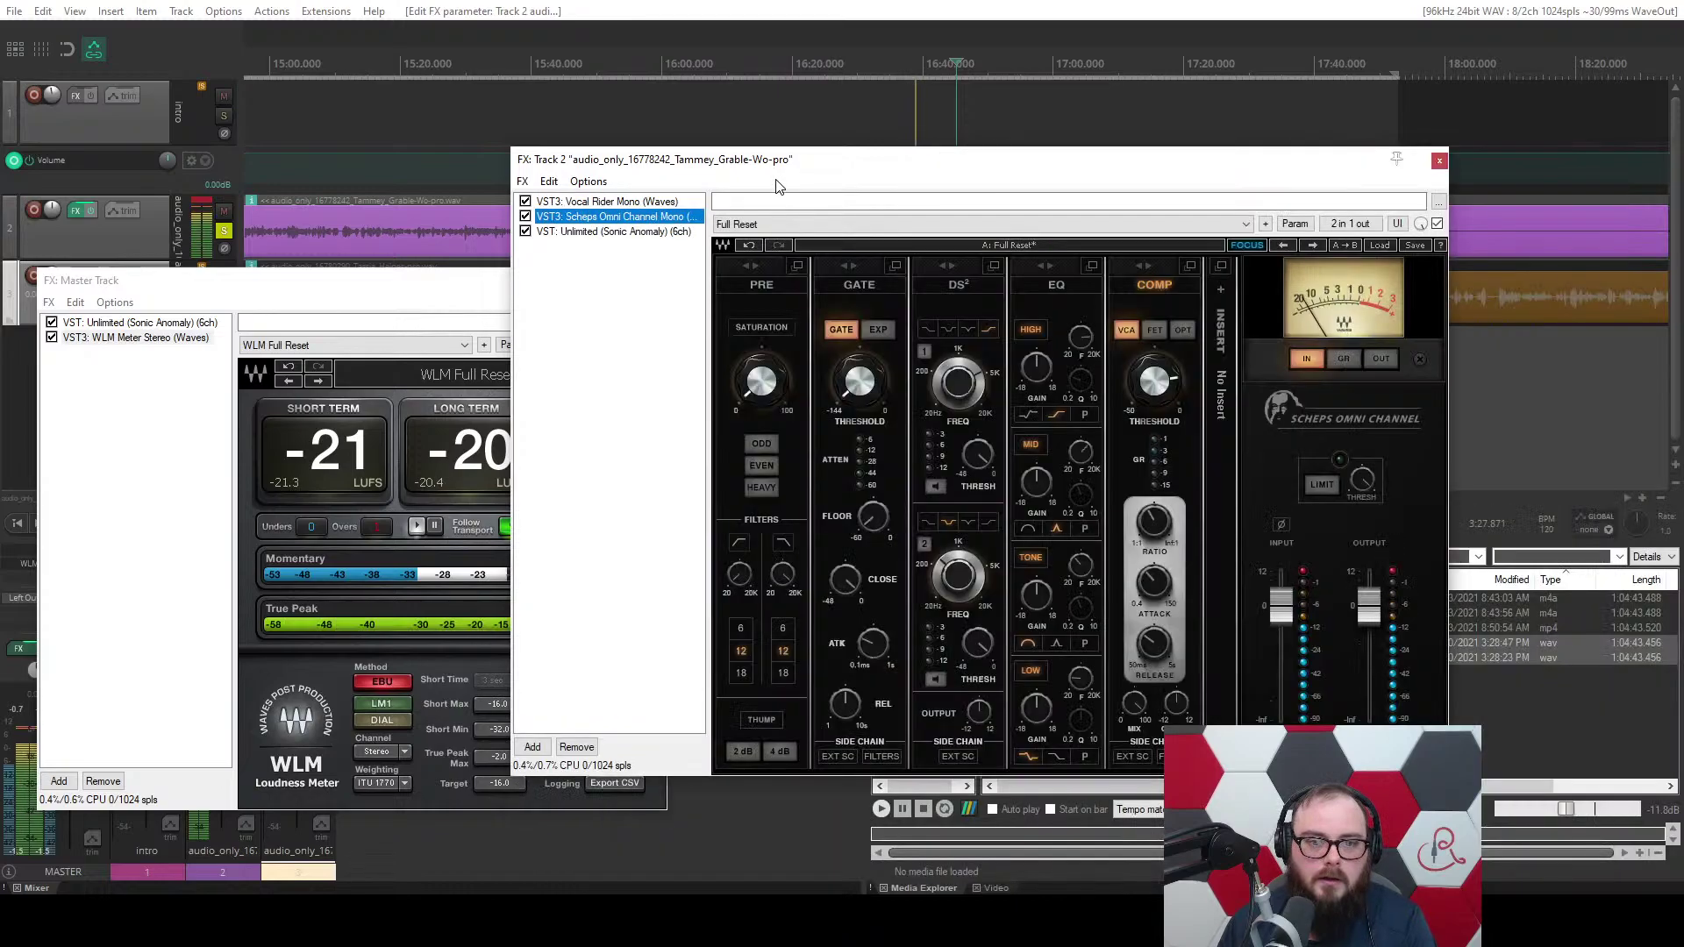
{"action": "left_click_drag", "start_coordinate": [597, 158], "coordinate": [792, 160]}
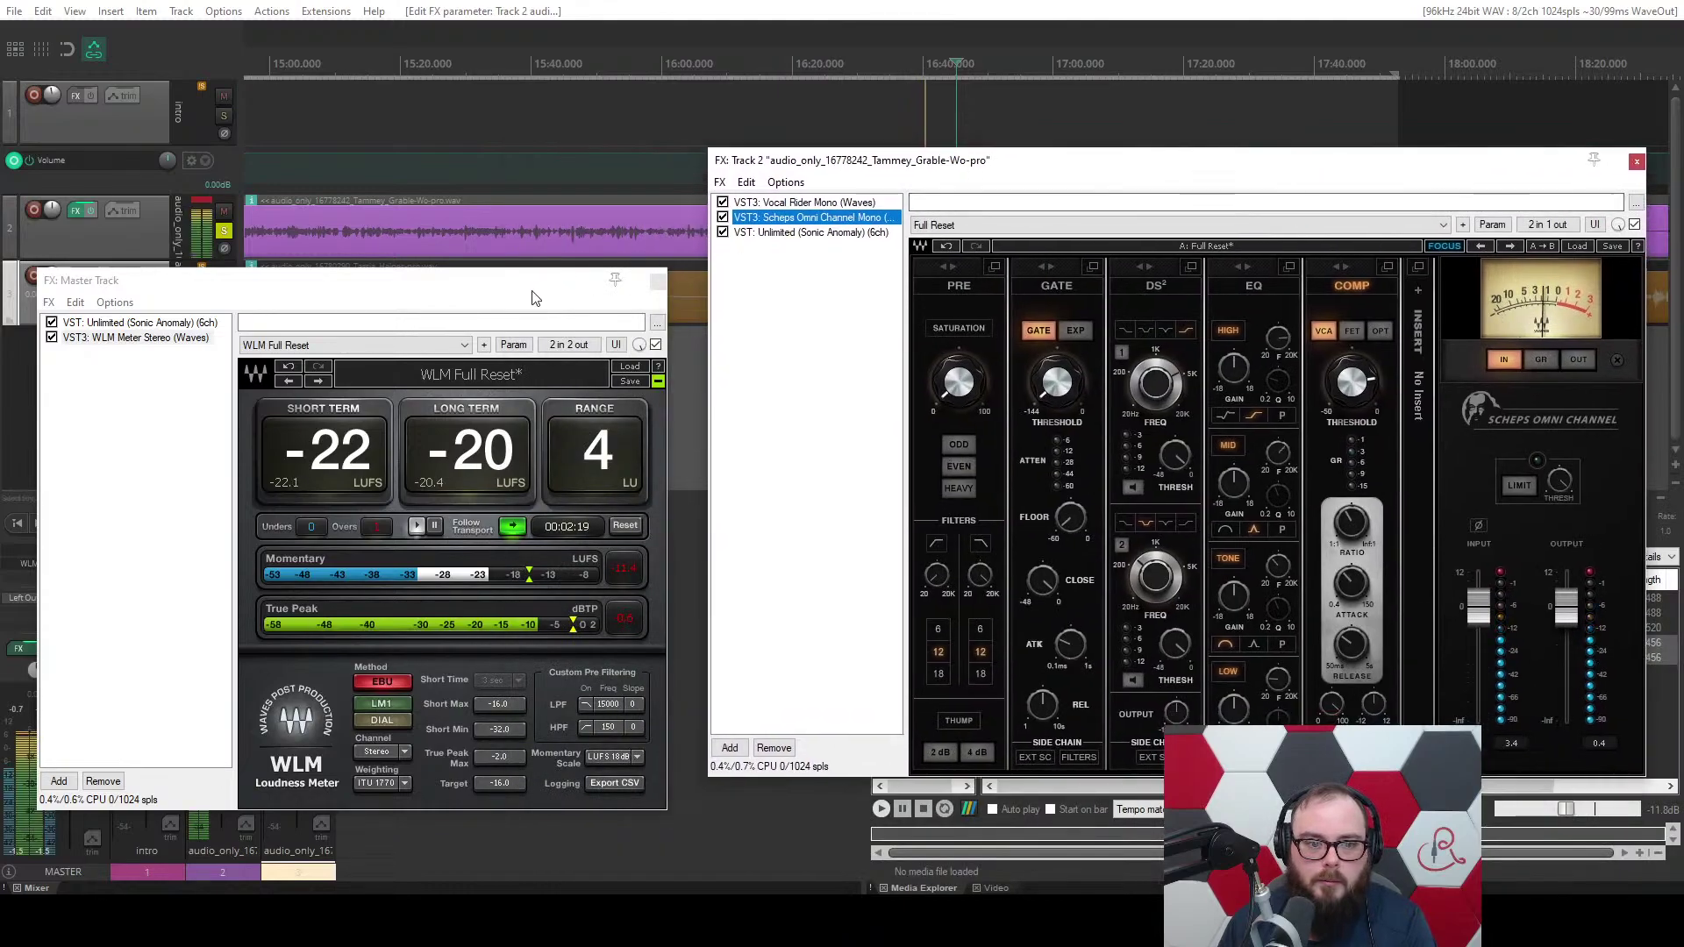
{"action": "left_click", "coordinate": [617, 528]}
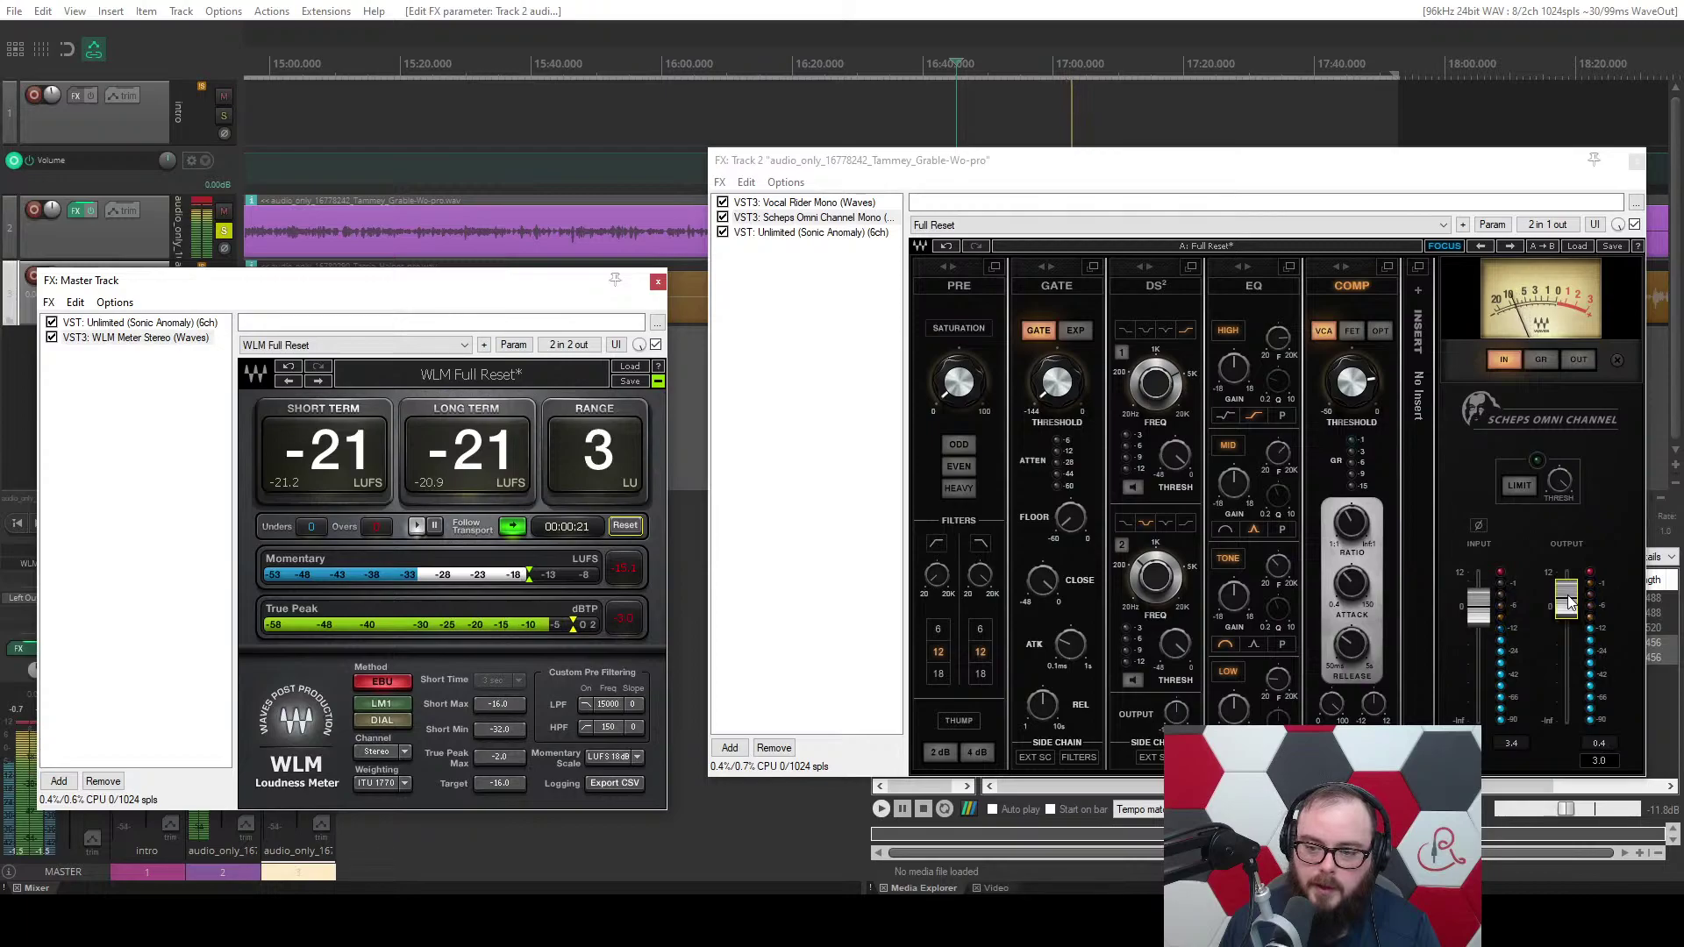
Restart the loudness measurement and raise Scheps Omni Channel's output on track 2, keeping it visible beside the master loudness meter.
{"action": "left_click", "coordinate": [626, 525]}
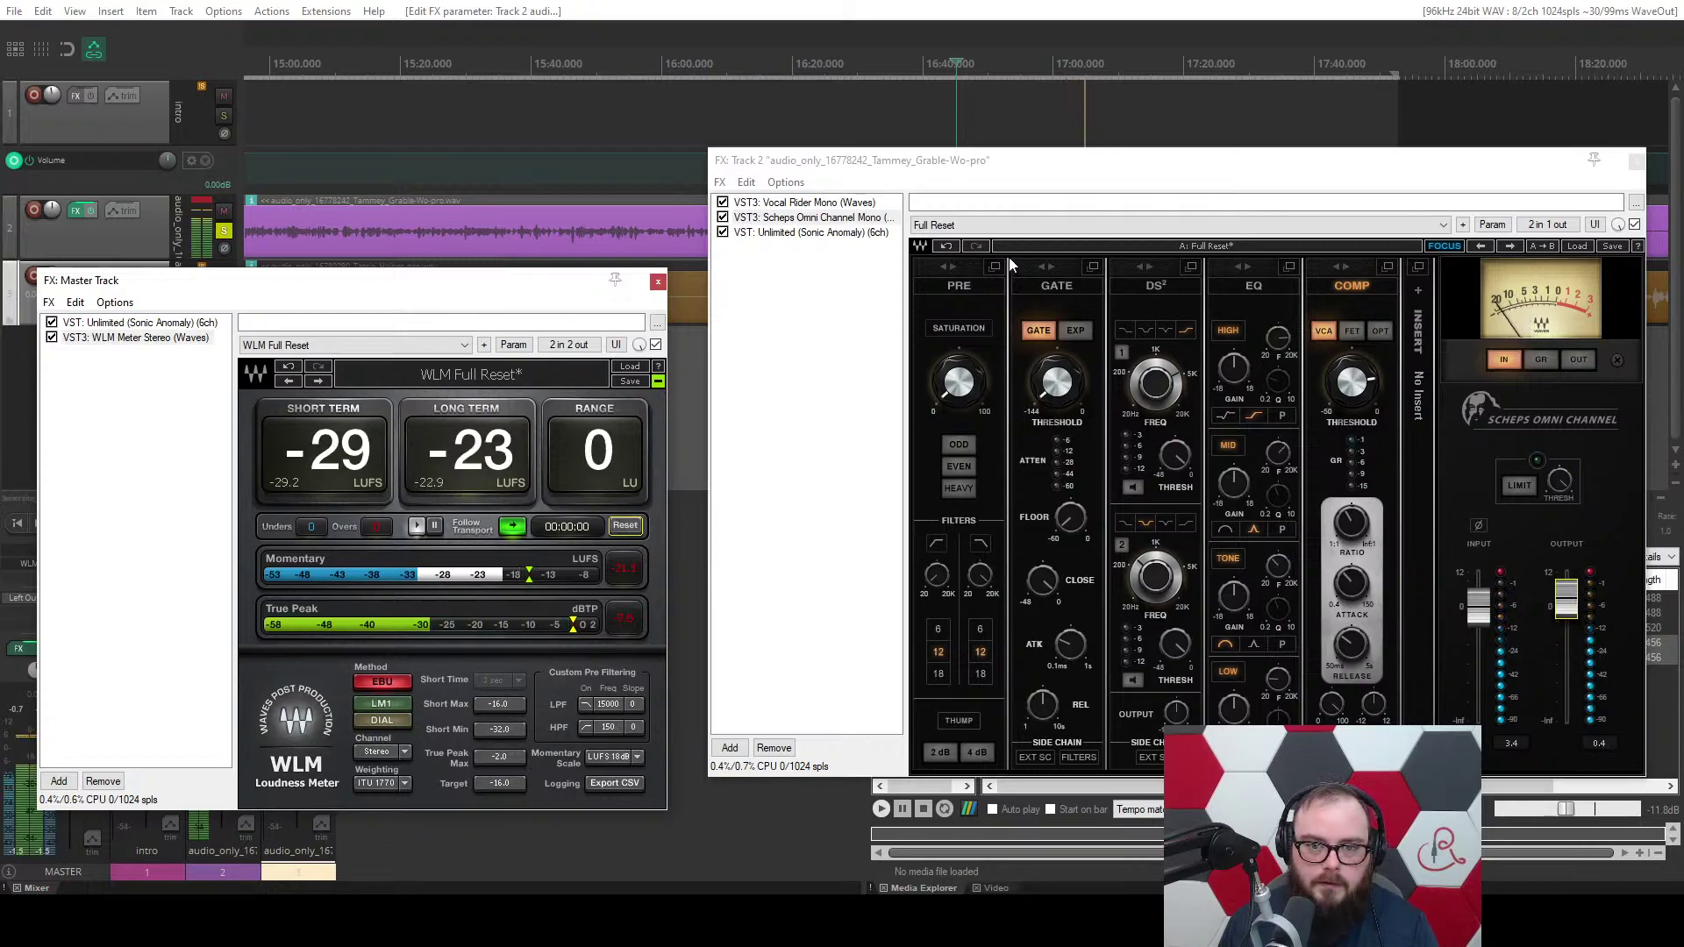
{"action": "left_click_drag", "start_coordinate": [1028, 163], "coordinate": [1042, 283]}
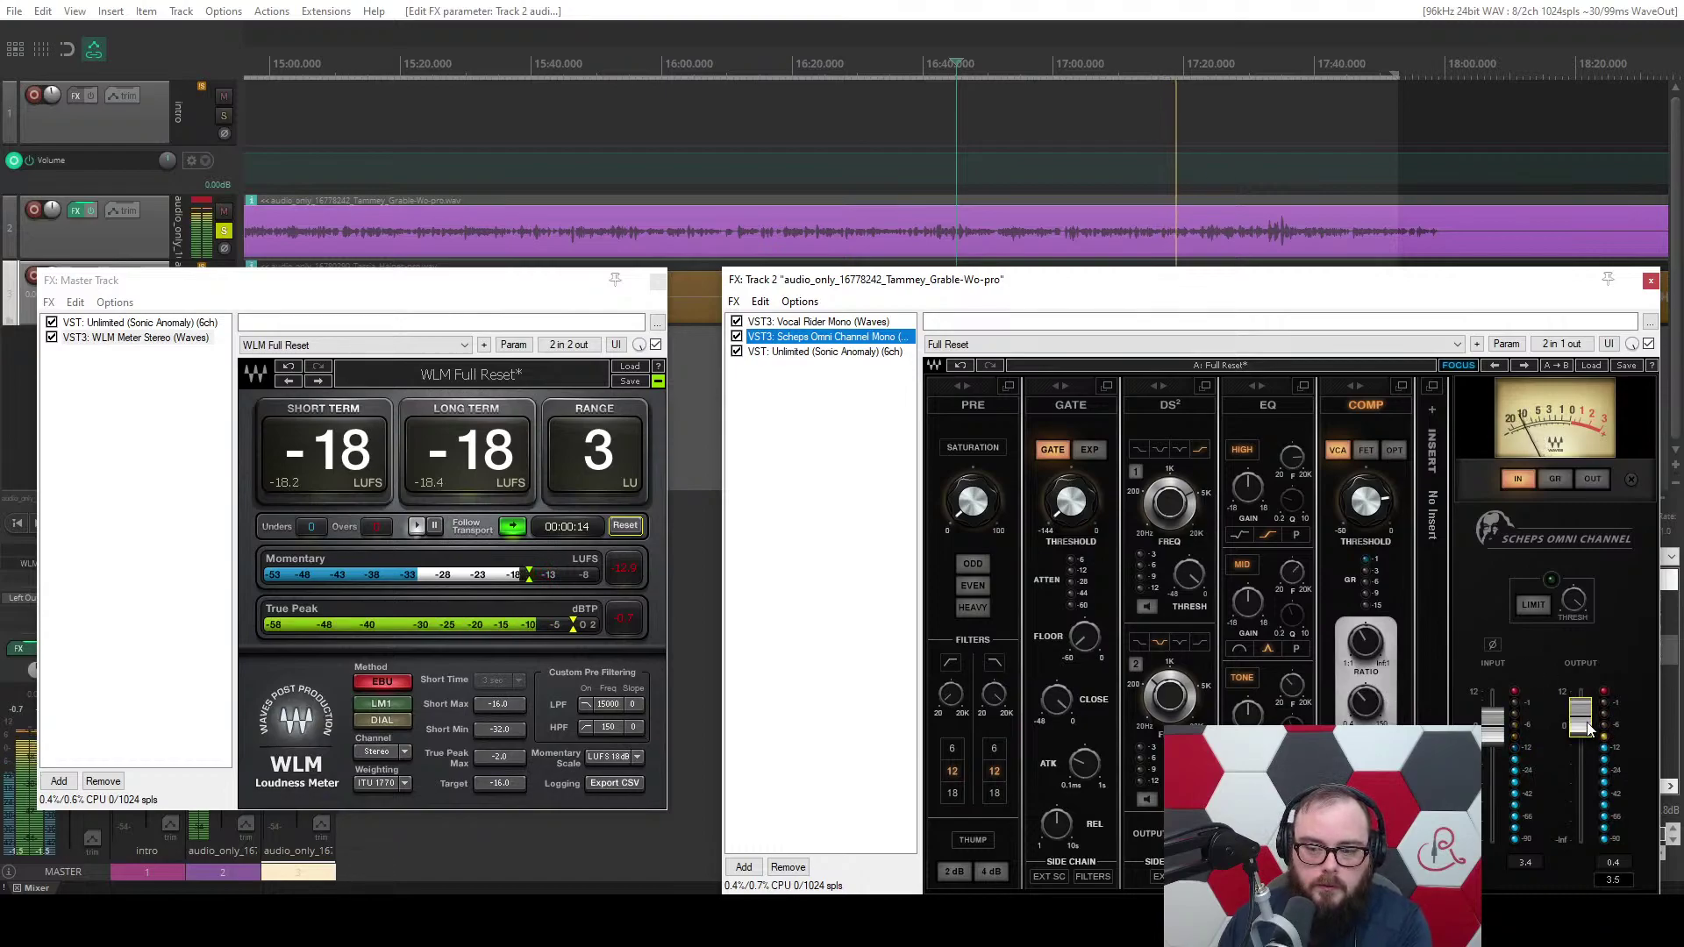
{"action": "left_click_drag", "start_coordinate": [1587, 726], "coordinate": [1589, 726]}
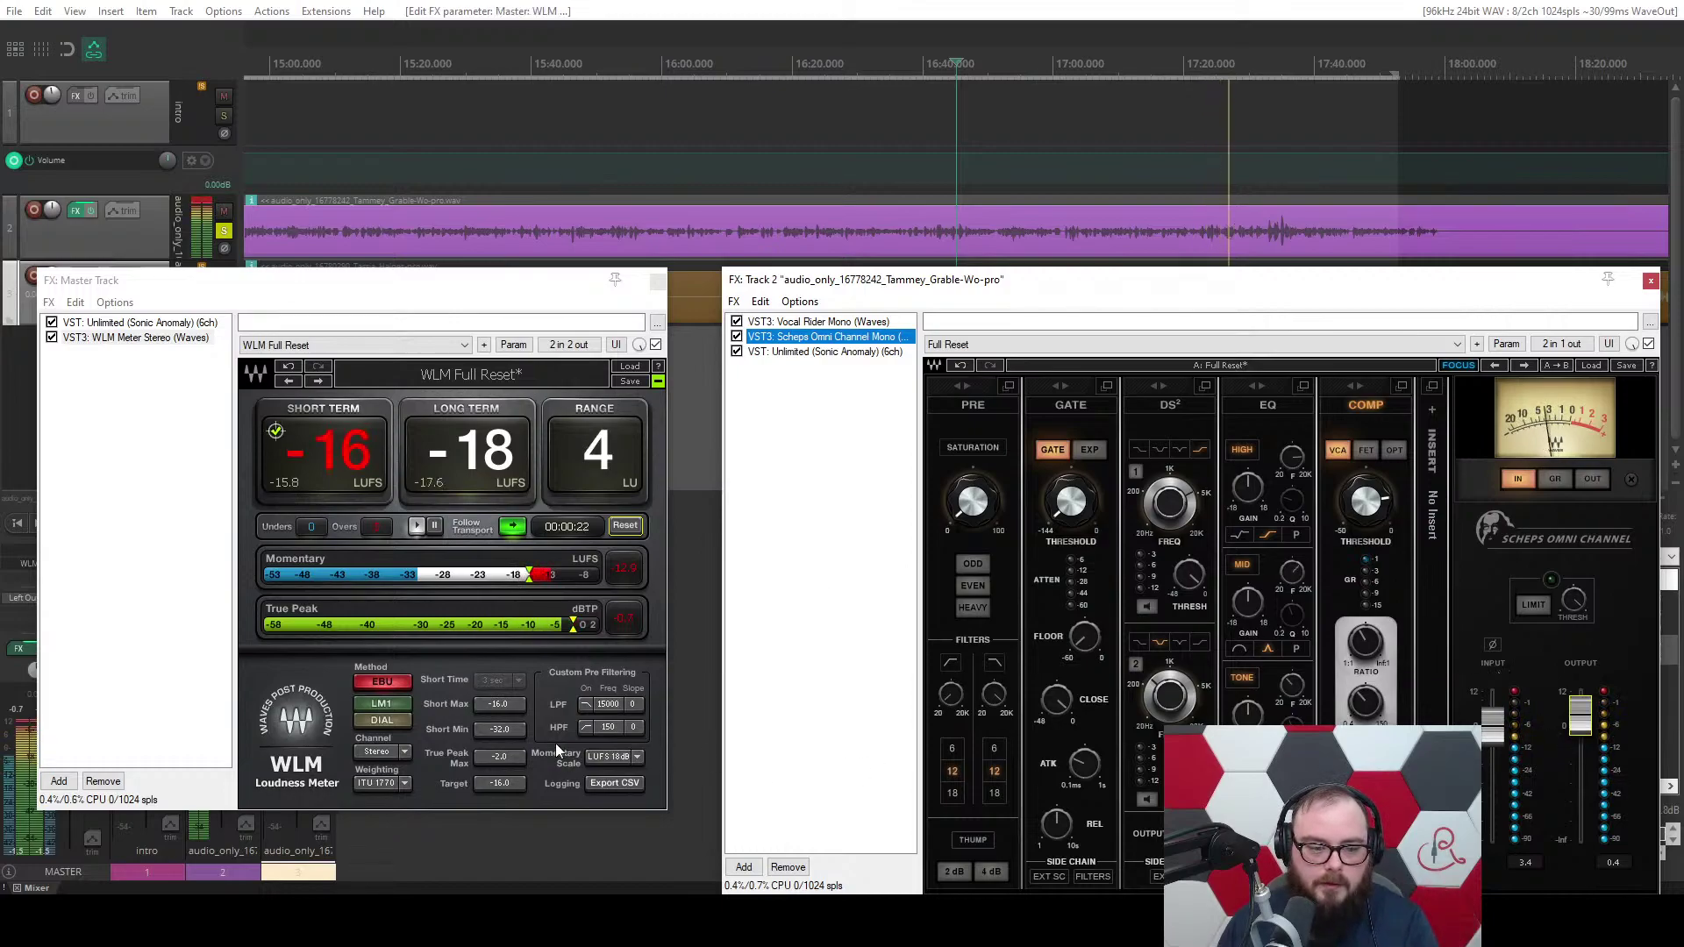
{"action": "left_click", "coordinate": [456, 784]}
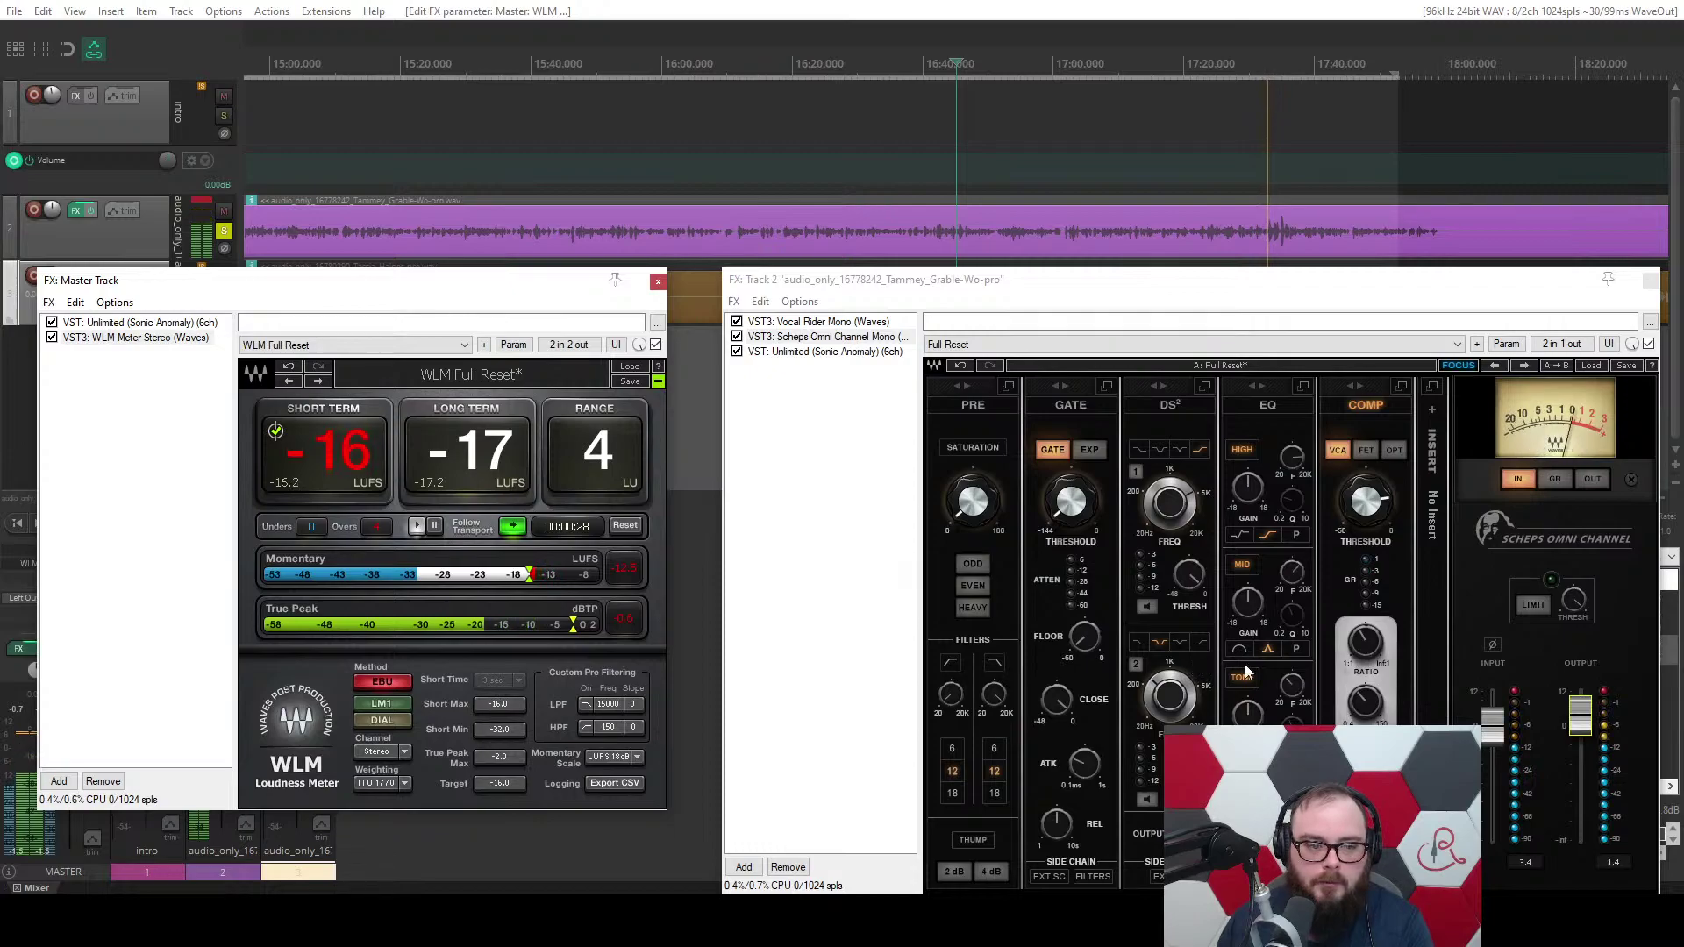
{"action": "left_click", "coordinate": [1577, 718]}
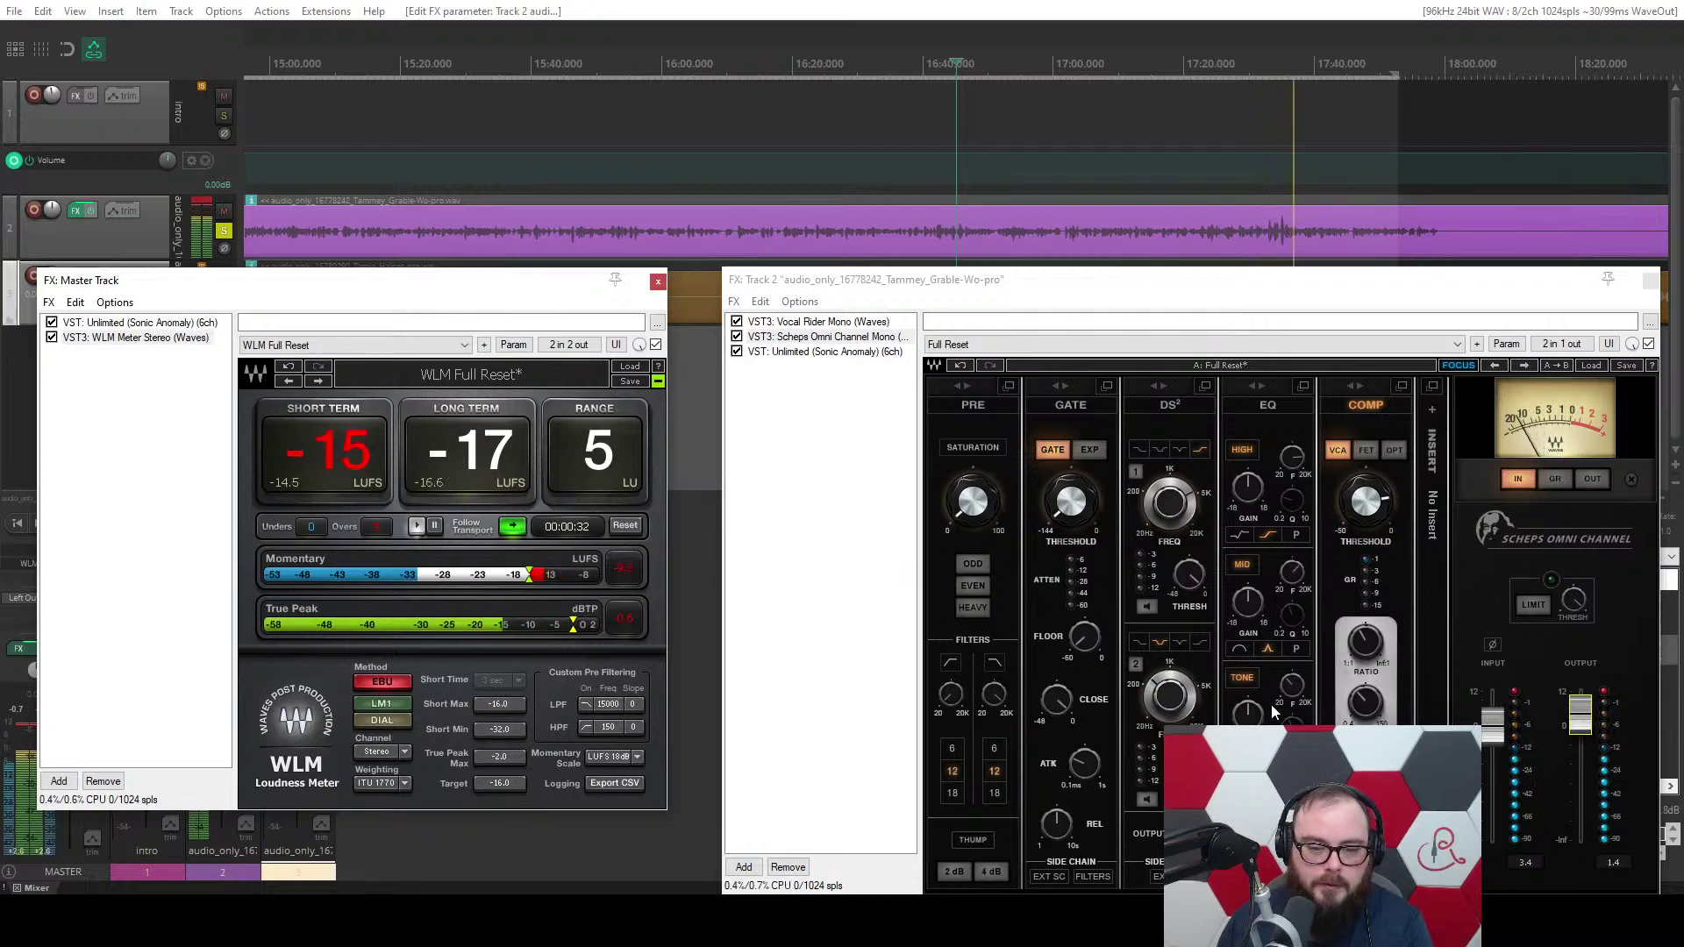
Reset the loudness meter and compare playback from the beginning of the selected track 2 passage with its later part.
{"action": "left_click", "coordinate": [626, 527]}
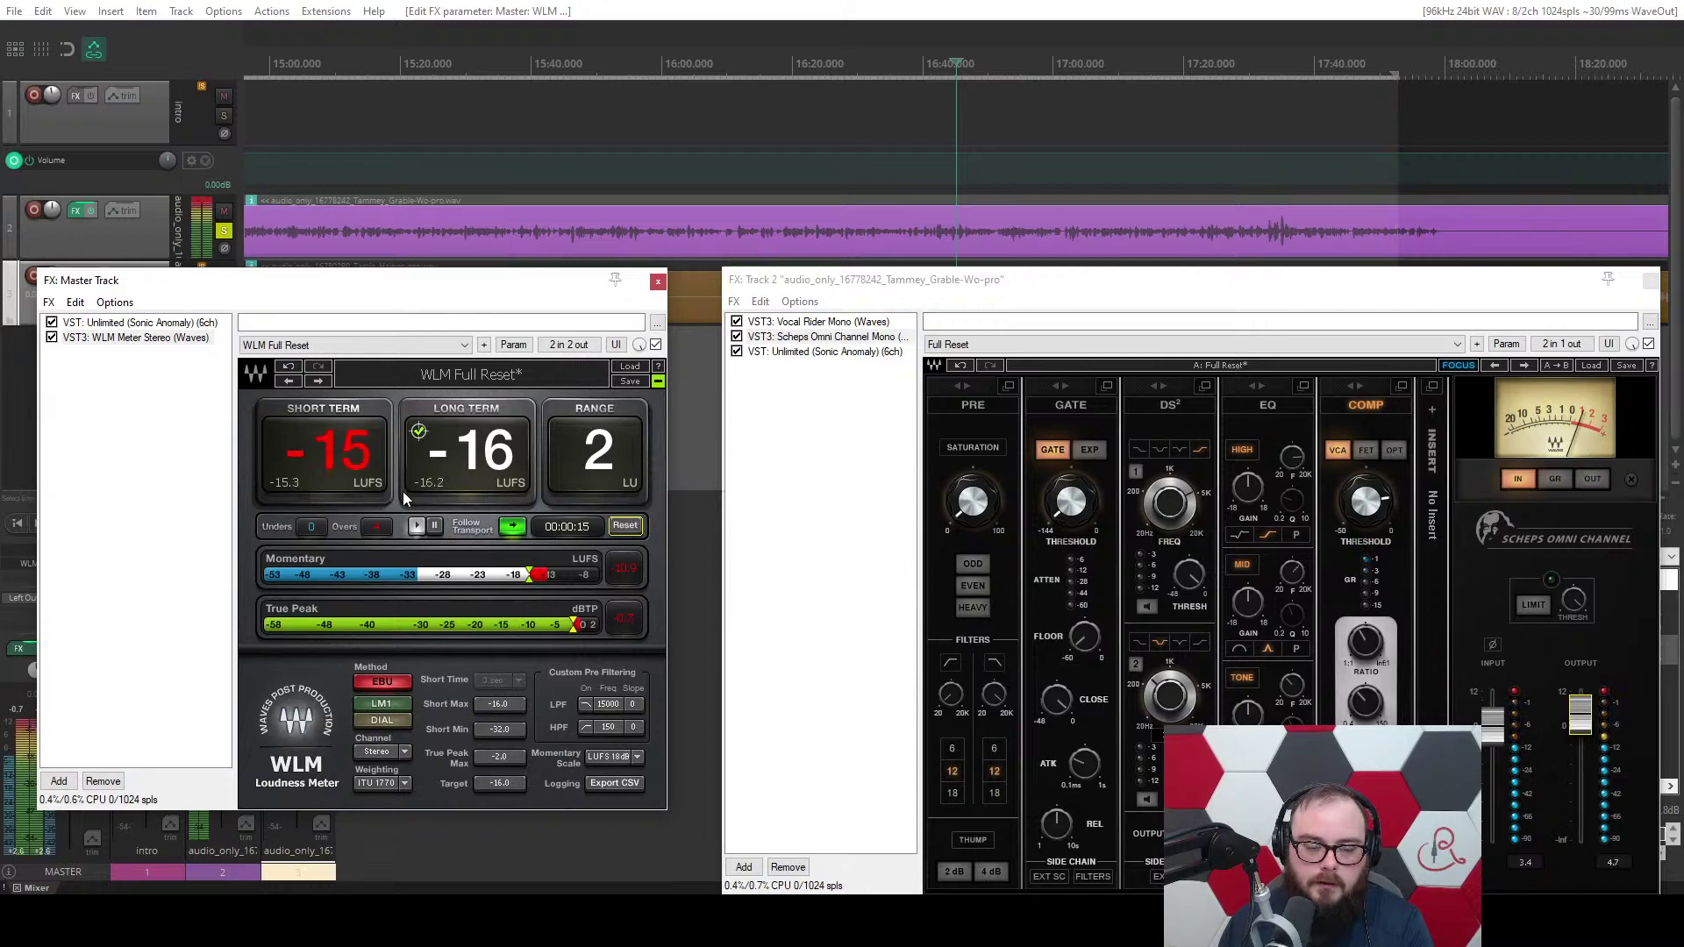
{"action": "scroll", "coordinate": [504, 228], "scroll_direction": "down", "scroll_amount": 2}
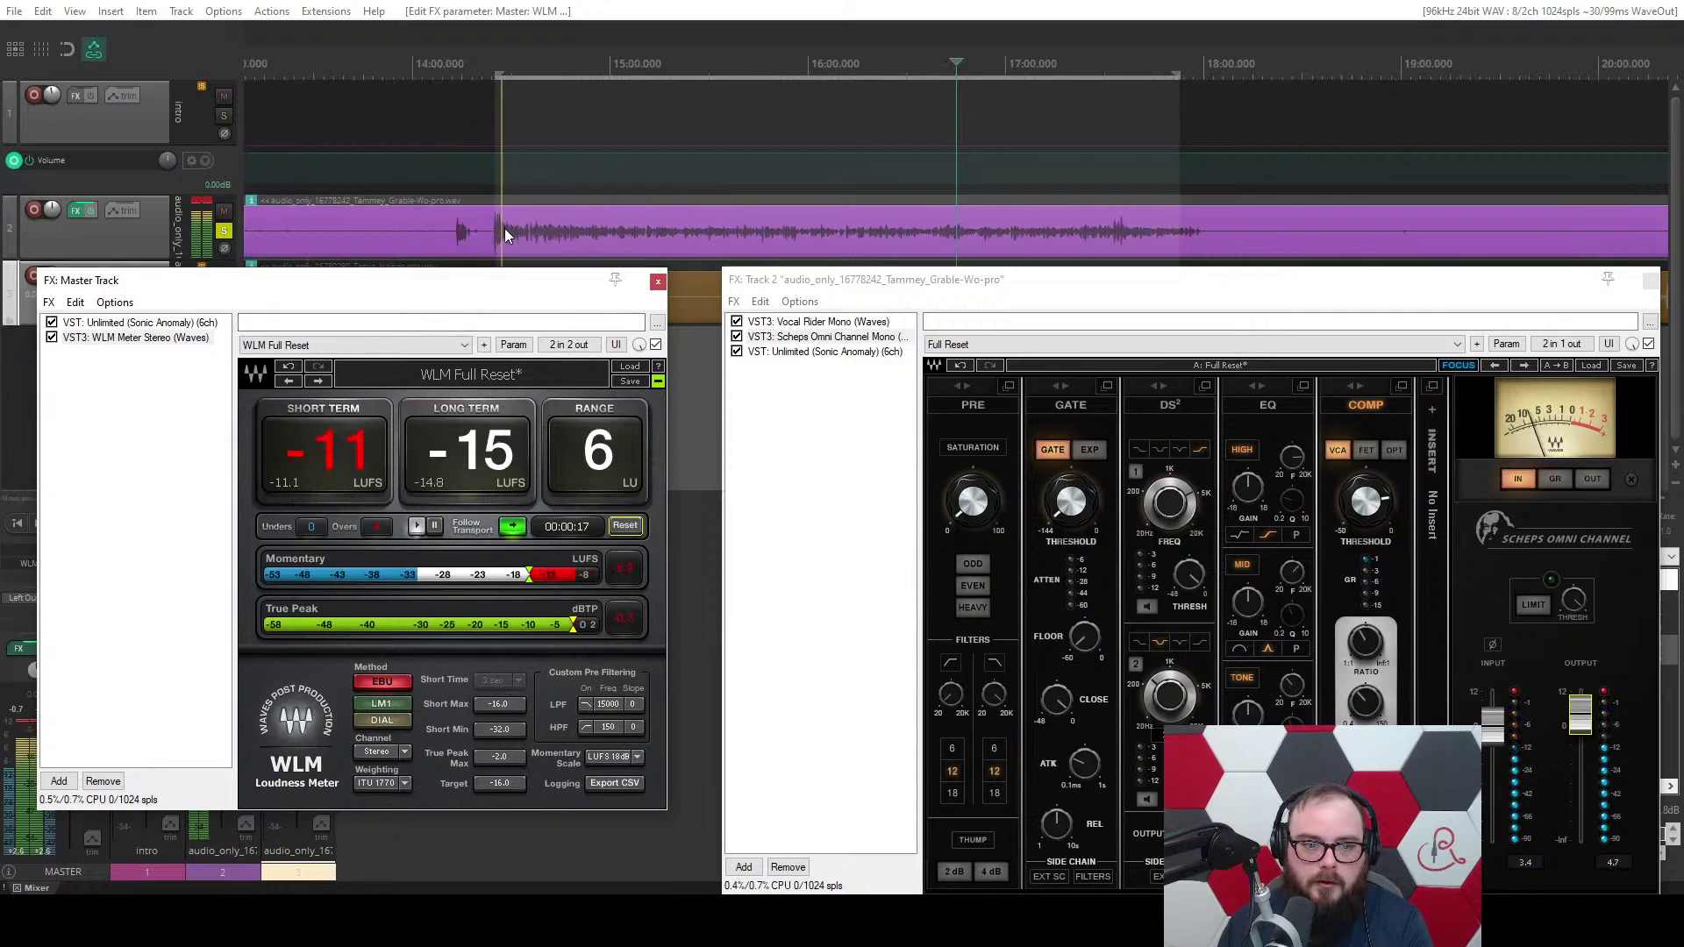
{"action": "scroll", "coordinate": [503, 228], "scroll_direction": "up", "scroll_amount": 3}
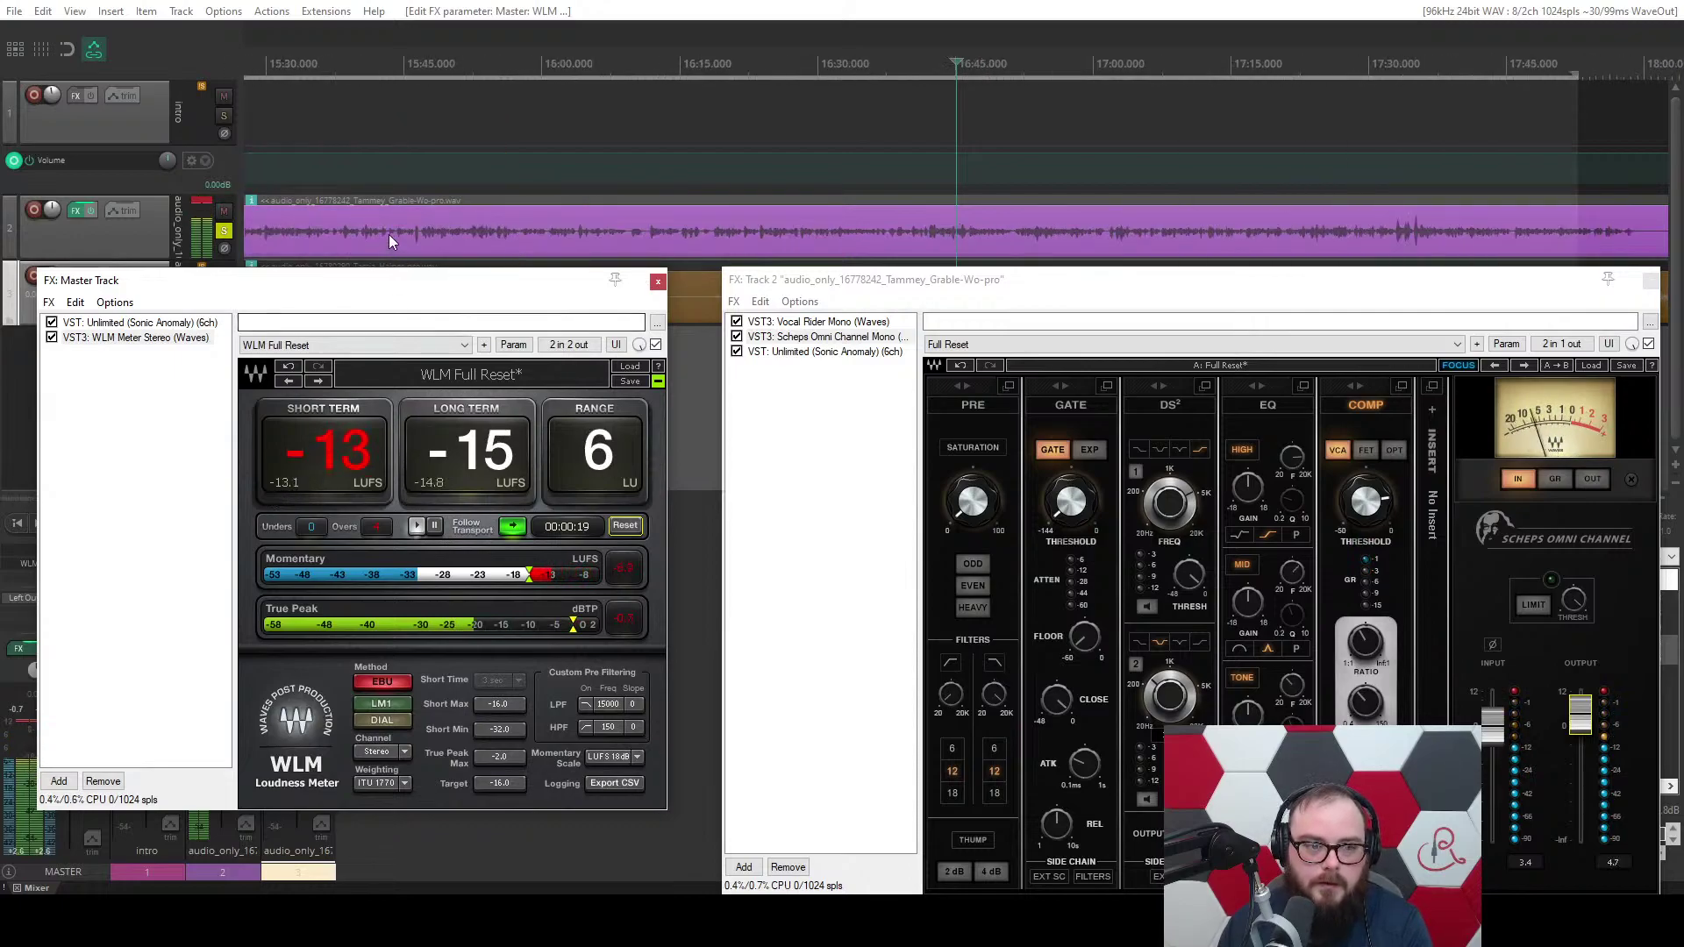
{"action": "scroll", "coordinate": [387, 234], "scroll_direction": "down", "scroll_amount": 2}
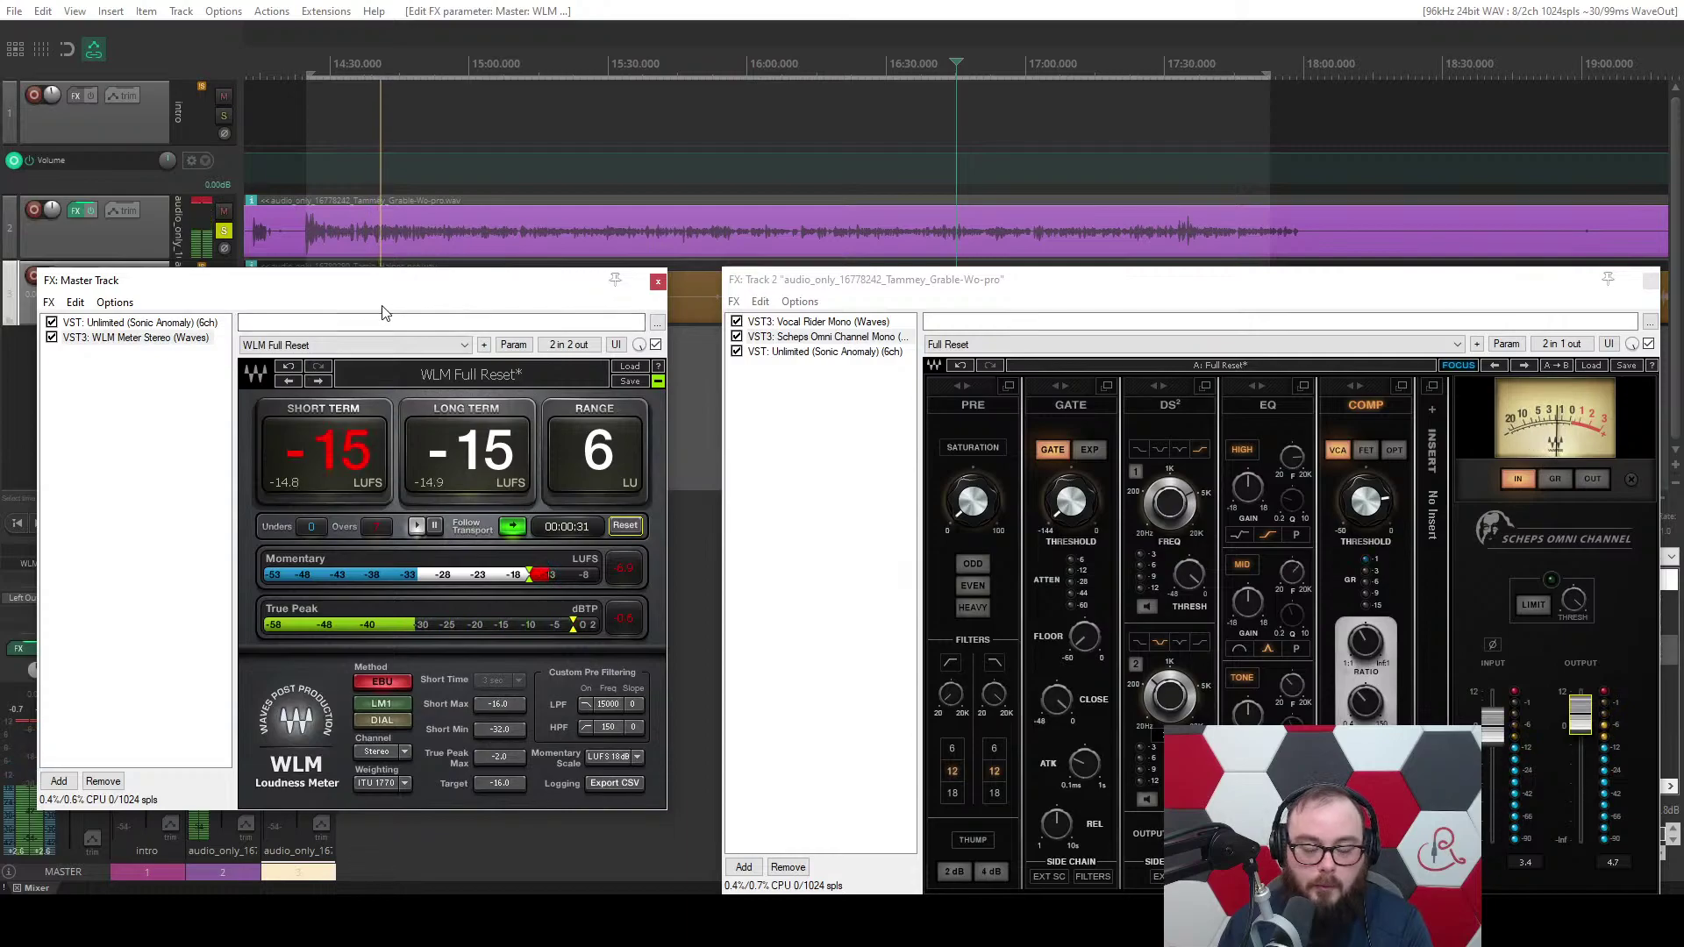
Add the API-2500 Mono (Waves) compressor to track 2 between Scheps Omni Channel and Unlimited.
{"action": "left_click", "coordinate": [744, 868]}
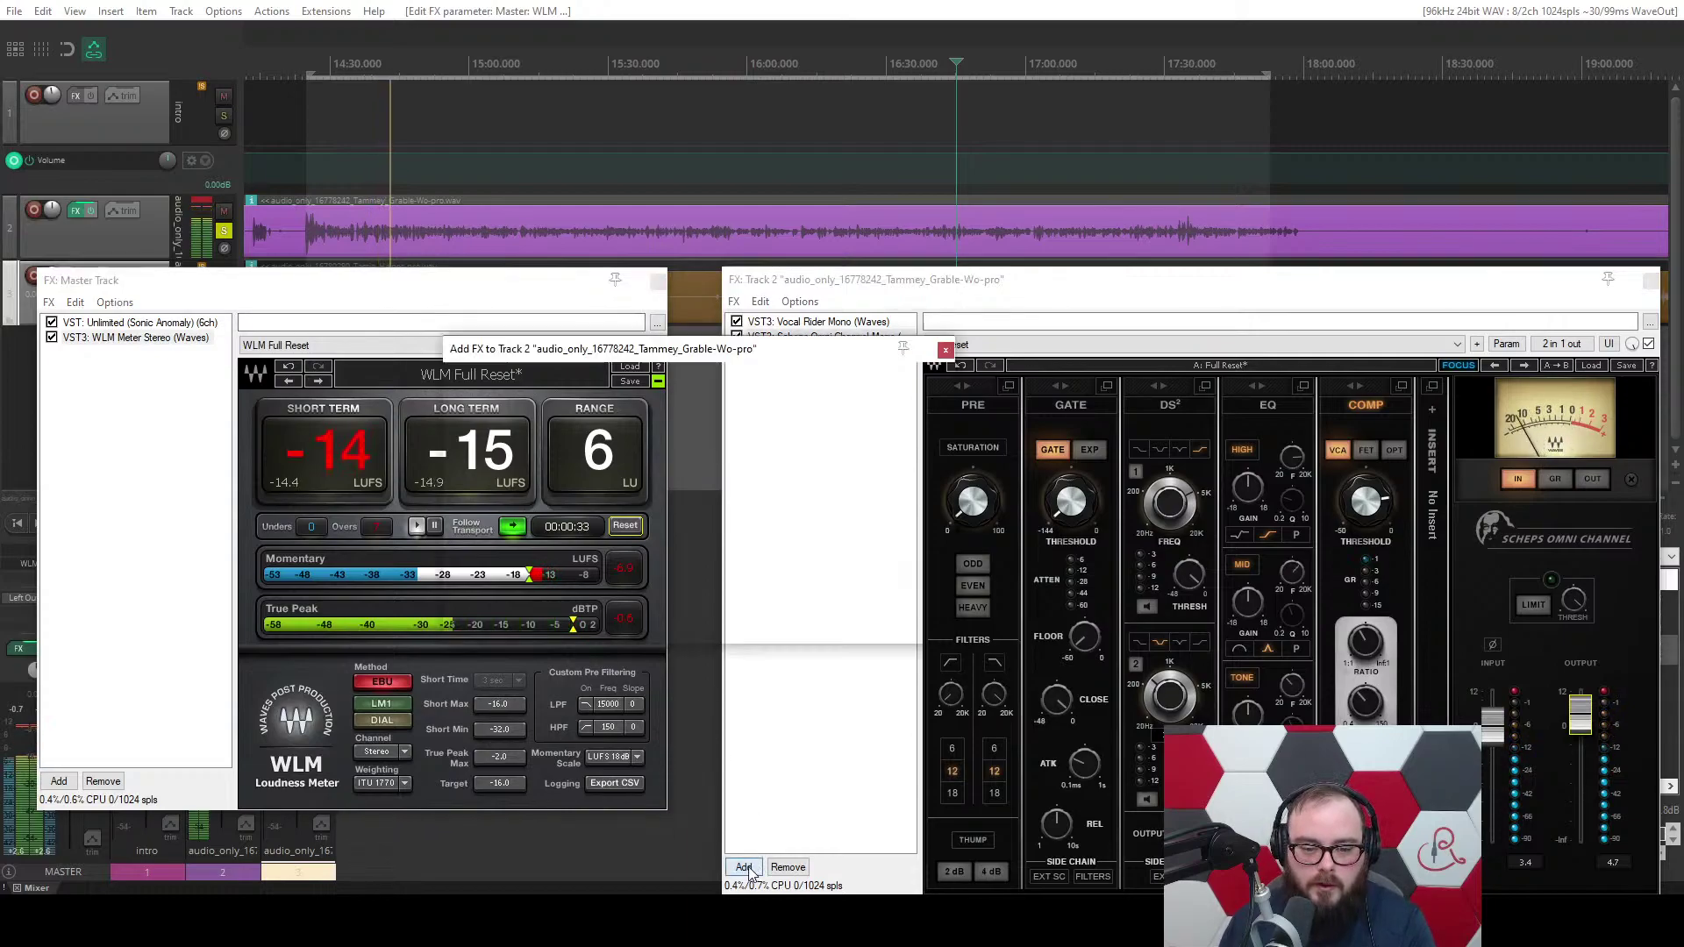
{"action": "type", "text": "250"}
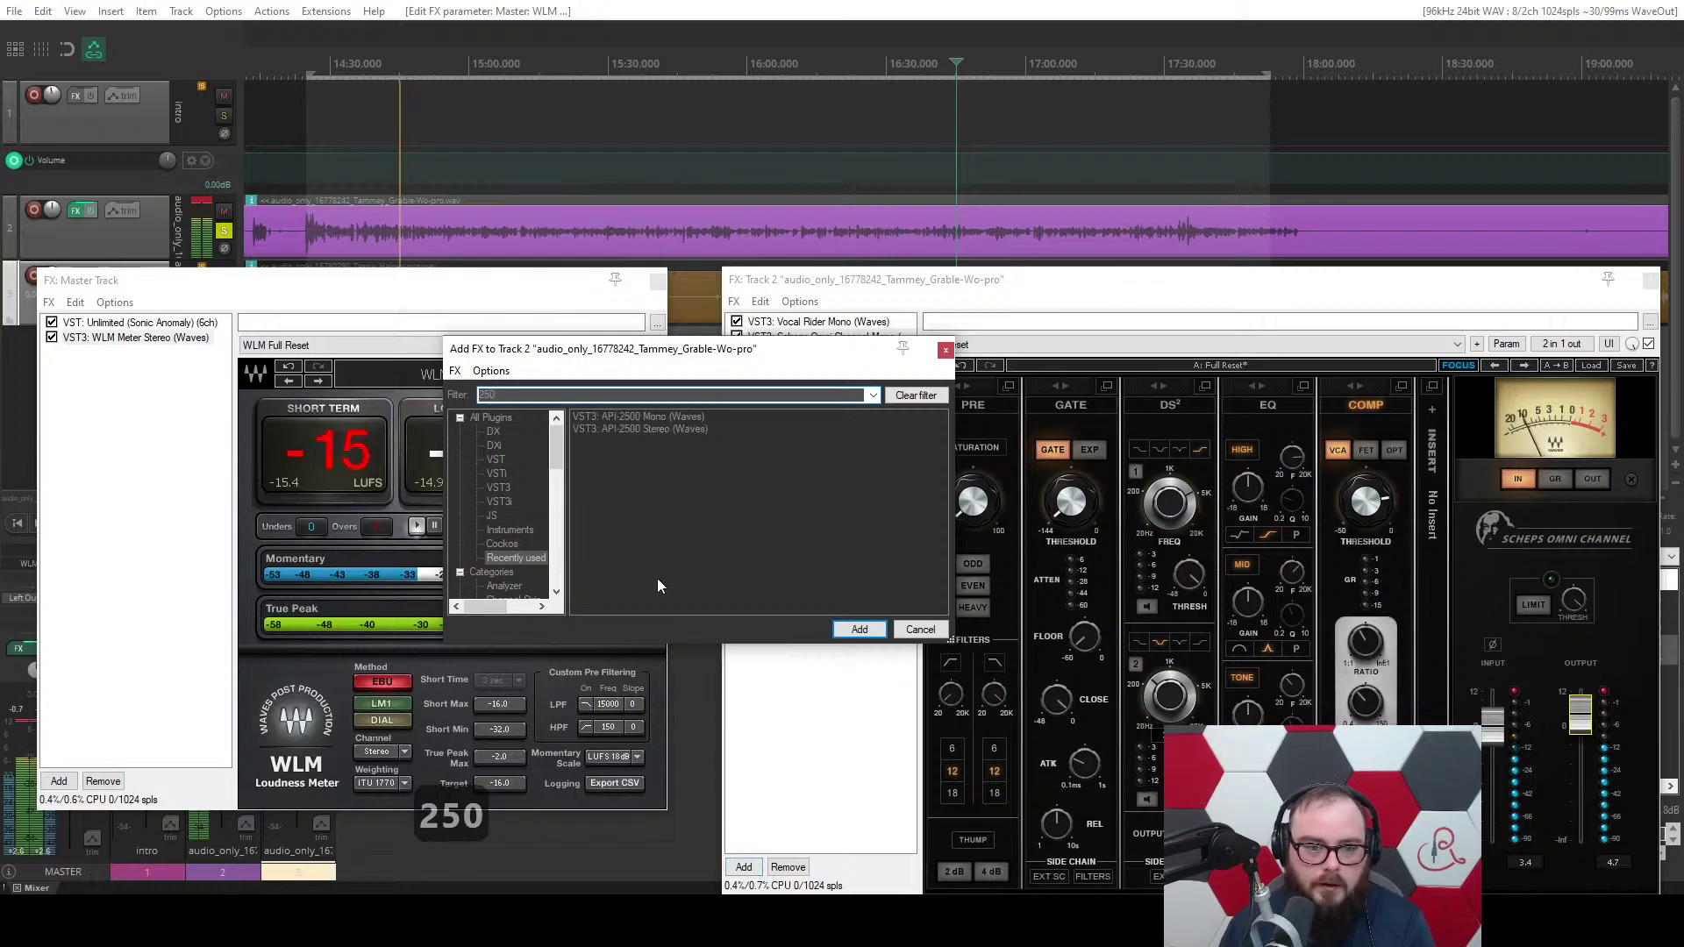
{"action": "left_click", "coordinate": [629, 419]}
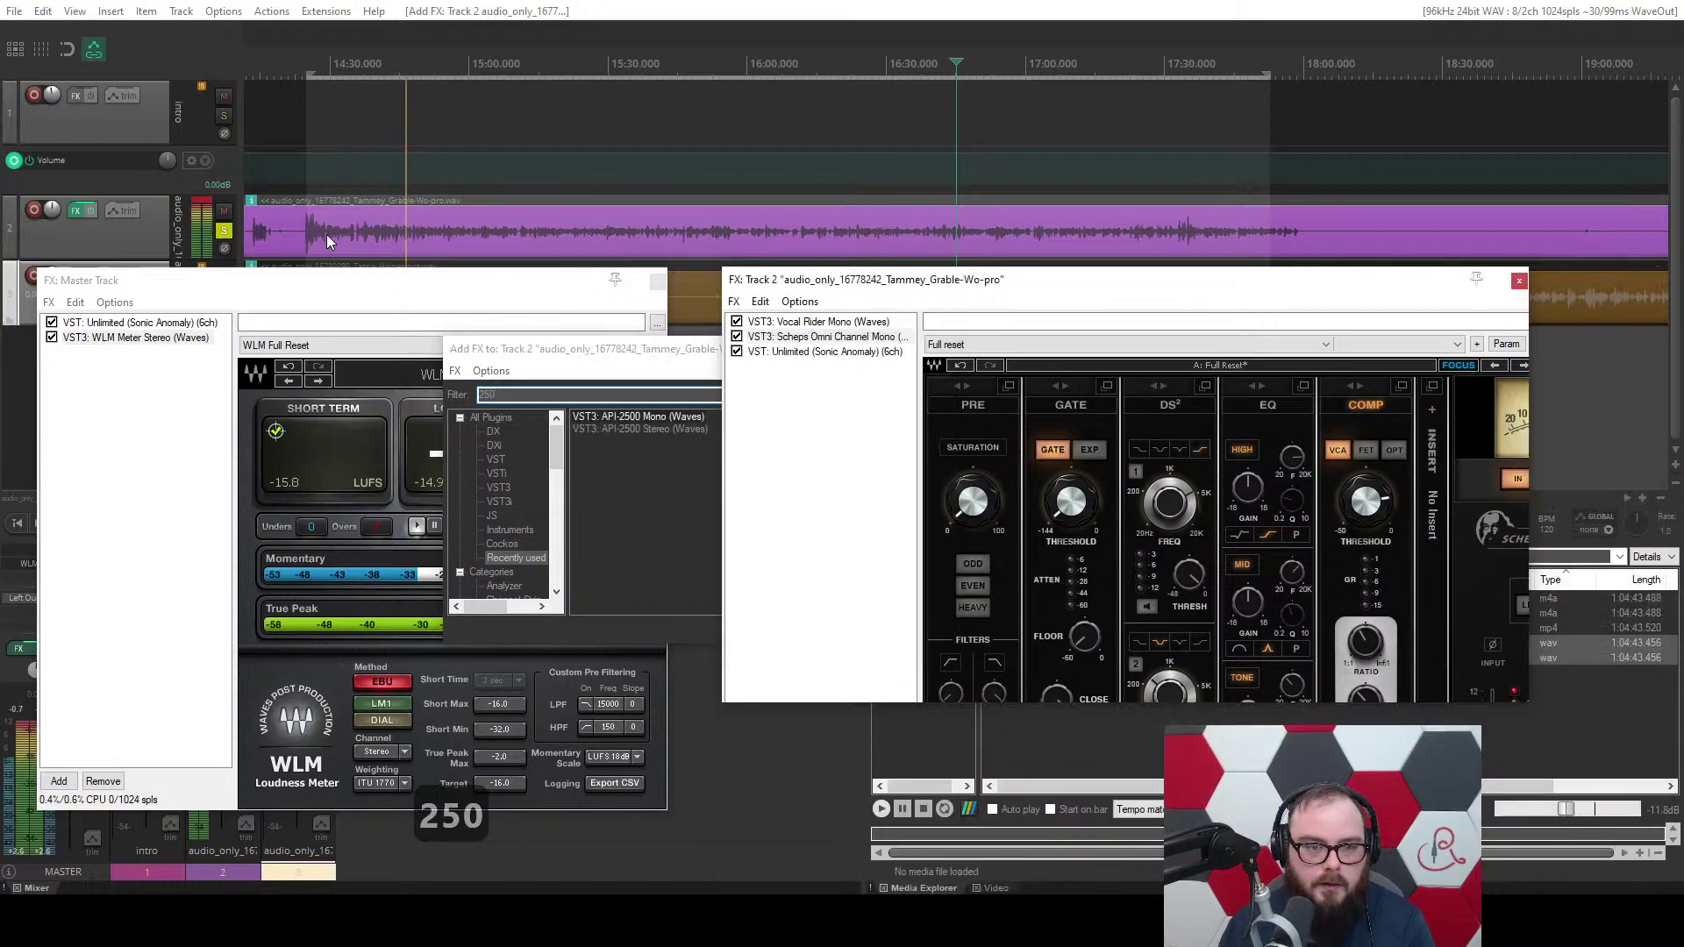
{"action": "key", "text": "Return"}
{"action": "left_click_drag", "start_coordinate": [796, 367], "coordinate": [796, 355]}
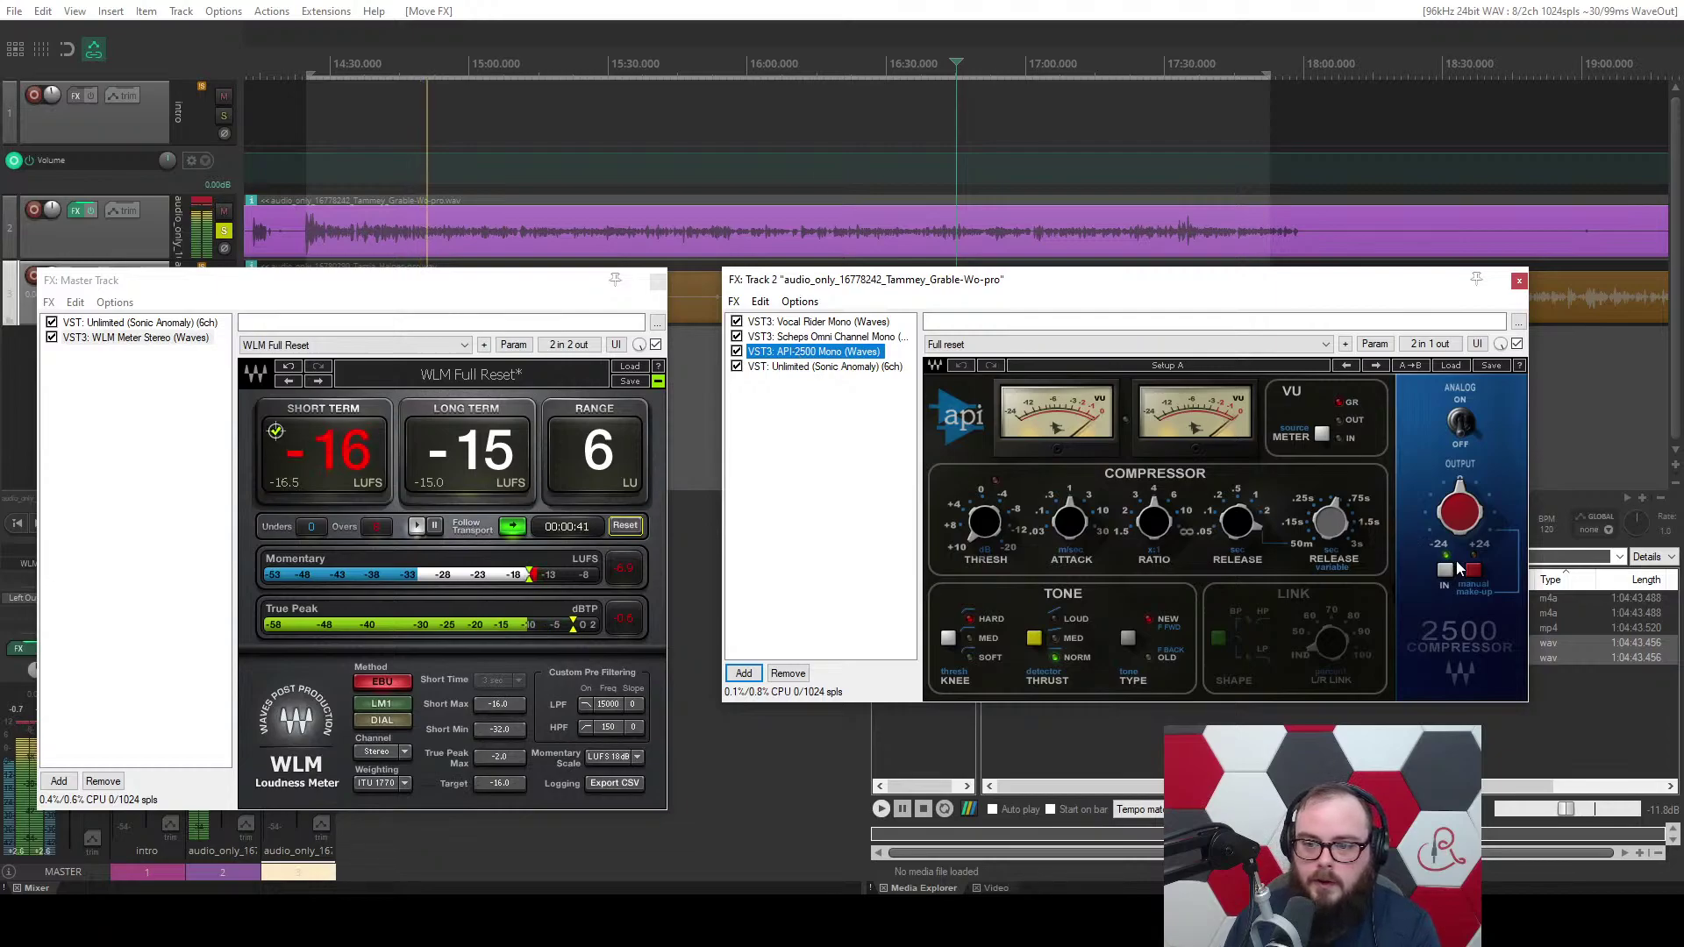
Adjust the API-2500's threshold and switch its VU meter source while playing track 2 from around 17:40.
{"action": "left_click", "coordinate": [984, 521]}
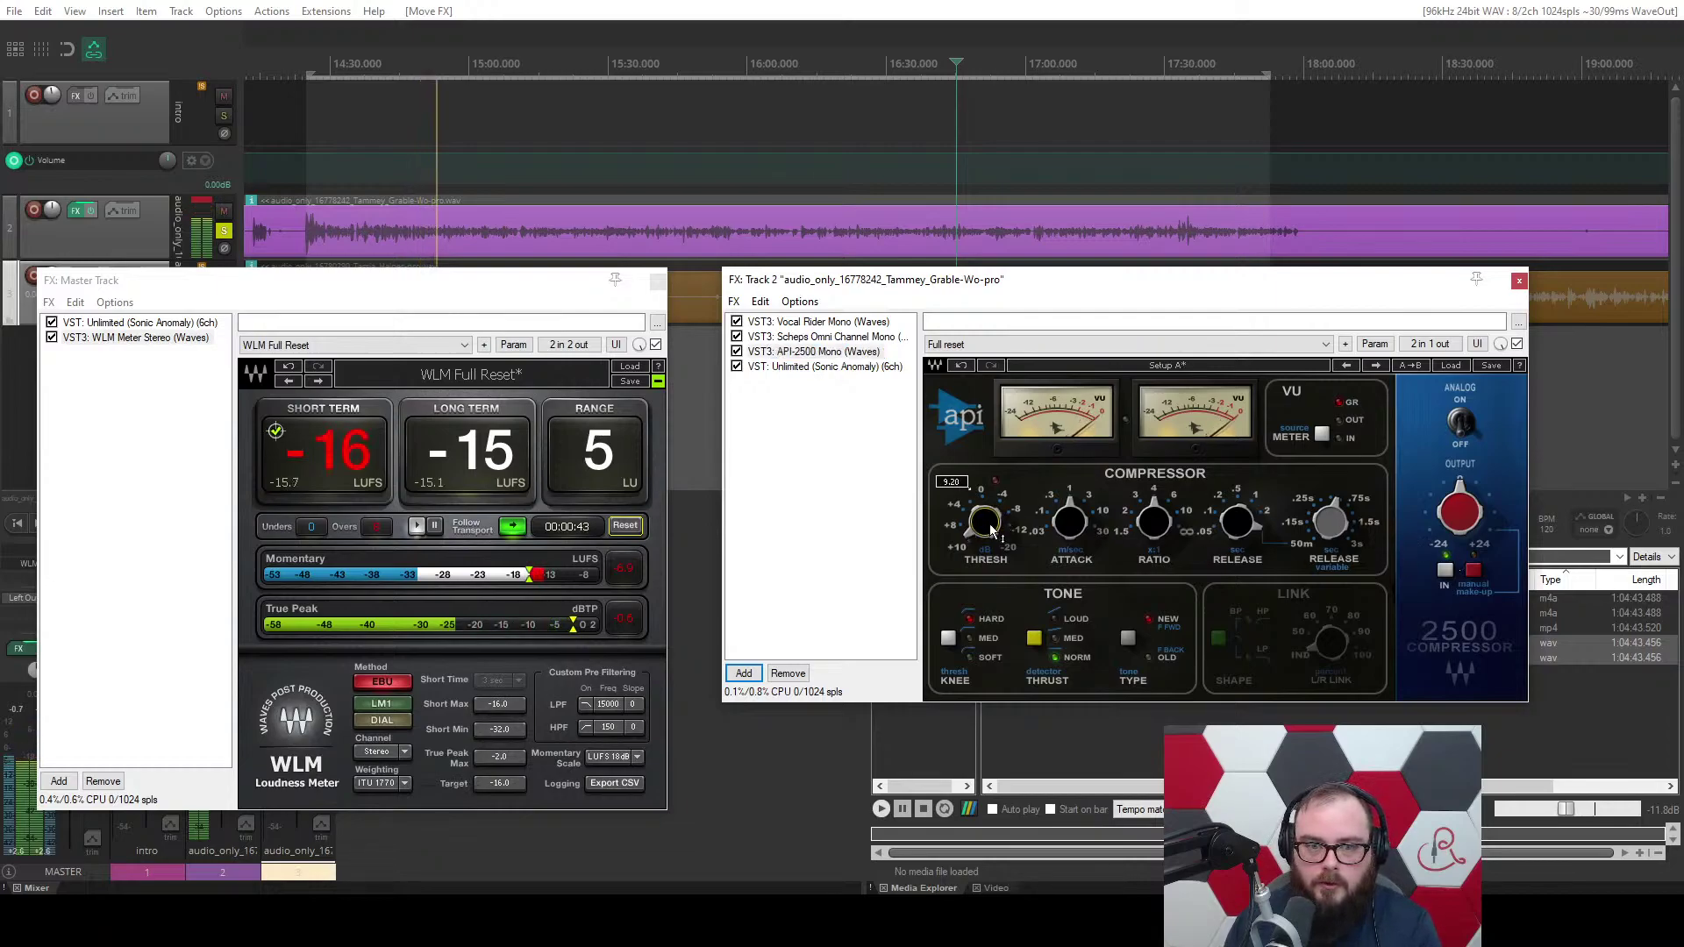
{"action": "left_click", "coordinate": [1211, 131]}
{"action": "scroll", "coordinate": [1205, 232], "scroll_direction": "up", "scroll_amount": 5}
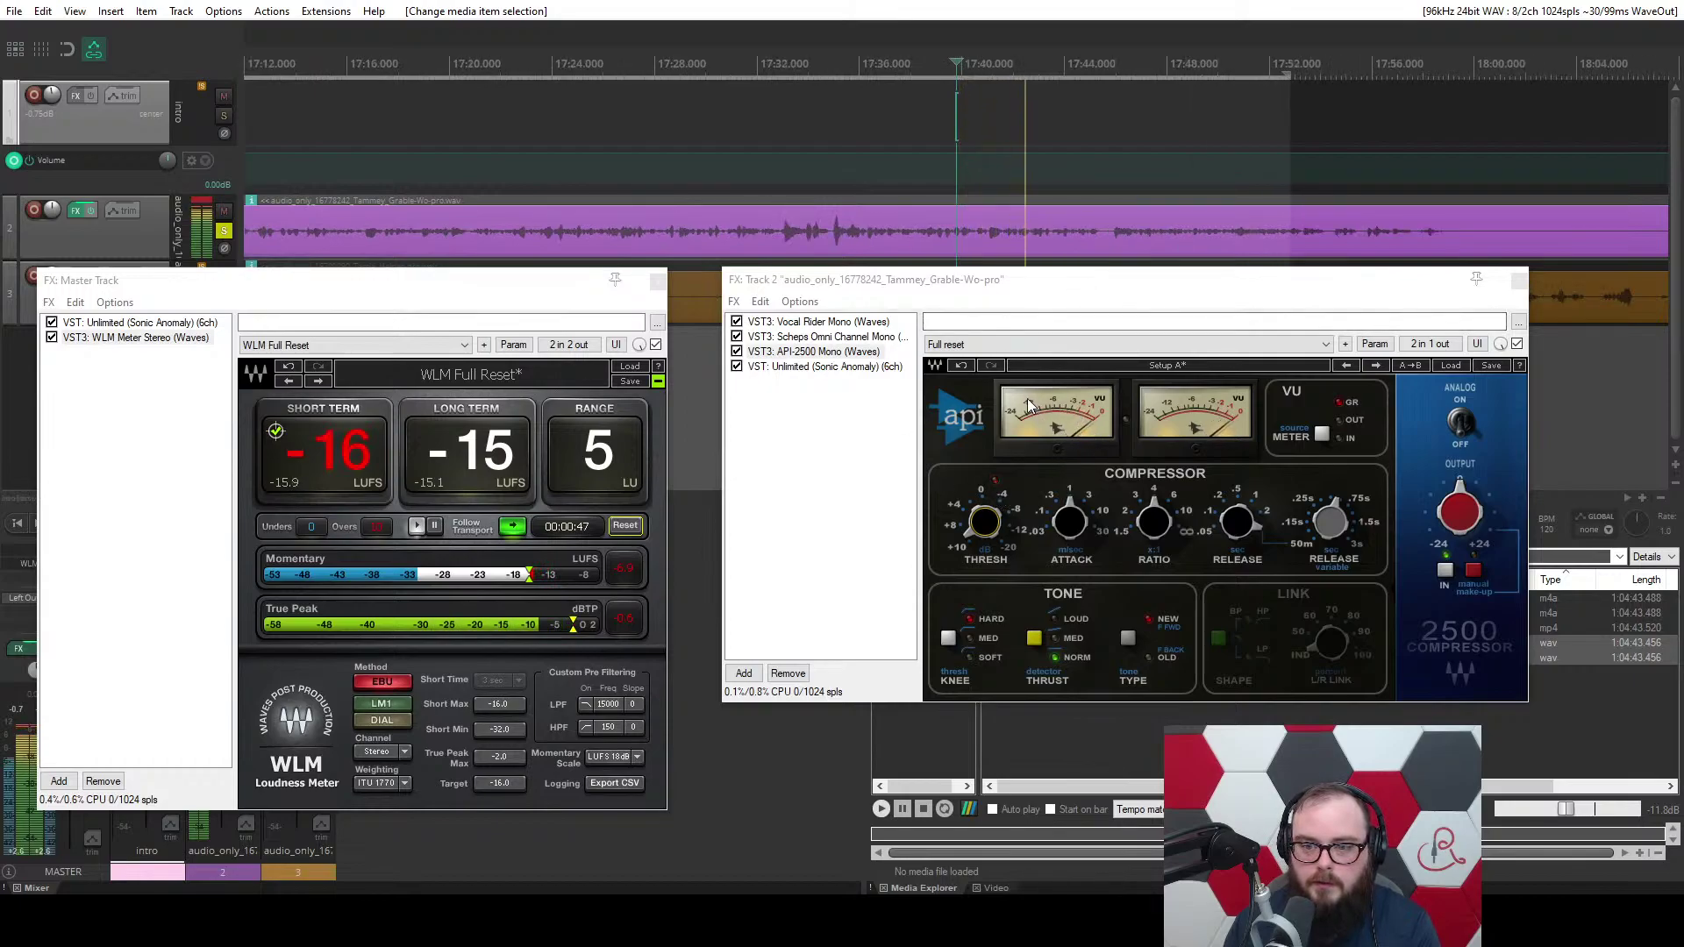
{"action": "left_click", "coordinate": [1320, 437]}
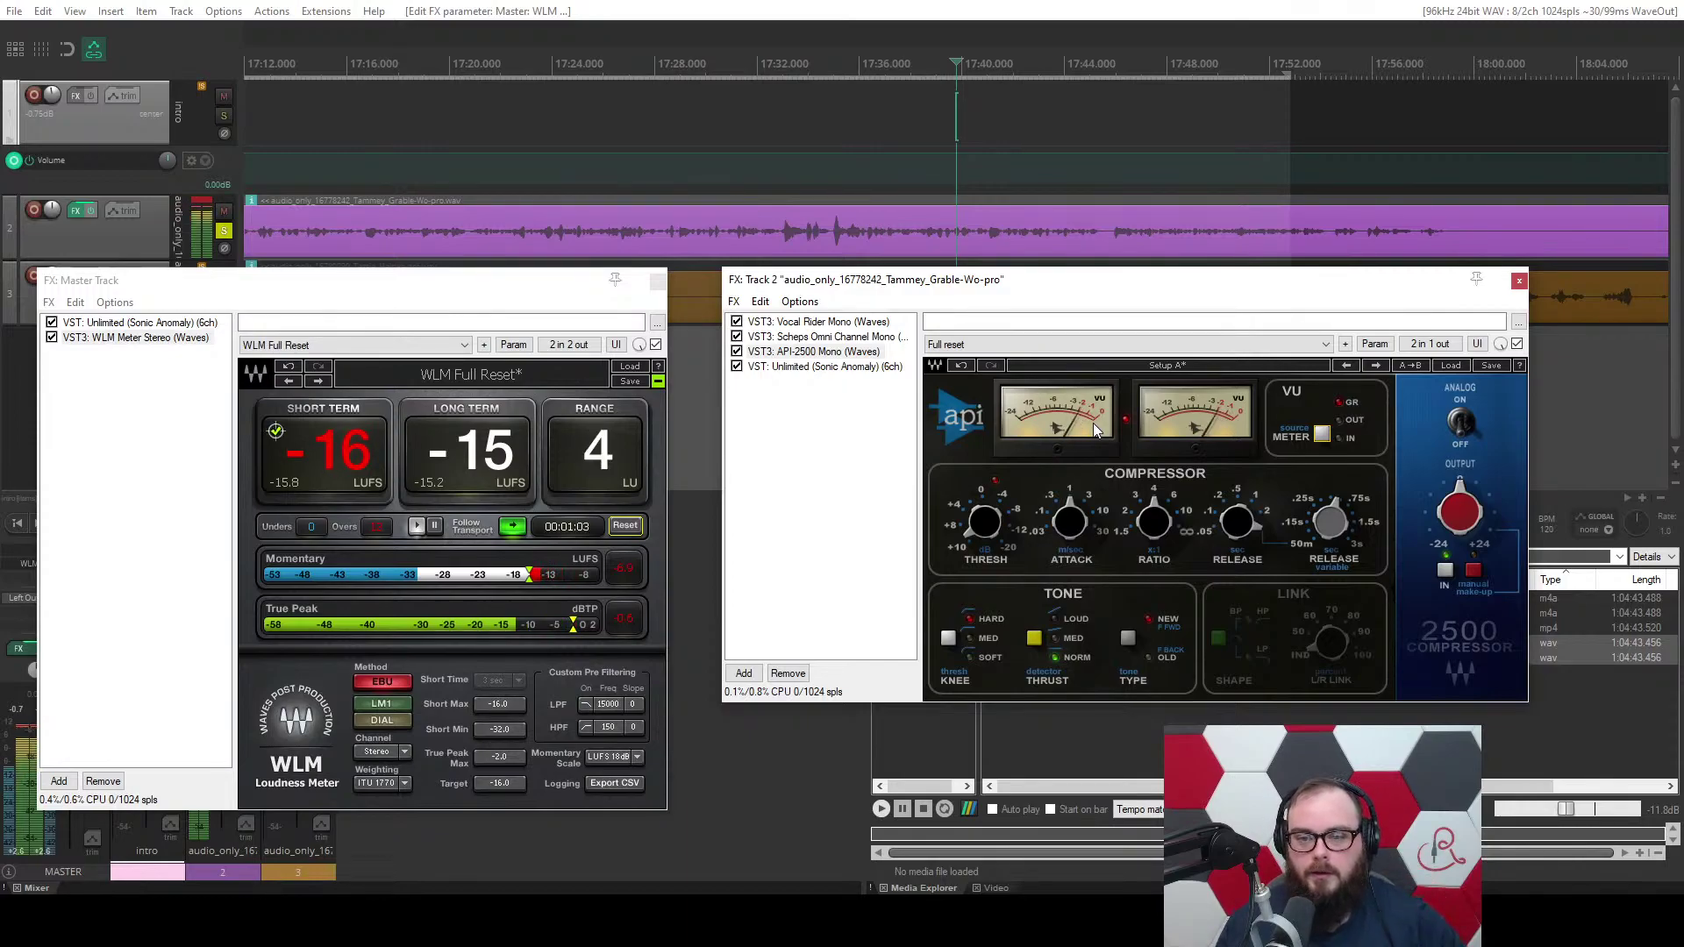
Play the passage from its start near 14:24, switch the API-2500 to manual make-up gain, and reset the loudness meter.
{"action": "scroll", "coordinate": [757, 217], "scroll_direction": "down", "scroll_amount": 3}
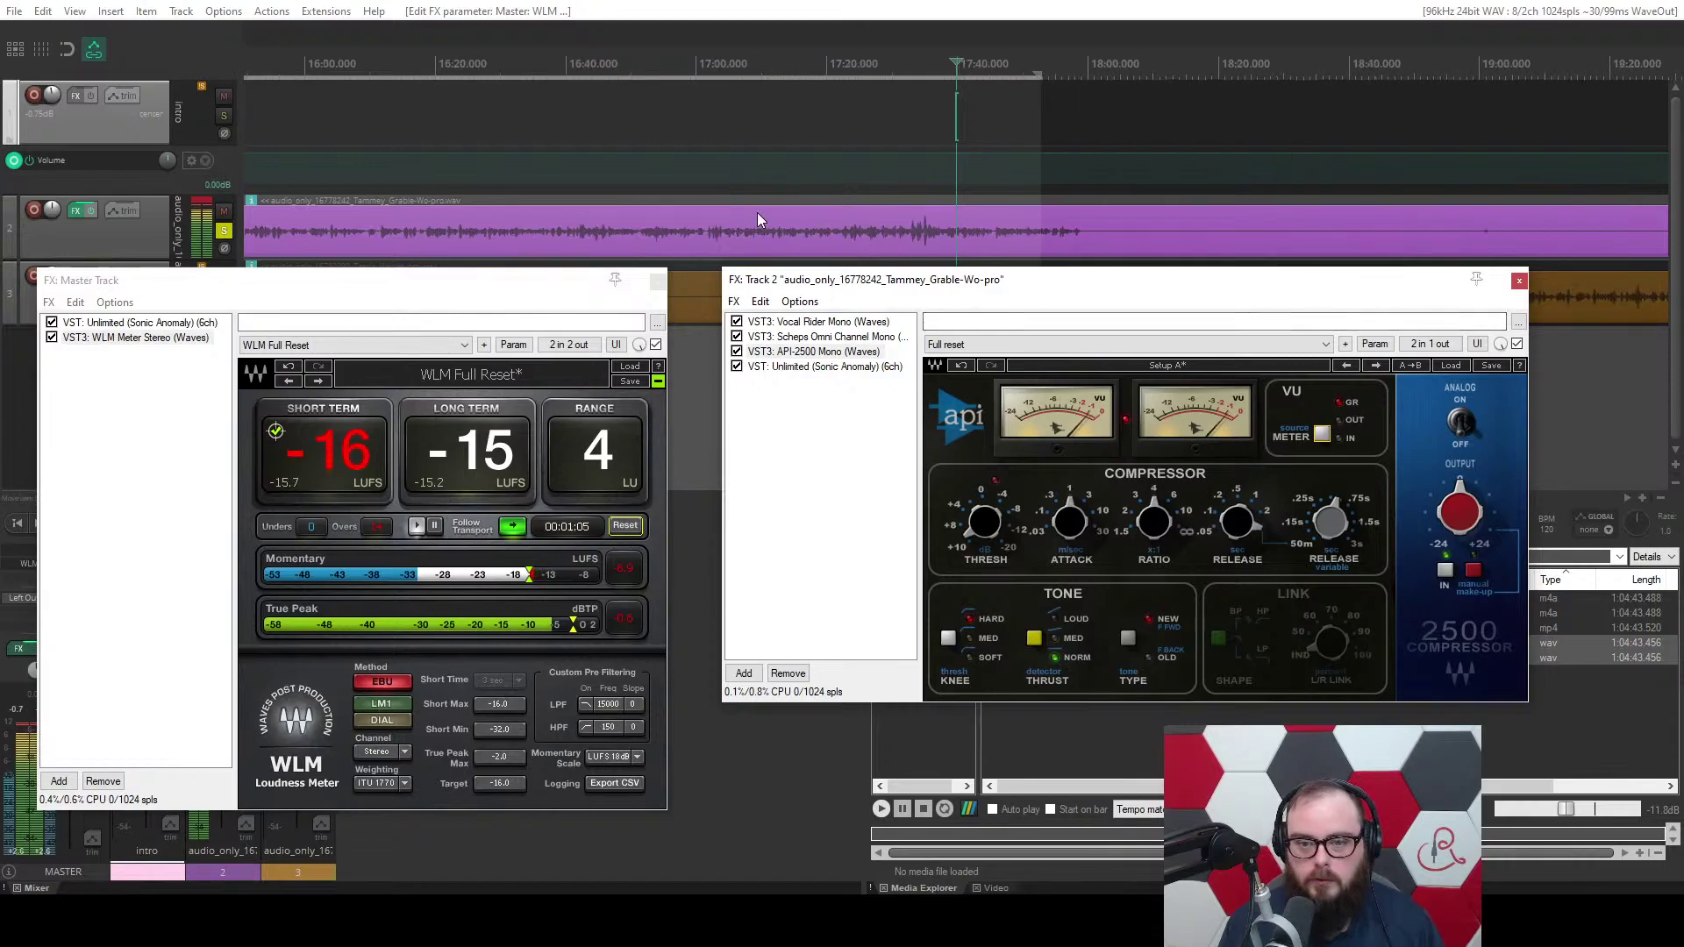
{"action": "scroll", "coordinate": [756, 212], "scroll_direction": "down", "scroll_amount": 3}
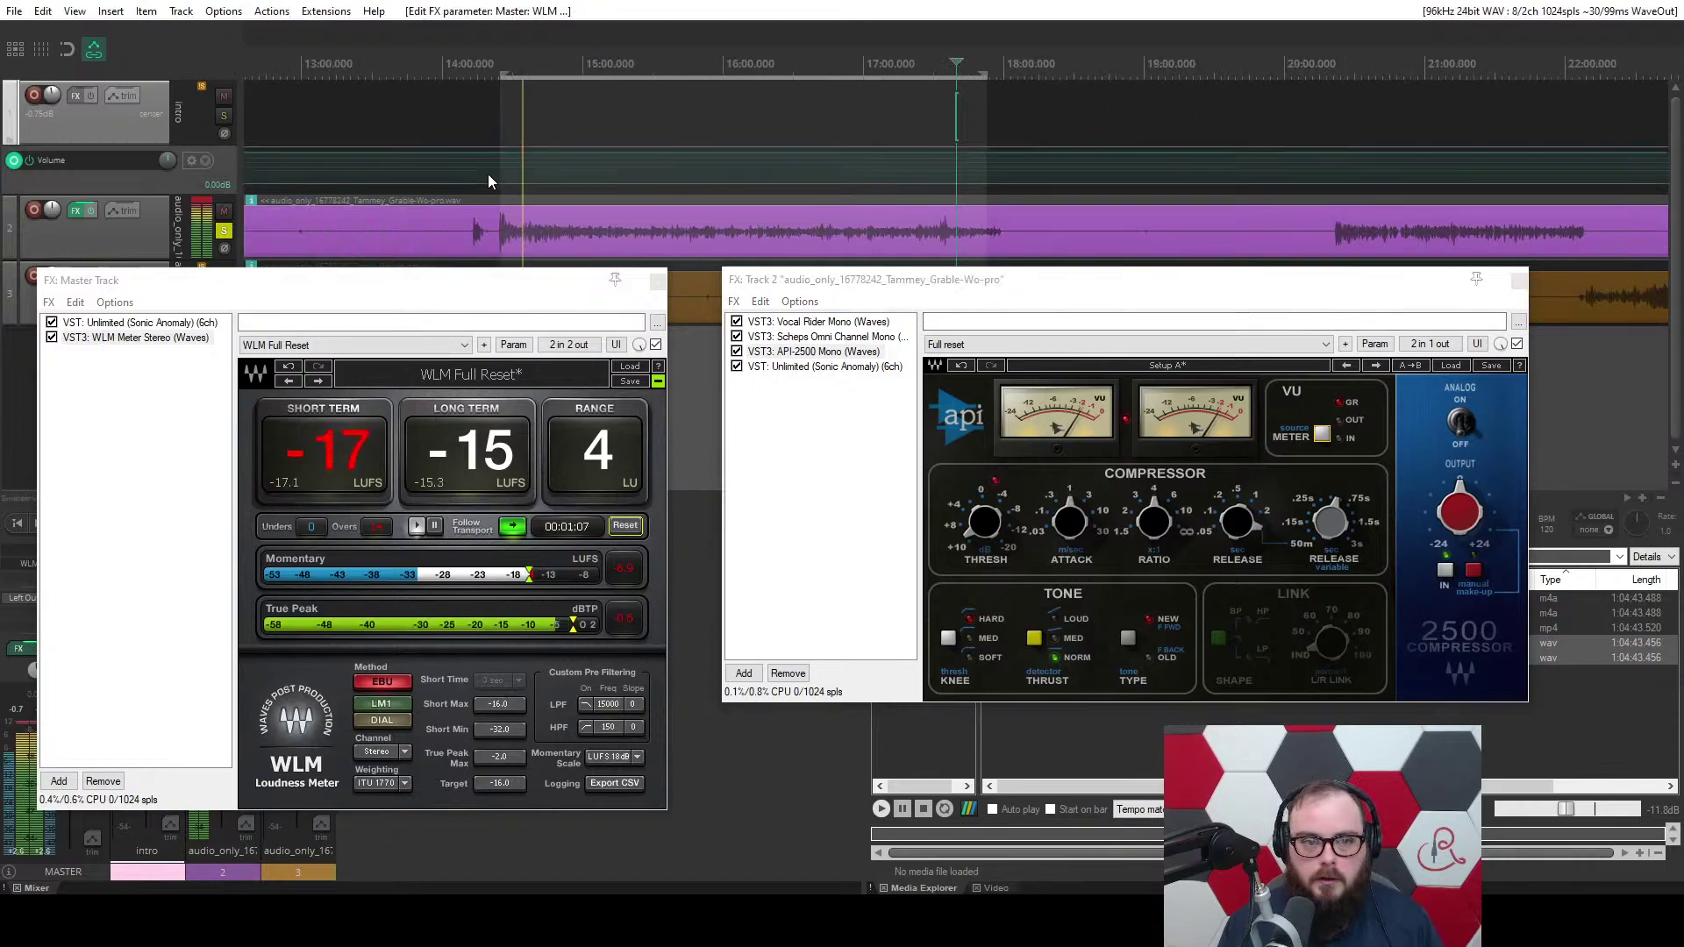
{"action": "scroll", "coordinate": [524, 182], "scroll_direction": "up", "scroll_amount": 8}
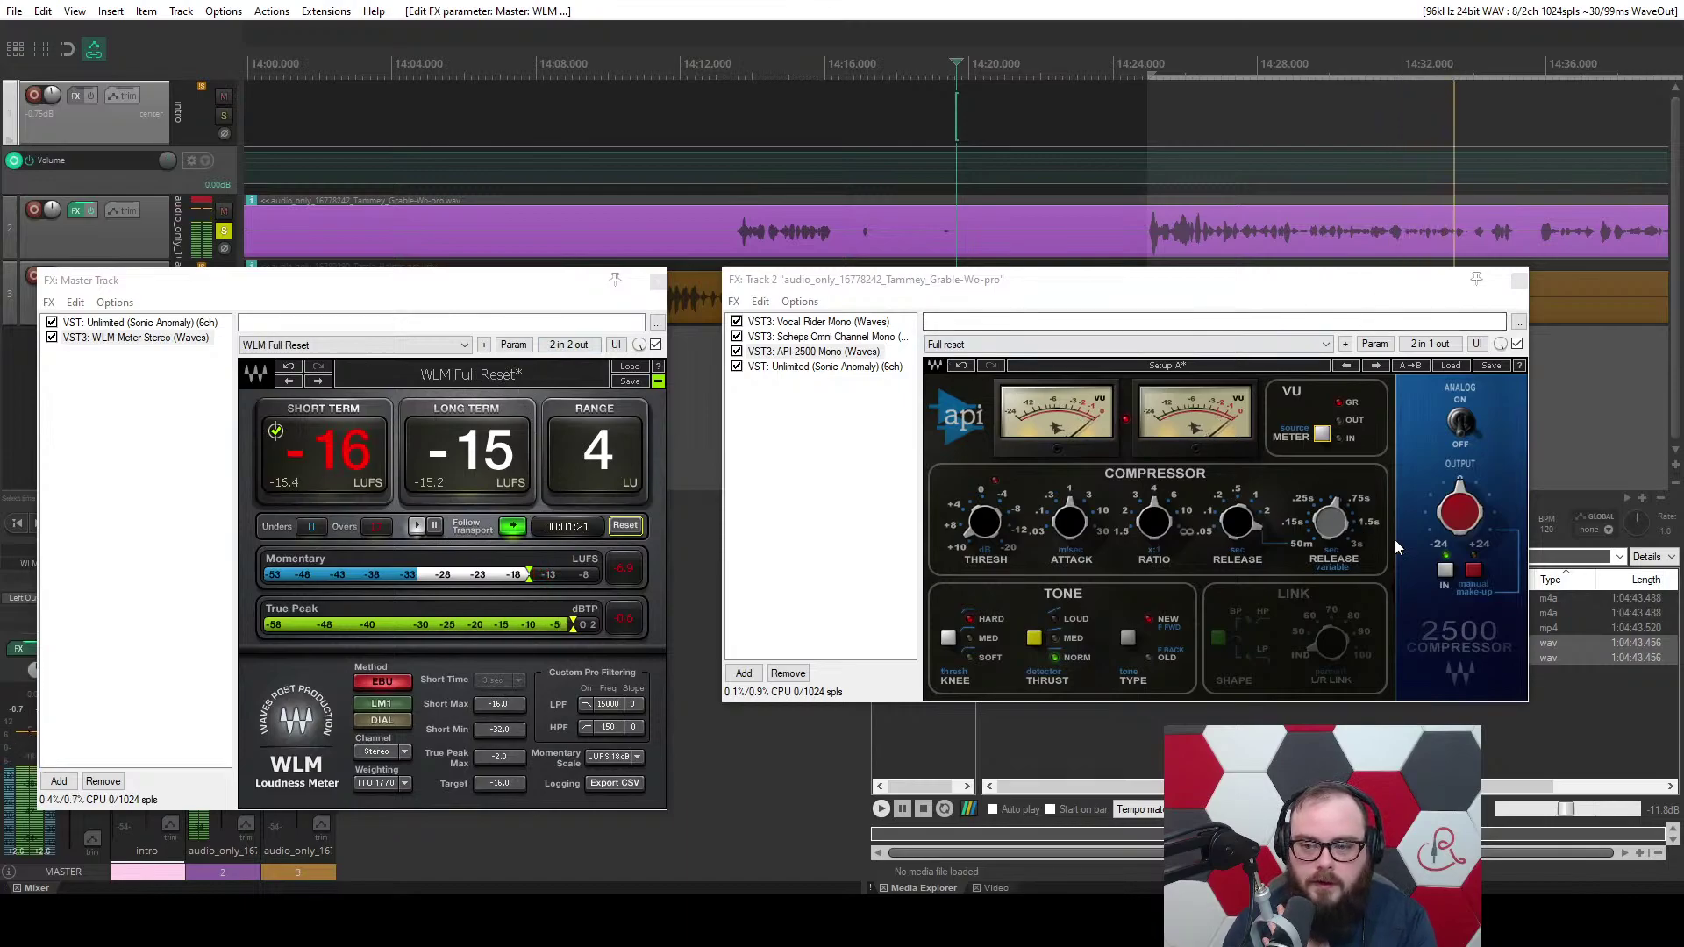
{"action": "left_click", "coordinate": [1474, 572]}
{"action": "left_click", "coordinate": [618, 526]}
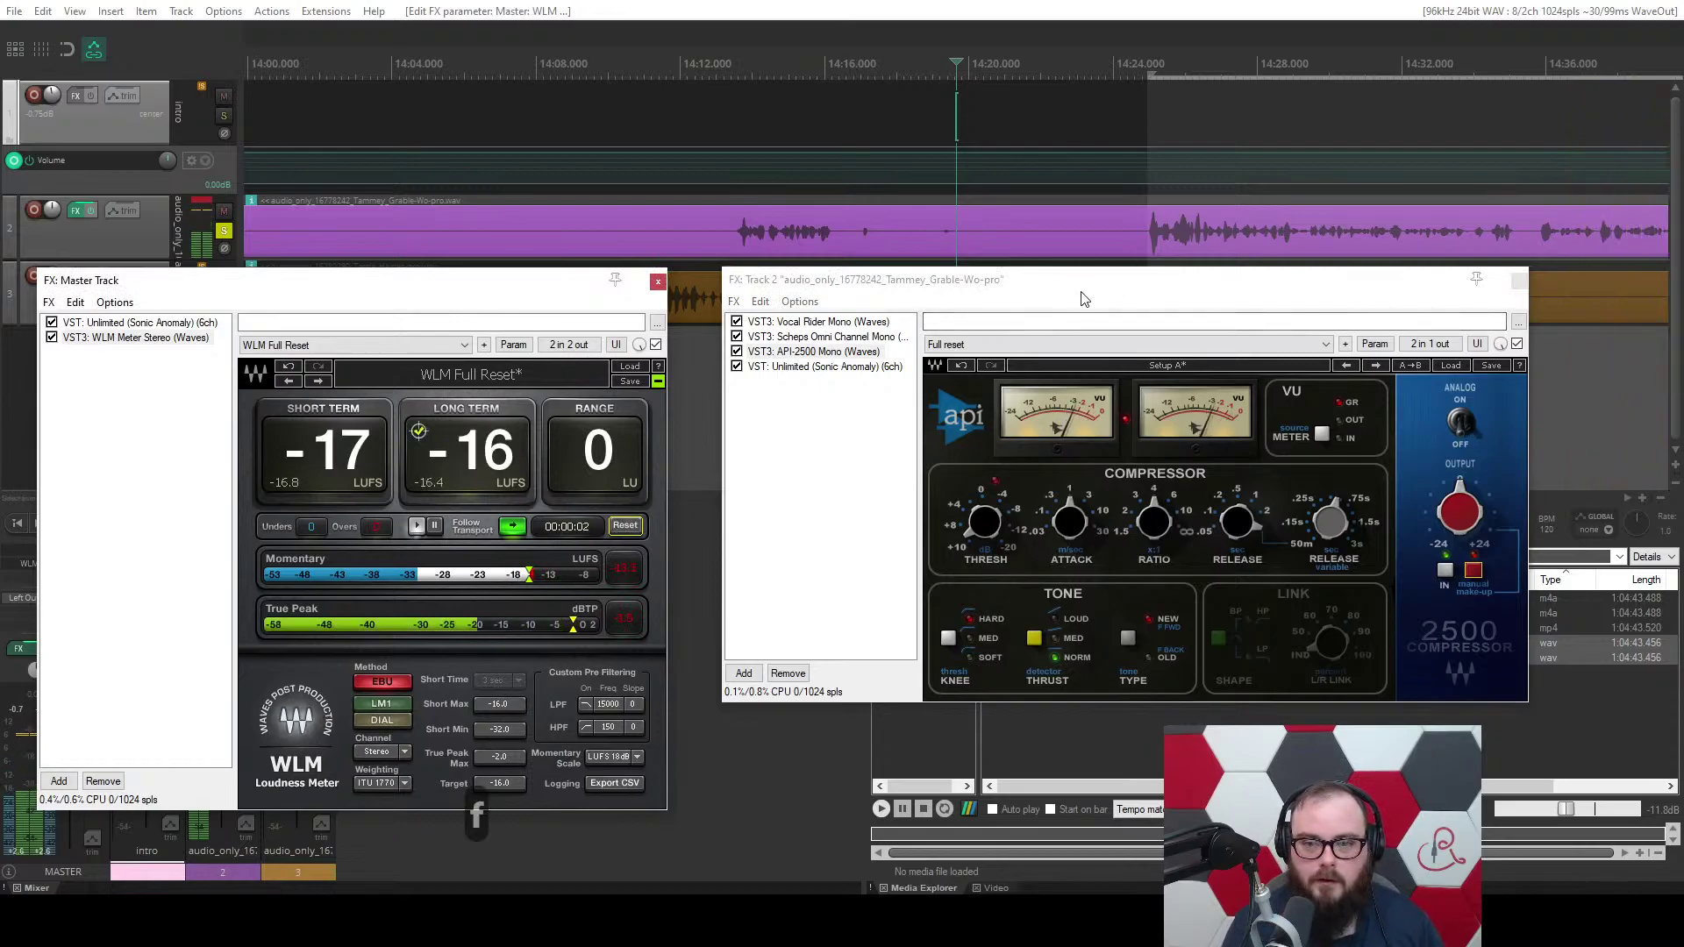
Play the later part of the passage from around 17:10 and restart the loudness measurement there.
{"action": "left_click", "coordinate": [781, 800]}
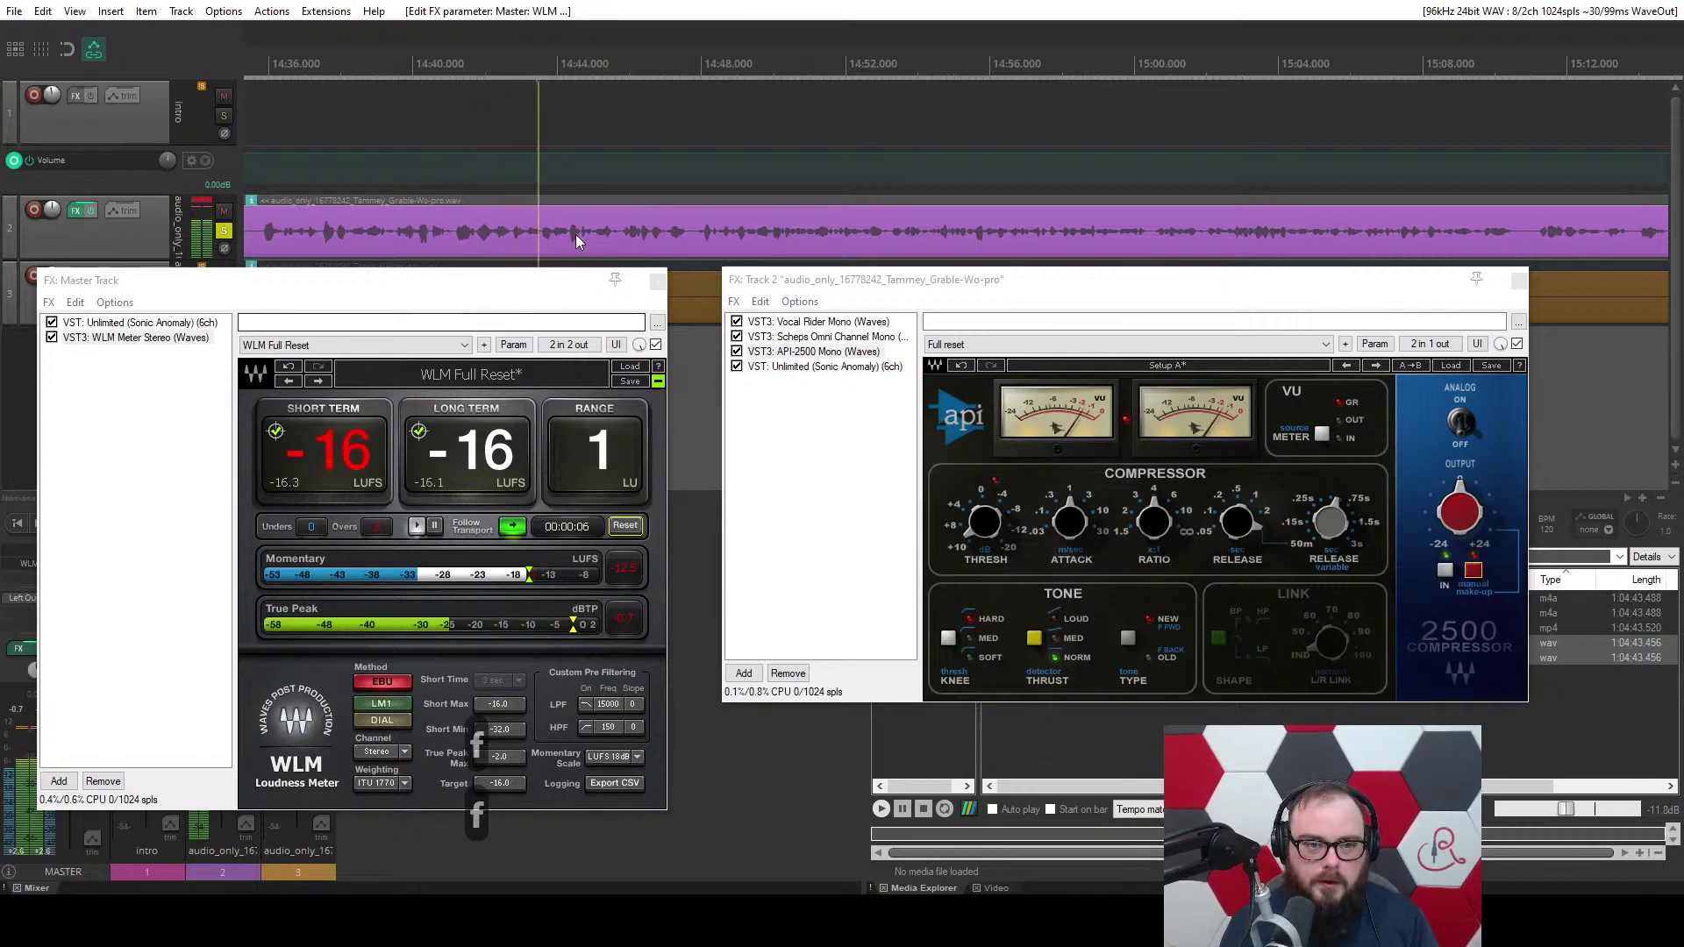
{"action": "scroll", "coordinate": [990, 179], "scroll_direction": "down", "scroll_amount": 10}
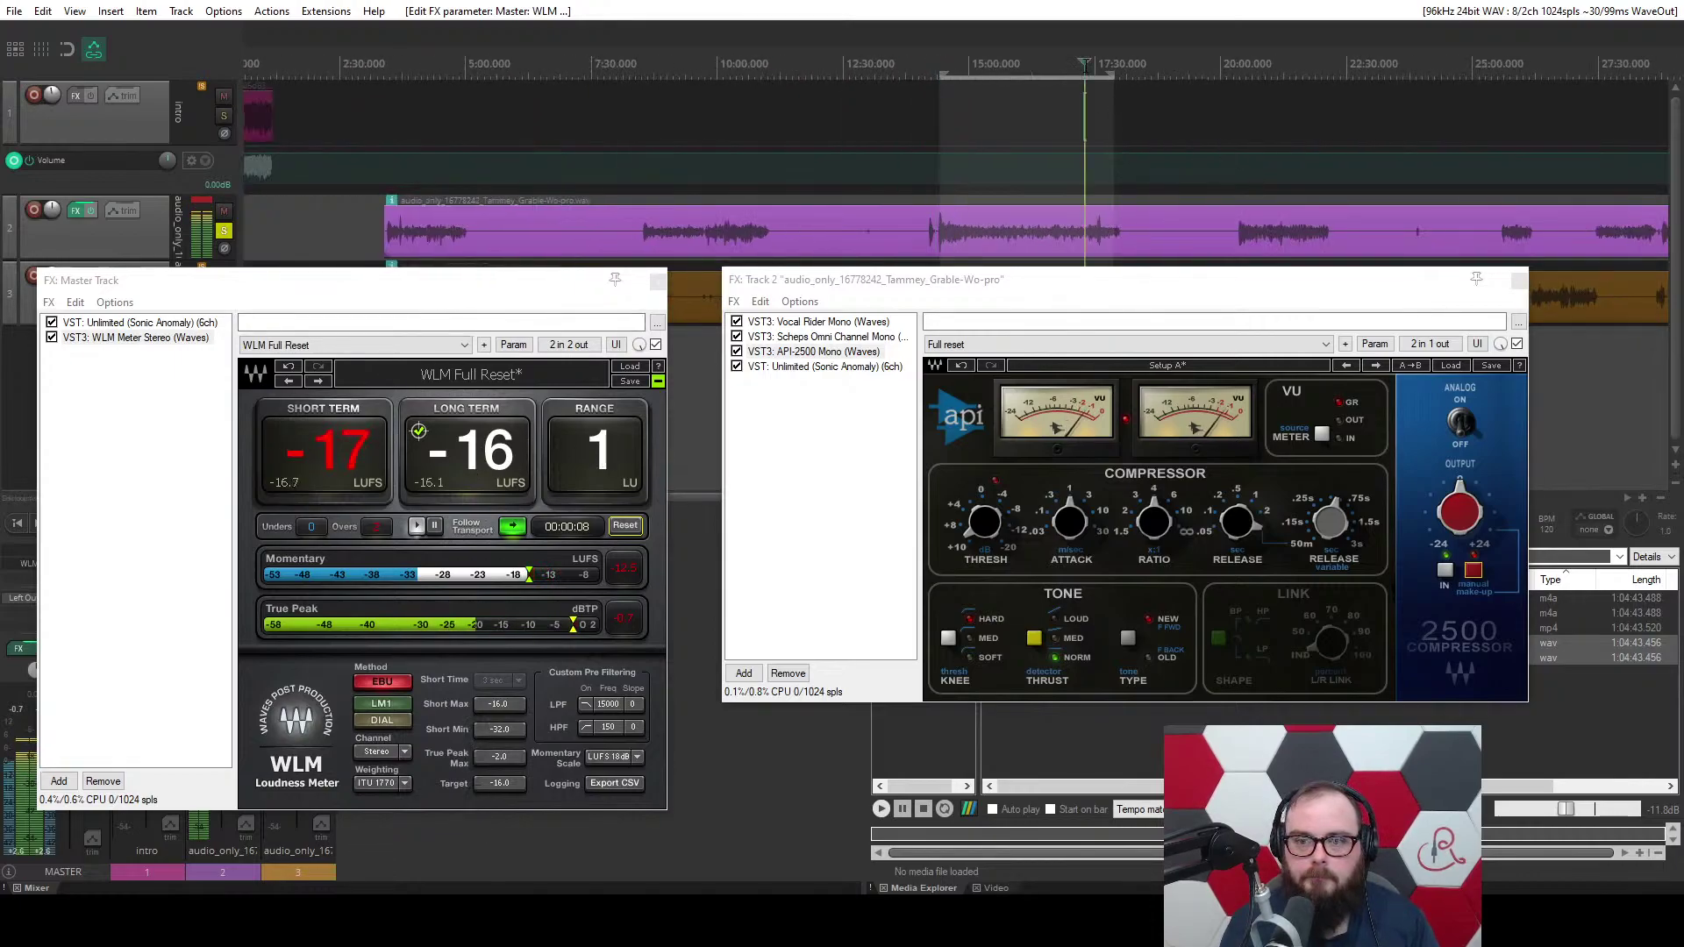
{"action": "scroll", "coordinate": [990, 180], "scroll_direction": "up", "scroll_amount": 6}
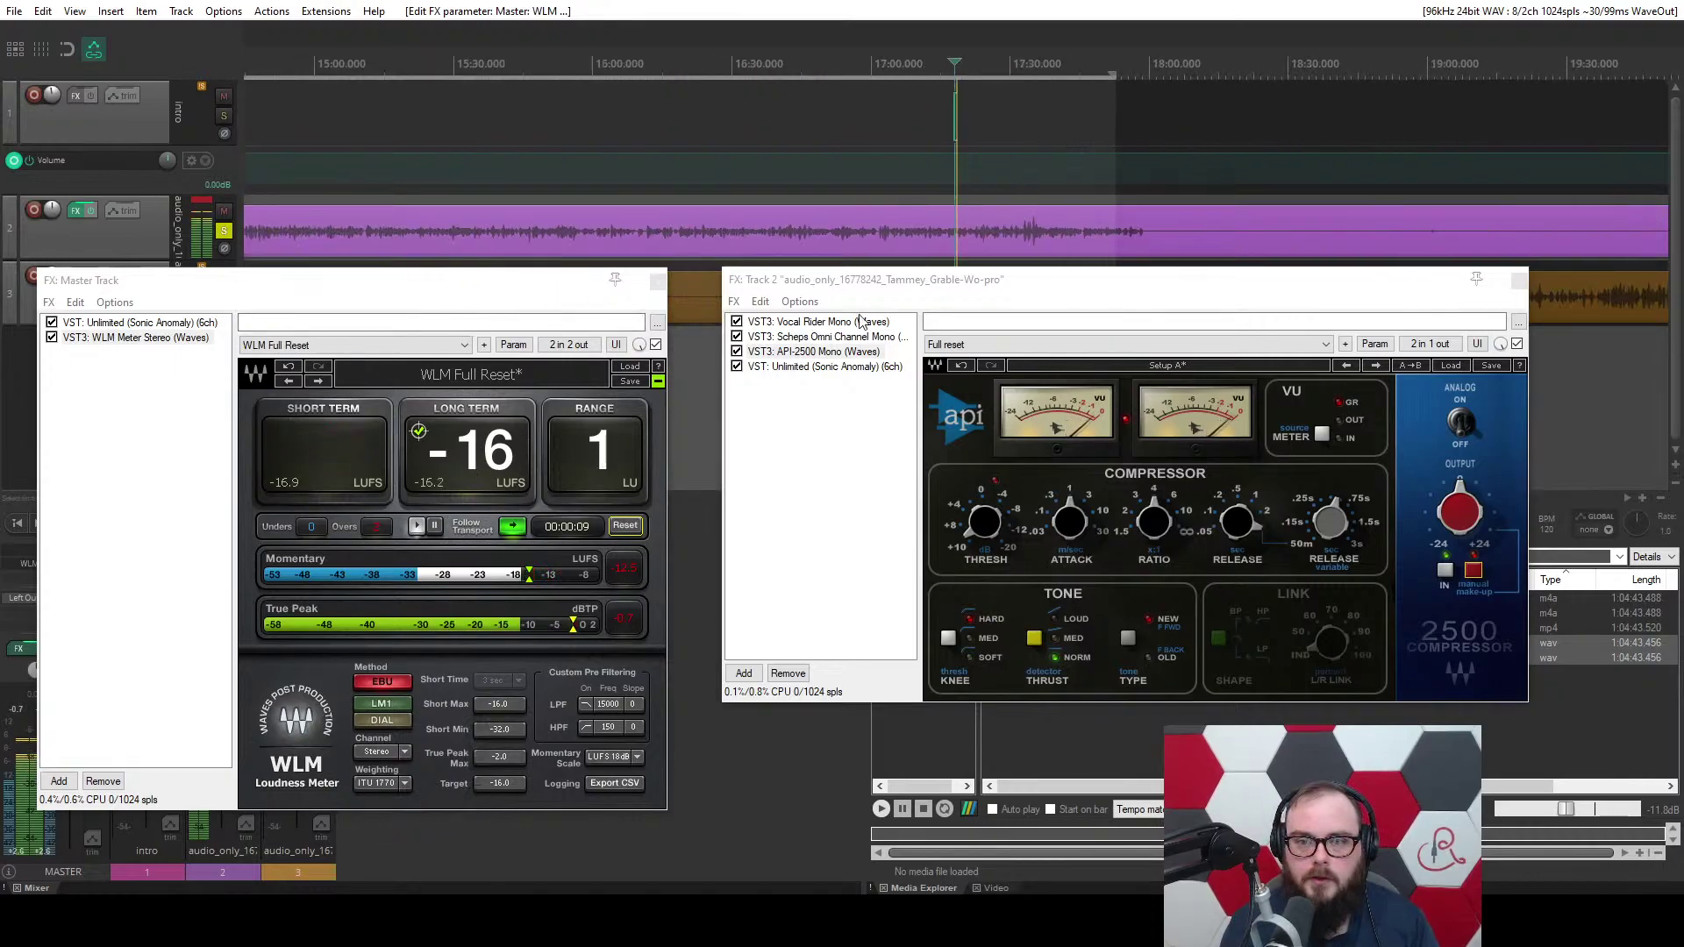
{"action": "left_click", "coordinate": [630, 528]}
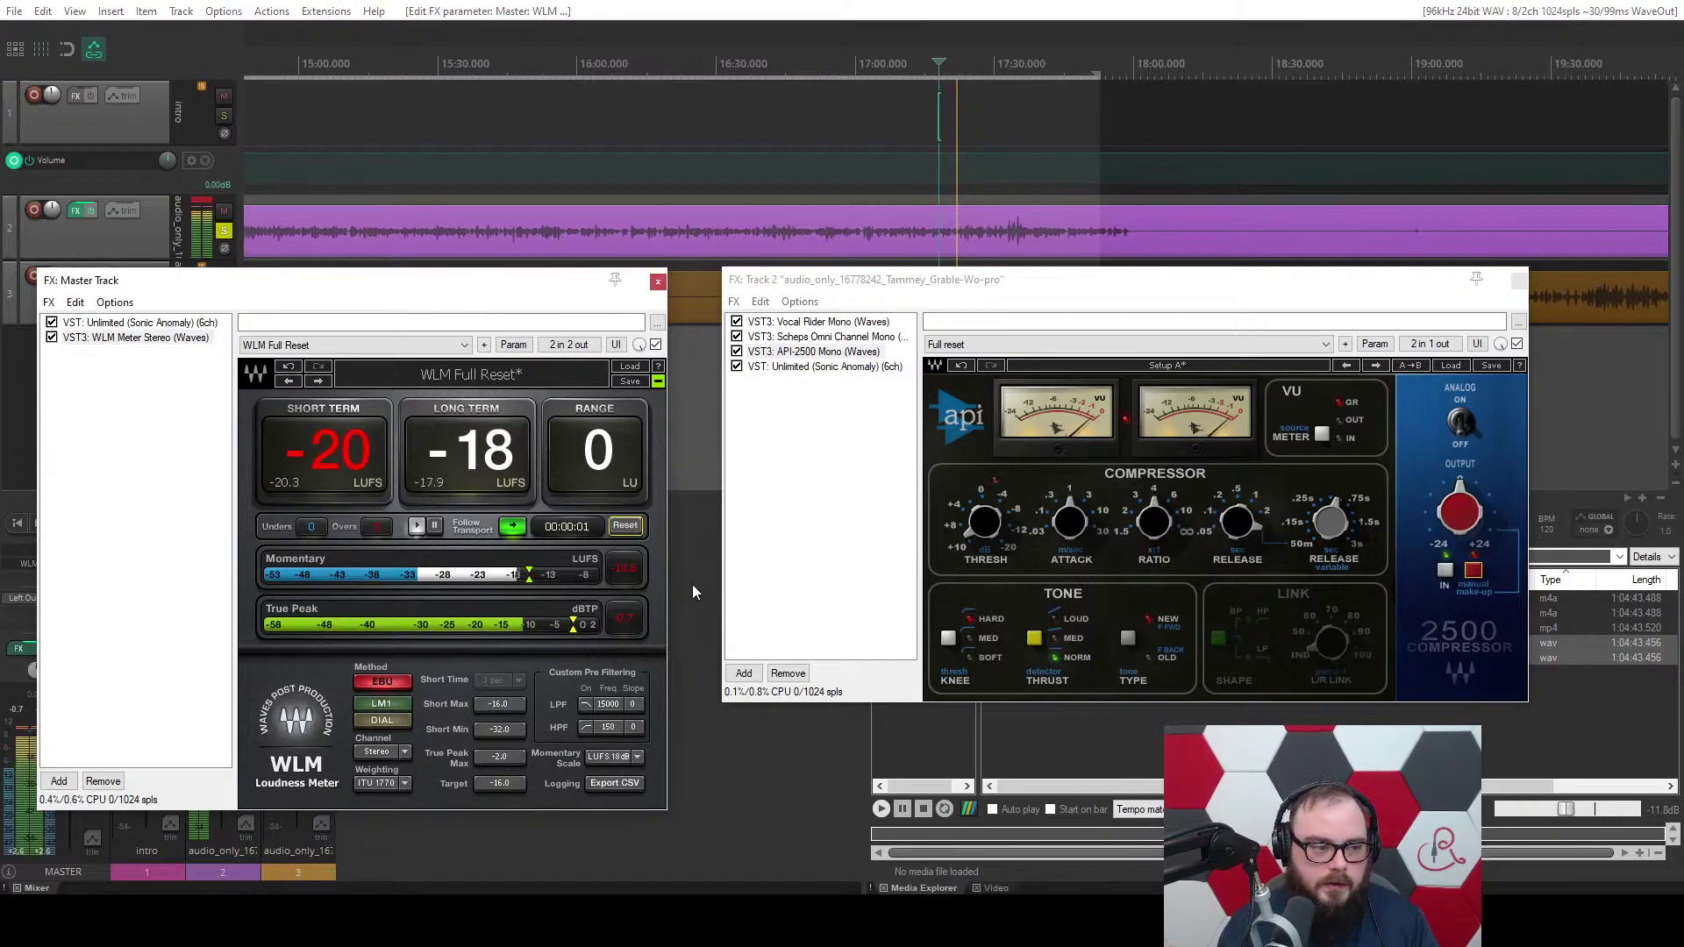
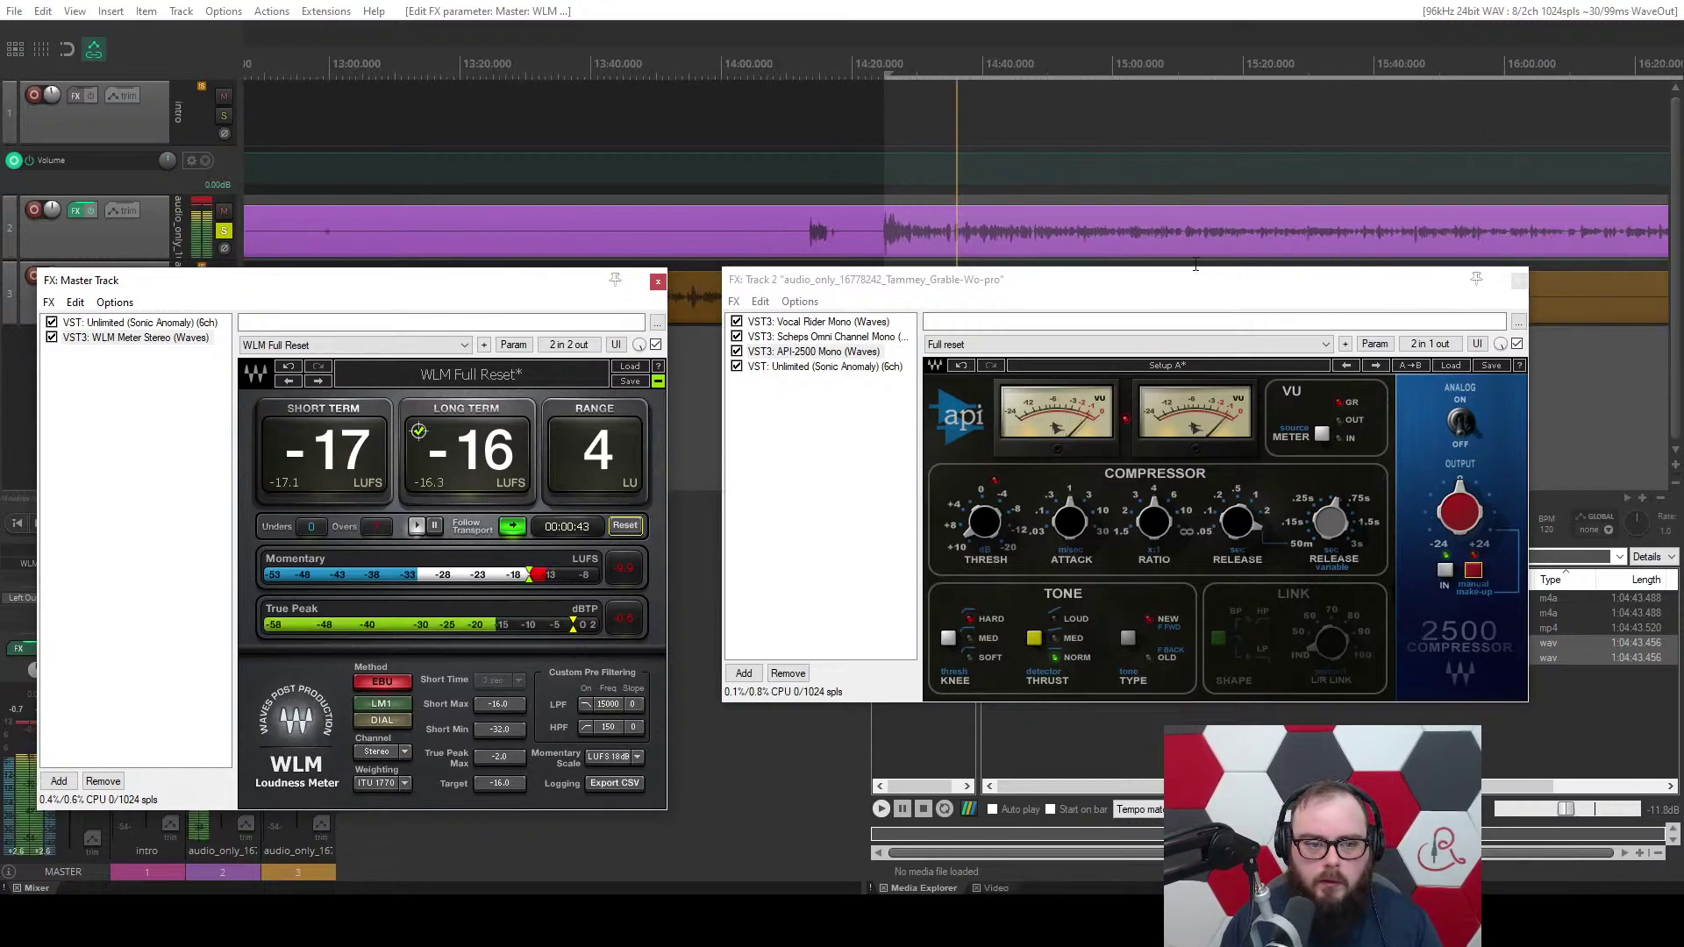
Set the API-2500's output to 0.3, reset the loudness meter, and close the master and track 2 FX windows.
{"action": "mouse_move", "coordinate": [1473, 512]}
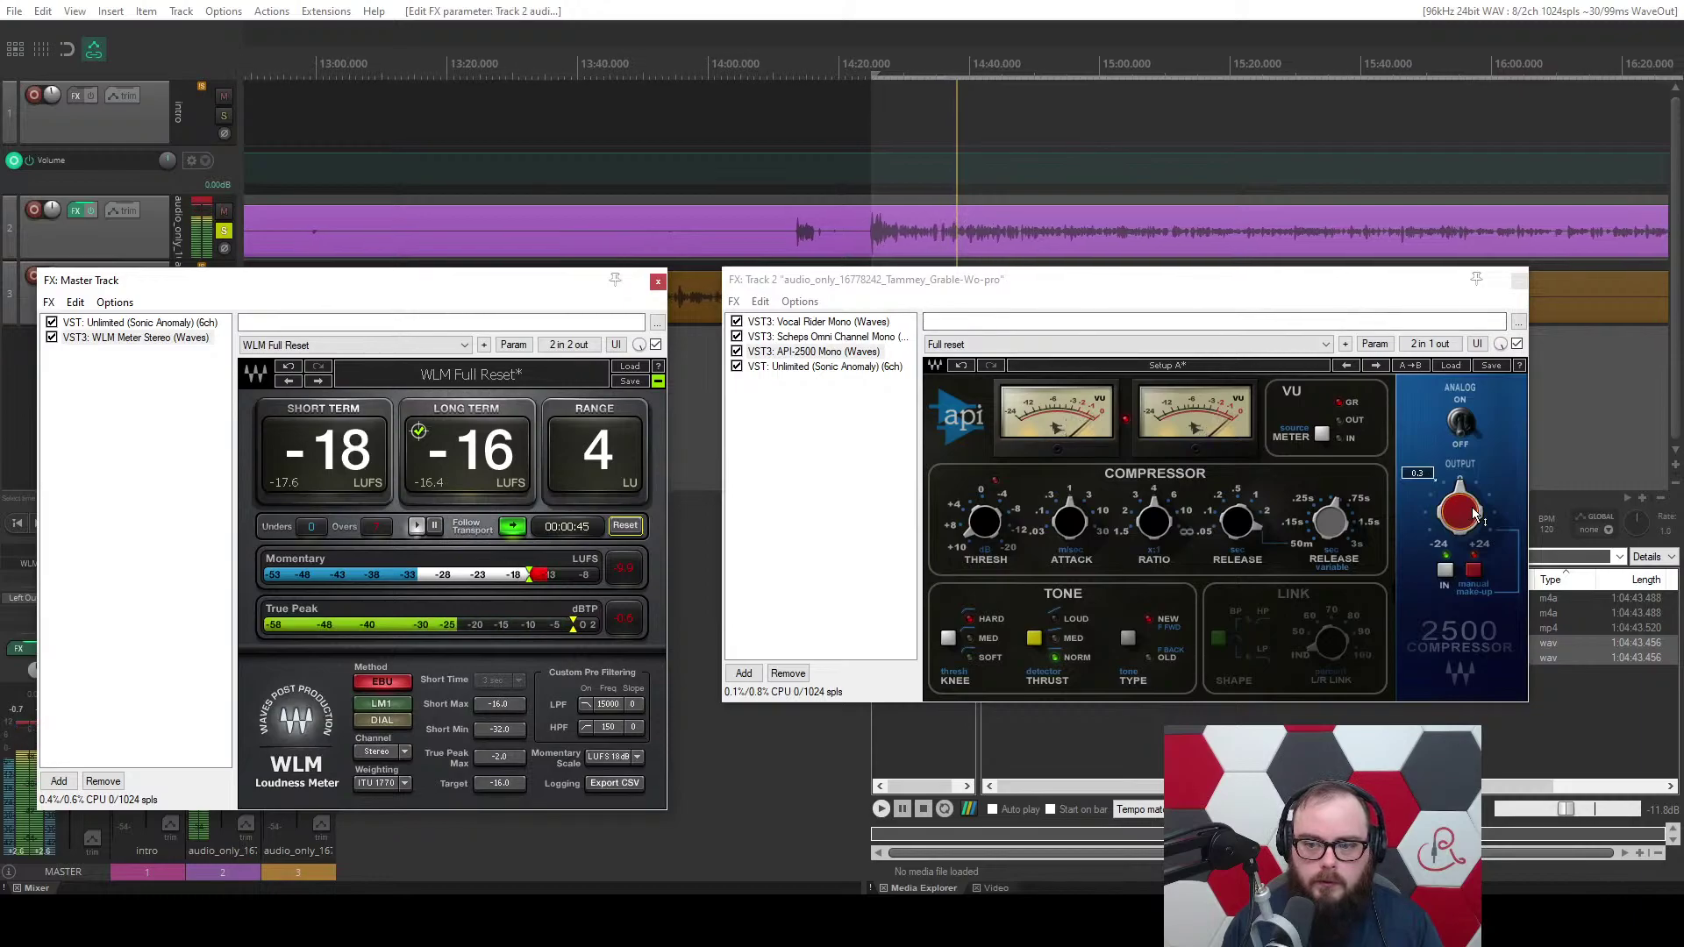
{"action": "left_click", "coordinate": [626, 524]}
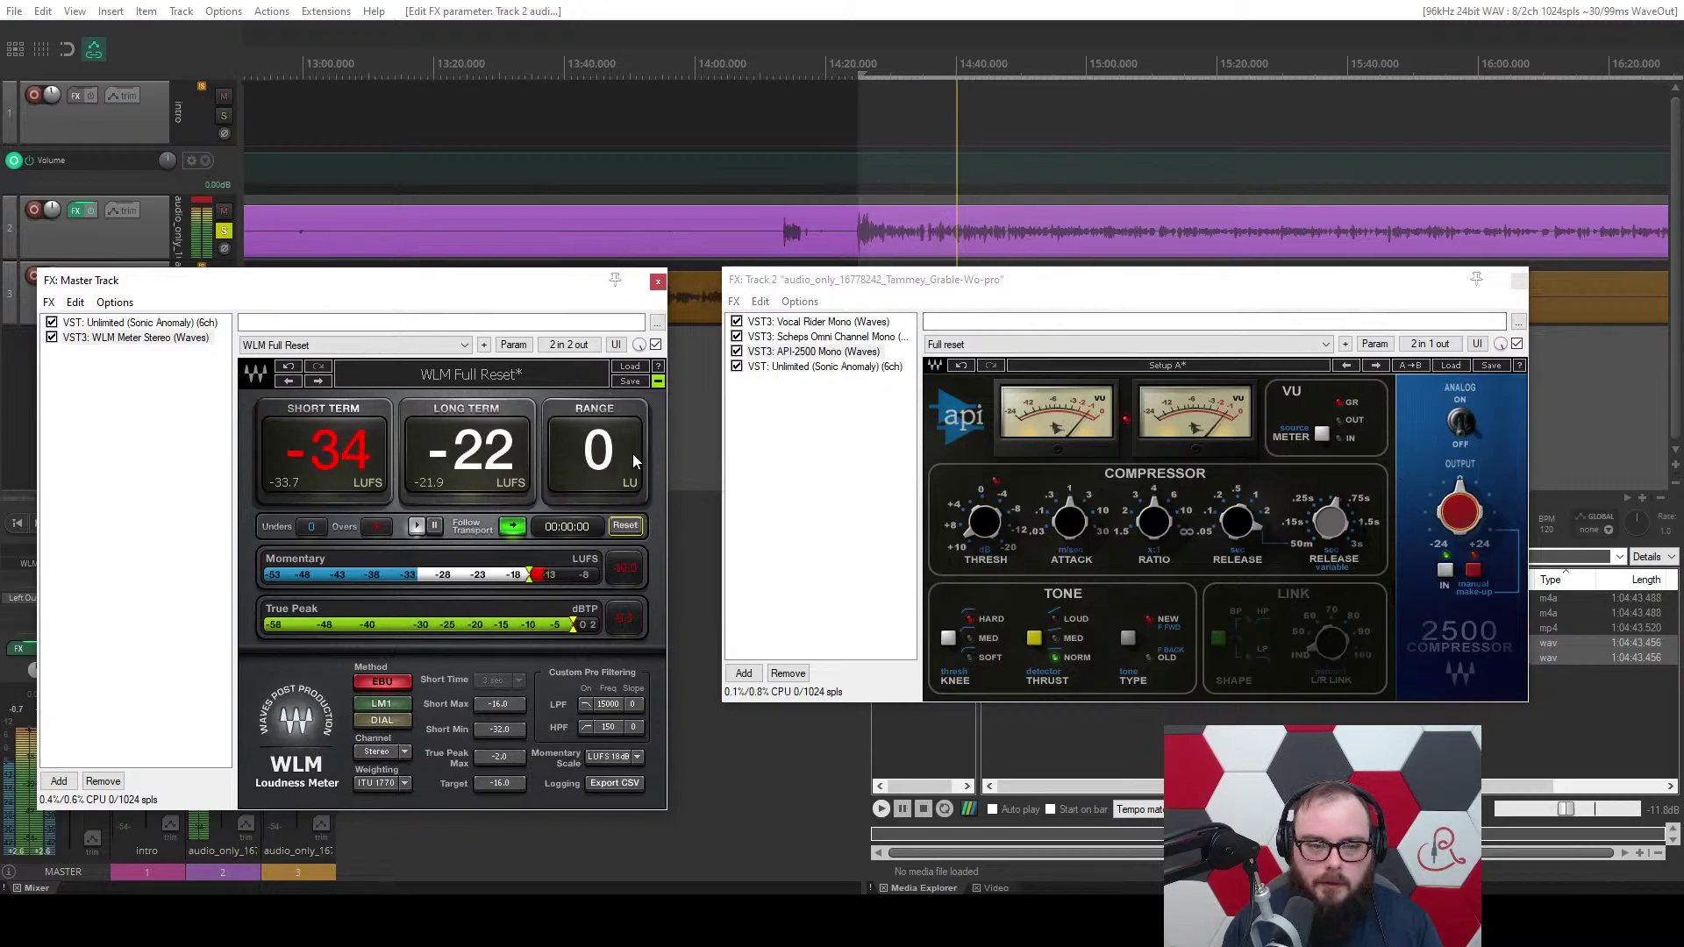
{"action": "left_click", "coordinate": [658, 281]}
{"action": "left_click", "coordinate": [1521, 282]}
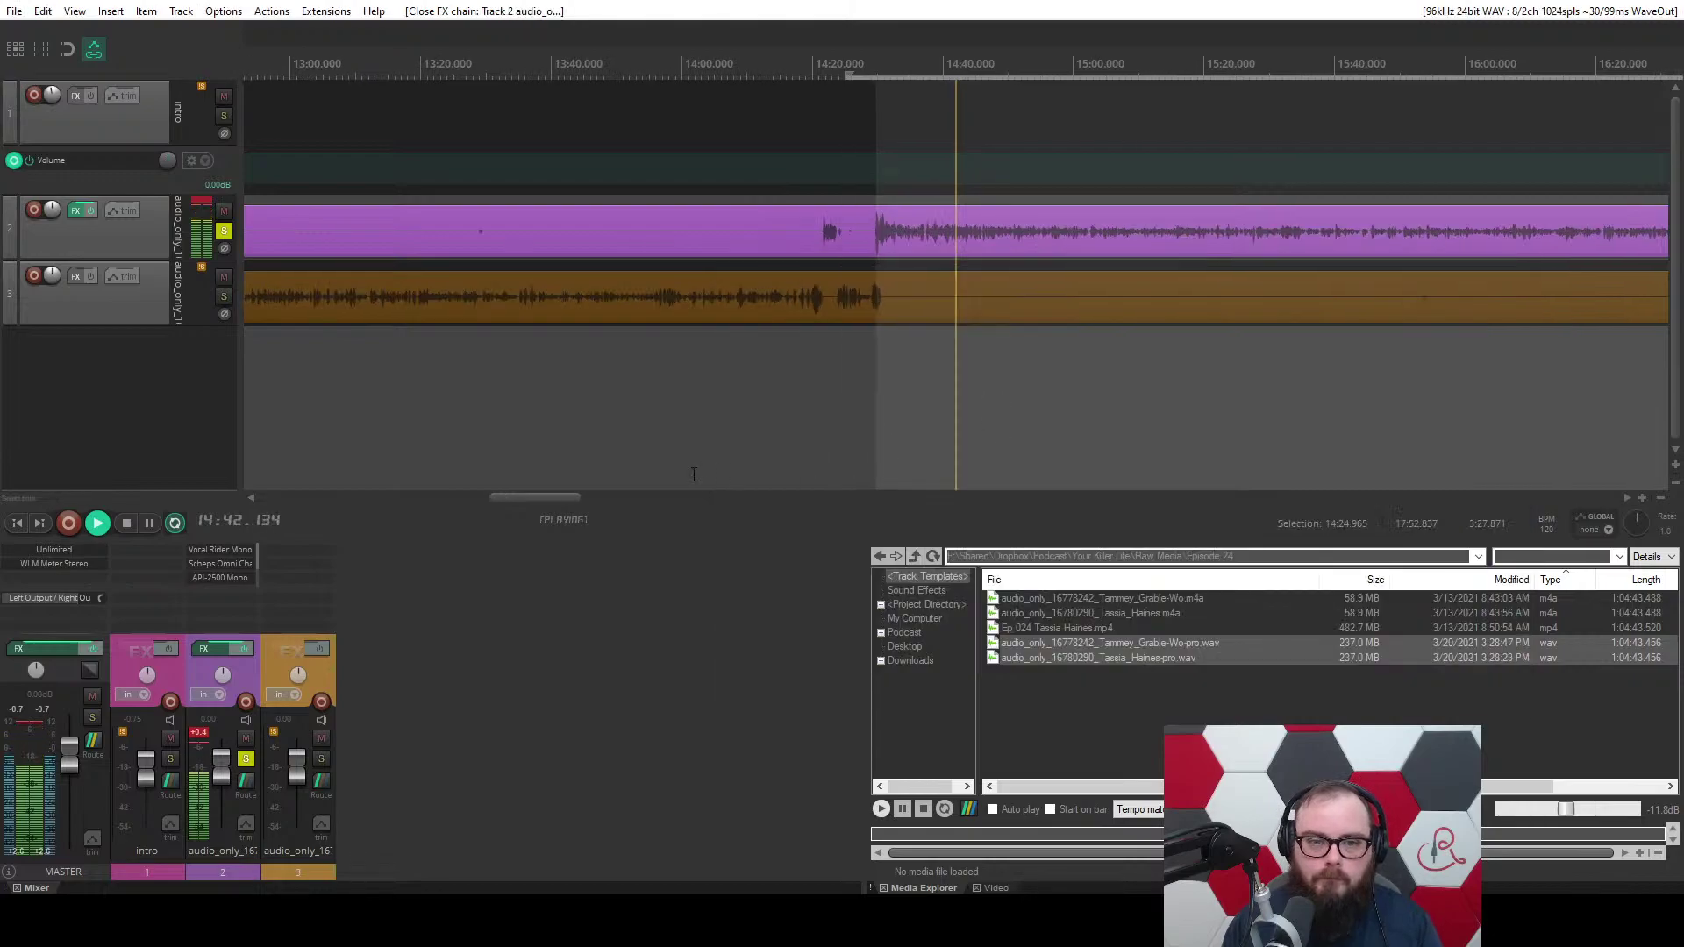
Show the whole project, unsolo track 2 and solo track 3.
{"action": "scroll", "coordinate": [684, 469], "scroll_direction": "down", "scroll_amount": 4}
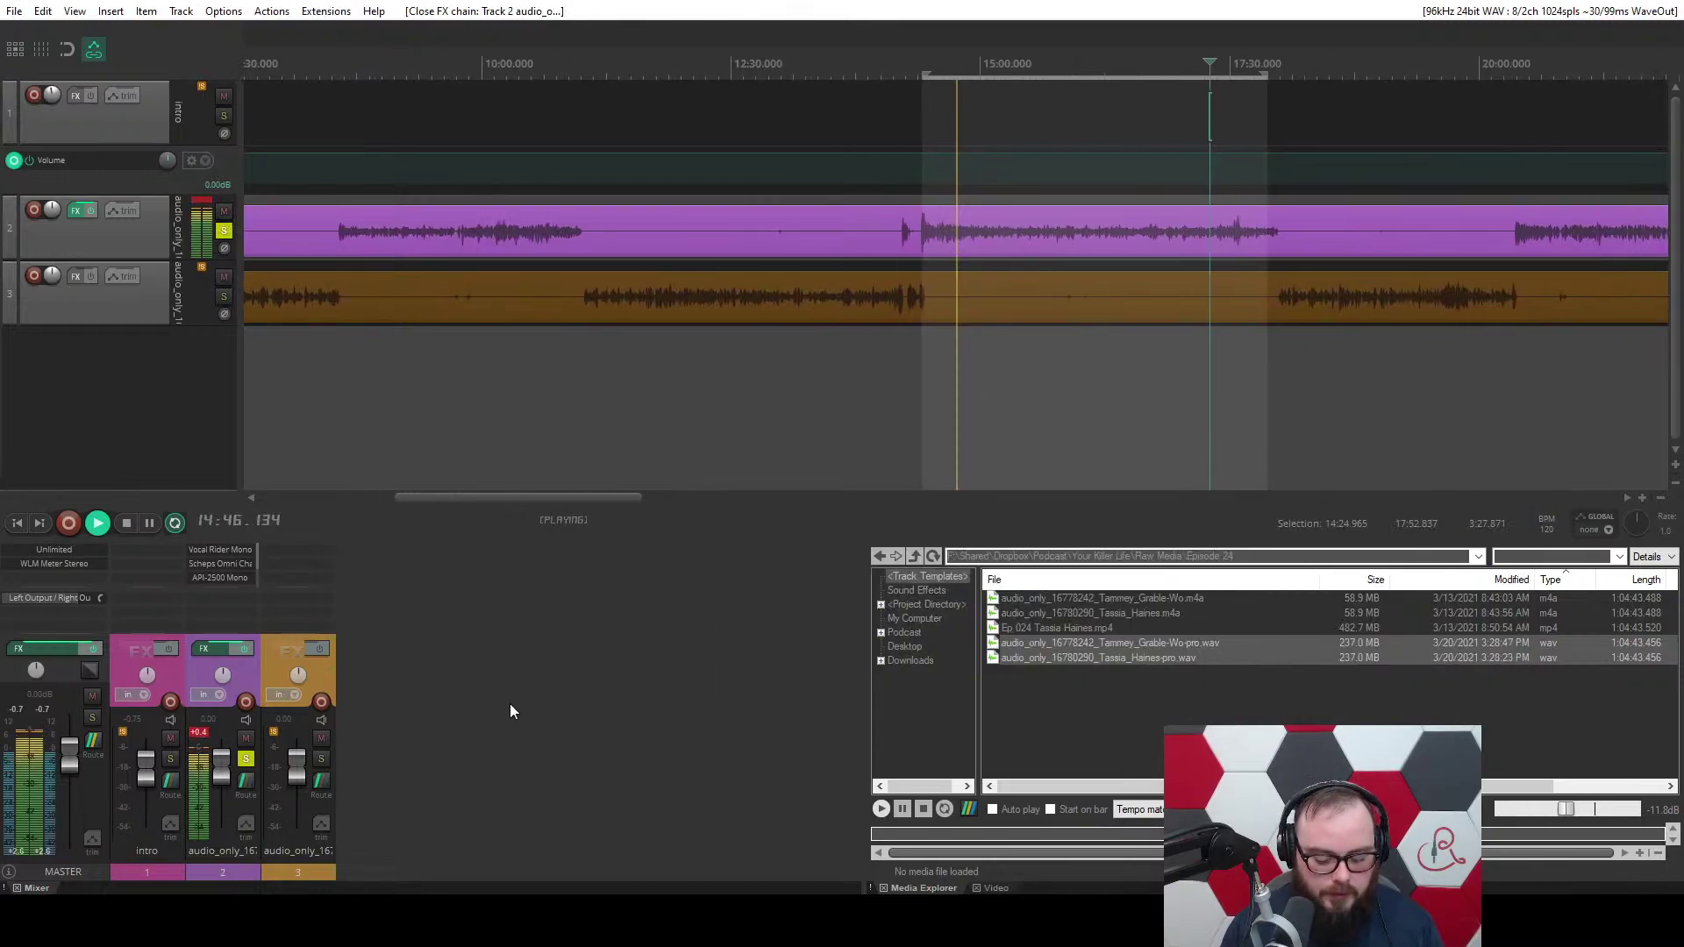
{"action": "key", "text": "grave"}
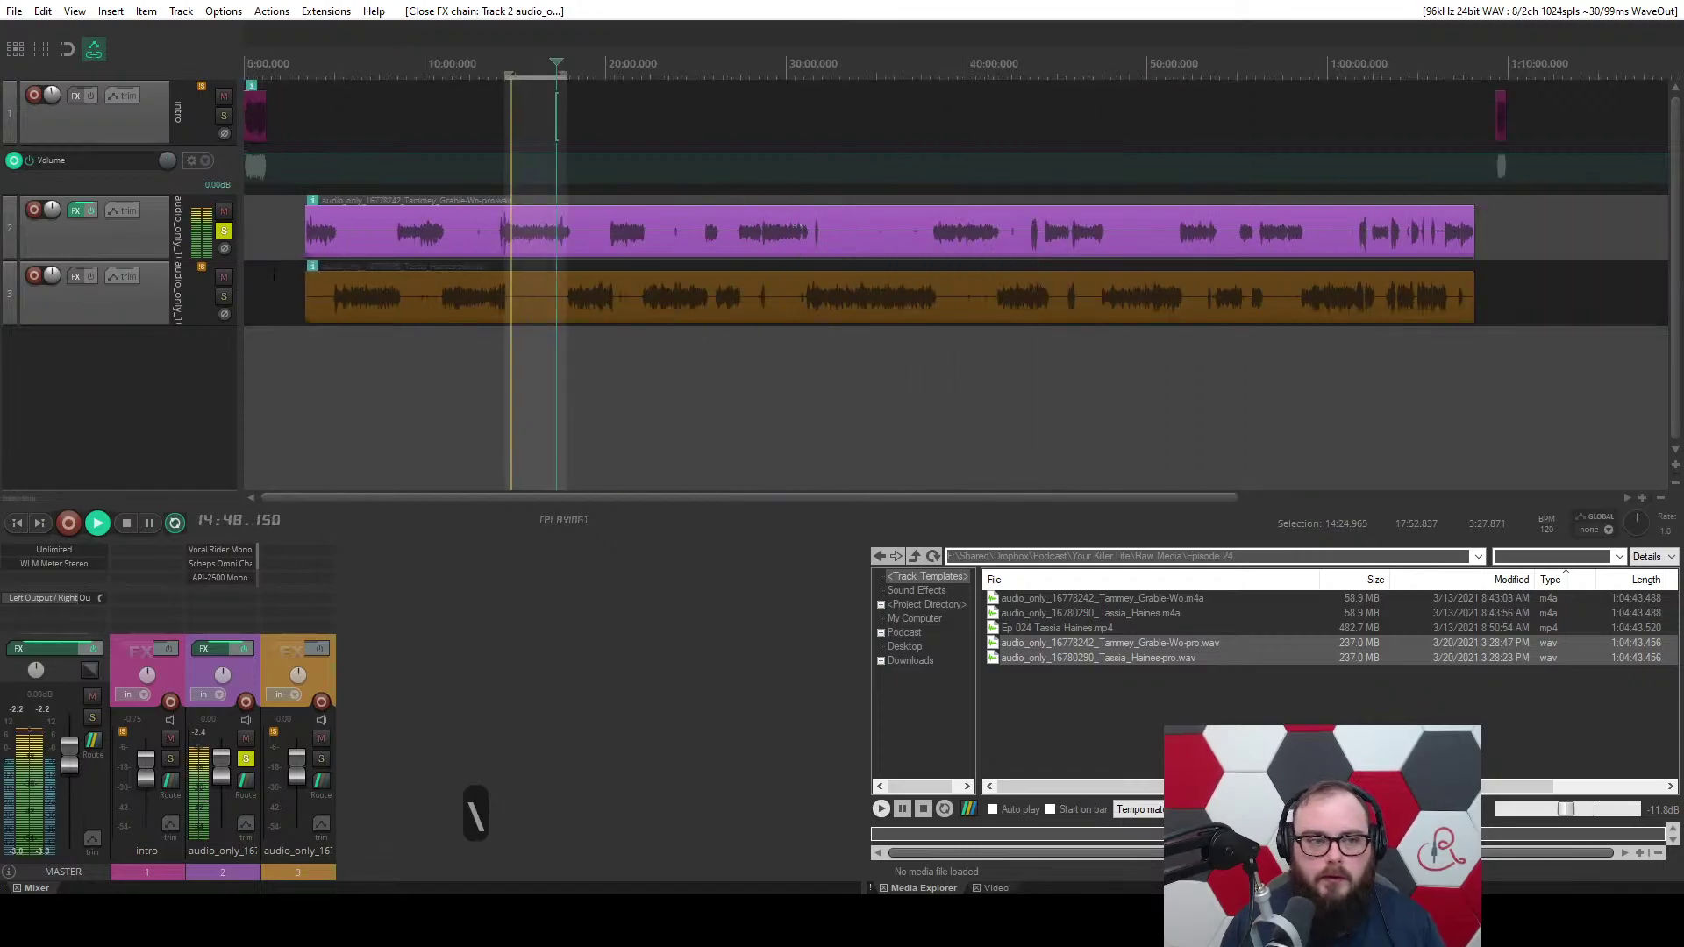
{"action": "left_click", "coordinate": [224, 230]}
{"action": "left_click", "coordinate": [224, 297]}
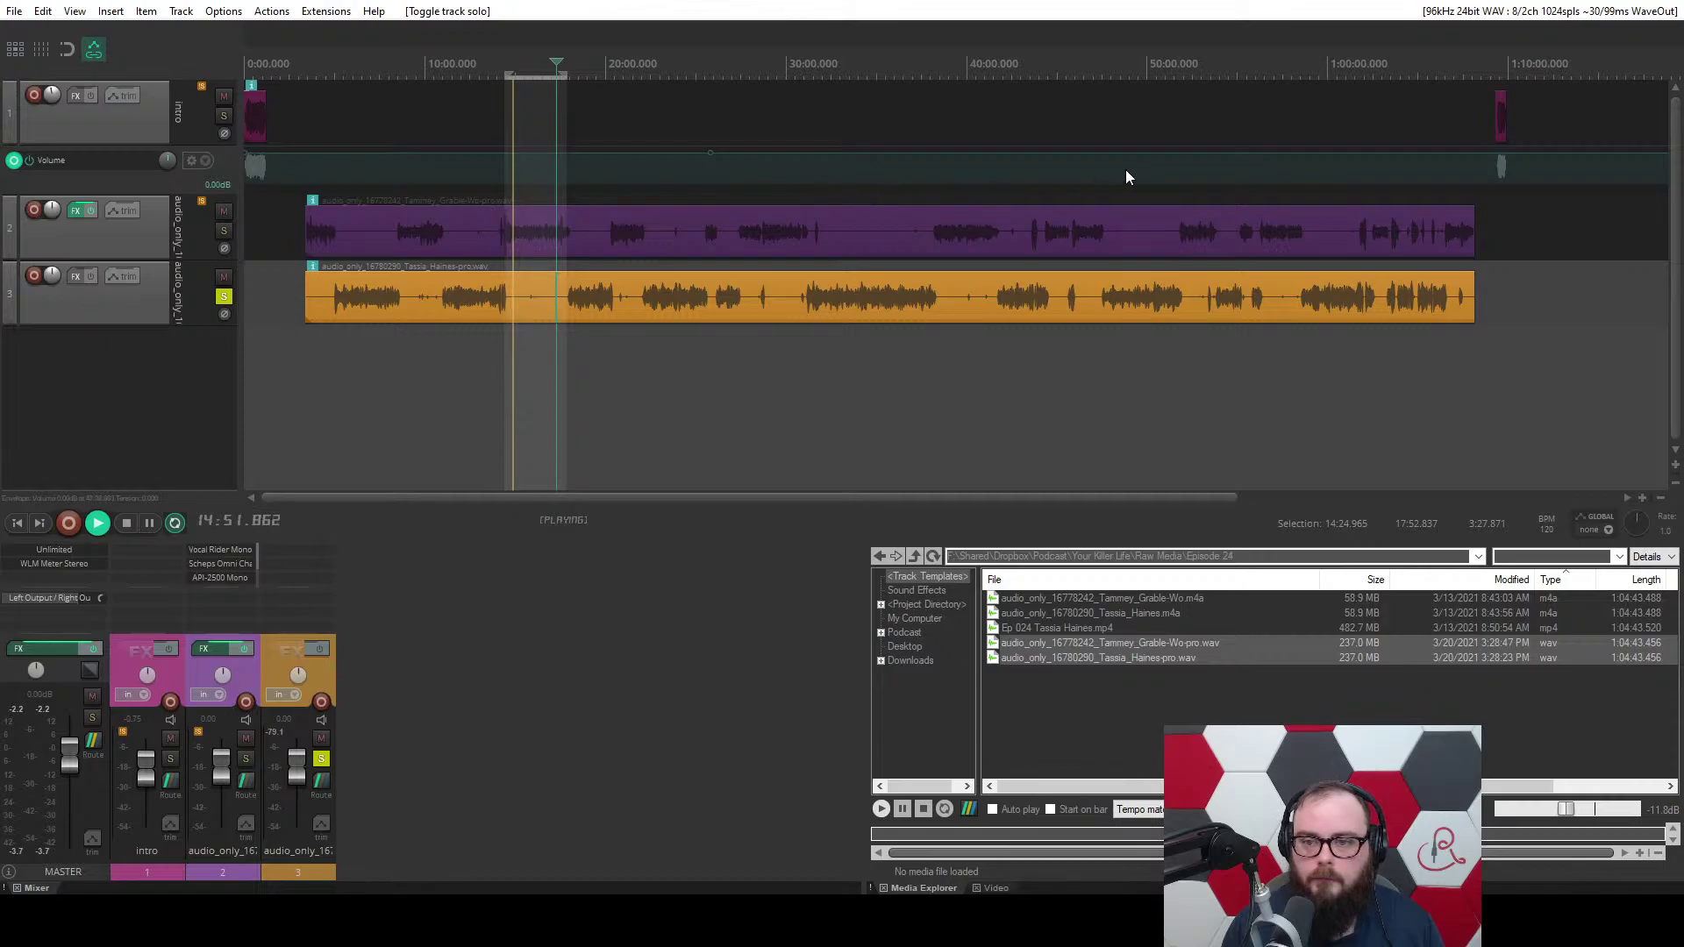
Audition track 3 around 1:01:40, set a time selection from 1:01:41.475 to 1:01:43.181, and resume playback.
{"action": "left_click", "coordinate": [1377, 151]}
{"action": "key", "text": "grave"}
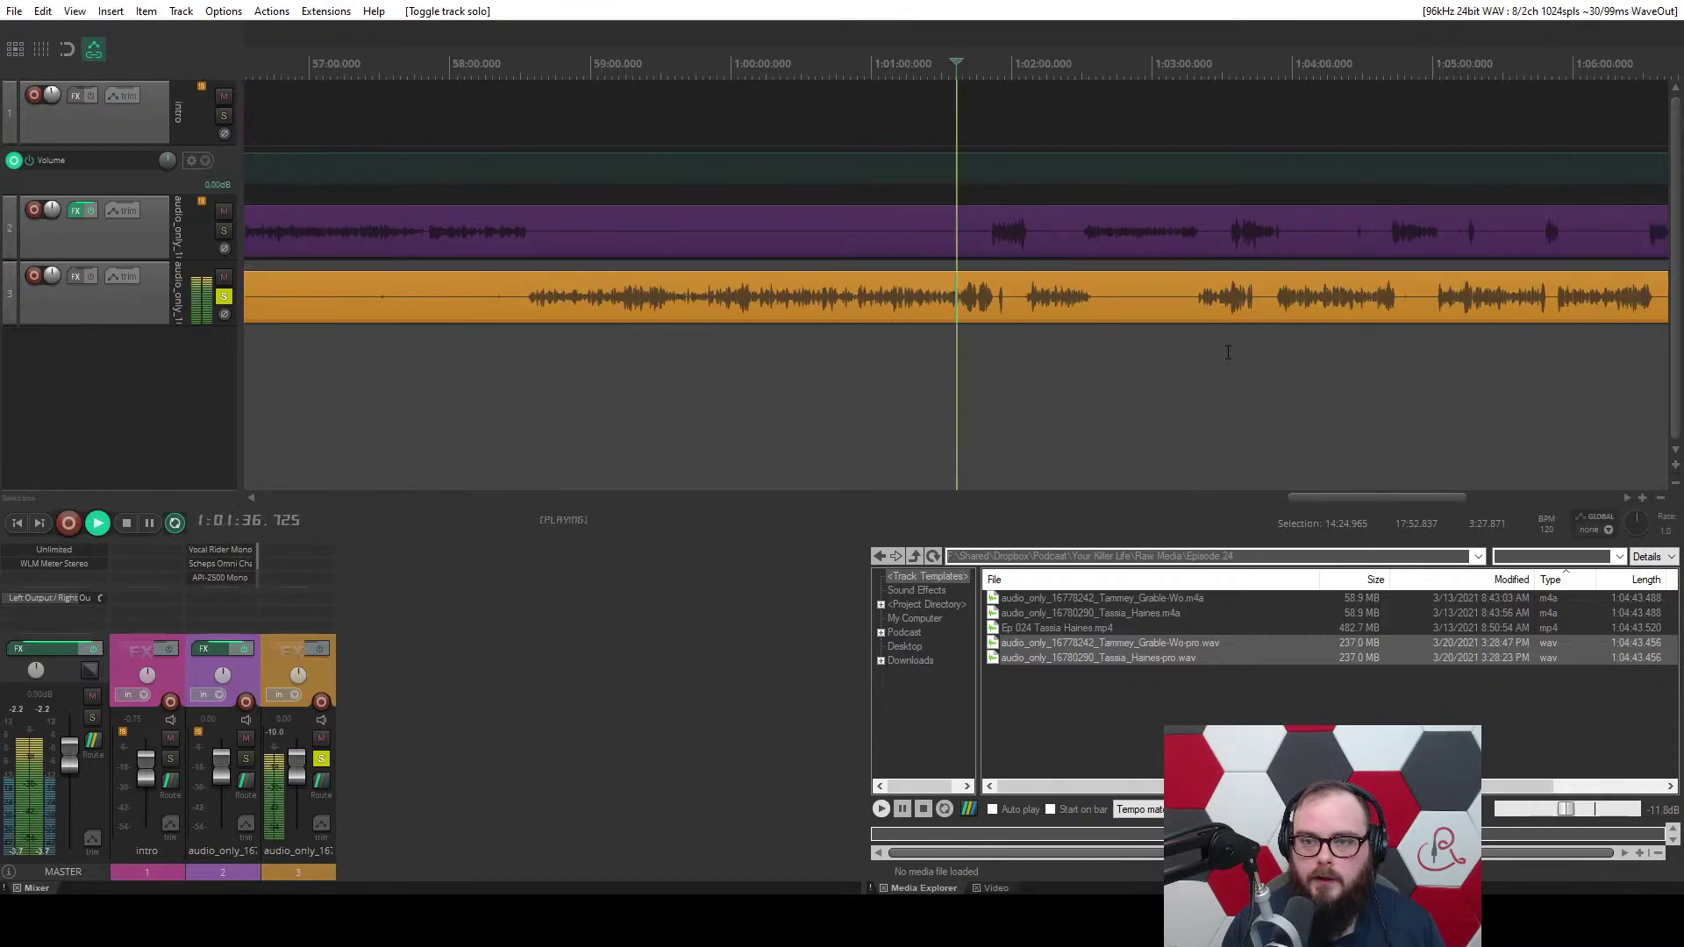
{"action": "scroll", "coordinate": [1026, 150], "scroll_direction": "up", "scroll_amount": 5}
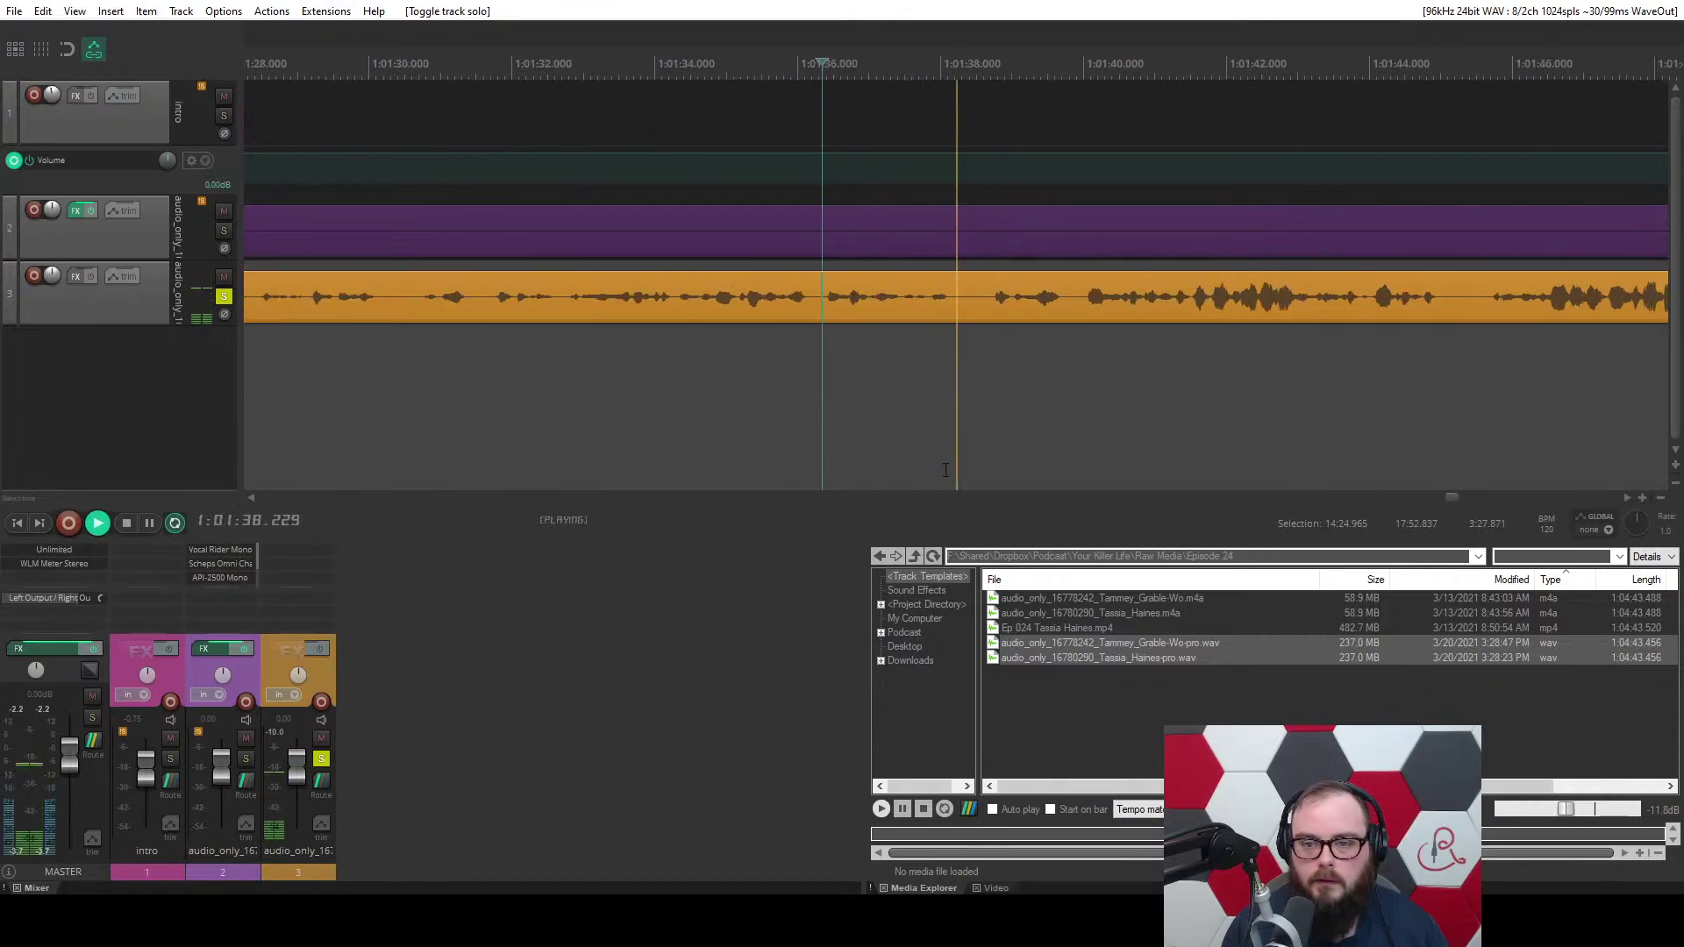
{"action": "left_click", "coordinate": [1052, 361]}
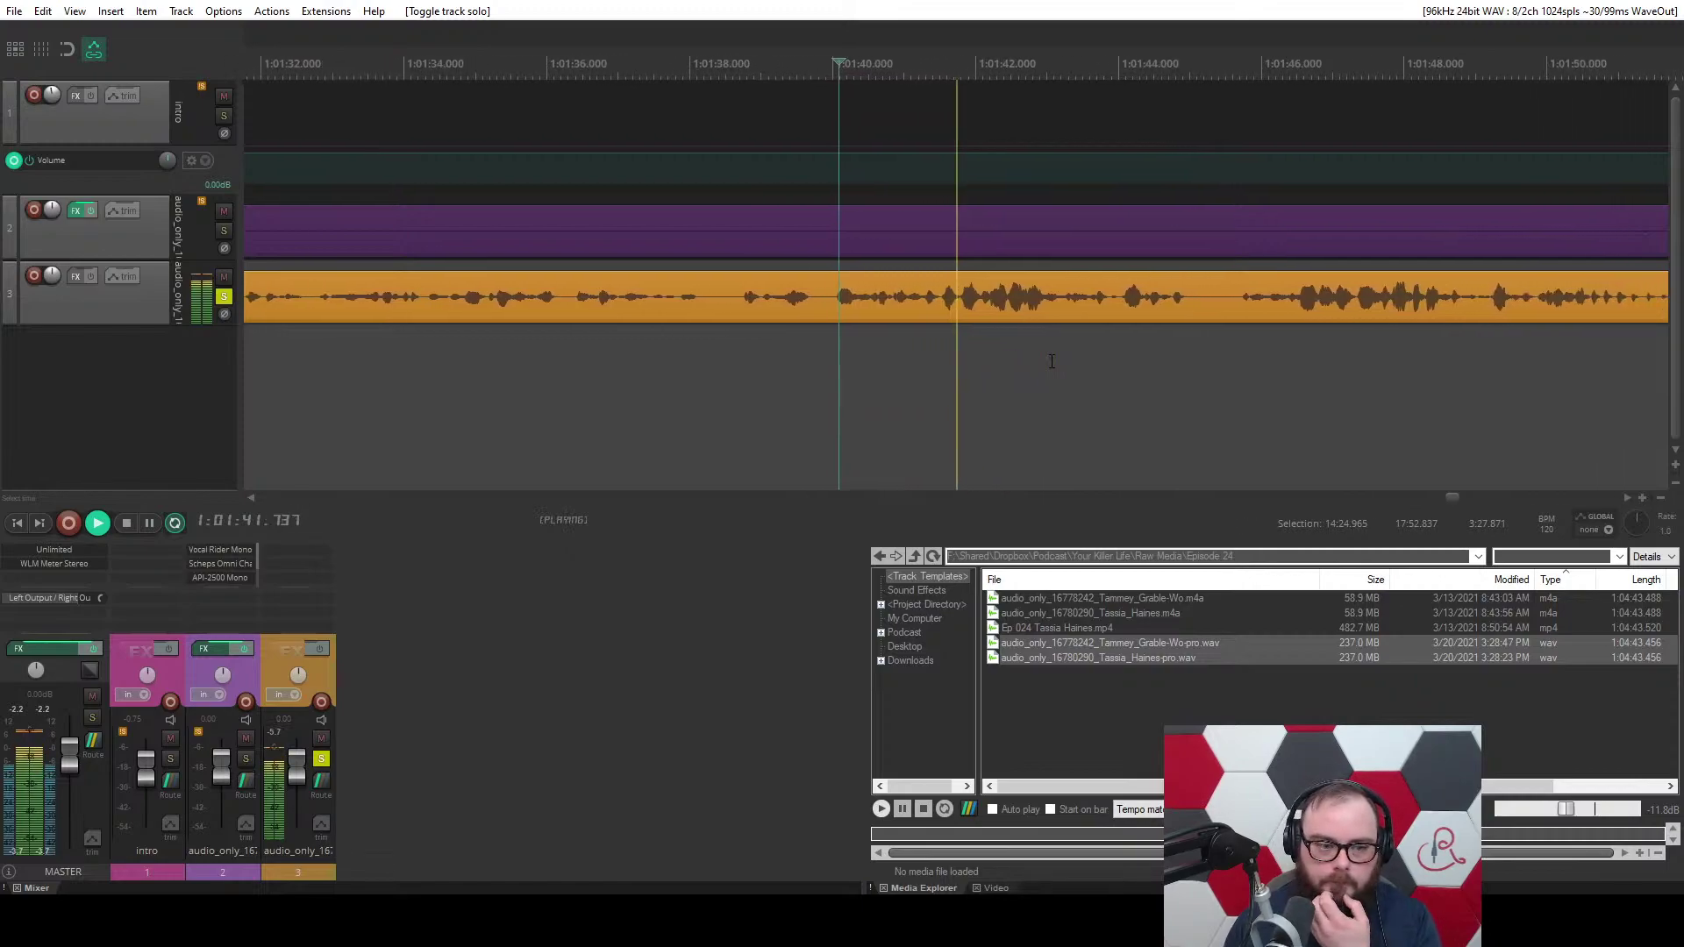
{"action": "key", "text": "space"}
{"action": "left_click_drag", "start_coordinate": [865, 338], "coordinate": [988, 325]}
{"action": "key", "text": "space"}
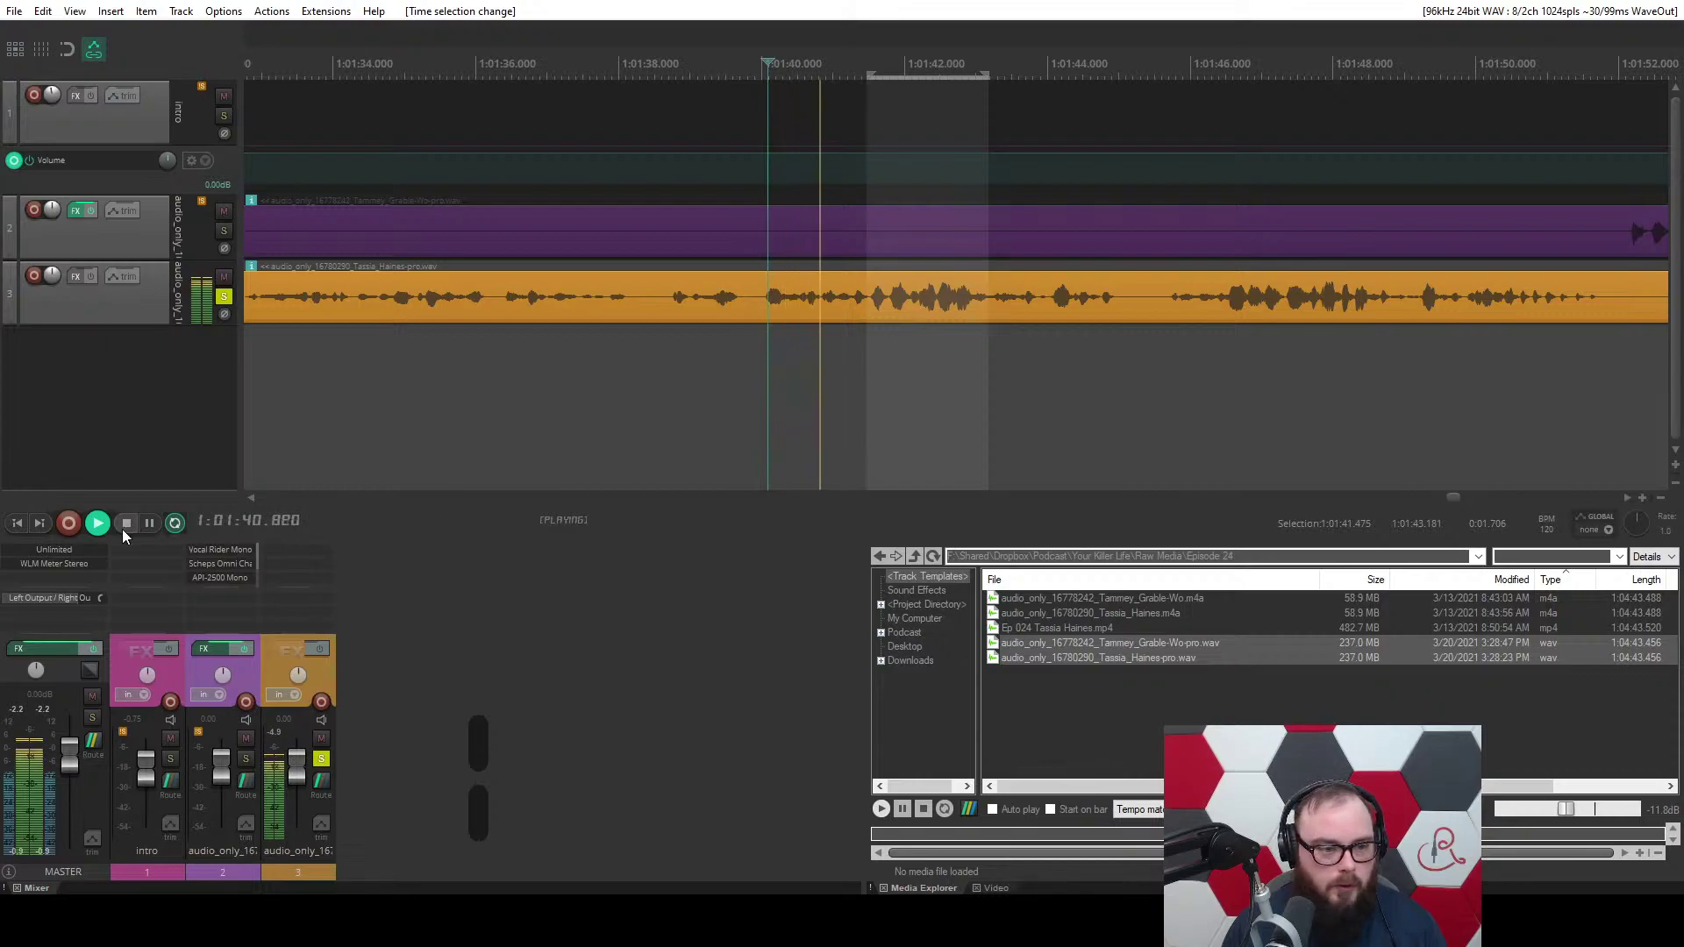
Add Vocal Rider Mono to track 3, shift its range so the lower limit is 0, and raise its target slightly.
{"action": "left_click", "coordinate": [83, 278]}
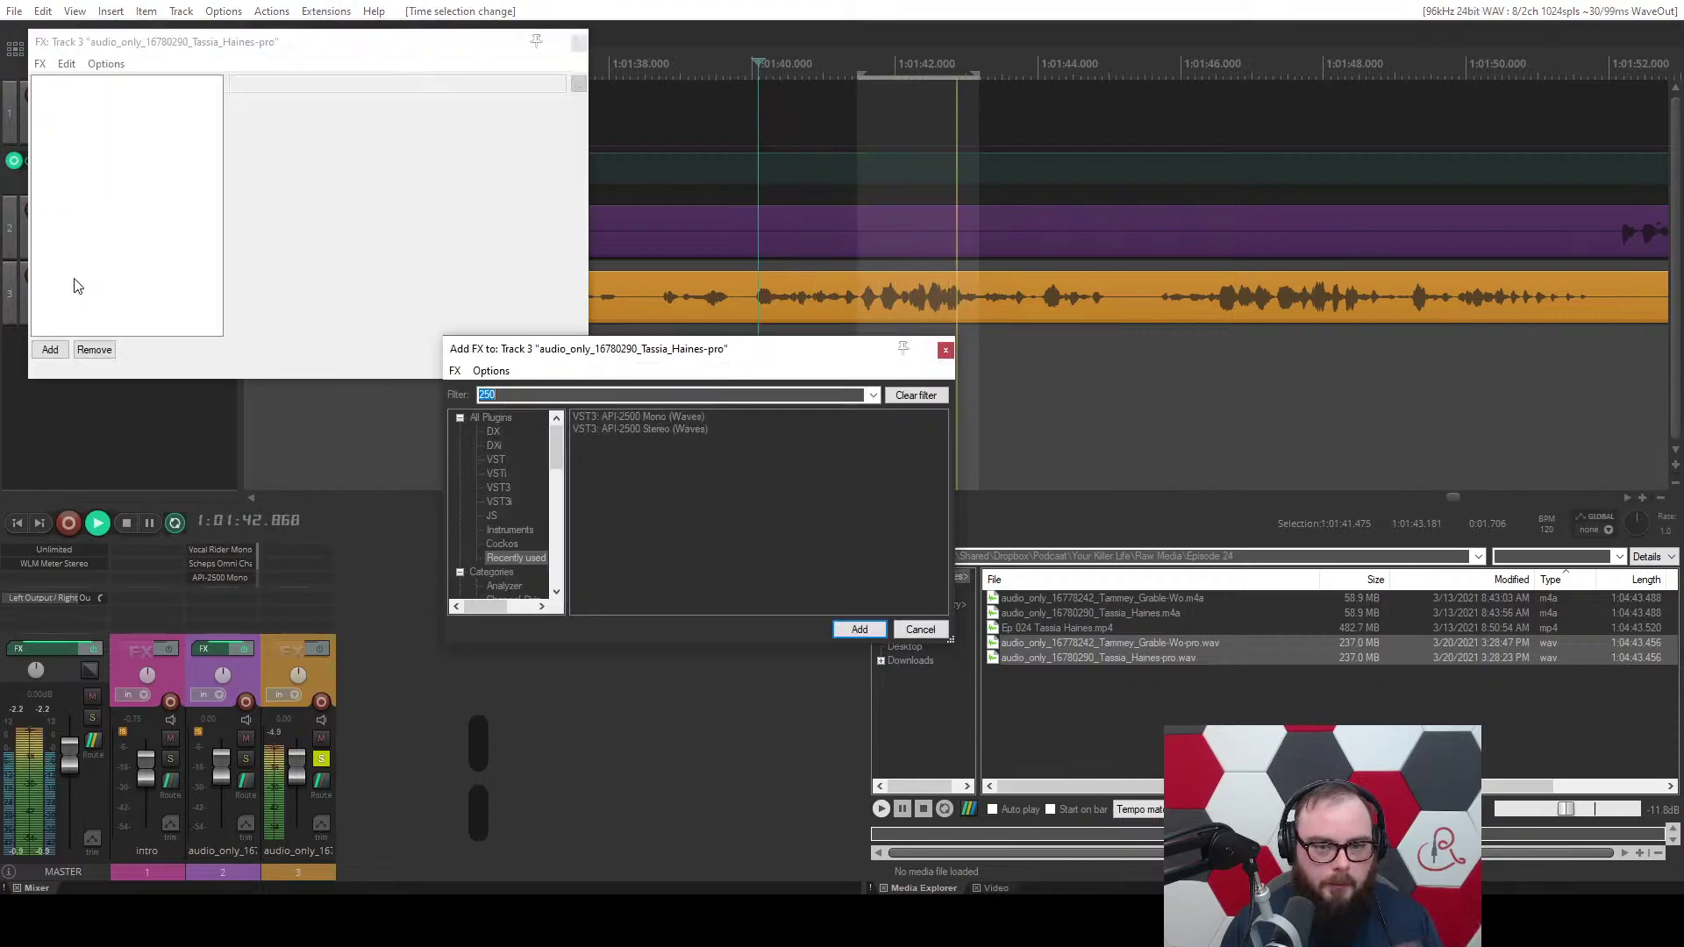
{"action": "type", "text": "rid"}
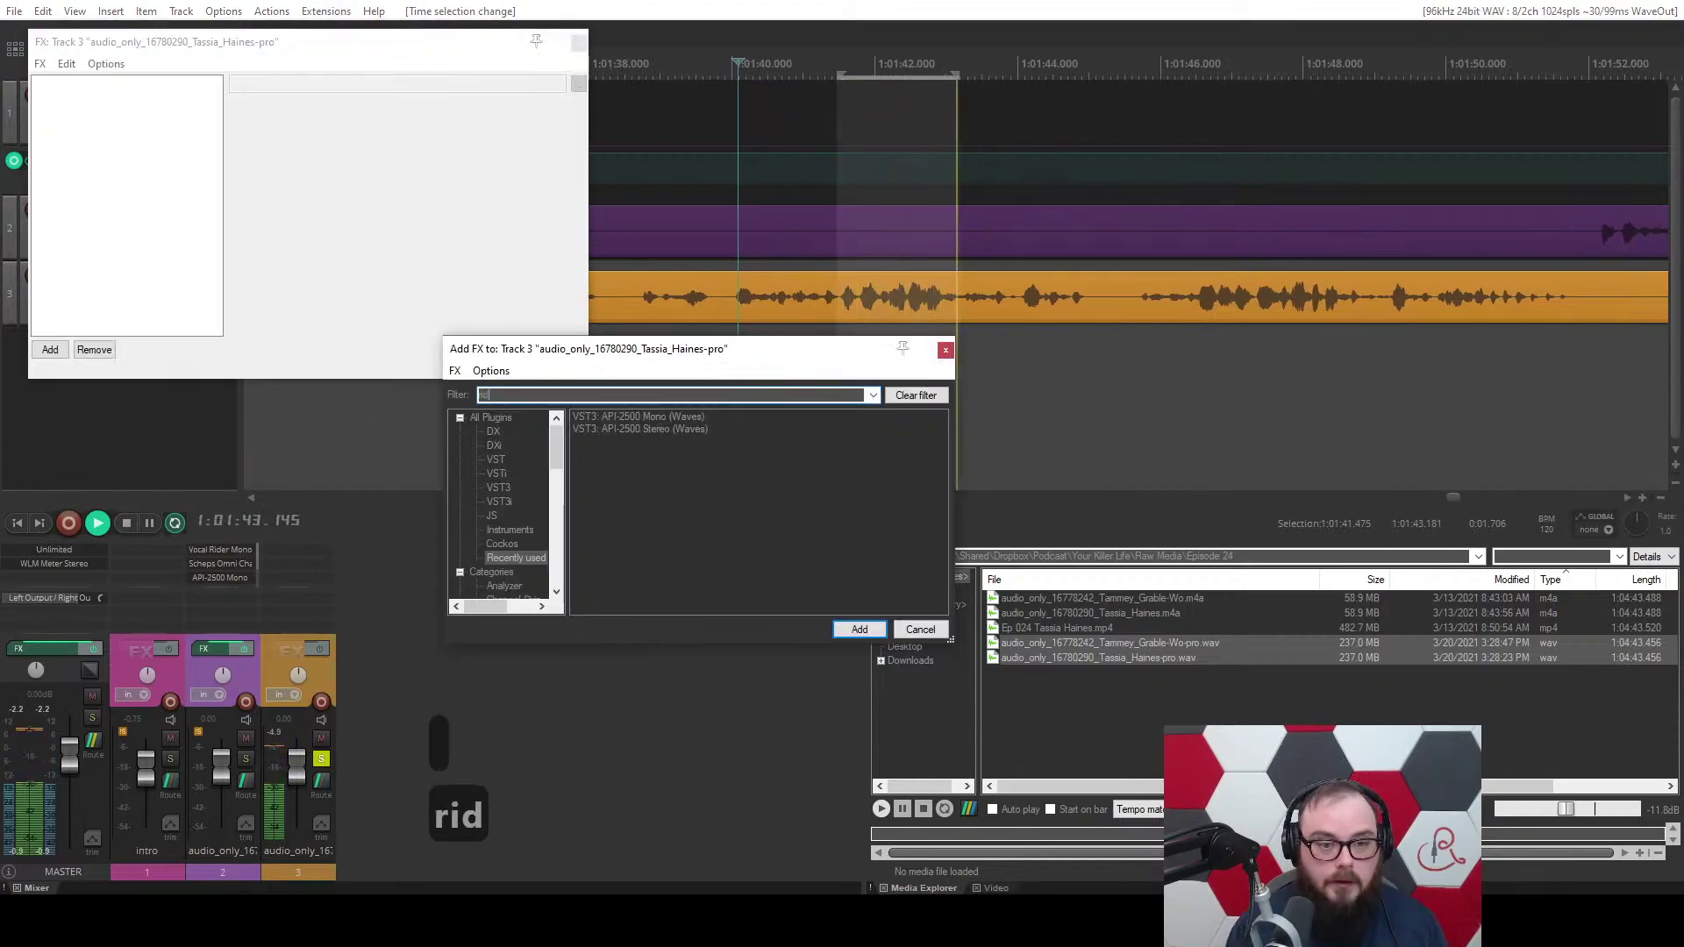
{"action": "double_click", "coordinate": [632, 418]}
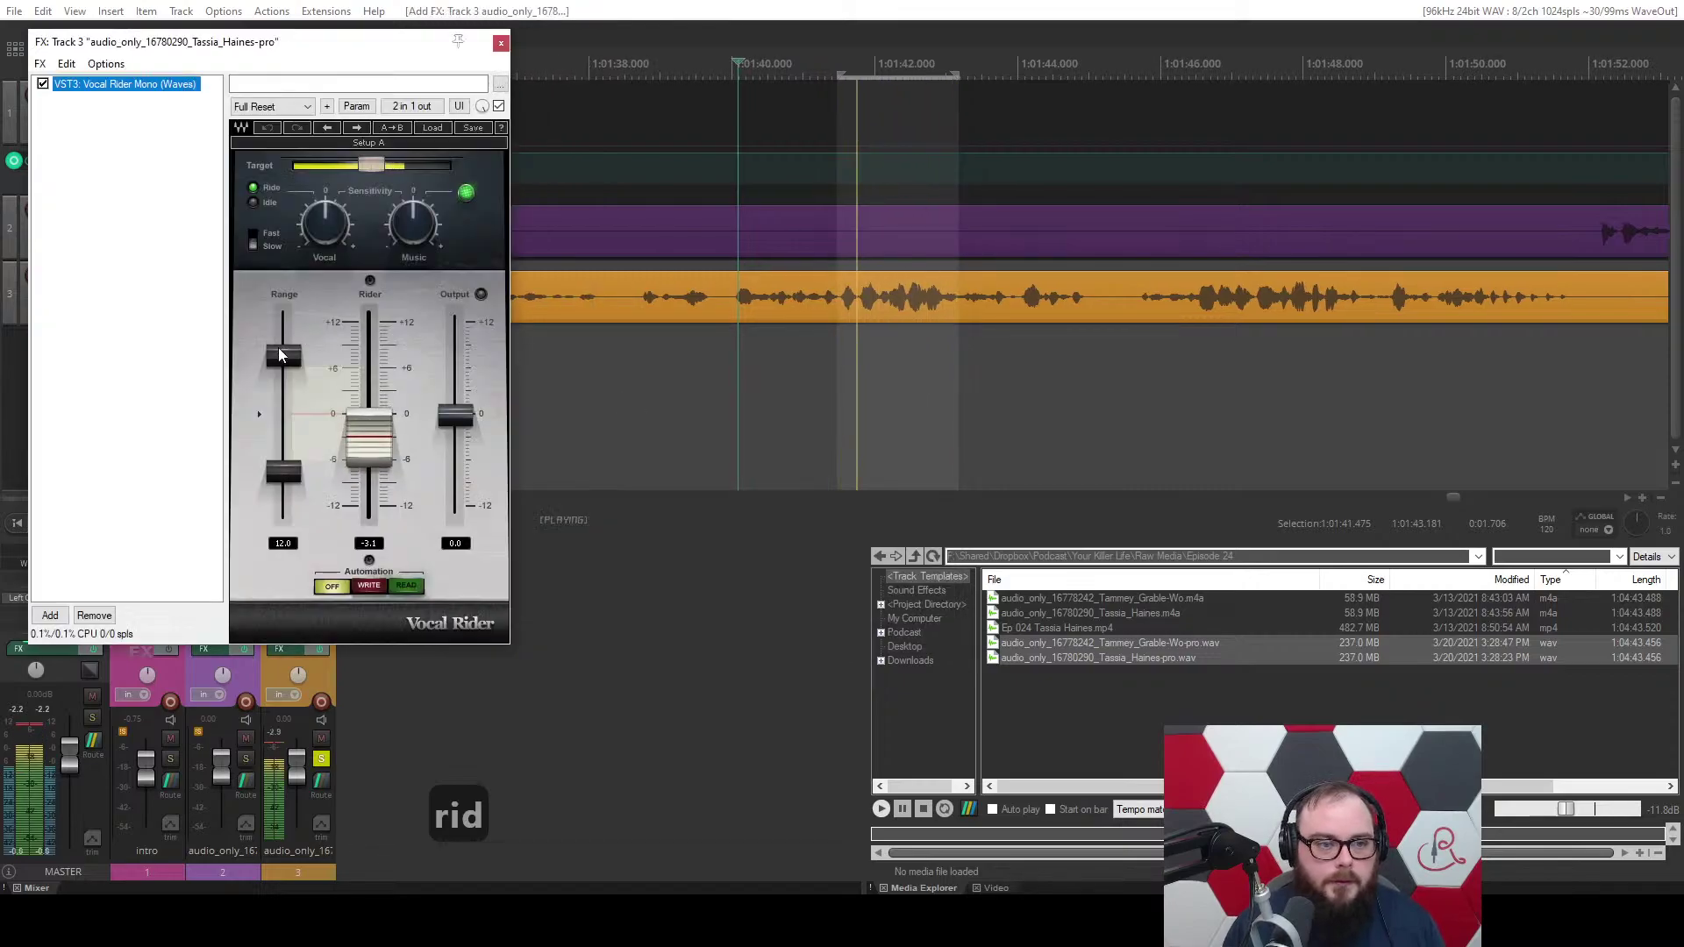
{"action": "type", "text": "0"}
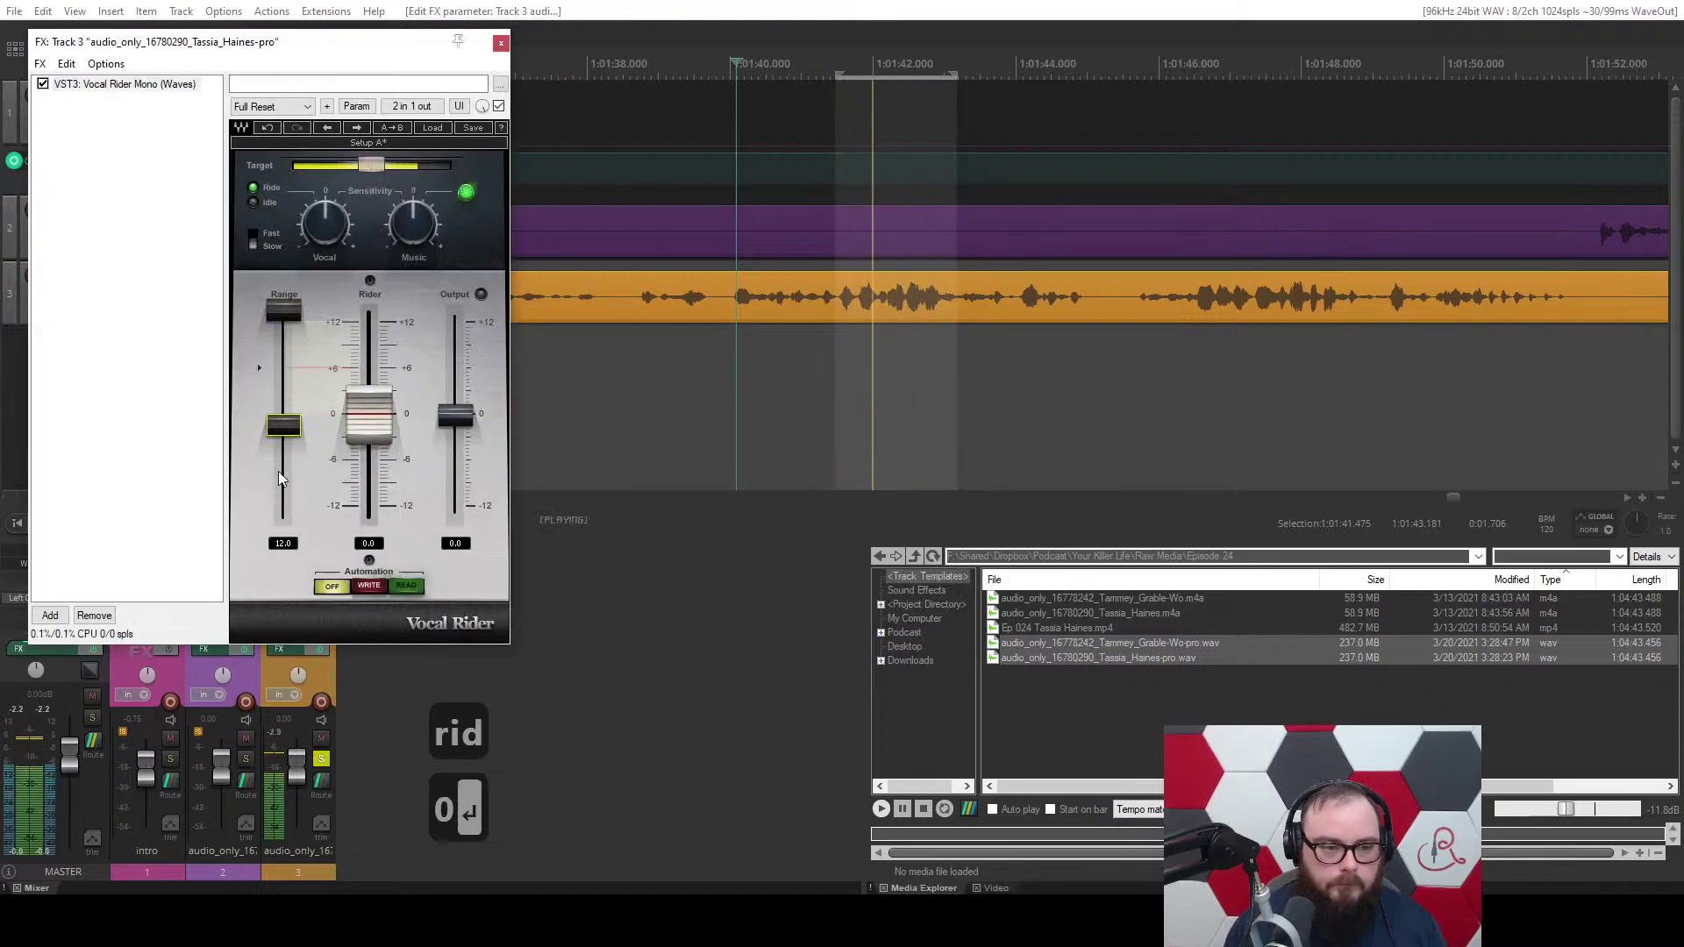
{"action": "key", "text": "Return"}
{"action": "mouse_move", "coordinate": [366, 165]}
{"action": "left_mouse_down"}
{"action": "mouse_move", "coordinate": [407, 166]}
{"action": "mouse_move", "coordinate": [381, 165]}
{"action": "left_mouse_up"}
Loop the passage from 1:01:40.149 to 1:01:49.601 and add Scheps Omni Channel Mono to track 3.
{"action": "scroll", "coordinate": [760, 282], "scroll_direction": "down", "scroll_amount": 3}
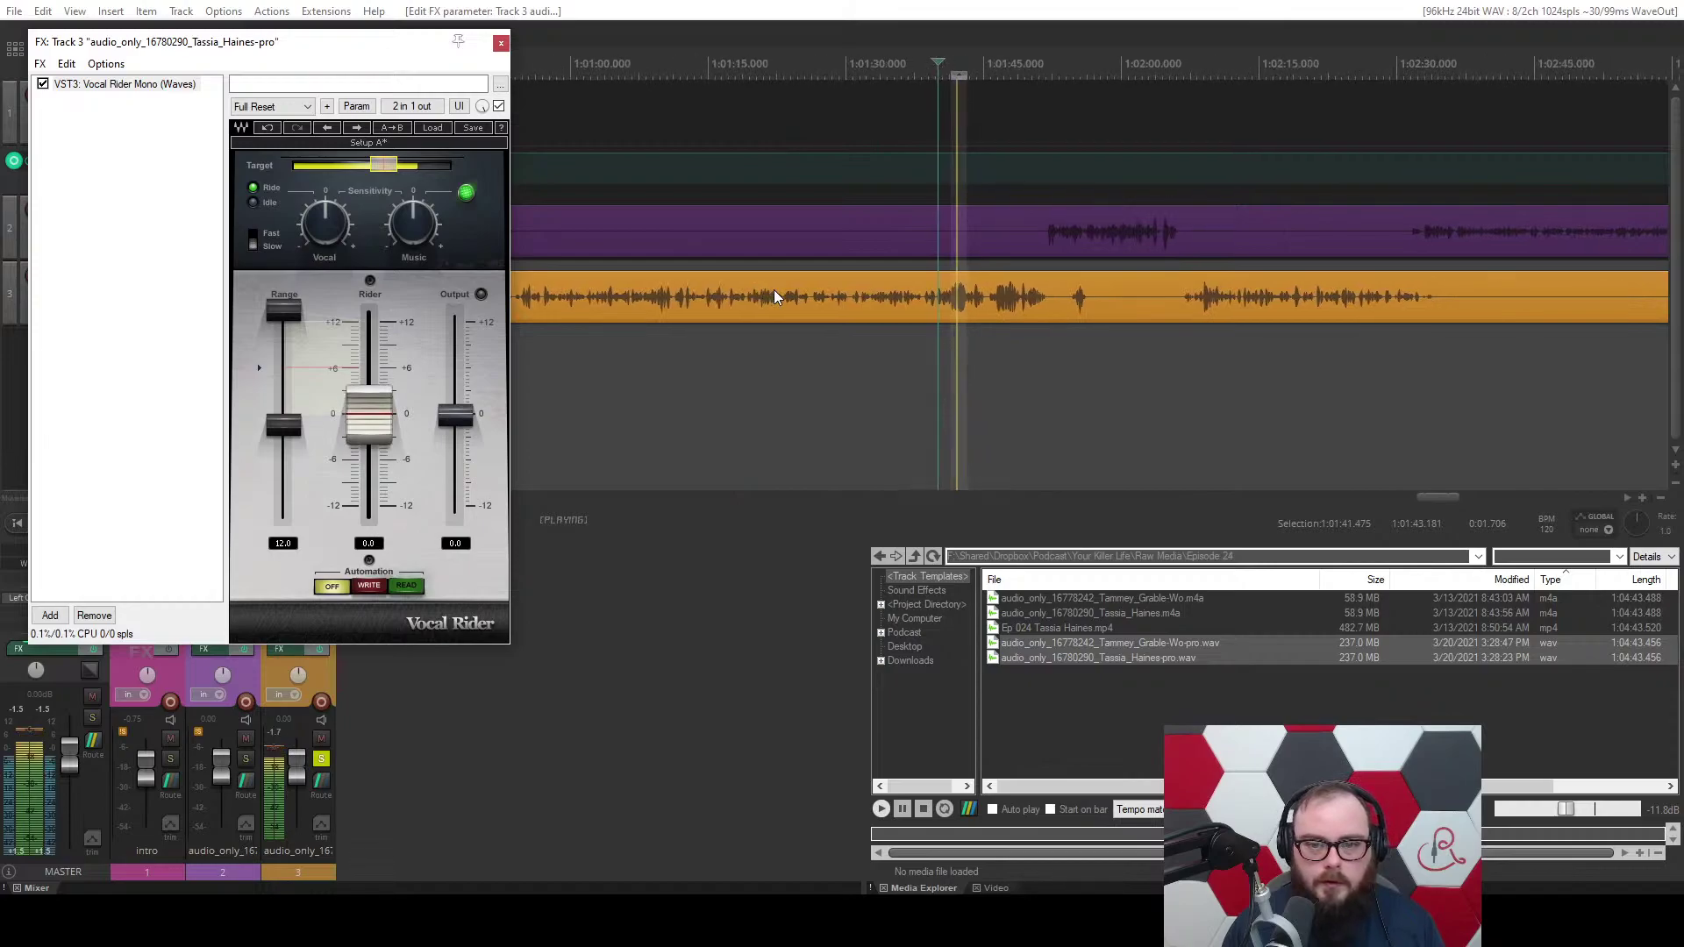
{"action": "left_click_drag", "start_coordinate": [814, 347], "coordinate": [1284, 338]}
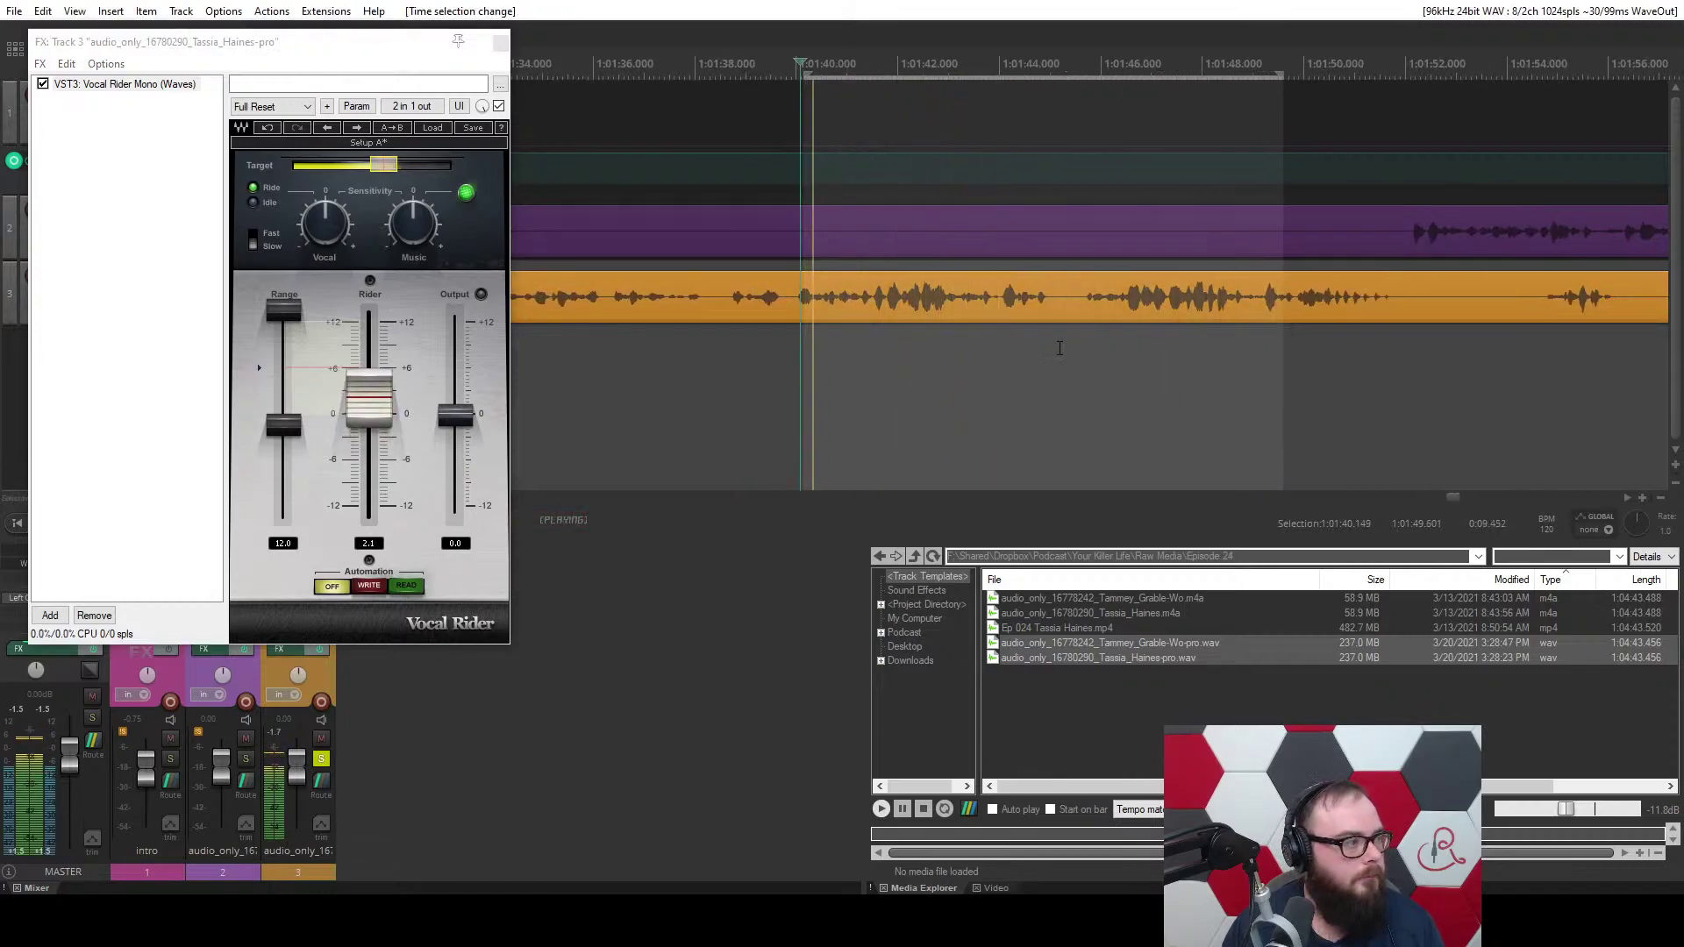
{"action": "left_click", "coordinate": [50, 616]}
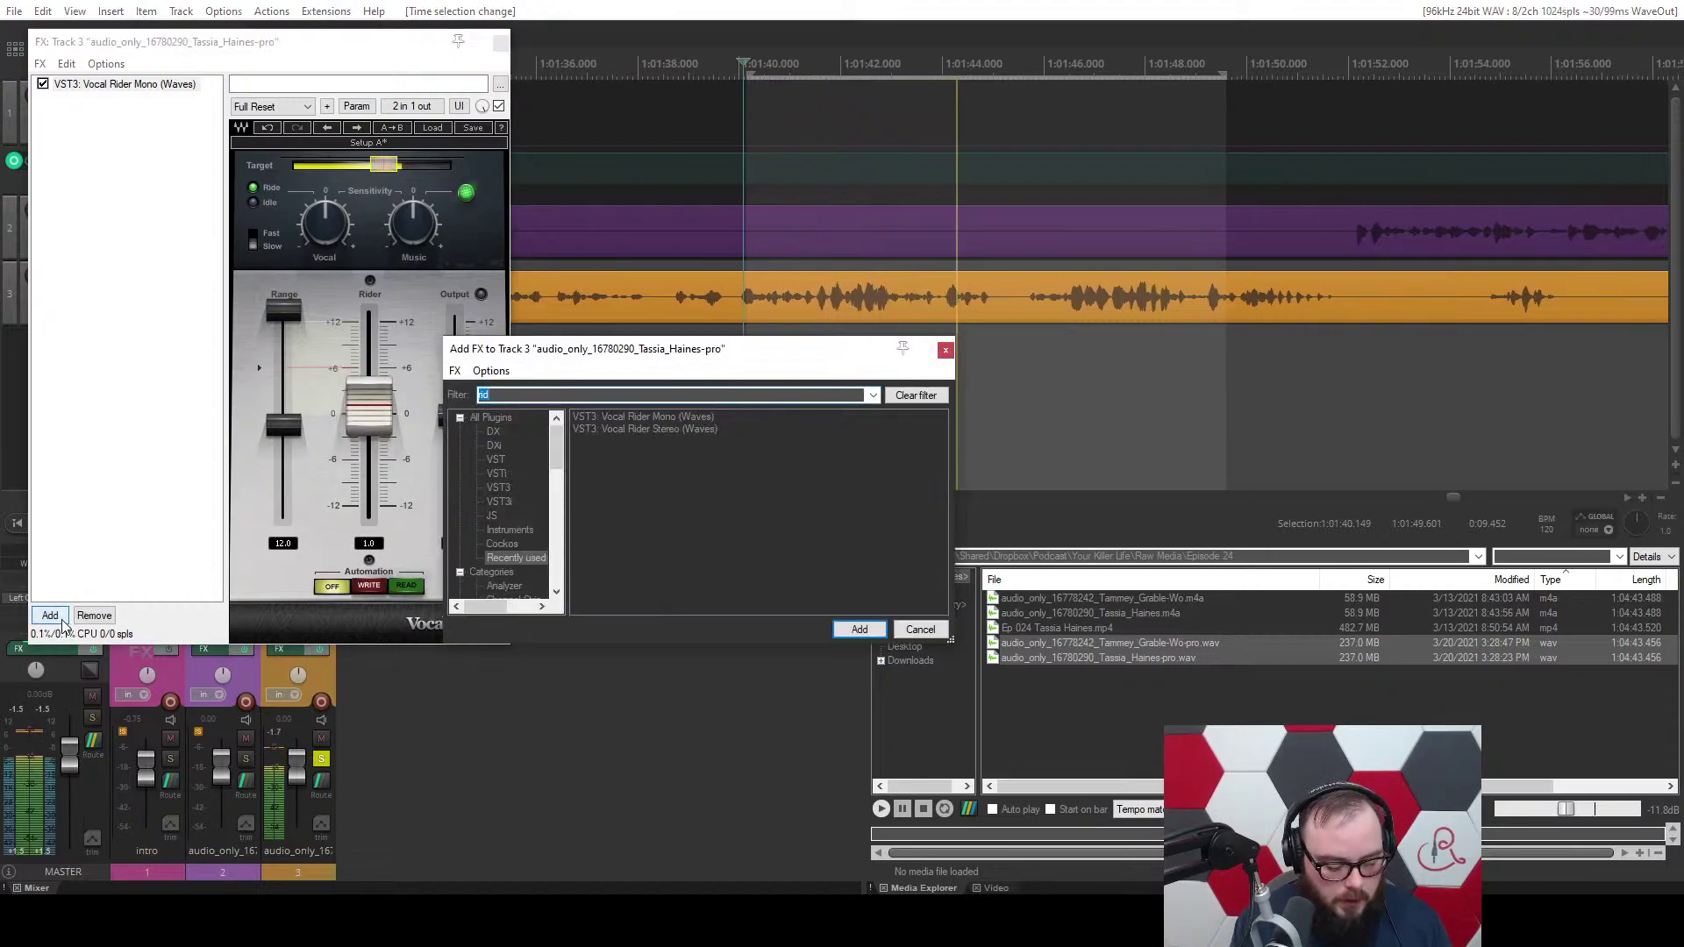
{"action": "type", "text": "sch"}
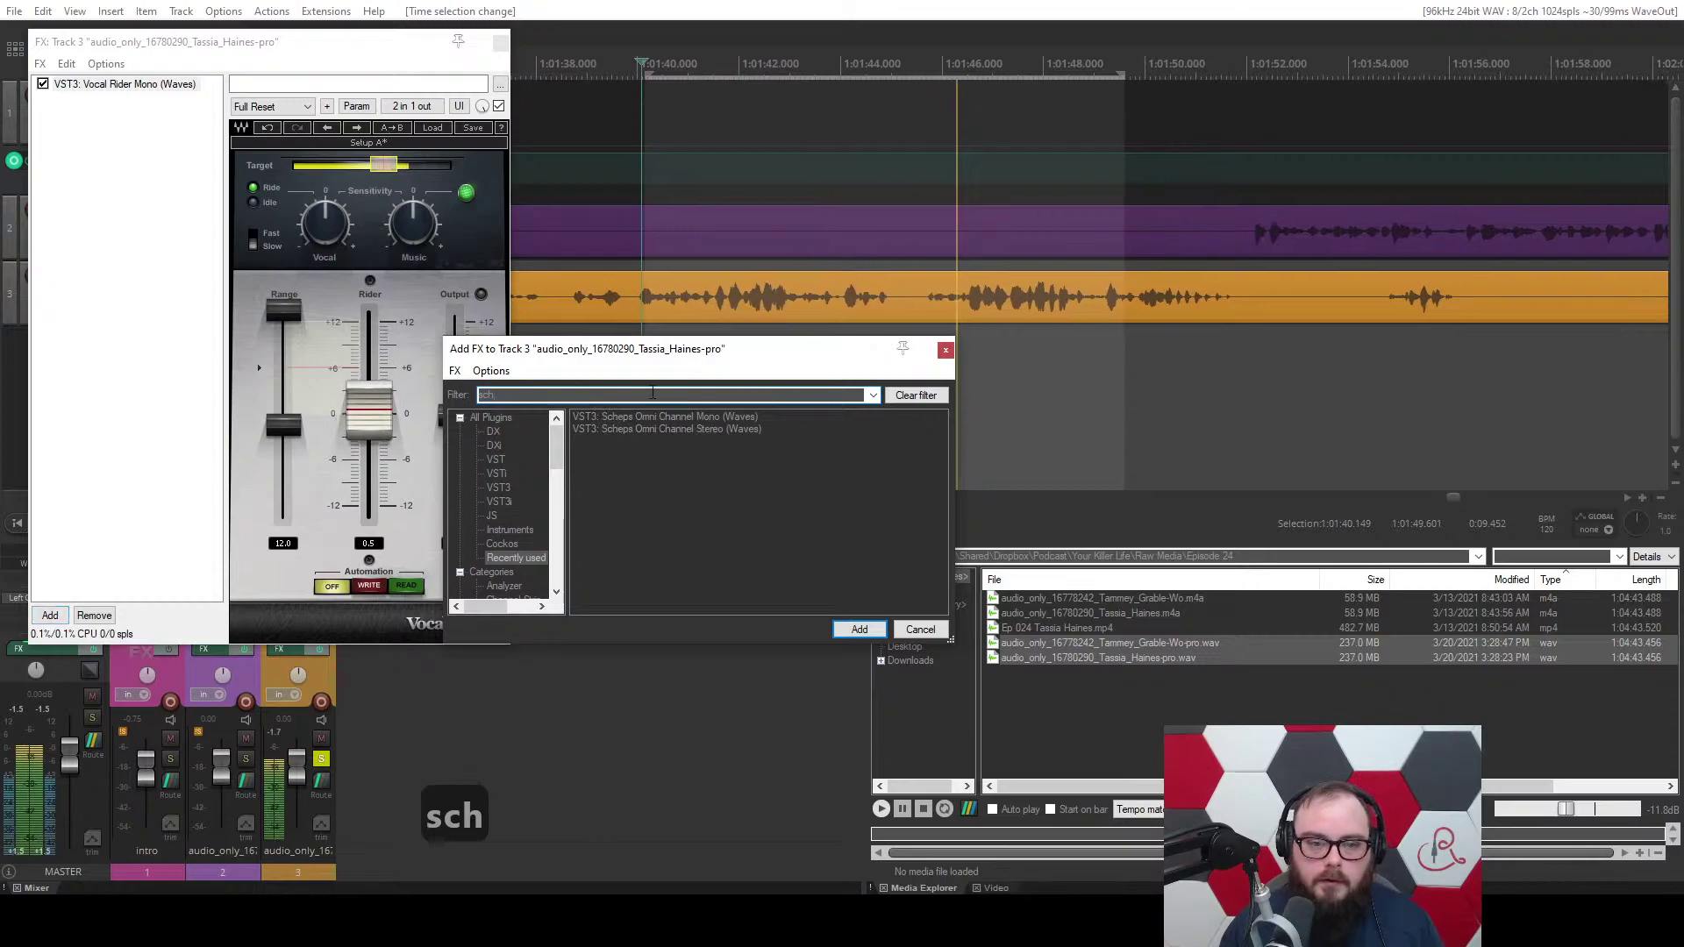
{"action": "double_click", "coordinate": [650, 417]}
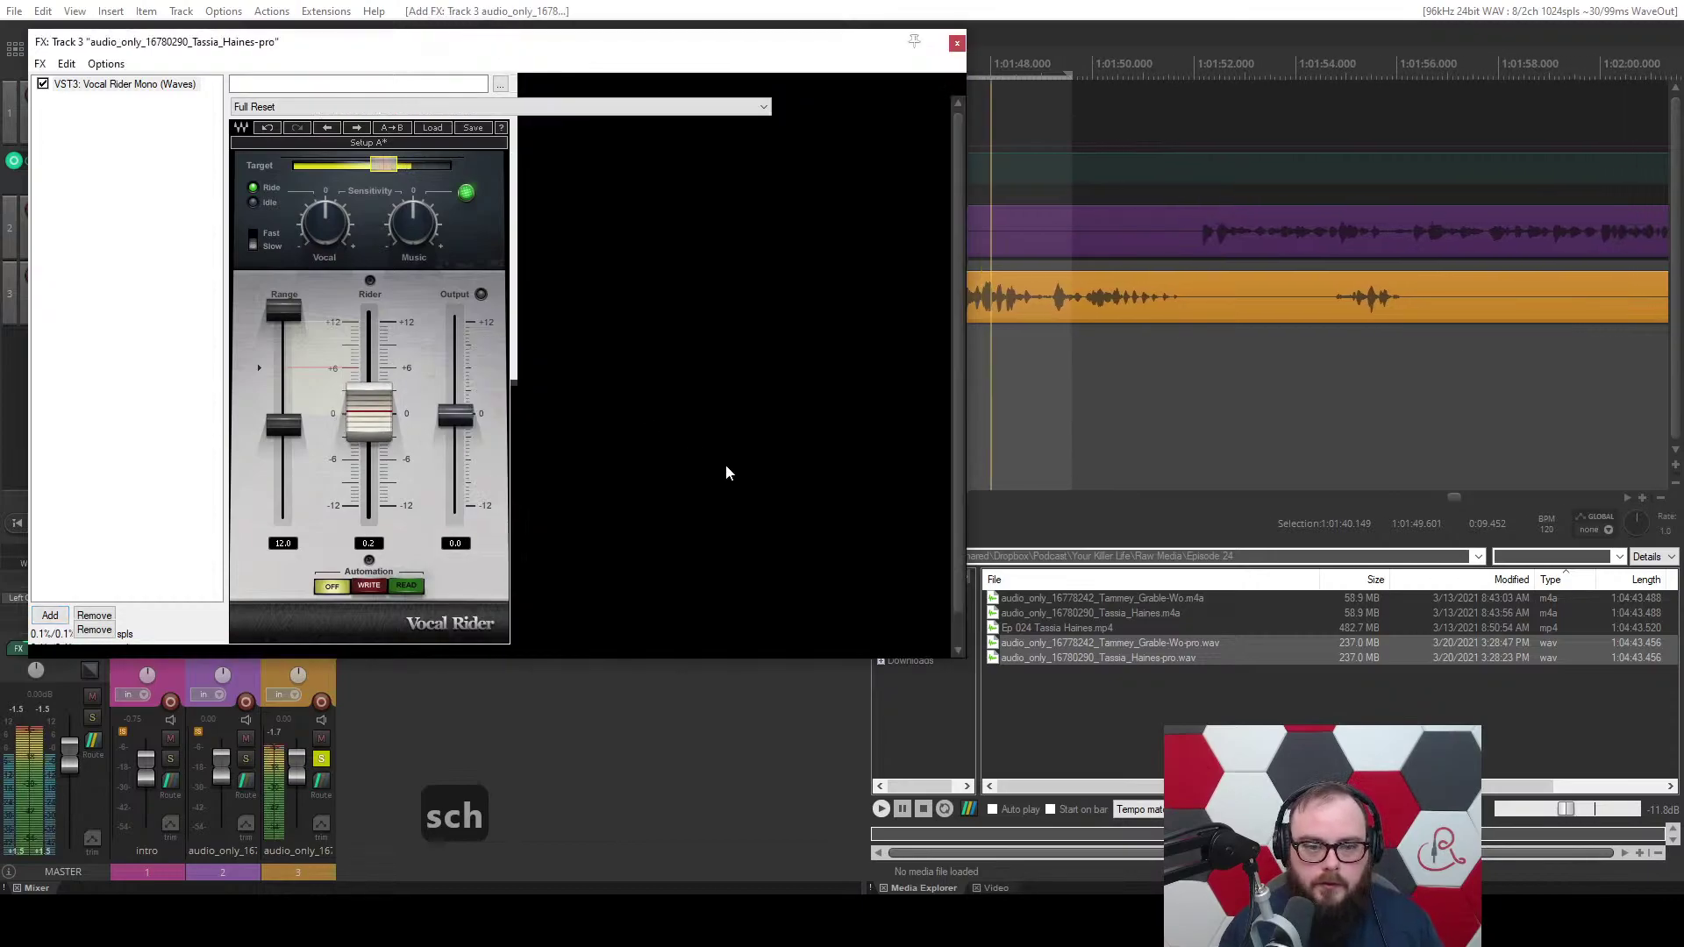
{"action": "left_click_drag", "start_coordinate": [745, 52], "coordinate": [1211, 333]}
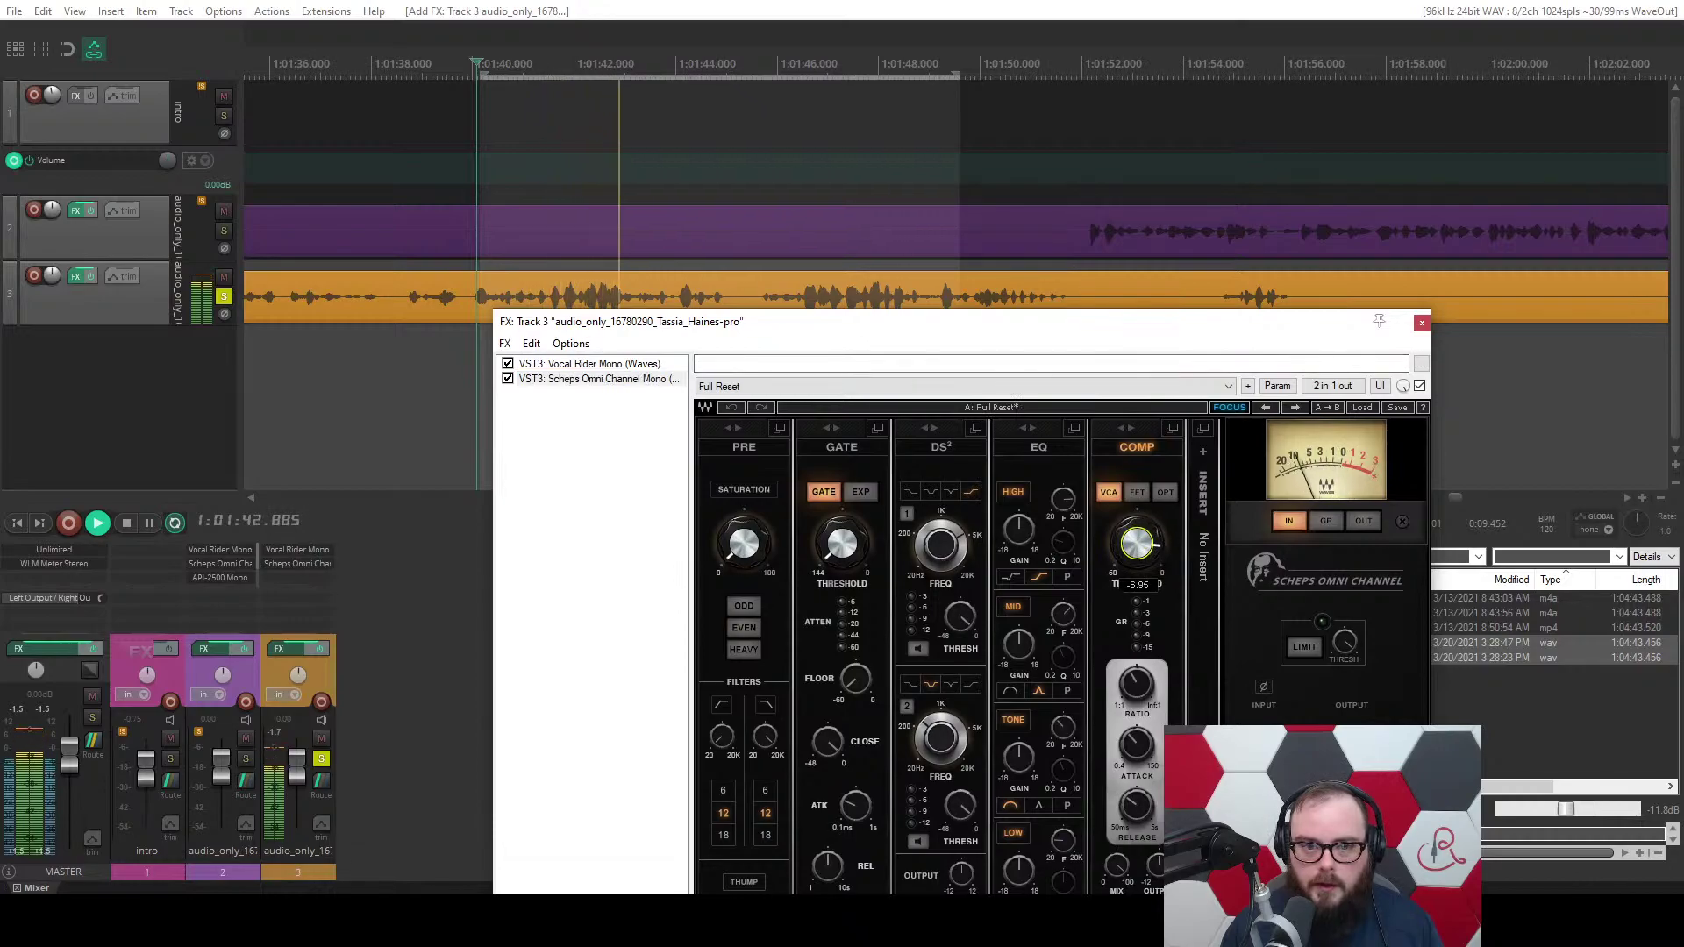
Set the Omni Channel compressor's ratio to about 3.9:1 and lower its threshold to about -11.
{"action": "scroll", "coordinate": [587, 191], "scroll_direction": "down", "scroll_amount": 5}
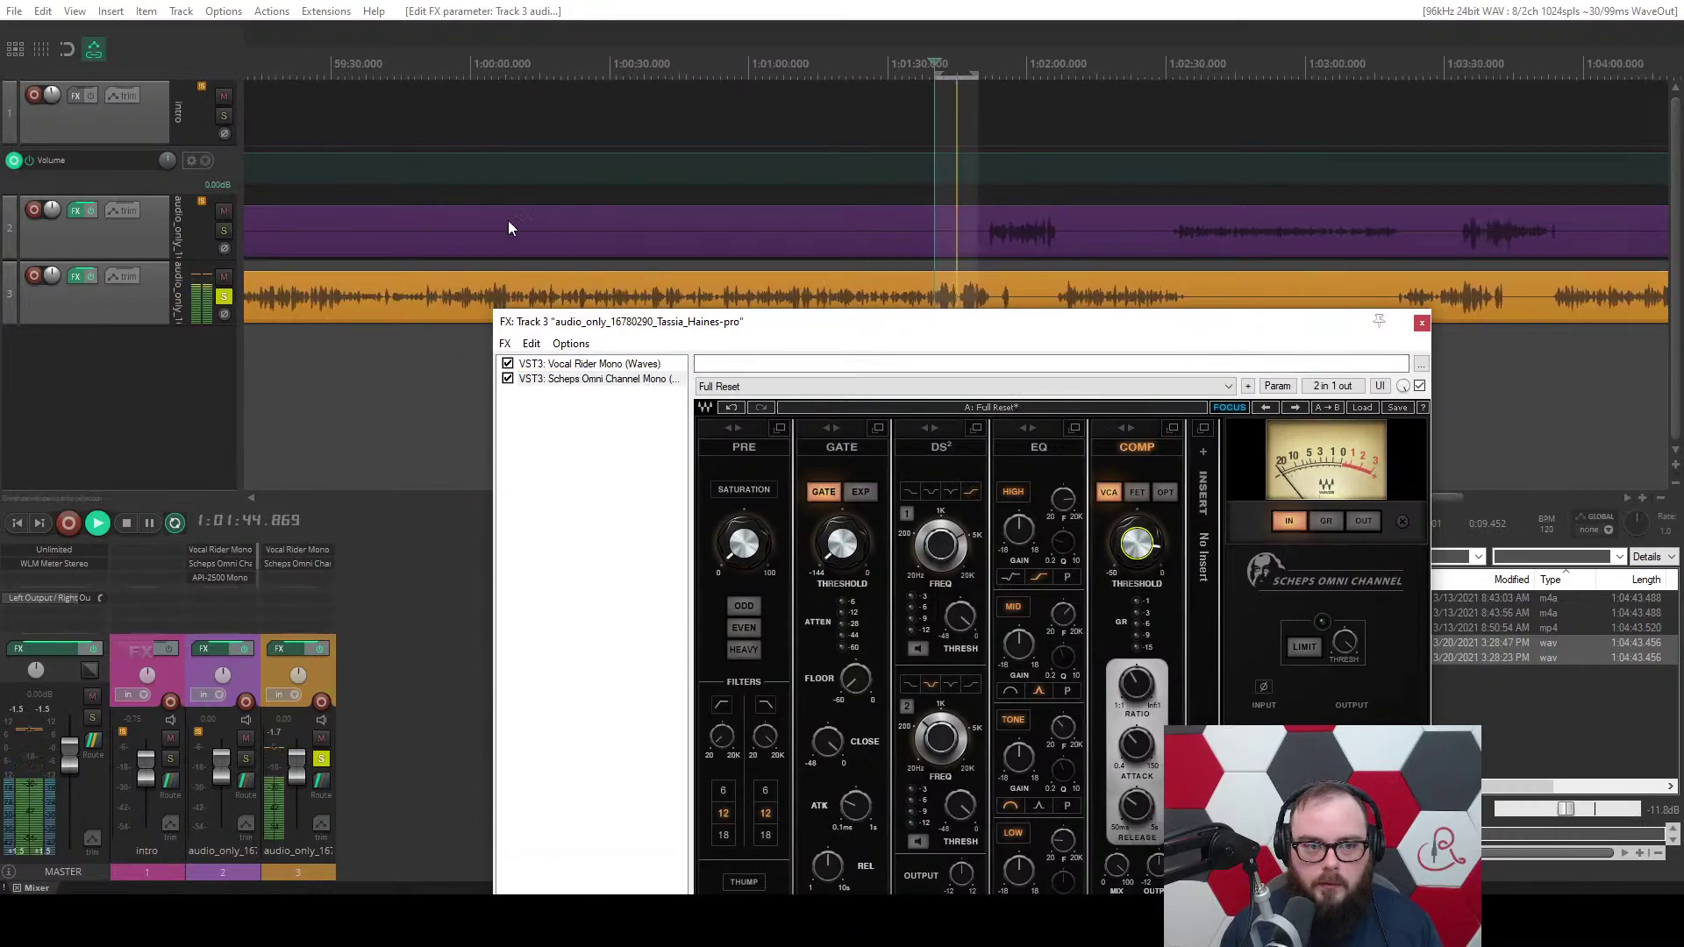
{"action": "scroll", "coordinate": [509, 215], "scroll_direction": "up", "scroll_amount": 5}
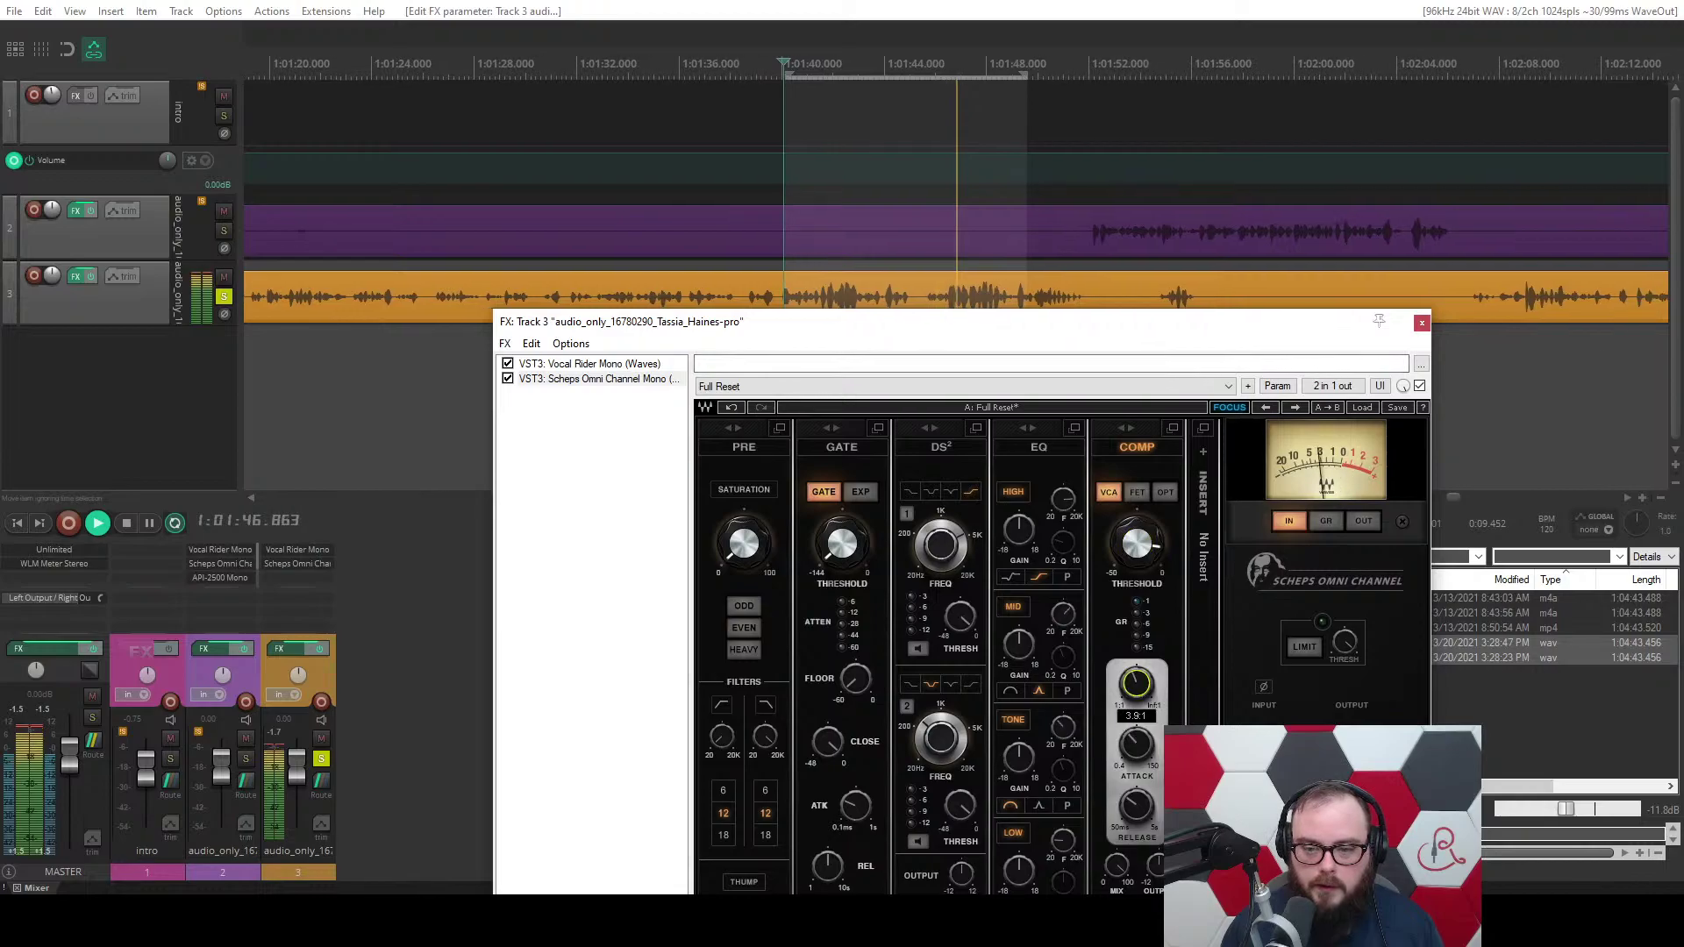
{"action": "left_click_drag", "start_coordinate": [1137, 683], "coordinate": [1136, 692]}
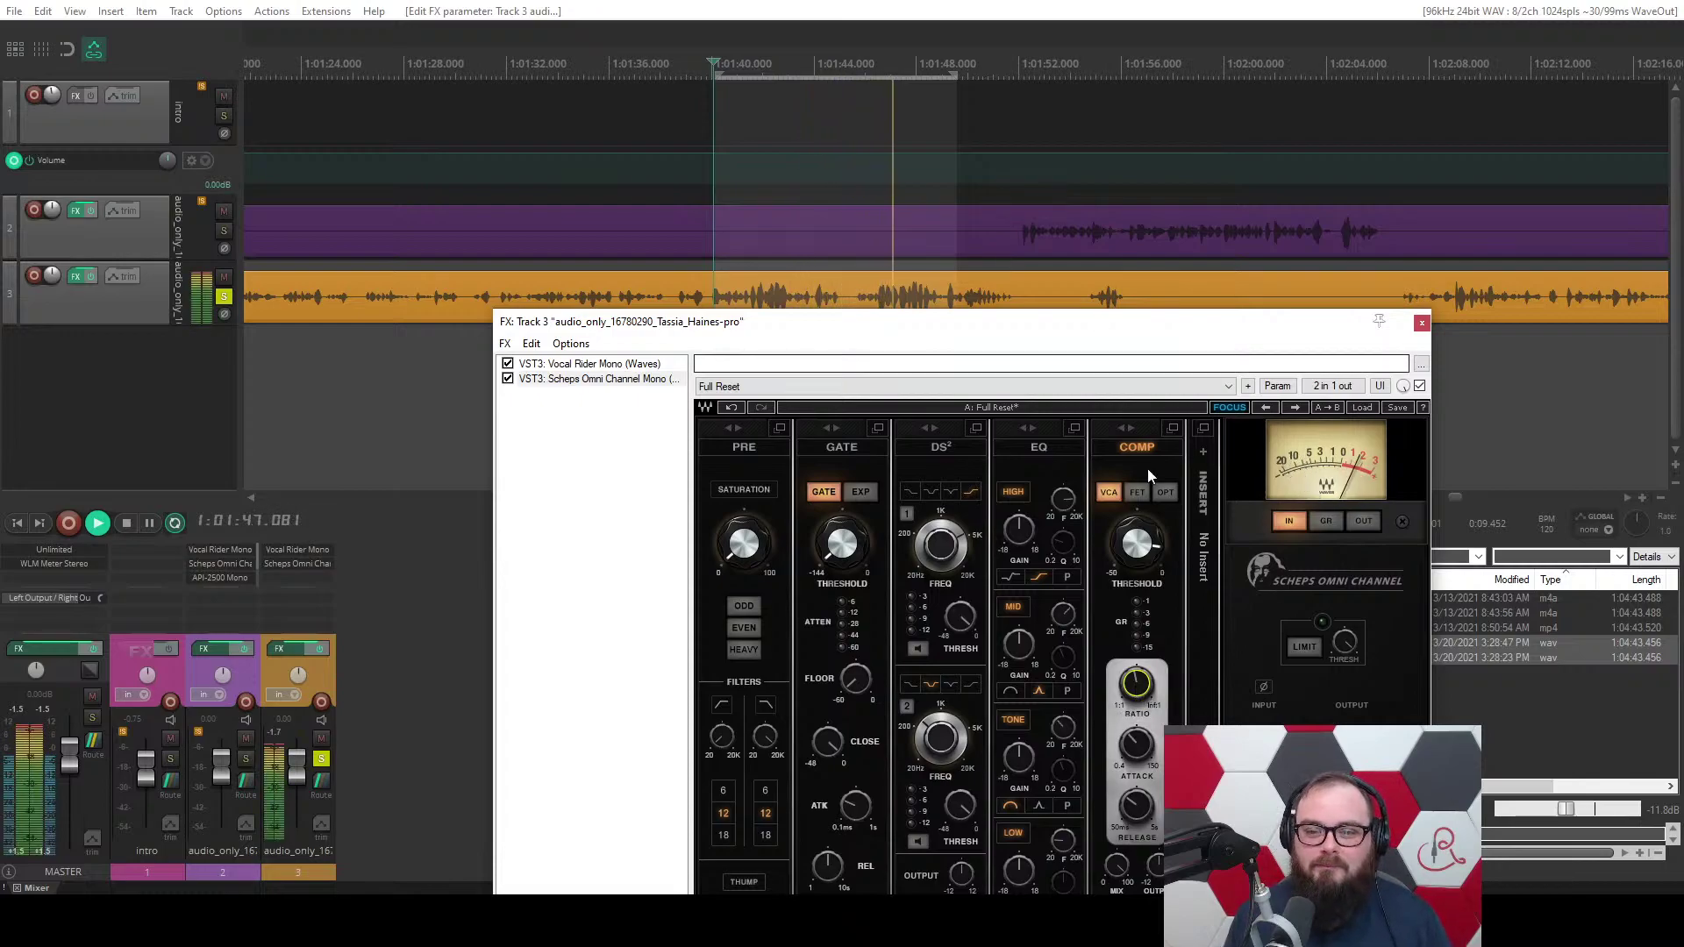
{"action": "mouse_move", "coordinate": [1139, 548]}
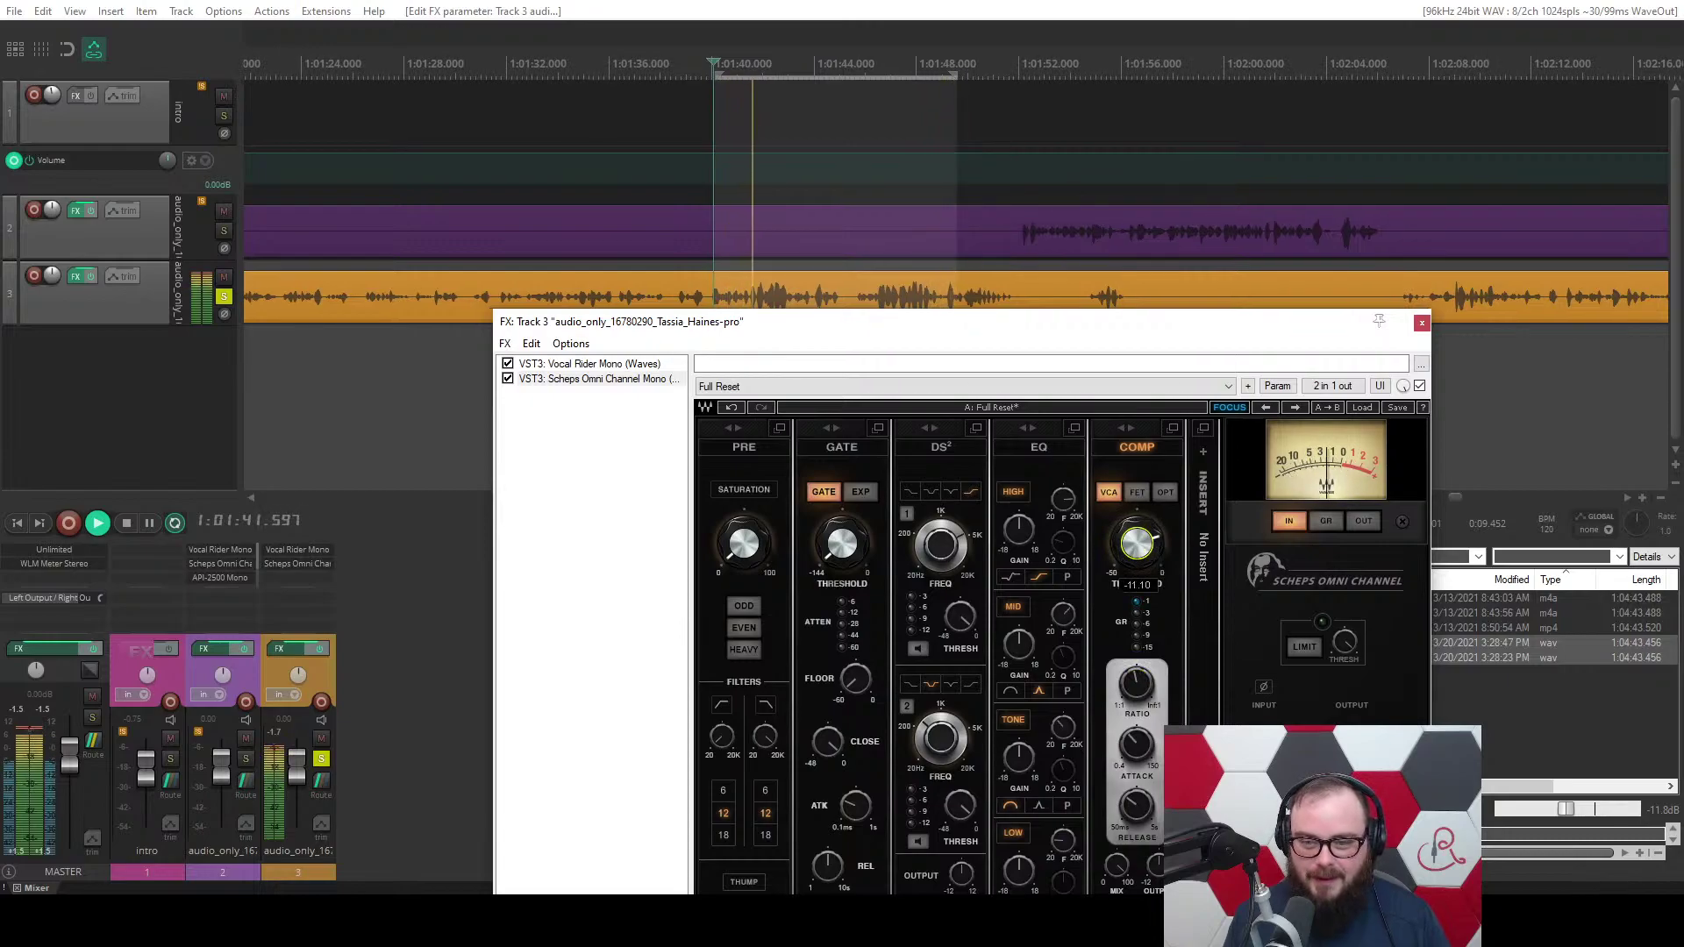
{"action": "left_click_drag", "start_coordinate": [1139, 548], "coordinate": [1138, 556]}
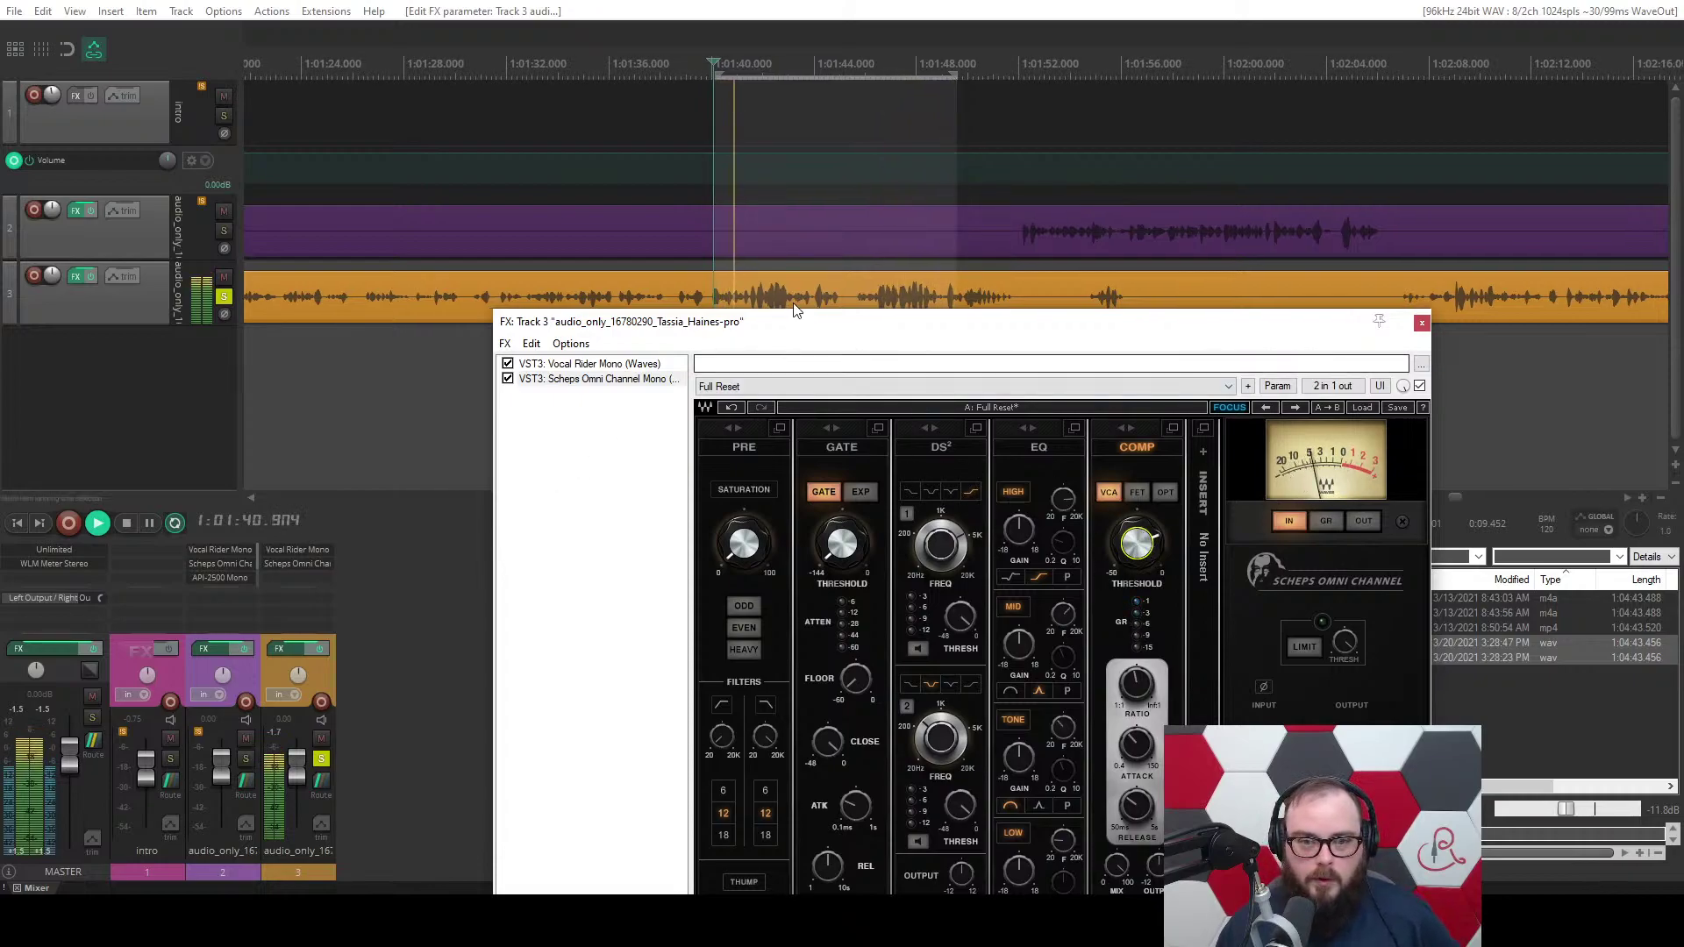
Change the time selection to the longer passage from 1:00:33.119 to 1:01:48.540, keeping the plug-in window clear of the tracks.
{"action": "left_click_drag", "start_coordinate": [792, 321], "coordinate": [820, 417]}
{"action": "scroll", "coordinate": [649, 364], "scroll_direction": "down", "scroll_amount": 3}
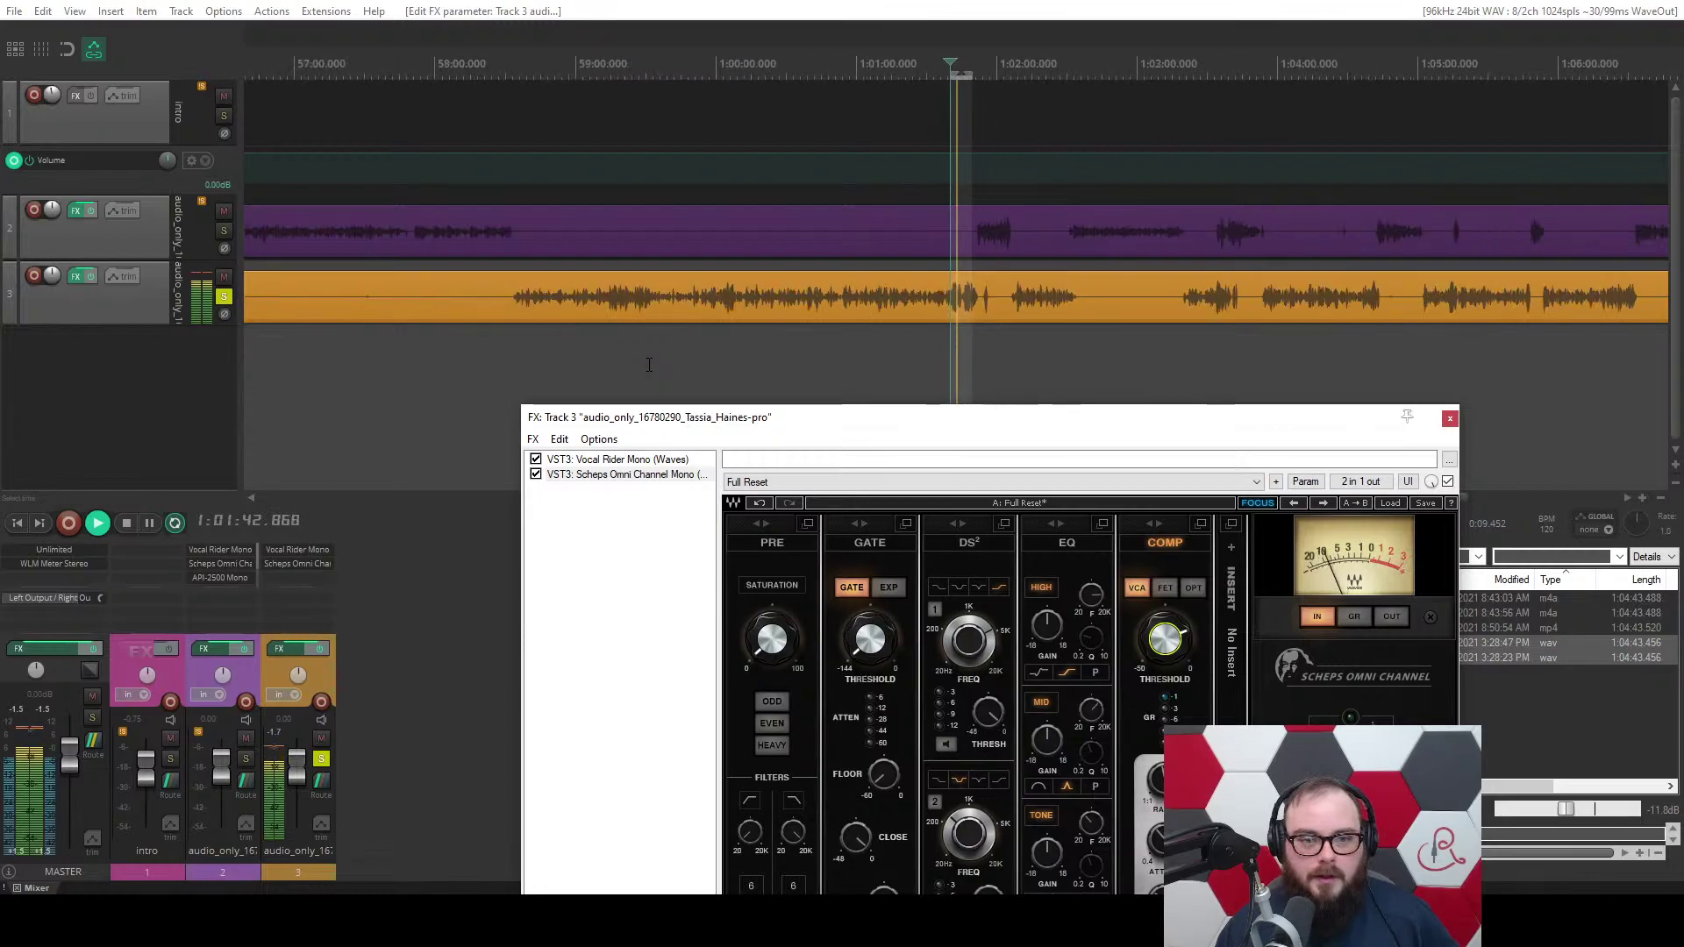
{"action": "scroll", "coordinate": [498, 345], "scroll_direction": "up", "scroll_amount": 2}
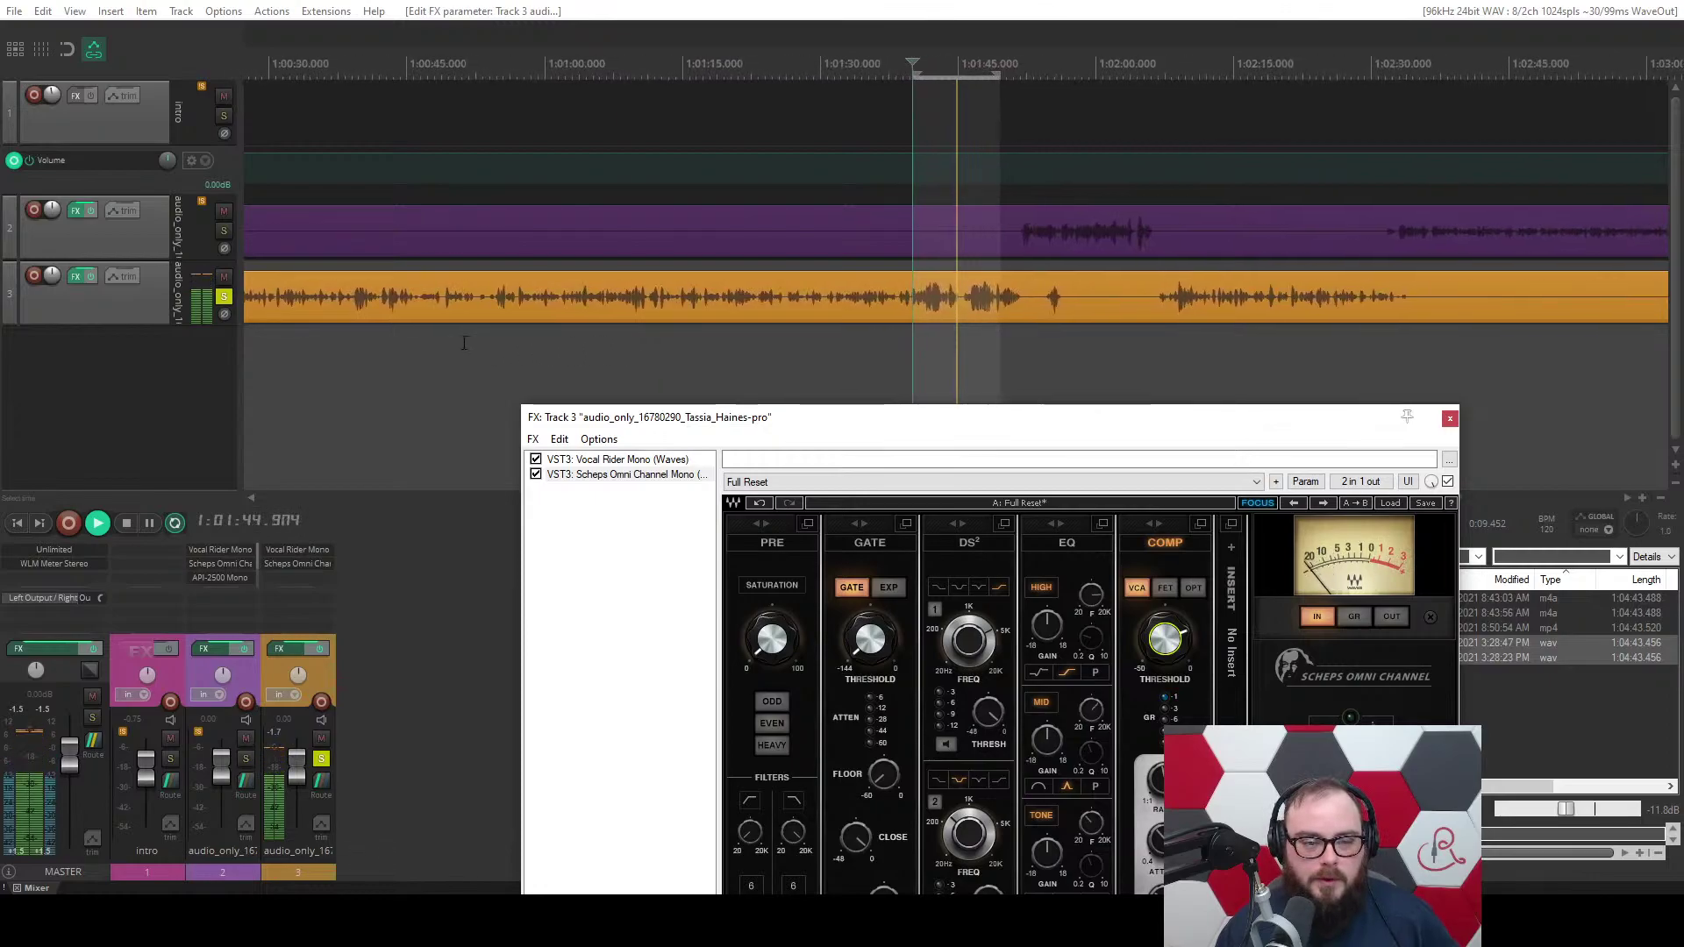
{"action": "left_click_drag", "start_coordinate": [284, 340], "coordinate": [975, 323]}
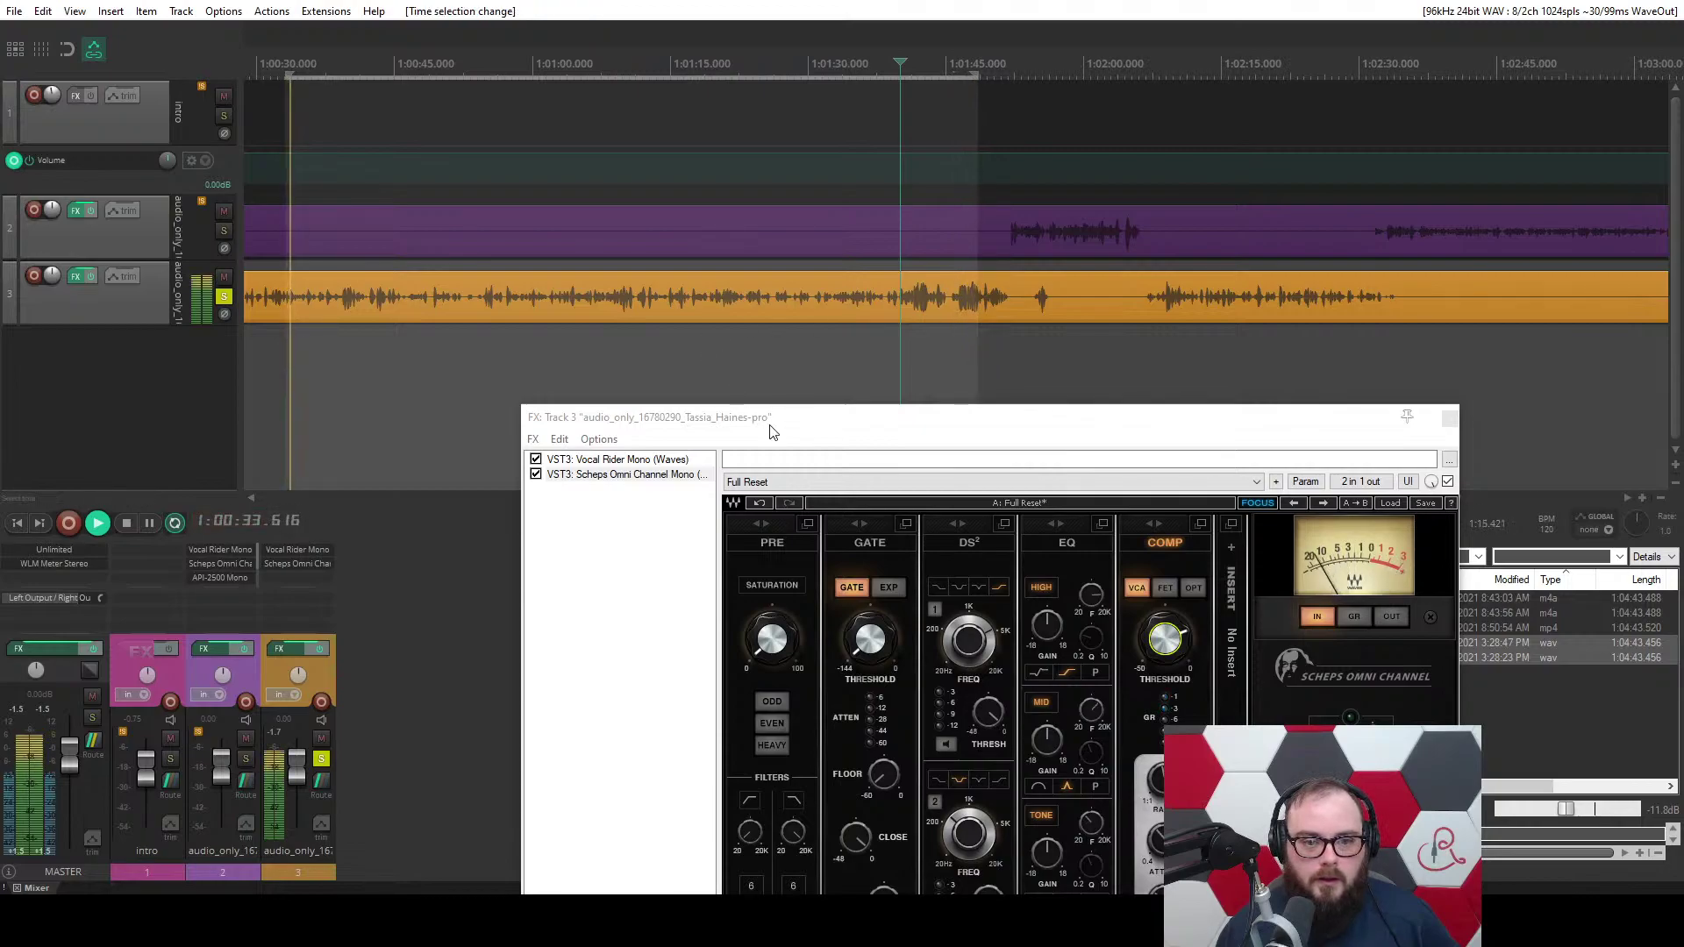
Add API-2500 Mono after the Scheps Omni Channel in track 3's effects chain.
{"action": "left_click_drag", "start_coordinate": [789, 417], "coordinate": [856, 315]}
{"action": "left_click", "coordinate": [611, 902]}
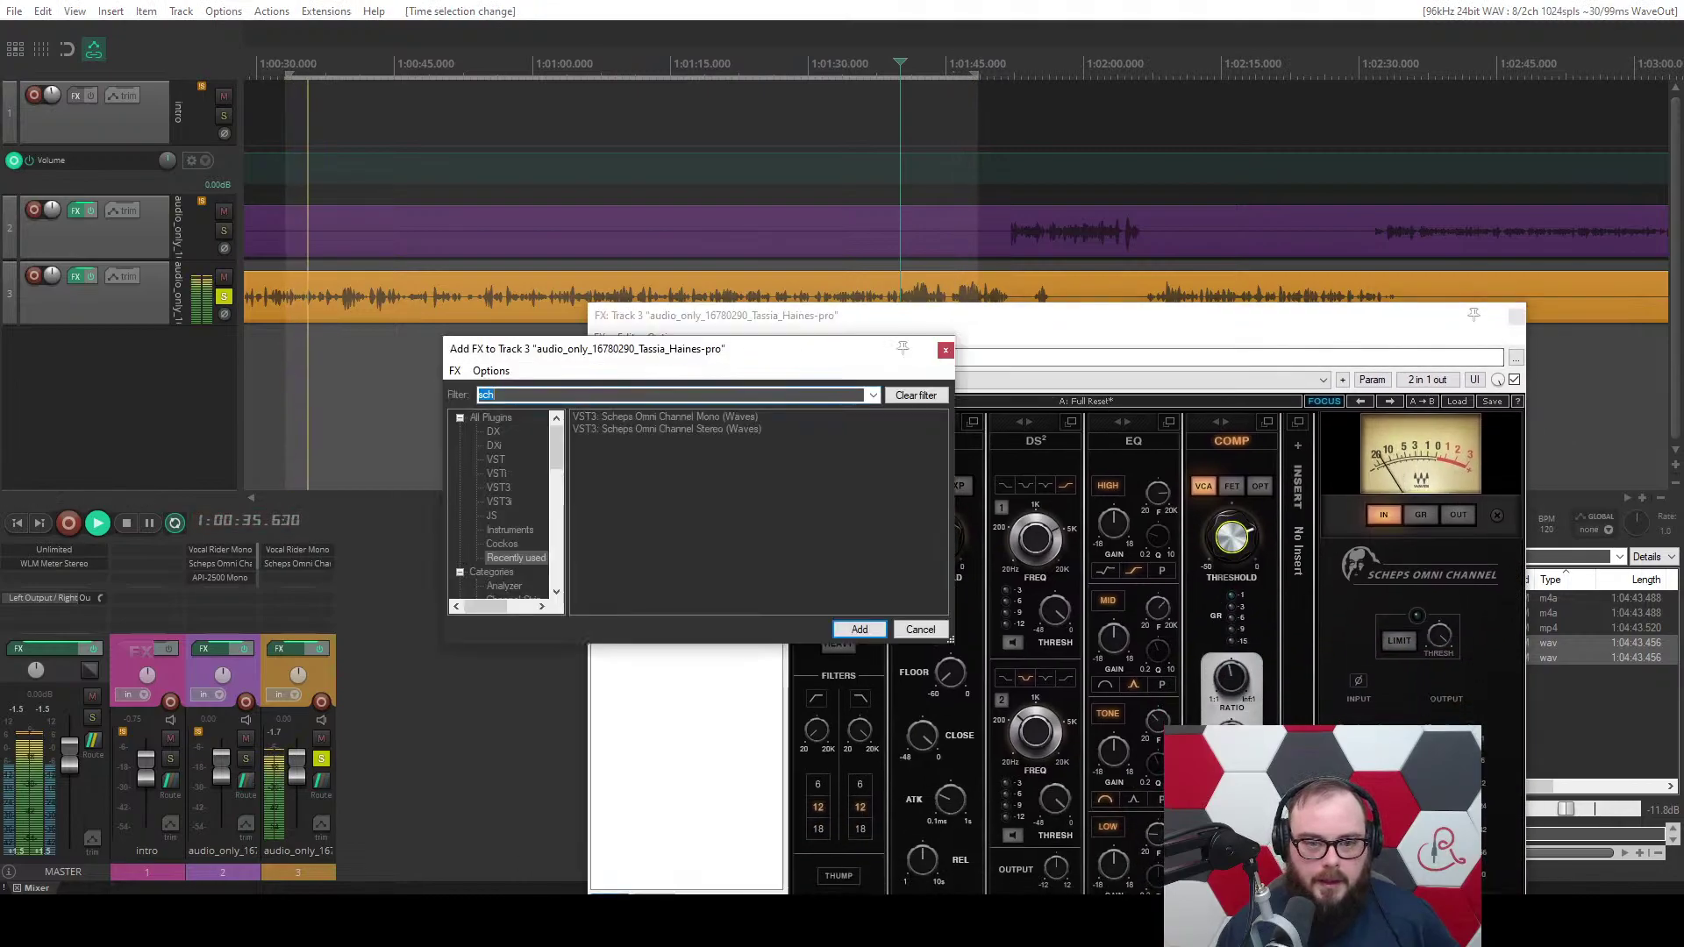
{"action": "type", "text": "250"}
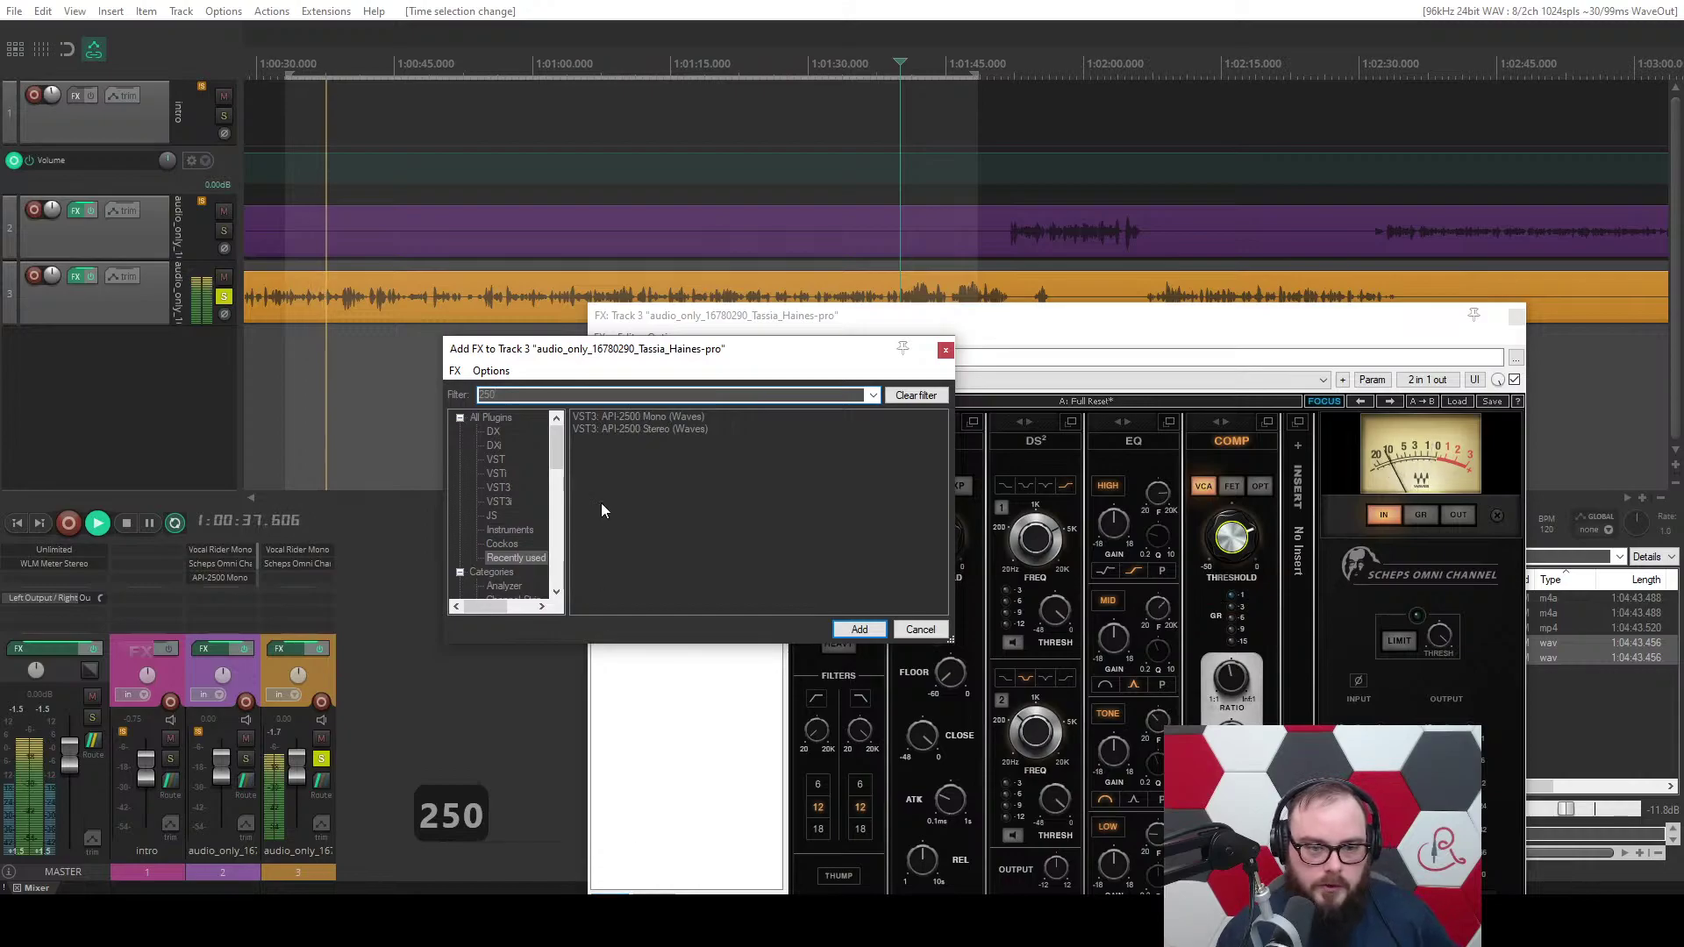
{"action": "double_click", "coordinate": [612, 418]}
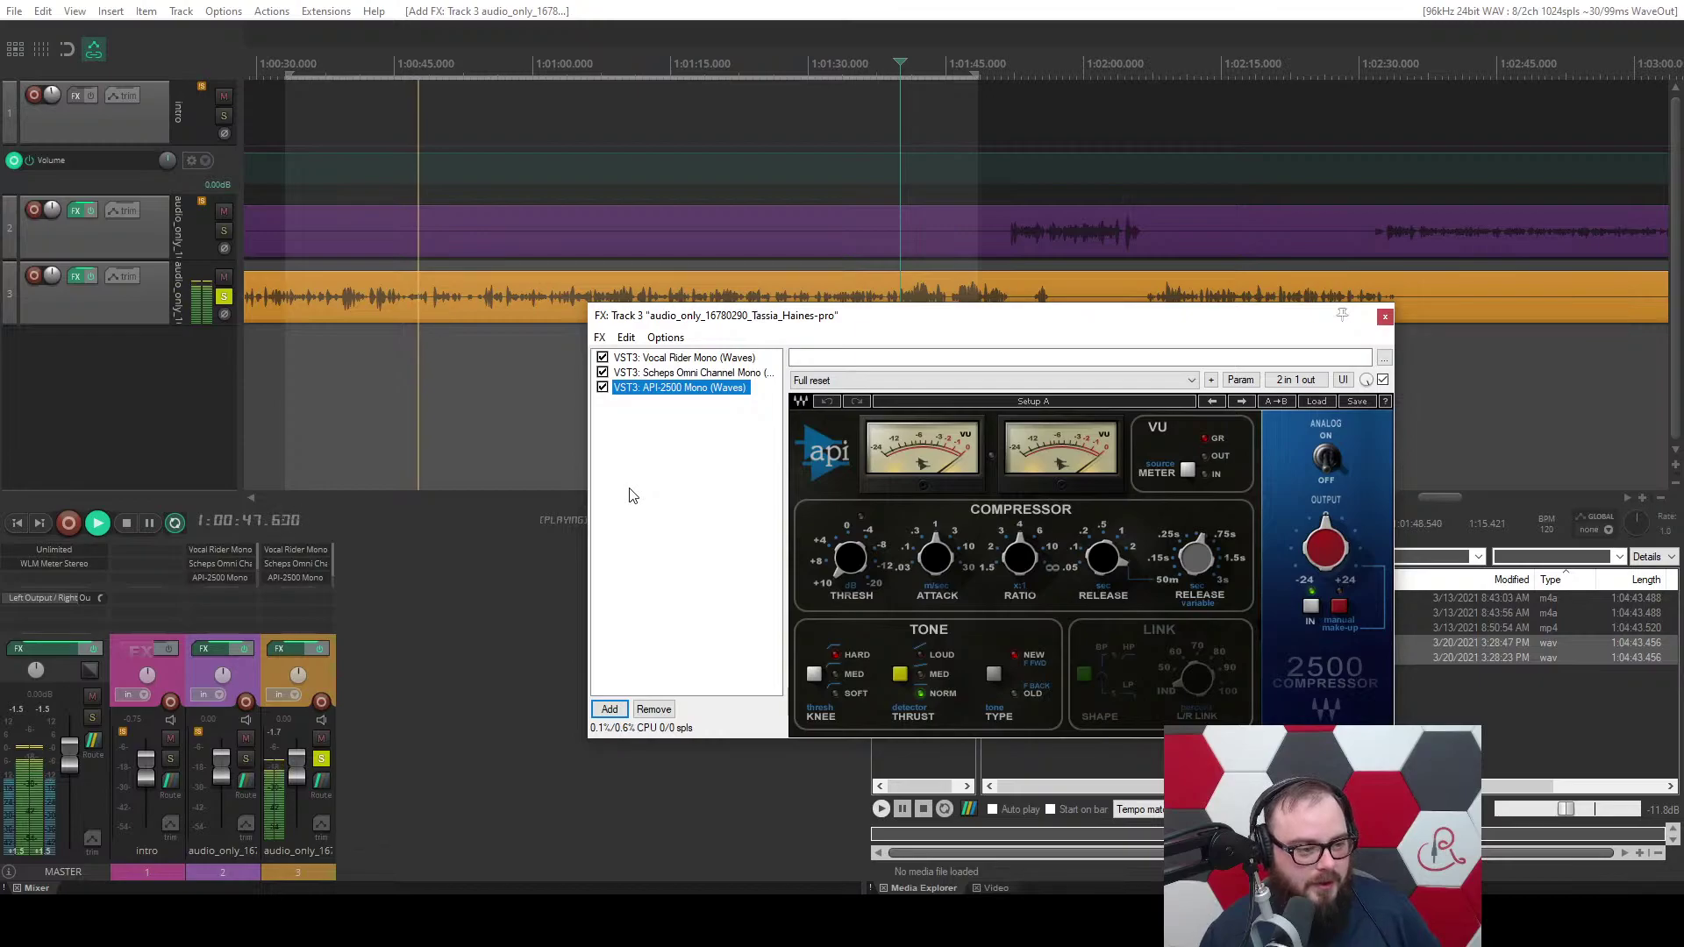
{"action": "left_click_drag", "start_coordinate": [939, 325], "coordinate": [989, 362]}
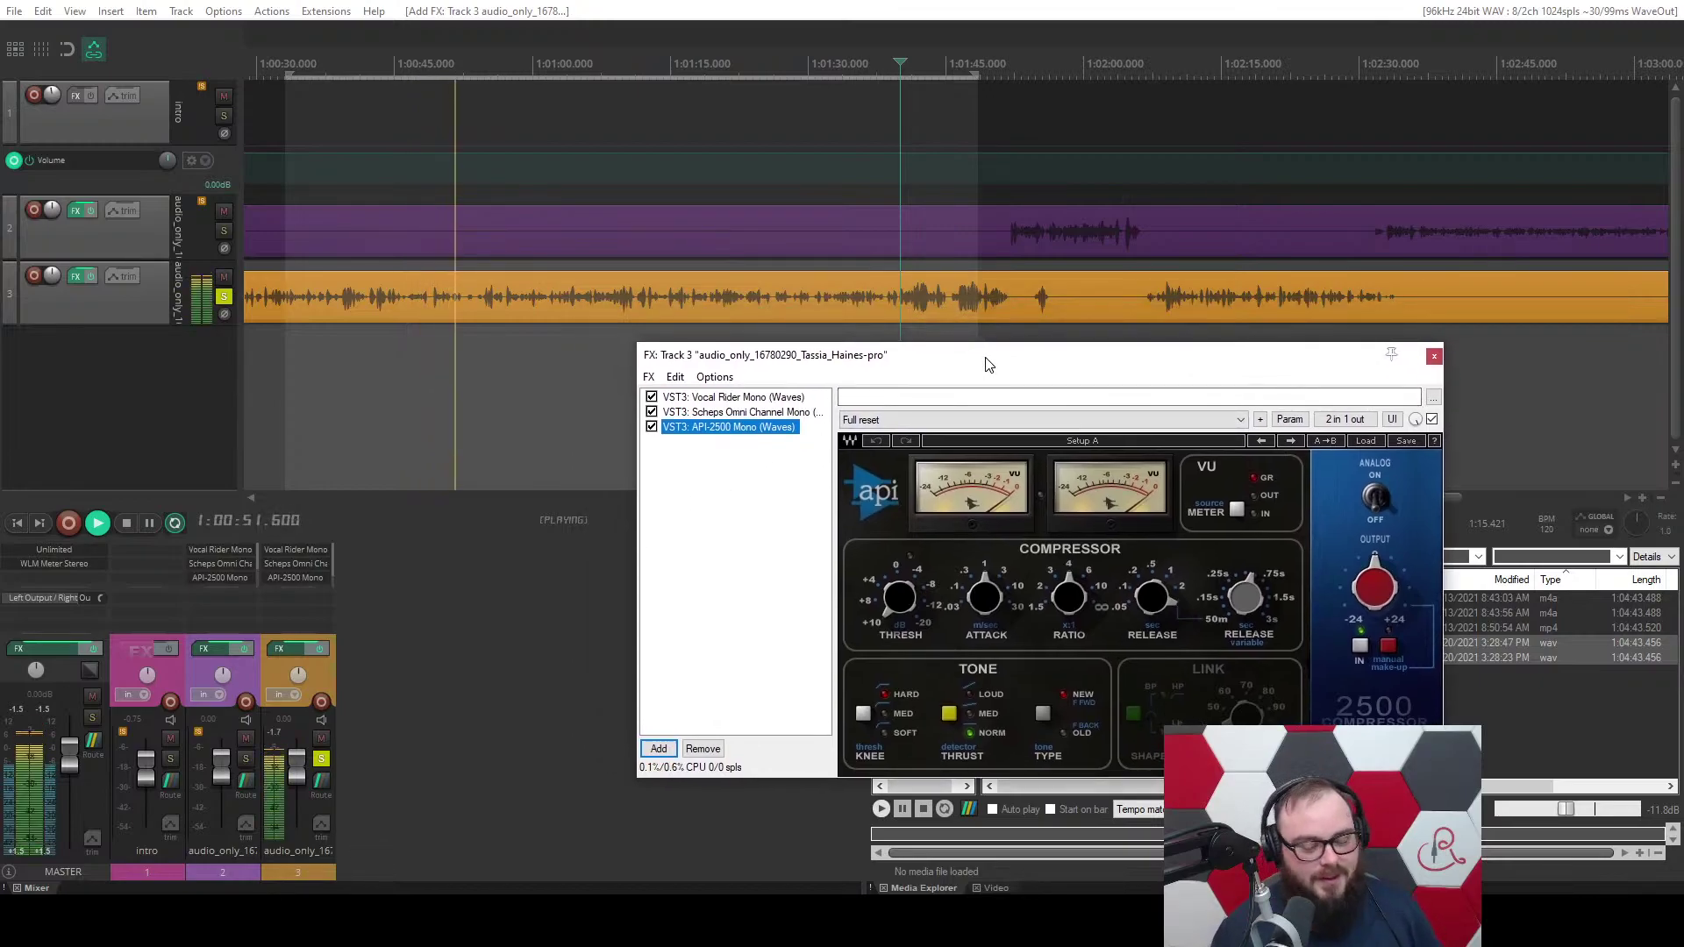
Lower the API-2500's threshold slightly below 0 and cycle its VU meter source back to gain reduction.
{"action": "left_click_drag", "start_coordinate": [899, 597], "coordinate": [899, 613]}
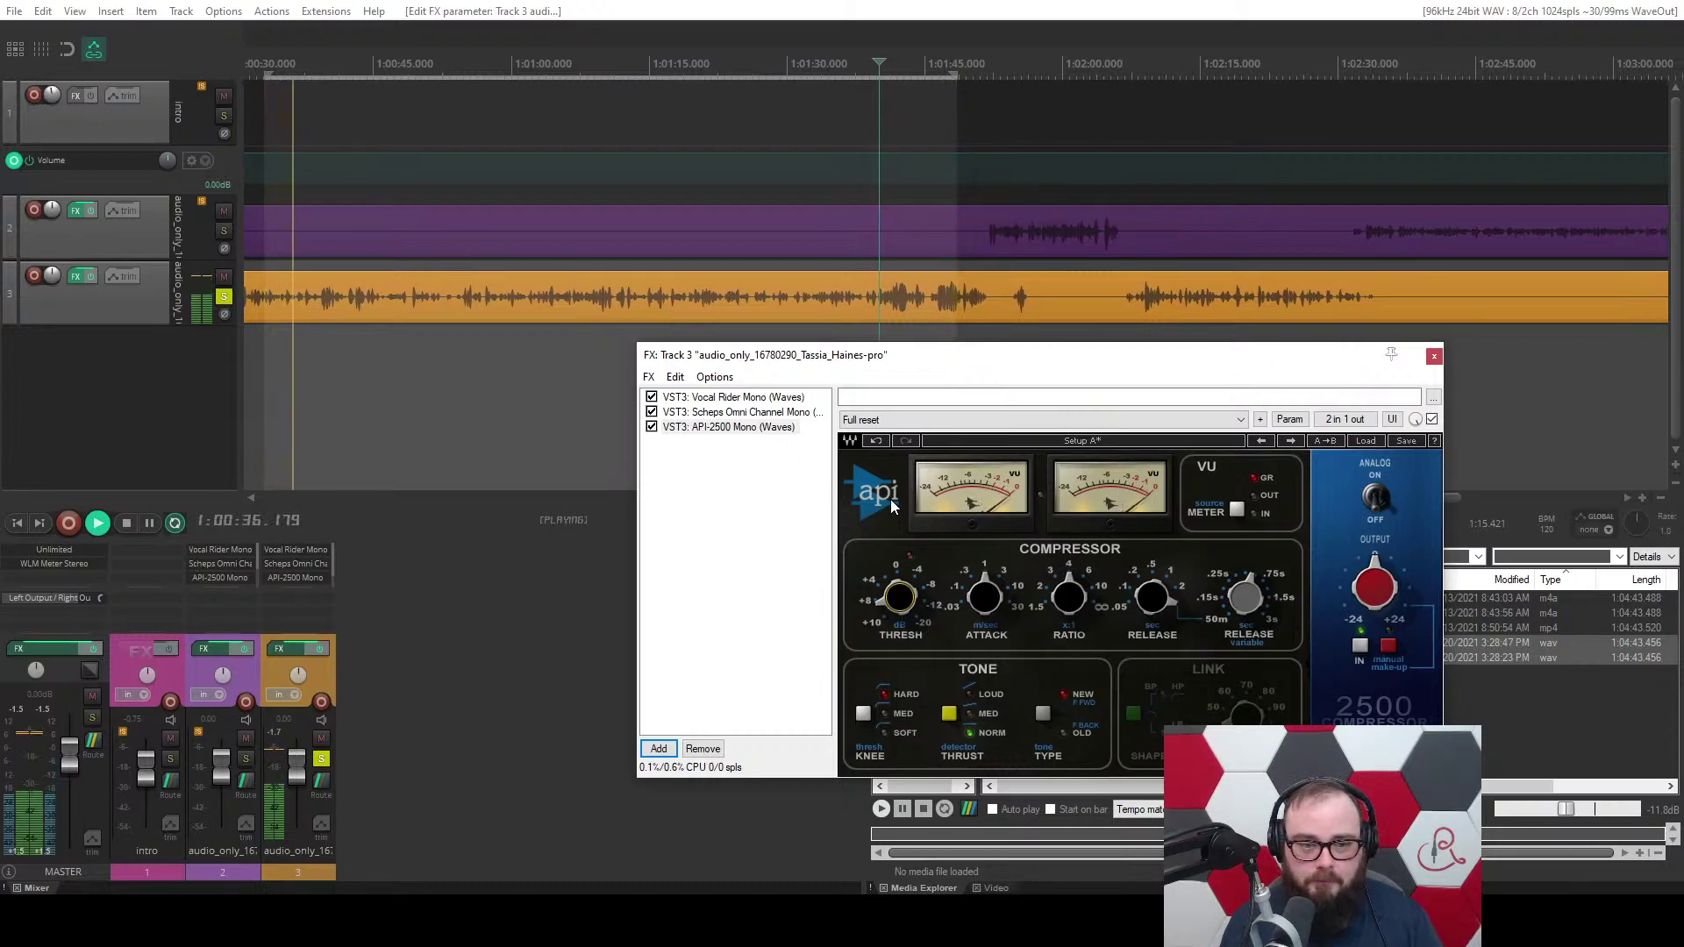
{"action": "scroll", "coordinate": [433, 413], "scroll_direction": "up", "scroll_amount": 2}
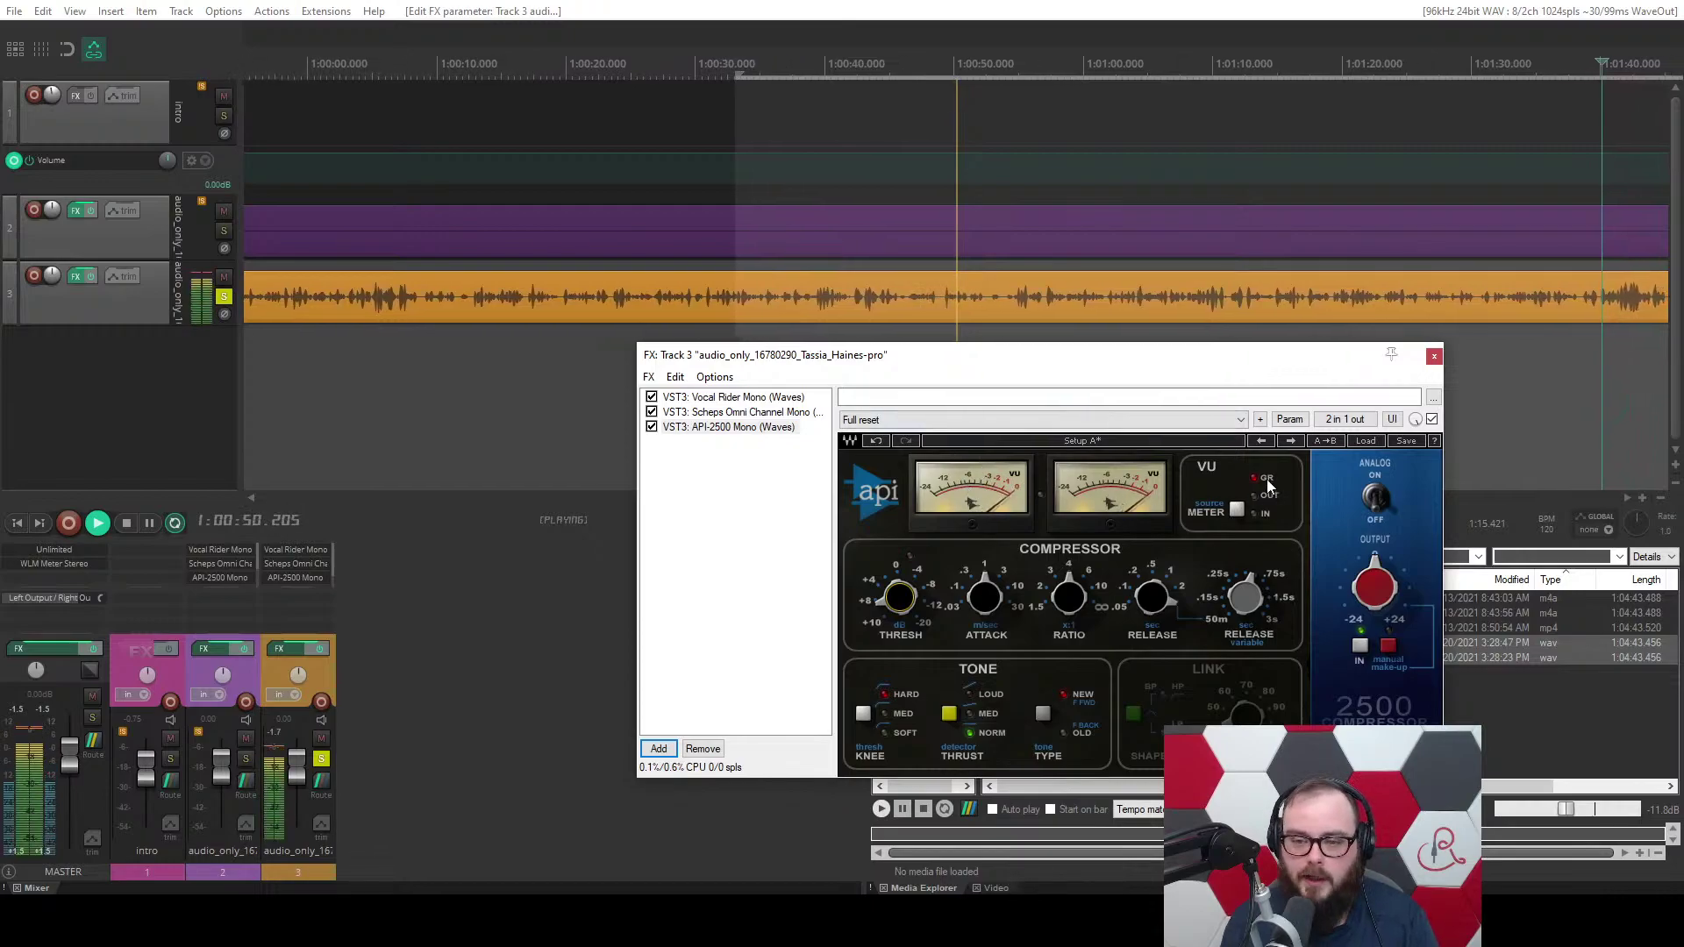
{"action": "left_click", "coordinate": [1236, 510]}
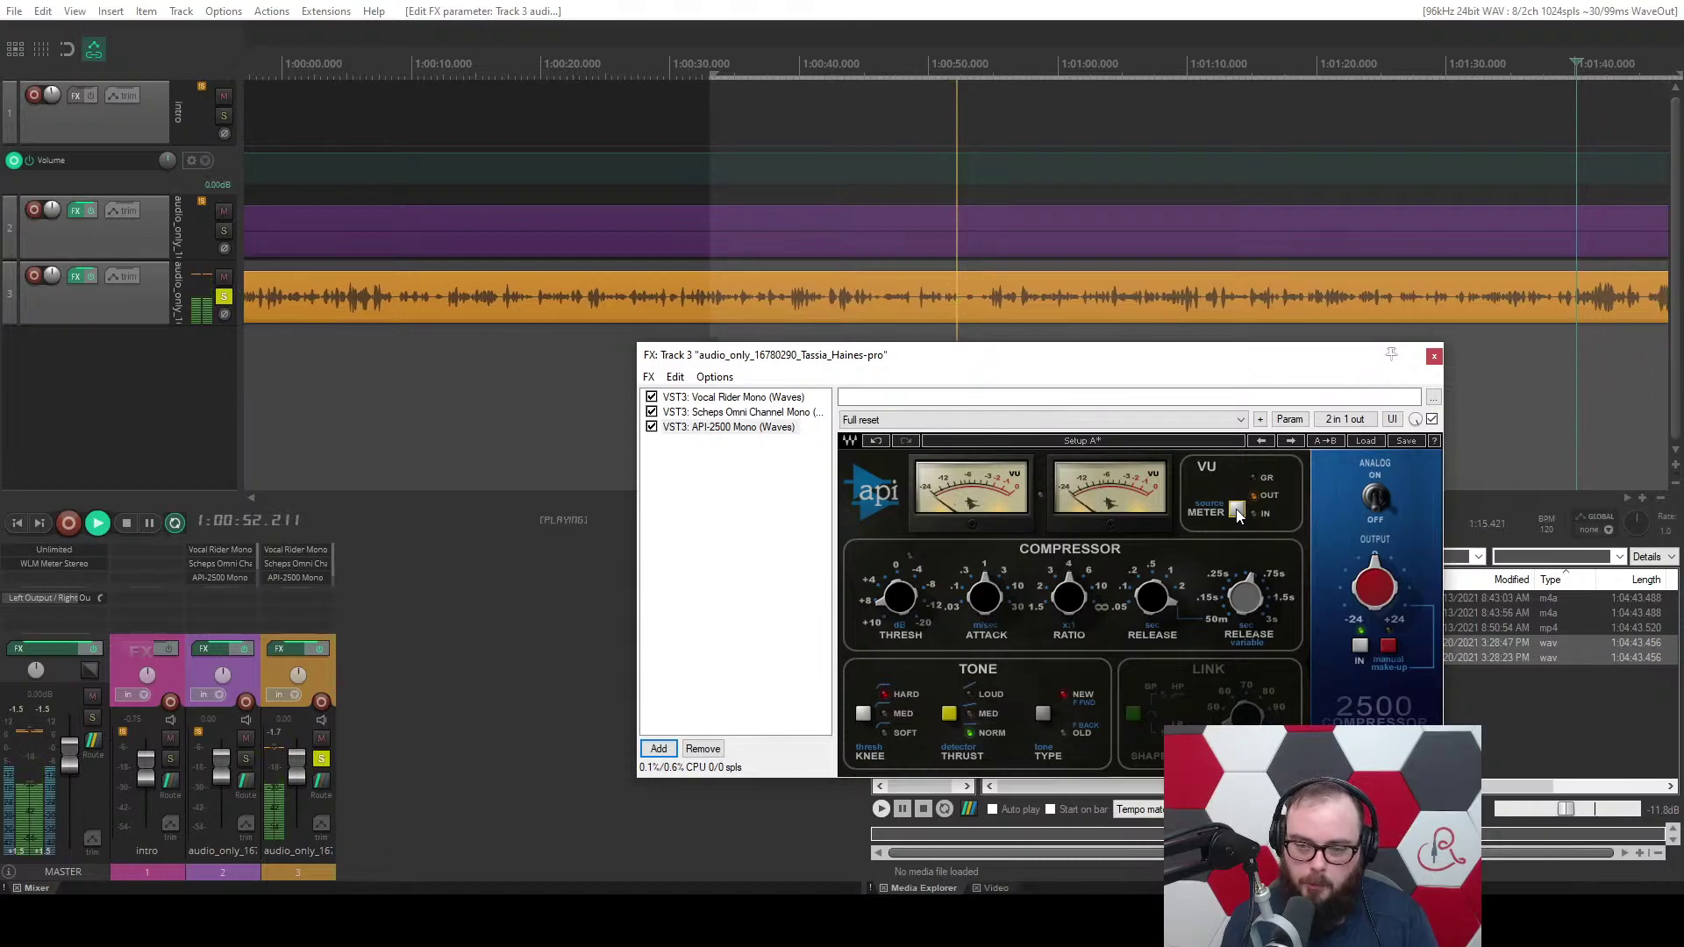
{"action": "left_click", "coordinate": [1237, 512]}
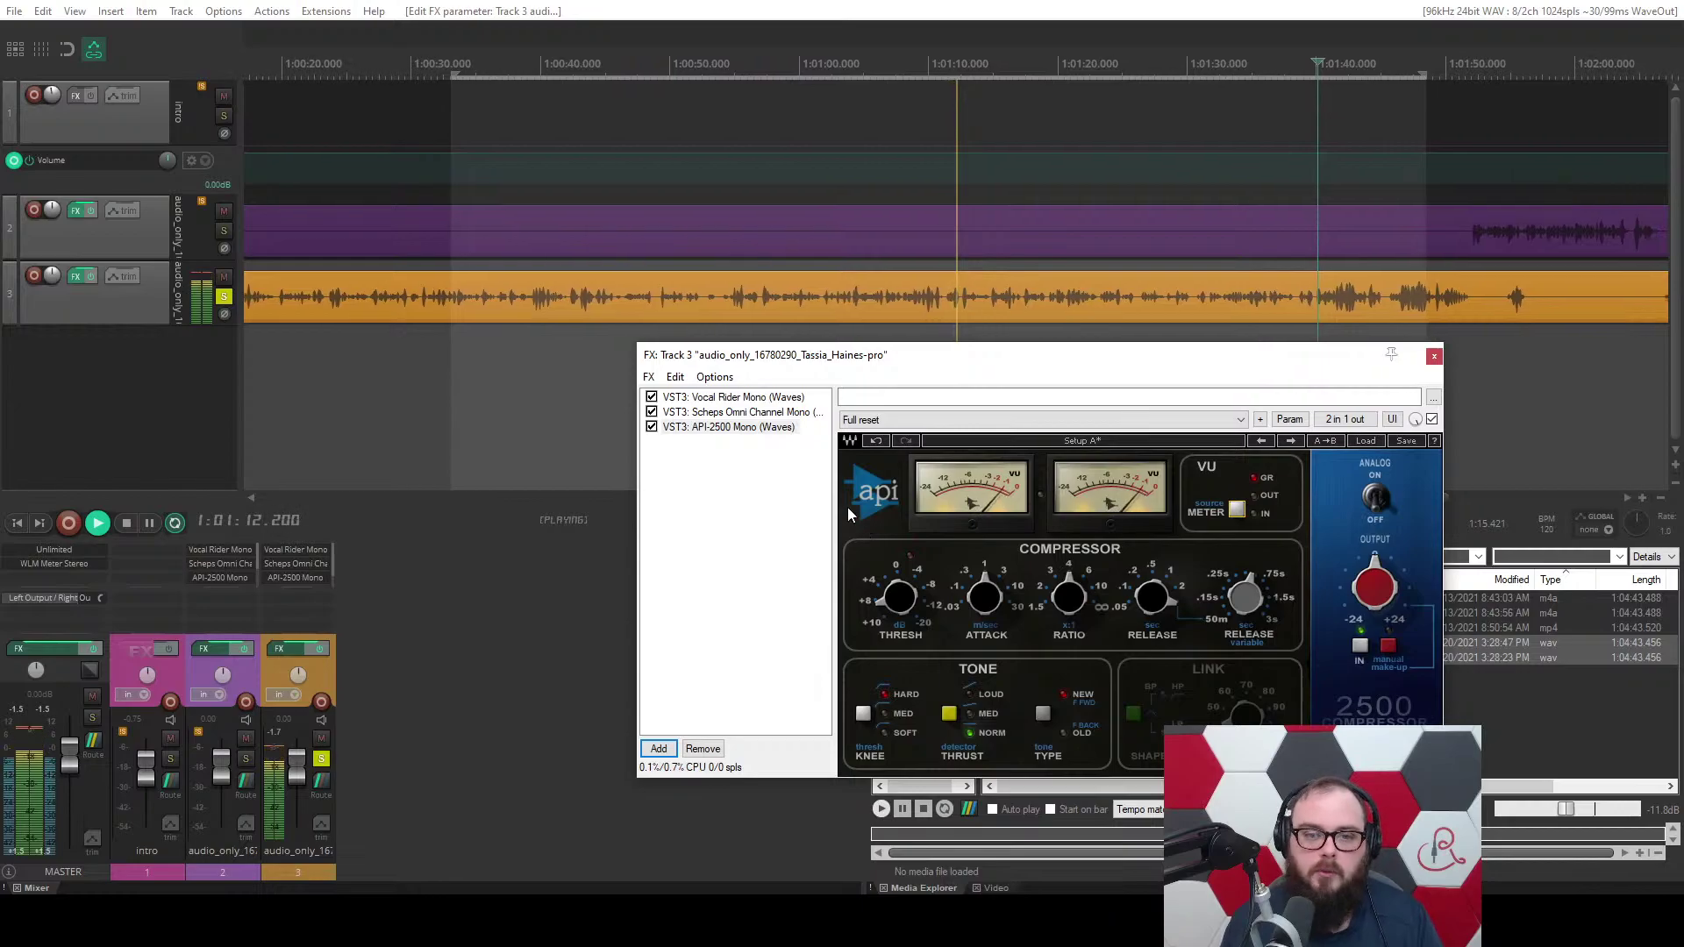
Check the Vocal Rider, Scheps Omni Channel and API-2500 in turn on track 3 while the passage plays.
{"action": "left_click", "coordinate": [715, 397]}
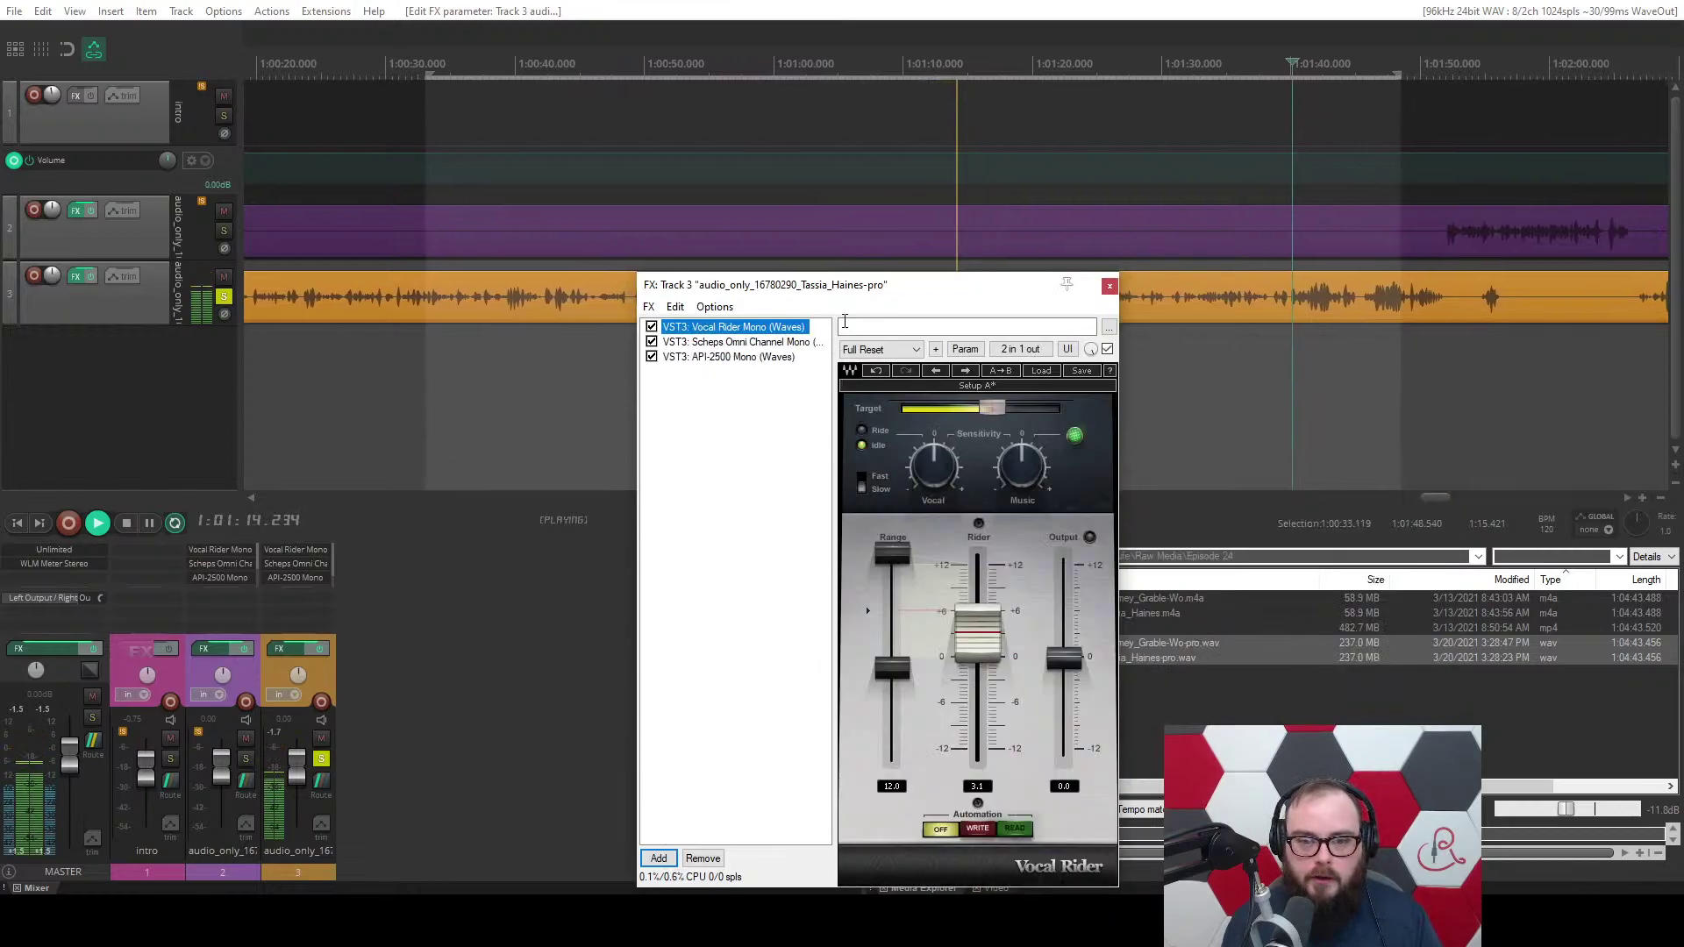
{"action": "left_click_drag", "start_coordinate": [928, 291], "coordinate": [1043, 304]}
{"action": "left_click", "coordinate": [910, 351]}
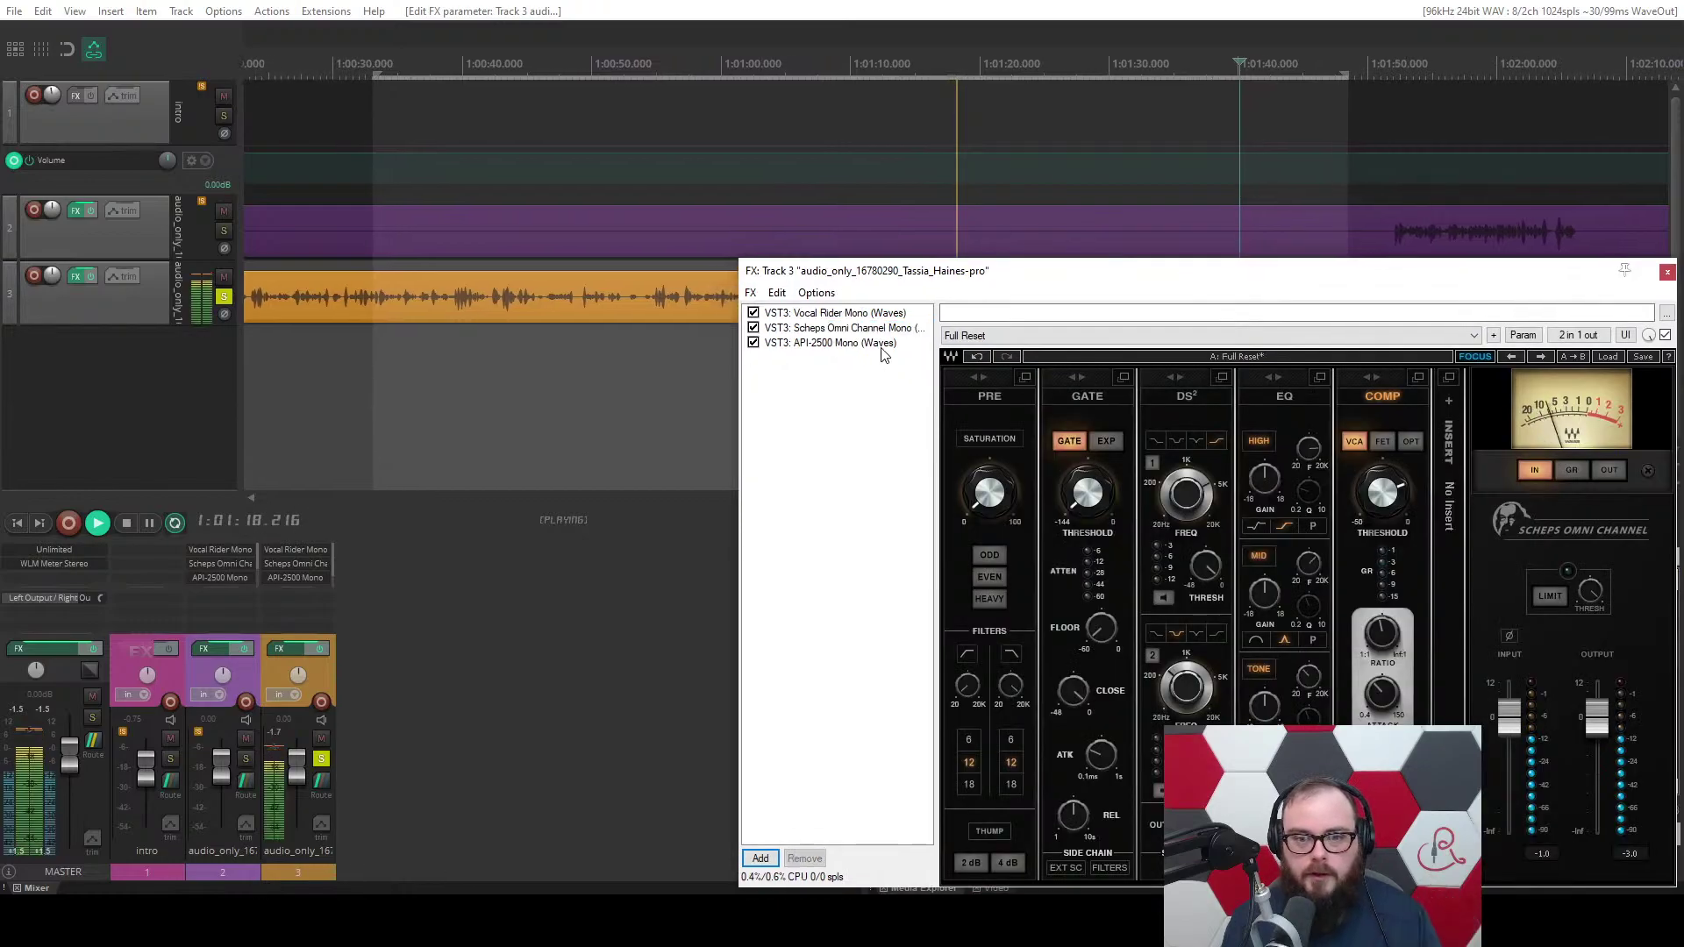
{"action": "left_click", "coordinate": [884, 352]}
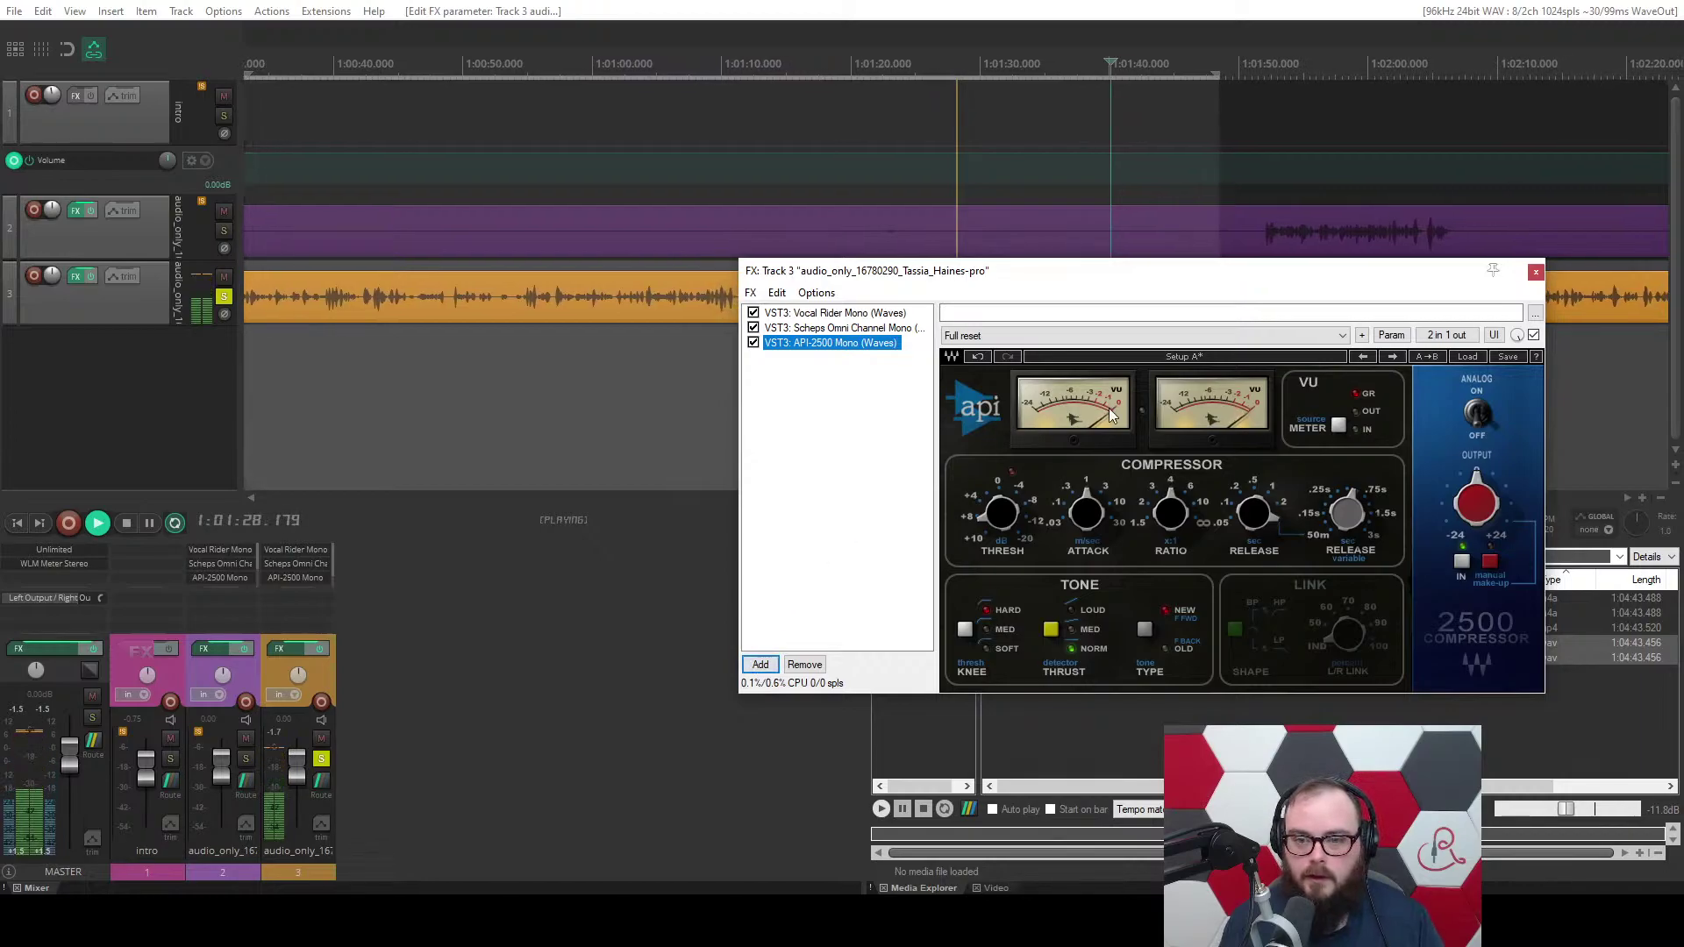
{"action": "left_click_drag", "start_coordinate": [1084, 271], "coordinate": [1122, 343]}
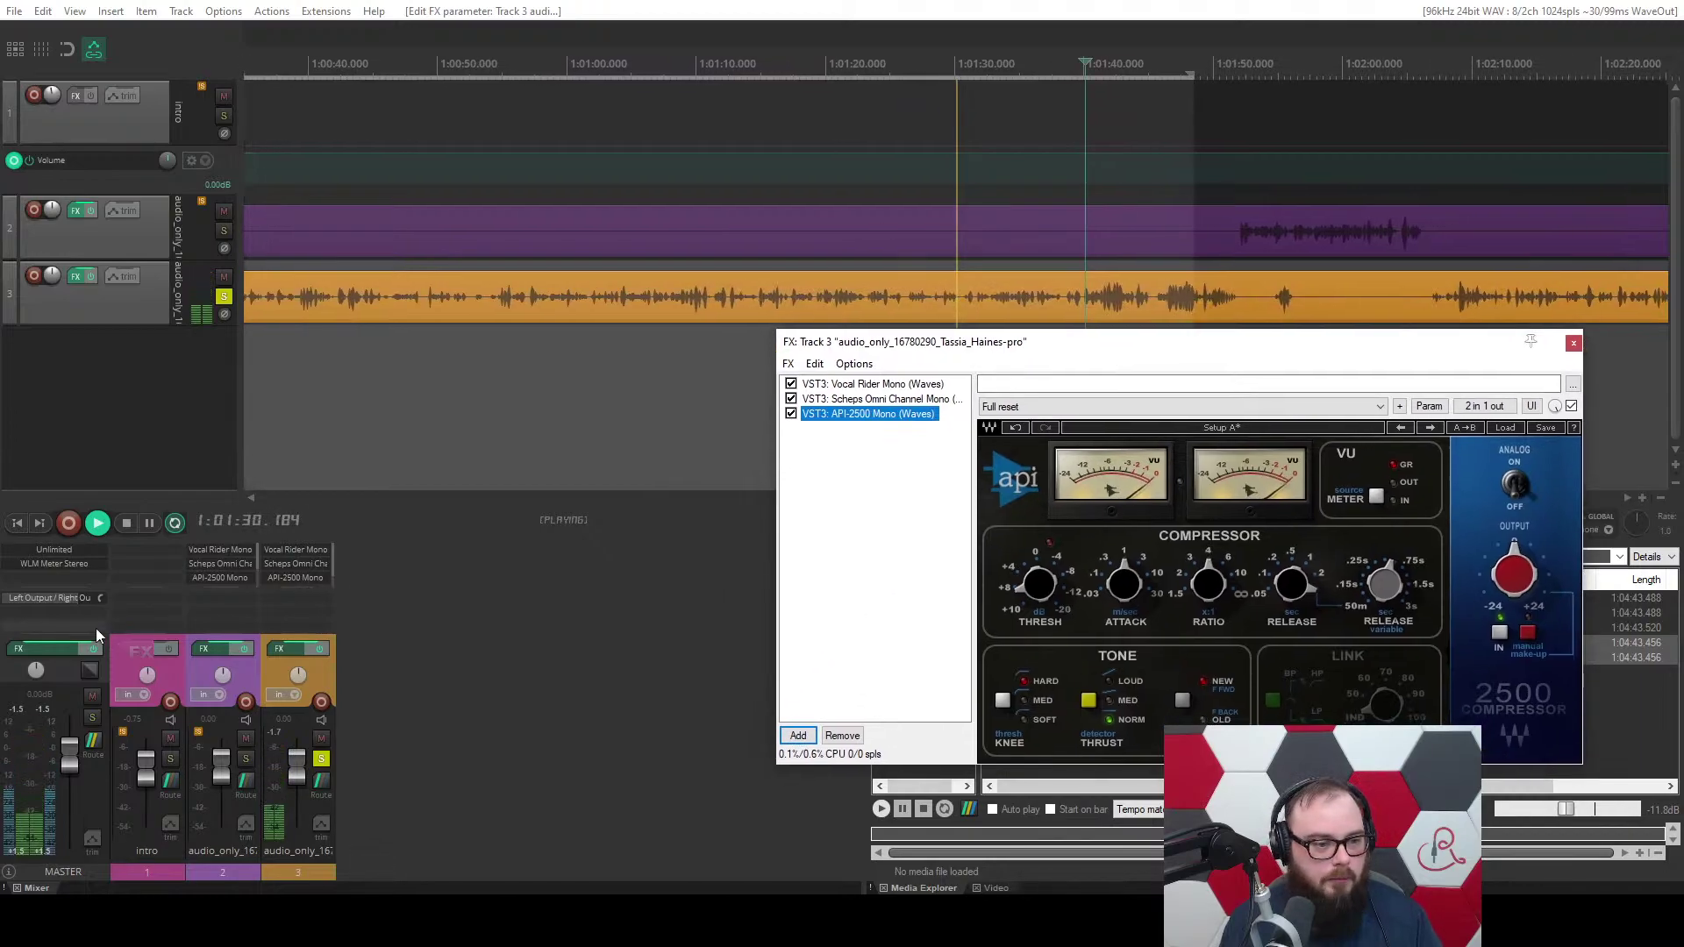
Open the master track's WLM Meter, reset it and restart playback to measure track 3's loudness over the looped passage.
{"action": "left_click", "coordinate": [40, 649]}
{"action": "left_click_drag", "start_coordinate": [339, 275], "coordinate": [340, 231]}
{"action": "left_click", "coordinate": [632, 465]}
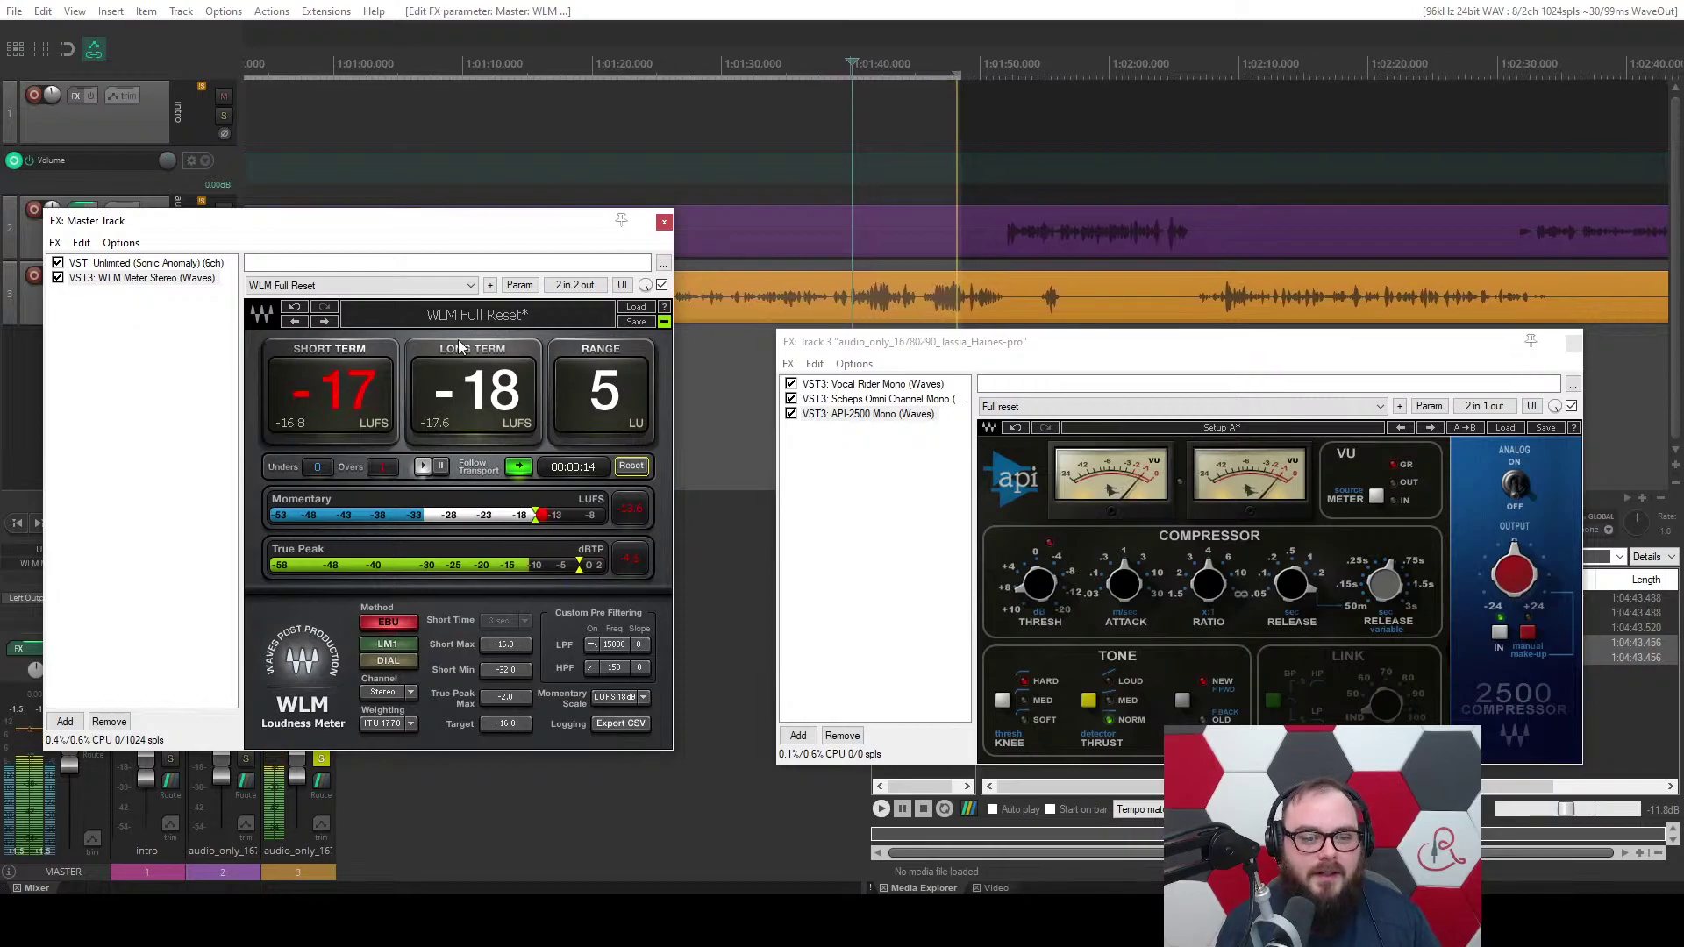
{"action": "key", "text": "space"}
{"action": "key", "text": "space"}
{"action": "left_click_drag", "start_coordinate": [555, 233], "coordinate": [579, 366]}
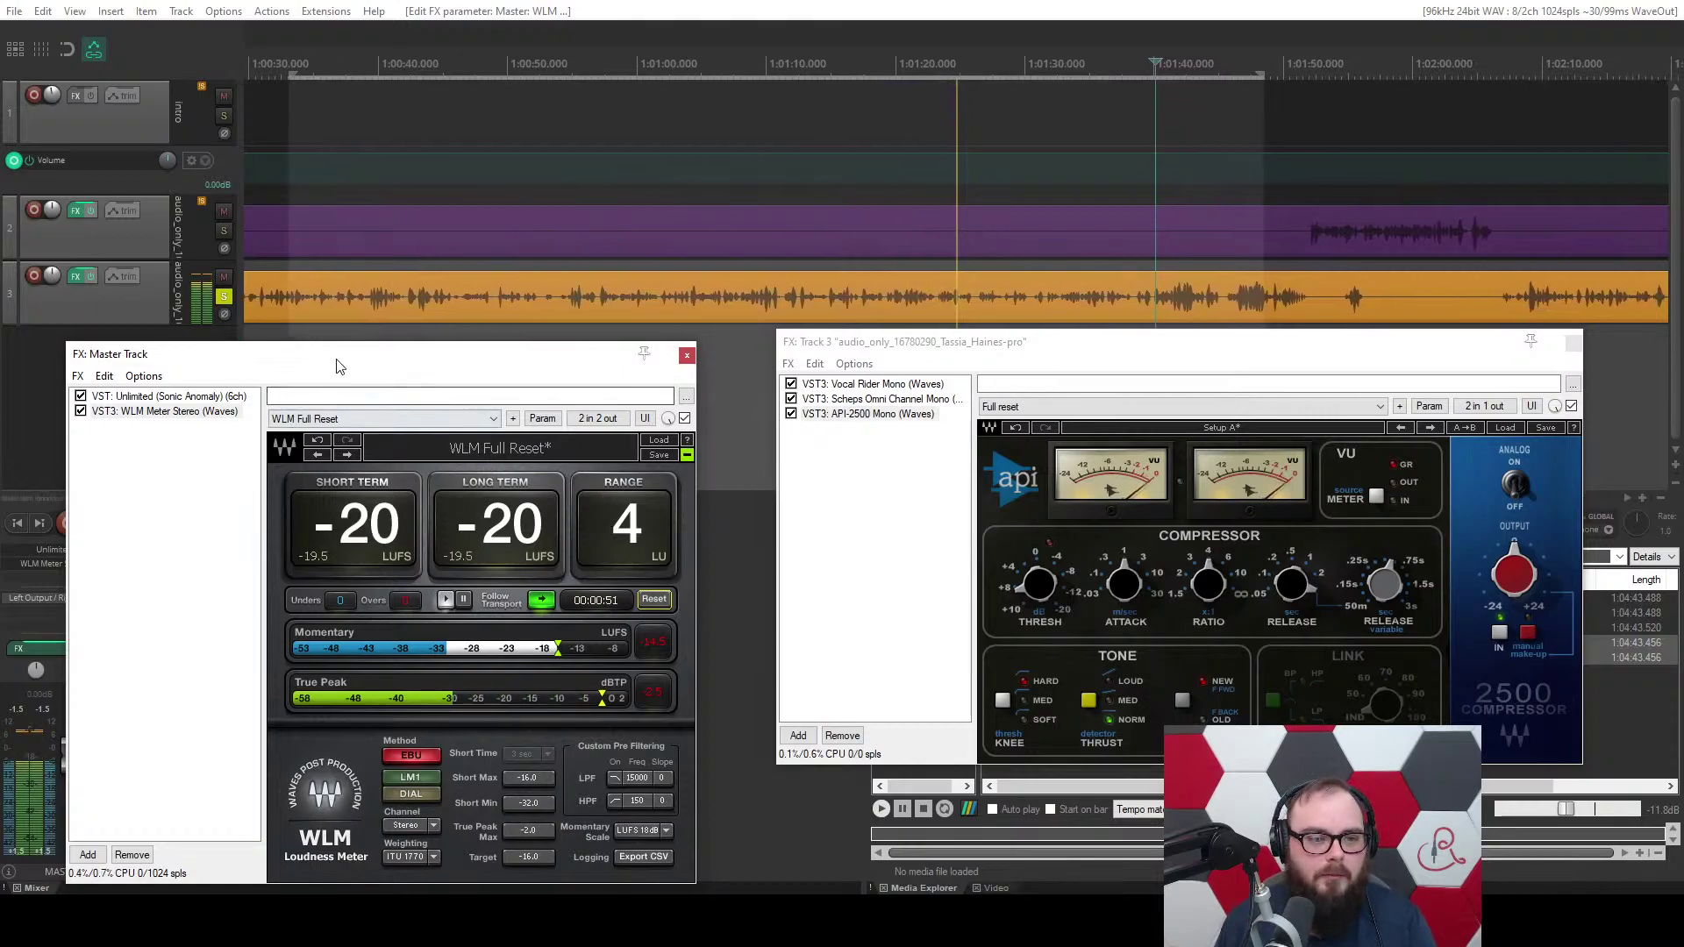
{"action": "left_click_drag", "start_coordinate": [552, 364], "coordinate": [593, 360]}
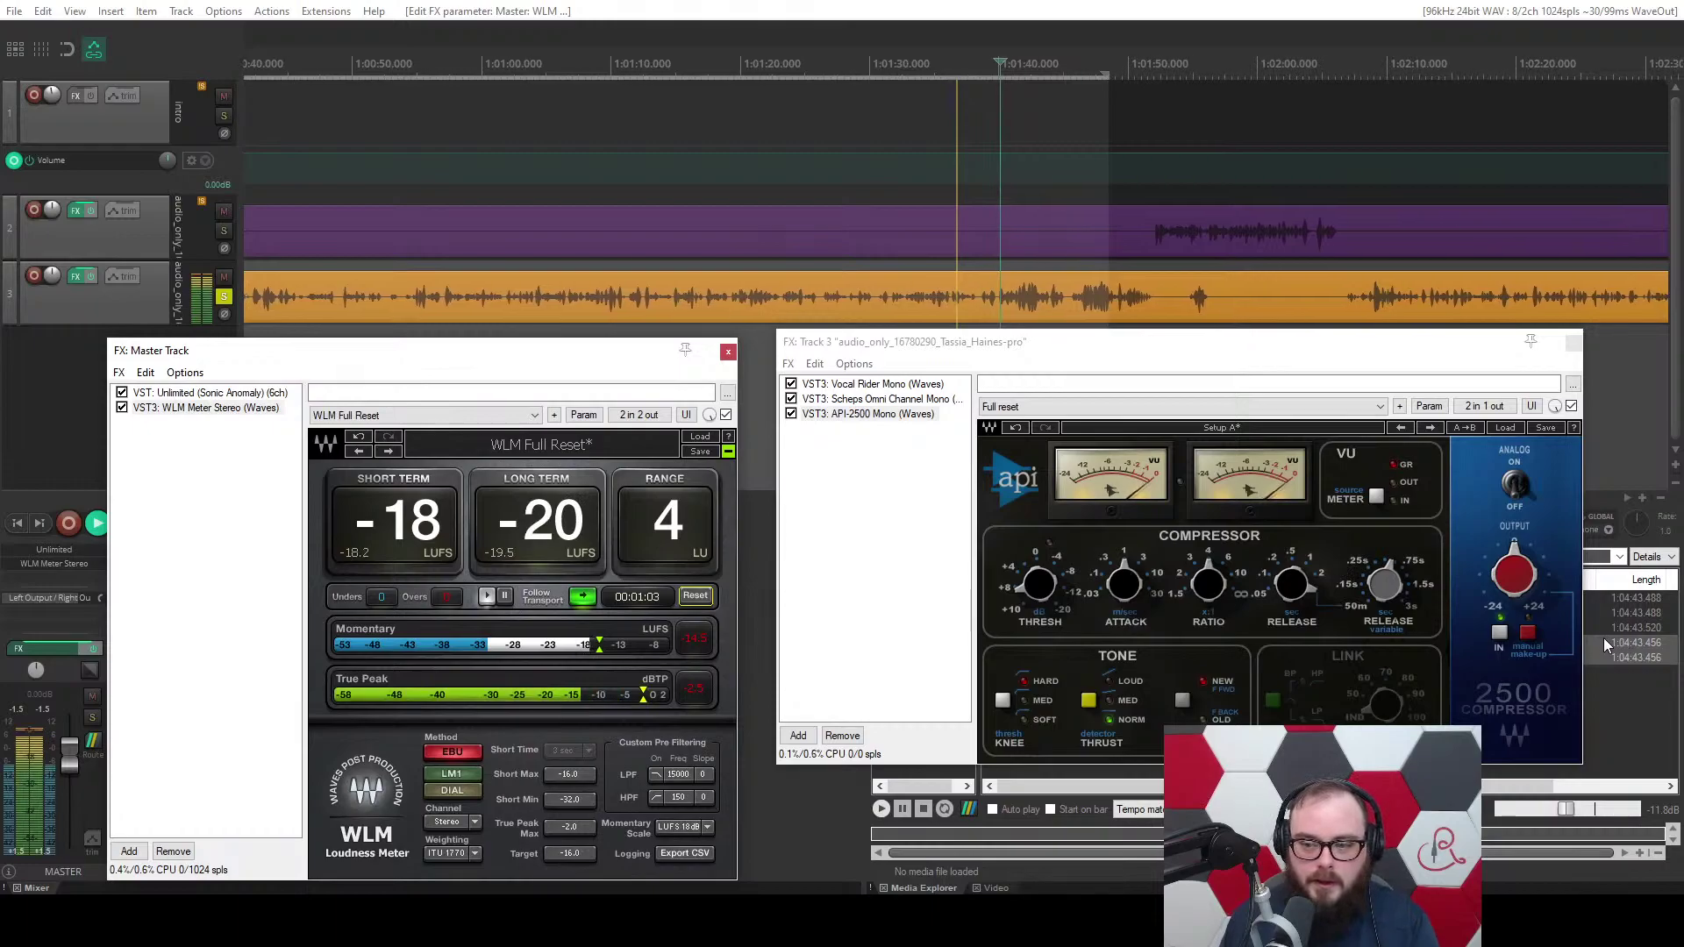
Enable manual make-up on track 3's API-2500 and raise its output to 2.6.
{"action": "left_click", "coordinate": [1528, 637]}
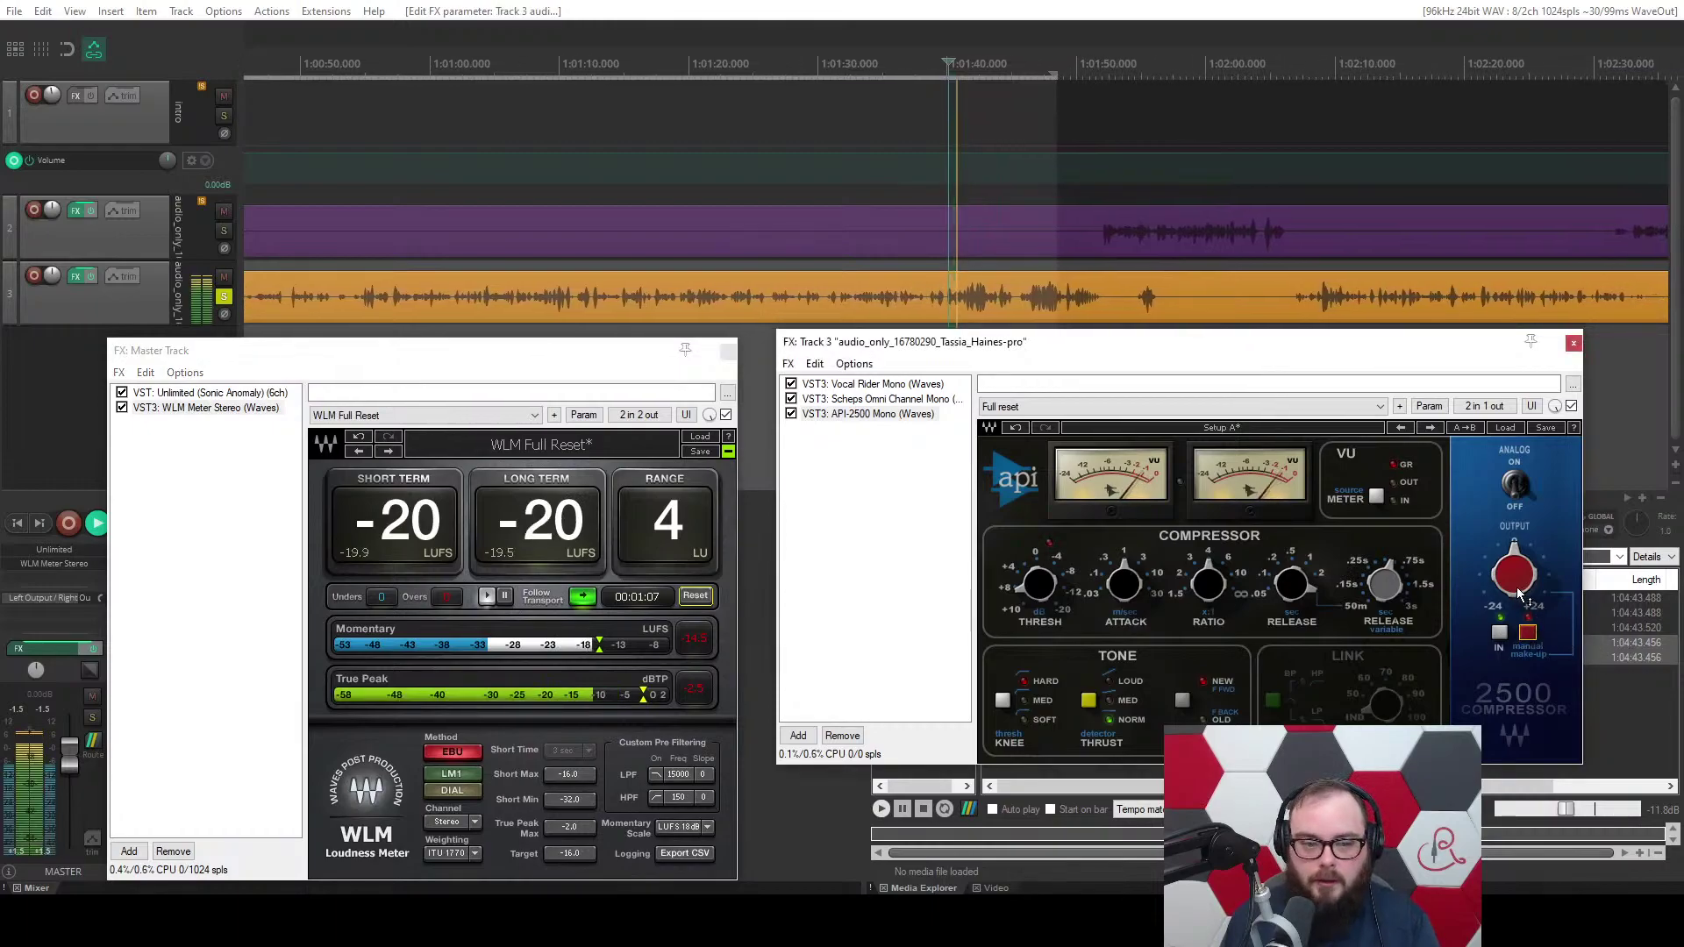
{"action": "left_click_drag", "start_coordinate": [1517, 587], "coordinate": [1516, 585]}
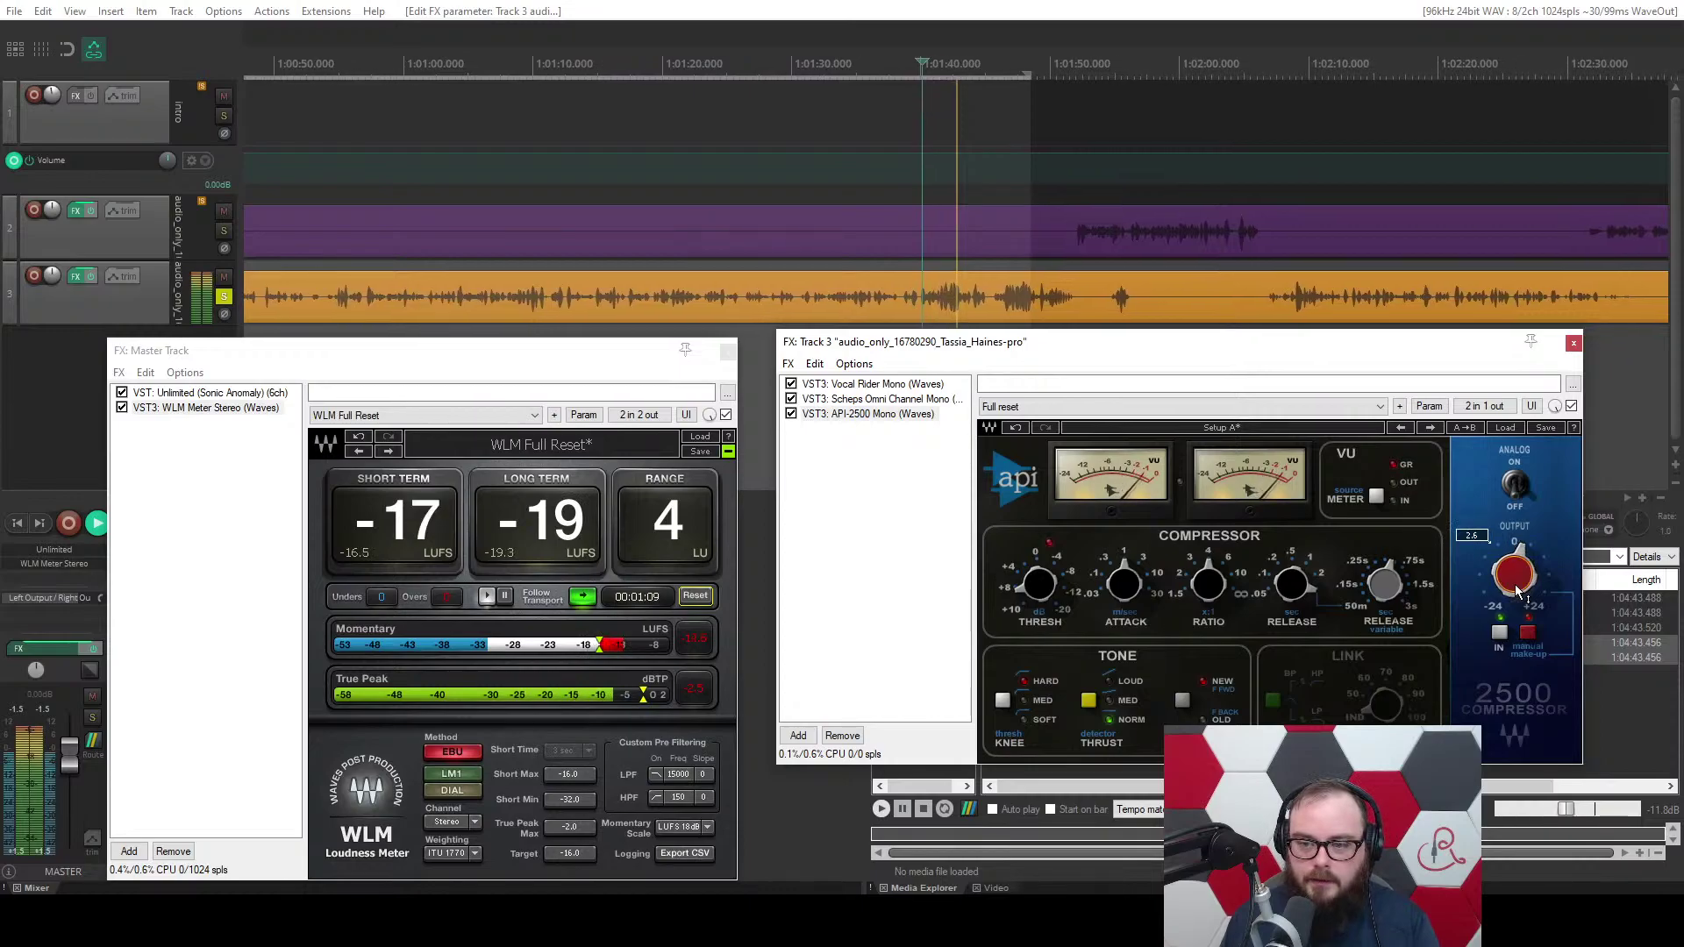
Raise the output of track 3's API-2500 to 3.5 and reset the master's WLM Meter for a fresh loudness measurement.
{"action": "scroll", "coordinate": [1517, 591], "scroll_direction": "up", "scroll_amount": 1}
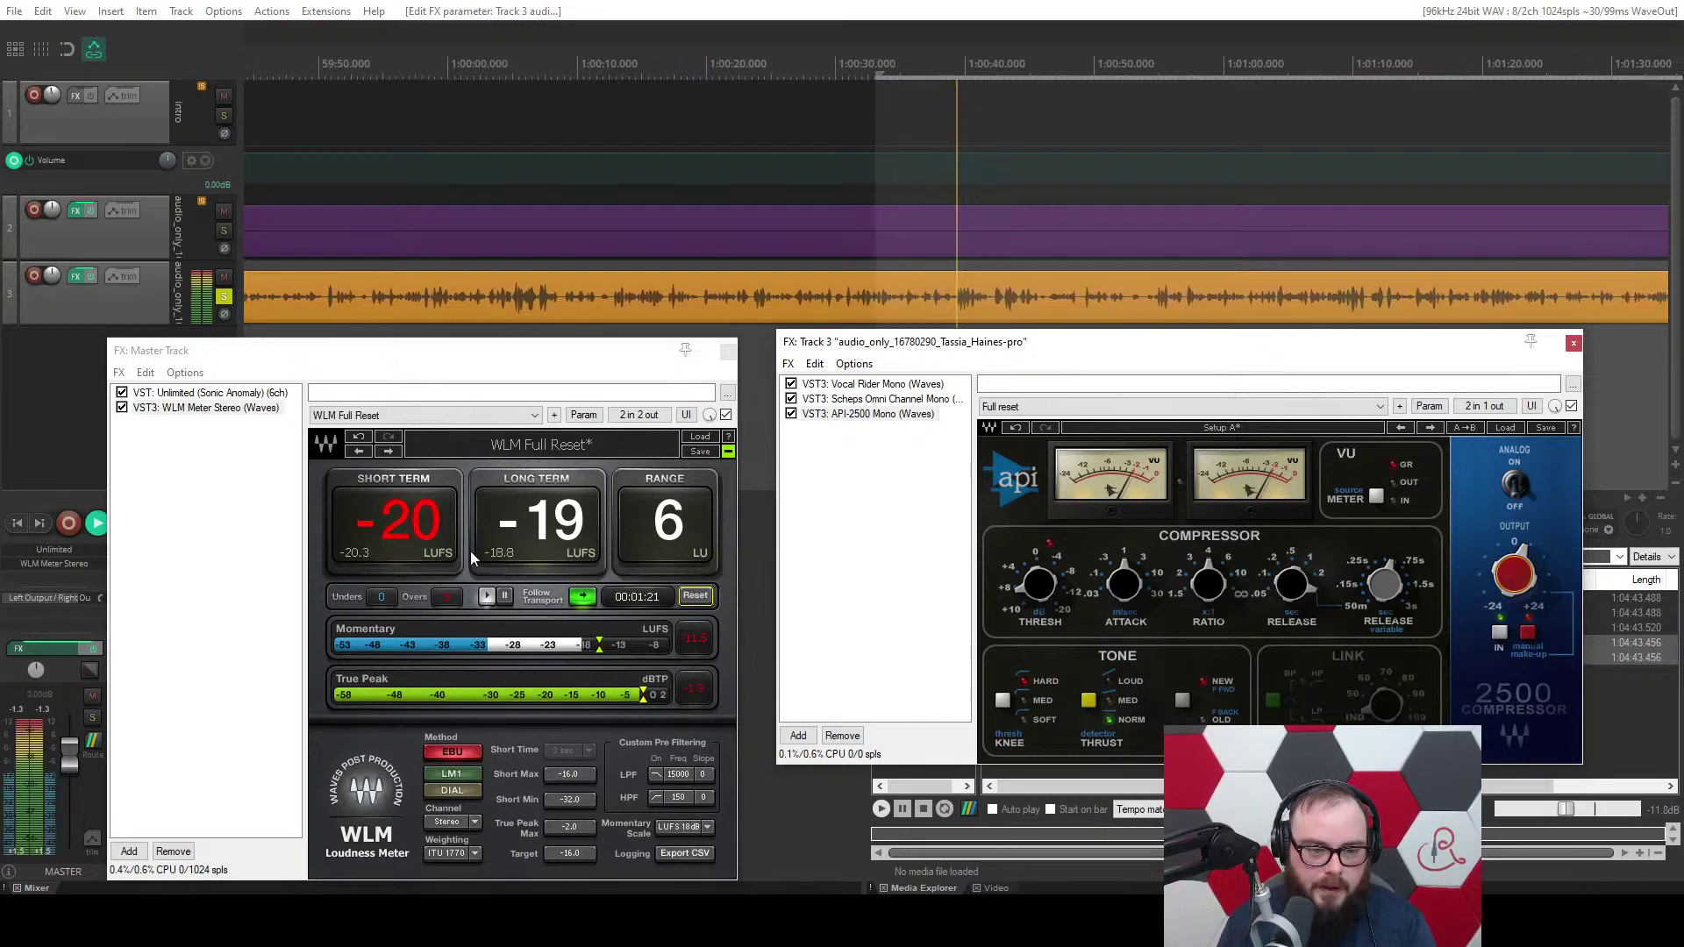
{"action": "left_click", "coordinate": [696, 598]}
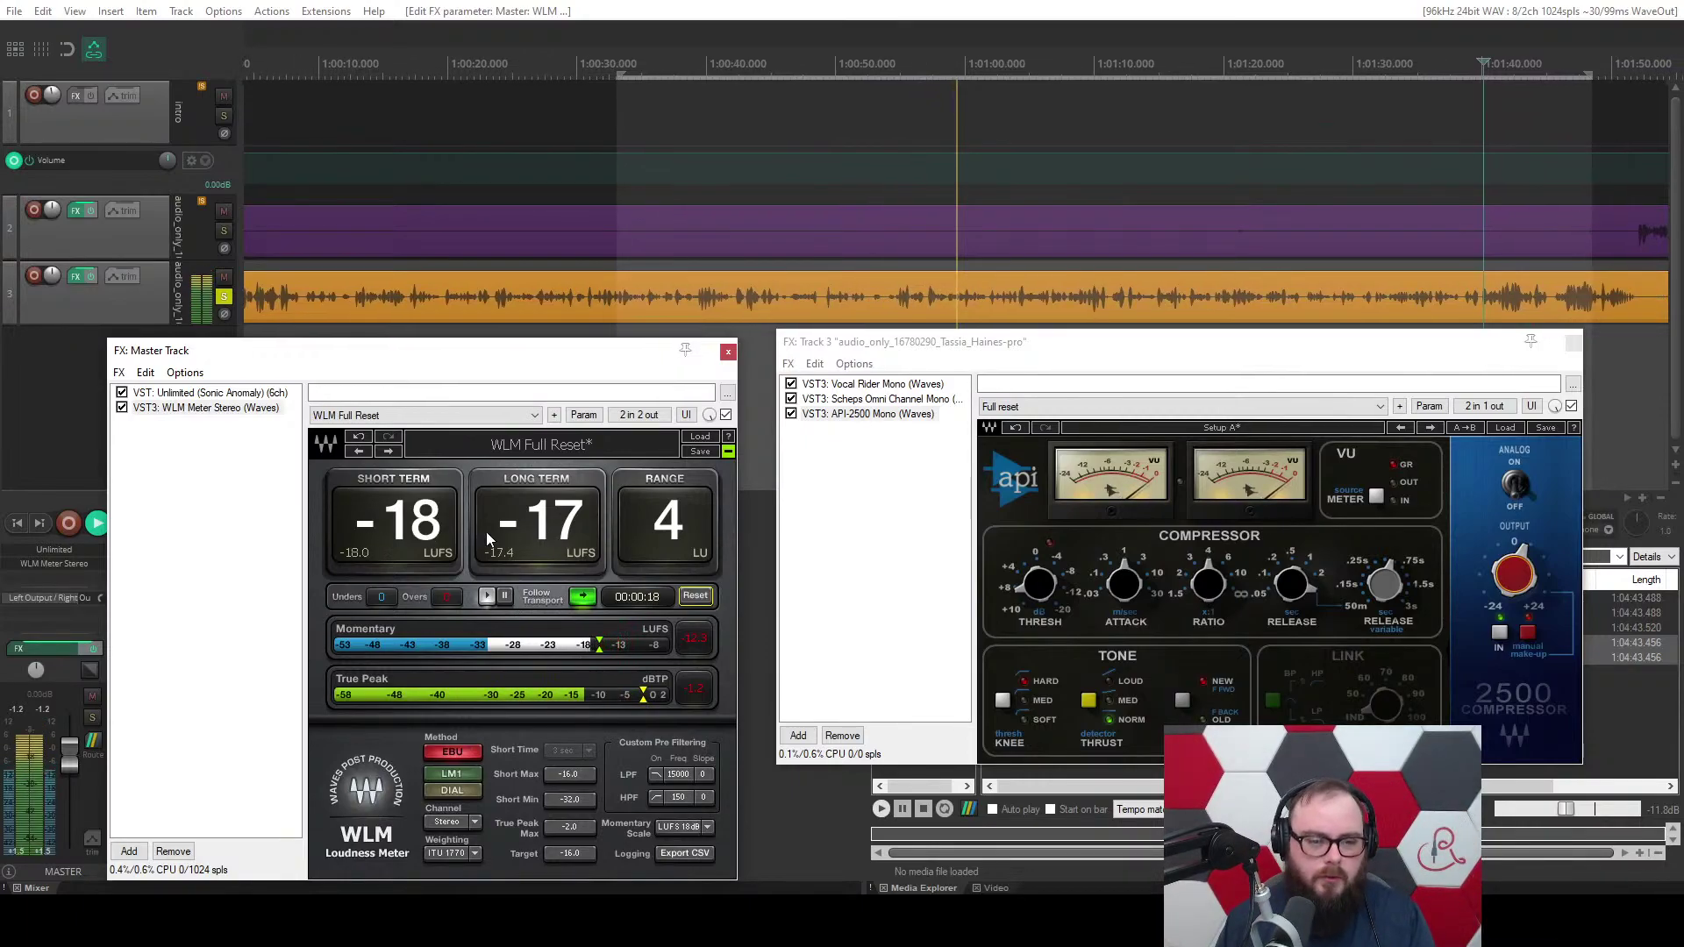
{"action": "left_click", "coordinate": [1530, 589]}
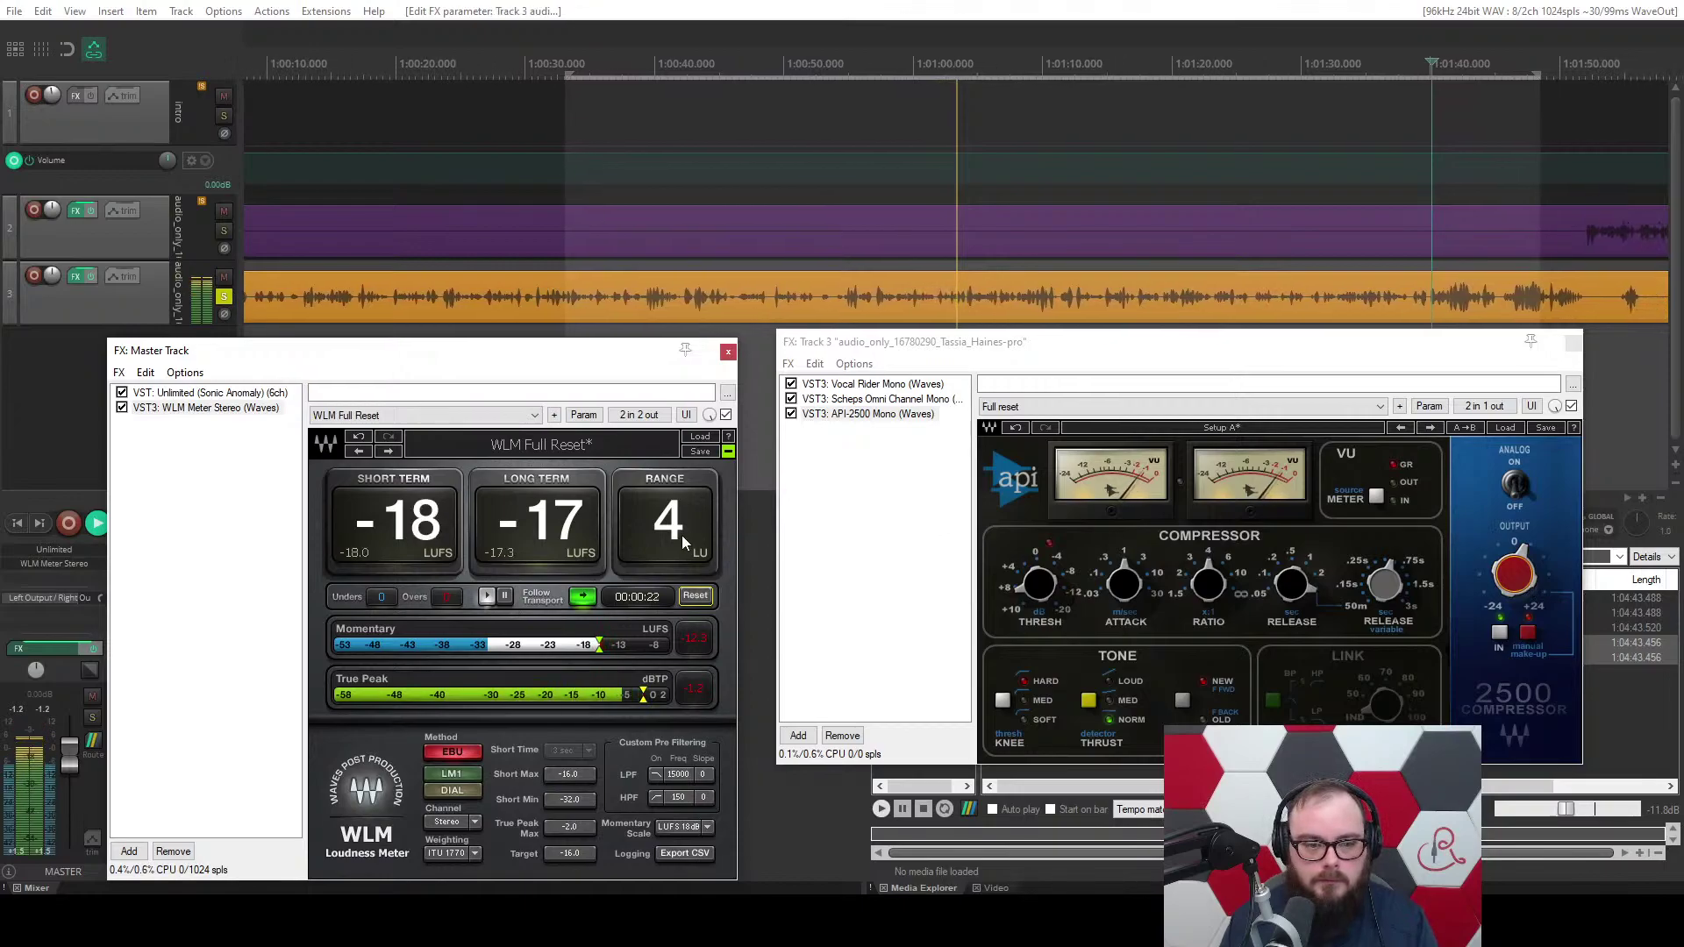
Add the Unlimited limiter to the end of track 3's chain, setting its threshold to -0.9 dB and lowering its output slightly.
{"action": "left_click", "coordinate": [798, 736]}
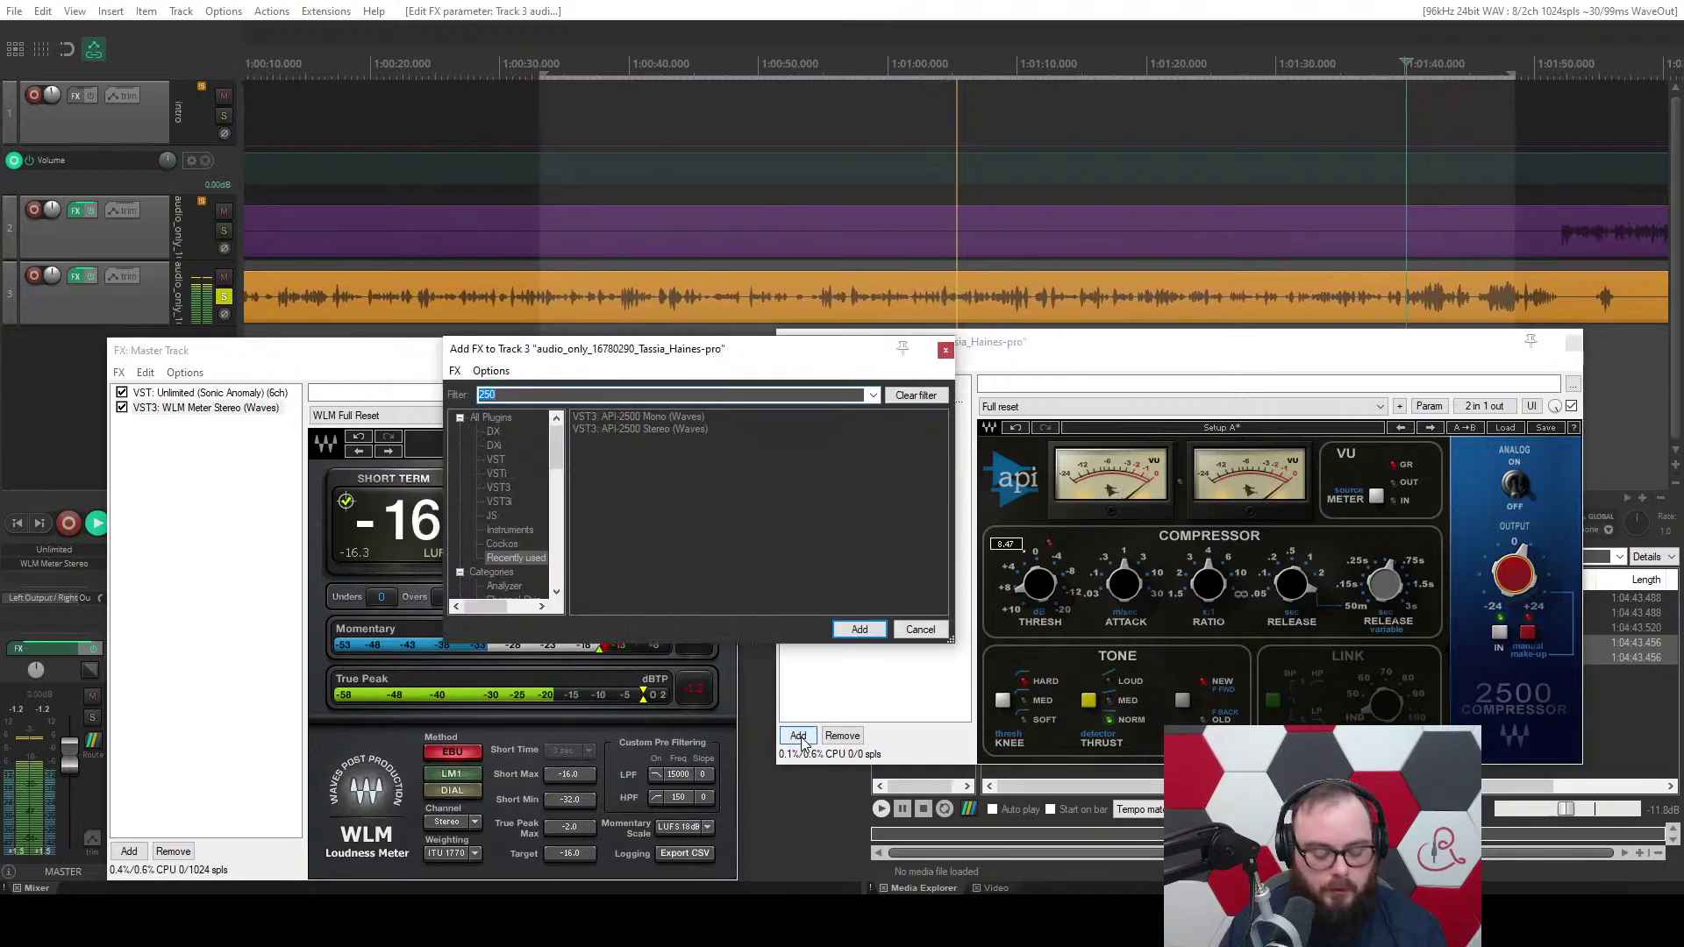
{"action": "type", "text": "unl"}
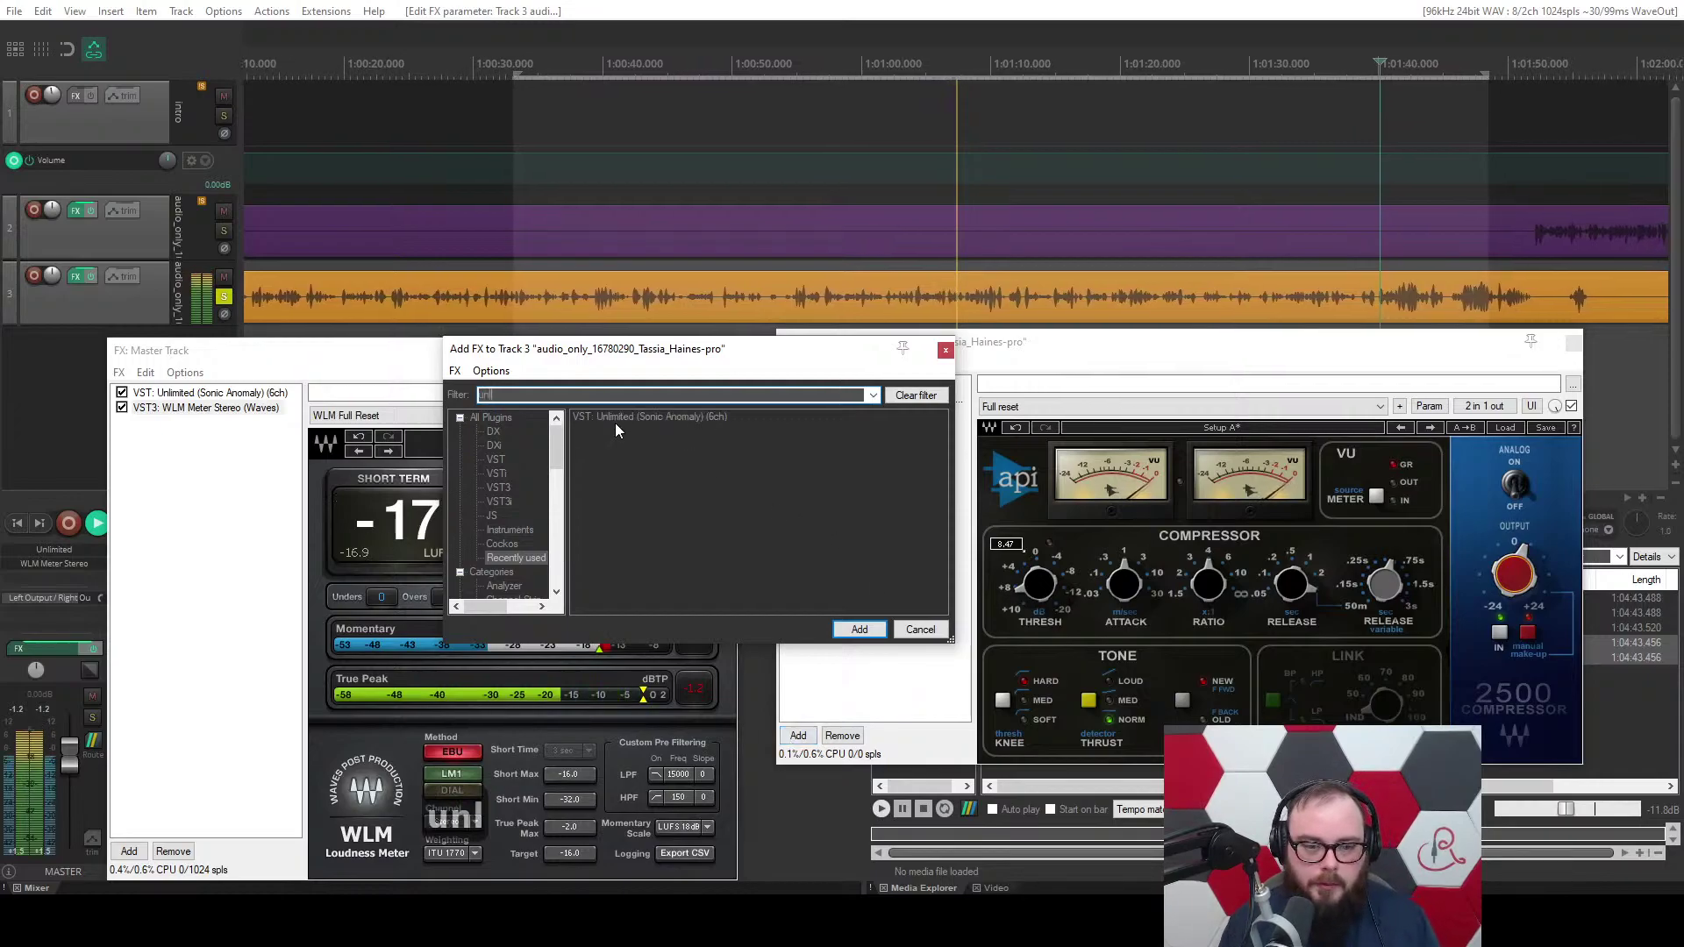
{"action": "double_click", "coordinate": [614, 420]}
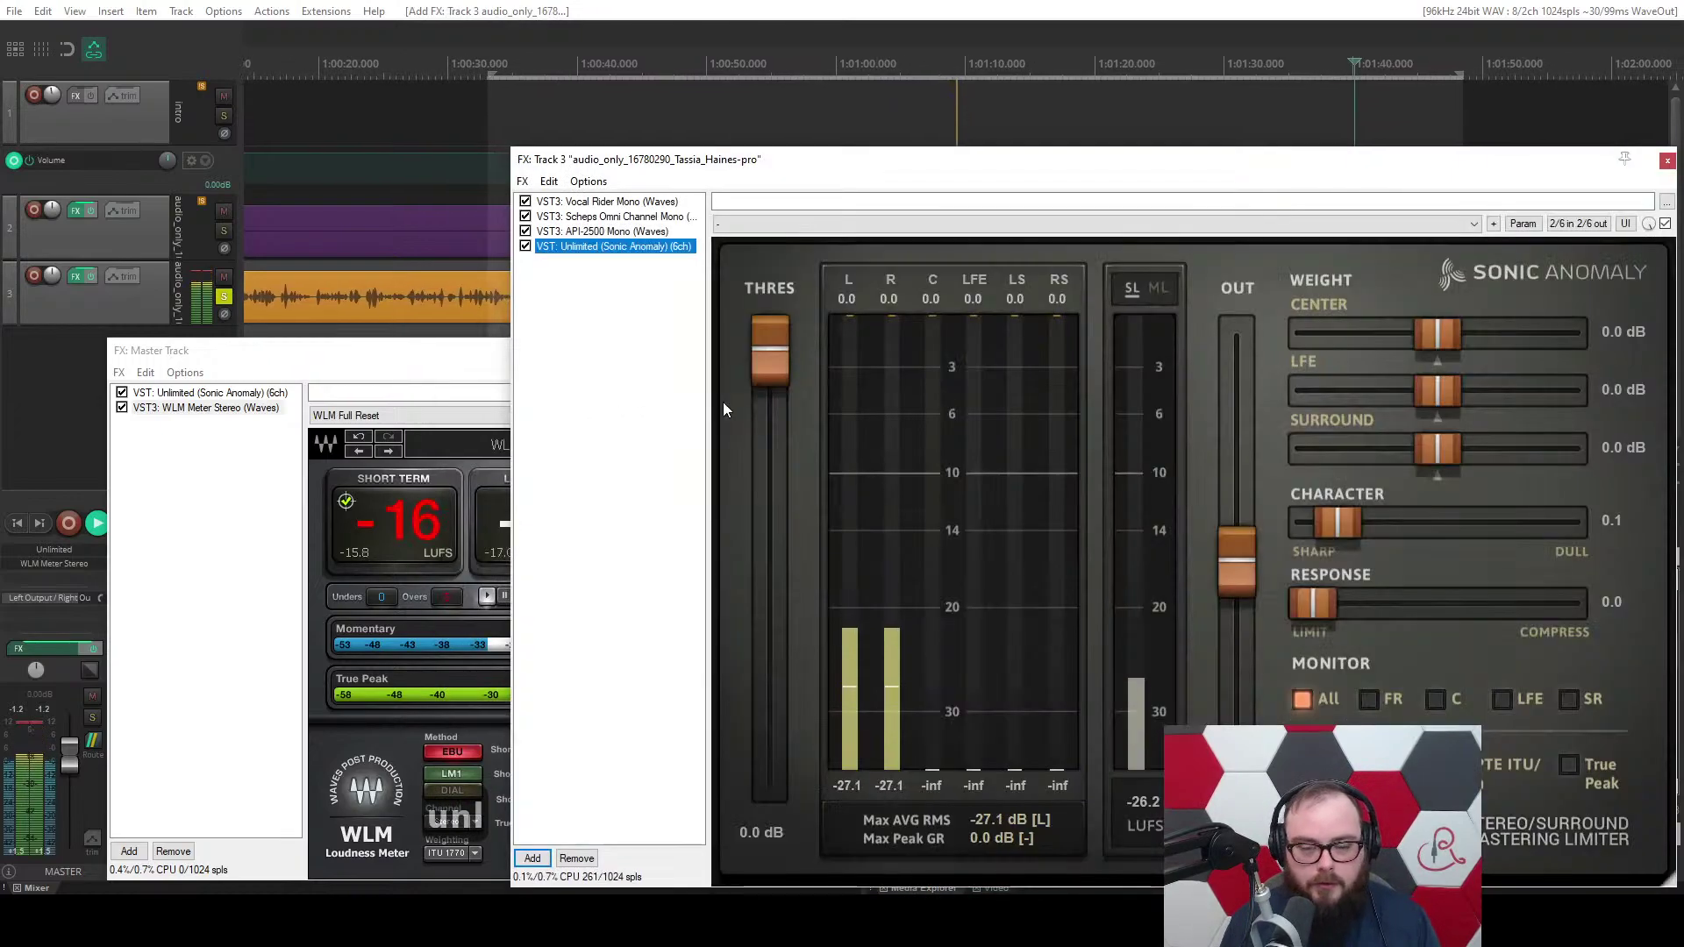
{"action": "scroll", "coordinate": [754, 397], "scroll_direction": "down", "scroll_amount": 2}
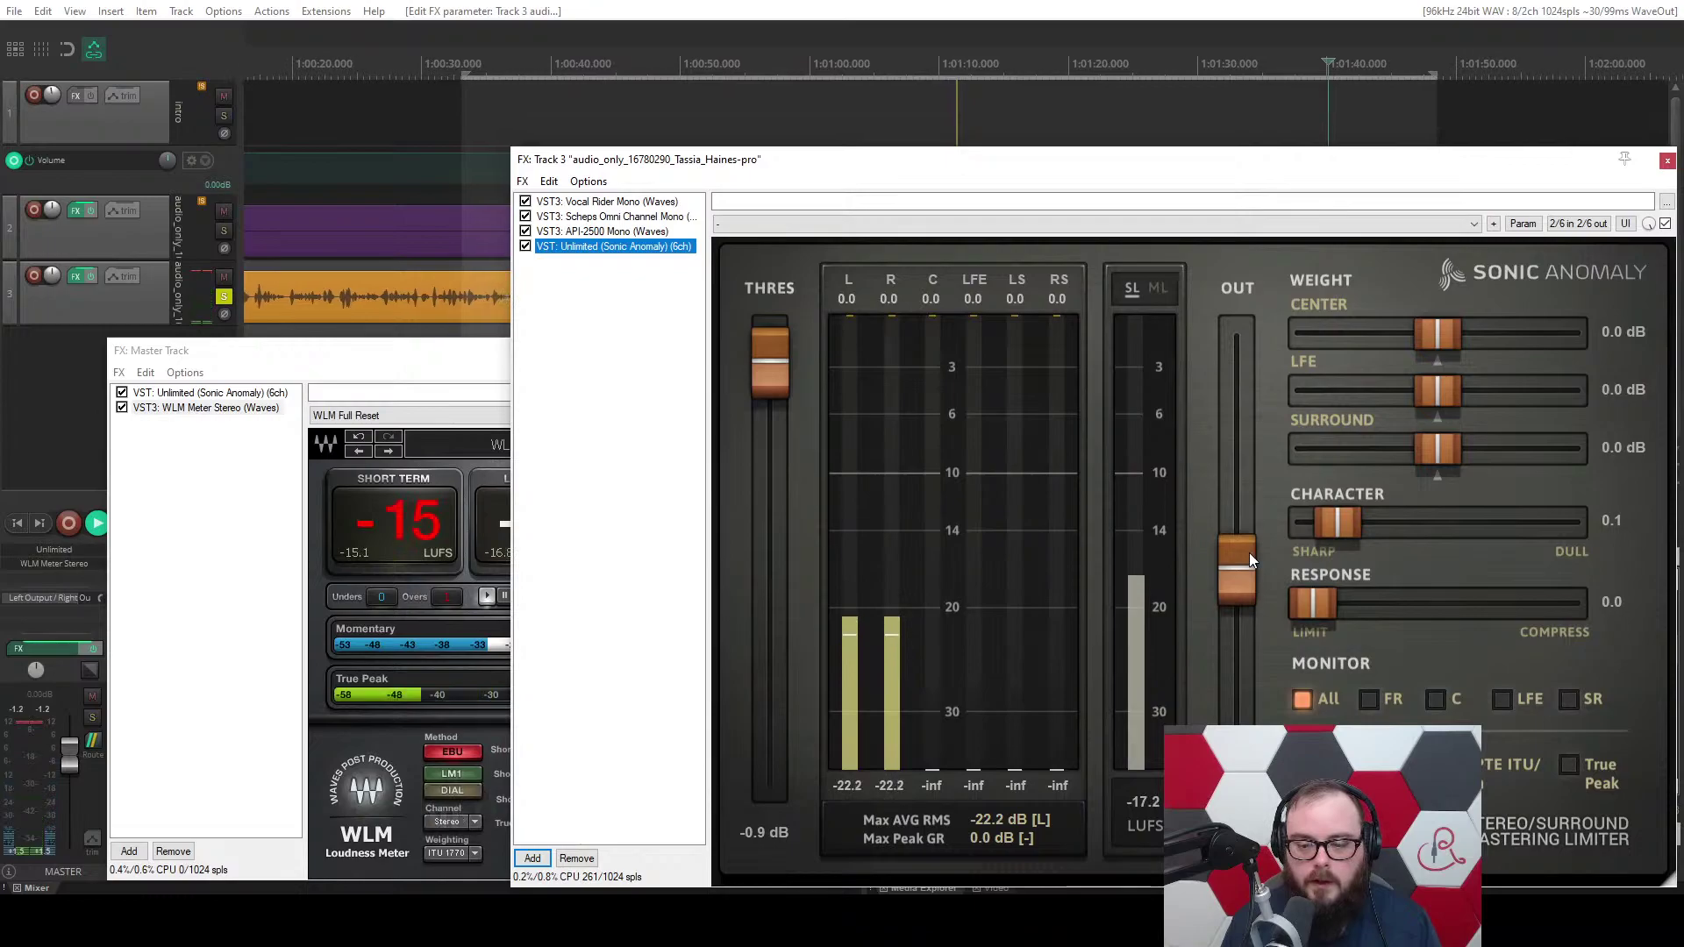
{"action": "scroll", "coordinate": [1249, 552], "scroll_direction": "down", "scroll_amount": 2}
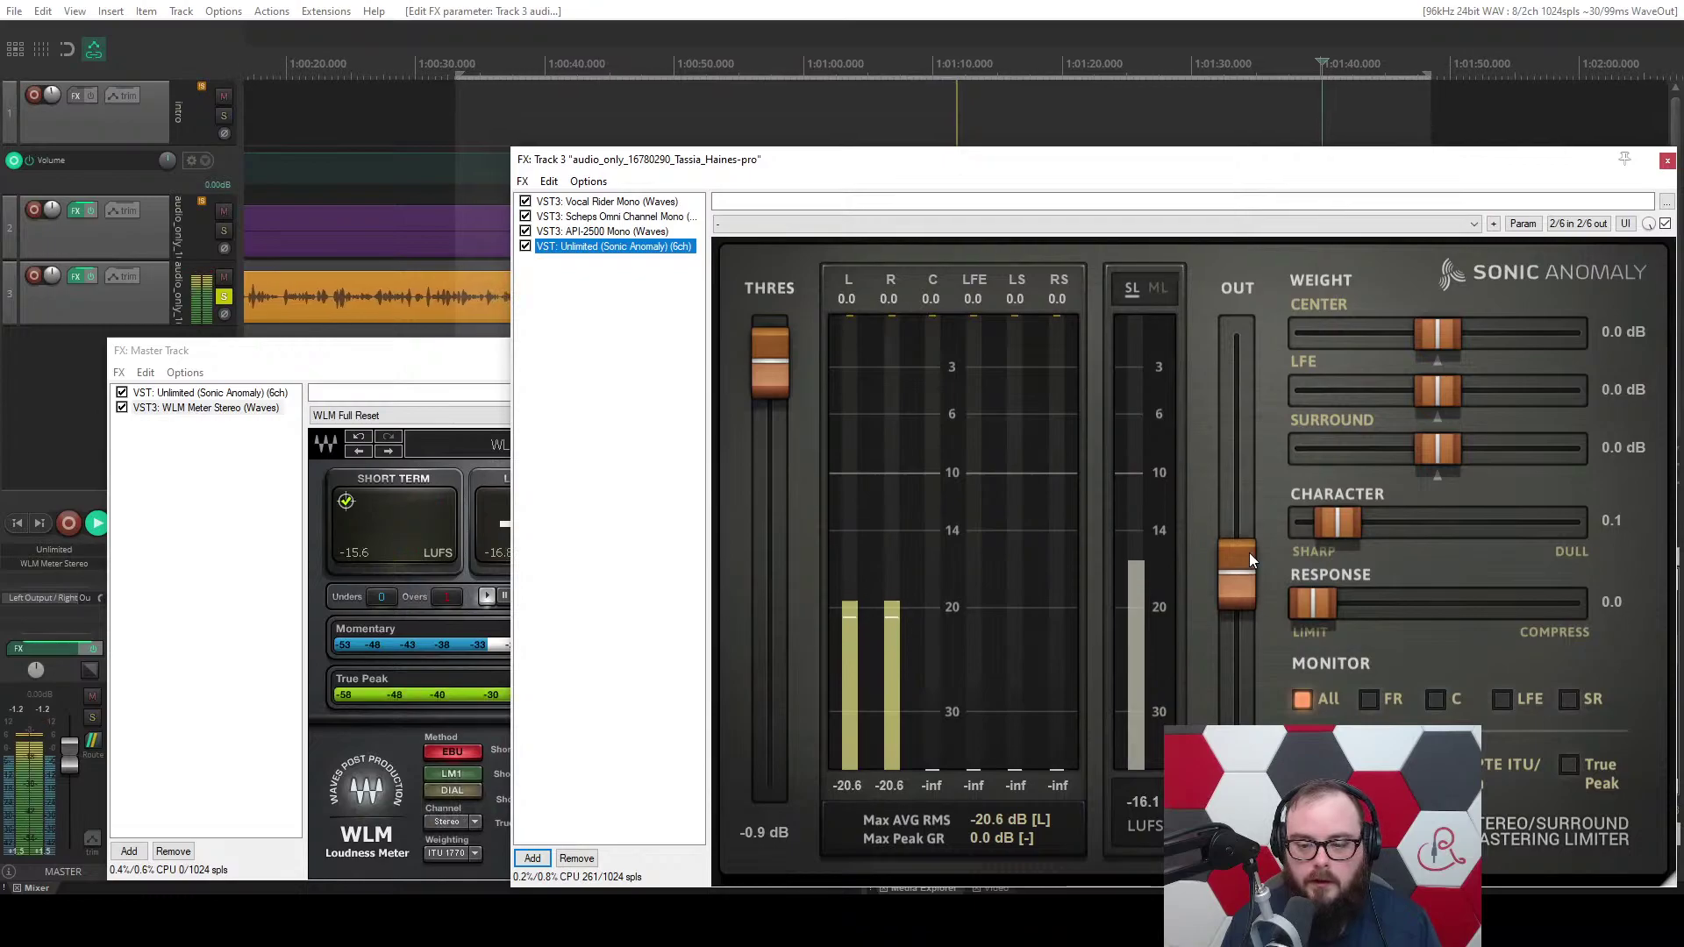
Check the master track's Unlimited settings and lower the output of track 3's Unlimited to match.
{"action": "left_click", "coordinate": [625, 233]}
{"action": "left_click_drag", "start_coordinate": [631, 159], "coordinate": [885, 350]}
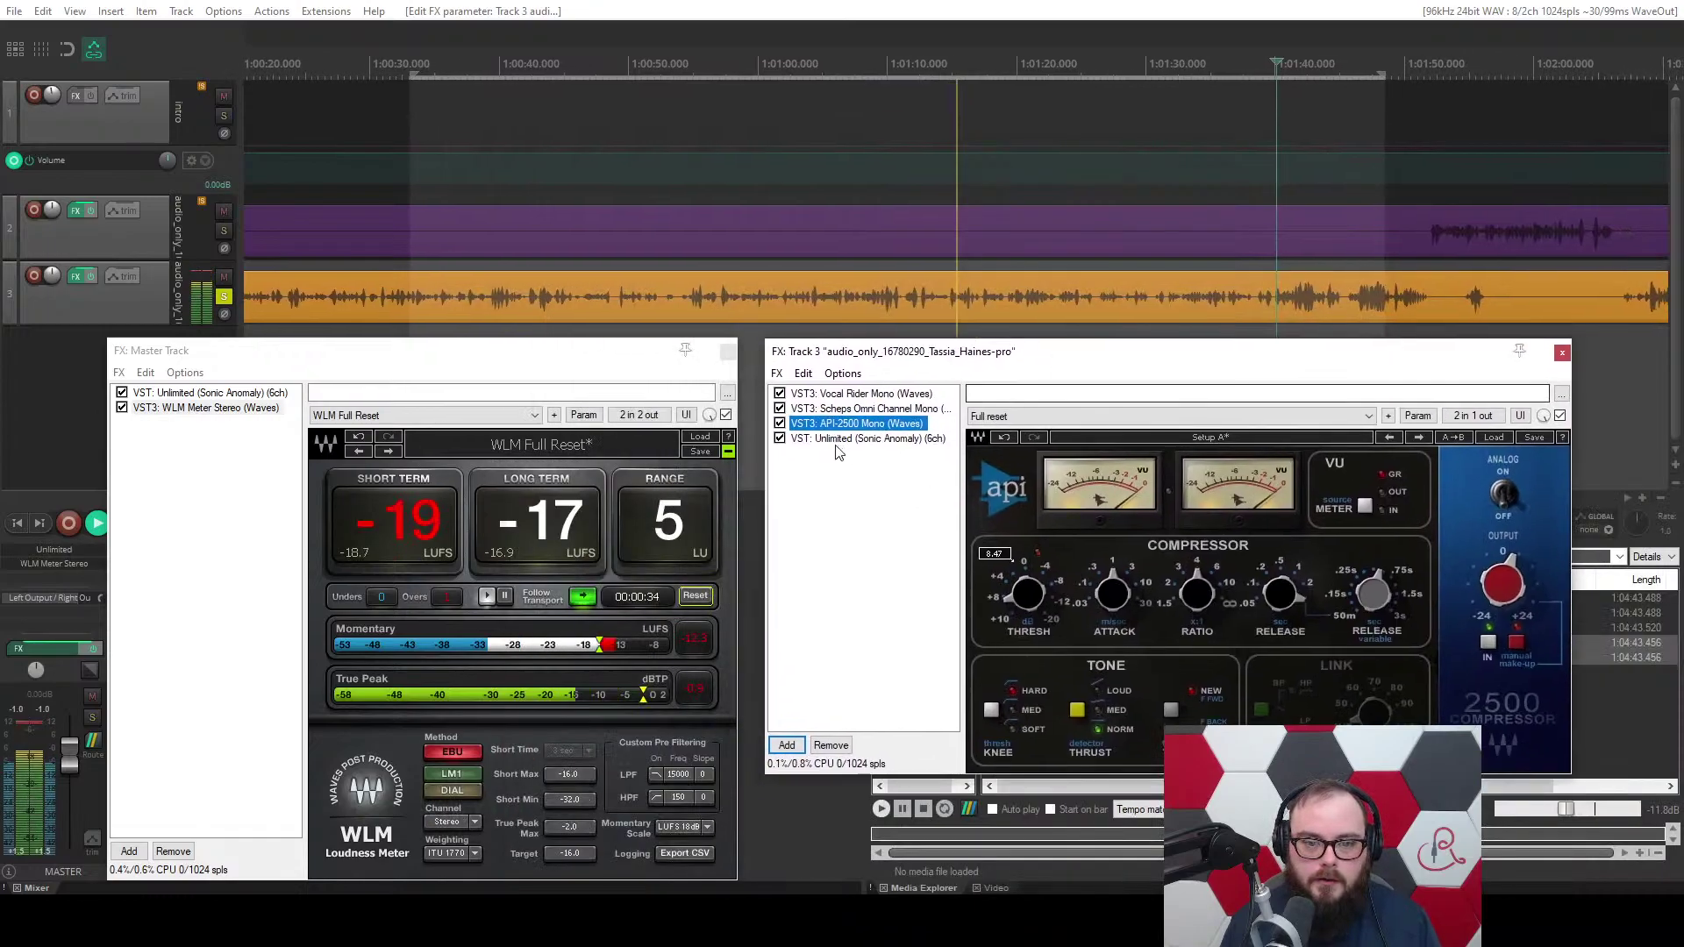
{"action": "left_click", "coordinate": [173, 395]}
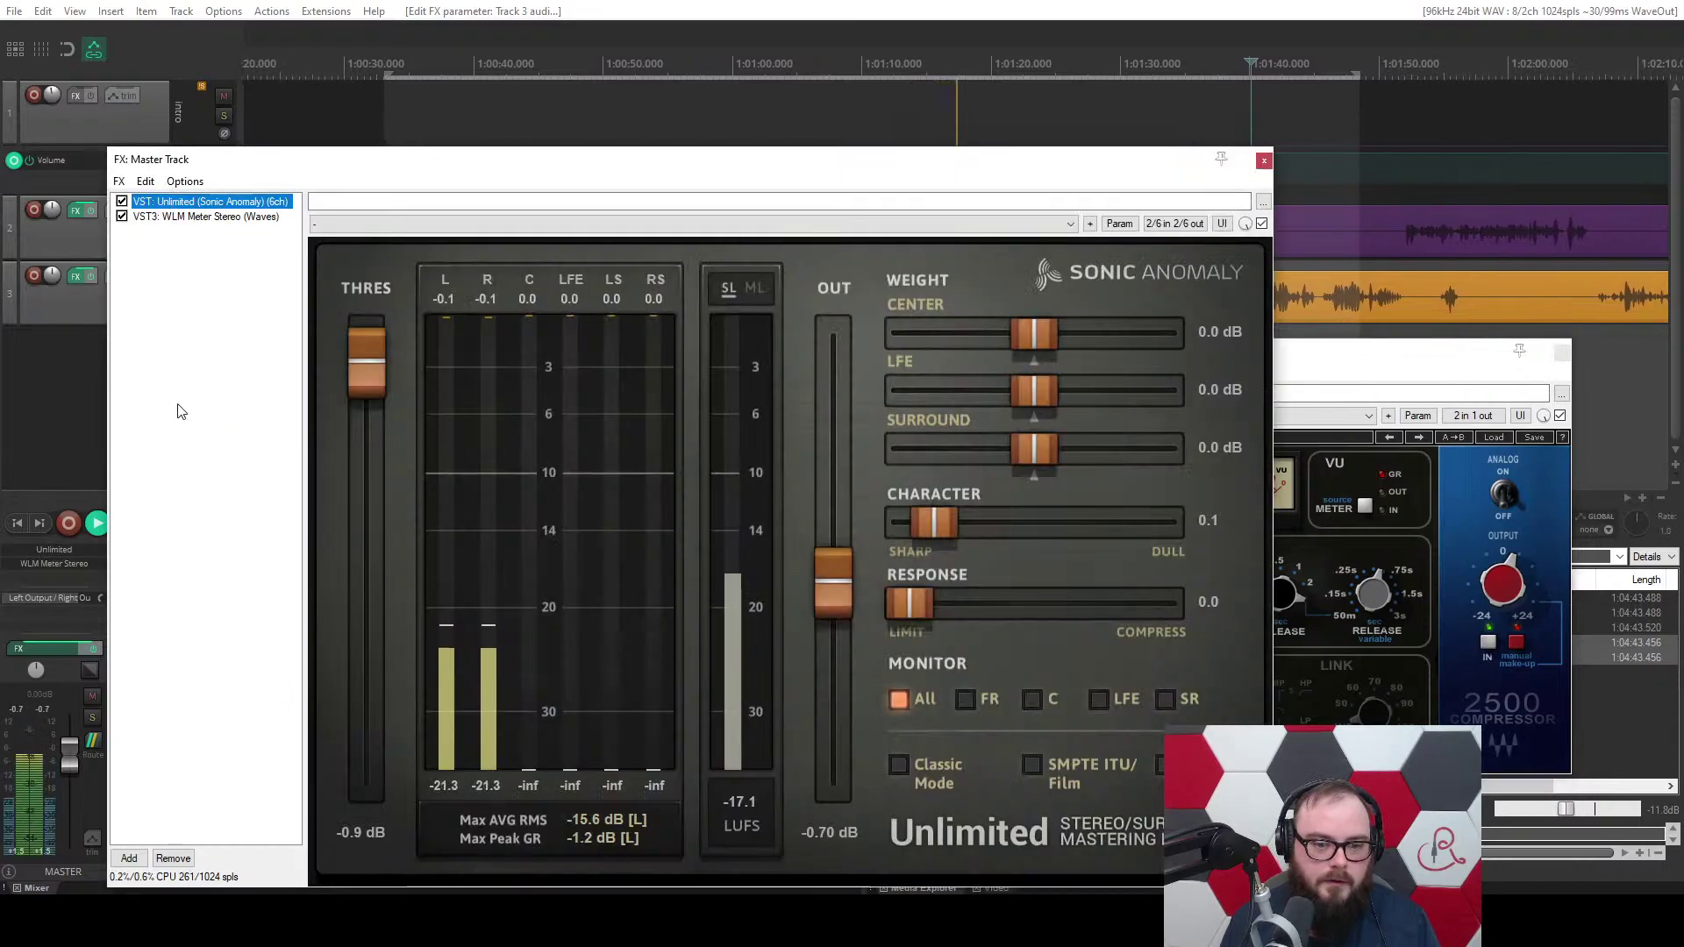
{"action": "left_click", "coordinate": [178, 417]}
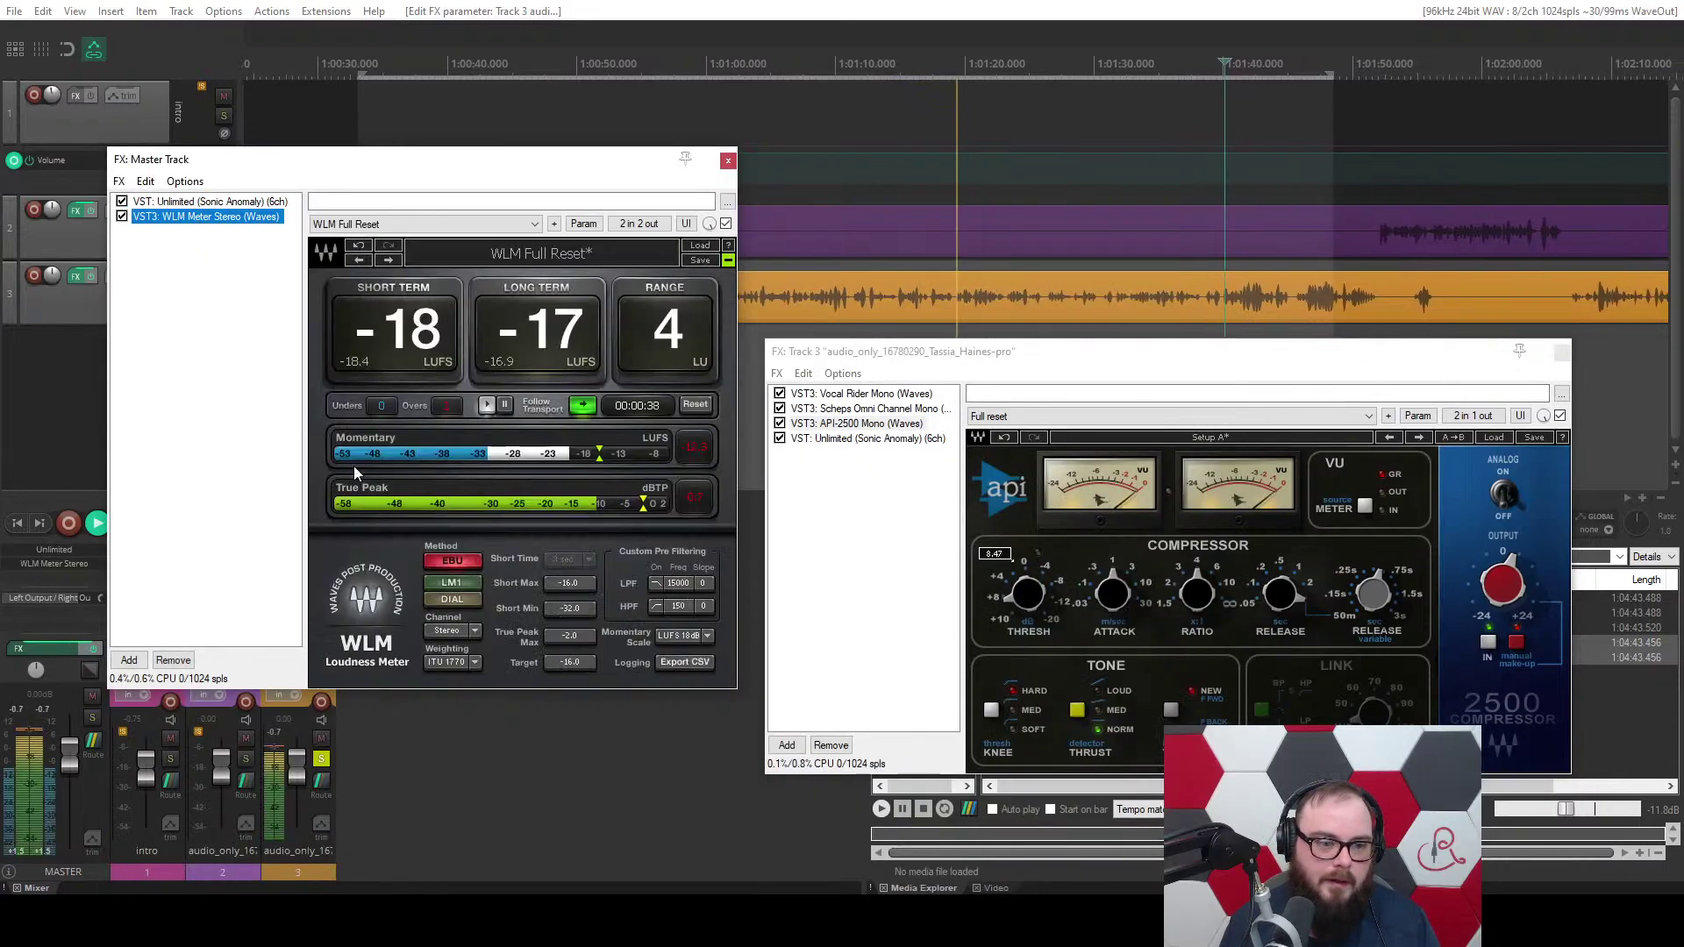
{"action": "left_click_drag", "start_coordinate": [450, 171], "coordinate": [459, 365]}
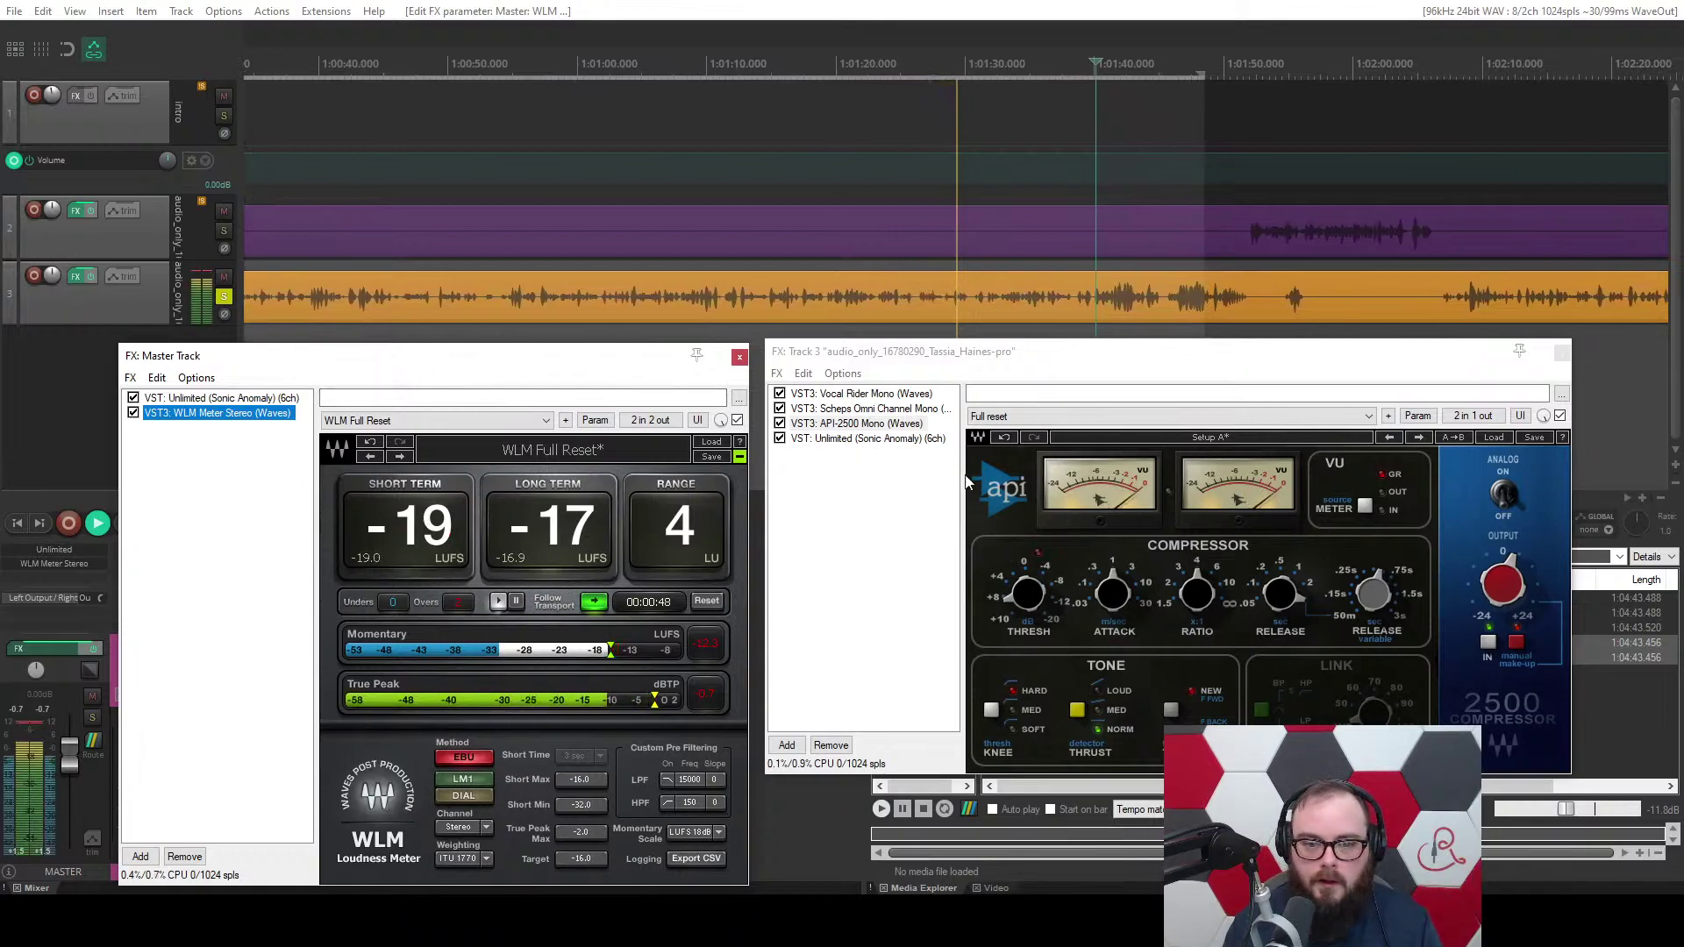
{"action": "left_click", "coordinate": [832, 440]}
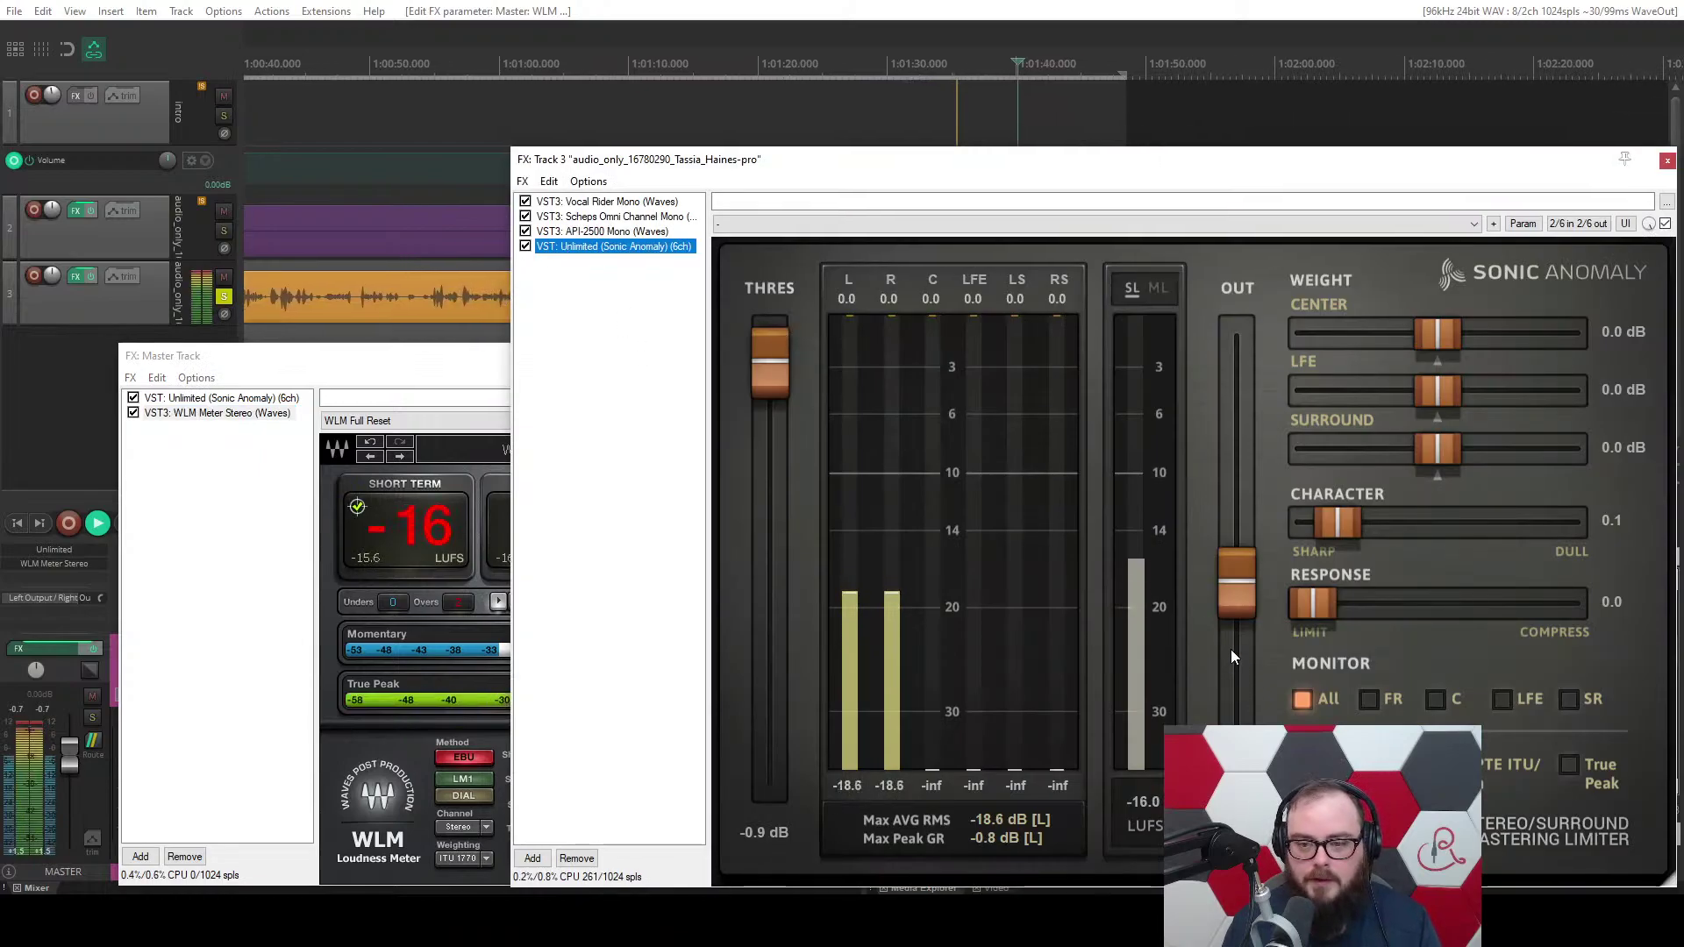
Compare track 3's Unlimited and API-2500 during playback, keeping the API-2500 in view beside the master's WLM Meter.
{"action": "left_click", "coordinate": [575, 230]}
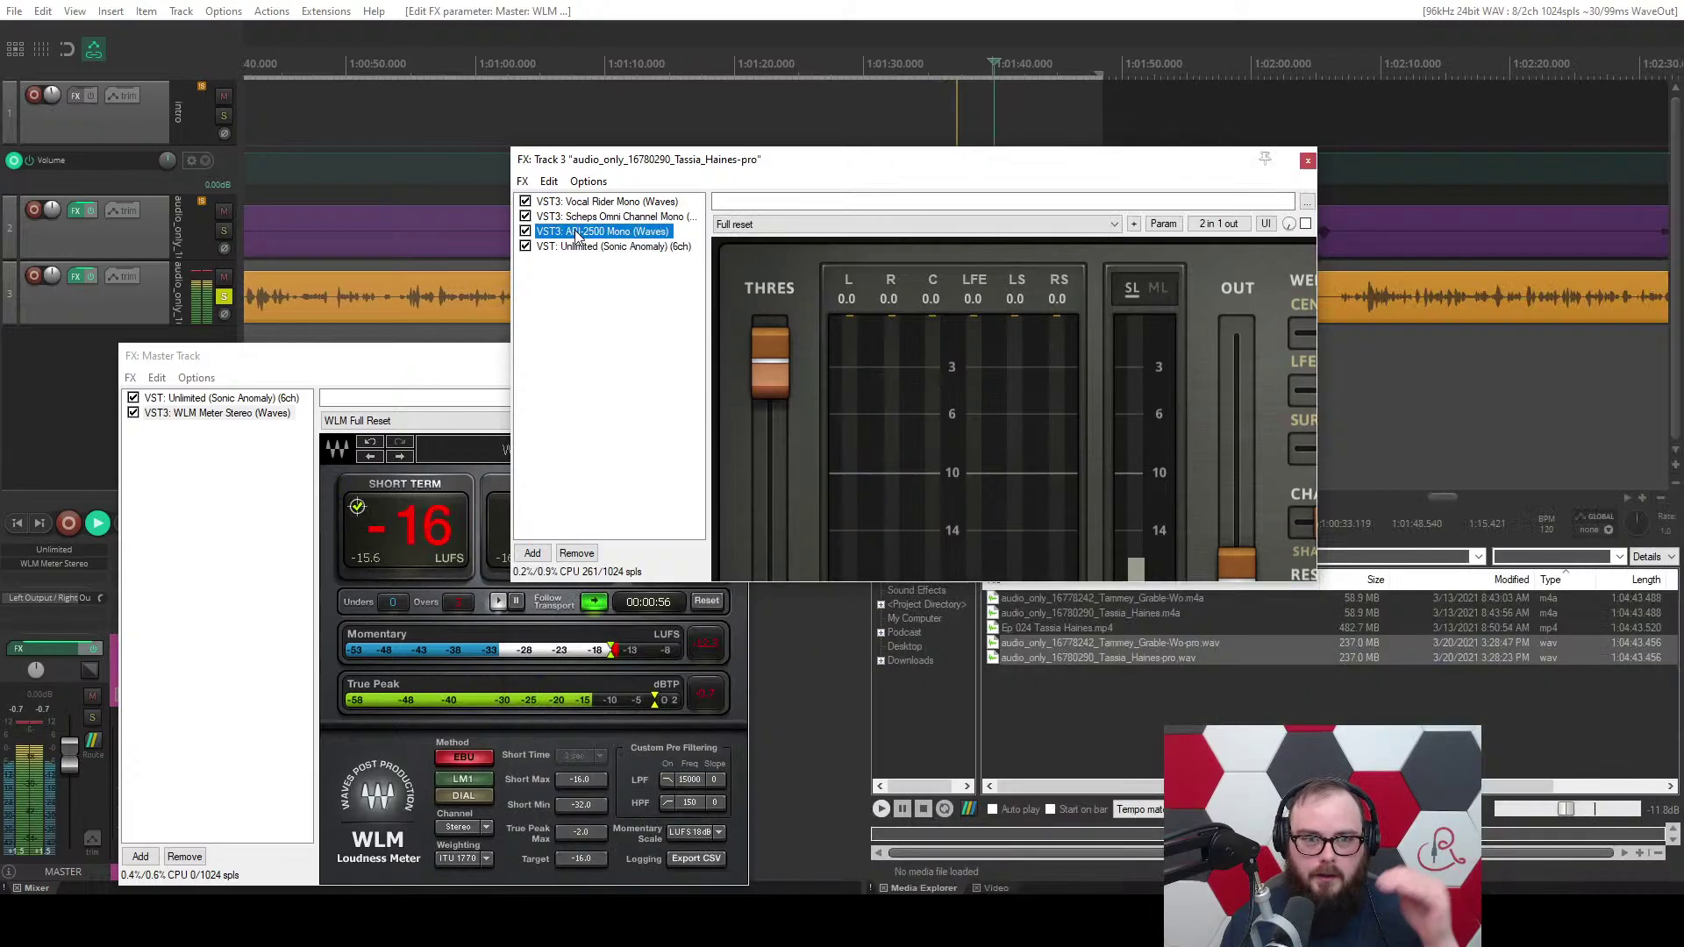
{"action": "left_click", "coordinate": [605, 247]}
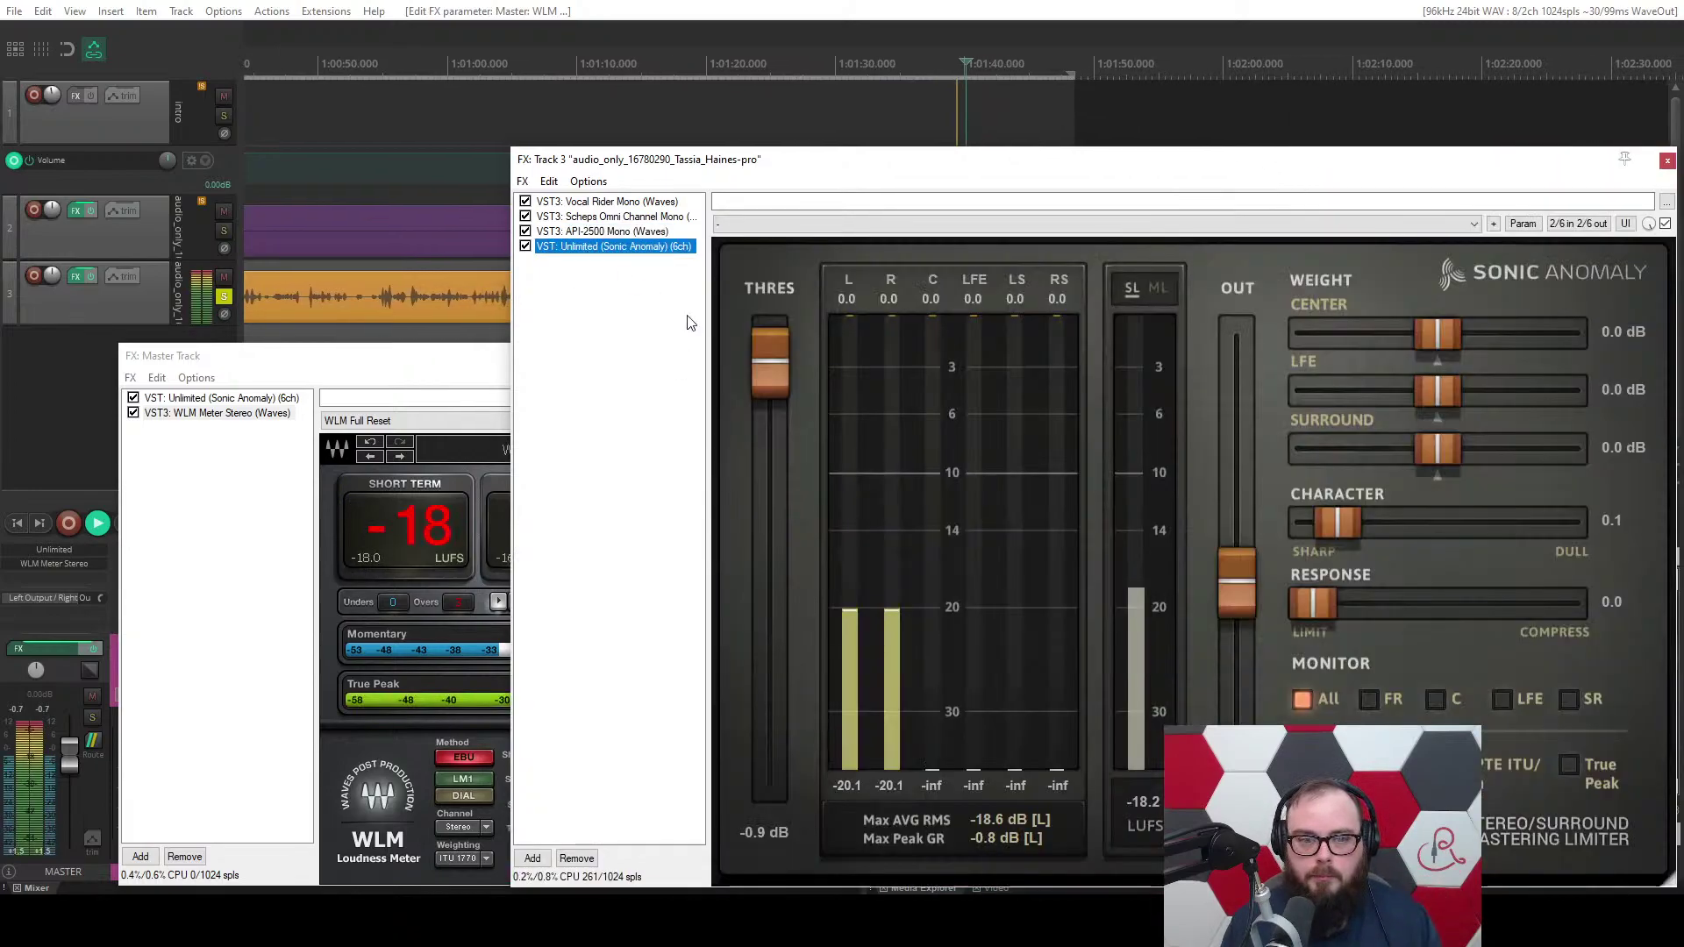
{"action": "left_click", "coordinate": [639, 233]}
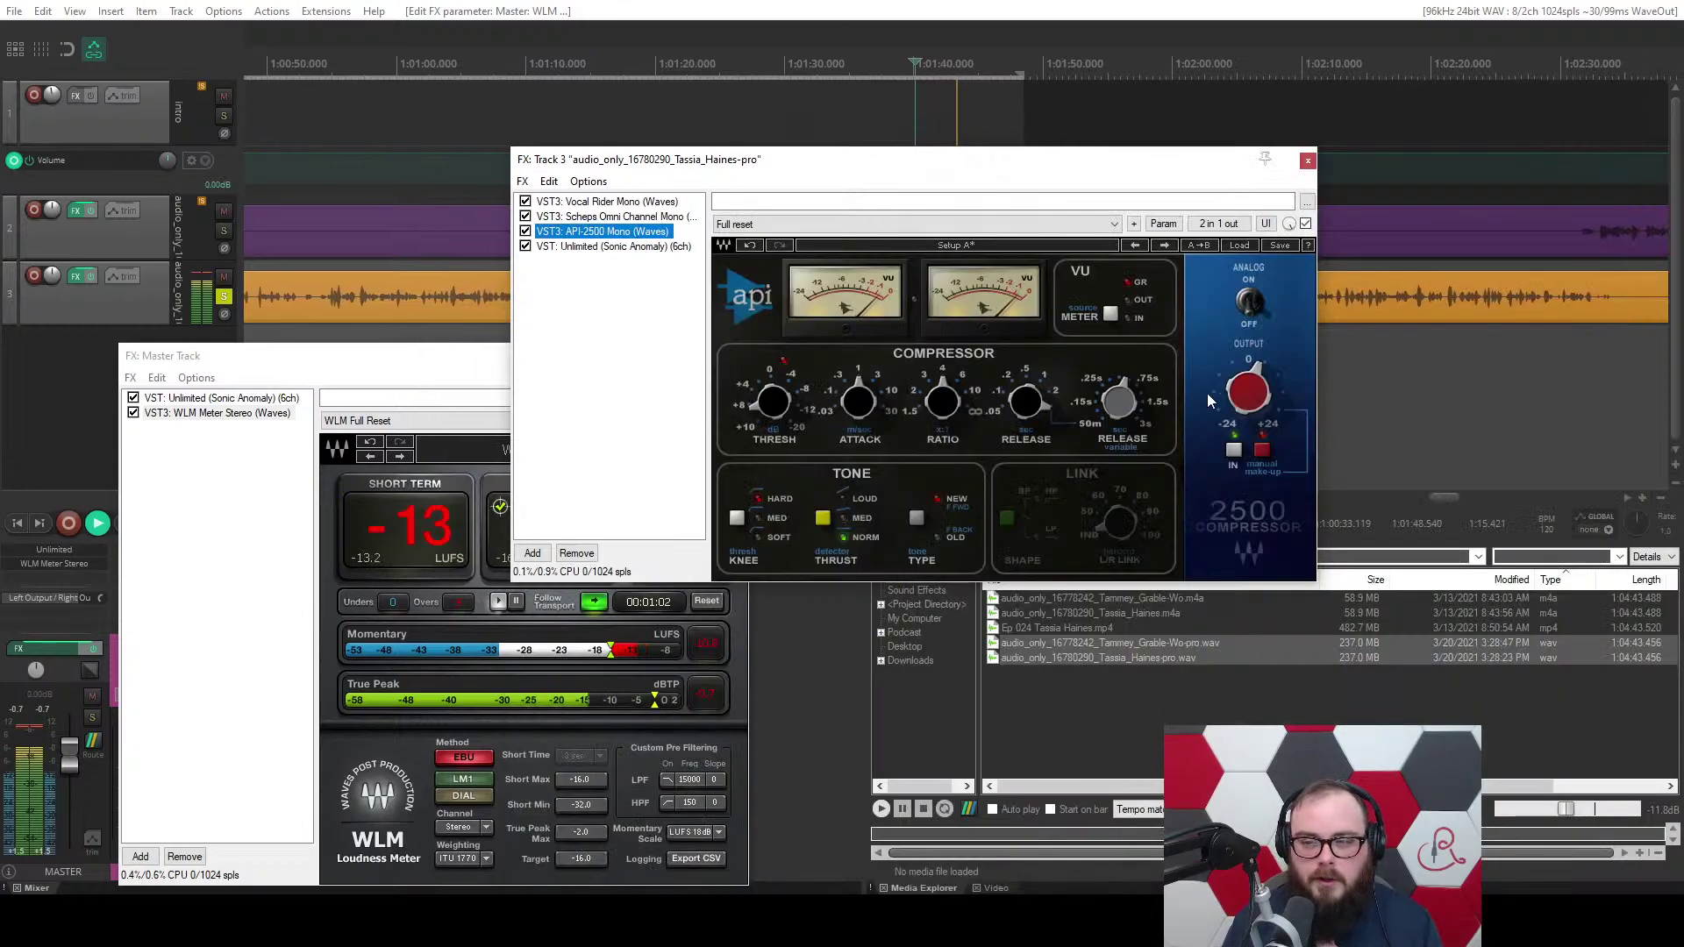
{"action": "mouse_move", "coordinate": [1244, 396]}
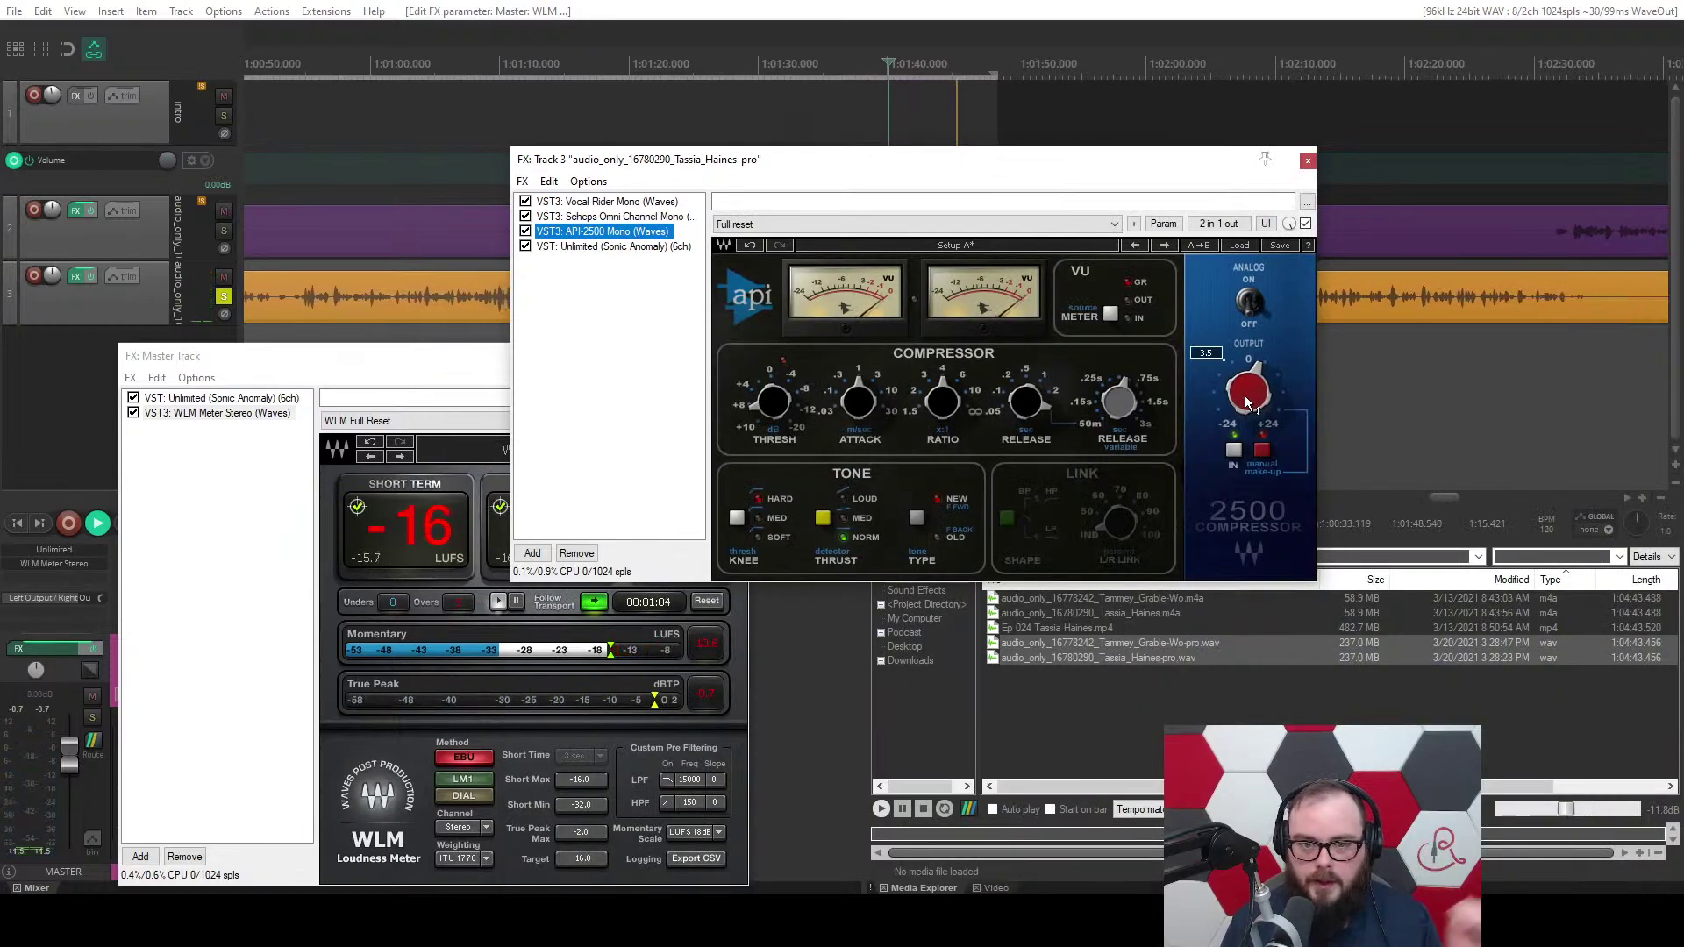
{"action": "left_click_drag", "start_coordinate": [885, 170], "coordinate": [1017, 187]}
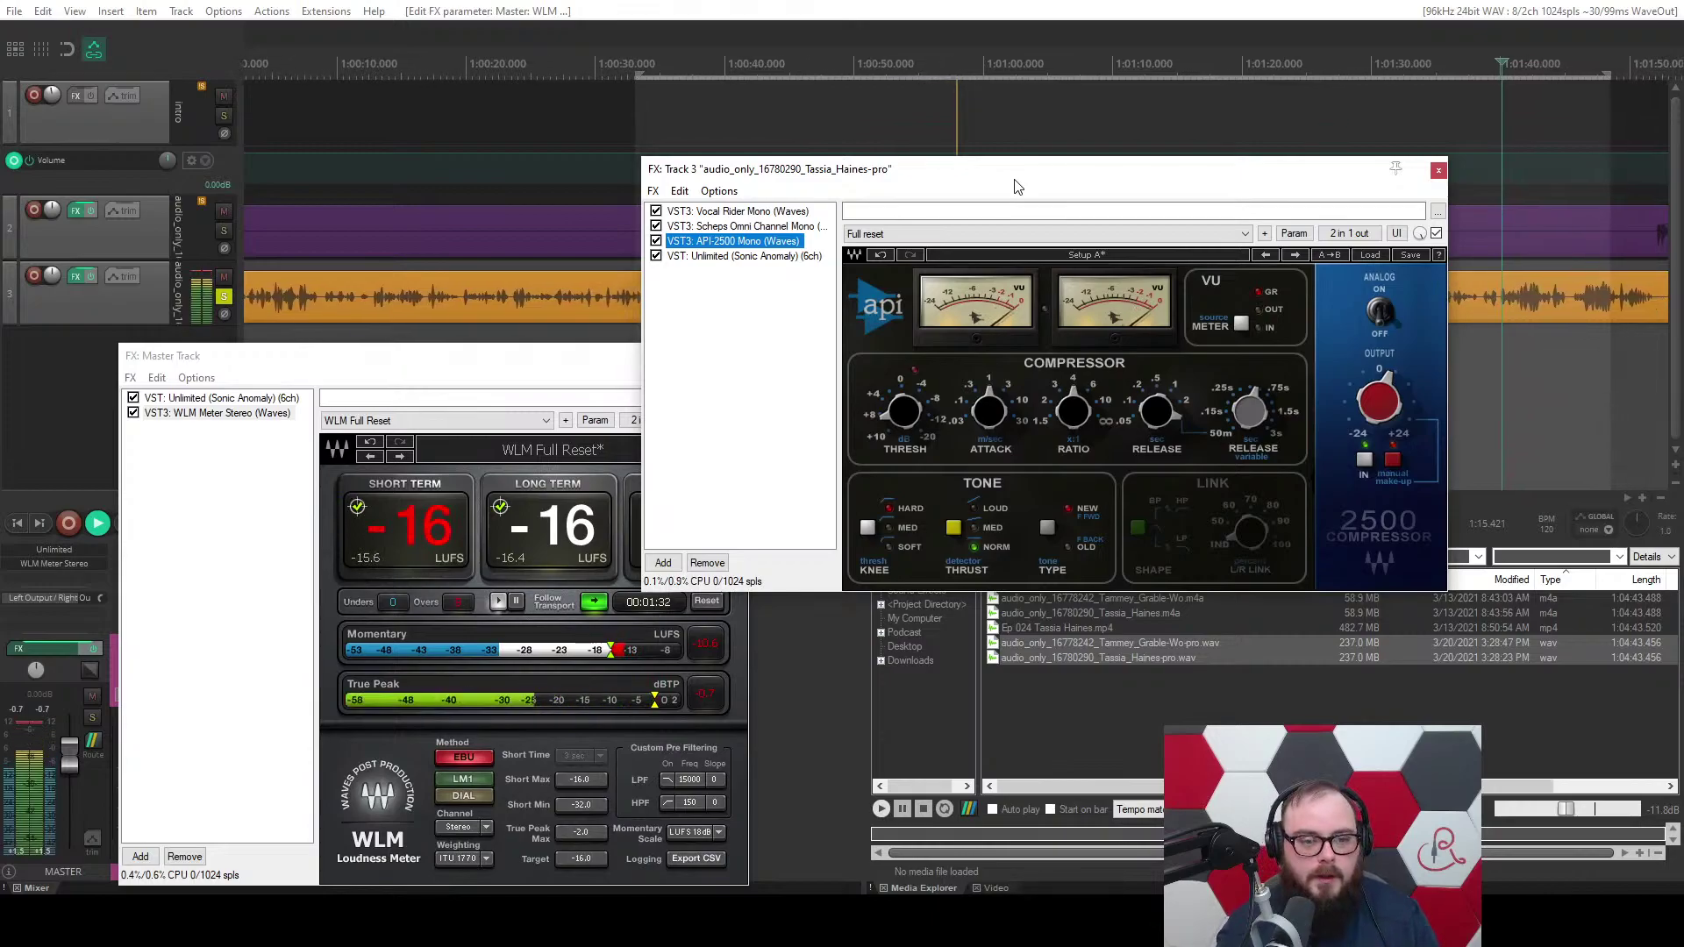
{"action": "left_click_drag", "start_coordinate": [1017, 187], "coordinate": [1089, 196]}
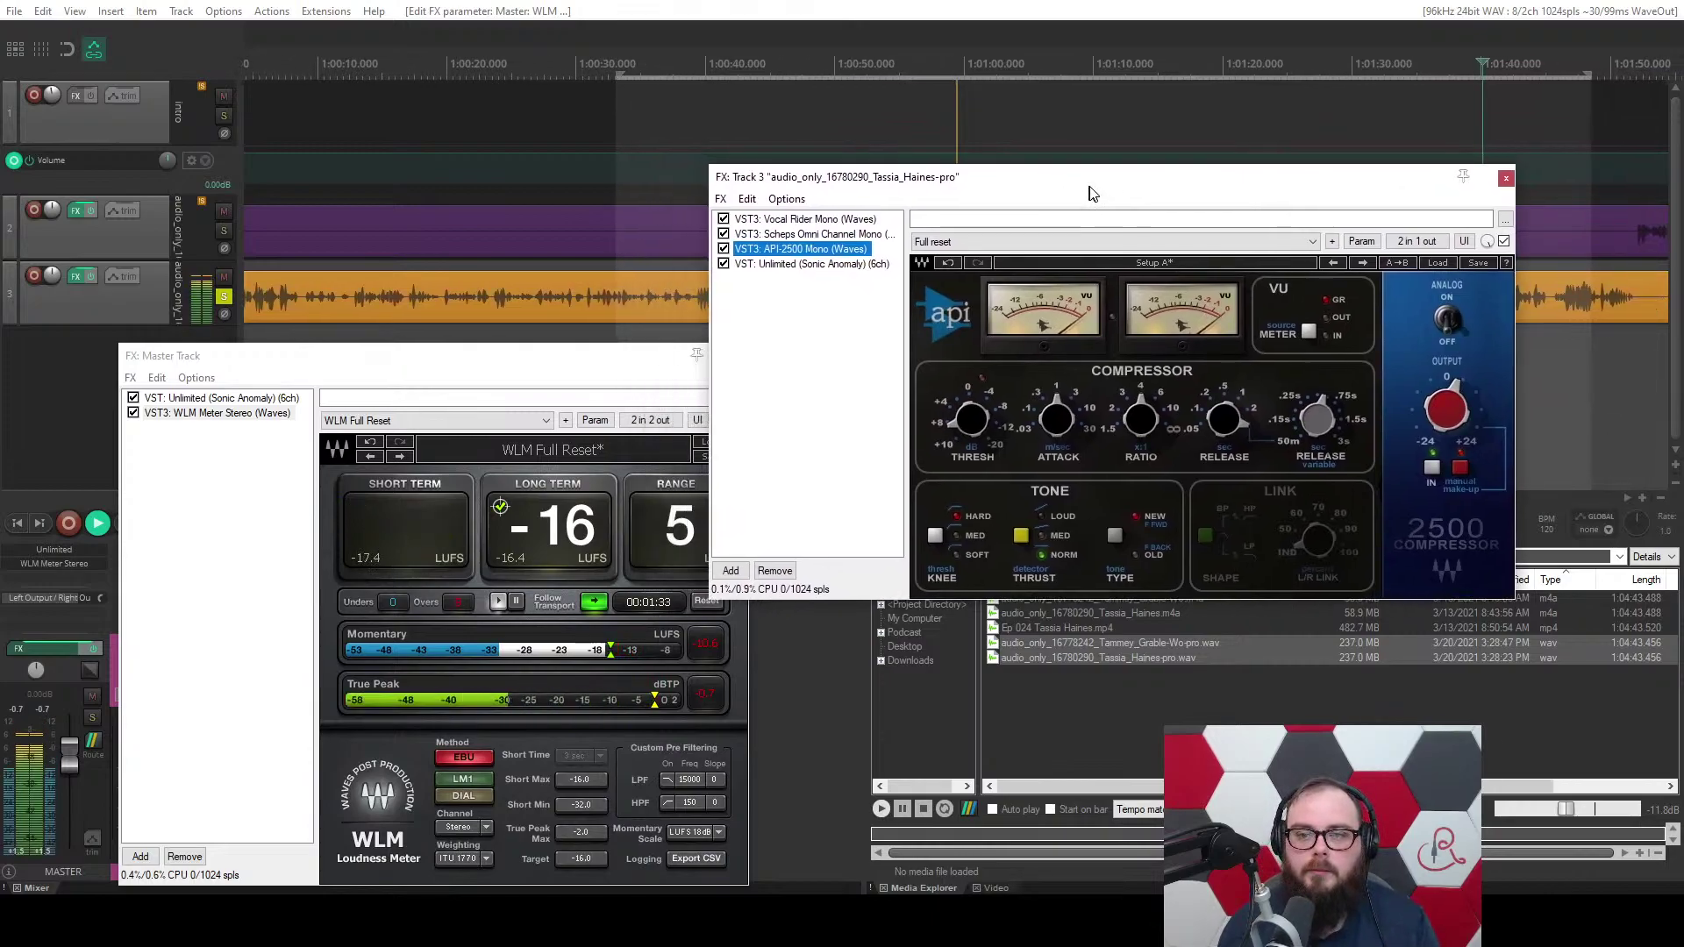
Fine-tune the output of track 3's API-2500 and reset the WLM Meter to remeasure the looped passage.
{"action": "left_click", "coordinate": [1456, 408]}
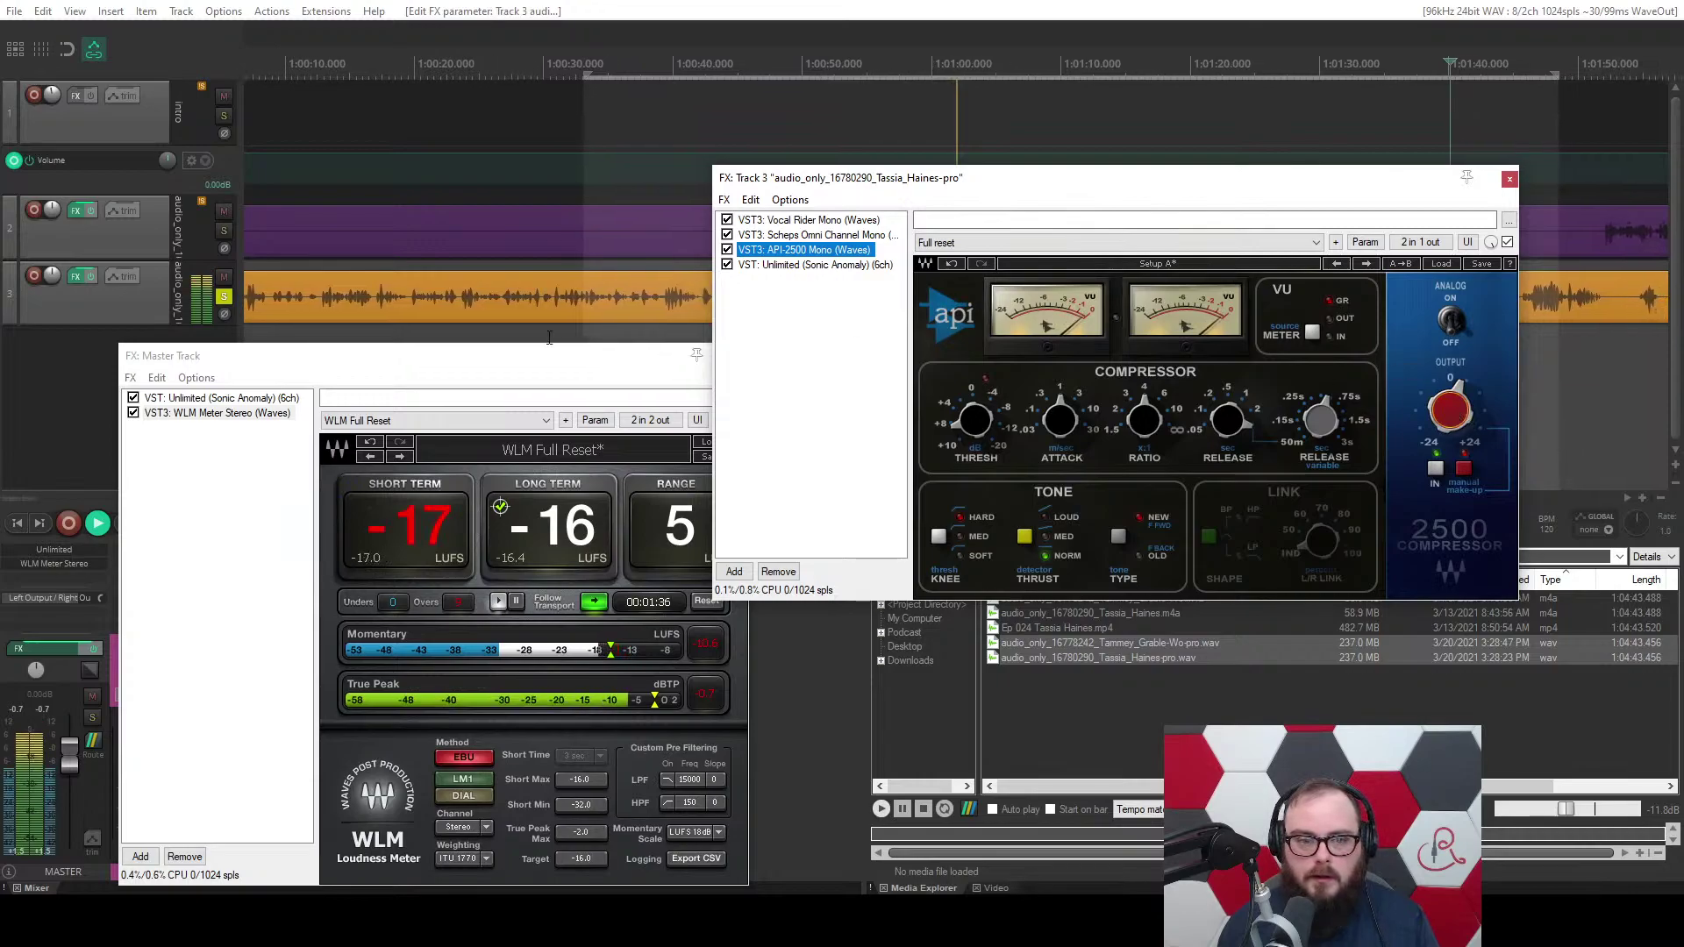
{"action": "mouse_move", "coordinate": [541, 369]}
{"action": "left_mouse_down"}
{"action": "mouse_move", "coordinate": [495, 296]}
{"action": "mouse_move", "coordinate": [544, 345]}
{"action": "left_mouse_up"}
{"action": "left_click", "coordinate": [660, 528]}
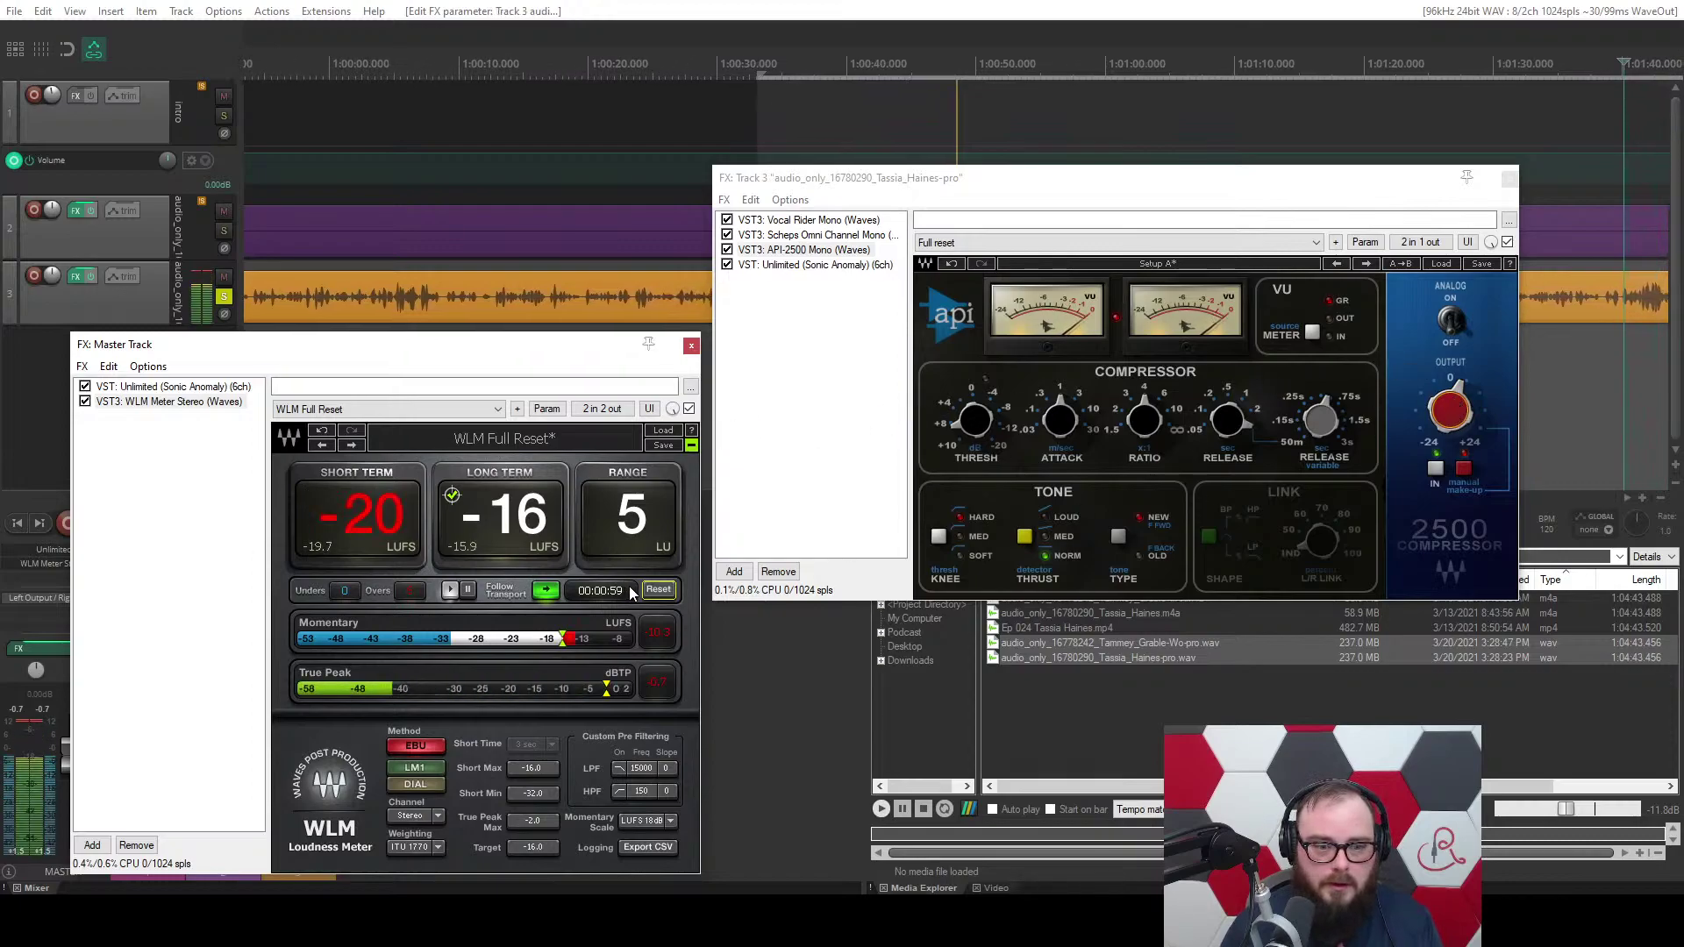
{"action": "left_click", "coordinate": [659, 589]}
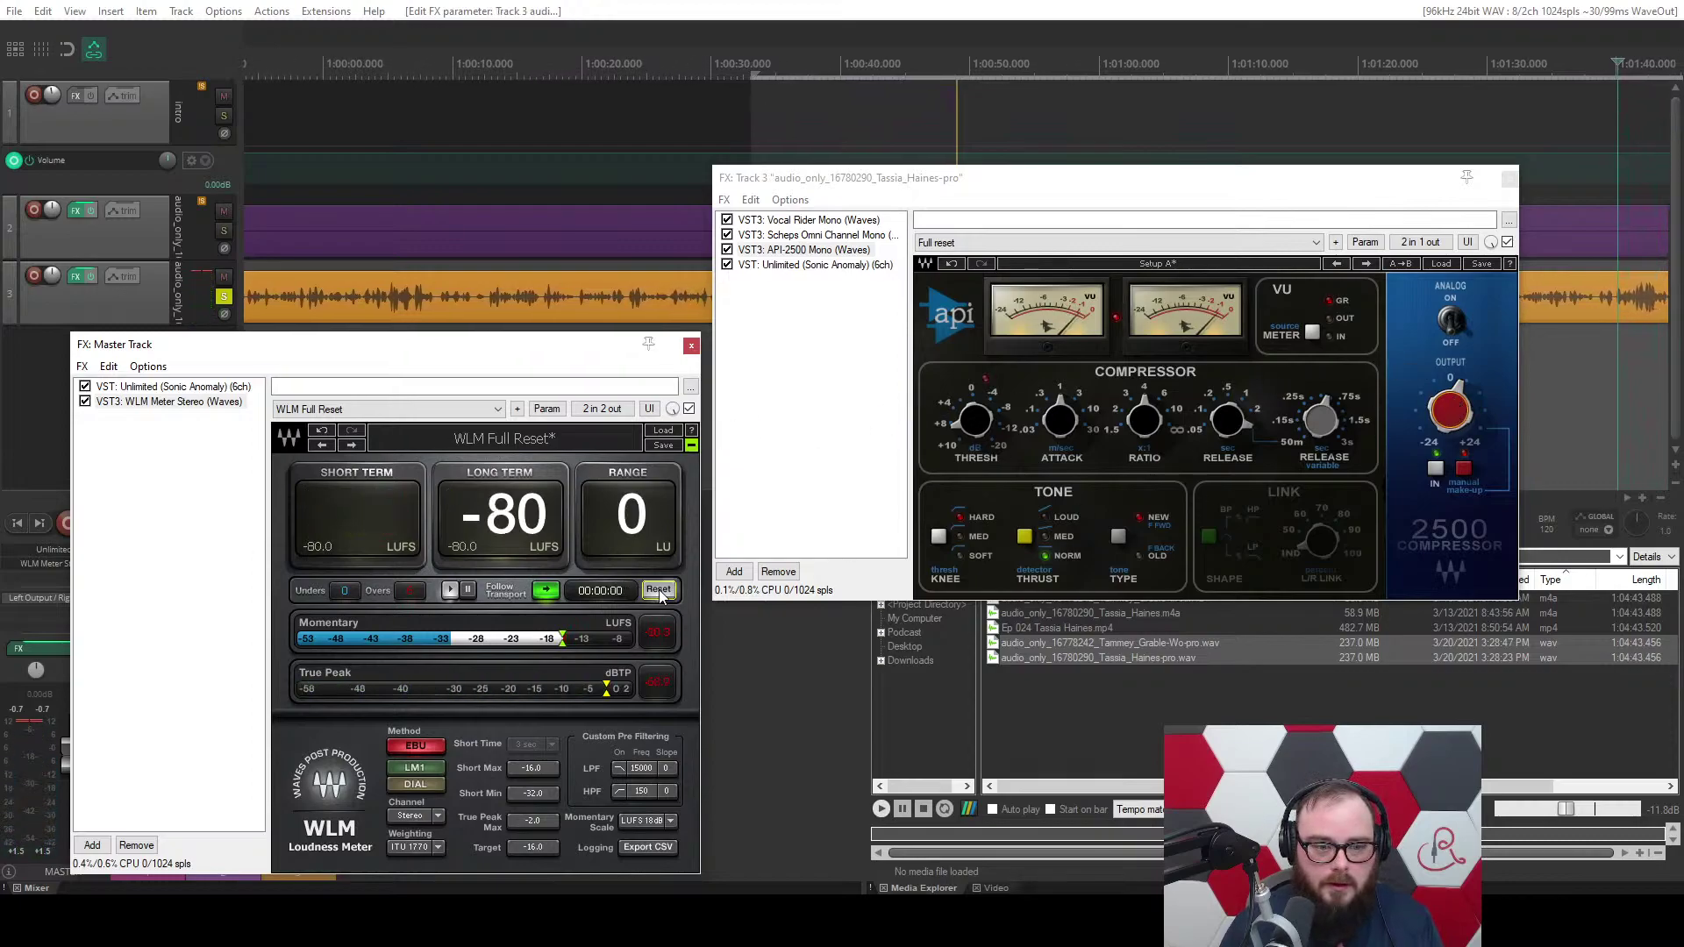
Close both FX chains, stop playback, return to the project start and unsolo track 3.
{"action": "left_click", "coordinate": [1509, 178]}
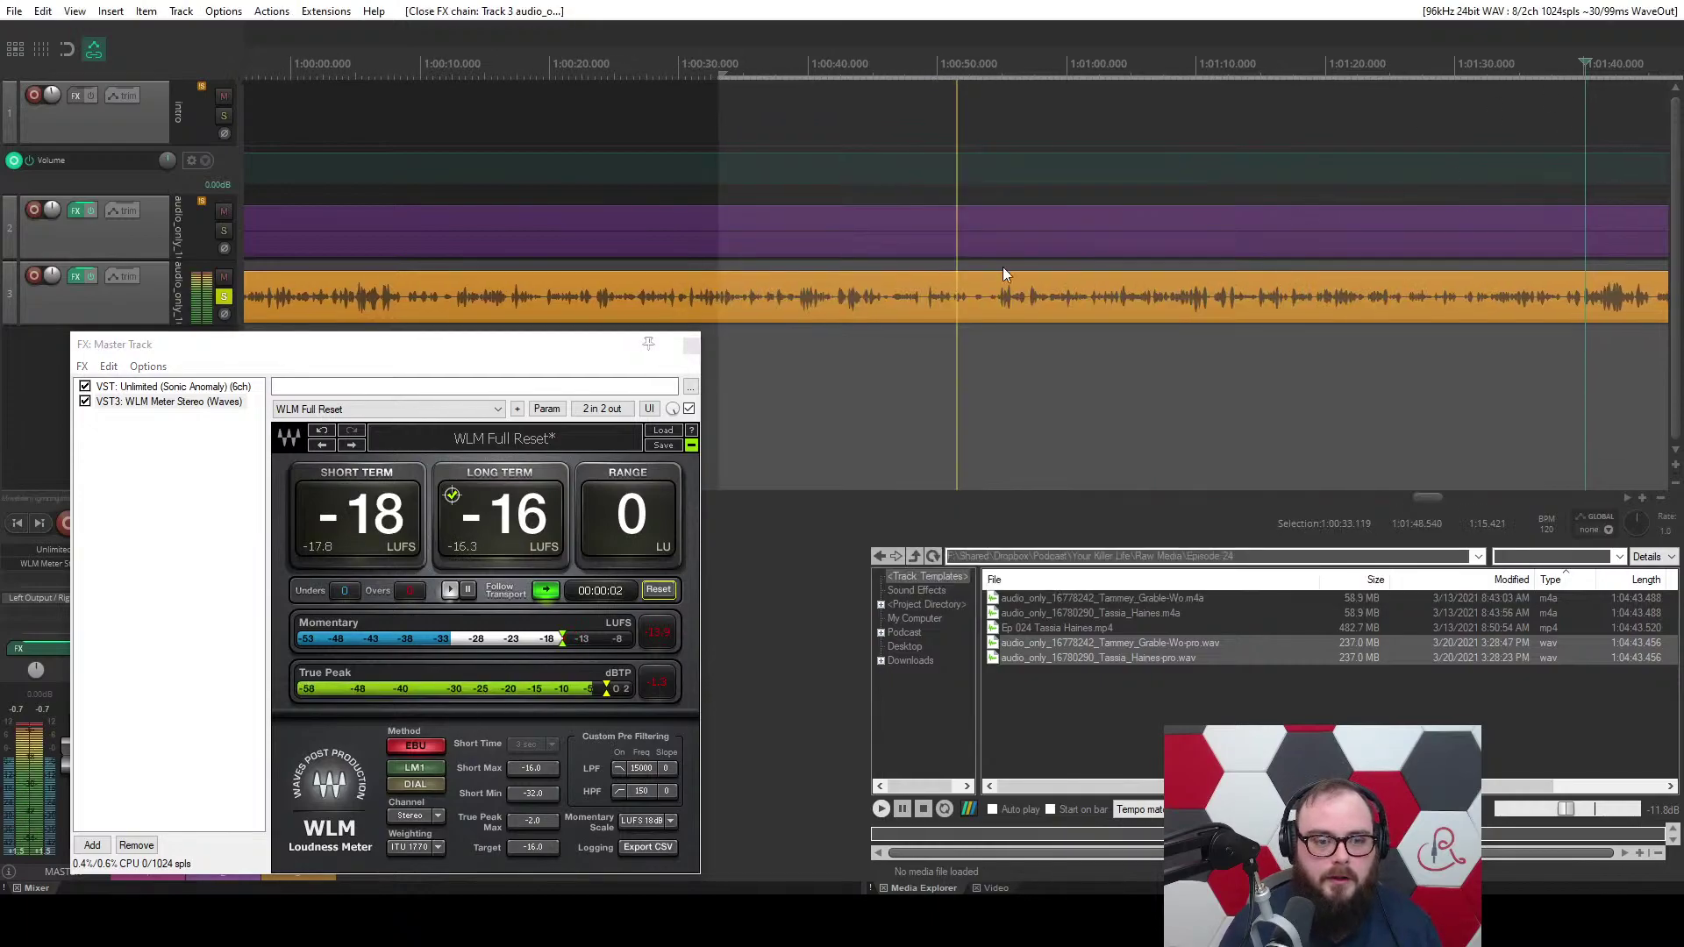
{"action": "left_click", "coordinate": [692, 345]}
{"action": "scroll", "coordinate": [571, 349], "scroll_direction": "down", "scroll_amount": 5}
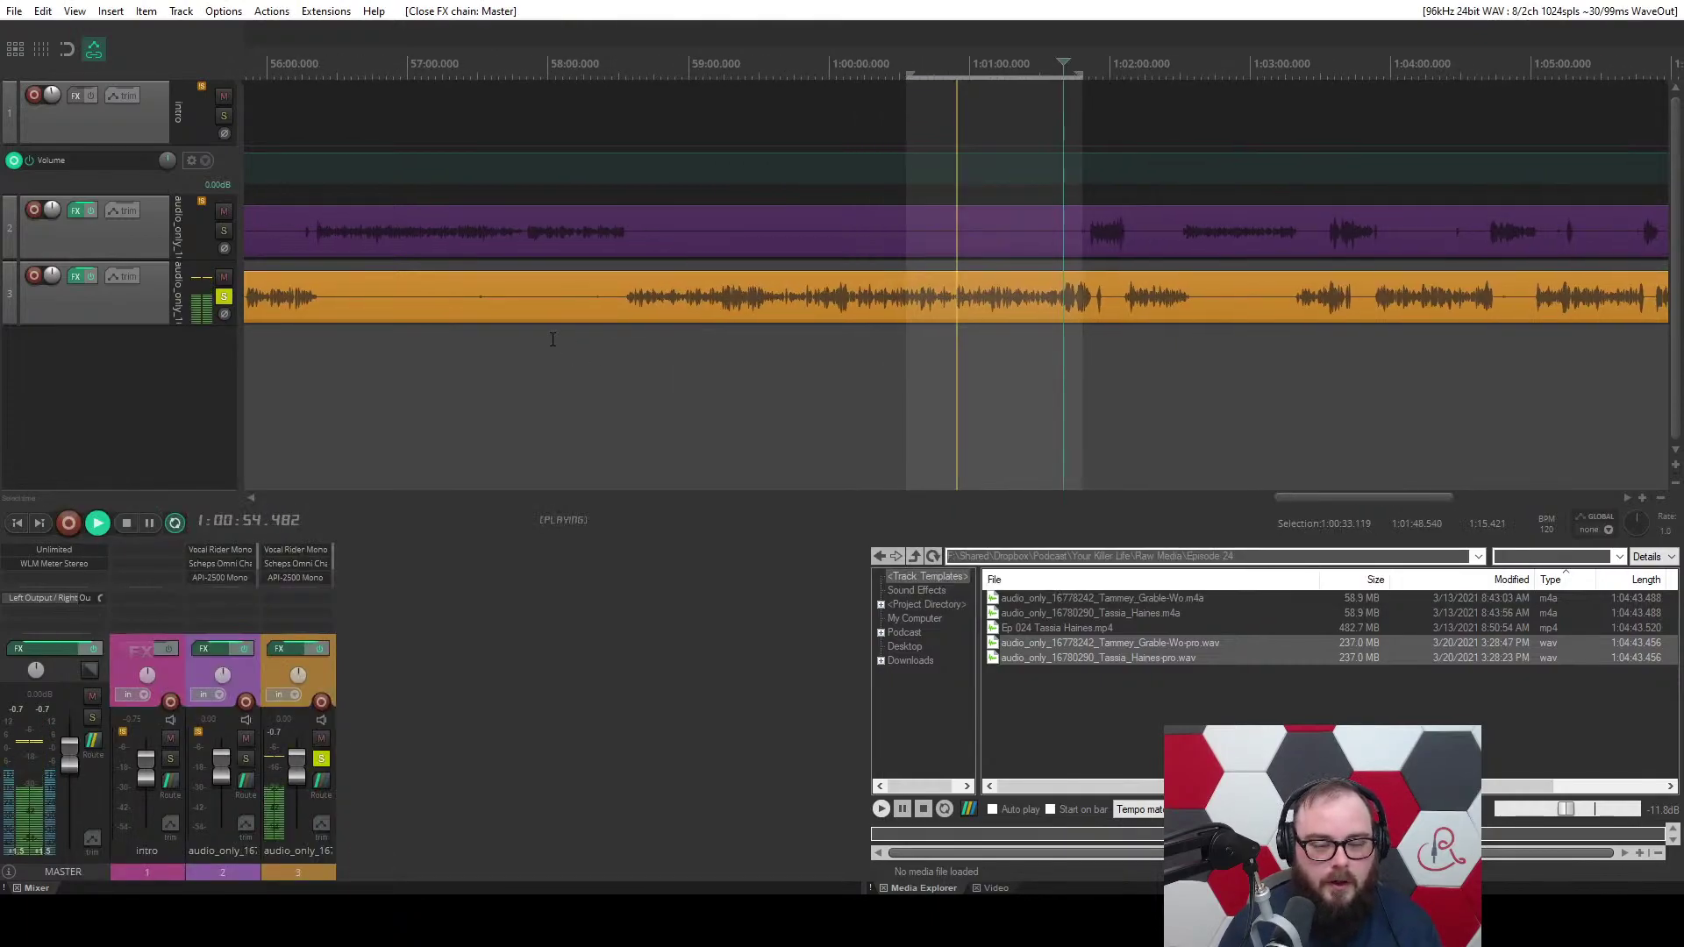
{"action": "scroll", "coordinate": [571, 349], "scroll_direction": "down", "scroll_amount": 6}
{"action": "key", "text": "space"}
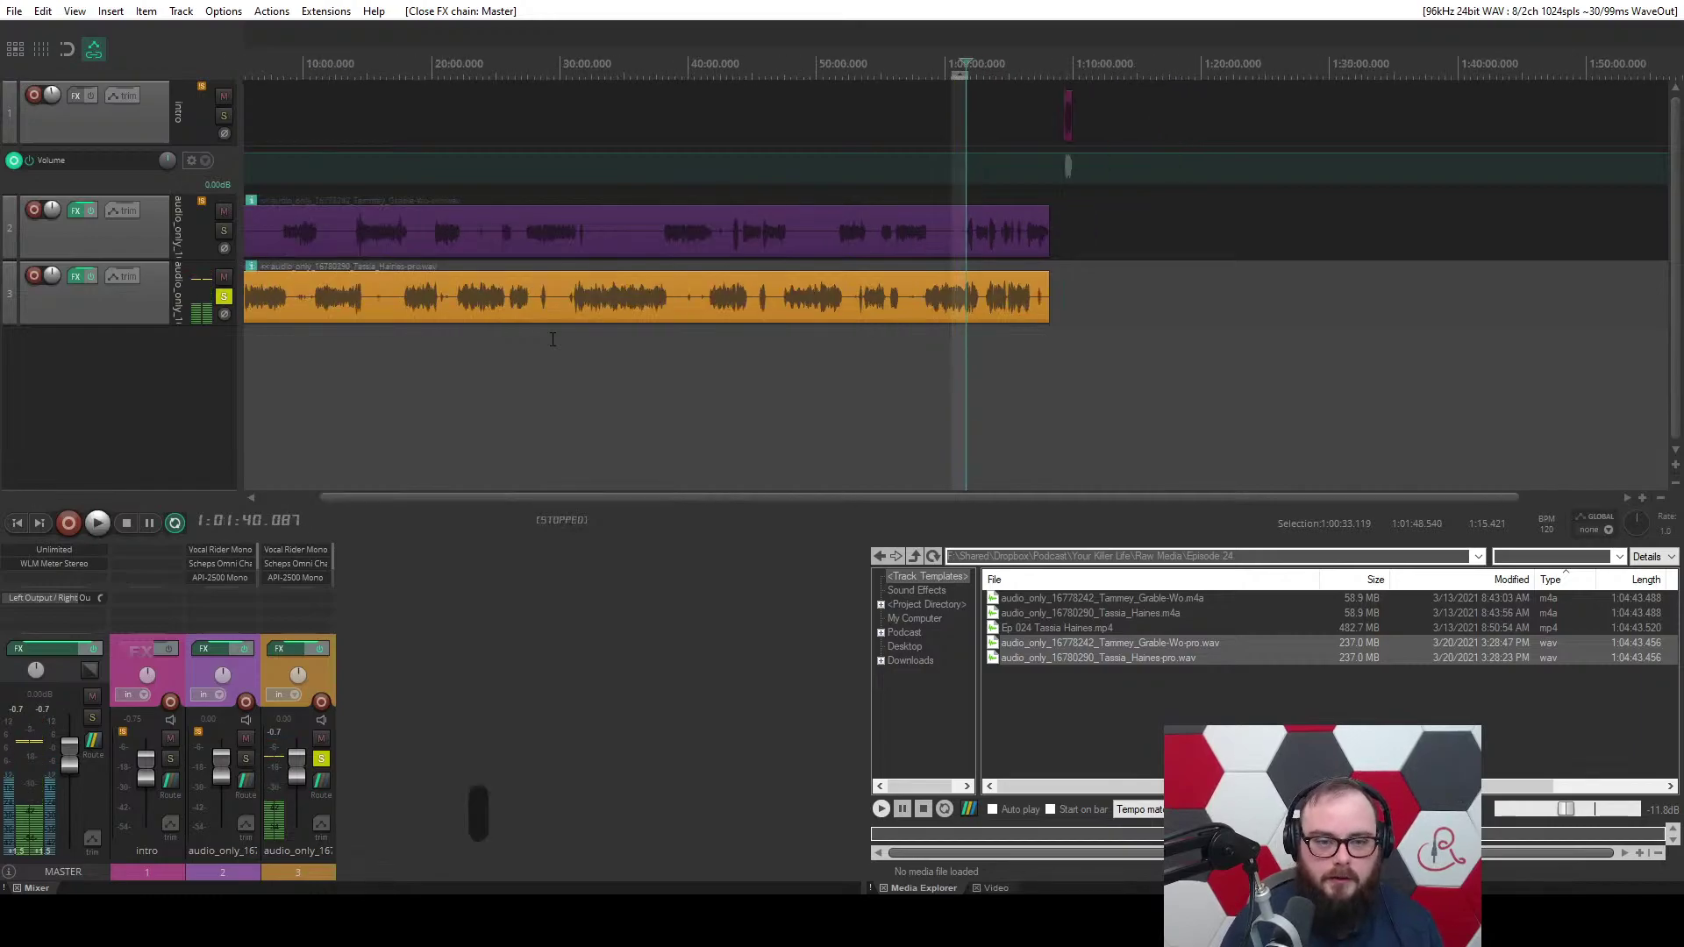
{"action": "key", "text": "Home"}
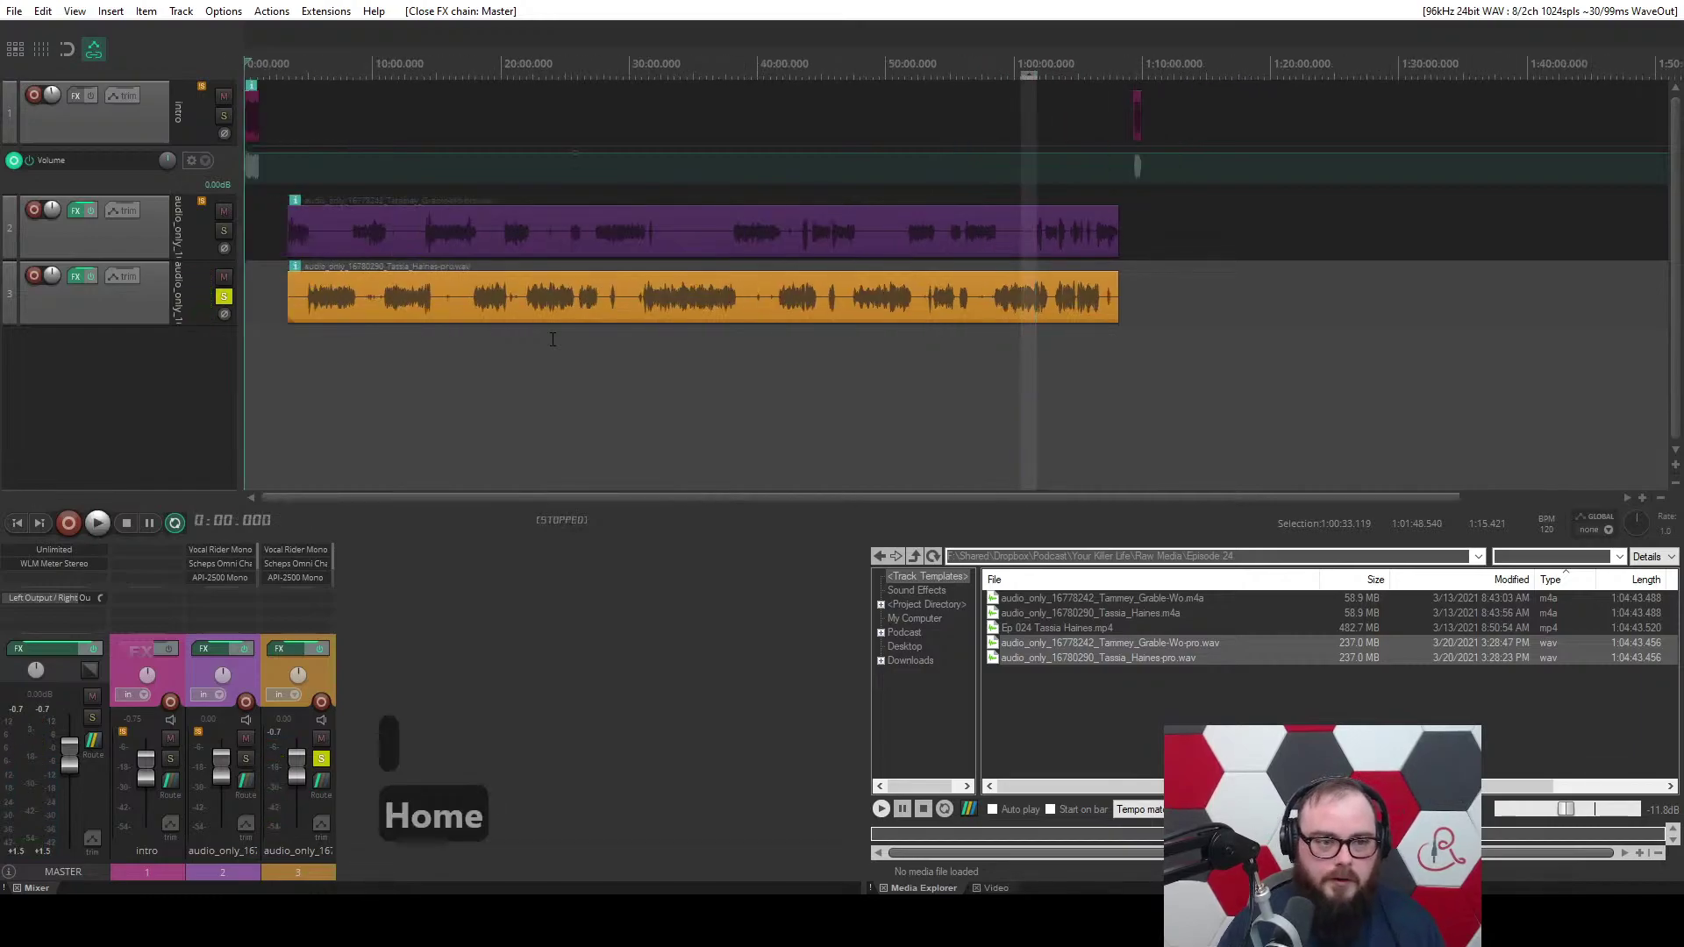
{"action": "left_click", "coordinate": [224, 296]}
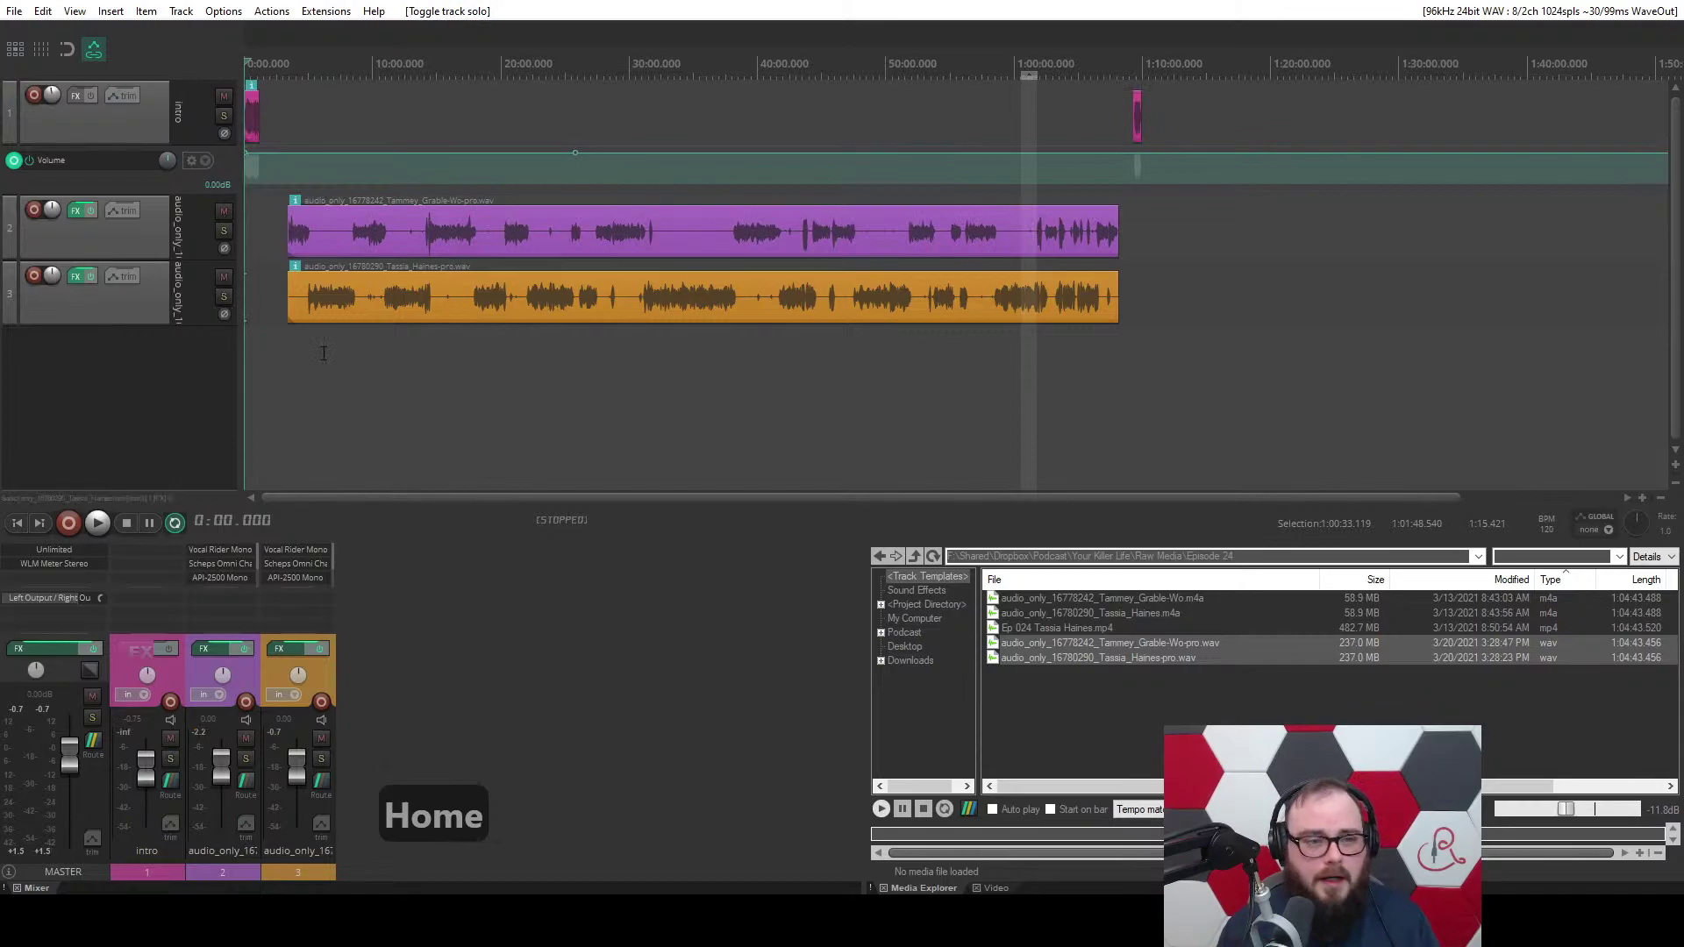
Enable ripple editing for all tracks and select both voice items on tracks 2 and 3.
{"action": "scroll", "coordinate": [337, 307], "scroll_direction": "up", "scroll_amount": 5}
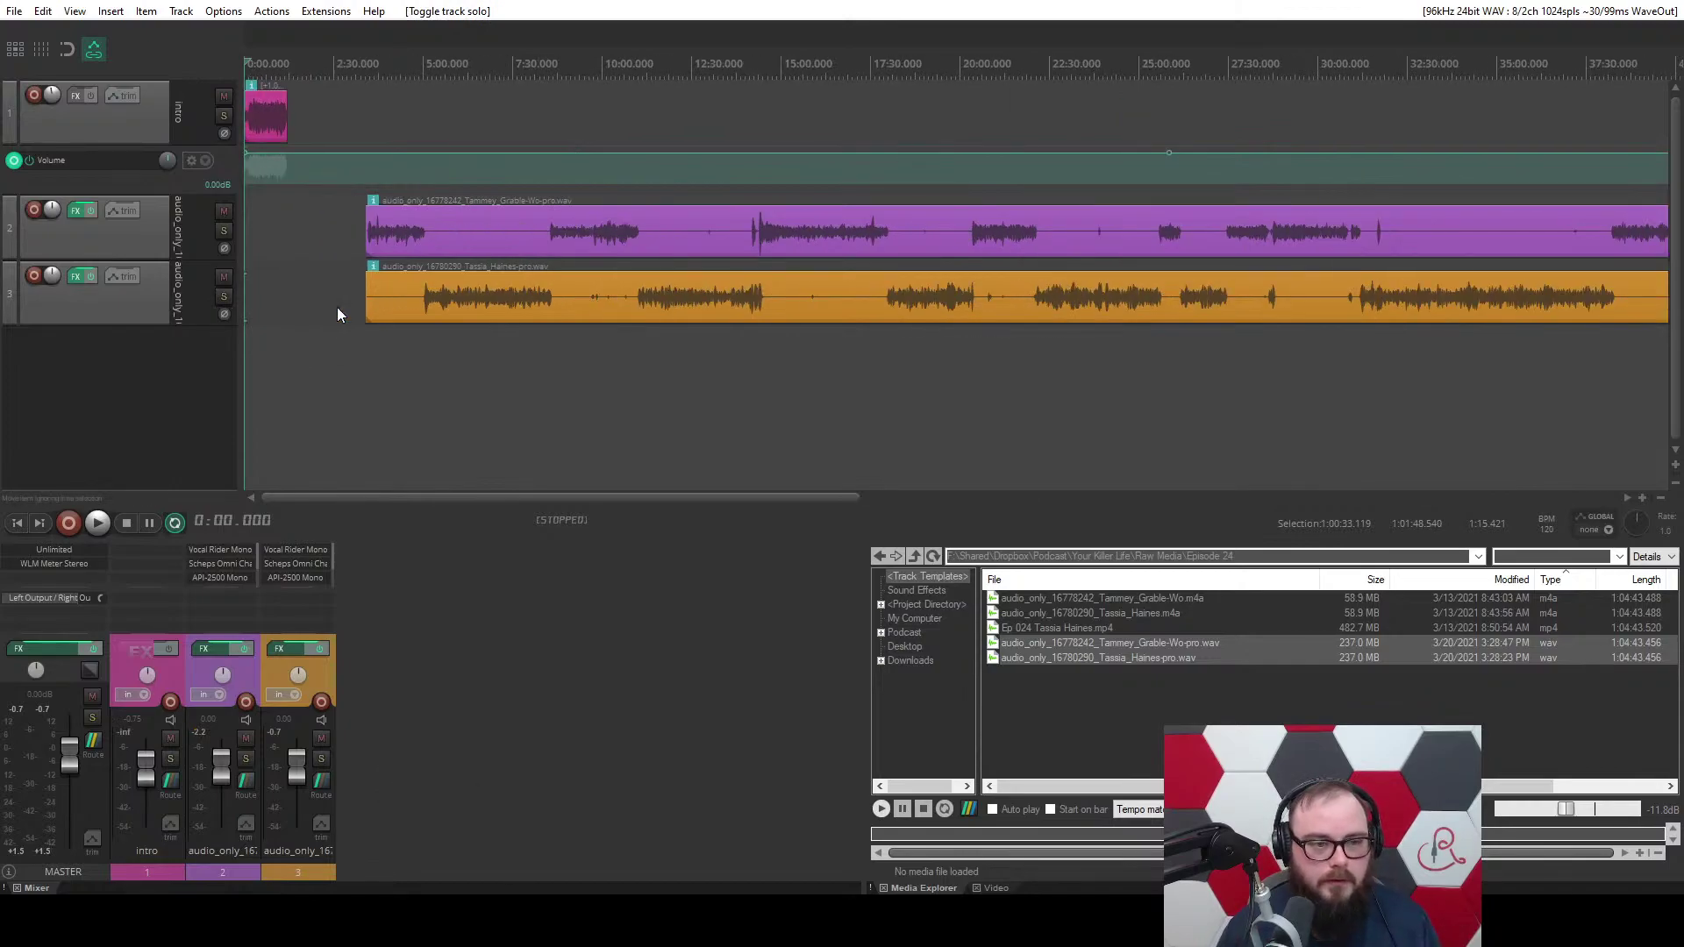
{"action": "left_click", "coordinate": [381, 238]}
{"action": "left_click", "coordinate": [392, 307]}
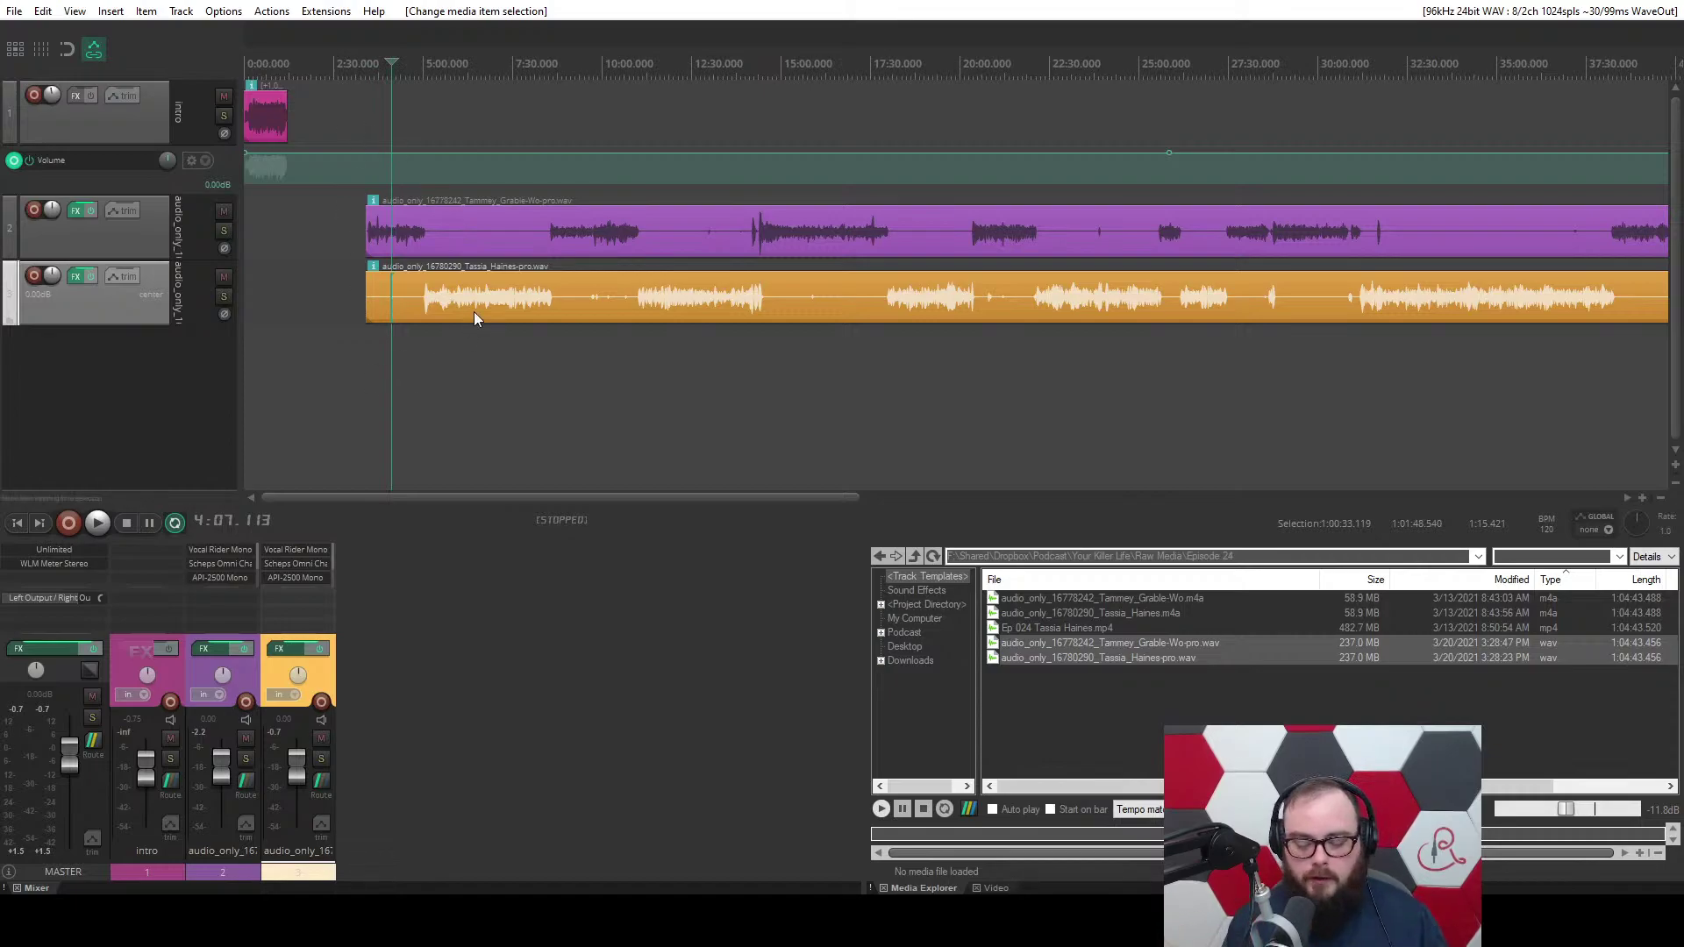
{"action": "key", "text": "9"}
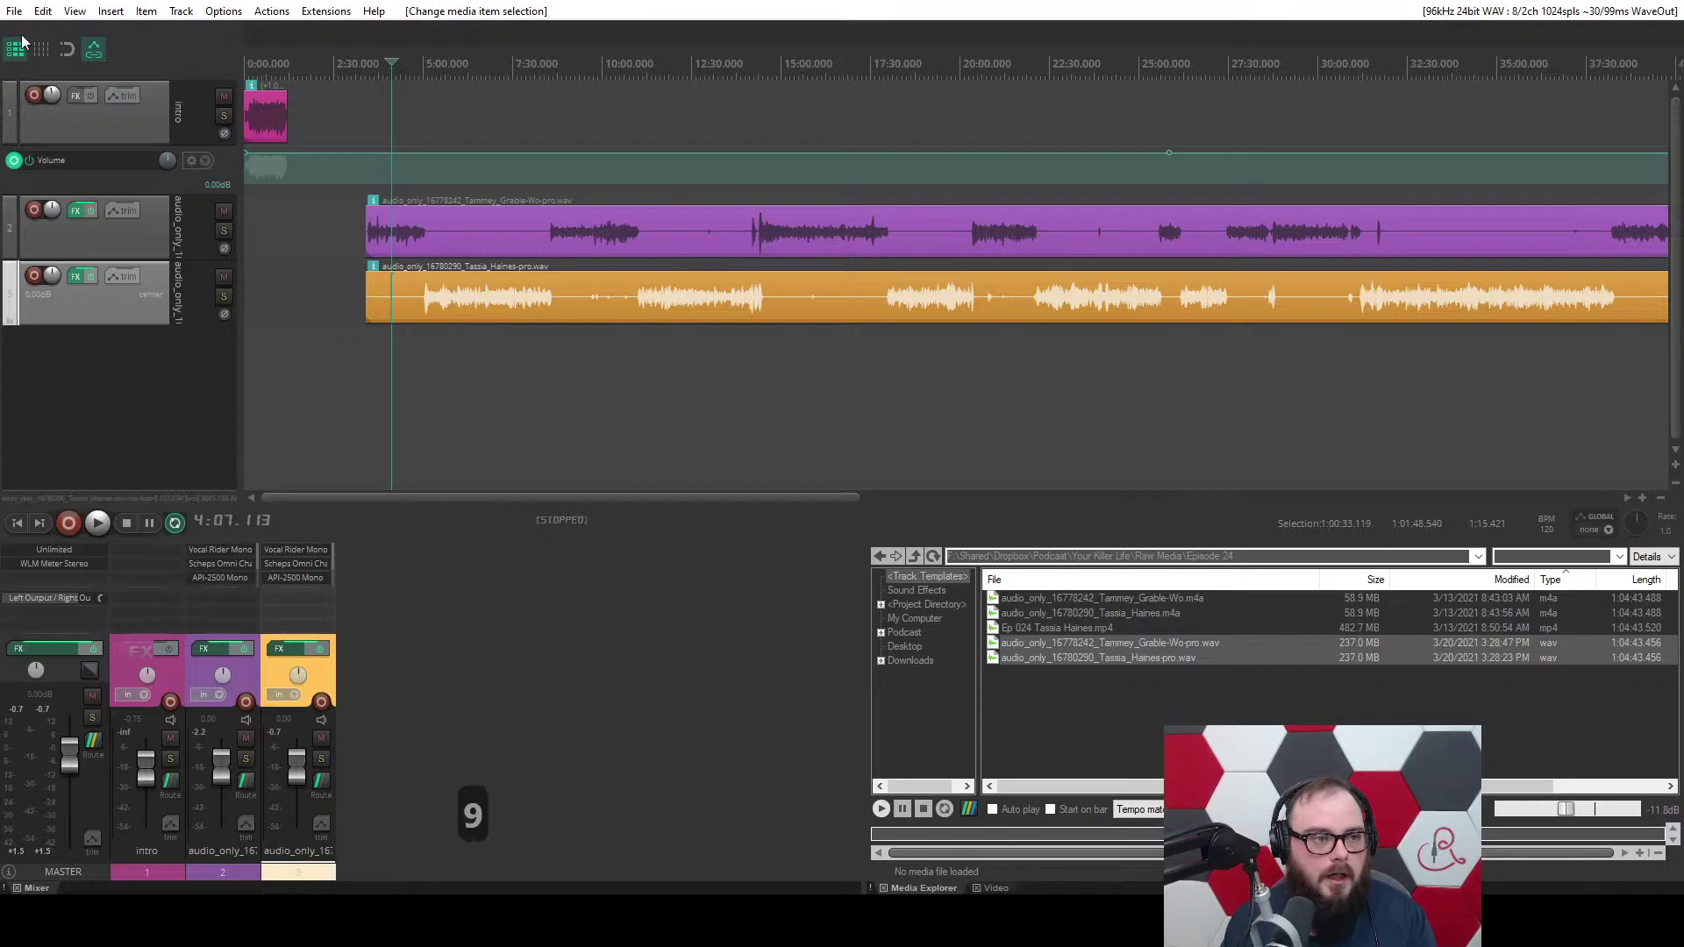
{"action": "left_click", "coordinate": [425, 235]}
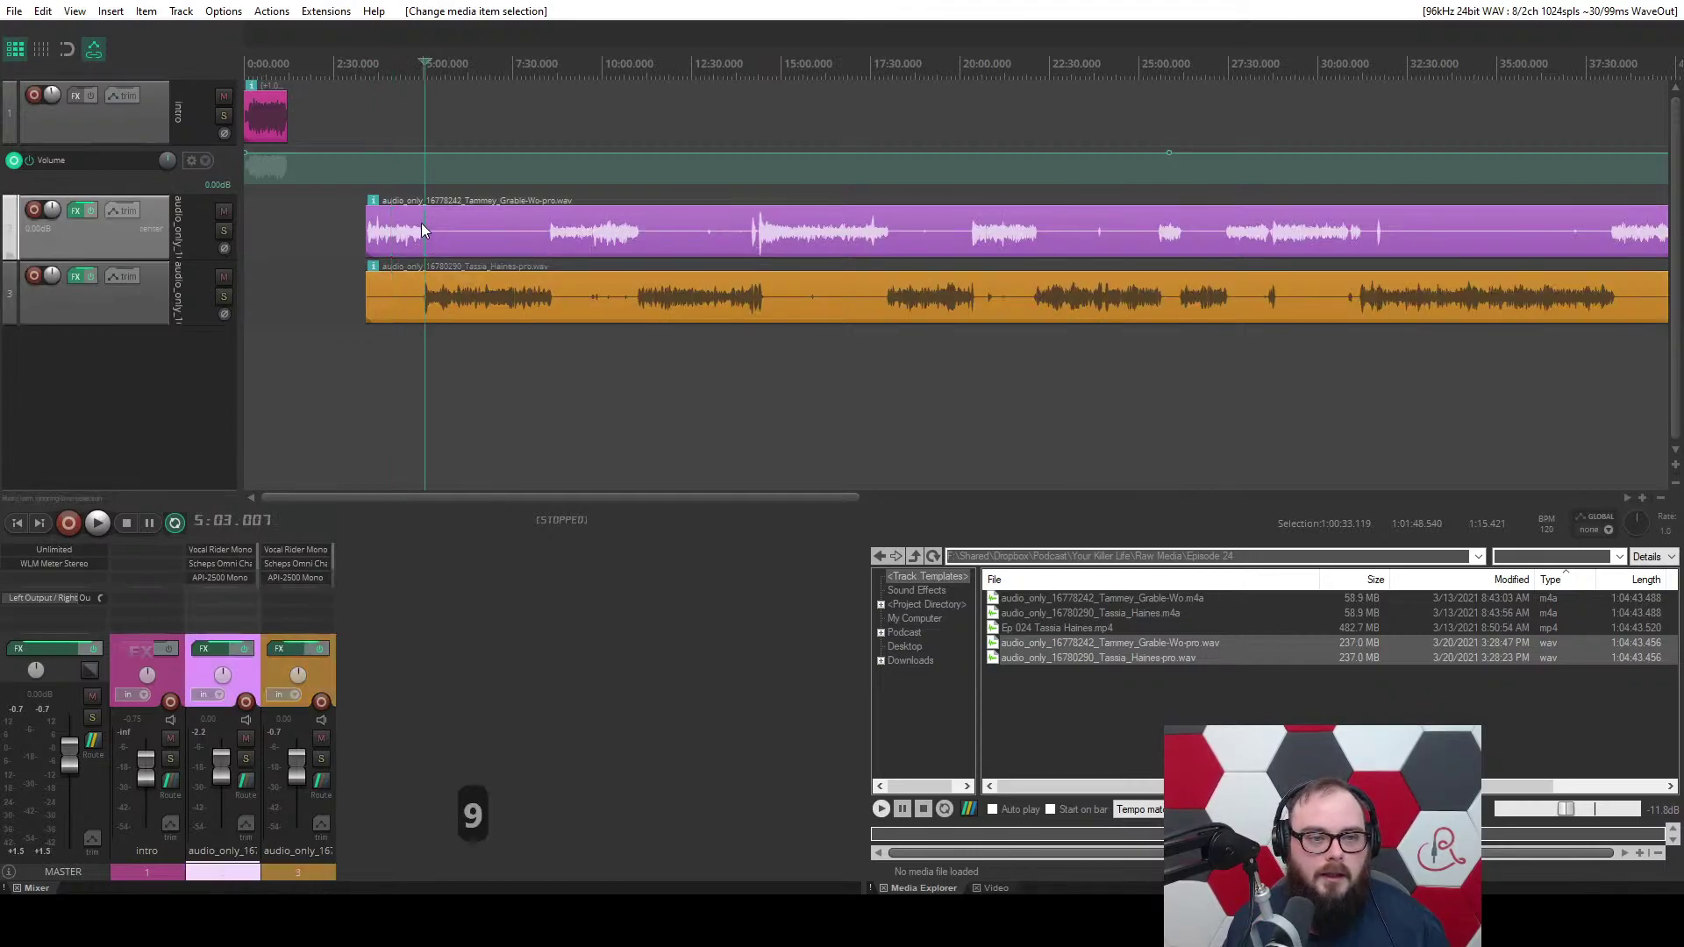
{"action": "left_click", "coordinate": [409, 290], "text": "ctrl"}
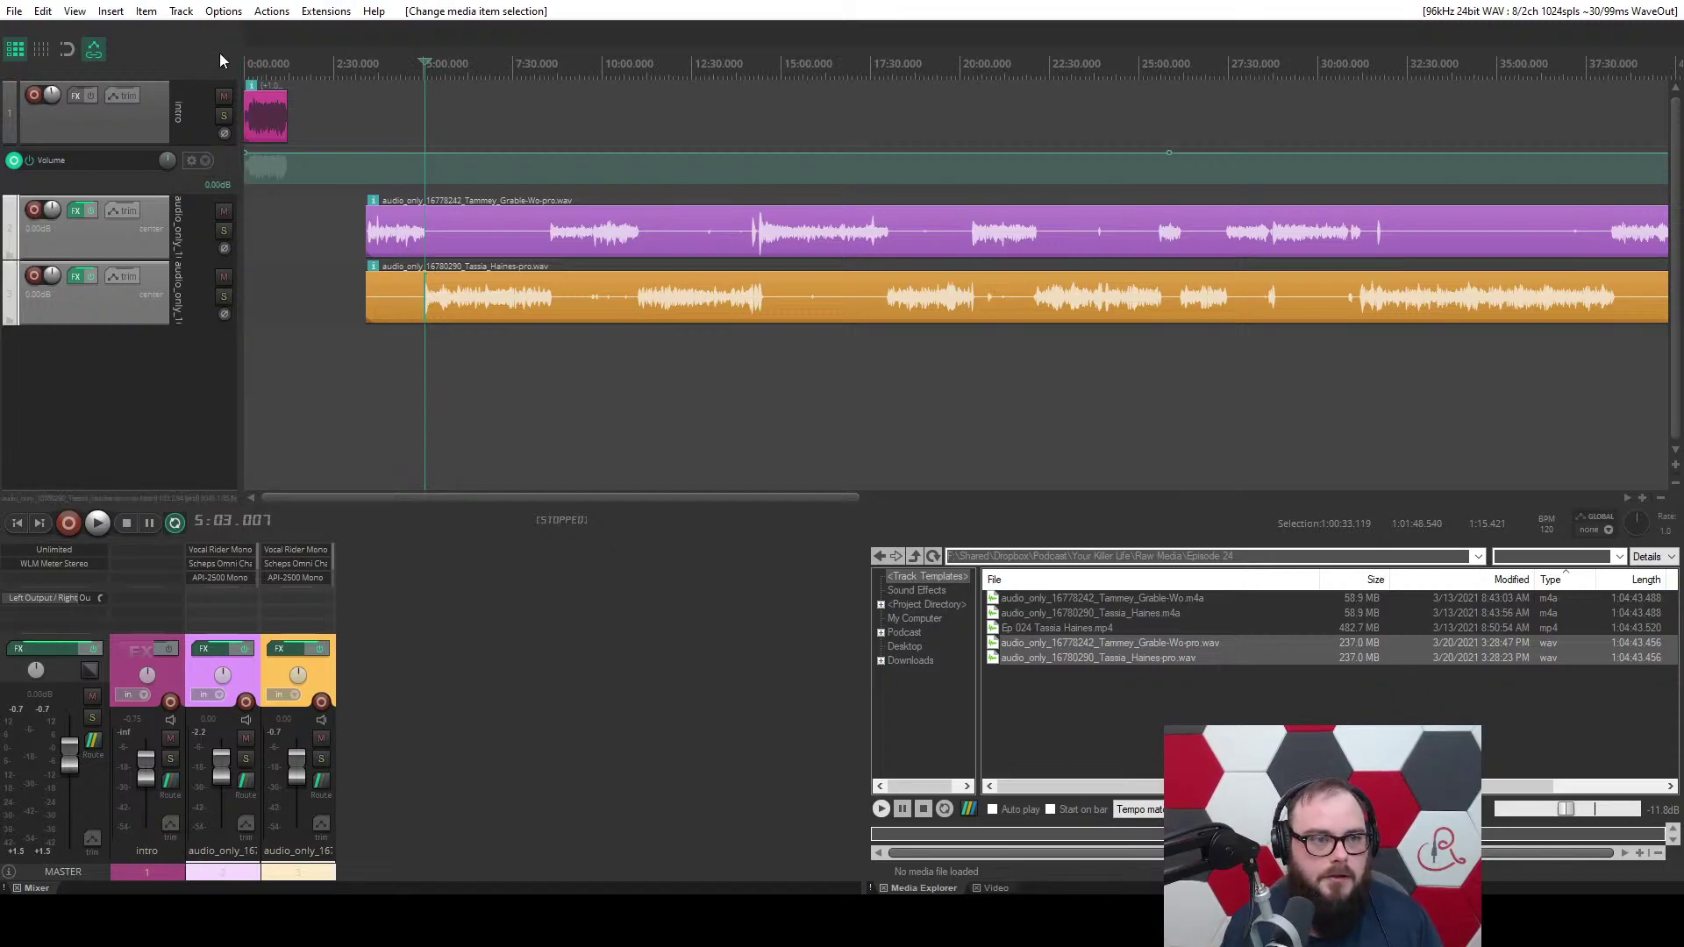
Open the custom action "Auto split and consolidate" for editing to review its component actions.
{"action": "left_click", "coordinate": [272, 11]}
{"action": "left_click", "coordinate": [270, 32]}
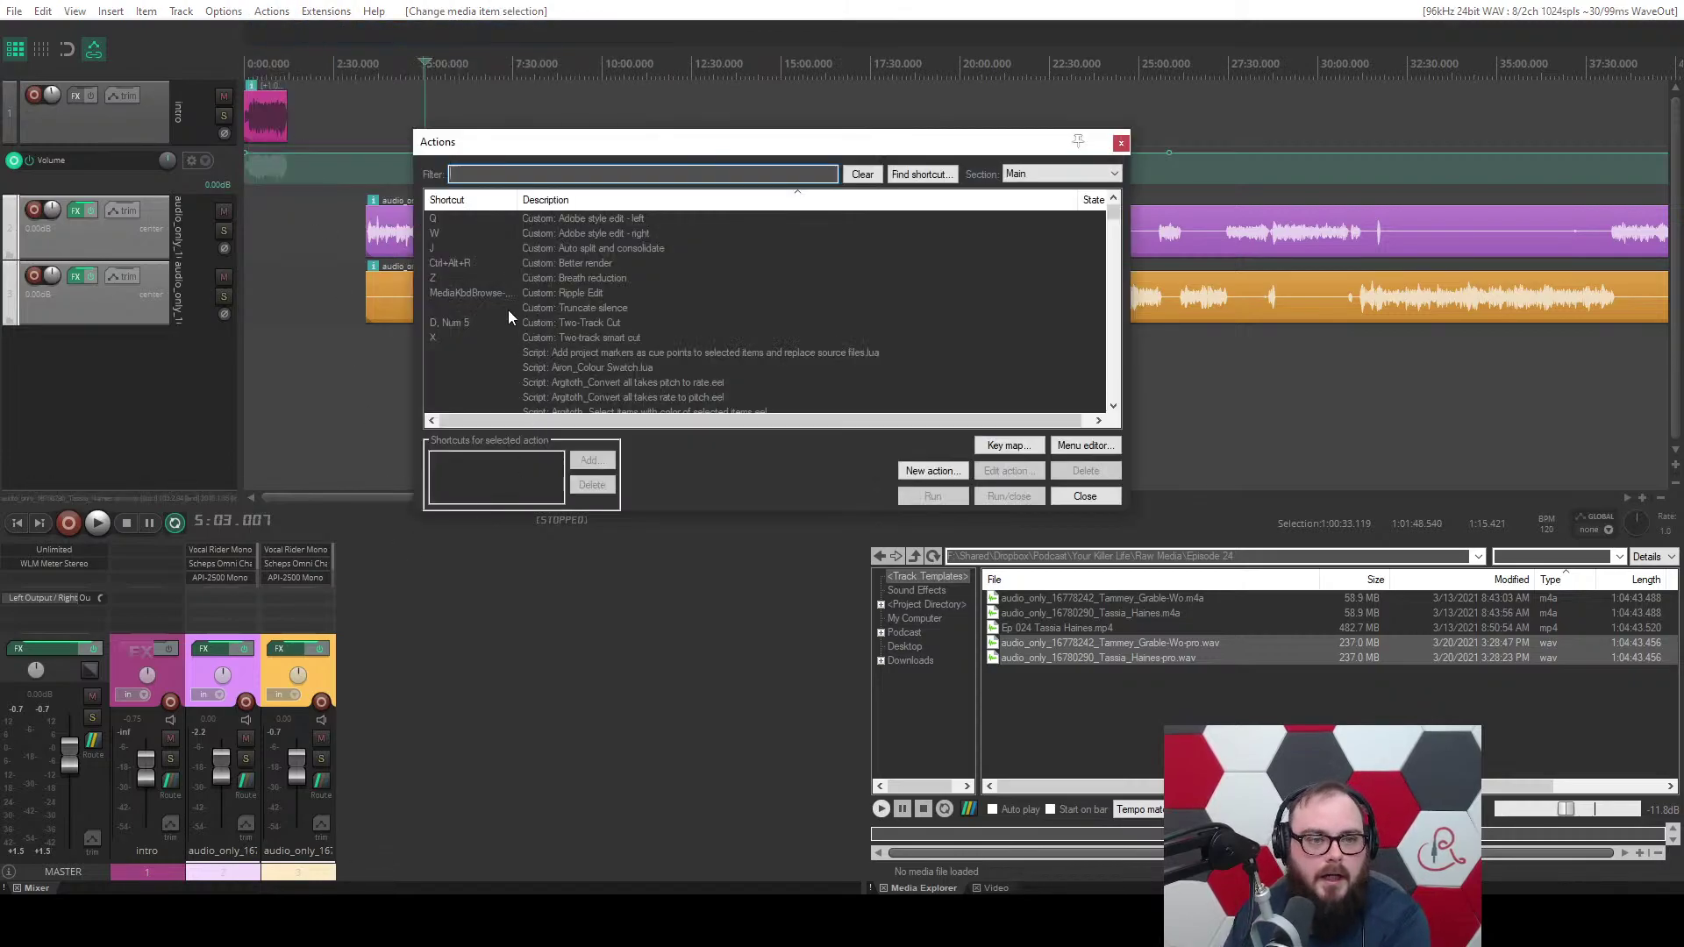
{"action": "left_click", "coordinate": [532, 253]}
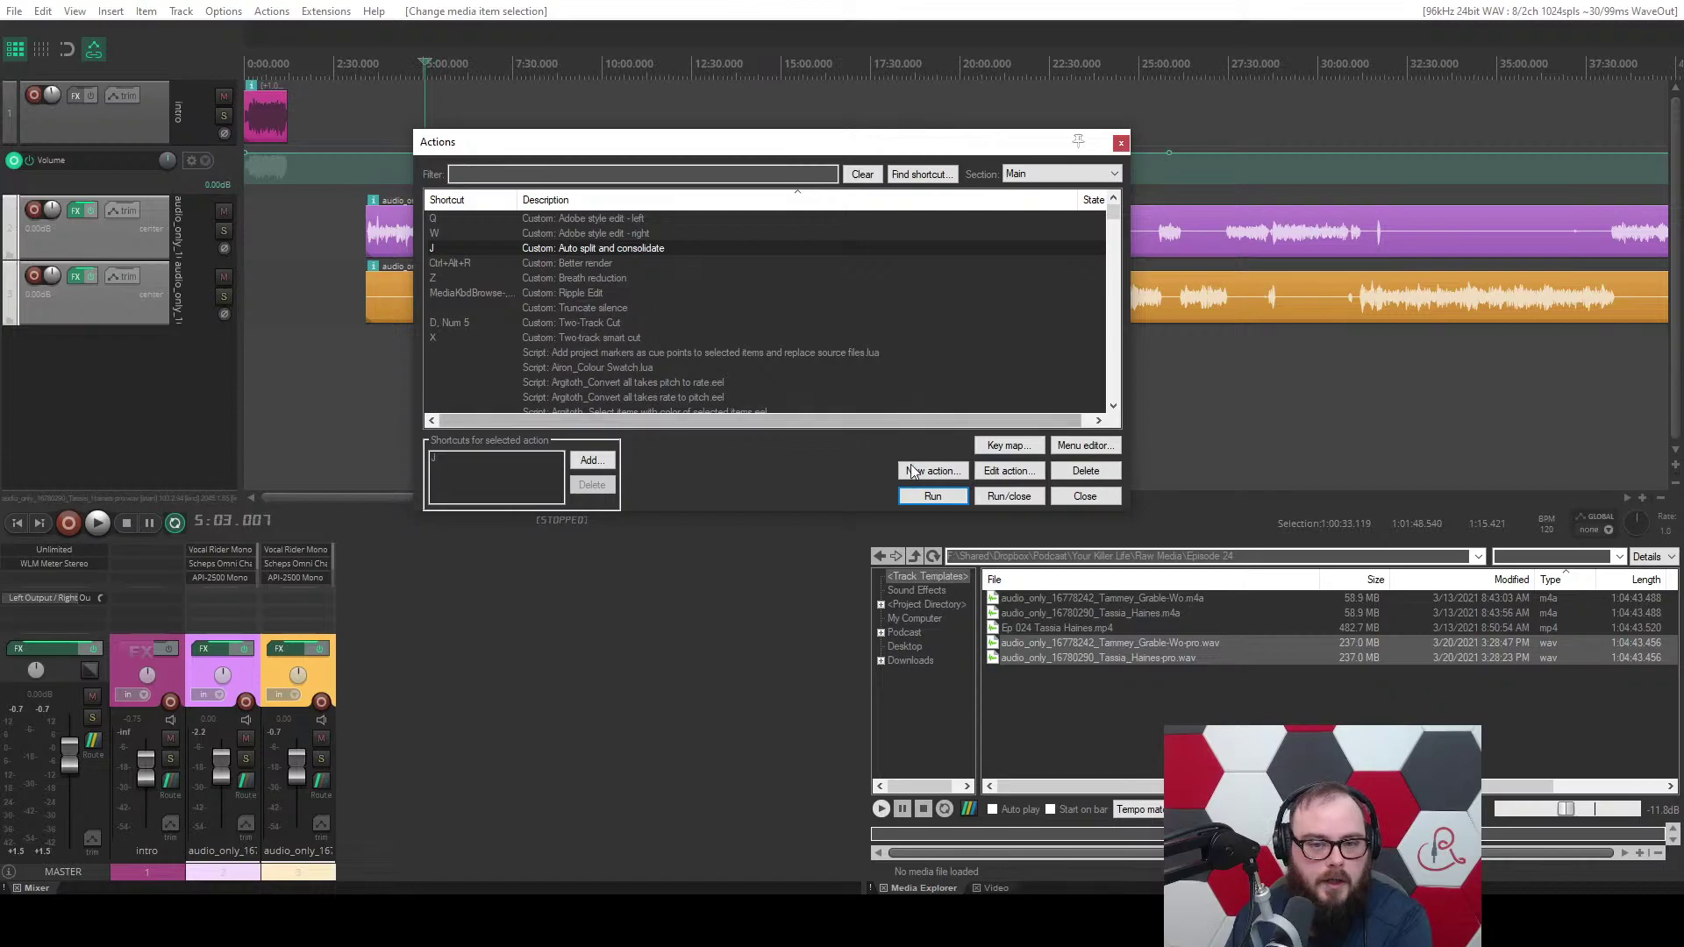
{"action": "left_click", "coordinate": [1000, 475]}
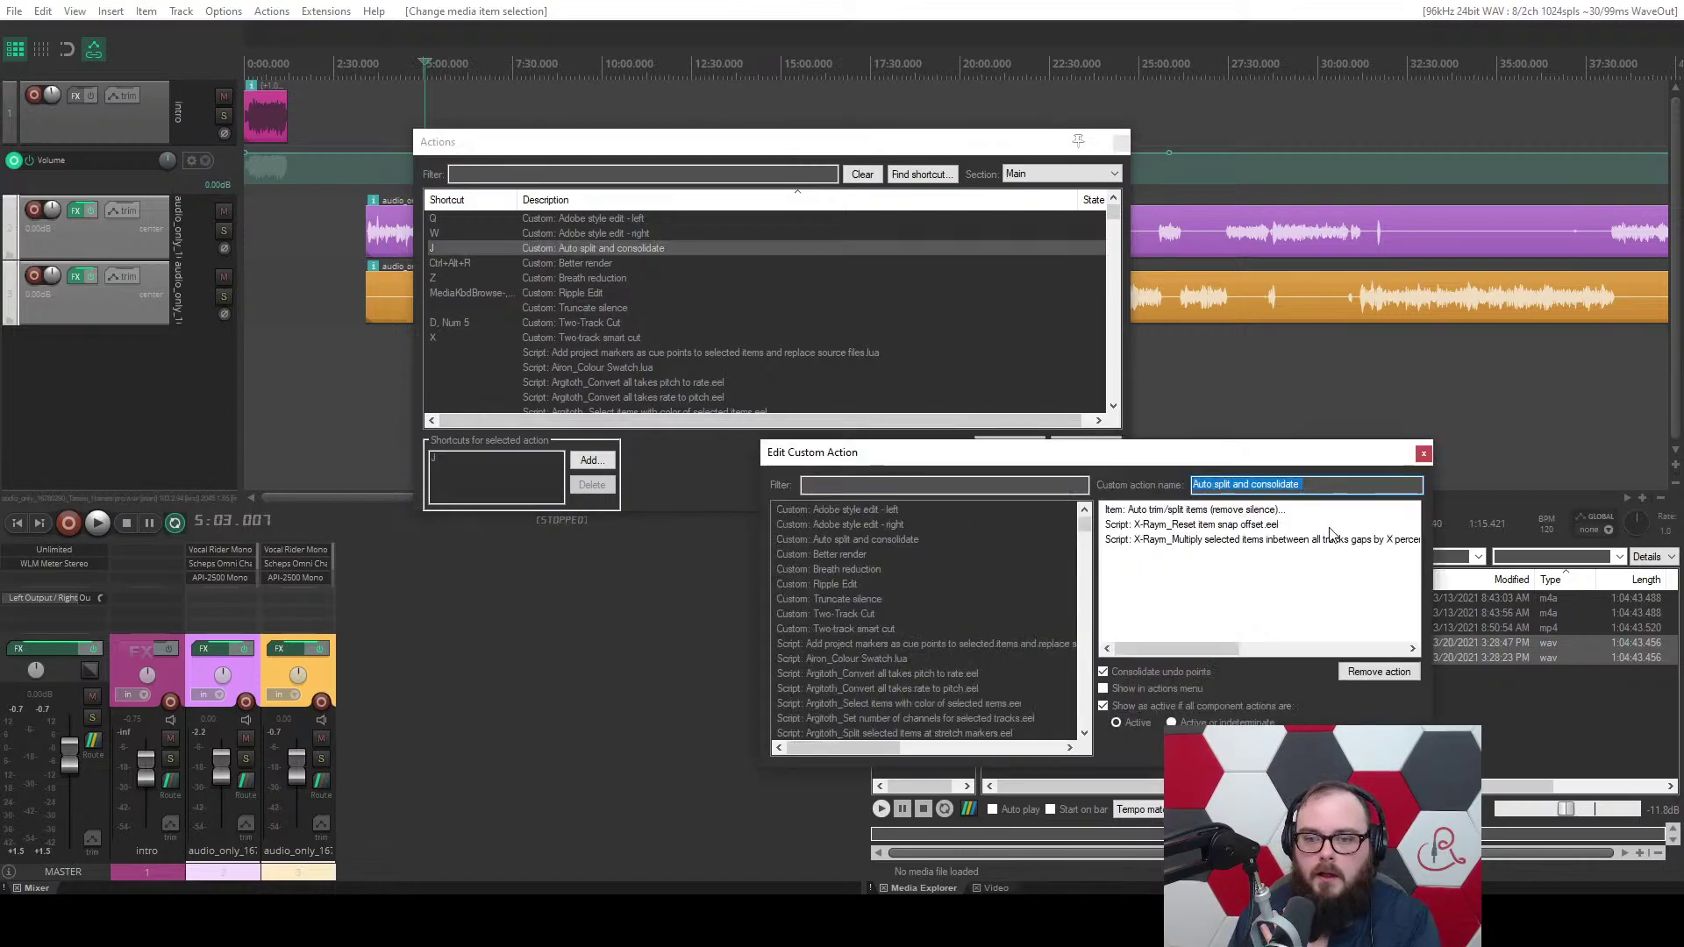
Review the three component actions of the "Auto split and consolidate" custom action, then close its editor and the Actions list.
{"action": "left_click", "coordinate": [1175, 511]}
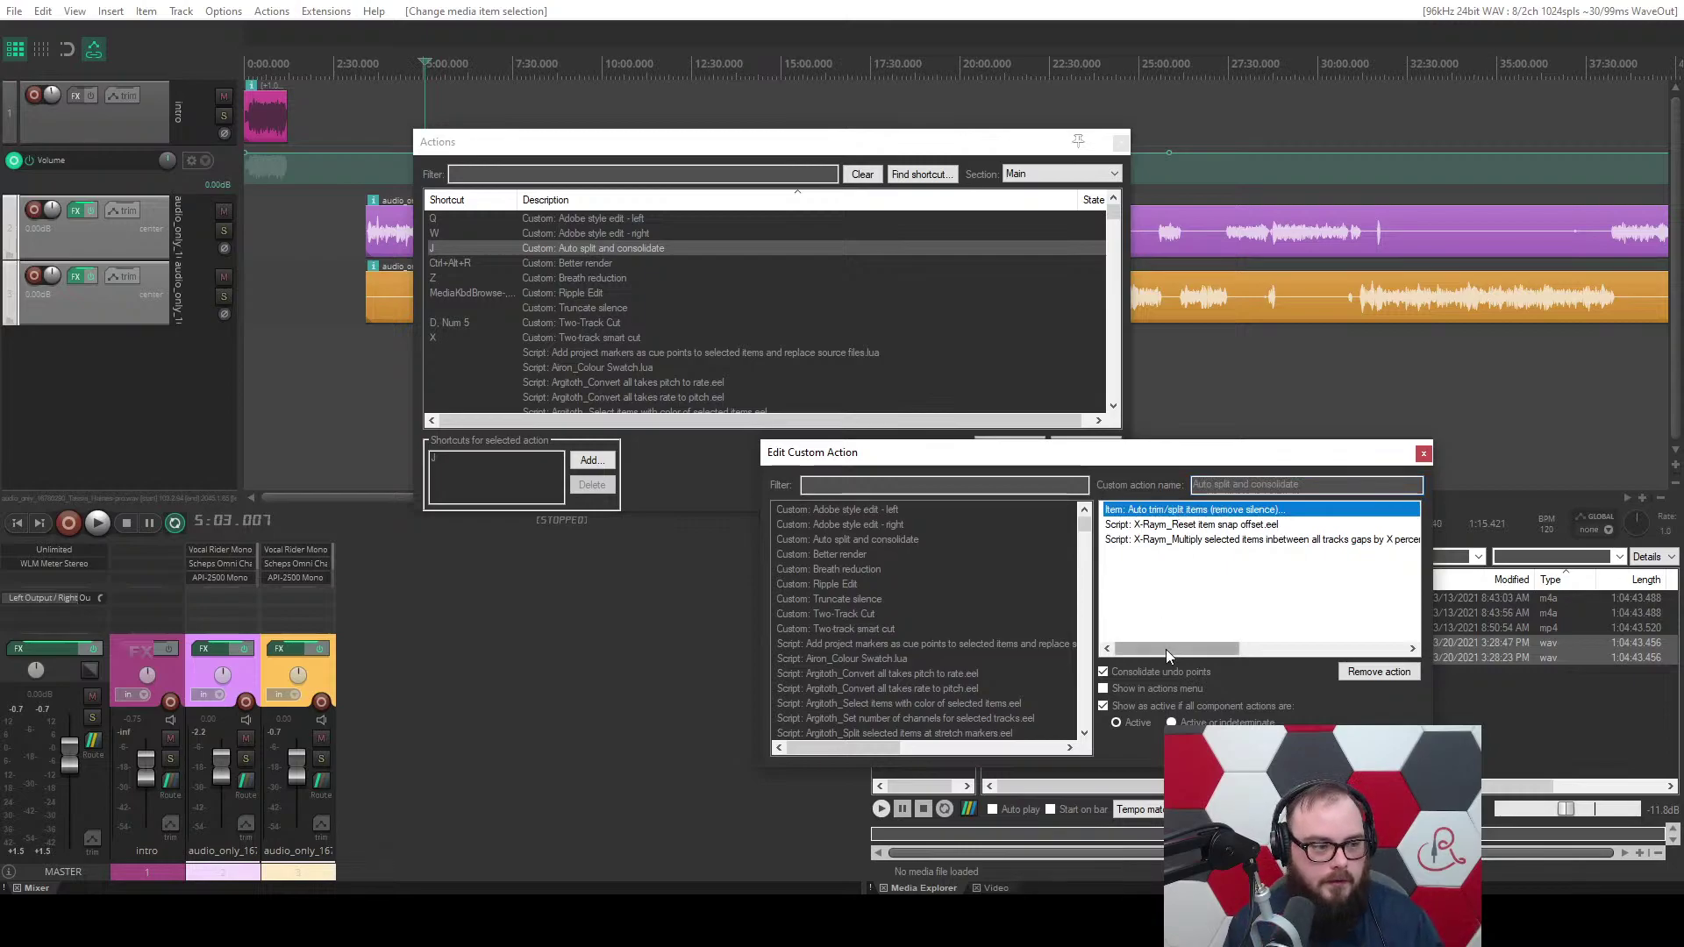
{"action": "left_click", "coordinate": [1201, 526]}
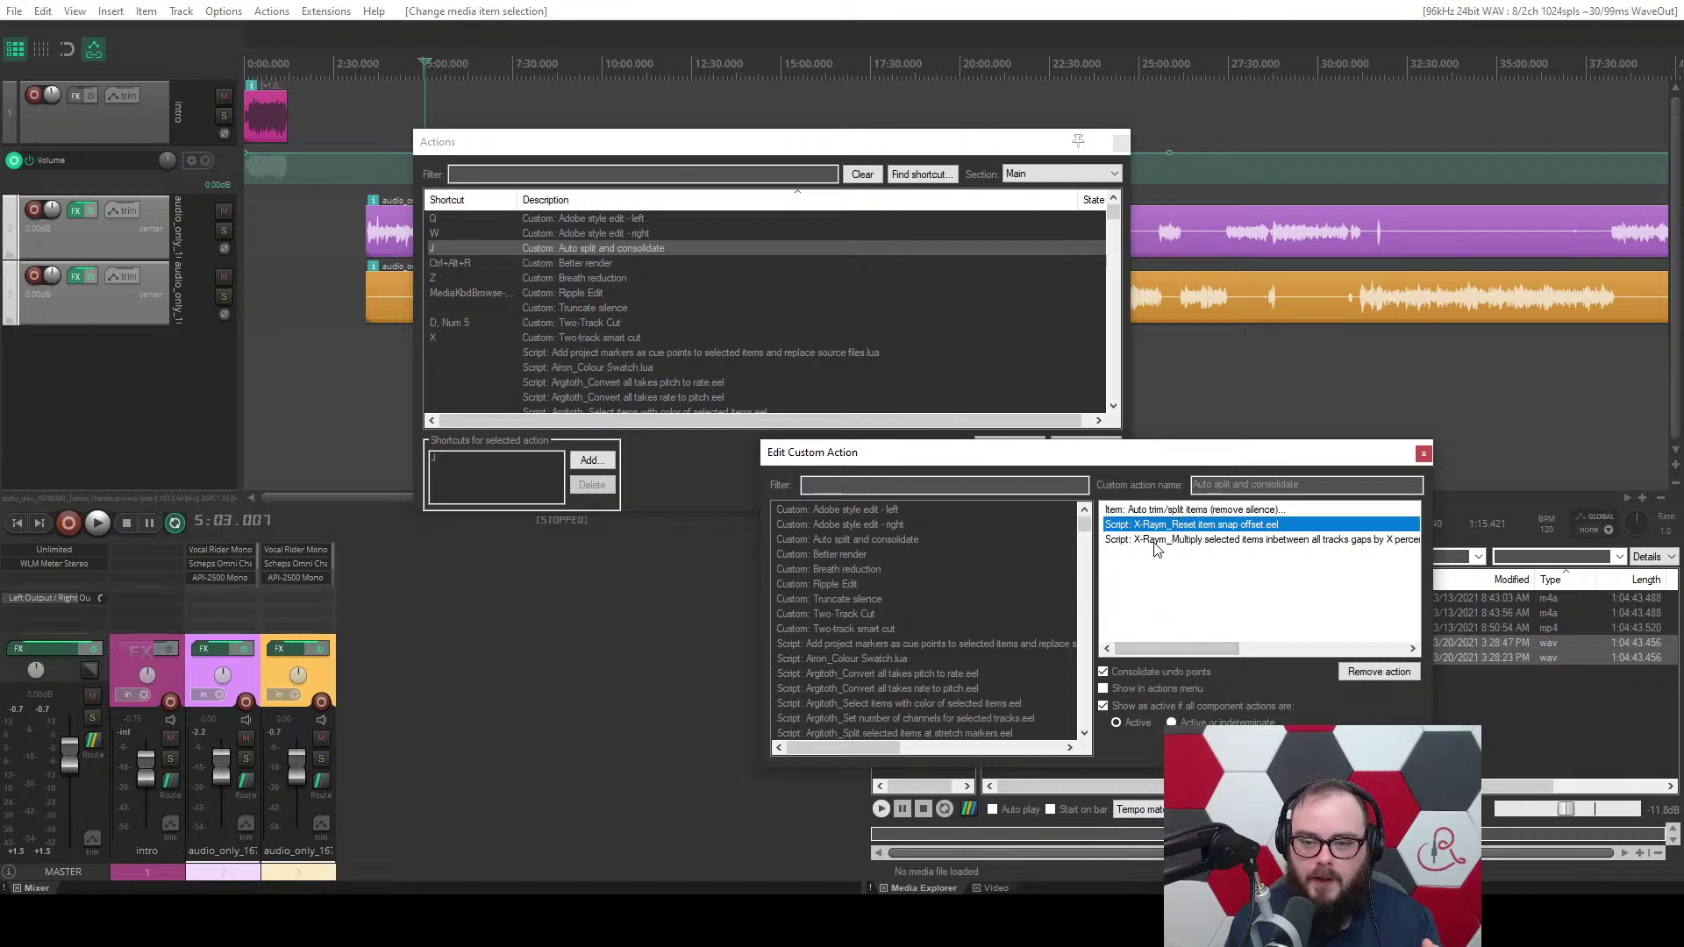
{"action": "left_click", "coordinate": [1154, 541]}
{"action": "left_click_drag", "start_coordinate": [1152, 649], "coordinate": [1113, 647]}
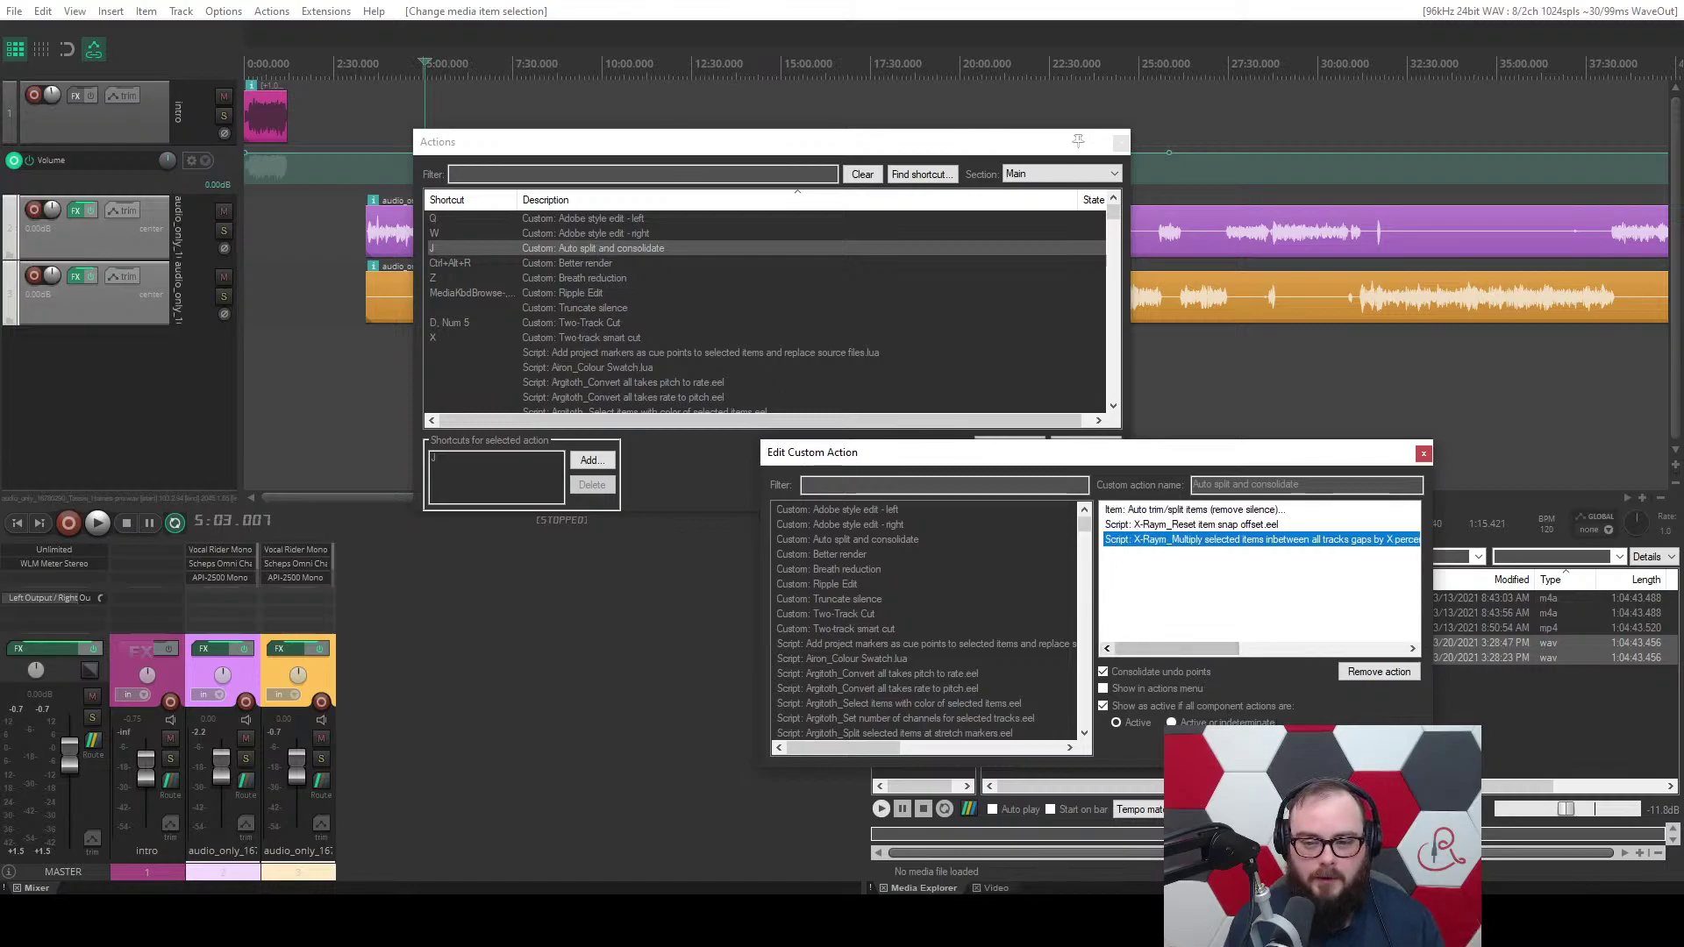
{"action": "key", "text": "Escape"}
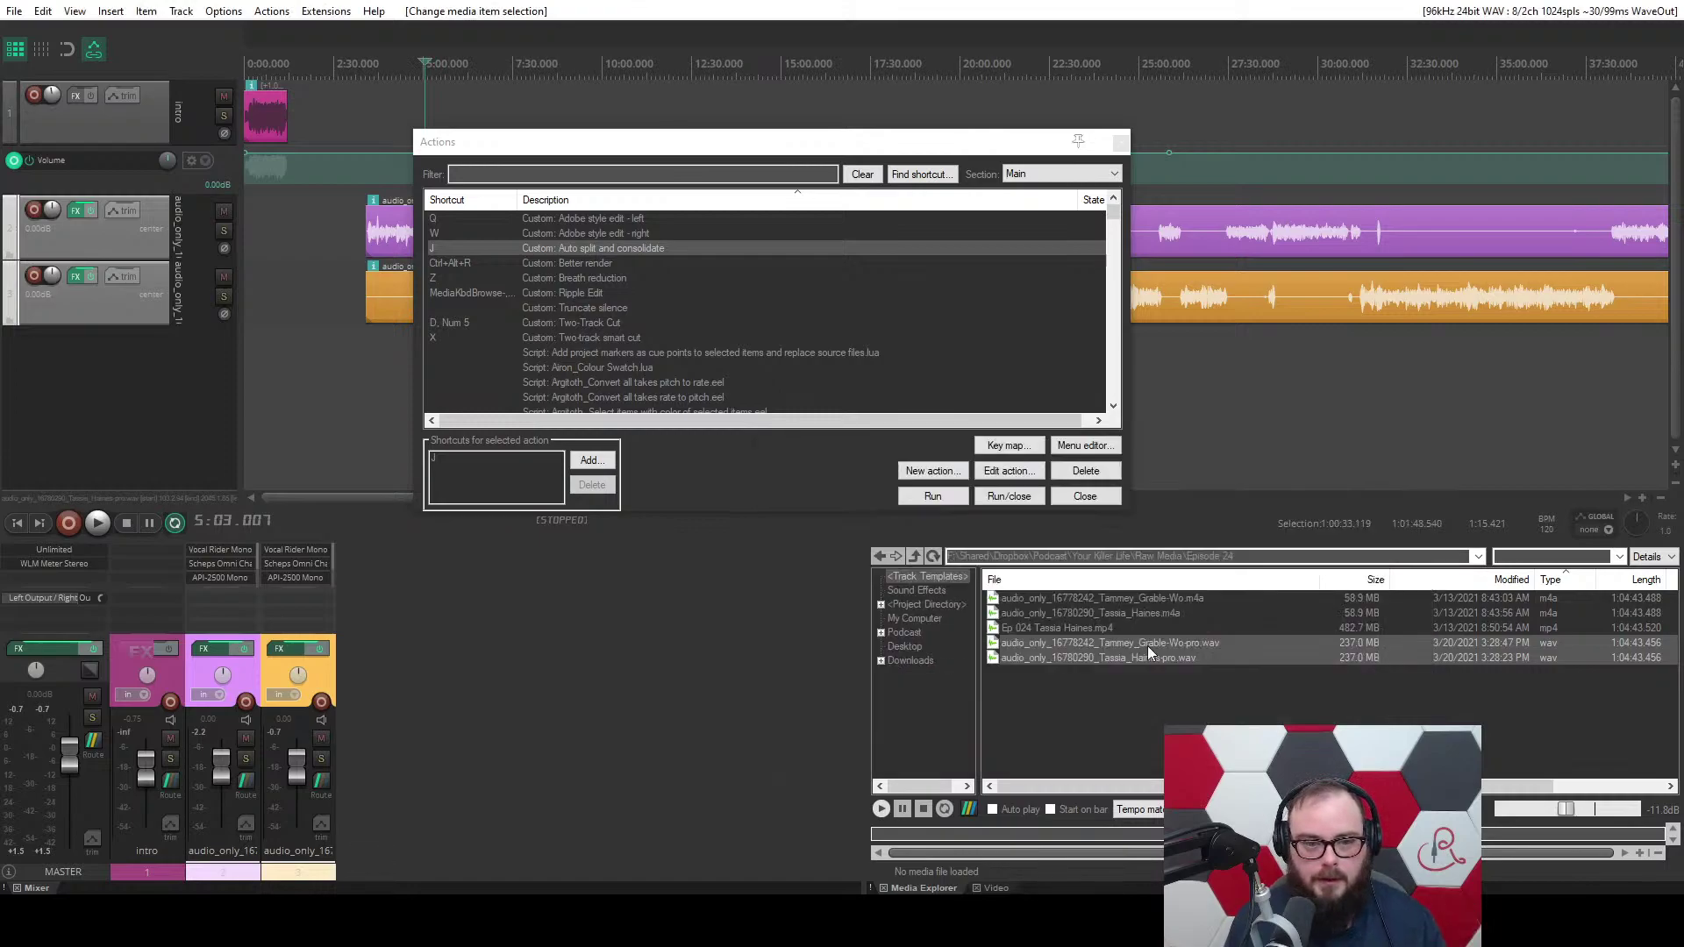
{"action": "left_click", "coordinate": [1084, 493]}
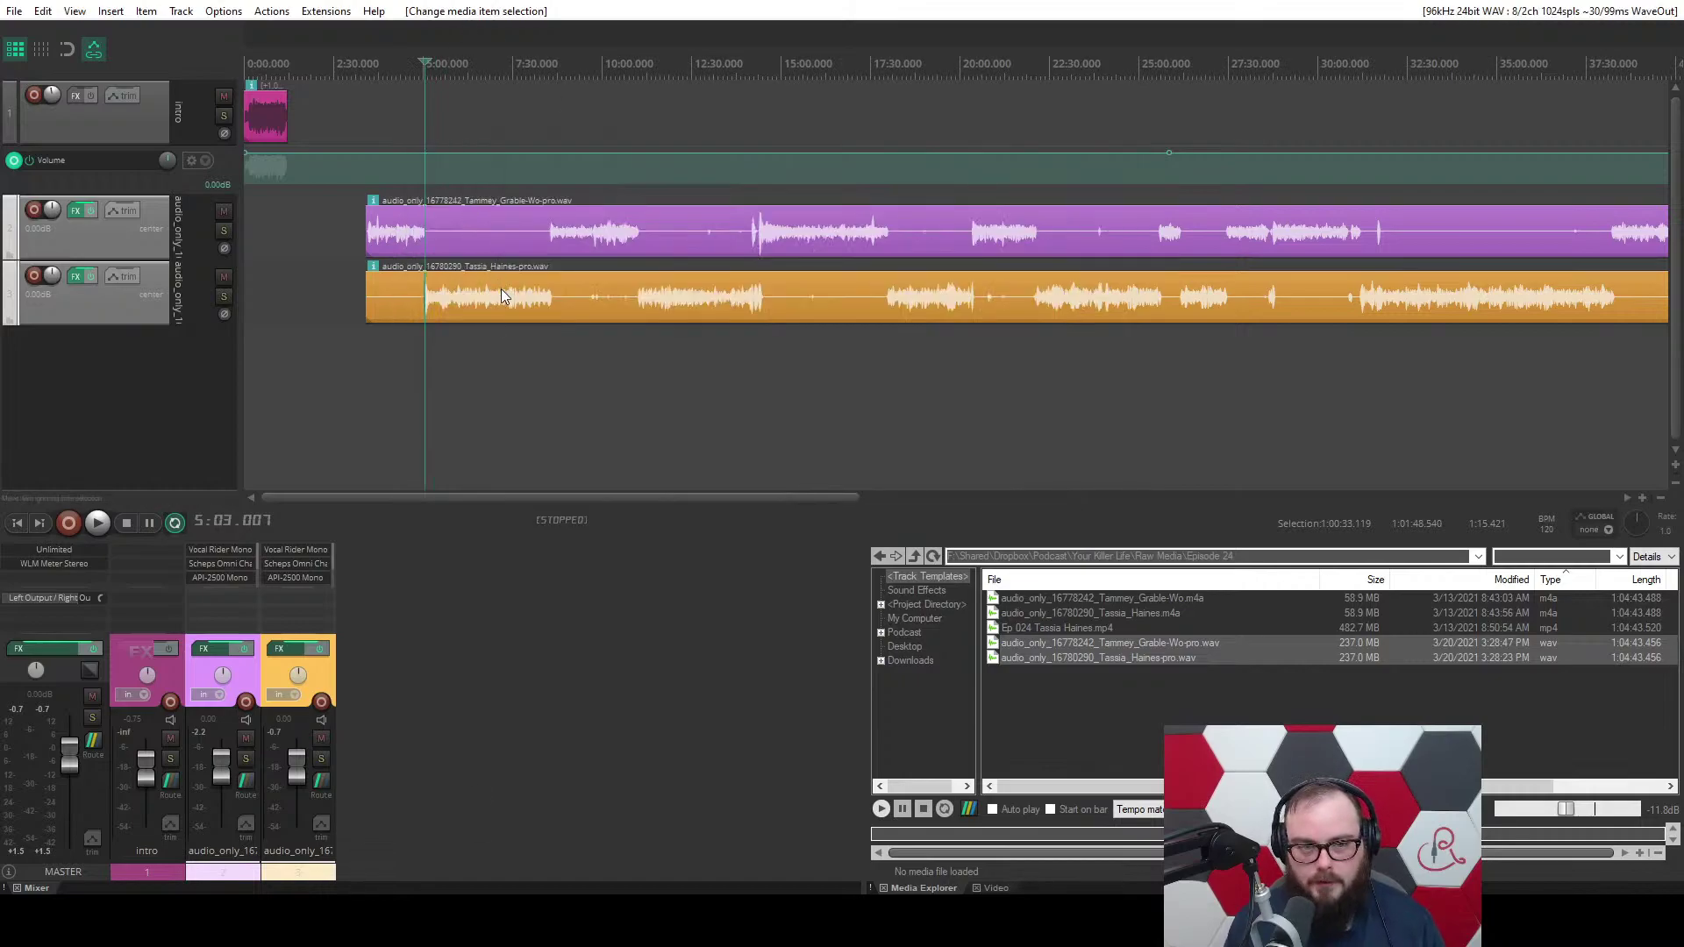
Run "Auto split and consolidate" on both voice tracks, splitting and removing silent areas at a -21.0 dB threshold with -30.0 dB hysteresis.
{"action": "key", "text": "j"}
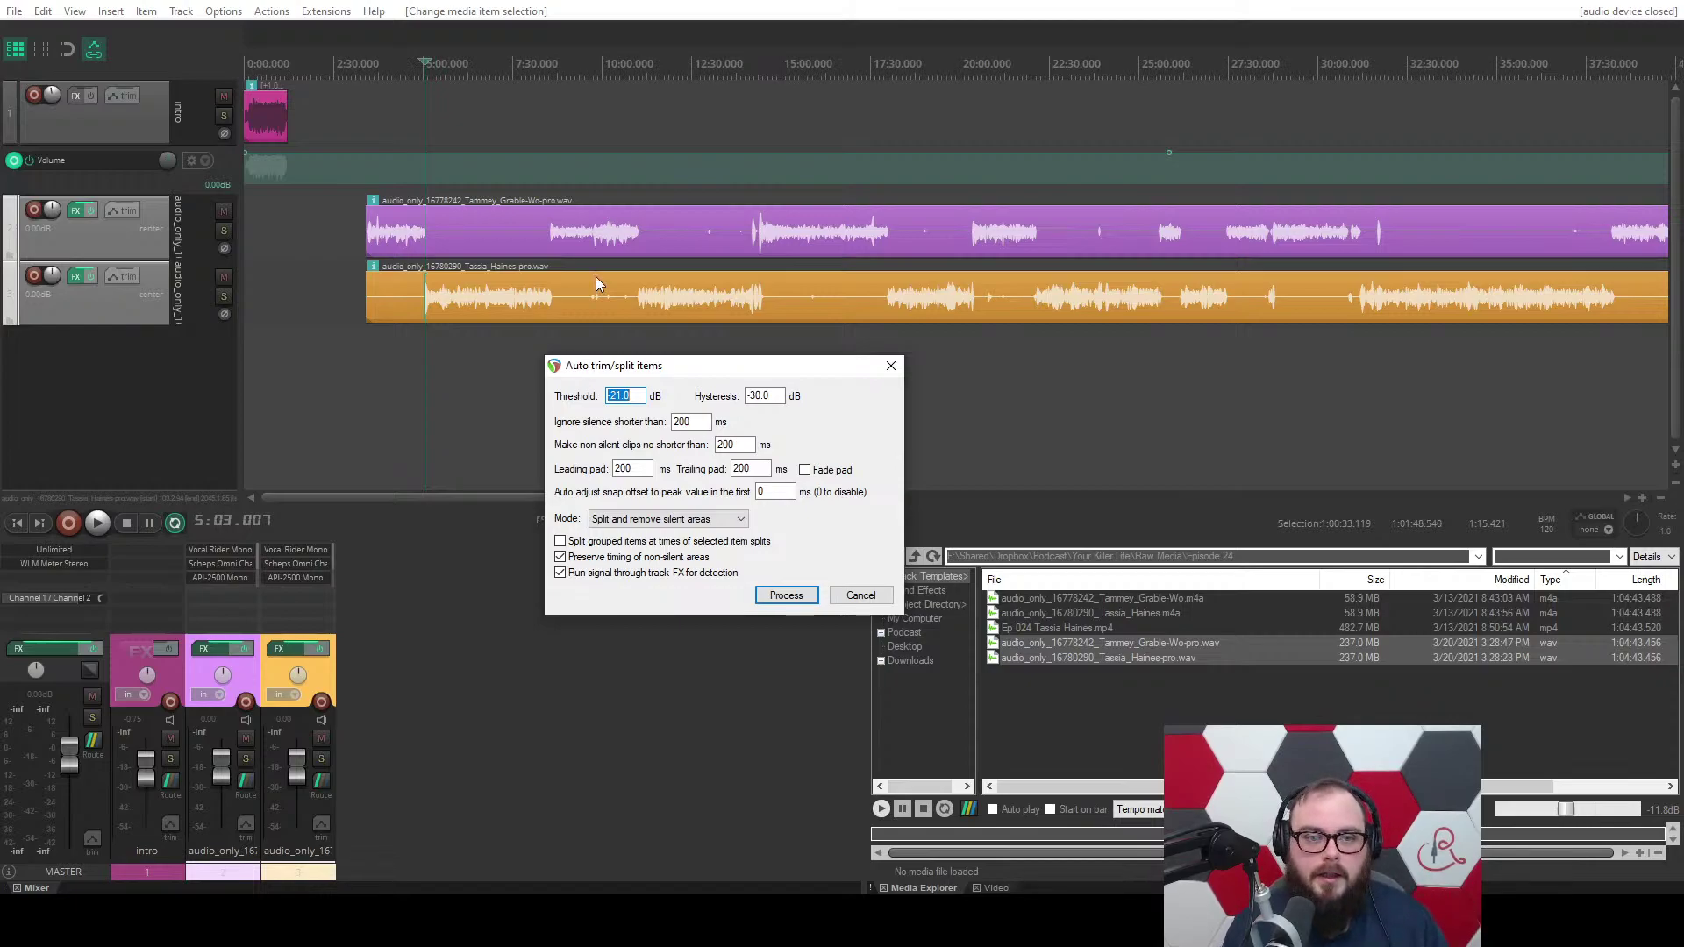
{"action": "scroll", "coordinate": [688, 284], "scroll_direction": "up", "scroll_amount": 2}
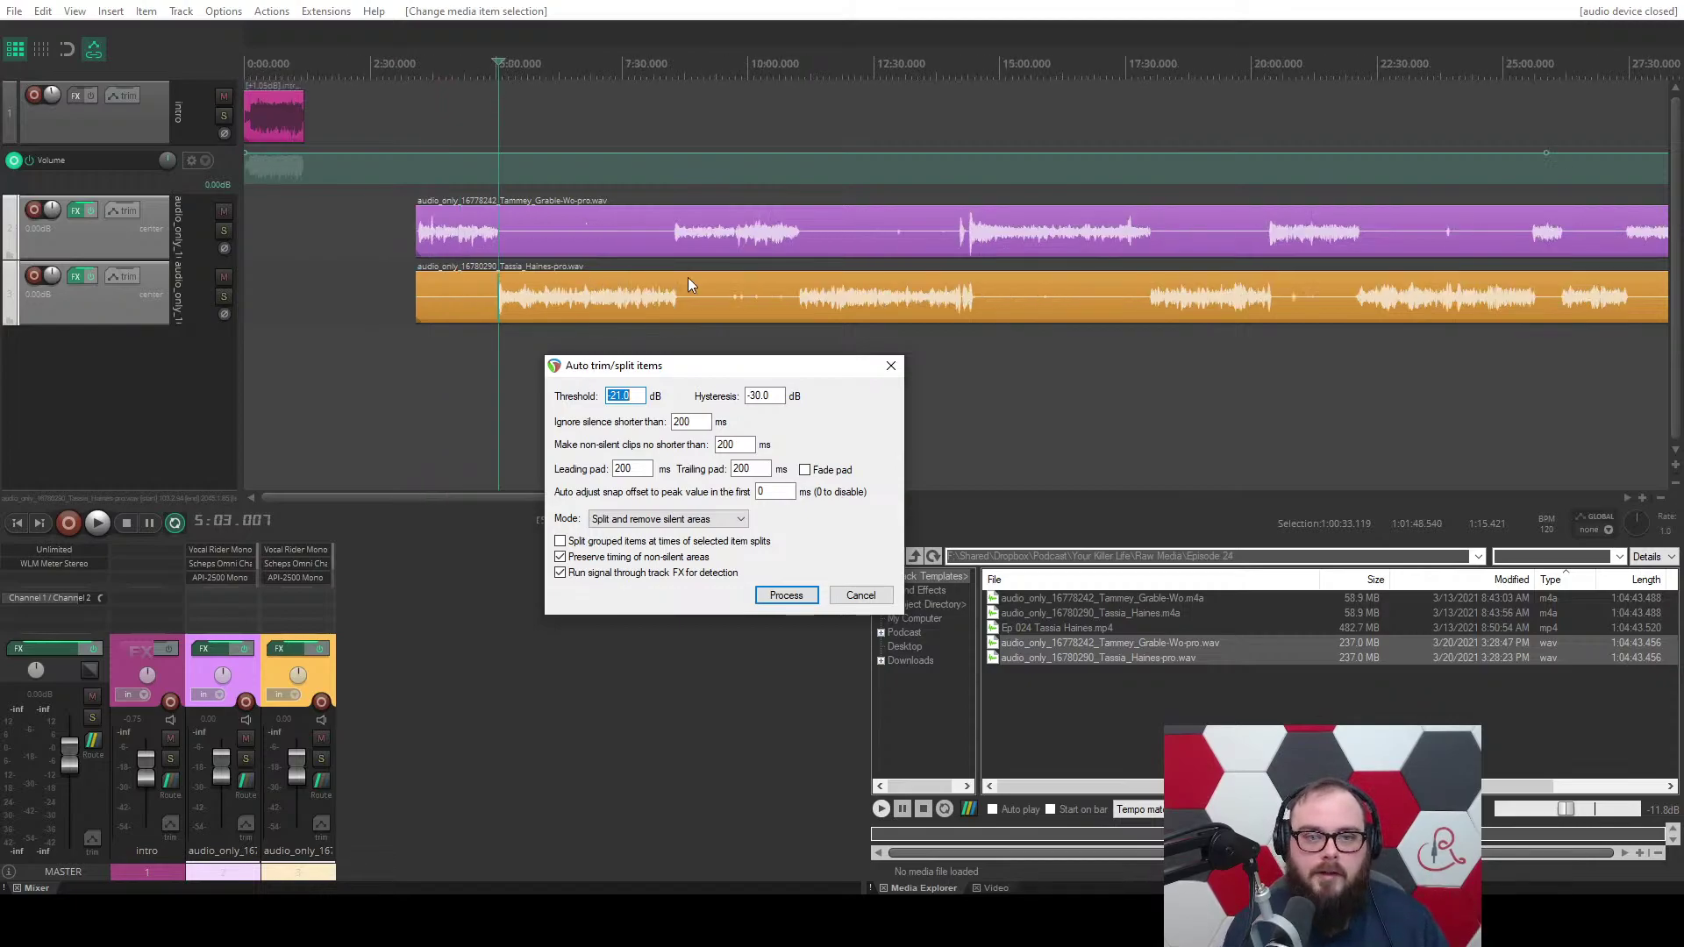
{"action": "left_click", "coordinate": [1078, 235]}
{"action": "left_click", "coordinate": [657, 389]}
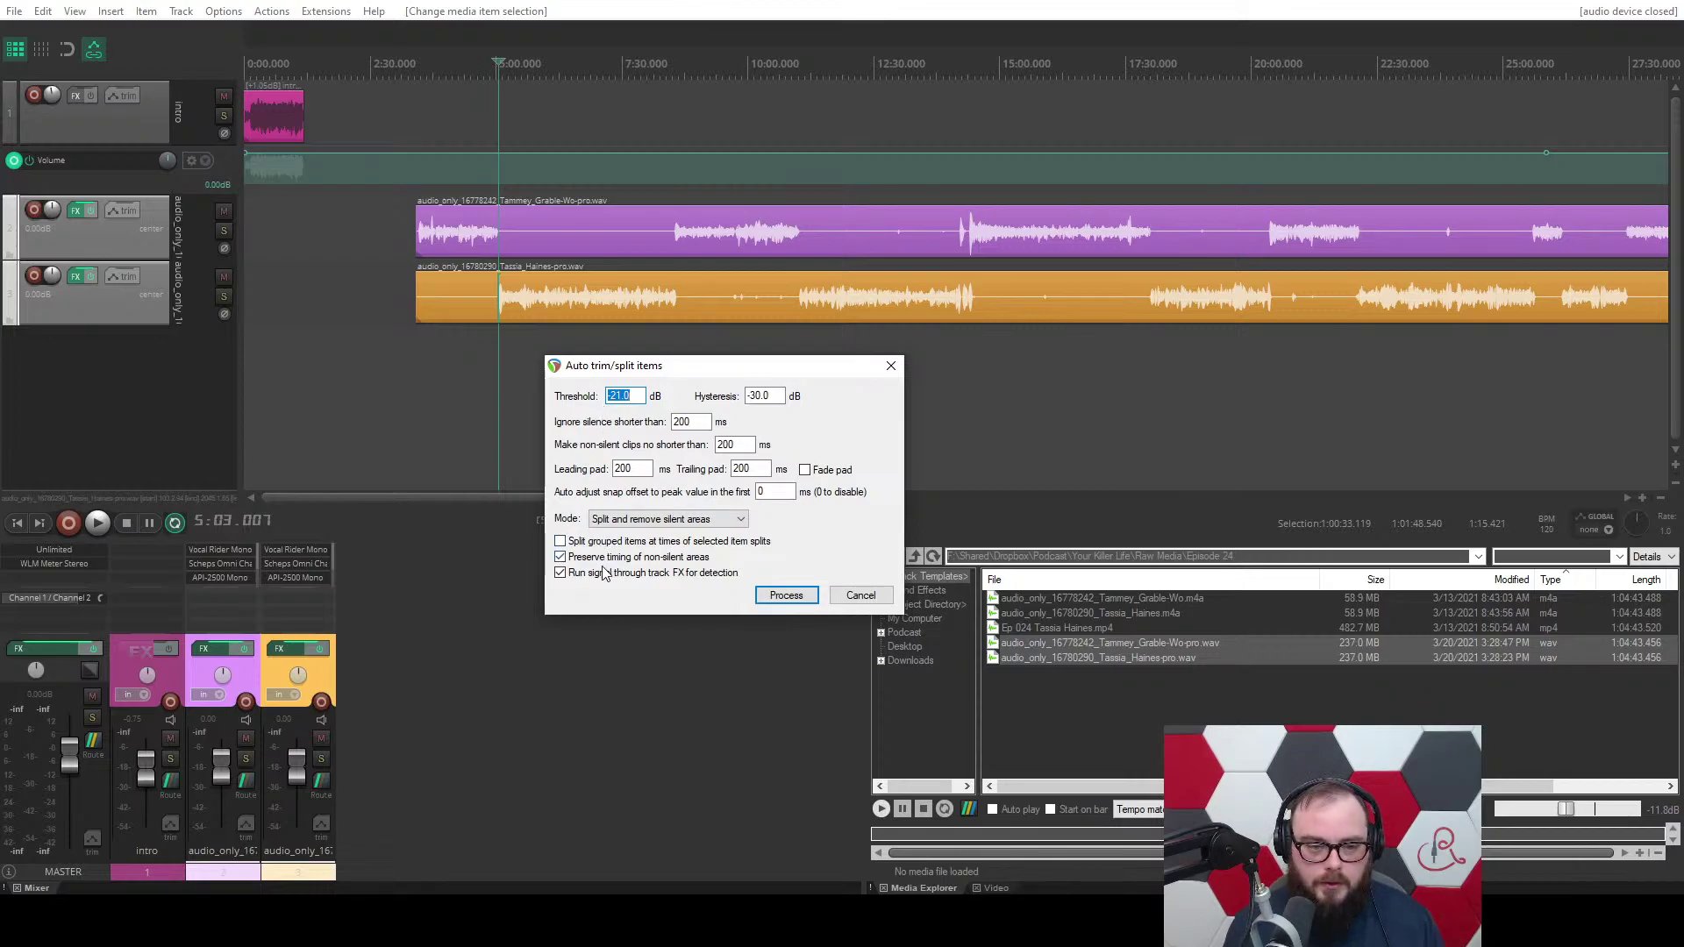
{"action": "left_click", "coordinate": [797, 597]}
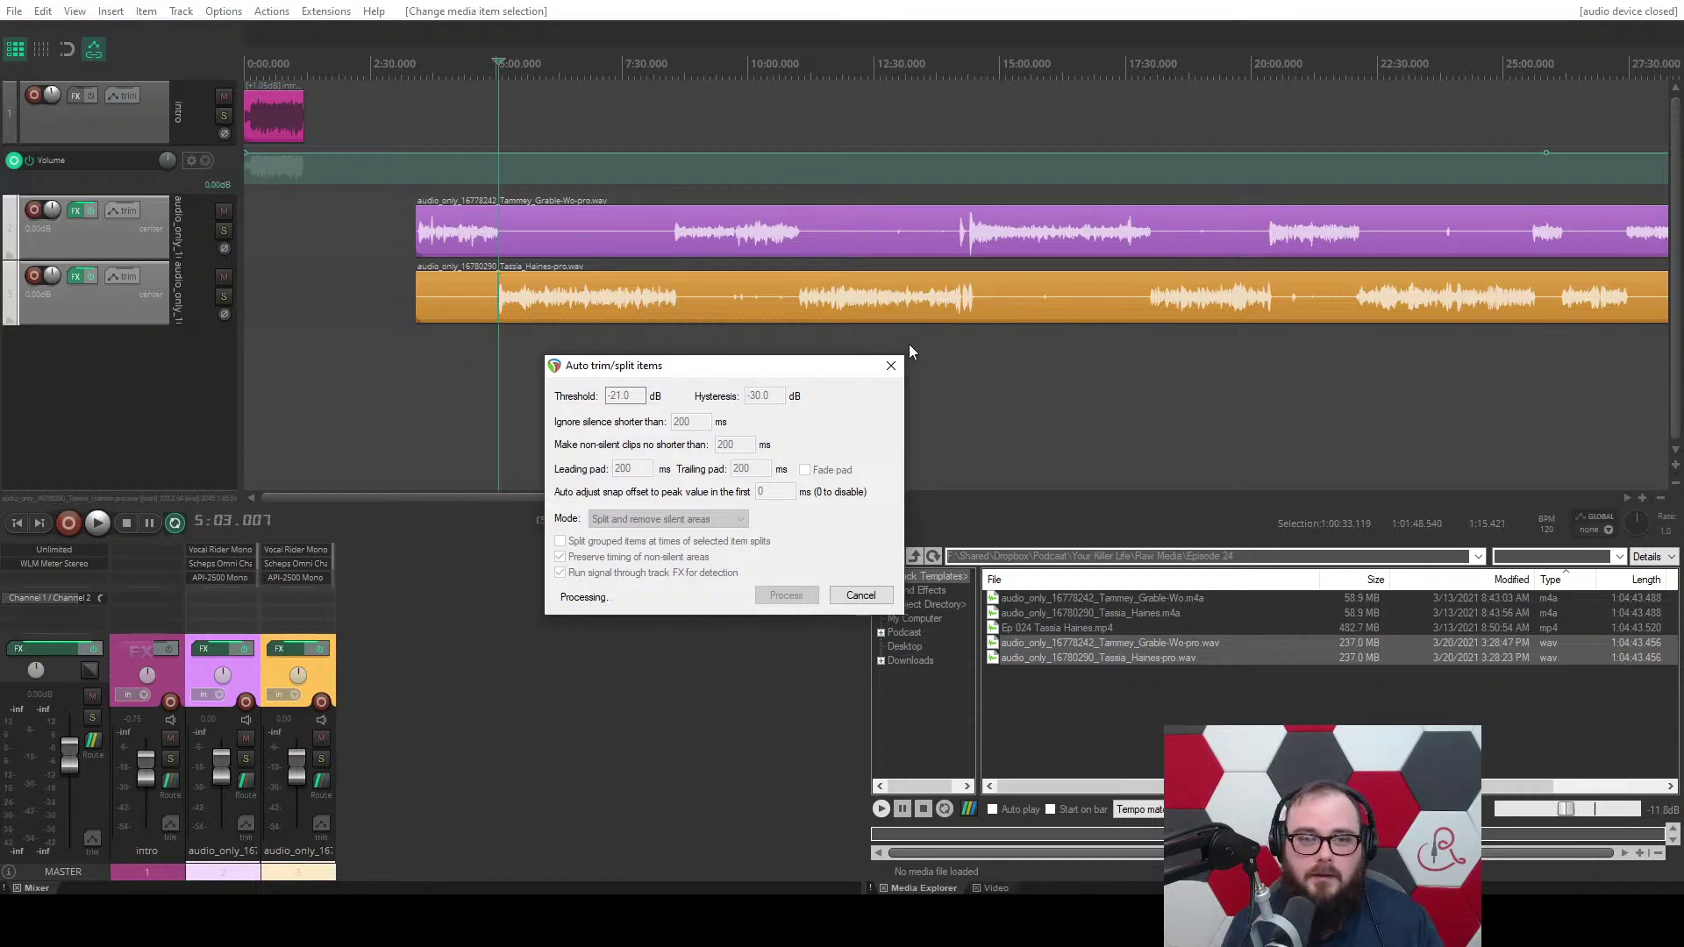
{"action": "scroll", "coordinate": [898, 334], "scroll_direction": "down", "scroll_amount": 5}
{"action": "scroll", "coordinate": [898, 334], "scroll_direction": "up", "scroll_amount": 6}
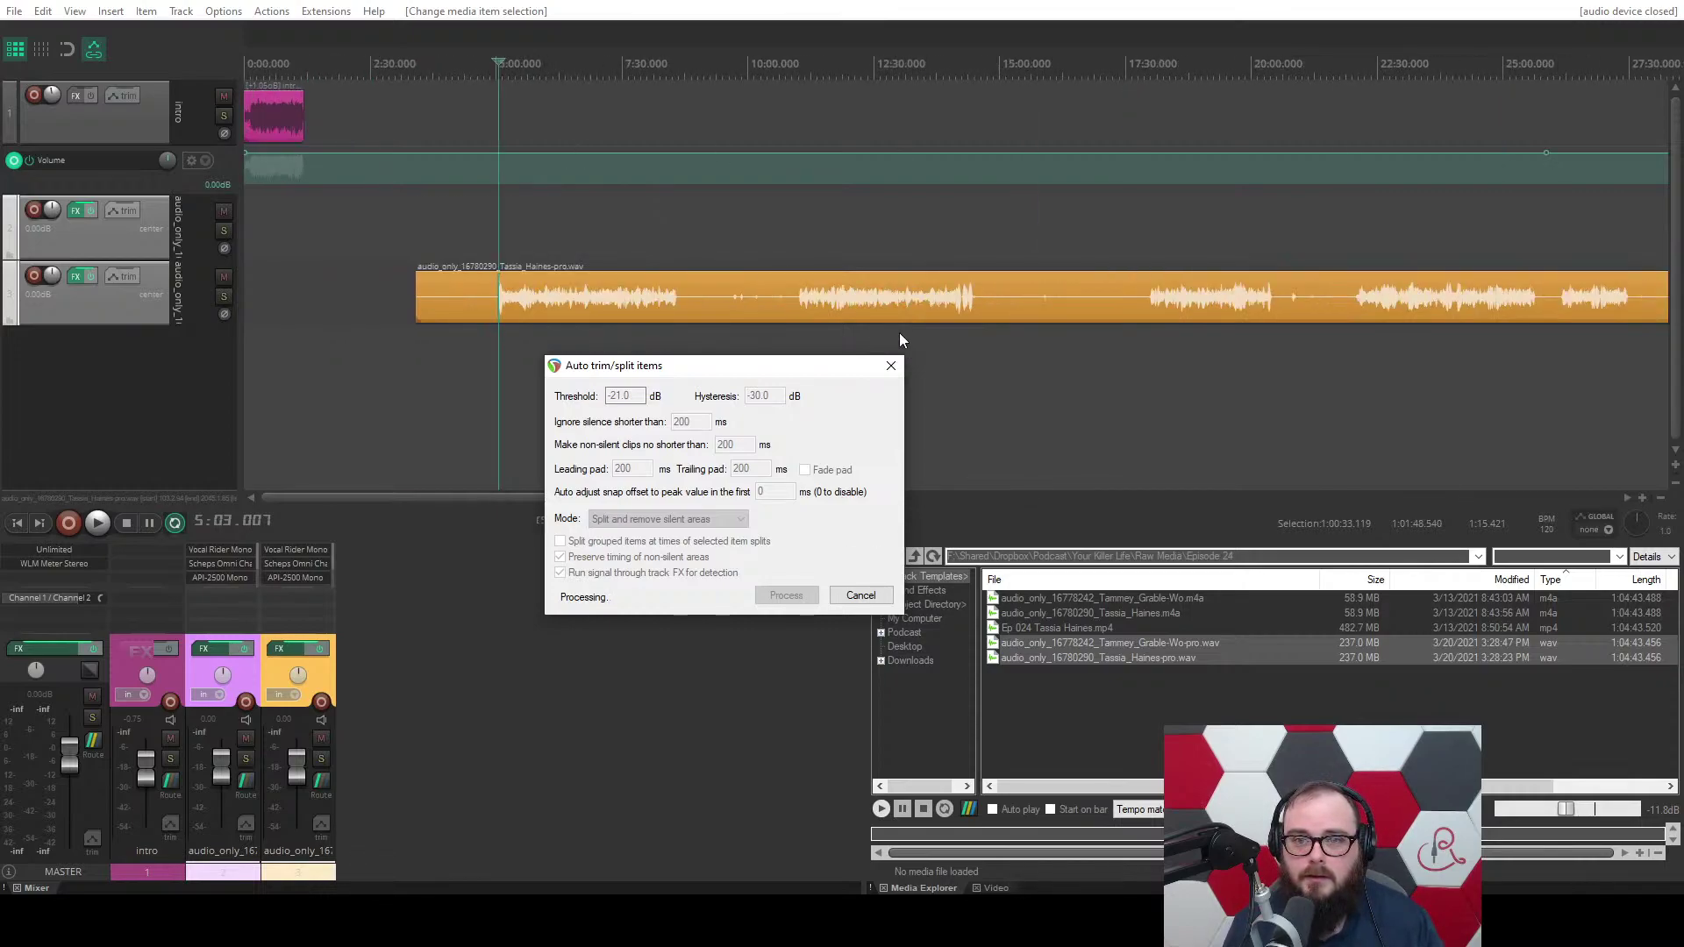
{"action": "scroll", "coordinate": [714, 288], "scroll_direction": "down", "scroll_amount": 1}
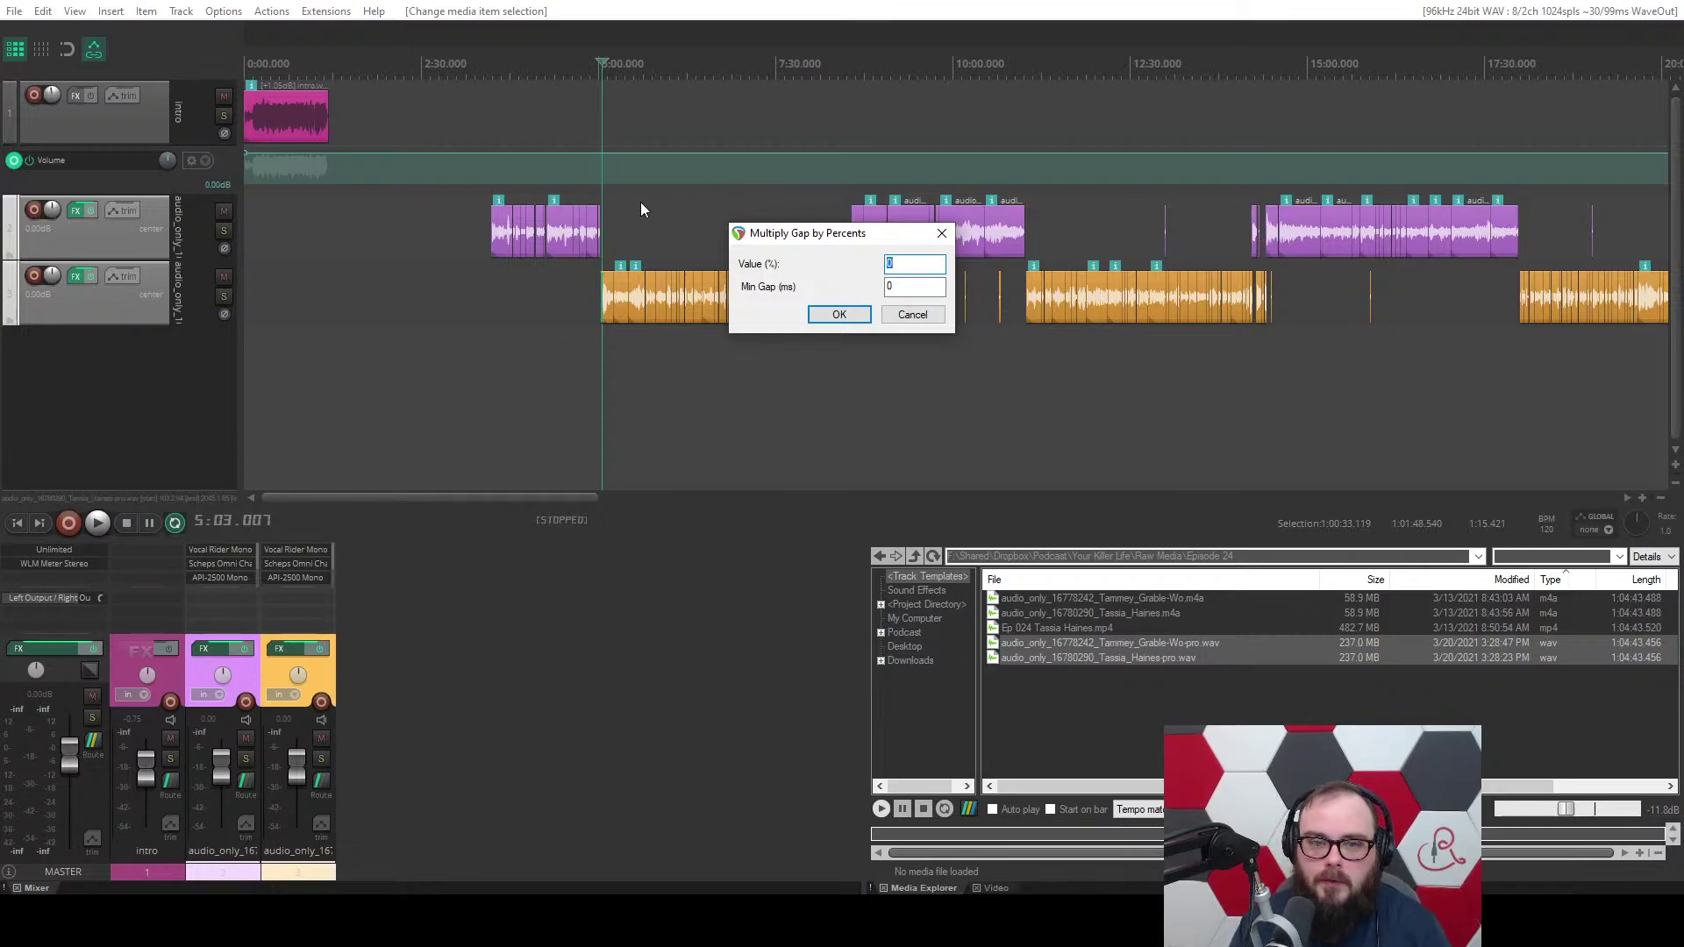
Collapse the gaps between the split voice items across all tracks using a value of 0% and a minimum gap of 0 ms.
{"action": "scroll", "coordinate": [1173, 263], "scroll_direction": "down", "scroll_amount": 3}
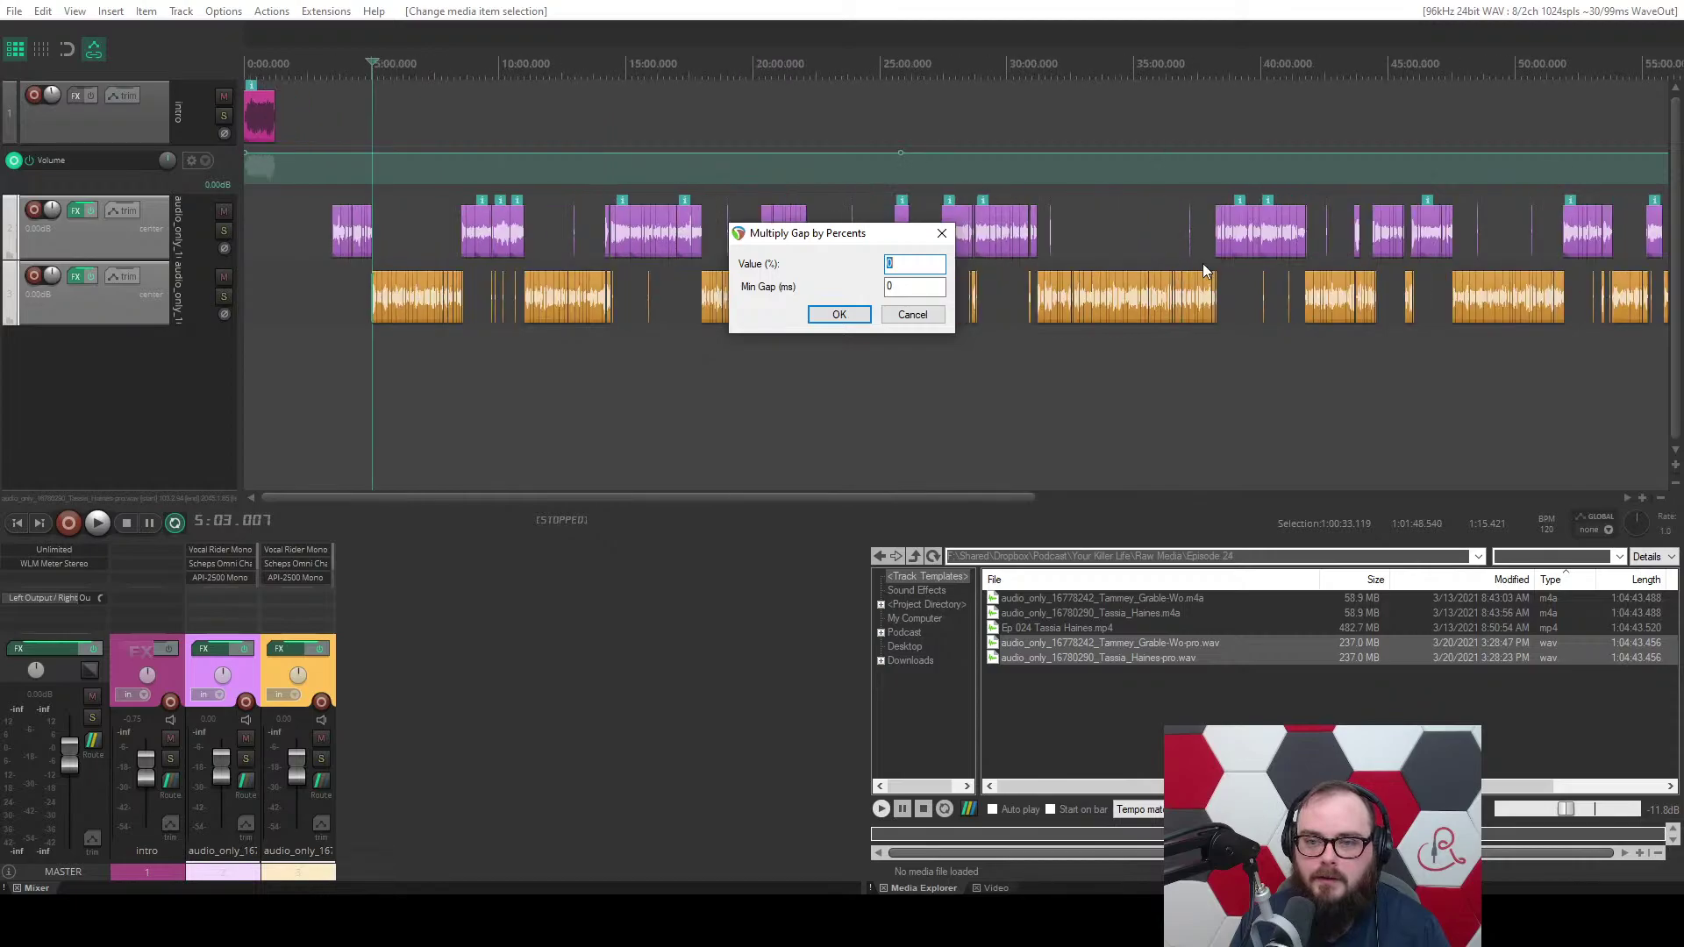
{"action": "scroll", "coordinate": [1205, 271], "scroll_direction": "up", "scroll_amount": 2}
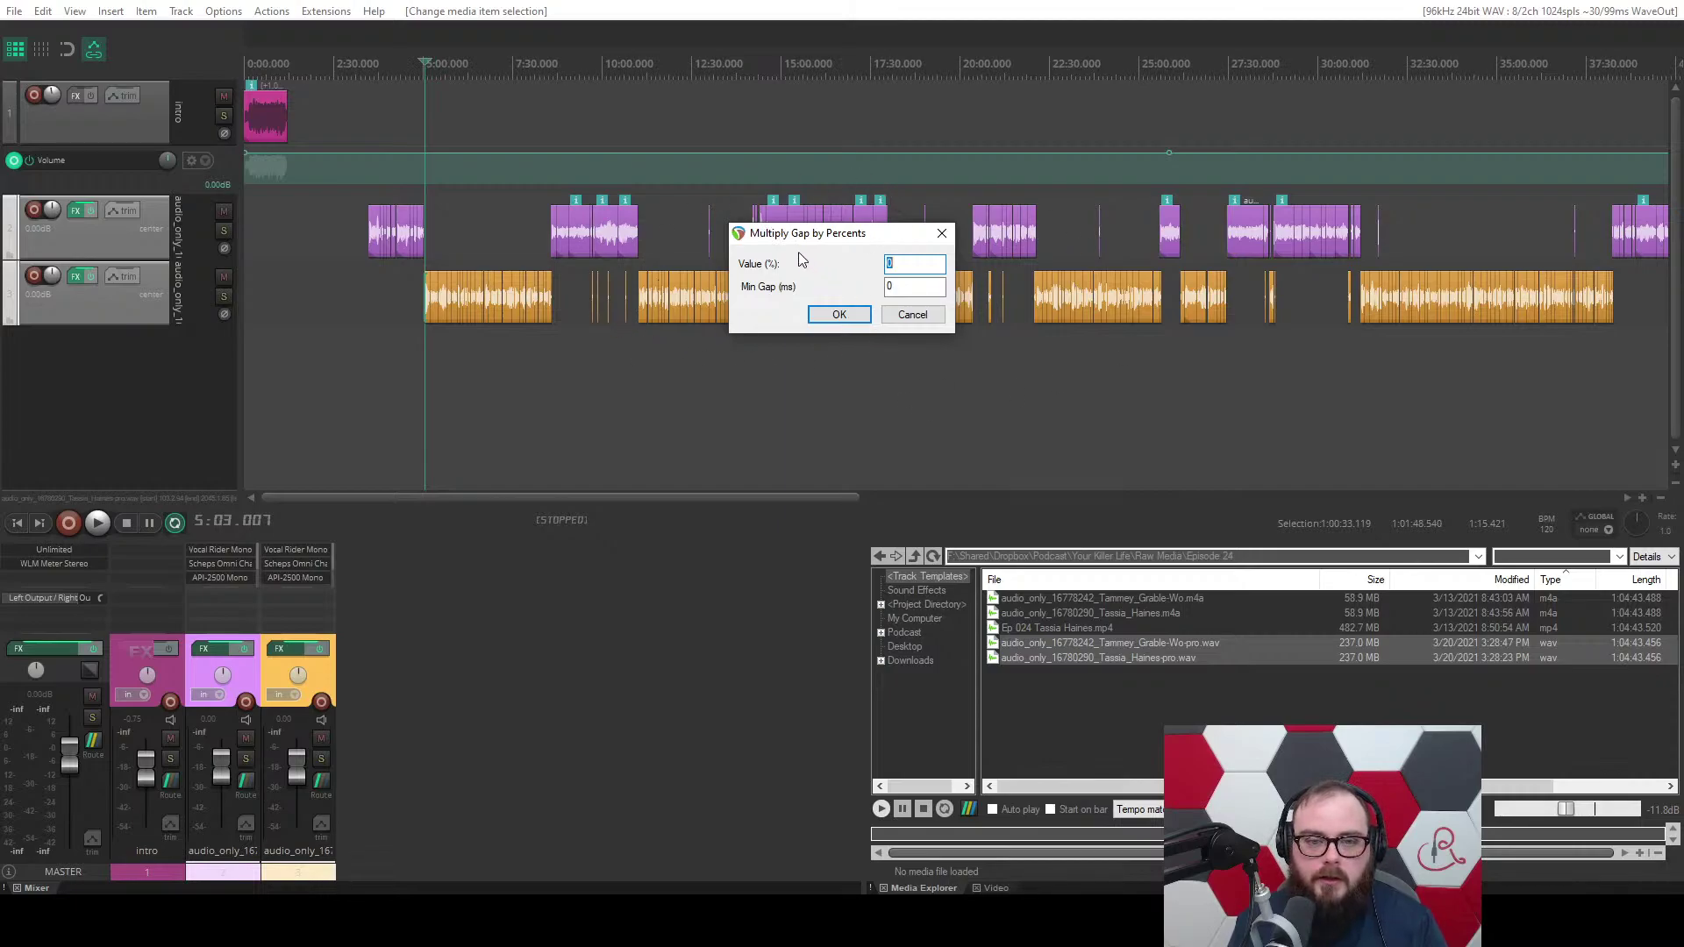
{"action": "scroll", "coordinate": [461, 318], "scroll_direction": "up", "scroll_amount": 4}
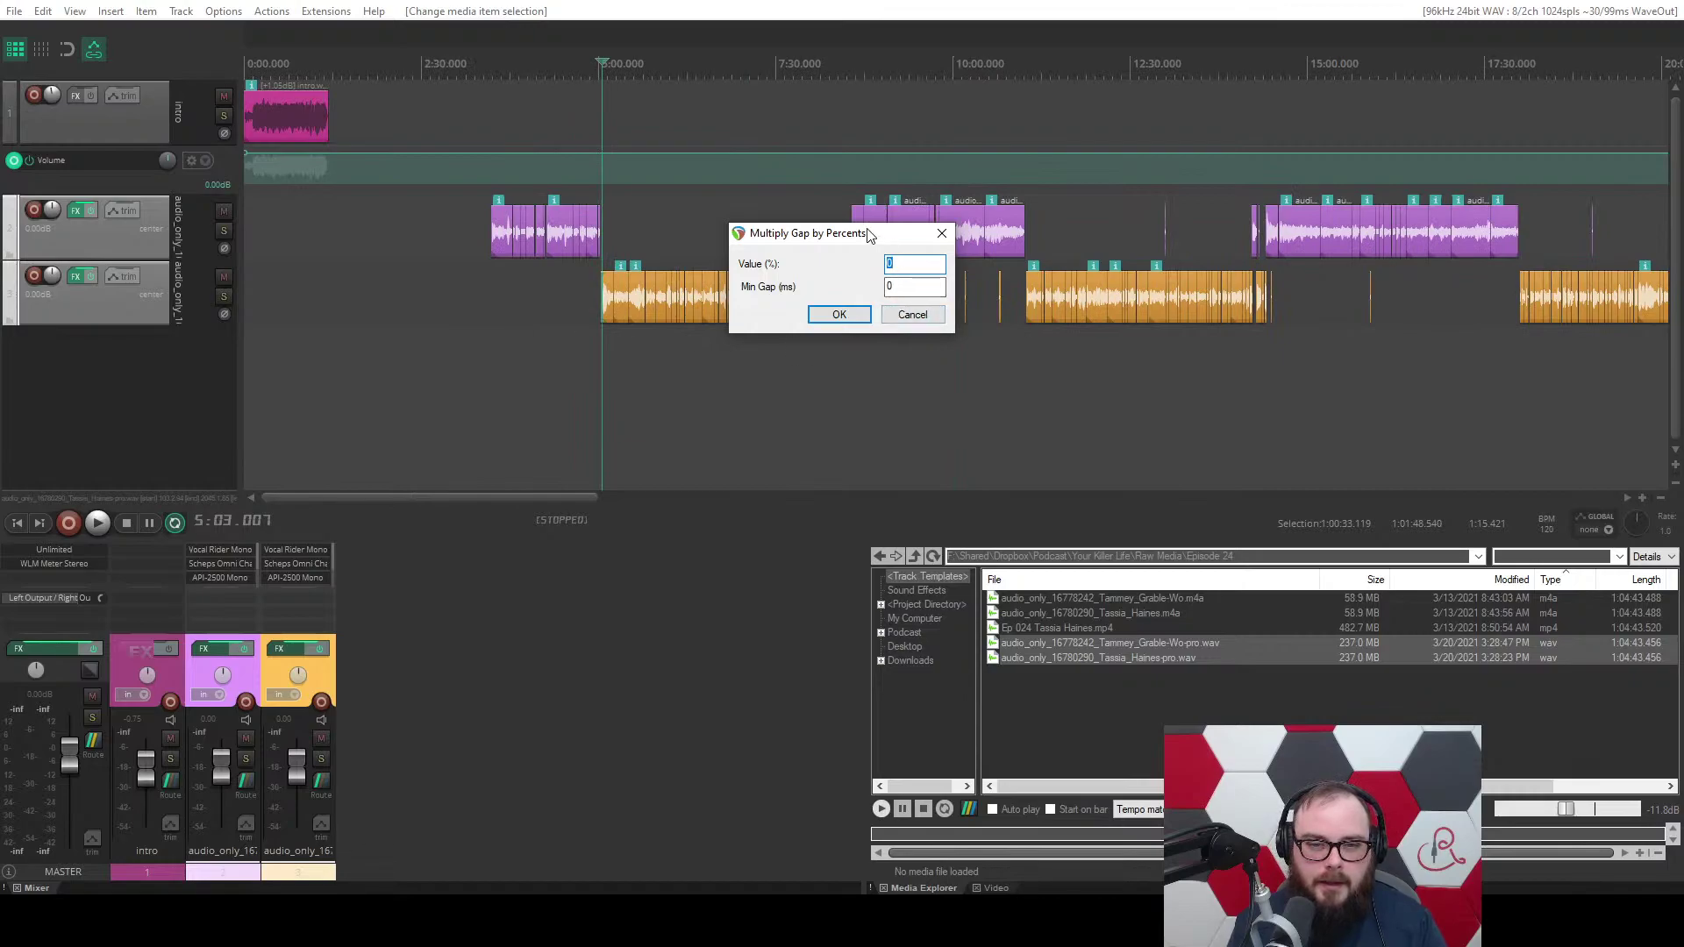
{"action": "left_click_drag", "start_coordinate": [869, 234], "coordinate": [947, 261]}
{"action": "scroll", "coordinate": [713, 329], "scroll_direction": "up", "scroll_amount": 5}
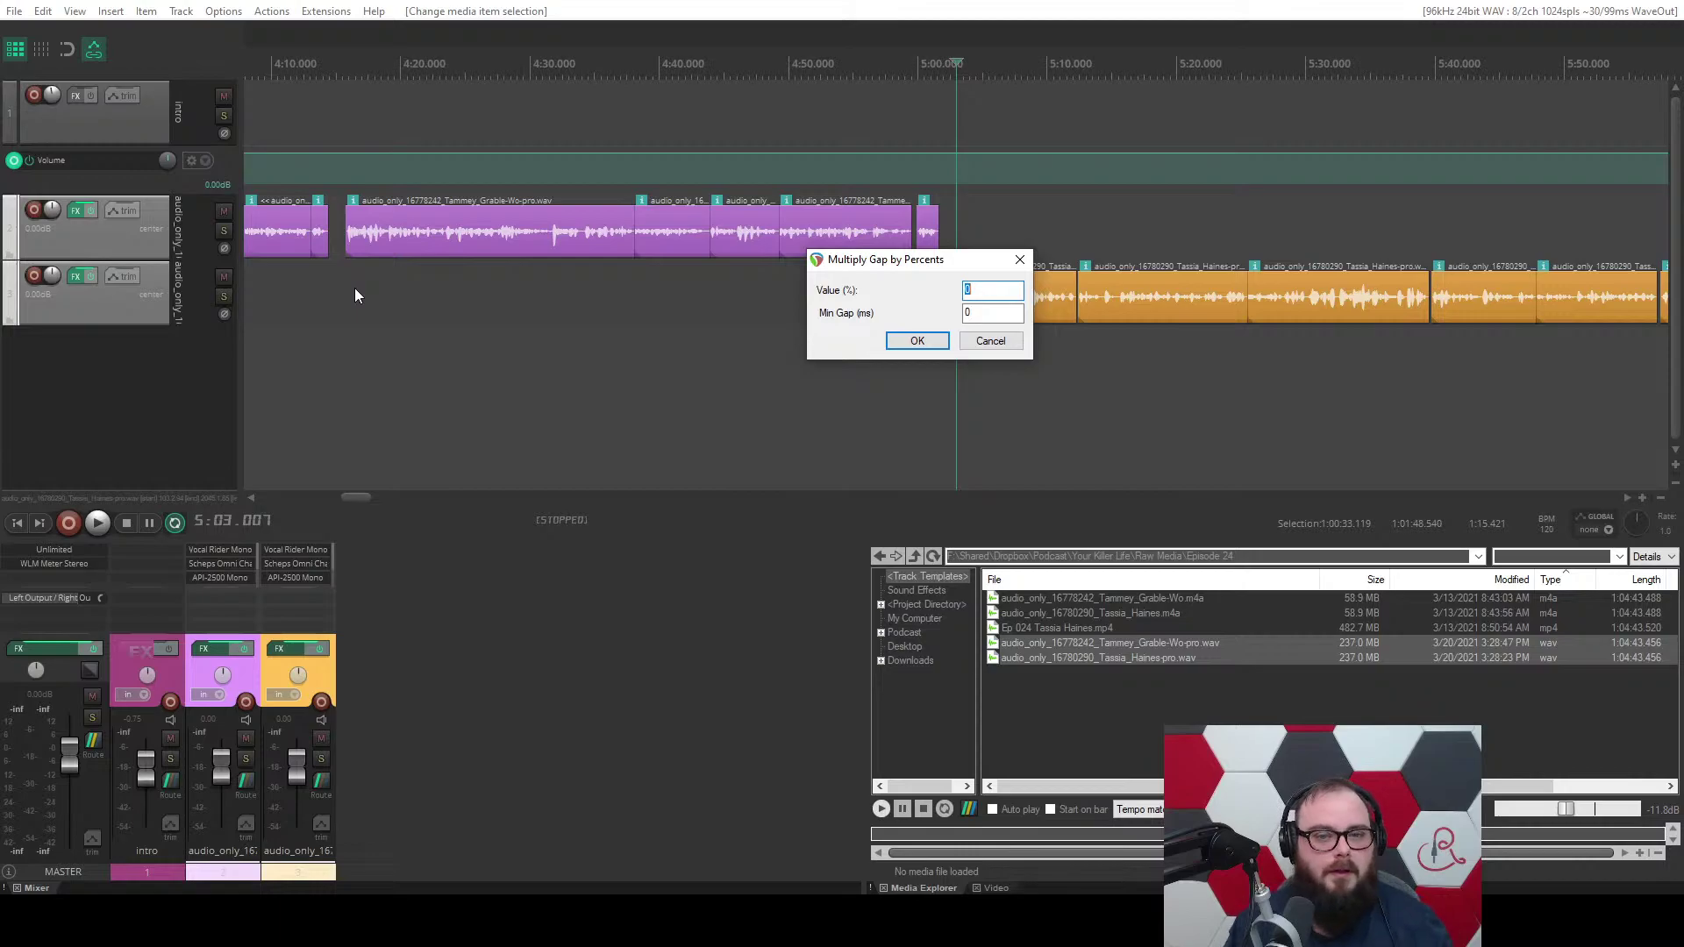
{"action": "scroll", "coordinate": [548, 321], "scroll_direction": "down", "scroll_amount": 8}
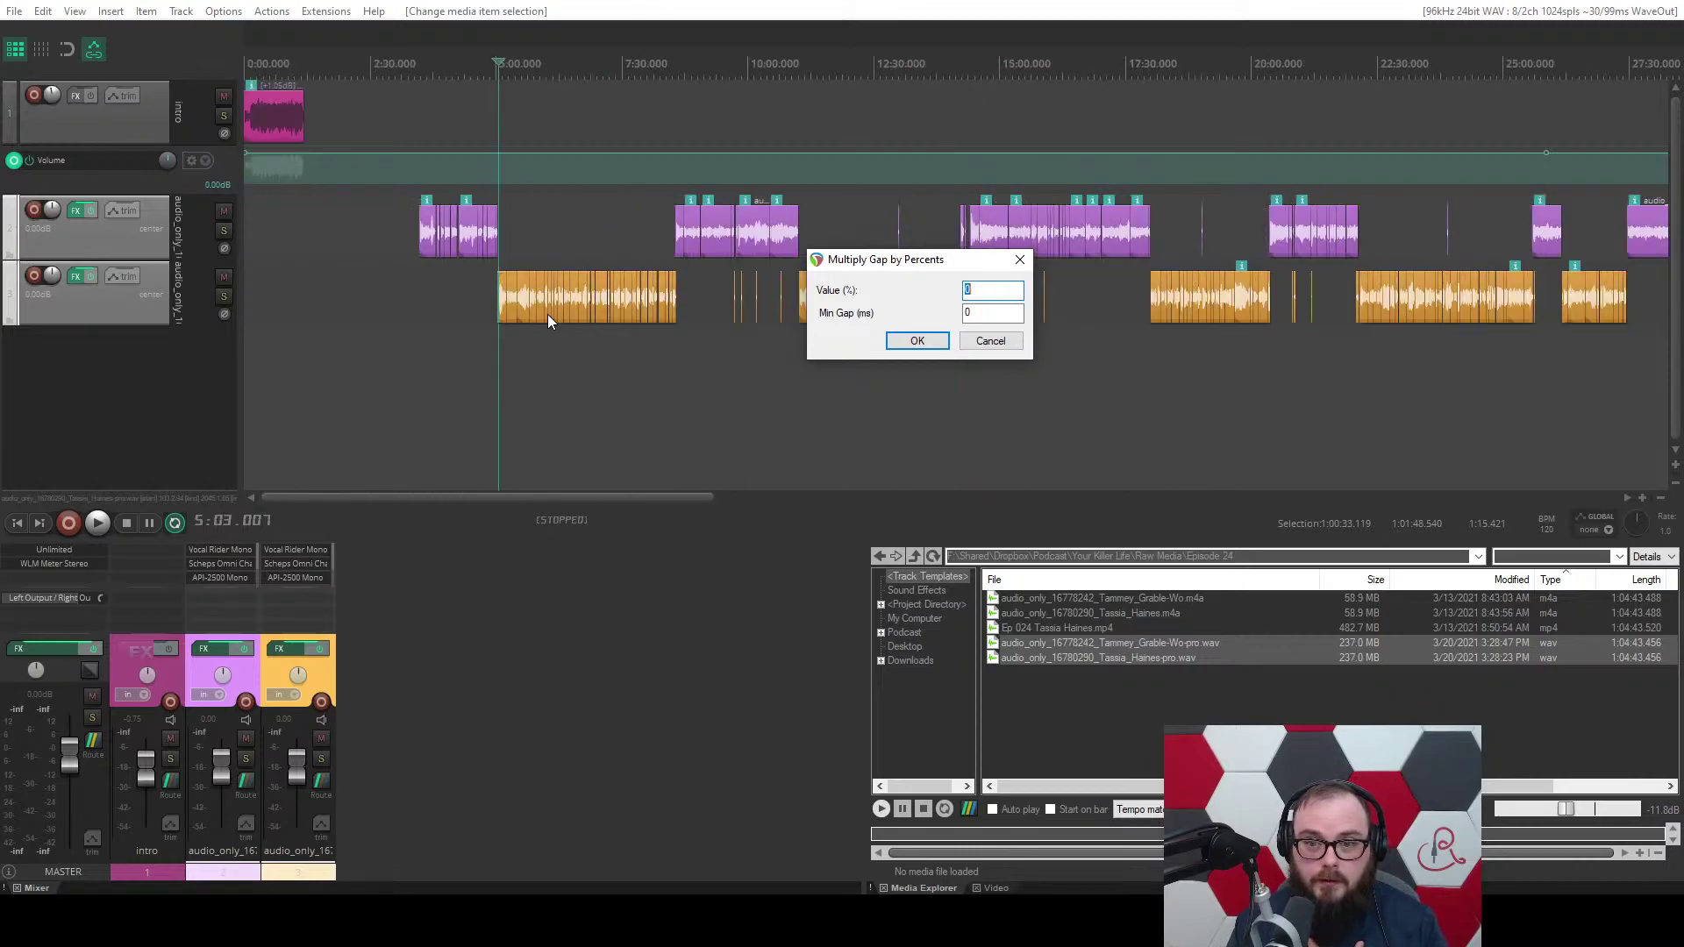
{"action": "scroll", "coordinate": [654, 333], "scroll_direction": "down", "scroll_amount": 5}
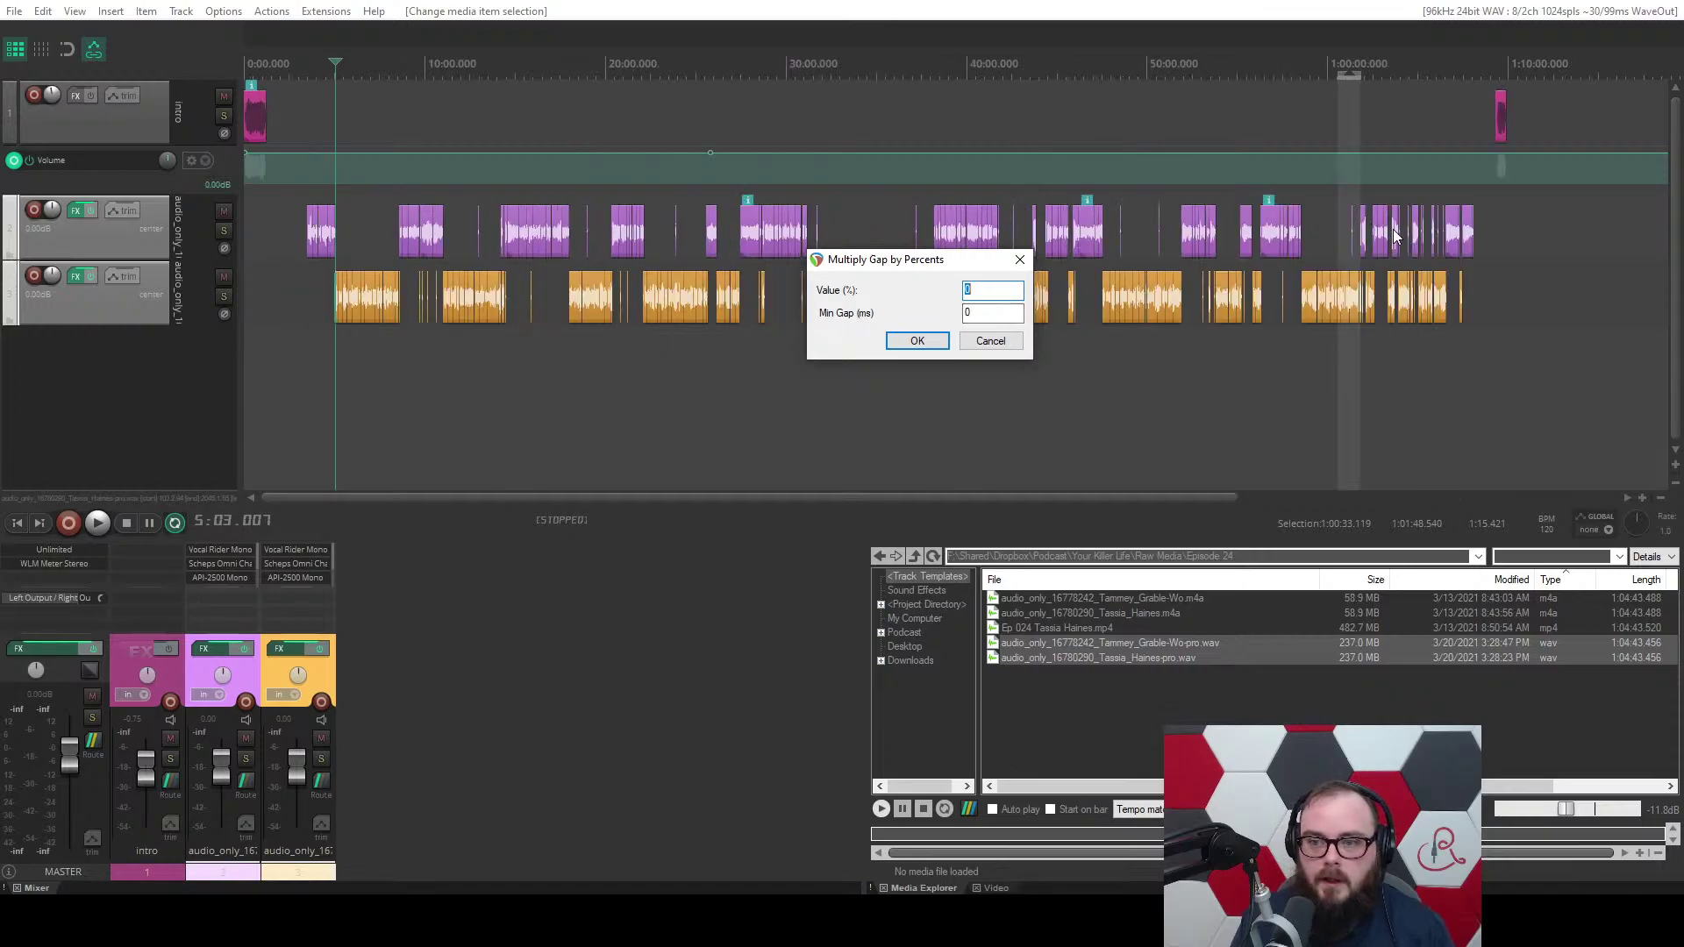
{"action": "left_click_drag", "start_coordinate": [889, 266], "coordinate": [800, 370]}
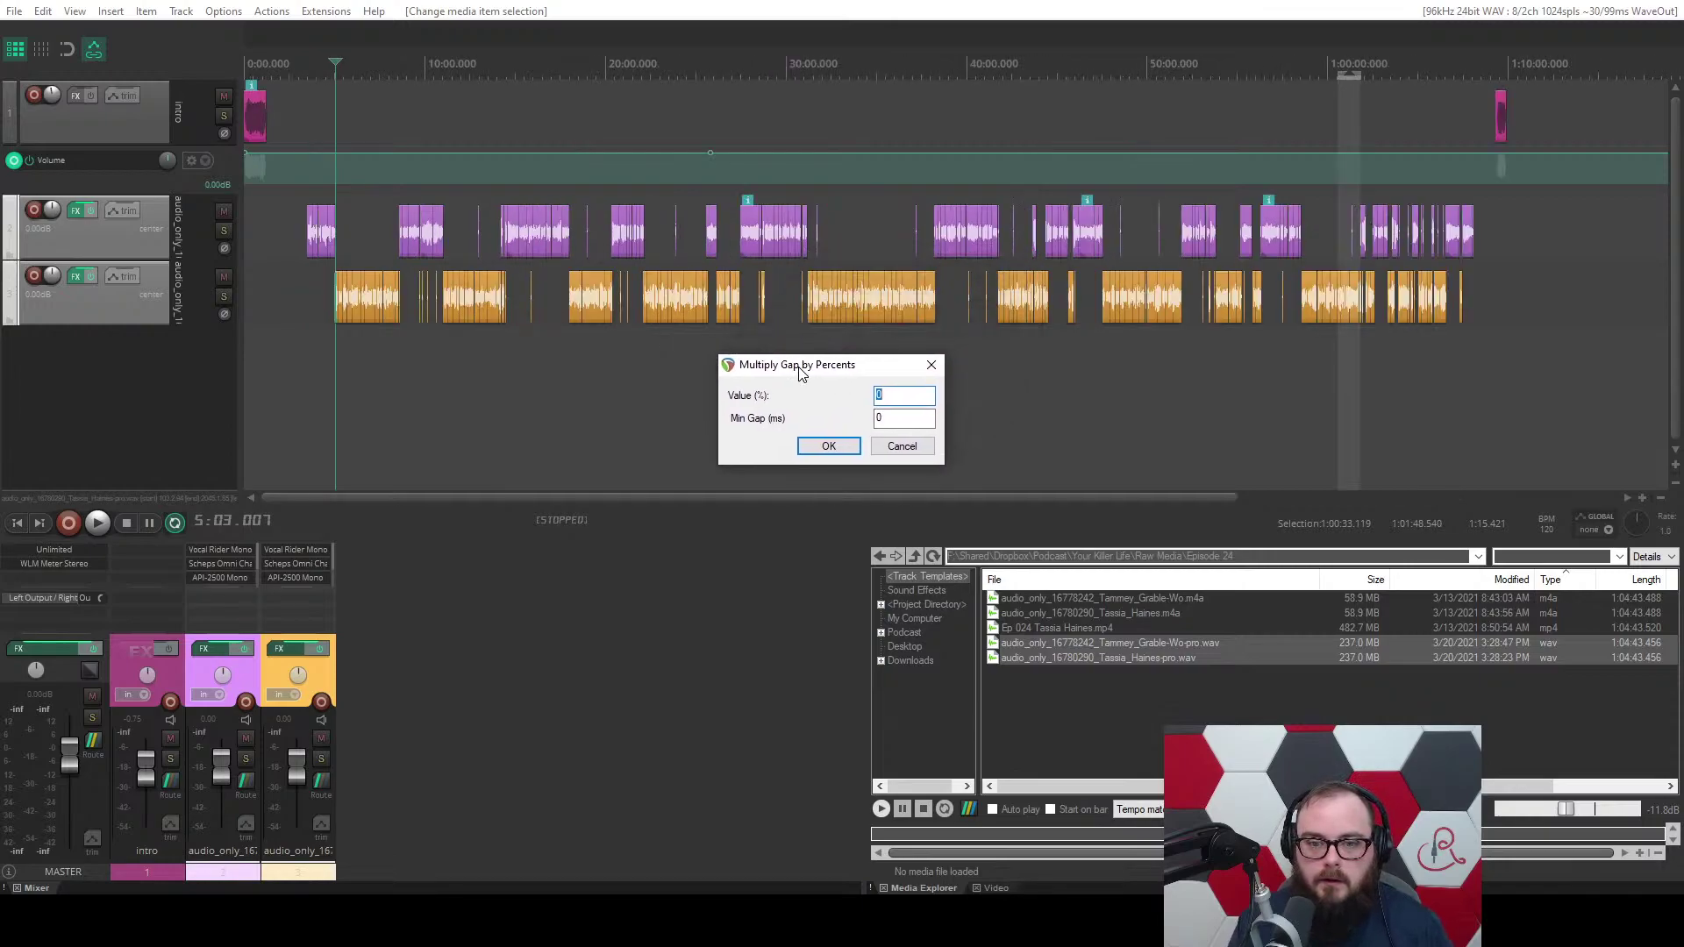
{"action": "left_click", "coordinate": [829, 447]}
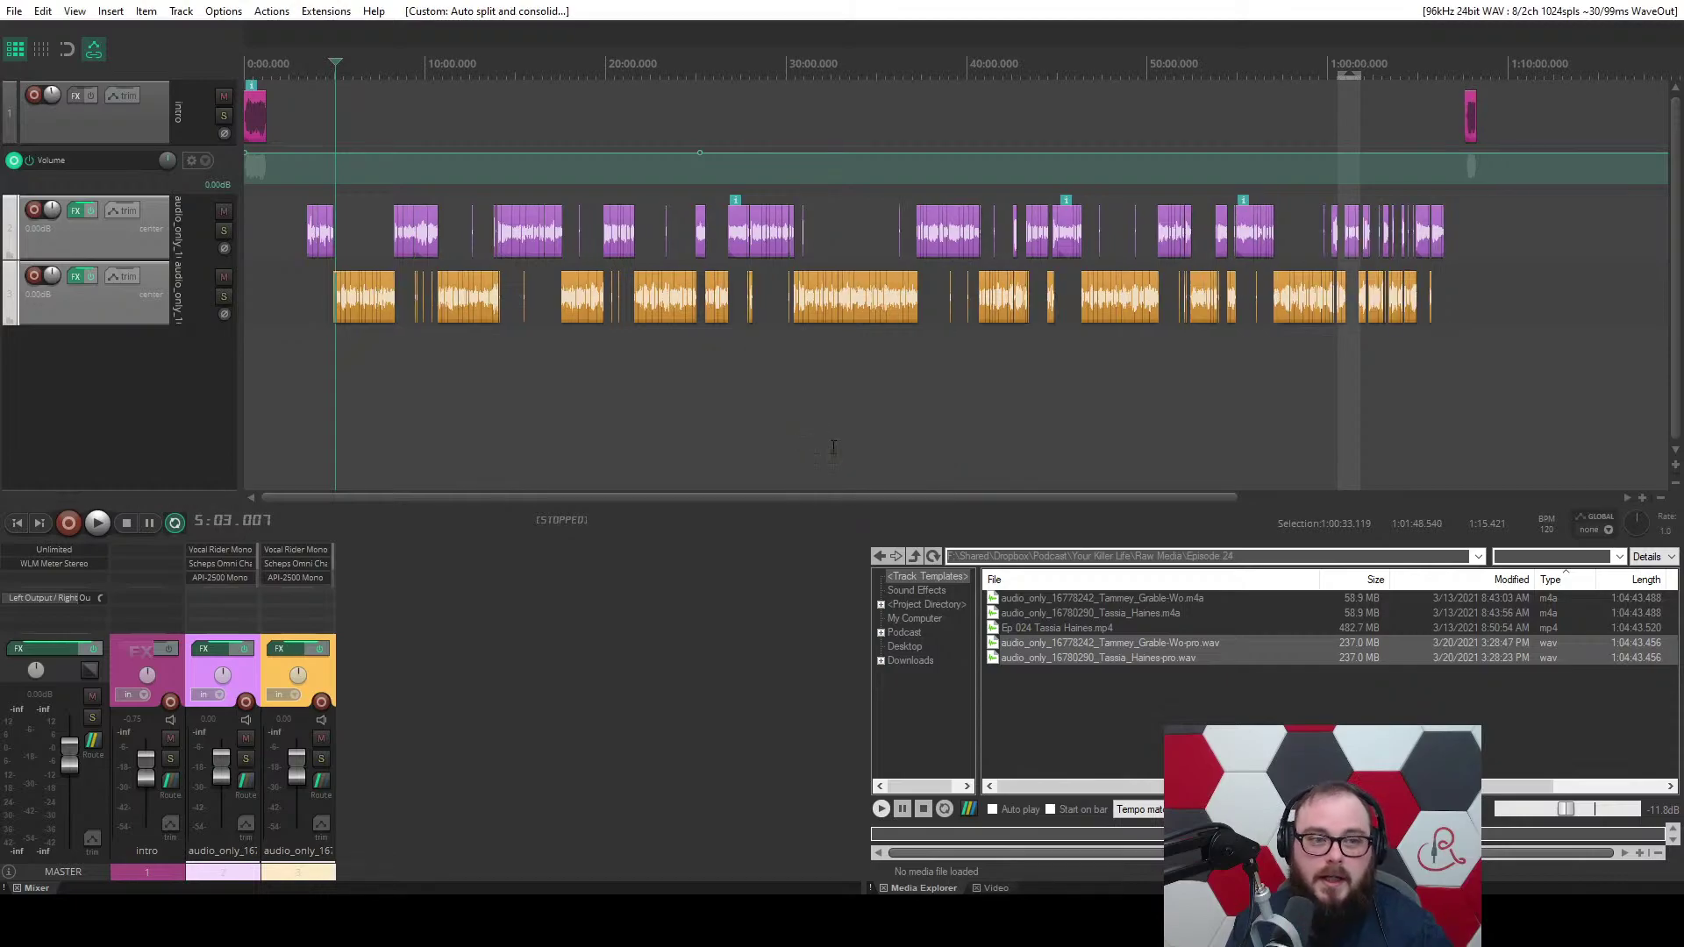
Move the consolidated voice clips earlier on the timeline so they start shortly after the intro music.
{"action": "scroll", "coordinate": [486, 276], "scroll_direction": "up", "scroll_amount": 10}
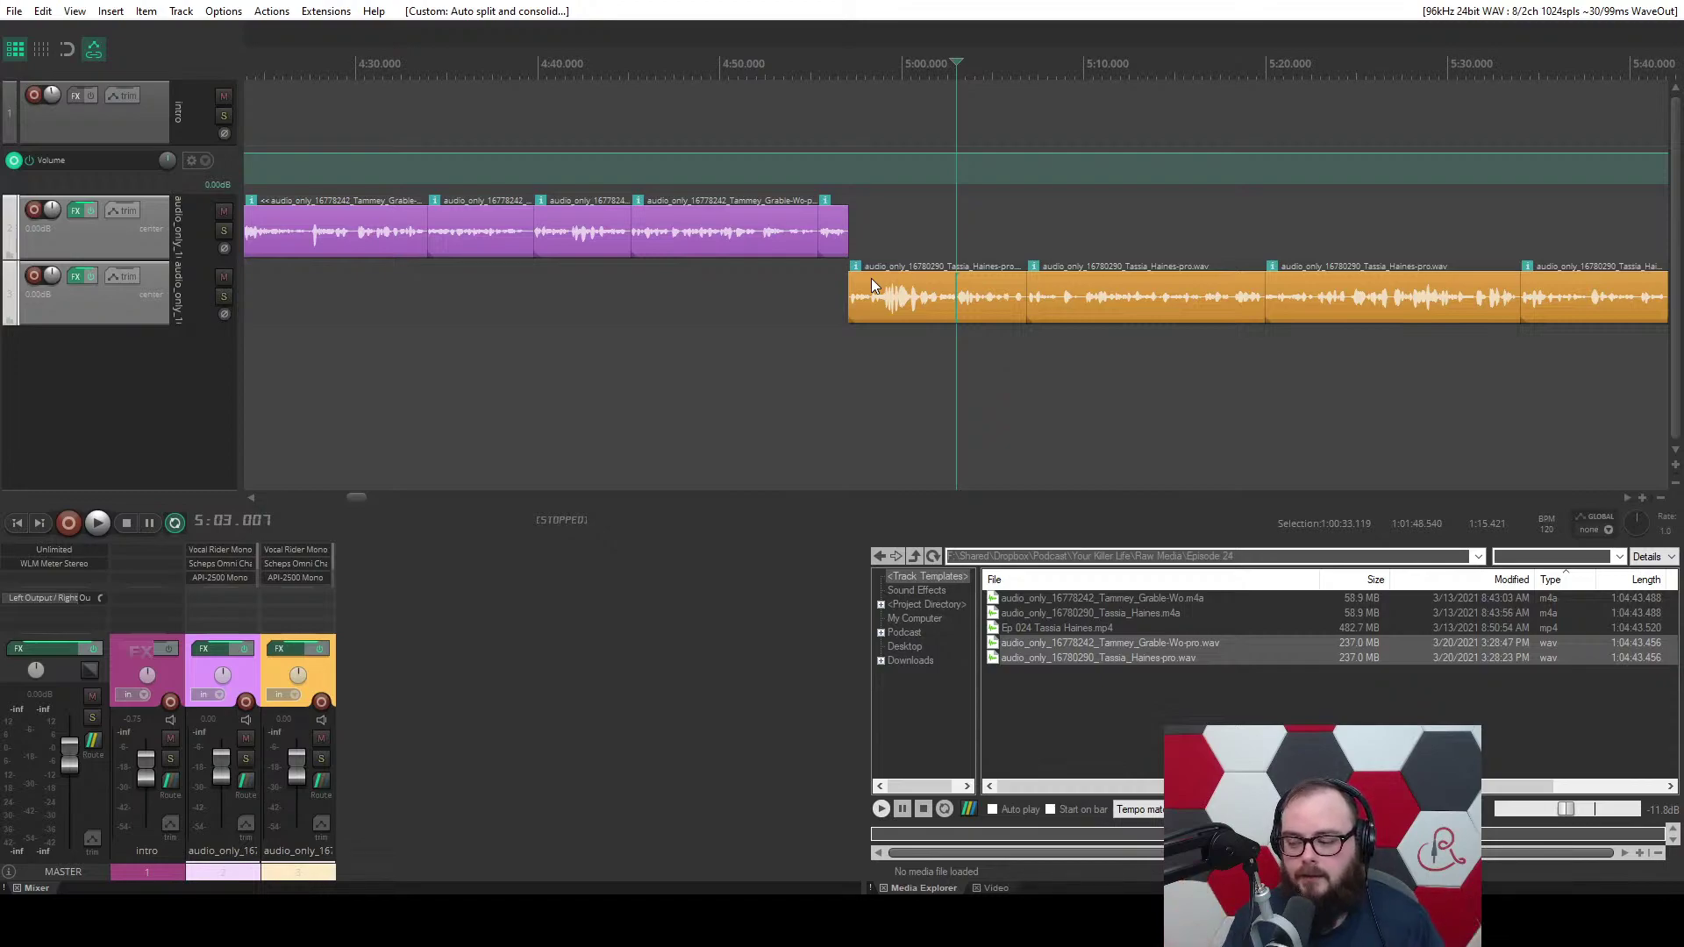
{"action": "scroll", "coordinate": [745, 292], "scroll_direction": "down", "scroll_amount": 5}
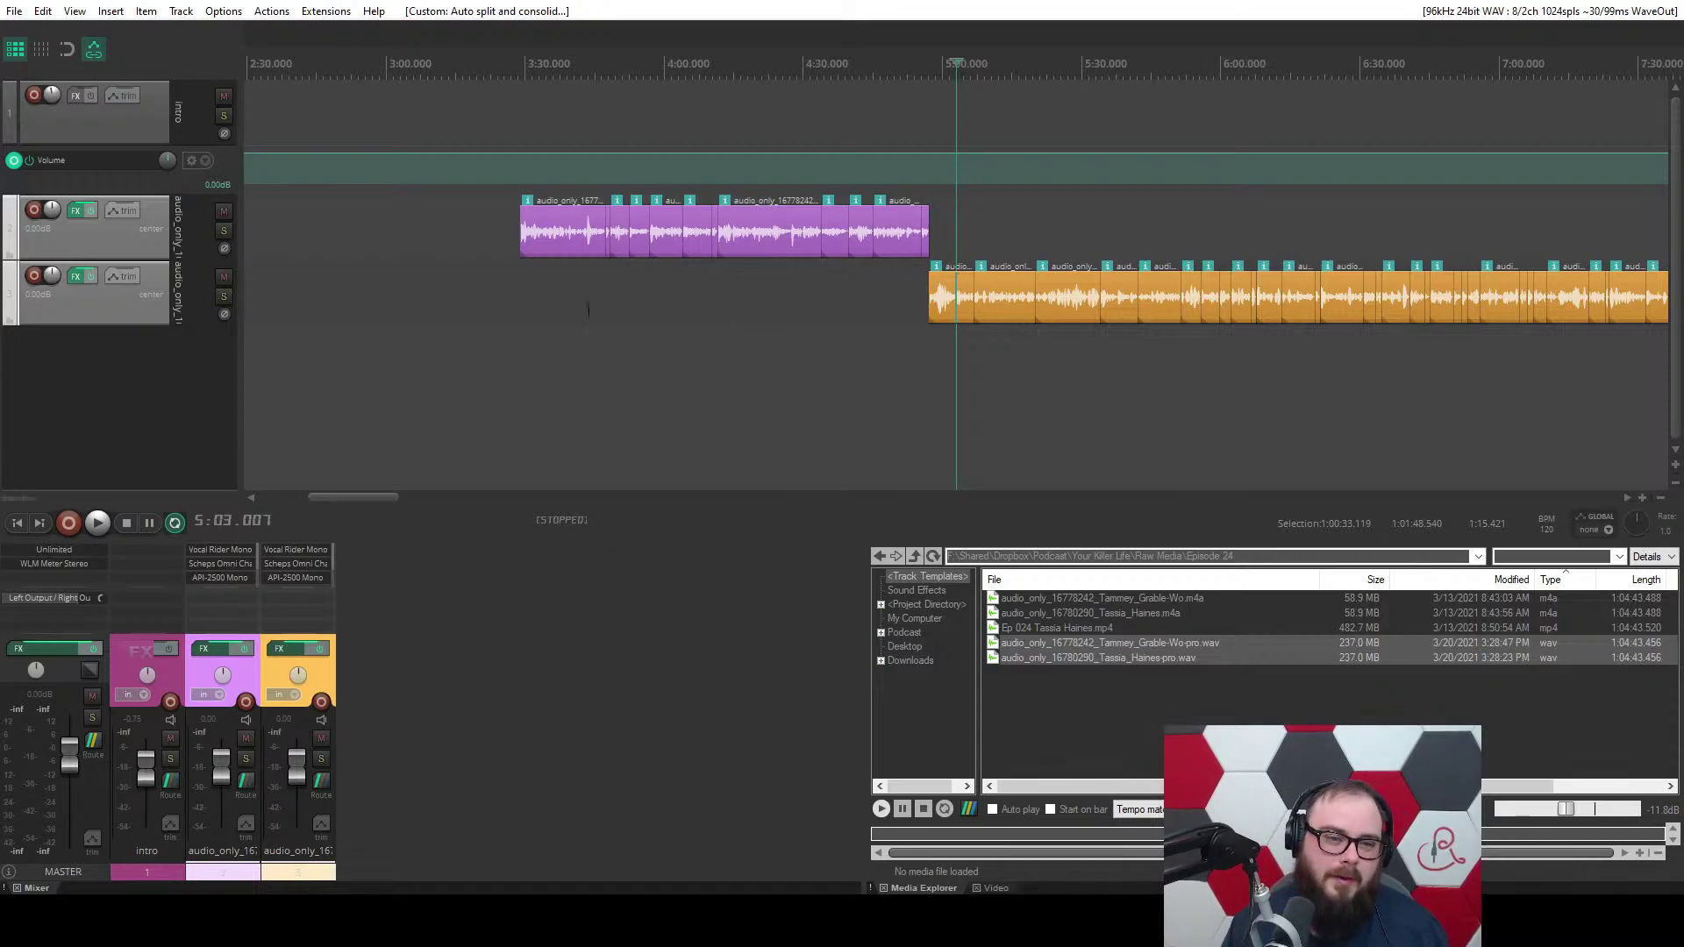
{"action": "scroll", "coordinate": [553, 303], "scroll_direction": "up", "scroll_amount": 2}
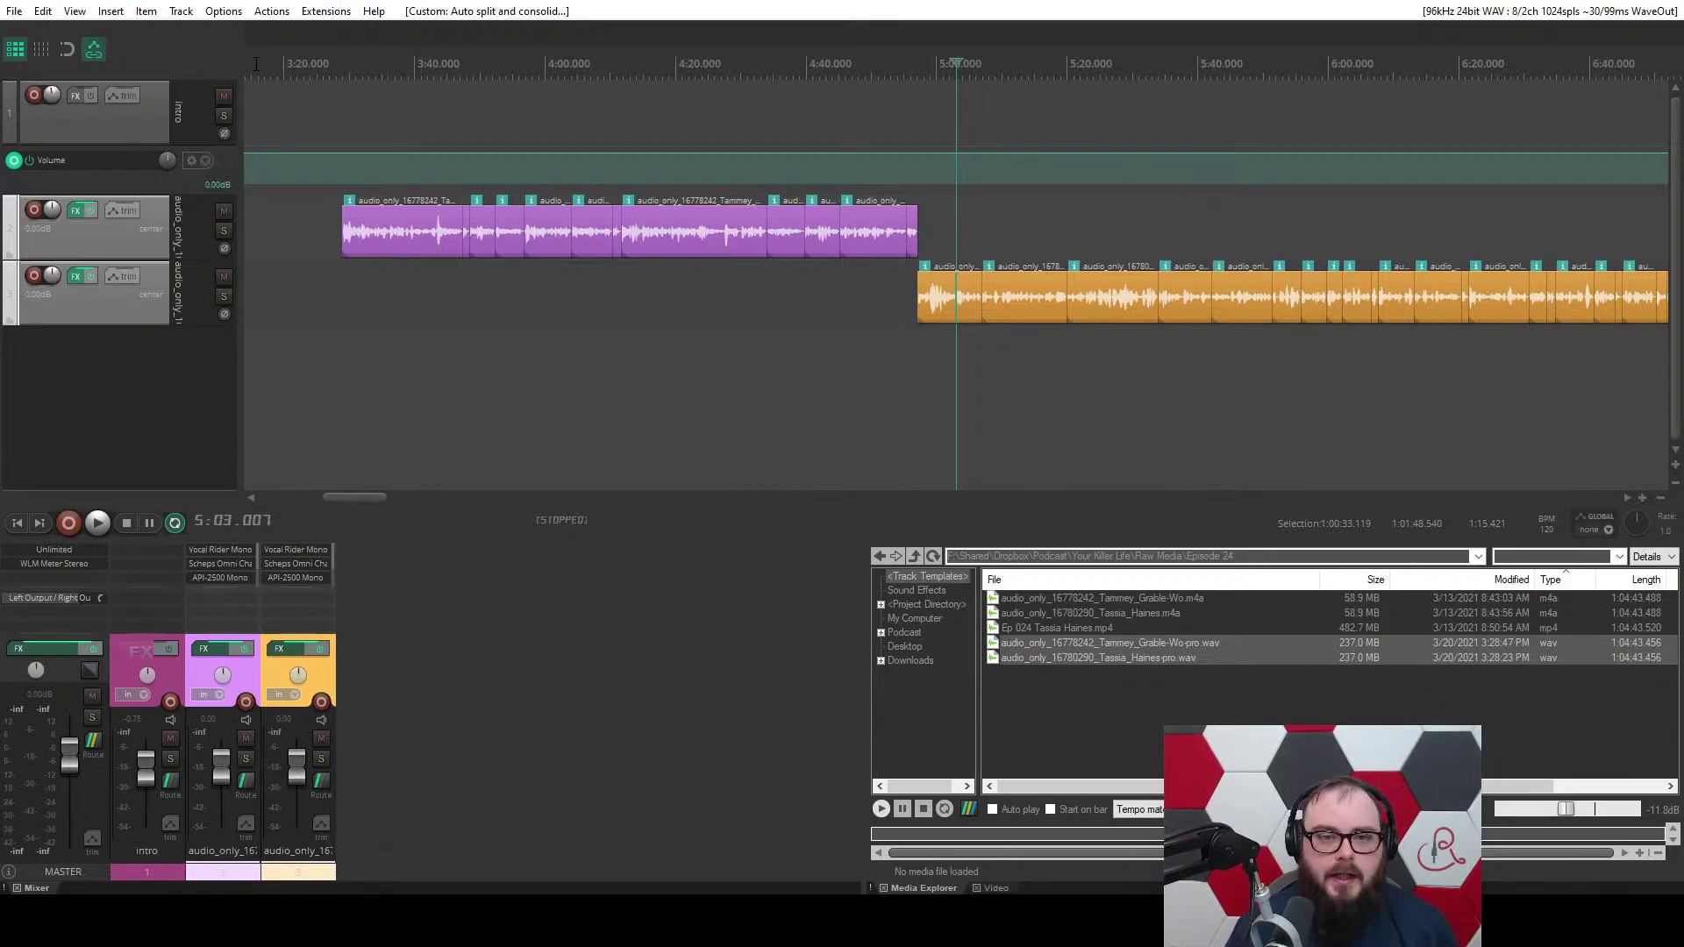
{"action": "scroll", "coordinate": [399, 372], "scroll_direction": "down", "scroll_amount": 5}
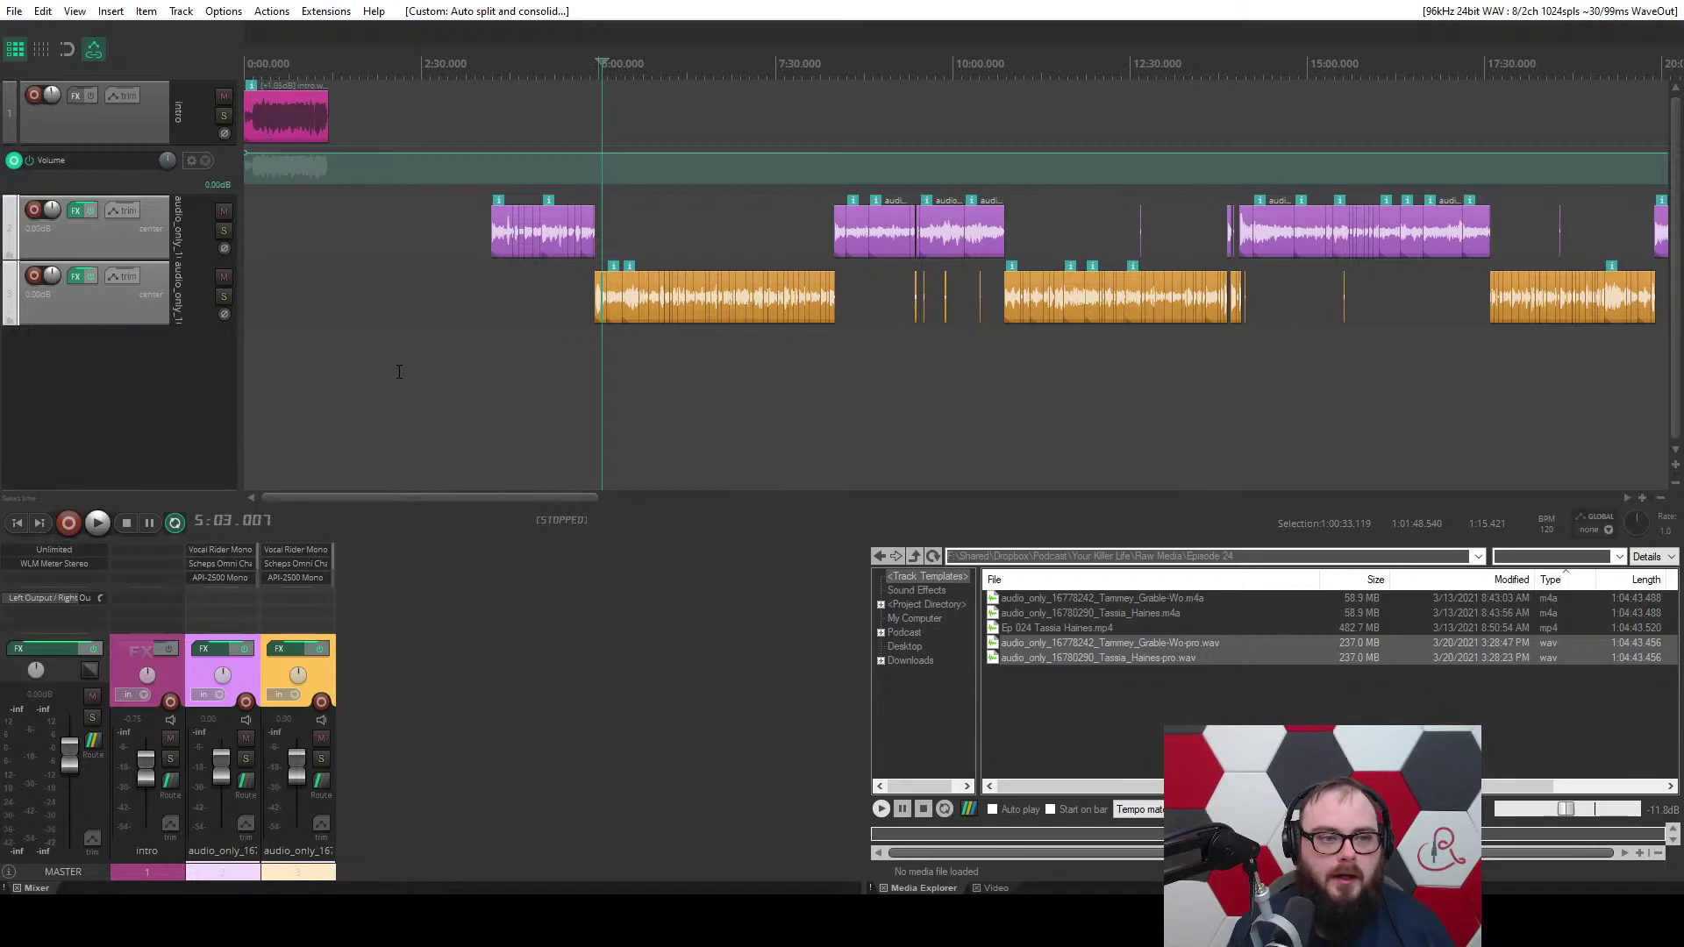
{"action": "left_click_drag", "start_coordinate": [497, 216], "coordinate": [333, 220]}
{"action": "left_click", "coordinate": [250, 261]}
{"action": "scroll", "coordinate": [315, 262], "scroll_direction": "up", "scroll_amount": 10}
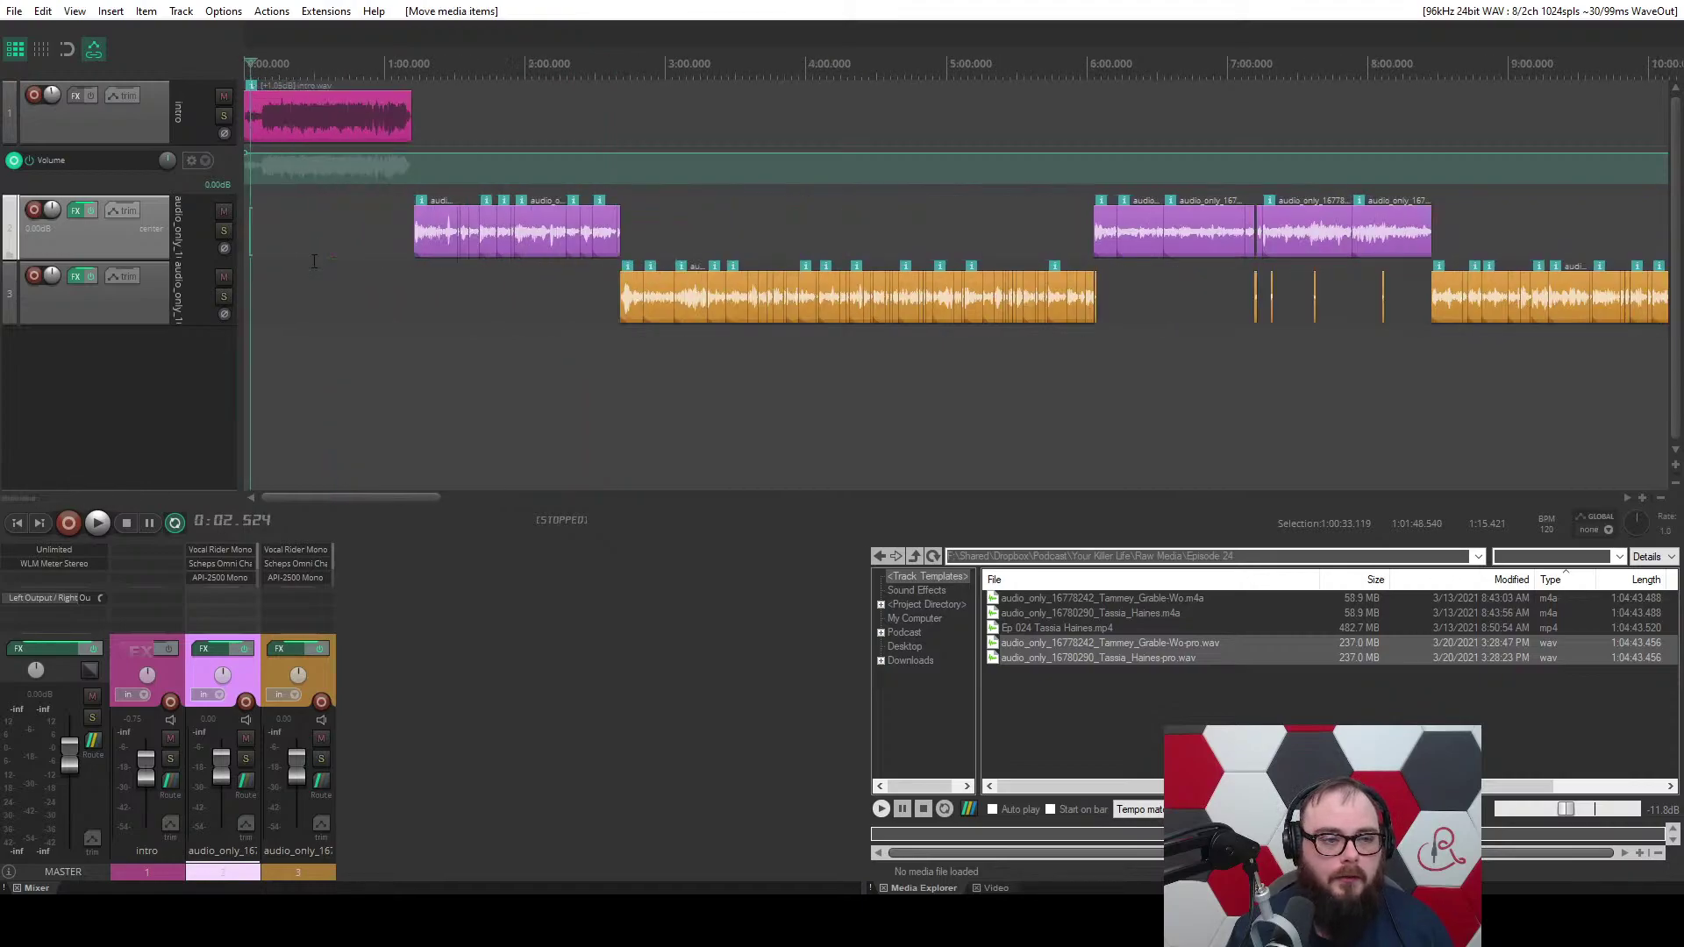
{"action": "scroll", "coordinate": [315, 262], "scroll_direction": "down", "scroll_amount": 10}
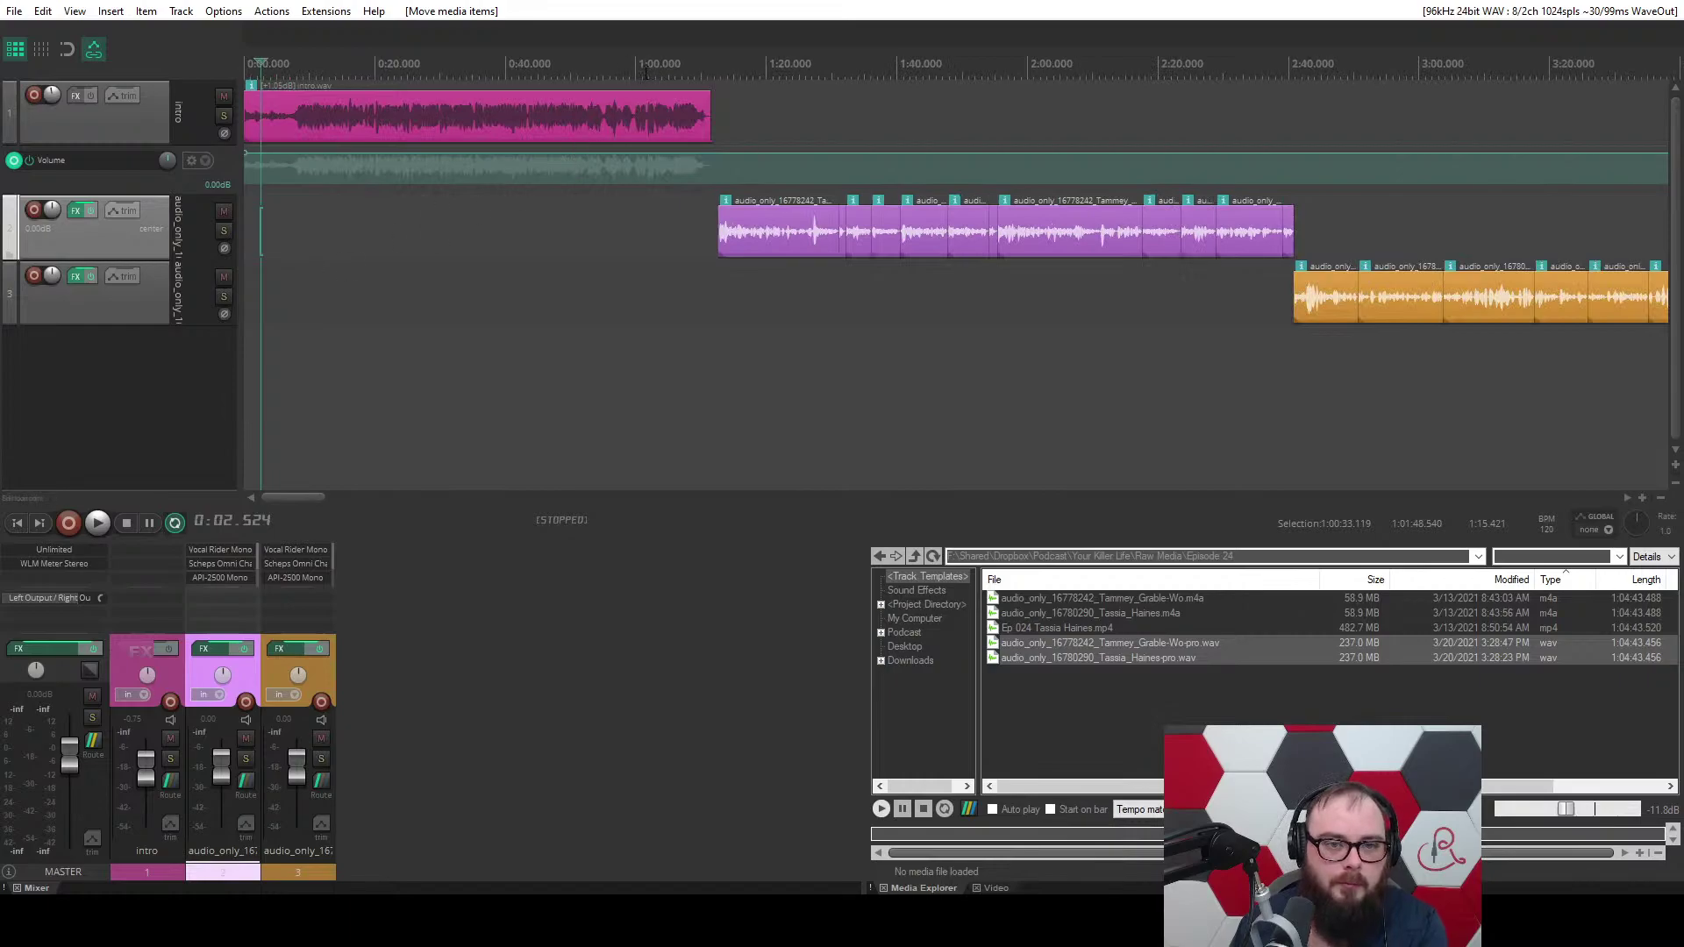
Align the start of the first voice clip with the end of the intro clip, enabling snapping for an exact fit.
{"action": "left_click", "coordinate": [685, 202]}
{"action": "scroll", "coordinate": [715, 202], "scroll_direction": "up", "scroll_amount": 12}
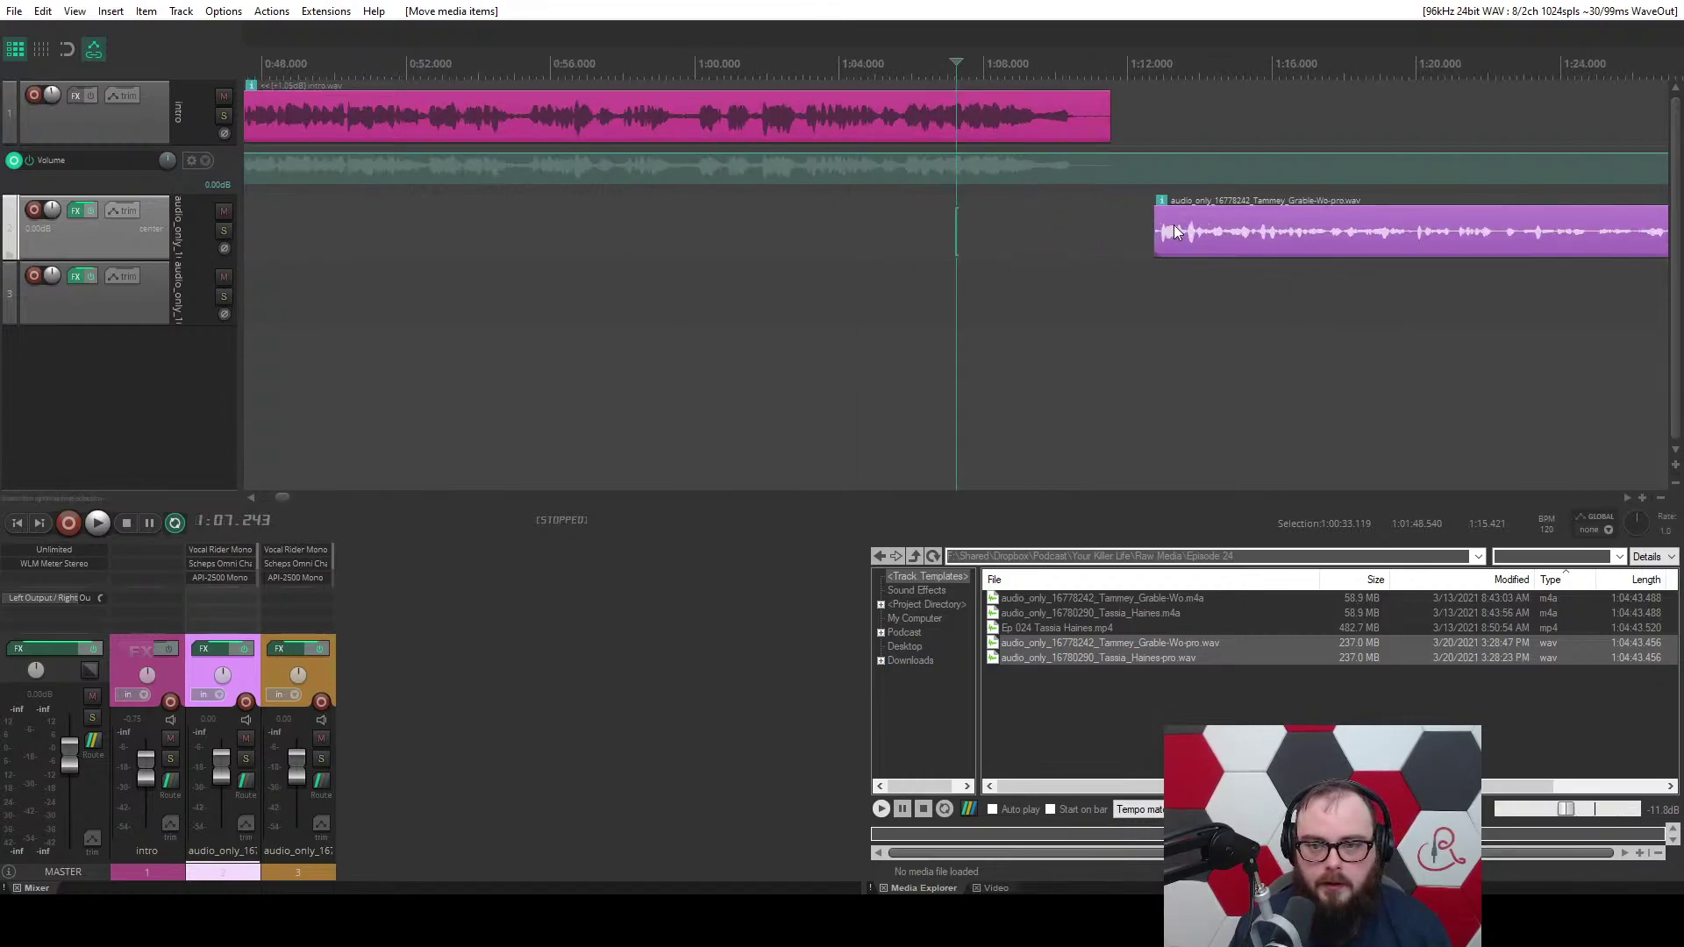
{"action": "left_click_drag", "start_coordinate": [1175, 232], "coordinate": [1126, 232]}
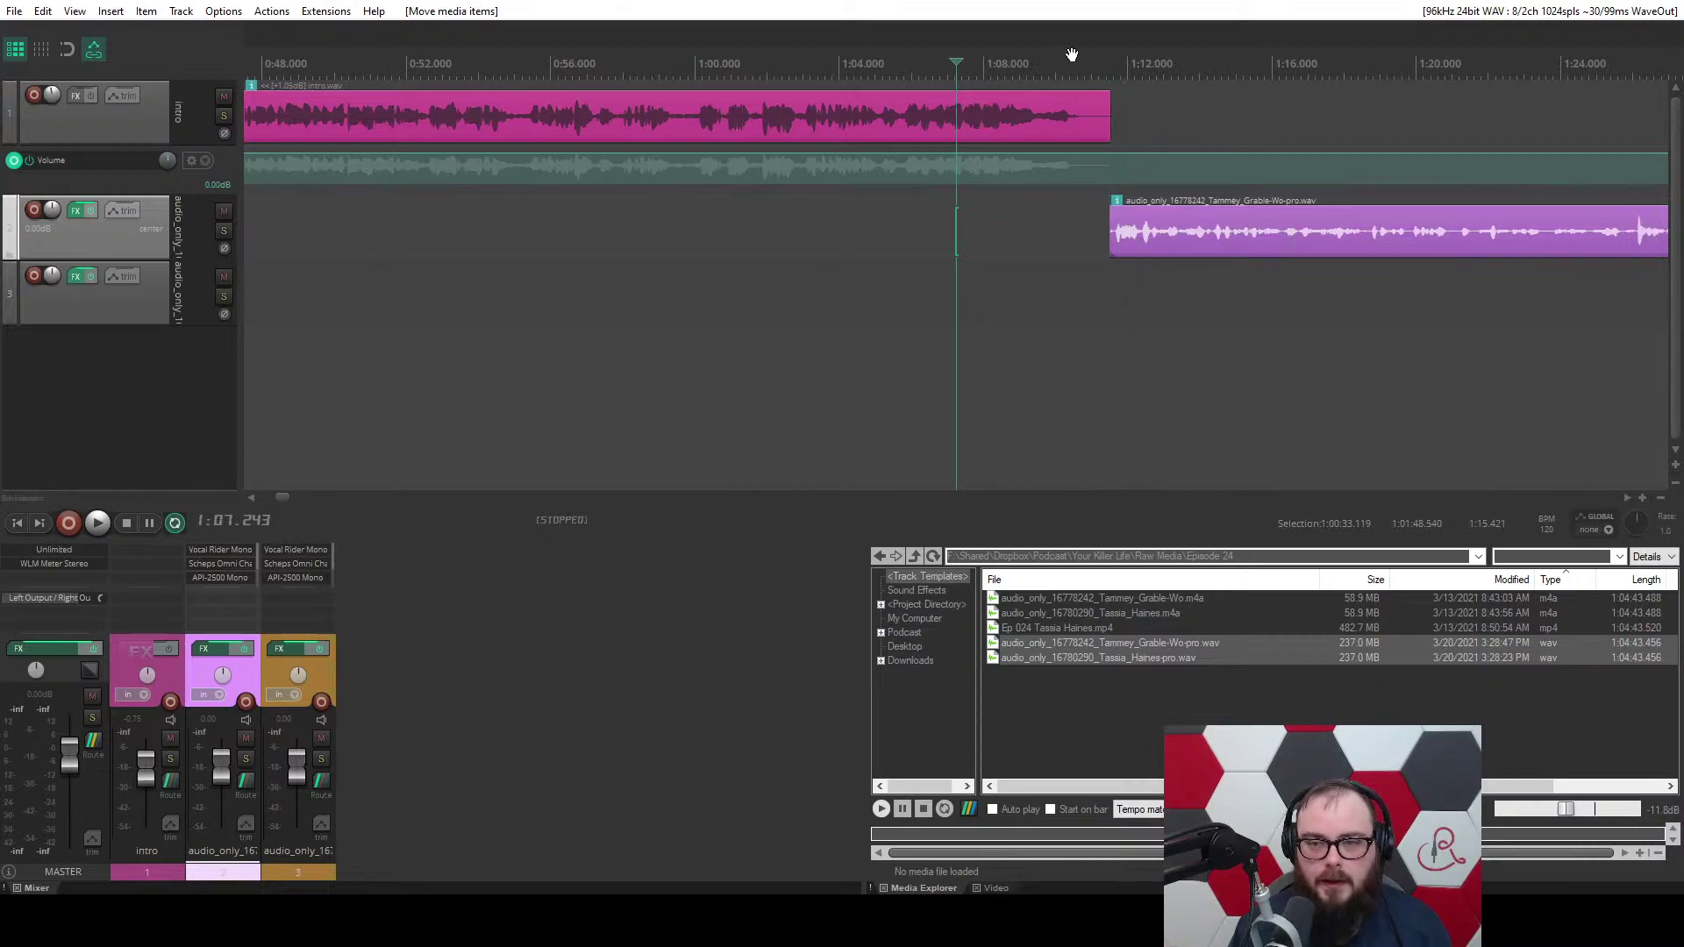
{"action": "left_click", "coordinate": [1071, 53]}
{"action": "scroll", "coordinate": [1048, 213], "scroll_direction": "up", "scroll_amount": 5}
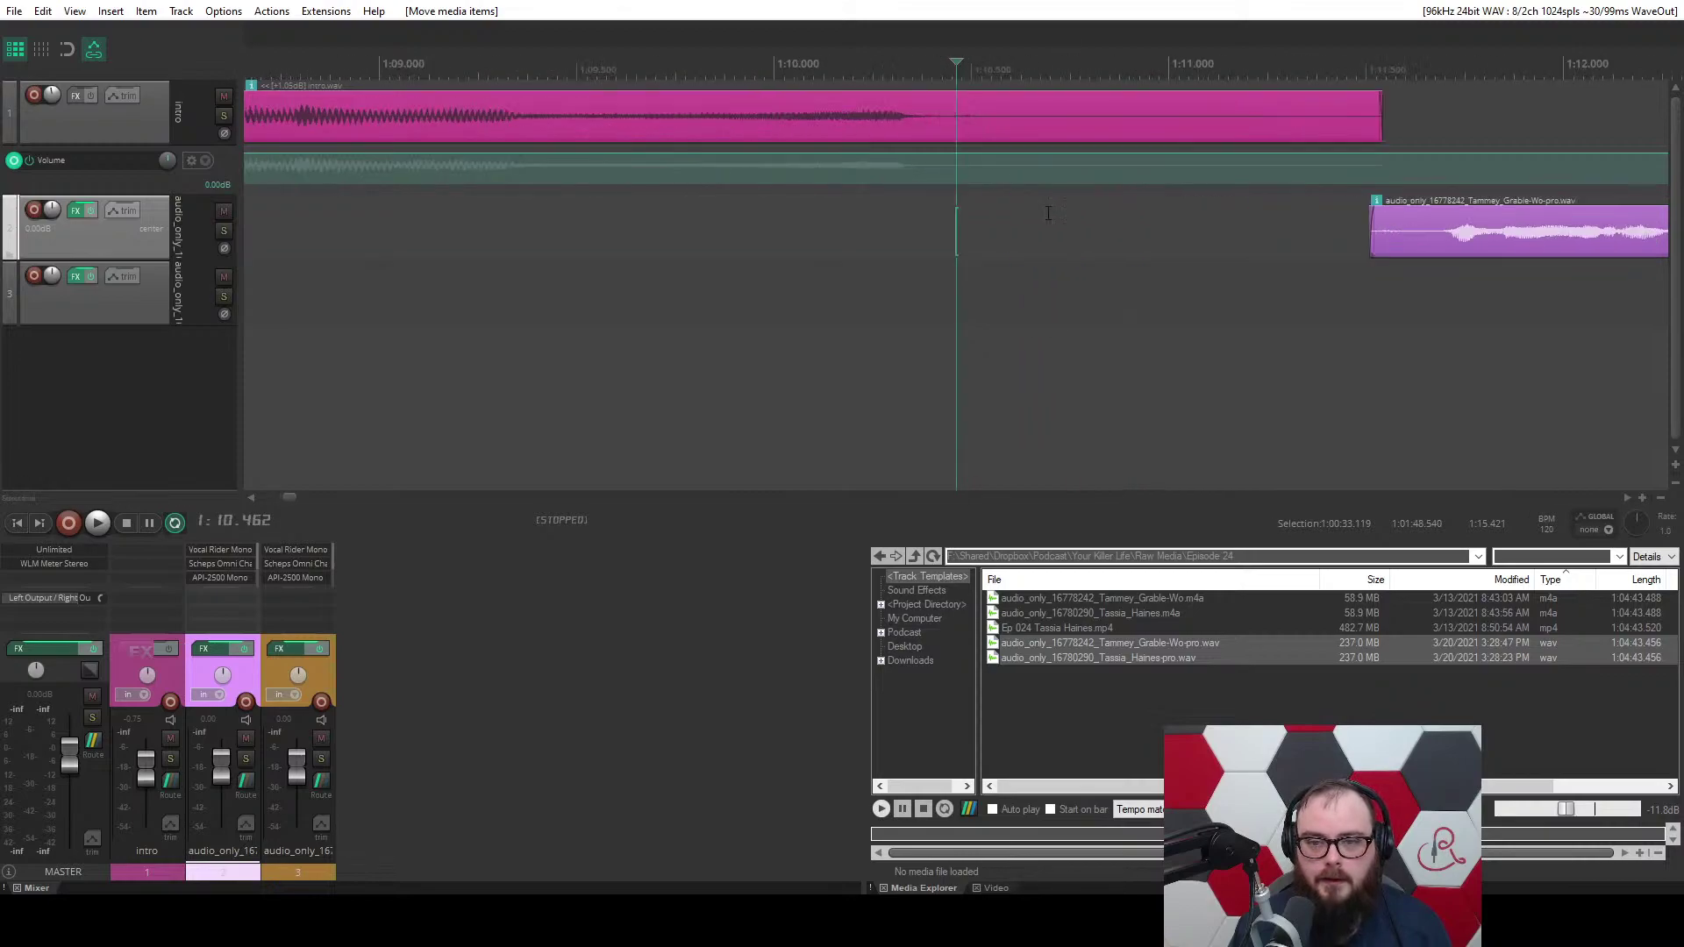
{"action": "left_click", "coordinate": [68, 48]}
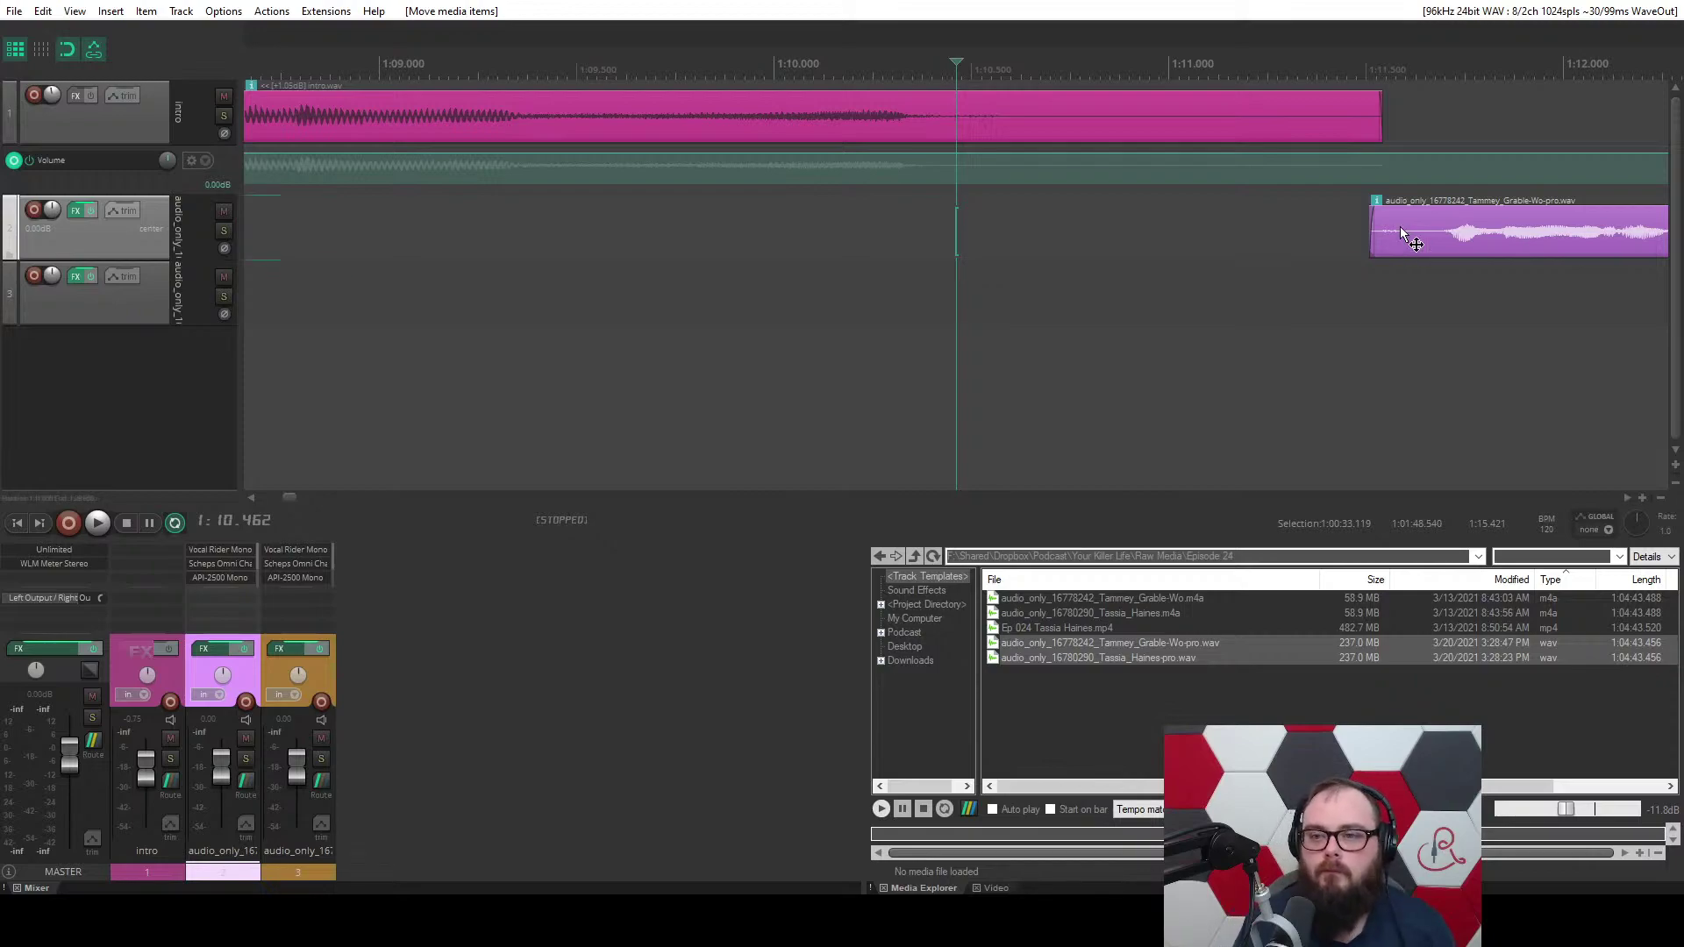
{"action": "left_click_drag", "start_coordinate": [1401, 232], "coordinate": [1415, 221]}
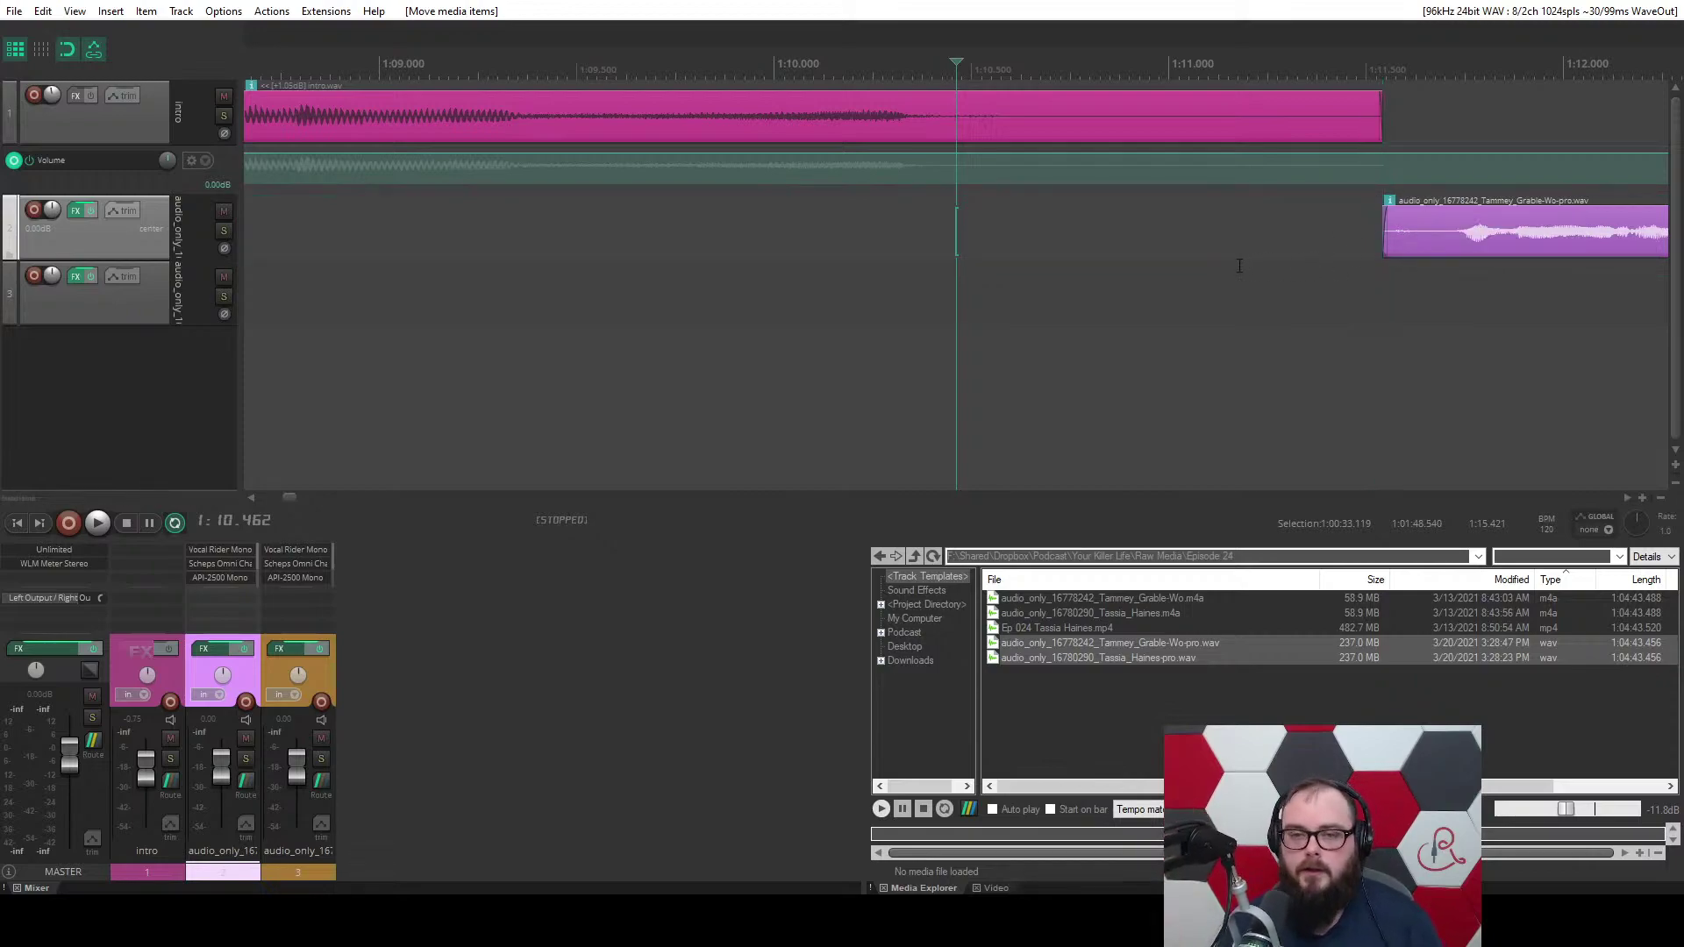
Test playback from about 1:09.2 near the end of the intro and check REAPER's output in the system volume mixer.
{"action": "left_click", "coordinate": [466, 268]}
{"action": "key", "text": "space"}
{"action": "key", "text": "space"}
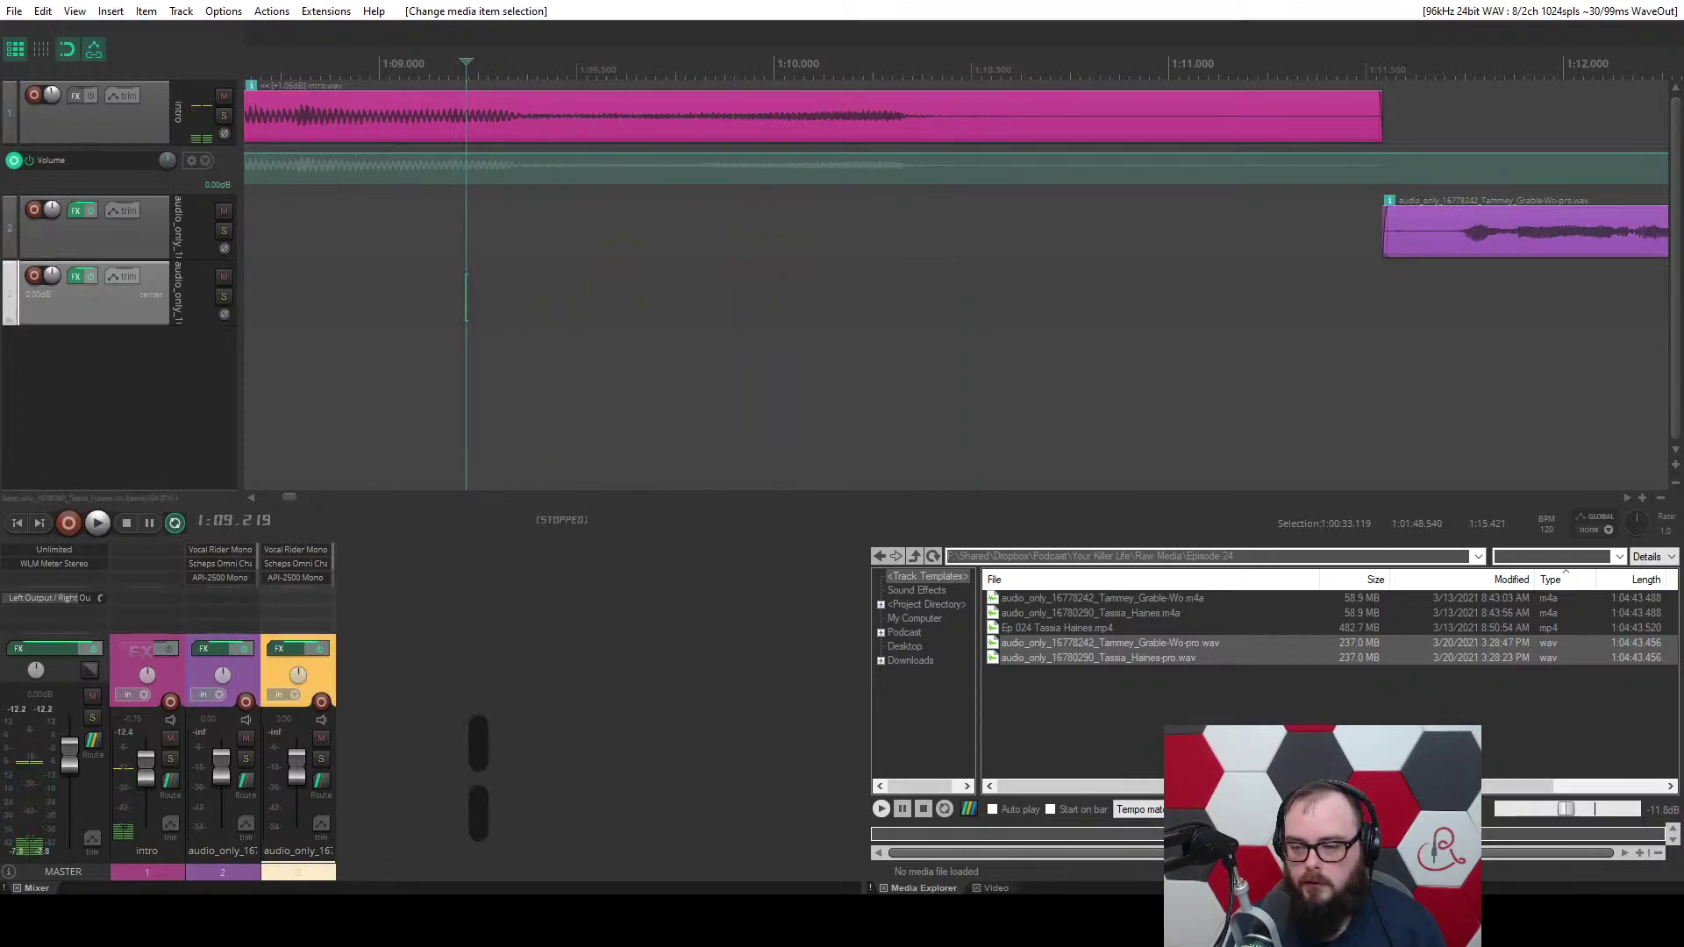
{"action": "left_click", "coordinate": [1555, 918]}
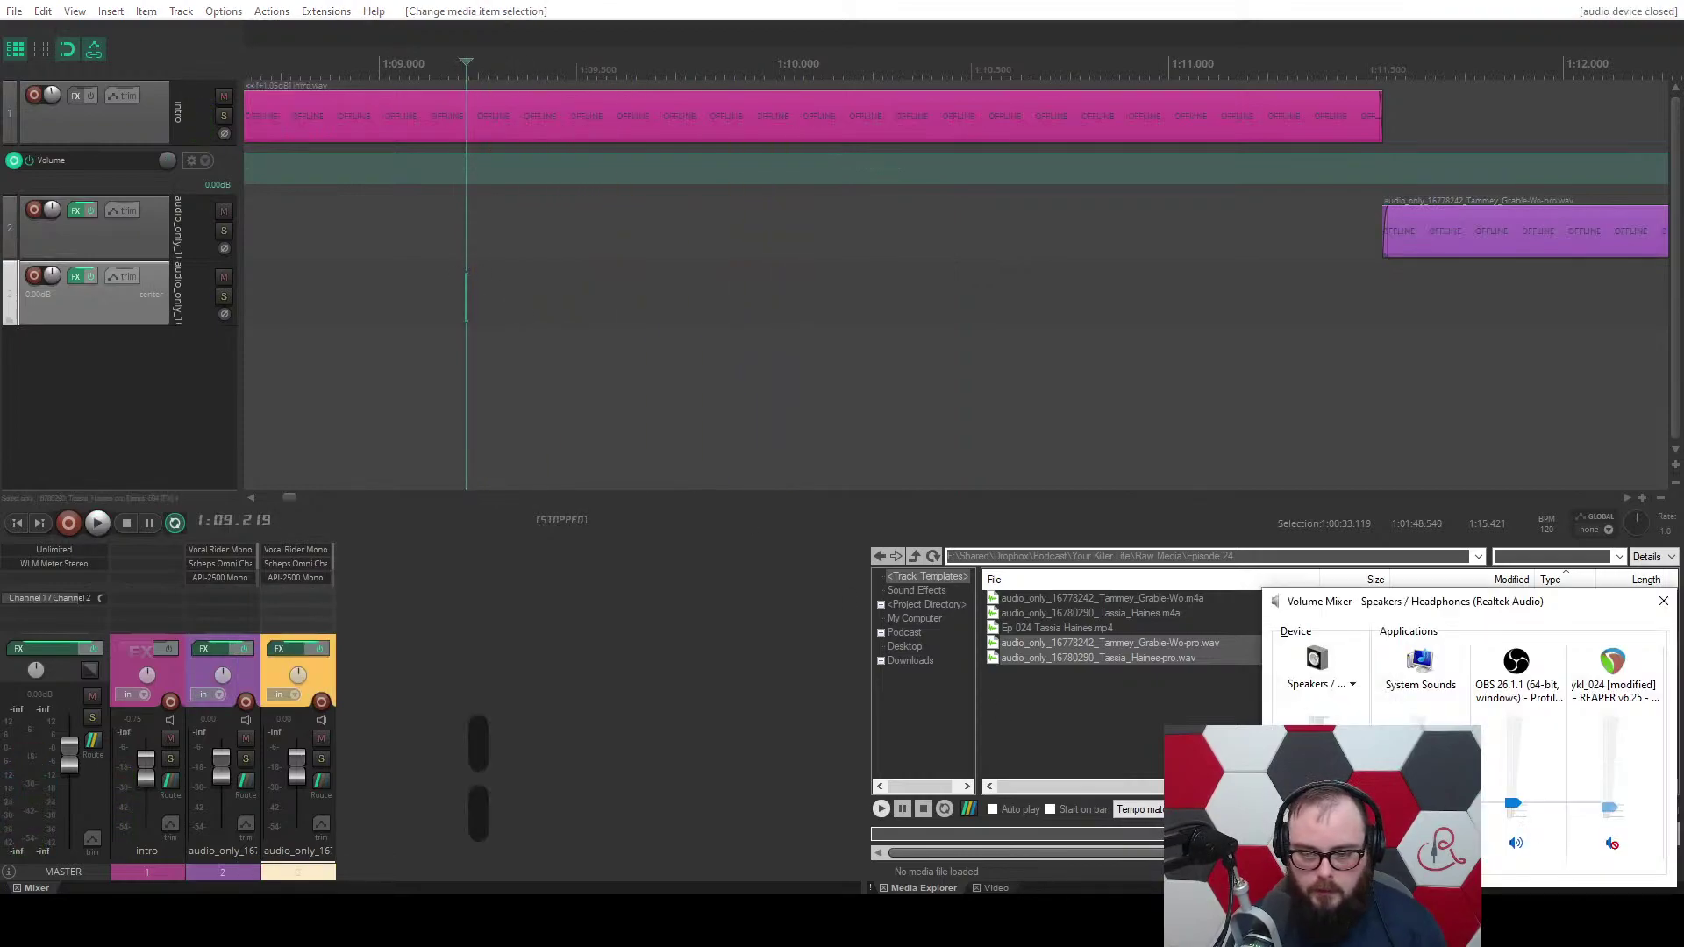
{"action": "left_click", "coordinate": [1663, 601]}
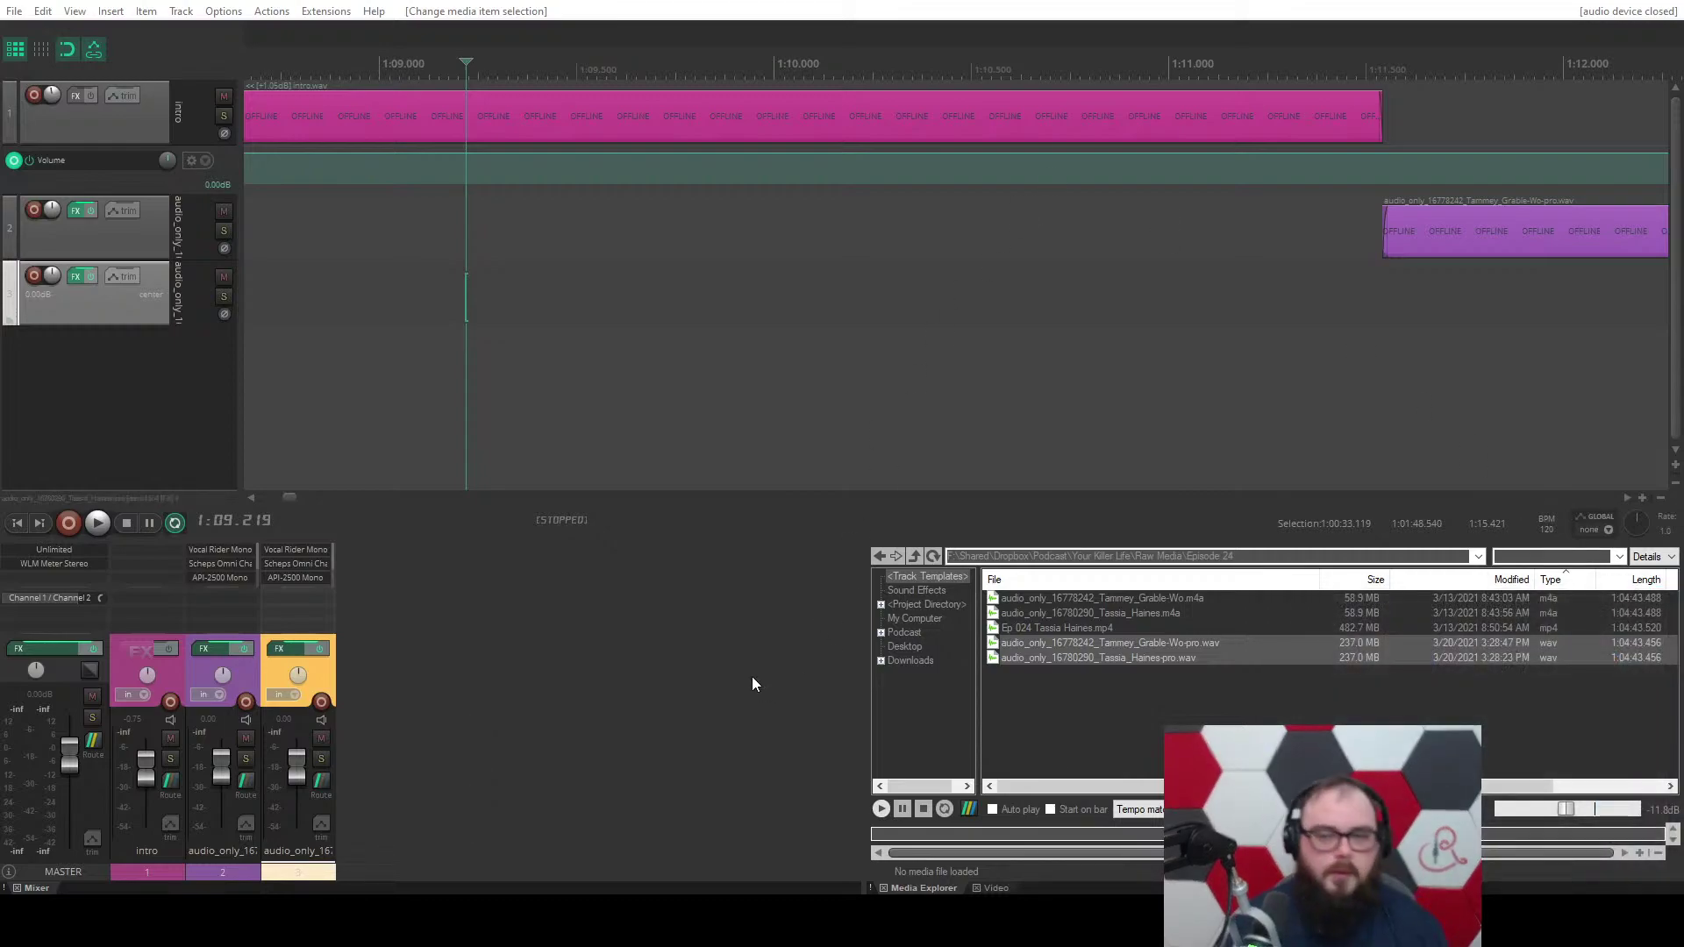
Play the transition from the intro into the first voice clip and lower the system volume to 6.
{"action": "left_click", "coordinate": [700, 674]}
{"action": "key", "text": "space"}
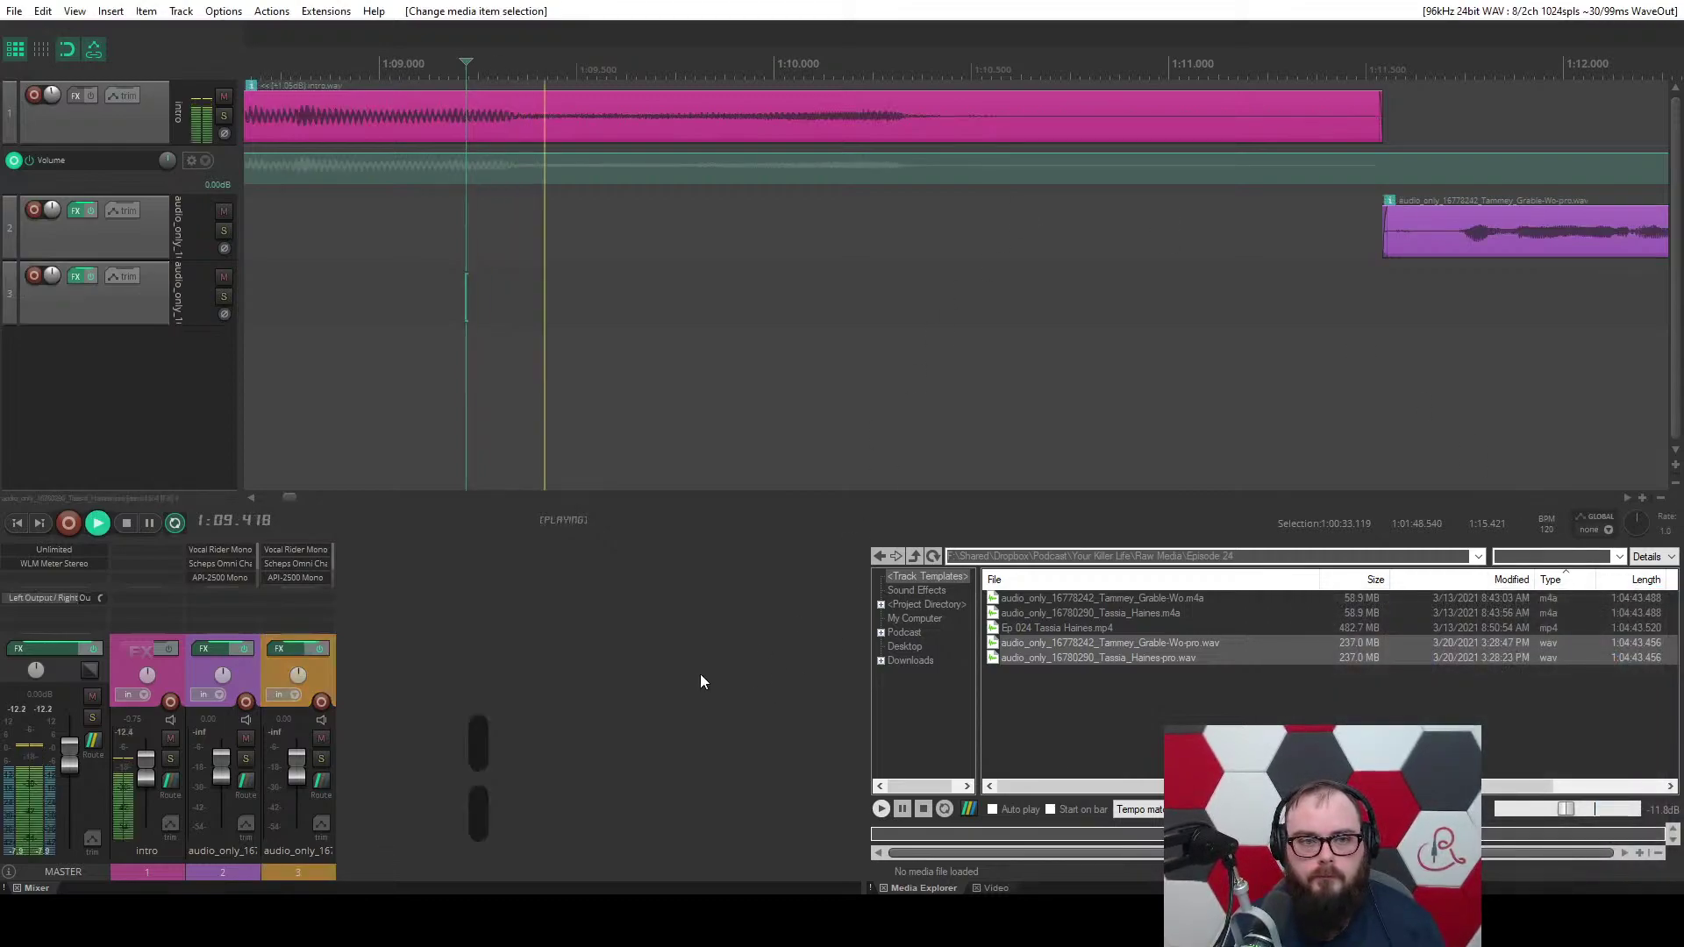
{"action": "key", "text": "XF86AudioLowerVolume"}
{"action": "key", "text": "XF86AudioLowerVolume"}
{"action": "key", "text": "XF86AudioLowerVolume"}
{"action": "key", "text": "XF86AudioLowerVolume"}
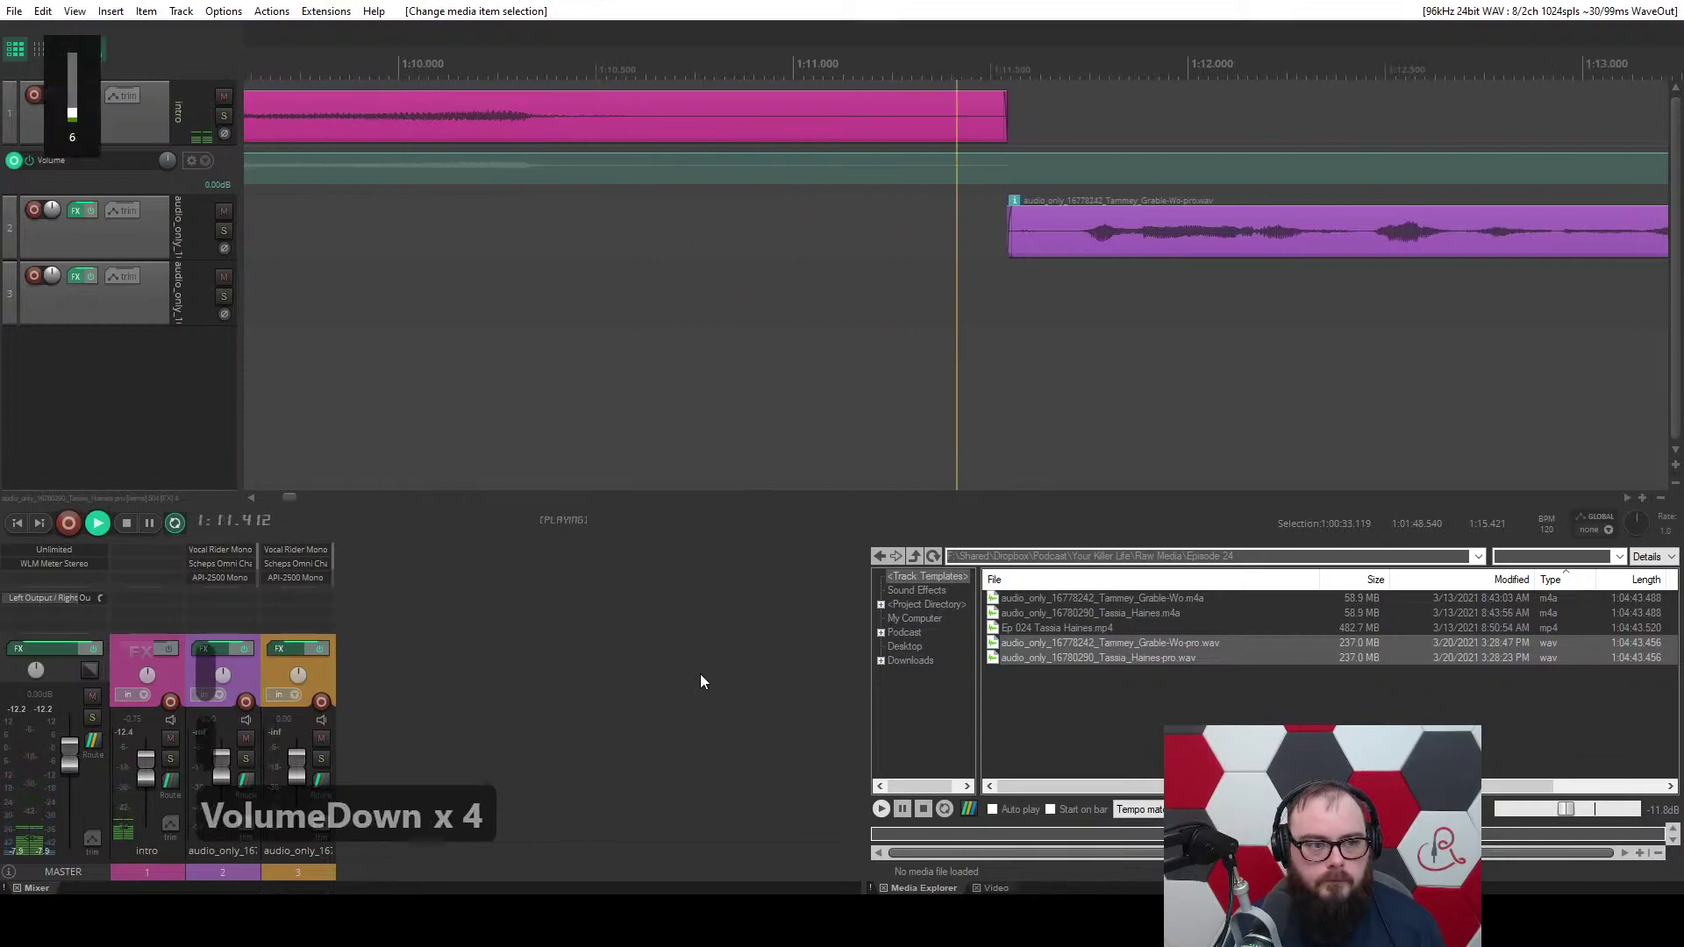
Place the edit cursor at about 1:11.35, just before the end of the intro clip, and stop playback.
{"action": "left_click", "coordinate": [667, 305]}
{"action": "scroll", "coordinate": [667, 307], "scroll_direction": "up", "scroll_amount": 2}
{"action": "key", "text": "space"}
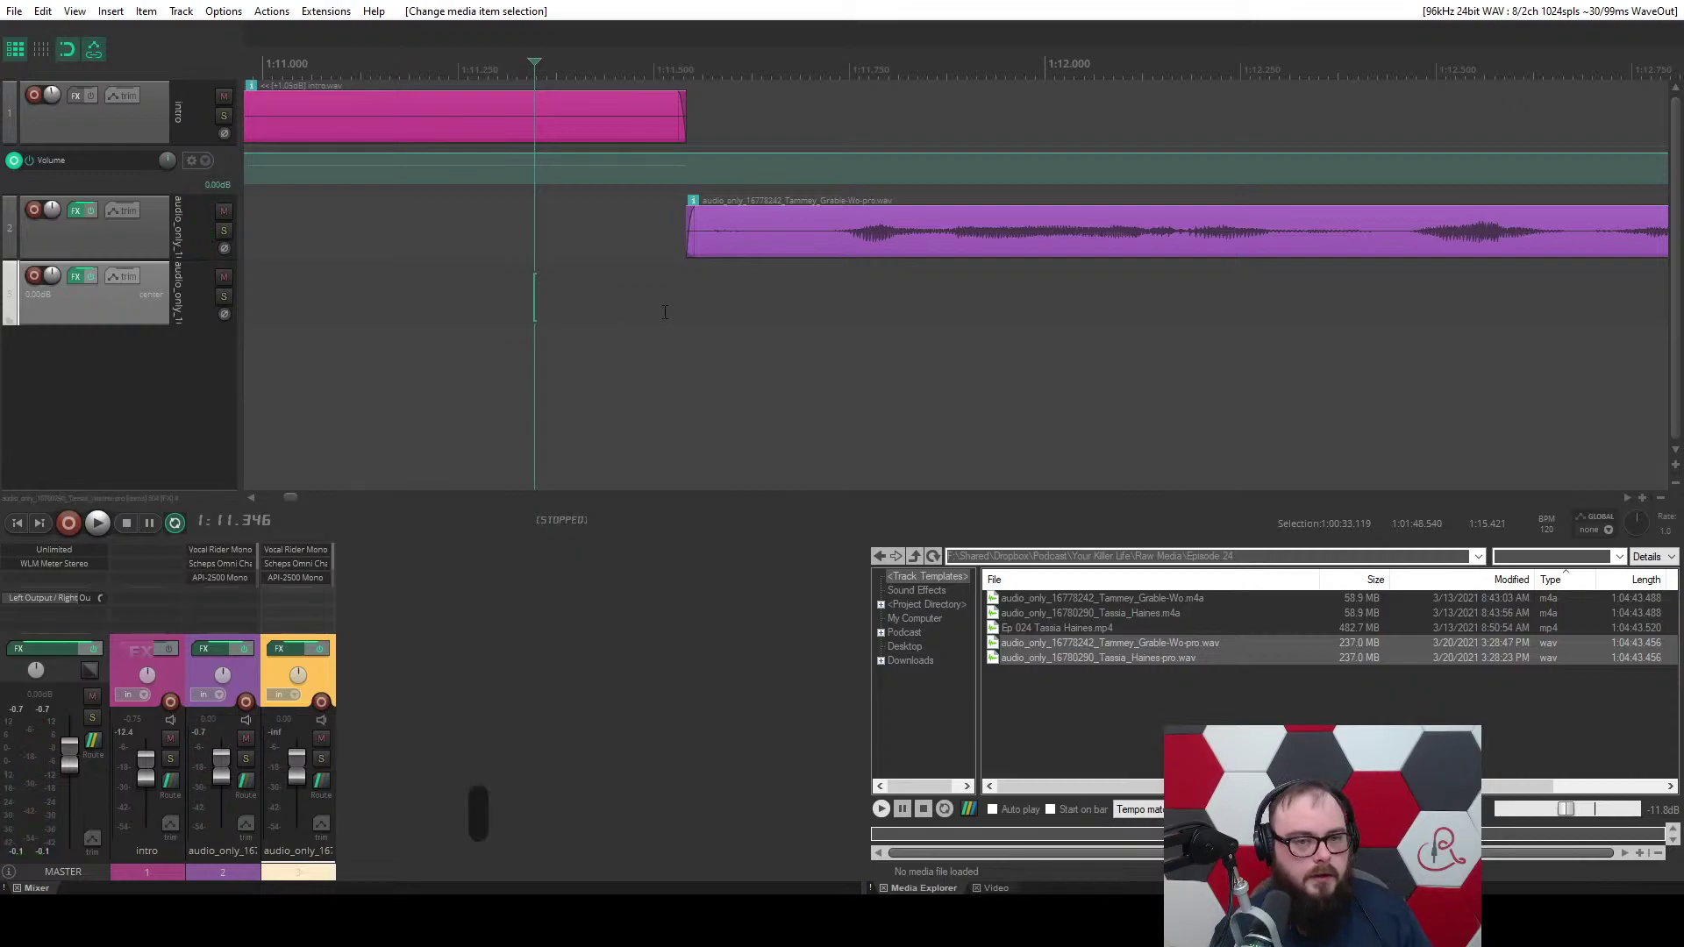
Examine the component actions of the custom action "Auto split and consolidate" in the action editor and close the action list.
{"action": "left_click", "coordinate": [272, 12]}
{"action": "key", "text": "Escape"}
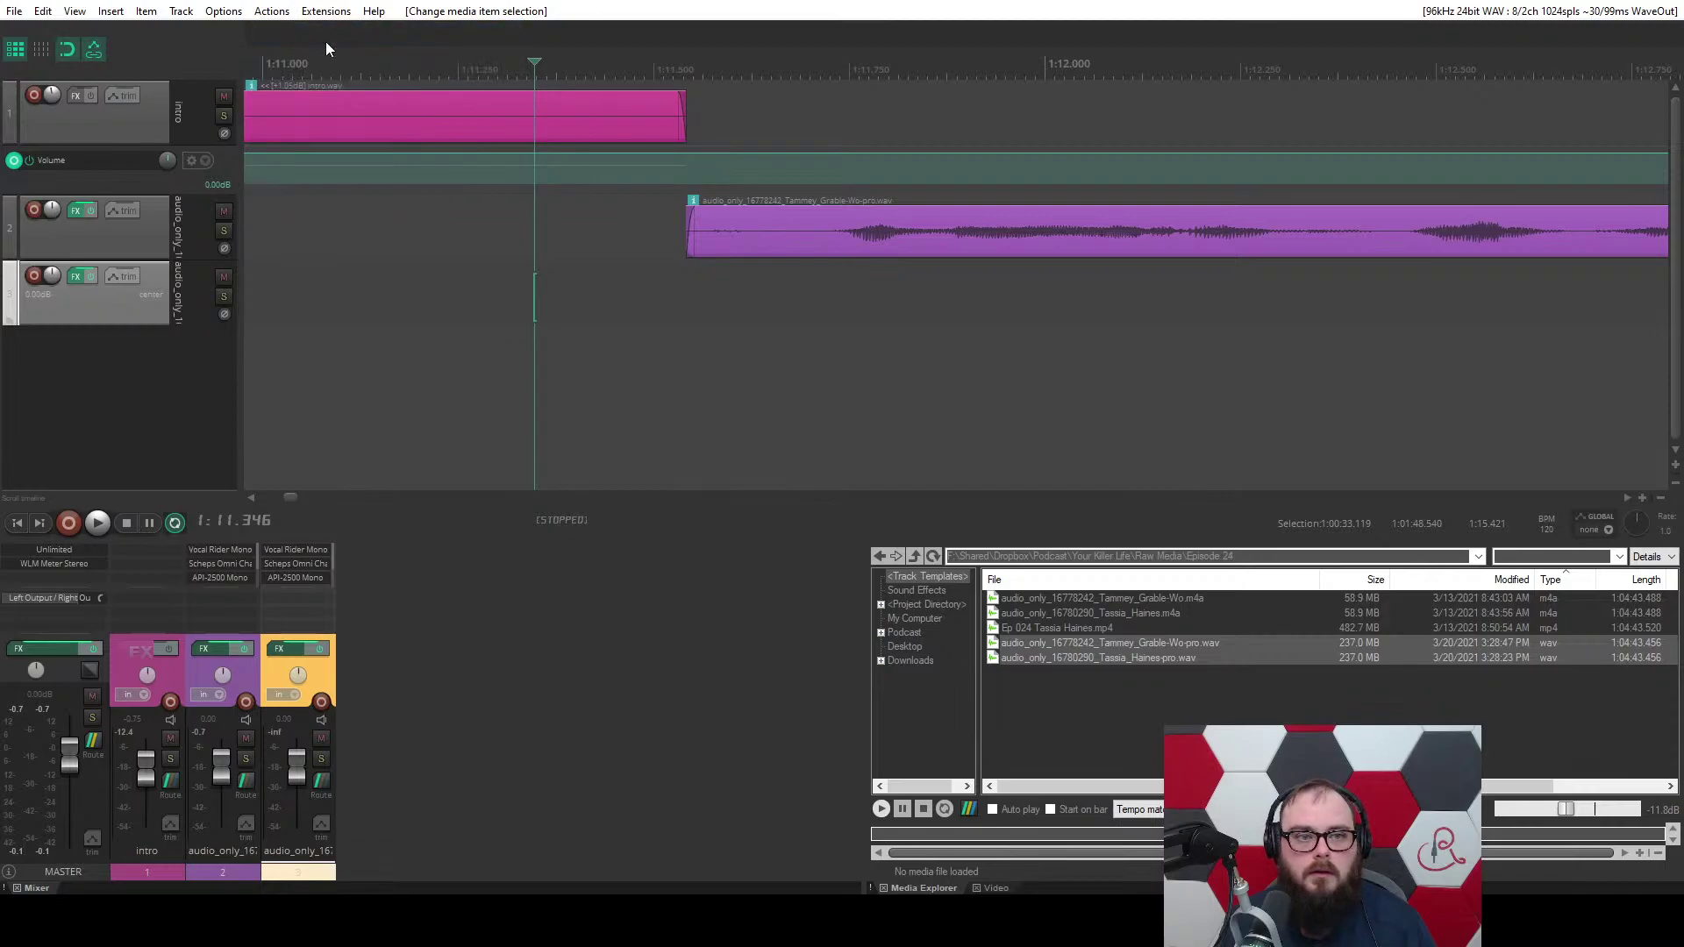
{"action": "key", "text": "shift+slash"}
{"action": "left_click", "coordinate": [593, 249]}
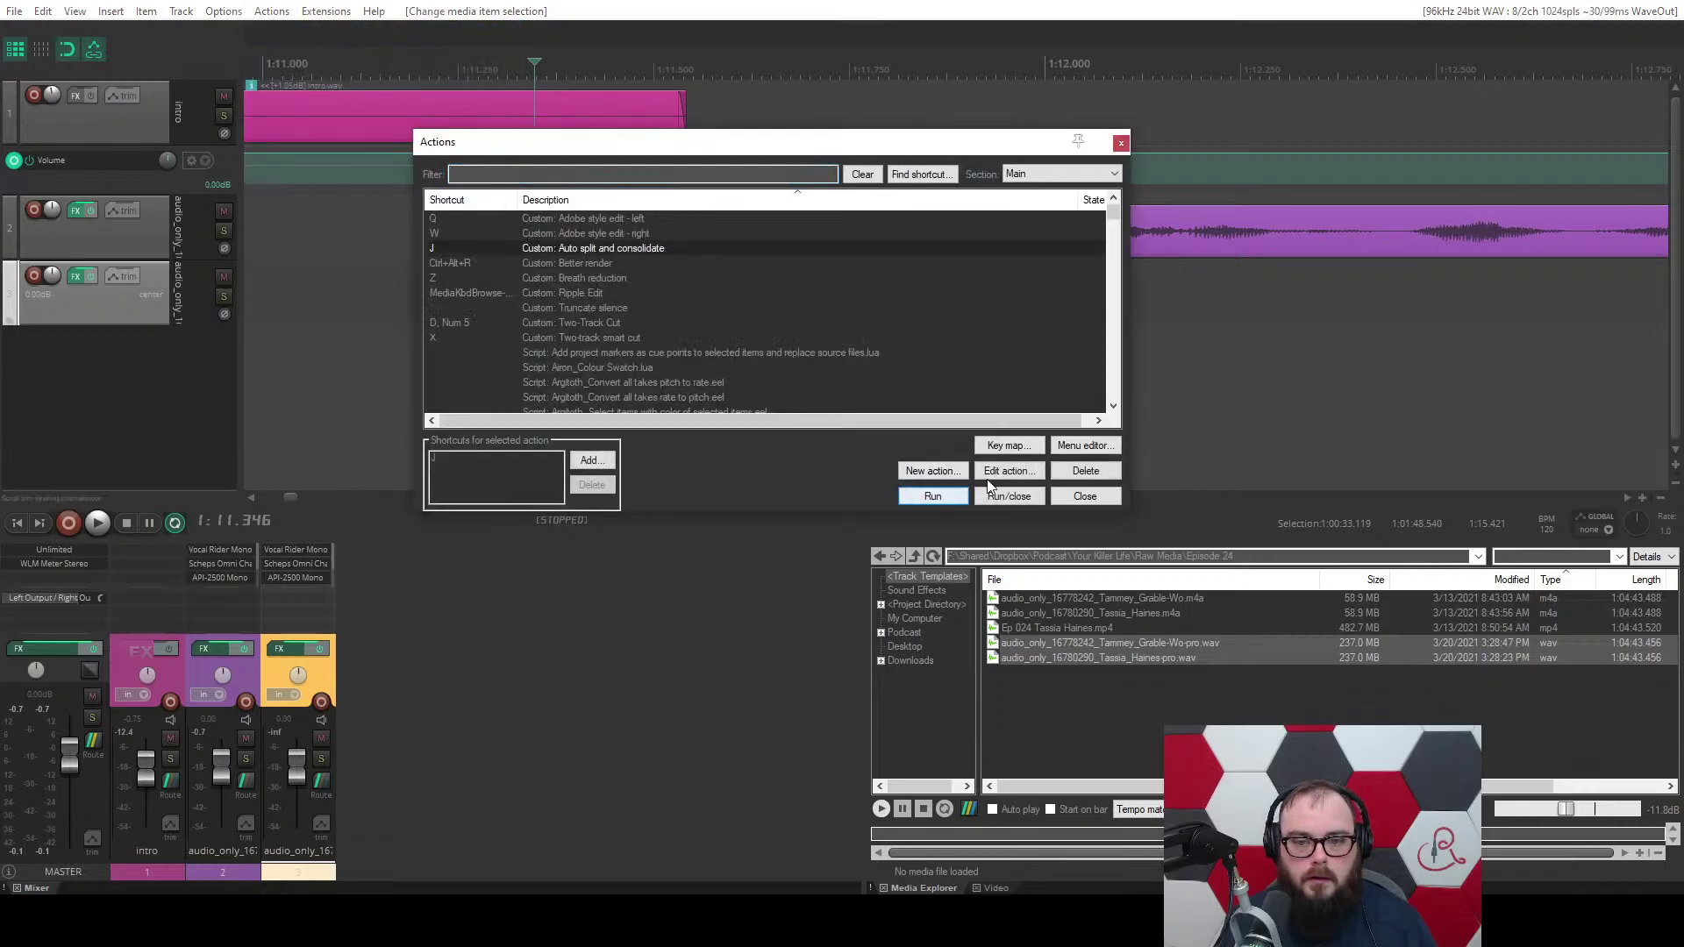
{"action": "left_click", "coordinate": [1009, 471]}
{"action": "left_click", "coordinate": [1133, 539]}
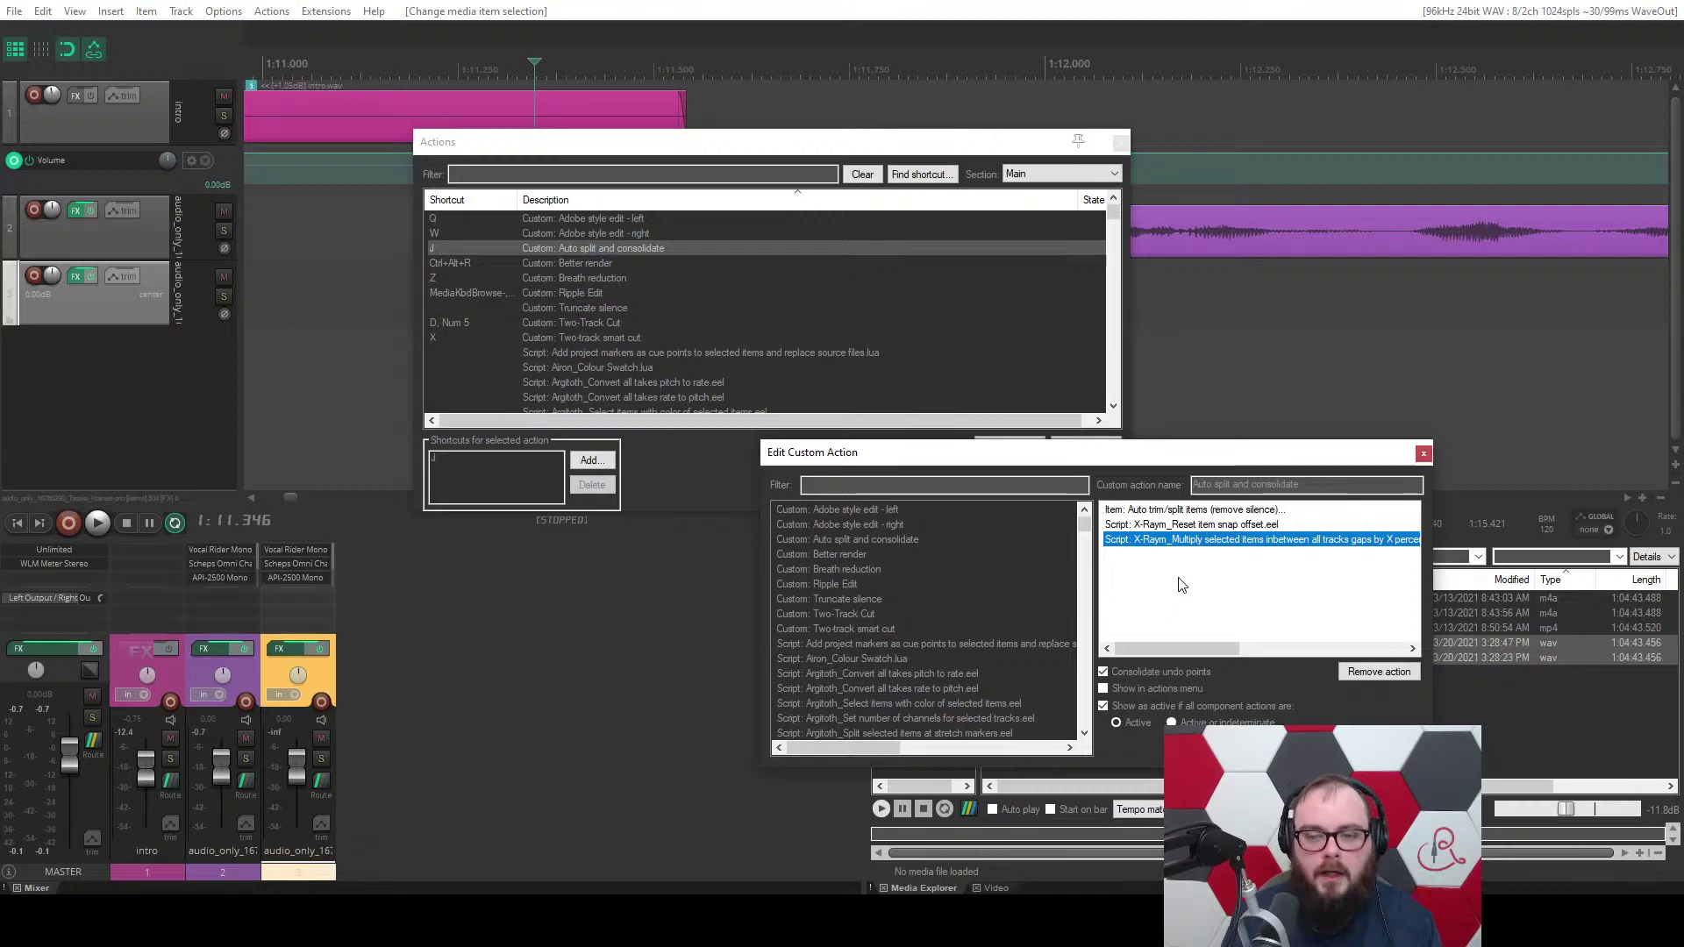
{"action": "key", "text": "Return"}
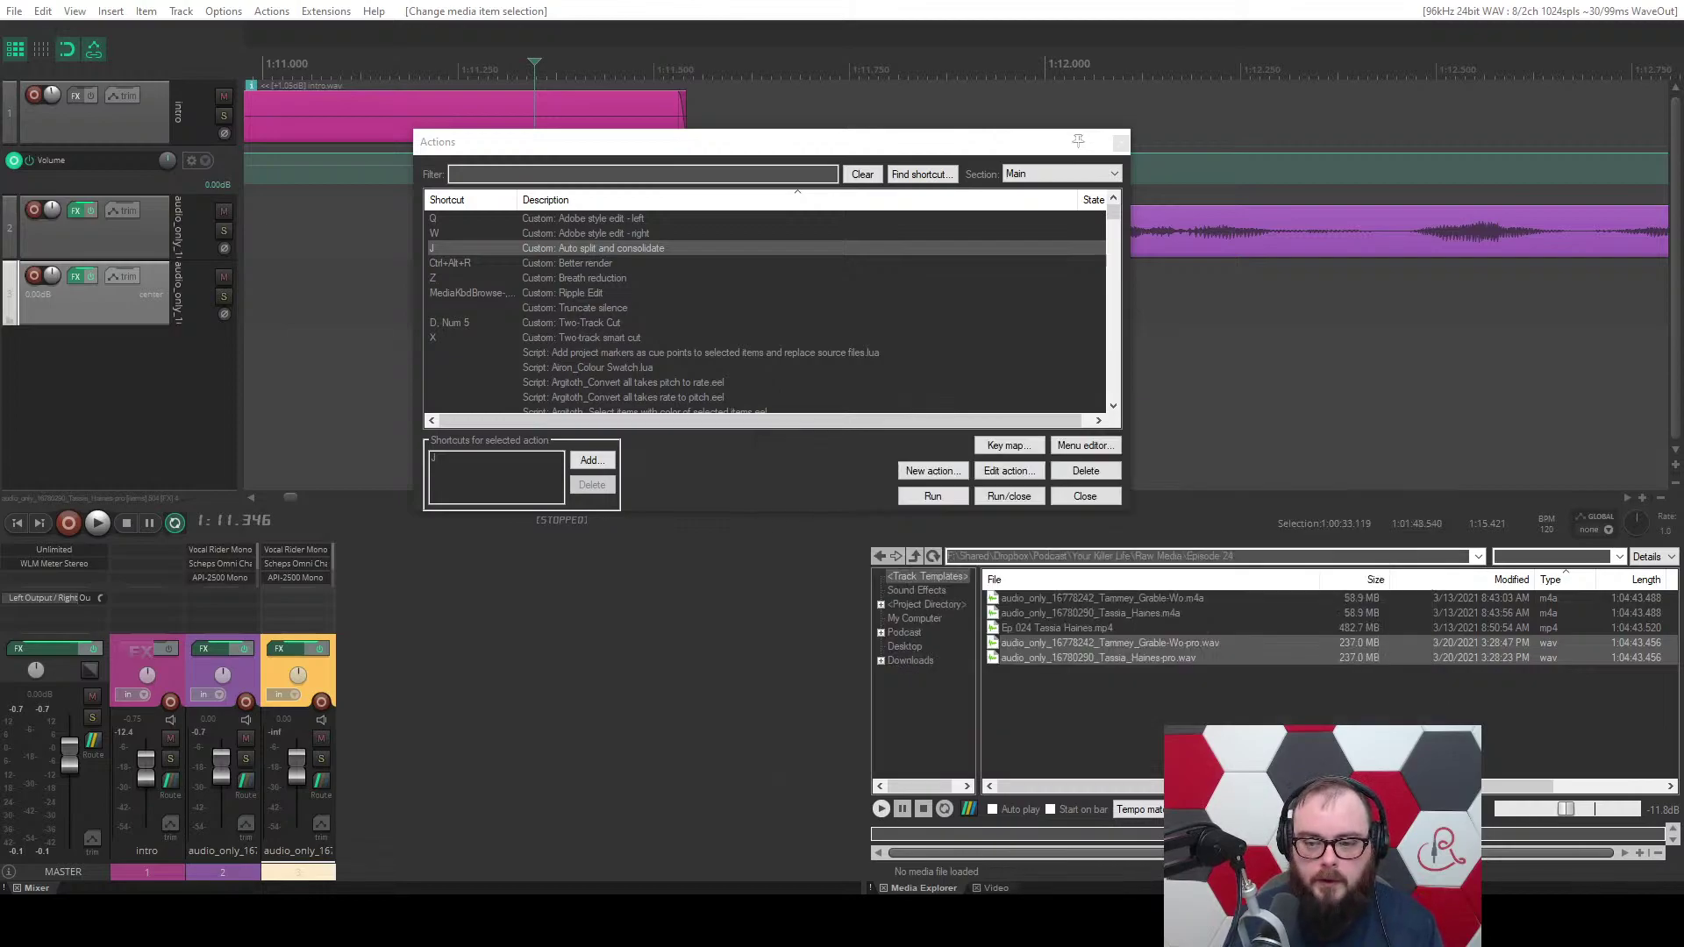
{"action": "left_click", "coordinate": [1082, 501]}
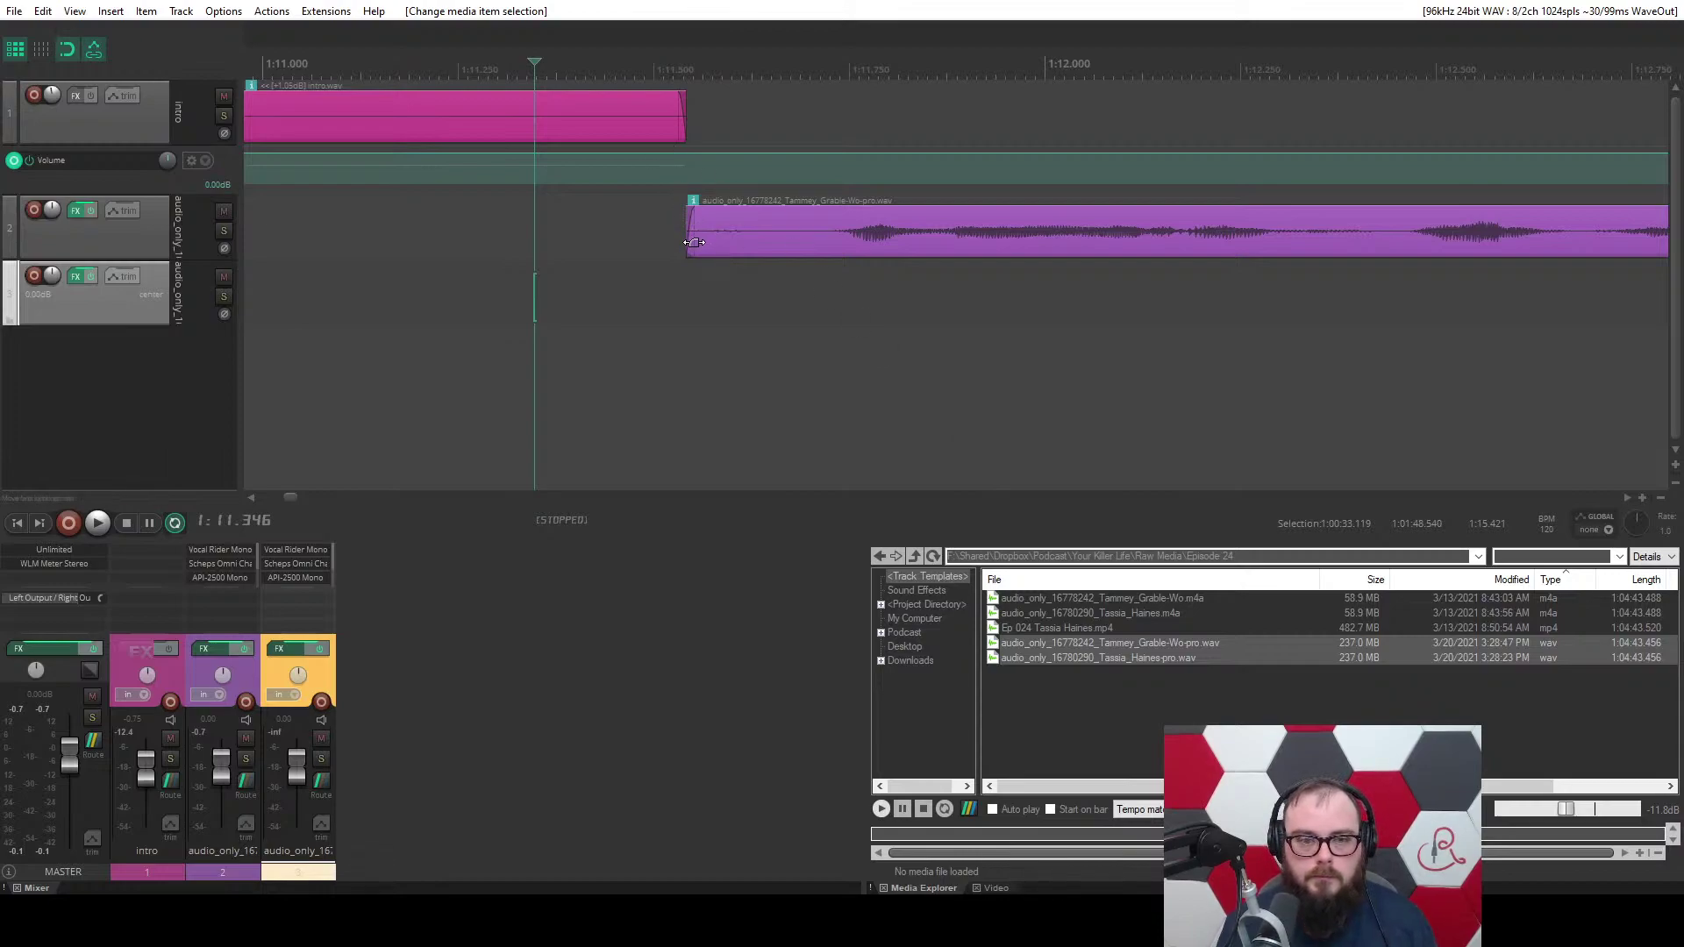
Play briefly from the end of the intro and place the edit cursor at about 1:11.7 in the first voice clip's leading silence.
{"action": "left_click", "coordinate": [681, 279]}
{"action": "key", "text": "space"}
{"action": "key", "text": "space"}
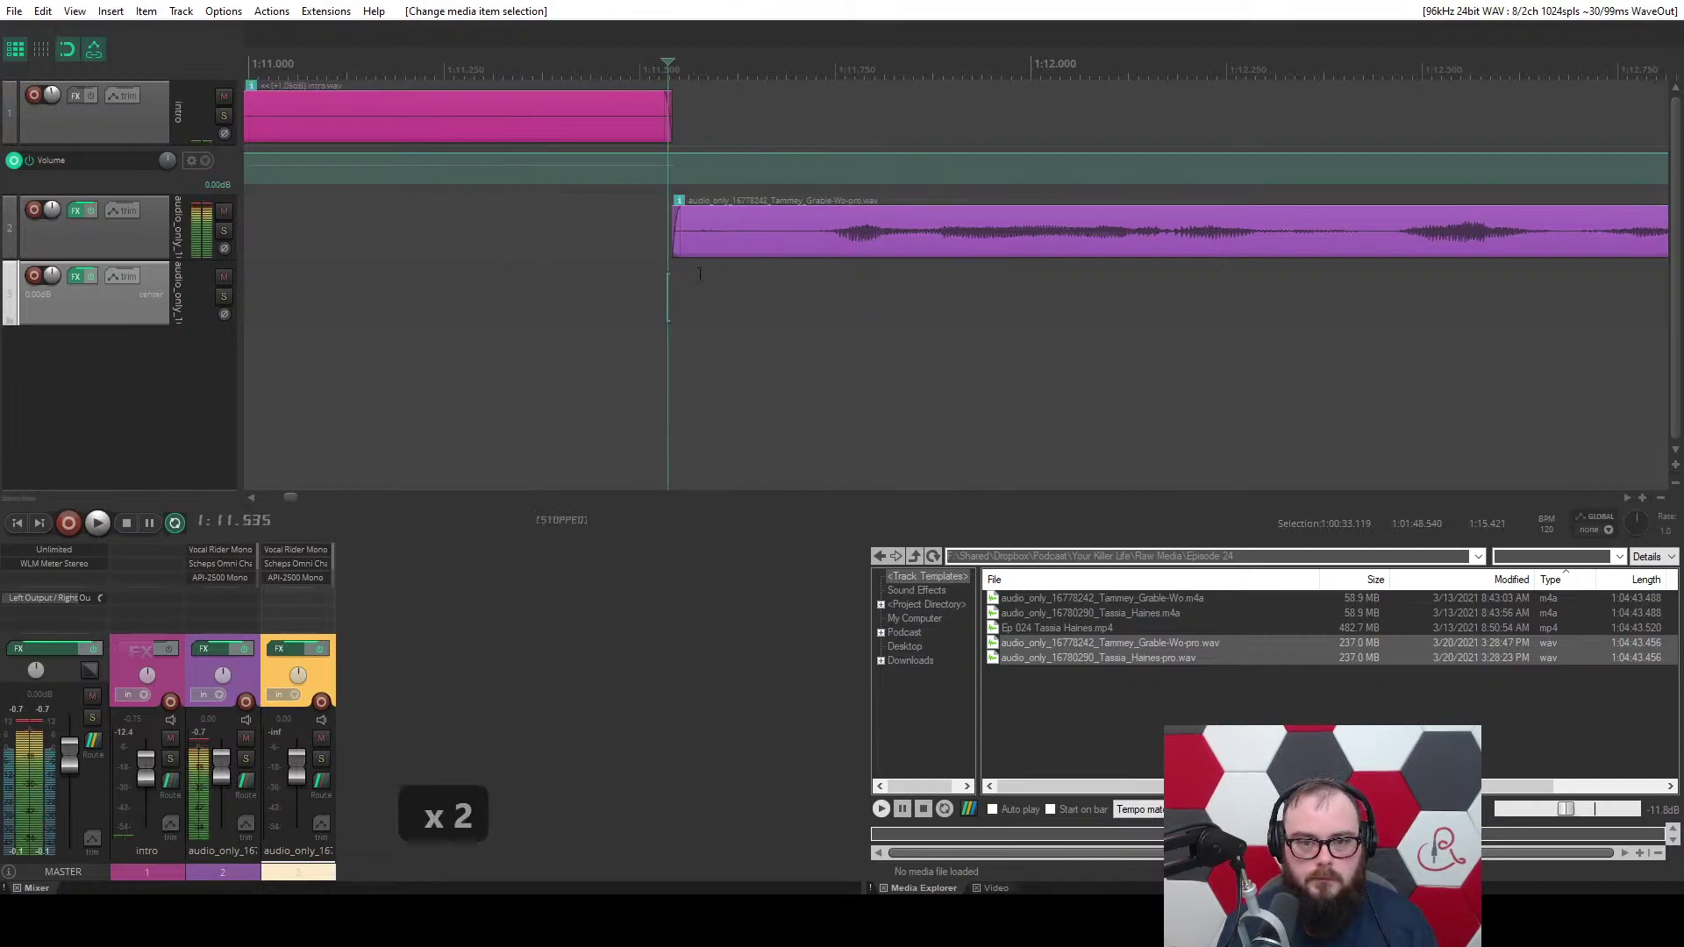
{"action": "left_click", "coordinate": [796, 232]}
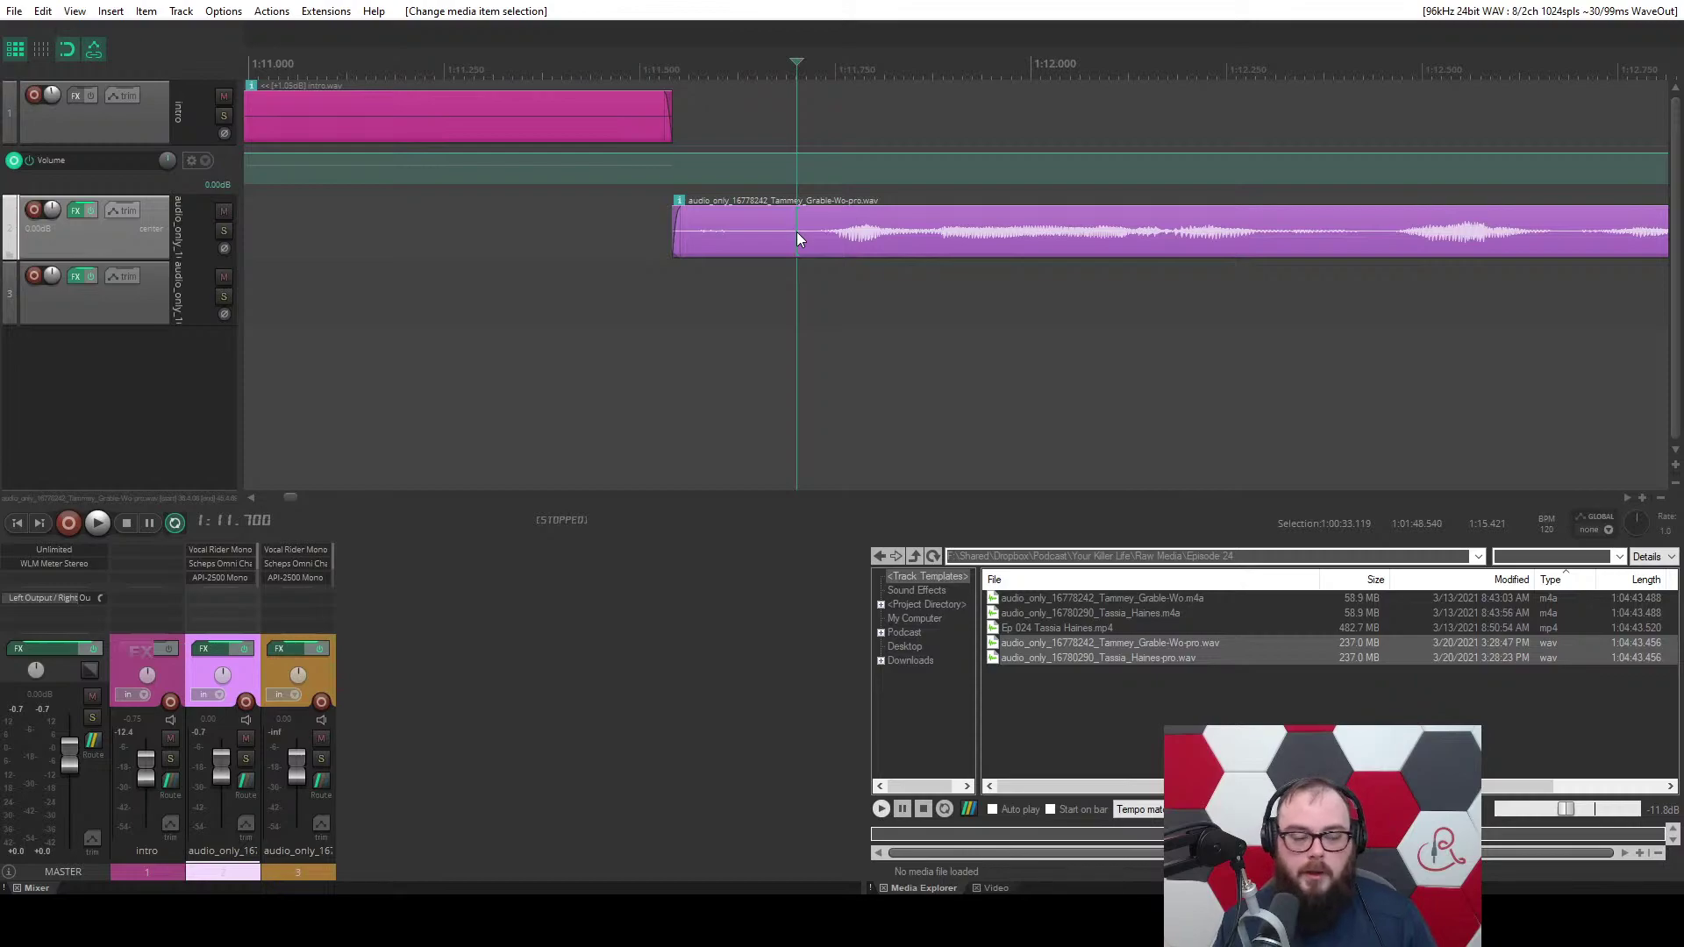
{"action": "scroll", "coordinate": [805, 231], "scroll_direction": "up", "scroll_amount": 2}
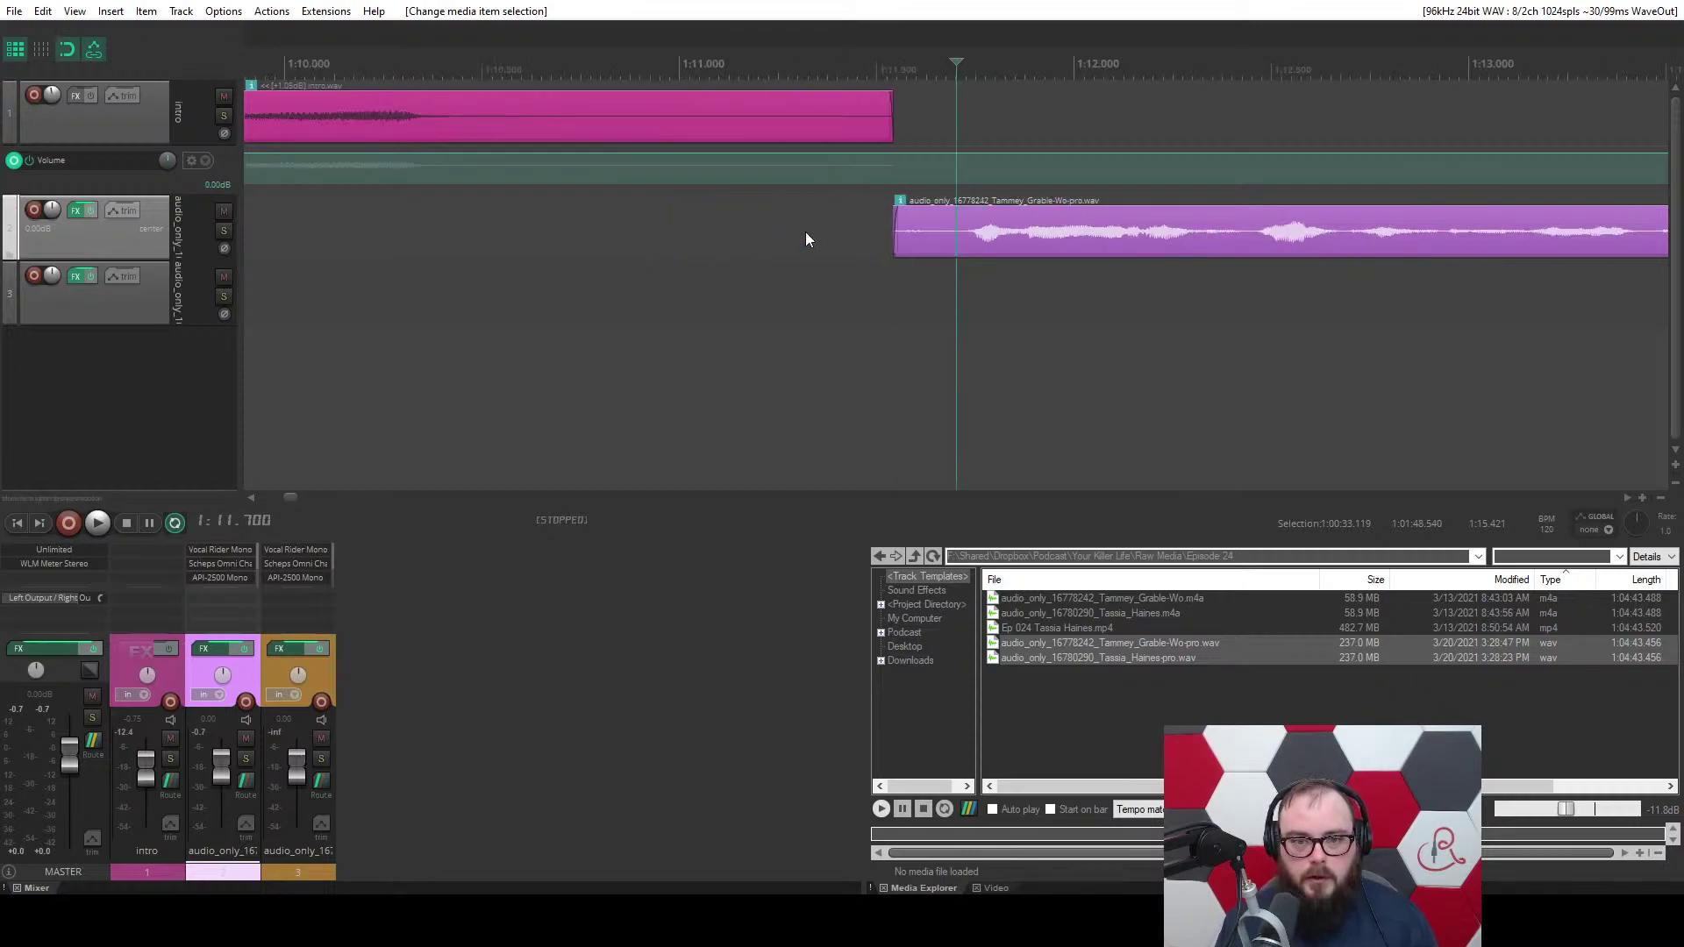
{"action": "scroll", "coordinate": [805, 232], "scroll_direction": "down", "scroll_amount": 1}
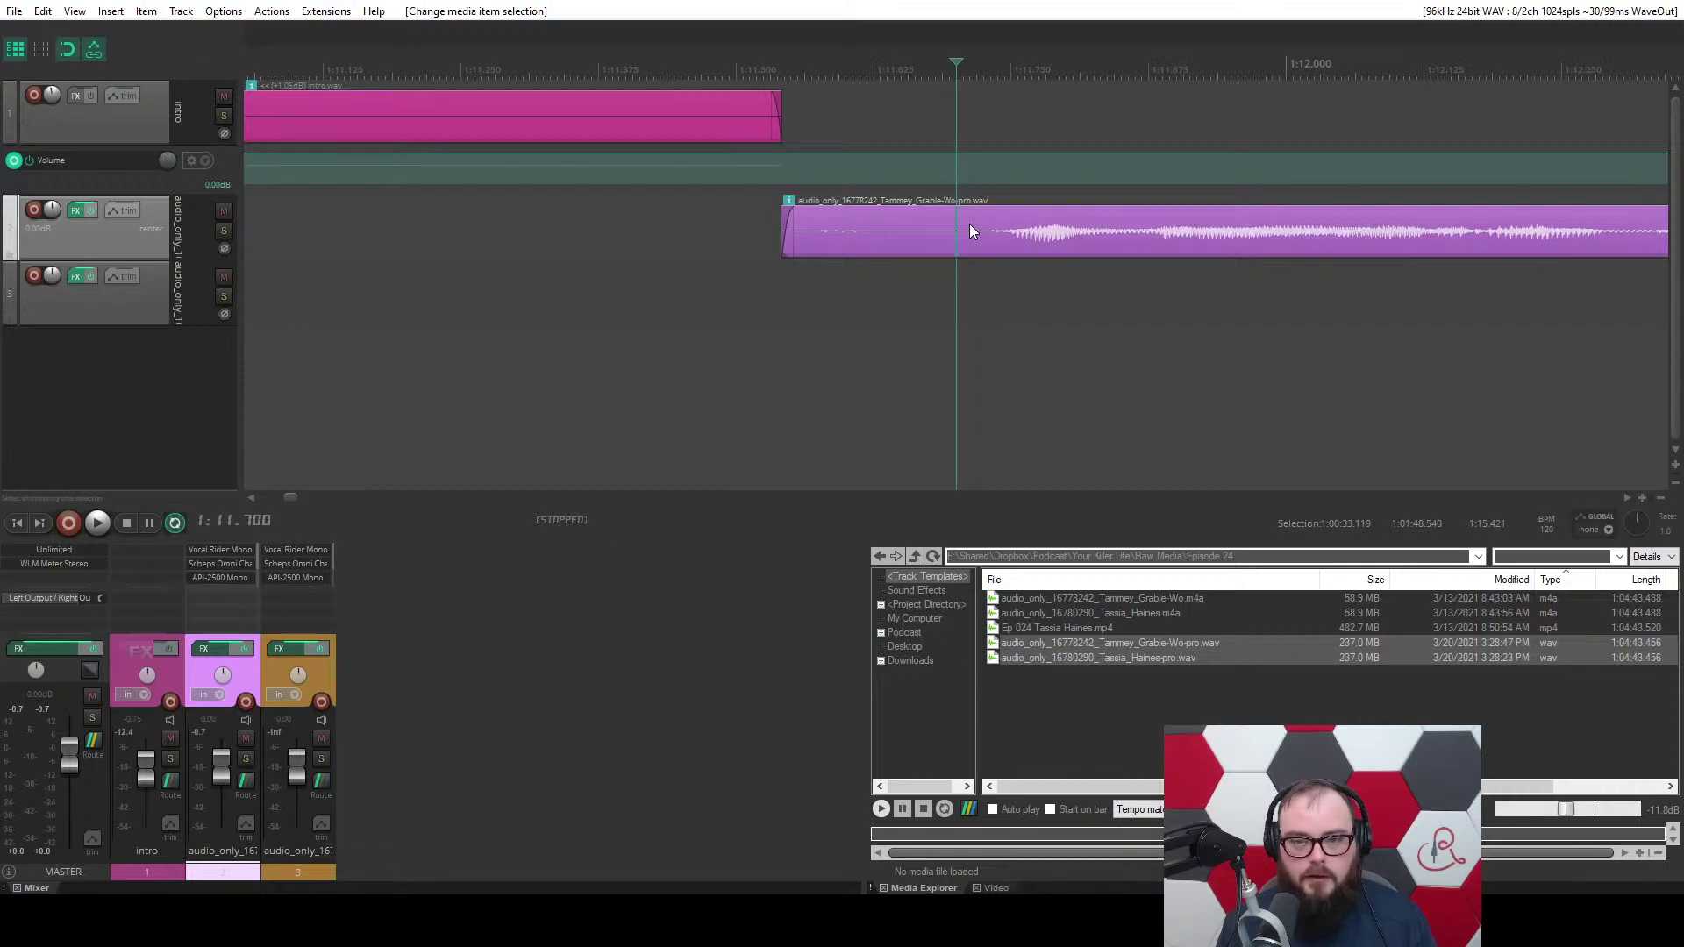
Try to trim the silence at the start of the first voice clip with "Adobe style edit - left" and play the transition.
{"action": "left_click_drag", "start_coordinate": [792, 232], "coordinate": [780, 272]}
{"action": "left_click", "coordinate": [634, 290]}
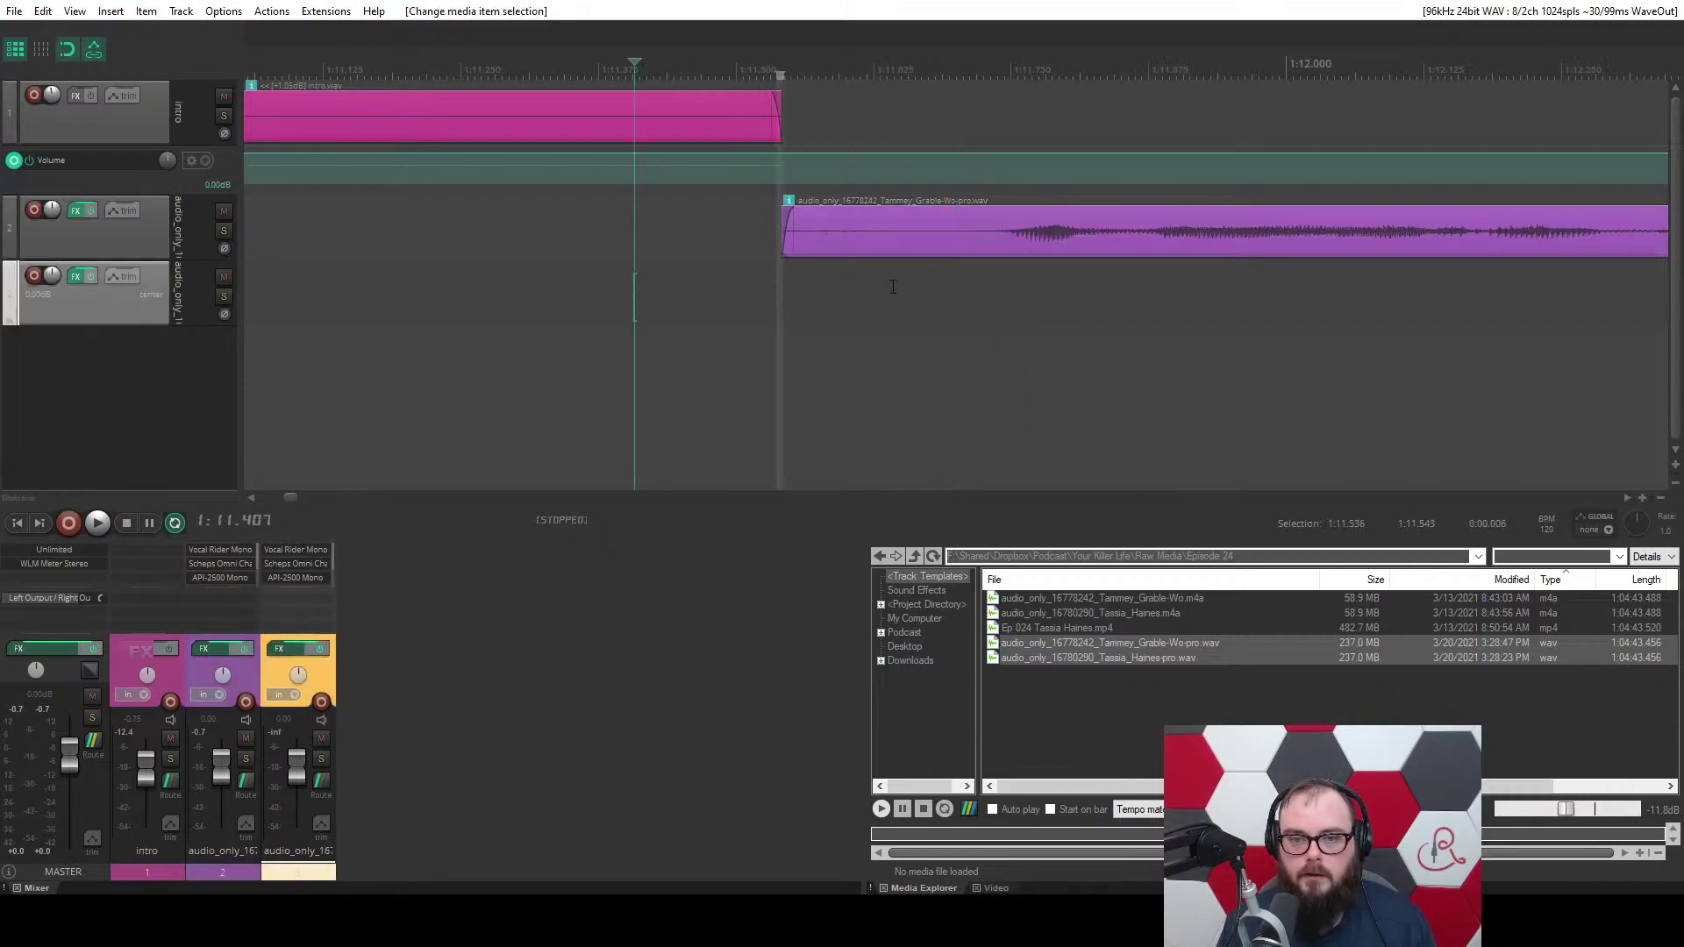
{"action": "key", "text": "q"}
{"action": "key", "text": "Tab"}
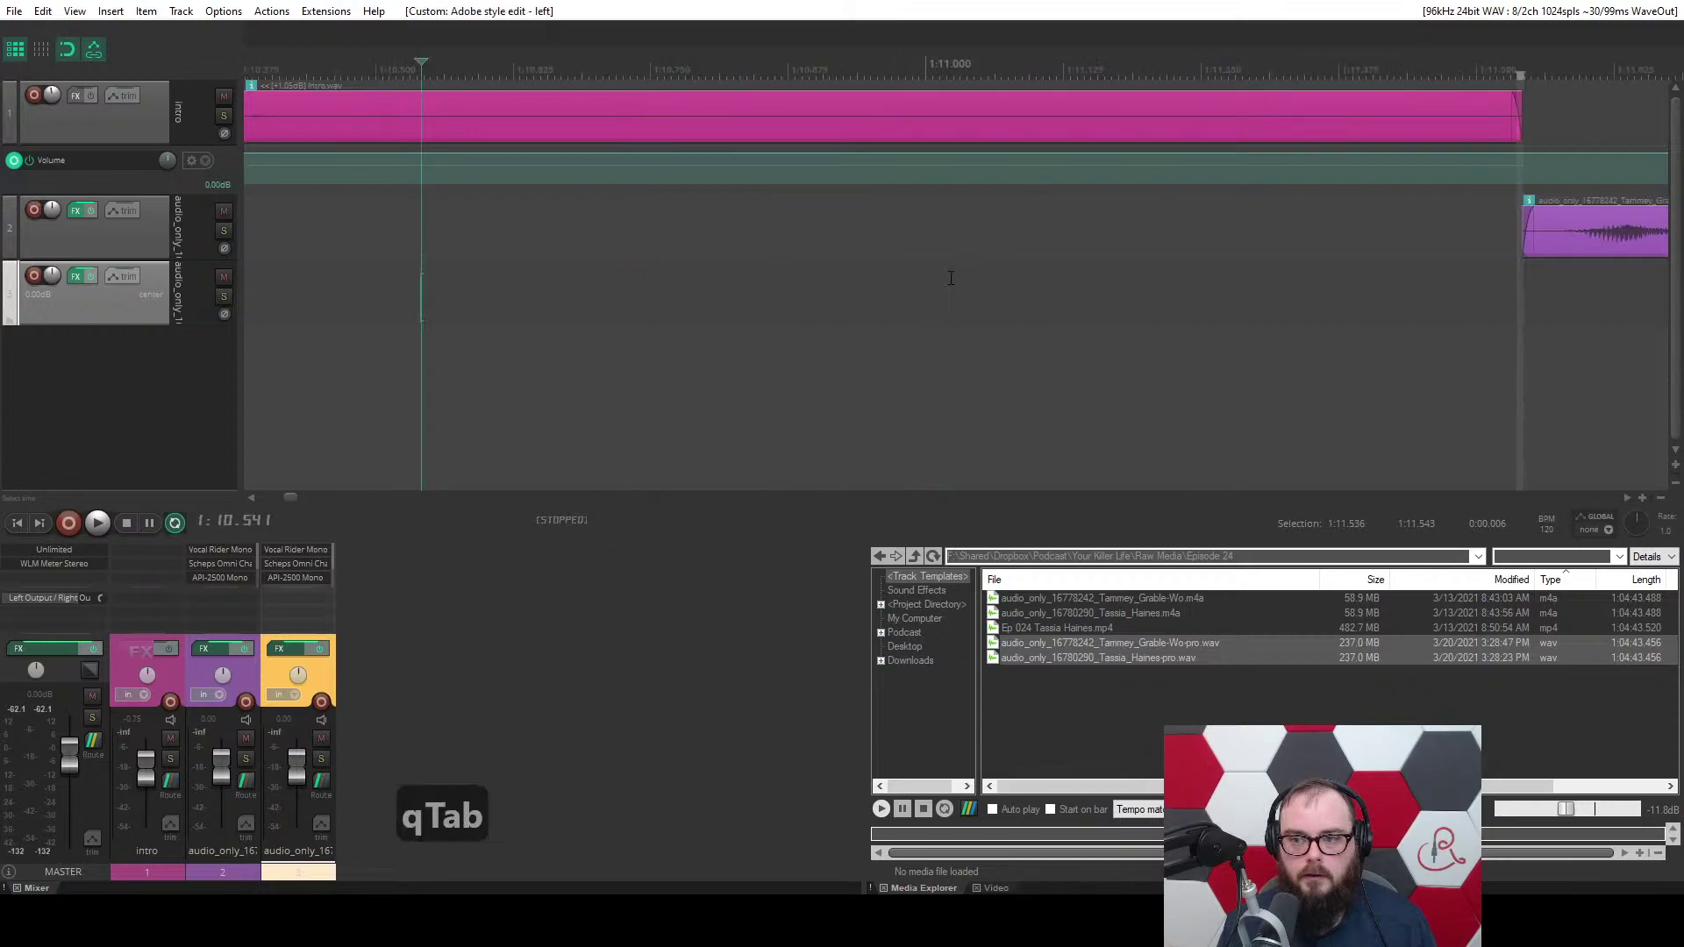
{"action": "scroll", "coordinate": [582, 333], "scroll_direction": "down", "scroll_amount": 3}
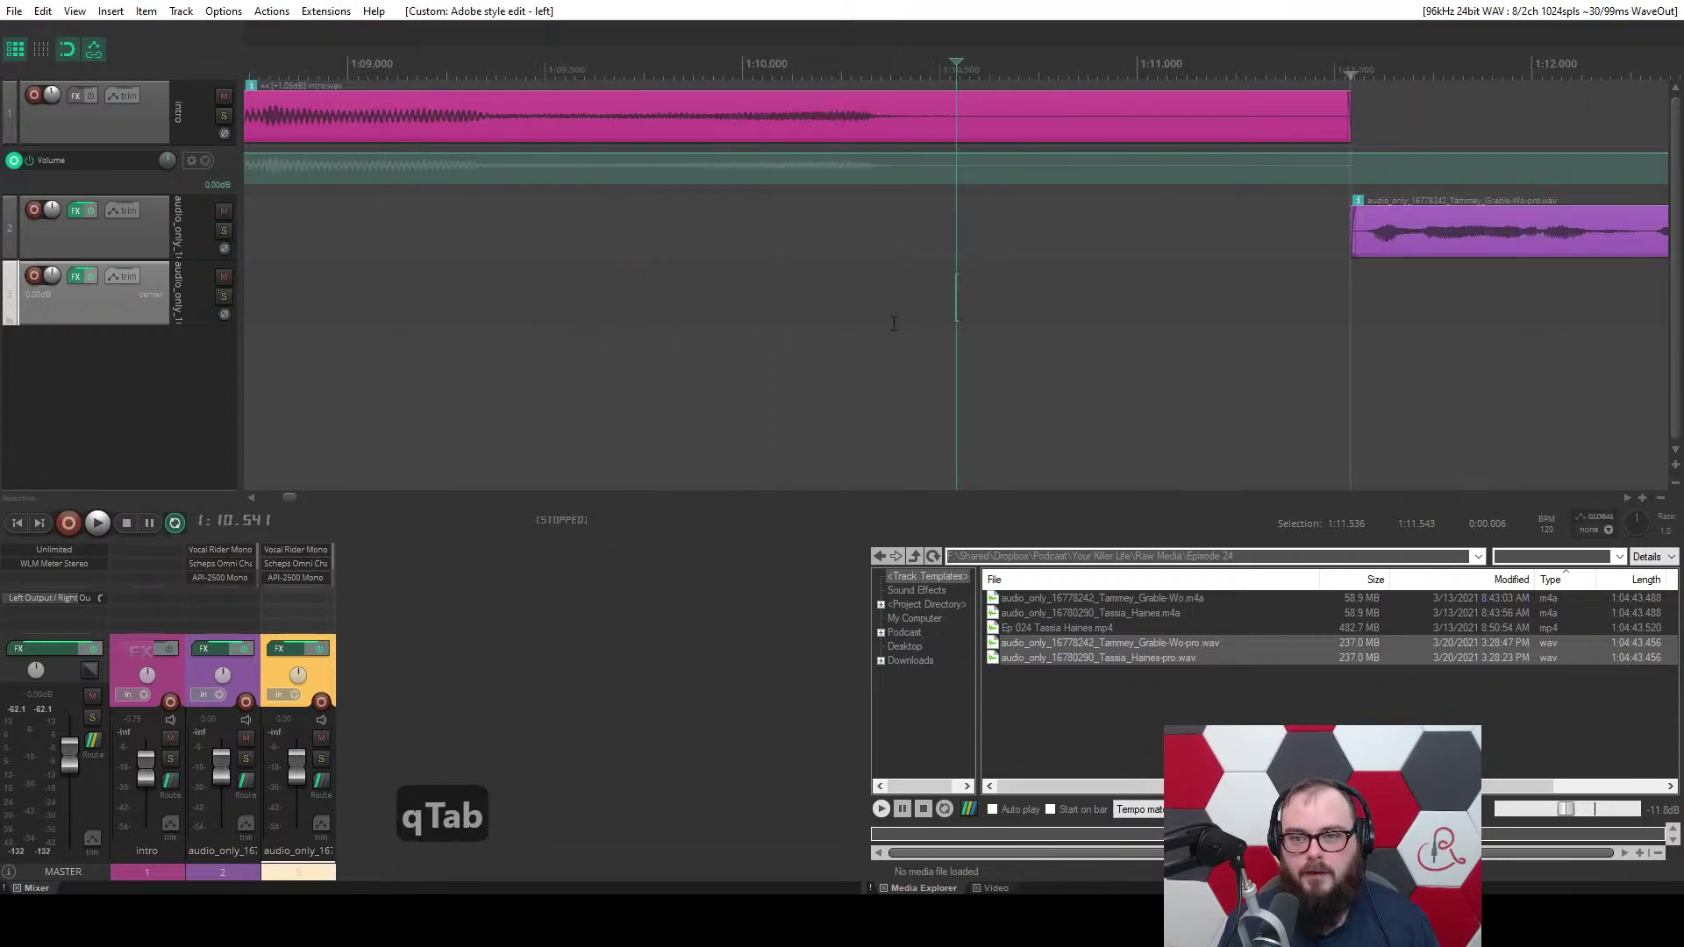
{"action": "key", "text": "space"}
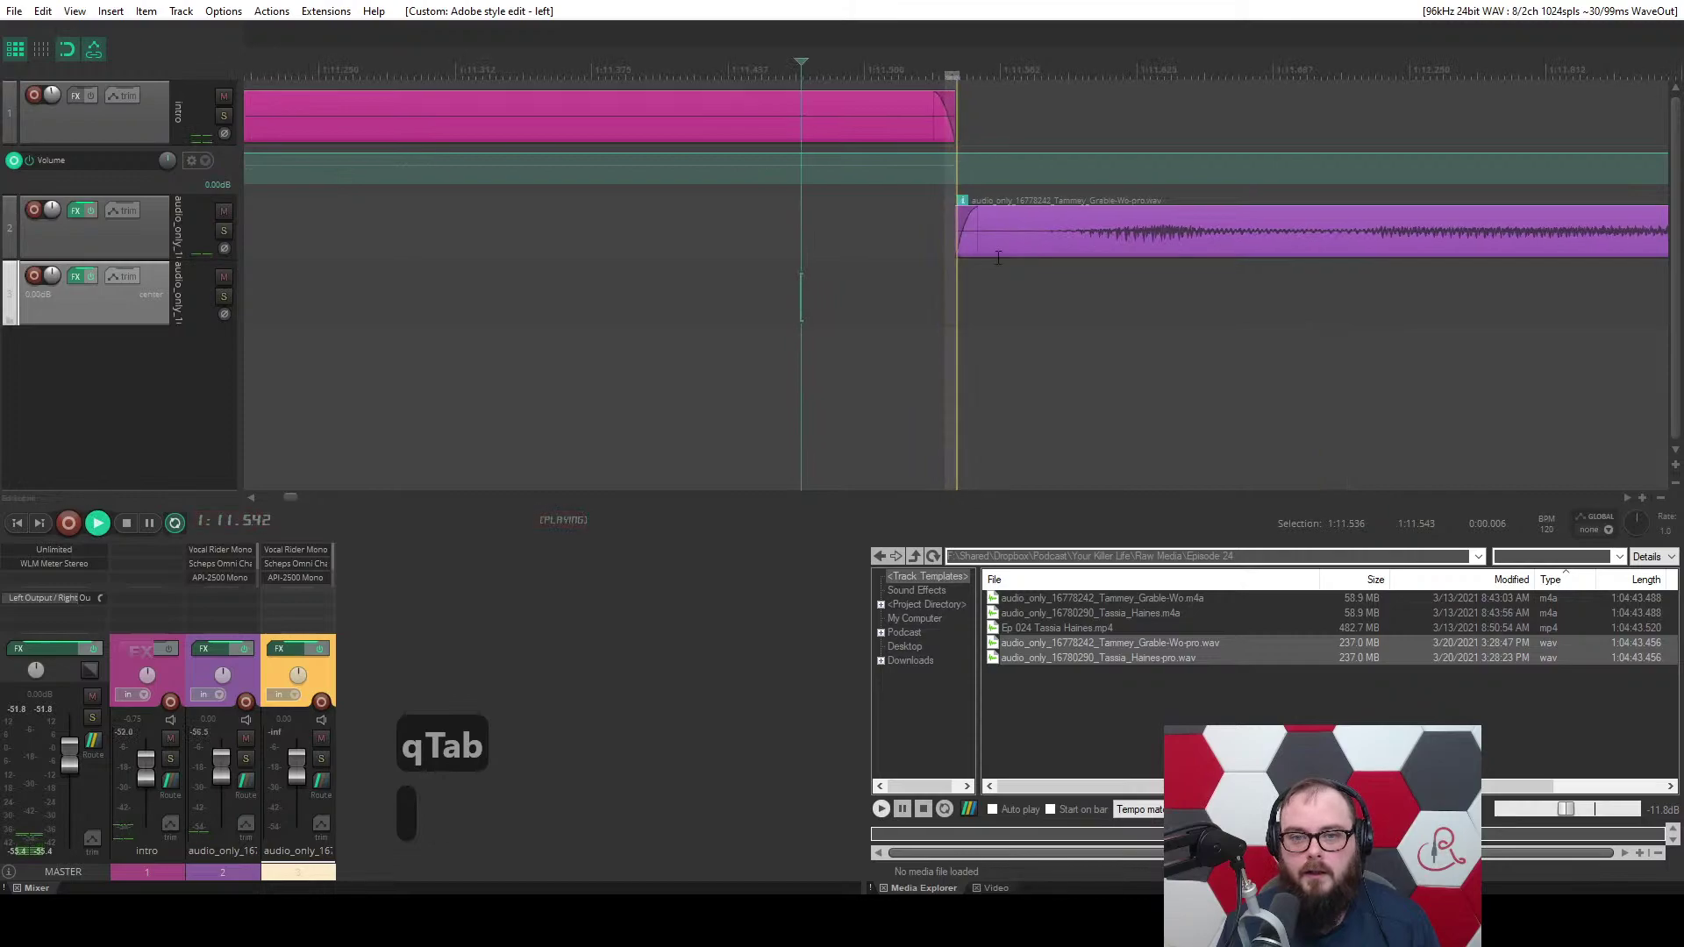
Stop playback, turn off repeat and undo the trim at the start of the first voice clip.
{"action": "key", "text": "x"}
{"action": "key", "text": "2"}
{"action": "key", "text": "r"}
{"action": "key", "text": "ctrl+z"}
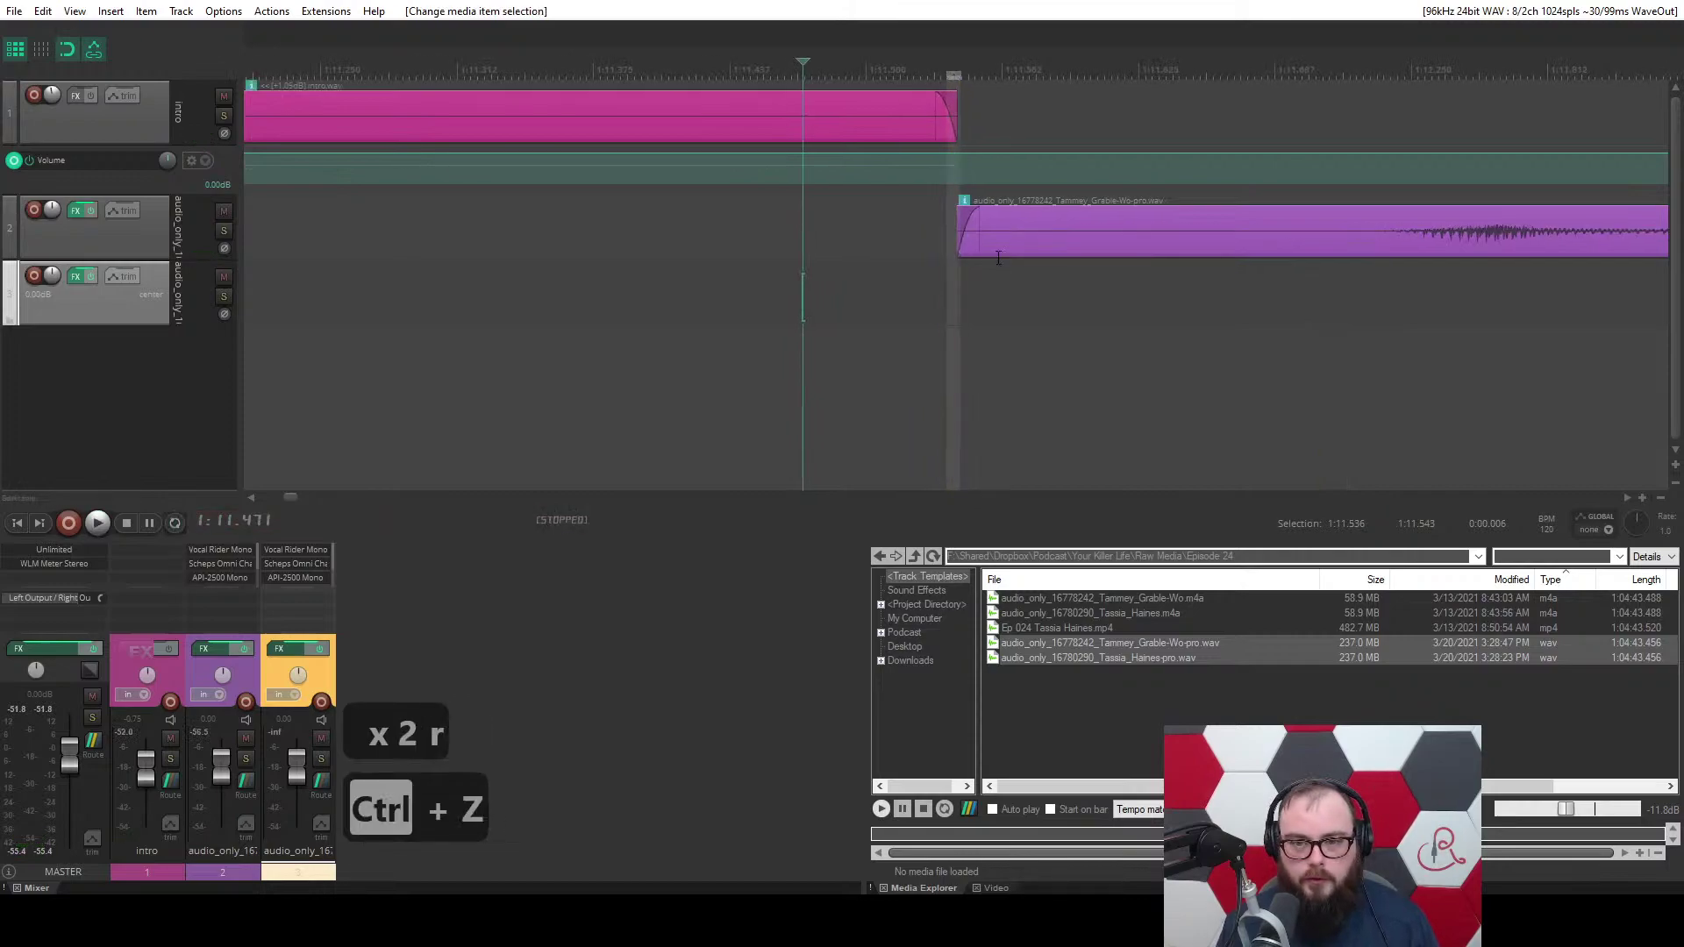
Split the first voice clip at about 1:11.706, delete the silent piece before the speech and play the transition from the intro.
{"action": "left_click", "coordinate": [1317, 234]}
{"action": "key", "text": "s"}
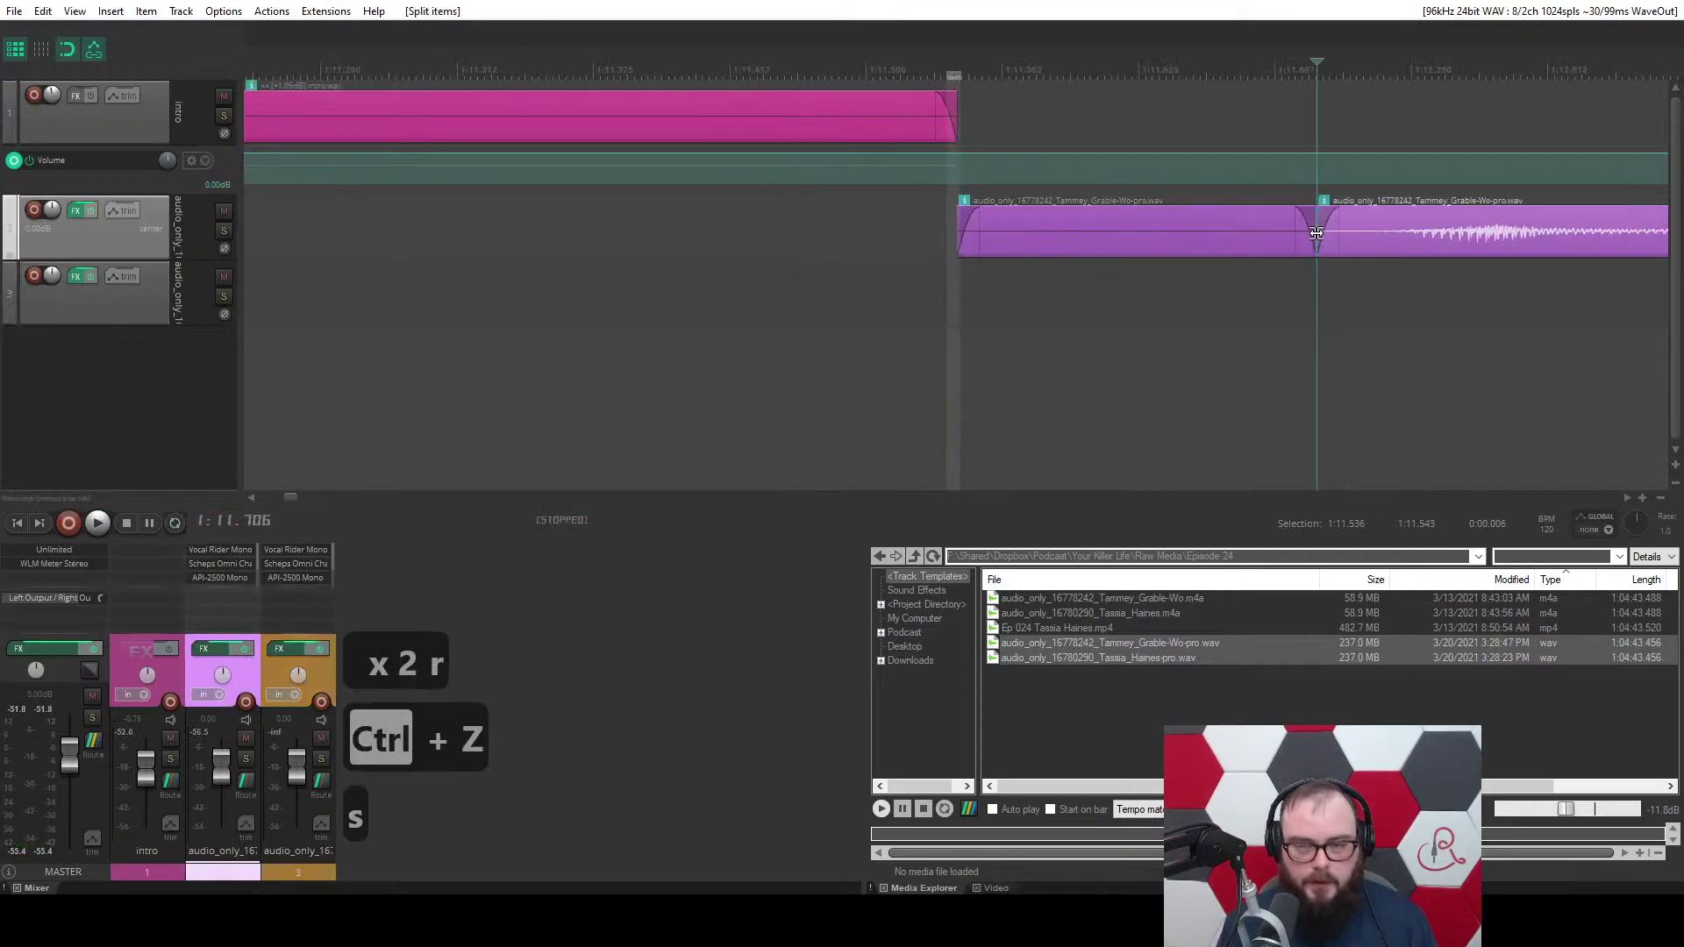
{"action": "left_click", "coordinate": [1100, 250]}
{"action": "key", "text": "a"}
{"action": "left_click", "coordinate": [602, 279]}
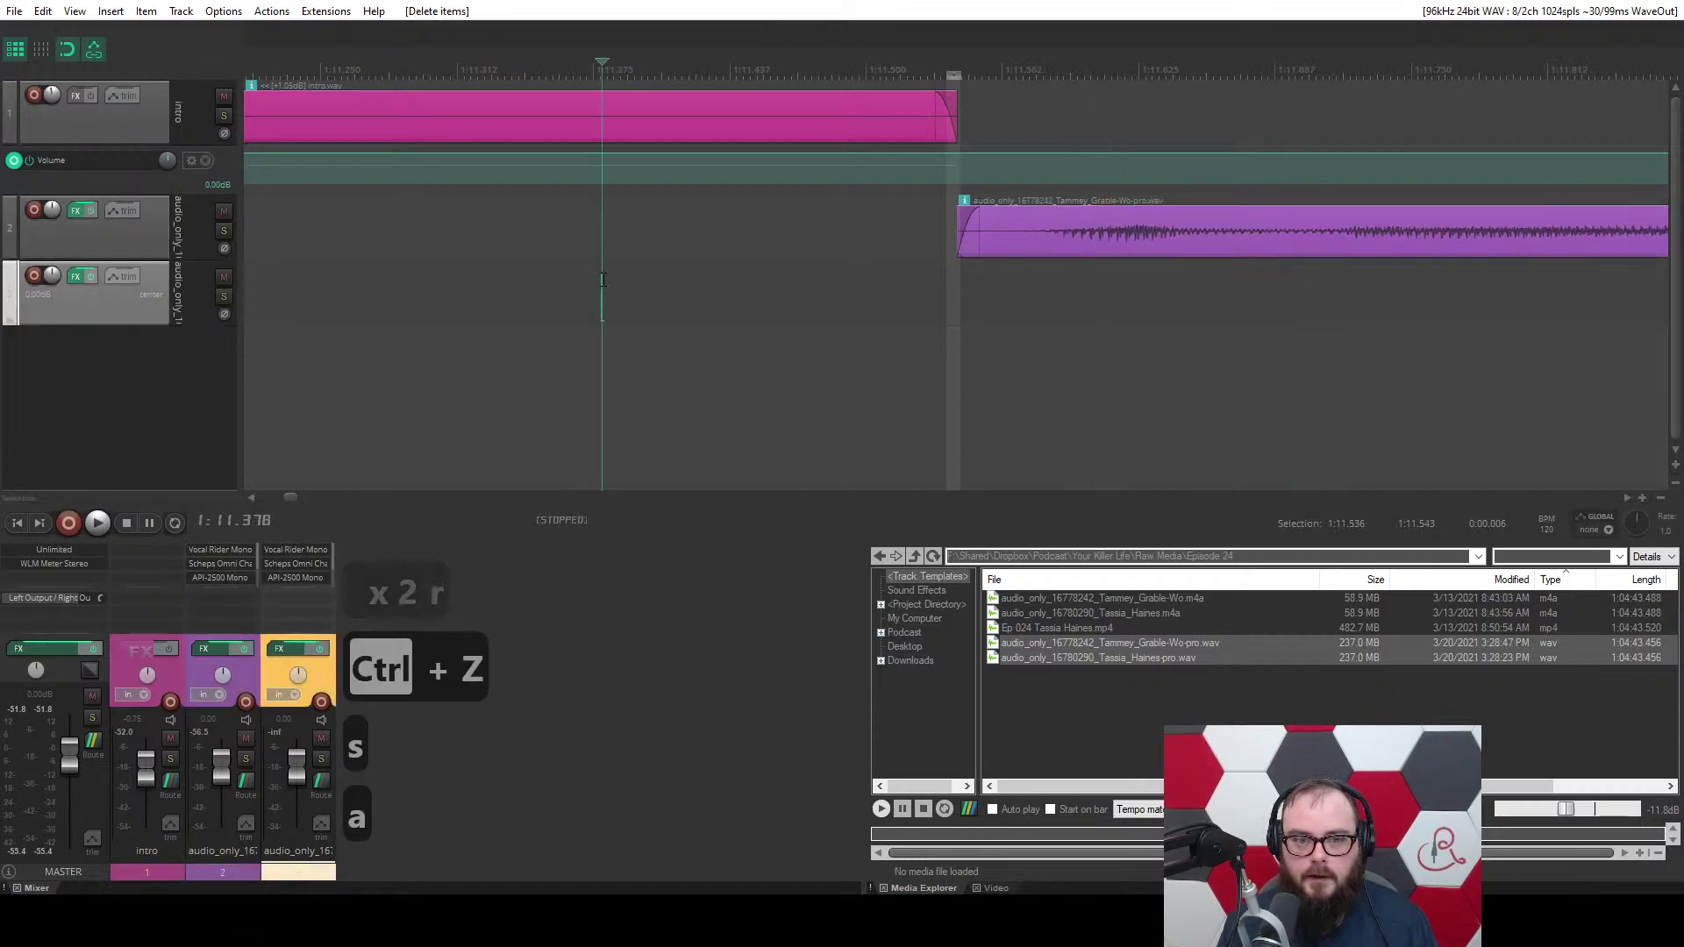
{"action": "key", "text": "a"}
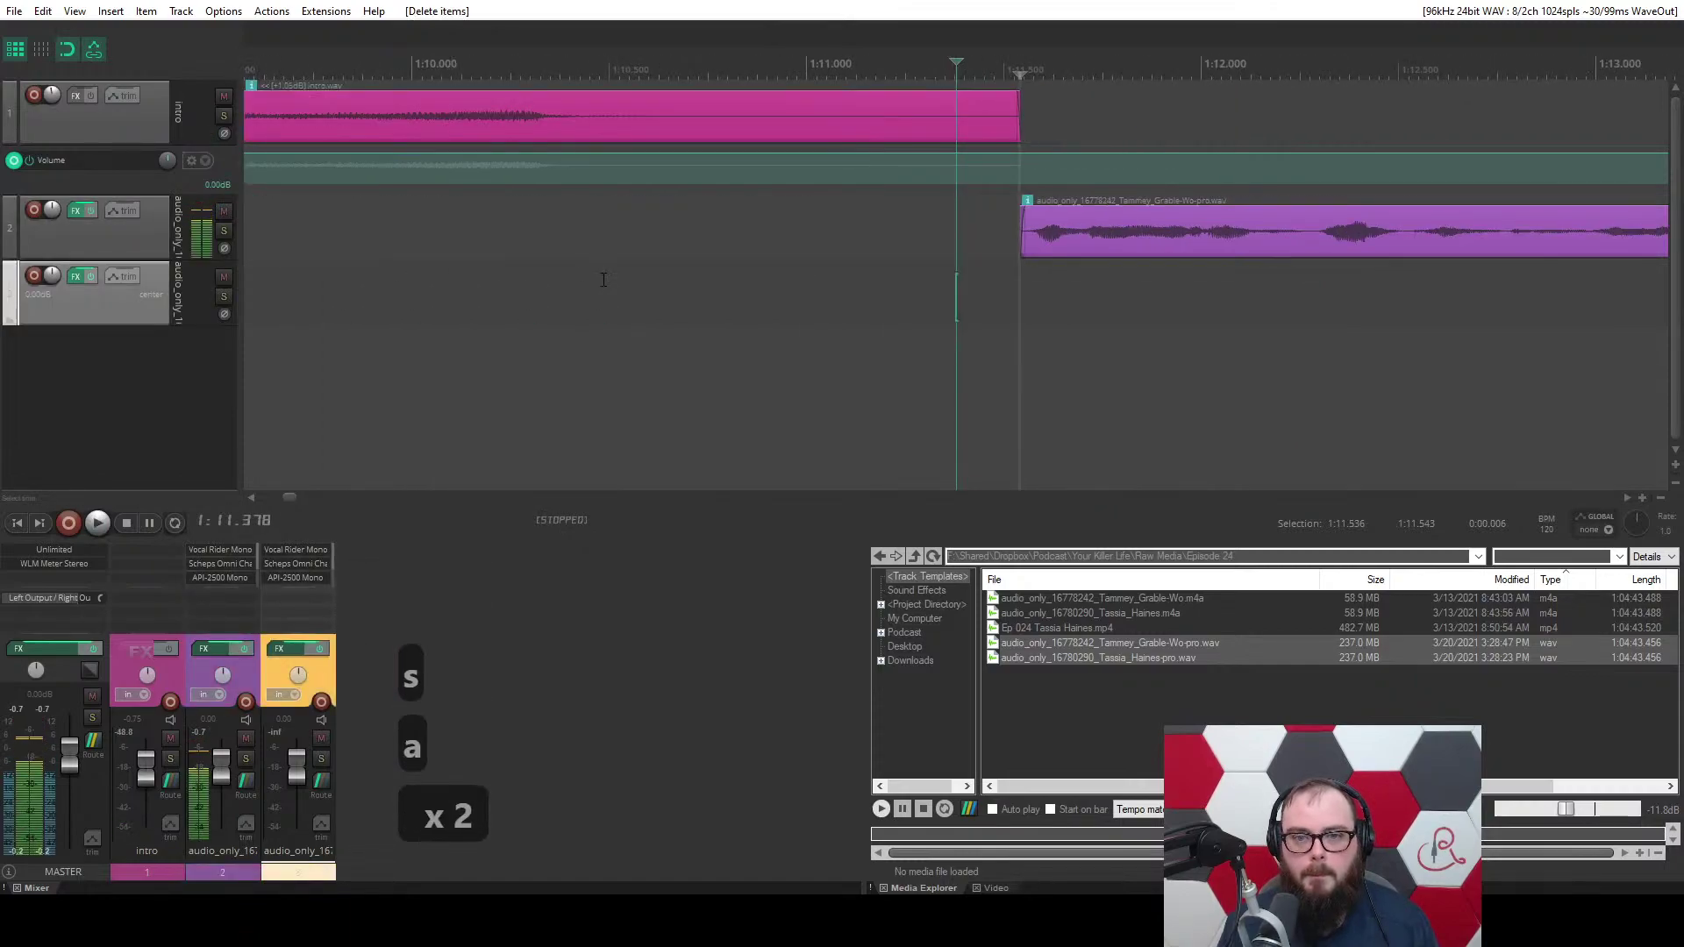
Undo the split and the deletion of the silent piece at the start of the first voice clip.
{"action": "key", "text": "ctrl+z"}
{"action": "key", "text": "ctrl+z"}
{"action": "key", "text": "ctrl+z"}
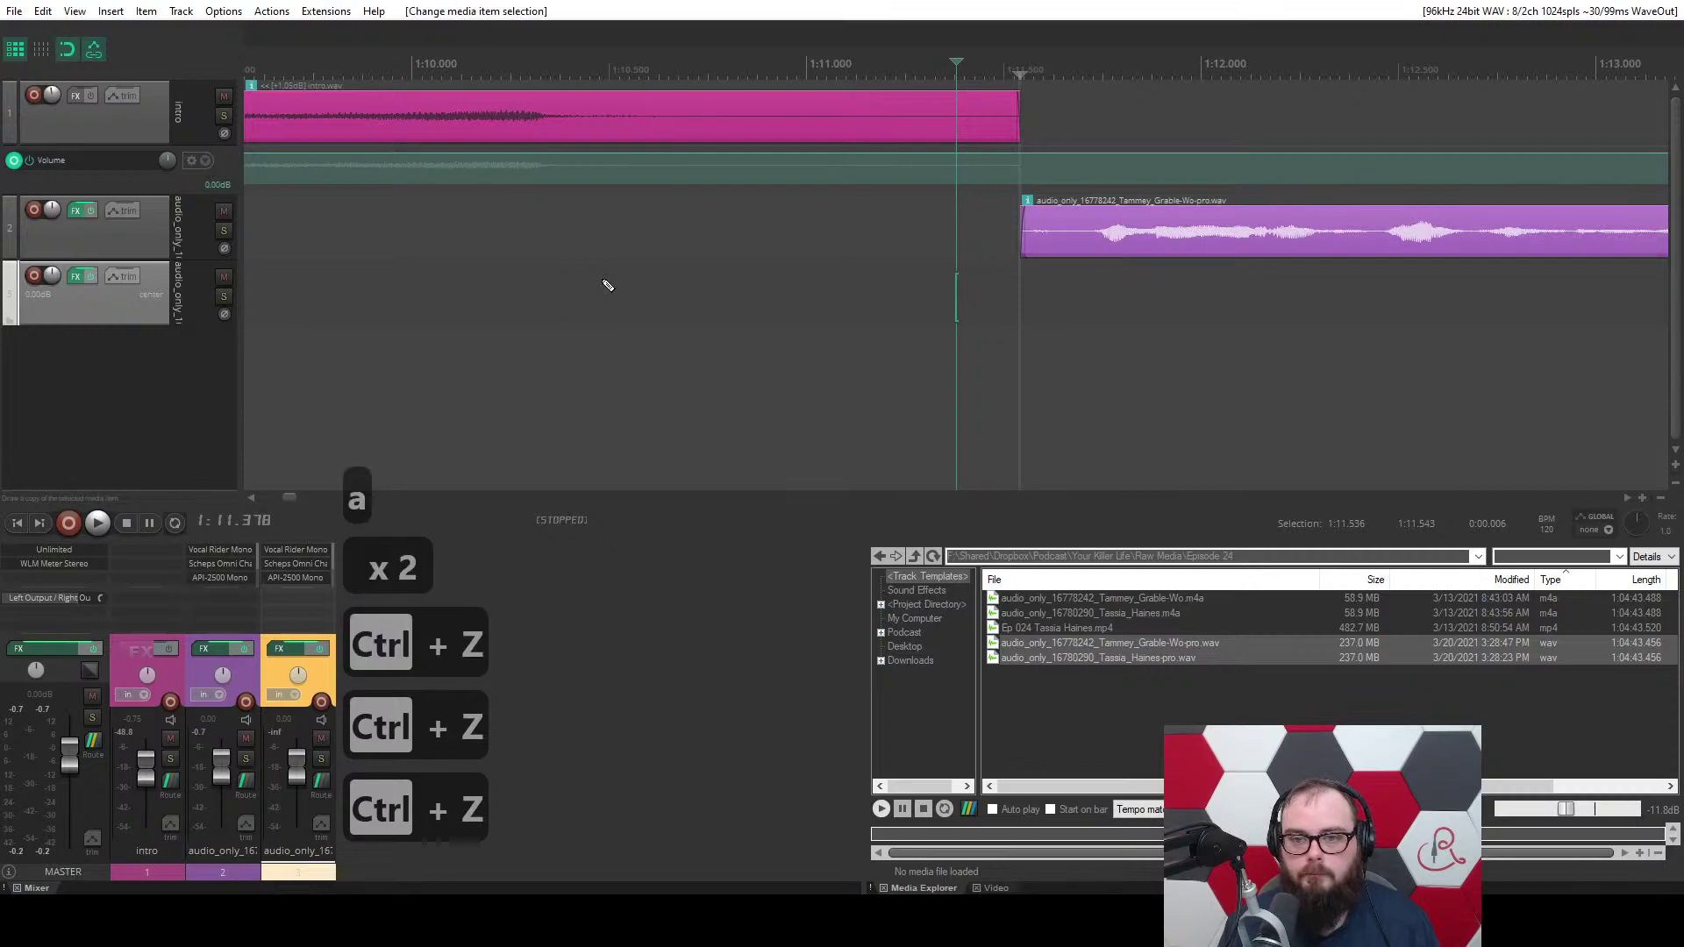
Try "Adobe style edit - right" at about 1:27.773 to remove the rest of the first voice clip, and undo it.
{"action": "scroll", "coordinate": [729, 293], "scroll_direction": "down", "scroll_amount": 10}
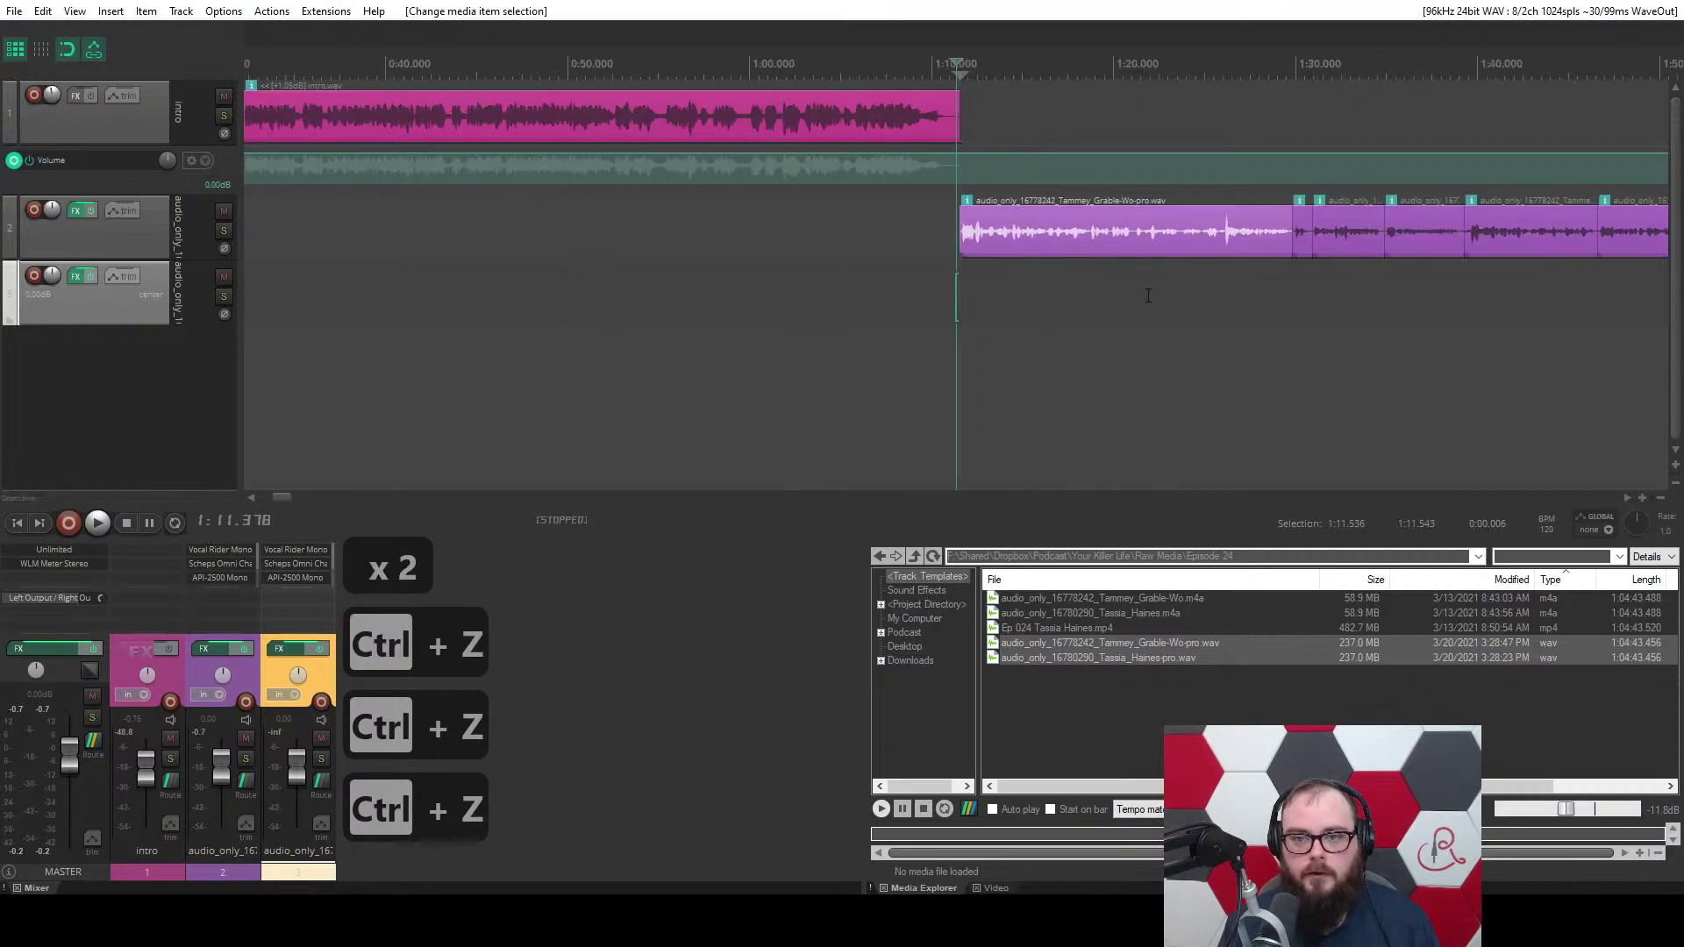
{"action": "left_click", "coordinate": [1238, 83]}
{"action": "scroll", "coordinate": [1238, 83], "scroll_direction": "up", "scroll_amount": 6}
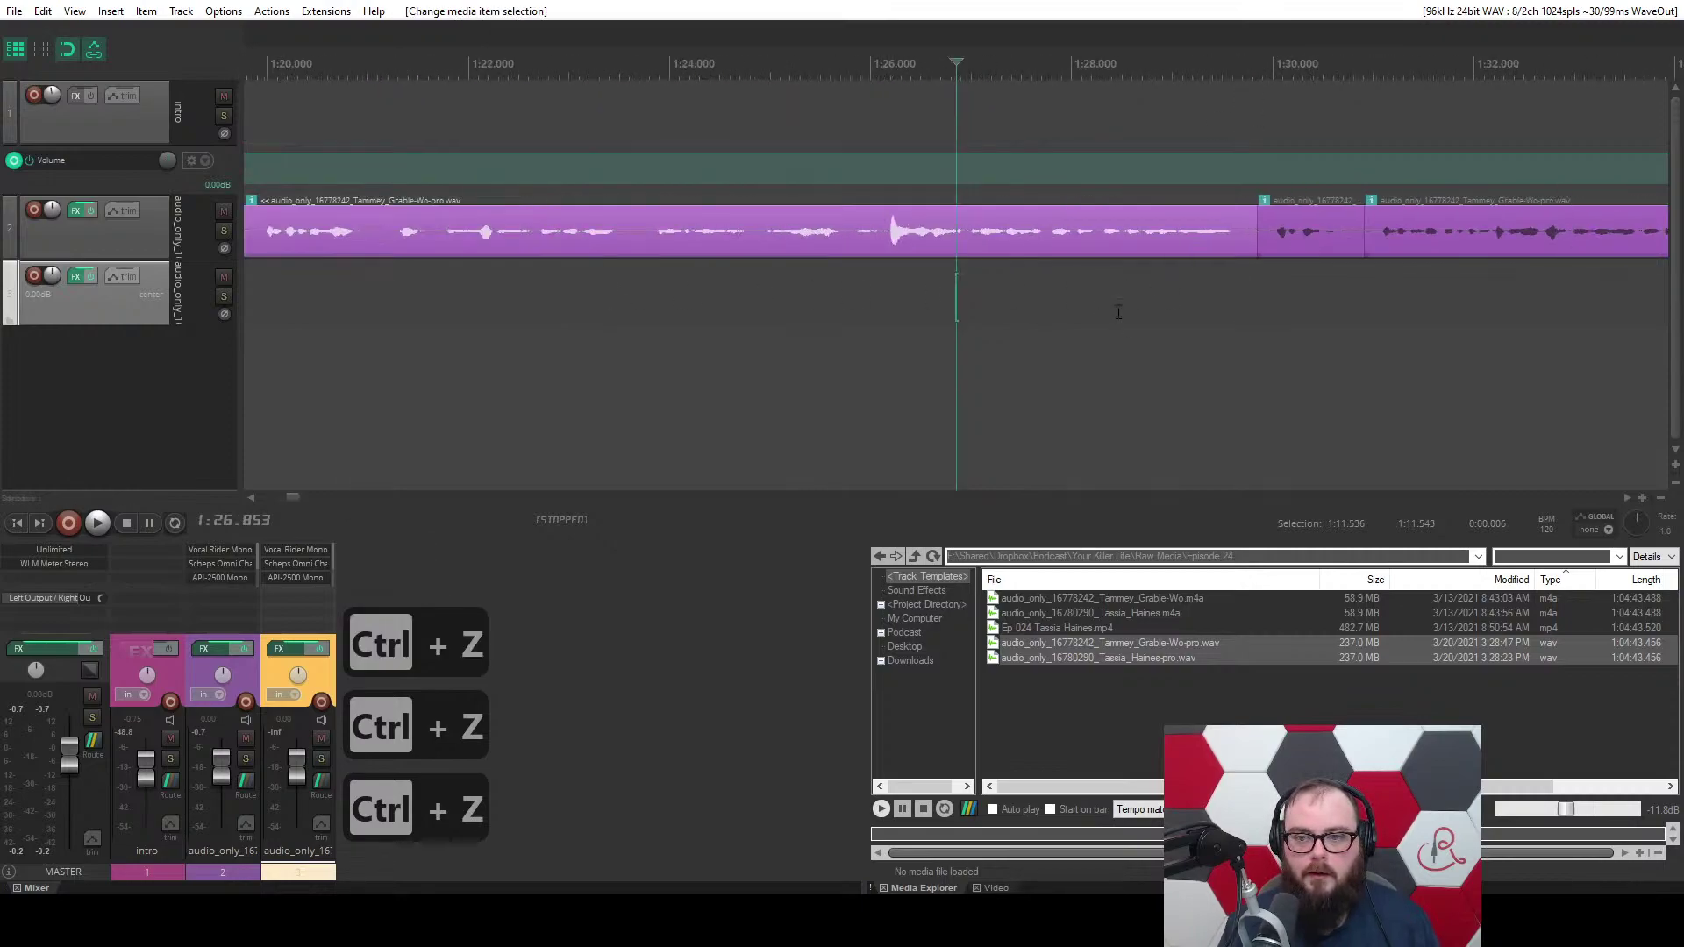
{"action": "left_click", "coordinate": [1087, 245]}
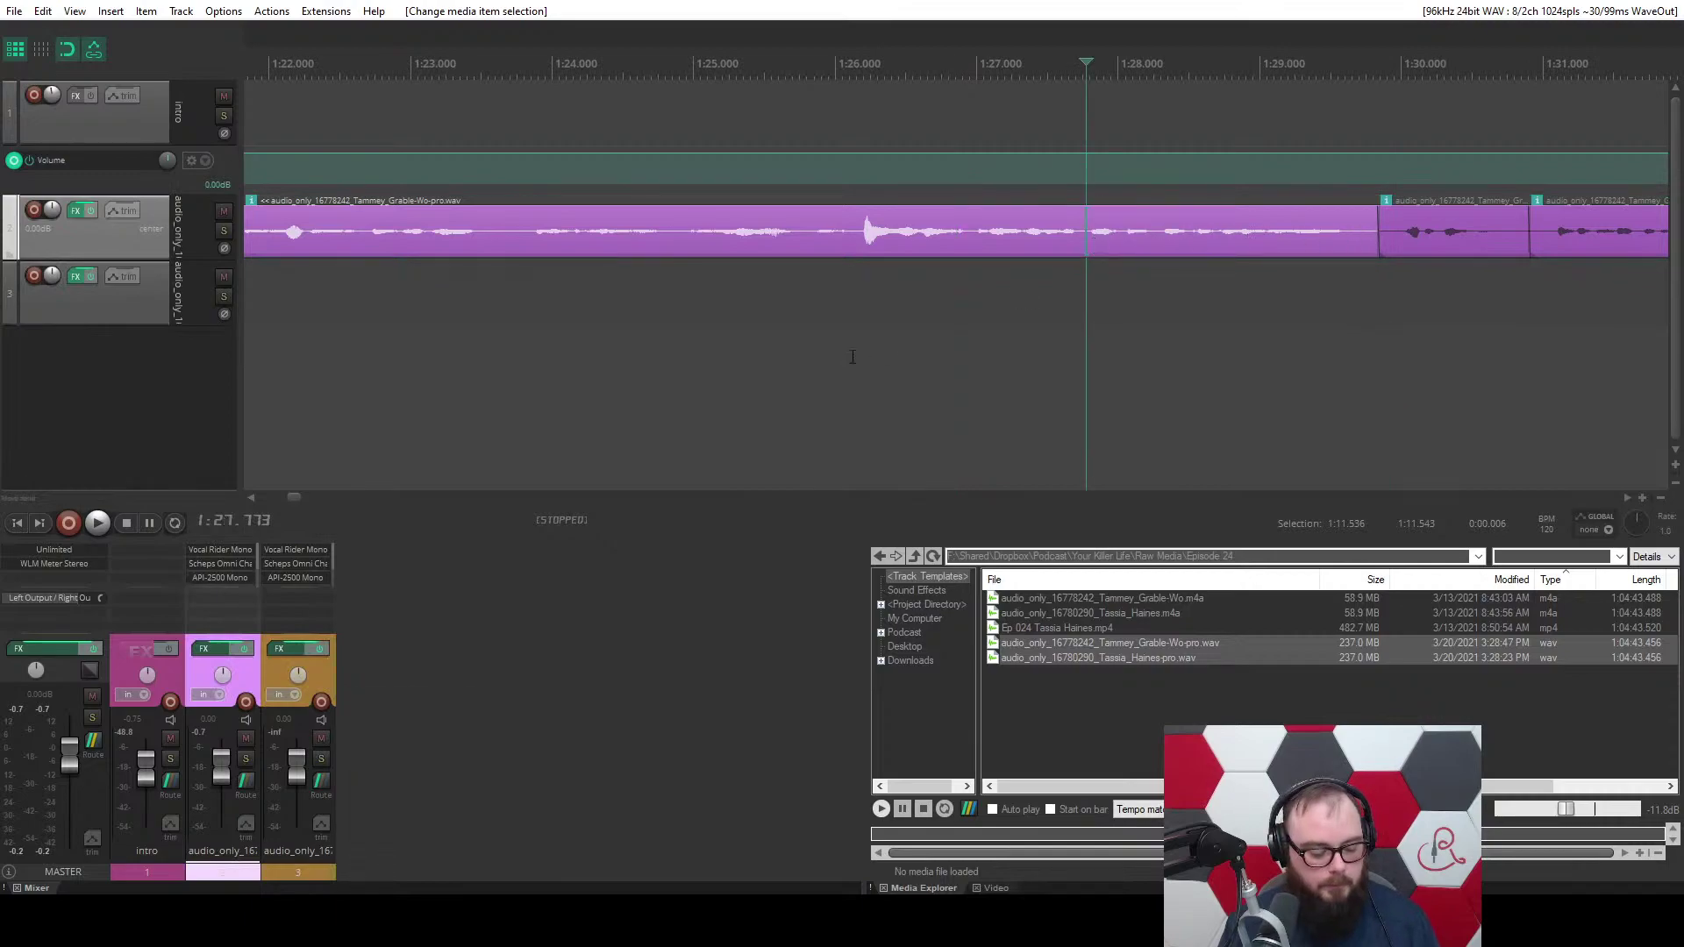
{"action": "key", "text": "w"}
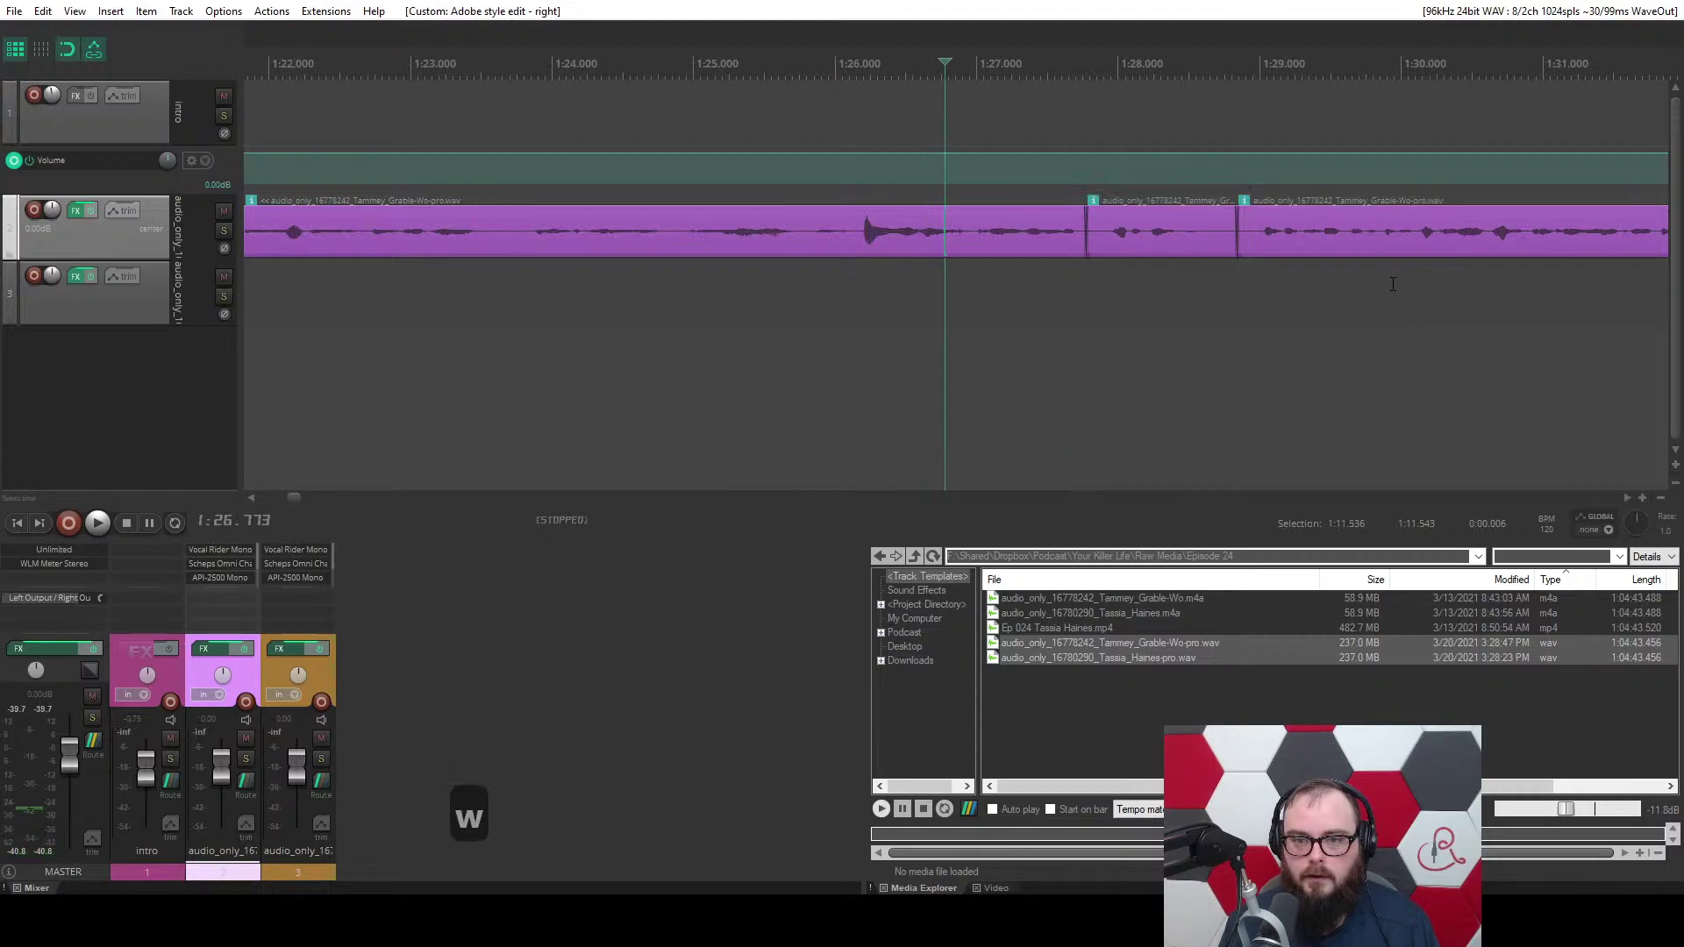
{"action": "key", "text": "ctrl+z"}
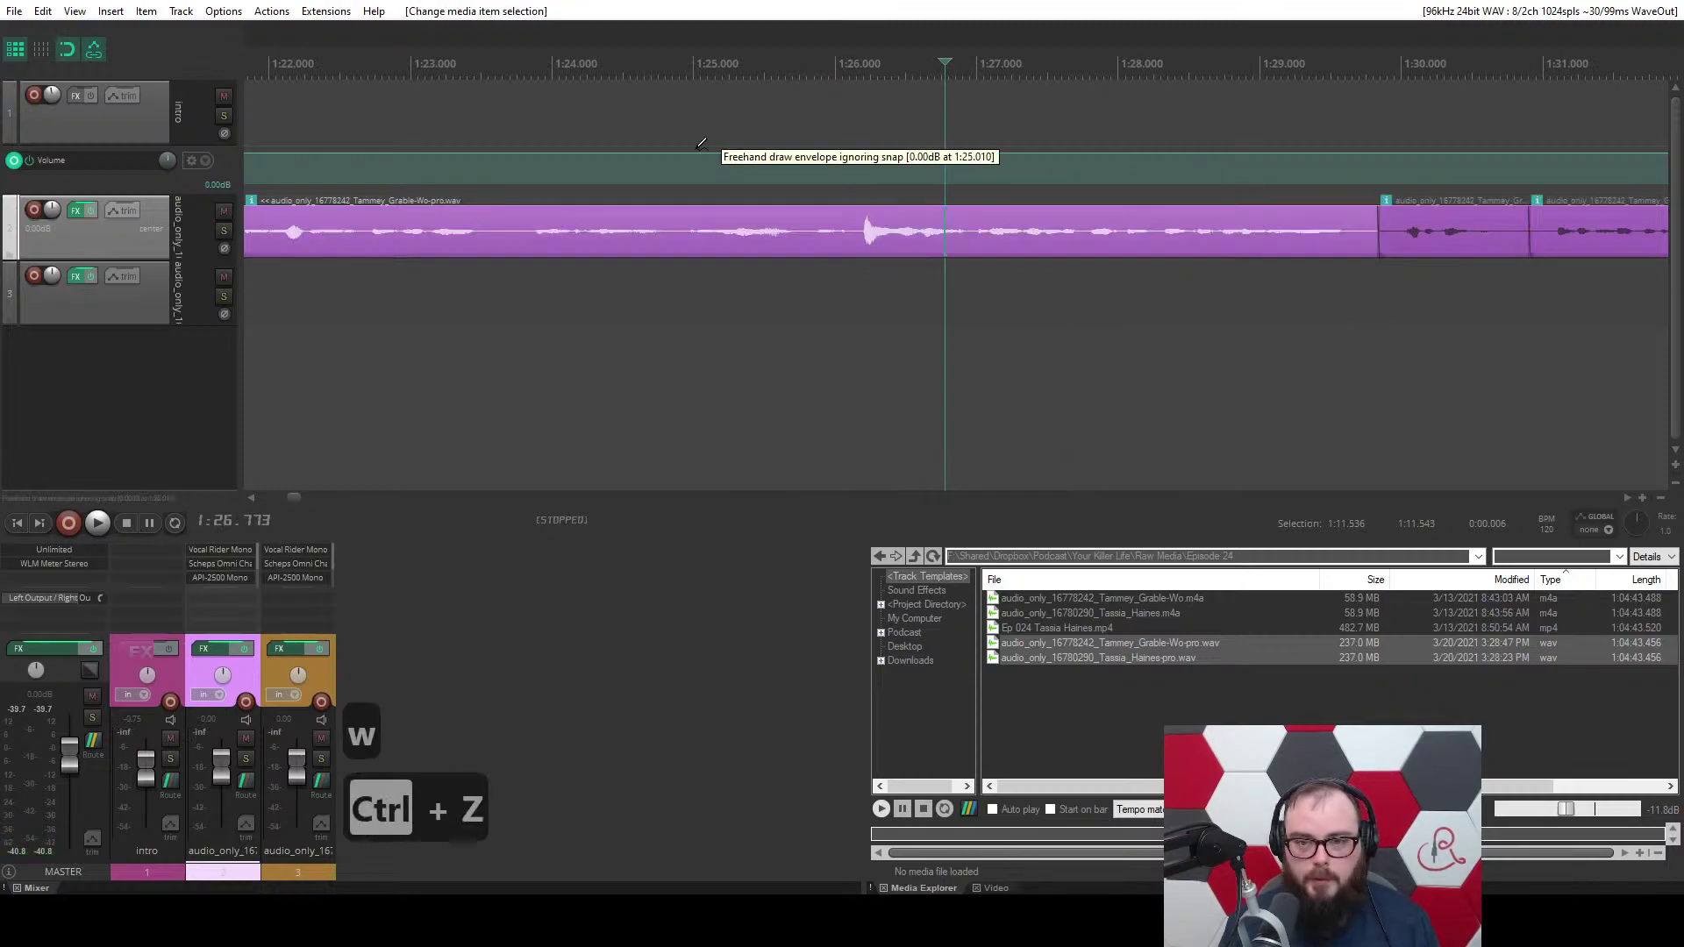
Return to the start of the first voice clip and place the edit cursor at about 1:12.022.
{"action": "scroll", "coordinate": [659, 233], "scroll_direction": "down", "scroll_amount": 5}
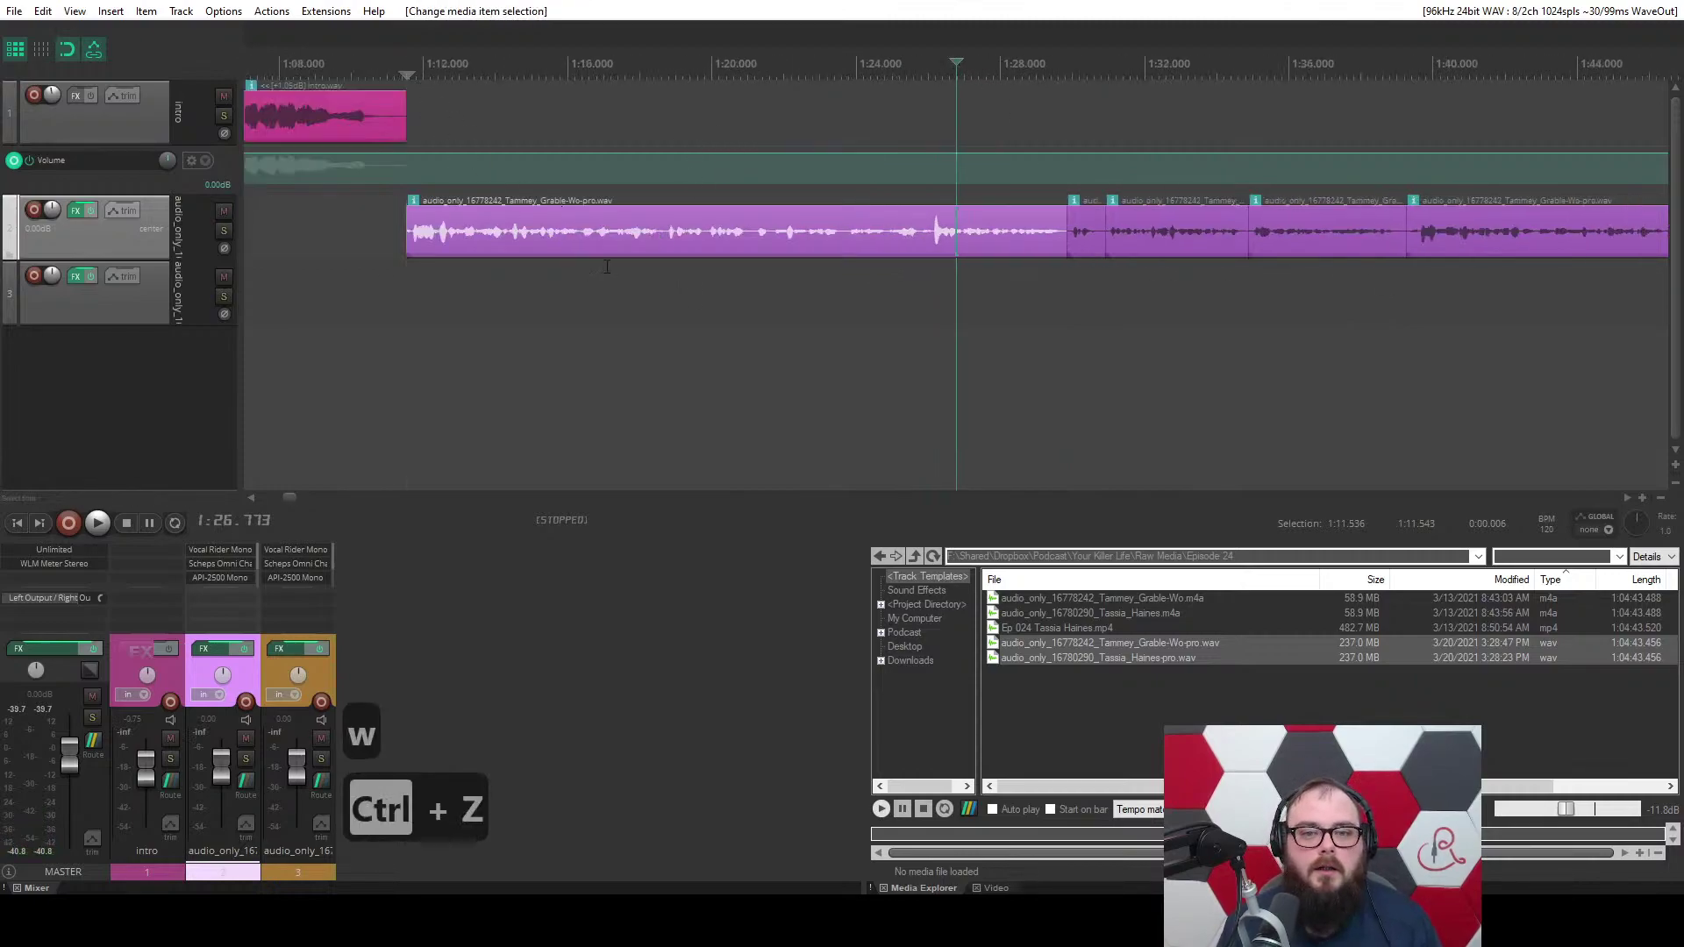
{"action": "scroll", "coordinate": [1059, 260], "scroll_direction": "down", "scroll_amount": 1}
{"action": "scroll", "coordinate": [1066, 260], "scroll_direction": "down", "scroll_amount": 1}
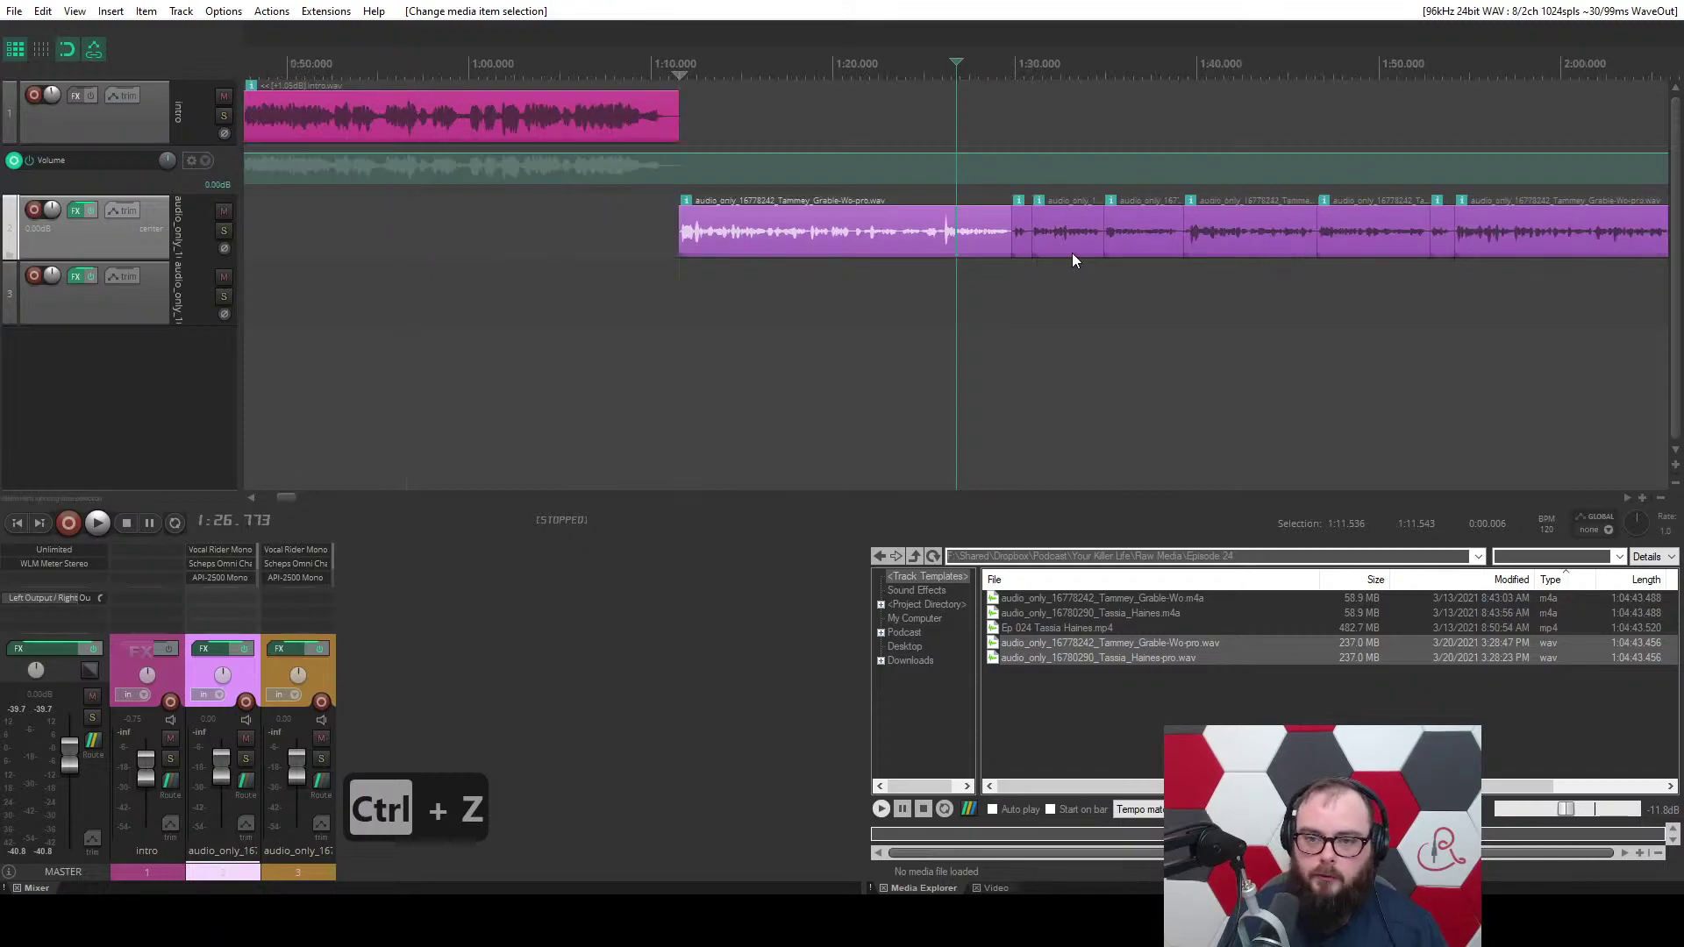
{"action": "scroll", "coordinate": [1122, 254], "scroll_direction": "down", "scroll_amount": 2}
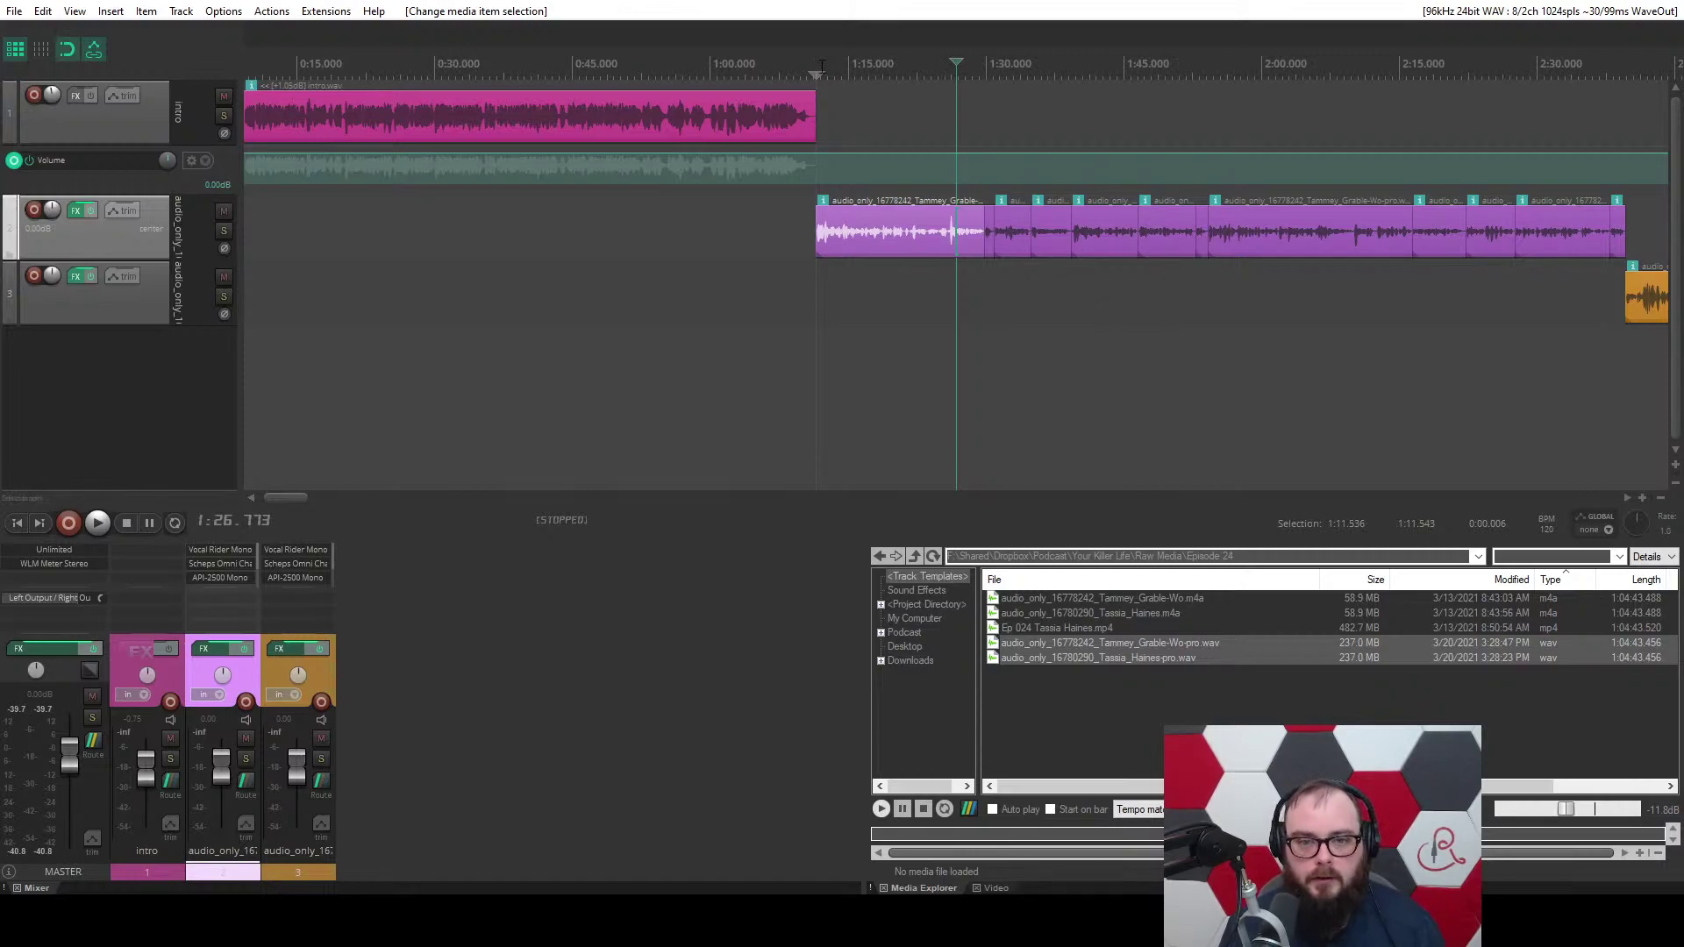
{"action": "key", "text": "ctrl+z"}
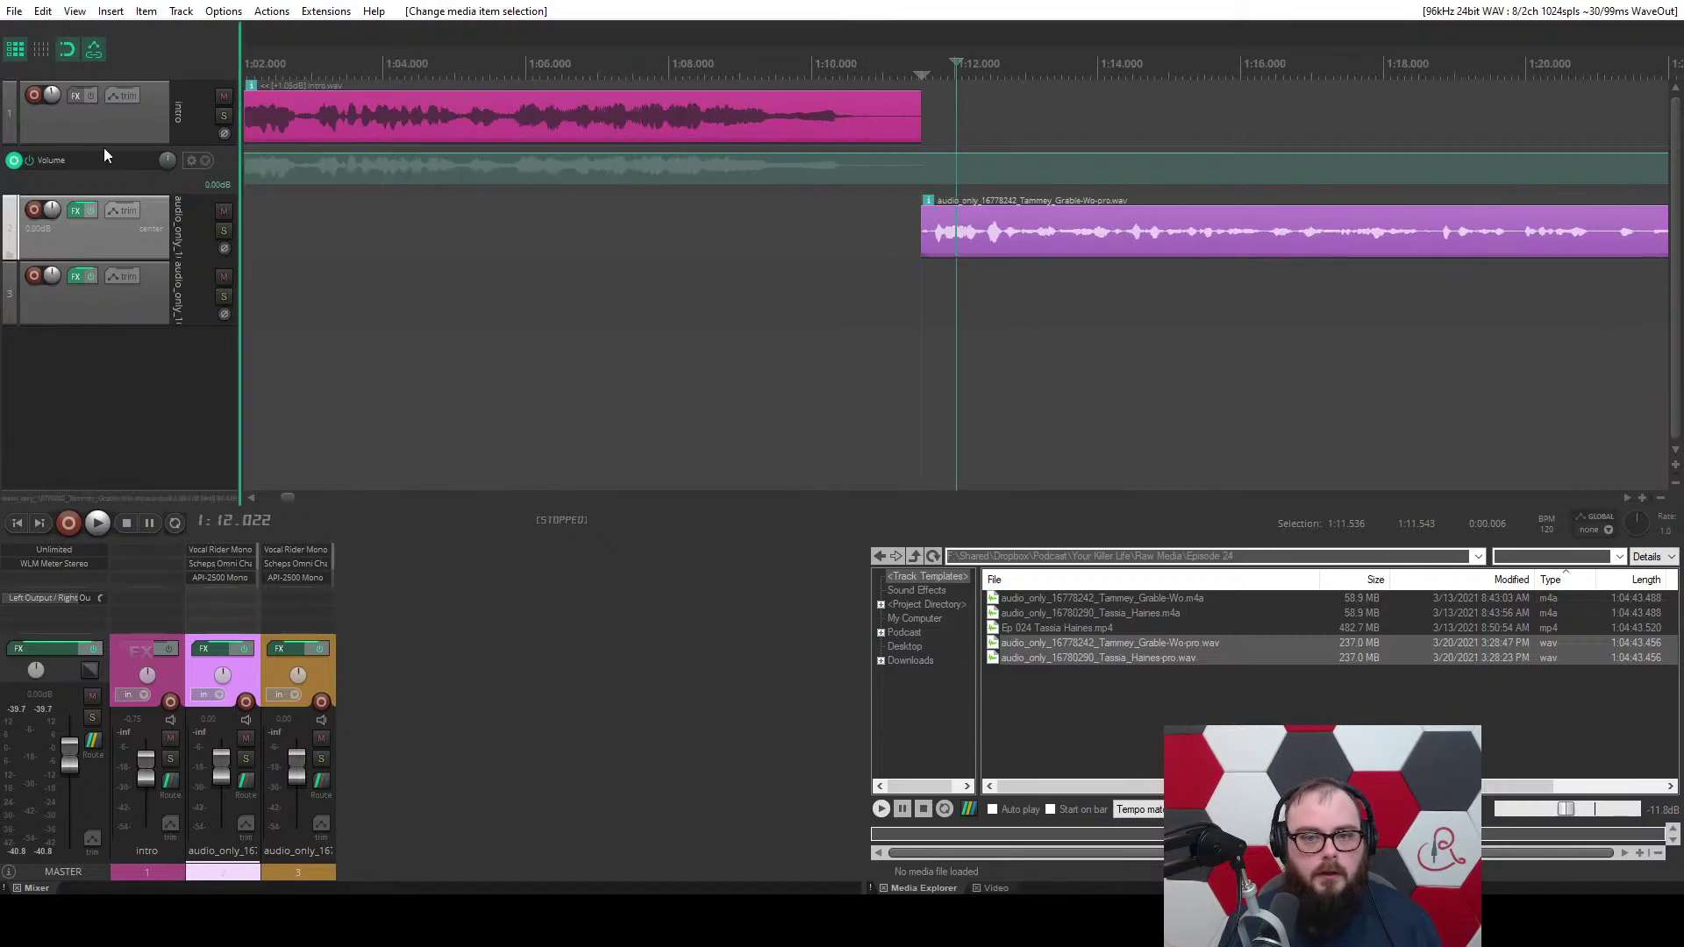
Open the custom action "Adobe style edit - left" for editing to examine its component actions.
{"action": "left_click", "coordinate": [271, 10]}
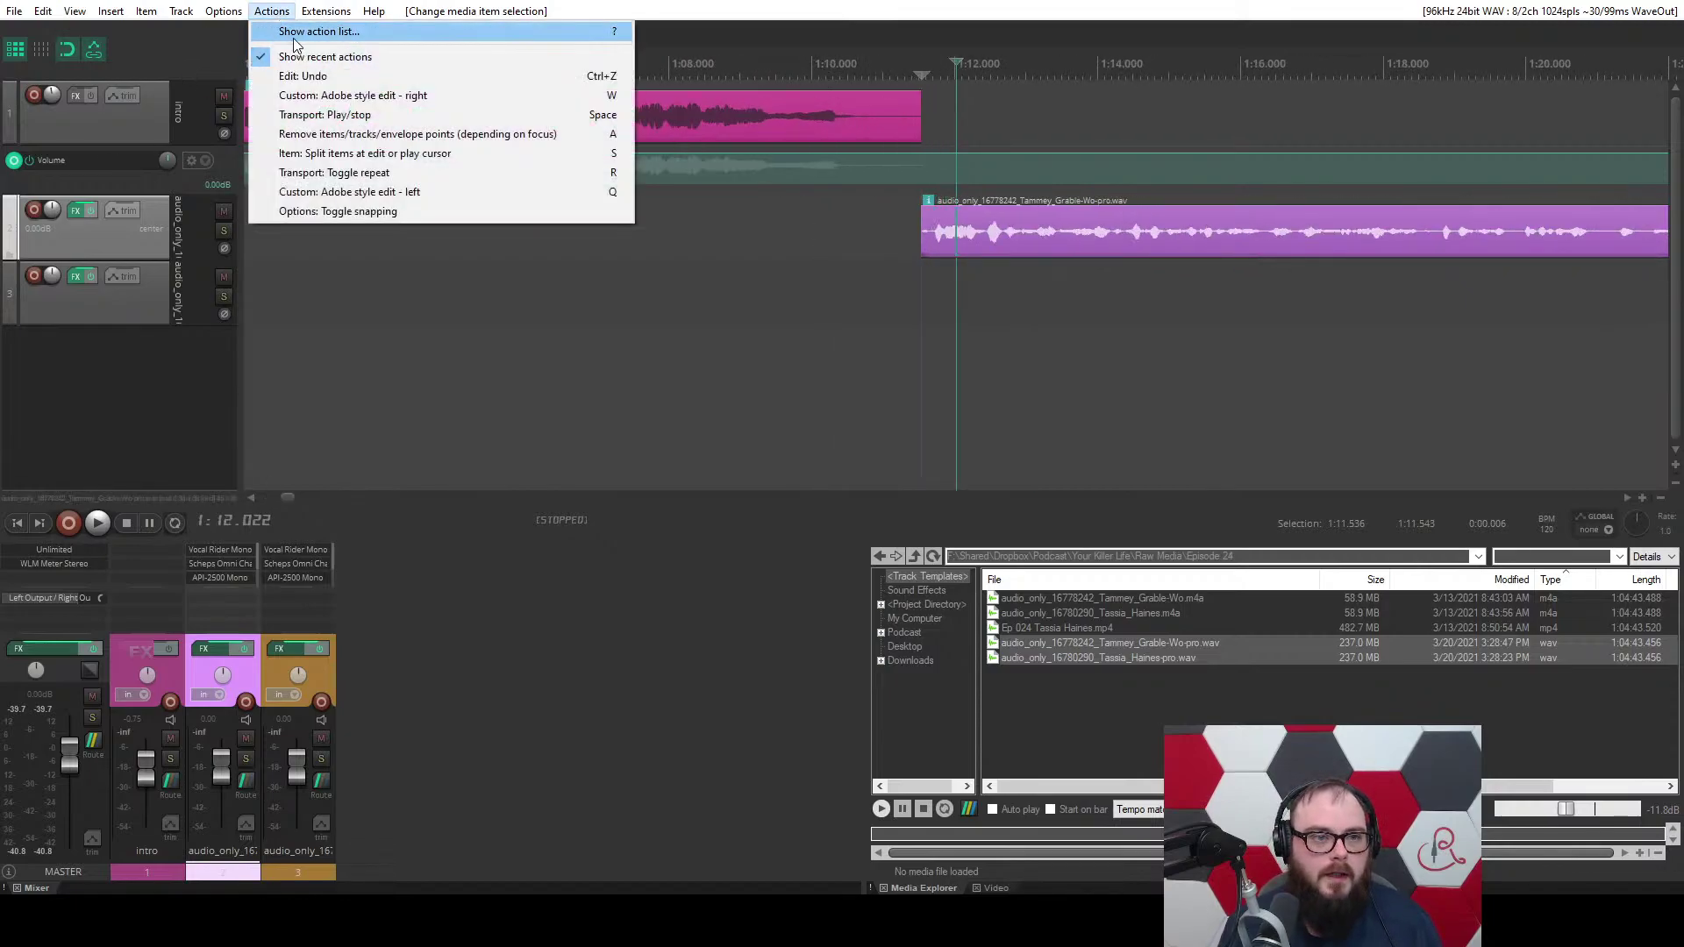
{"action": "left_click", "coordinate": [295, 32]}
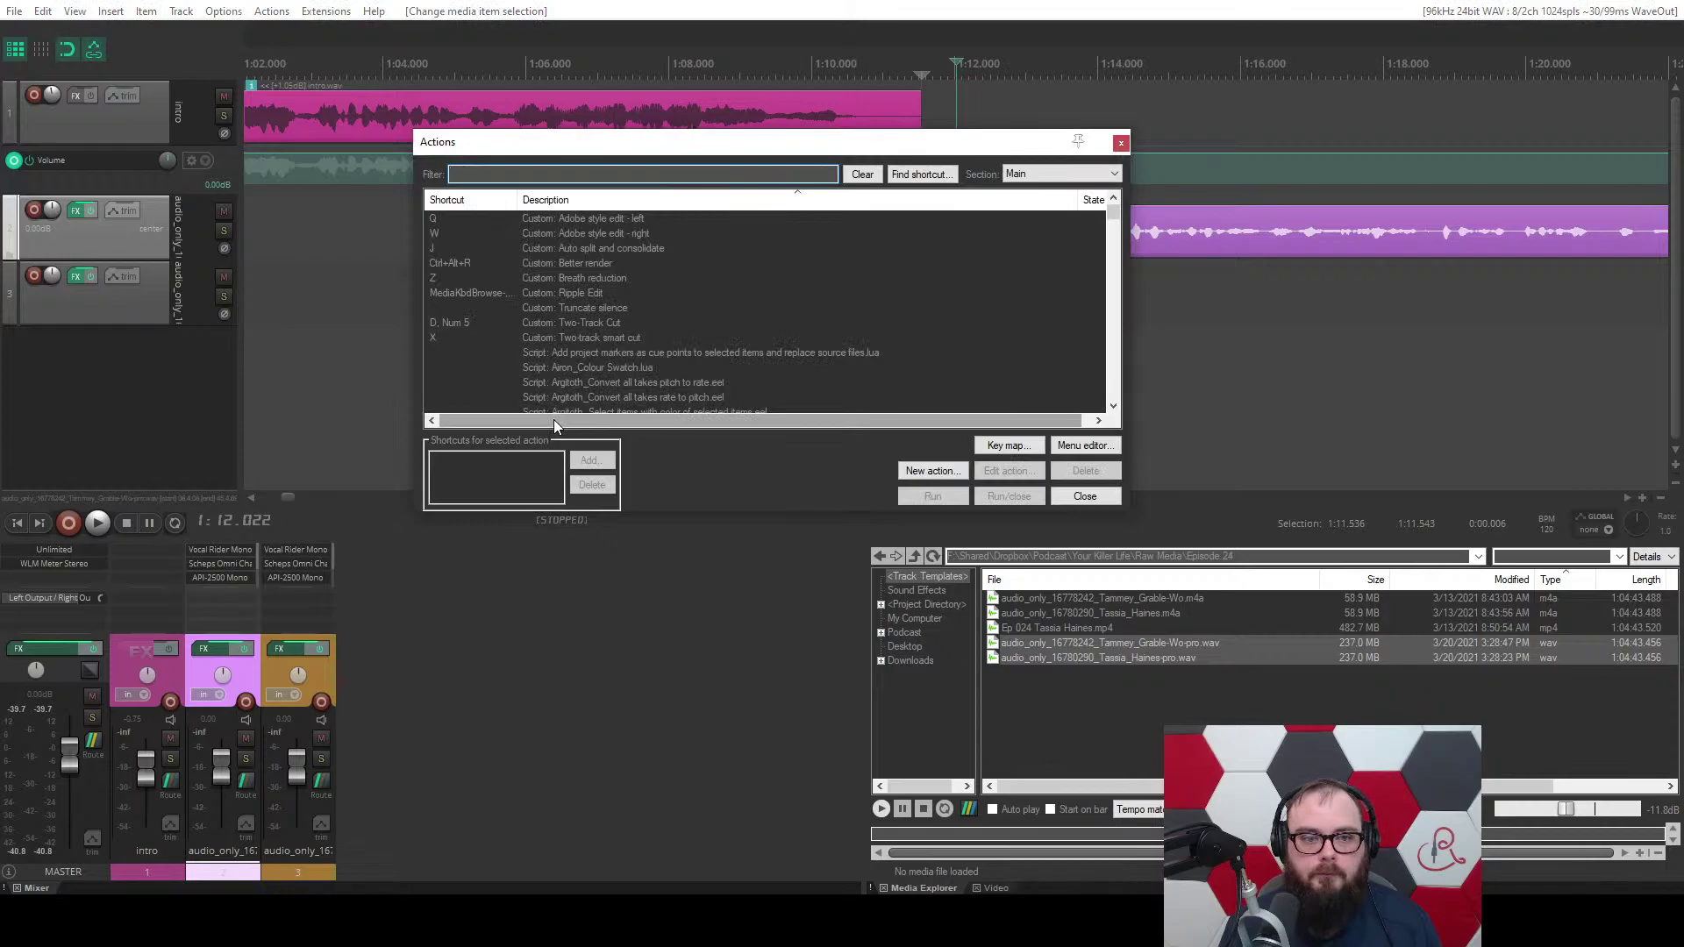
{"action": "left_click", "coordinate": [532, 233]}
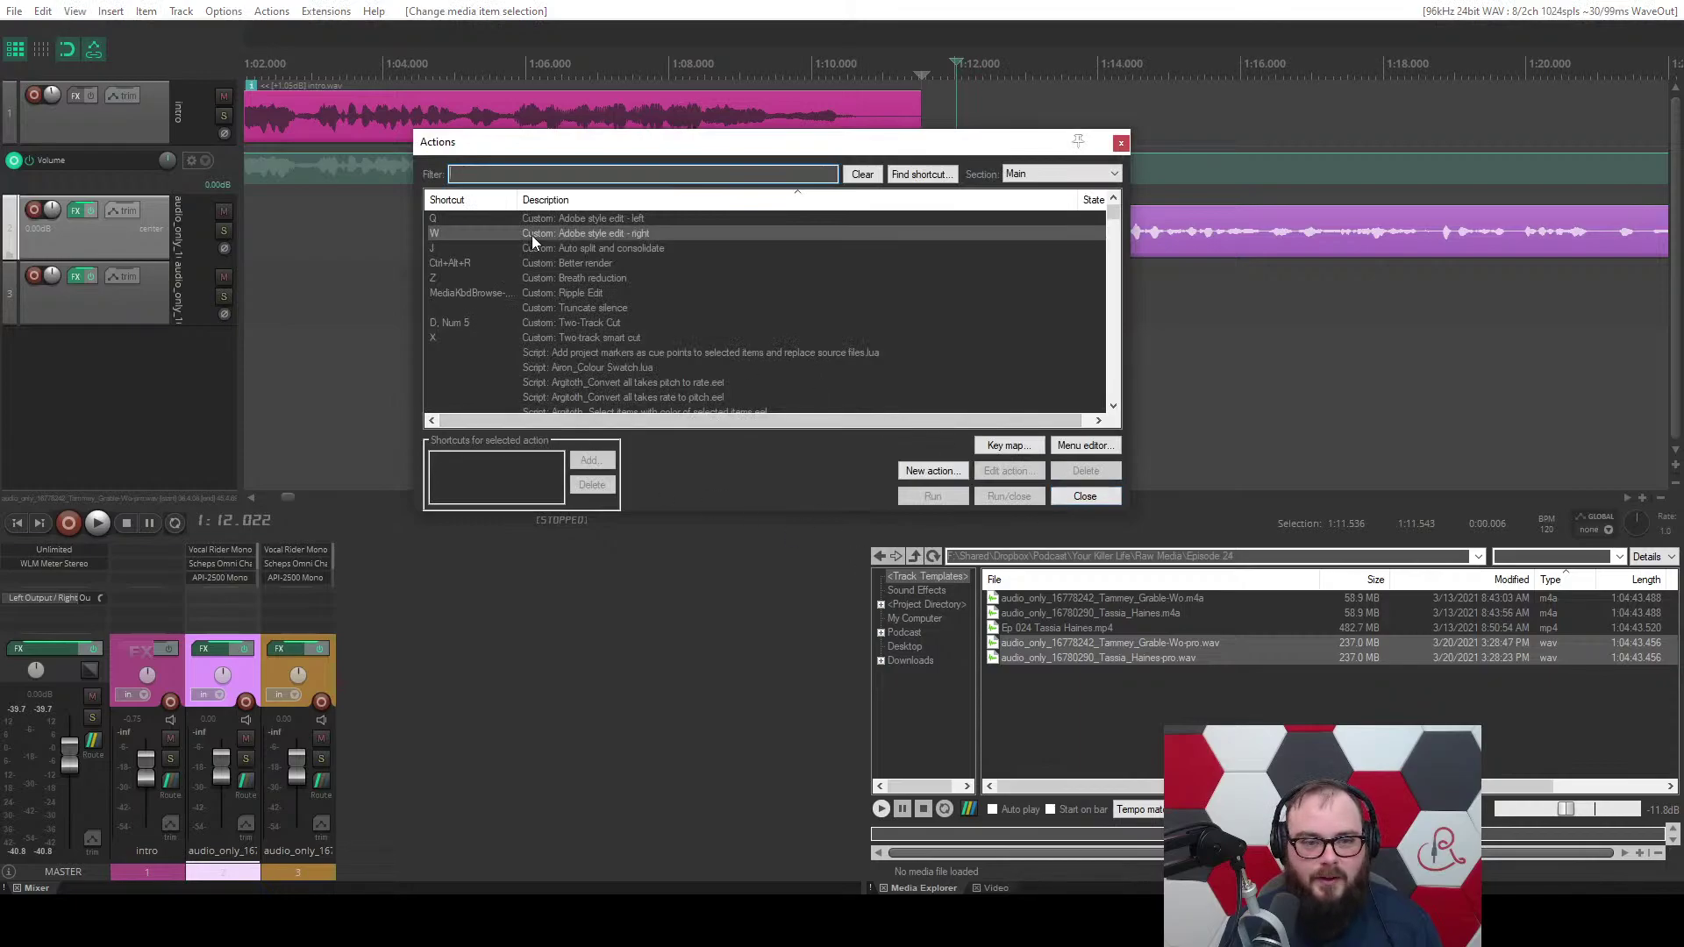
{"action": "left_click", "coordinate": [538, 221]}
{"action": "left_click", "coordinate": [1009, 471]}
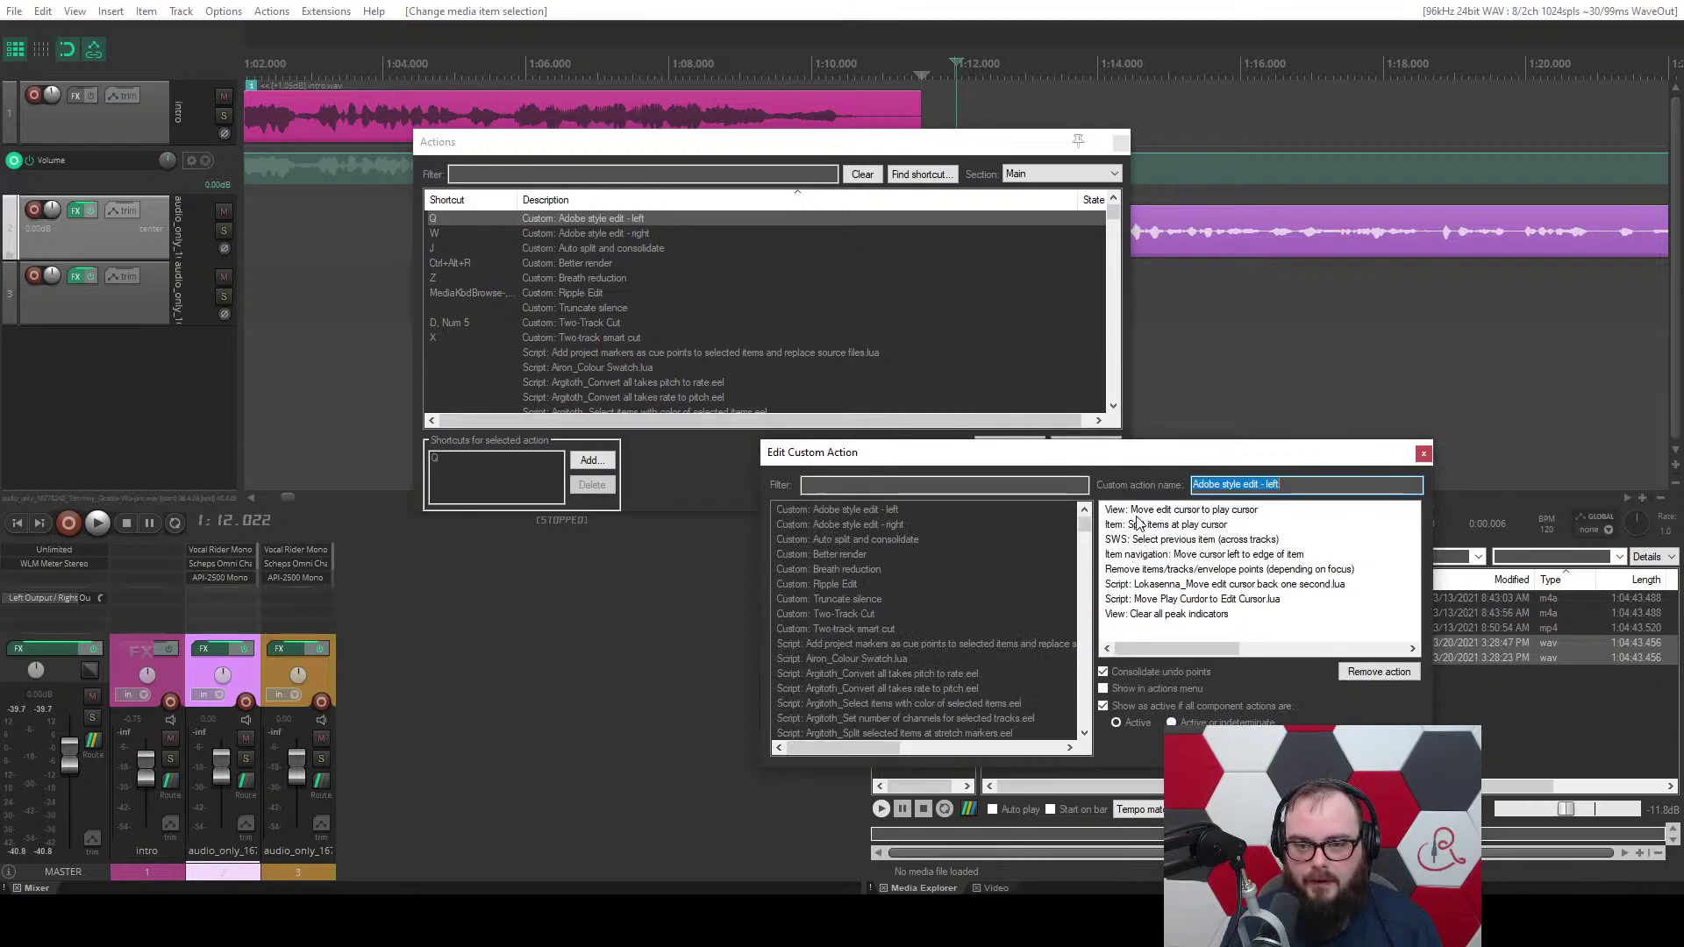
Move the action list clear of the clips and play the first voice clip briefly from about 1:12.022.
{"action": "left_click_drag", "start_coordinate": [913, 142], "coordinate": [901, 329]}
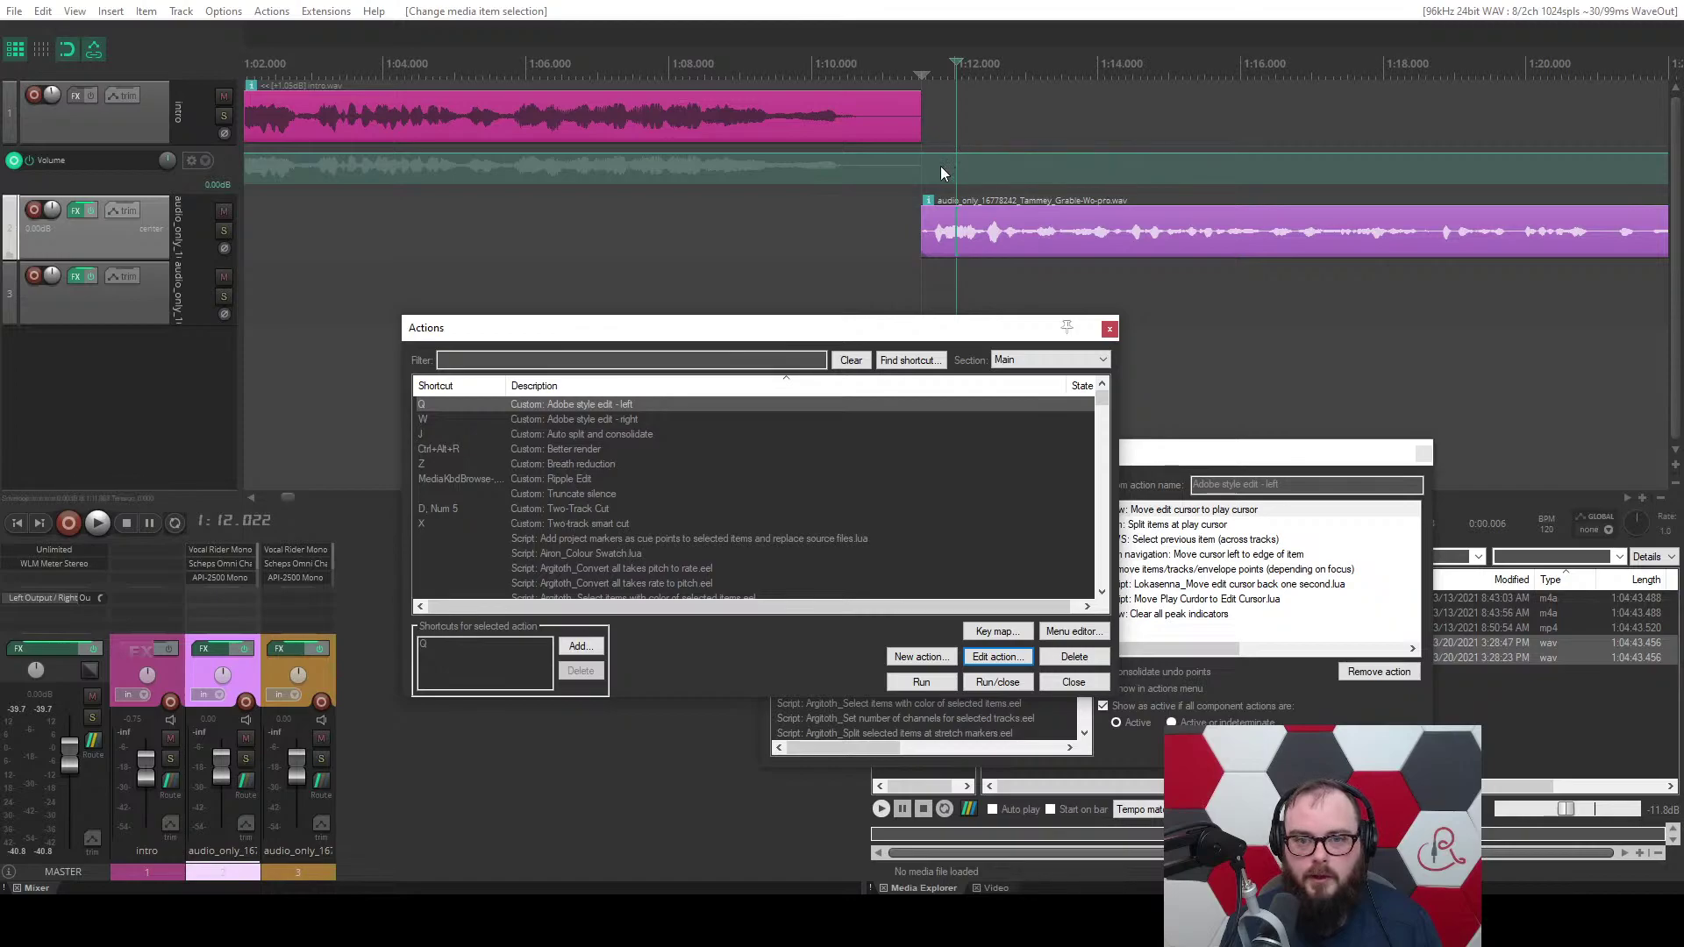
{"action": "key", "text": "space"}
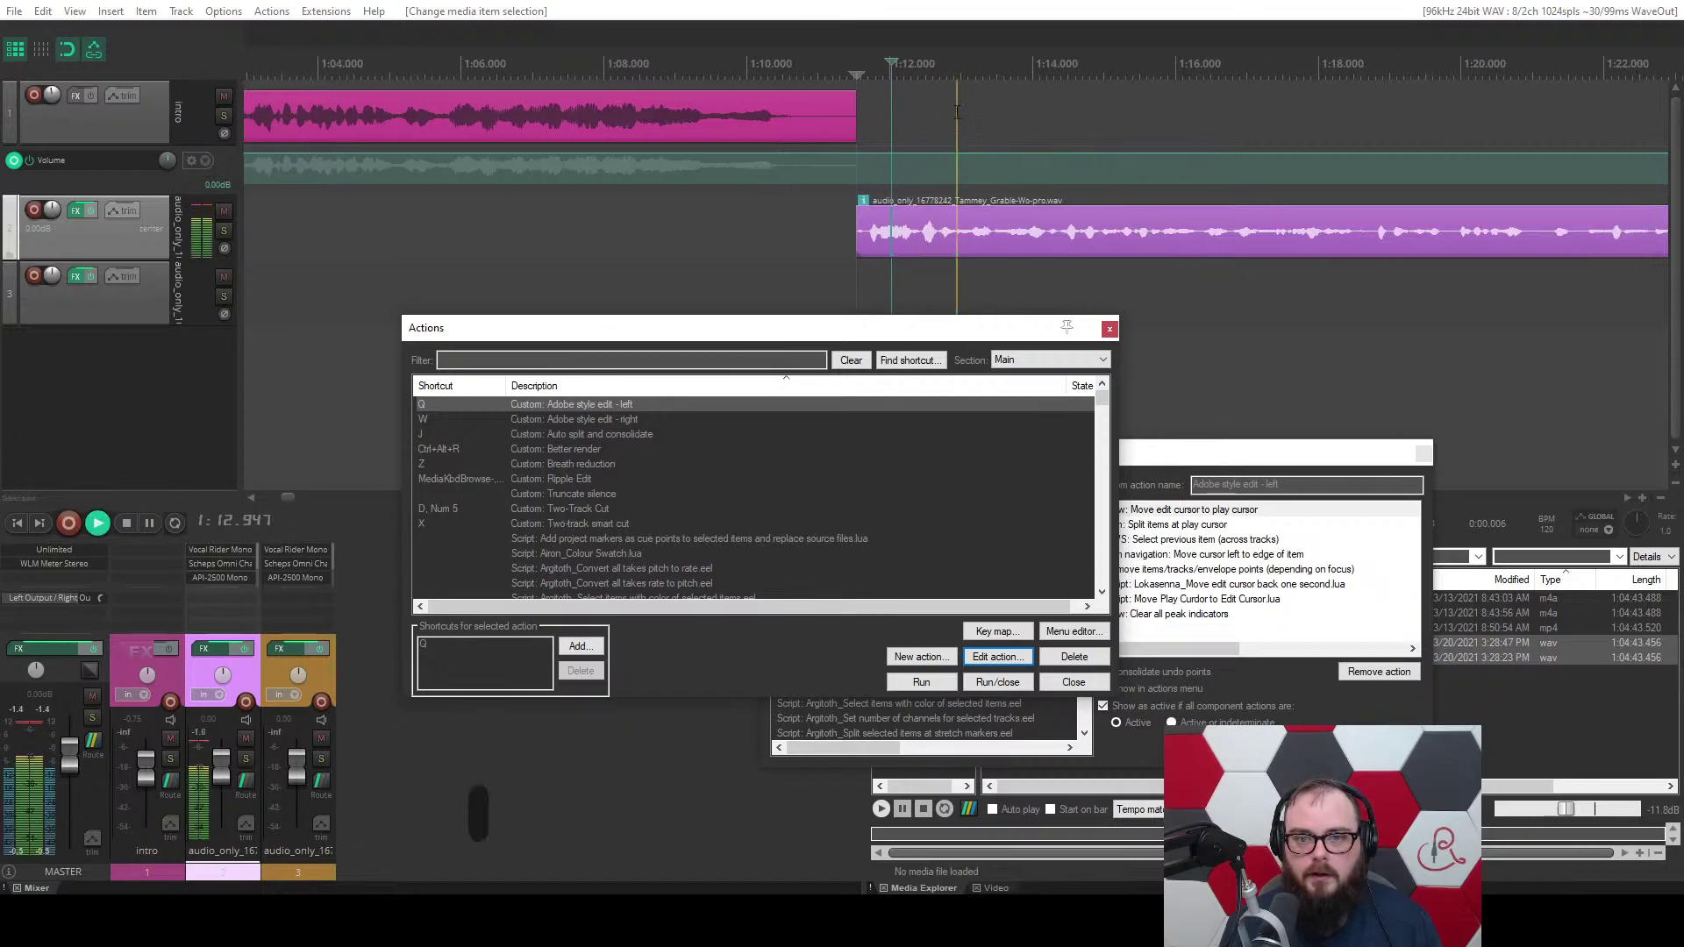
{"action": "key", "text": "space"}
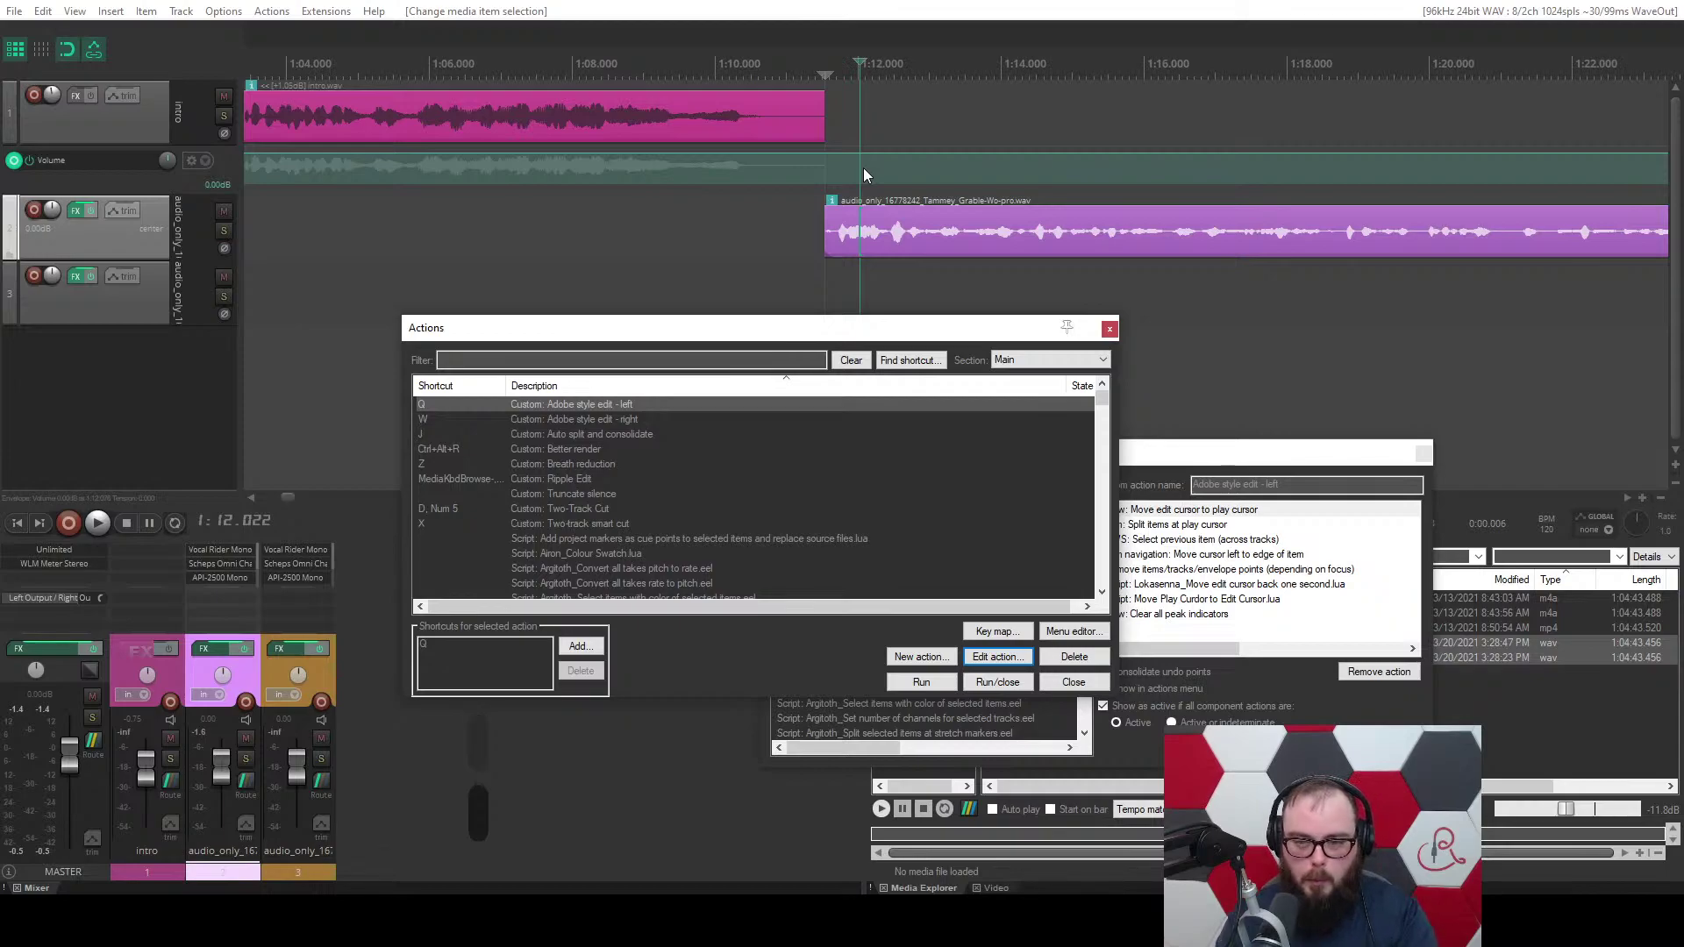
Move the Actions window clear of the component list of "Adobe style edit - left", keeping the clips in view.
{"action": "left_click_drag", "start_coordinate": [940, 327], "coordinate": [751, 307]}
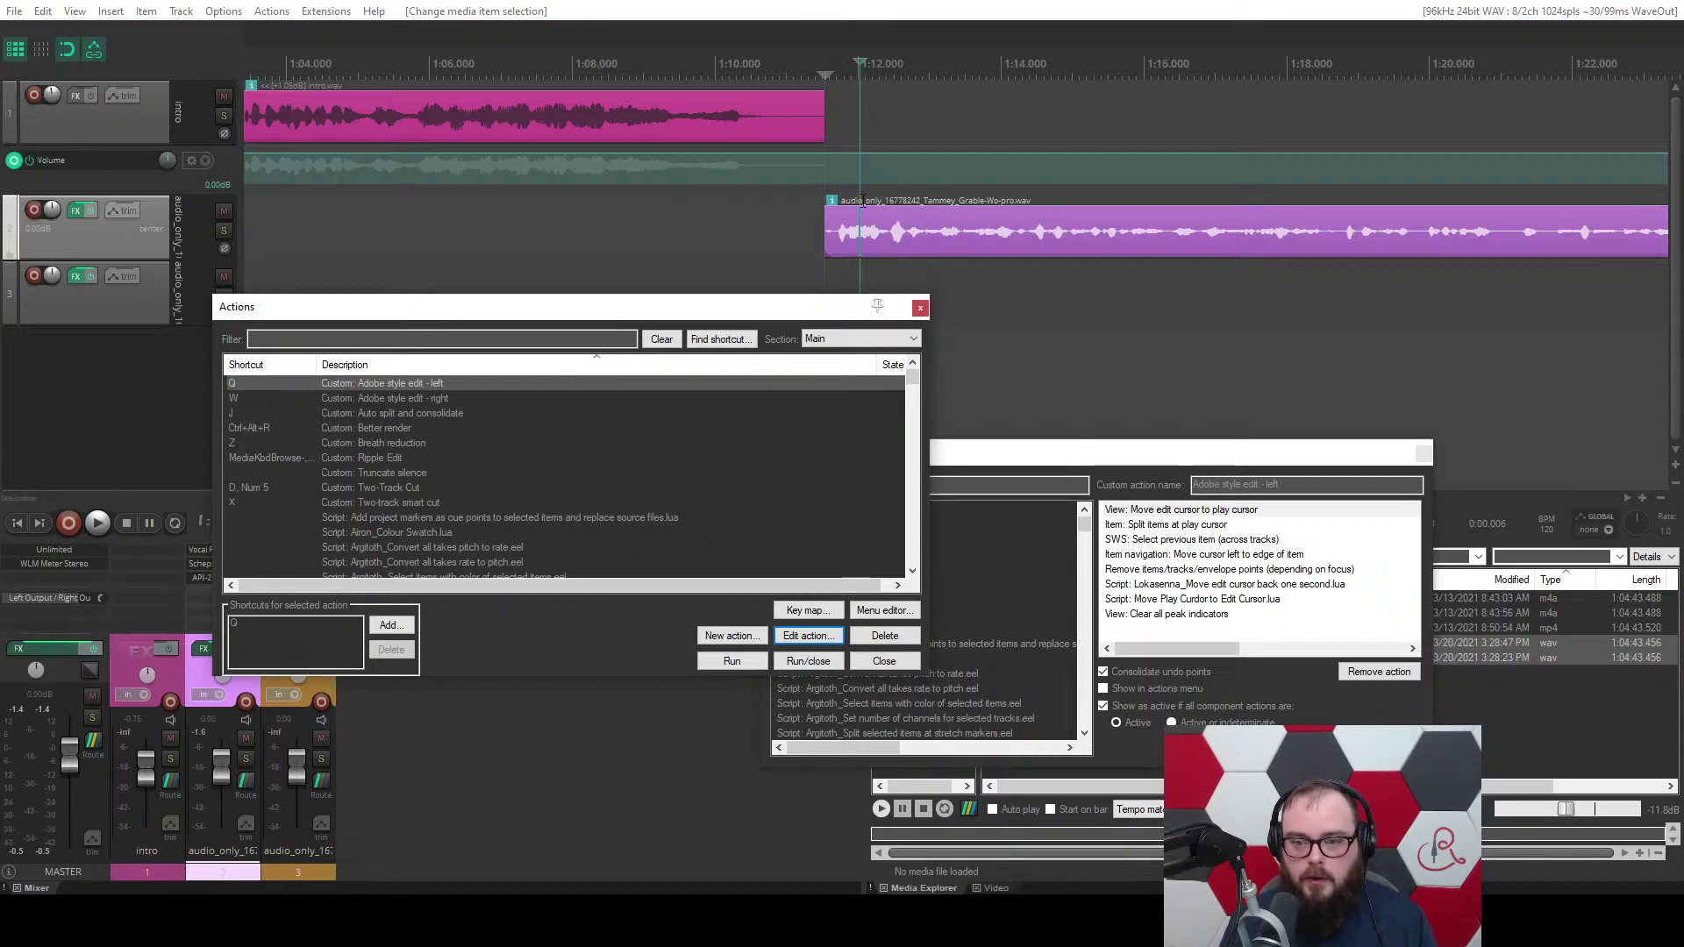
{"action": "scroll", "coordinate": [915, 267], "scroll_direction": "down", "scroll_amount": 2}
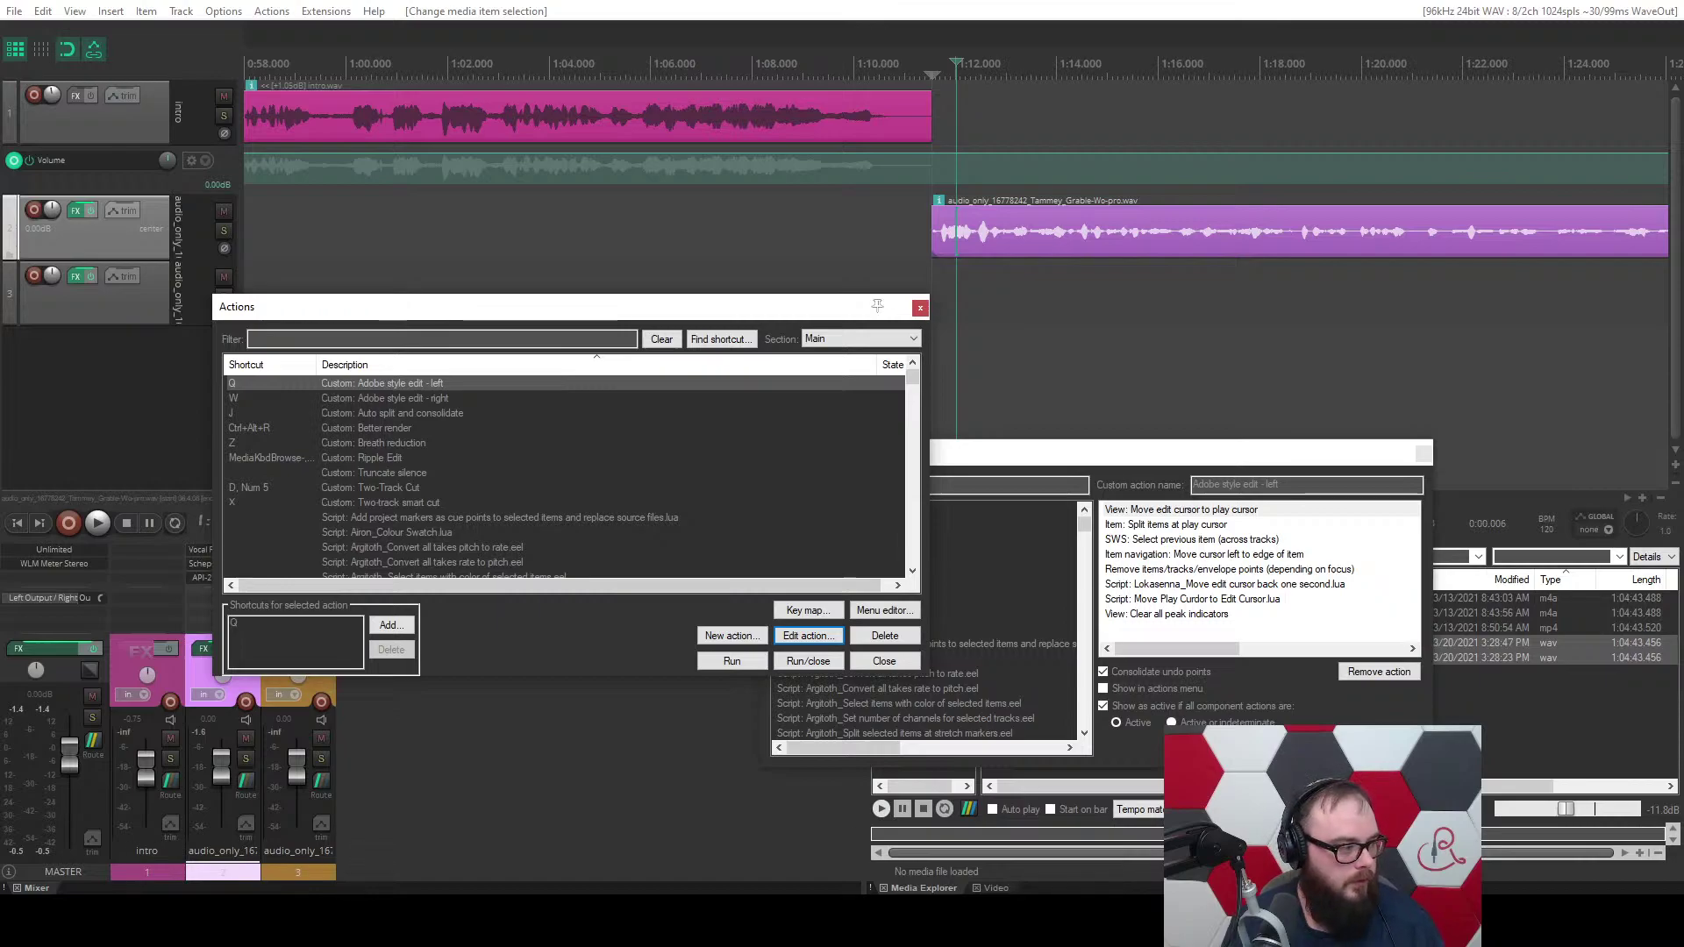
{"action": "key", "text": "alt+Tab"}
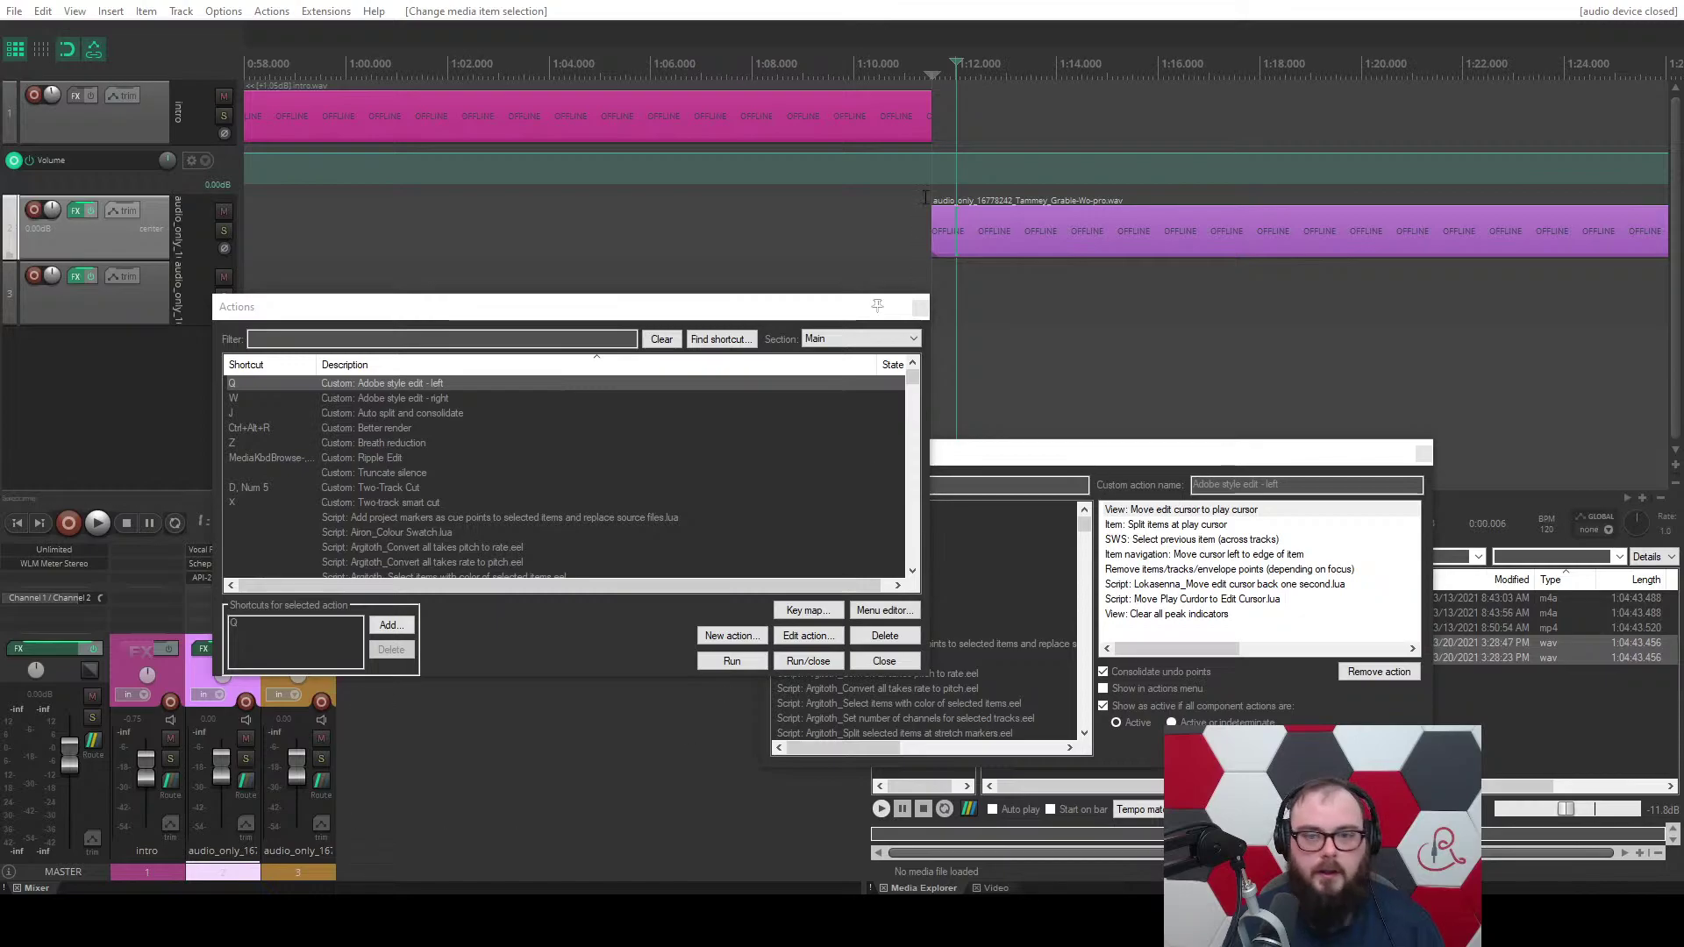
Play the first voice clip from about 1:13.7, try "Adobe style edit - right" near 1:26 during playback, and undo it.
{"action": "left_click", "coordinate": [1042, 104]}
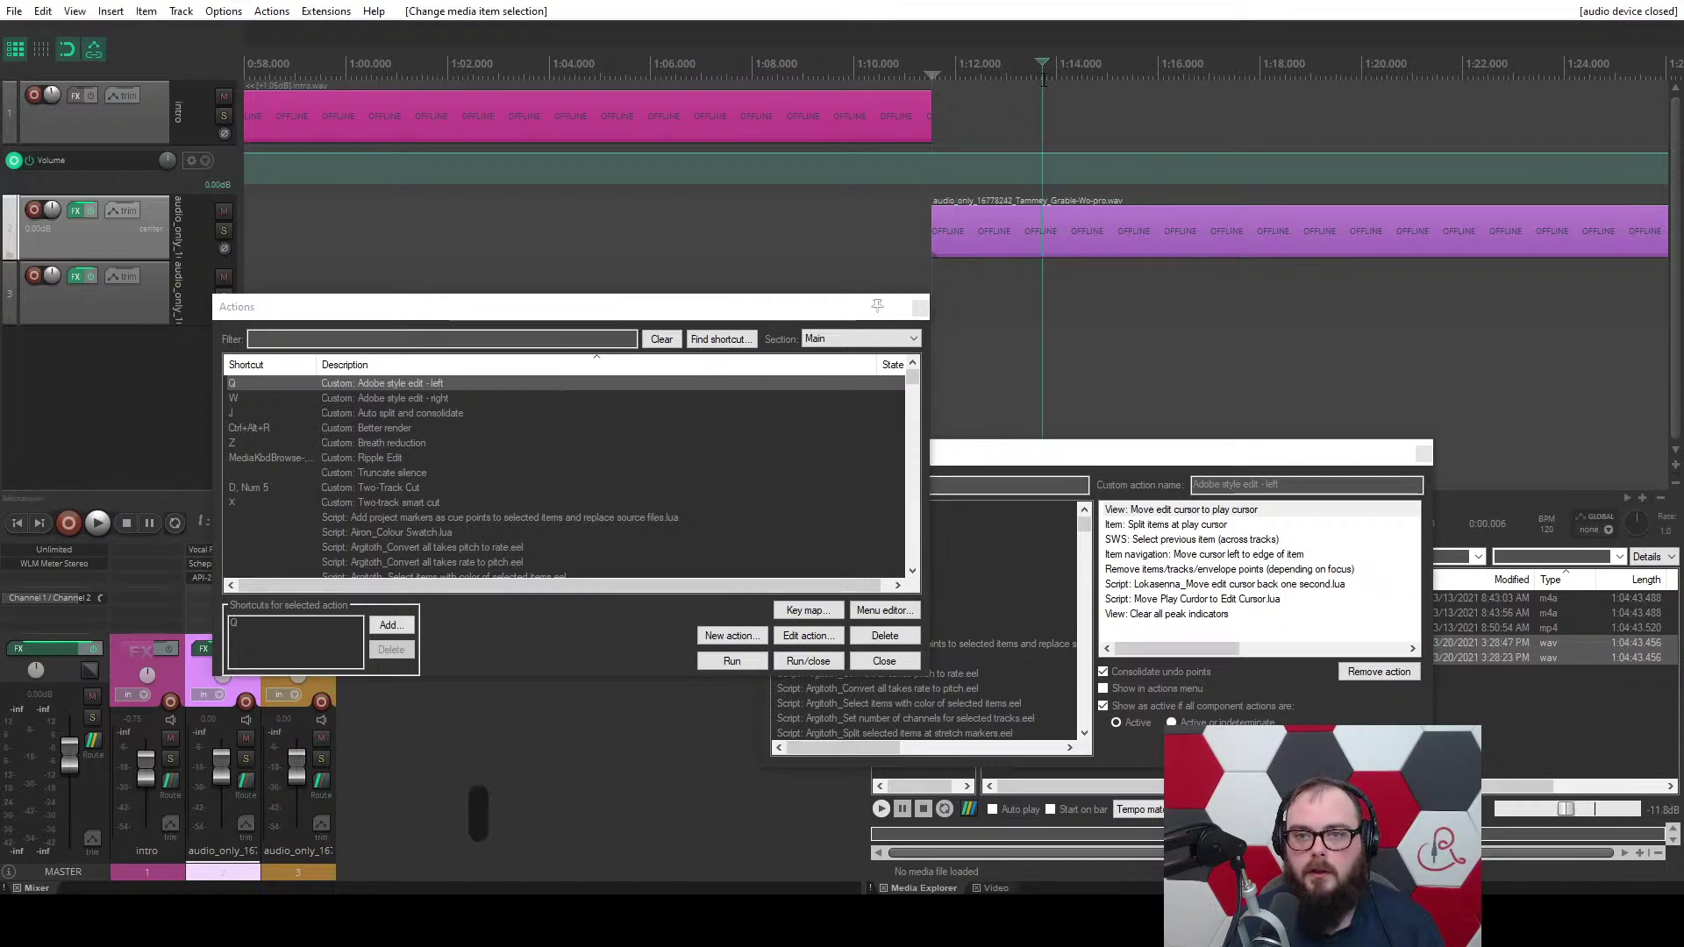
{"action": "key", "text": "space"}
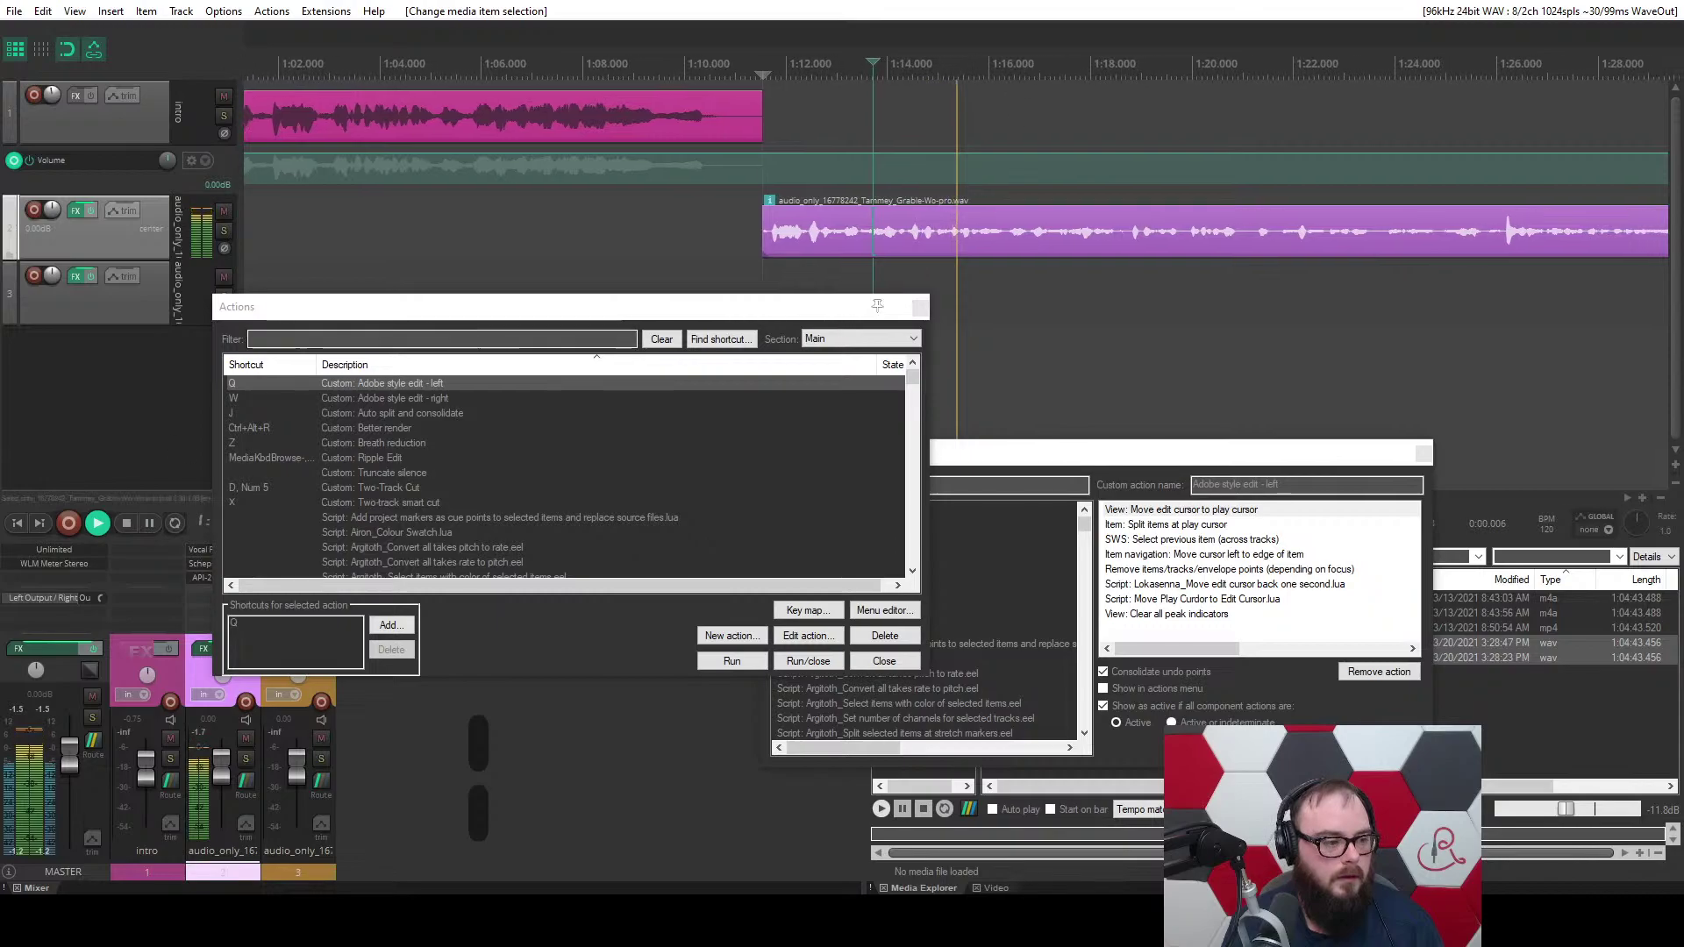
{"action": "scroll", "coordinate": [811, 180], "scroll_direction": "down", "scroll_amount": 4}
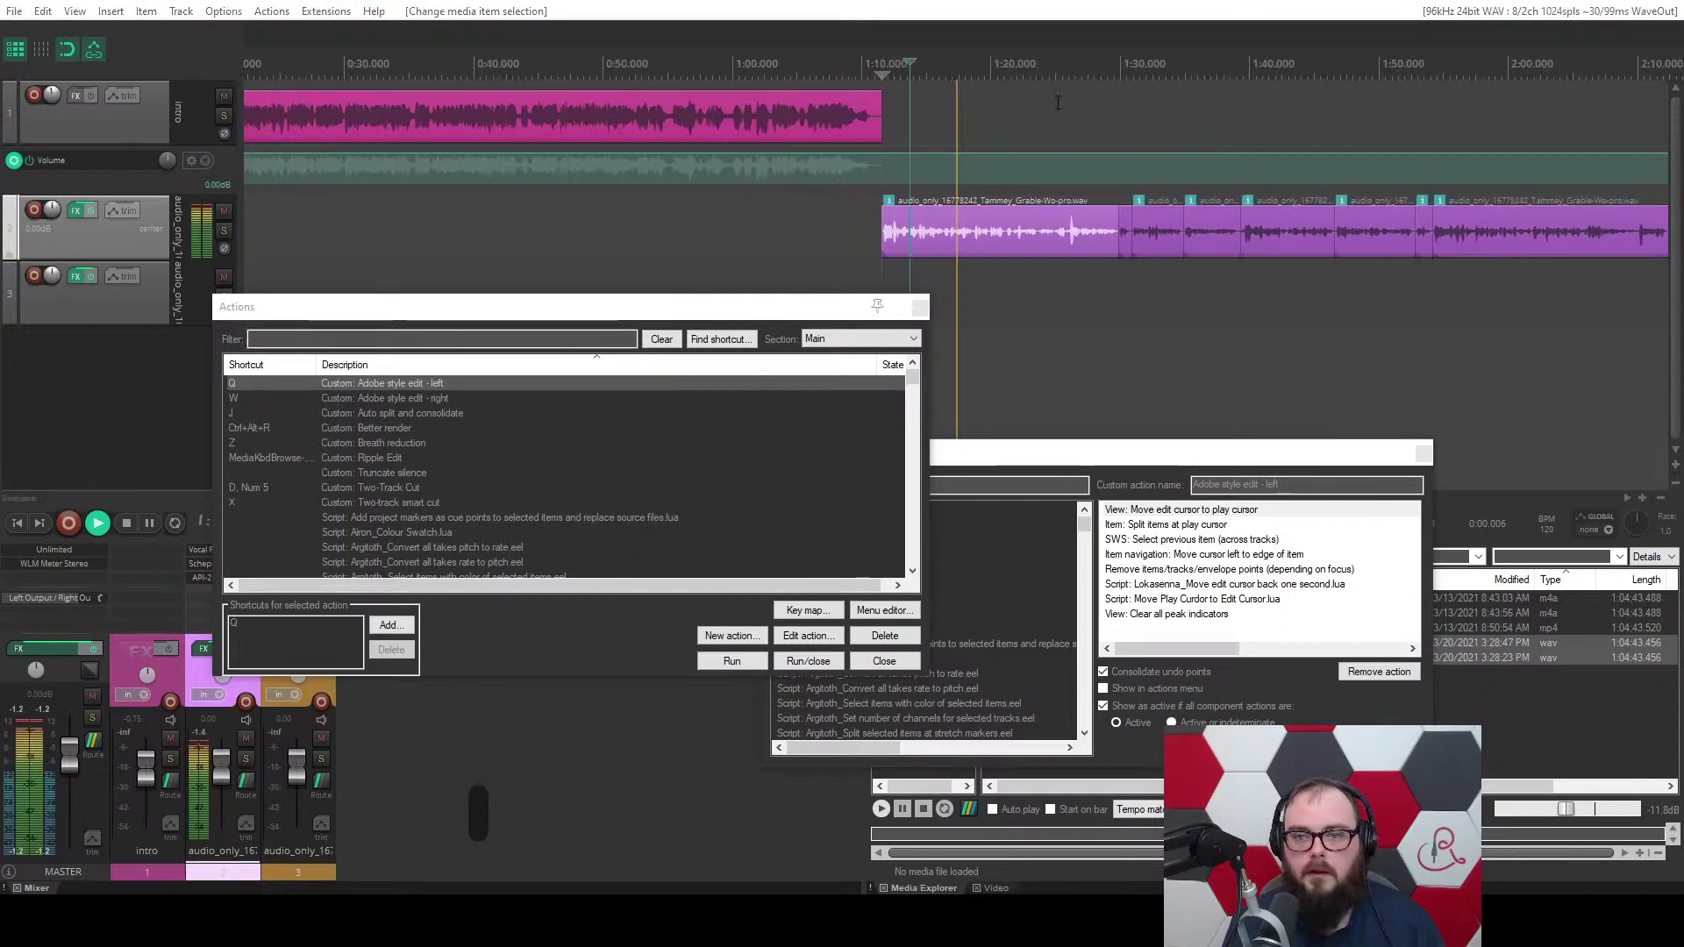
{"action": "scroll", "coordinate": [910, 157], "scroll_direction": "up", "scroll_amount": 5}
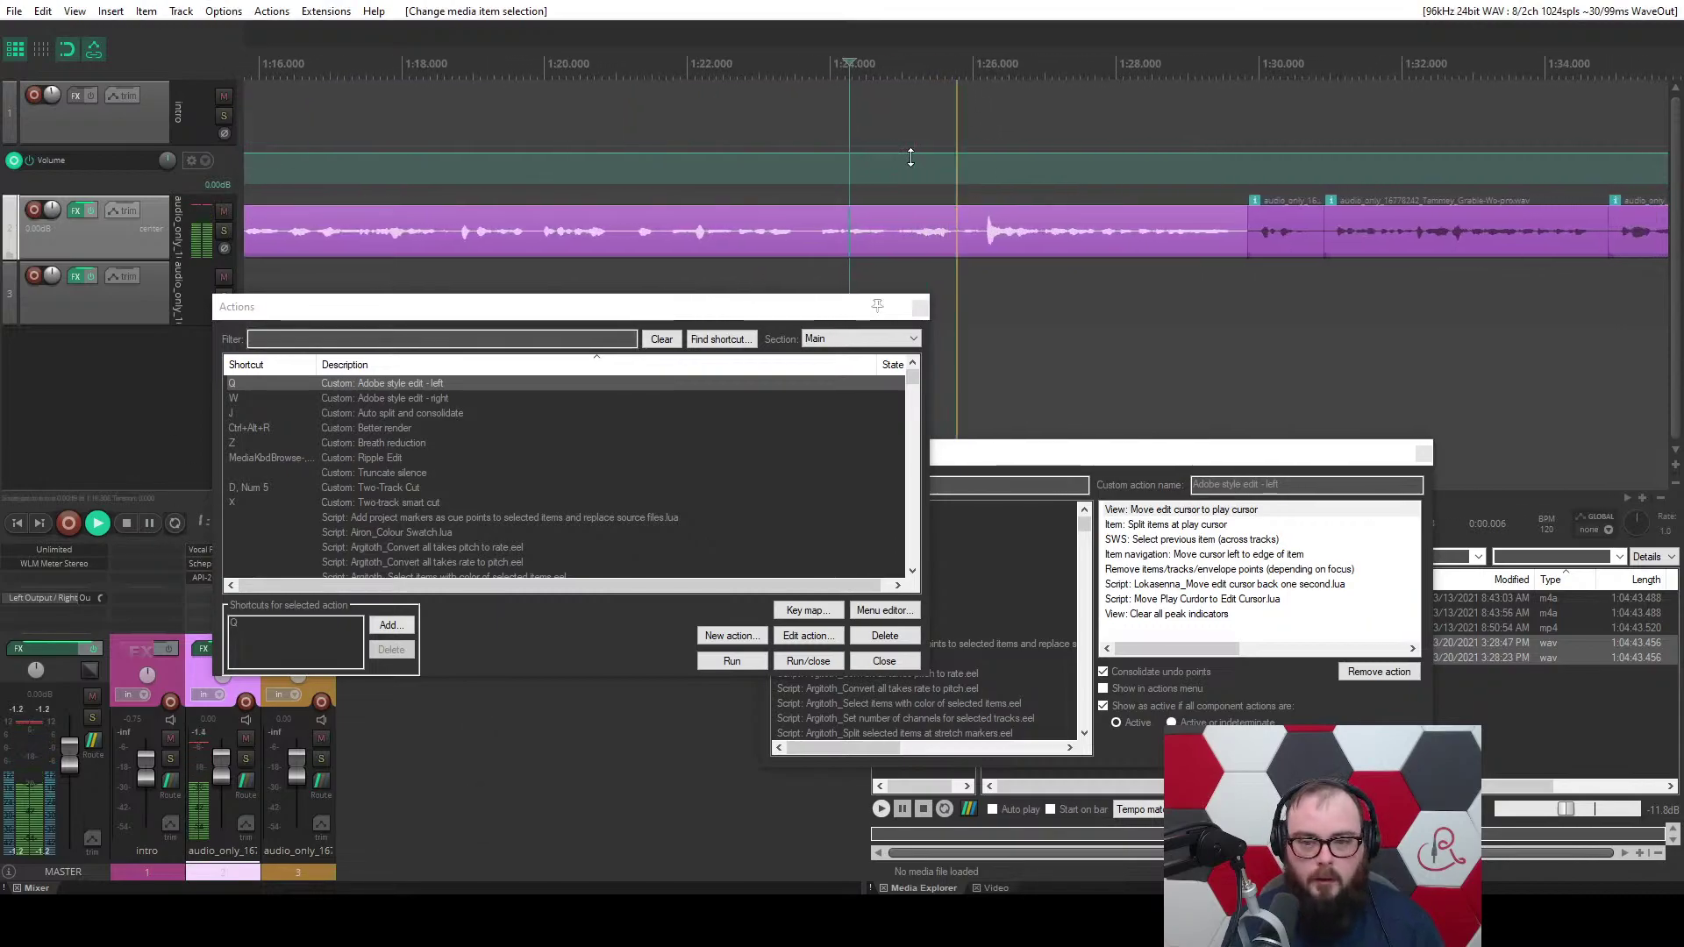
{"action": "key", "text": "w"}
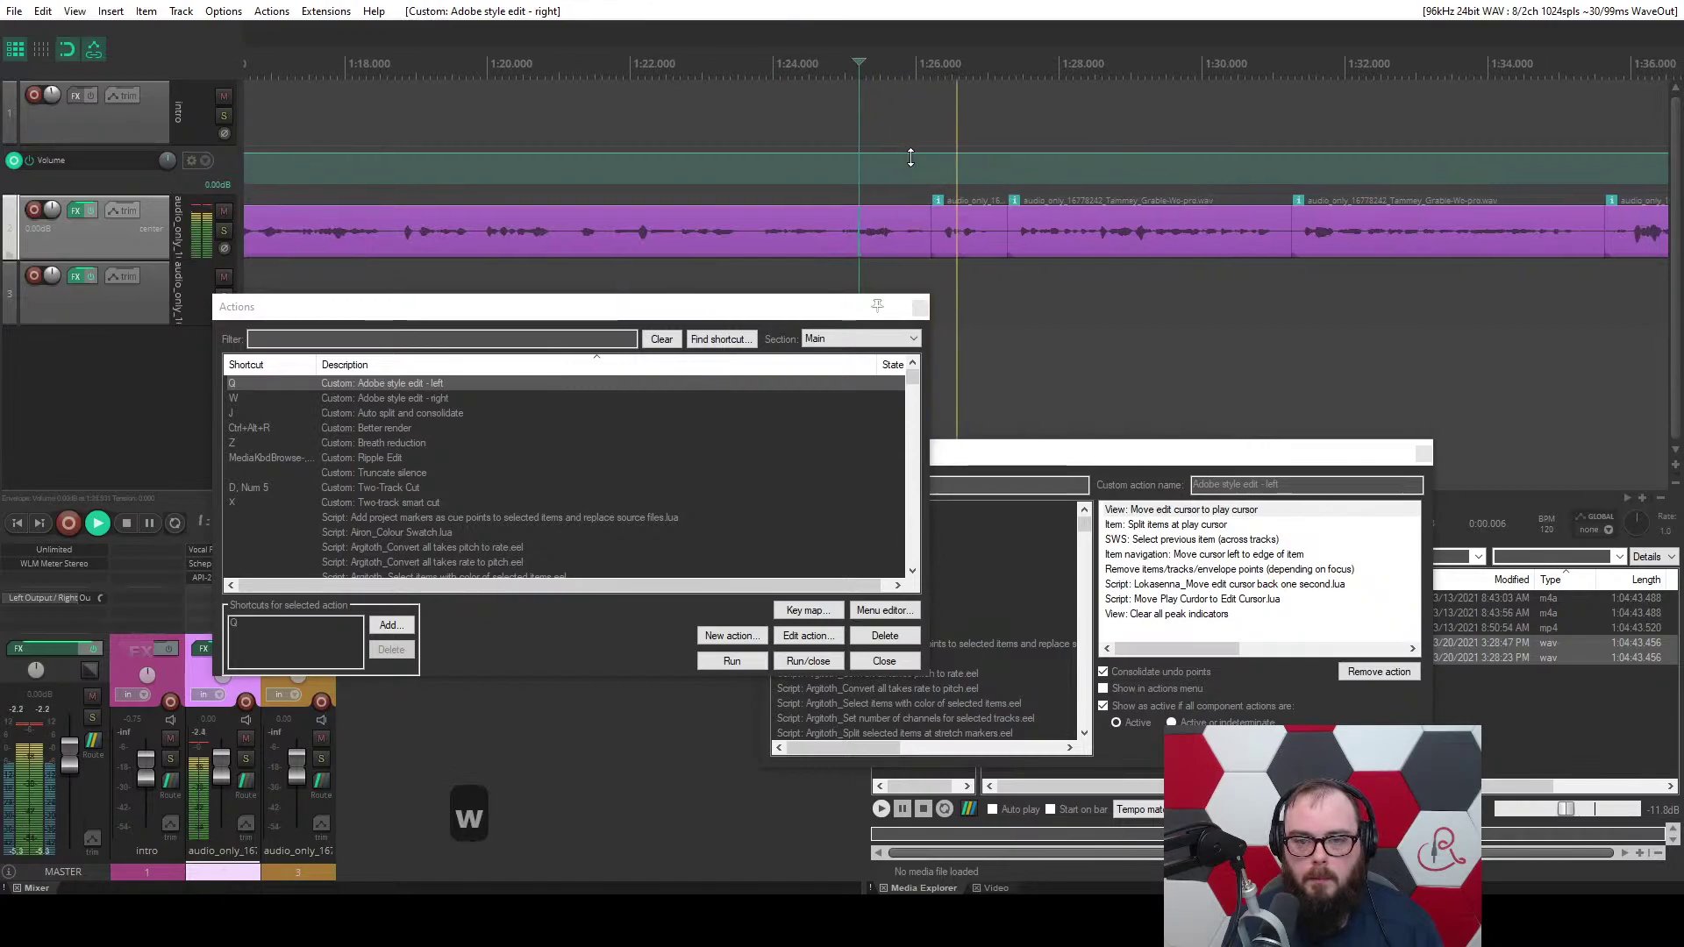
{"action": "key", "text": "ctrl+z"}
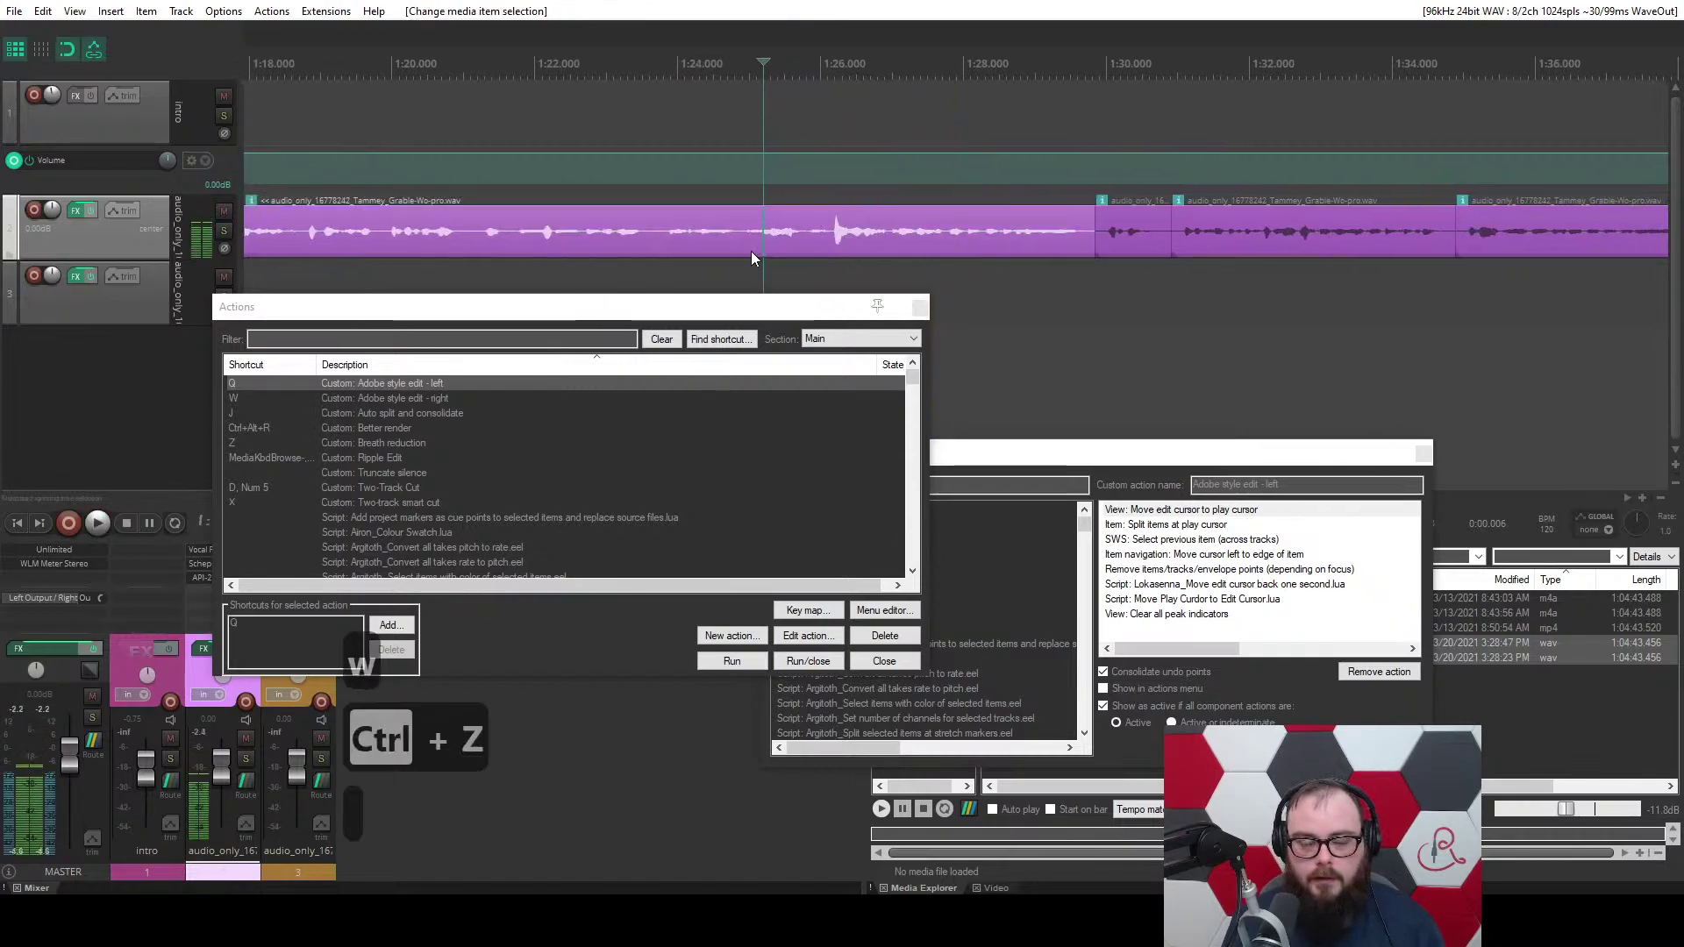
Place the edit cursor at about 1:26 in the first voice clip, just before the loud peak, and play briefly from there.
{"action": "left_click", "coordinate": [818, 234]}
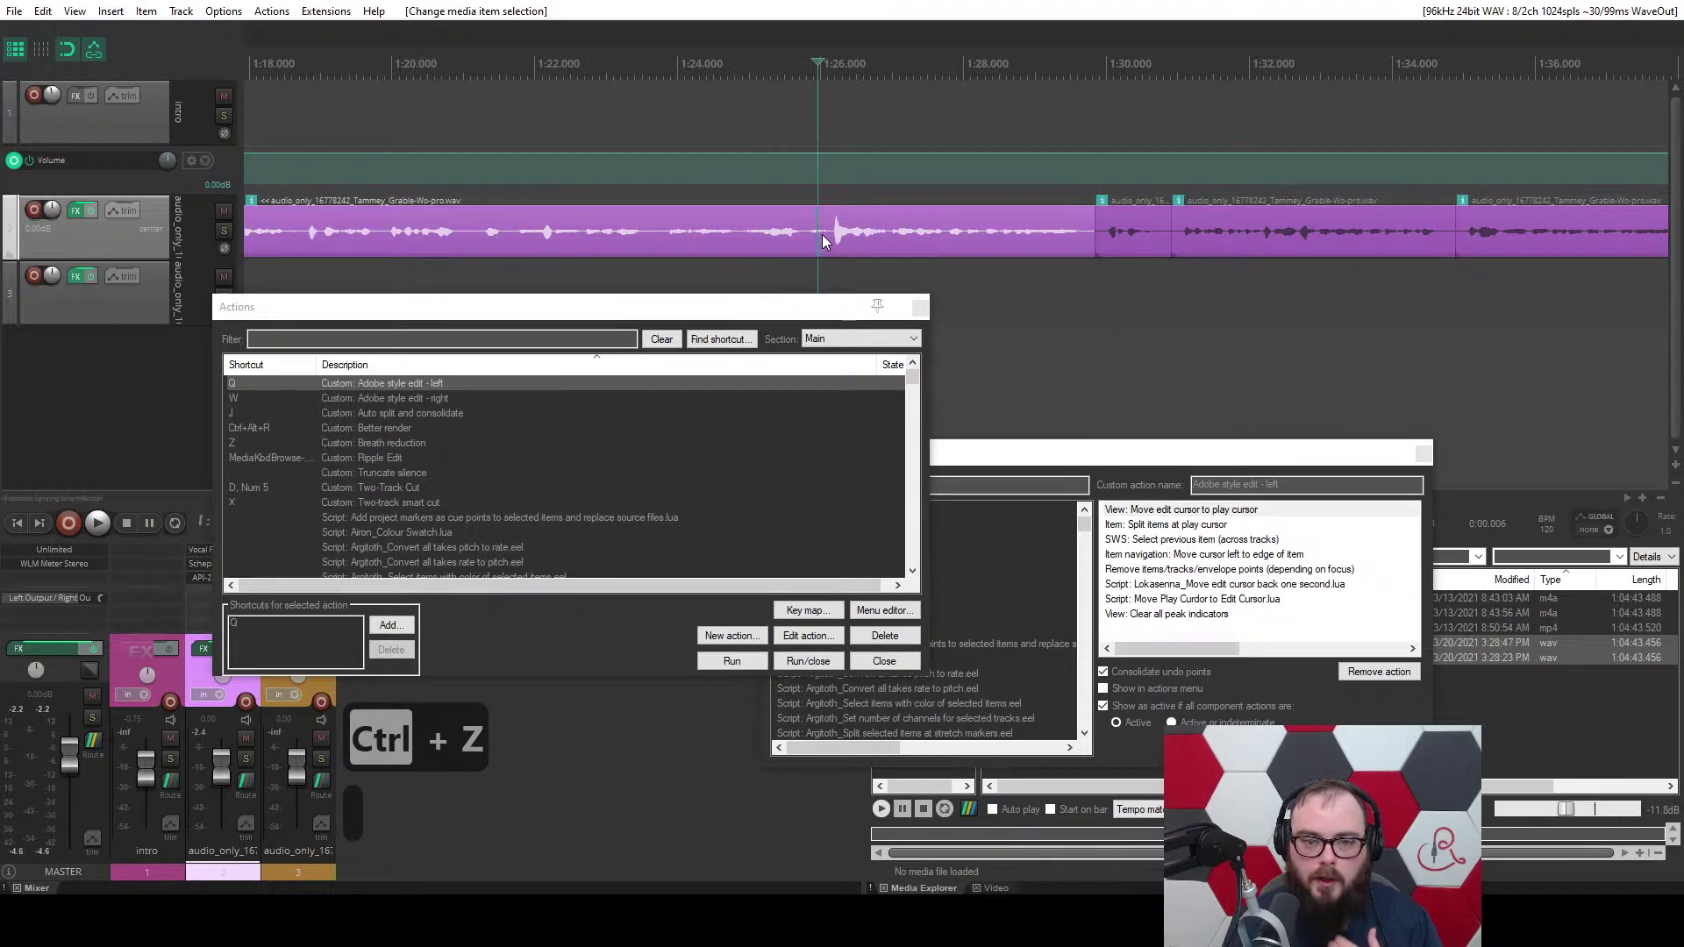
{"action": "key", "text": "space"}
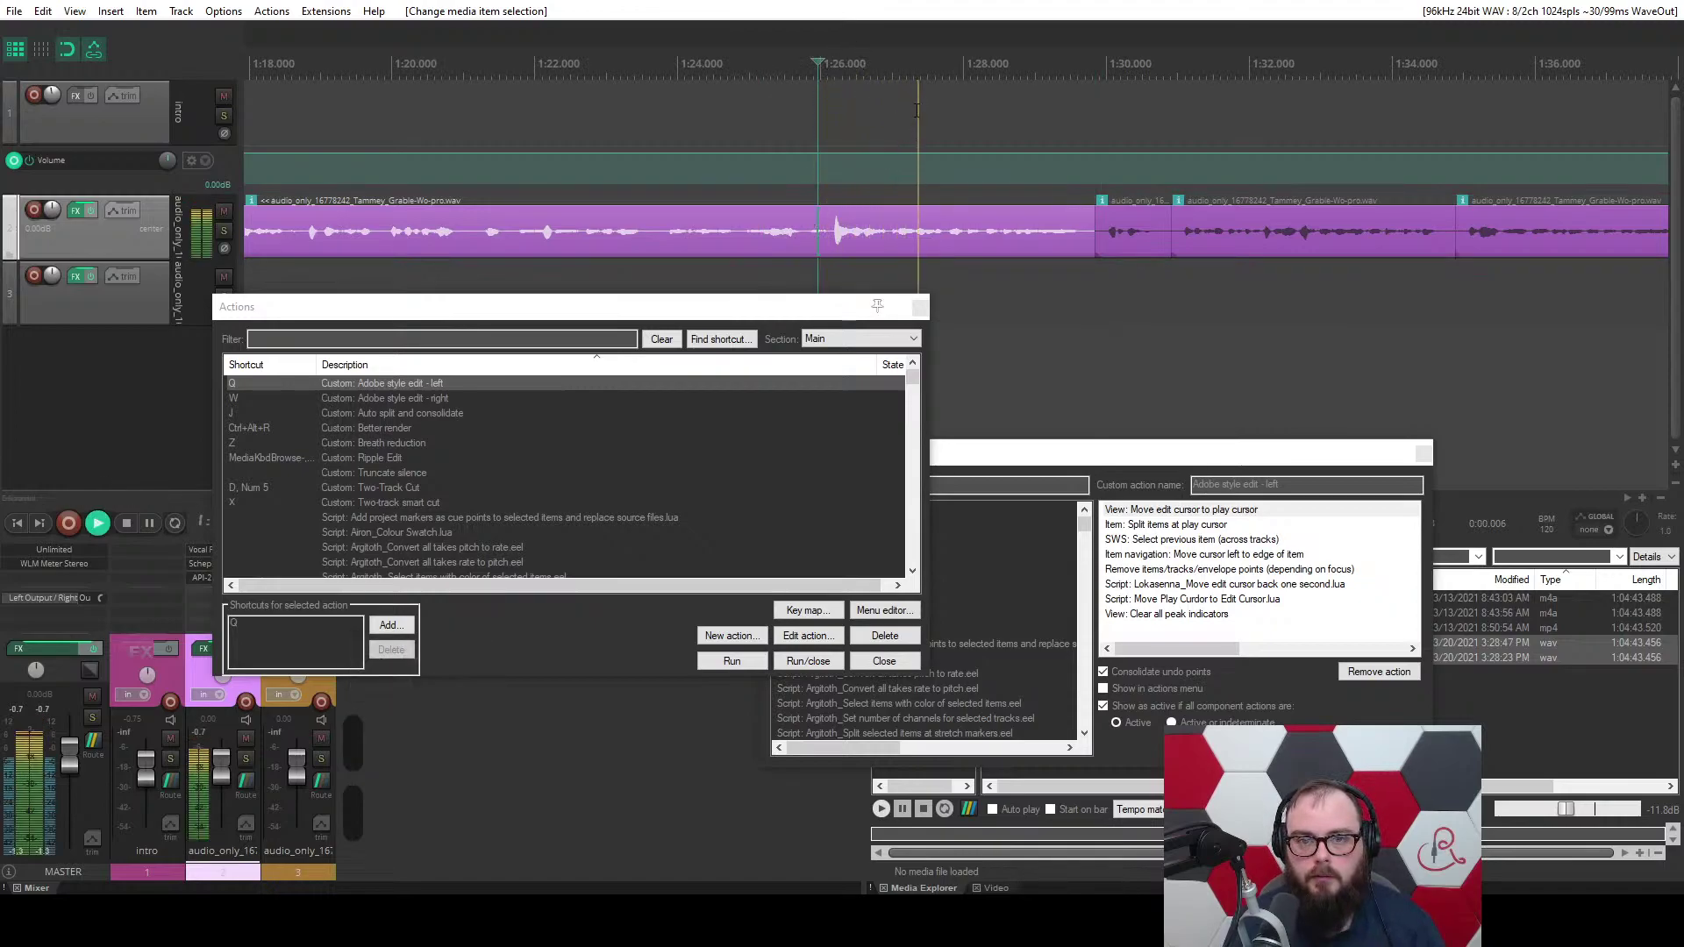
{"action": "key", "text": "space"}
{"action": "scroll", "coordinate": [542, 177], "scroll_direction": "down", "scroll_amount": 5}
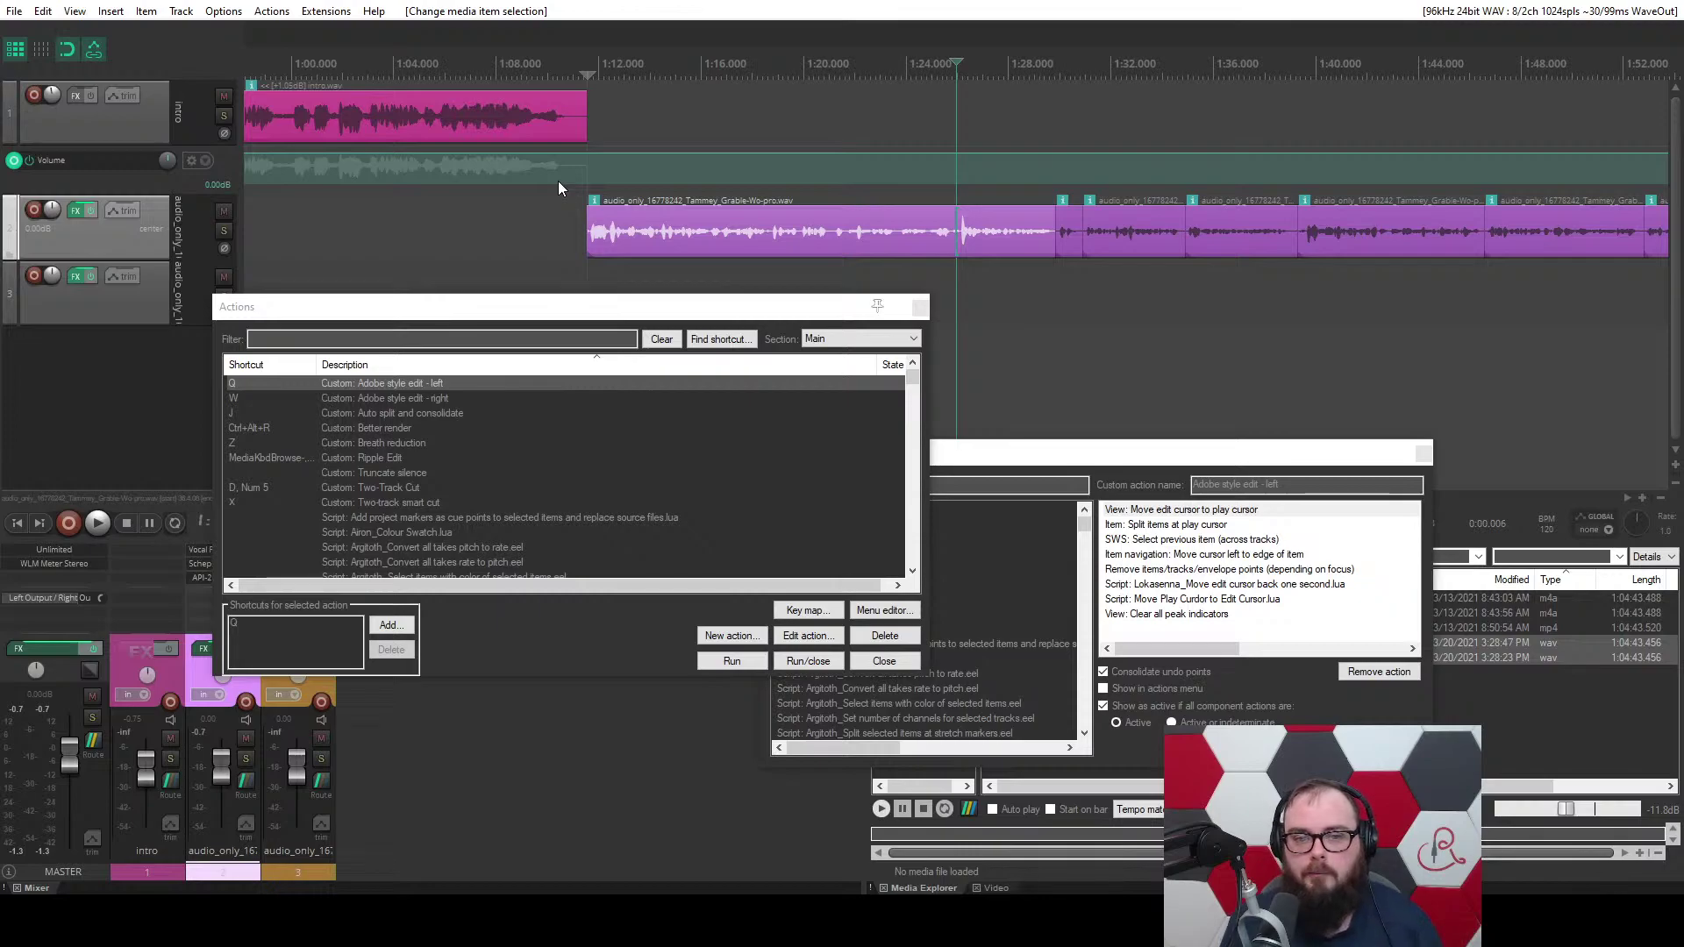
Demonstrate the "Split items at play cursor" component by splitting the first voice clip at about 1:26.140 and selecting the piece after the split.
{"action": "left_click", "coordinate": [1145, 526]}
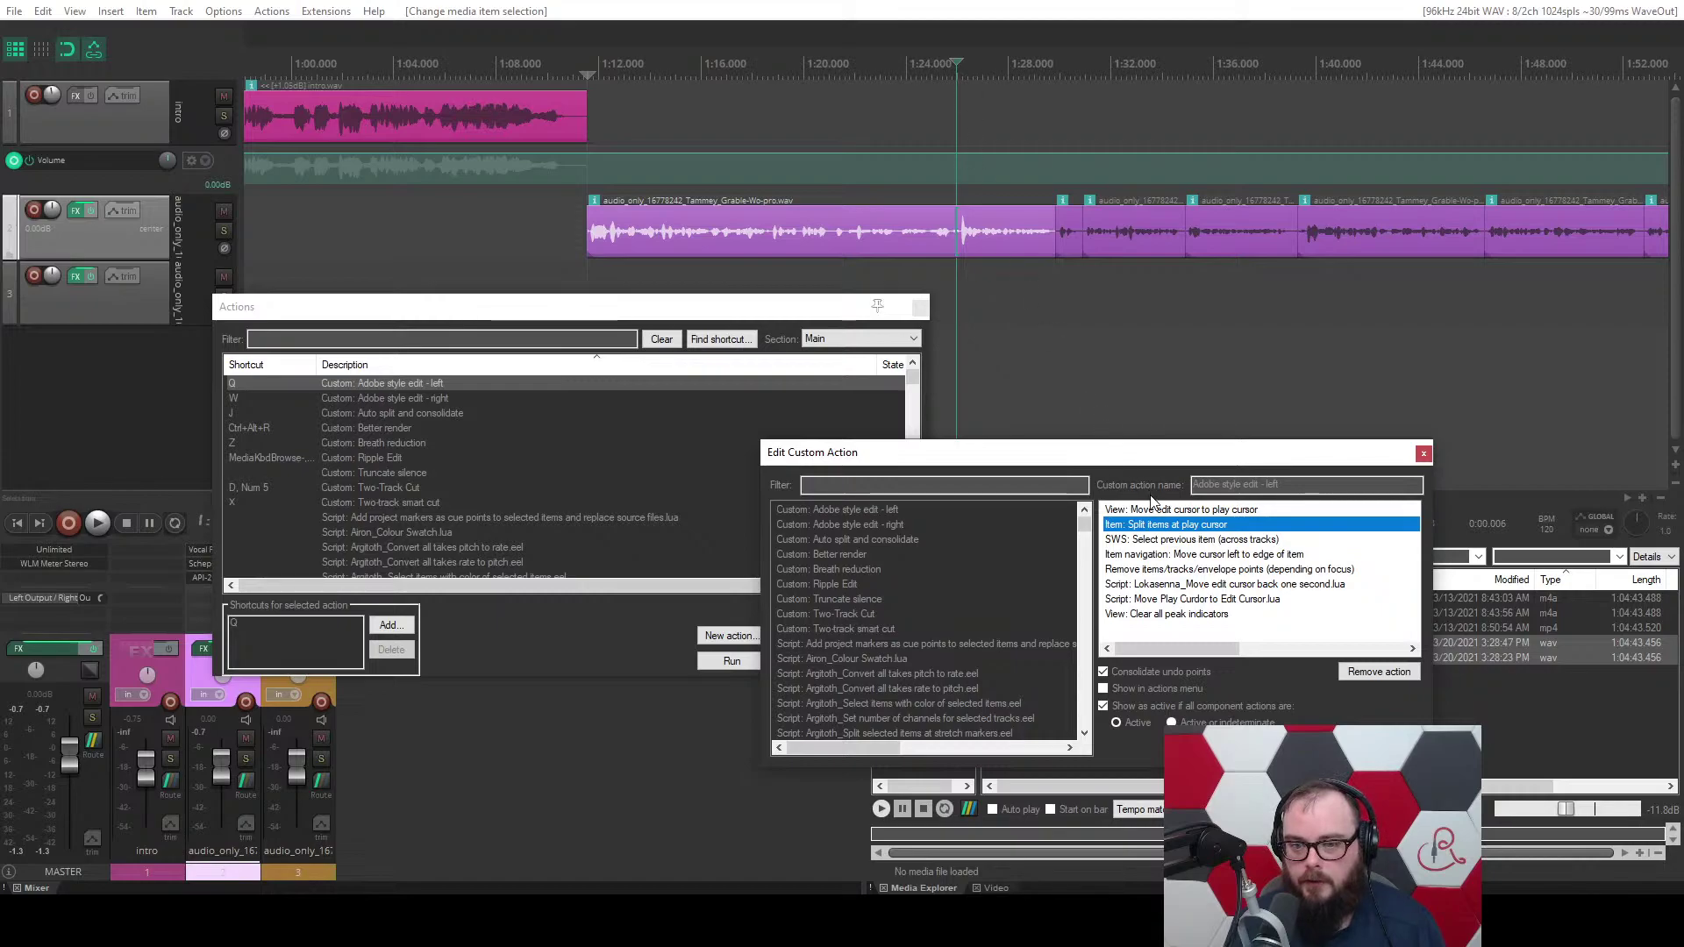
{"action": "left_click", "coordinate": [1152, 538]}
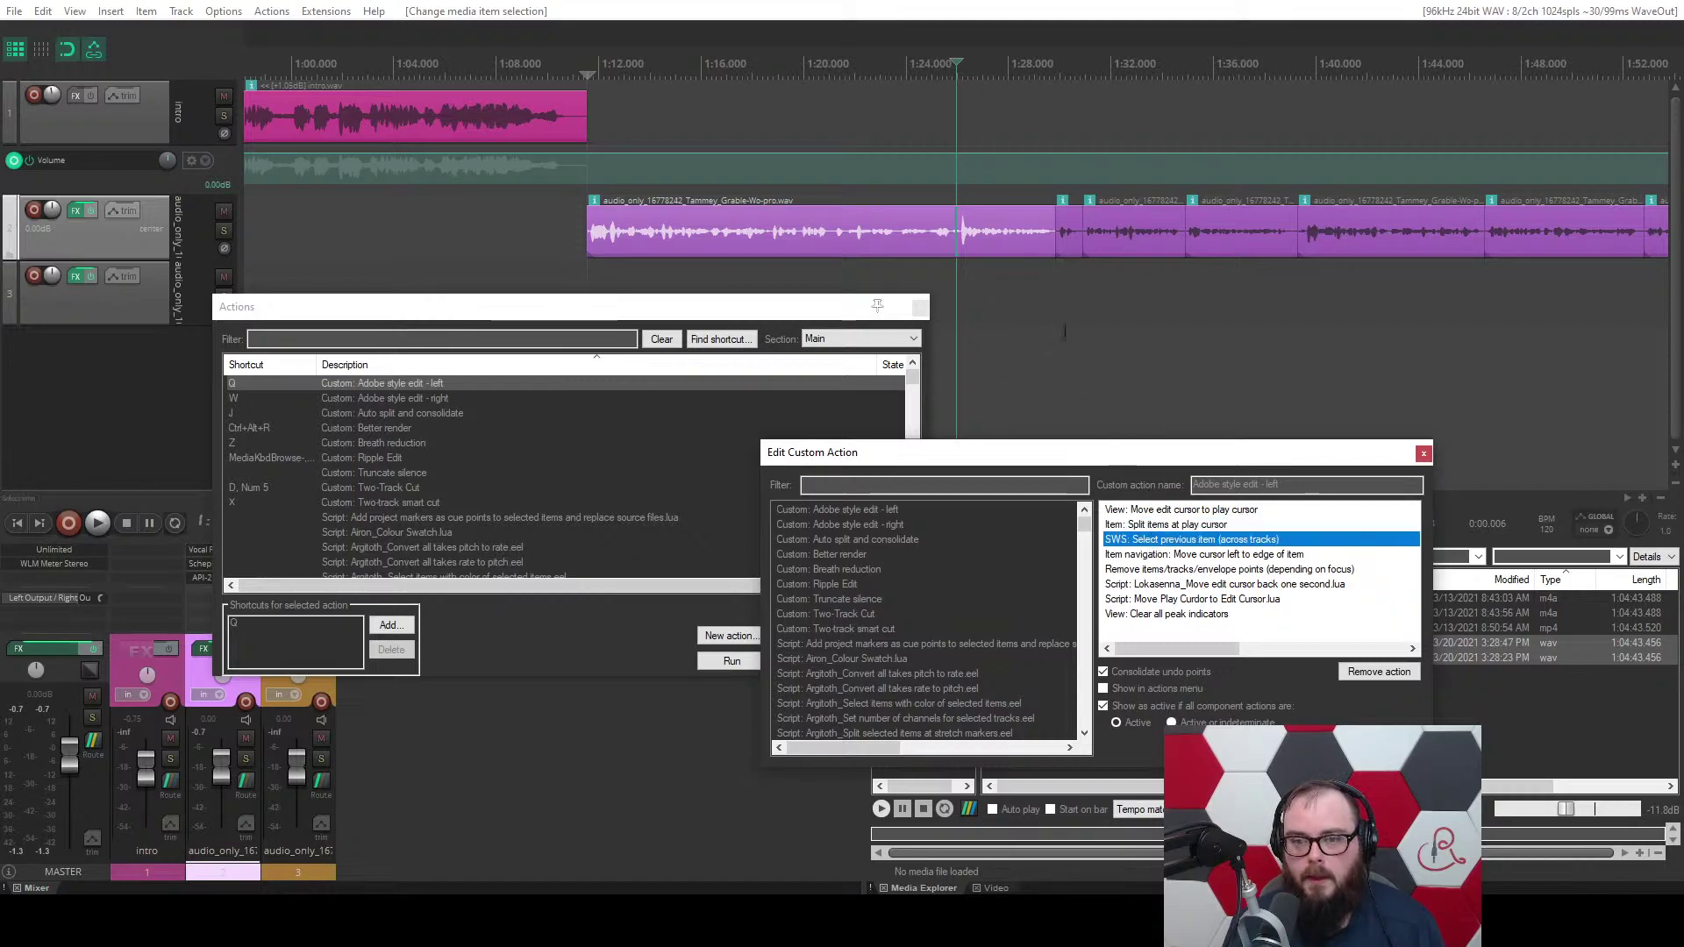
{"action": "scroll", "coordinate": [1032, 272], "scroll_direction": "up", "scroll_amount": 2}
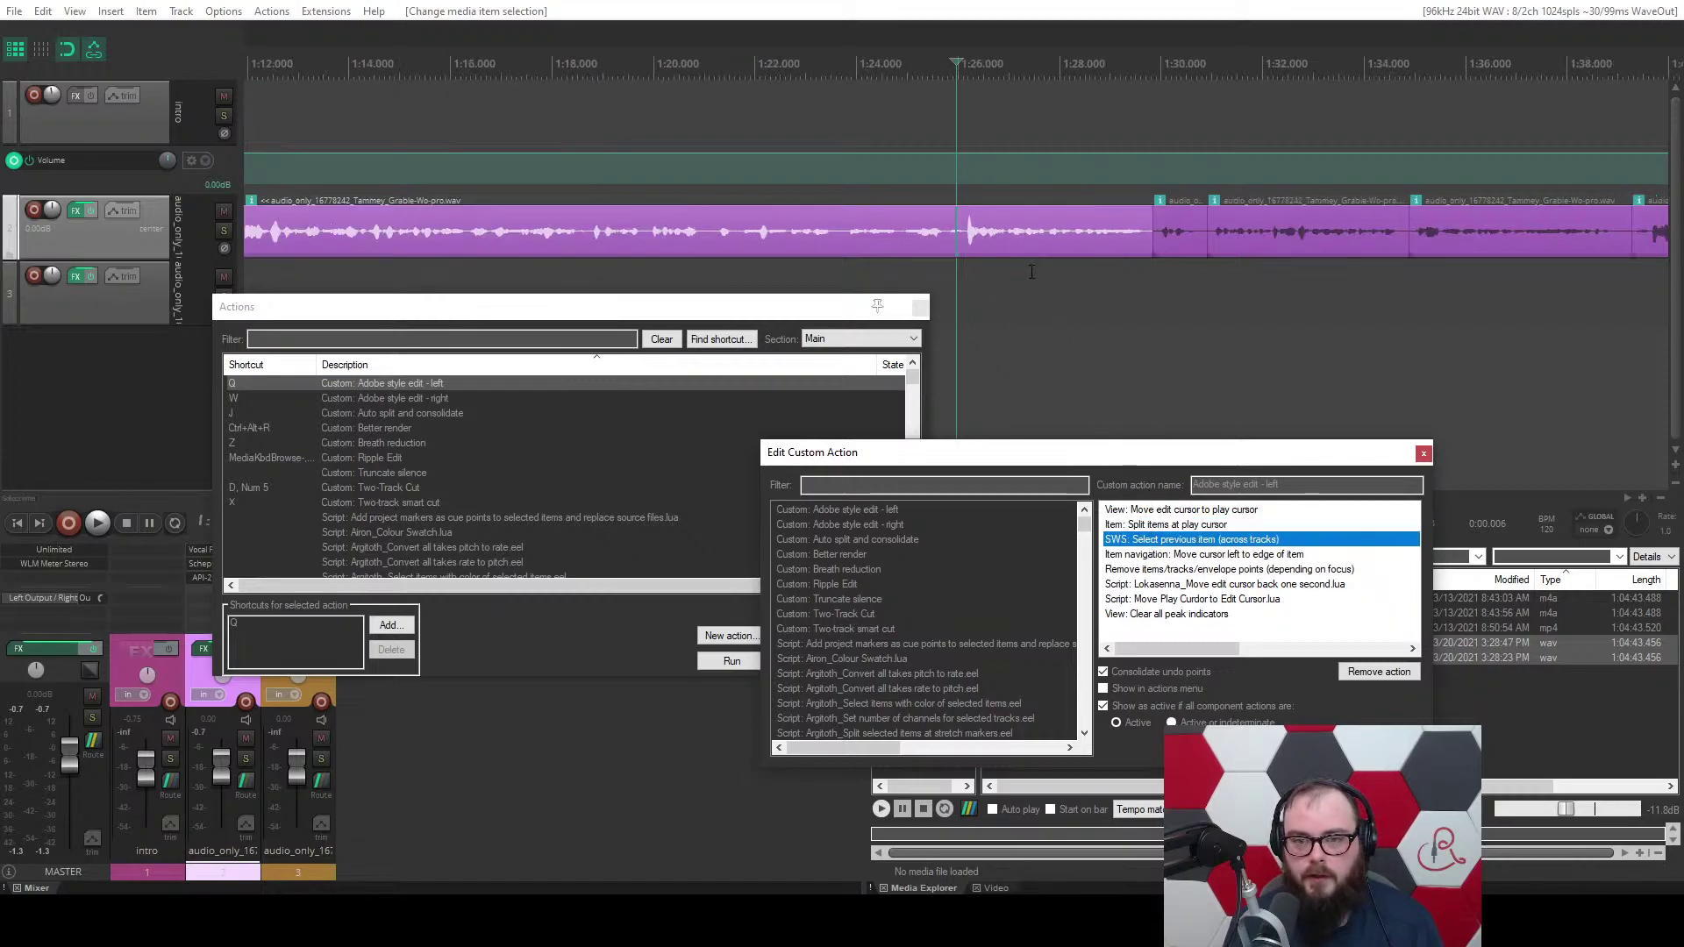
{"action": "key", "text": "s"}
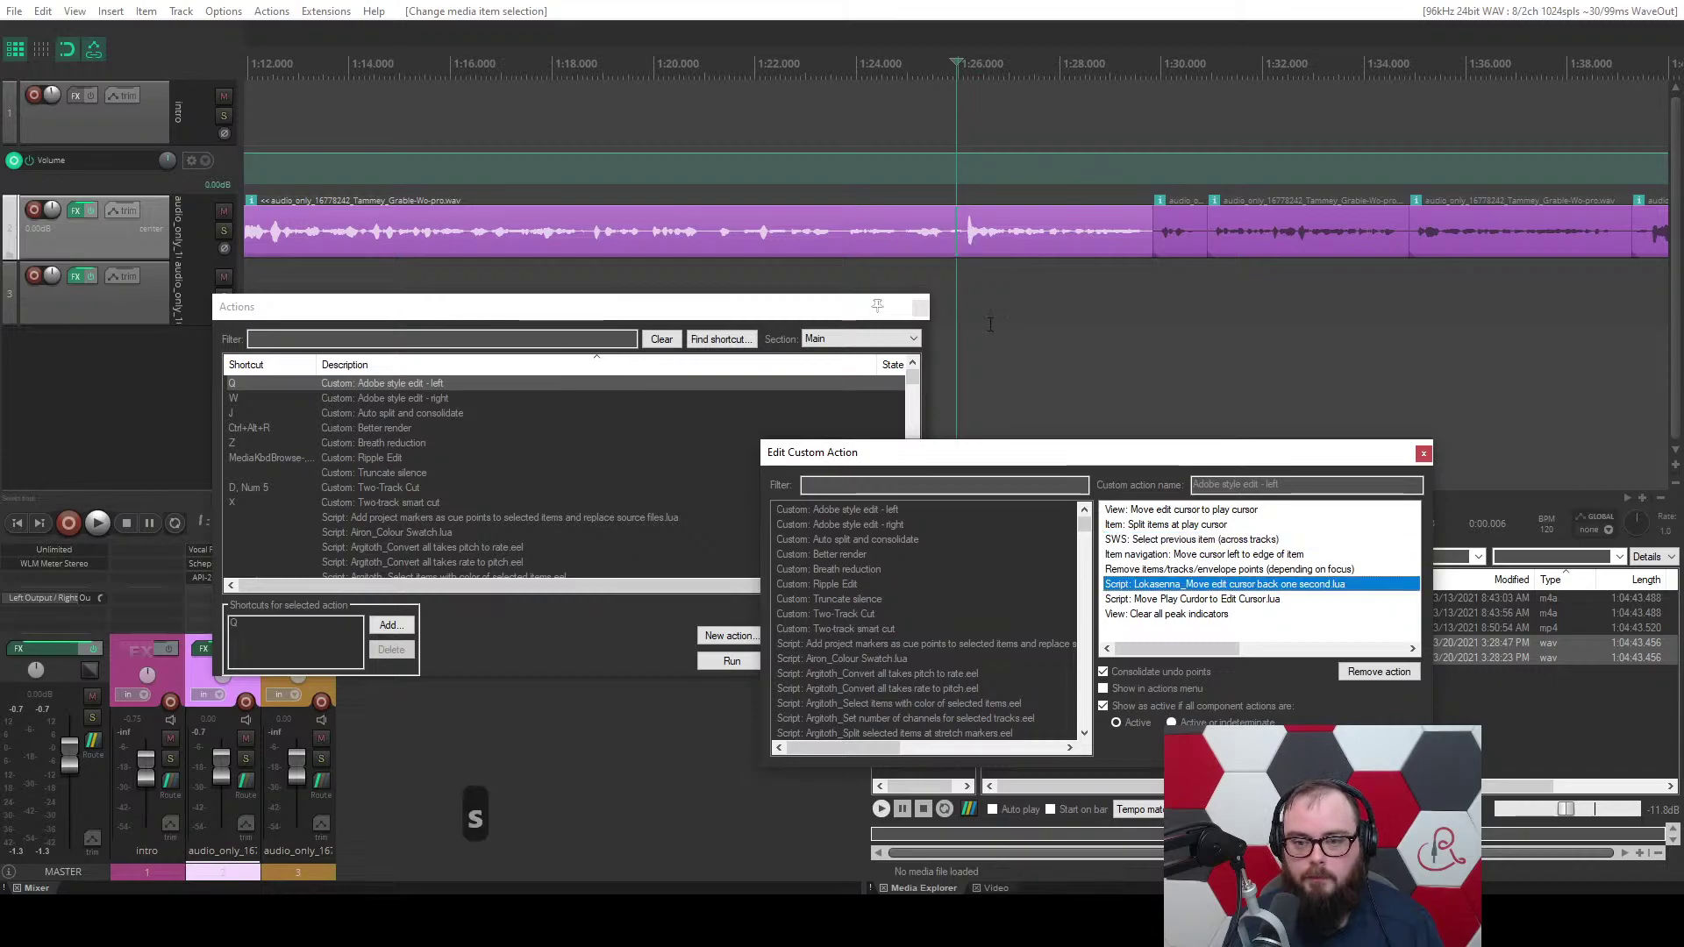
{"action": "left_click", "coordinate": [961, 239]}
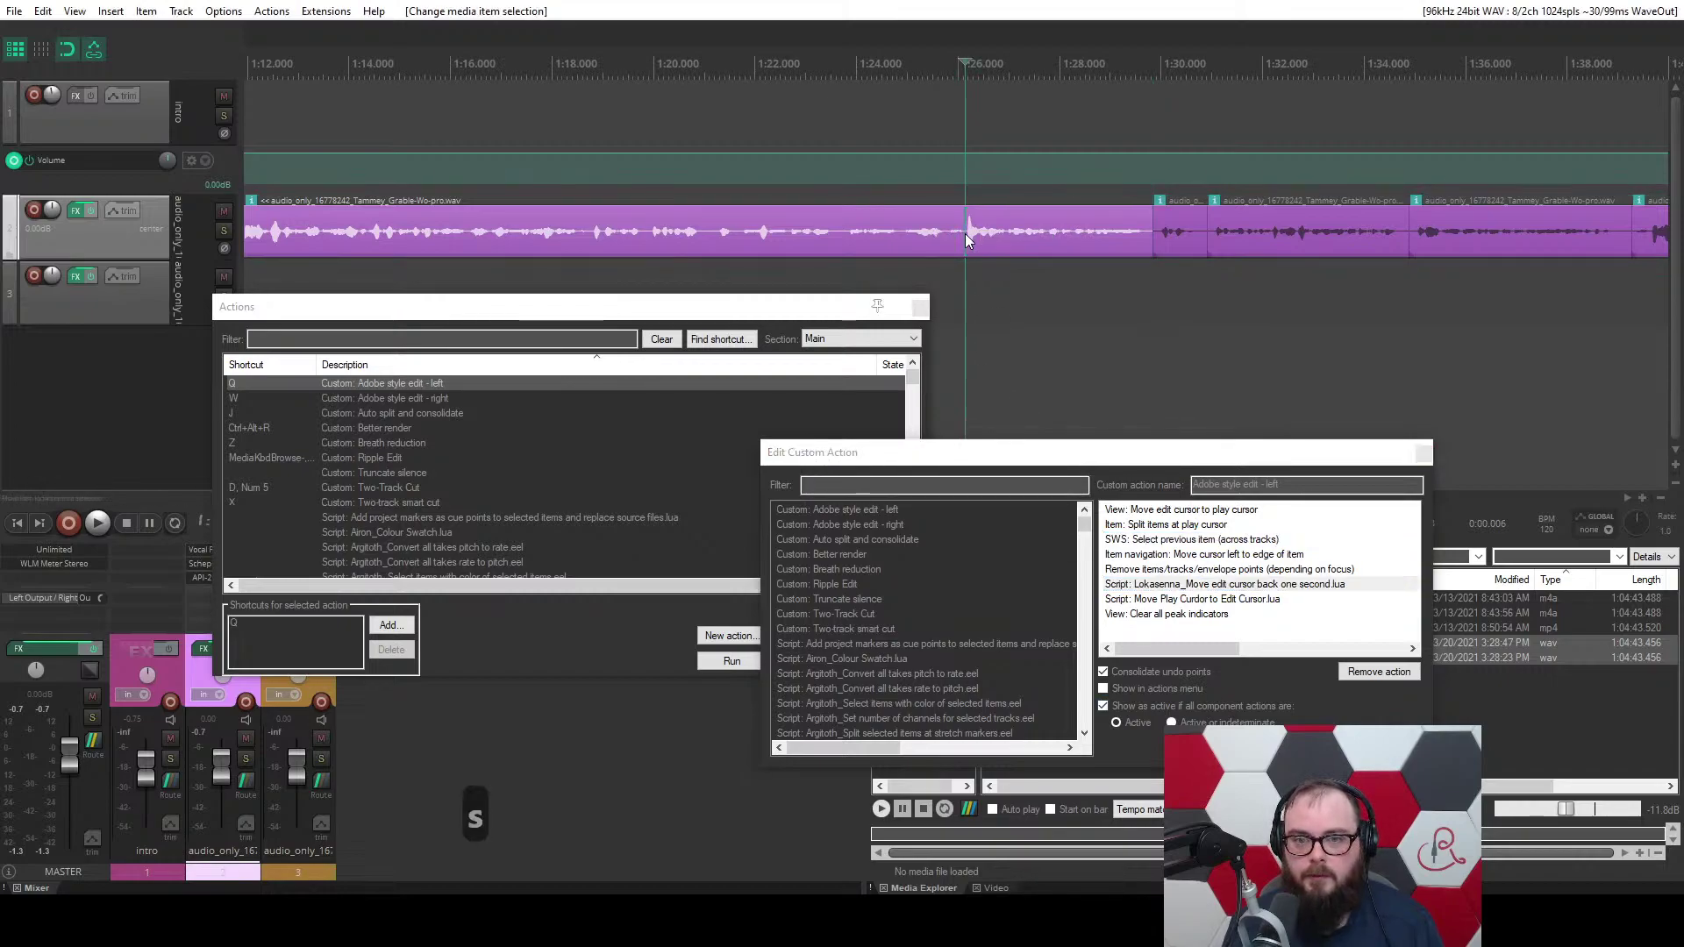
{"action": "key", "text": "s"}
{"action": "left_click", "coordinate": [1038, 231]}
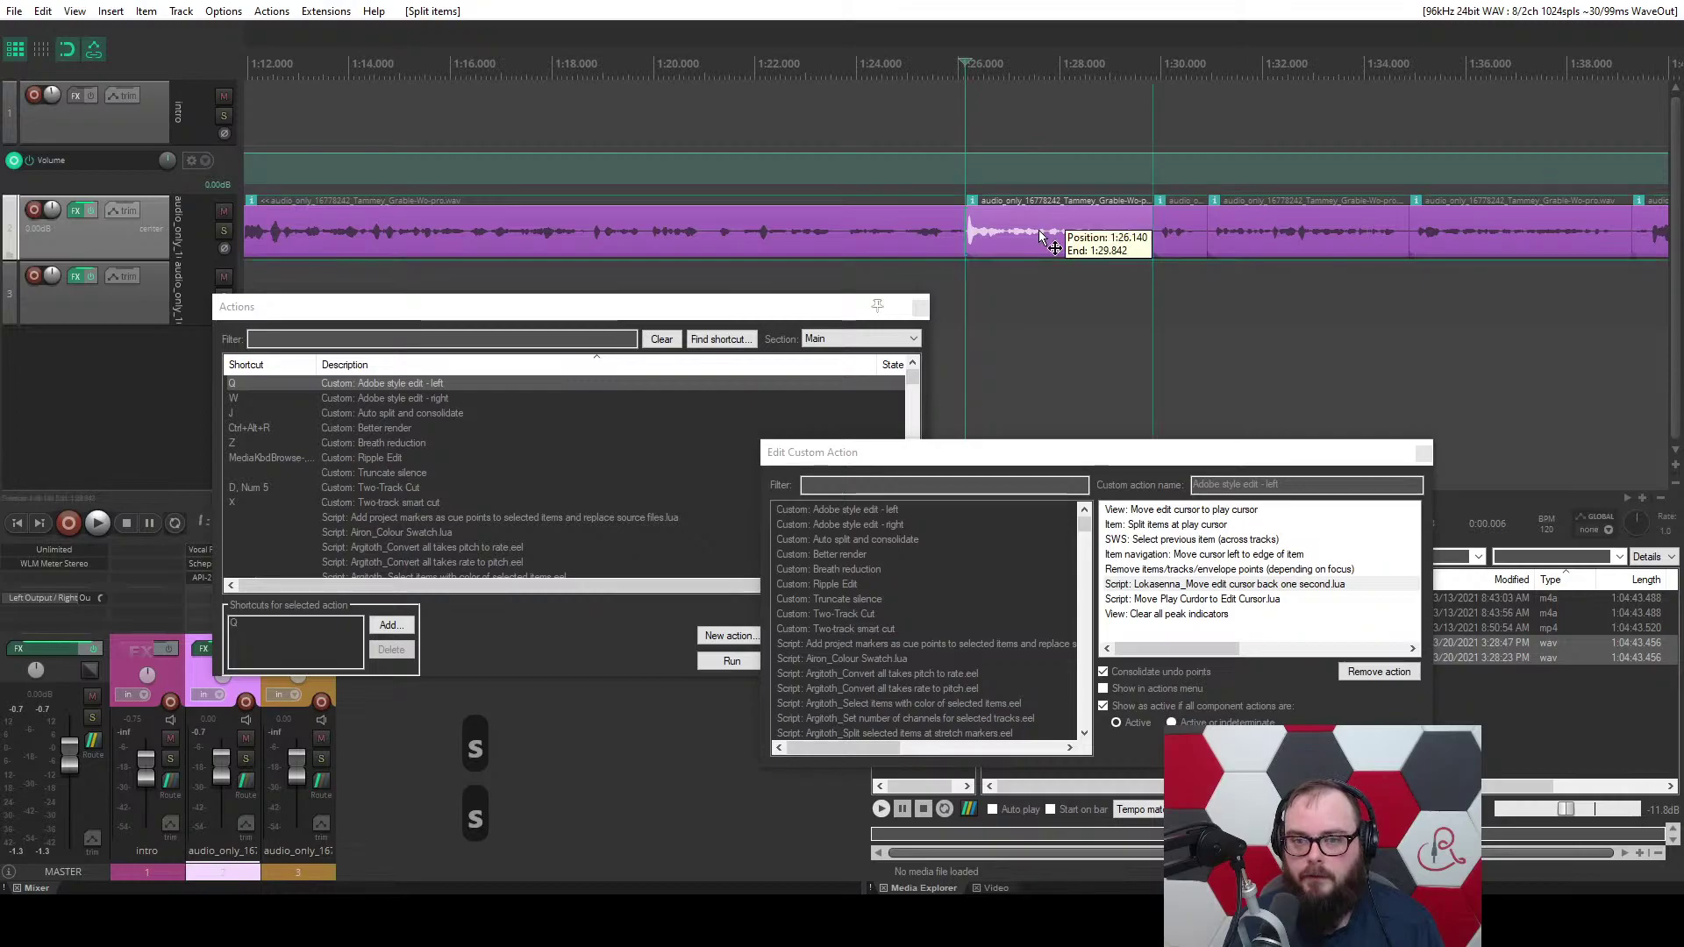
Demonstrate "Select previous item" and "Move cursor left to edge of item" by selecting the clip before the split and placing the edit cursor at its start.
{"action": "left_click", "coordinate": [1156, 542]}
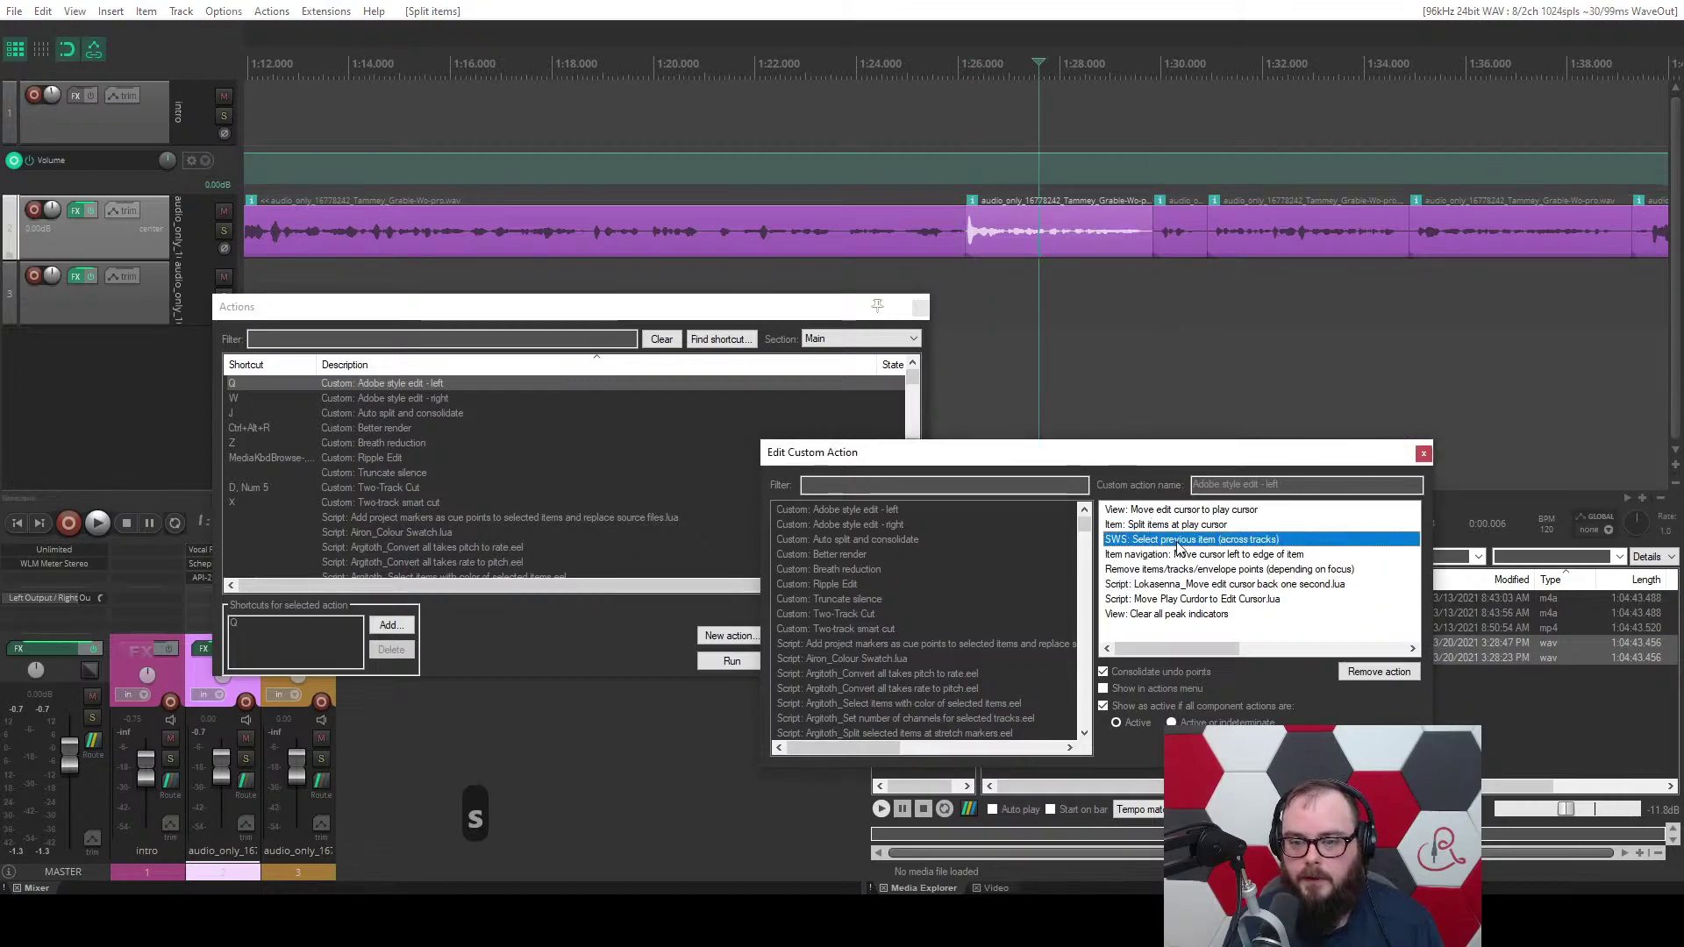
{"action": "left_click", "coordinate": [689, 237]}
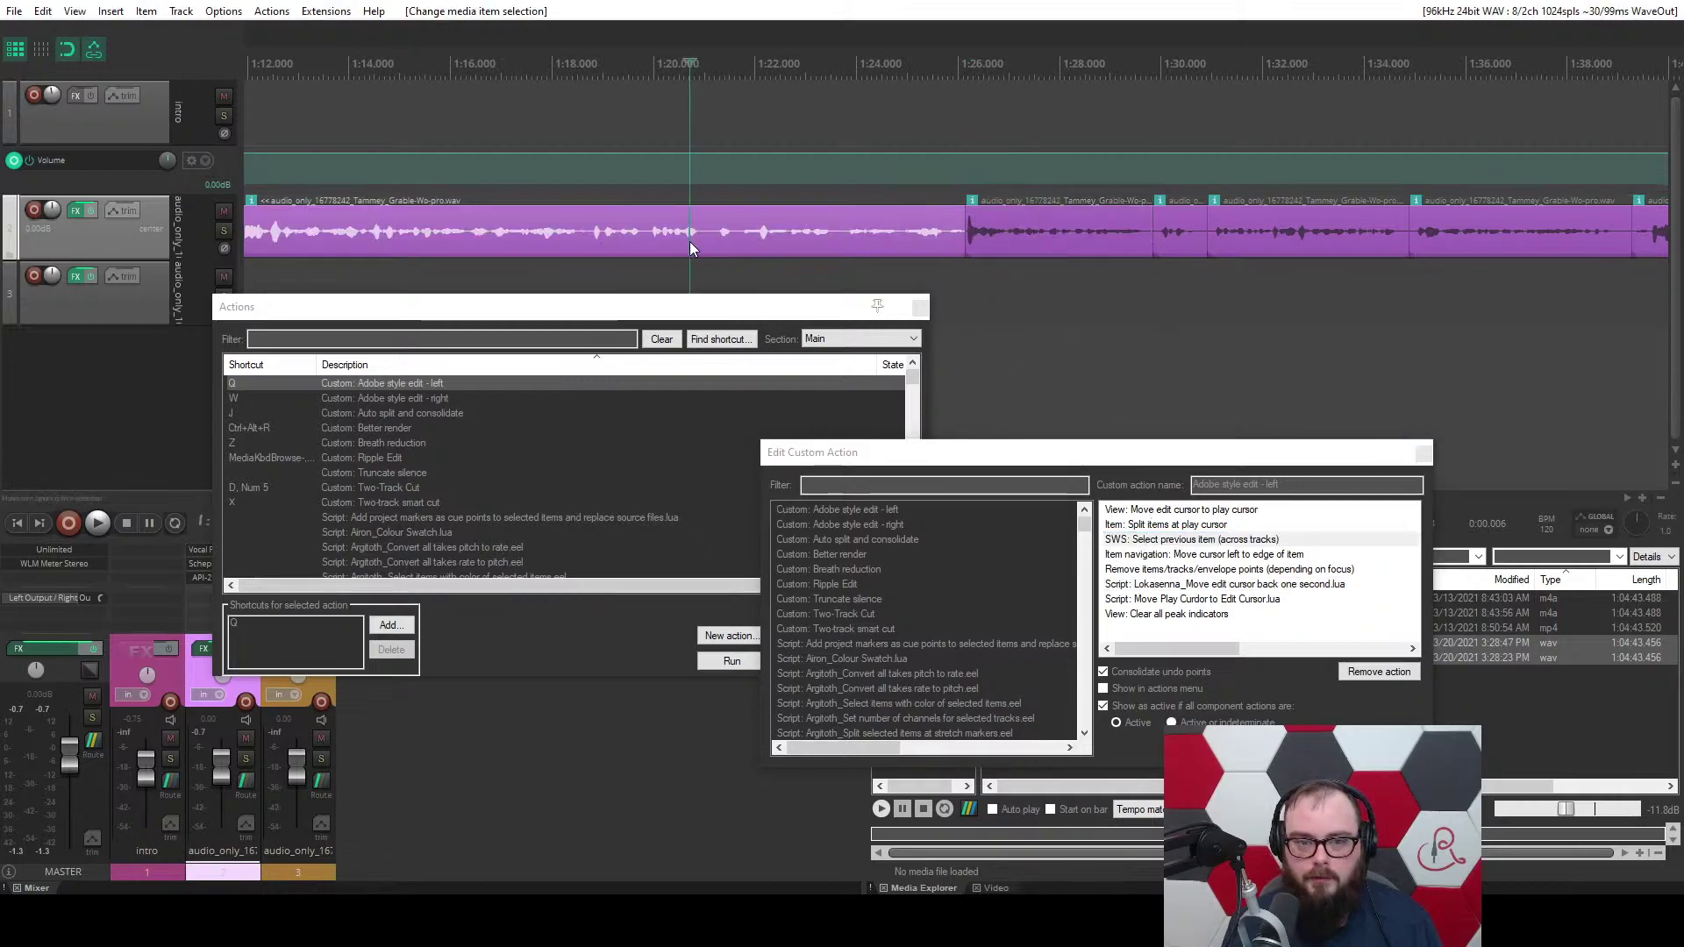
{"action": "left_click", "coordinate": [1139, 557]}
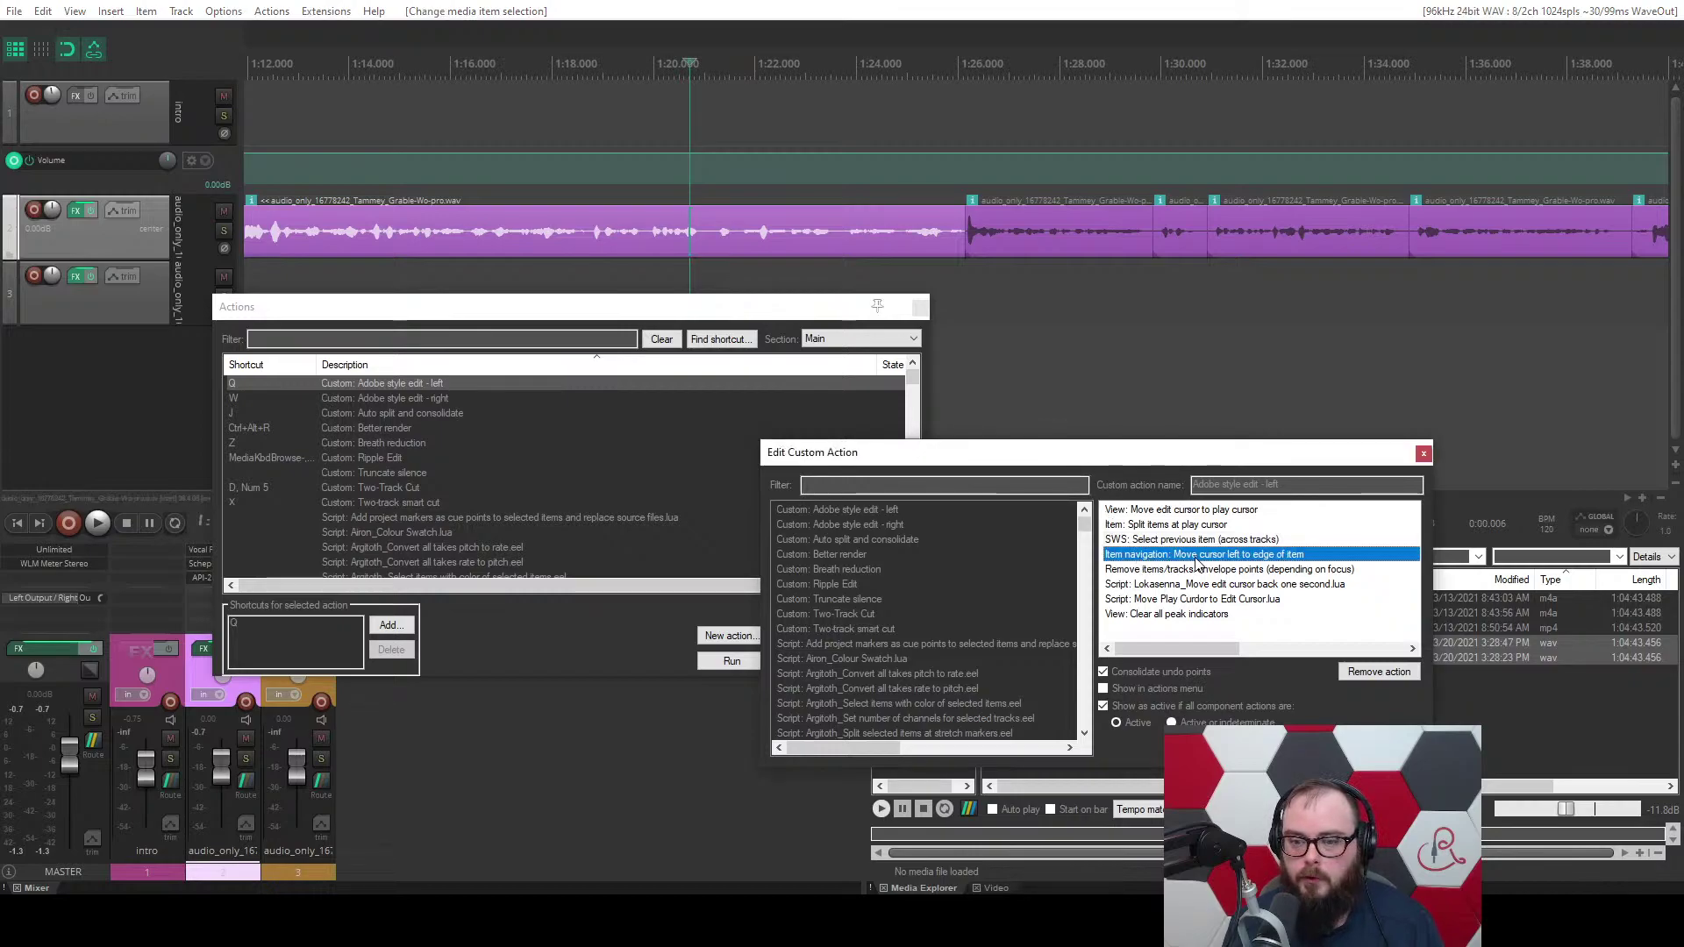
{"action": "scroll", "coordinate": [629, 239], "scroll_direction": "down", "scroll_amount": 3}
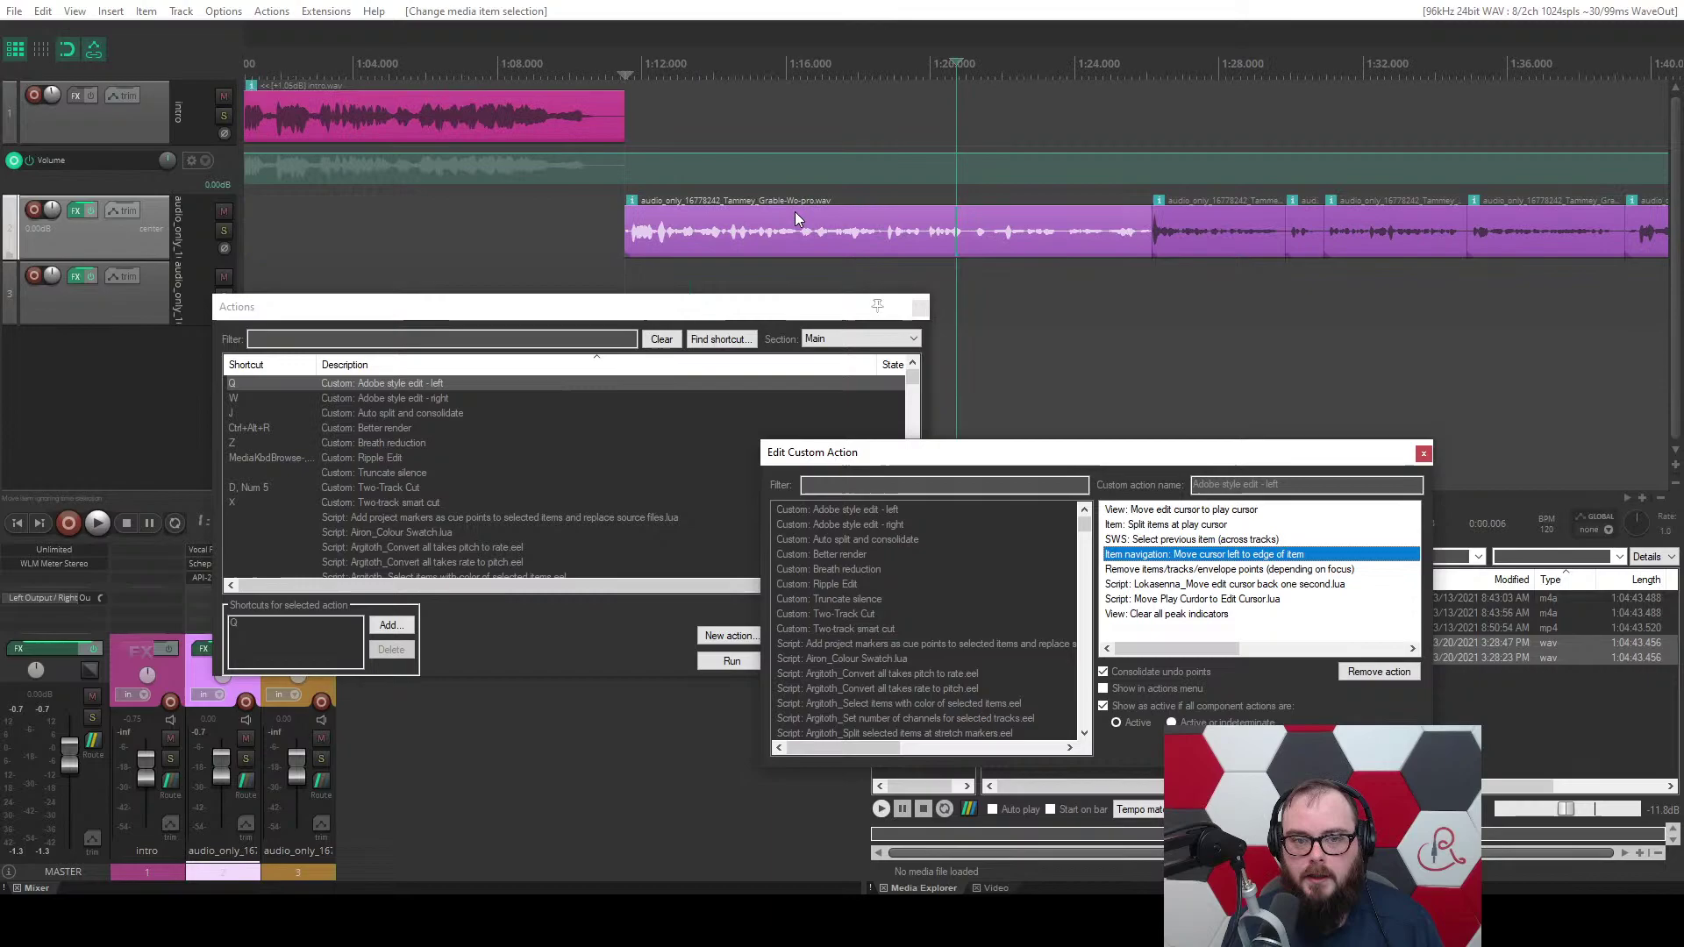
{"action": "left_click", "coordinate": [627, 226]}
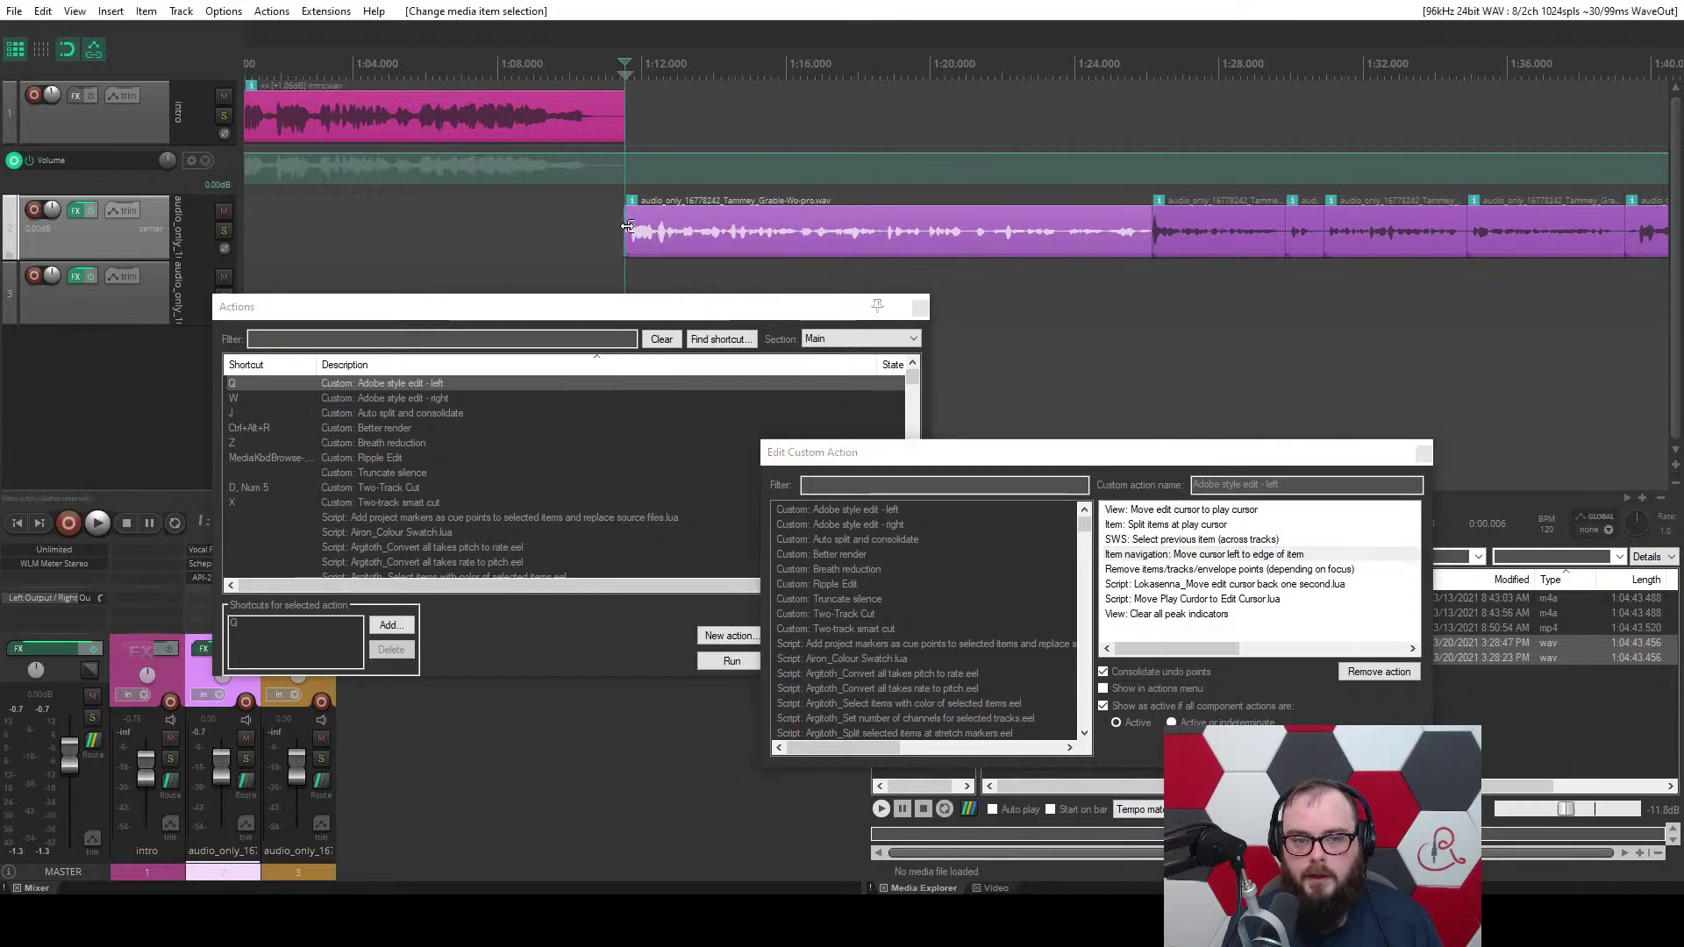
{"action": "left_click", "coordinate": [782, 228]}
{"action": "left_click", "coordinate": [627, 230]}
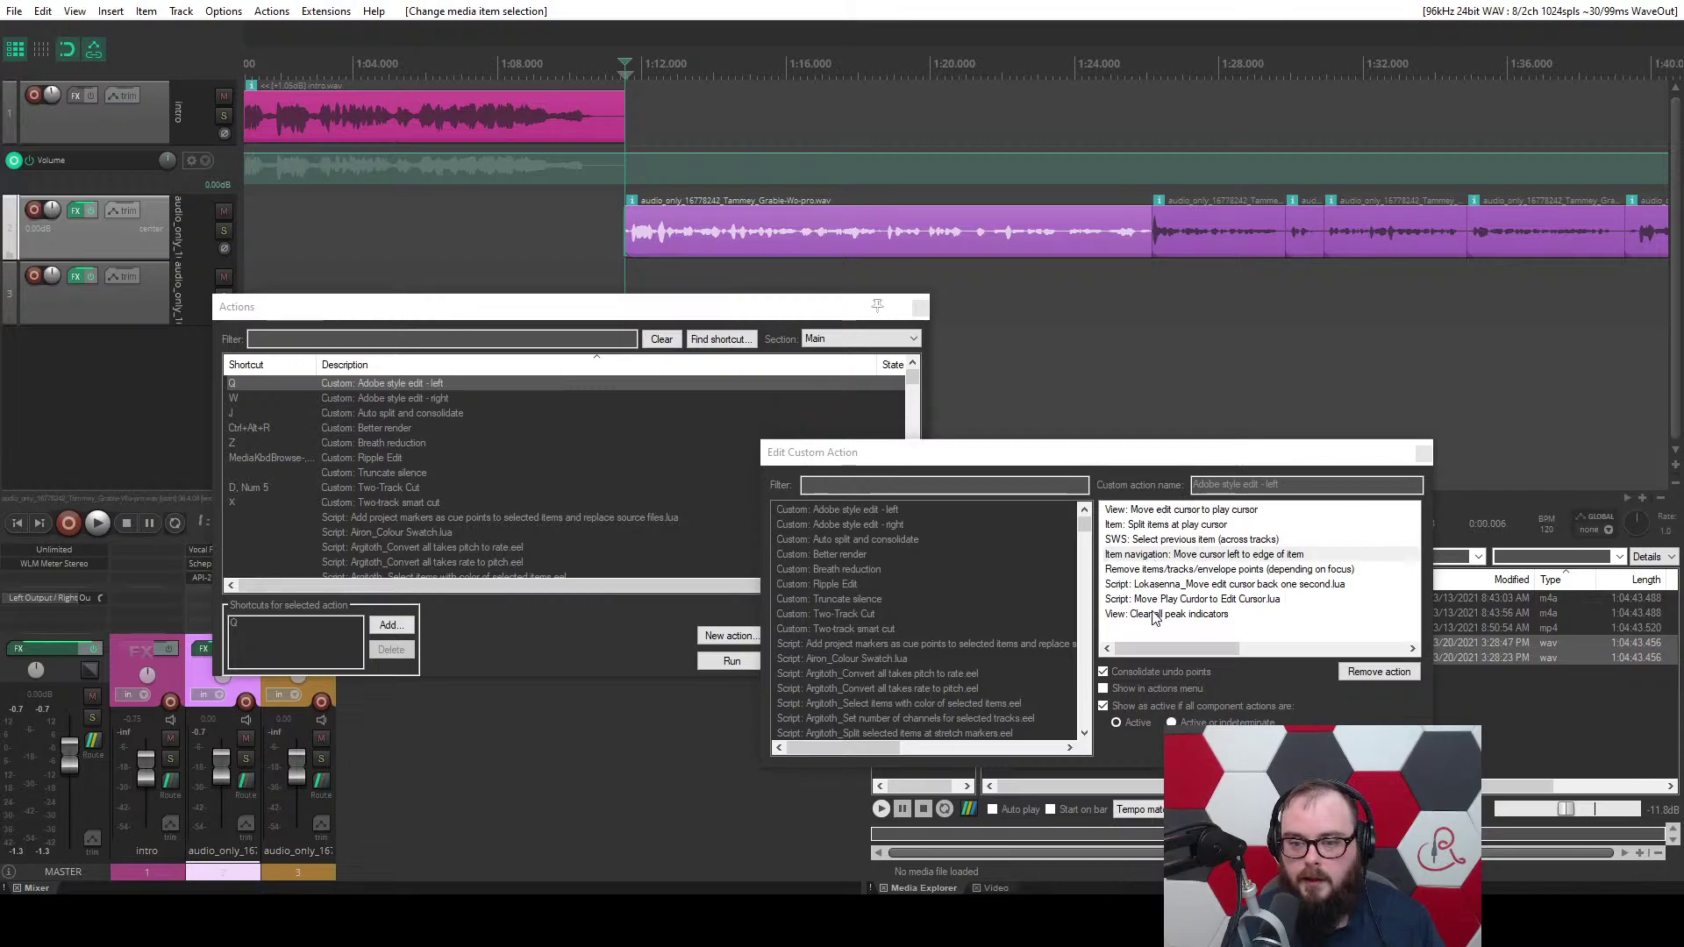
Examine the final components of "Adobe style edit - left": moving the edit cursor back one second, moving the play cursor to it, and clearing peak indicators.
{"action": "left_click", "coordinate": [1168, 587]}
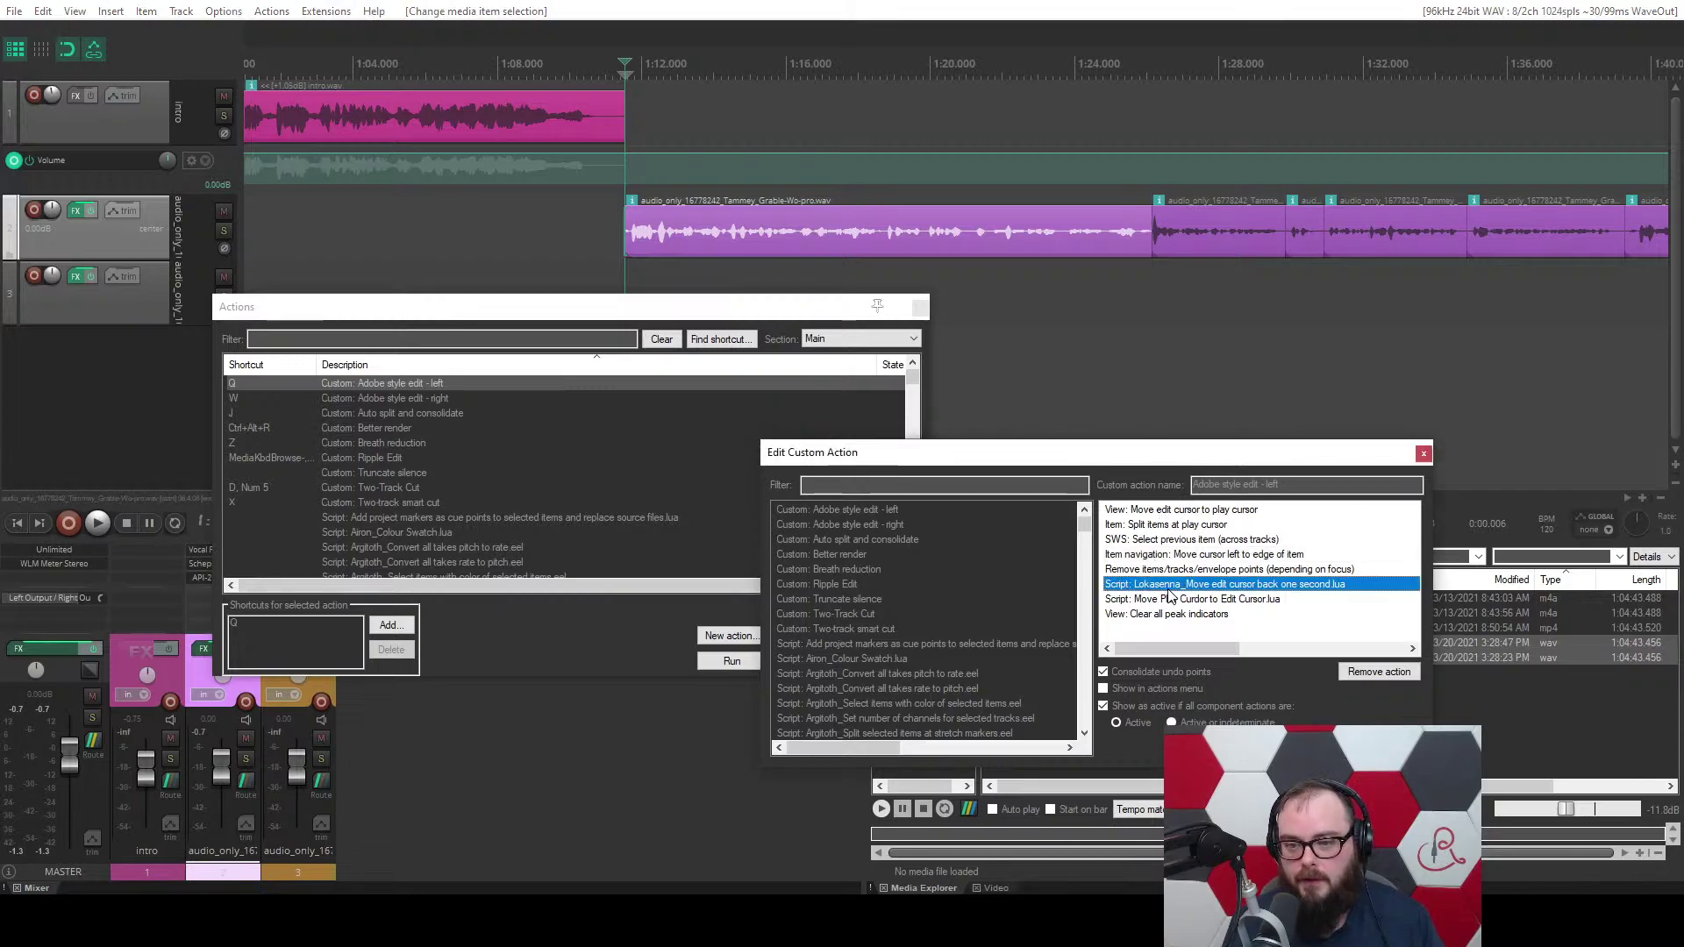
{"action": "left_click", "coordinate": [1166, 601]}
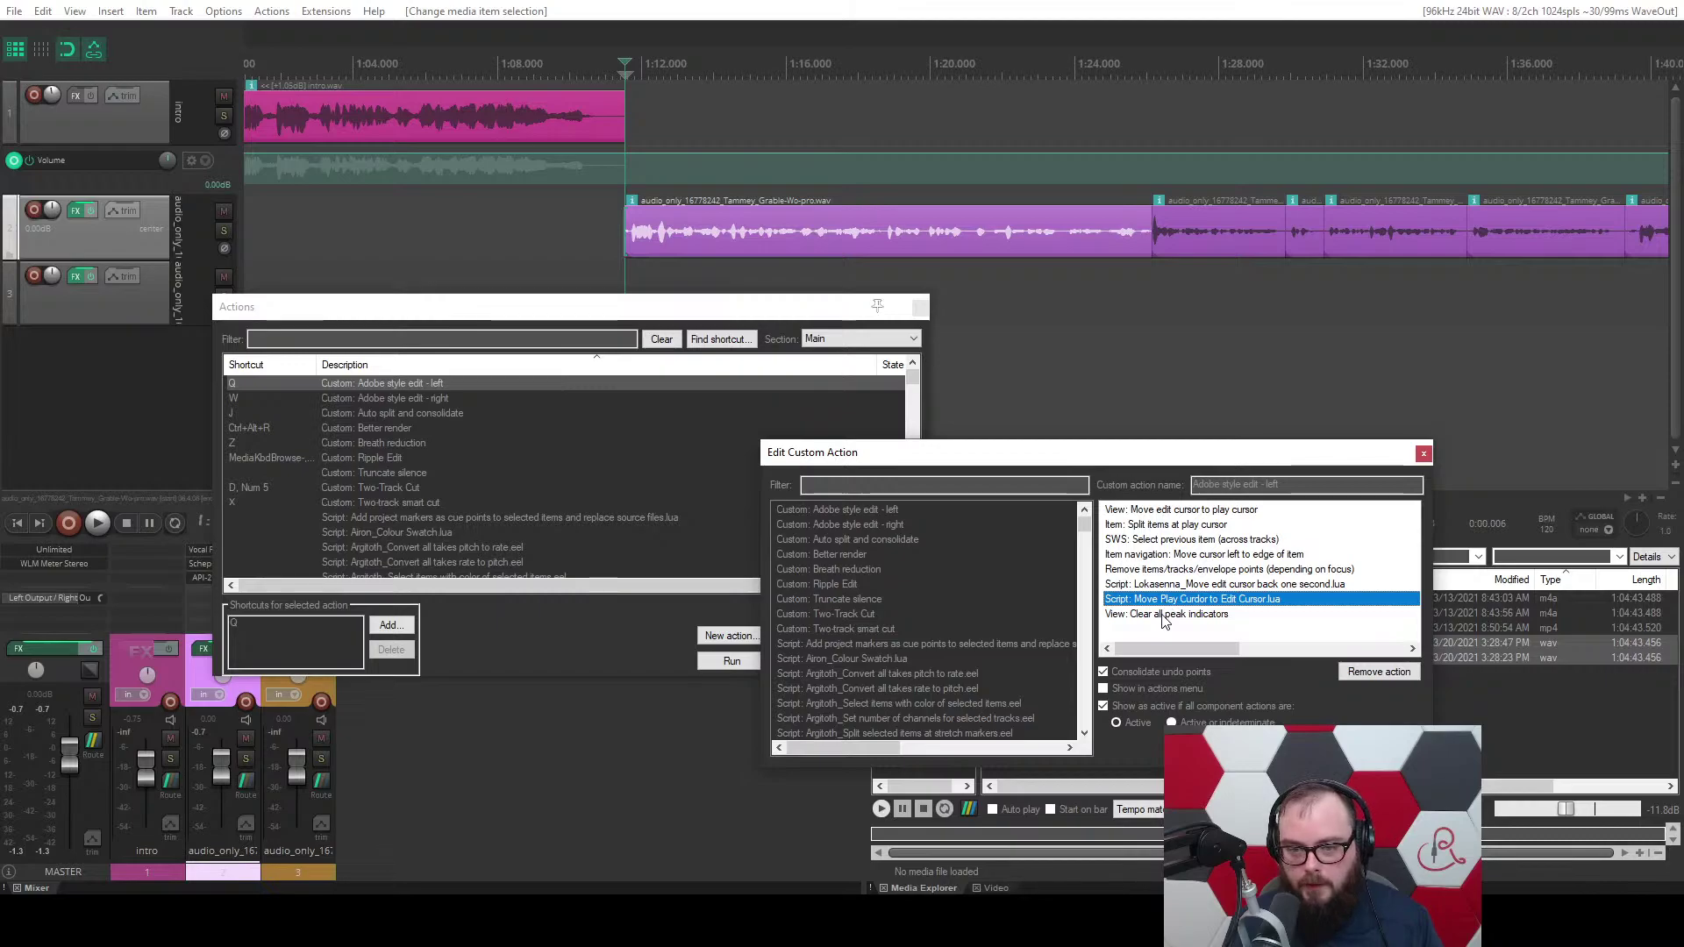
{"action": "left_click", "coordinate": [1163, 616]}
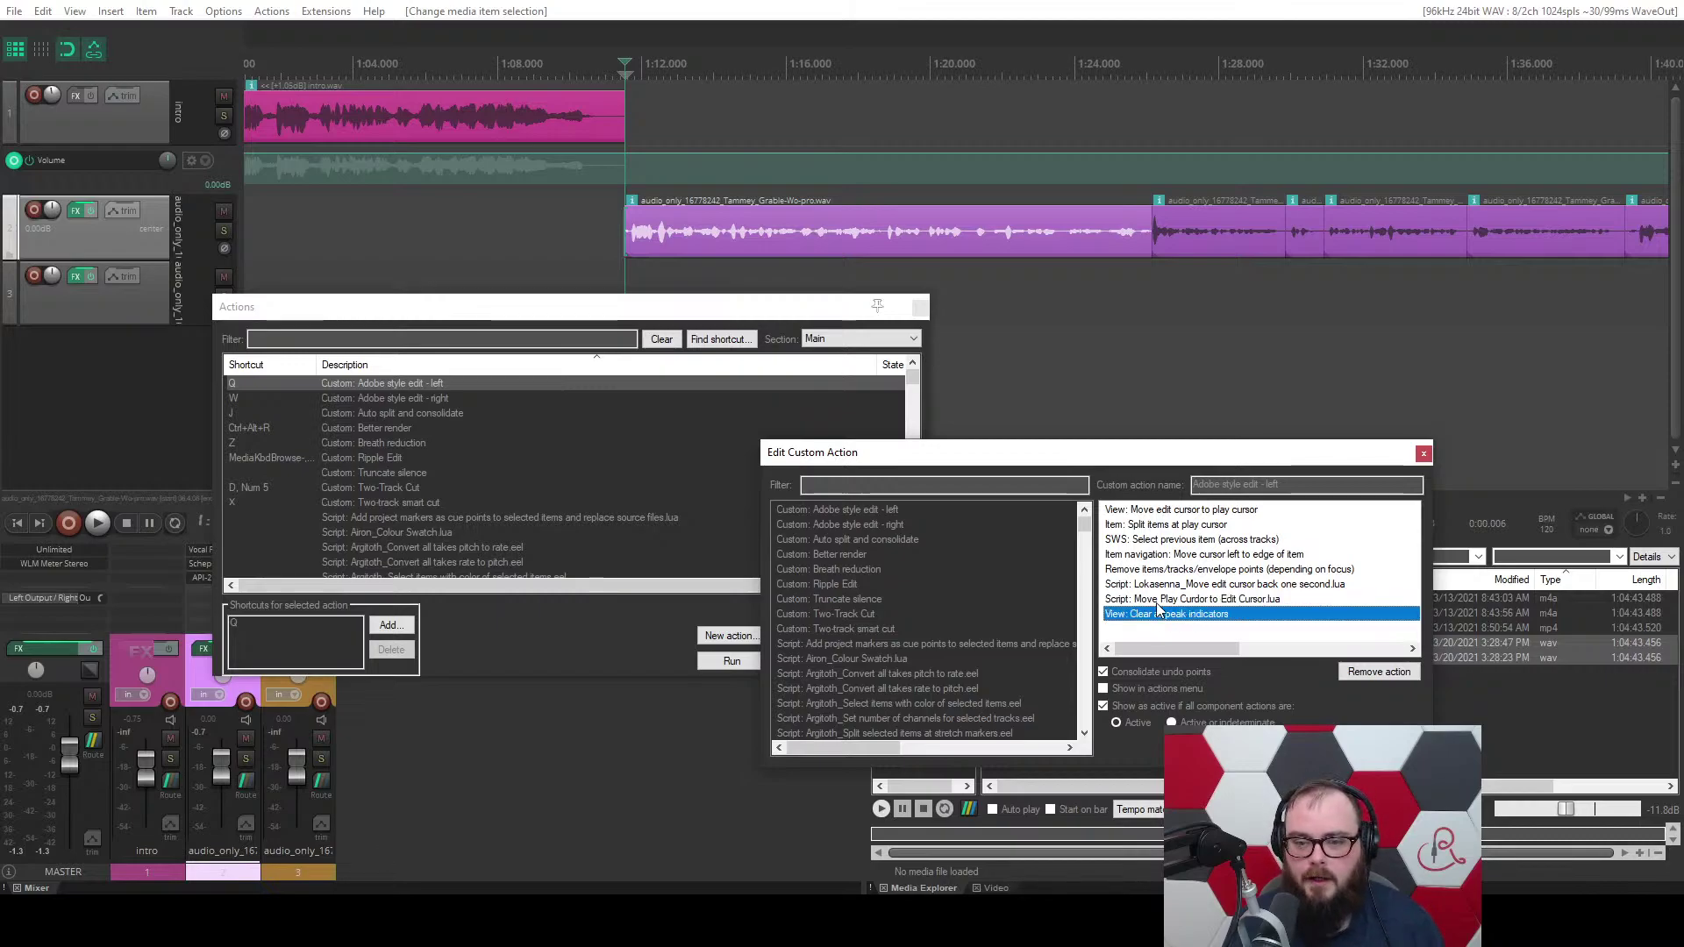
{"action": "left_click", "coordinate": [1159, 585]}
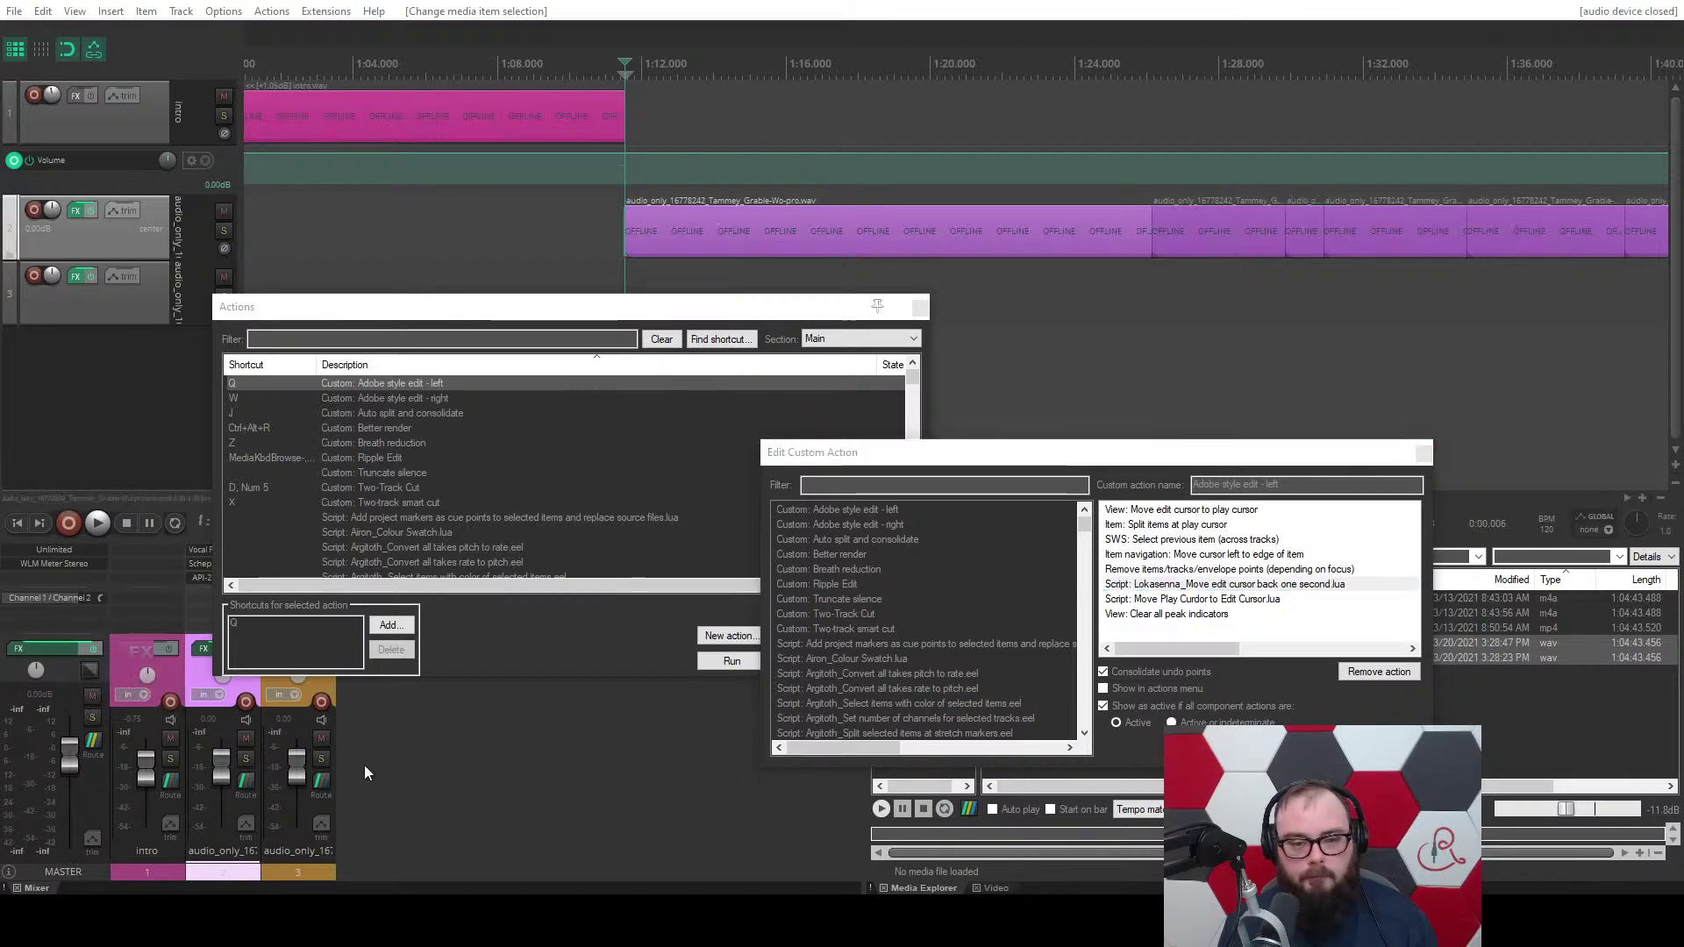
{"action": "left_click", "coordinate": [1188, 614]}
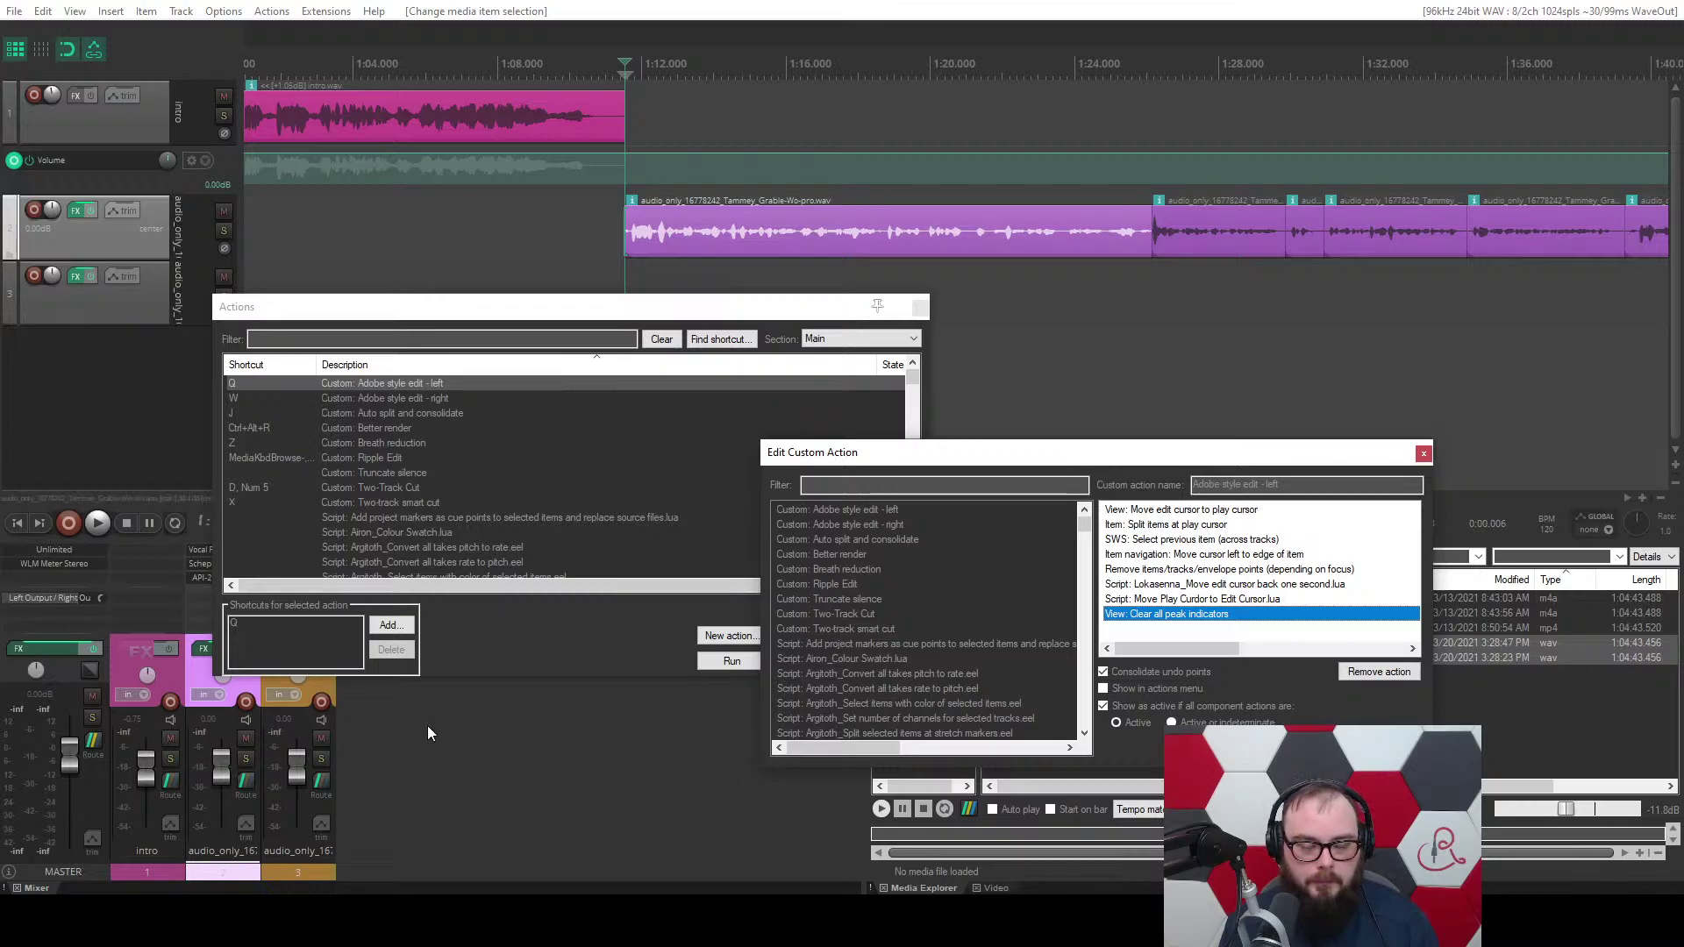
Close the editor for "Adobe style edit - left" and open the custom action "Adobe style edit - right" for editing.
{"action": "left_click", "coordinate": [828, 524]}
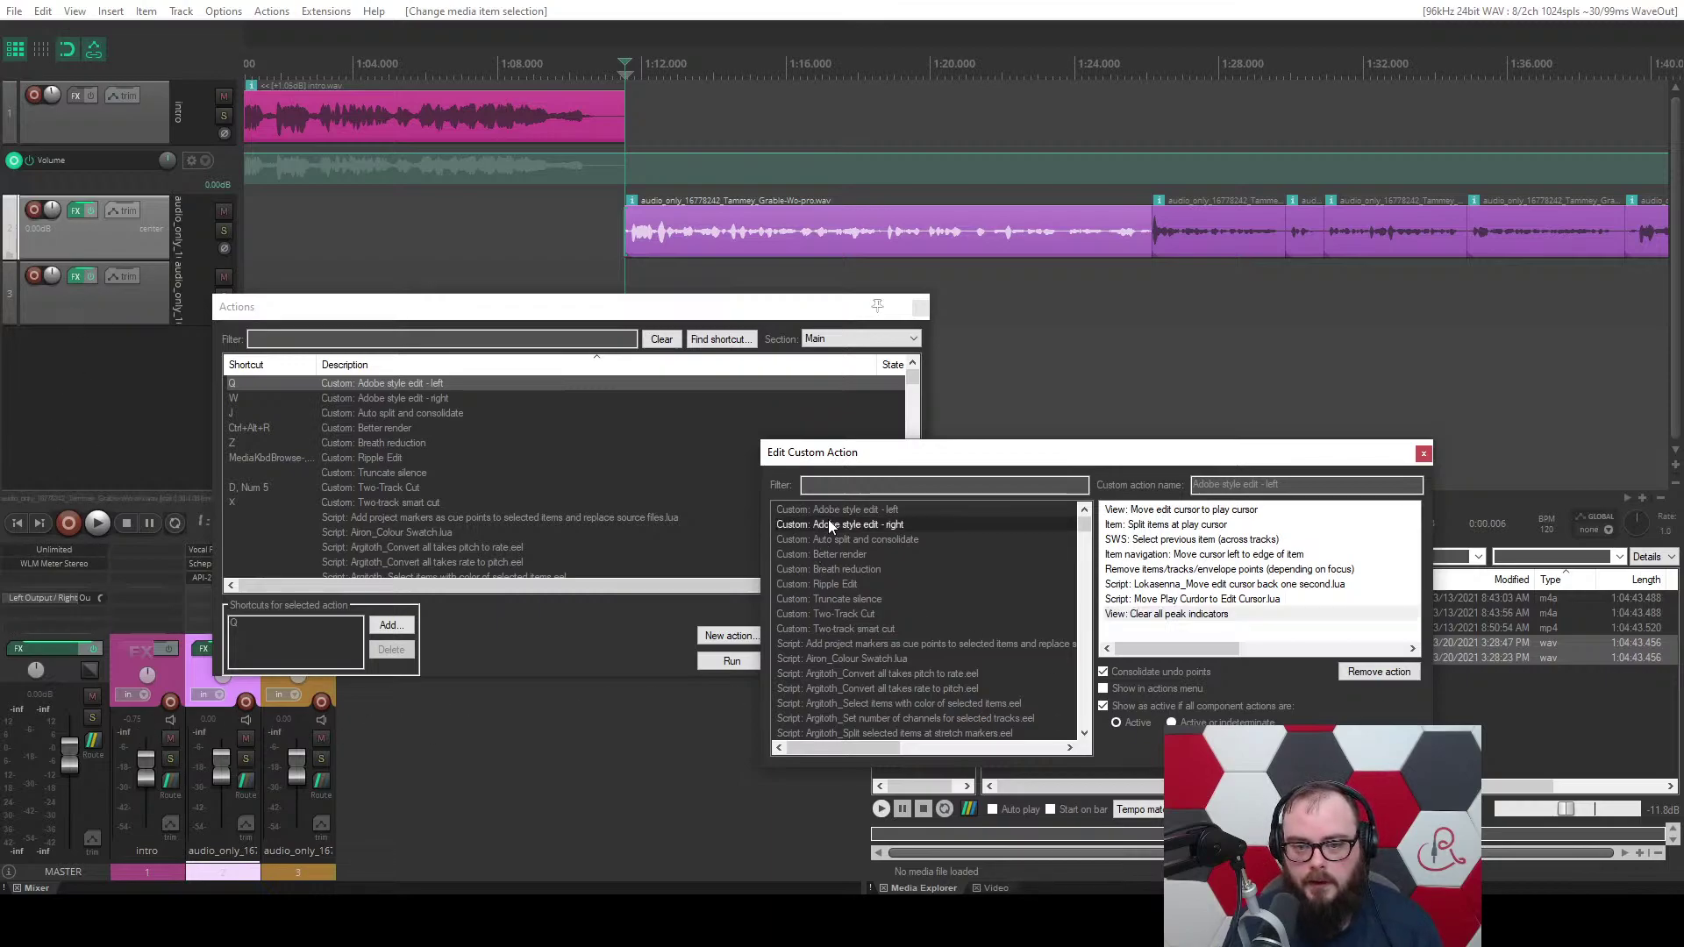
{"action": "key", "text": "Escape"}
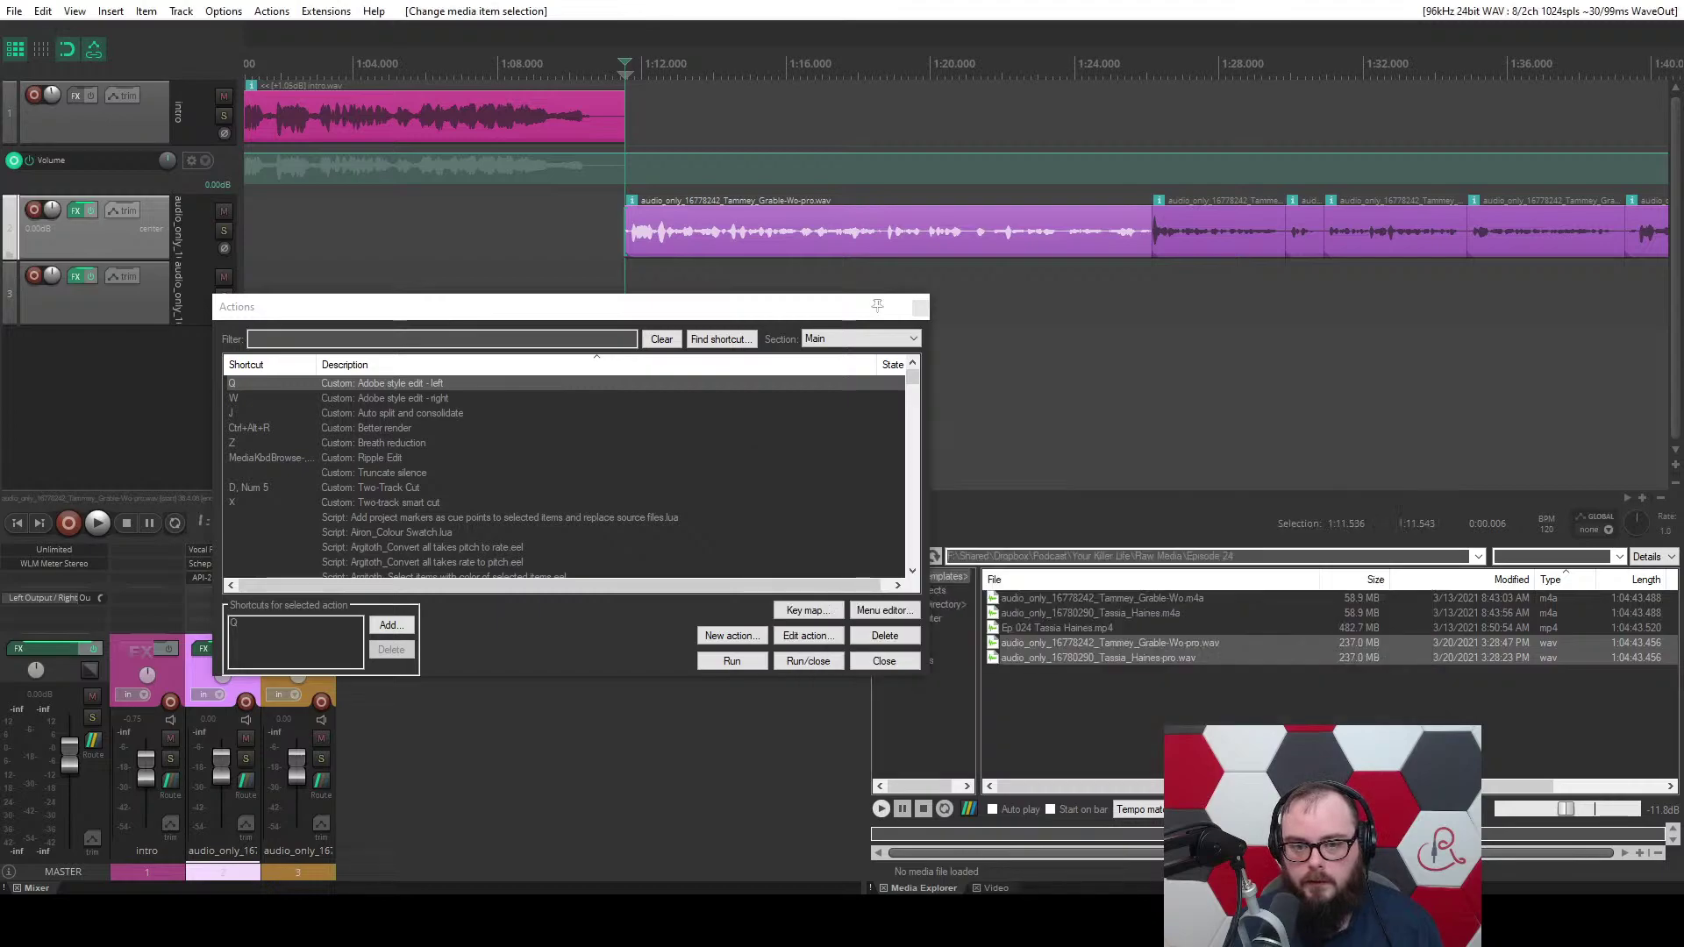
{"action": "left_click", "coordinate": [402, 400]}
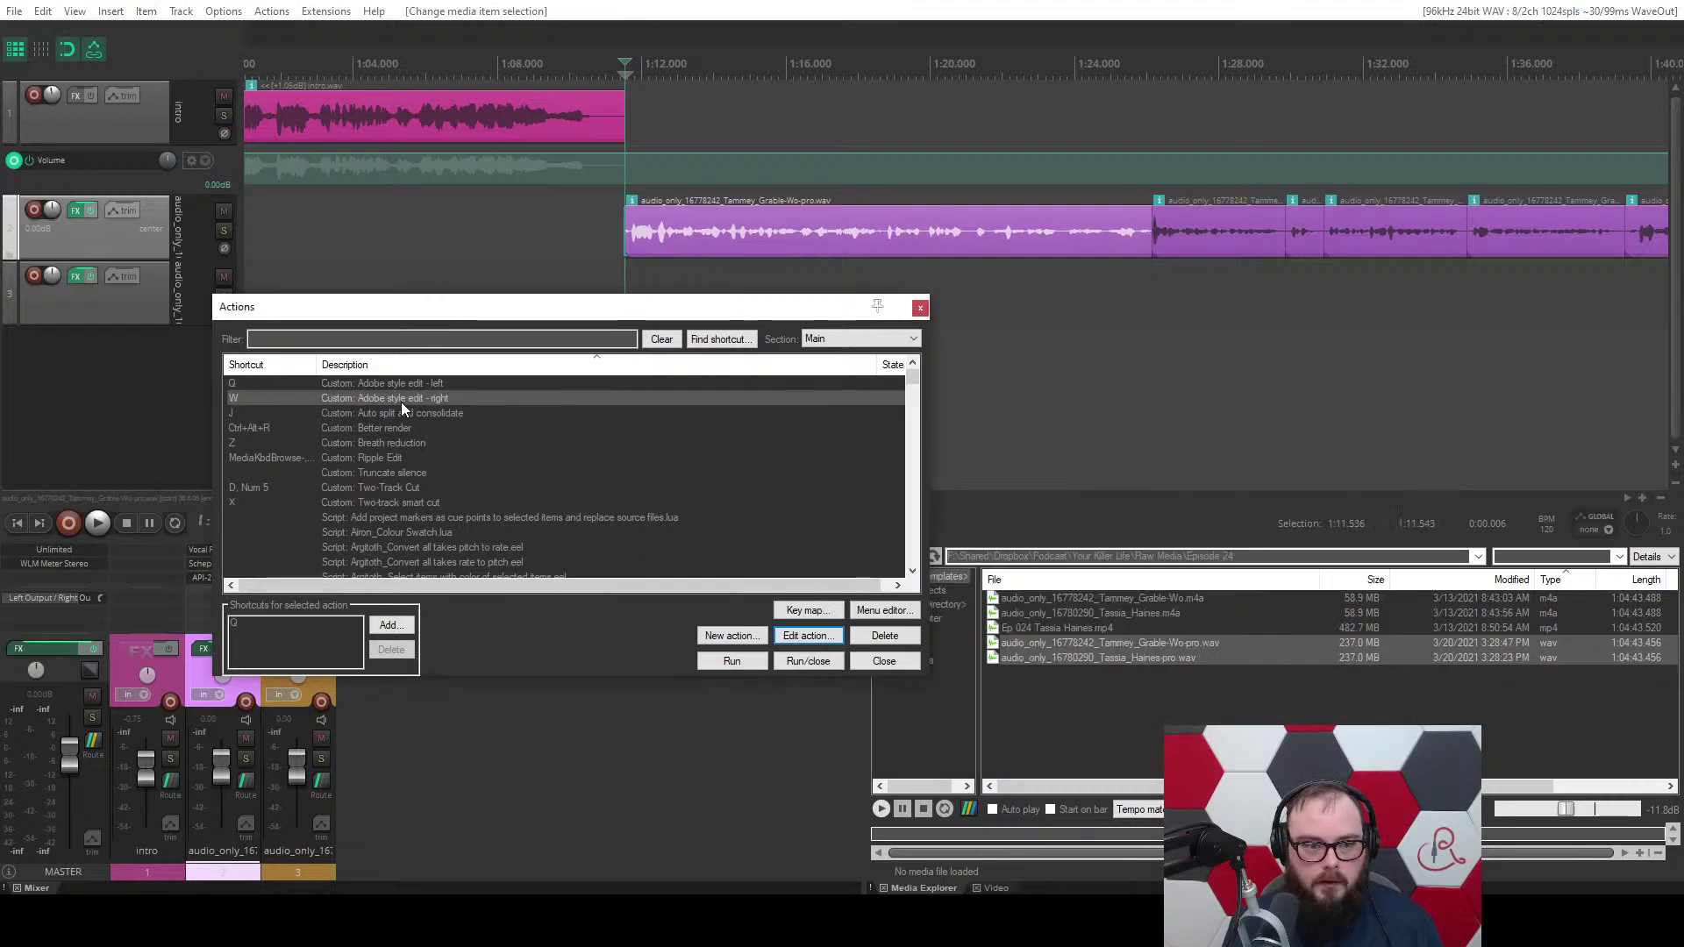
{"action": "left_click", "coordinate": [802, 638]}
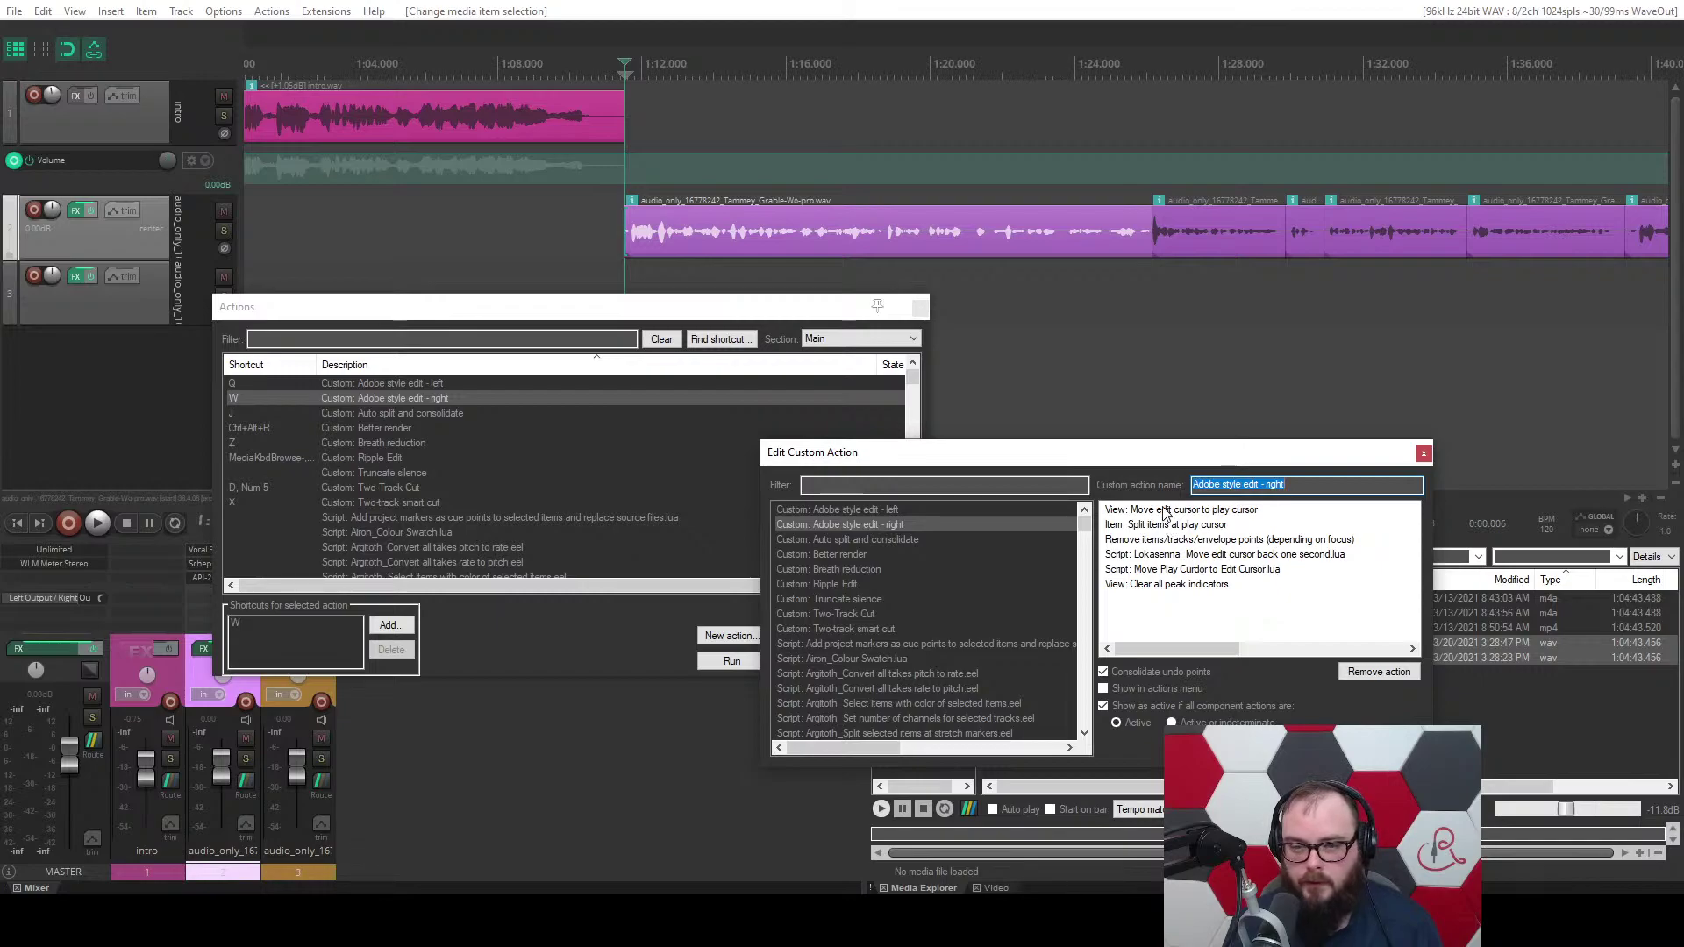
Examine the components of "Adobe style edit - right" with the edit cursor inside the first voice clip, and close the action editor and list.
{"action": "left_click", "coordinate": [1061, 234]}
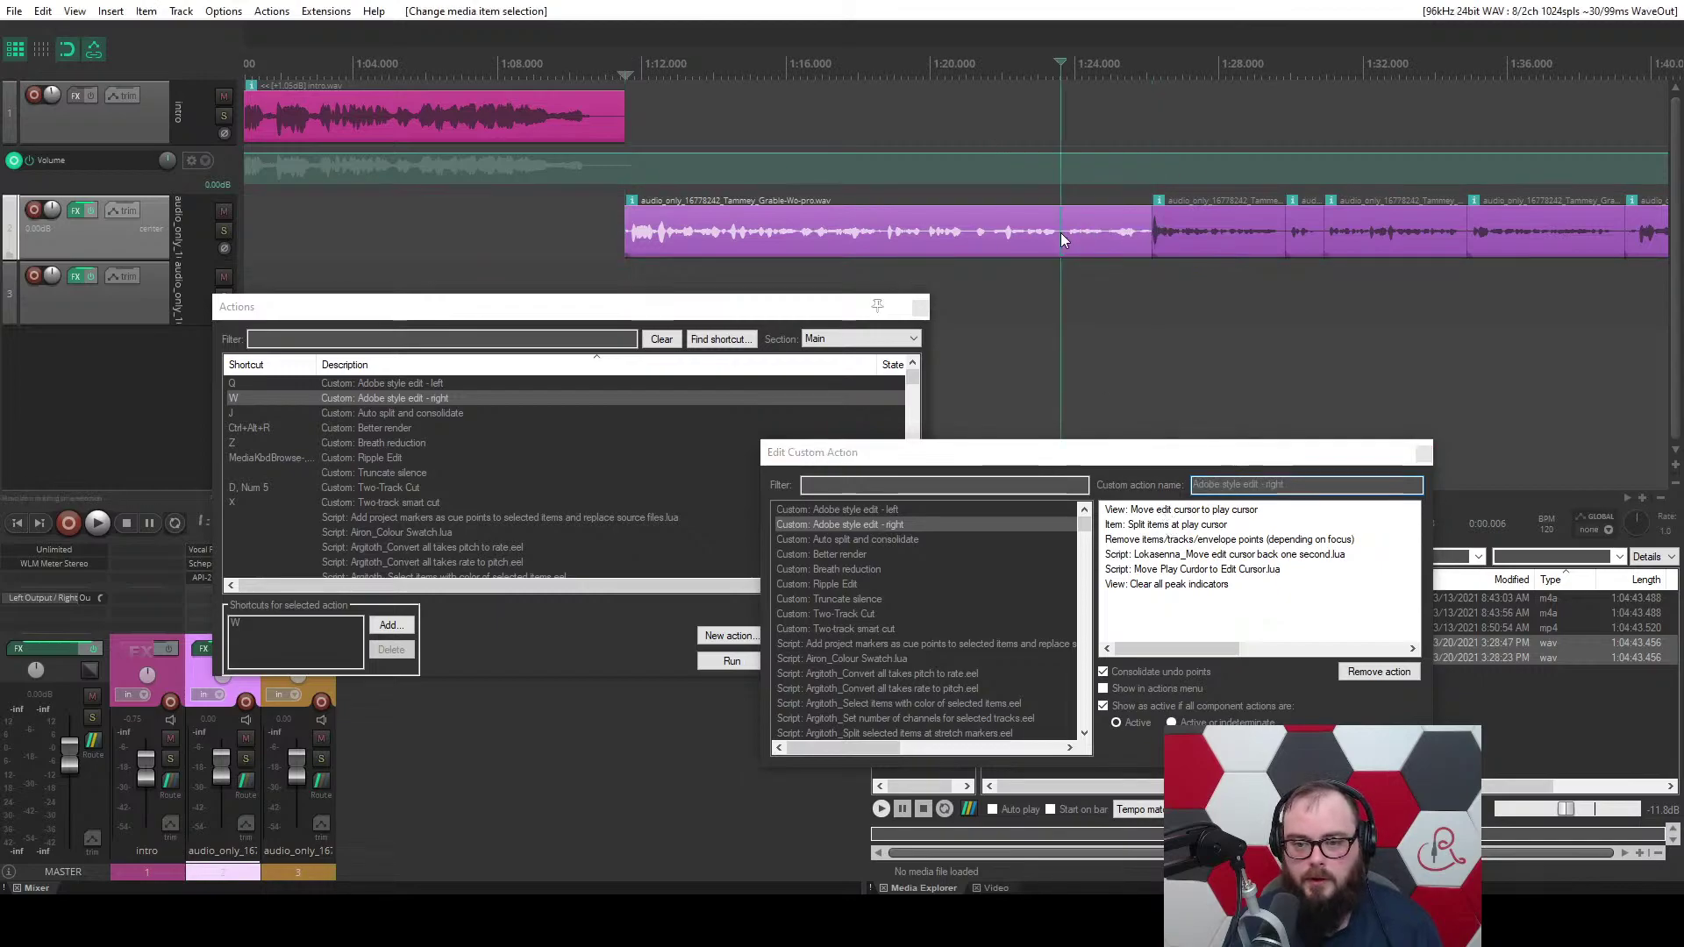
{"action": "left_click", "coordinate": [1144, 512]}
{"action": "left_click", "coordinate": [1117, 526]}
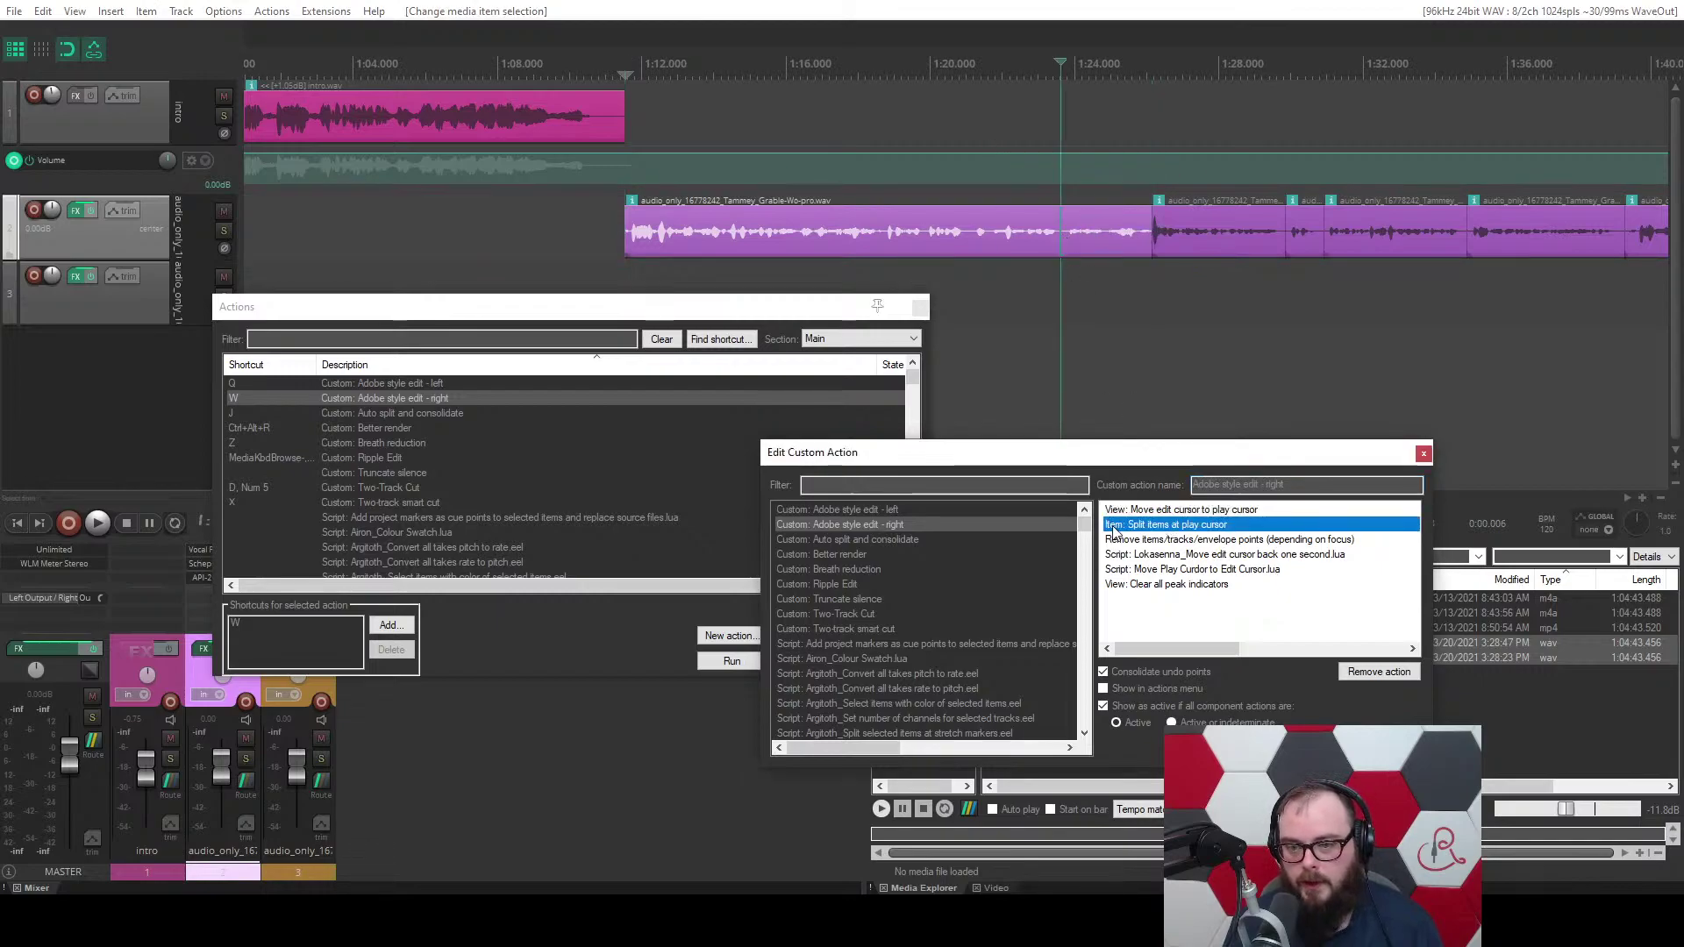
{"action": "left_click", "coordinate": [1117, 540]}
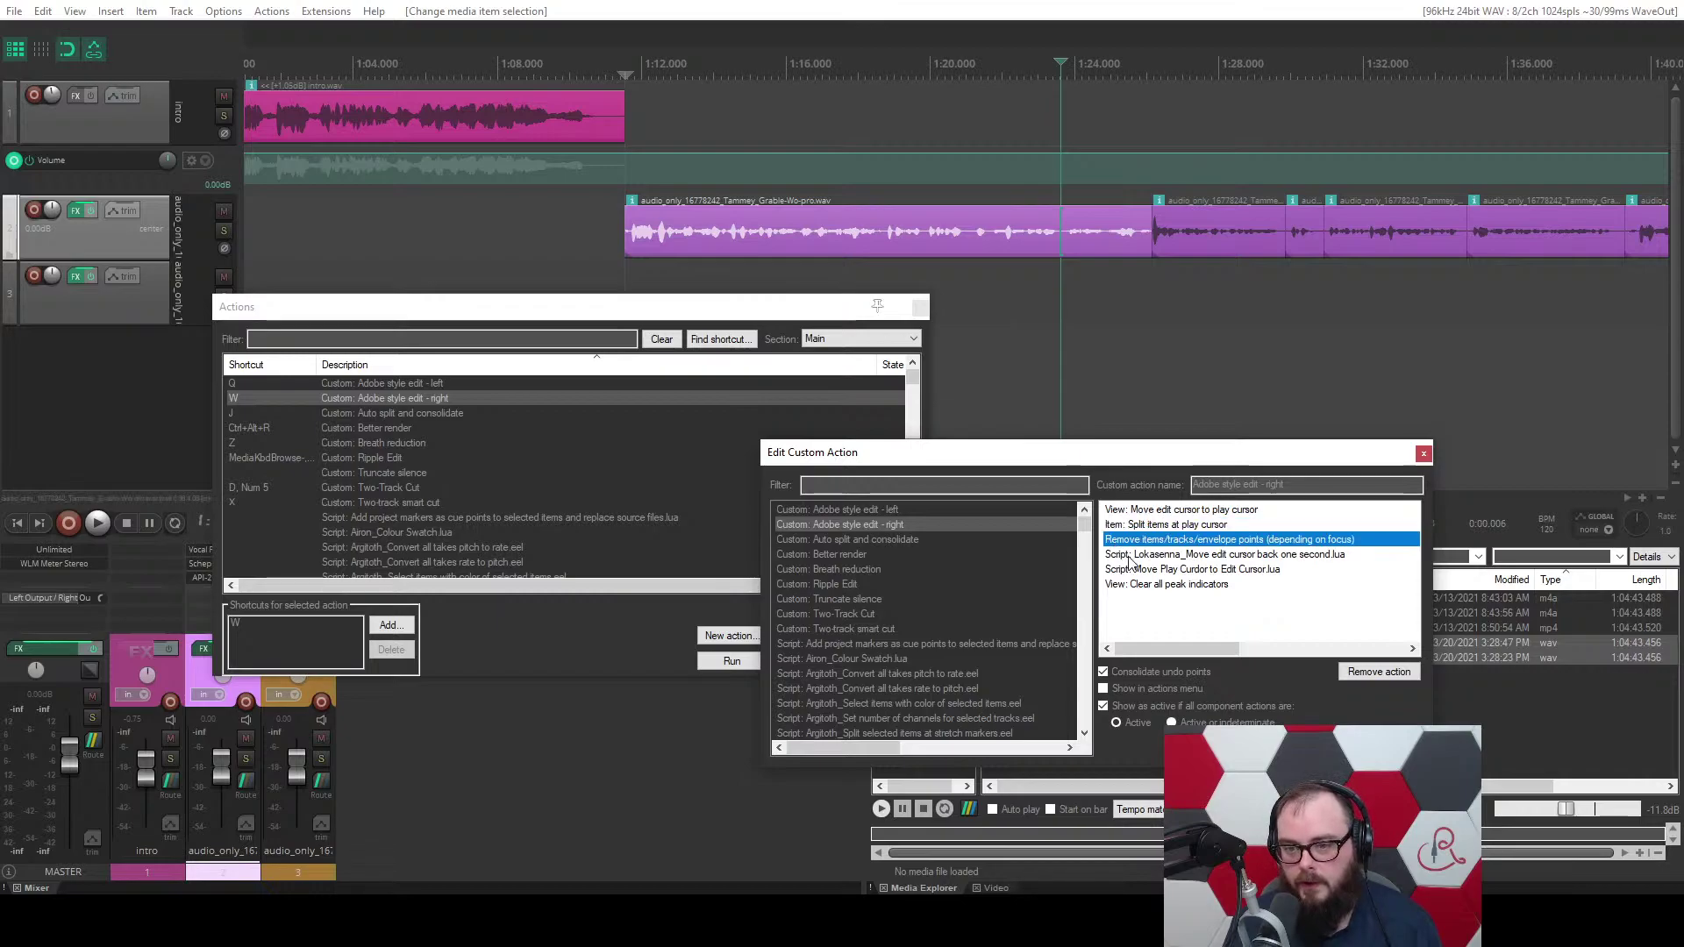
{"action": "left_click", "coordinate": [1129, 555]}
{"action": "left_click", "coordinate": [1152, 570]}
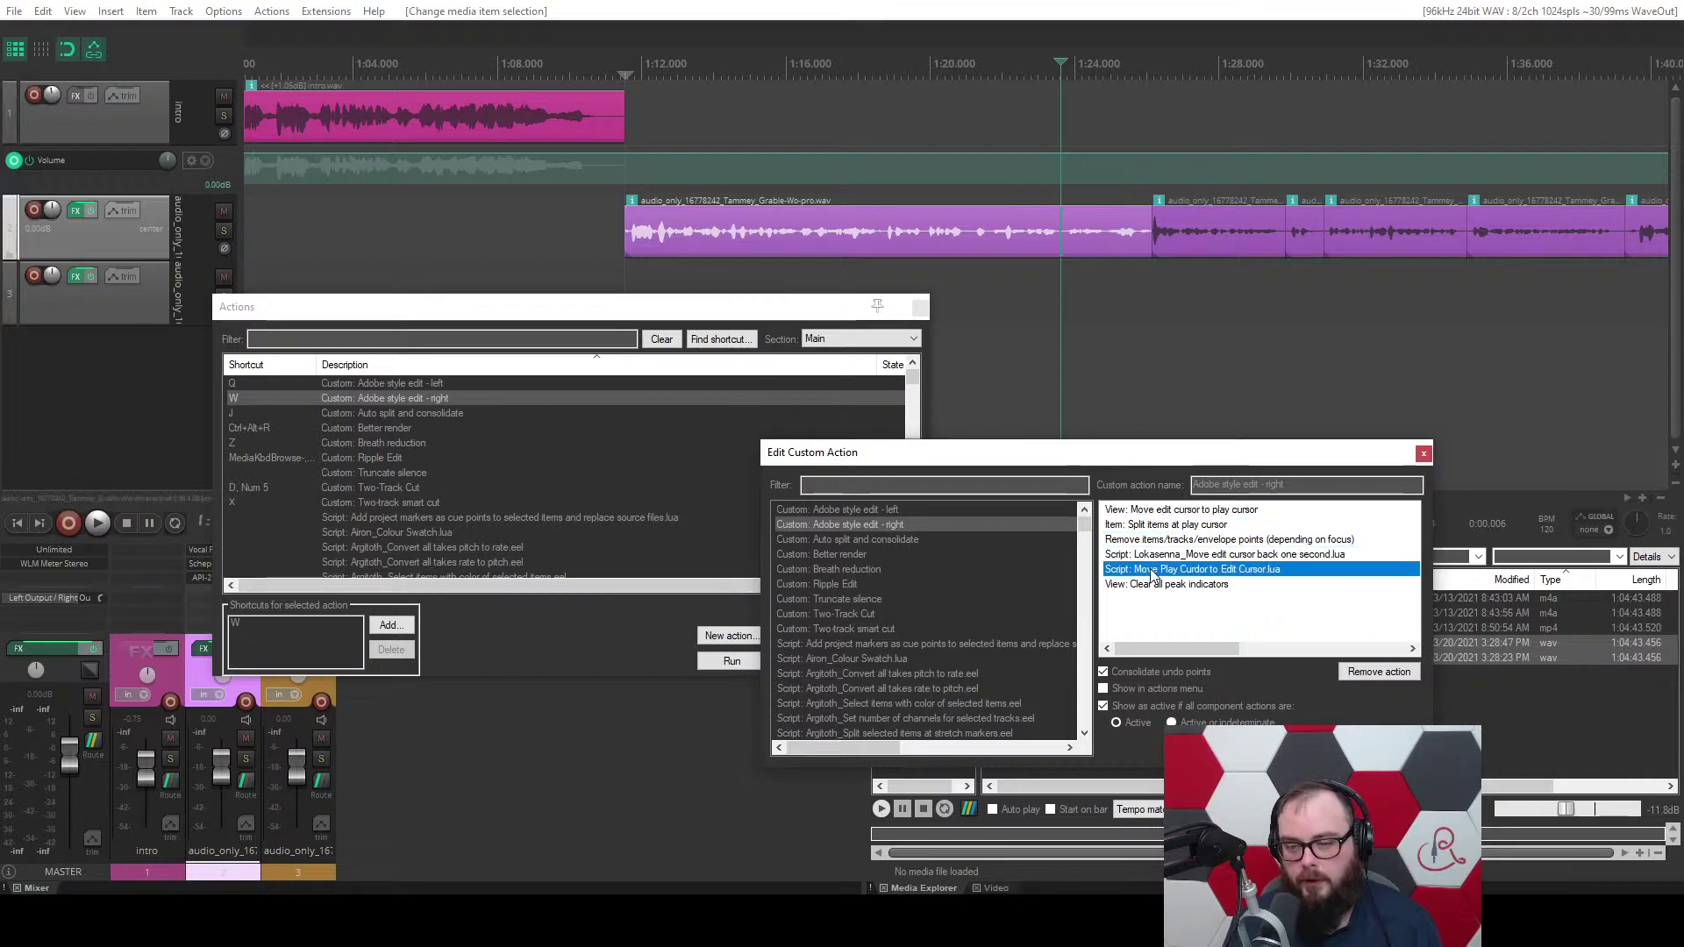
{"action": "left_click", "coordinate": [1152, 585]}
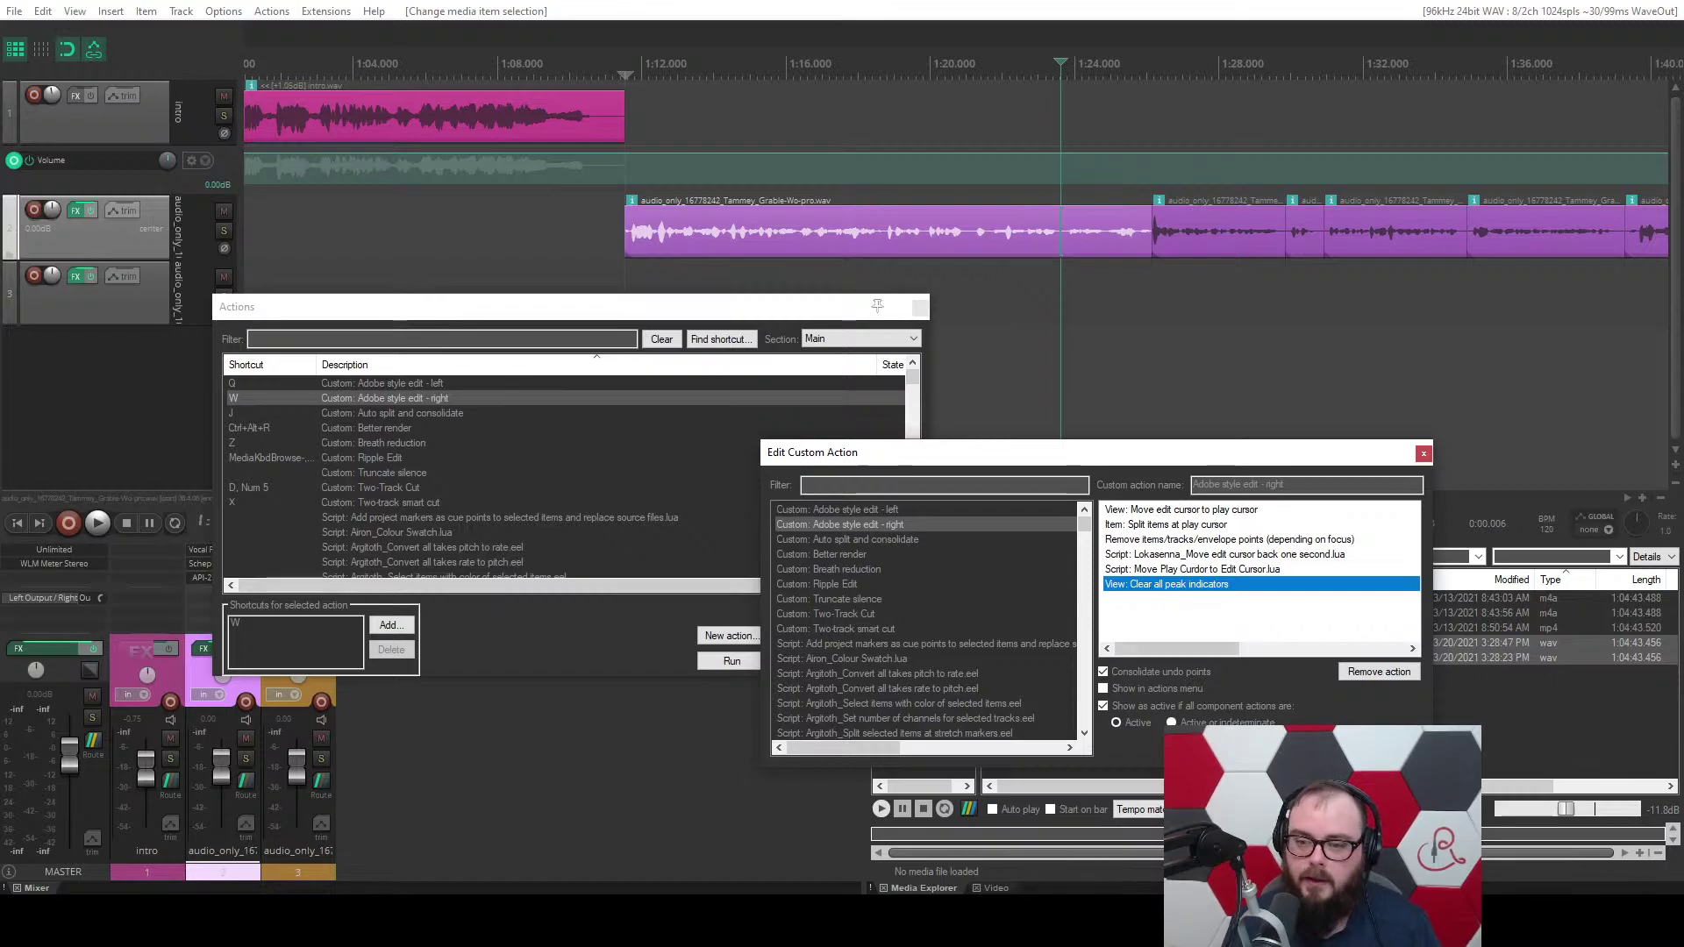
{"action": "key", "text": "Return"}
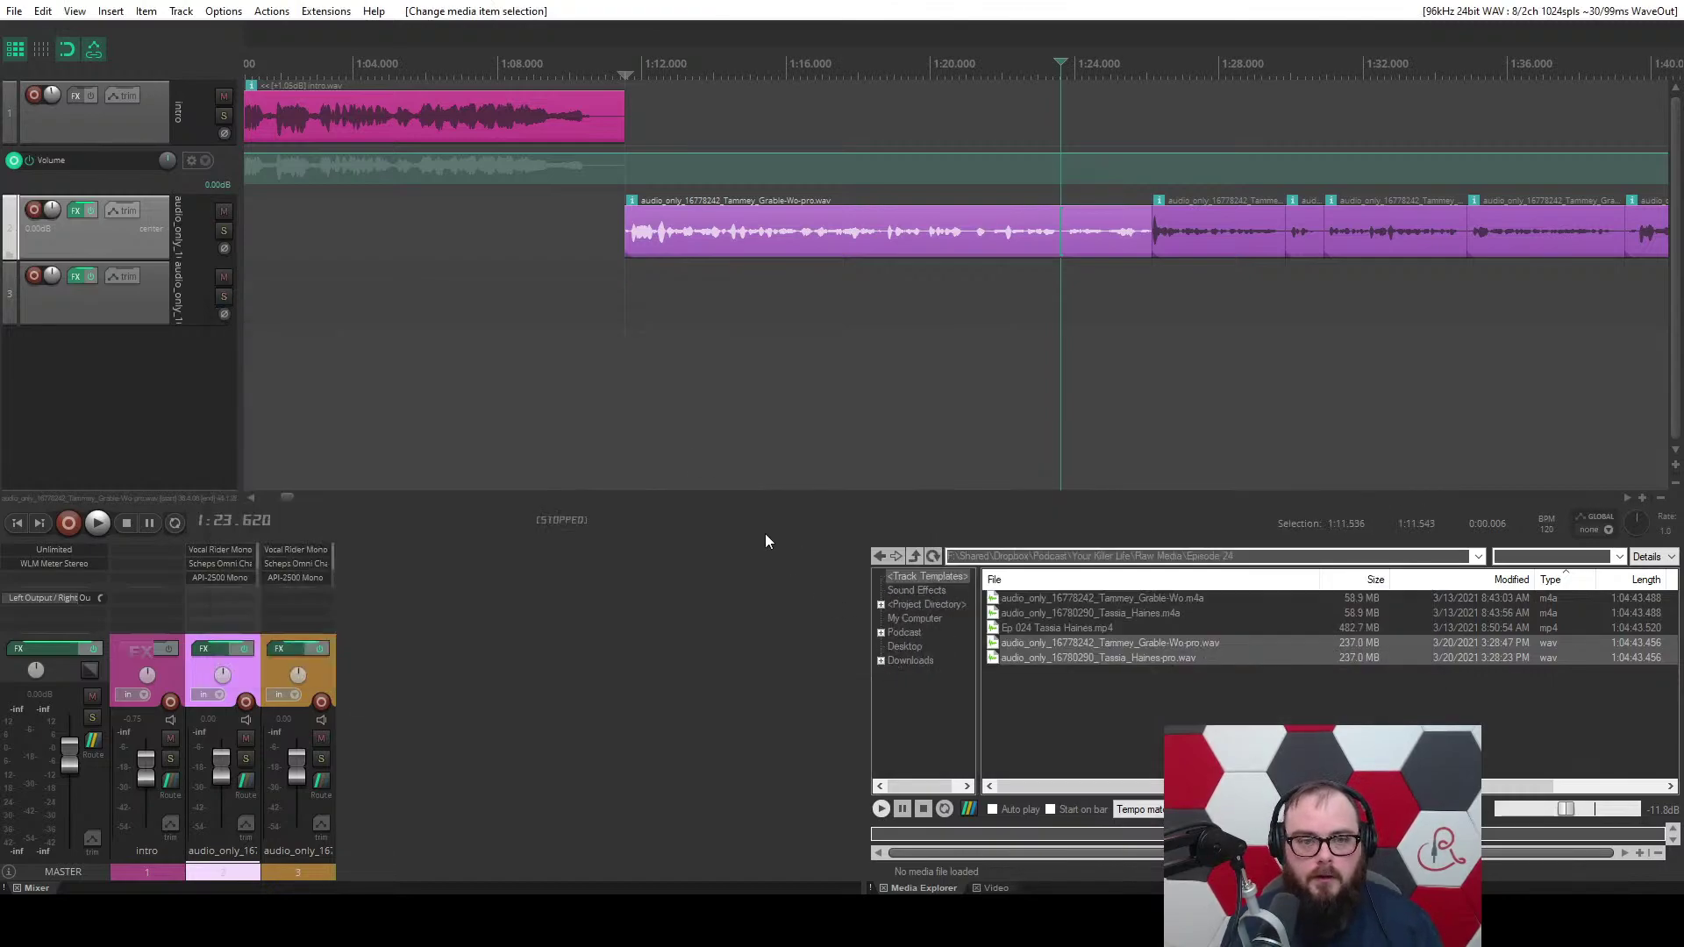
{"action": "left_click", "coordinate": [885, 664]}
Trim the silence before the first words of the first voice clip using the custom action "Adobe style edit - left".
{"action": "left_click", "coordinate": [611, 304]}
{"action": "scroll", "coordinate": [611, 304], "scroll_direction": "up", "scroll_amount": 4}
{"action": "scroll", "coordinate": [611, 304], "scroll_direction": "up", "scroll_amount": 3}
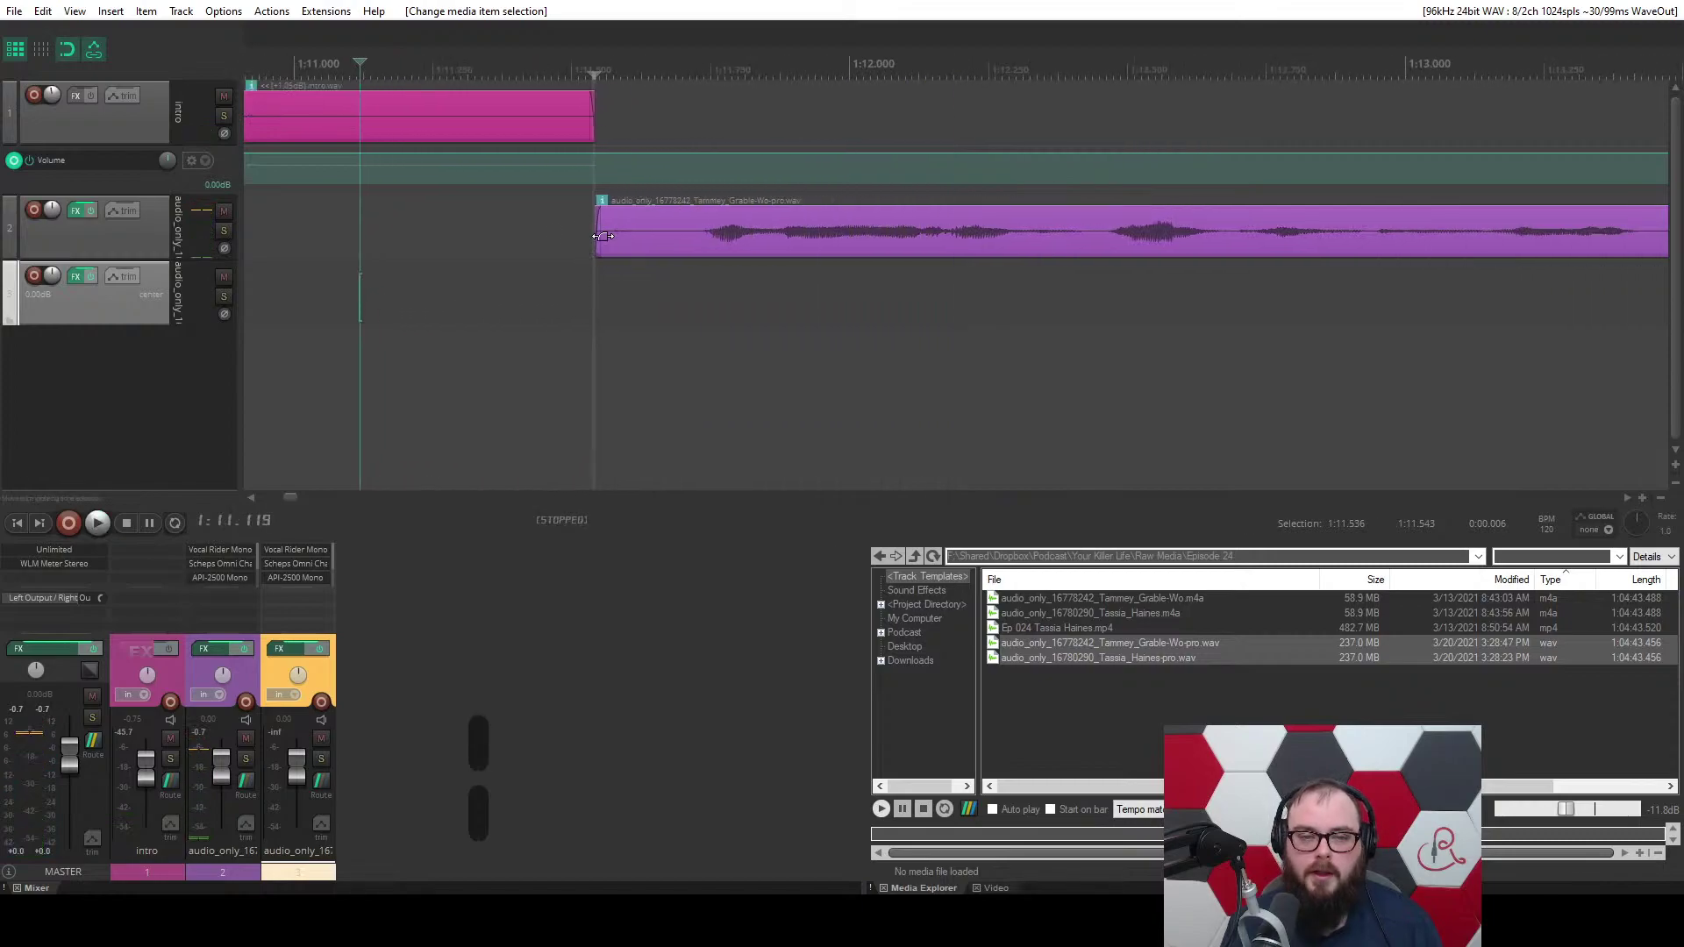
{"action": "left_click", "coordinate": [690, 233]}
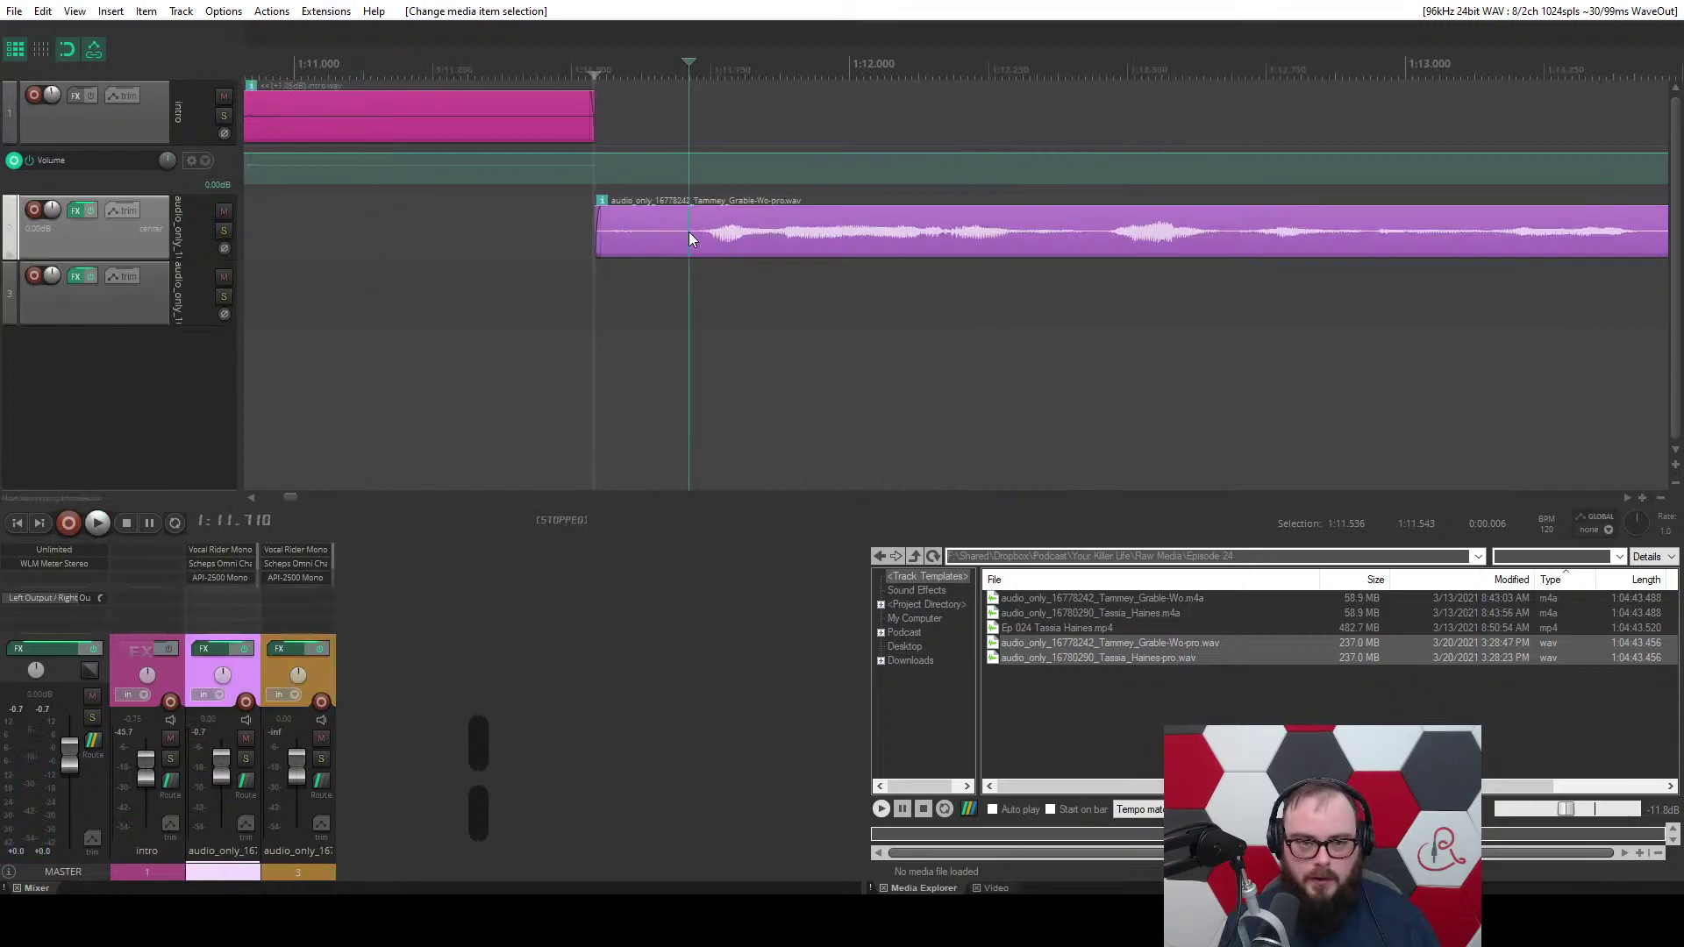
{"action": "scroll", "coordinate": [688, 233], "scroll_direction": "down", "scroll_amount": 3}
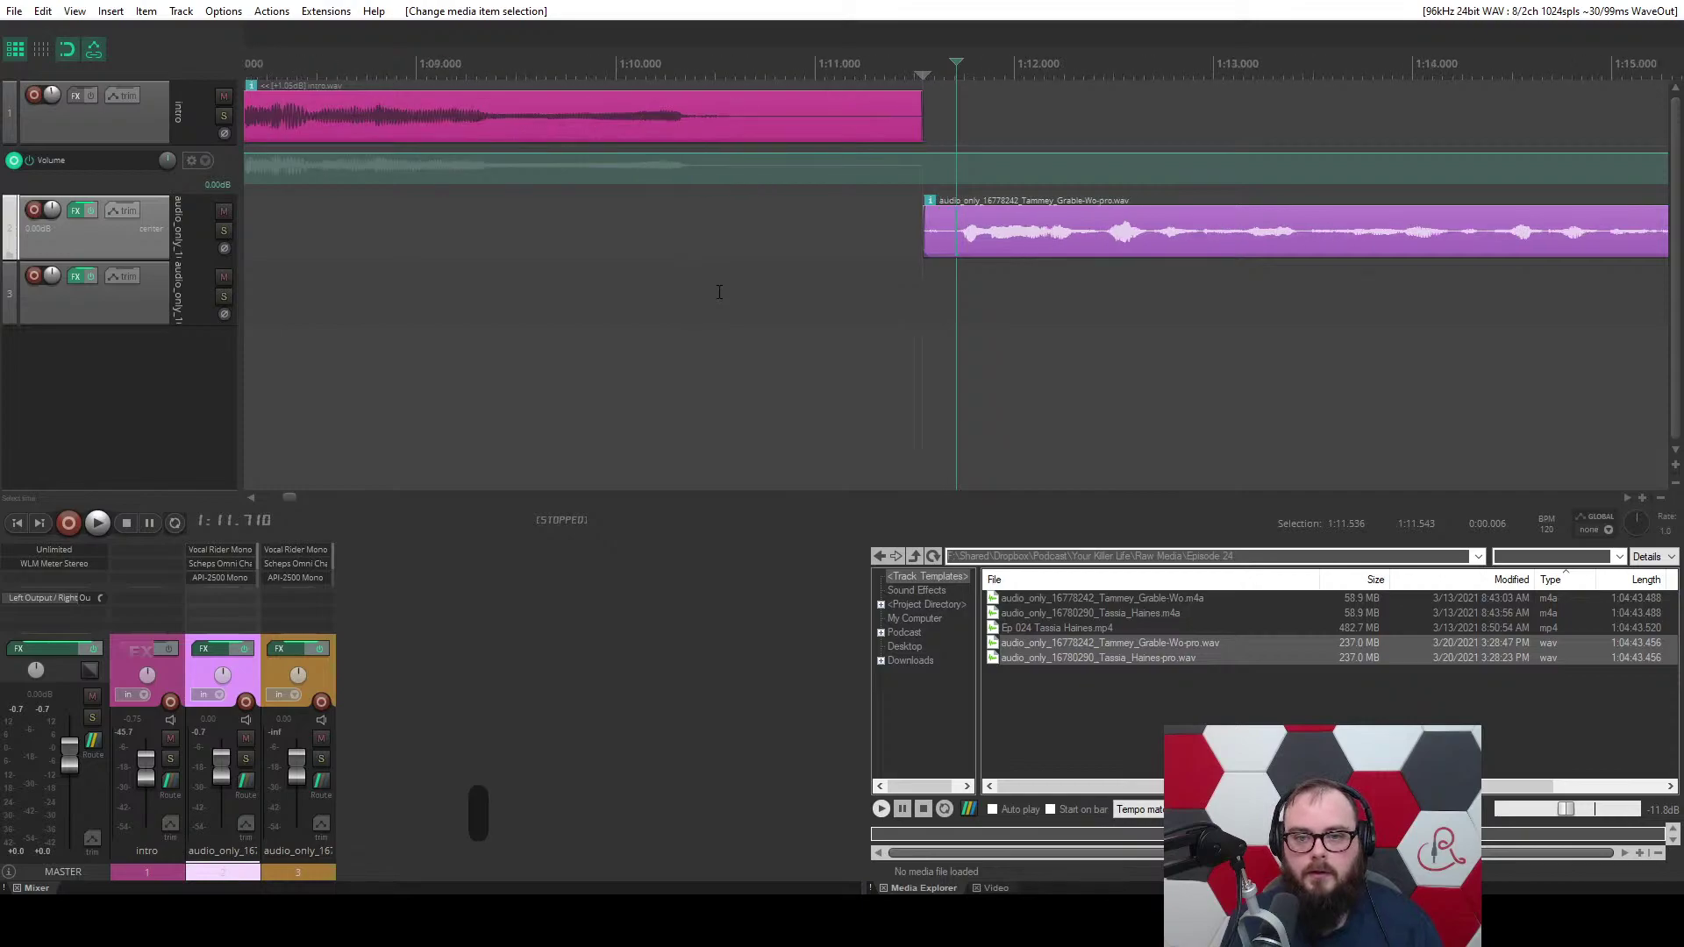
{"action": "key", "text": "q"}
{"action": "key", "text": "q"}
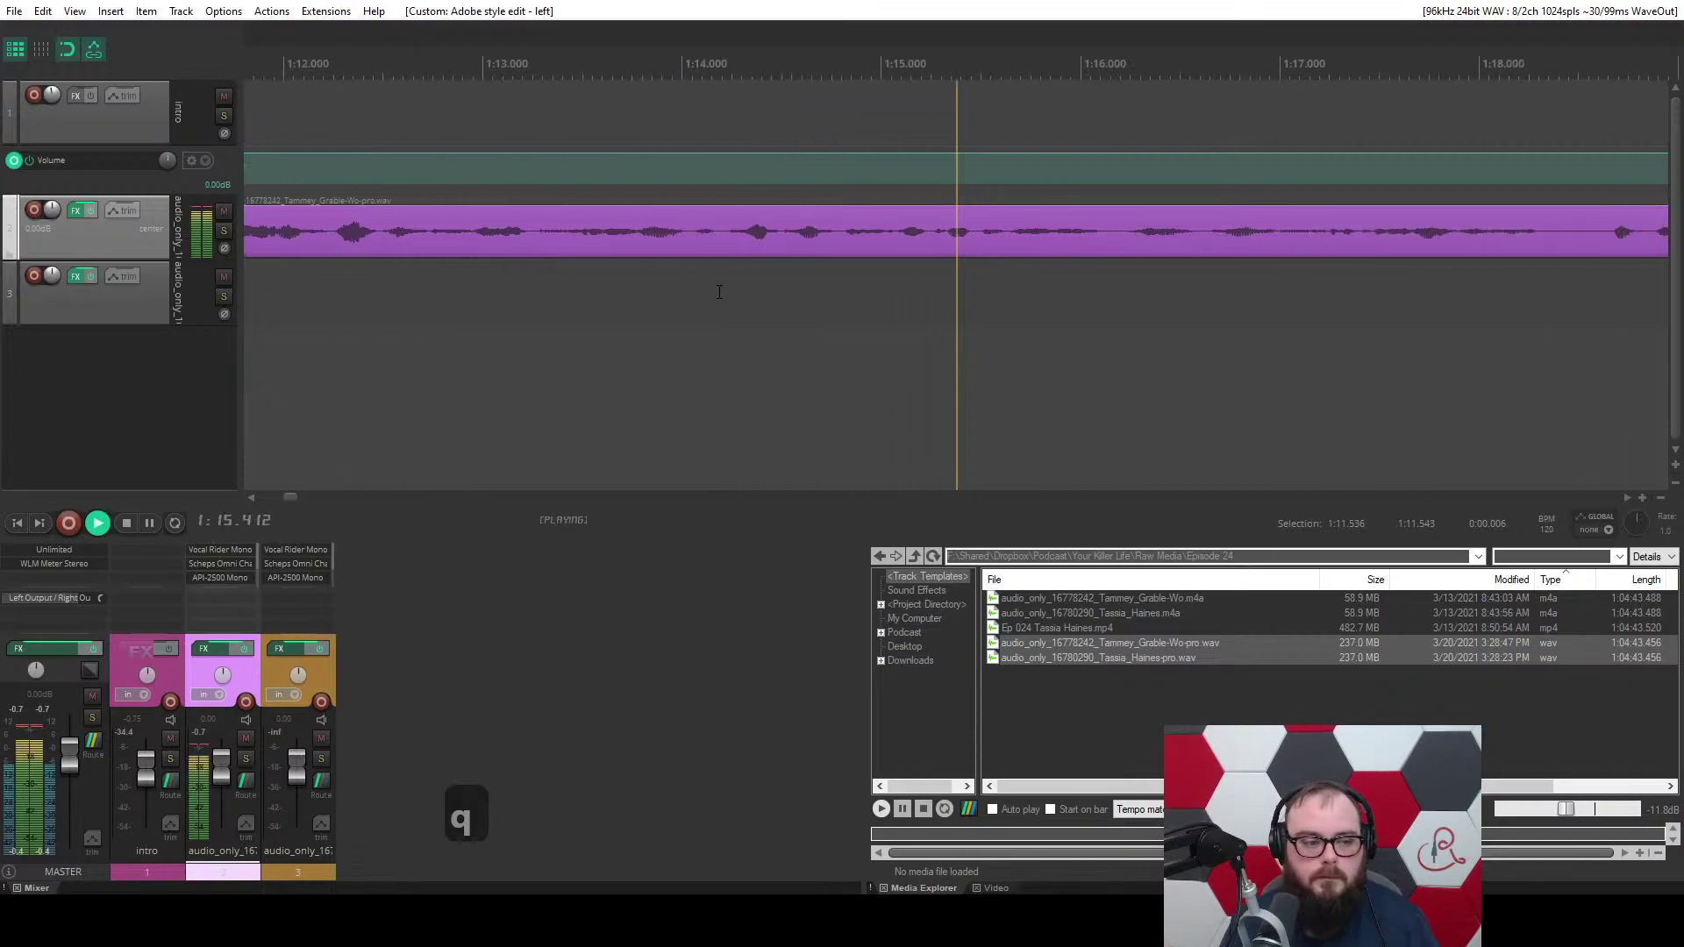
Play back the transition from the intro into the trimmed voice clip and stop playback.
{"action": "key", "text": "space"}
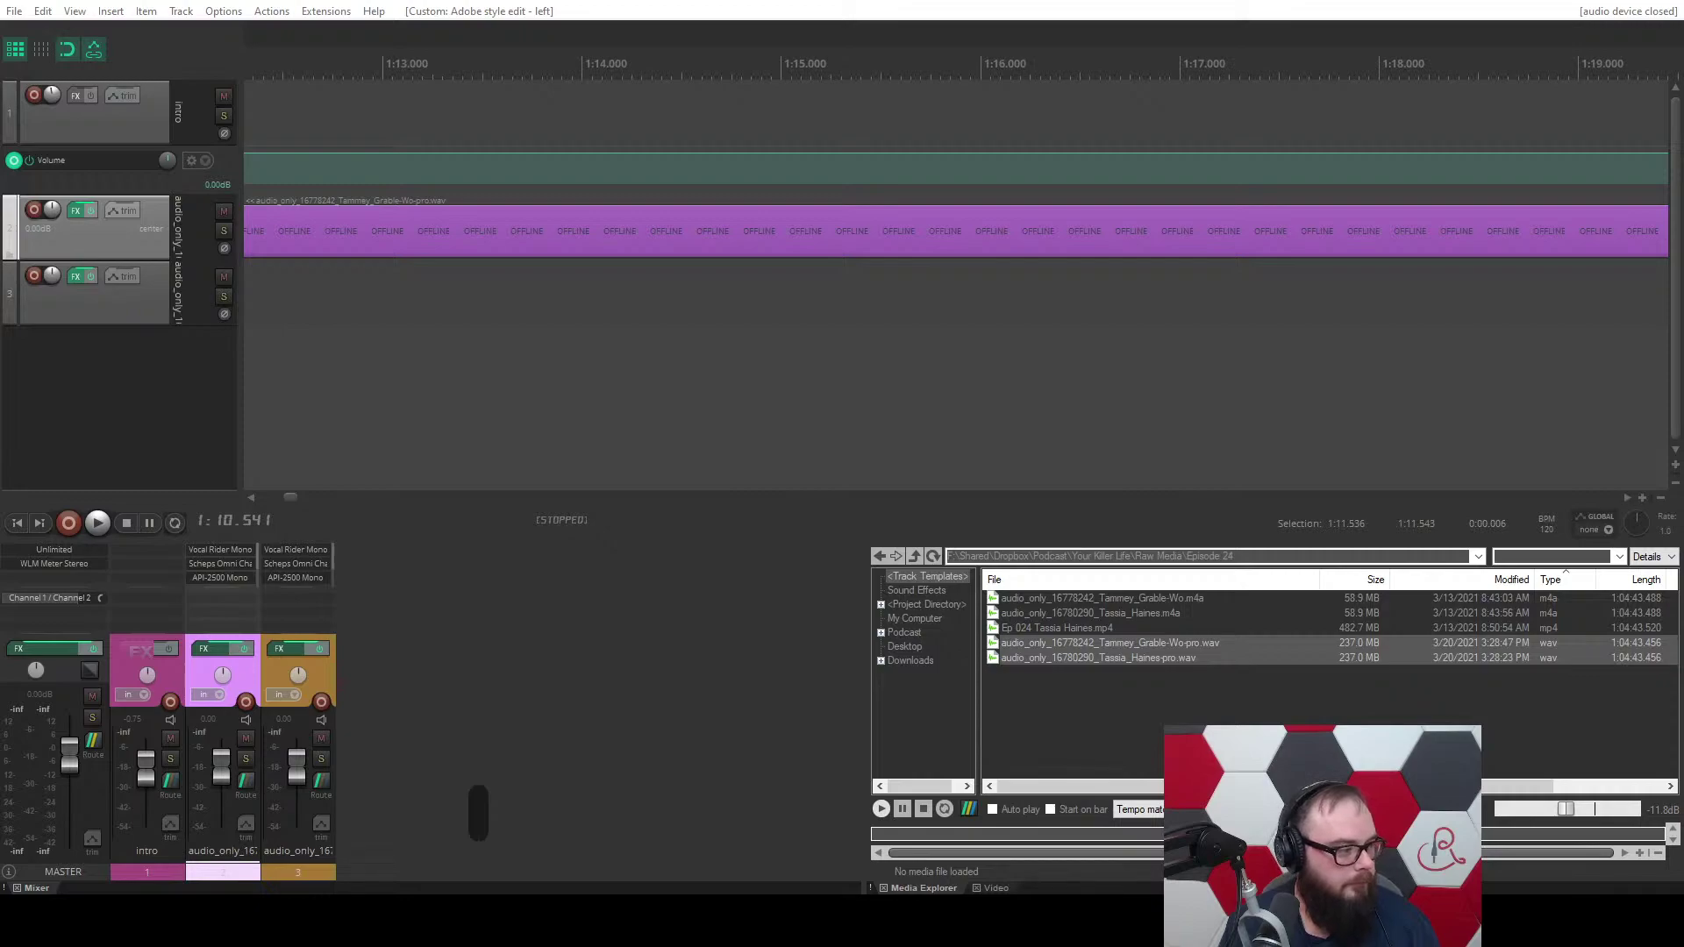
{"action": "key", "text": "space"}
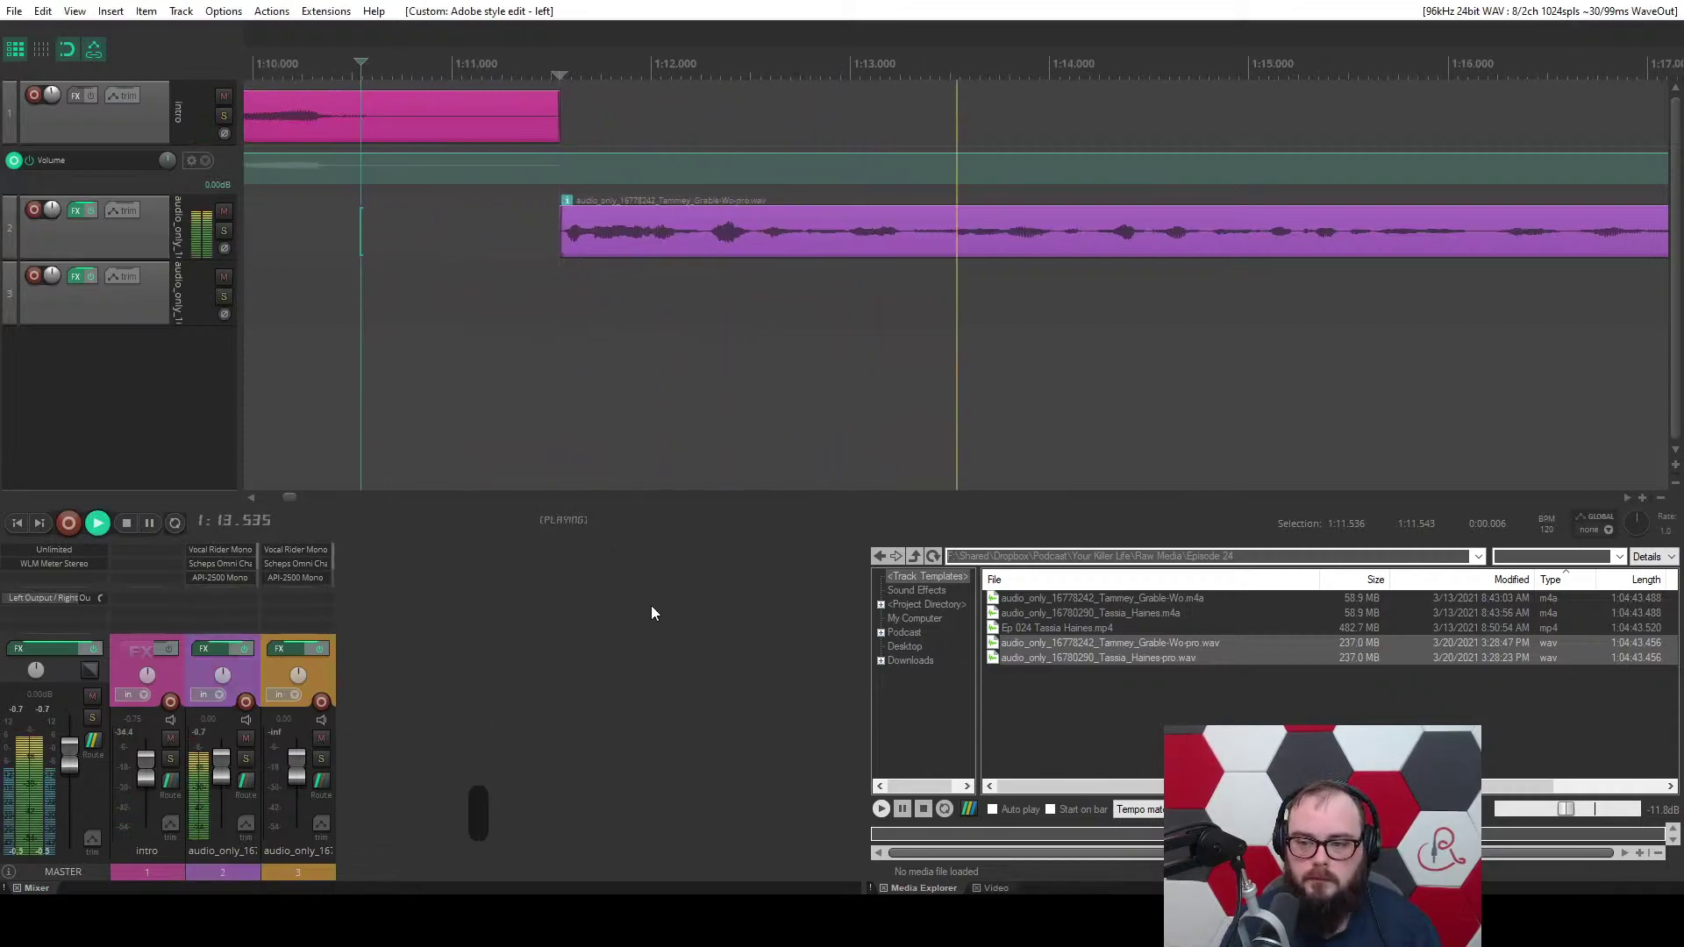
{"action": "key", "text": "space"}
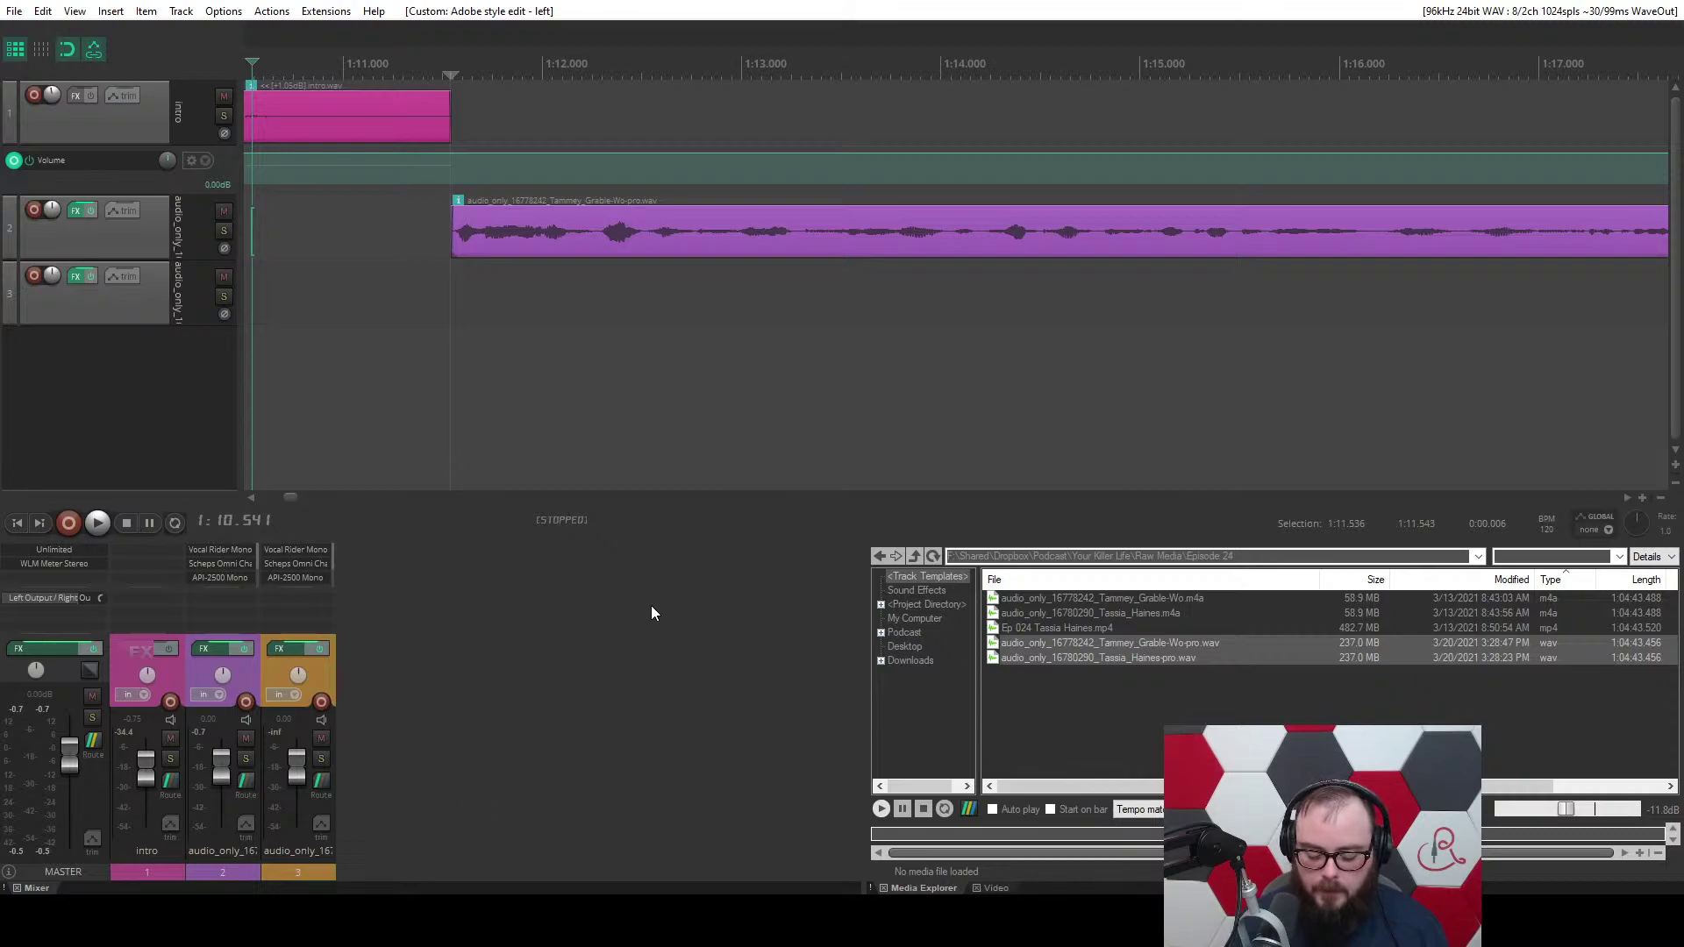
Demonstrate toggling the playback rate between 1.0 and the faster preset, leaving the faster preset active.
{"action": "key", "text": "2"}
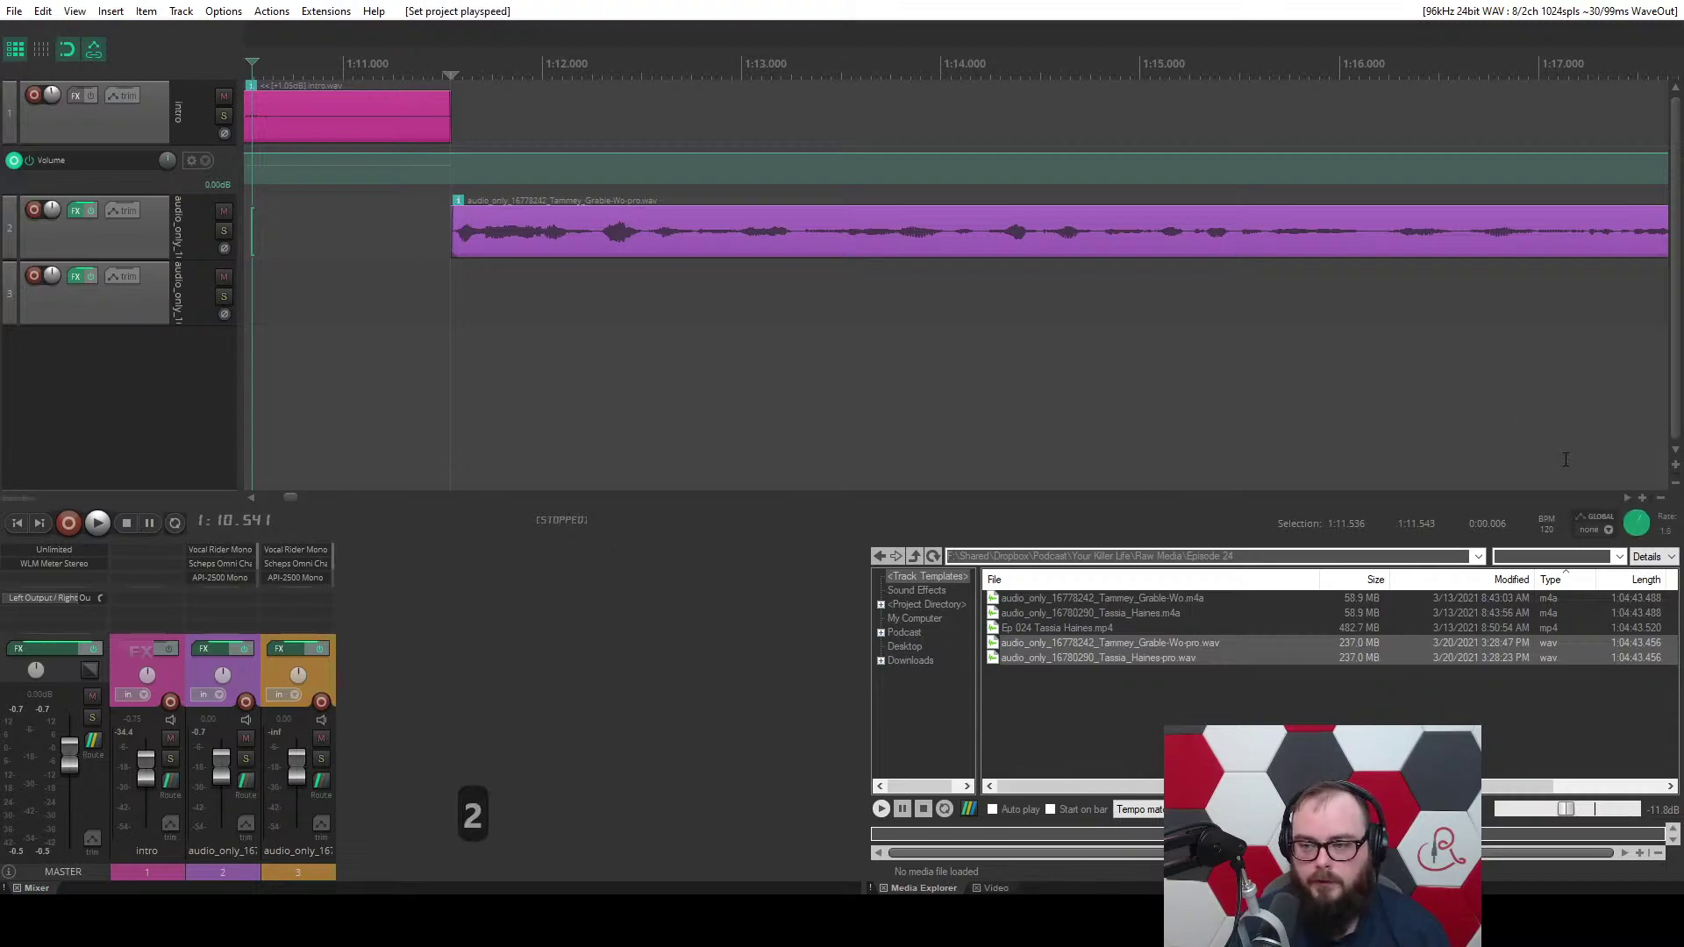
{"action": "key", "text": "1"}
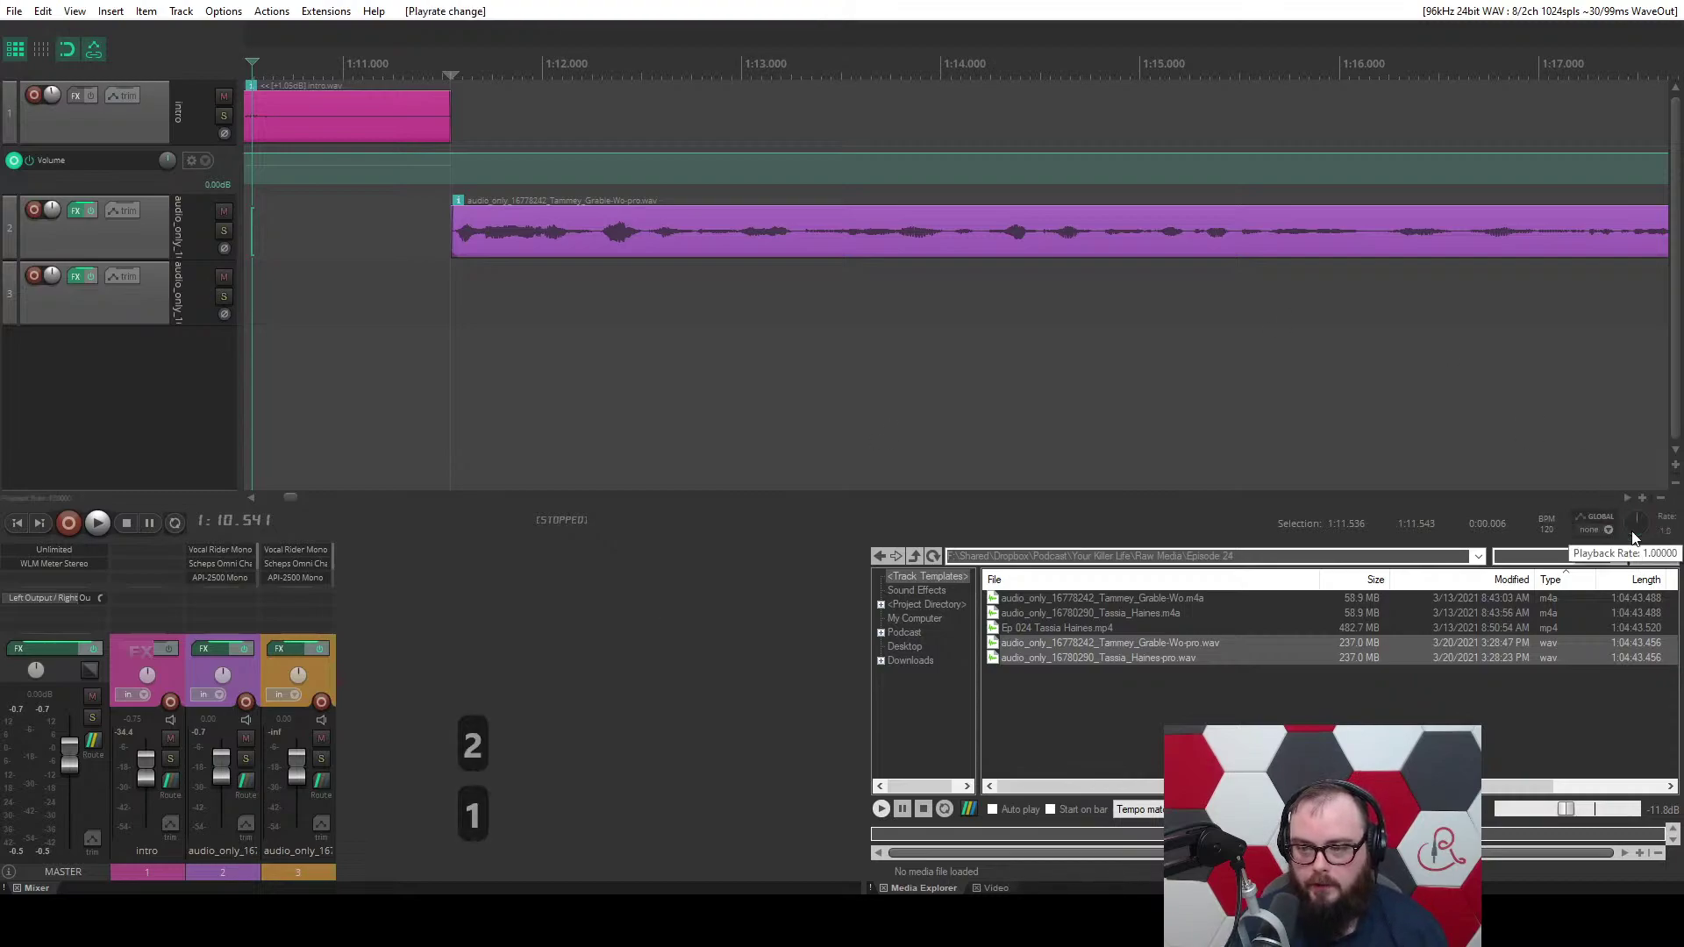
{"action": "key", "text": "2"}
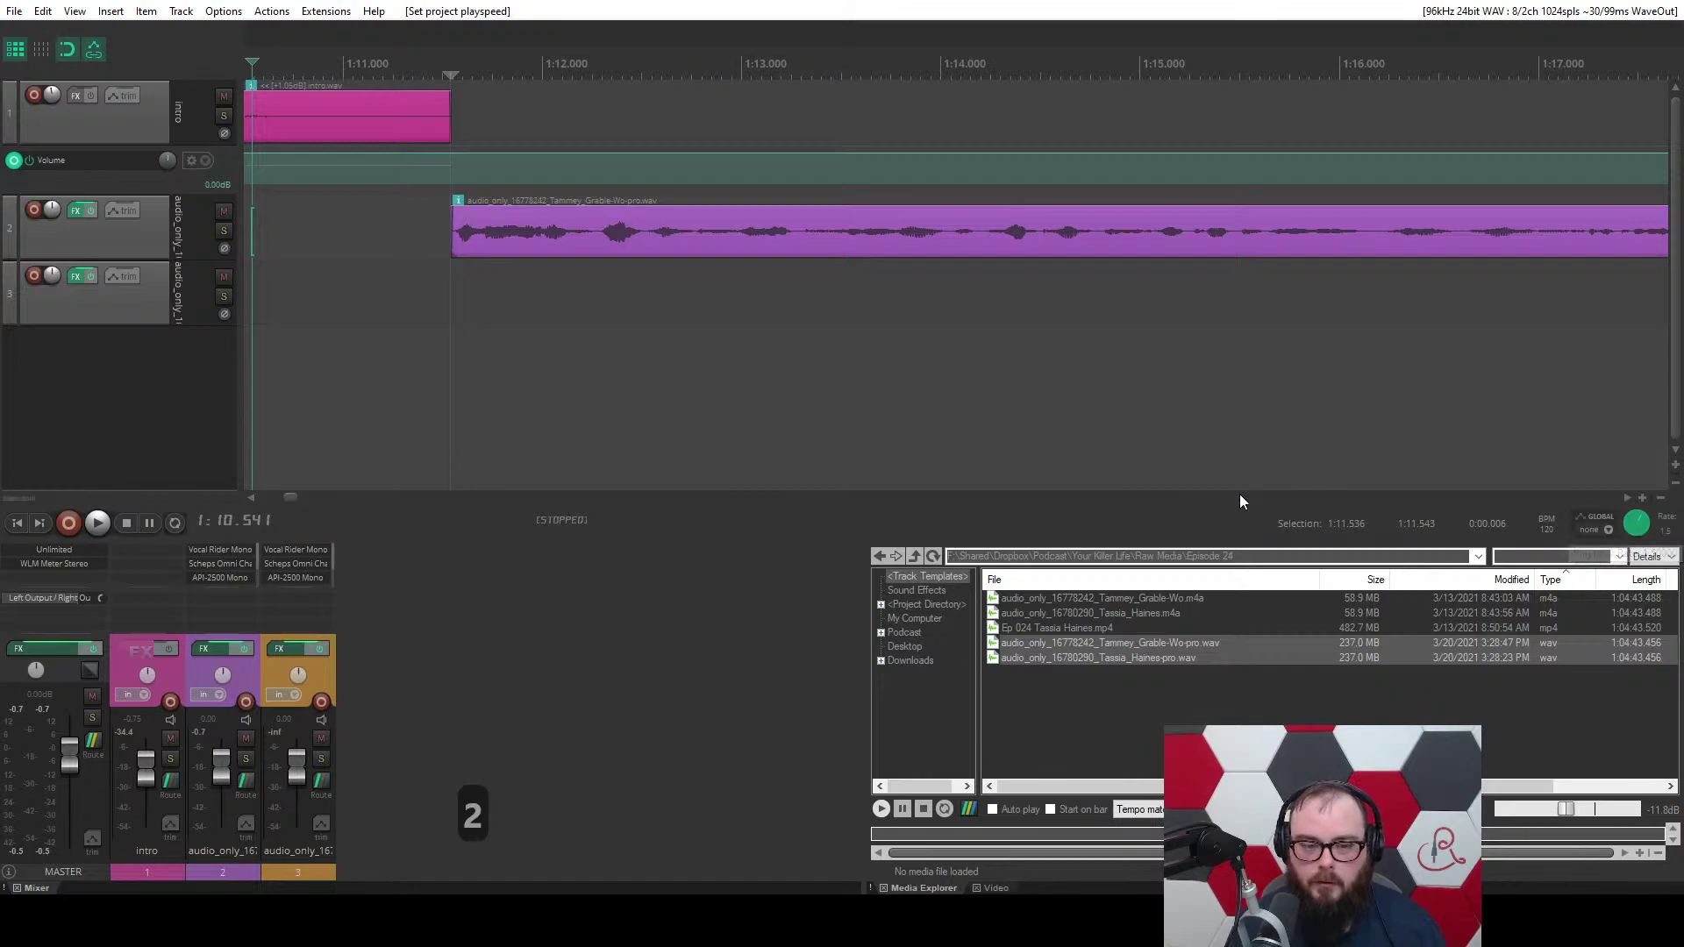
{"action": "key", "text": "1"}
{"action": "key", "text": "2"}
{"action": "key", "text": "1"}
{"action": "key", "text": "2"}
{"action": "key", "text": "1"}
{"action": "key", "text": "2"}
{"action": "key", "text": "1"}
{"action": "key", "text": "2"}
{"action": "key", "text": "1"}
{"action": "key", "text": "2"}
{"action": "key", "text": "1"}
{"action": "key", "text": "2"}
{"action": "key", "text": "1"}
{"action": "key", "text": "2"}
{"action": "key", "text": "1"}
{"action": "key", "text": "2"}
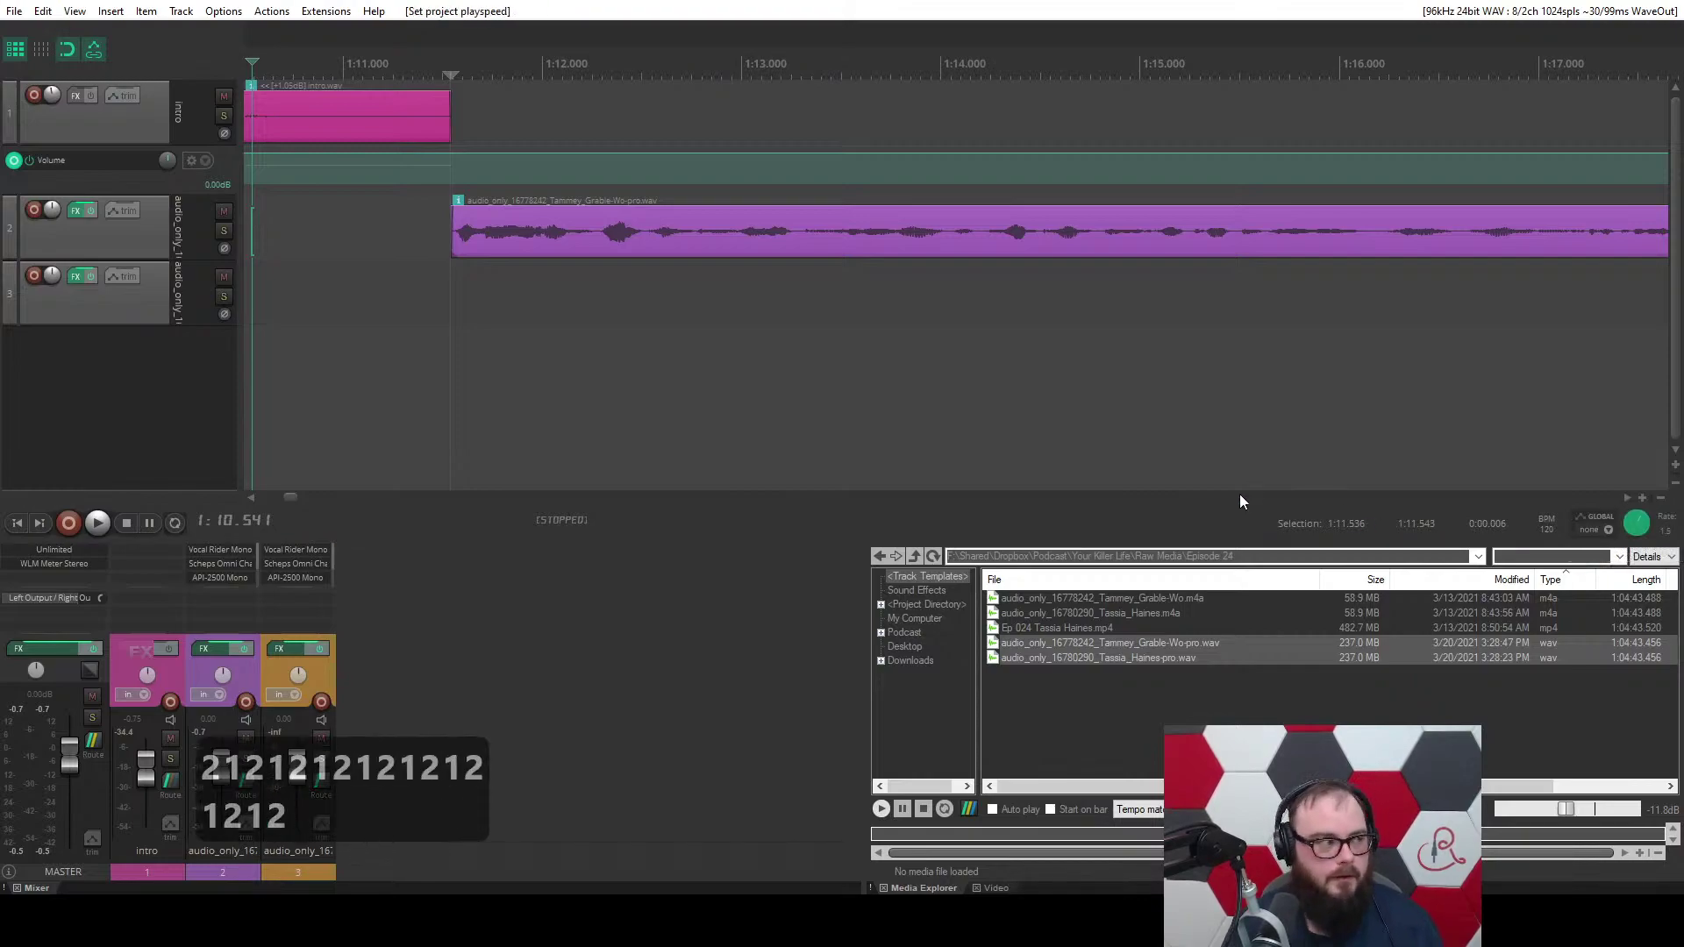
Play the first voice clip to the breath near its end and make a time selection from about 1:25.558 to 1:25.982.
{"action": "key", "text": "space"}
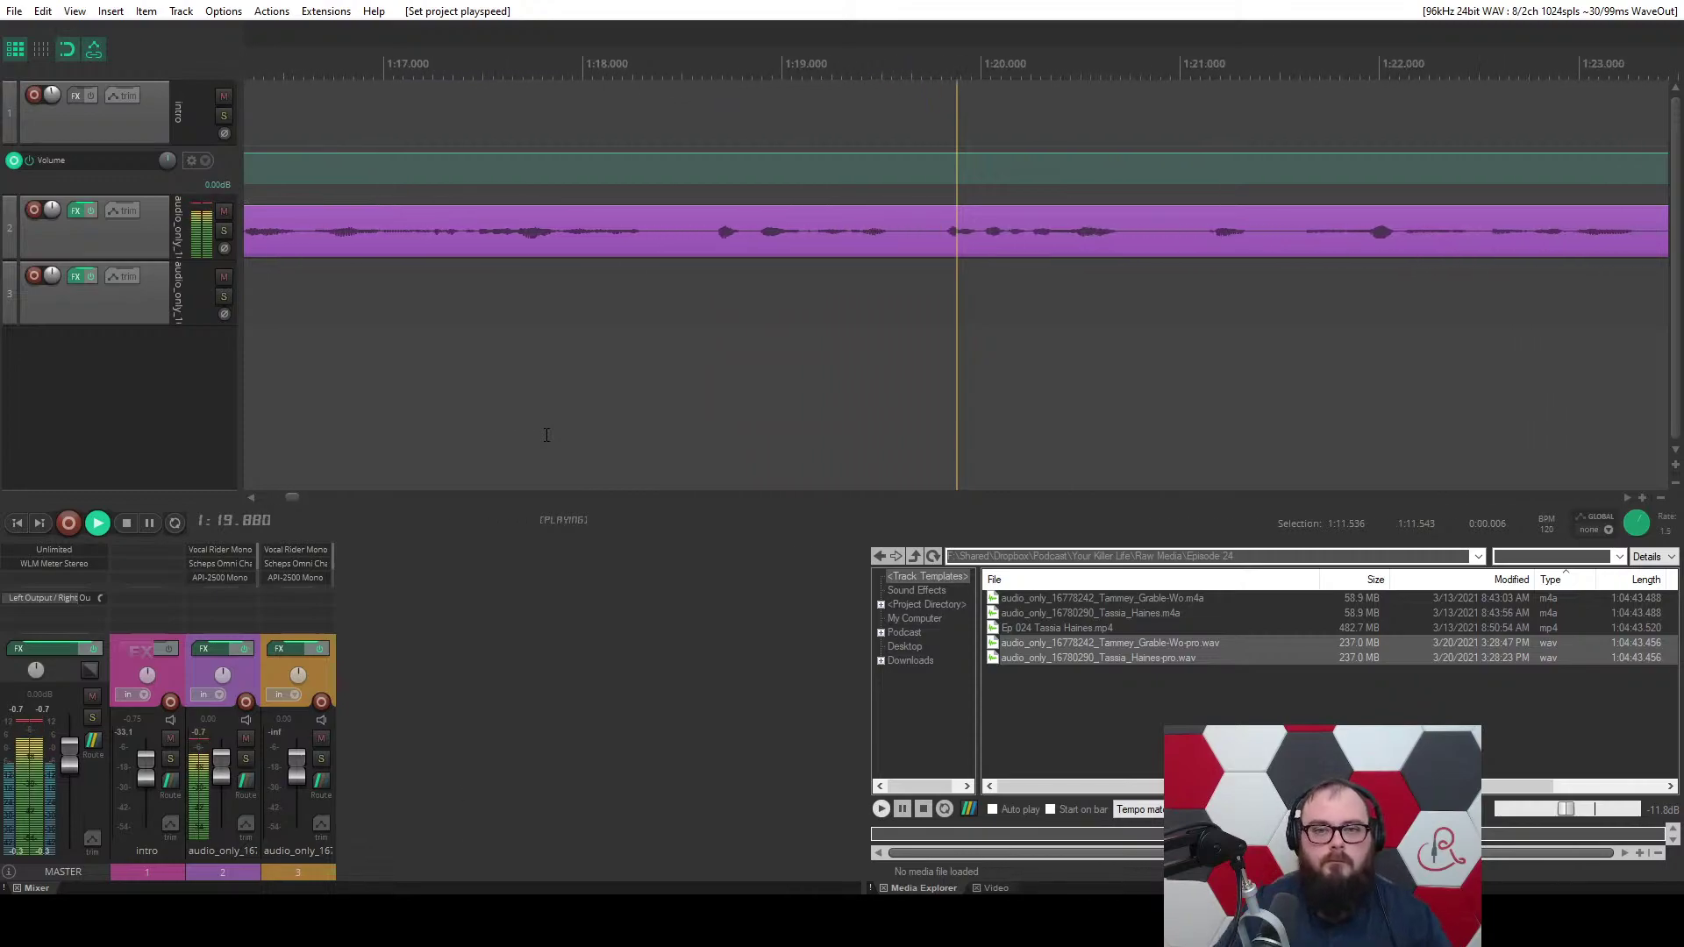
{"action": "scroll", "coordinate": [585, 405], "scroll_direction": "up", "scroll_amount": 3}
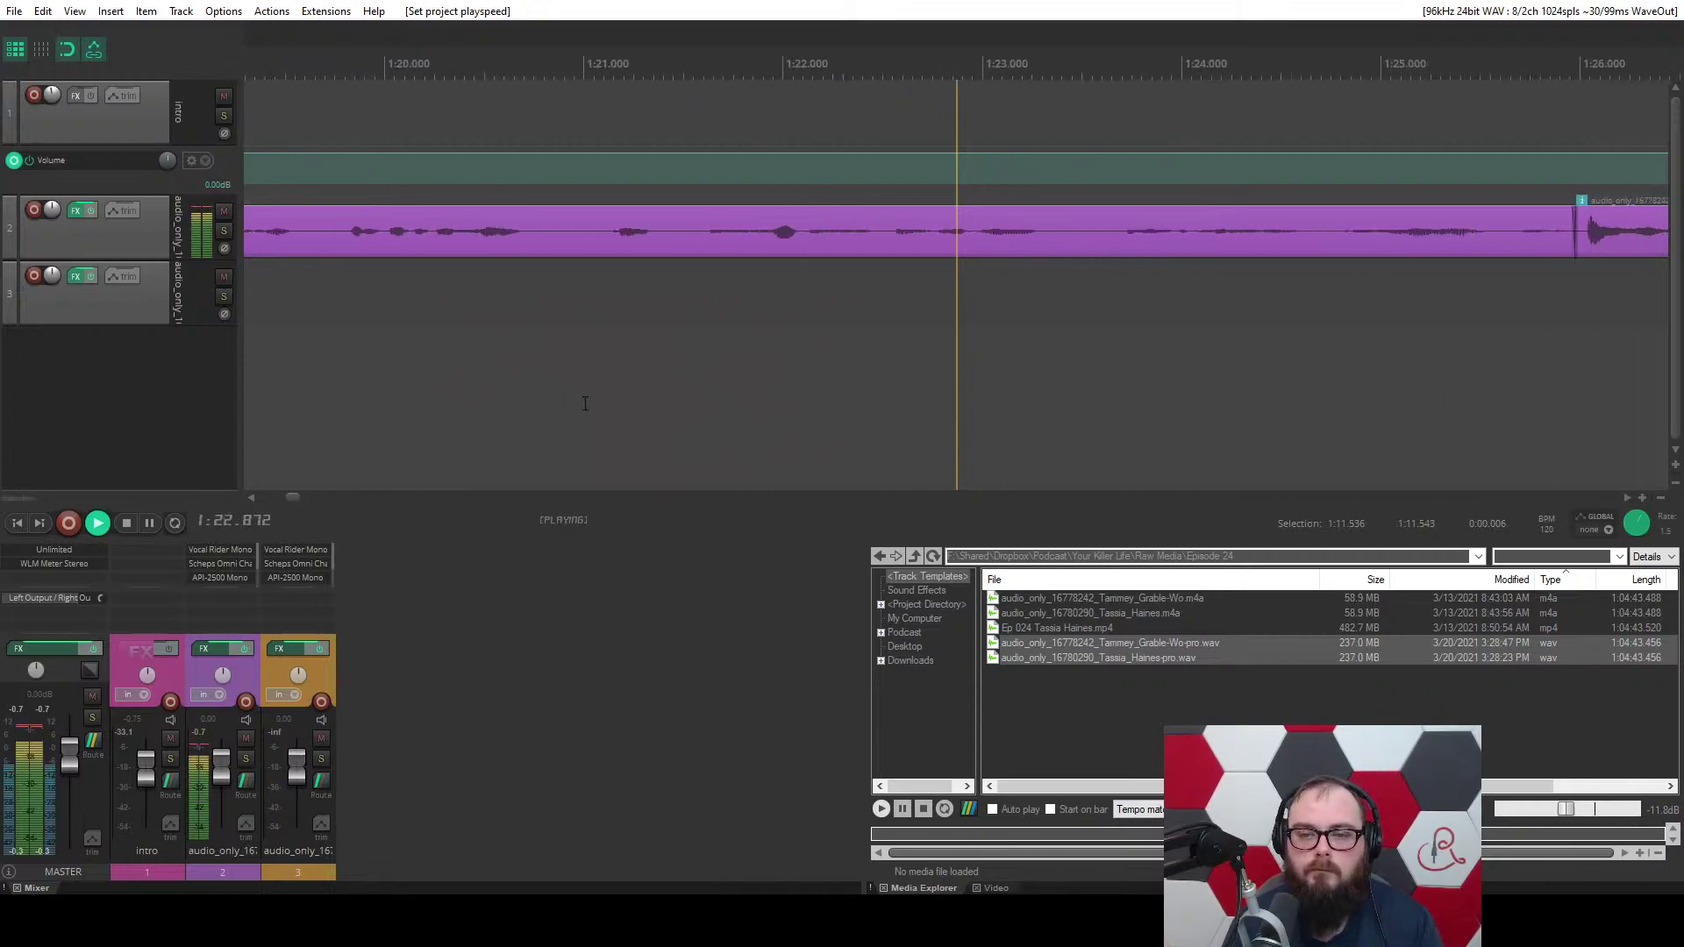
{"action": "scroll", "coordinate": [844, 316], "scroll_direction": "up", "scroll_amount": 2}
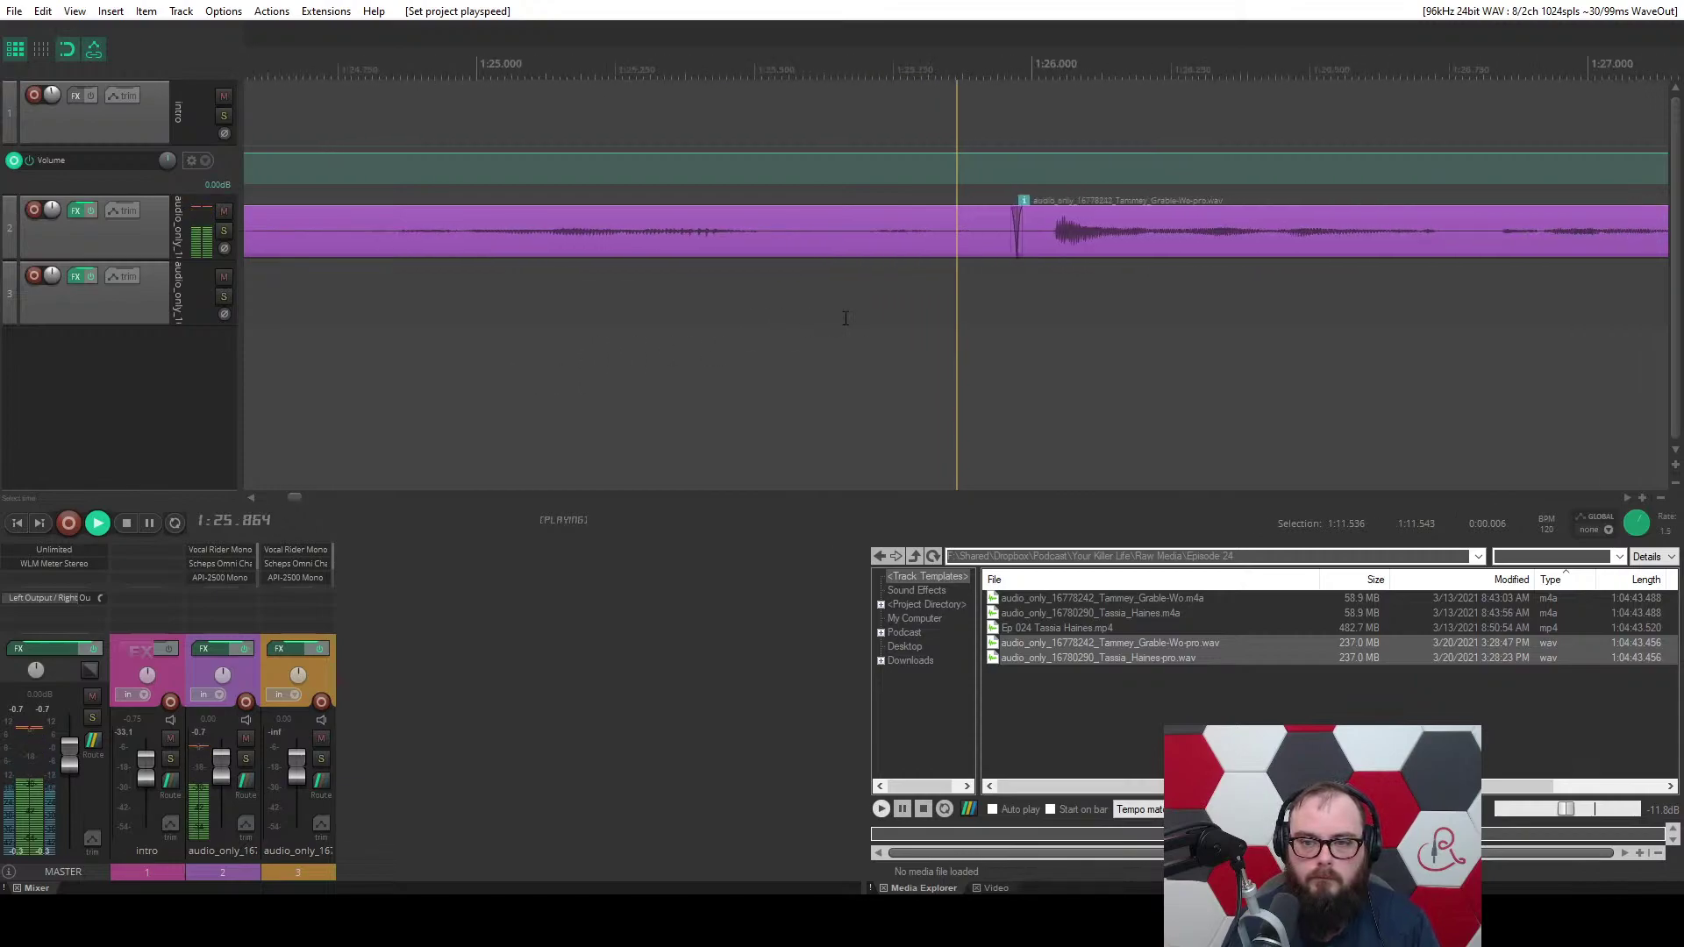
{"action": "left_click", "coordinate": [619, 307]}
{"action": "key", "text": "space"}
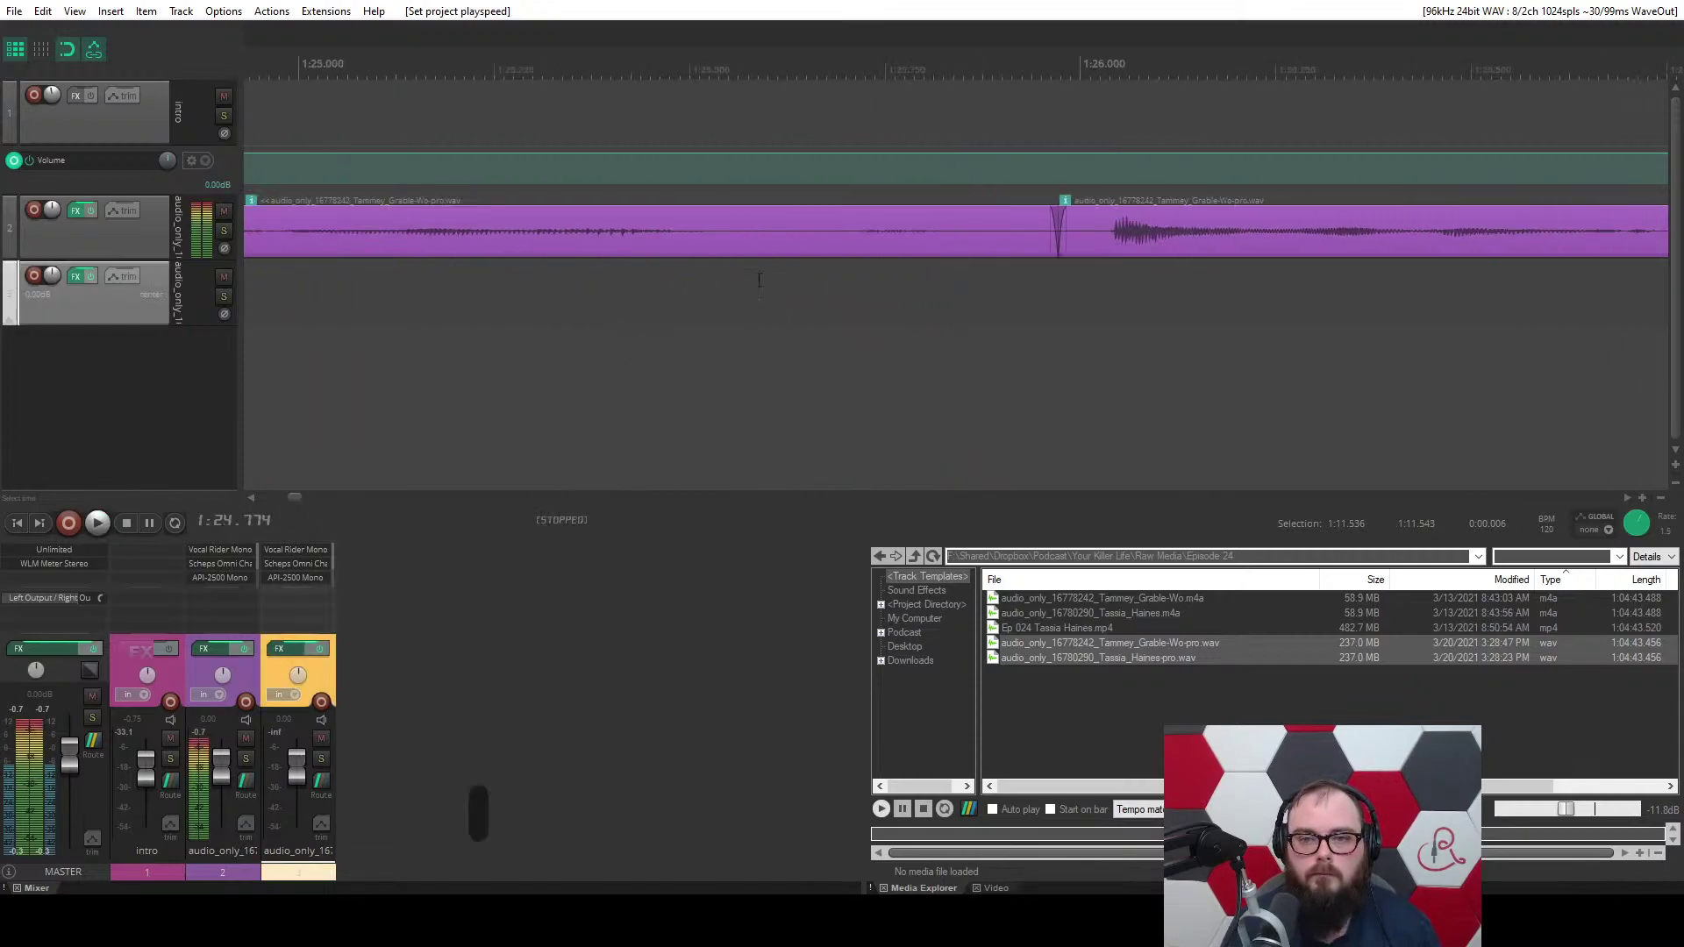
{"action": "left_click_drag", "start_coordinate": [735, 290], "coordinate": [1066, 276]}
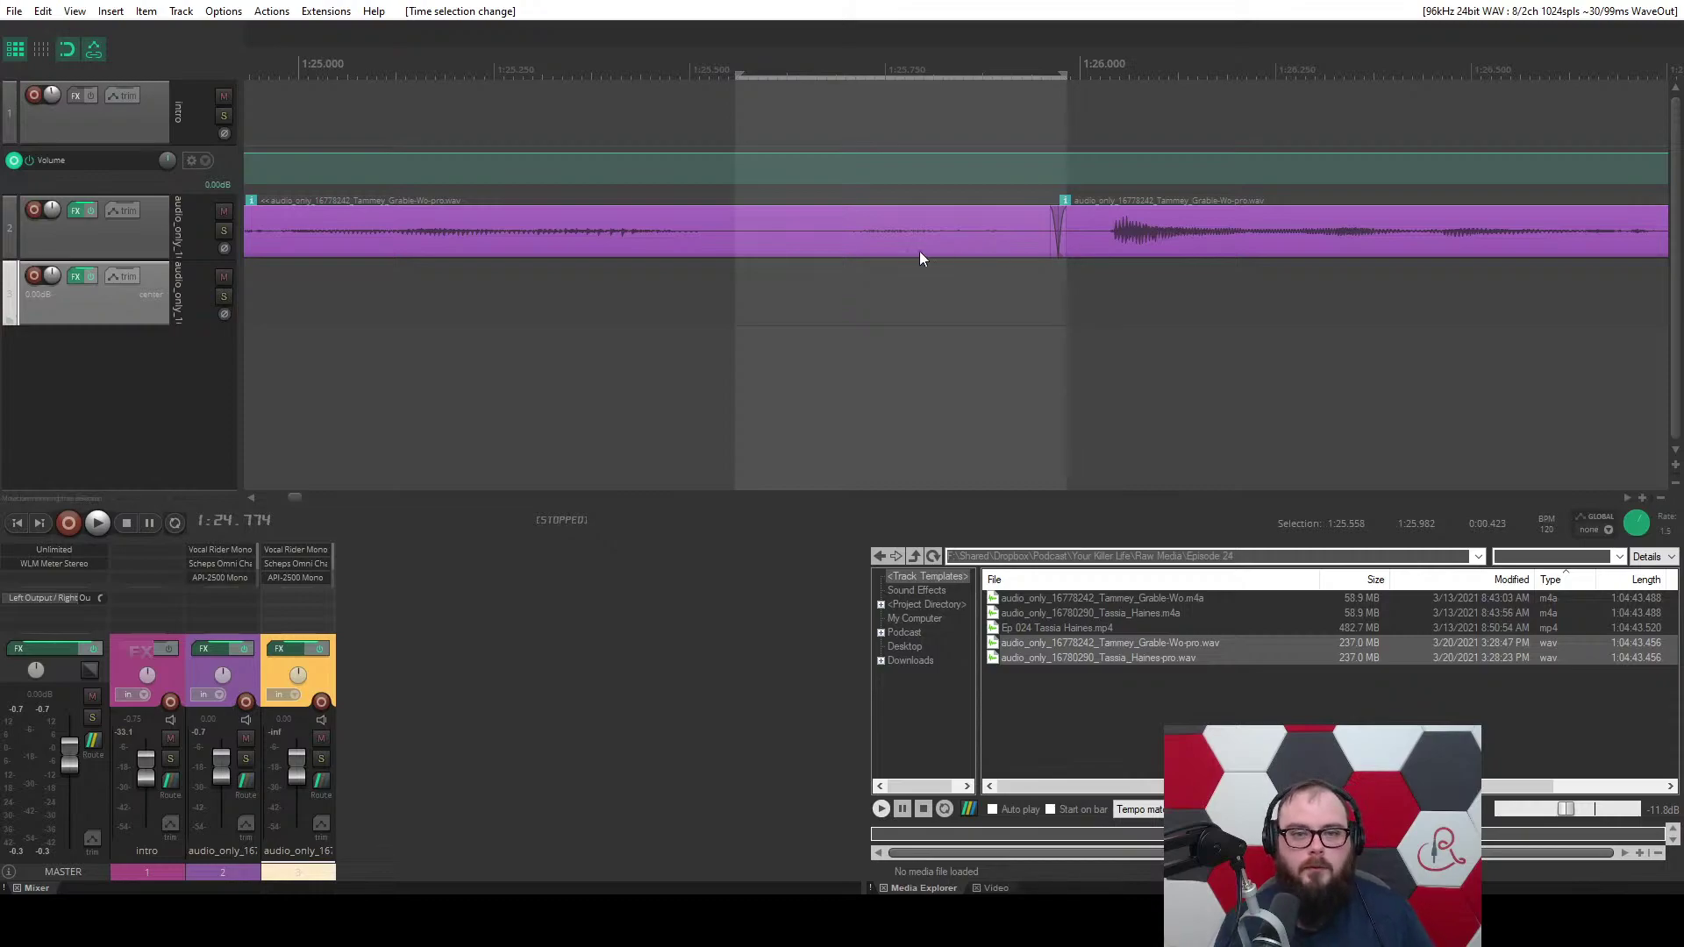
Demonstrate isolating the breath manually by splitting the clip at 1:25.558, moving the piece to the third track and back to the second track.
{"action": "left_click", "coordinate": [839, 230]}
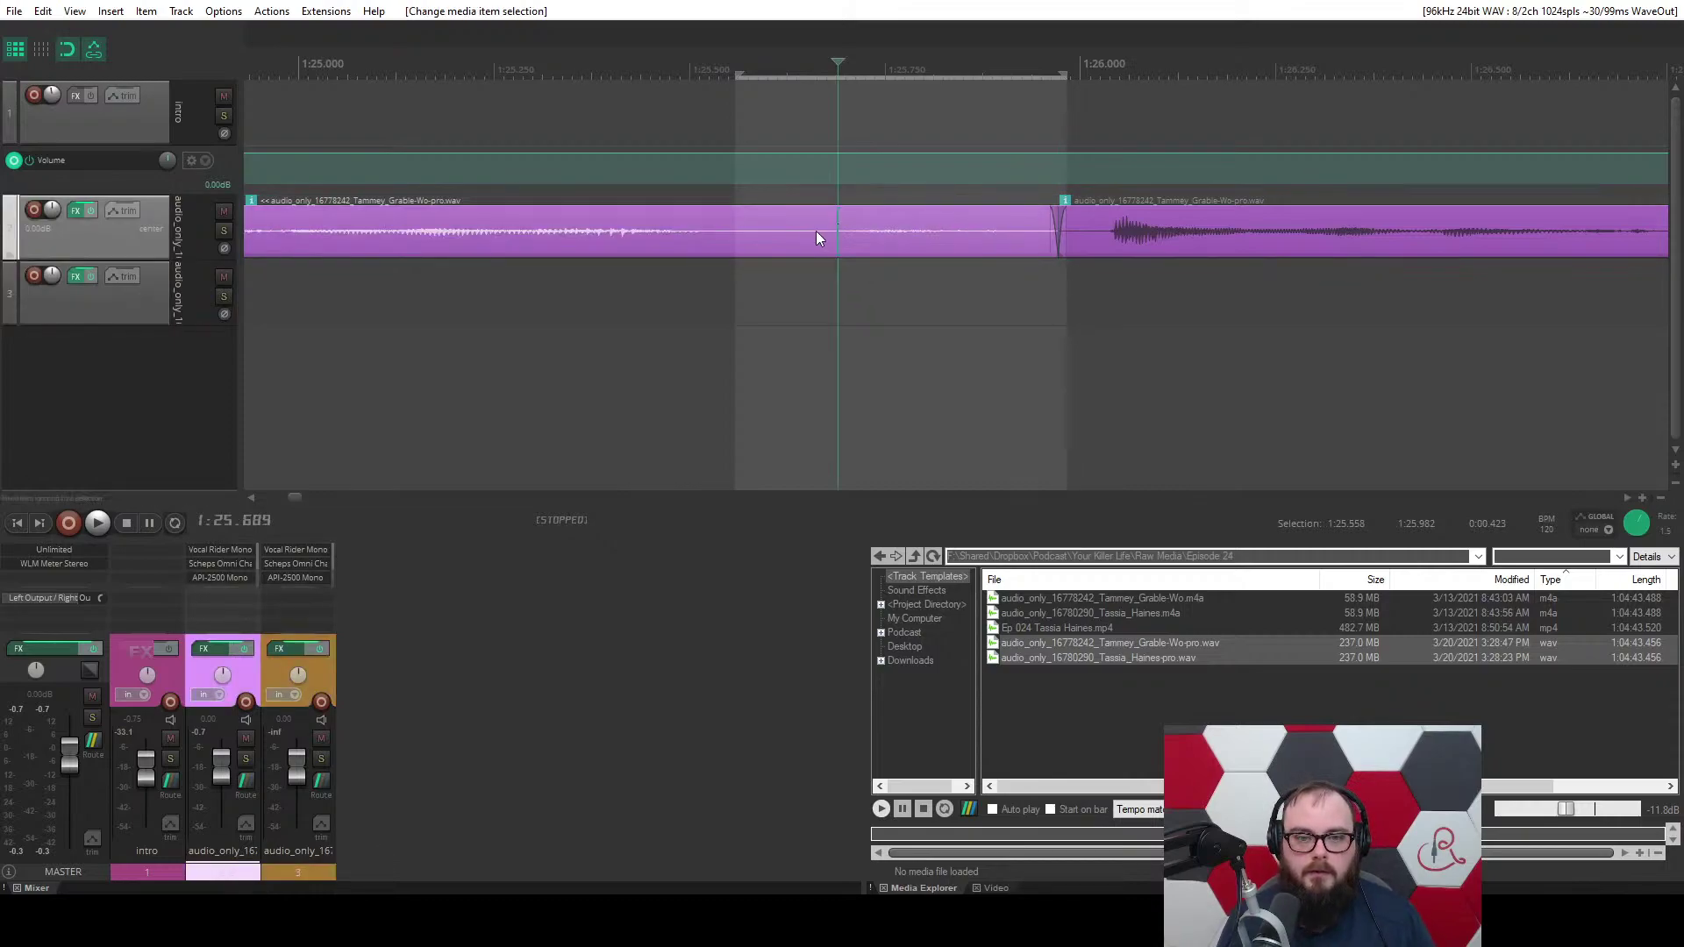
{"action": "left_click", "coordinate": [736, 248]}
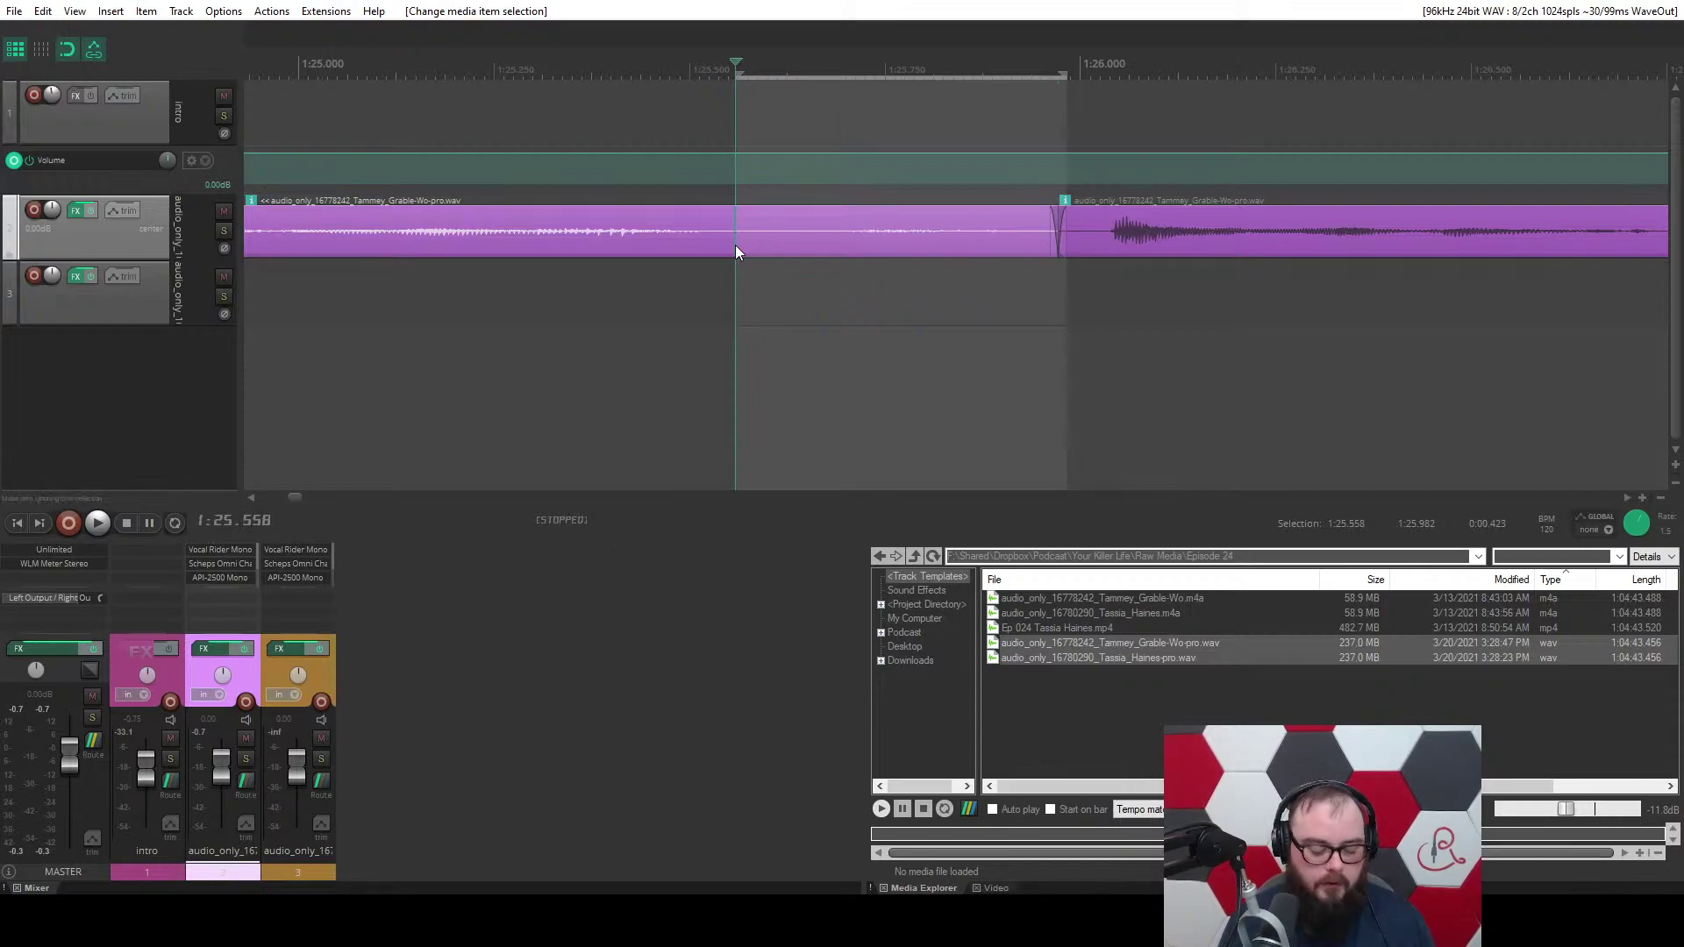
{"action": "key", "text": "s"}
{"action": "left_click_drag", "start_coordinate": [765, 244], "coordinate": [775, 311]}
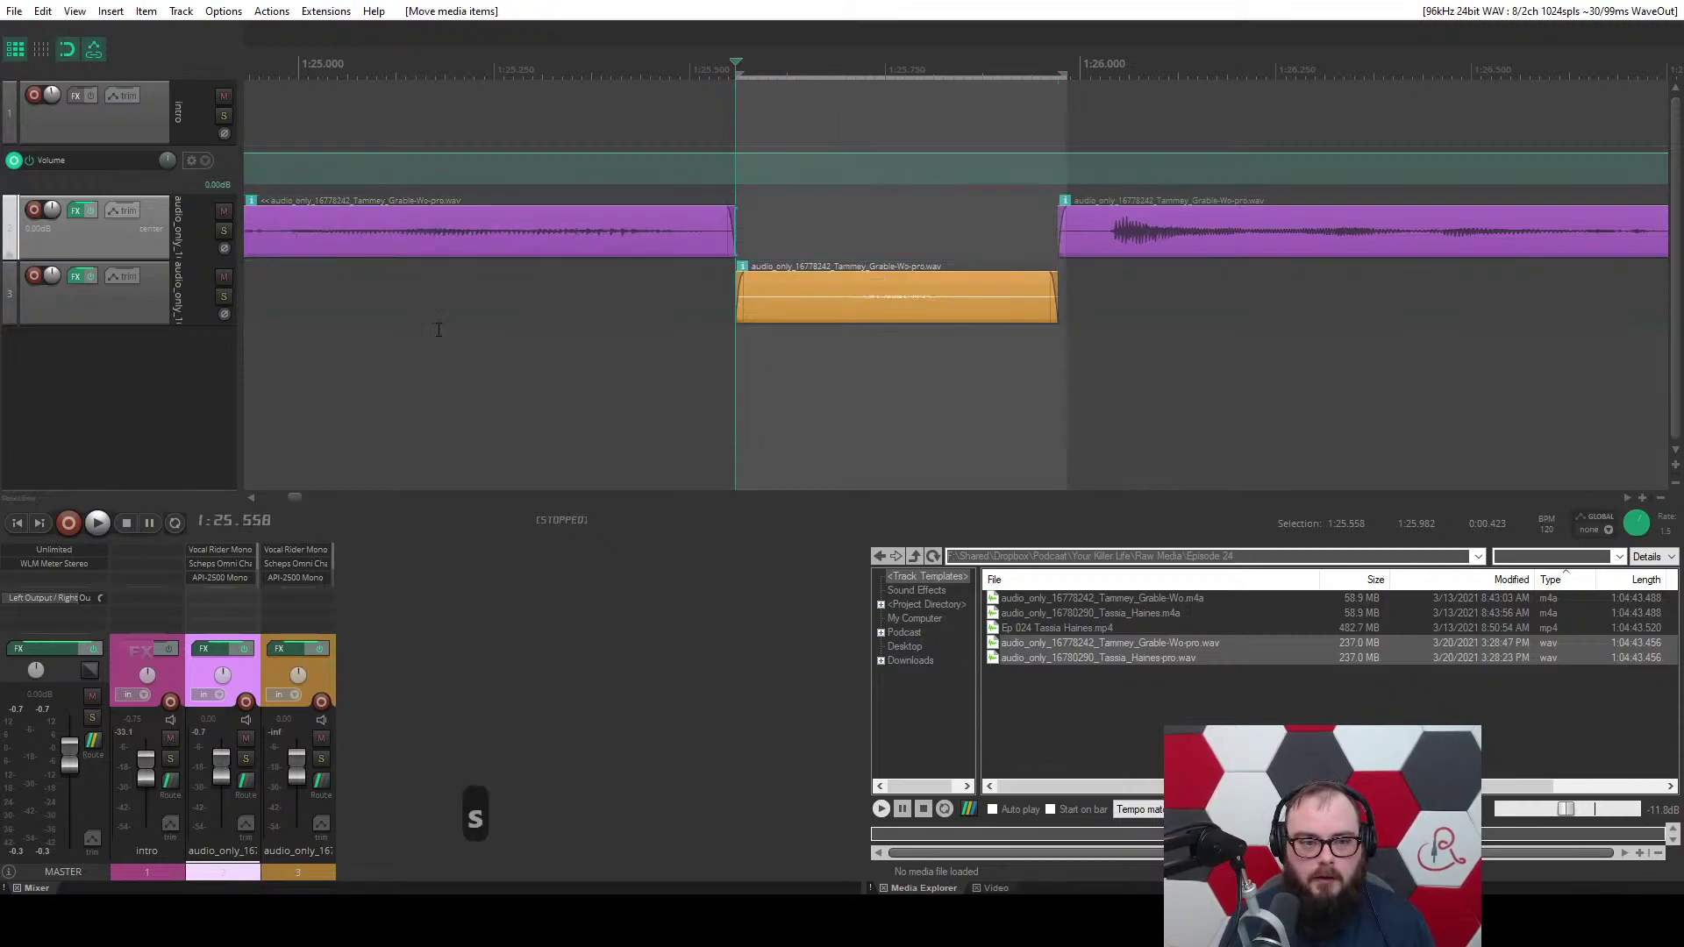
{"action": "left_click", "coordinate": [107, 323]}
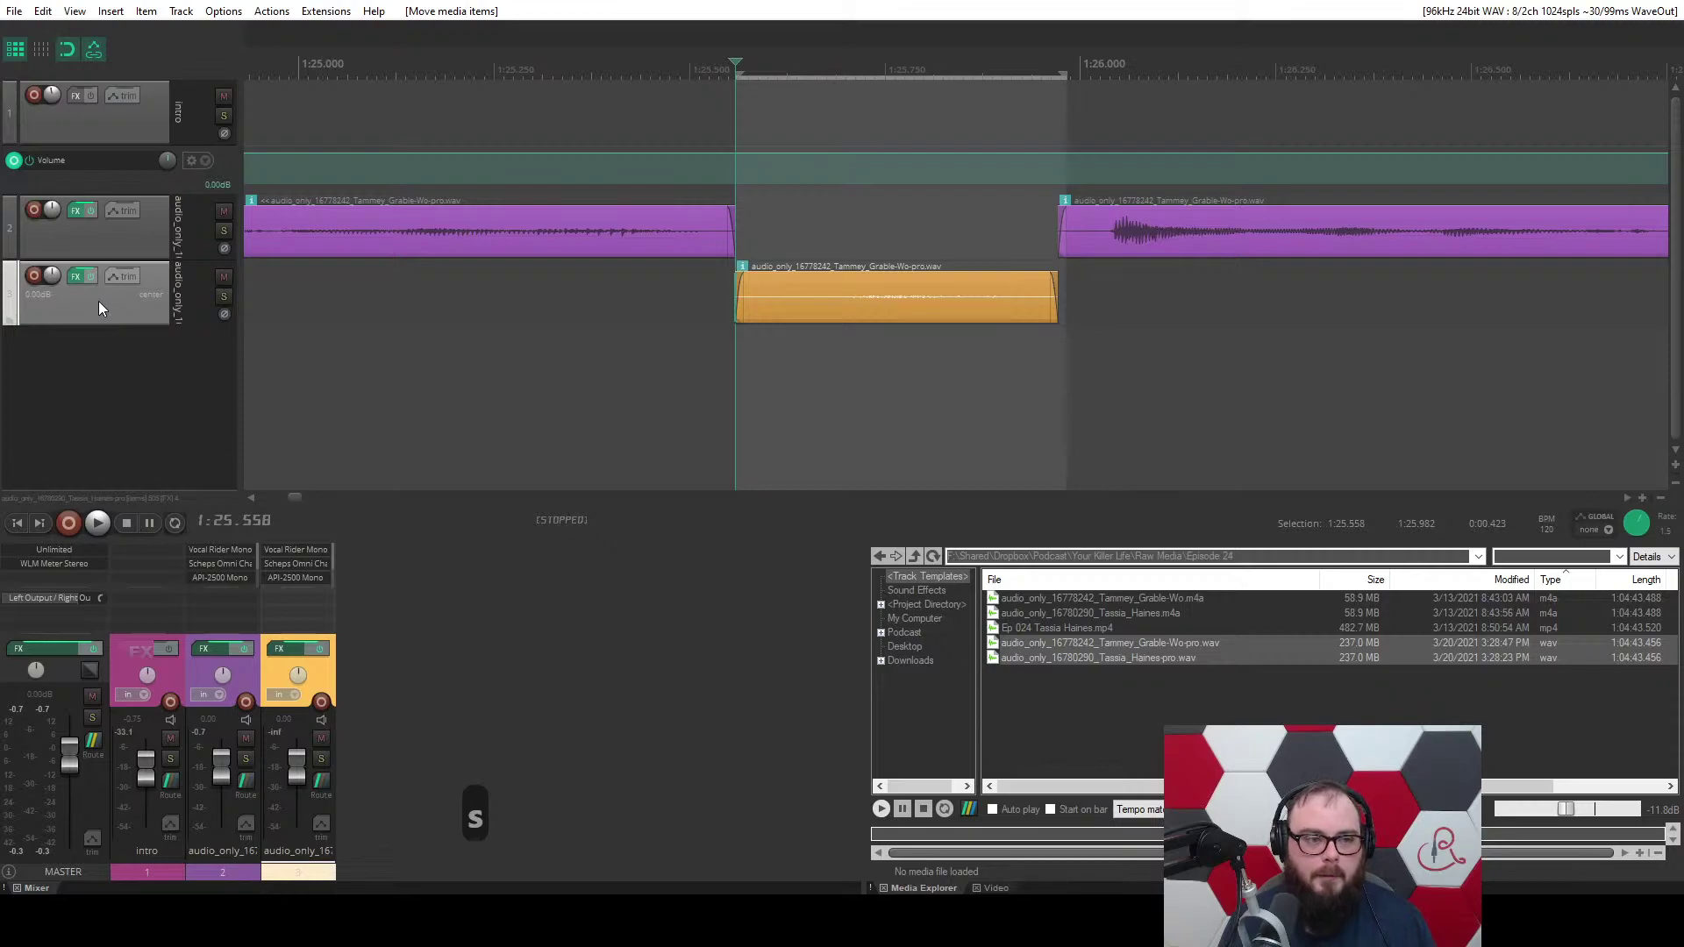
{"action": "left_click_drag", "start_coordinate": [761, 293], "coordinate": [765, 239]}
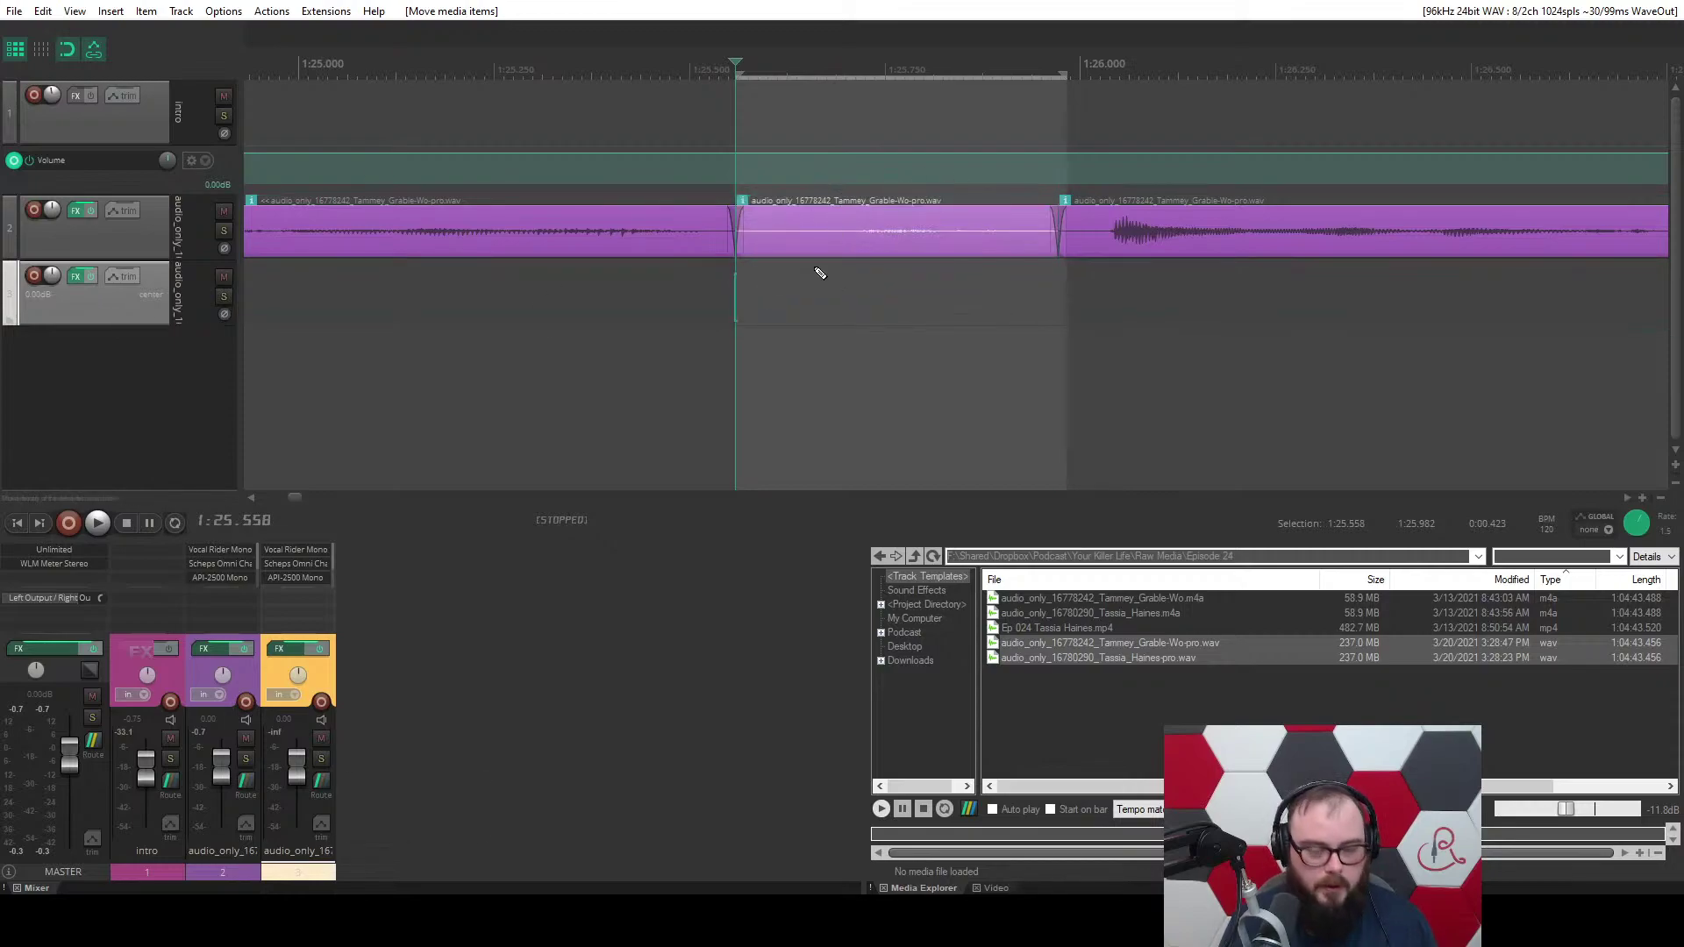
Undo the manual split of the breath and the moves between tracks.
{"action": "key", "text": "ctrl+z"}
{"action": "key", "text": "ctrl+z"}
{"action": "key", "text": "ctrl+z"}
{"action": "key", "text": "ctrl+z"}
{"action": "key", "text": "ctrl+z"}
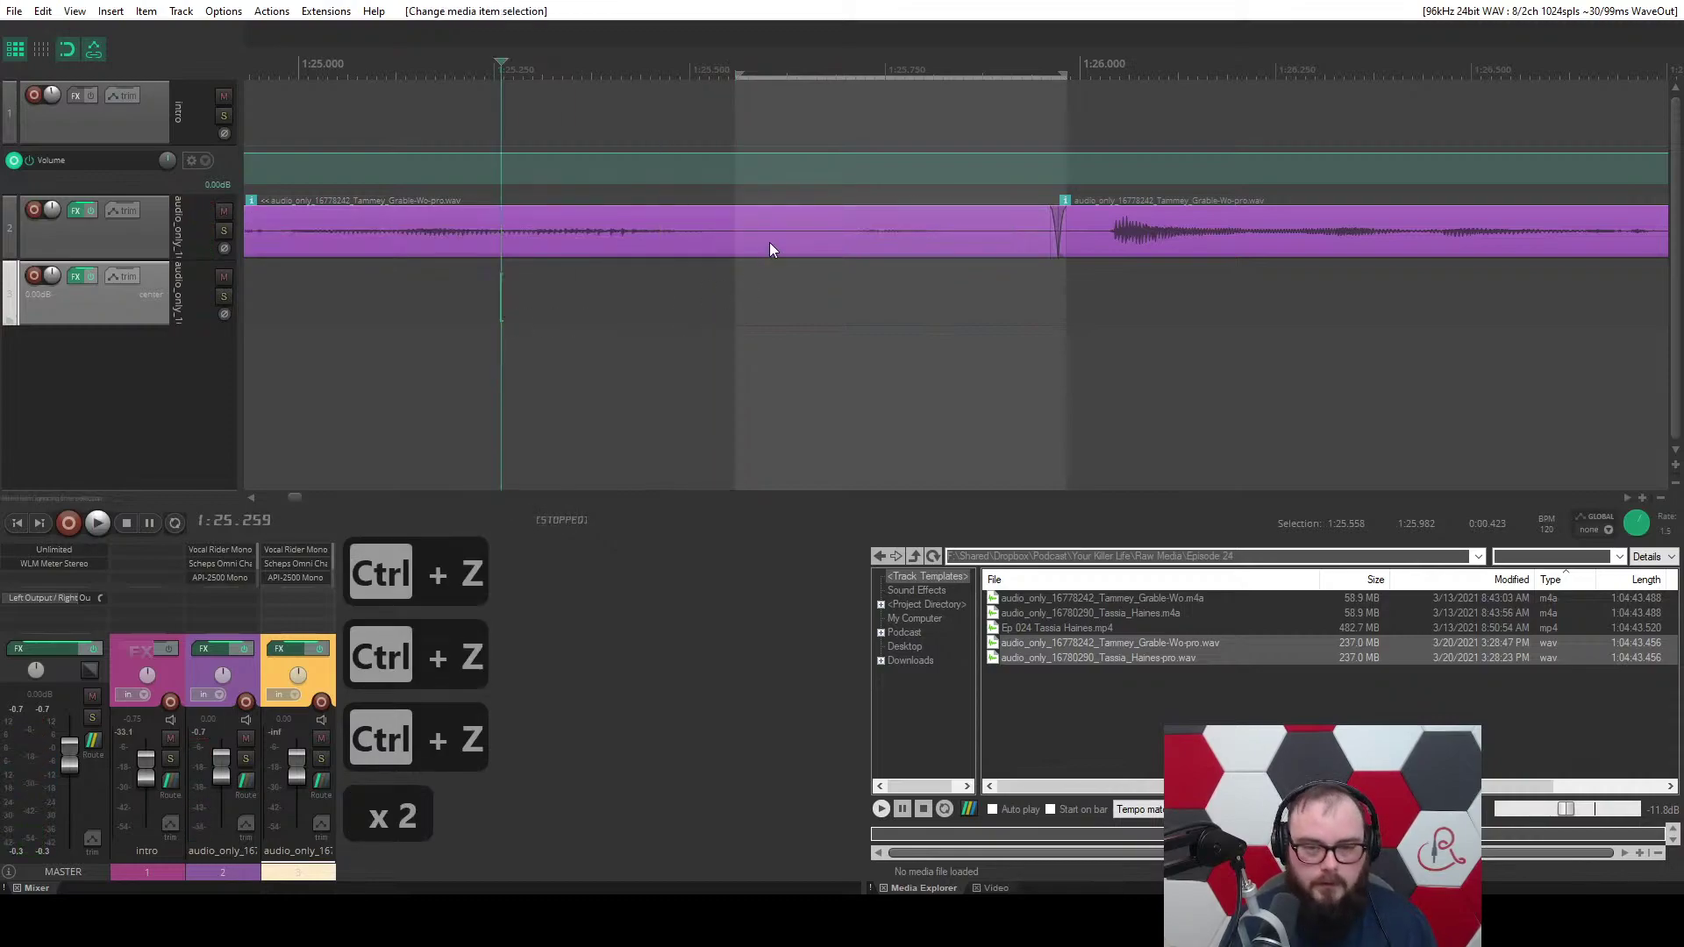
Apply the custom action "Breath reduction" to the time-selected breath in the first voice clip.
{"action": "left_click", "coordinate": [848, 237]}
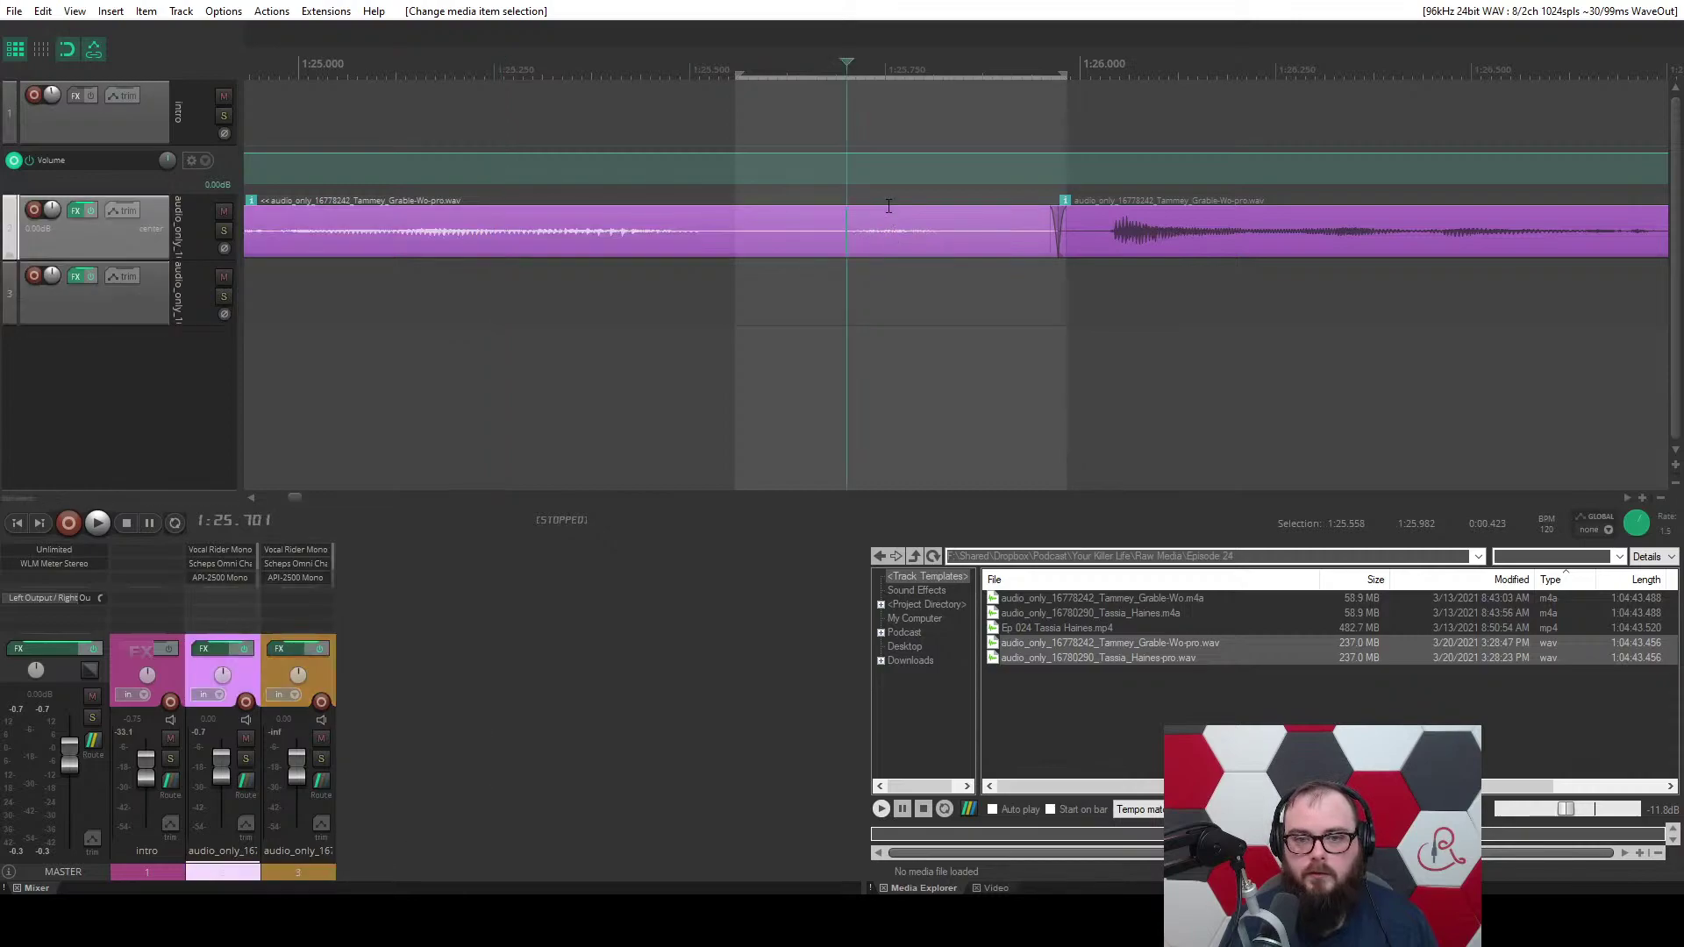
{"action": "key", "text": "z"}
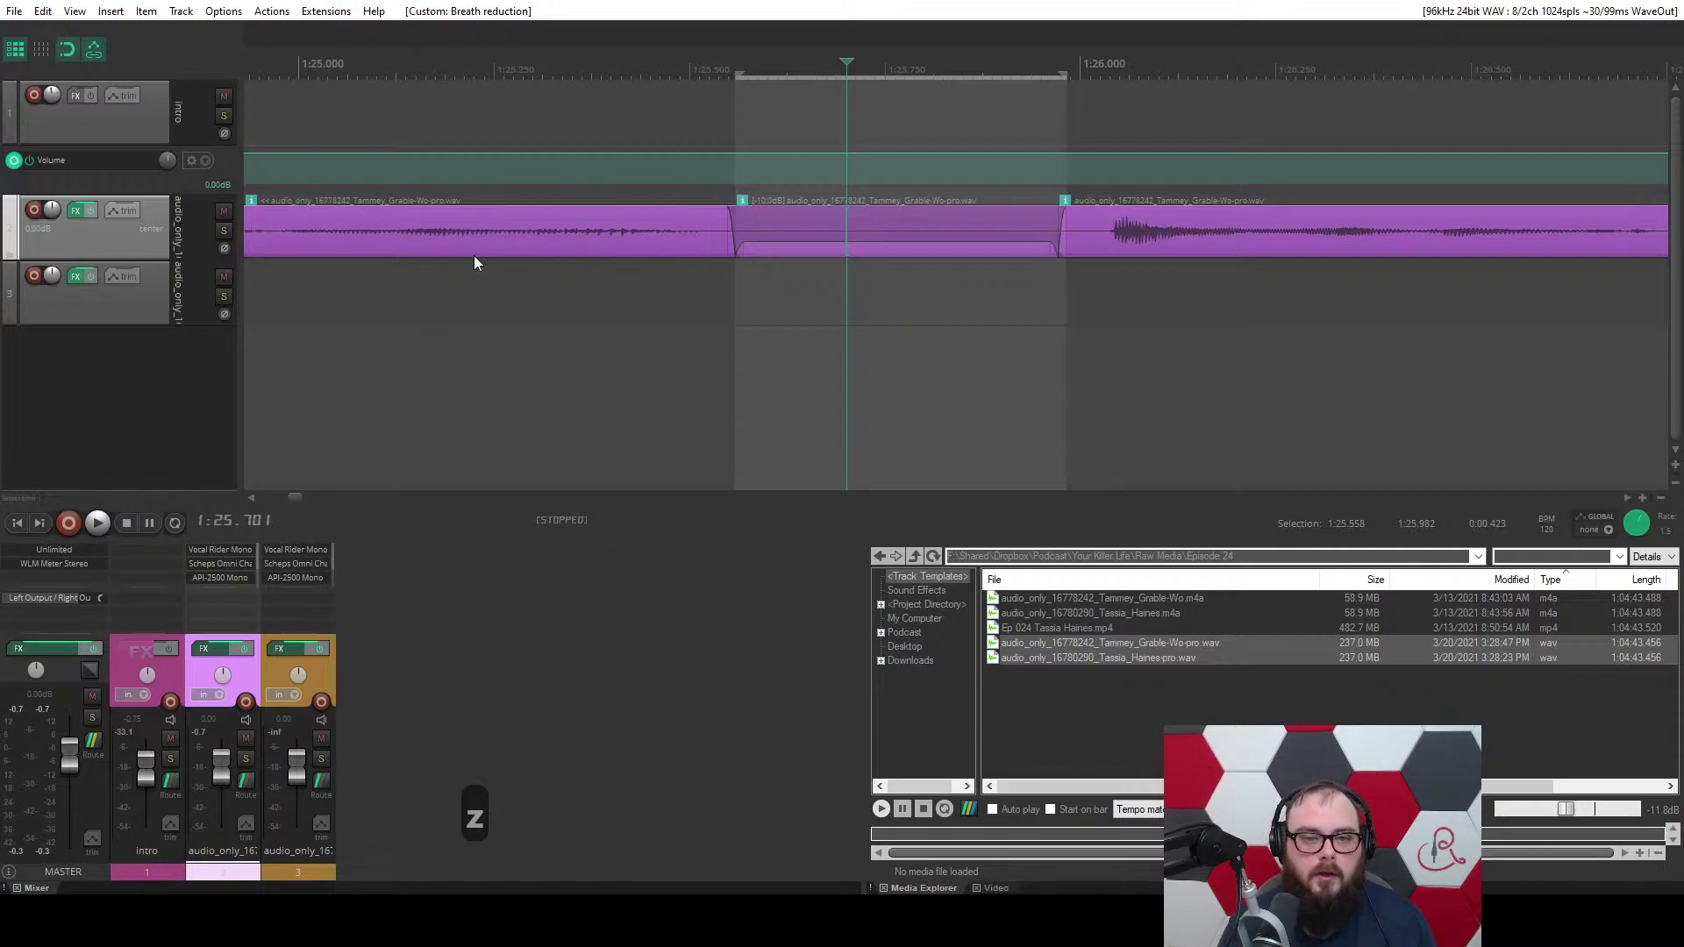
Open the custom action "Breath reduction" for editing and examine its "Split items at time selection" and "Nudge items volume -1dB" components.
{"action": "left_click", "coordinate": [271, 10]}
{"action": "left_click", "coordinate": [277, 35]}
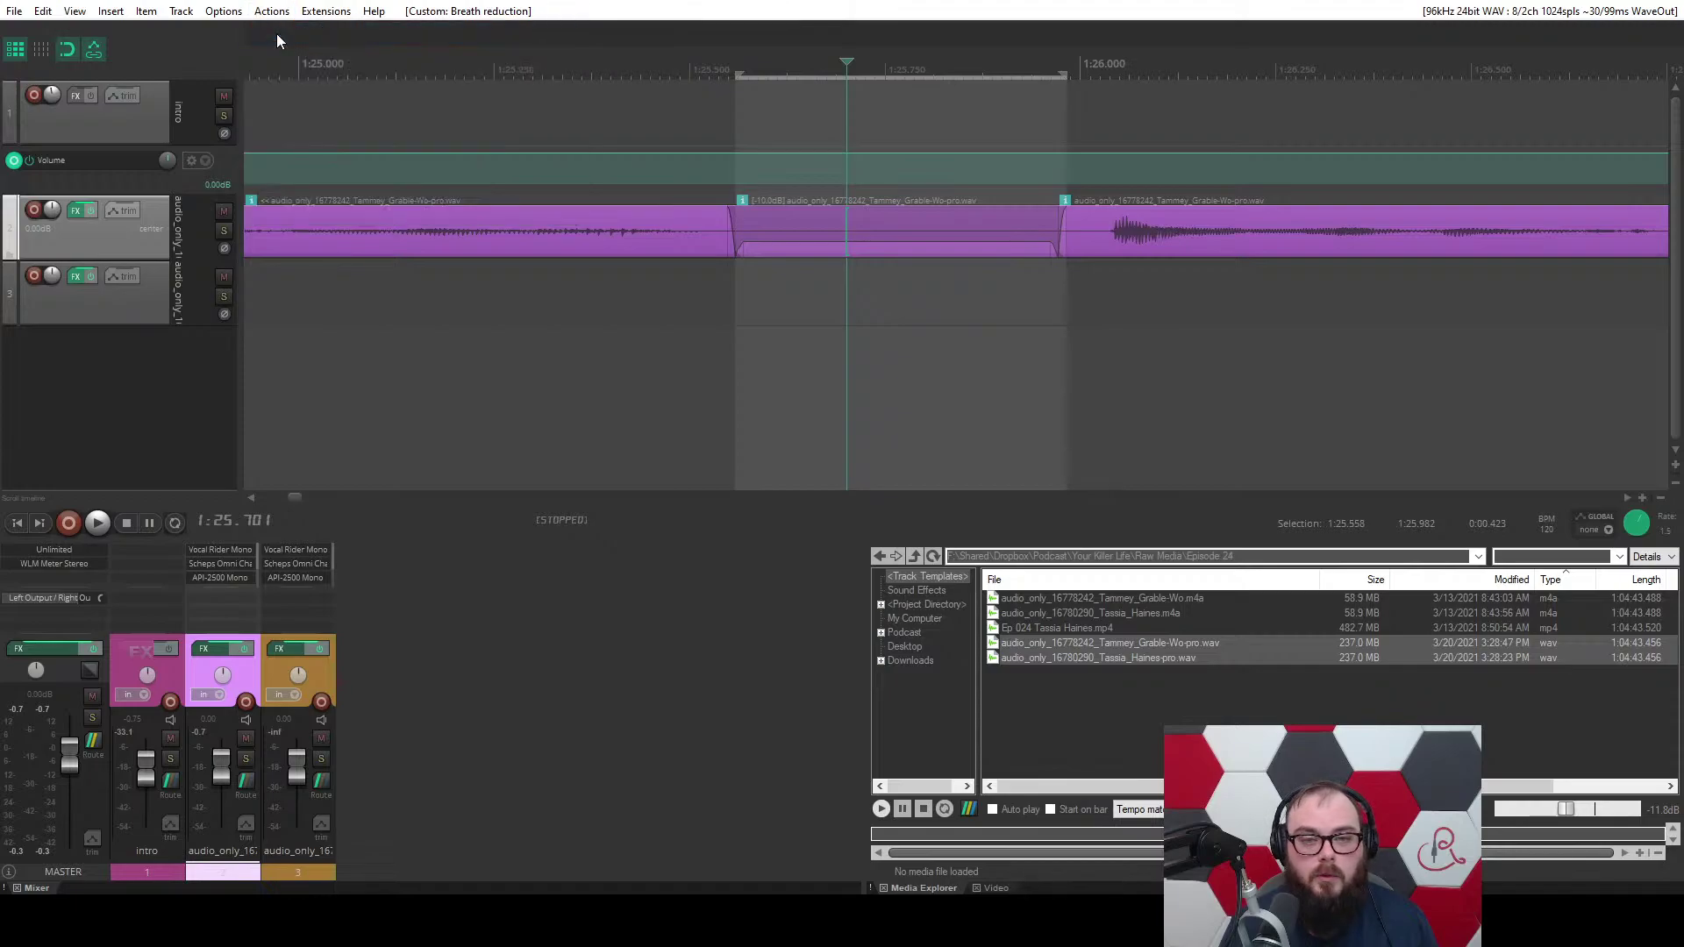
{"action": "left_click", "coordinate": [246, 441]}
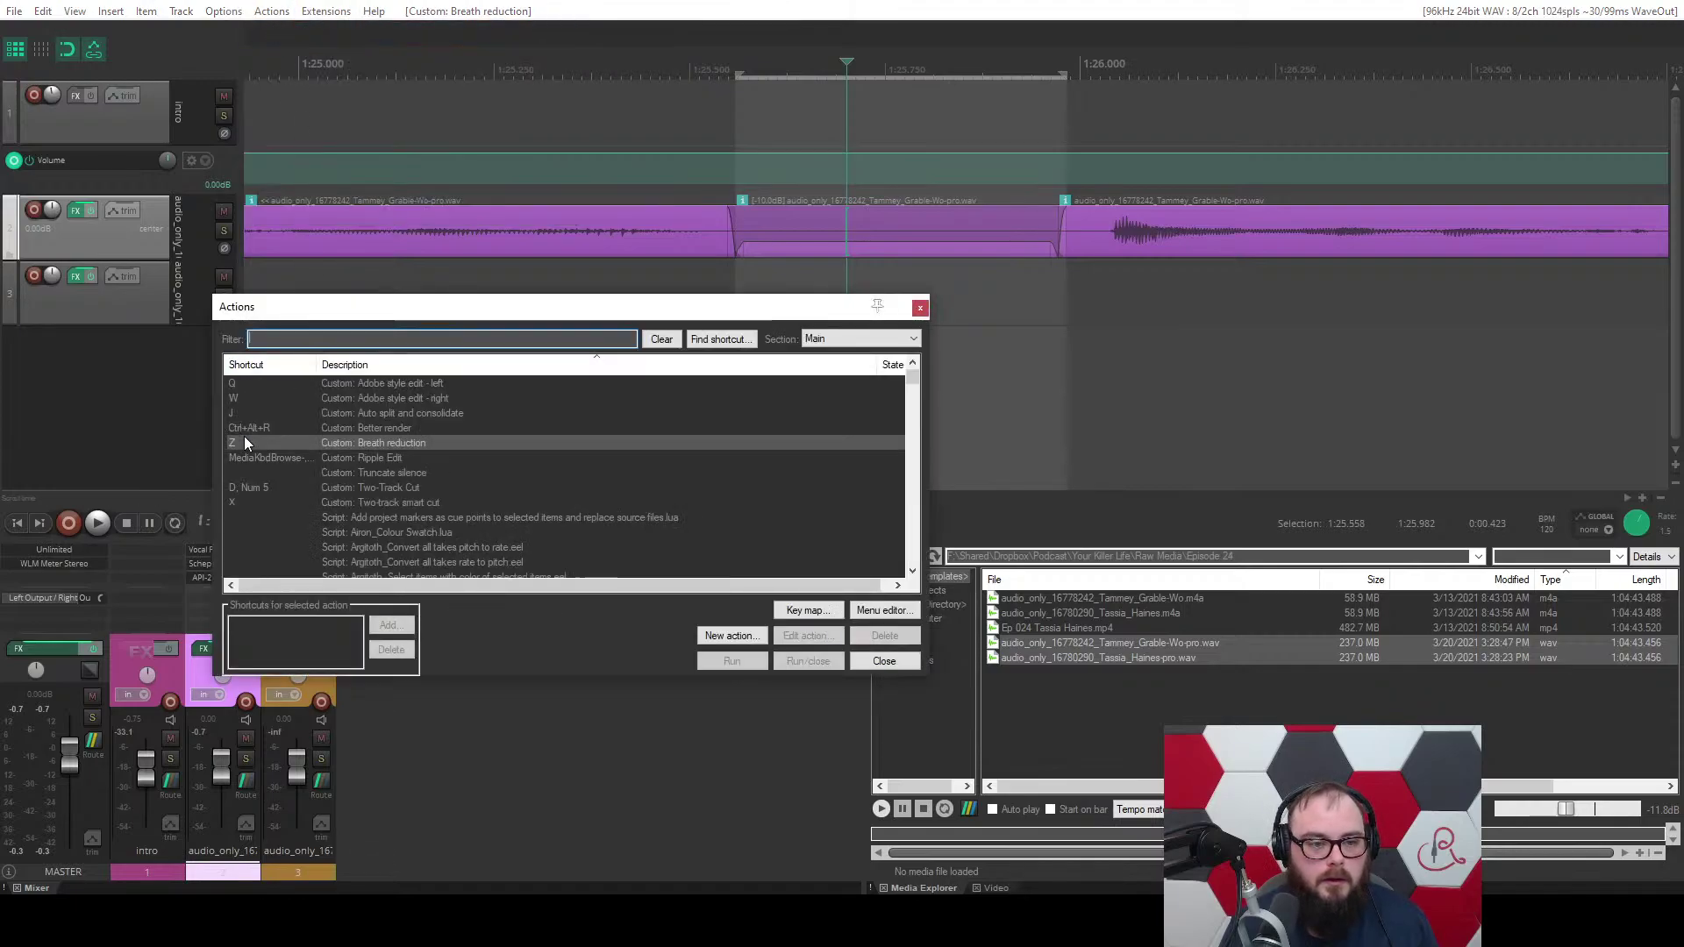
{"action": "left_click", "coordinate": [808, 635]}
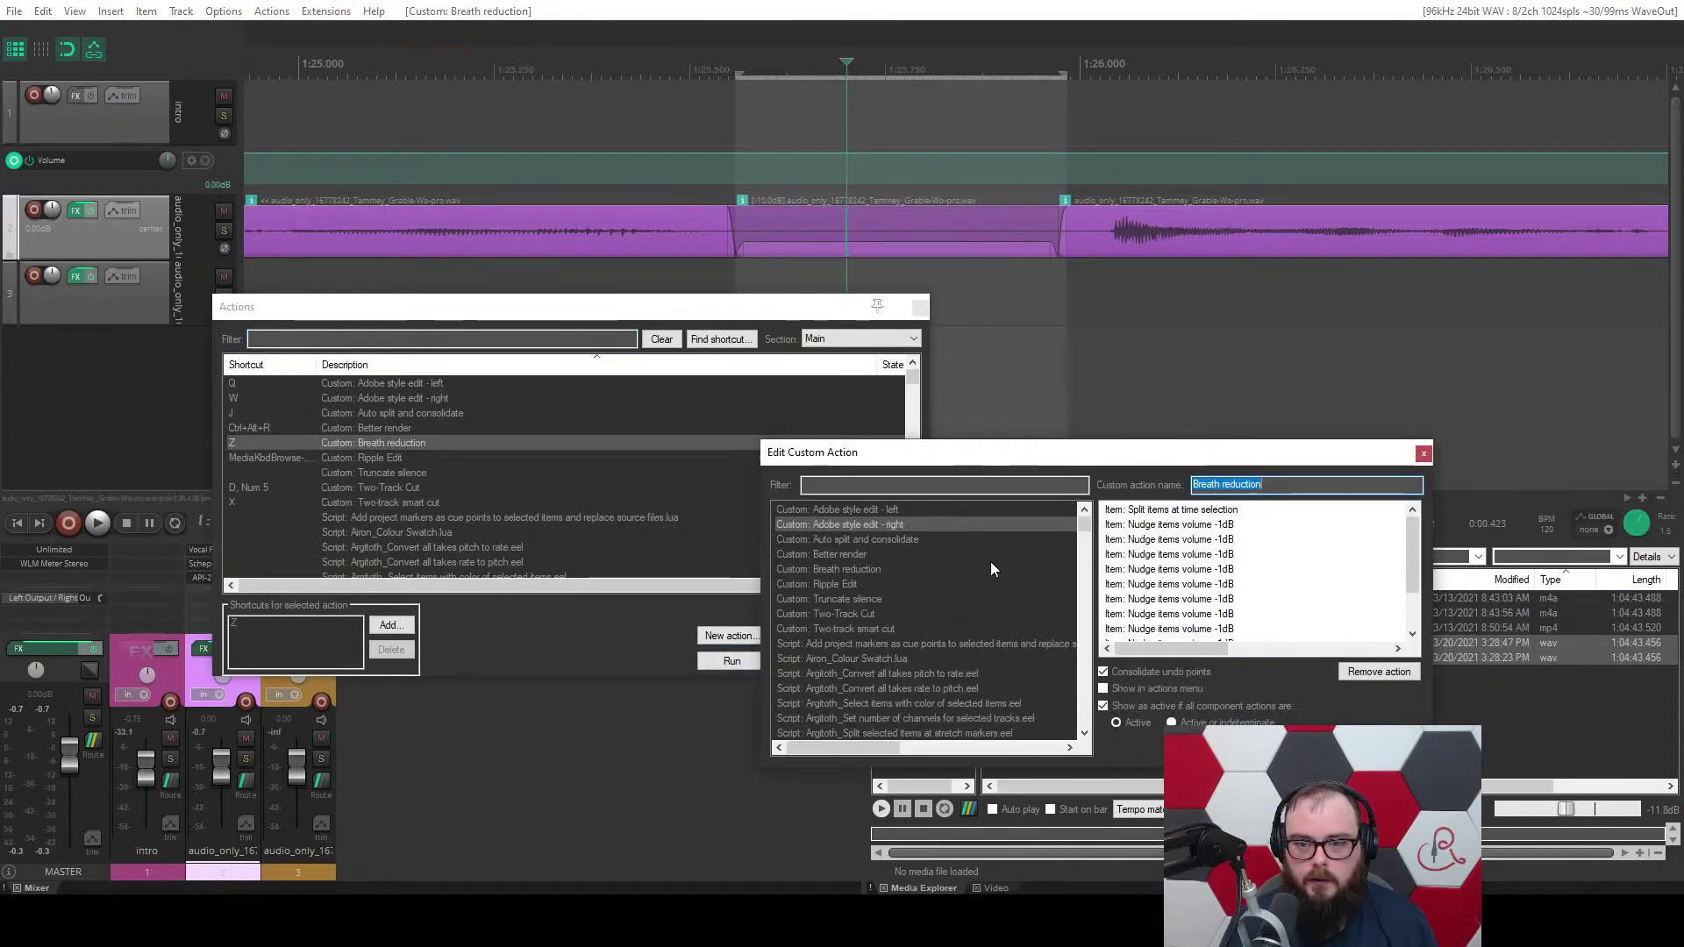
{"action": "left_click", "coordinate": [1128, 514]}
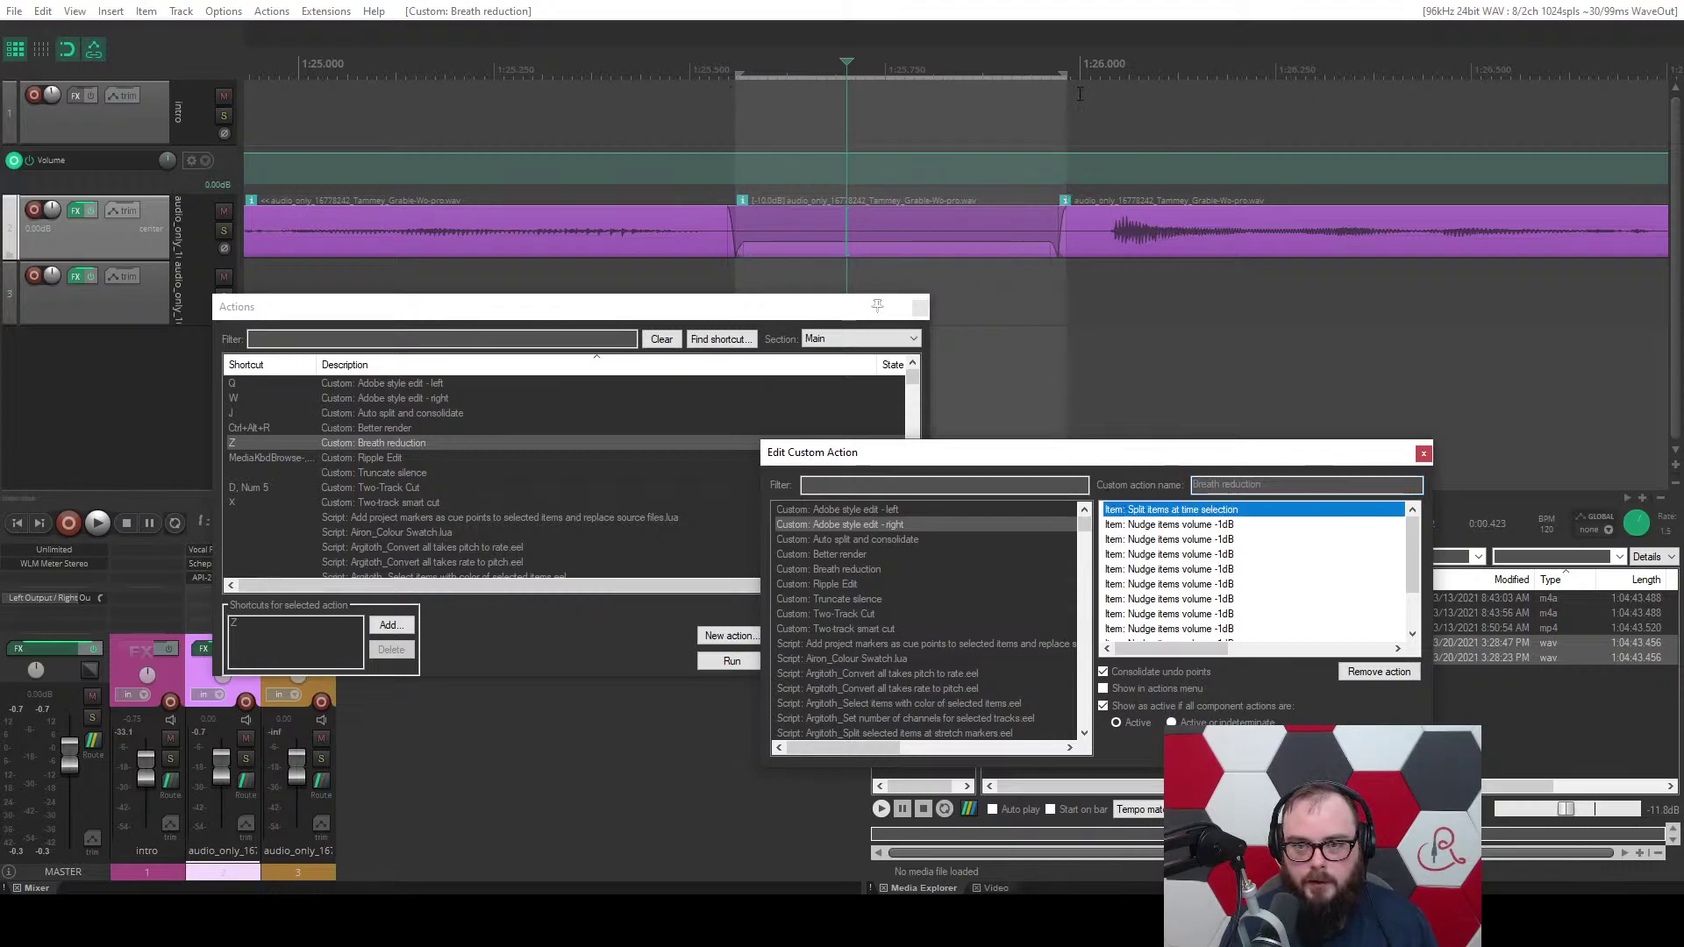
{"action": "left_click", "coordinate": [1185, 525]}
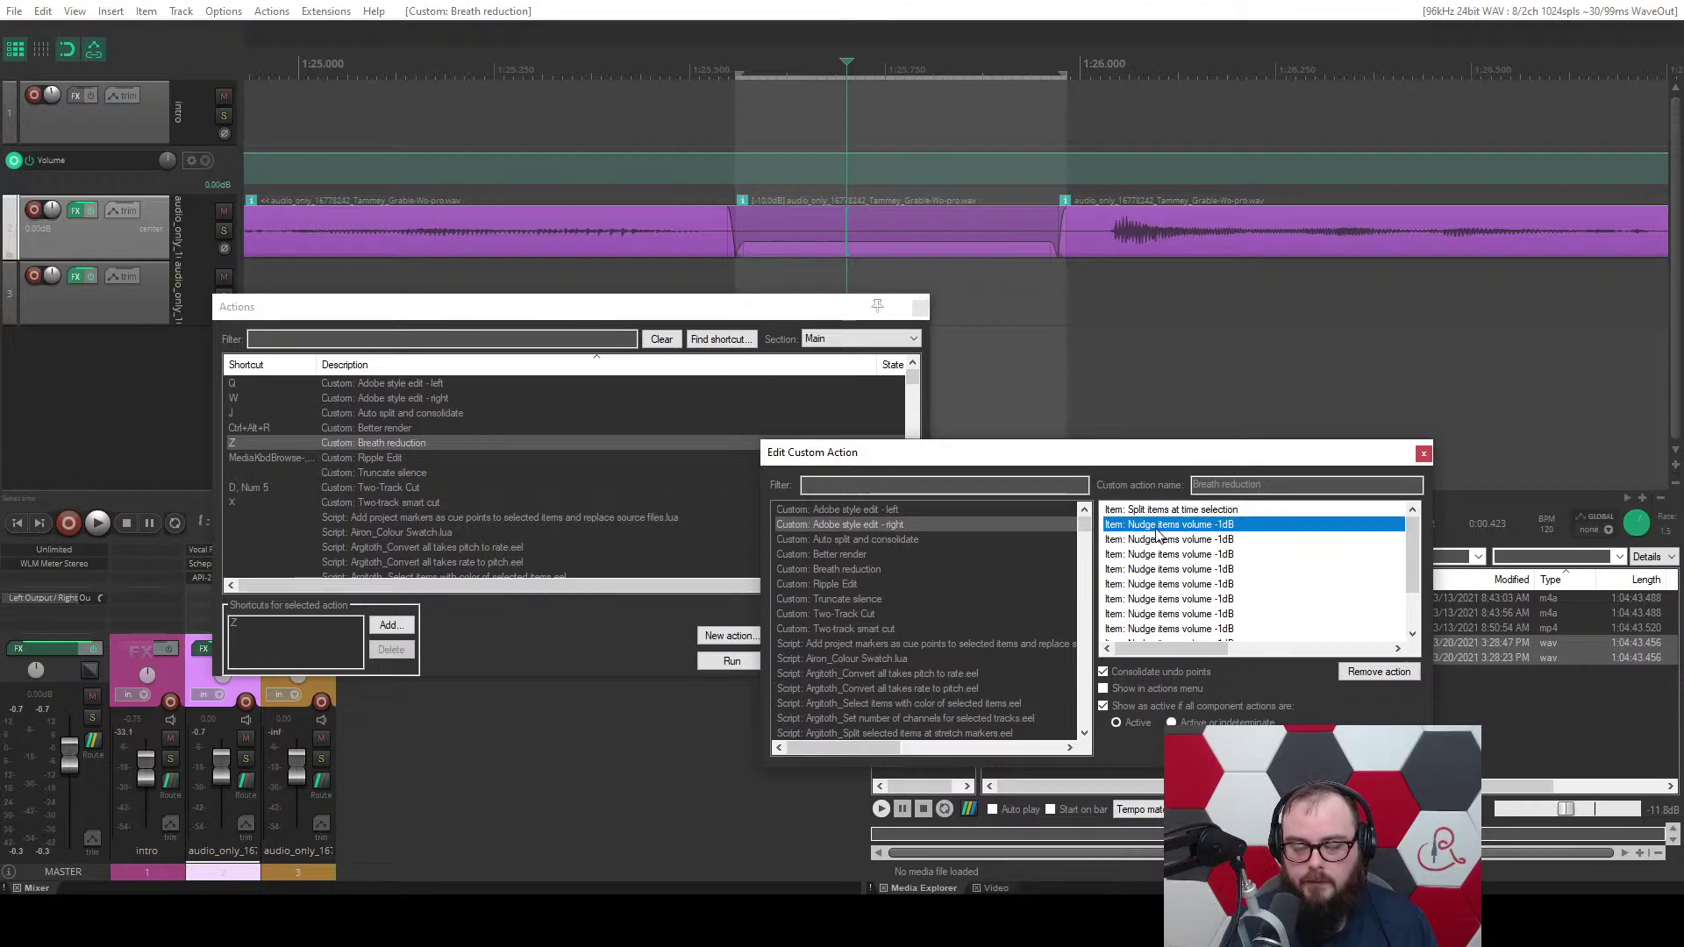
Examine the remaining "Breath reduction" components, including "View: Go to play cursor/position" and "Item: Unselect all items".
{"action": "scroll", "coordinate": [1158, 535], "scroll_direction": "down", "scroll_amount": 1}
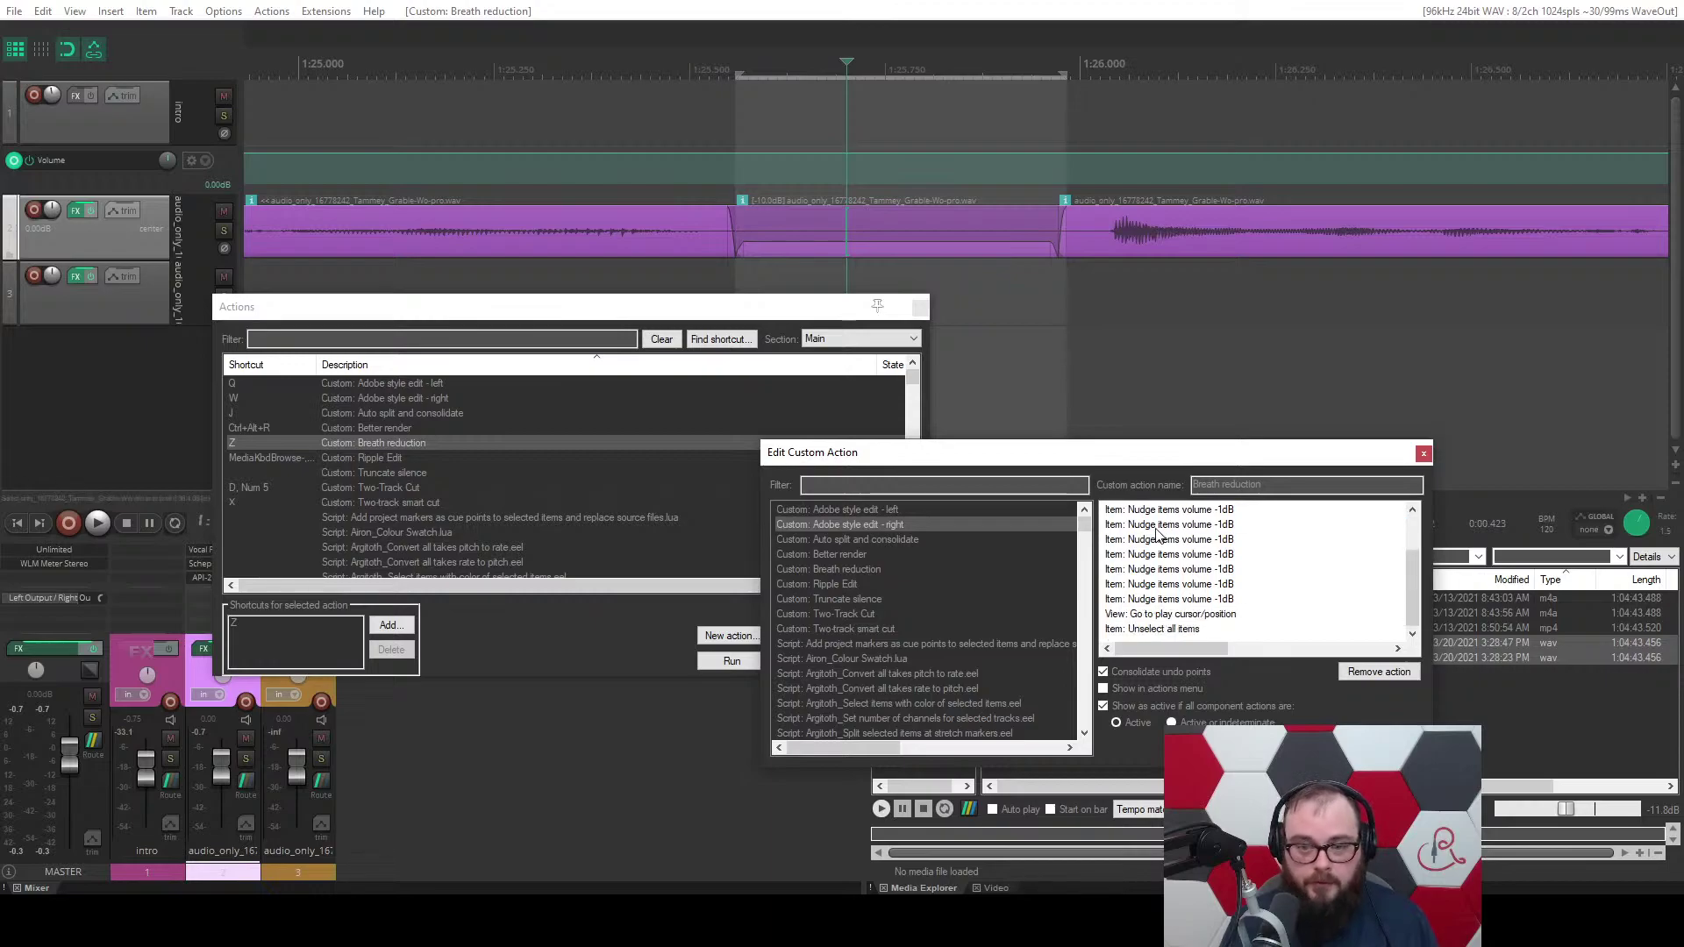
{"action": "left_click", "coordinate": [1161, 616]}
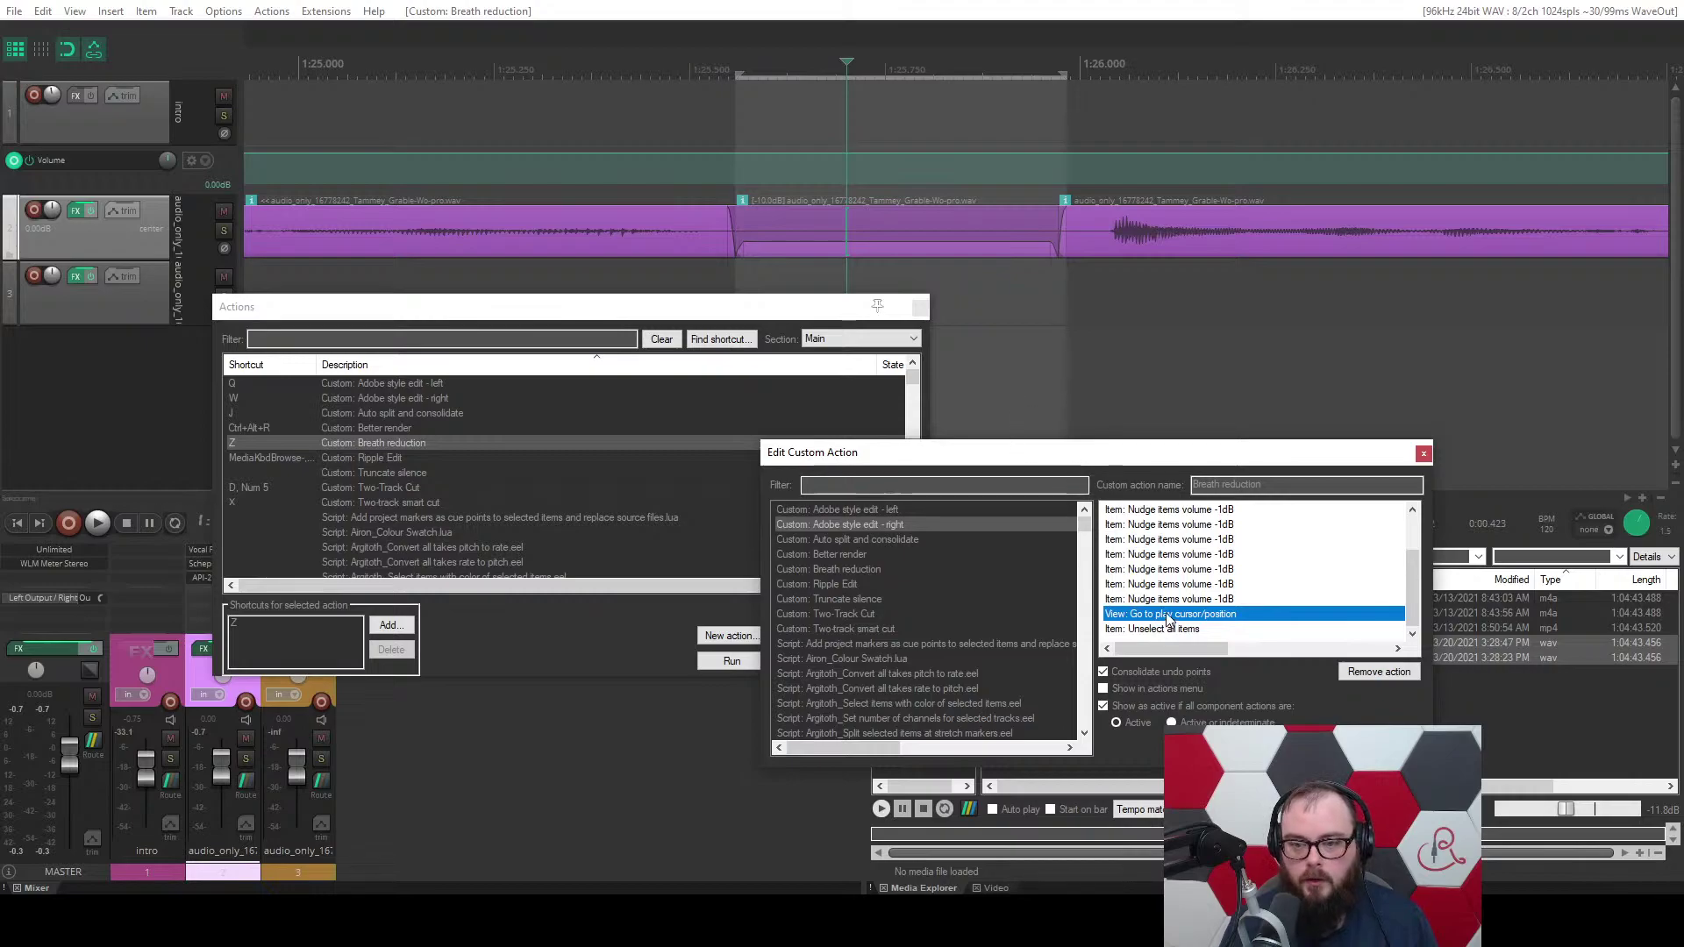
{"action": "left_click", "coordinate": [1152, 631]}
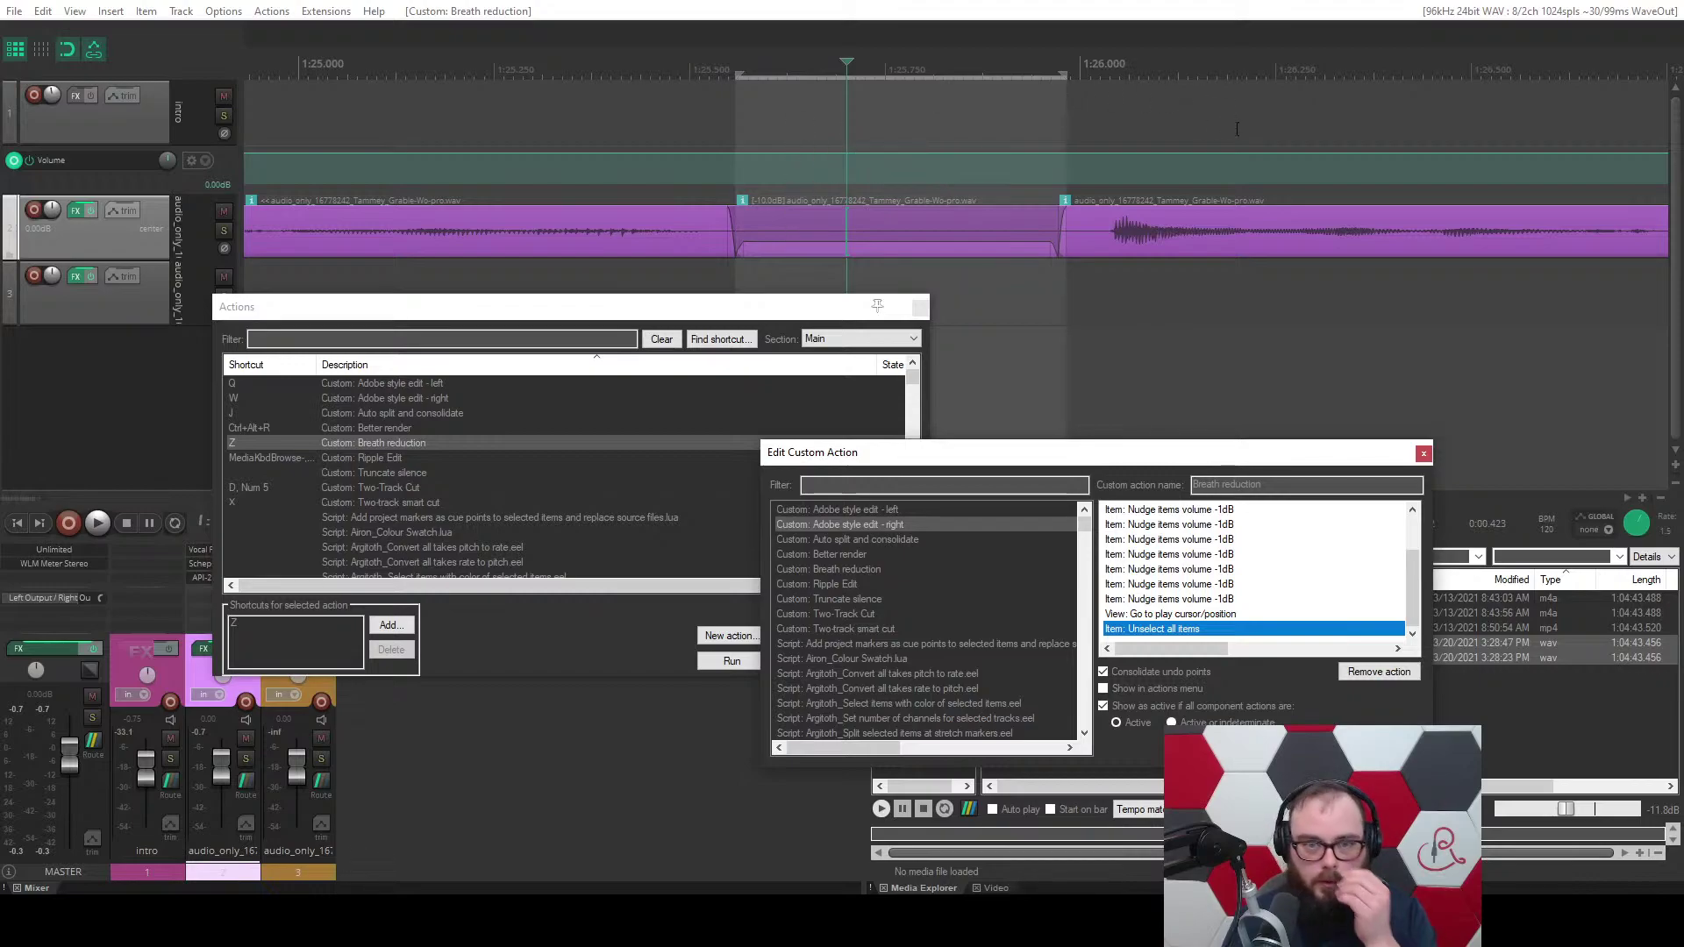
Close the custom action editor and the action list, and undo the breath reduction on the first voice clip.
{"action": "left_click", "coordinate": [775, 234]}
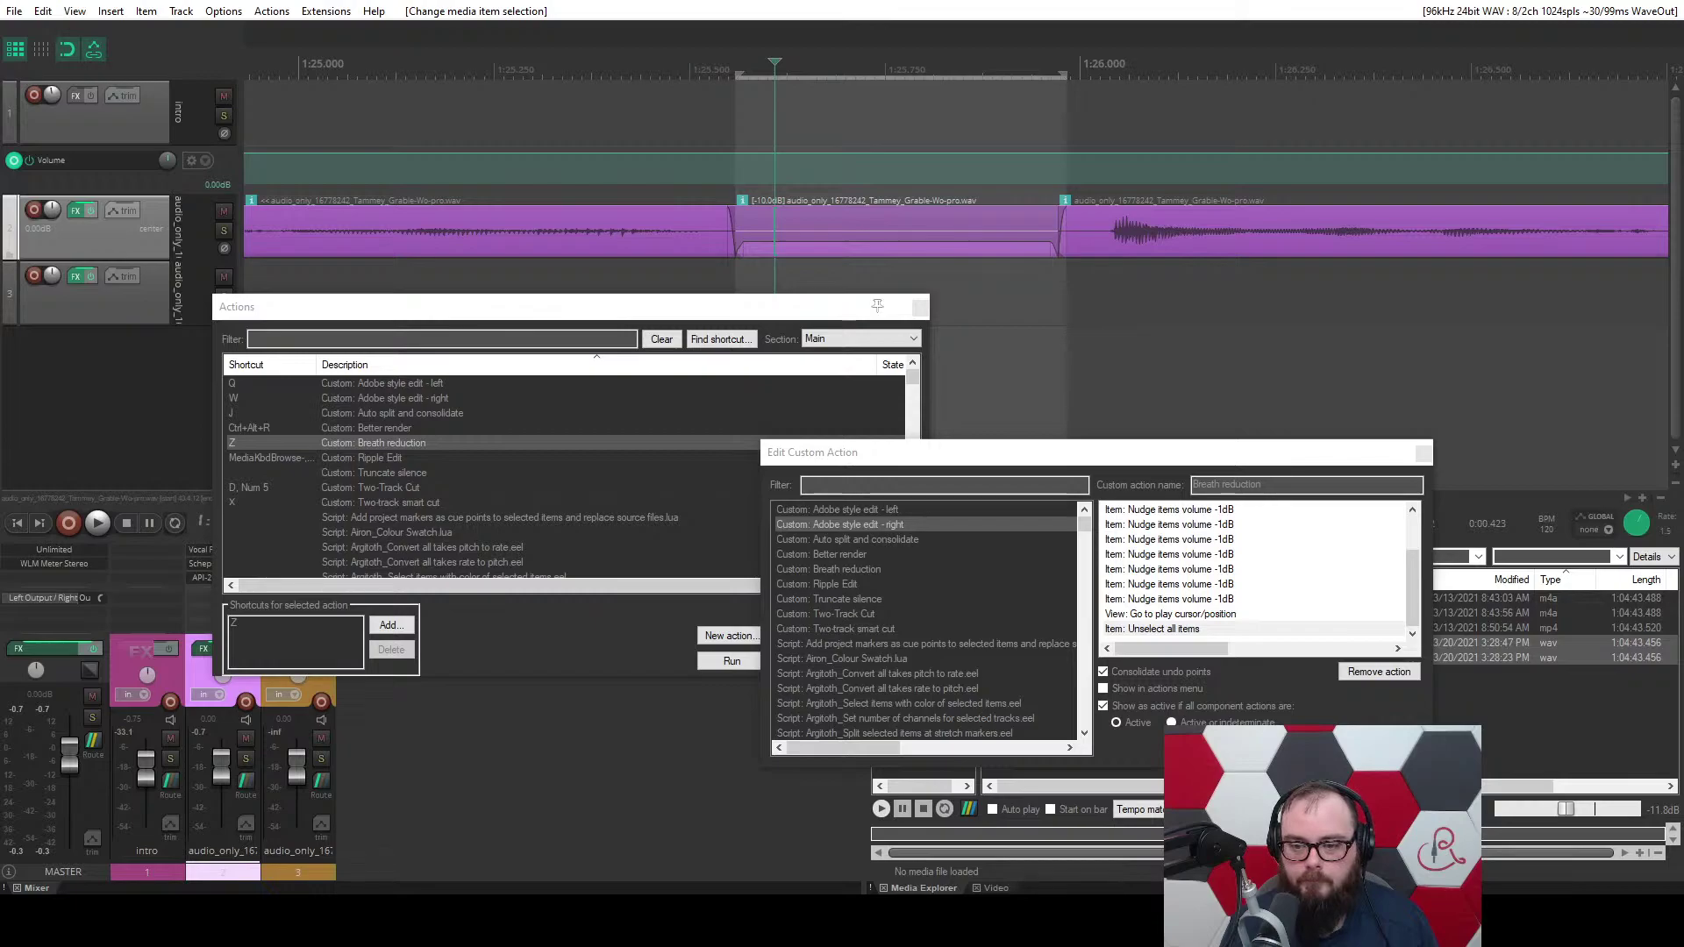
{"action": "key", "text": "Escape"}
{"action": "left_click", "coordinate": [919, 306]}
{"action": "key", "text": "ctrl+z"}
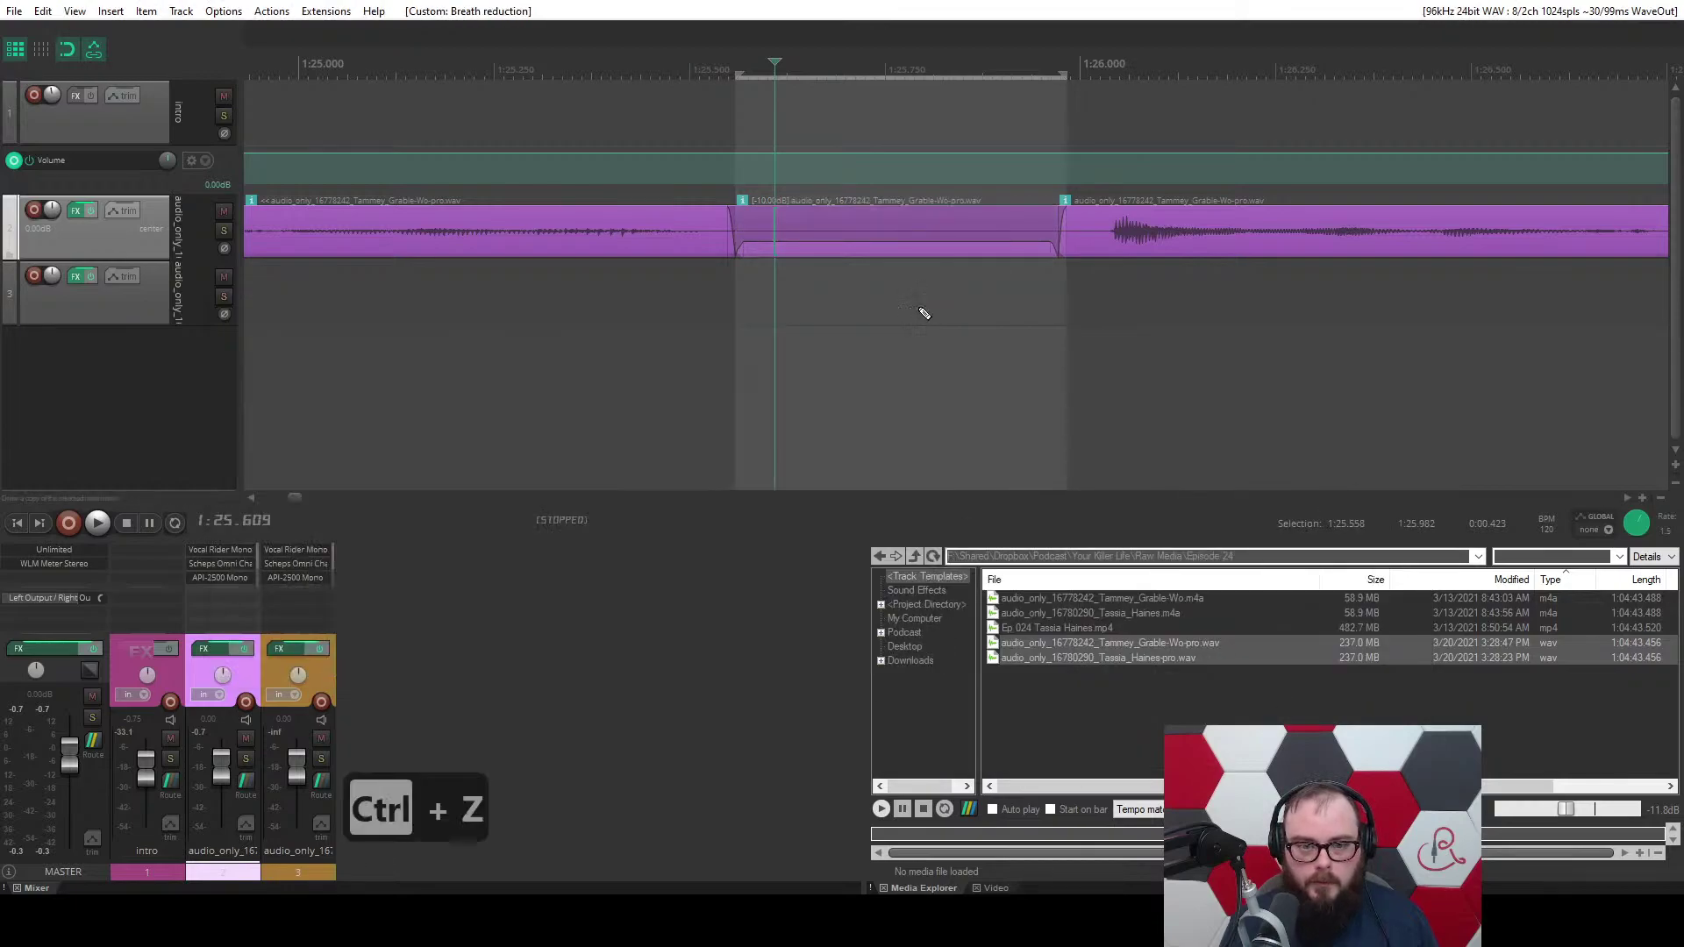
{"action": "key", "text": "ctrl+z"}
{"action": "scroll", "coordinate": [792, 300], "scroll_direction": "down", "scroll_amount": 4}
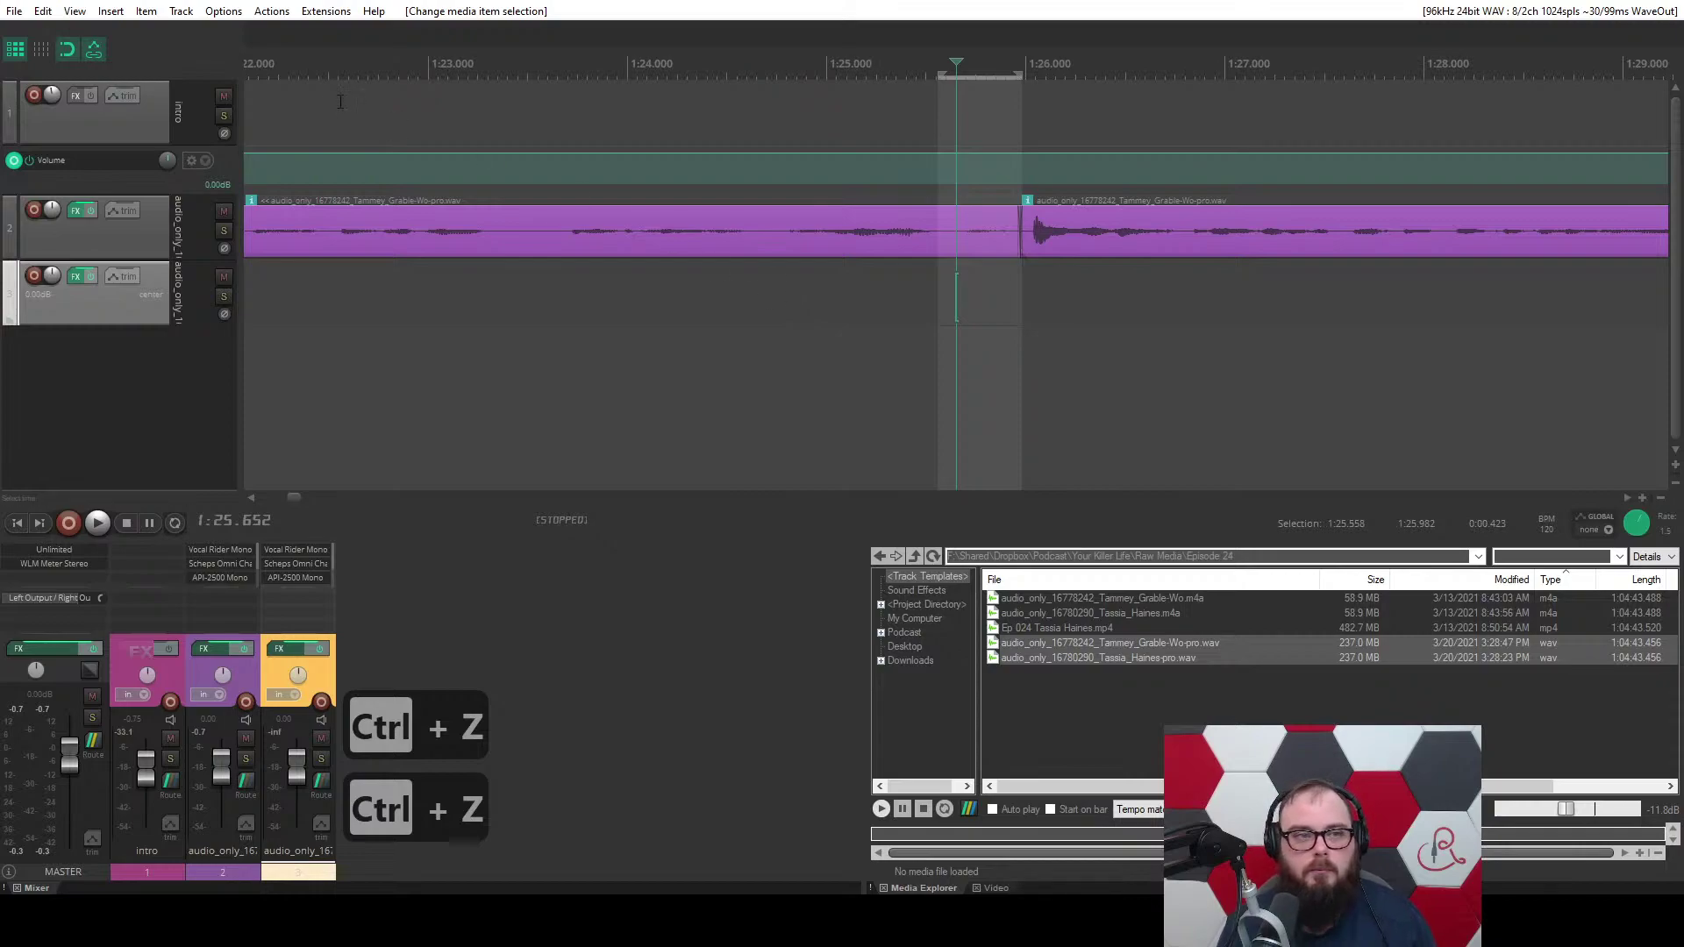
Play back the passage around 1:25.5 on the first voice track to hear the unreduced breath.
{"action": "key", "text": "space"}
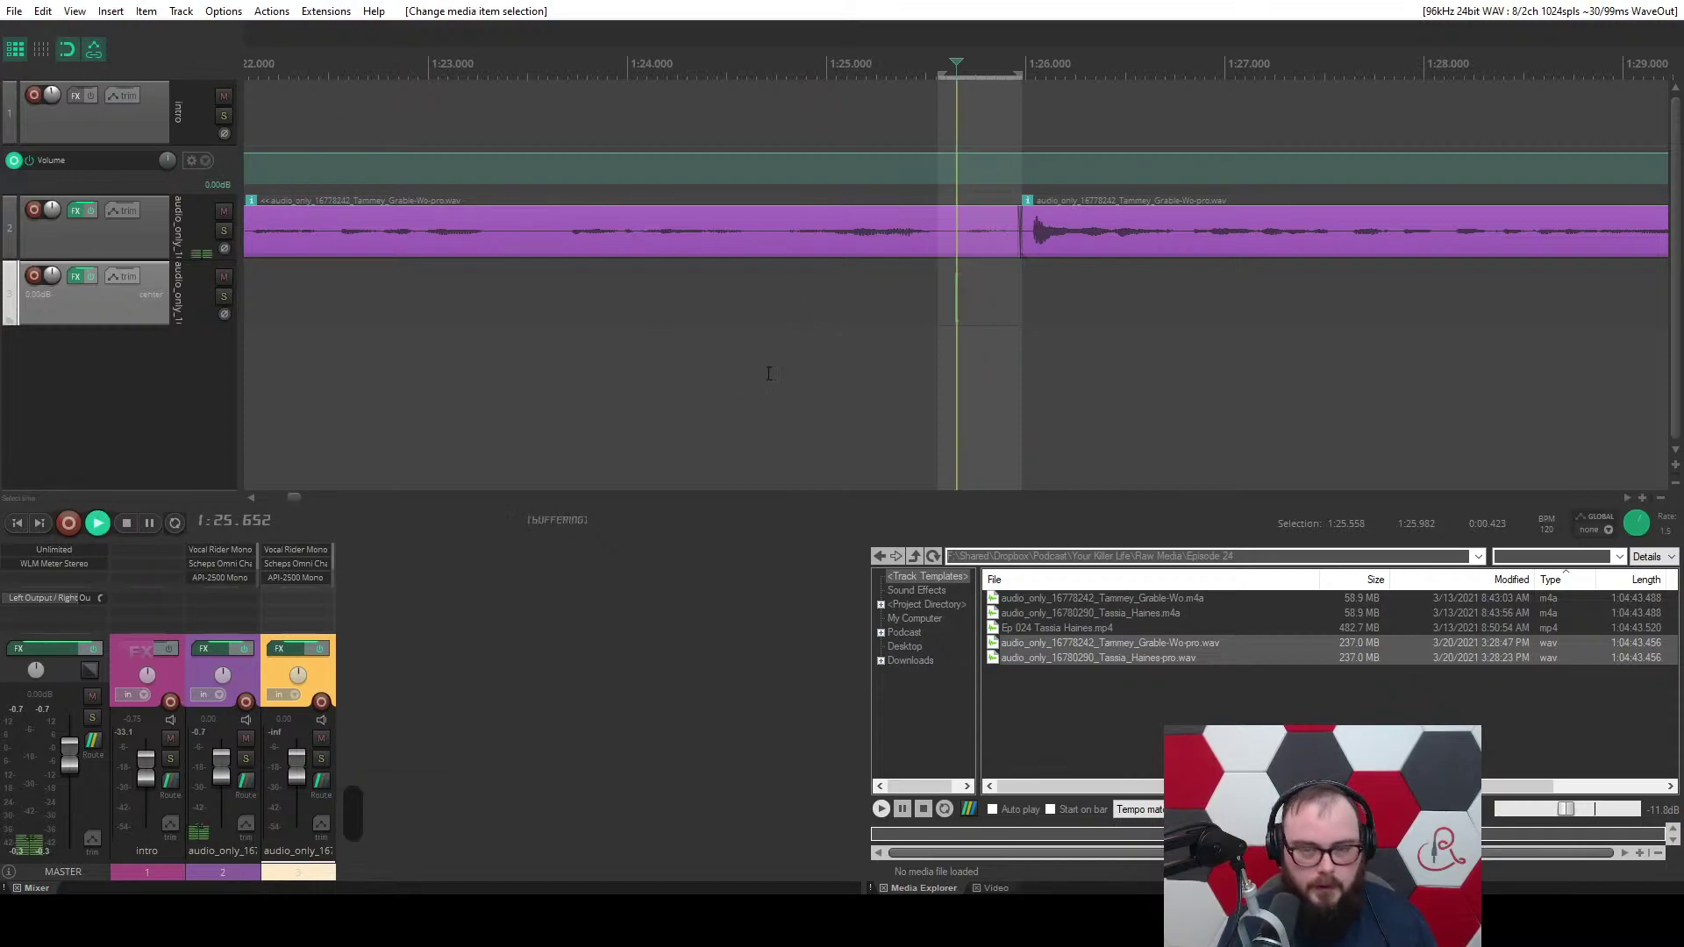
{"action": "left_click", "coordinate": [581, 245]}
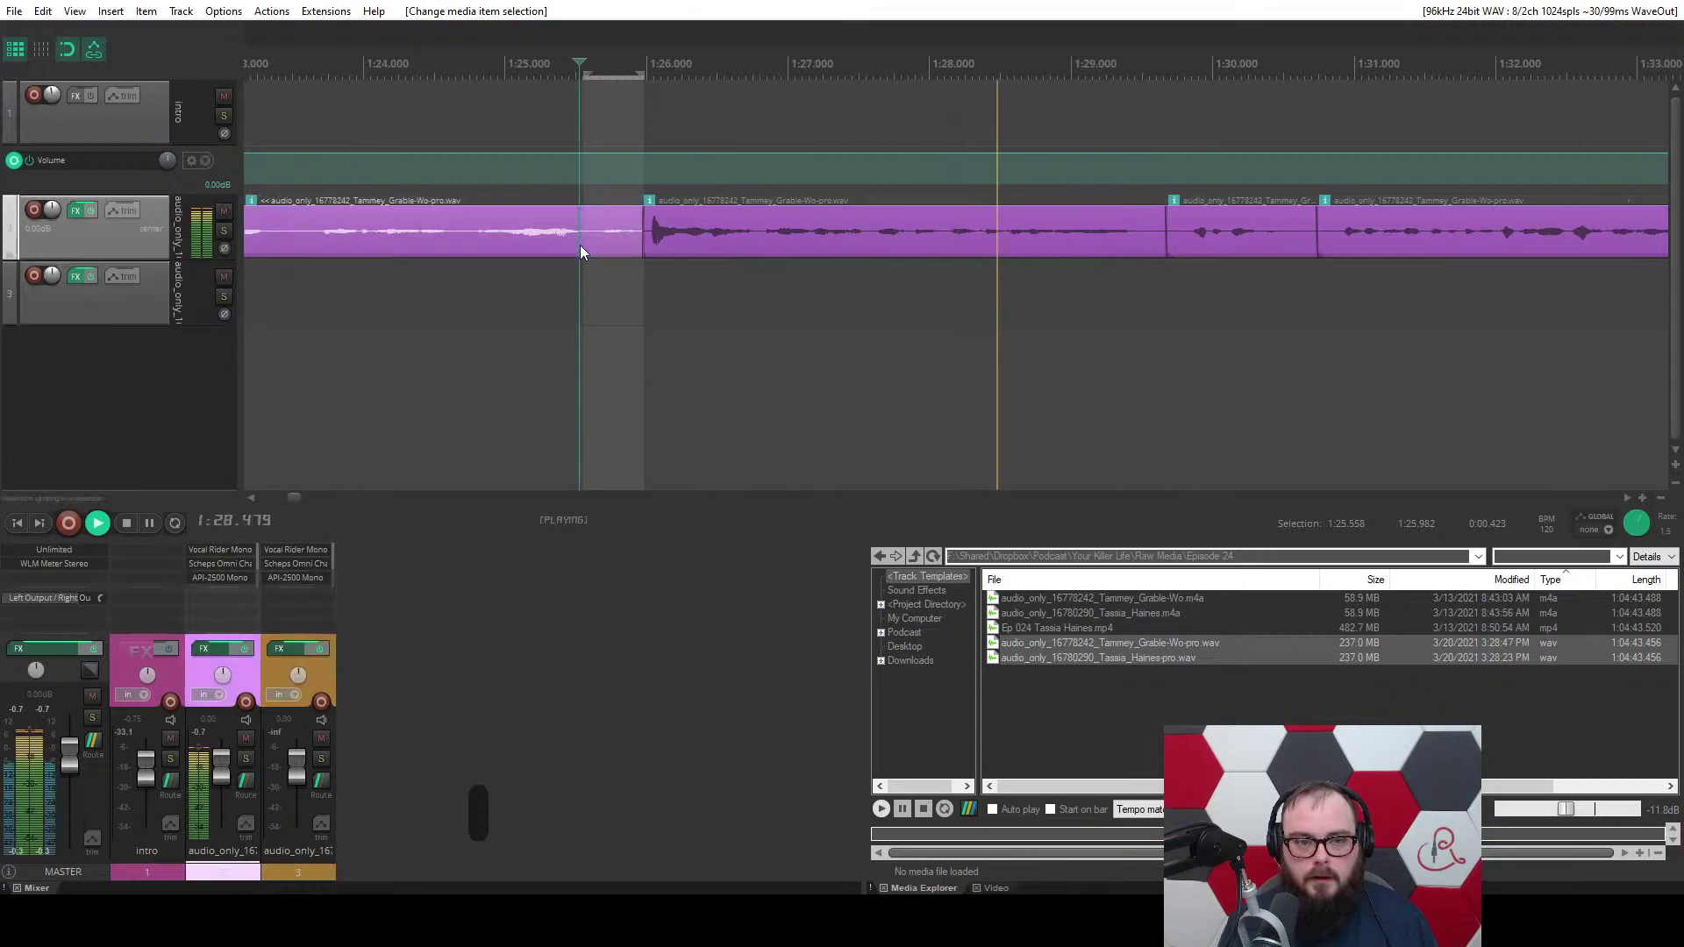
{"action": "scroll", "coordinate": [581, 245], "scroll_direction": "up", "scroll_amount": 3}
{"action": "key", "text": "space"}
{"action": "scroll", "coordinate": [857, 343], "scroll_direction": "down", "scroll_amount": 6}
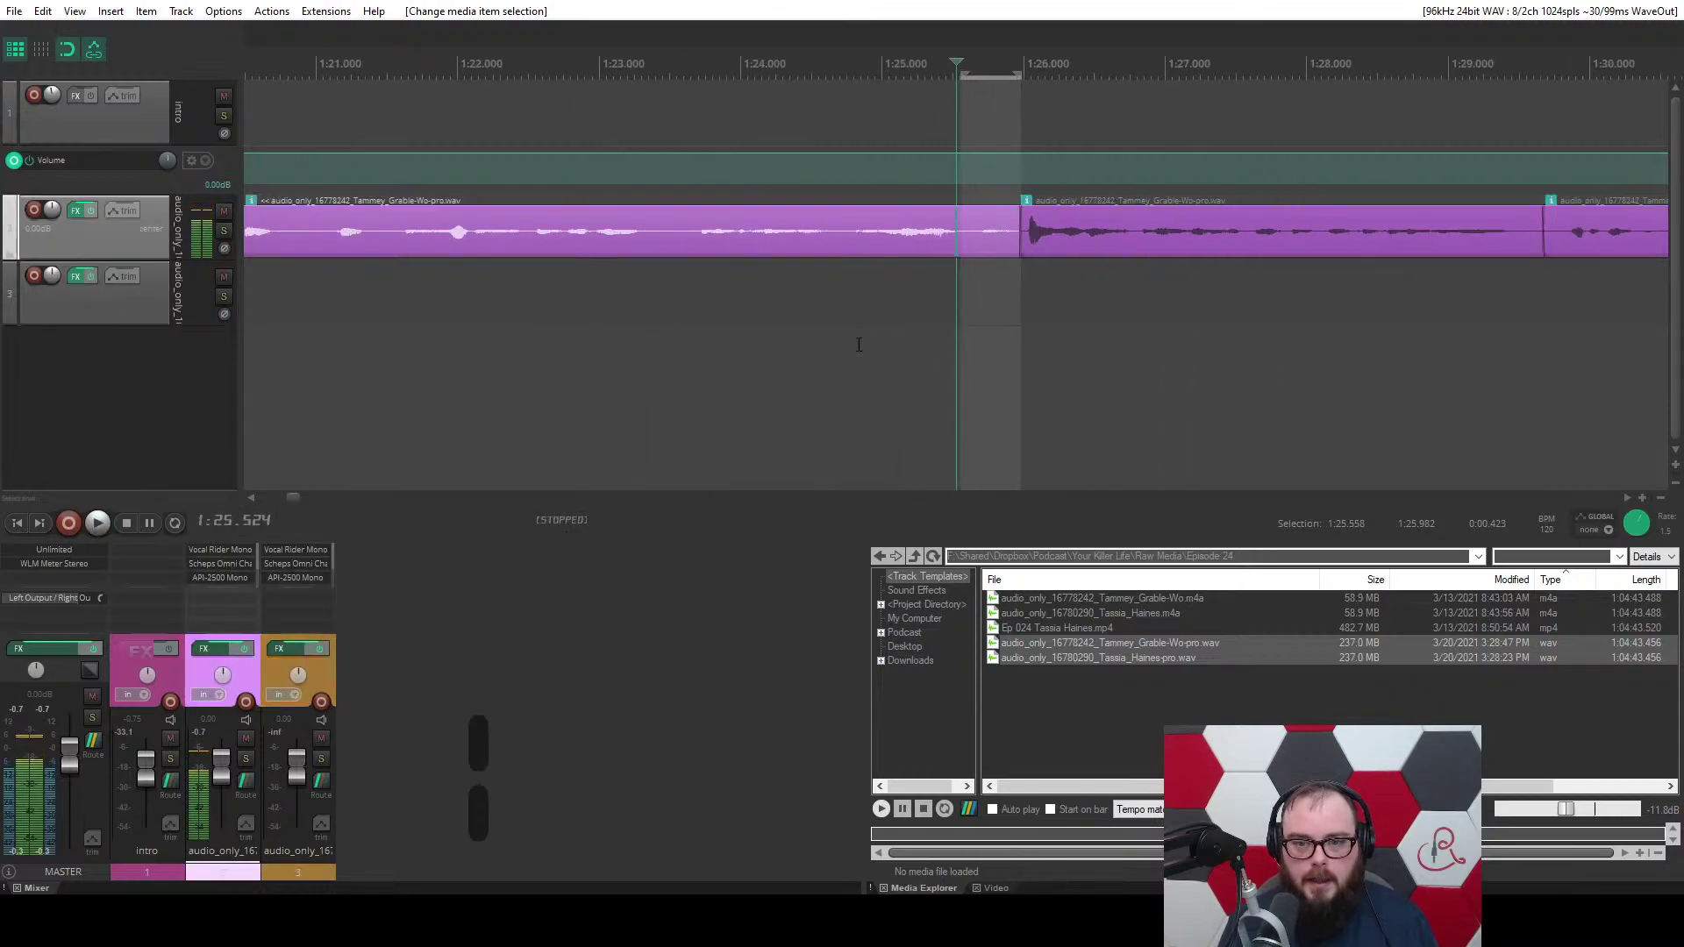
Place the edit cursor at 1:22.213 and remove the time selection.
{"action": "left_click", "coordinate": [737, 323]}
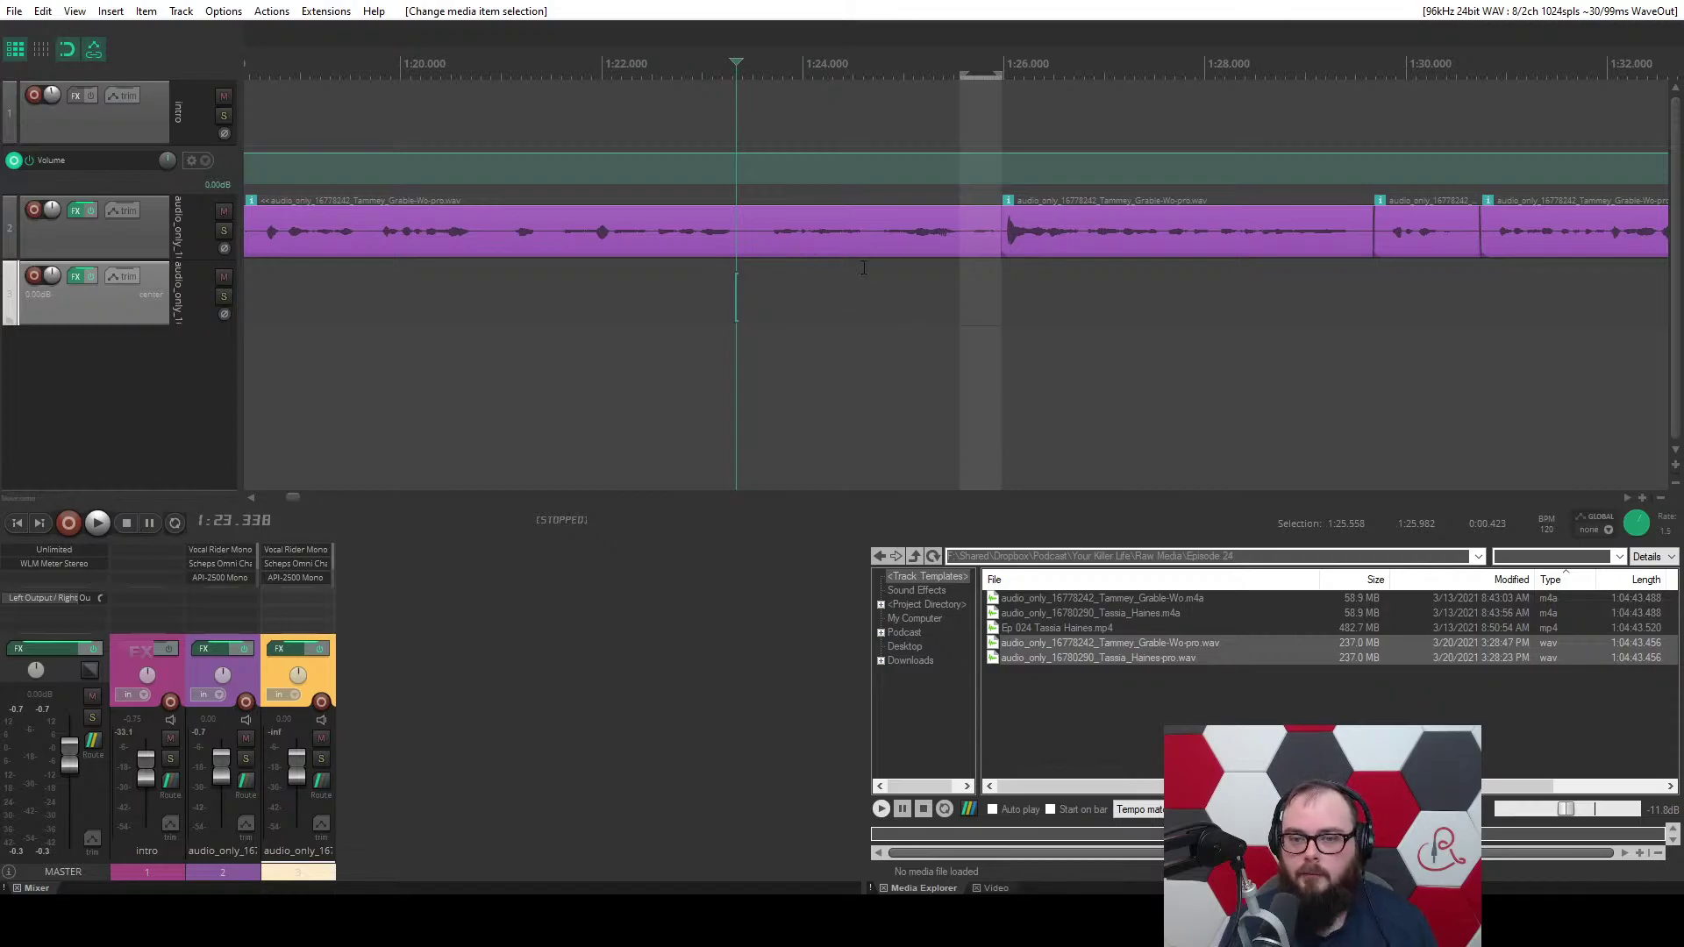
{"action": "left_click", "coordinate": [623, 294]}
{"action": "right_click", "coordinate": [1071, 54]}
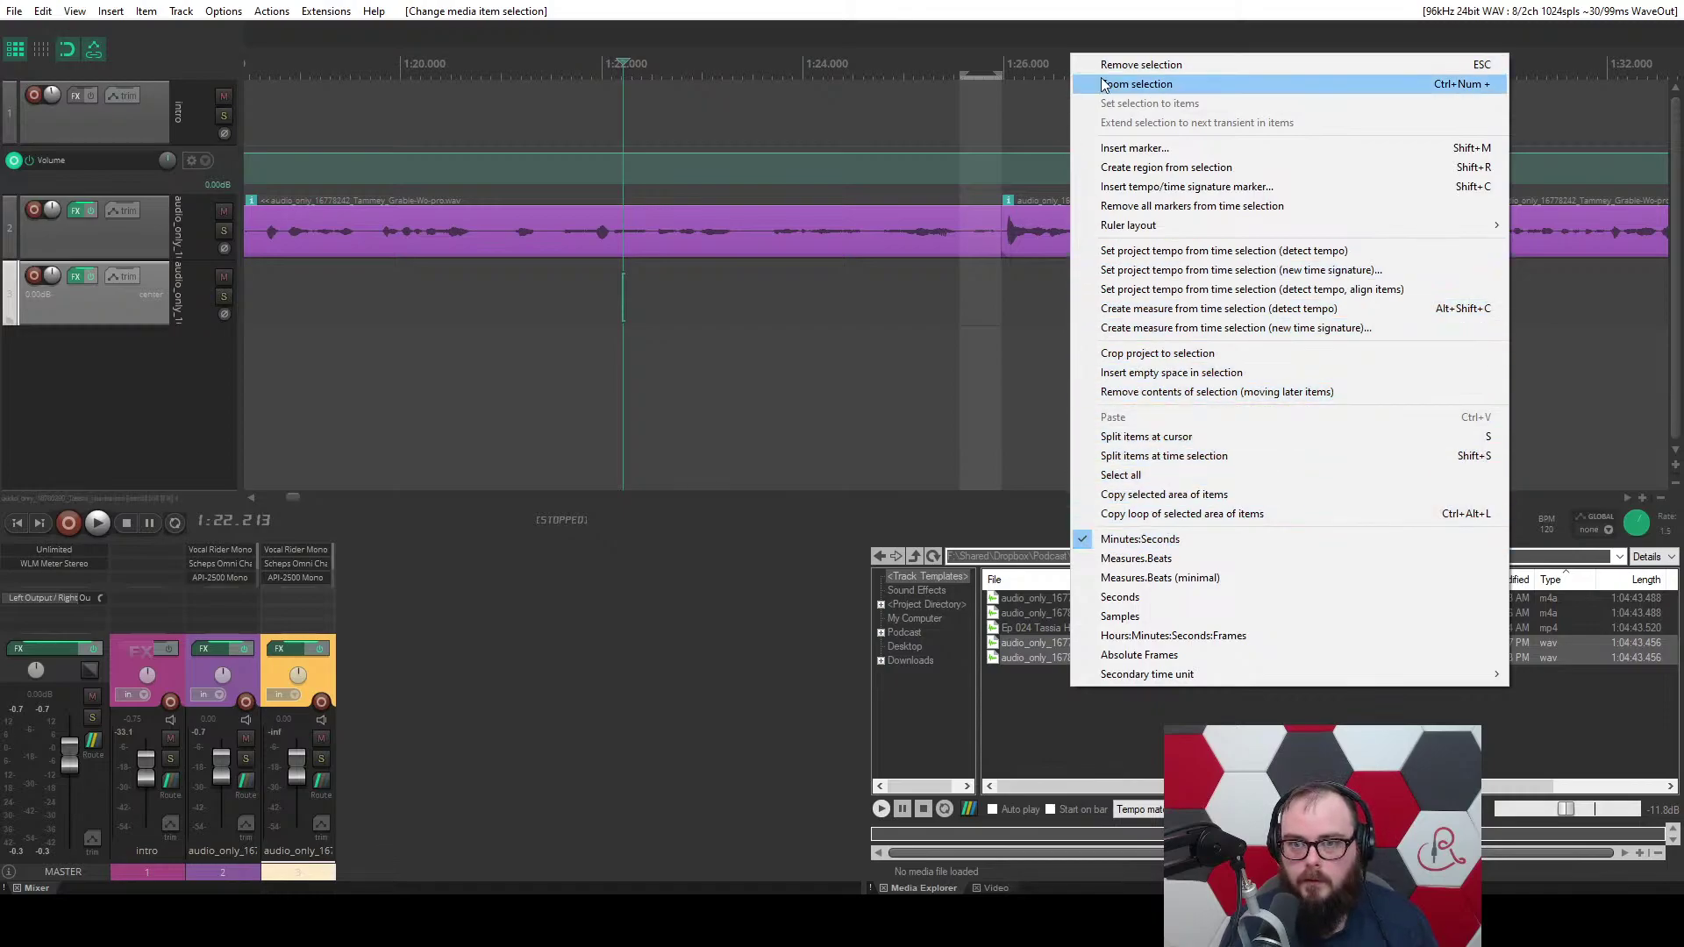
{"action": "left_click", "coordinate": [1141, 65]}
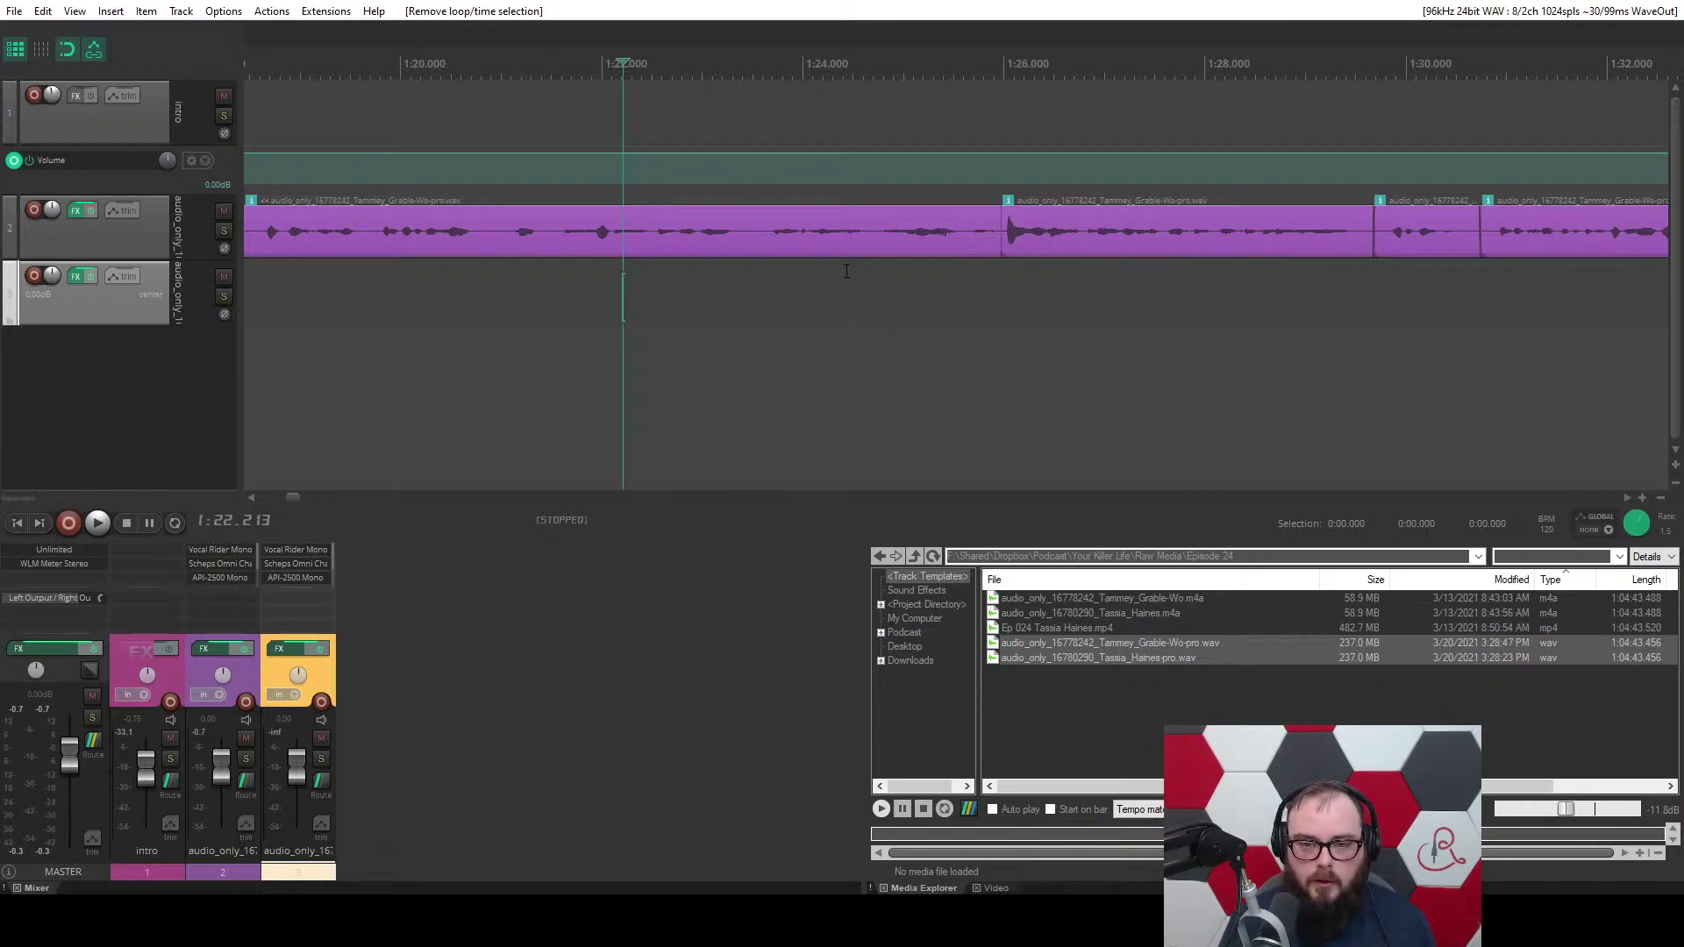
Play from 1:22.213, time-select the breath from 1:25.666 to 1:25.968 in the first voice clip and apply "Breath reduction".
{"action": "key", "text": "space"}
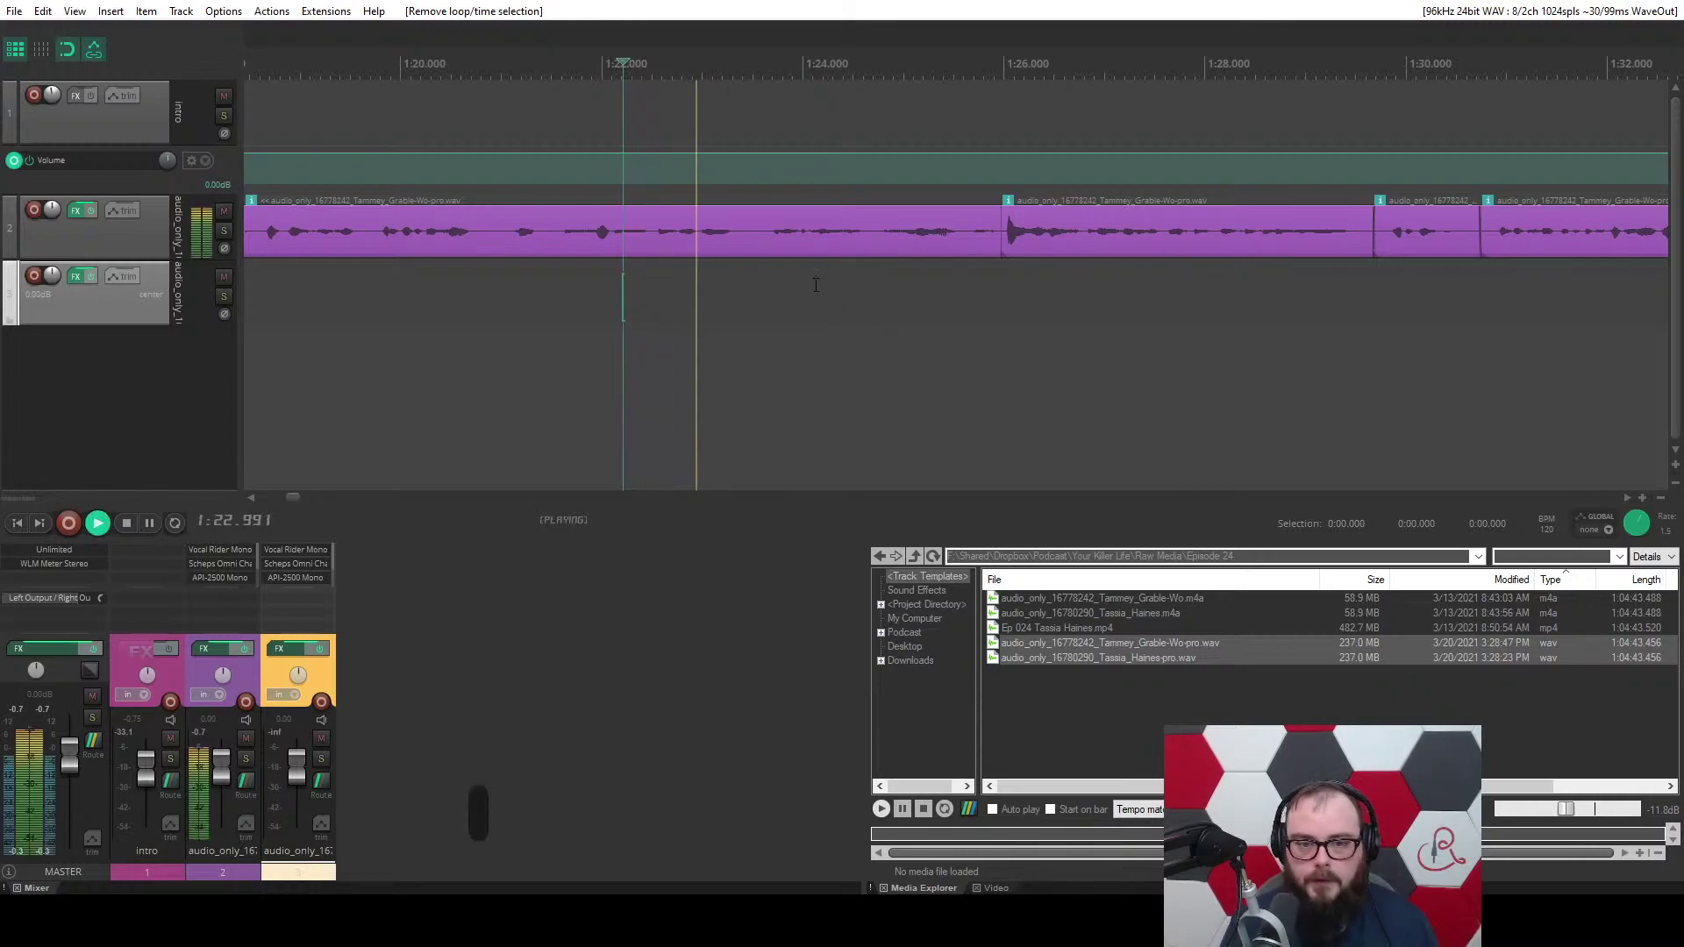
{"action": "scroll", "coordinate": [815, 279], "scroll_direction": "up", "scroll_amount": 2}
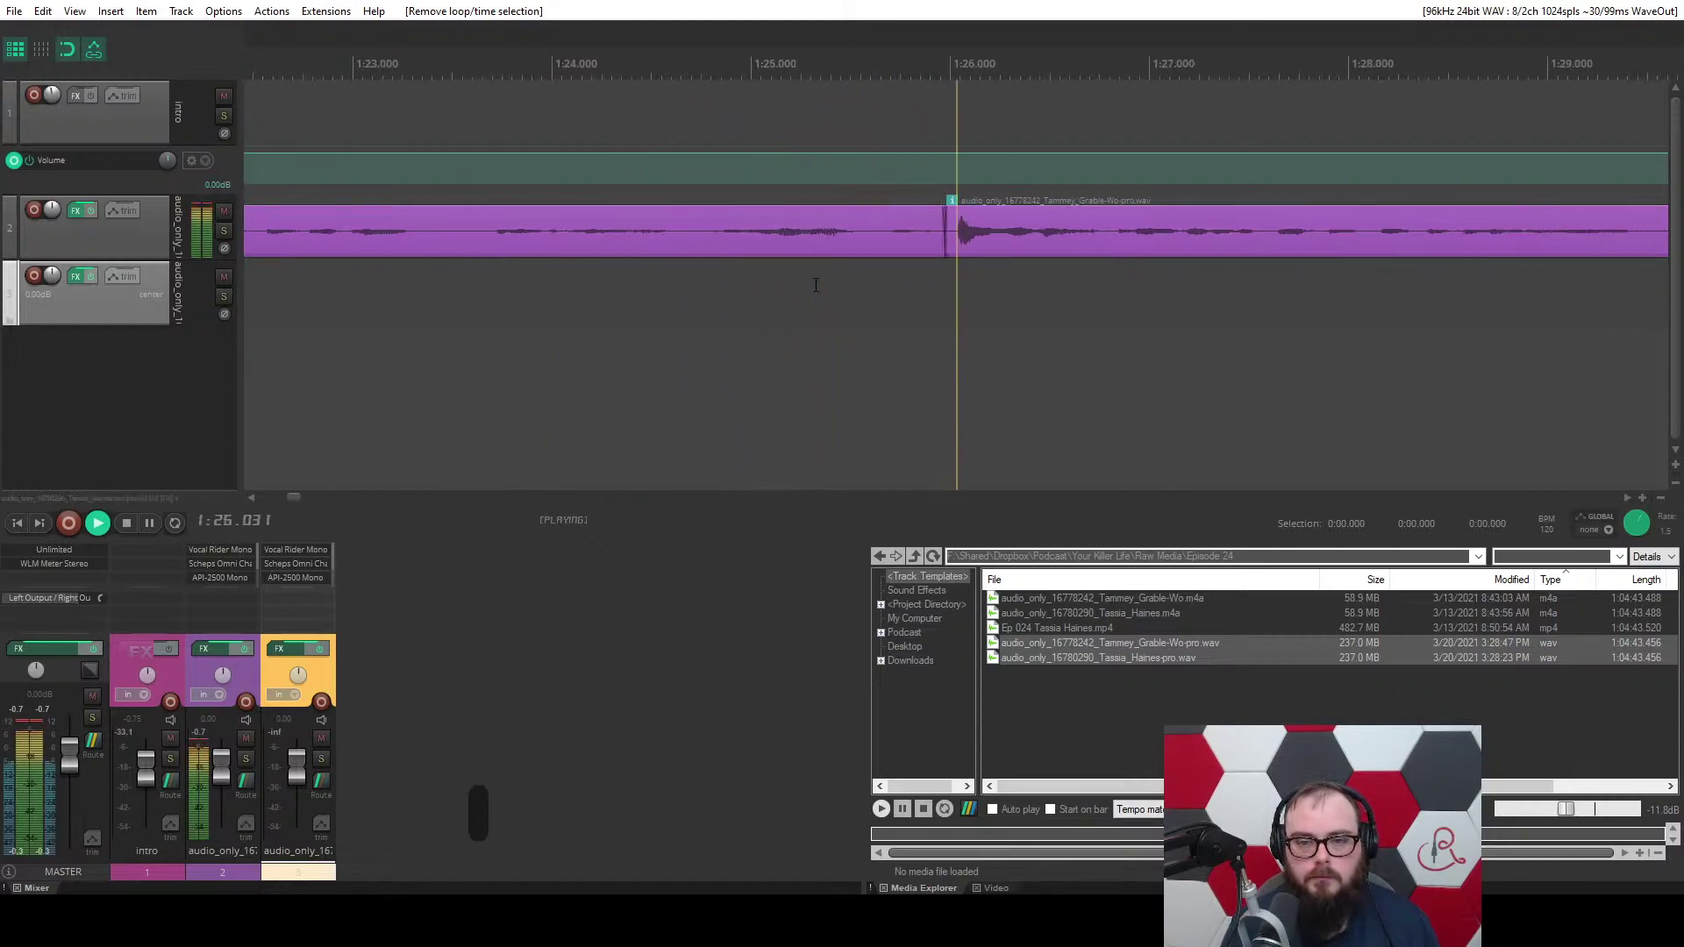
{"action": "left_click", "coordinate": [811, 246]}
{"action": "scroll", "coordinate": [811, 245], "scroll_direction": "up", "scroll_amount": 2}
{"action": "left_click_drag", "start_coordinate": [808, 280], "coordinate": [1042, 267]}
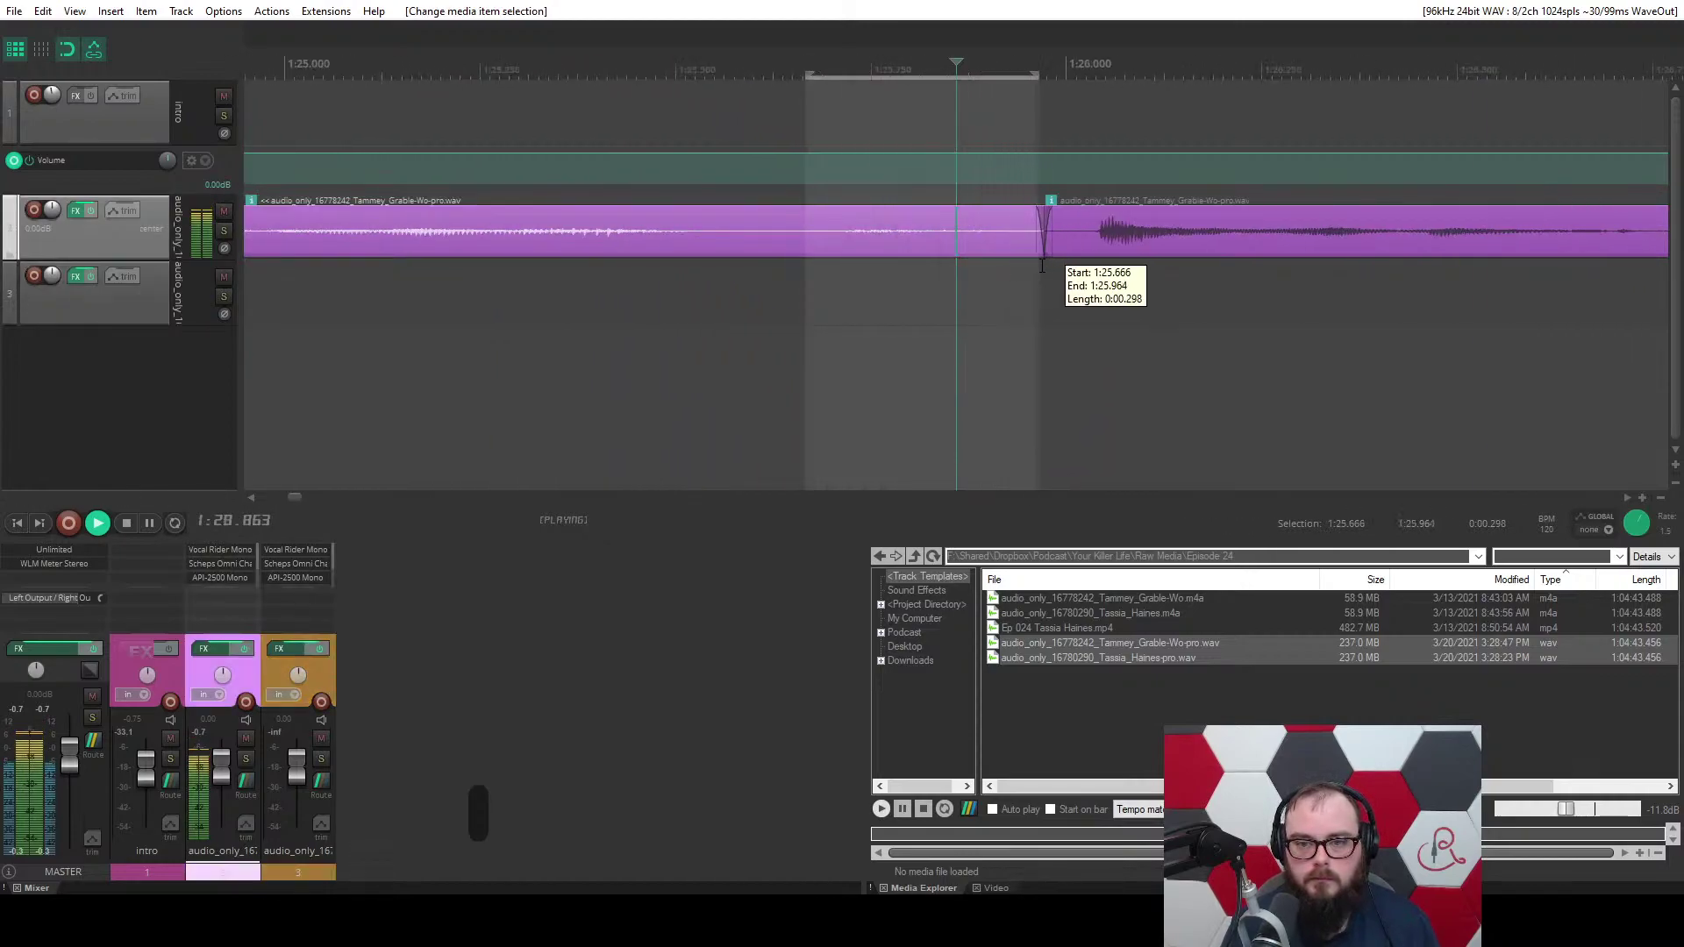
{"action": "key", "text": "z"}
Extend the start of the voice clip near 1:30.7 slightly earlier so it crossfades with the preceding clip, and play back the join.
{"action": "scroll", "coordinate": [906, 271], "scroll_direction": "down", "scroll_amount": 1}
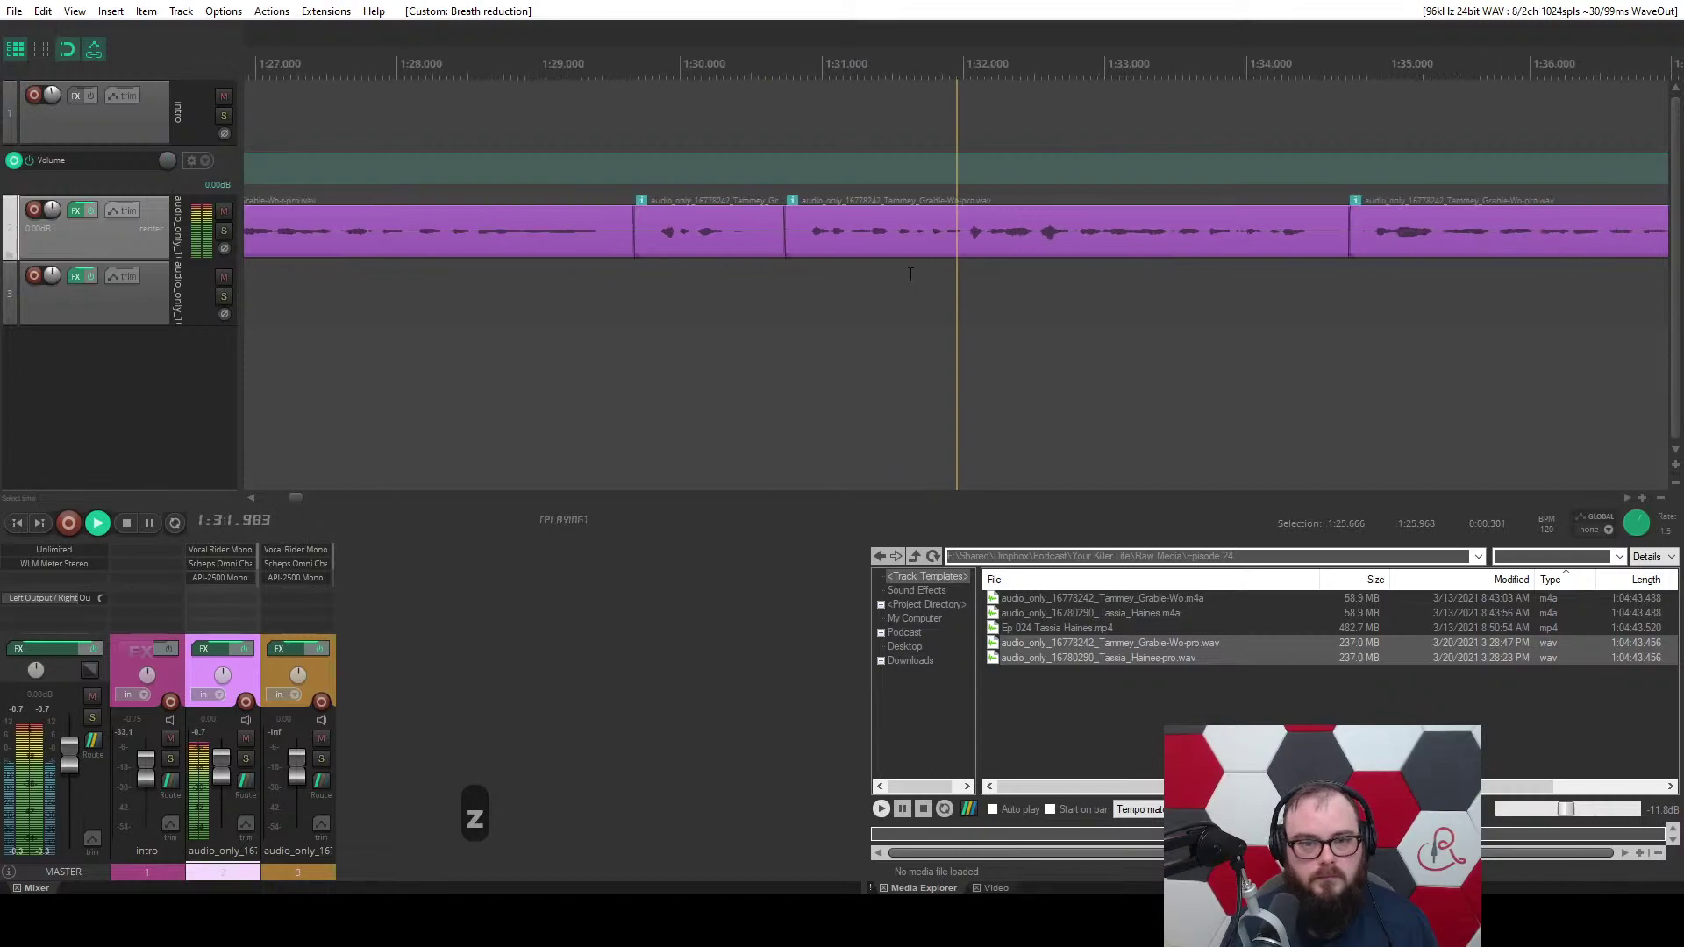
{"action": "left_click", "coordinate": [649, 313]}
{"action": "key", "text": "space"}
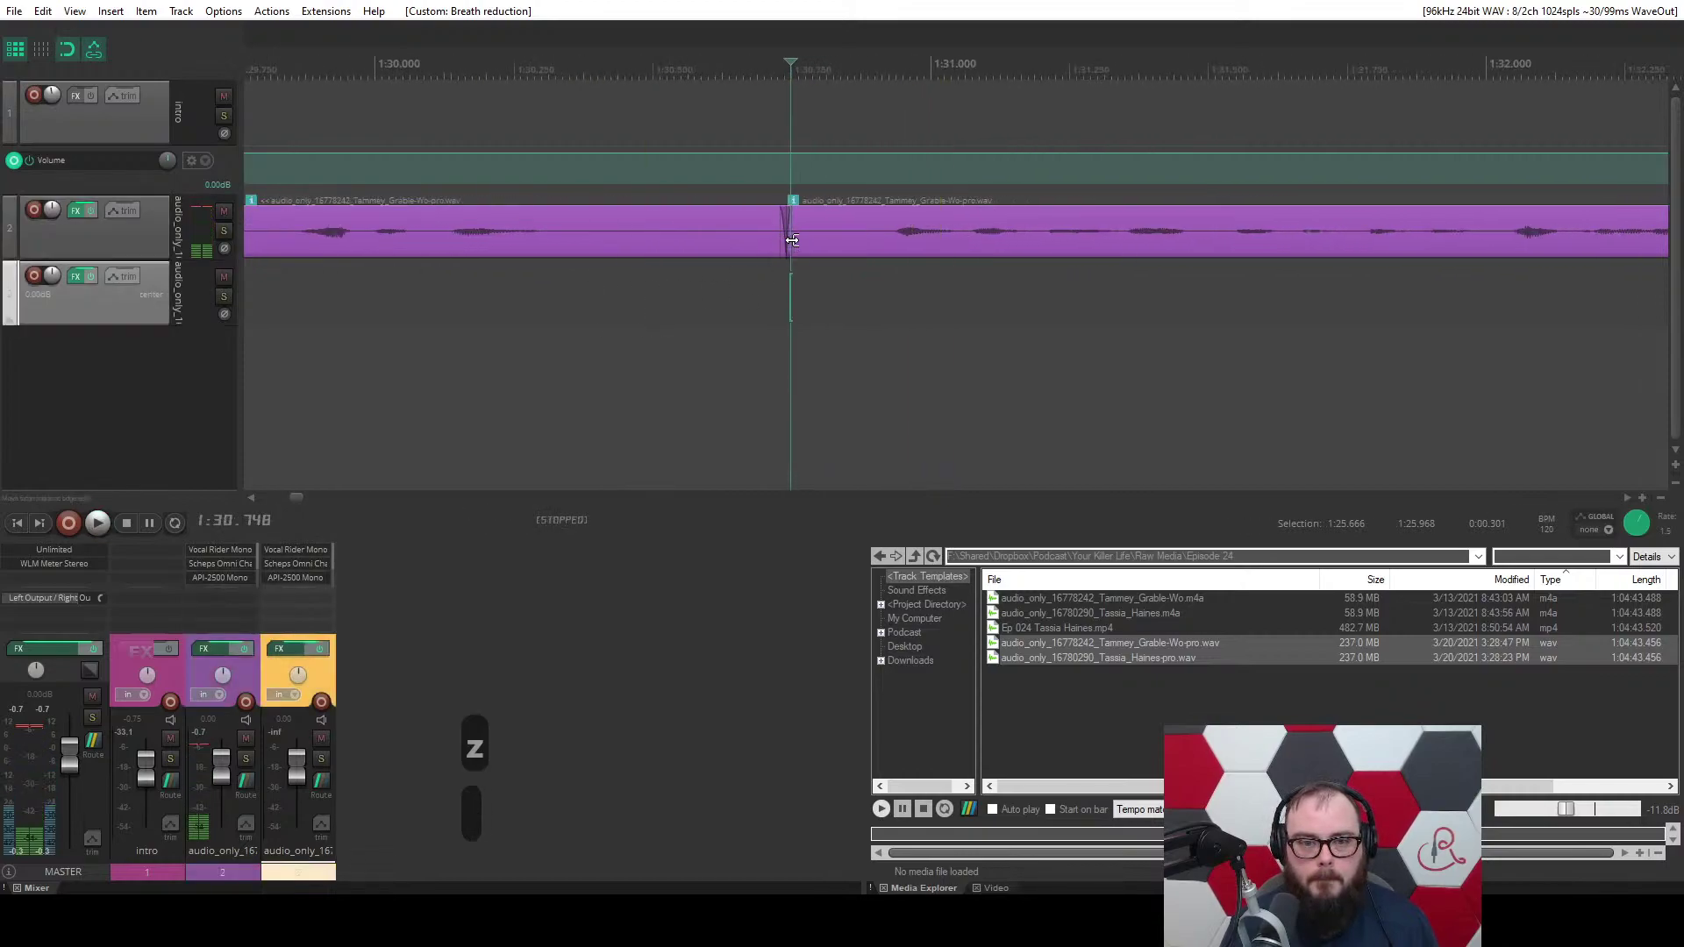
{"action": "left_click_drag", "start_coordinate": [786, 238], "coordinate": [738, 238]}
{"action": "left_click", "coordinate": [515, 298]}
{"action": "key", "text": "space"}
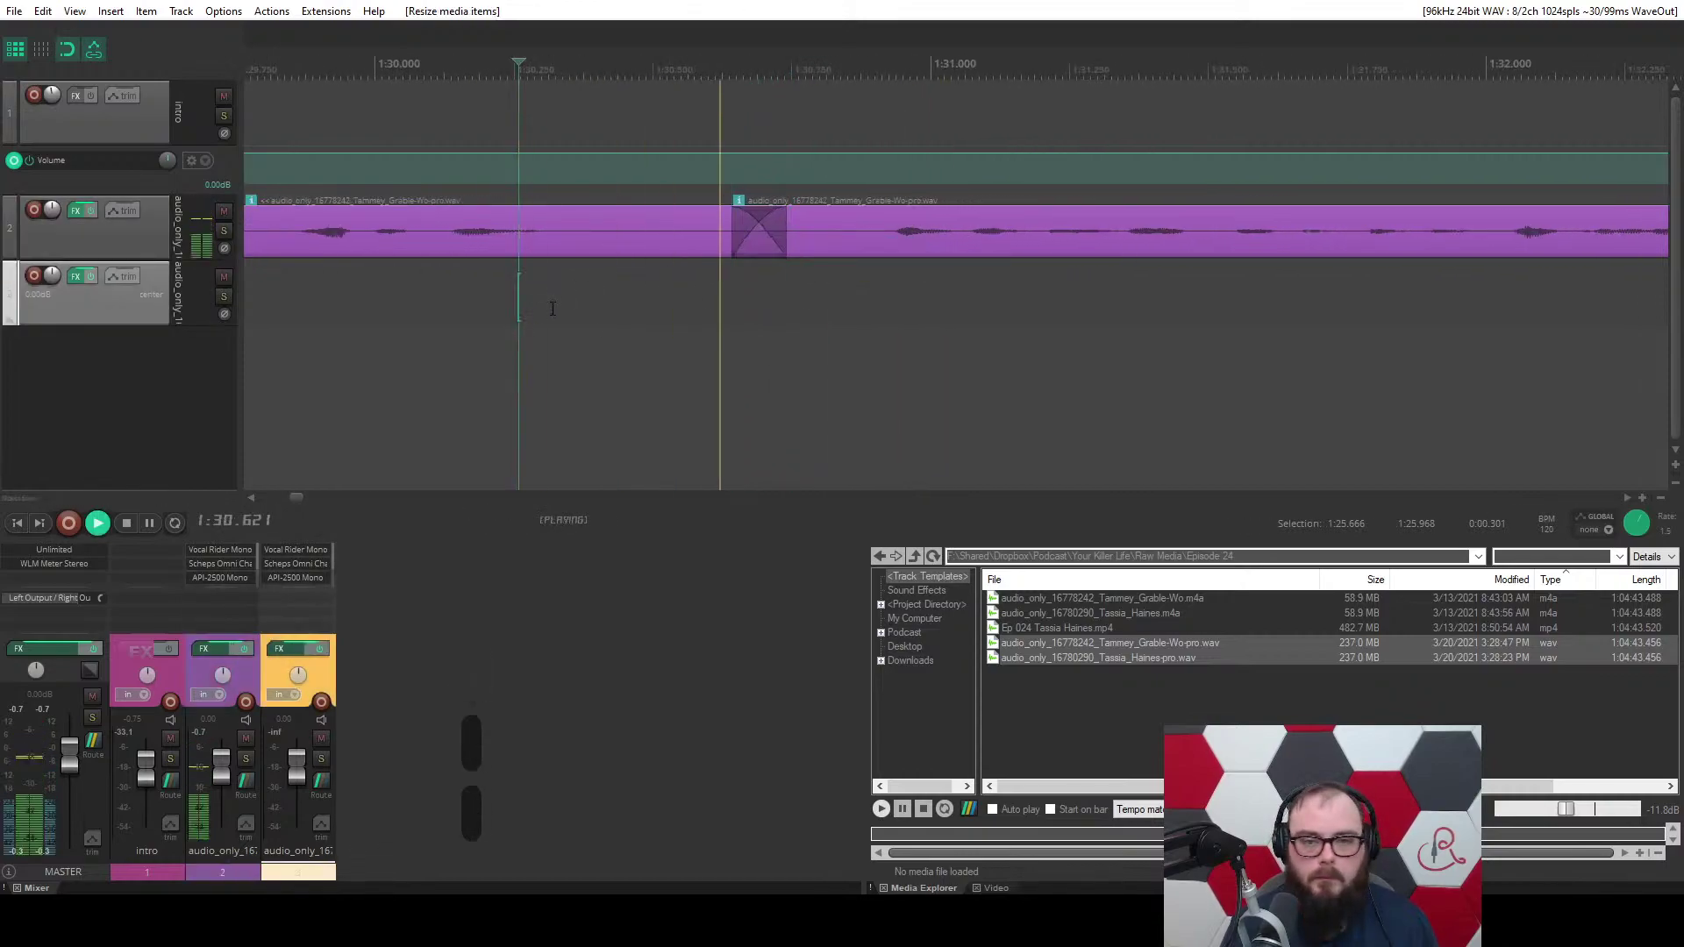
{"action": "scroll", "coordinate": [691, 293], "scroll_direction": "down", "scroll_amount": 2}
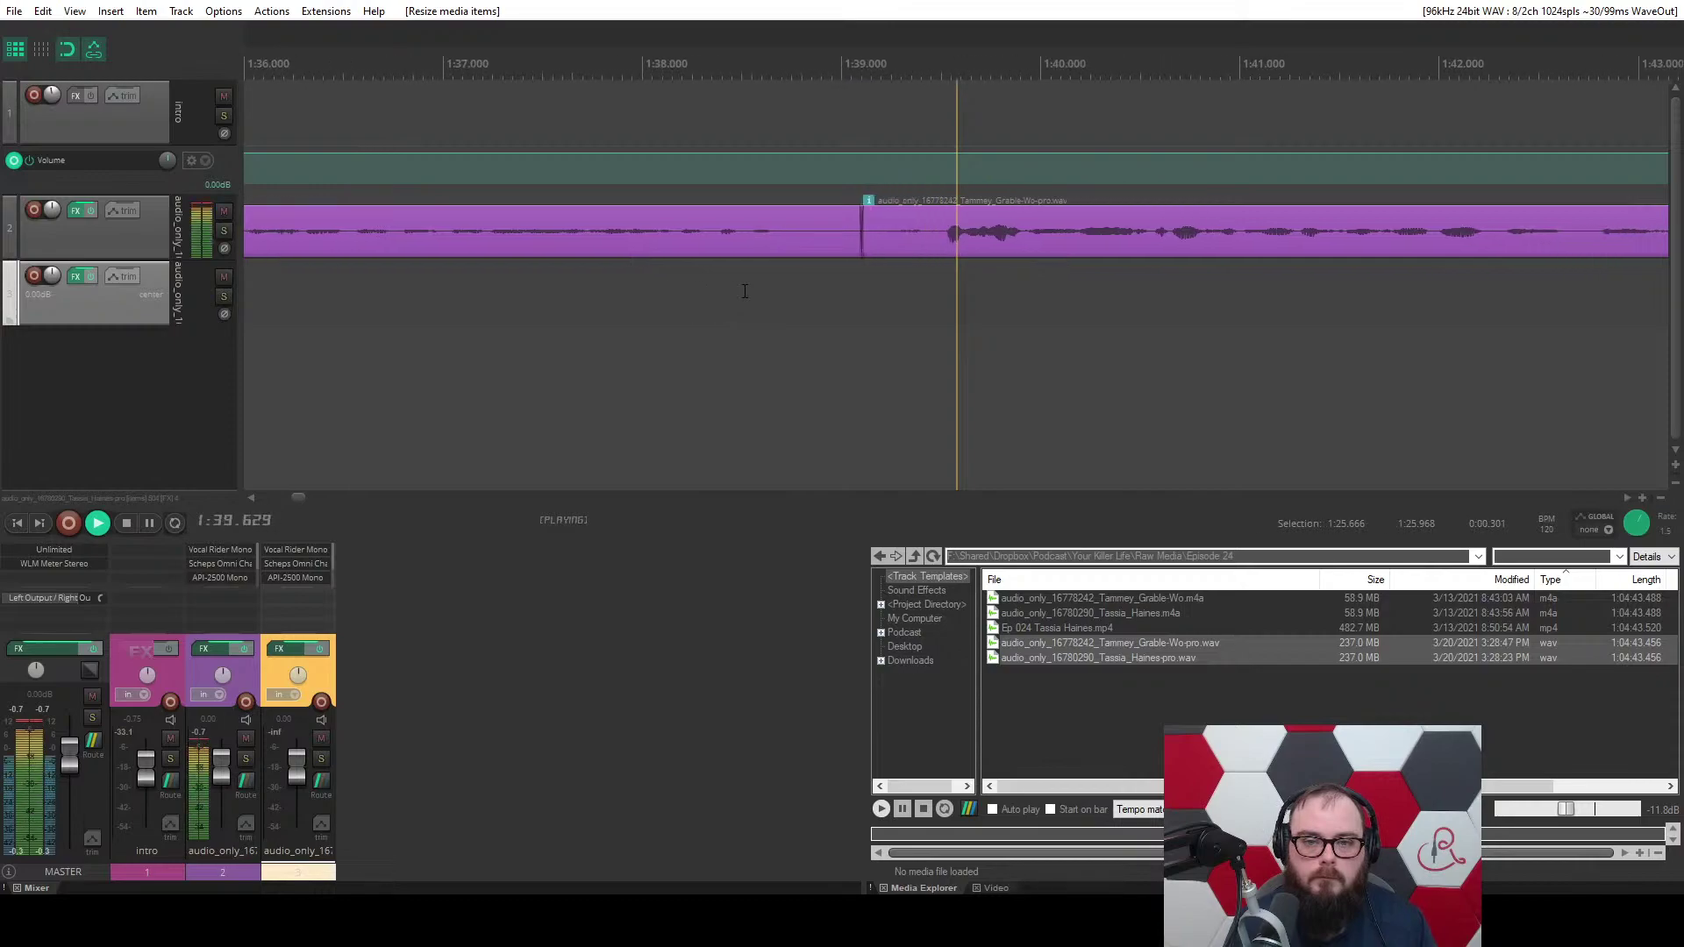
Time-select the breath from 1:39.048 to 1:39.459 in the first voice track and apply "Breath reduction".
{"action": "left_click", "coordinate": [624, 231]}
{"action": "scroll", "coordinate": [623, 228], "scroll_direction": "up", "scroll_amount": 3}
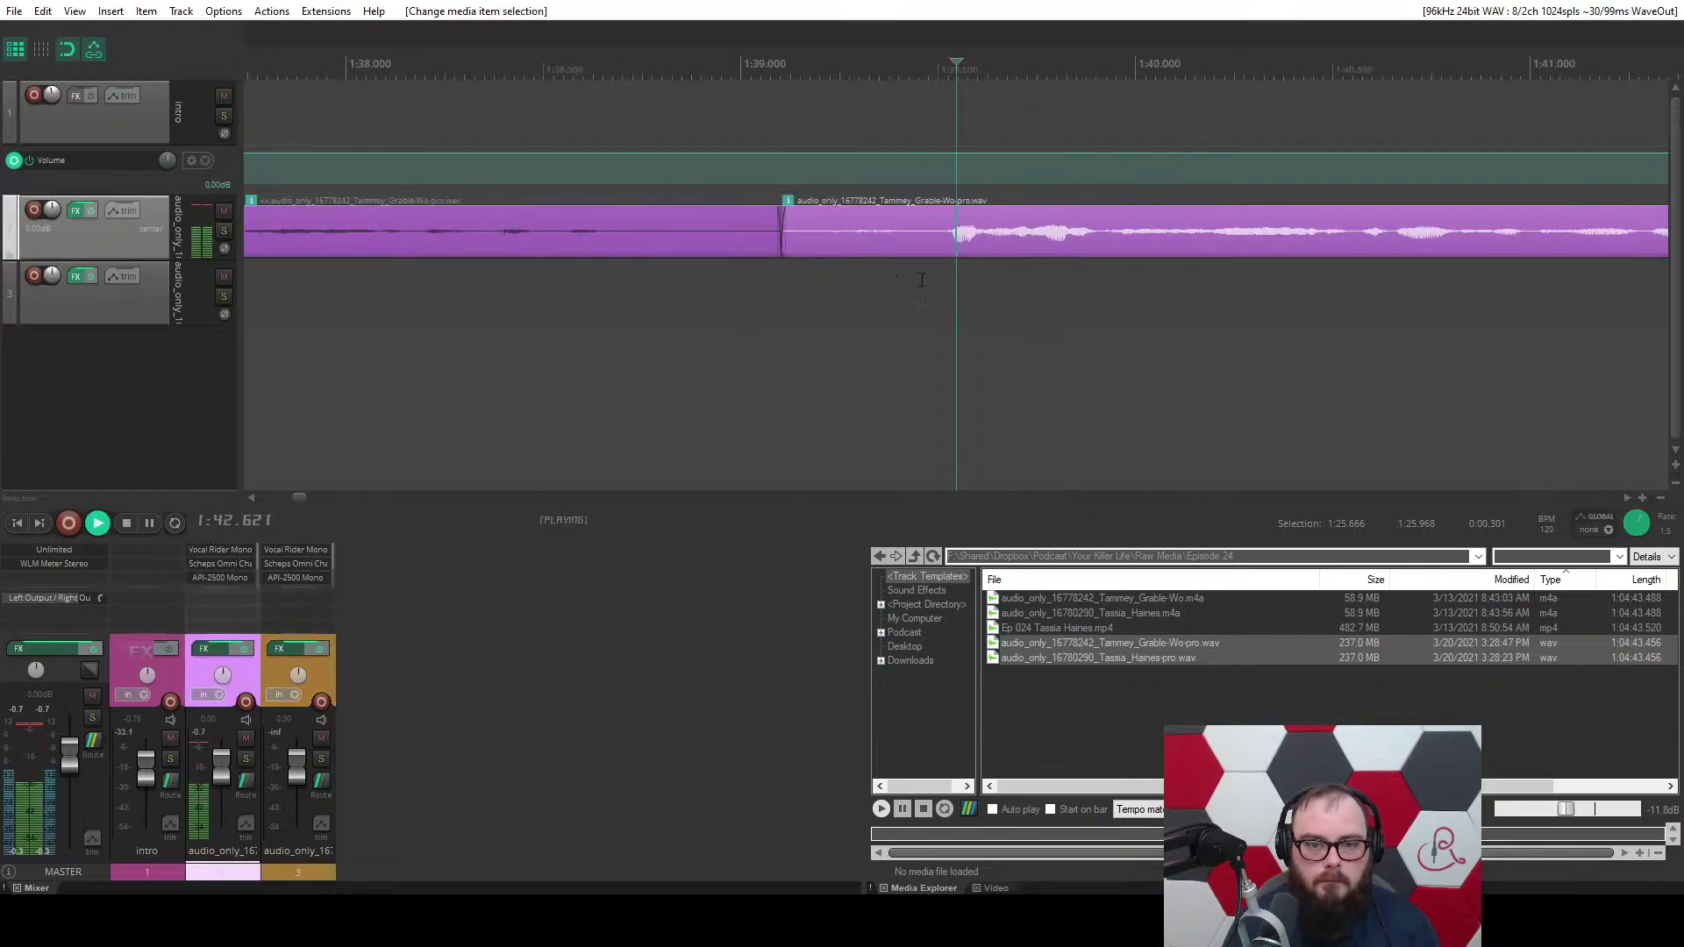
{"action": "left_click_drag", "start_coordinate": [921, 279], "coordinate": [760, 278]}
{"action": "key", "text": "z"}
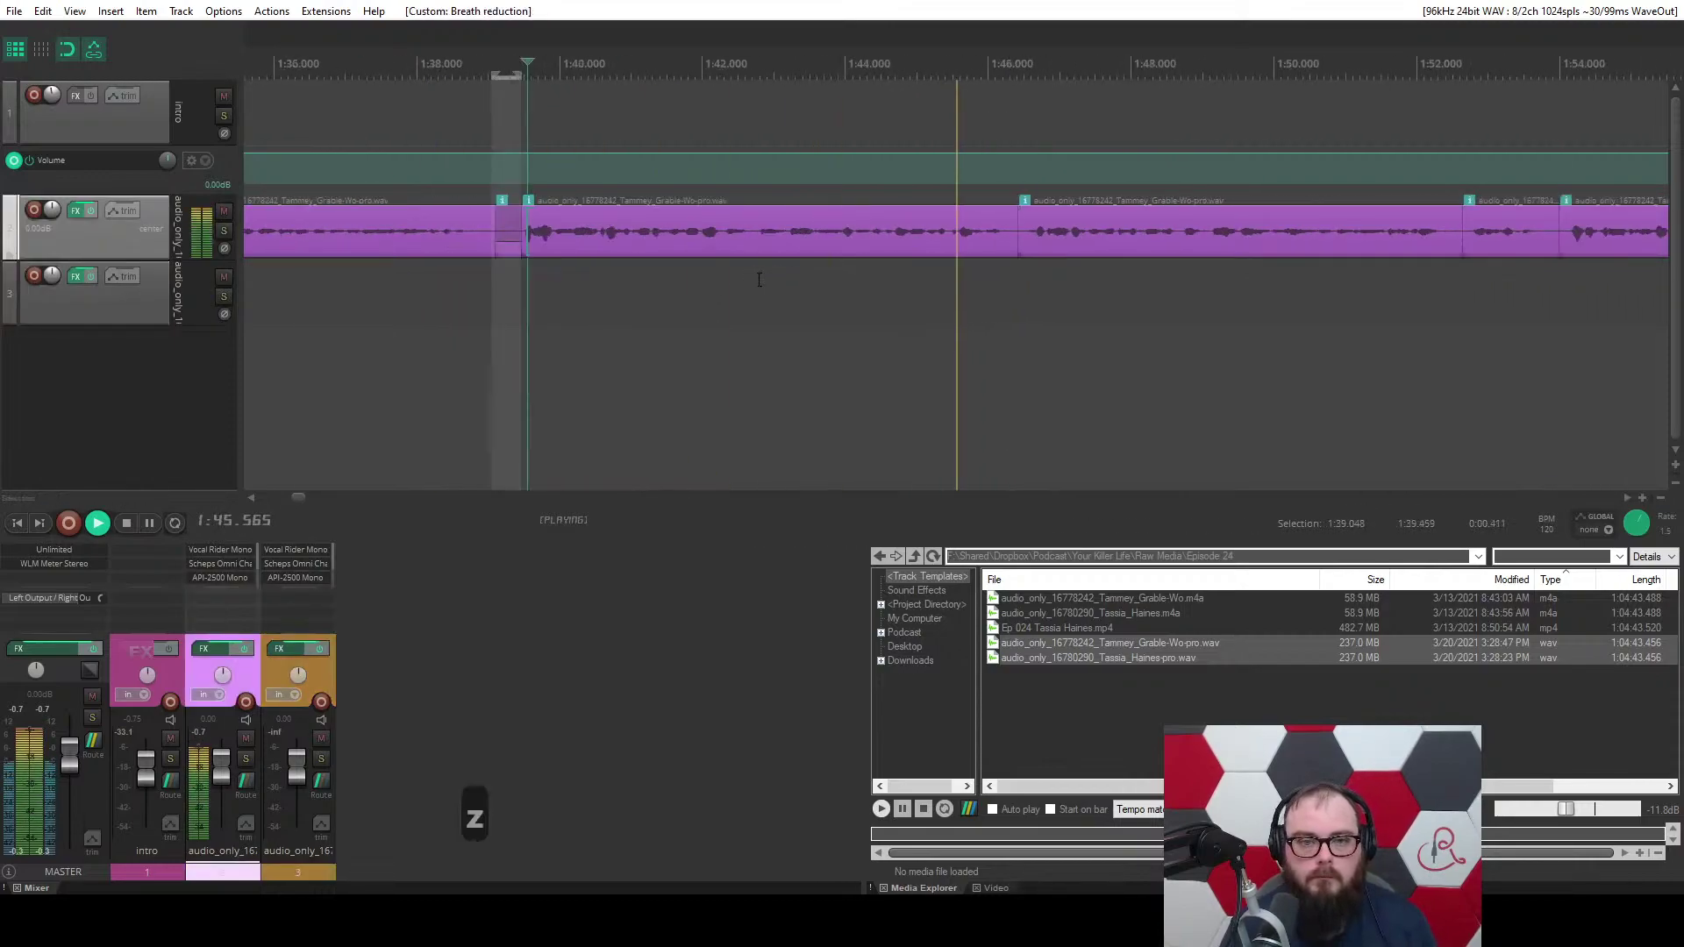
Select the voice clip starting near 1:46.5 and adjust its start edge while playback continues.
{"action": "left_click", "coordinate": [839, 250]}
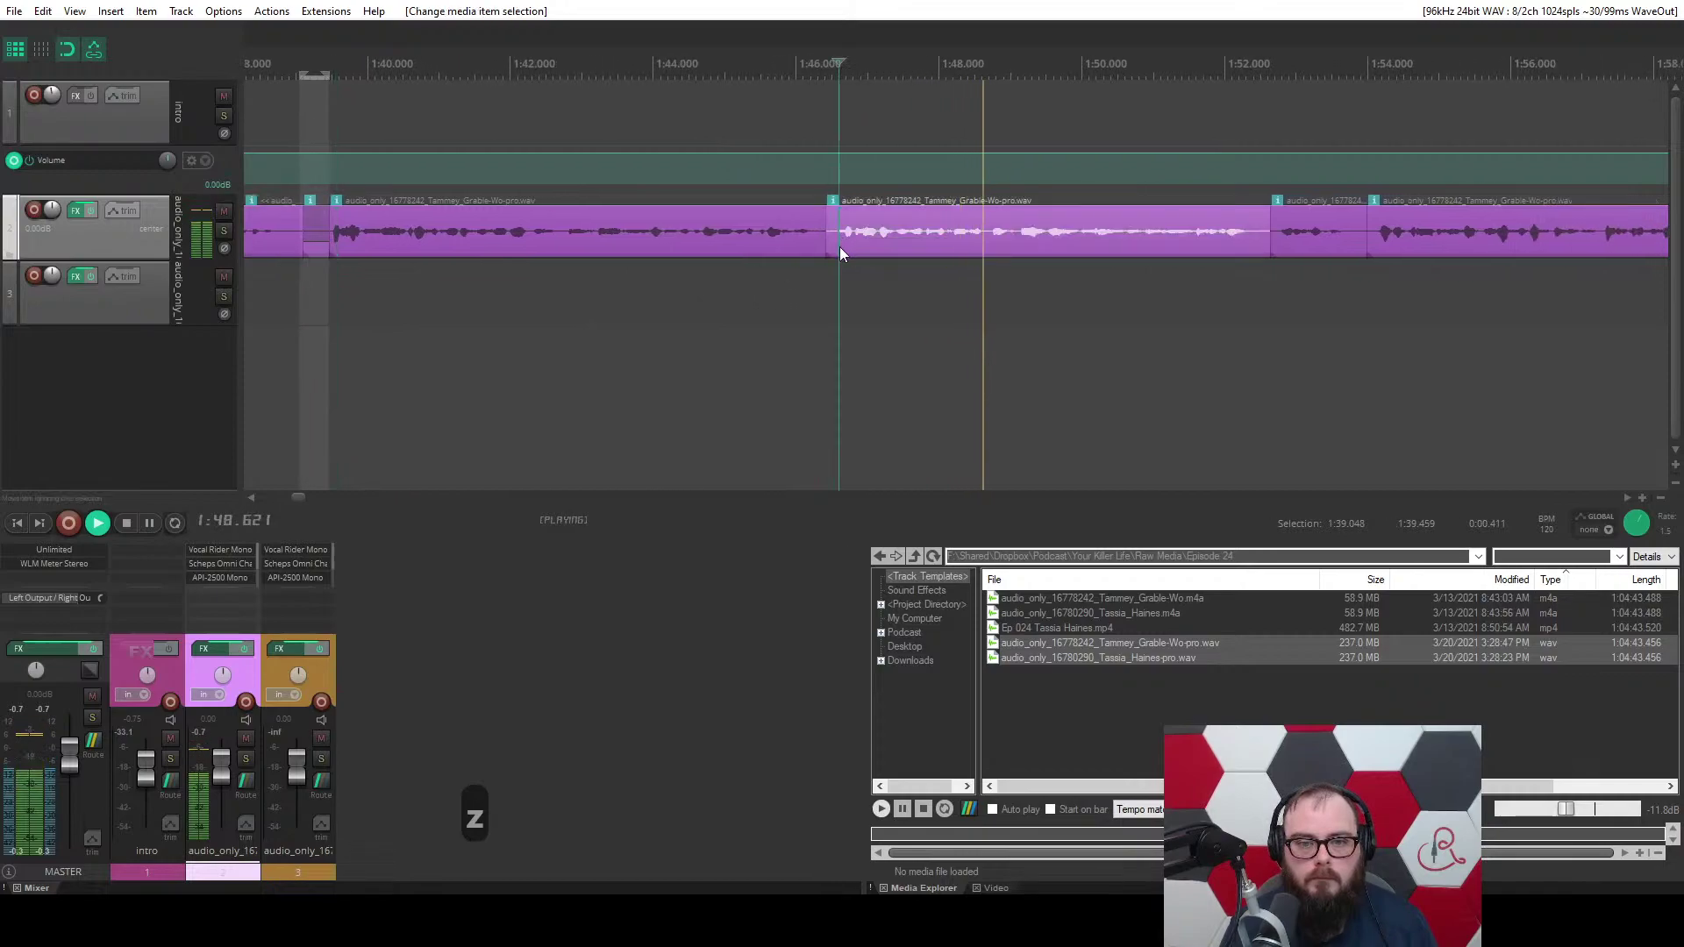
{"action": "left_click_drag", "start_coordinate": [840, 252], "coordinate": [878, 238]}
{"action": "key", "text": "f"}
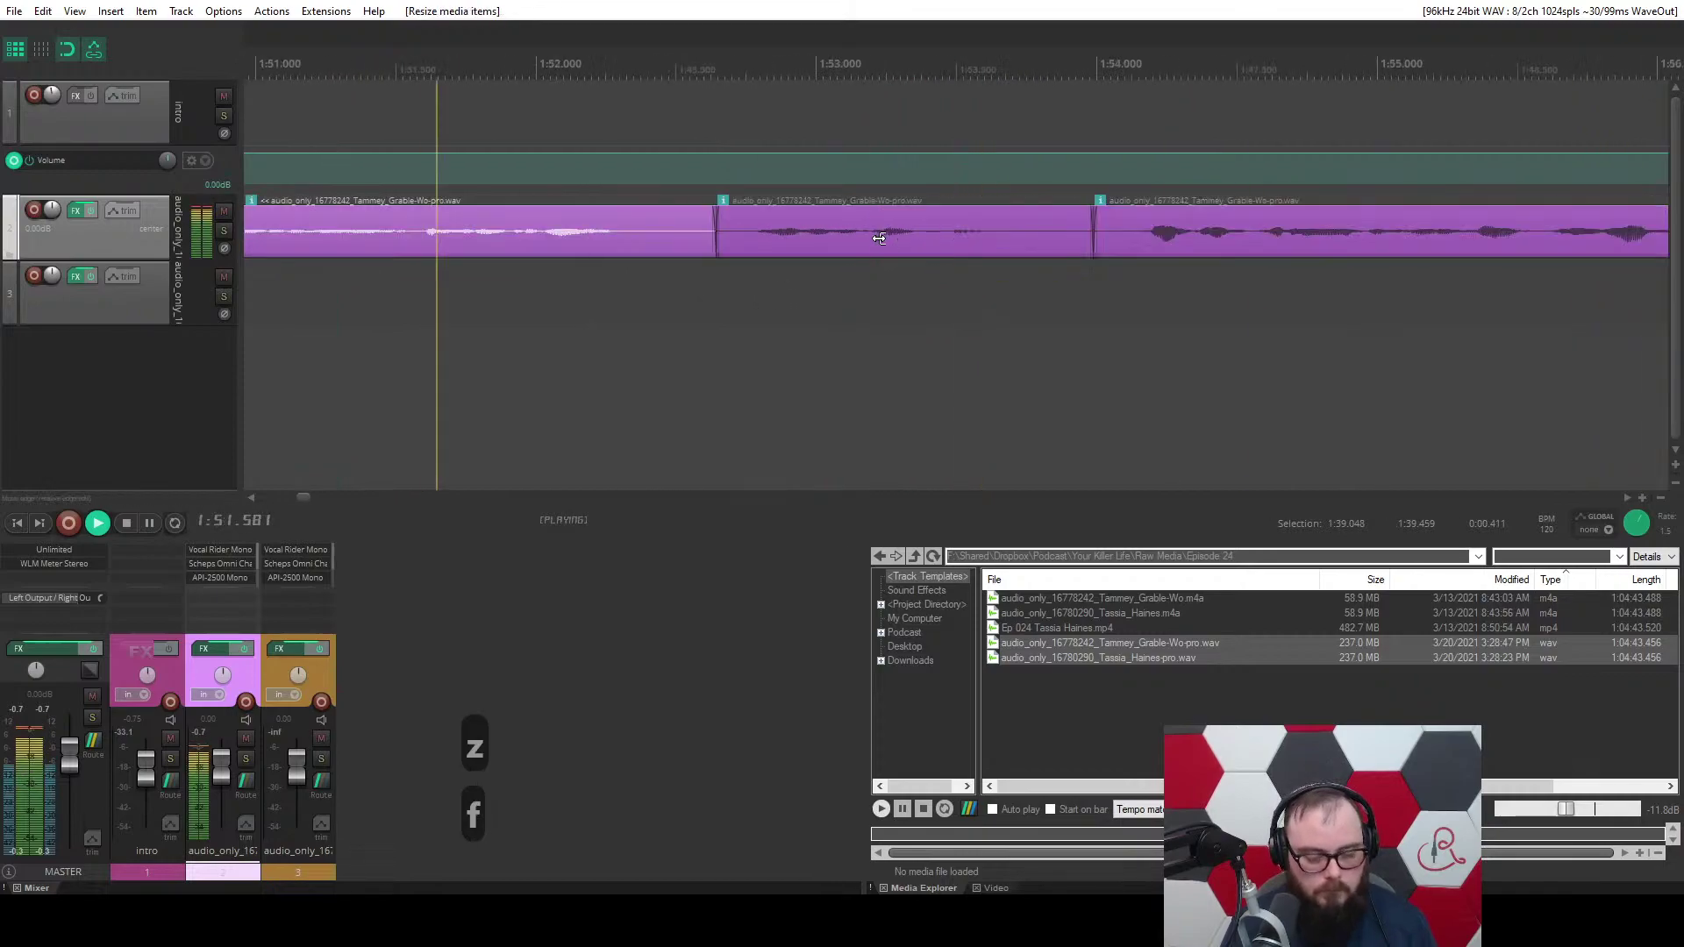
Listen onward from about 1:54 through the first speaker's clips into the second speaker's section.
{"action": "scroll", "coordinate": [732, 299], "scroll_direction": "down", "scroll_amount": 1}
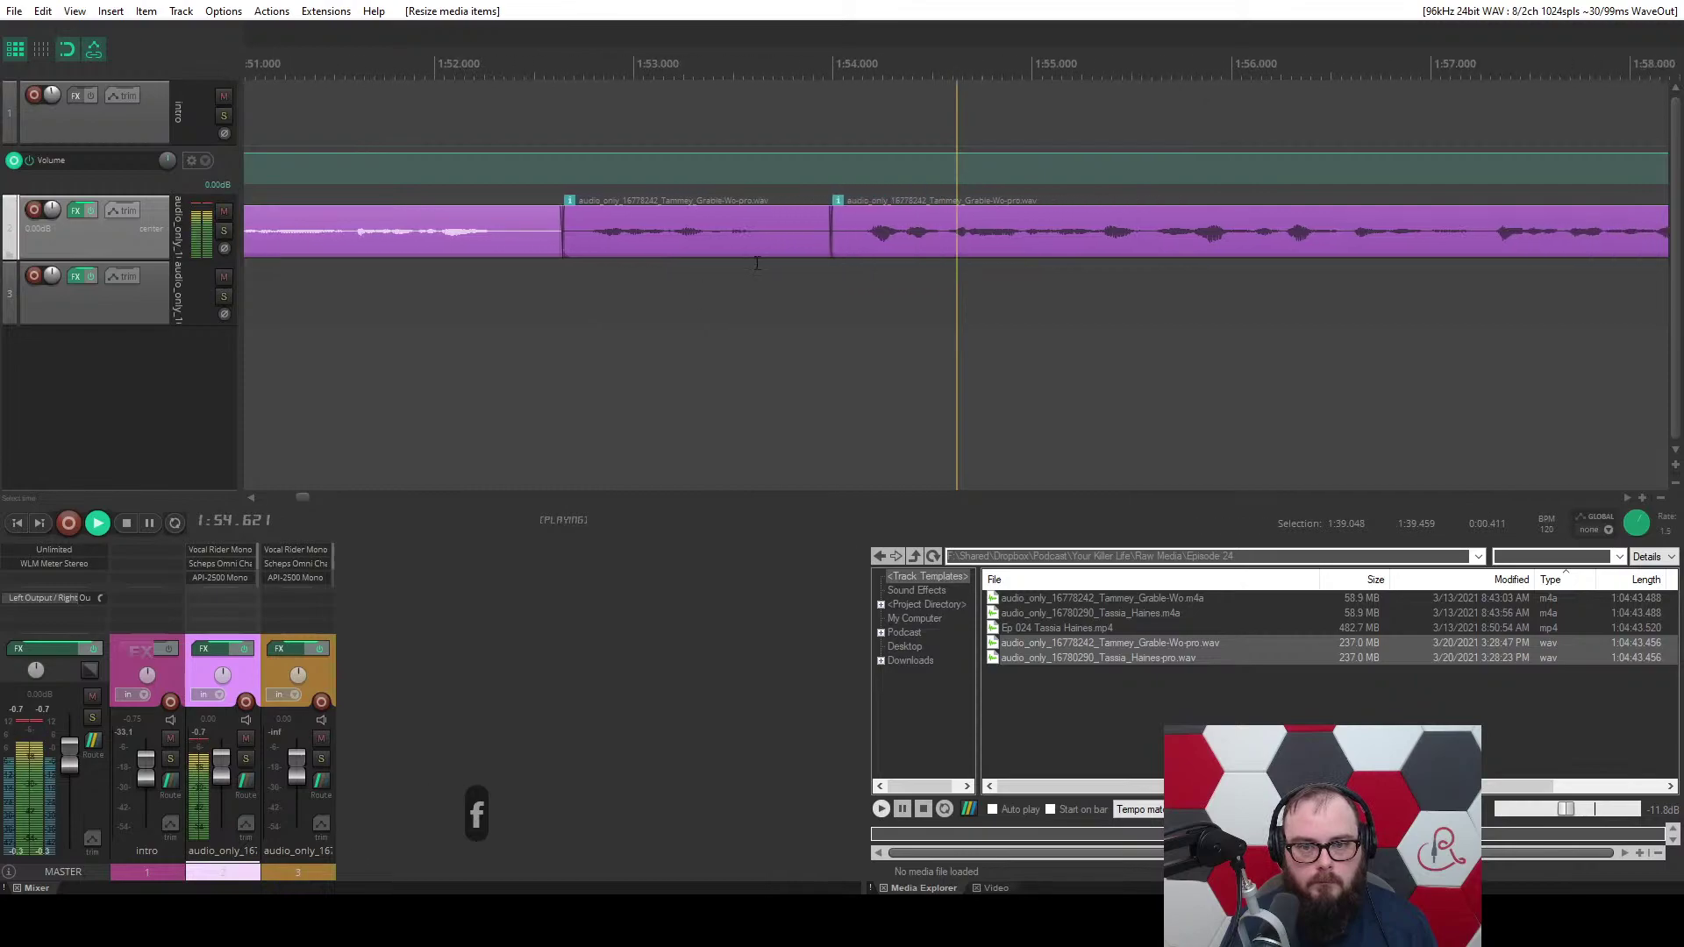
{"action": "left_click", "coordinate": [787, 240]}
{"action": "mouse_move", "coordinate": [777, 239]}
{"action": "left_mouse_down"}
{"action": "mouse_move", "coordinate": [744, 242]}
{"action": "mouse_move", "coordinate": [767, 208]}
{"action": "left_mouse_up"}
{"action": "left_click", "coordinate": [617, 297]}
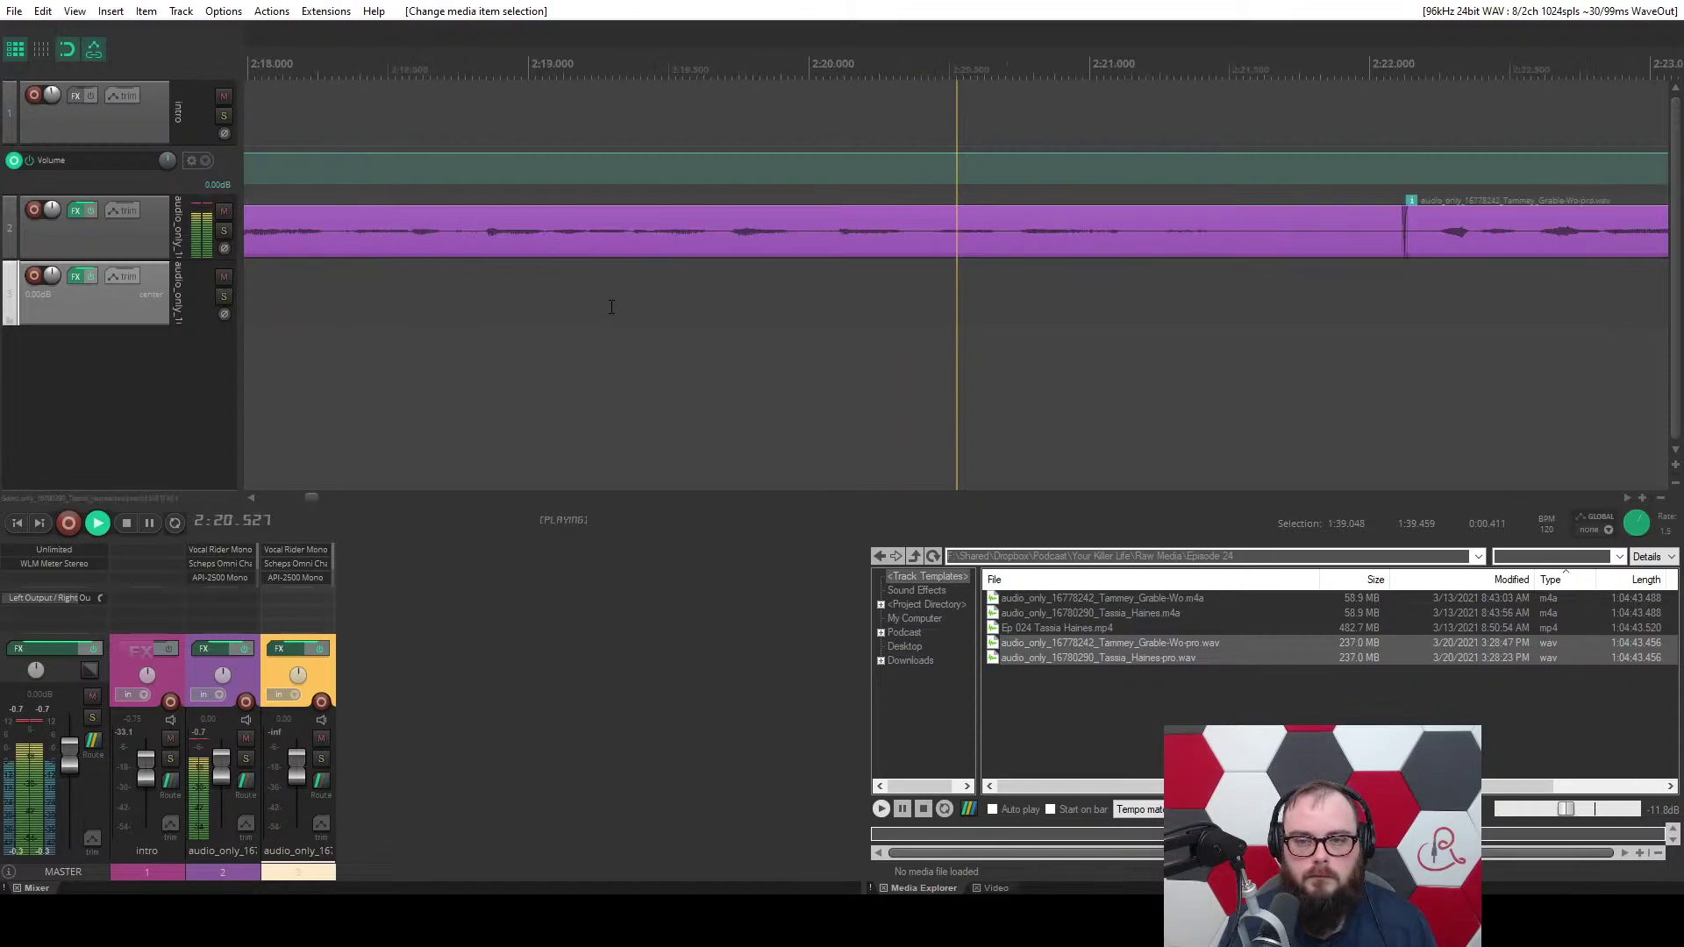
{"action": "scroll", "coordinate": [612, 307], "scroll_direction": "down", "scroll_amount": 4}
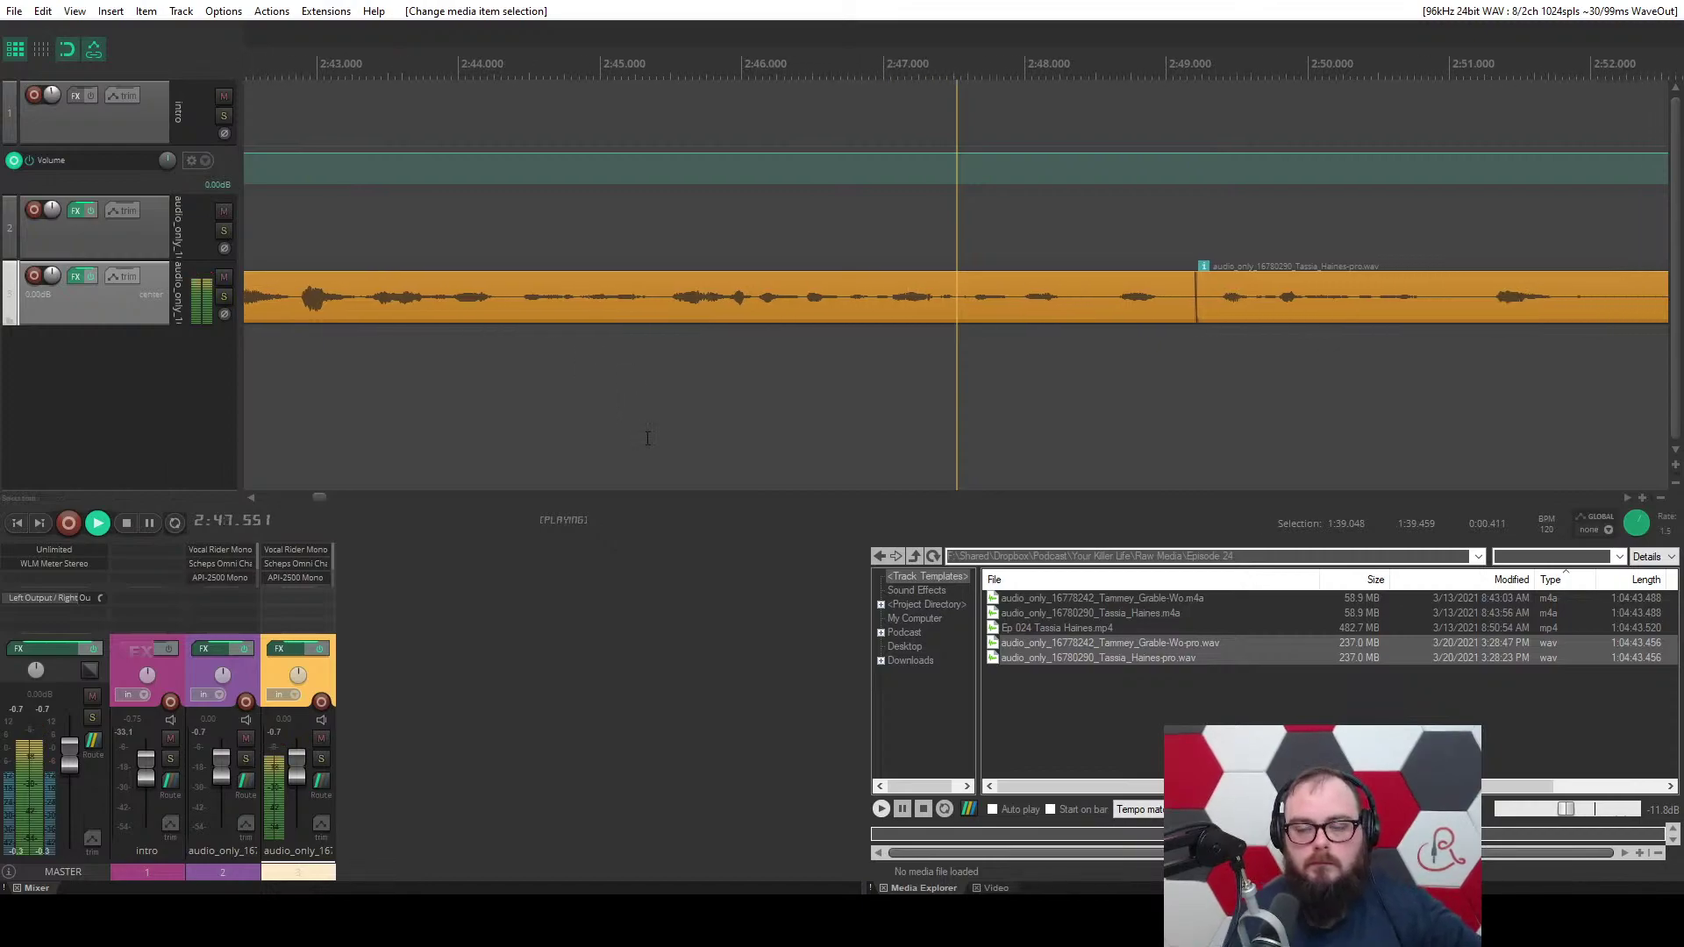
Cut the tail of the second speaker's clip before the join near 2:49 with the custom action "Adobe style edit - right".
{"action": "key", "text": "space"}
{"action": "scroll", "coordinate": [773, 306], "scroll_direction": "up", "scroll_amount": 4}
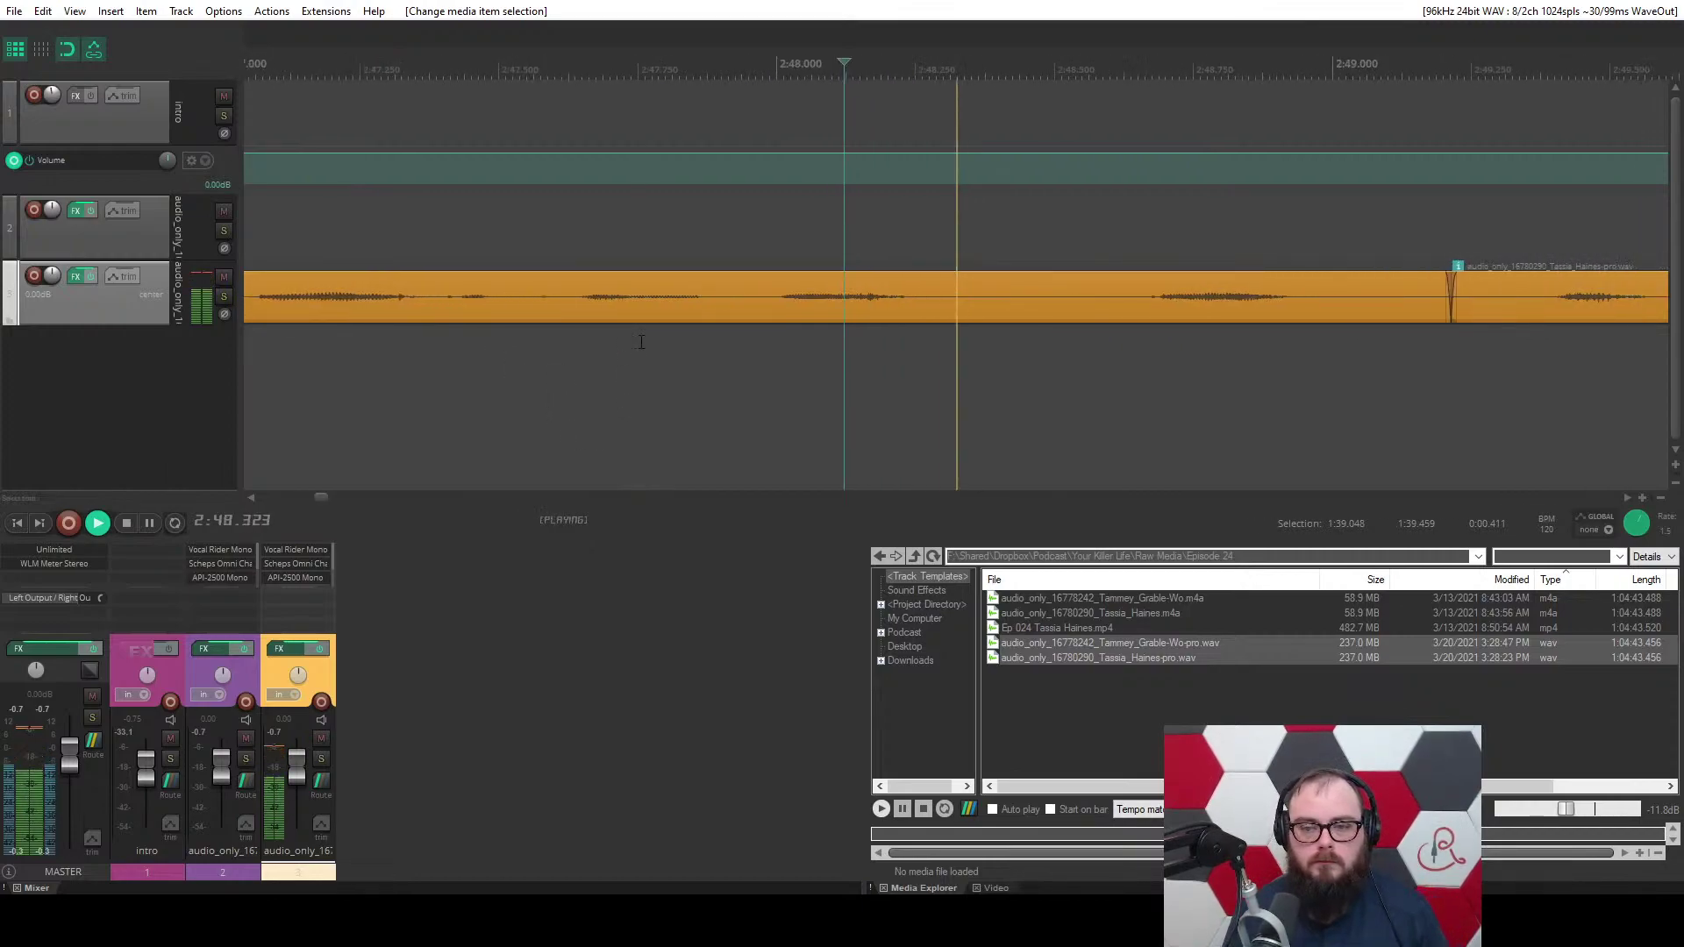
{"action": "left_click", "coordinate": [763, 303]}
{"action": "key", "text": "w"}
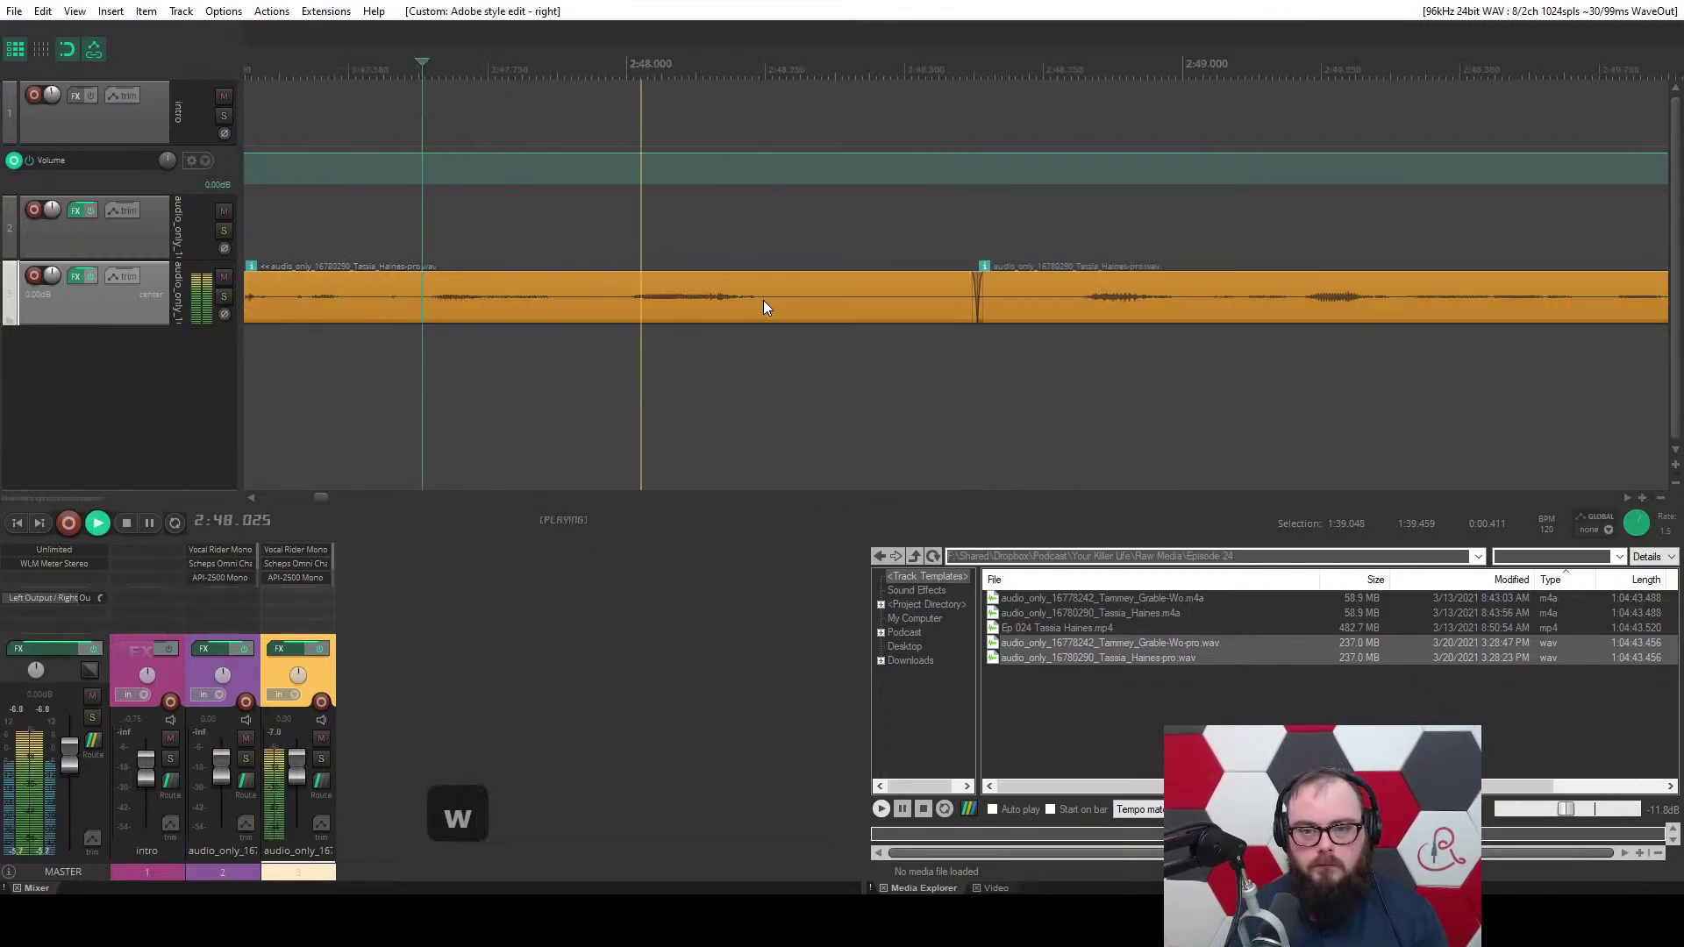
Time-select 2:50.720 to 2:51.858 on the second voice track and remove it with the custom action "Ripple Edit".
{"action": "scroll", "coordinate": [763, 299], "scroll_direction": "down", "scroll_amount": 2}
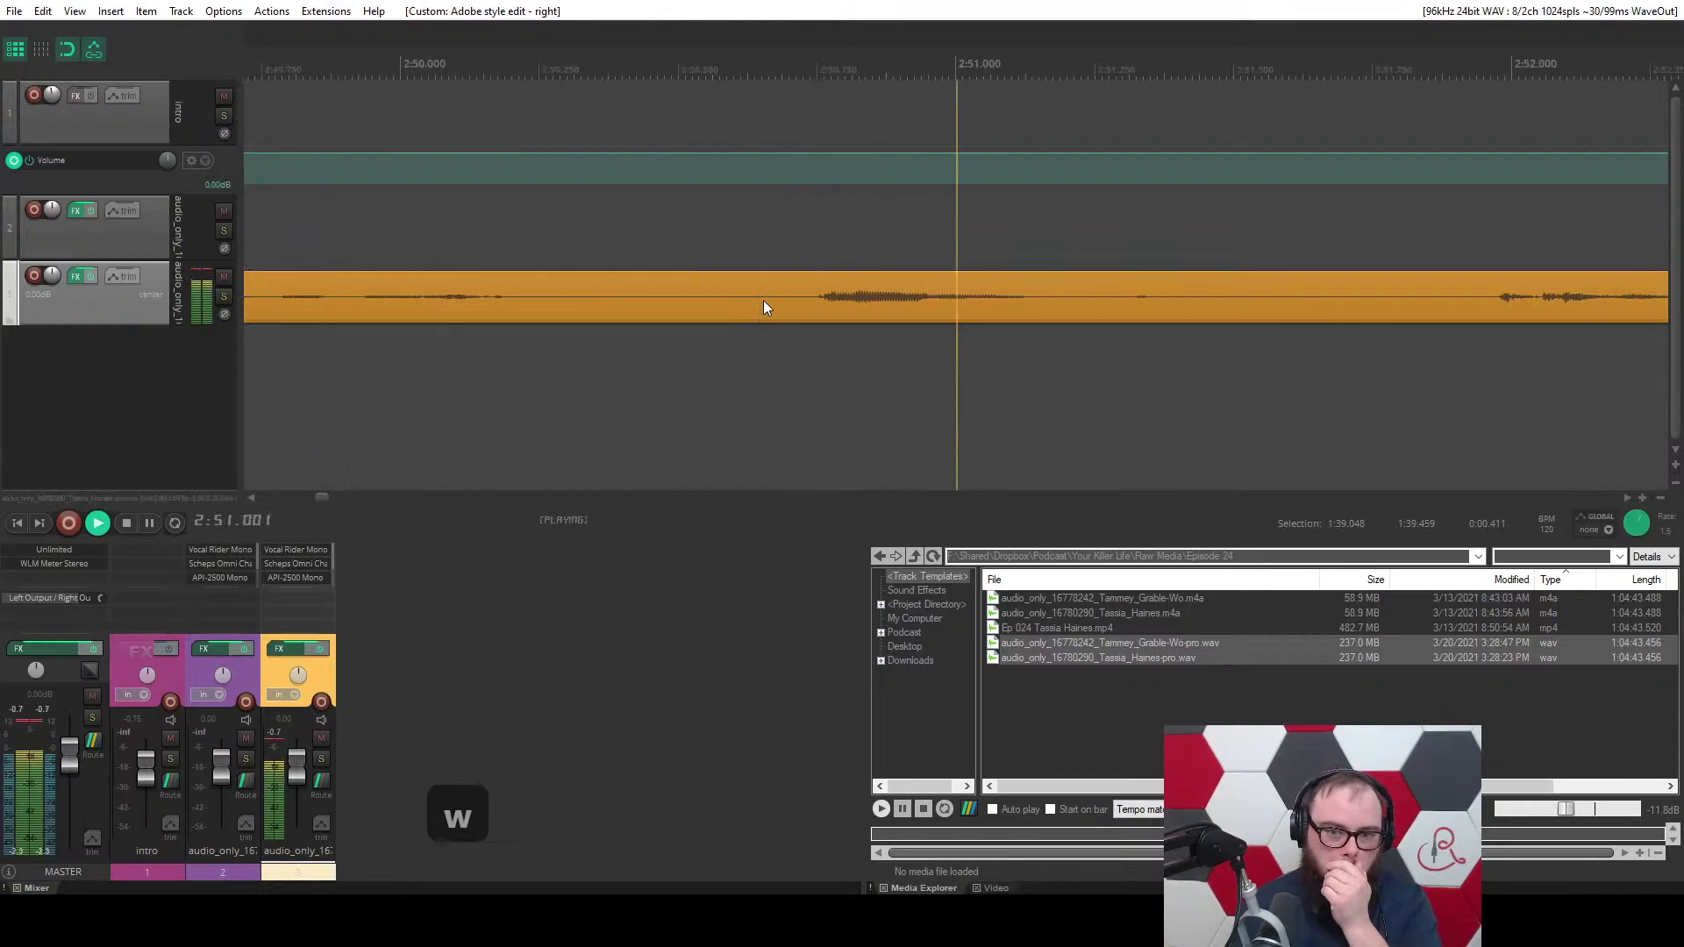
{"action": "left_click_drag", "start_coordinate": [573, 330], "coordinate": [894, 326]}
{"action": "key", "text": "c"}
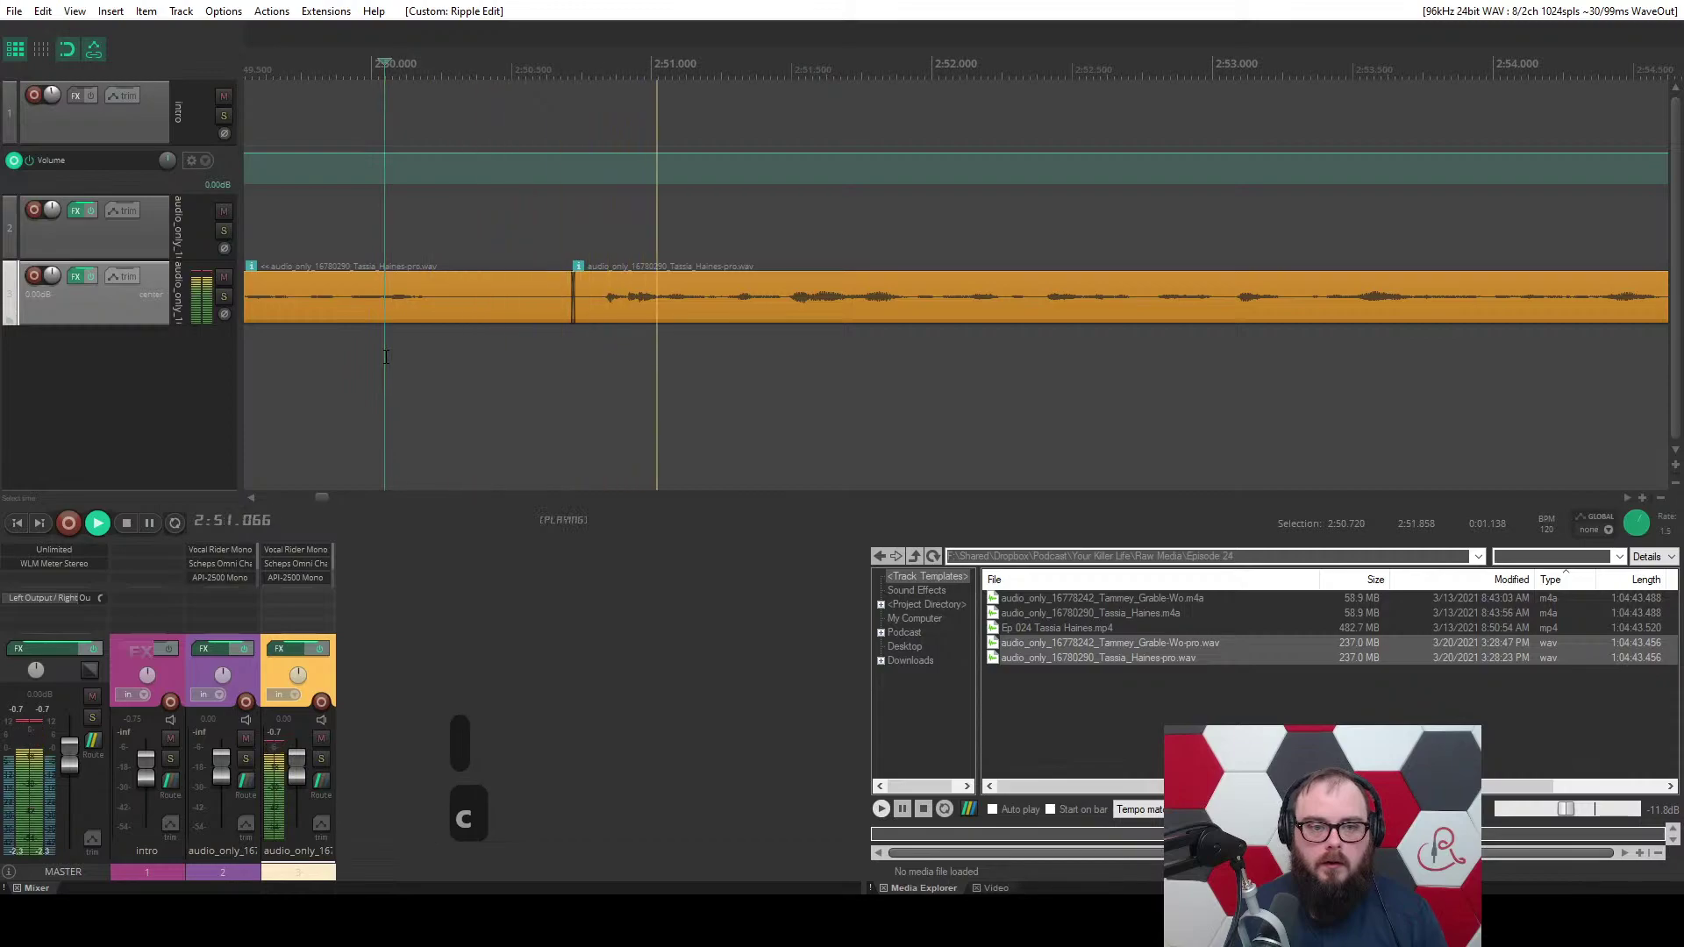
Trim the start and adjust the fade-in of the clip after the 2:50.7 cut, play on and pause at 3:02.506.
{"action": "left_click_drag", "start_coordinate": [576, 302], "coordinate": [618, 272]}
{"action": "key", "text": "space"}
{"action": "key", "text": "c"}
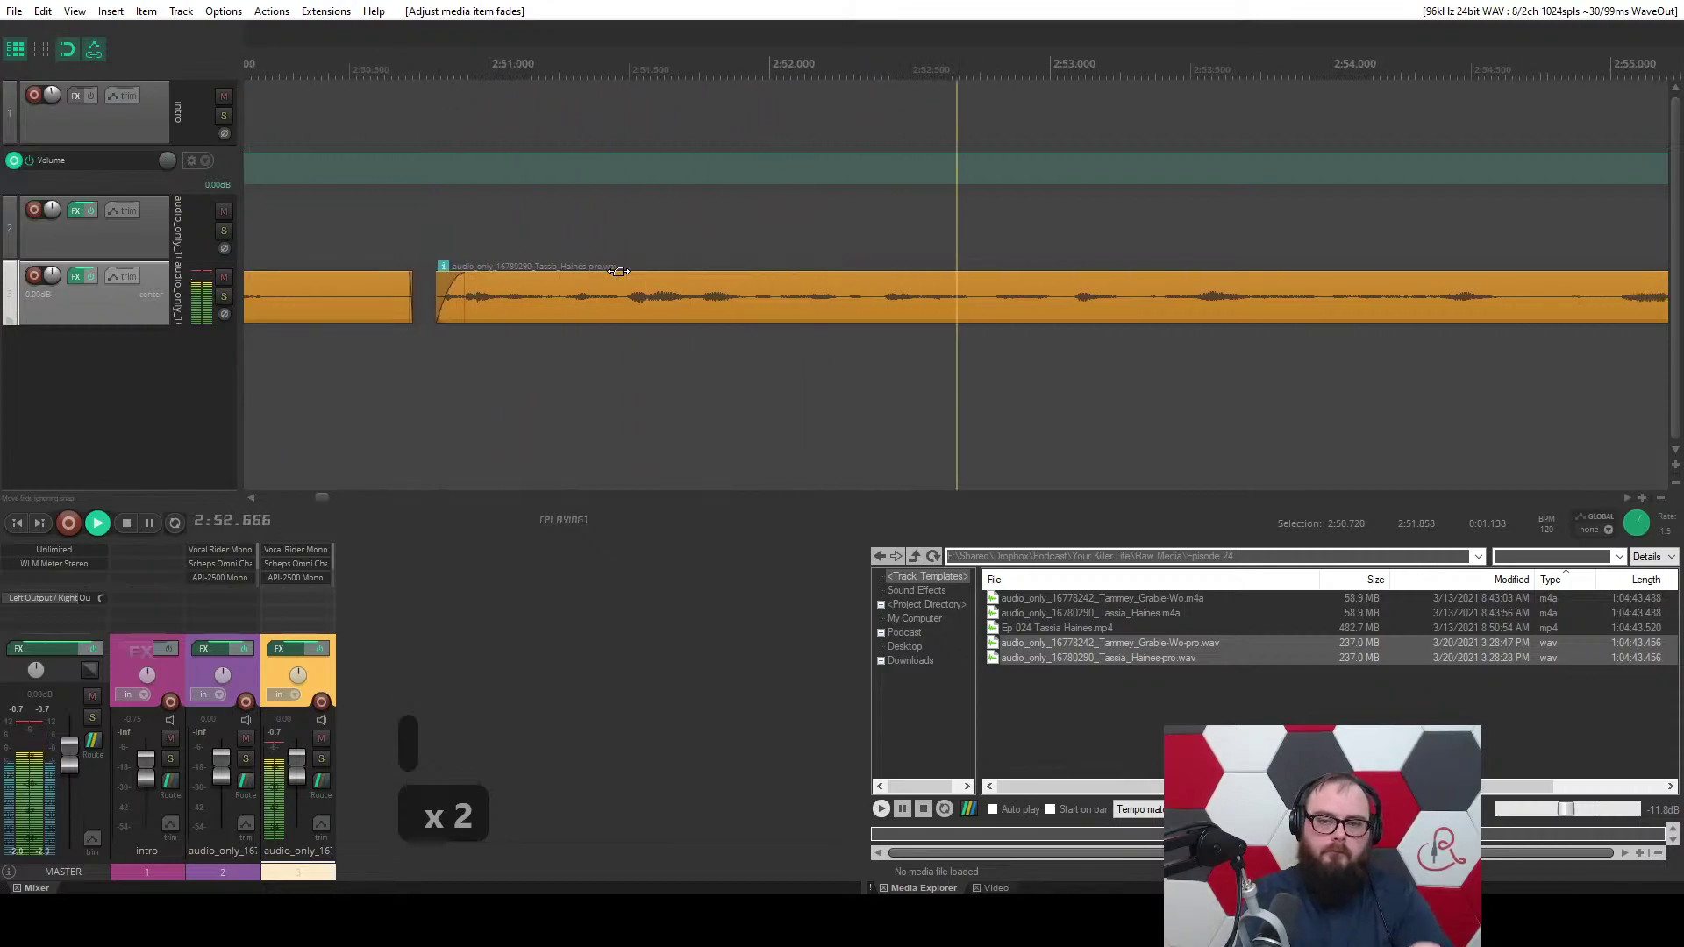
{"action": "left_click", "coordinate": [575, 710]}
{"action": "key", "text": "ctrl+space"}
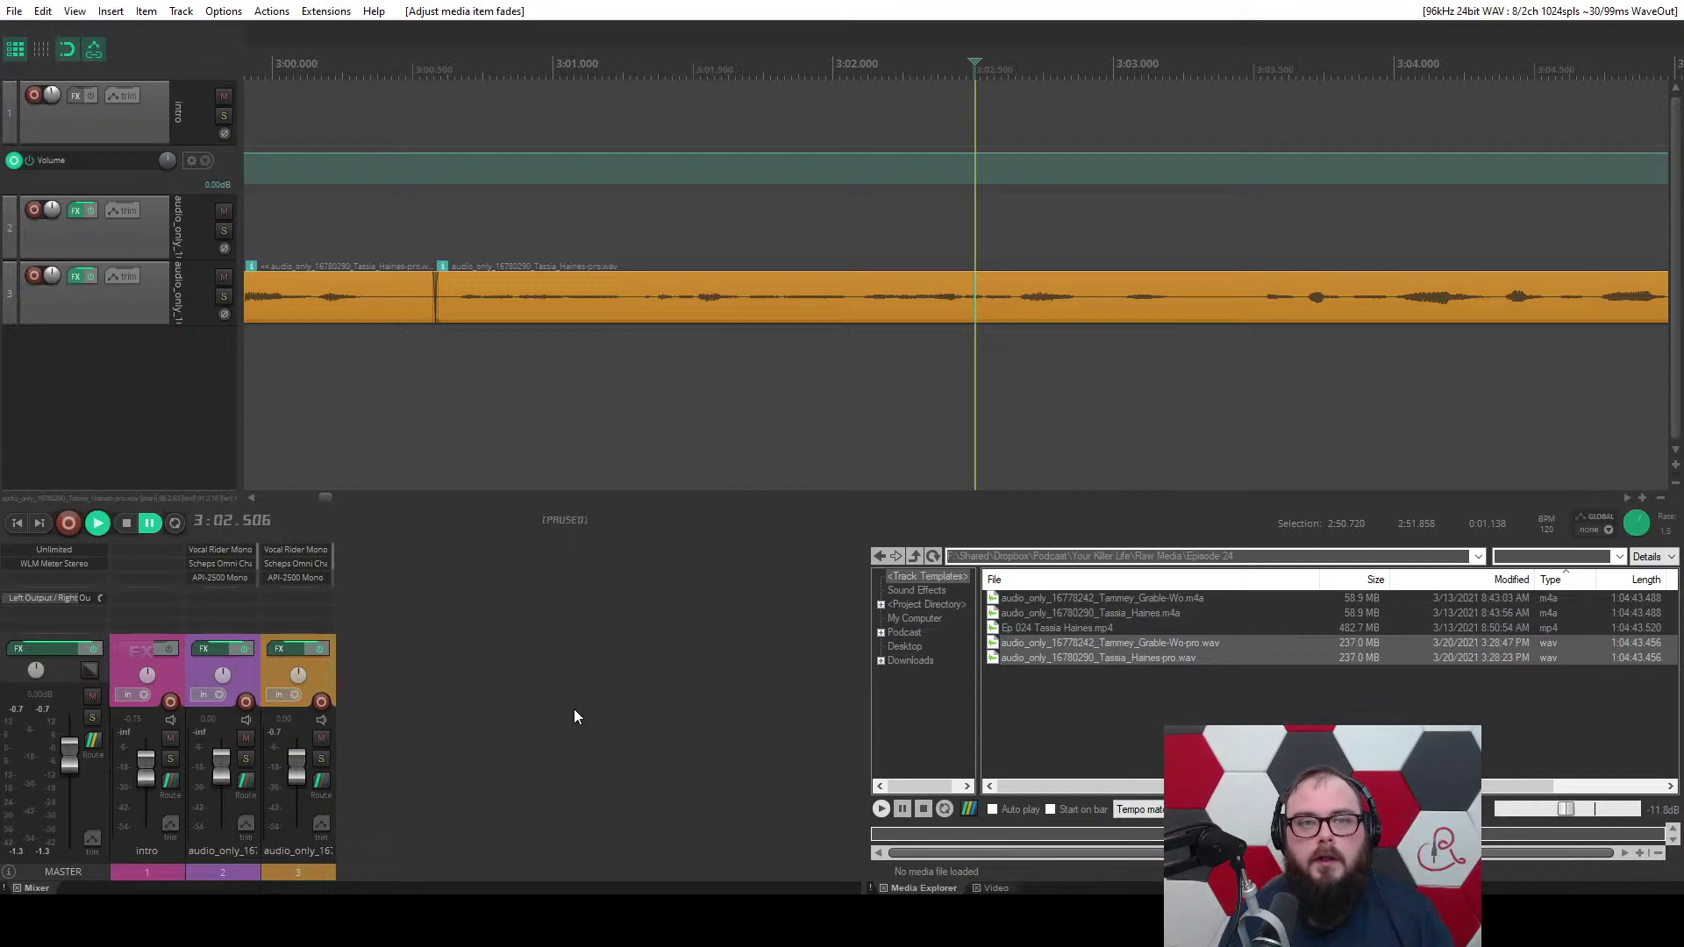
Time-select the second speaker's passage from 3:00.573 to 3:02.952, starting at the clip join, and view it among the surrounding clips.
{"action": "scroll", "coordinate": [763, 360], "scroll_direction": "down", "scroll_amount": 3}
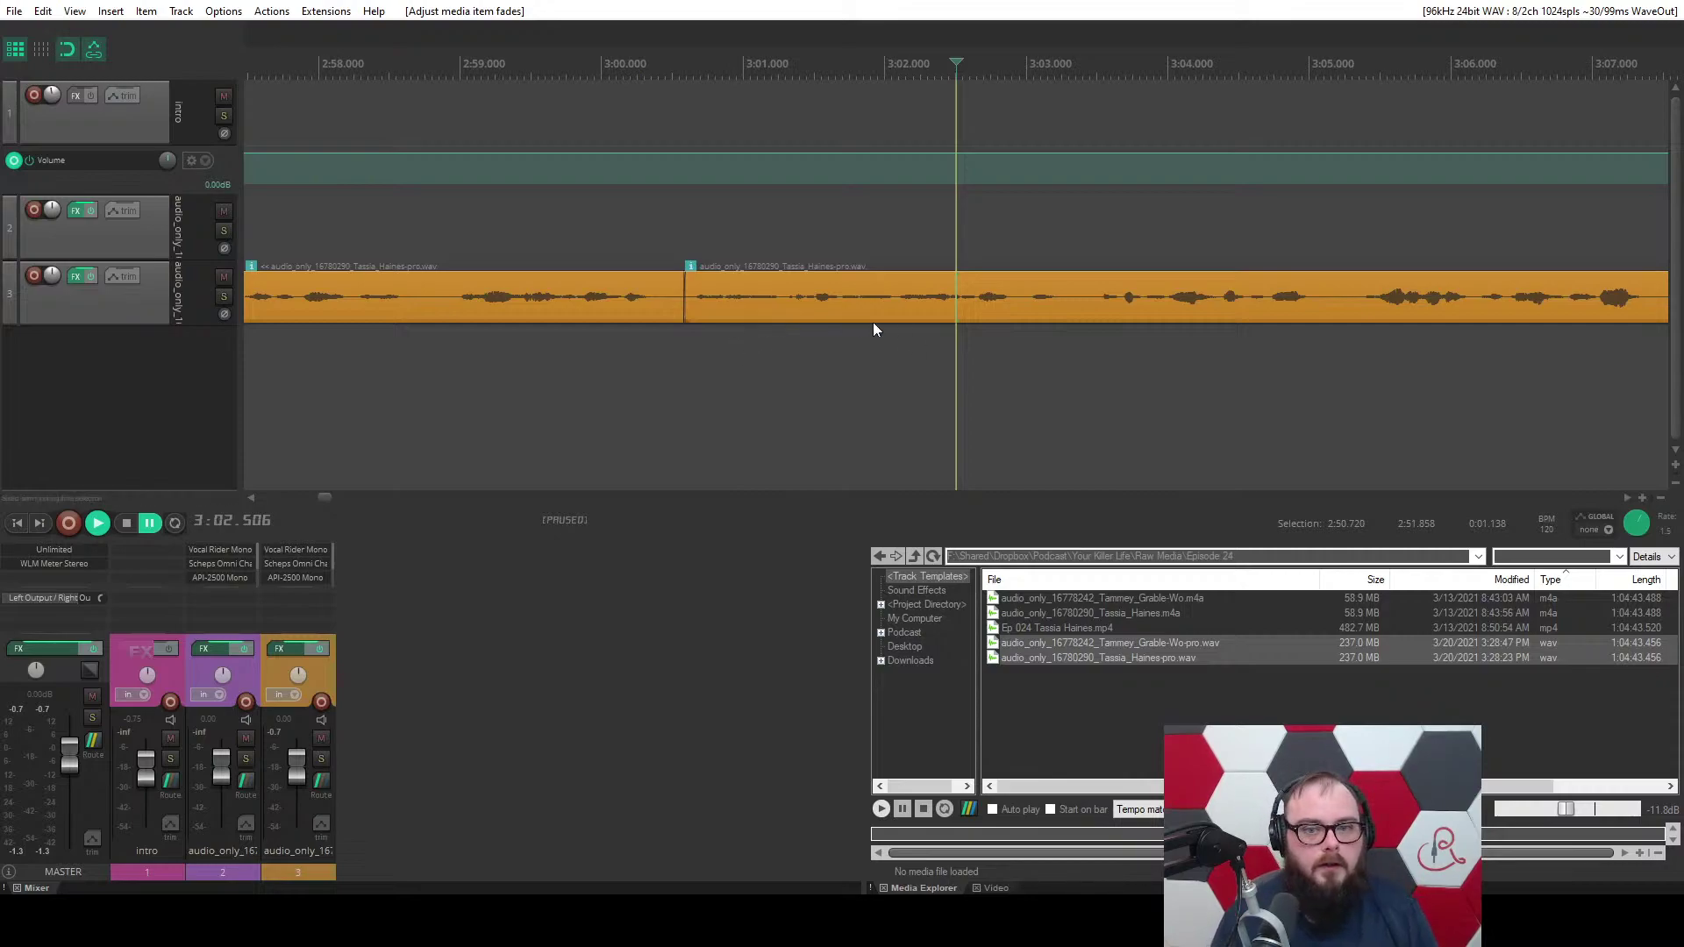
{"action": "left_click_drag", "start_coordinate": [761, 332], "coordinate": [684, 333]}
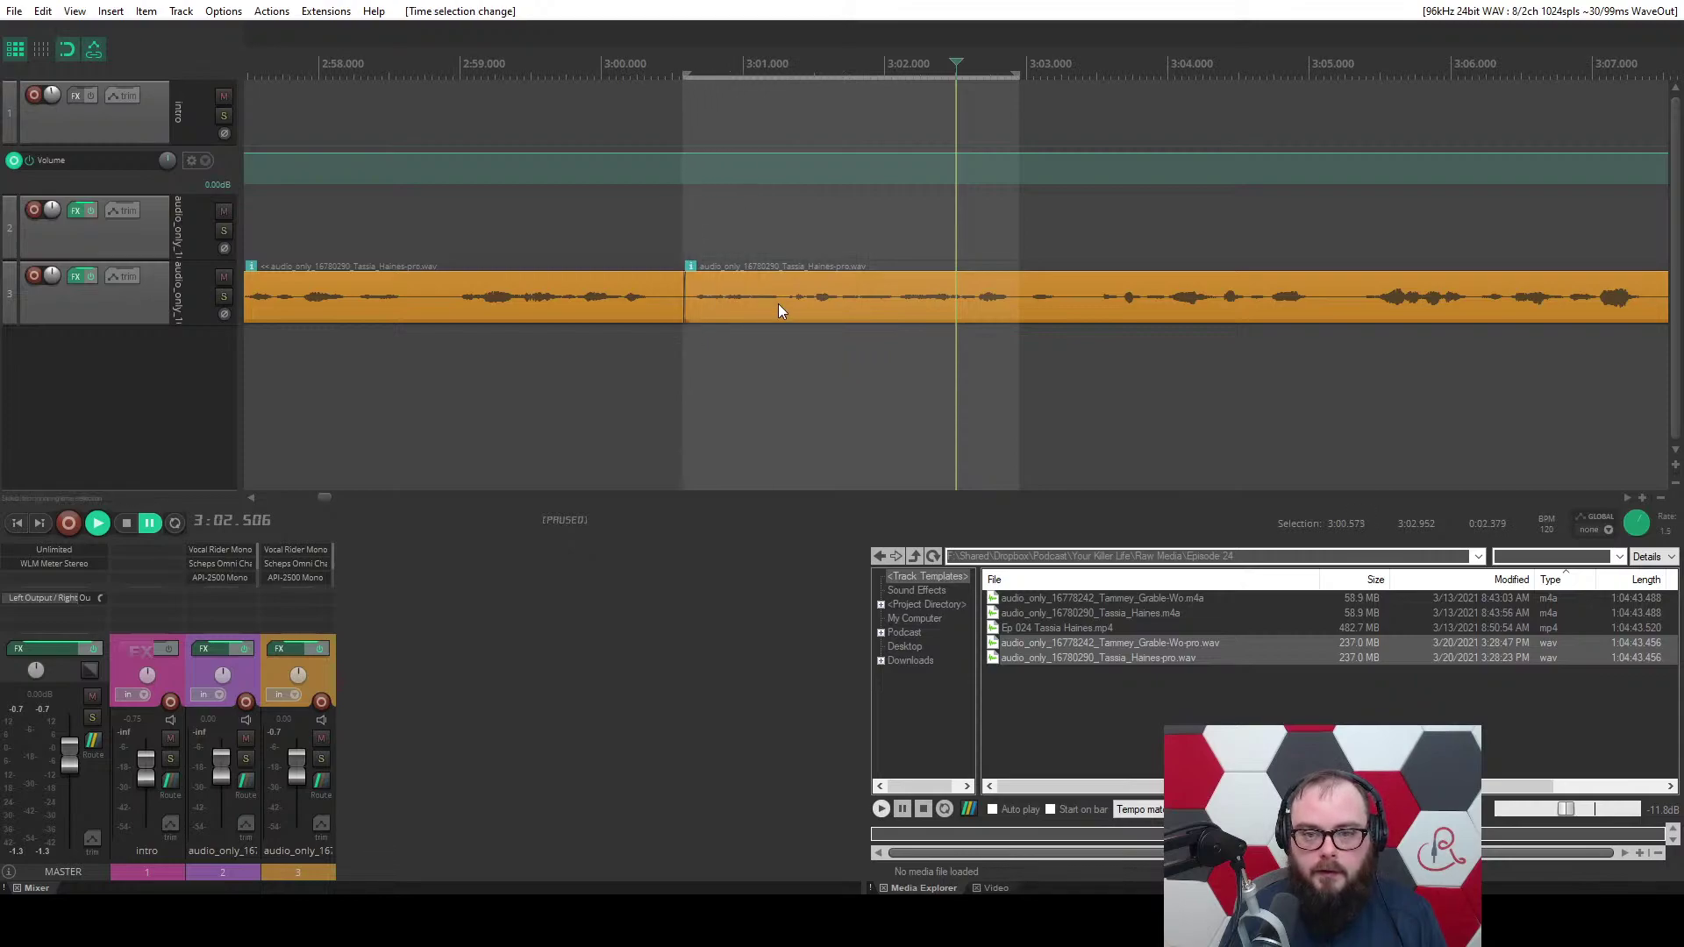
{"action": "scroll", "coordinate": [785, 303], "scroll_direction": "down", "scroll_amount": 5}
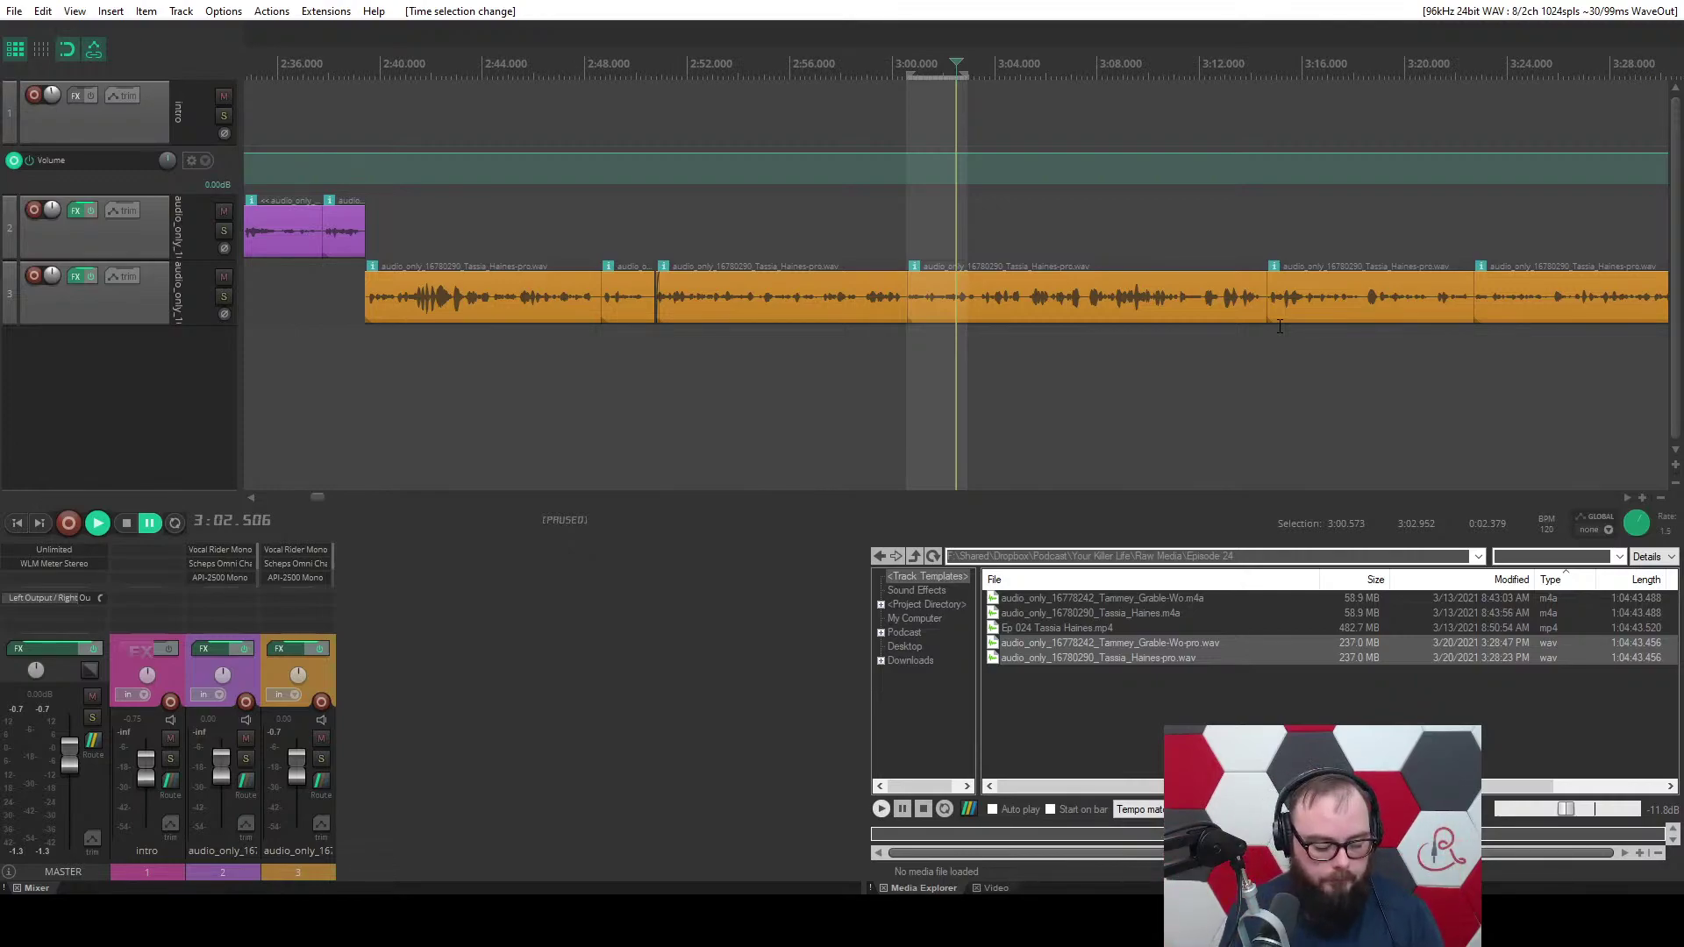
Try the custom action "Ripple Edit" repeatedly on the time selection from 3:00.573 to 3:02.952, undoing the removal each time.
{"action": "key", "text": "c"}
{"action": "key", "text": "ctrl+z"}
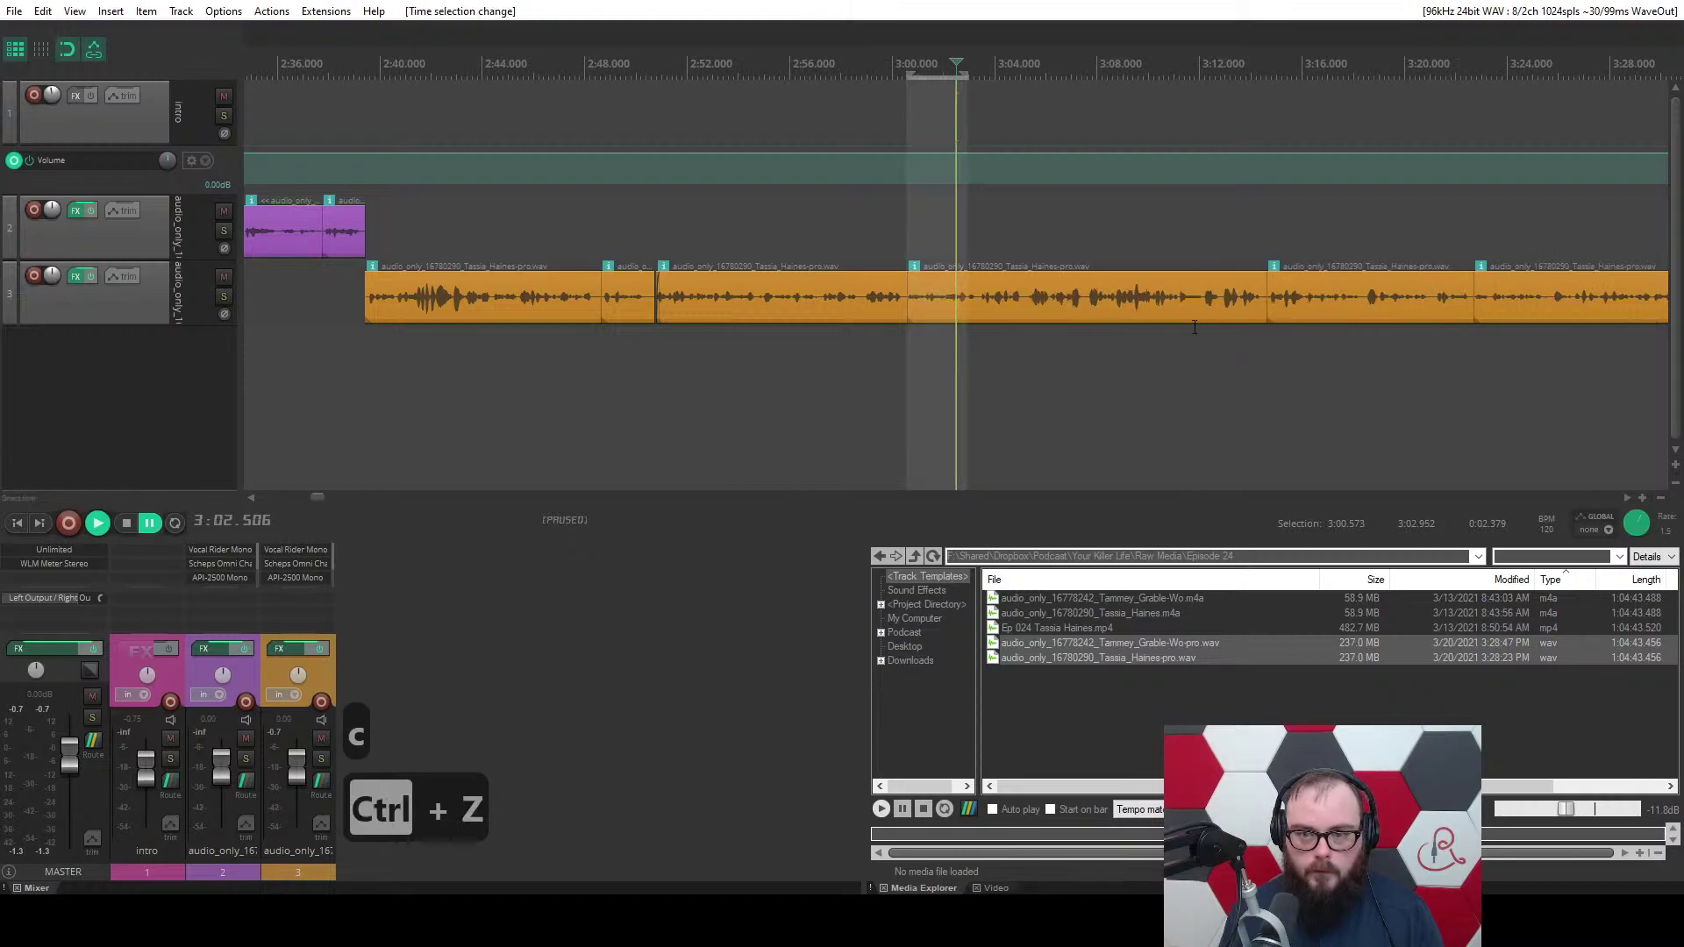
{"action": "left_click", "coordinate": [1319, 113]}
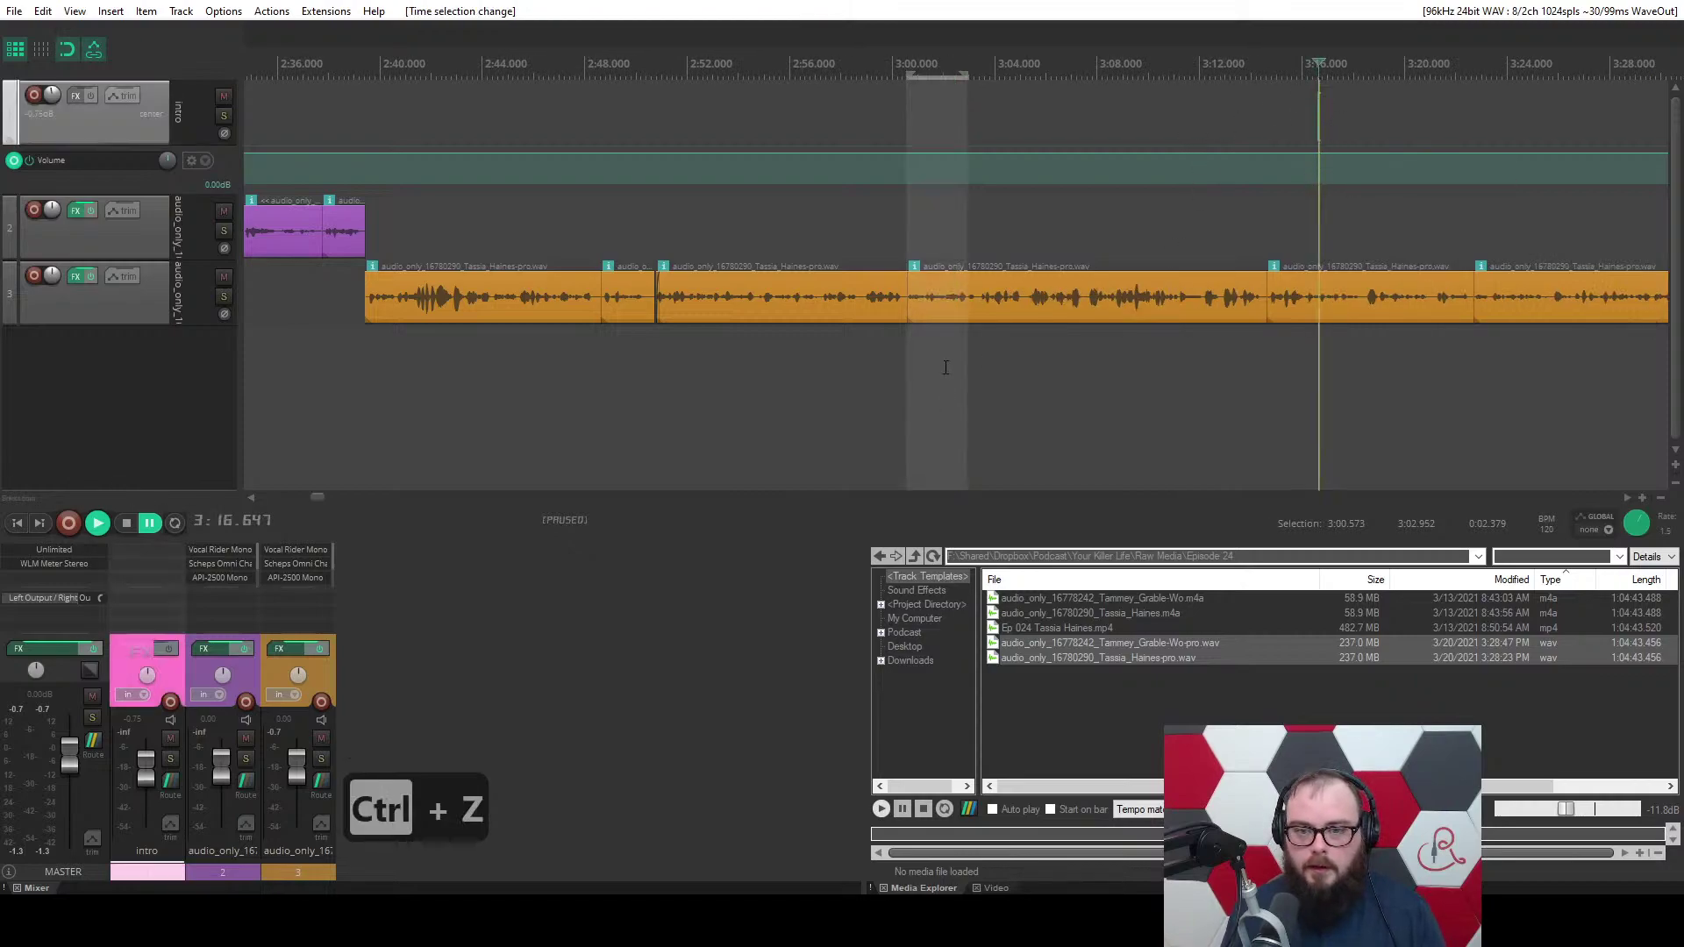
{"action": "key", "text": "c"}
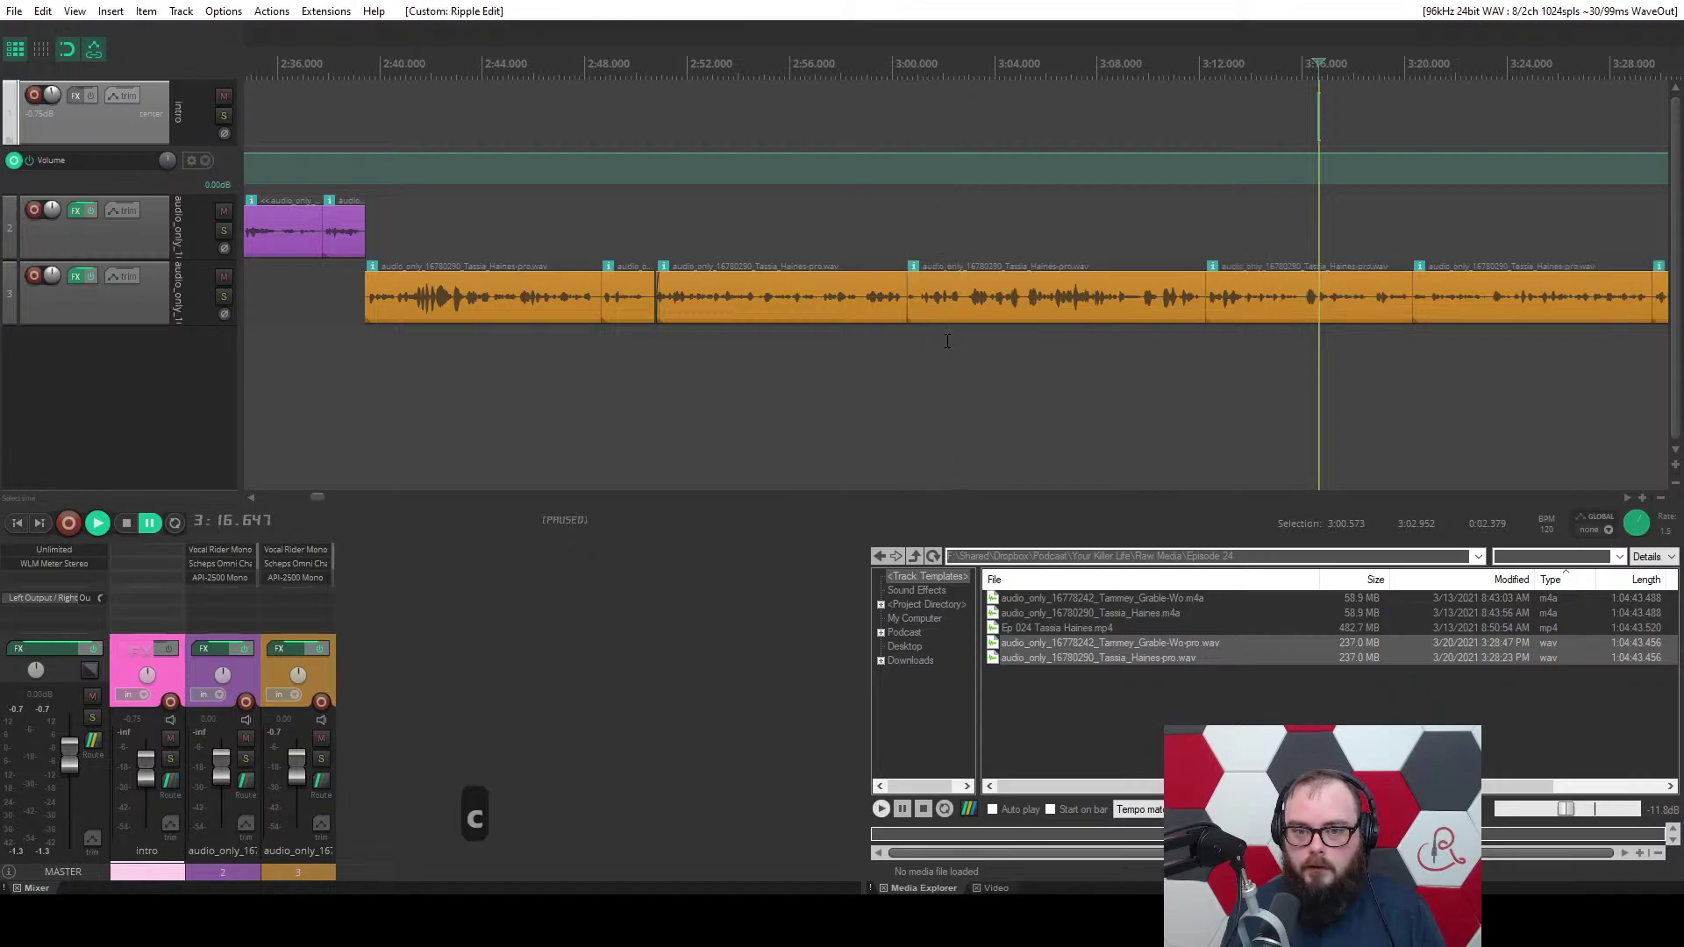
{"action": "key", "text": "ctrl+z"}
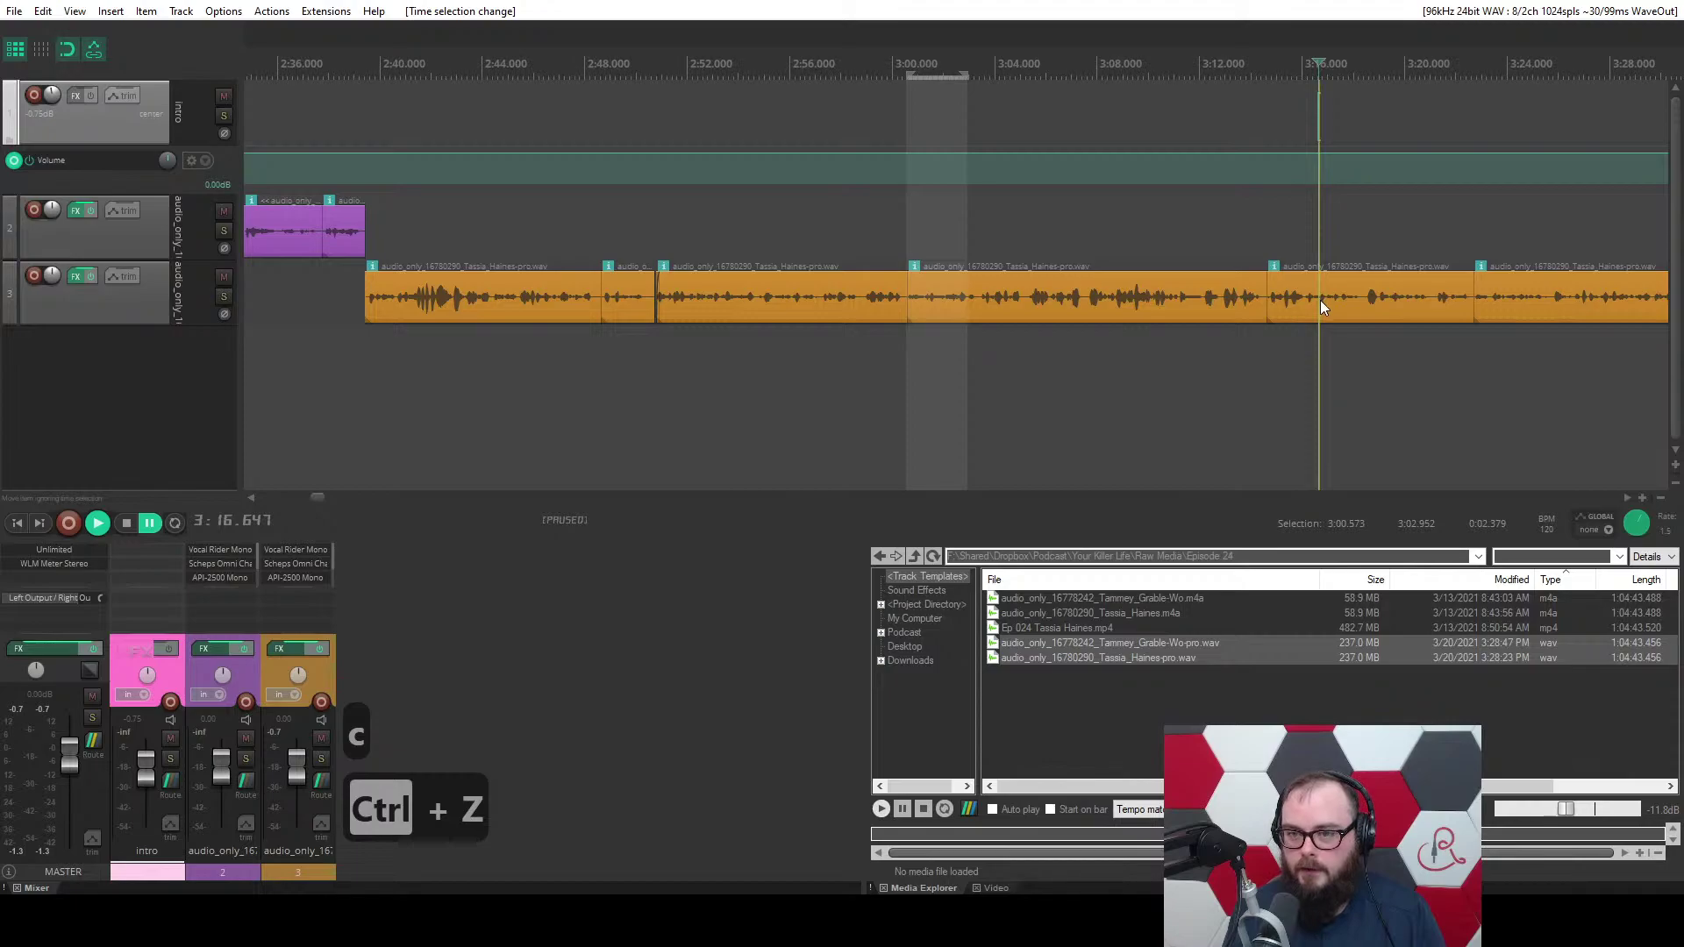
{"action": "key", "text": "ctrl+shift+z"}
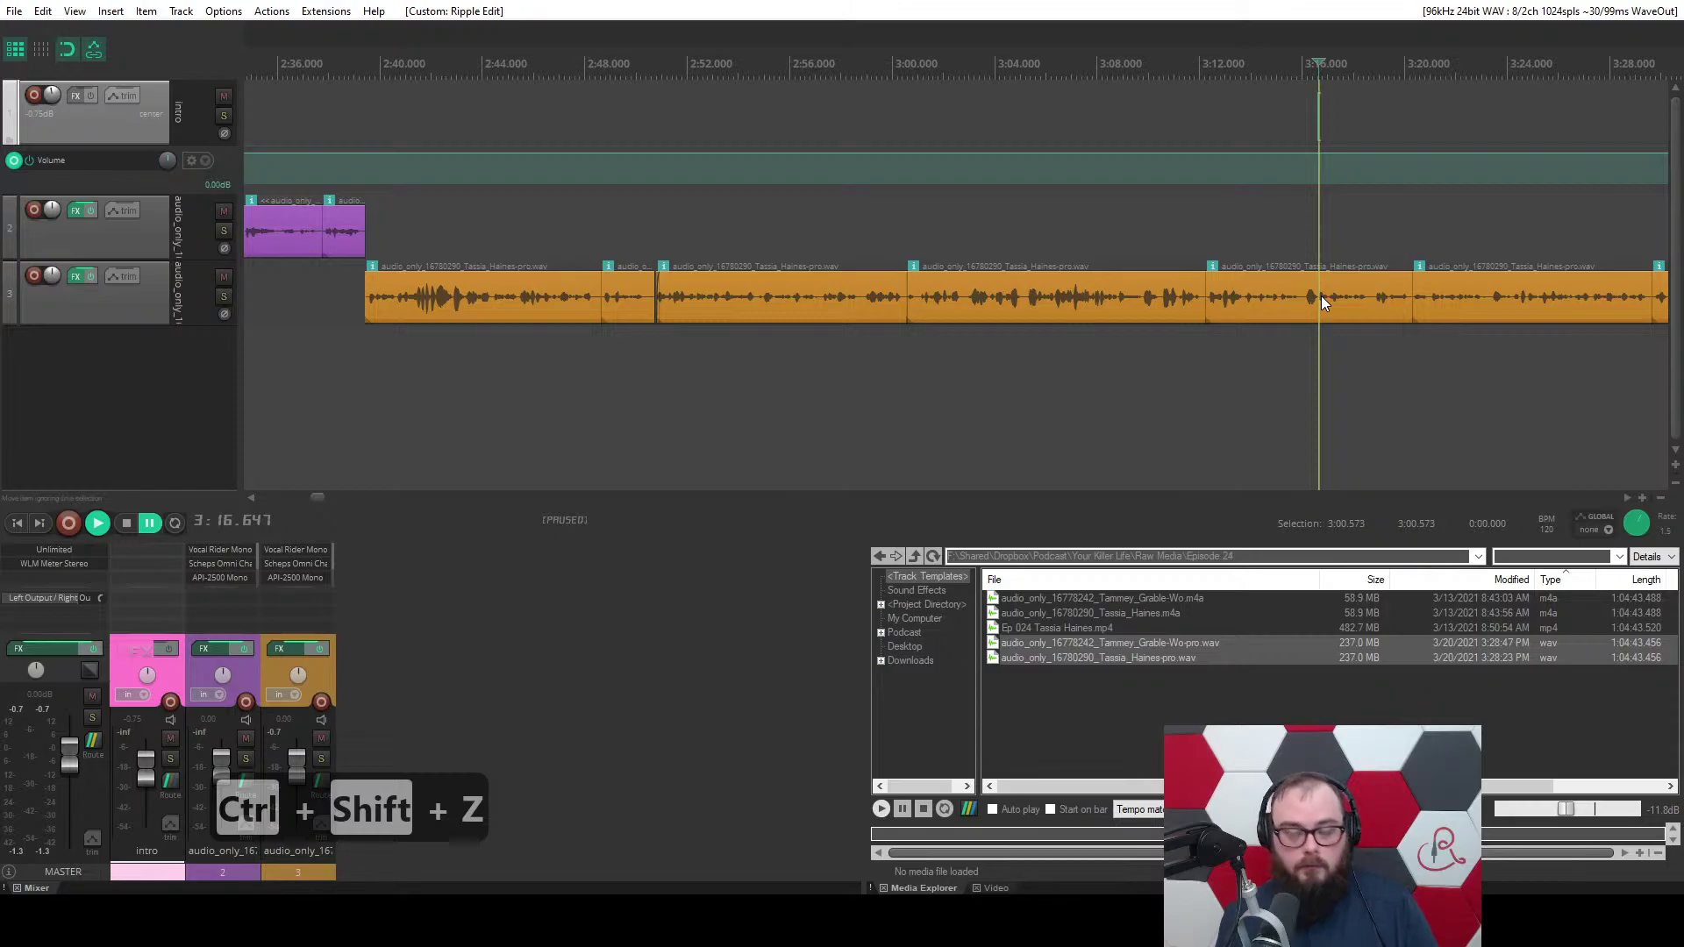
{"action": "key", "text": "ctrl+z"}
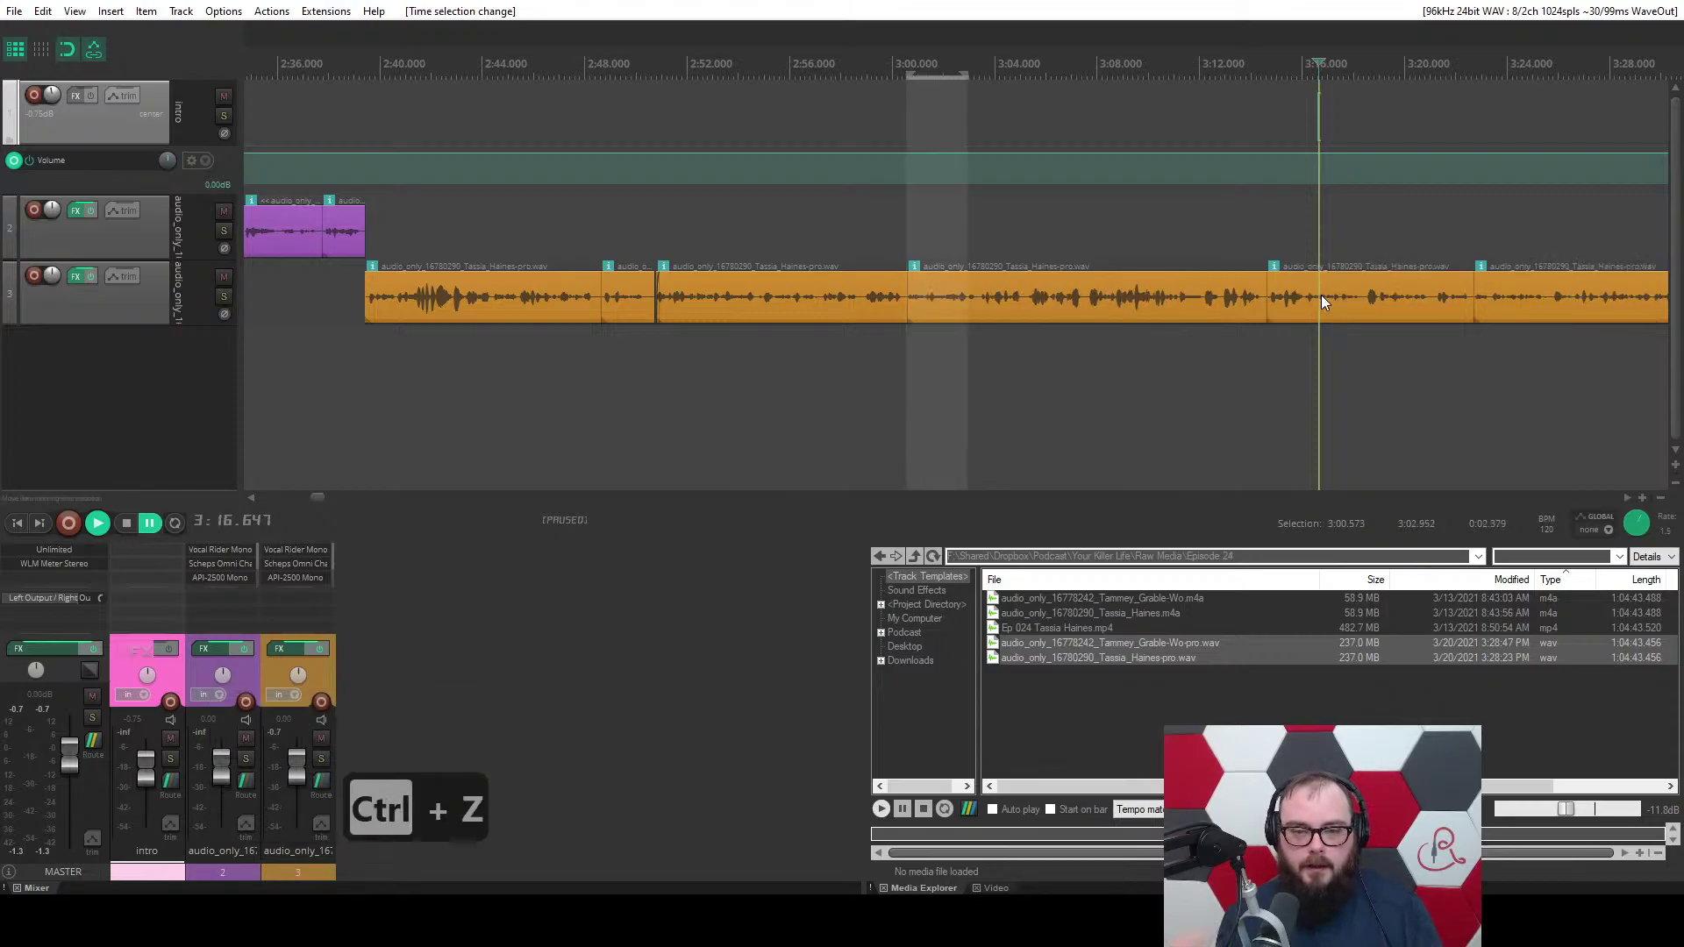
Play from about 3:02.4 and try "Ripple Edit" on the selected passage during playback, then undo the cut.
{"action": "left_click", "coordinate": [954, 351]}
{"action": "key", "text": "space"}
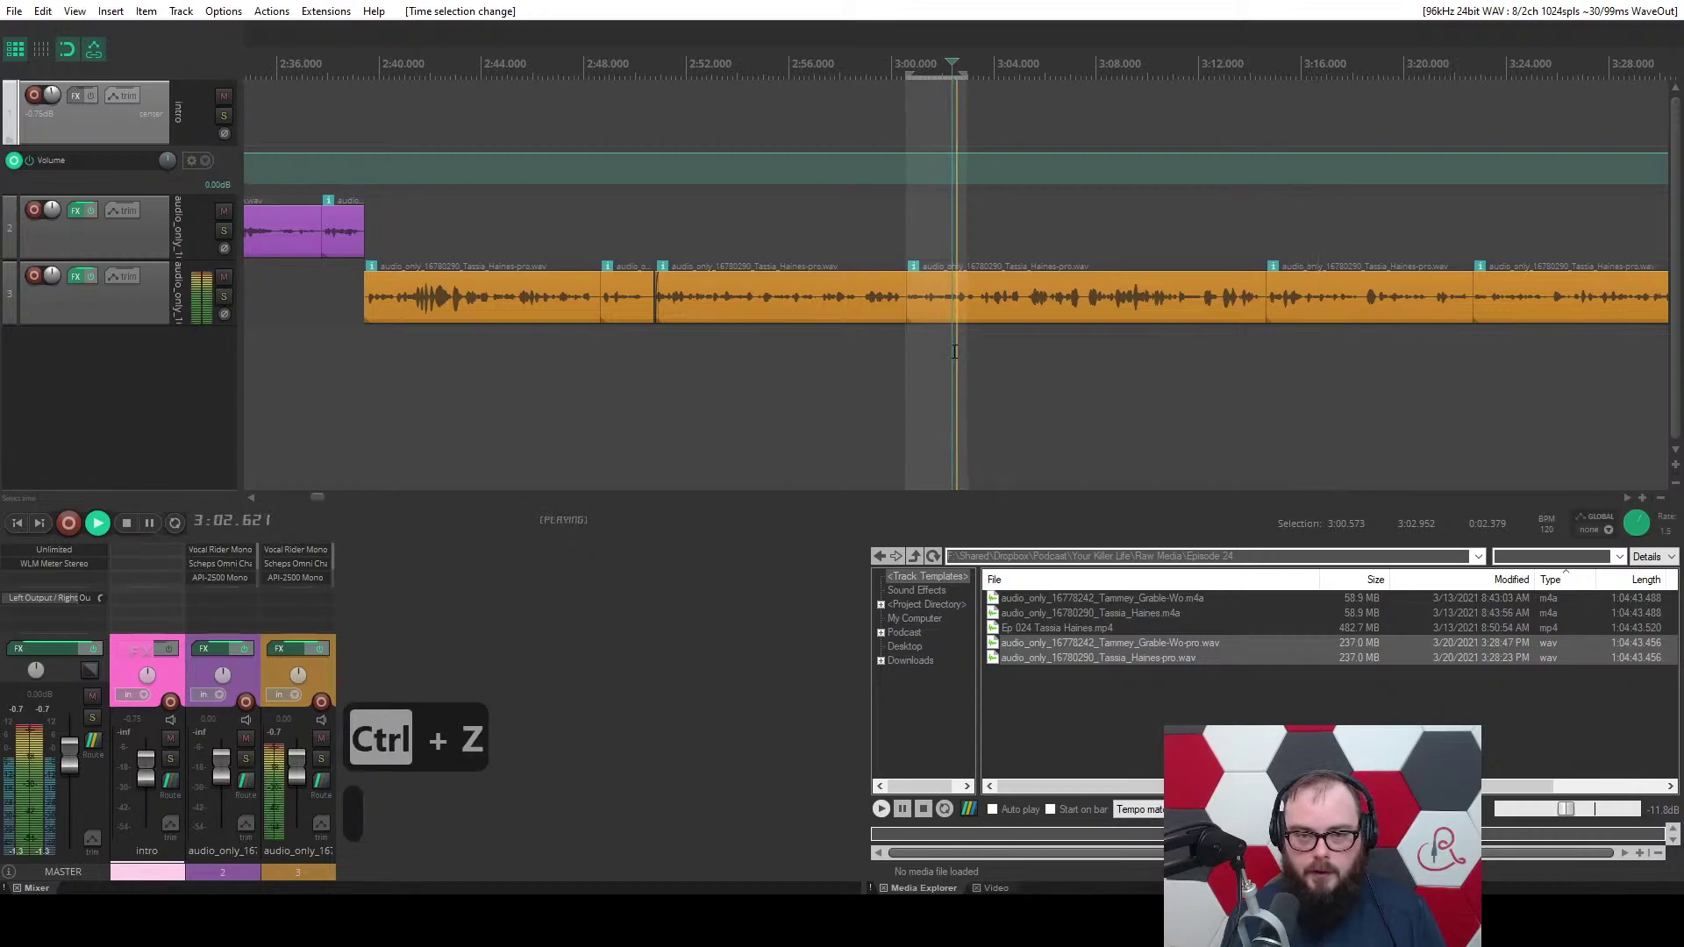
{"action": "scroll", "coordinate": [954, 351], "scroll_direction": "up", "scroll_amount": 5}
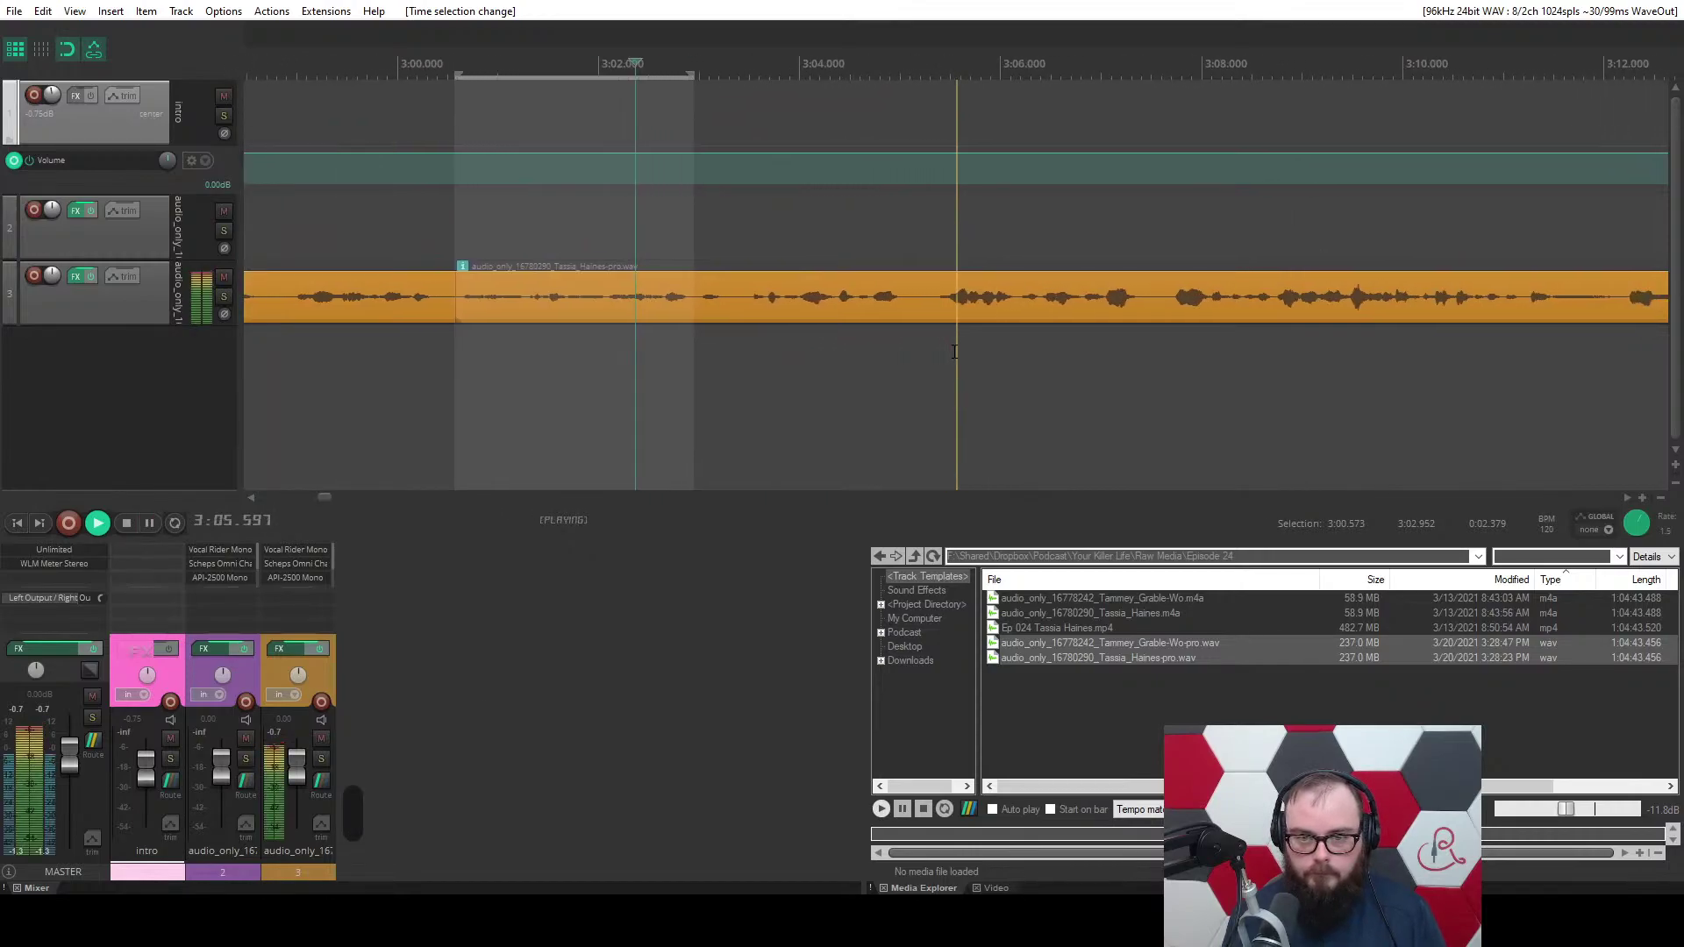
{"action": "key", "text": "c"}
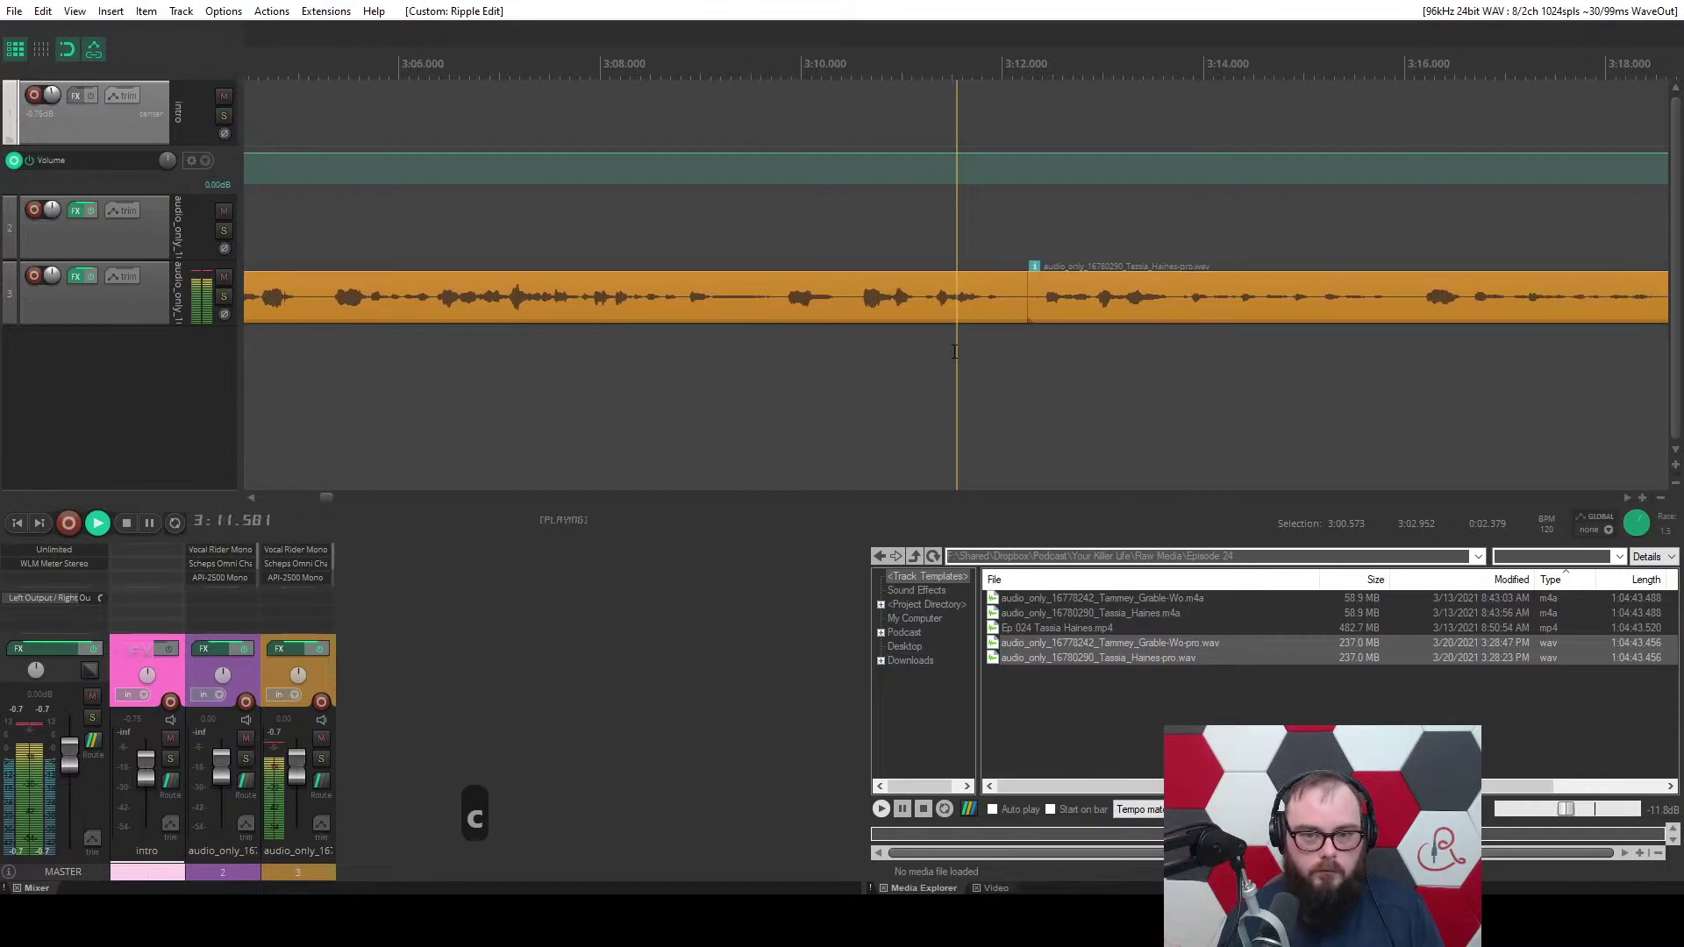
{"action": "key", "text": "ctrl+z"}
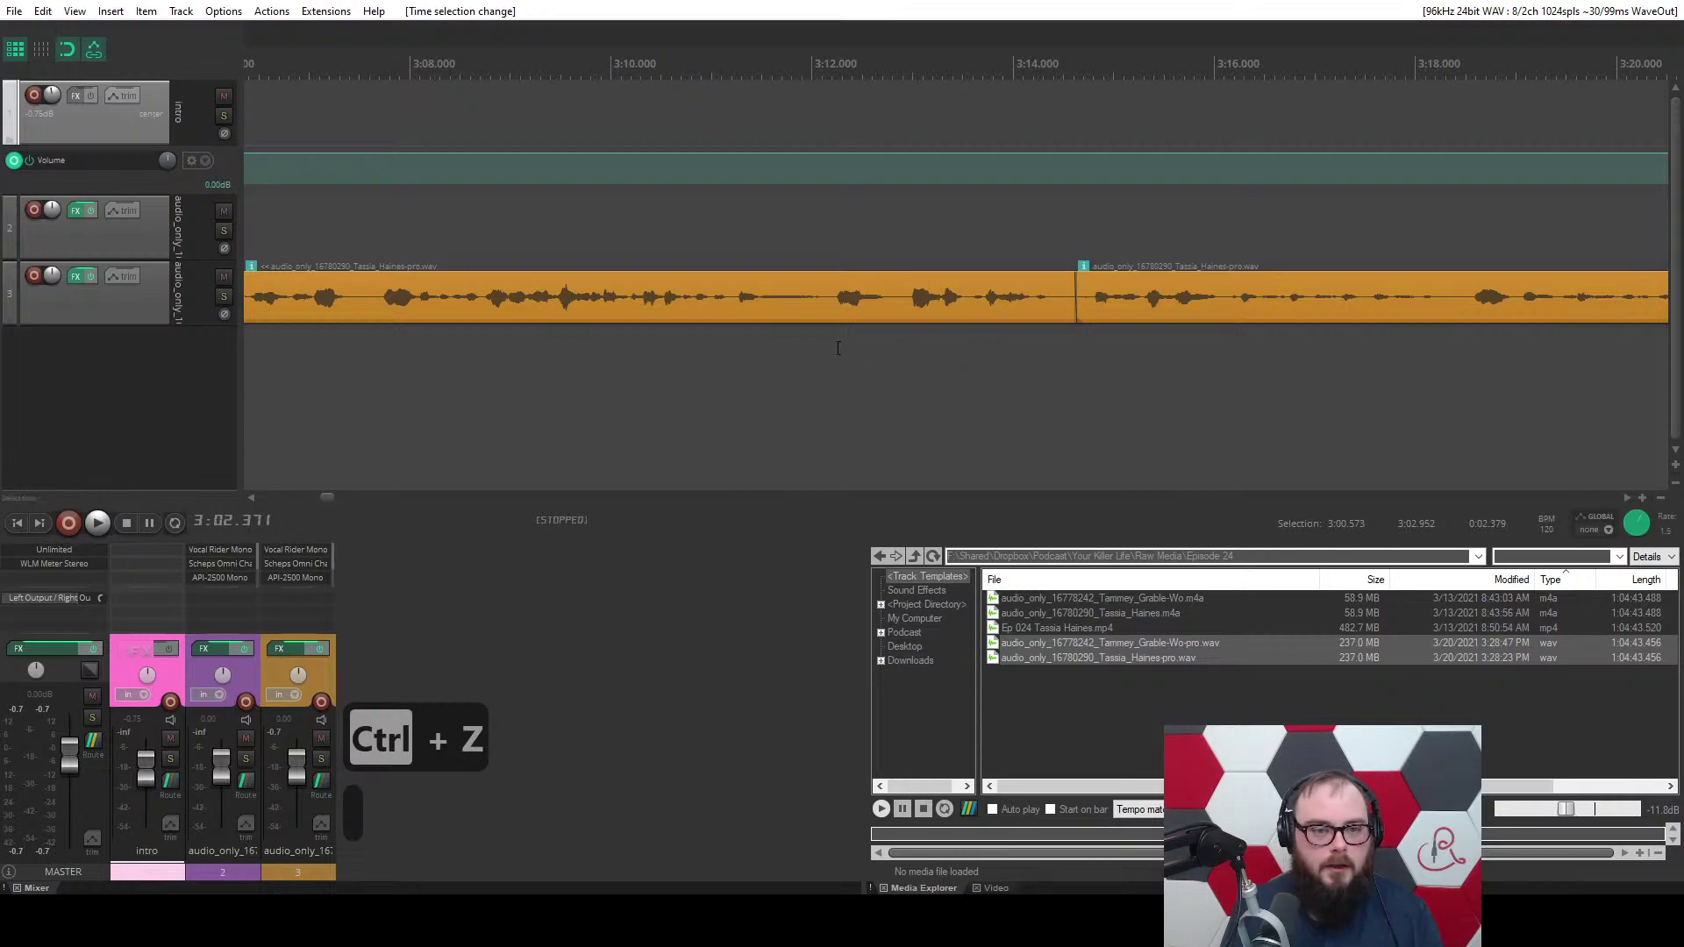
Try the custom action "Adobe style edit - right" at 2:58.865 before the clip join, stopped and during playback, undoing each cut.
{"action": "scroll", "coordinate": [838, 348], "scroll_direction": "down", "scroll_amount": 2}
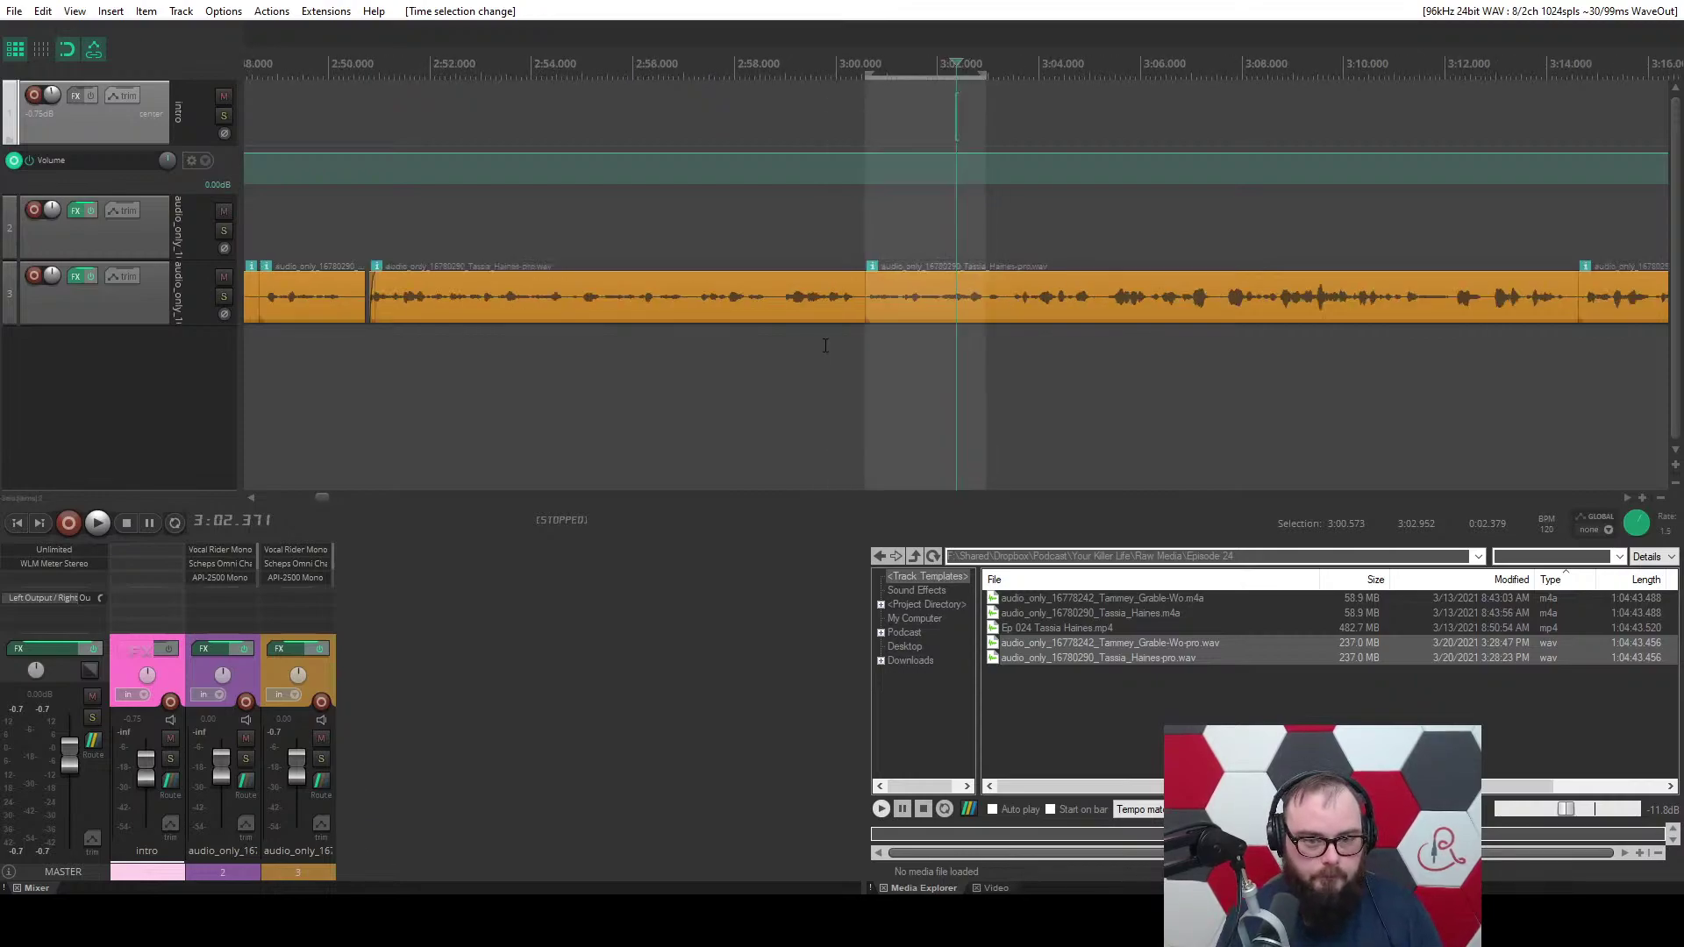
{"action": "left_click", "coordinate": [850, 342]}
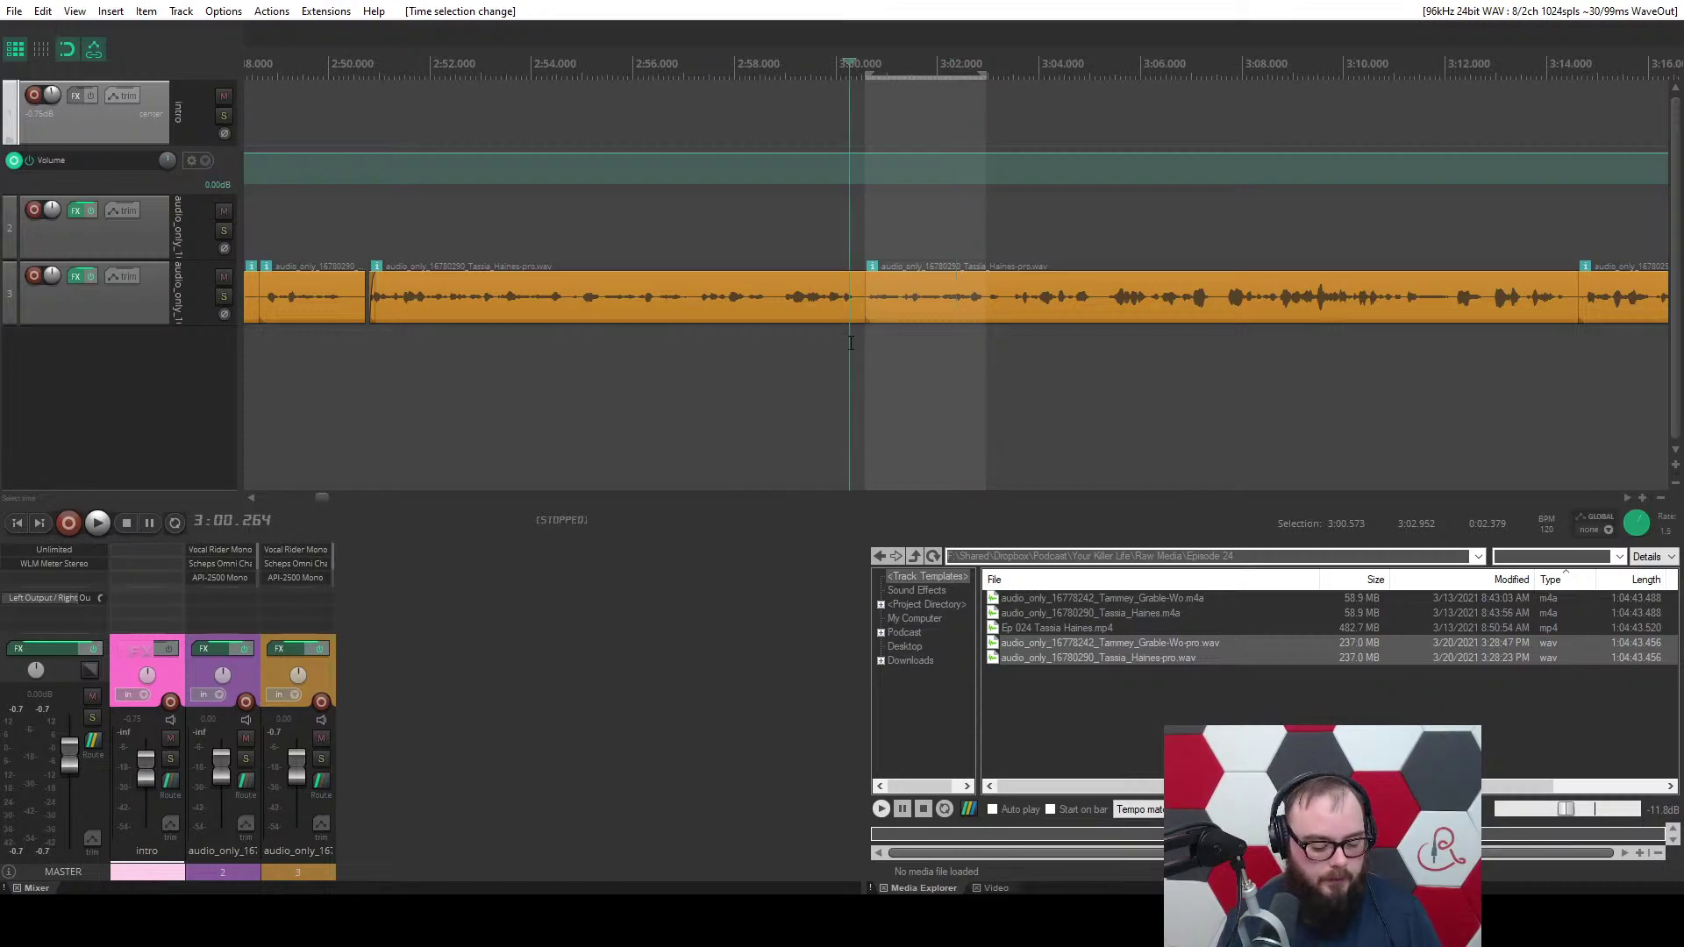
{"action": "left_click", "coordinate": [780, 331]}
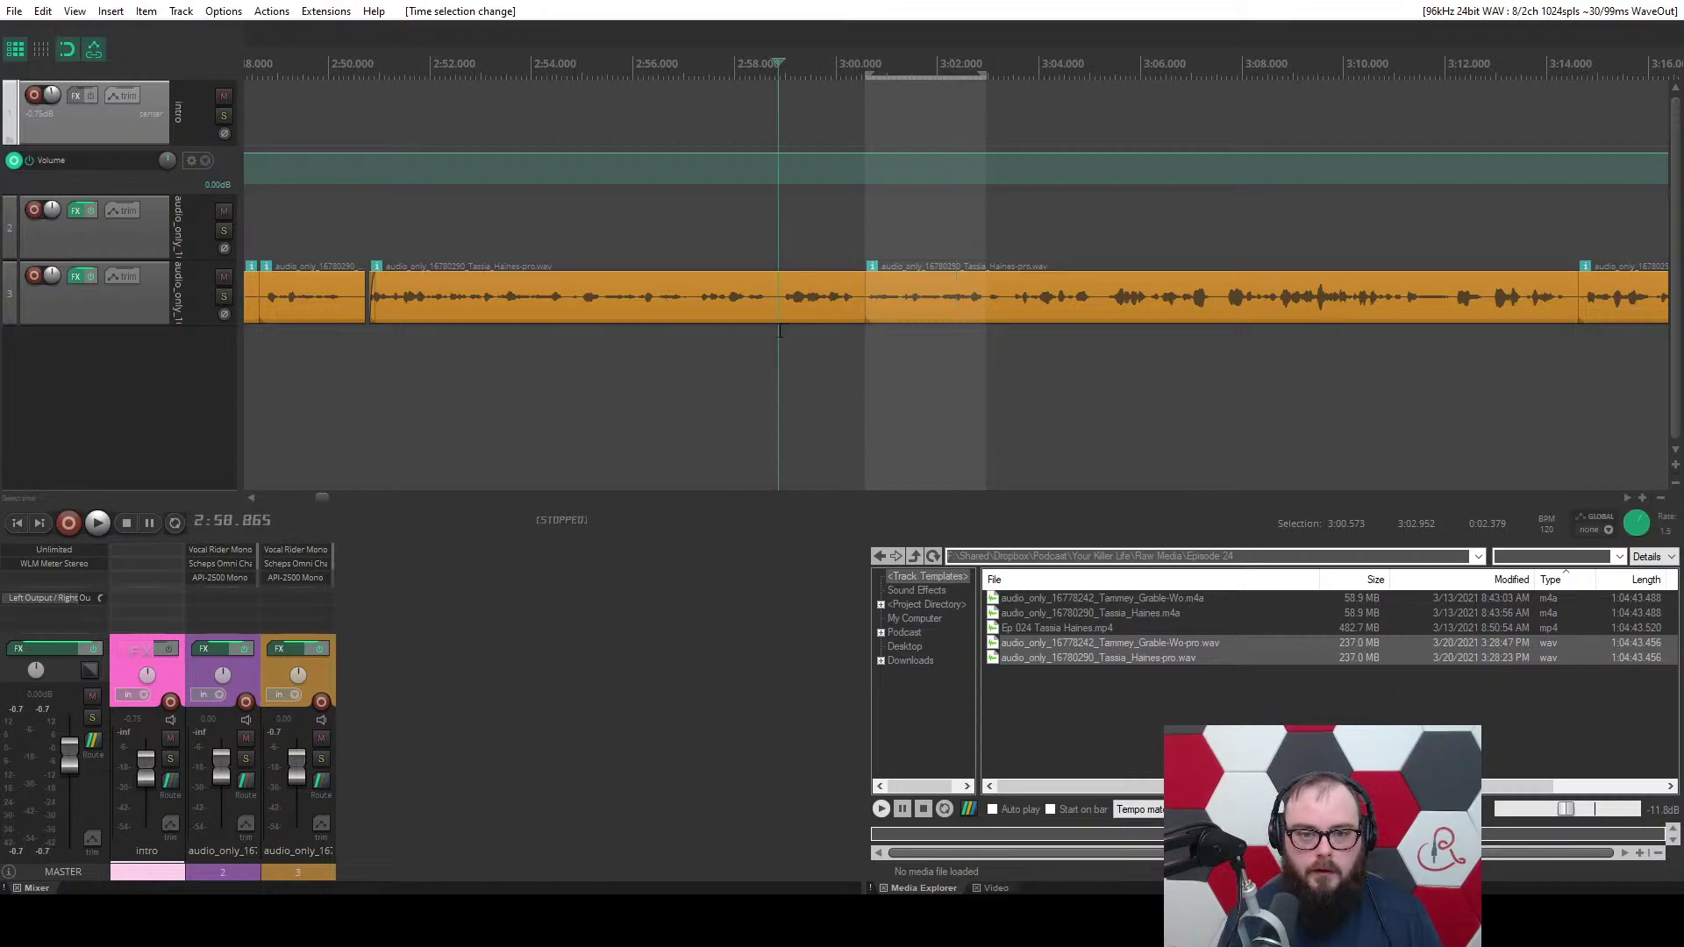
{"action": "key", "text": "w"}
{"action": "key", "text": "ctrl+z"}
{"action": "key", "text": "space"}
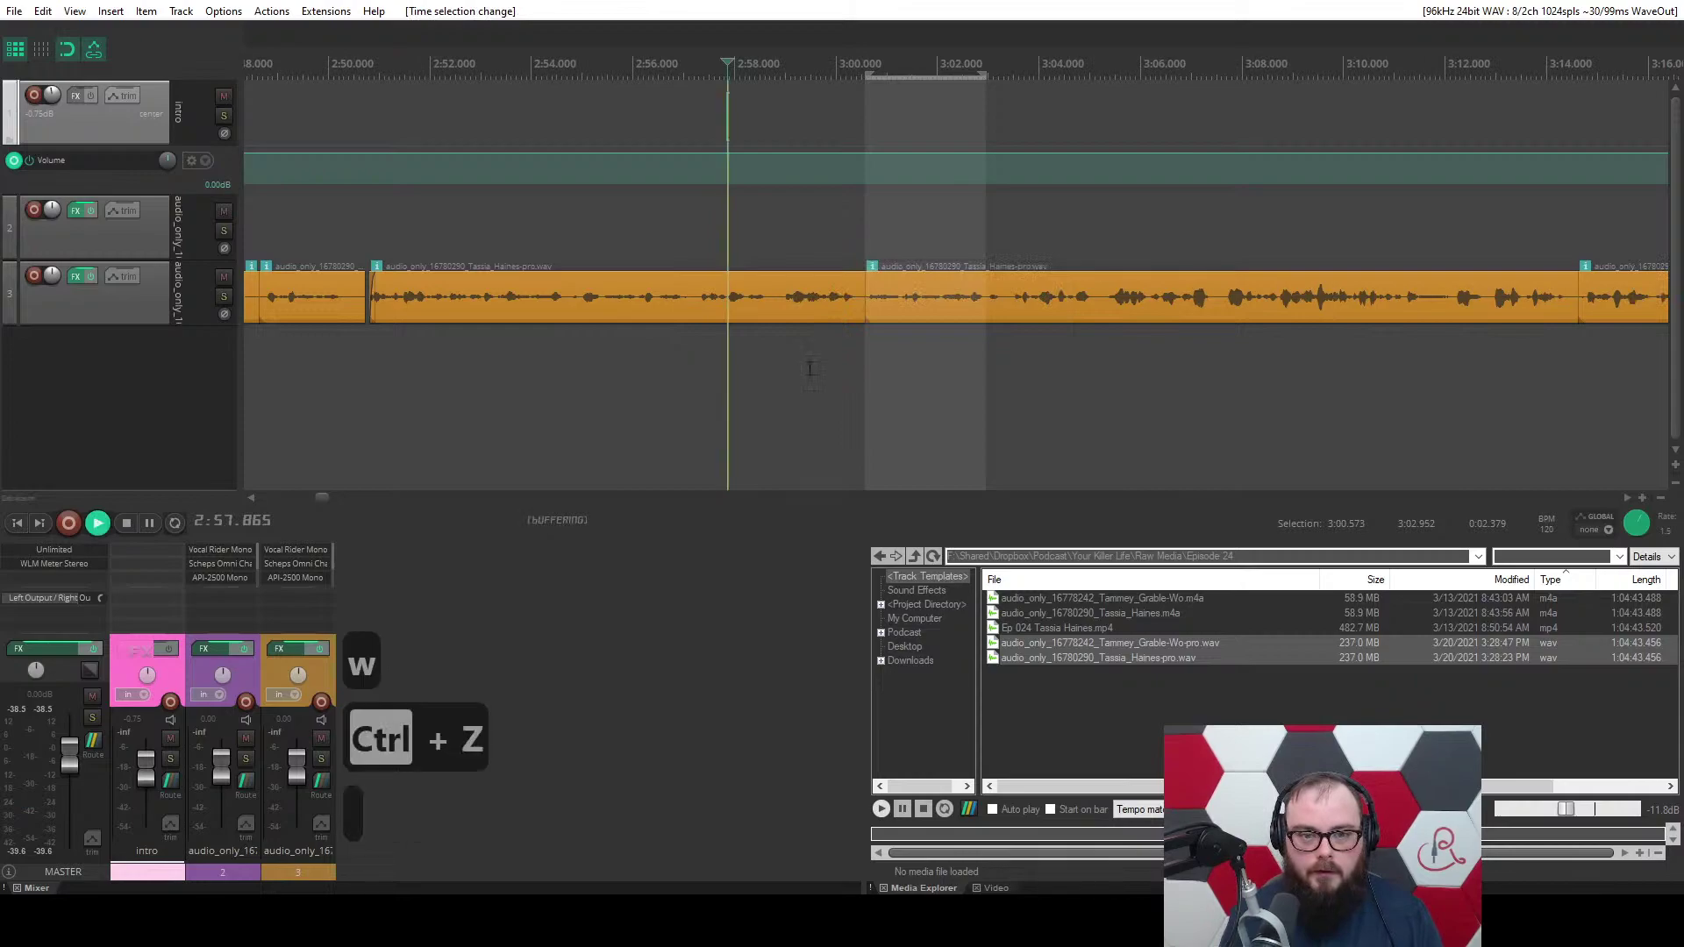
{"action": "key", "text": "w"}
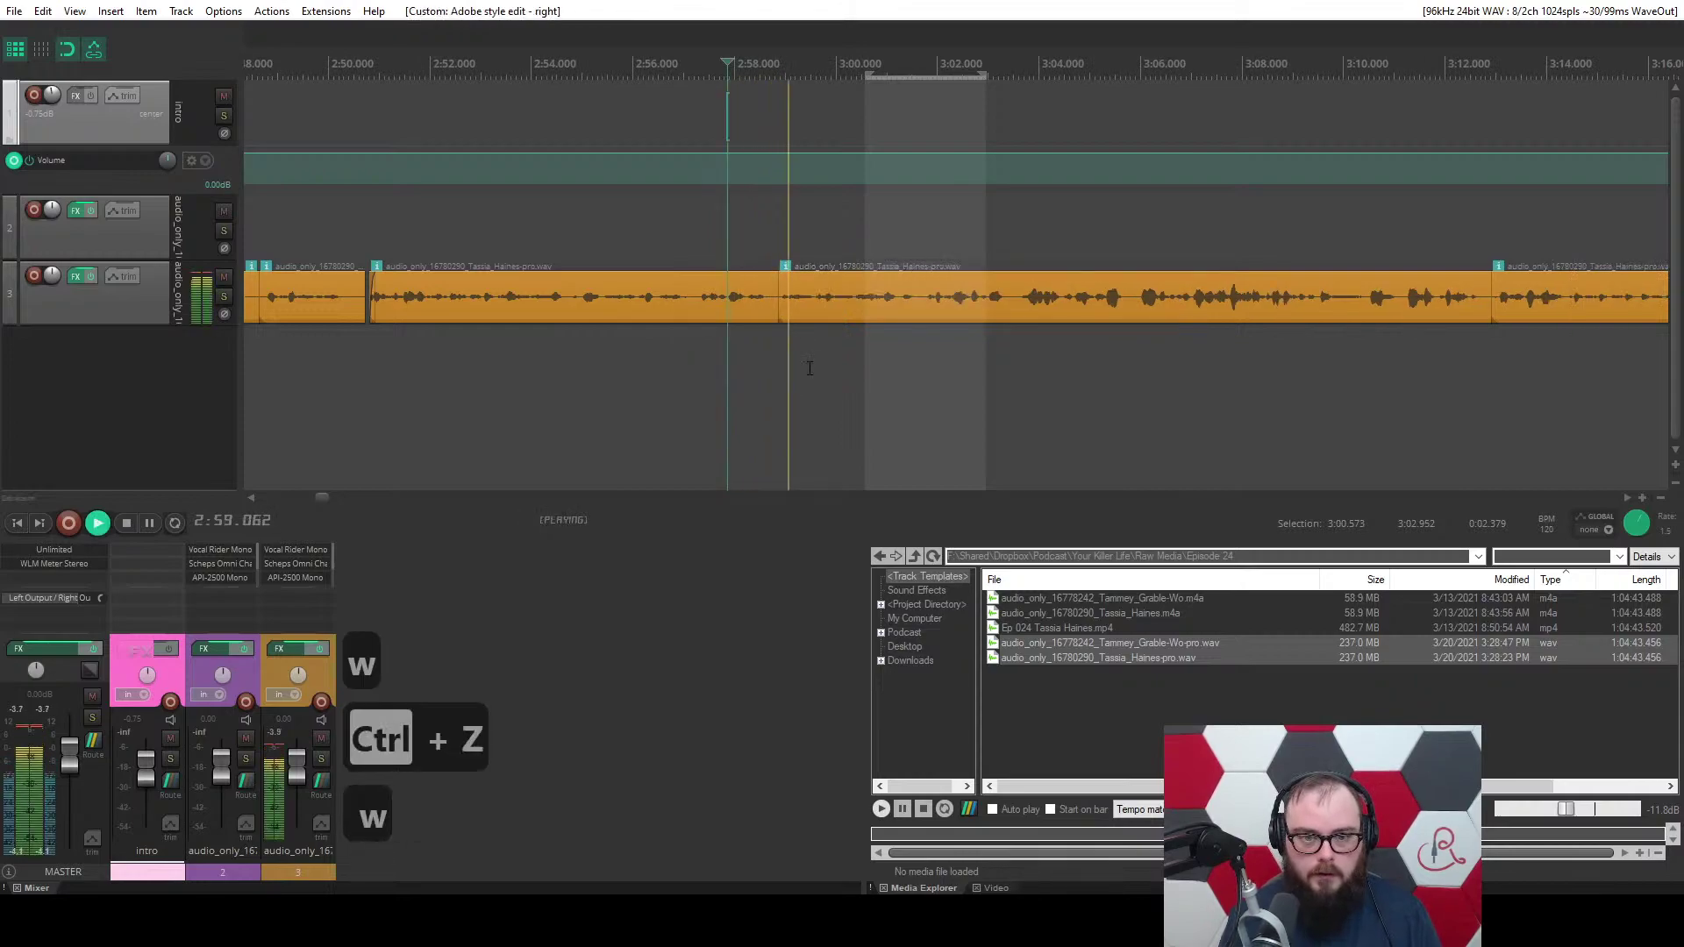
{"action": "key", "text": "ctrl+z"}
{"action": "key", "text": "space"}
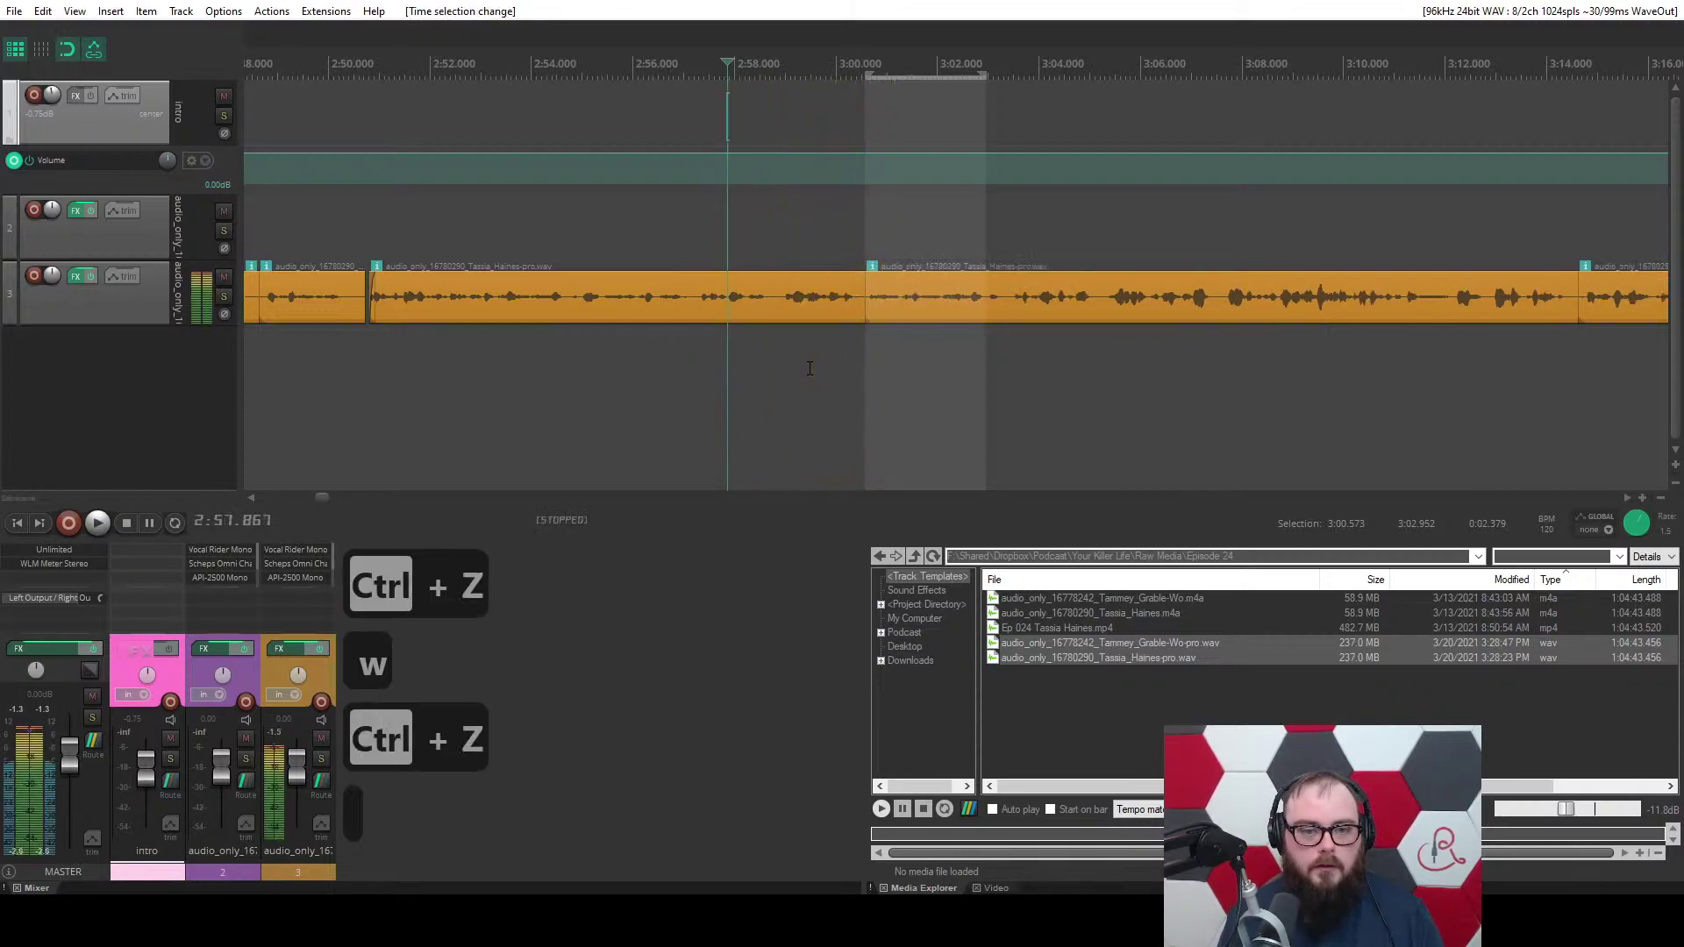
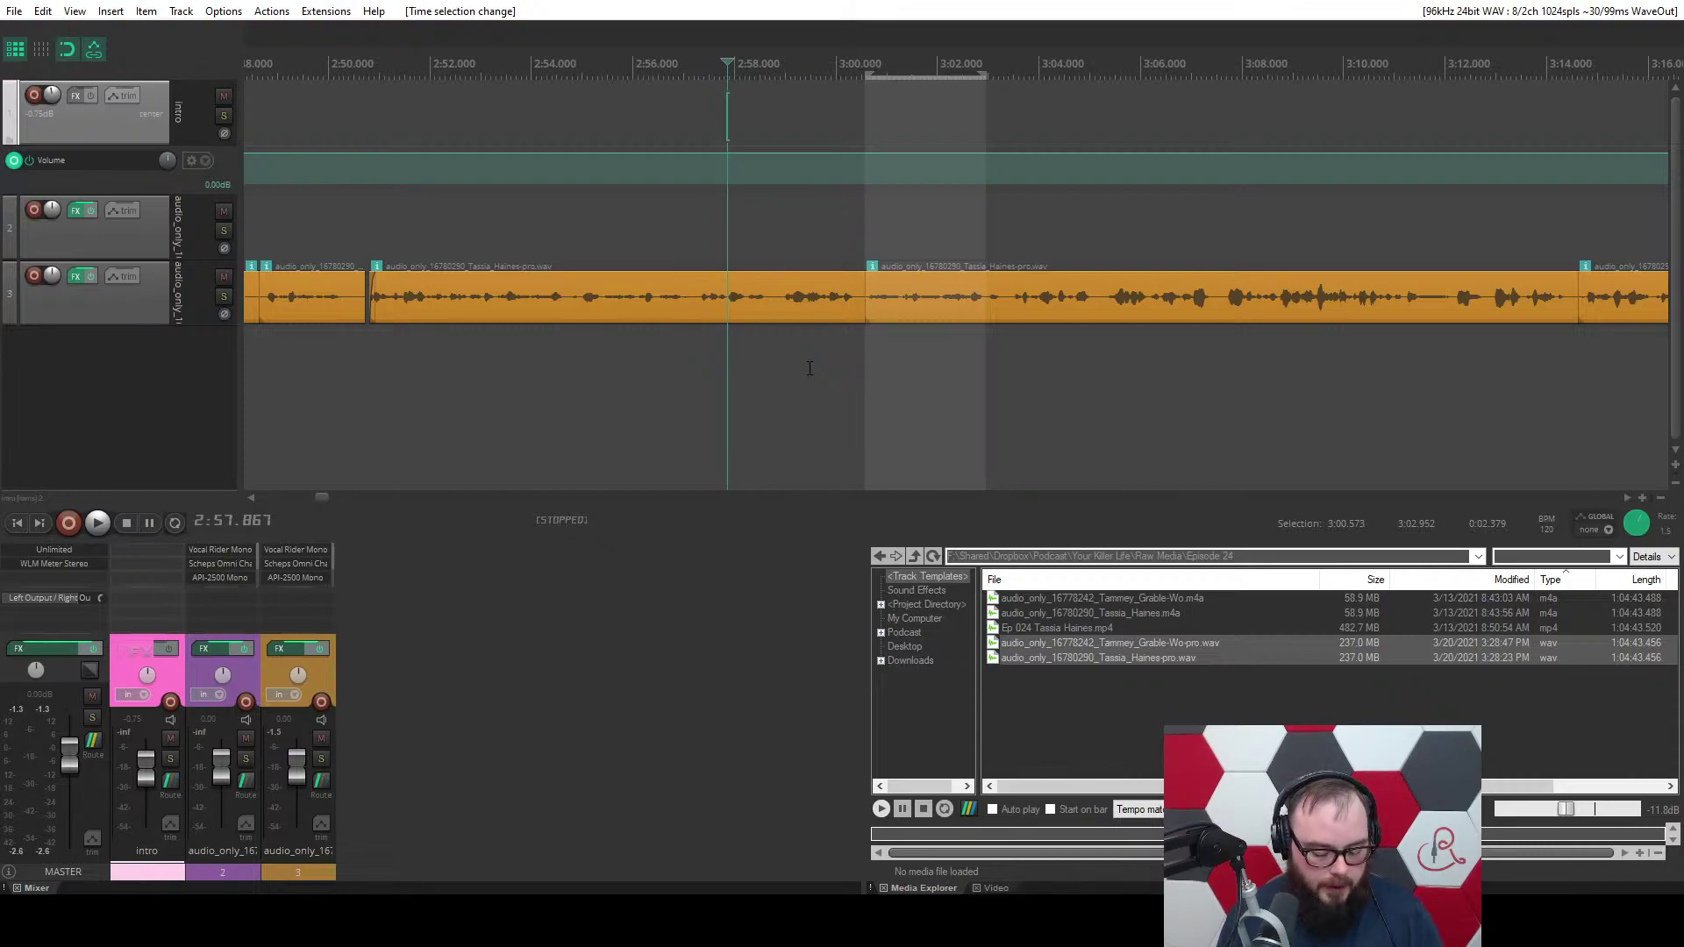
Look up the custom action "Ripple Edit" by its shortcut C and examine its component actions without changing it.
{"action": "left_click", "coordinate": [271, 11]}
{"action": "left_click", "coordinate": [296, 37]}
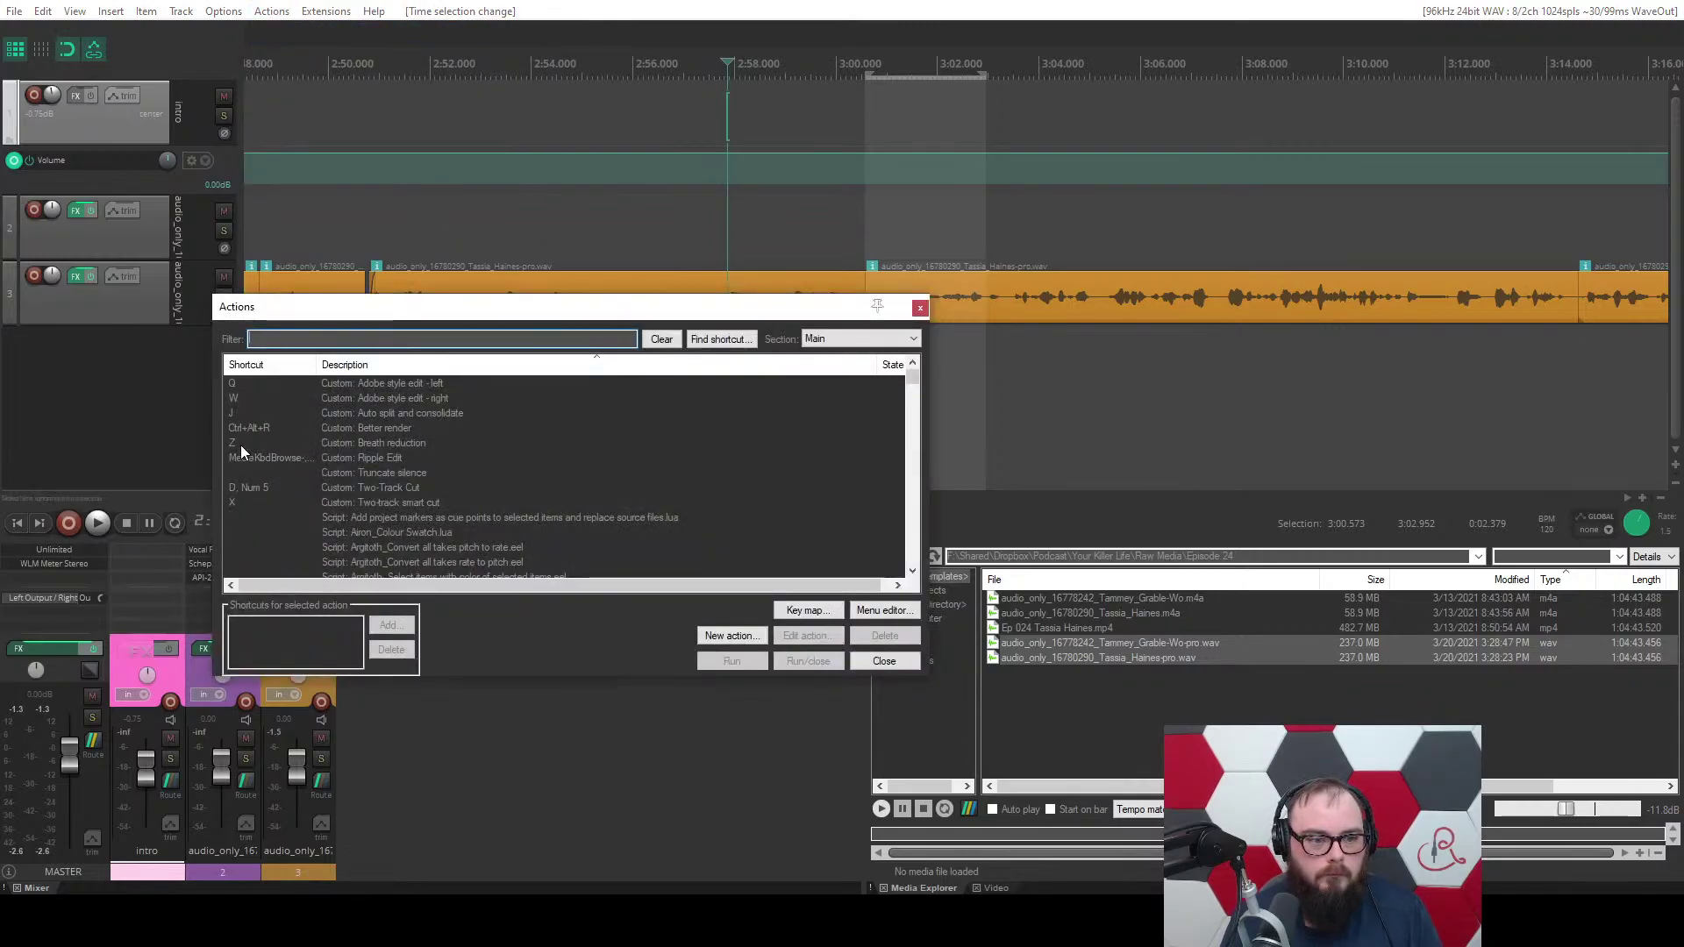
{"action": "left_click", "coordinate": [721, 338]}
{"action": "key", "text": "c"}
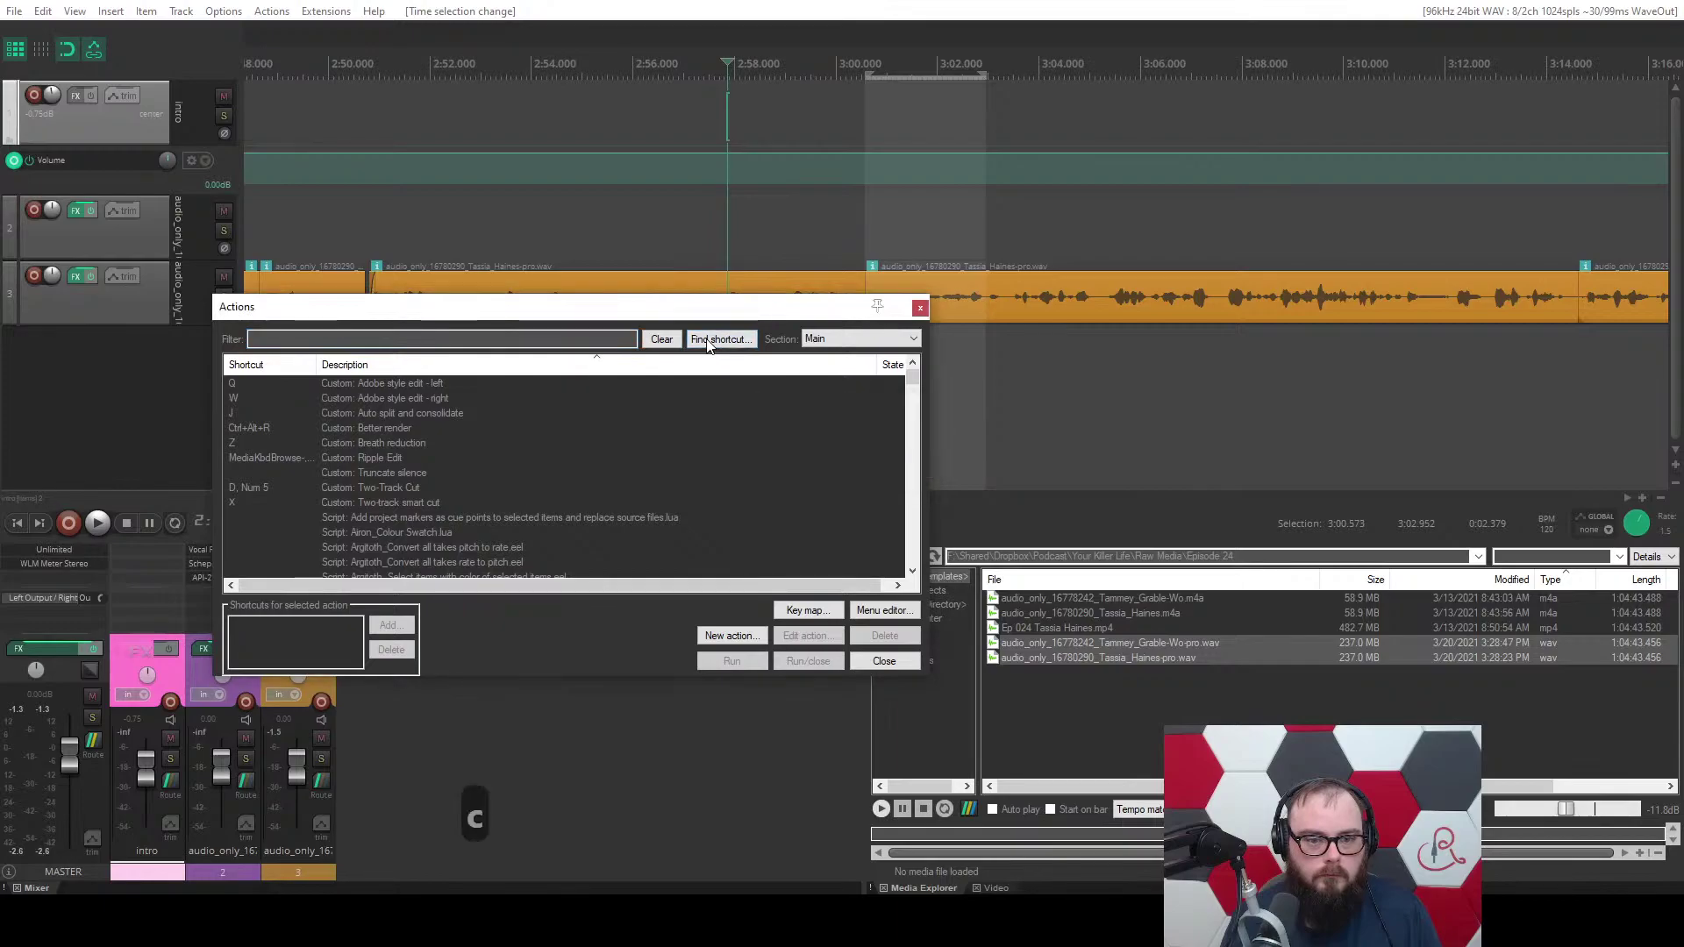
{"action": "left_click", "coordinate": [305, 460]}
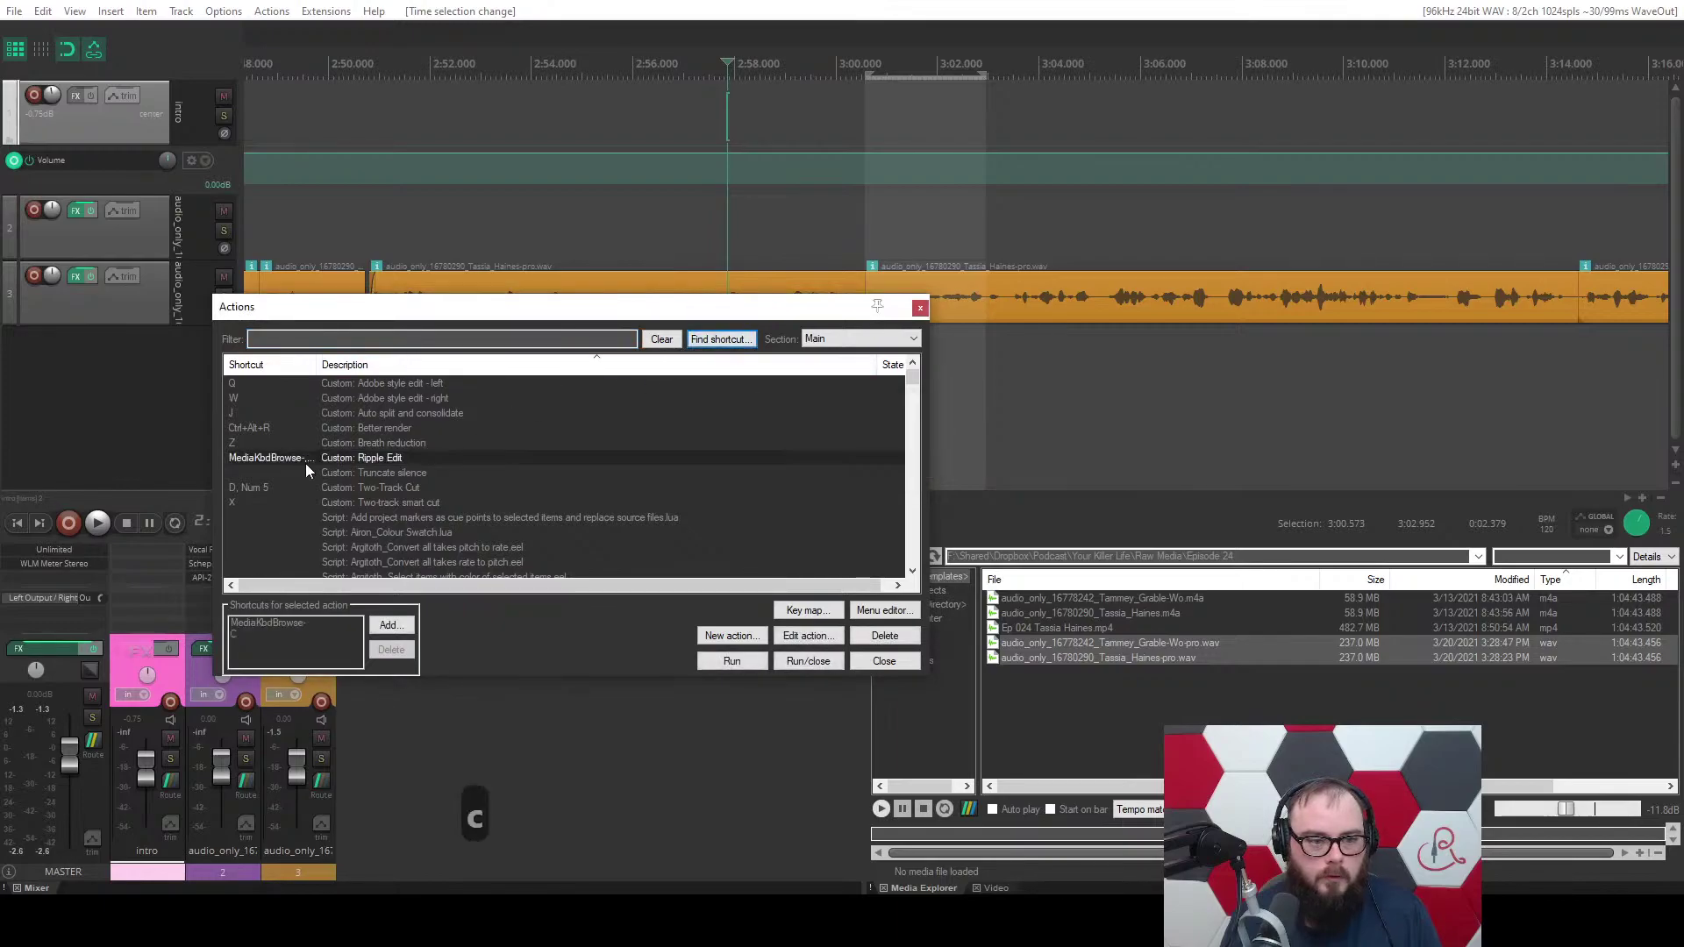
{"action": "left_click", "coordinate": [808, 635]}
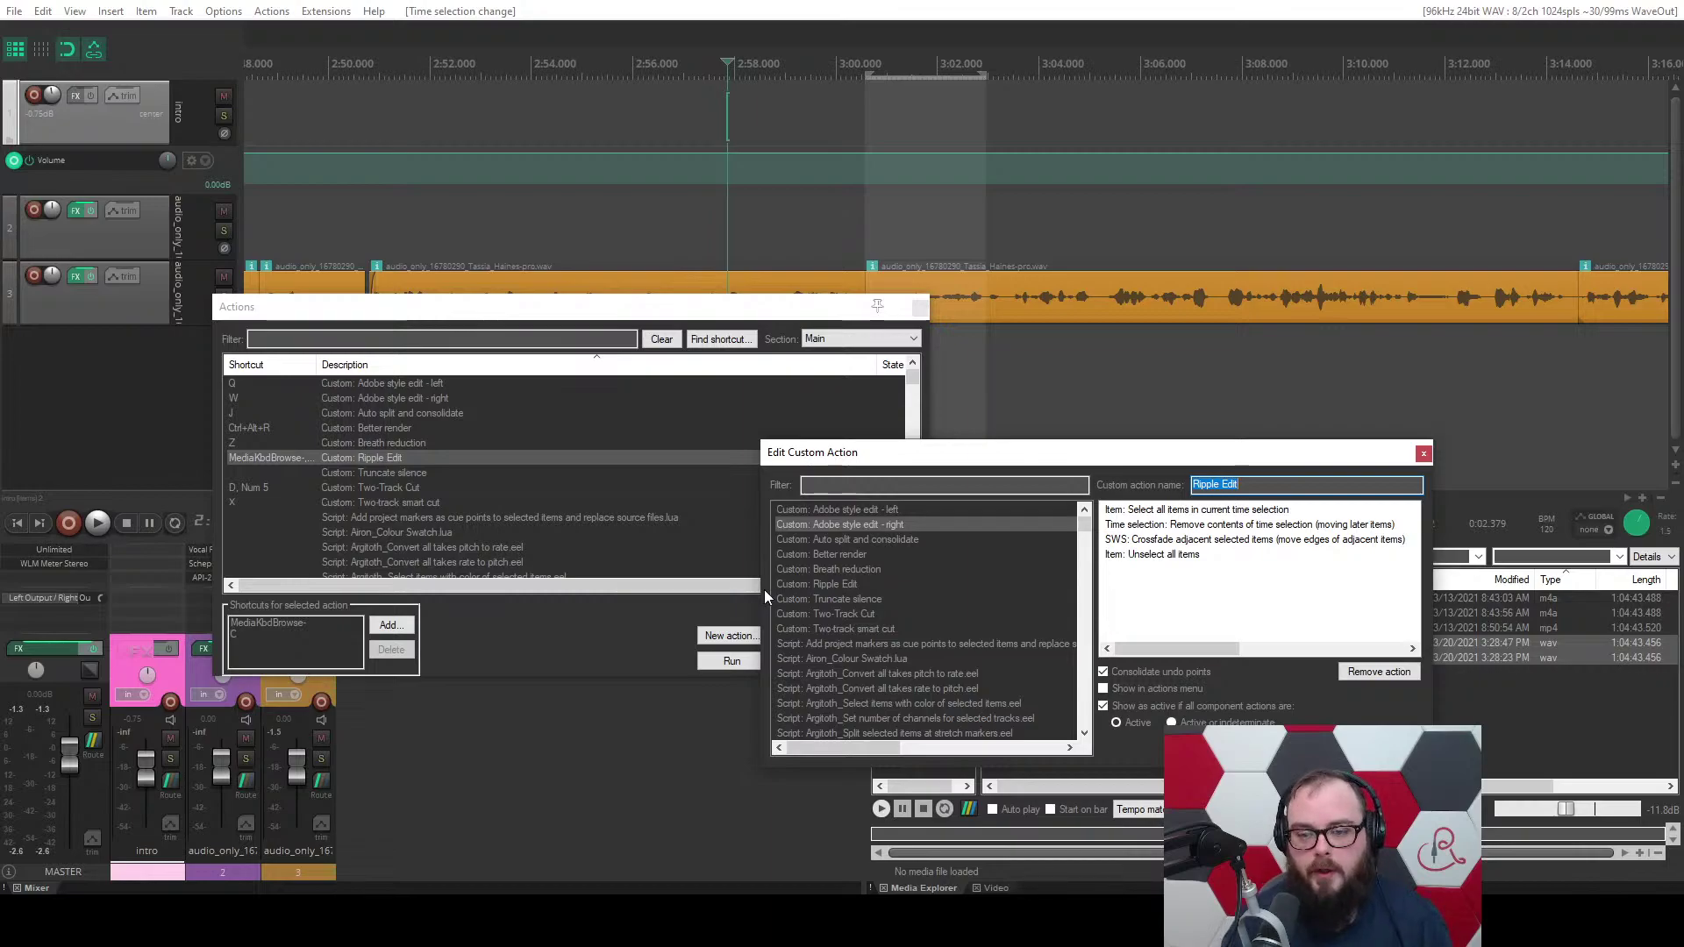
{"action": "key", "text": "Escape"}
{"action": "left_click", "coordinate": [888, 660]}
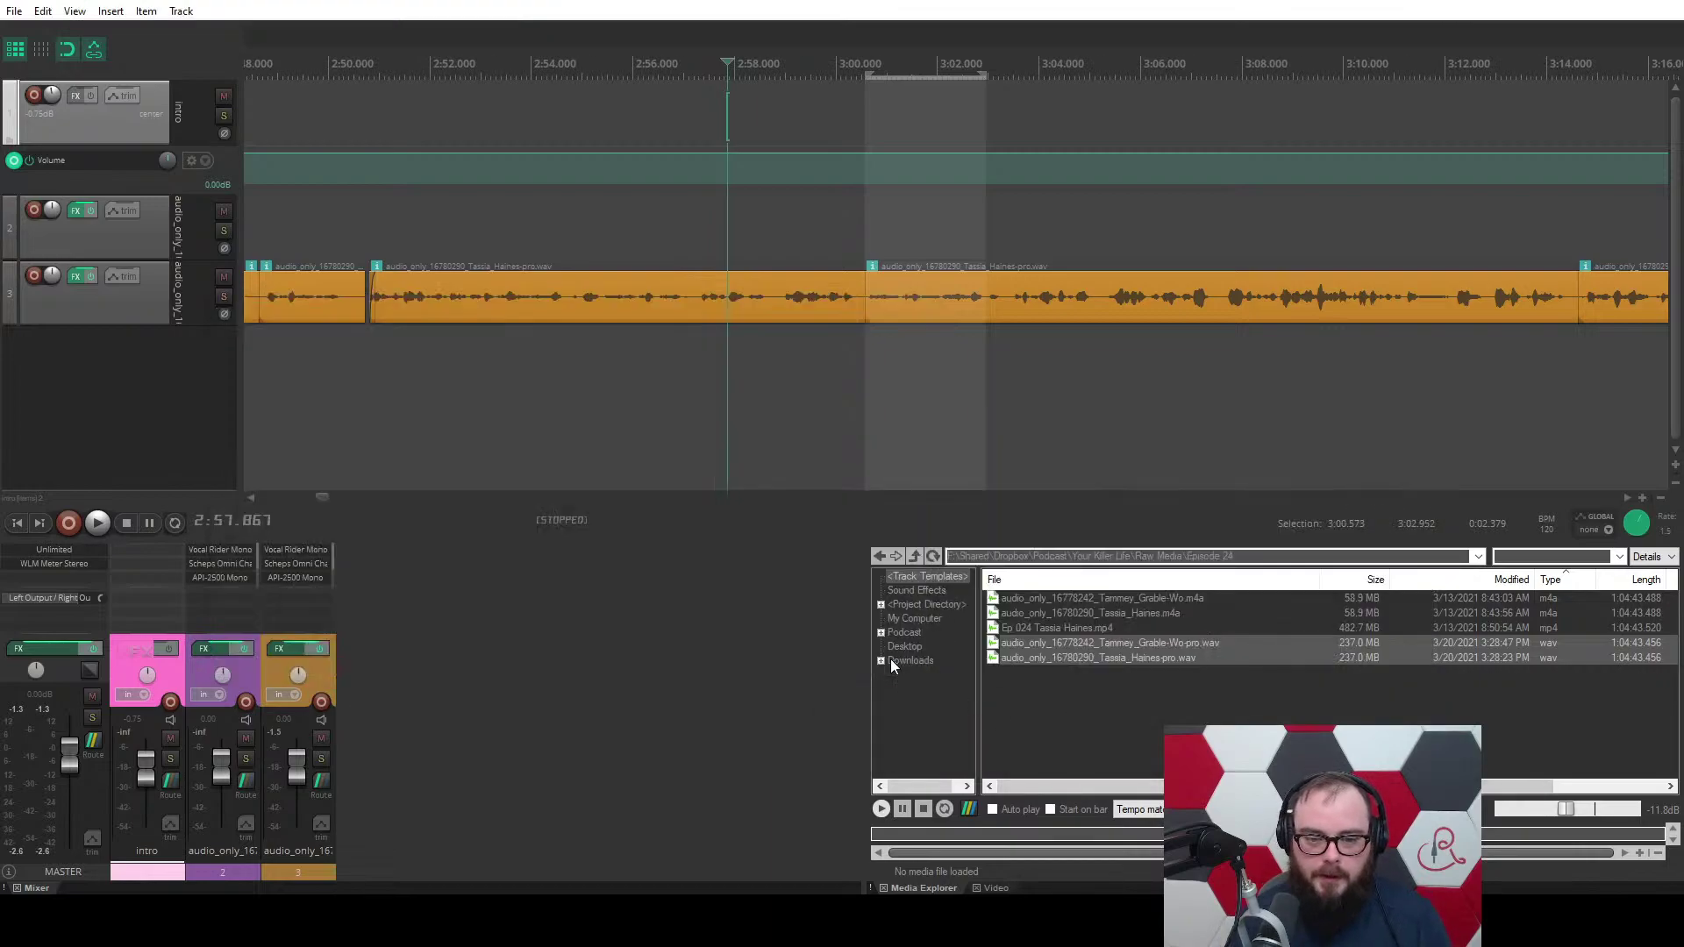
Time-select 2:57.397 to 2:58.453, try splitting the second speaker's clip there and lowering the piece's volume, and undo both.
{"action": "scroll", "coordinate": [699, 379], "scroll_direction": "down", "scroll_amount": 2}
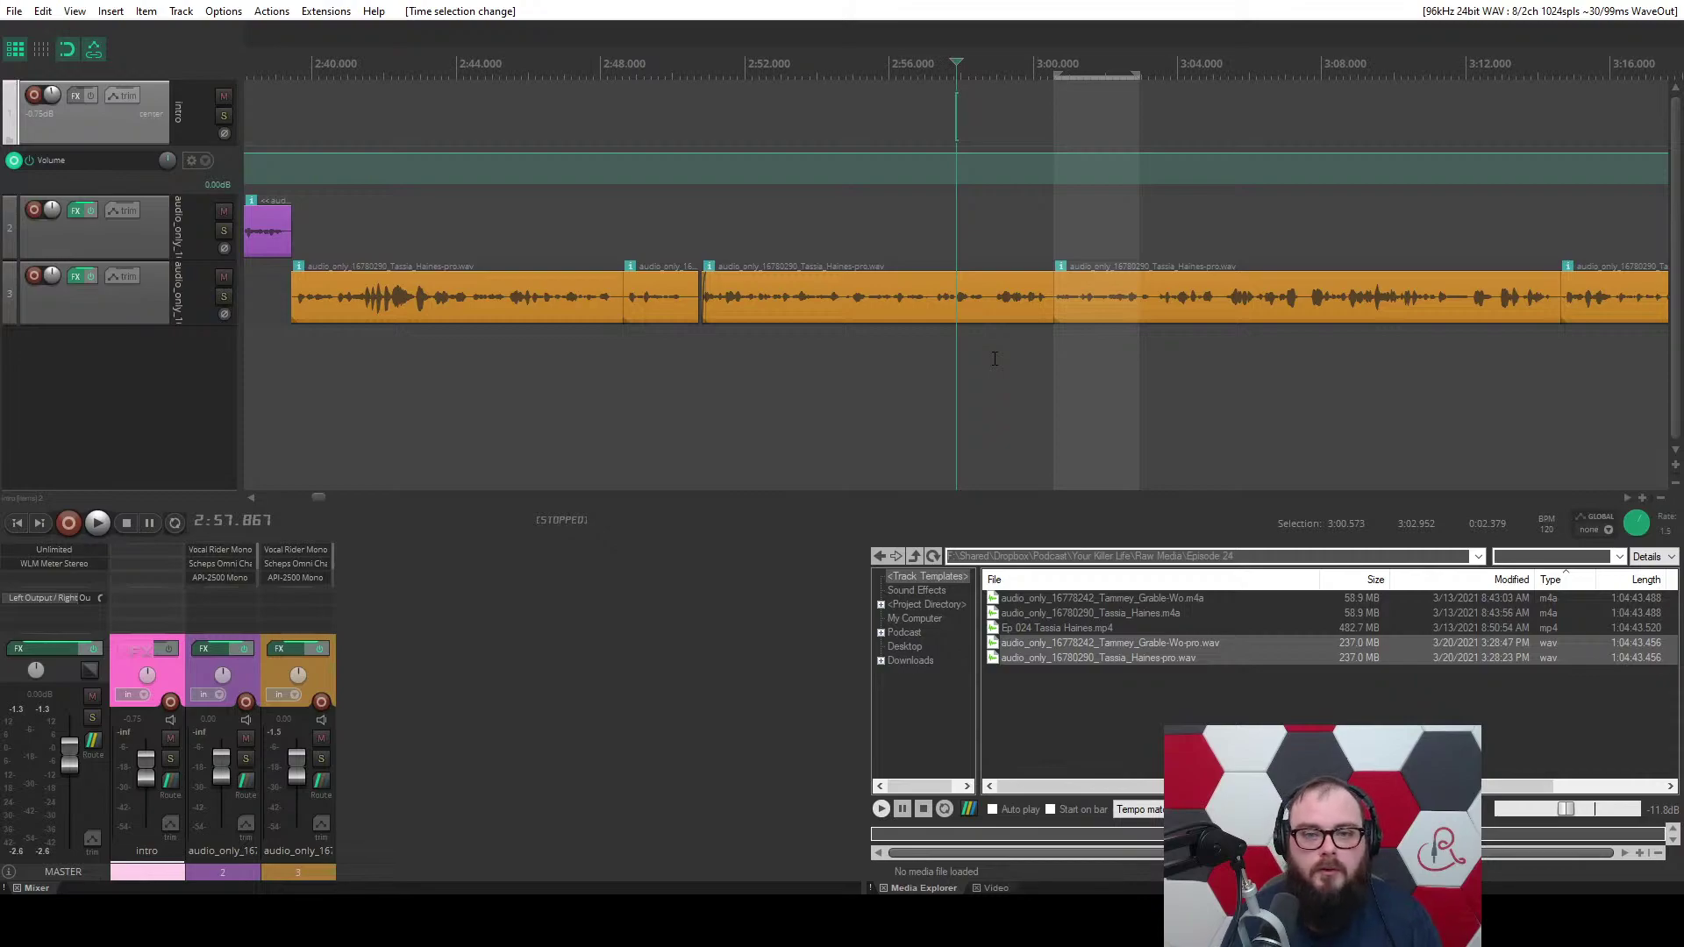
{"action": "scroll", "coordinate": [995, 359], "scroll_direction": "up", "scroll_amount": 2}
{"action": "left_click_drag", "start_coordinate": [924, 336], "coordinate": [997, 343]}
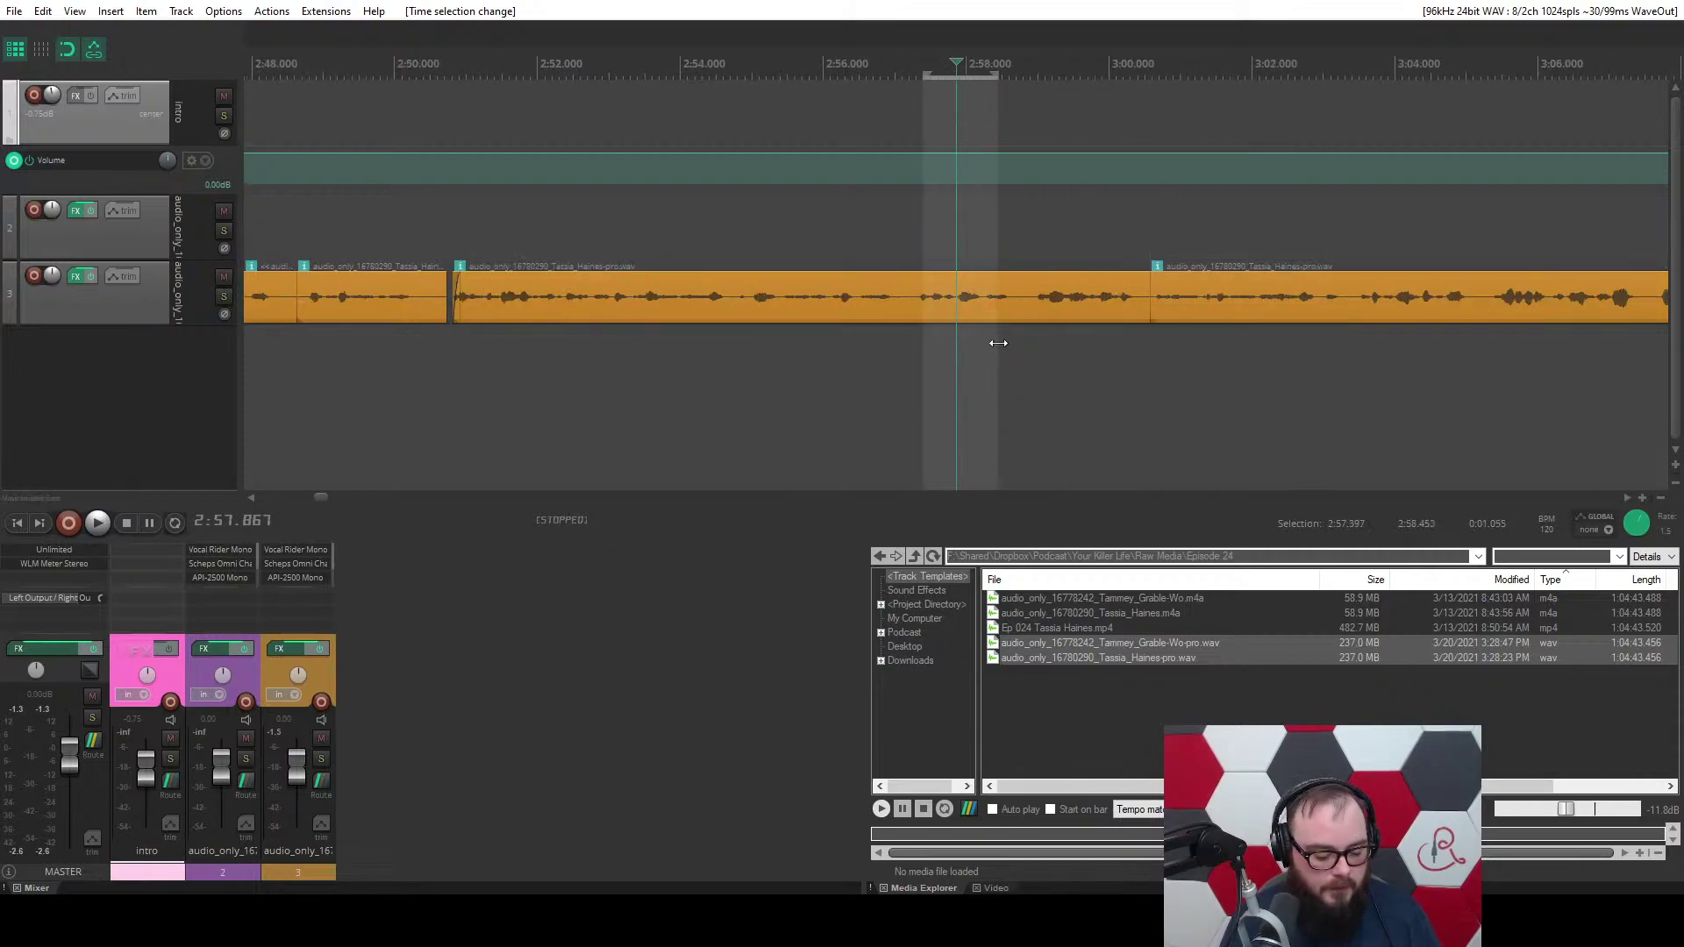
{"action": "key", "text": "s"}
{"action": "left_click_drag", "start_coordinate": [970, 274], "coordinate": [968, 301]}
{"action": "key", "text": "ctrl+z"}
{"action": "key", "text": "ctrl+z"}
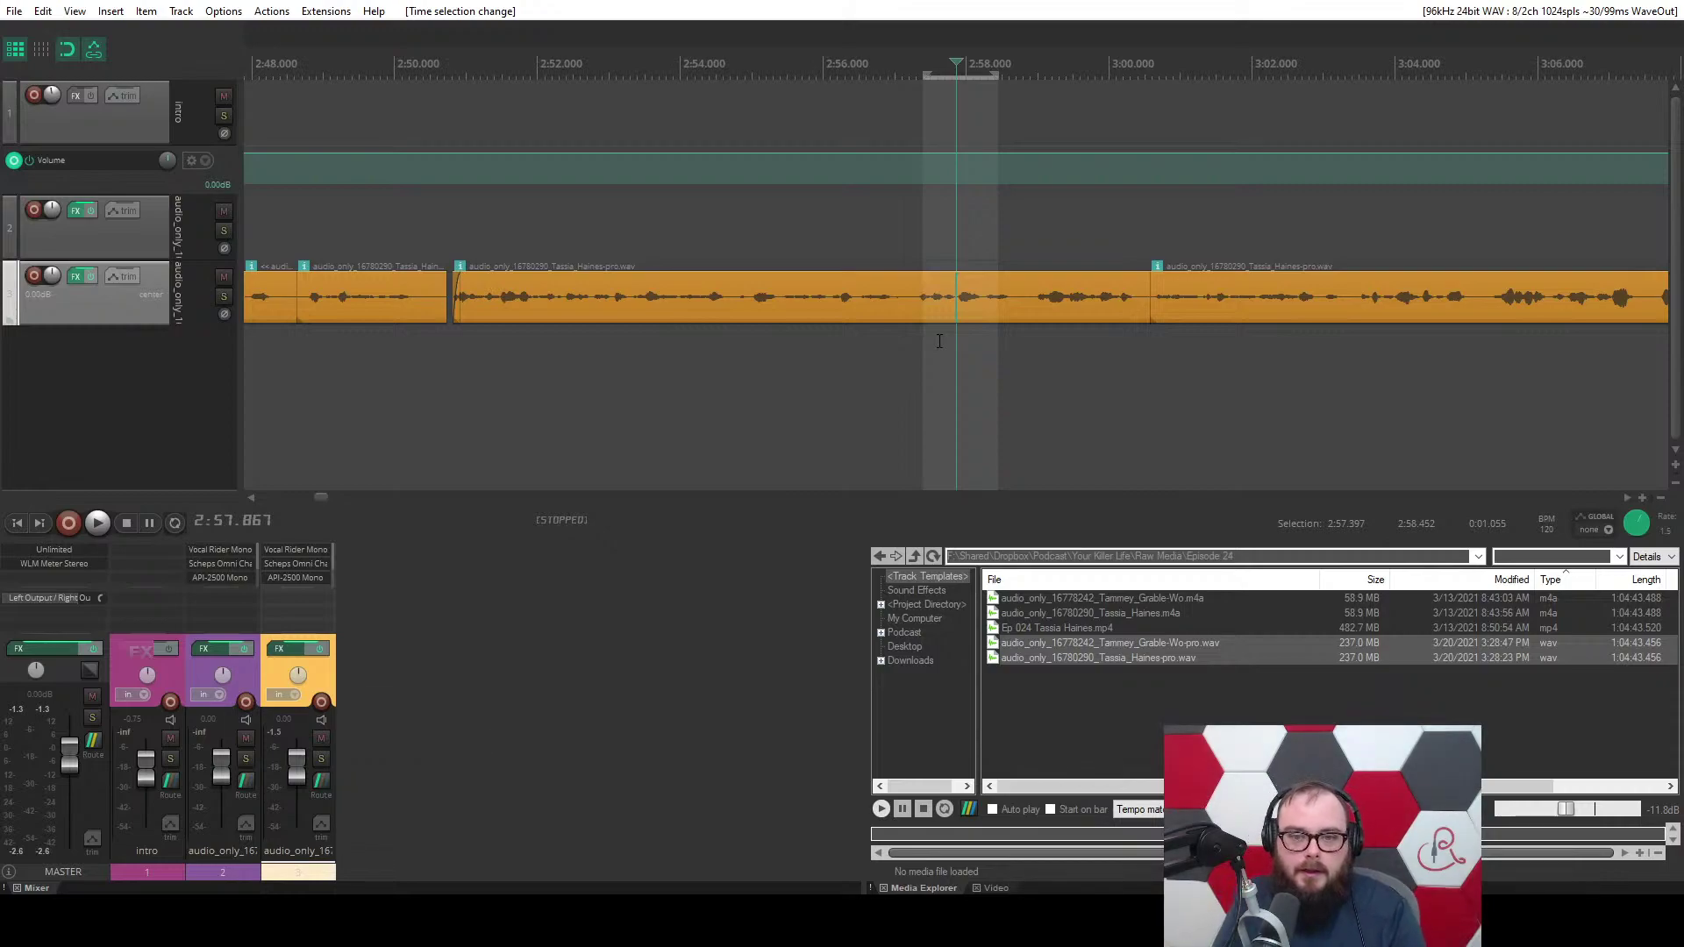
Time-select 2:56.169 to 2:56.783 on the second voice track and examine the component actions of the custom action "Breath reduction".
{"action": "left_click_drag", "start_coordinate": [835, 334], "coordinate": [880, 331]}
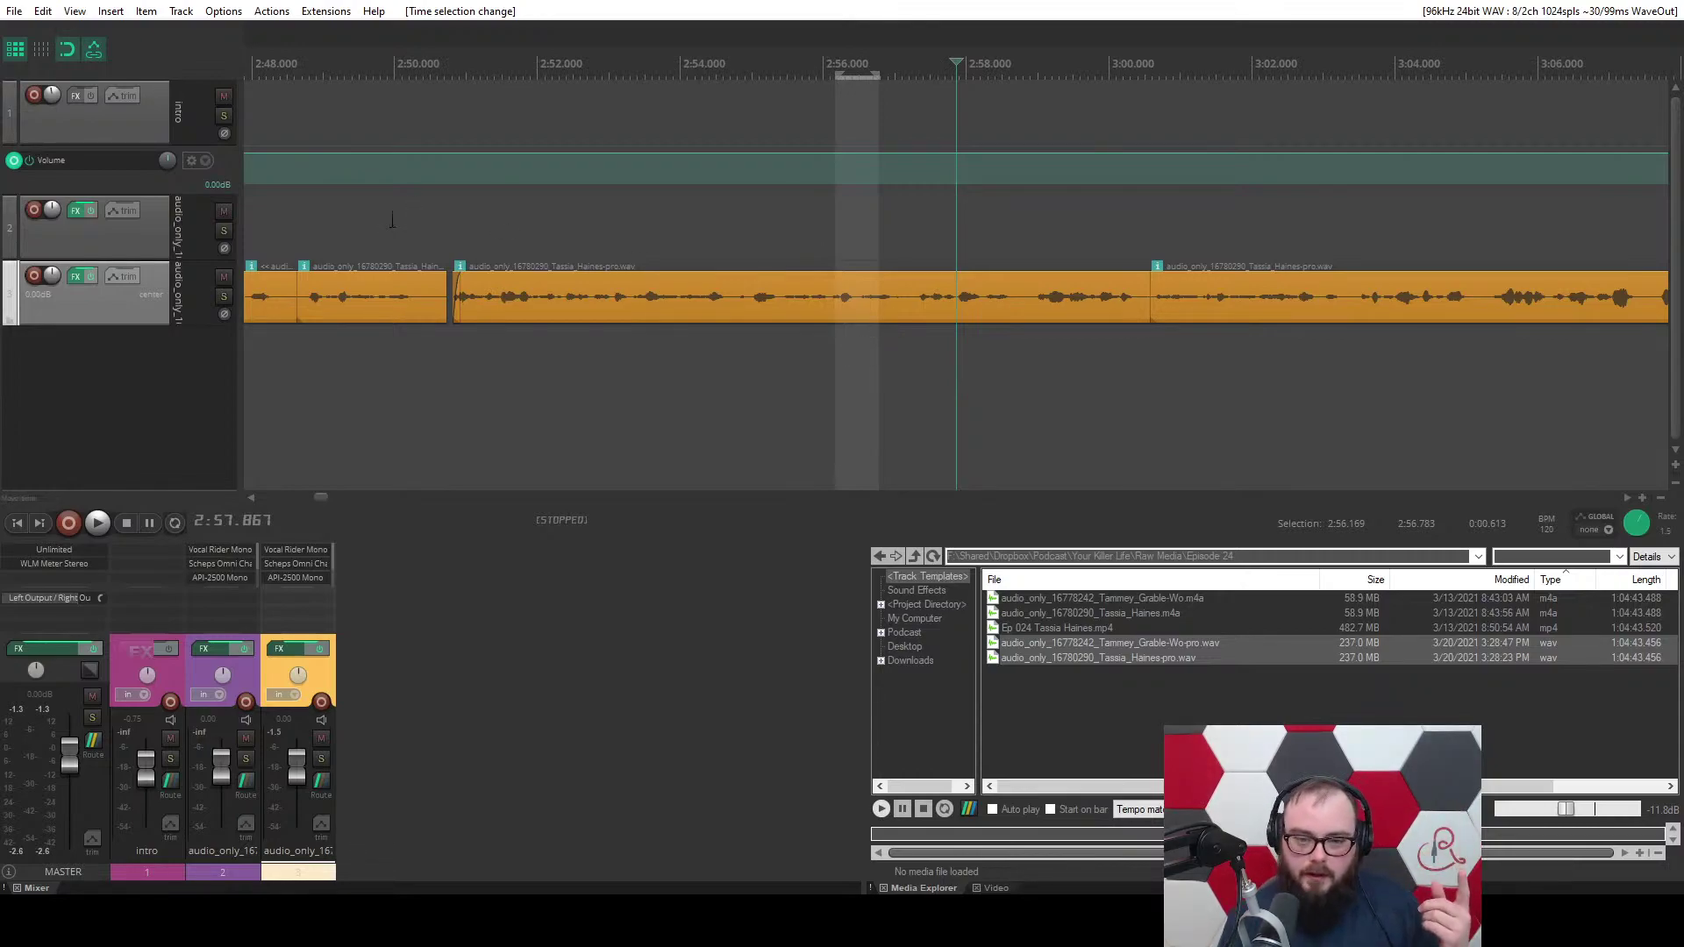
{"action": "left_click", "coordinate": [272, 10]}
{"action": "left_click", "coordinate": [267, 39]}
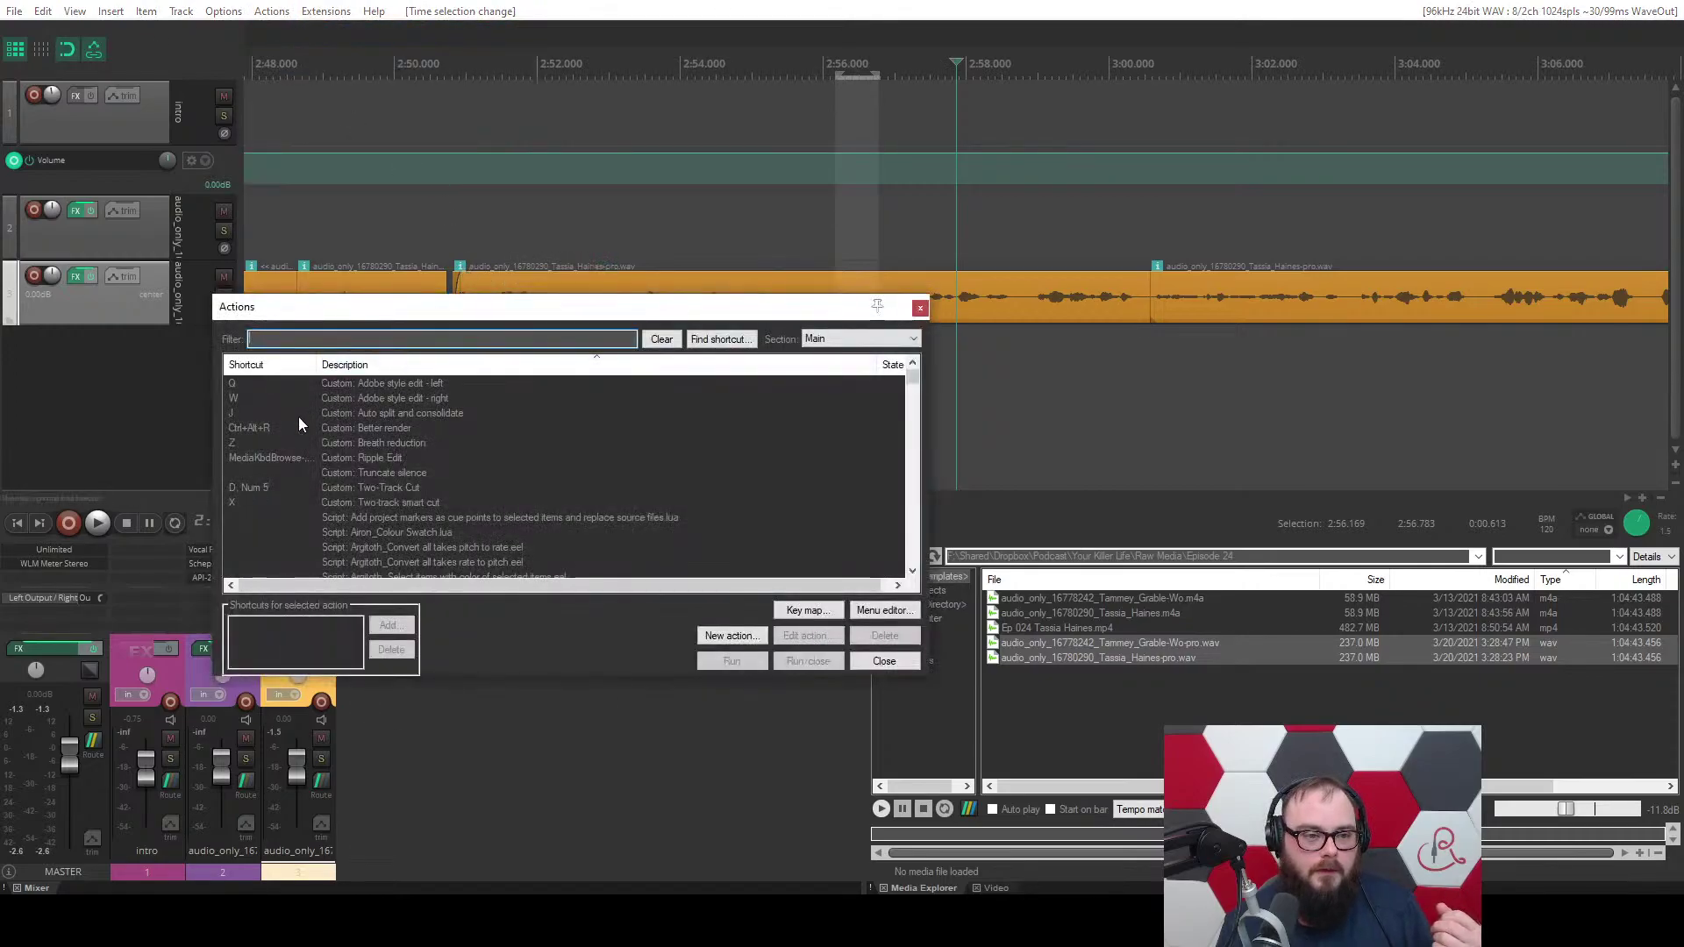
{"action": "left_click", "coordinate": [277, 443]}
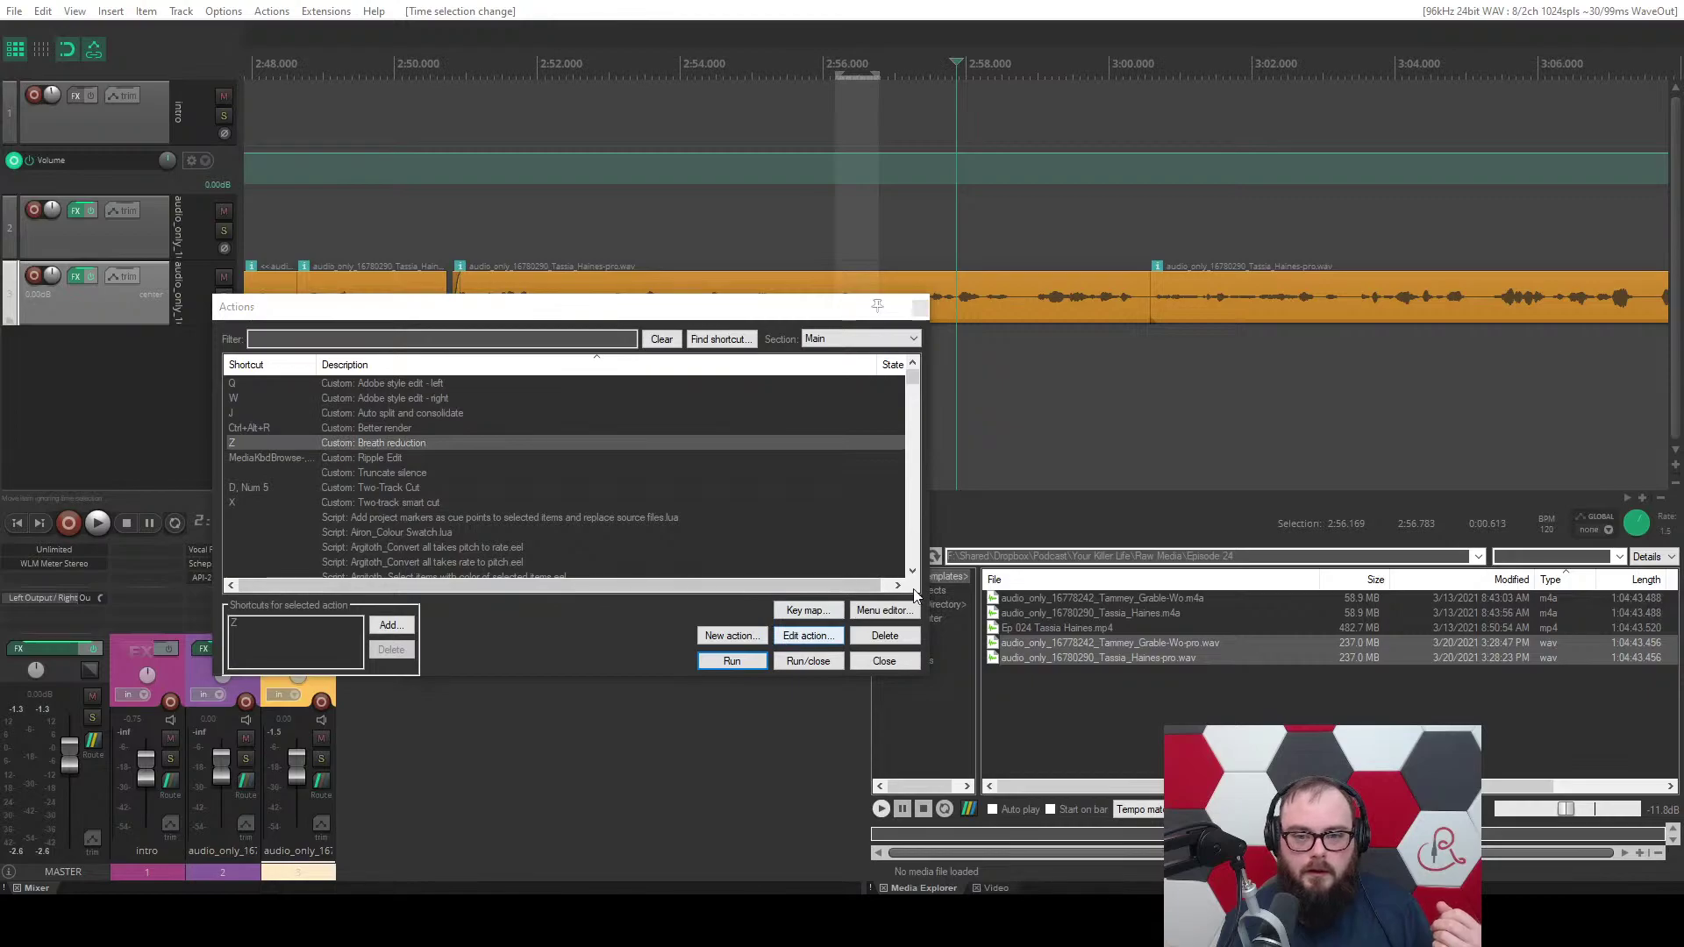
{"action": "left_click", "coordinate": [808, 635]}
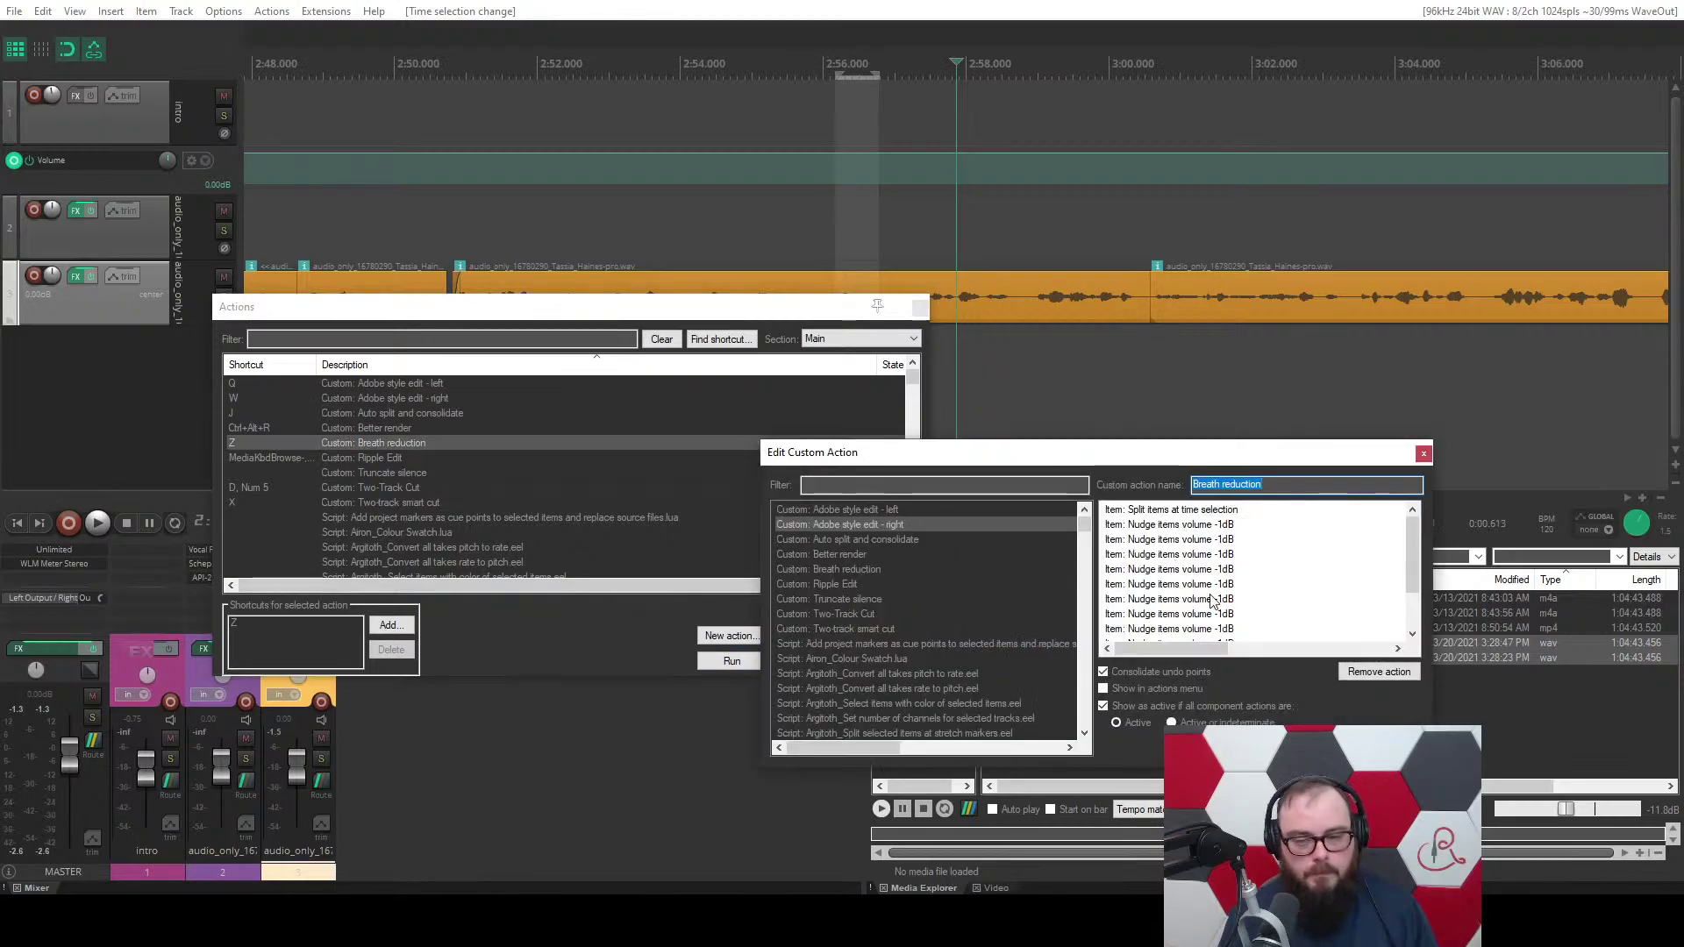
{"action": "key", "text": "Escape"}
{"action": "key", "text": "Escape"}
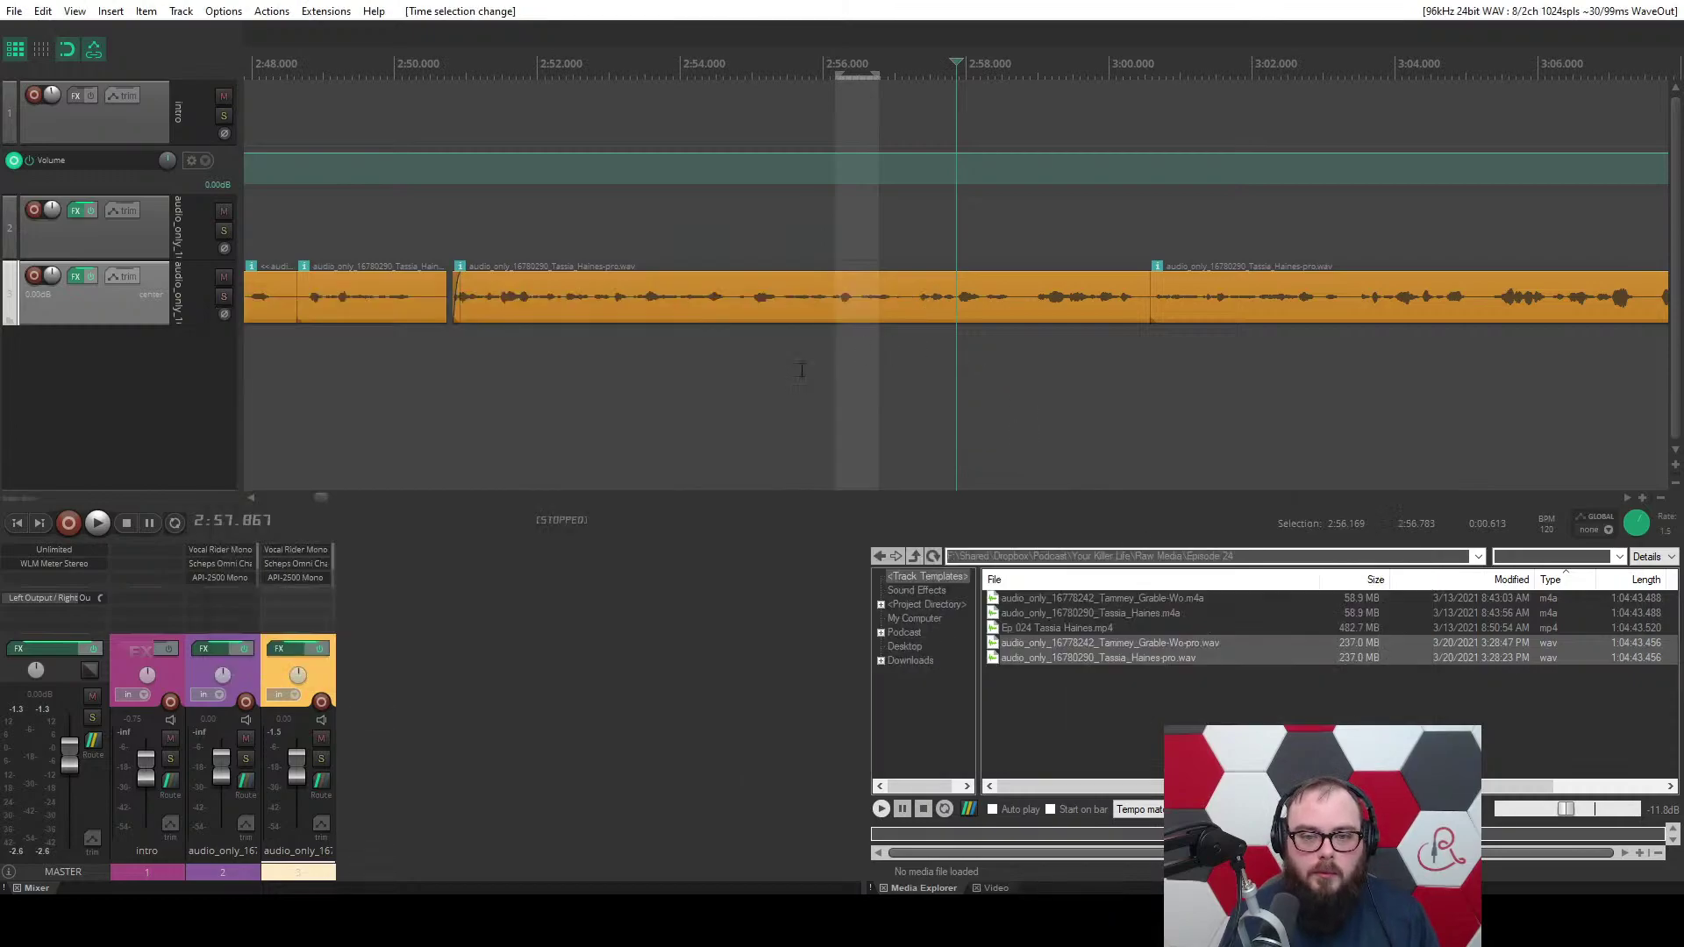
Try "Breath reduction" twice on 2:51.958 to 2:53.259, adjust that piece's volume by hand, and undo all of it.
{"action": "left_click_drag", "start_coordinate": [537, 358], "coordinate": [626, 359]}
{"action": "key", "text": "z"}
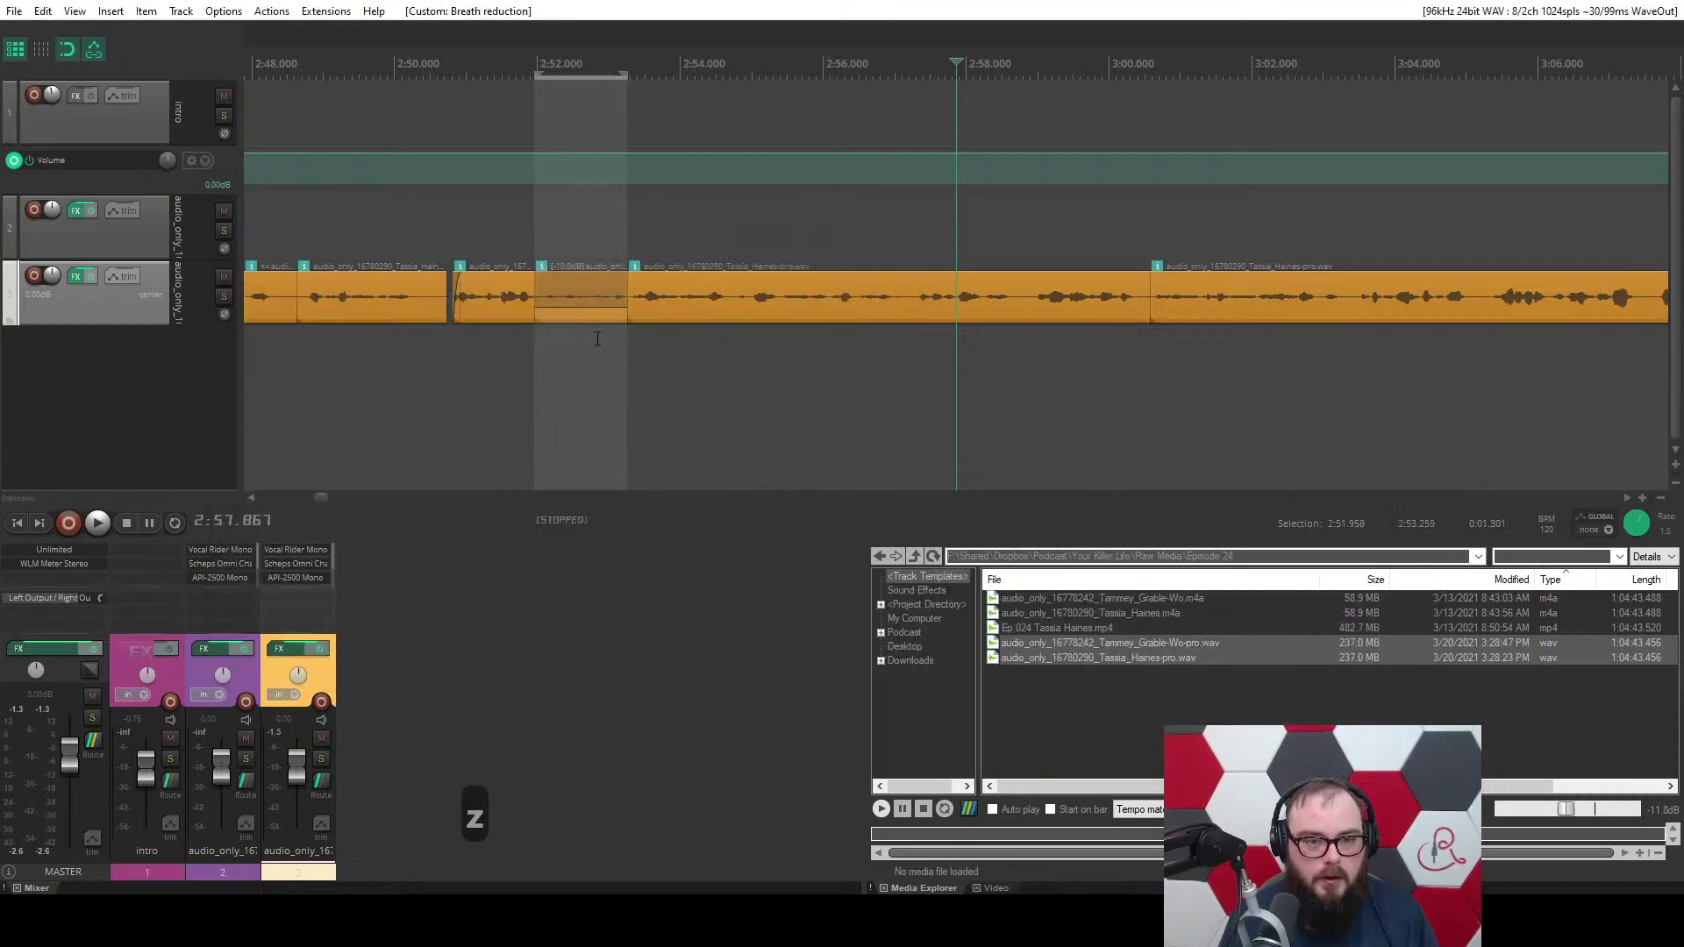
{"action": "left_click", "coordinate": [571, 291]}
{"action": "key", "text": "z"}
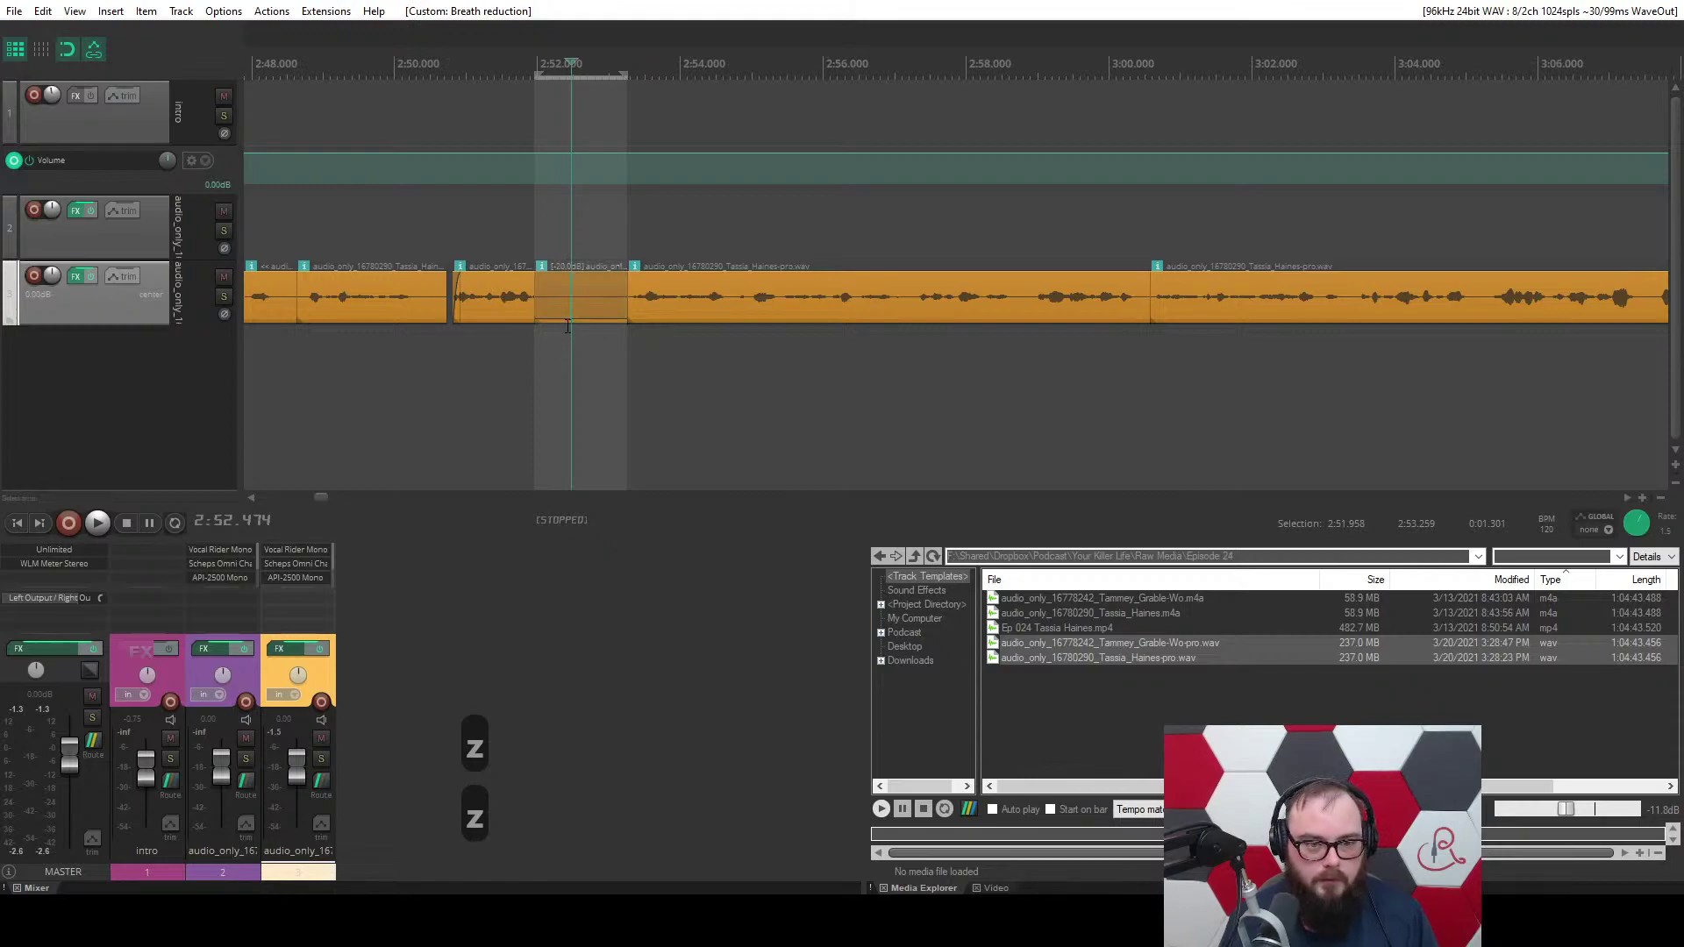
{"action": "left_click_drag", "start_coordinate": [575, 312], "coordinate": [579, 317]}
{"action": "key", "text": "ctrl+z"}
{"action": "key", "text": "ctrl+z"}
{"action": "key", "text": "ctrl+z"}
{"action": "key", "text": "ctrl+z"}
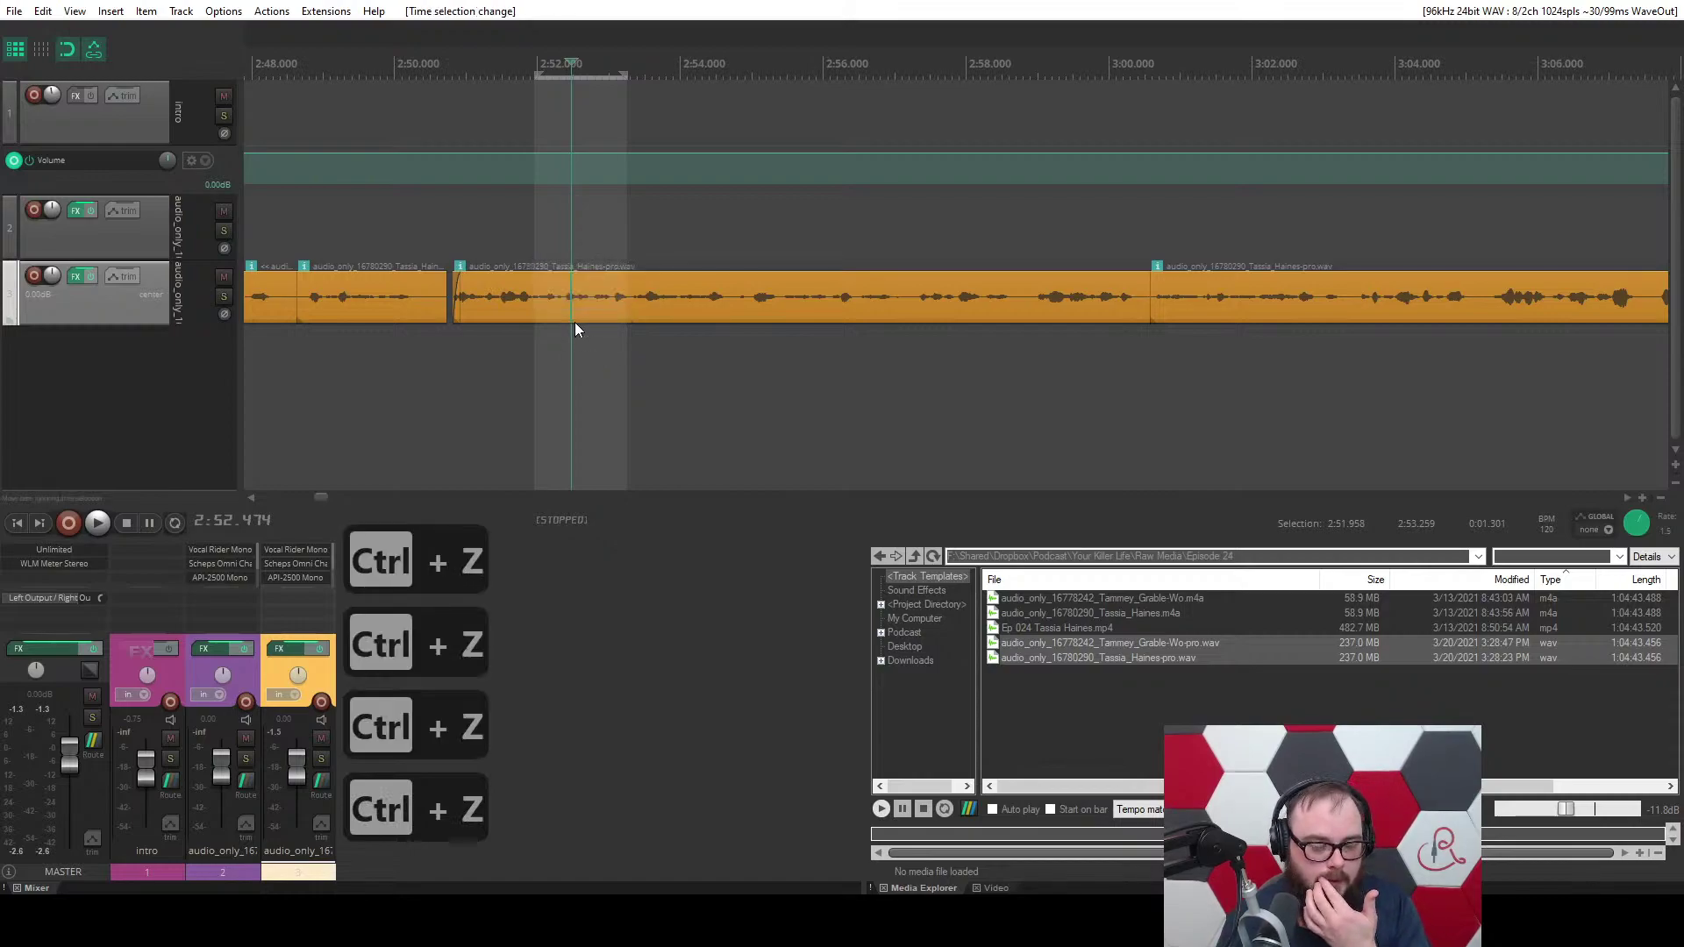
Play on past 3:11 and time-select 3:12.184 to 3:12.848 on the second speaker's track, then cut it with the custom action "Ripple Edit".
{"action": "left_click", "coordinate": [1074, 378]}
{"action": "key", "text": "space"}
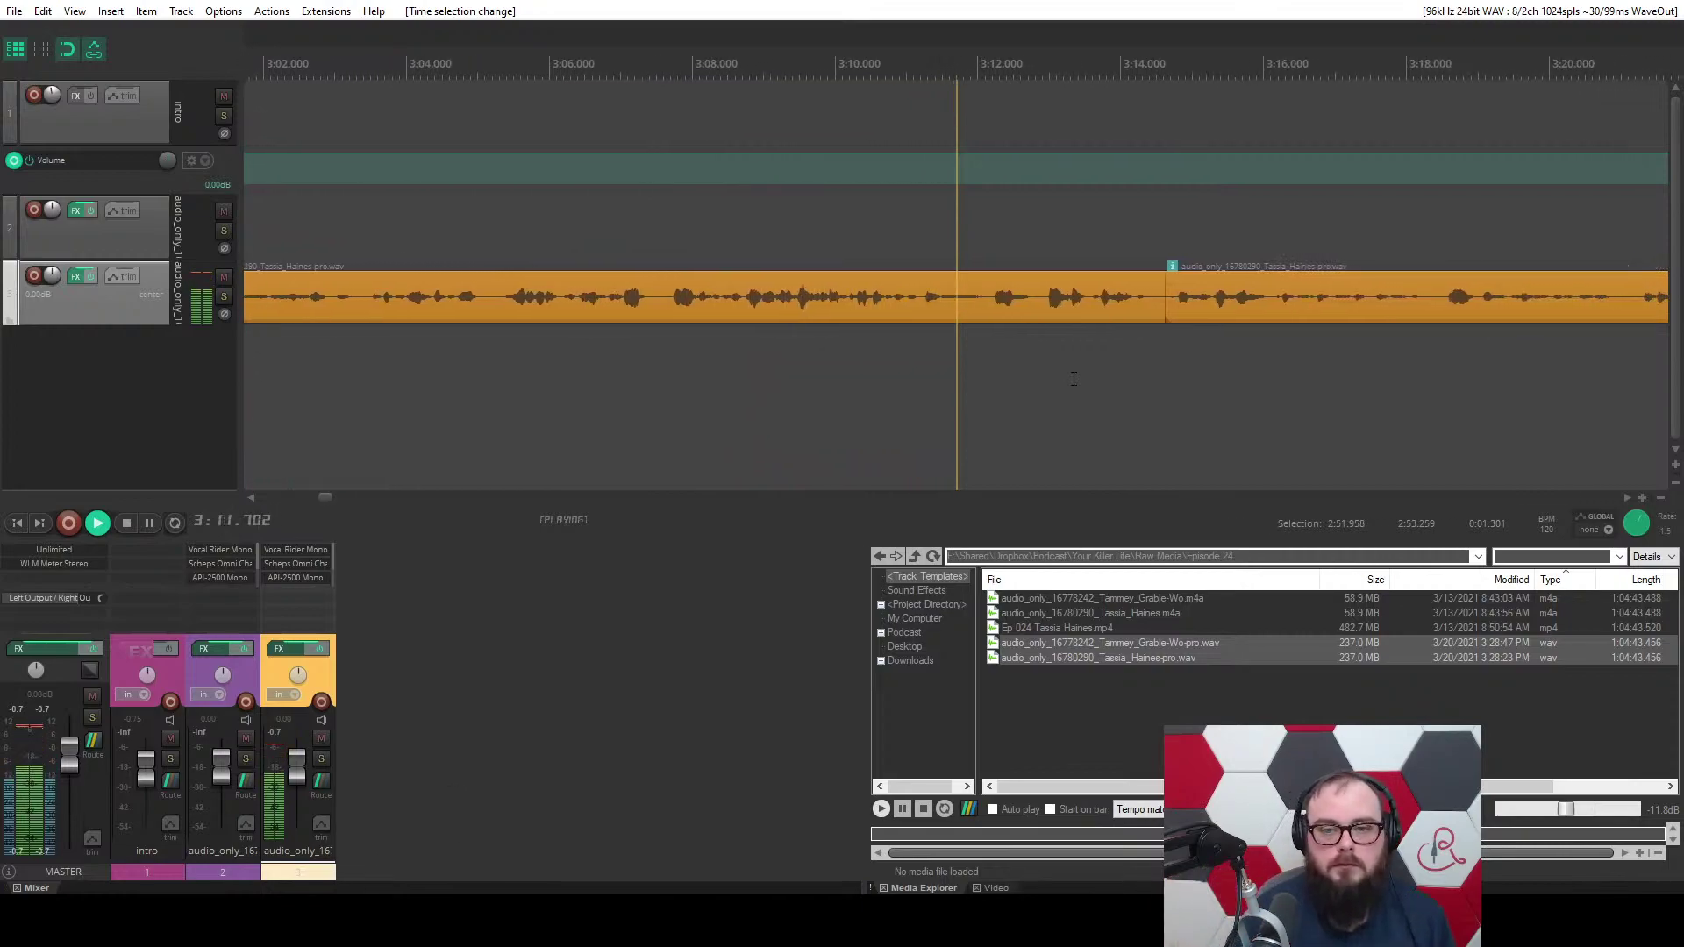
{"action": "key", "text": "space"}
{"action": "scroll", "coordinate": [815, 378], "scroll_direction": "up", "scroll_amount": 6}
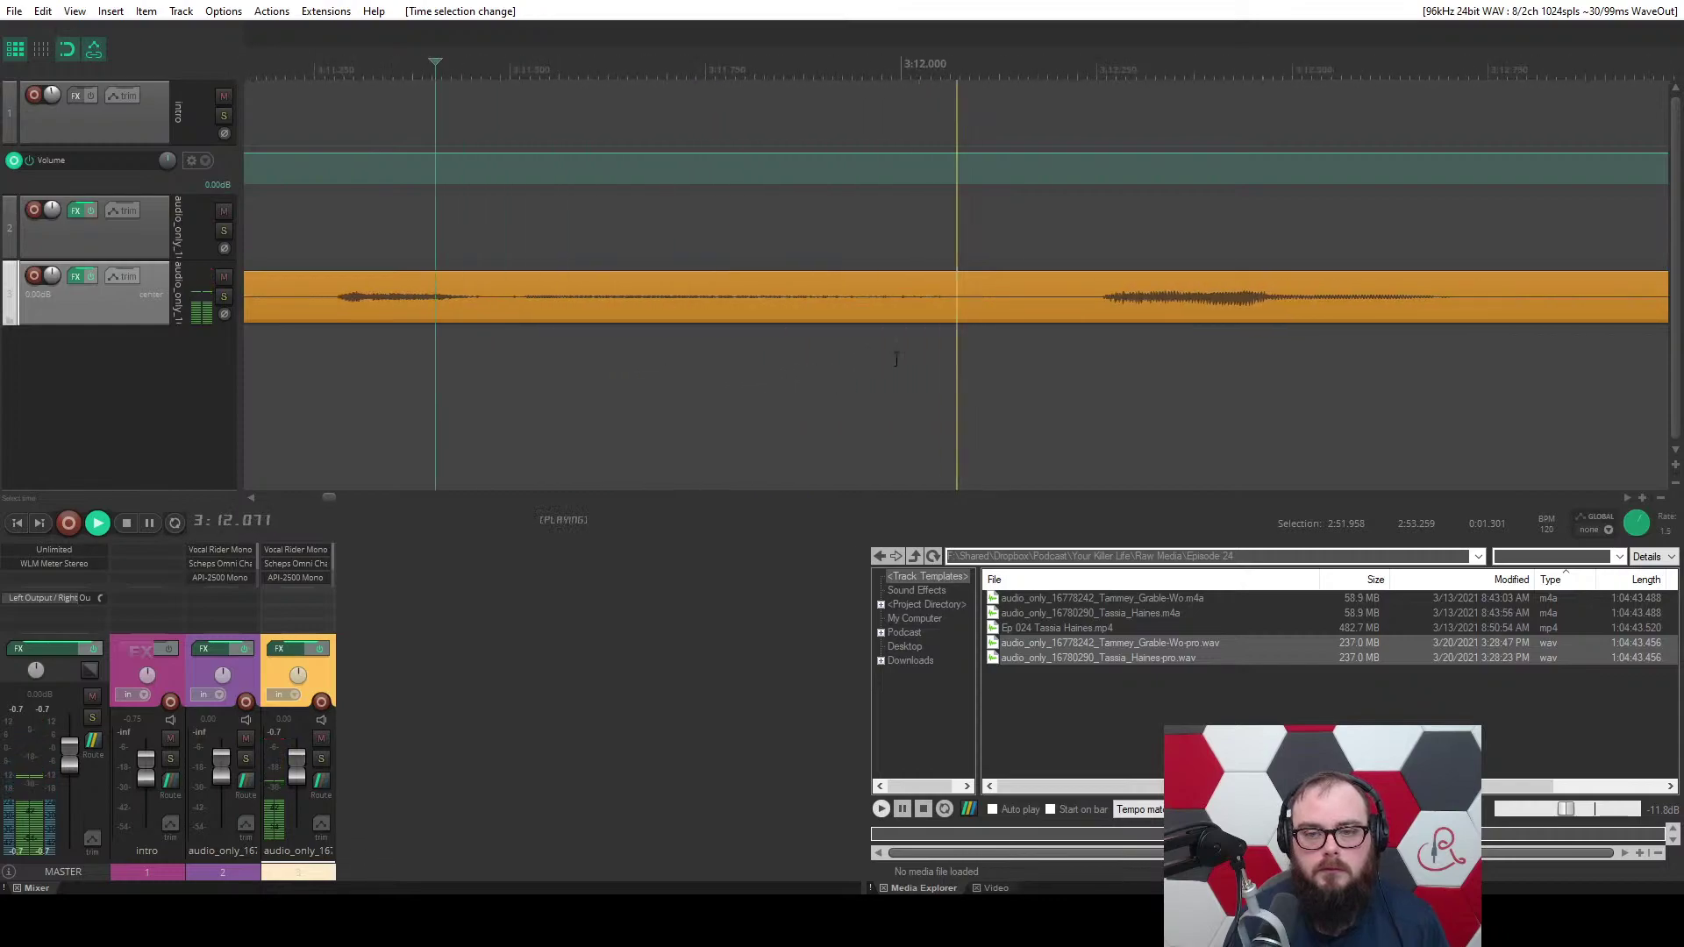
{"action": "left_click_drag", "start_coordinate": [995, 347], "coordinate": [1517, 342]}
{"action": "key", "text": "c"}
{"action": "key", "text": "c"}
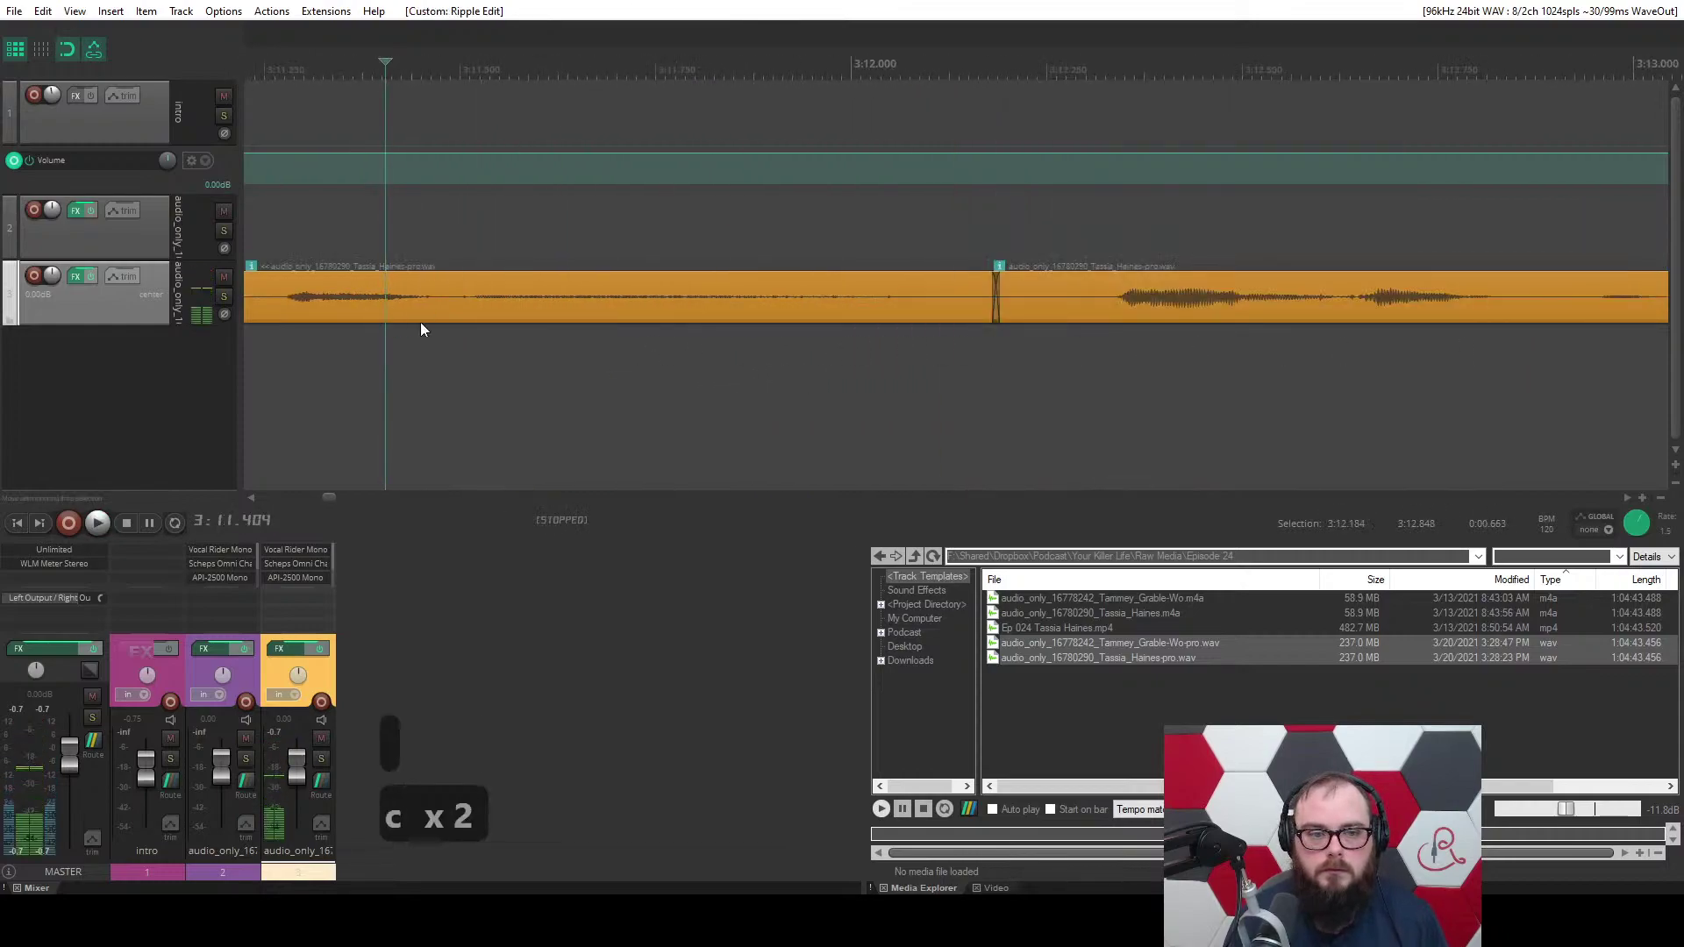
Apply the custom action "Breath reduction" to 3:11.494 to 3:12.257 on the second speaker's track and play the result.
{"action": "left_click_drag", "start_coordinate": [457, 337], "coordinate": [1053, 382]}
{"action": "key", "text": "z"}
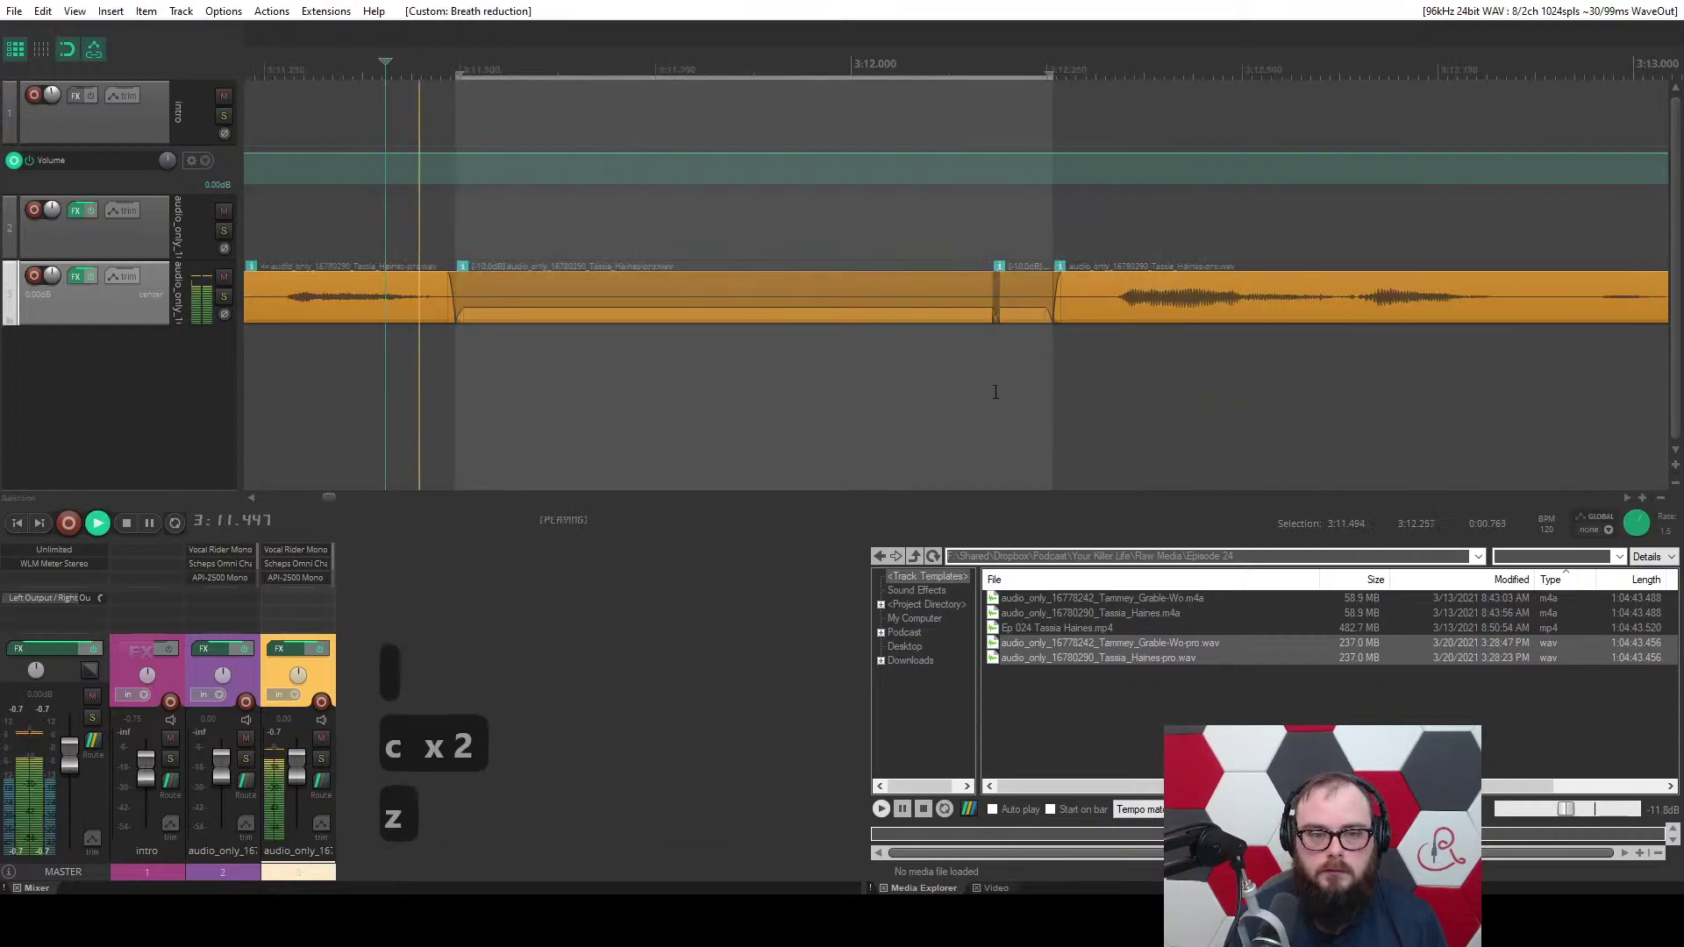
{"action": "scroll", "coordinate": [692, 379], "scroll_direction": "down", "scroll_amount": 5}
{"action": "scroll", "coordinate": [691, 380], "scroll_direction": "up", "scroll_amount": 5}
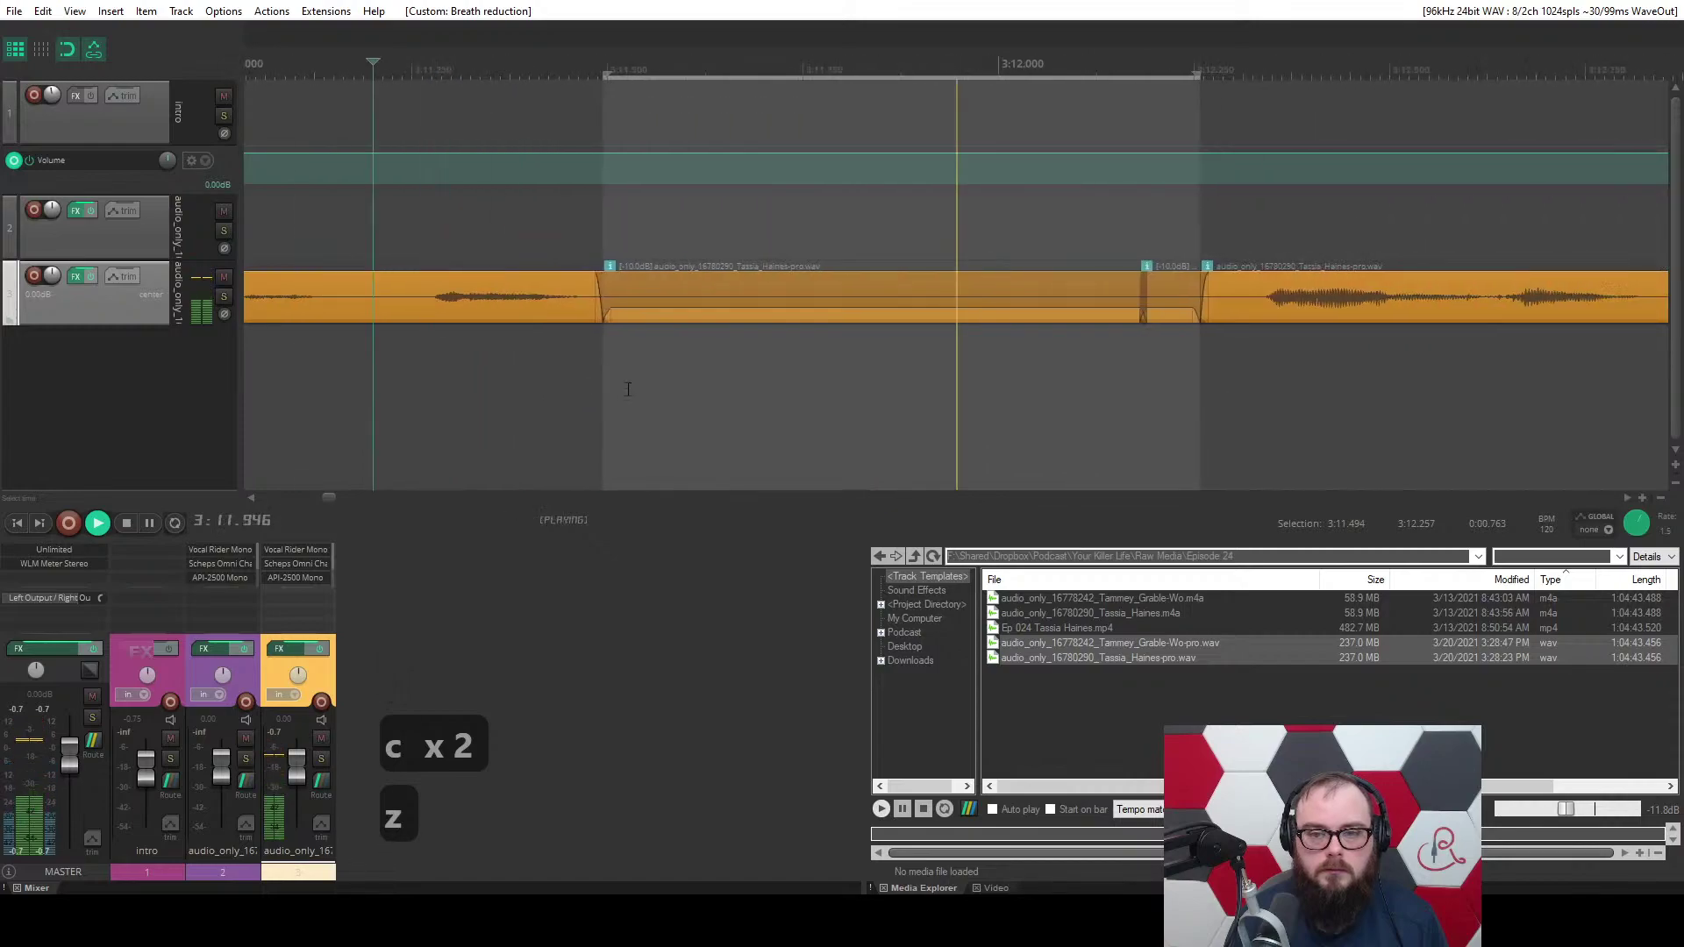
{"action": "scroll", "coordinate": [730, 289], "scroll_direction": "down", "scroll_amount": 4}
{"action": "key", "text": "space"}
Try a 0.109 s fade-in on the reduced piece, undo back to the ripple edit for comparison, and redo only up to the breath reduction.
{"action": "left_click_drag", "start_coordinate": [731, 288], "coordinate": [748, 288]}
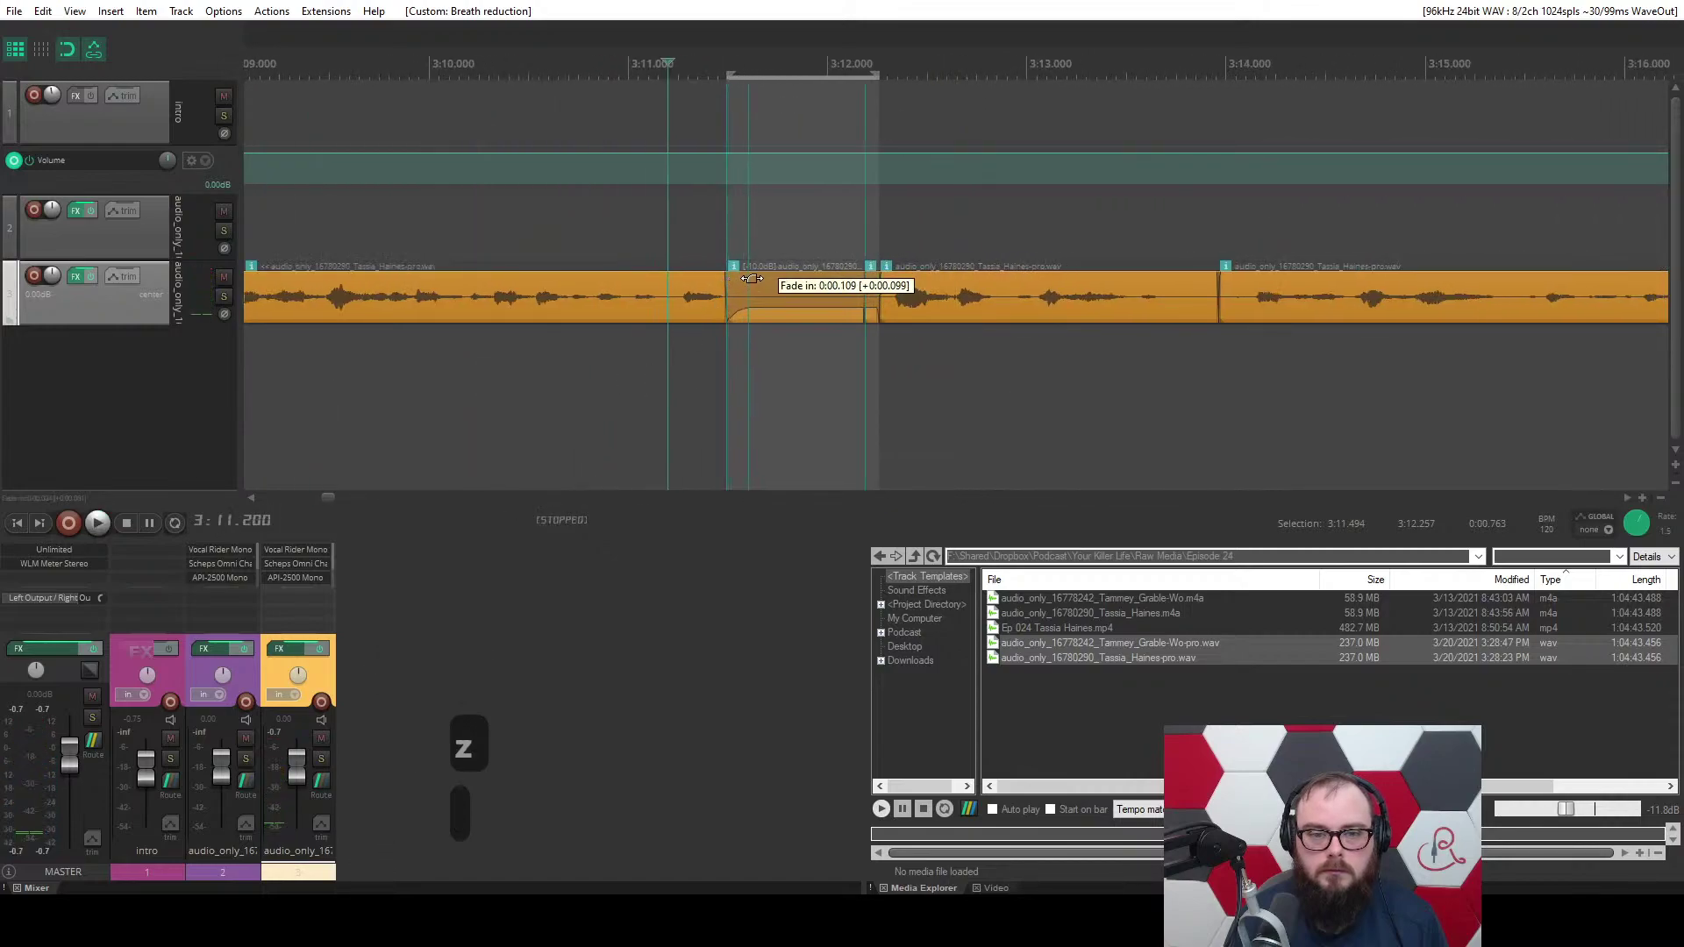
{"action": "key", "text": "space"}
{"action": "key", "text": "ctrl+z"}
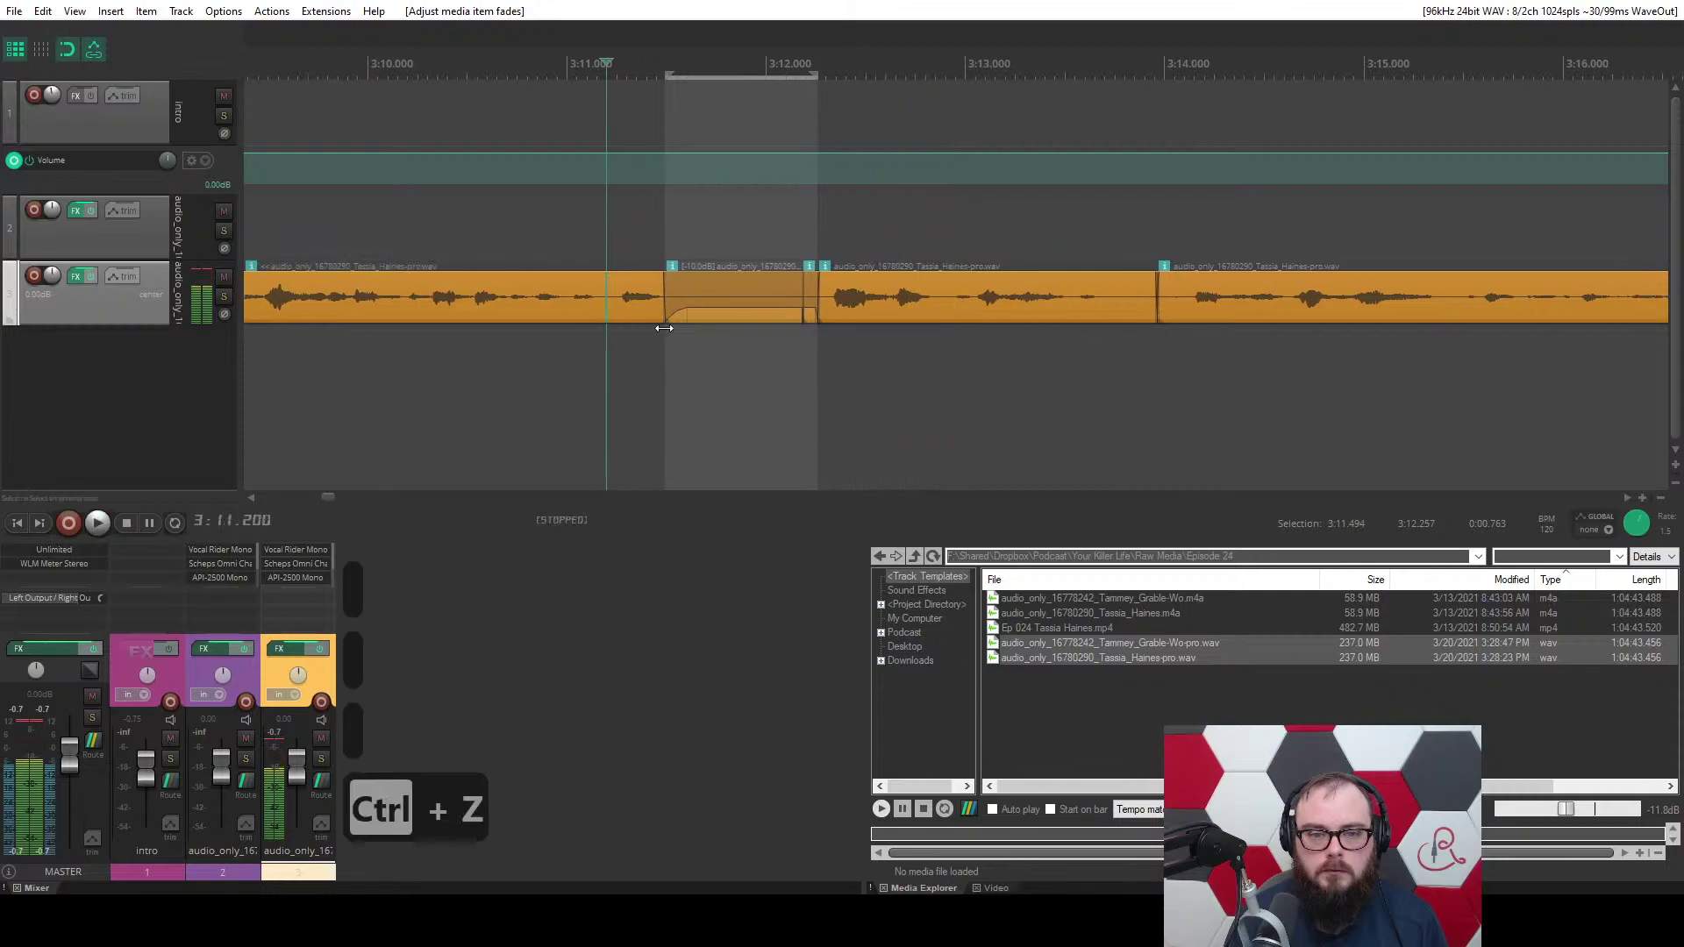
{"action": "key", "text": "ctrl+z"}
{"action": "key", "text": "ctrl+z"}
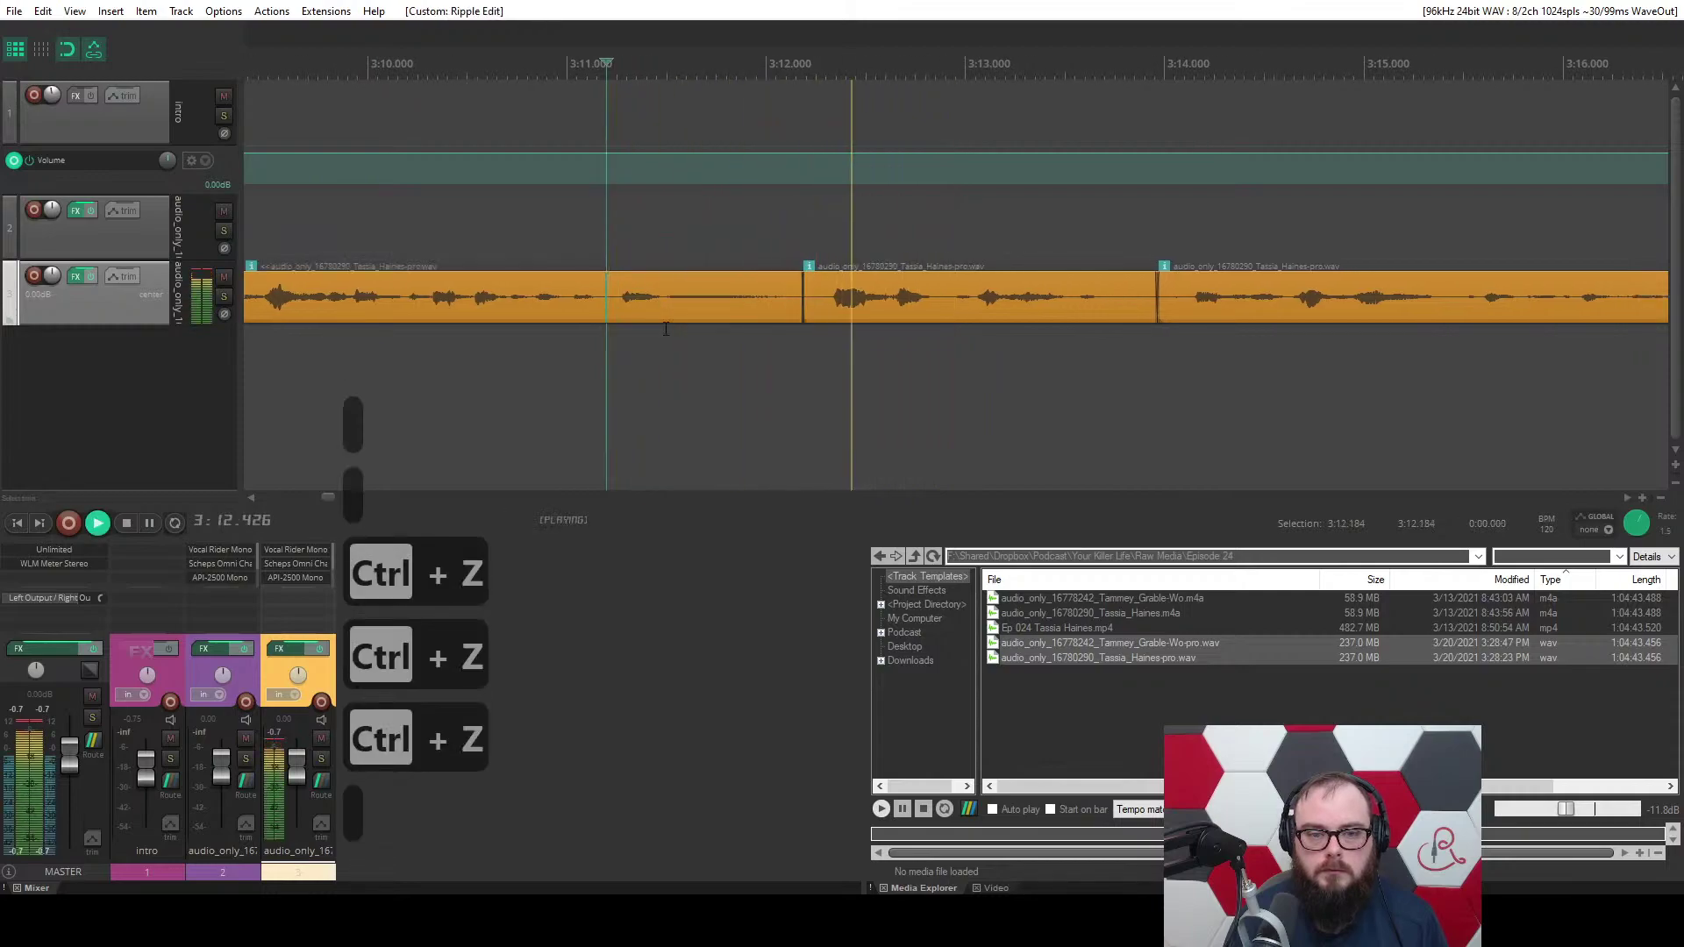
{"action": "key", "text": "space"}
{"action": "key", "text": "ctrl+shift+z"}
{"action": "key", "text": "ctrl+z"}
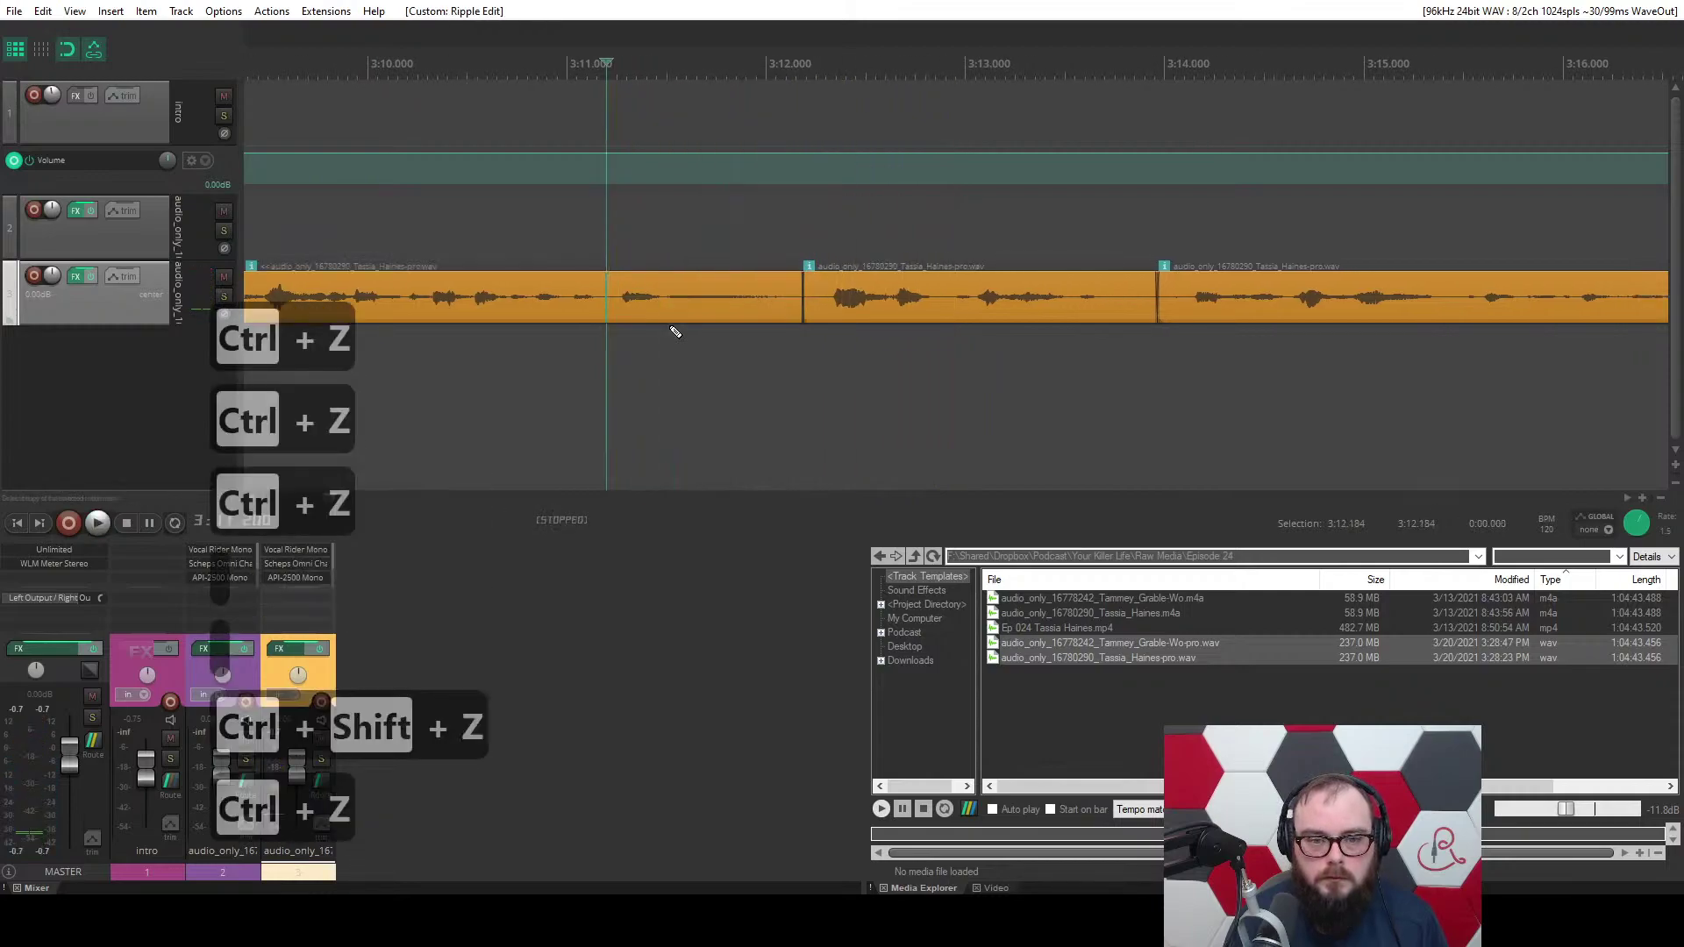
{"action": "key", "text": "ctrl+shift+z"}
{"action": "key", "text": "ctrl+shift+z"}
Lengthen the fade-in of the reduced piece at 3:11.494, try extending its start slightly earlier, and undo only that extension.
{"action": "key", "text": "space"}
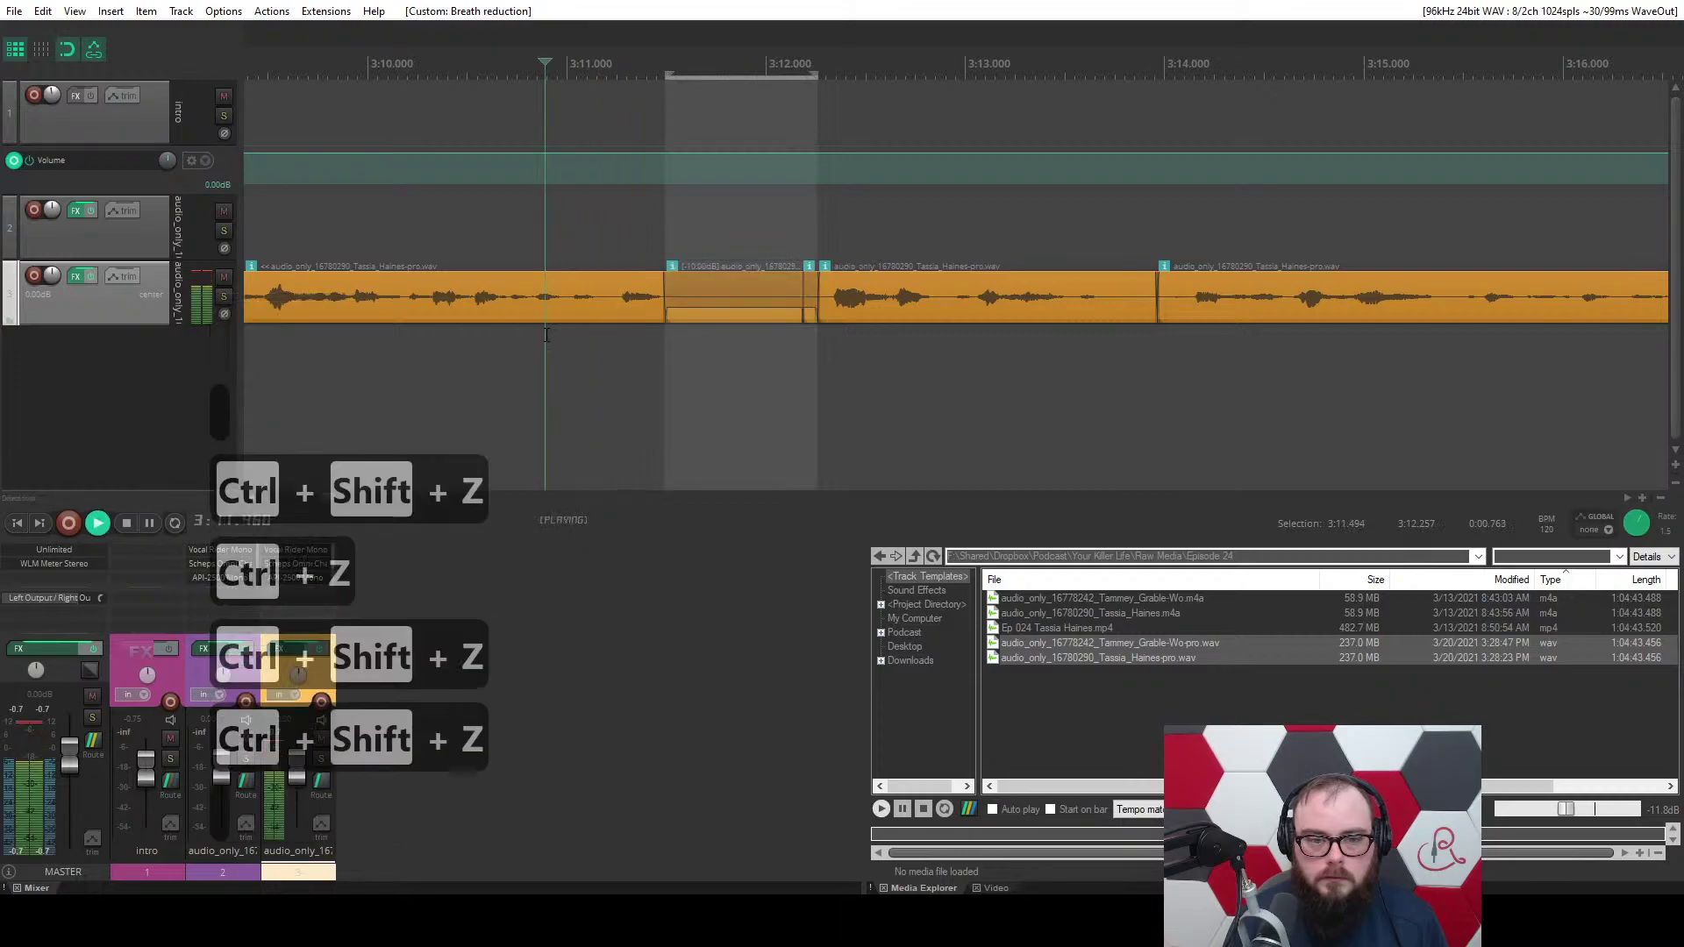
{"action": "left_click_drag", "start_coordinate": [671, 297], "coordinate": [655, 295]}
{"action": "key", "text": "space"}
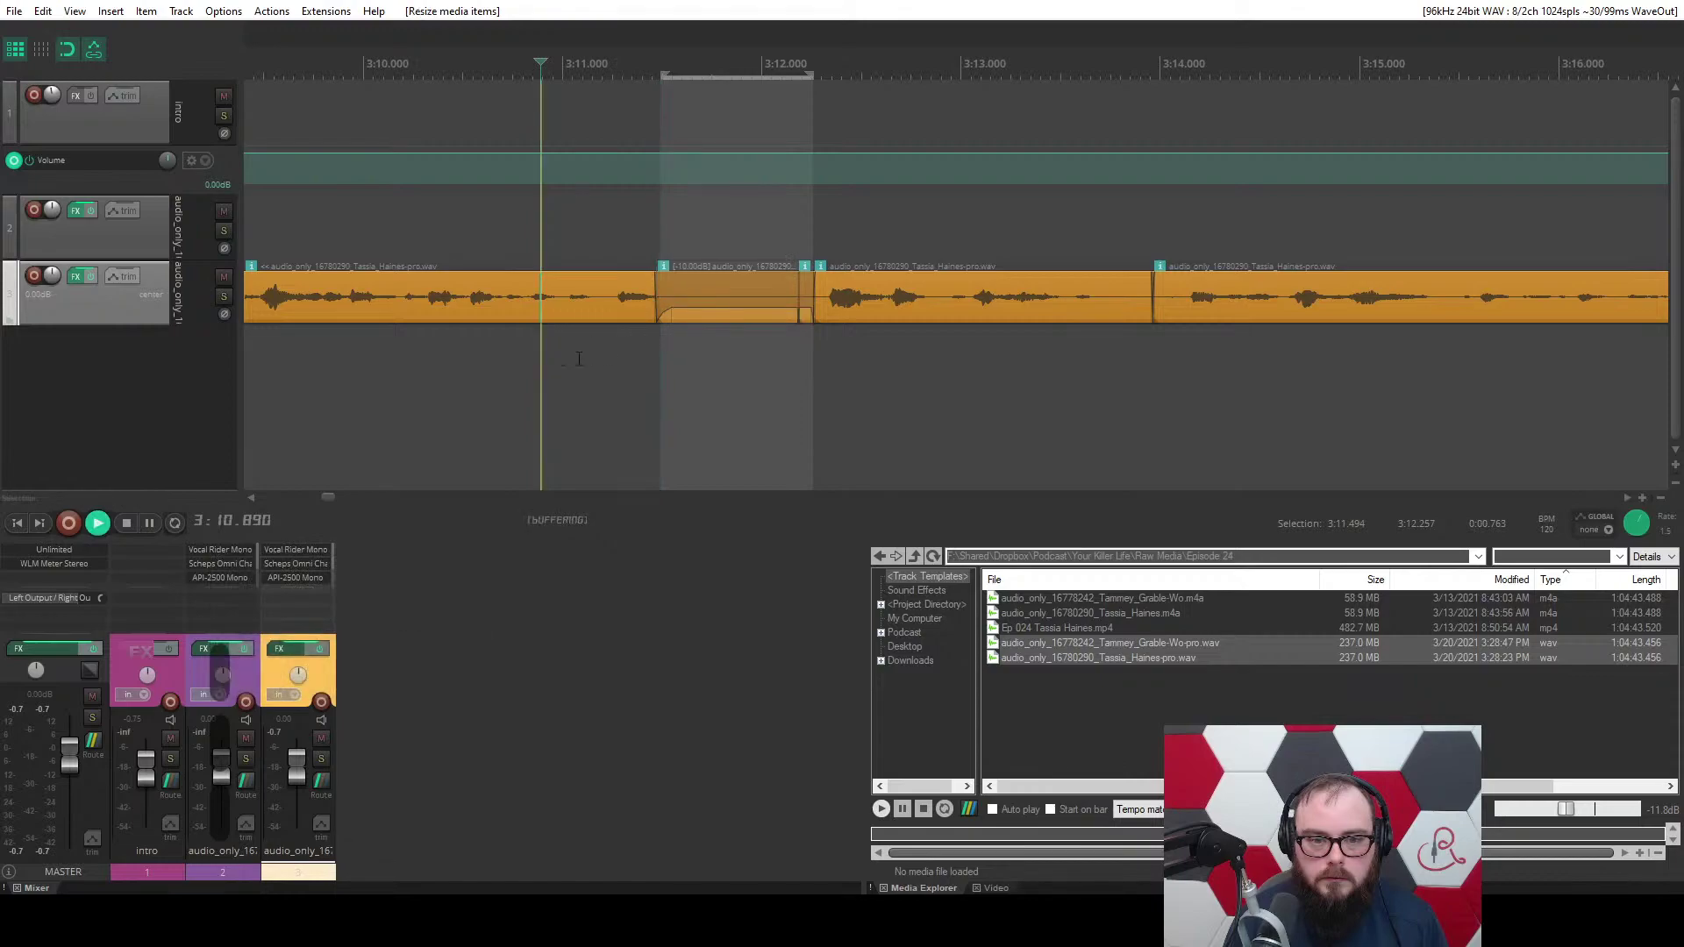
{"action": "key", "text": "ctrl+z"}
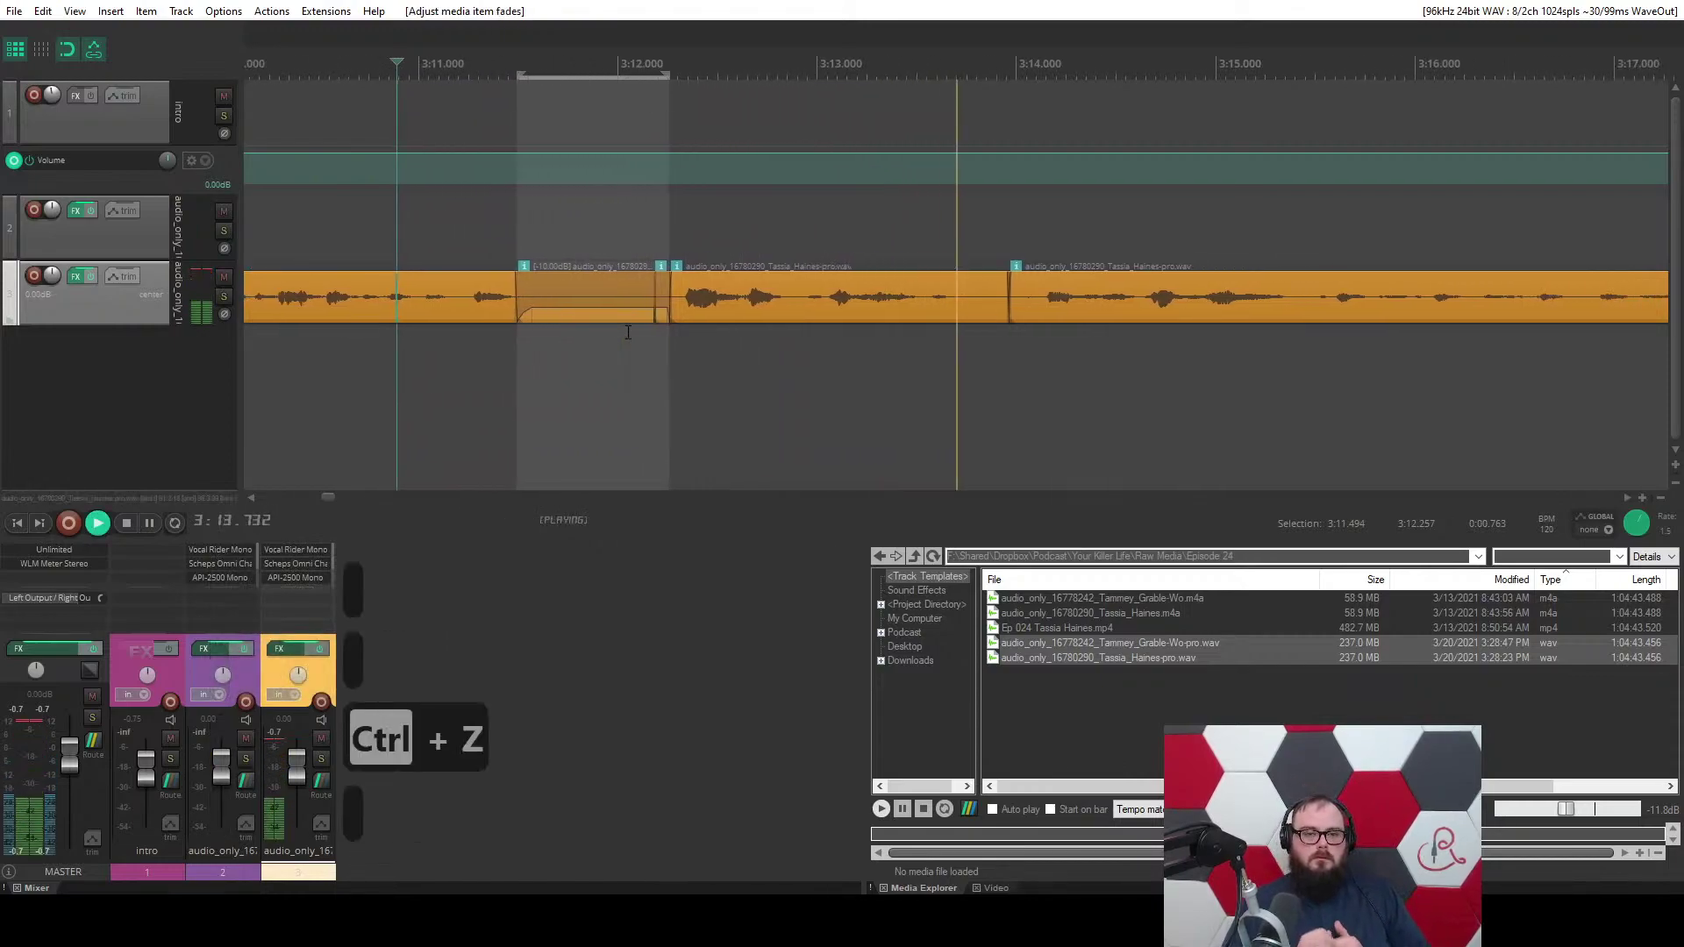
Ripple-cut 3:13.930 to 3:14.125 around the join in the second speaker's audio and save the project.
{"action": "scroll", "coordinate": [628, 332], "scroll_direction": "up", "scroll_amount": 5}
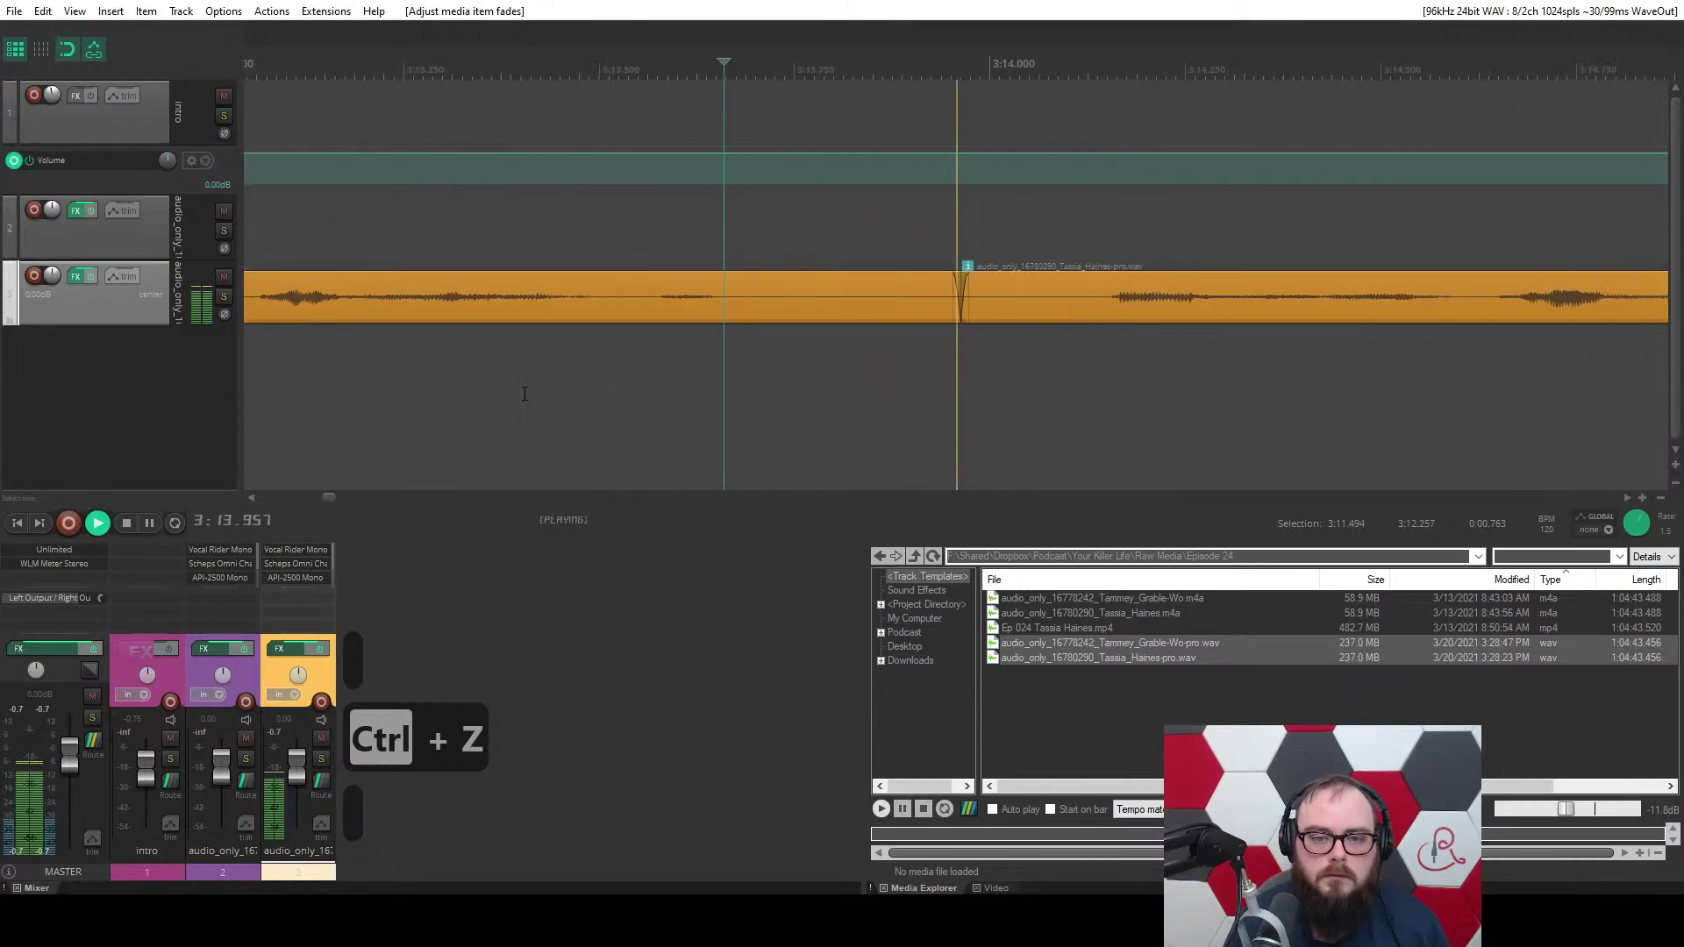
{"action": "left_click", "coordinate": [473, 395]}
{"action": "key", "text": "space"}
{"action": "left_click_drag", "start_coordinate": [684, 358], "coordinate": [909, 358]}
{"action": "key", "text": "c"}
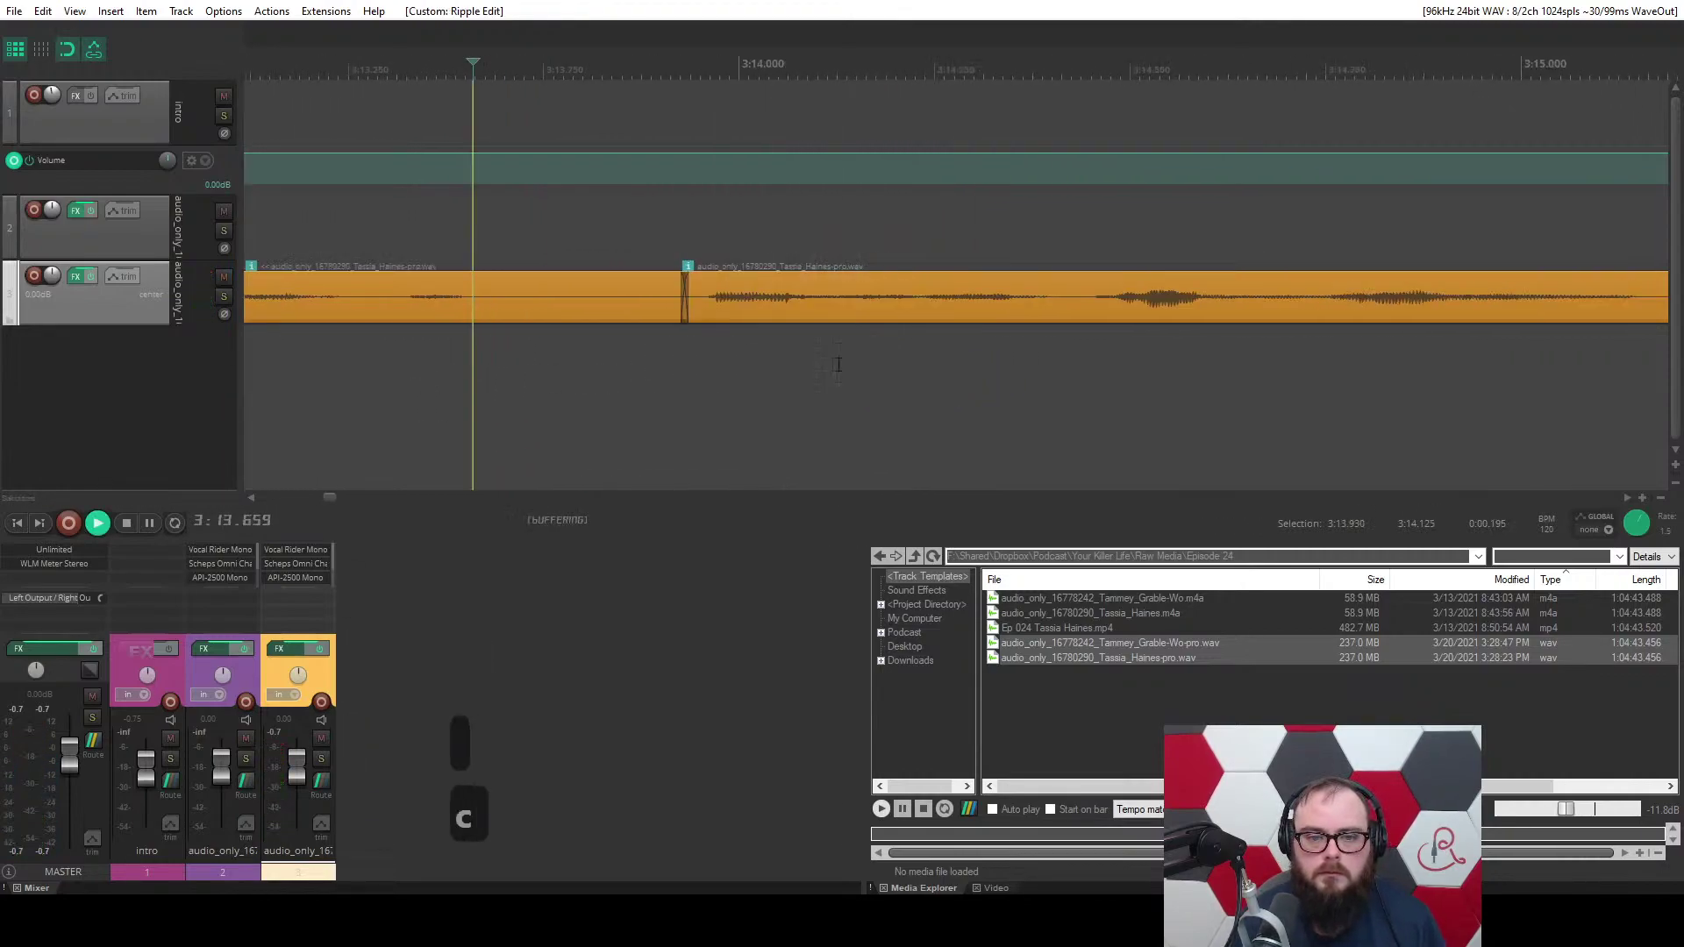
{"action": "key", "text": "ctrl+s"}
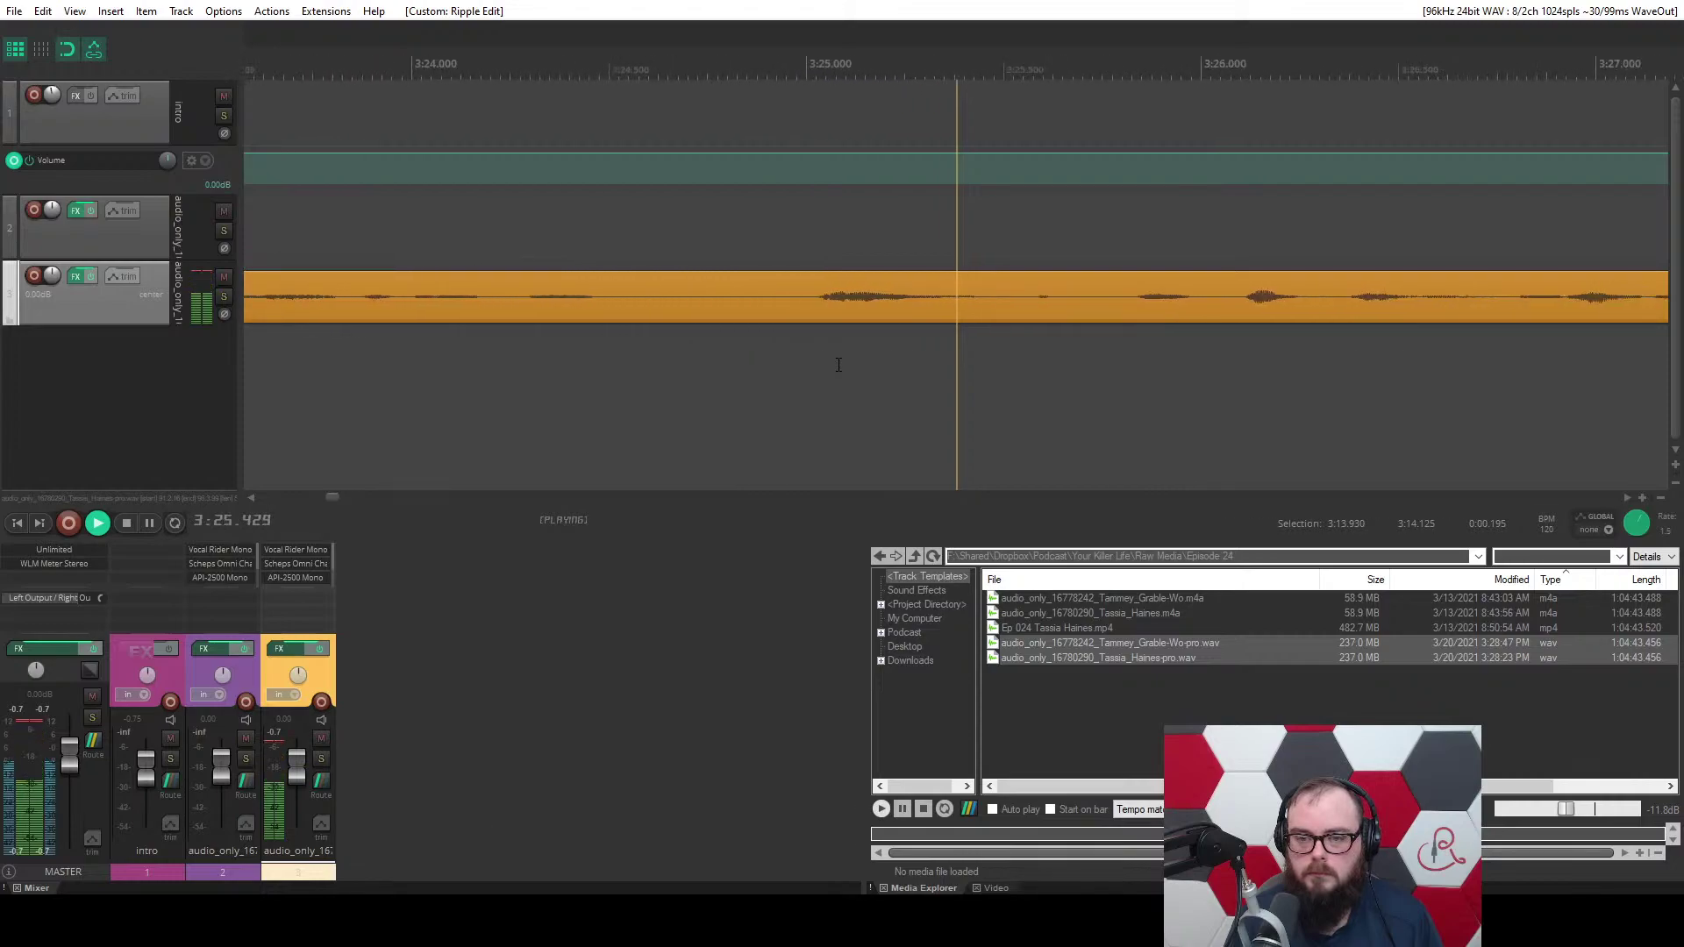
Ripple-cut 3:25.022 to 3:25.726 from the second speaker's clip, play on, and save the project.
{"action": "left_click_drag", "start_coordinate": [905, 351], "coordinate": [1296, 351]}
{"action": "key", "text": "c"}
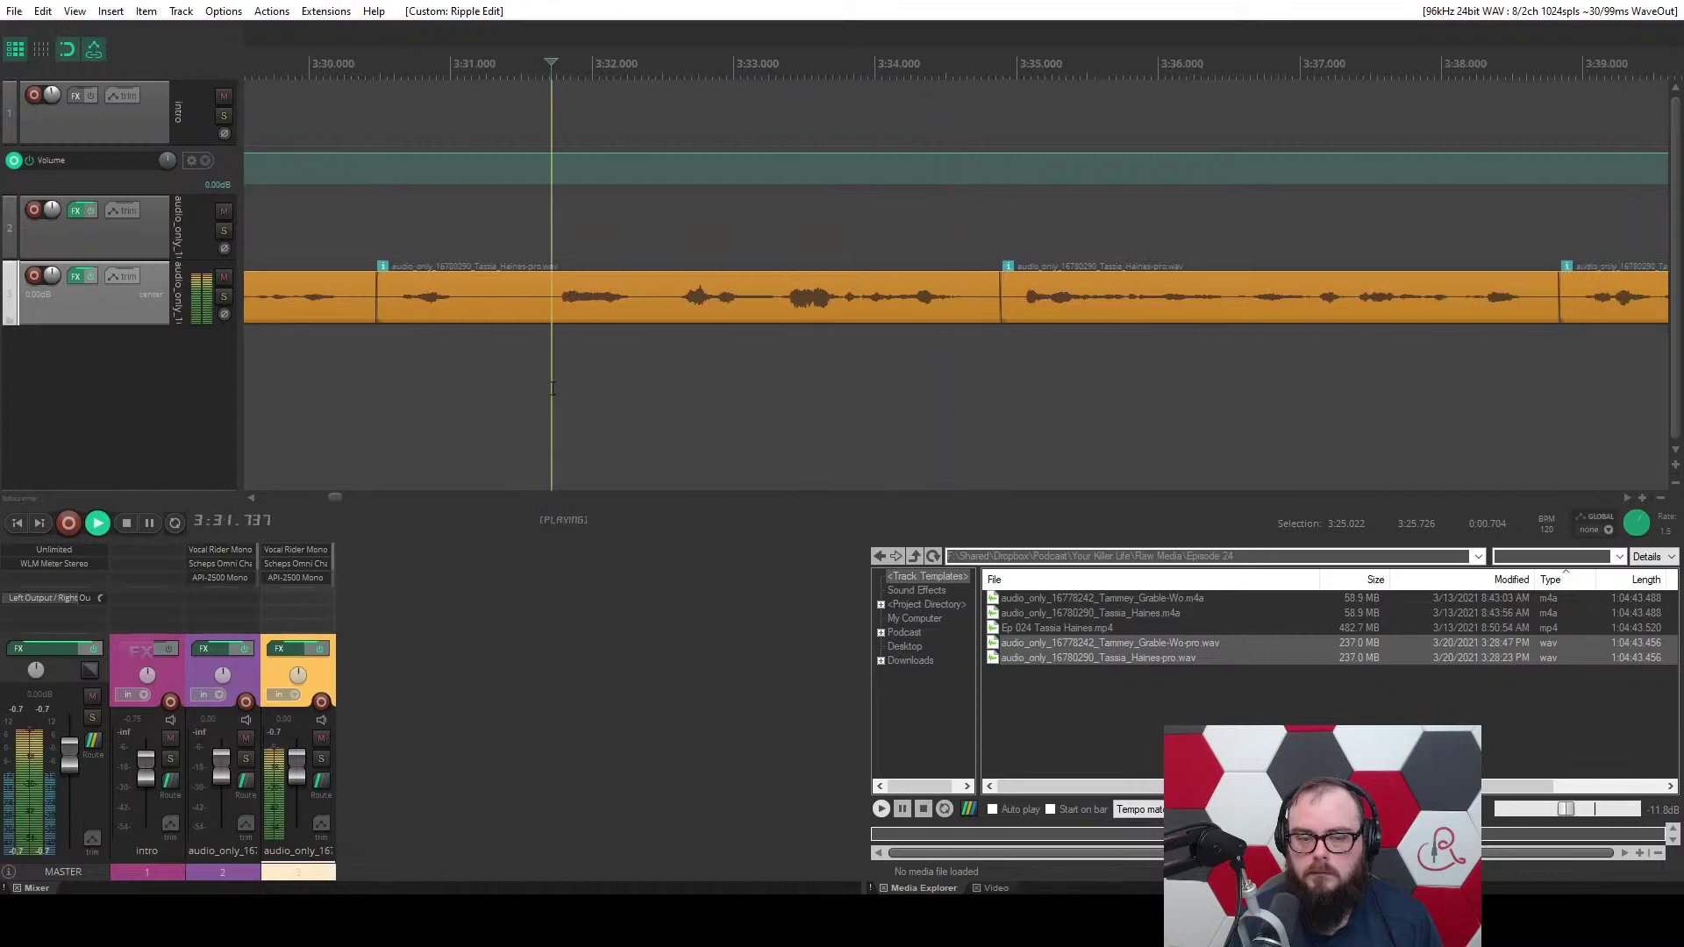
{"action": "key", "text": "ctrl+s"}
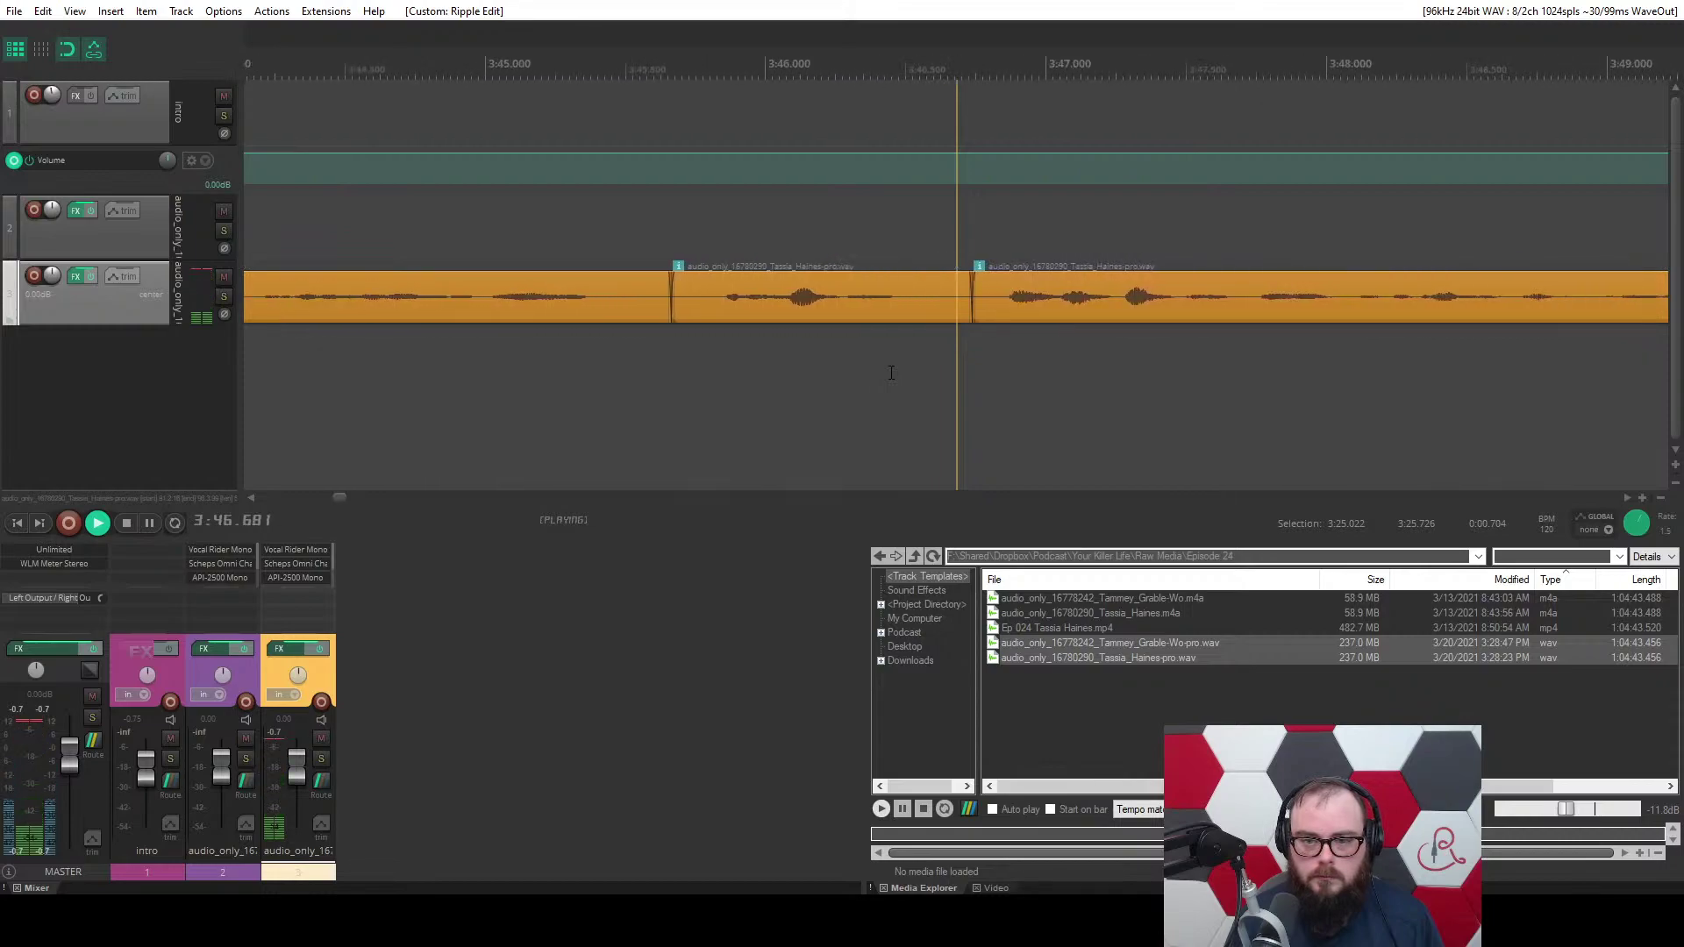
Play on past 3:55 and ripple-cut 3:55.588 to 3:56.166 from the second speaker's clip.
{"action": "scroll", "coordinate": [891, 373], "scroll_direction": "down", "scroll_amount": 5}
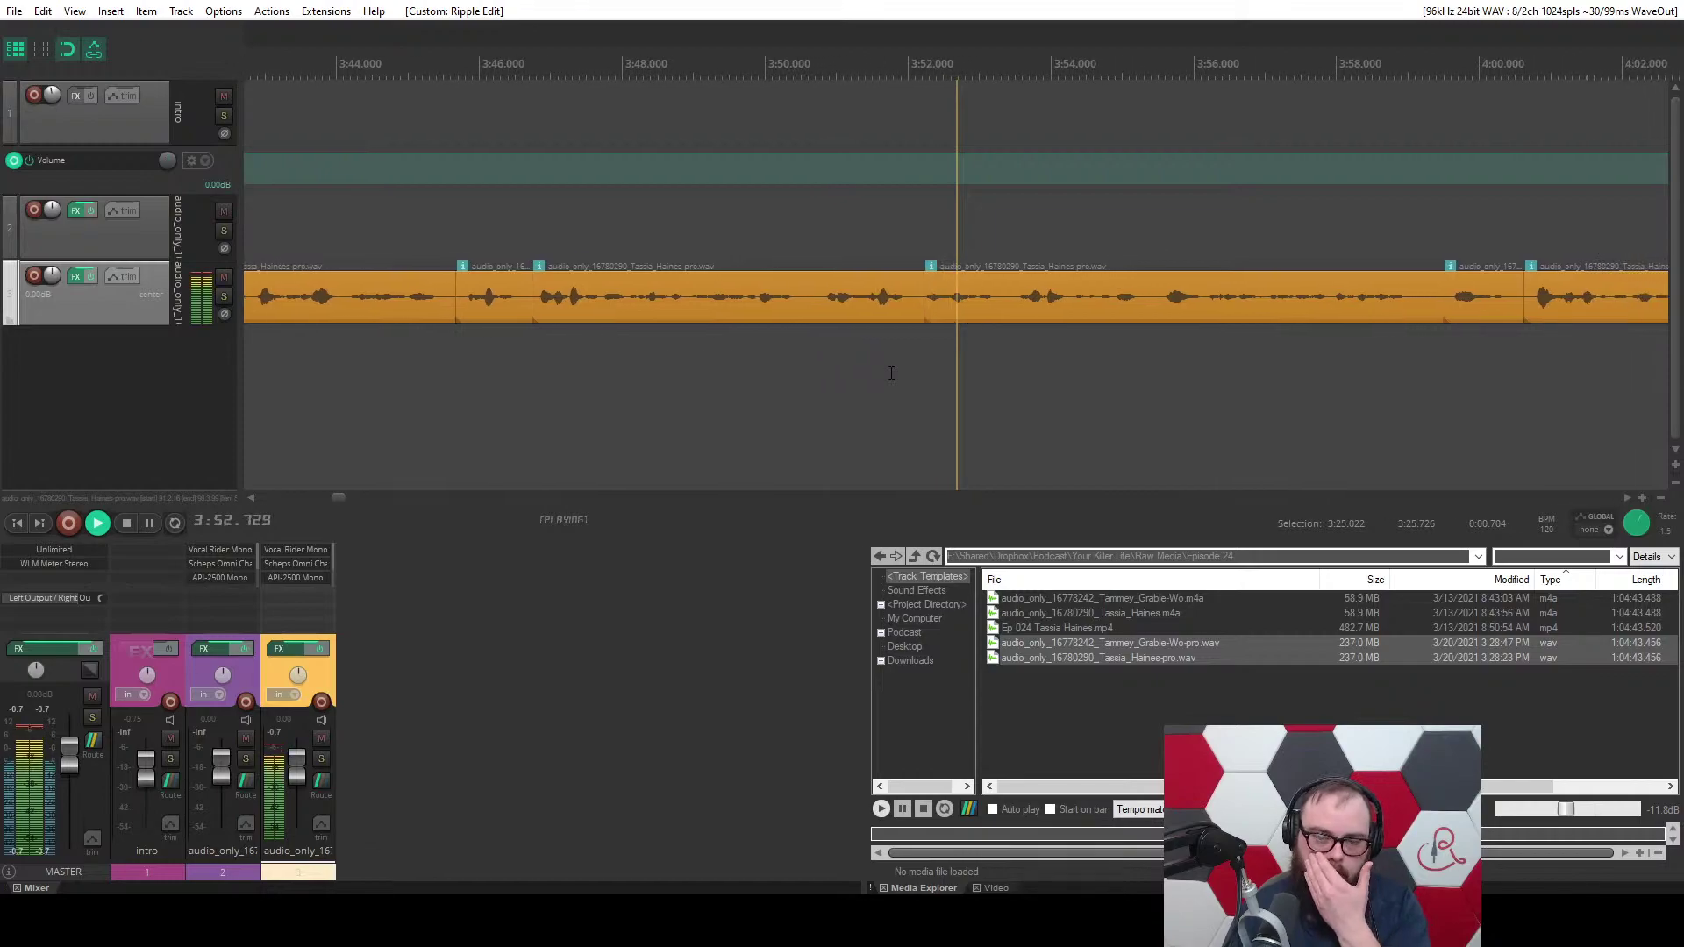
{"action": "key", "text": "space"}
{"action": "scroll", "coordinate": [892, 373], "scroll_direction": "up", "scroll_amount": 5}
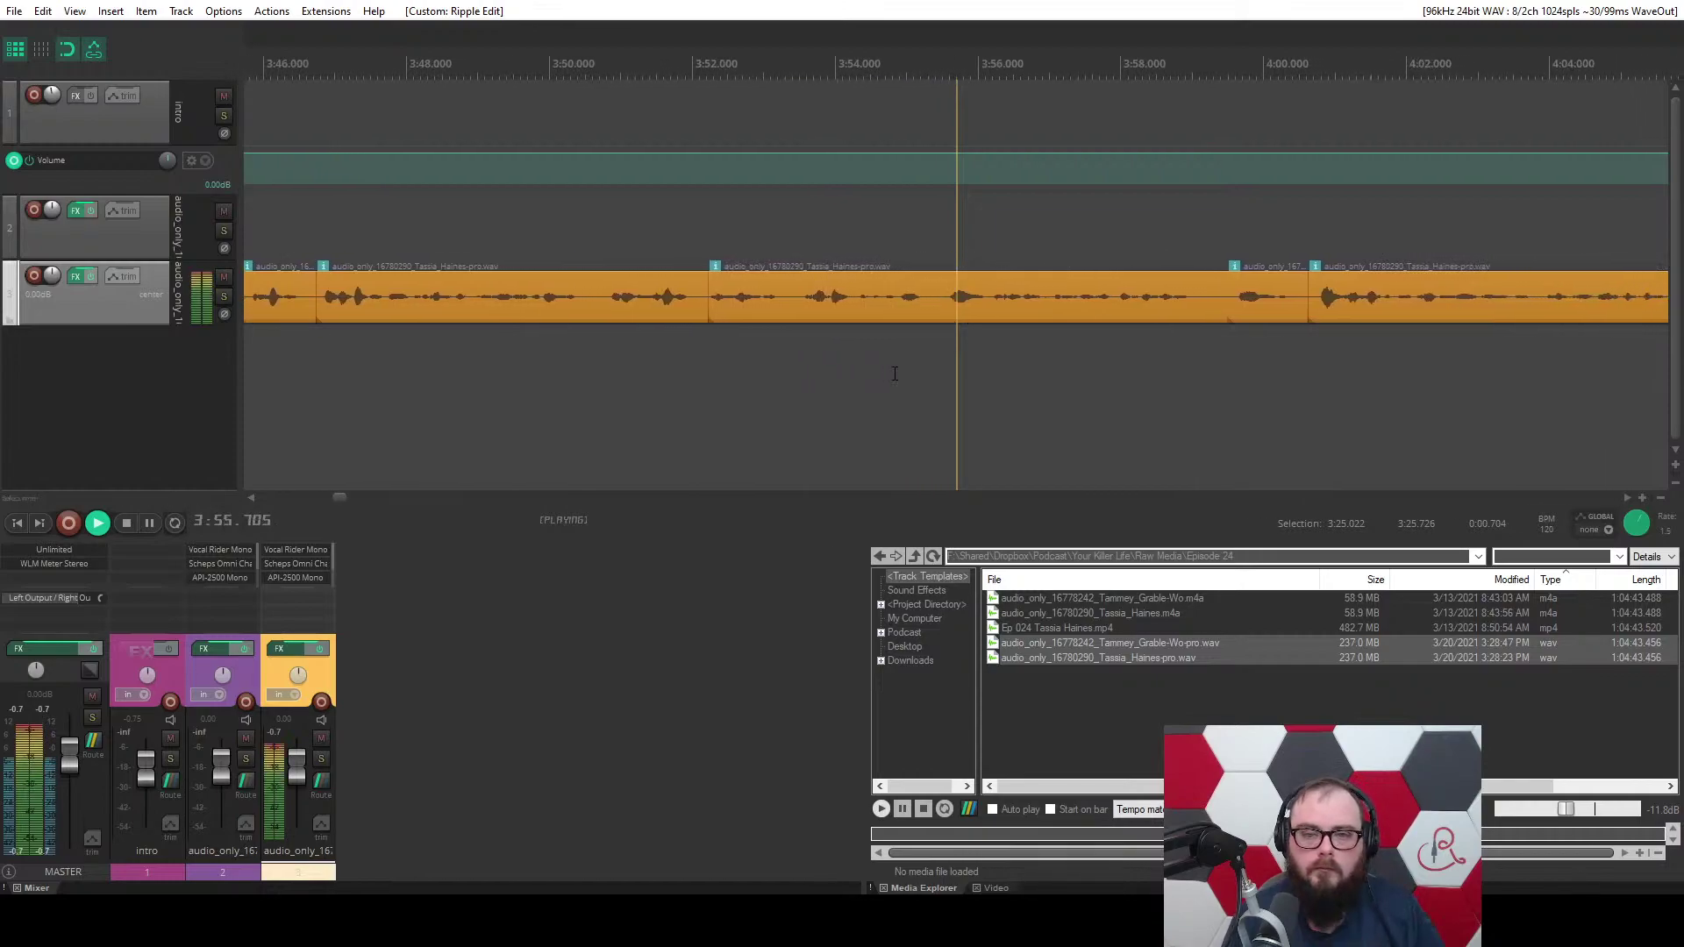
{"action": "left_click_drag", "start_coordinate": [904, 332], "coordinate": [1130, 349]}
{"action": "key", "text": "c"}
{"action": "scroll", "coordinate": [1024, 368], "scroll_direction": "down", "scroll_amount": 3}
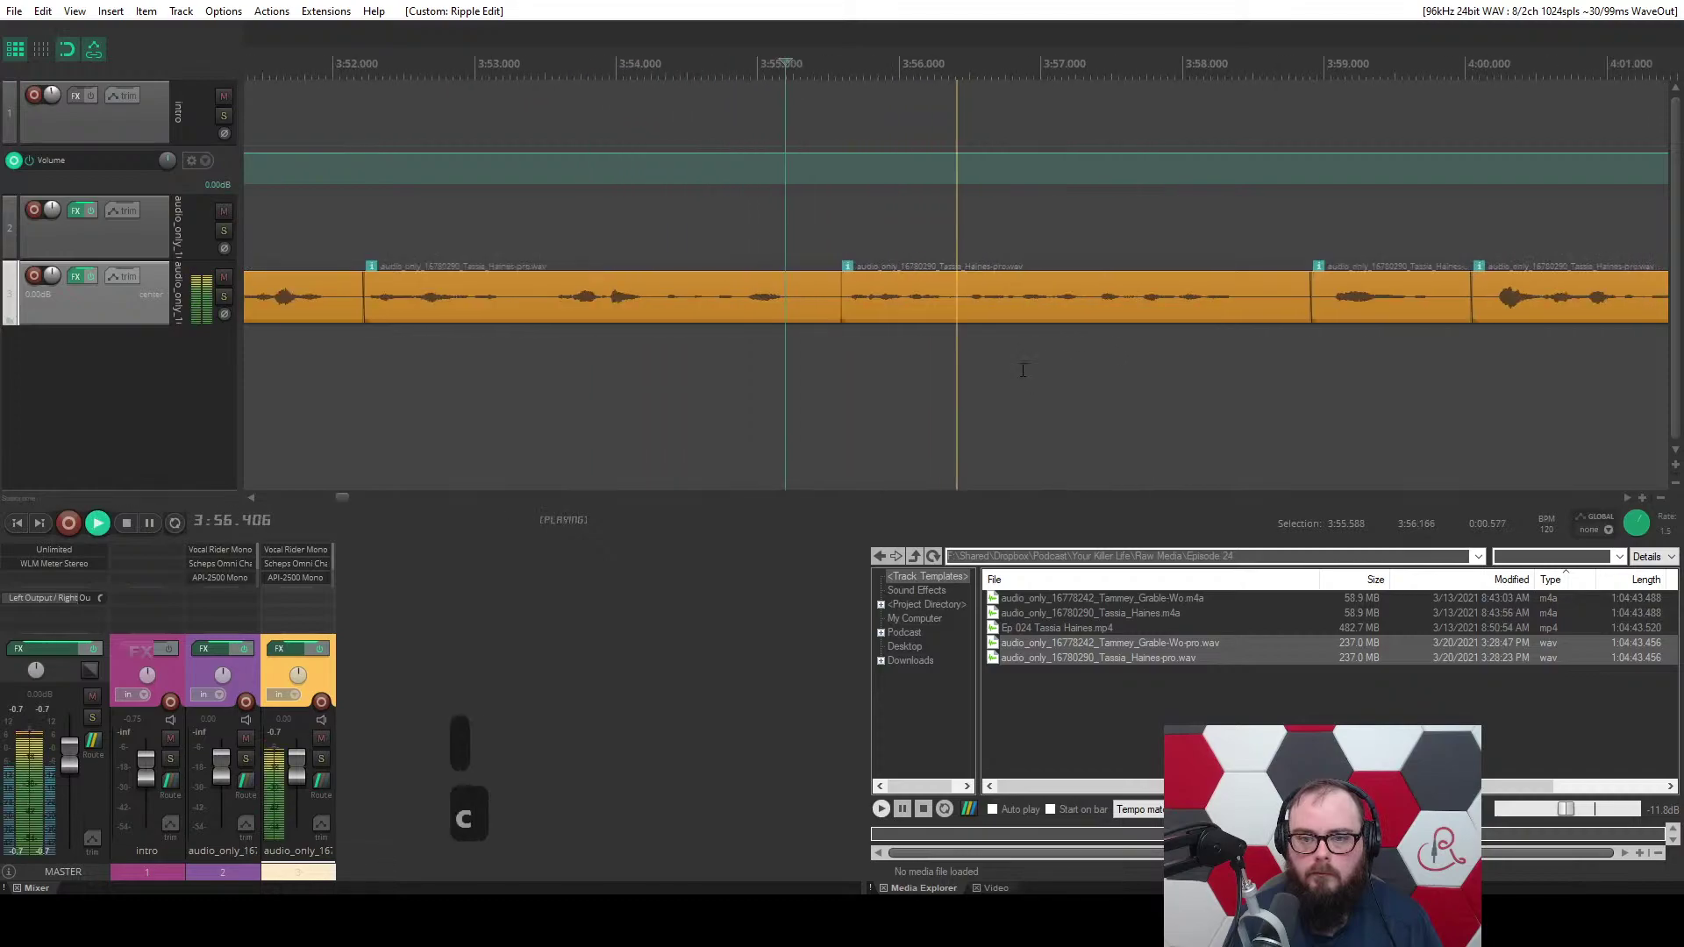
Delete the short clip between about 3:58.9 and 4:00 on the second speaker's track, play across the join, and save the project.
{"action": "scroll", "coordinate": [1023, 369], "scroll_direction": "up", "scroll_amount": 1}
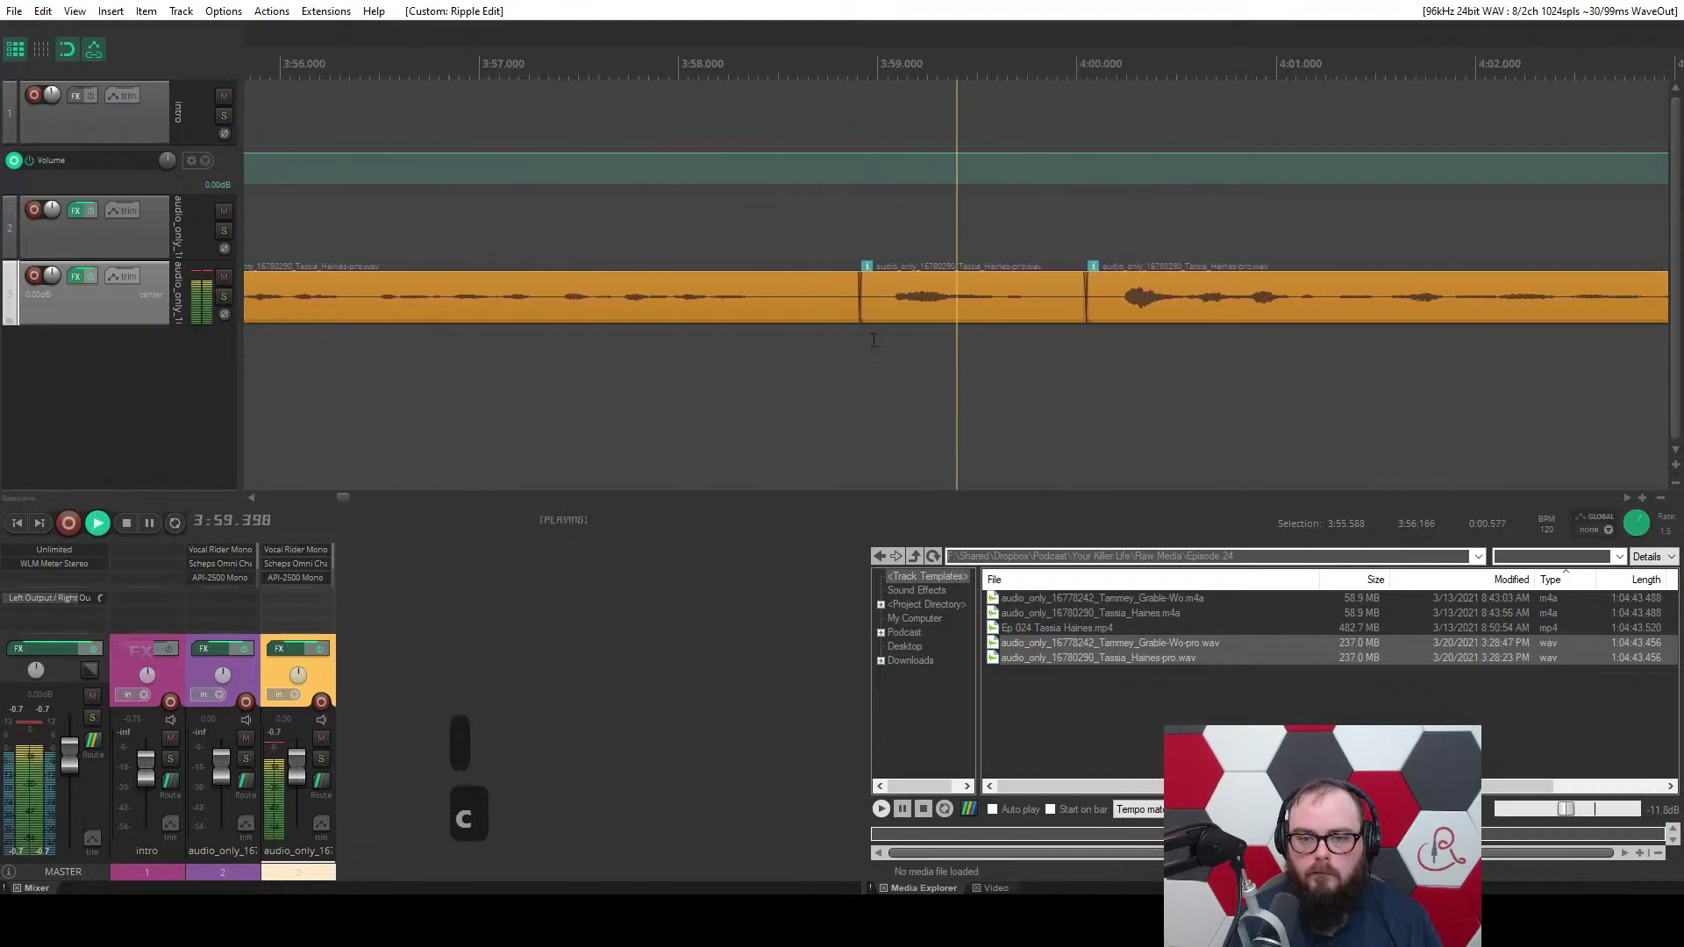
{"action": "scroll", "coordinate": [721, 318], "scroll_direction": "down", "scroll_amount": 2}
{"action": "left_click", "coordinate": [721, 320]}
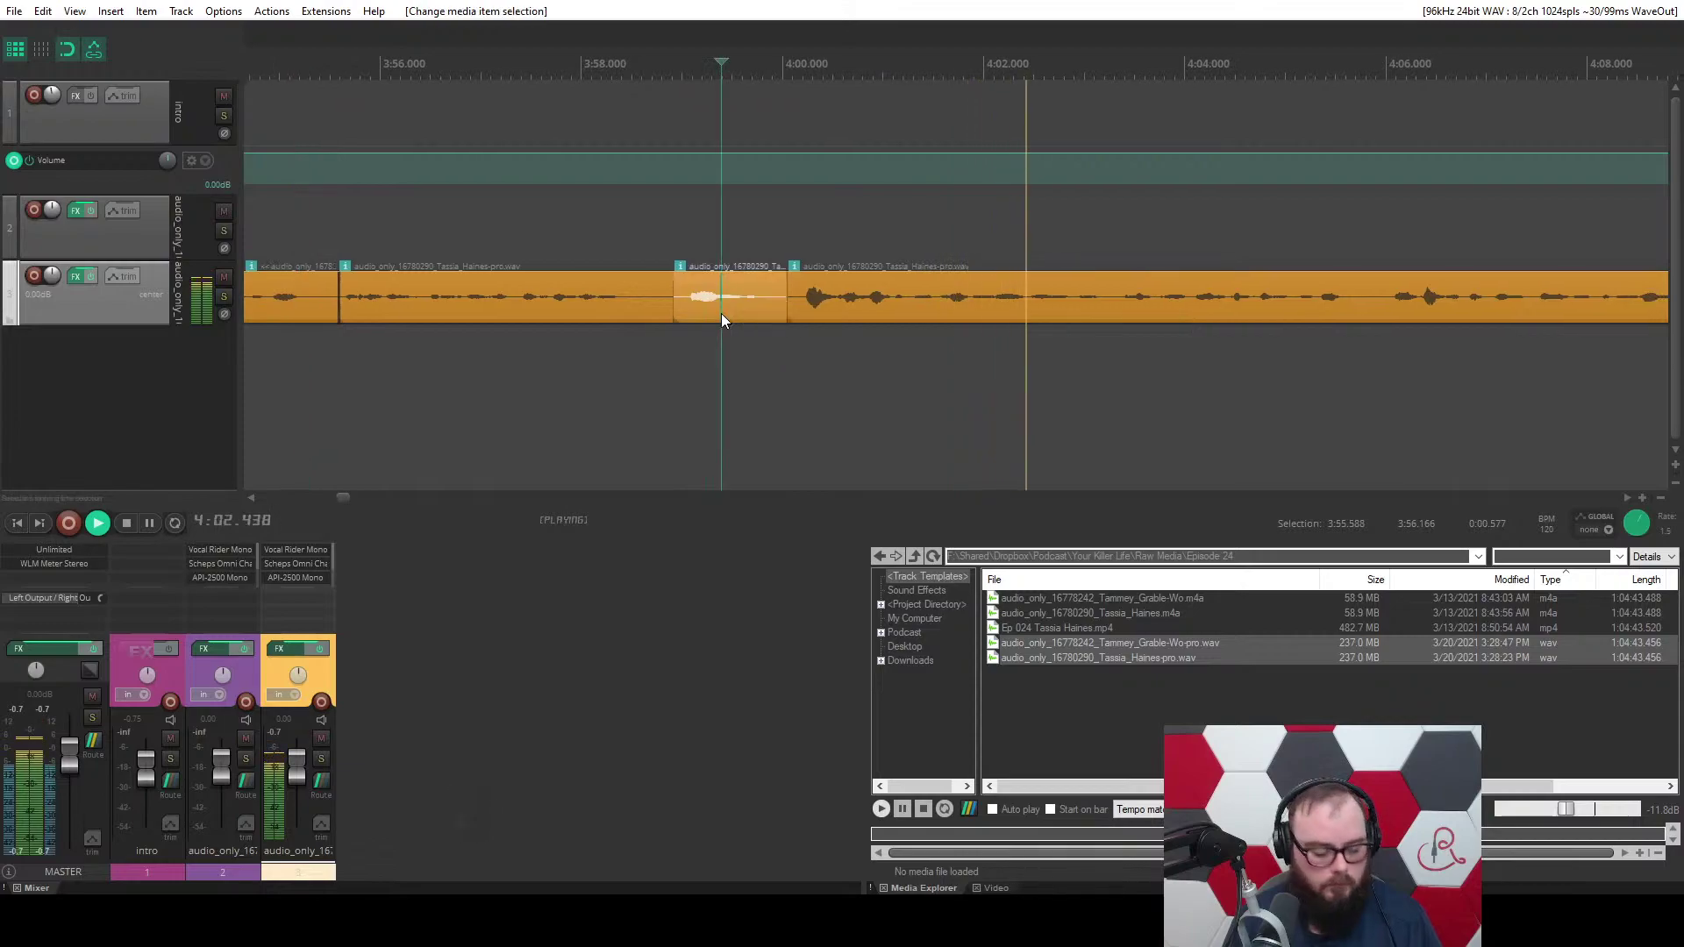
{"action": "key", "text": "a"}
{"action": "left_click", "coordinate": [628, 365]}
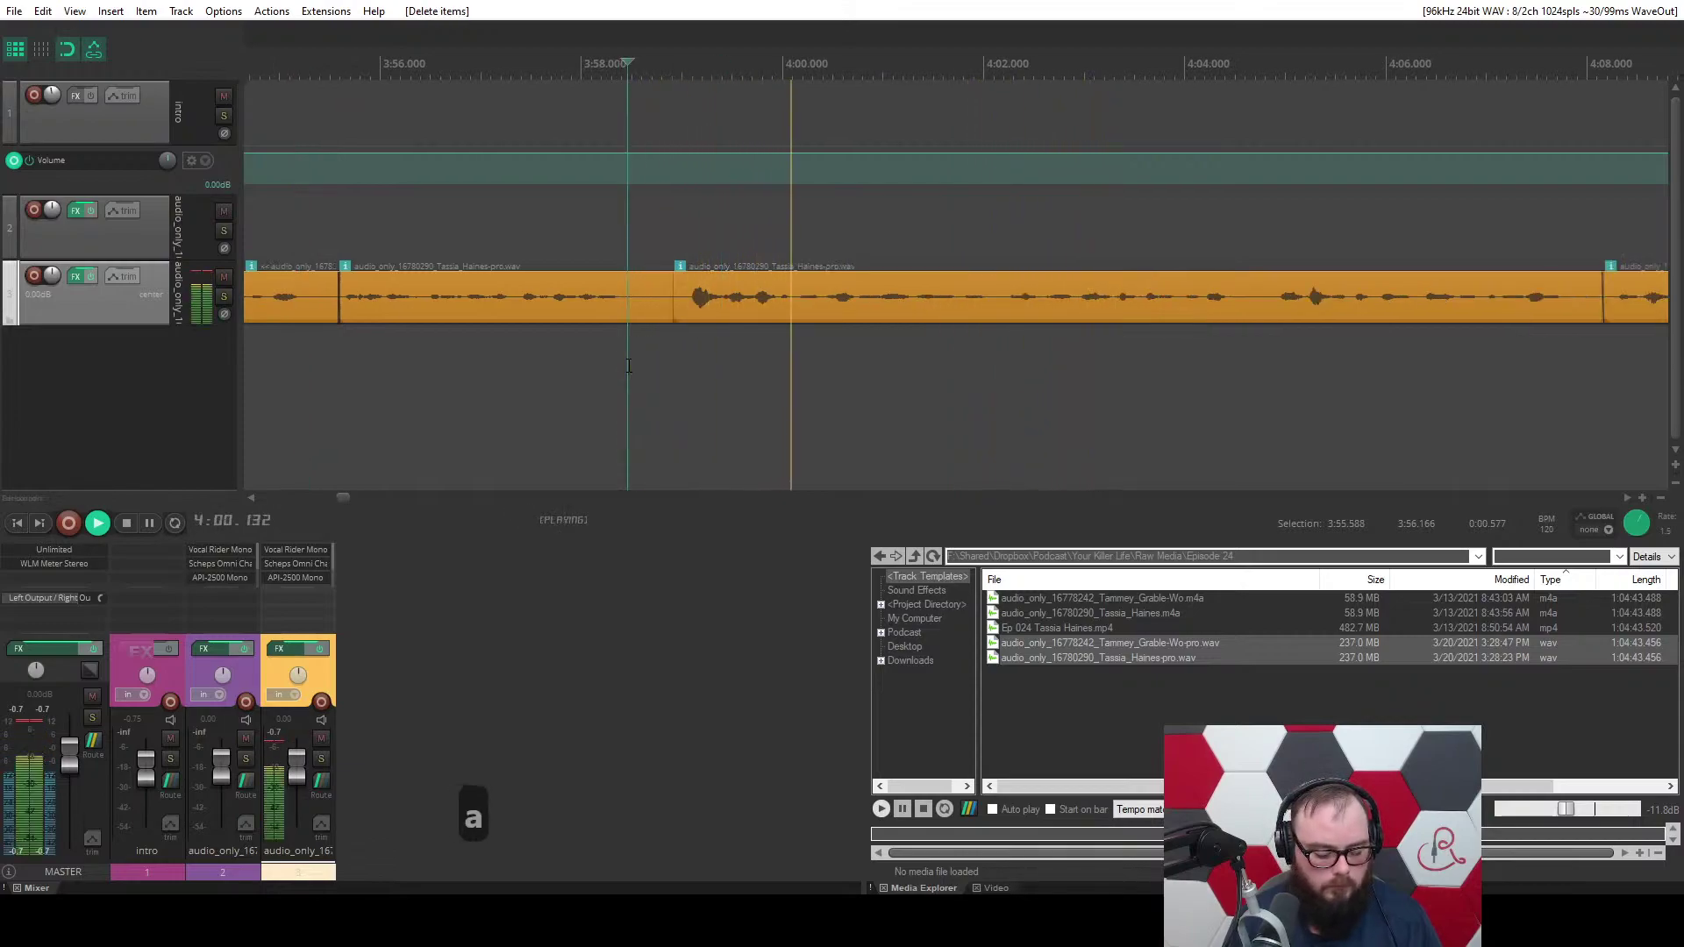
{"action": "key", "text": "ctrl+s"}
{"action": "key", "text": "f"}
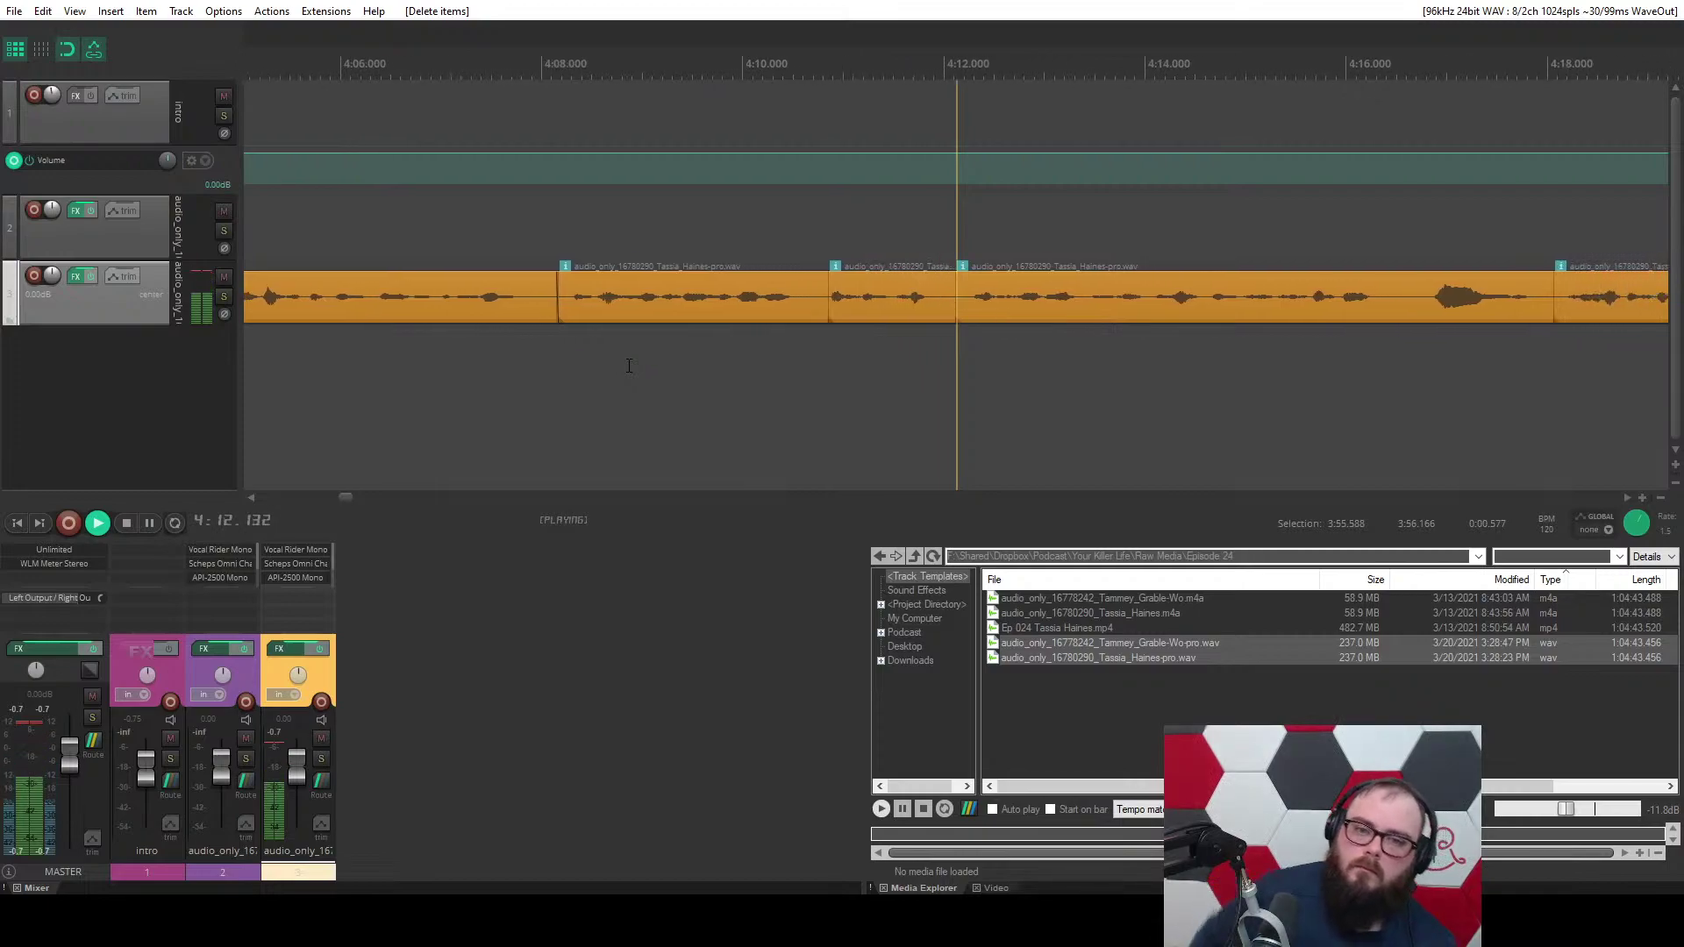
Extend the start of the clip beginning near 4:12.1 back to about 4:11.9, crossfading it with the preceding clip, and play on.
{"action": "left_click", "coordinate": [624, 355]}
{"action": "scroll", "coordinate": [621, 342], "scroll_direction": "up", "scroll_amount": 5}
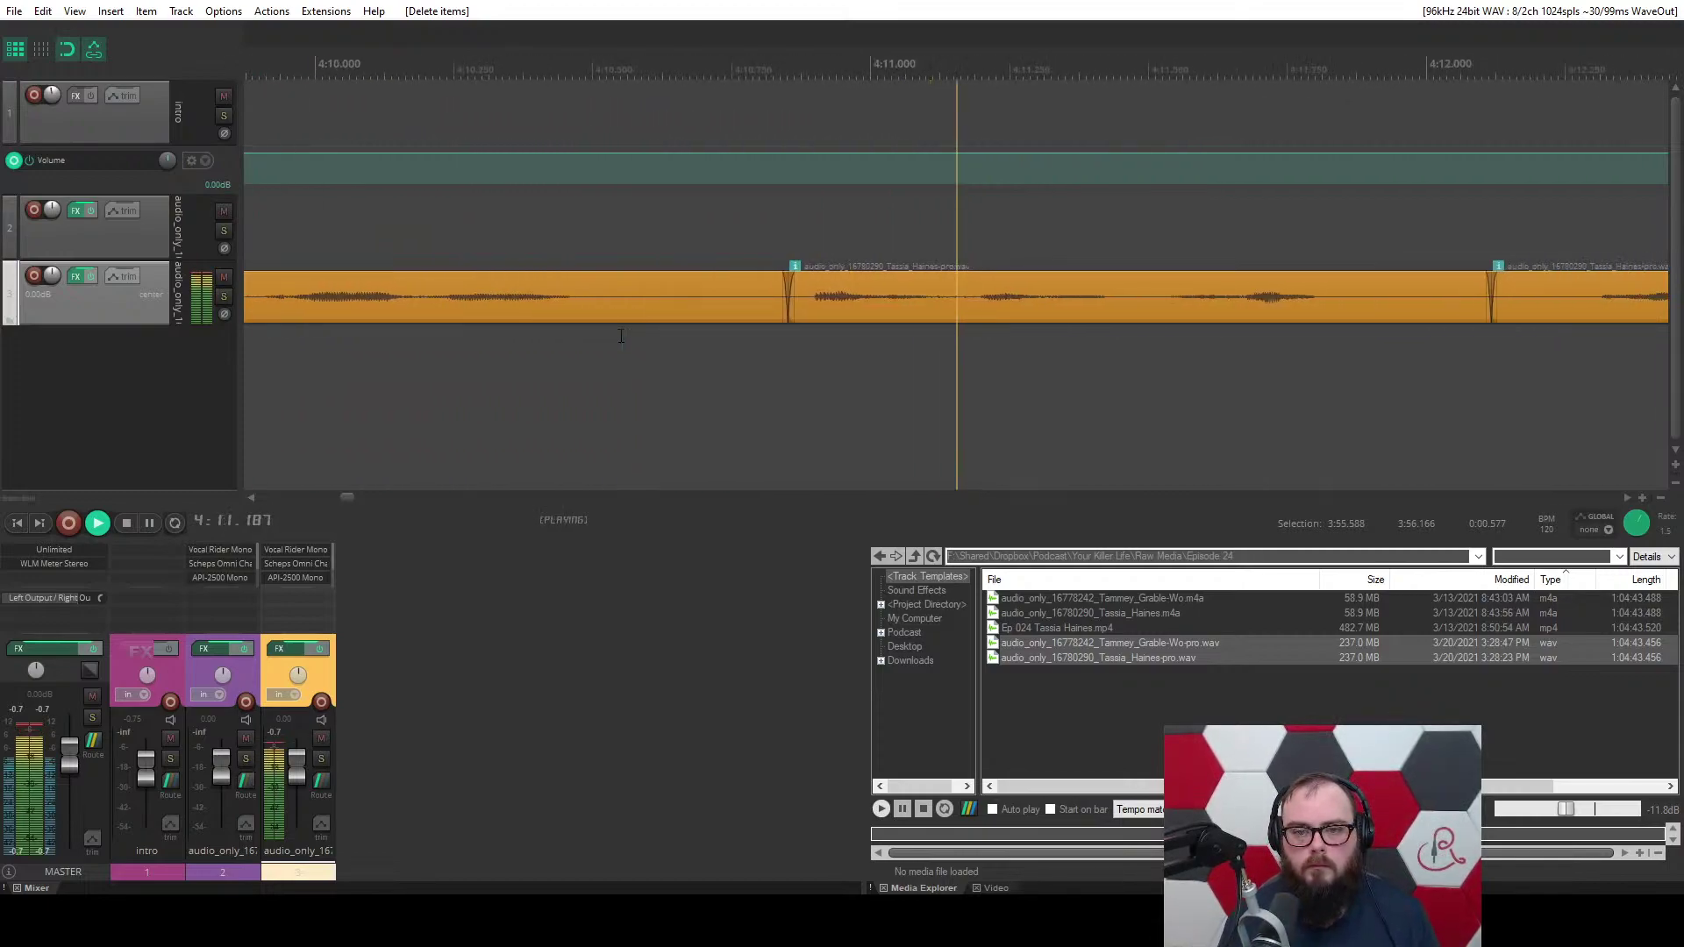
{"action": "scroll", "coordinate": [621, 336], "scroll_direction": "down", "scroll_amount": 4}
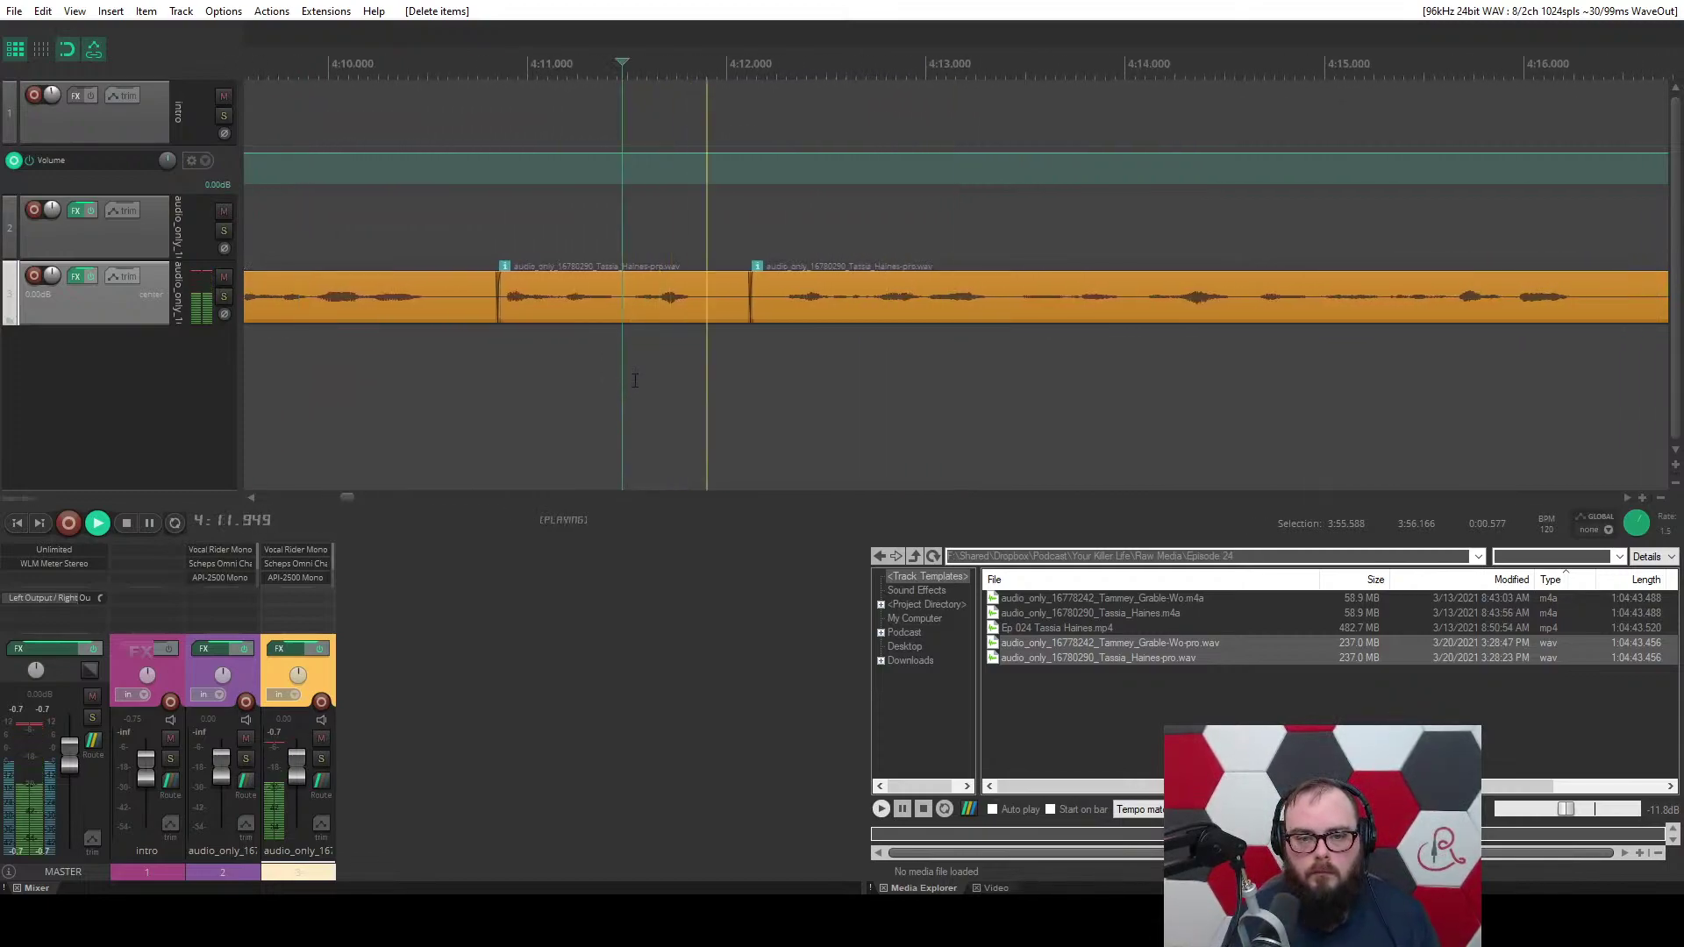
{"action": "mouse_move", "coordinate": [752, 303]}
{"action": "left_mouse_down"}
{"action": "mouse_move", "coordinate": [705, 302]}
{"action": "mouse_move", "coordinate": [781, 312]}
{"action": "left_mouse_up"}
{"action": "key", "text": "space"}
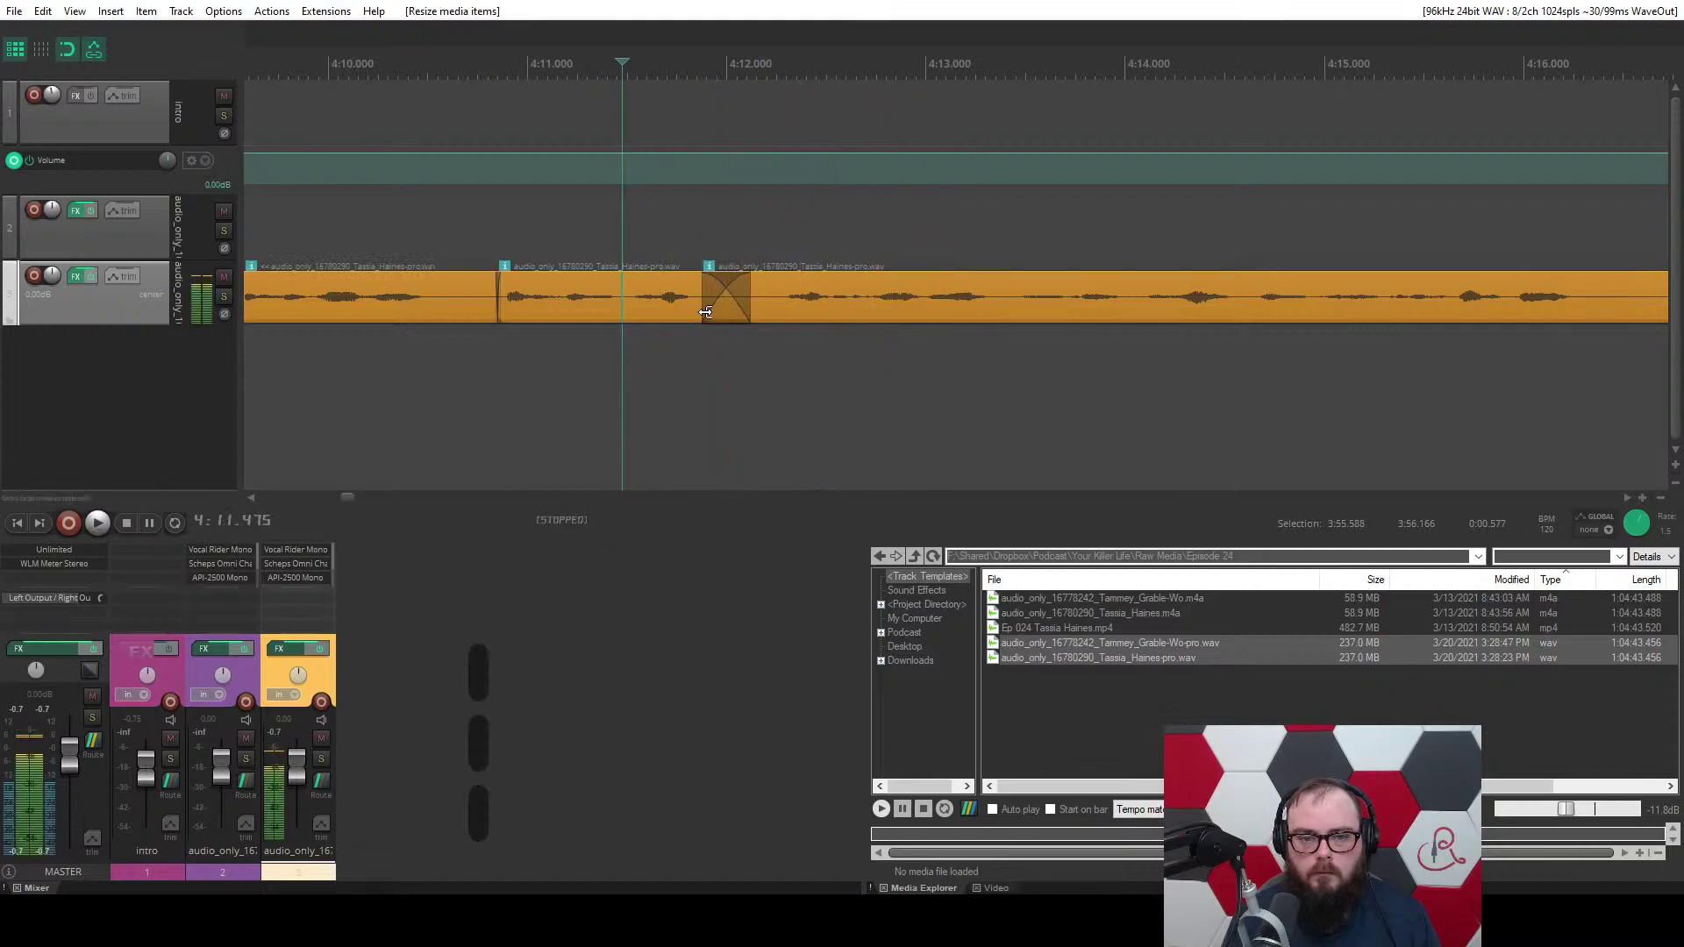
{"action": "key", "text": "space"}
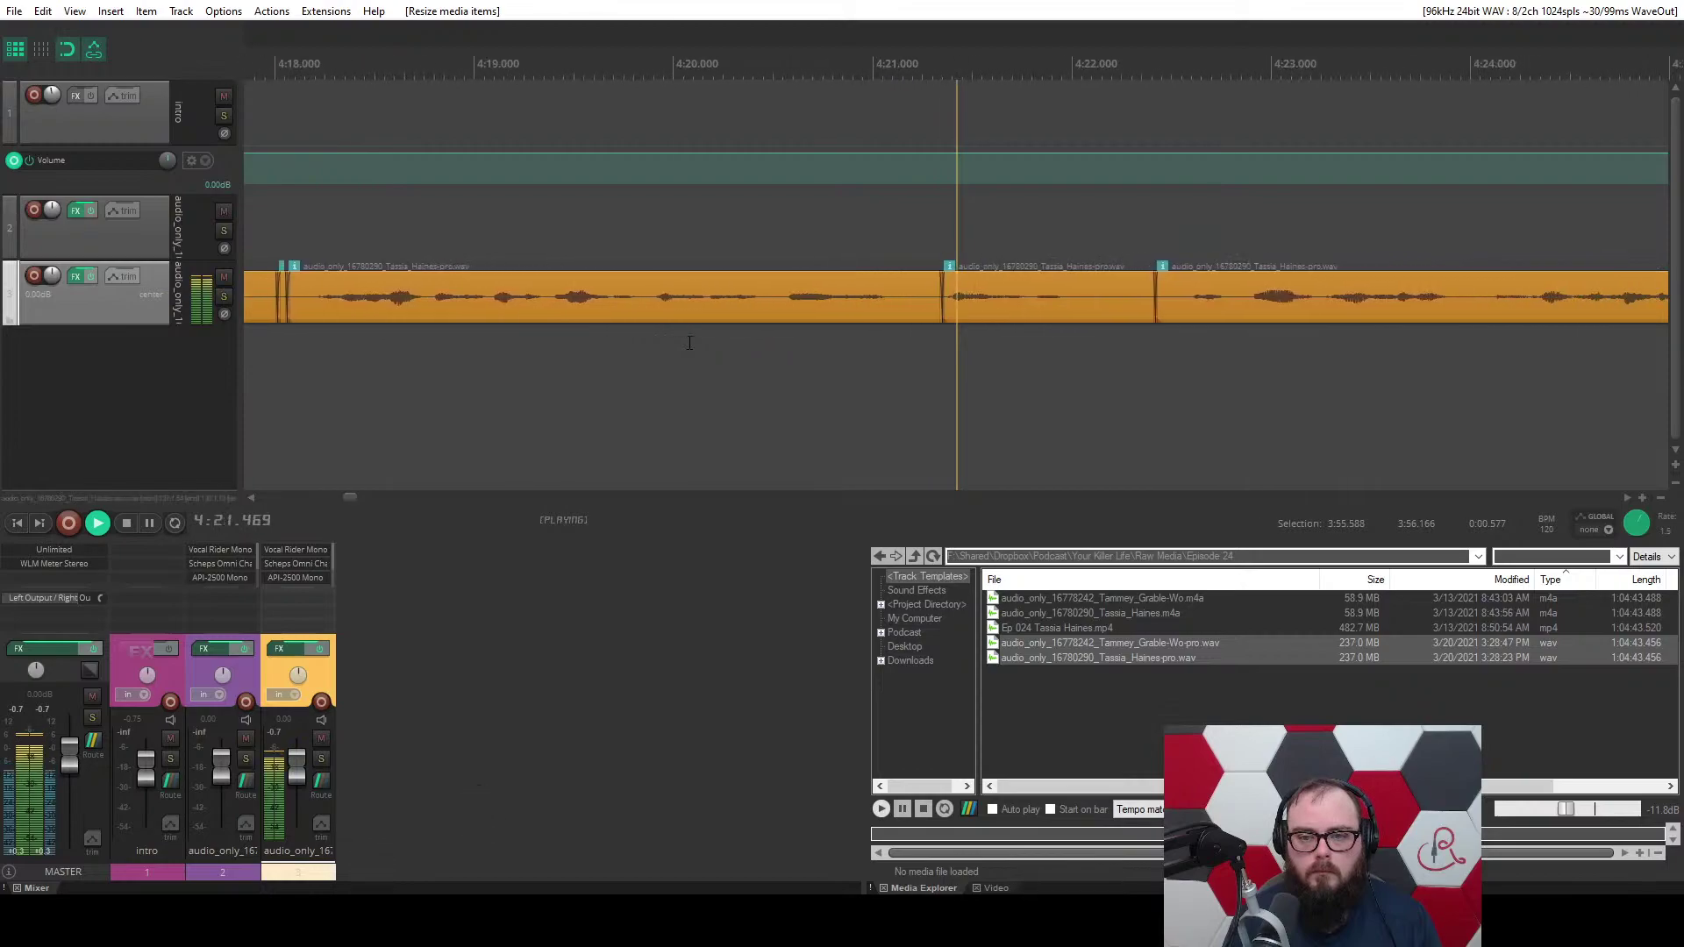
Listen on past 5:00 and extend the start of the clip near 5:01.2 back to about 5:01.0, crossfading it with the preceding clip.
{"action": "scroll", "coordinate": [690, 342], "scroll_direction": "down", "scroll_amount": 2}
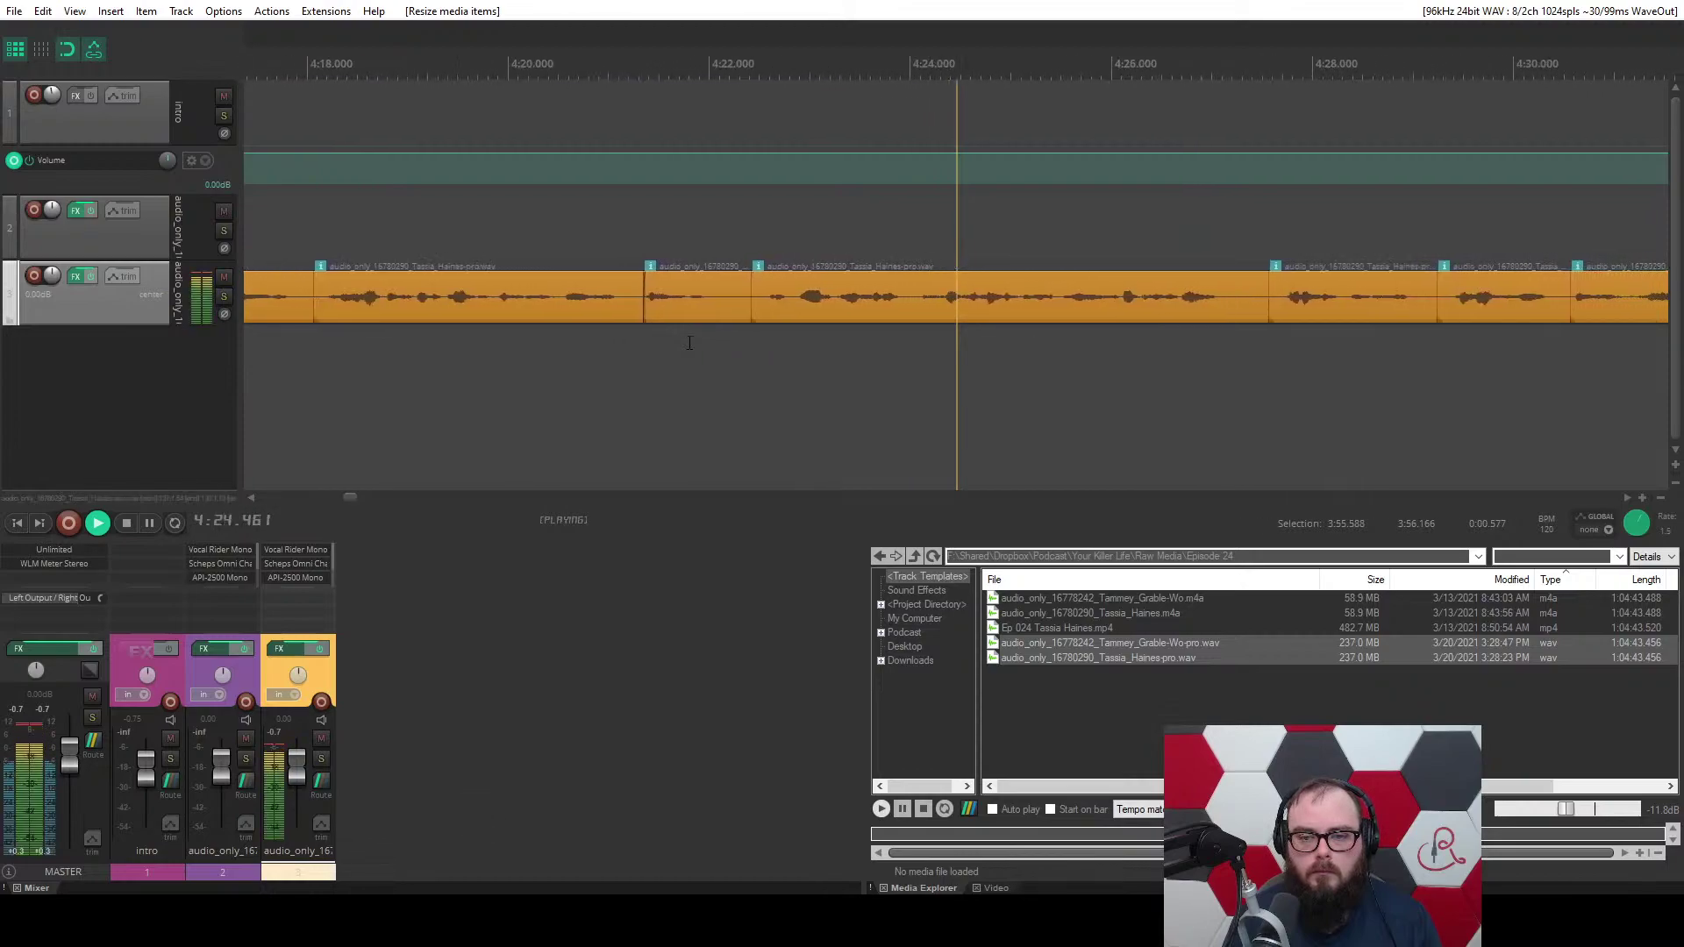
{"action": "scroll", "coordinate": [689, 342], "scroll_direction": "up", "scroll_amount": 2}
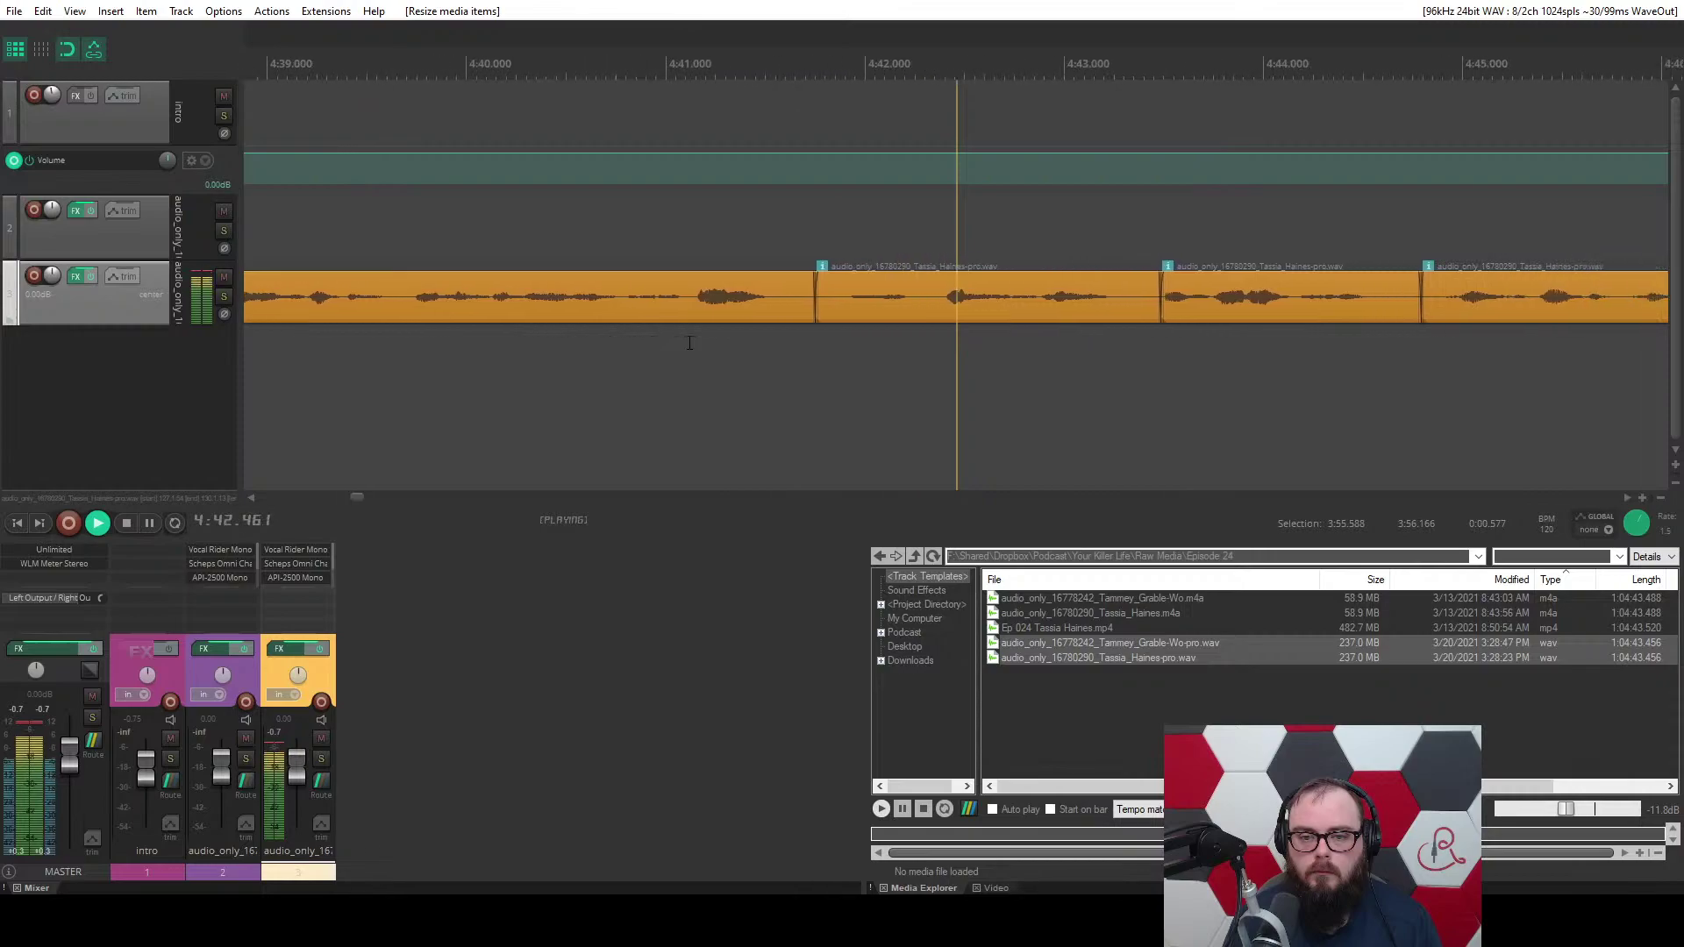
{"action": "scroll", "coordinate": [689, 342], "scroll_direction": "down", "scroll_amount": 2}
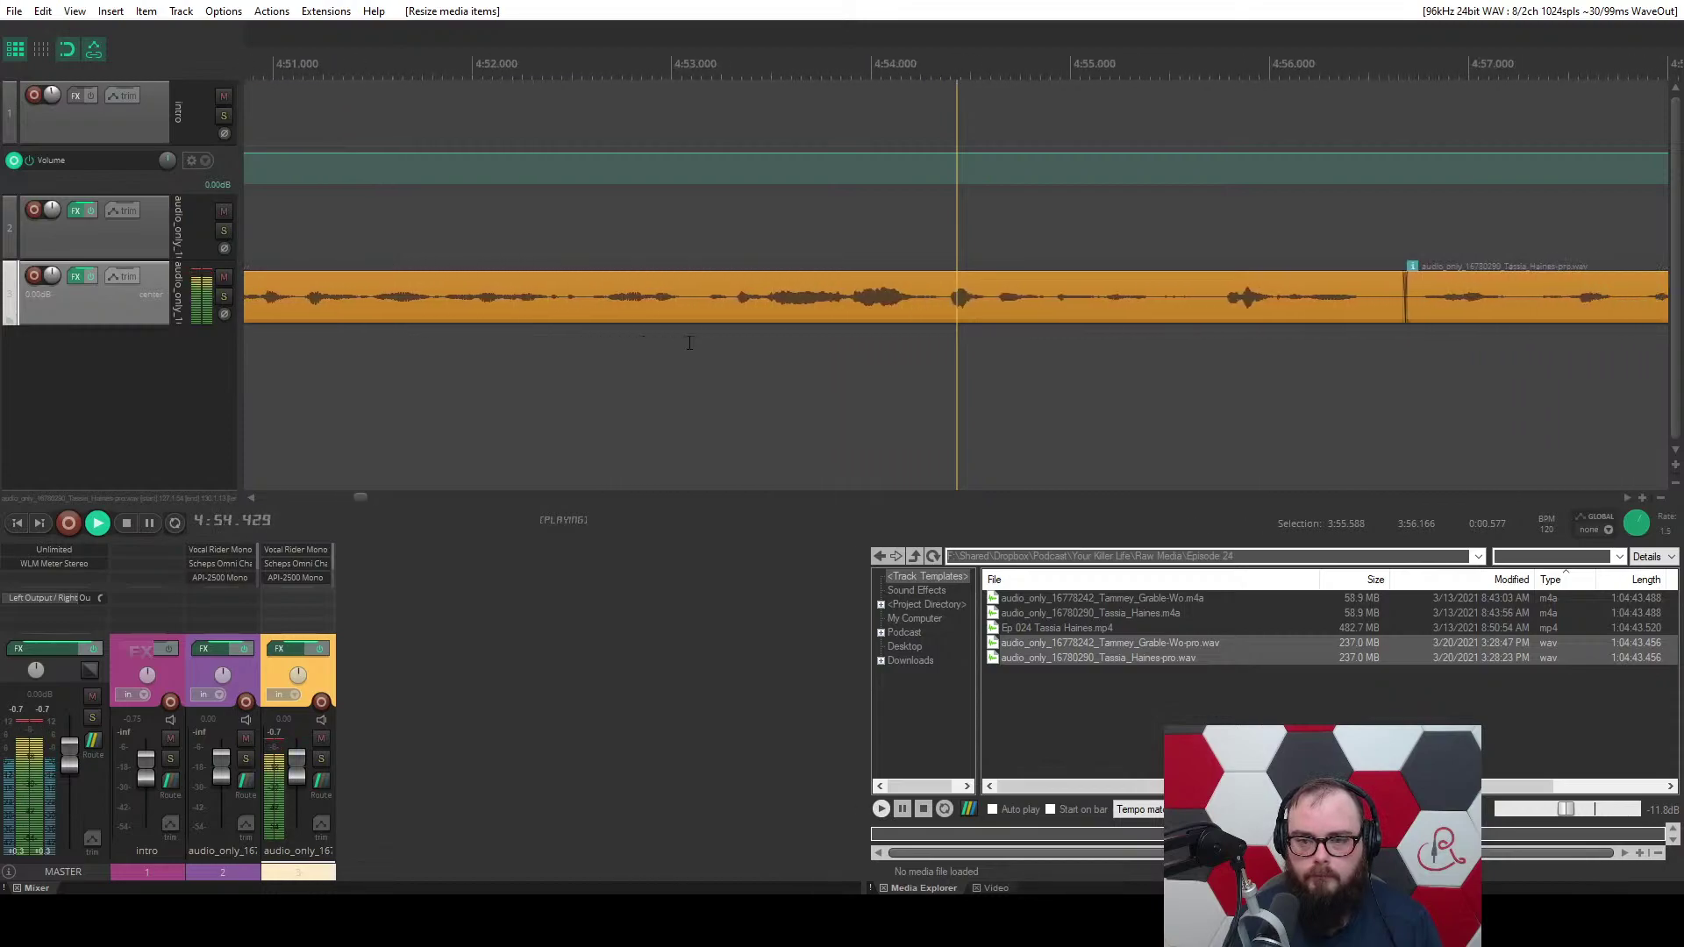
{"action": "scroll", "coordinate": [689, 342], "scroll_direction": "up", "scroll_amount": 2}
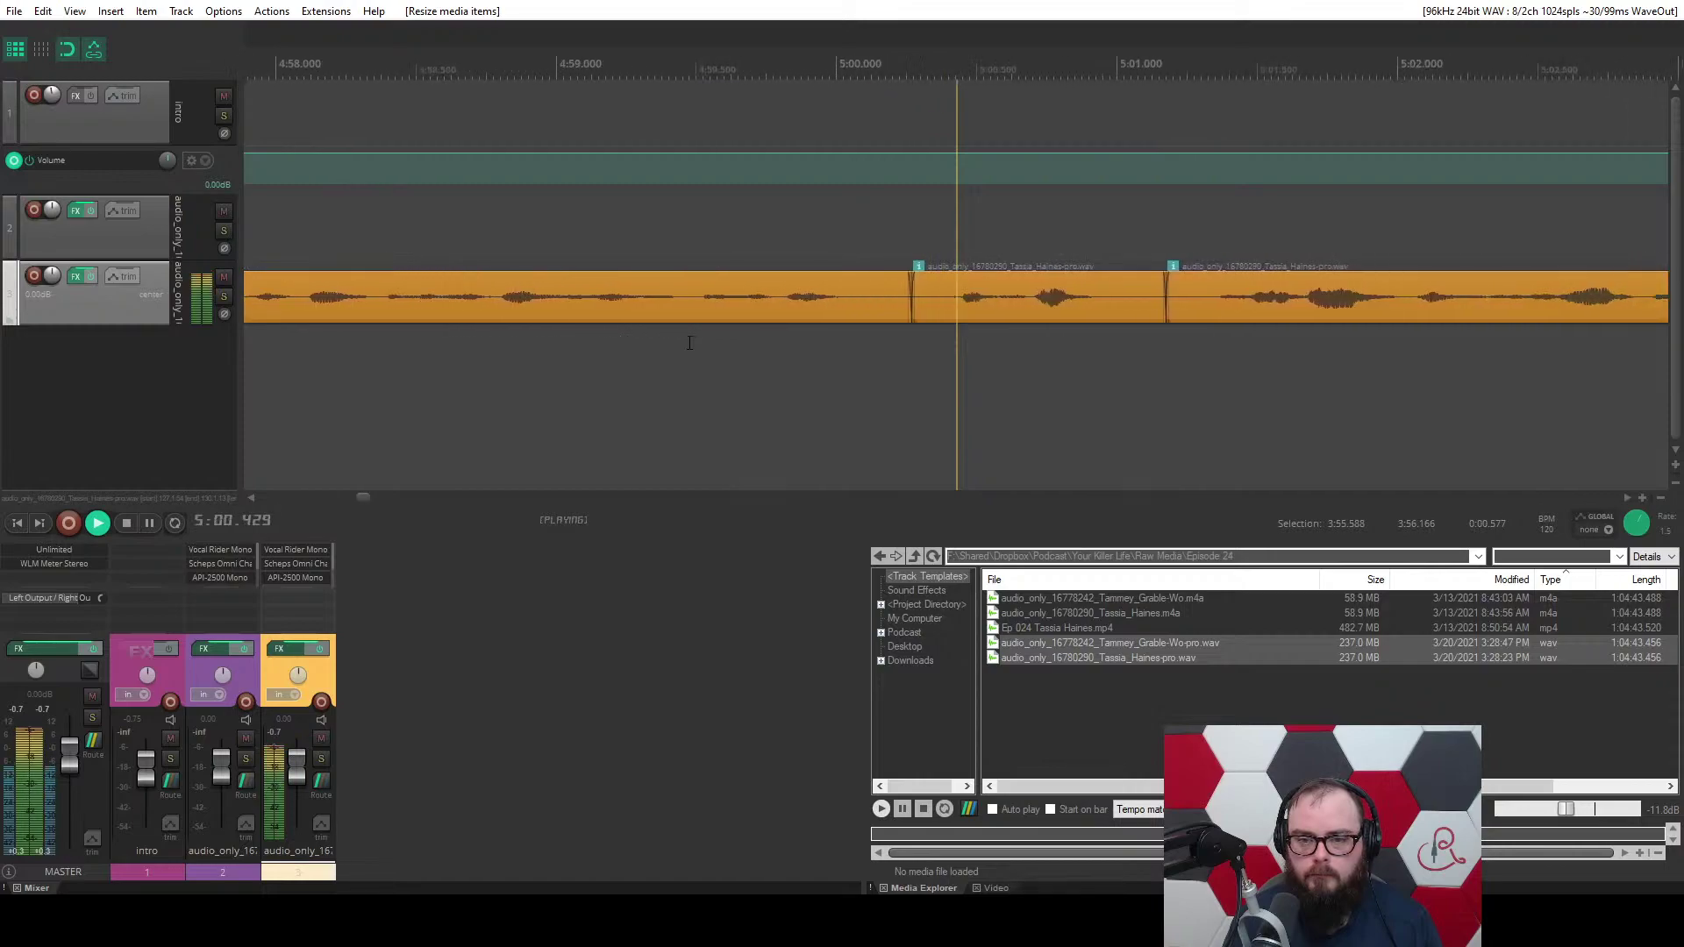
{"action": "key", "text": "space"}
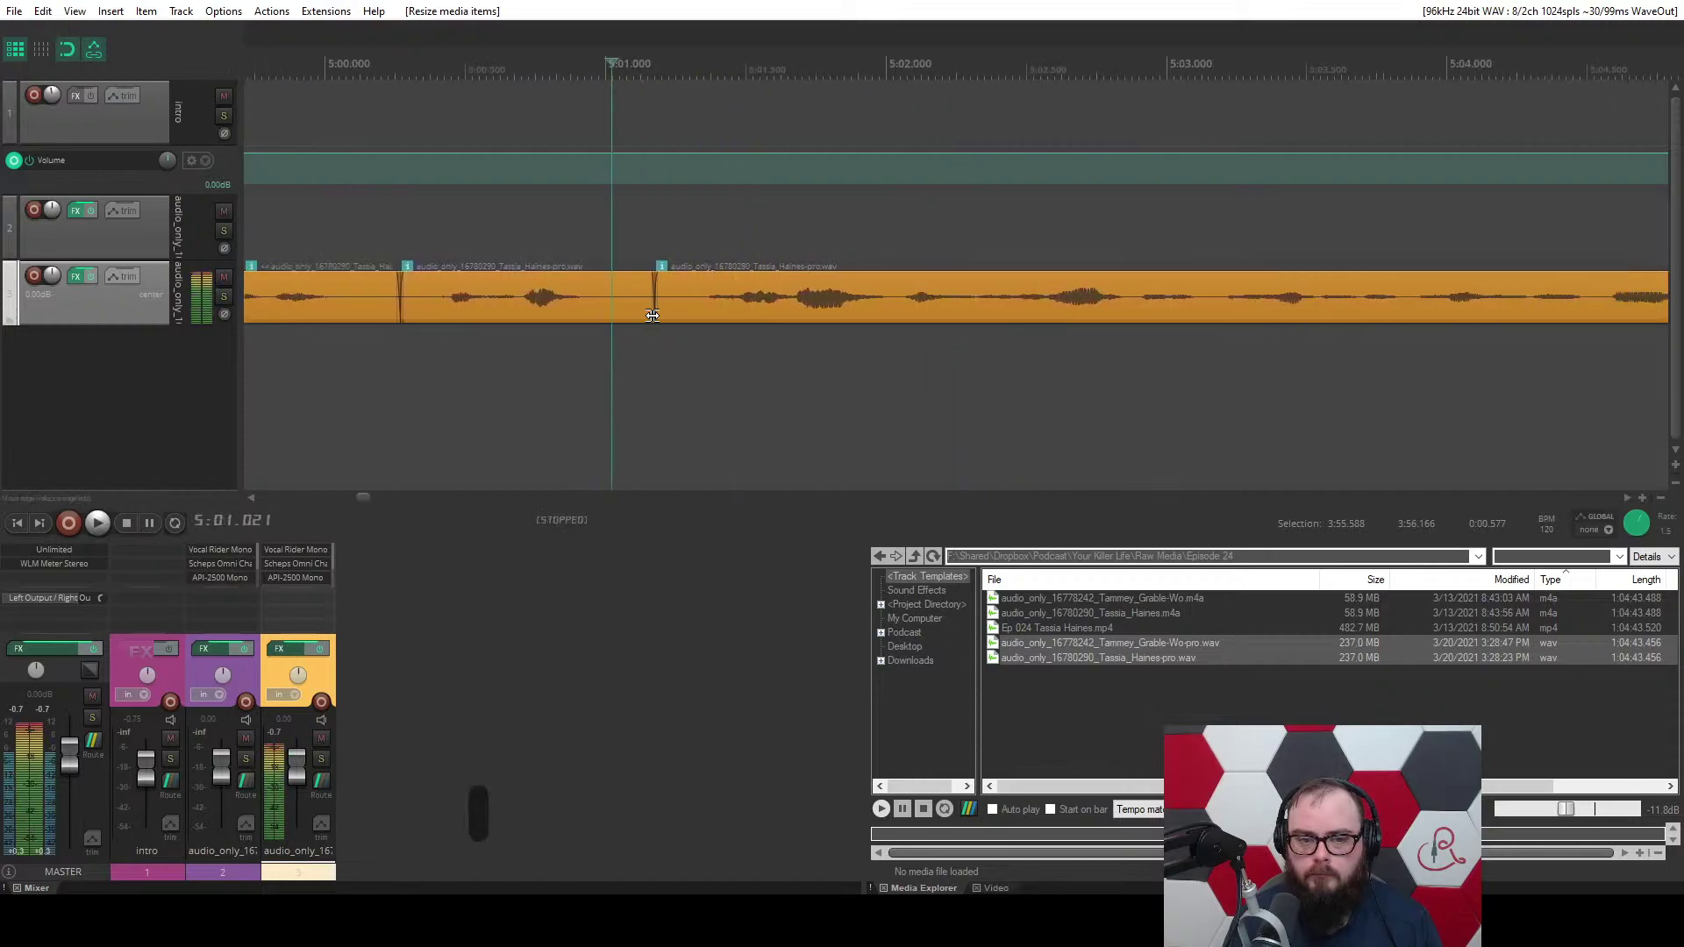
{"action": "double_click", "coordinate": [644, 330]}
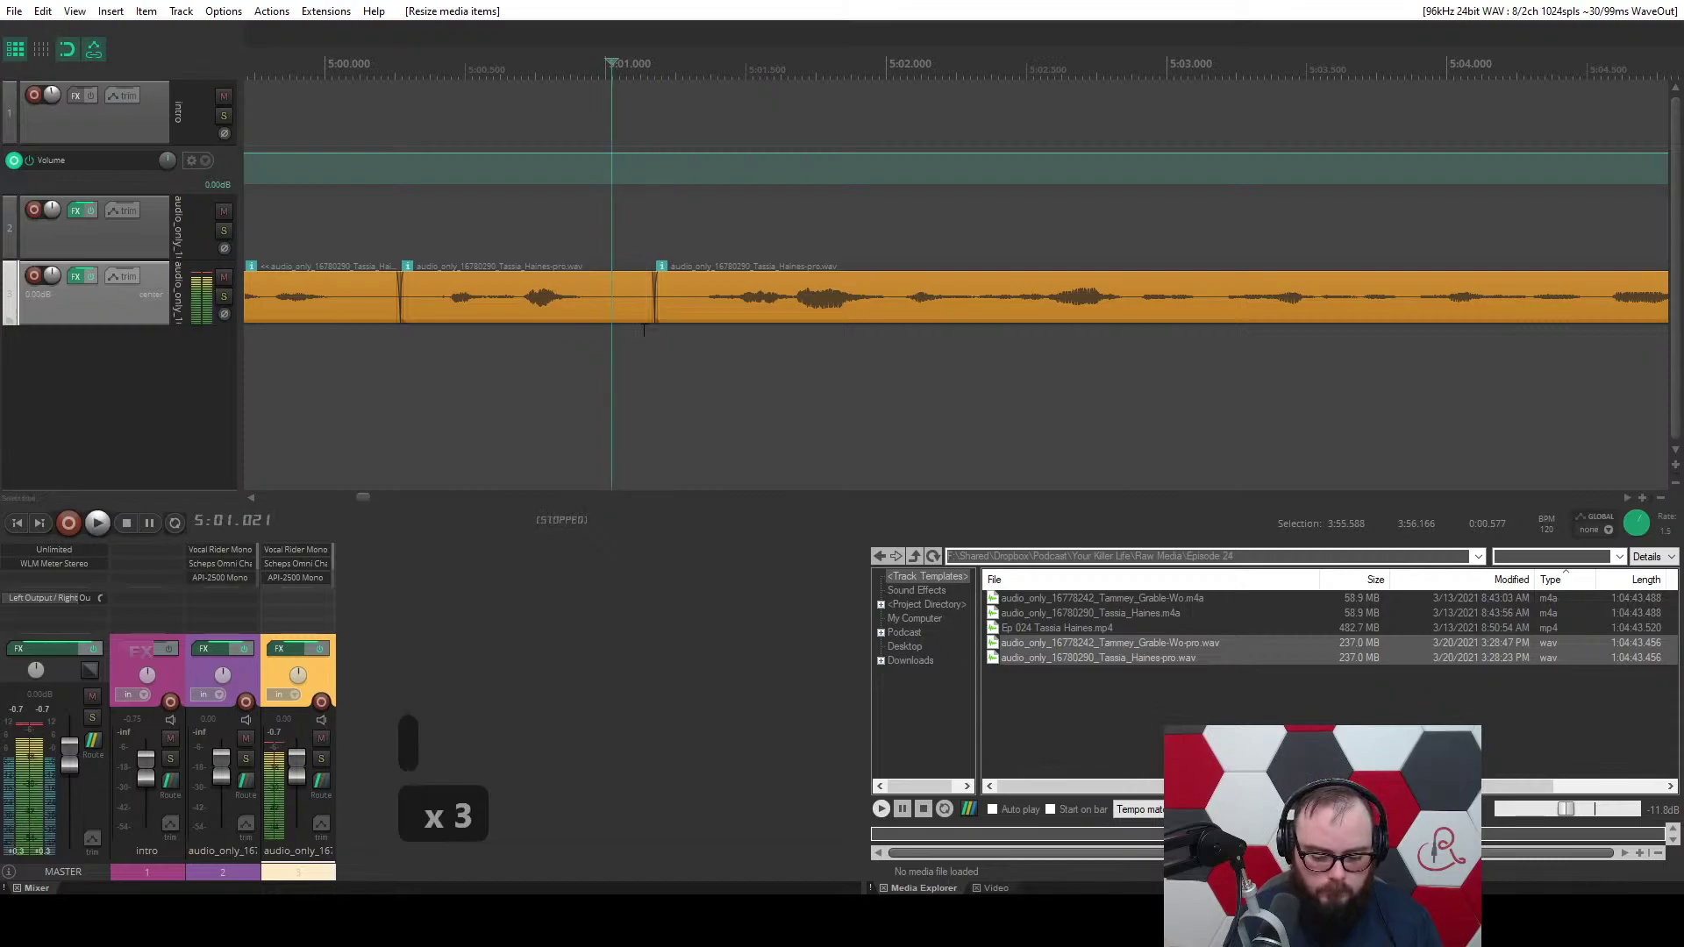
{"action": "key", "text": "space"}
{"action": "left_click_drag", "start_coordinate": [657, 298], "coordinate": [603, 320]}
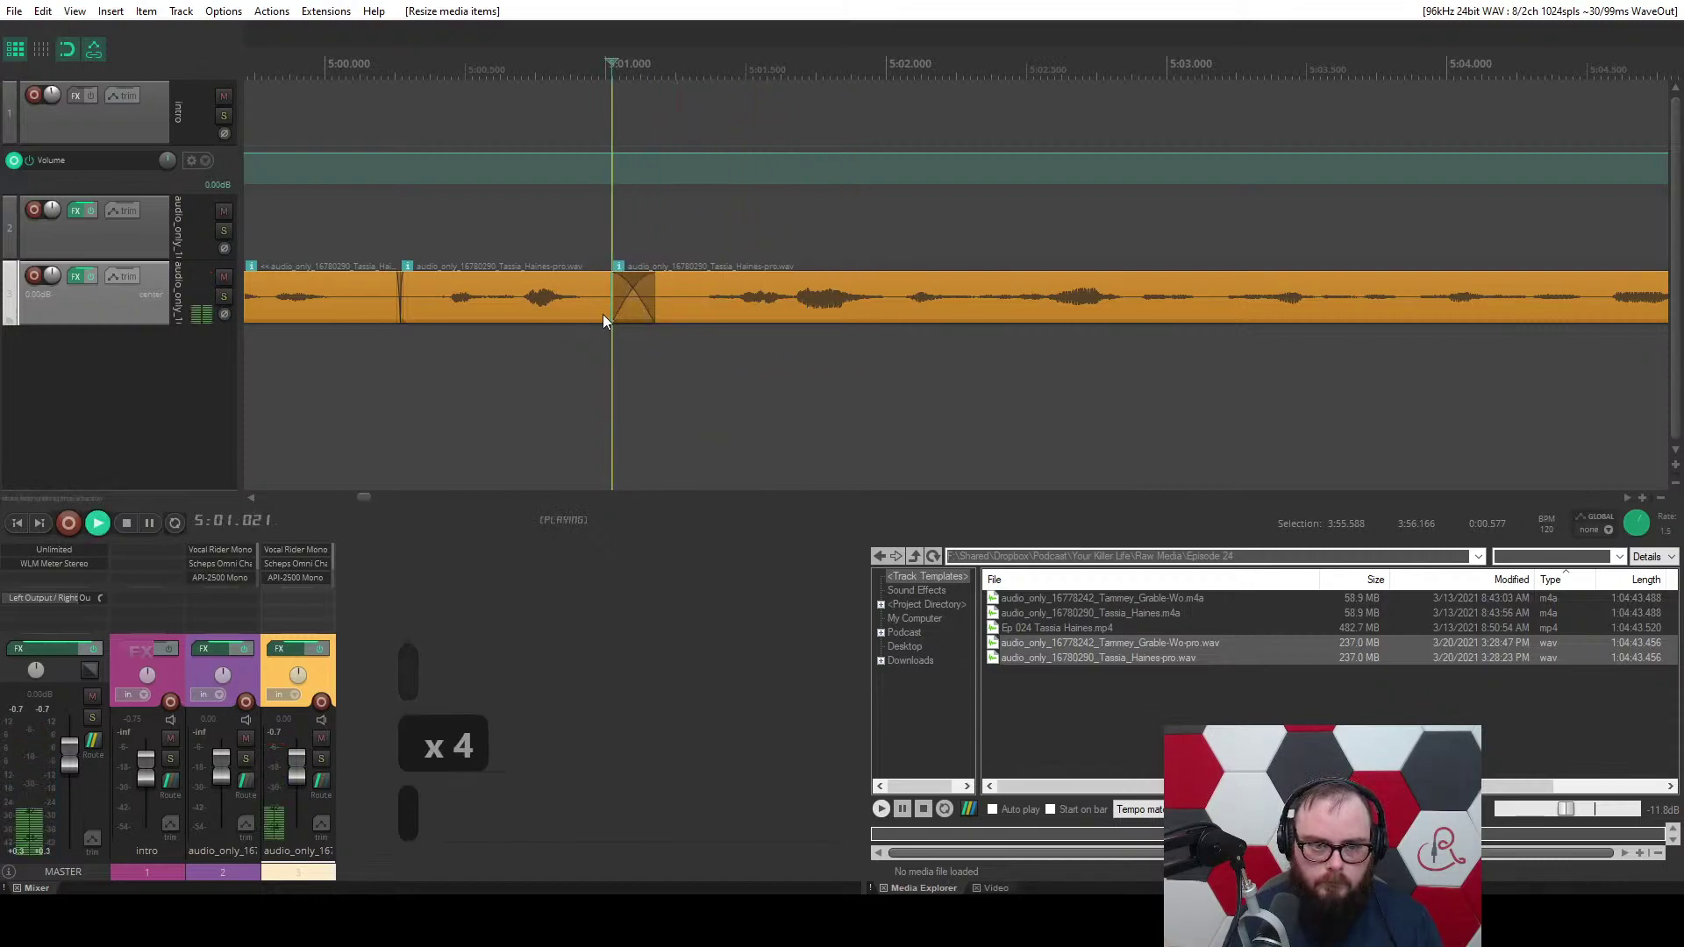
Replay the crossfaded join near 5:01.0 on the second speaker's track and listen on to about 5:18.
{"action": "left_click", "coordinate": [523, 359]}
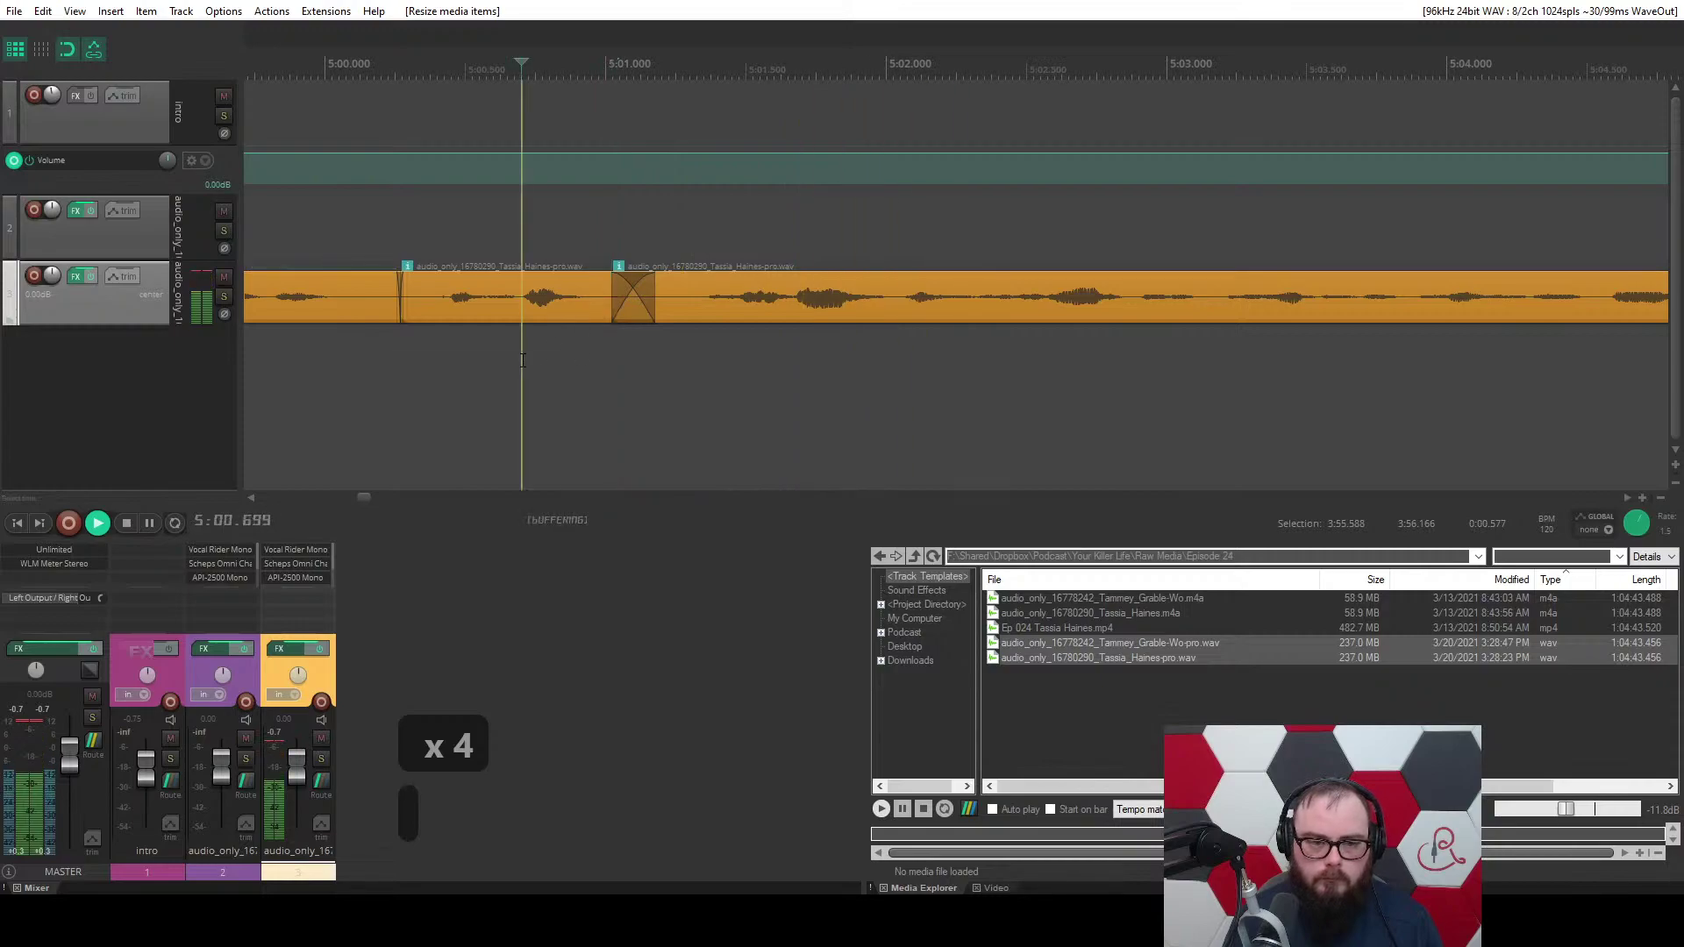
{"action": "scroll", "coordinate": [523, 361], "scroll_direction": "up", "scroll_amount": 4}
{"action": "scroll", "coordinate": [523, 361], "scroll_direction": "down", "scroll_amount": 4}
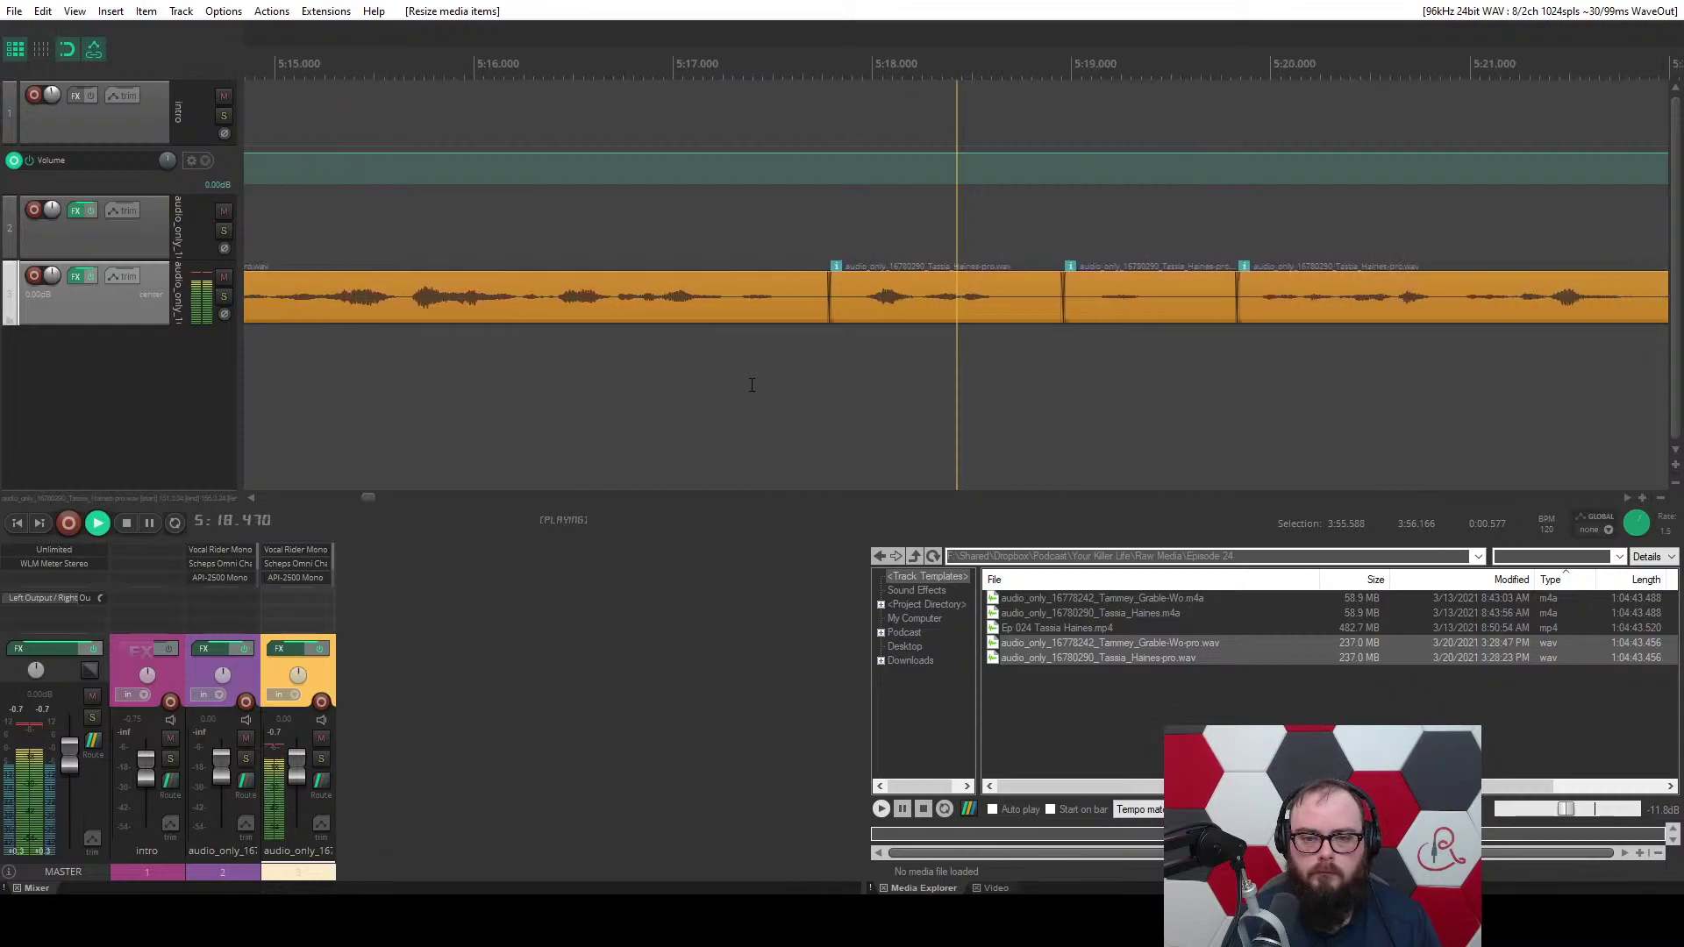
Try deleting the short clip between 5:18.957 and 5:19.832 on the second speaker's track, and undo the deletion.
{"action": "scroll", "coordinate": [702, 351], "scroll_direction": "down", "scroll_amount": 3}
{"action": "left_click", "coordinate": [728, 312]}
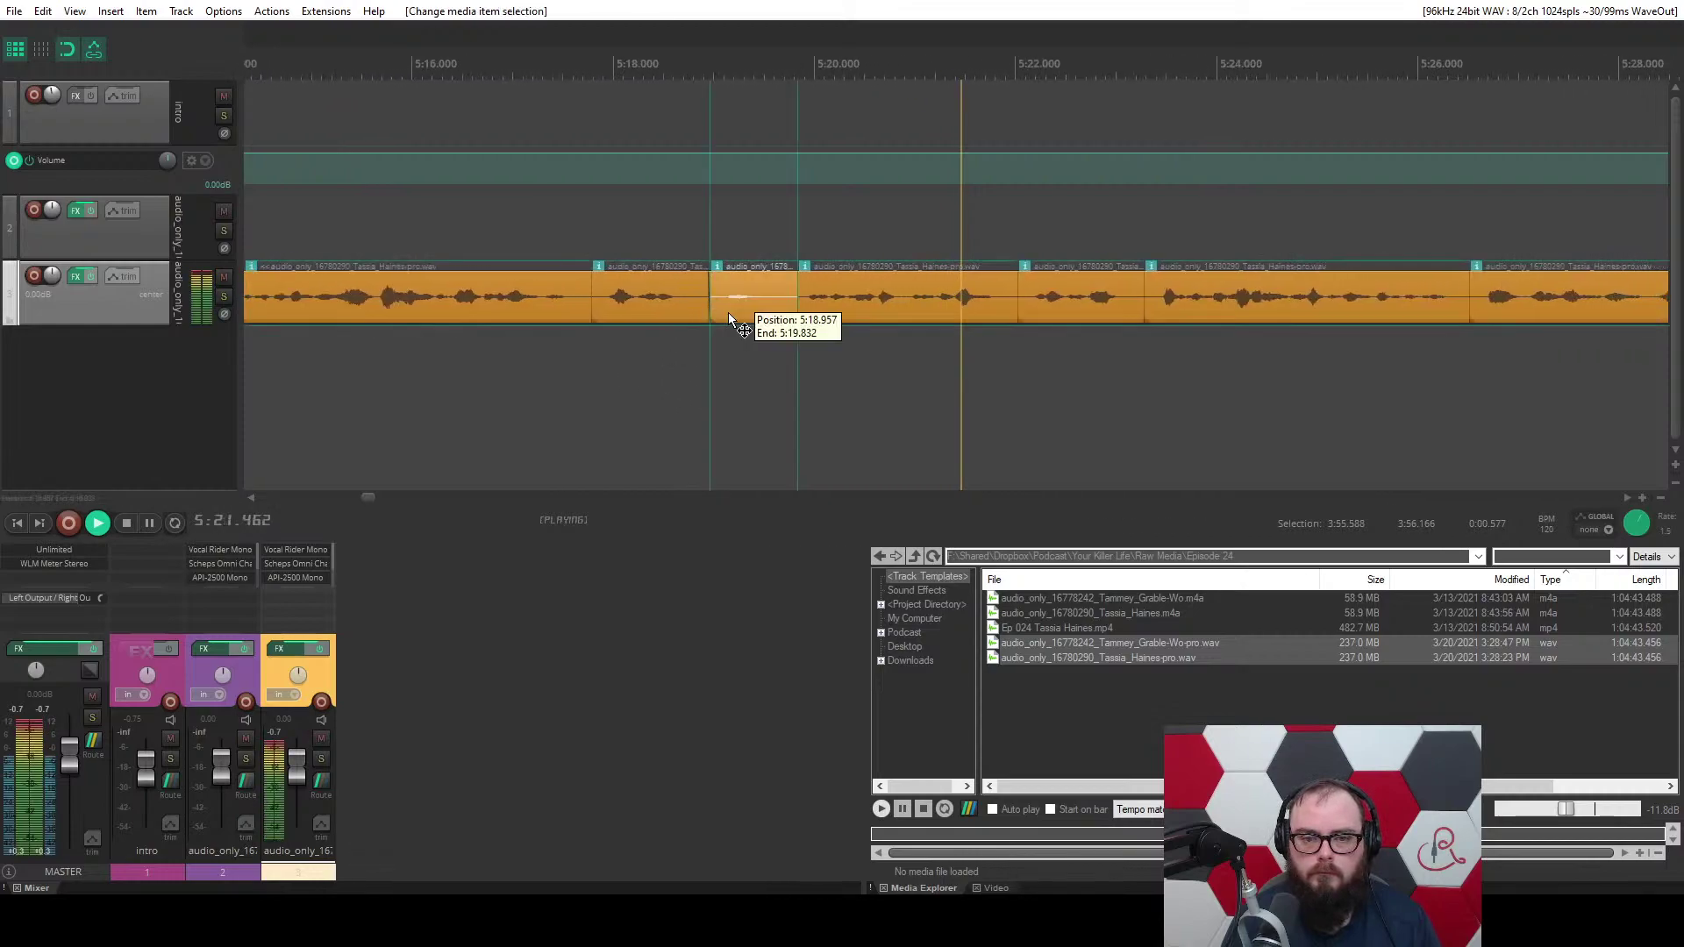
{"action": "key", "text": "a"}
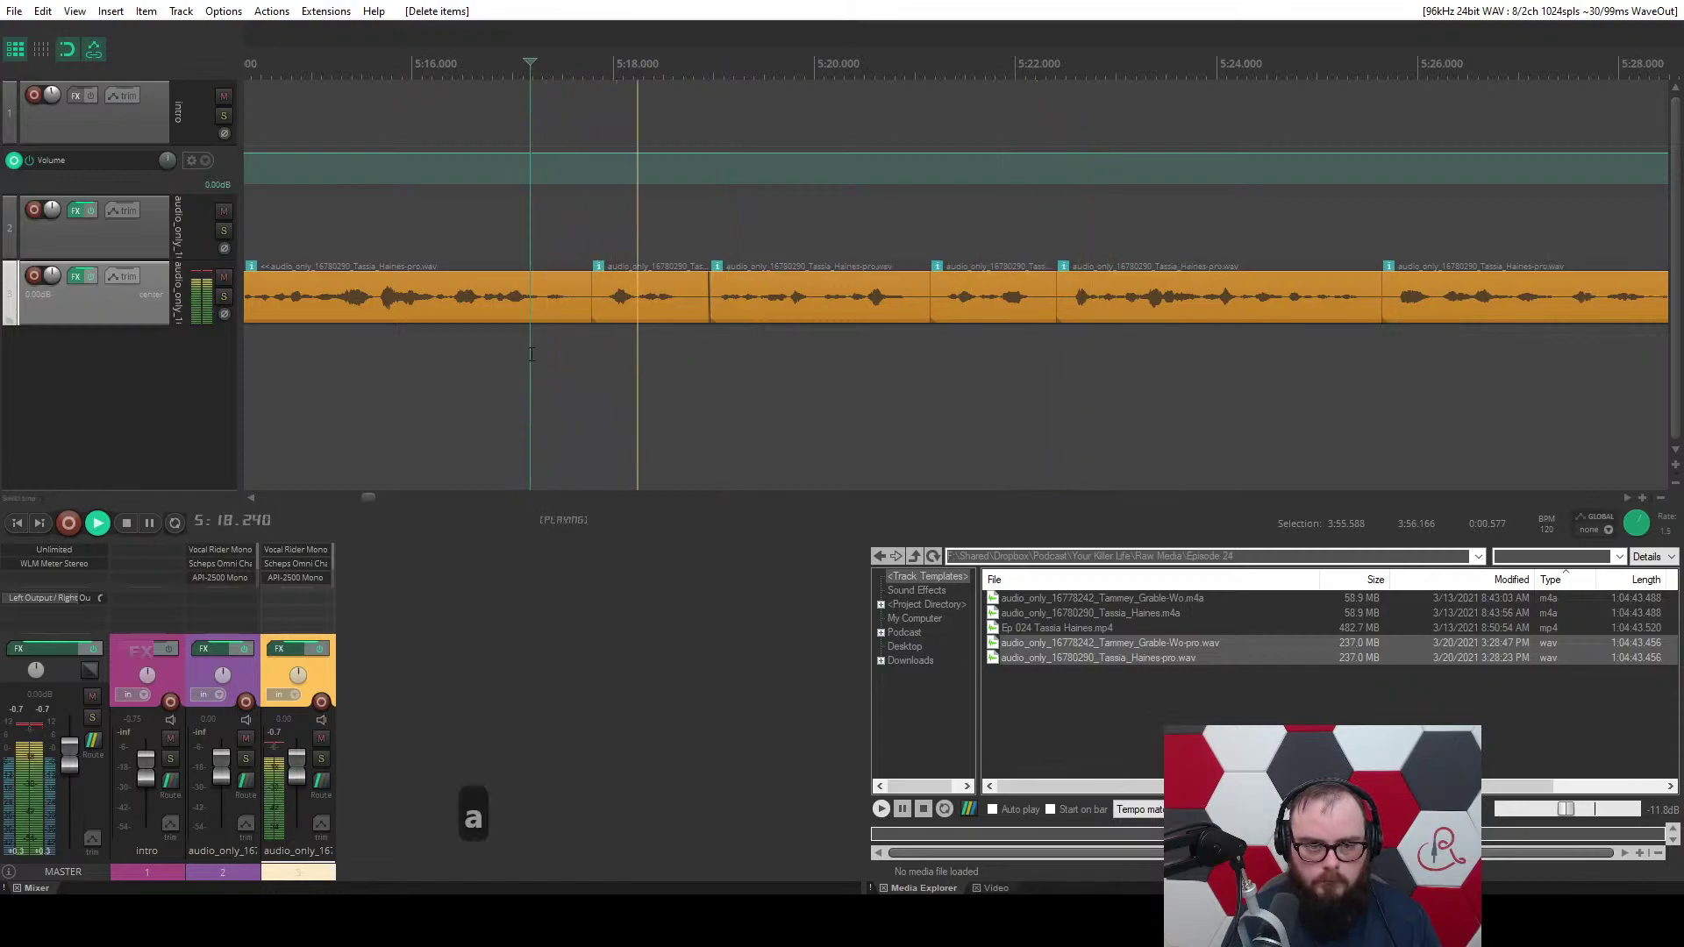
{"action": "key", "text": "ctrl+z"}
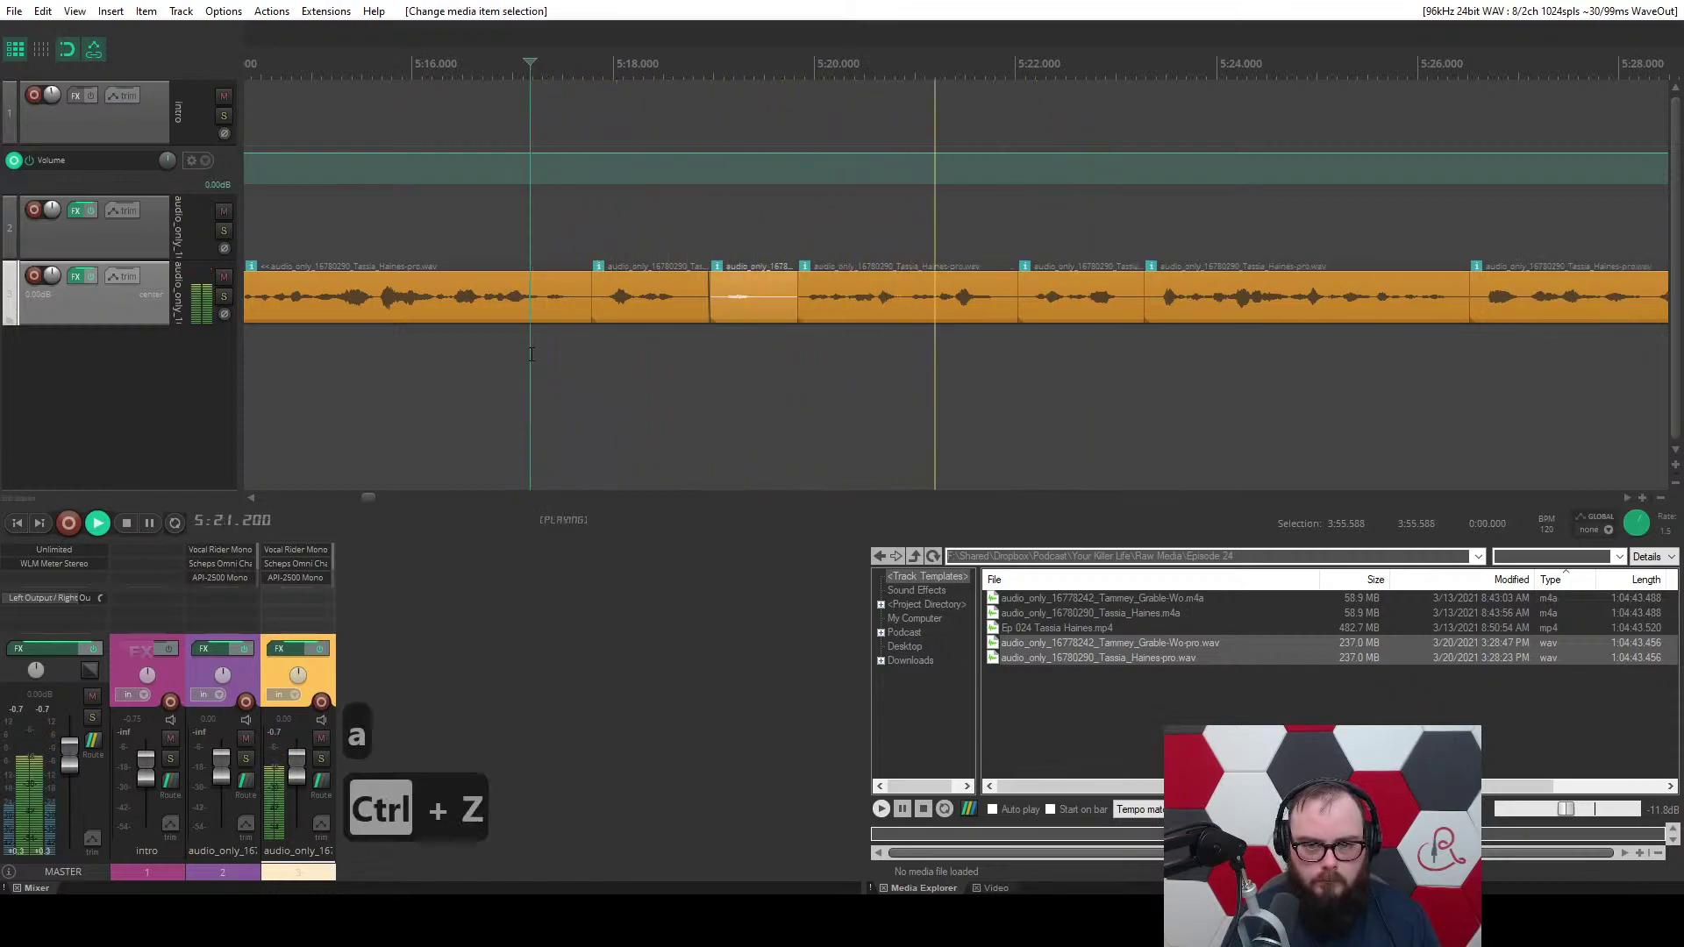
Save the project, and show and hide the second speaker's volume envelope while playing on.
{"action": "key", "text": "ctrl+s"}
{"action": "key", "text": "v"}
{"action": "key", "text": "v"}
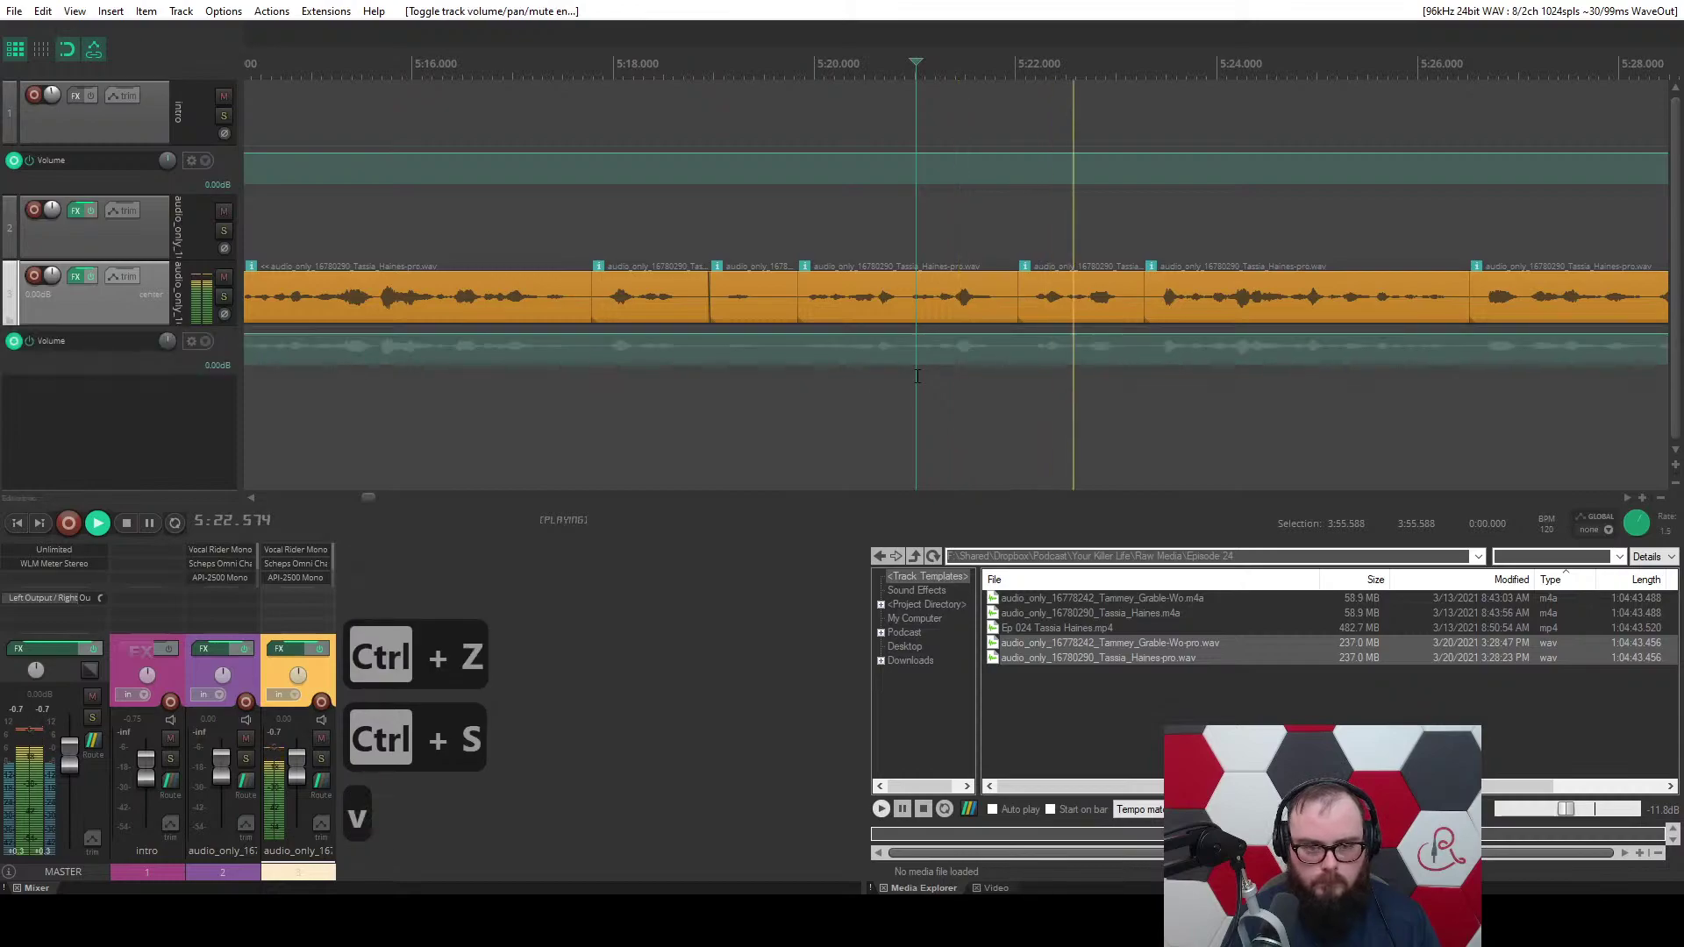
{"action": "key", "text": "f"}
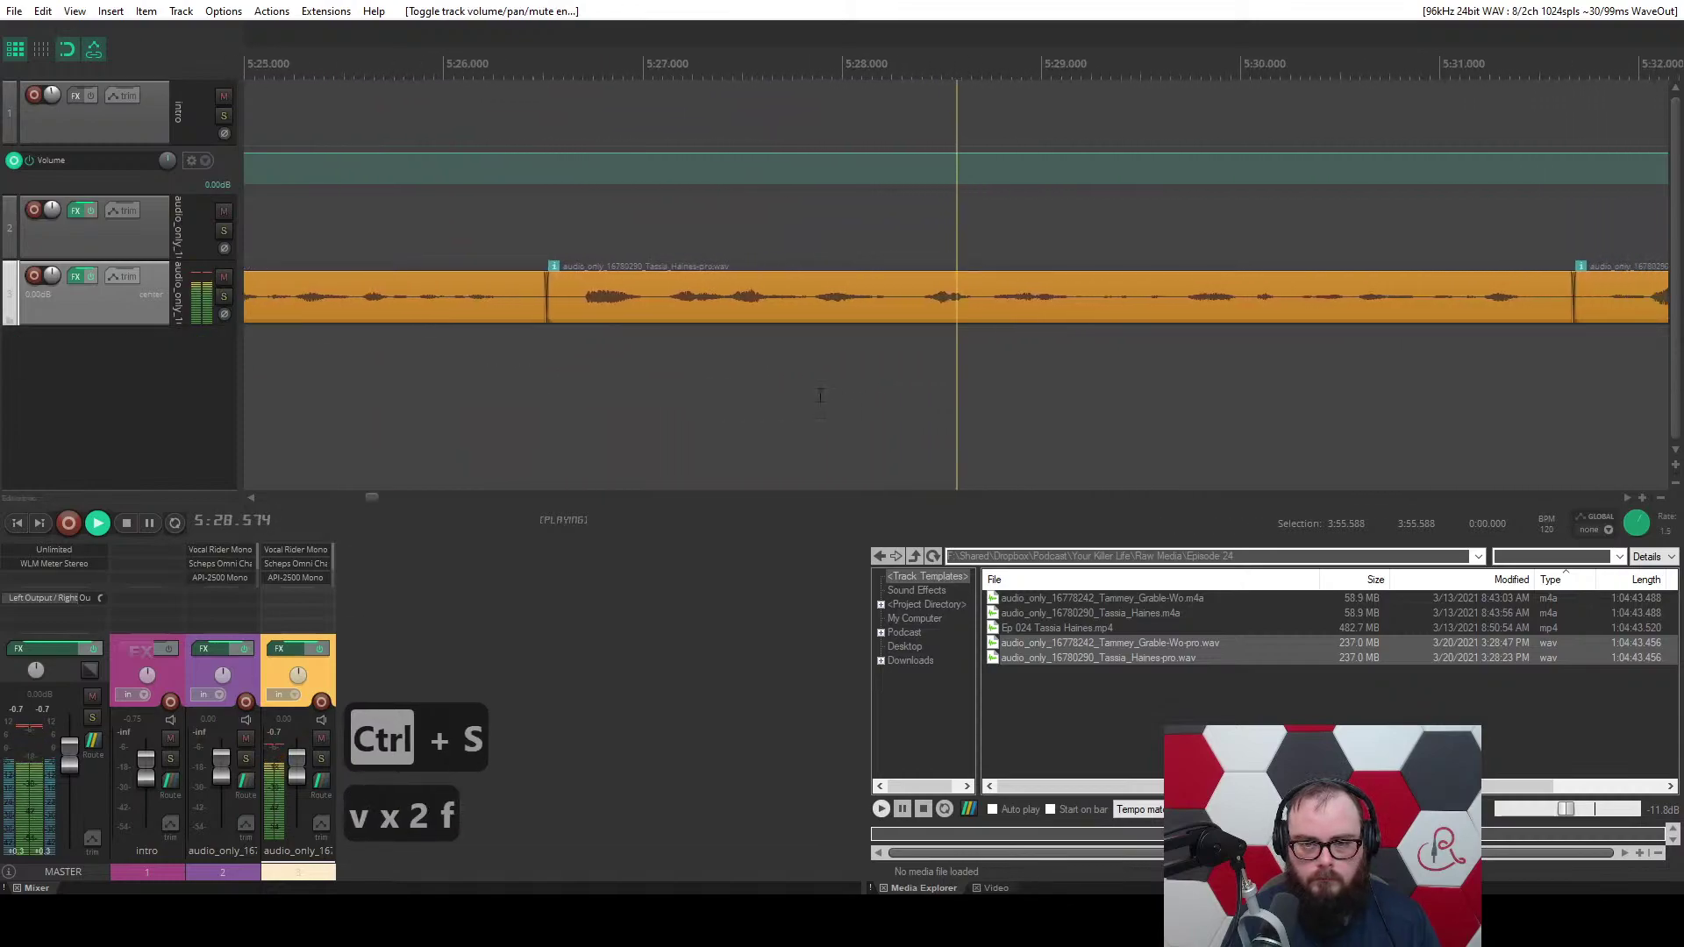
Ripple-cut 5:28.370 to 5:28.712 from the second speaker's clip and play on.
{"action": "key", "text": "space"}
{"action": "scroll", "coordinate": [820, 351], "scroll_direction": "up", "scroll_amount": 3}
{"action": "left_click_drag", "start_coordinate": [824, 351], "coordinate": [1012, 352]}
{"action": "key", "text": "c"}
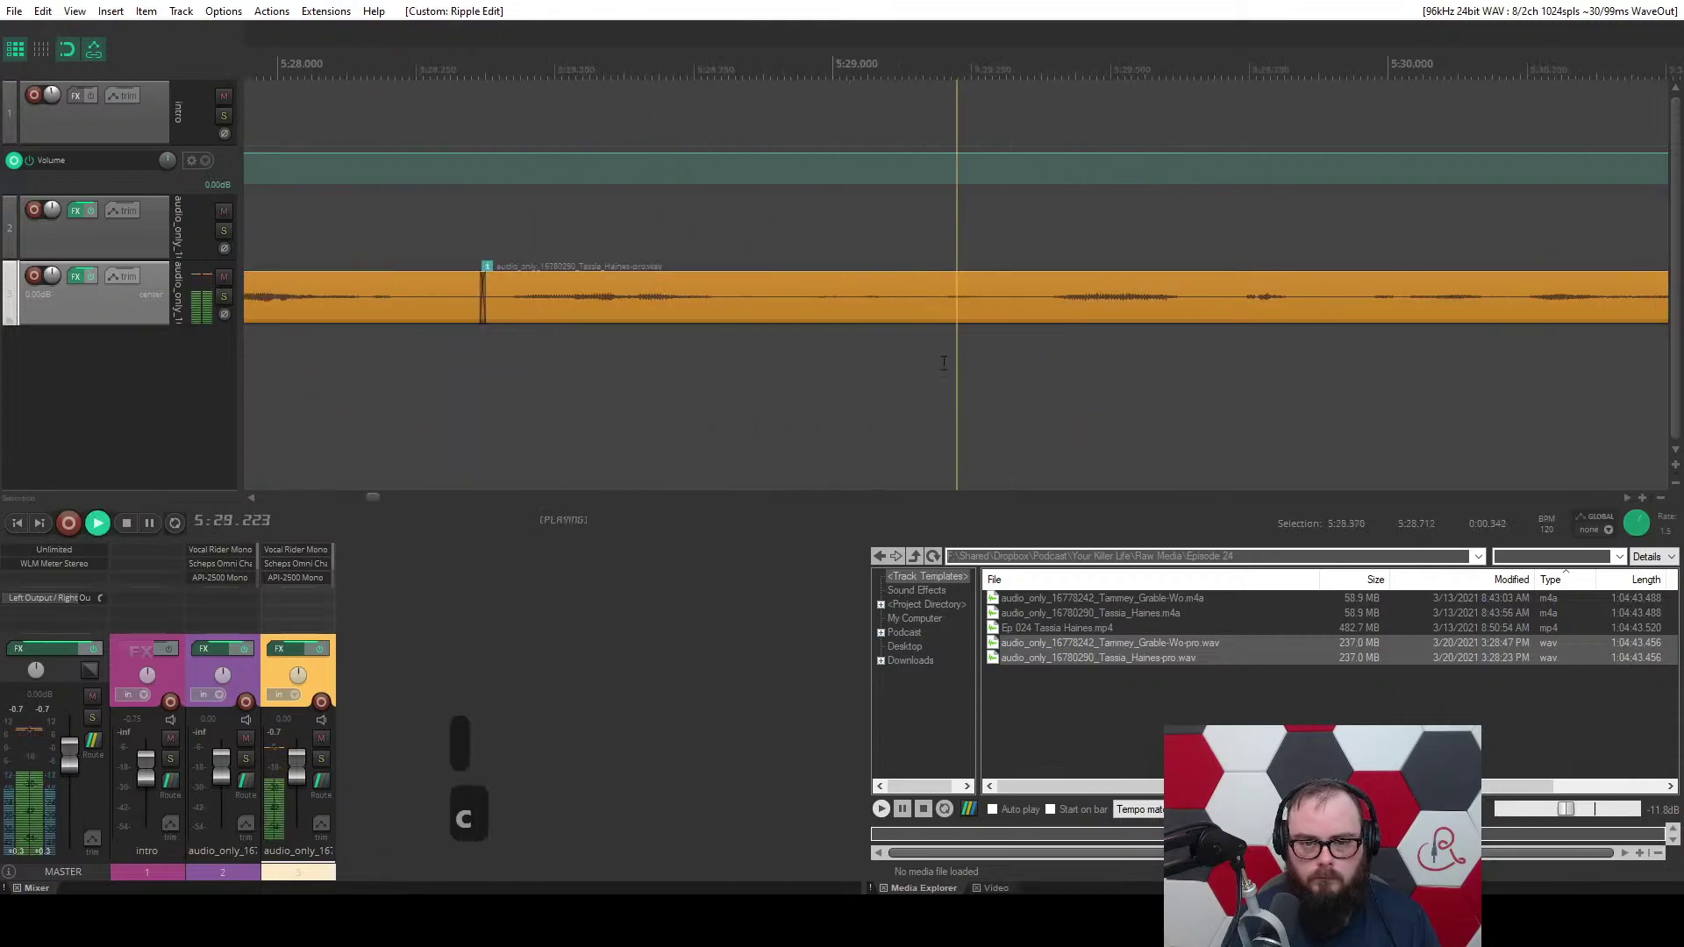
{"action": "scroll", "coordinate": [944, 362], "scroll_direction": "down", "scroll_amount": 3}
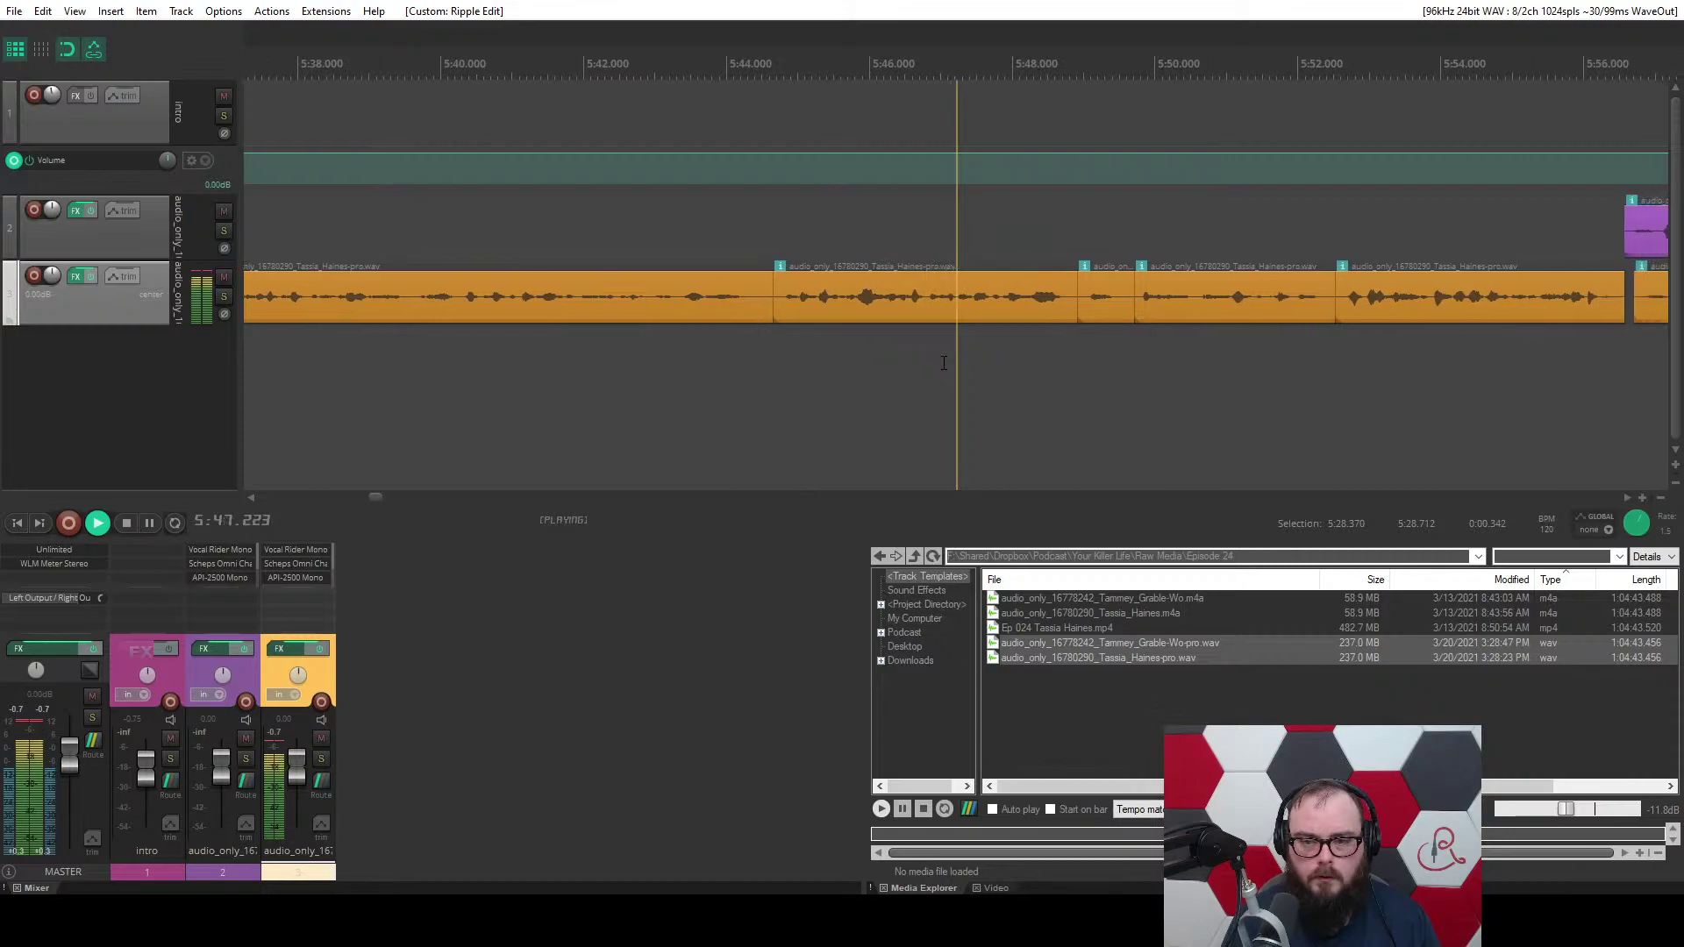
Ripple-cut 5:49.658 to 5:49.769 across the join between the second speaker's clips.
{"action": "scroll", "coordinate": [930, 363], "scroll_direction": "up", "scroll_amount": 4}
{"action": "scroll", "coordinate": [917, 363], "scroll_direction": "down", "scroll_amount": 1}
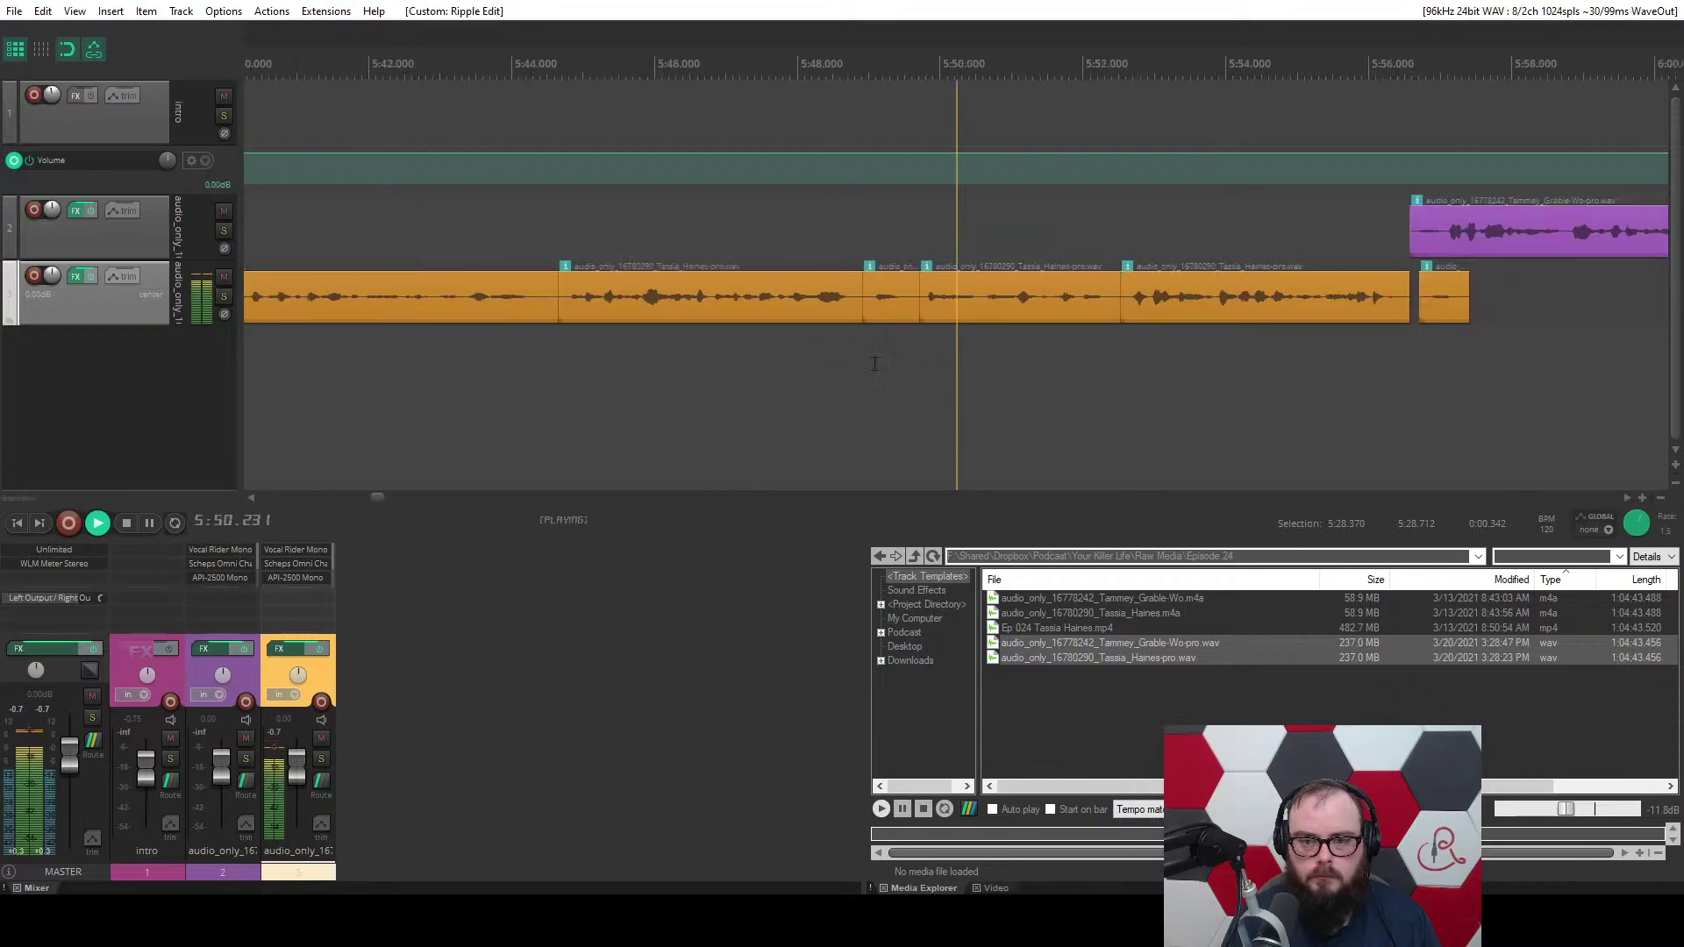
{"action": "scroll", "coordinate": [877, 351], "scroll_direction": "up", "scroll_amount": 4}
{"action": "key", "text": "space"}
{"action": "left_click_drag", "start_coordinate": [866, 333], "coordinate": [908, 342]}
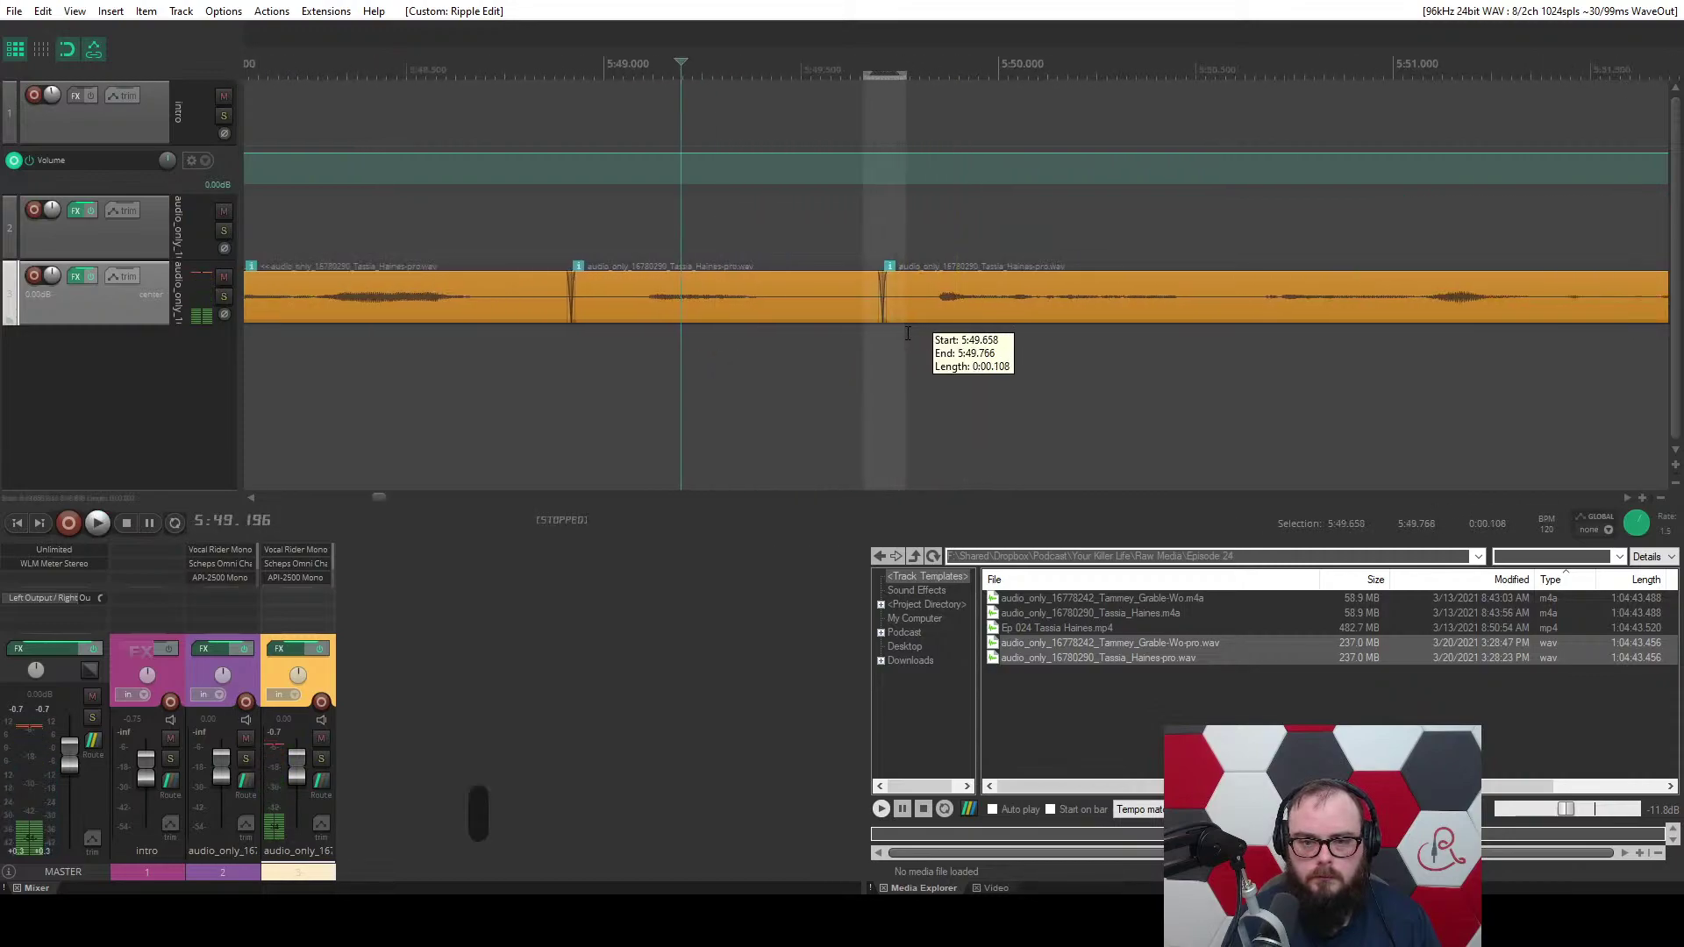
{"action": "key", "text": "c"}
{"action": "key", "text": "c"}
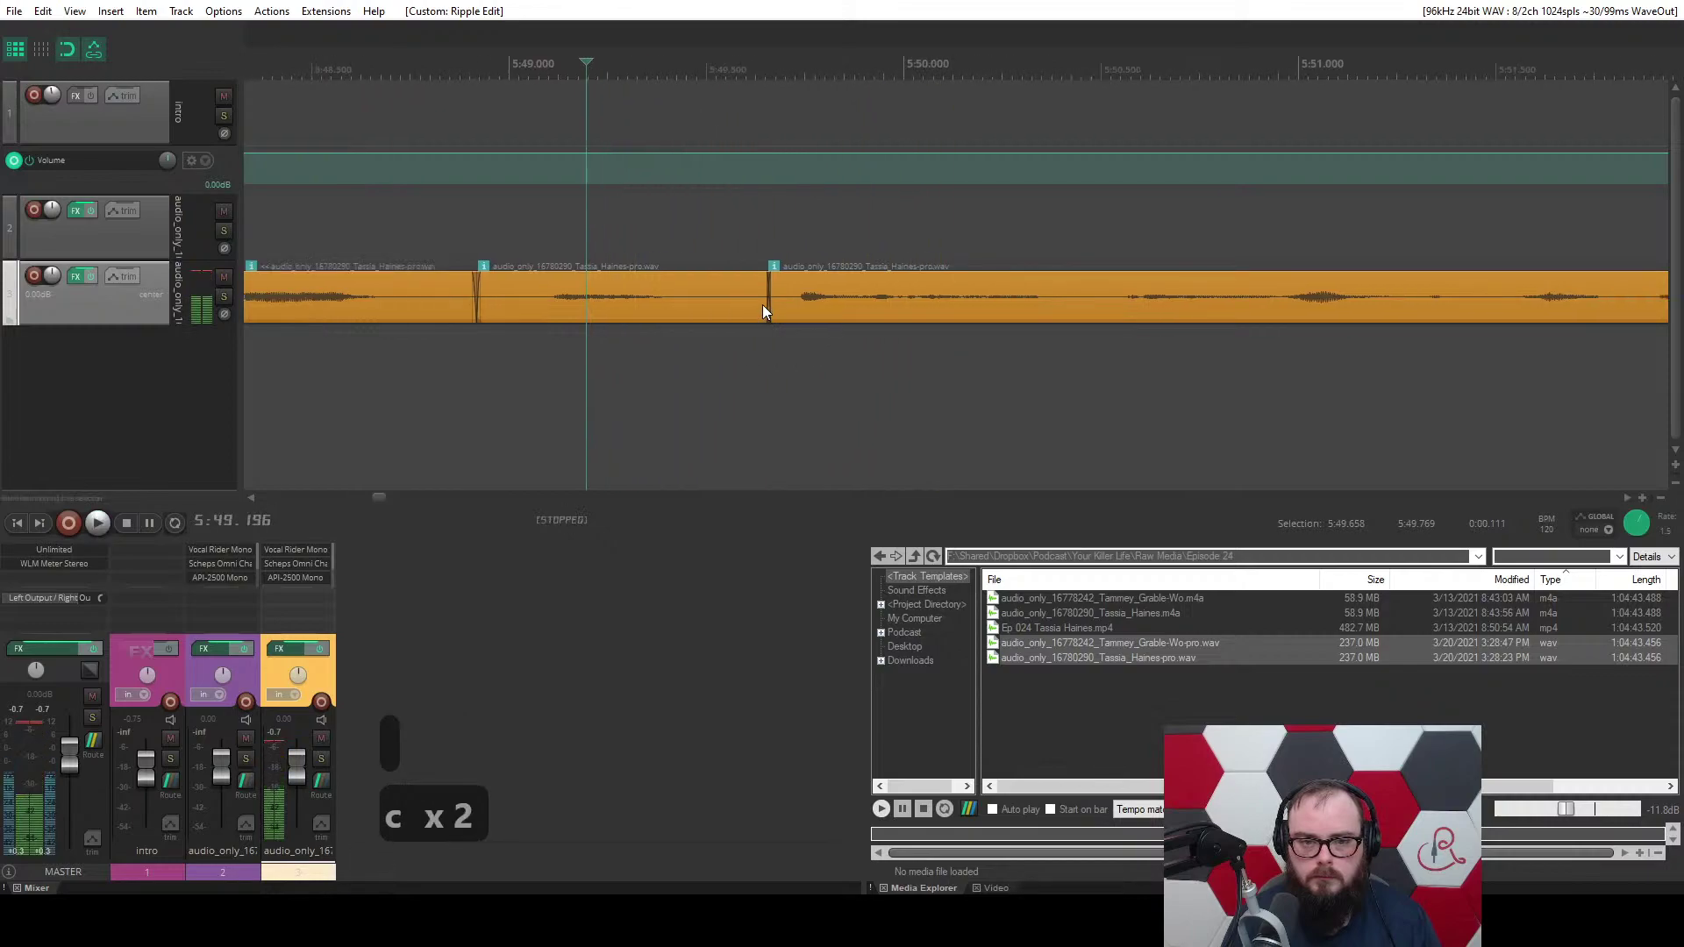
Move the second speaker's clip that follows the cut near 5:49.7 earlier to about 5:49.5, and replay the join.
{"action": "left_click_drag", "start_coordinate": [769, 302], "coordinate": [713, 302]}
{"action": "key", "text": "space"}
{"action": "key", "text": "space"}
{"action": "scroll", "coordinate": [710, 316], "scroll_direction": "down", "scroll_amount": 3}
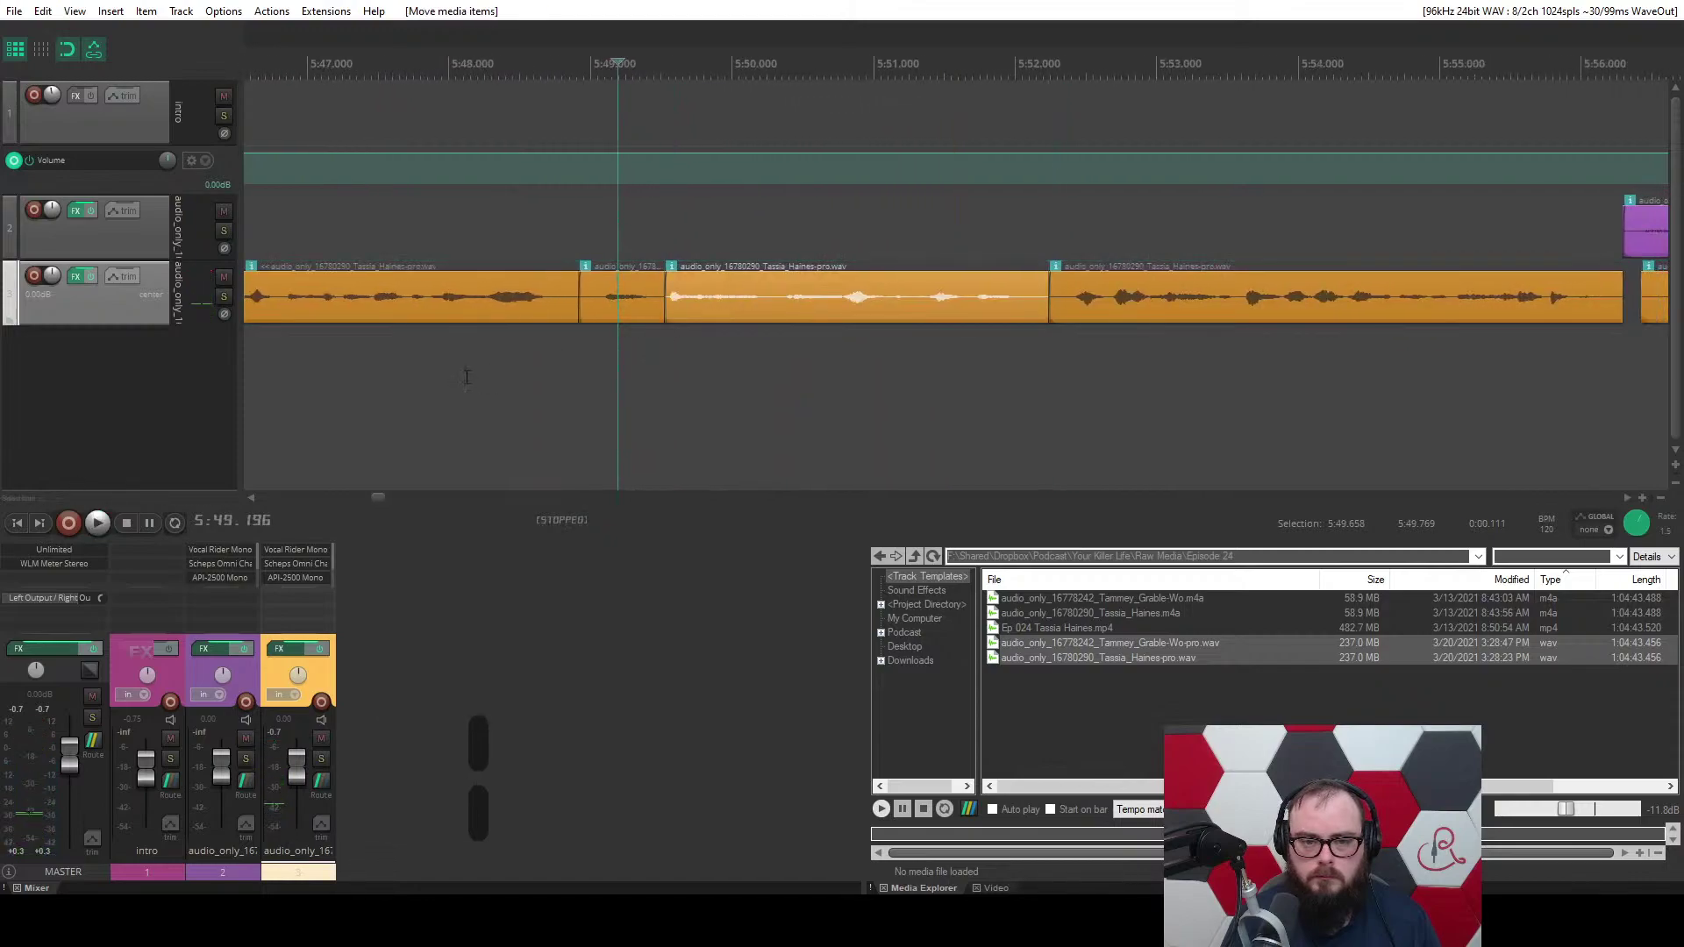
{"action": "left_click", "coordinate": [466, 382]}
{"action": "scroll", "coordinate": [466, 384], "scroll_direction": "up", "scroll_amount": 5}
{"action": "key", "text": "space"}
{"action": "scroll", "coordinate": [467, 387], "scroll_direction": "down", "scroll_amount": 4}
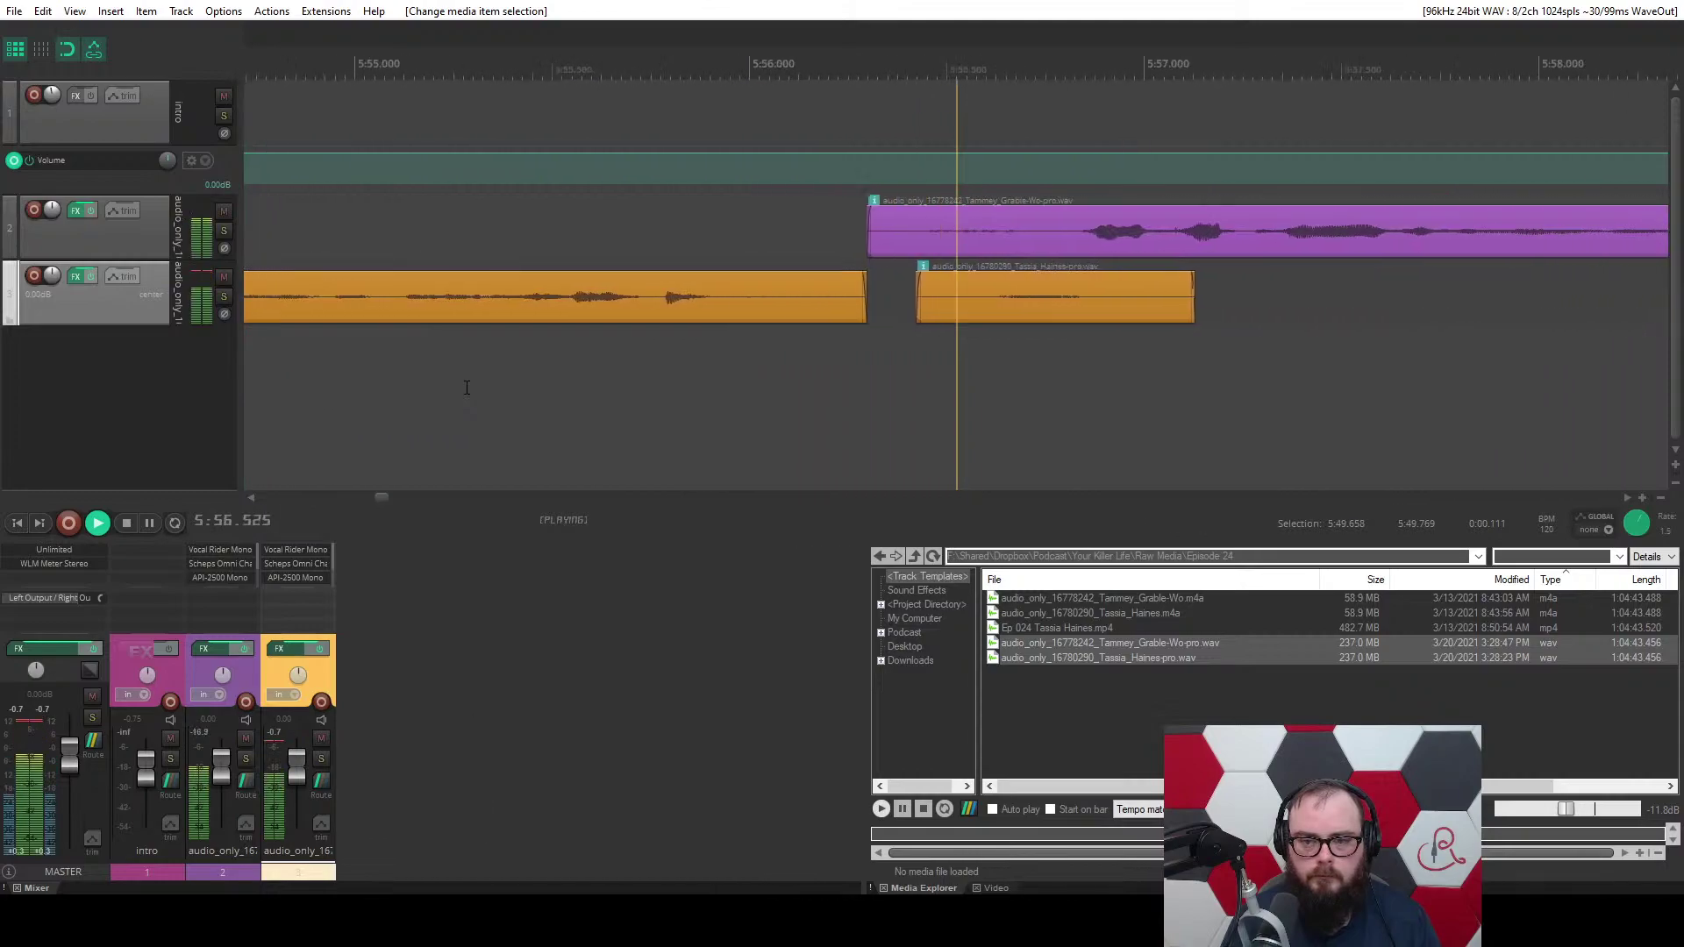
Delete the short clip between about 5:56.4 and 5:57.1 on the second speaker's track and replay the speaker change.
{"action": "scroll", "coordinate": [568, 326], "scroll_direction": "down", "scroll_amount": 3}
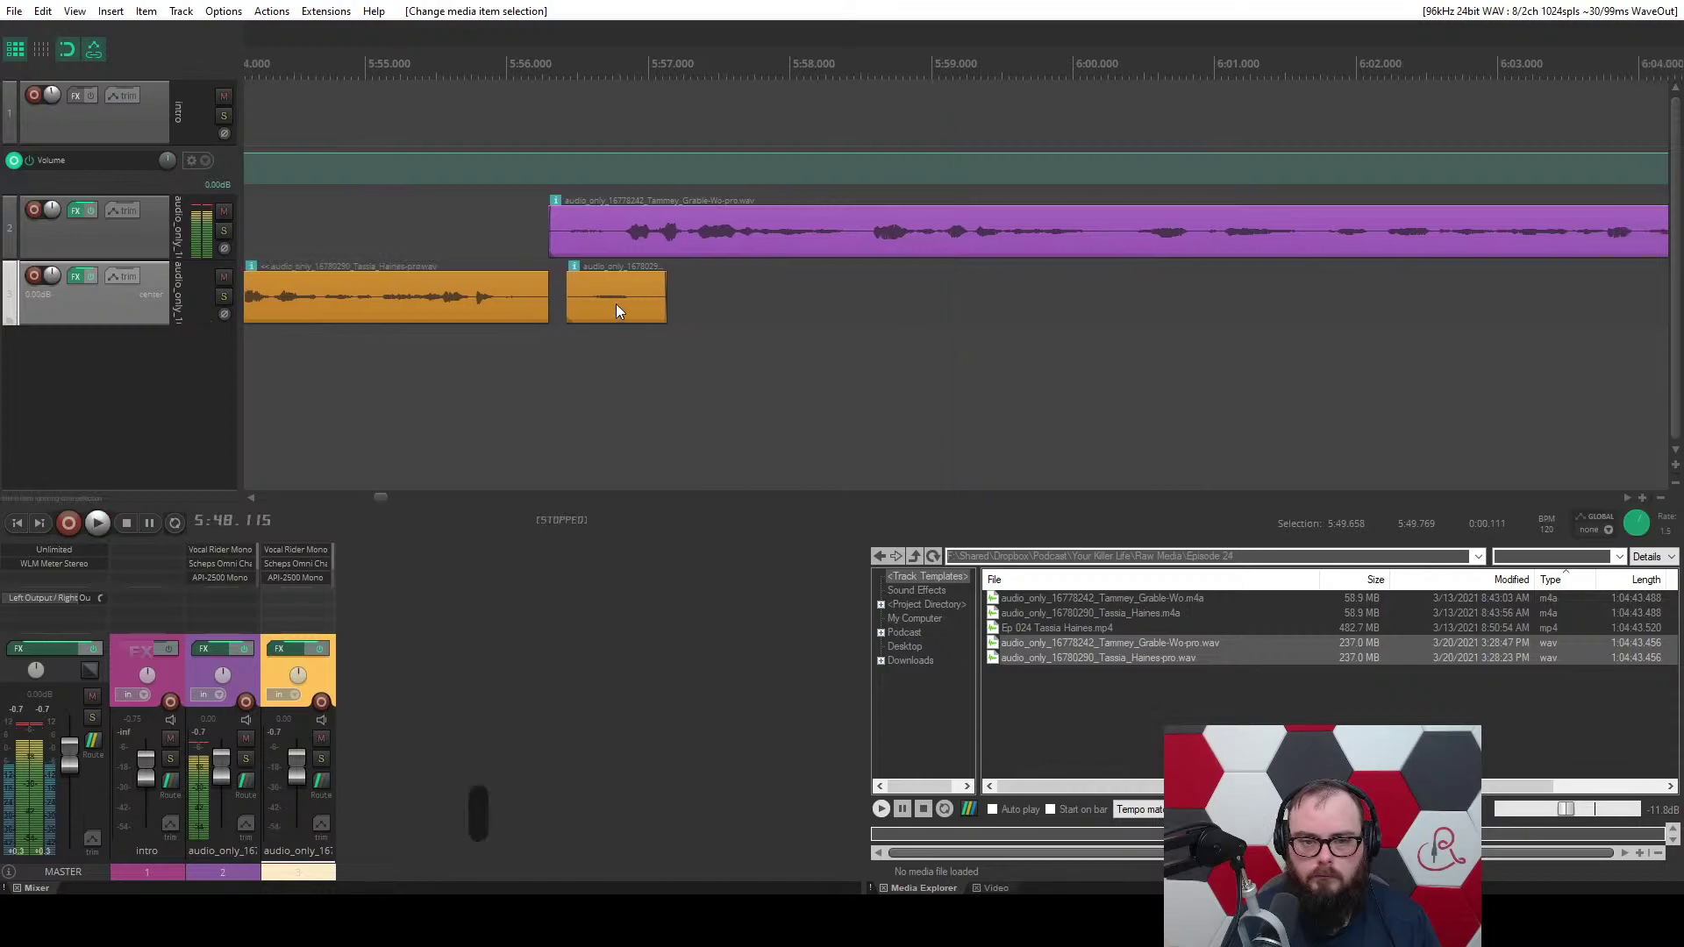
{"action": "left_click", "coordinate": [615, 304]}
{"action": "key", "text": "d"}
{"action": "left_click", "coordinate": [437, 373]}
{"action": "scroll", "coordinate": [437, 373], "scroll_direction": "up", "scroll_amount": 4}
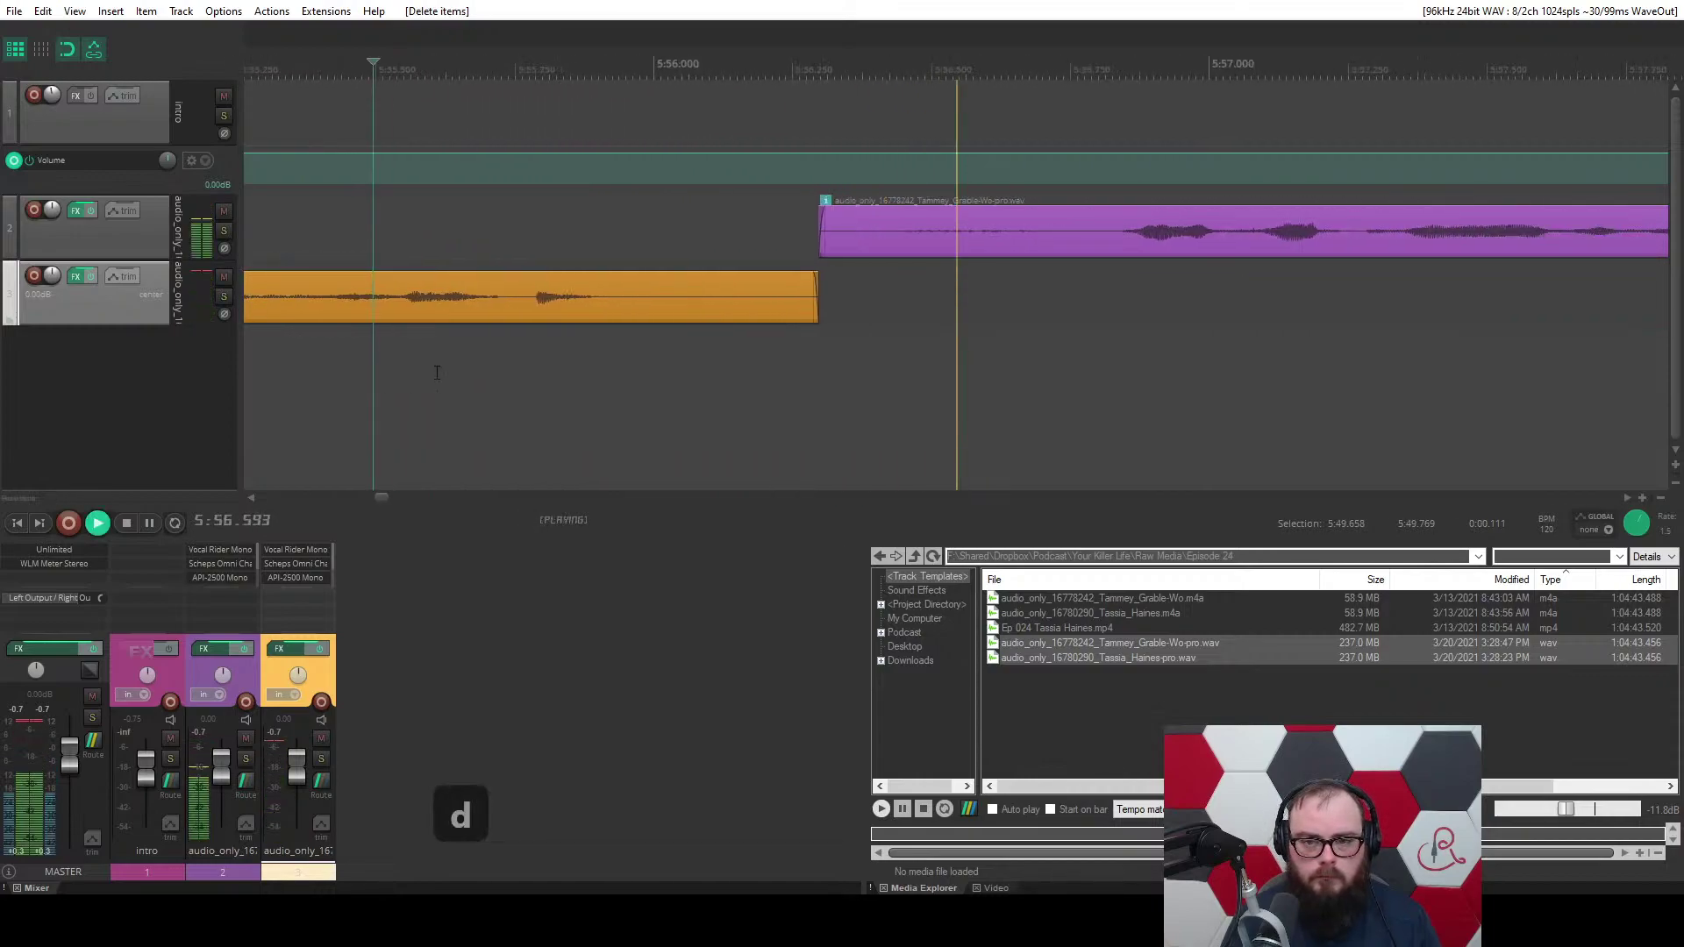
{"action": "scroll", "coordinate": [433, 365], "scroll_direction": "down", "scroll_amount": 3}
Lengthen the fade-in of the first speaker's clip that begins near 5:56.3 and play on.
{"action": "key", "text": "space"}
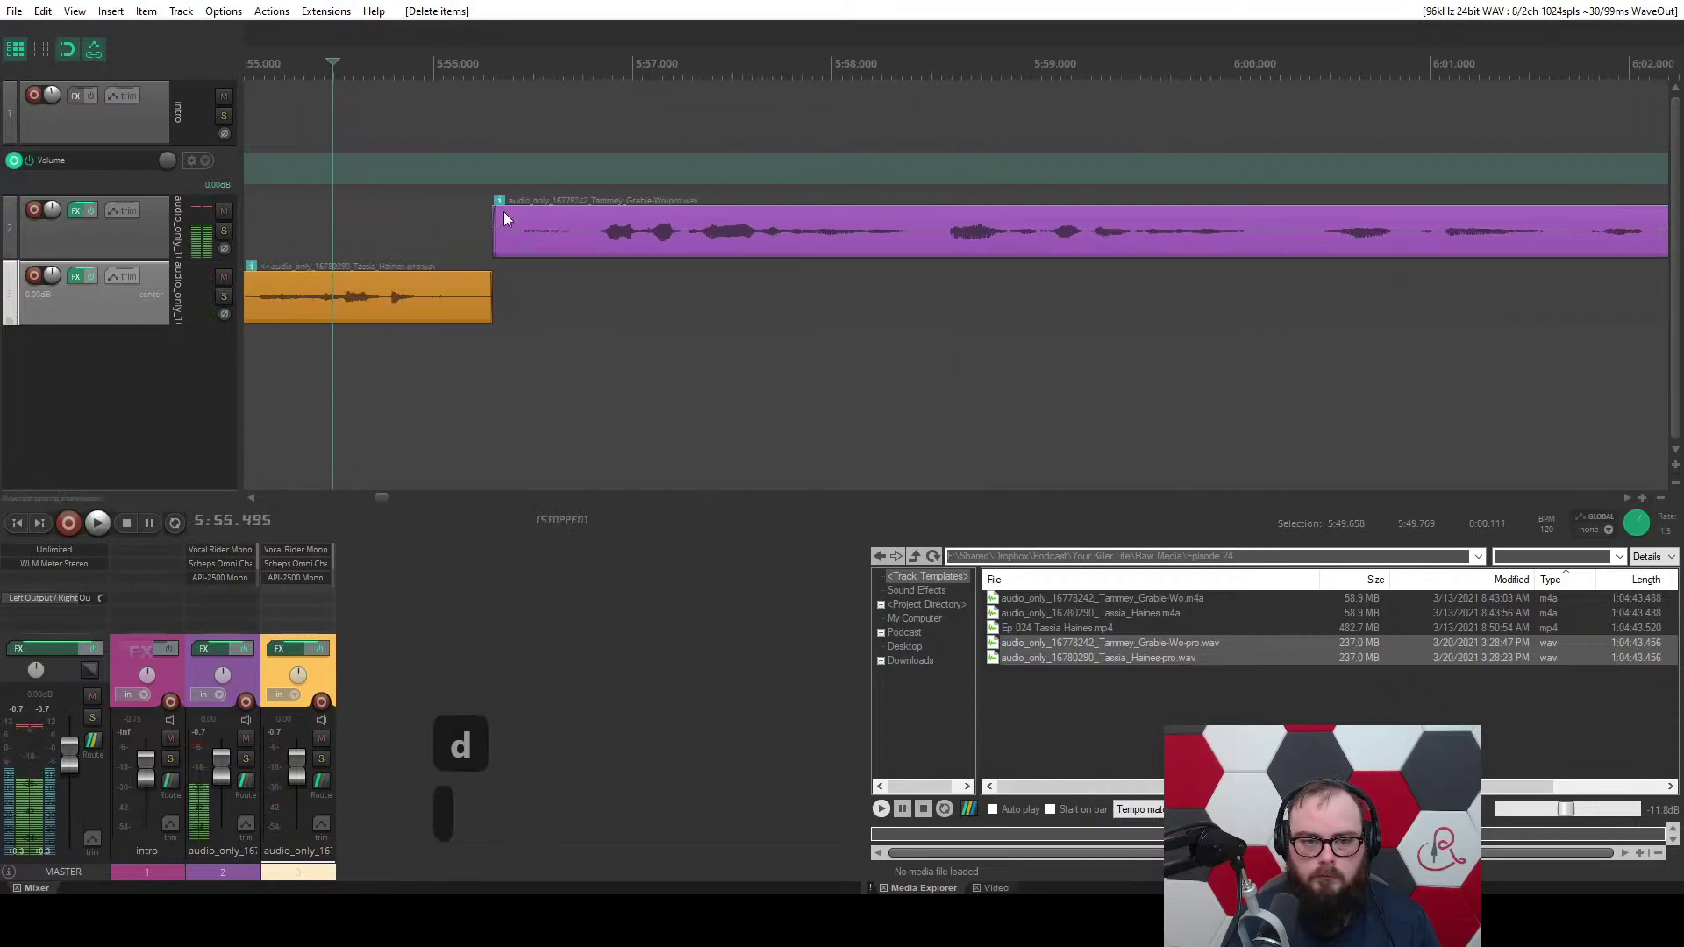
{"action": "left_click_drag", "start_coordinate": [505, 219], "coordinate": [549, 219]}
{"action": "key", "text": "space"}
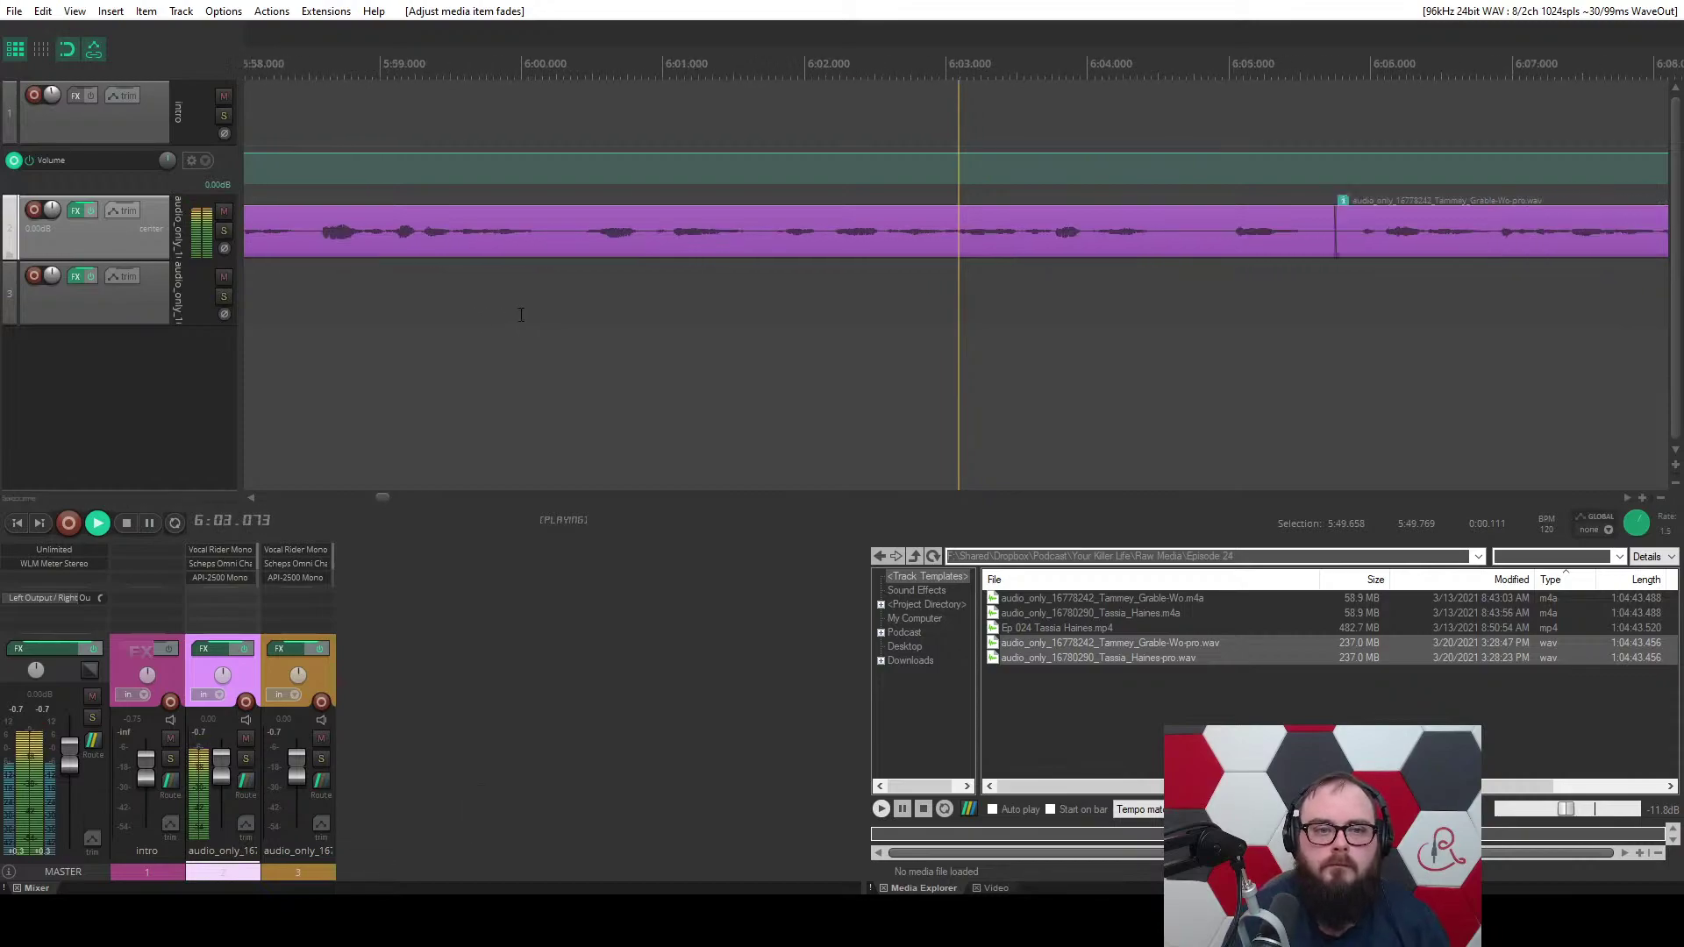
Ripple-cut 6:01.050 to 6:01.709 from the first speaker's track and apply the Adobe style edit - right action to the clip near 6:05.
{"action": "left_click", "coordinate": [521, 314]}
{"action": "scroll", "coordinate": [521, 314], "scroll_direction": "up", "scroll_amount": 4}
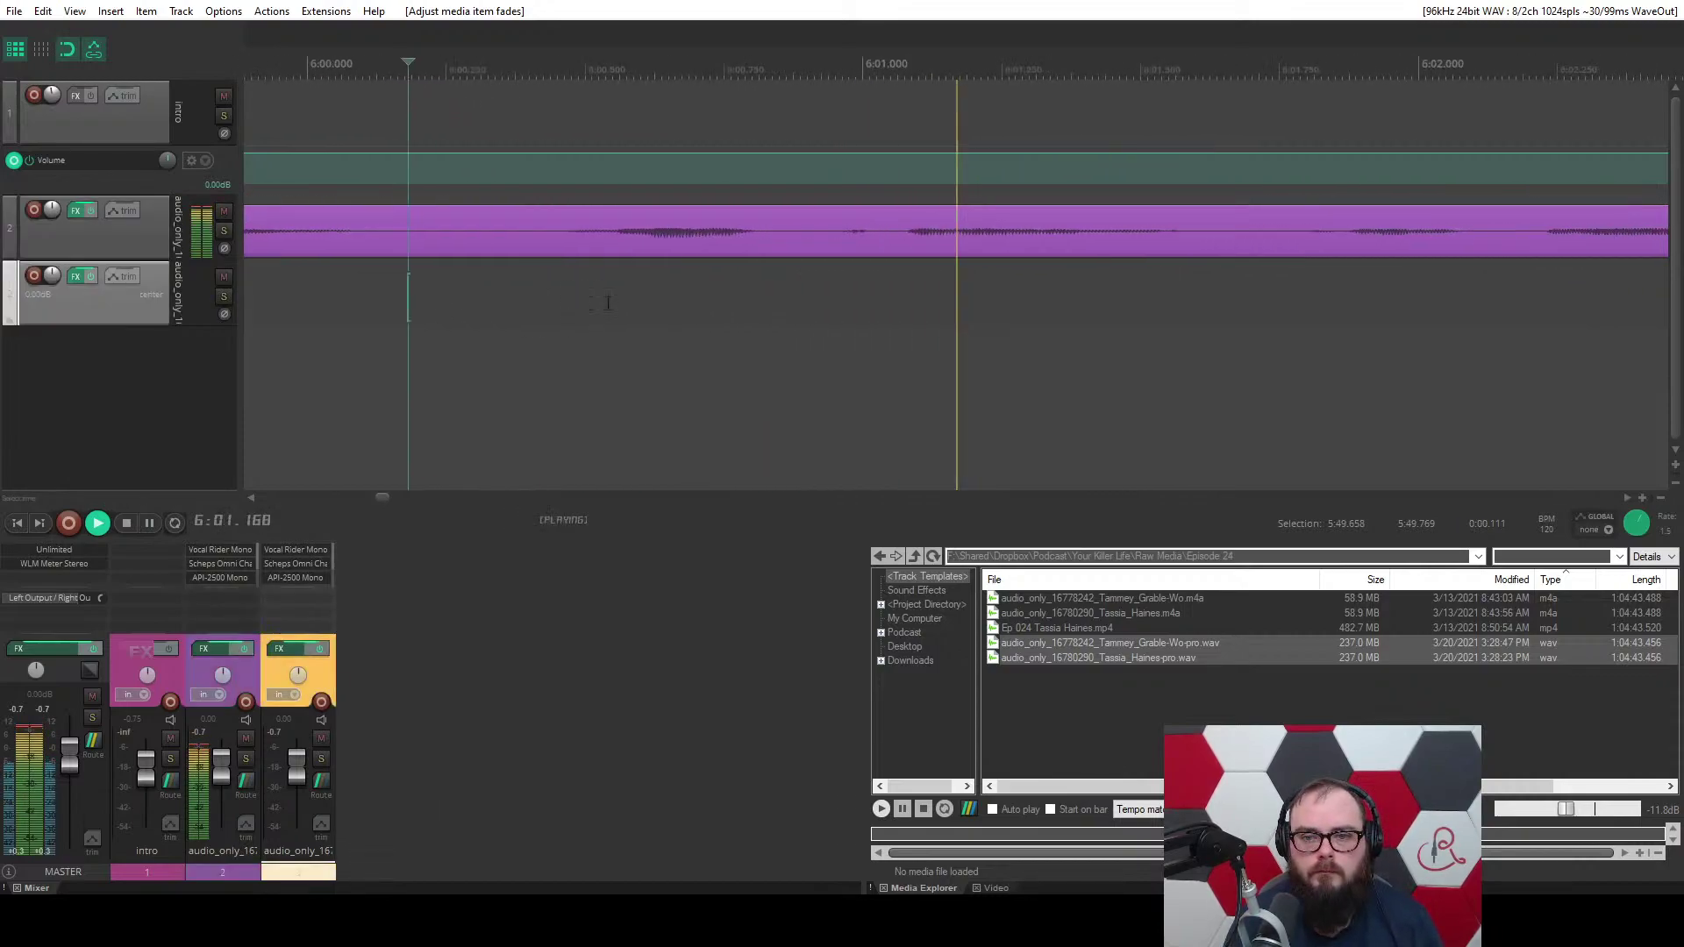
{"action": "key", "text": "space"}
{"action": "left_click_drag", "start_coordinate": [875, 266], "coordinate": [1239, 298]}
{"action": "key", "text": "c"}
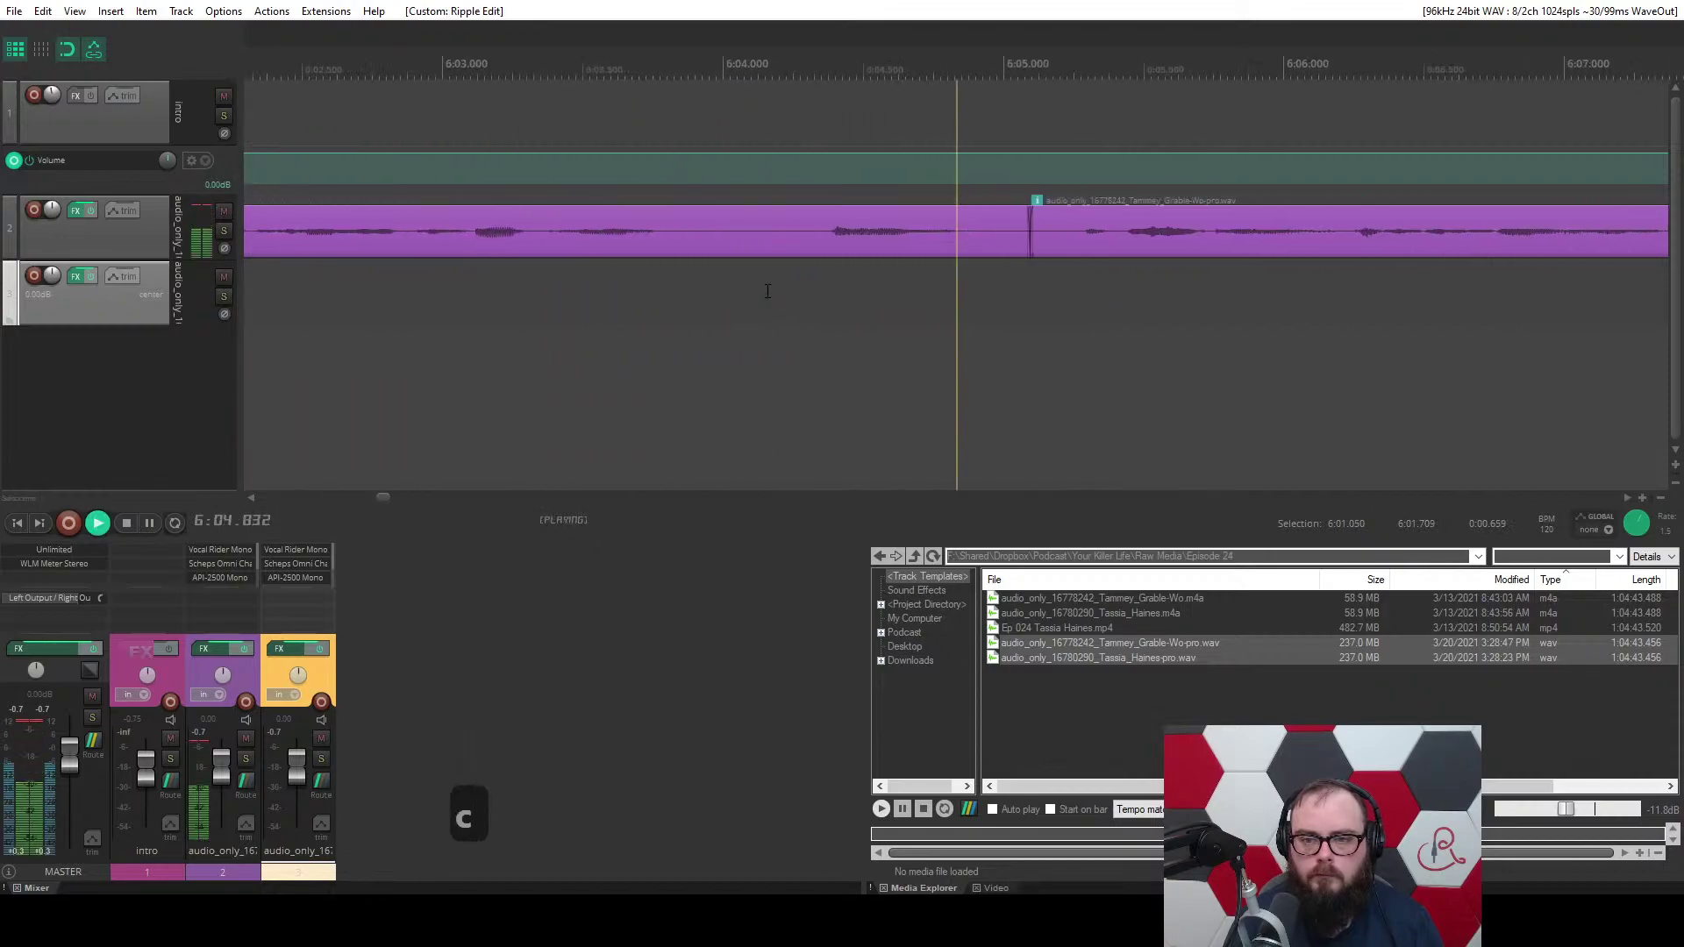
{"action": "left_click", "coordinate": [822, 240]}
{"action": "key", "text": "w"}
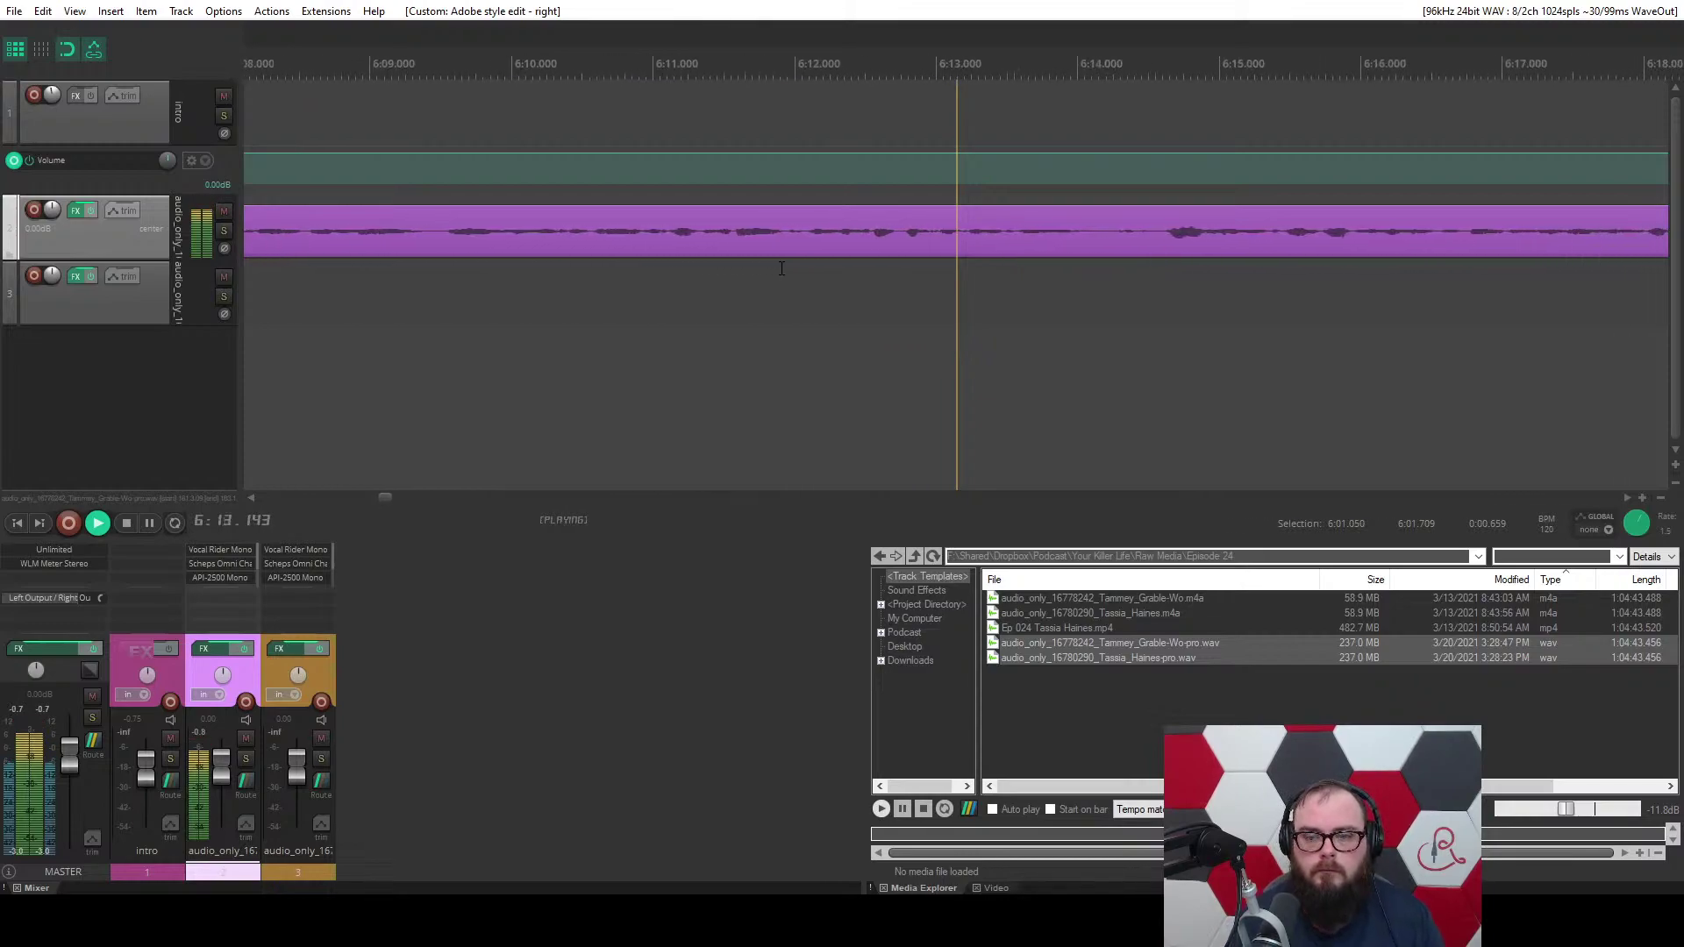
Apply the custom breath reduction action to 6:14.105 to 6:14.574 of the first speaker's clip.
{"action": "left_click", "coordinate": [664, 235]}
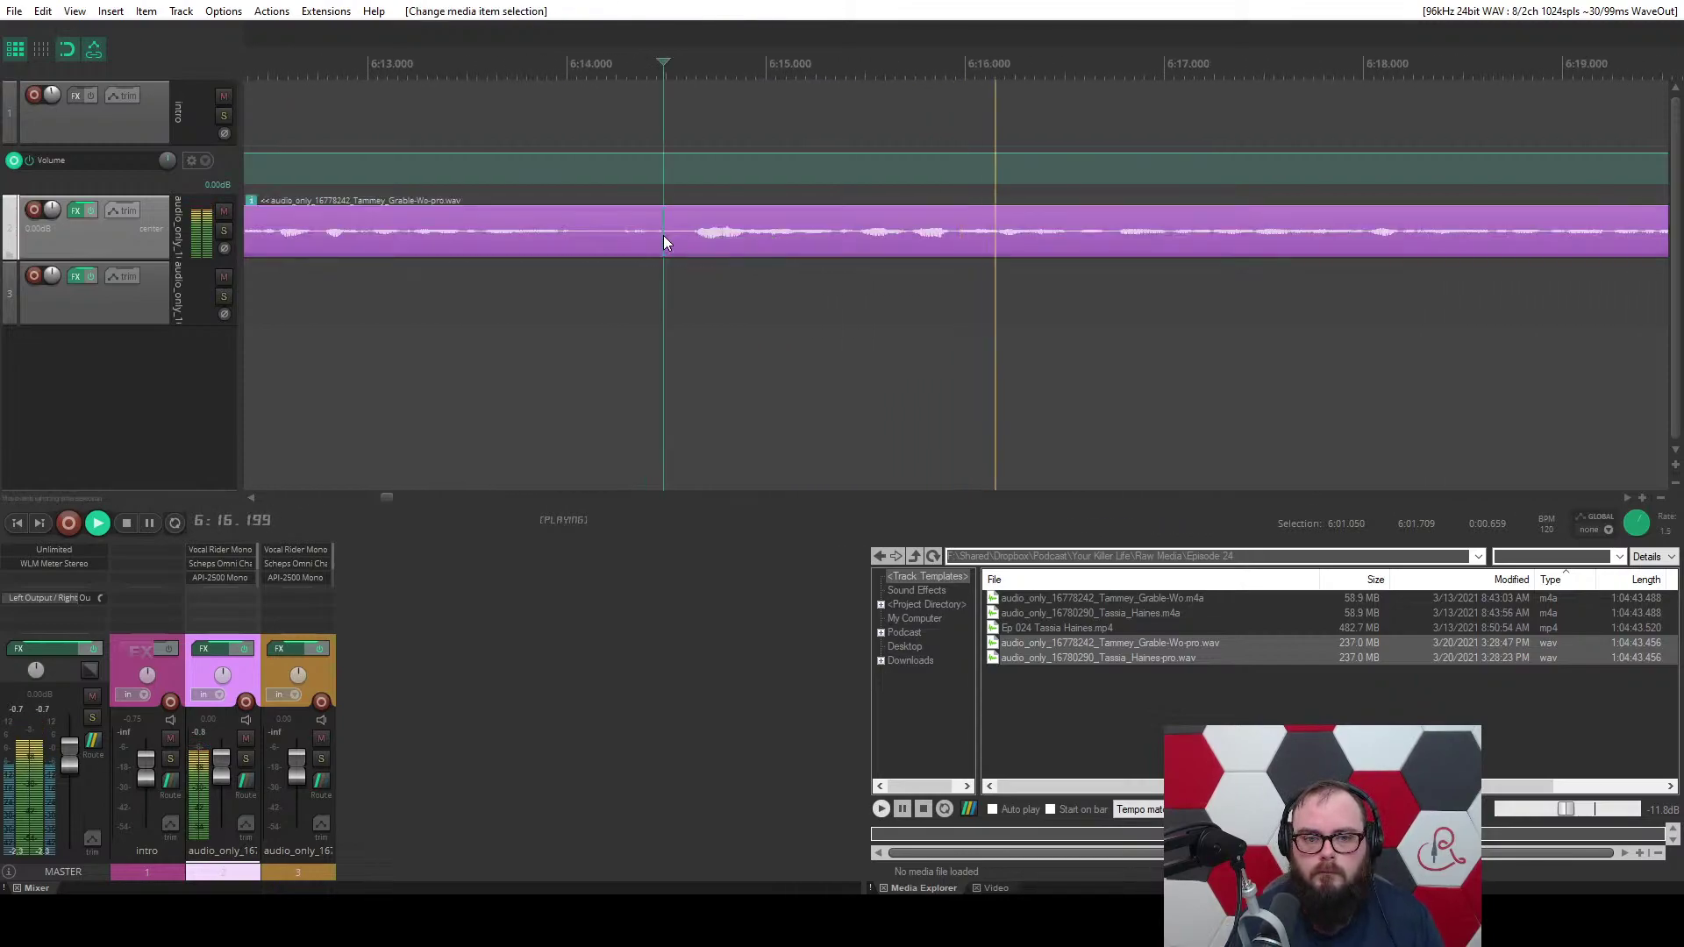
{"action": "scroll", "coordinate": [914, 279], "scroll_direction": "up", "scroll_amount": 1}
{"action": "left_click_drag", "start_coordinate": [985, 273], "coordinate": [845, 274]}
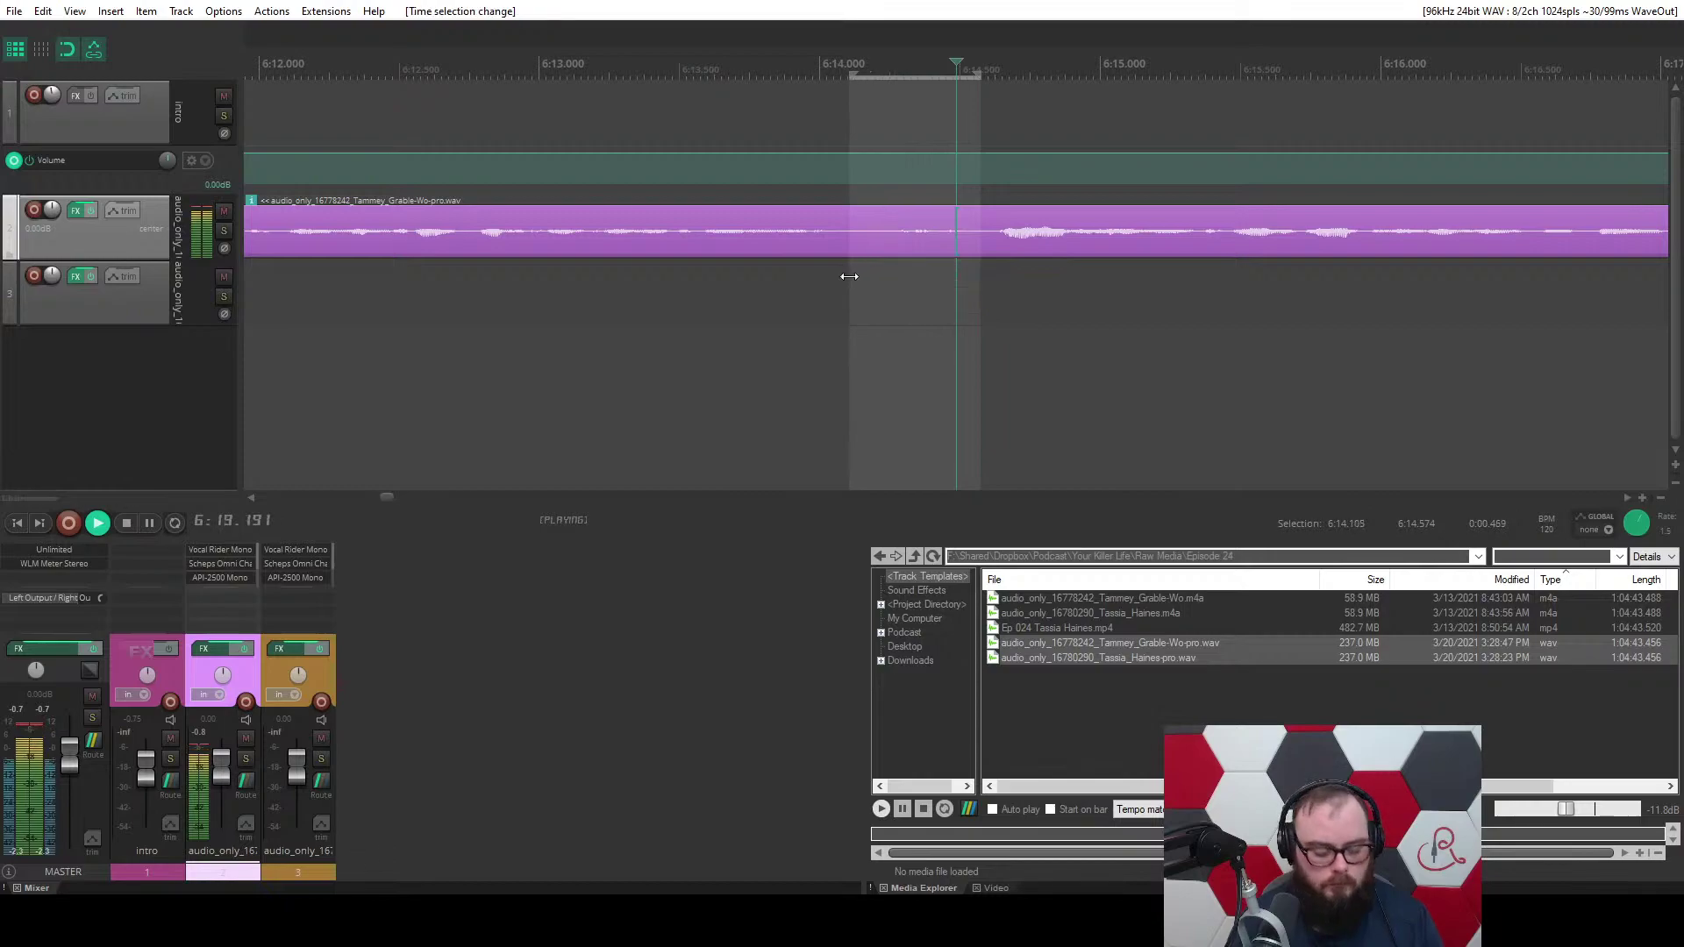
{"action": "key", "text": "z"}
{"action": "scroll", "coordinate": [851, 278], "scroll_direction": "down", "scroll_amount": 3}
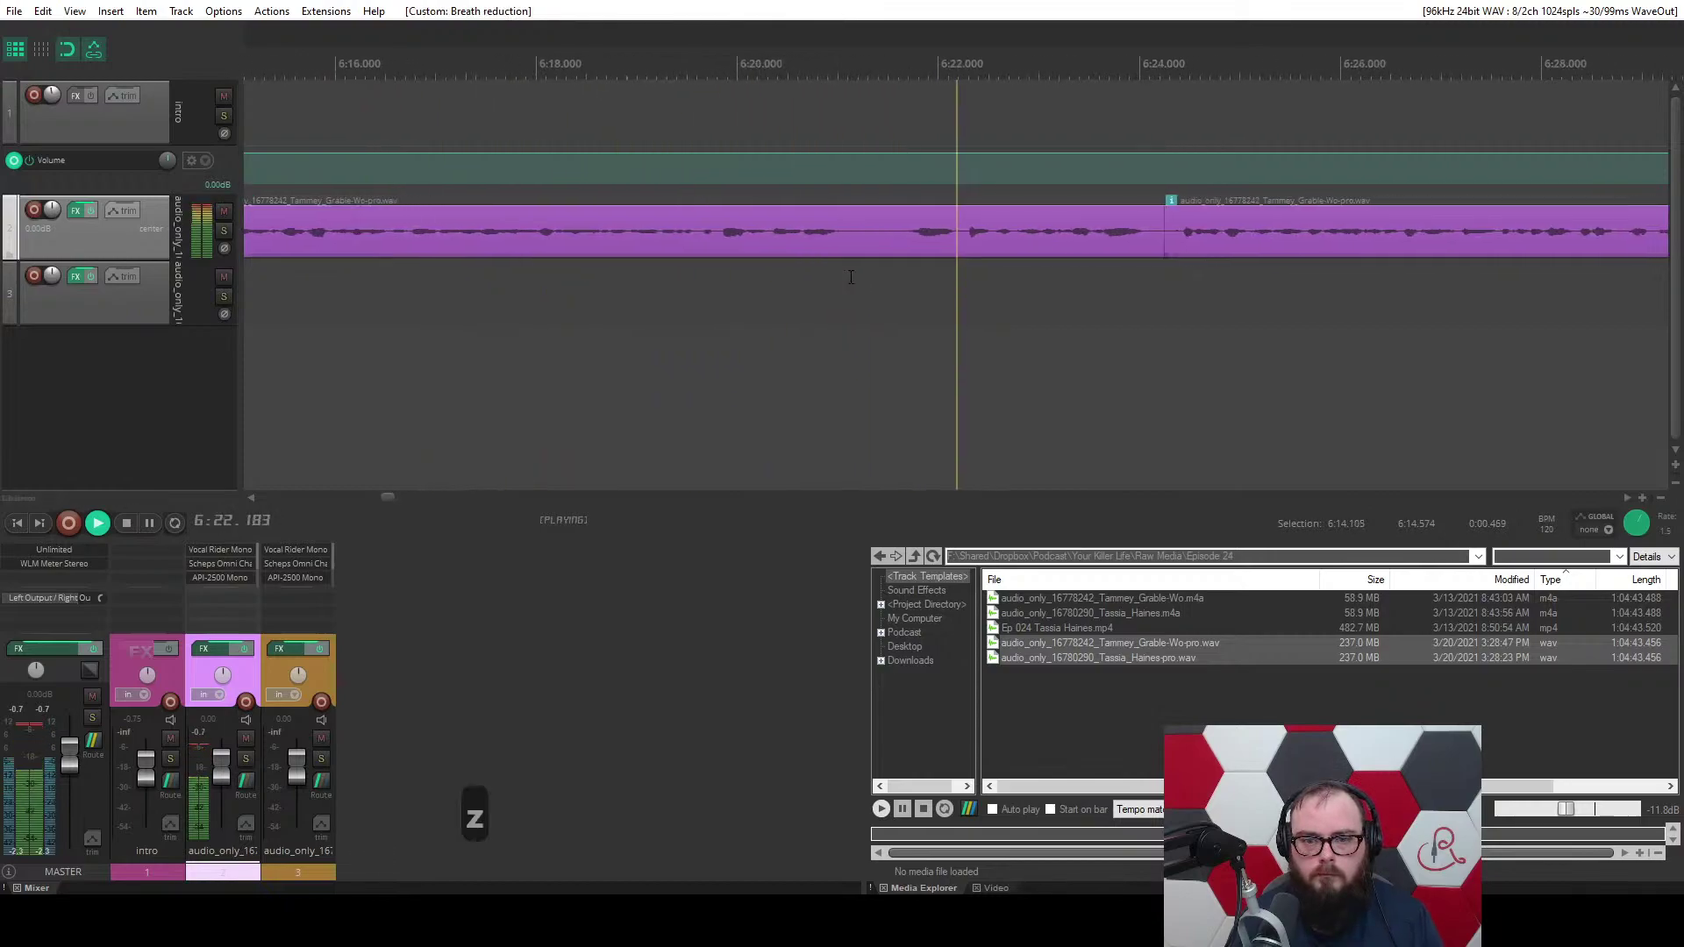
Ripple-cut 6:21.702 to 6:22.248 from the first speaker's clip and replay the join.
{"action": "left_click", "coordinate": [776, 282]}
{"action": "scroll", "coordinate": [763, 272], "scroll_direction": "up", "scroll_amount": 3}
{"action": "key", "text": "space"}
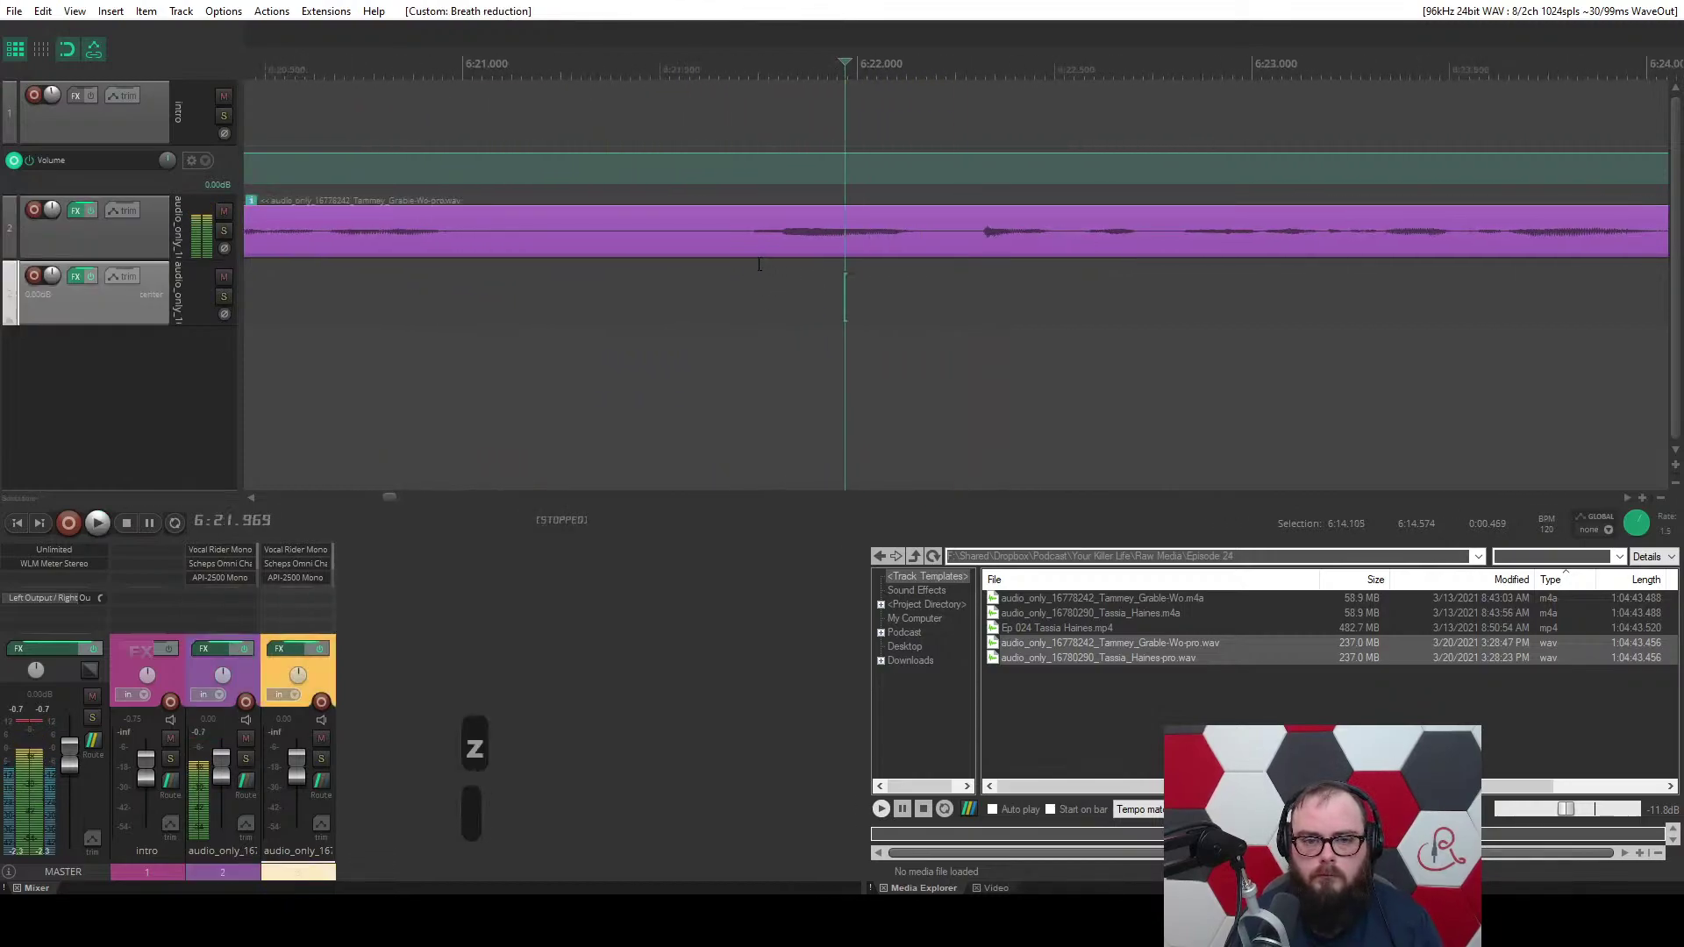
{"action": "left_click_drag", "start_coordinate": [743, 262], "coordinate": [955, 257]}
{"action": "left_click", "coordinate": [465, 292]}
{"action": "key", "text": "c"}
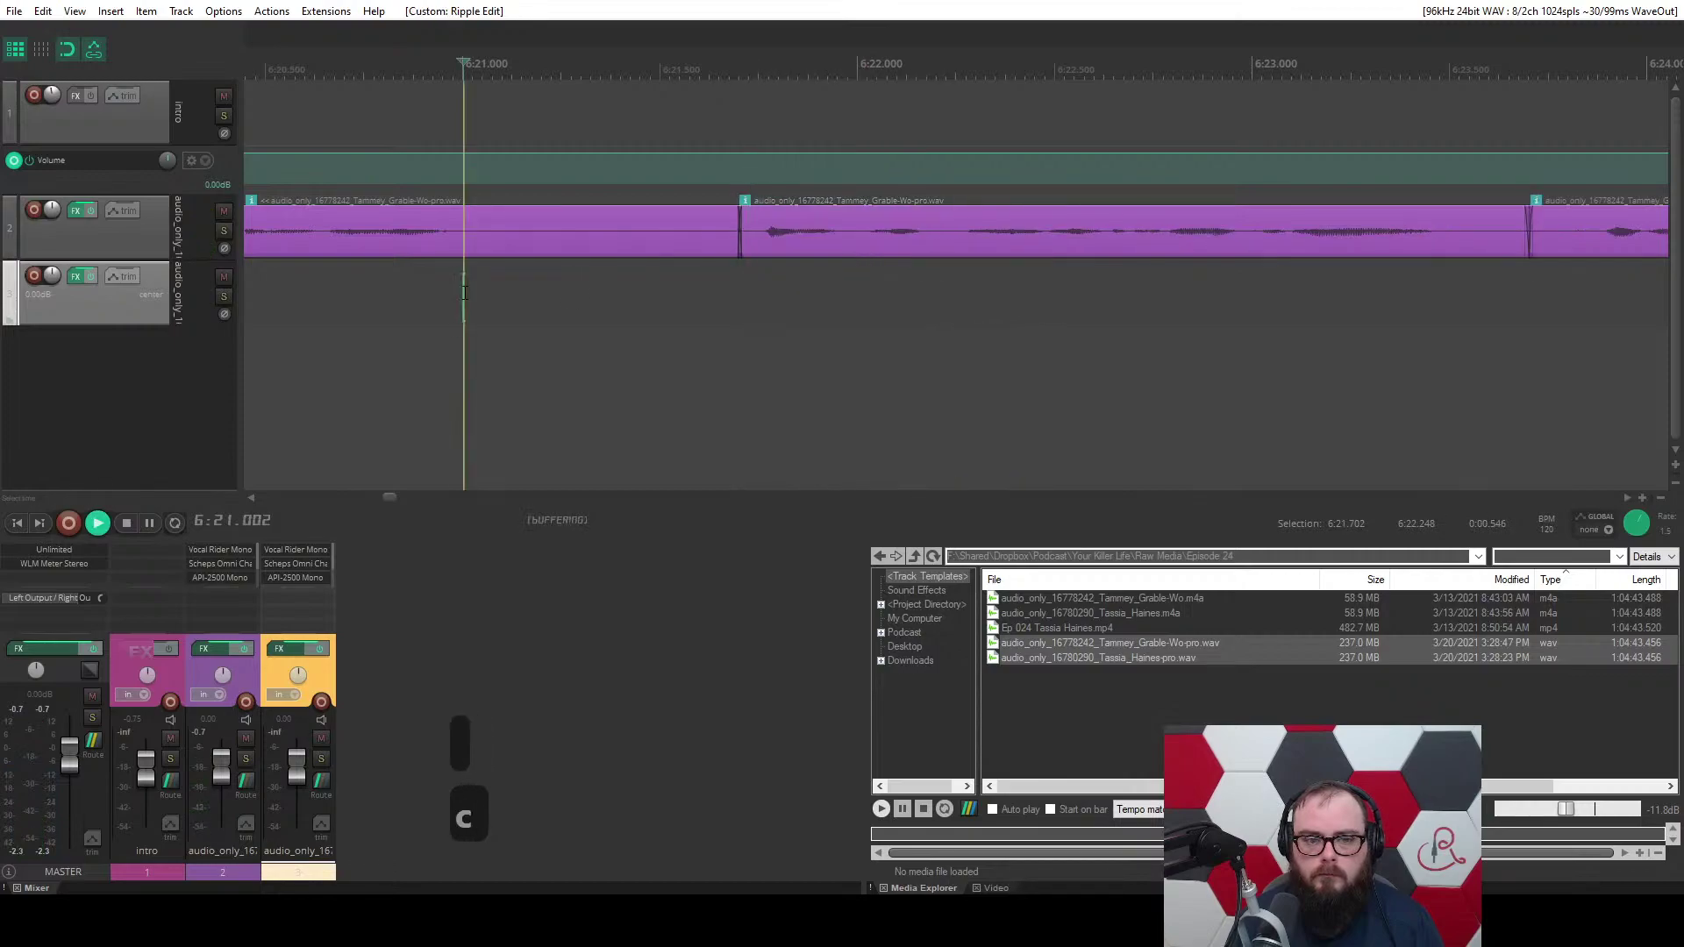
{"action": "scroll", "coordinate": [511, 285], "scroll_direction": "right", "scroll_amount": 3}
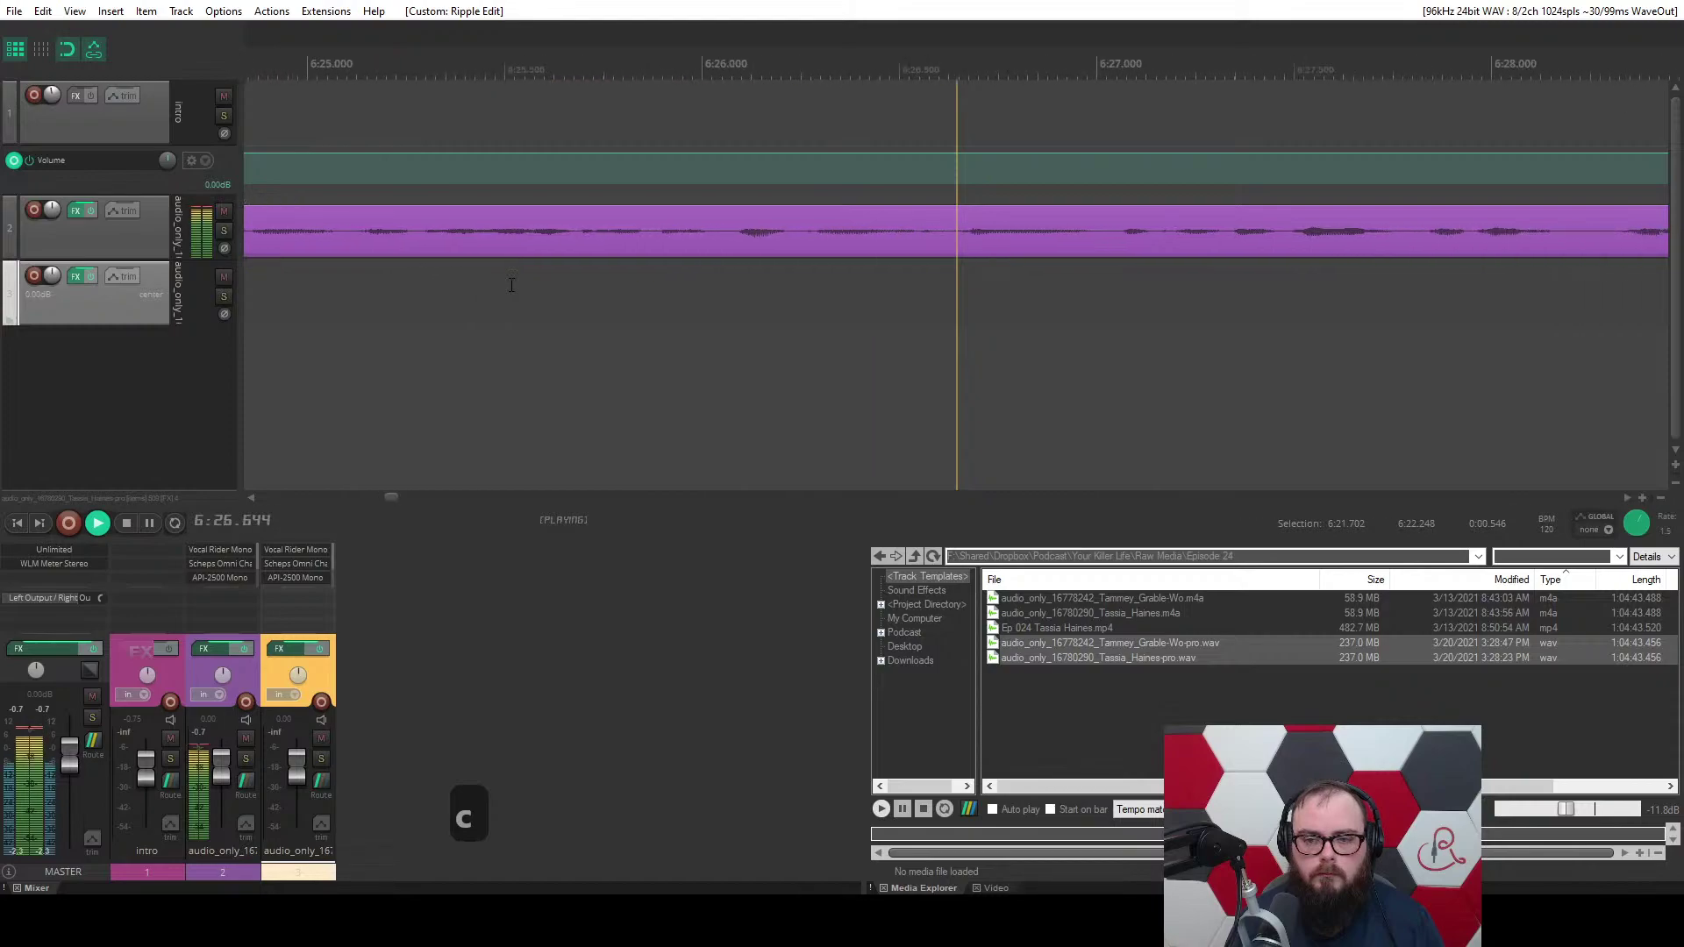
Ripple-cut 6:26.648 to 6:27.035 from the first speaker's clip and nudge the clip that follows the cut.
{"action": "left_click_drag", "start_coordinate": [564, 266], "coordinate": [712, 263]}
{"action": "key", "text": "c"}
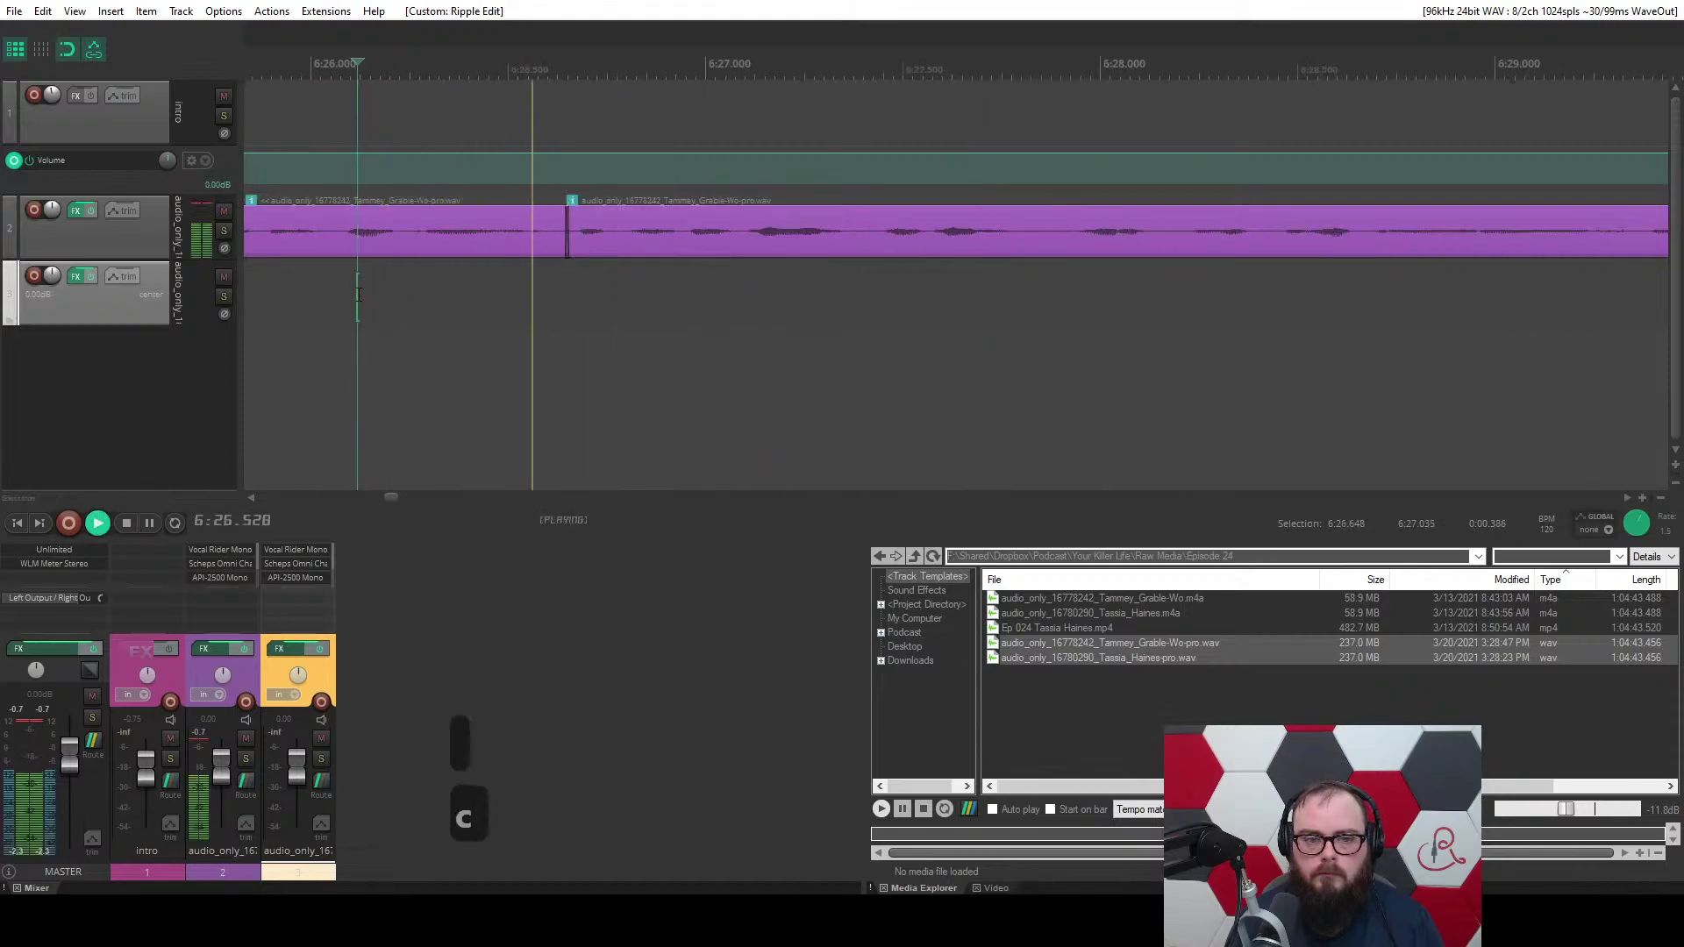
{"action": "key", "text": "c"}
{"action": "left_click", "coordinate": [570, 250]}
{"action": "scroll", "coordinate": [488, 286], "scroll_direction": "down", "scroll_amount": 3}
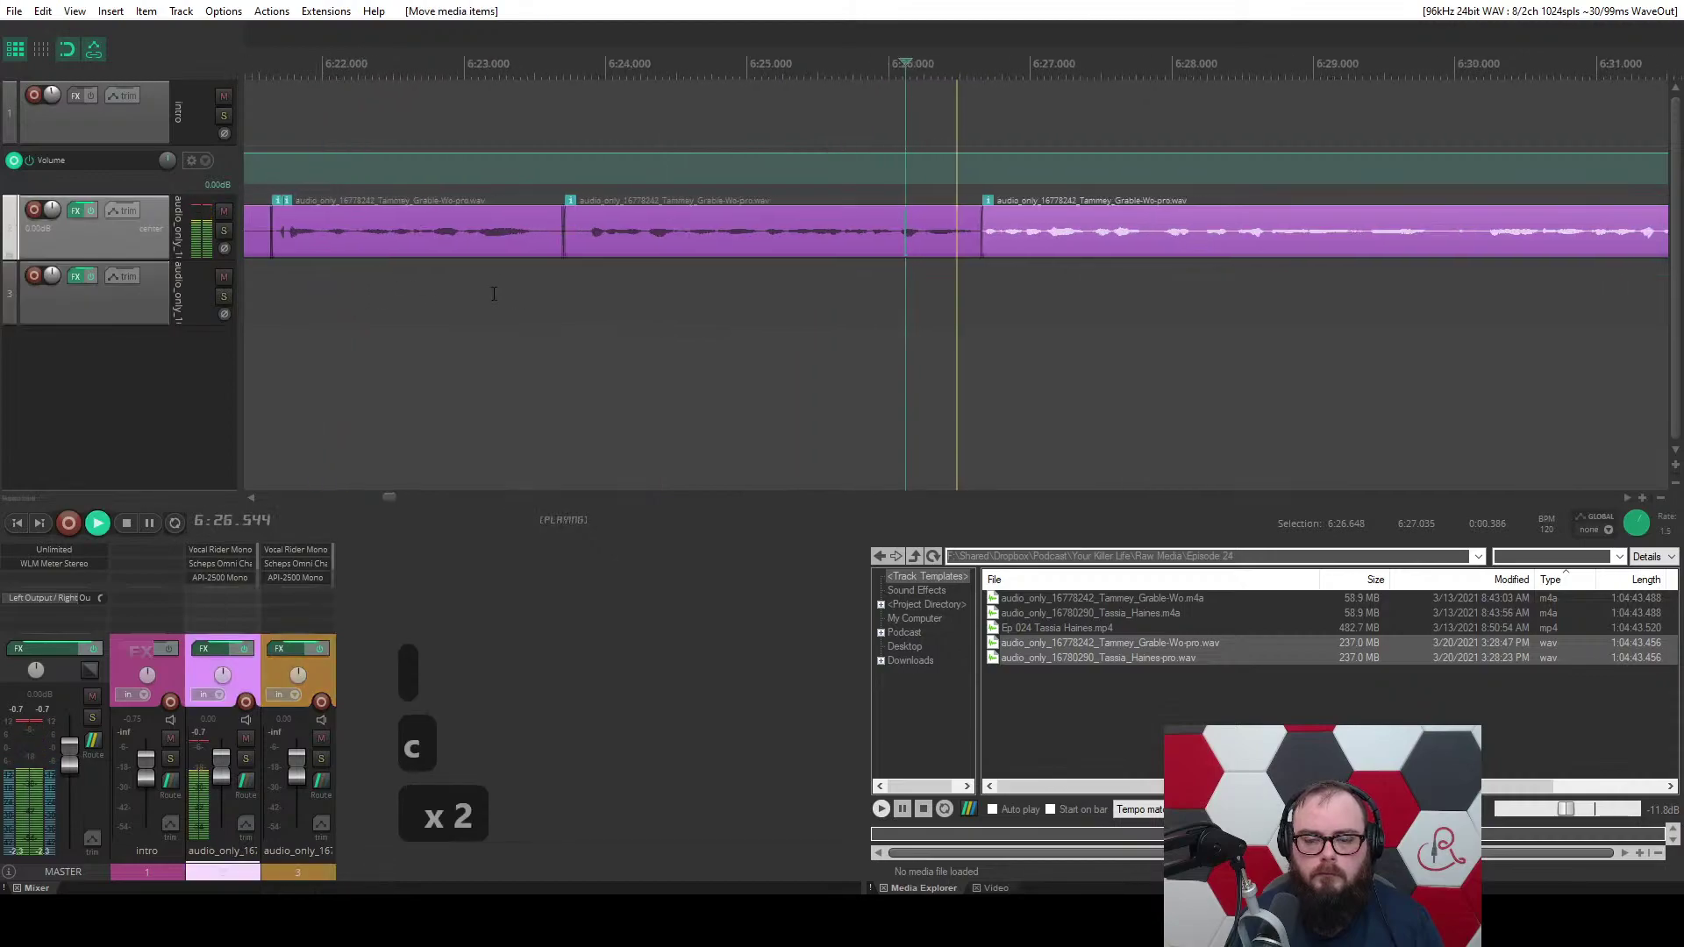
Listen on past 6:40 and ripple-cut 6:40.894 to 6:41.178 from the first speaker's clip.
{"action": "scroll", "coordinate": [494, 294], "scroll_direction": "up", "scroll_amount": 2}
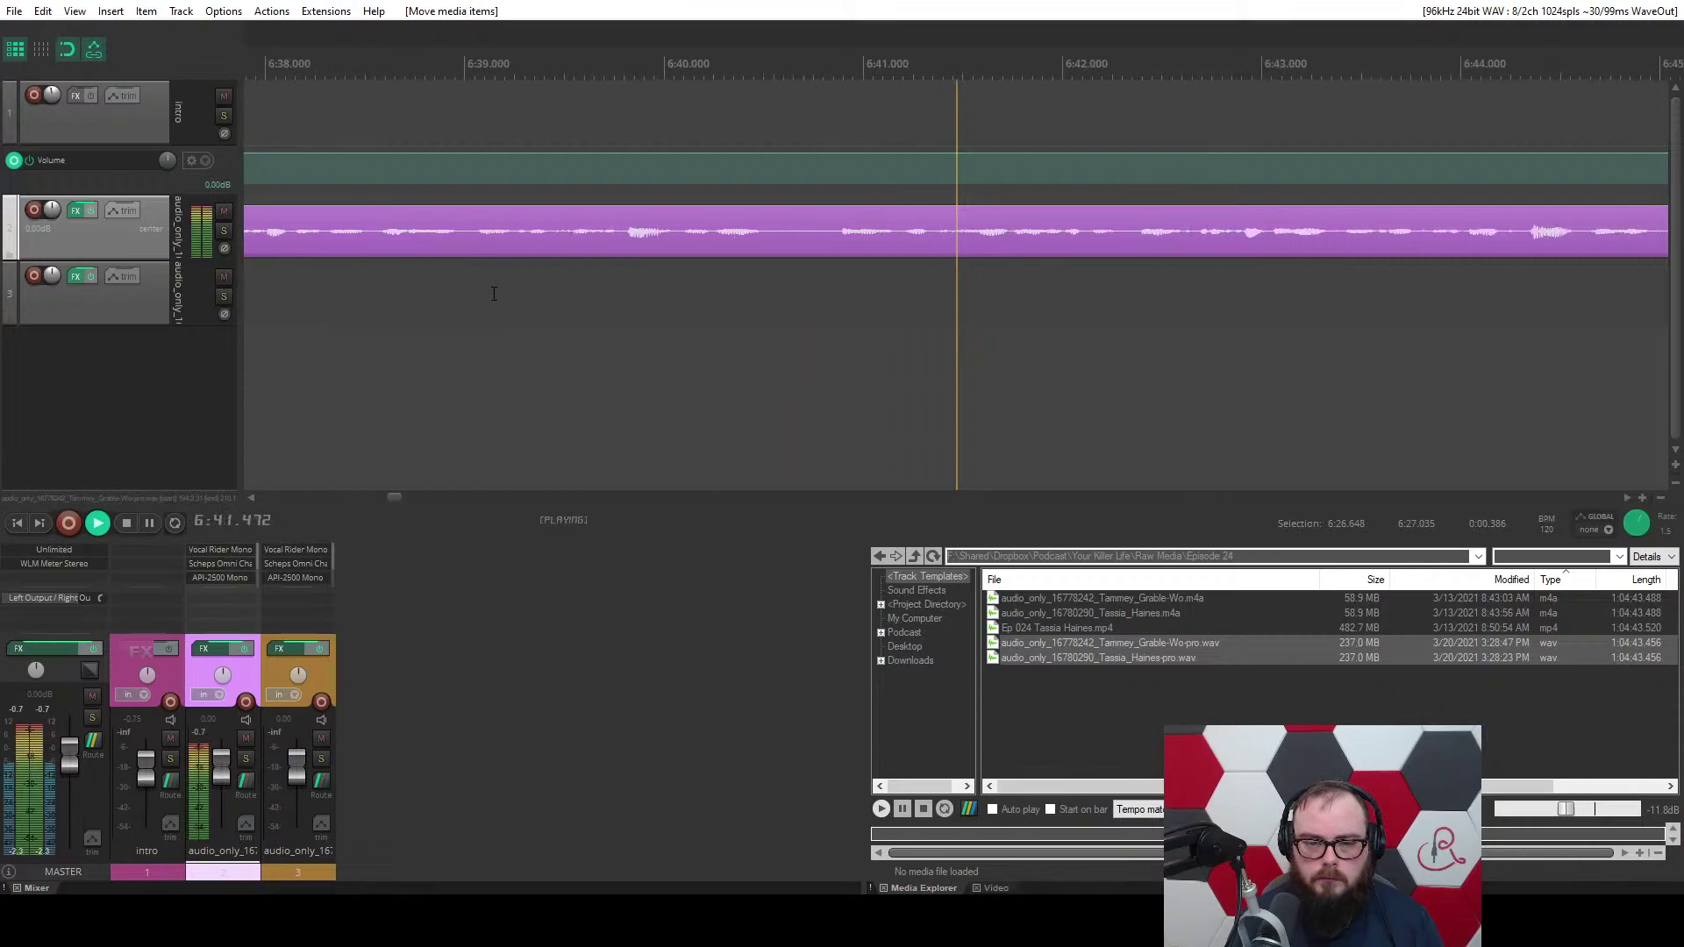
{"action": "left_click", "coordinate": [494, 294]}
{"action": "scroll", "coordinate": [493, 293], "scroll_direction": "up", "scroll_amount": 4}
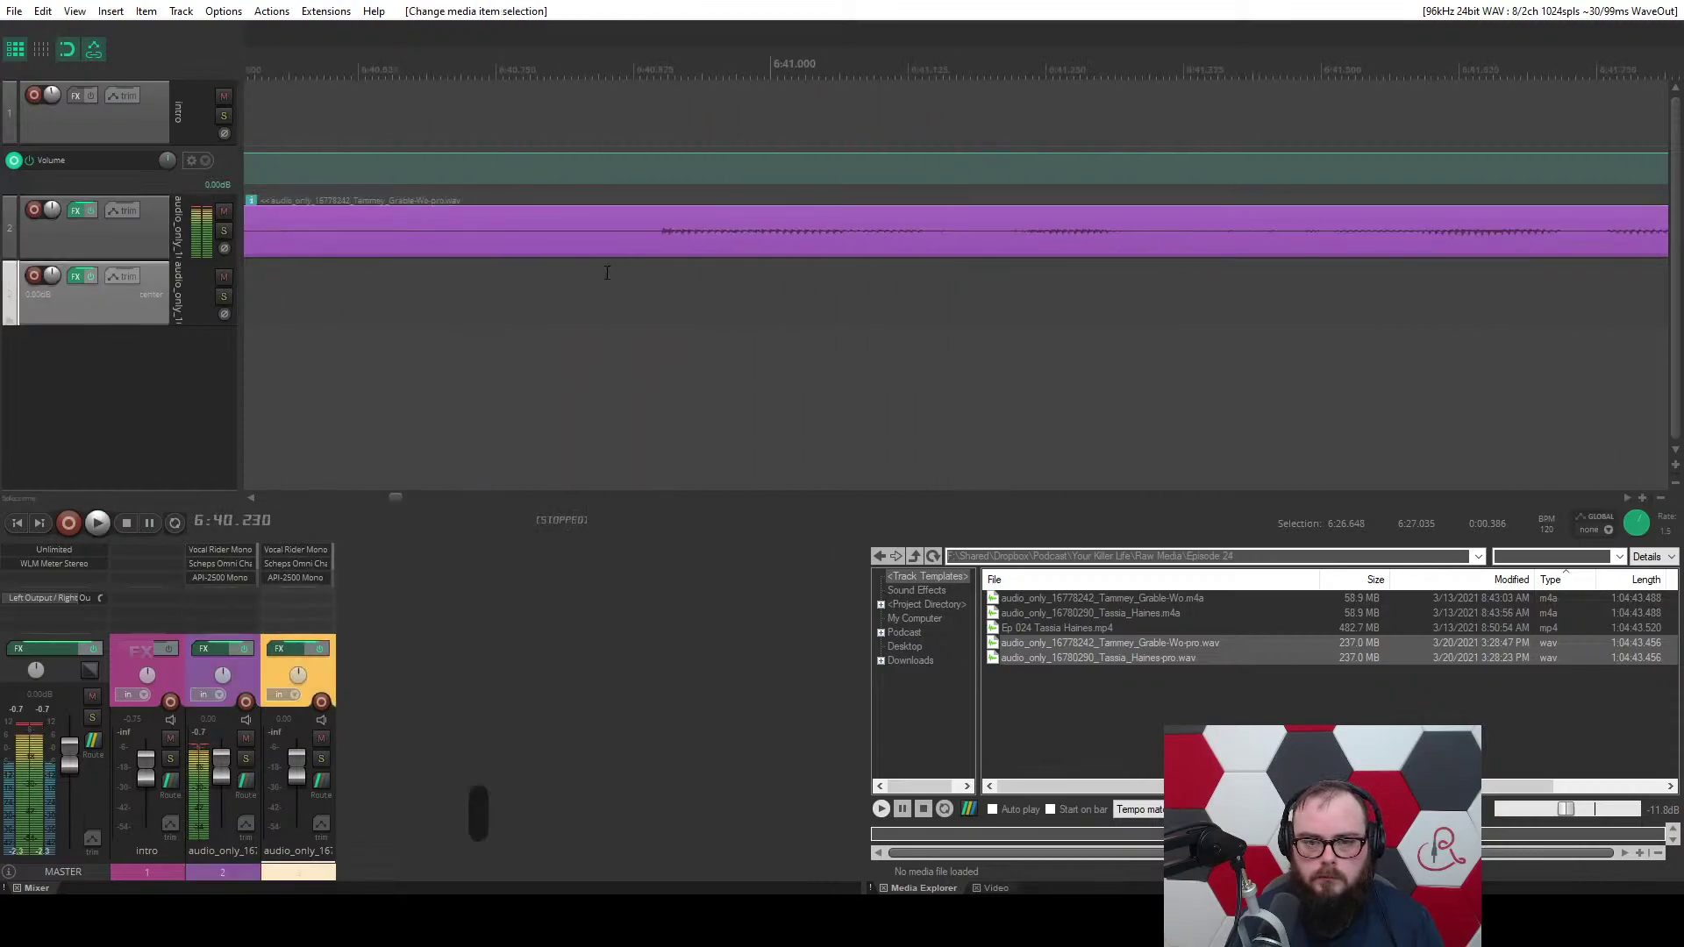
{"action": "left_click_drag", "start_coordinate": [643, 271], "coordinate": [965, 285]}
{"action": "key", "text": "c"}
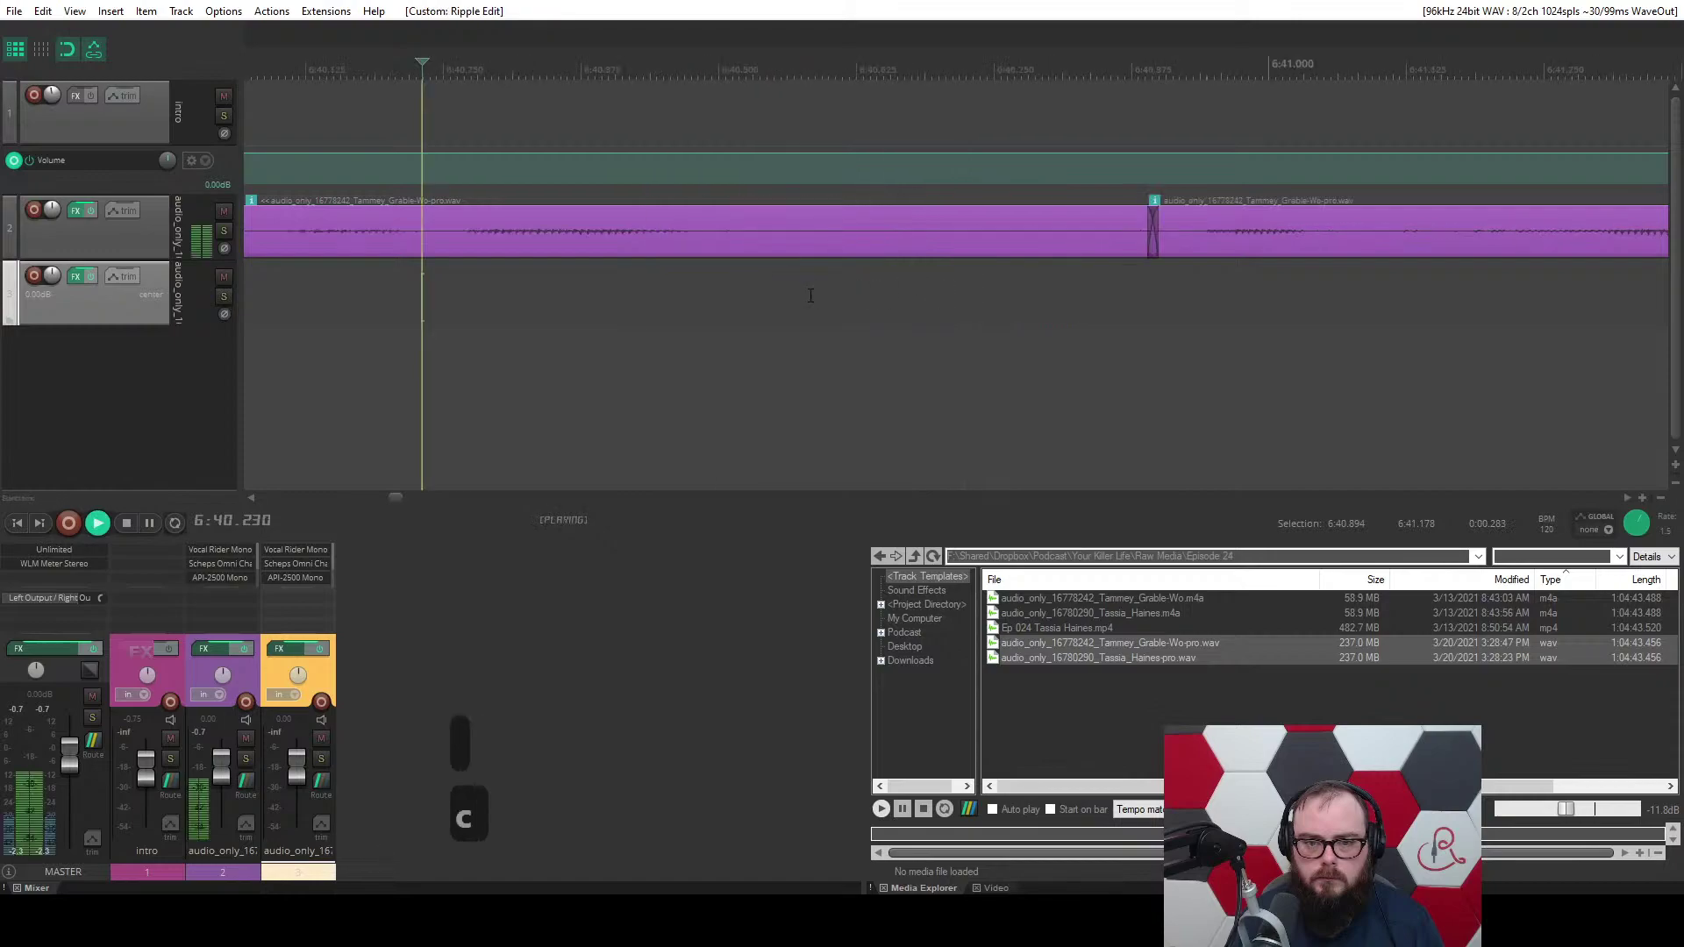
{"action": "key", "text": "c"}
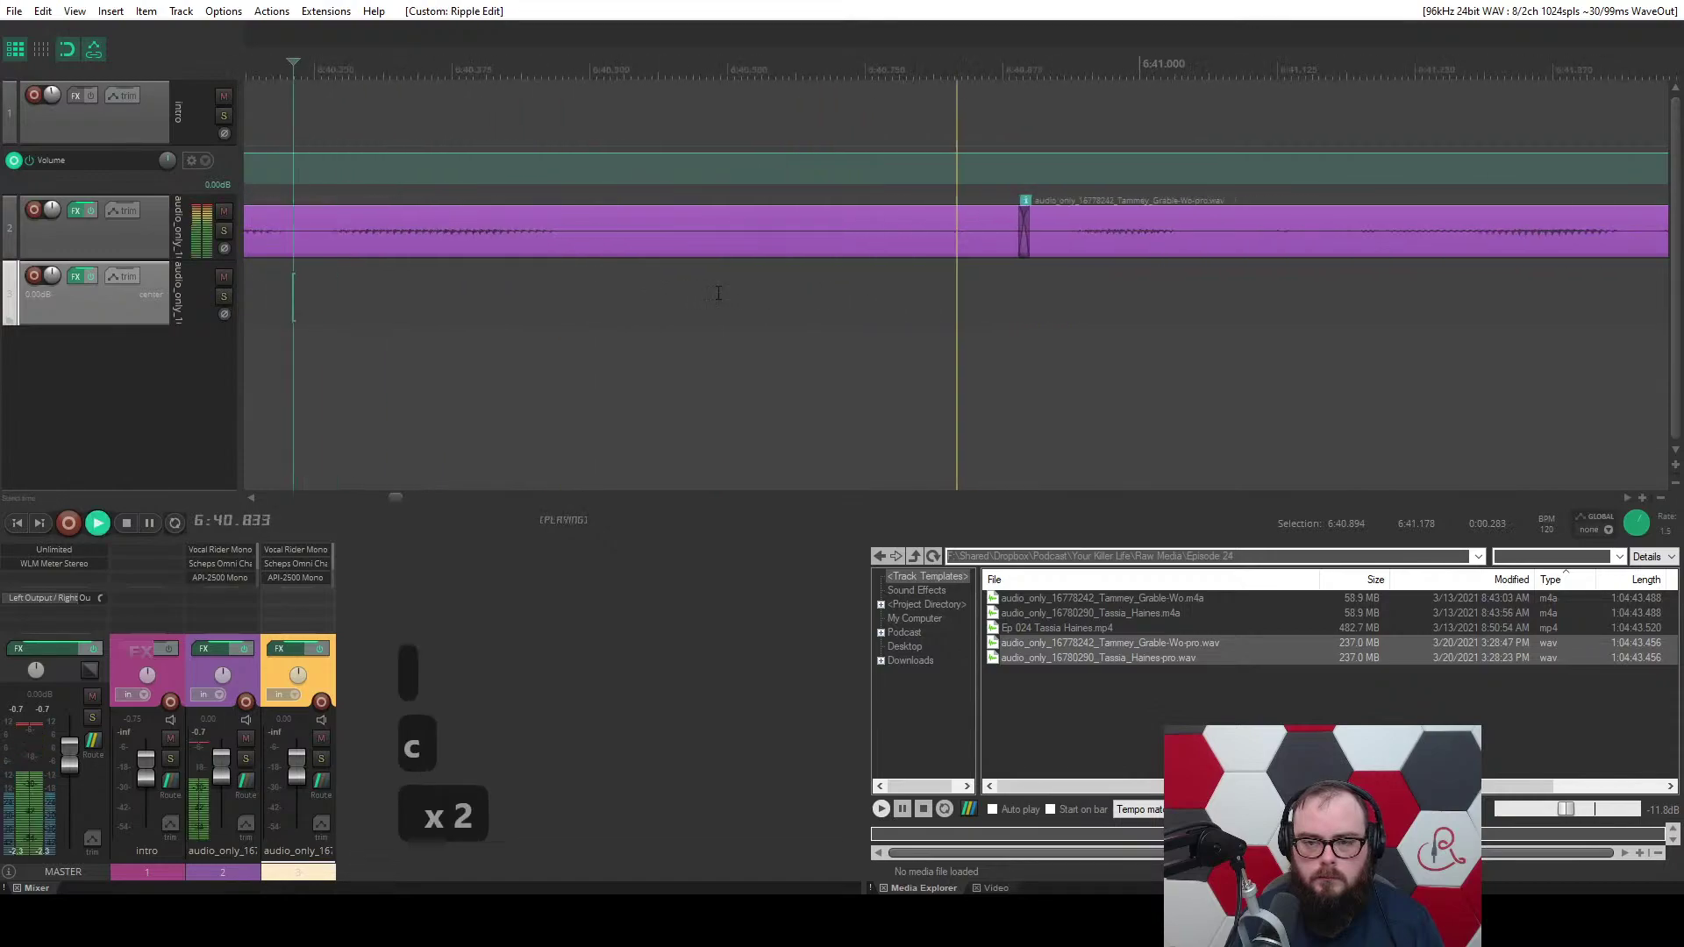
Adjust the clip edge at the join near 6:40.9, lengthen the fades on both sides of it, and replay.
{"action": "left_click_drag", "start_coordinate": [972, 238], "coordinate": [944, 252]}
{"action": "scroll", "coordinate": [944, 252], "scroll_direction": "down", "scroll_amount": 4}
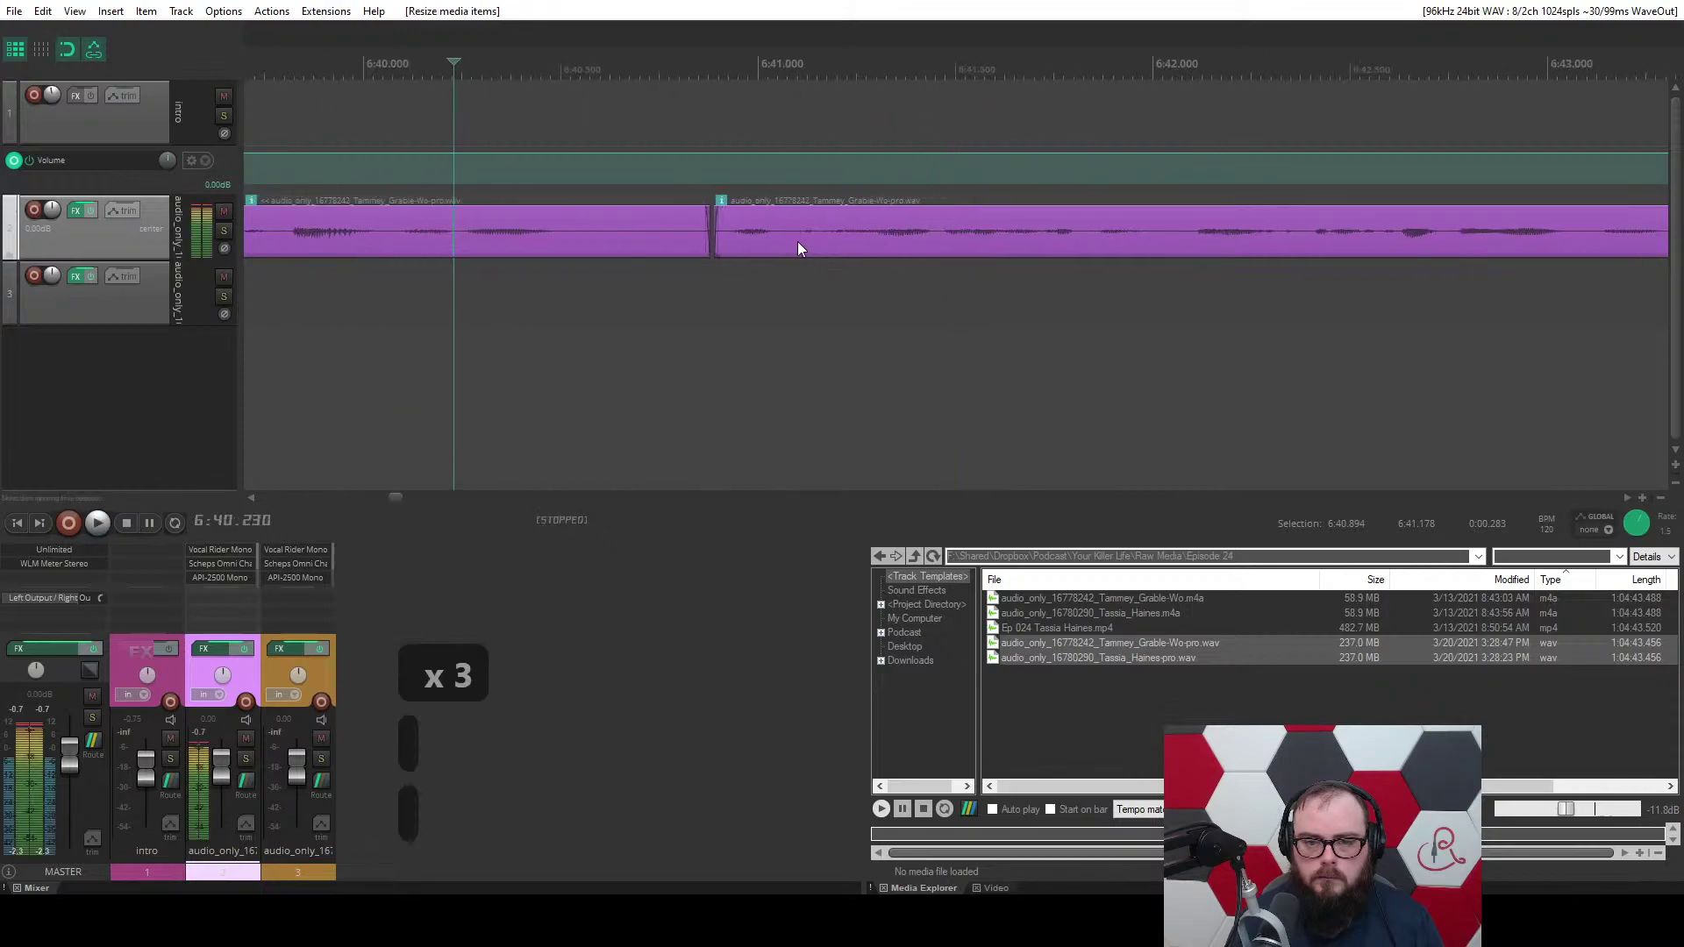
{"action": "mouse_move", "coordinate": [711, 206]}
{"action": "left_mouse_down"}
{"action": "mouse_move", "coordinate": [680, 207]}
{"action": "mouse_move", "coordinate": [740, 207]}
{"action": "left_mouse_up"}
{"action": "key", "text": "space"}
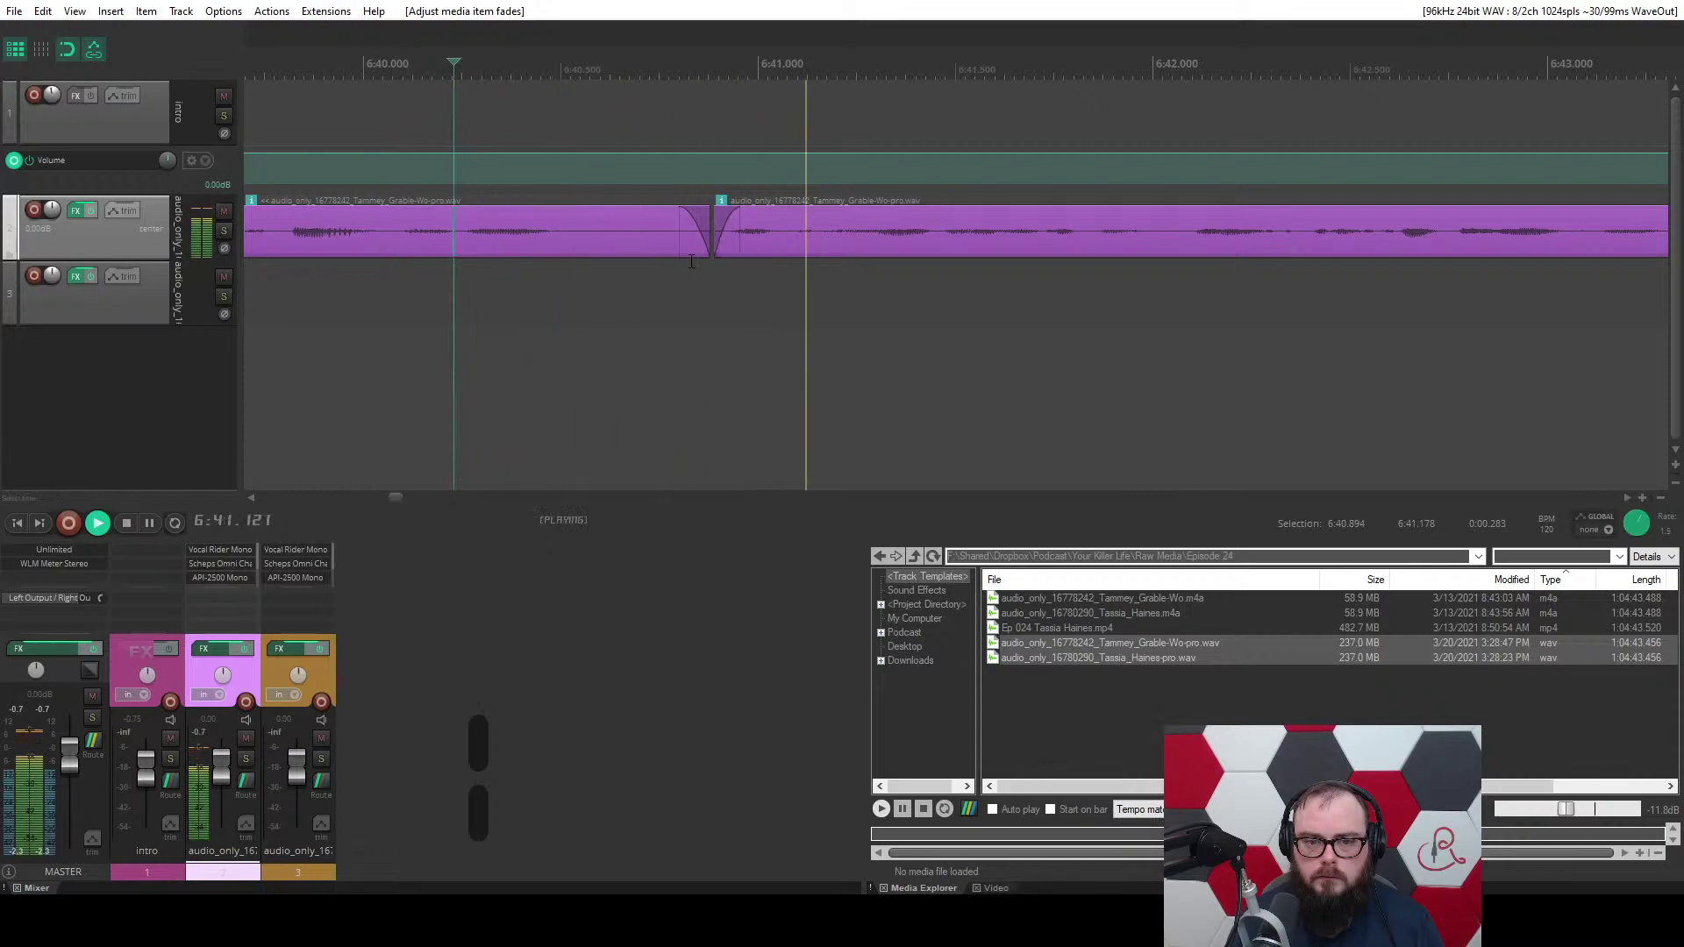
Save the project and apply breath reduction to 6:52.979–6:53.306 on the first speaker's clip.
{"action": "key", "text": "ctrl+s"}
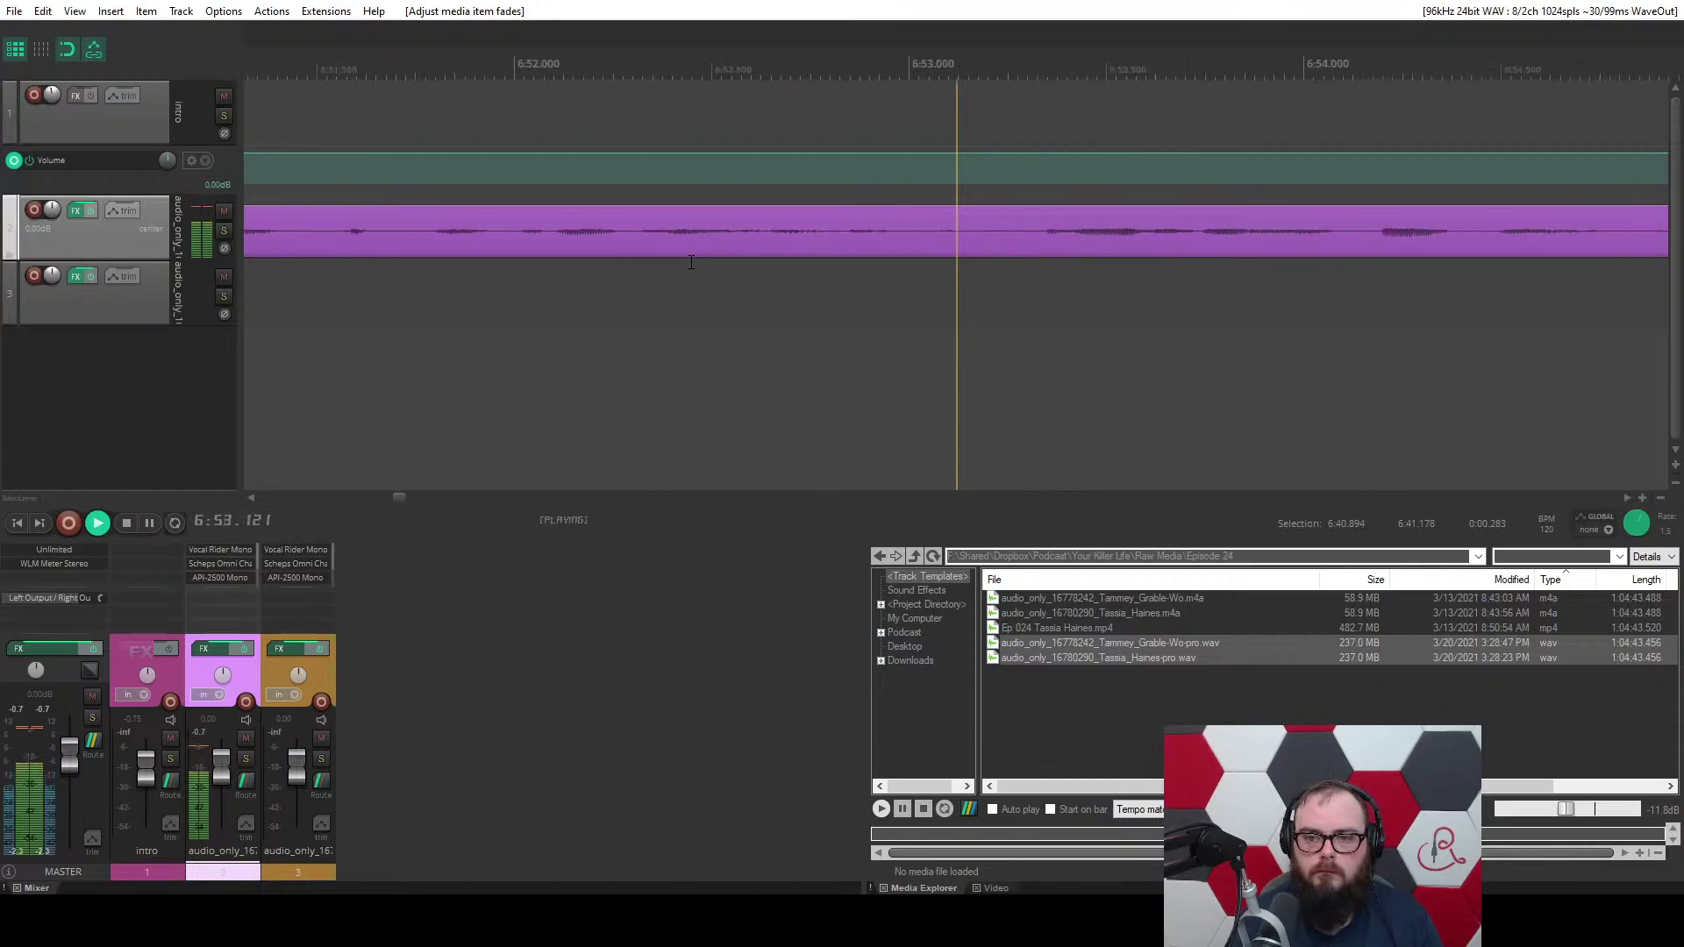
{"action": "left_click", "coordinate": [775, 239]}
{"action": "scroll", "coordinate": [777, 249], "scroll_direction": "up", "scroll_amount": 3}
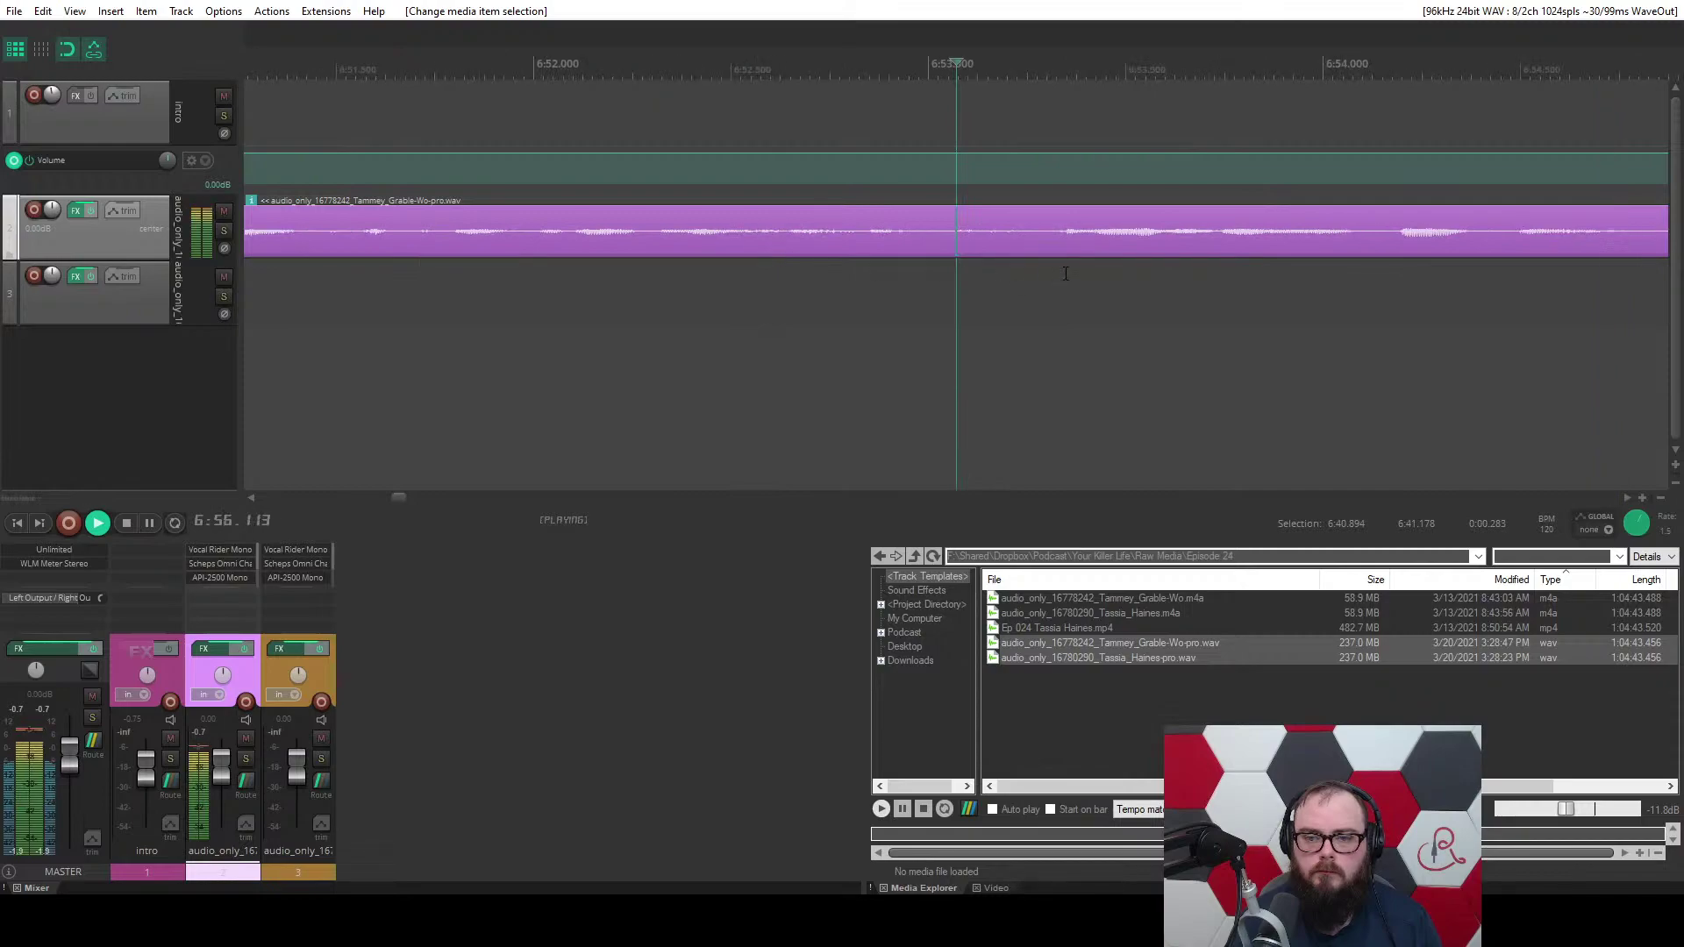
{"action": "left_click_drag", "start_coordinate": [1049, 272], "coordinate": [922, 272]}
{"action": "key", "text": "z"}
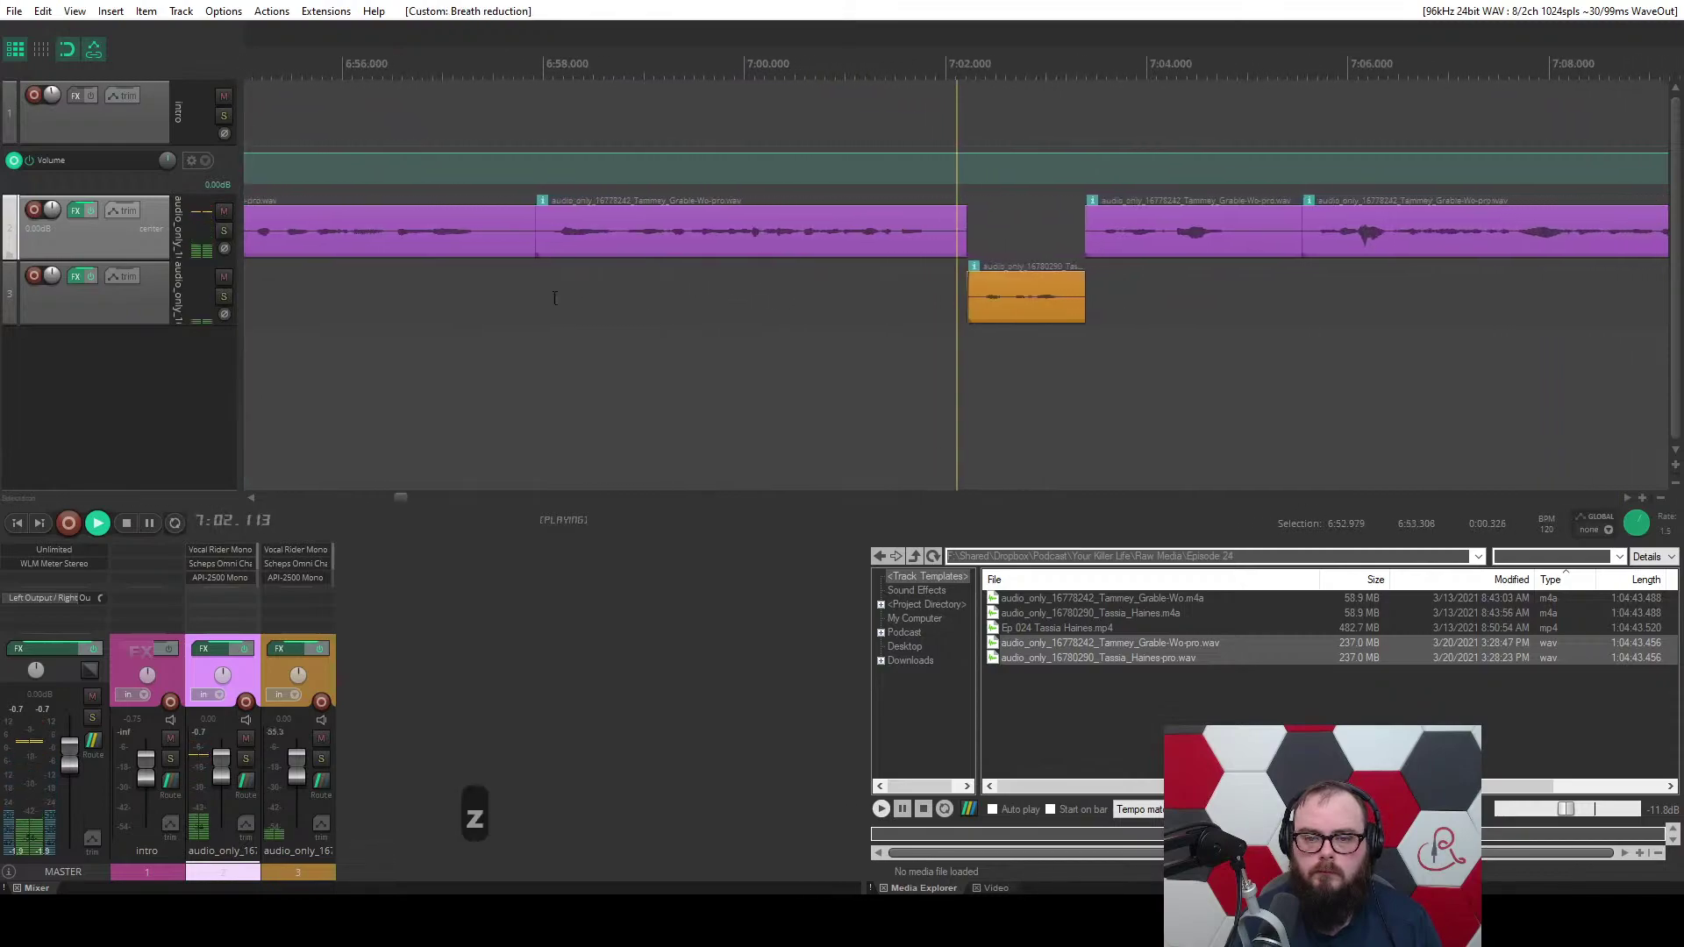
Ripple-trim the first speaker's clip from about 6:56.5 to its end near 6:57.9 with the Adobe style edit - right action.
{"action": "scroll", "coordinate": [535, 296], "scroll_direction": "down", "scroll_amount": 1}
{"action": "left_click", "coordinate": [466, 294]}
{"action": "scroll", "coordinate": [466, 295], "scroll_direction": "up", "scroll_amount": 5}
{"action": "left_click", "coordinate": [751, 249]}
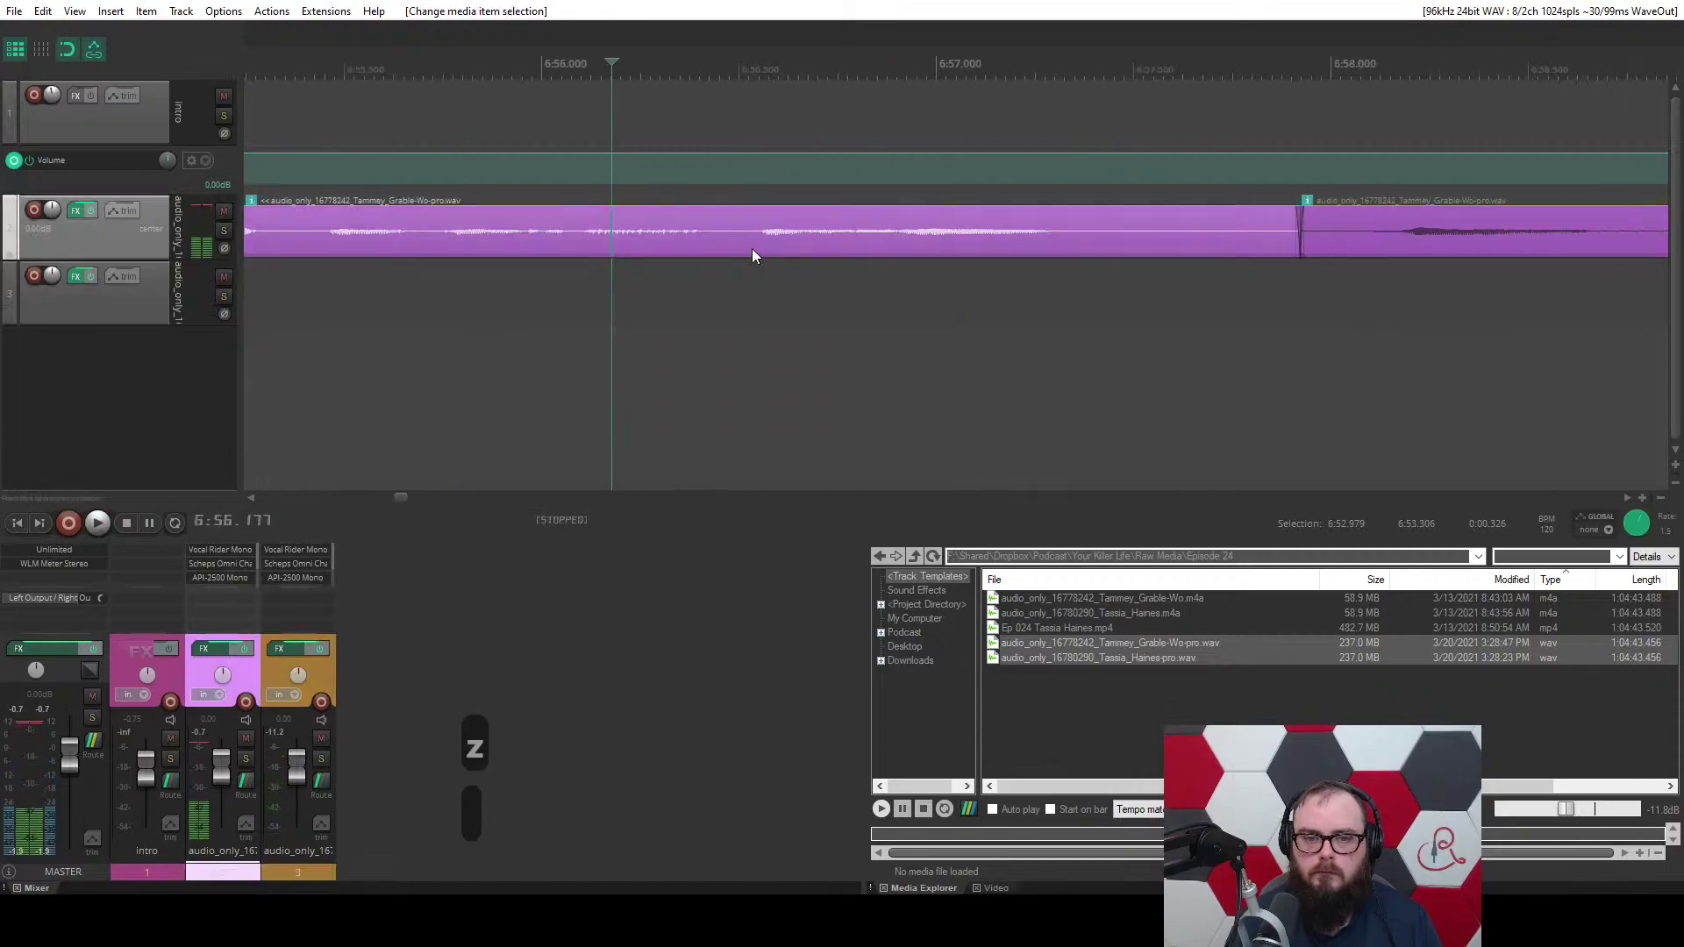
{"action": "key", "text": "w"}
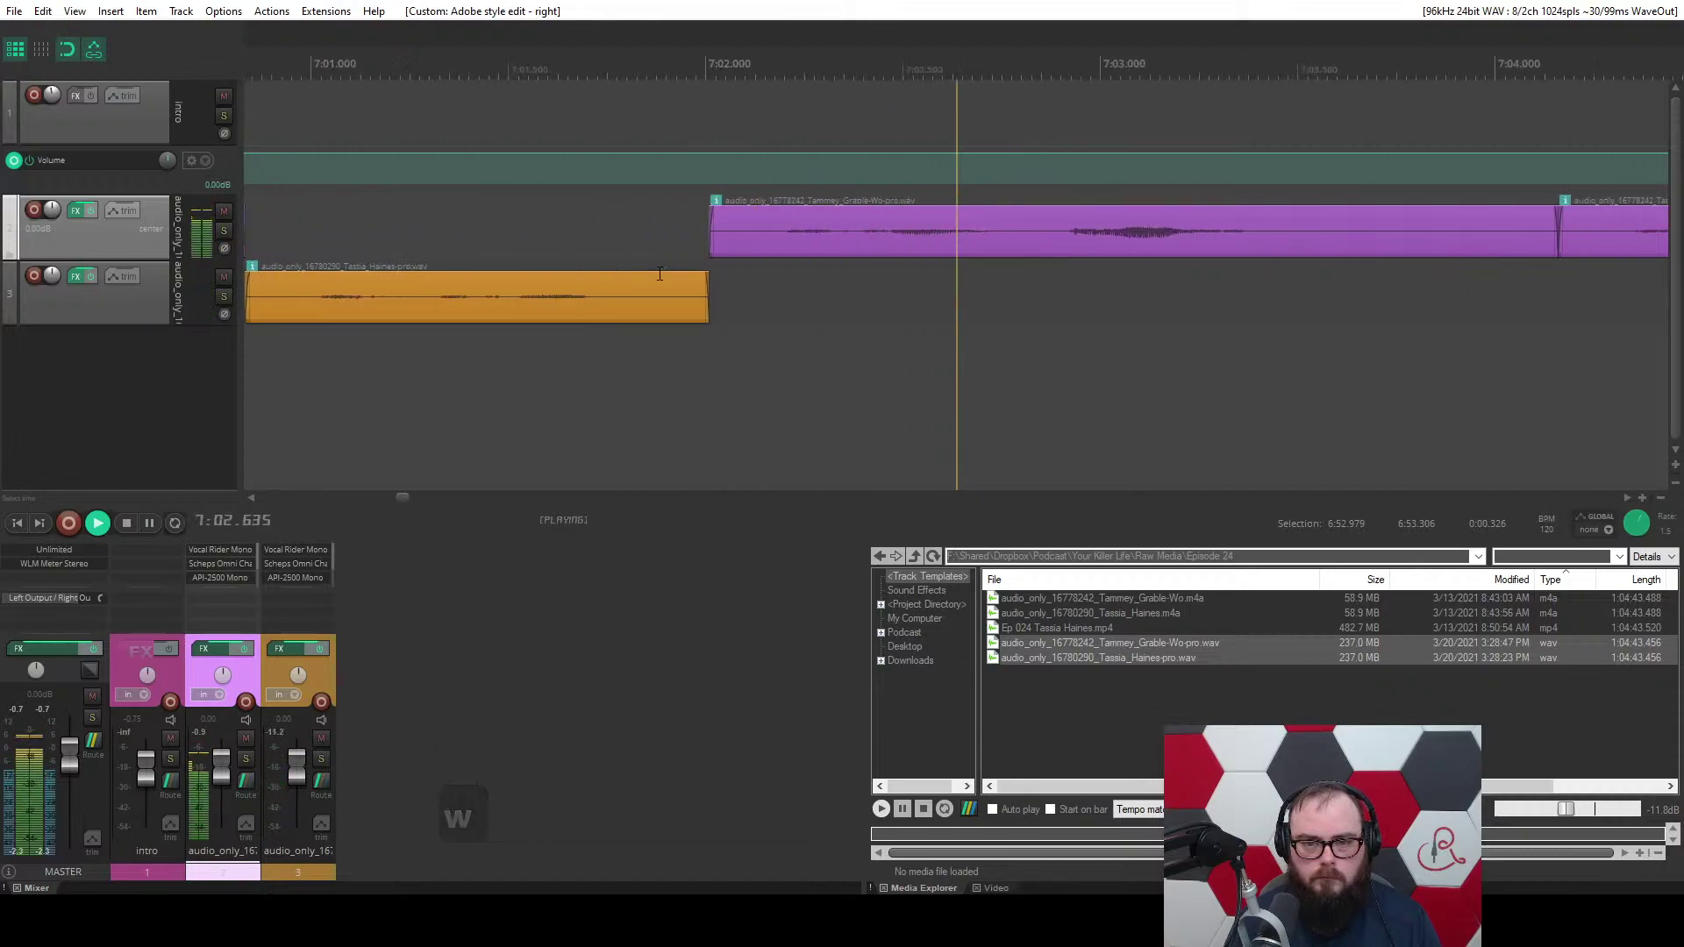
Trim the start of the first speaker's clip that follows the second speaker's reply near 7:02, and replay the join.
{"action": "key", "text": "space"}
{"action": "left_click_drag", "start_coordinate": [617, 248], "coordinate": [669, 246]}
{"action": "left_click", "coordinate": [442, 245]}
{"action": "key", "text": "space"}
{"action": "key", "text": "space"}
{"action": "key", "text": "space"}
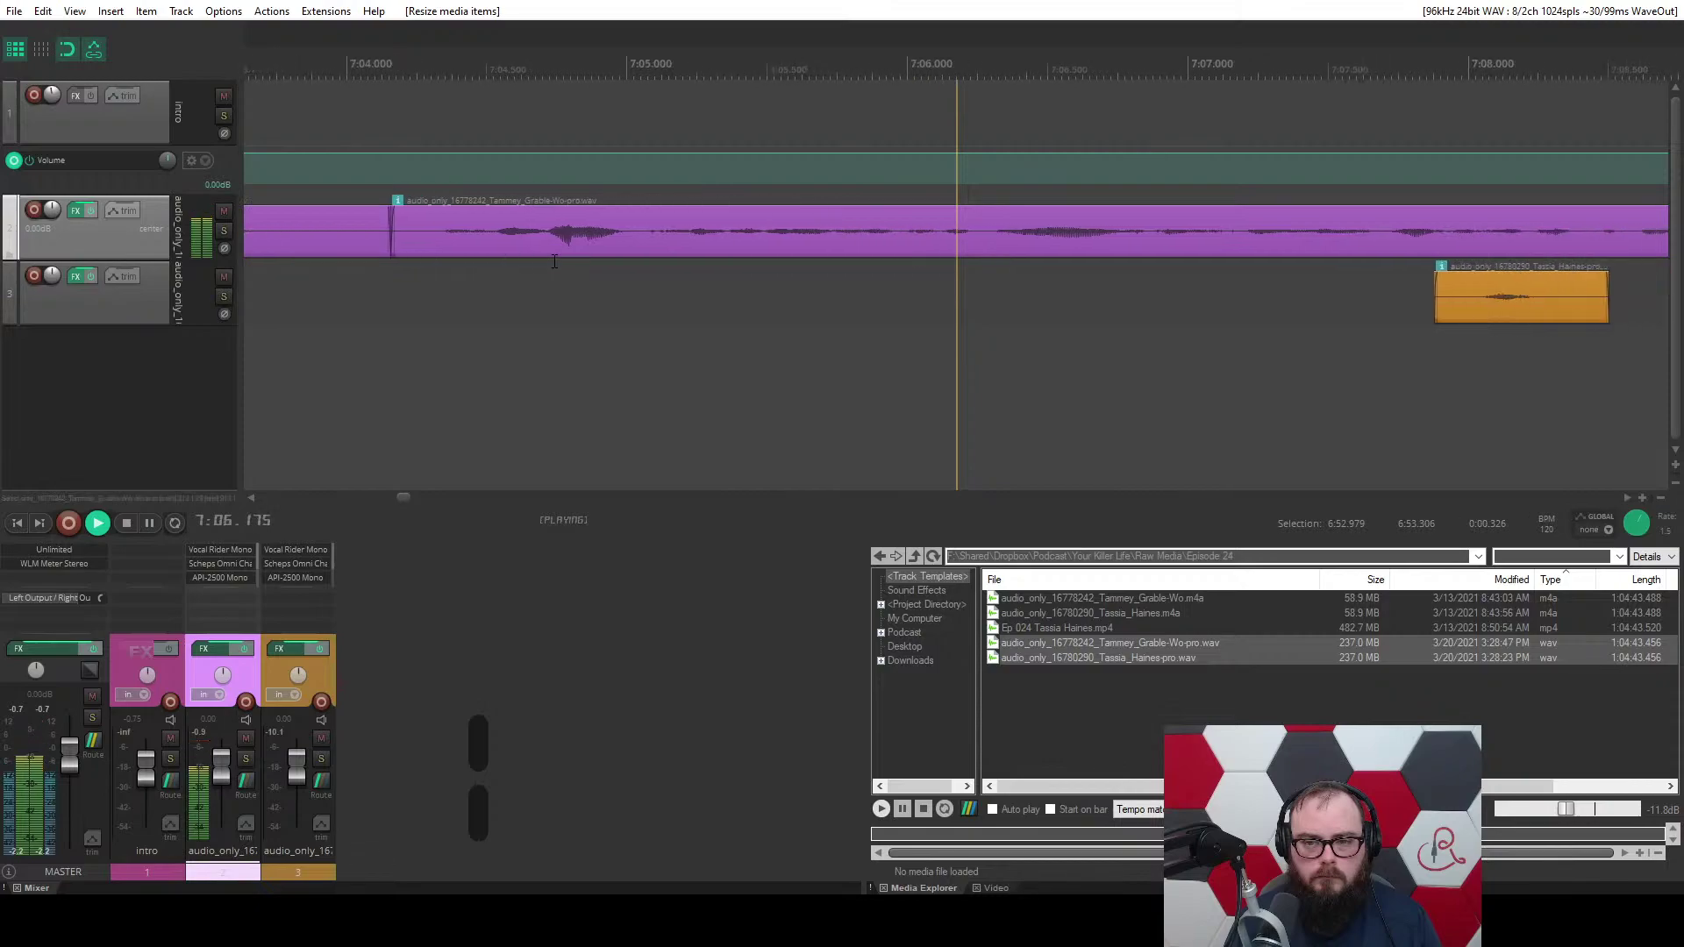
Delete the second speaker's short clip near 7:08 underneath the first speaker's clip.
{"action": "scroll", "coordinate": [834, 310], "scroll_direction": "down", "scroll_amount": 5}
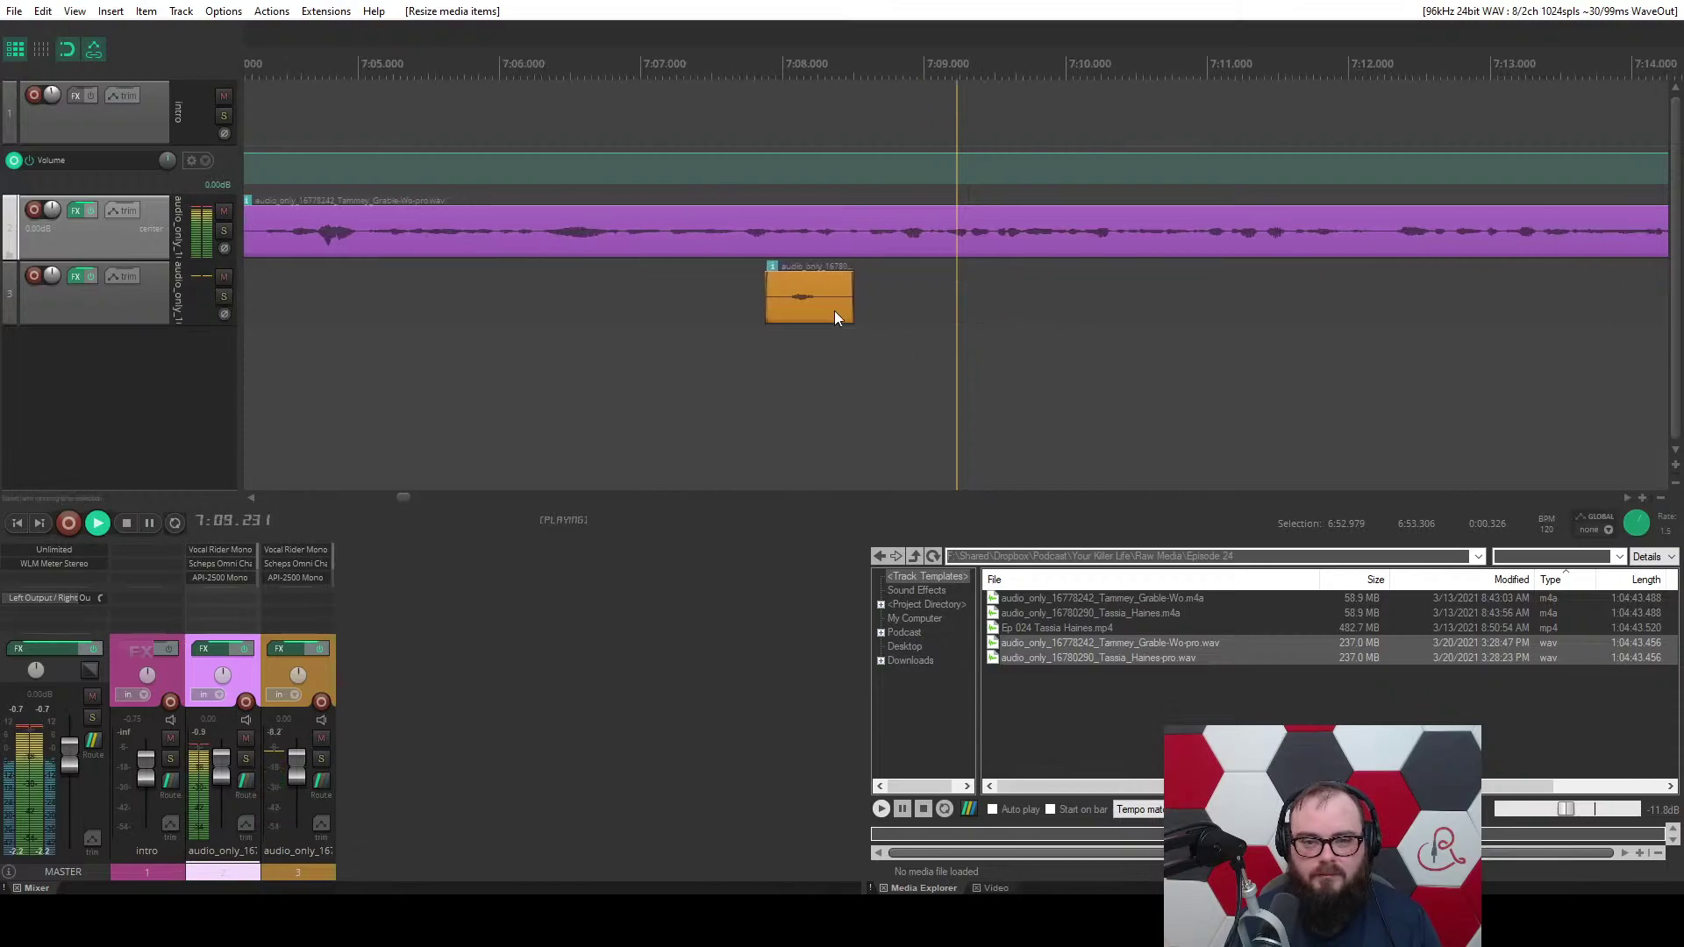
{"action": "left_click", "coordinate": [714, 299]}
{"action": "key", "text": "d"}
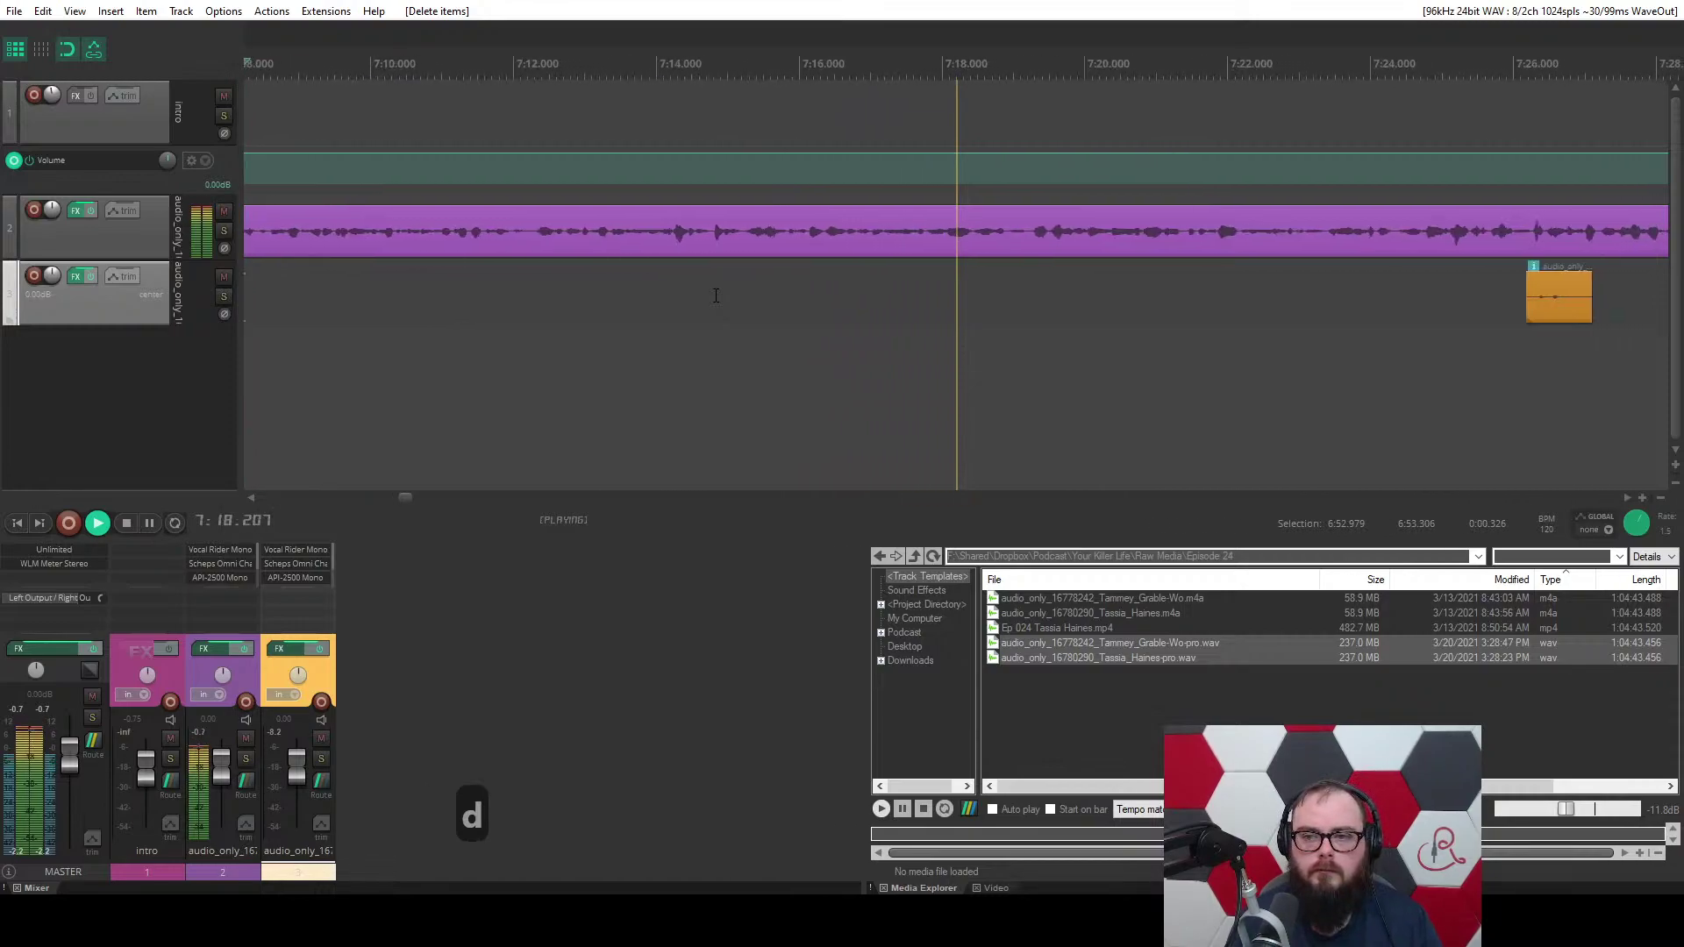
Listen on to 7:55 and apply the Two-track smart cut action to the second speaker's short clip there.
{"action": "scroll", "coordinate": [718, 296], "scroll_direction": "up", "scroll_amount": 2}
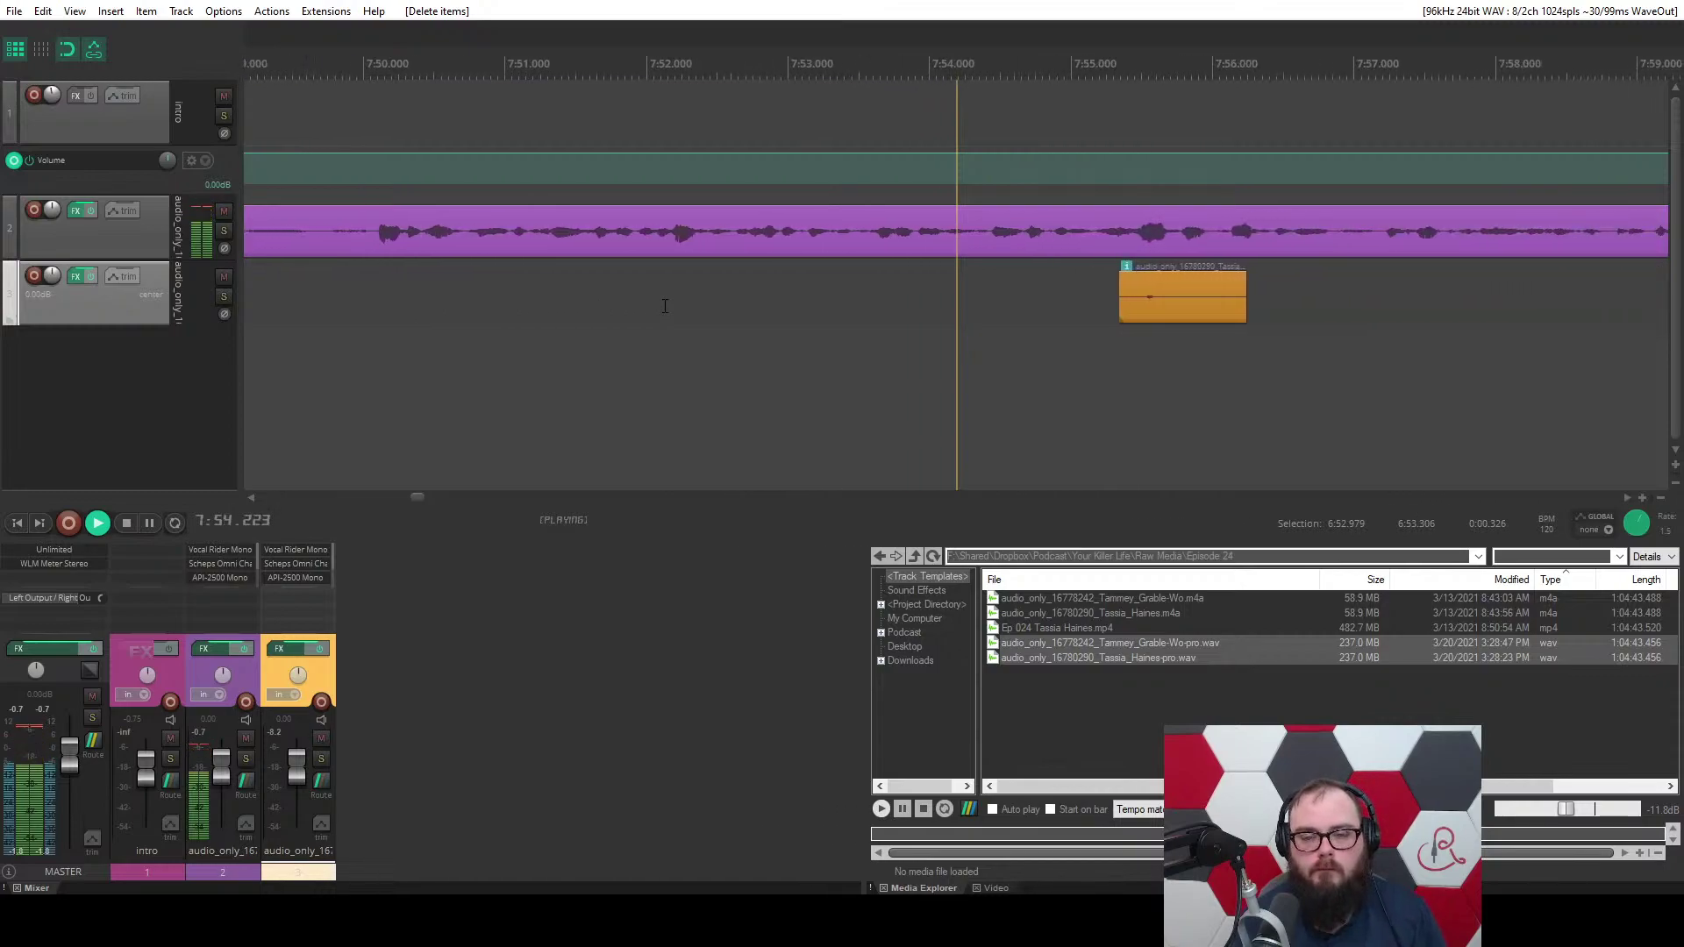
{"action": "left_click", "coordinate": [734, 321]}
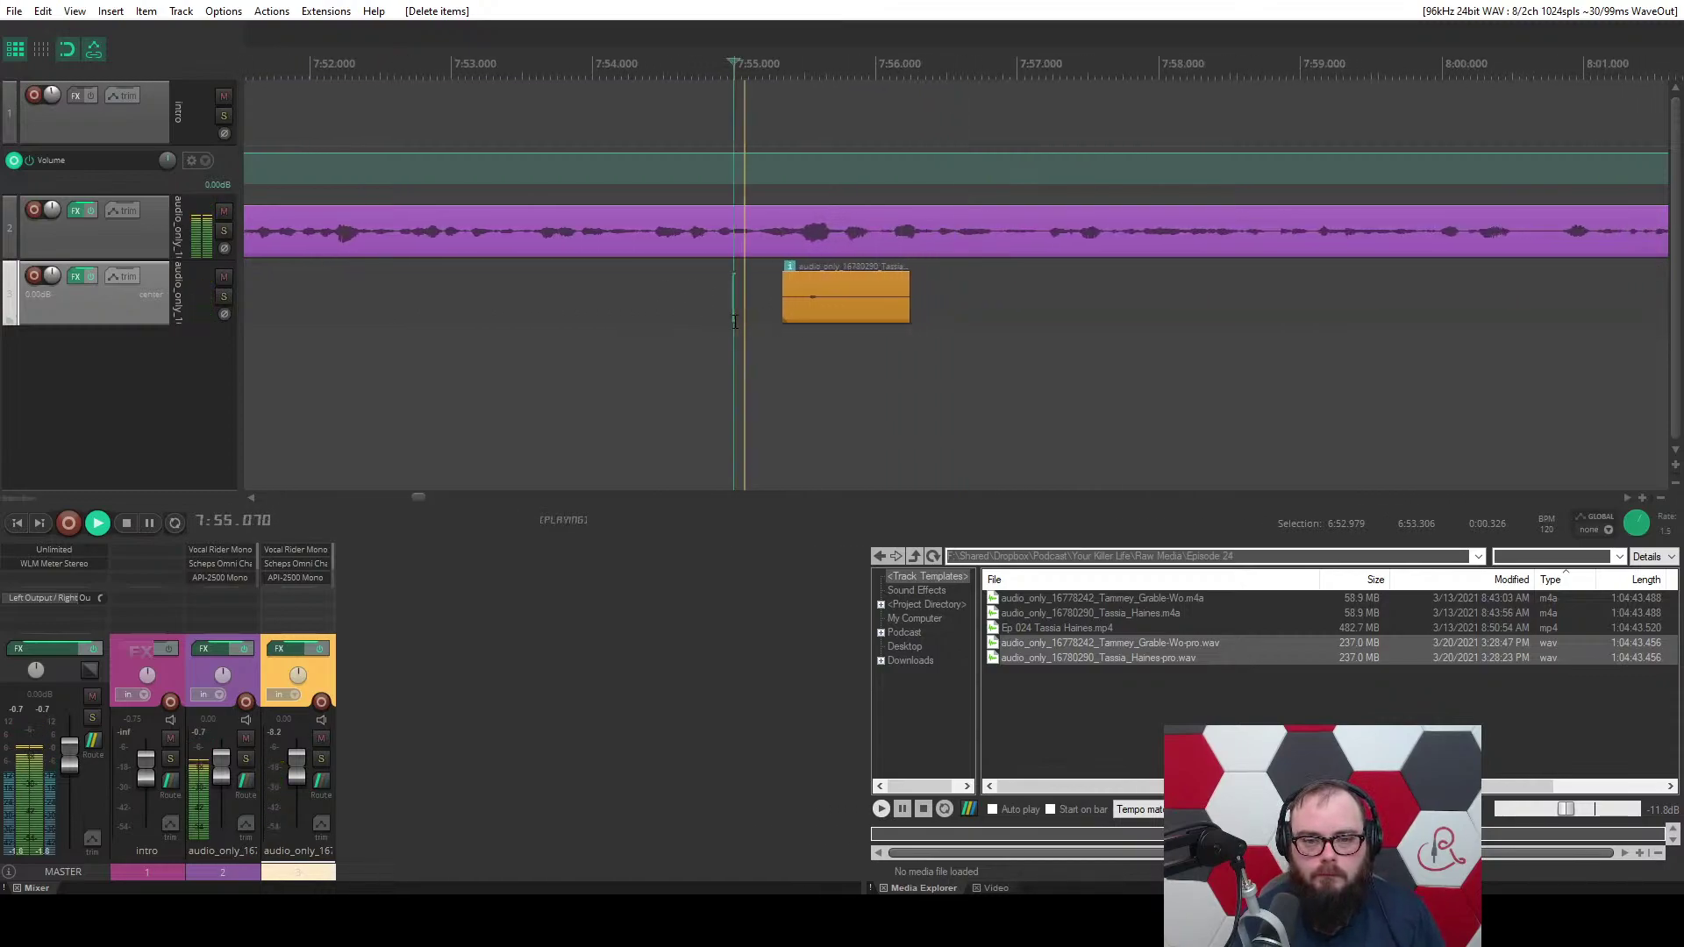
{"action": "left_click", "coordinate": [680, 302]}
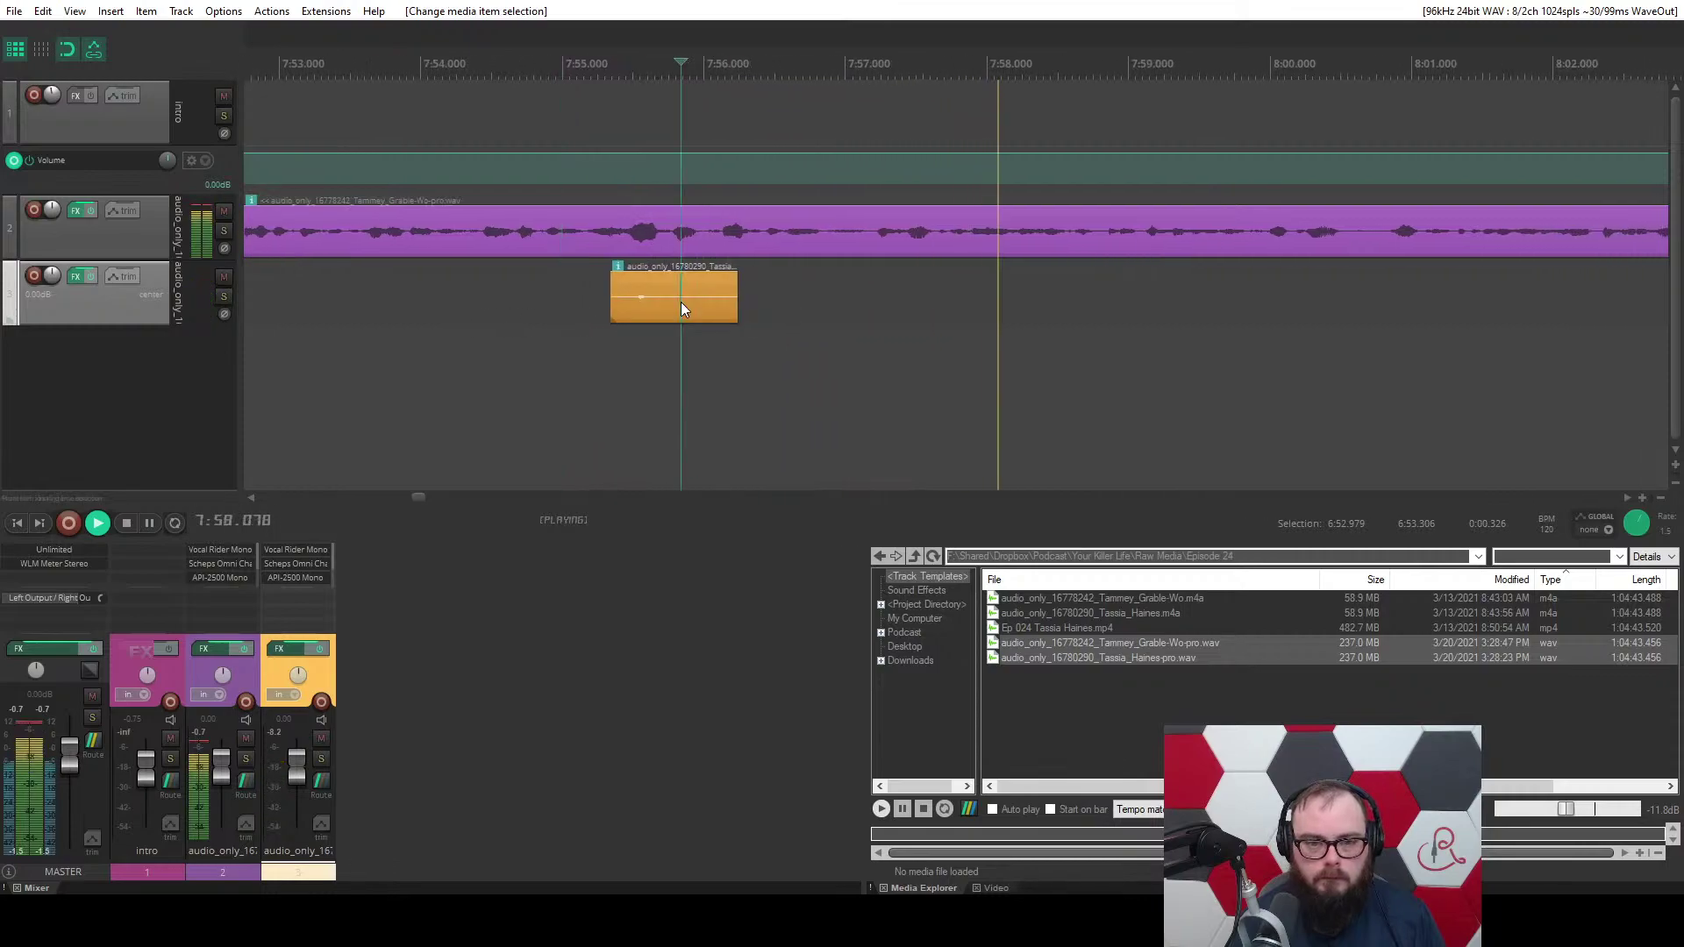
{"action": "key", "text": "x"}
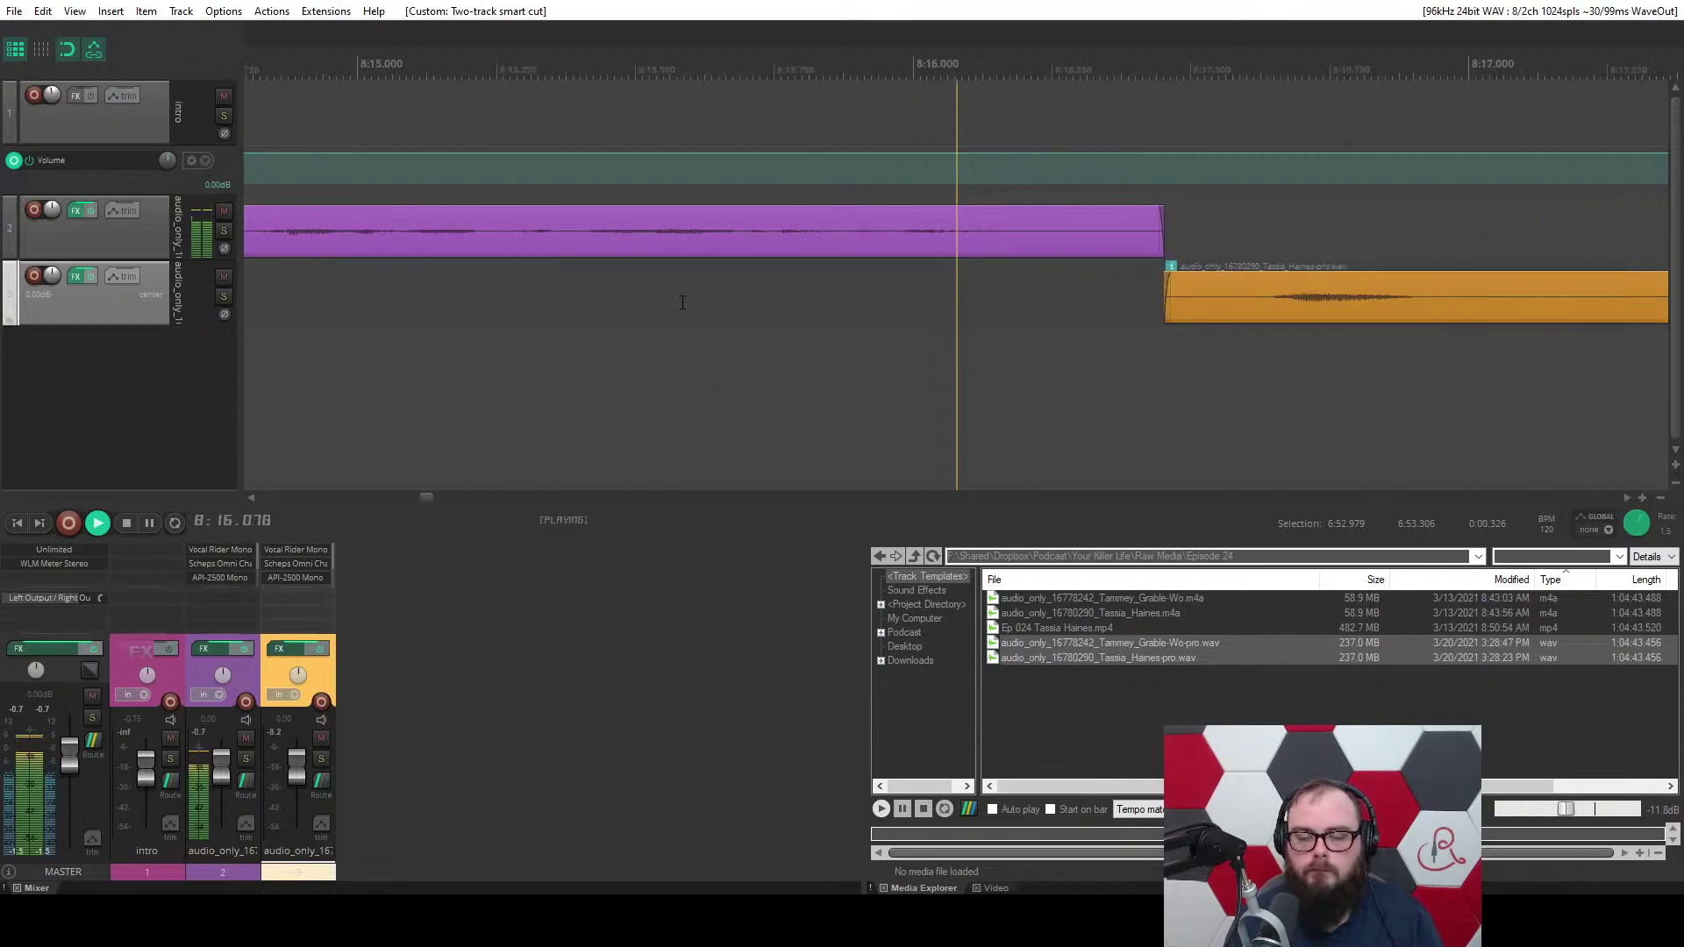
Replay the speaker change near 8:17 and ripple-cut 8:17.385 to 8:17.838 from the second speaker's clip.
{"action": "key", "text": "space"}
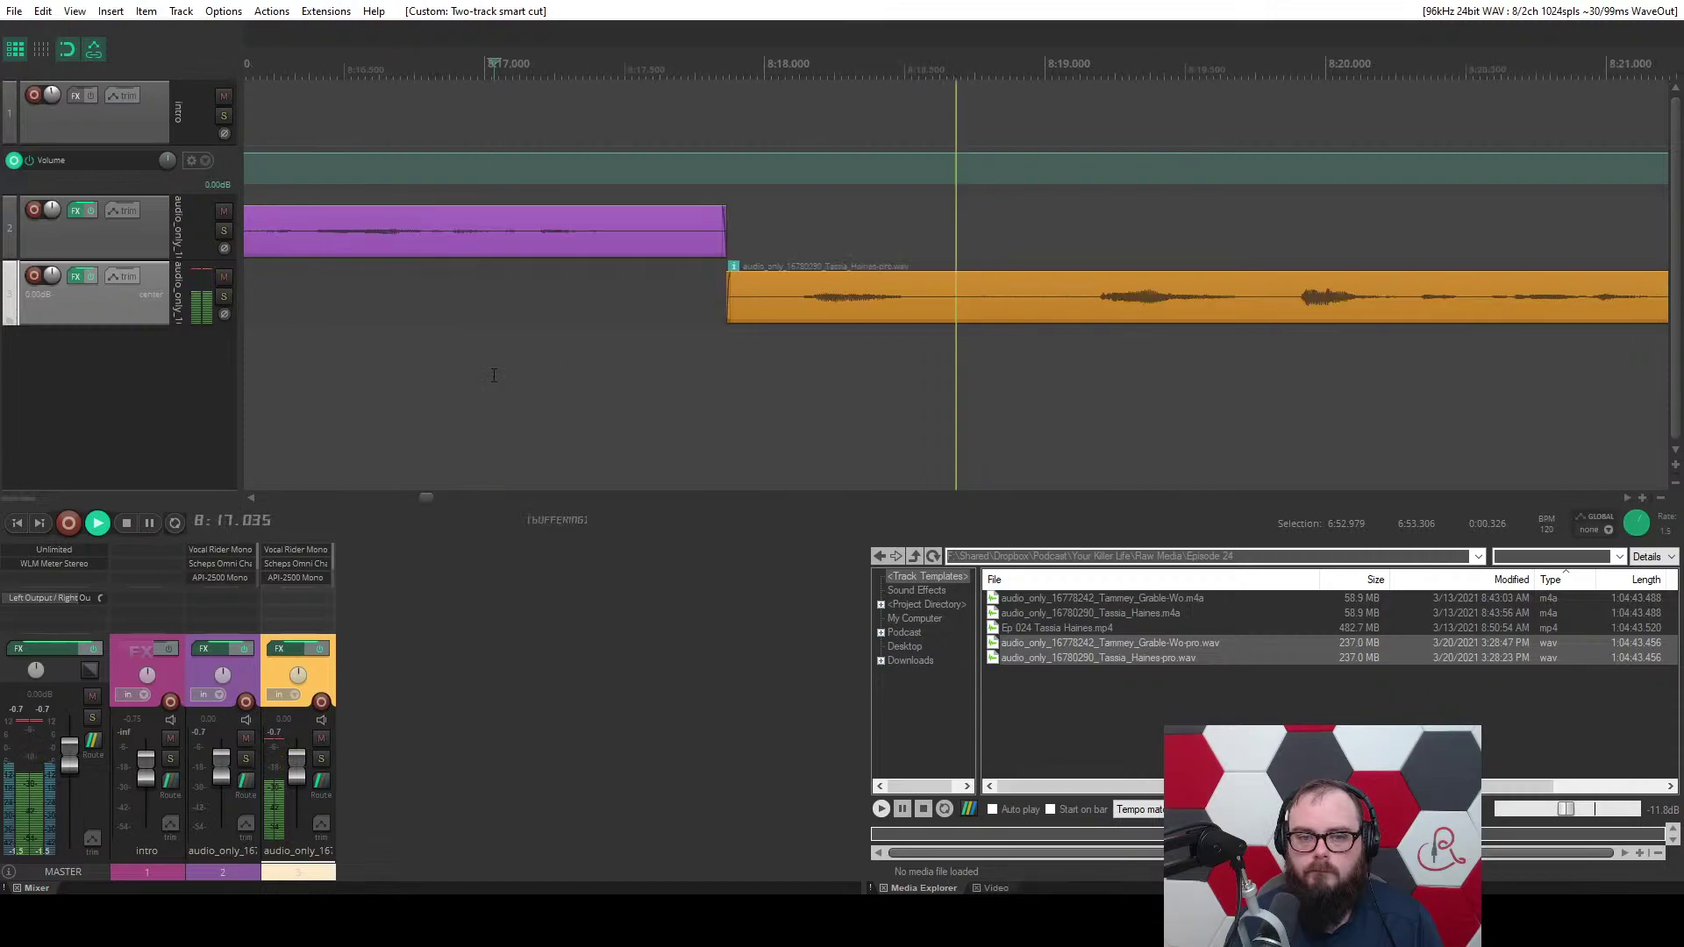
{"action": "scroll", "coordinate": [653, 355], "scroll_direction": "up", "scroll_amount": 5}
{"action": "left_click_drag", "start_coordinate": [784, 342], "coordinate": [1139, 362]}
{"action": "key", "text": "c"}
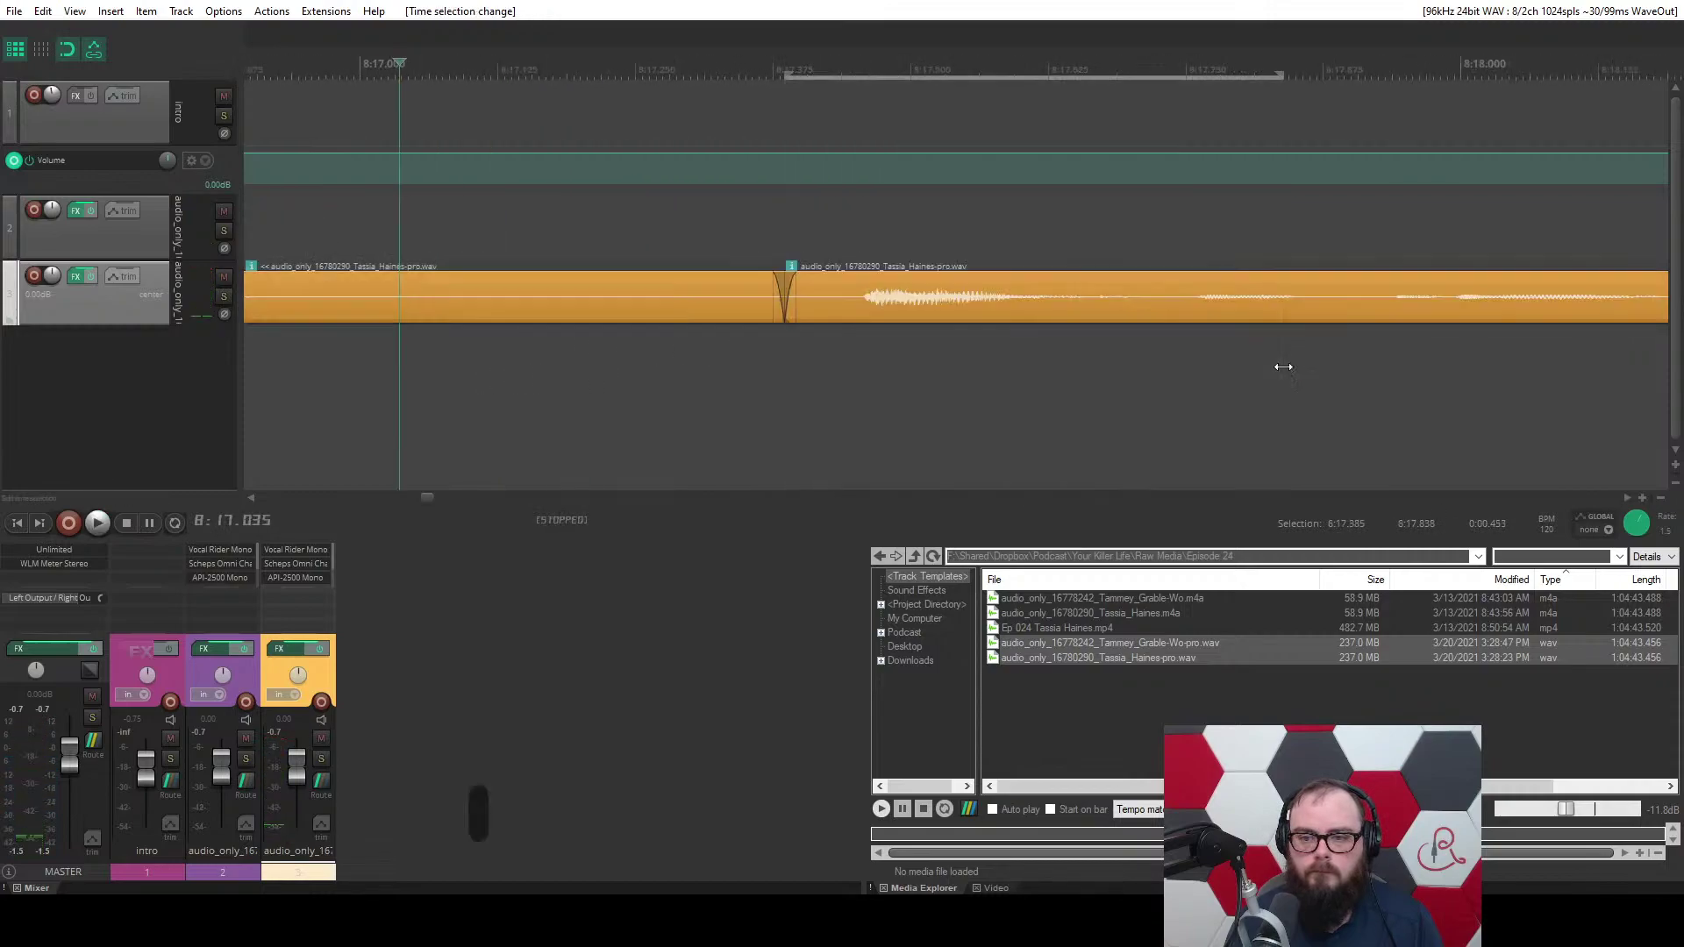
Listen on past 8:22 and apply breath reduction to 8:22.644–8:23.092 on the second speaker's clip.
{"action": "scroll", "coordinate": [922, 391], "scroll_direction": "down", "scroll_amount": 5}
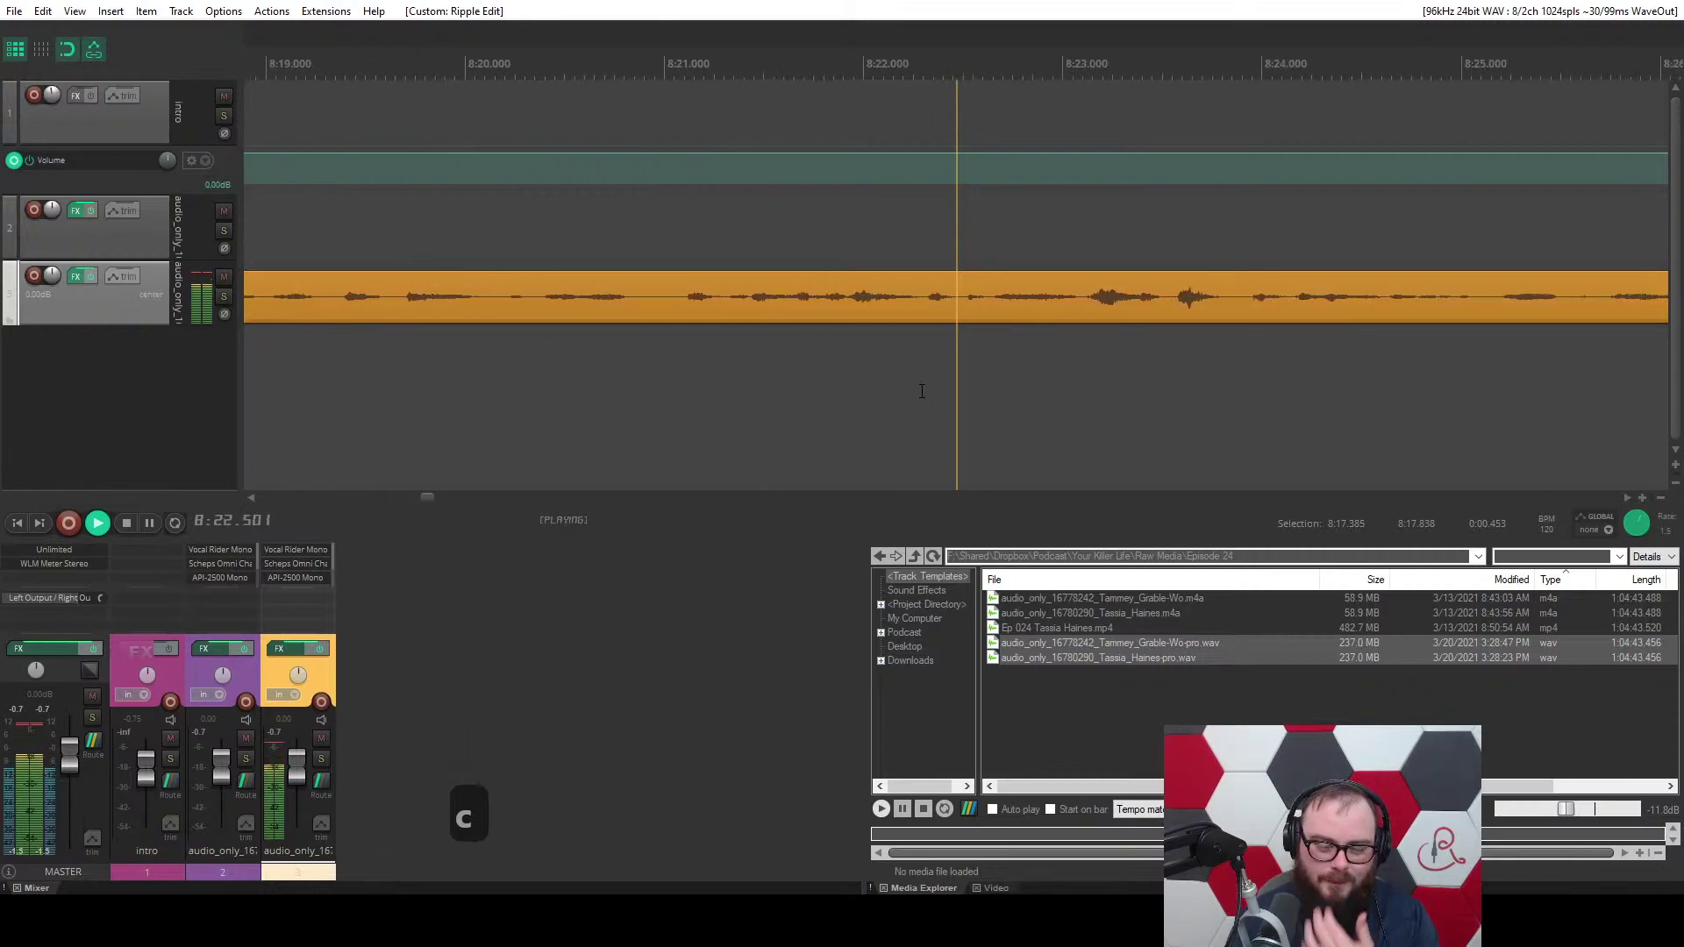
{"action": "left_click", "coordinate": [665, 285]}
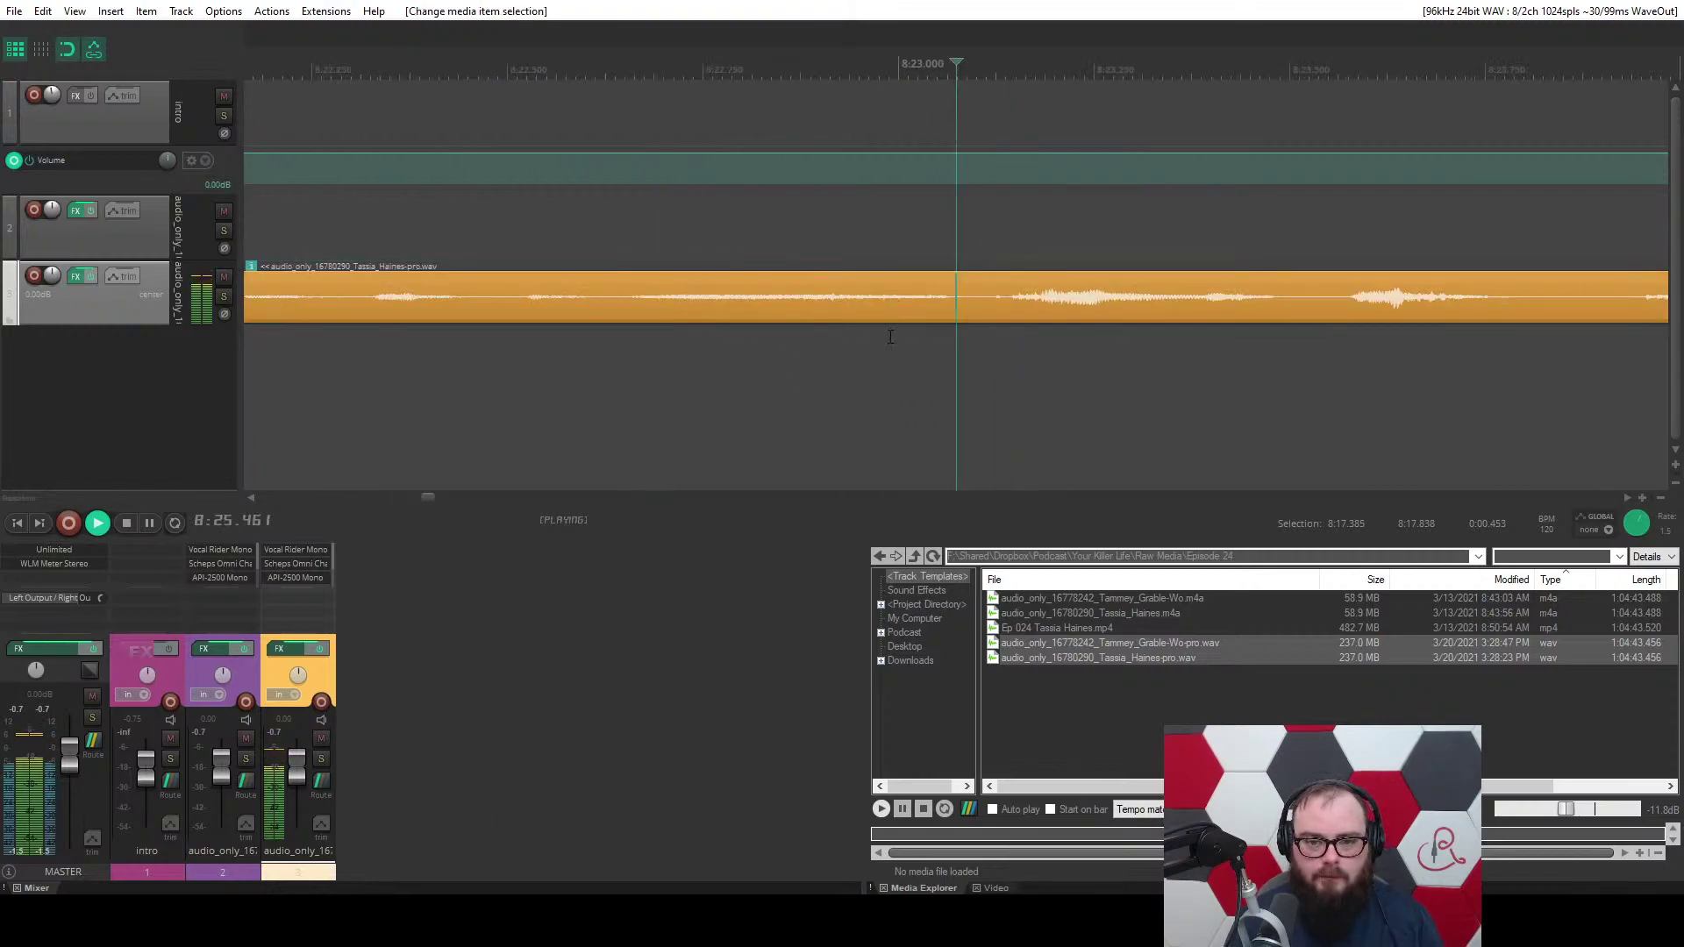
{"action": "left_click_drag", "start_coordinate": [970, 336], "coordinate": [621, 338]}
{"action": "key", "text": "z"}
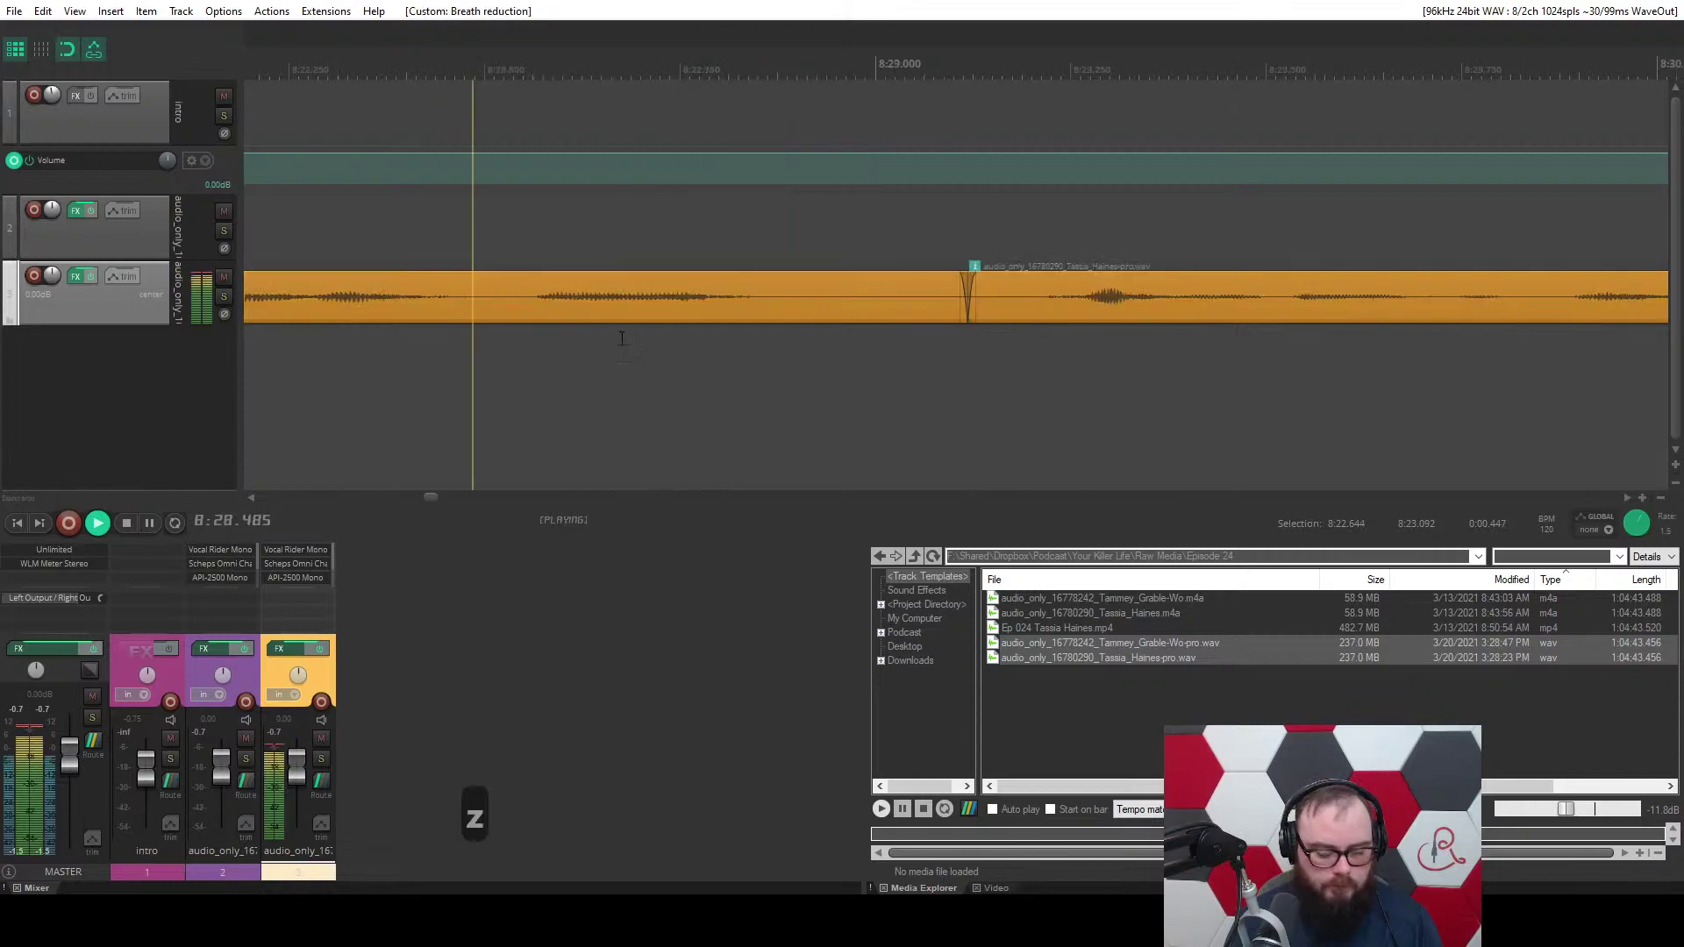
Listen on past 8:40 and ripple-cut 8:41.870 to 8:42.569 from the second speaker's clip.
{"action": "scroll", "coordinate": [621, 339], "scroll_direction": "down", "scroll_amount": 5}
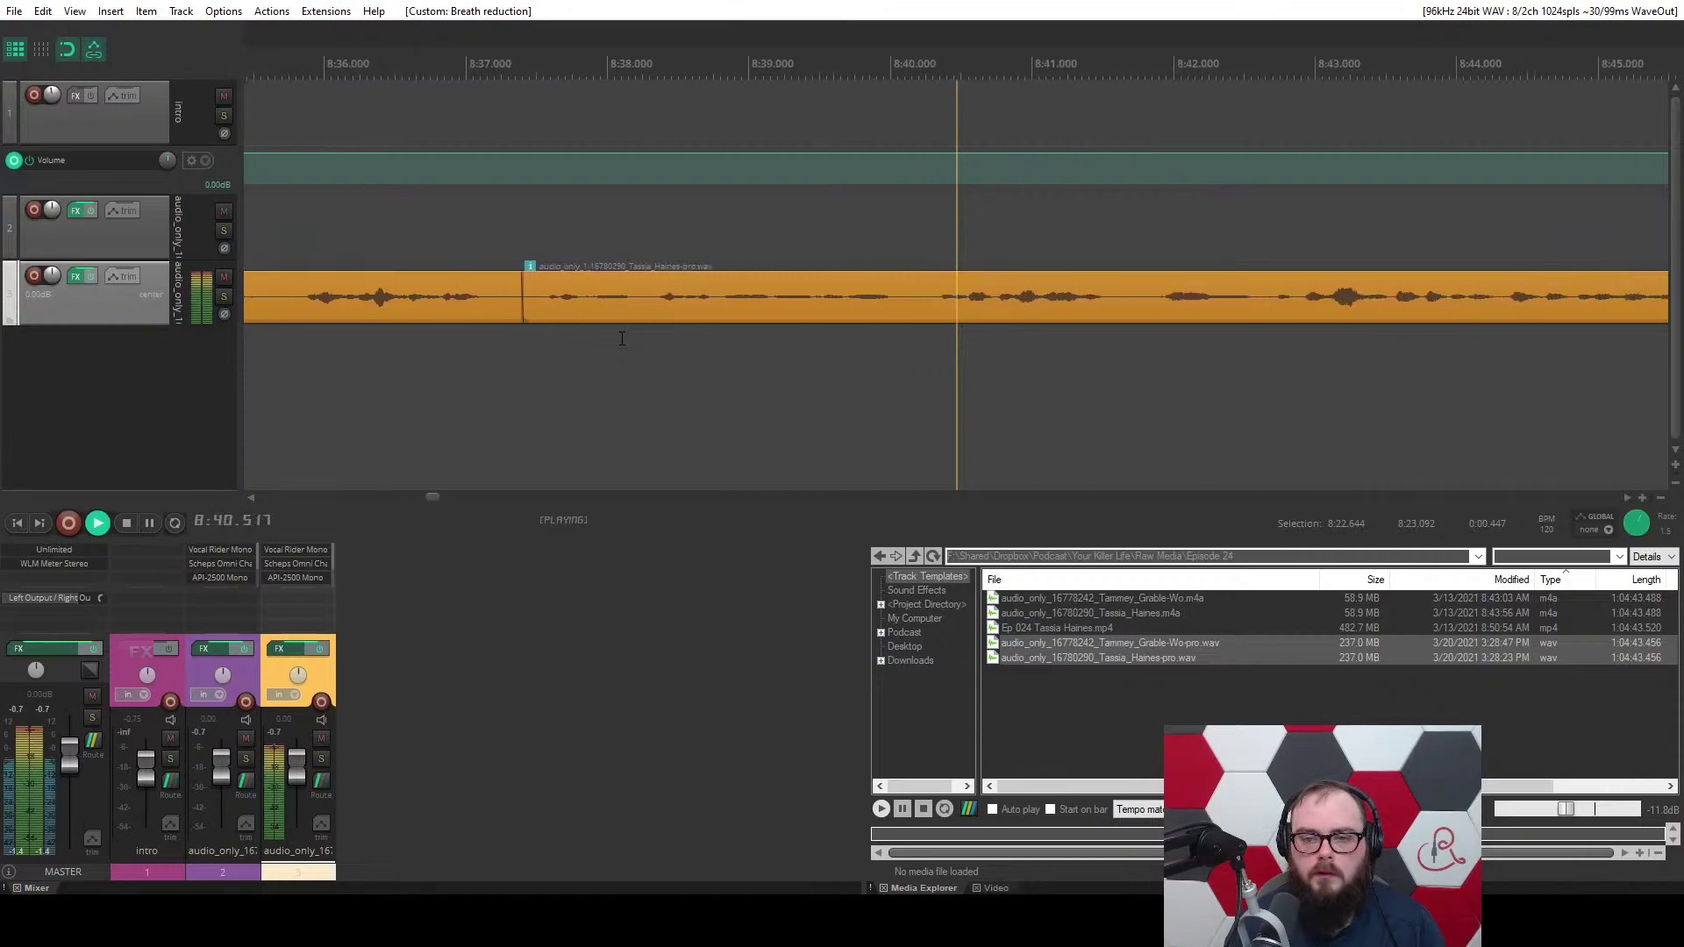
{"action": "left_click", "coordinate": [809, 298]}
{"action": "scroll", "coordinate": [888, 331], "scroll_direction": "up", "scroll_amount": 4}
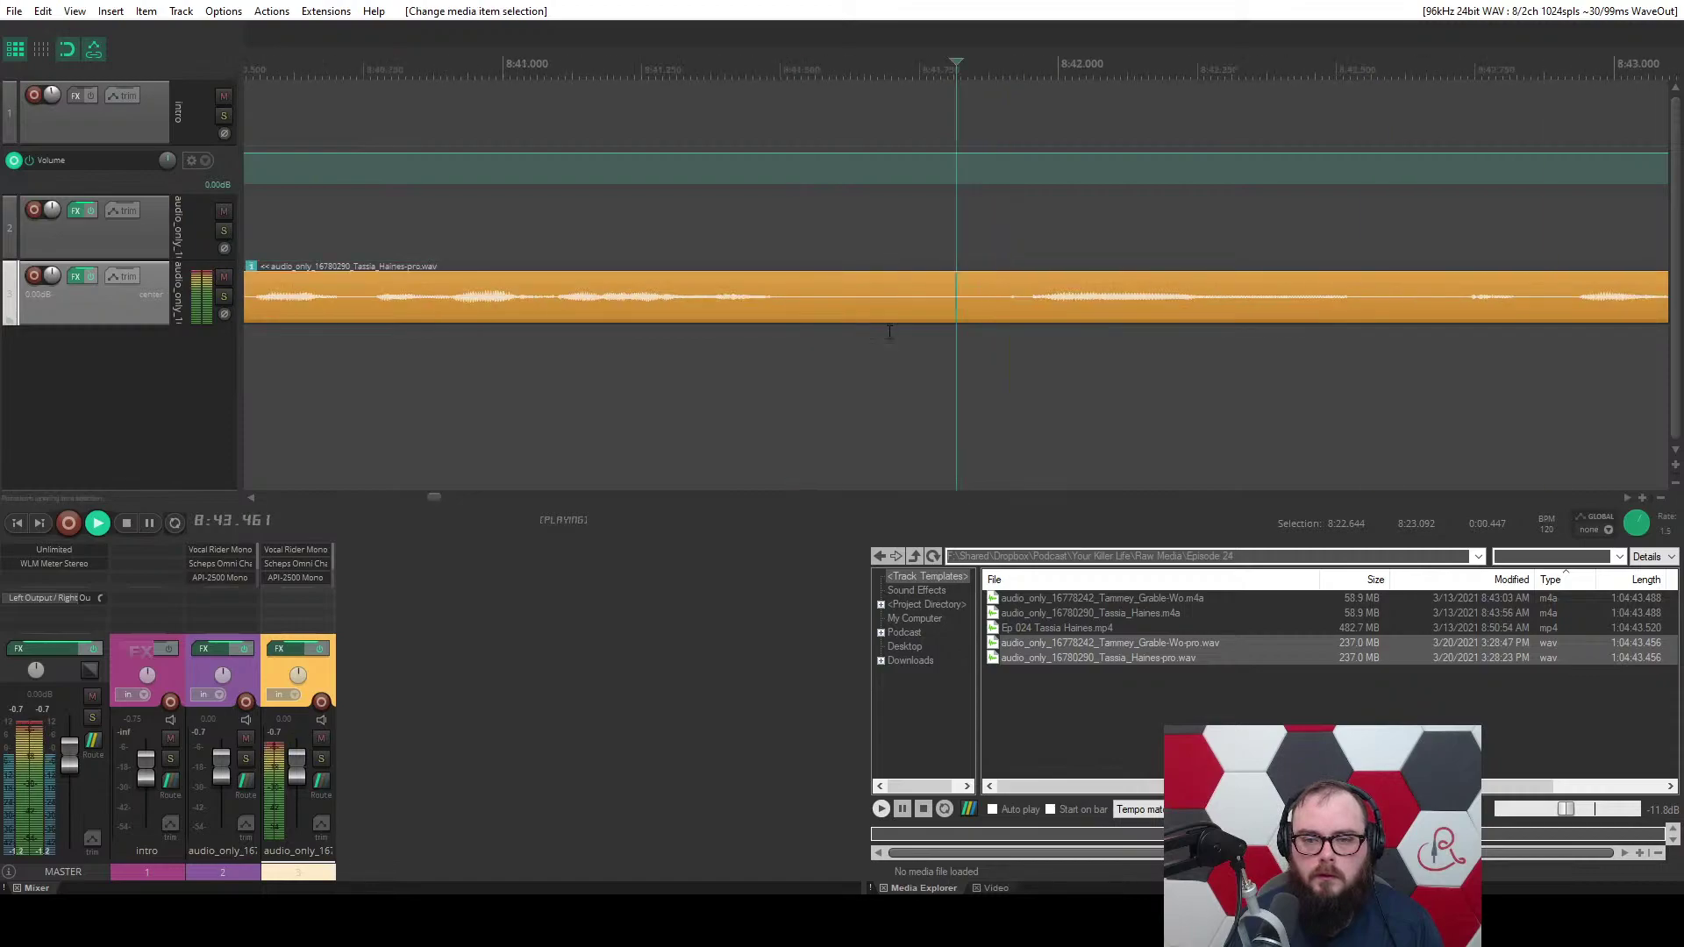
{"action": "left_click_drag", "start_coordinate": [1375, 332], "coordinate": [987, 342]}
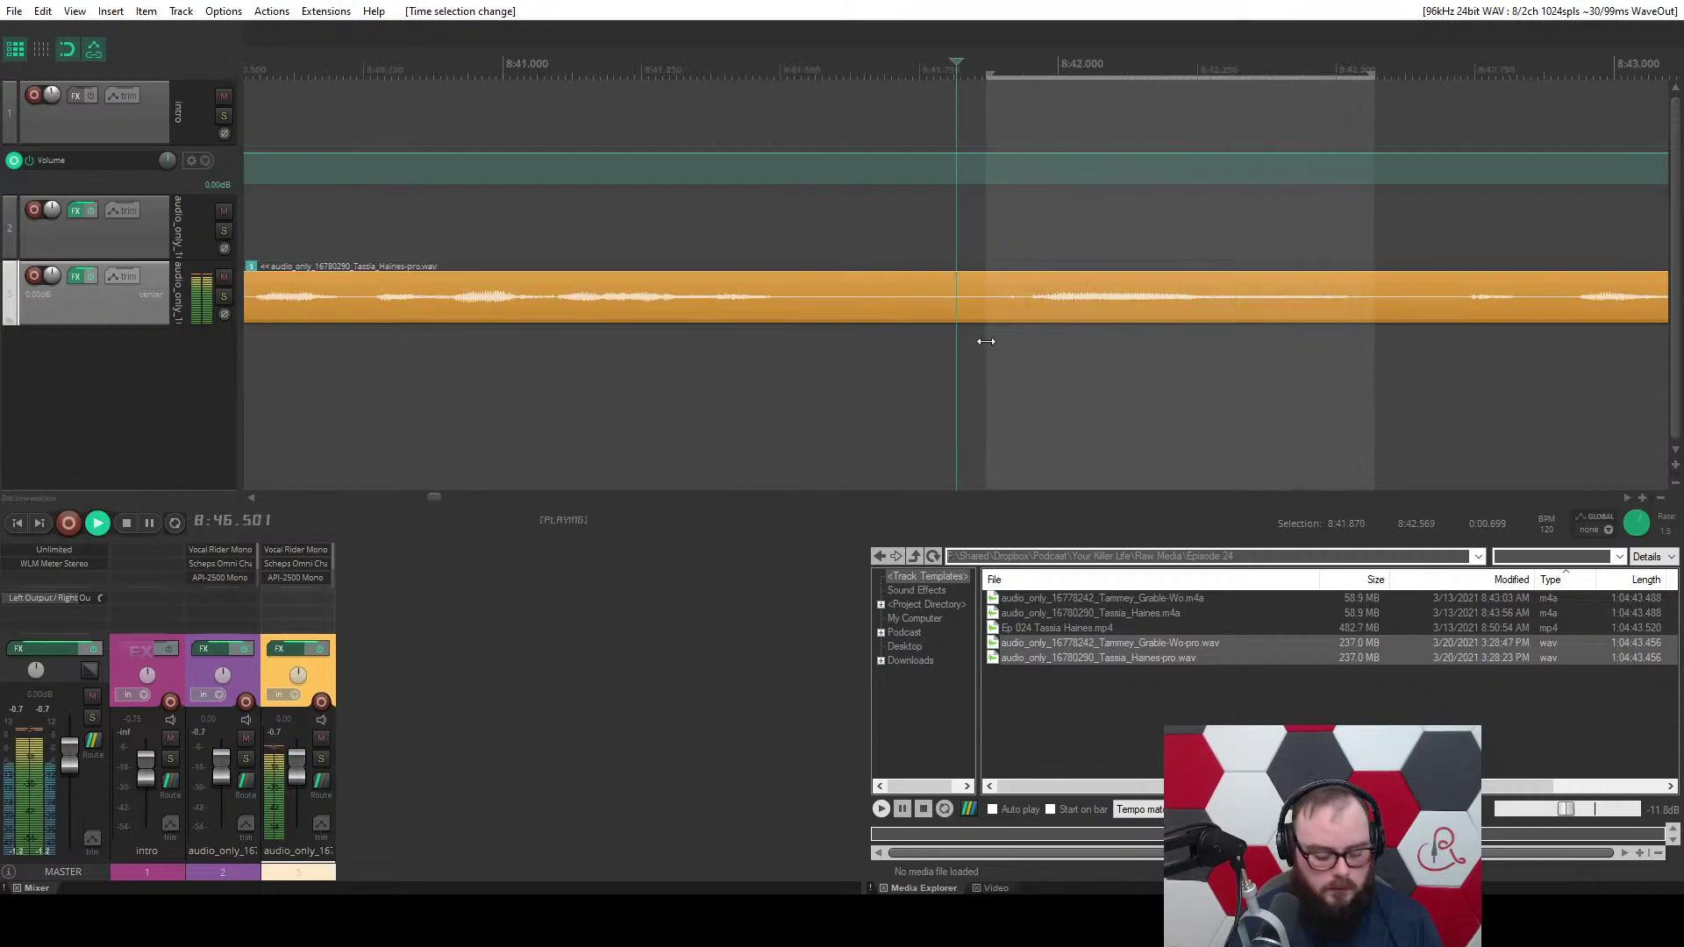
{"action": "key", "text": "c"}
{"action": "key", "text": "c"}
Ripple-trim the second speaker's clip from about 8:52.3 to its end with Adobe style edit - right, and replay the join.
{"action": "scroll", "coordinate": [857, 367], "scroll_direction": "down", "scroll_amount": 5}
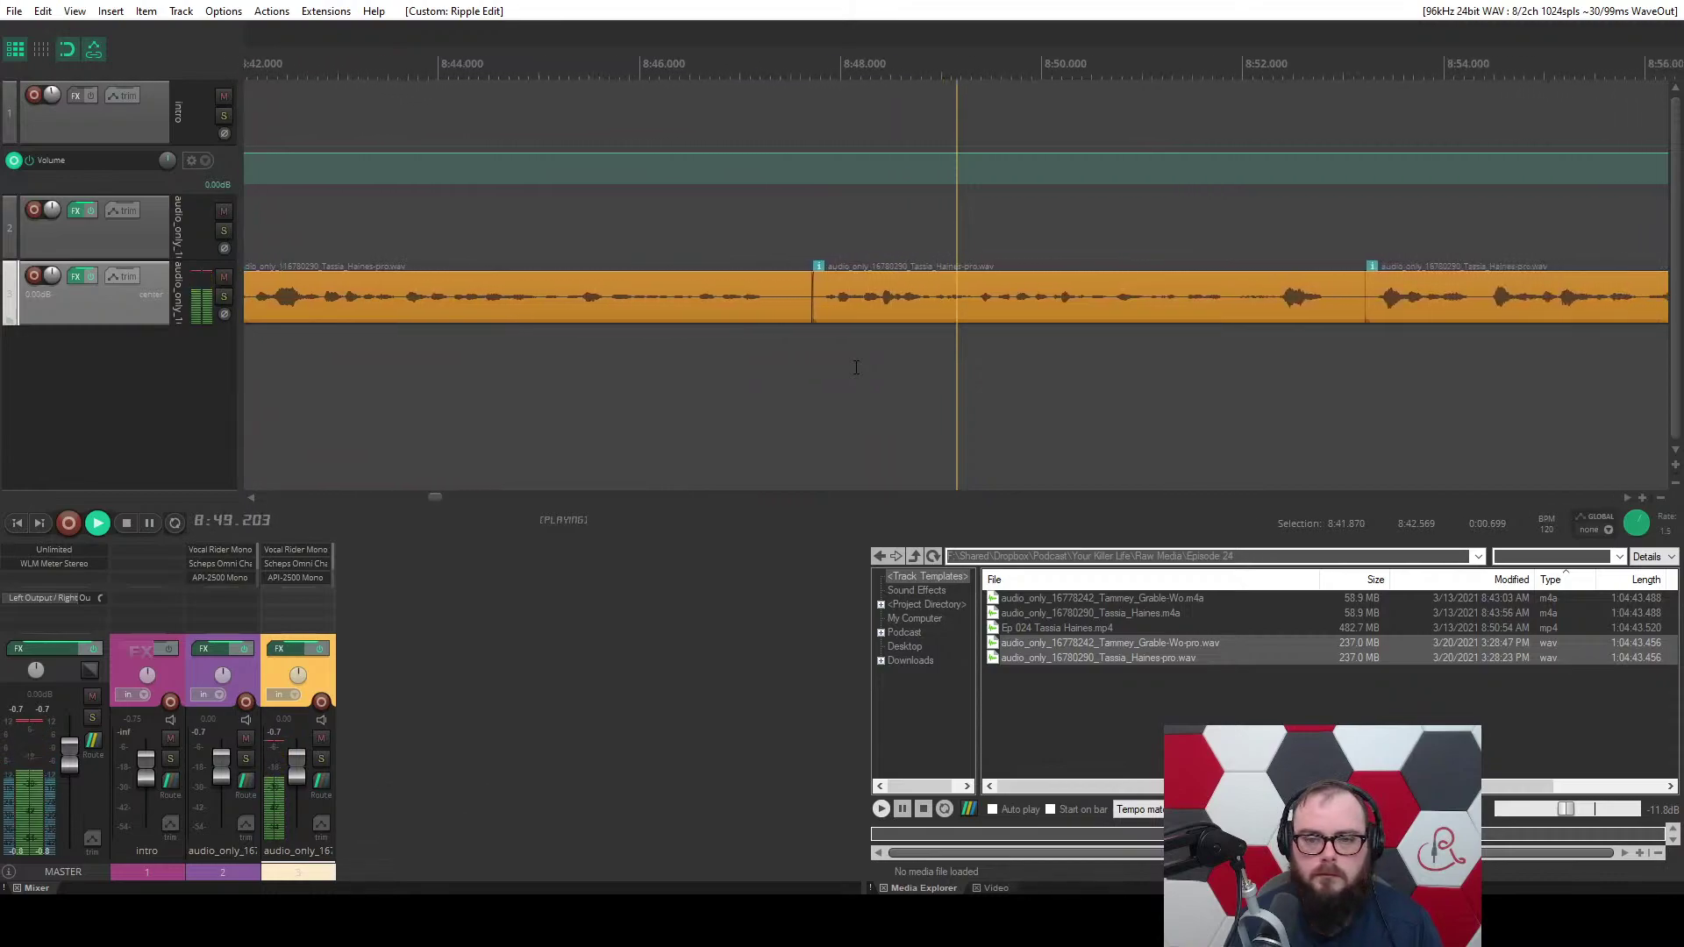
{"action": "scroll", "coordinate": [856, 367], "scroll_direction": "up", "scroll_amount": 3}
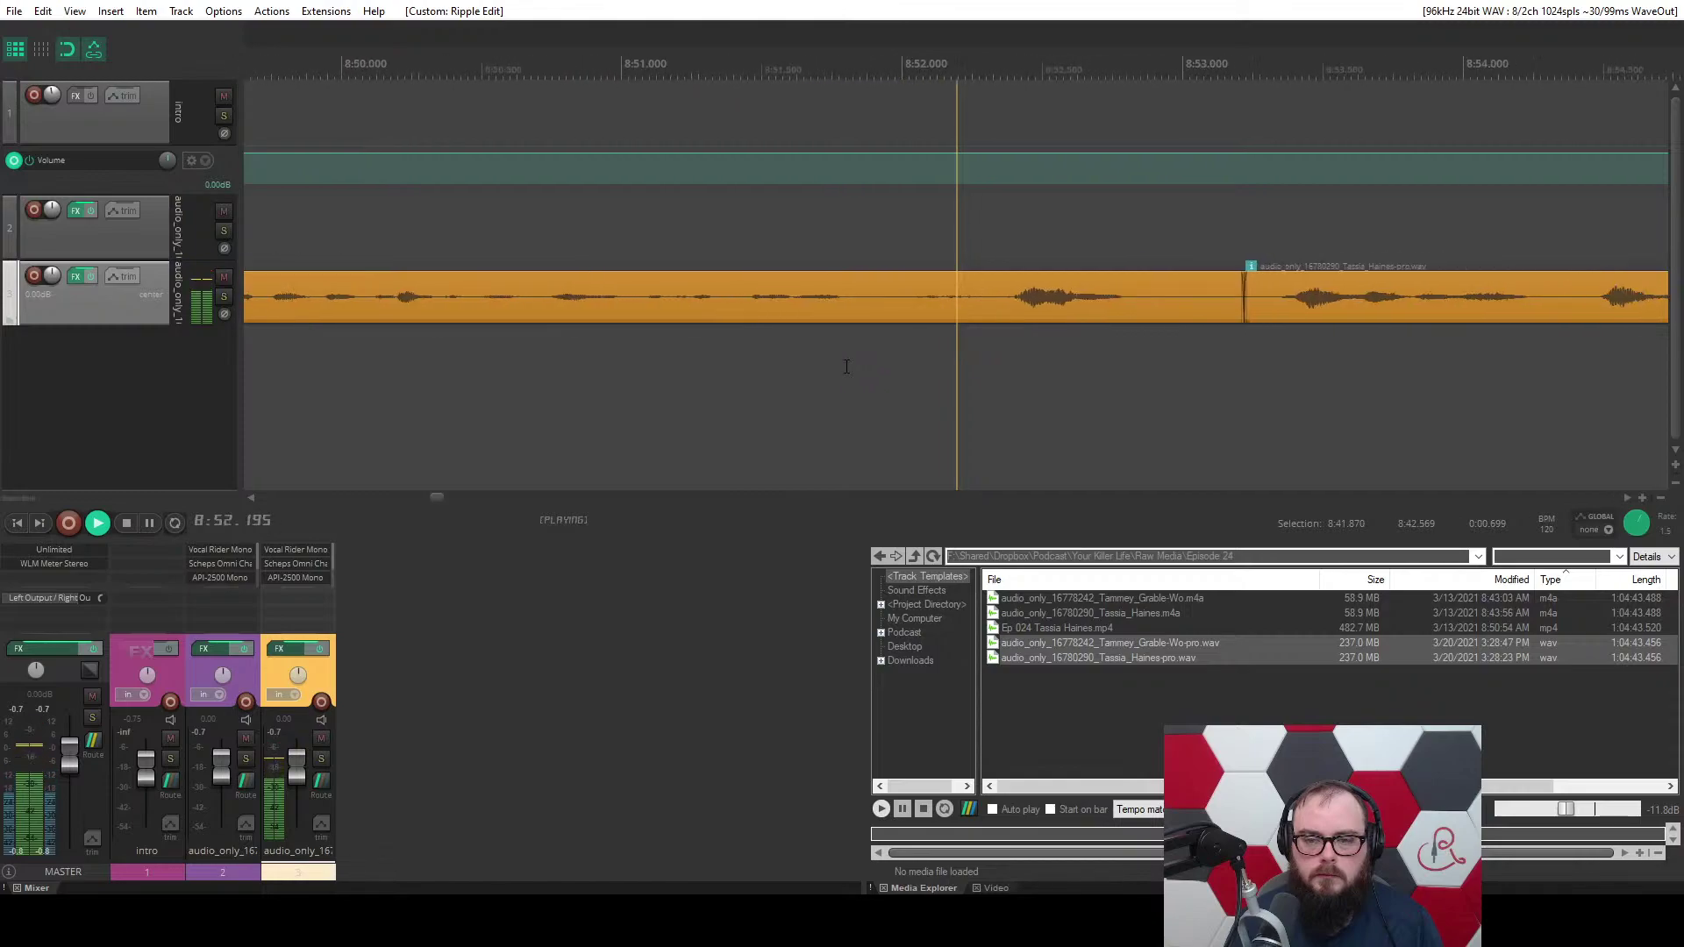
{"action": "key", "text": "w"}
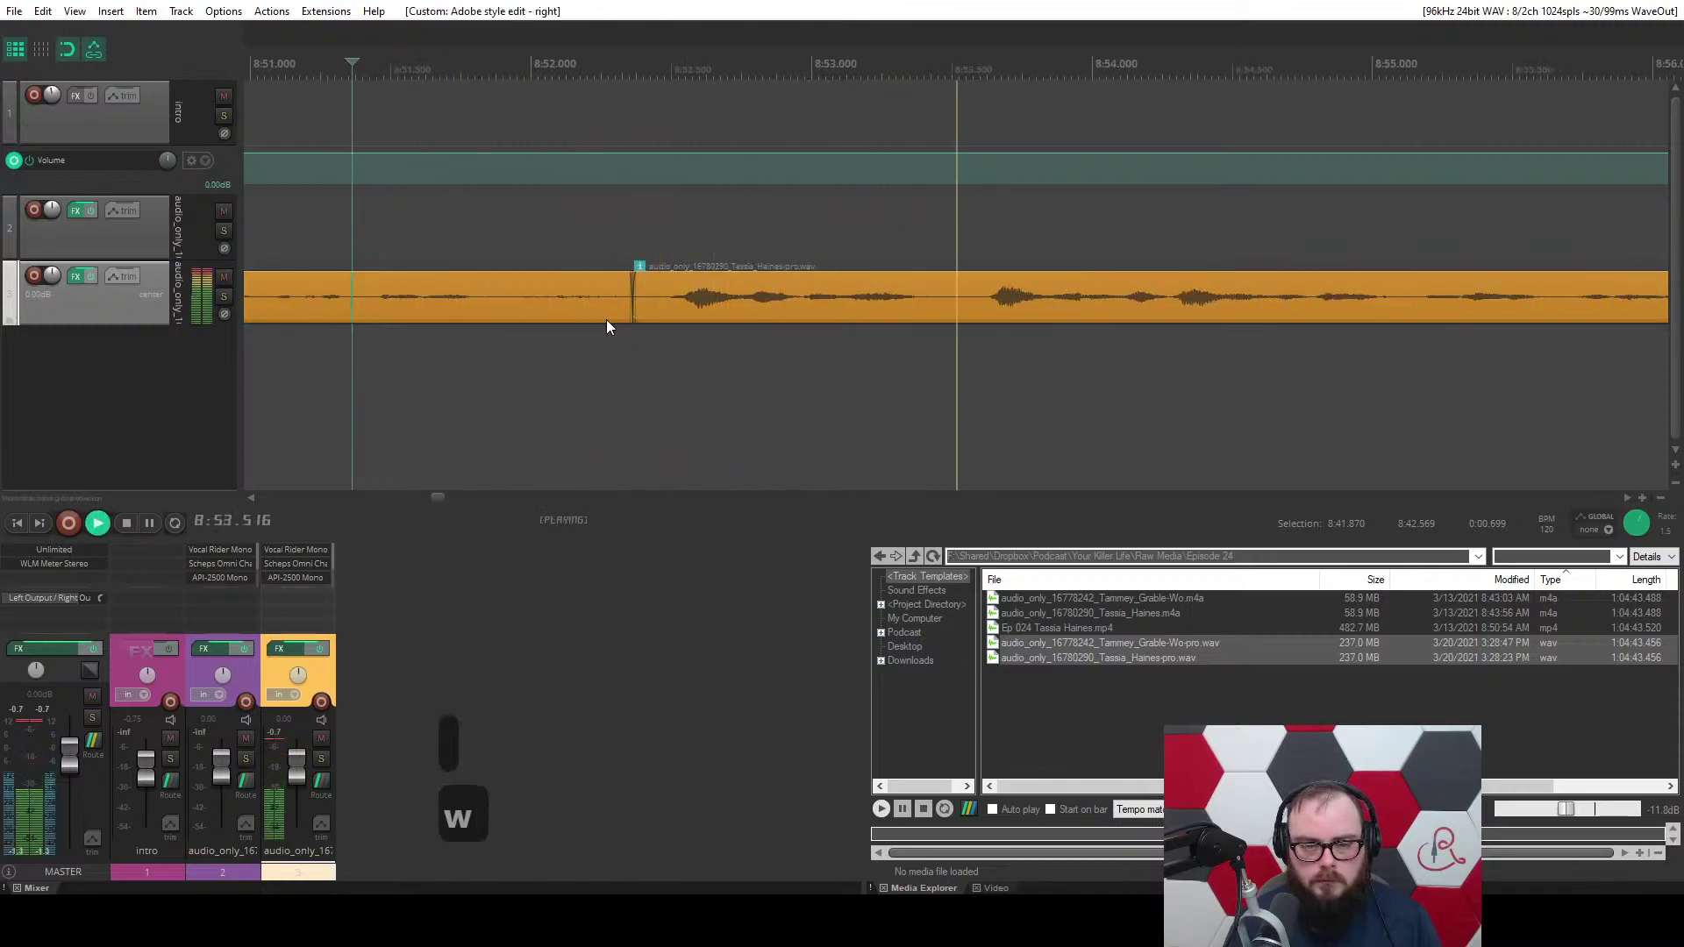
{"action": "scroll", "coordinate": [607, 325], "scroll_direction": "down", "scroll_amount": 3}
{"action": "left_click", "coordinate": [482, 349]}
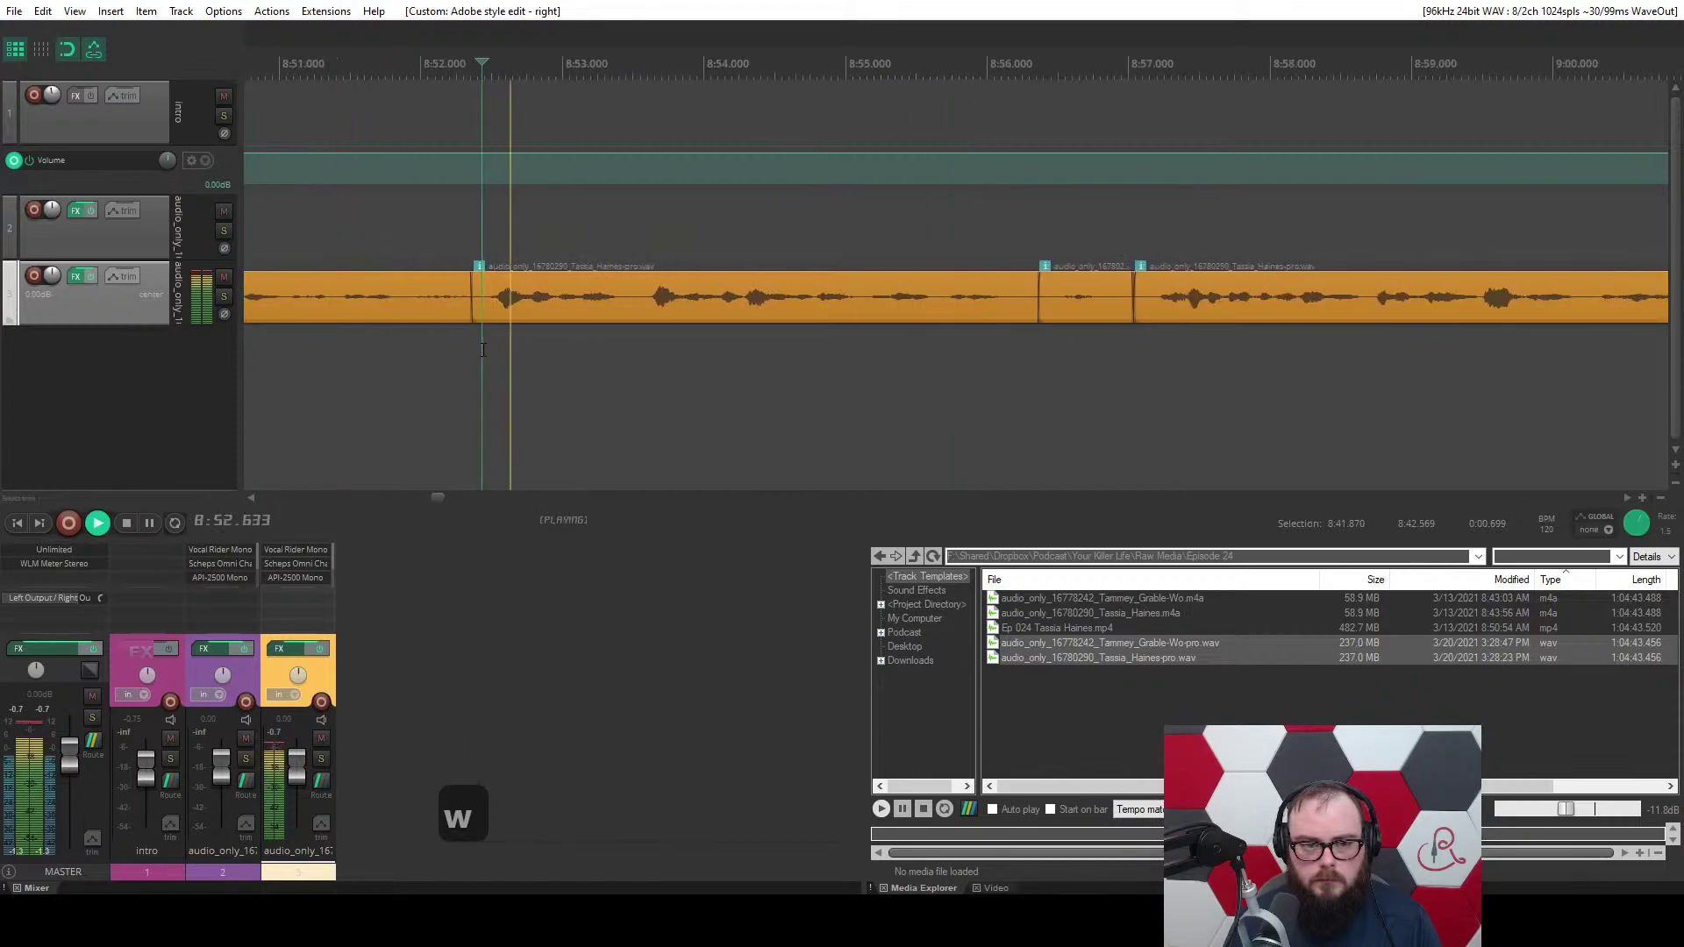
Ripple-trim the second speaker's next clip from about 8:53.5 to its end near 8:56.2 and listen across the new join.
{"action": "left_click", "coordinate": [635, 303]}
{"action": "key", "text": "w"}
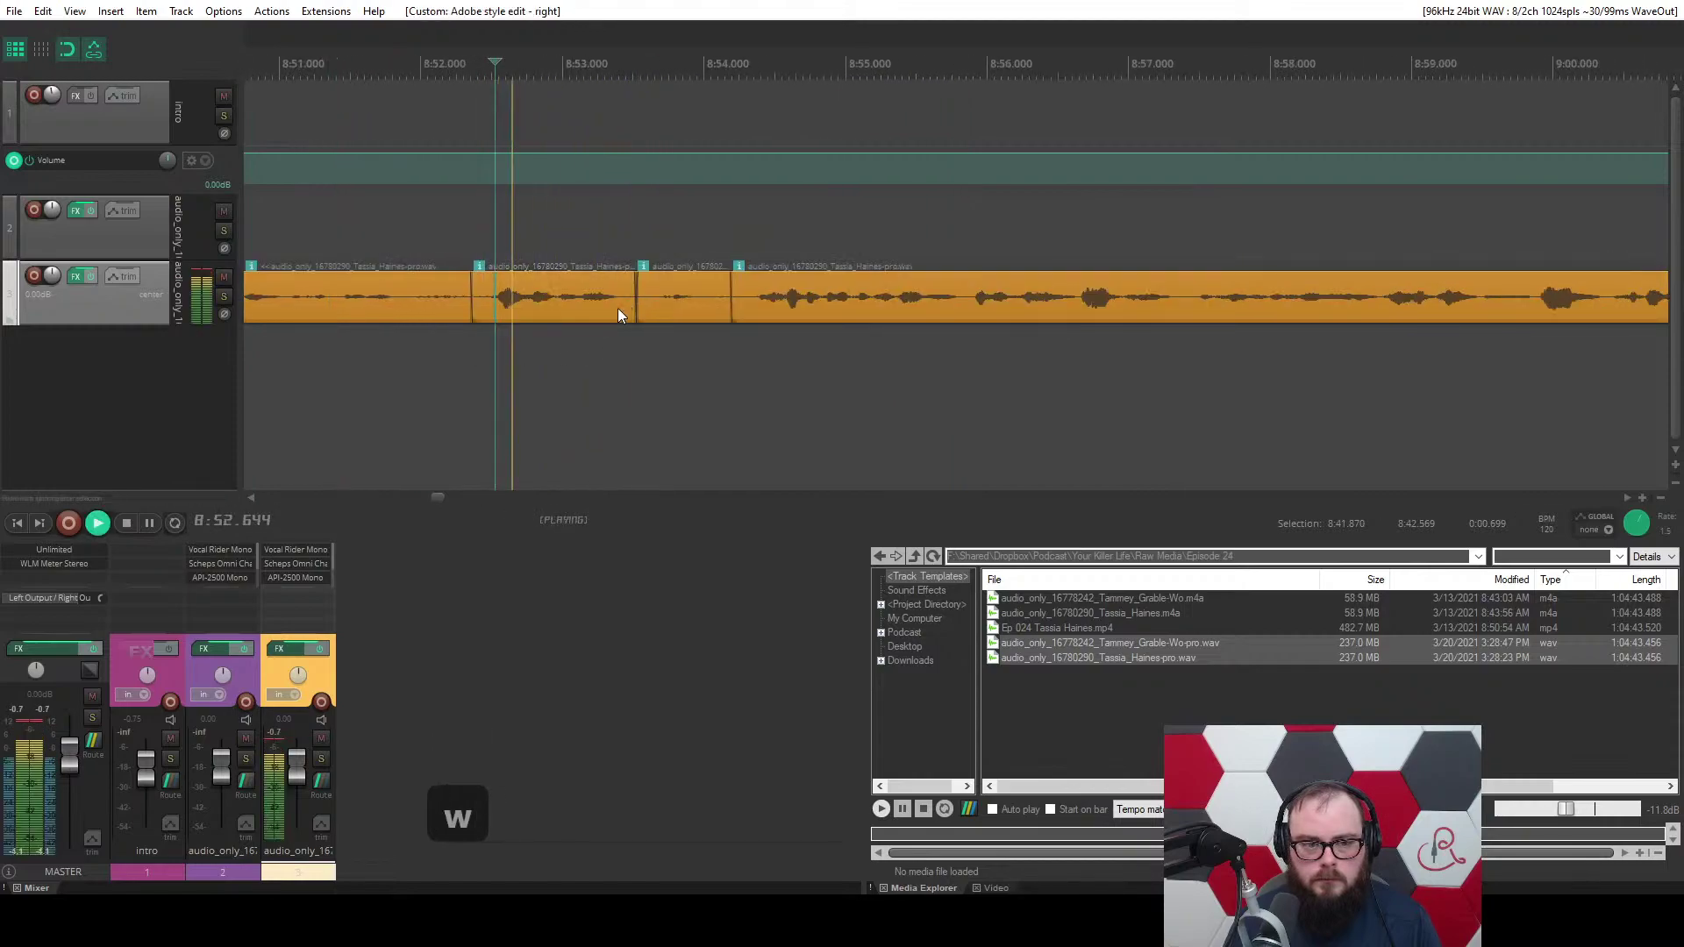
{"action": "scroll", "coordinate": [285, 390], "scroll_direction": "up", "scroll_amount": 3}
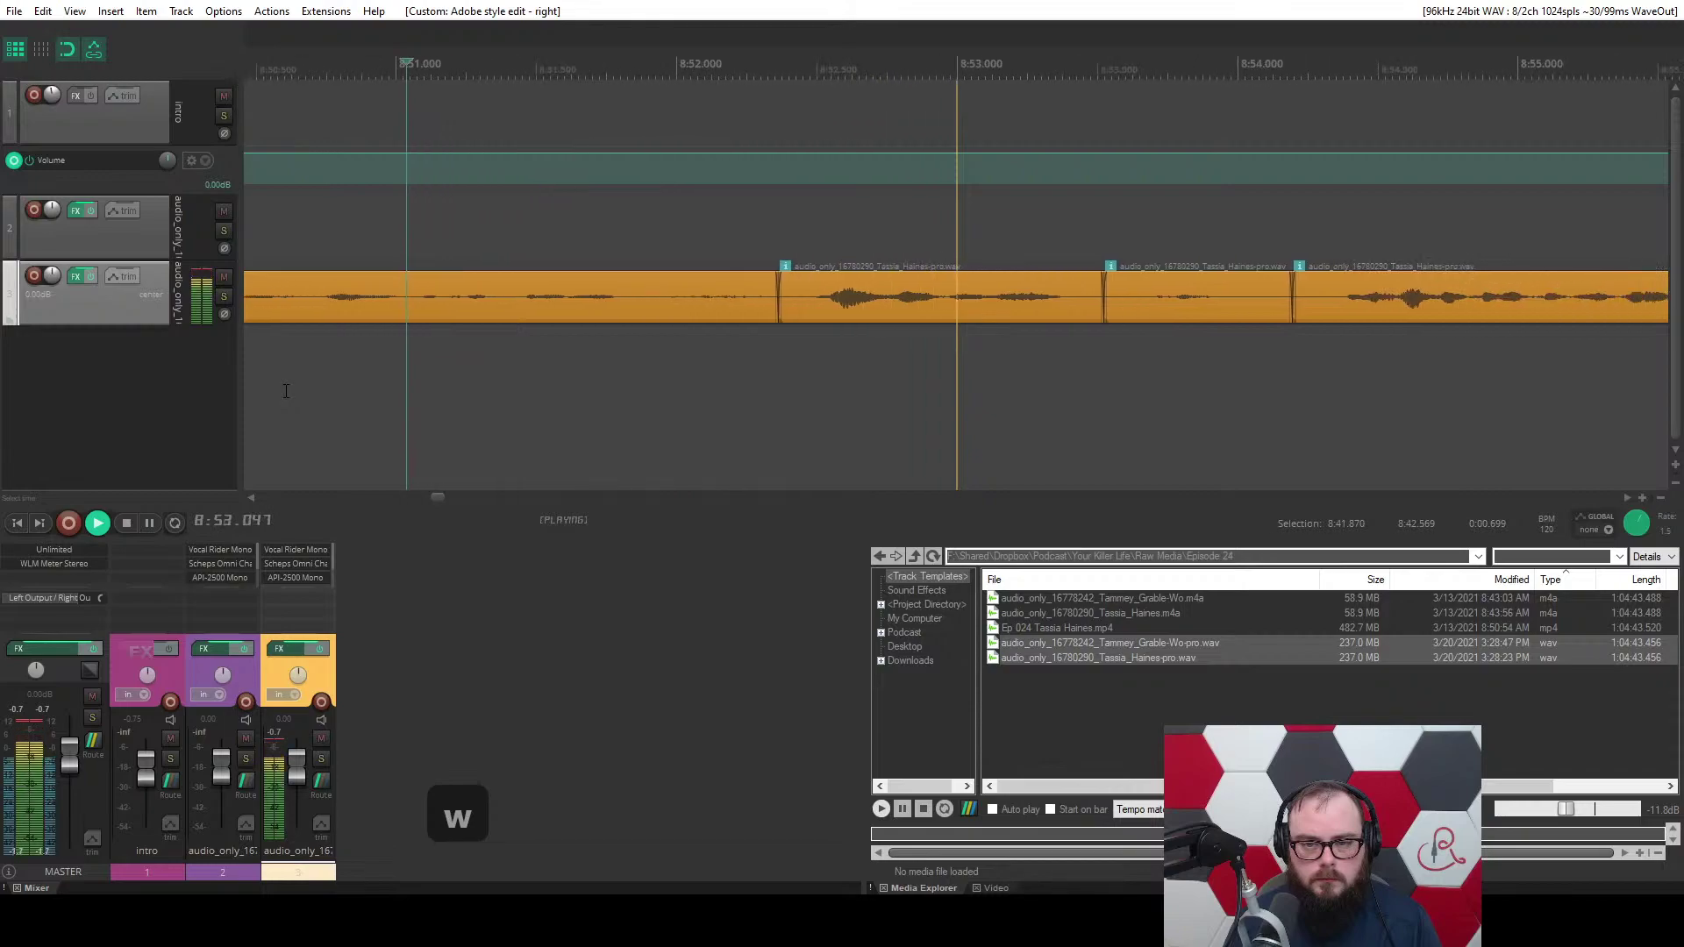
{"action": "scroll", "coordinate": [509, 325], "scroll_direction": "down", "scroll_amount": 3}
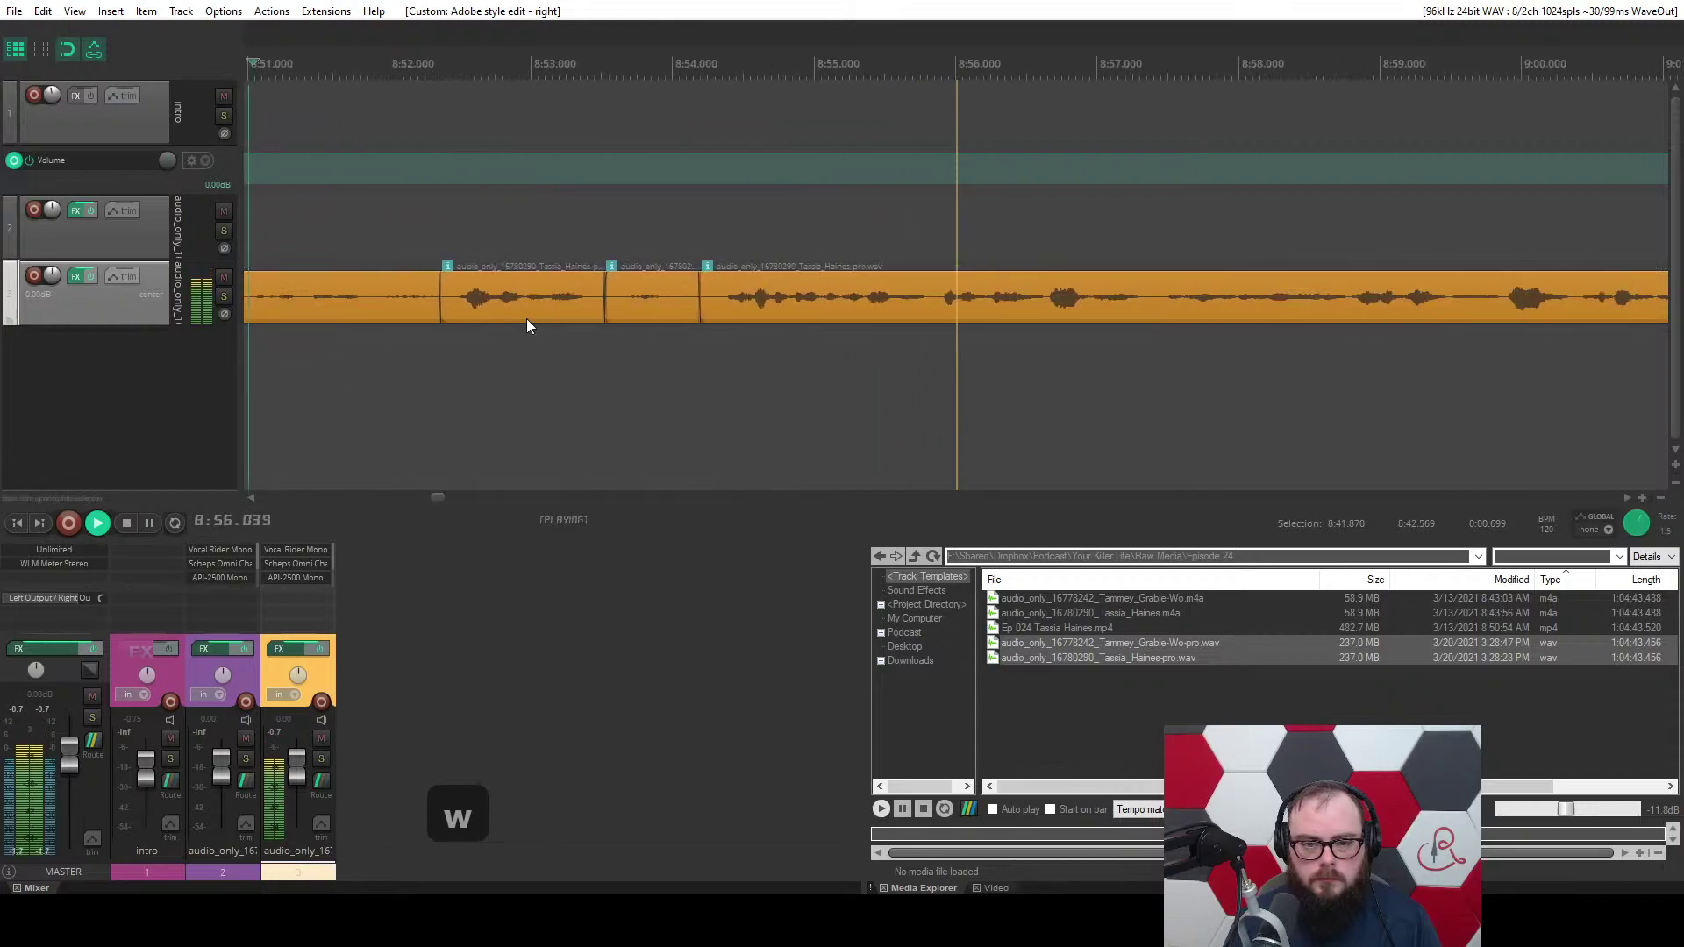
Replay the passage near 8:52 and ripple-delete the second speaker's two short clips between about 8:52.3 and 8:54.2.
{"action": "left_click", "coordinate": [521, 320]}
{"action": "left_click", "coordinate": [399, 395]}
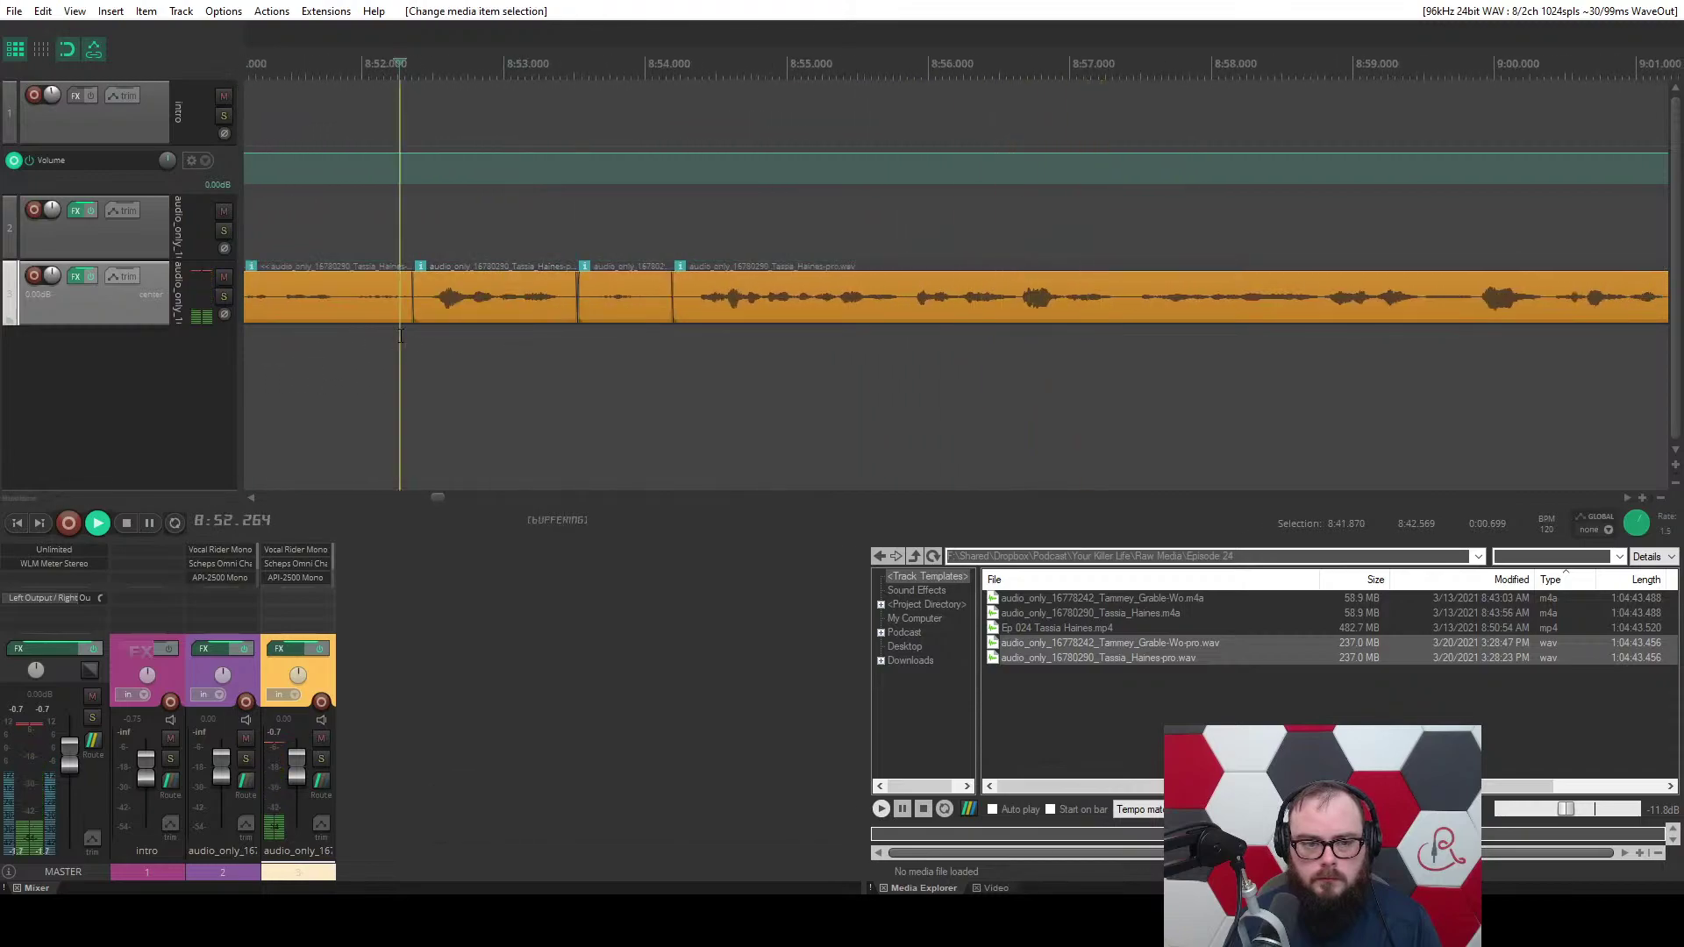
{"action": "left_click", "coordinate": [475, 314]}
{"action": "left_click", "coordinate": [587, 303], "text": "ctrl"}
{"action": "key", "text": "a"}
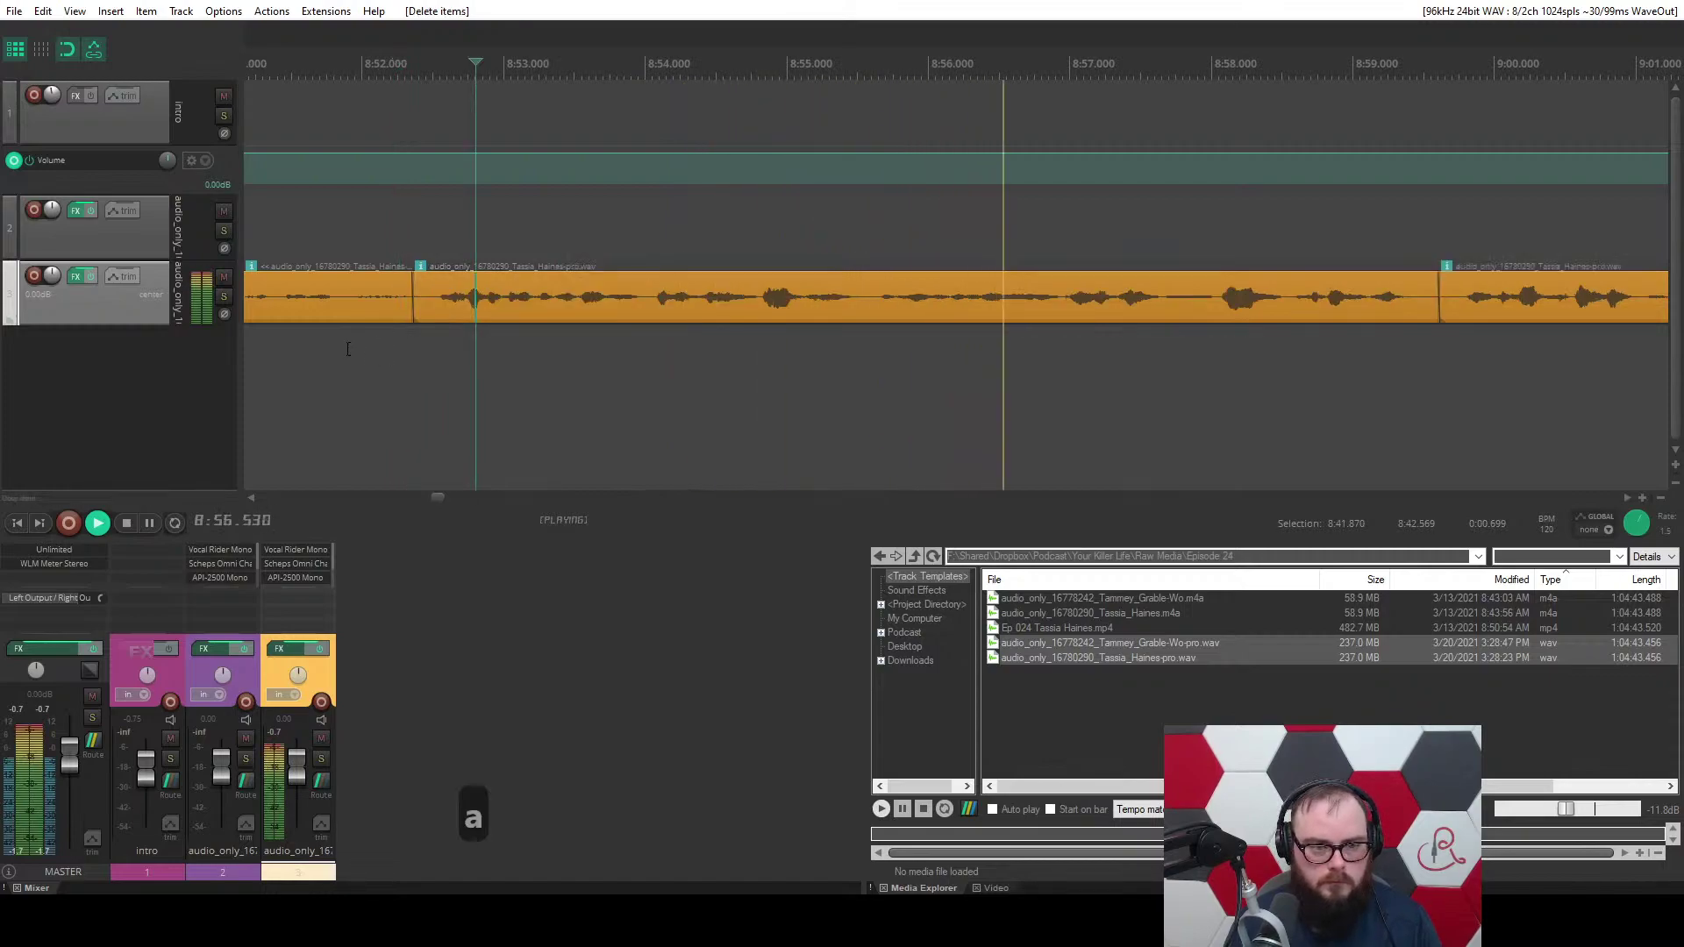
Replay the join near 8:52.3, move the following clip slightly earlier so it overlaps the previous one, and save the project.
{"action": "left_click", "coordinate": [282, 364]}
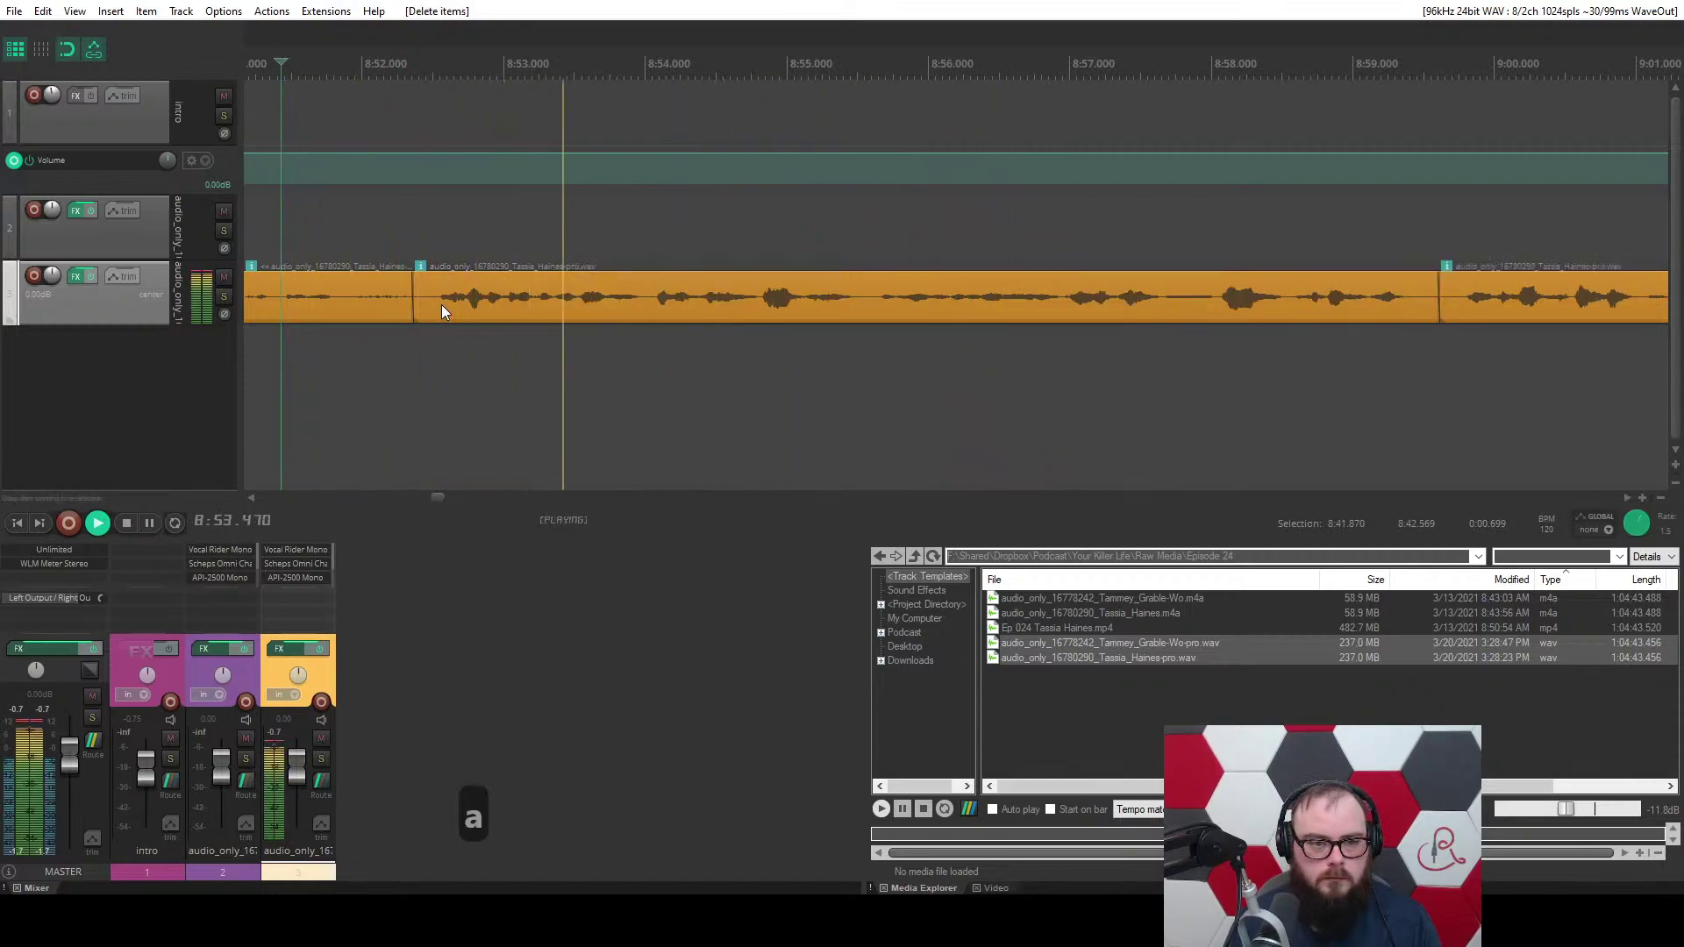
{"action": "left_click_drag", "start_coordinate": [442, 306], "coordinate": [426, 308]}
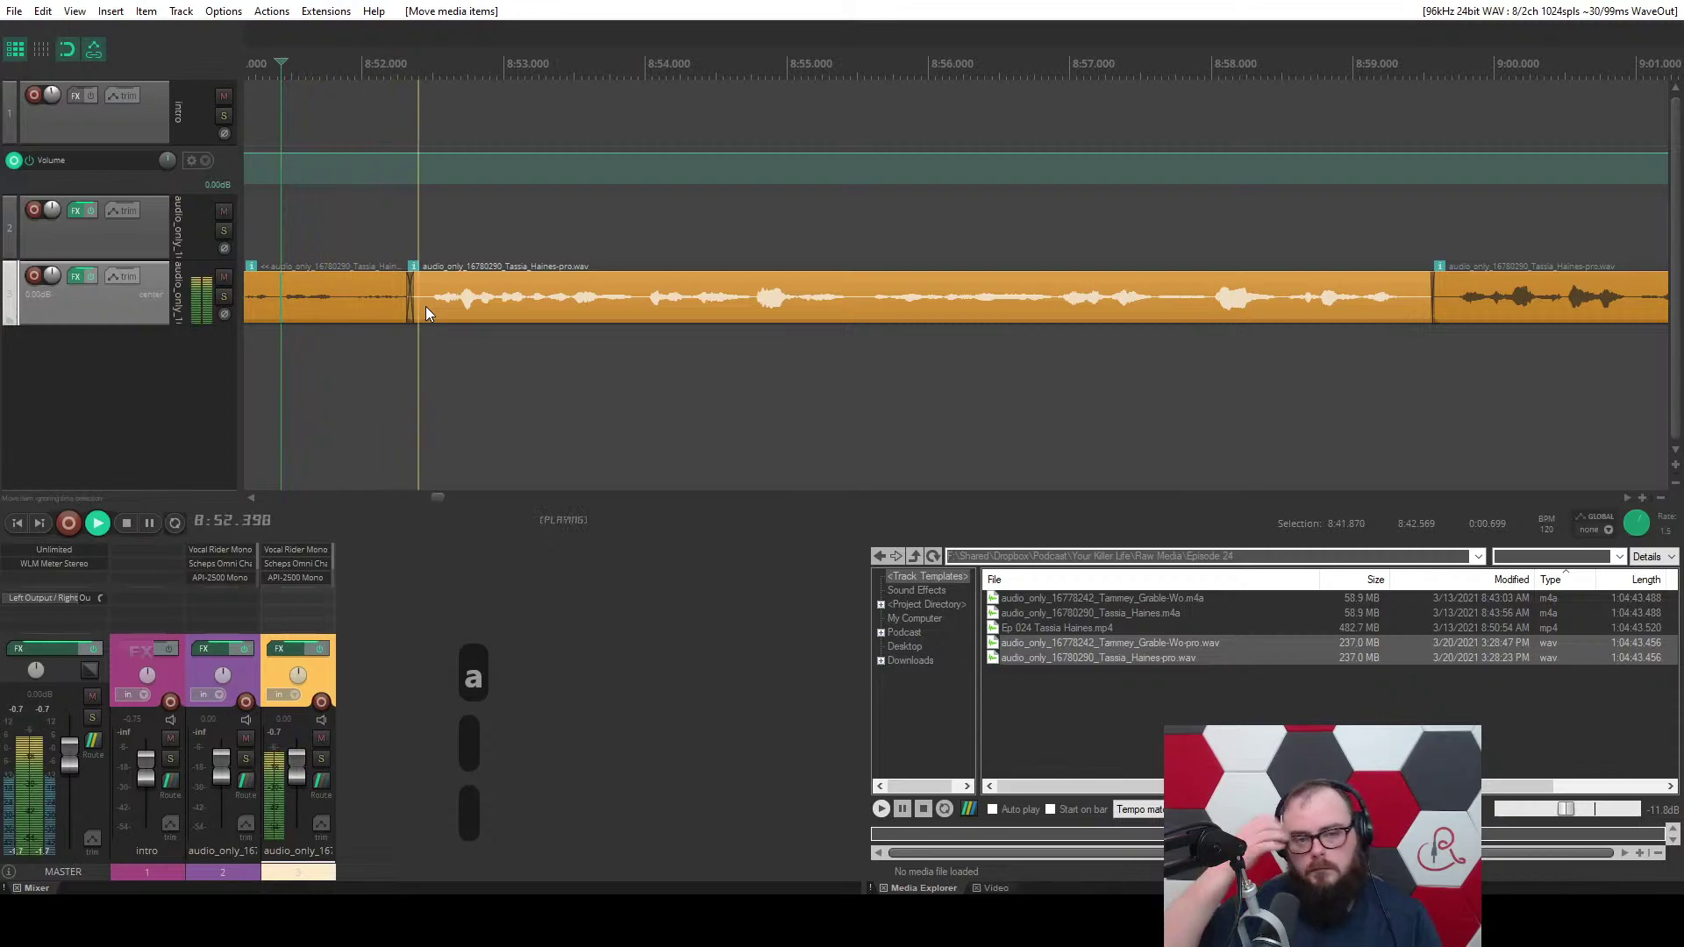
{"action": "key", "text": "ctrl+s"}
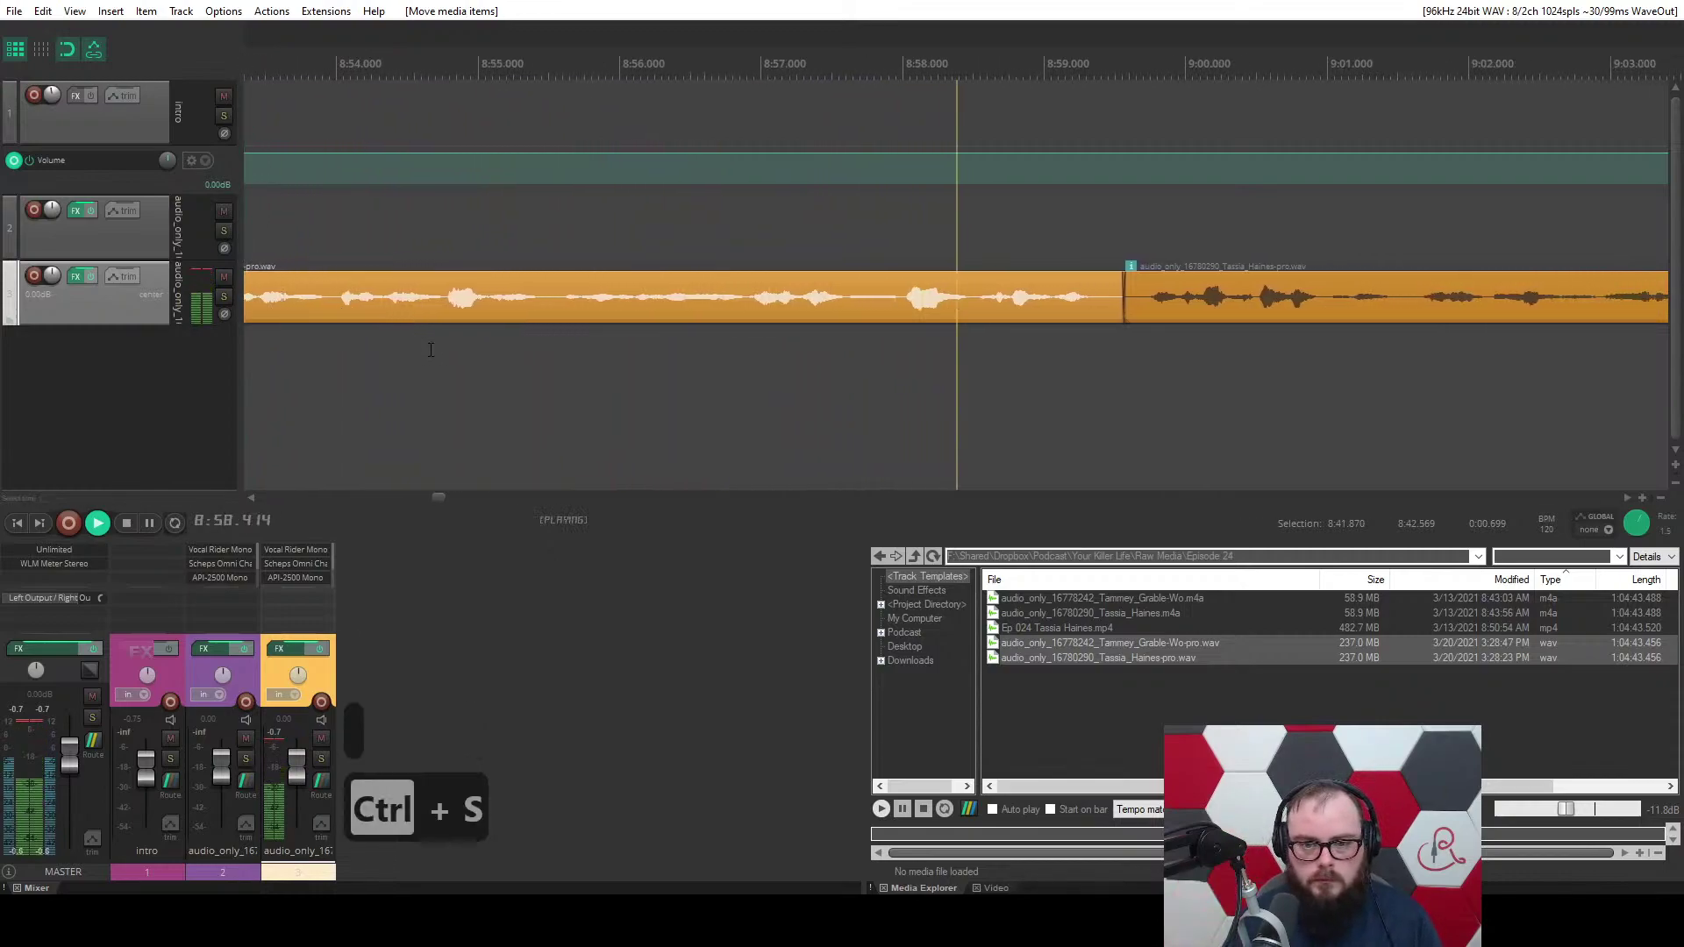
Ripple-cut 8:58.010 to 8:58.504 from the second speaker's clip and apply breath reduction to 8:57.617–8:58.012 before the cut.
{"action": "left_click", "coordinate": [614, 378]}
{"action": "scroll", "coordinate": [707, 372], "scroll_direction": "up", "scroll_amount": 4}
{"action": "key", "text": "space"}
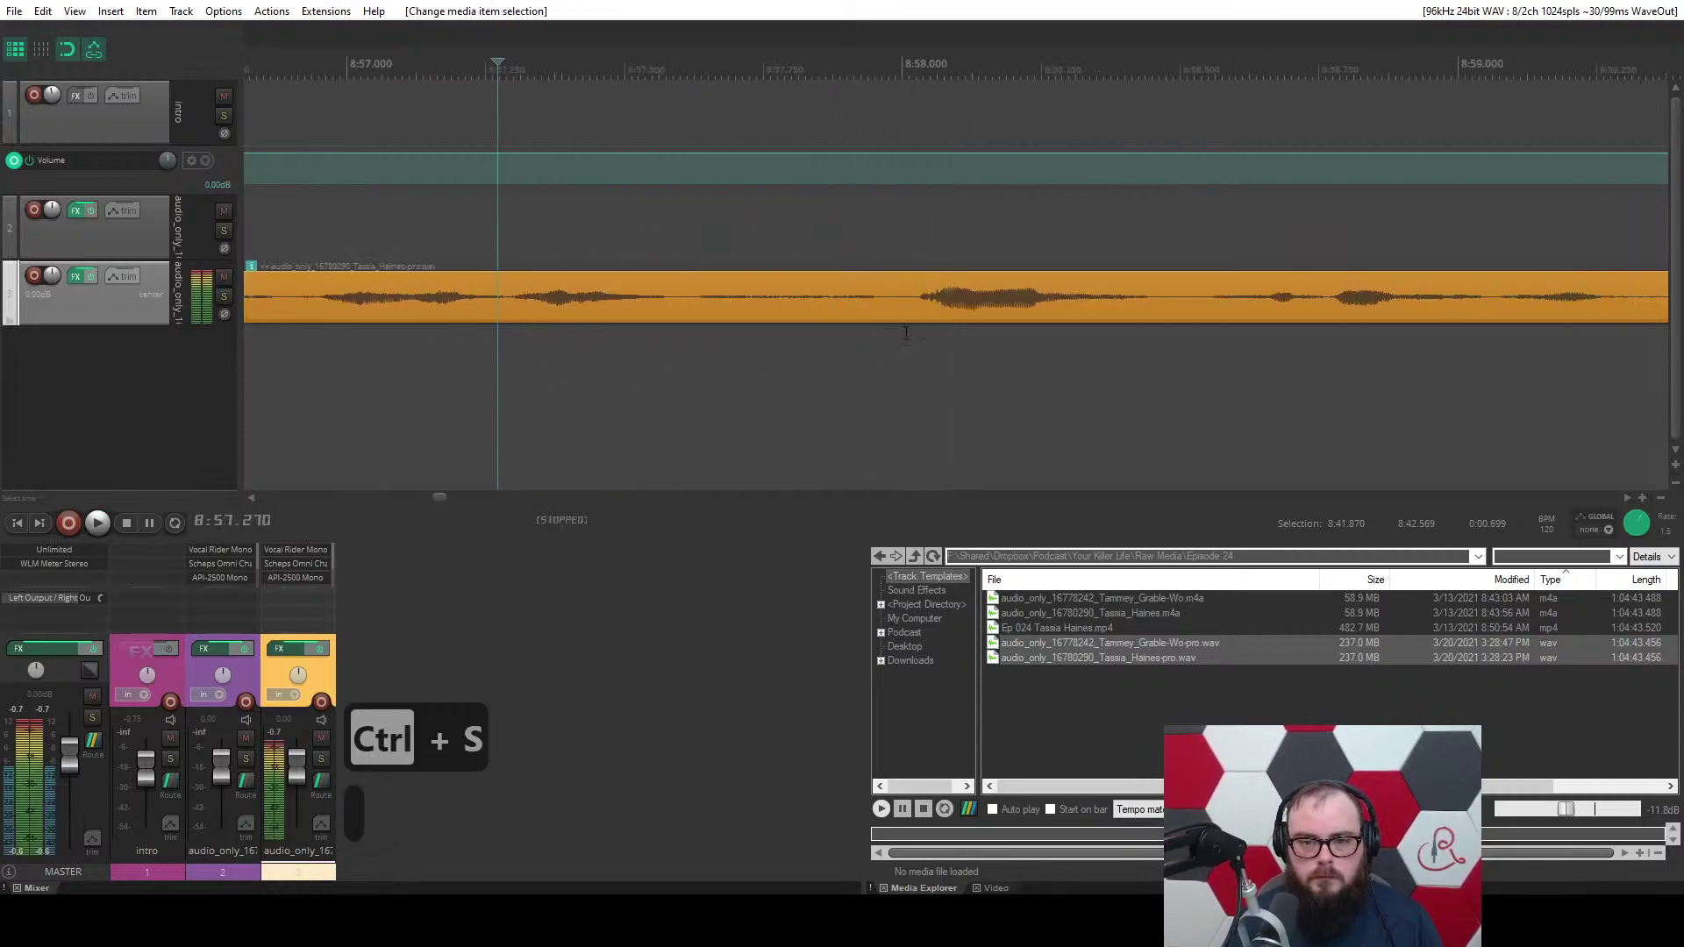
{"action": "left_click_drag", "start_coordinate": [906, 333], "coordinate": [1184, 344]}
{"action": "key", "text": "c"}
{"action": "key", "text": "c"}
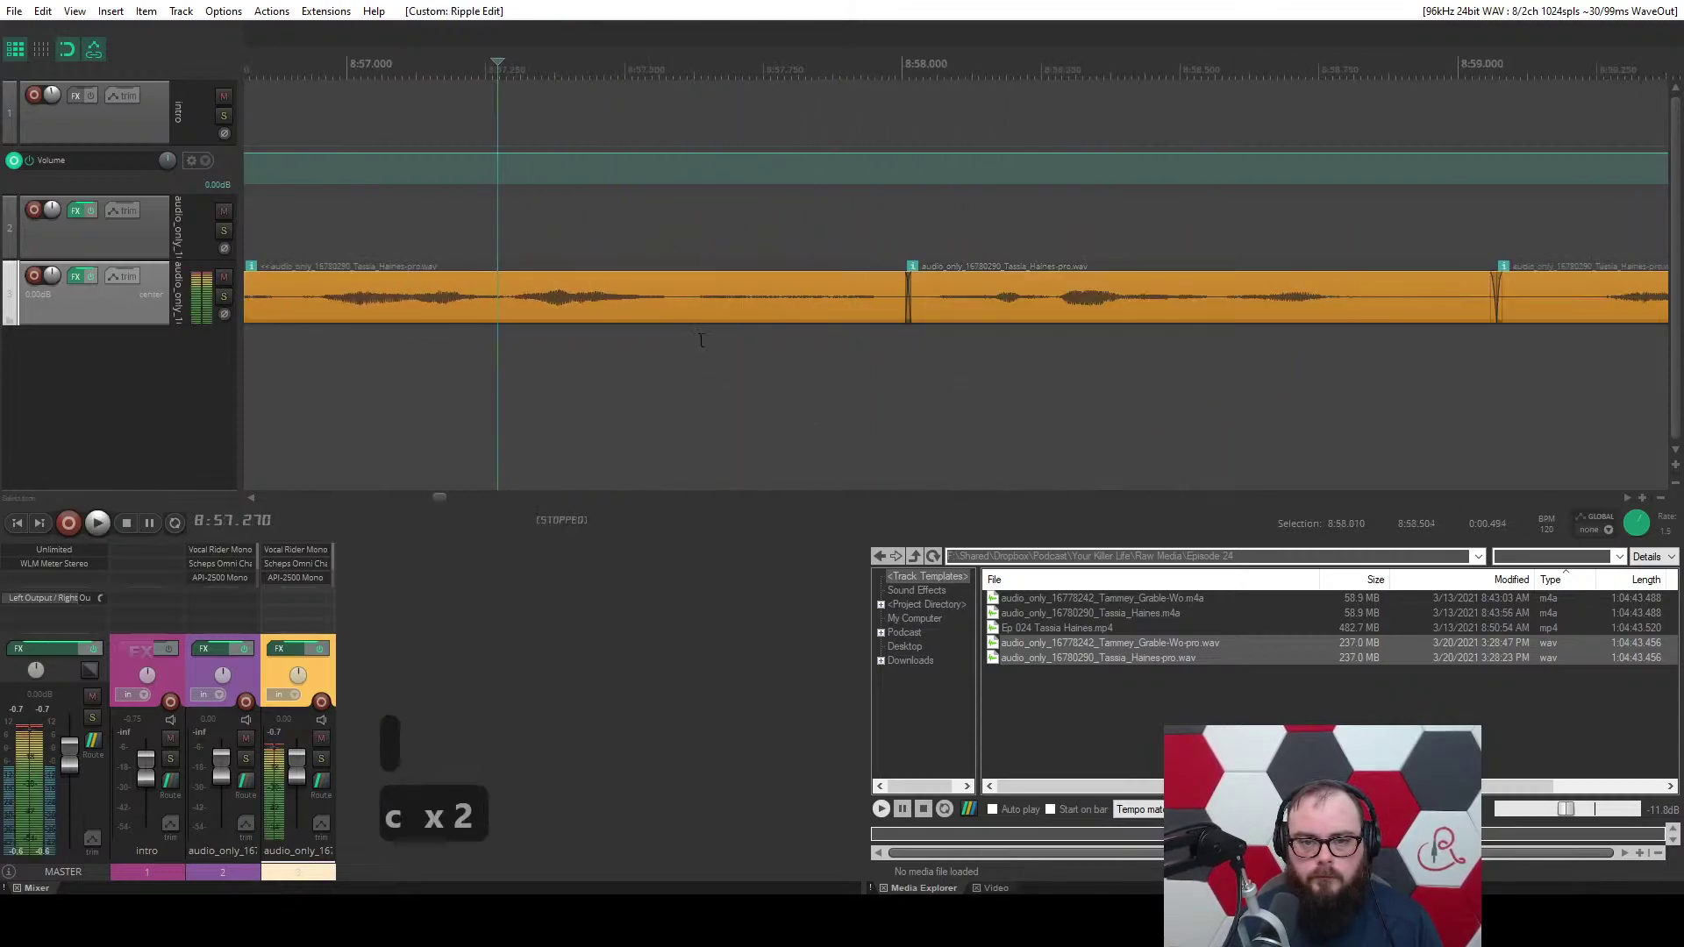
{"action": "left_click_drag", "start_coordinate": [692, 332], "coordinate": [911, 334]}
{"action": "key", "text": "z"}
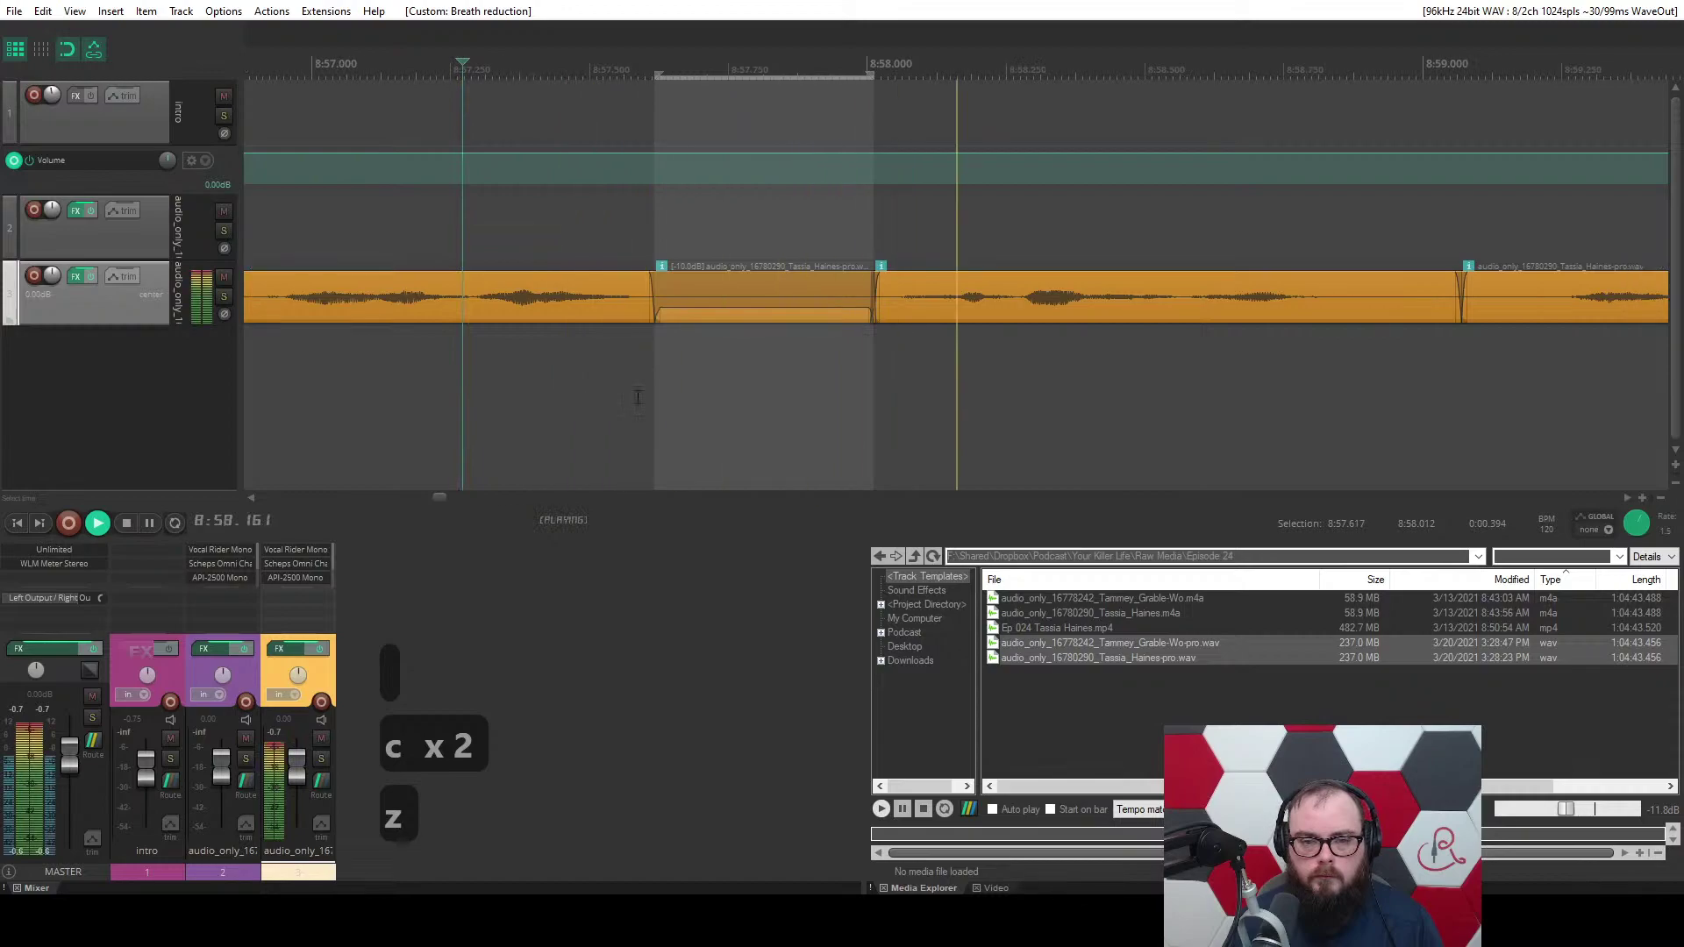
Replay the join near 8:59 and ripple-cut 8:58.971 to 8:59.130 from the second speaker's track.
{"action": "scroll", "coordinate": [638, 397], "scroll_direction": "down", "scroll_amount": 3}
{"action": "left_click", "coordinate": [680, 377]}
{"action": "scroll", "coordinate": [693, 355], "scroll_direction": "up", "scroll_amount": 4}
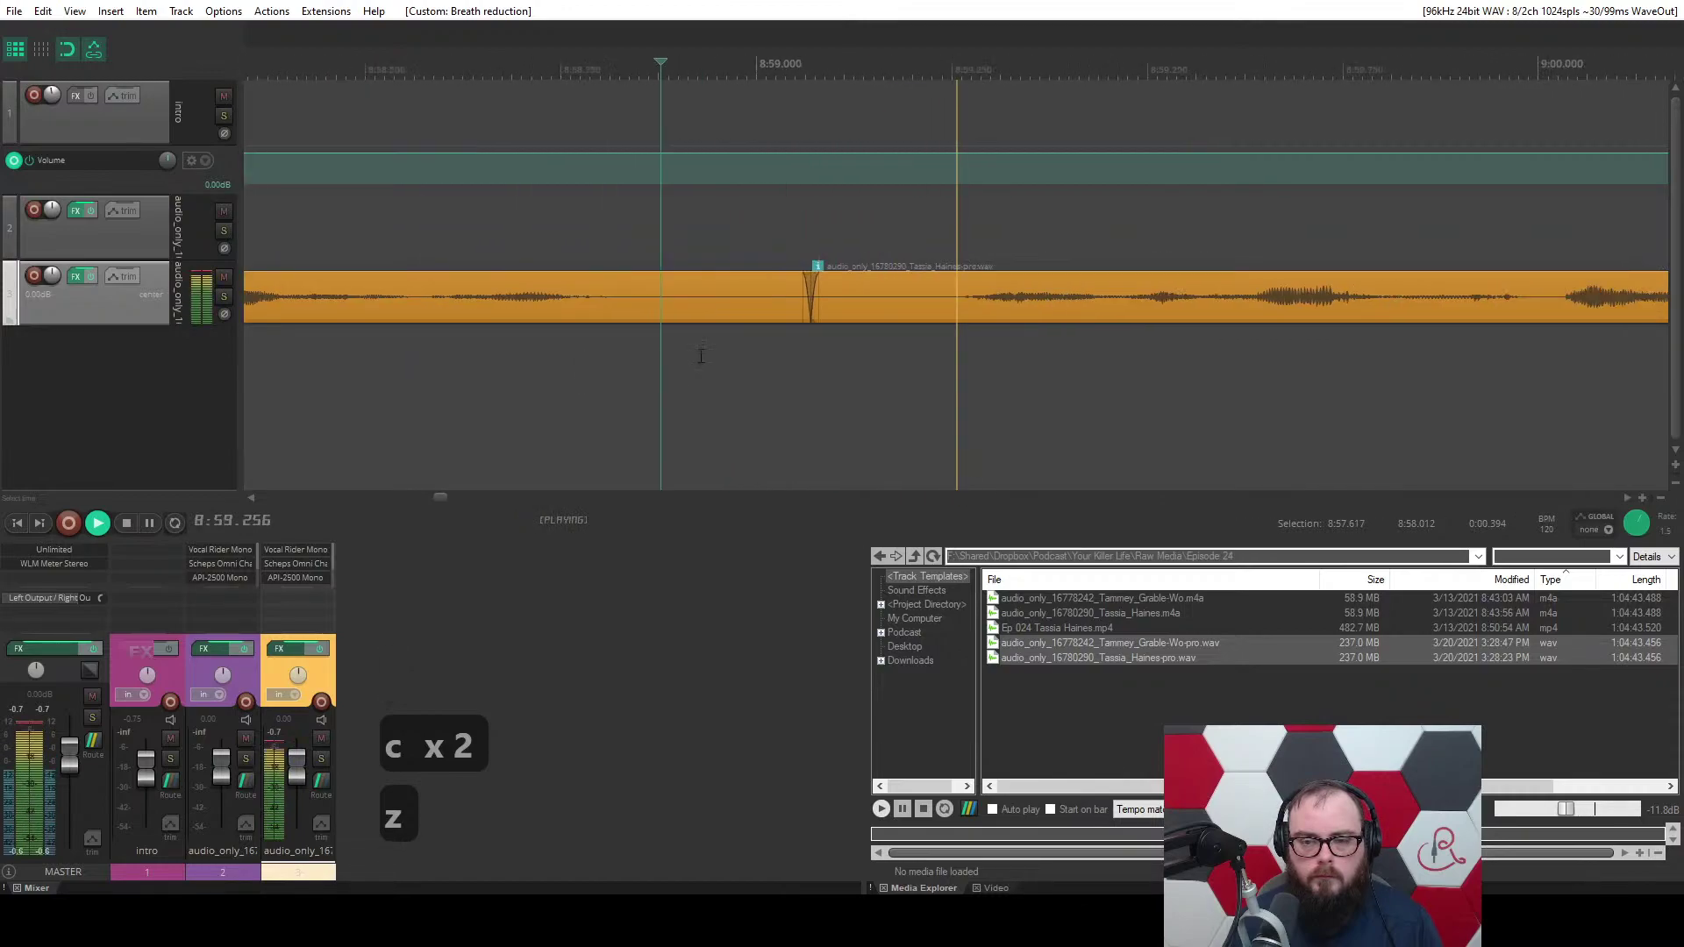
{"action": "key", "text": "space"}
{"action": "left_click_drag", "start_coordinate": [660, 345], "coordinate": [785, 344]}
{"action": "key", "text": "c"}
{"action": "scroll", "coordinate": [746, 355], "scroll_direction": "down", "scroll_amount": 4}
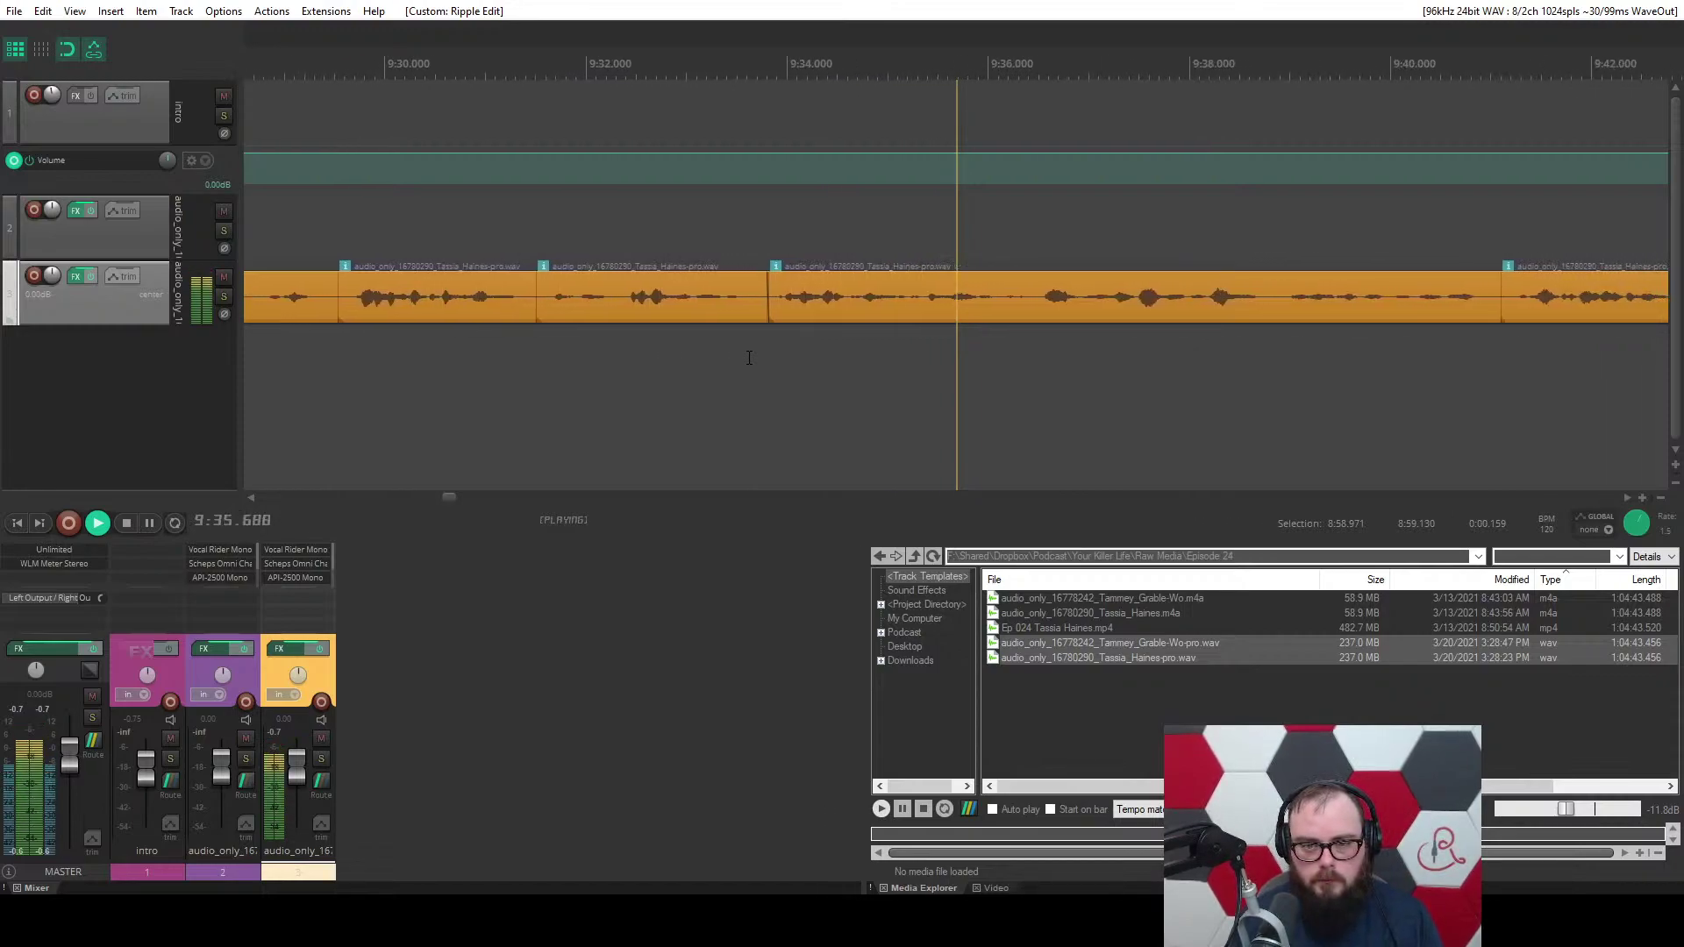
Ripple-cut the passage from 9:36.540 to 9:36.909 out of the second speaker's clip.
{"action": "scroll", "coordinate": [802, 361], "scroll_direction": "up", "scroll_amount": 10}
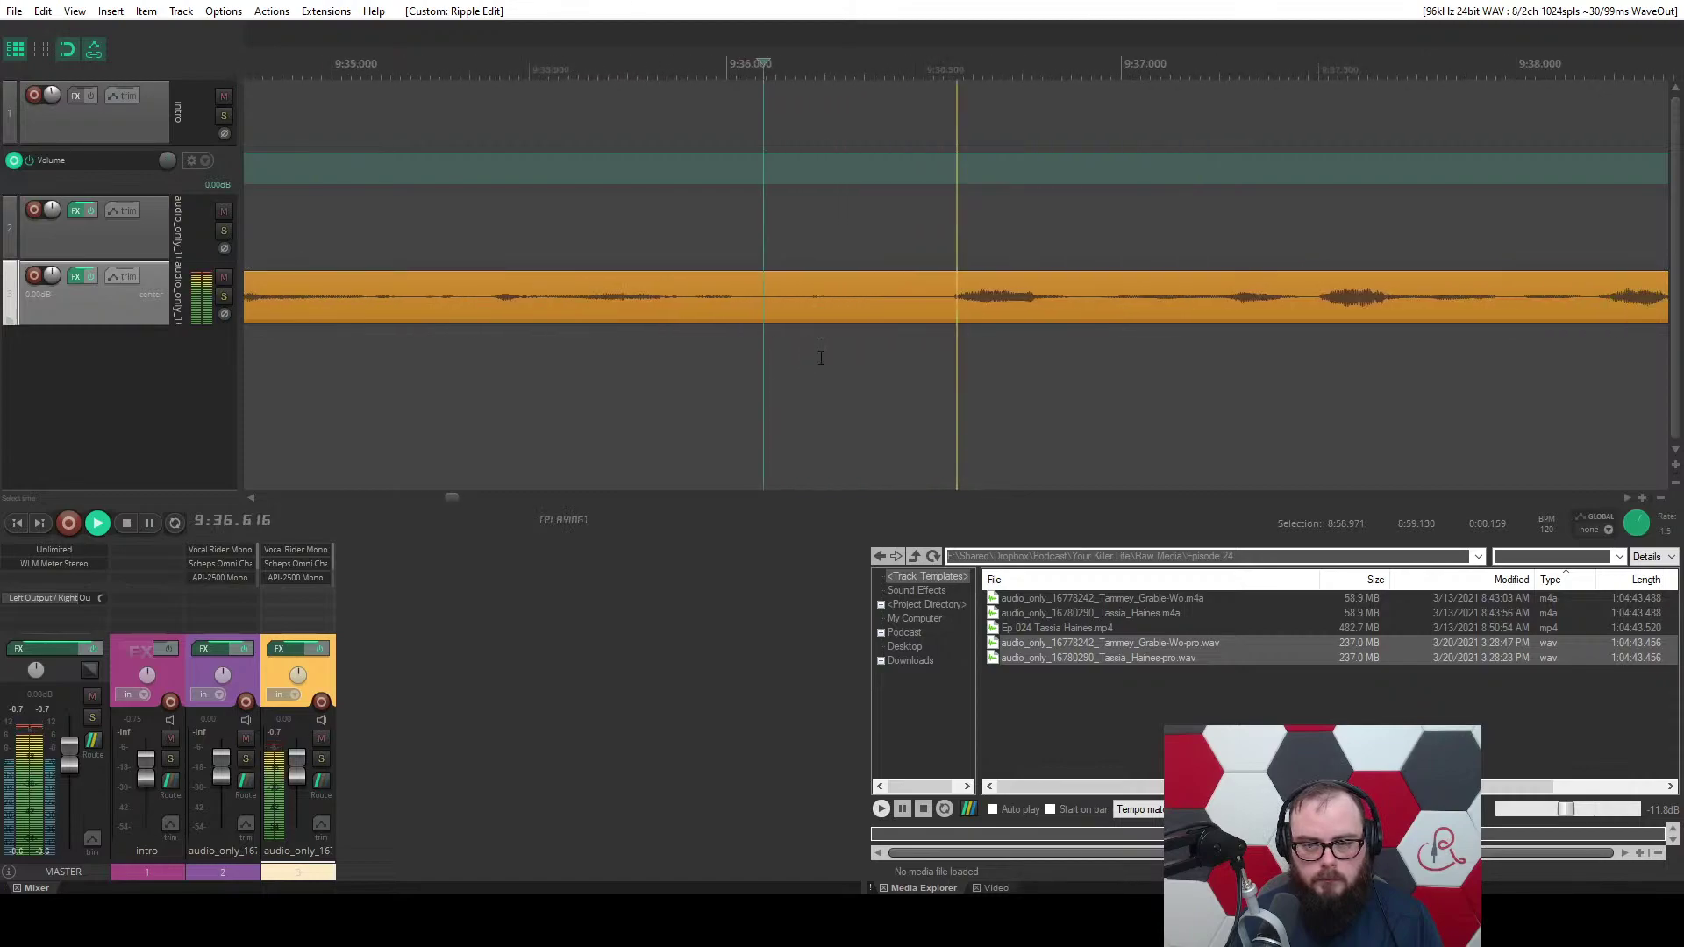
{"action": "key", "text": "space"}
{"action": "left_click_drag", "start_coordinate": [882, 333], "coordinate": [1029, 336]}
{"action": "key", "text": "c"}
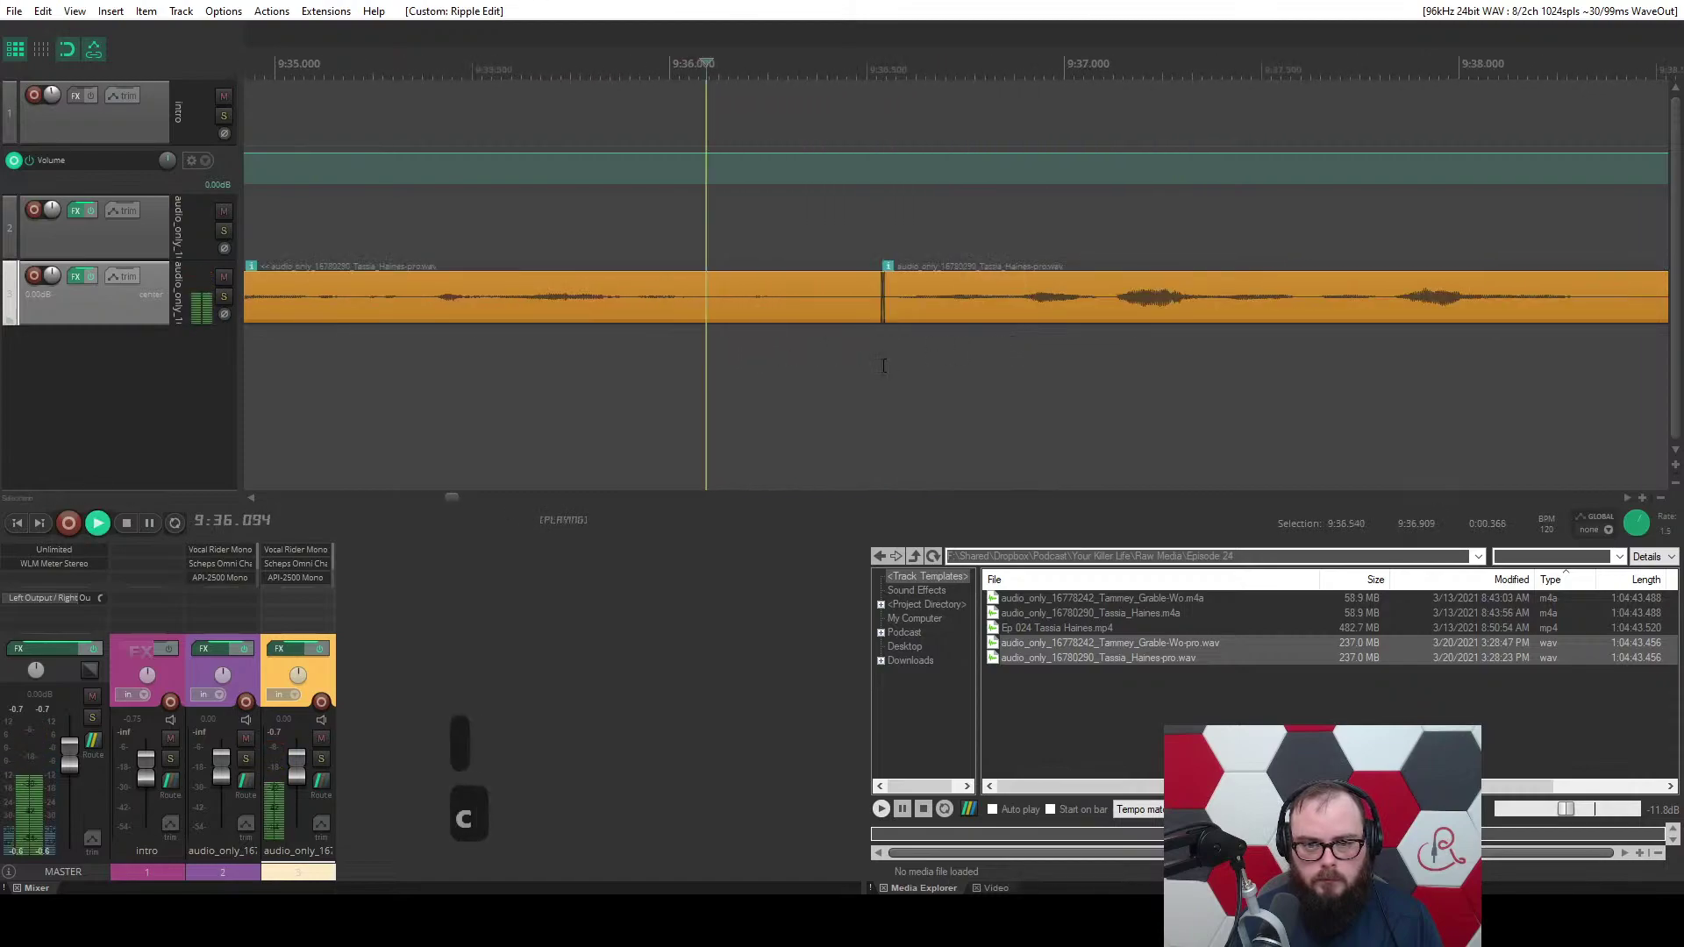
{"action": "key", "text": "c"}
Move the clip after the 9:36.54 cut slightly later, to about 9:36.6, and replay the lead-in from about 9:32.5.
{"action": "left_click_drag", "start_coordinate": [749, 302], "coordinate": [713, 298]}
{"action": "scroll", "coordinate": [739, 291], "scroll_direction": "right", "scroll_amount": 2}
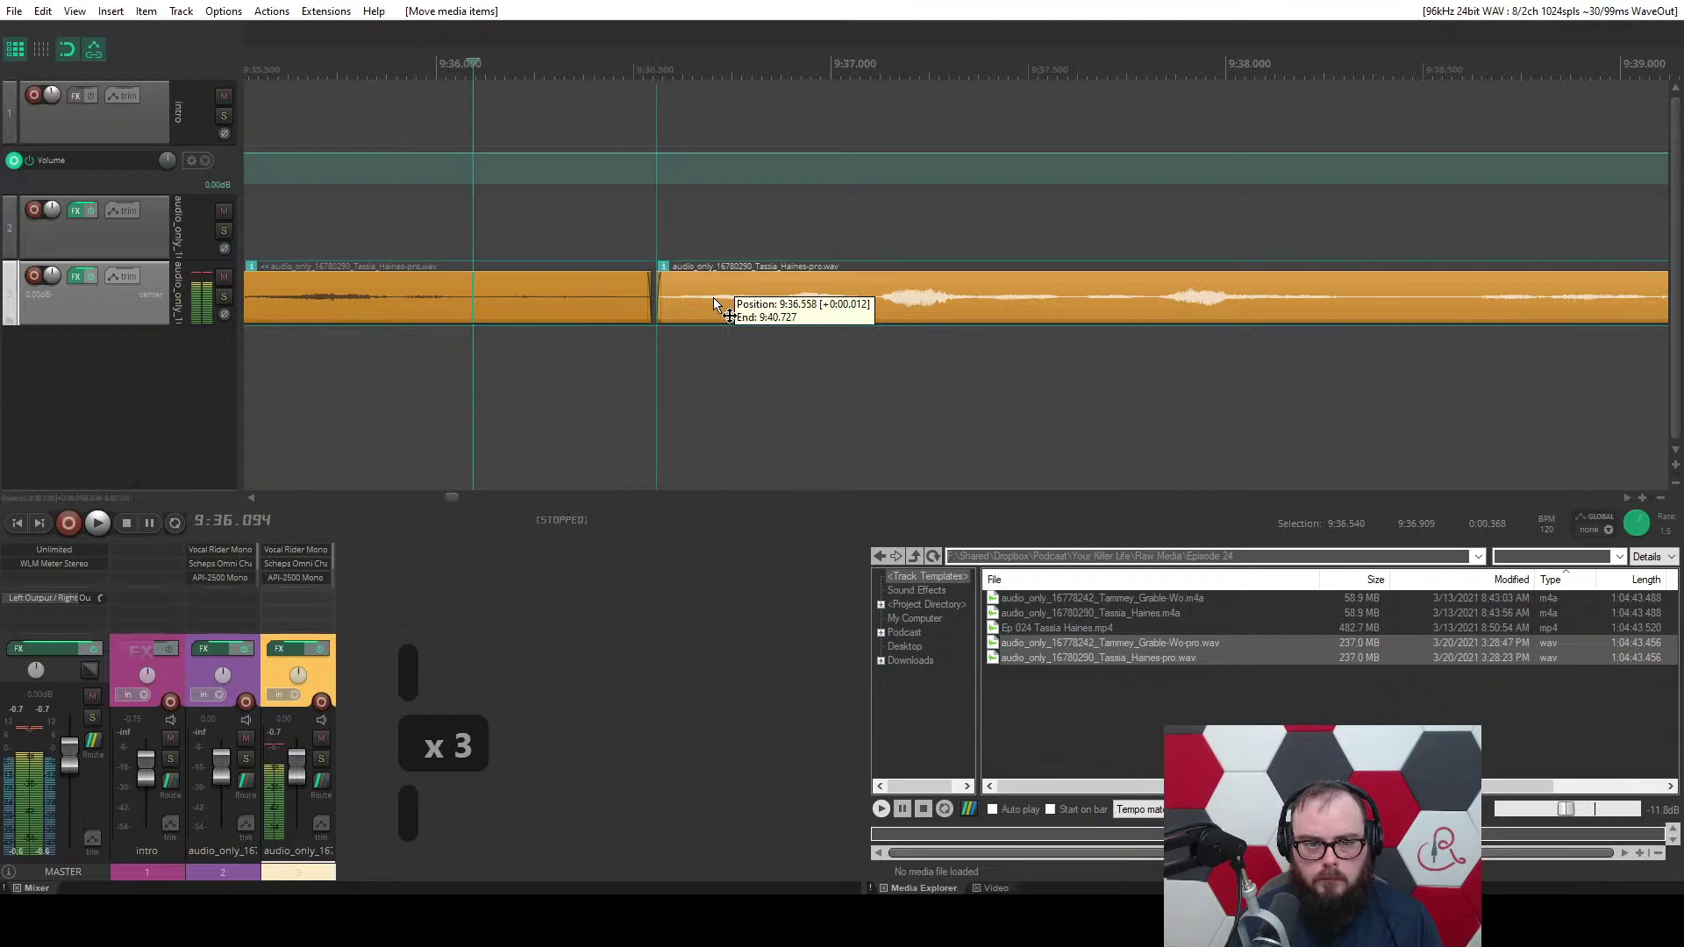
{"action": "key", "text": "space"}
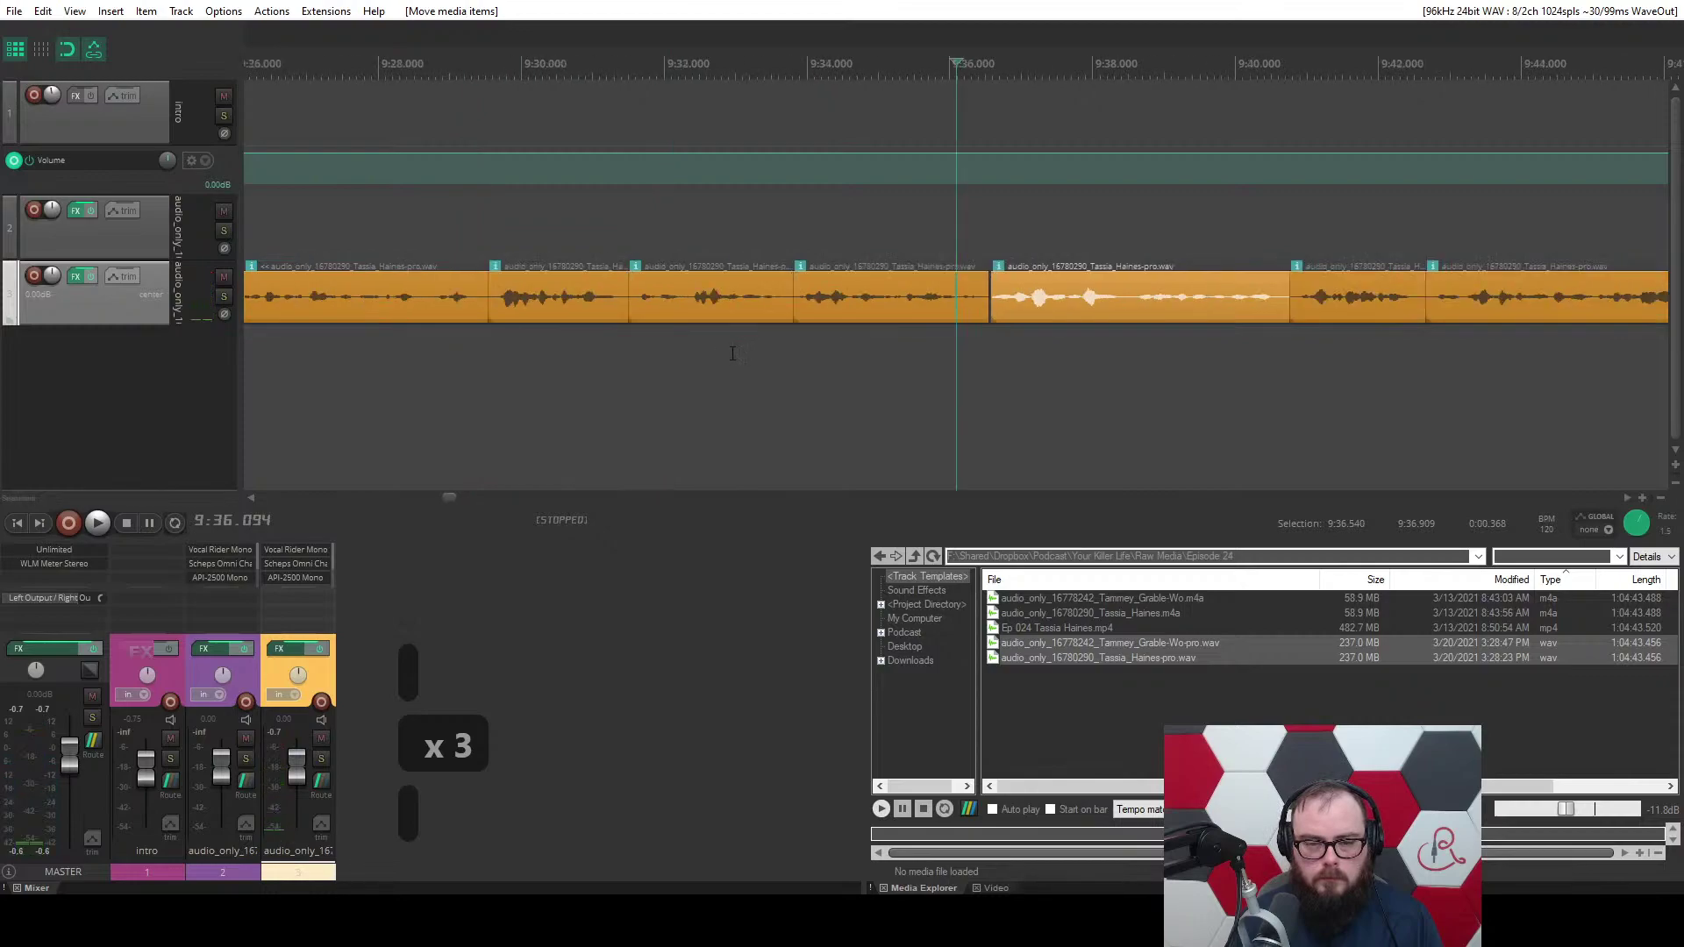
{"action": "left_click", "coordinate": [700, 362]}
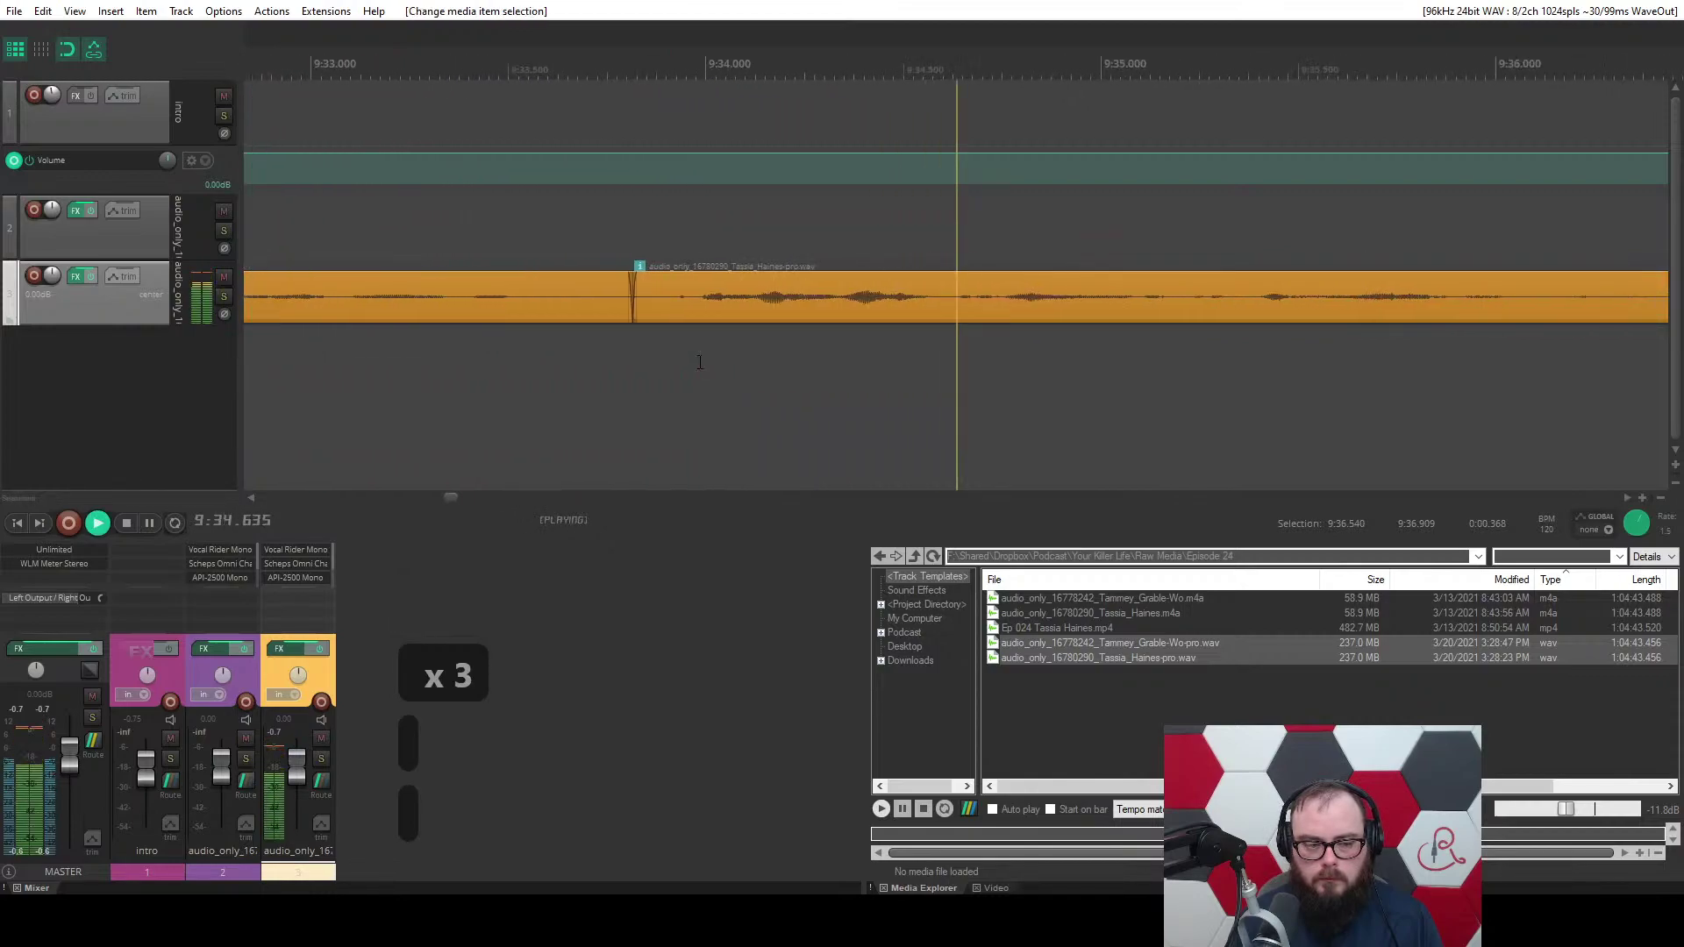
{"action": "key", "text": "space"}
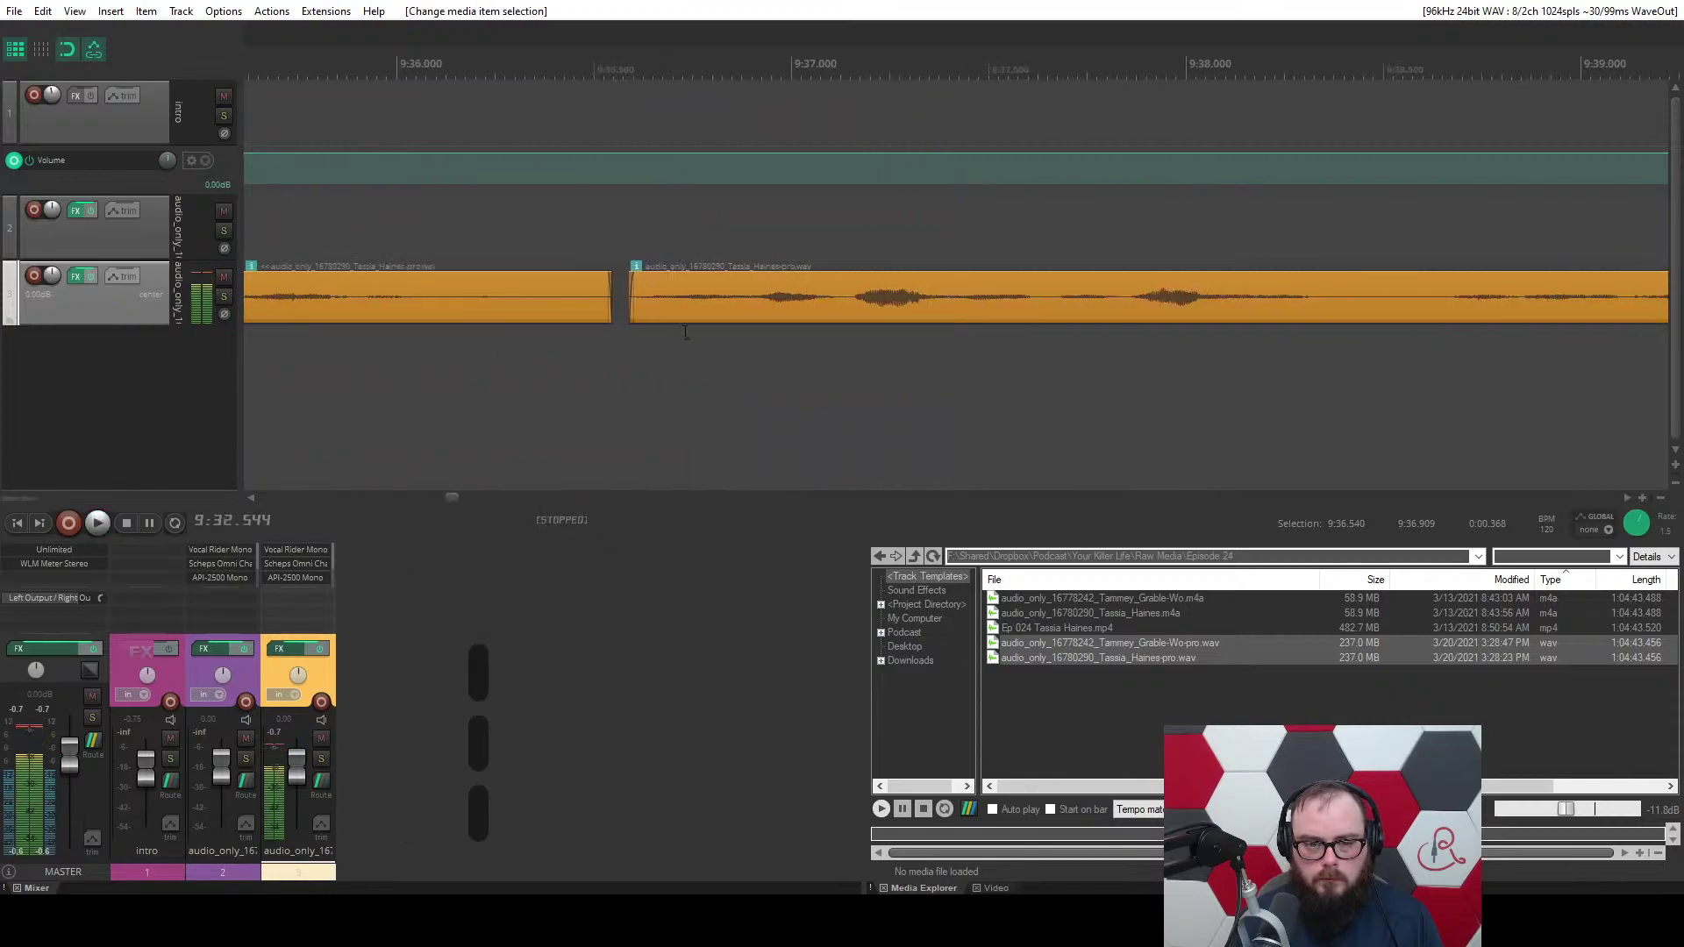
Lengthen the fade-in of the second speaker's clip starting near 9:36.6, listen across the join, and save the project.
{"action": "left_click_drag", "start_coordinate": [641, 283], "coordinate": [669, 273]}
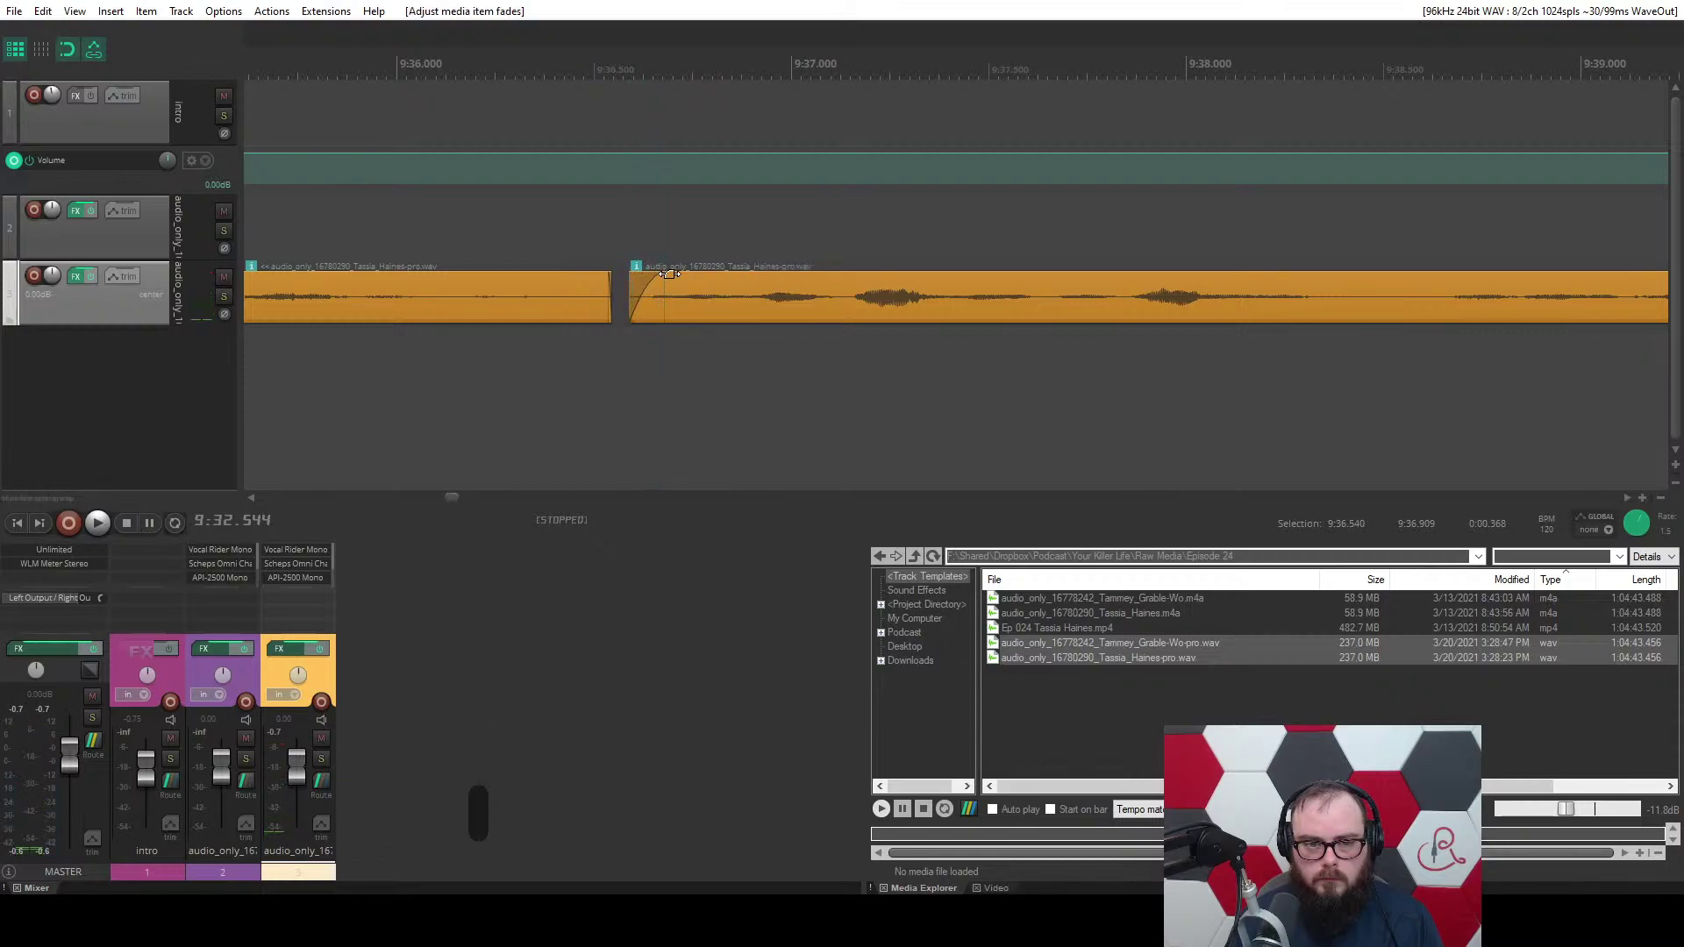
{"action": "left_click", "coordinate": [392, 384]}
{"action": "key", "text": "space"}
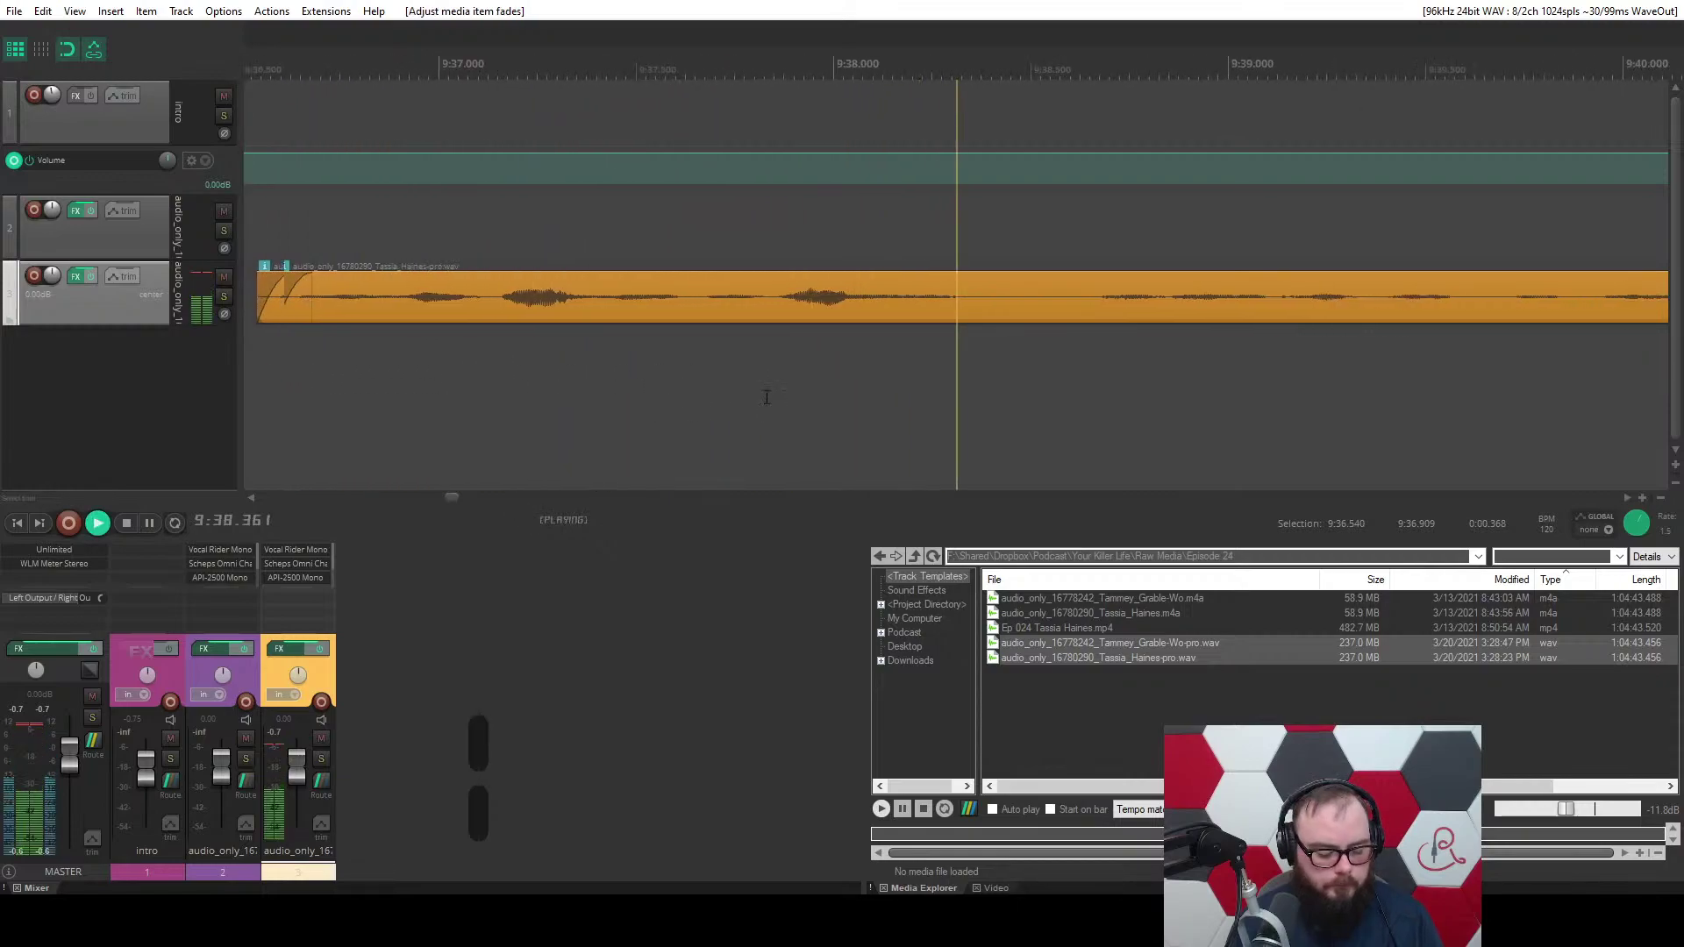
{"action": "key", "text": "ctrl+s"}
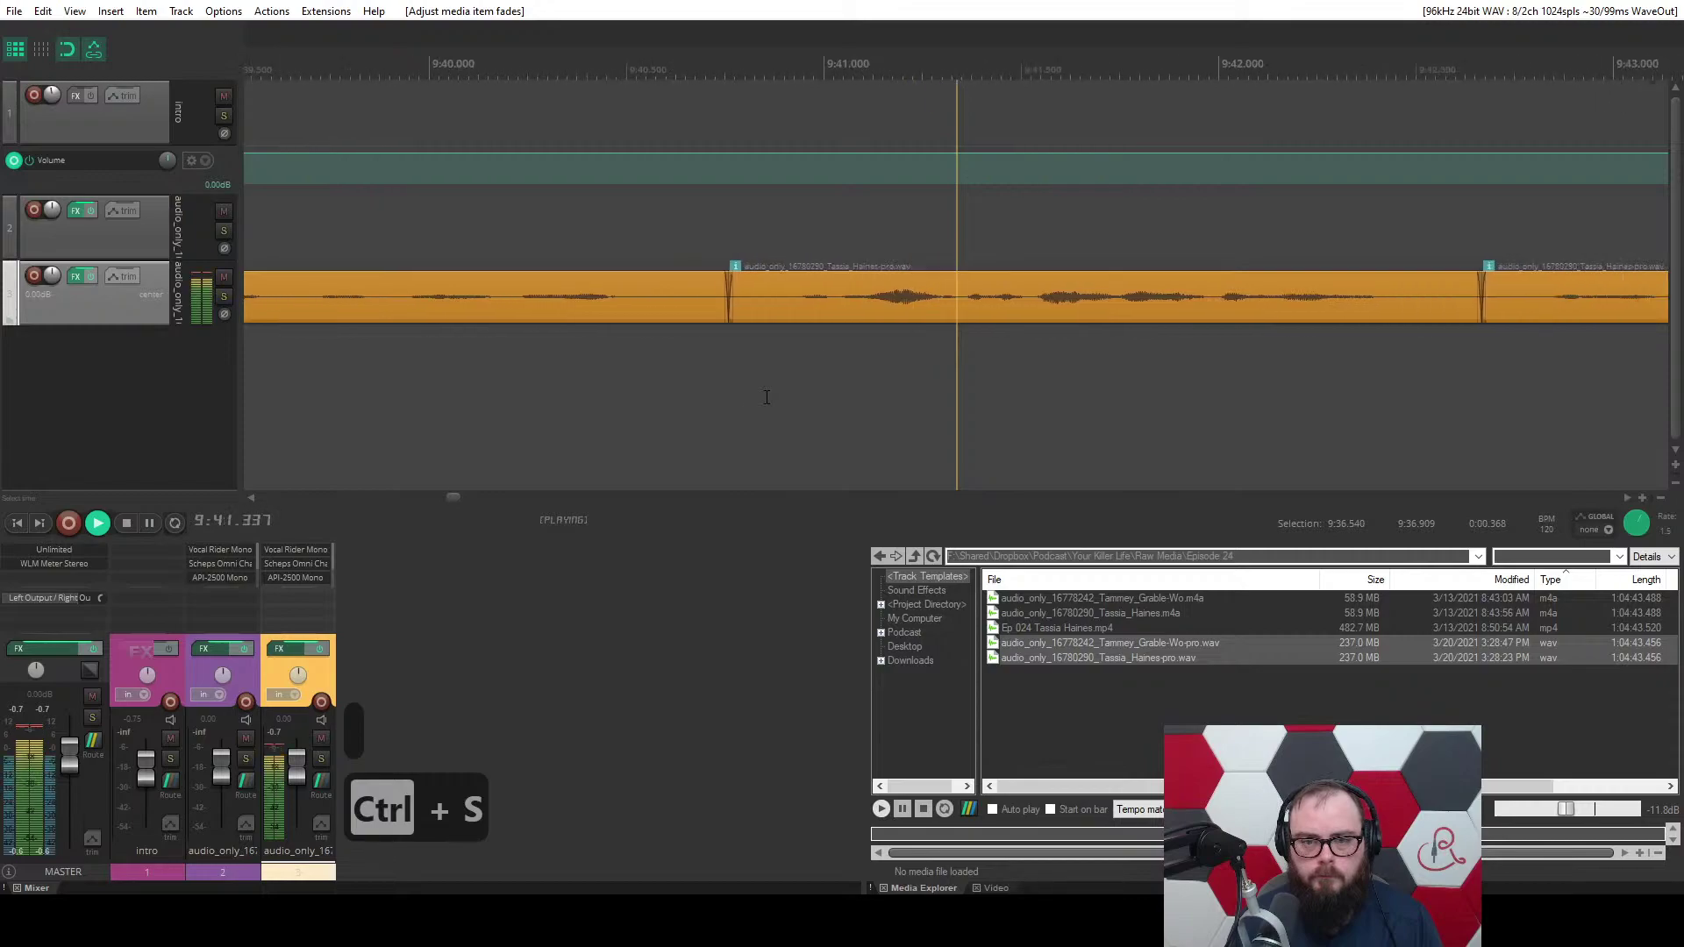
Trim the start of the second speaker's clip near 9:40.8 to about 9:40.9 and listen across the gap.
{"action": "scroll", "coordinate": [766, 397], "scroll_direction": "down", "scroll_amount": 2}
{"action": "left_click", "coordinate": [501, 391]}
{"action": "scroll", "coordinate": [501, 390], "scroll_direction": "up", "scroll_amount": 4}
{"action": "key", "text": "space"}
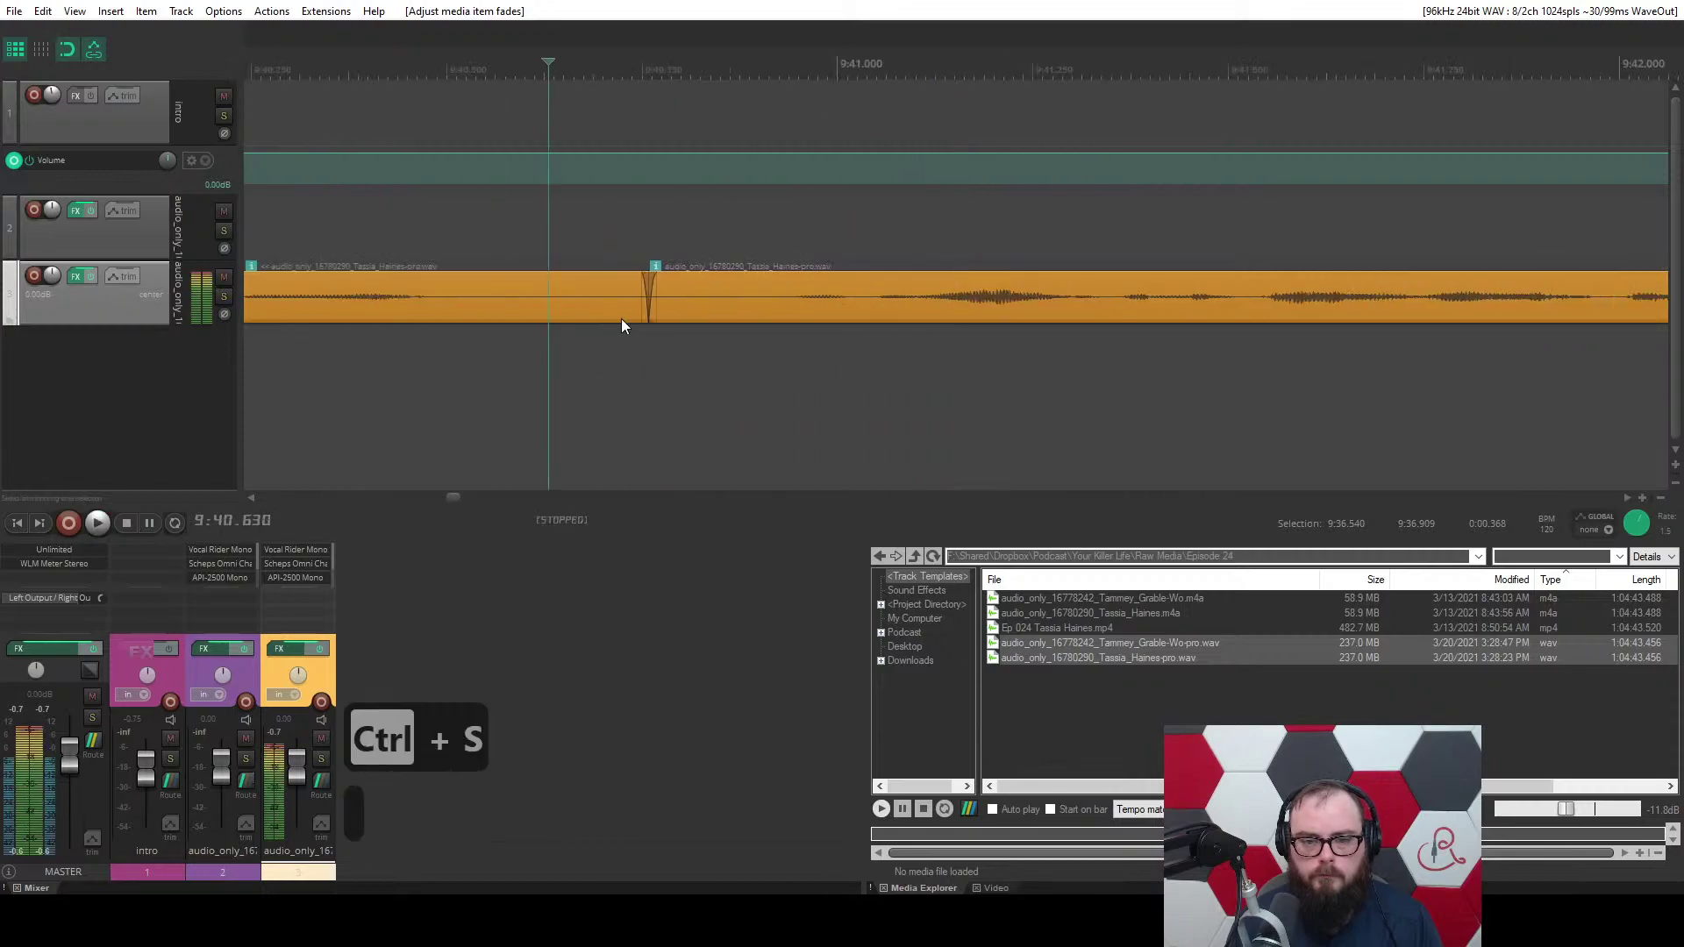
{"action": "left_click_drag", "start_coordinate": [654, 297], "coordinate": [759, 298]}
{"action": "key", "text": "space"}
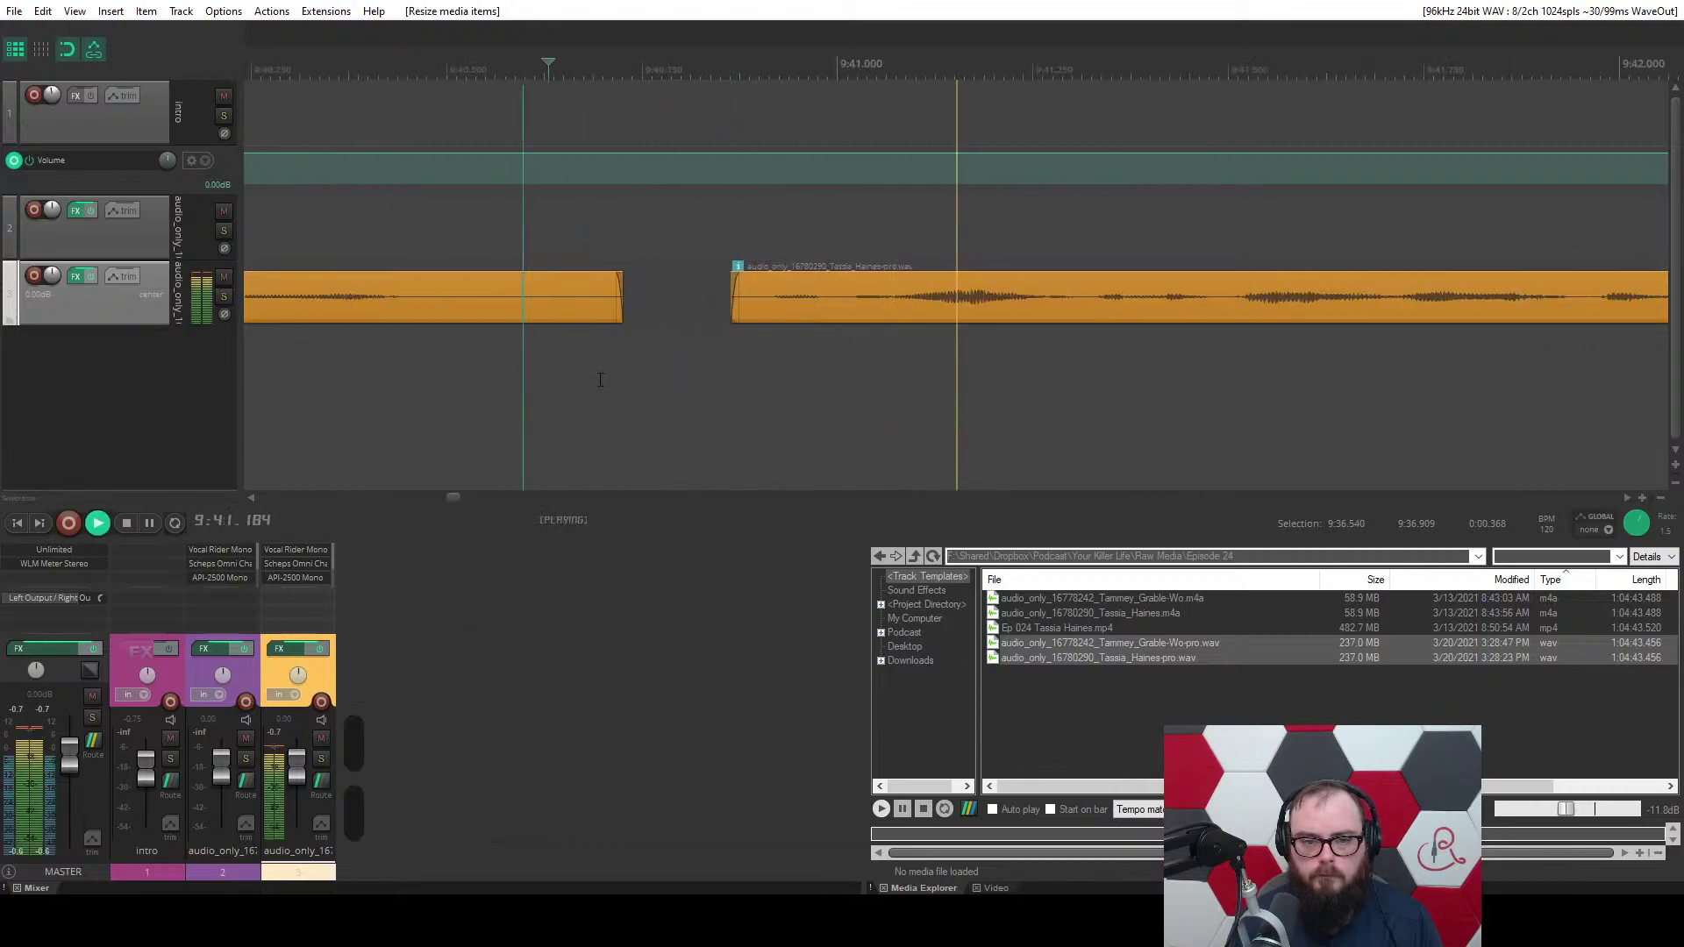
Ripple-cut 9:42.620 to 9:43.161 from the second speaker's track and replay the join from about 9:42.1.
{"action": "scroll", "coordinate": [600, 378], "scroll_direction": "down", "scroll_amount": 3}
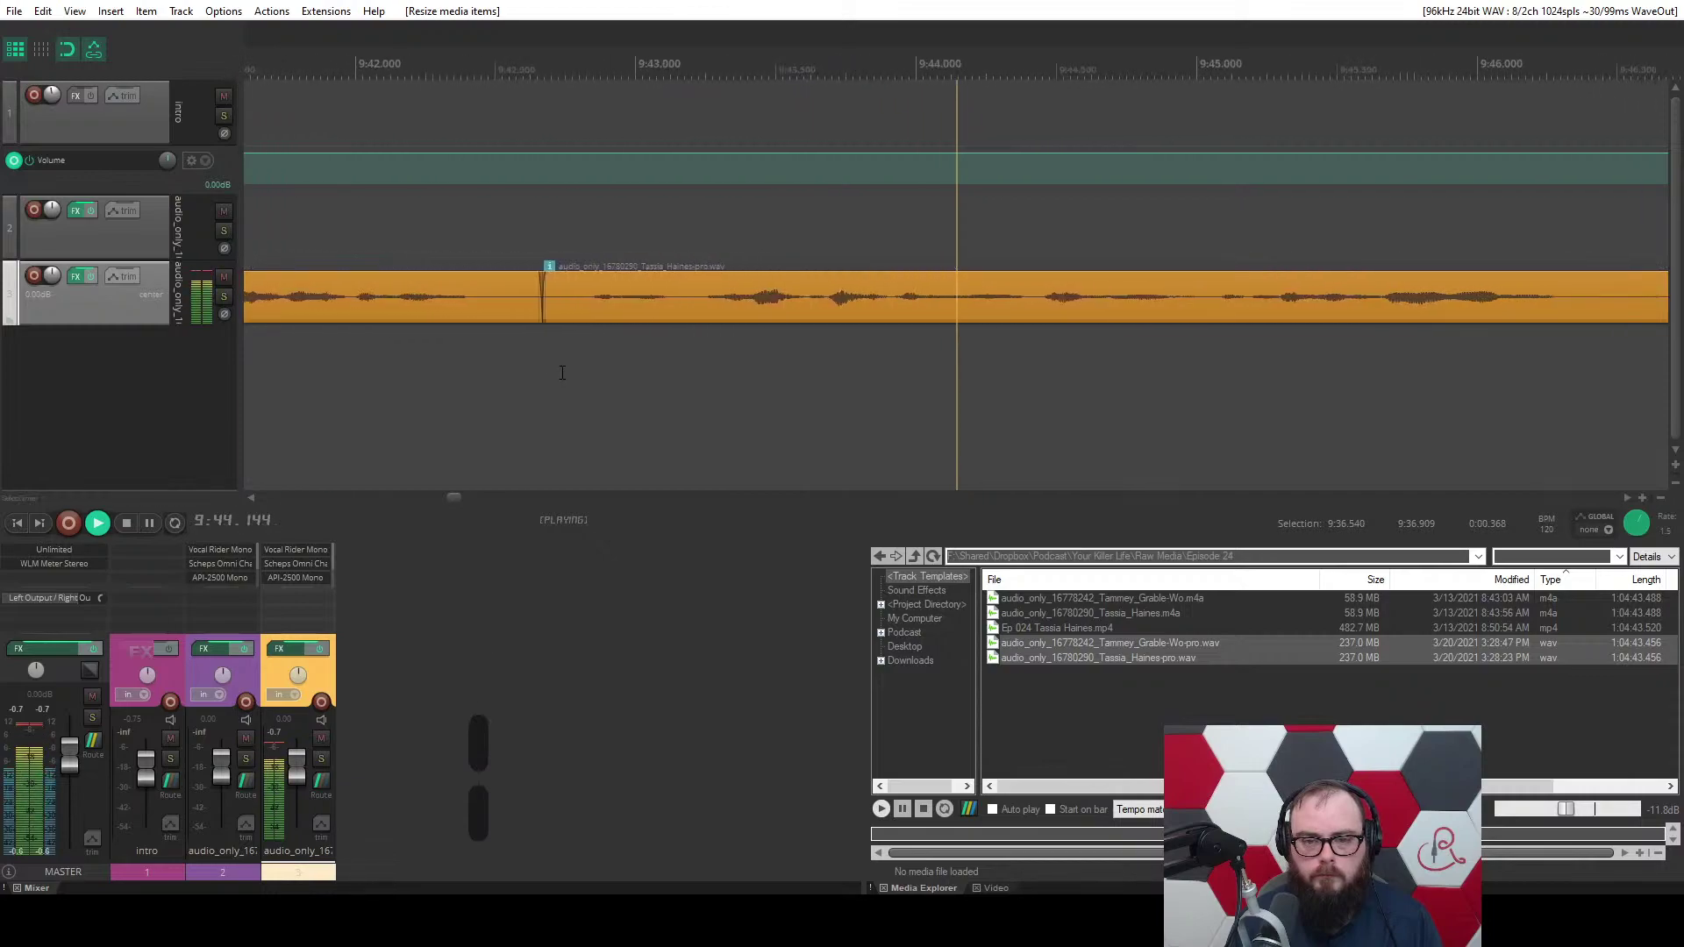
{"action": "key", "text": "space"}
{"action": "left_click_drag", "start_coordinate": [515, 248], "coordinate": [689, 355]}
{"action": "key", "text": "c"}
{"action": "left_click", "coordinate": [373, 369]}
{"action": "key", "text": "space"}
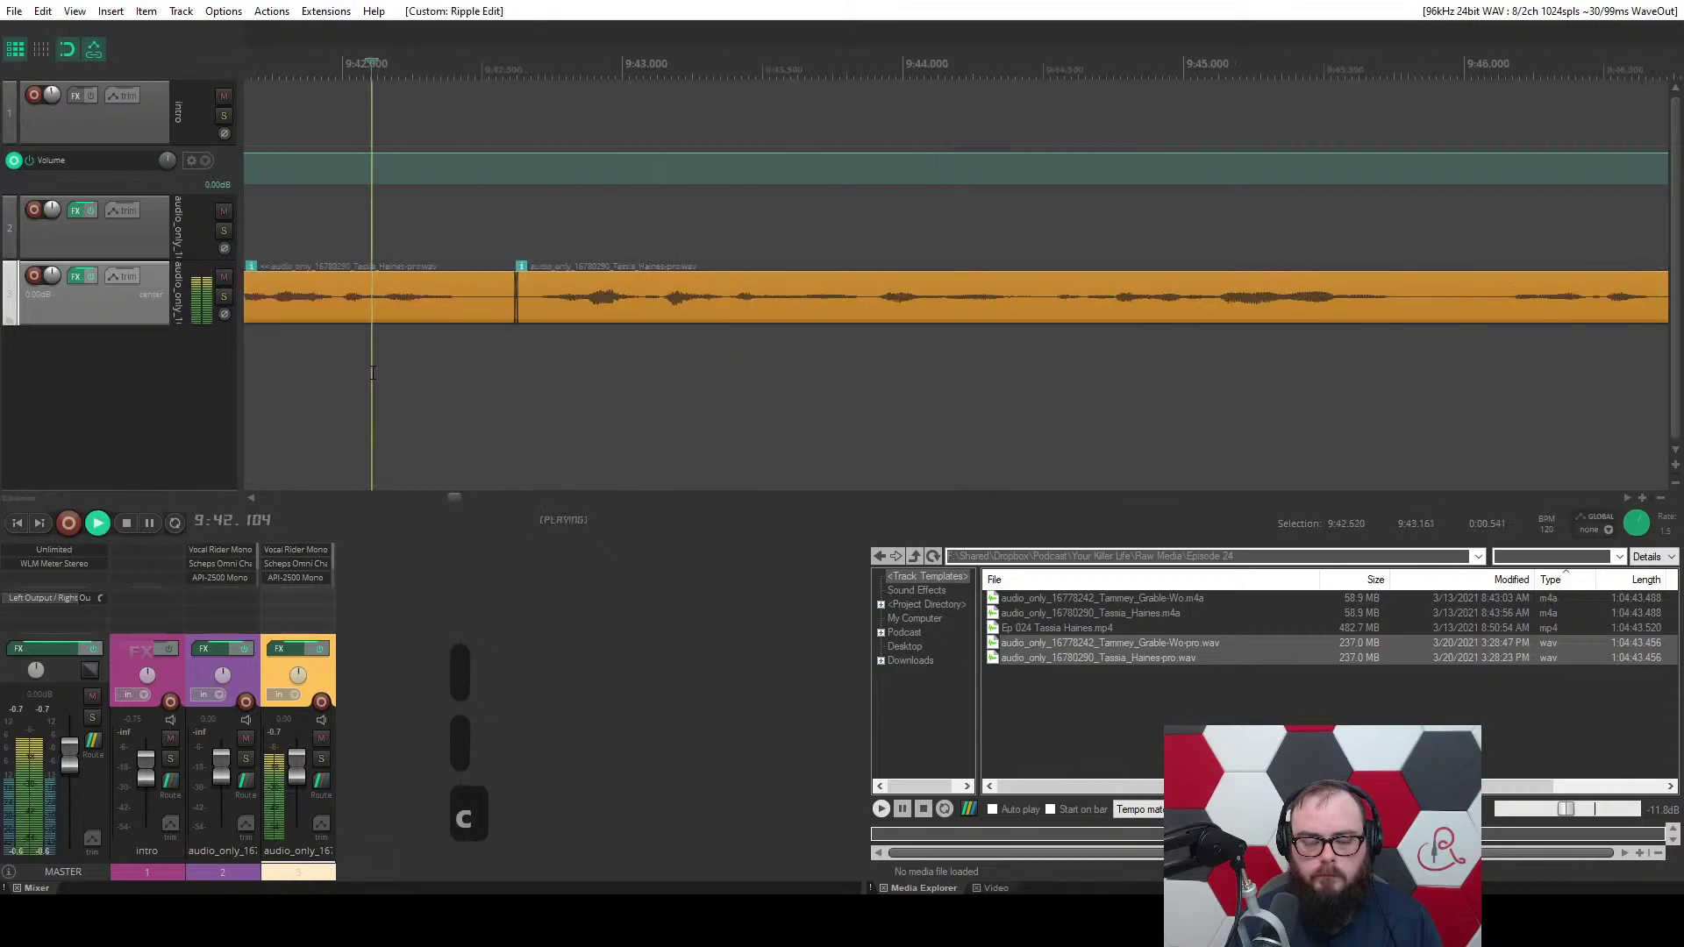
Ripple-trim the second speaker's clip from about 9:48.6 to its end near 9:49.4.
{"action": "scroll", "coordinate": [373, 373], "scroll_direction": "up", "scroll_amount": 3}
{"action": "scroll", "coordinate": [373, 373], "scroll_direction": "down", "scroll_amount": 3}
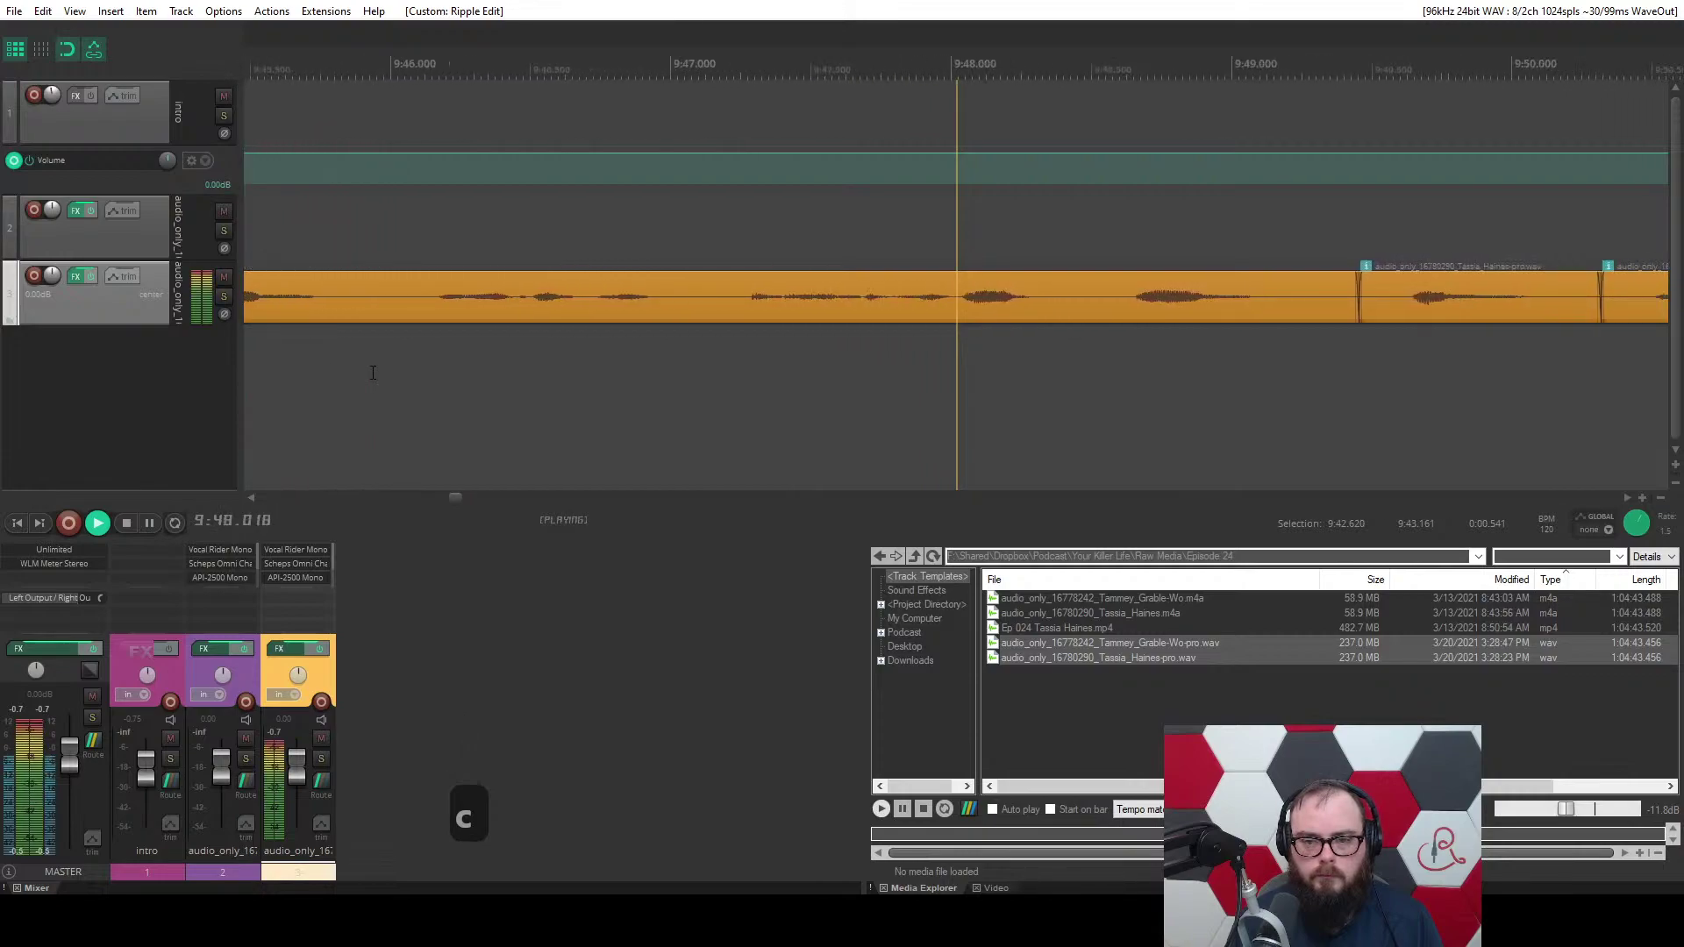
{"action": "key", "text": "w"}
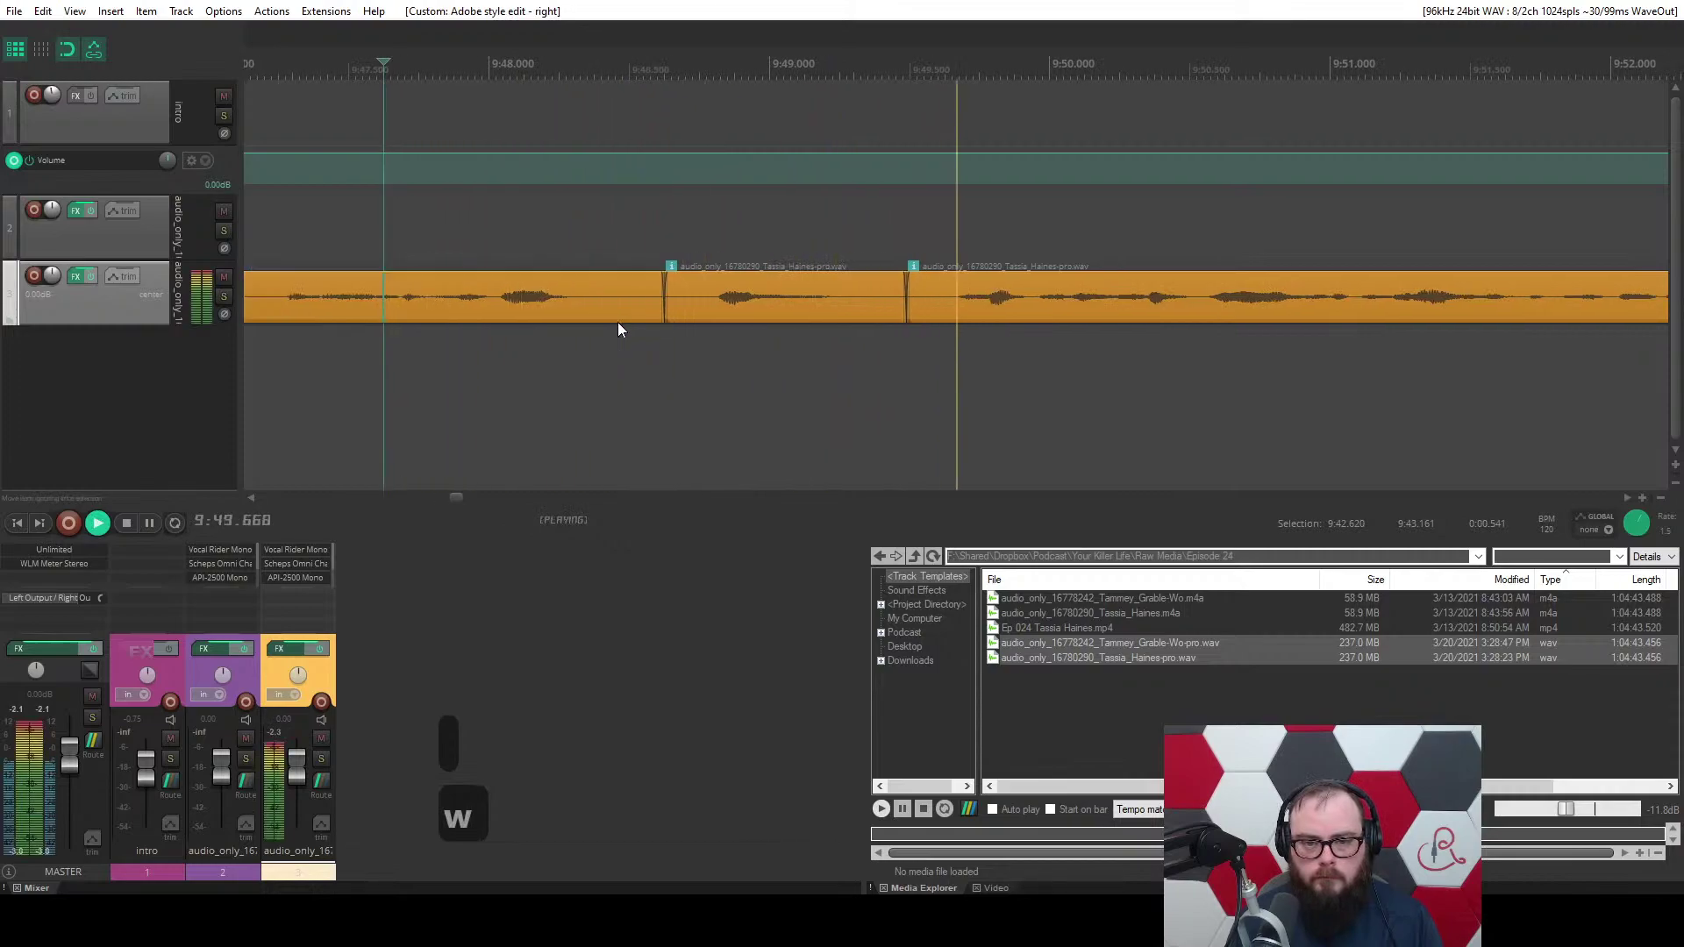
Apply the two-track smart cut to 9:49.281–9:49.659 around the second speaker's join and listen across the gap.
{"action": "scroll", "coordinate": [614, 329], "scroll_direction": "down", "scroll_amount": 2}
{"action": "scroll", "coordinate": [609, 338], "scroll_direction": "up", "scroll_amount": 5}
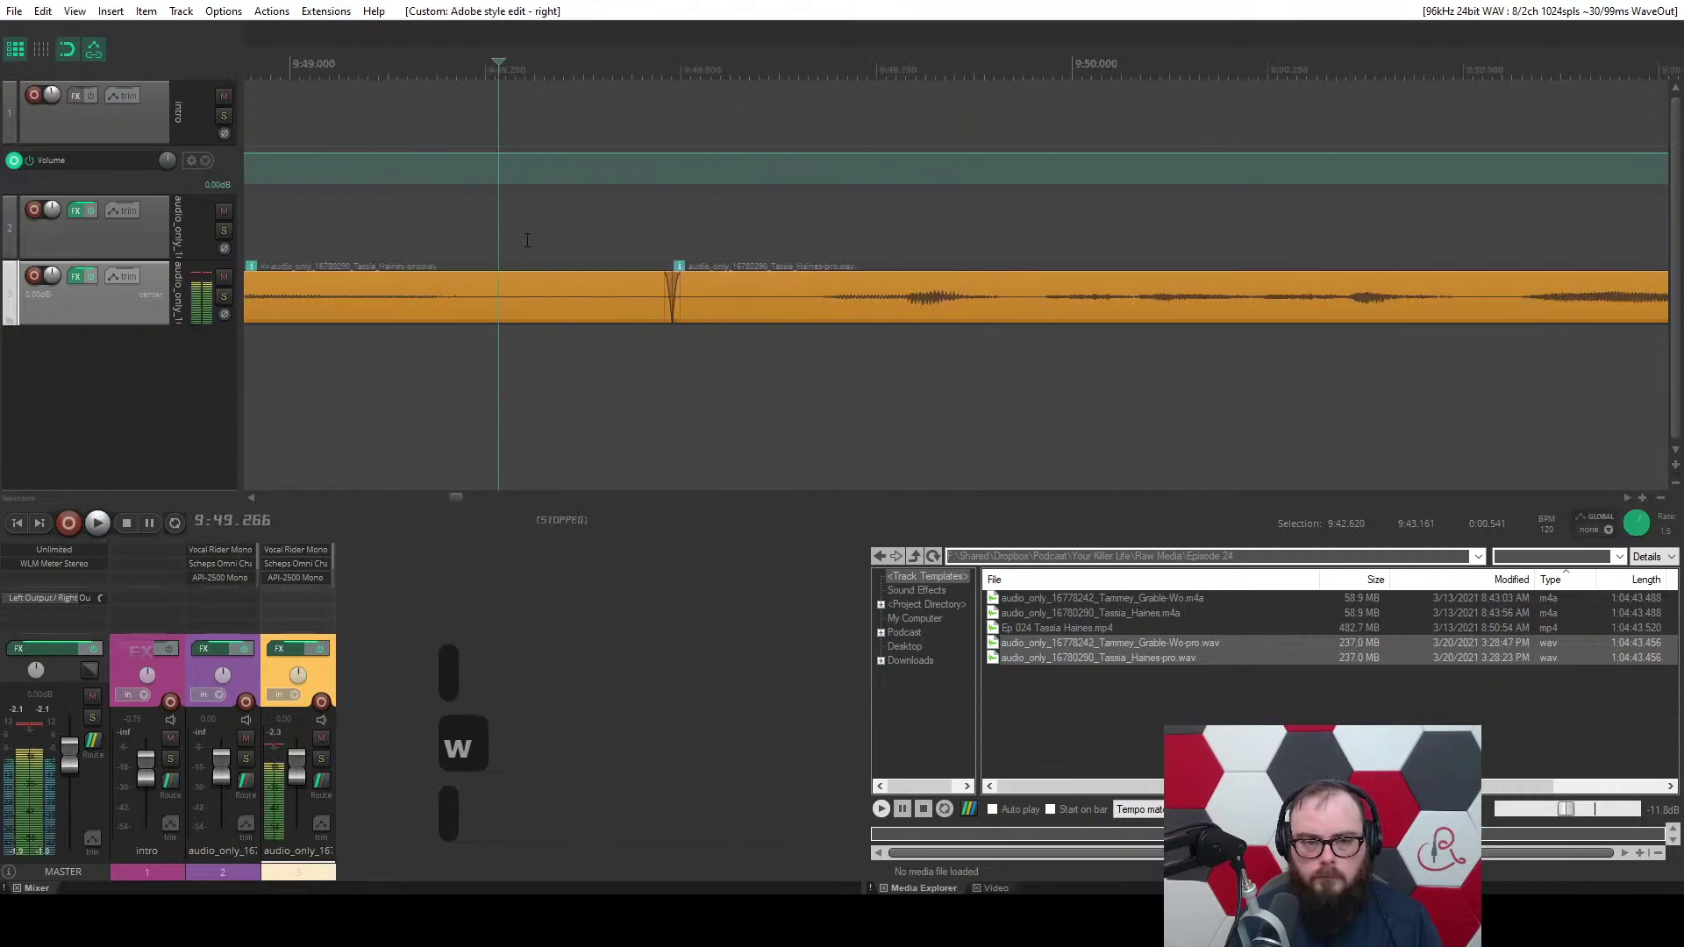
{"action": "left_click_drag", "start_coordinate": [510, 224], "coordinate": [806, 418]}
{"action": "key", "text": "x"}
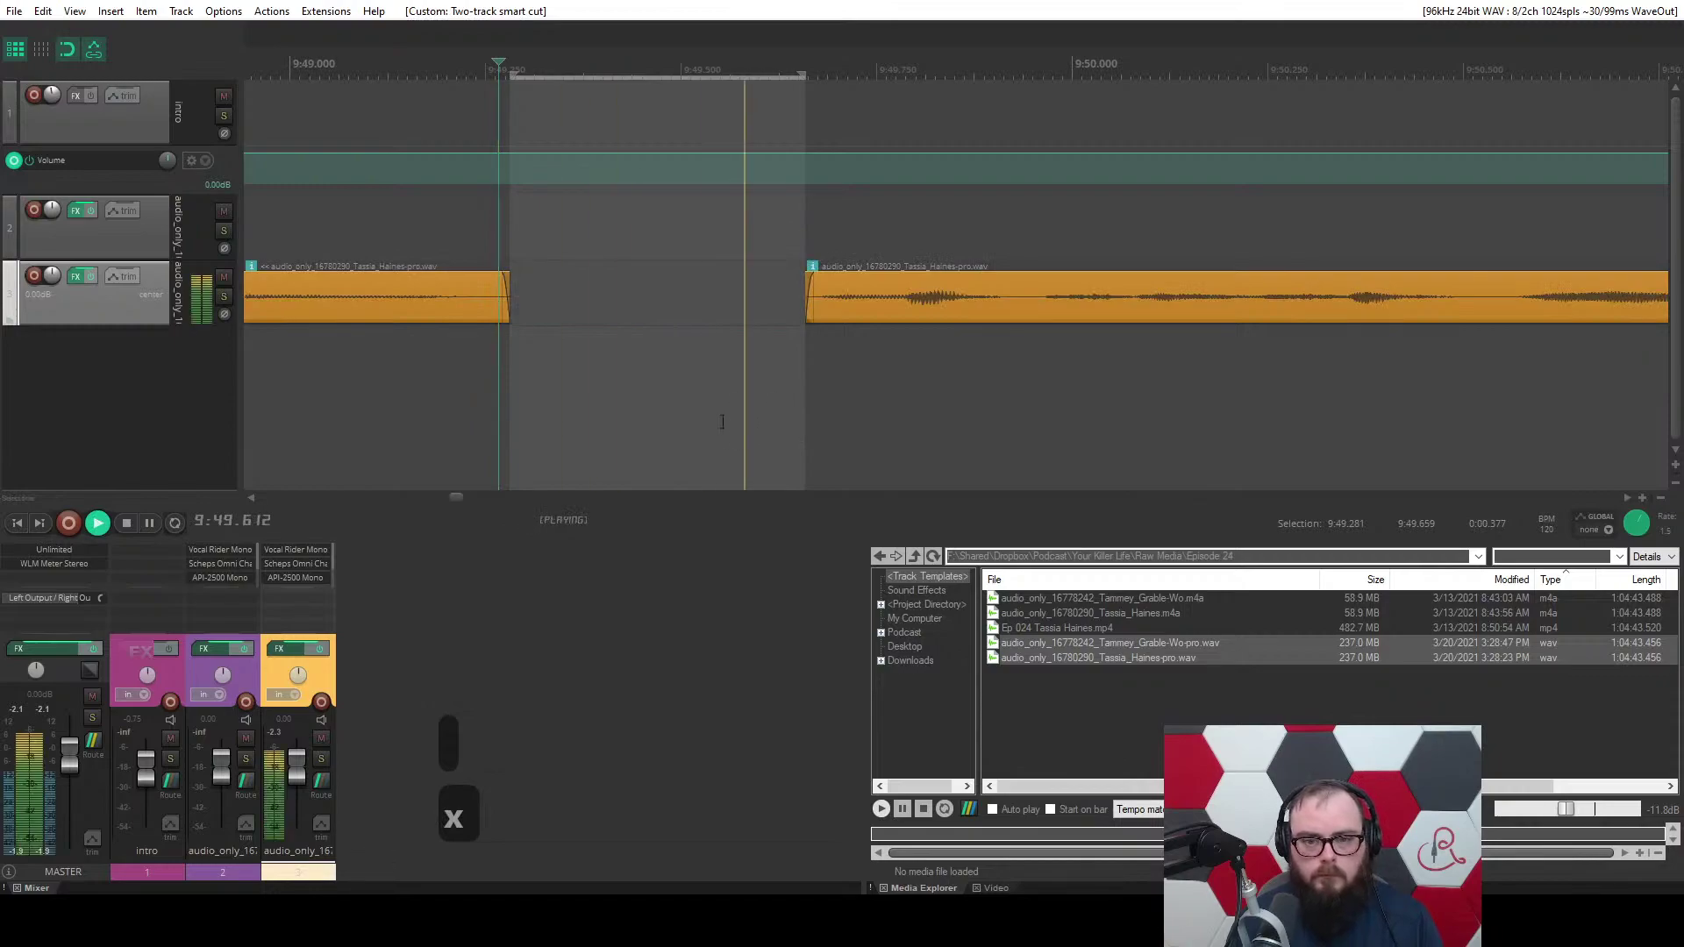
{"action": "scroll", "coordinate": [720, 422], "scroll_direction": "down", "scroll_amount": 4}
{"action": "scroll", "coordinate": [513, 403], "scroll_direction": "up", "scroll_amount": 5}
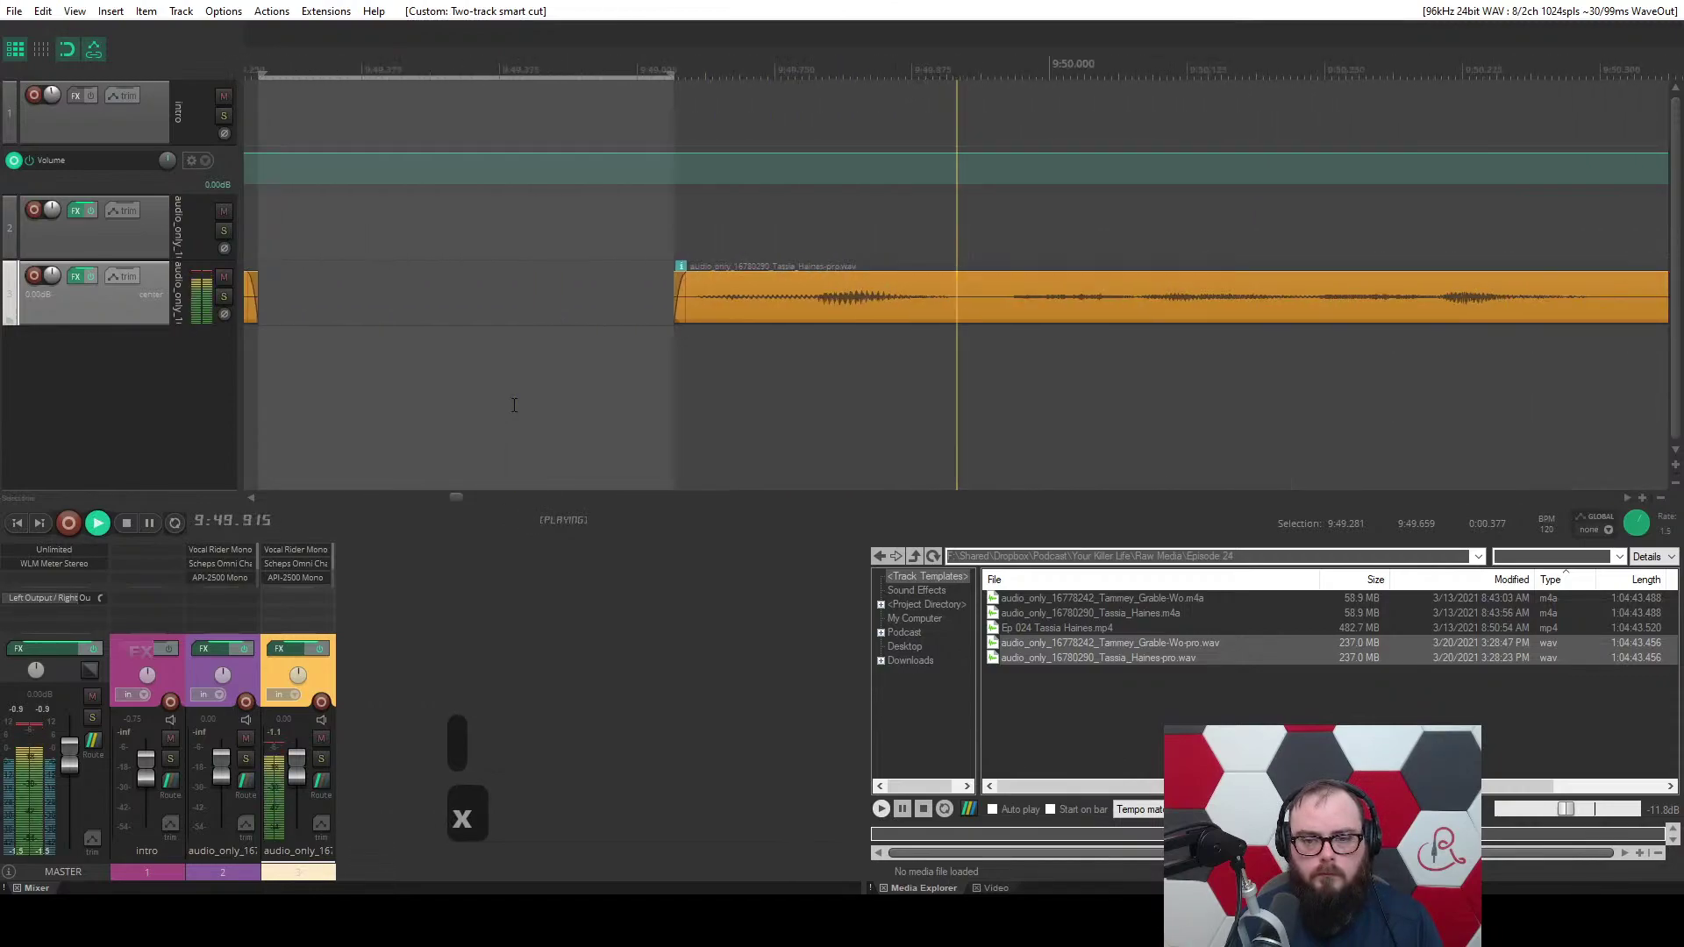
Ripple-cut the passage from 10:11.386 to 10:12.016 out of the second speaker's clip.
{"action": "scroll", "coordinate": [515, 404], "scroll_direction": "down", "scroll_amount": 4}
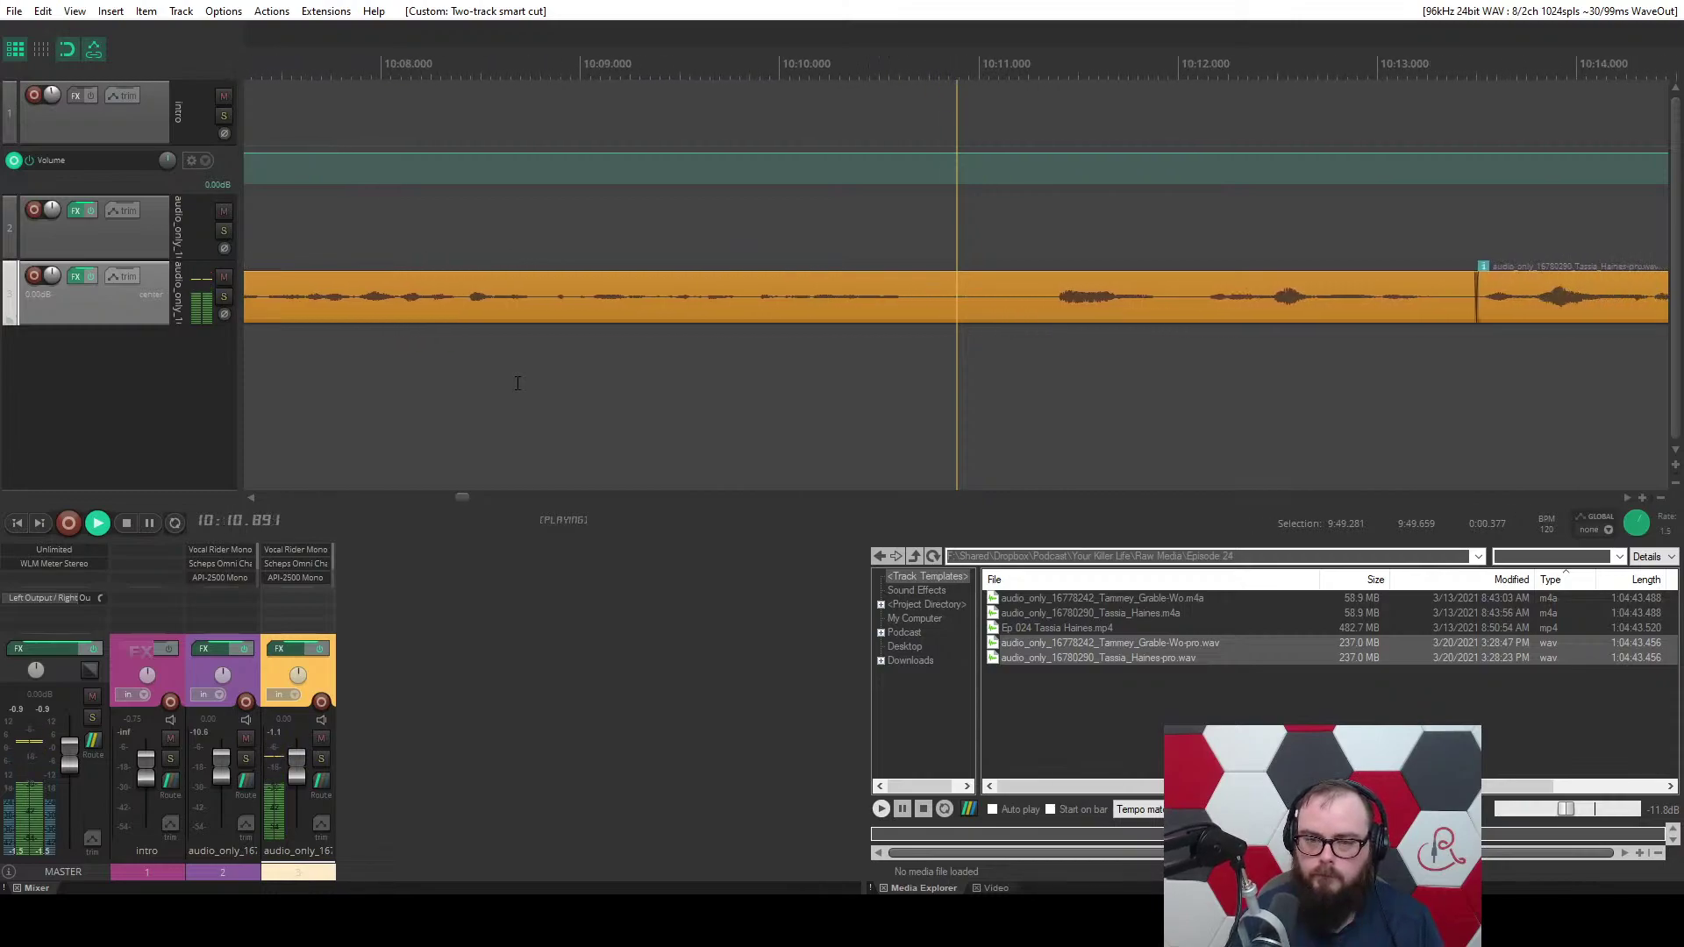
{"action": "scroll", "coordinate": [518, 384], "scroll_direction": "up", "scroll_amount": 10}
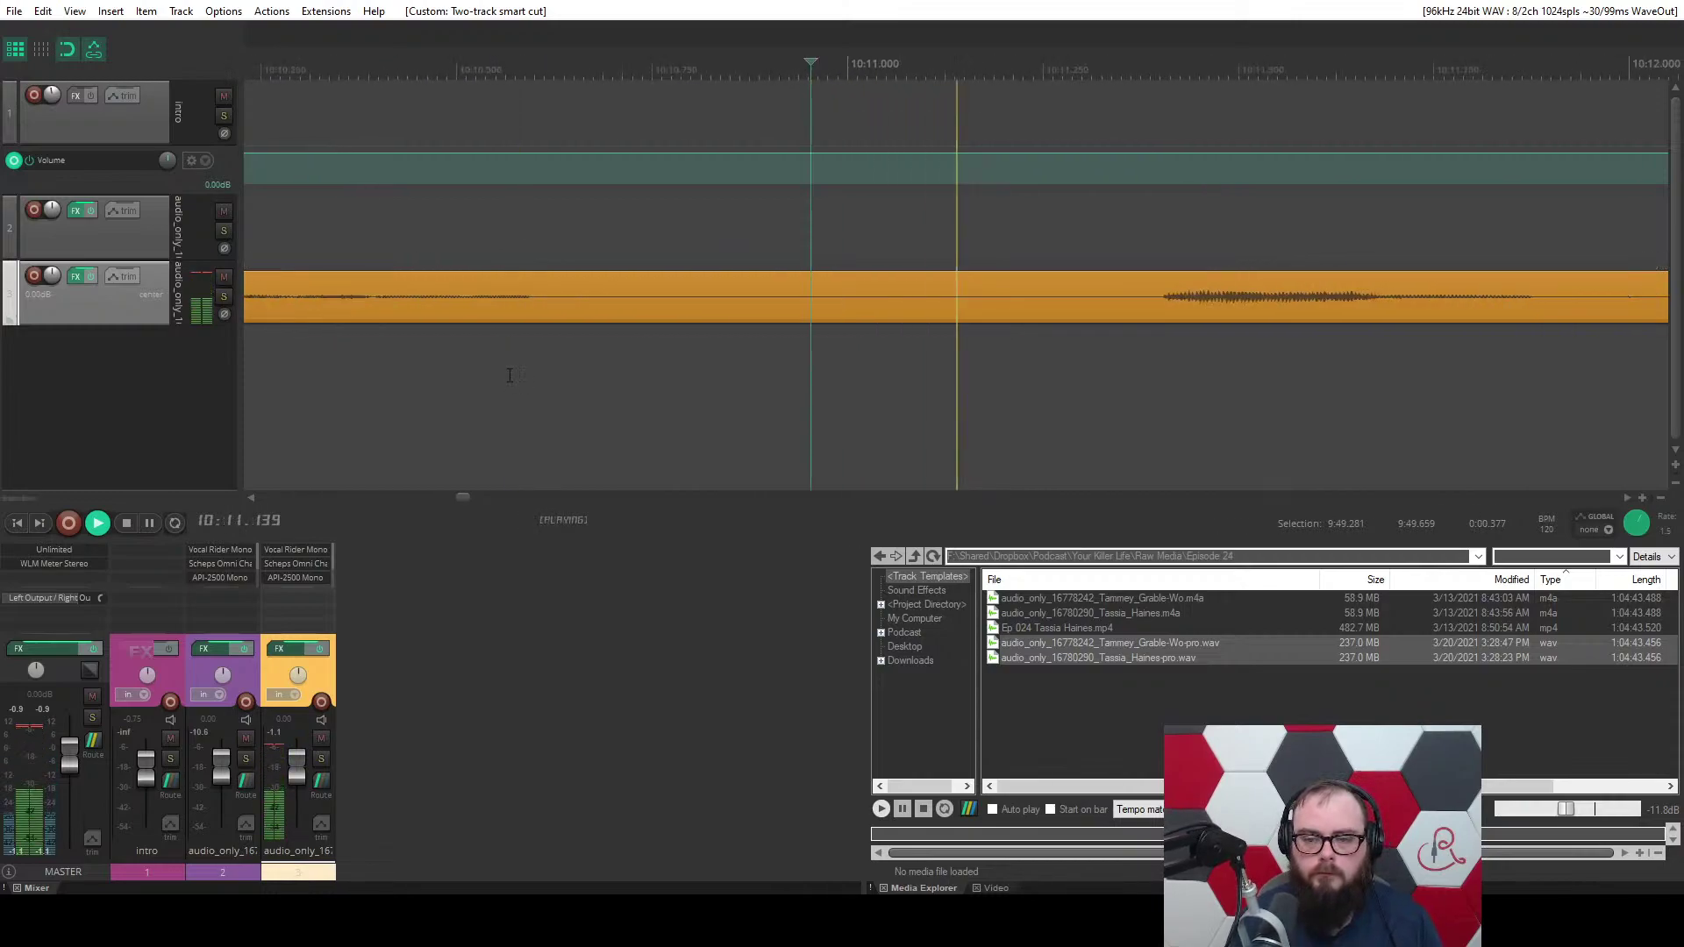
{"action": "key", "text": "space"}
{"action": "left_click_drag", "start_coordinate": [1355, 376], "coordinate": [862, 371]}
{"action": "key", "text": "c"}
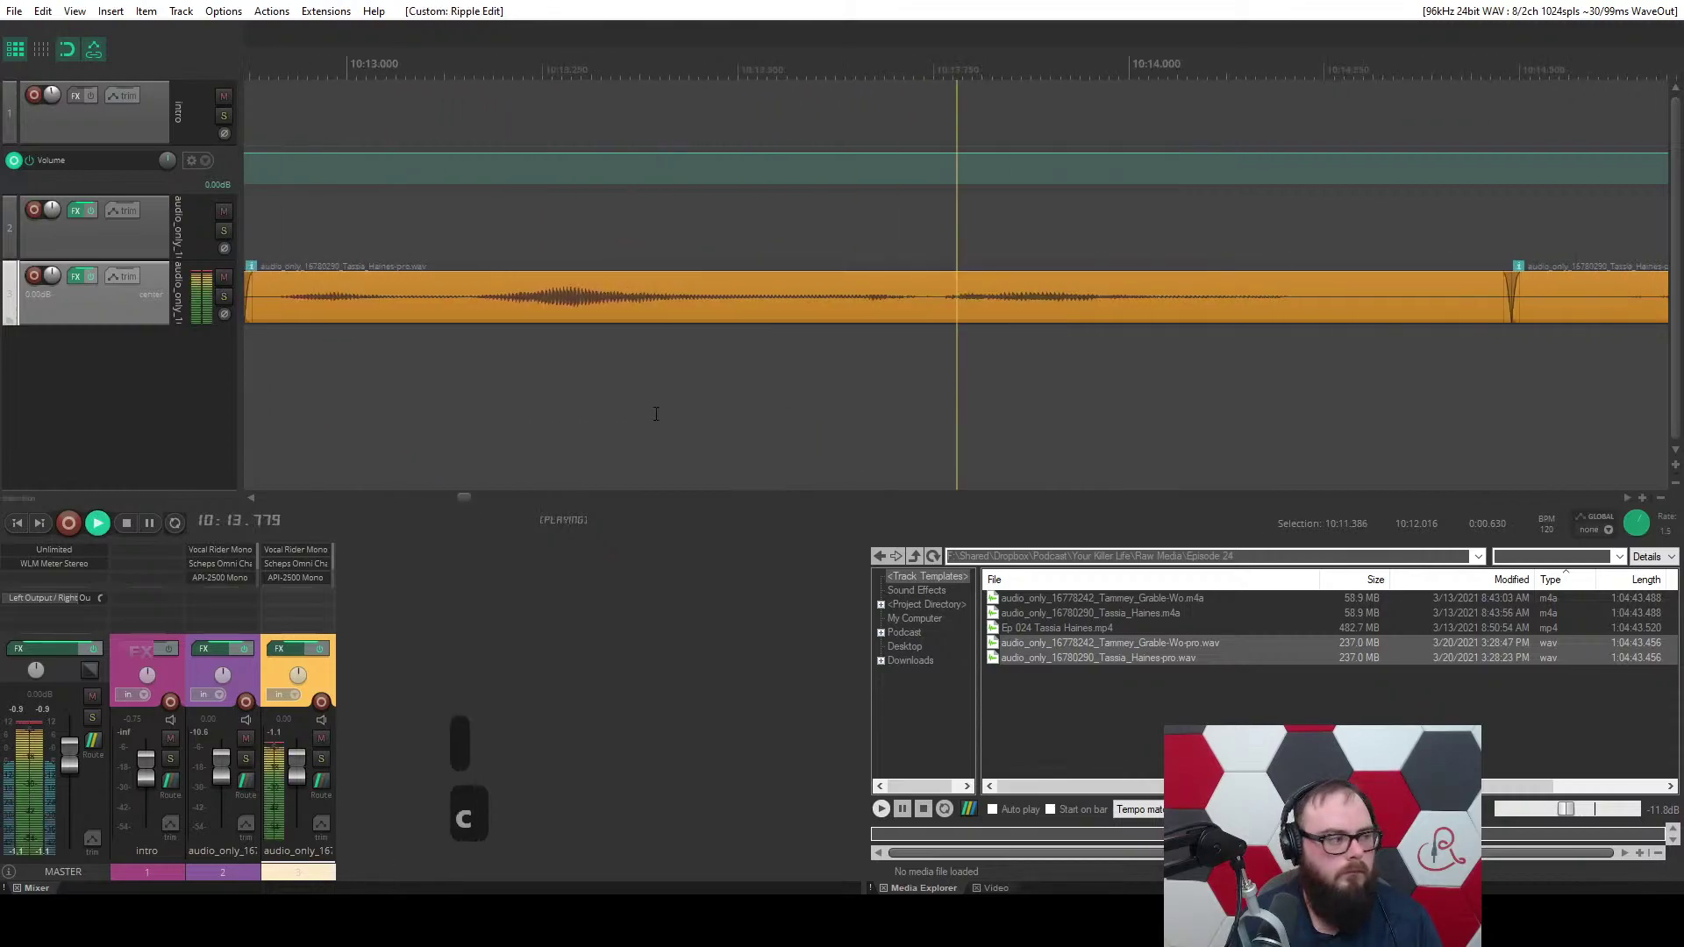
Replay from about 10:12.75 and ripple-trim the second speaker's short clip from about 10:13.75 to its end near 10:14.5.
{"action": "scroll", "coordinate": [656, 414], "scroll_direction": "down", "scroll_amount": 1}
{"action": "left_click", "coordinate": [311, 379]}
{"action": "scroll", "coordinate": [308, 380], "scroll_direction": "up", "scroll_amount": 4}
{"action": "key", "text": "space"}
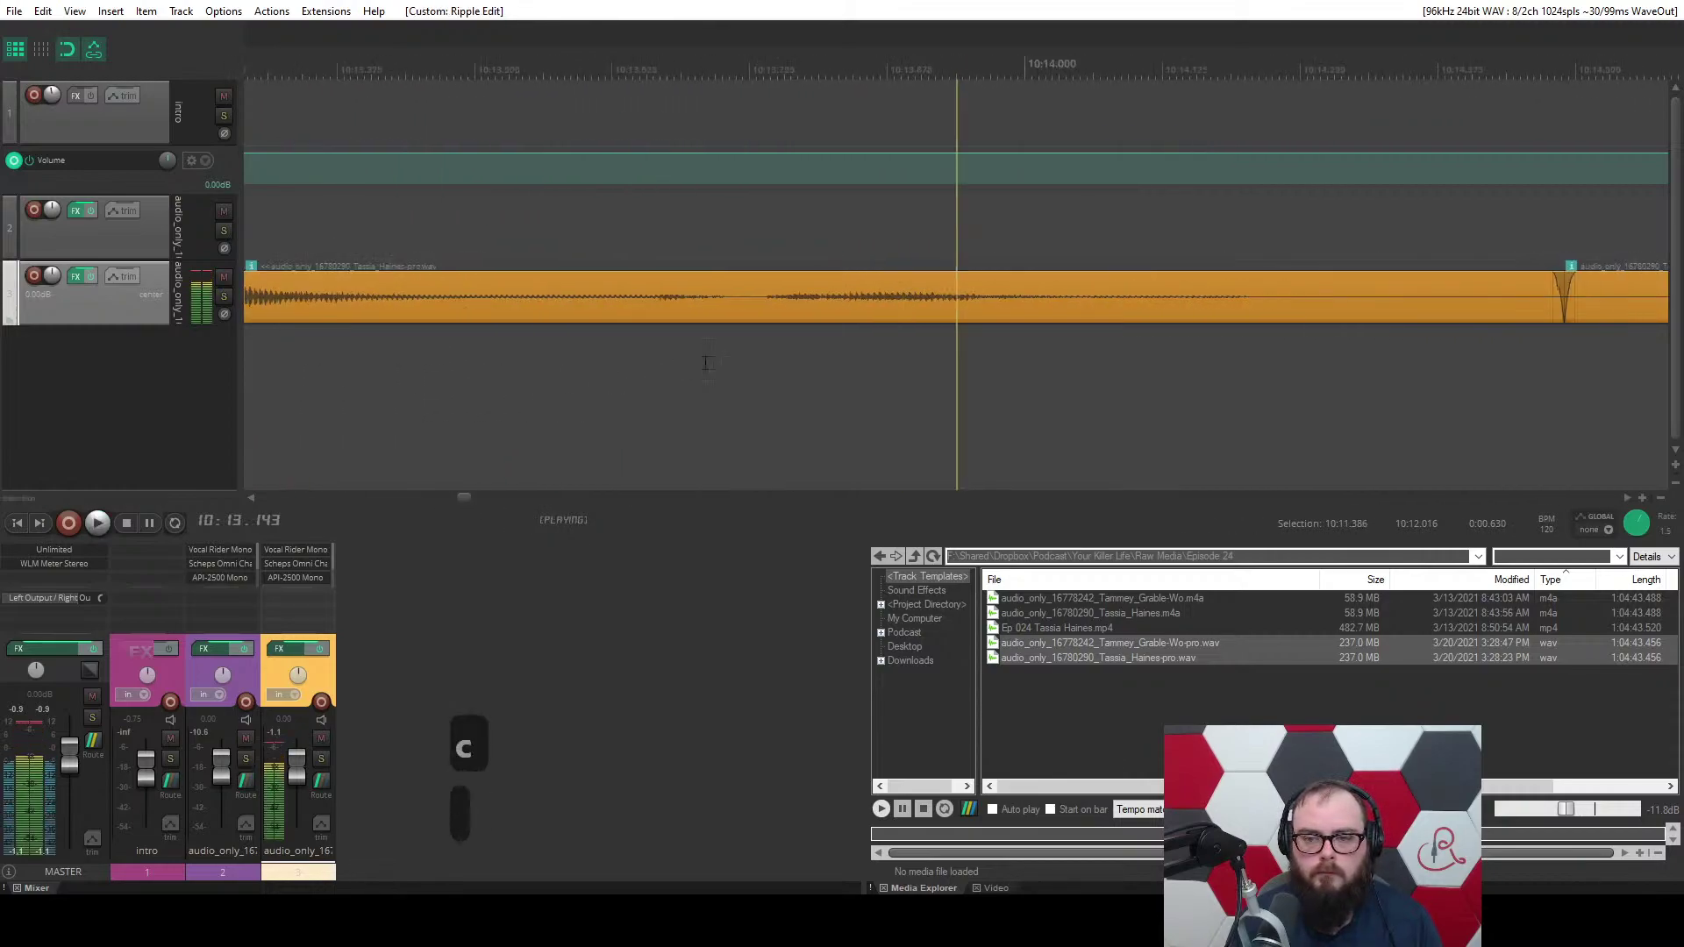
{"action": "key", "text": "w"}
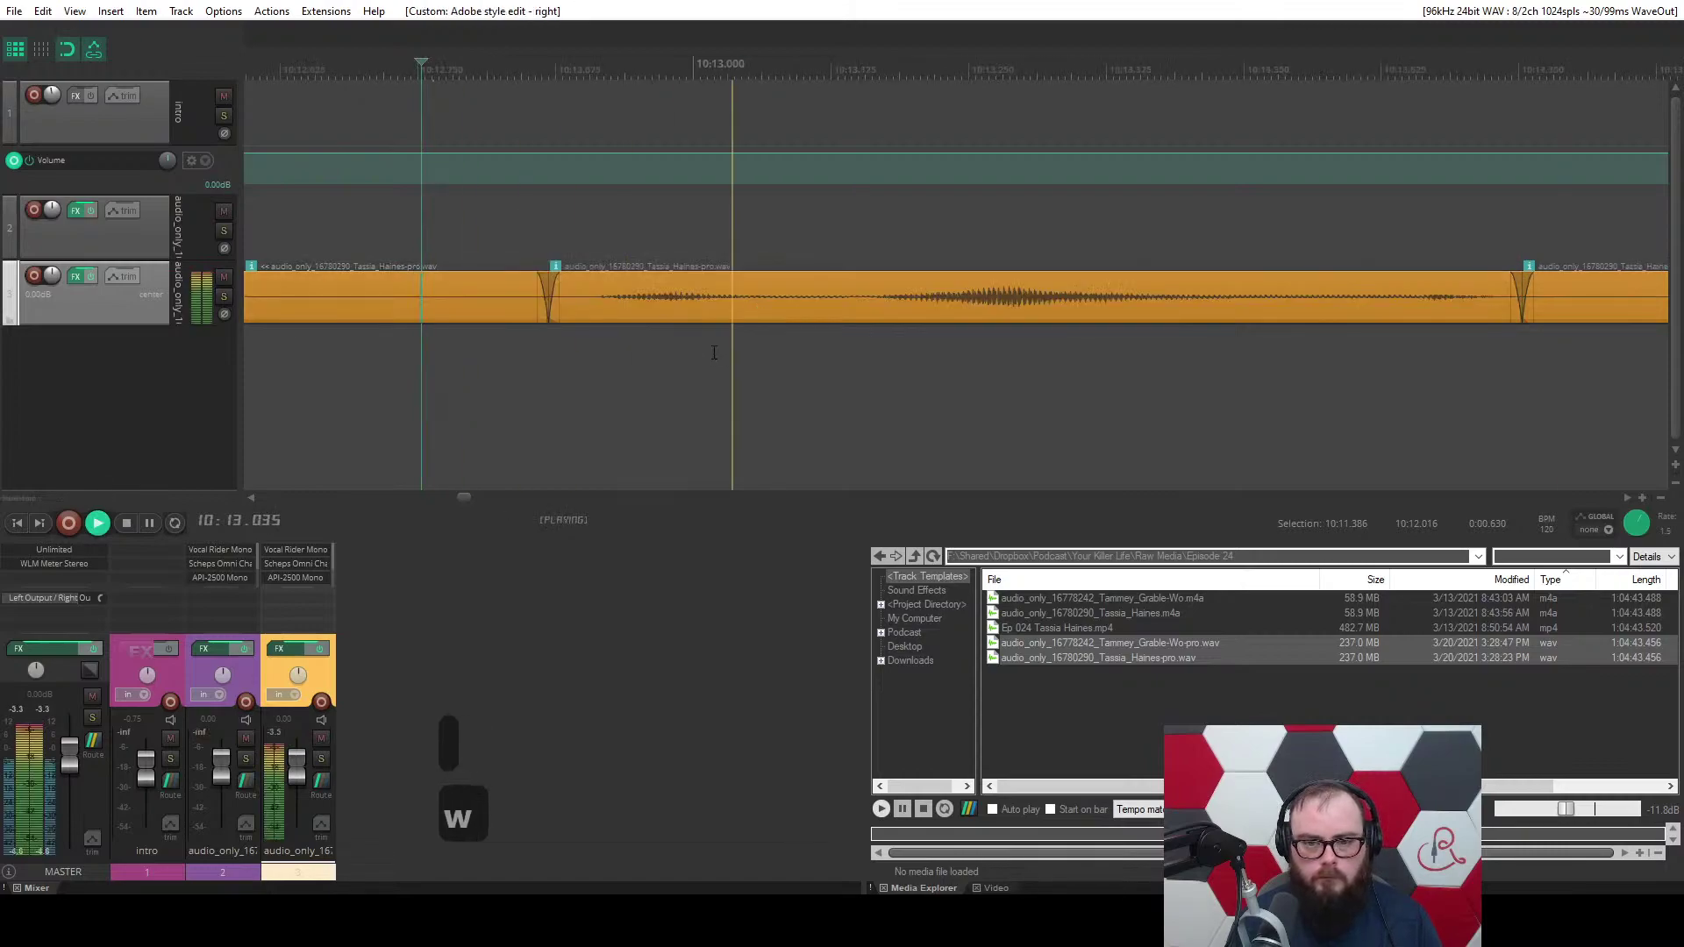
{"action": "key", "text": "w"}
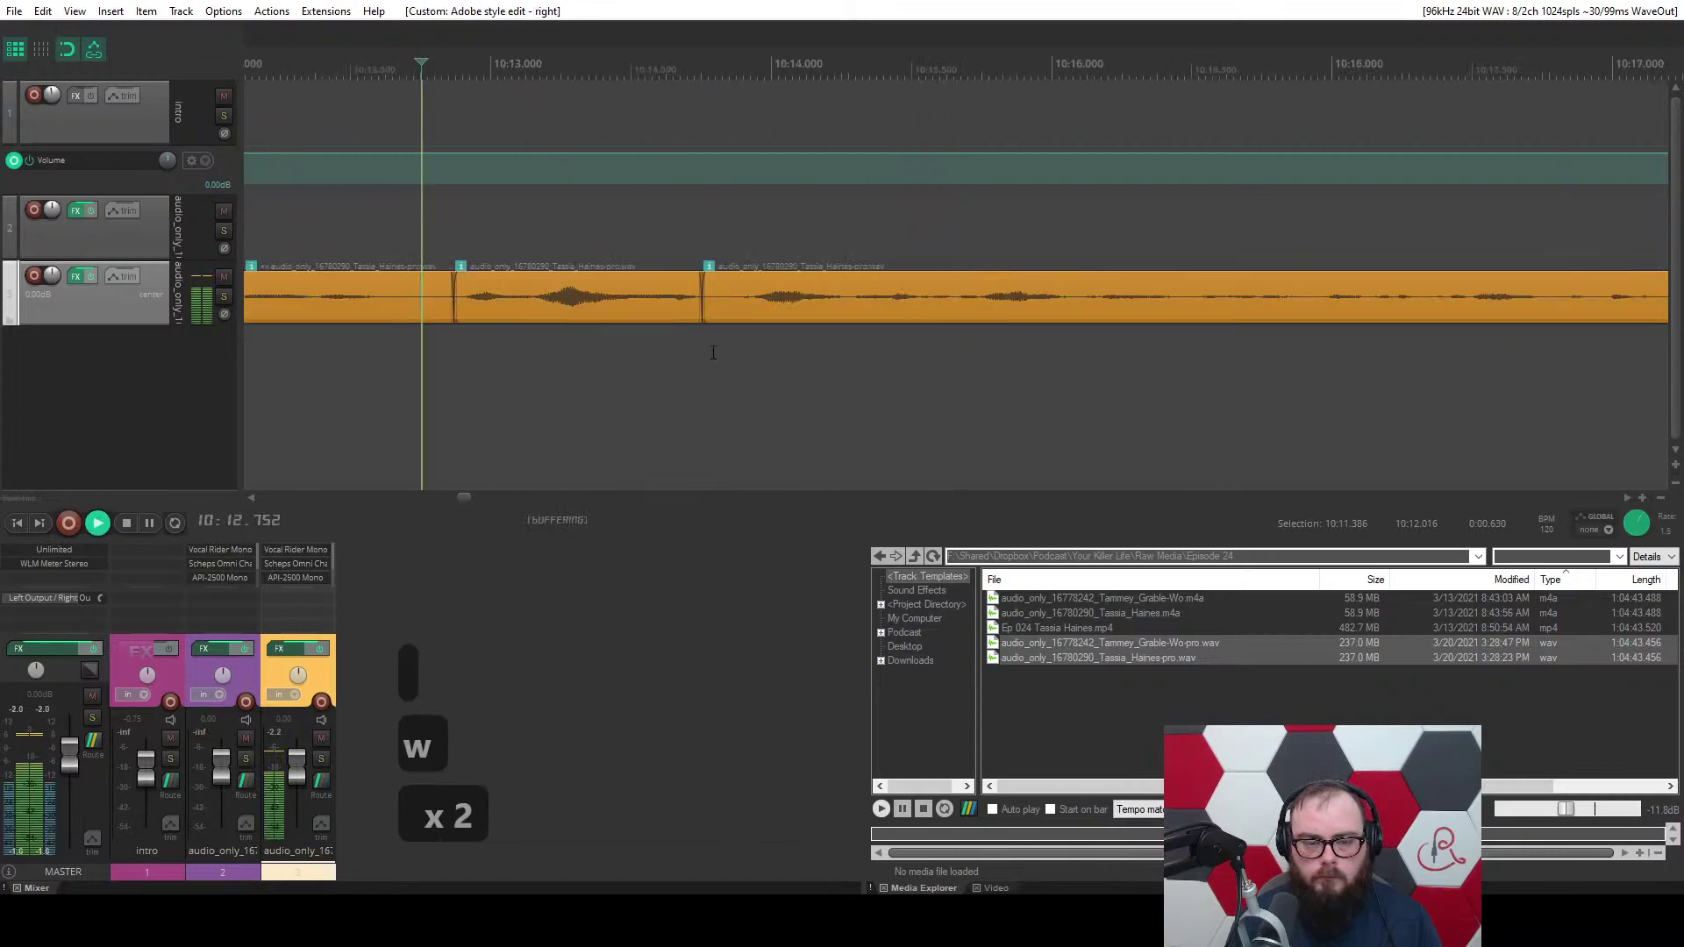
Listen to the joins near 10:13 at normal playback speed and restore the faster playback rate.
{"action": "key", "text": "space"}
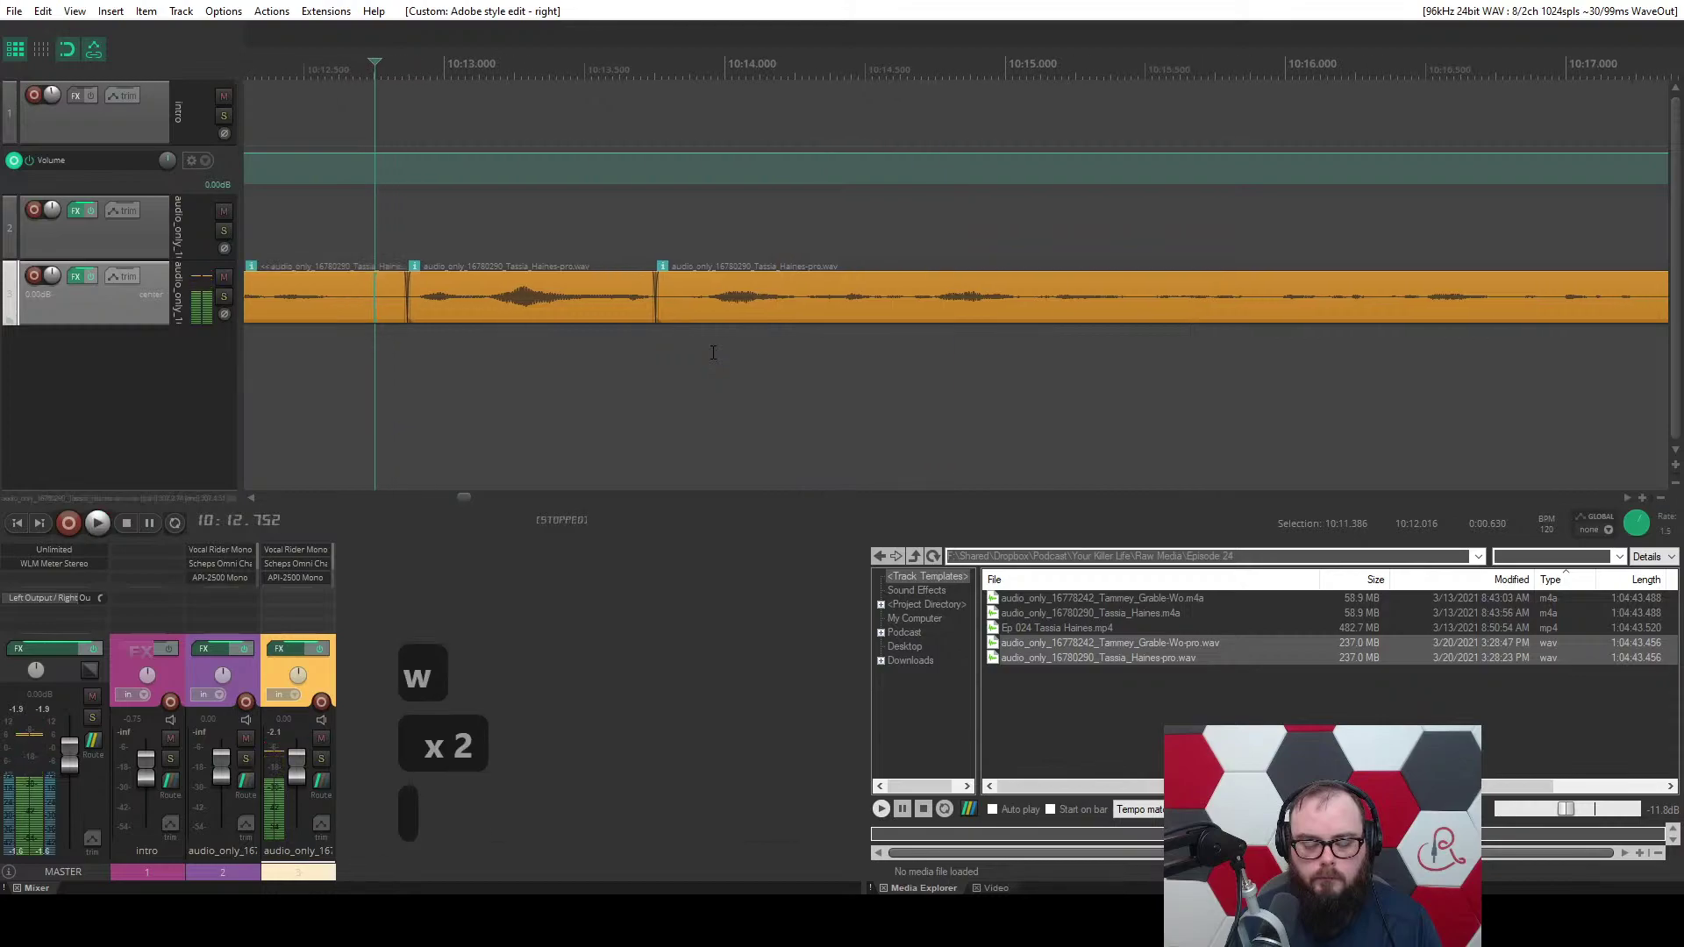
{"action": "key", "text": "1"}
{"action": "key", "text": "1"}
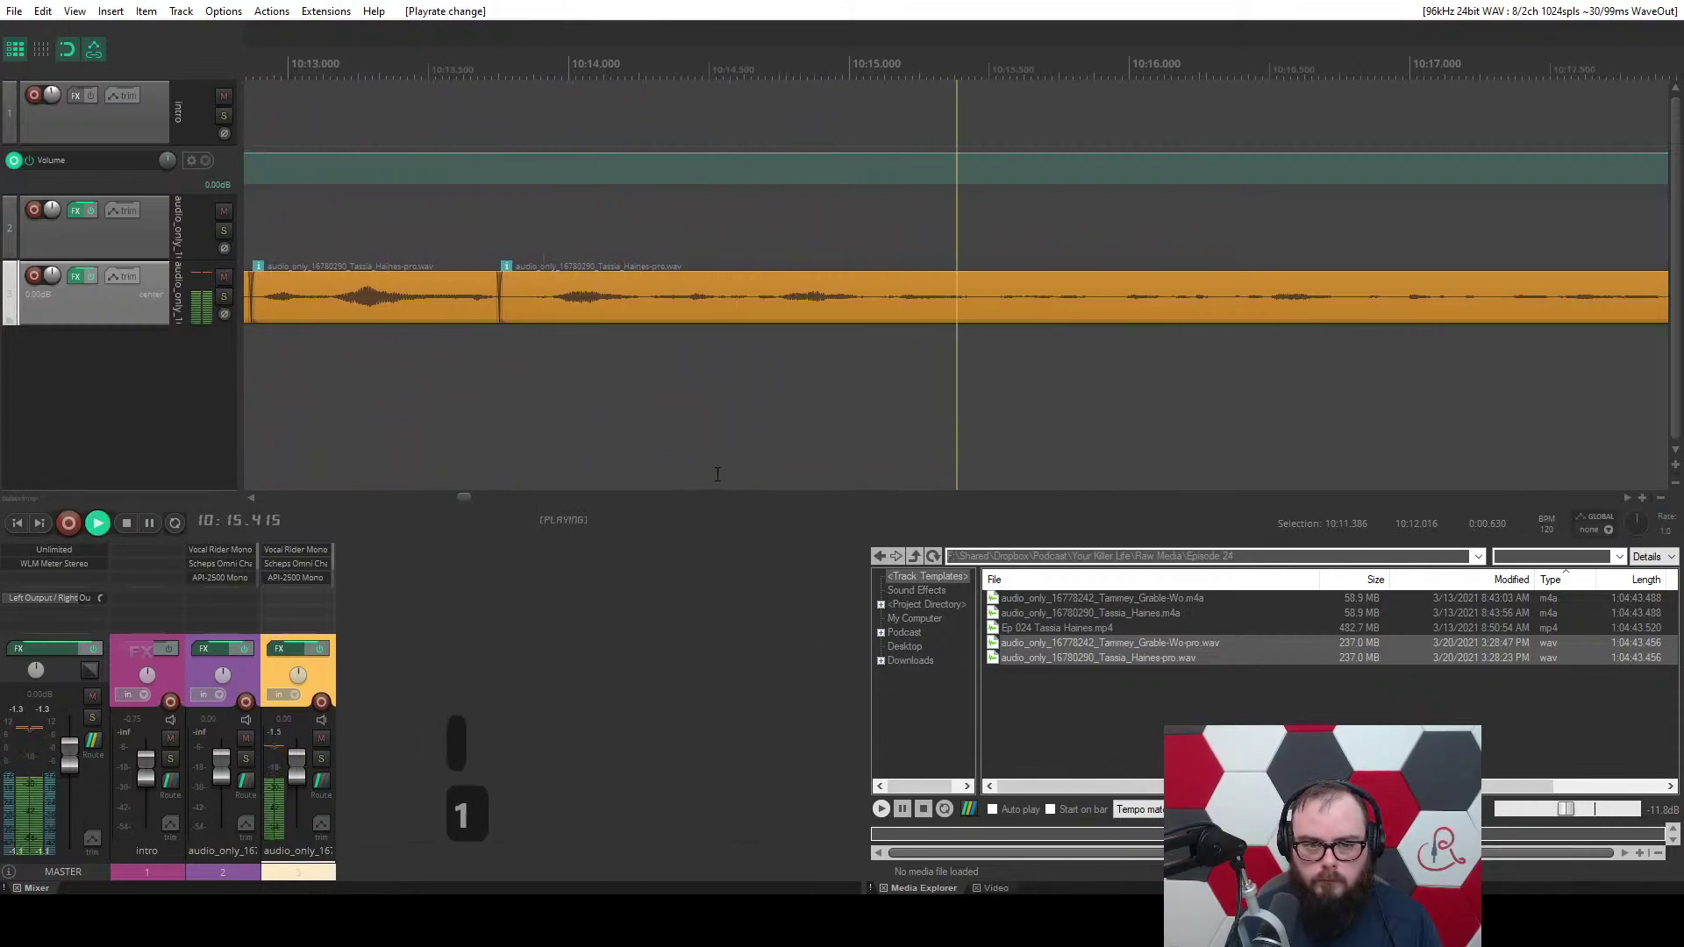
{"action": "key", "text": "2"}
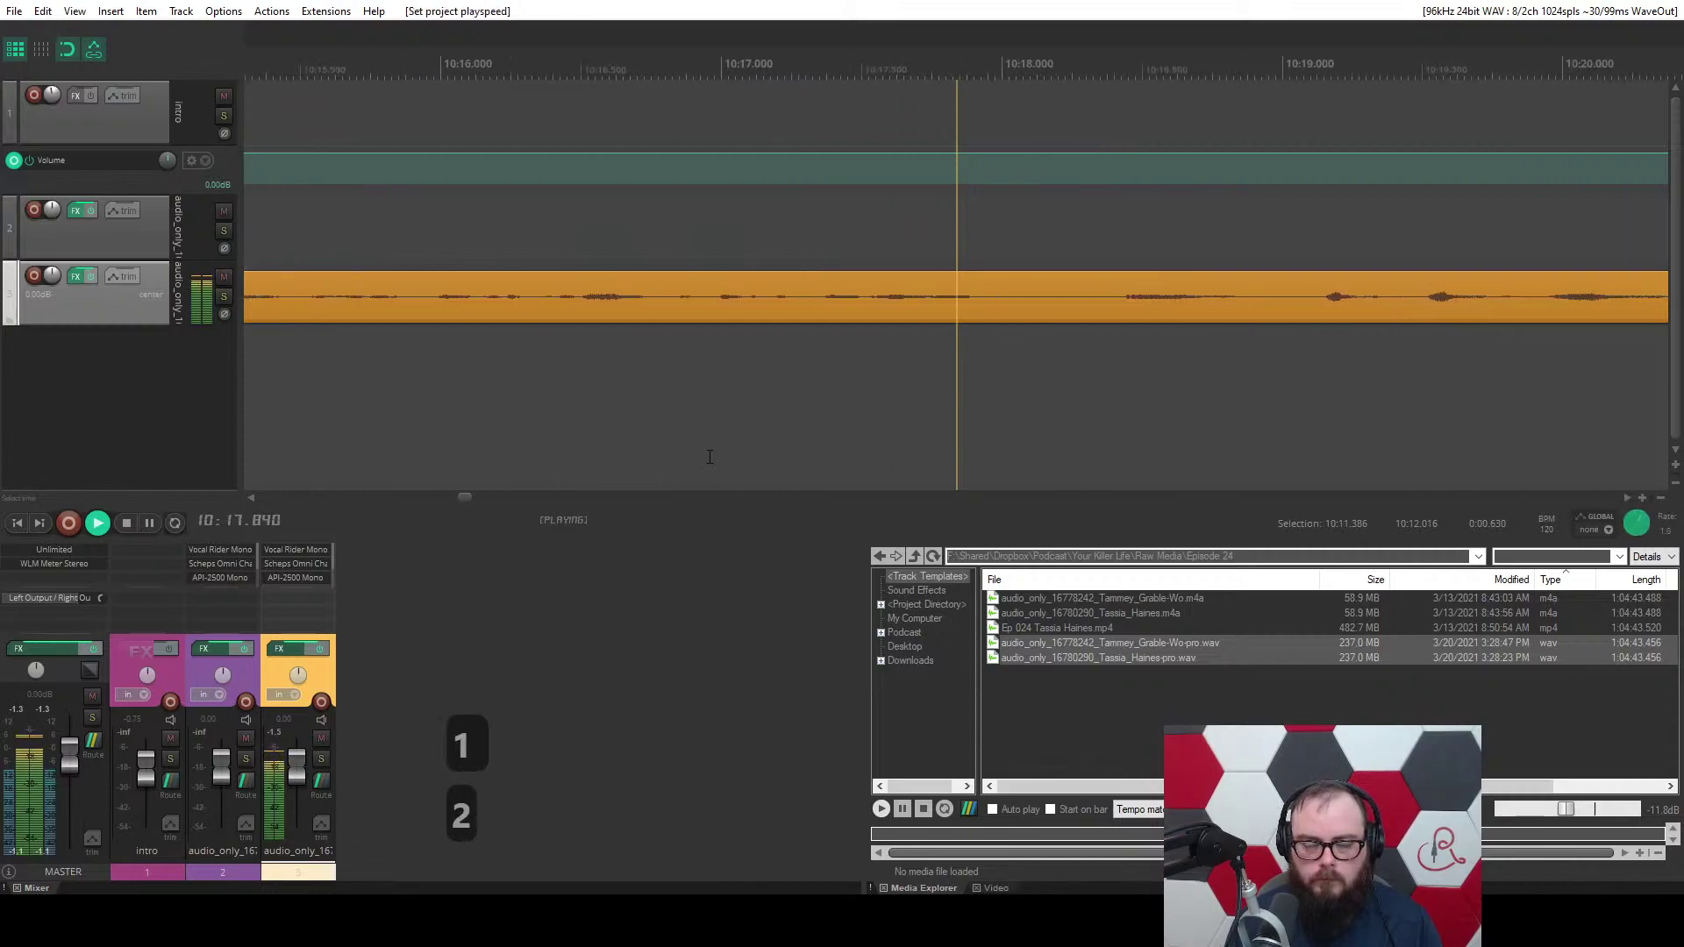
Ripple-cut the passage from 10:18.421 to 10:19.096 out of the second speaker's clip.
{"action": "key", "text": "space"}
{"action": "scroll", "coordinate": [702, 380], "scroll_direction": "up", "scroll_amount": 3}
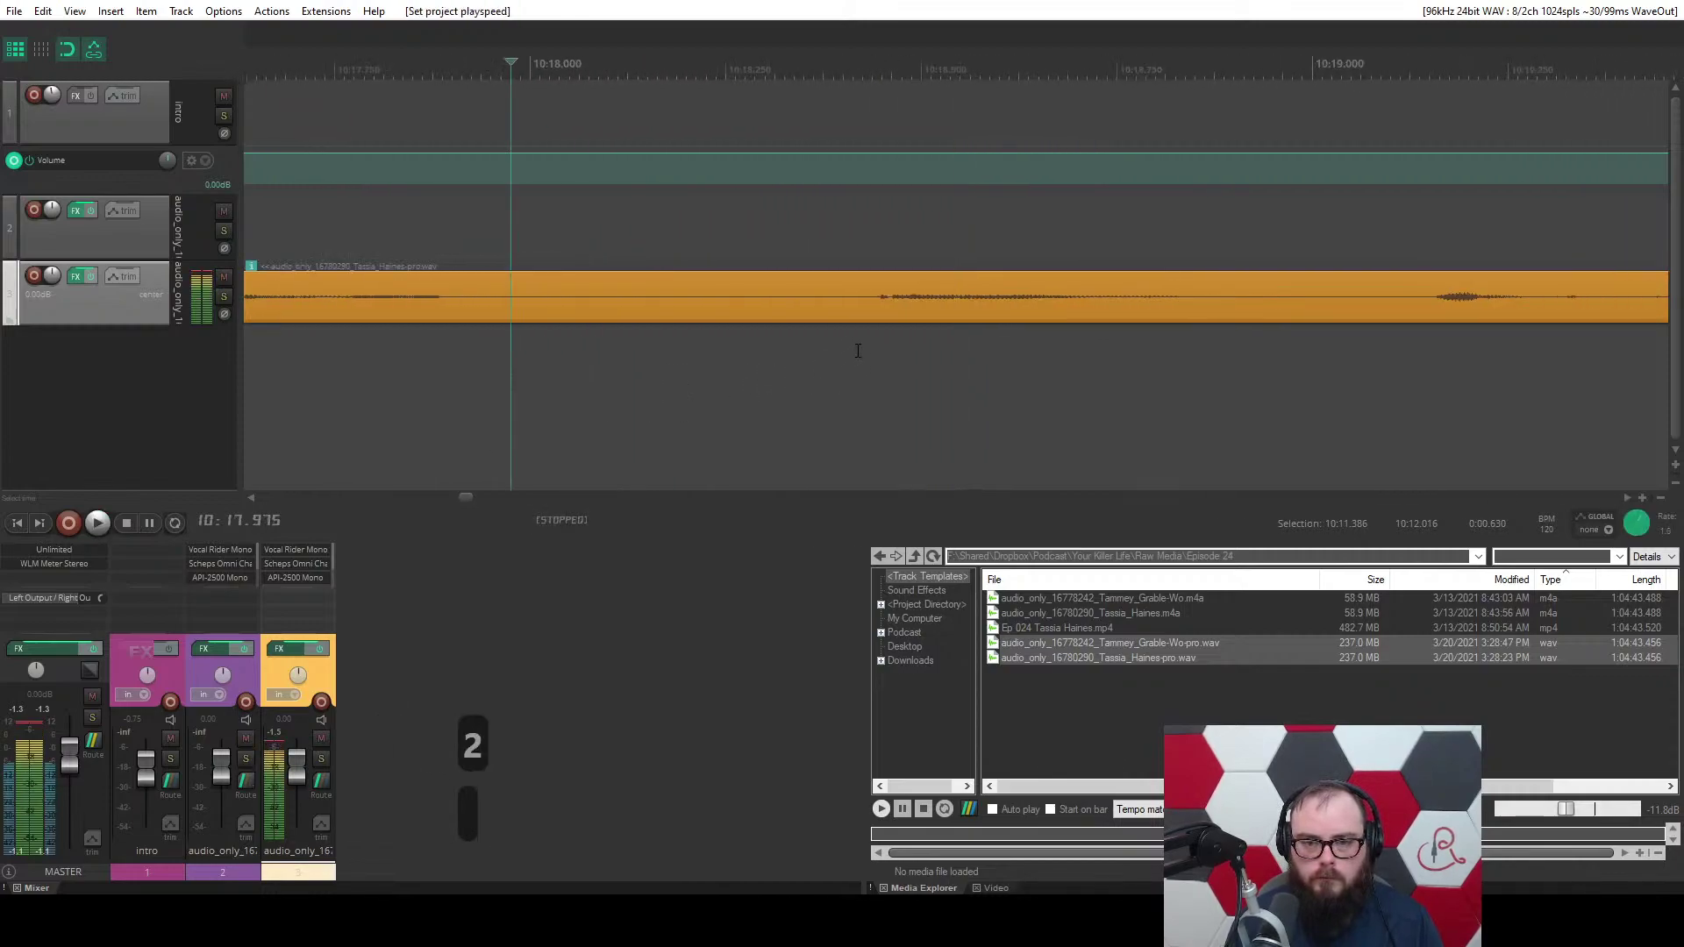
{"action": "left_click_drag", "start_coordinate": [858, 351], "coordinate": [1386, 357]}
{"action": "key", "text": "c"}
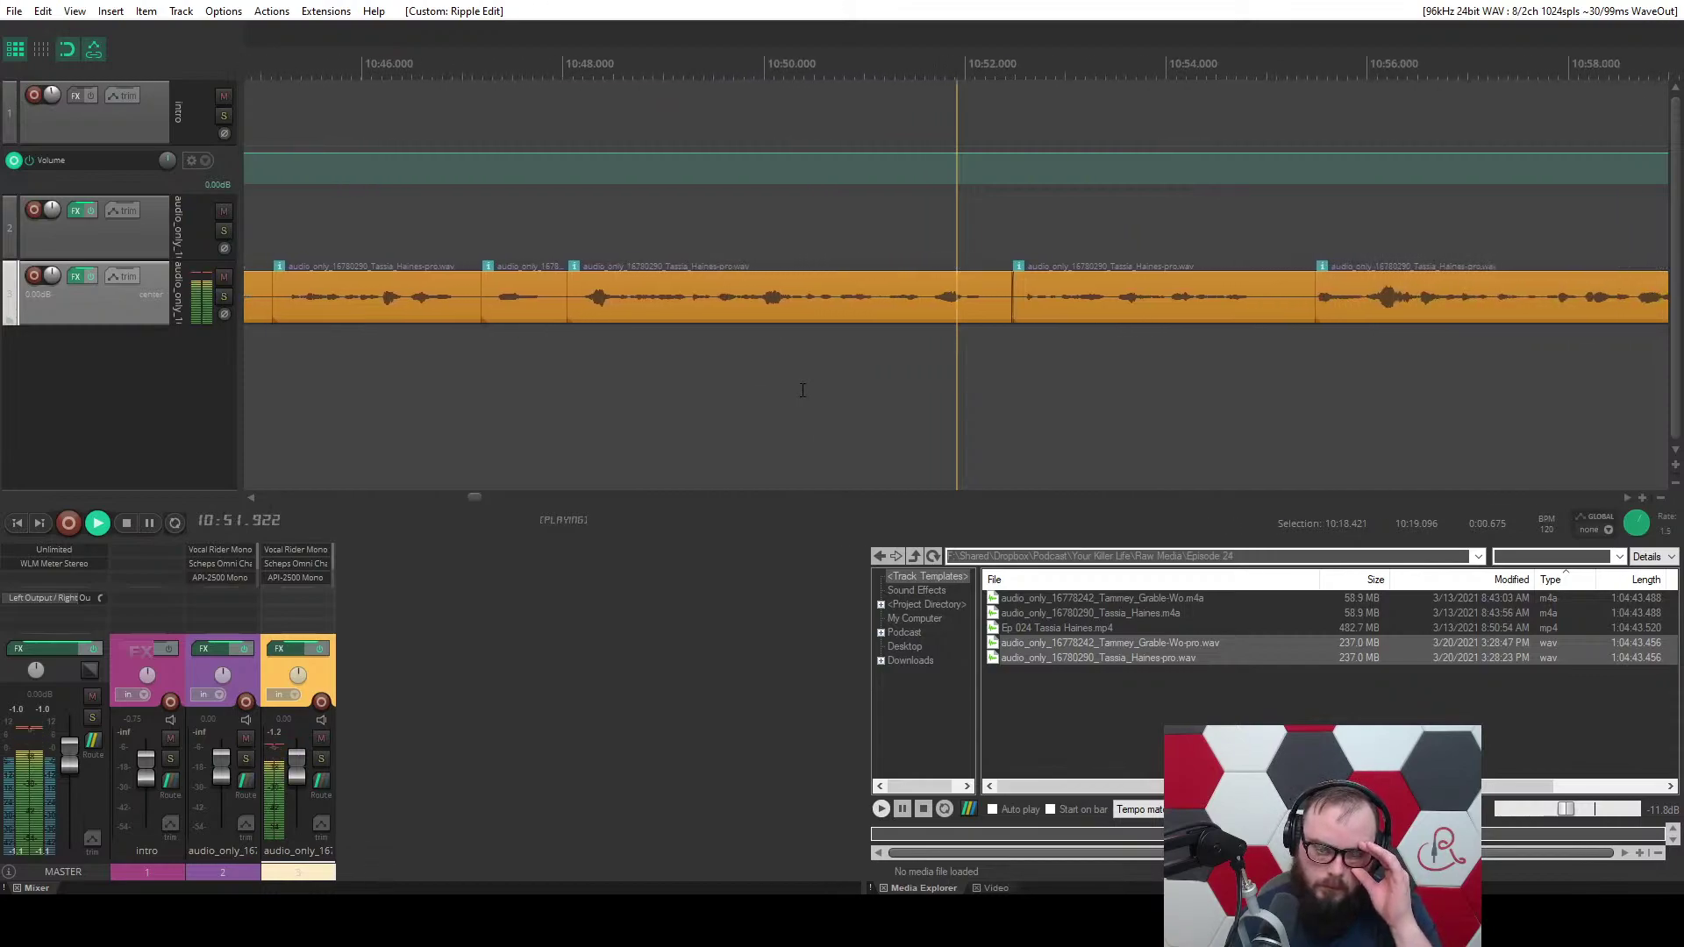
Ripple-cut 11:01.775 to 11:02.457 from the second speaker's clip and replay the join.
{"action": "scroll", "coordinate": [803, 390], "scroll_direction": "up", "scroll_amount": 3}
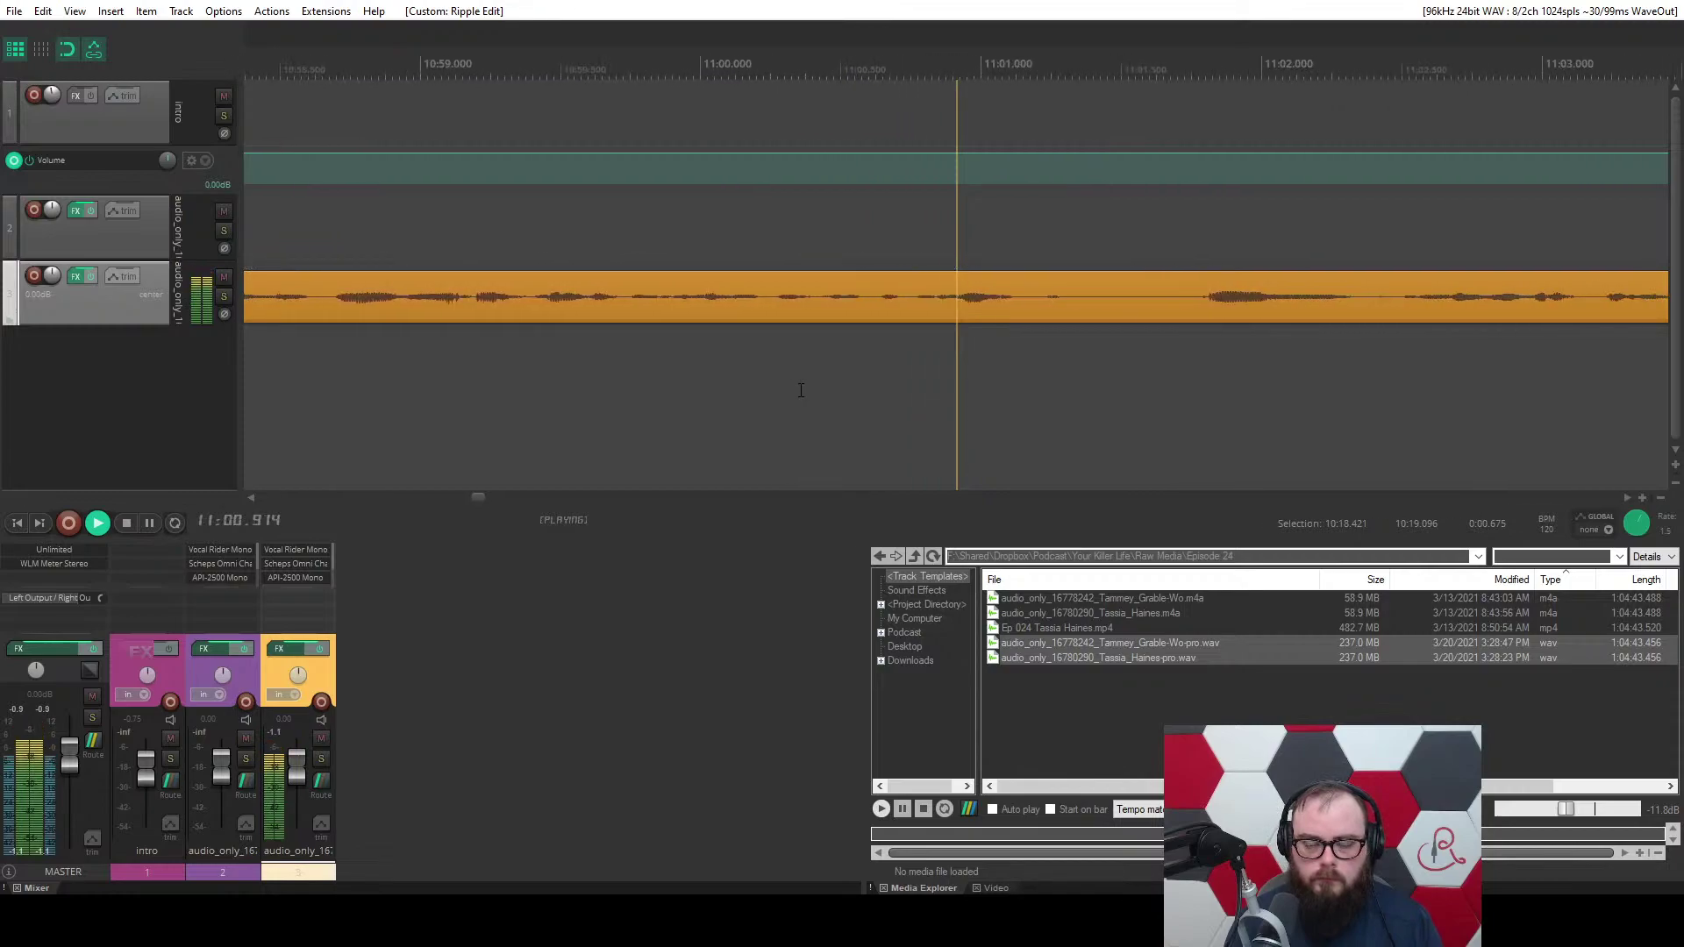
{"action": "key", "text": "space"}
{"action": "left_click_drag", "start_coordinate": [806, 336], "coordinate": [996, 337]}
{"action": "key", "text": "c"}
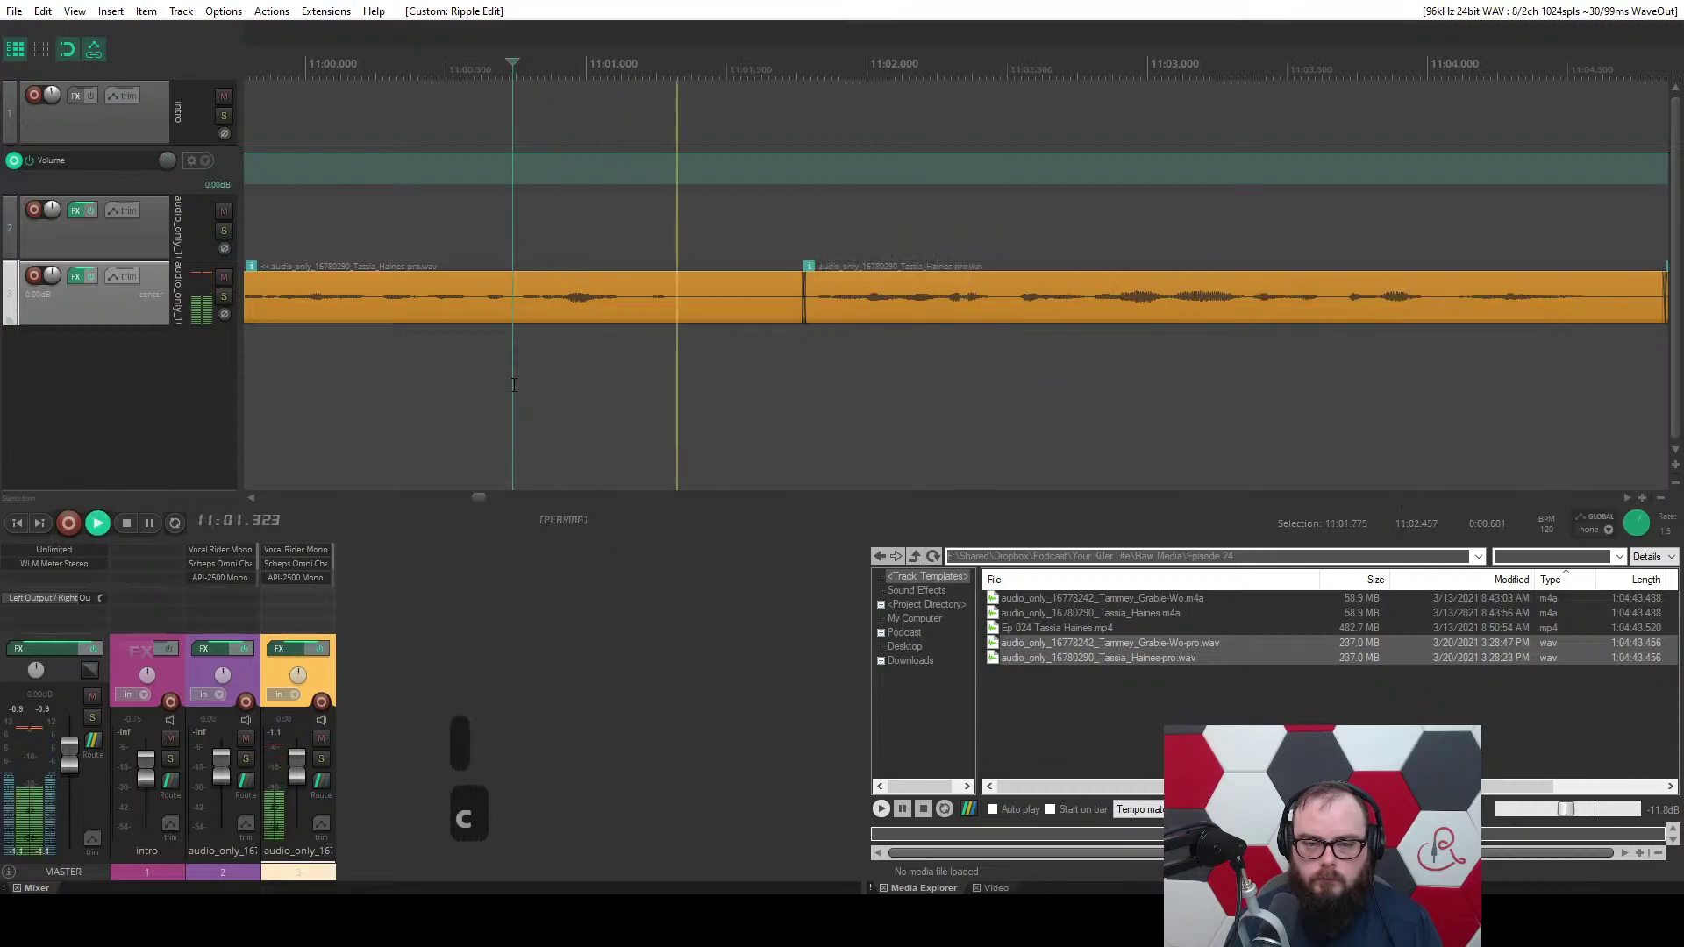
Trim the second speaker's clip edge slightly at the join near 11:01.8 and listen on past it.
{"action": "key", "text": "space"}
{"action": "left_click_drag", "start_coordinate": [701, 304], "coordinate": [711, 305]}
{"action": "key", "text": "space"}
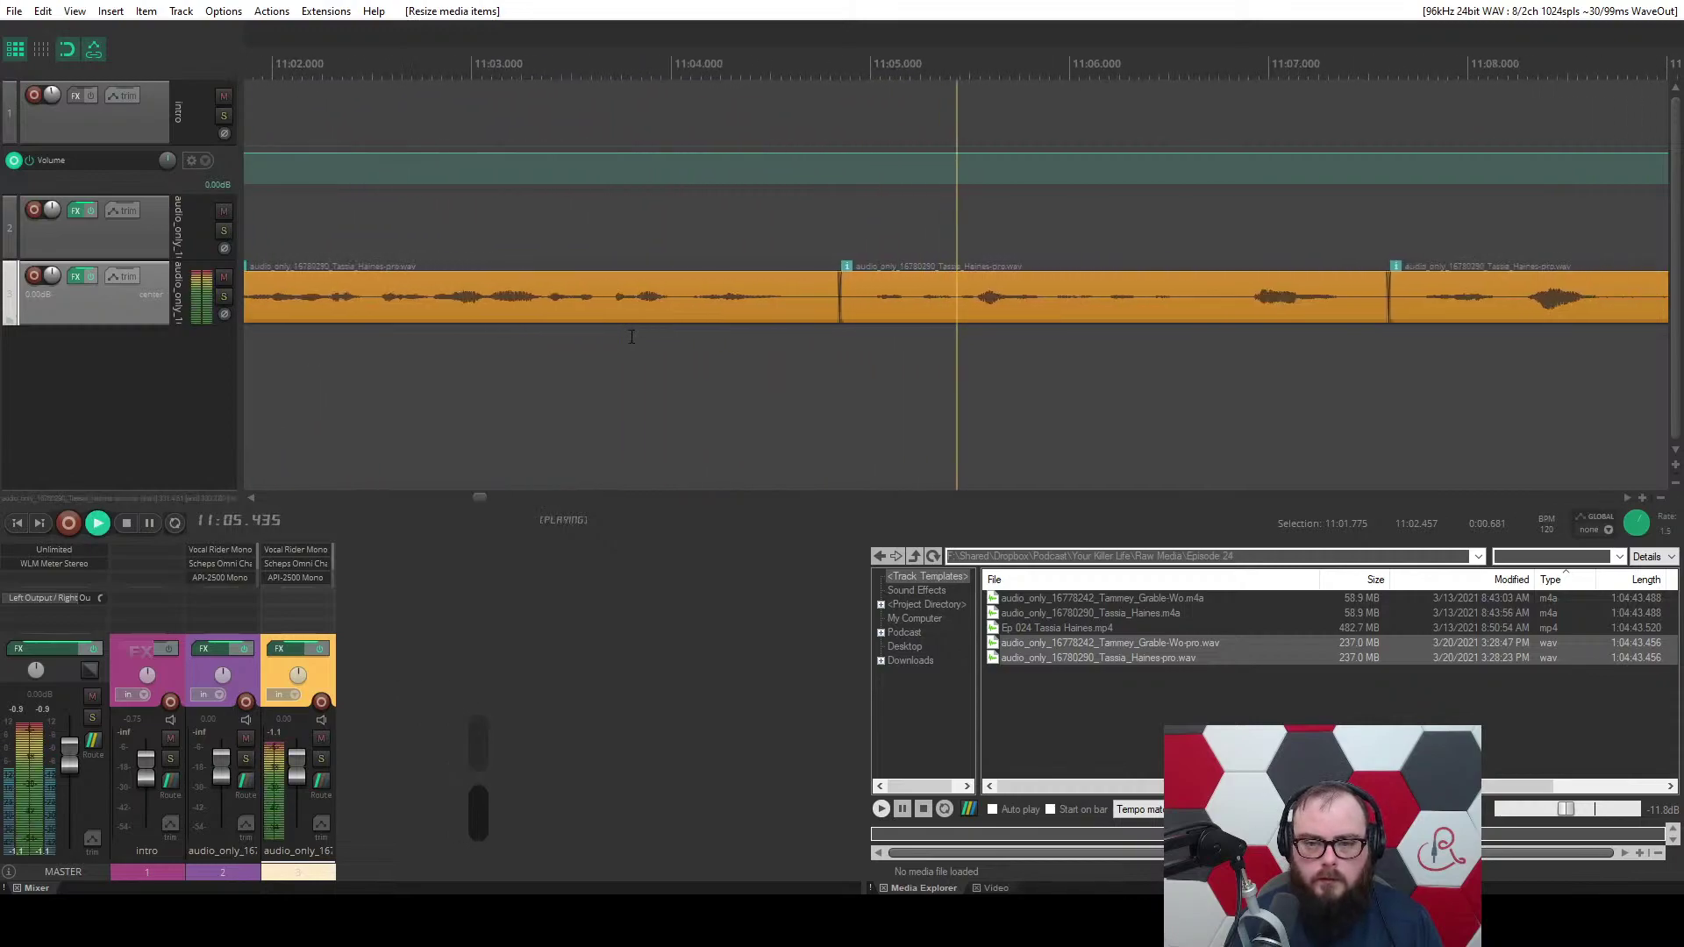
Ripple-trim the end of the second speaker's clip from about 11:06.8 to the following join, and replay the join.
{"action": "left_click", "coordinate": [718, 306]}
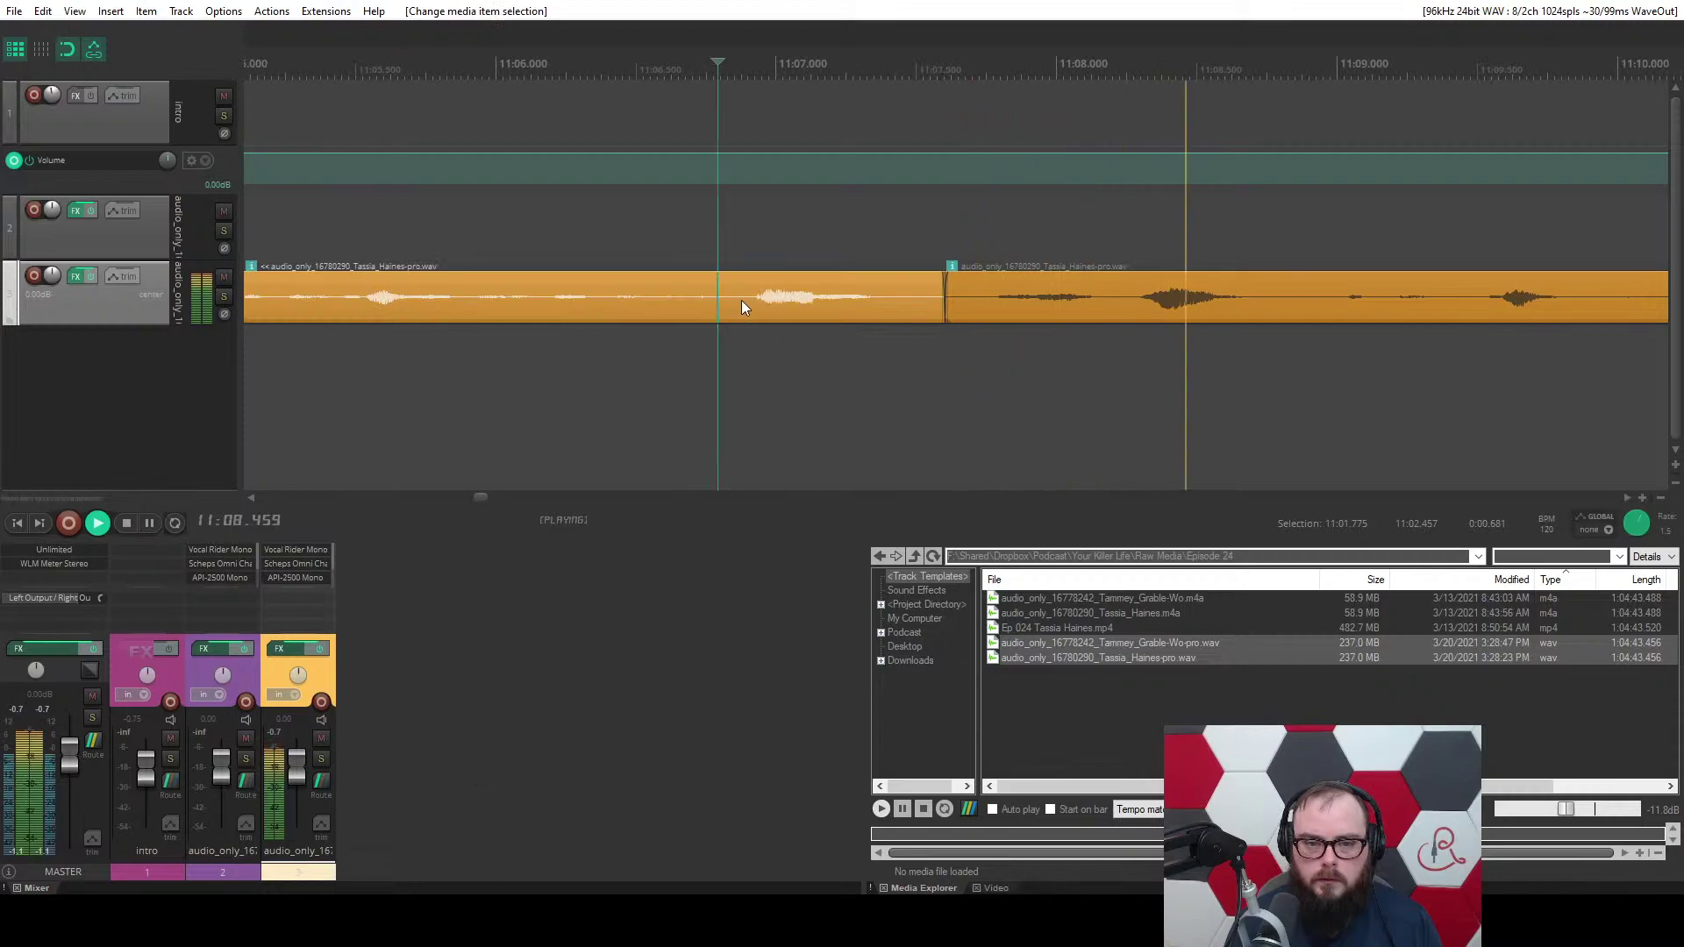
{"action": "key", "text": "w"}
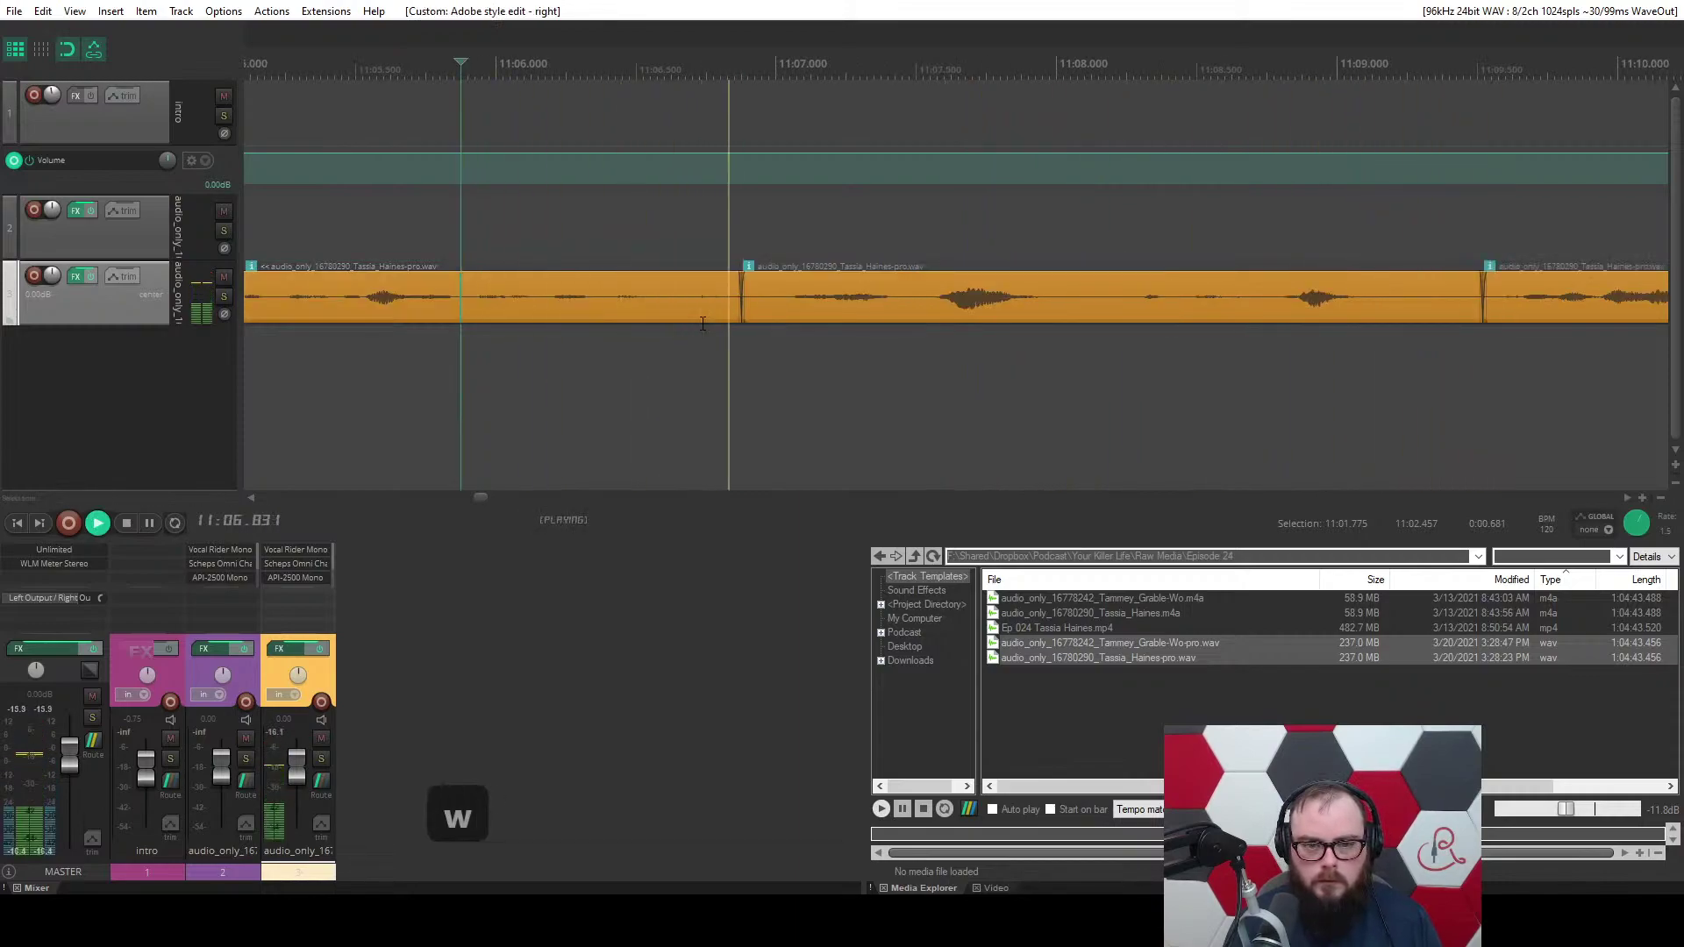
{"action": "key", "text": "space"}
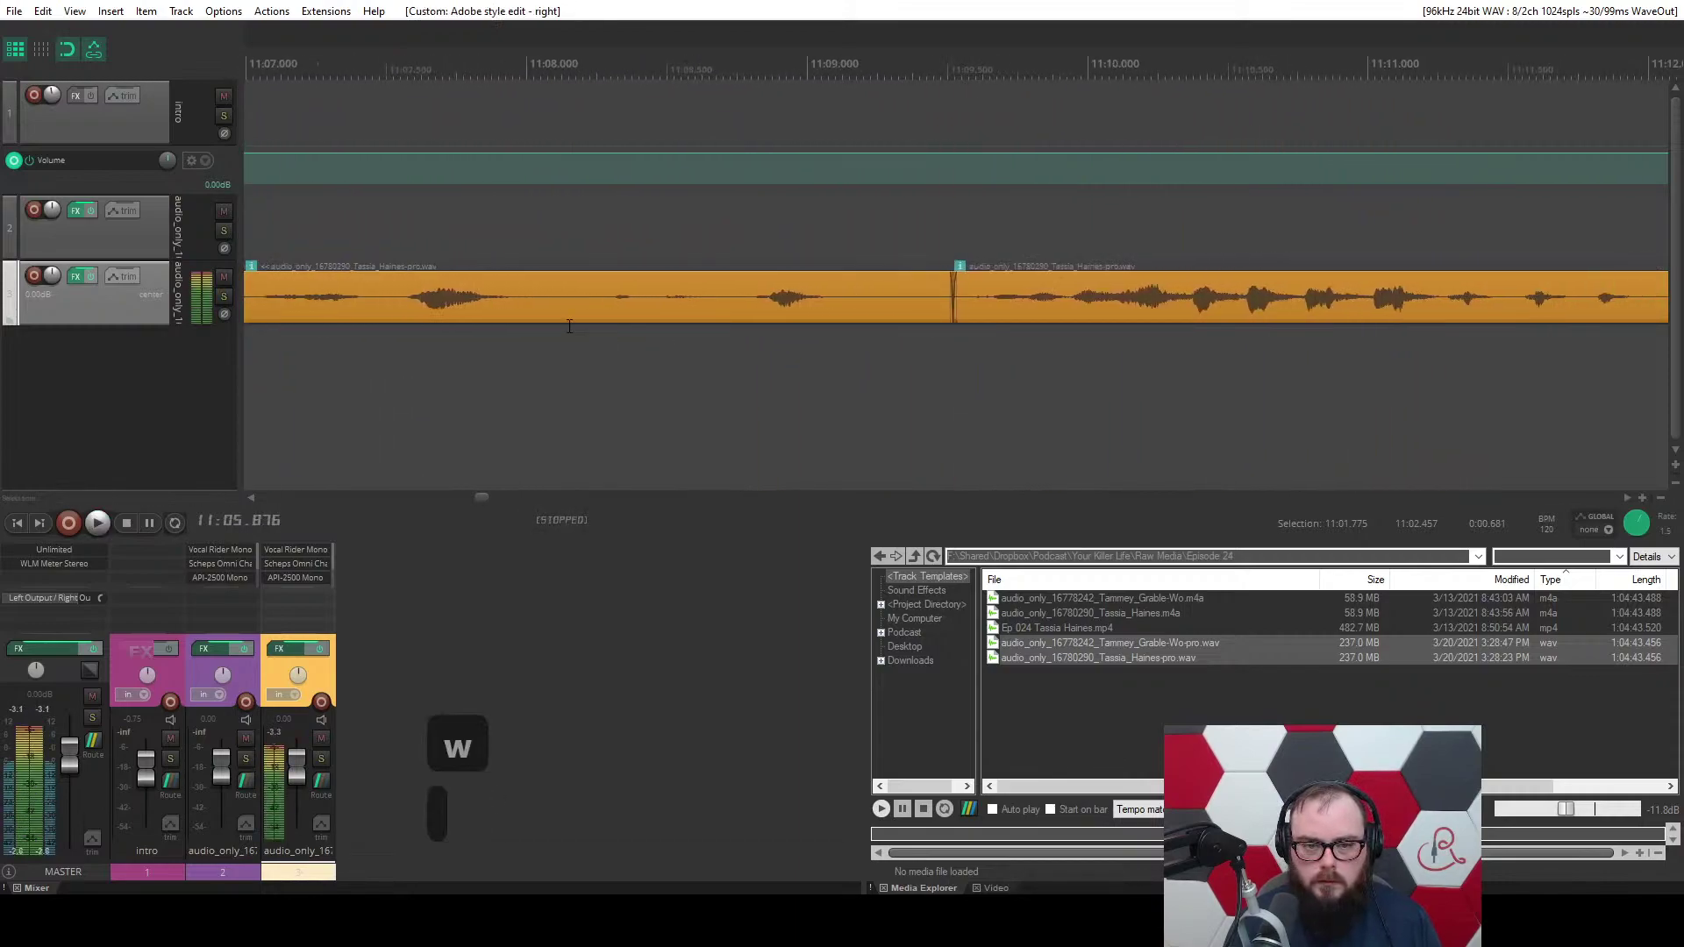
{"action": "key", "text": "space"}
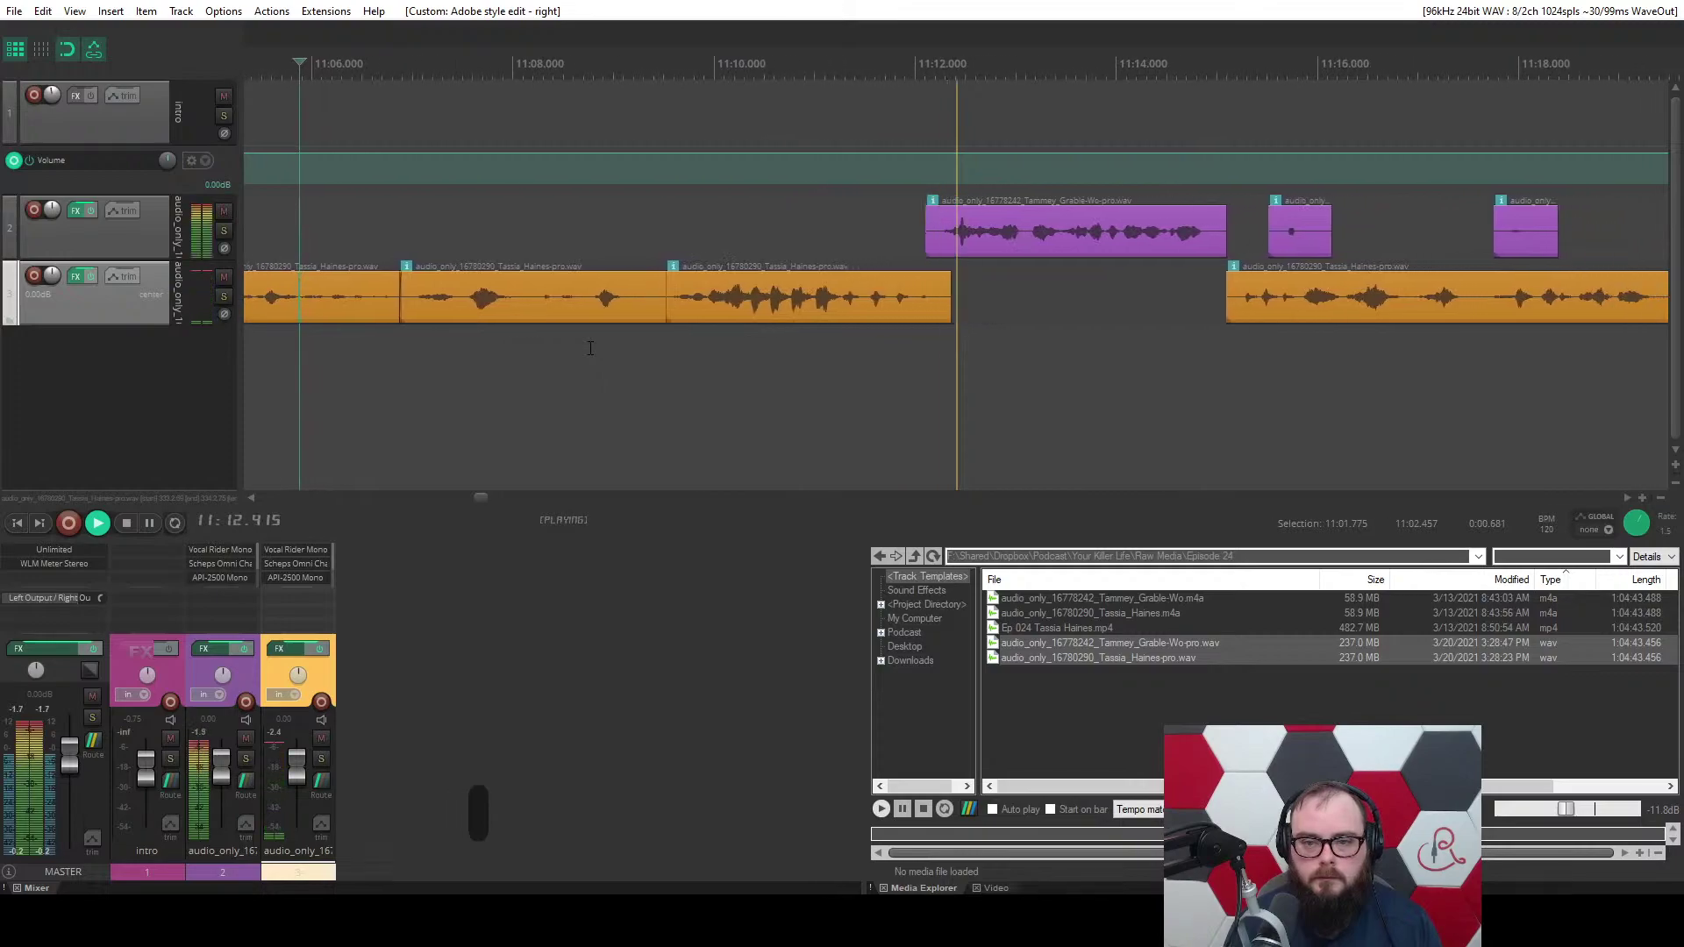
Listen on to about 11:20, pause playback and save the project.
{"action": "scroll", "coordinate": [590, 349], "scroll_direction": "down", "scroll_amount": 5}
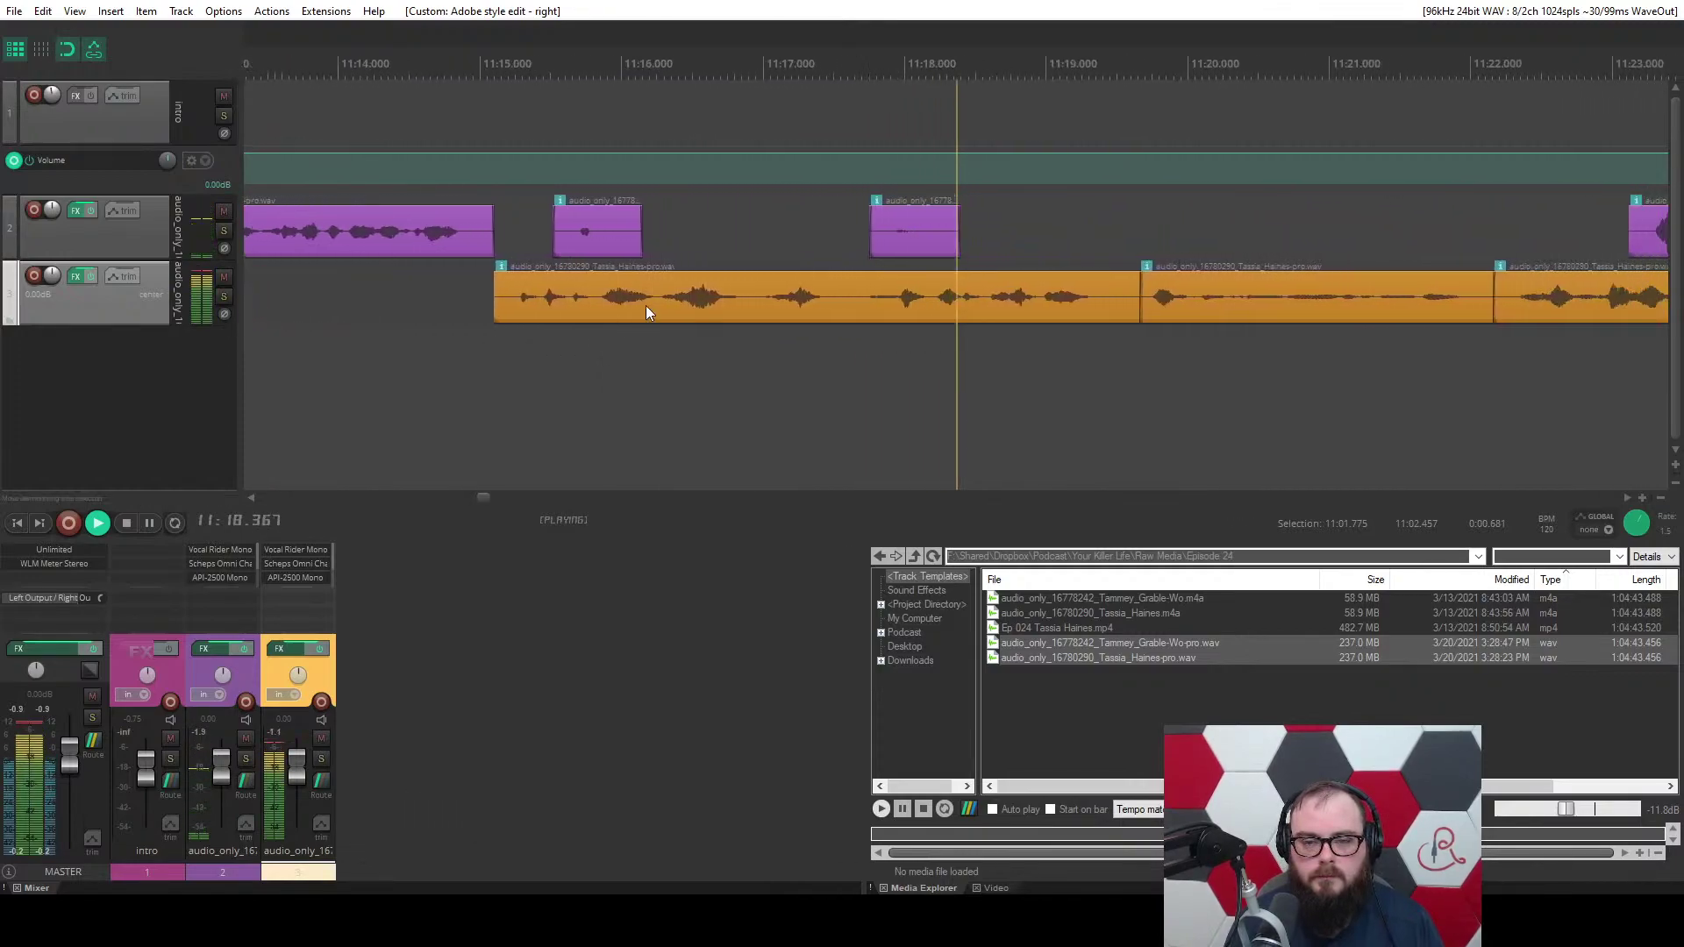
{"action": "scroll", "coordinate": [674, 276], "scroll_direction": "down", "scroll_amount": 4}
{"action": "key", "text": "ctrl+space"}
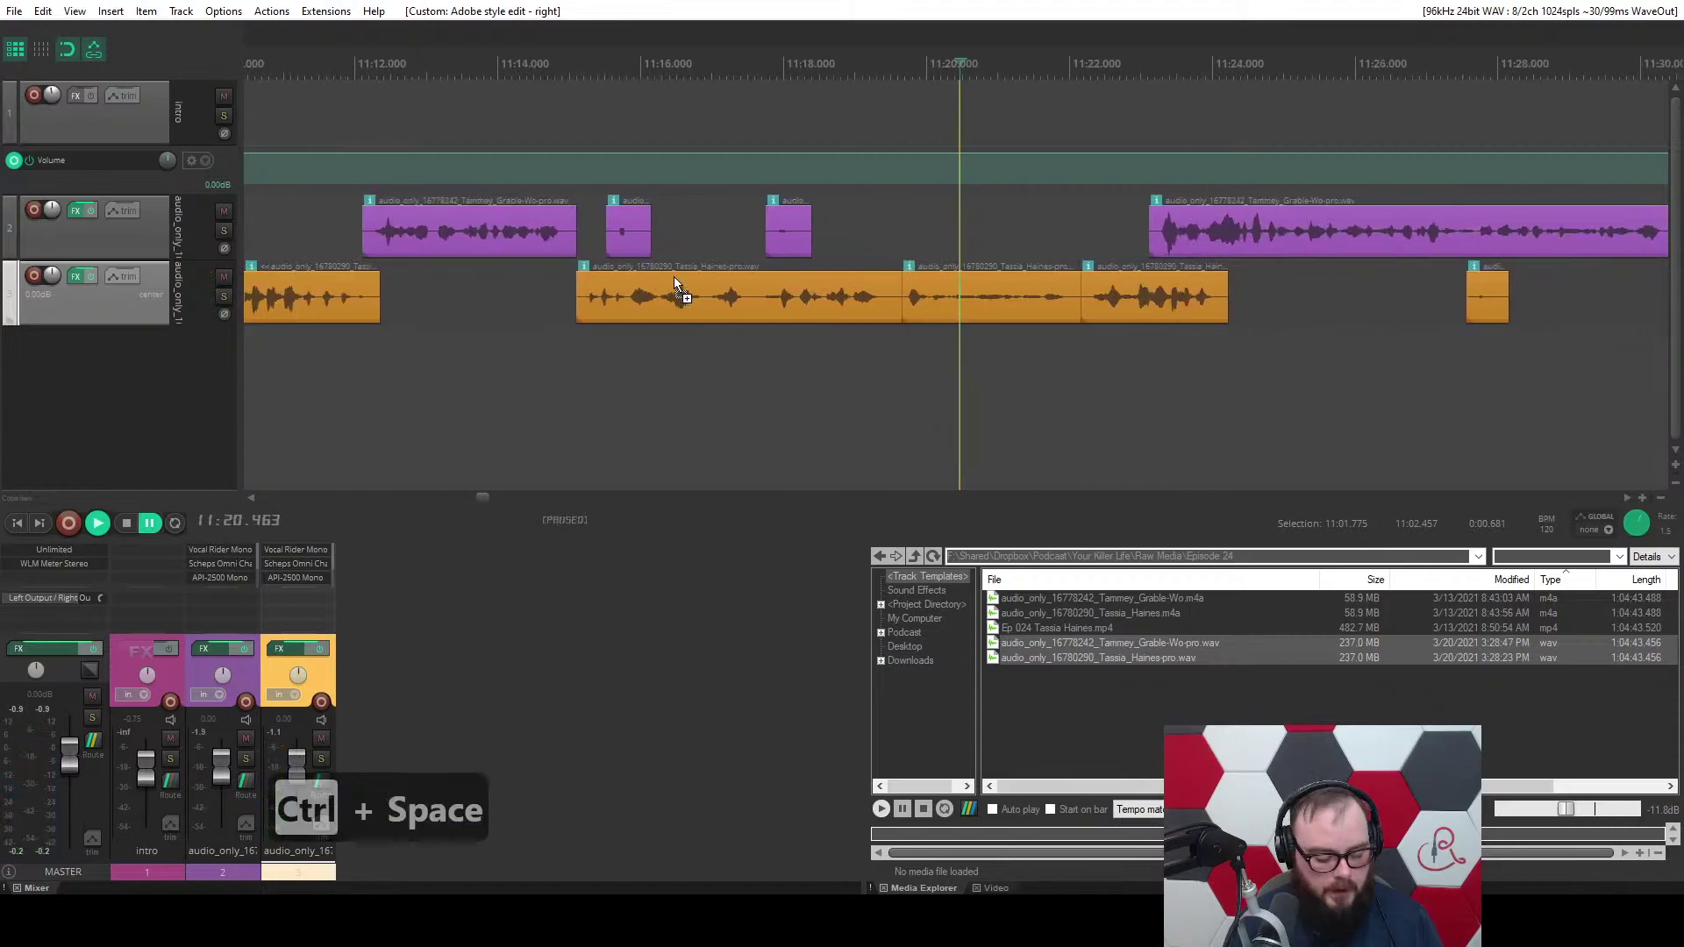
{"action": "key", "text": "ctrl+s"}
Replay the edited conversation from about 11:04.8 to check the recent joins.
{"action": "scroll", "coordinate": [624, 314], "scroll_direction": "down", "scroll_amount": 2}
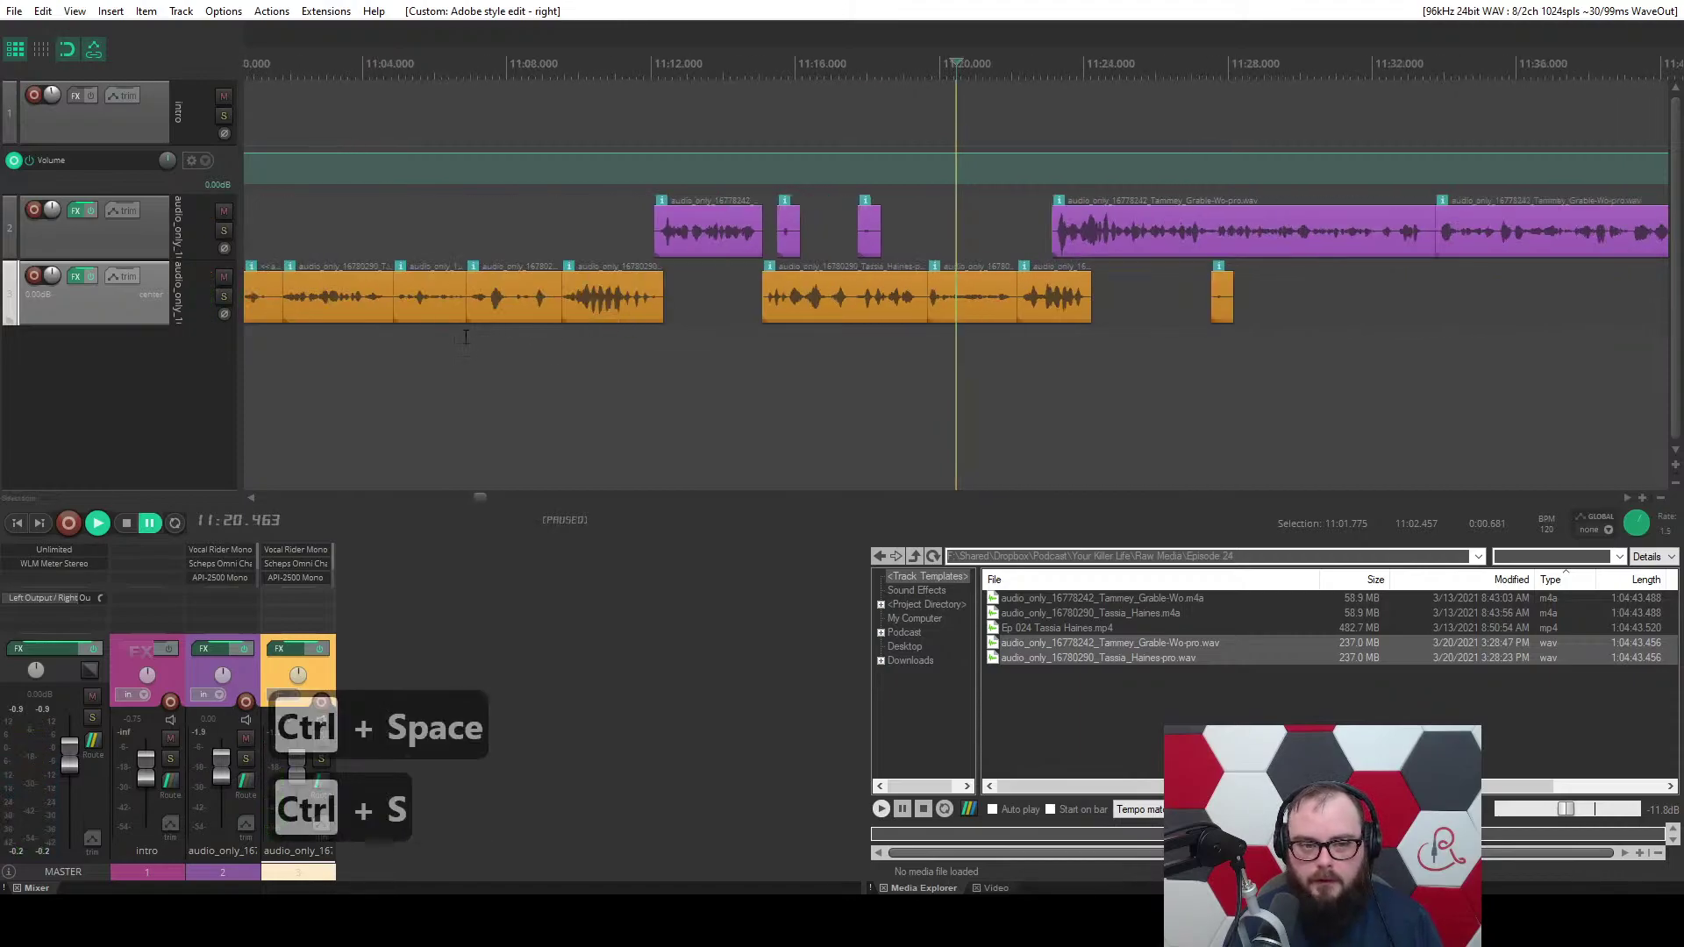
{"action": "left_click", "coordinate": [392, 342]}
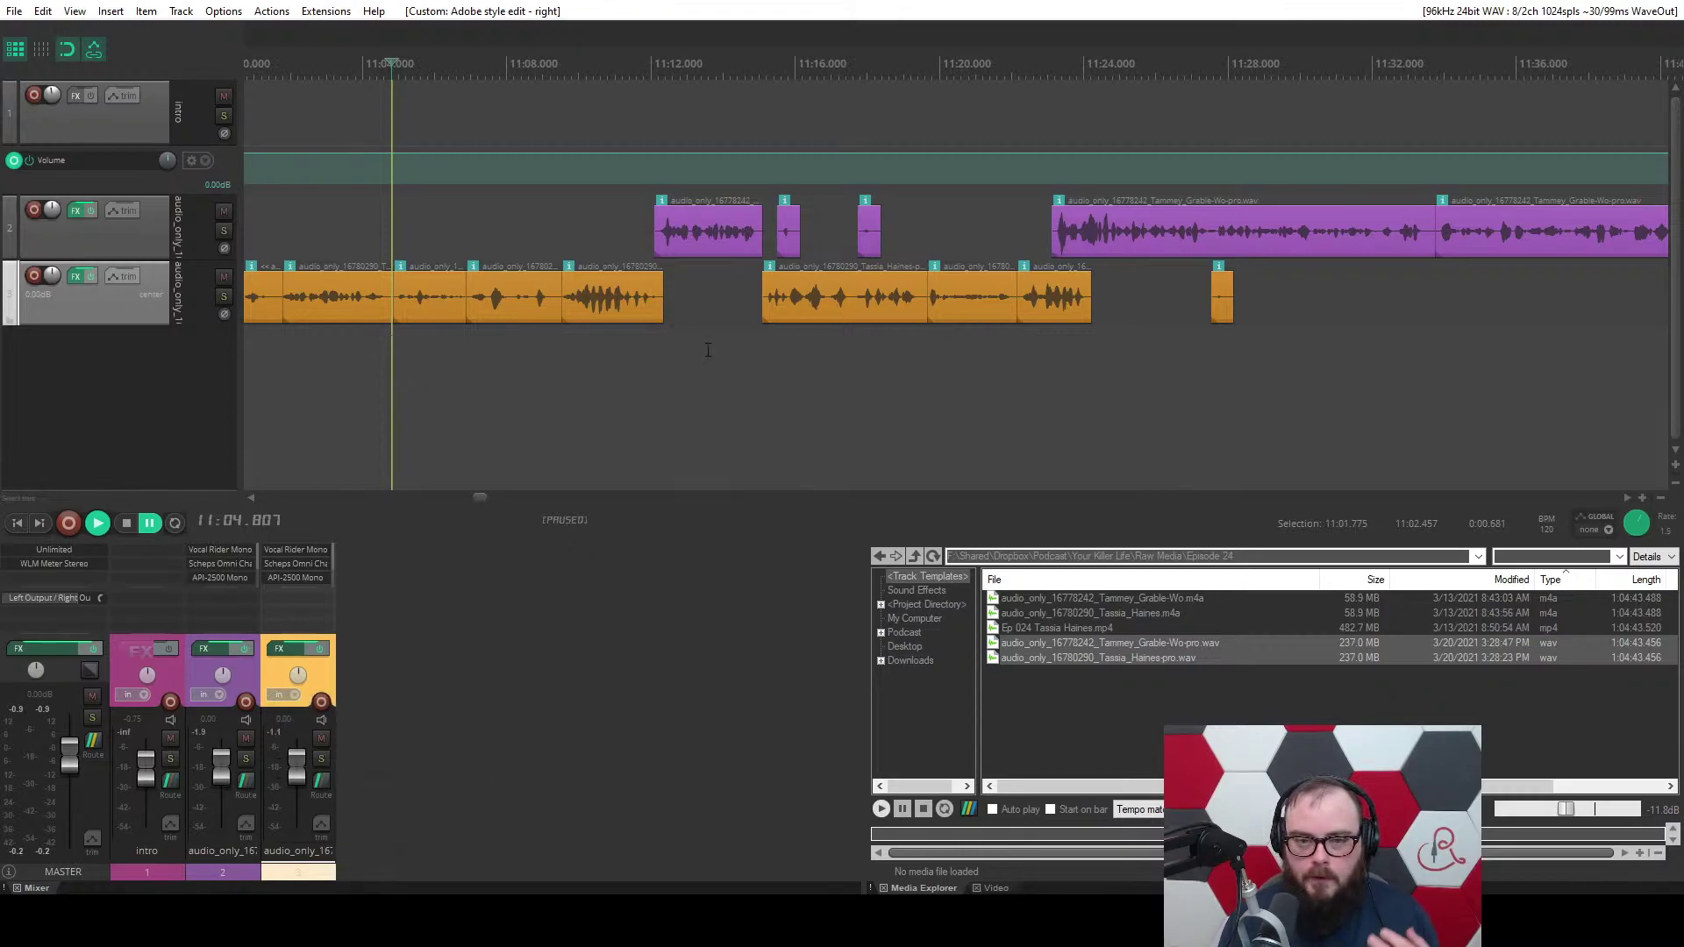
{"action": "key", "text": "ctrl+space"}
{"action": "scroll", "coordinate": [893, 357], "scroll_direction": "up", "scroll_amount": 10}
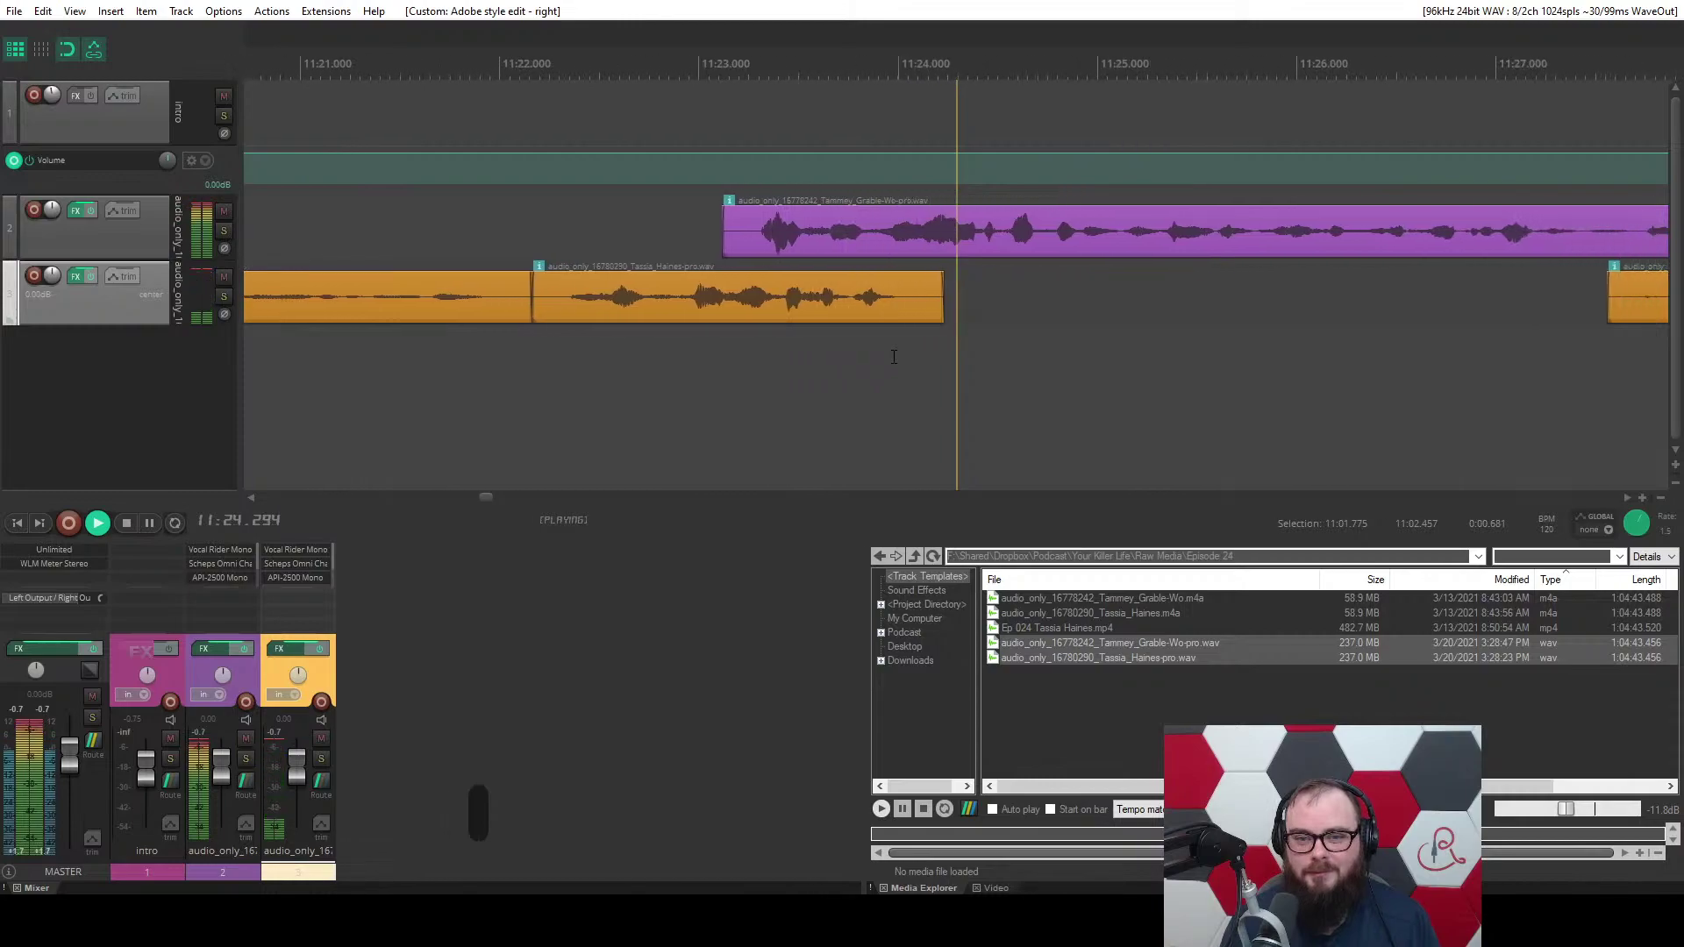
Delete the second speaker's short isolated clip near 11:27.6, under the first speaker's talking.
{"action": "scroll", "coordinate": [894, 357], "scroll_direction": "down", "scroll_amount": 3}
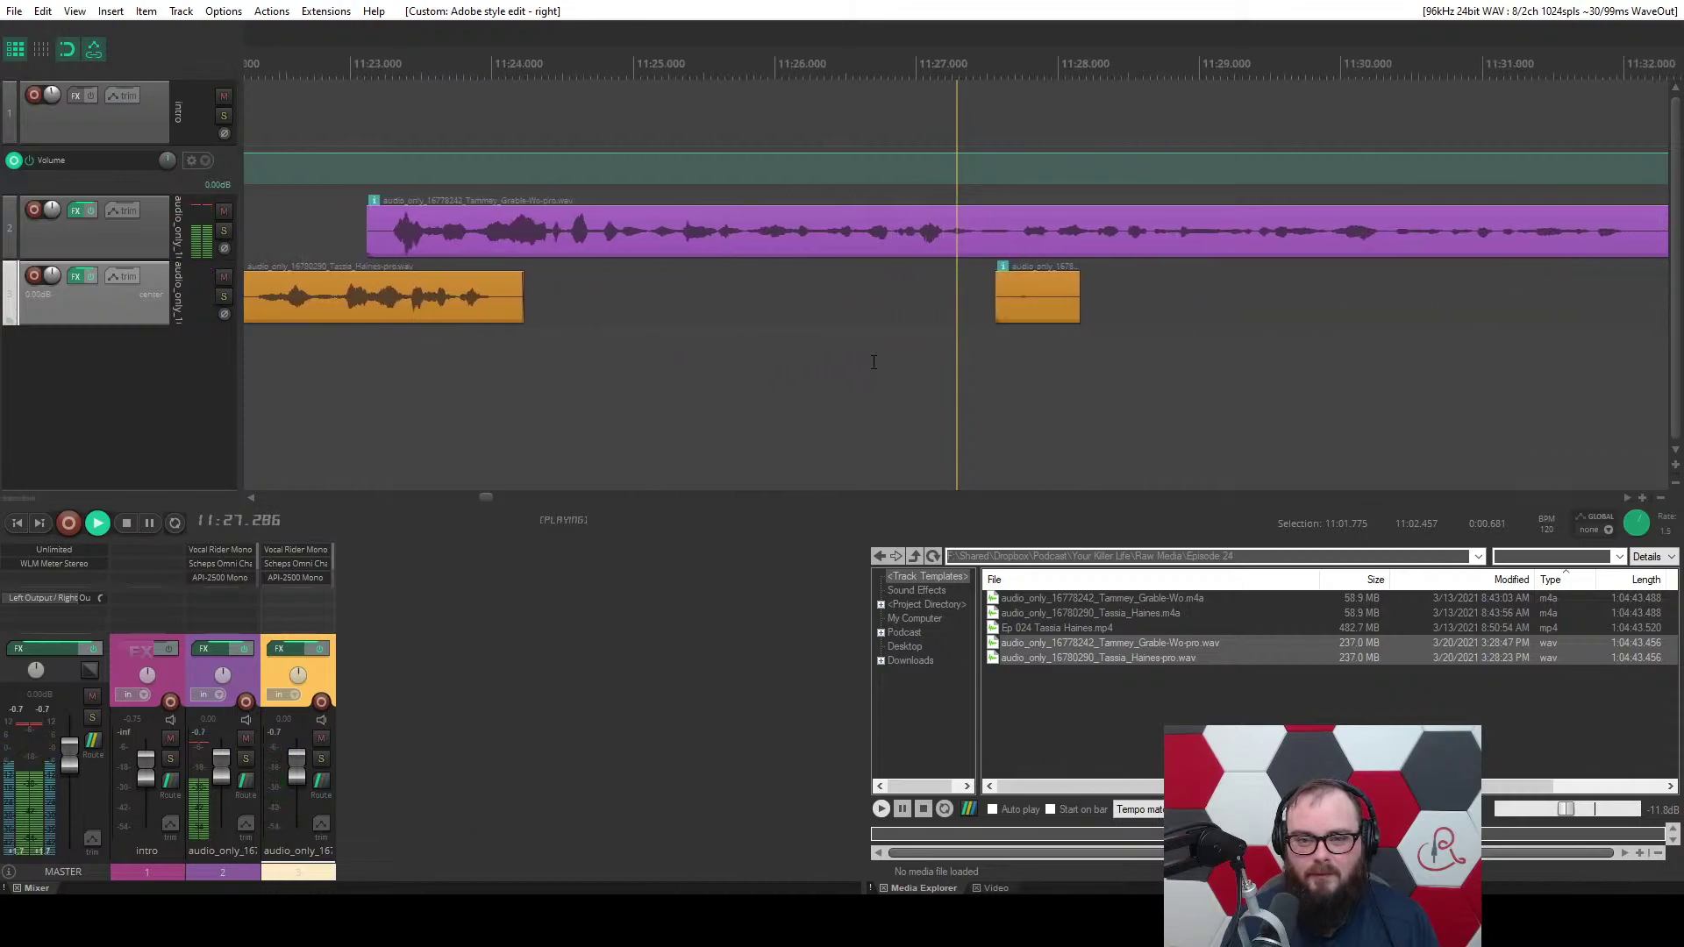
{"action": "left_click", "coordinate": [912, 308]}
{"action": "key", "text": "d"}
Listen on through the first speaker's passage and ripple-cut 12:19.726 to 12:20.208 from it.
{"action": "scroll", "coordinate": [912, 308], "scroll_direction": "down", "scroll_amount": 3}
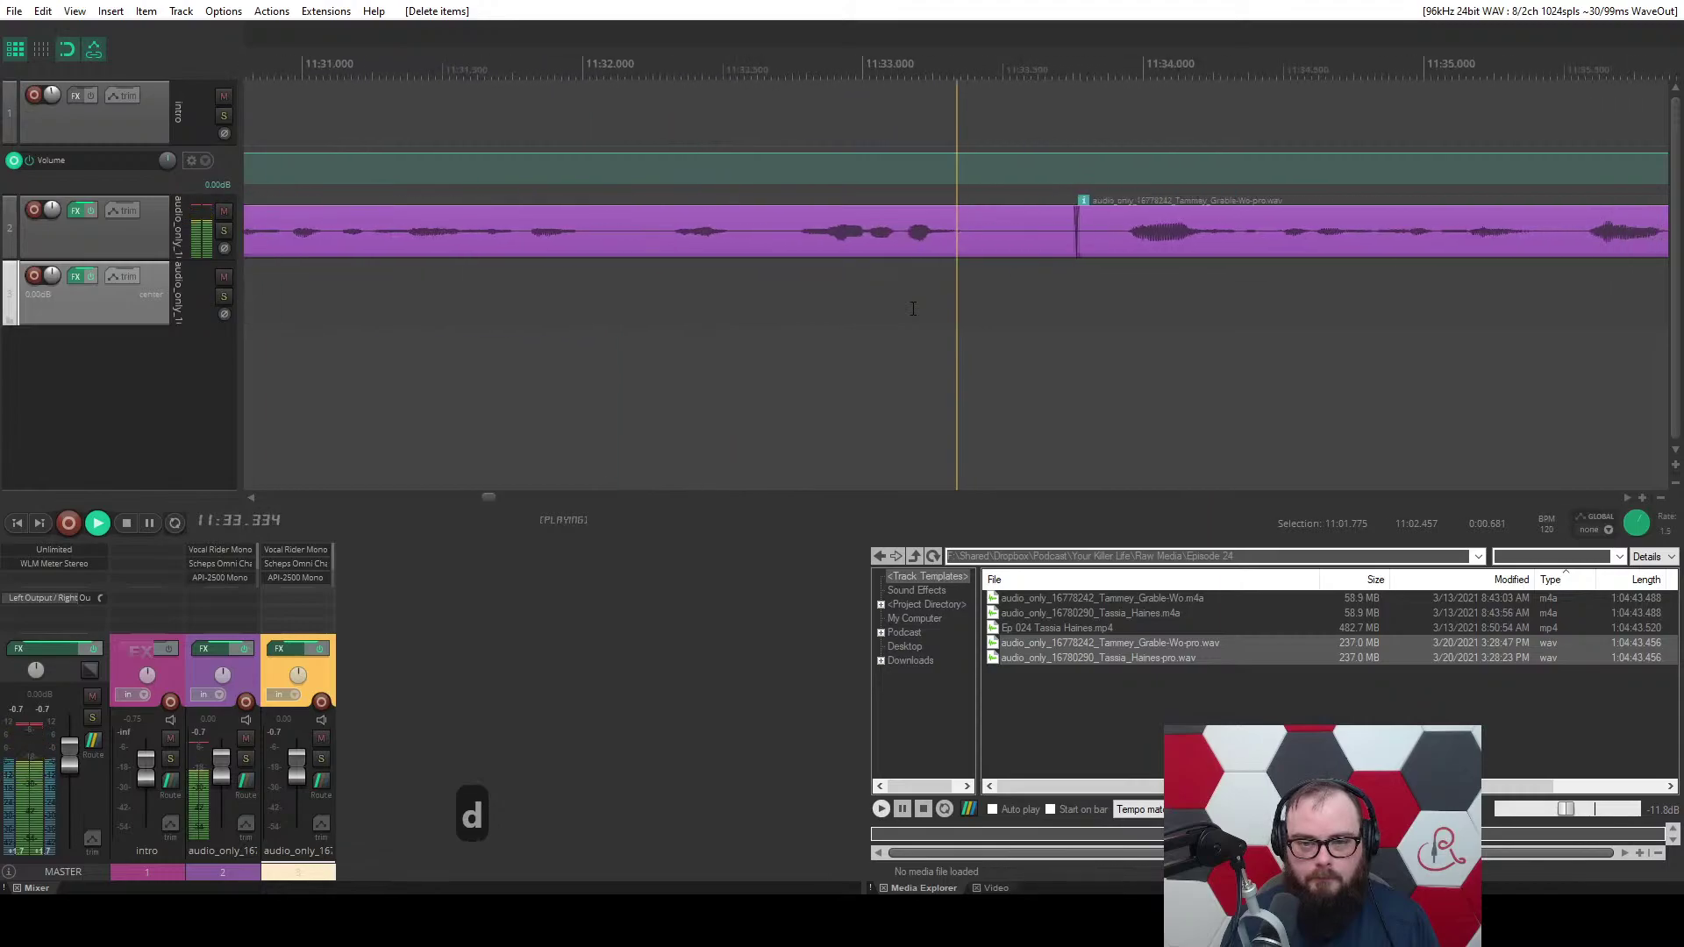
{"action": "scroll", "coordinate": [912, 308], "scroll_direction": "down", "scroll_amount": 5}
{"action": "scroll", "coordinate": [912, 308], "scroll_direction": "down", "scroll_amount": 3}
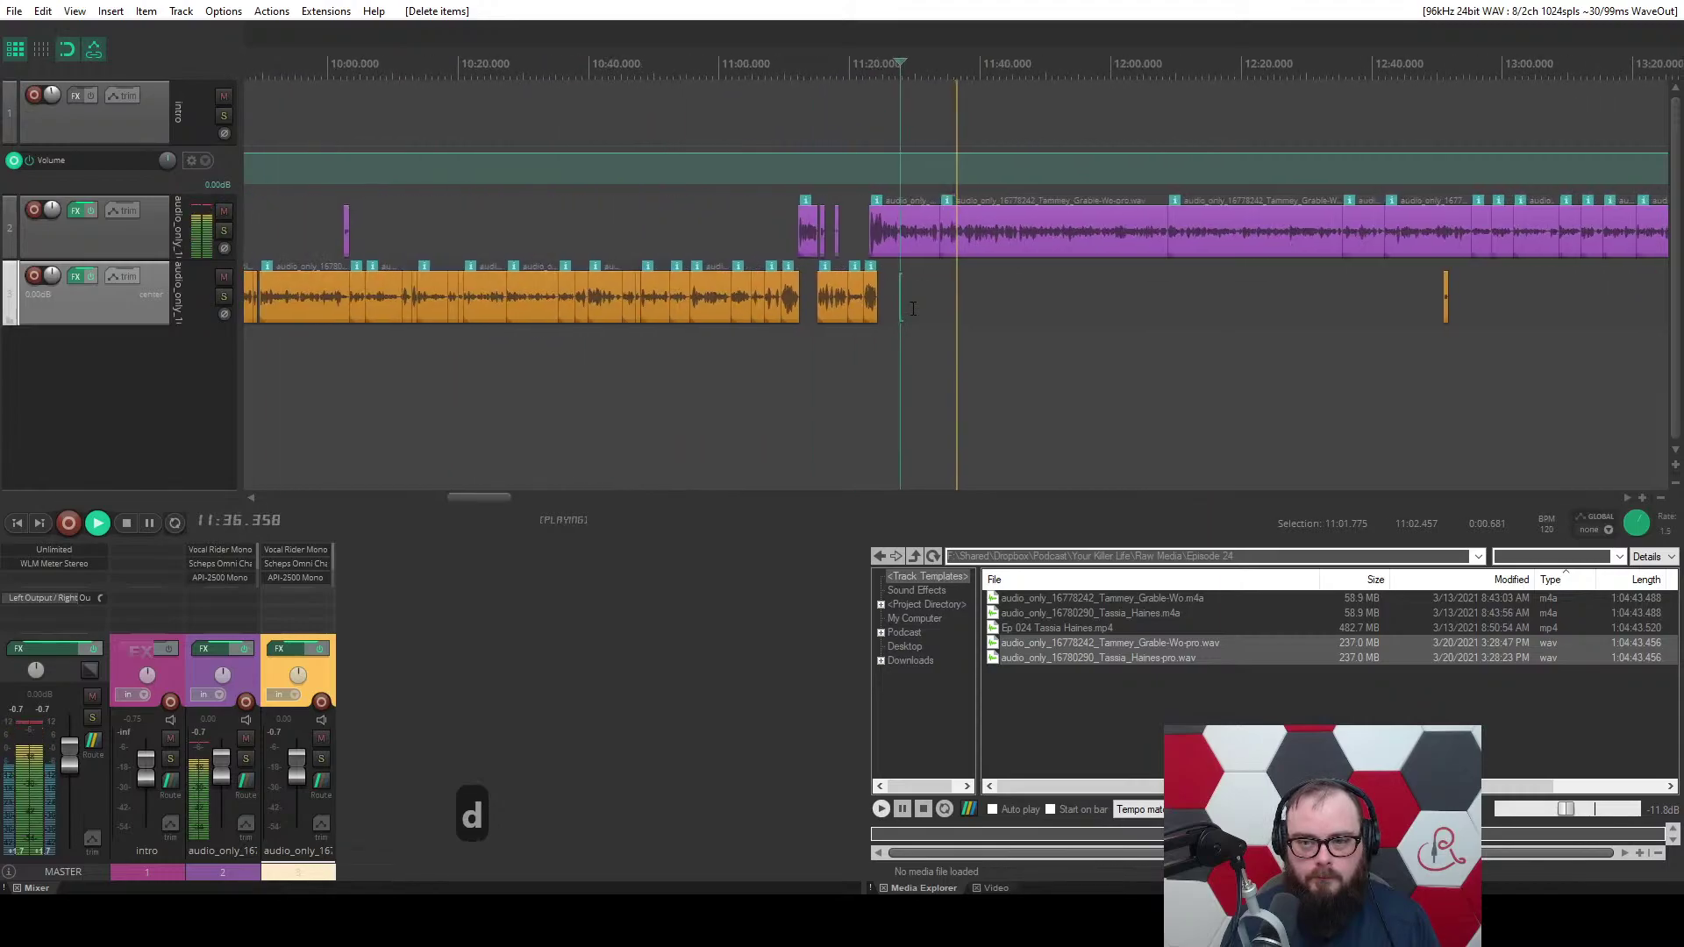
{"action": "scroll", "coordinate": [912, 308], "scroll_direction": "up", "scroll_amount": 4}
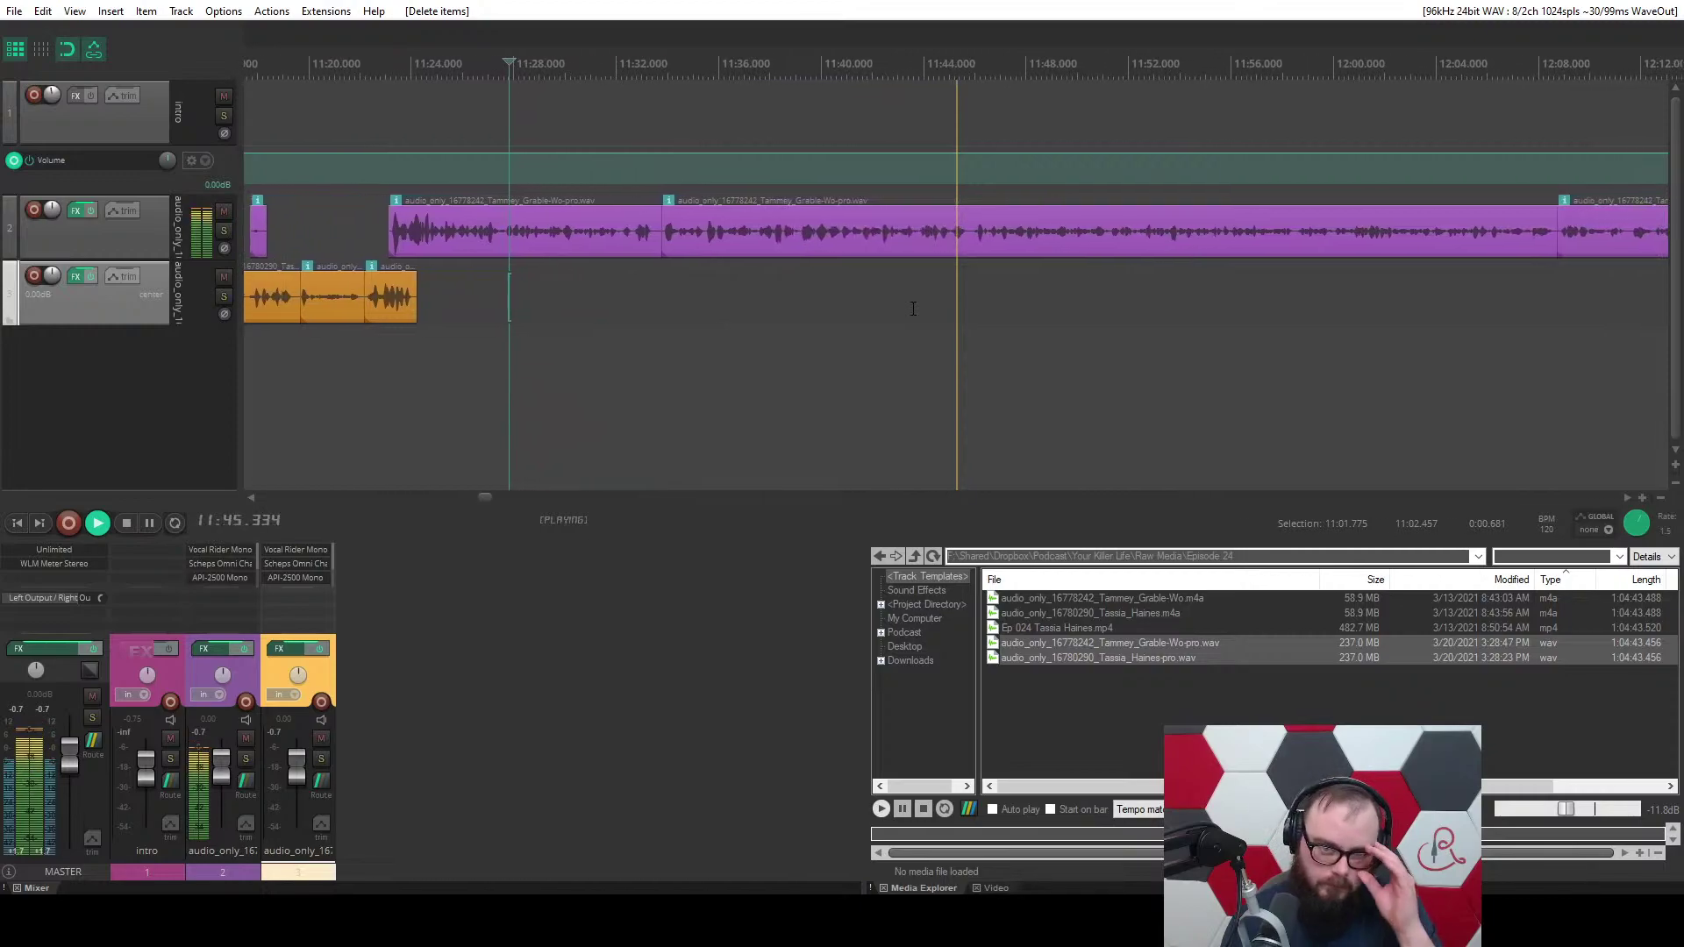
{"action": "scroll", "coordinate": [923, 318], "scroll_direction": "up", "scroll_amount": 4}
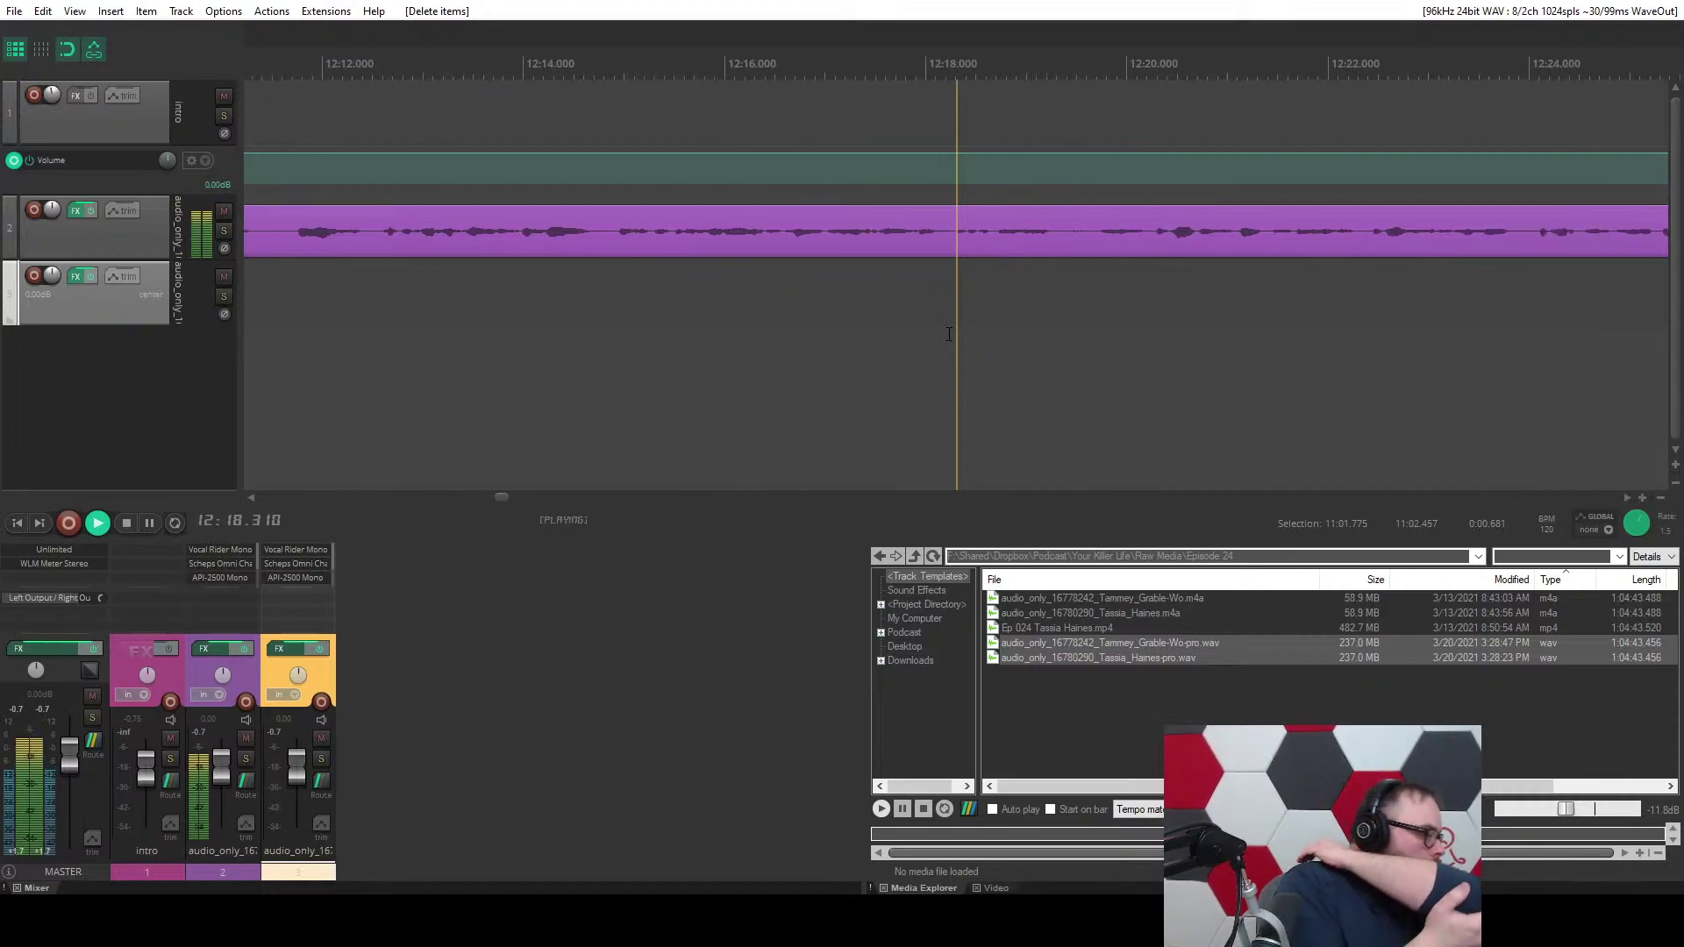
{"action": "left_click", "coordinate": [739, 335]}
{"action": "key", "text": "space"}
{"action": "scroll", "coordinate": [740, 336], "scroll_direction": "up", "scroll_amount": 5}
{"action": "left_click_drag", "start_coordinate": [866, 295], "coordinate": [1240, 296]}
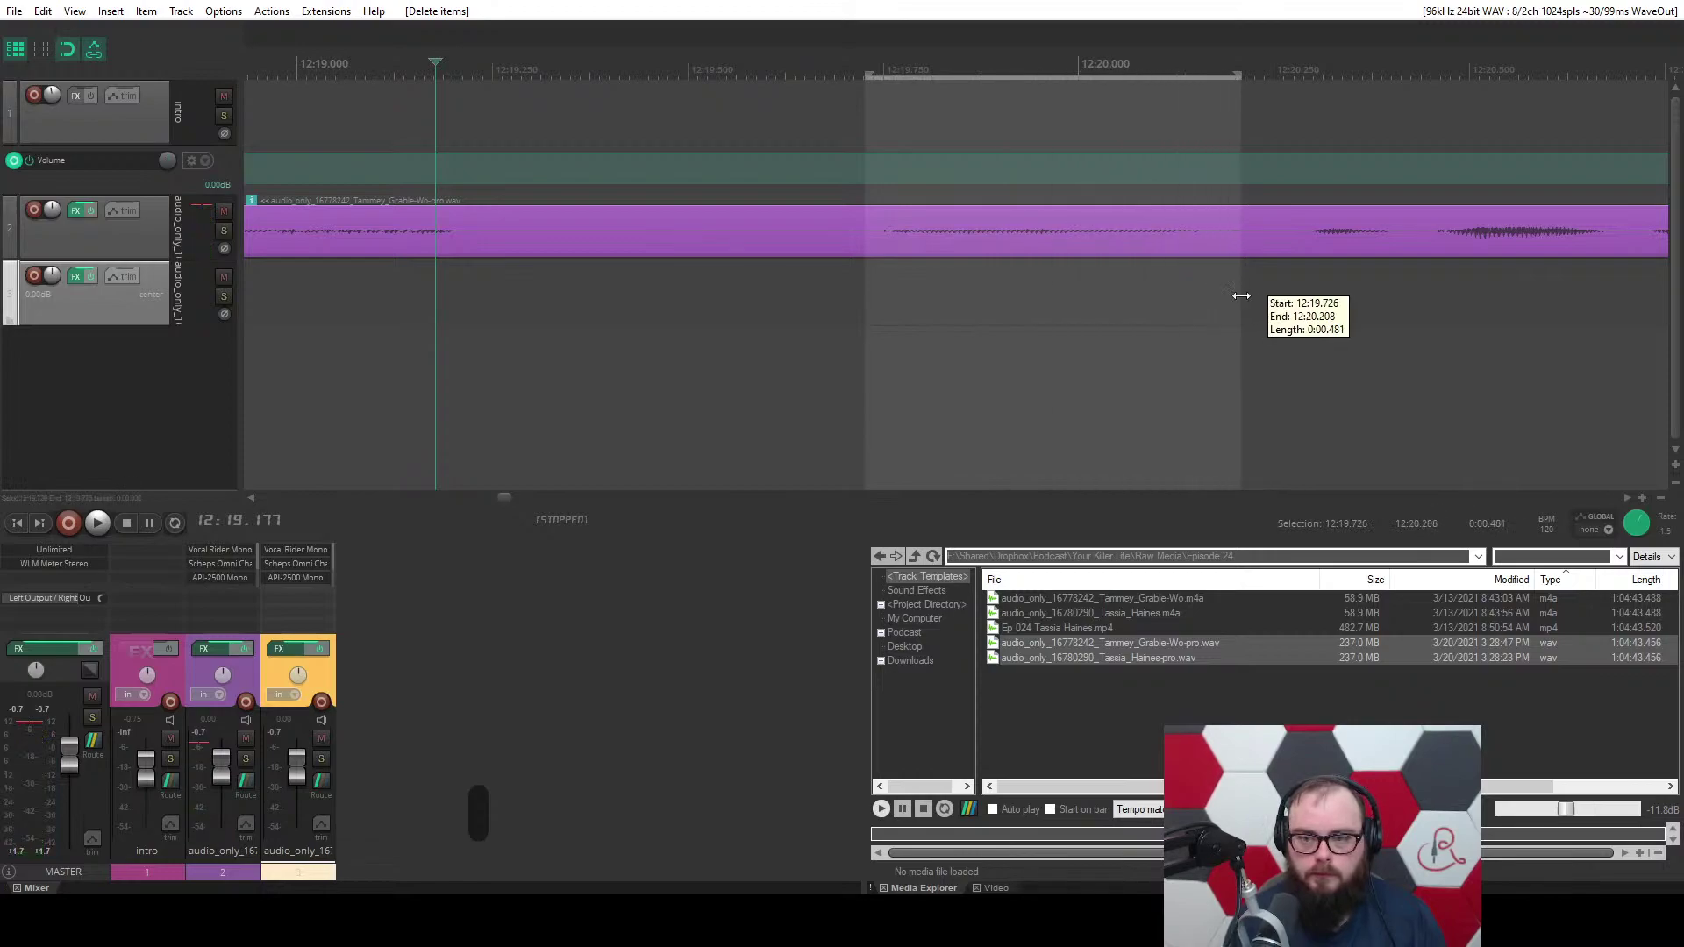
{"action": "key", "text": "c"}
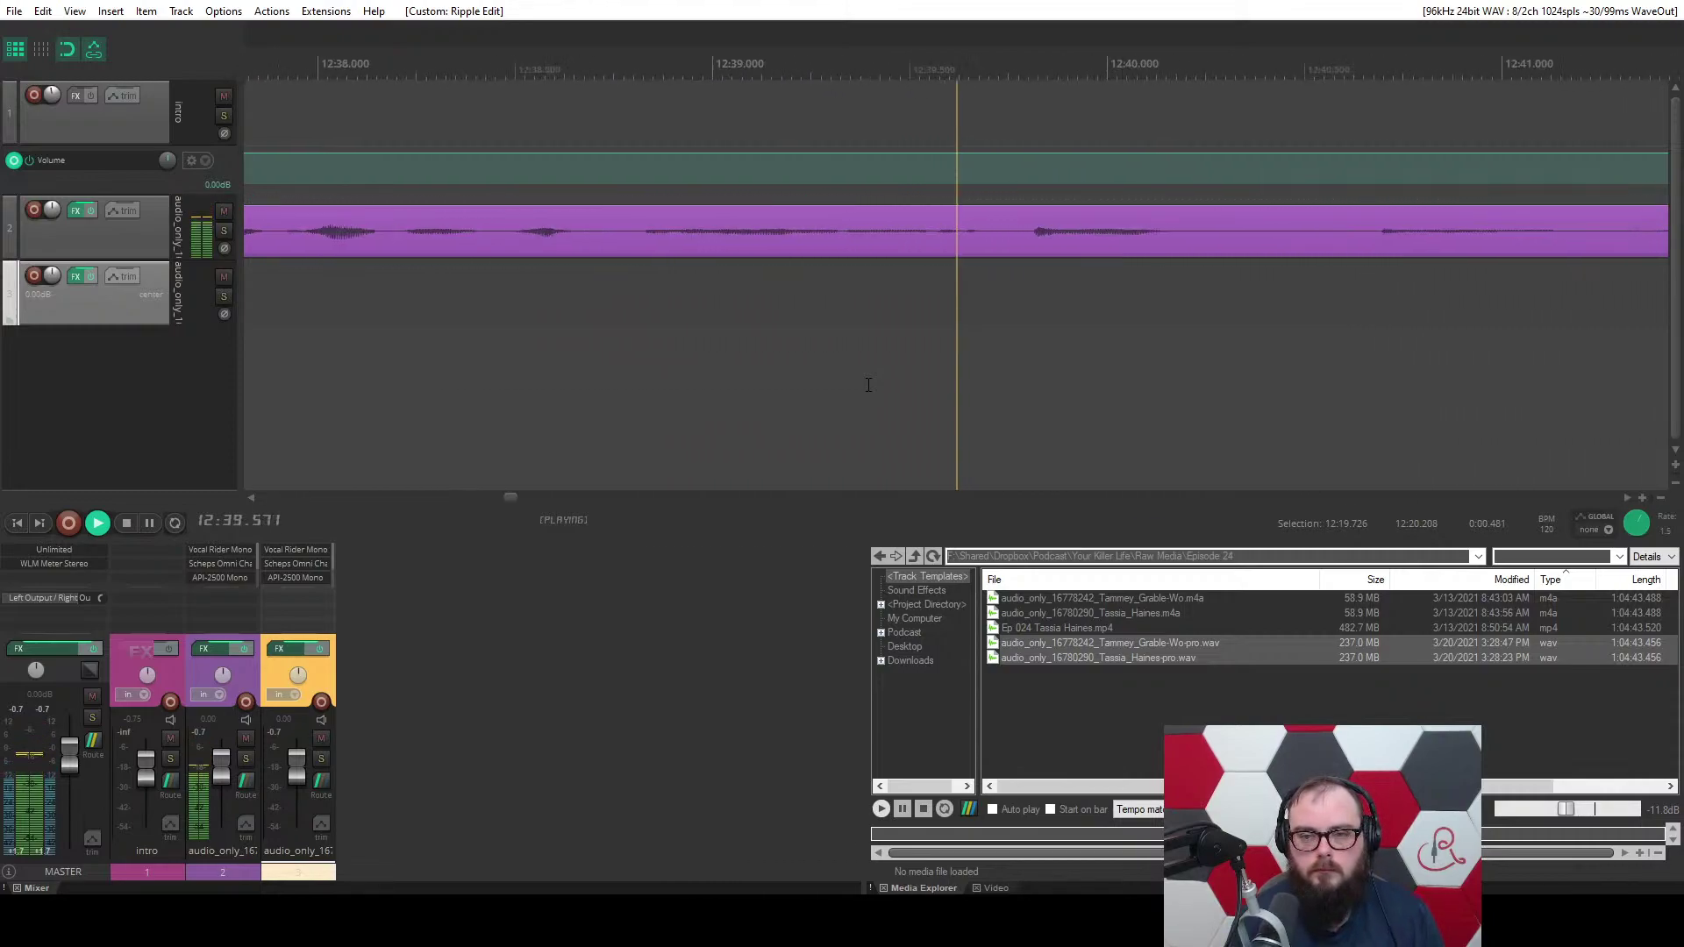
Ripple-trim the end of the first speaker's clip from about 12:40.6 to the following join.
{"action": "left_click", "coordinate": [580, 329]}
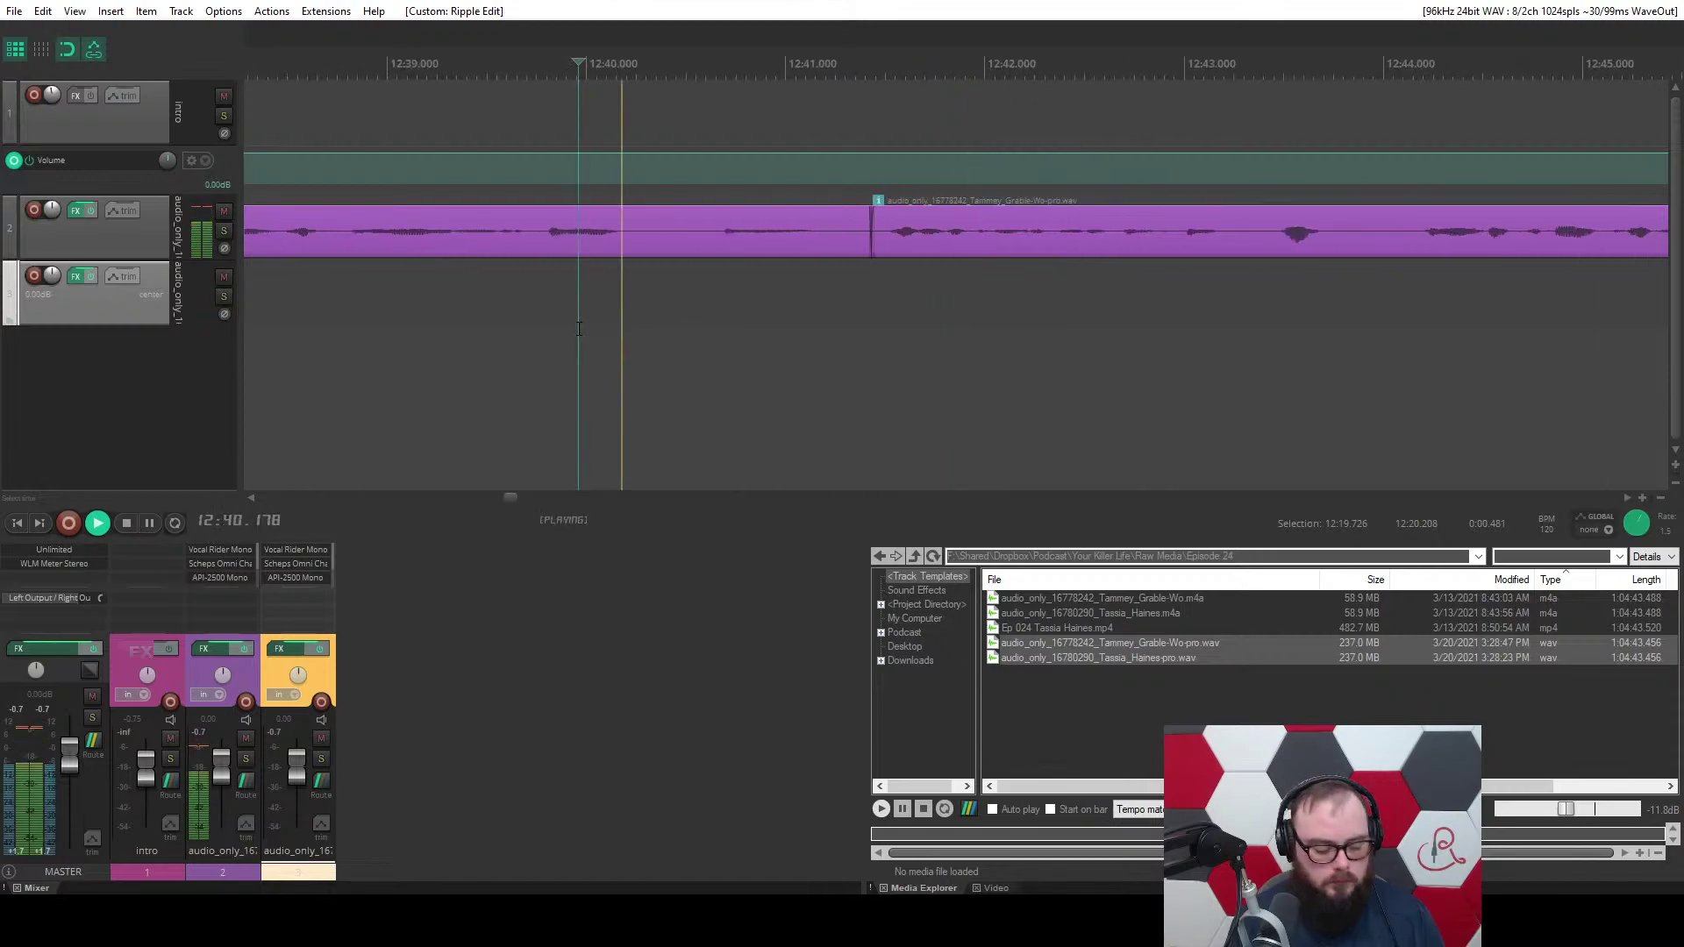
{"action": "key", "text": "w"}
{"action": "key", "text": "w"}
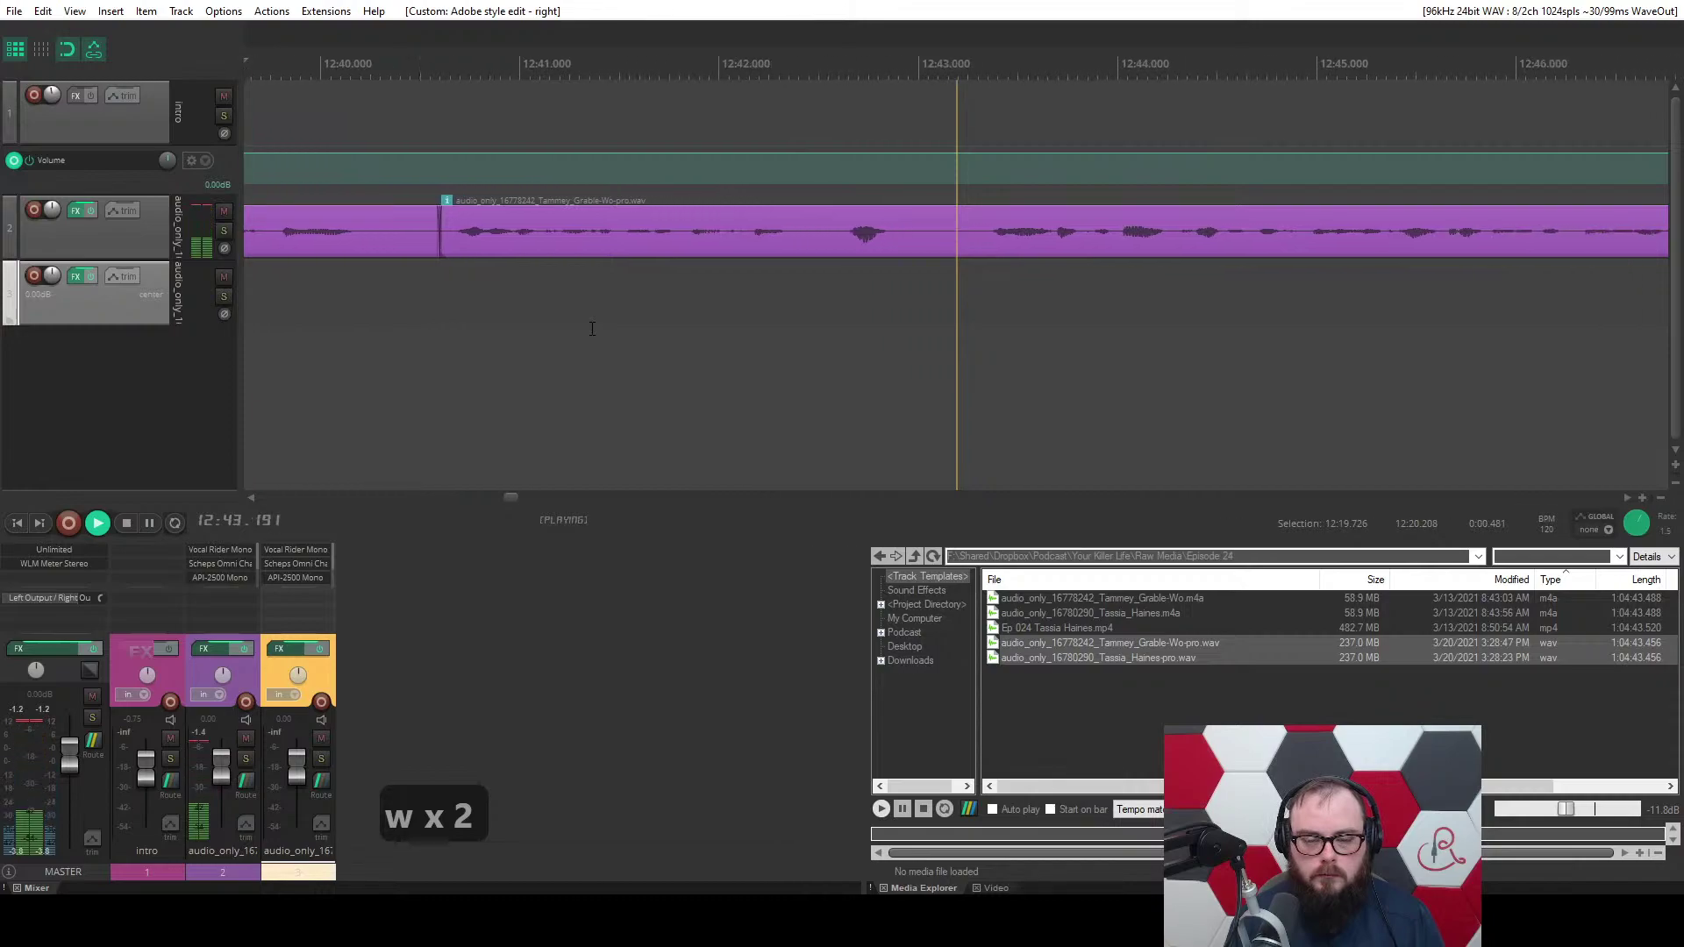
Ripple-cut 12:53.931 to 12:54.211 at the start of the first speaker's clip.
{"action": "scroll", "coordinate": [592, 329], "scroll_direction": "down", "scroll_amount": 2}
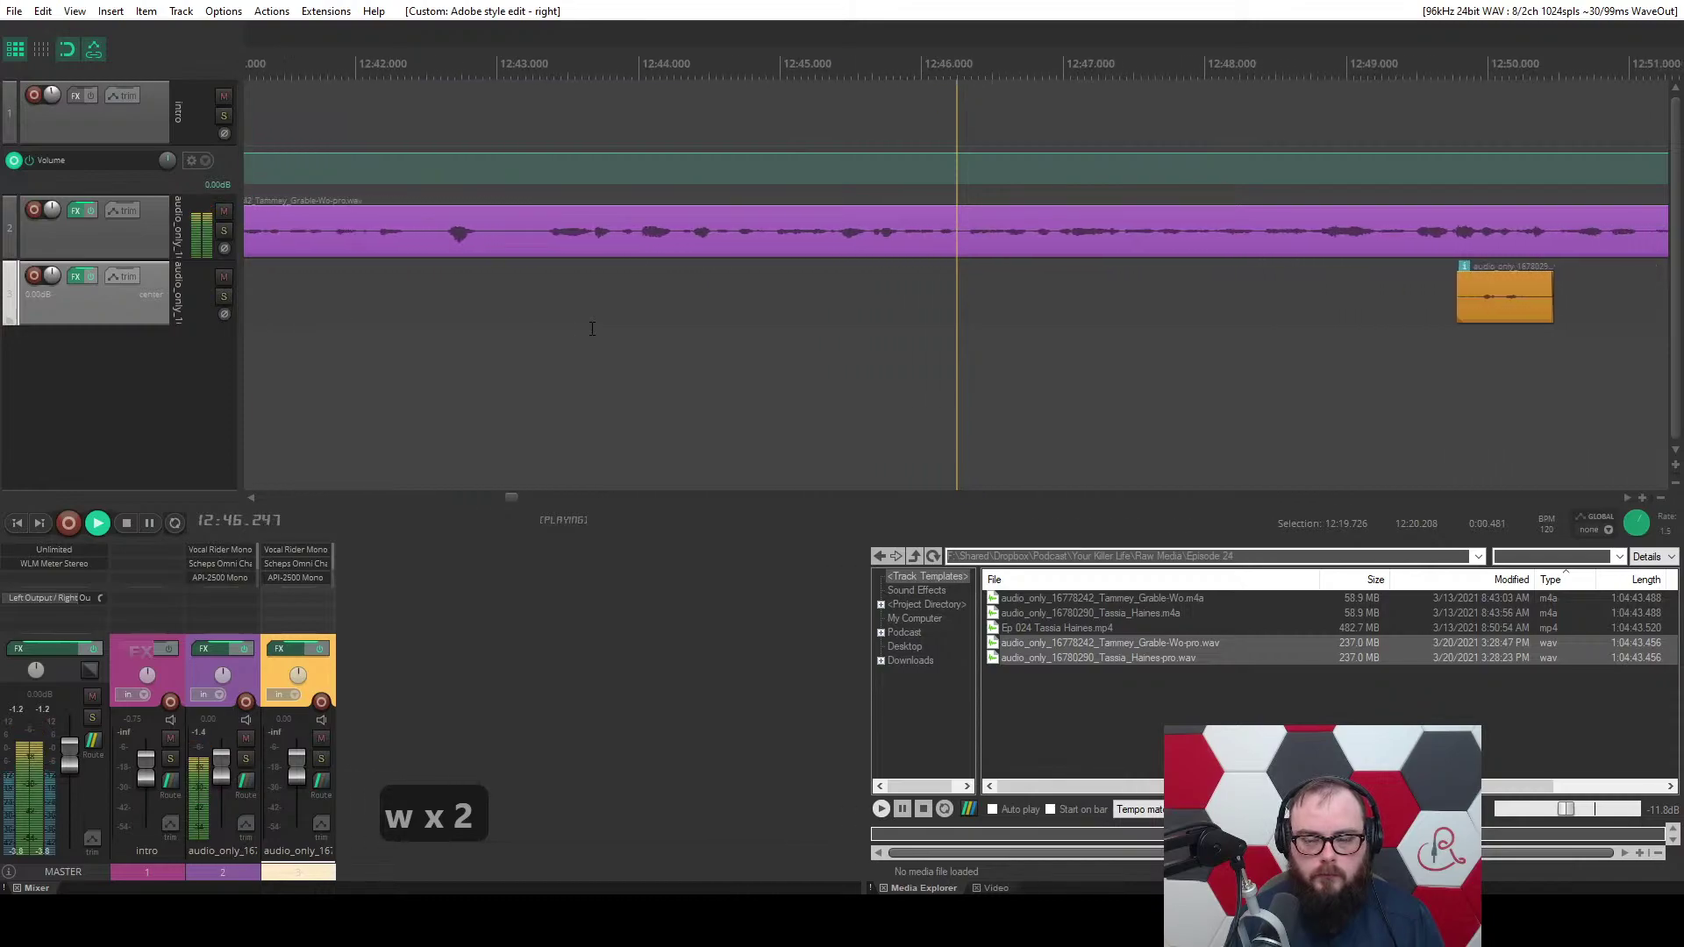
{"action": "scroll", "coordinate": [592, 328], "scroll_direction": "up", "scroll_amount": 2}
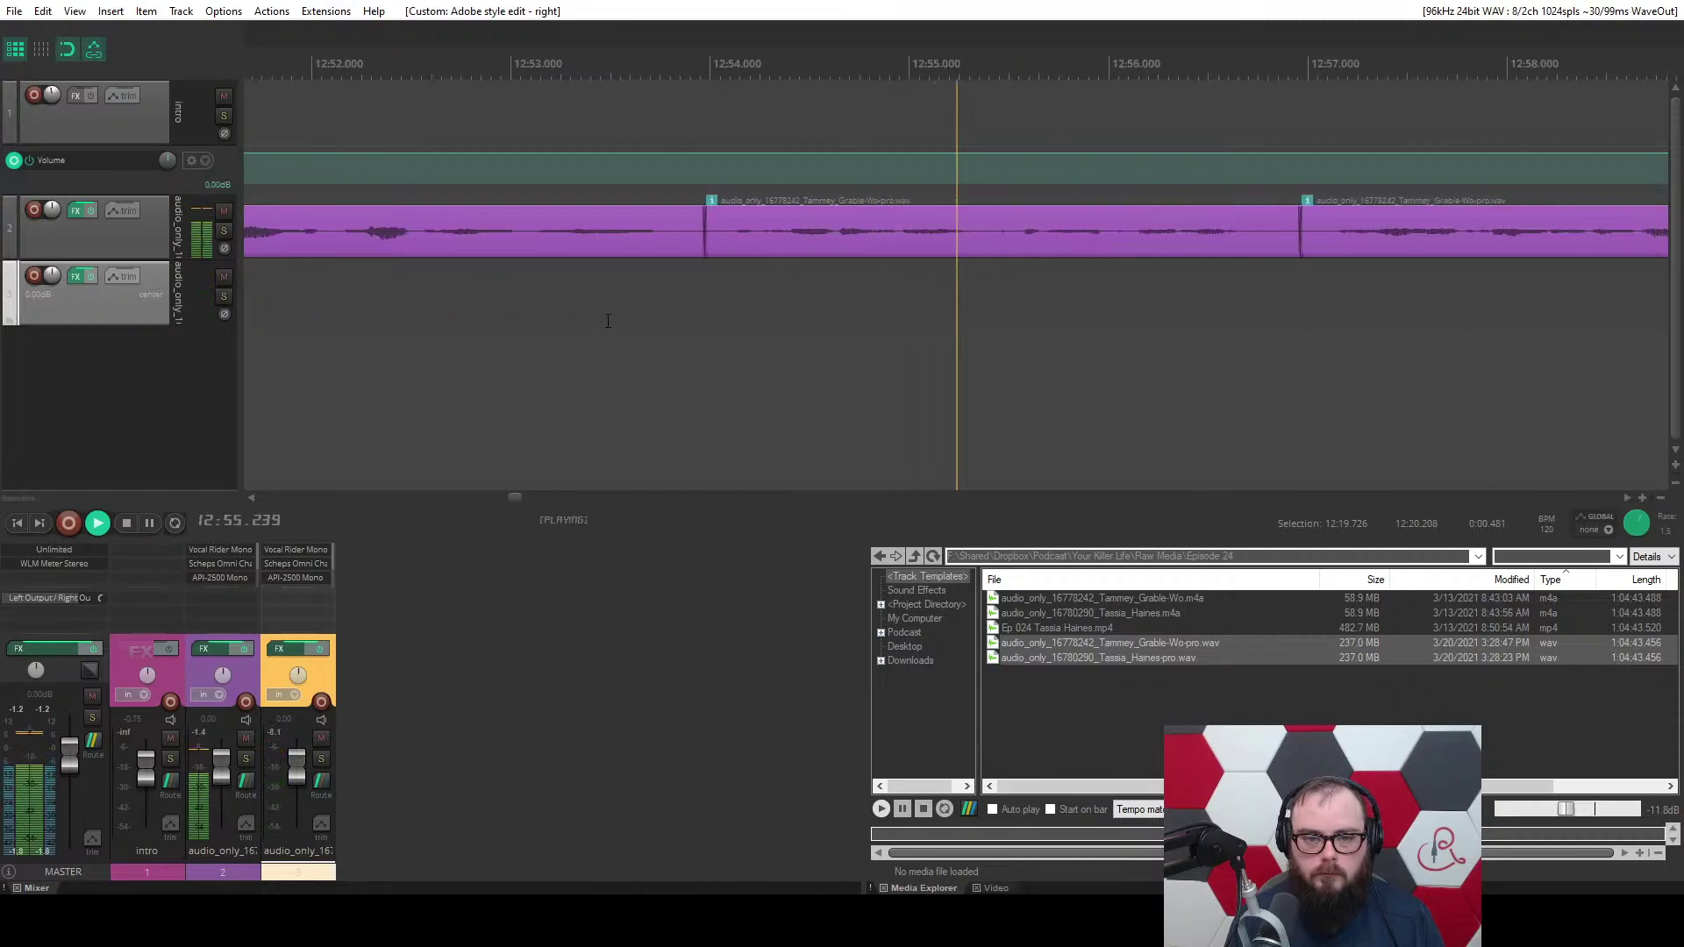
{"action": "scroll", "coordinate": [608, 316], "scroll_direction": "up", "scroll_amount": 5}
{"action": "key", "text": "space"}
{"action": "left_click_drag", "start_coordinate": [789, 285], "coordinate": [1004, 274]}
{"action": "key", "text": "c"}
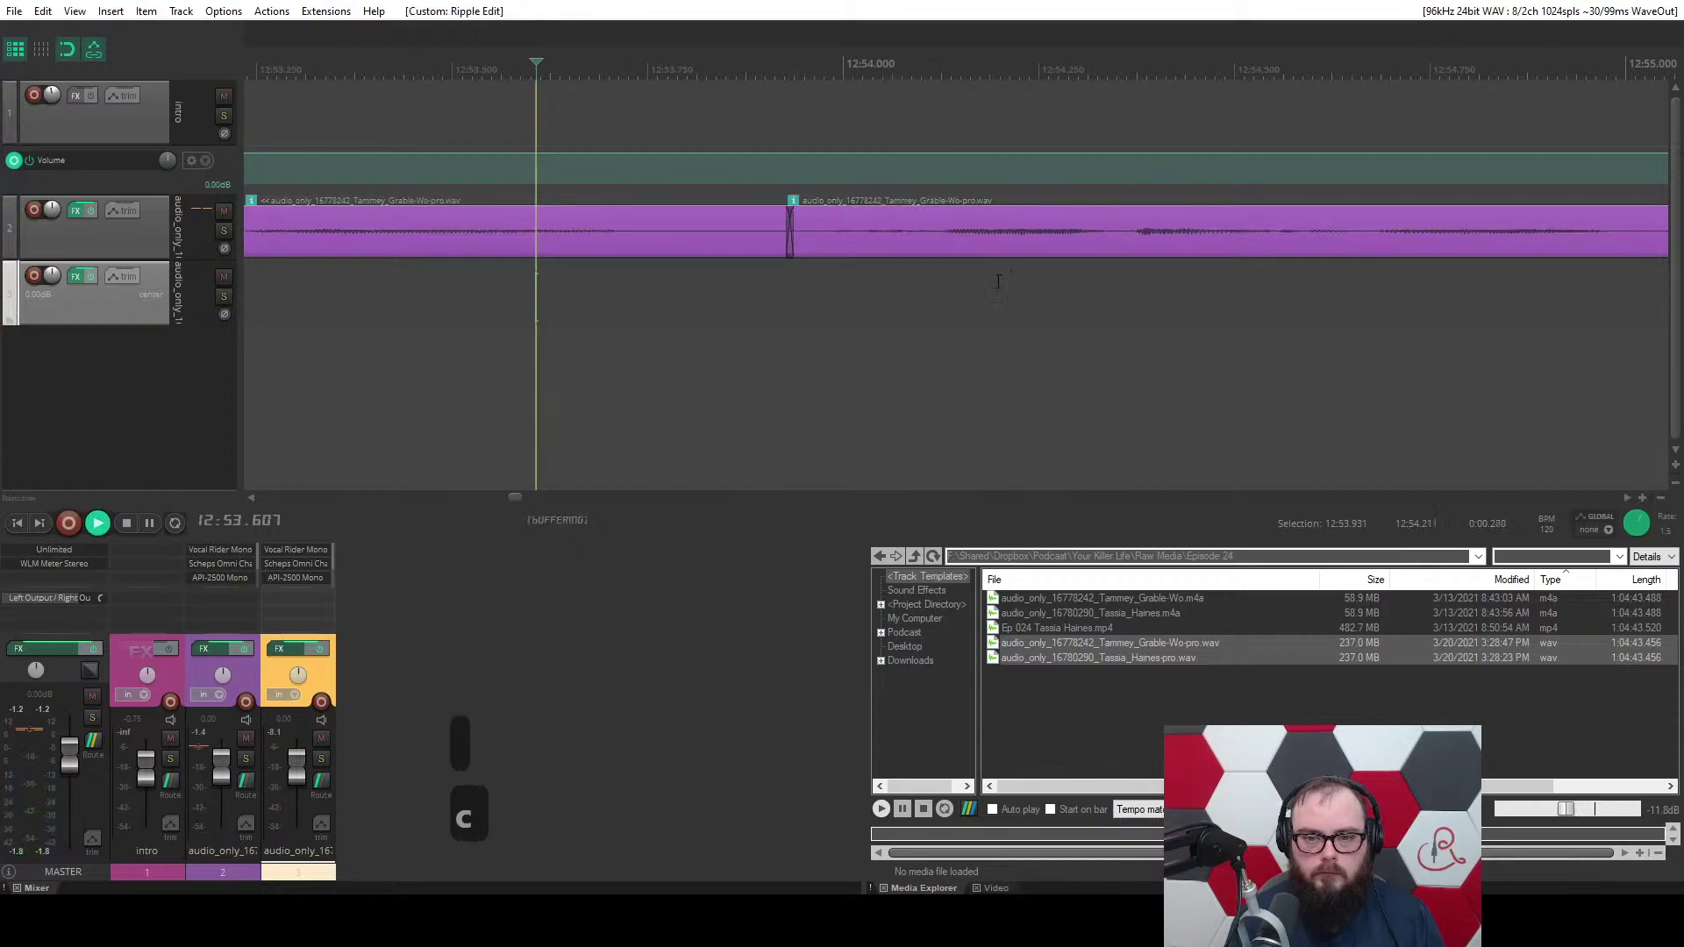
{"action": "key", "text": "c"}
Lengthen the fade-in of the first speaker's clip after the join near 12:54 and replay the join.
{"action": "mouse_move", "coordinate": [447, 229]}
{"action": "left_mouse_down"}
{"action": "mouse_move", "coordinate": [474, 230]}
{"action": "mouse_move", "coordinate": [451, 232]}
{"action": "left_mouse_up"}
{"action": "key", "text": "space"}
{"action": "key", "text": "space"}
{"action": "scroll", "coordinate": [451, 233], "scroll_direction": "down", "scroll_amount": 3}
{"action": "key", "text": "space"}
{"action": "scroll", "coordinate": [553, 301], "scroll_direction": "down", "scroll_amount": 2}
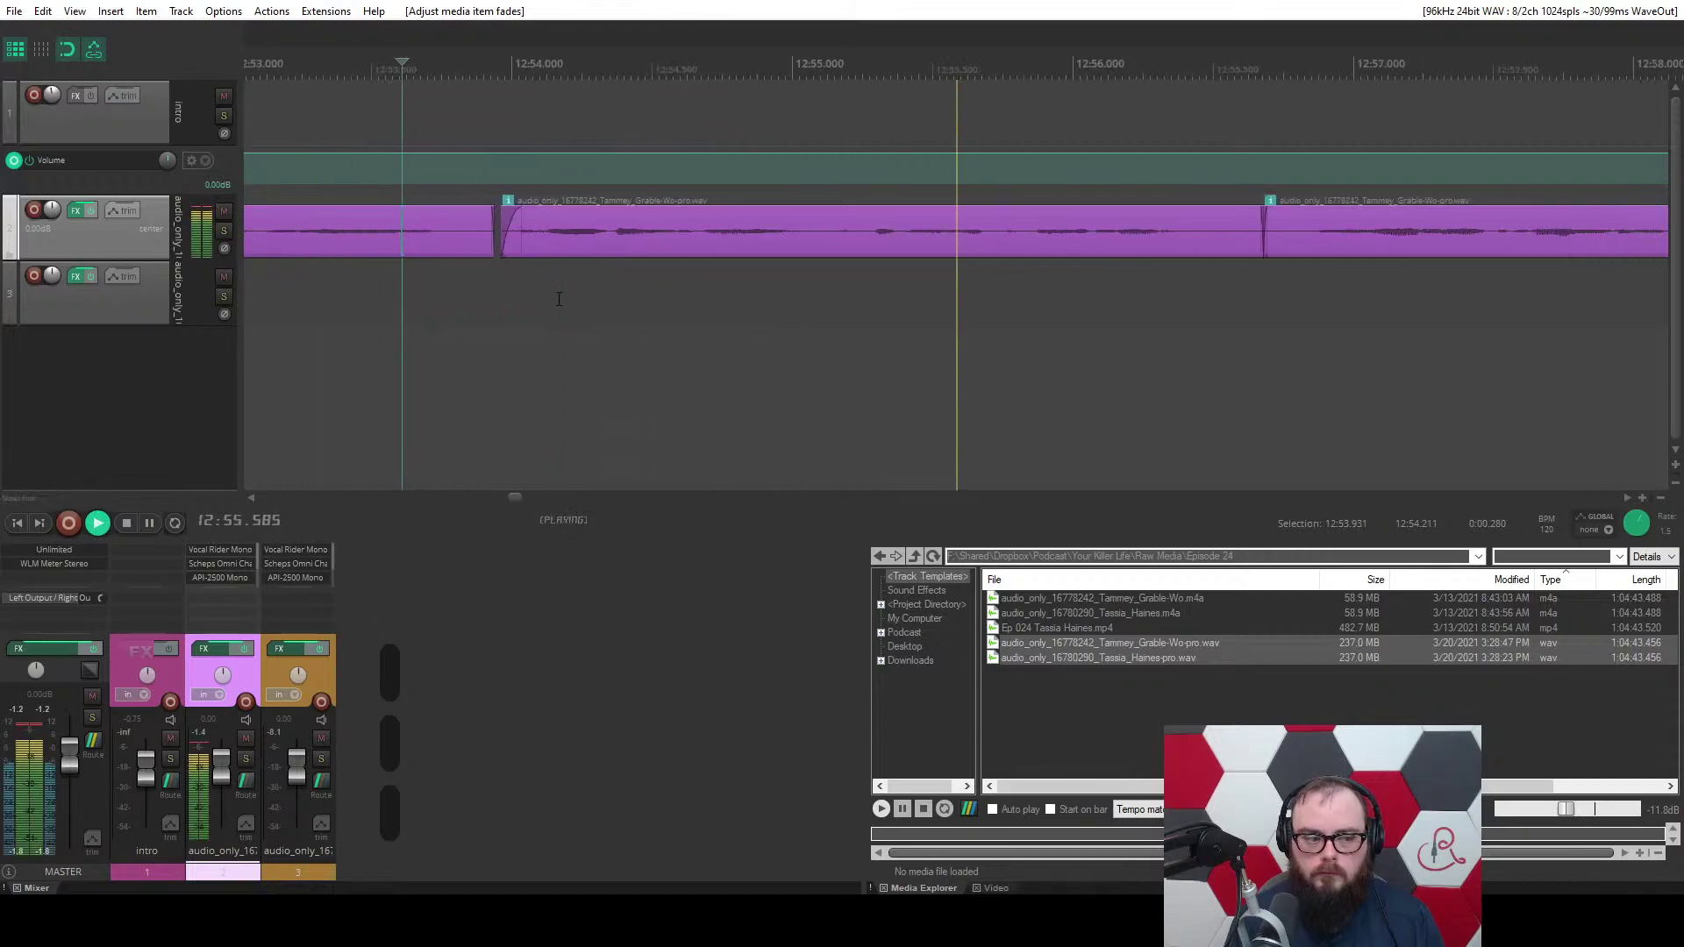
{"action": "scroll", "coordinate": [559, 299], "scroll_direction": "down", "scroll_amount": 2}
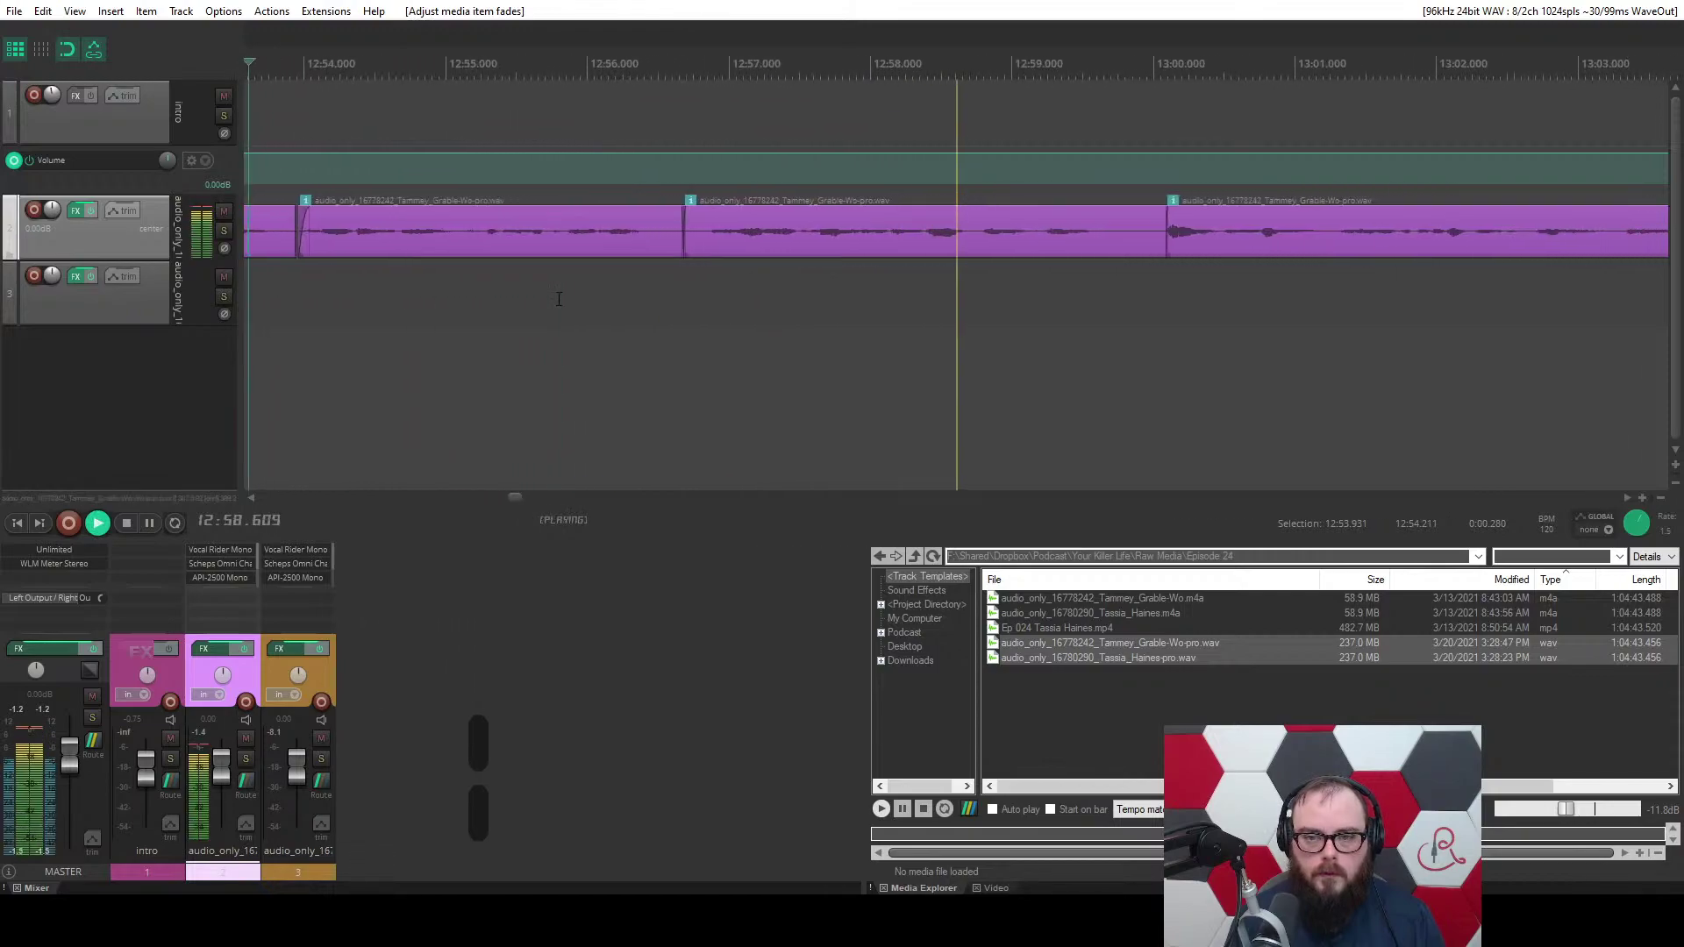
Ripple-trim the end of the first speaker's clip from 13:05.829 to the following join and save the project.
{"action": "scroll", "coordinate": [558, 299], "scroll_direction": "up", "scroll_amount": 3}
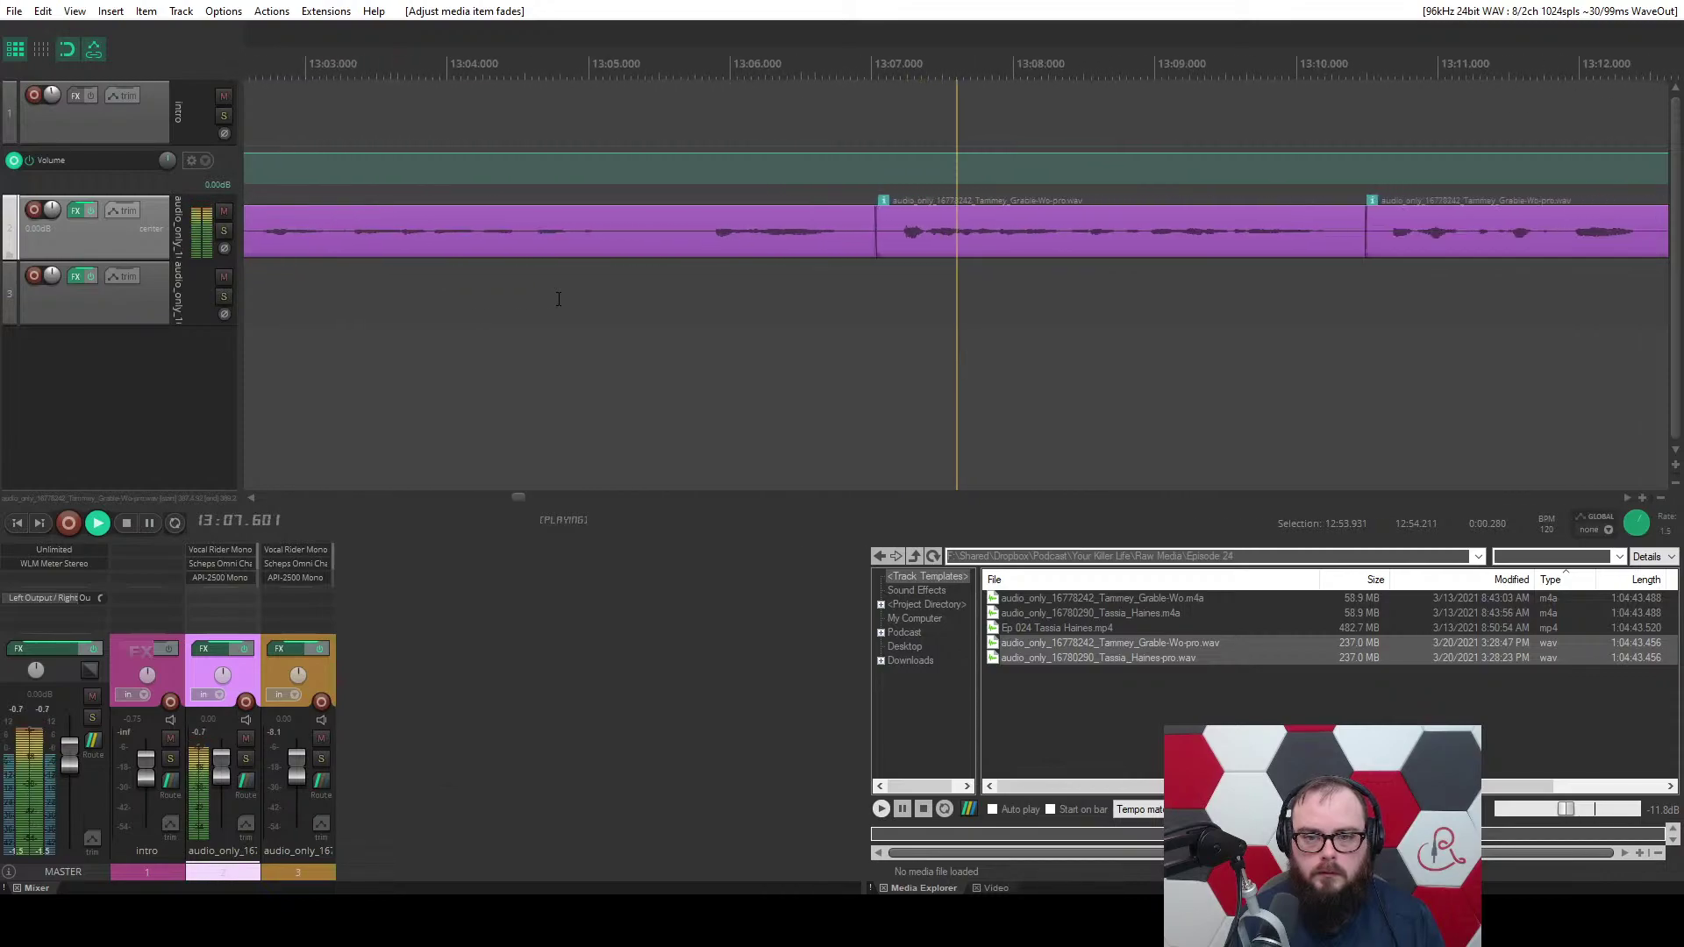
{"action": "left_click", "coordinate": [558, 300]}
{"action": "scroll", "coordinate": [652, 302], "scroll_direction": "up", "scroll_amount": 1}
{"action": "left_click", "coordinate": [923, 244]}
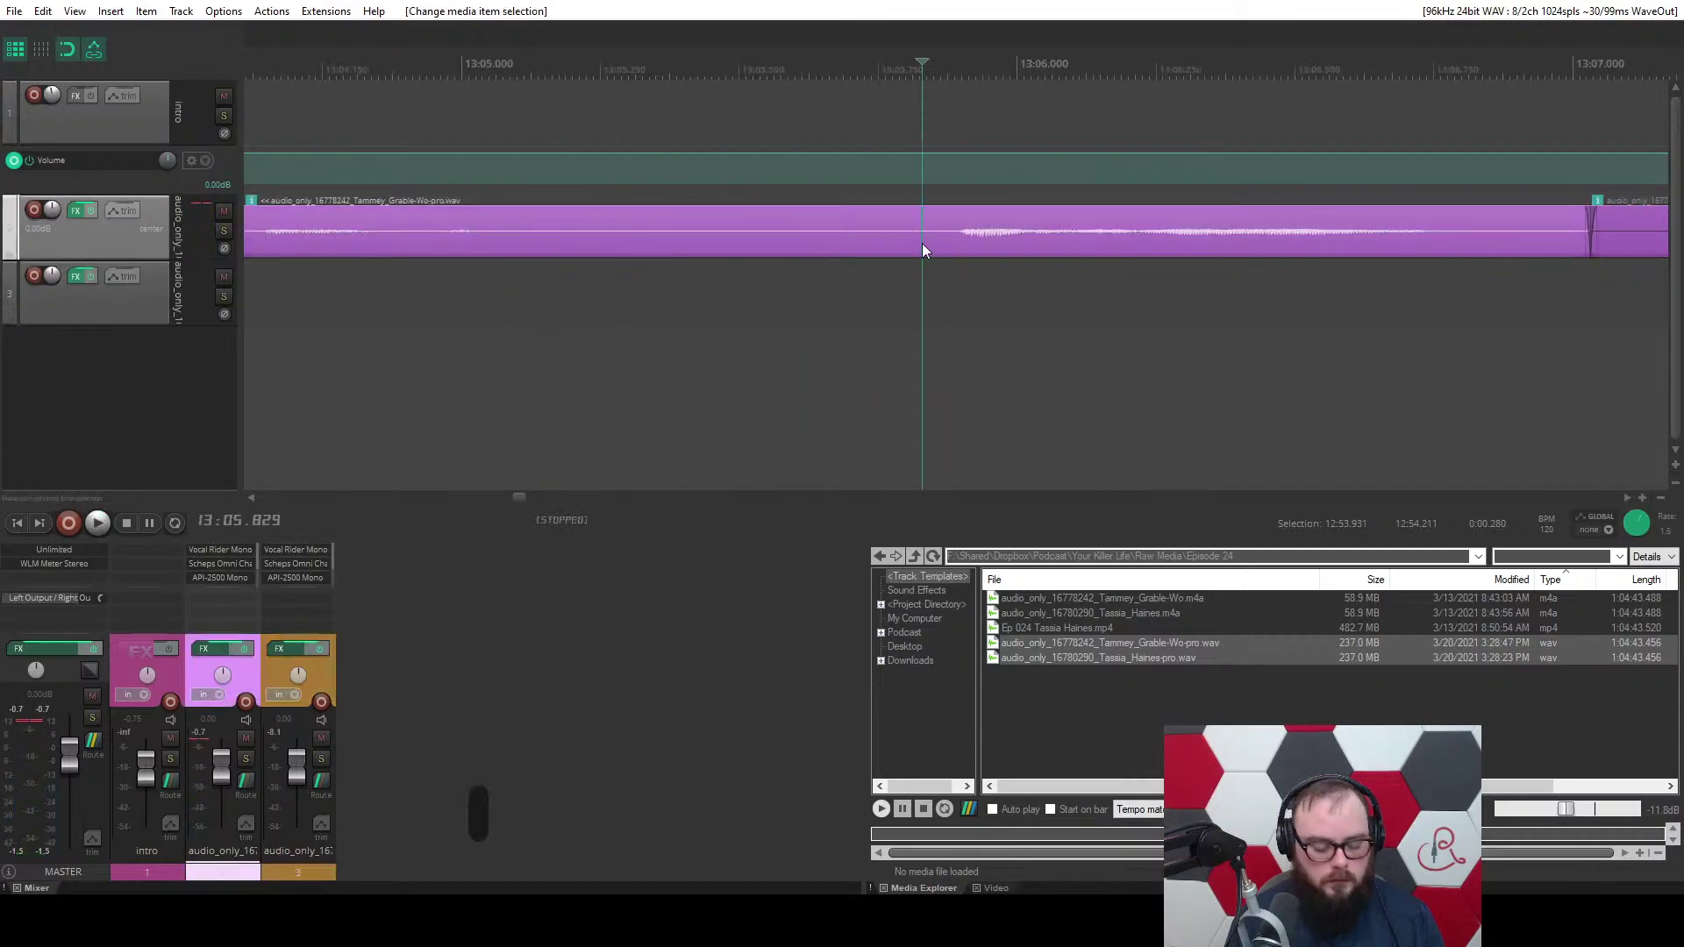
{"action": "key", "text": "w"}
{"action": "scroll", "coordinate": [828, 272], "scroll_direction": "down", "scroll_amount": 2}
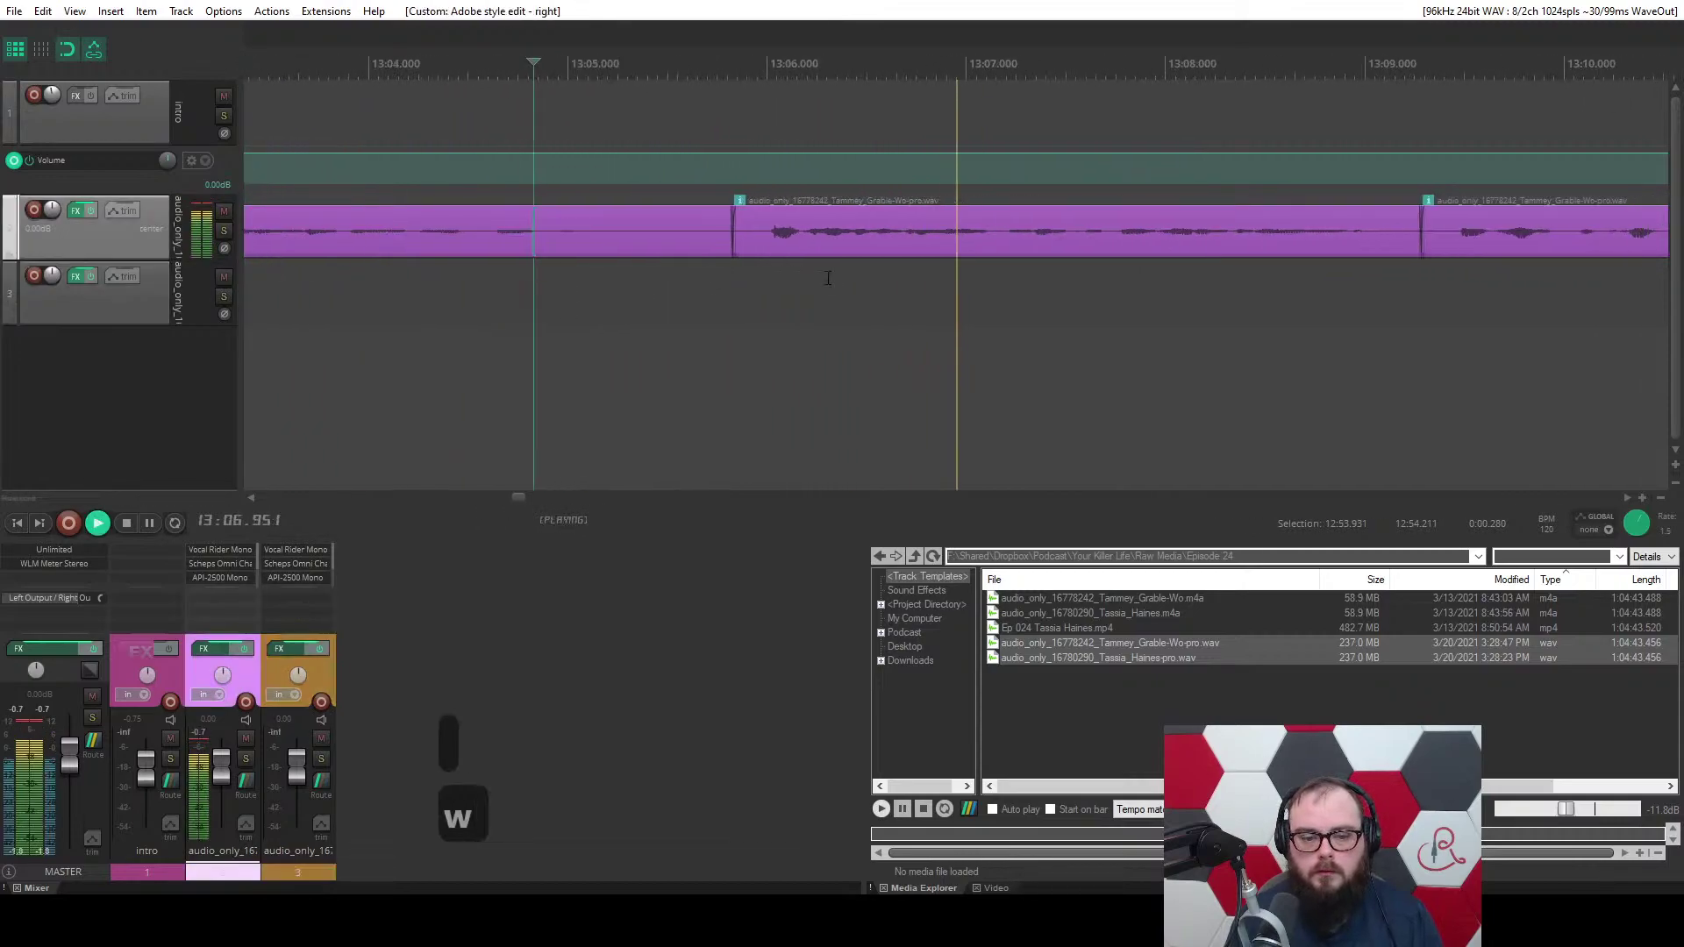
{"action": "key", "text": "ctrl+s"}
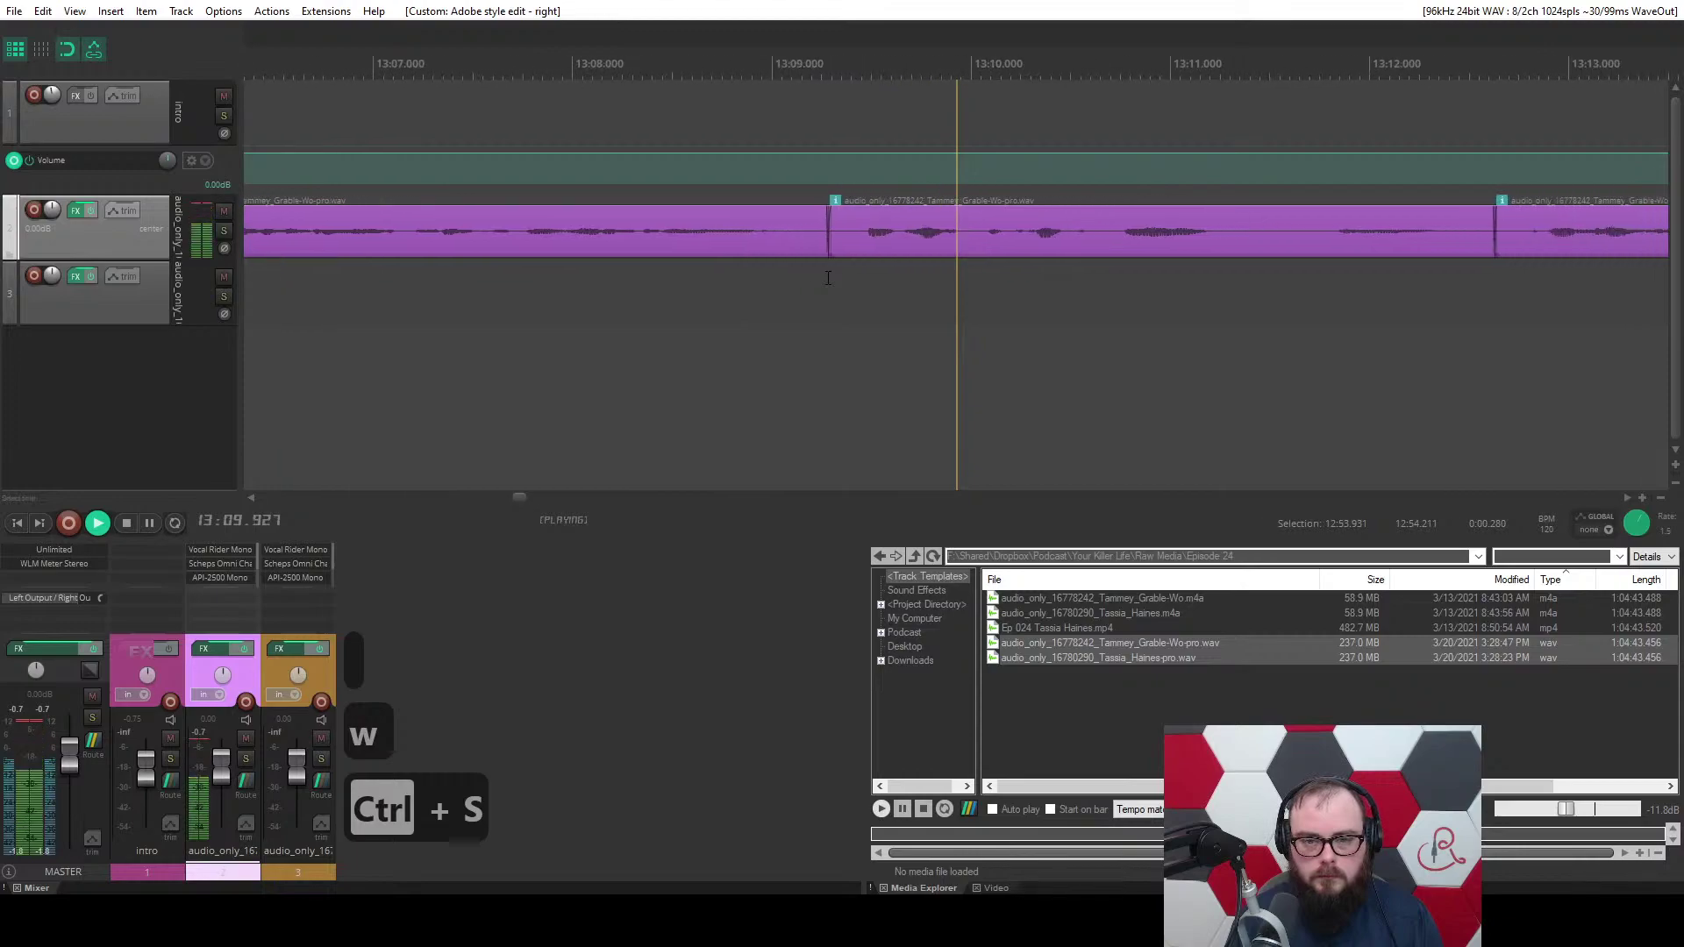
Ripple-trim the end of the first speaker's clip from about 13:11.8 to the next join and listen on past it.
{"action": "scroll", "coordinate": [828, 278], "scroll_direction": "up", "scroll_amount": 2}
{"action": "left_click", "coordinate": [813, 239]}
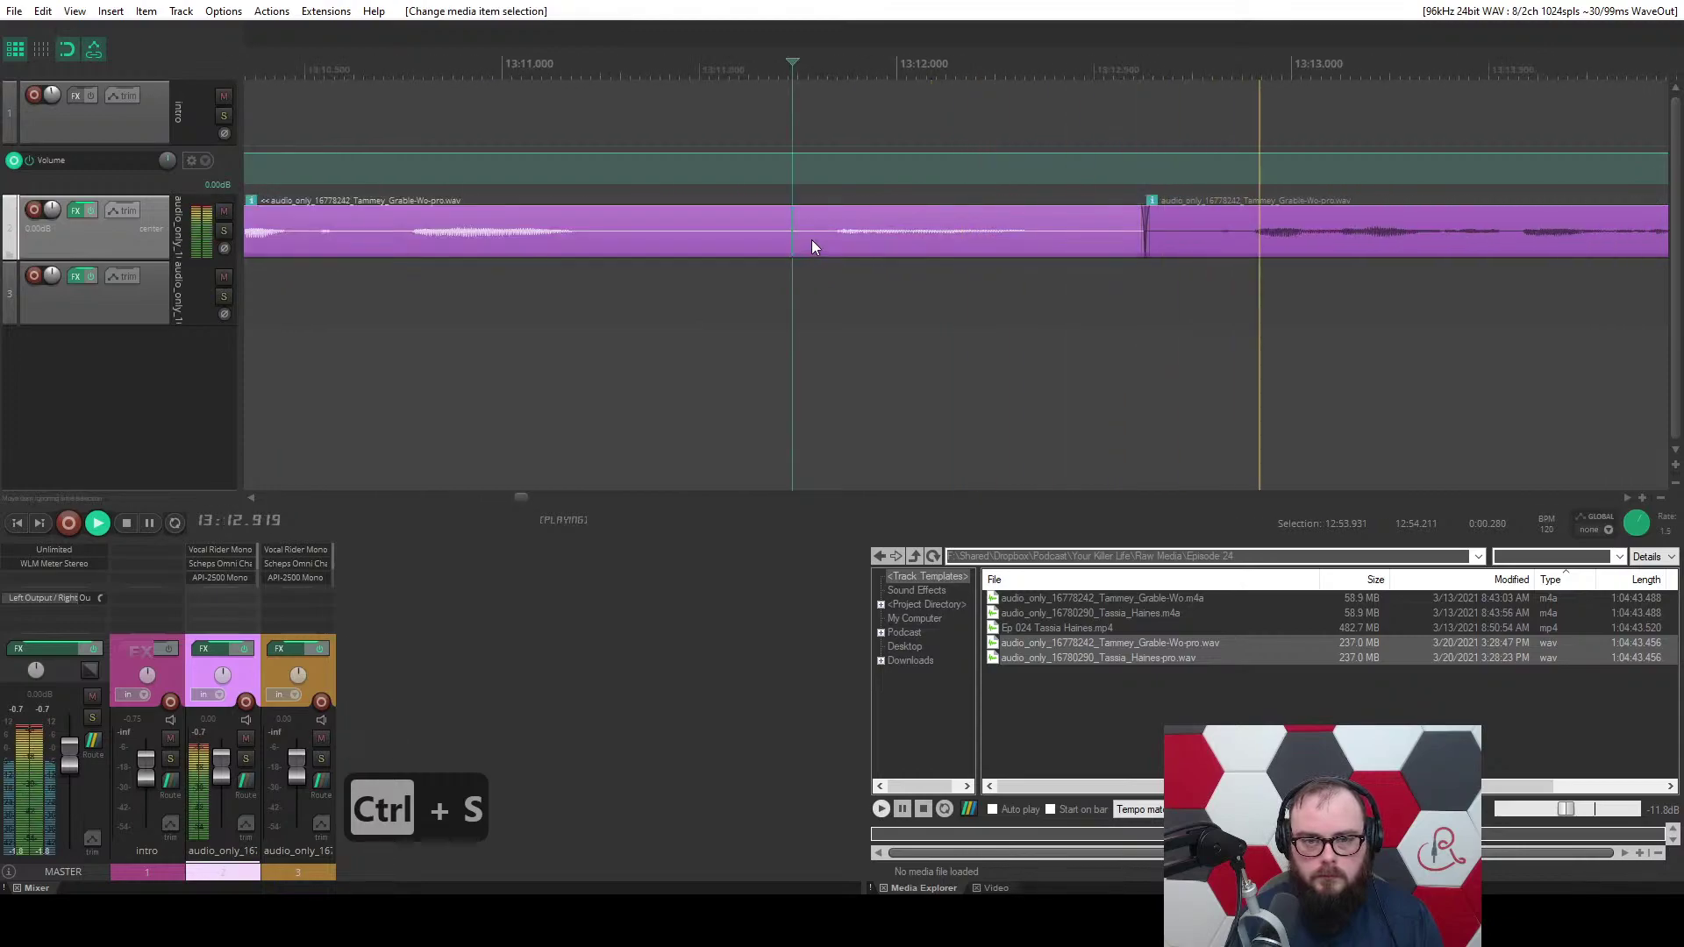
{"action": "key", "text": "w"}
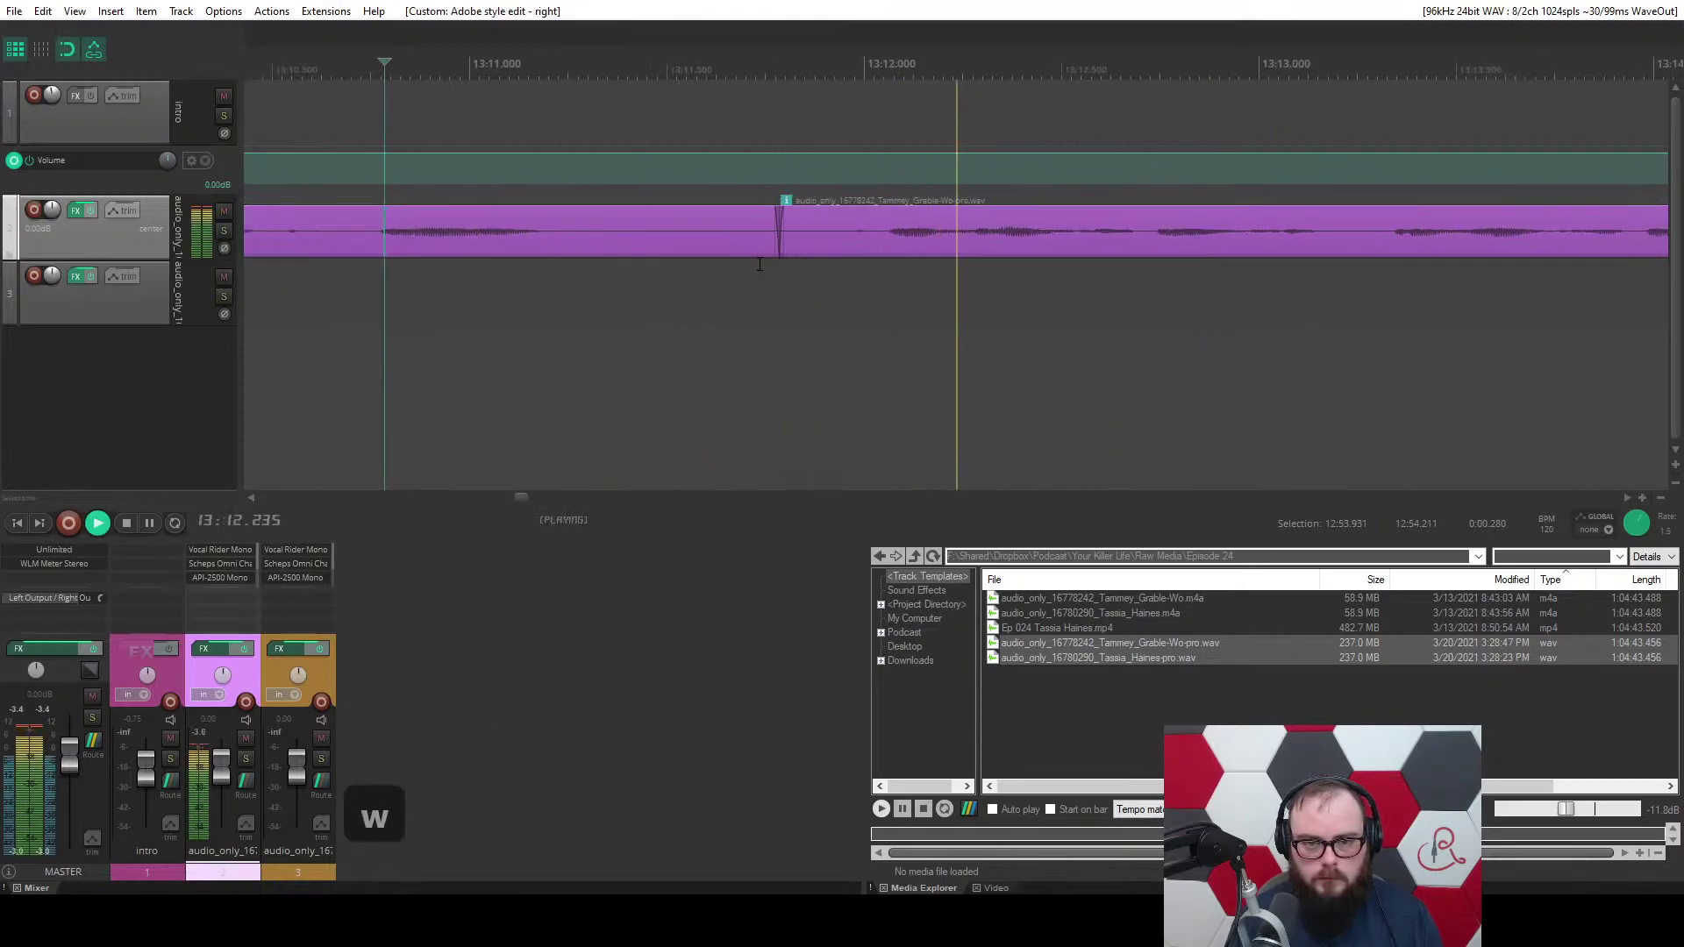
{"action": "scroll", "coordinate": [759, 264], "scroll_direction": "down", "scroll_amount": 1}
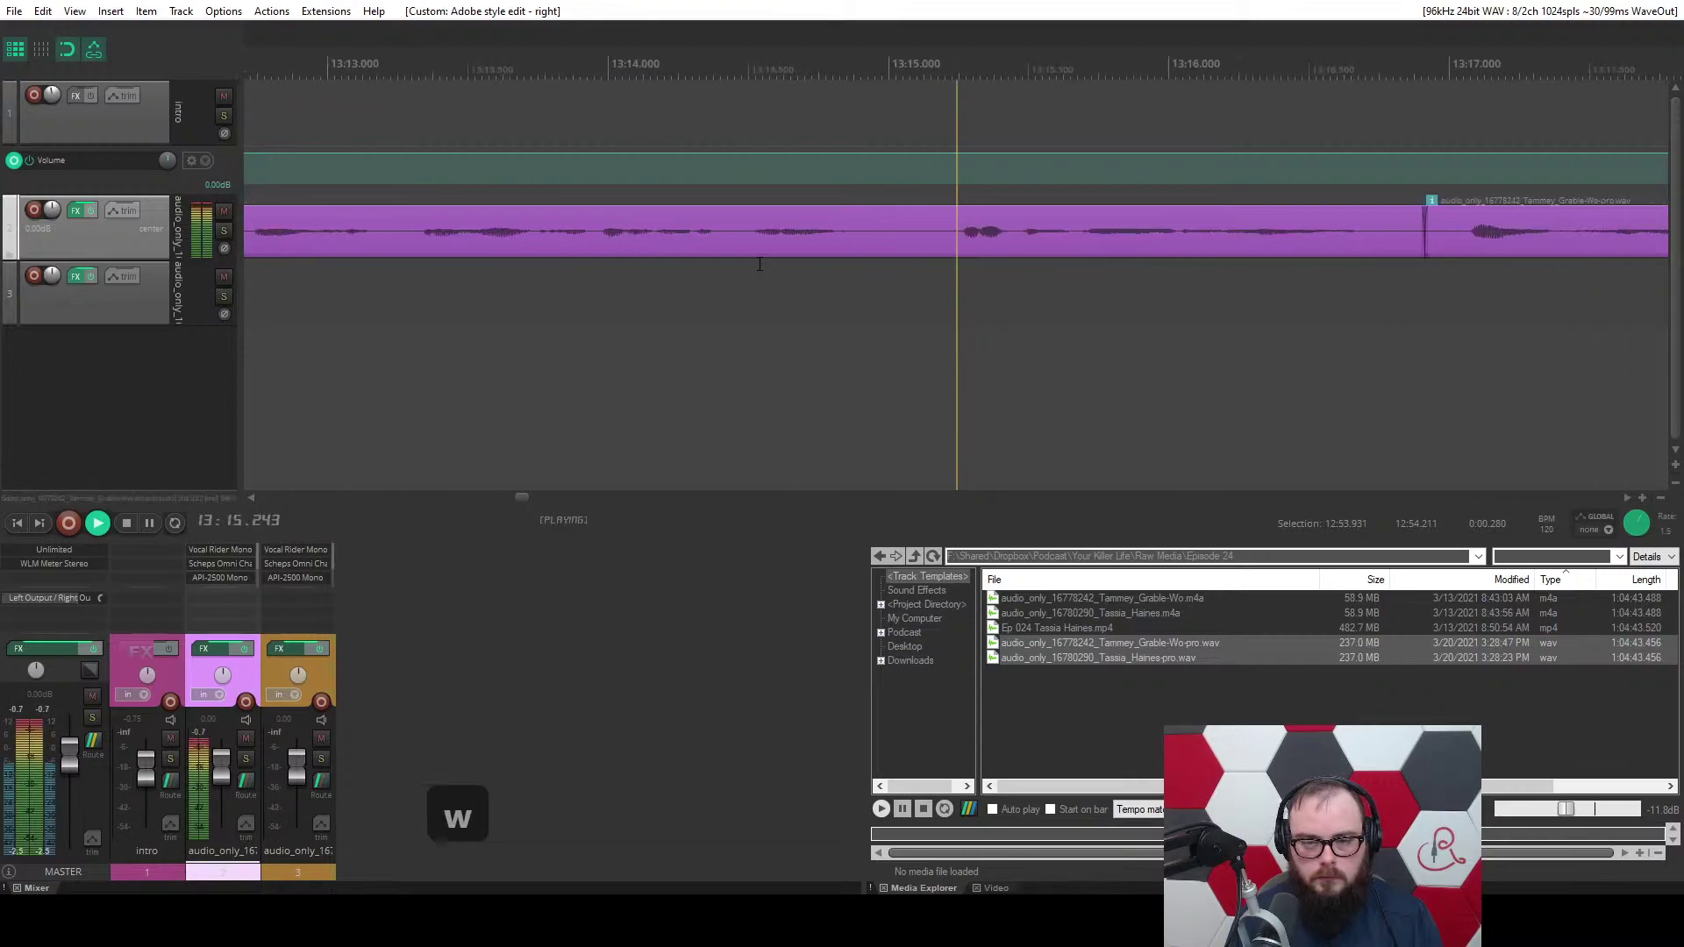
{"action": "scroll", "coordinate": [760, 265], "scroll_direction": "down", "scroll_amount": 2}
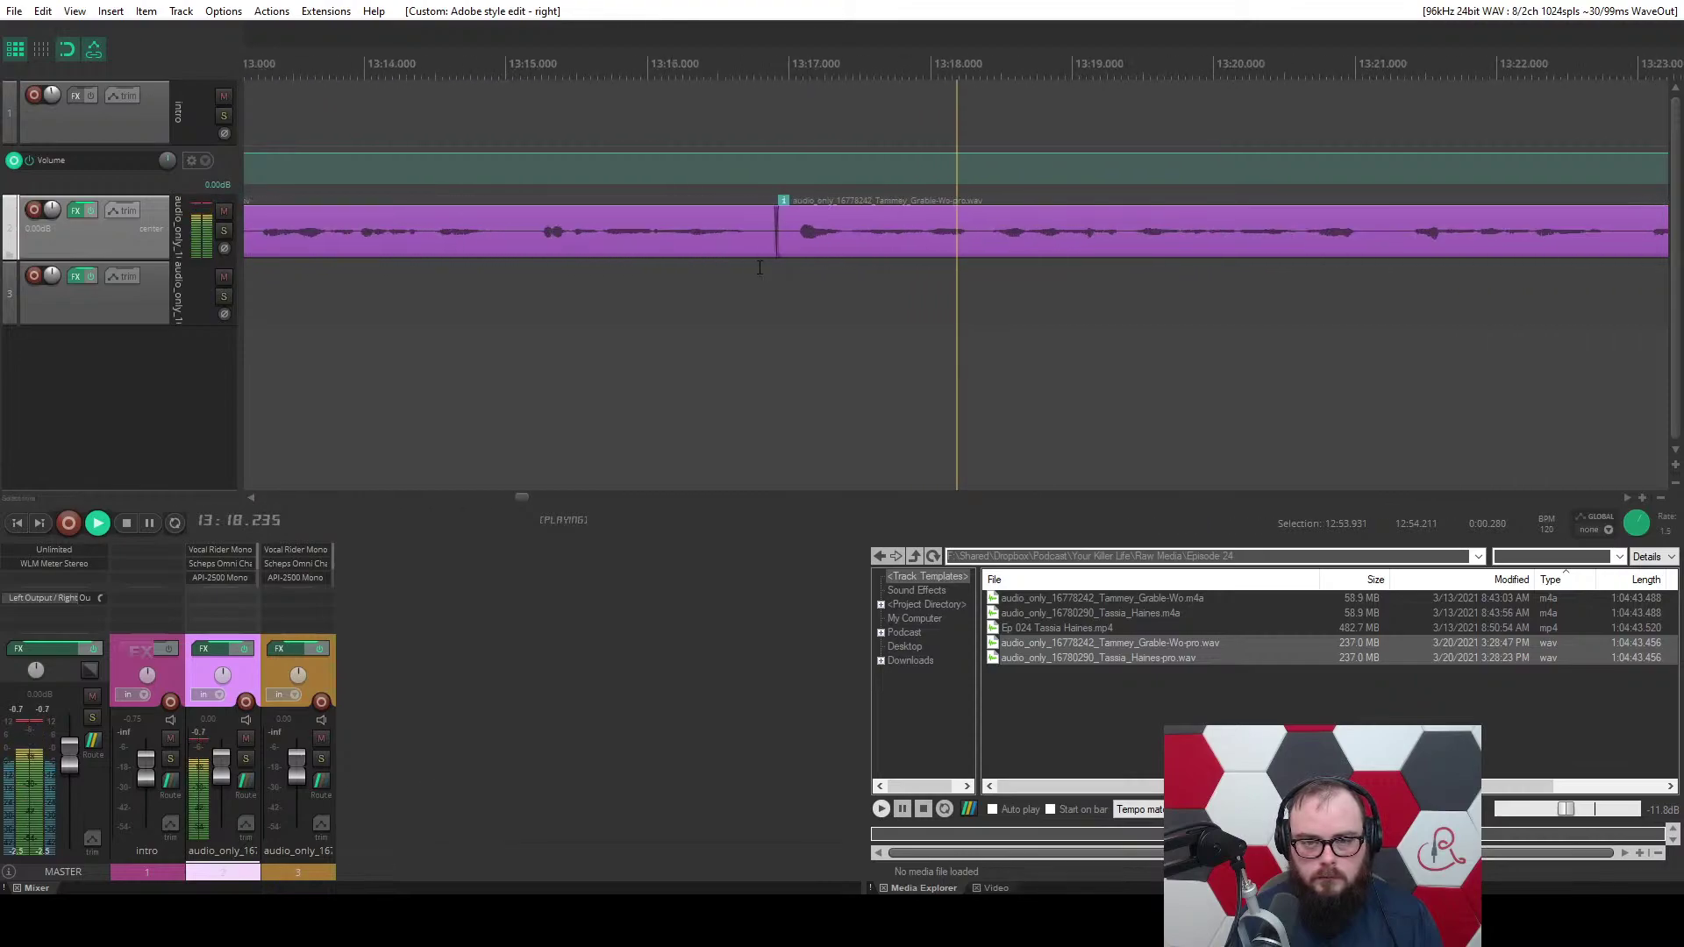
{"action": "scroll", "coordinate": [759, 268], "scroll_direction": "down", "scroll_amount": 5}
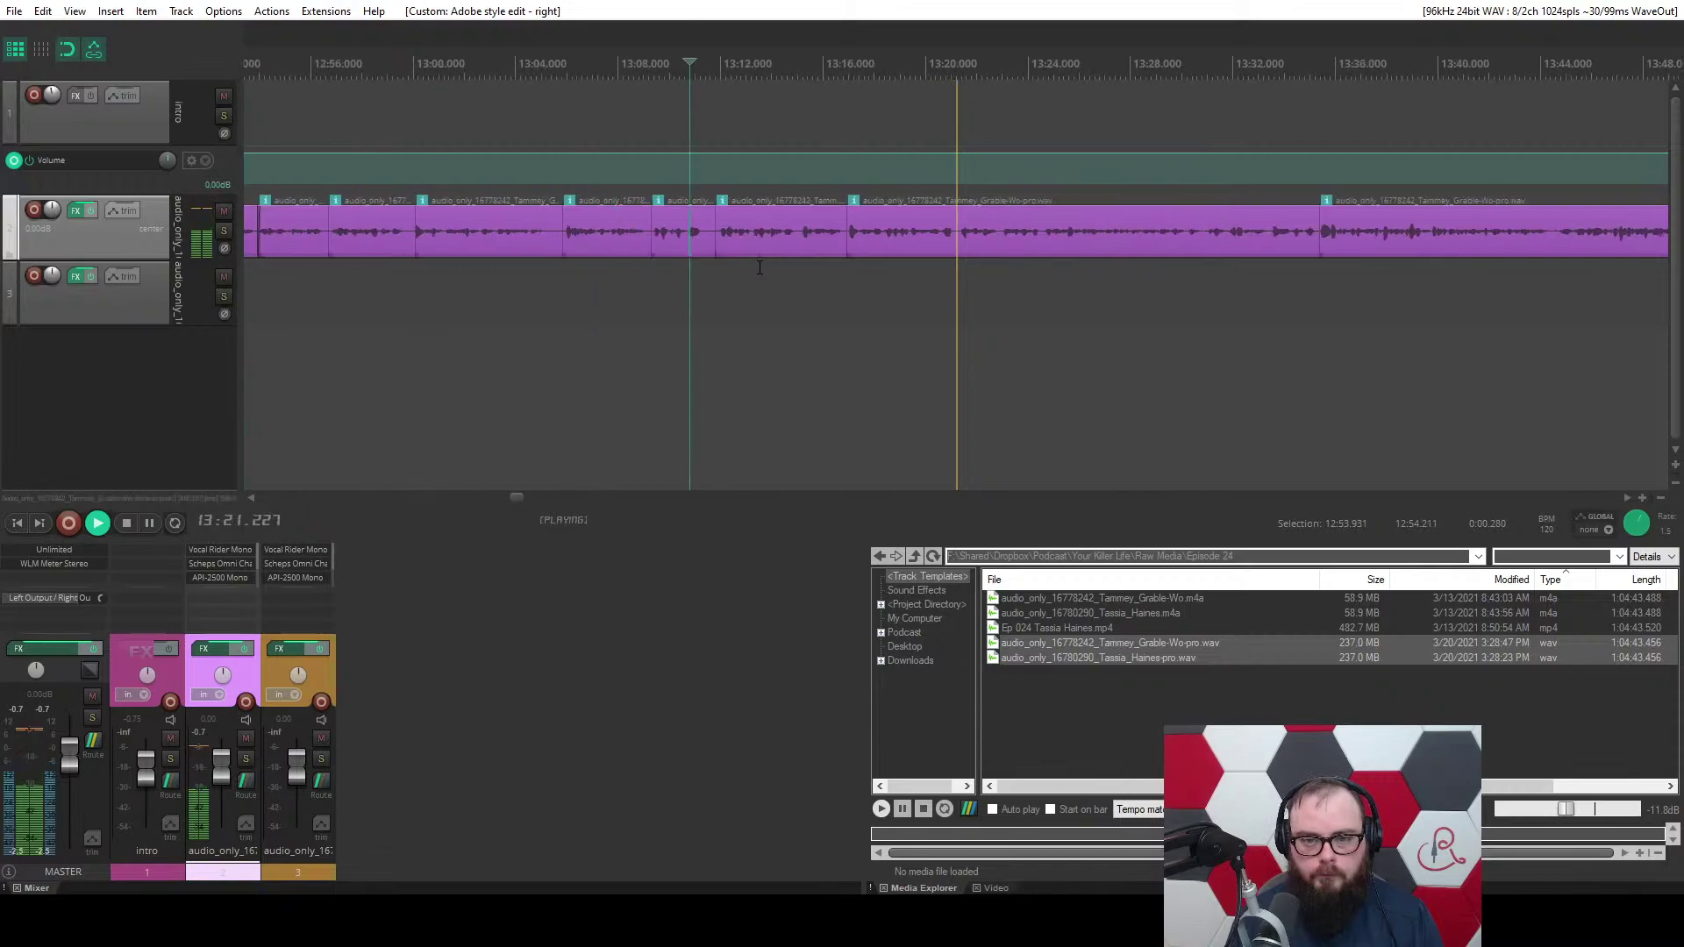
Play the purple vocal track through to about 14:03, pause playback and save the project.
{"action": "scroll", "coordinate": [759, 268], "scroll_direction": "down", "scroll_amount": 3}
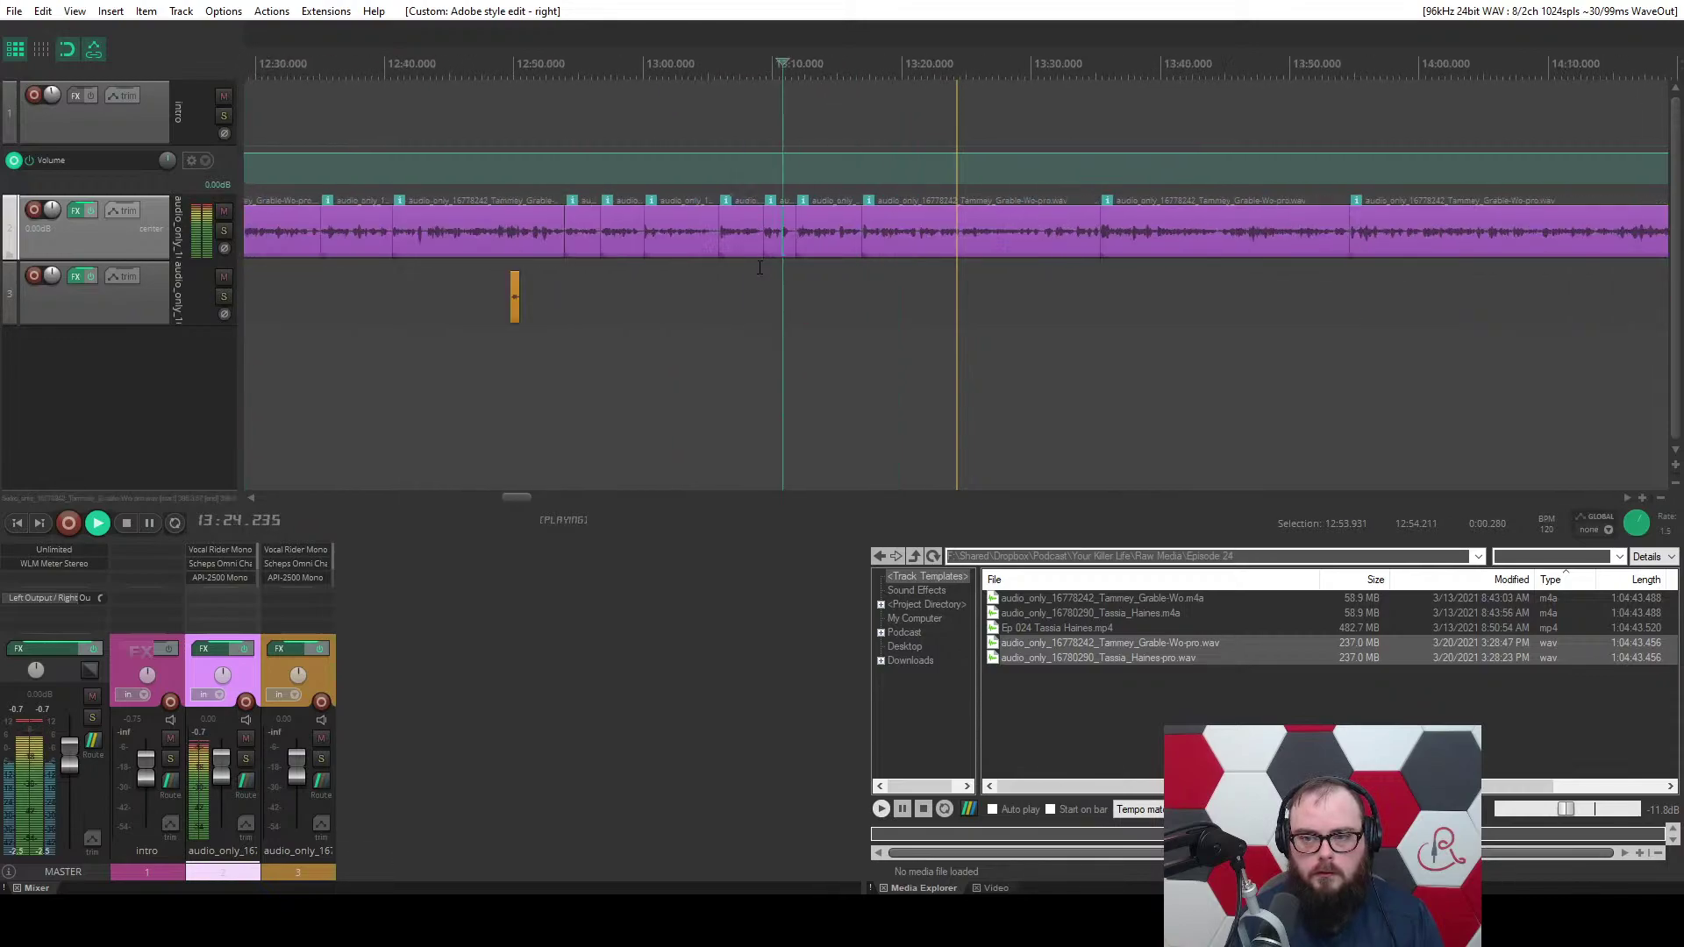
{"action": "scroll", "coordinate": [760, 268], "scroll_direction": "up", "scroll_amount": 5}
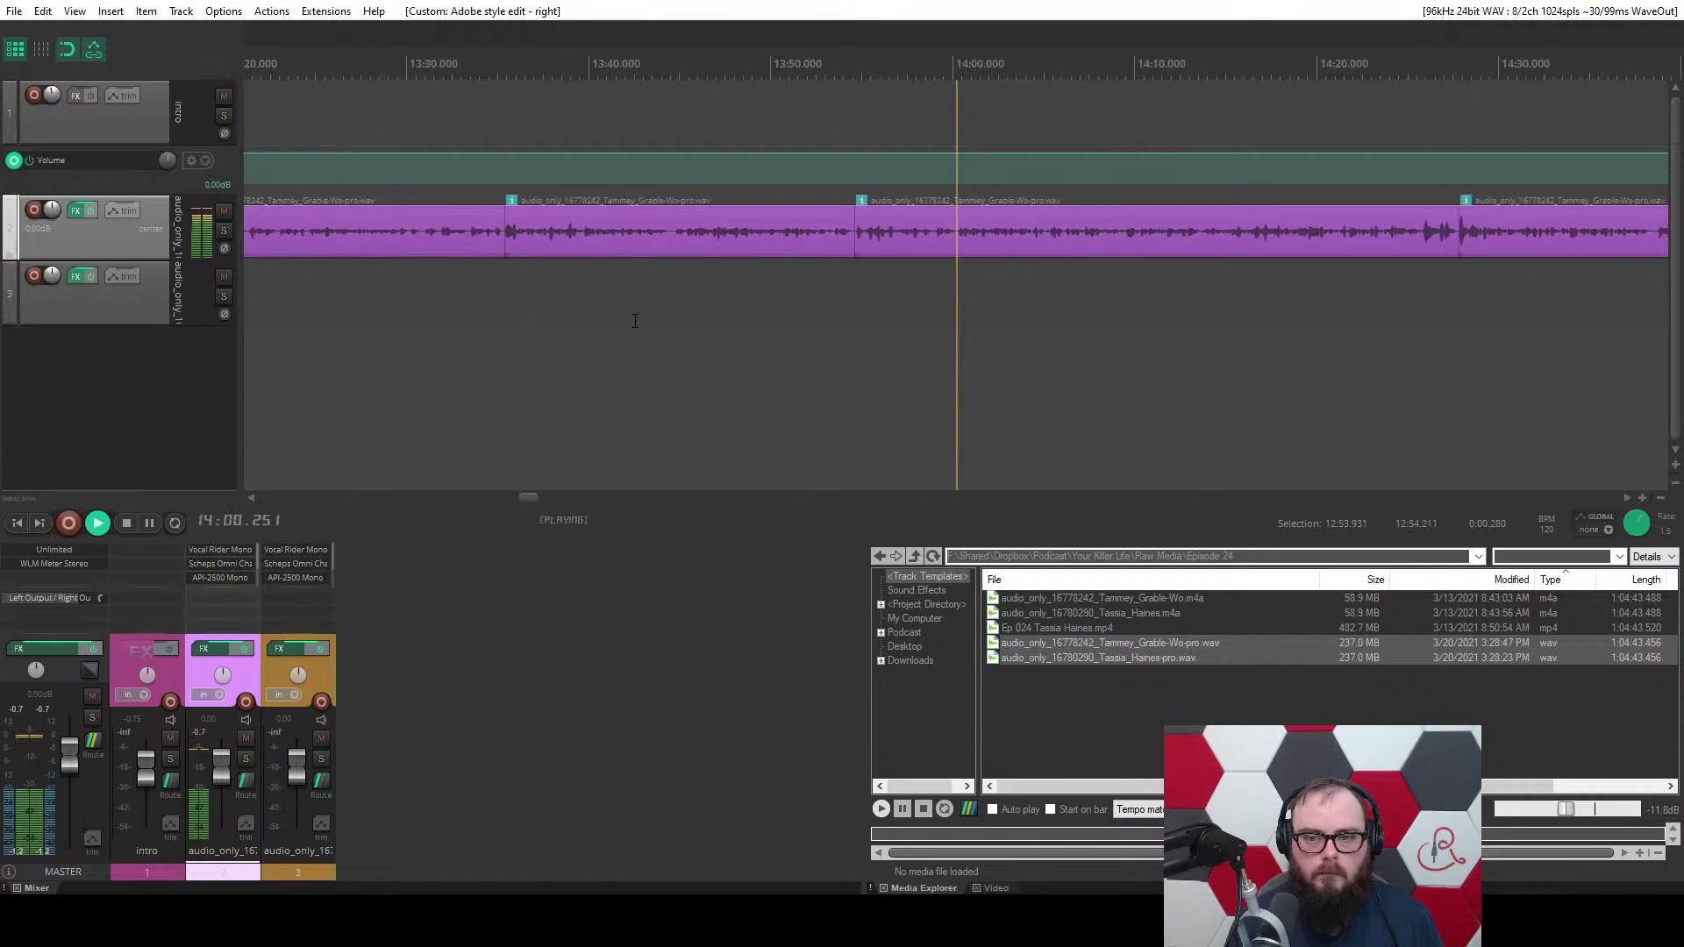
{"action": "scroll", "coordinate": [635, 321], "scroll_direction": "down", "scroll_amount": 3}
{"action": "scroll", "coordinate": [635, 321], "scroll_direction": "up", "scroll_amount": 7}
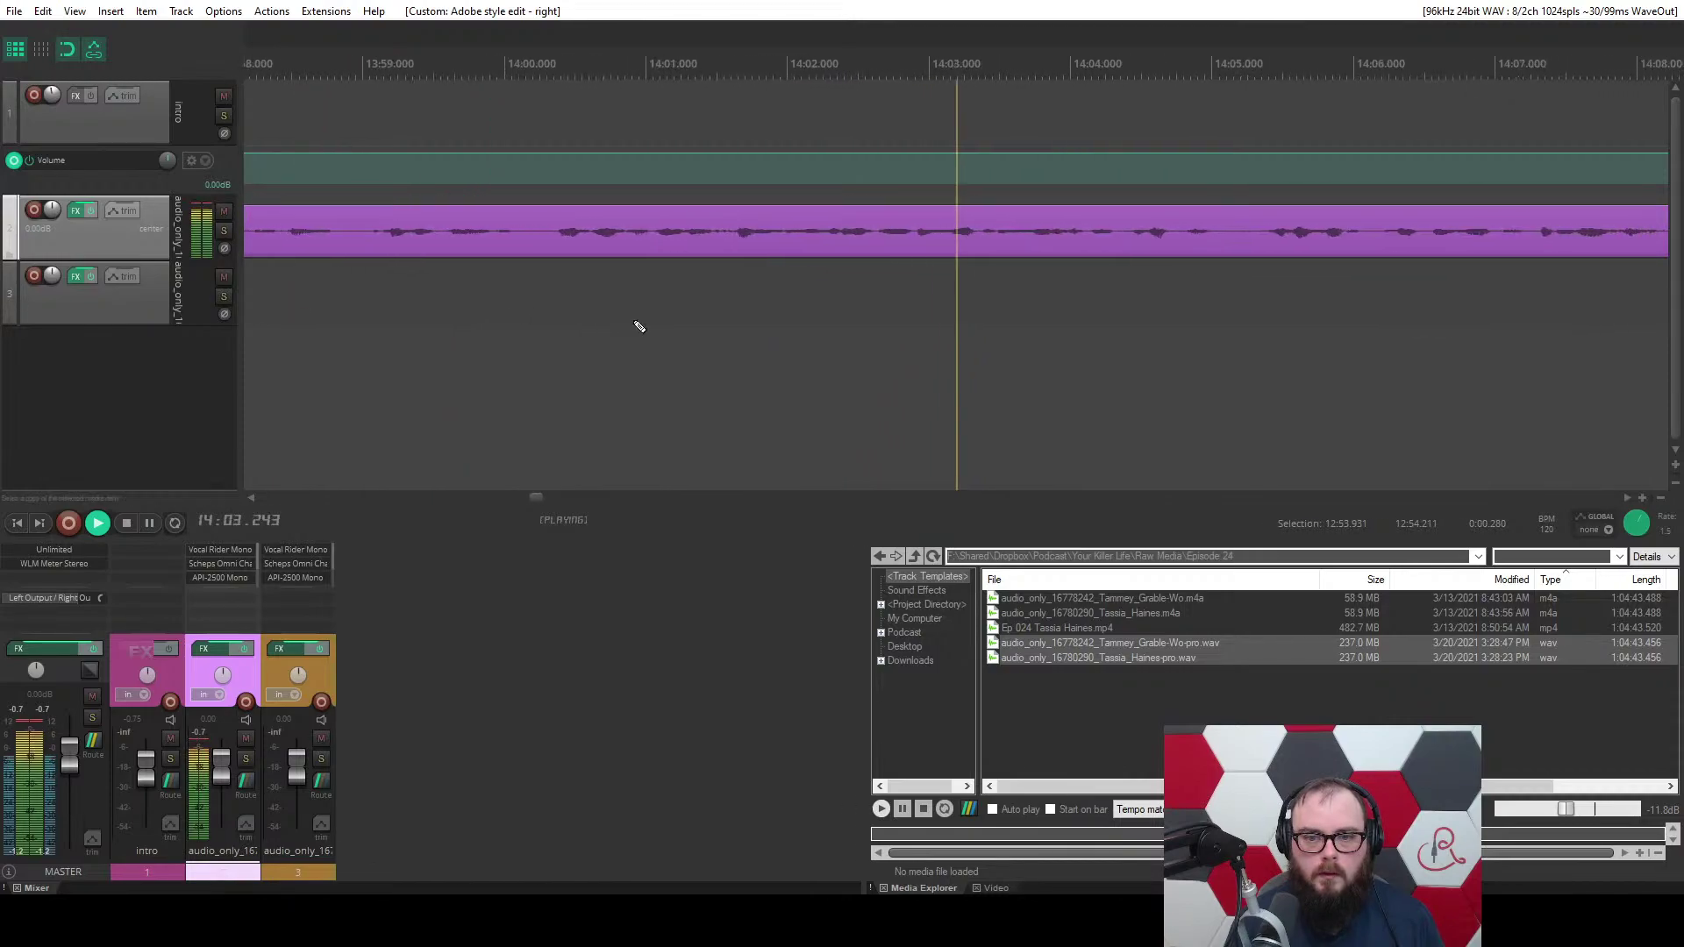
{"action": "key", "text": "ctrl+space"}
{"action": "key", "text": "ctrl+s"}
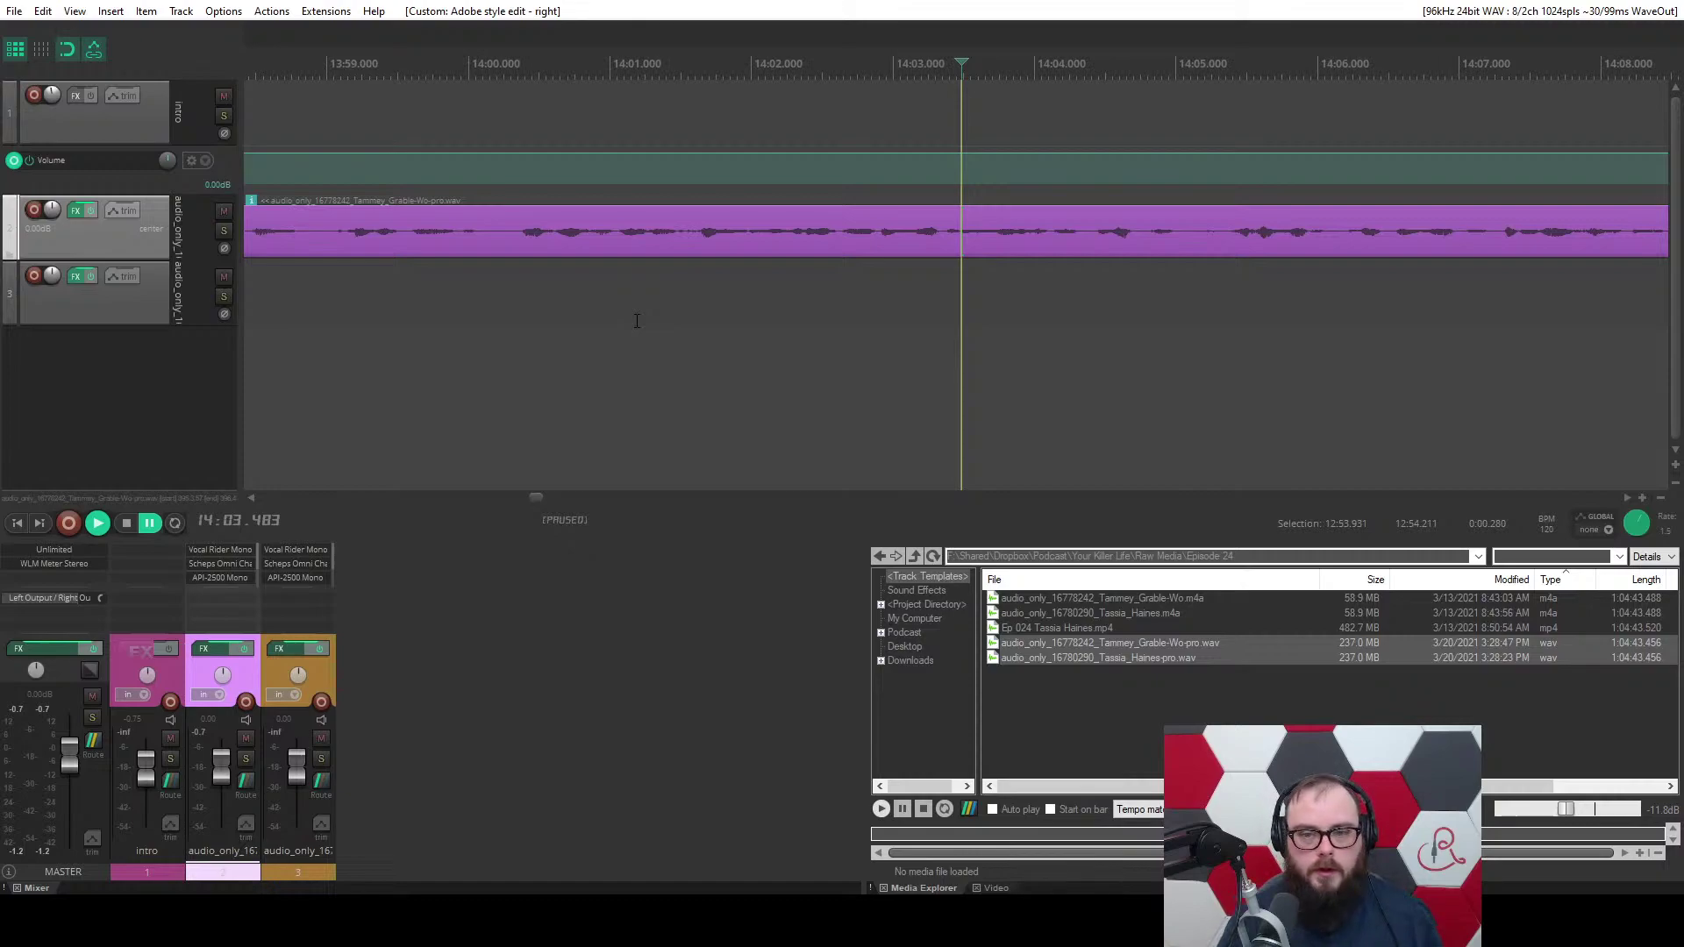
Listen to the purple vocal track from about 13:56 to find a breath, stopping playback just past 14:10.
{"action": "left_click", "coordinate": [452, 312]}
{"action": "scroll", "coordinate": [455, 307], "scroll_direction": "up", "scroll_amount": 5}
{"action": "key", "text": "space"}
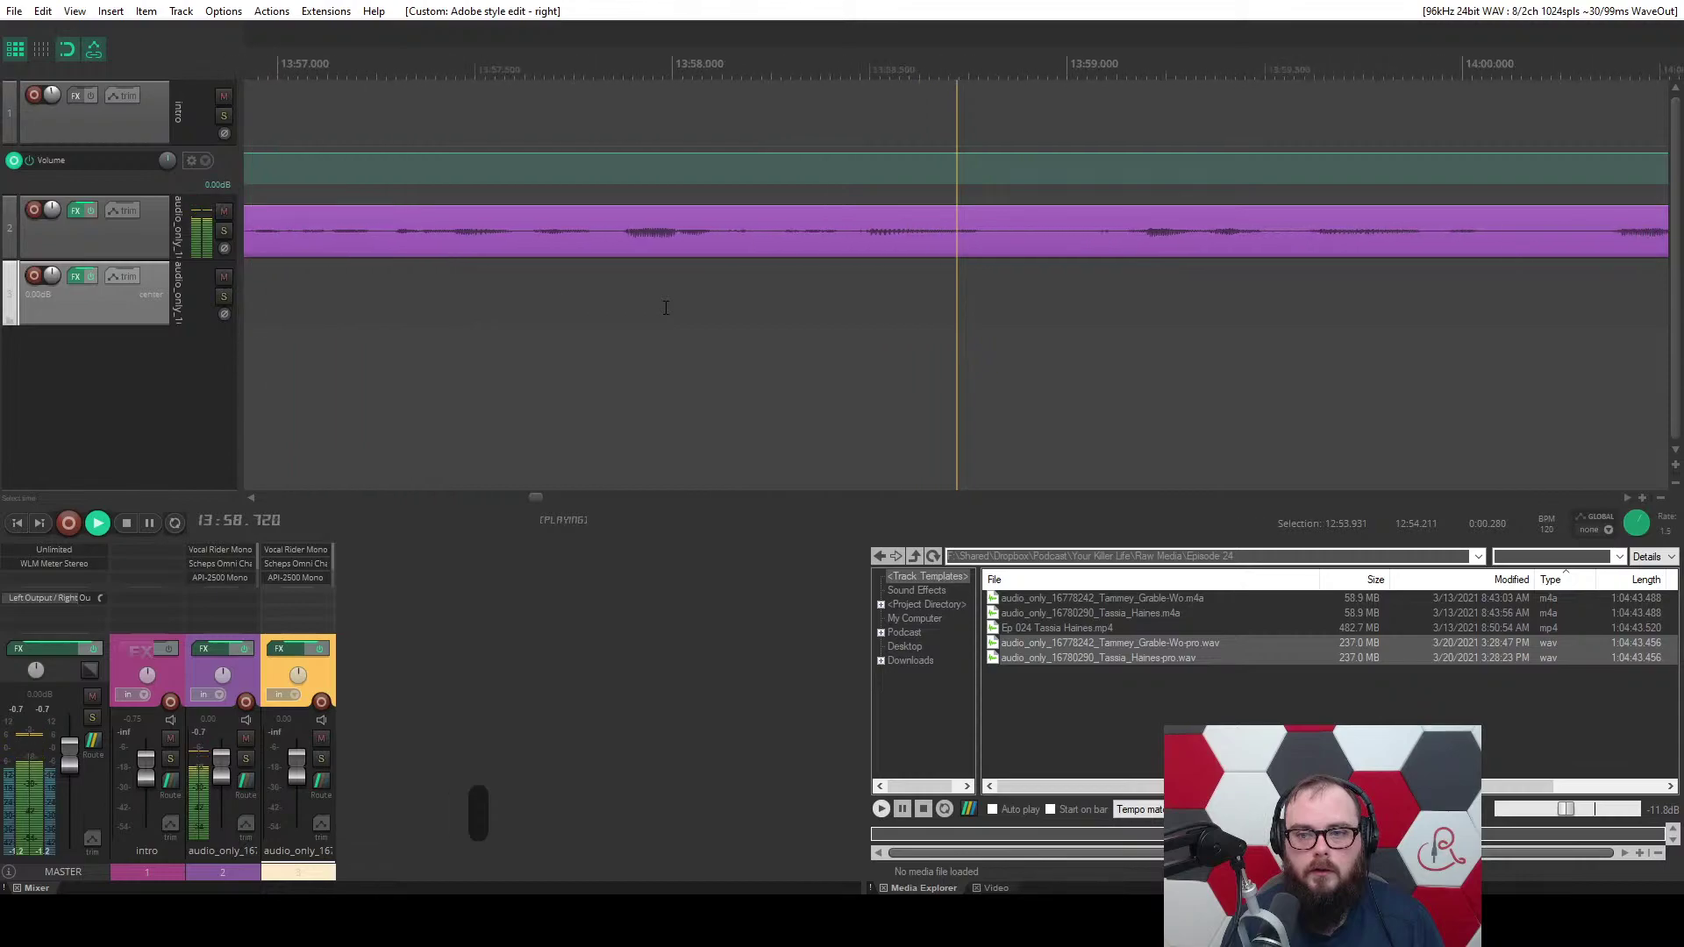
{"action": "key", "text": "space"}
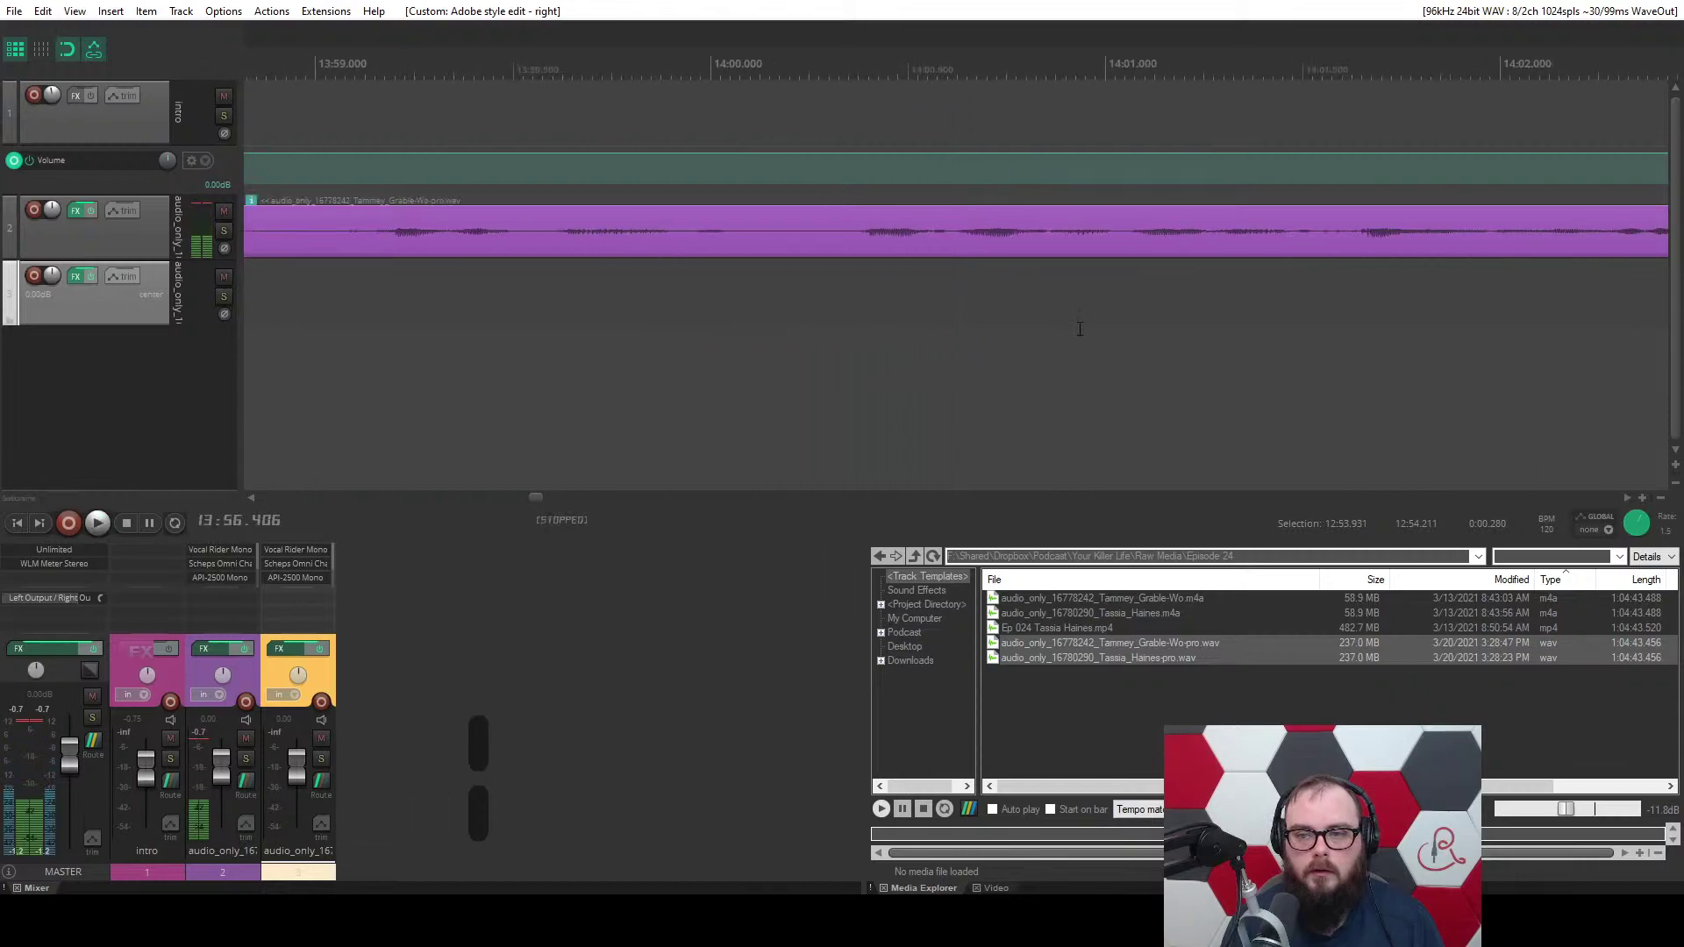
{"action": "key", "text": "space"}
{"action": "key", "text": "ctrl+space"}
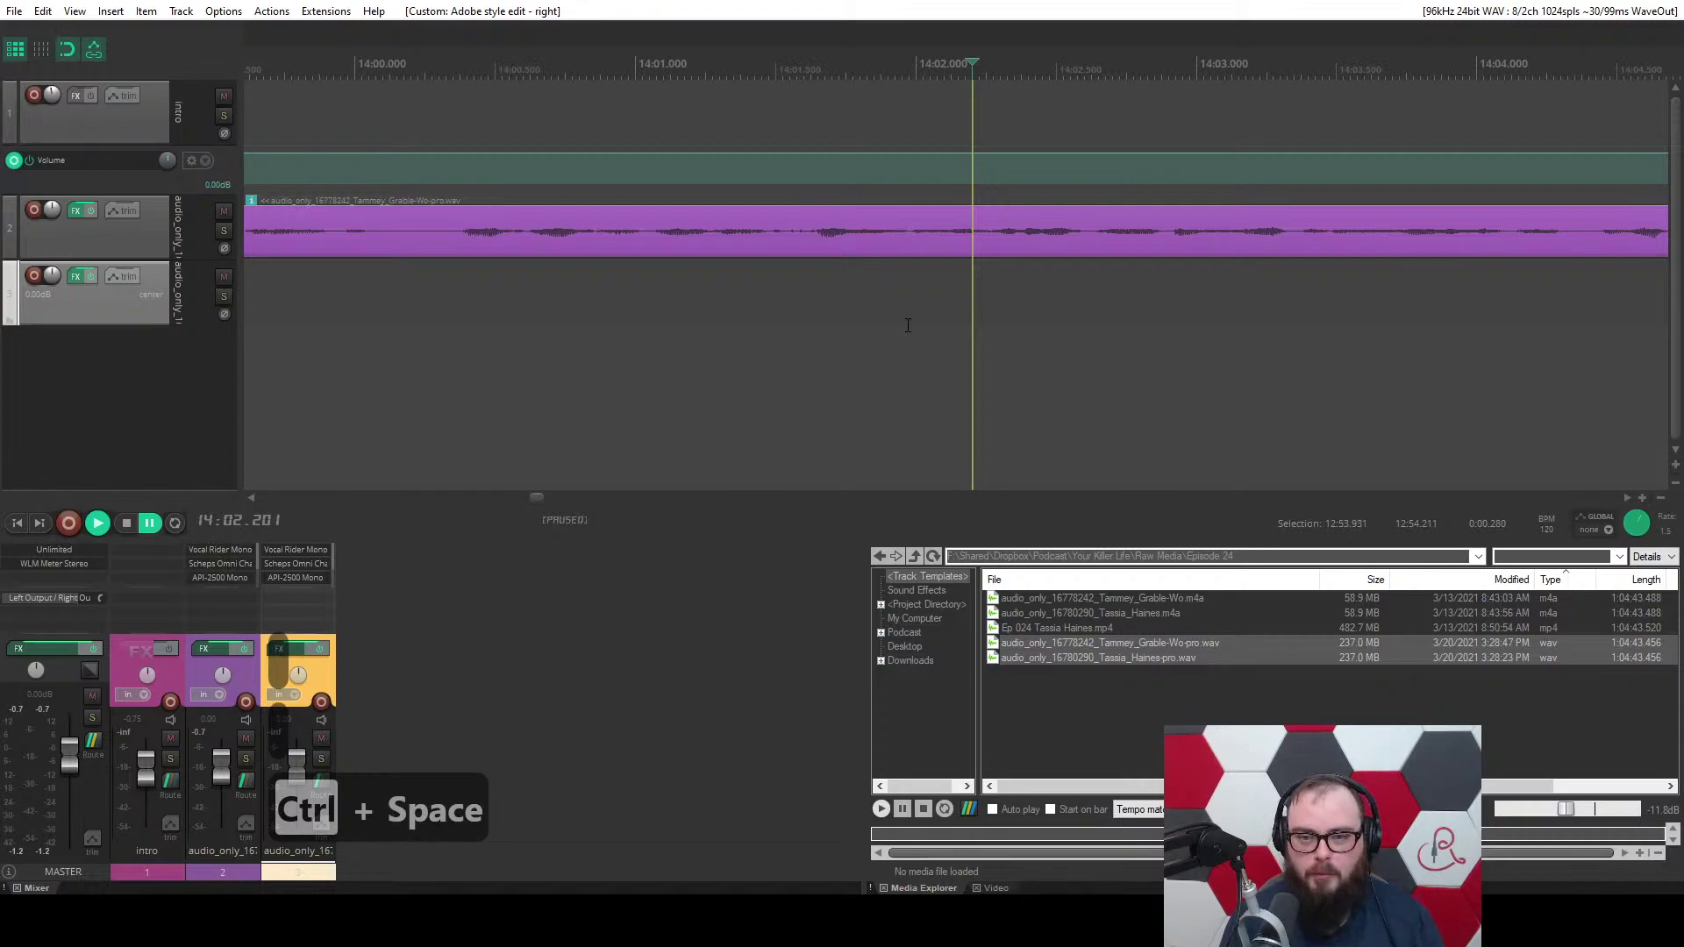
{"action": "key", "text": "ctrl+space"}
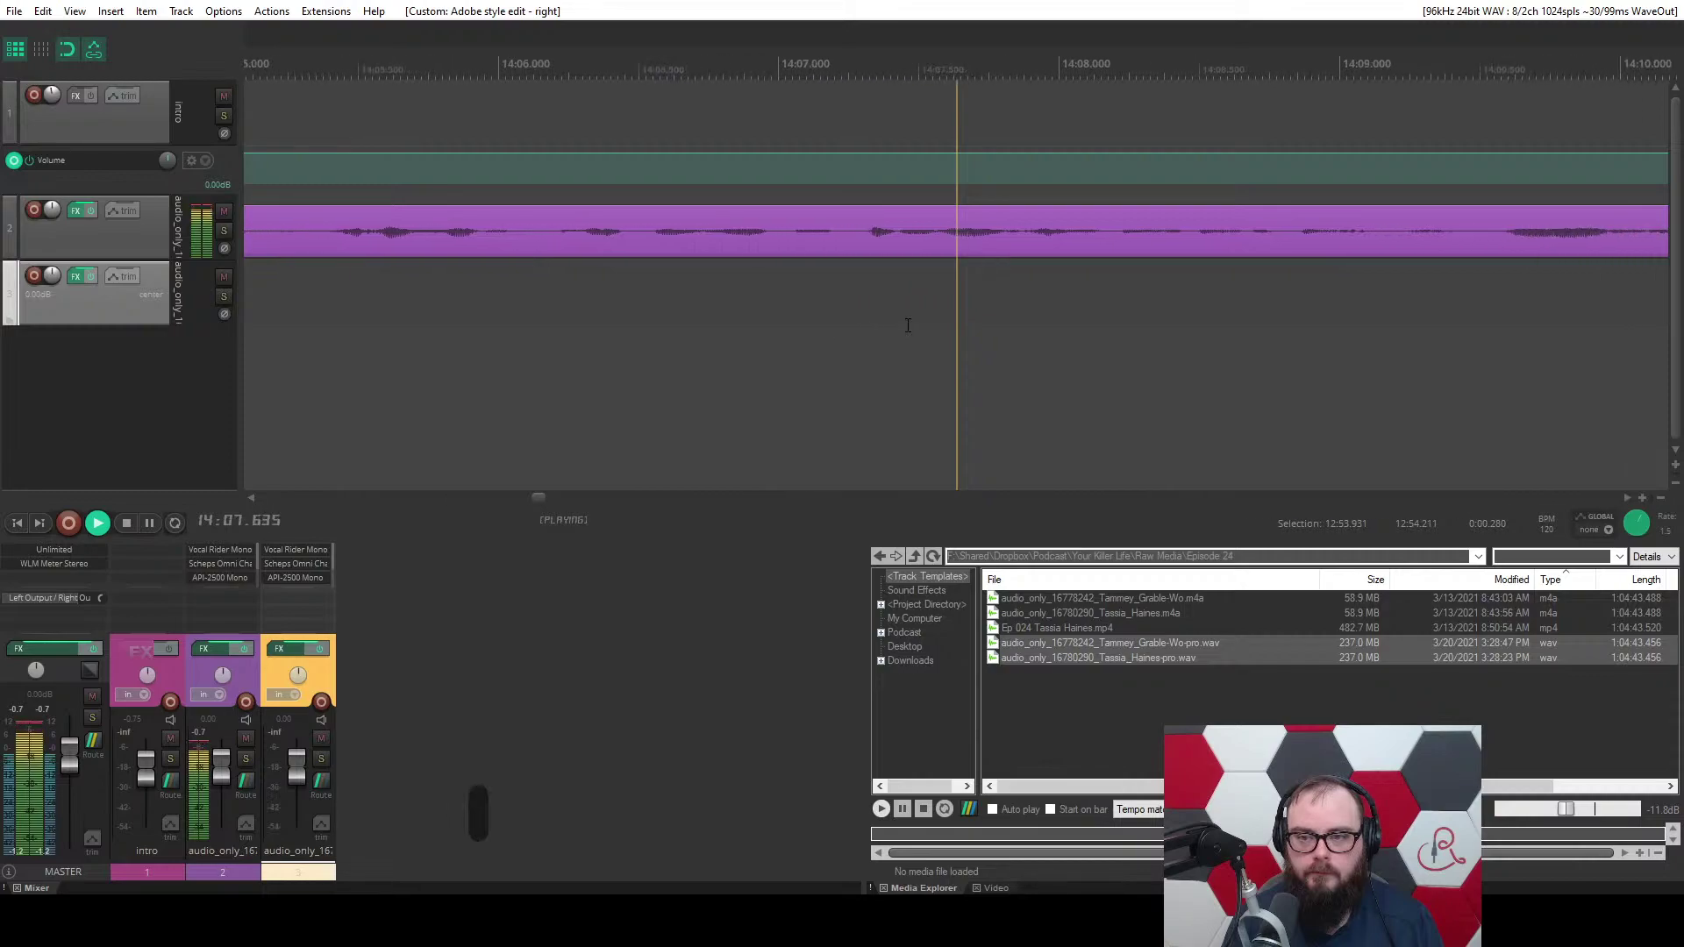
{"action": "scroll", "coordinate": [908, 326], "scroll_direction": "down", "scroll_amount": 2}
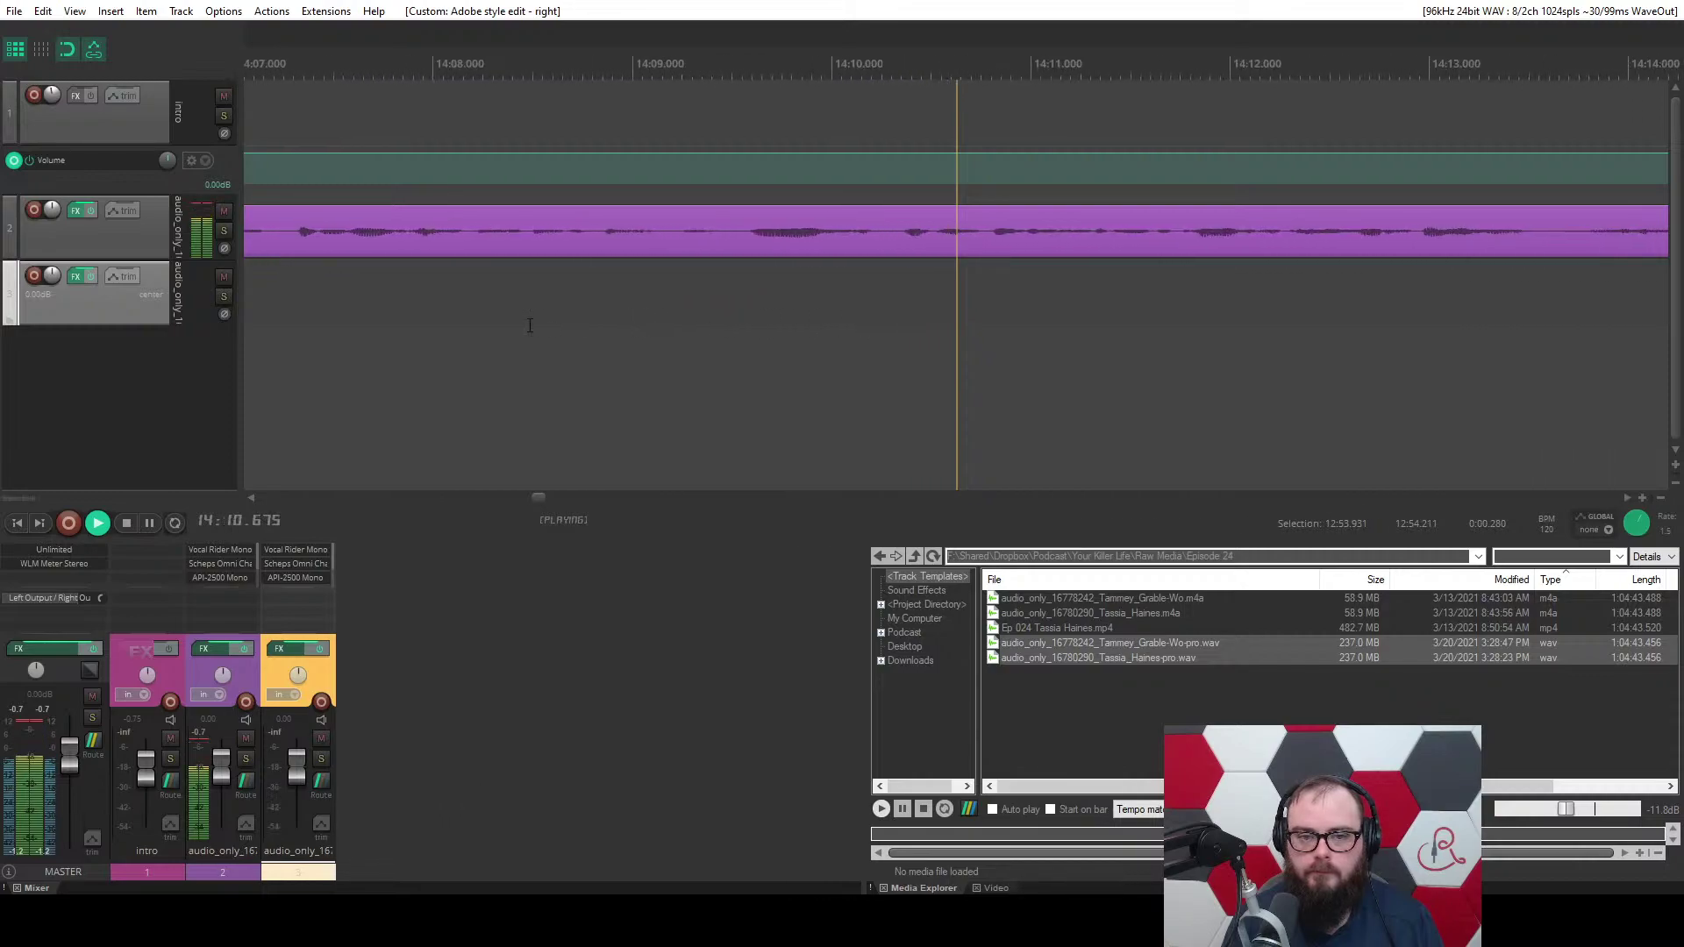
{"action": "scroll", "coordinate": [530, 326], "scroll_direction": "up", "scroll_amount": 4}
{"action": "key", "text": "space"}
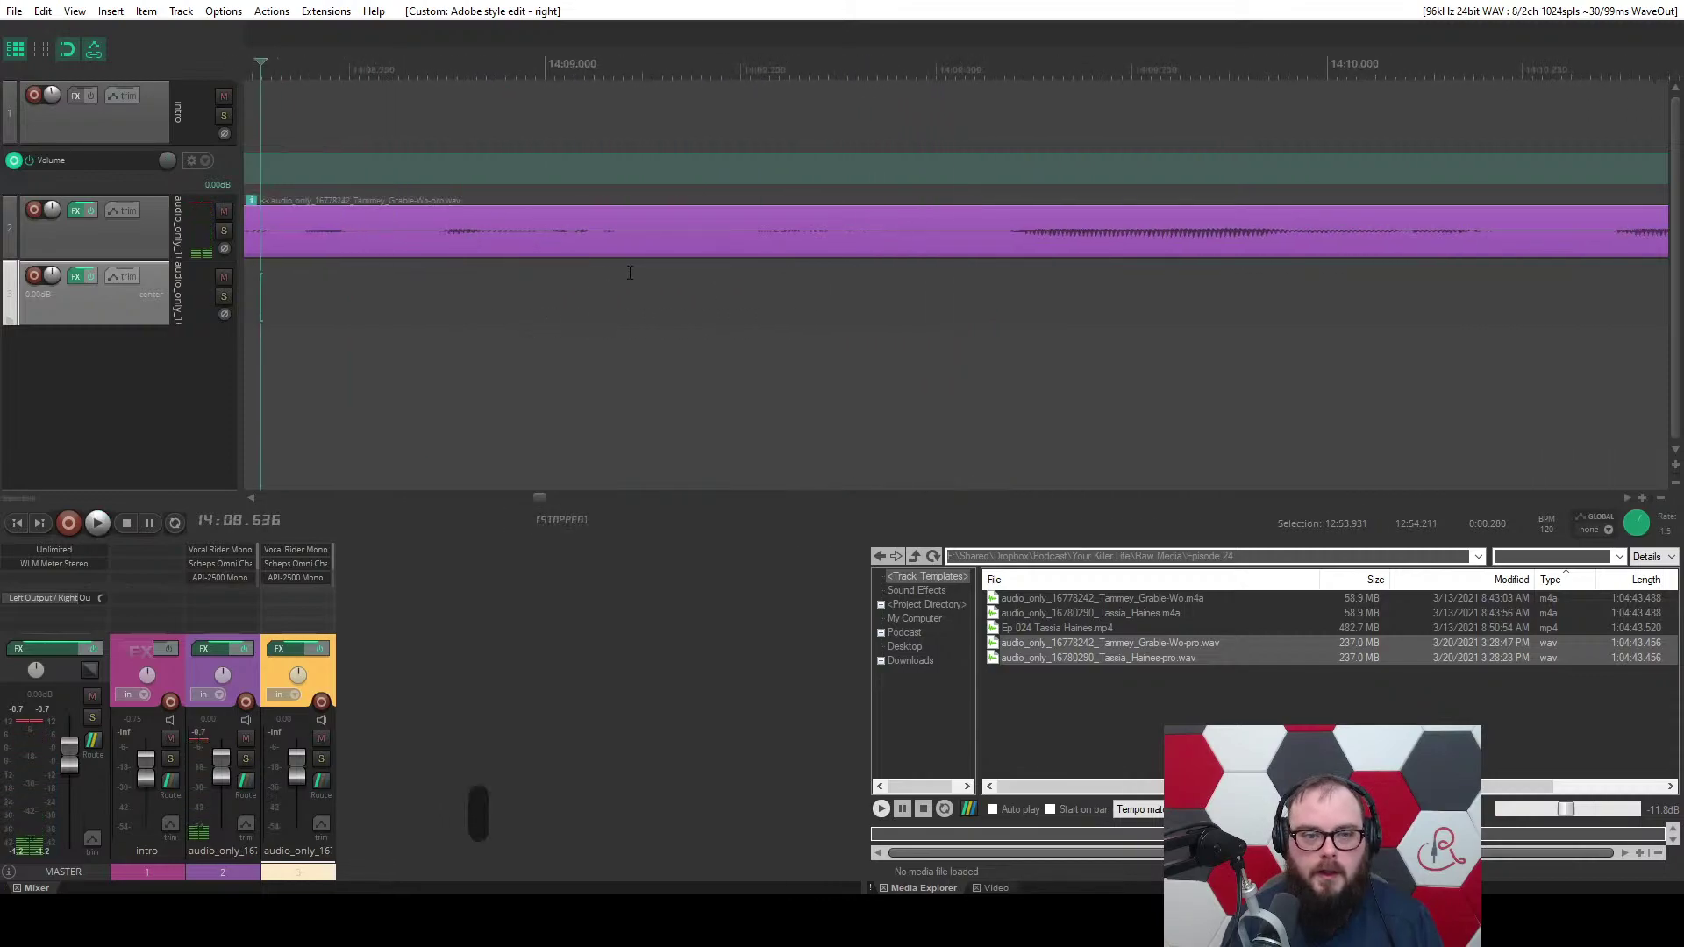
Set a time selection over the breath from about 14:09.106 to 14:09.583 and open the Breath reduction custom action for editing.
{"action": "left_click_drag", "start_coordinate": [629, 273], "coordinate": [1001, 272]}
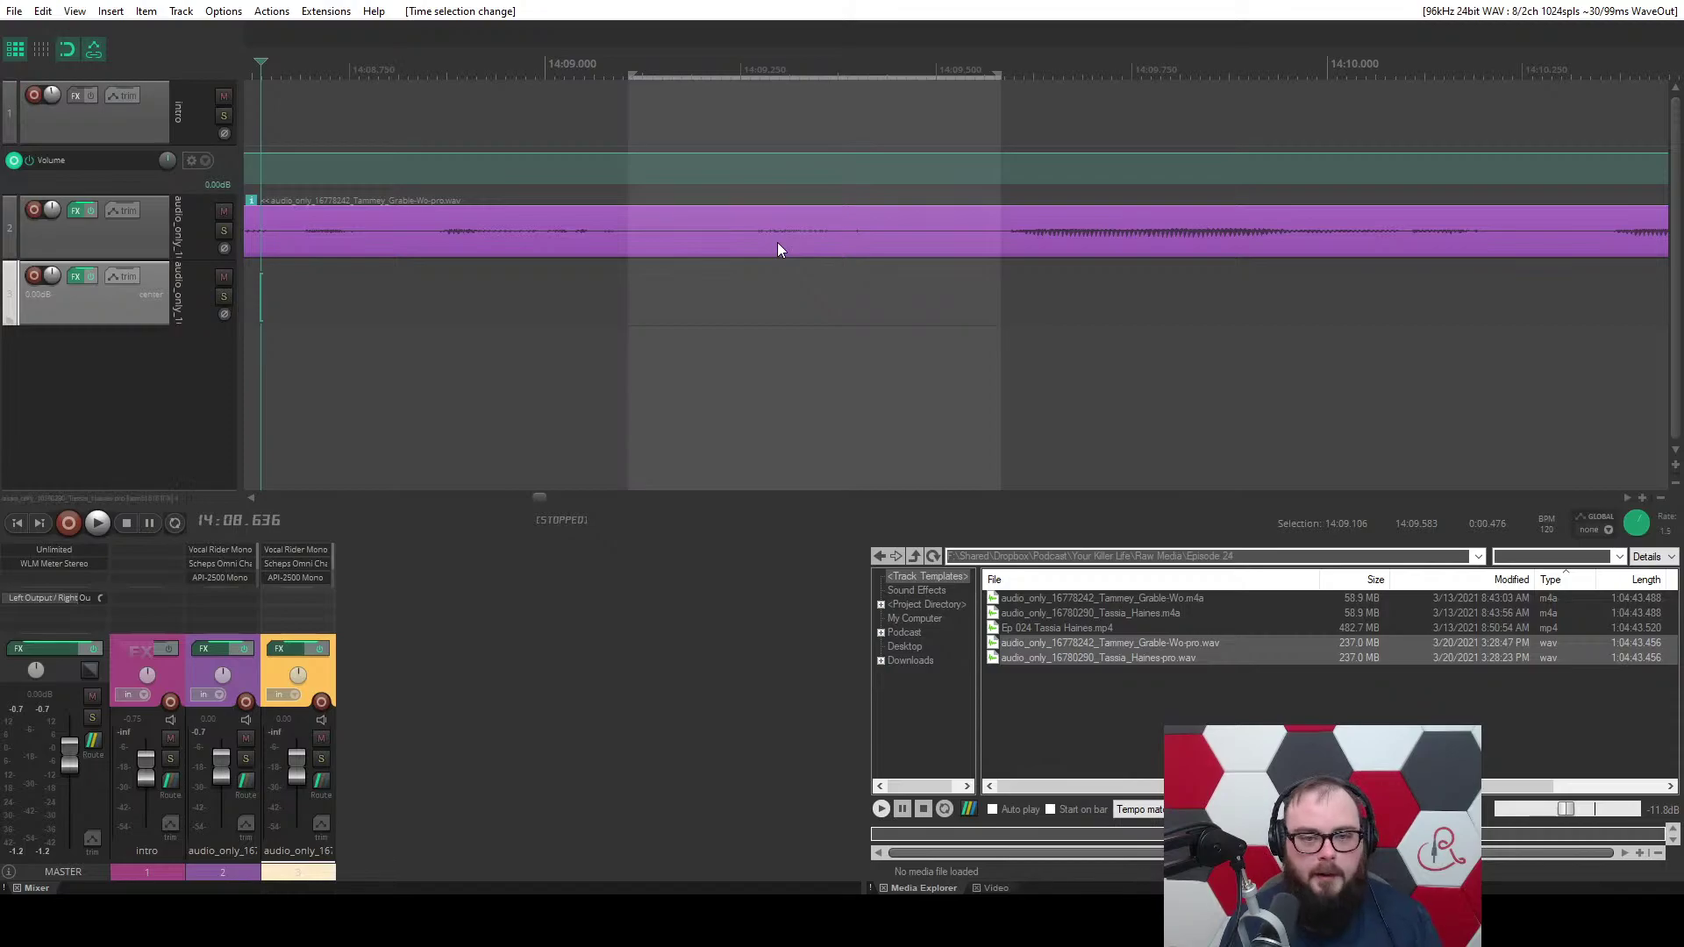
{"action": "left_click", "coordinate": [276, 19]}
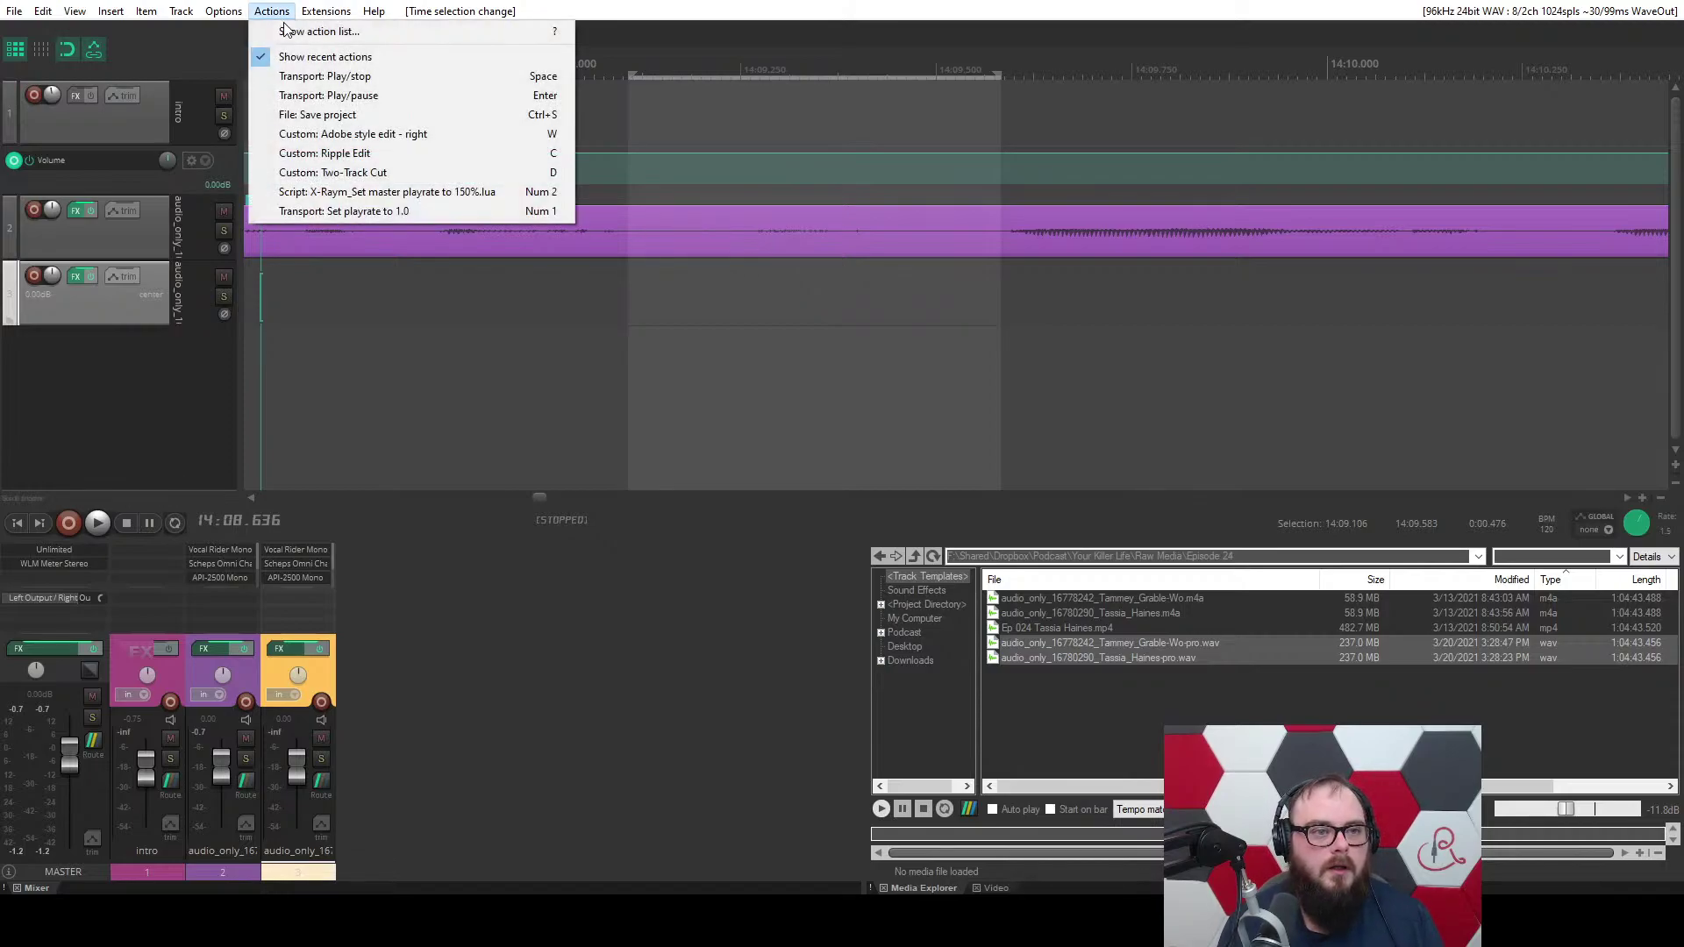
{"action": "left_click", "coordinate": [287, 34]}
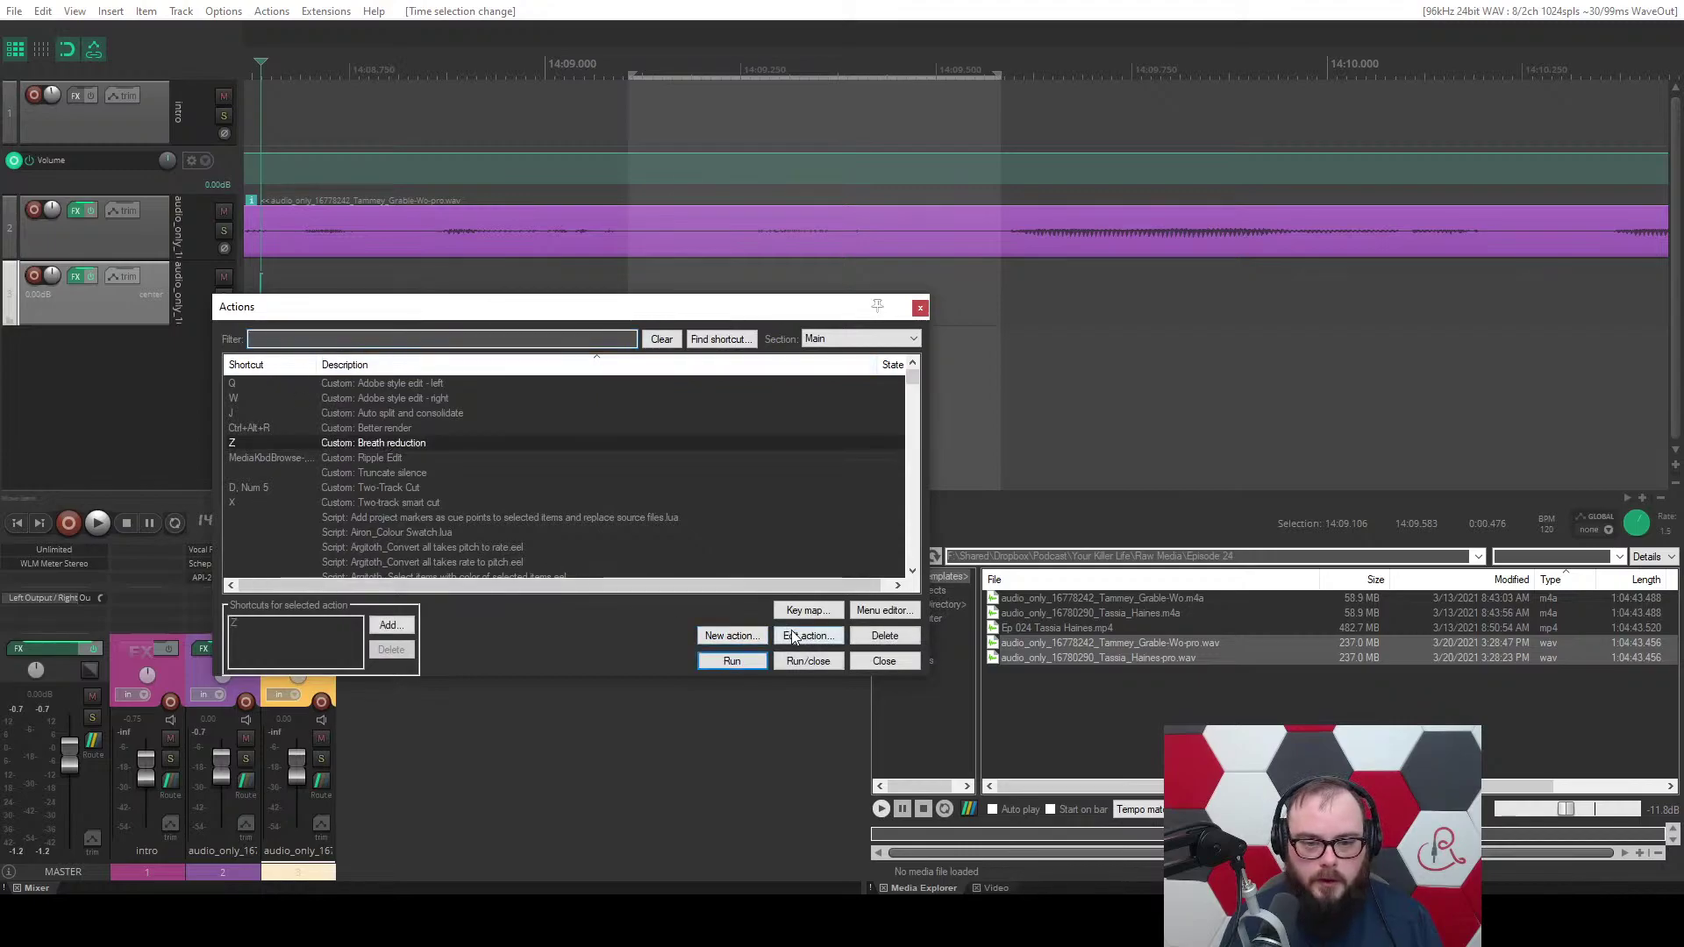
{"action": "left_click", "coordinate": [793, 638]}
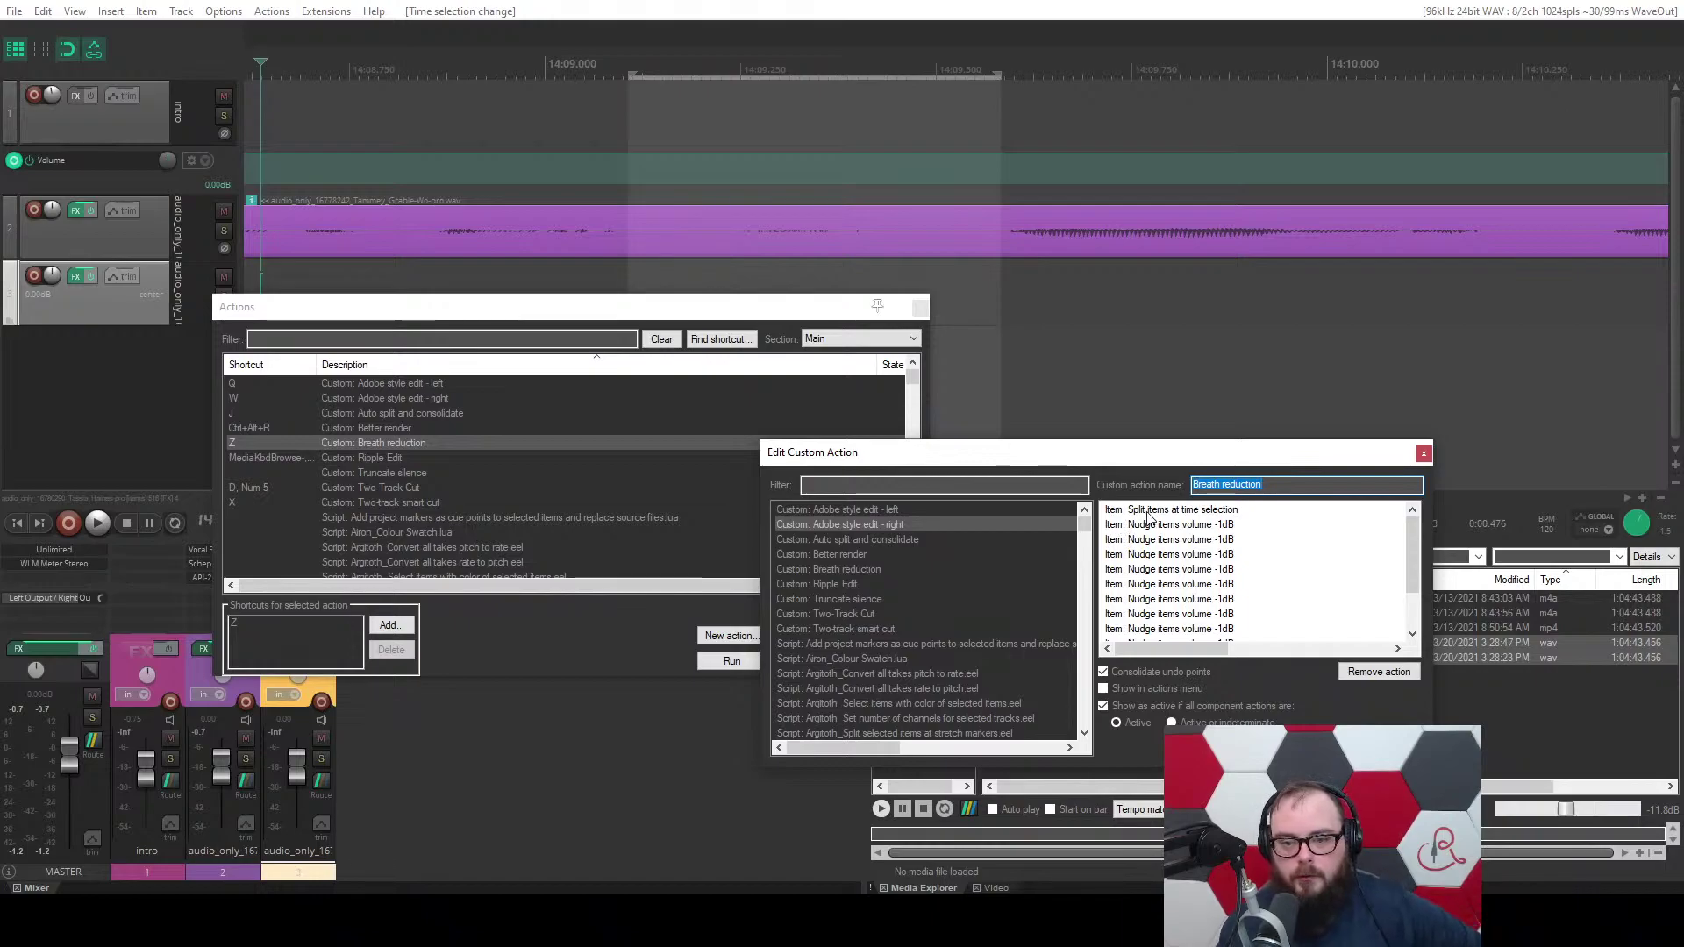
{"action": "left_click", "coordinate": [1204, 514]}
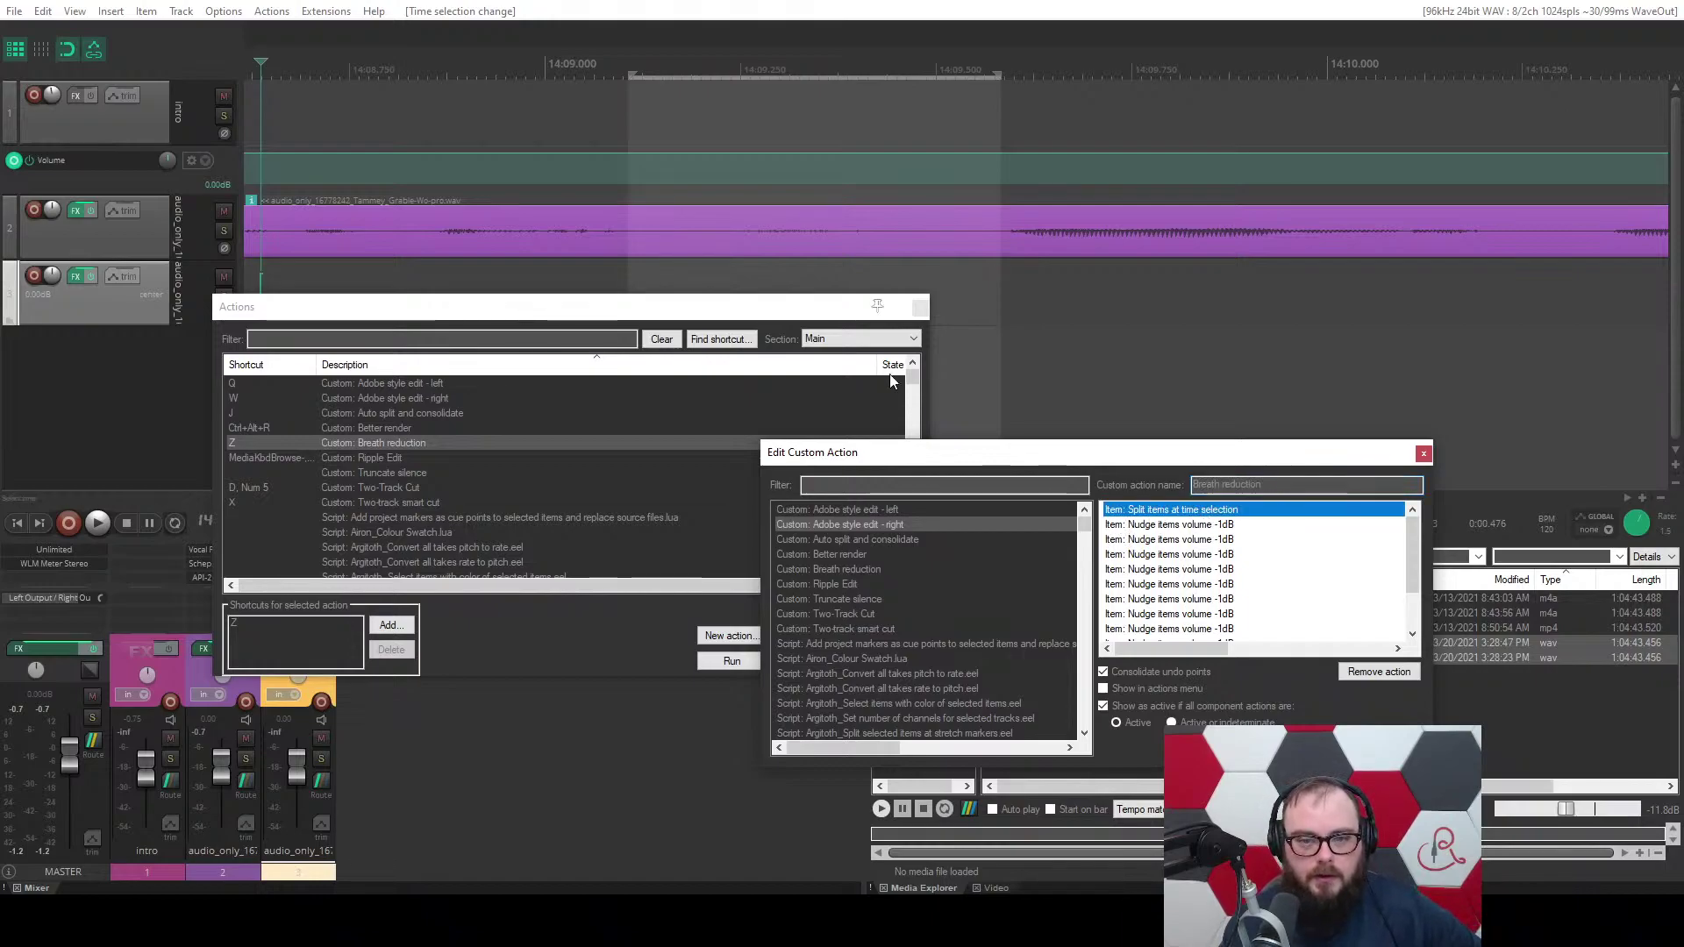
Split the purple vocal item at the time selection and lower the breath piece's volume to about -1.27 dB.
{"action": "left_click", "coordinate": [798, 245]}
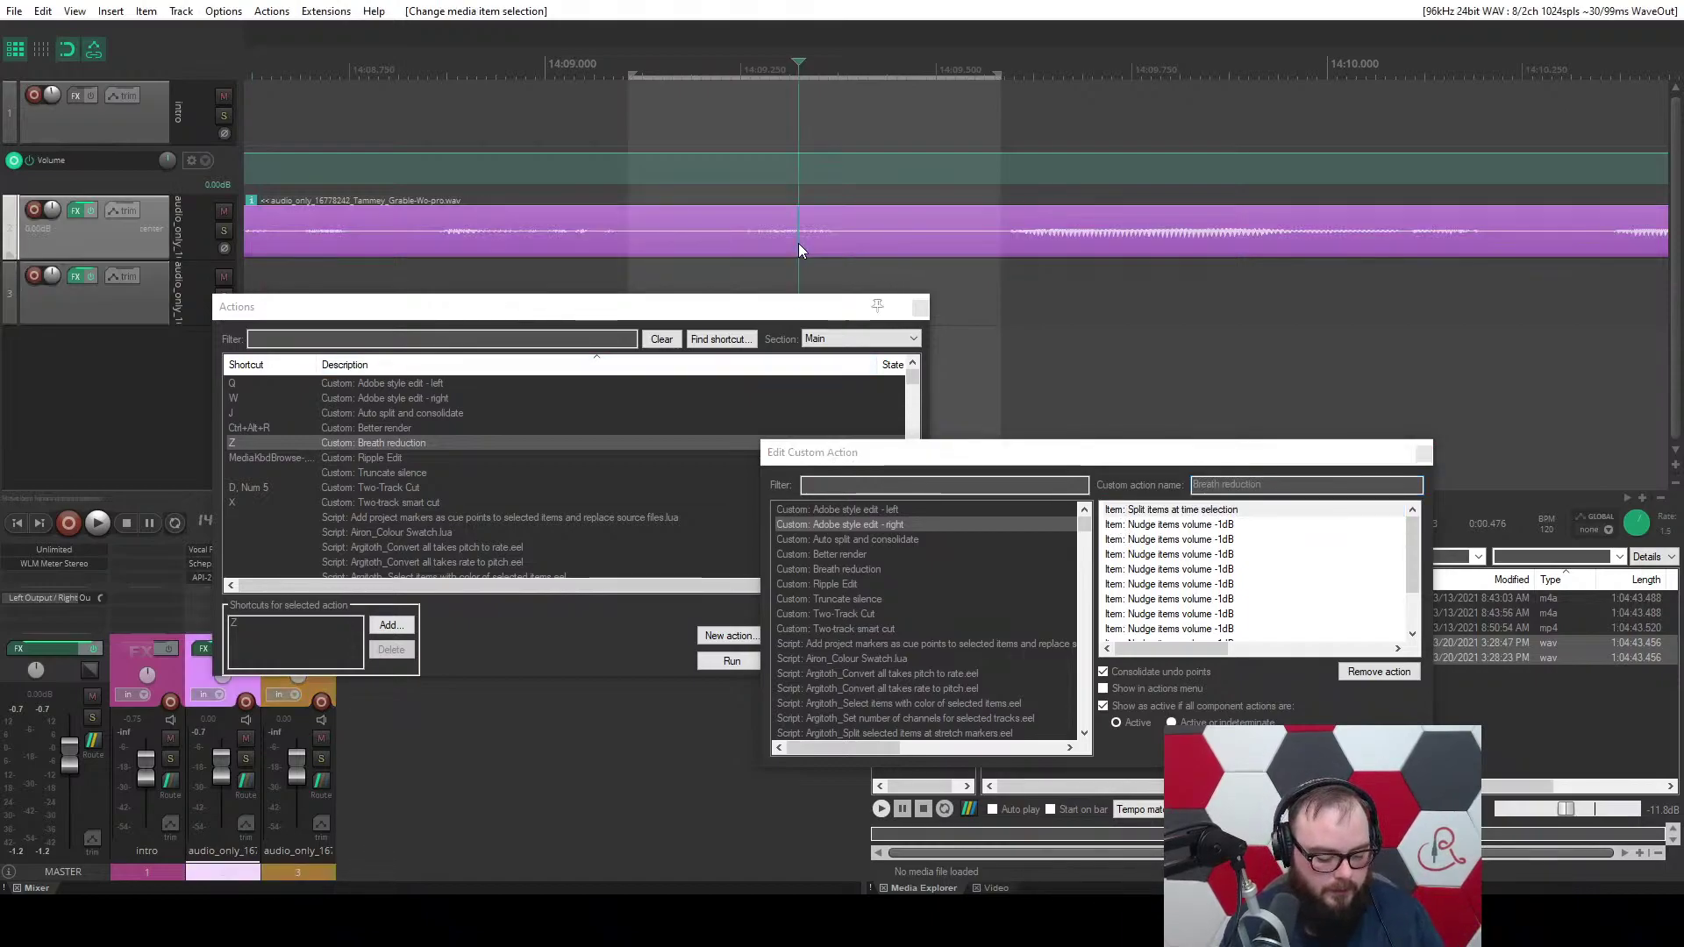
{"action": "key", "text": "s"}
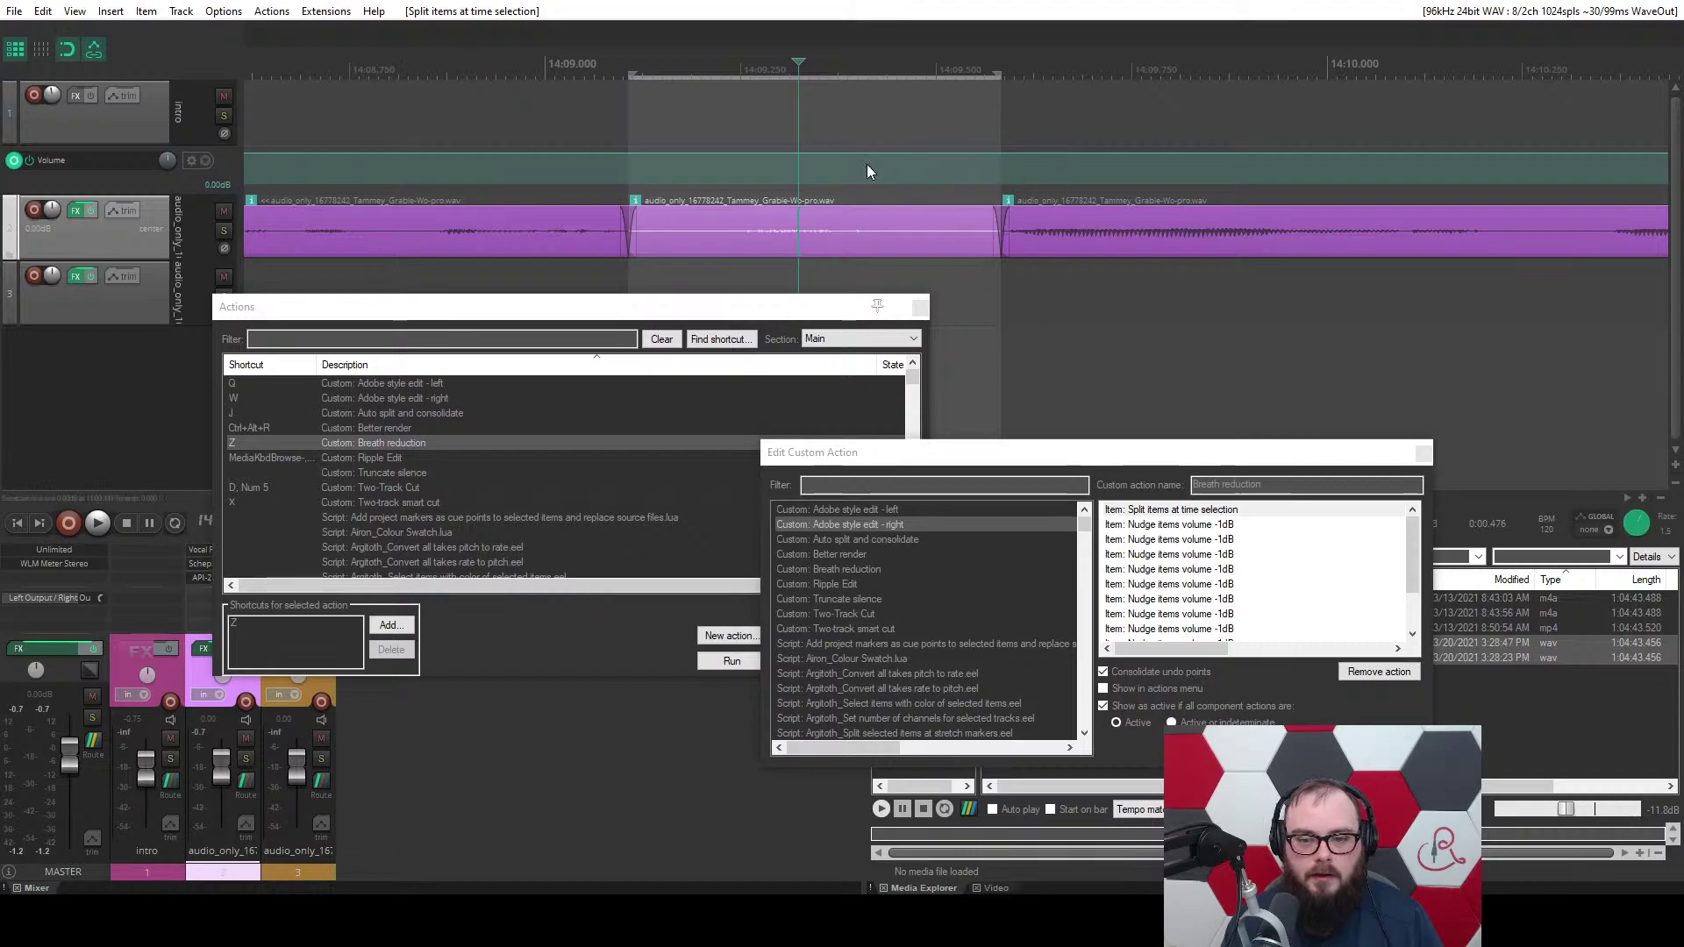
{"action": "left_click", "coordinate": [1140, 525]}
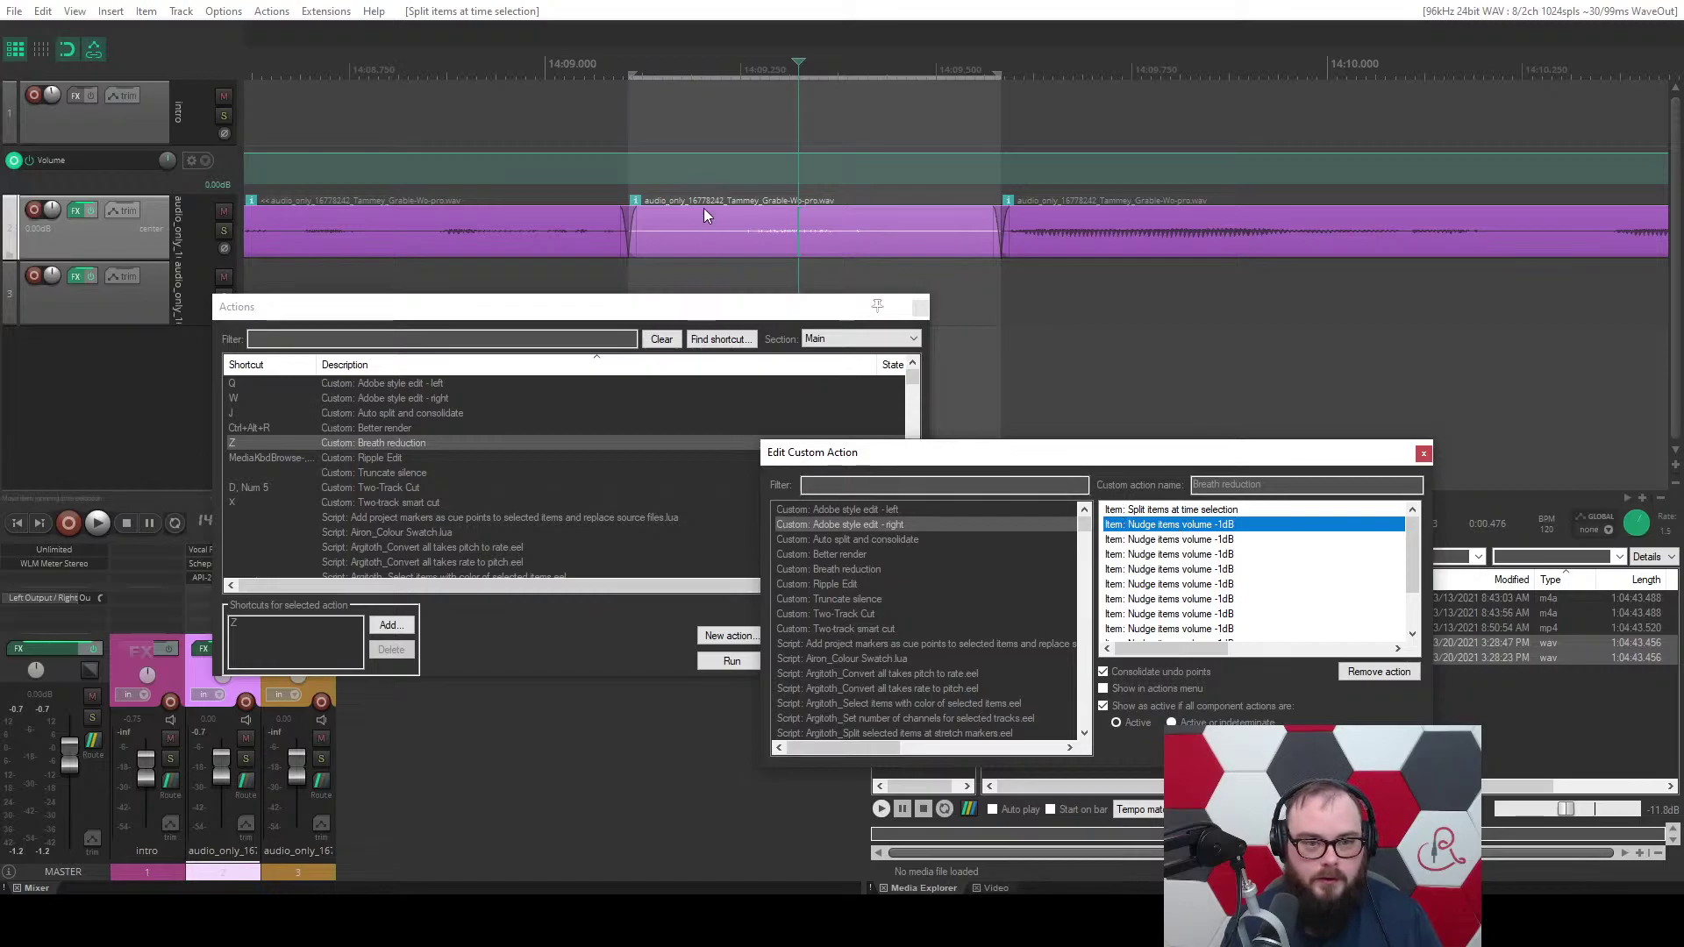
{"action": "left_click_drag", "start_coordinate": [703, 208], "coordinate": [702, 218]}
Go through the repeated Nudge items volume -1dB entries and lower the breath item's volume to about -5.31 dB.
{"action": "left_click", "coordinate": [1167, 541]}
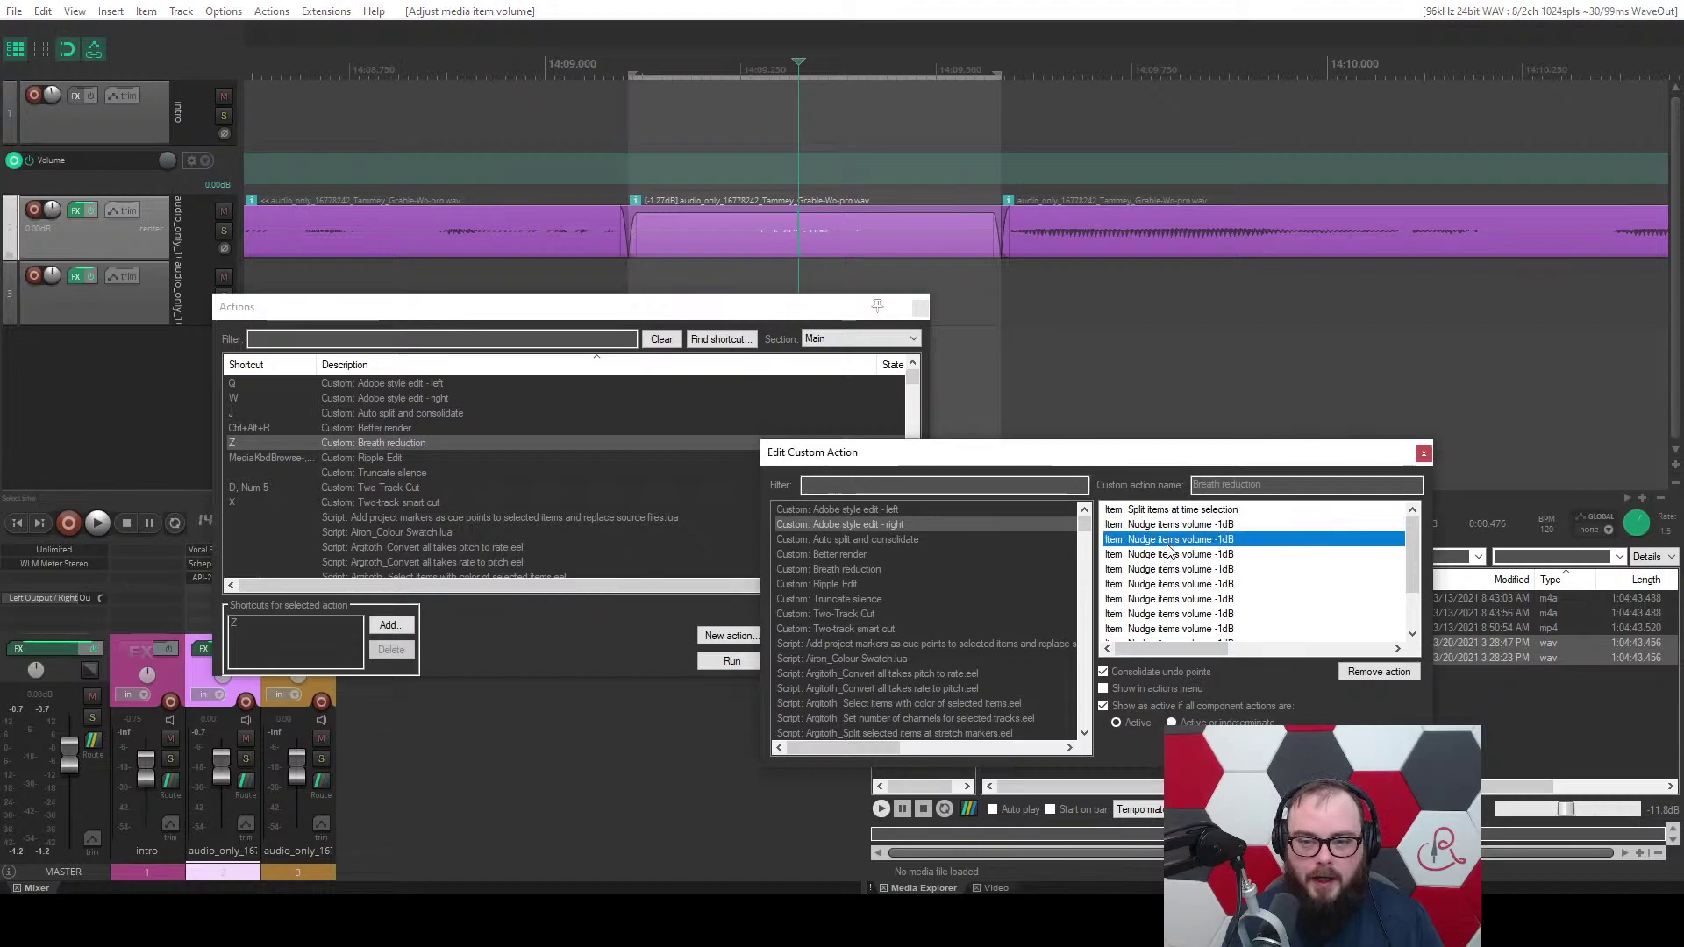
{"action": "left_click", "coordinate": [1170, 554]}
{"action": "left_click", "coordinate": [1172, 569]}
{"action": "left_click", "coordinate": [1171, 599]}
{"action": "scroll", "coordinate": [1172, 605], "scroll_direction": "down", "scroll_amount": 2}
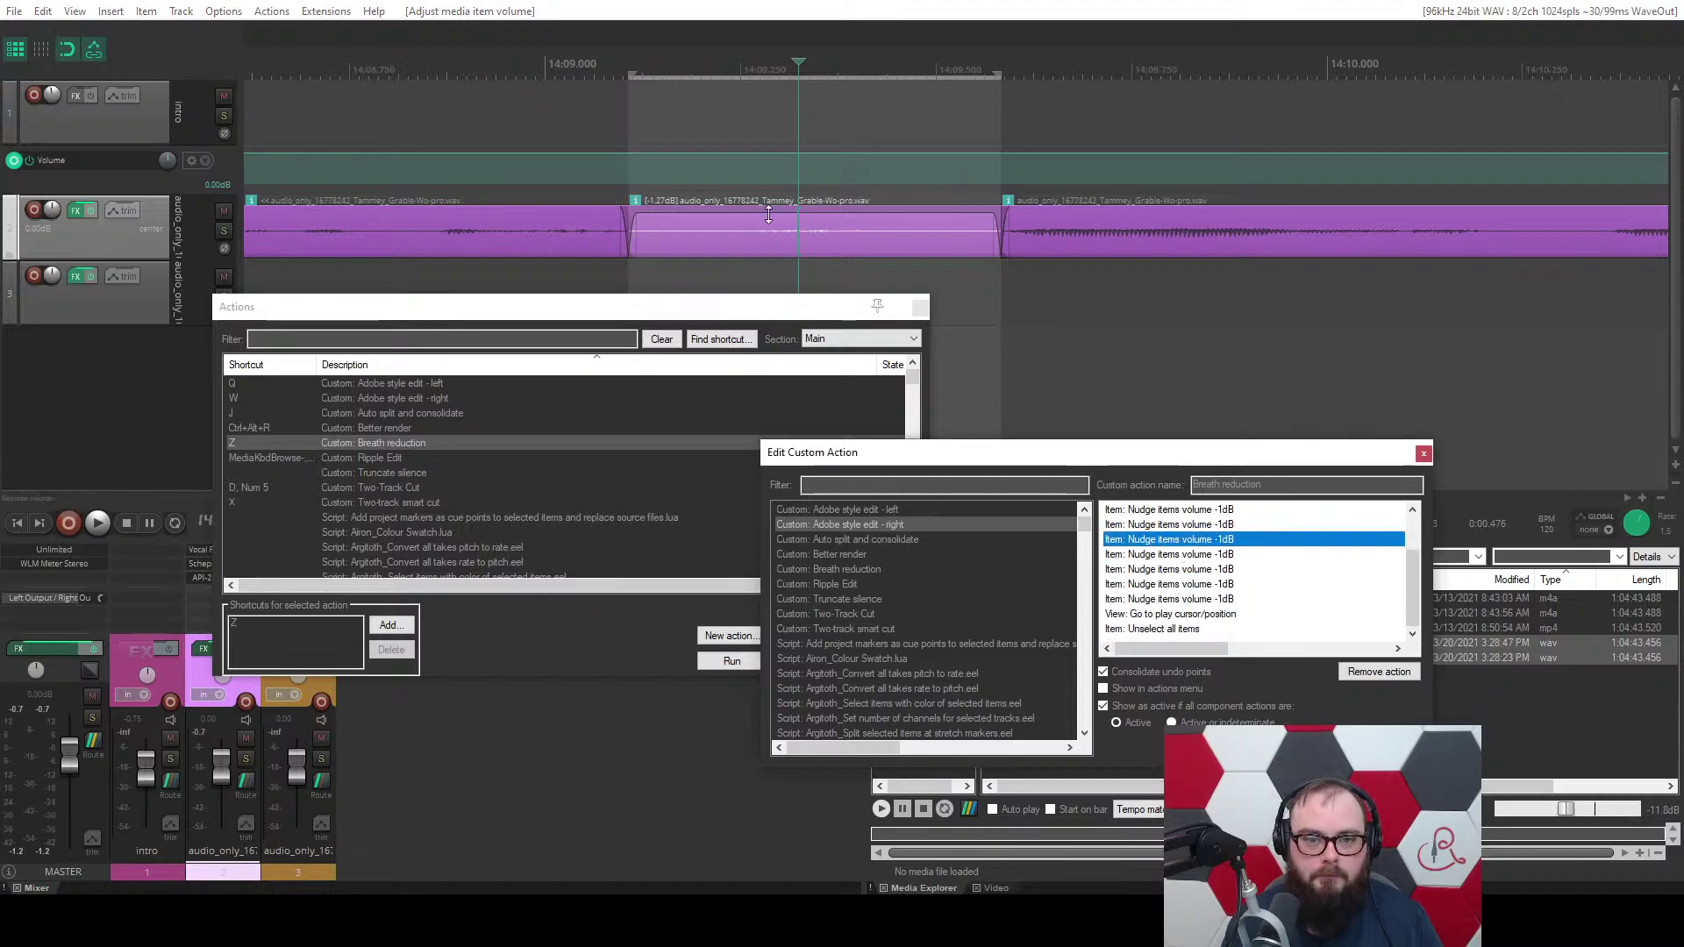
{"action": "left_click_drag", "start_coordinate": [768, 215], "coordinate": [771, 234]}
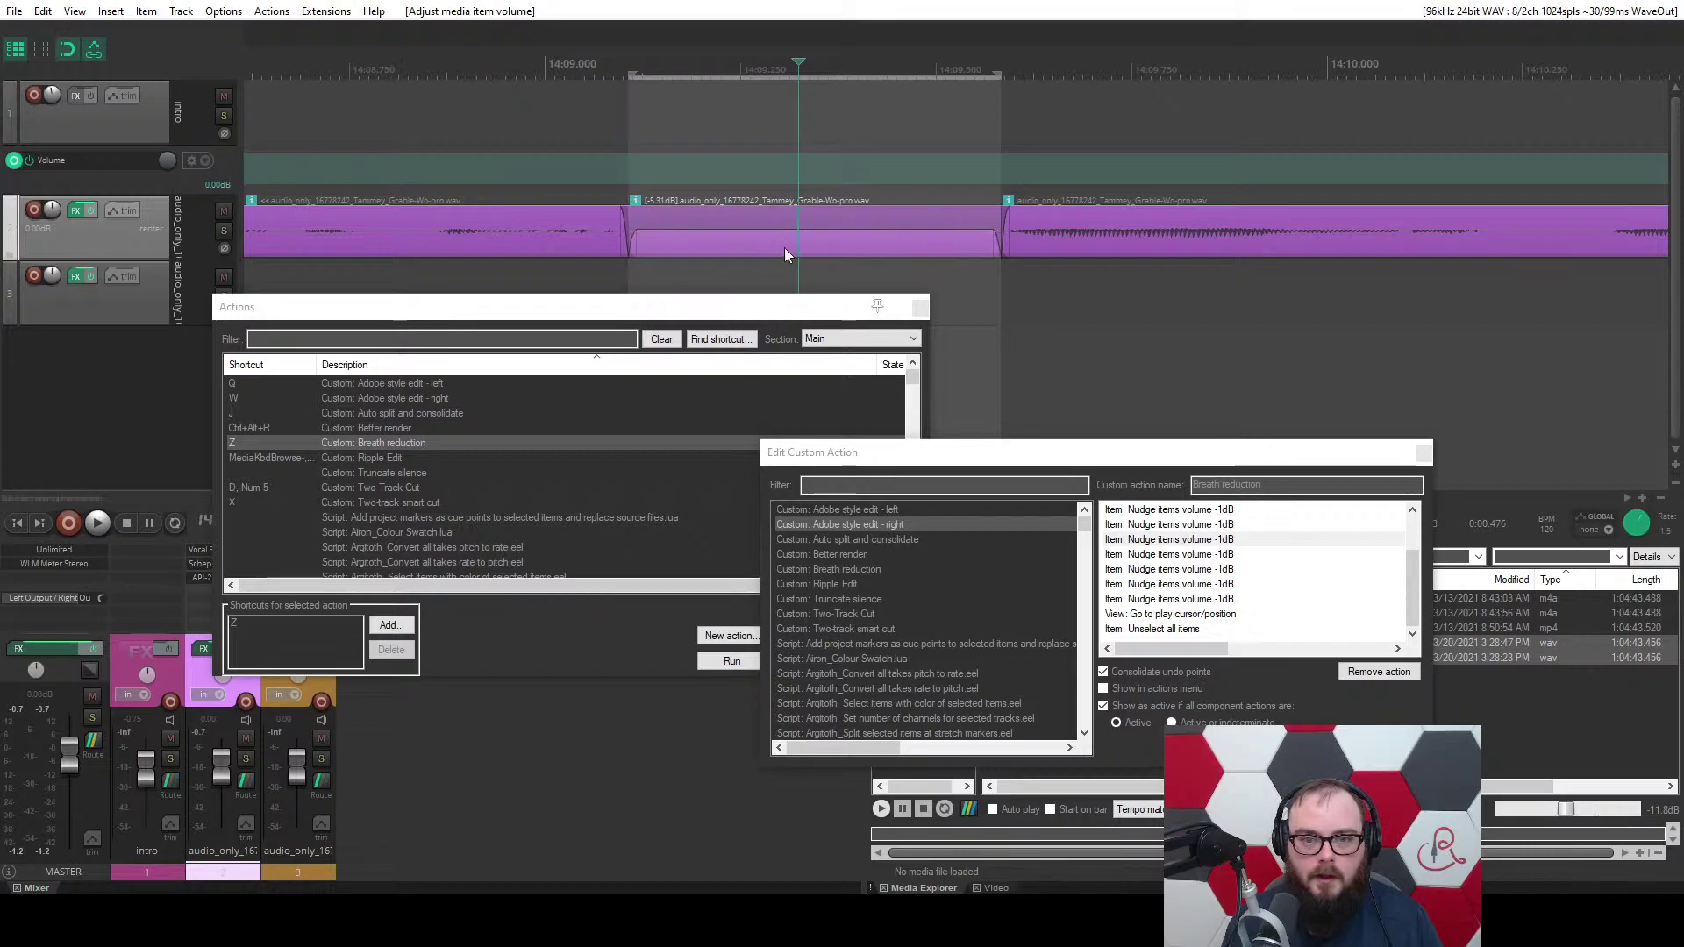
Highlight the View: Go to play cursor/position entry and start playback from the lowered breath with the system sound muted.
{"action": "left_click", "coordinate": [1123, 615]}
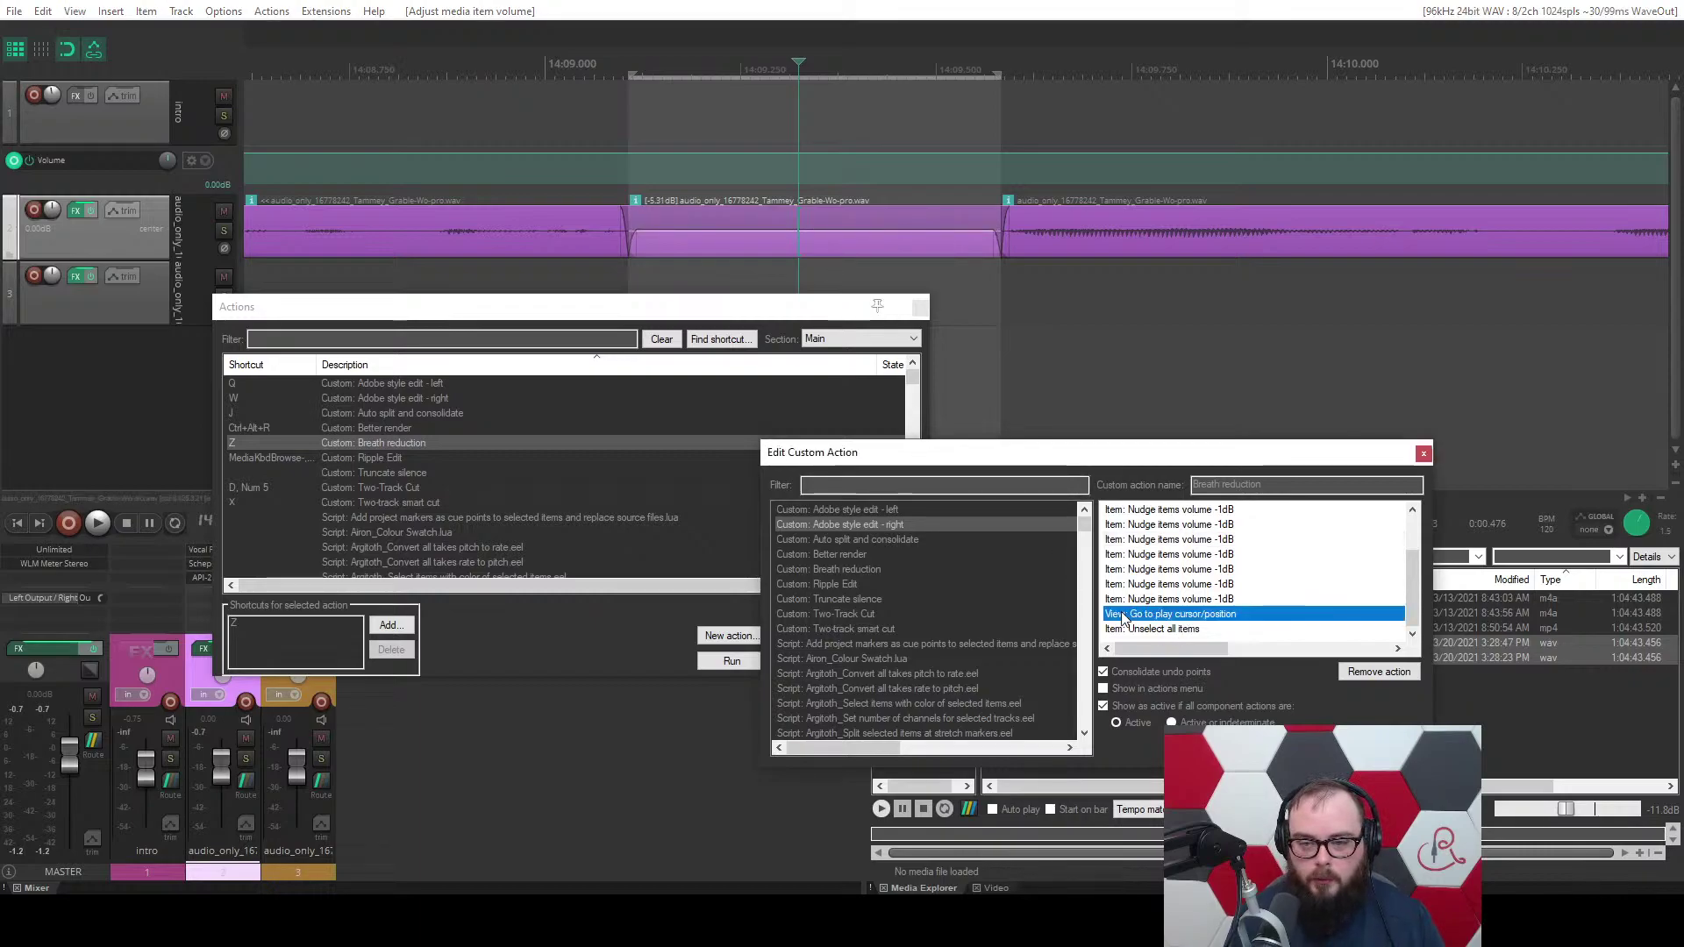
{"action": "scroll", "coordinate": [829, 235], "scroll_direction": "down", "scroll_amount": 3}
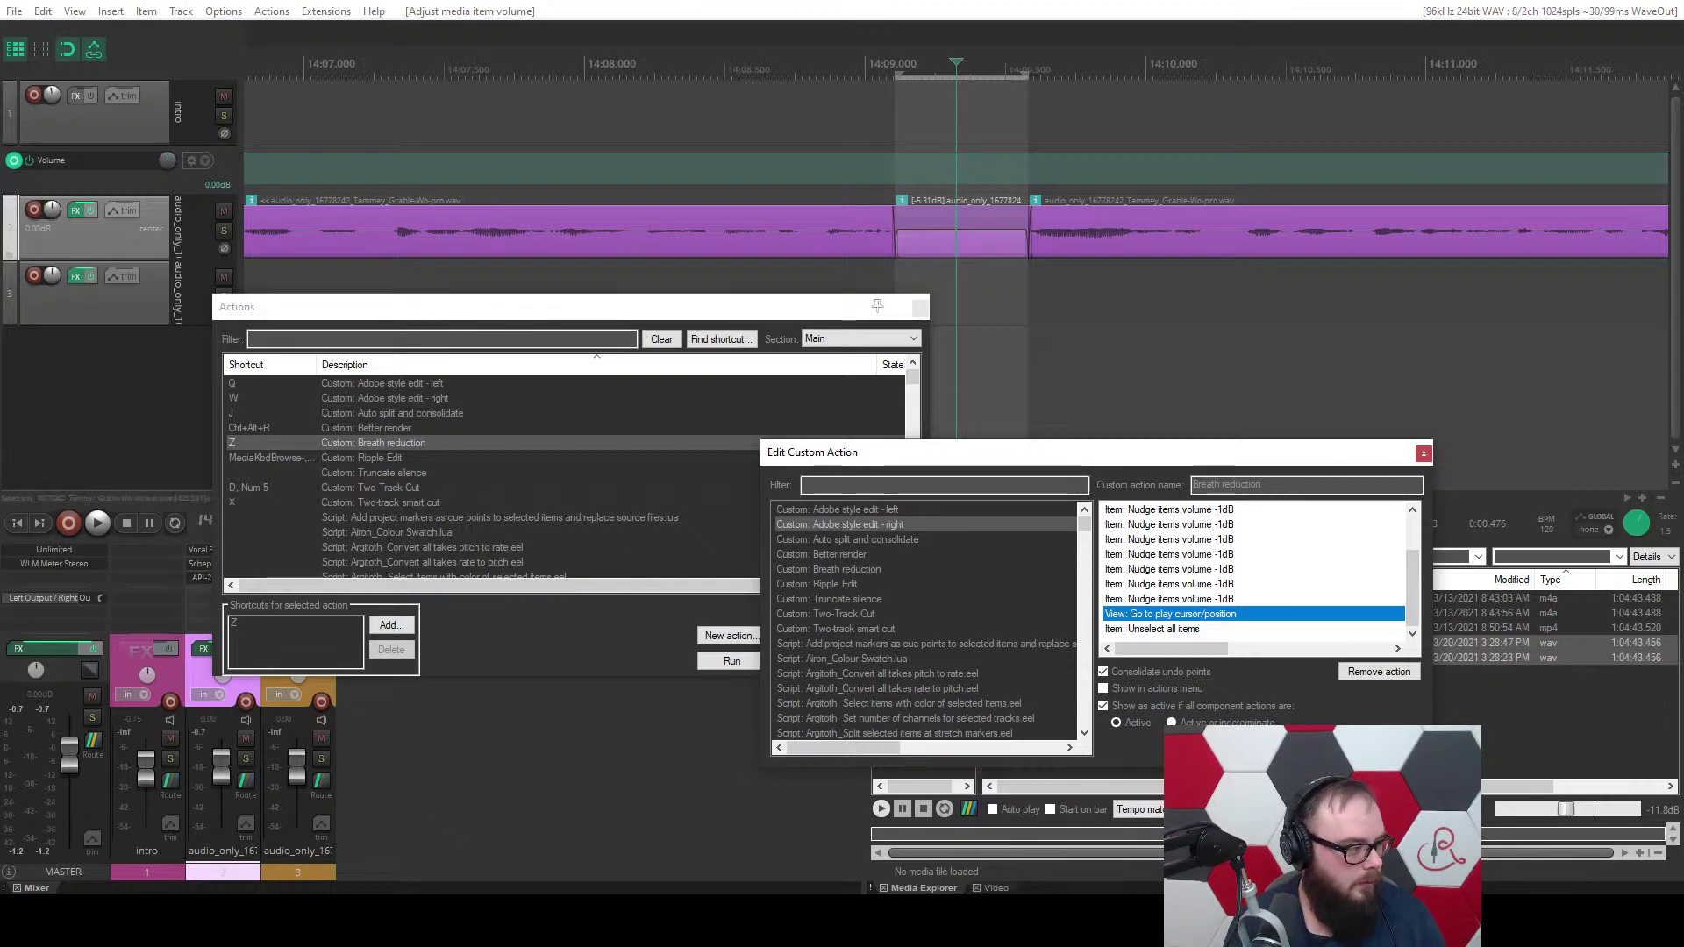
{"action": "key", "text": "alt+Tab"}
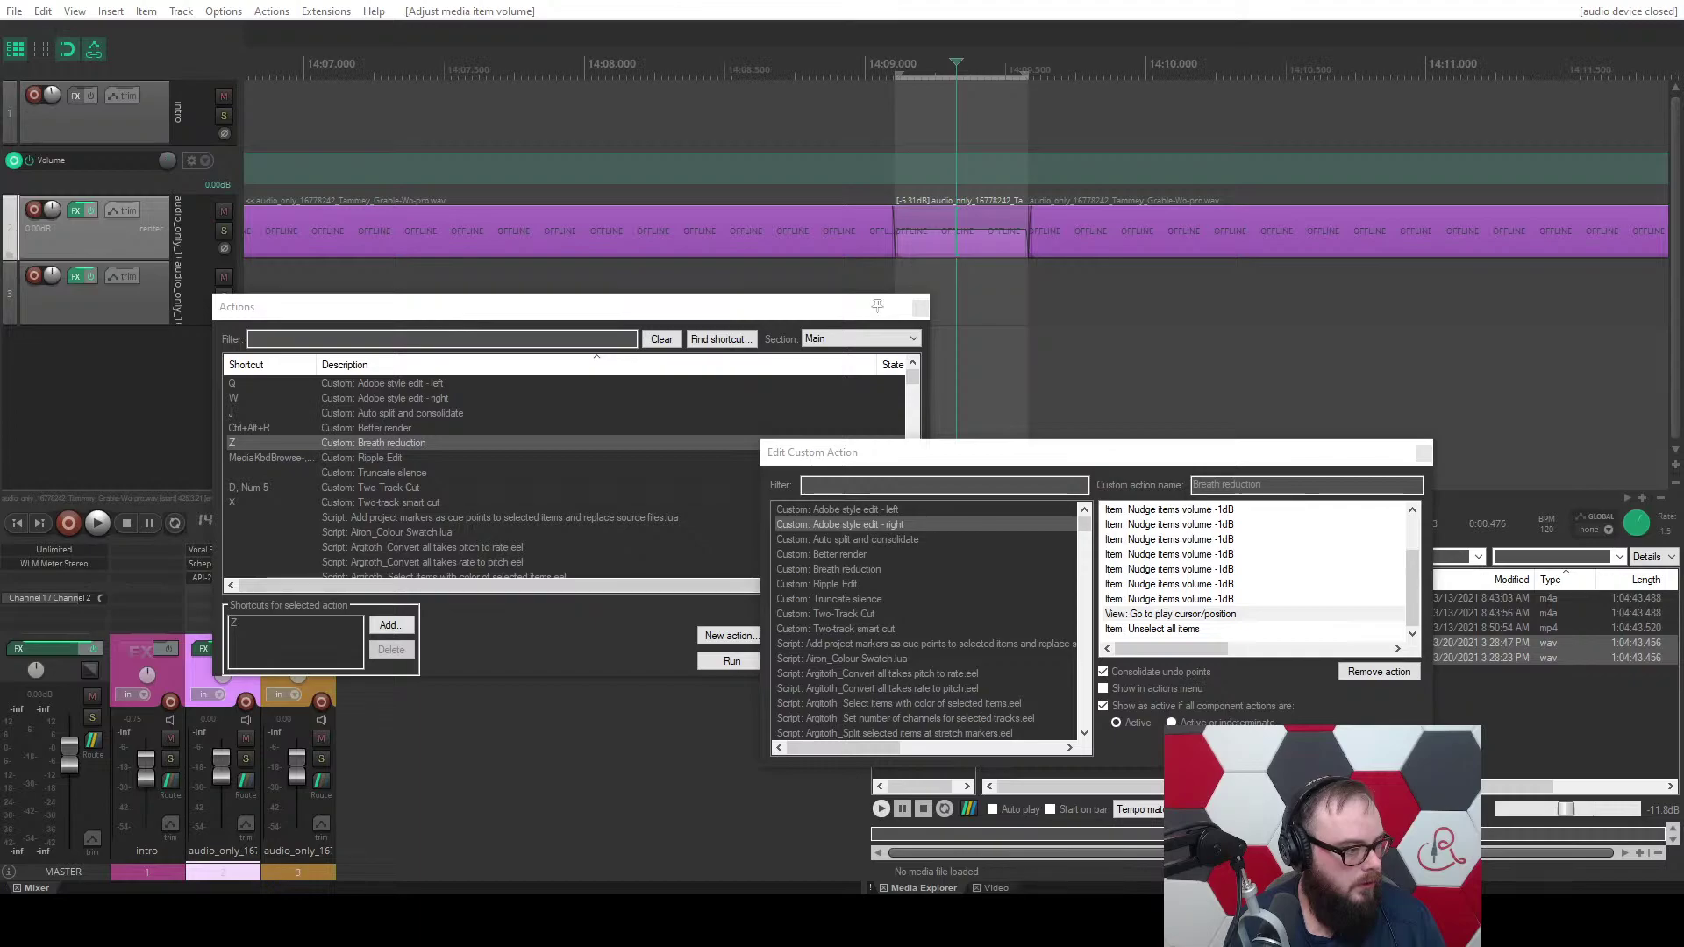
{"action": "left_click", "coordinate": [514, 787]}
{"action": "key", "text": "space"}
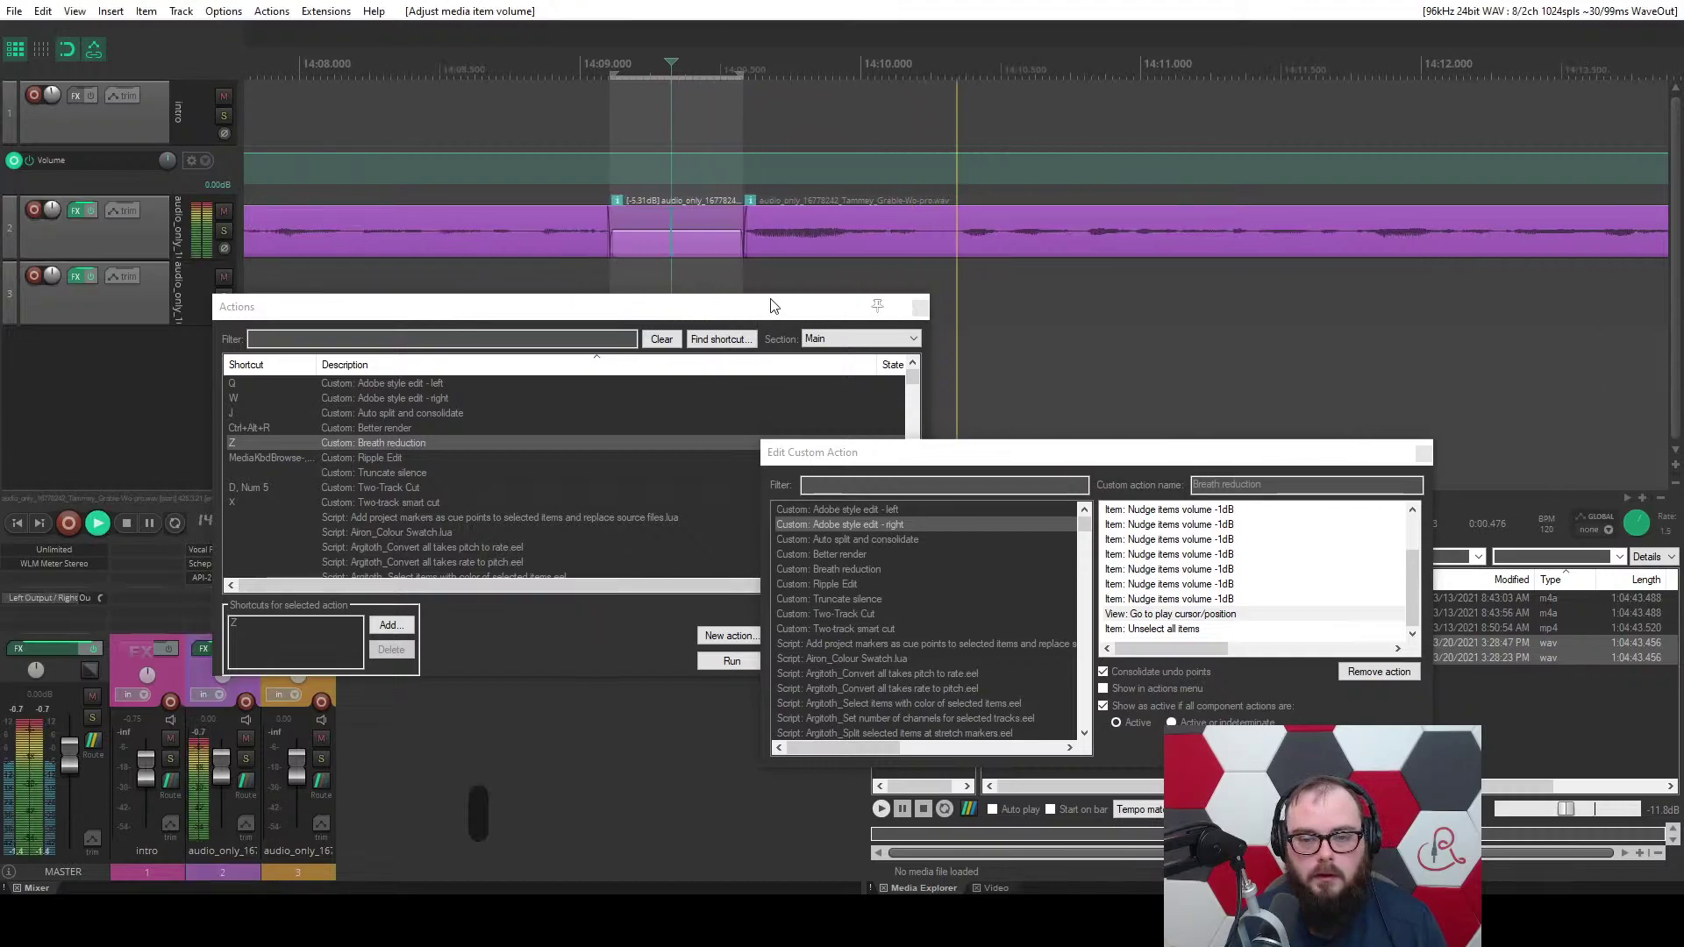
{"action": "key", "text": "XF86AudioMute"}
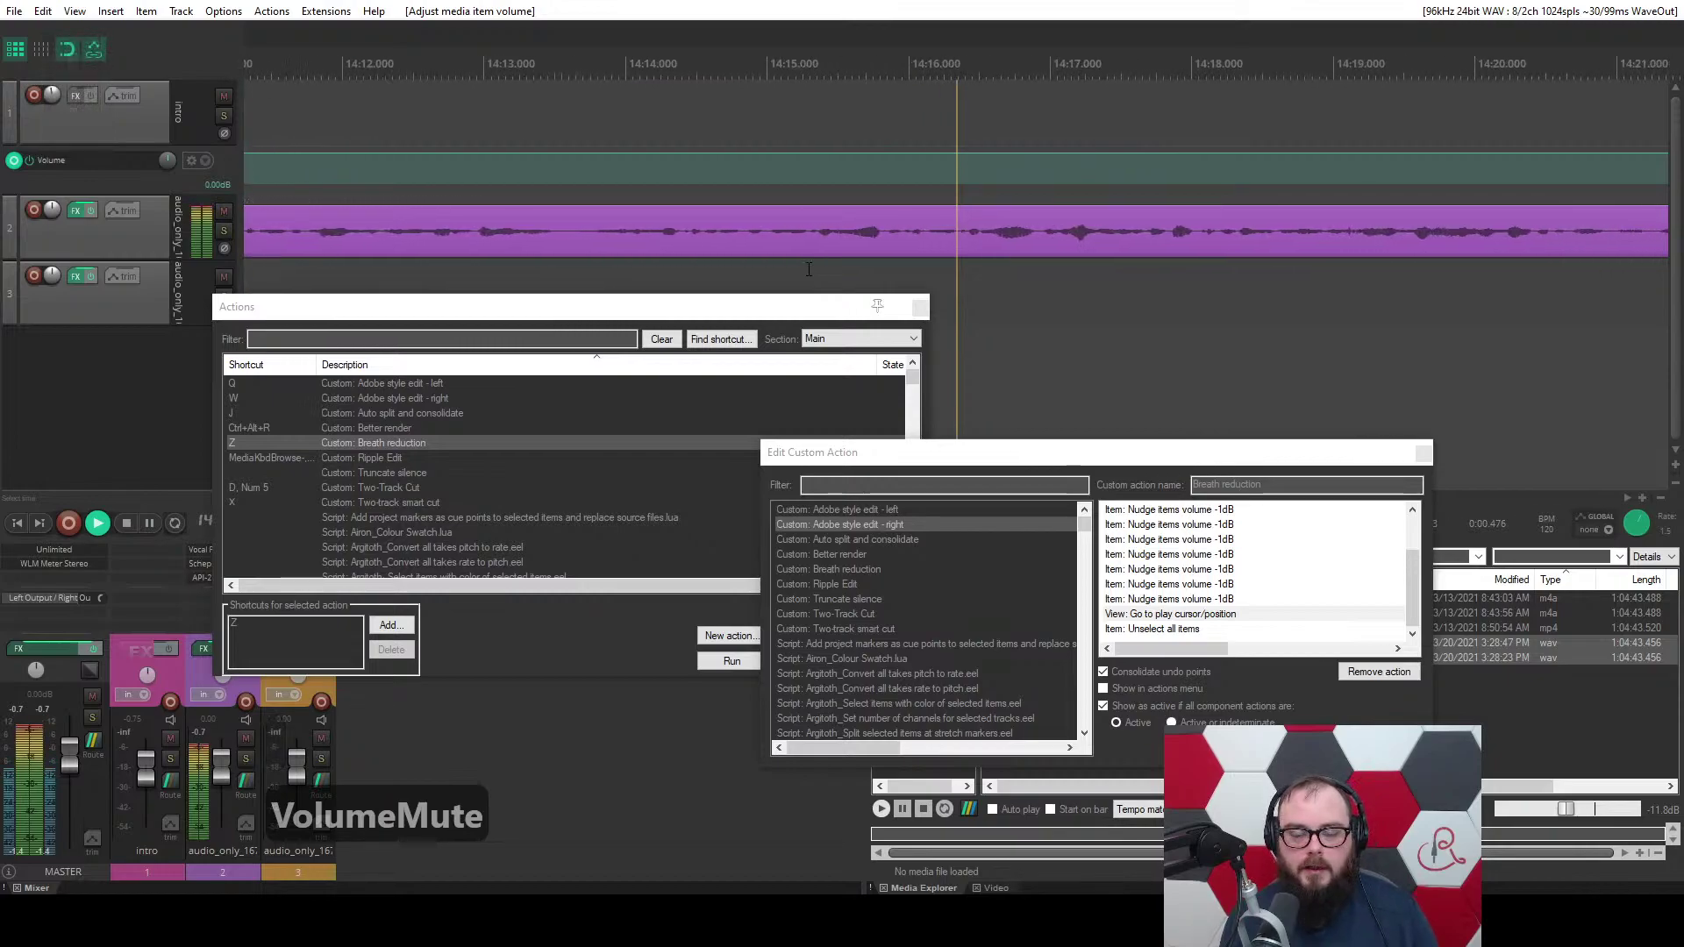
Select the item after the lowered breath during playback and compare its edit cursor with the play cursor at different zoom levels.
{"action": "scroll", "coordinate": [808, 269], "scroll_direction": "down", "scroll_amount": 3}
{"action": "left_click", "coordinate": [425, 239]}
{"action": "scroll", "coordinate": [424, 239], "scroll_direction": "up", "scroll_amount": 3}
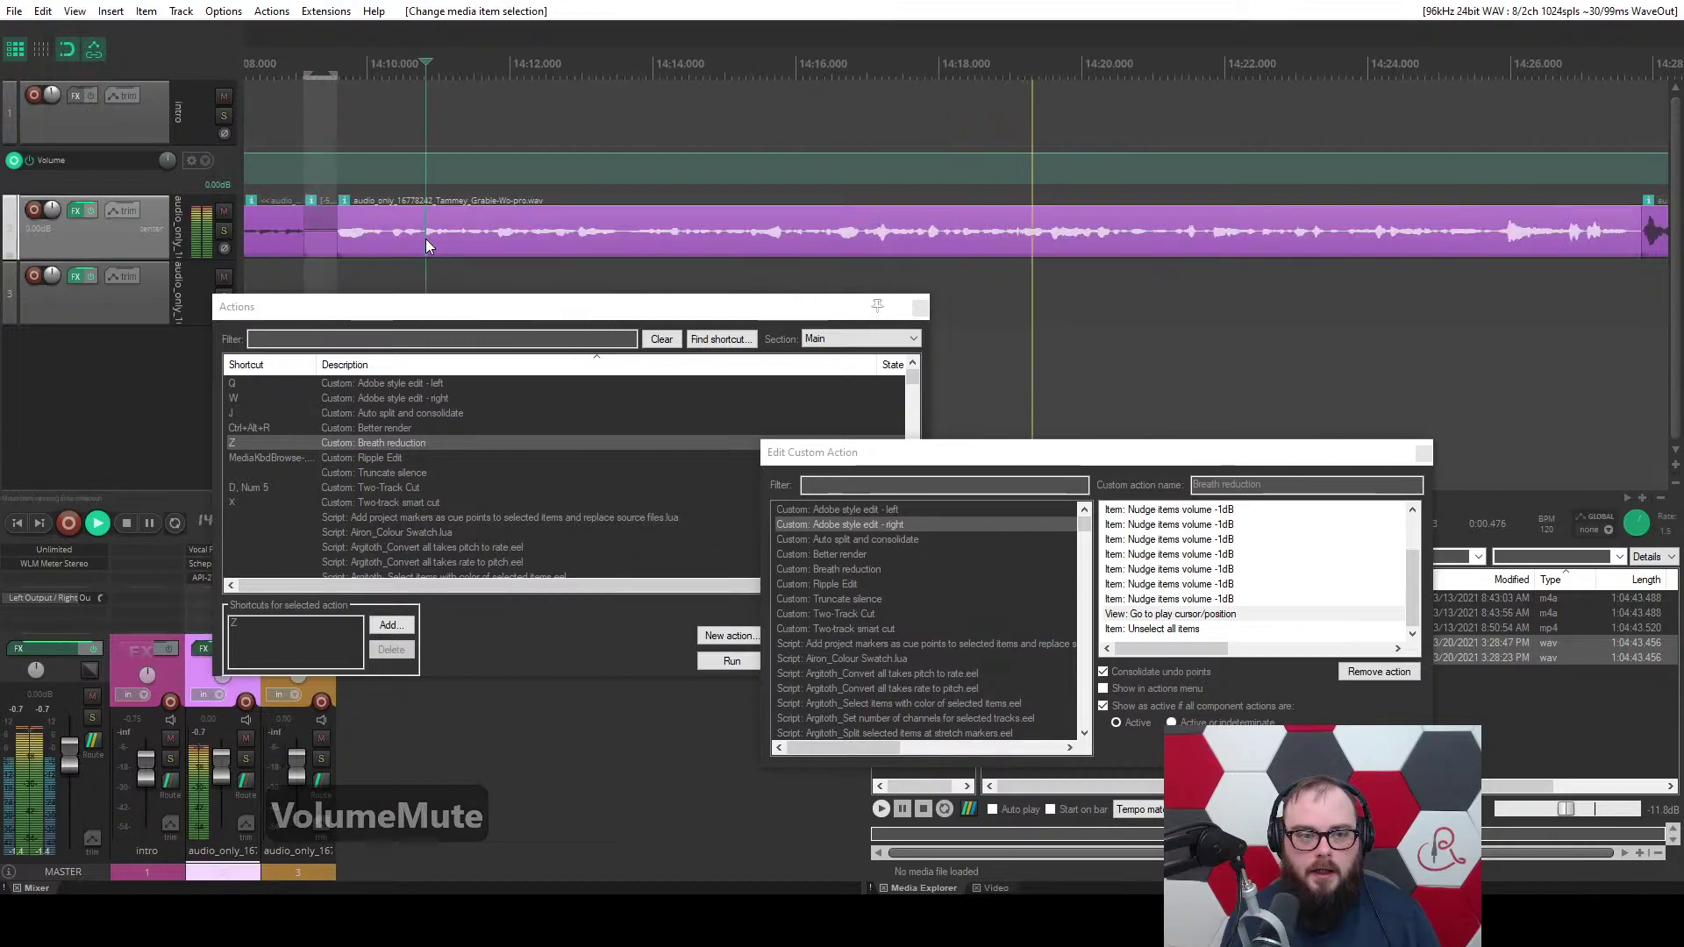
{"action": "scroll", "coordinate": [425, 238], "scroll_direction": "up", "scroll_amount": 3}
{"action": "scroll", "coordinate": [944, 191], "scroll_direction": "down", "scroll_amount": 4}
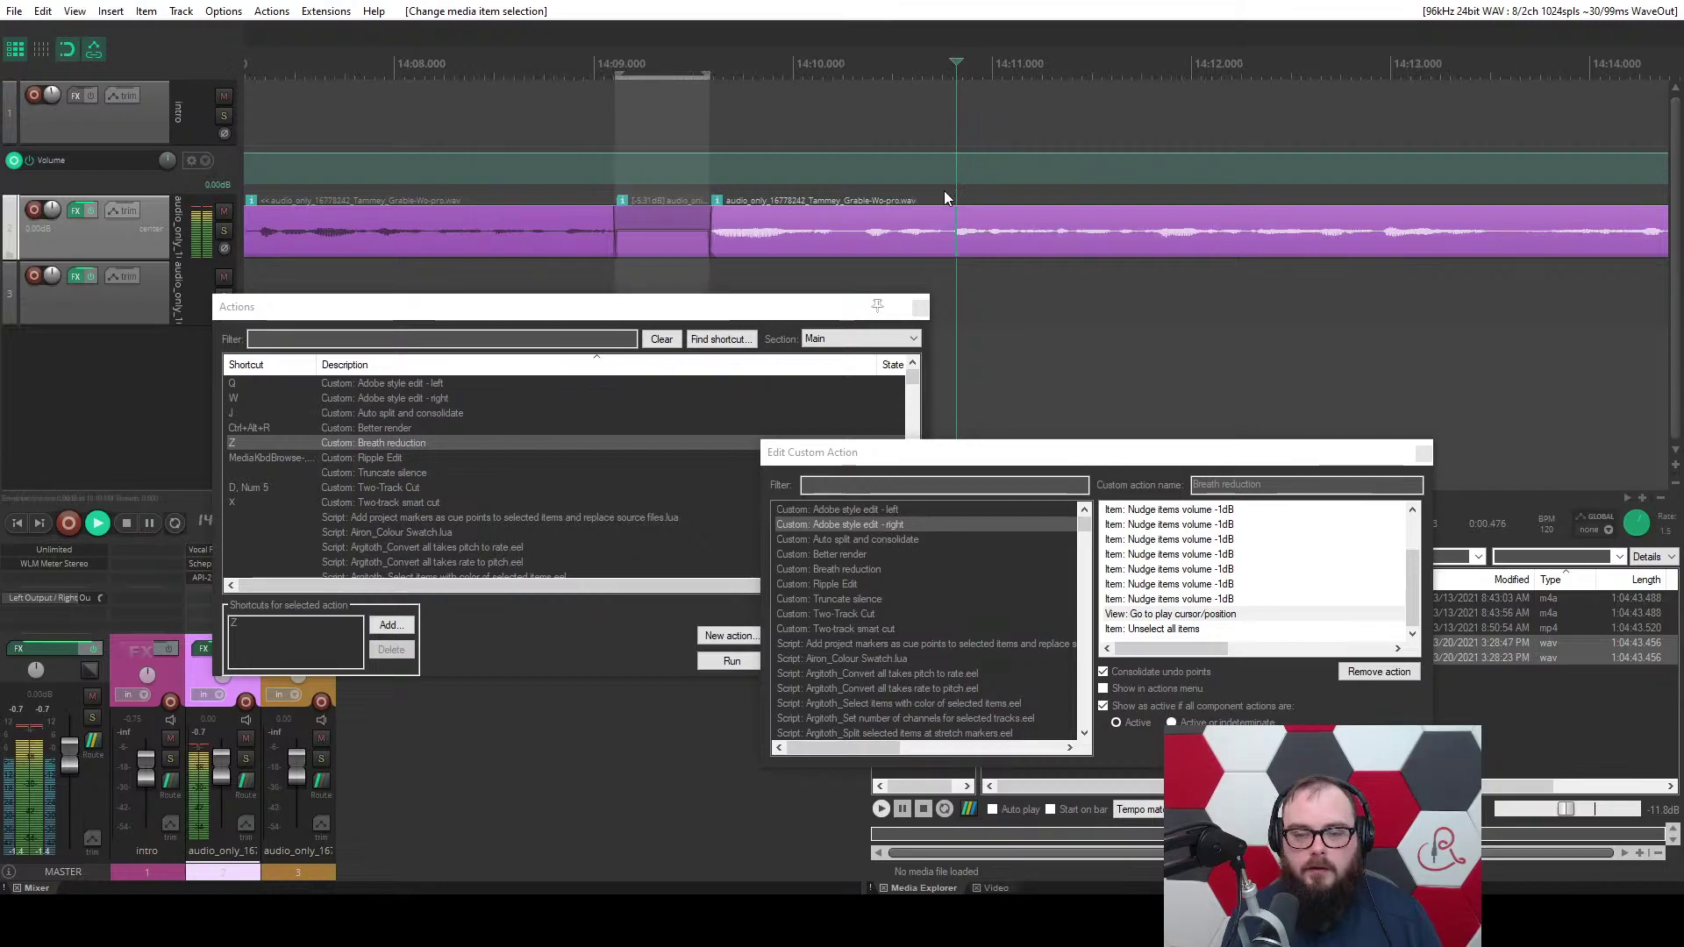
{"action": "scroll", "coordinate": [944, 191], "scroll_direction": "down", "scroll_amount": 6}
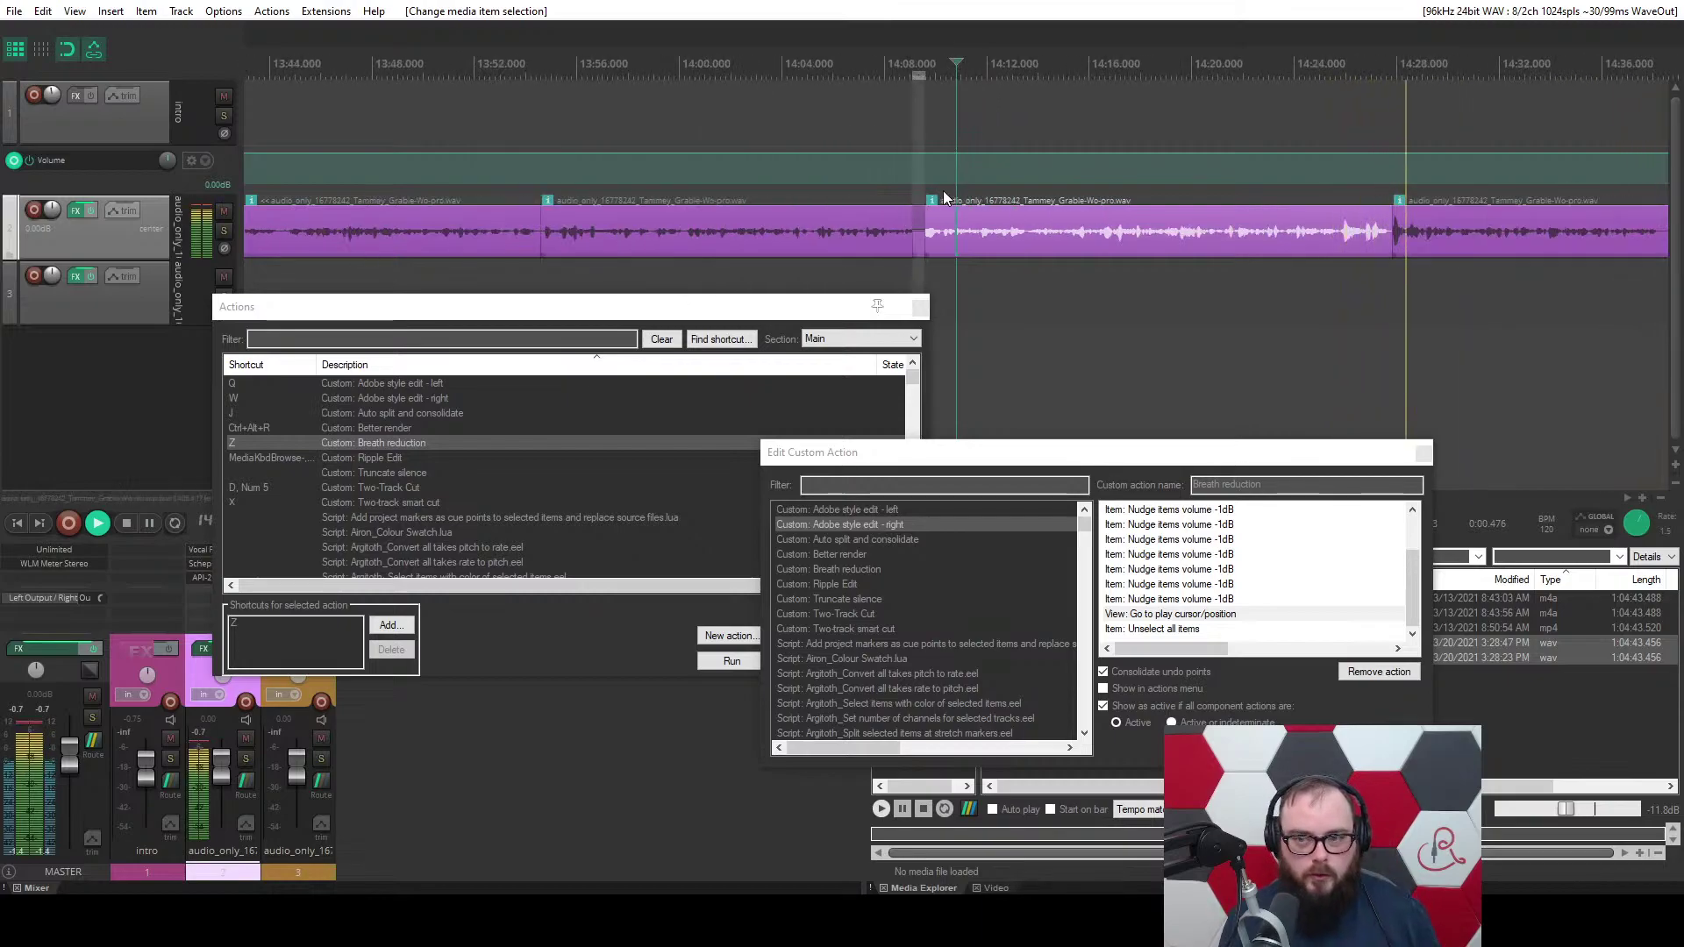
Point out View: Go to play cursor/position, clear the item selection and bring the timeline view to the play cursor.
{"action": "left_click", "coordinate": [1189, 614]}
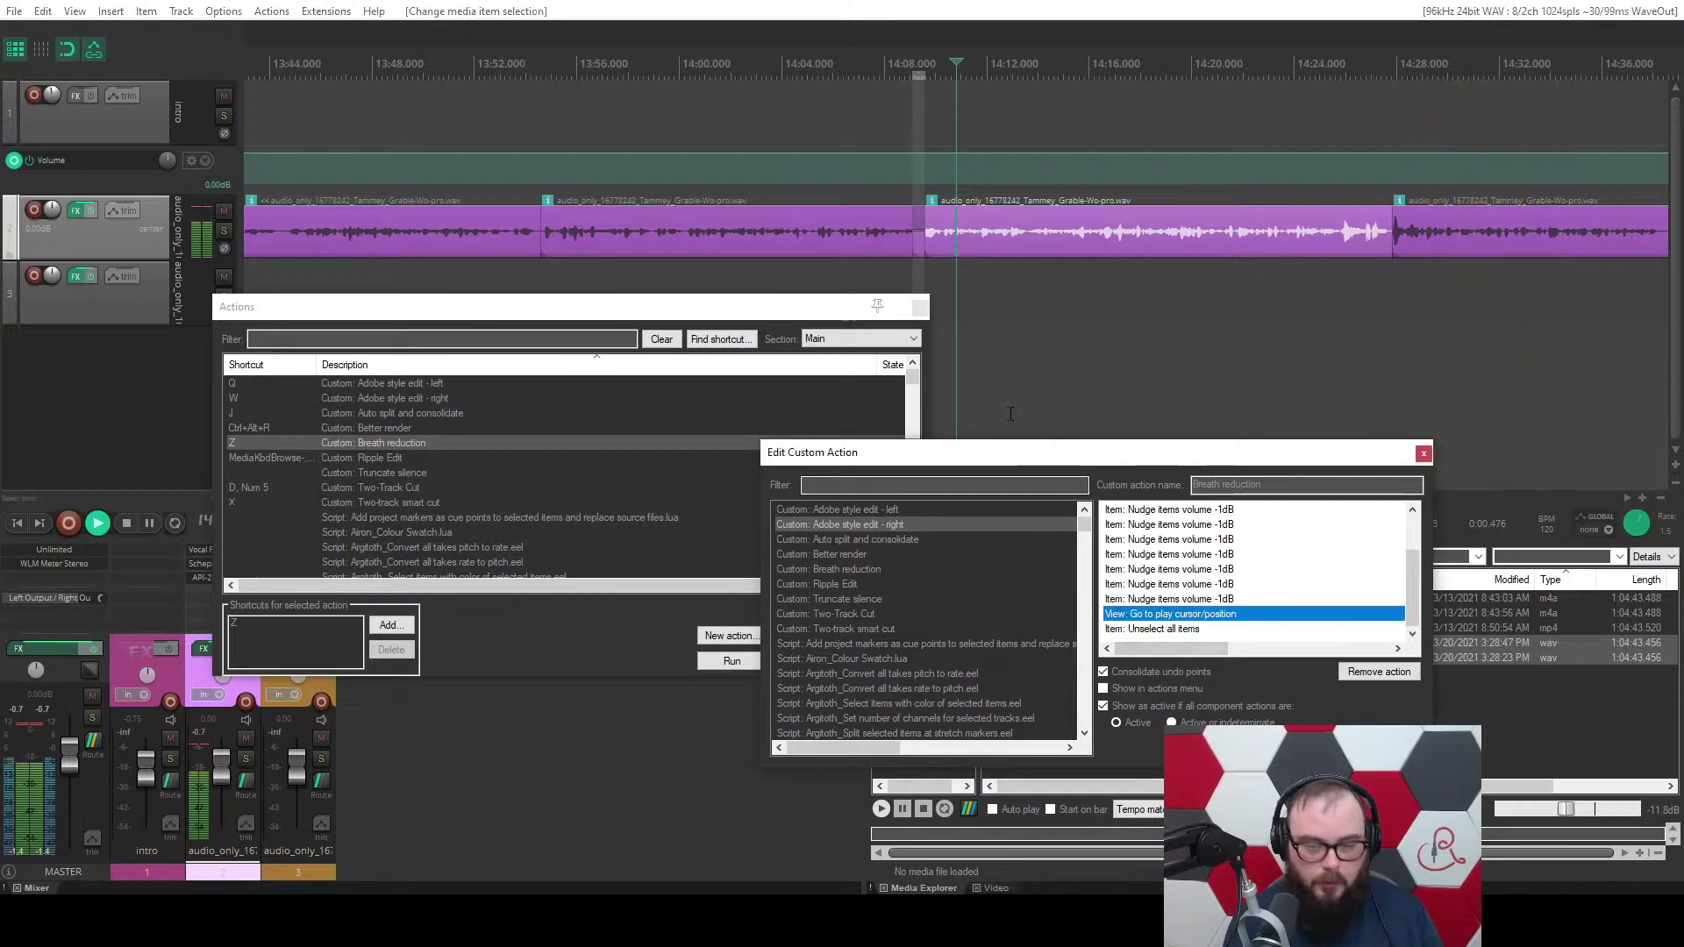
{"action": "left_click", "coordinate": [1010, 412]}
{"action": "scroll", "coordinate": [1026, 358], "scroll_direction": "down", "scroll_amount": 3}
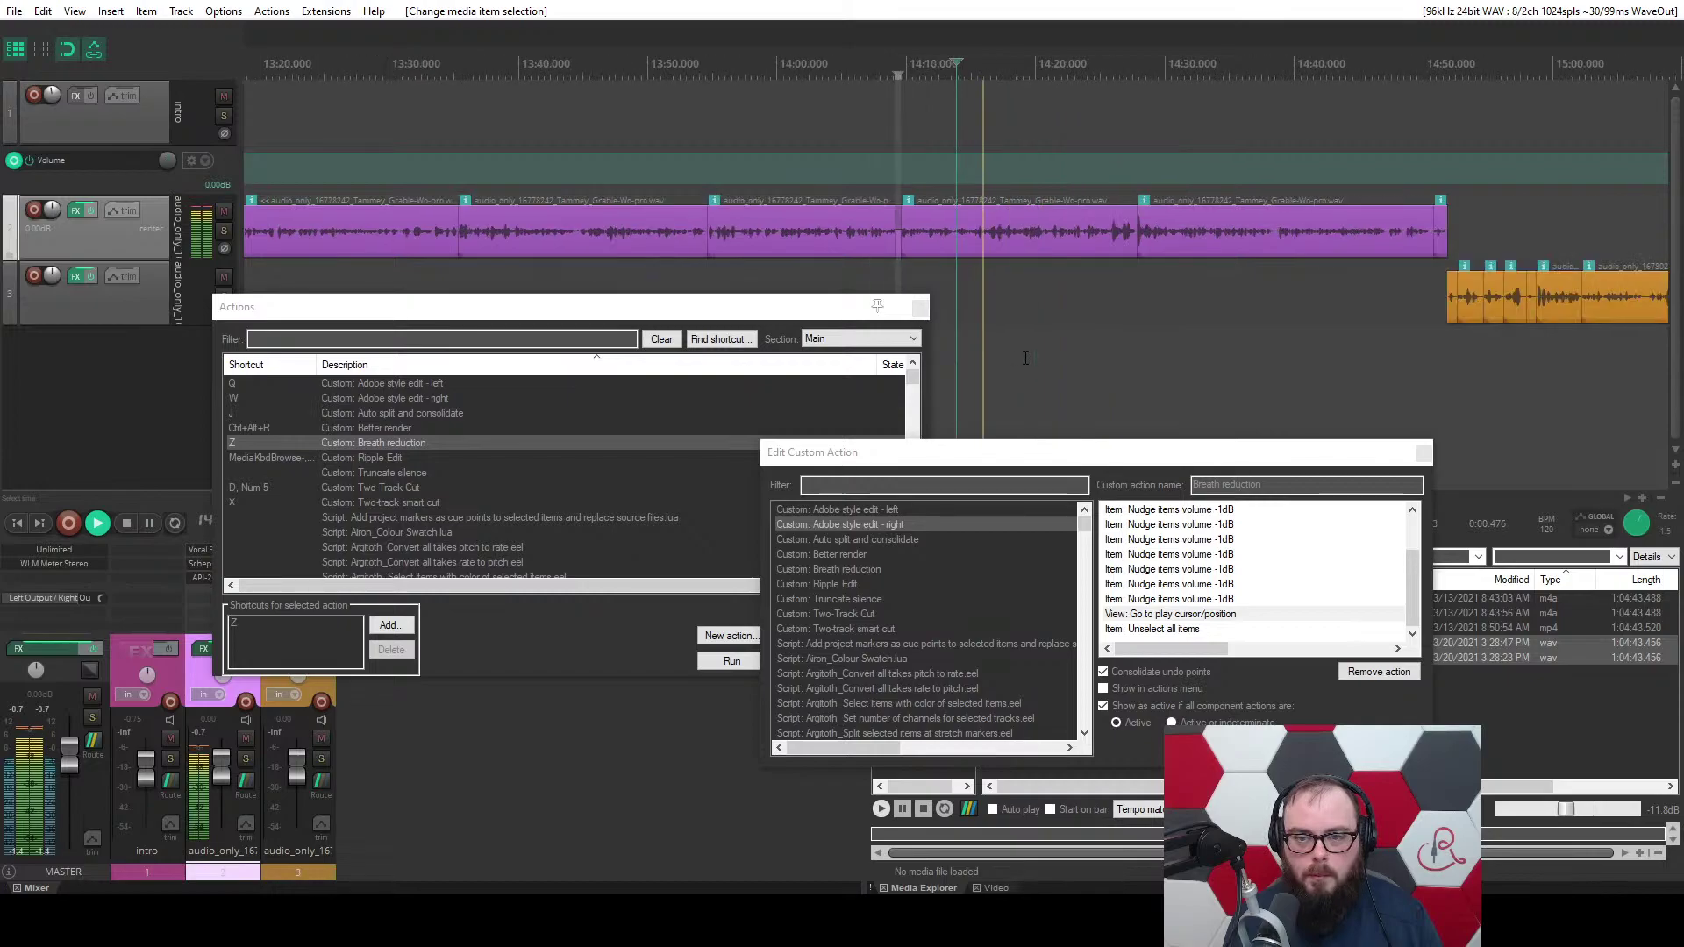
{"action": "scroll", "coordinate": [1025, 358], "scroll_direction": "up", "scroll_amount": 5}
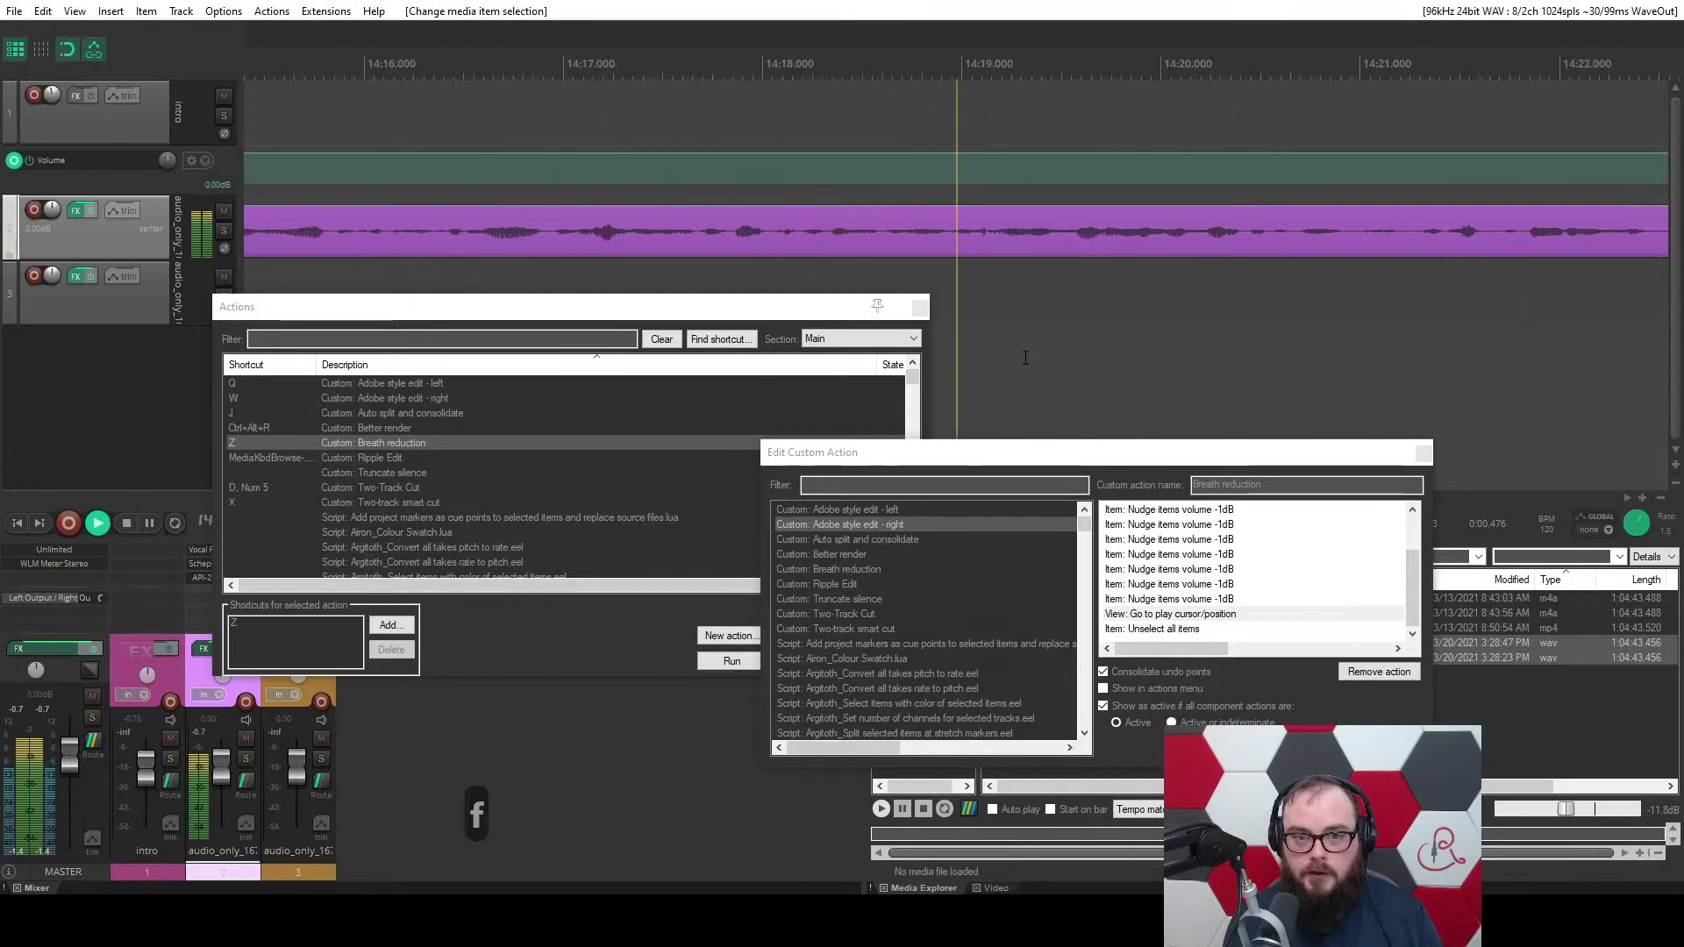
Highlight the closing Item: Unselect all items entry in the Breath reduction custom action.
{"action": "scroll", "coordinate": [1026, 358], "scroll_direction": "down", "scroll_amount": 2}
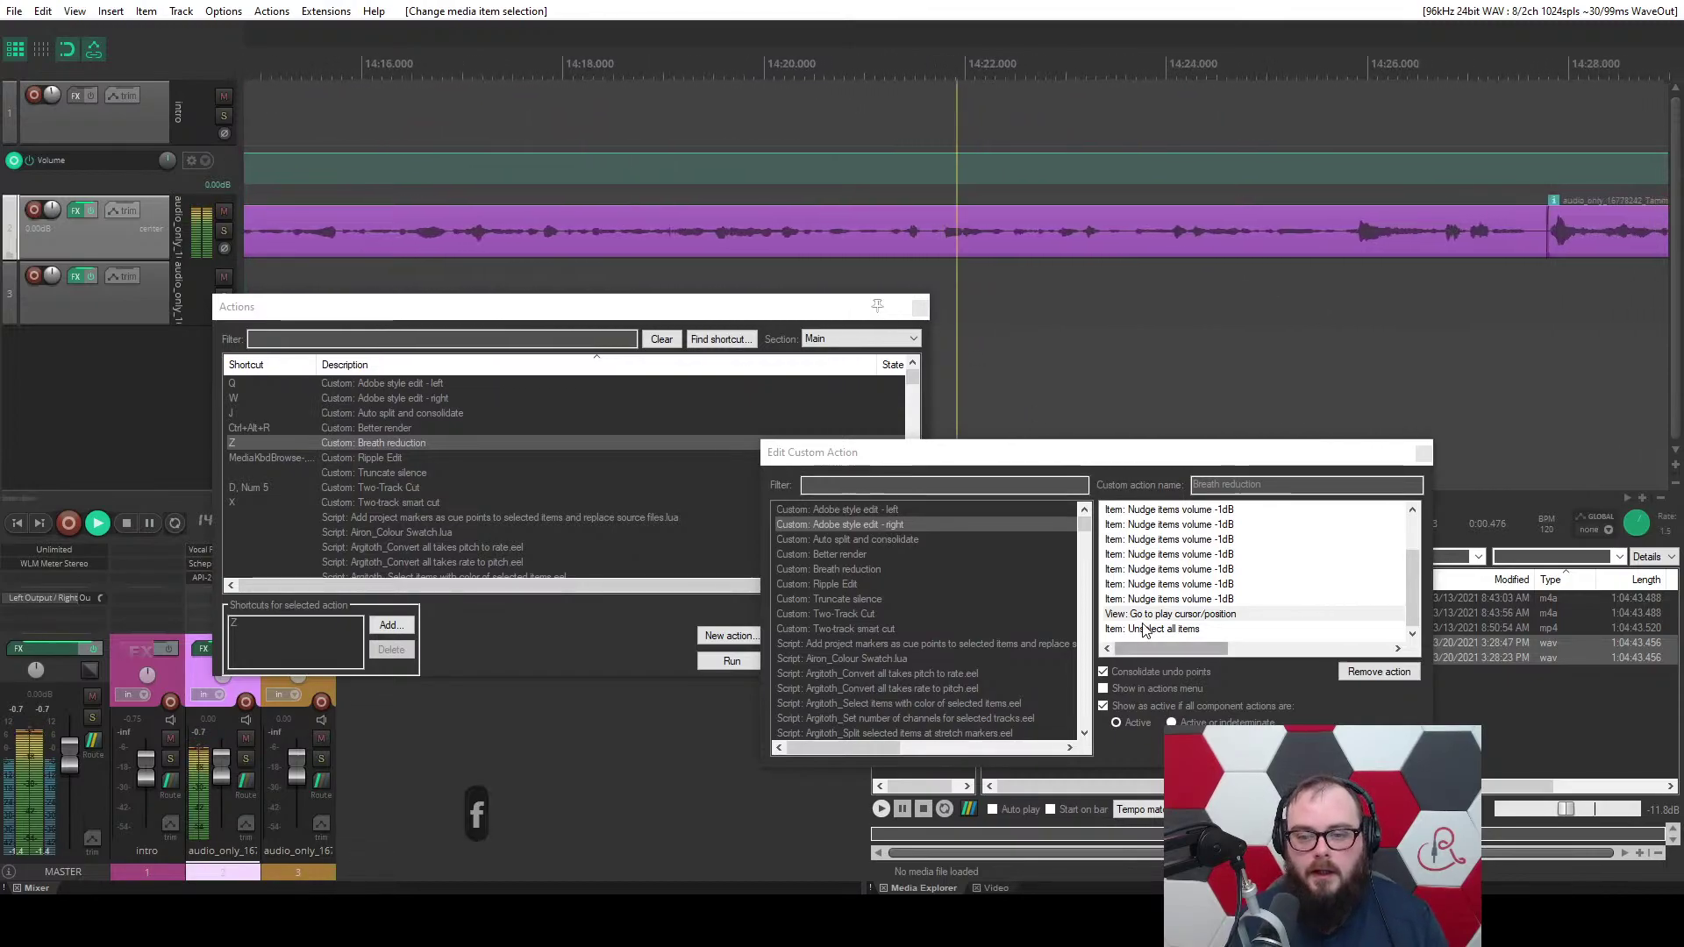
{"action": "scroll", "coordinate": [967, 315], "scroll_direction": "down", "scroll_amount": 2}
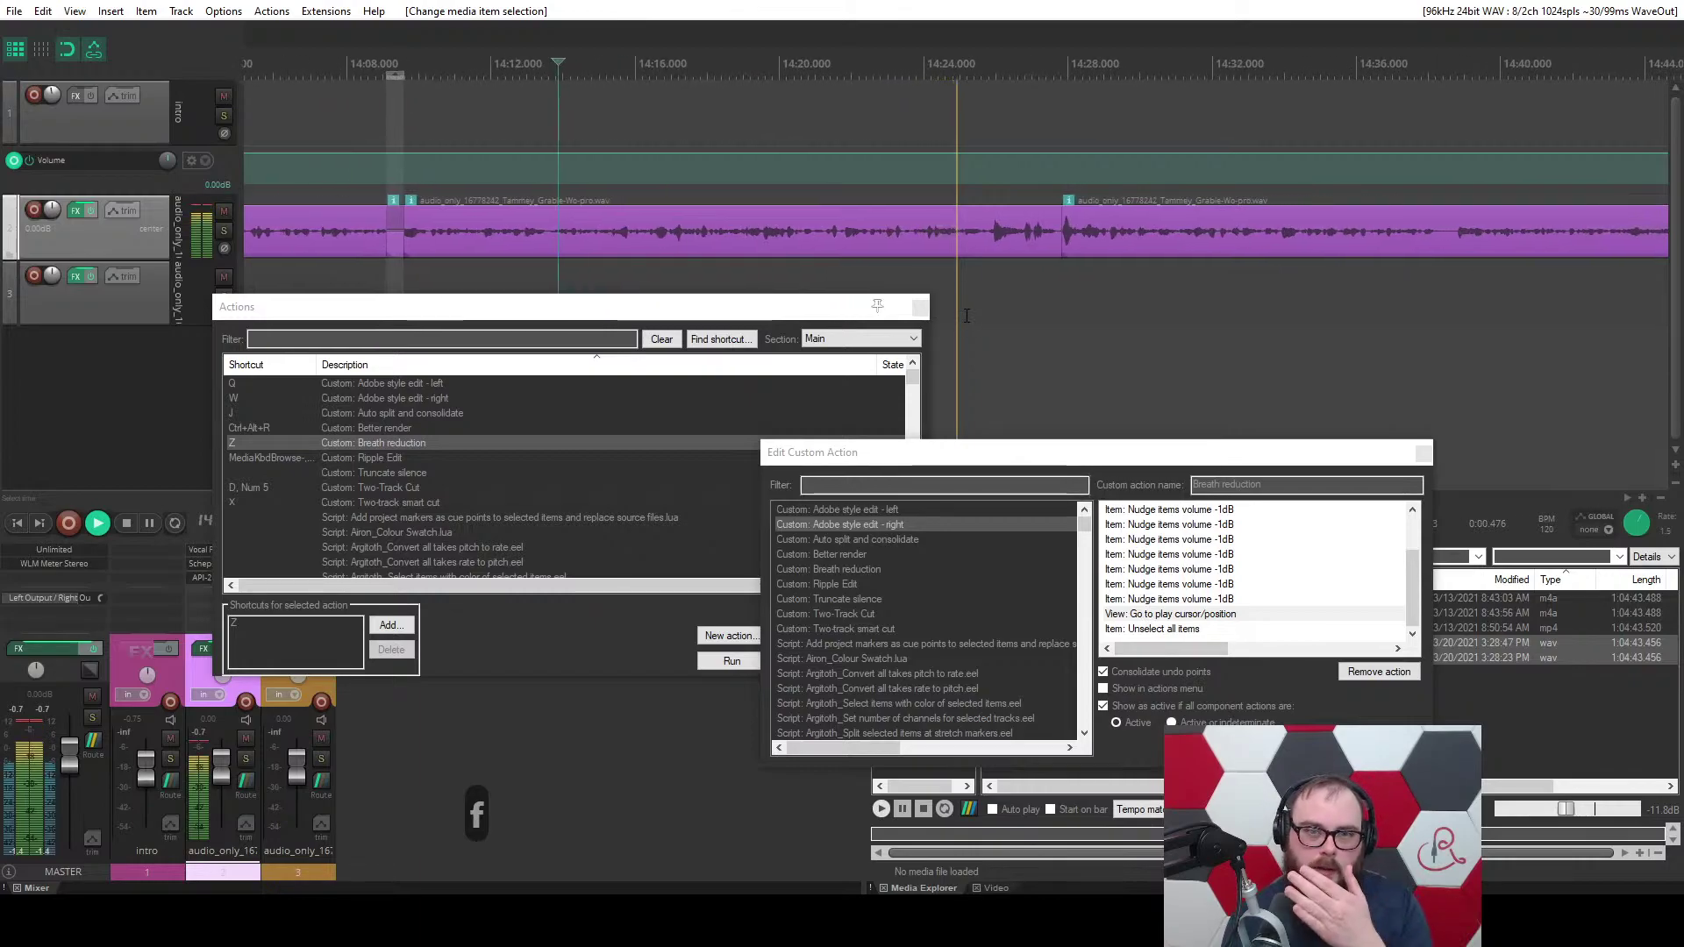
{"action": "left_click", "coordinate": [1151, 630]}
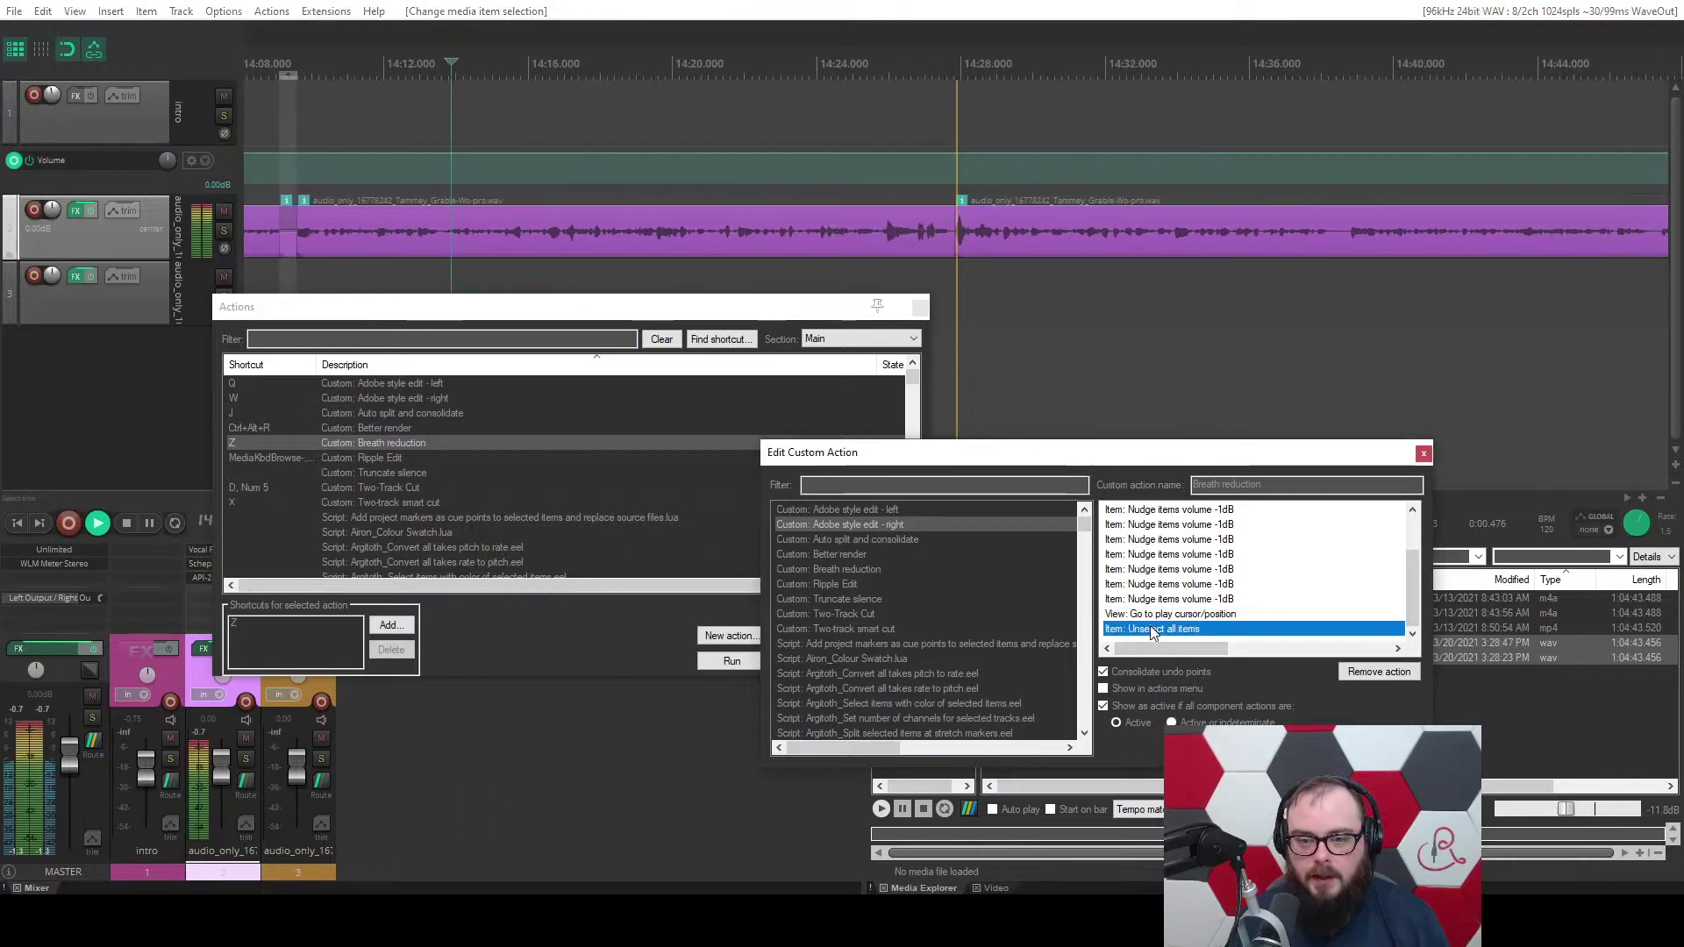
Delete the lowered breath item from the vocal track during playback, and undo the deletion.
{"action": "scroll", "coordinate": [700, 251], "scroll_direction": "down", "scroll_amount": 3}
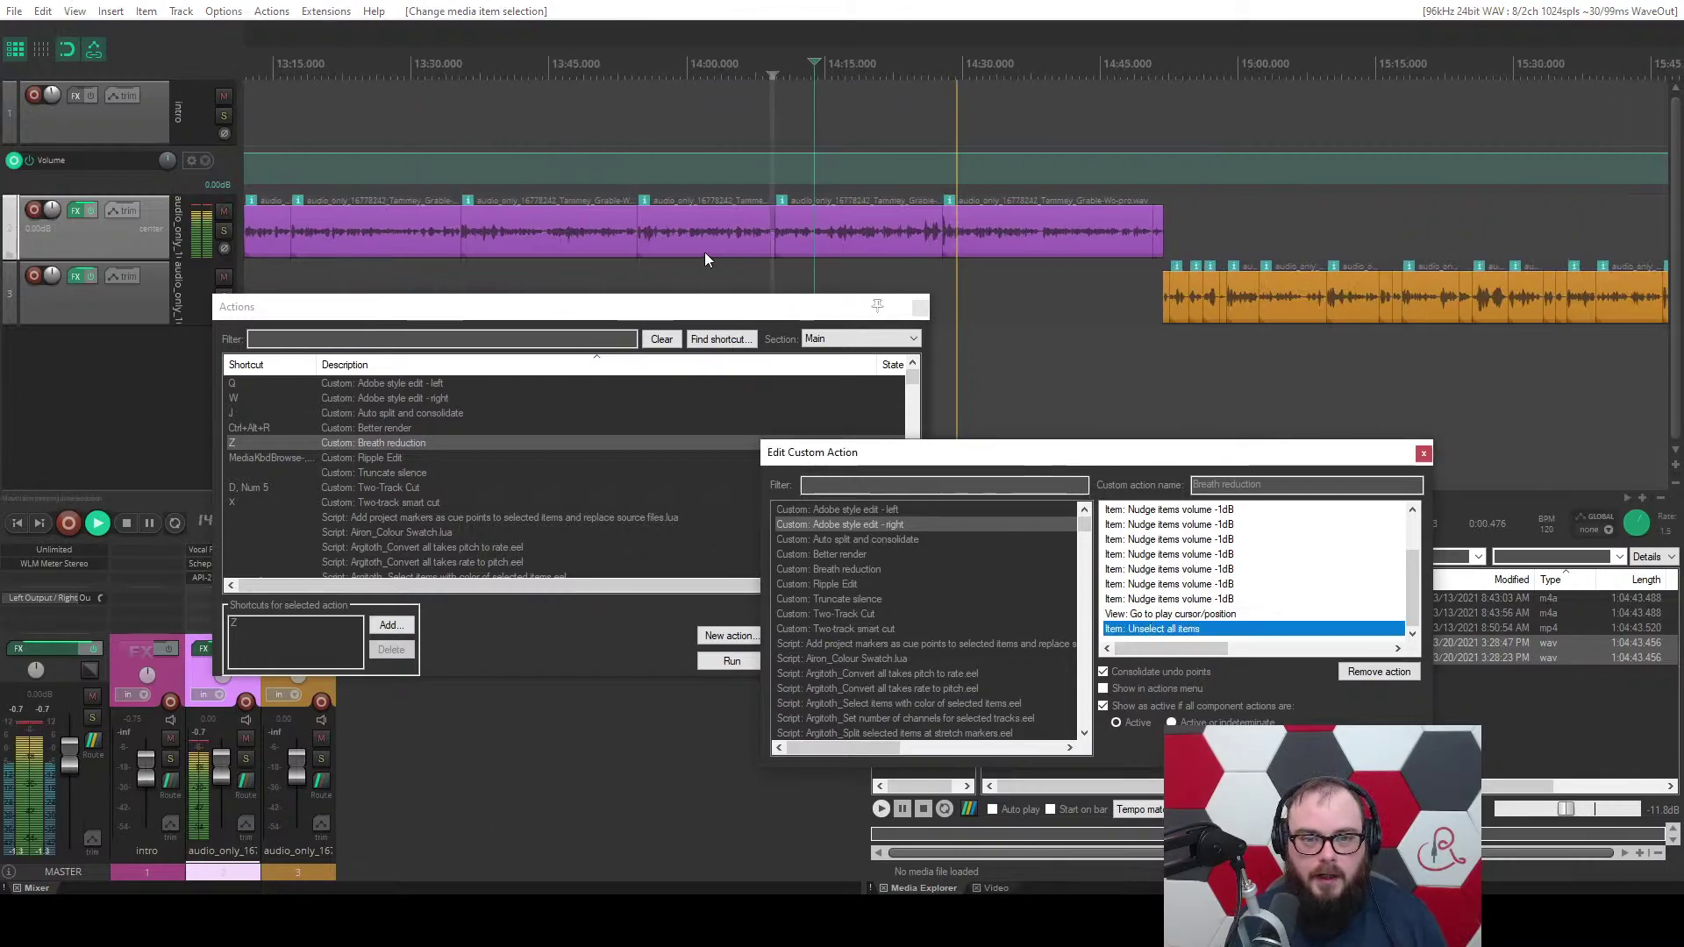
{"action": "left_click", "coordinate": [751, 226]}
{"action": "scroll", "coordinate": [763, 233], "scroll_direction": "up", "scroll_amount": 5}
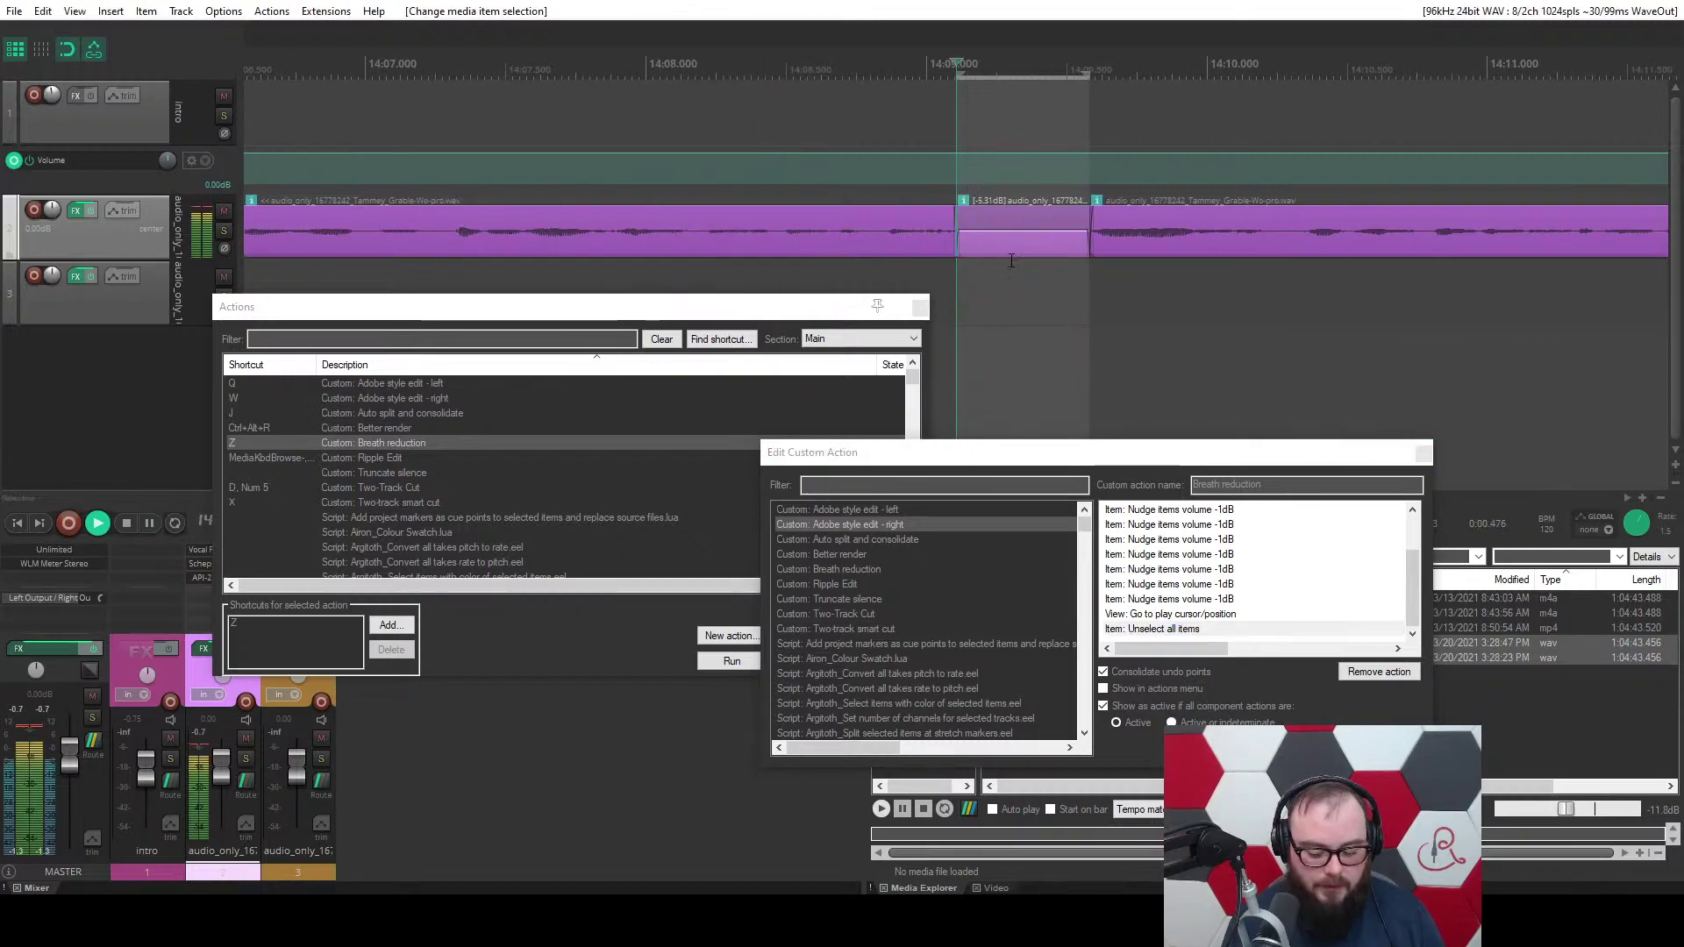
{"action": "key", "text": "Delete"}
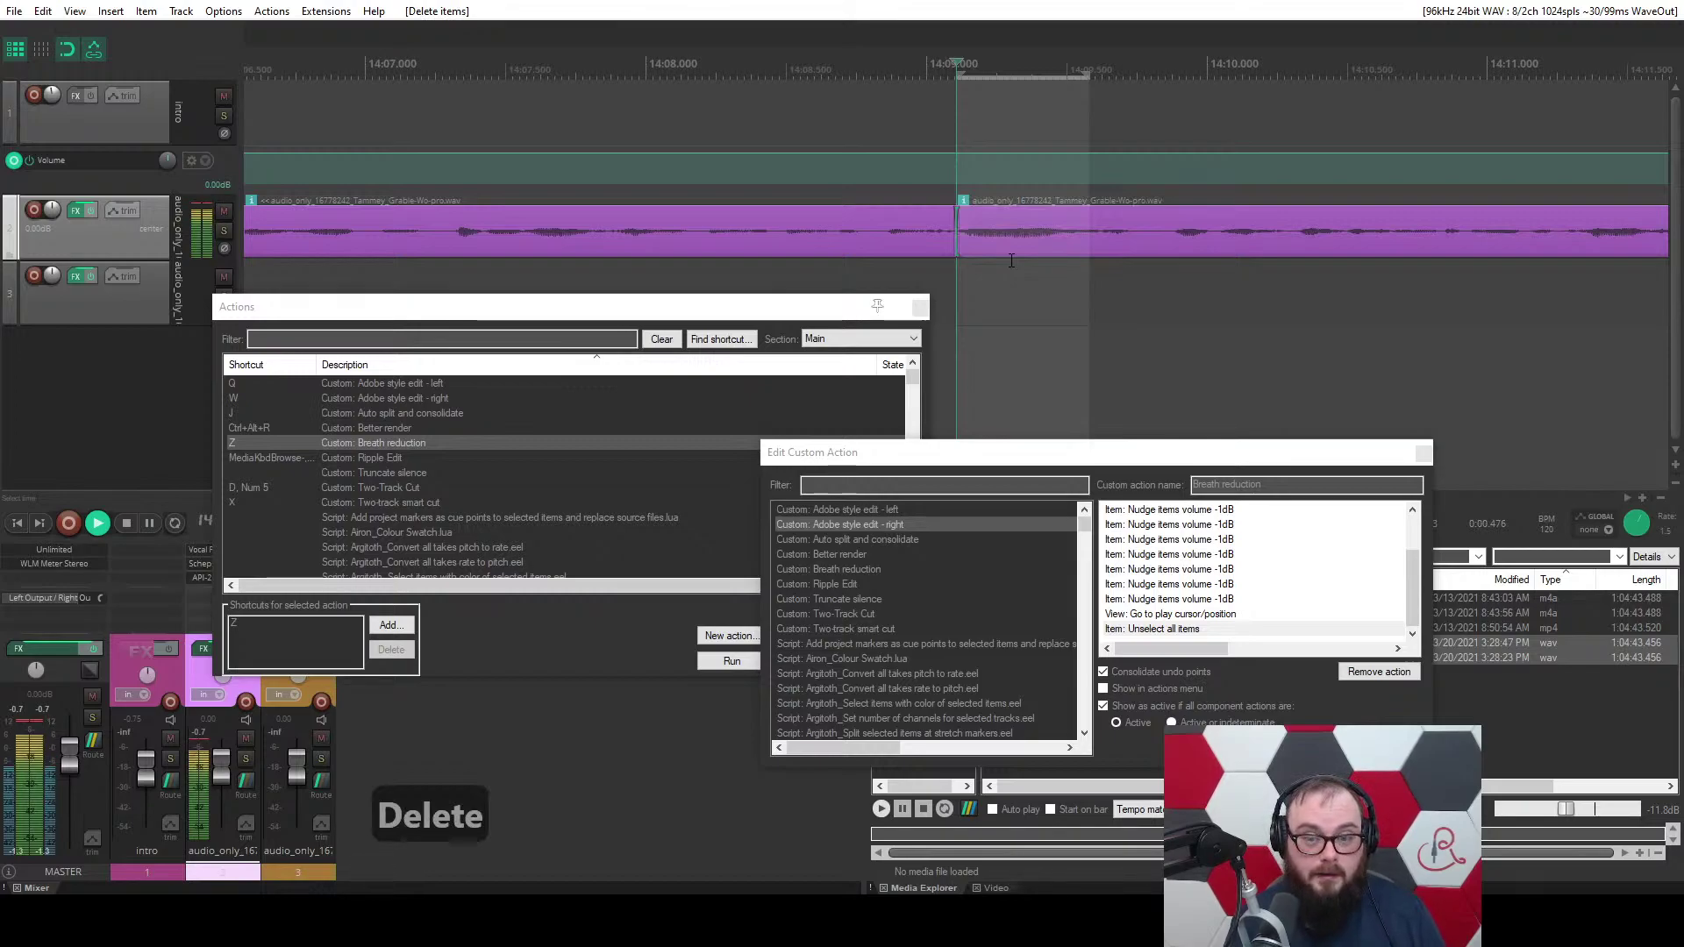
{"action": "key", "text": "ctrl+z"}
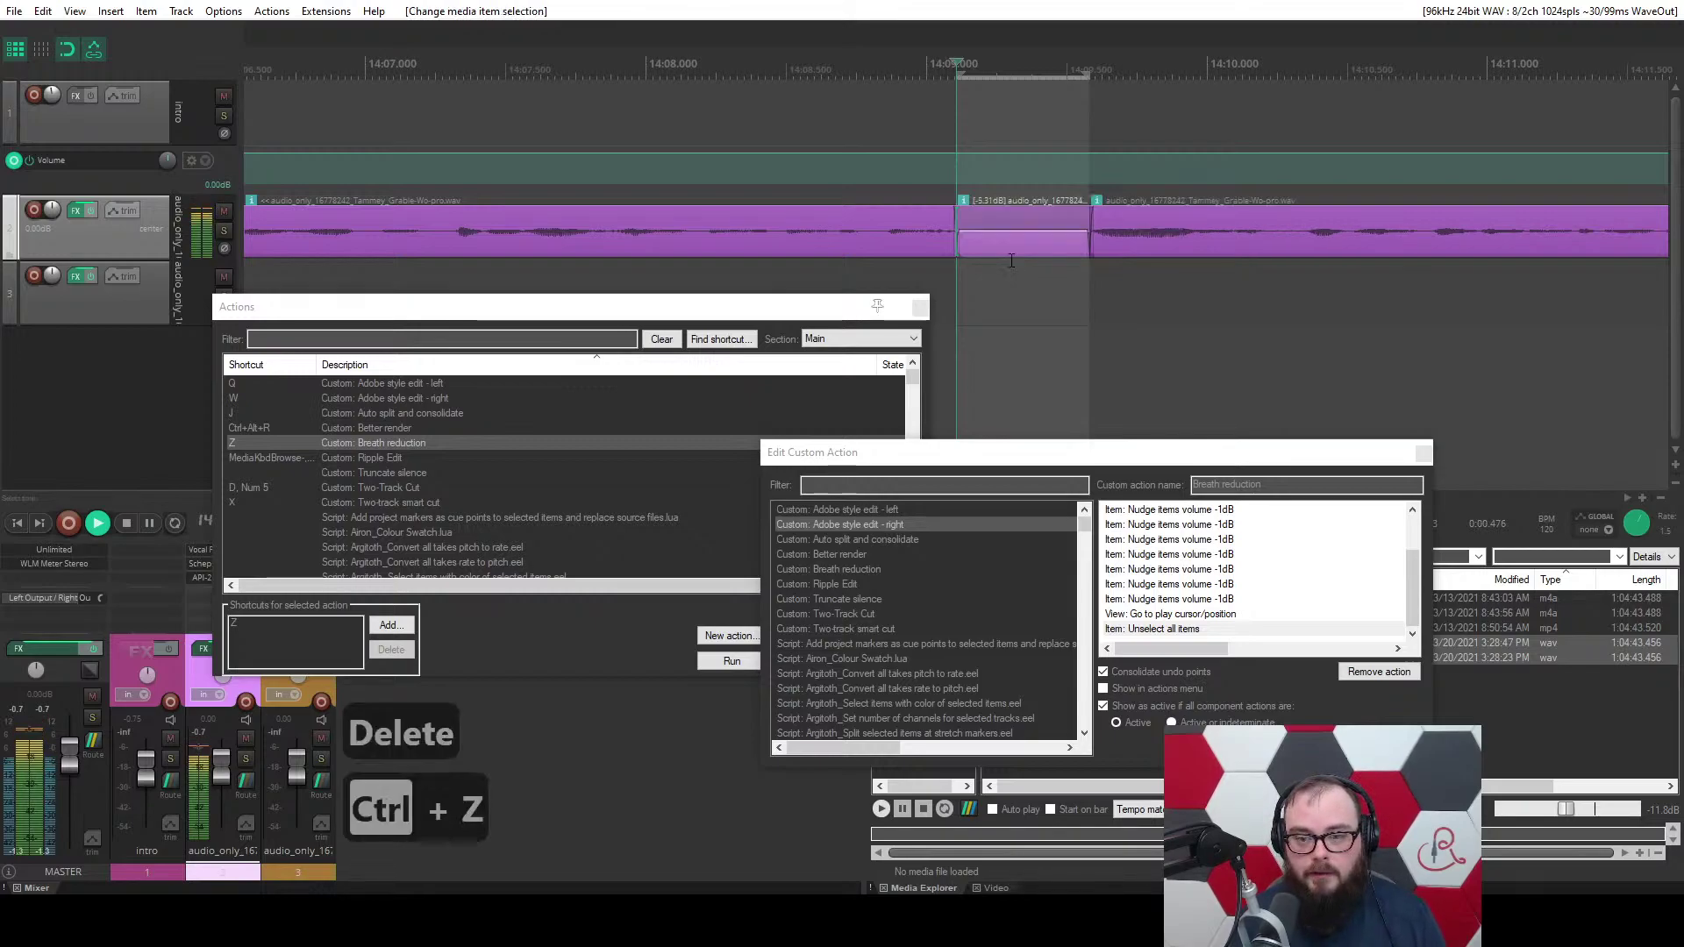
Review the Breath reduction entries: Split items at time selection, Nudge items volume -1dB, Go to play cursor/position and Unselect all items.
{"action": "left_click", "coordinate": [1125, 632]}
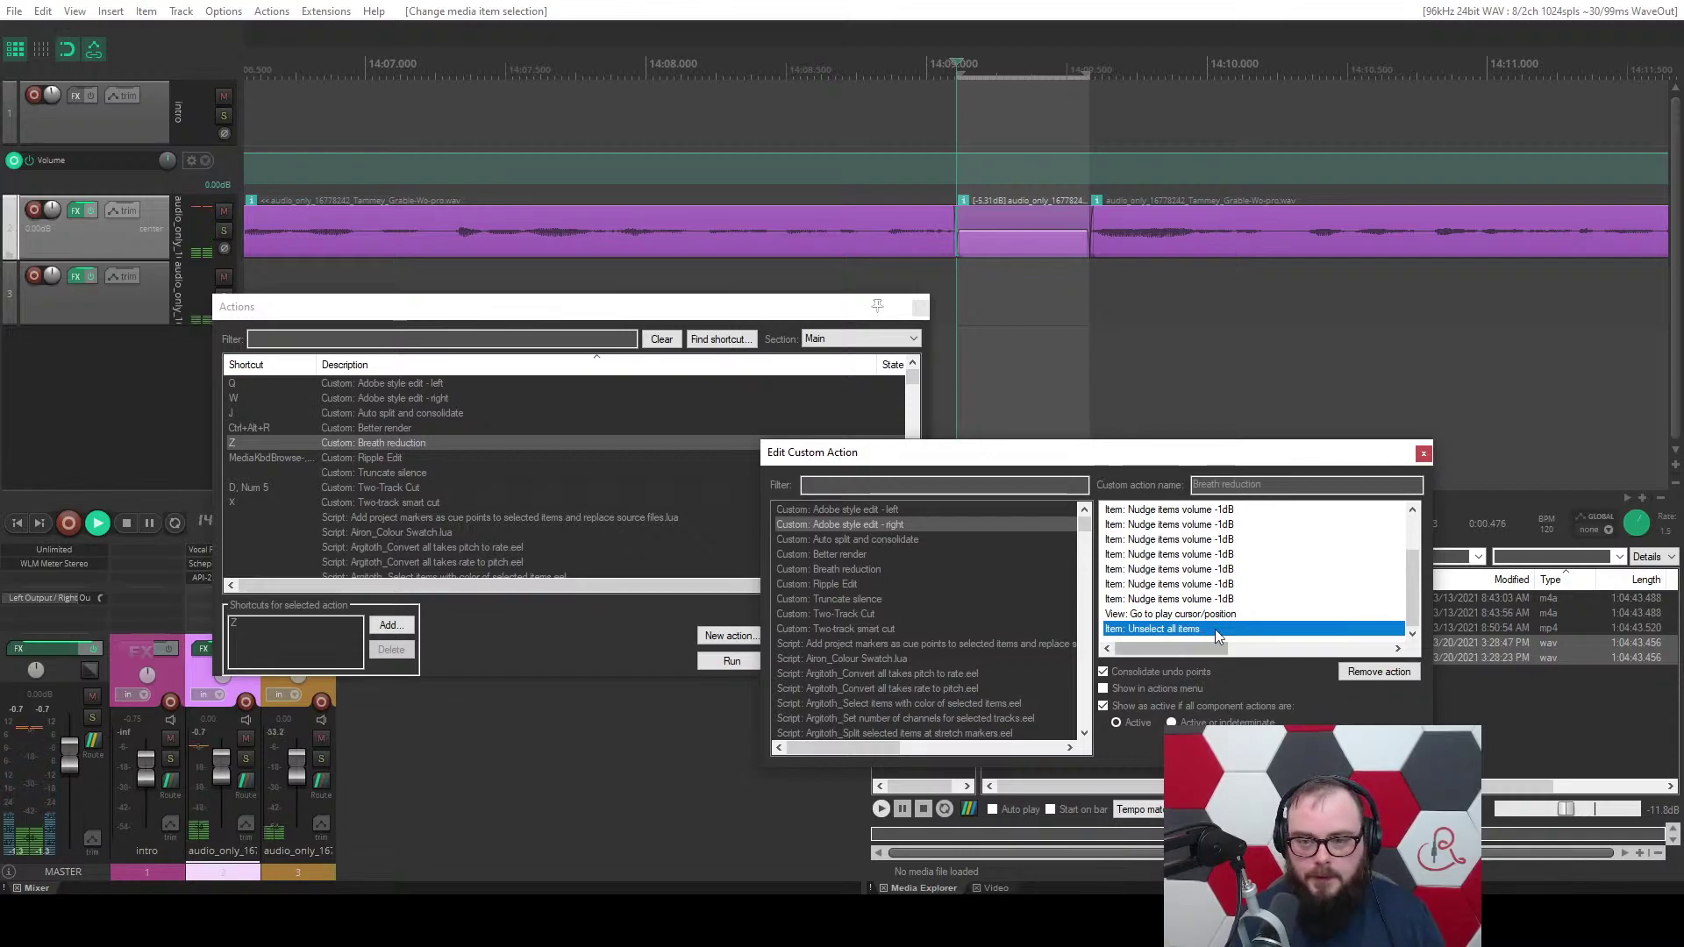
{"action": "scroll", "coordinate": [1199, 539], "scroll_direction": "up", "scroll_amount": 3}
{"action": "left_click", "coordinate": [1166, 512]}
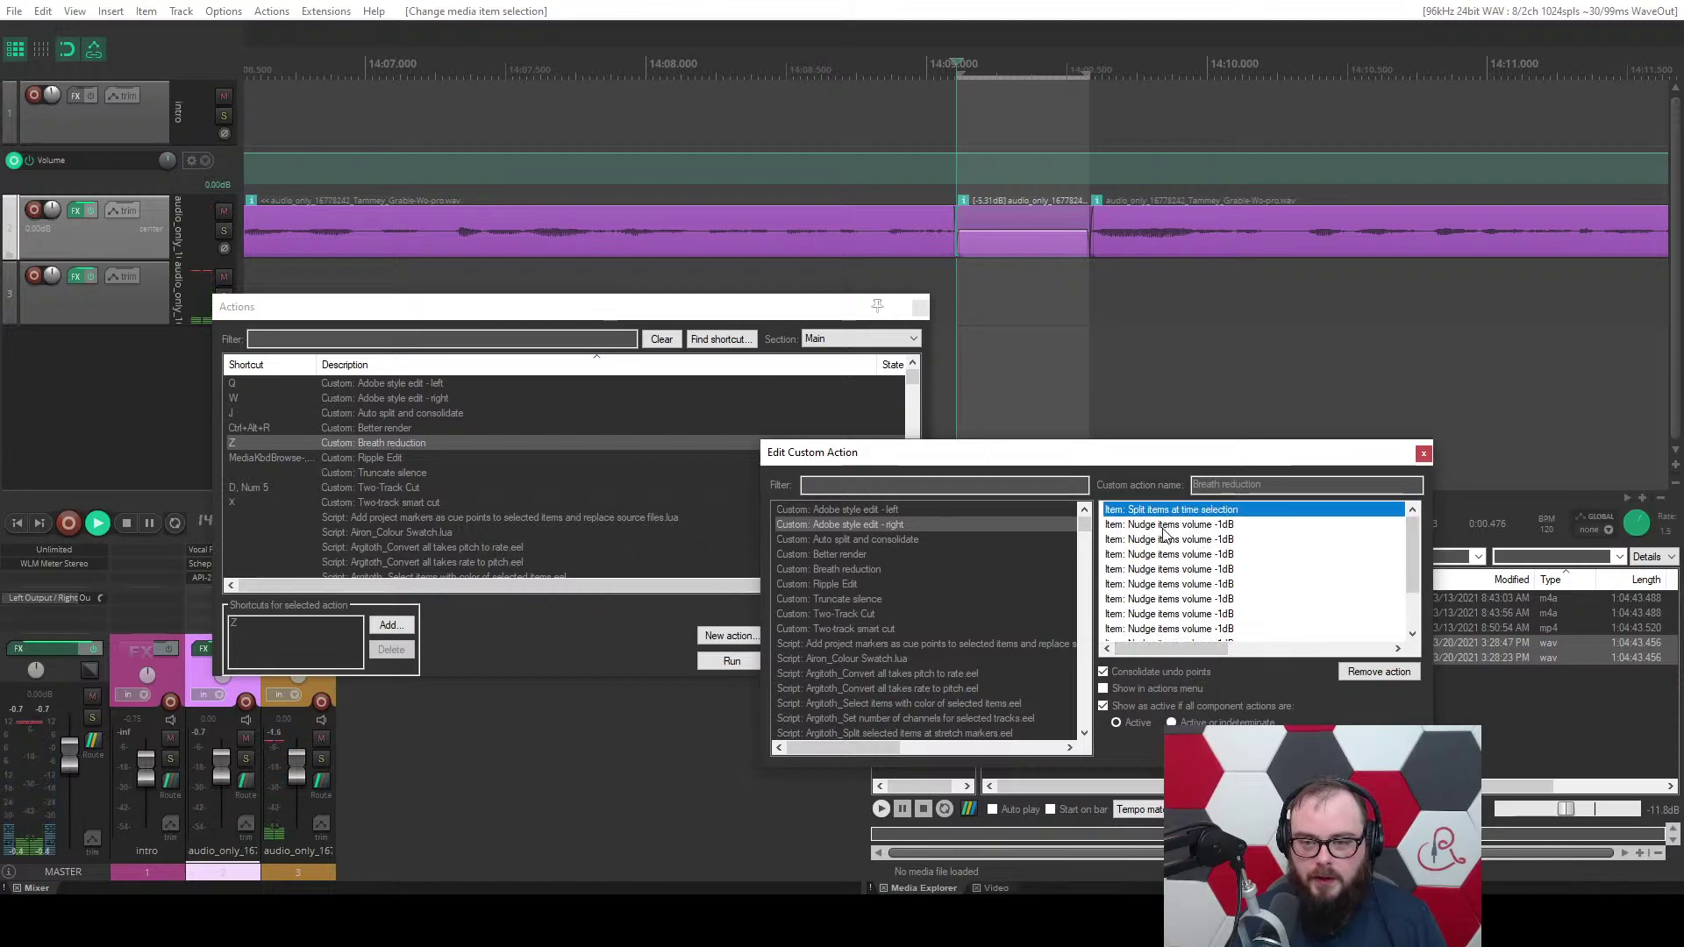
{"action": "left_click", "coordinate": [1163, 526]}
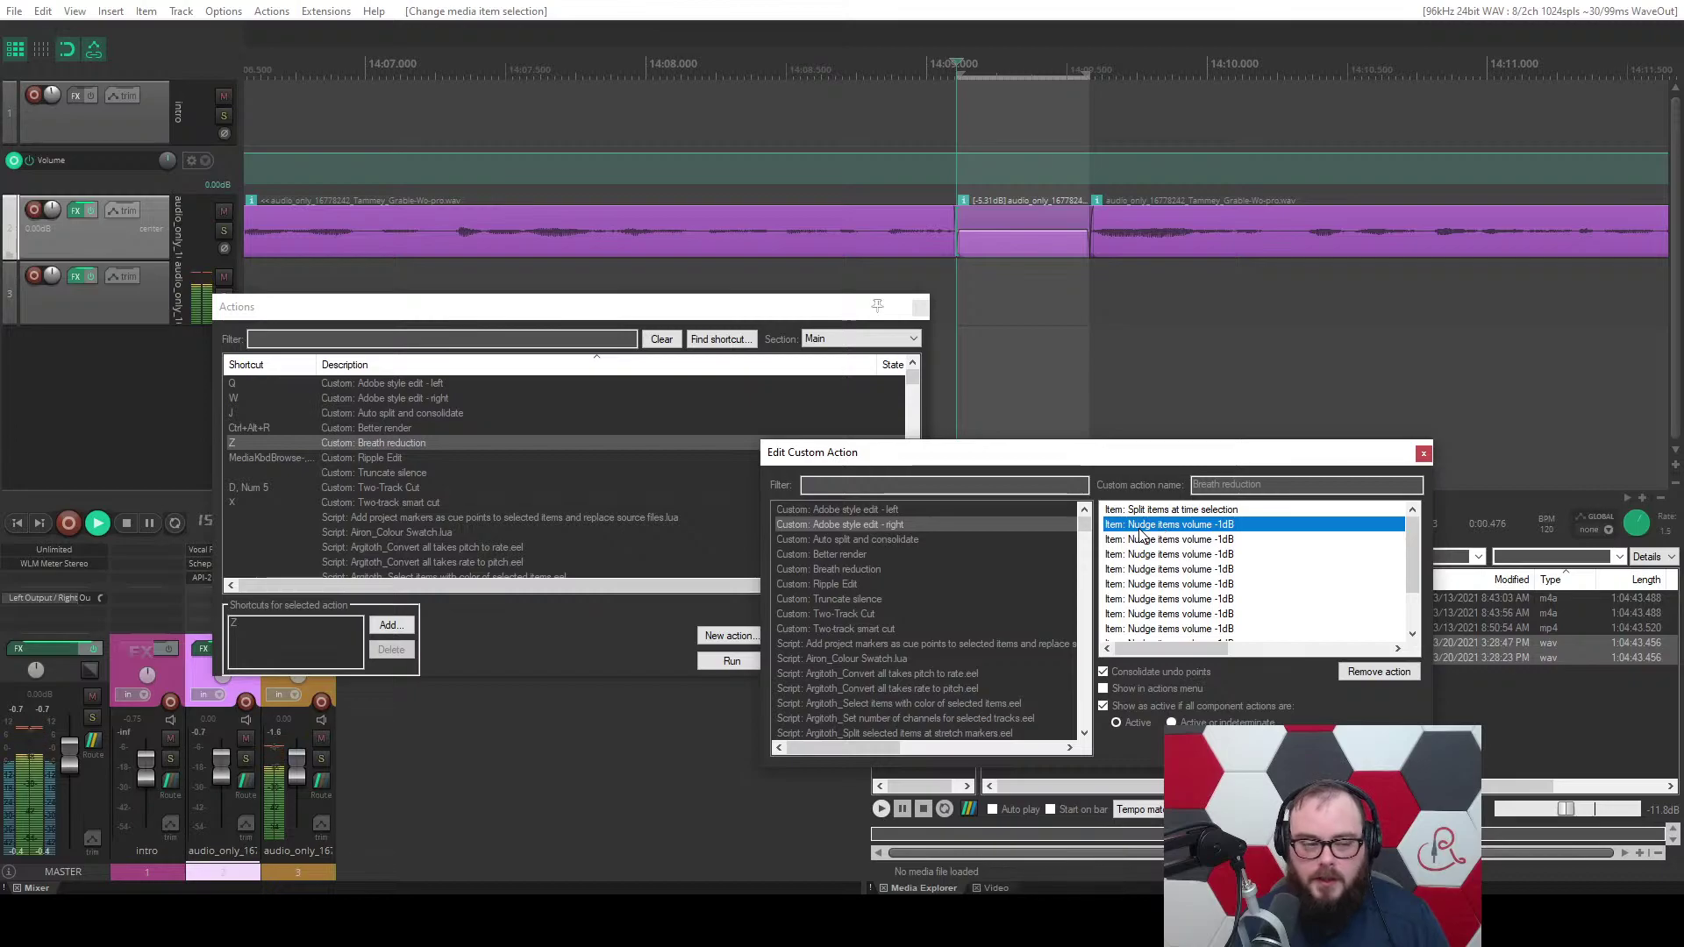
{"action": "scroll", "coordinate": [1170, 547], "scroll_direction": "down", "scroll_amount": 2}
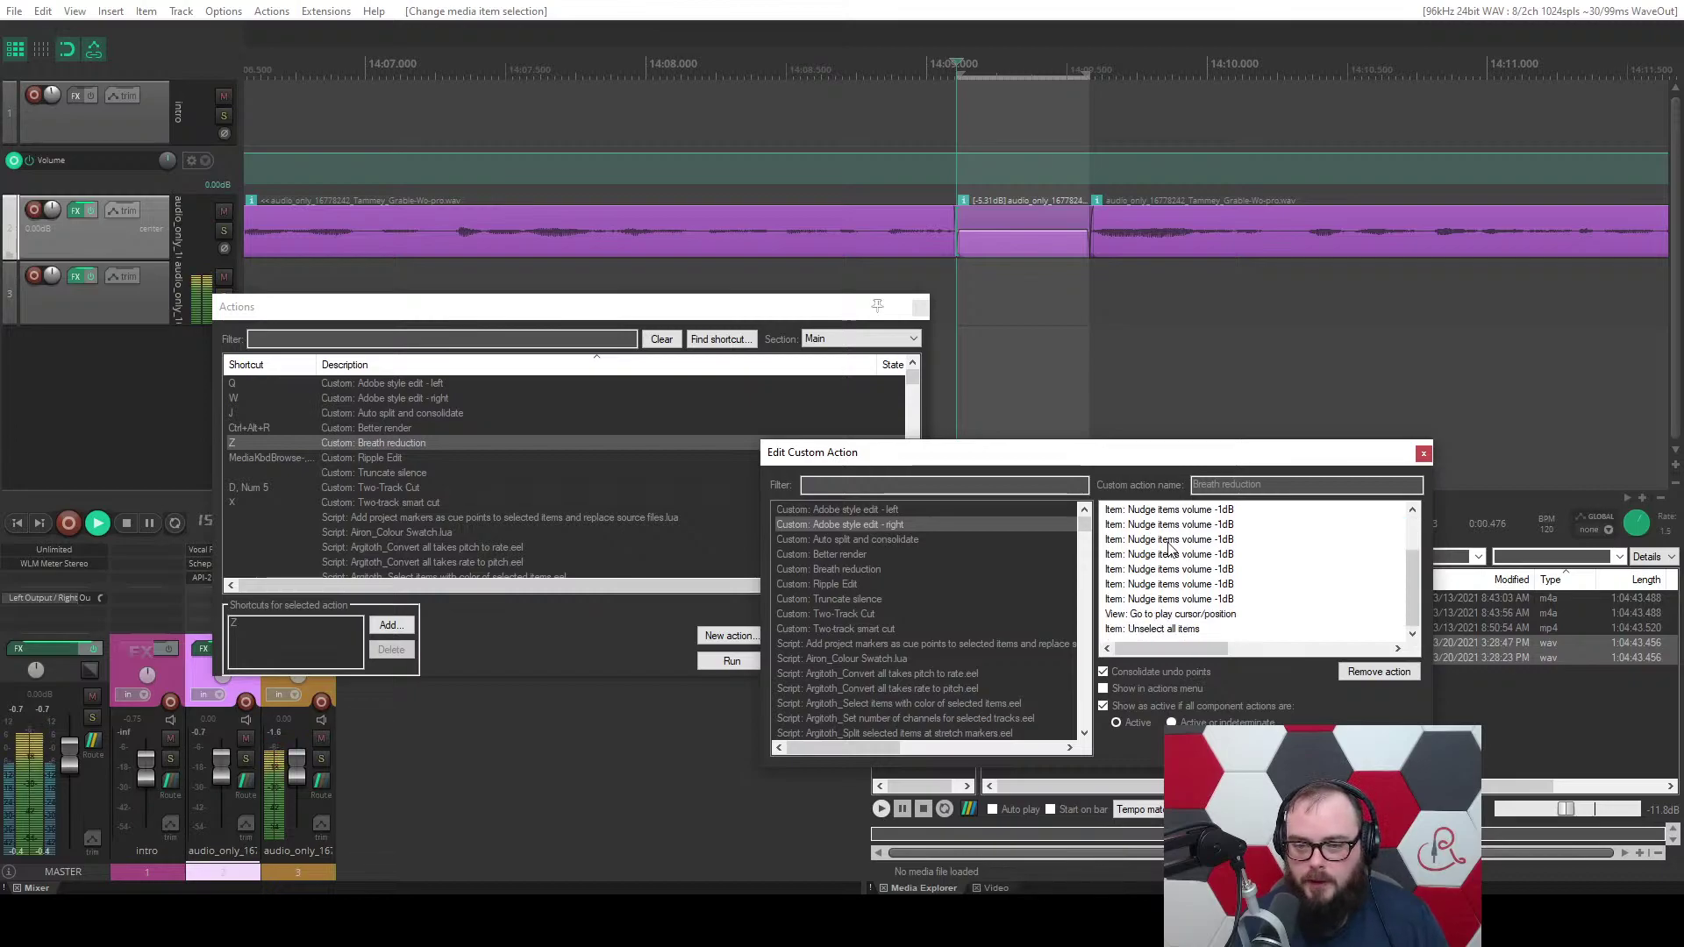
{"action": "left_click", "coordinate": [1158, 615]}
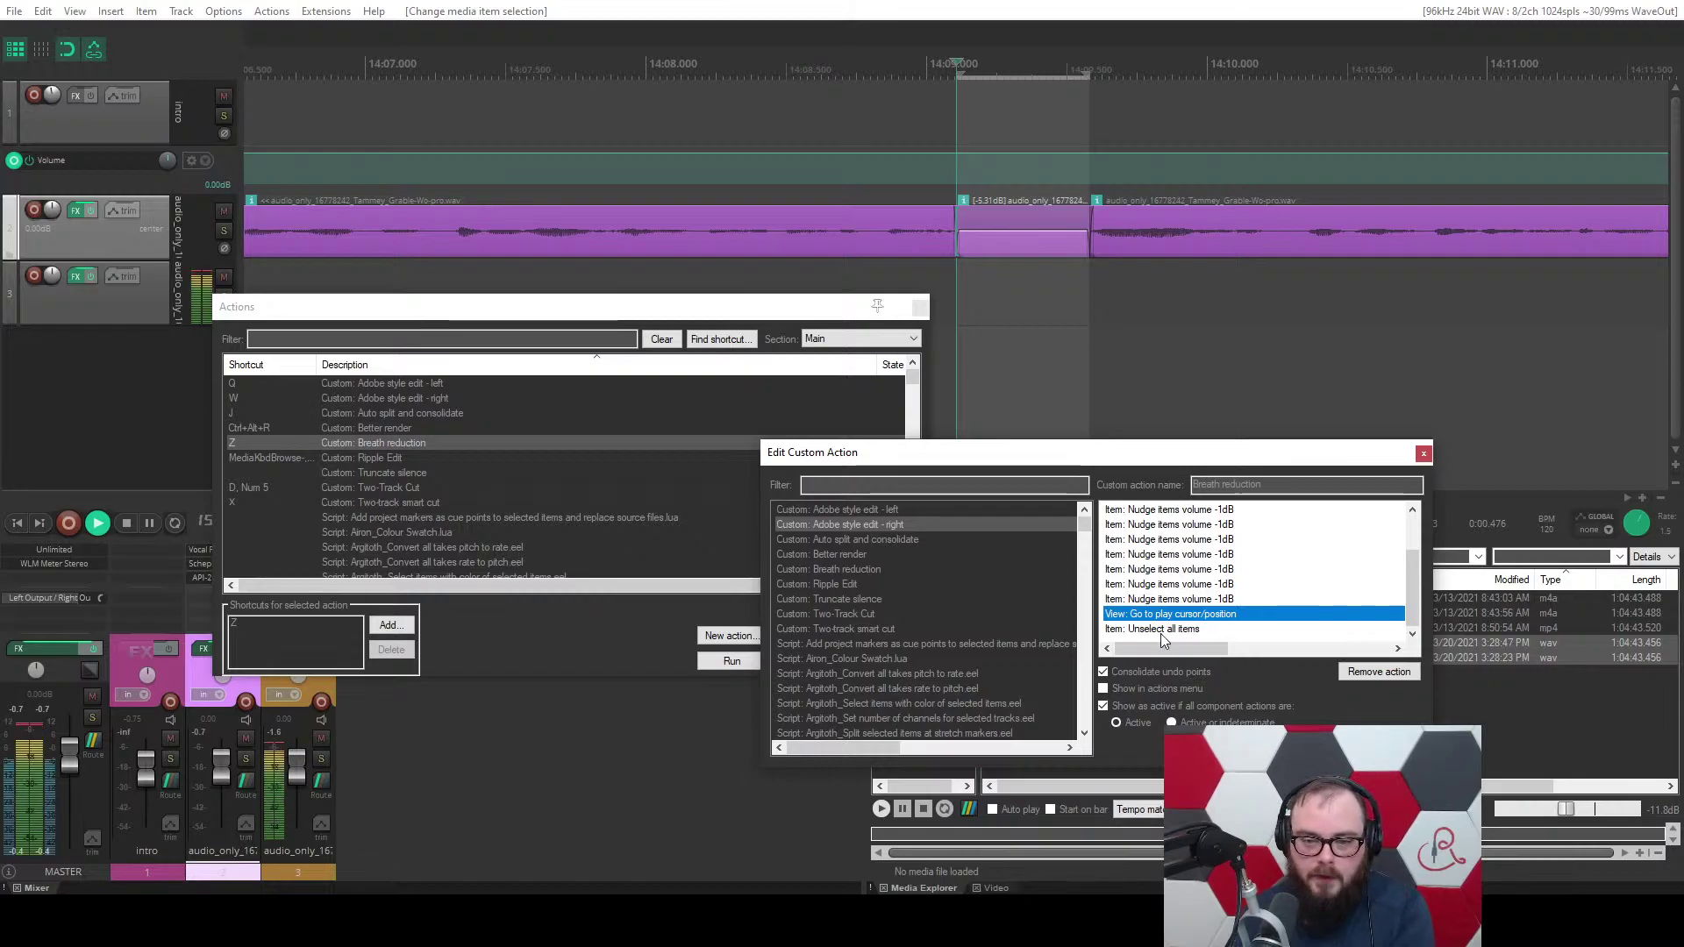
{"action": "left_click", "coordinate": [1198, 628]}
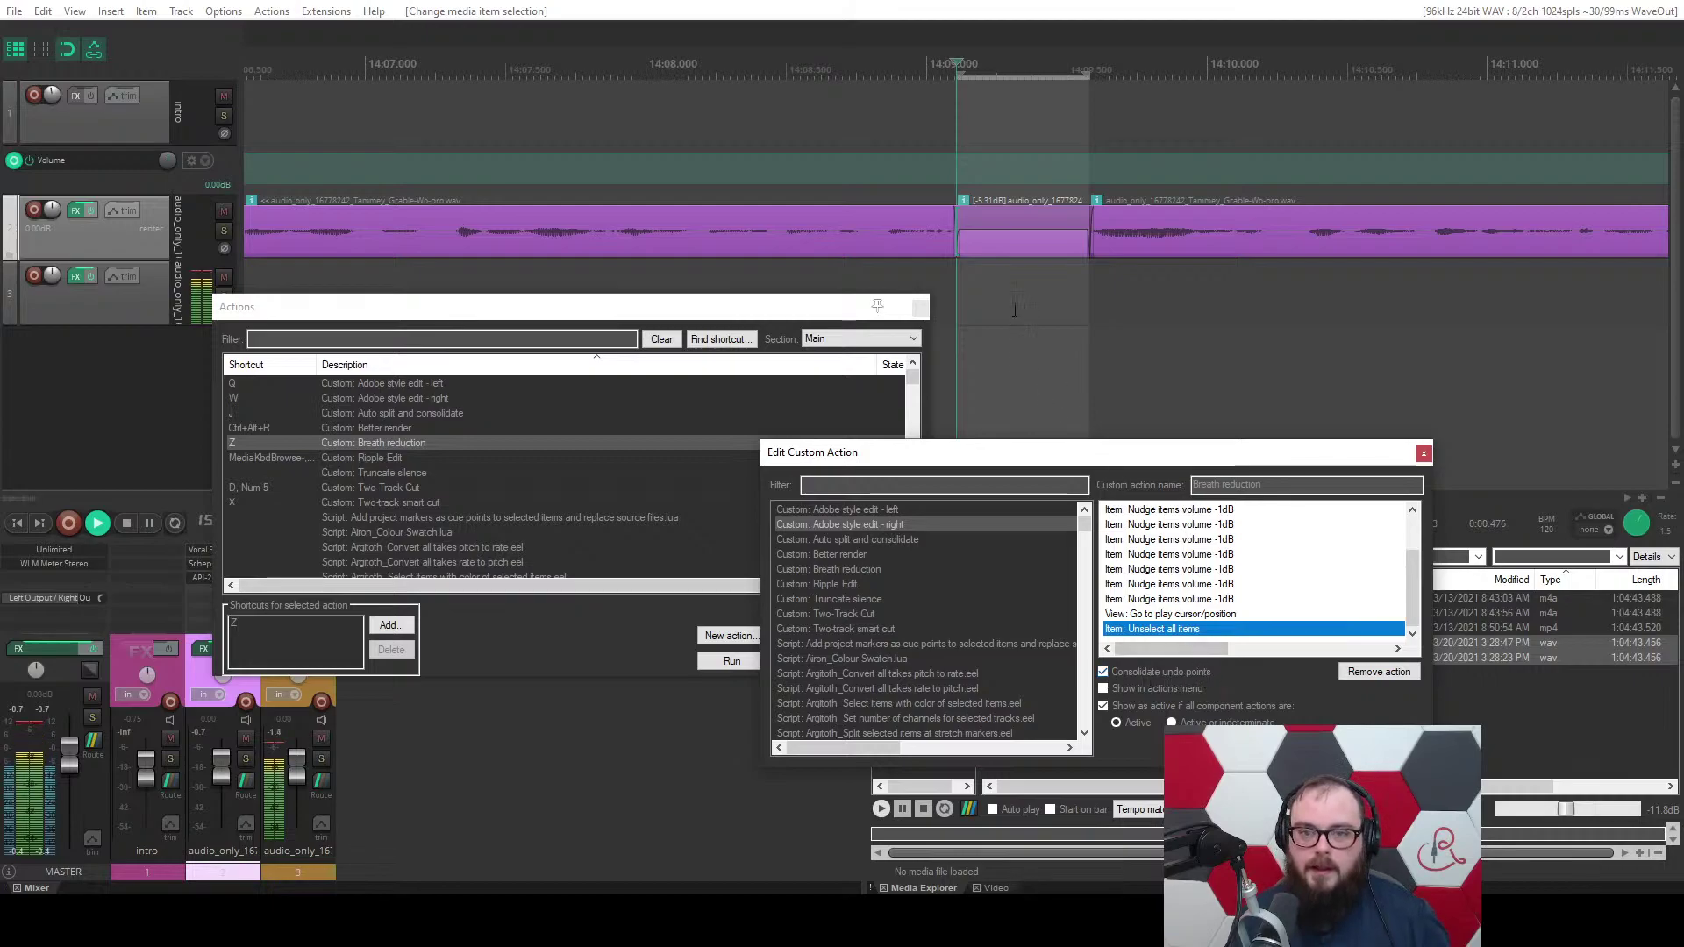
Raise the volume of the lowered breath item, and undo the edits back to before the breath was split out.
{"action": "left_click_drag", "start_coordinate": [1009, 230], "coordinate": [1009, 202]}
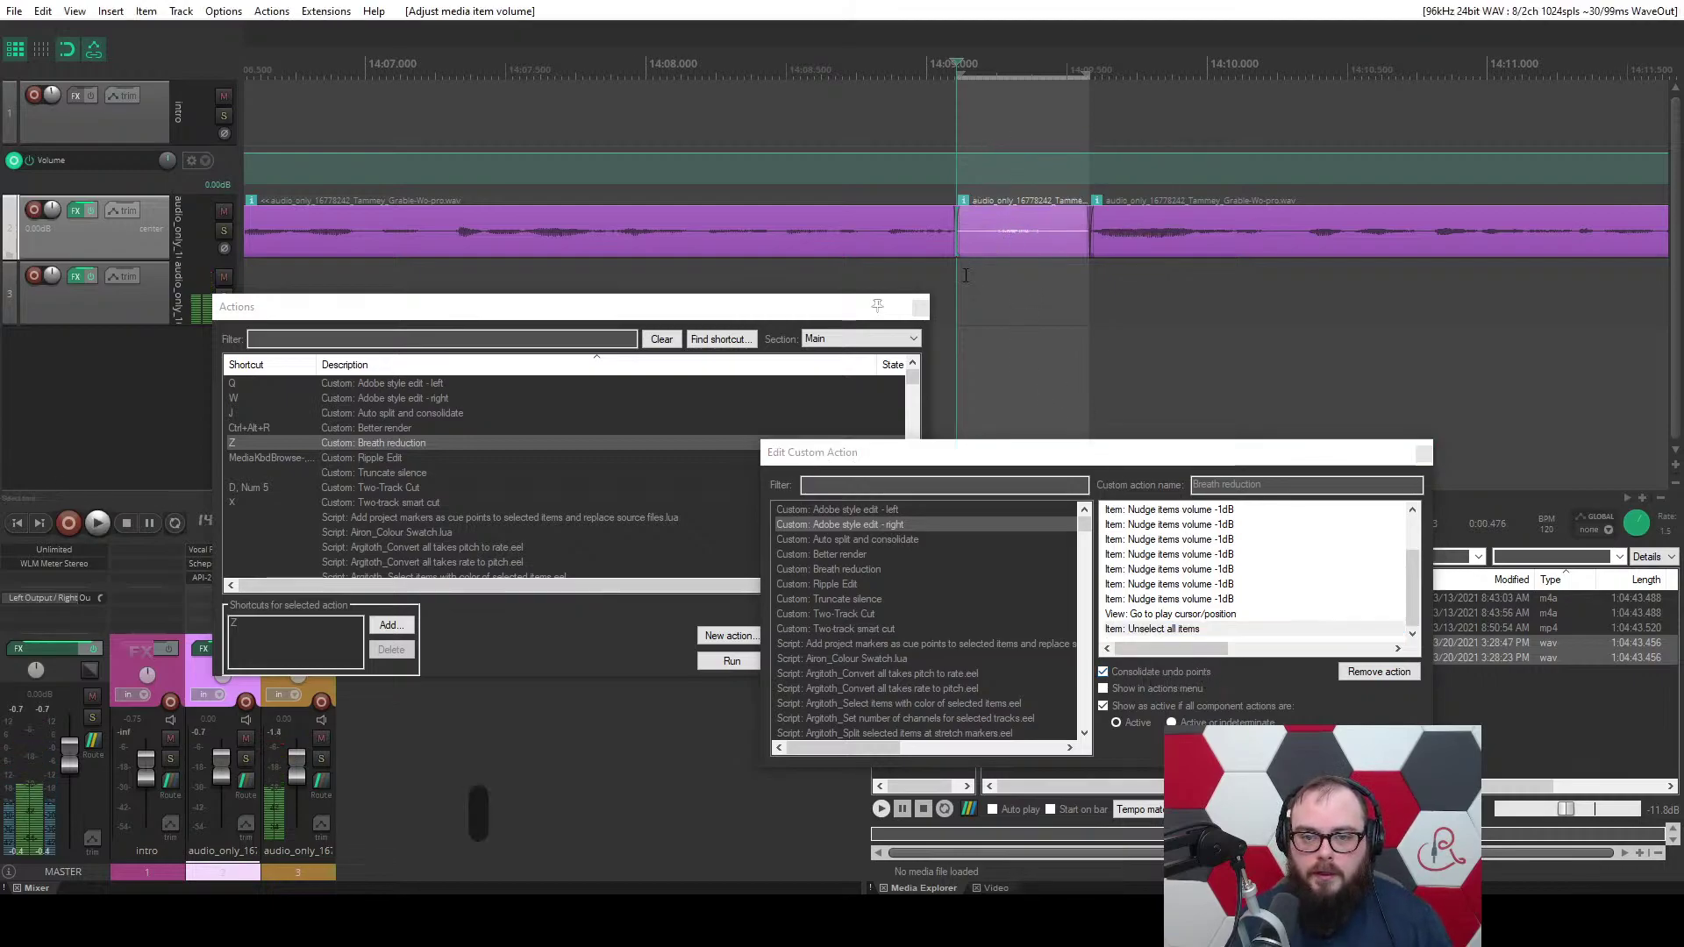
{"action": "key", "text": "ctrl+z"}
{"action": "key", "text": "ctrl+z"}
{"action": "key", "text": "ctrl+z"}
{"action": "key", "text": "ctrl+z"}
{"action": "key", "text": "ctrl+z"}
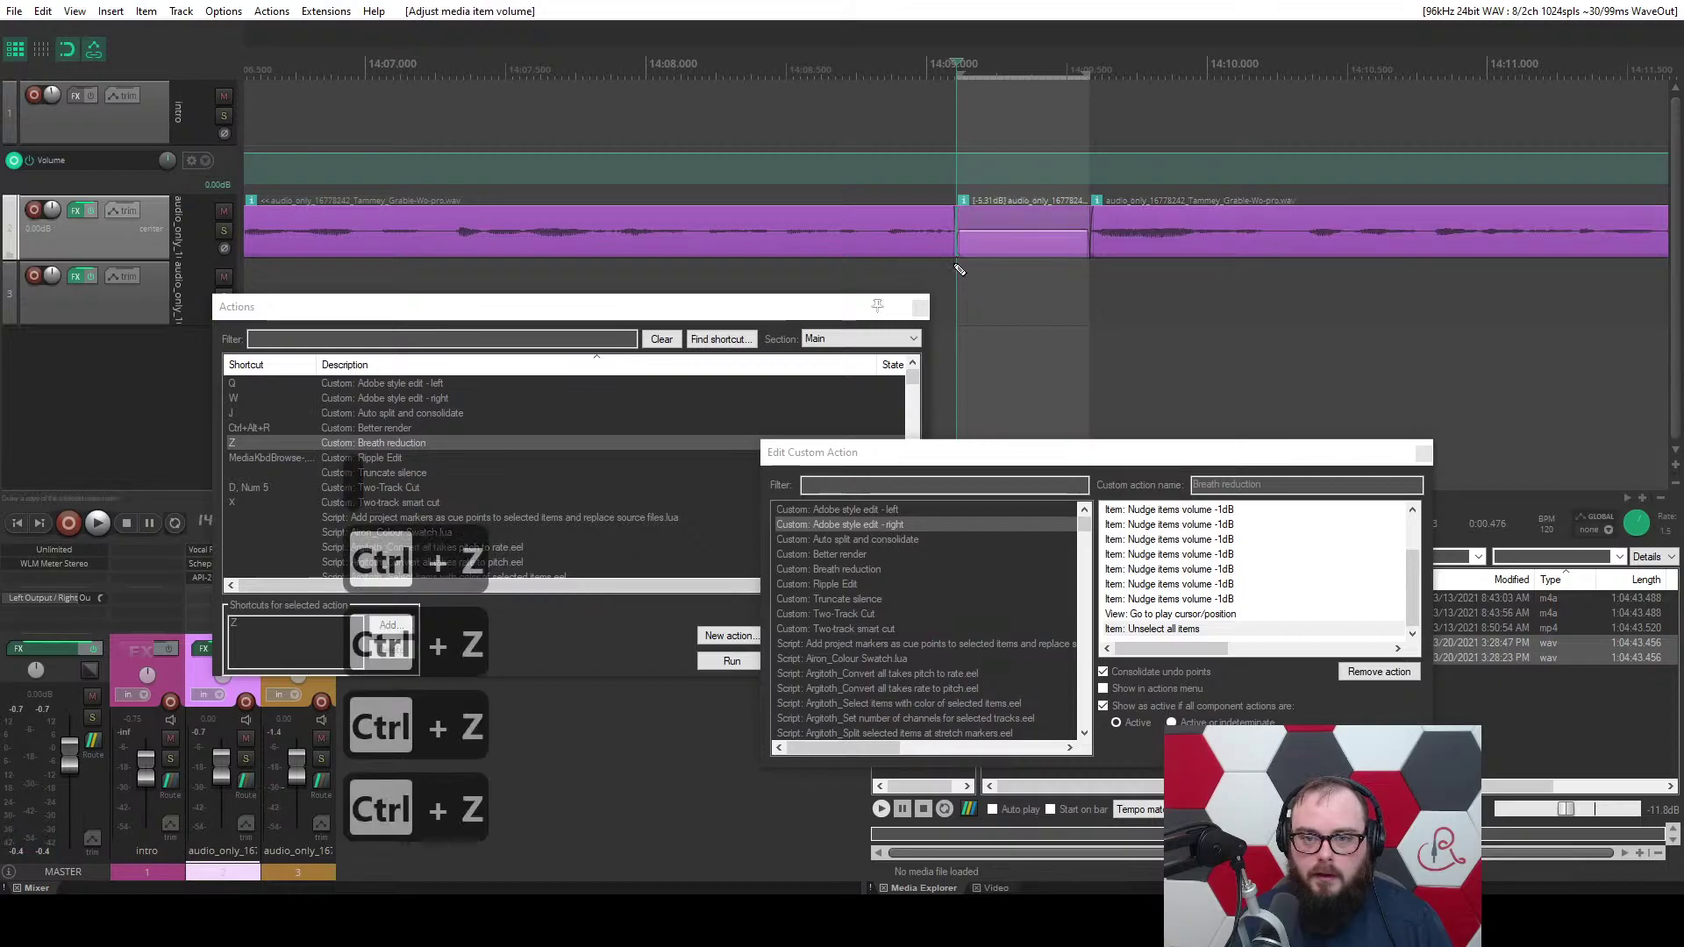
{"action": "key", "text": "ctrl+z"}
{"action": "key", "text": "ctrl+z"}
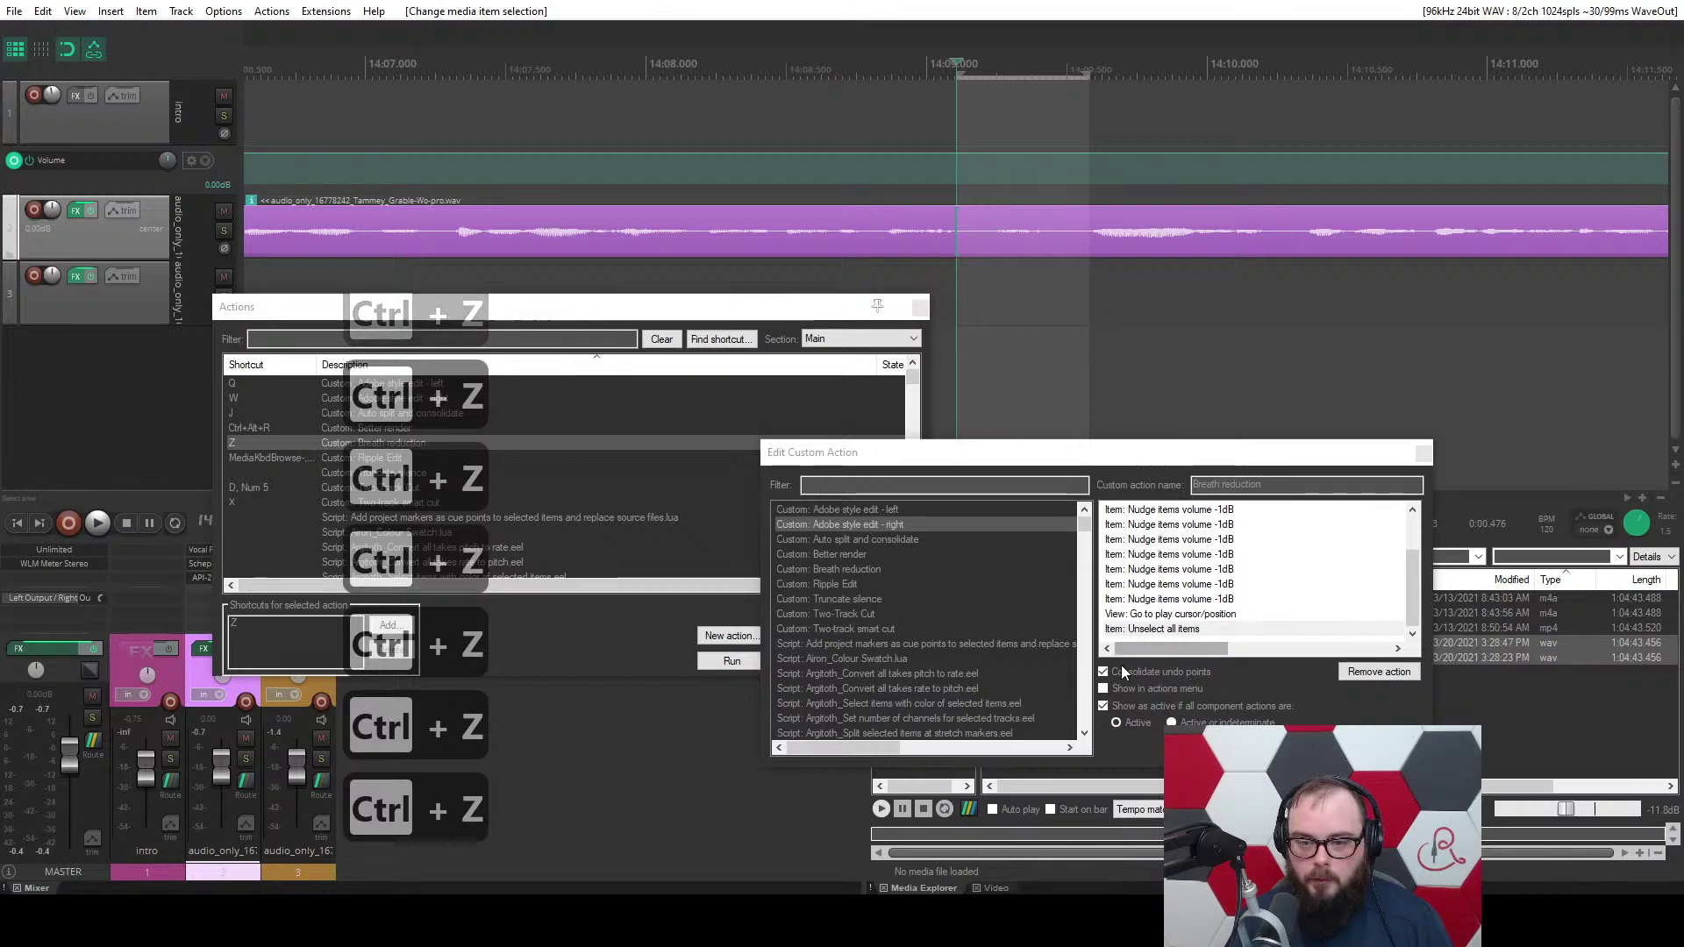
Turn off Consolidate undo points for the custom action and run Breath reduction on the selected breath.
{"action": "left_click", "coordinate": [1154, 698]}
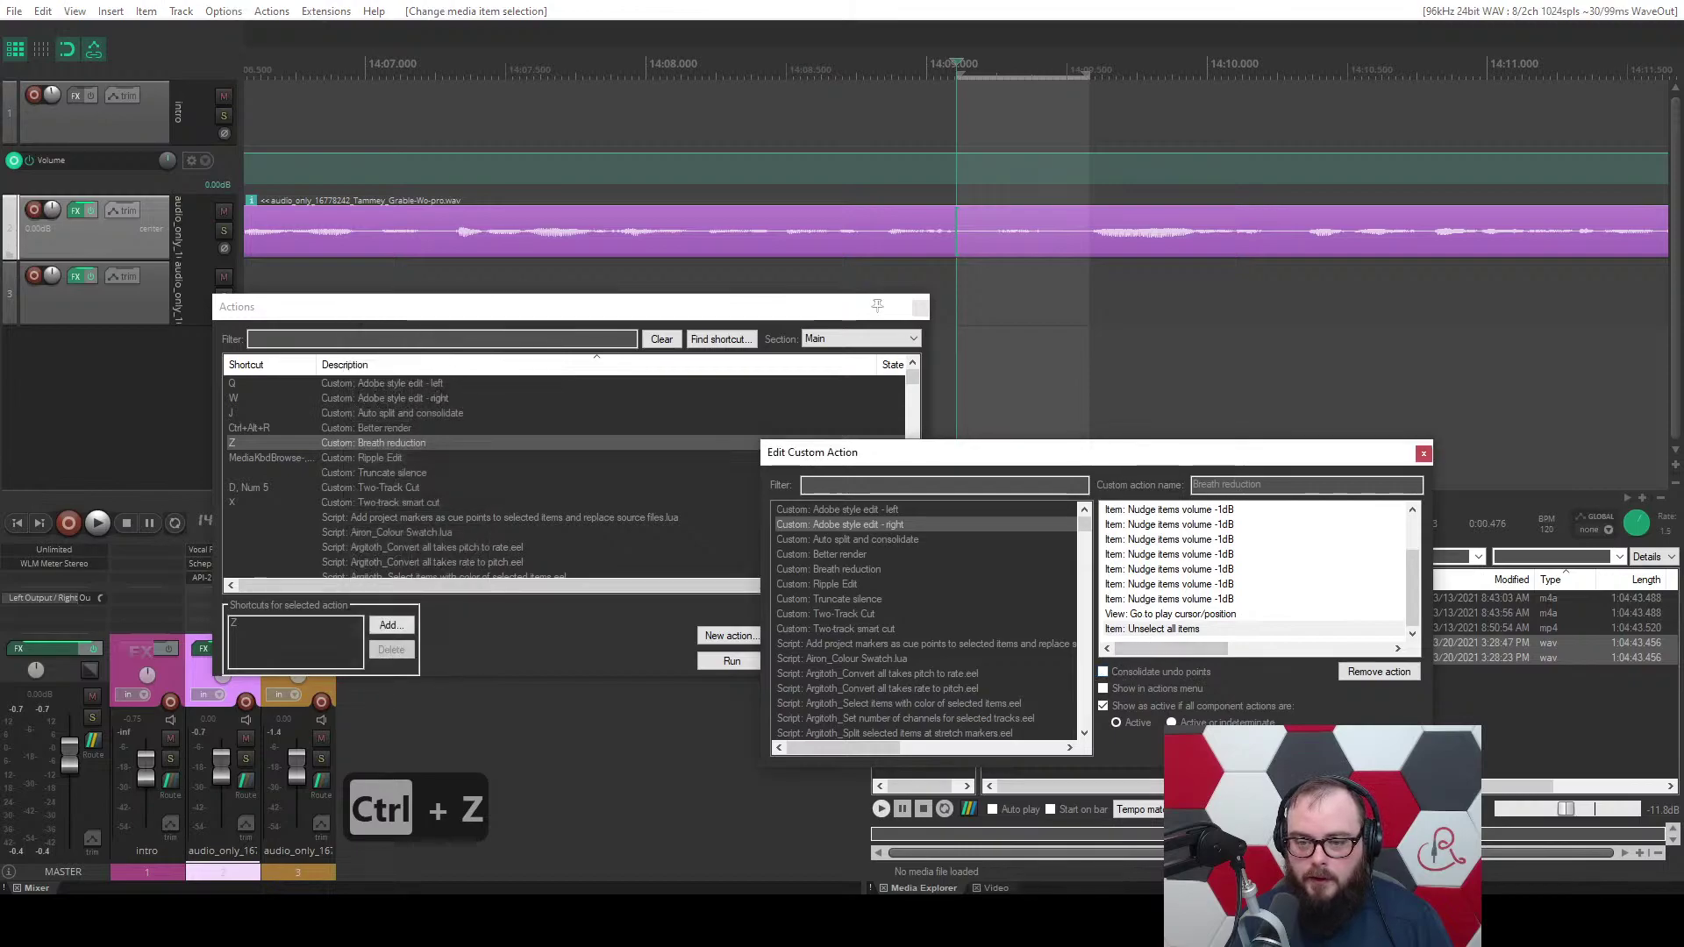
{"action": "key", "text": "Escape"}
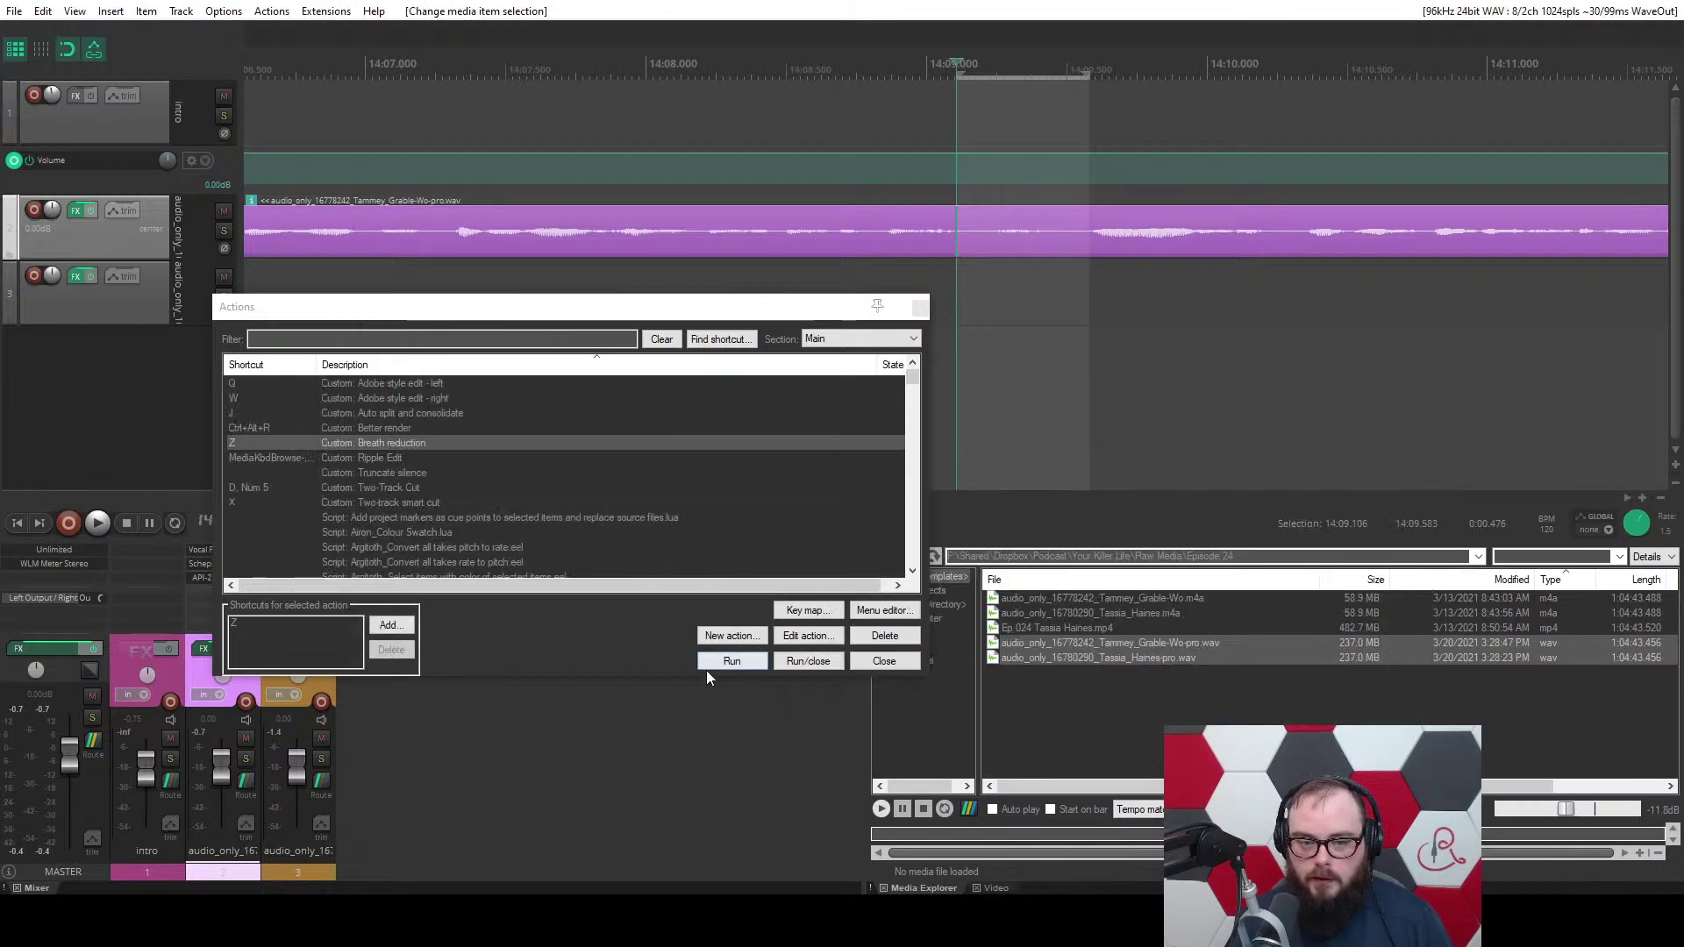
{"action": "left_click", "coordinate": [707, 666]}
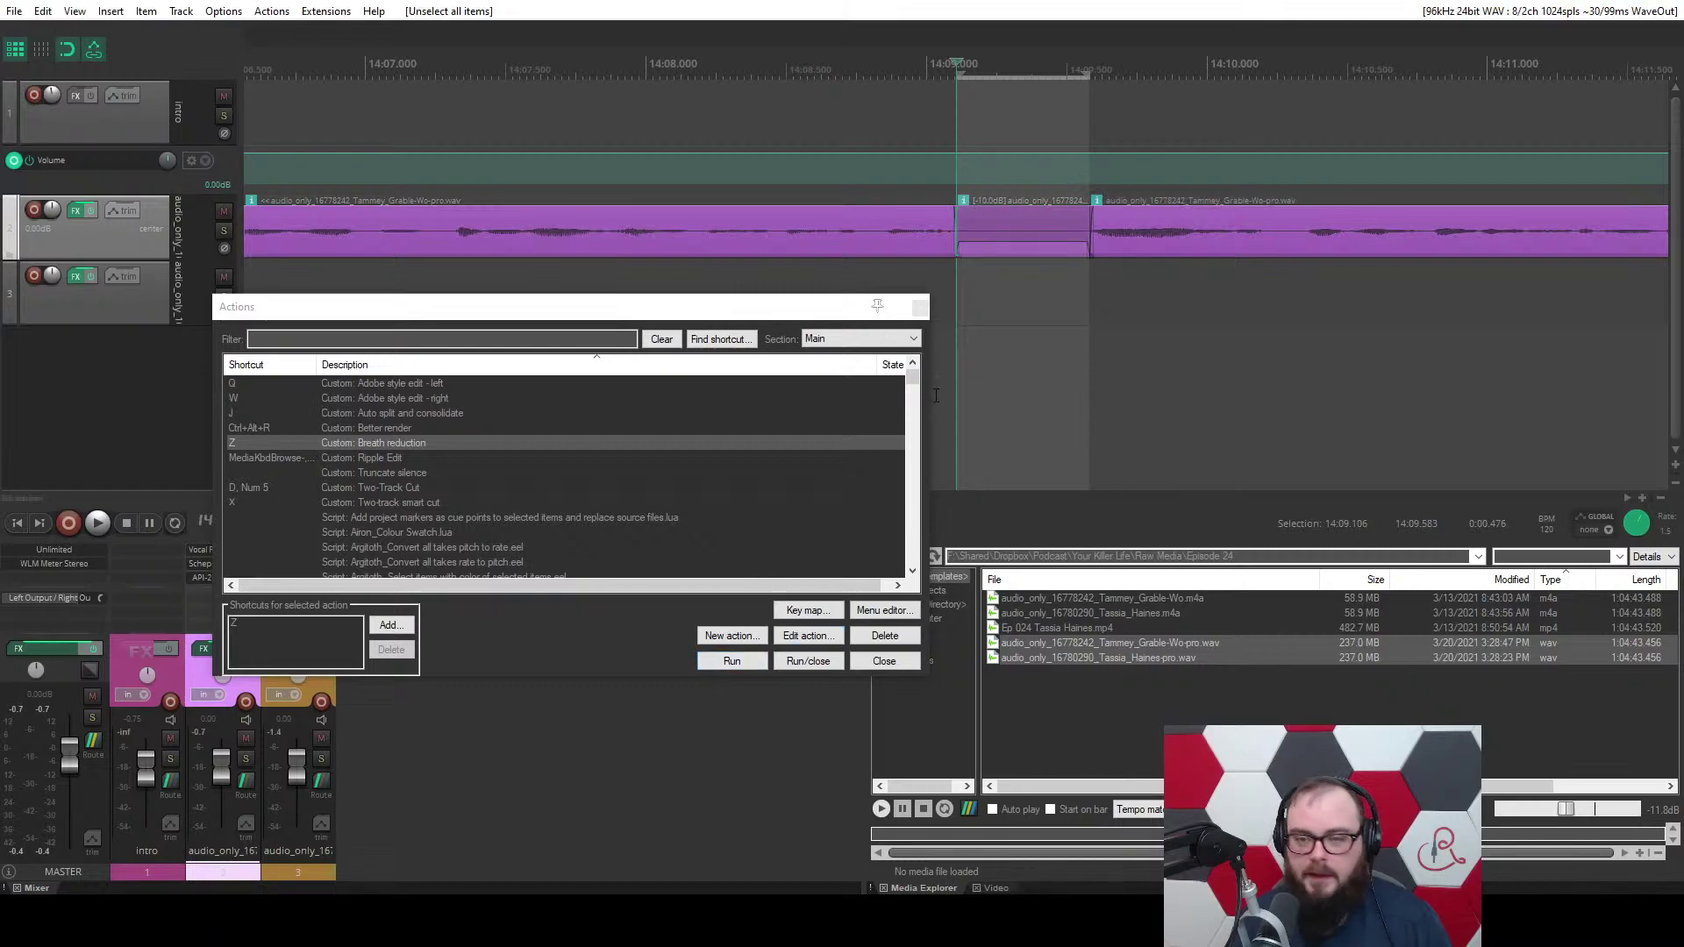
Undo the unconsolidated Breath reduction run one entry at a time until the split is removed.
{"action": "key", "text": "ctrl+z"}
{"action": "key", "text": "ctrl+z"}
{"action": "key", "text": "ctrl+z"}
{"action": "key", "text": "ctrl+z"}
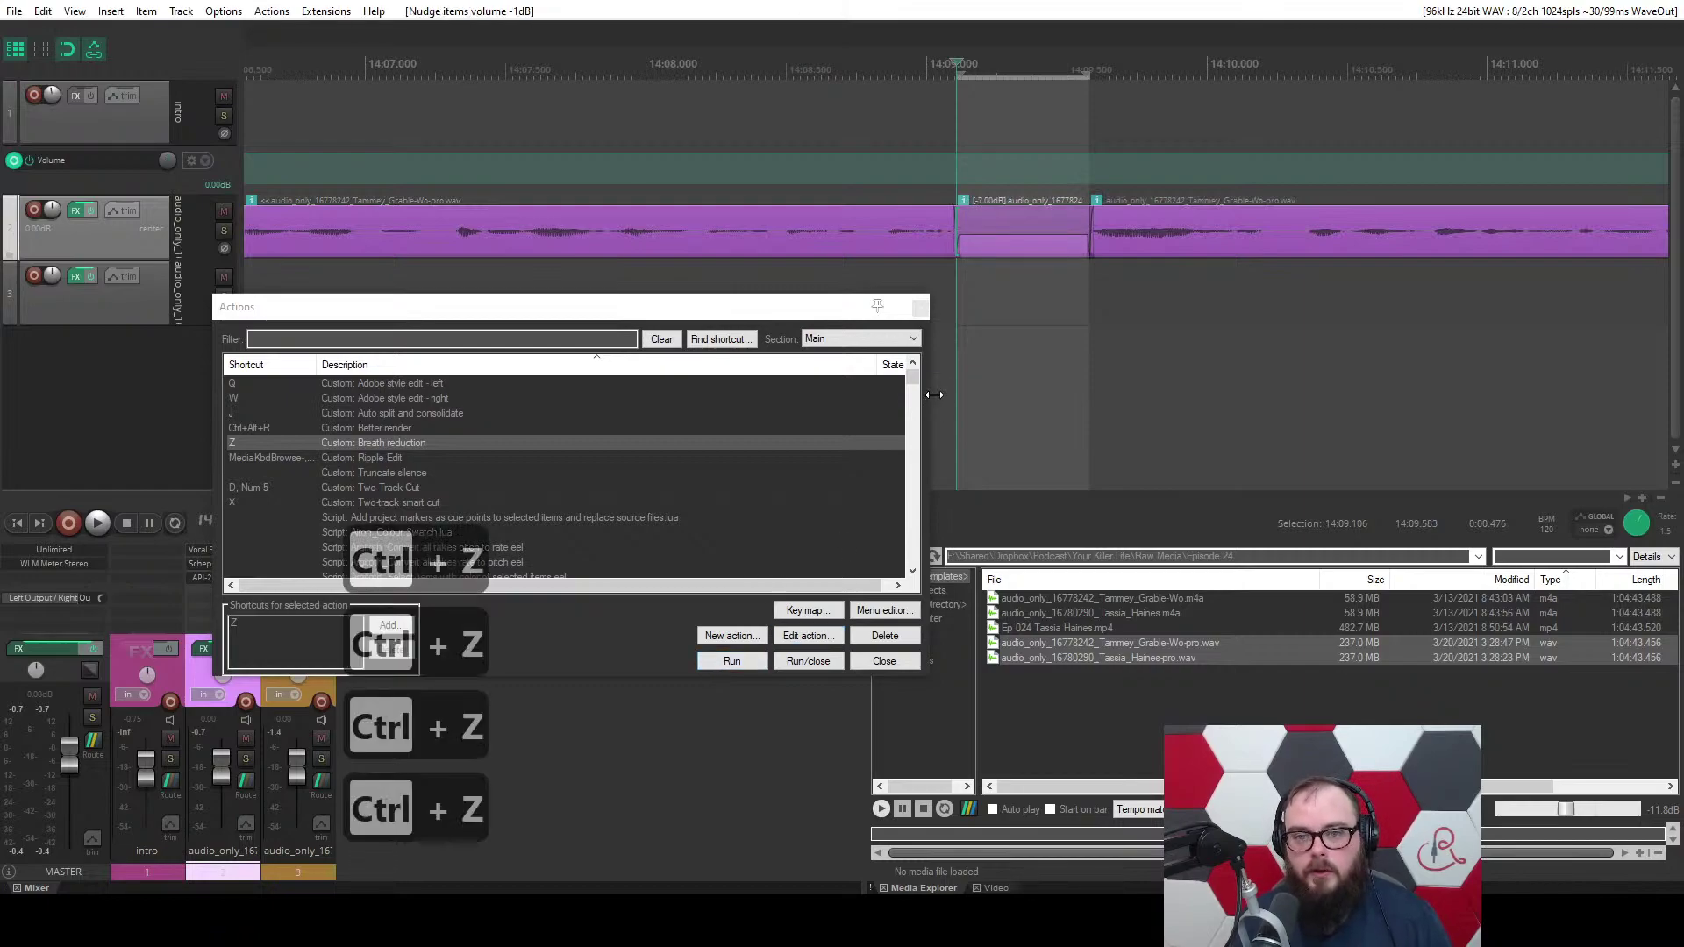
{"action": "key", "text": "ctrl+z"}
{"action": "key", "text": "ctrl+z"}
{"action": "key", "text": "ctrl+z"}
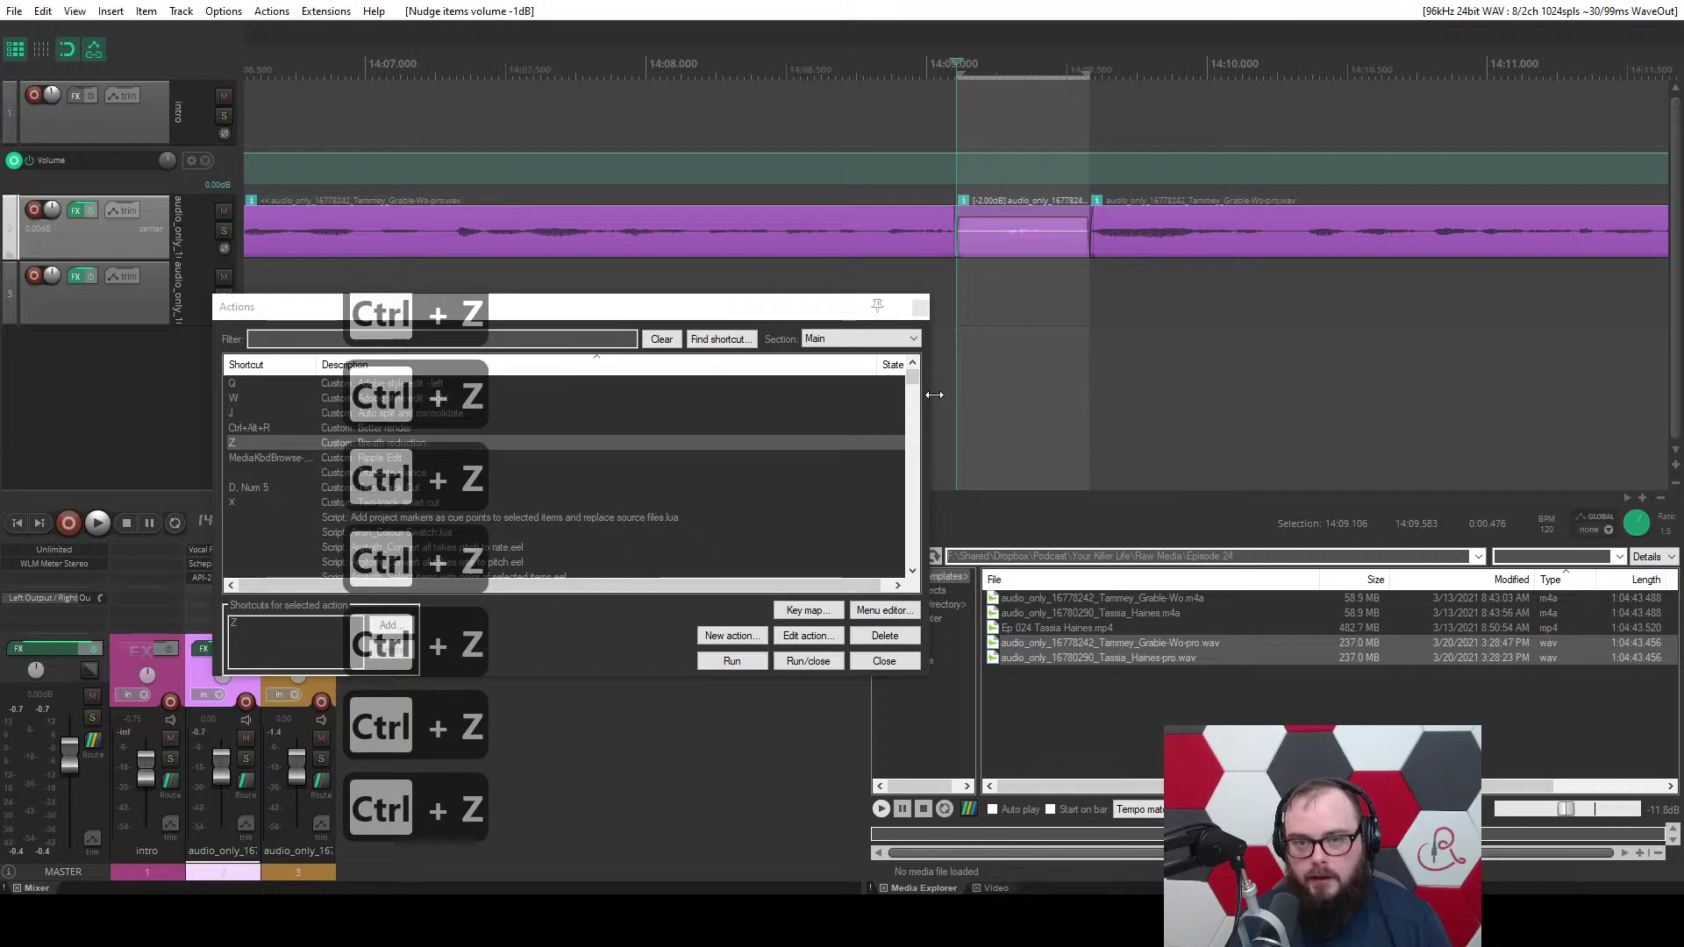
{"action": "key", "text": "ctrl+z"}
{"action": "key", "text": "ctrl+z"}
{"action": "key", "text": "ctrl+z"}
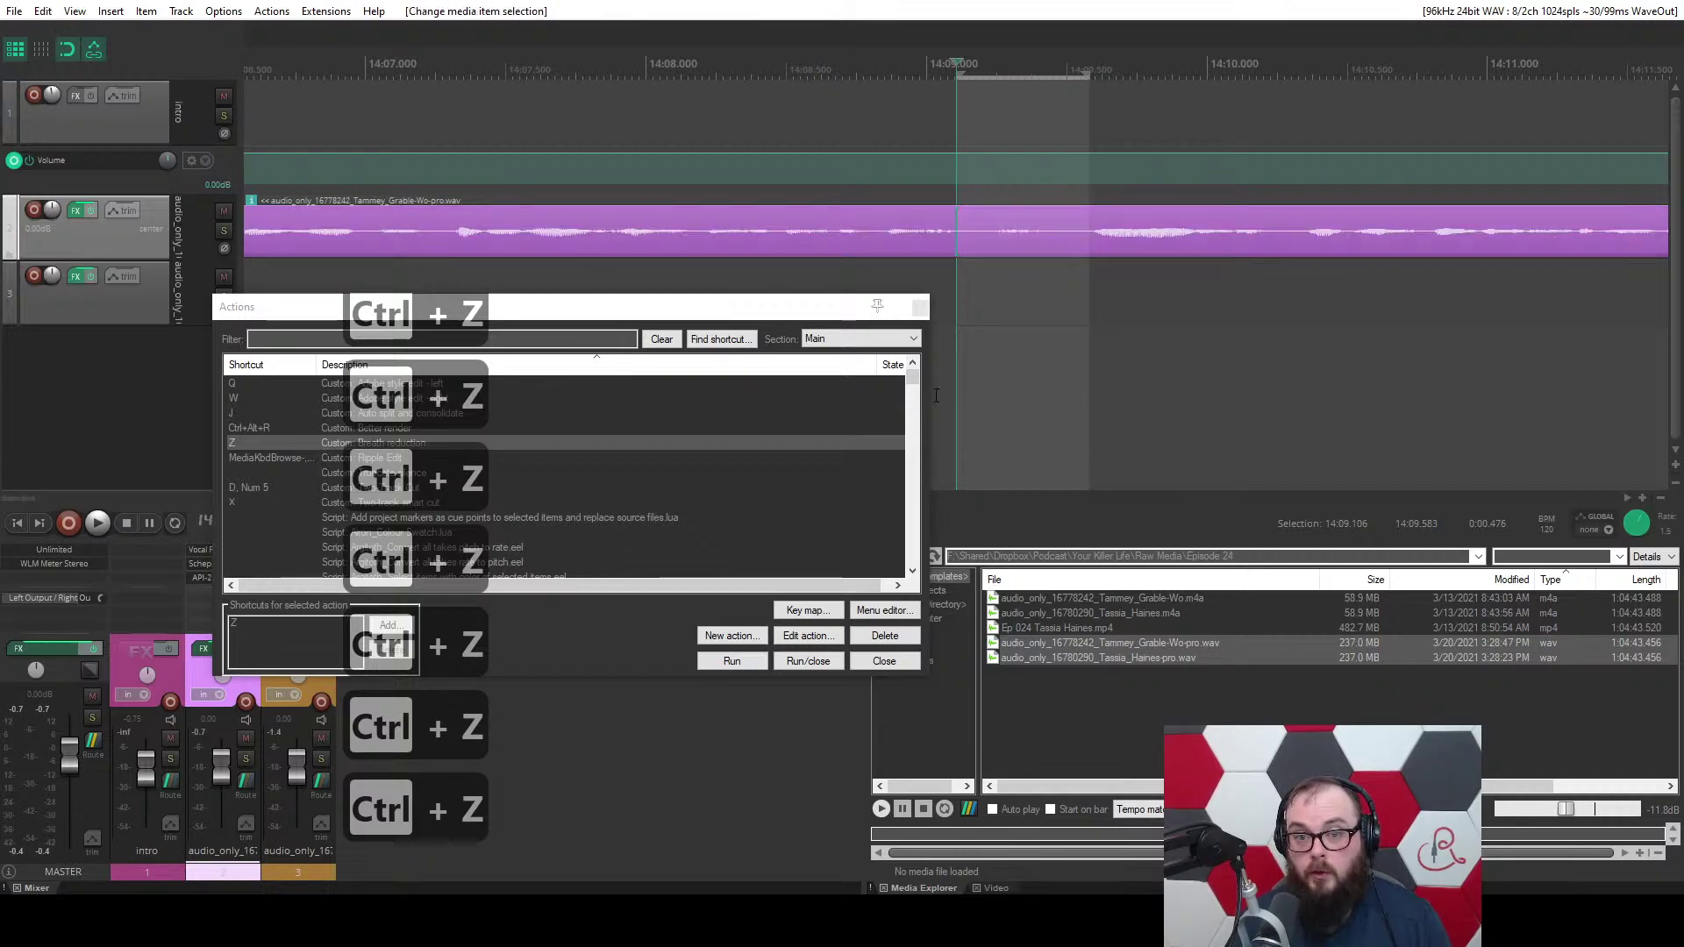
Reopen the Breath reduction custom action for editing and turn Consolidate undo points back on.
{"action": "left_click", "coordinate": [808, 635]}
{"action": "left_click", "coordinate": [1106, 672]}
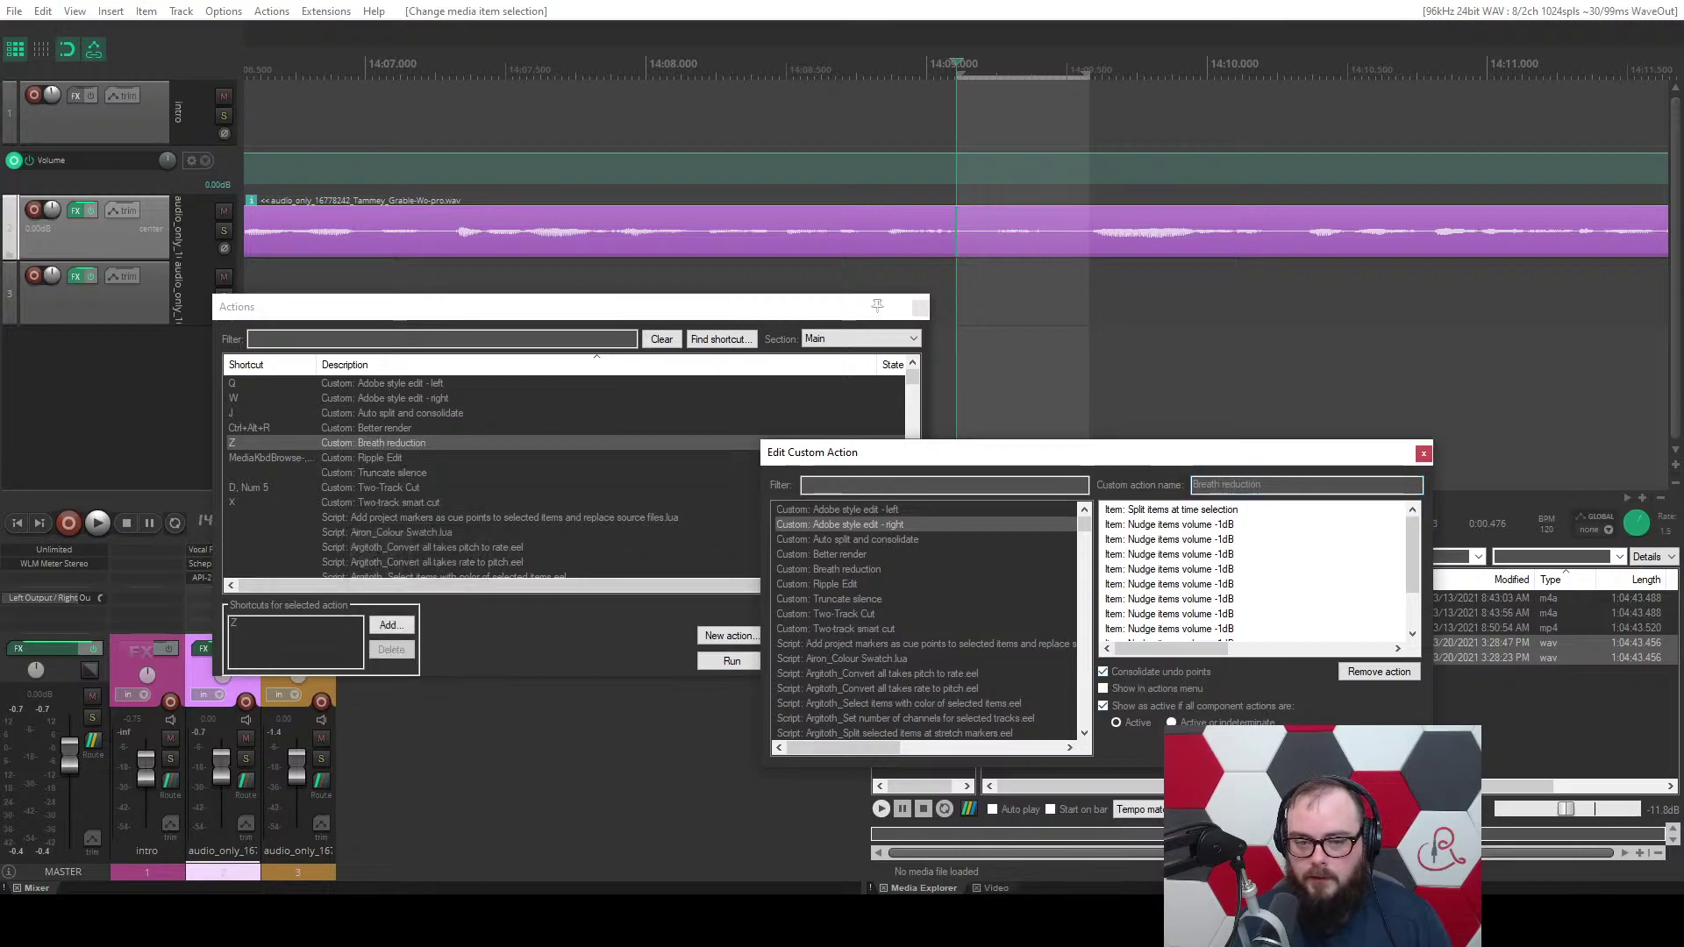
{"action": "key", "text": "Return"}
Run Breath reduction on the selected breath, undo it in a single step and close the action list.
{"action": "left_click", "coordinate": [718, 665]}
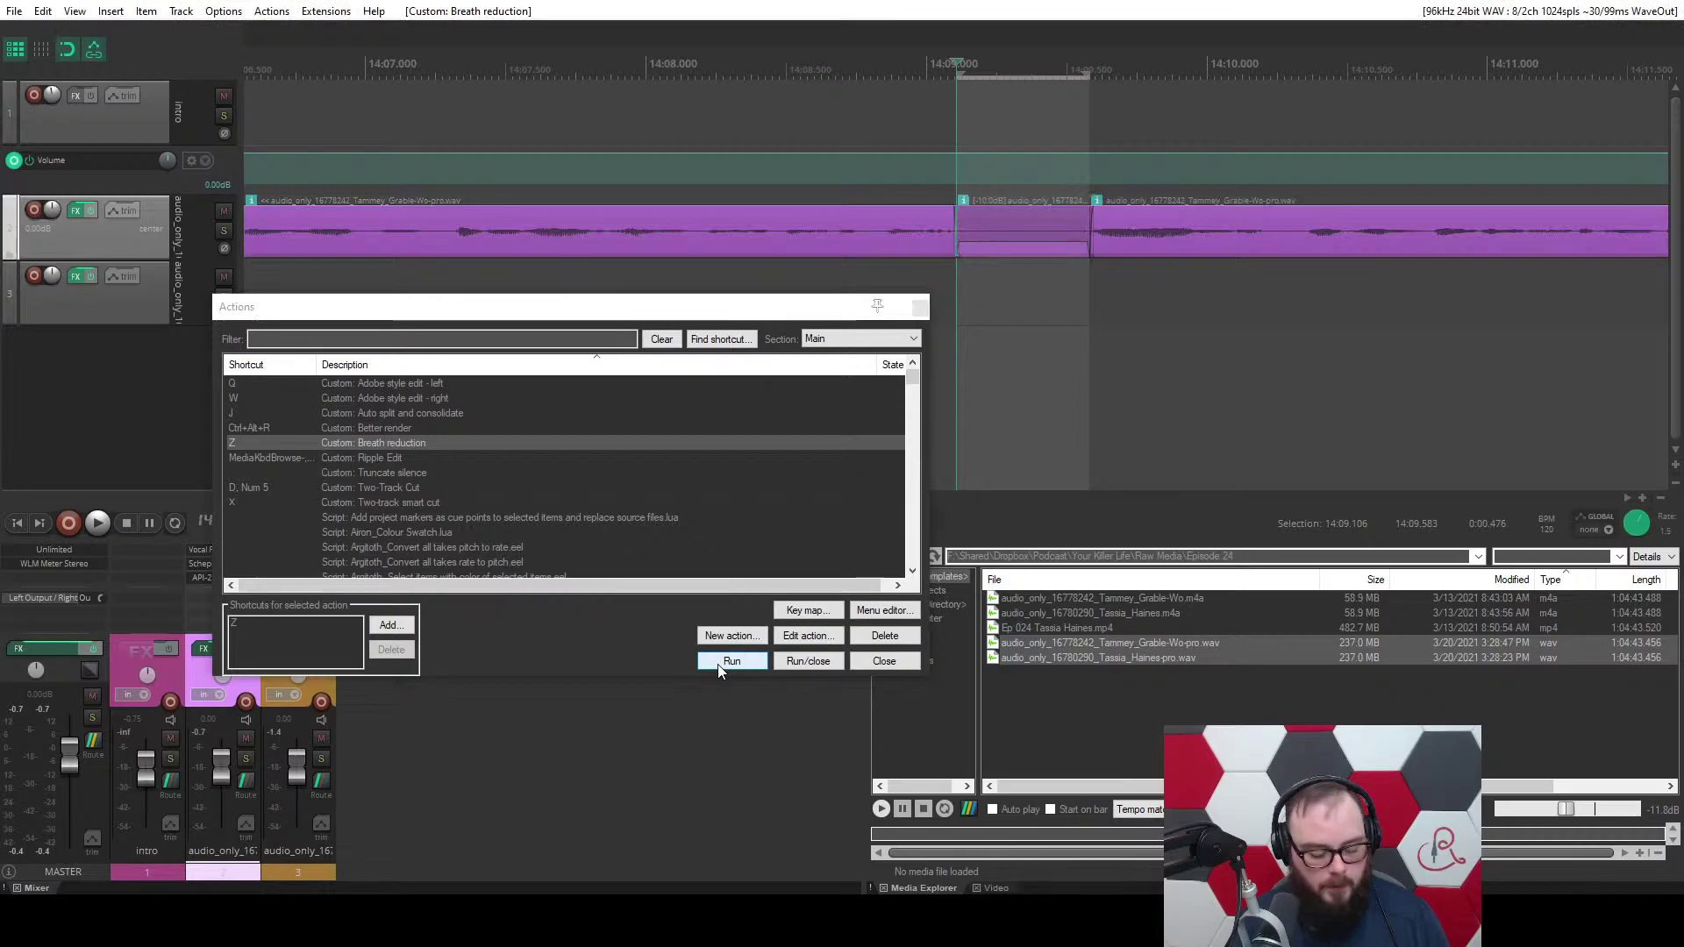
{"action": "key", "text": "ctrl+z"}
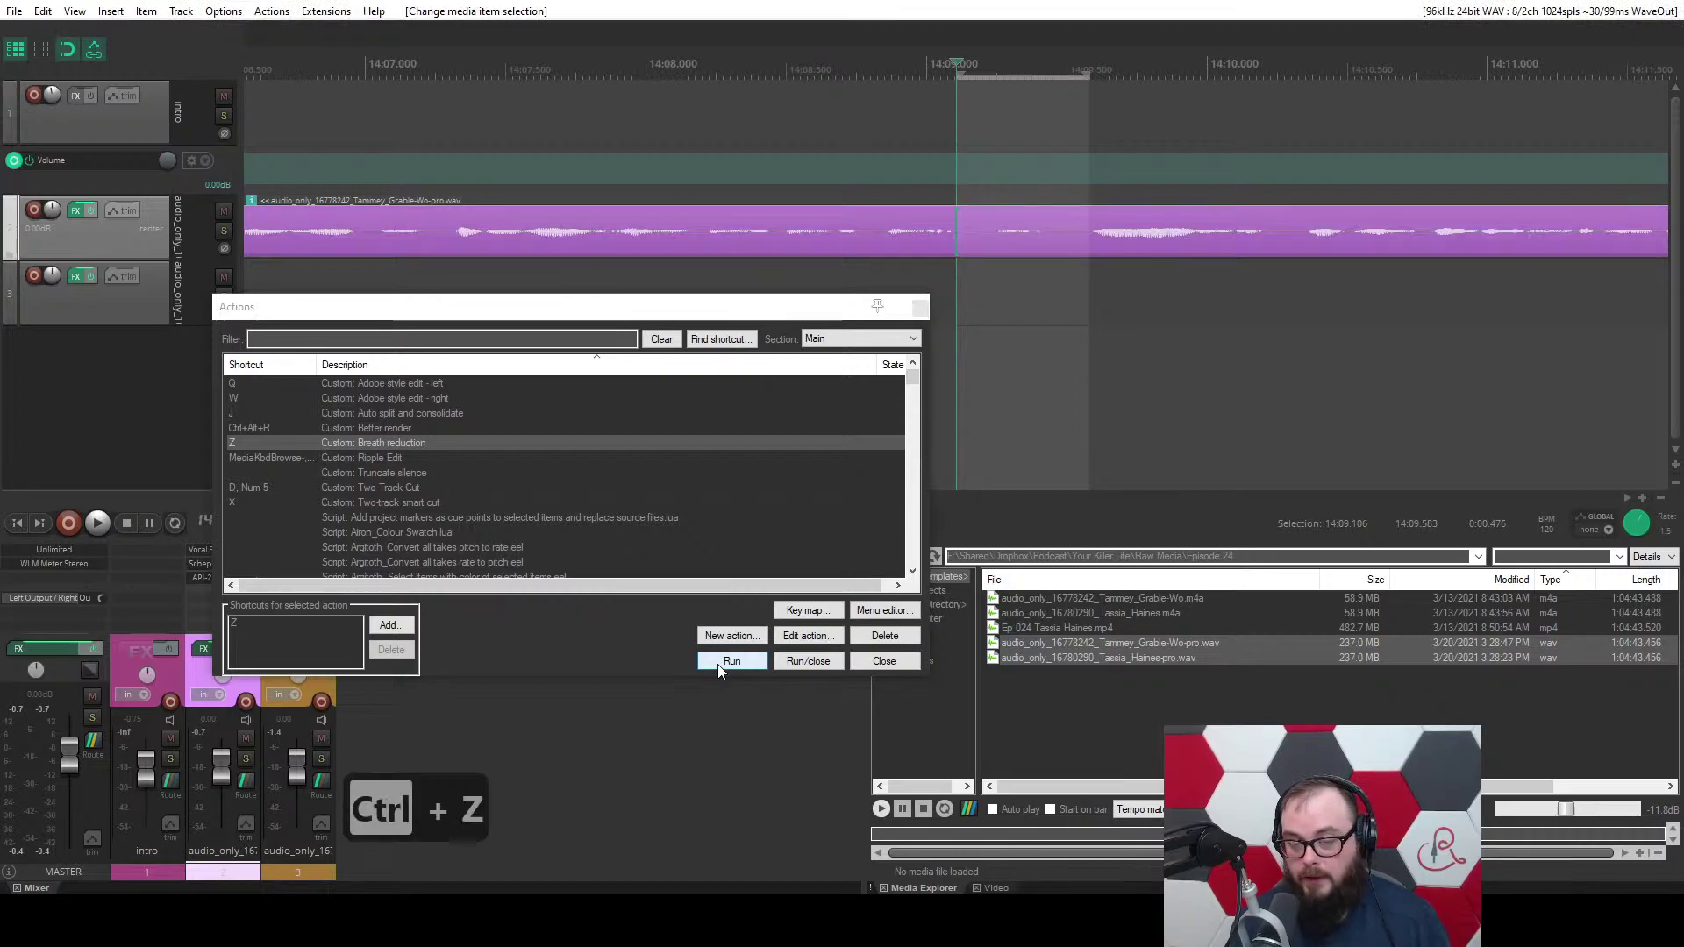
{"action": "left_click", "coordinate": [870, 665]}
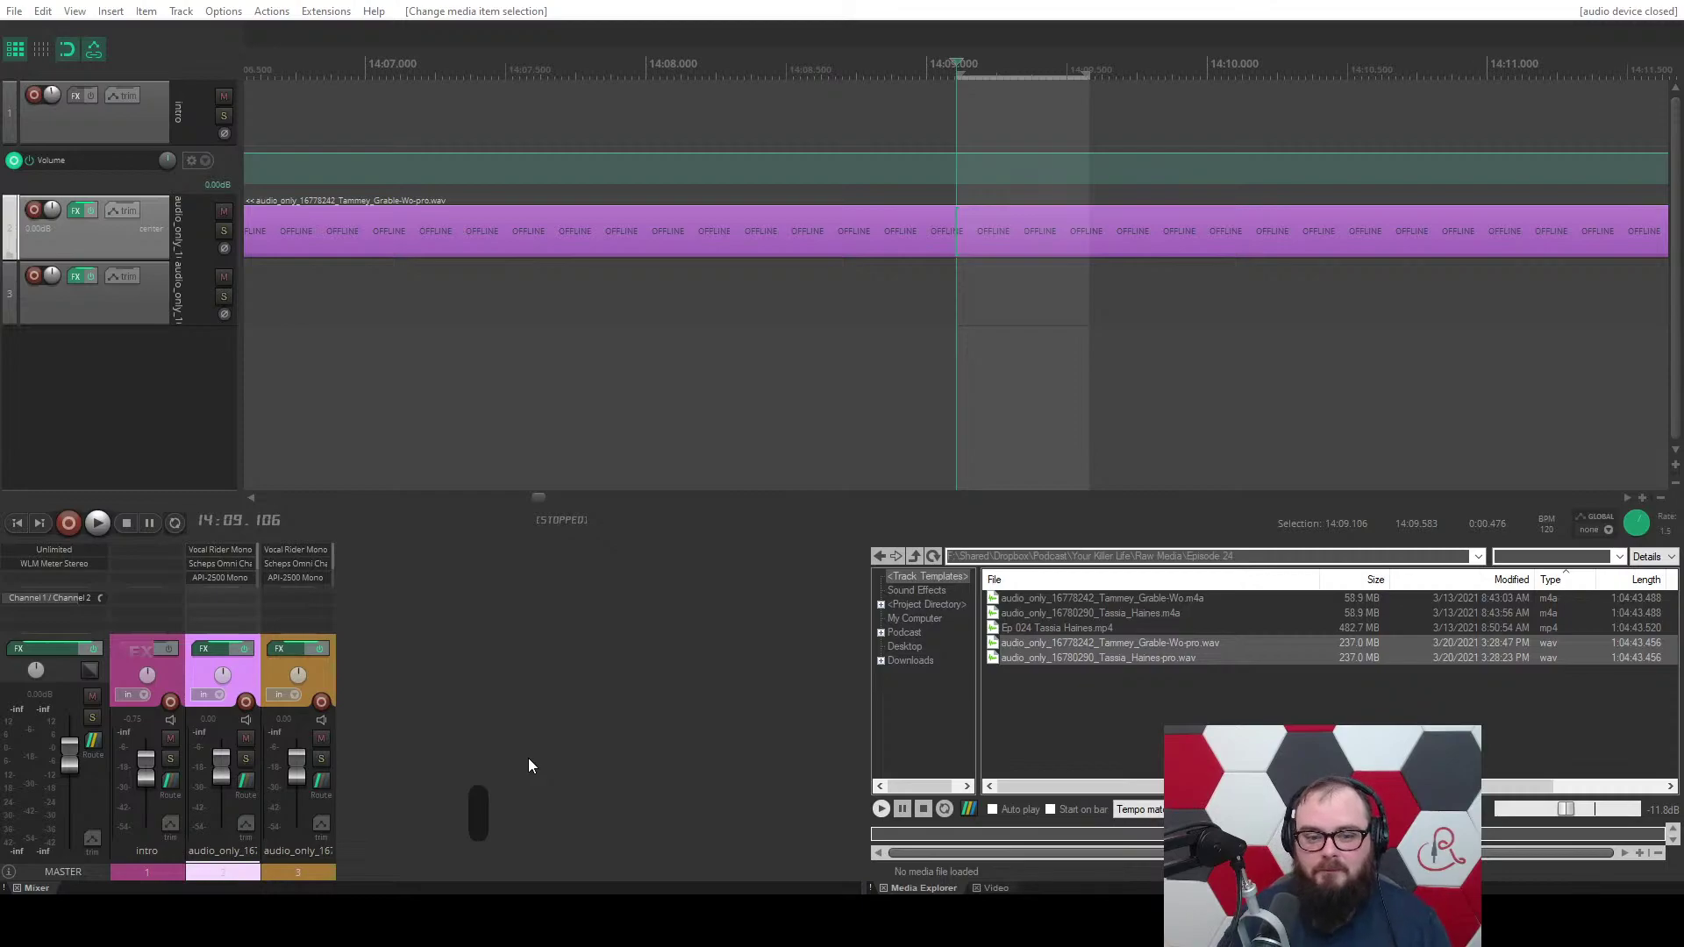
Play briefly from the selected breath, stop playback and raise the system volume.
{"action": "key", "text": "space"}
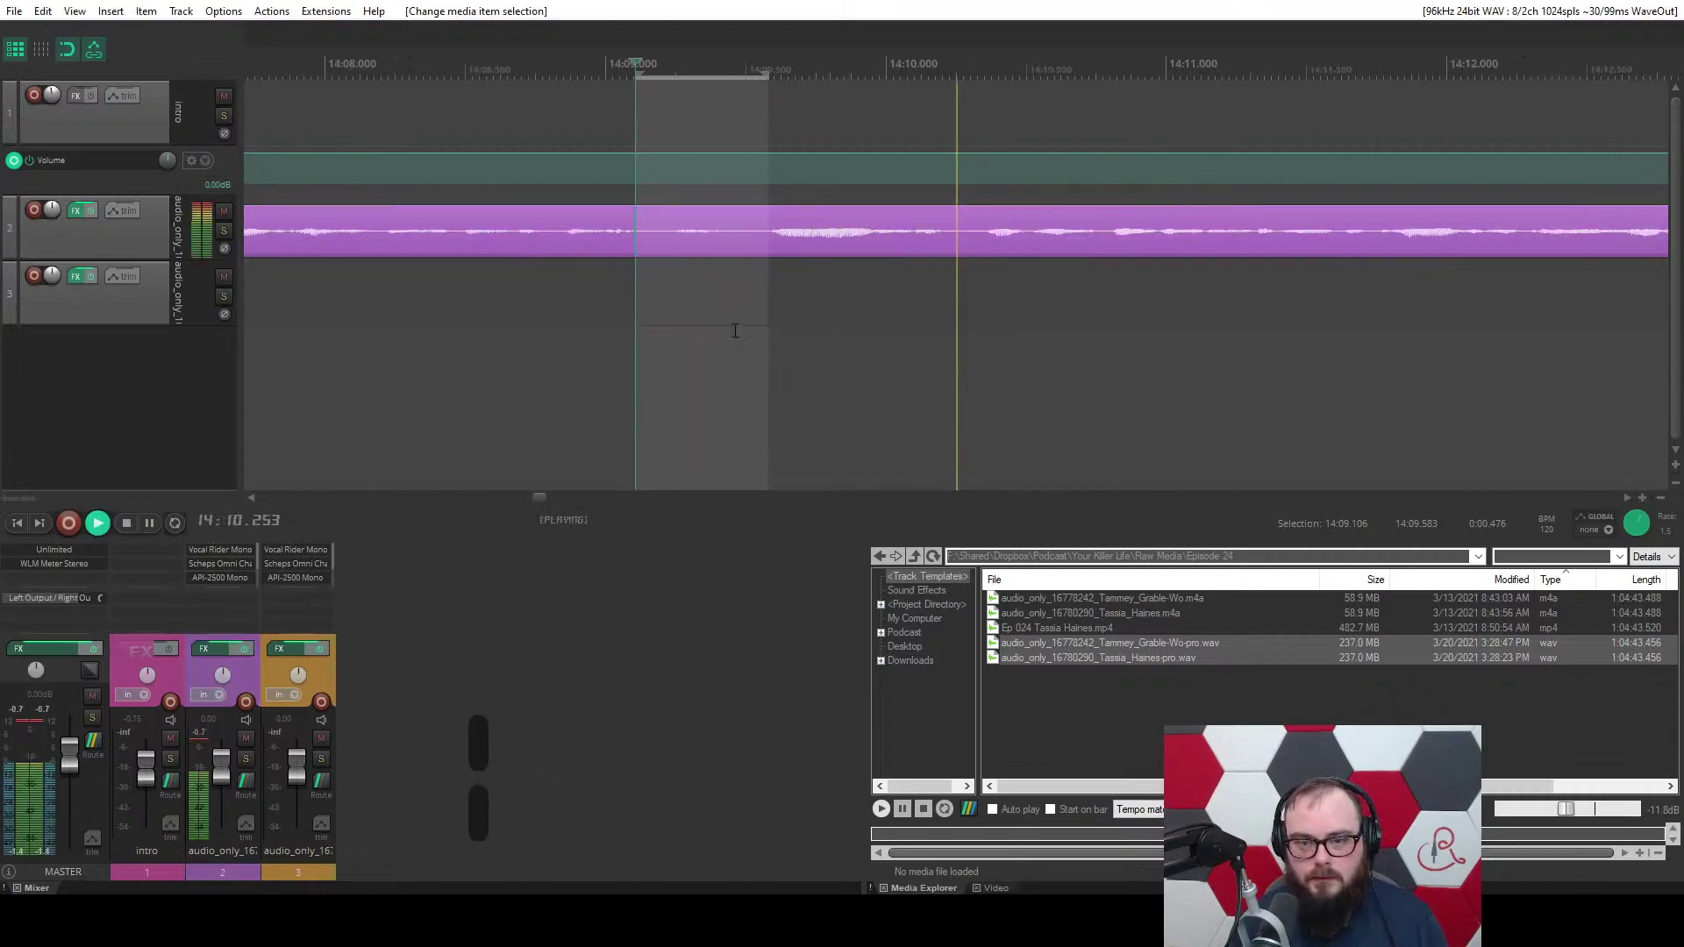
{"action": "key", "text": "space"}
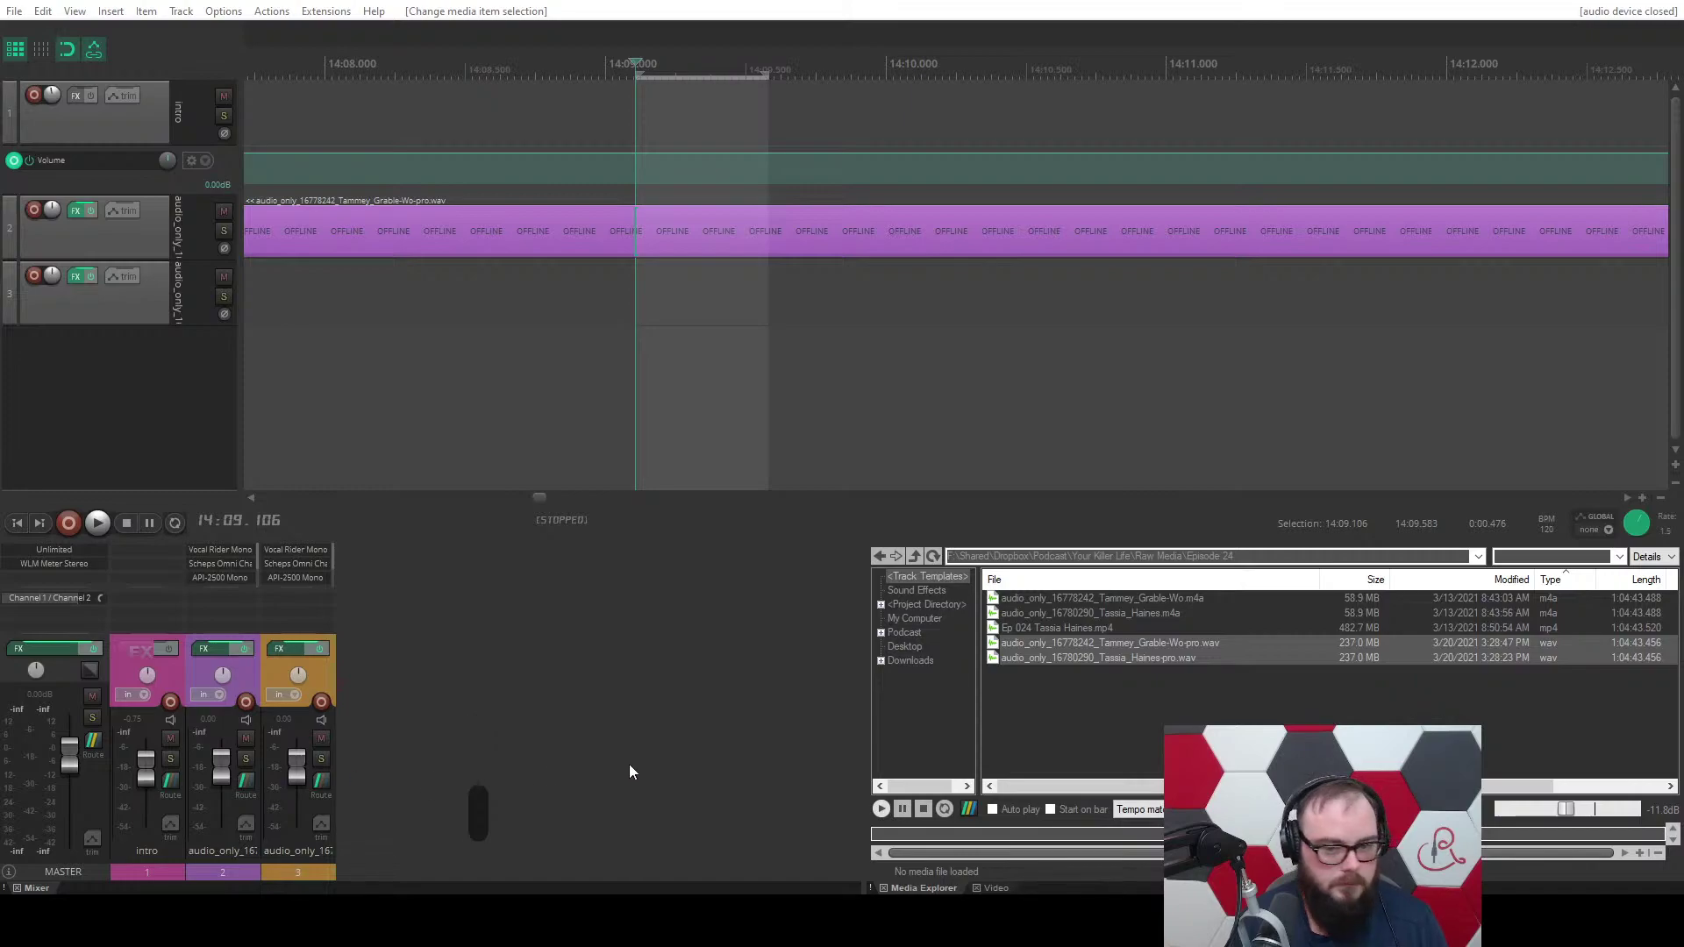
{"action": "key", "text": "XF86AudioRaiseVolume"}
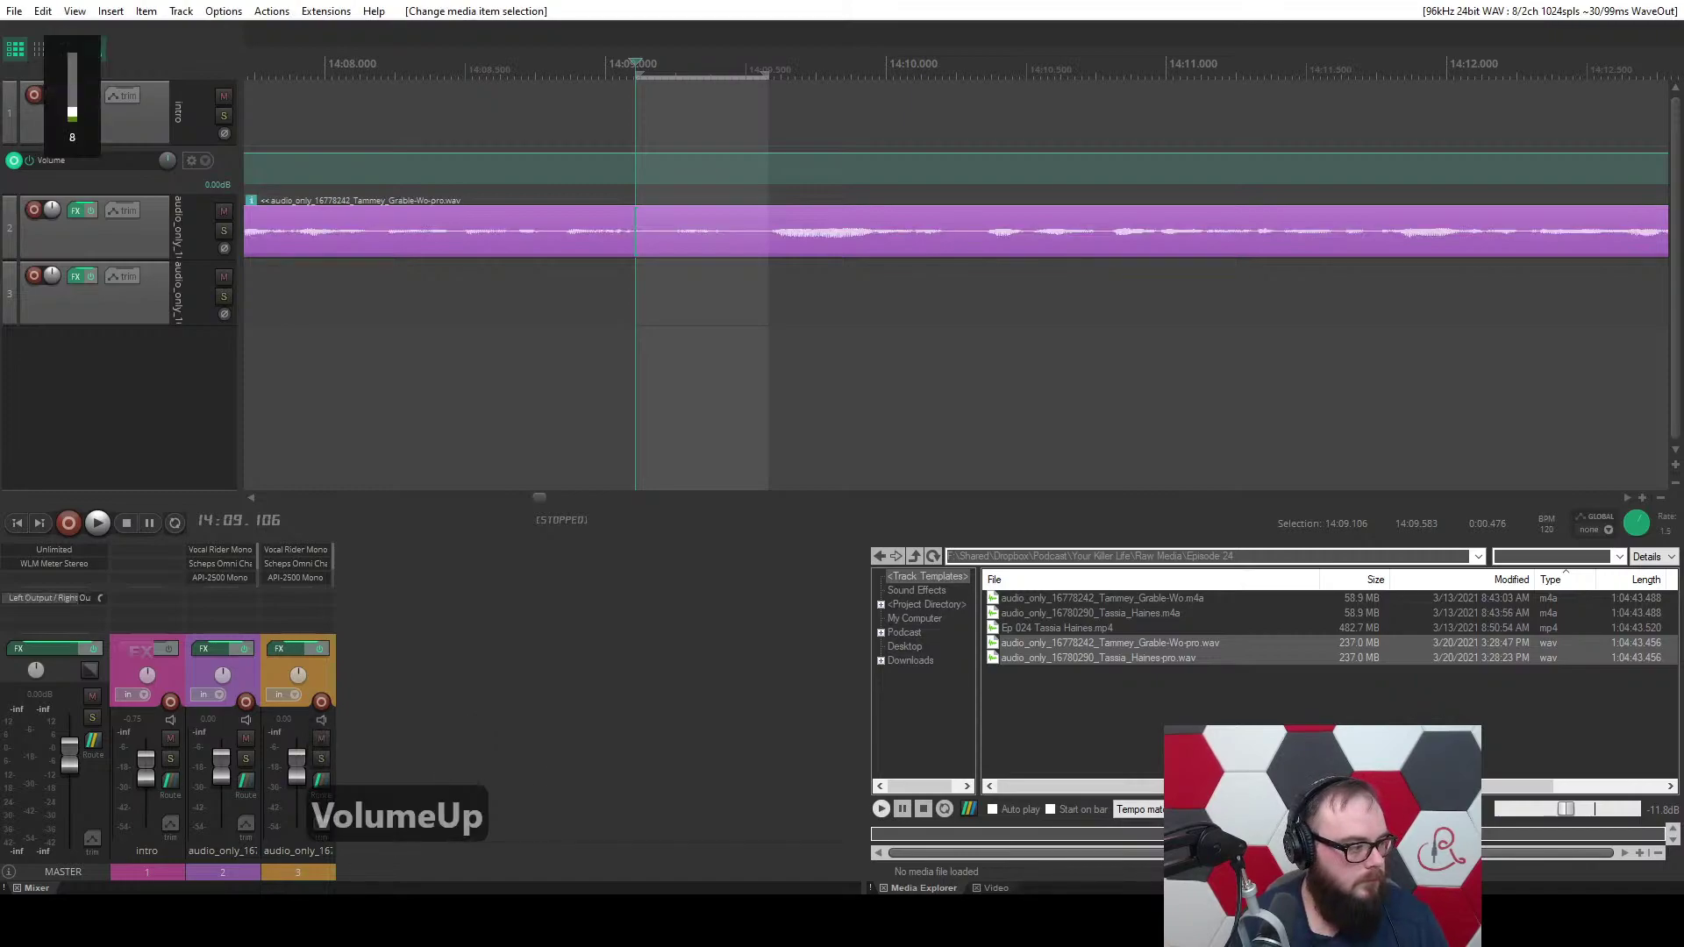
Restart playback from the selected breath and apply Breath reduction to it while the audio plays.
{"action": "key", "text": "space"}
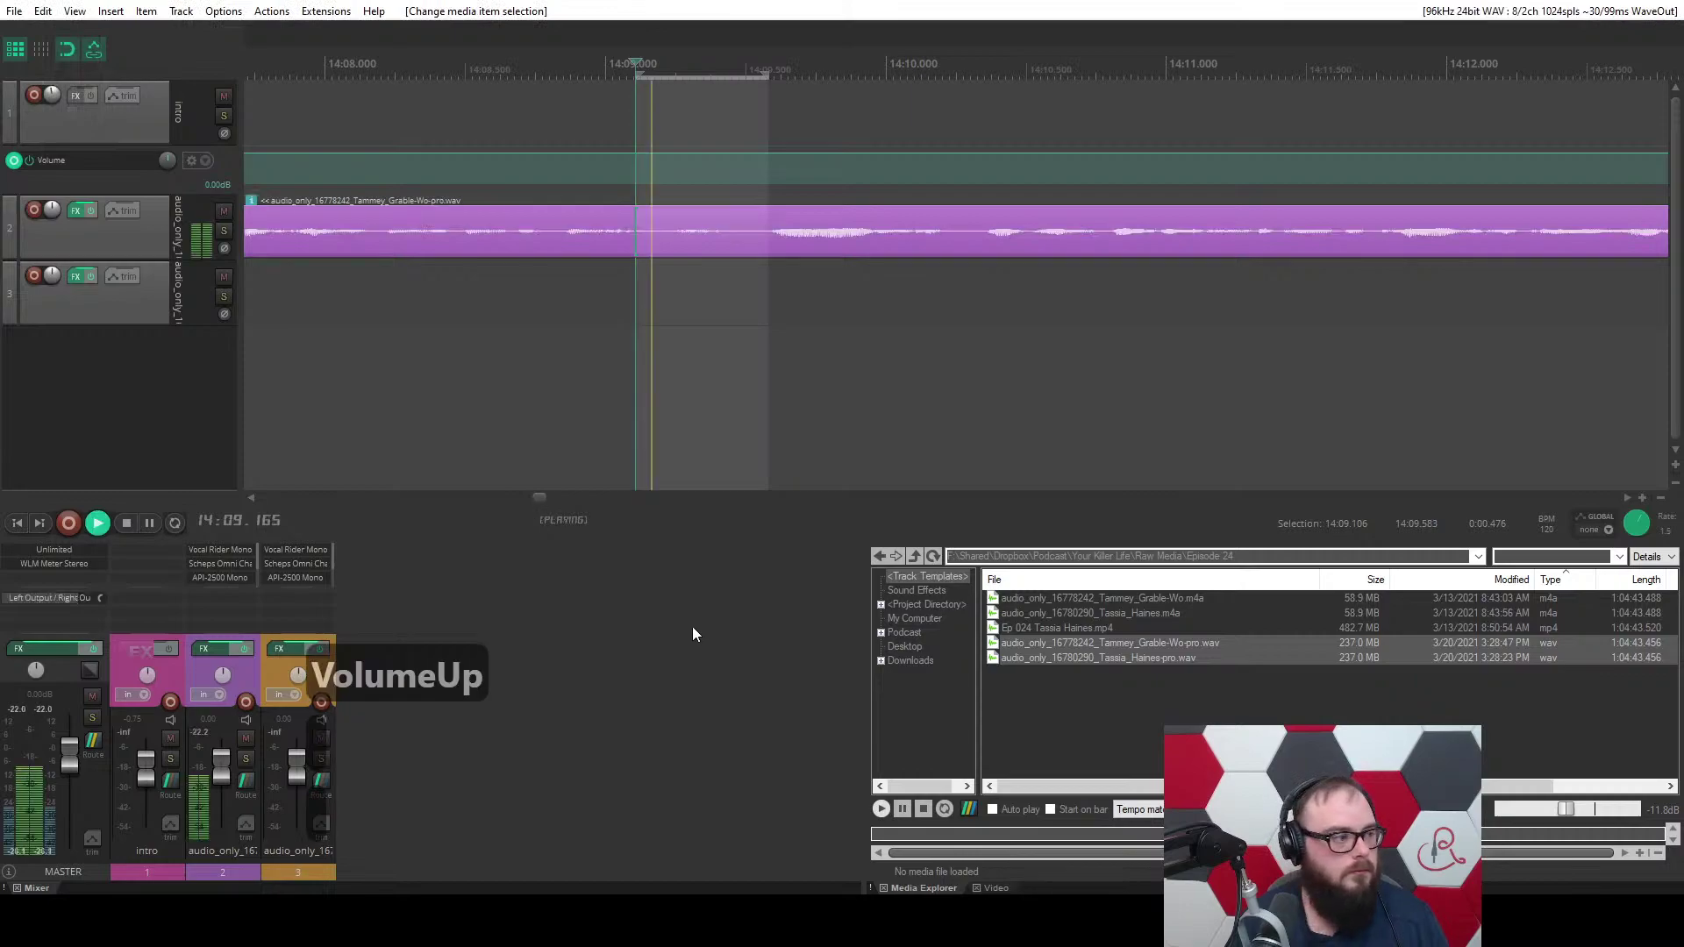
{"action": "scroll", "coordinate": [752, 351], "scroll_direction": "down", "scroll_amount": 5}
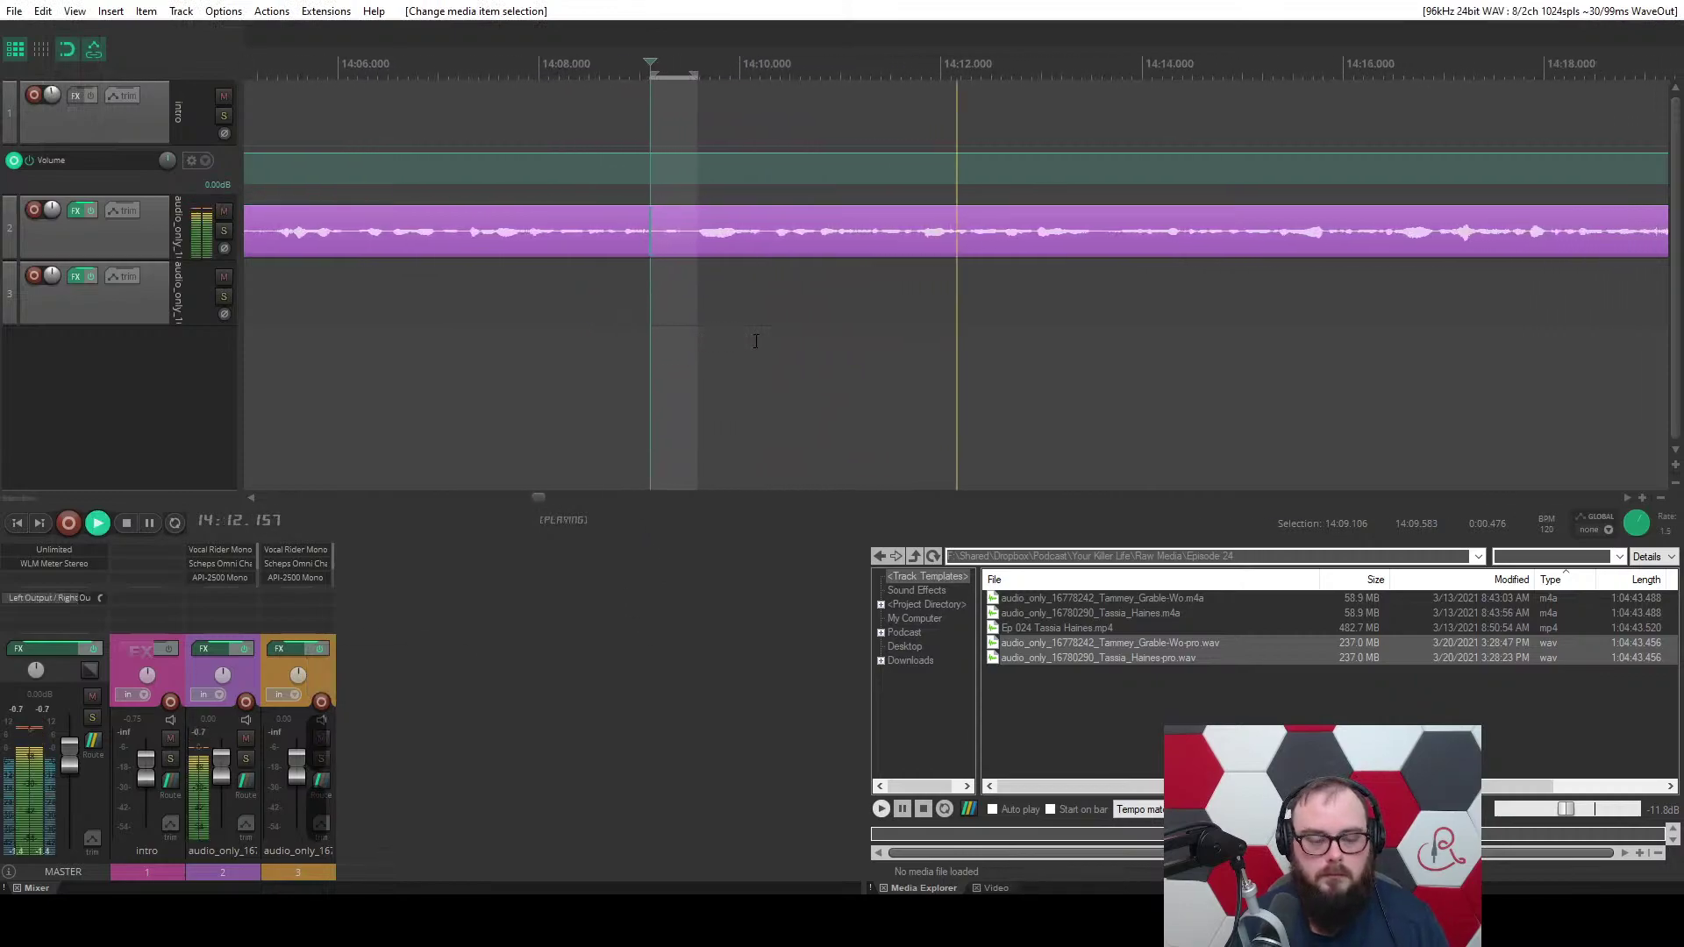
{"action": "key", "text": "z"}
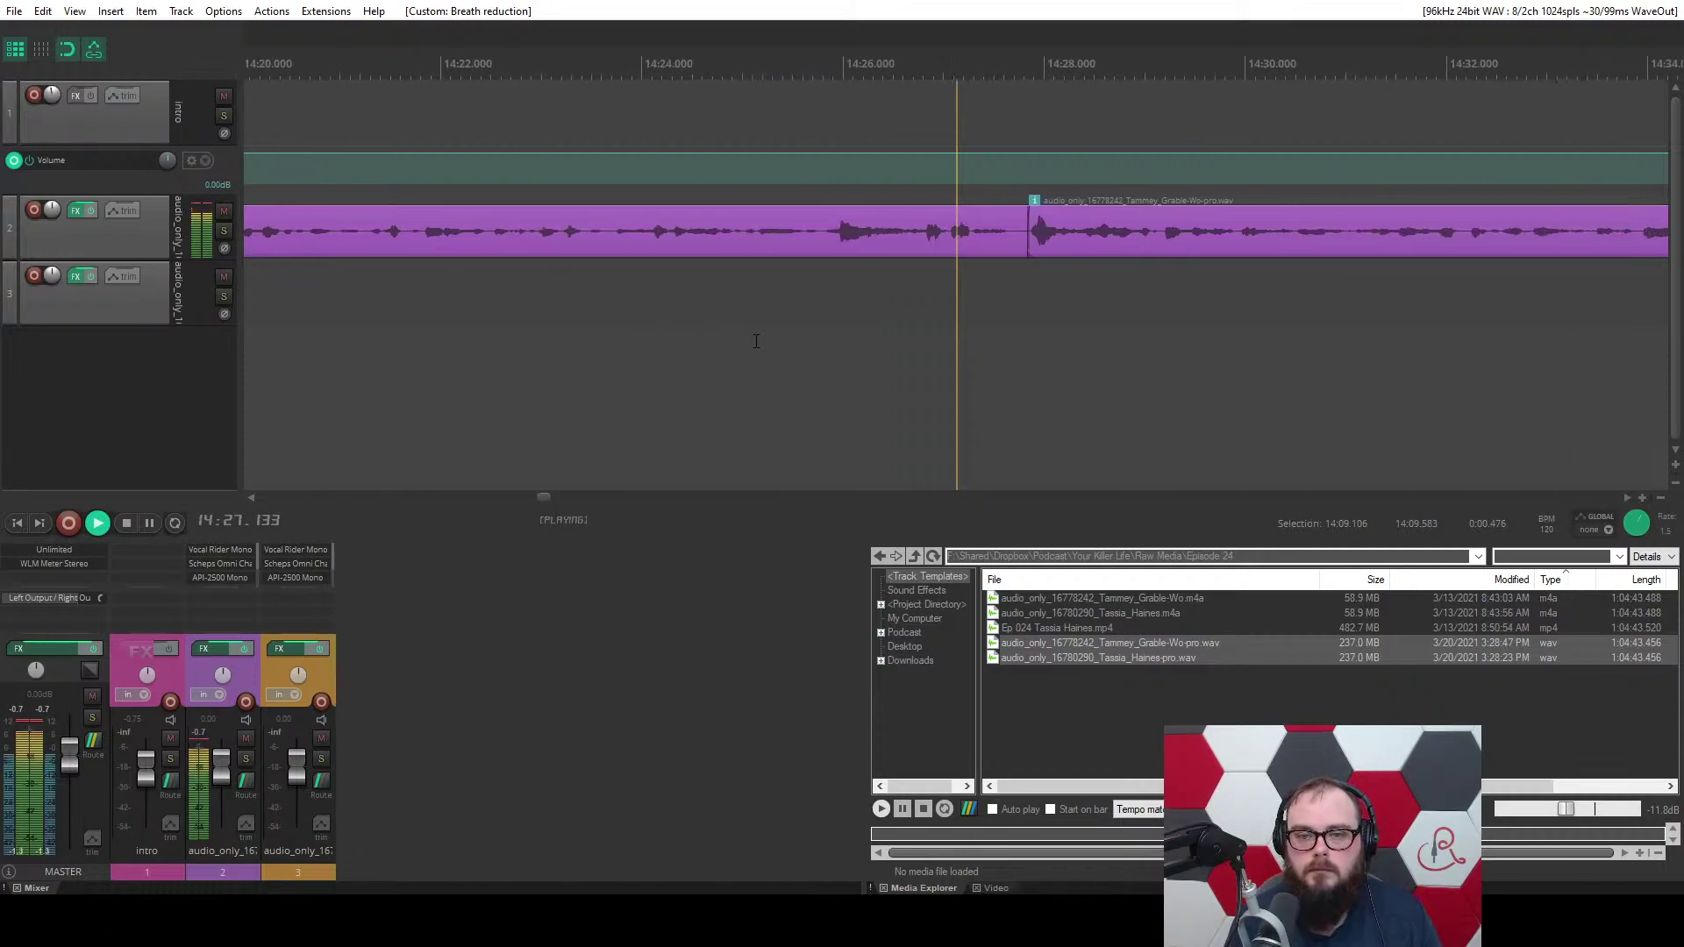
Time-select the breath just before the 14:28 split, about 0.46 s long, and lower it with Breath reduction during playback.
{"action": "left_click", "coordinate": [712, 227]}
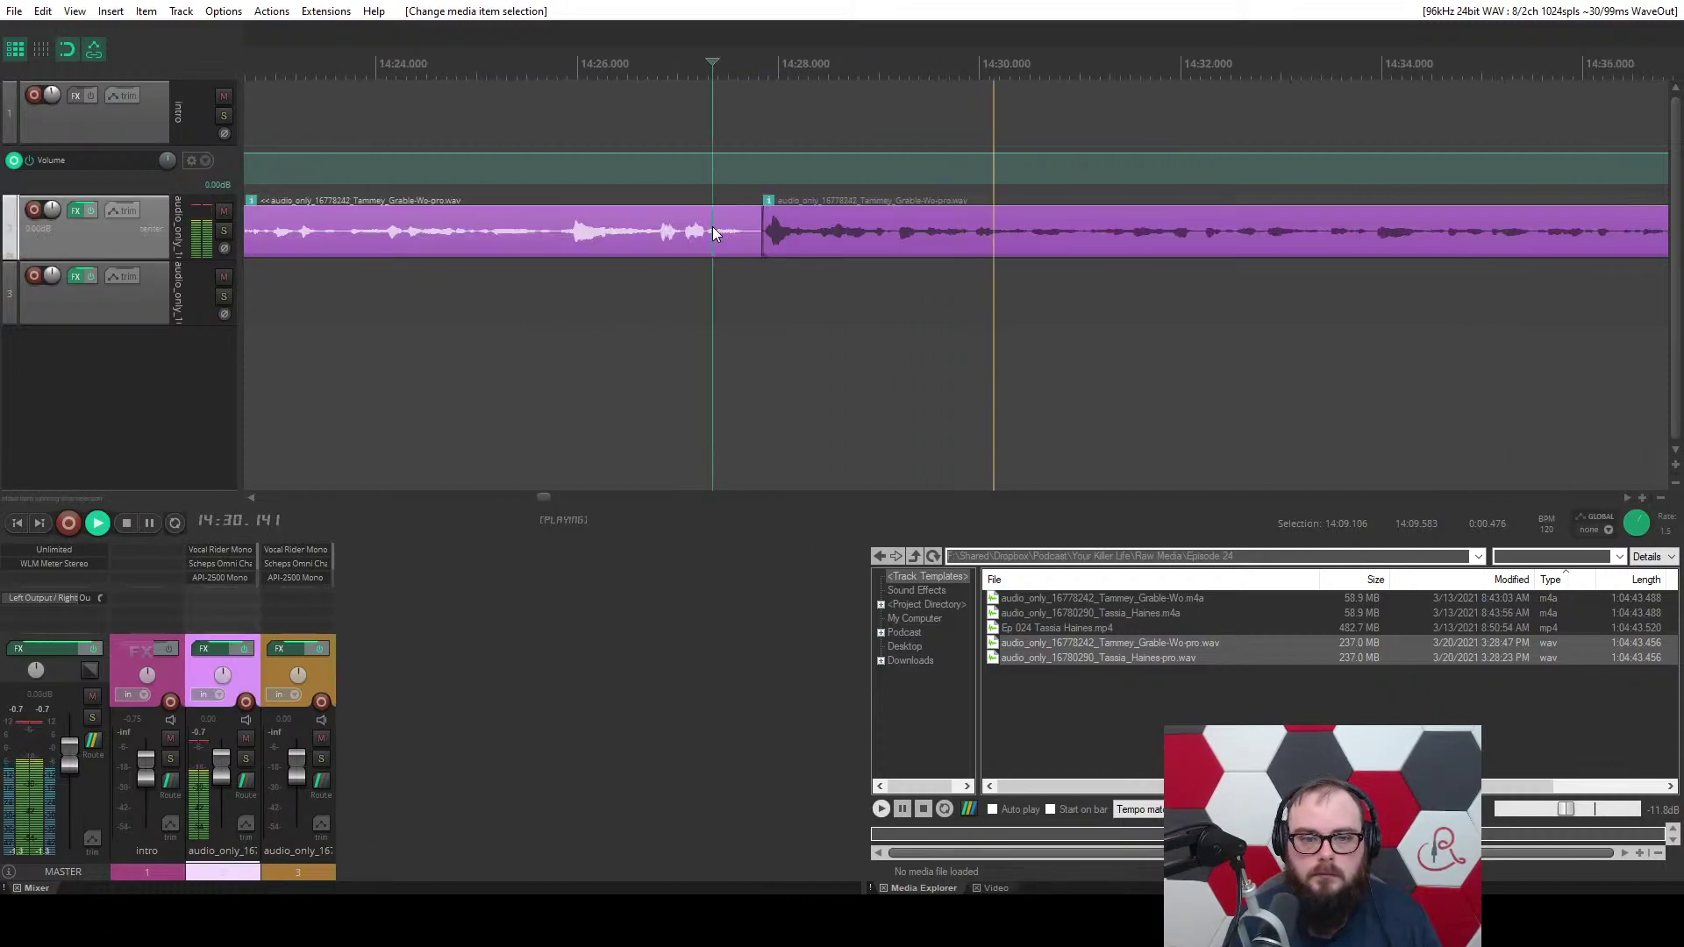
{"action": "scroll", "coordinate": [896, 281], "scroll_direction": "up", "scroll_amount": 5}
{"action": "left_click_drag", "start_coordinate": [919, 259], "coordinate": [1180, 261]}
{"action": "key", "text": "z"}
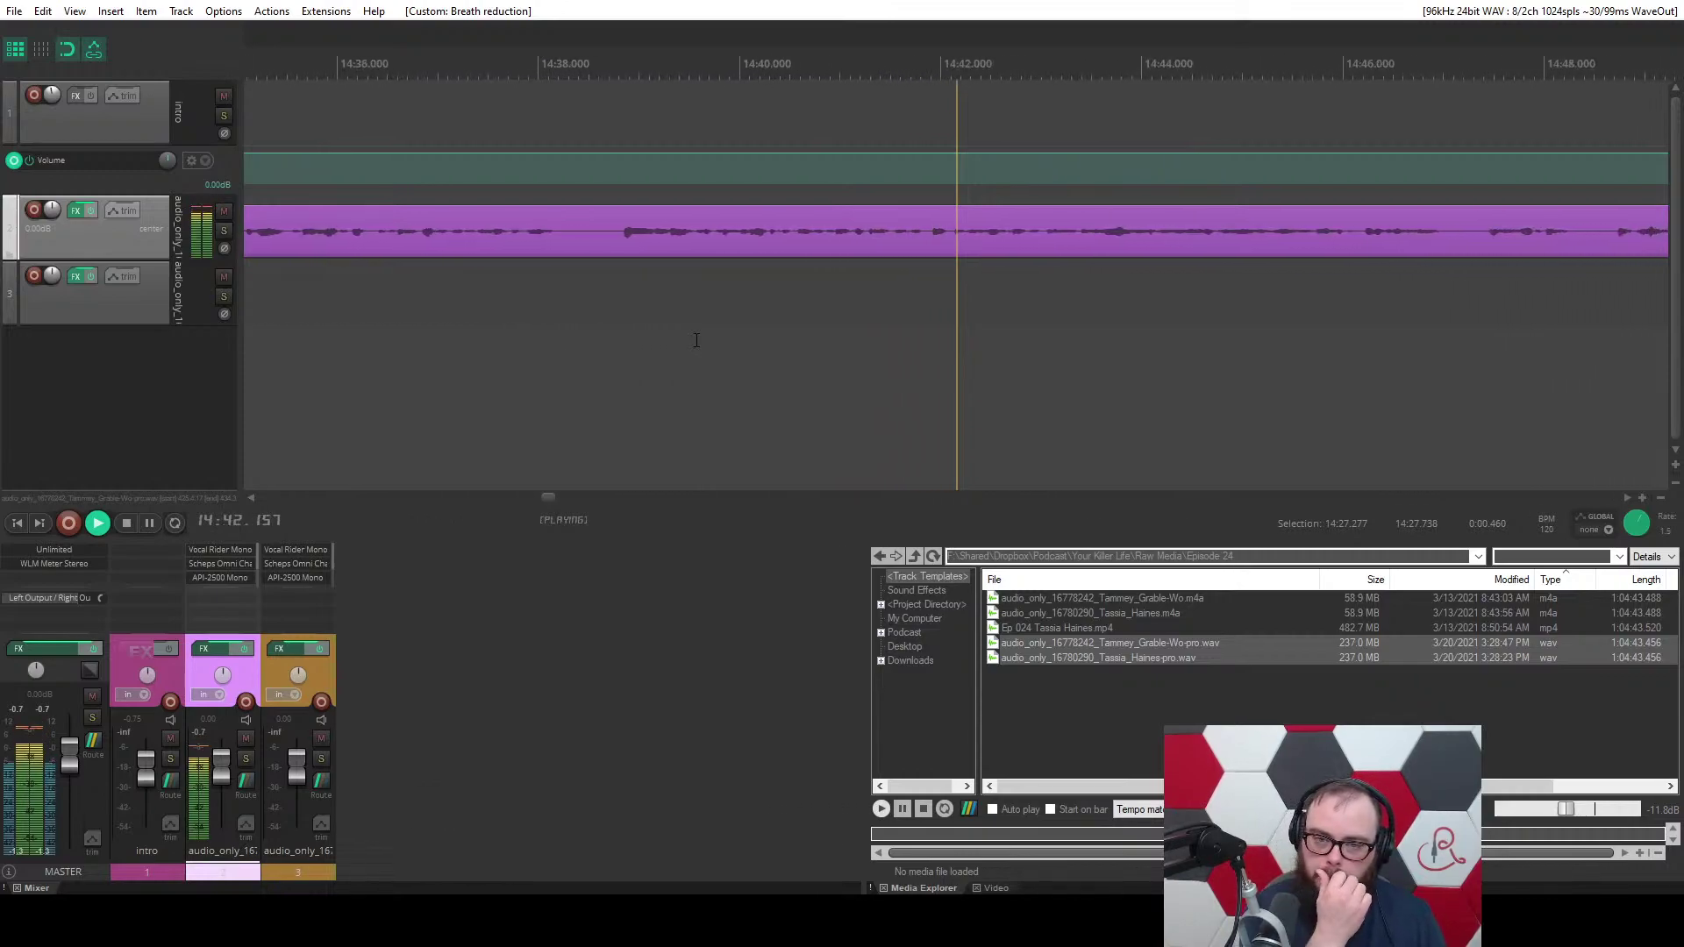
{"action": "scroll", "coordinate": [719, 307], "scroll_direction": "down", "scroll_amount": 3}
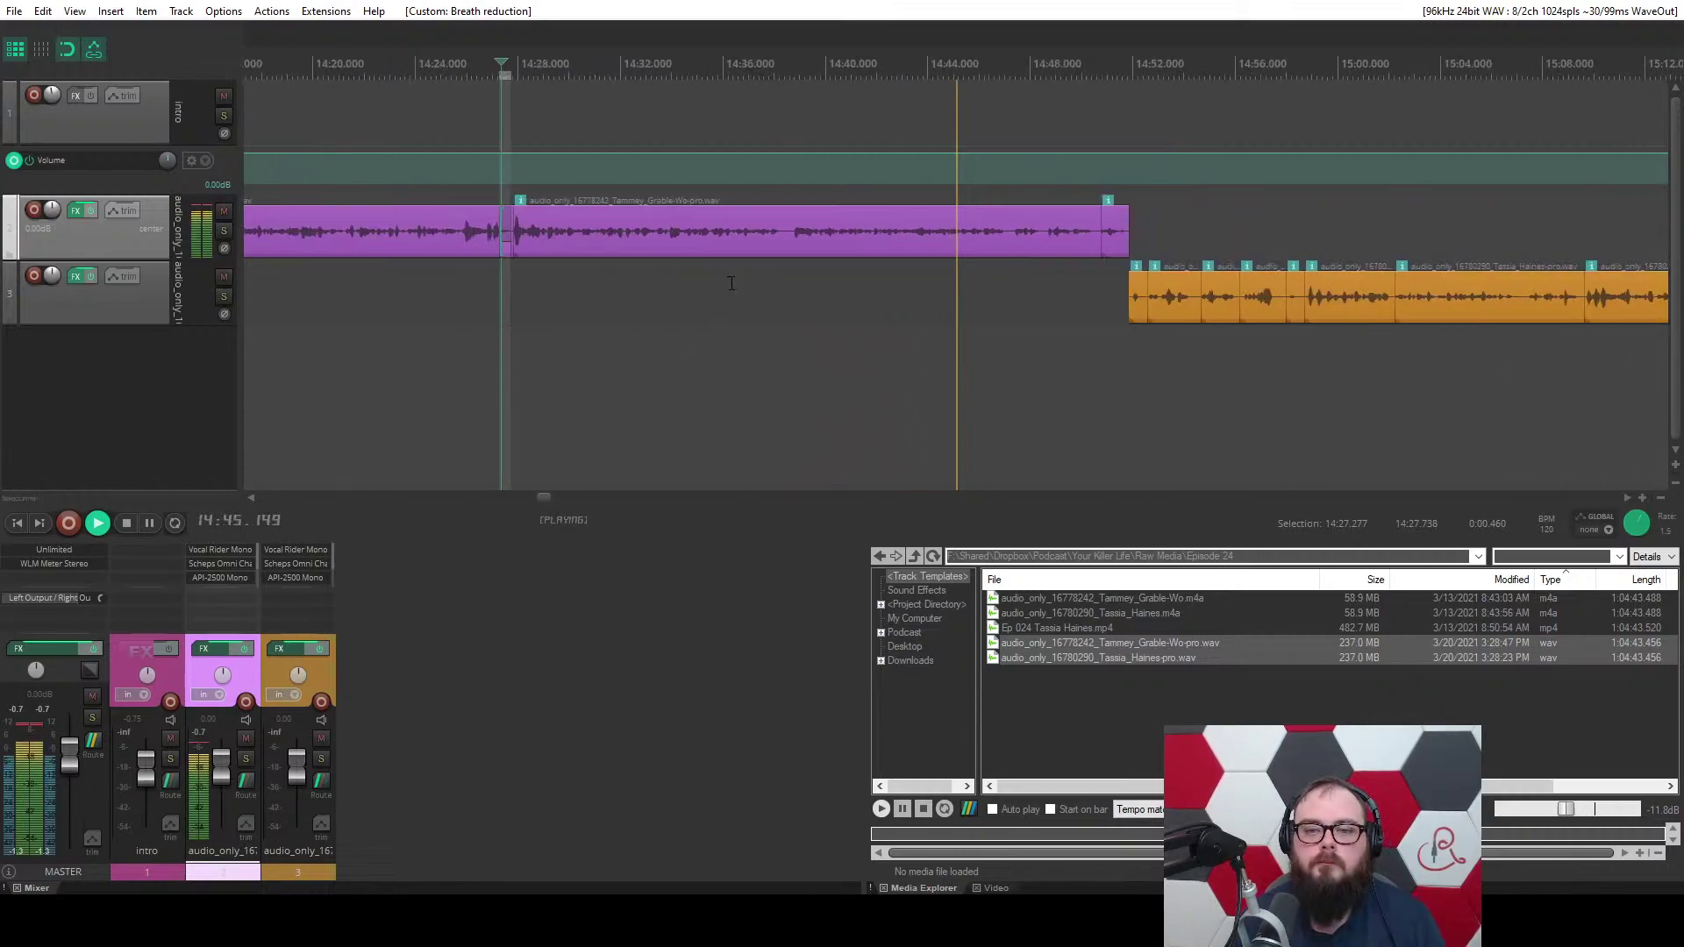
{"action": "scroll", "coordinate": [728, 289], "scroll_direction": "up", "scroll_amount": 4}
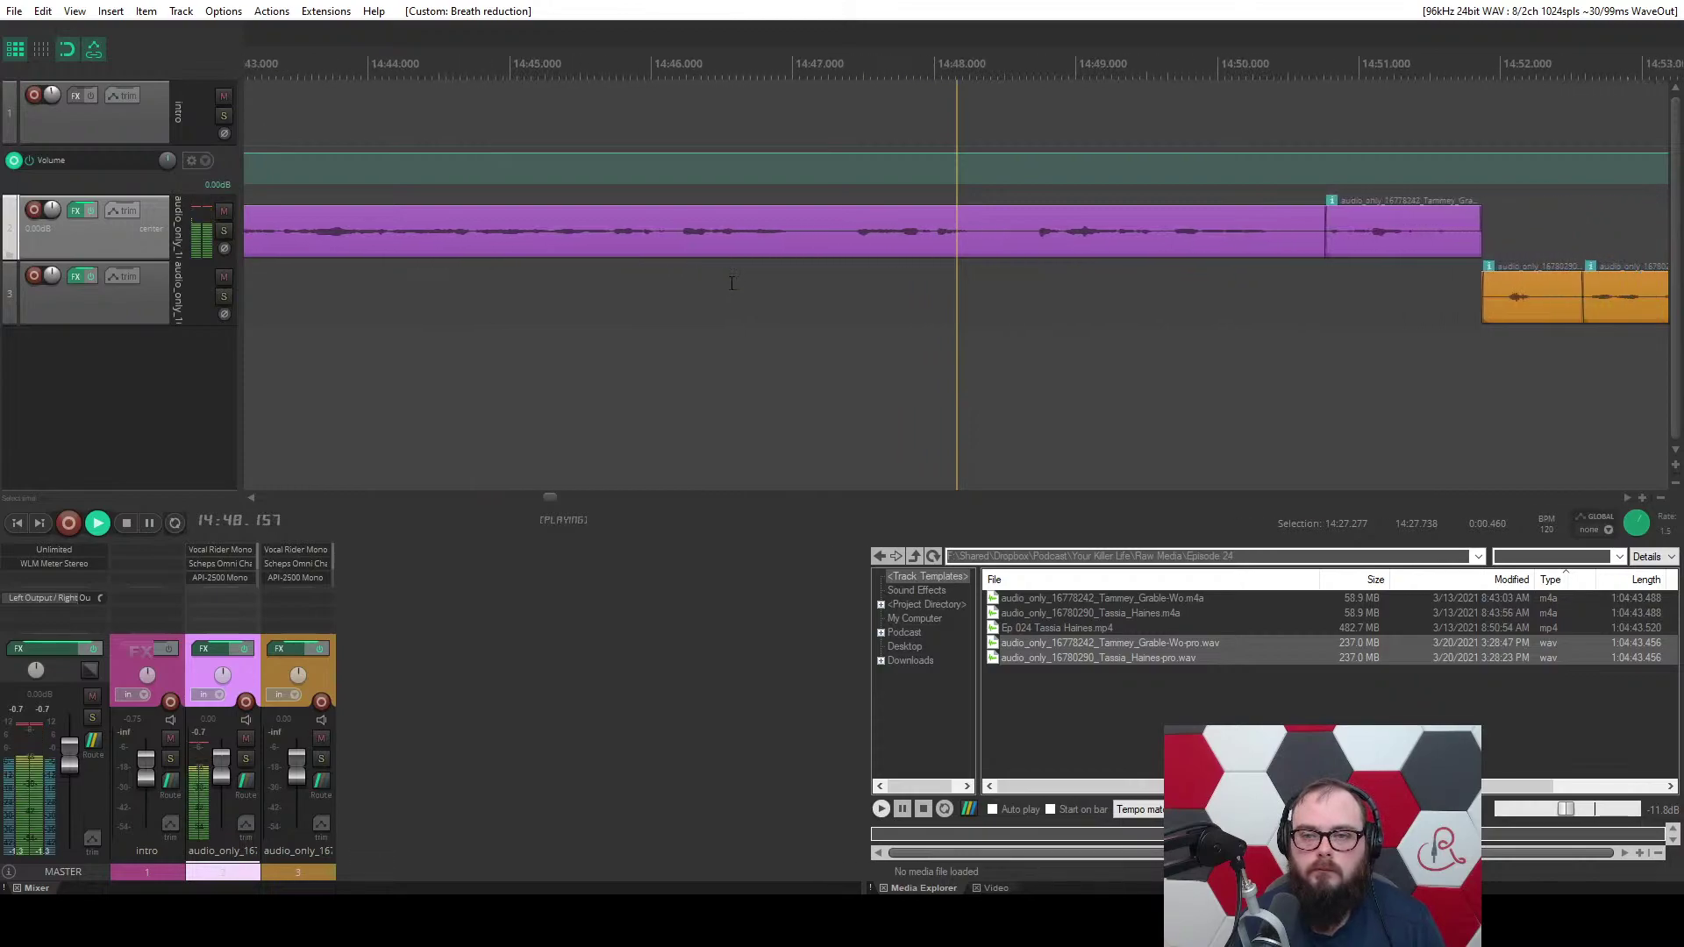
{"action": "scroll", "coordinate": [731, 282], "scroll_direction": "up", "scroll_amount": 2}
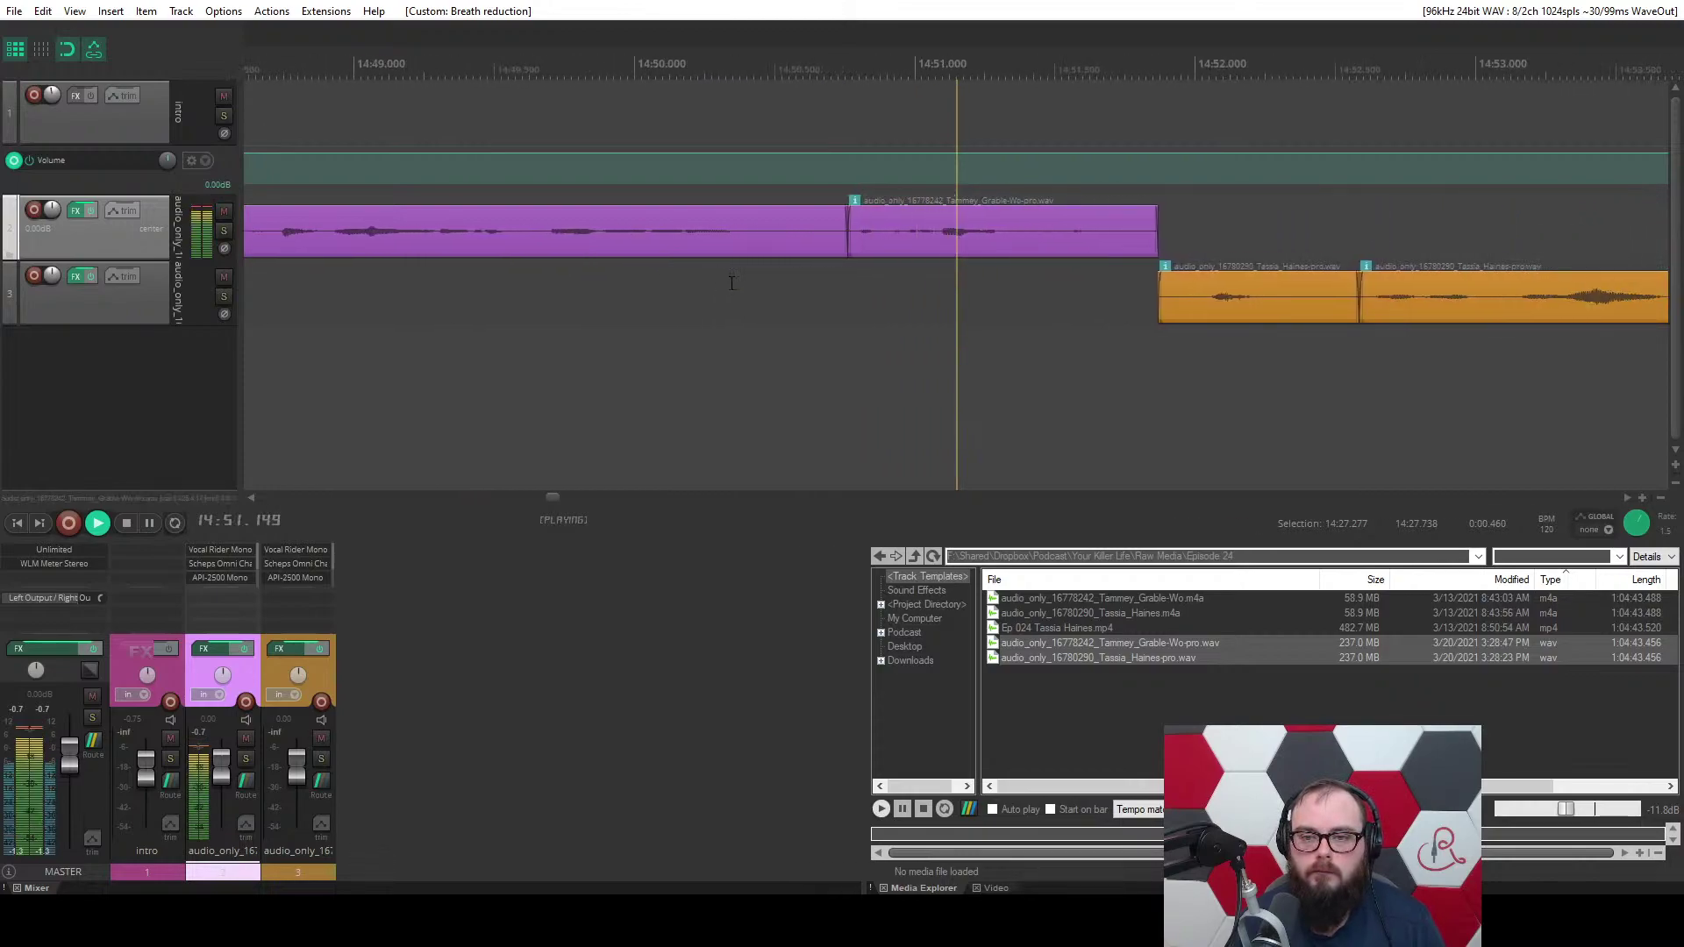
{"action": "scroll", "coordinate": [732, 283], "scroll_direction": "down", "scroll_amount": 5}
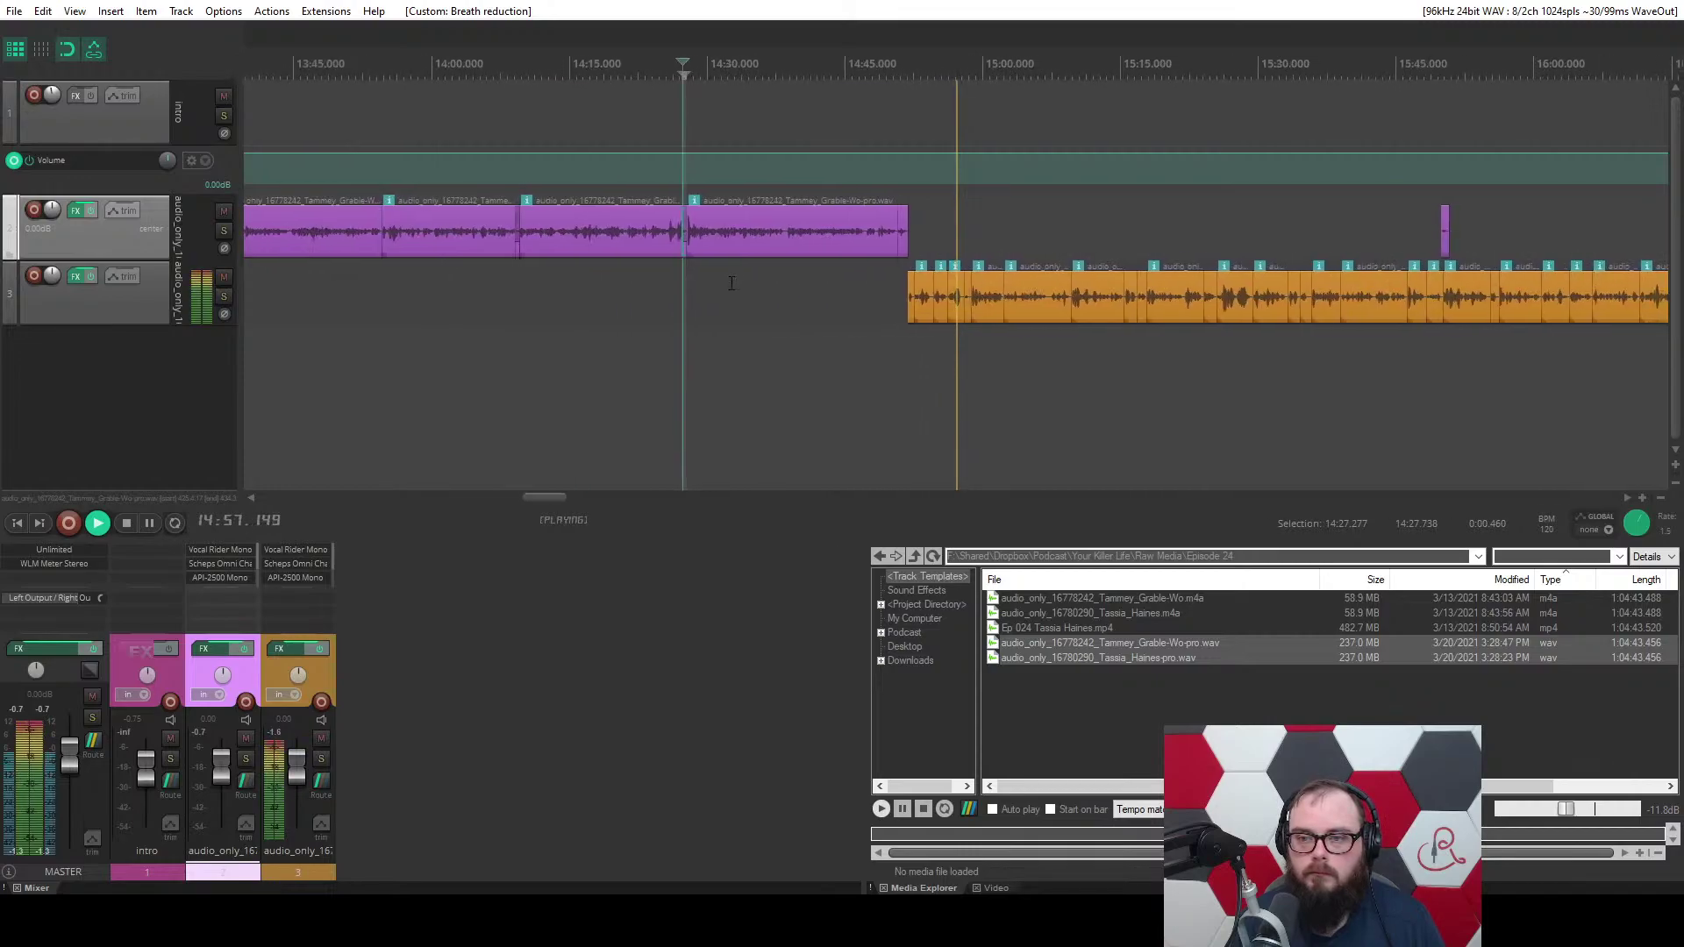
Time-select about 0.21 s from 15:34.418 on the orange vocal track, remove it with Ripple Edit, pause playback and save the project.
{"action": "scroll", "coordinate": [731, 283], "scroll_direction": "up", "scroll_amount": 5}
{"action": "scroll", "coordinate": [760, 303], "scroll_direction": "down", "scroll_amount": 3}
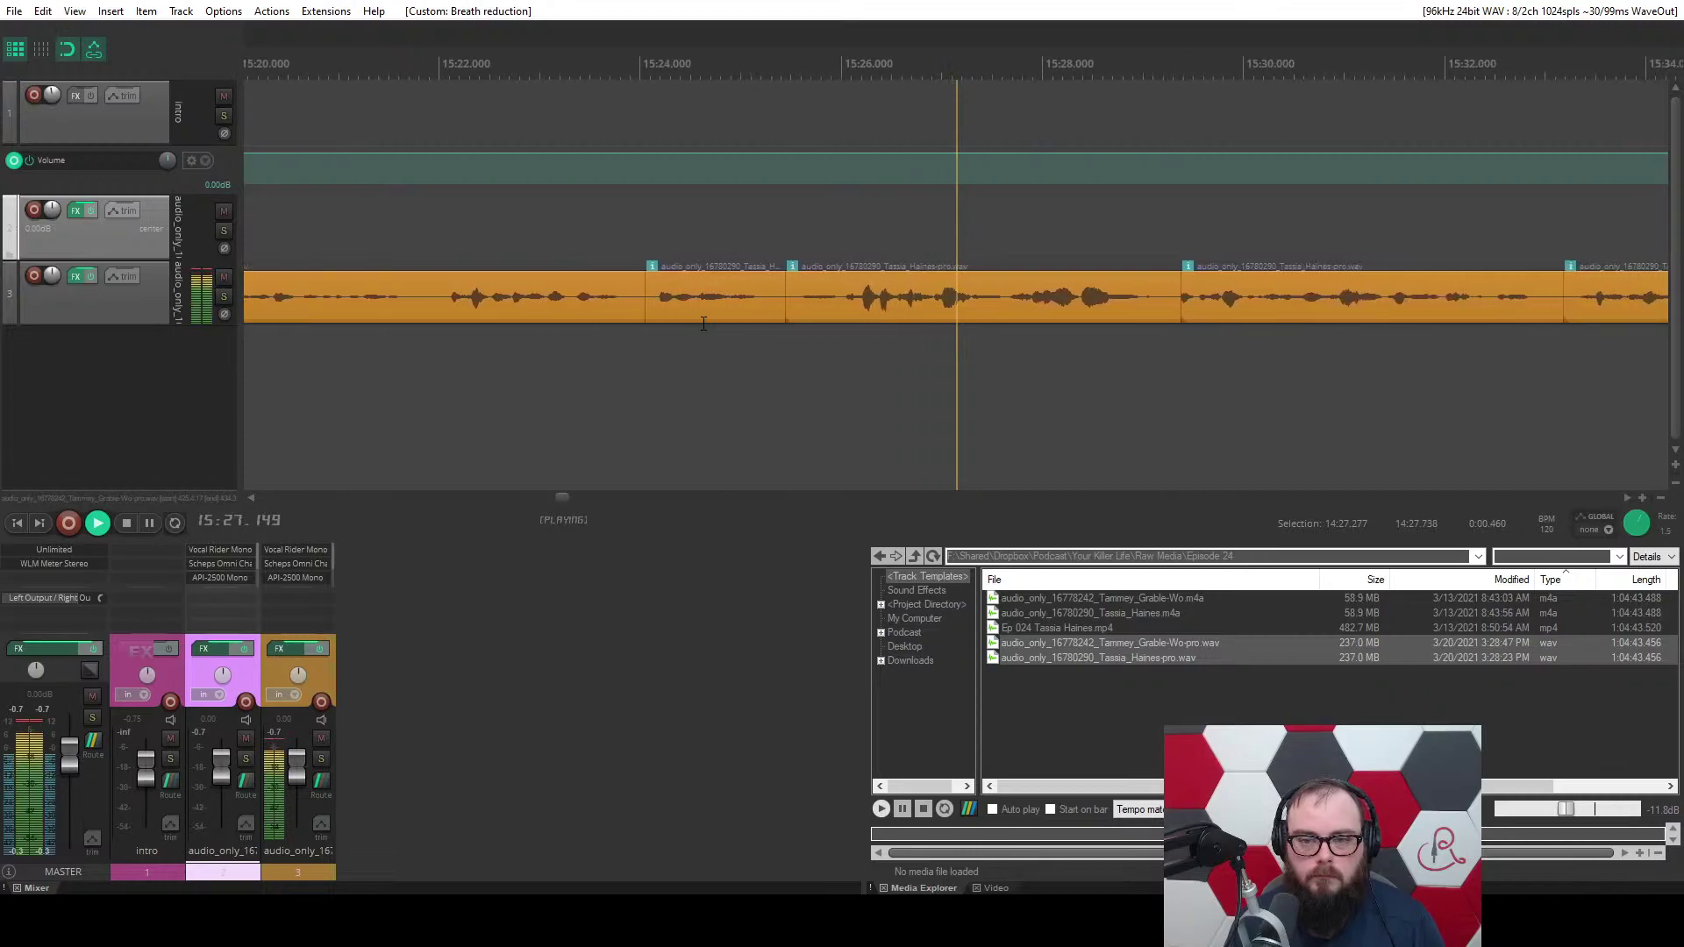
{"action": "scroll", "coordinate": [703, 323], "scroll_direction": "down", "scroll_amount": 10}
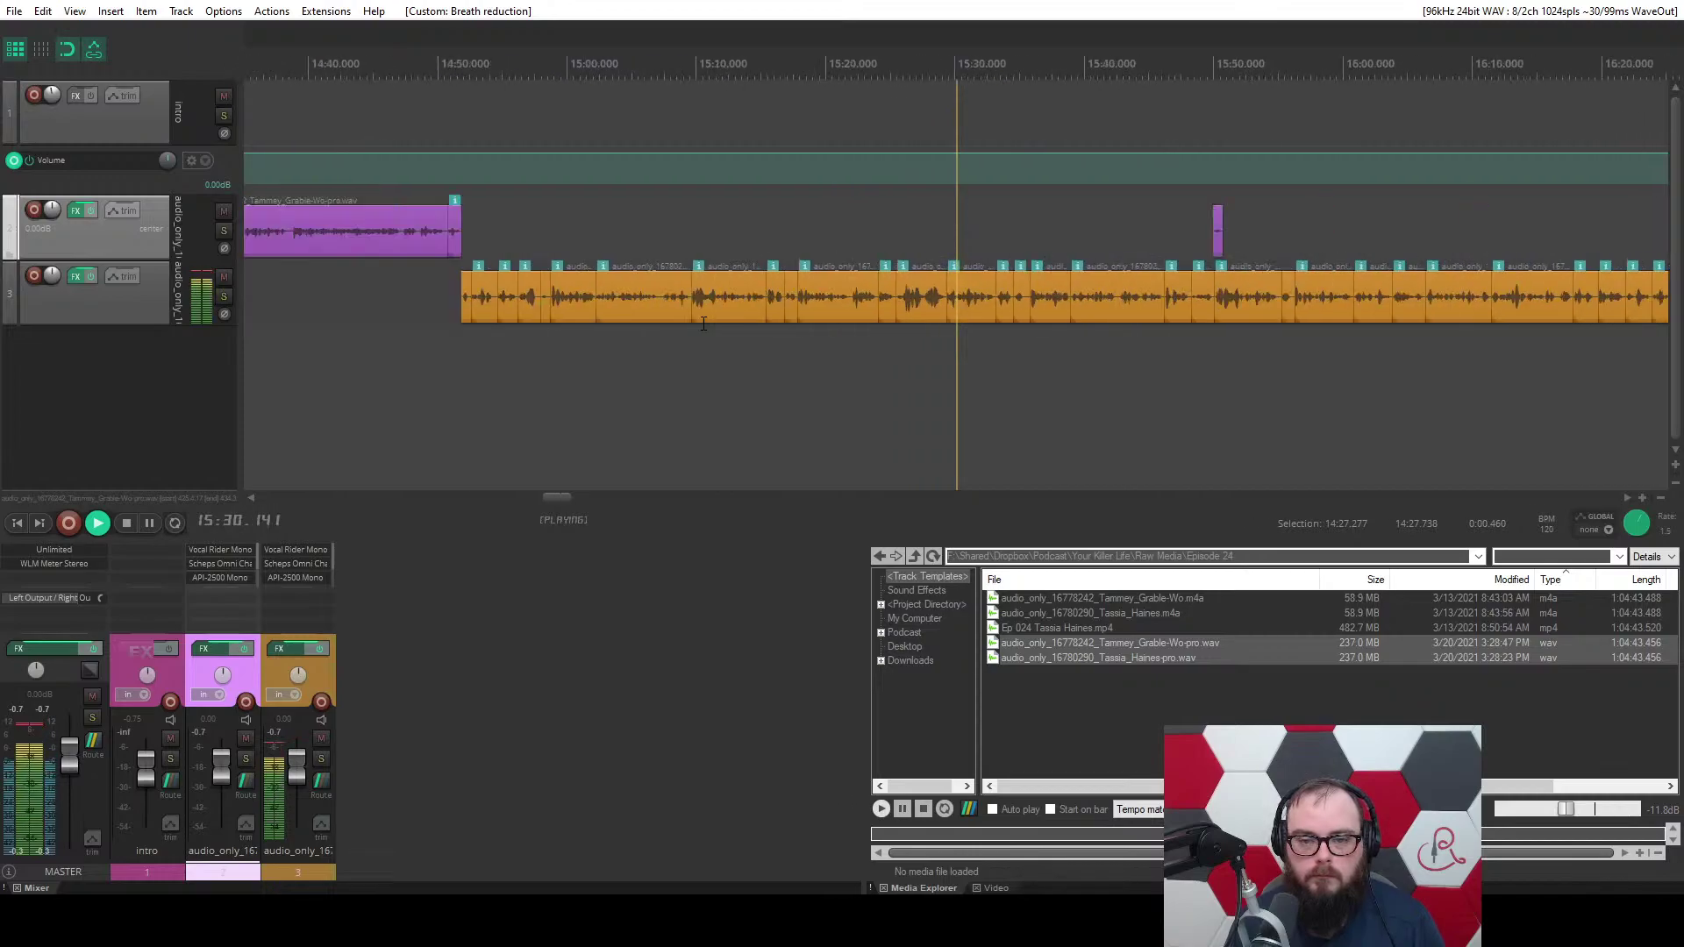
{"action": "scroll", "coordinate": [703, 324], "scroll_direction": "up", "scroll_amount": 10}
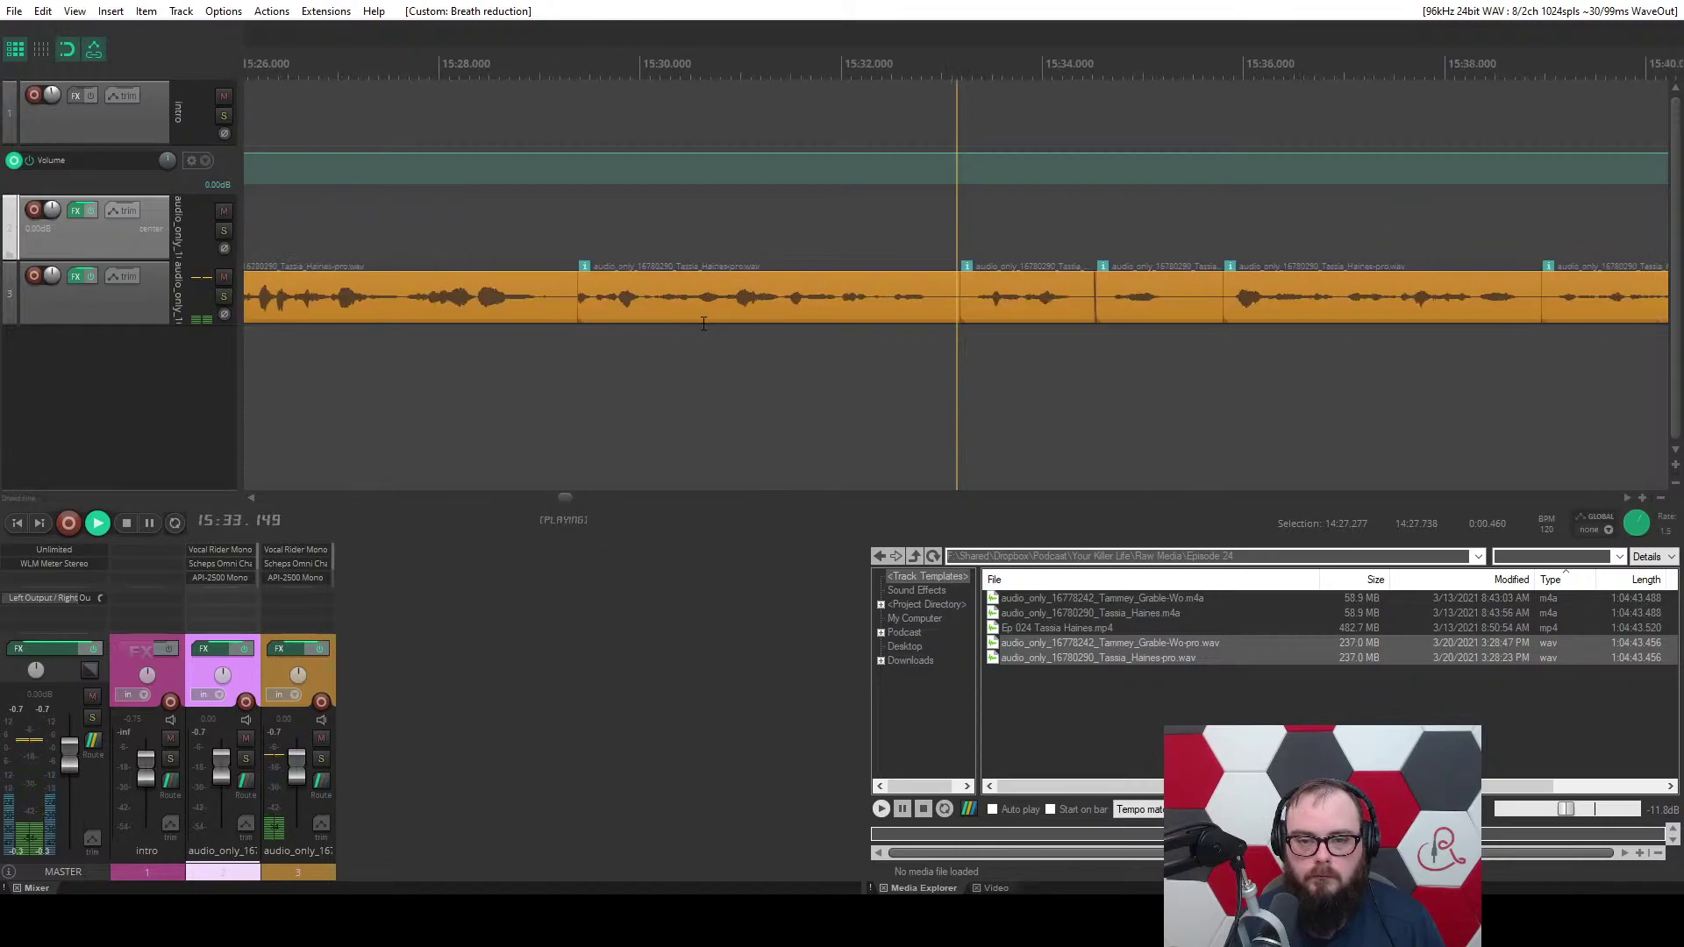
{"action": "scroll", "coordinate": [559, 355], "scroll_direction": "up", "scroll_amount": 5}
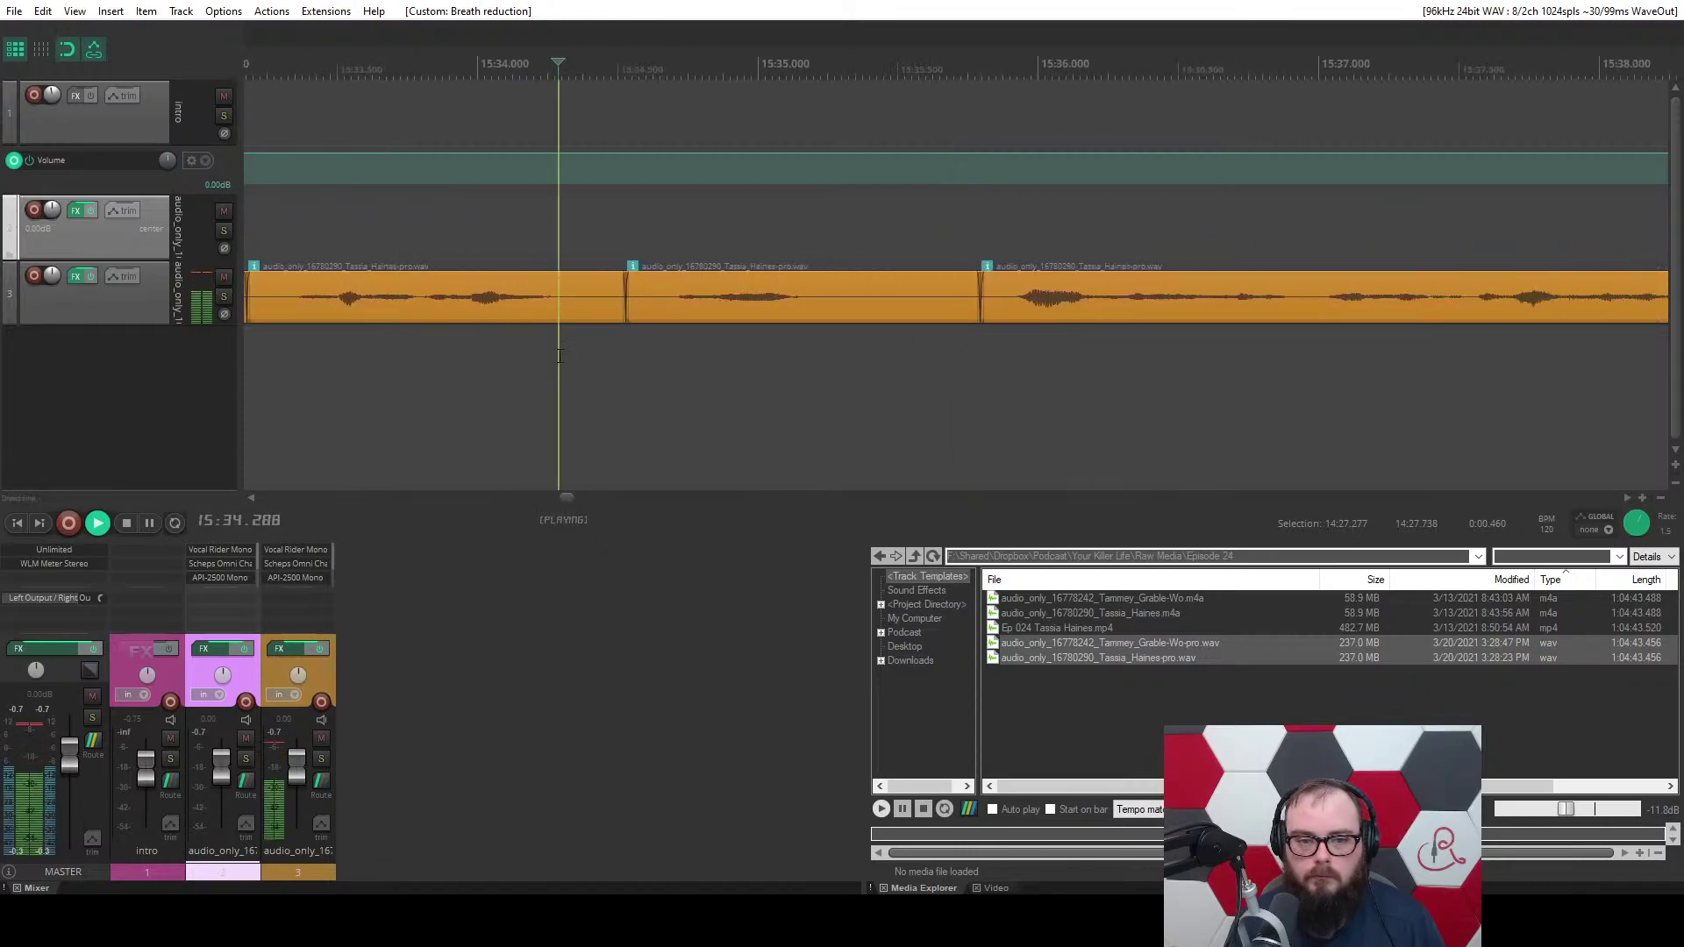
{"action": "scroll", "coordinate": [558, 356], "scroll_direction": "up", "scroll_amount": 5}
{"action": "left_click_drag", "start_coordinate": [715, 353], "coordinate": [875, 353]}
{"action": "key", "text": "c"}
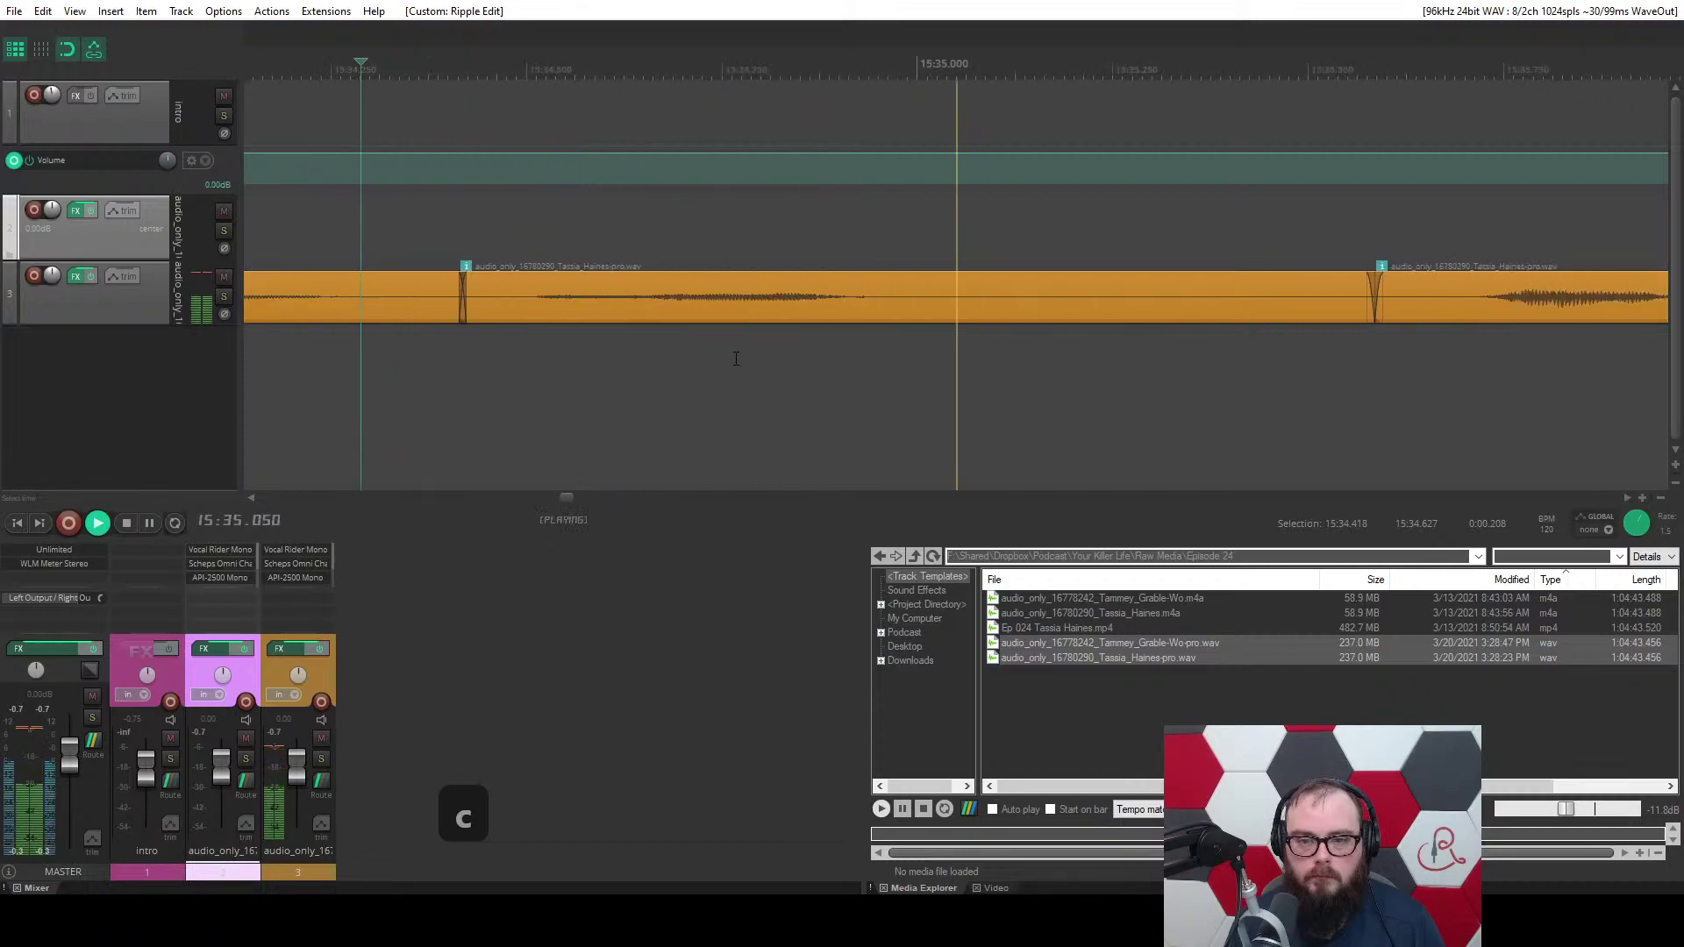
{"action": "key", "text": "ctrl+space"}
{"action": "key", "text": "ctrl+s"}
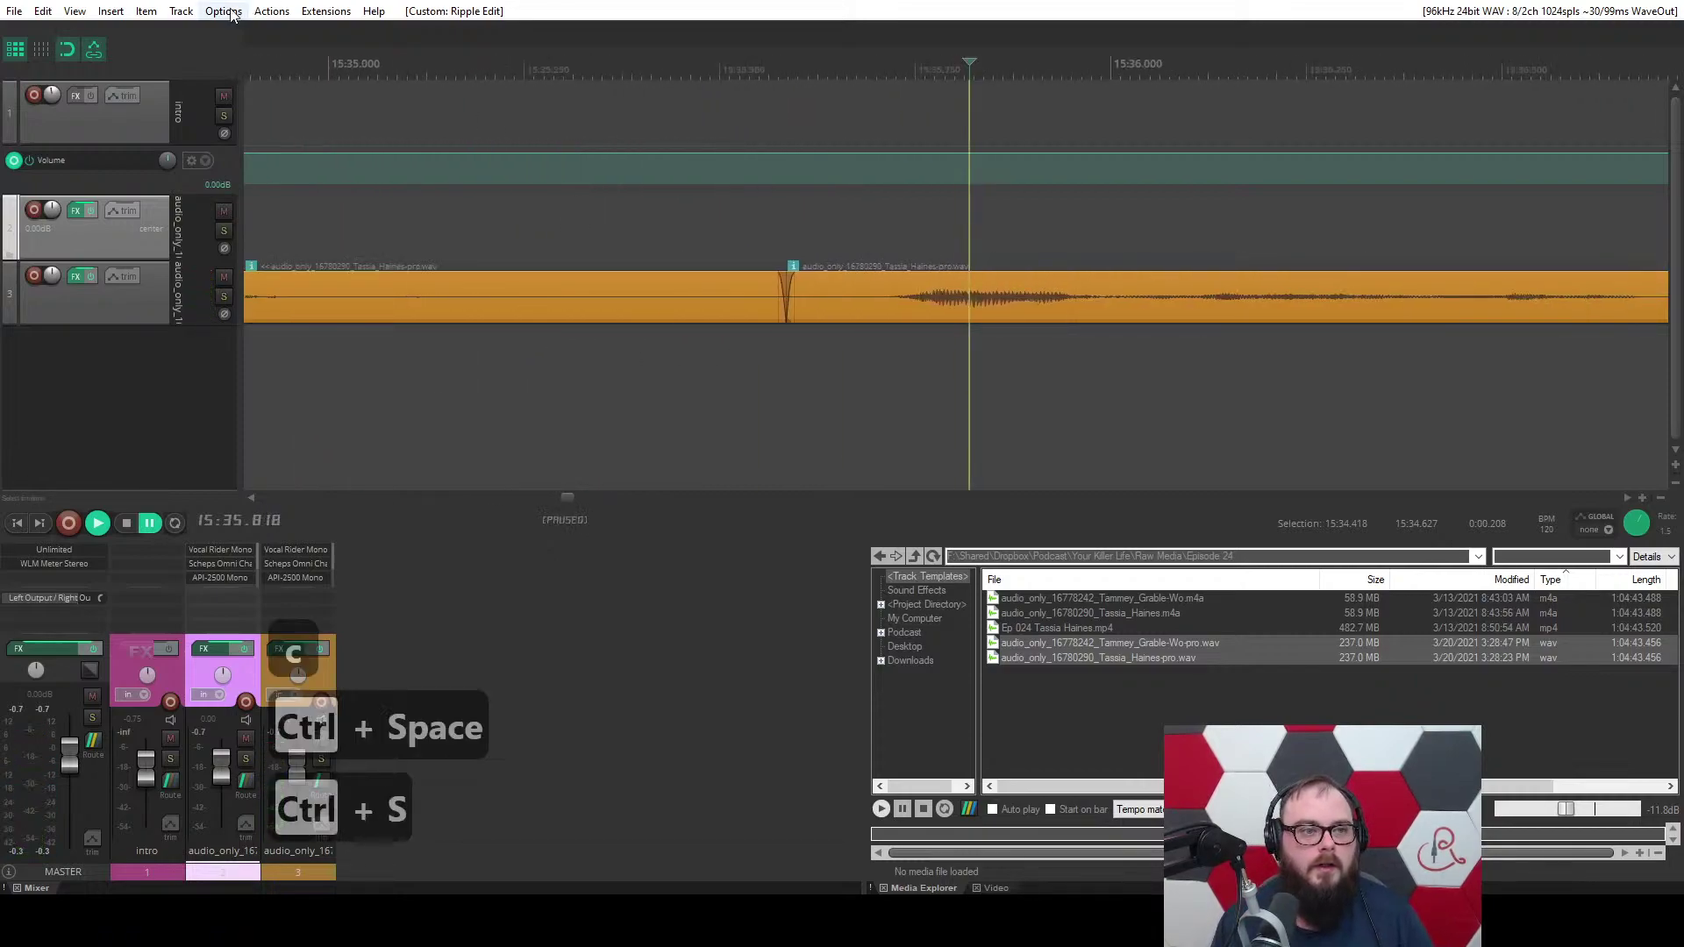
Open the Breath reduction custom action for editing from the action list.
{"action": "left_click", "coordinate": [272, 10]}
{"action": "key", "text": "Escape"}
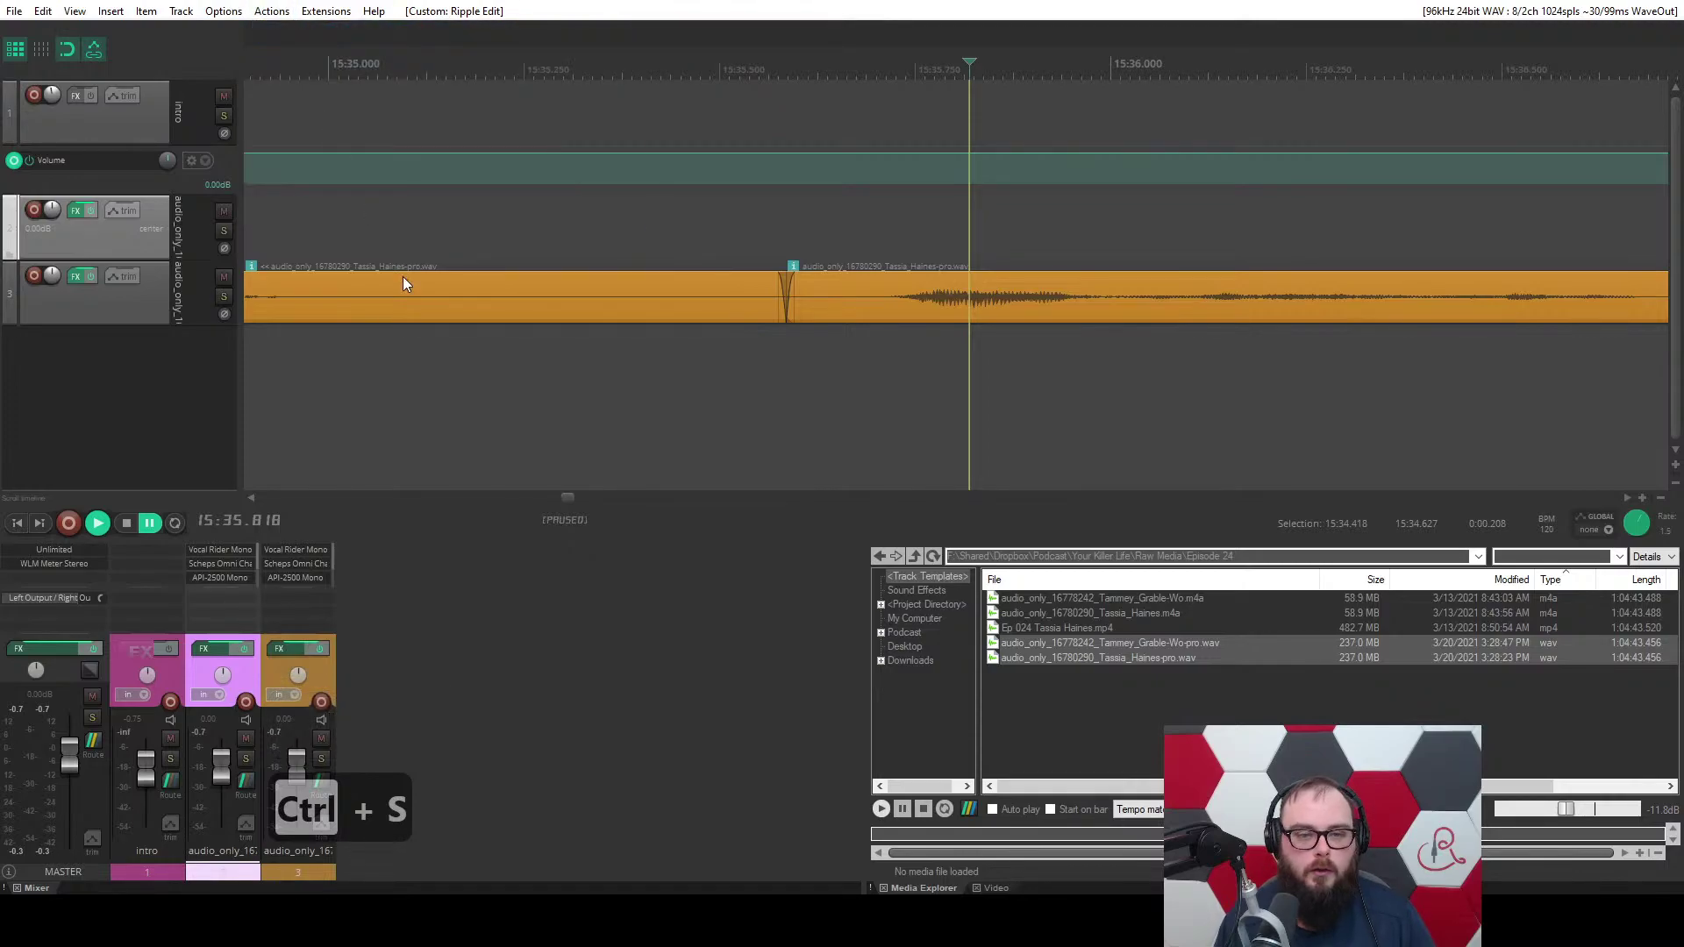
{"action": "key", "text": "shift+slash"}
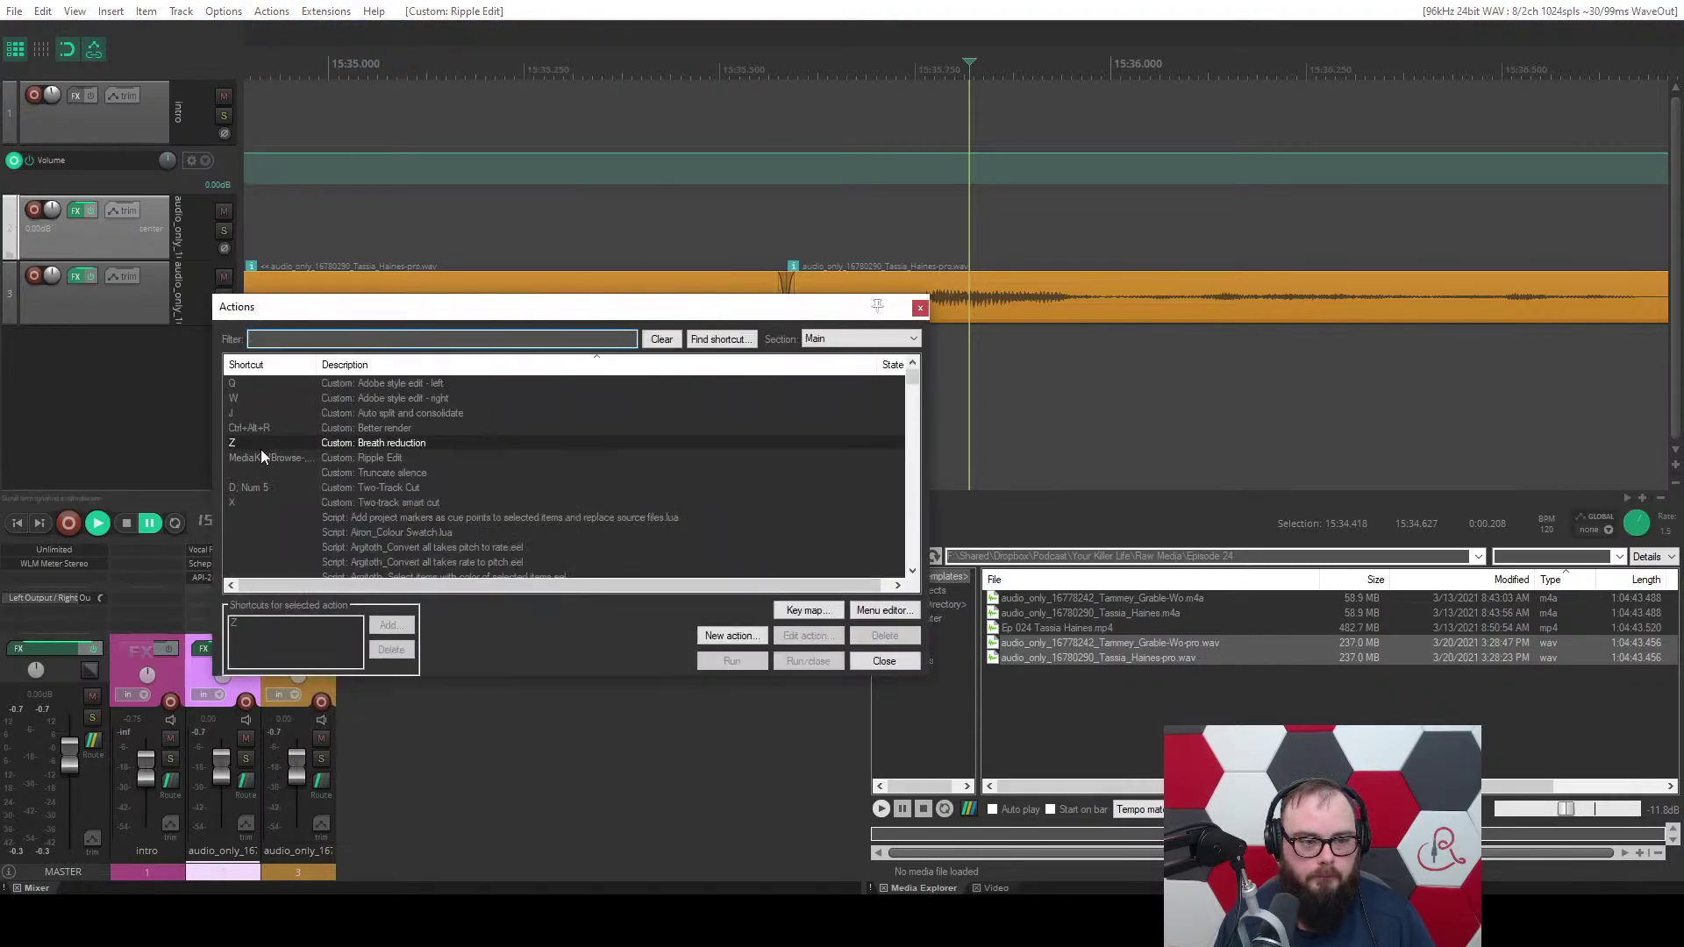
{"action": "double_click", "coordinate": [263, 444]}
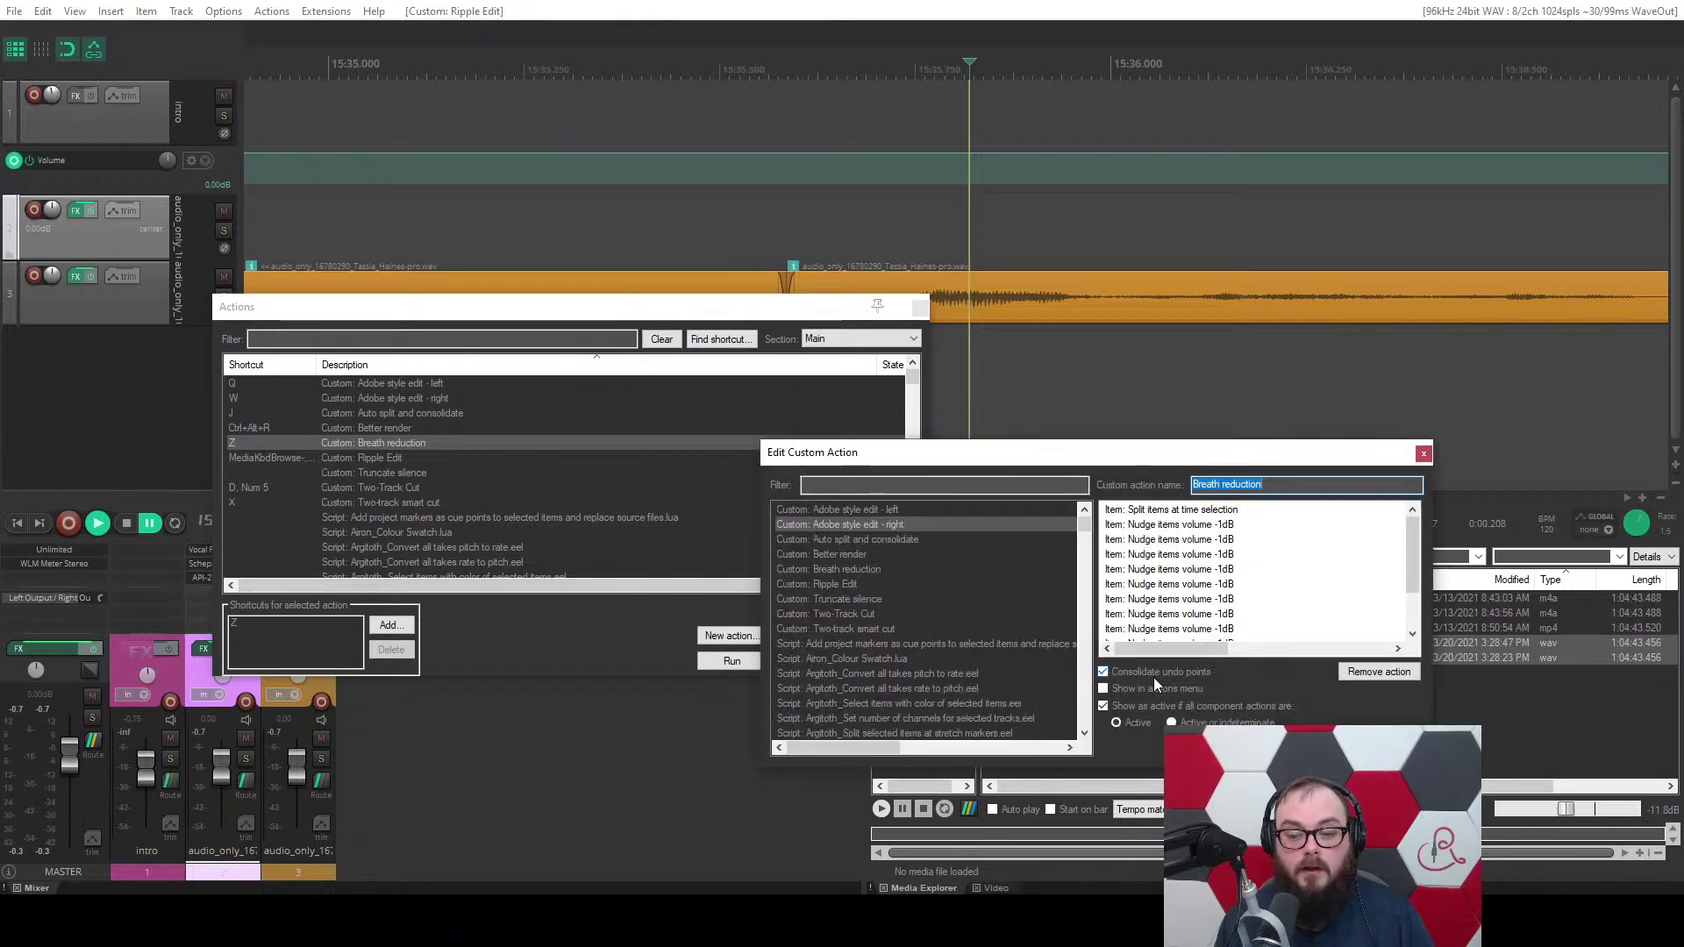
Examine the sequence of component actions in Breath reduction, from splitting at the time selection onward, and close the action windows.
{"action": "left_click", "coordinate": [1181, 524]}
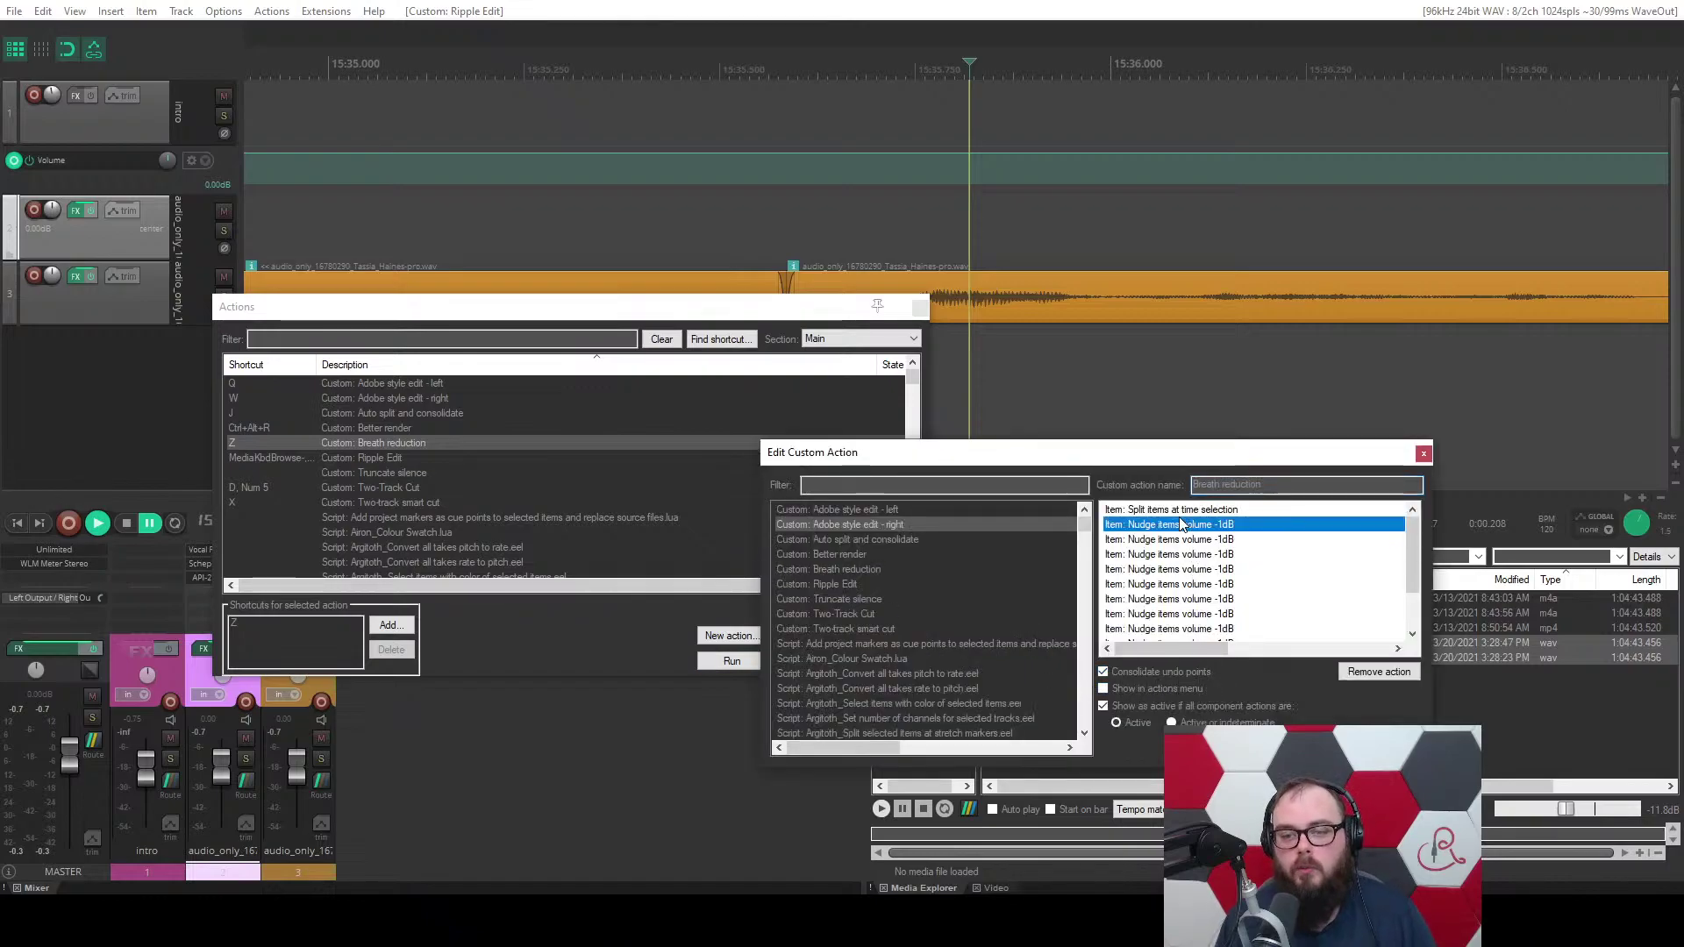
{"action": "scroll", "coordinate": [1151, 614], "scroll_direction": "down", "scroll_amount": 3}
{"action": "left_click_drag", "start_coordinate": [1173, 630], "coordinate": [1165, 527]}
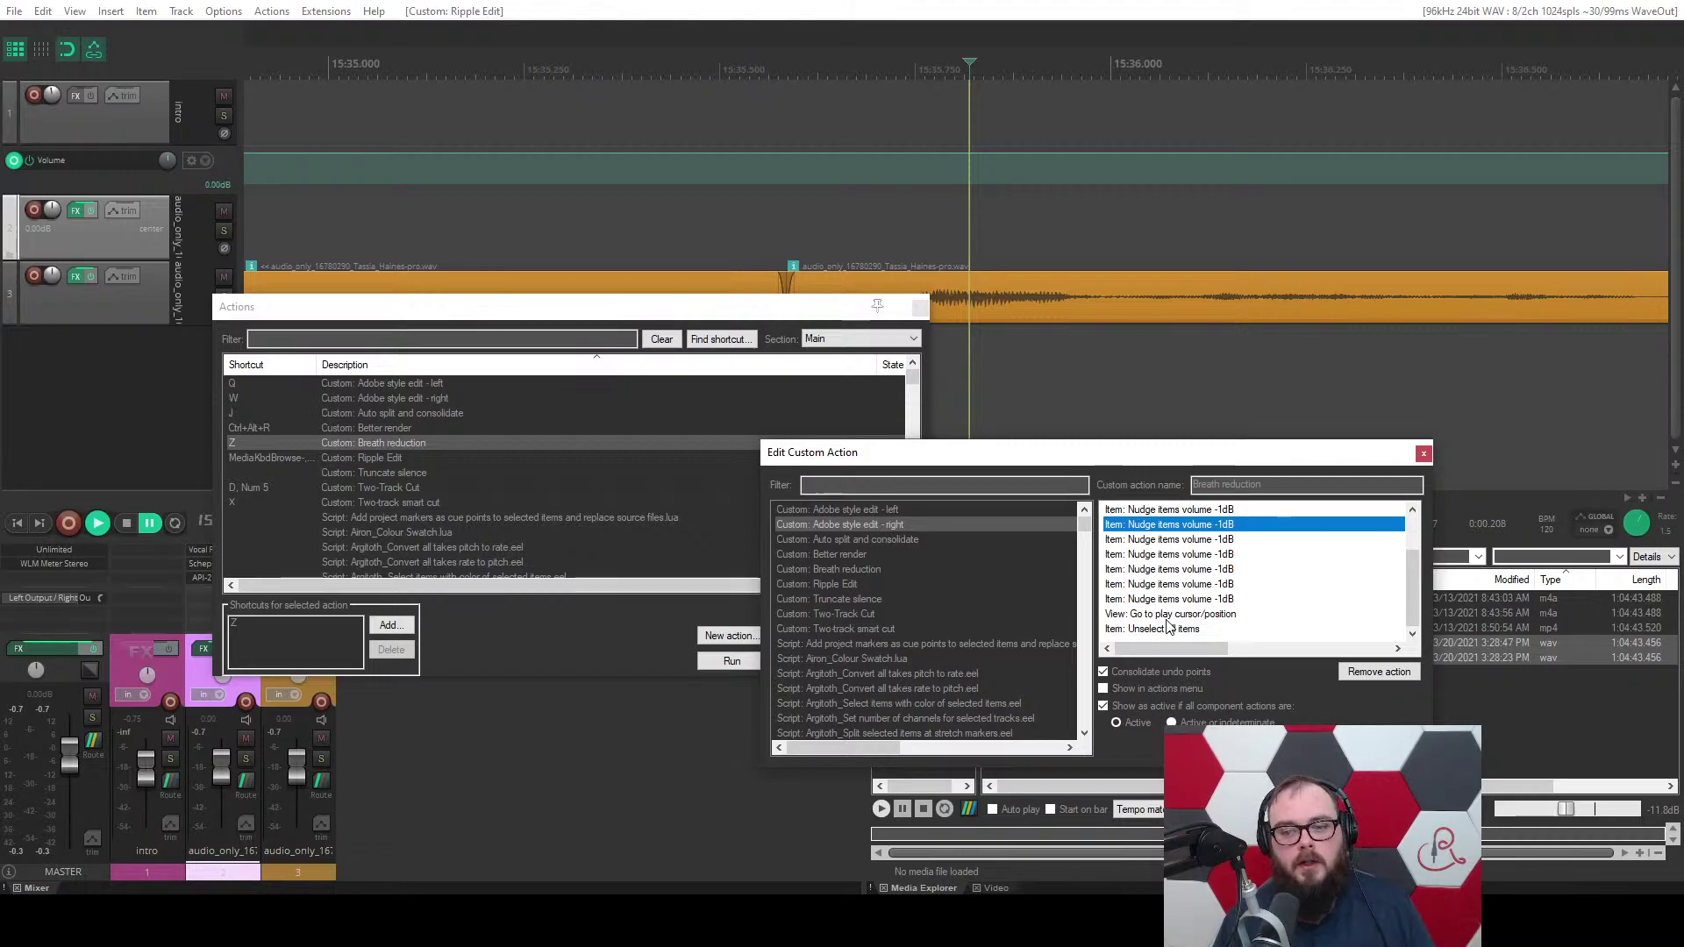
{"action": "scroll", "coordinate": [1169, 628], "scroll_direction": "up", "scroll_amount": 2}
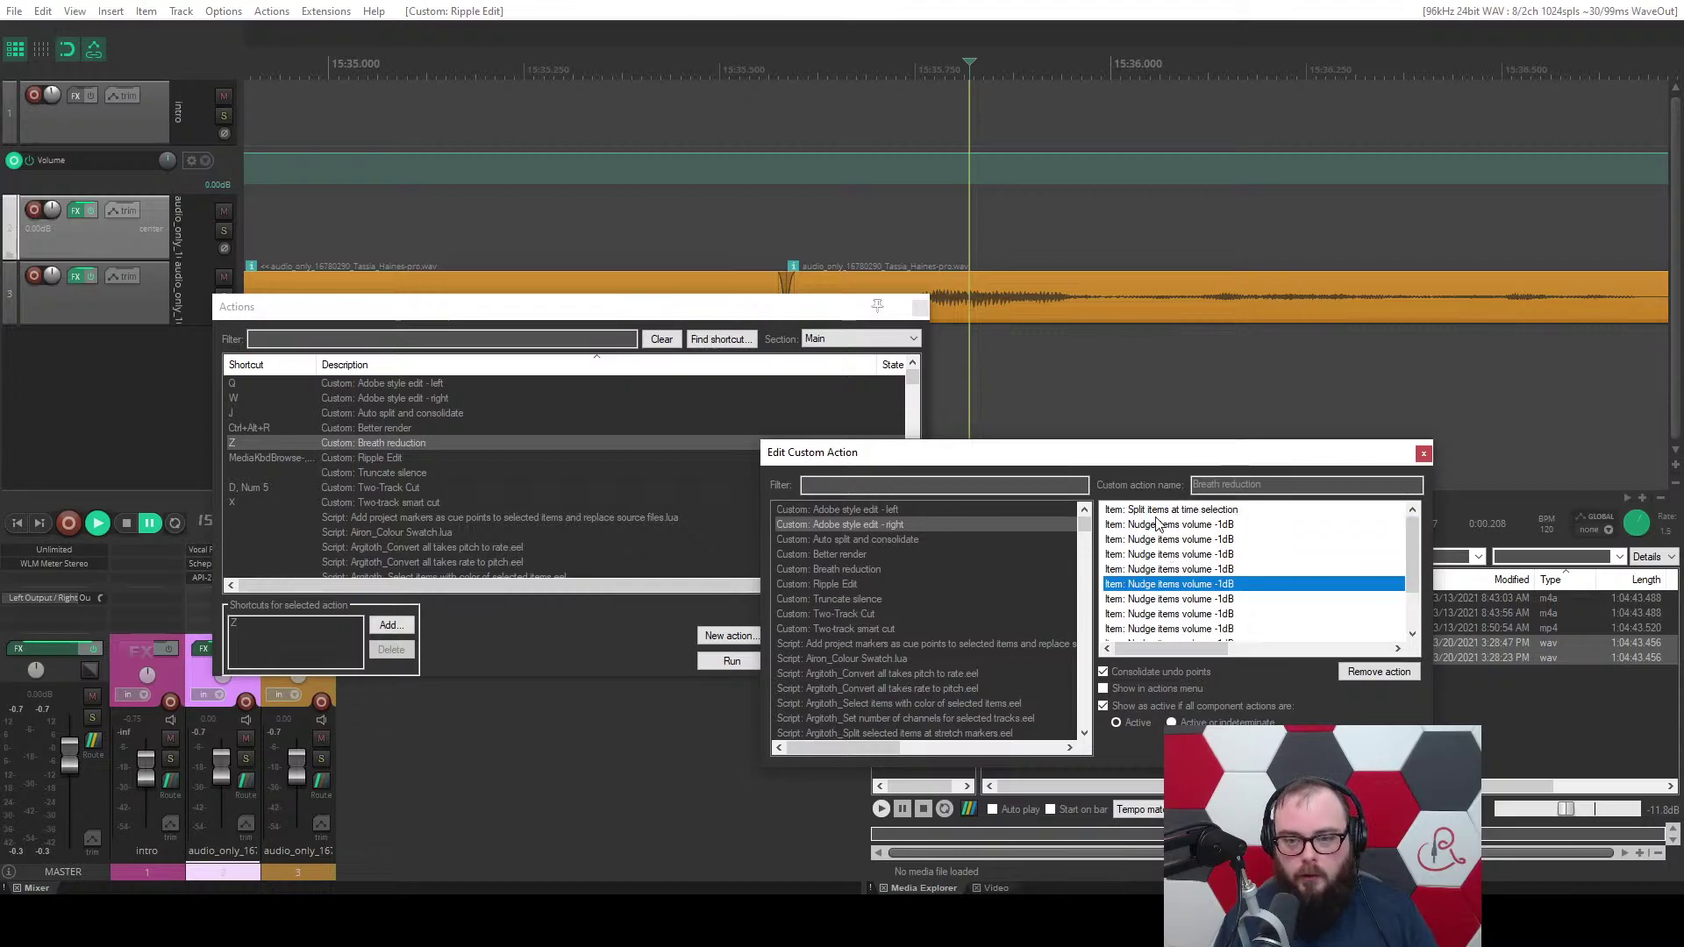
{"action": "scroll", "coordinate": [1166, 562], "scroll_direction": "down", "scroll_amount": 2}
{"action": "scroll", "coordinate": [1156, 541], "scroll_direction": "up", "scroll_amount": 2}
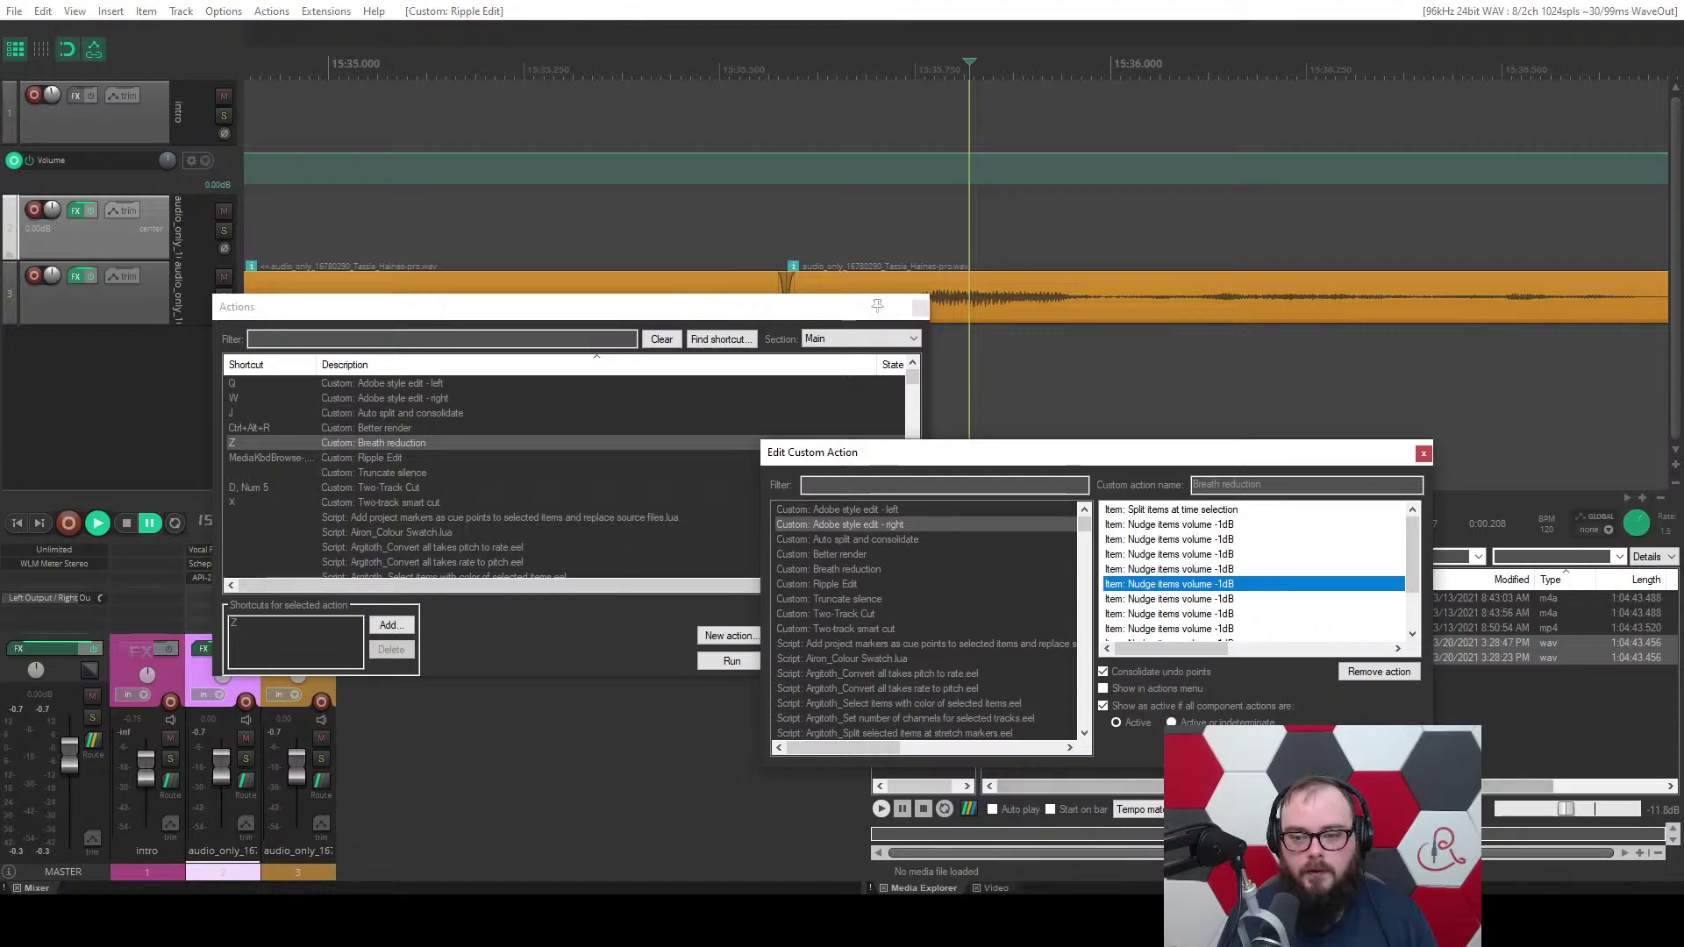
{"action": "key", "text": "Return"}
{"action": "left_click", "coordinate": [916, 661]}
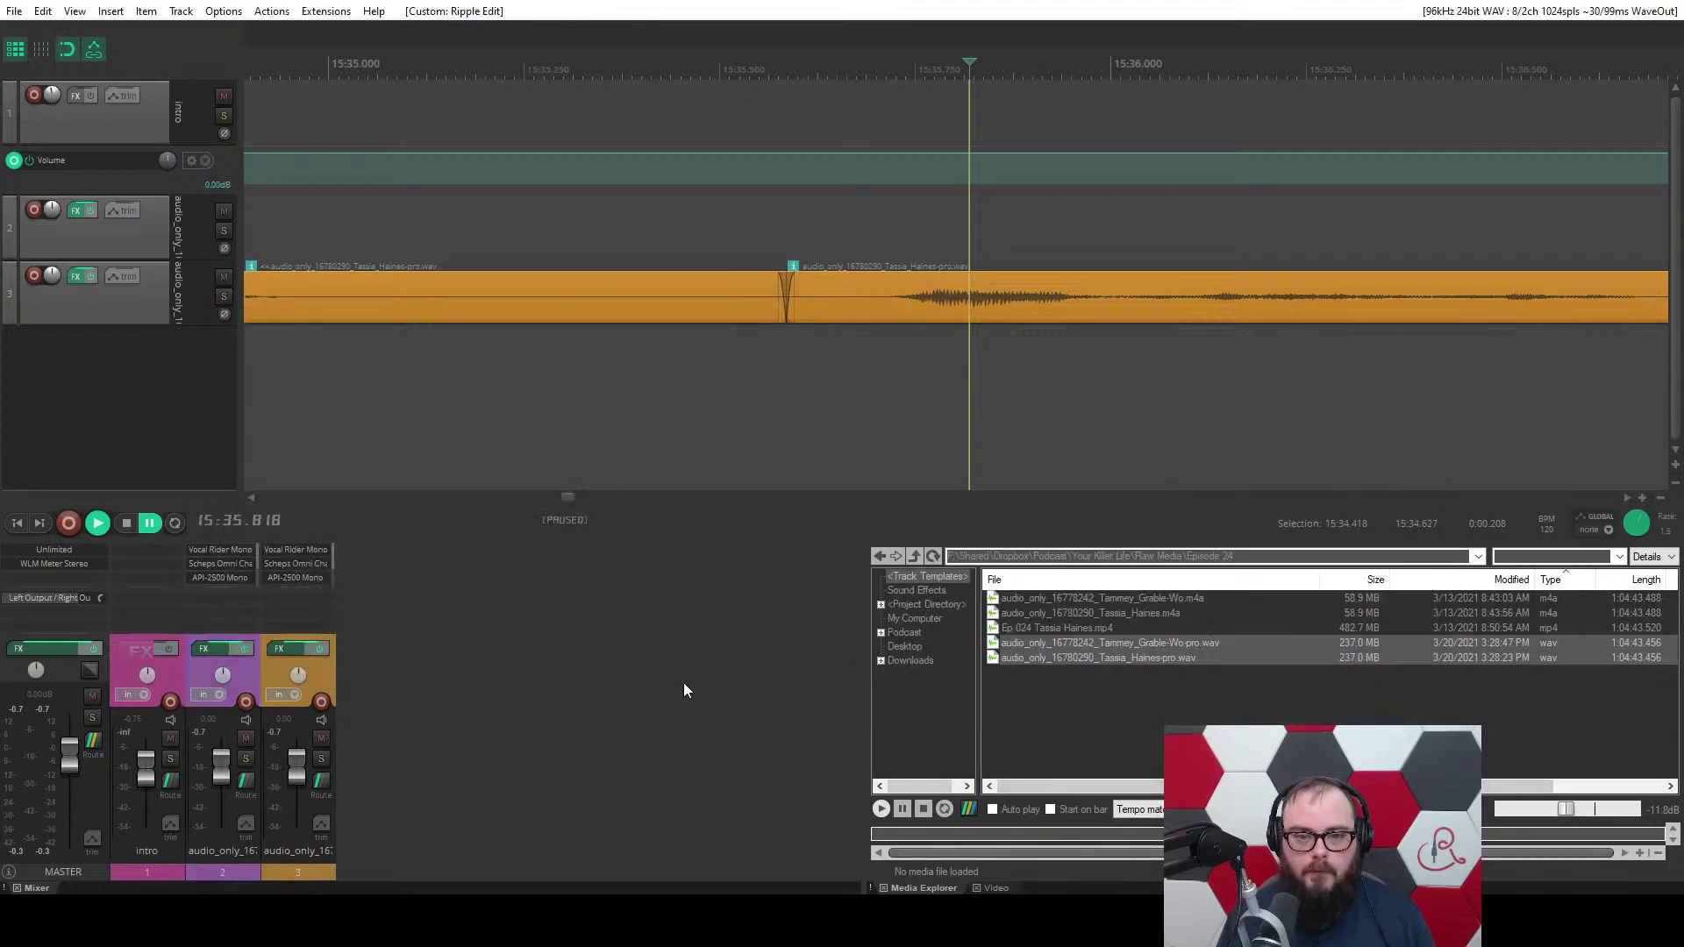
Resume playback and ripple-delete the short orange item of about one second just after 15:55.
{"action": "key", "text": "space"}
{"action": "scroll", "coordinate": [766, 413], "scroll_direction": "down", "scroll_amount": 4}
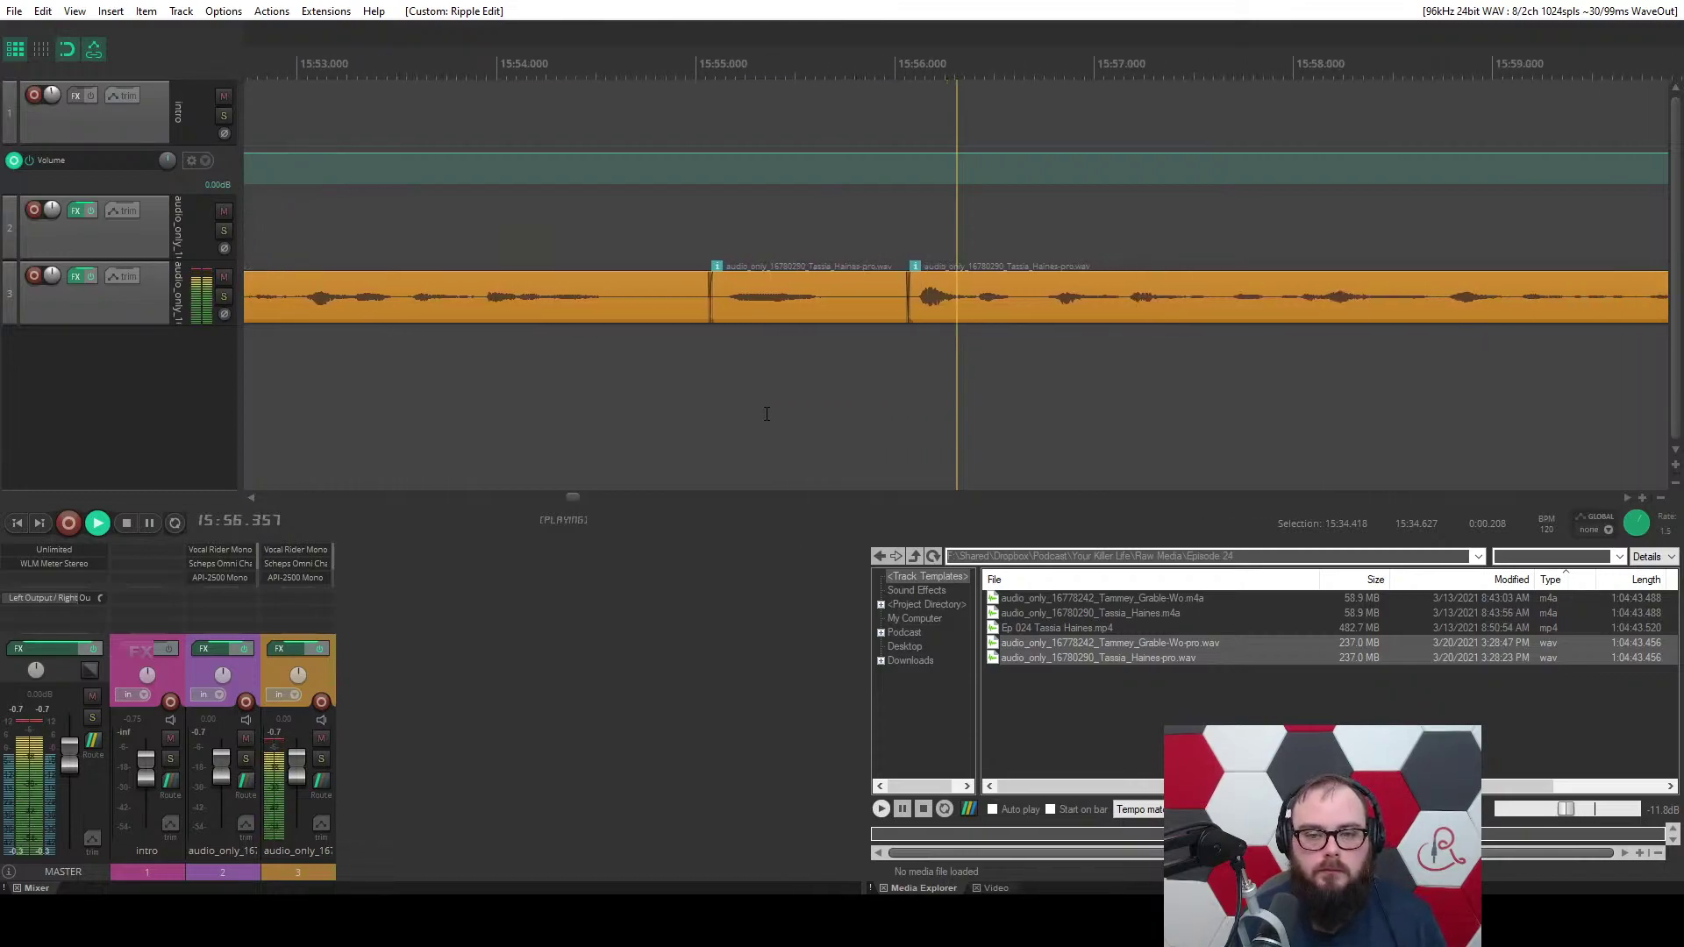
{"action": "scroll", "coordinate": [691, 374], "scroll_direction": "up", "scroll_amount": 5}
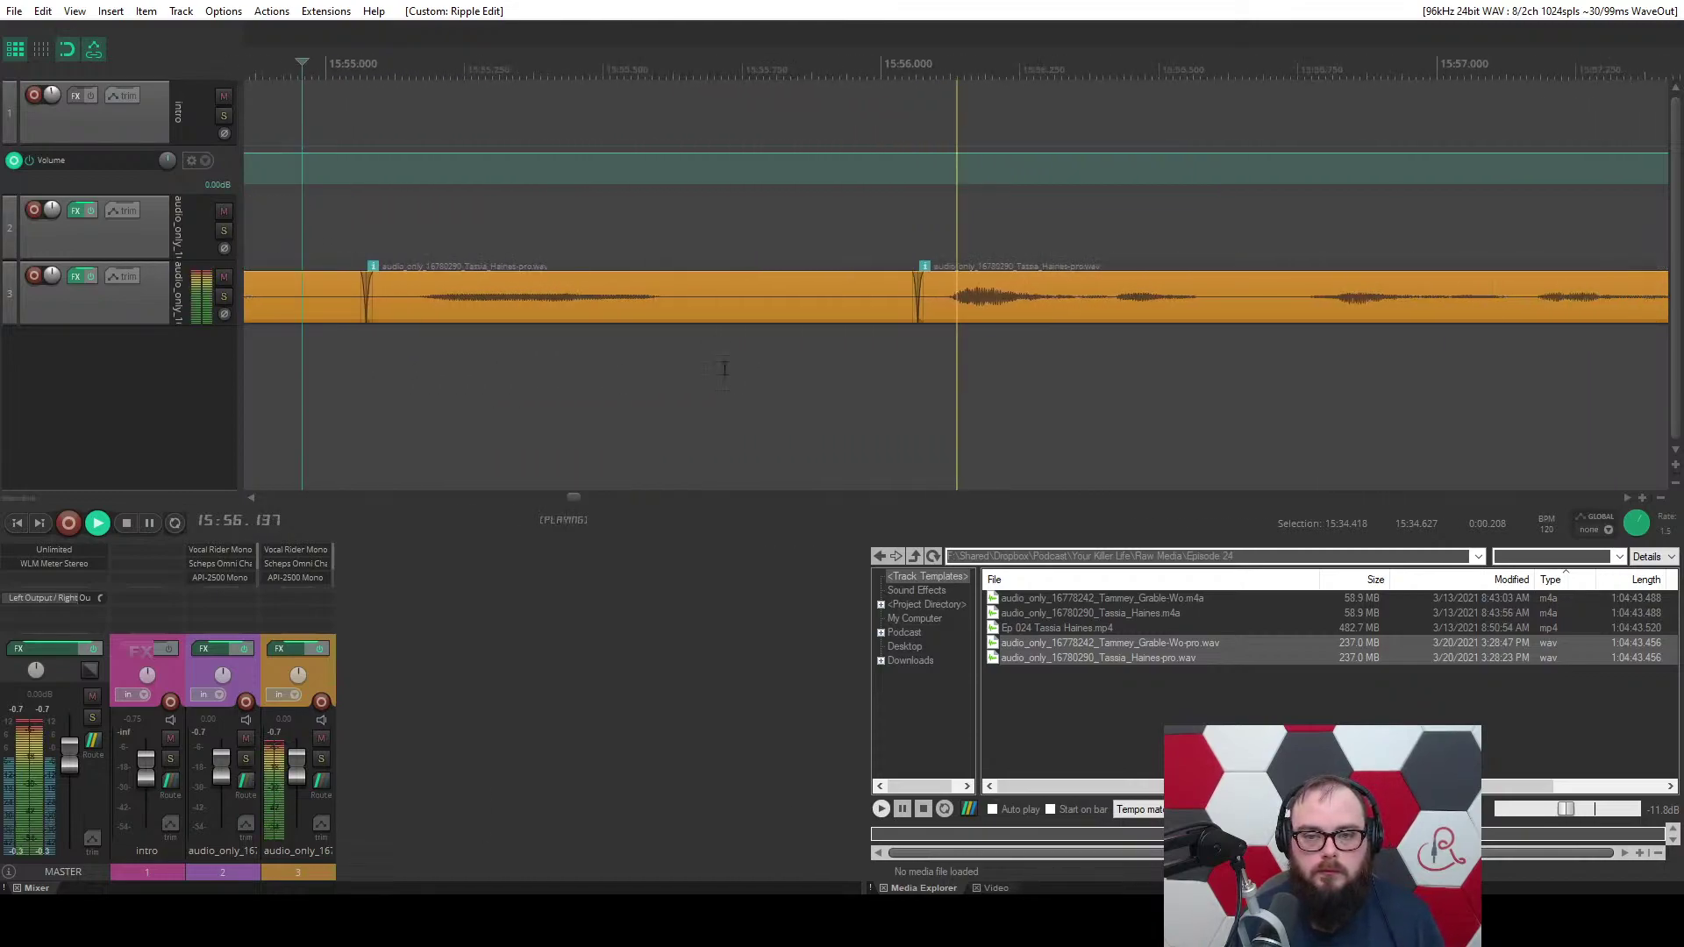
{"action": "left_click", "coordinate": [629, 307]}
{"action": "key", "text": "a"}
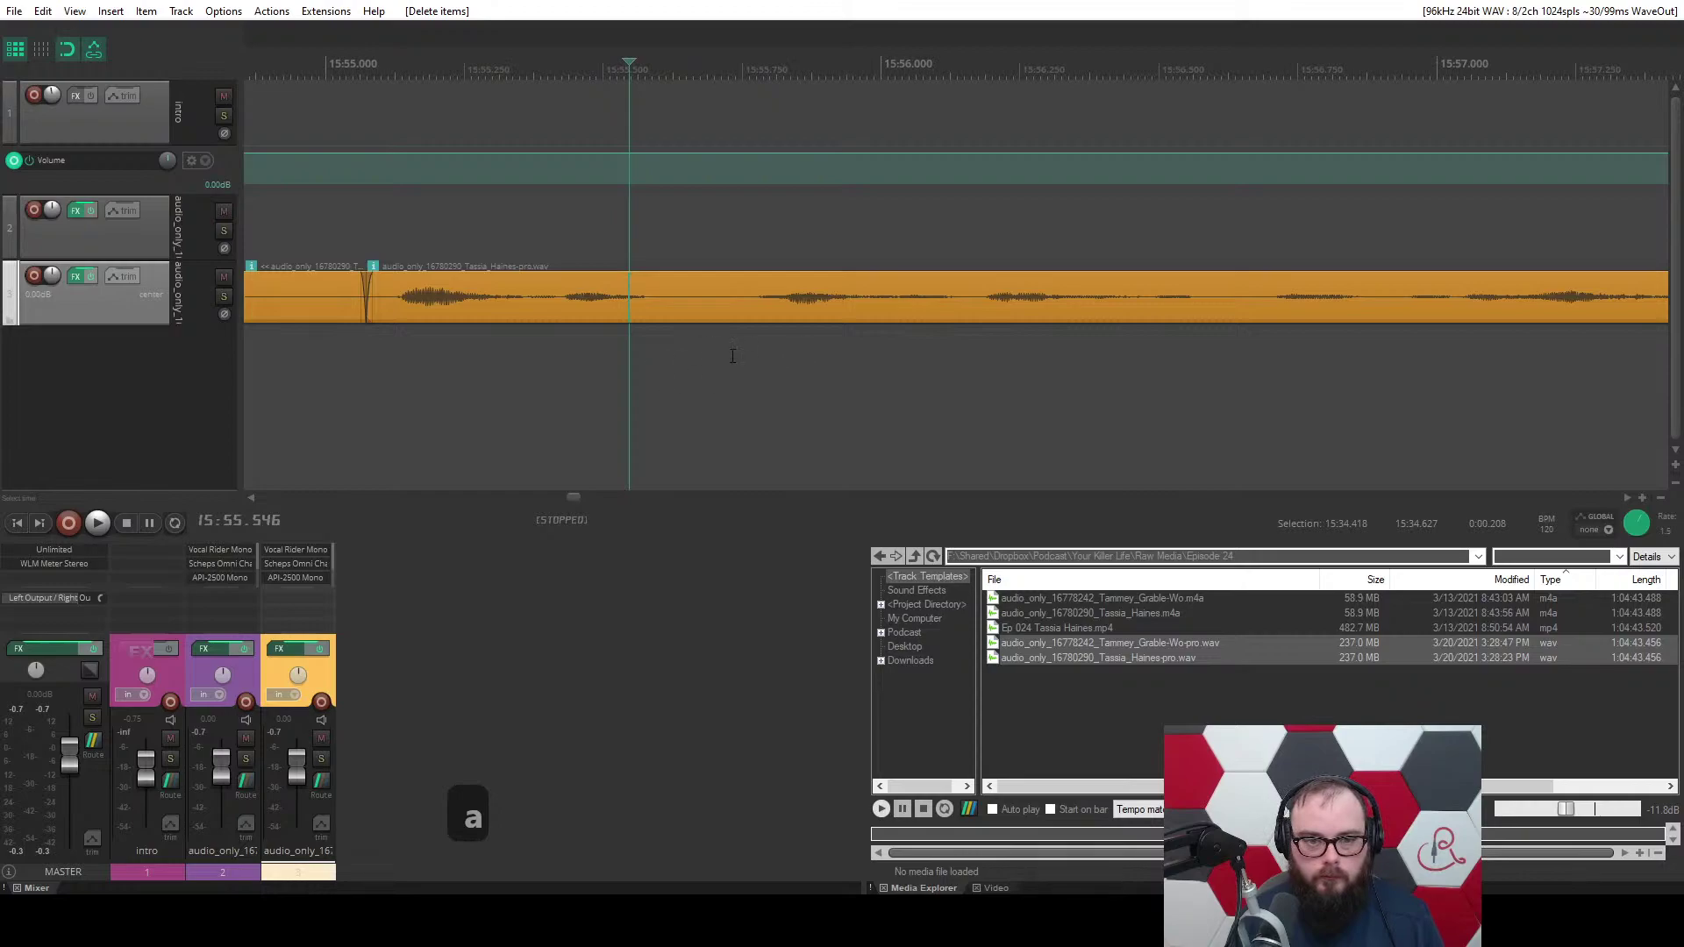
Trim the start of the item after 15:55 up to 15:55.729 with Adobe style edit - left, and play through the cut.
{"action": "key", "text": "a"}
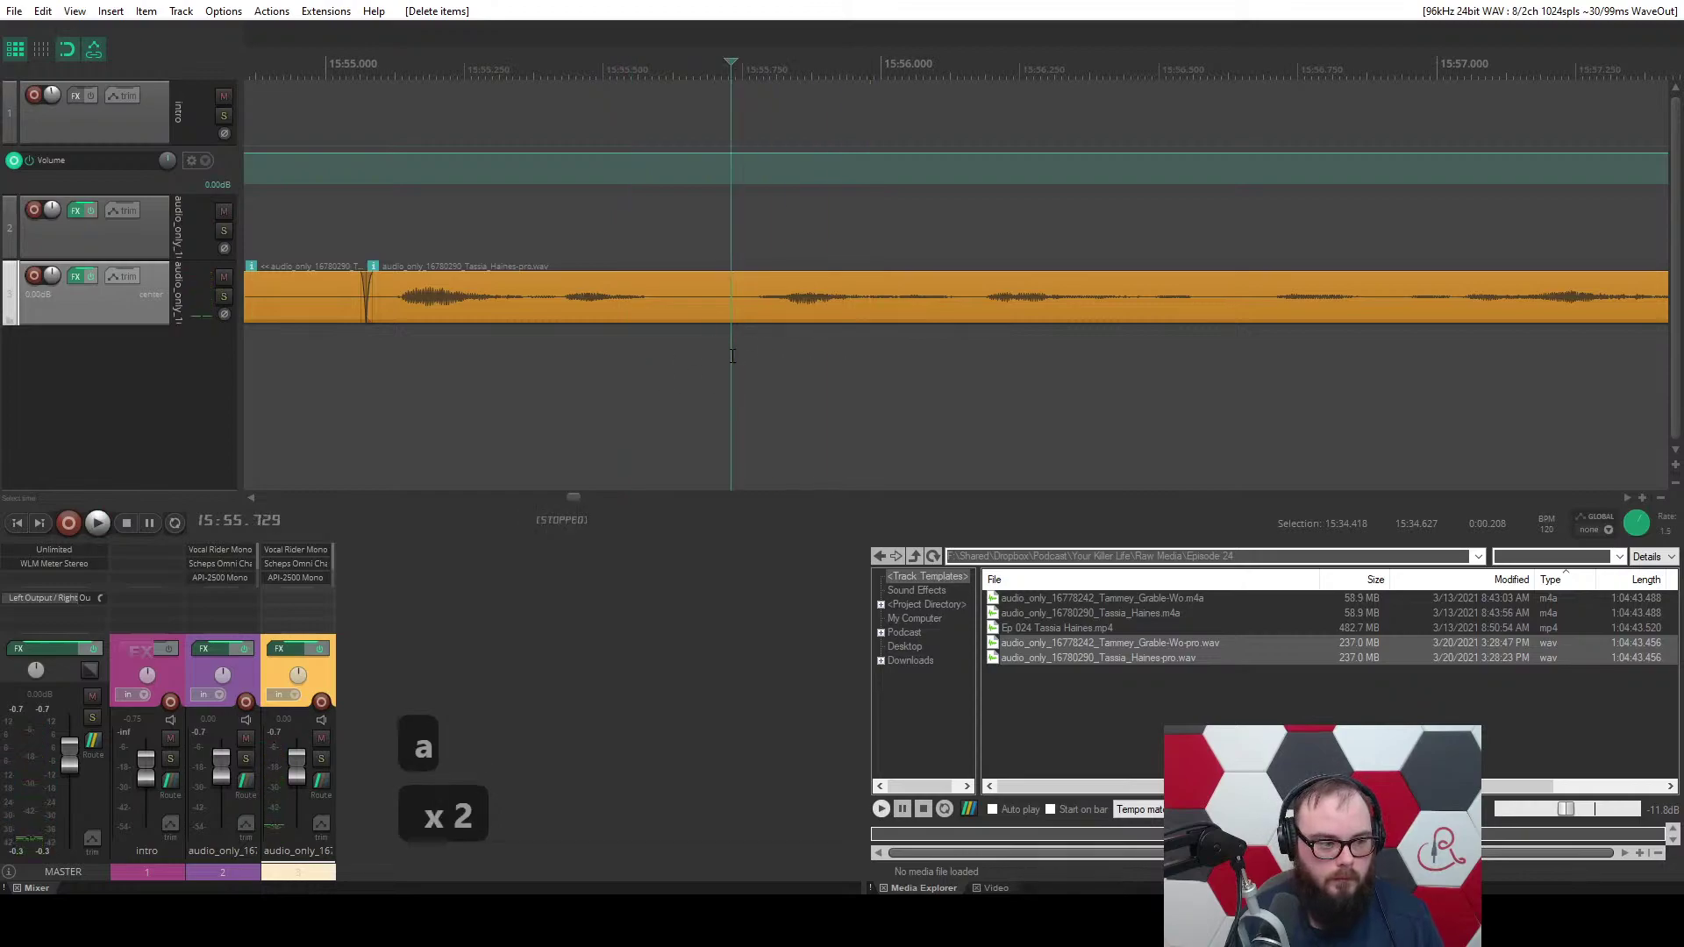
{"action": "key", "text": "q"}
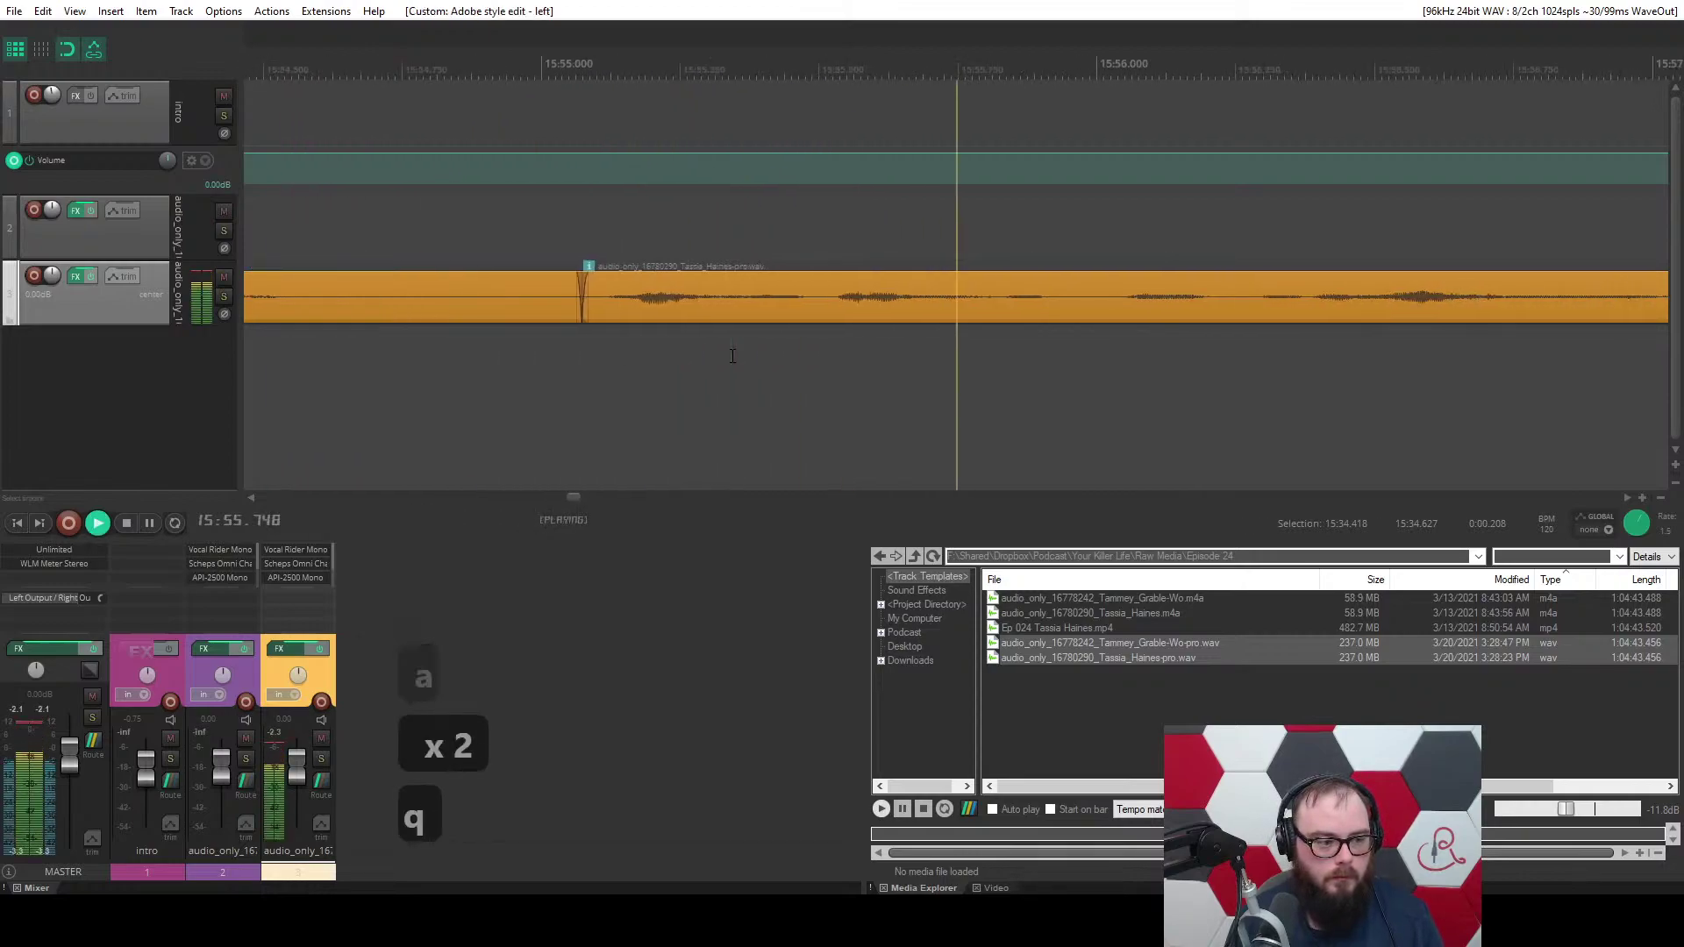
{"action": "key", "text": "ctrl+space"}
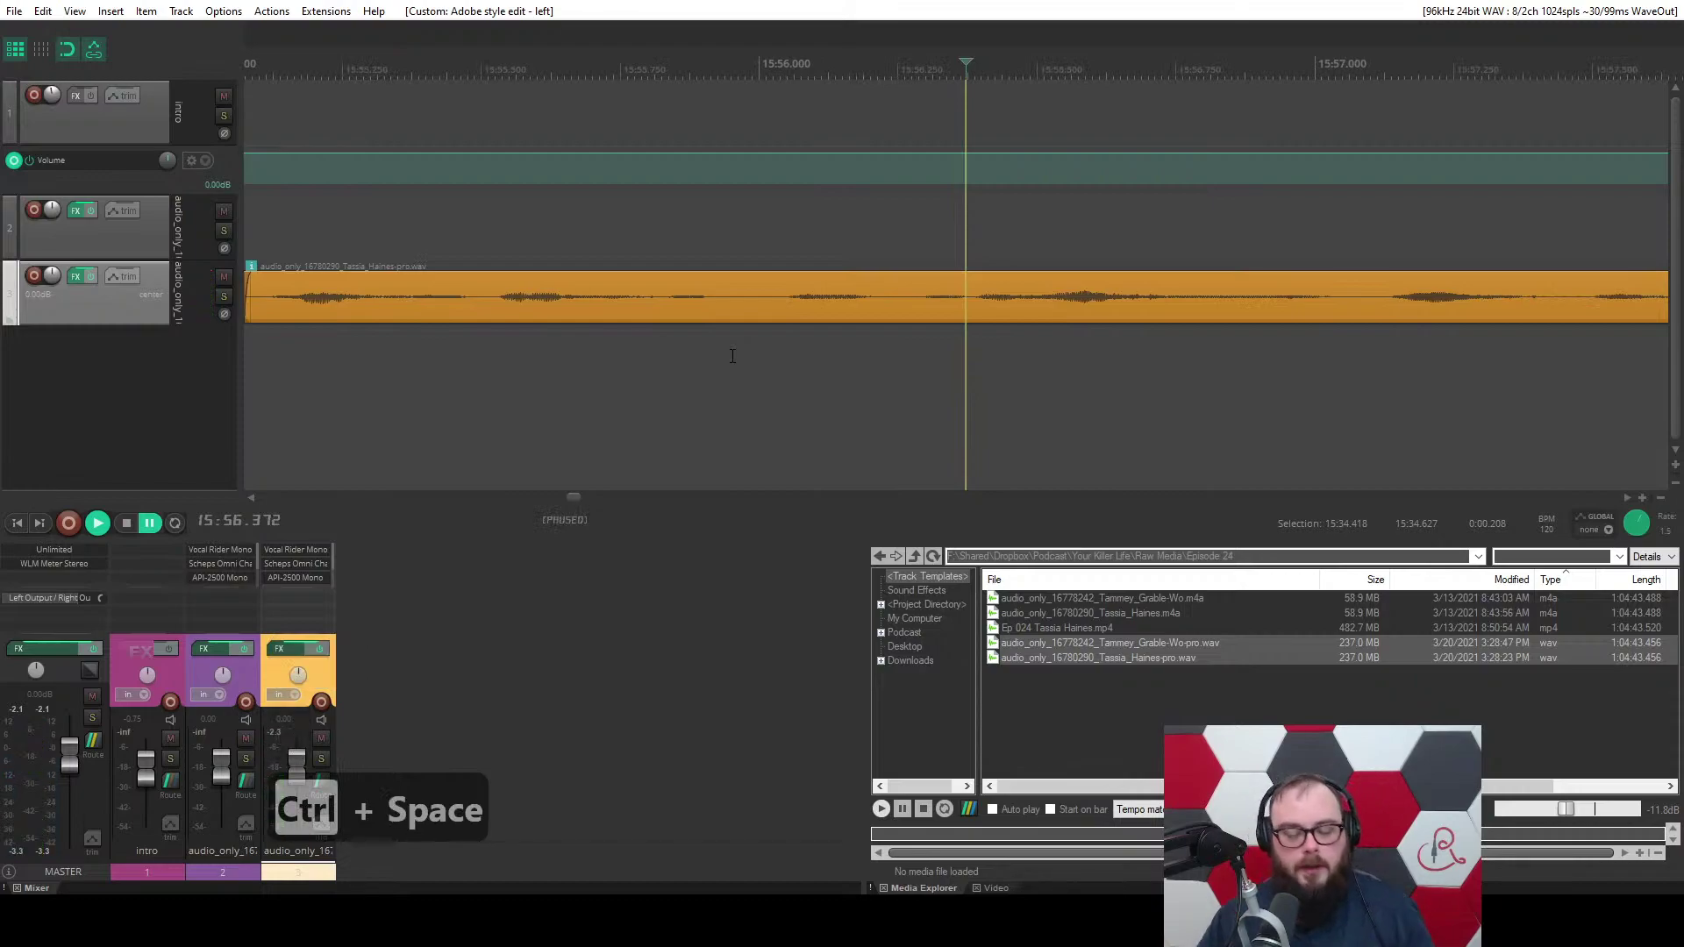
{"action": "key", "text": "ctrl+space"}
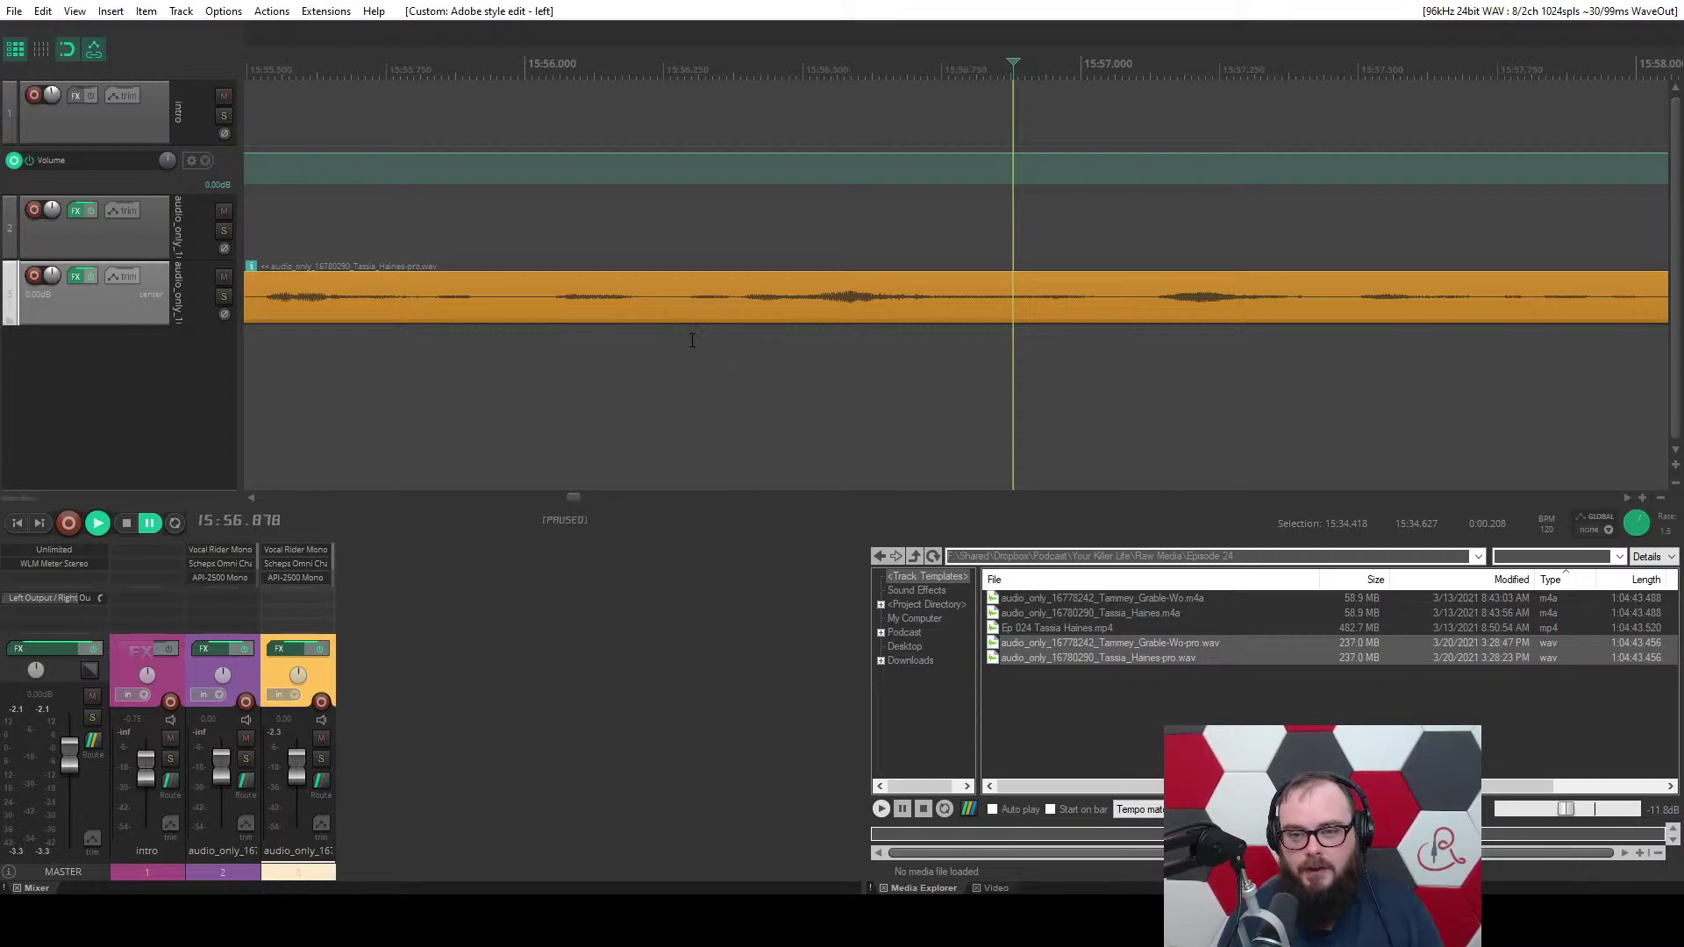
Try trimming the end of the item starting near 15:59 from about 16:00.6 with Adobe style edit - right, and undo it.
{"action": "key", "text": "space"}
{"action": "scroll", "coordinate": [692, 340], "scroll_direction": "down", "scroll_amount": 5}
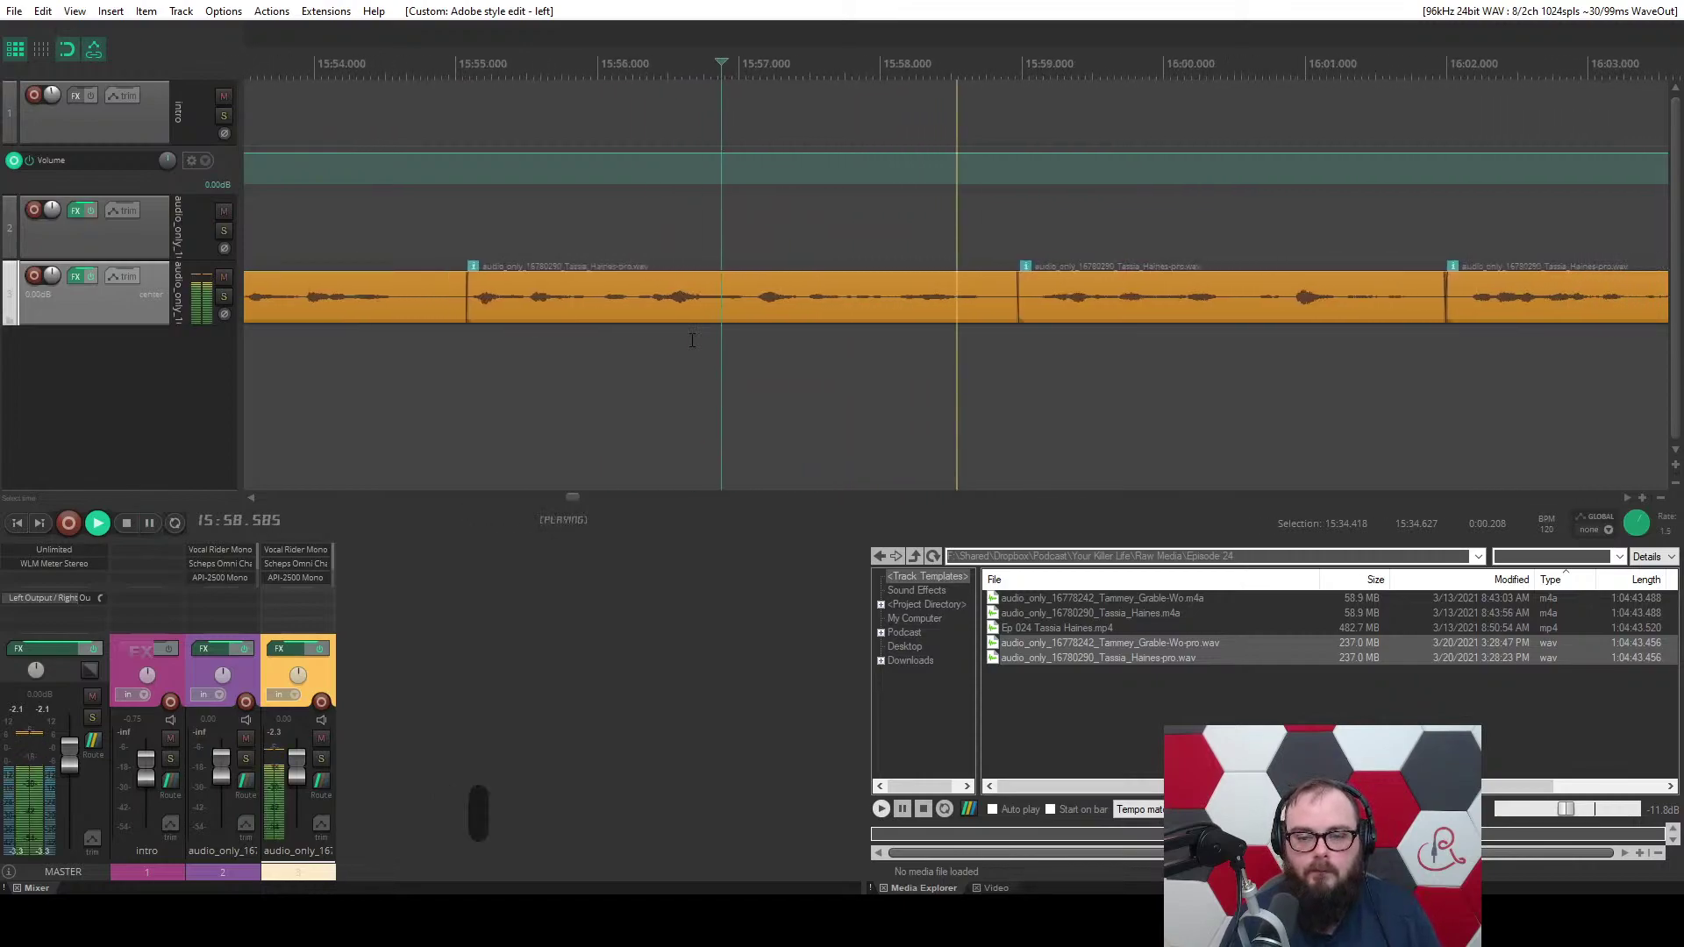
{"action": "key", "text": "space"}
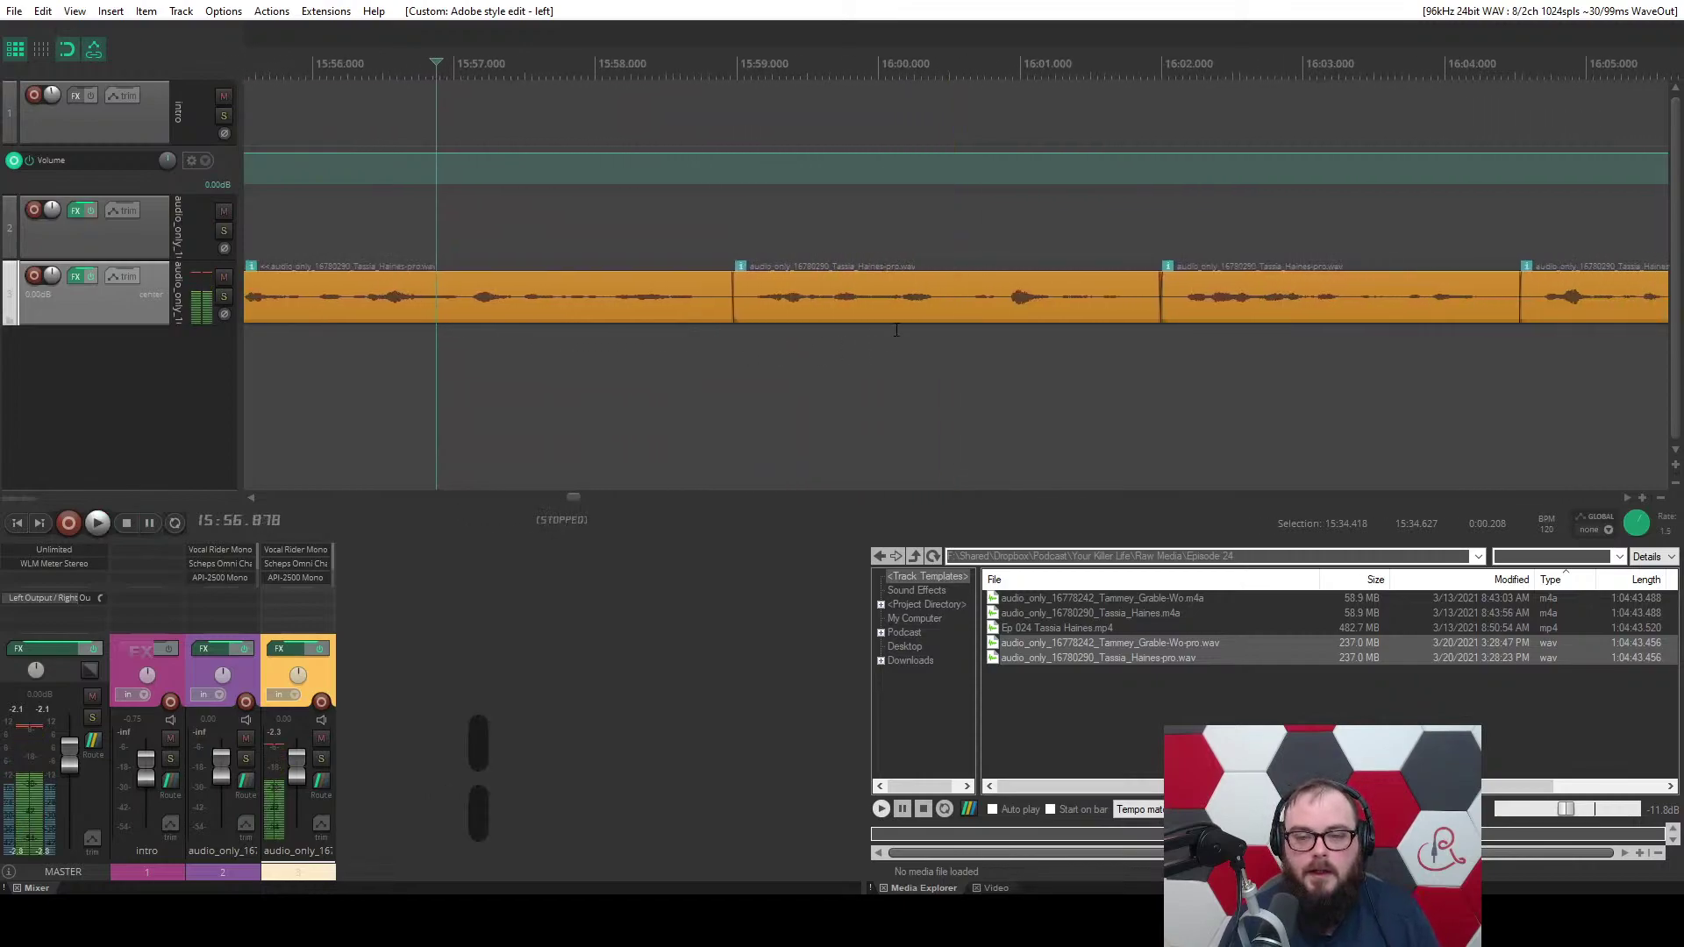
{"action": "left_click", "coordinate": [963, 303]}
{"action": "key", "text": "w"}
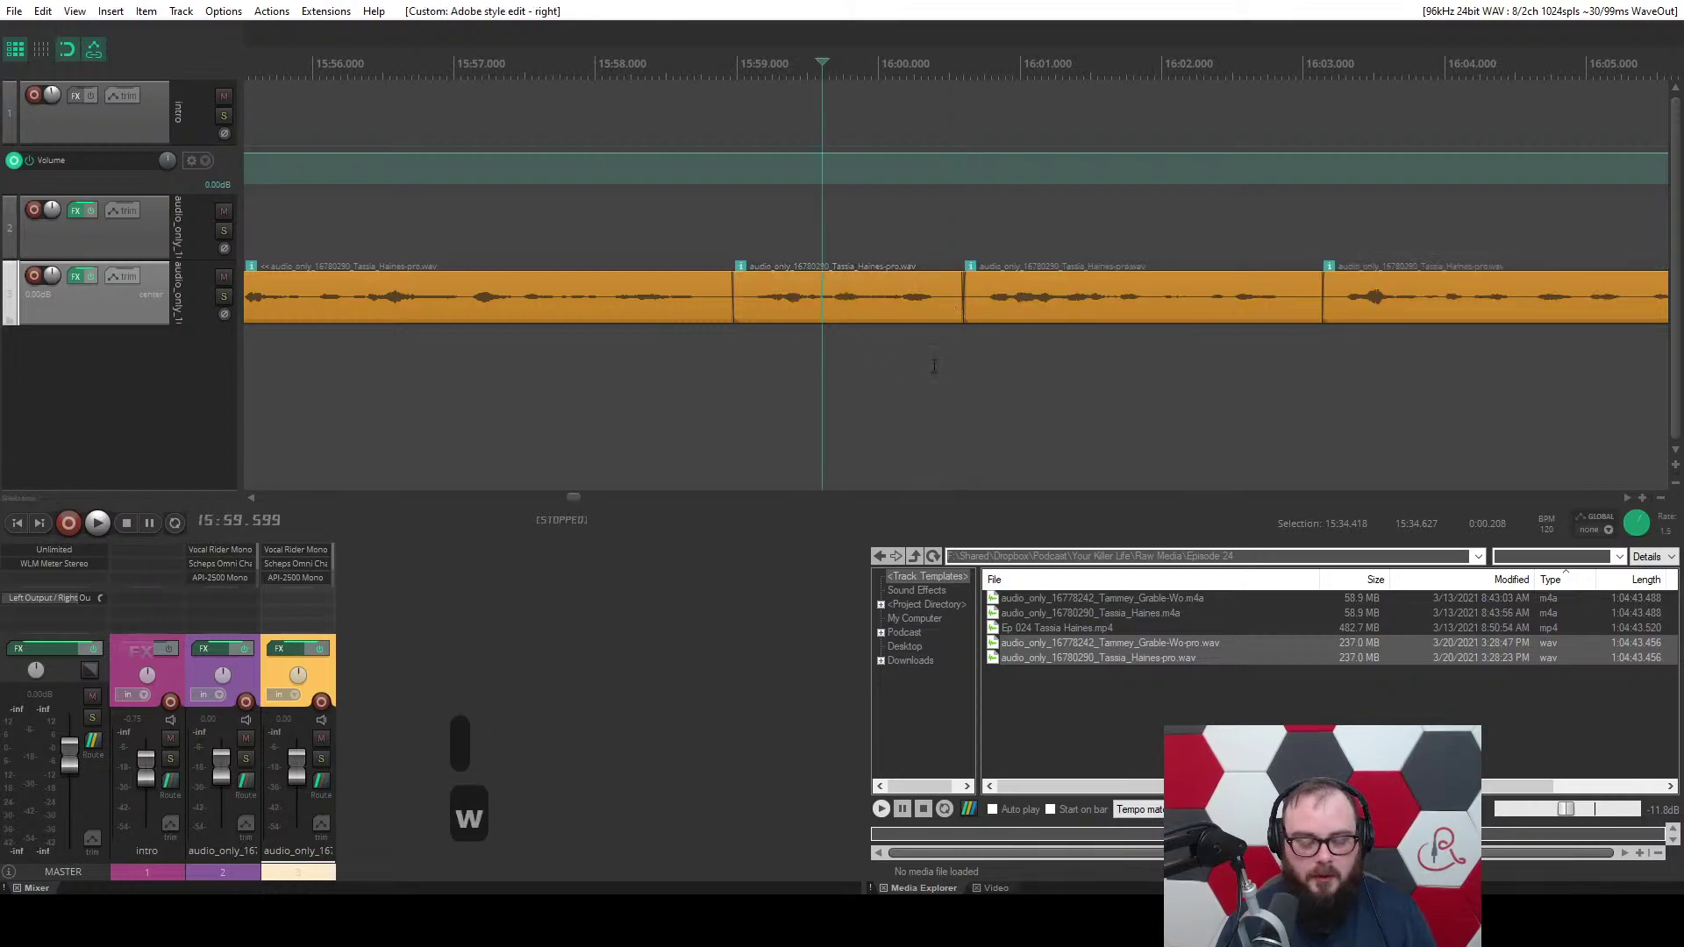
{"action": "key", "text": "ctrl+z"}
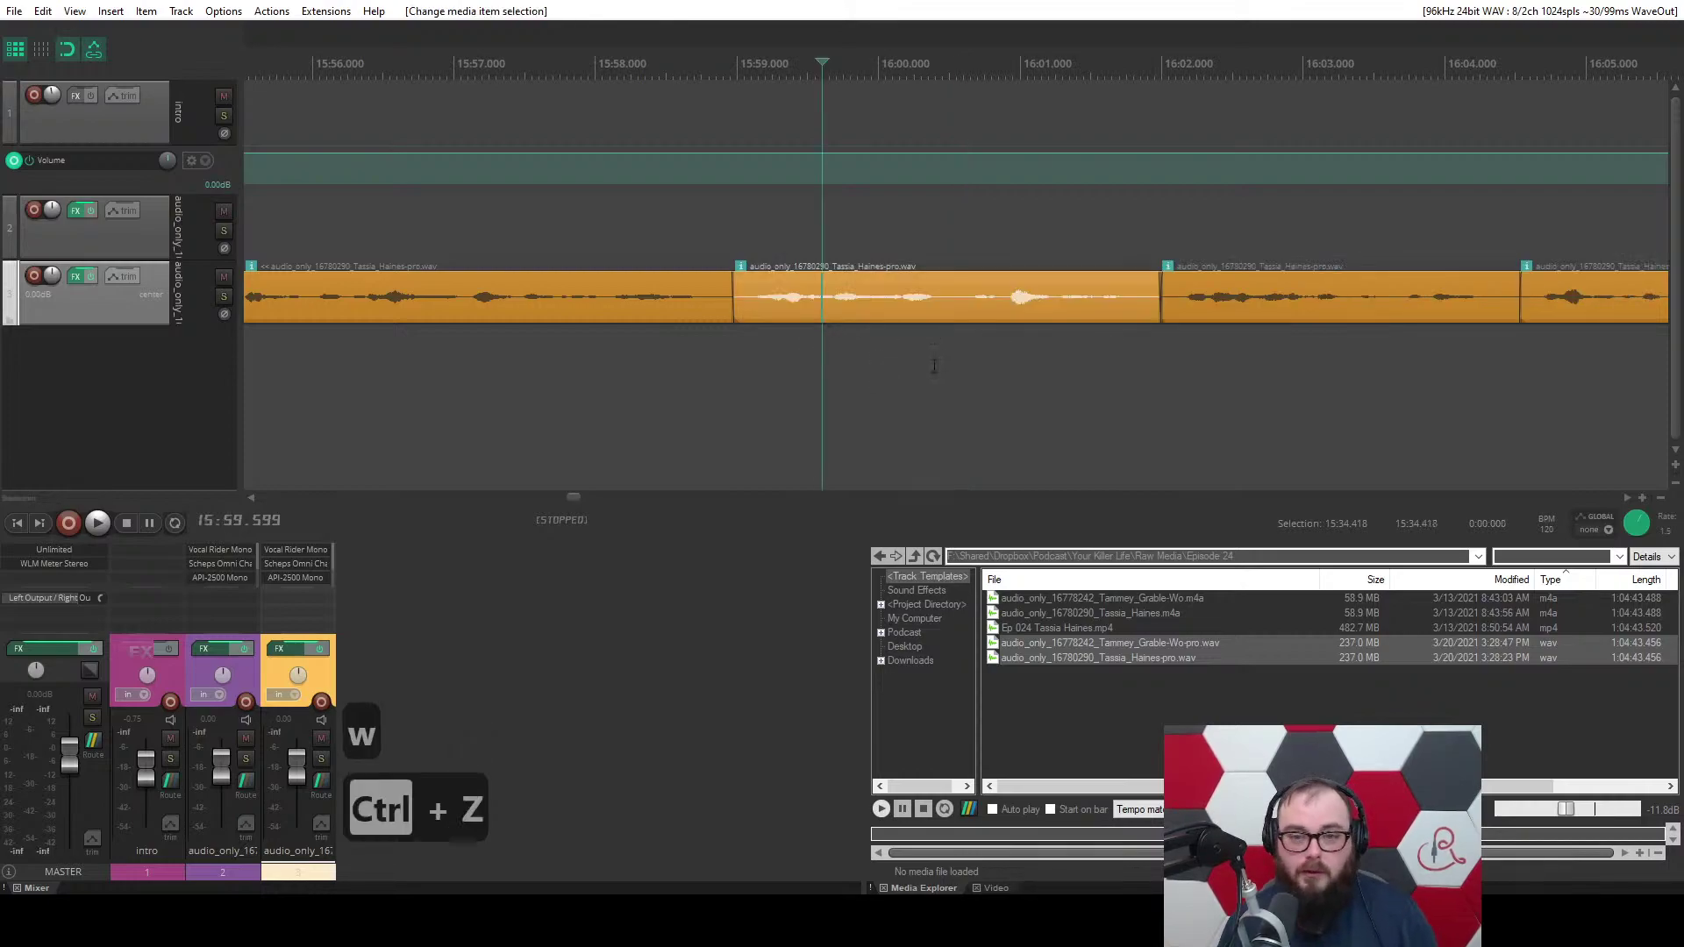
Play on from there and trim the item's end from 16:08.976 with Adobe style edit - right during the review.
{"action": "key", "text": "space"}
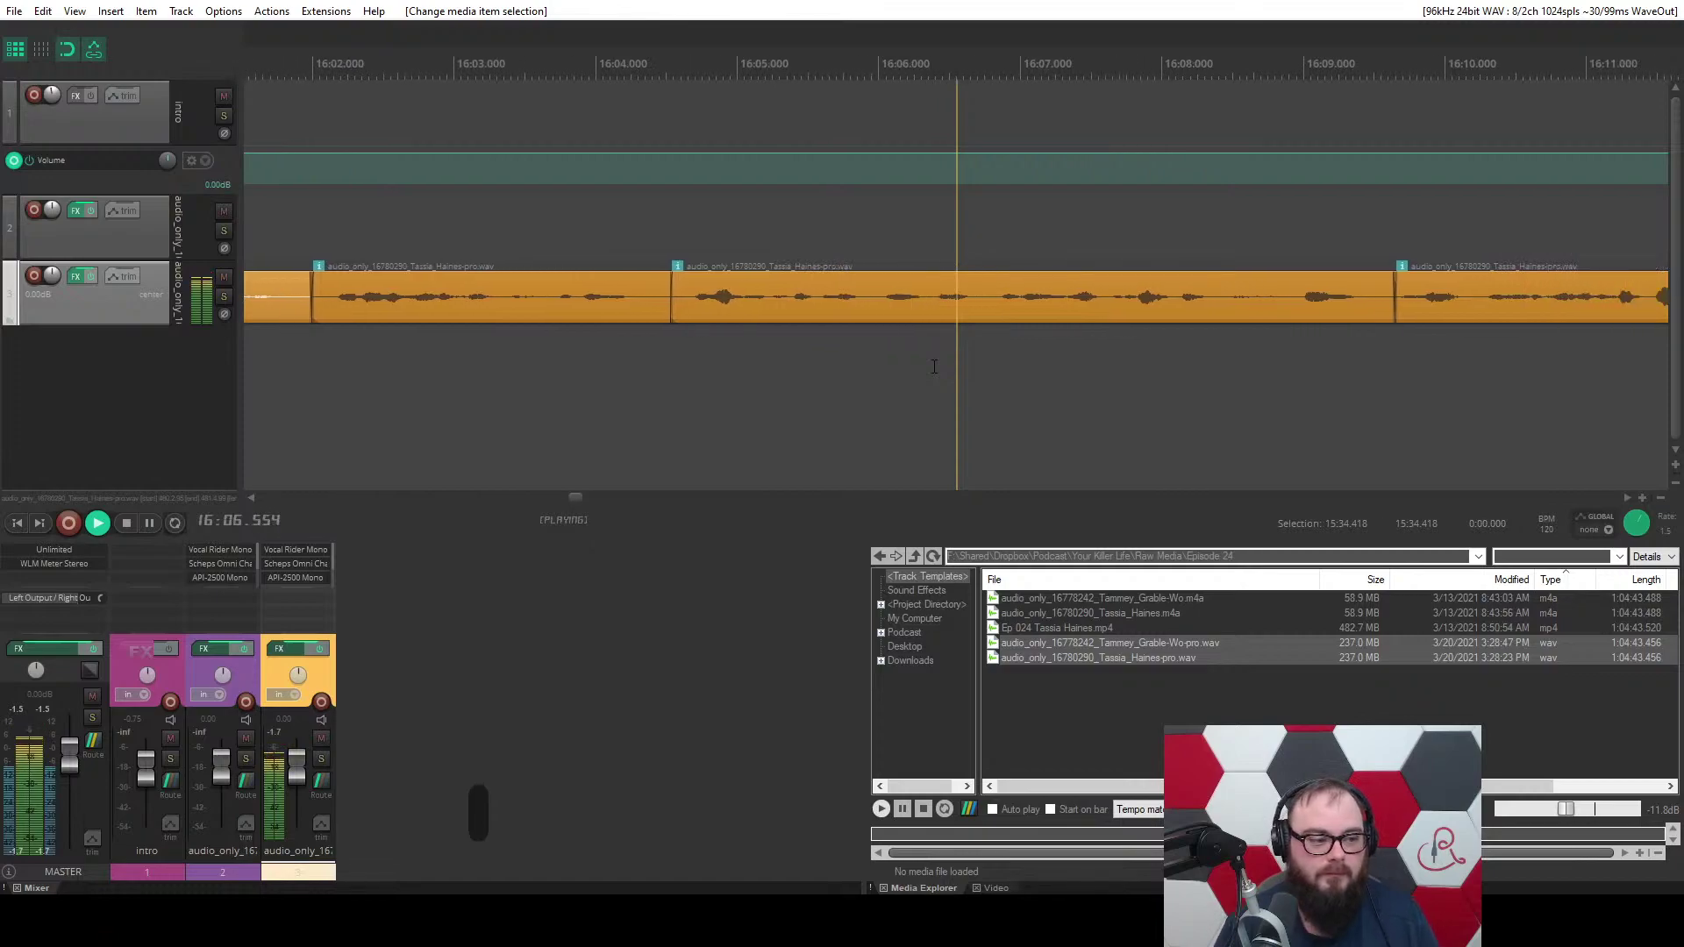
{"action": "scroll", "coordinate": [934, 367], "scroll_direction": "up", "scroll_amount": 8}
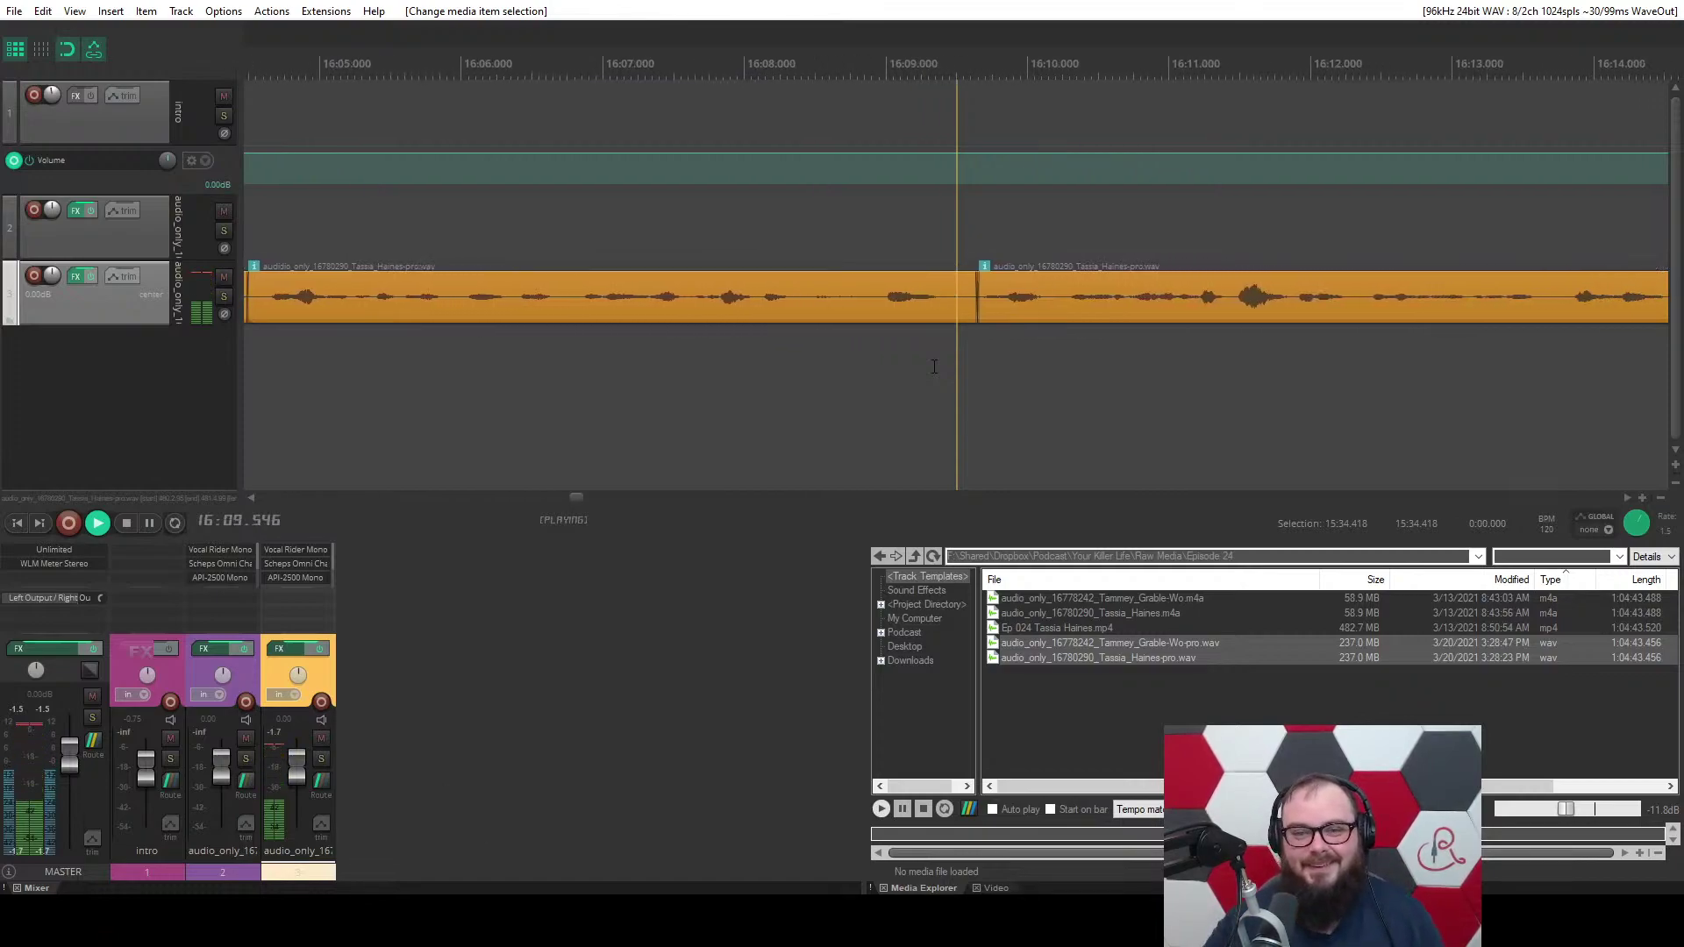
{"action": "left_click", "coordinate": [886, 309]}
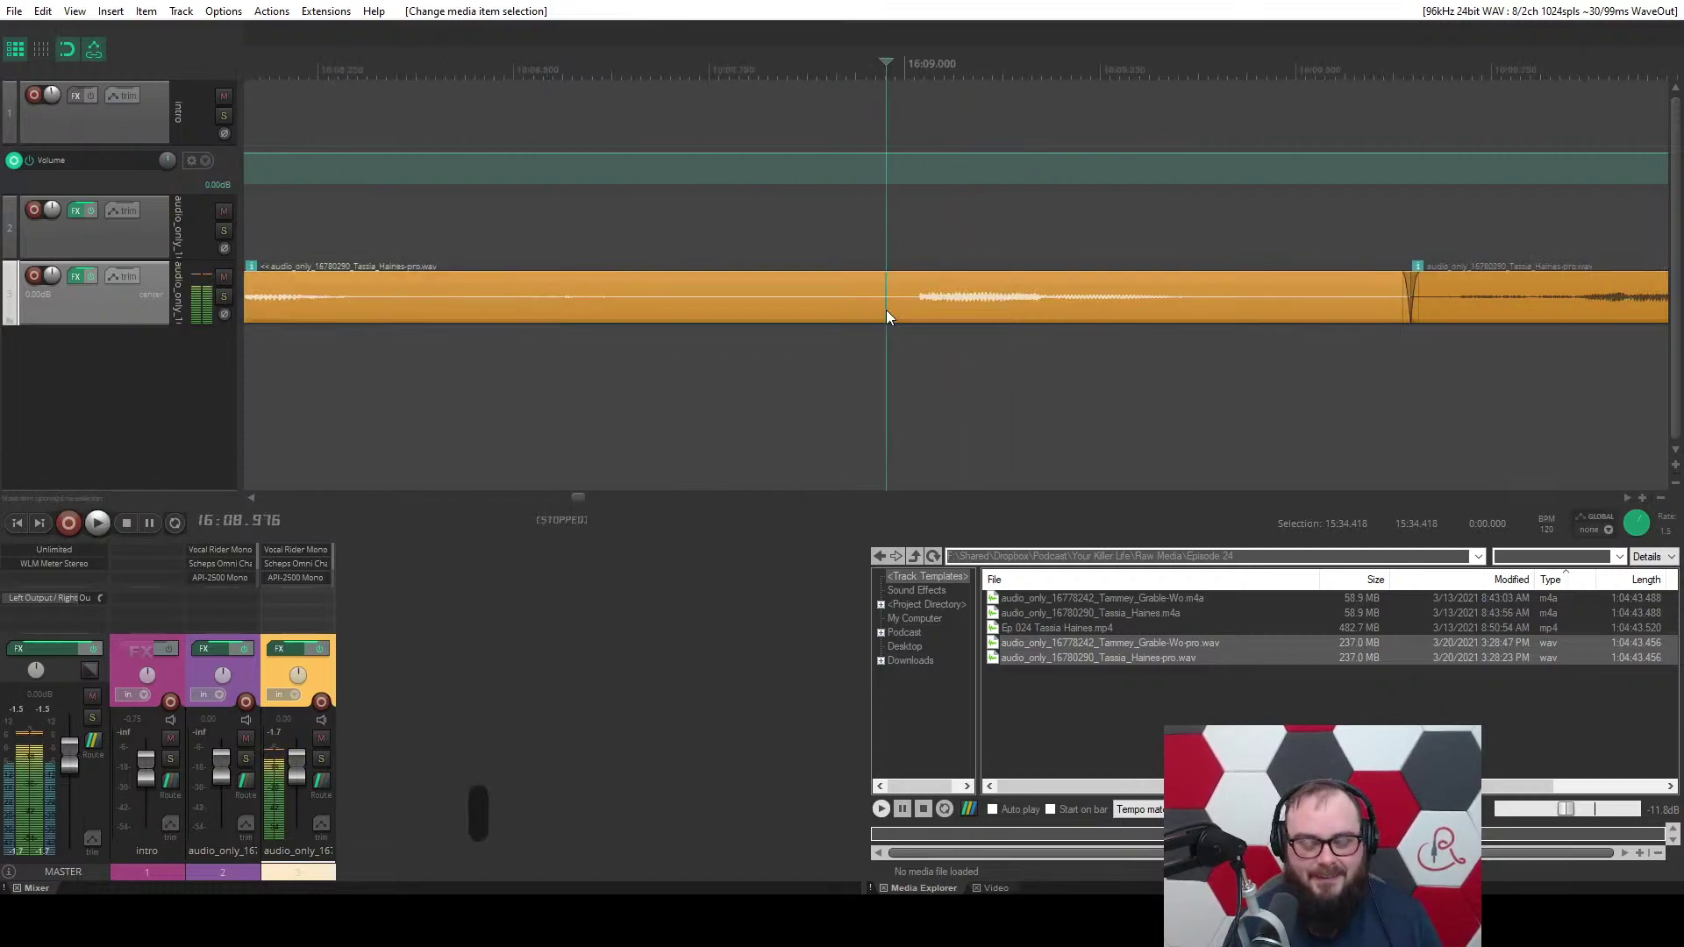
{"action": "key", "text": "w"}
{"action": "scroll", "coordinate": [779, 319], "scroll_direction": "down", "scroll_amount": 6}
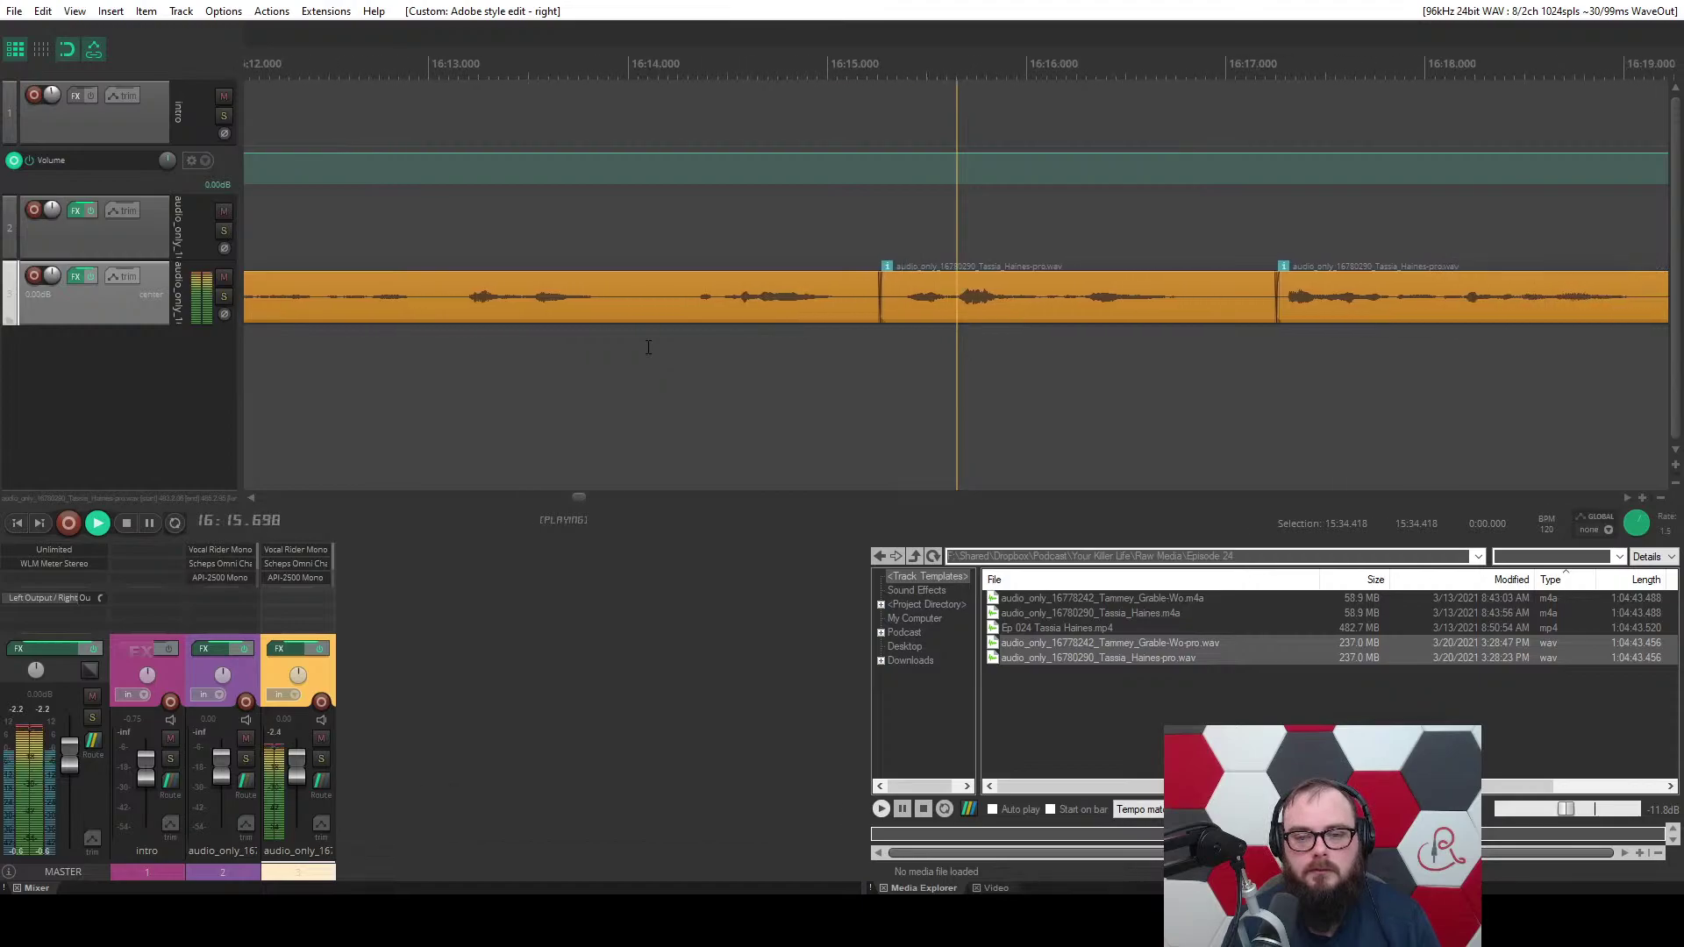
Time-select about 0.16 s from 16:22.811 on the orange vocal track and remove it with Ripple Edit.
{"action": "scroll", "coordinate": [648, 347], "scroll_direction": "down", "scroll_amount": 10}
{"action": "scroll", "coordinate": [648, 347], "scroll_direction": "down", "scroll_amount": 3}
{"action": "scroll", "coordinate": [648, 347], "scroll_direction": "up", "scroll_amount": 14}
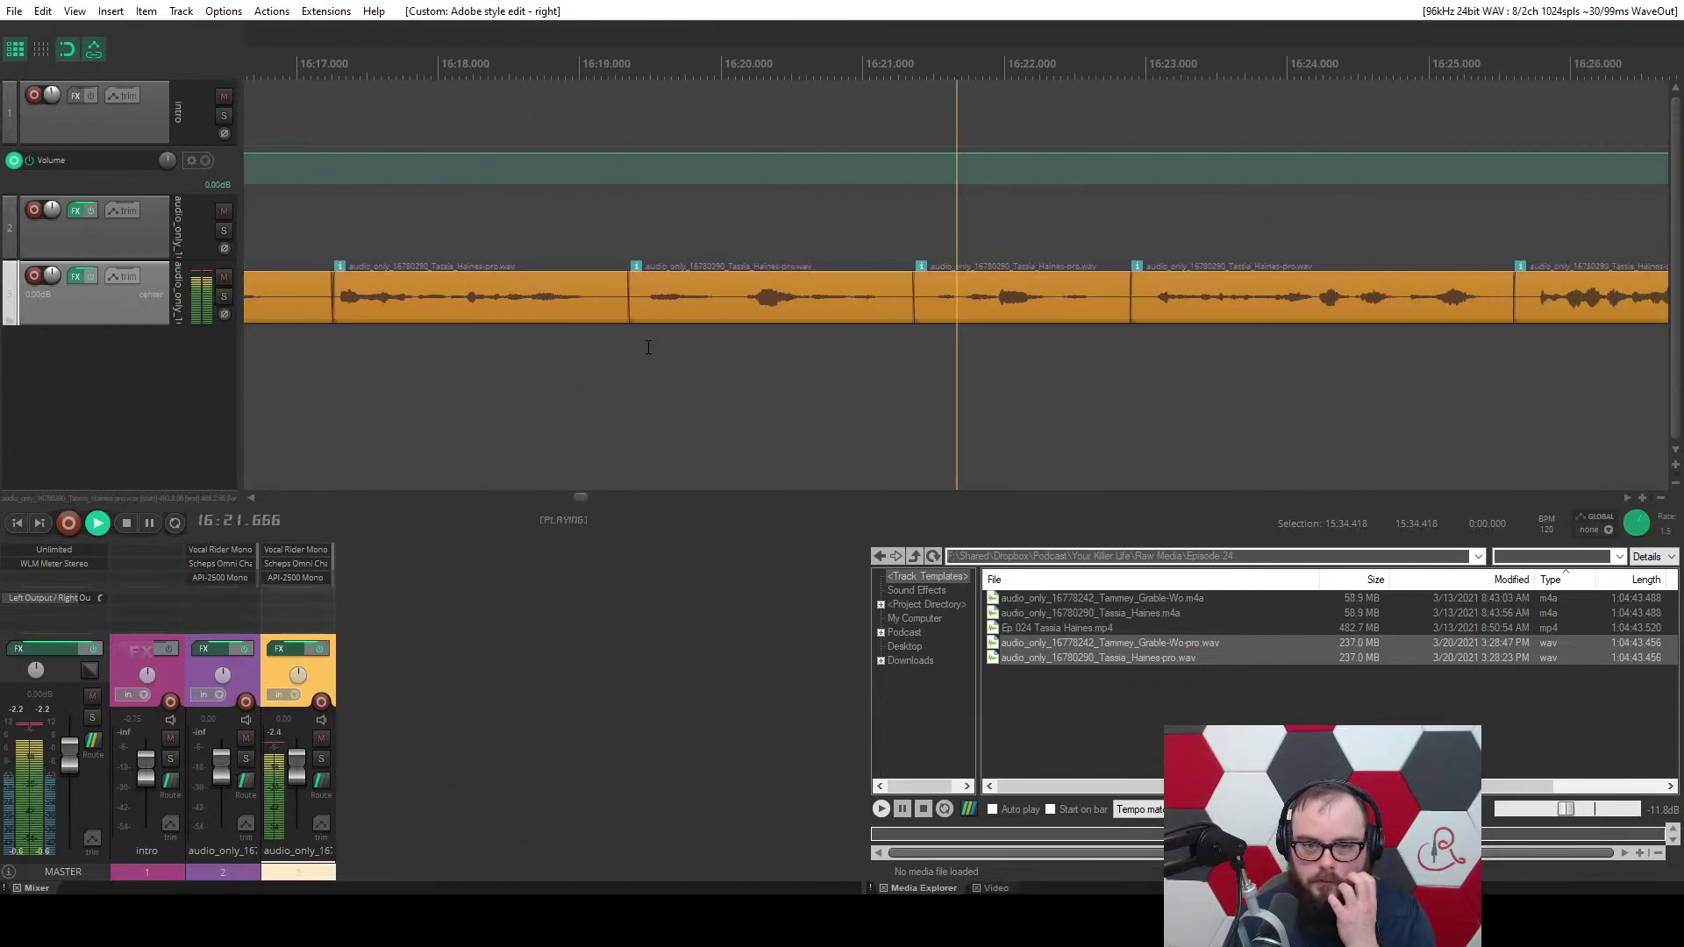
{"action": "scroll", "coordinate": [669, 355], "scroll_direction": "up", "scroll_amount": 10}
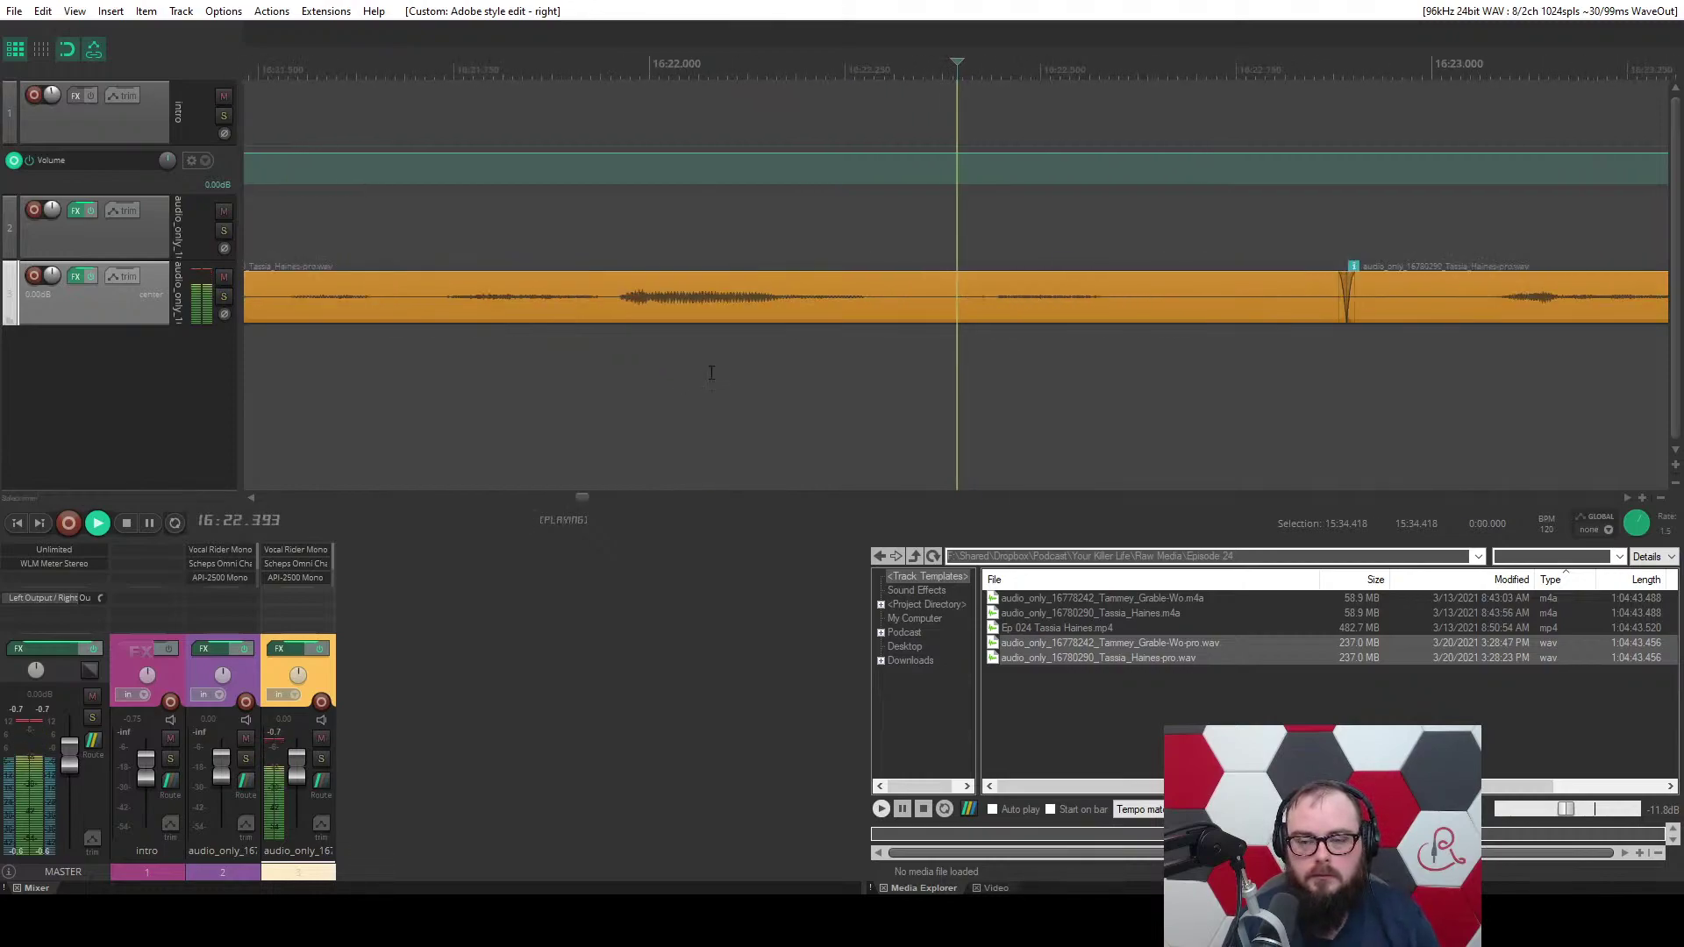
{"action": "key", "text": "space"}
{"action": "left_click_drag", "start_coordinate": [800, 349], "coordinate": [908, 346]}
{"action": "key", "text": "c"}
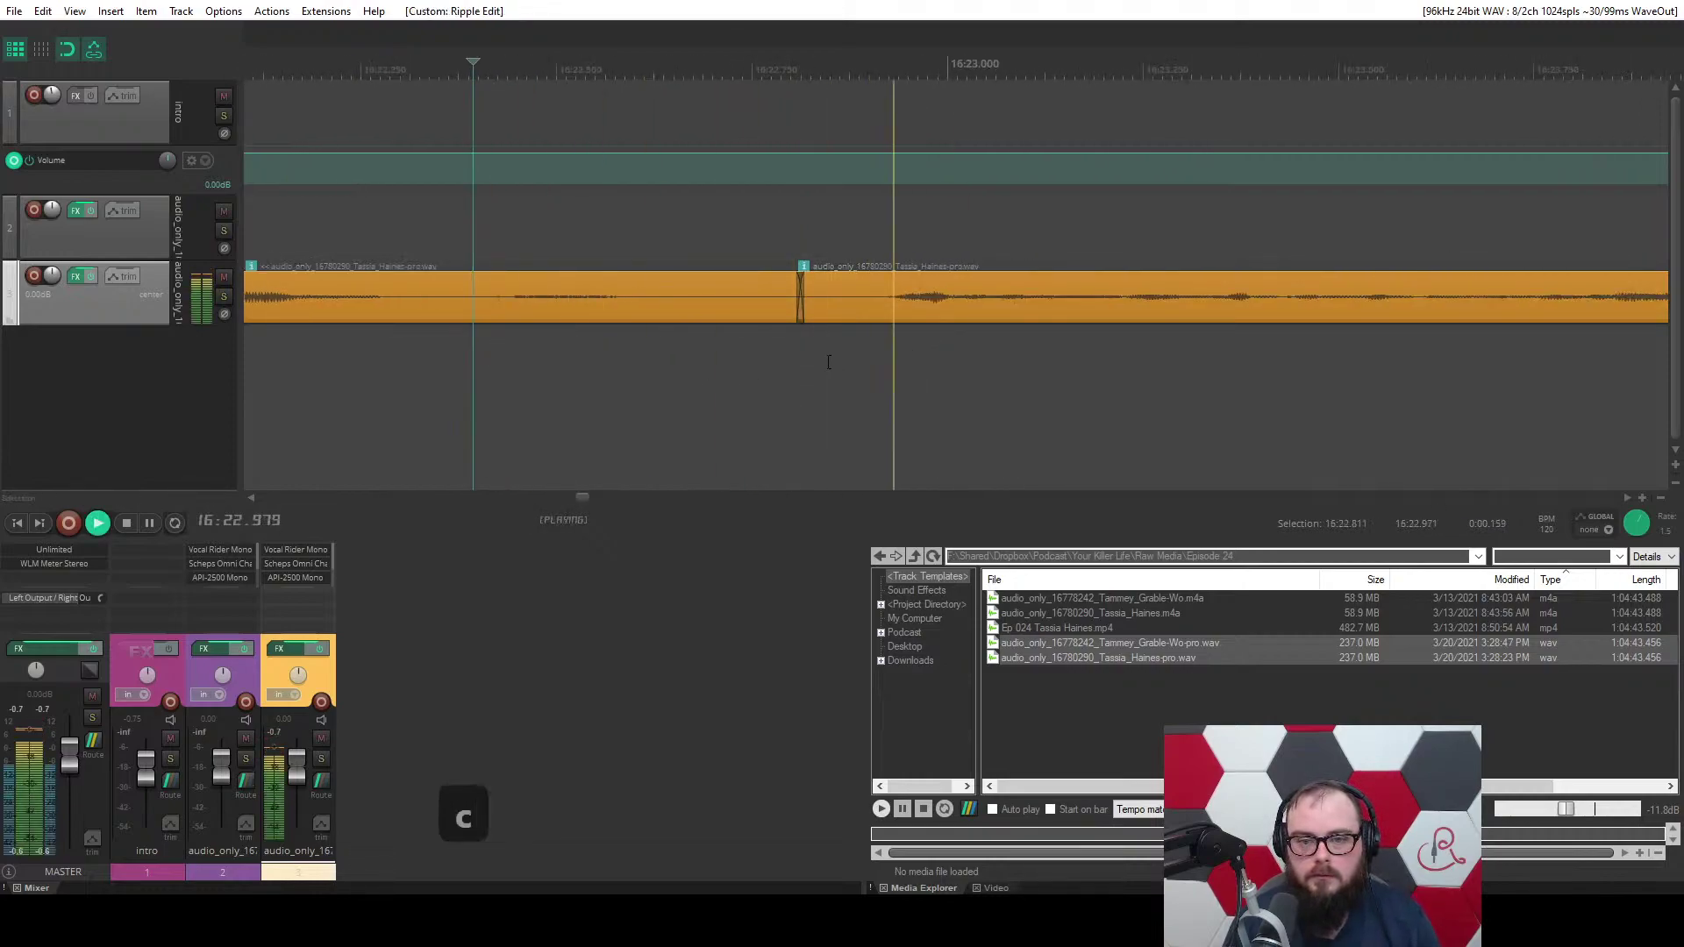
Apply Ripple Edit once more to the same selection, resize the adjacent media item's edge at the cut and resume playback.
{"action": "key", "text": "c"}
{"action": "left_click_drag", "start_coordinate": [502, 301], "coordinate": [556, 307]}
{"action": "key", "text": "space"}
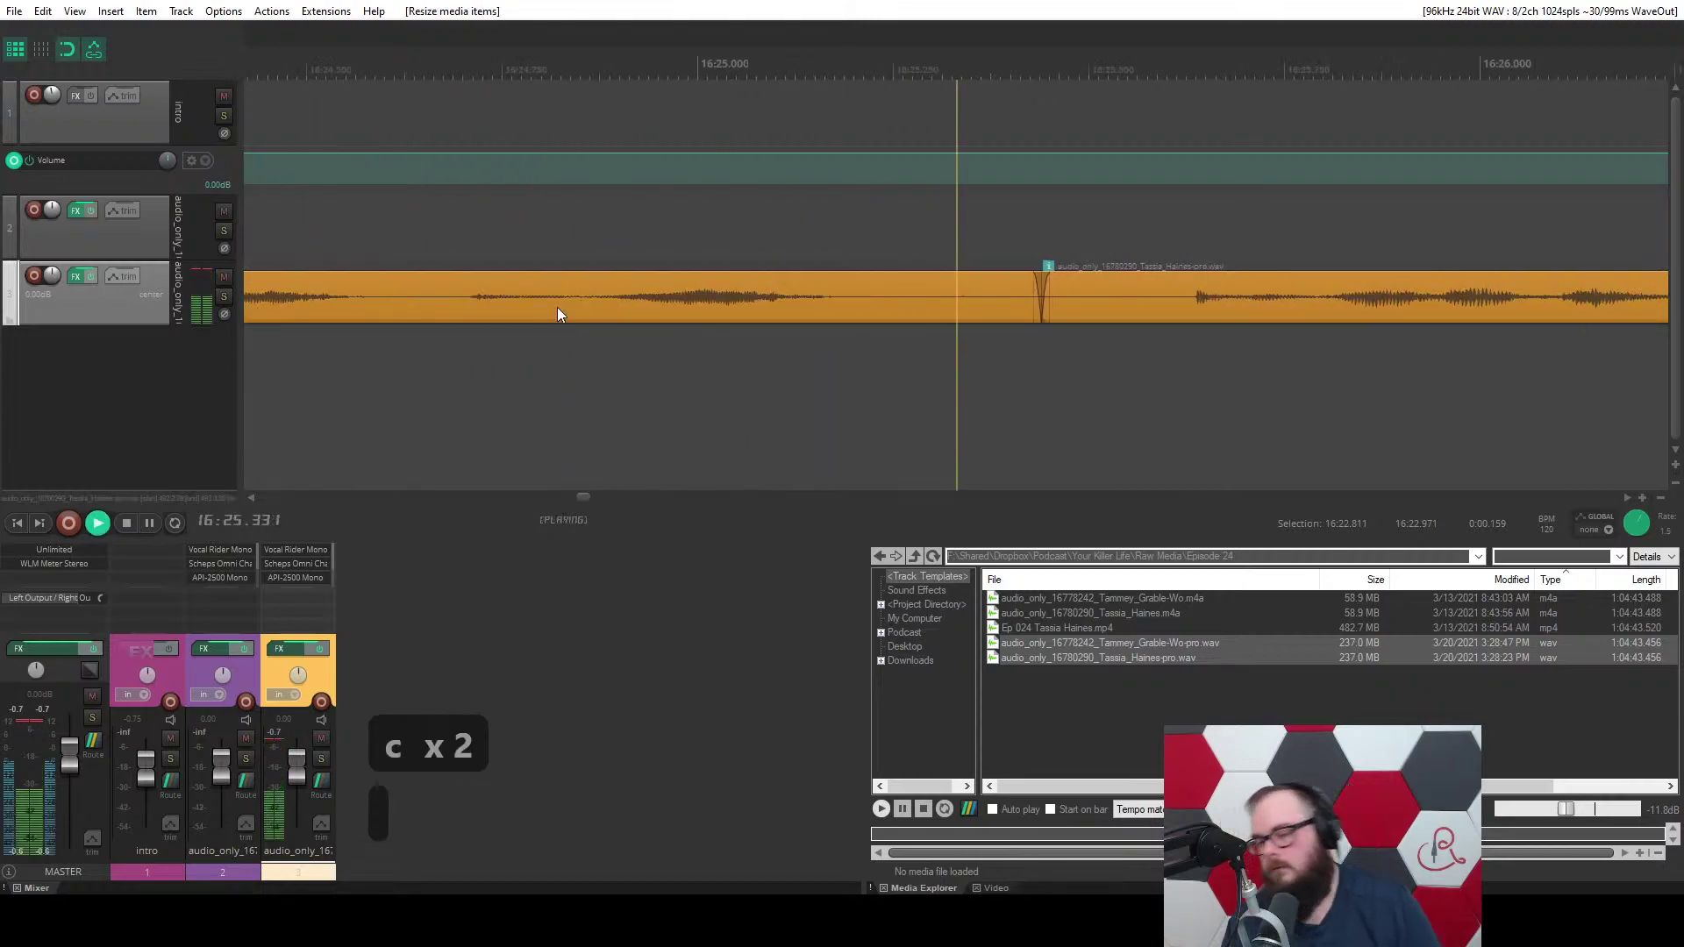
{"action": "scroll", "coordinate": [556, 307], "scroll_direction": "down", "scroll_amount": 5}
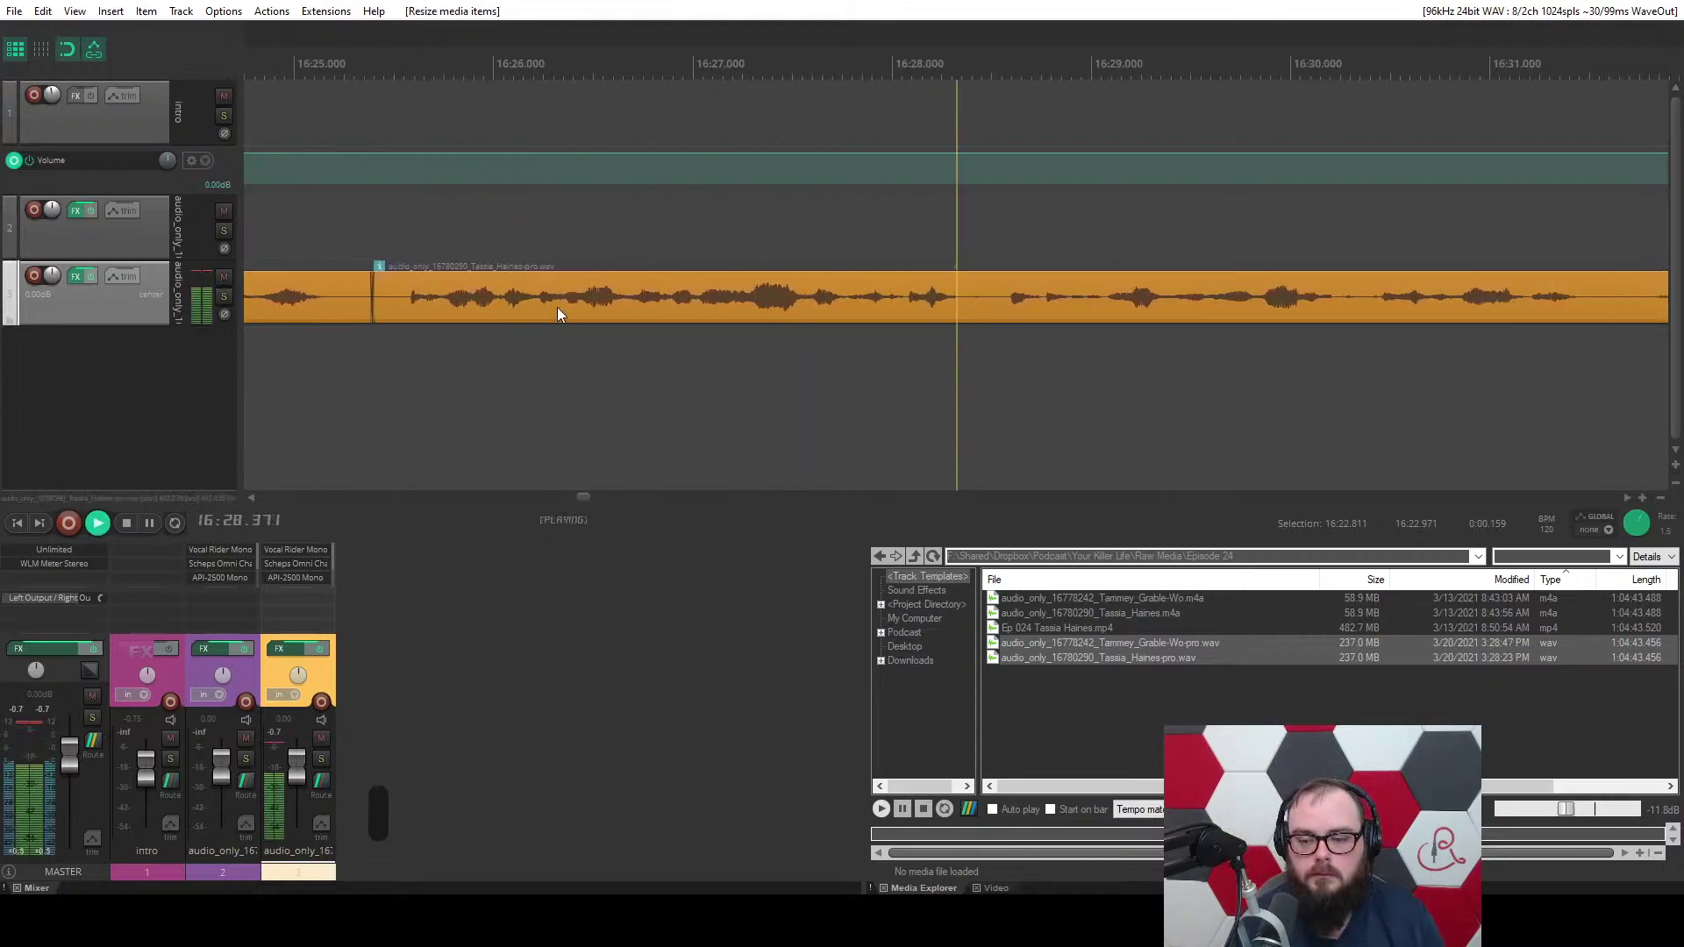
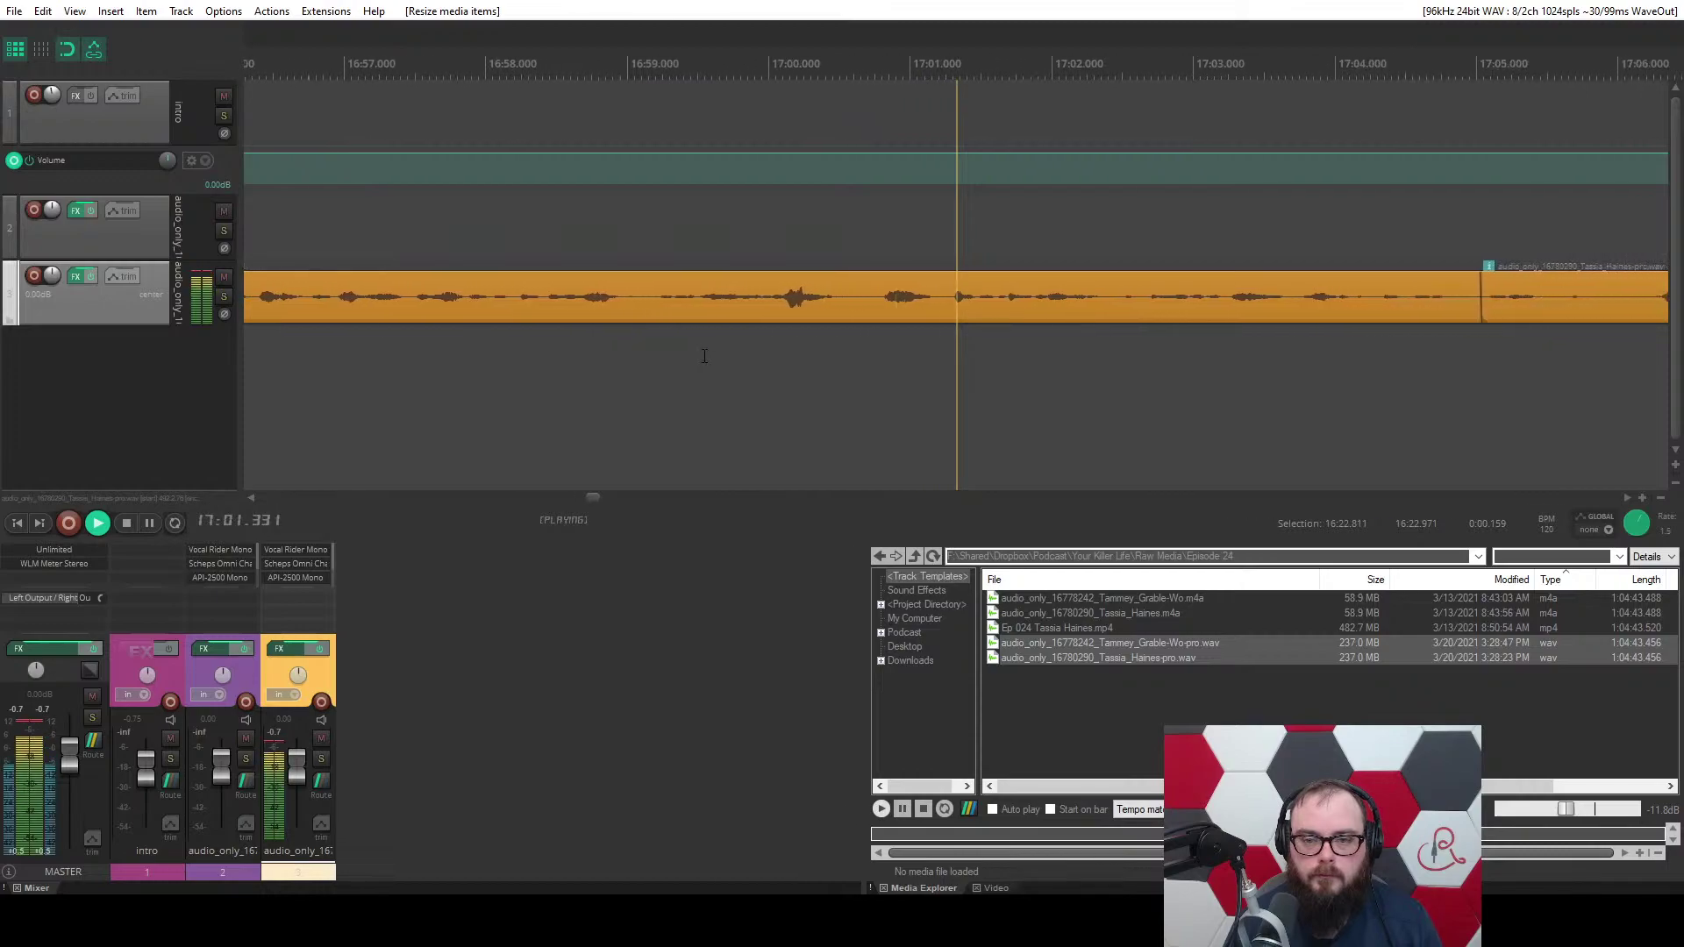
Time-select about 0.47 s from 17:00.785 on the orange vocal track and remove it with Ripple Edit.
{"action": "scroll", "coordinate": [759, 366], "scroll_direction": "up", "scroll_amount": 10}
{"action": "left_click_drag", "start_coordinate": [925, 351], "coordinate": [1286, 351]}
{"action": "key", "text": "c"}
{"action": "scroll", "coordinate": [806, 352], "scroll_direction": "down", "scroll_amount": 3}
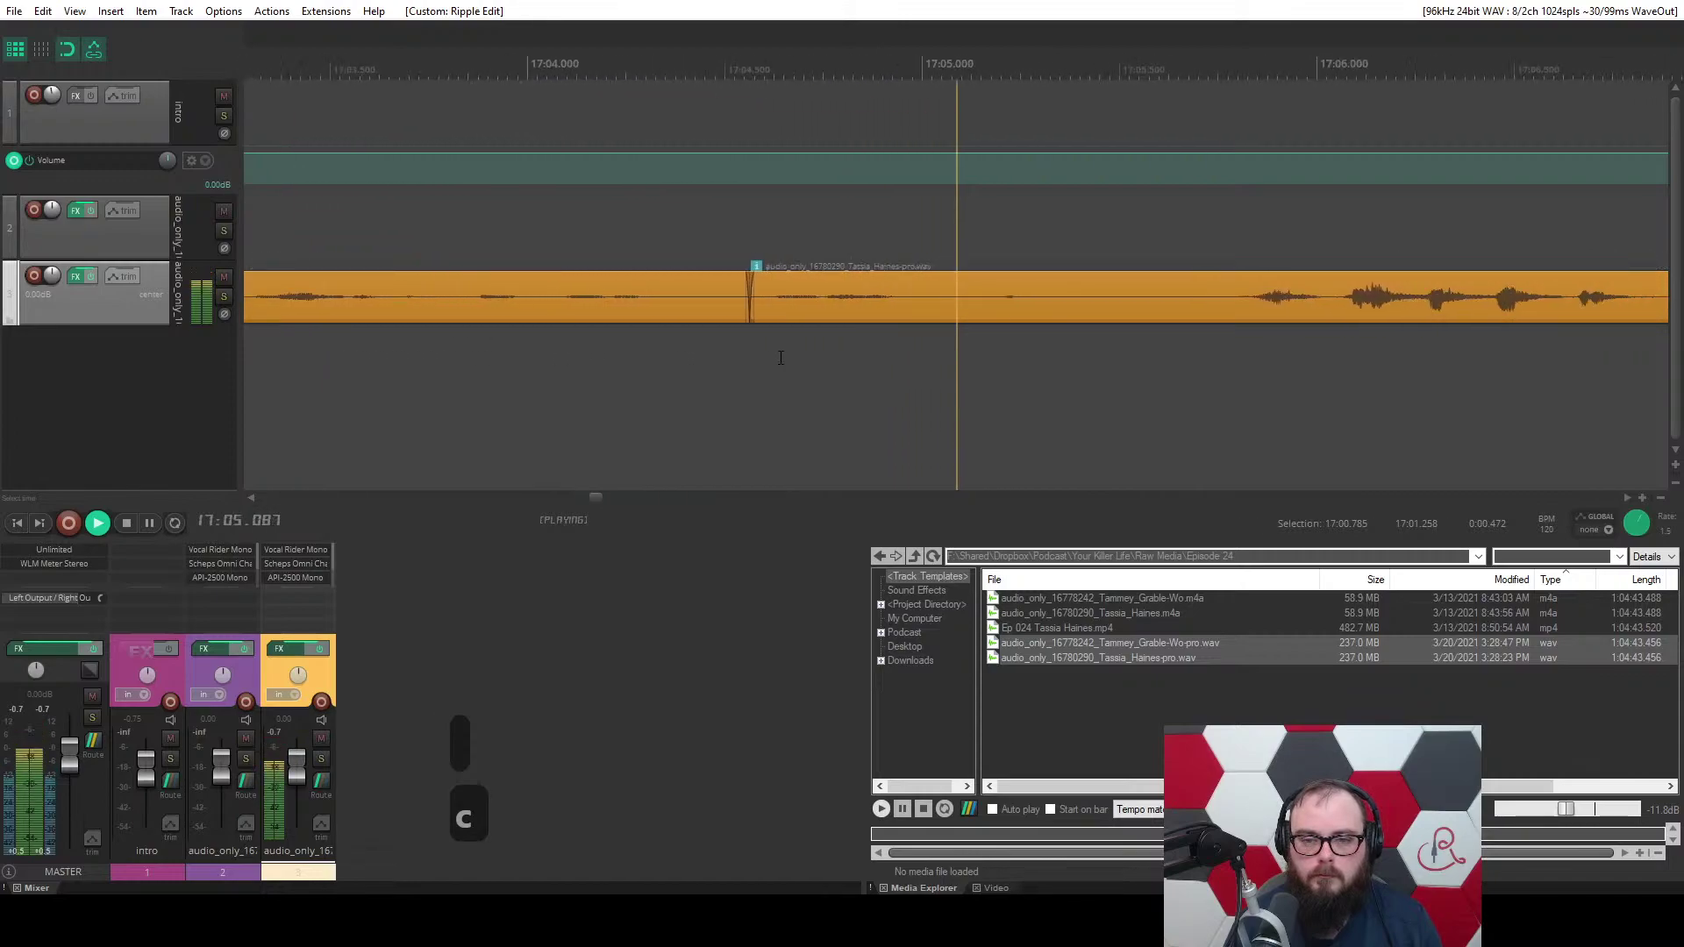
Ripple-edit about 0.02 s from 17:05.212 on the orange track, and reposition the following item and adjust its fade-in at the cut.
{"action": "scroll", "coordinate": [745, 357], "scroll_direction": "down", "scroll_amount": 3}
{"action": "scroll", "coordinate": [526, 394], "scroll_direction": "up", "scroll_amount": 15}
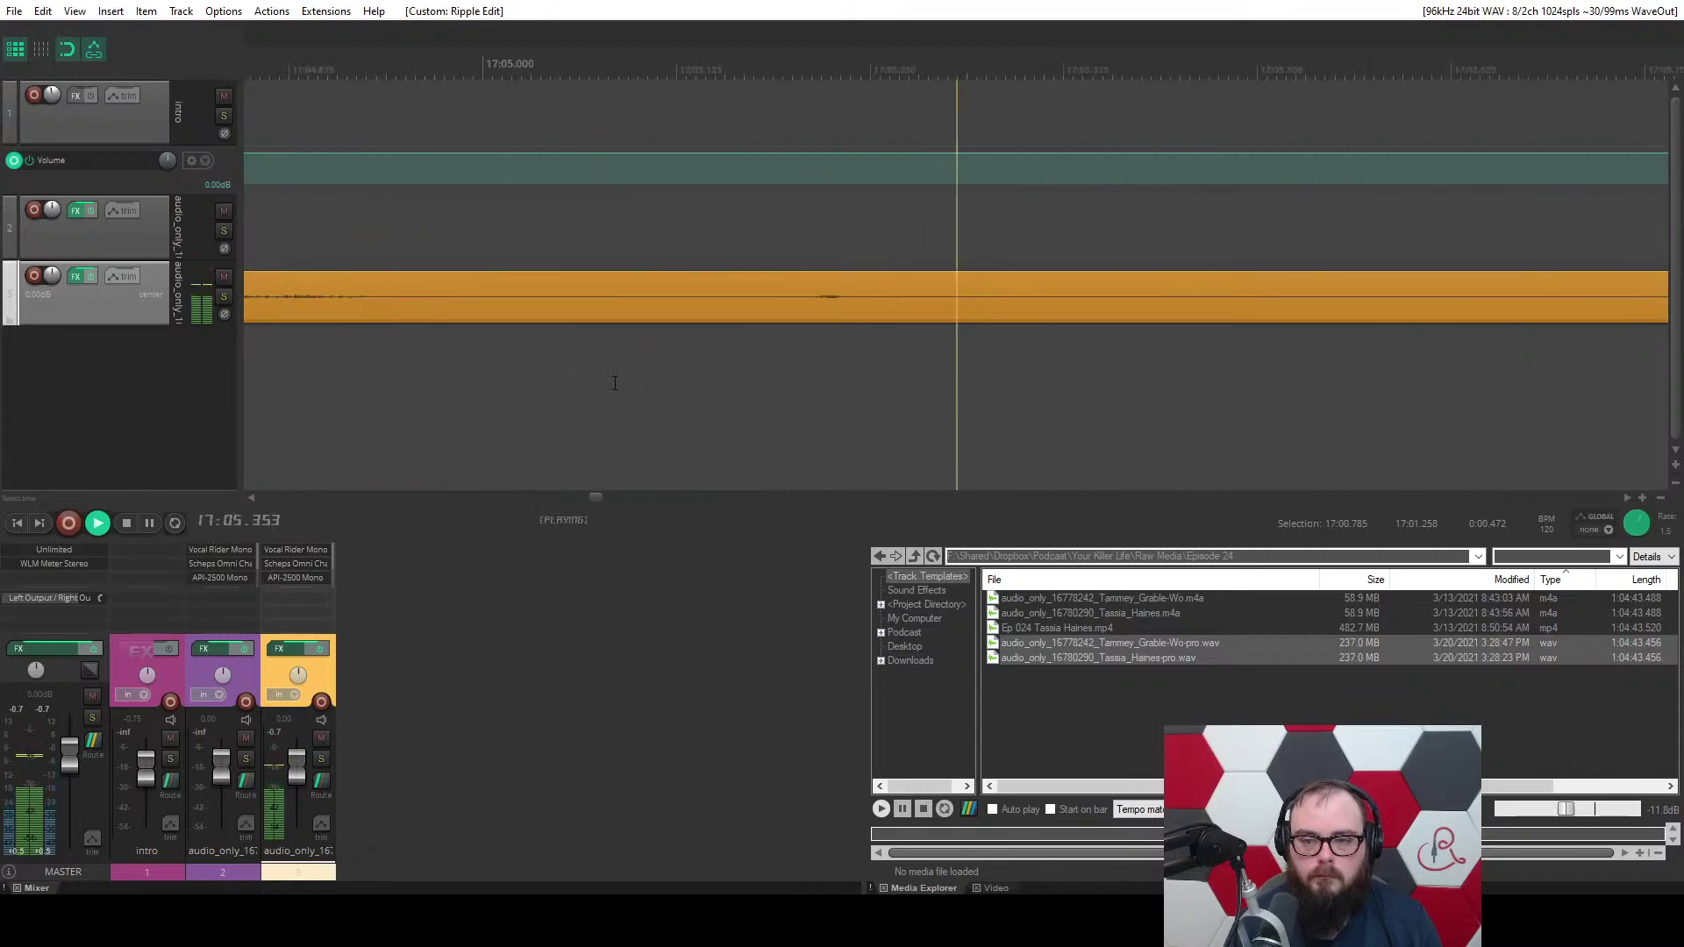
{"action": "key", "text": "space"}
{"action": "left_click_drag", "start_coordinate": [745, 303], "coordinate": [767, 265]}
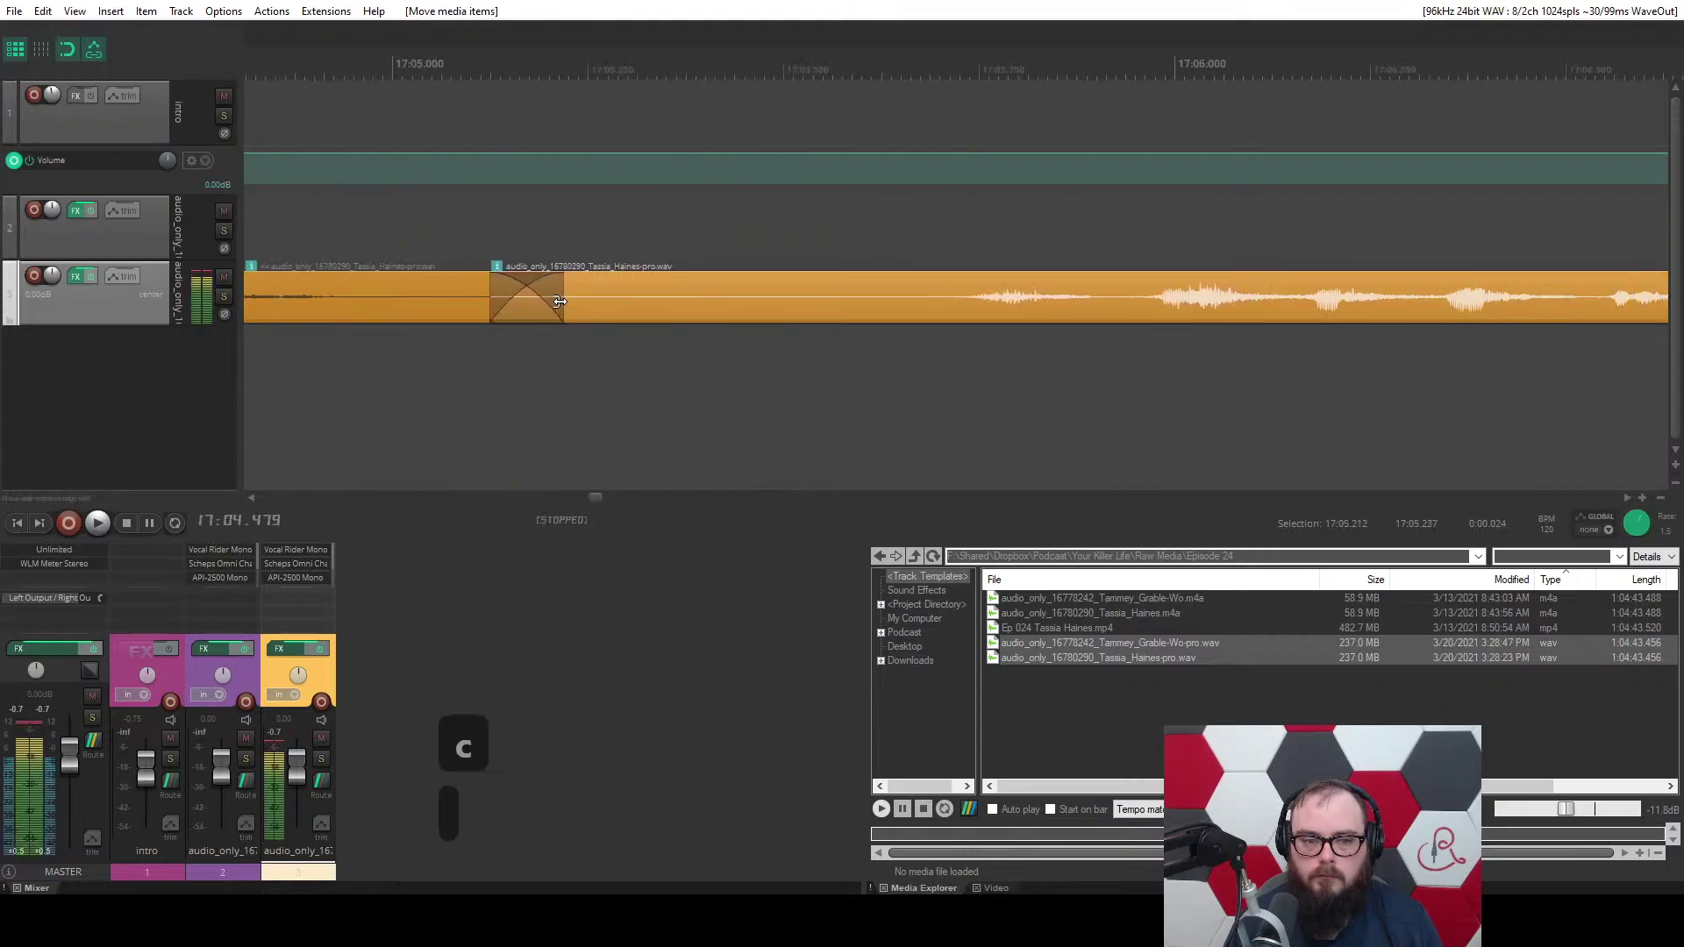
{"action": "scroll", "coordinate": [425, 308], "scroll_direction": "left", "scroll_amount": 1}
{"action": "left_click", "coordinate": [489, 304]}
{"action": "key", "text": "space"}
{"action": "key", "text": "space"}
{"action": "key", "text": "space"}
{"action": "scroll", "coordinate": [526, 355], "scroll_direction": "down", "scroll_amount": 4}
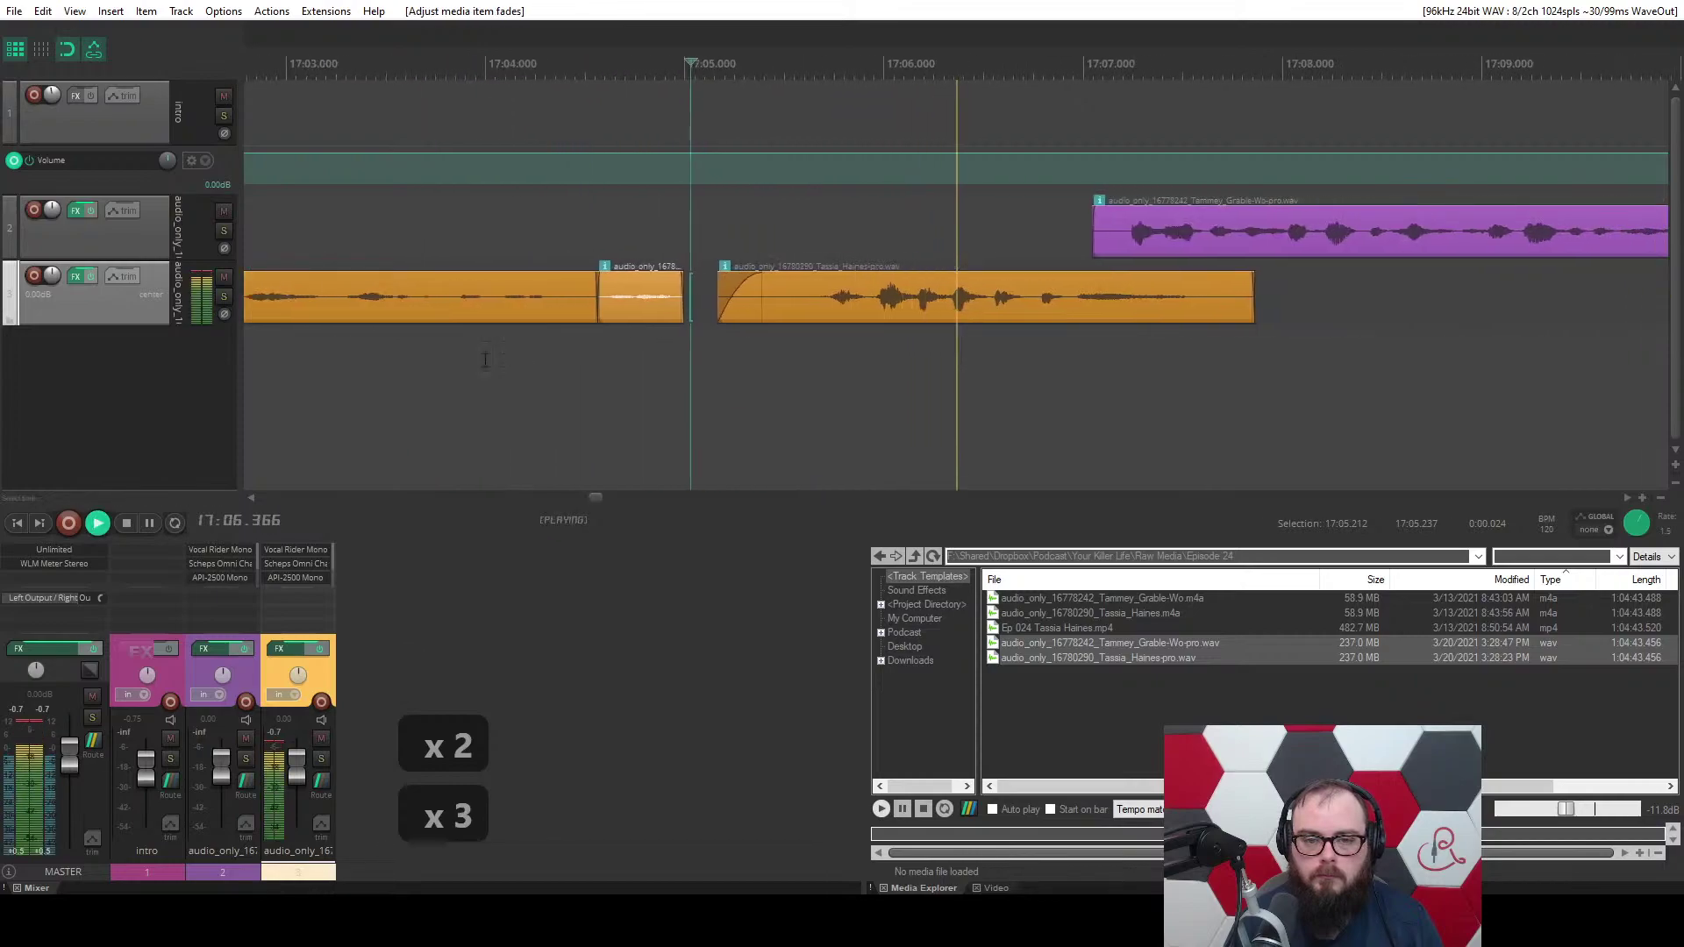
Replay the edited passage from about 17:04 to check the cut, and save the project.
{"action": "left_click", "coordinate": [453, 366]}
{"action": "scroll", "coordinate": [452, 366], "scroll_direction": "up", "scroll_amount": 5}
{"action": "scroll", "coordinate": [454, 367], "scroll_direction": "down", "scroll_amount": 2}
{"action": "scroll", "coordinate": [482, 360], "scroll_direction": "down", "scroll_amount": 2}
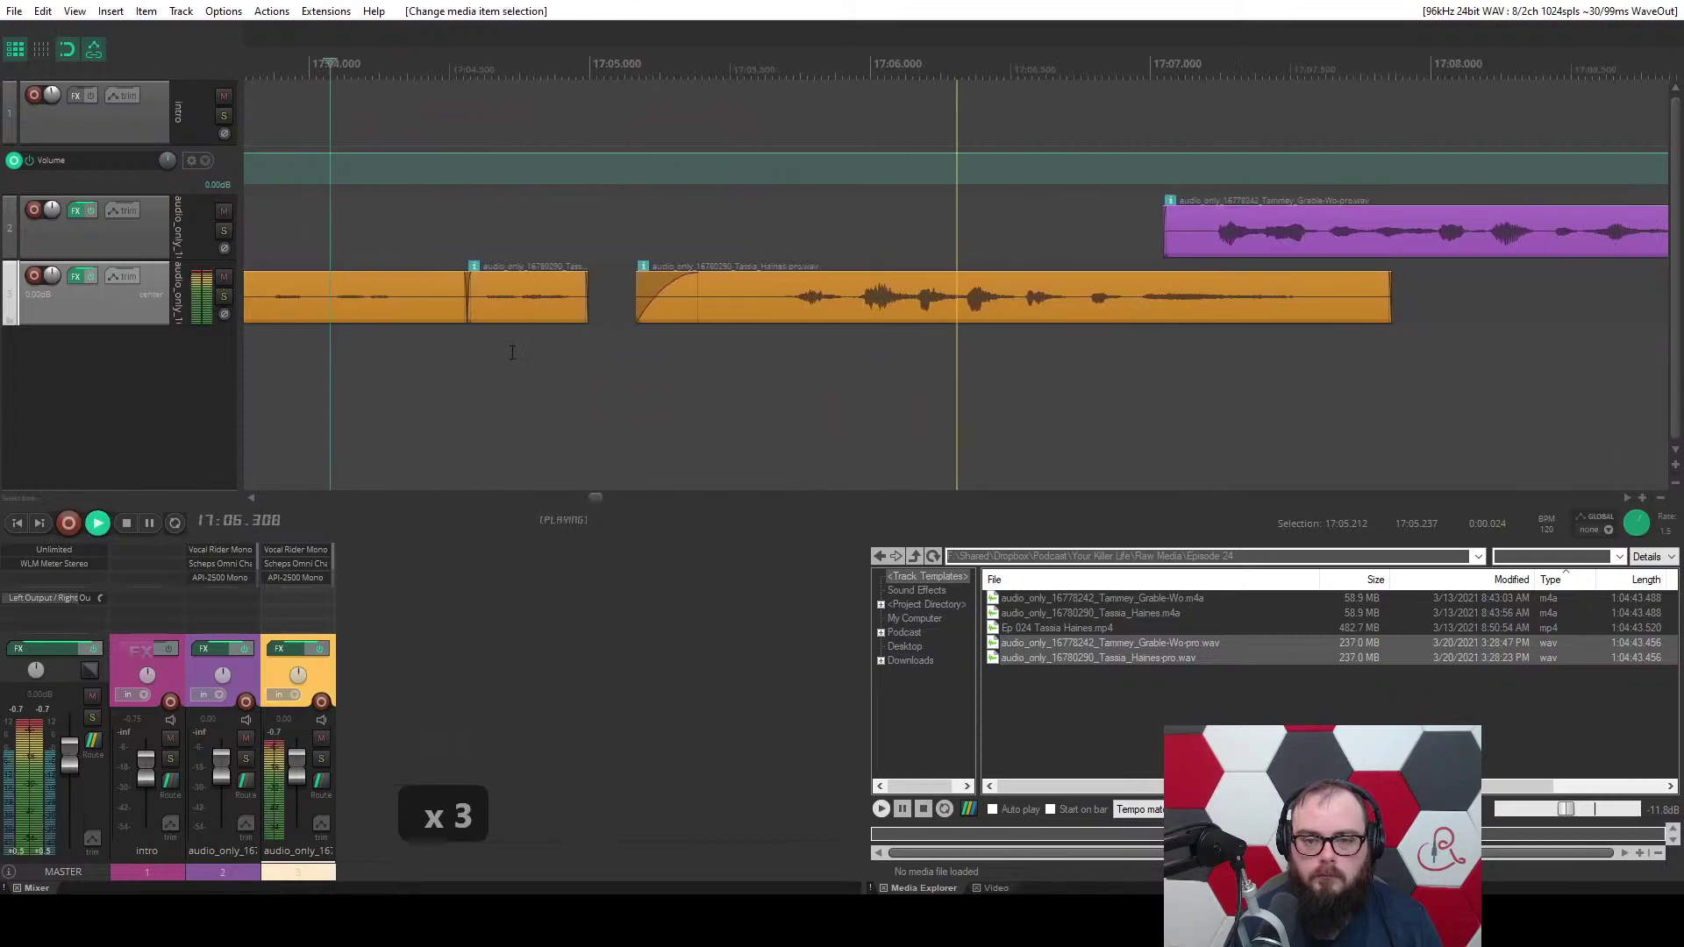
{"action": "scroll", "coordinate": [512, 352], "scroll_direction": "down", "scroll_amount": 3}
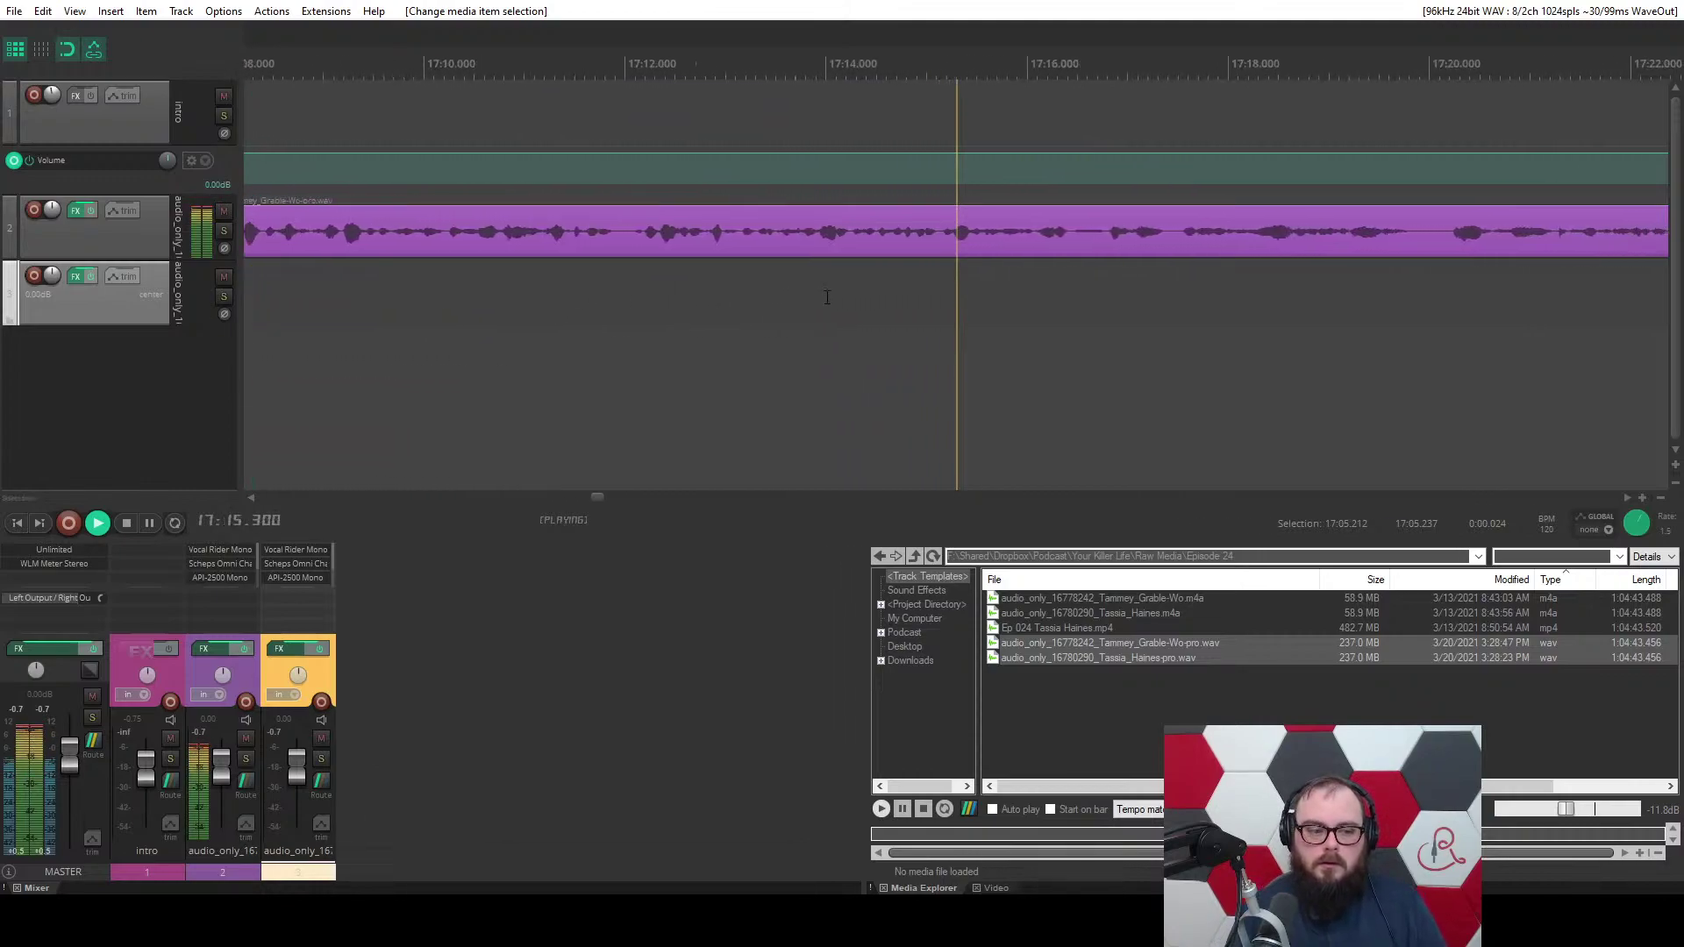
{"action": "key", "text": "ctrl+s"}
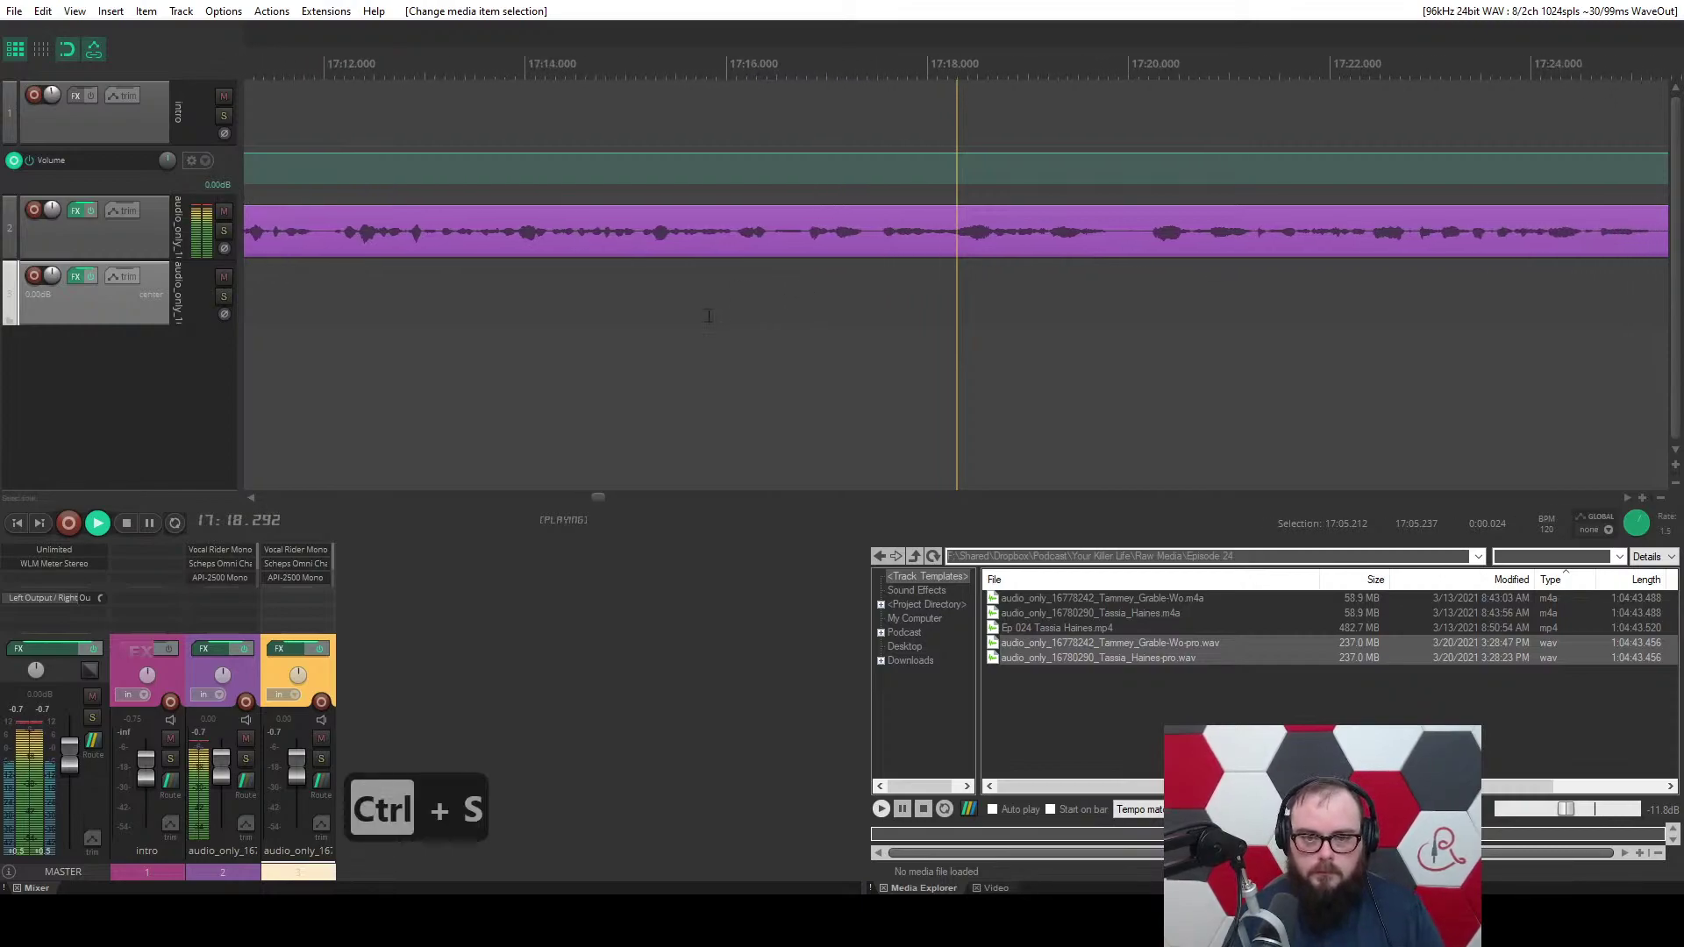
Time-select about 0.37 s from 17:16.441 on the purple vocal item and apply Breath reduction.
{"action": "left_click", "coordinate": [709, 229]}
{"action": "scroll", "coordinate": [709, 229], "scroll_direction": "up", "scroll_amount": 3}
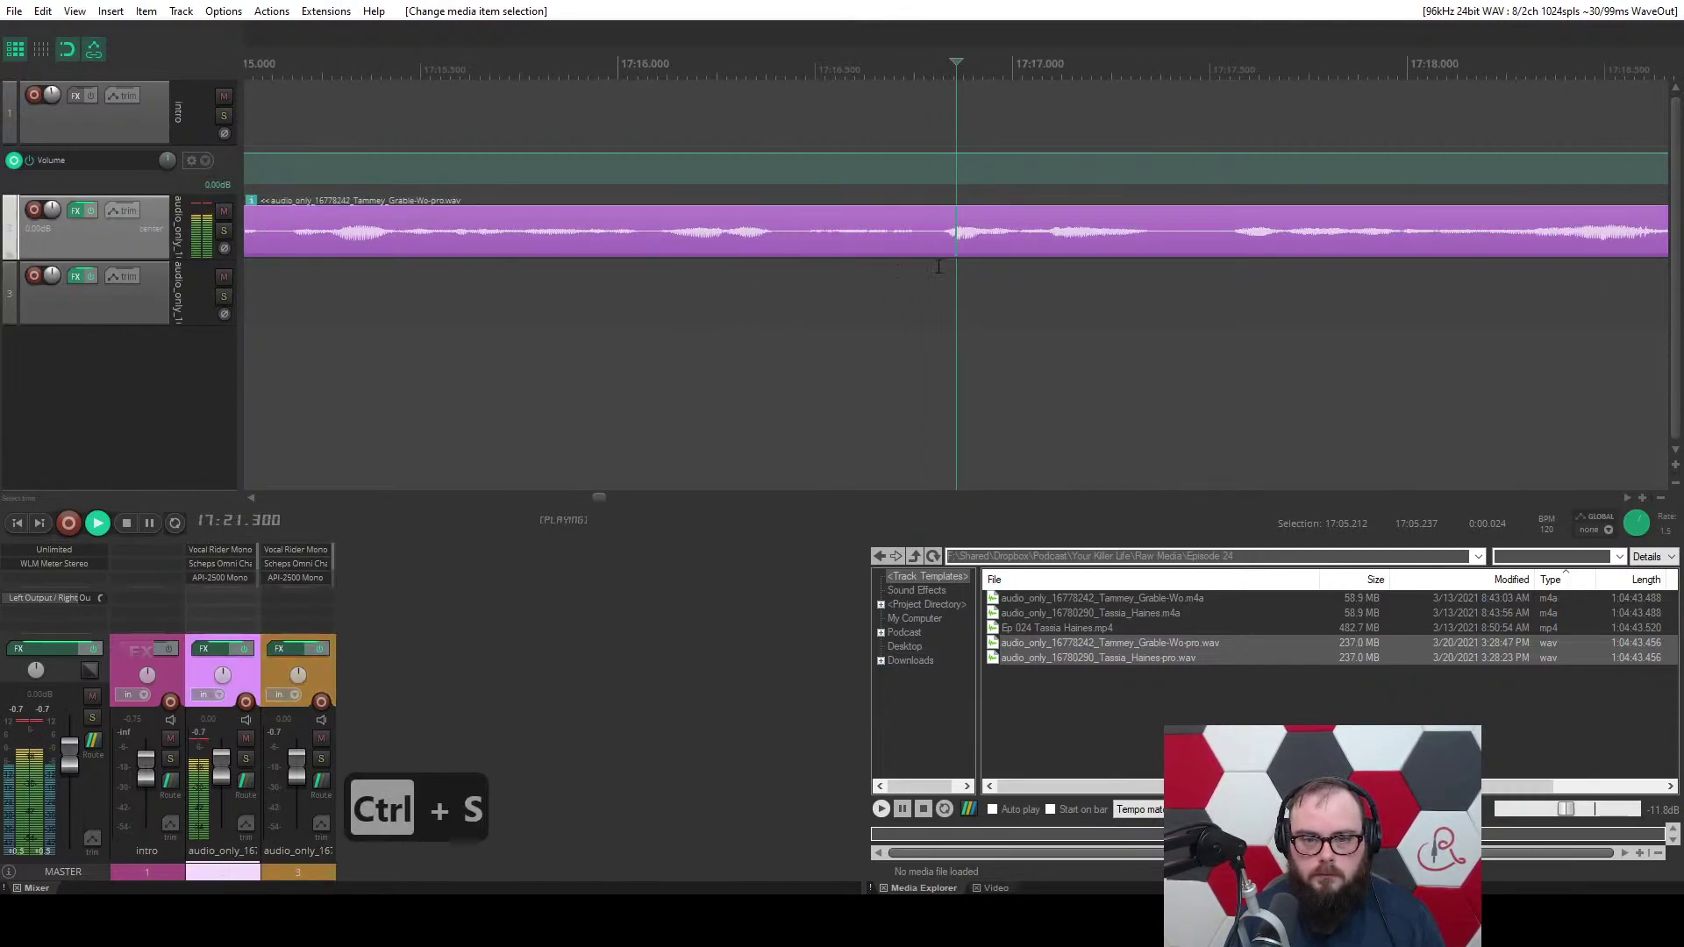
{"action": "left_click_drag", "start_coordinate": [938, 265], "coordinate": [794, 271]}
{"action": "key", "text": "z"}
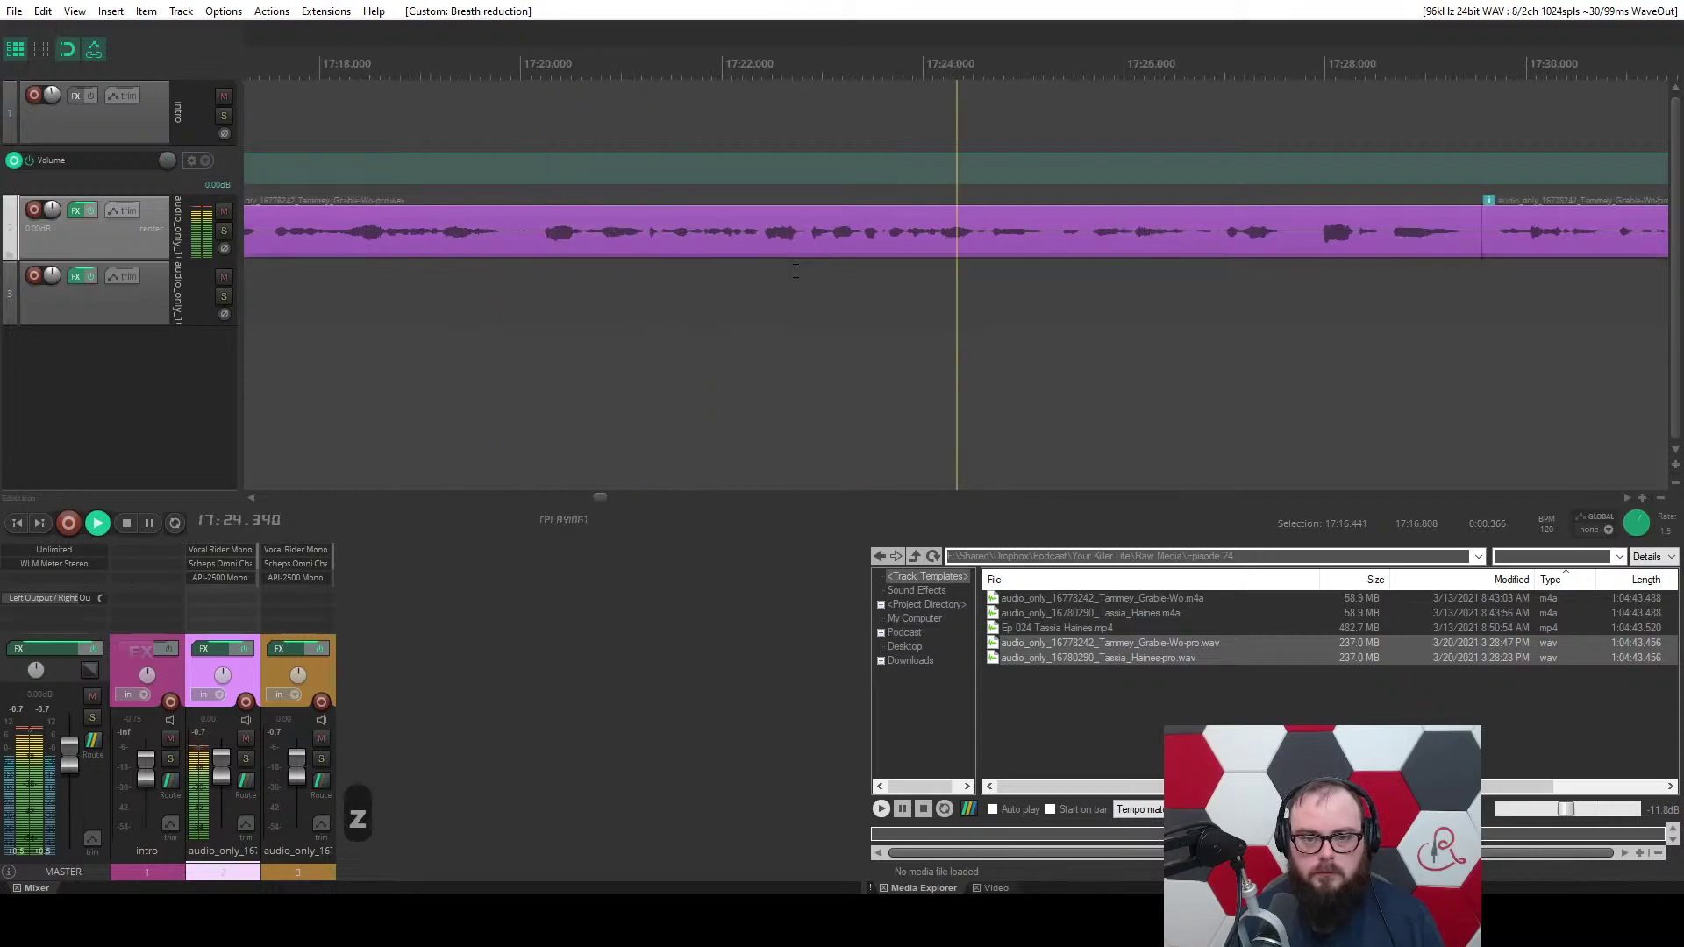
Time-select about 0.96 s from 17:24.671 below the purple vocal item, remove it with Ripple Edit and replay from before the cut.
{"action": "left_click", "coordinate": [817, 273]}
{"action": "scroll", "coordinate": [816, 274], "scroll_direction": "up", "scroll_amount": 4}
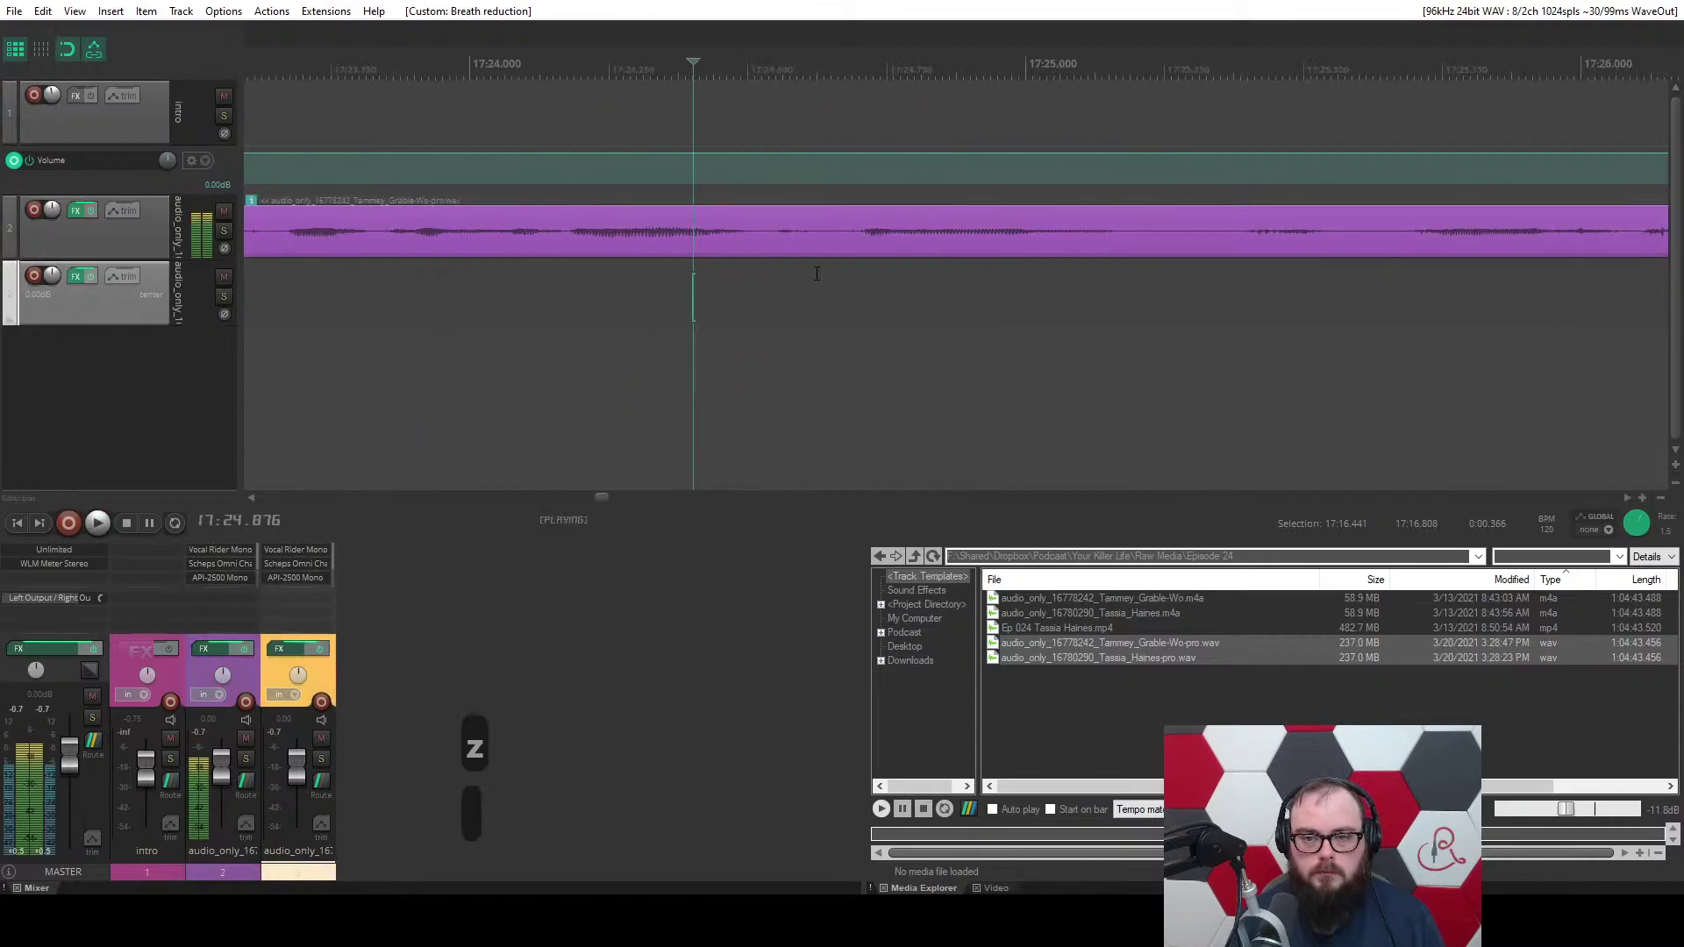
{"action": "left_click_drag", "start_coordinate": [844, 272], "coordinate": [1379, 270]}
{"action": "key", "text": "c"}
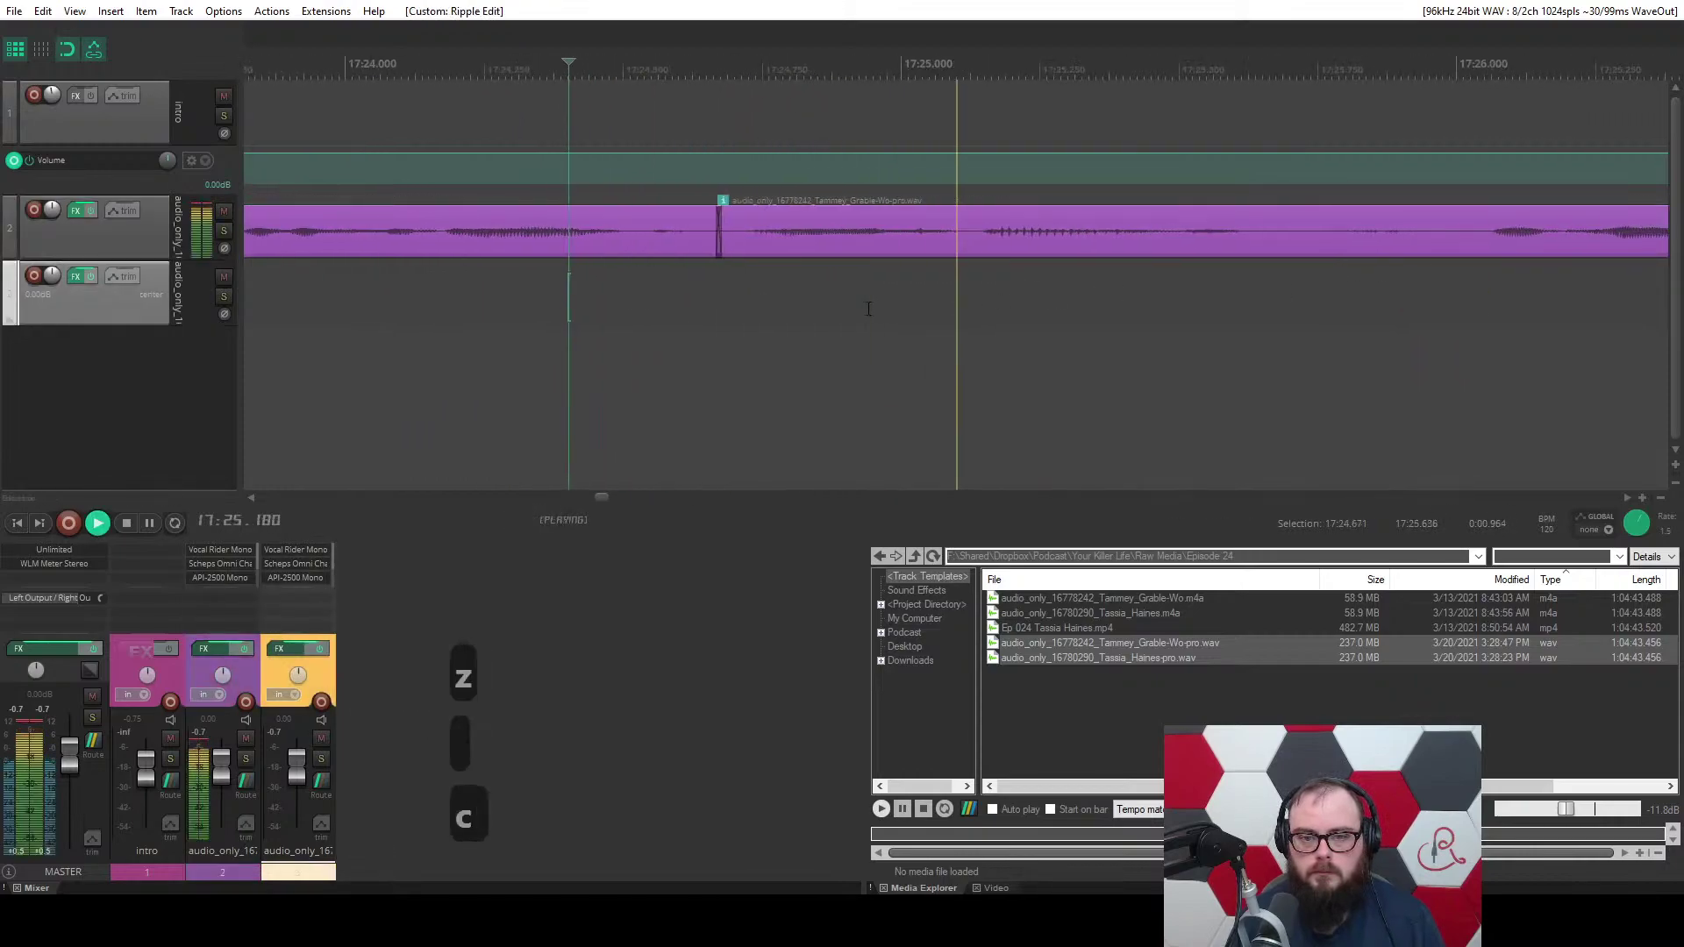
{"action": "left_click", "coordinate": [575, 326]}
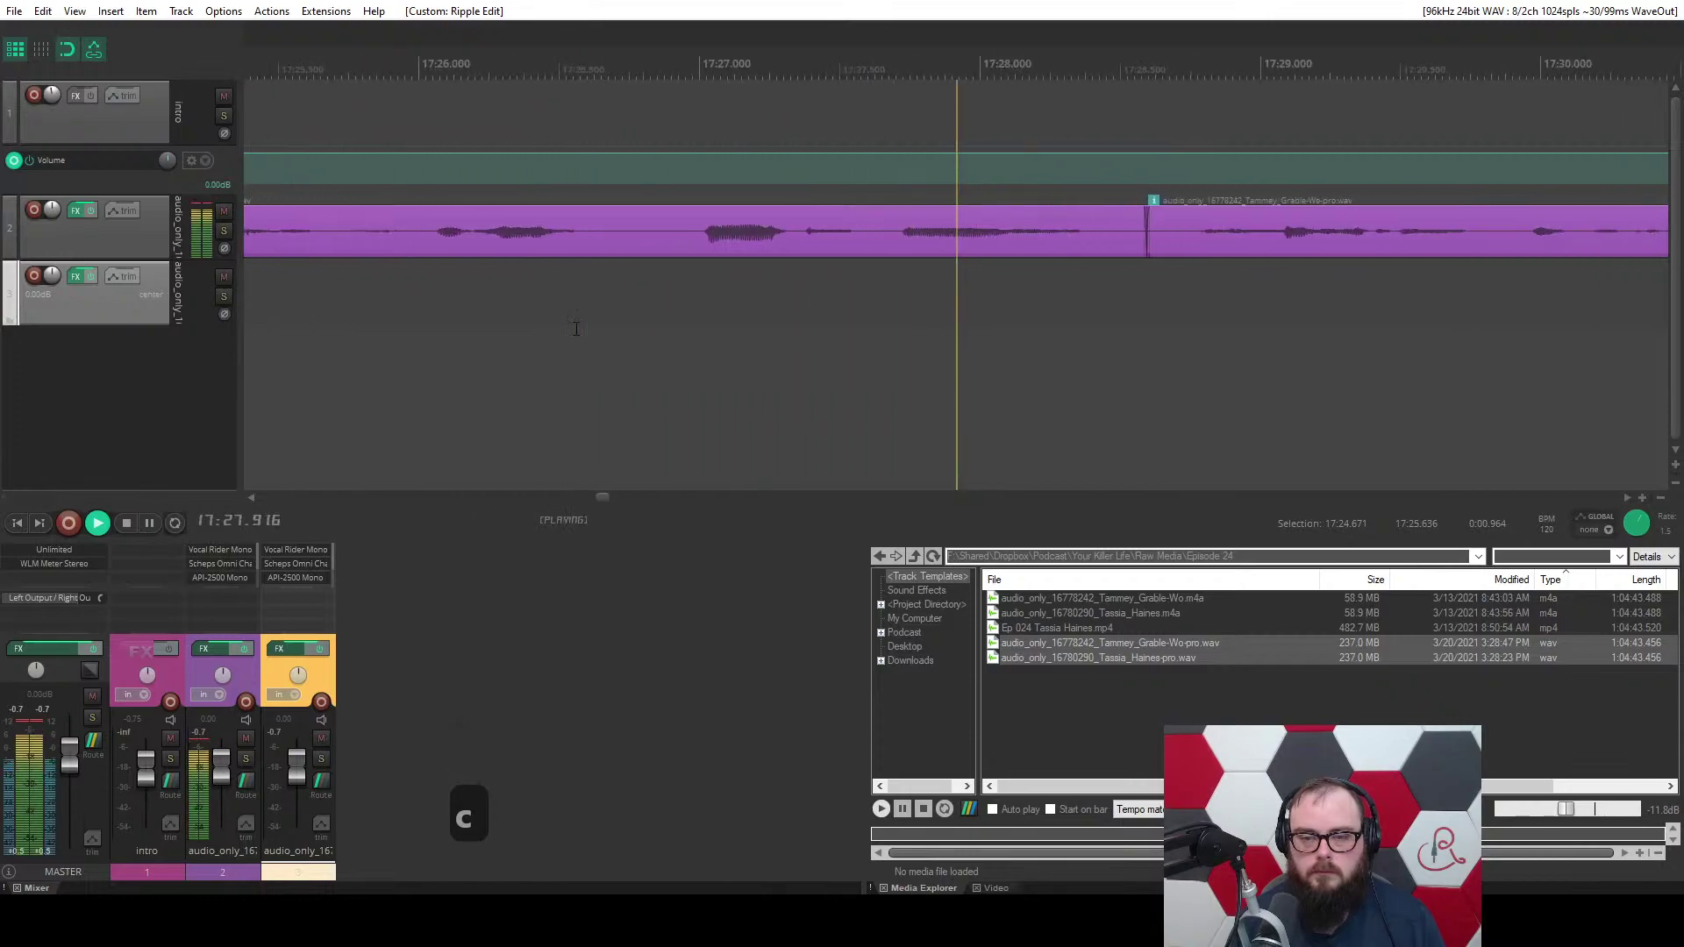
Remove the two adjoining short orange items between about 17:34 and 17:35.5 with Two-Track Cut.
{"action": "scroll", "coordinate": [576, 328], "scroll_direction": "down", "scroll_amount": 3}
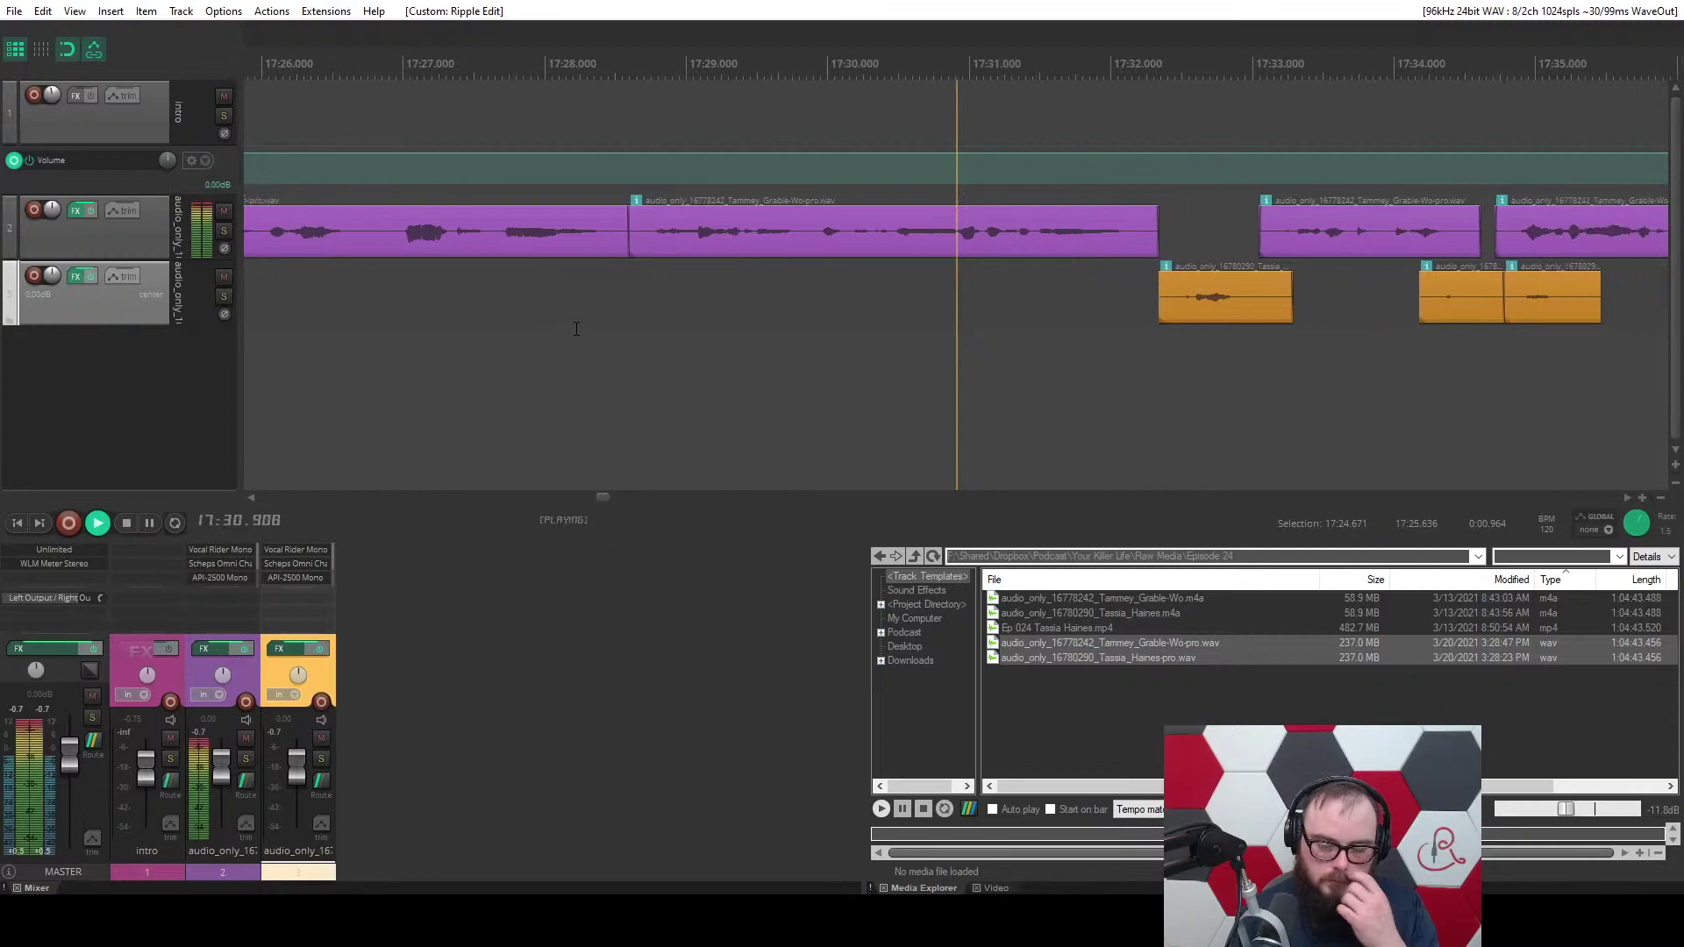
{"action": "scroll", "coordinate": [576, 328], "scroll_direction": "up", "scroll_amount": 2}
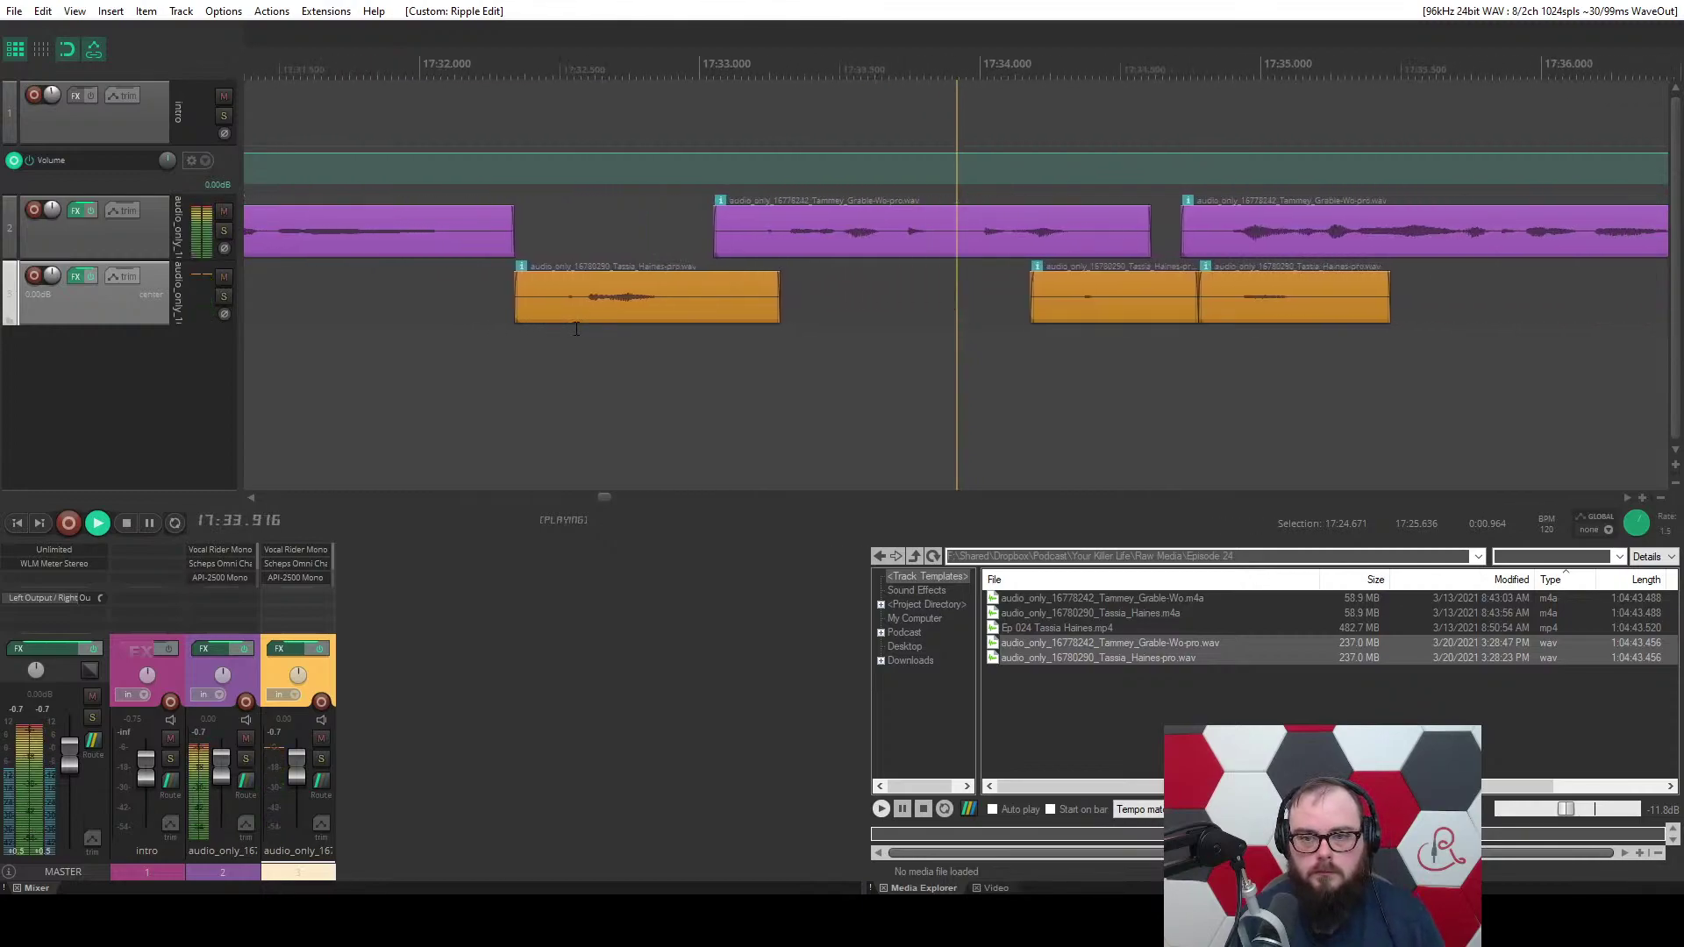
{"action": "scroll", "coordinate": [576, 328], "scroll_direction": "down", "scroll_amount": 2}
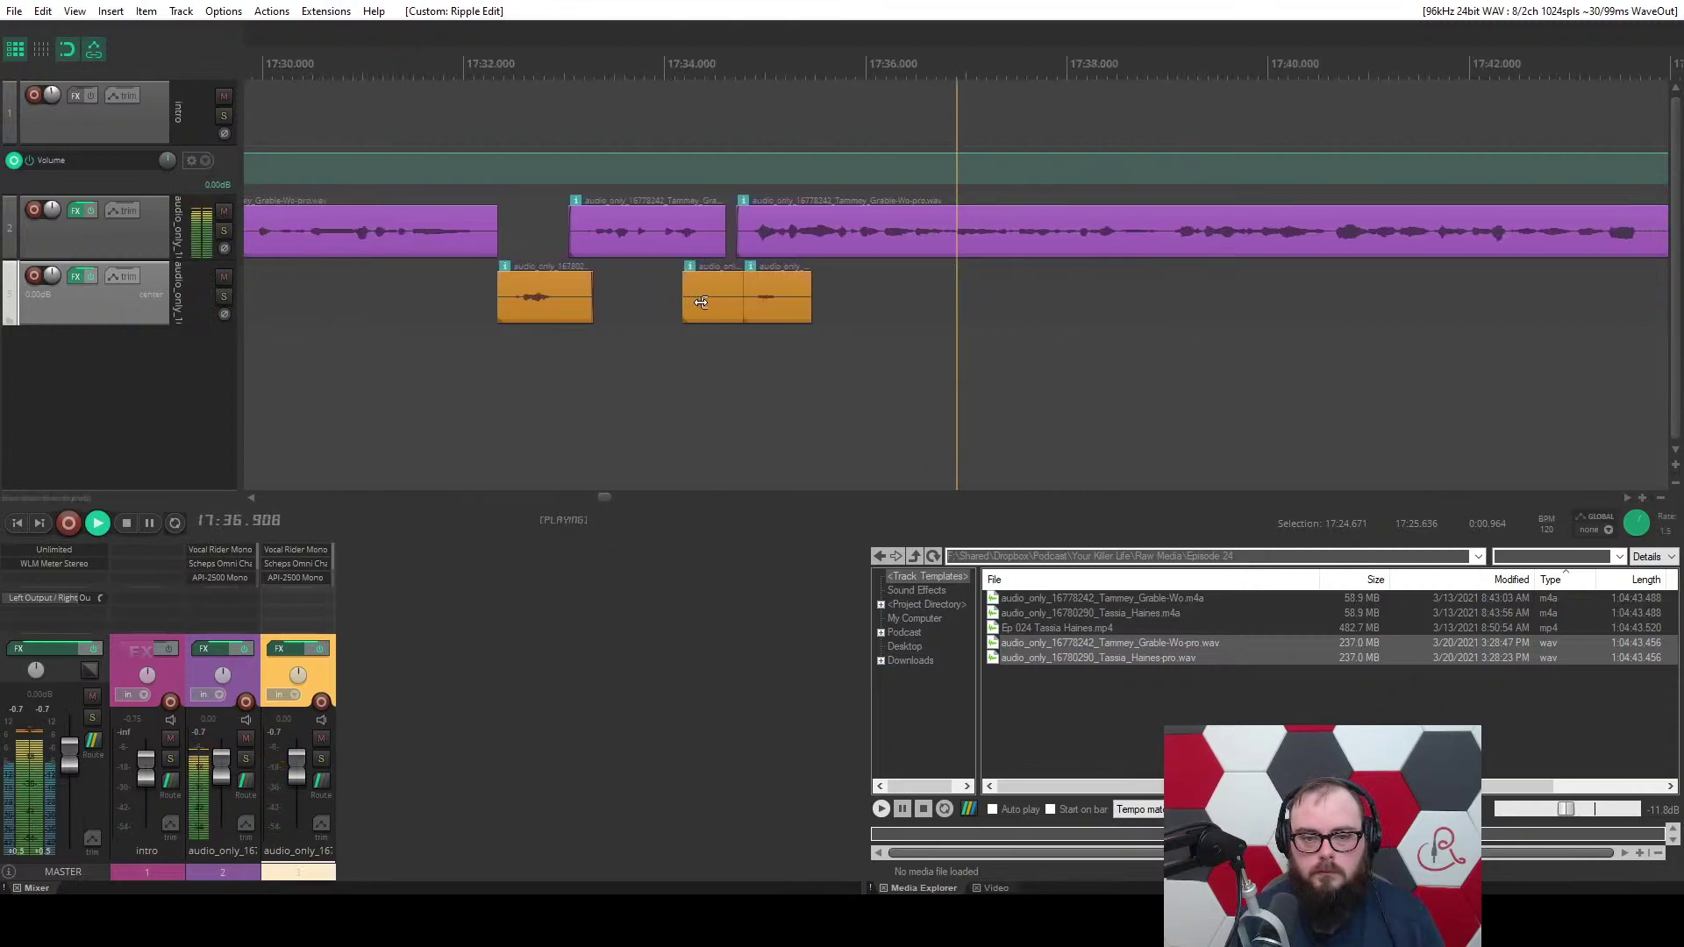
{"action": "left_click", "coordinate": [795, 307]}
{"action": "key", "text": "d"}
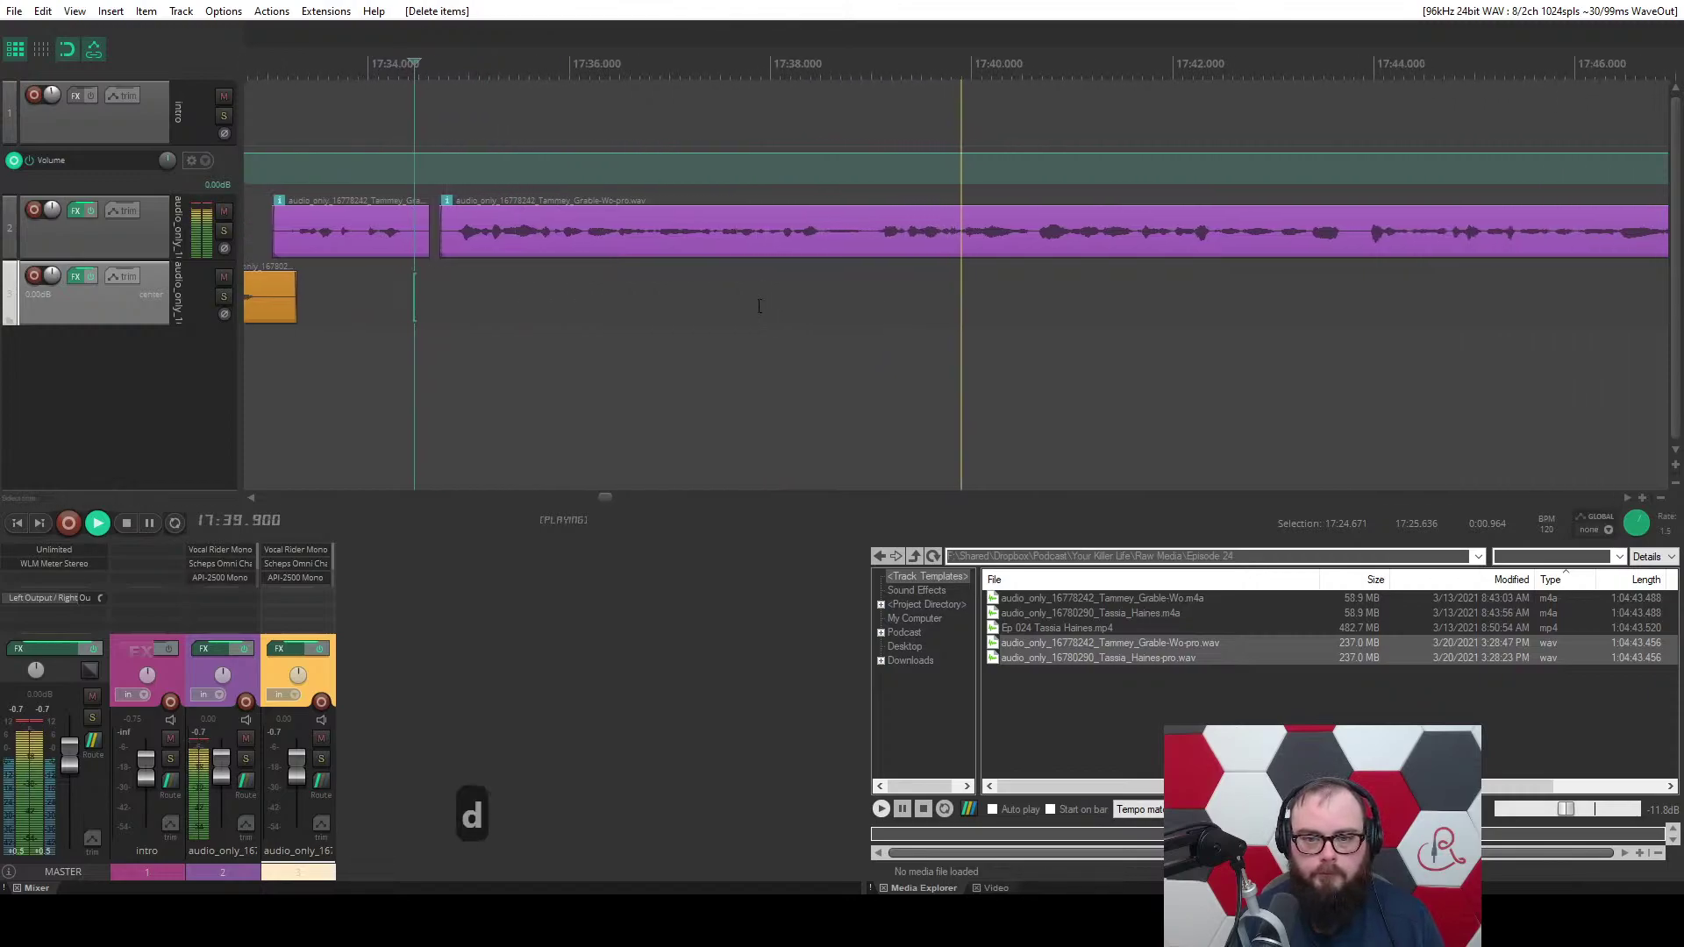
Time-select about 0.46 s from 17:38.537 on the purple vocal item and apply Breath reduction.
{"action": "left_click", "coordinate": [754, 231]}
{"action": "scroll", "coordinate": [886, 269], "scroll_direction": "up", "scroll_amount": 3}
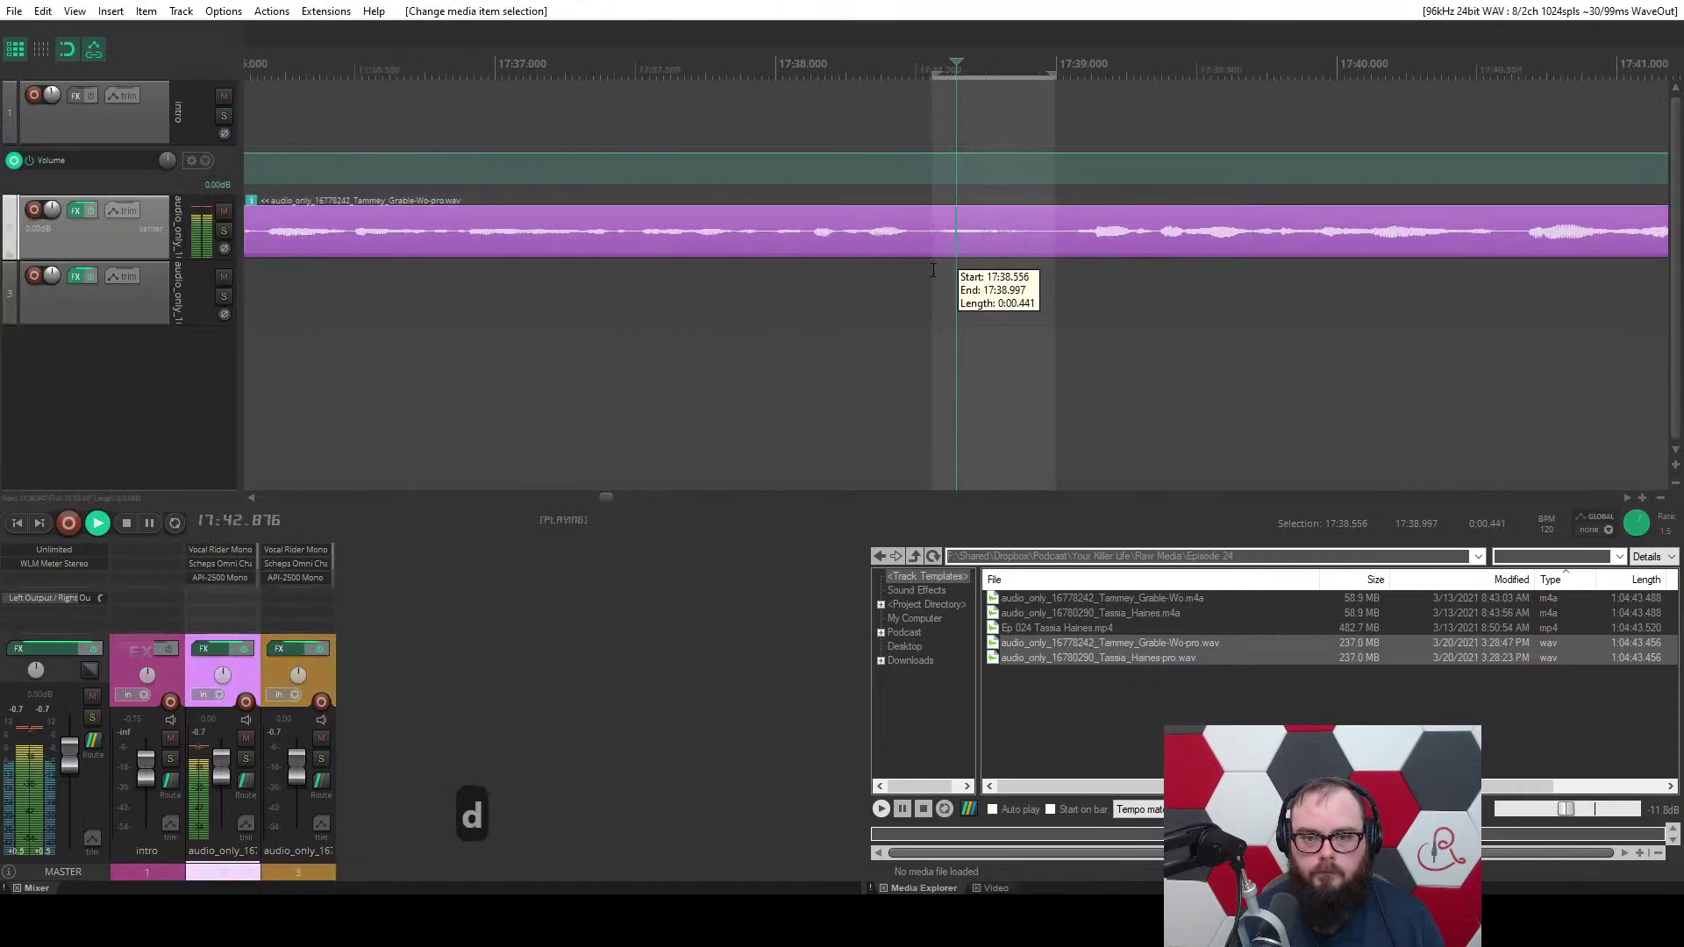
{"action": "key", "text": "z"}
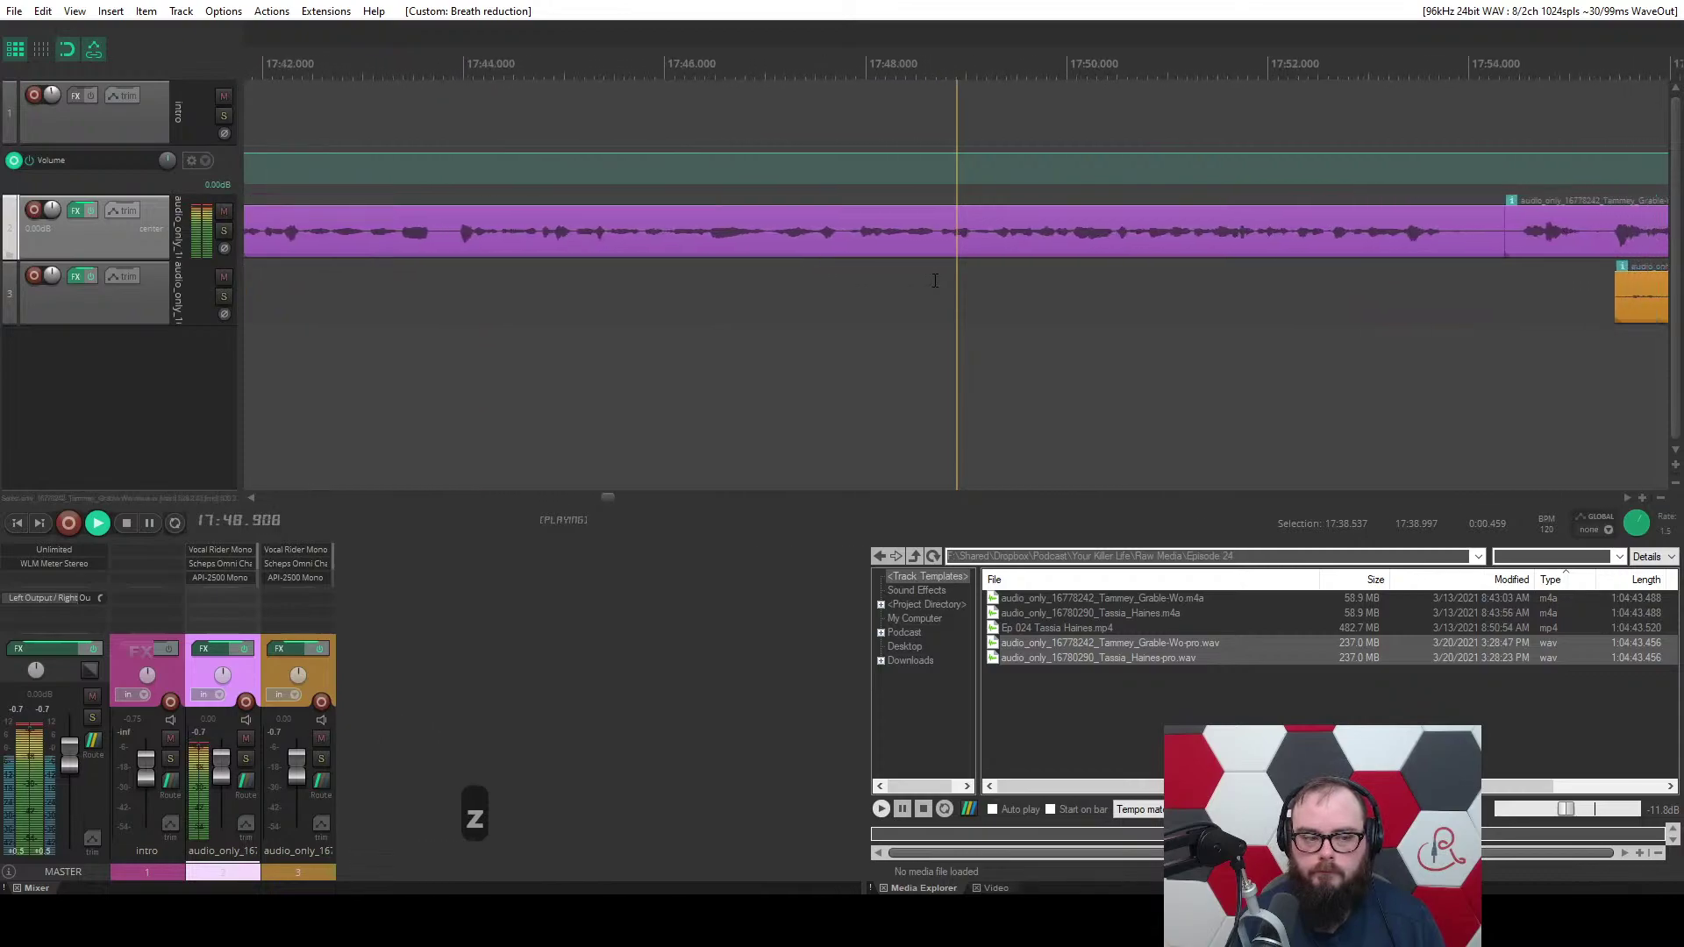
Stop playback, try removing the short orange item near 17:55.5 with ripple editing on, and undo it.
{"action": "scroll", "coordinate": [935, 280], "scroll_direction": "up", "scroll_amount": 10}
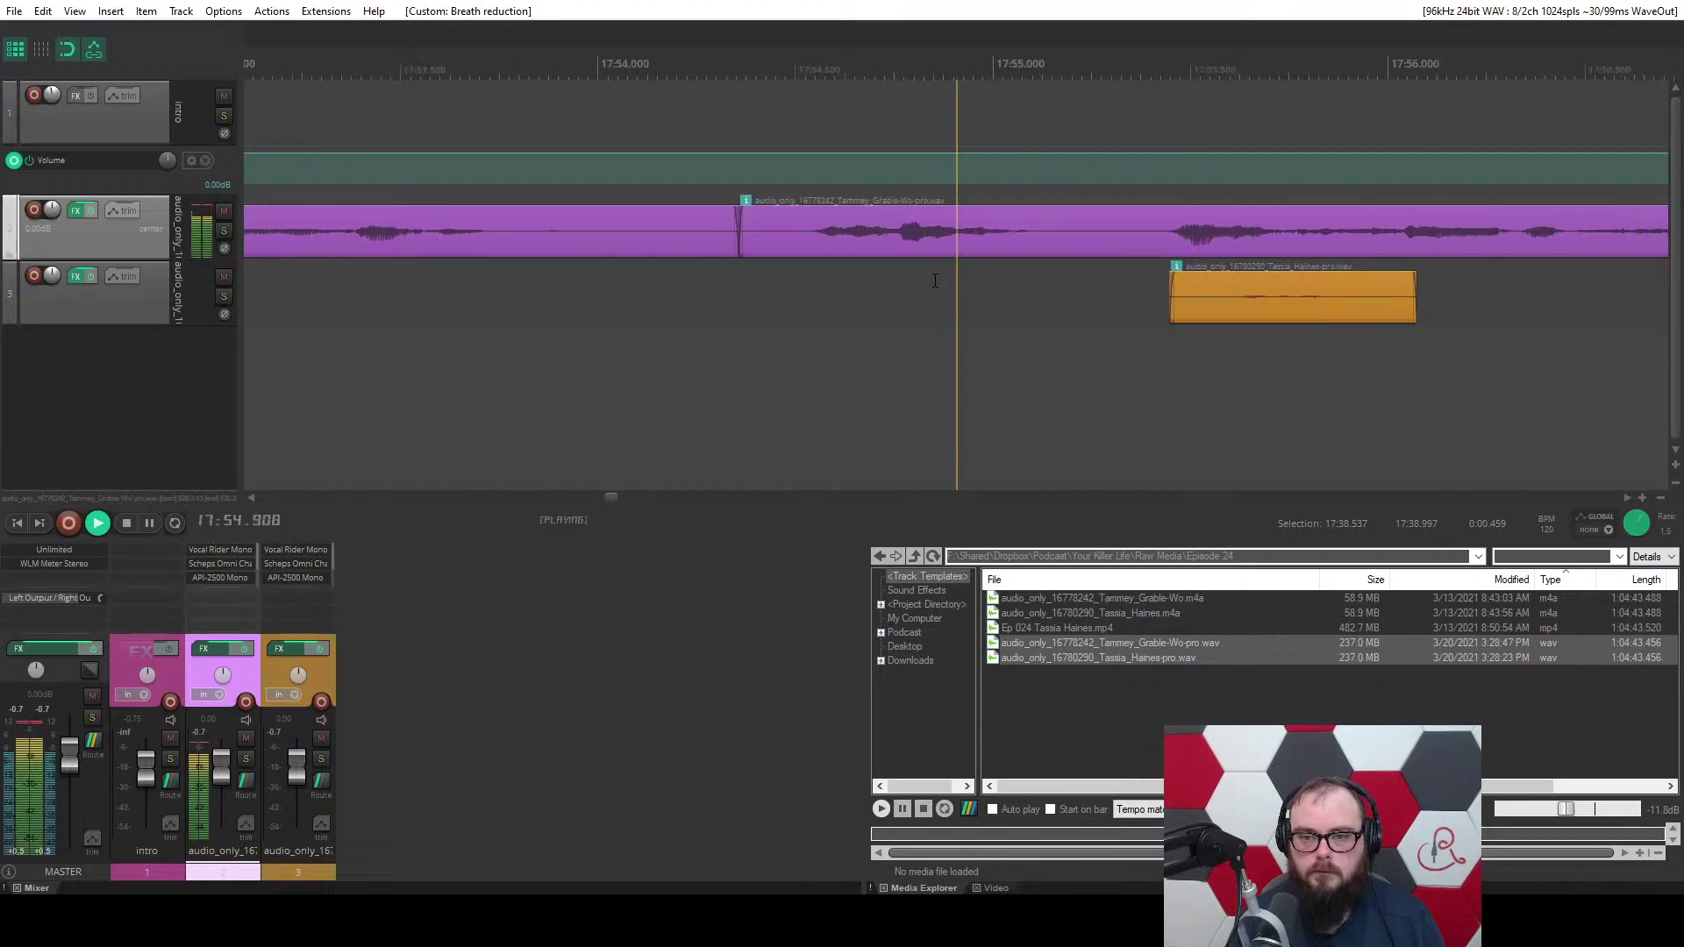
{"action": "key", "text": "space"}
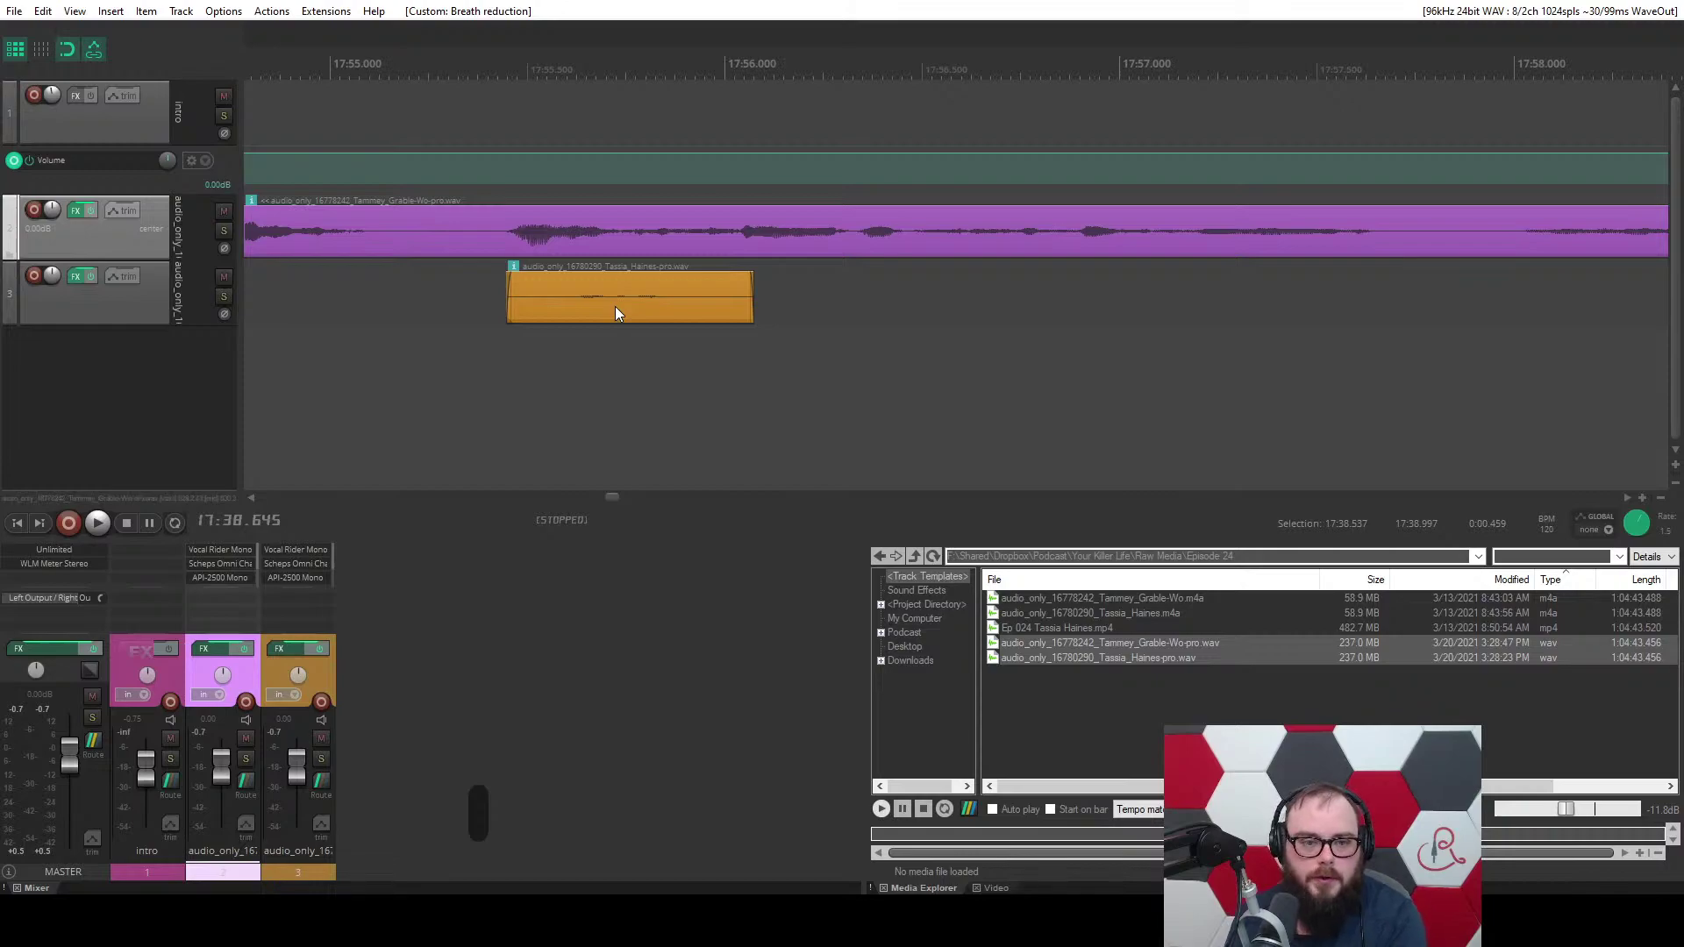
{"action": "left_click", "coordinate": [611, 298]}
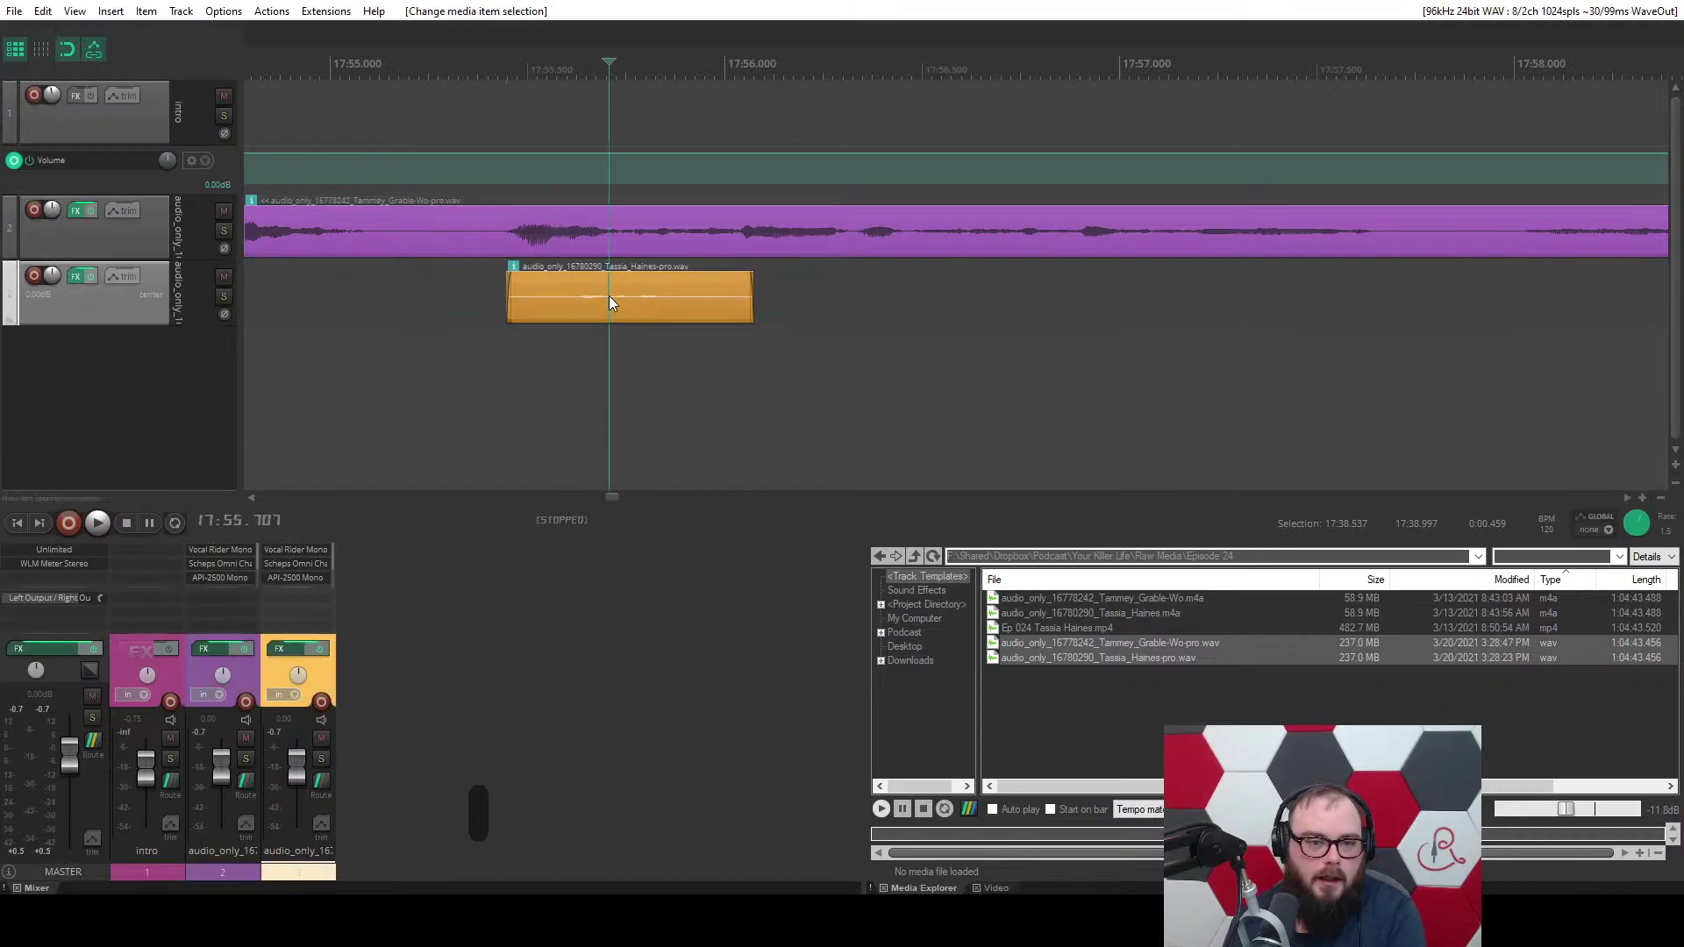
{"action": "scroll", "coordinate": [609, 297], "scroll_direction": "down", "scroll_amount": 3}
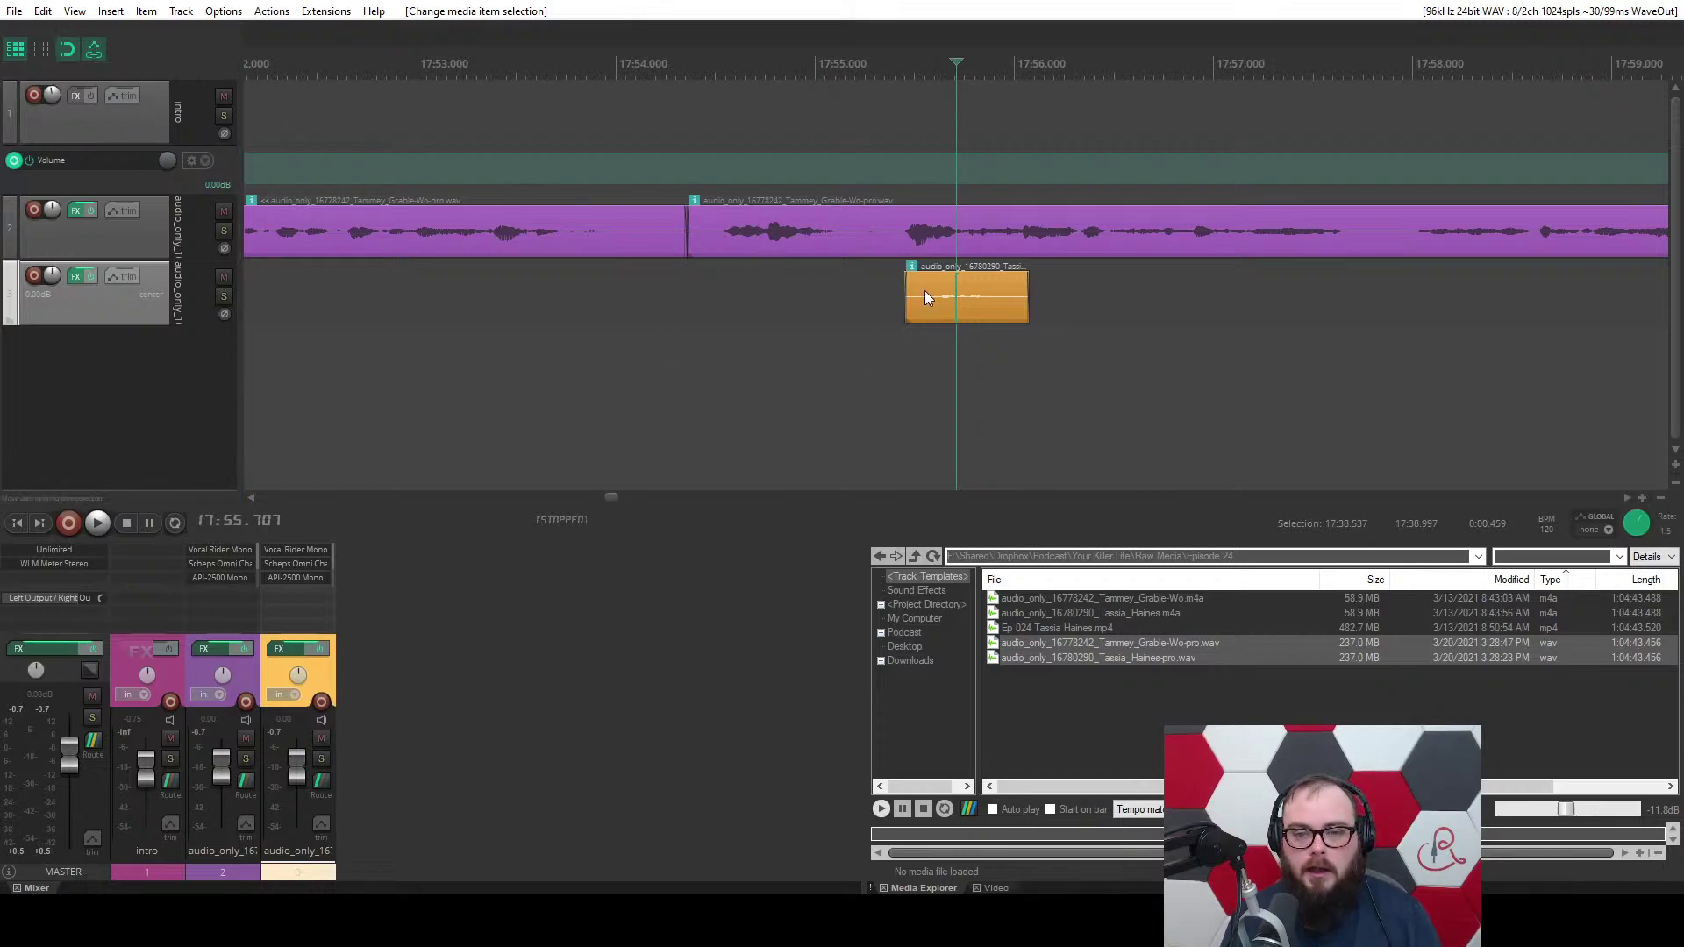
{"action": "left_click", "coordinate": [973, 294]}
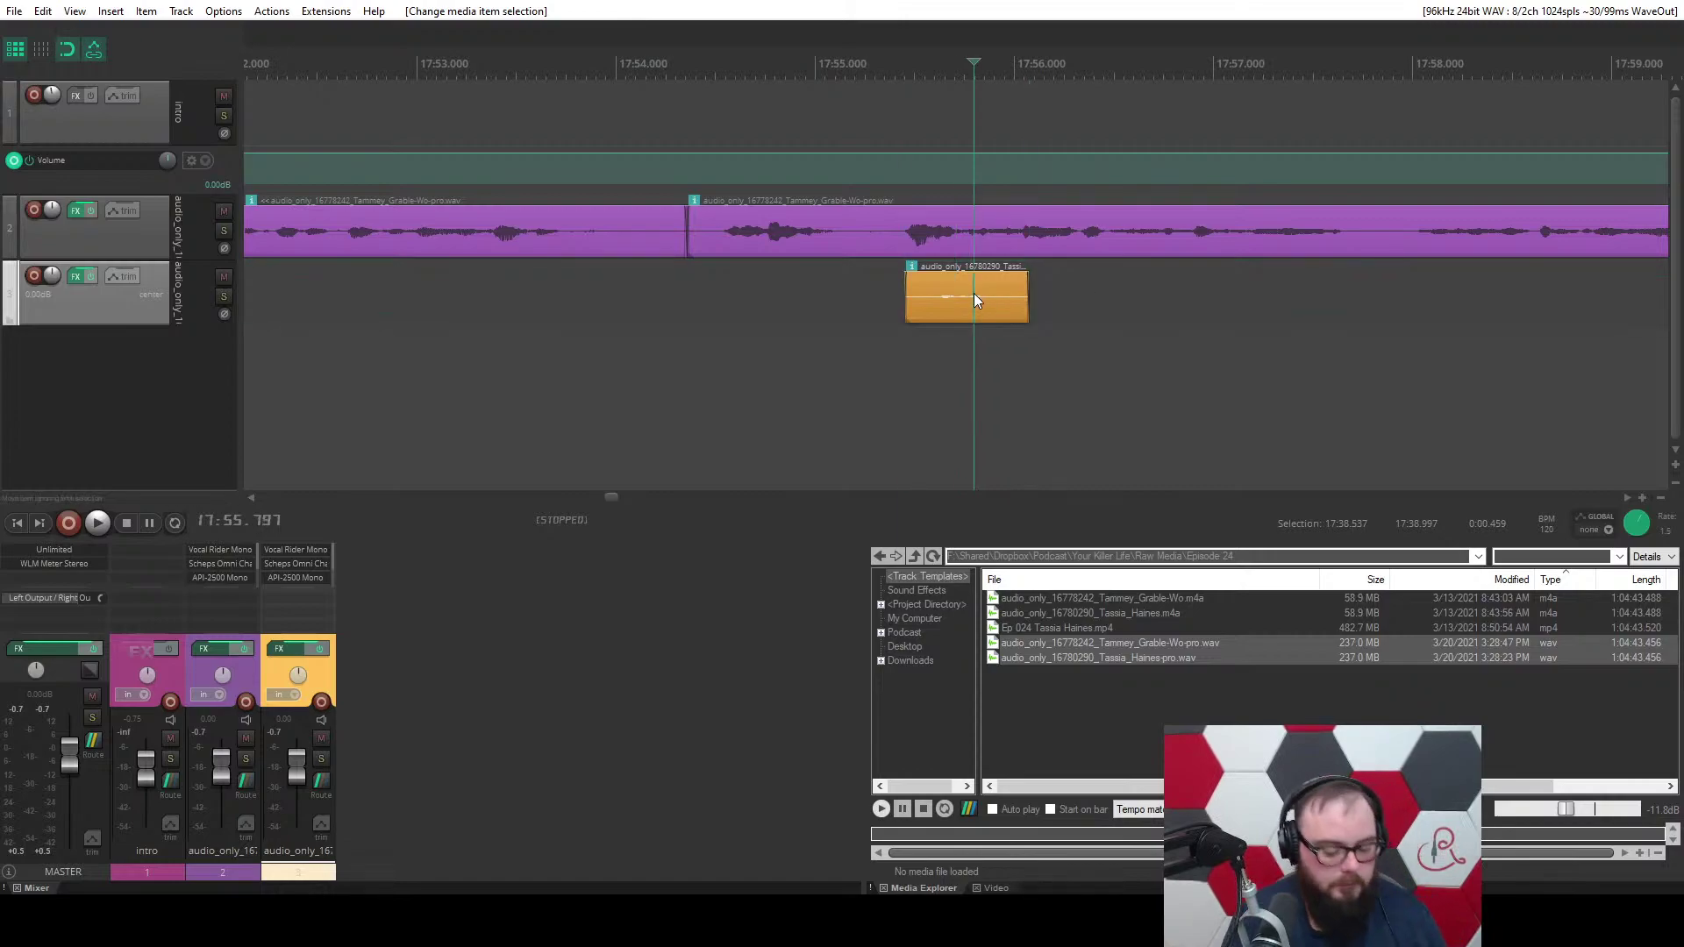
{"action": "key", "text": "a"}
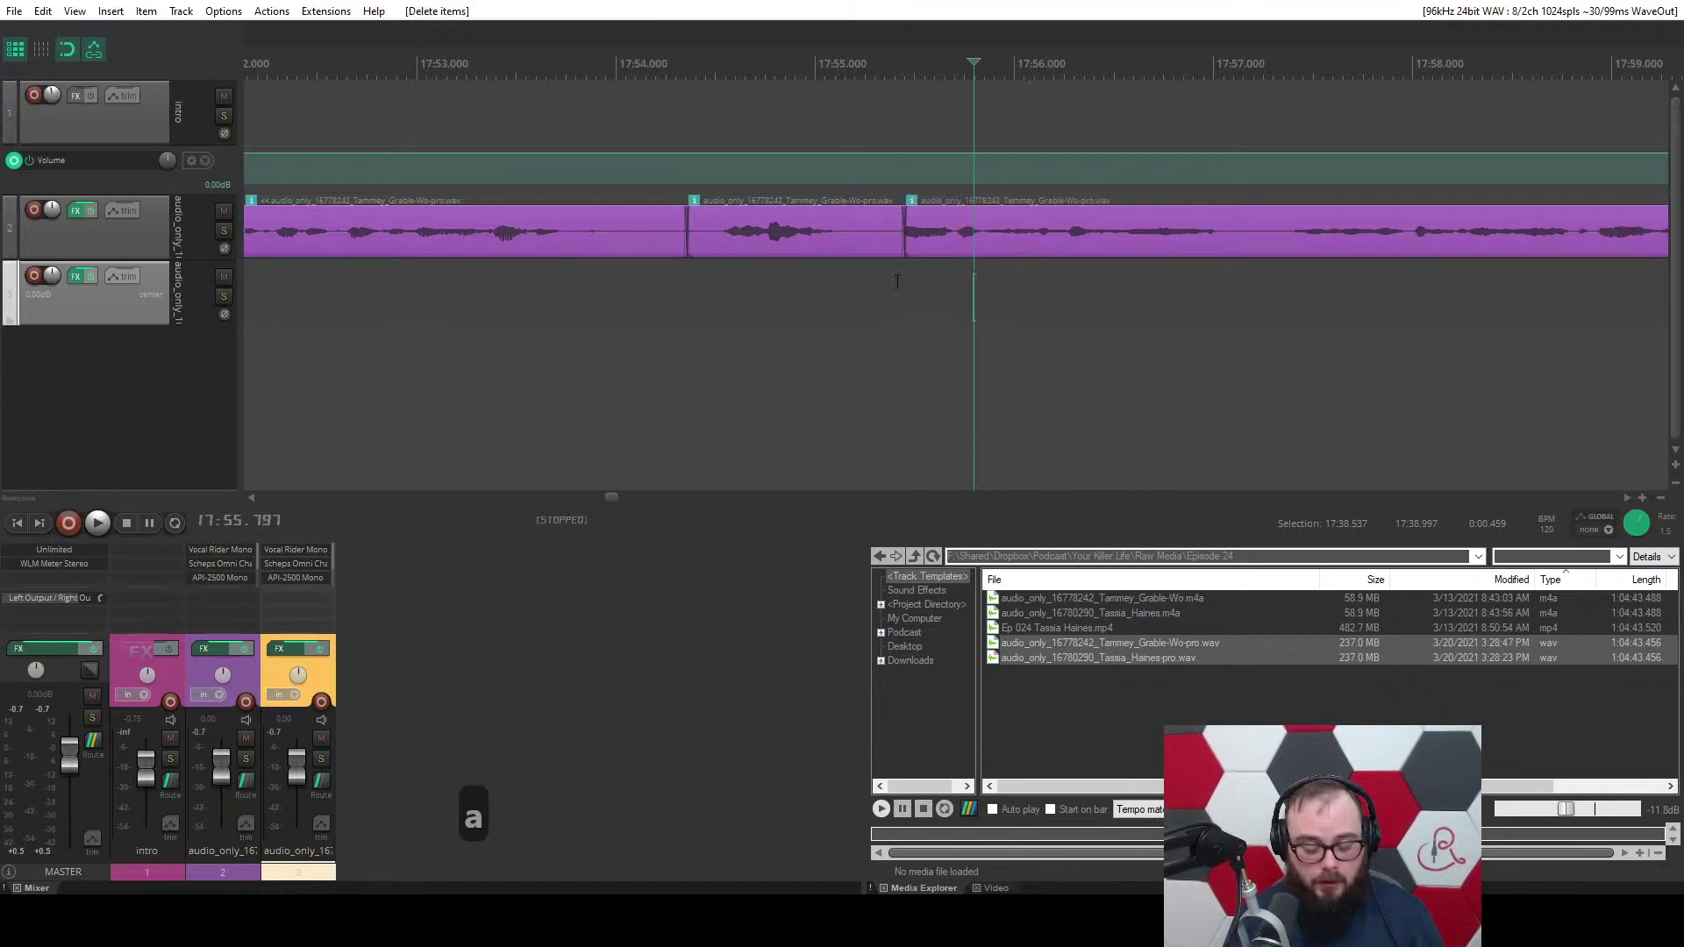
{"action": "key", "text": "ctrl+z"}
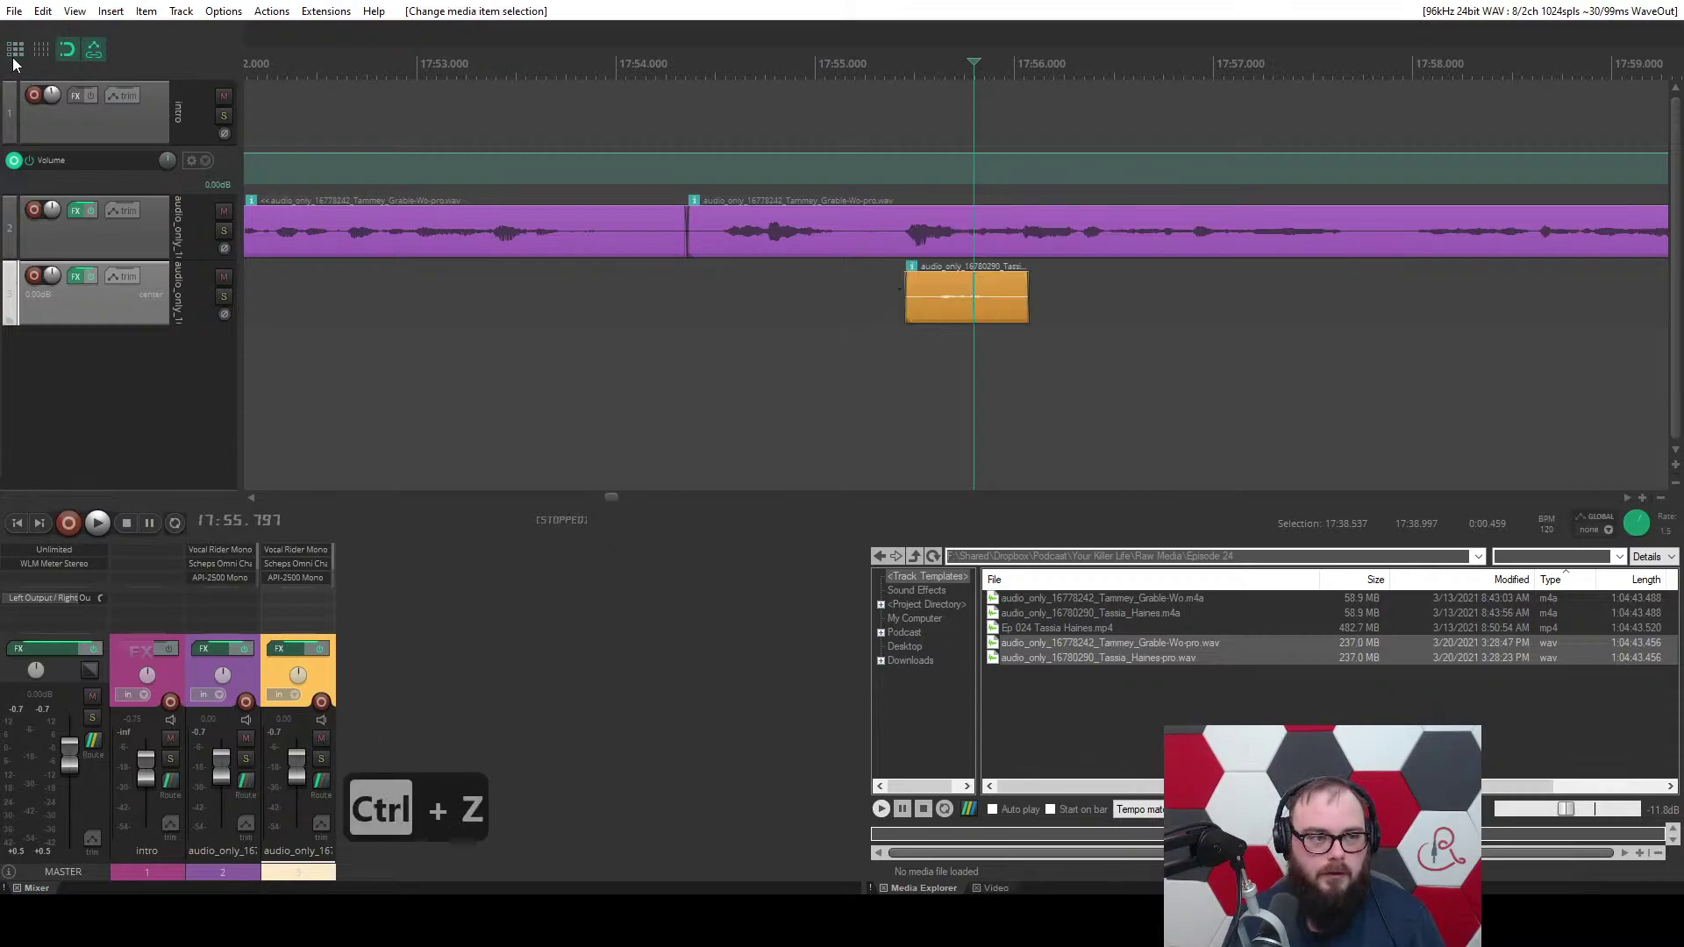
Try deleting the same orange item with ripple editing off, re-enable ripple editing and undo the deletion.
{"action": "key", "text": "Delete"}
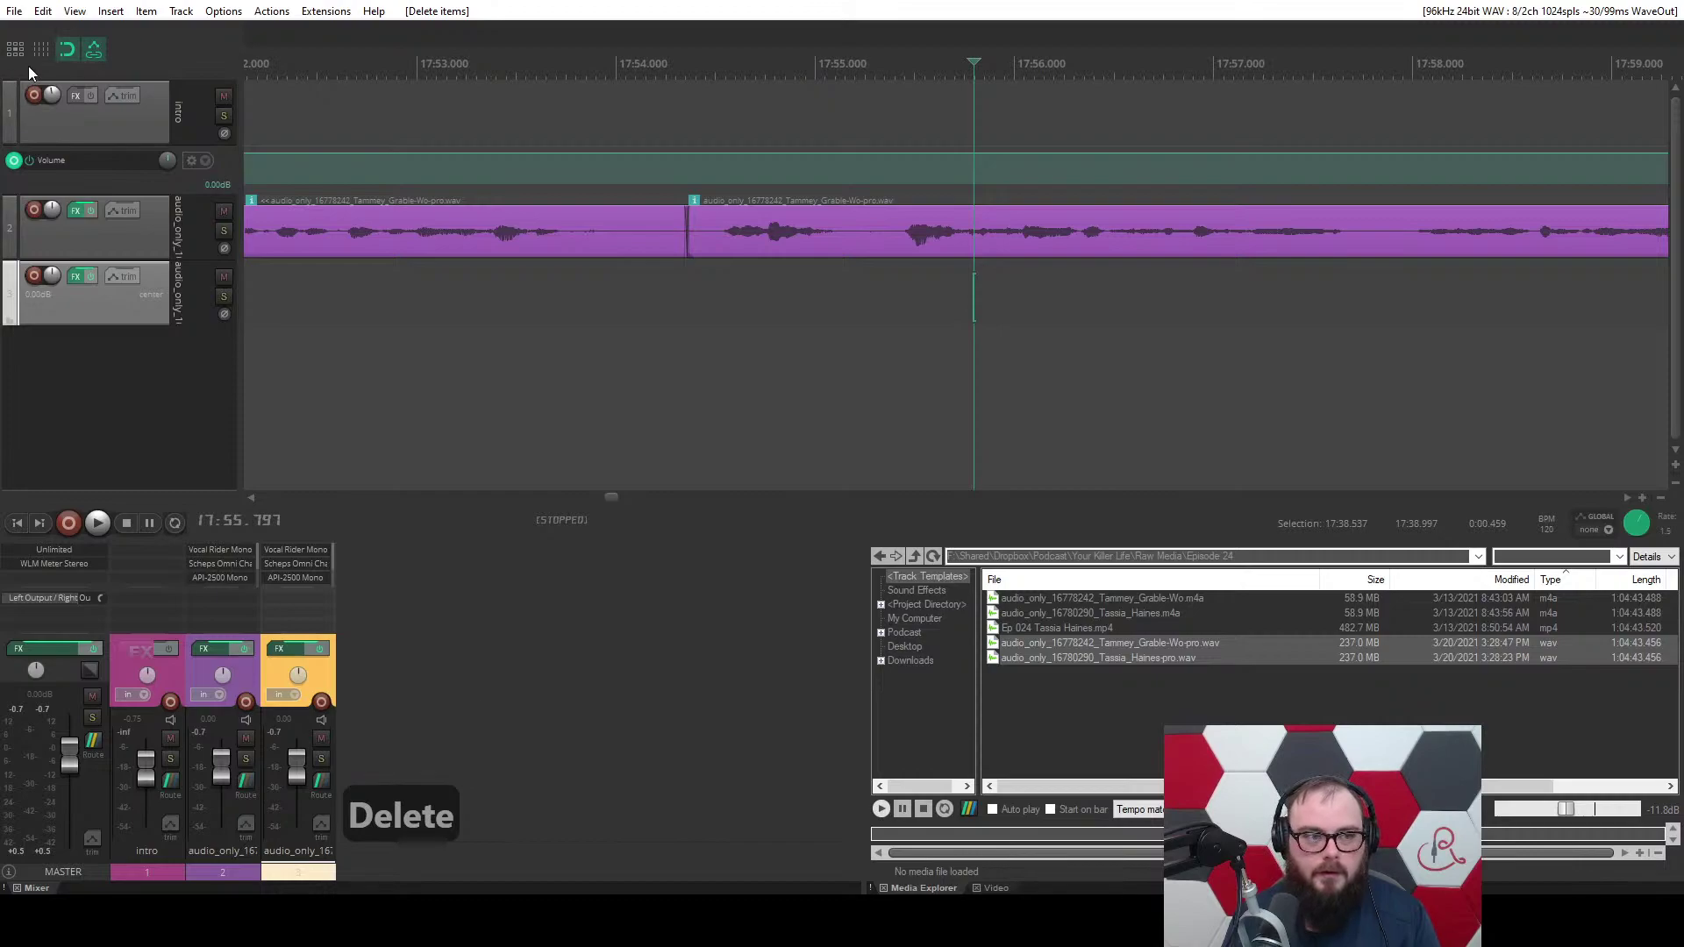
{"action": "left_click", "coordinate": [17, 51]}
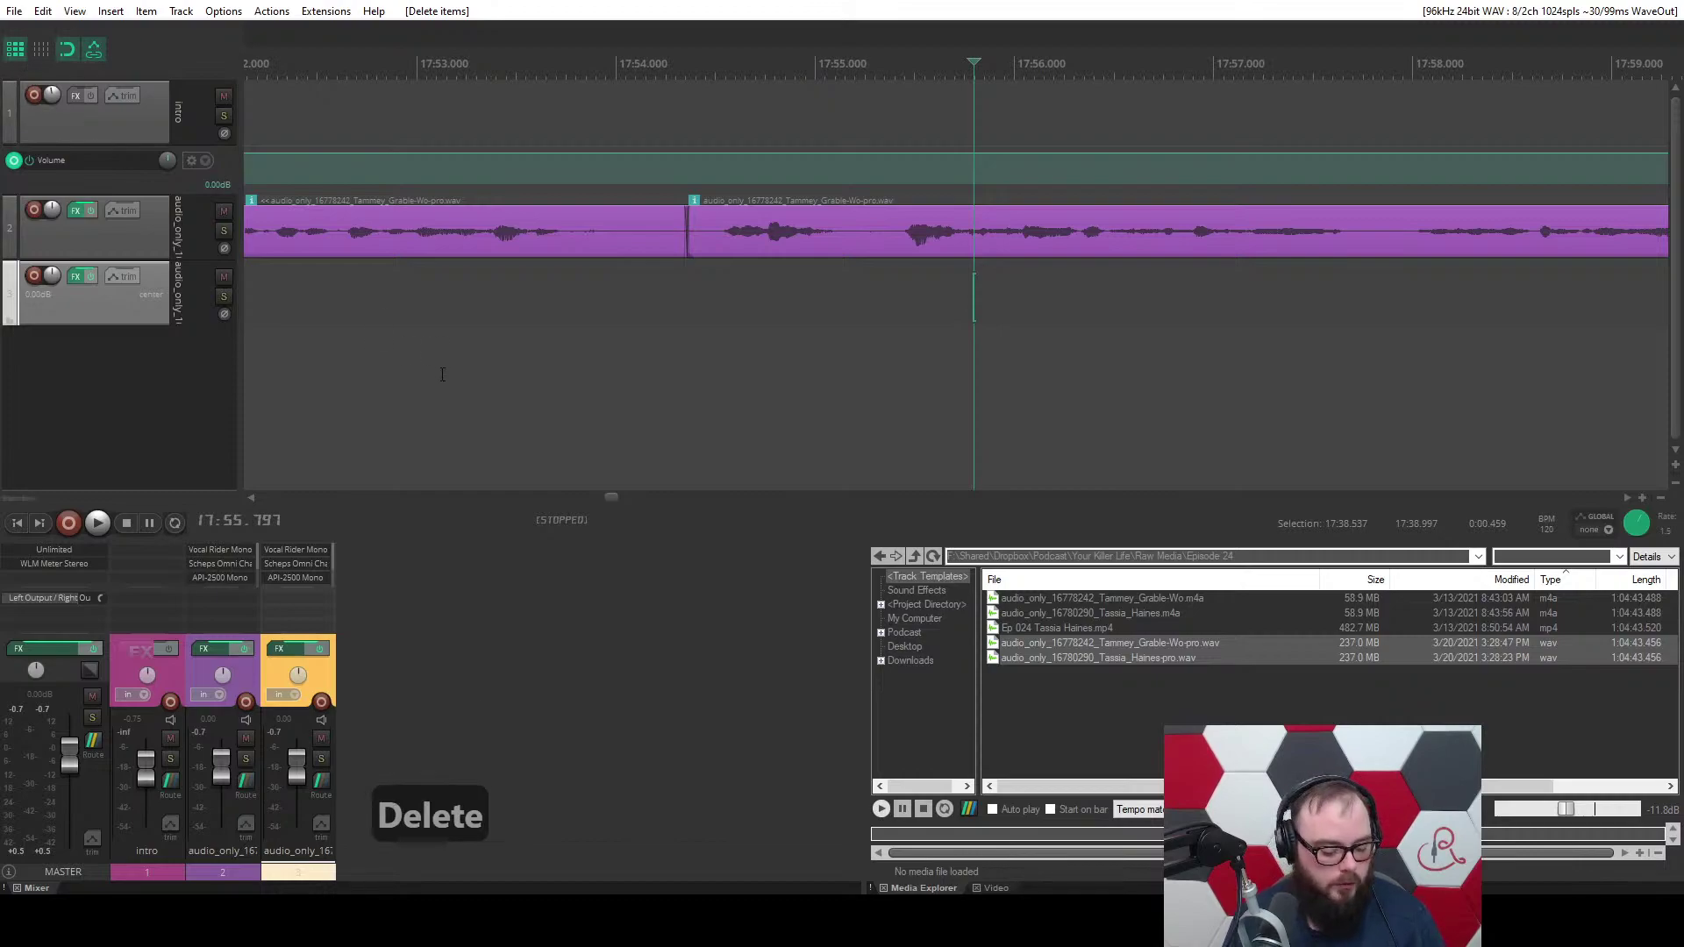
{"action": "key", "text": "ctrl+z"}
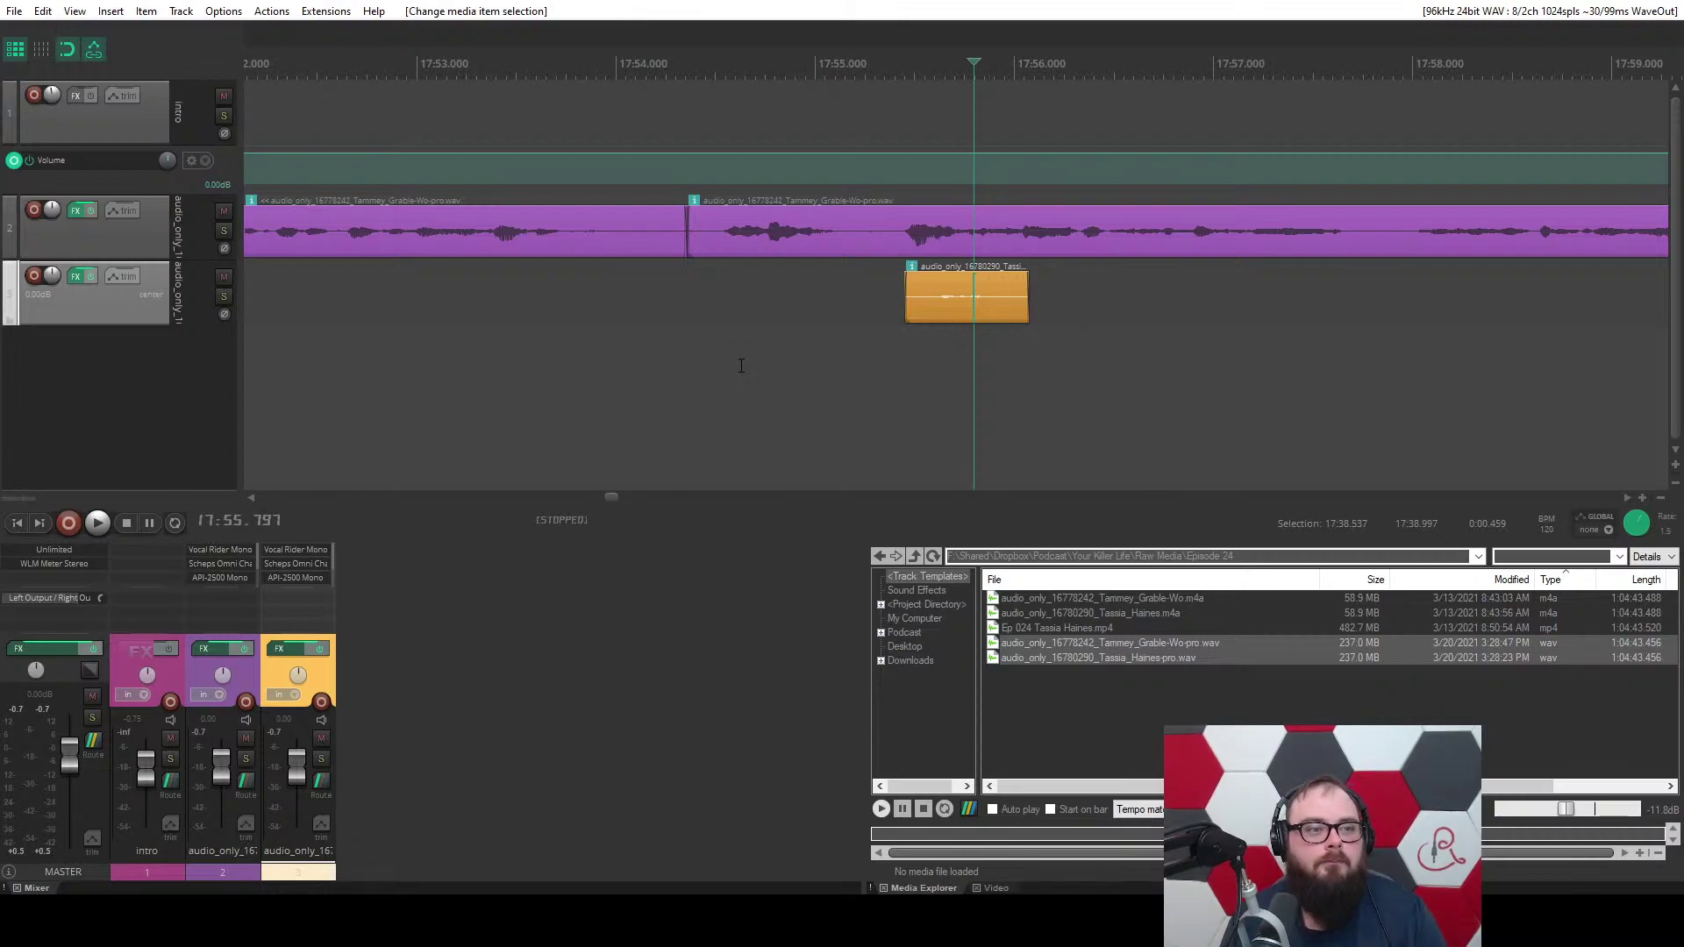
Open the custom action Two-Track Cut for editing from the action list.
{"action": "left_click", "coordinate": [224, 12]}
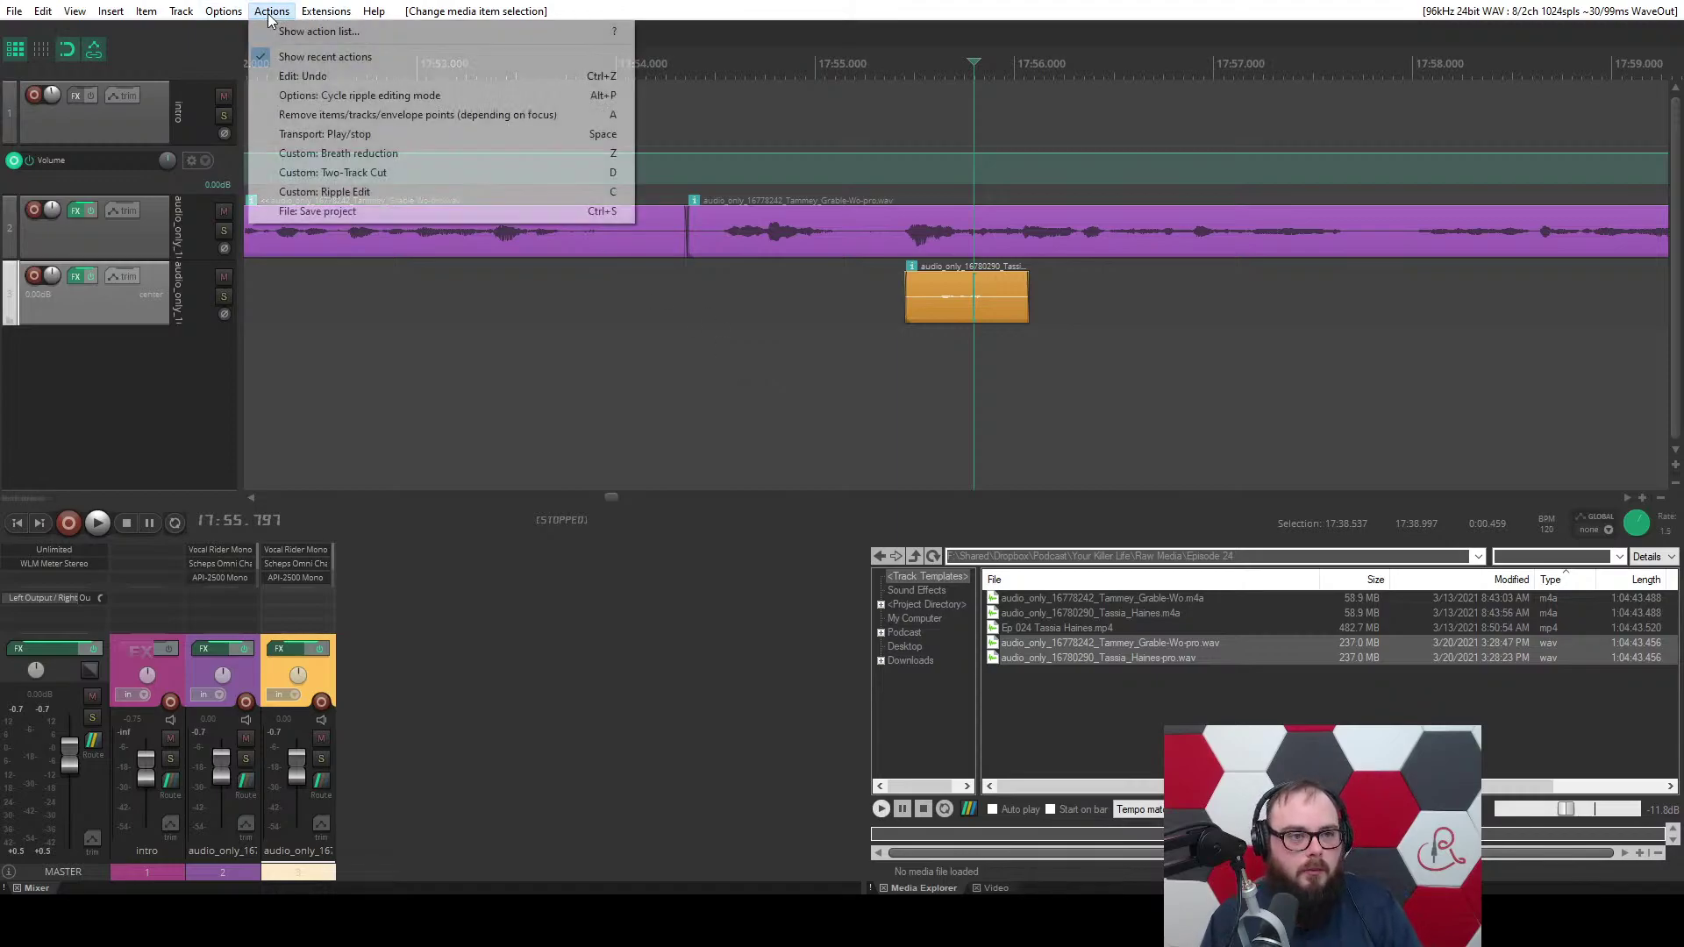
{"action": "left_click", "coordinate": [345, 246]}
{"action": "key", "text": "question"}
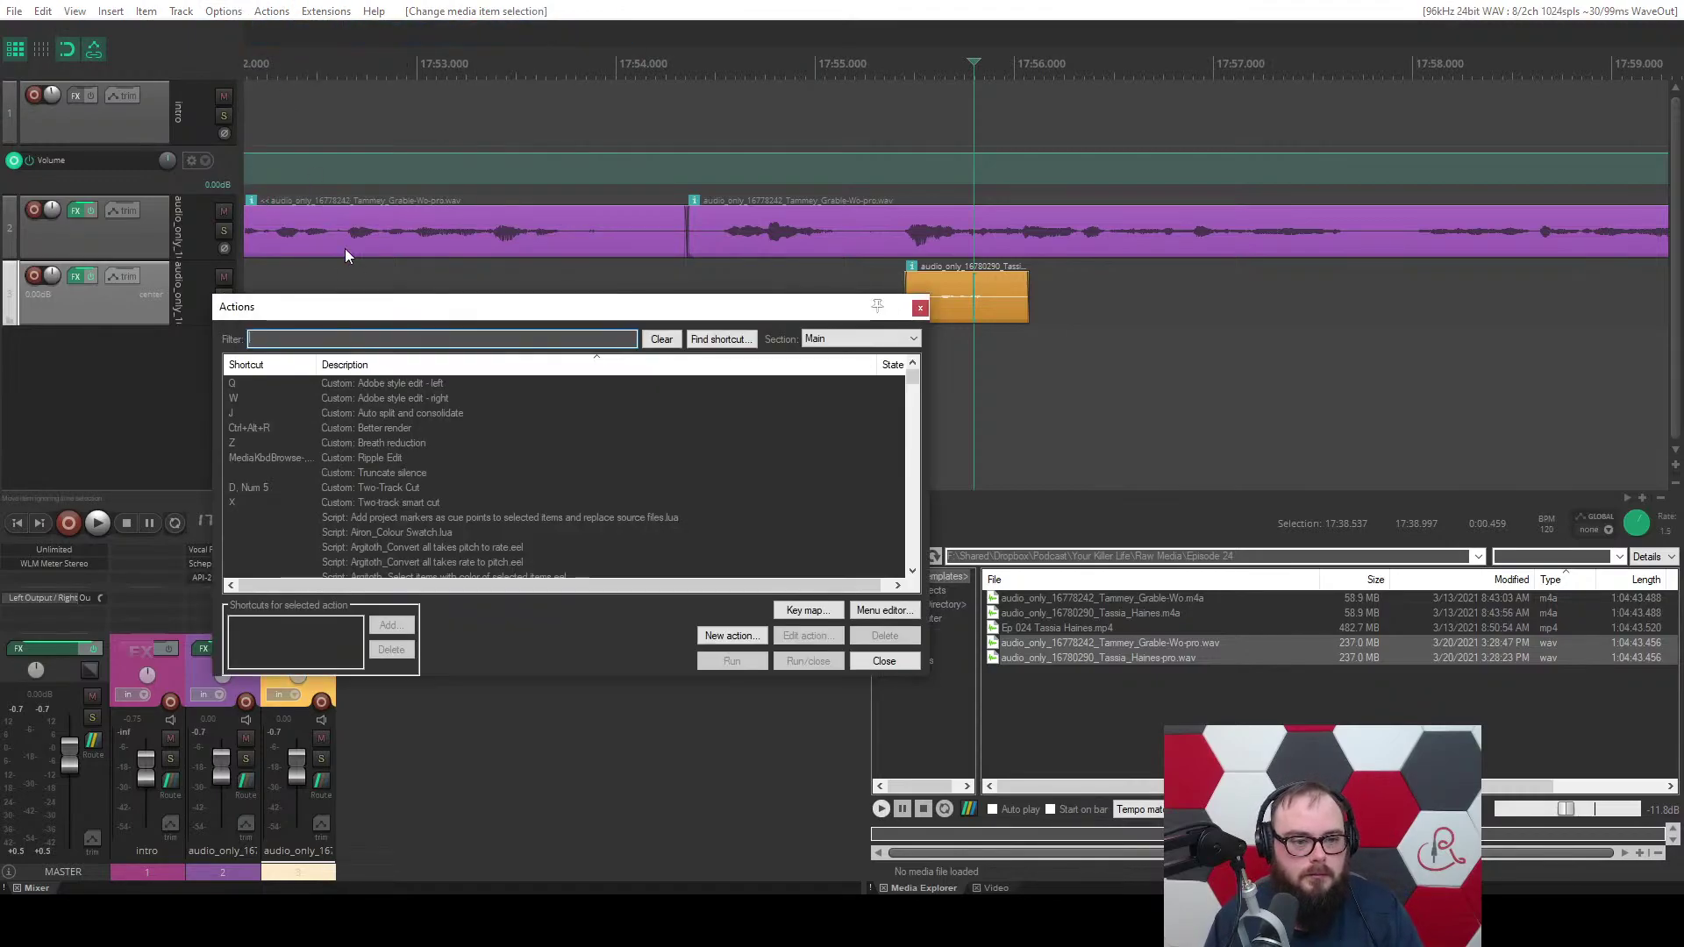
{"action": "left_click", "coordinate": [255, 489]}
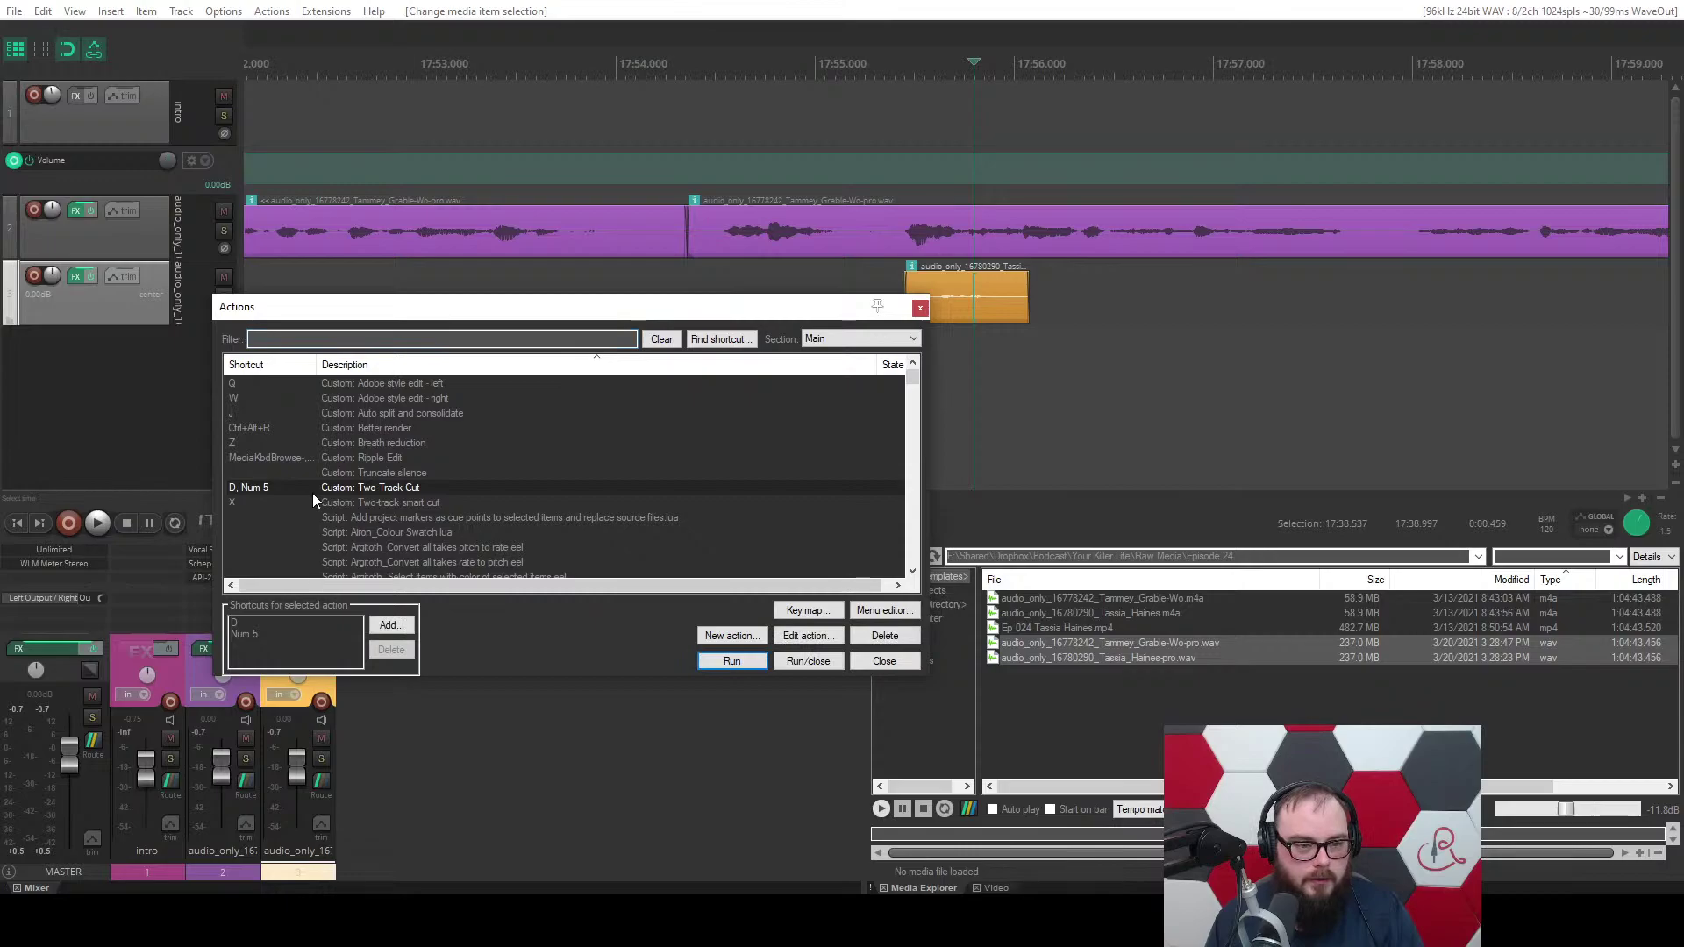
{"action": "left_click", "coordinate": [801, 637]}
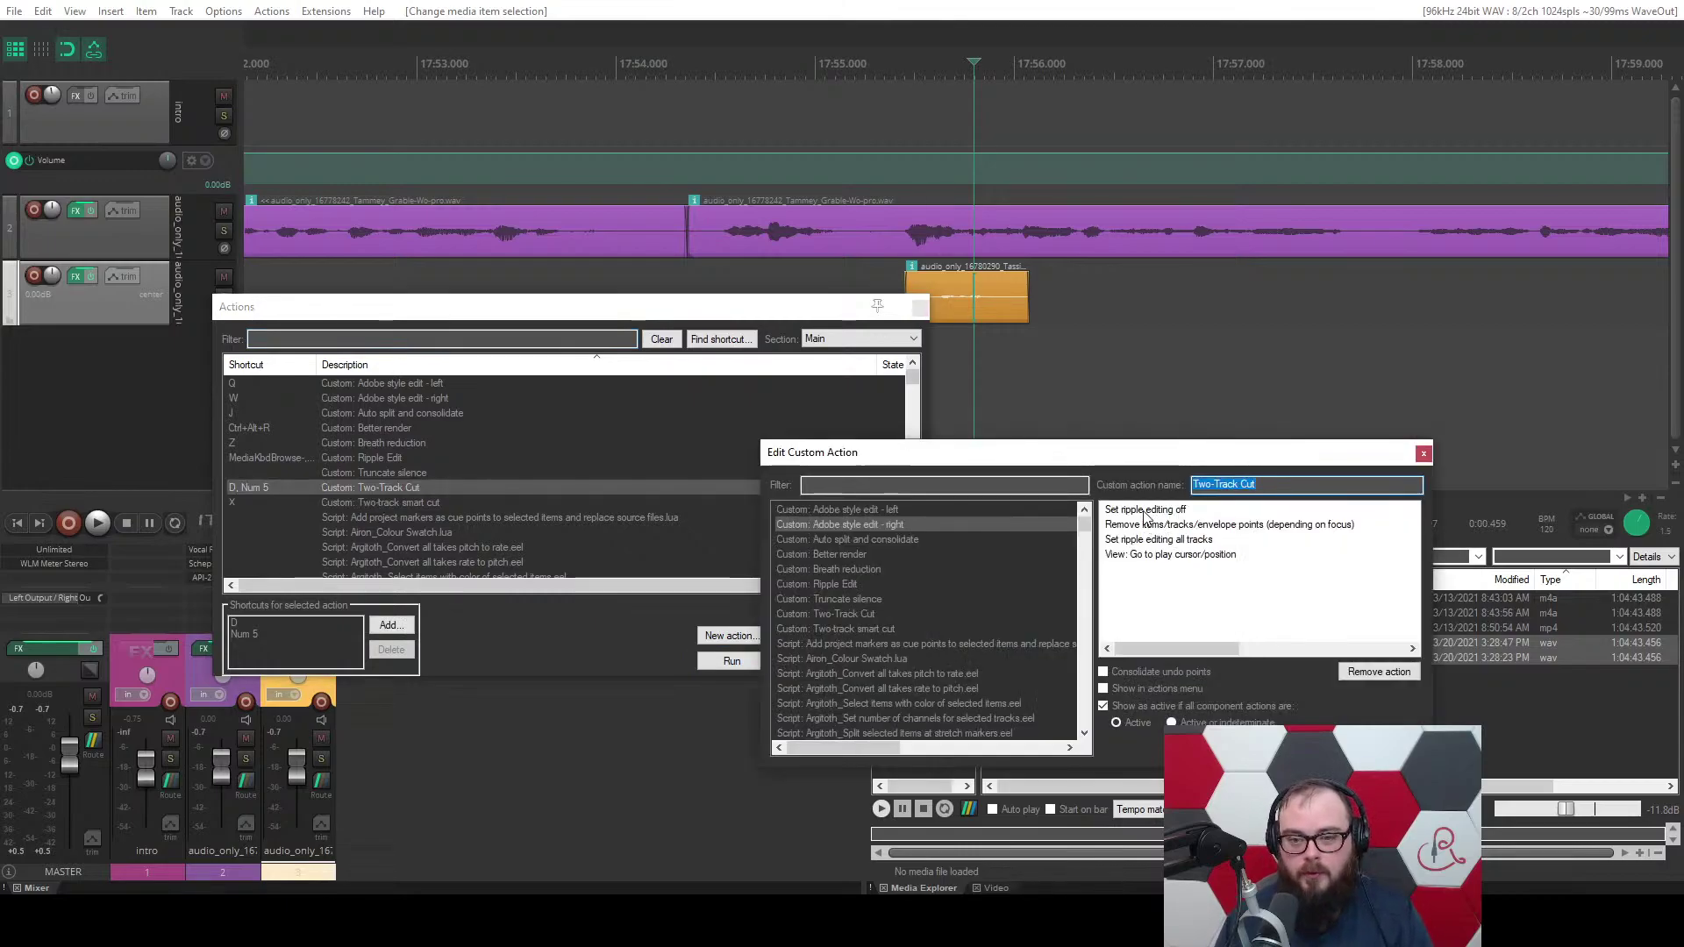
Go through Two-Track Cut's component actions, from Set ripple editing off and Remove items/tracks/envelope points to View: Go to play cursor/position.
{"action": "left_click", "coordinate": [1145, 511]}
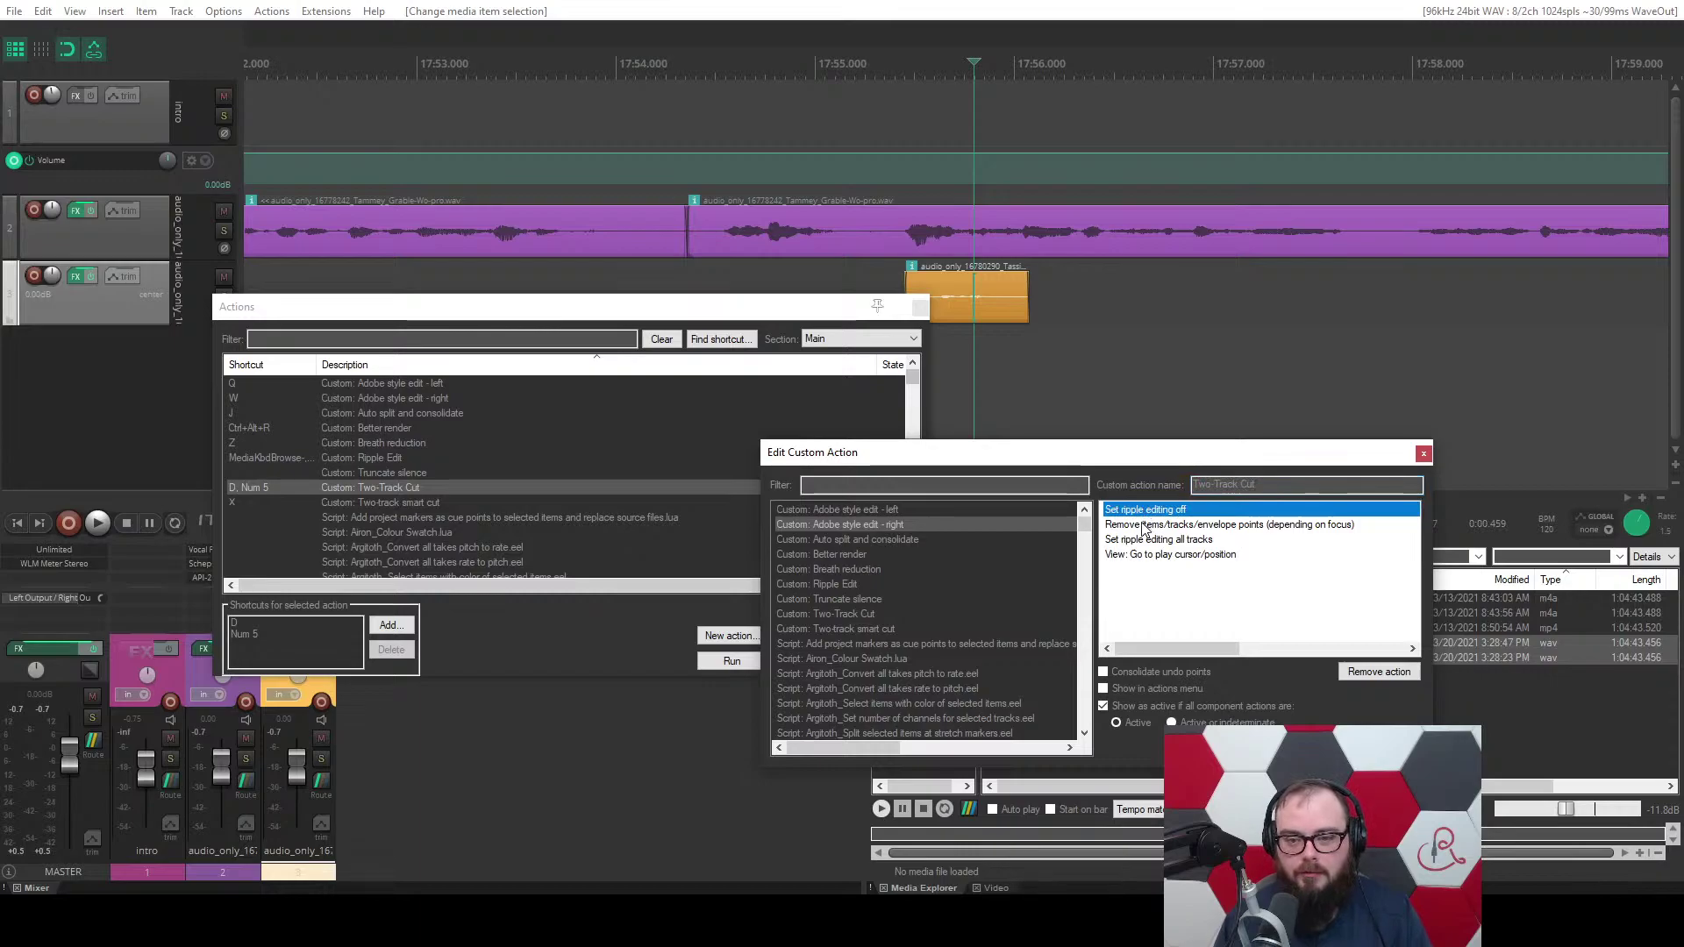
{"action": "left_click", "coordinate": [1144, 526]}
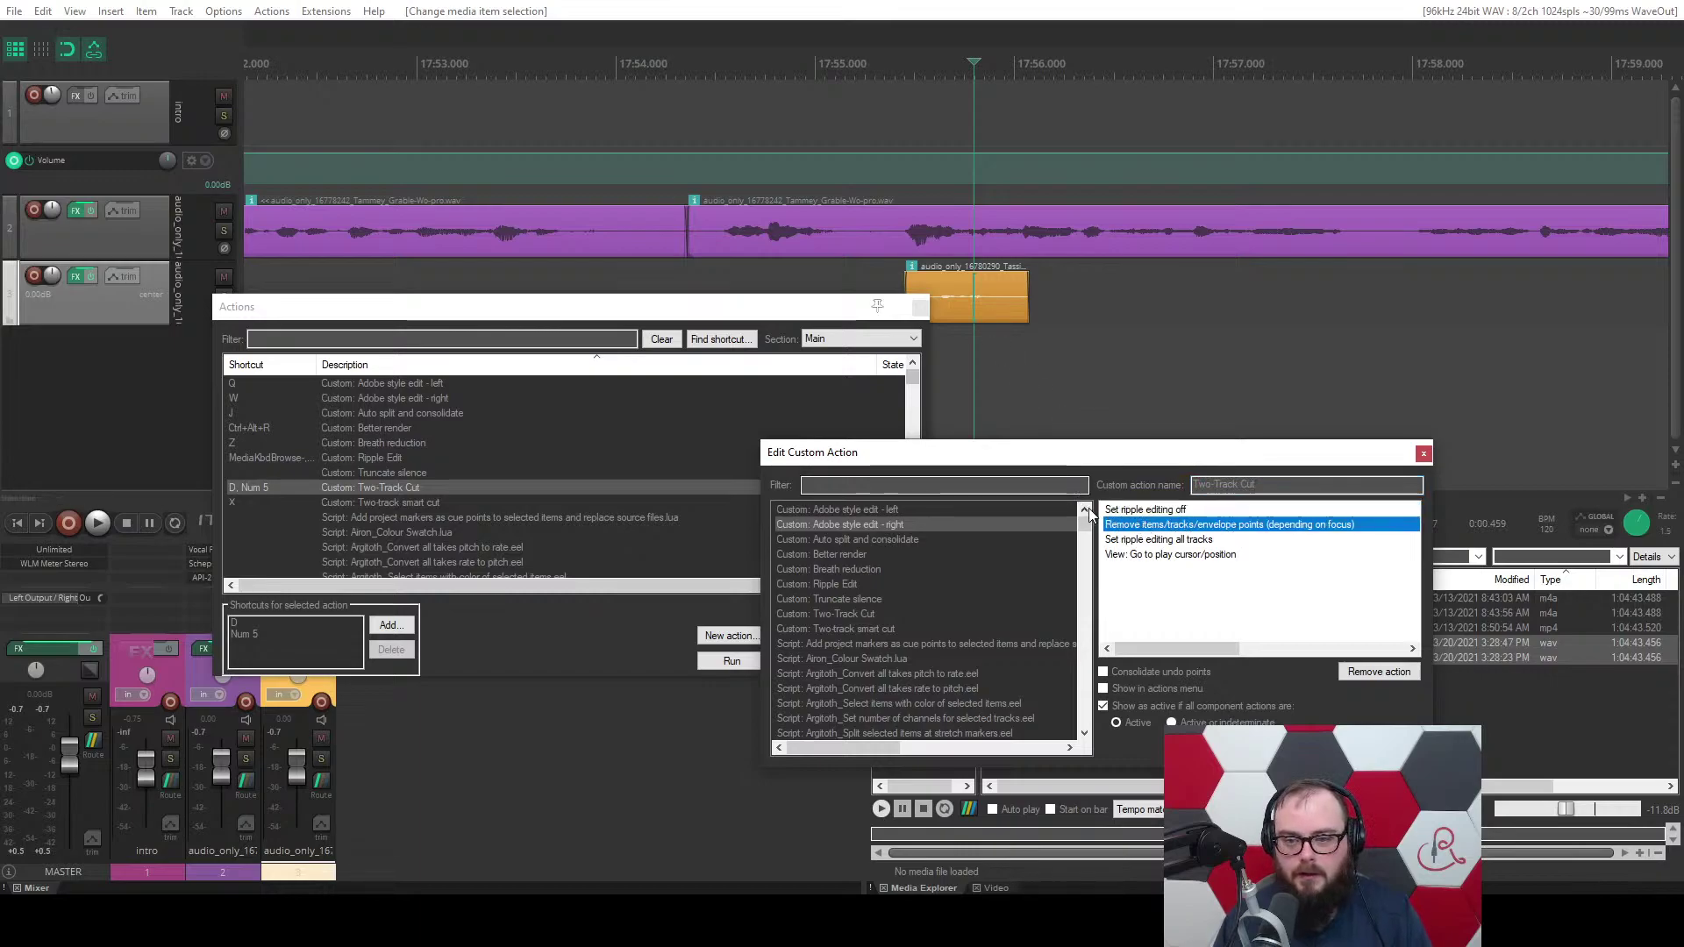
{"action": "left_click", "coordinate": [1133, 556]}
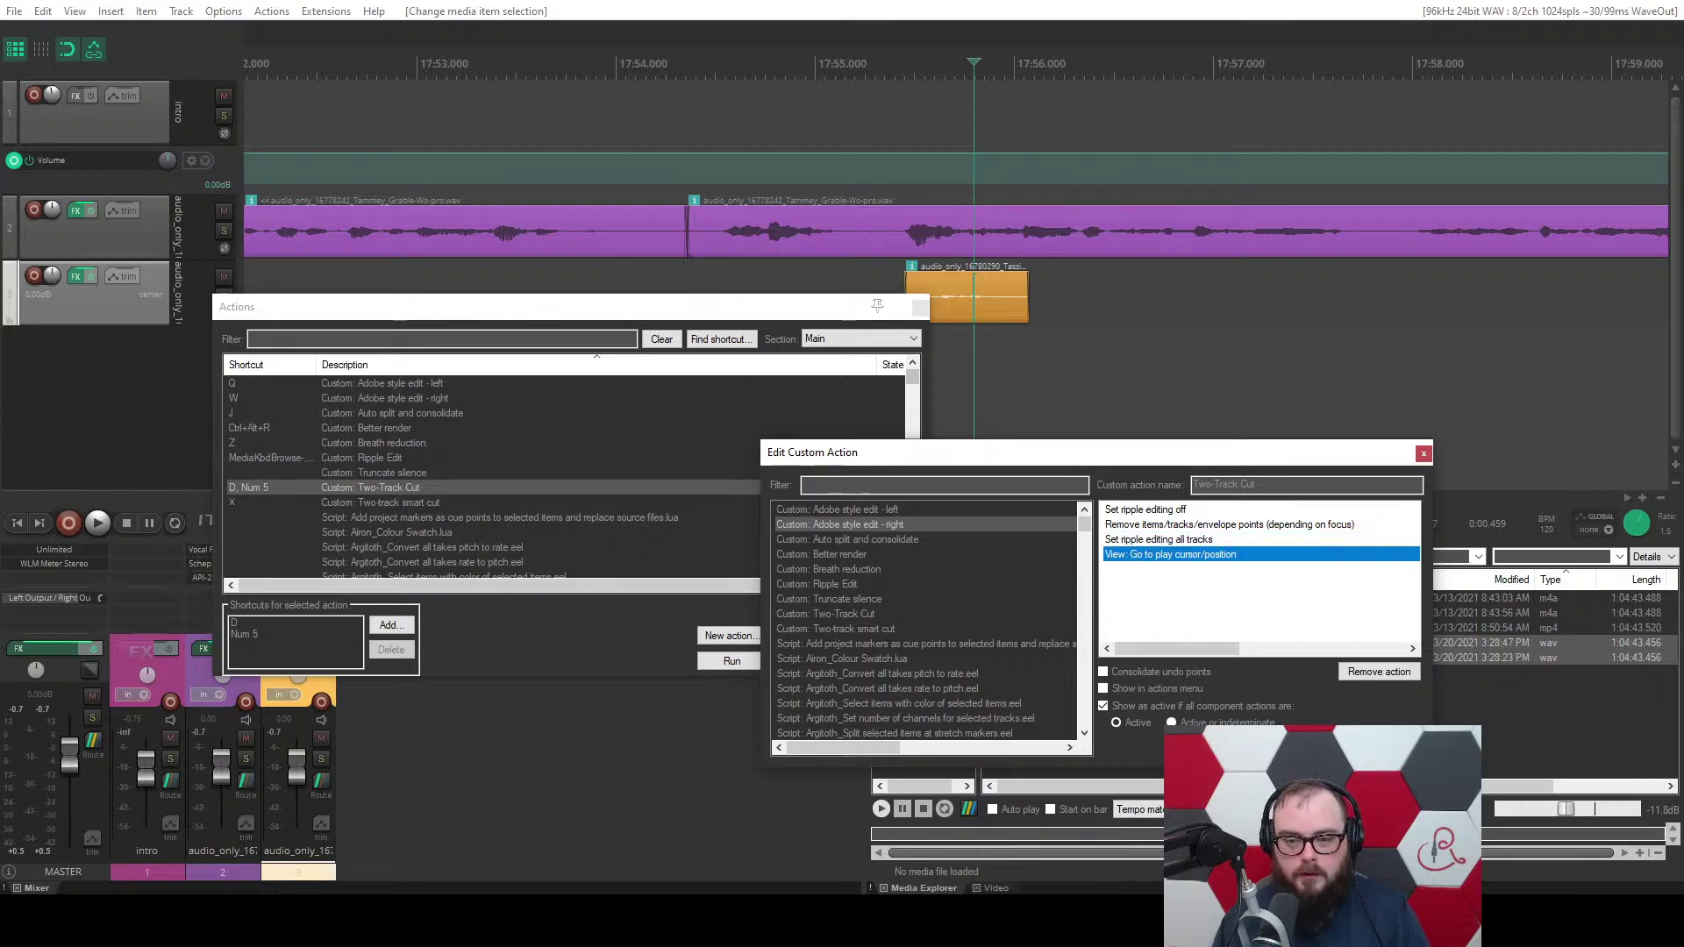
Close the Two-Track Cut editor and the action list.
{"action": "key", "text": "Return"}
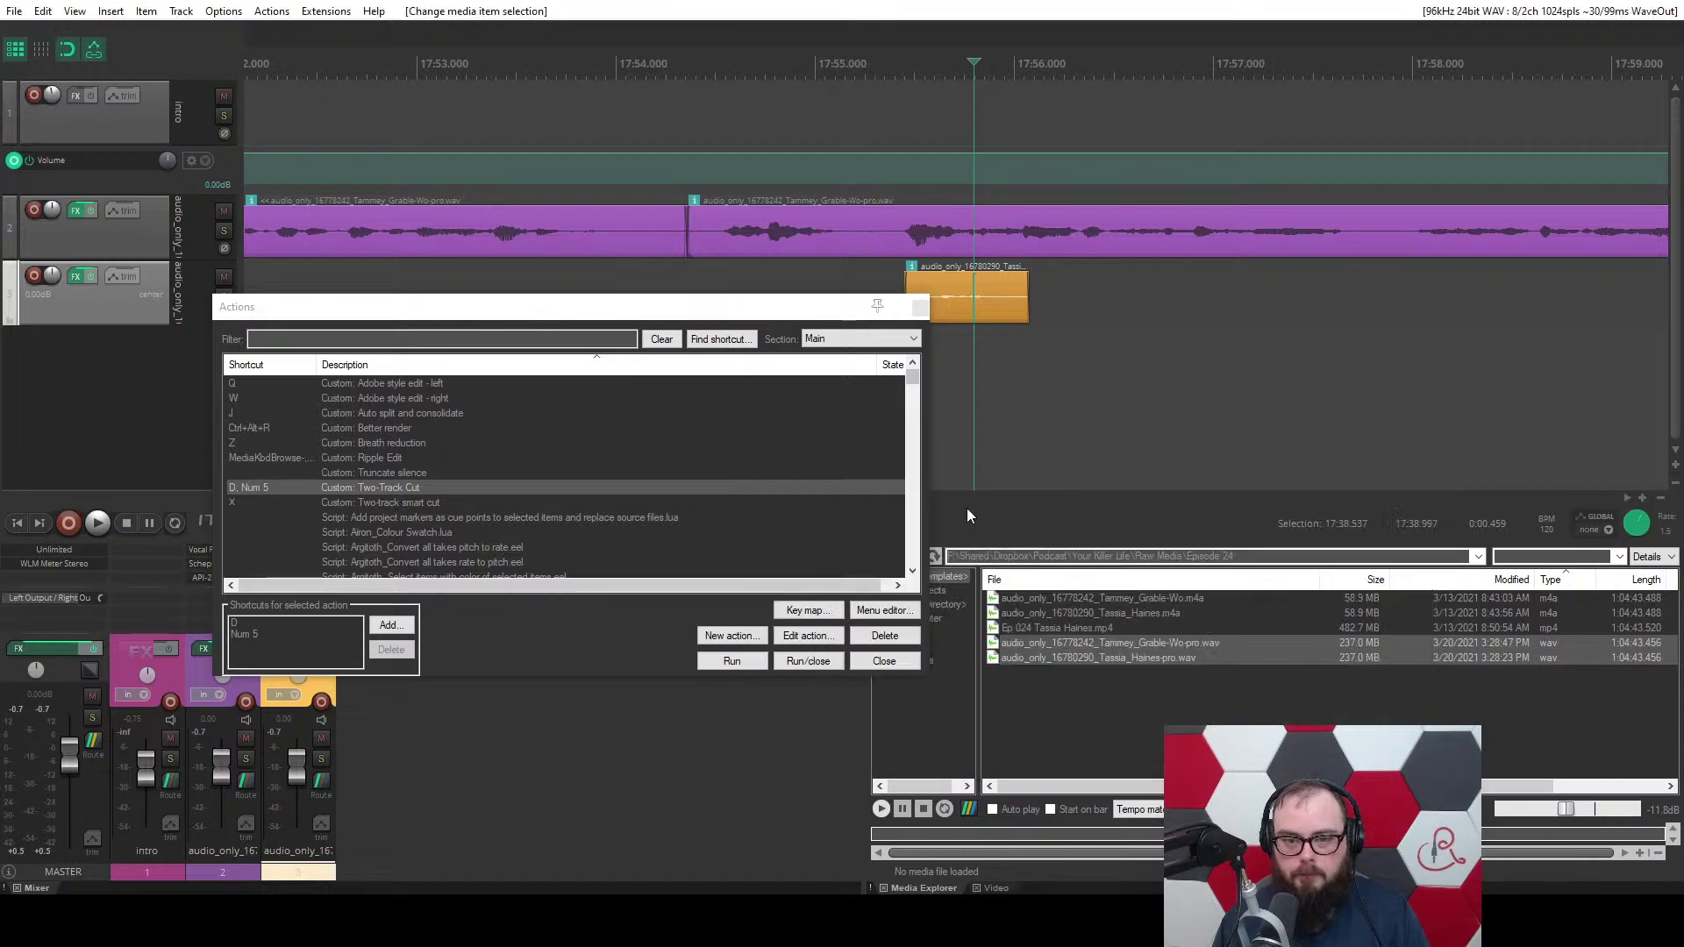
{"action": "left_click", "coordinate": [919, 307]}
Play from about 17:54 and remove the short orange item near 17:55.5 with Two-Track Cut during playback, finishing with a pause.
{"action": "scroll", "coordinate": [929, 424], "scroll_direction": "down", "scroll_amount": 3}
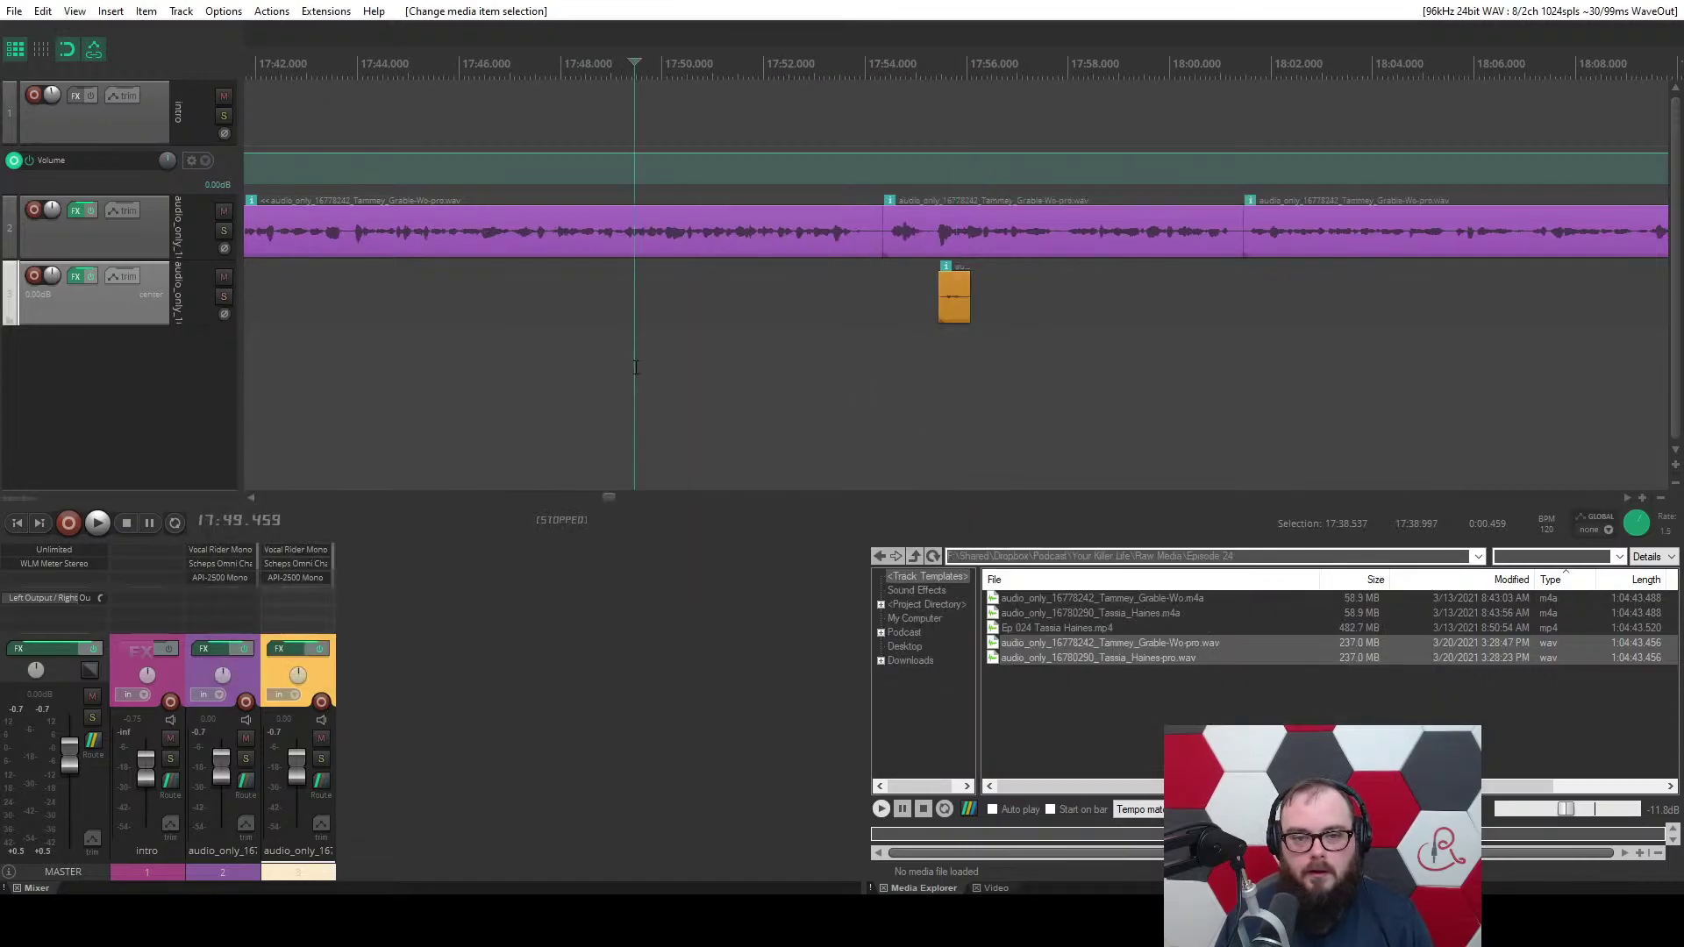
{"action": "left_click", "coordinate": [868, 298]}
{"action": "key", "text": "space"}
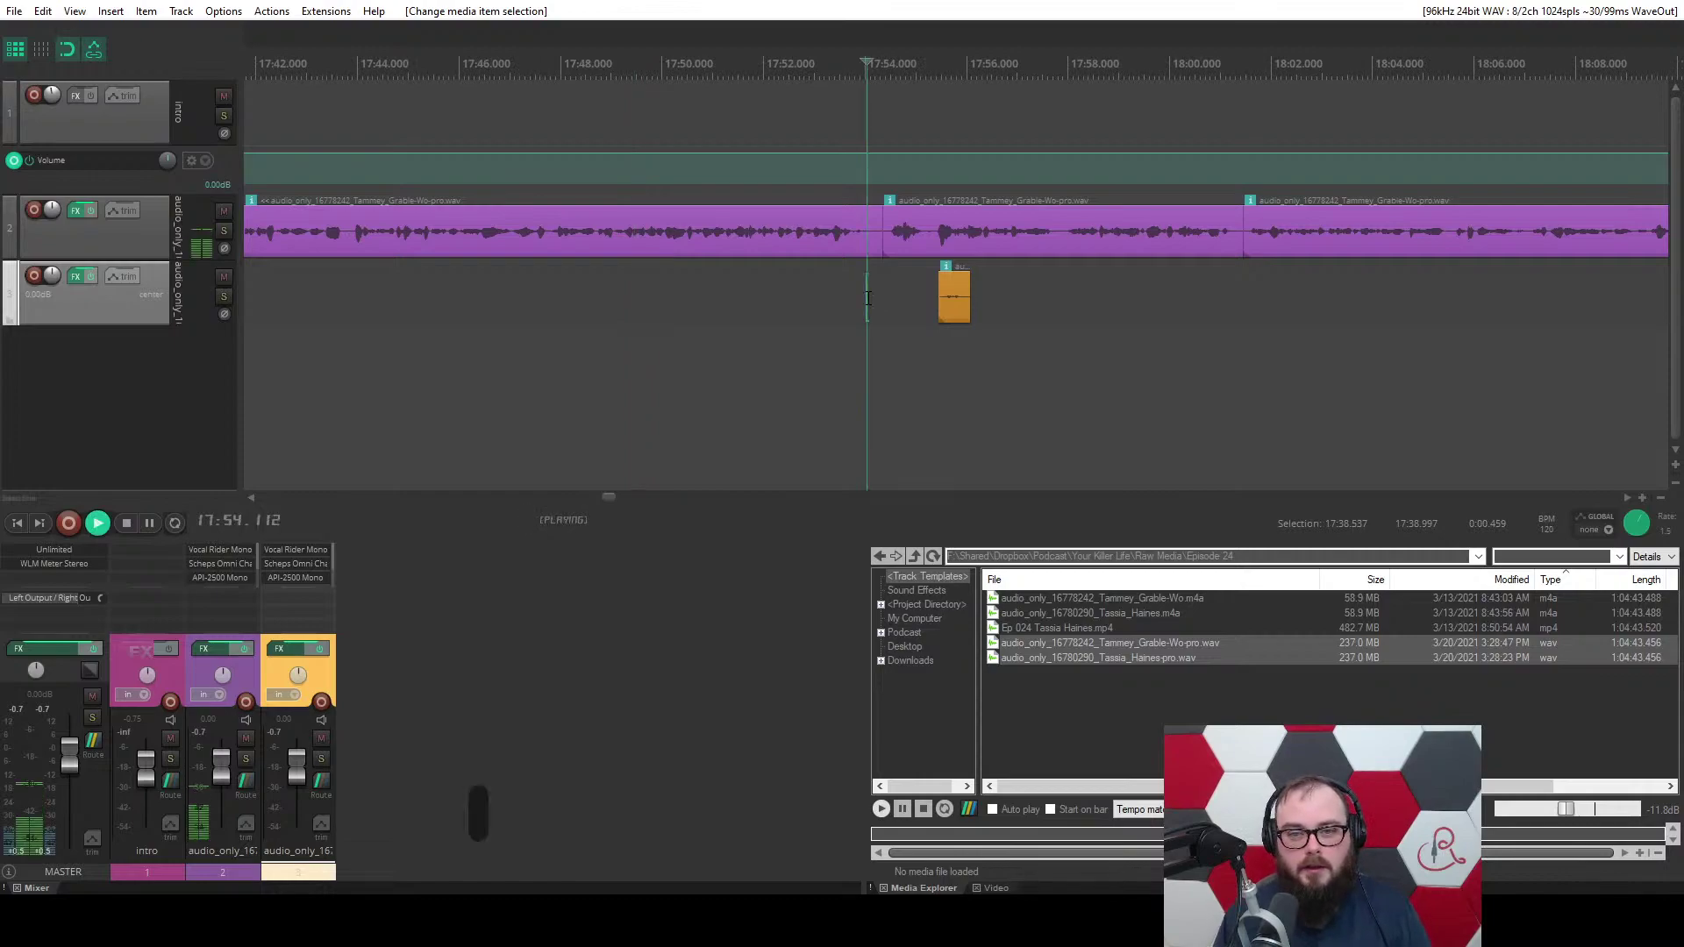
{"action": "scroll", "coordinate": [869, 298], "scroll_direction": "up", "scroll_amount": 3}
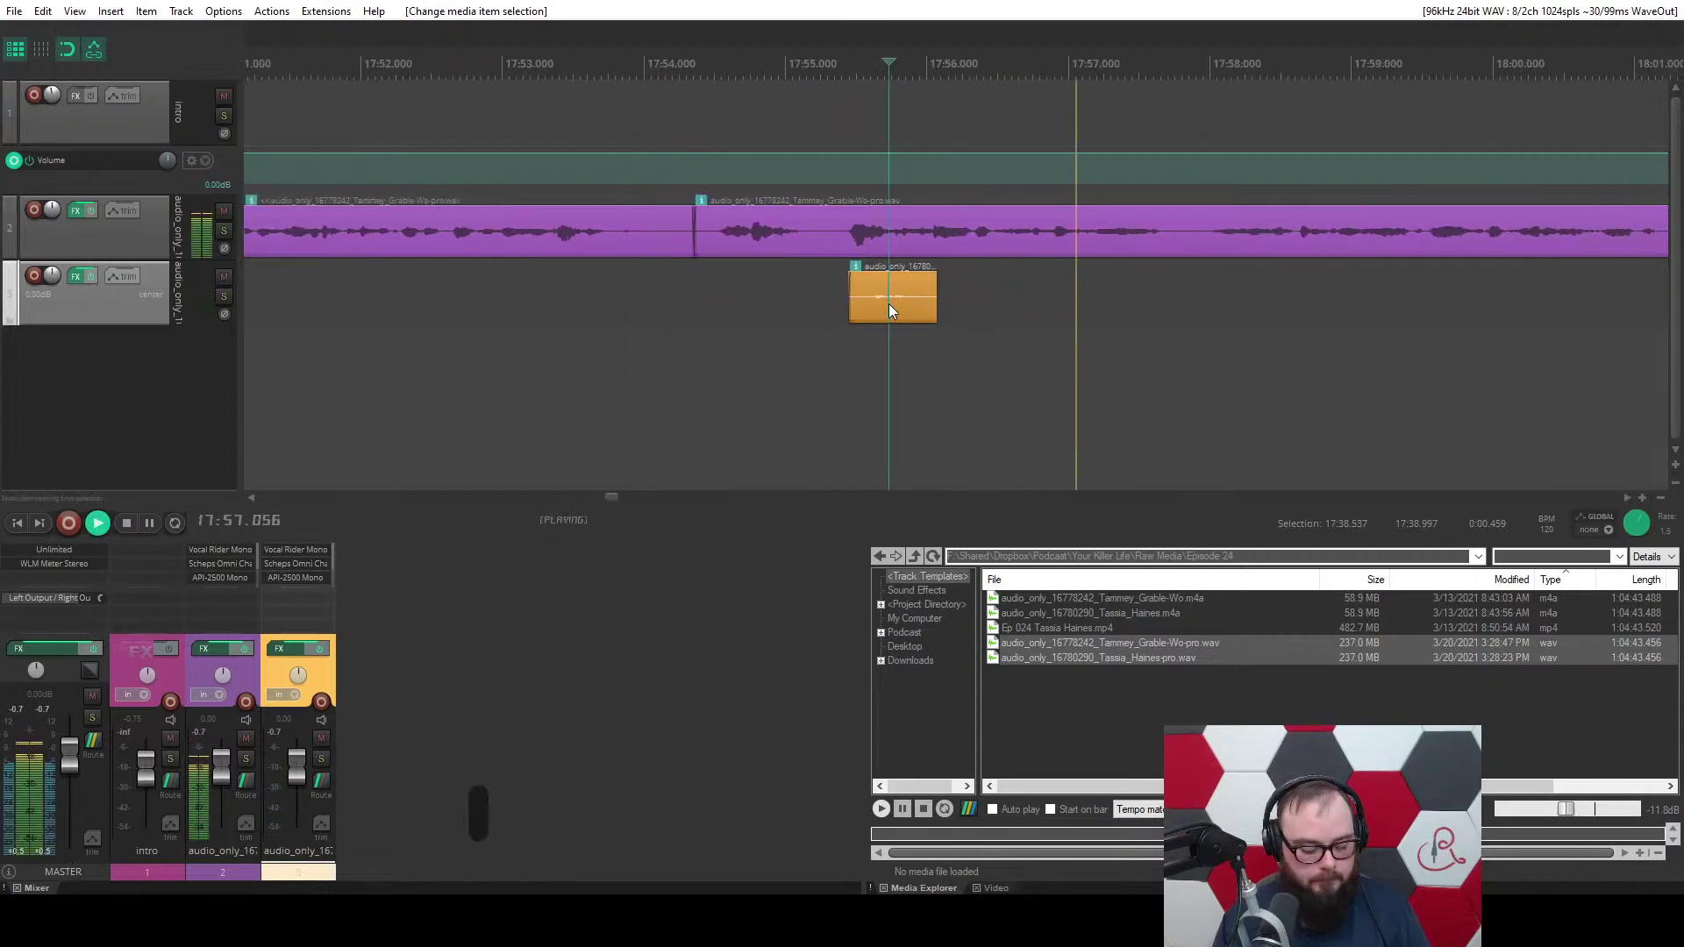
{"action": "key", "text": "d"}
{"action": "key", "text": "ctrl+space"}
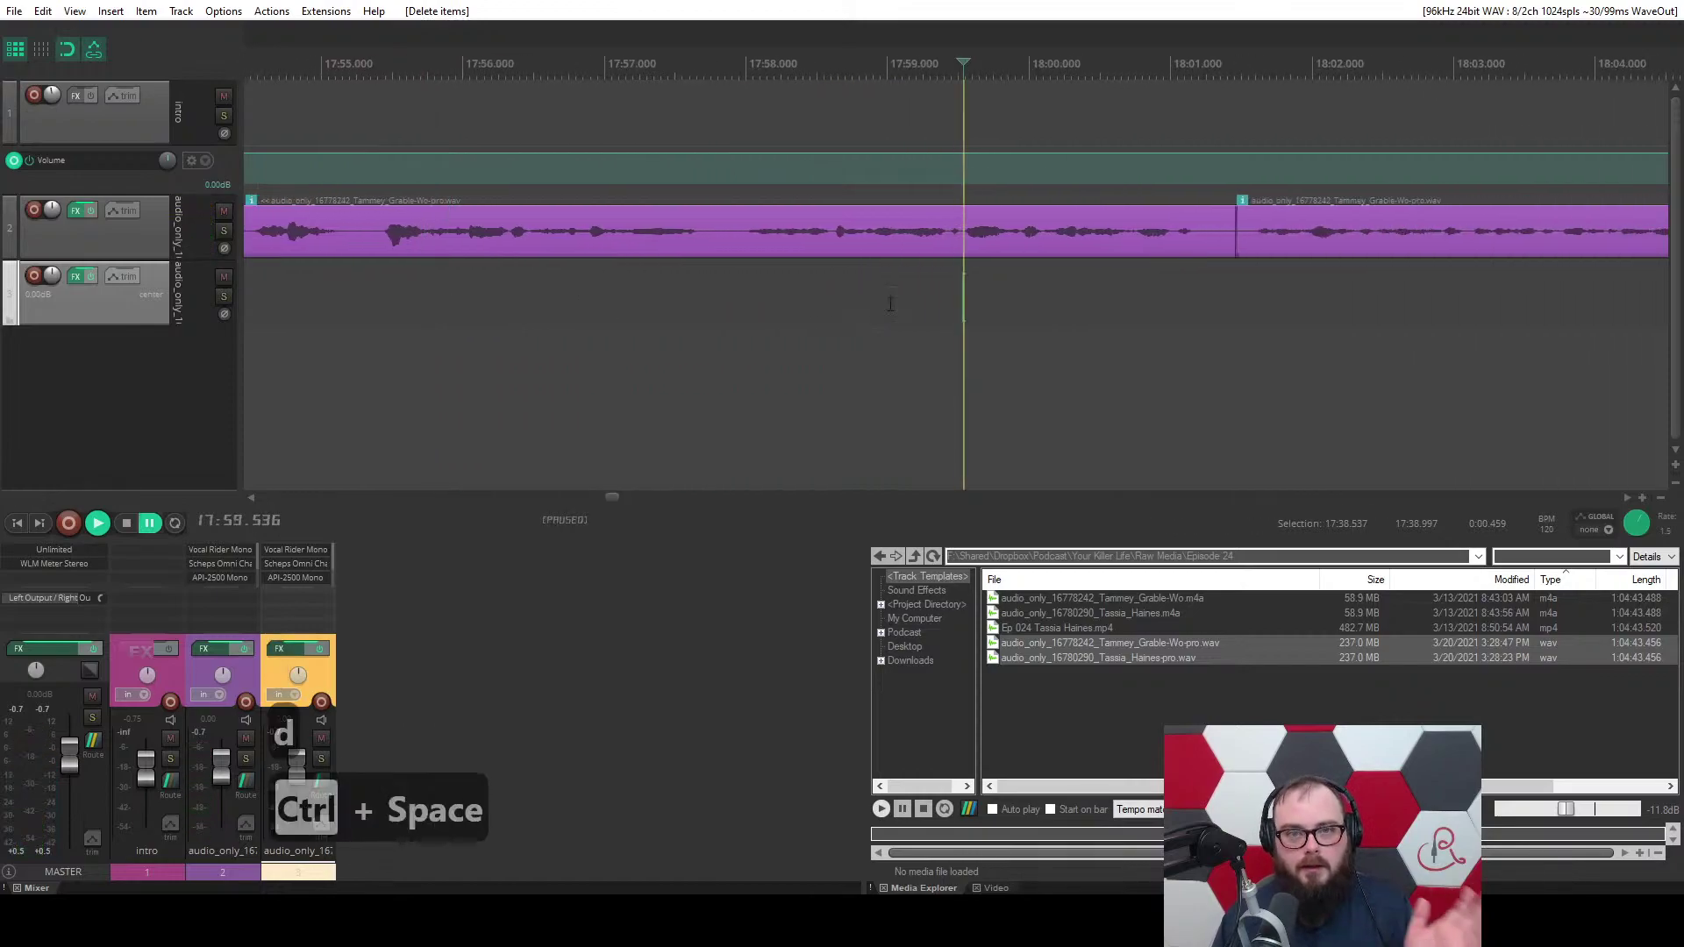
Resume playback, cut the pause from 18:12.360 to 18:12.555 with Ripple Edit, and adjust the purple clip's edge at the cut.
{"action": "key", "text": "ctrl+space"}
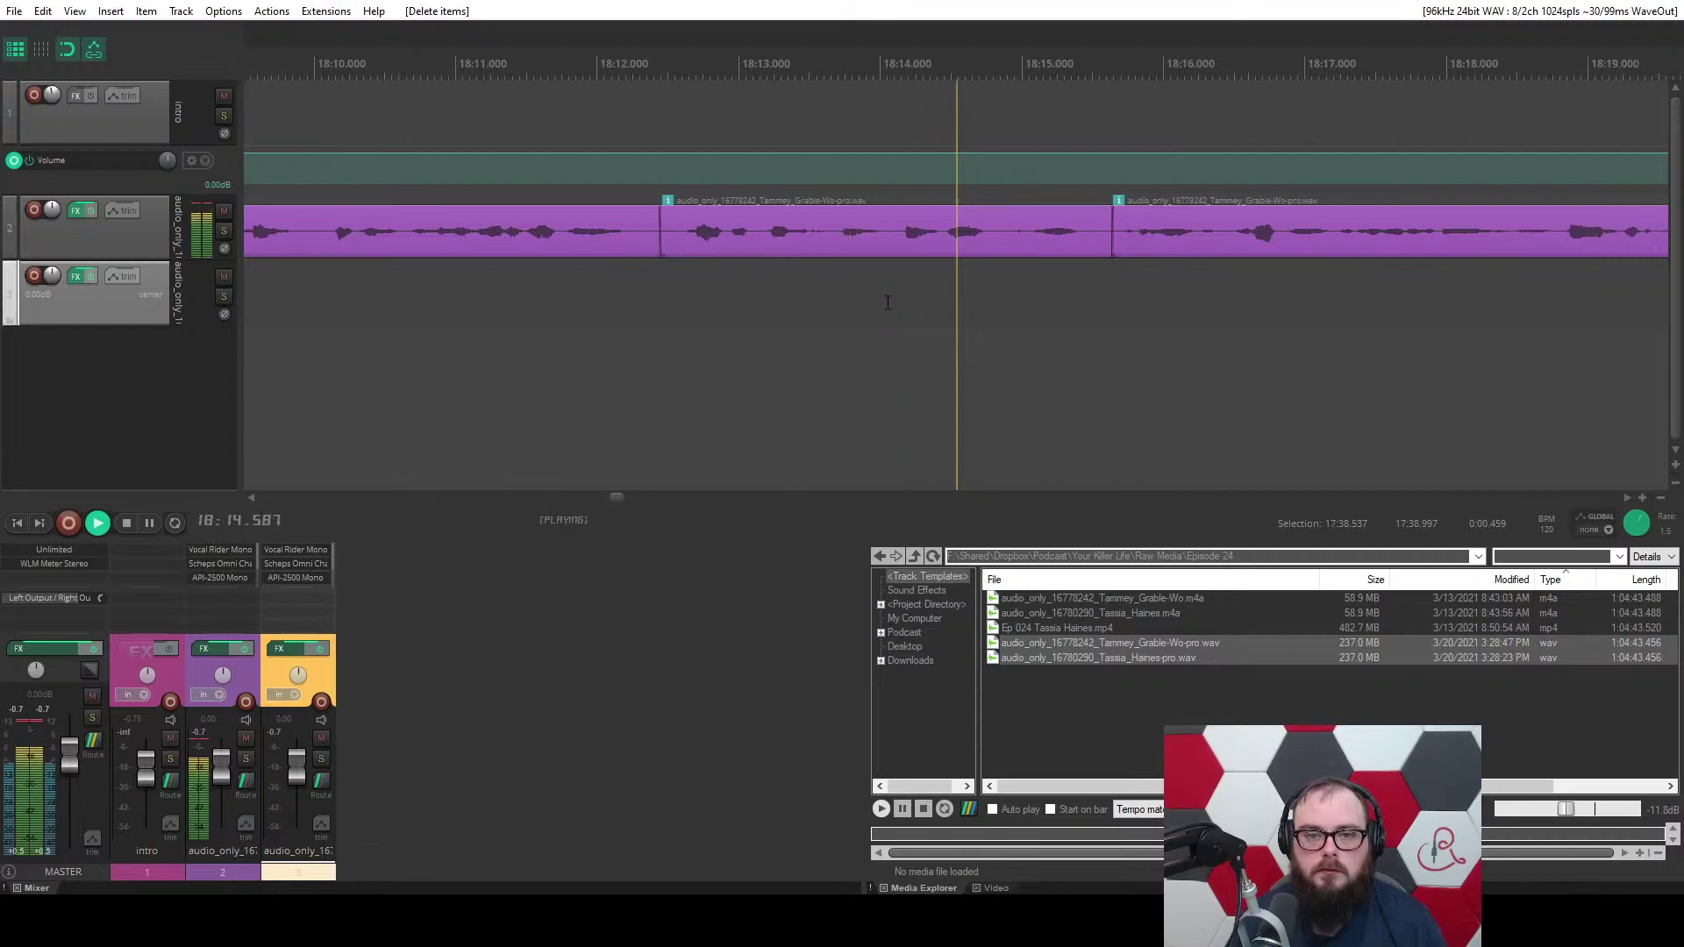
{"action": "scroll", "coordinate": [887, 303], "scroll_direction": "up", "scroll_amount": 4}
{"action": "key", "text": "space"}
{"action": "left_click_drag", "start_coordinate": [743, 281], "coordinate": [842, 279]}
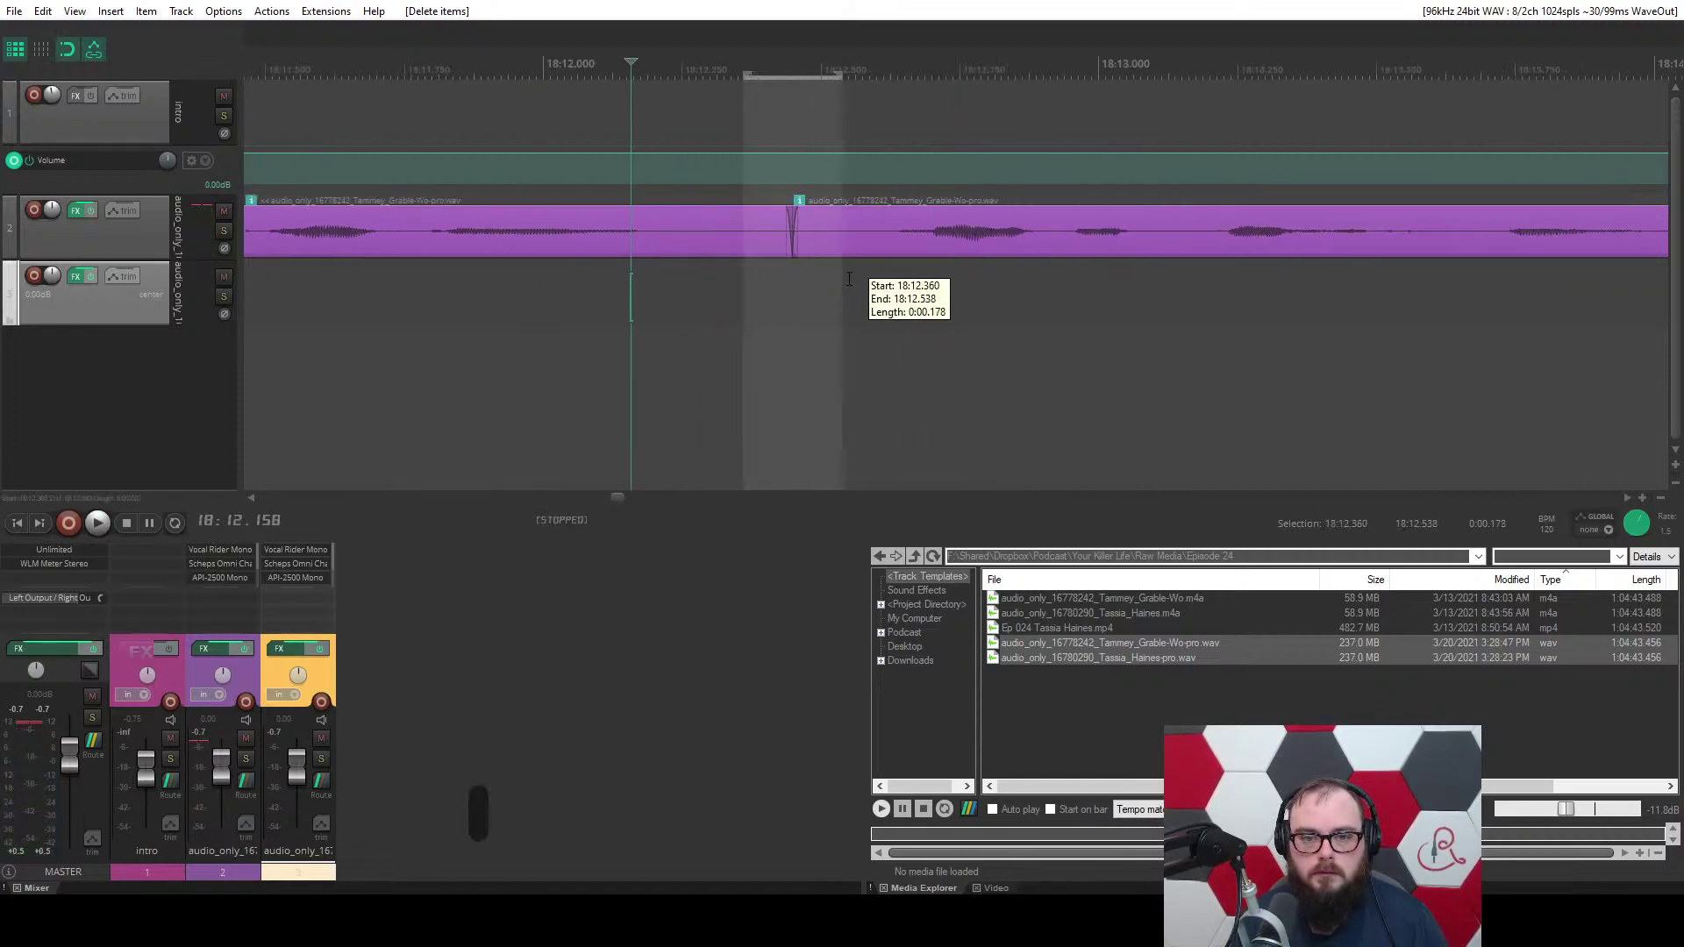
{"action": "key", "text": "c"}
{"action": "scroll", "coordinate": [815, 289], "scroll_direction": "down", "scroll_amount": 2}
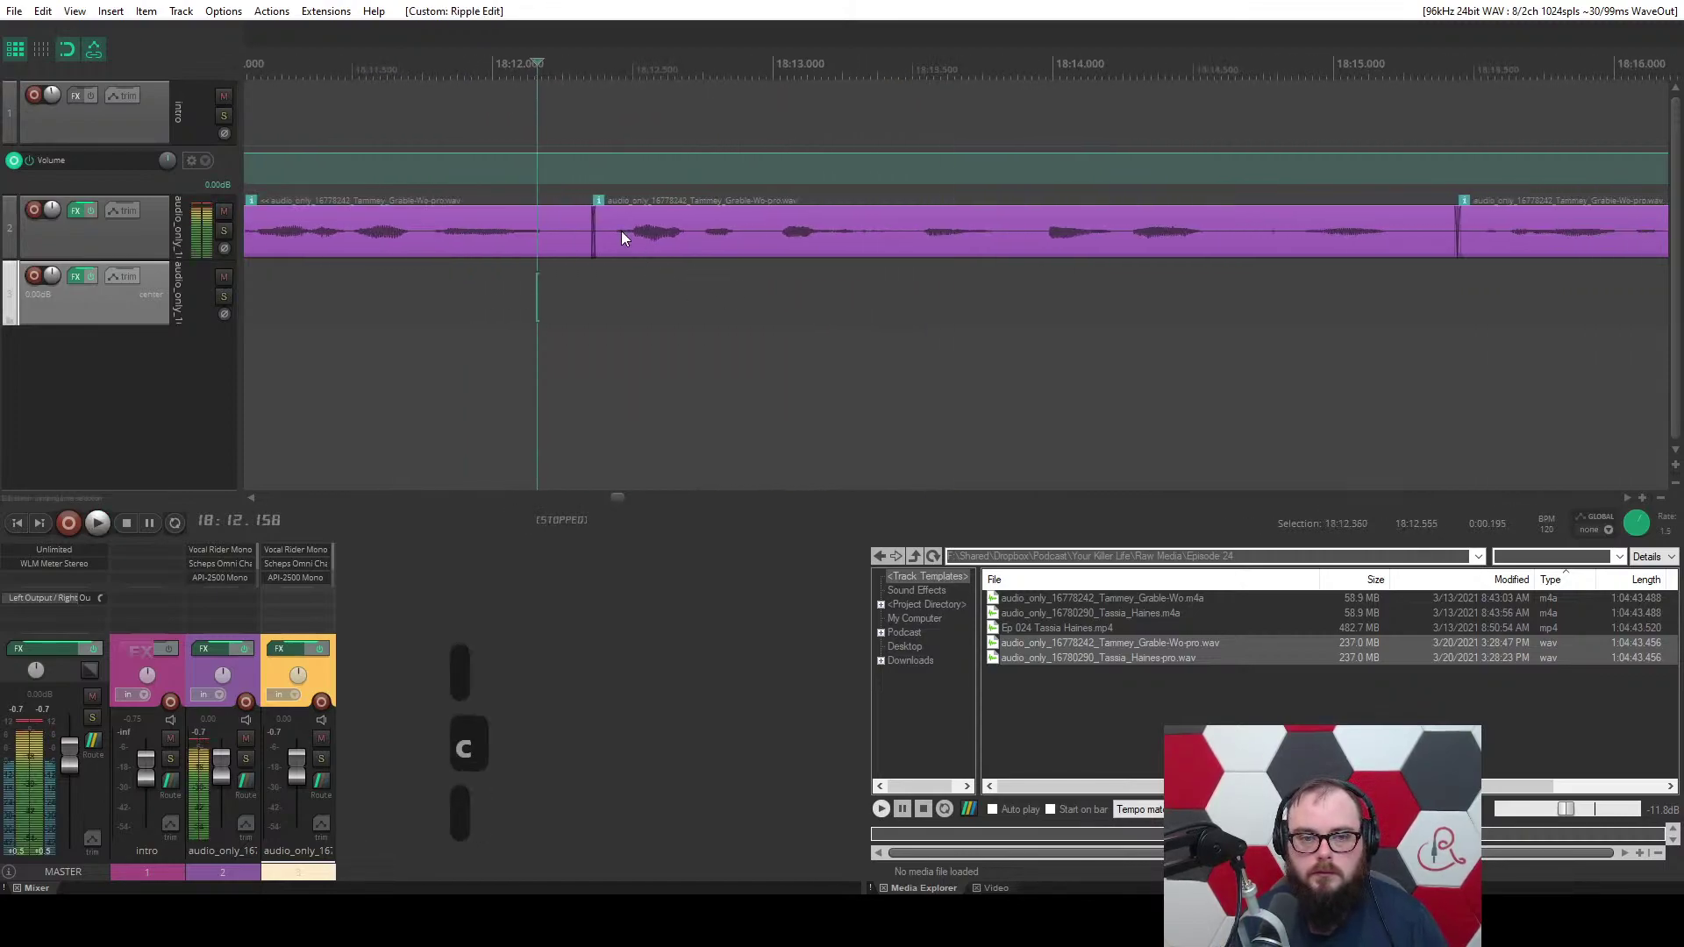
{"action": "left_click_drag", "start_coordinate": [597, 229], "coordinate": [612, 230]}
{"action": "key", "text": "space"}
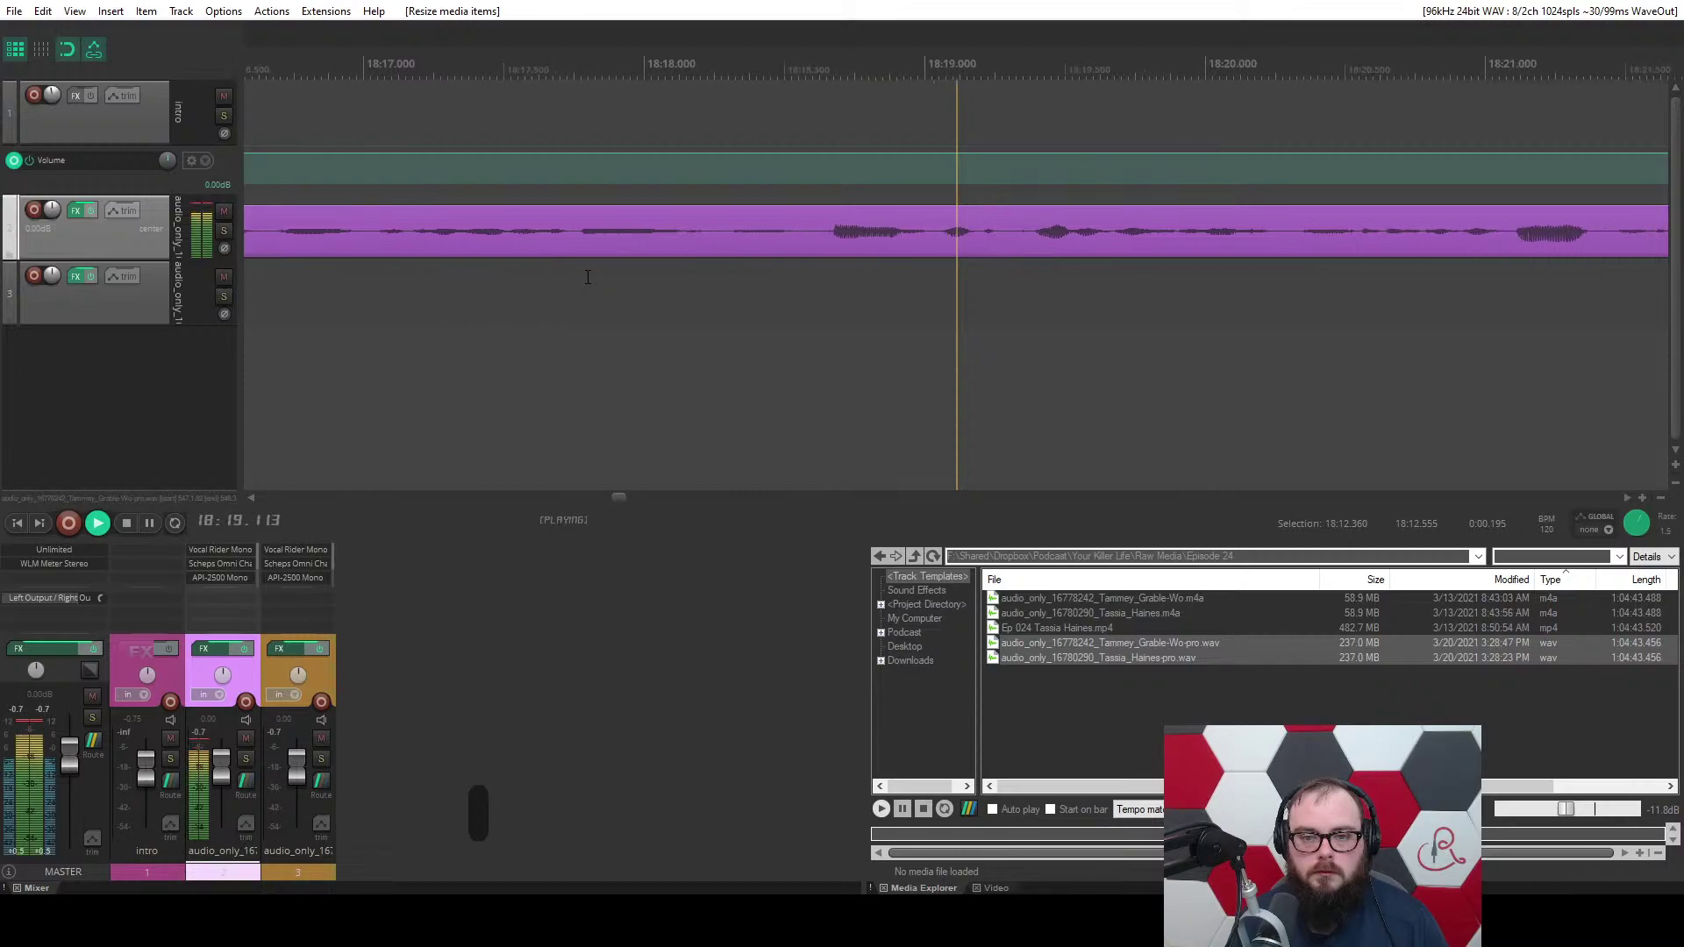
Cut the speech from 18:18.642 to 18:19.034 with Ripple Edit.
{"action": "left_click", "coordinate": [800, 279]}
{"action": "key", "text": "space"}
{"action": "scroll", "coordinate": [867, 279], "scroll_direction": "up", "scroll_amount": 5}
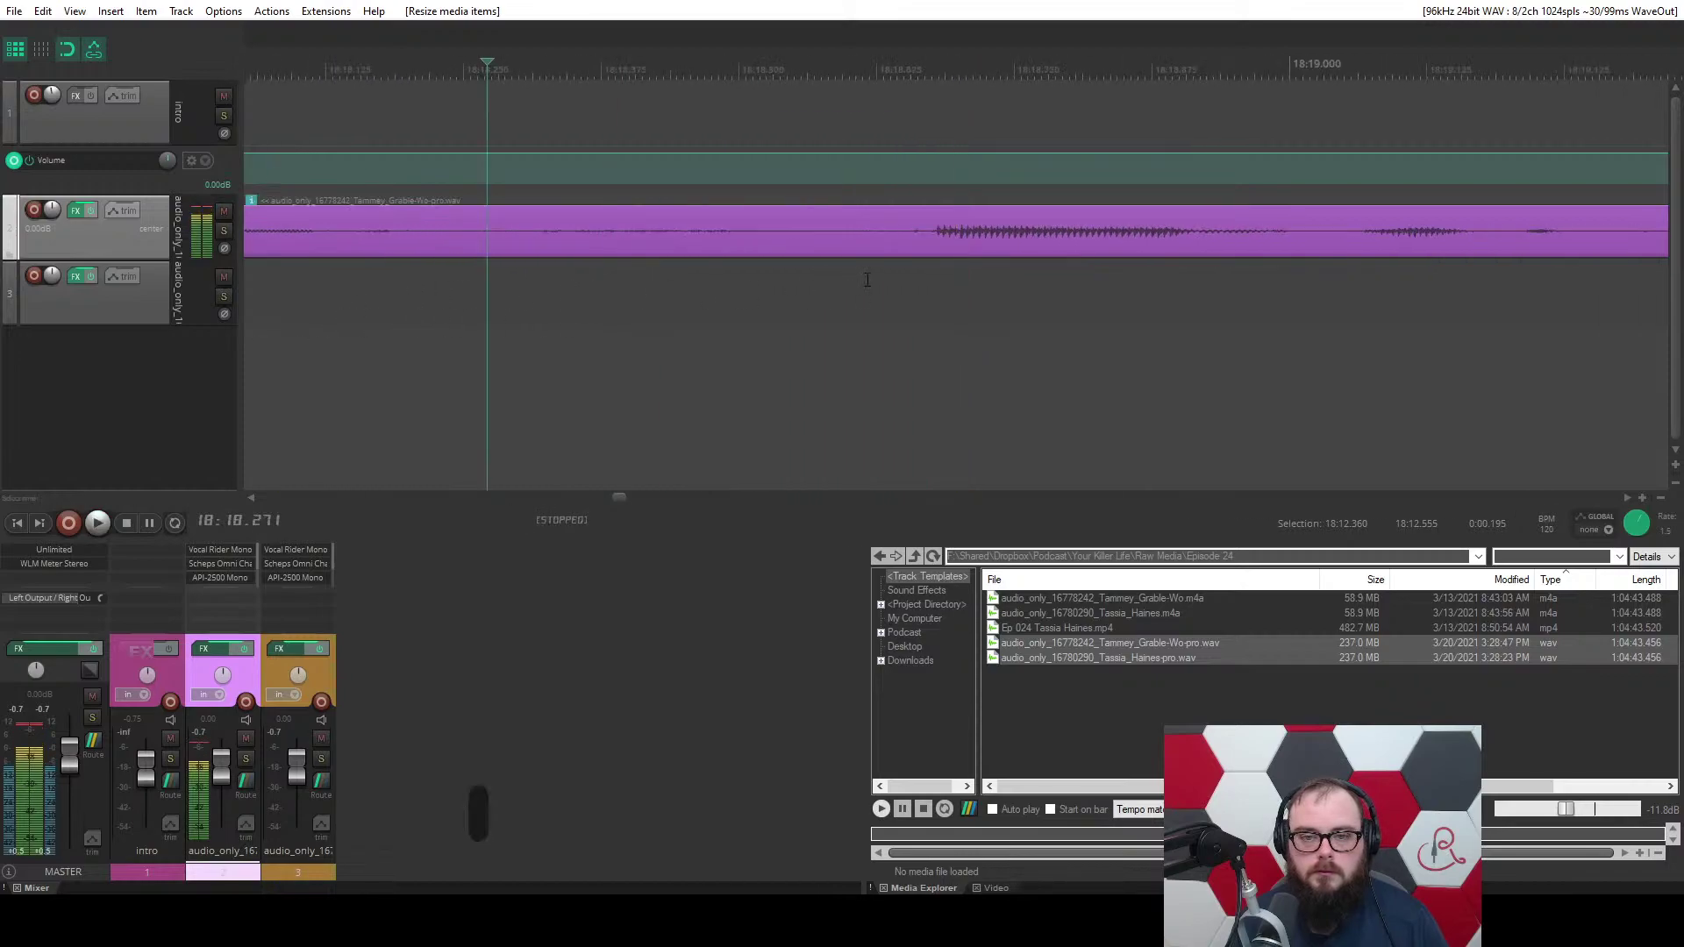
{"action": "left_click_drag", "start_coordinate": [912, 280], "coordinate": [1356, 298]}
{"action": "key", "text": "c"}
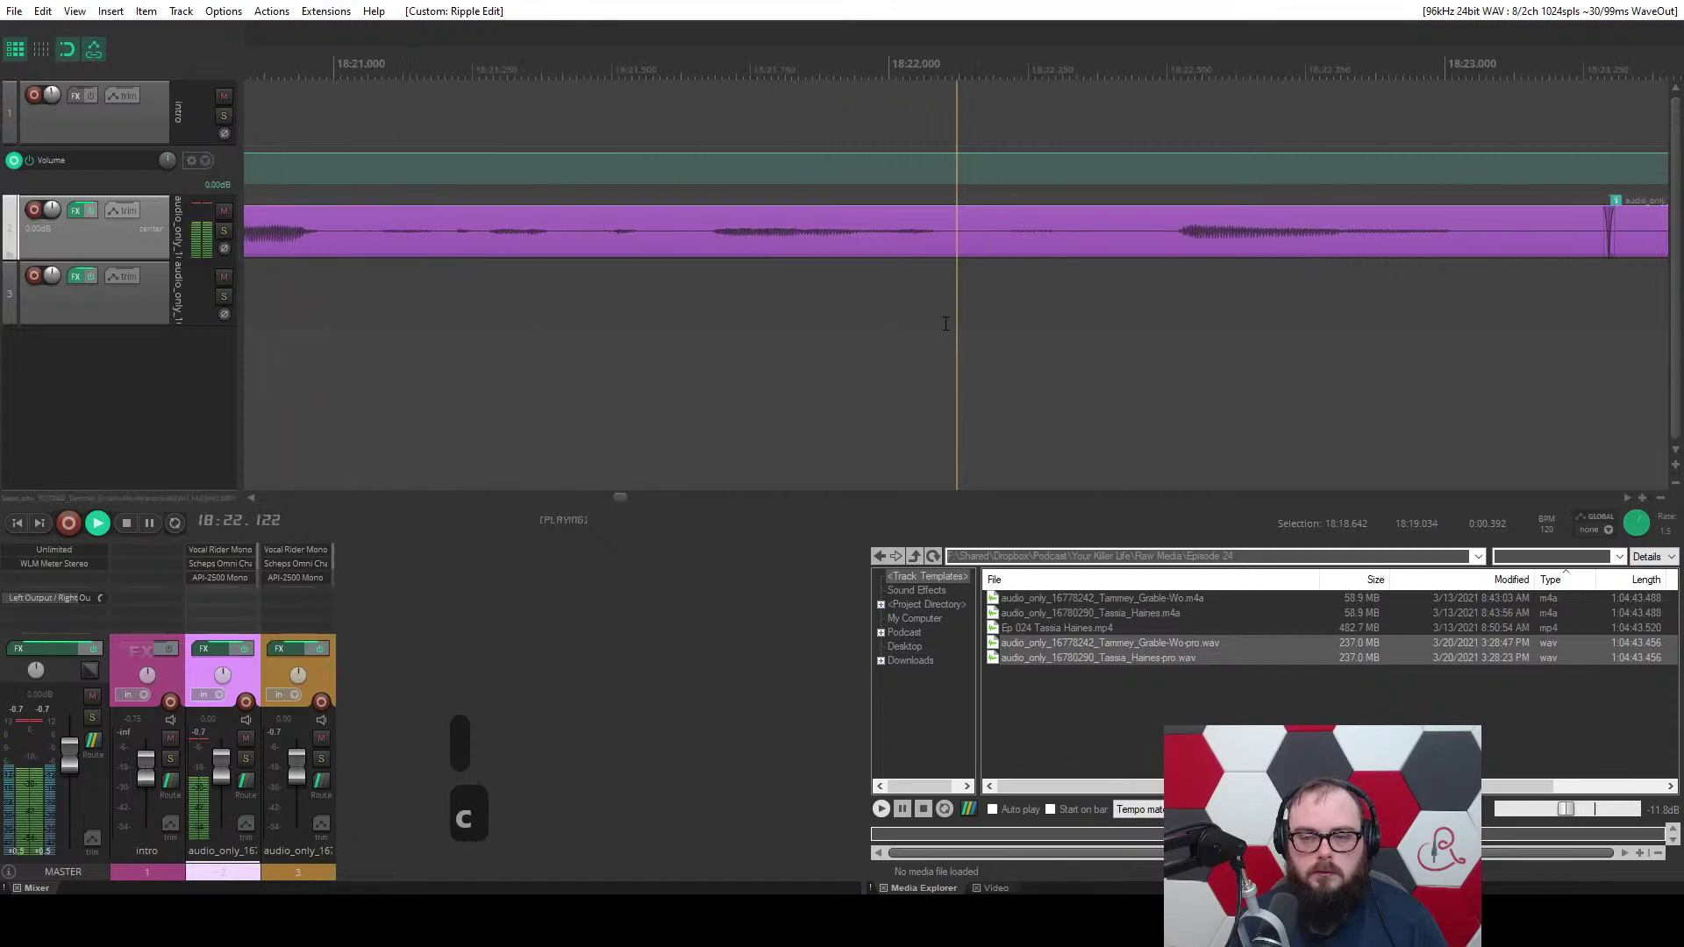
Try trimming the purple clip at about 18:22.5 with Adobe style edit - right, and undo the trim.
{"action": "scroll", "coordinate": [945, 324], "scroll_direction": "down", "scroll_amount": 4}
{"action": "left_click", "coordinate": [816, 242]}
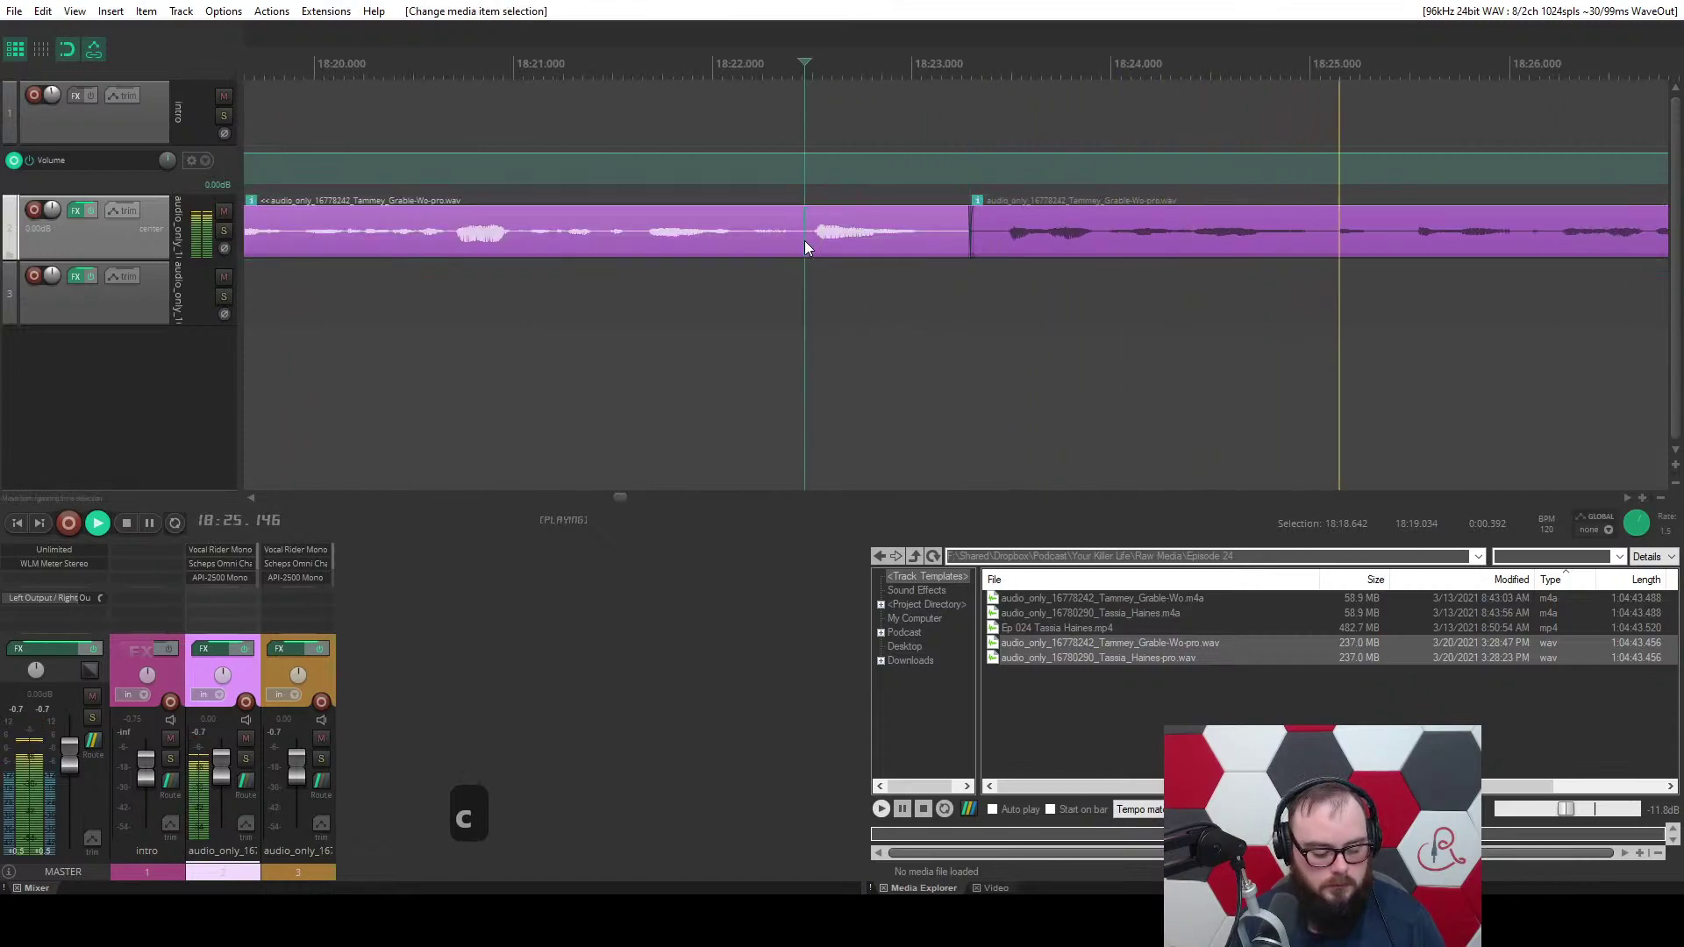
{"action": "key", "text": "w"}
{"action": "key", "text": "ctrl+z"}
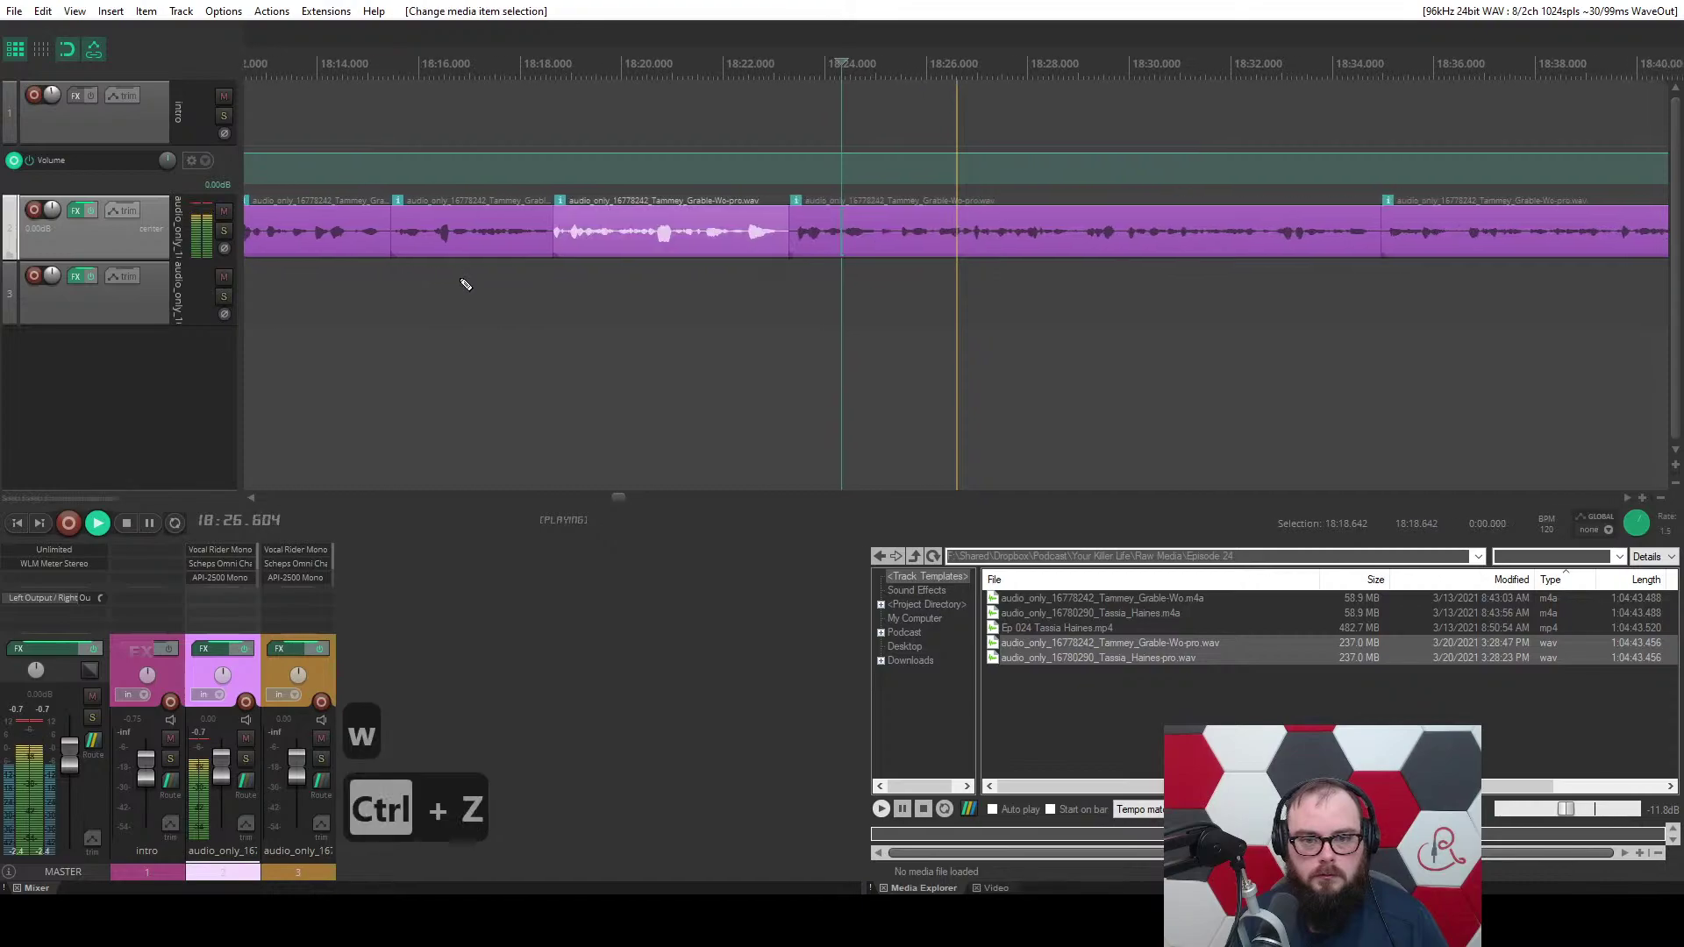
Replay the passage before 18:22.5, try Adobe style edit - left on the purple clip there, and undo it.
{"action": "key", "text": "space"}
{"action": "left_click", "coordinate": [500, 278]}
{"action": "left_click", "coordinate": [670, 281]}
{"action": "scroll", "coordinate": [675, 283], "scroll_direction": "up", "scroll_amount": 4}
{"action": "key", "text": "space"}
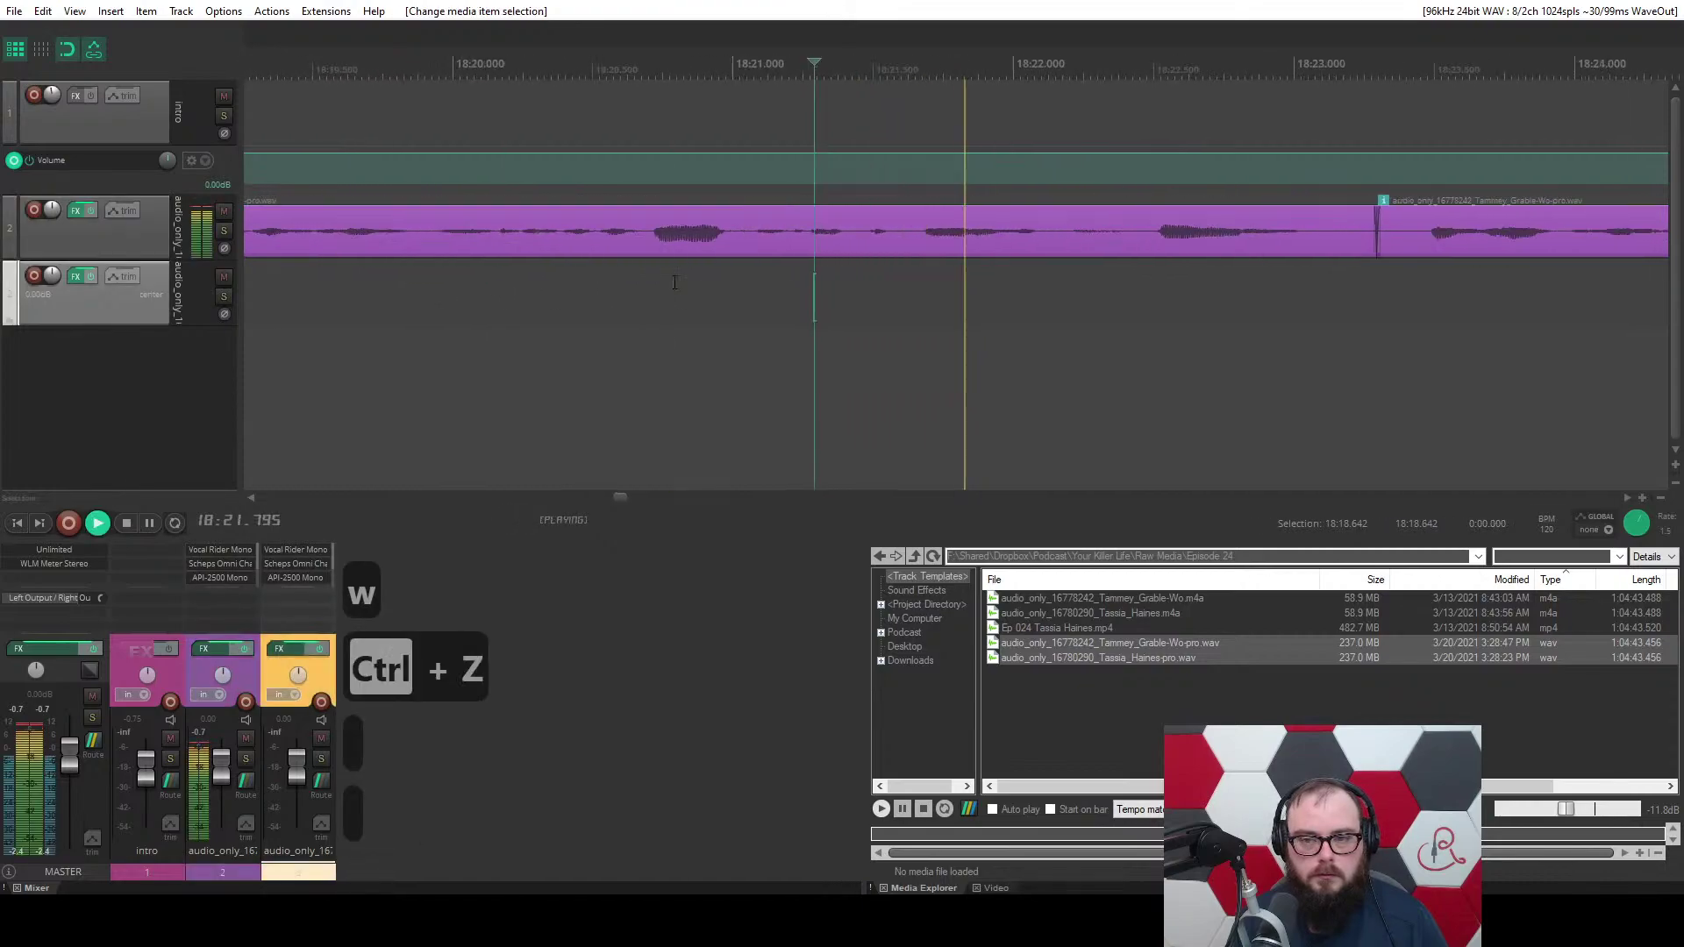
{"action": "scroll", "coordinate": [895, 237], "scroll_direction": "up", "scroll_amount": 5}
{"action": "key", "text": "space"}
{"action": "left_click", "coordinate": [895, 237]}
{"action": "key", "text": "q"}
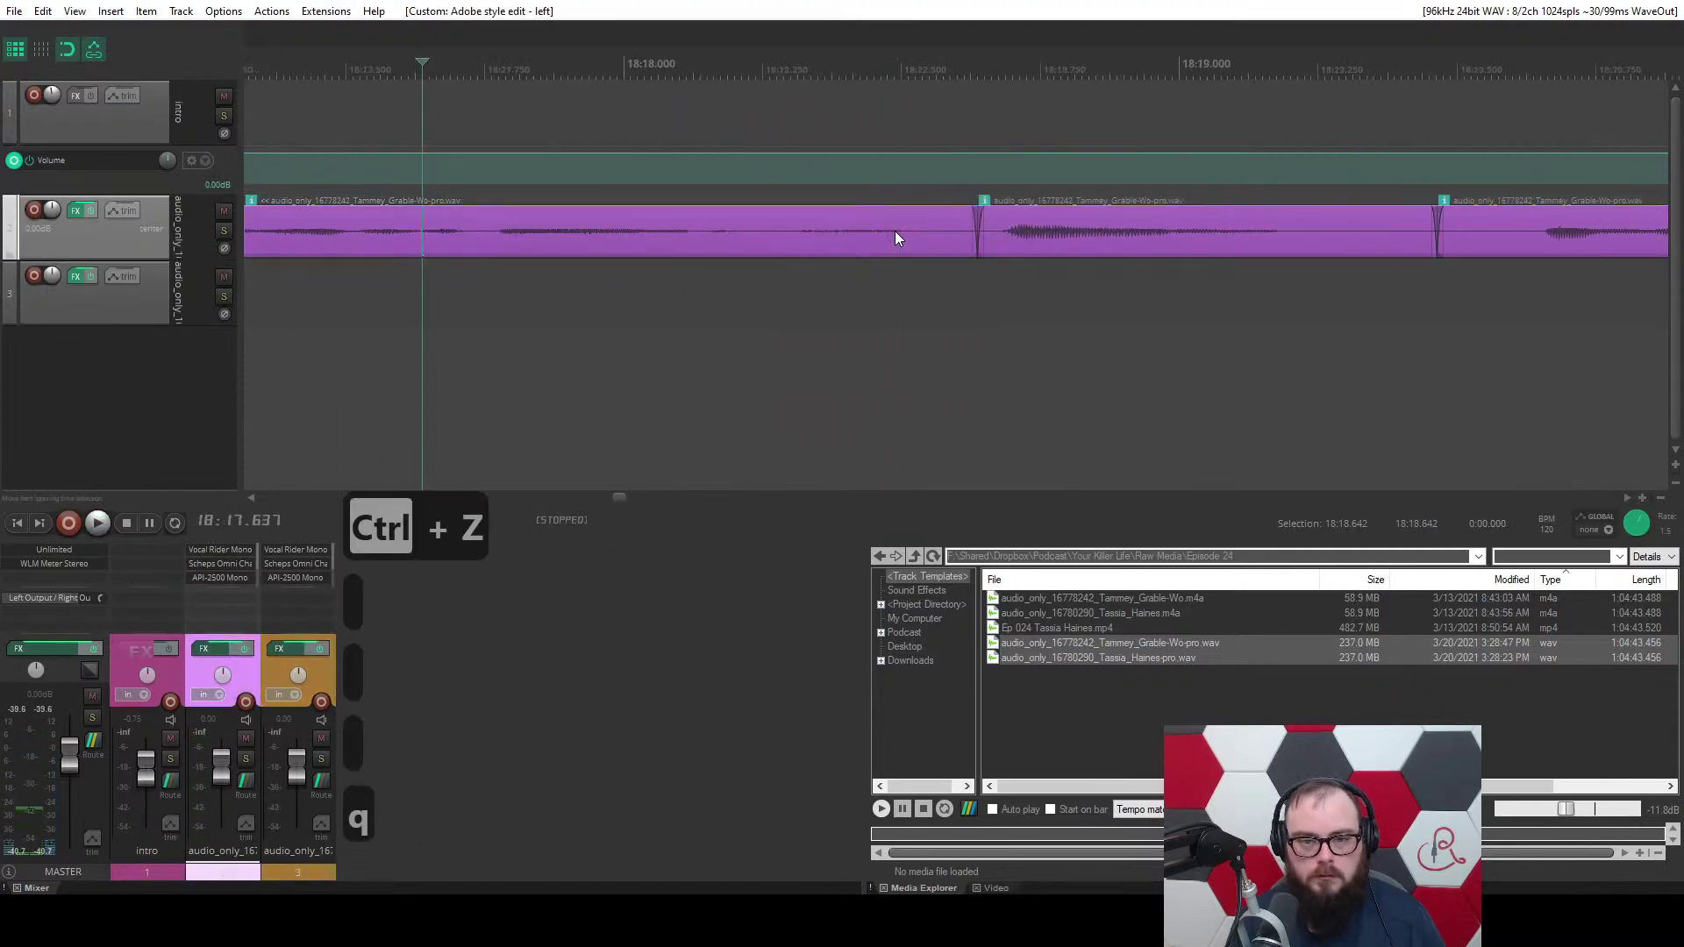
{"action": "key", "text": "ctrl+z"}
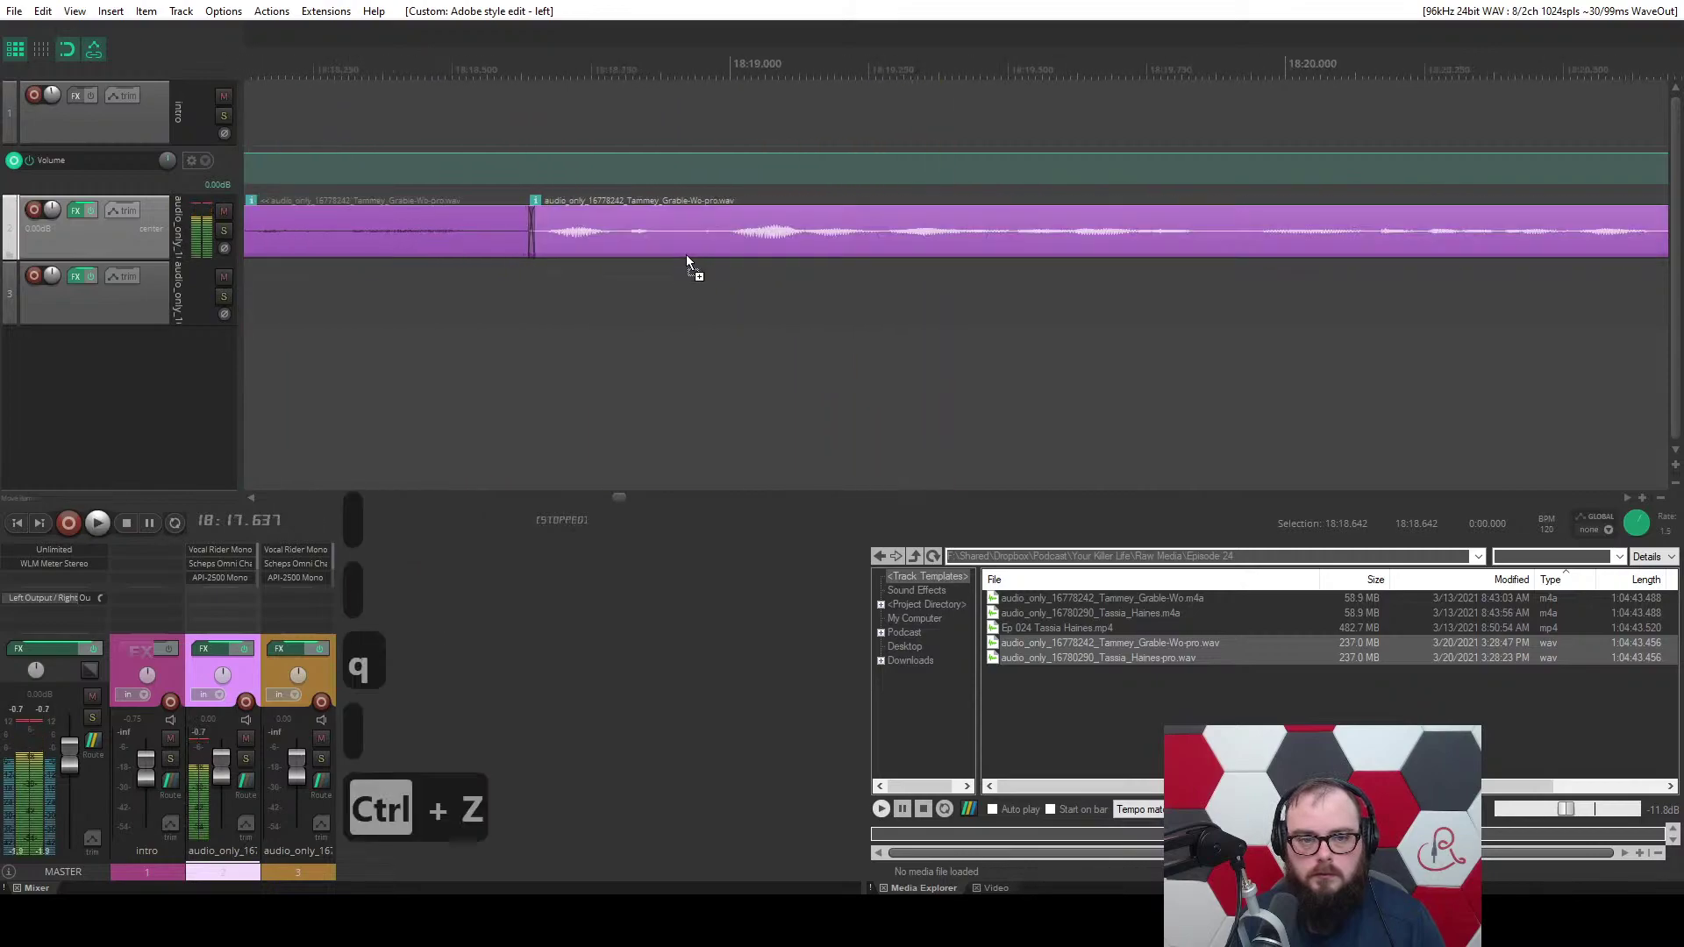
Stop playback, step back through the recent edits with undo, and redo the Ripple Edit at 18:18.642.
{"action": "scroll", "coordinate": [609, 284], "scroll_direction": "down", "scroll_amount": 5}
{"action": "scroll", "coordinate": [615, 289], "scroll_direction": "down", "scroll_amount": 2}
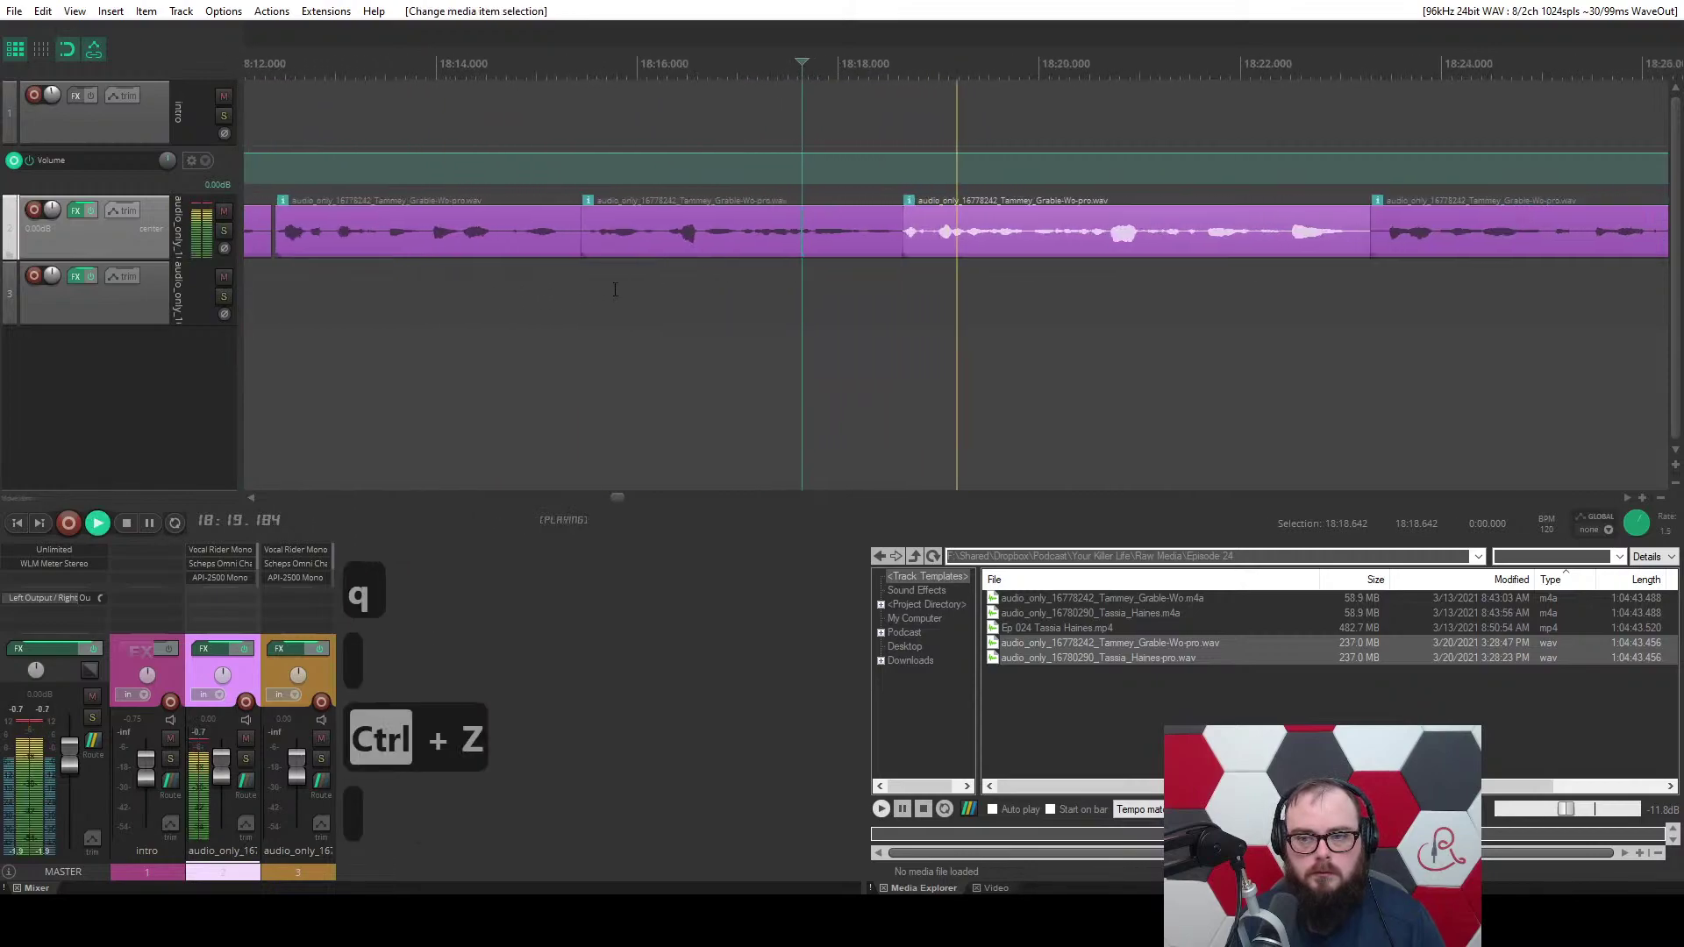
{"action": "key", "text": "space"}
{"action": "key", "text": "ctrl+z"}
{"action": "key", "text": "ctrl+z"}
{"action": "key", "text": "ctrl+z"}
{"action": "key", "text": "ctrl+z"}
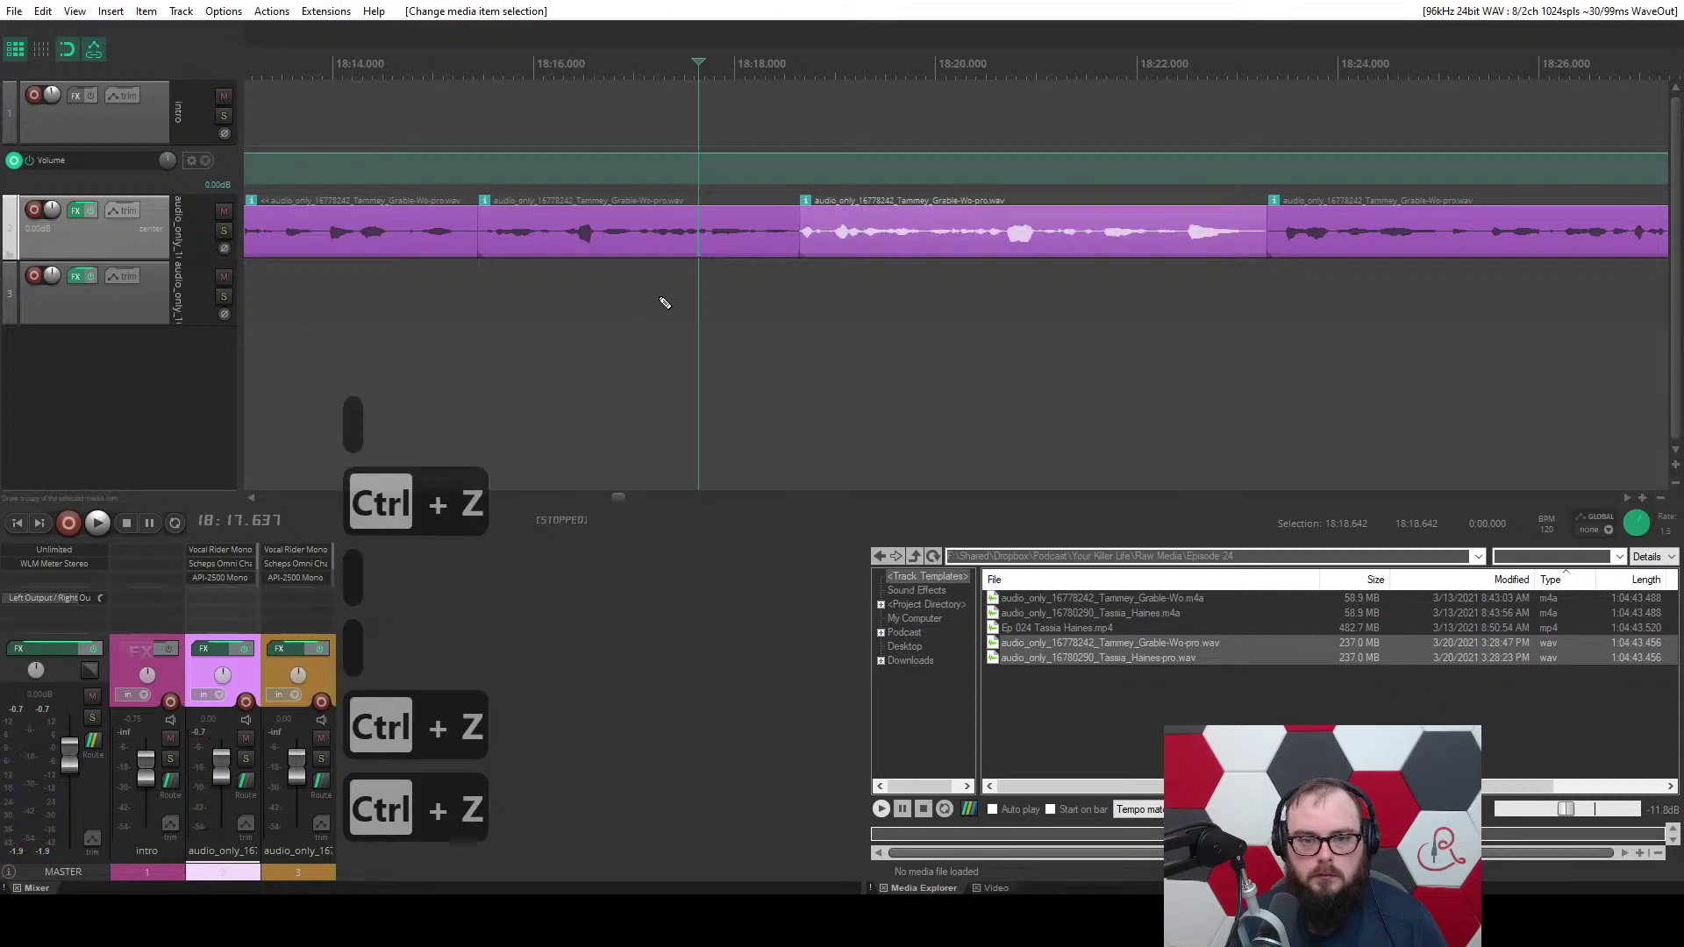
{"action": "key", "text": "ctrl+shift+z"}
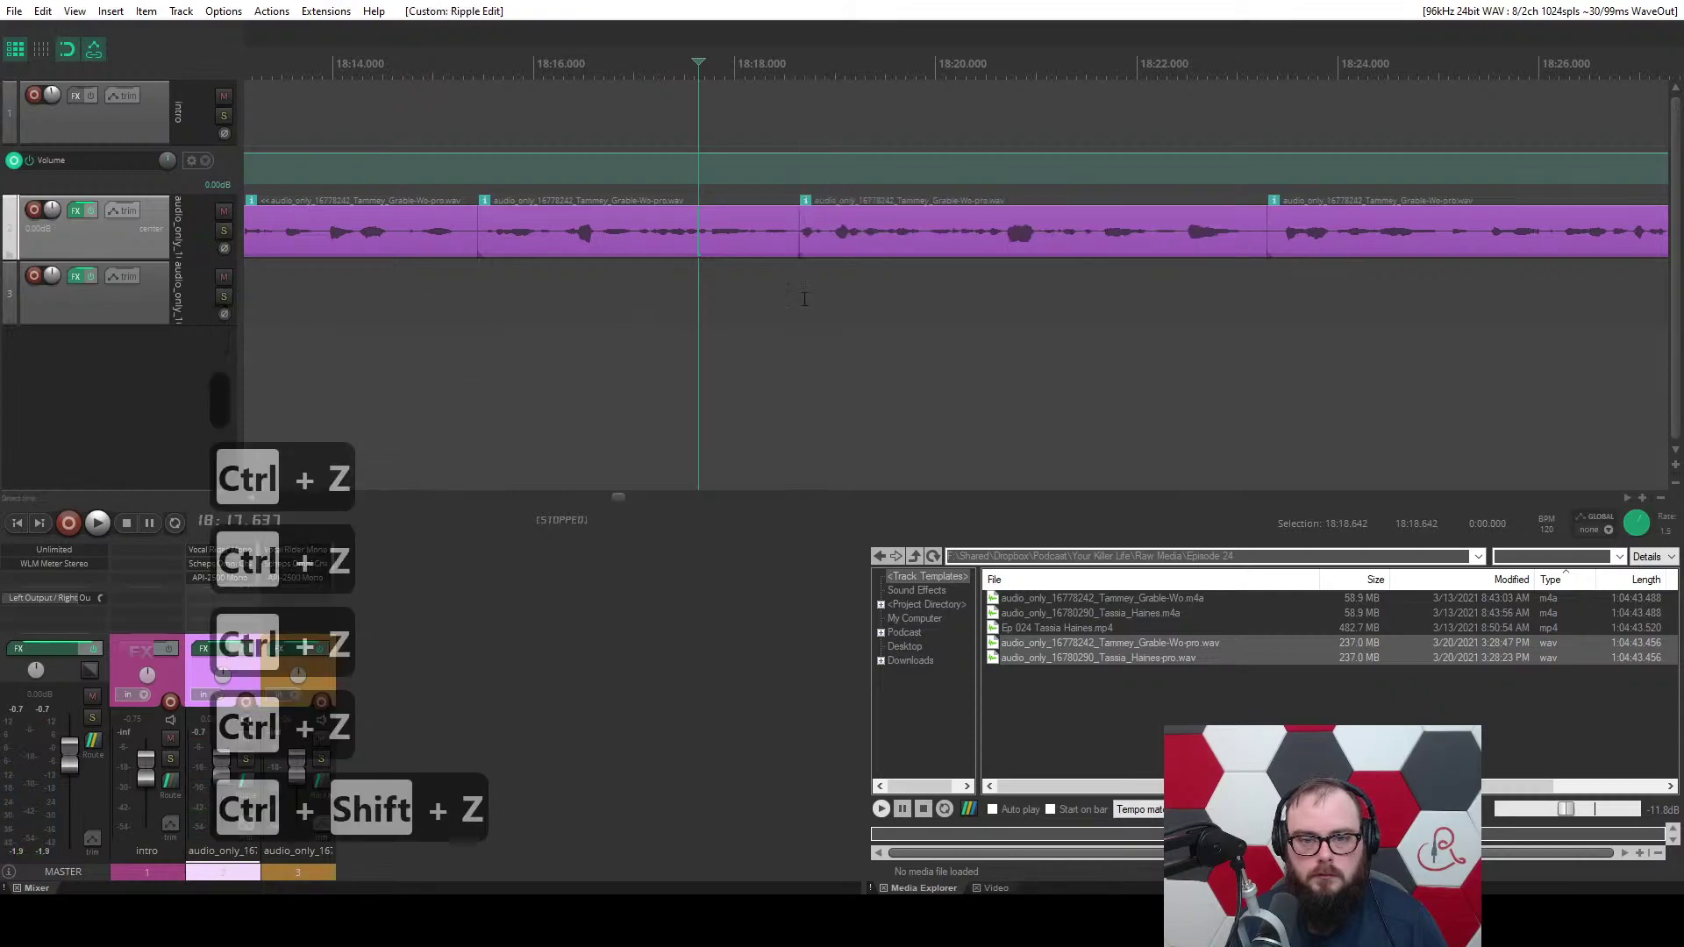
Listen from about 18:20.6, try Adobe style edit - left again before the last word of the purple clip, and undo it.
{"action": "left_click", "coordinate": [995, 321]}
{"action": "key", "text": "space"}
{"action": "scroll", "coordinate": [956, 323], "scroll_direction": "up", "scroll_amount": 4}
{"action": "key", "text": "space"}
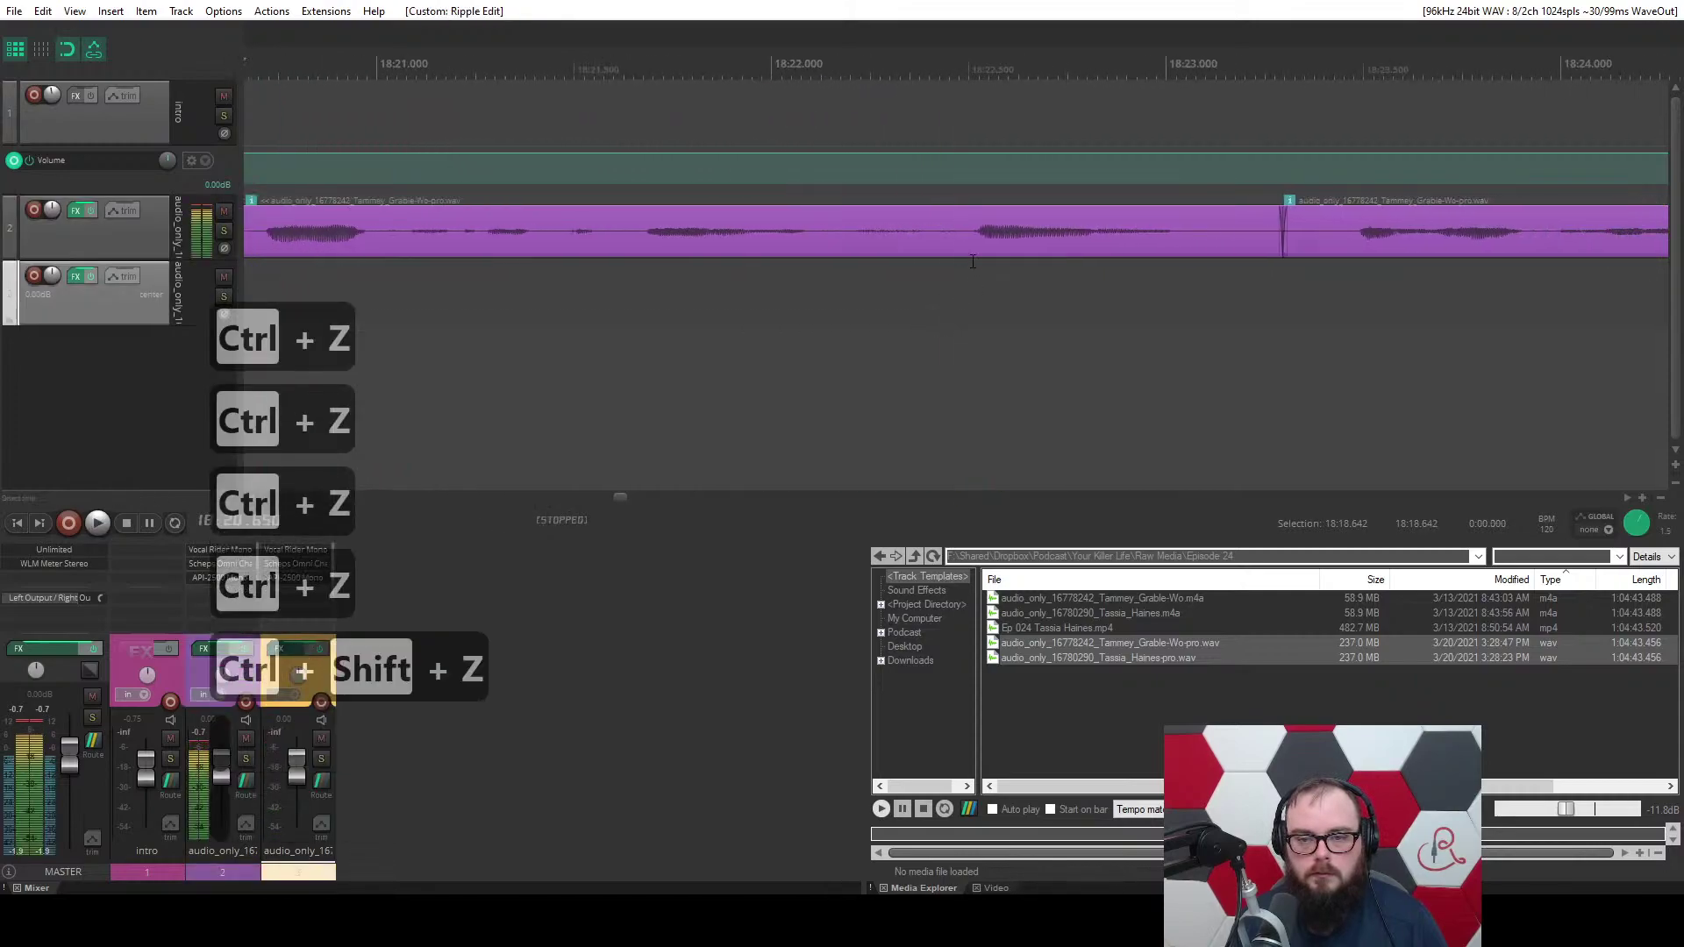
{"action": "left_click", "coordinate": [964, 244]}
{"action": "key", "text": "q"}
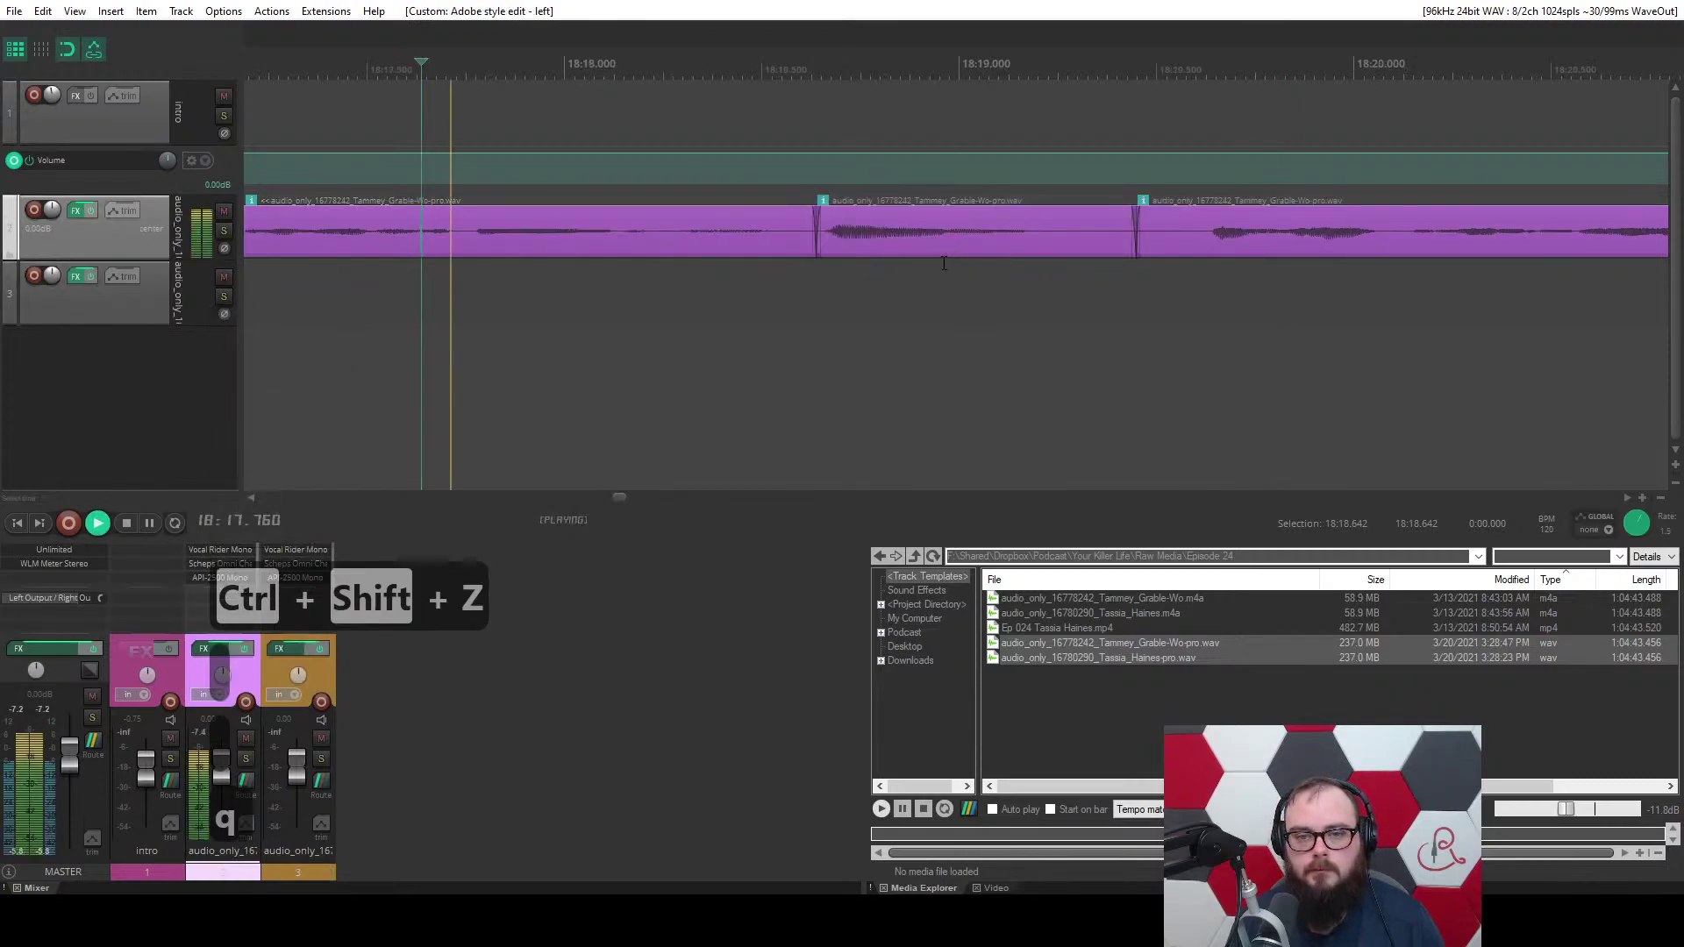
{"action": "scroll", "coordinate": [963, 246], "scroll_direction": "down", "scroll_amount": 5}
{"action": "key", "text": "ctrl+z"}
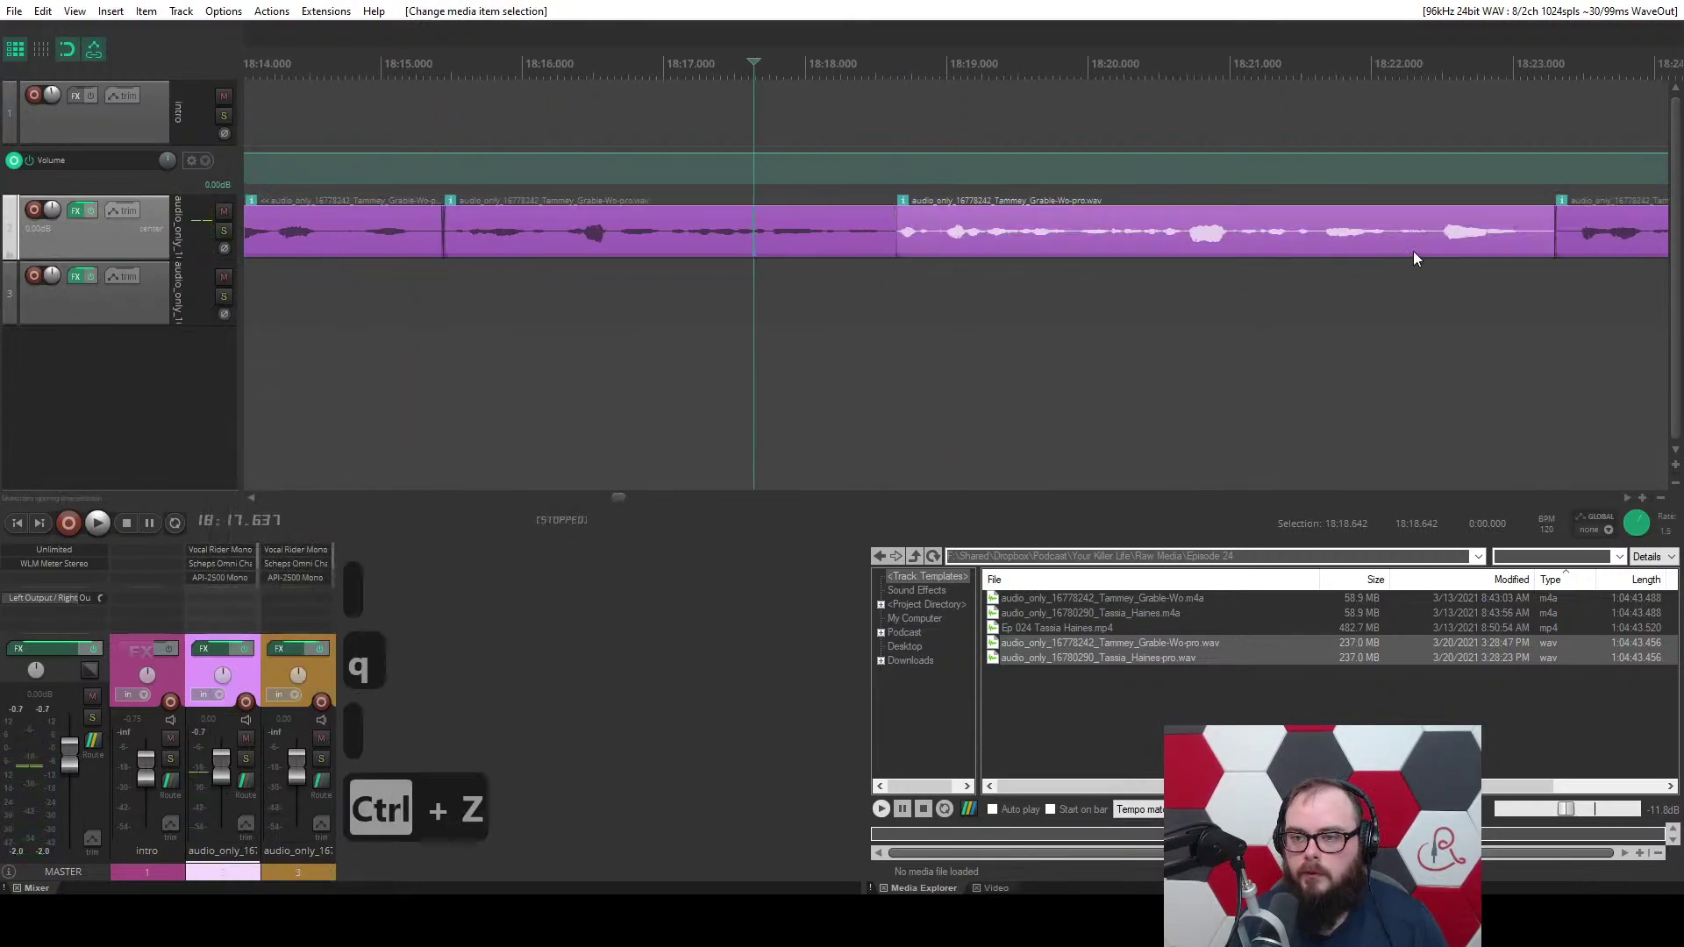
Trim the purple clip's end to about 18:22.4 with Adobe style edit - right, open a small gap after it and add a short fade-out.
{"action": "key", "text": "w"}
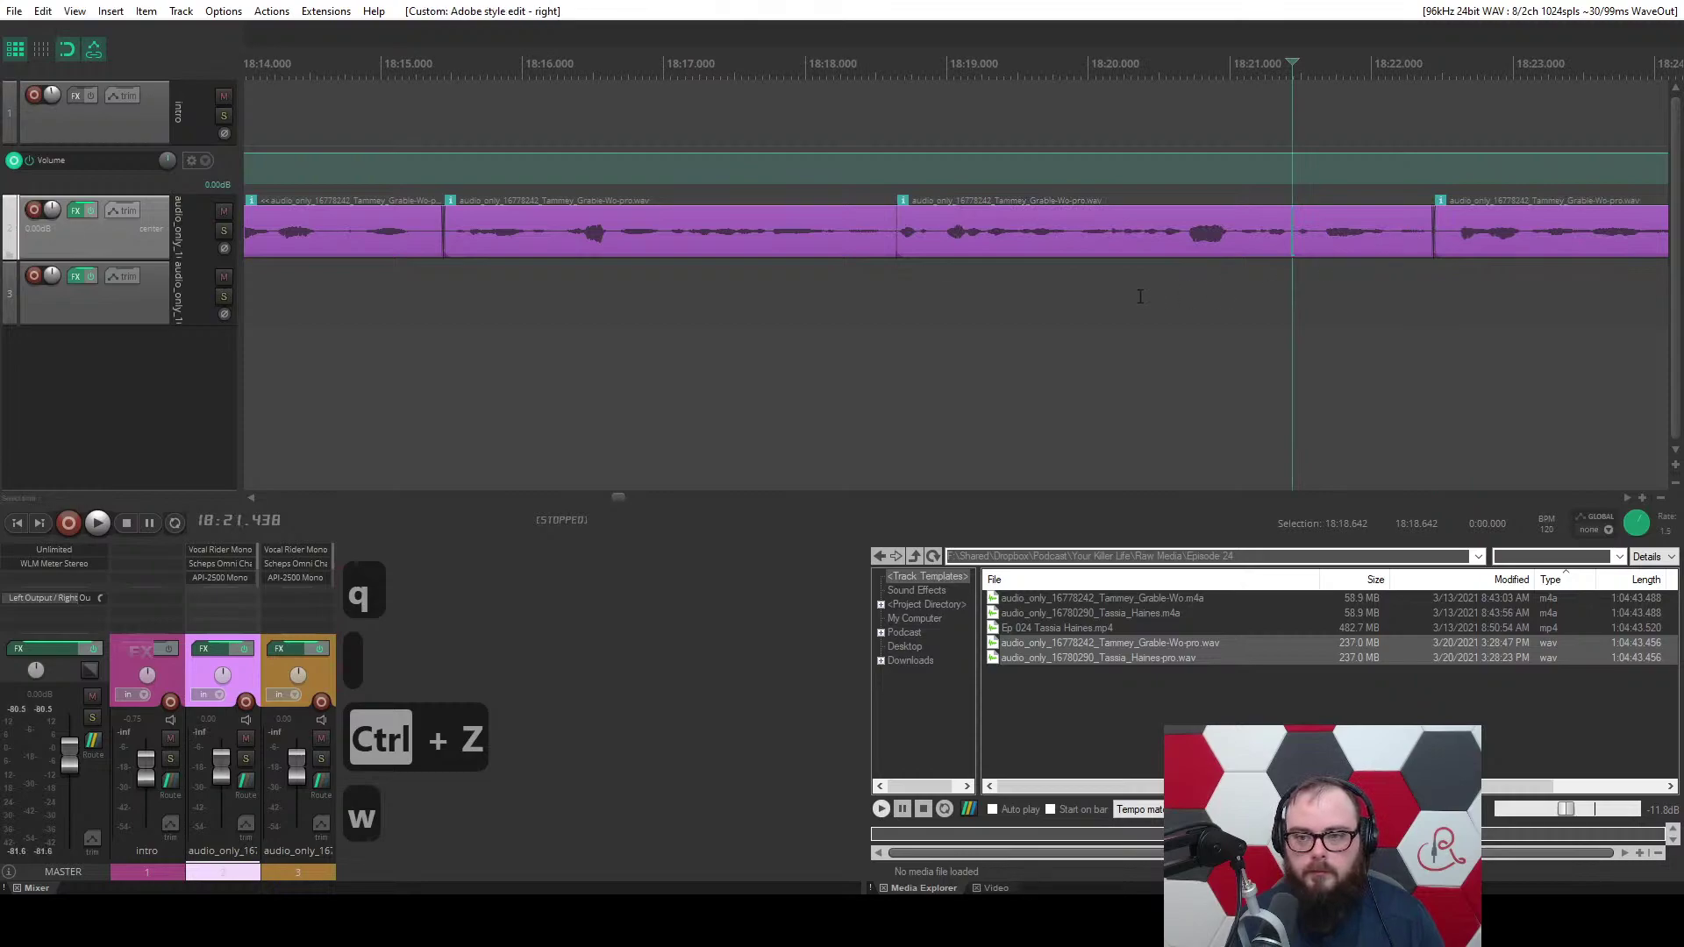
{"action": "scroll", "coordinate": [904, 347], "scroll_direction": "up", "scroll_amount": 3}
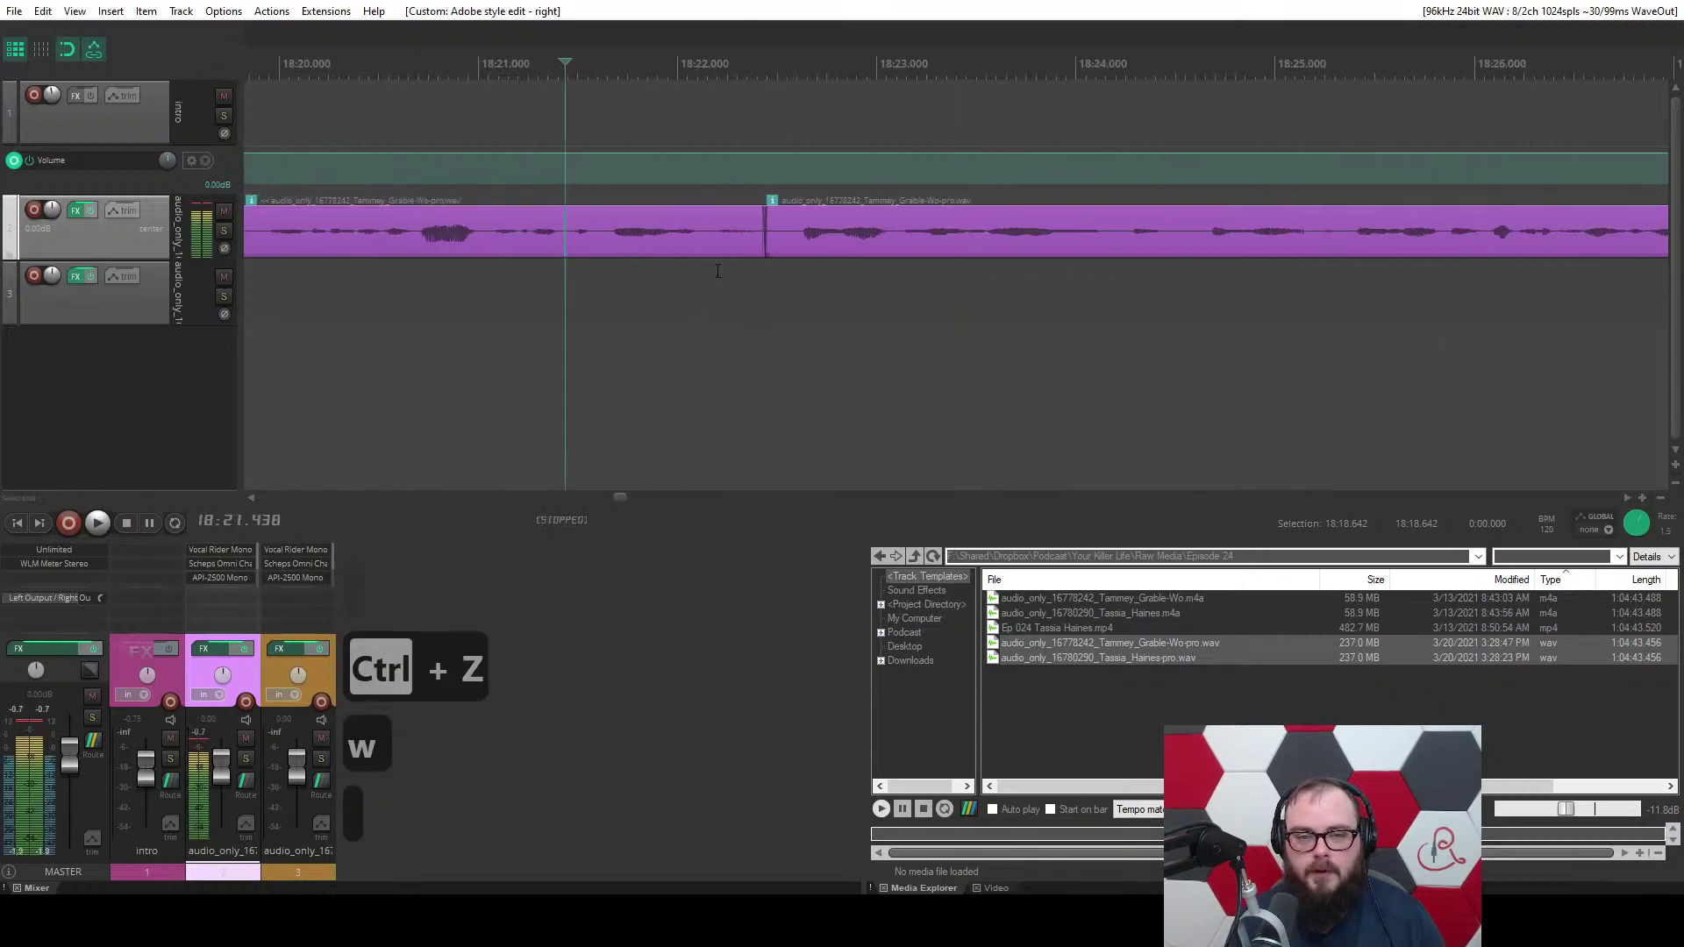
{"action": "left_click_drag", "start_coordinate": [766, 244], "coordinate": [713, 210]}
{"action": "key", "text": "space"}
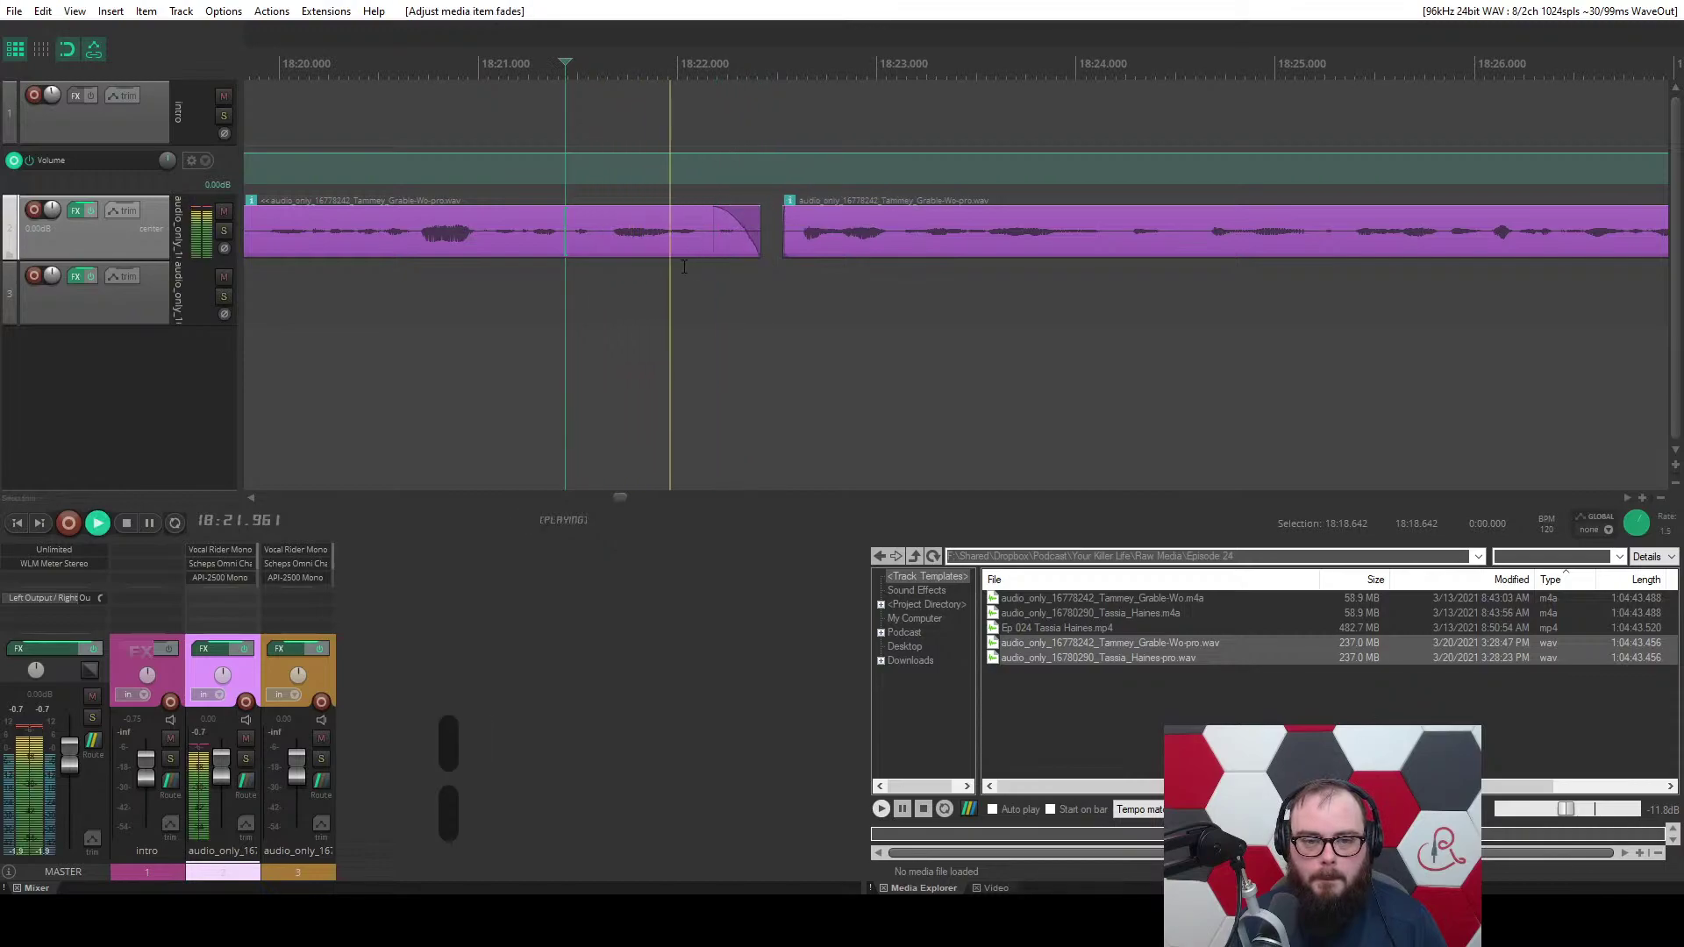
Listen through the dialogue up to about 18:49, where the orange track takes over from the purple one.
{"action": "scroll", "coordinate": [684, 266], "scroll_direction": "down", "scroll_amount": 3}
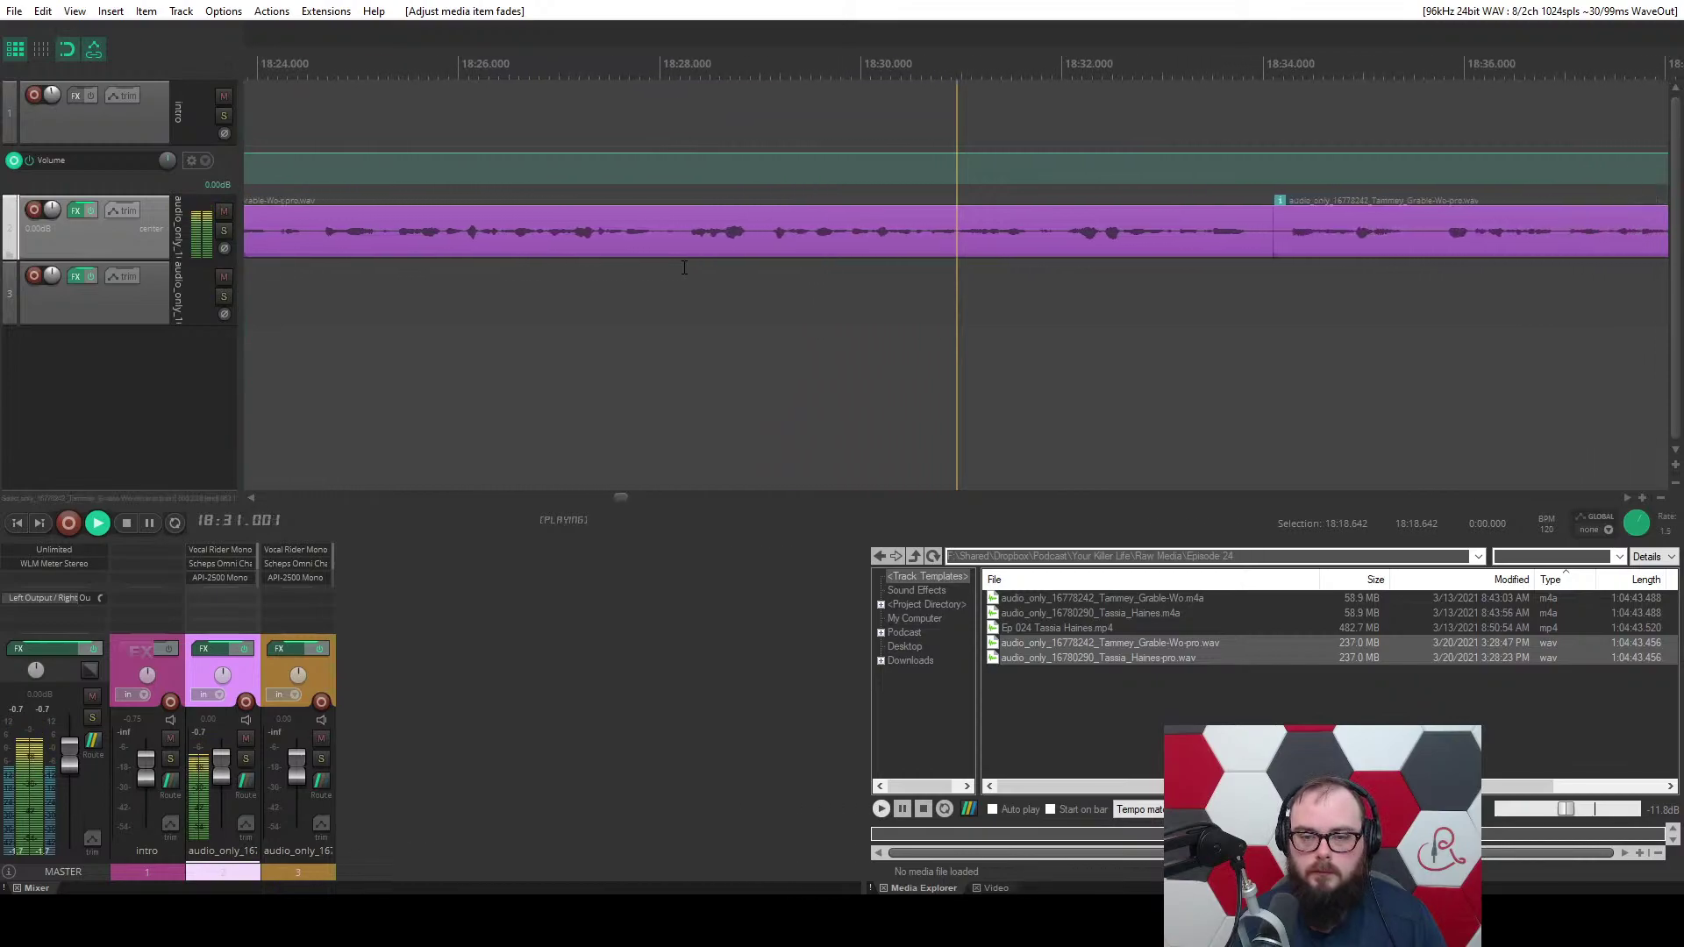
{"action": "scroll", "coordinate": [684, 266], "scroll_direction": "up", "scroll_amount": 3}
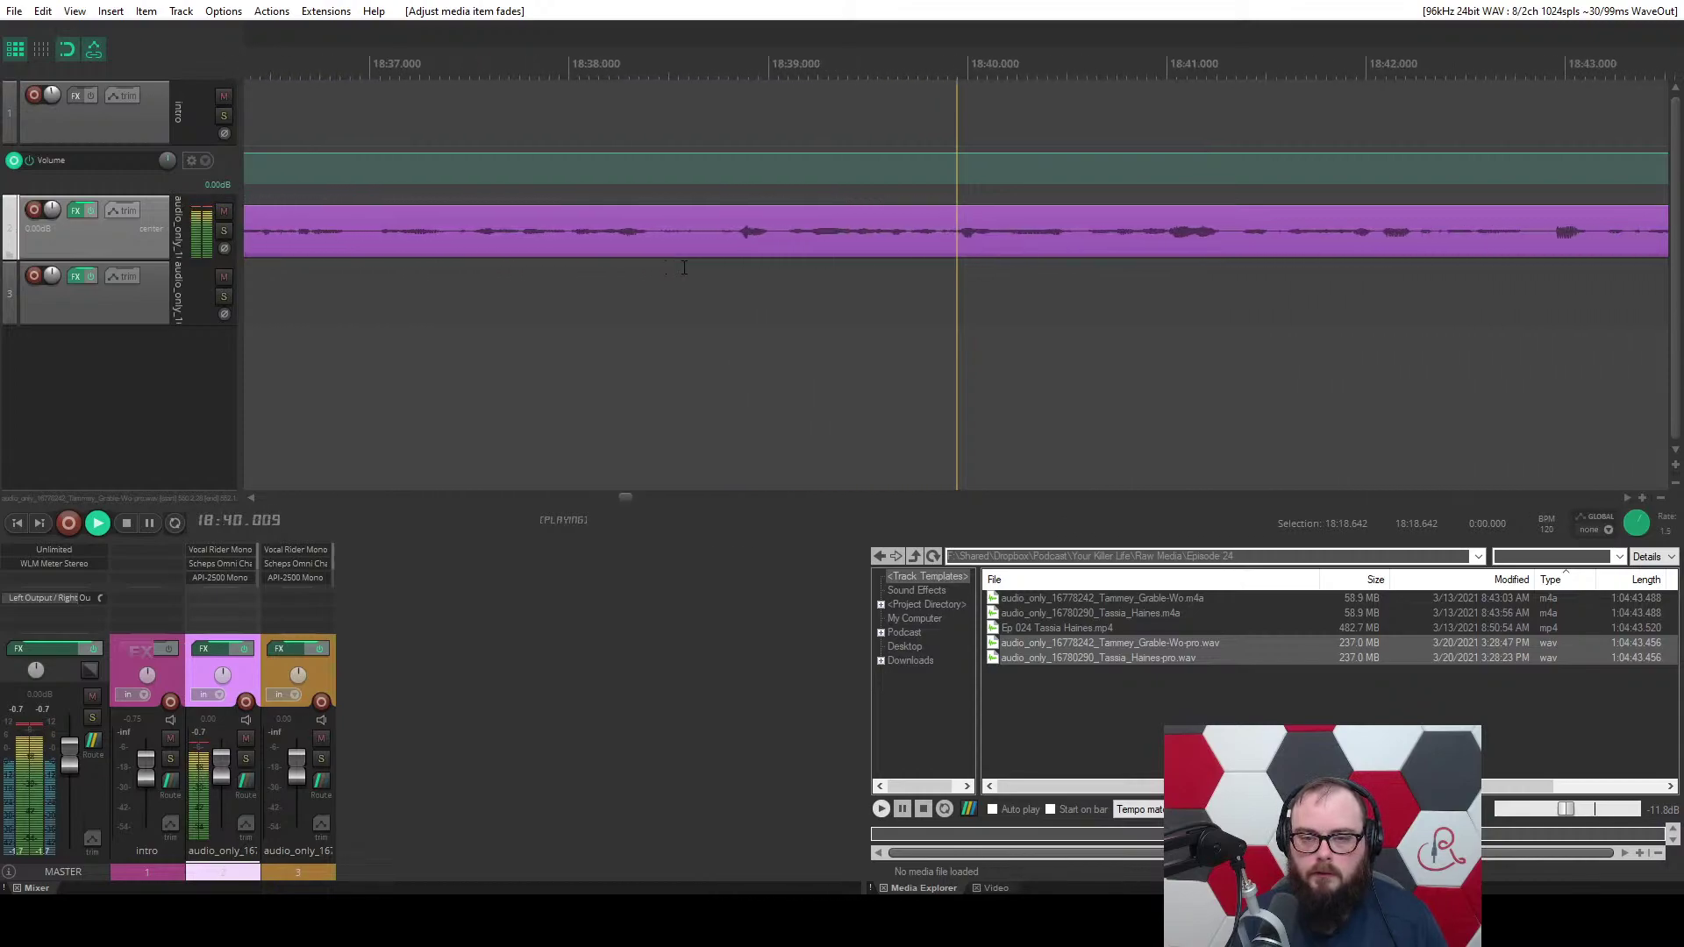
{"action": "scroll", "coordinate": [684, 266], "scroll_direction": "down", "scroll_amount": 3}
{"action": "scroll", "coordinate": [684, 266], "scroll_direction": "up", "scroll_amount": 1}
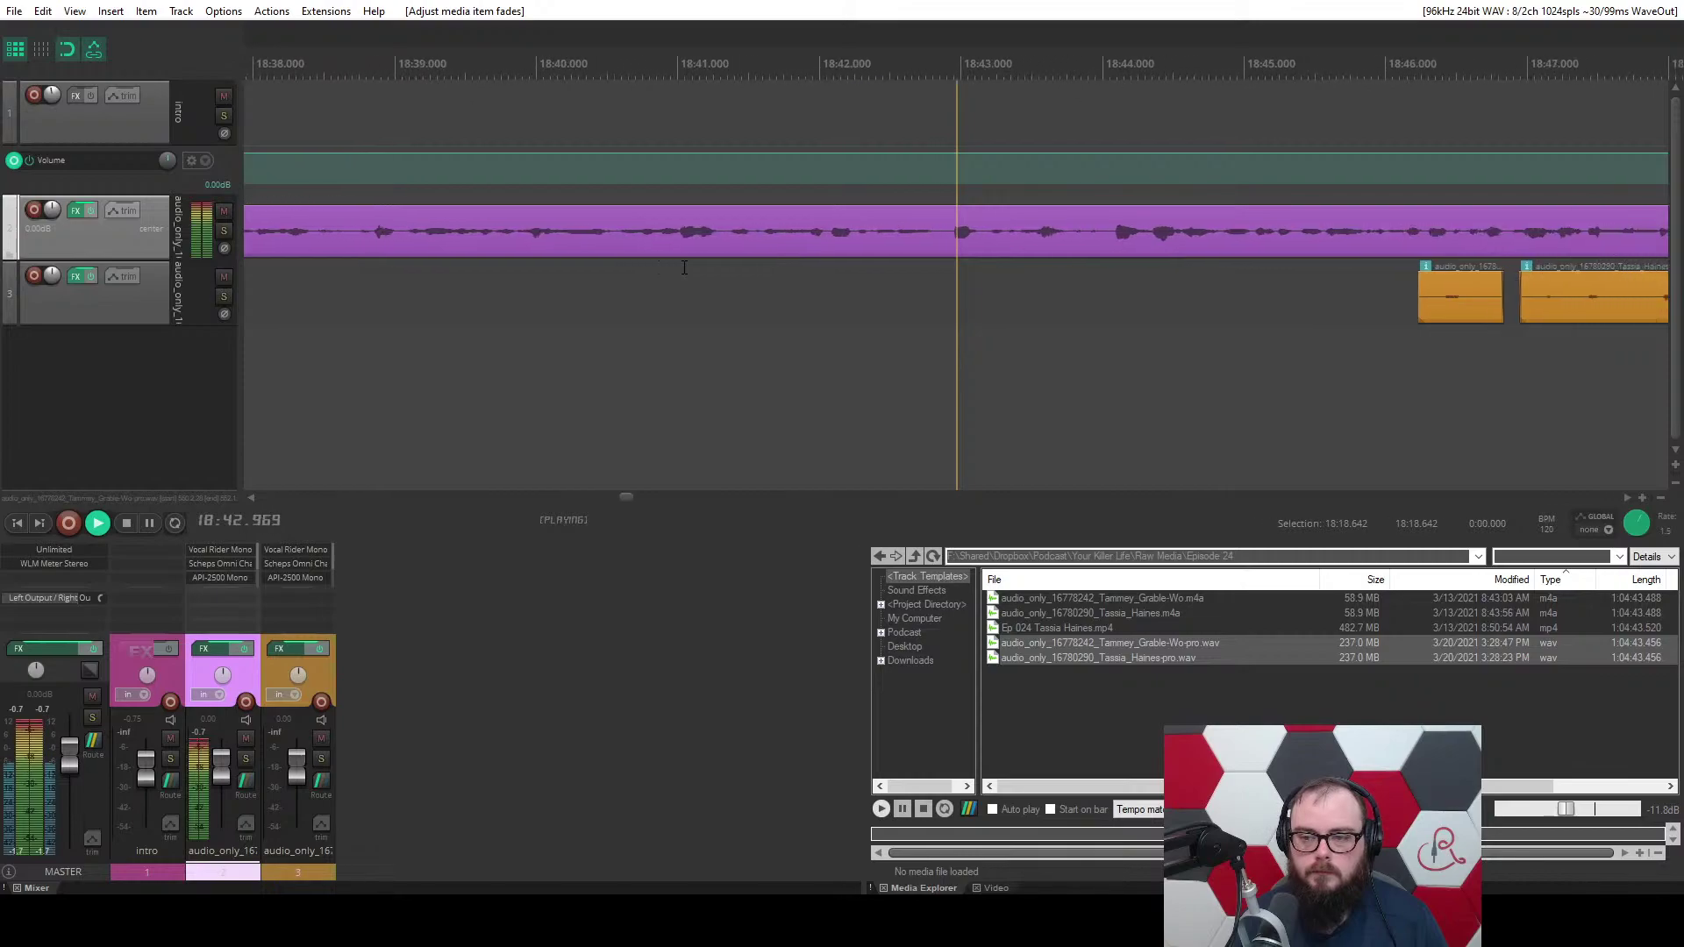
{"action": "scroll", "coordinate": [684, 266], "scroll_direction": "up", "scroll_amount": 4}
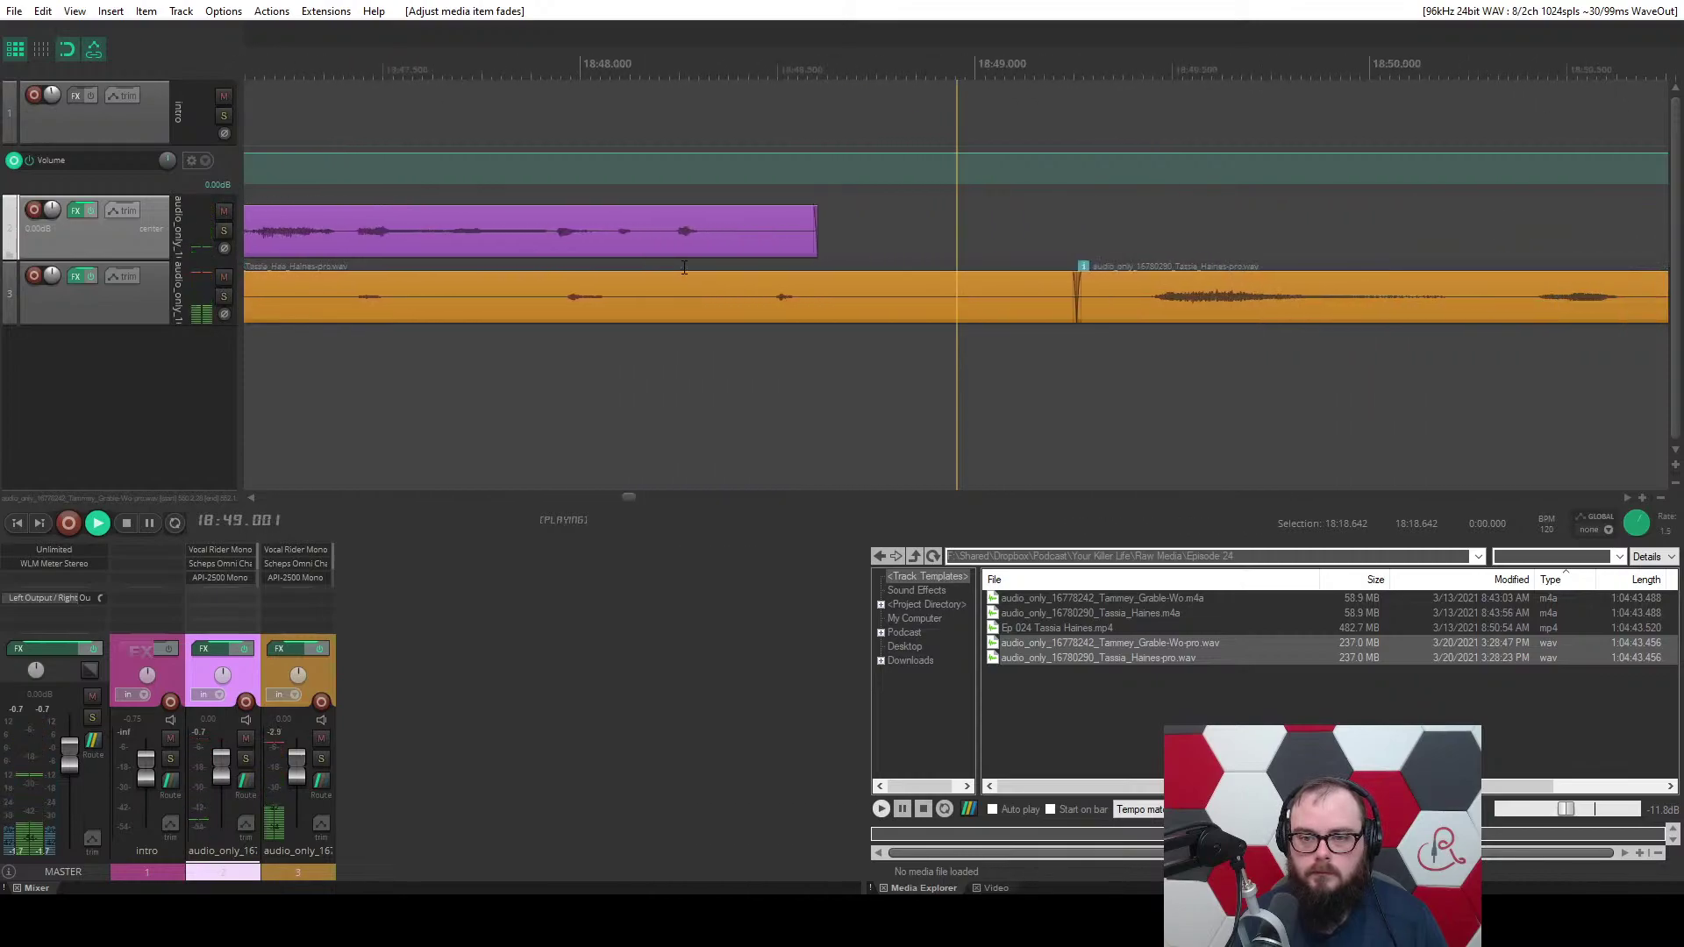
{"action": "scroll", "coordinate": [685, 266], "scroll_direction": "down", "scroll_amount": 3}
{"action": "scroll", "coordinate": [766, 318], "scroll_direction": "up", "scroll_amount": 1}
{"action": "scroll", "coordinate": [767, 318], "scroll_direction": "down", "scroll_amount": 1}
Split the orange clip at about 18:50.1 and run Breath reduction on the piece before the split.
{"action": "left_click", "coordinate": [816, 303]}
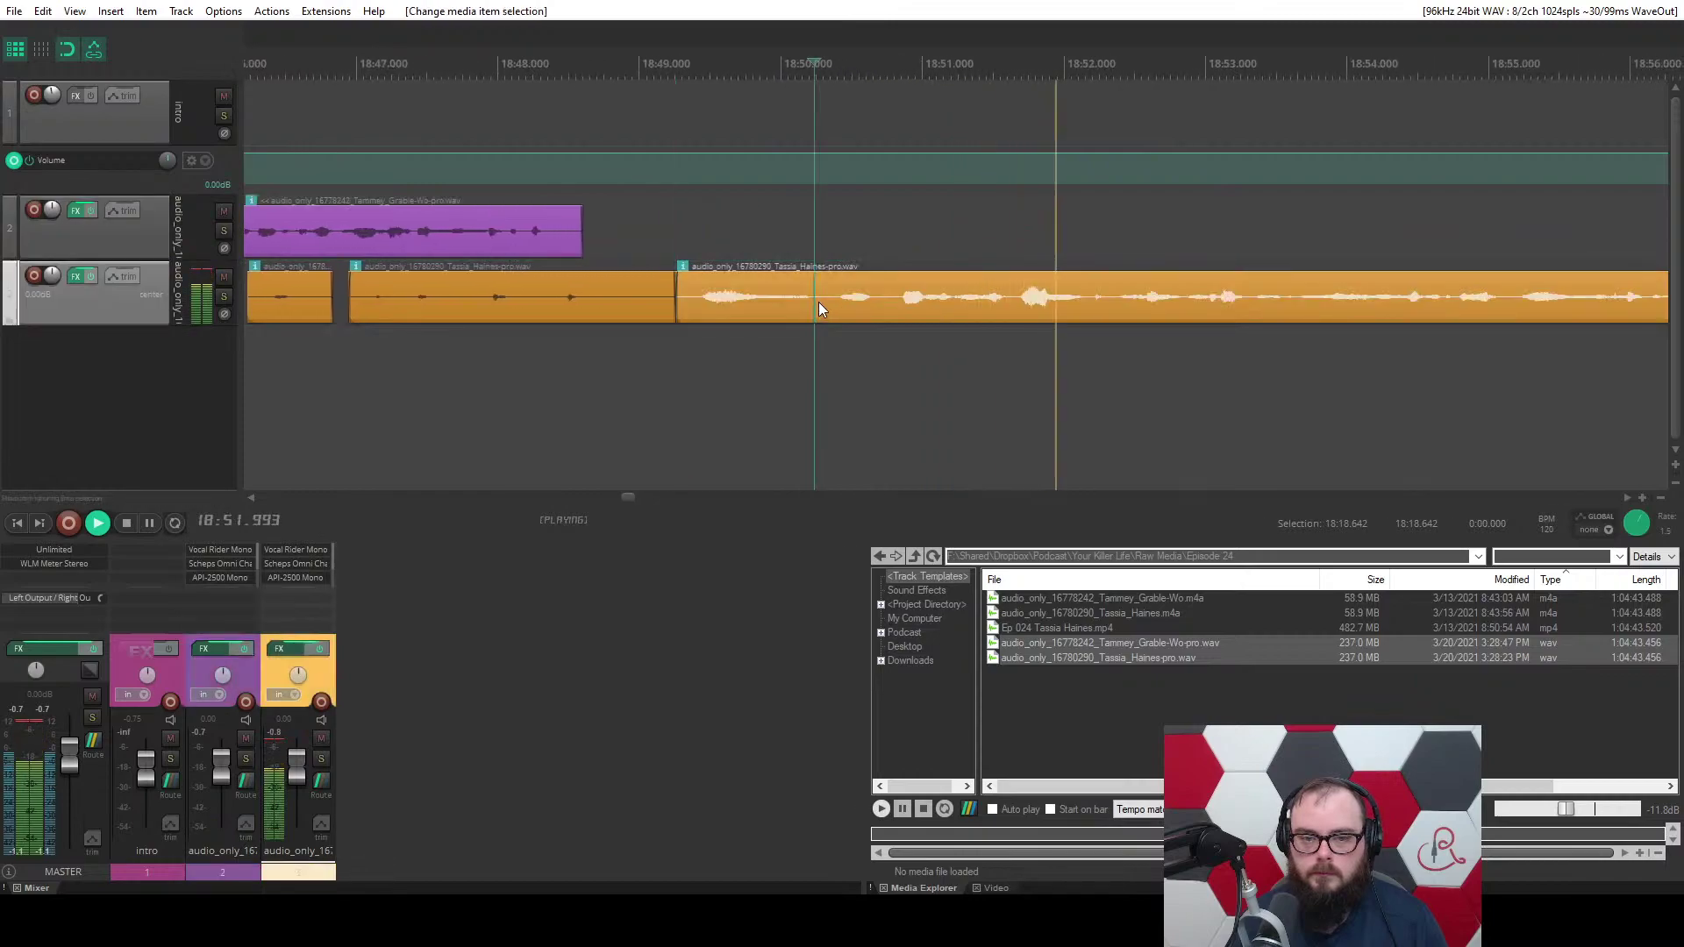
{"action": "key", "text": "s"}
{"action": "left_click", "coordinate": [756, 302]}
{"action": "key", "text": "z"}
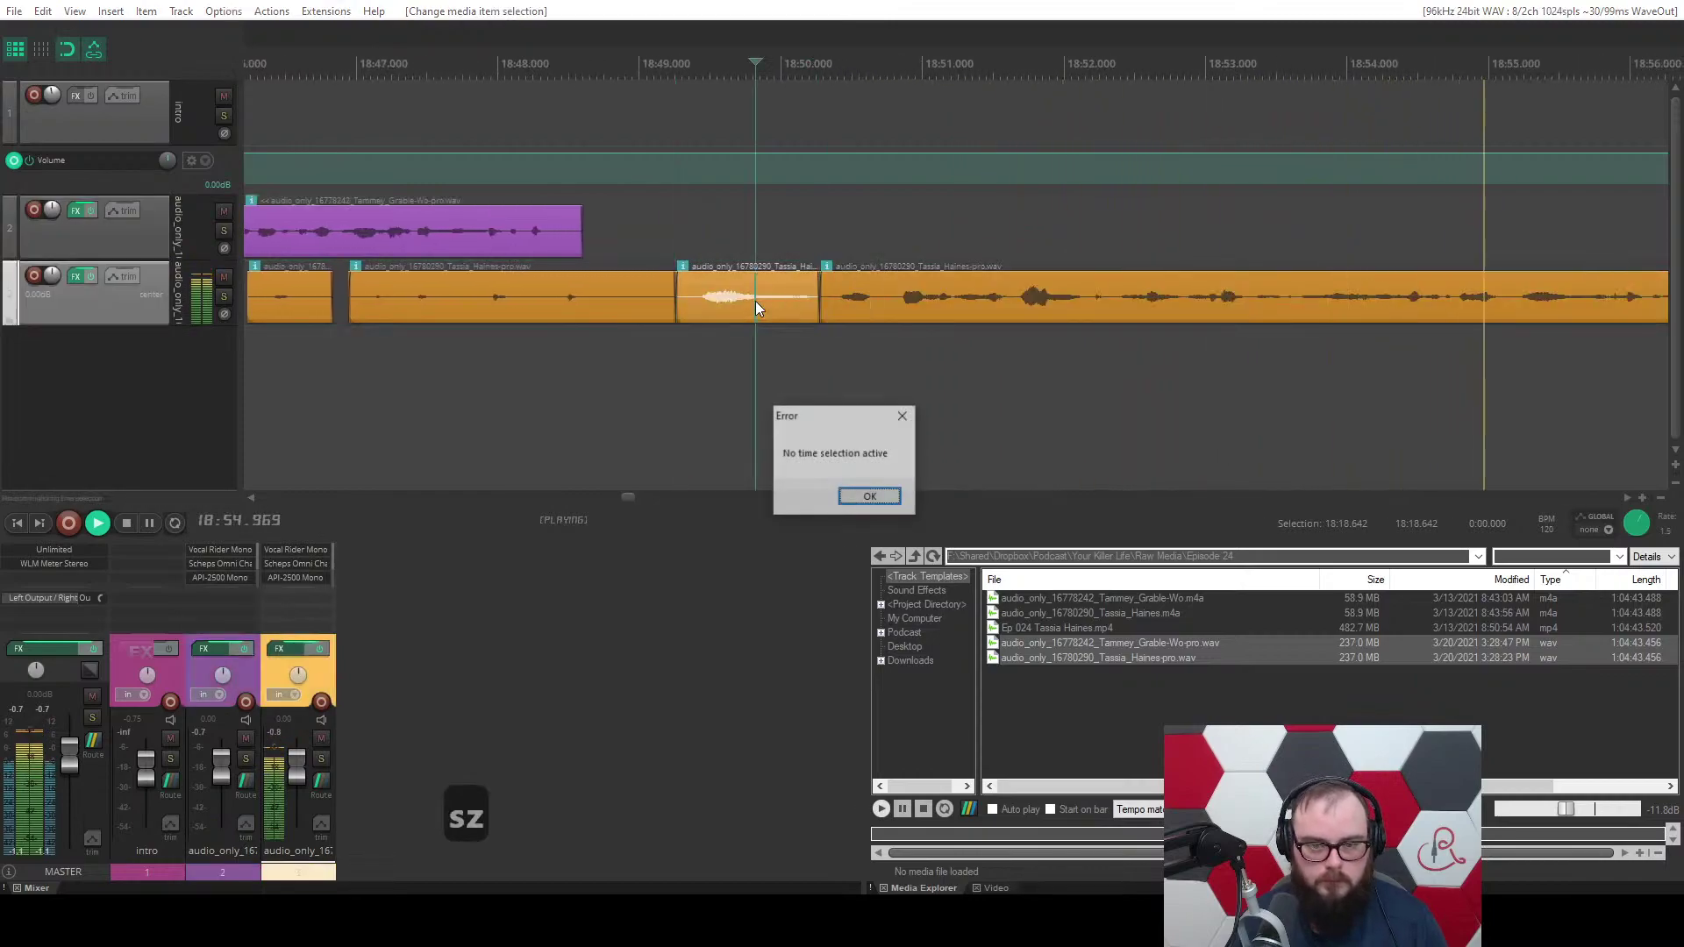
{"action": "left_click", "coordinate": [851, 496]}
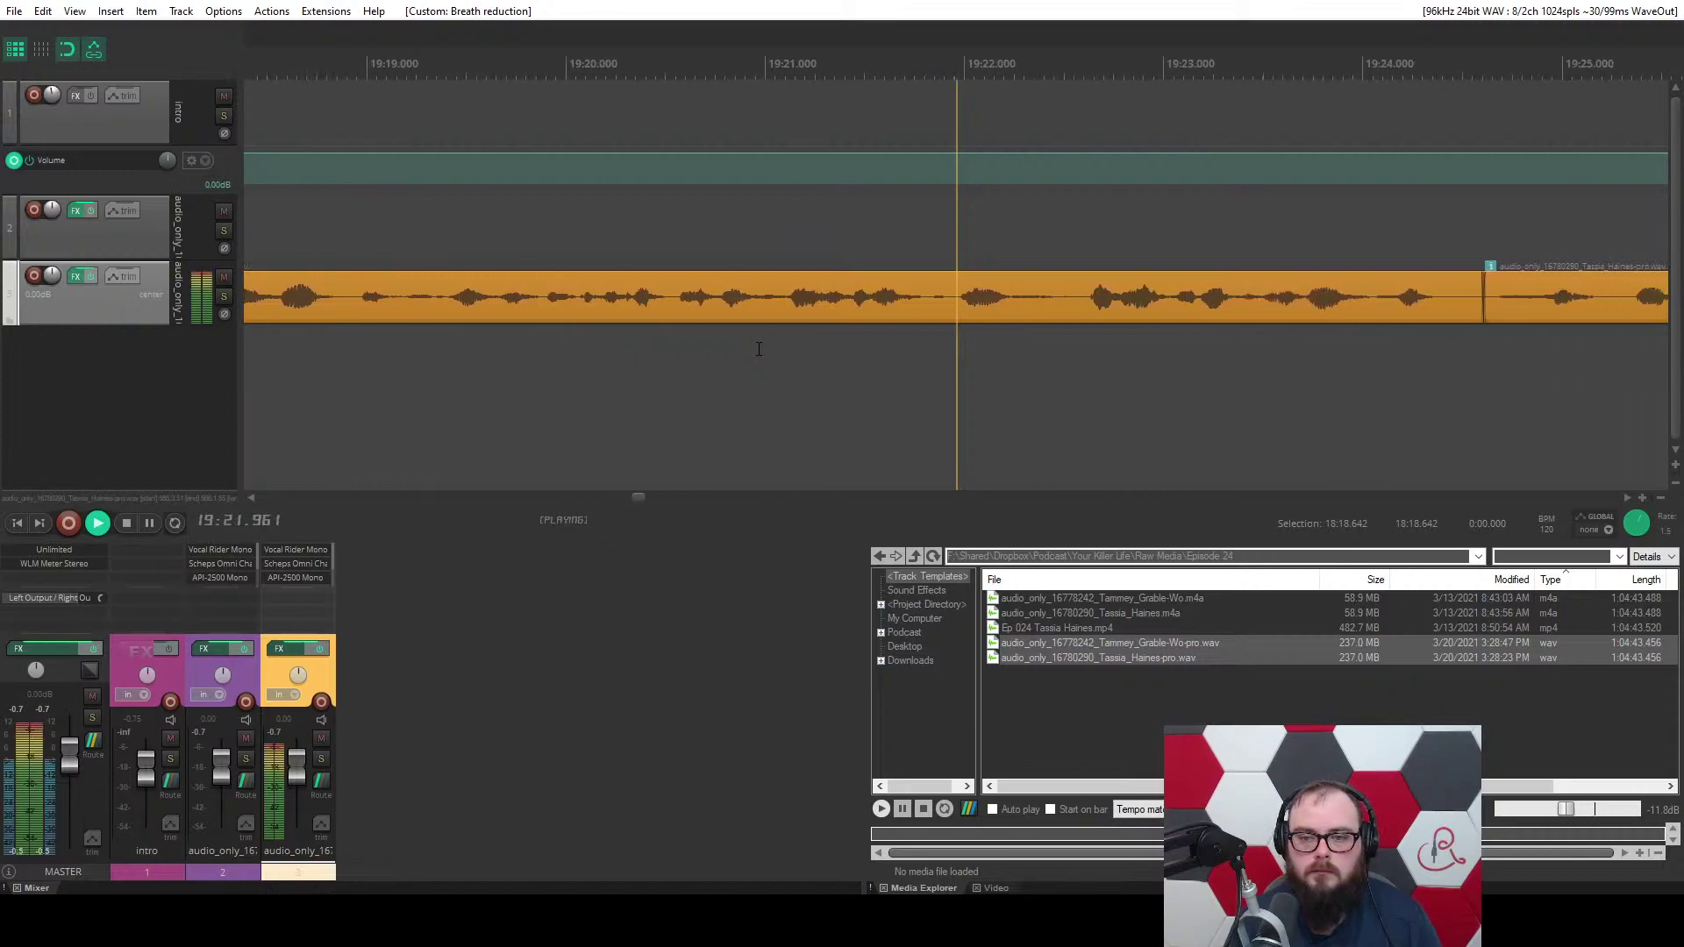
Listen on through the orange track, select the clip with the edit cursor at 19:33.494 and stop playback.
{"action": "scroll", "coordinate": [759, 349], "scroll_direction": "down", "scroll_amount": 2}
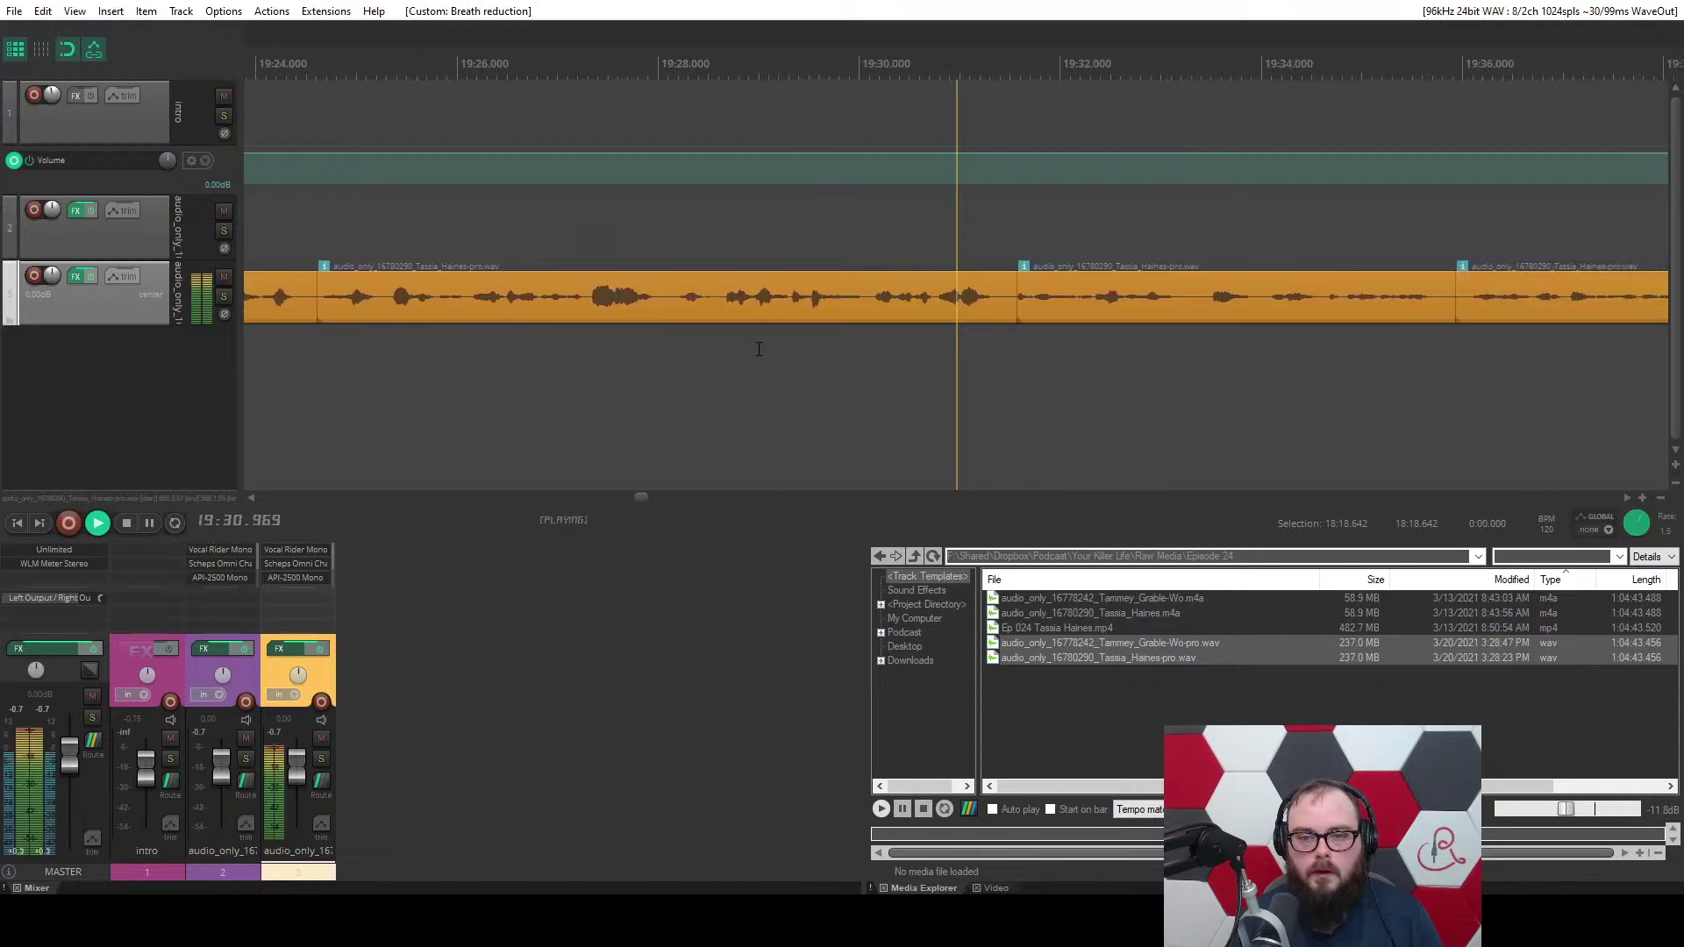
{"action": "scroll", "coordinate": [752, 346], "scroll_direction": "up", "scroll_amount": 10}
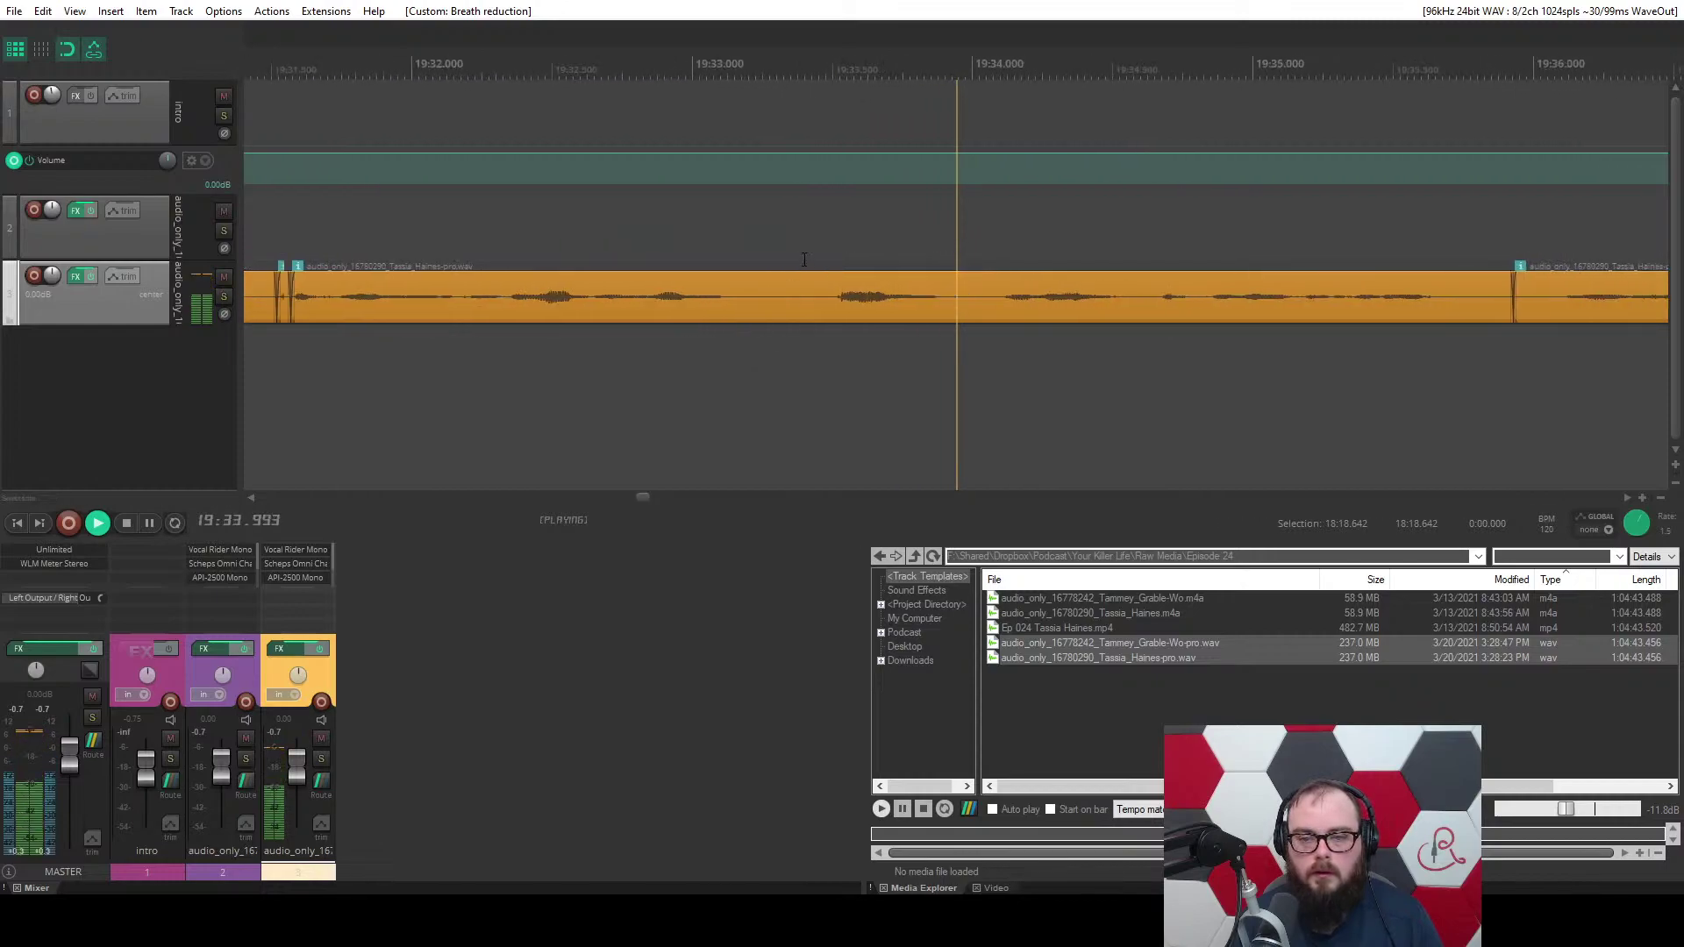
{"action": "left_click", "coordinate": [789, 298]}
{"action": "key", "text": "space"}
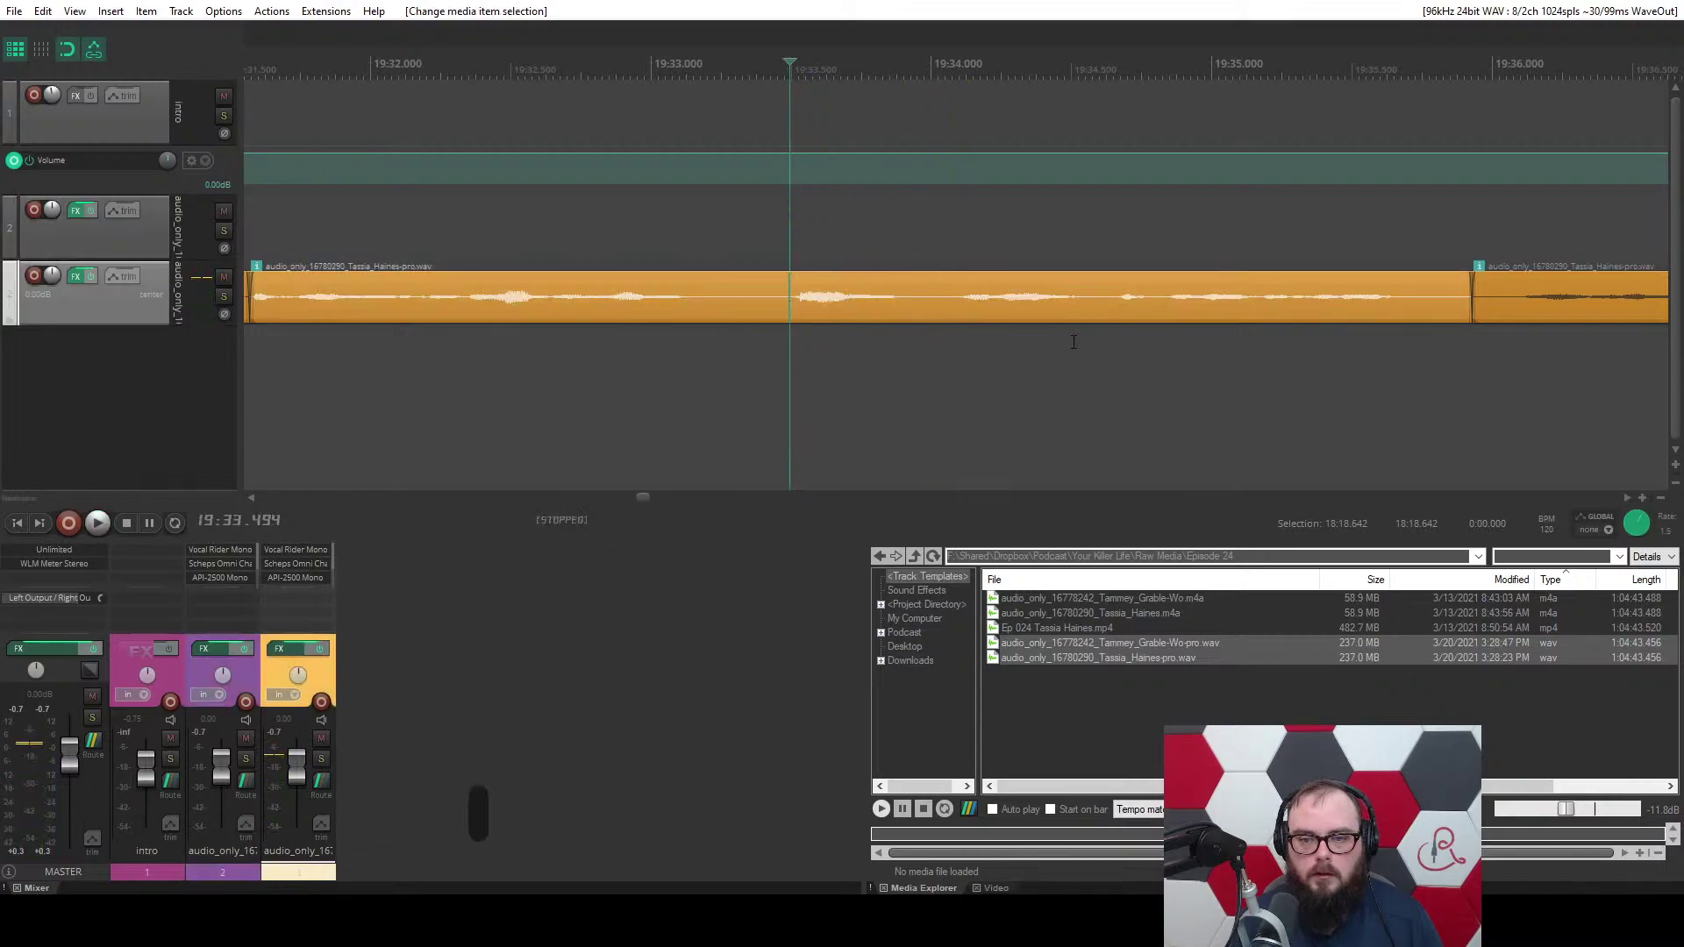
Try a Ripple Edit on the section from 19:33.507 to 19:34.548 and undo it.
{"action": "left_click_drag", "start_coordinate": [1085, 331], "coordinate": [794, 330]}
{"action": "key", "text": "c"}
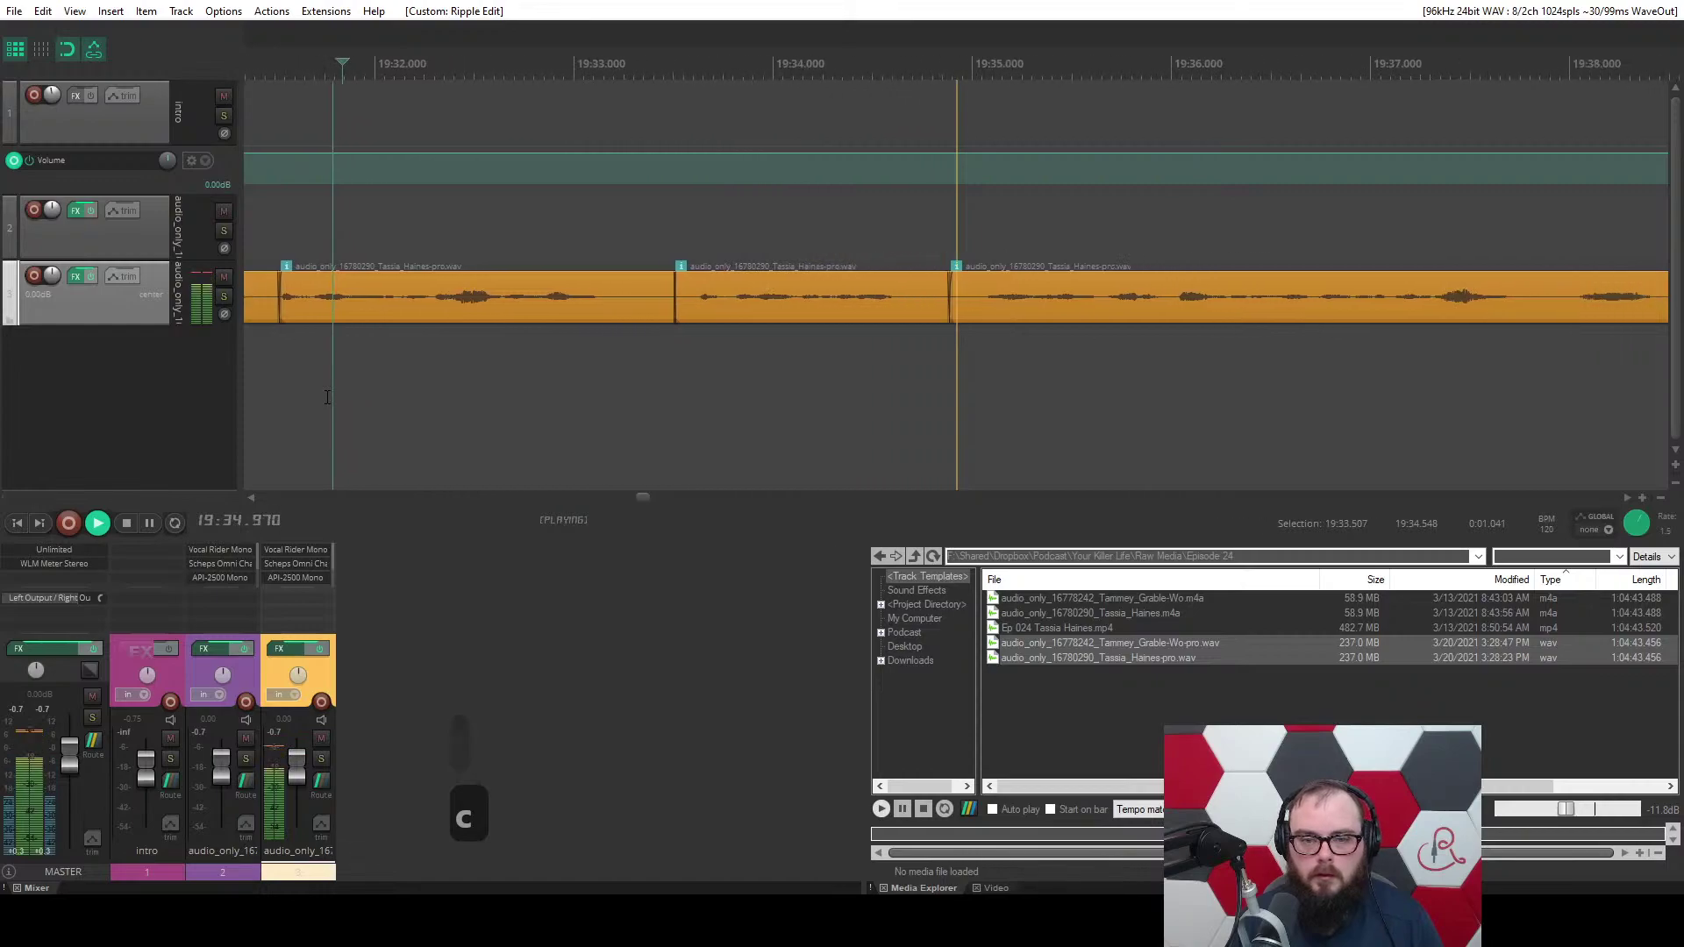
{"action": "key", "text": "space"}
{"action": "key", "text": "ctrl+z"}
Cut the section from 19:33.500 to 19:33.962 out of the dialogue with Ripple Edit.
{"action": "scroll", "coordinate": [602, 331], "scroll_direction": "left", "scroll_amount": 3}
{"action": "scroll", "coordinate": [621, 345], "scroll_direction": "up", "scroll_amount": 3}
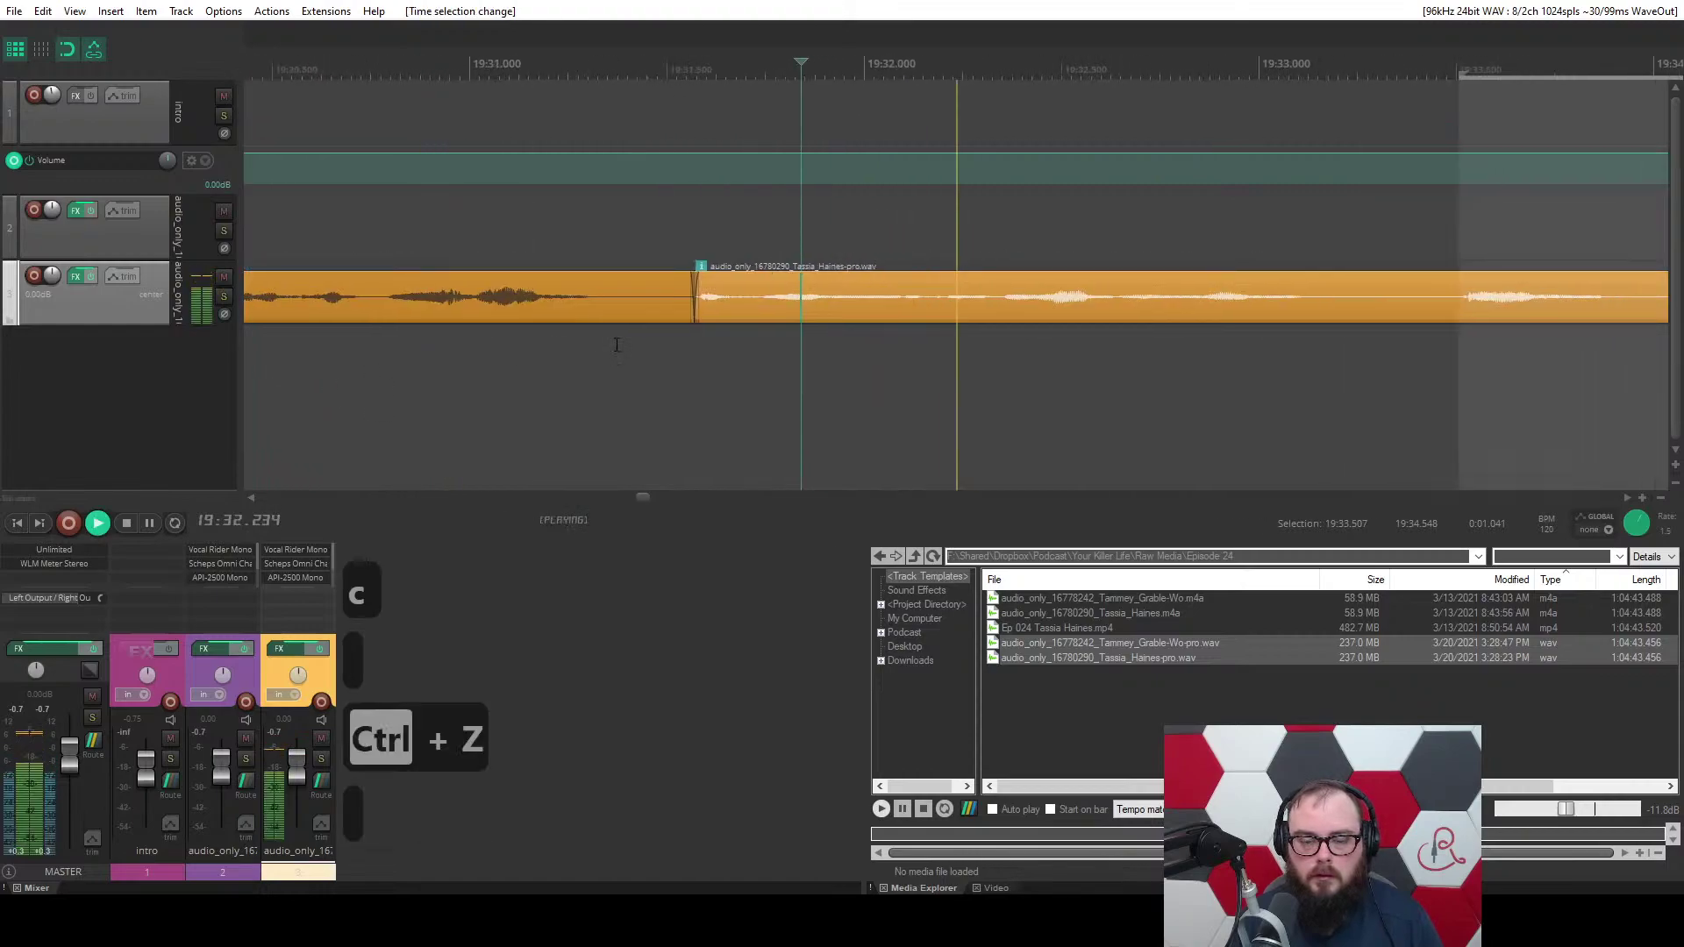
{"action": "left_click_drag", "start_coordinate": [1229, 351], "coordinate": [1048, 355]}
{"action": "key", "text": "c"}
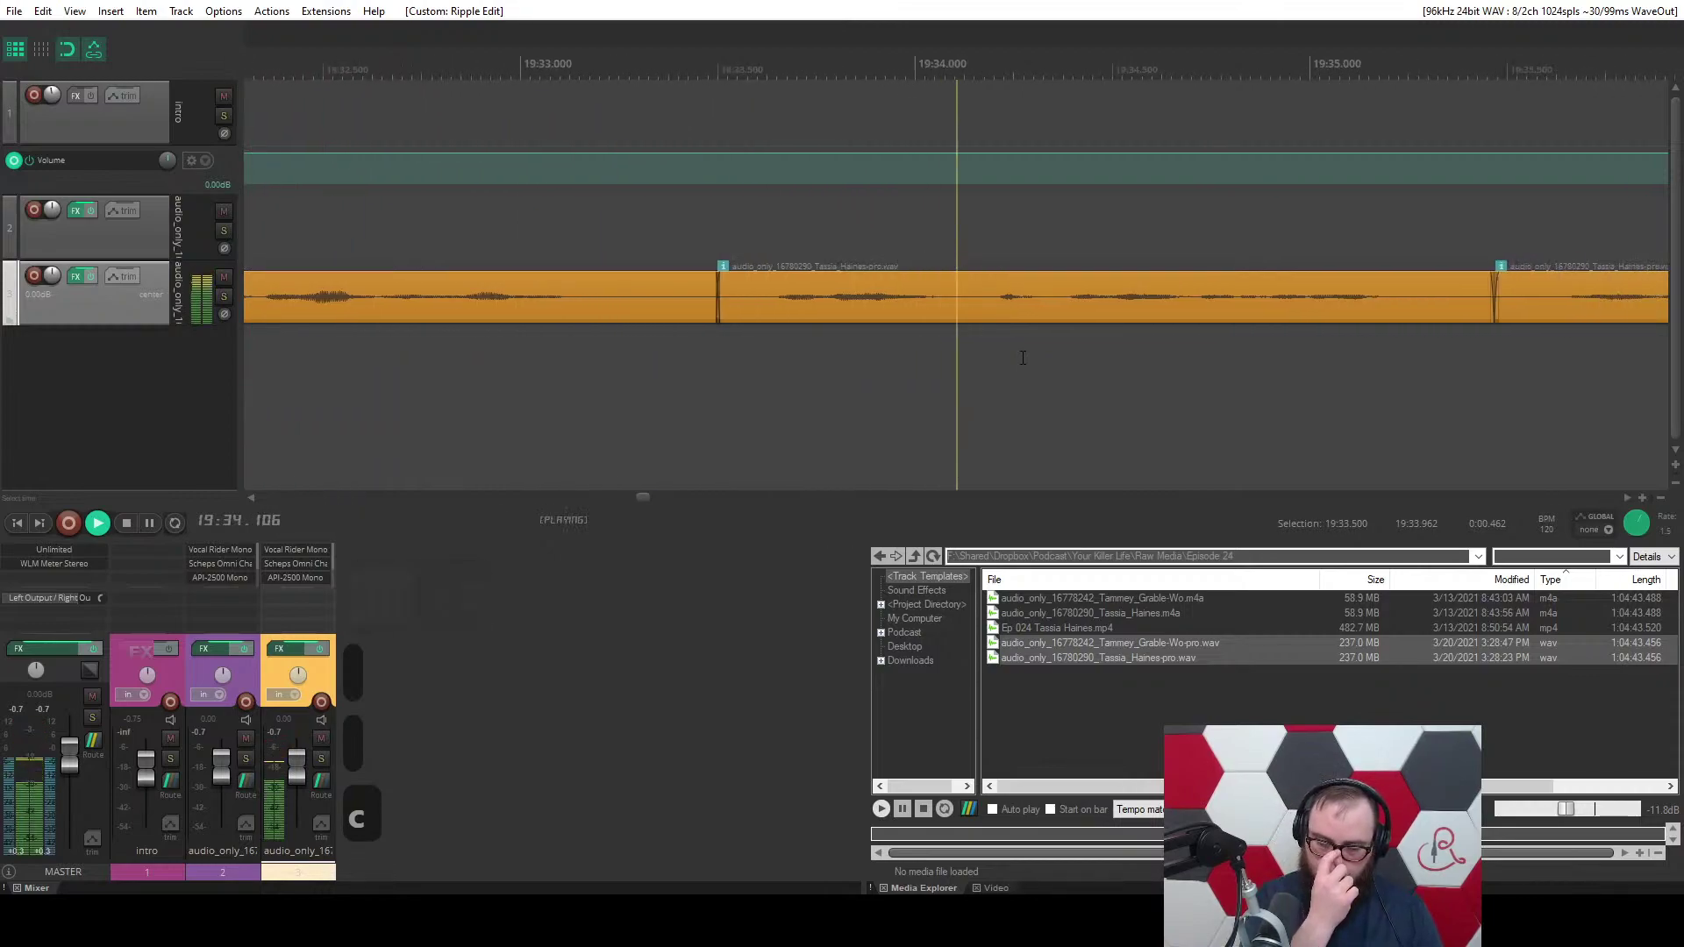
{"action": "scroll", "coordinate": [1022, 357], "scroll_direction": "down", "scroll_amount": 2}
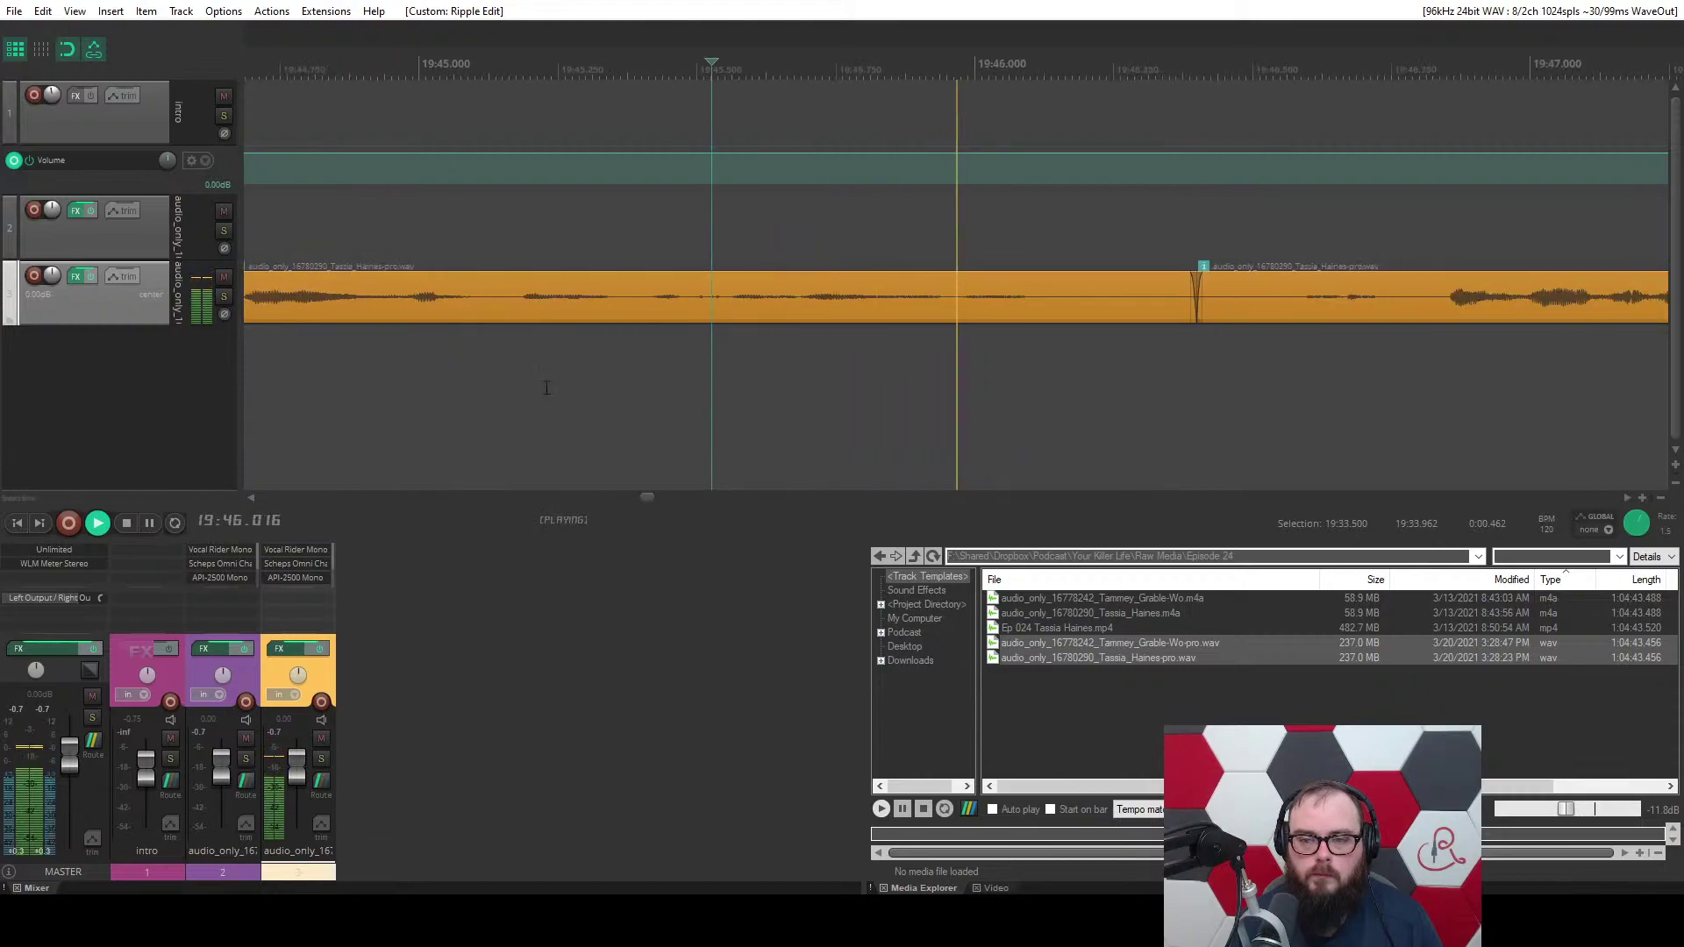
Ripple Edit out 19:46.363 to 19:46.803, and trim the orange clip's end to about 20:04.3 with Adobe style edit - right.
{"action": "left_click_drag", "start_coordinate": [820, 351], "coordinate": [1055, 351]}
{"action": "key", "text": "c"}
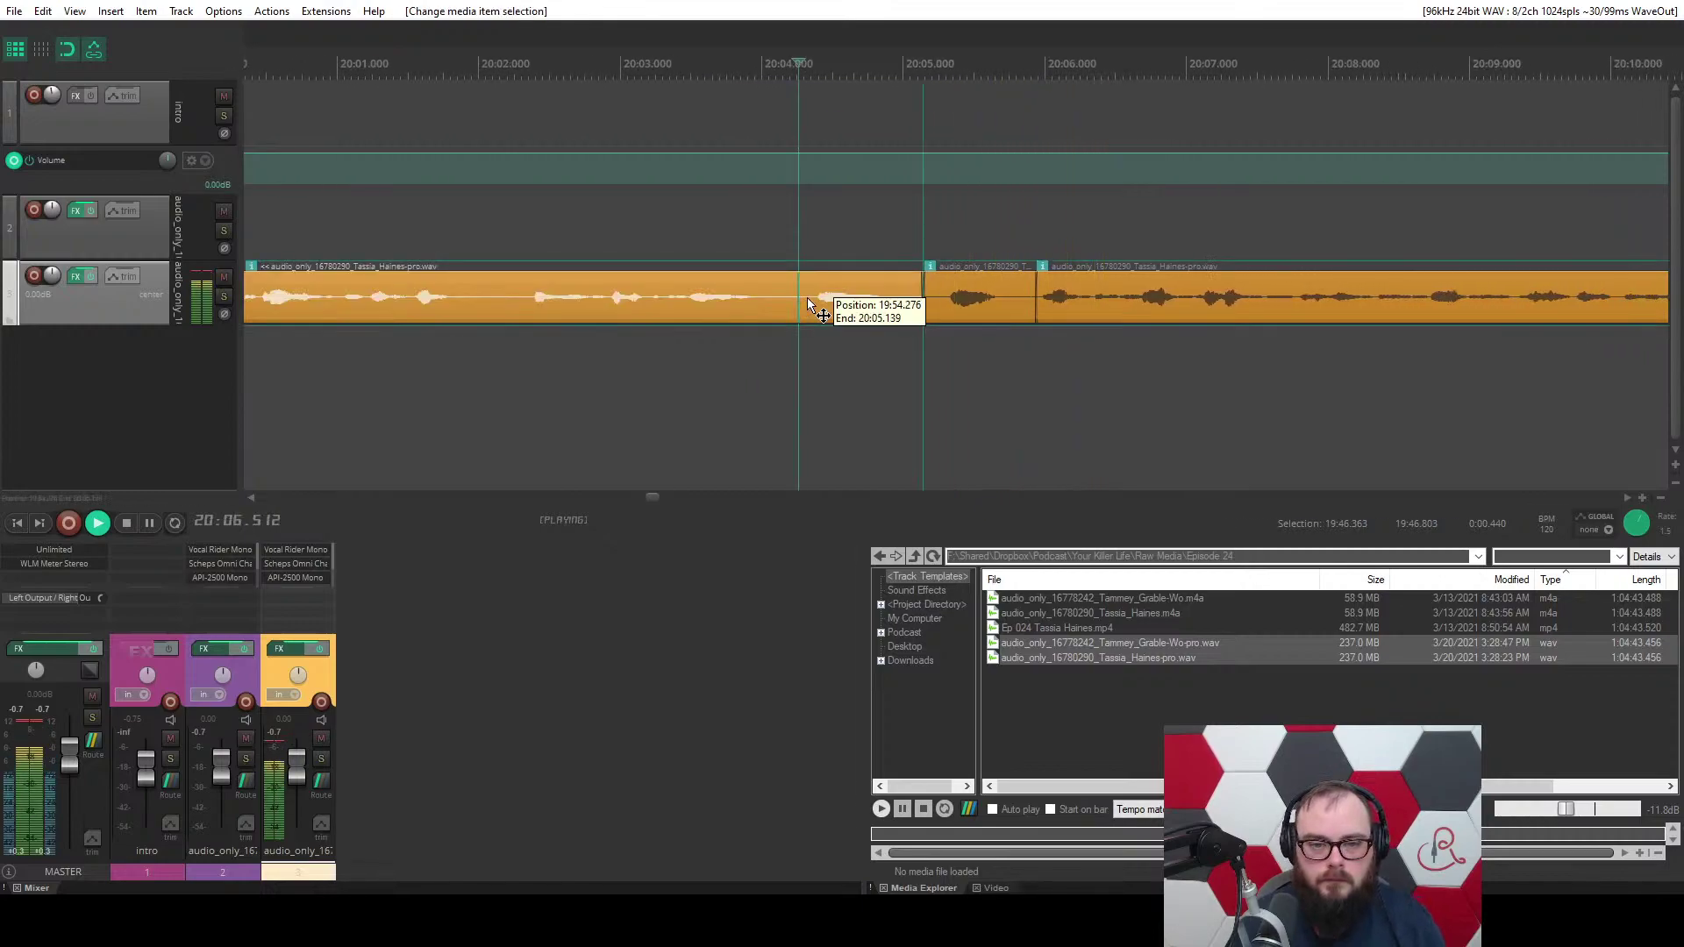
{"action": "key", "text": "w"}
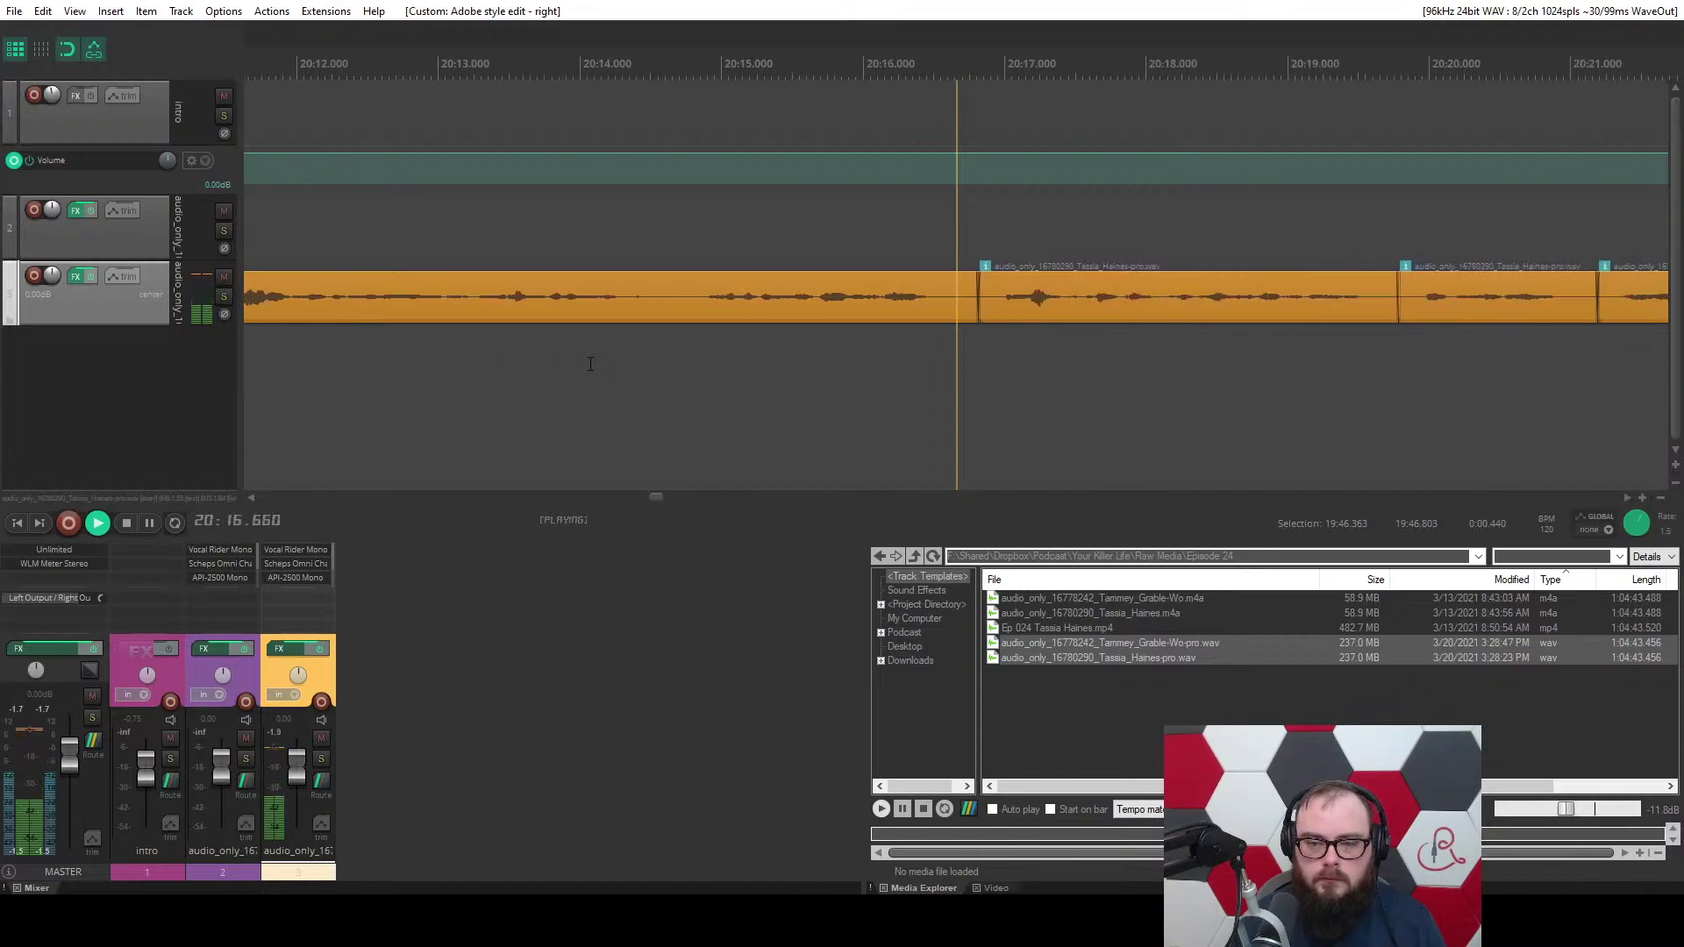
Shorten the join between the orange clips by removing 20:16.751 to 20:16.951 with Ripple Edit.
{"action": "key", "text": "space"}
{"action": "scroll", "coordinate": [884, 342], "scroll_direction": "up", "scroll_amount": 4}
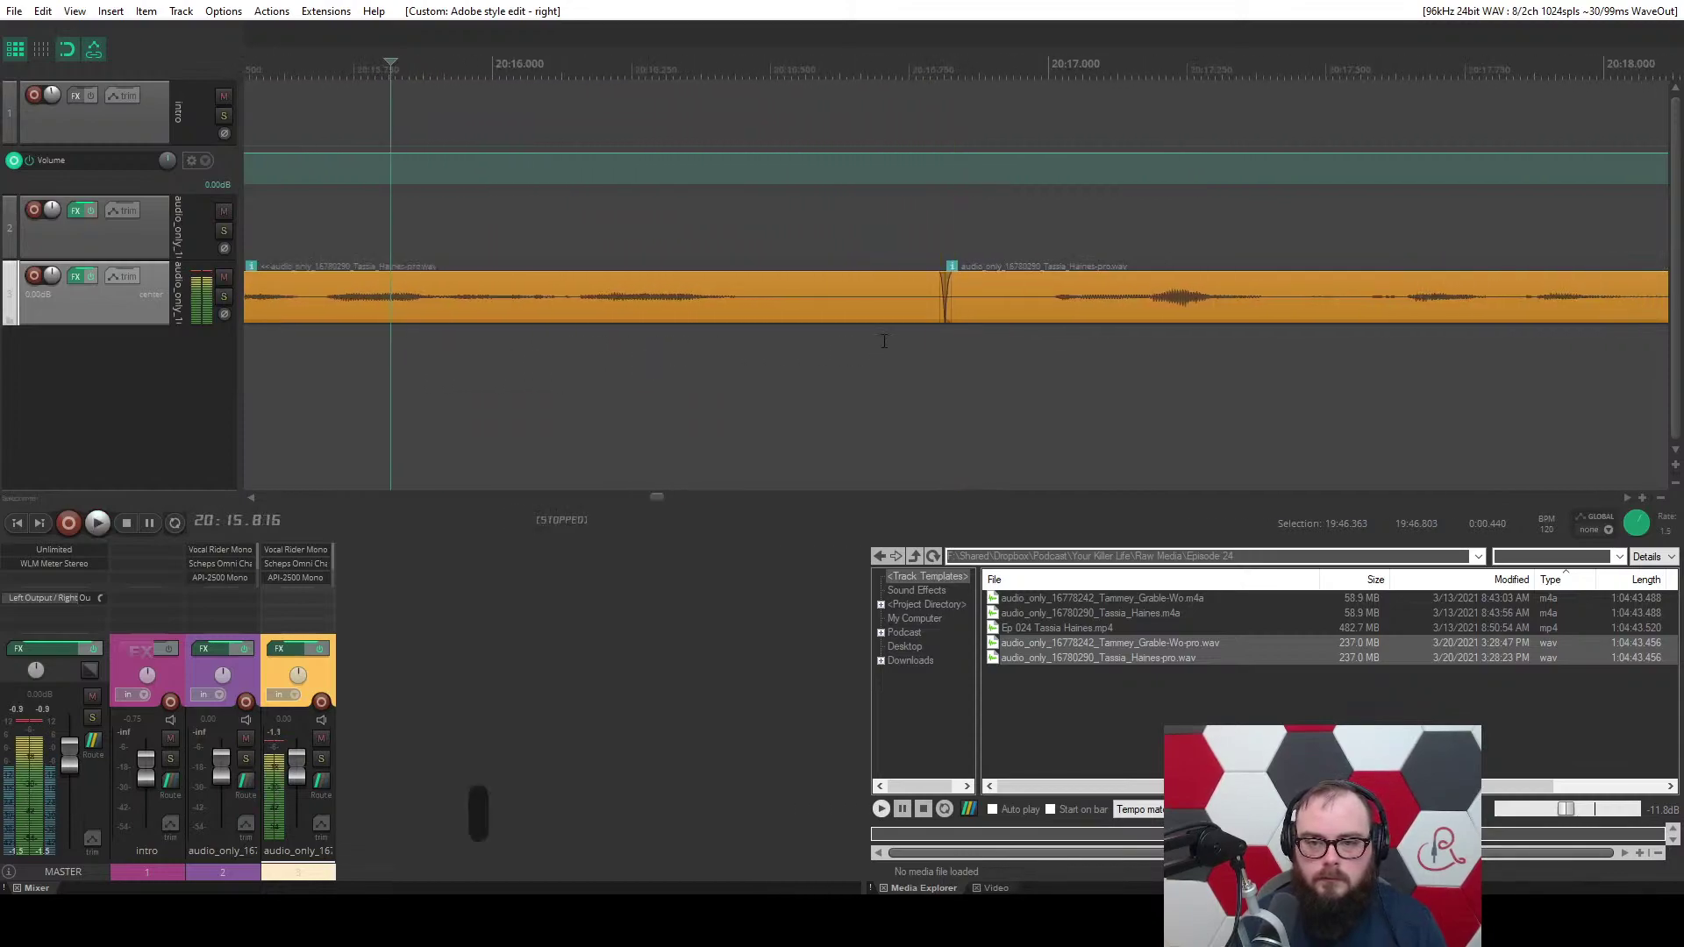
{"action": "left_click_drag", "start_coordinate": [945, 342], "coordinate": [992, 341]}
{"action": "key", "text": "c"}
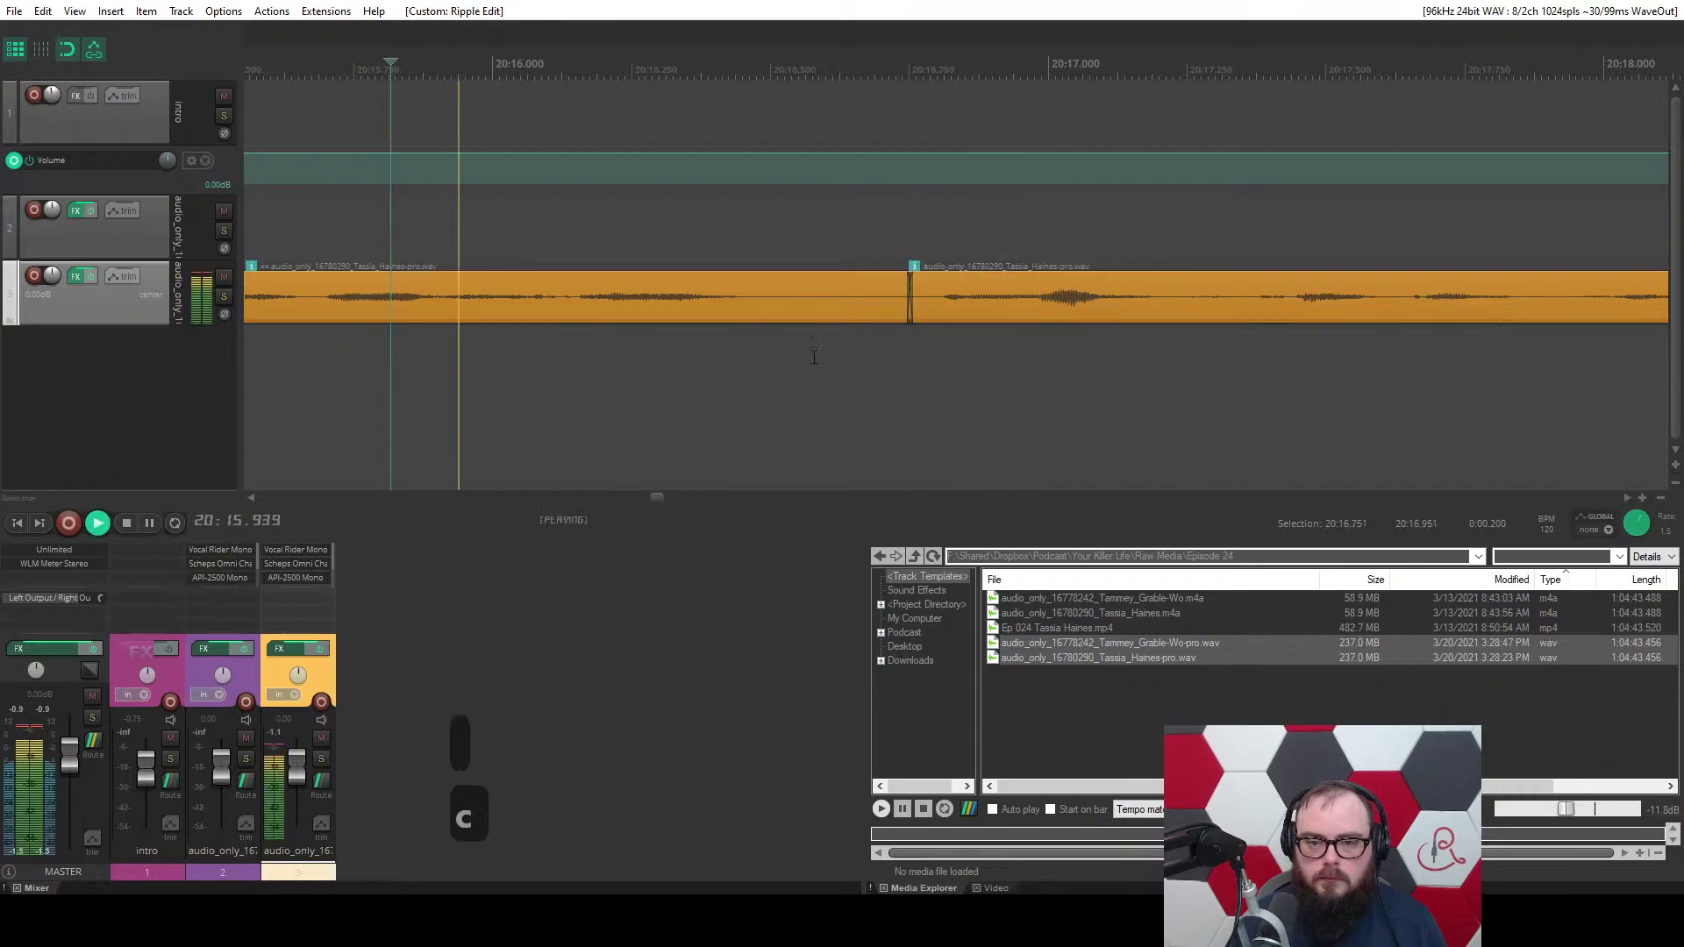
{"action": "scroll", "coordinate": [738, 360], "scroll_direction": "down", "scroll_amount": 4}
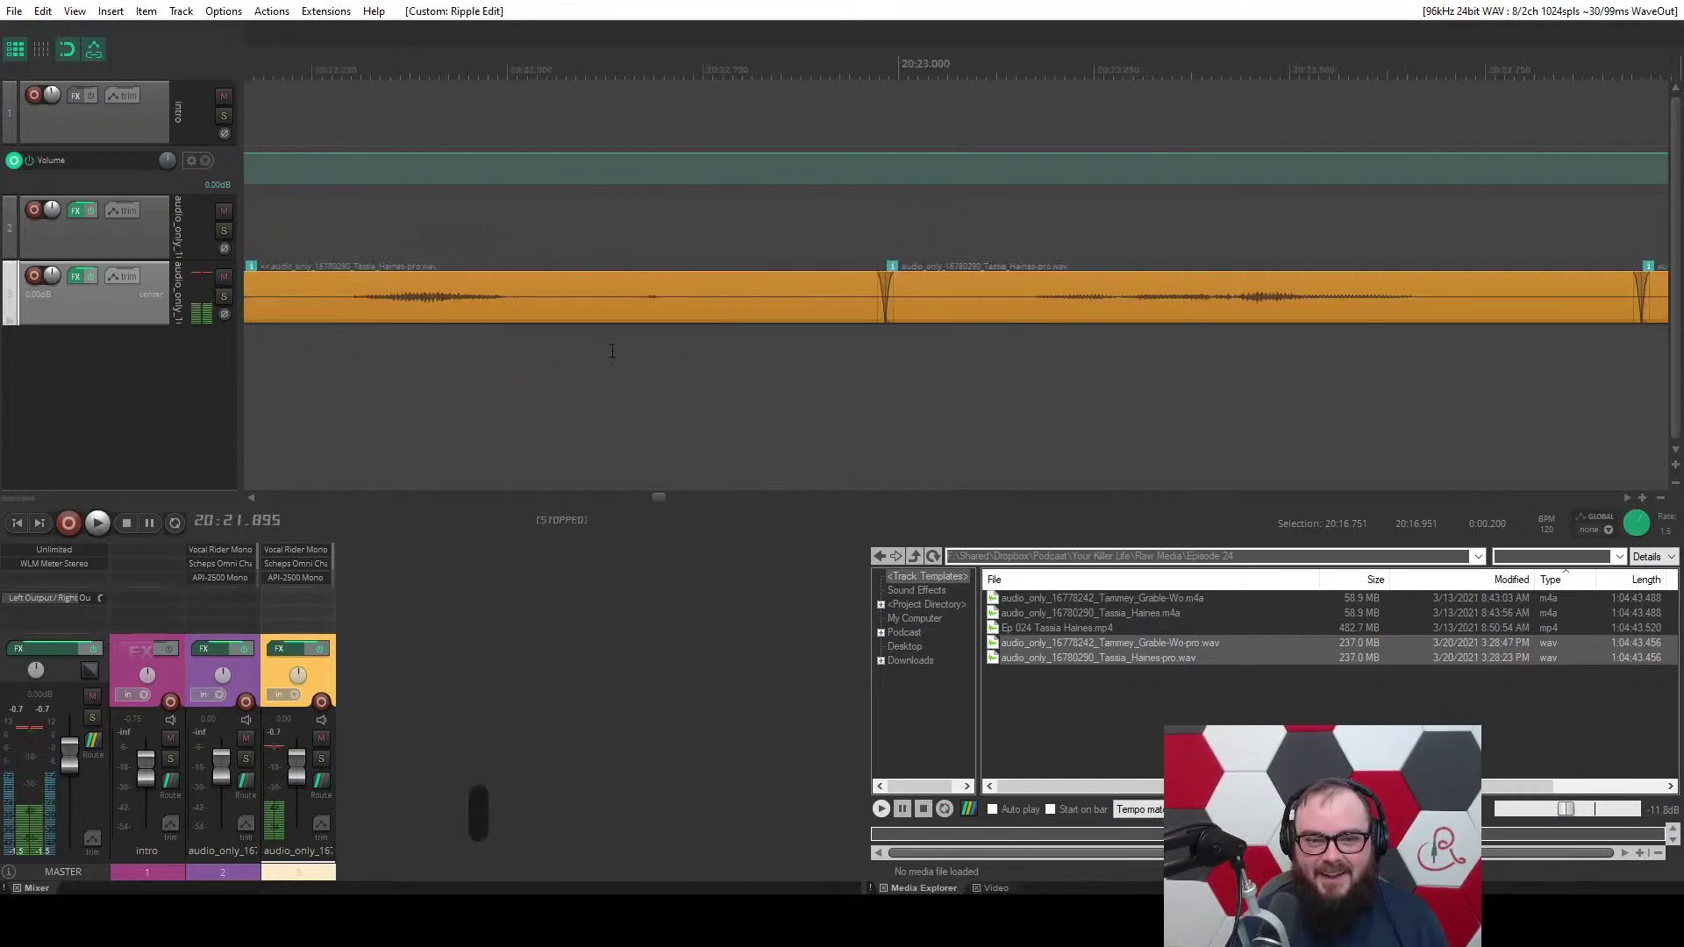
Run Breath reduction on the pause from 20:22.630 to 20:22.978 and toggle preserve pitch while listening on.
{"action": "left_click_drag", "start_coordinate": [612, 351], "coordinate": [844, 339]}
{"action": "key", "text": "z"}
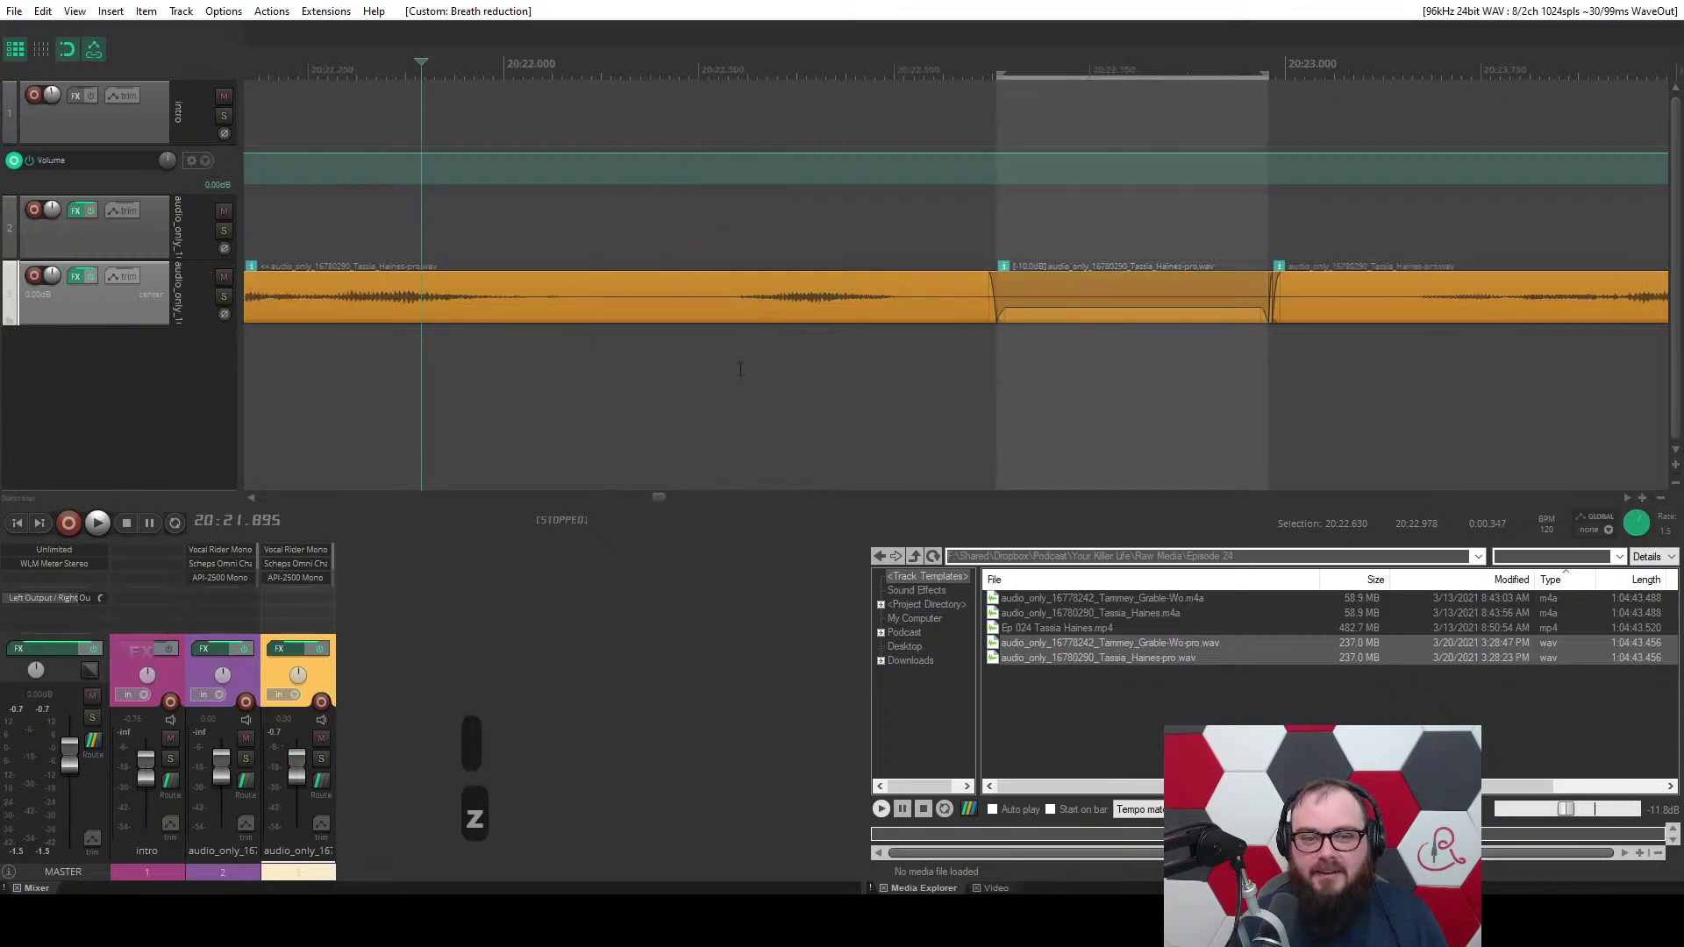
{"action": "key", "text": "3"}
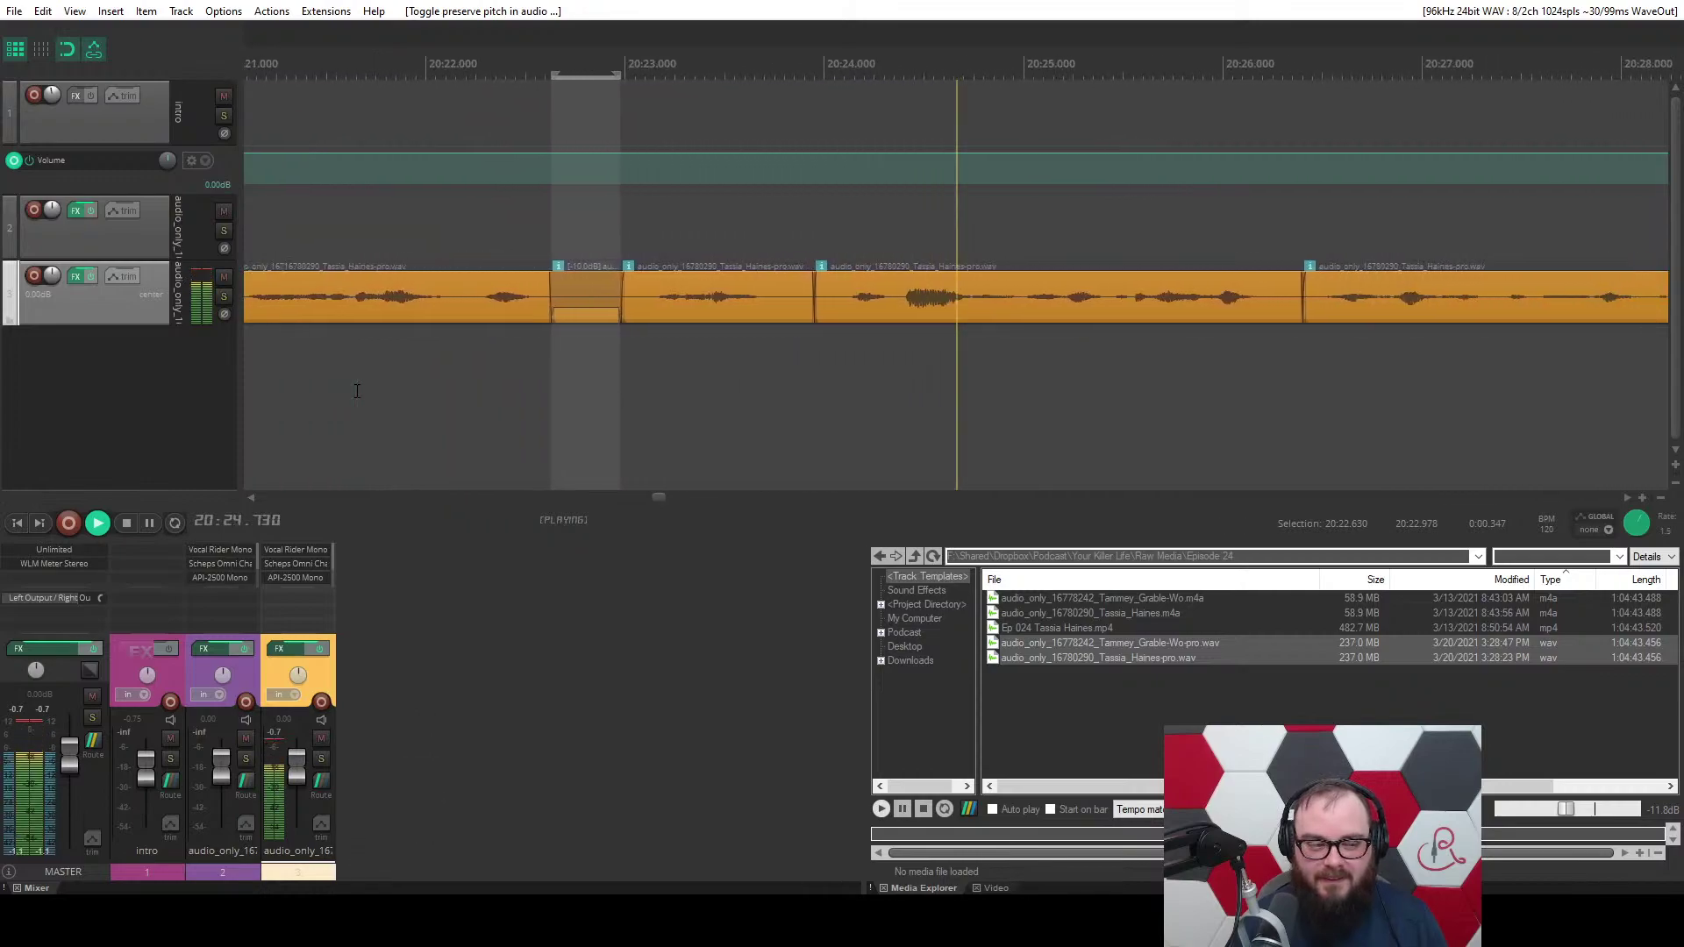
{"action": "key", "text": "ctrl+space"}
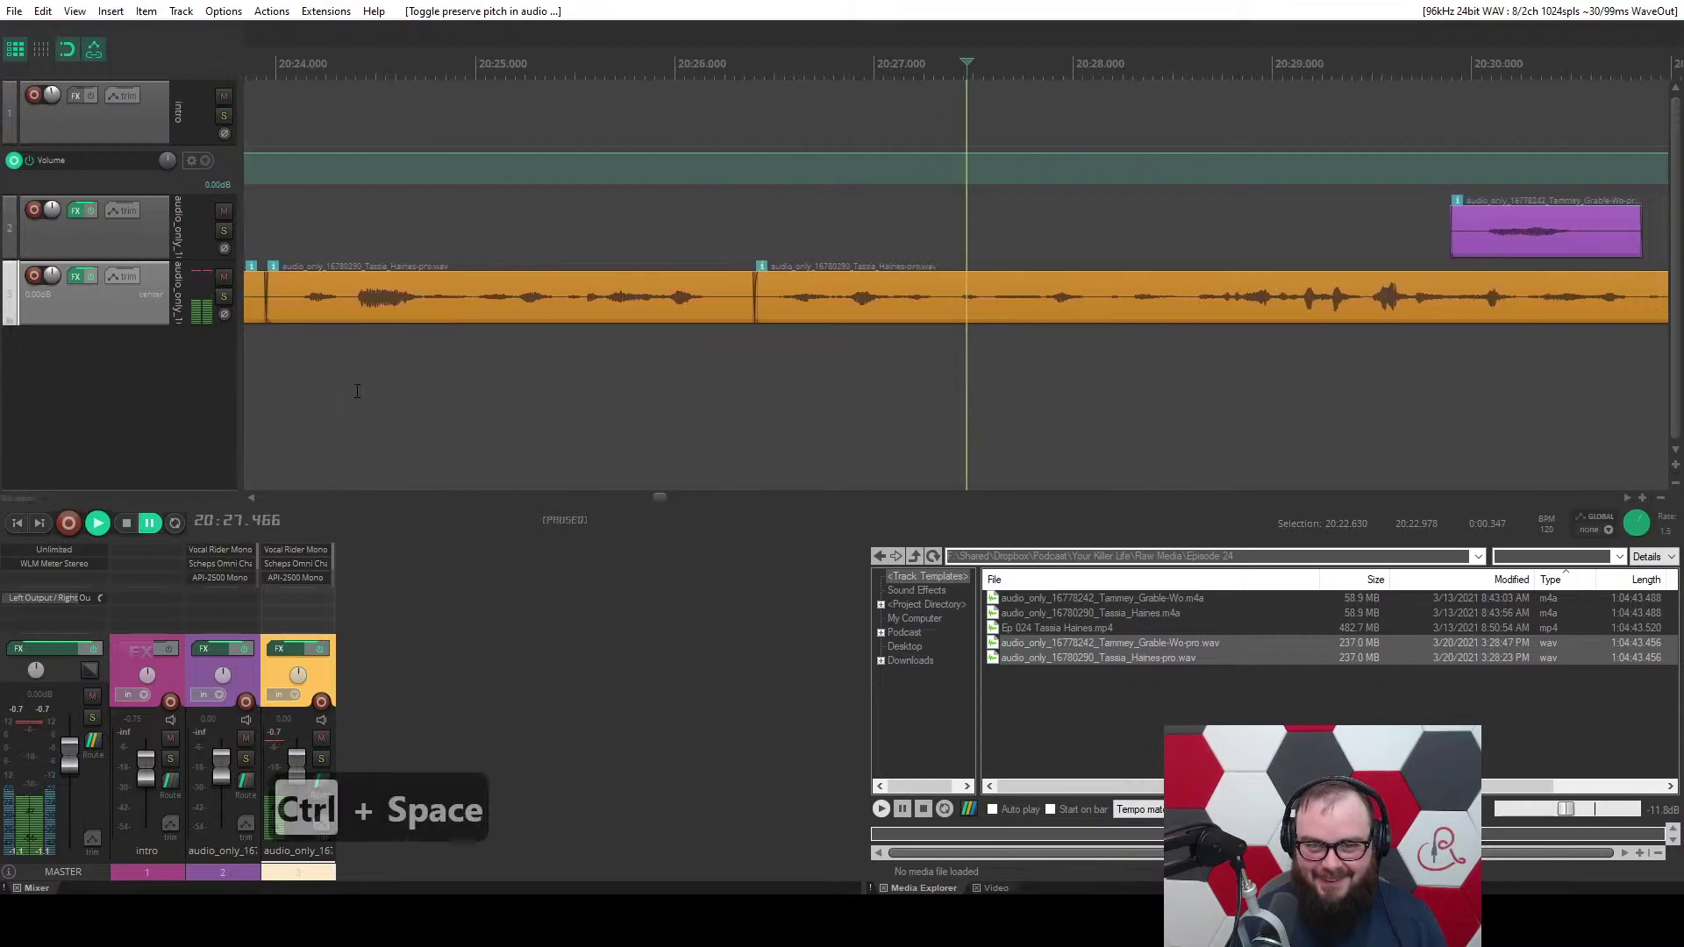
{"action": "key", "text": "3"}
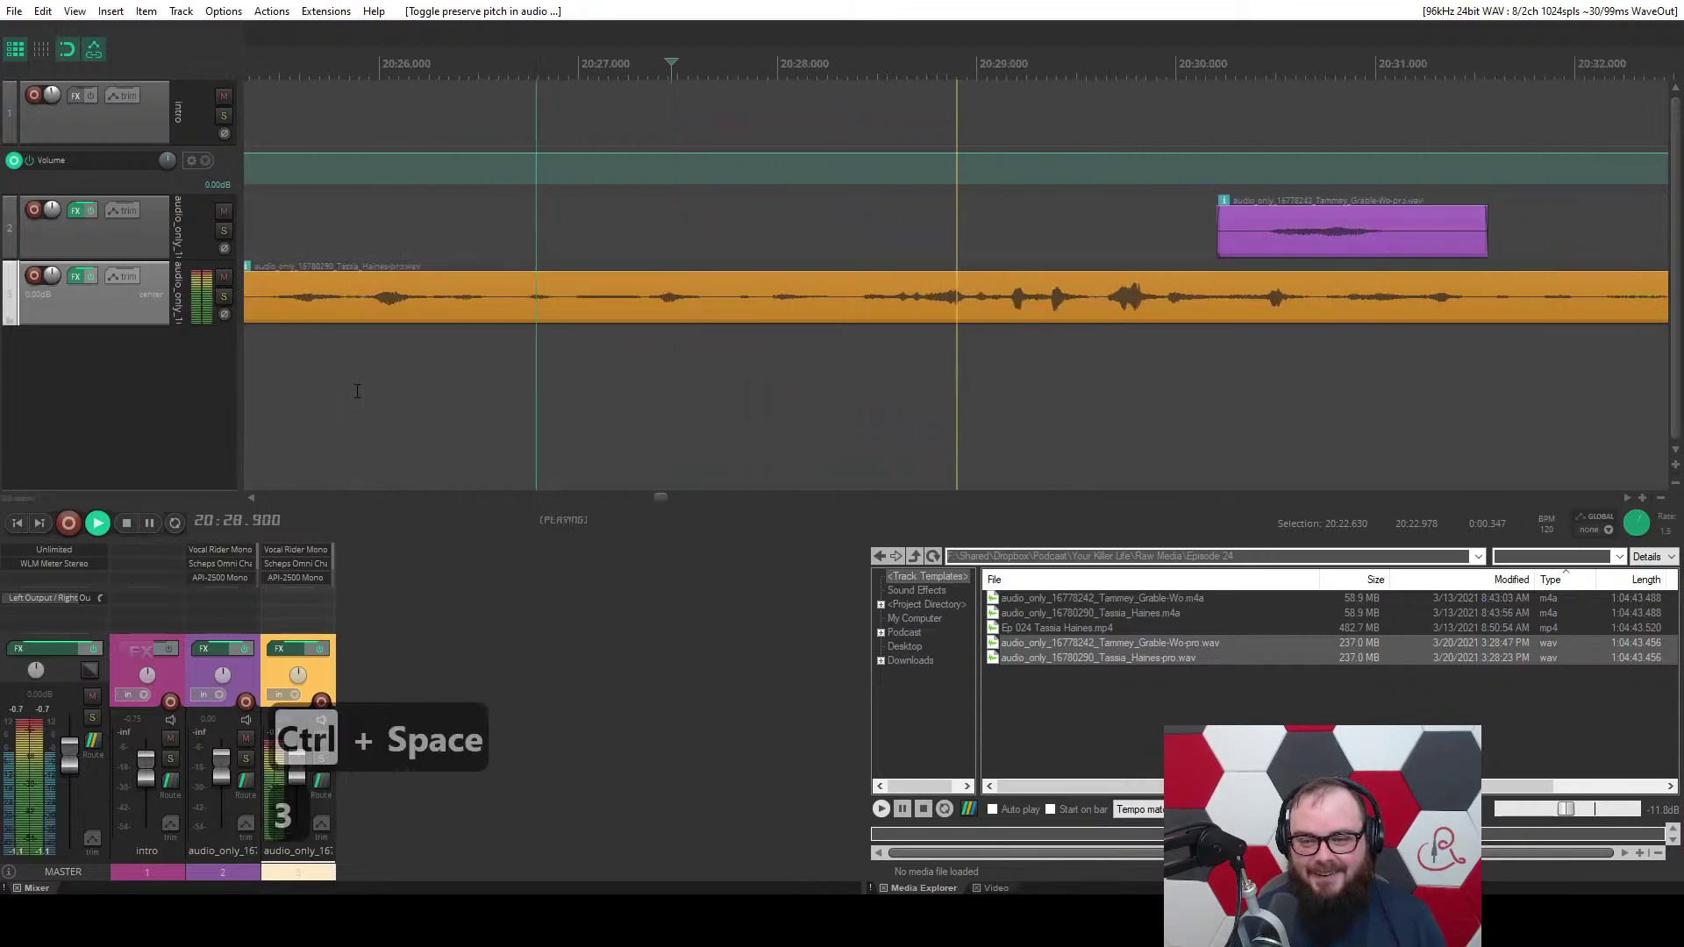
Delete the short purple clip that overlaps the orange track at about 20:30.
{"action": "scroll", "coordinate": [357, 391], "scroll_direction": "down", "scroll_amount": 4}
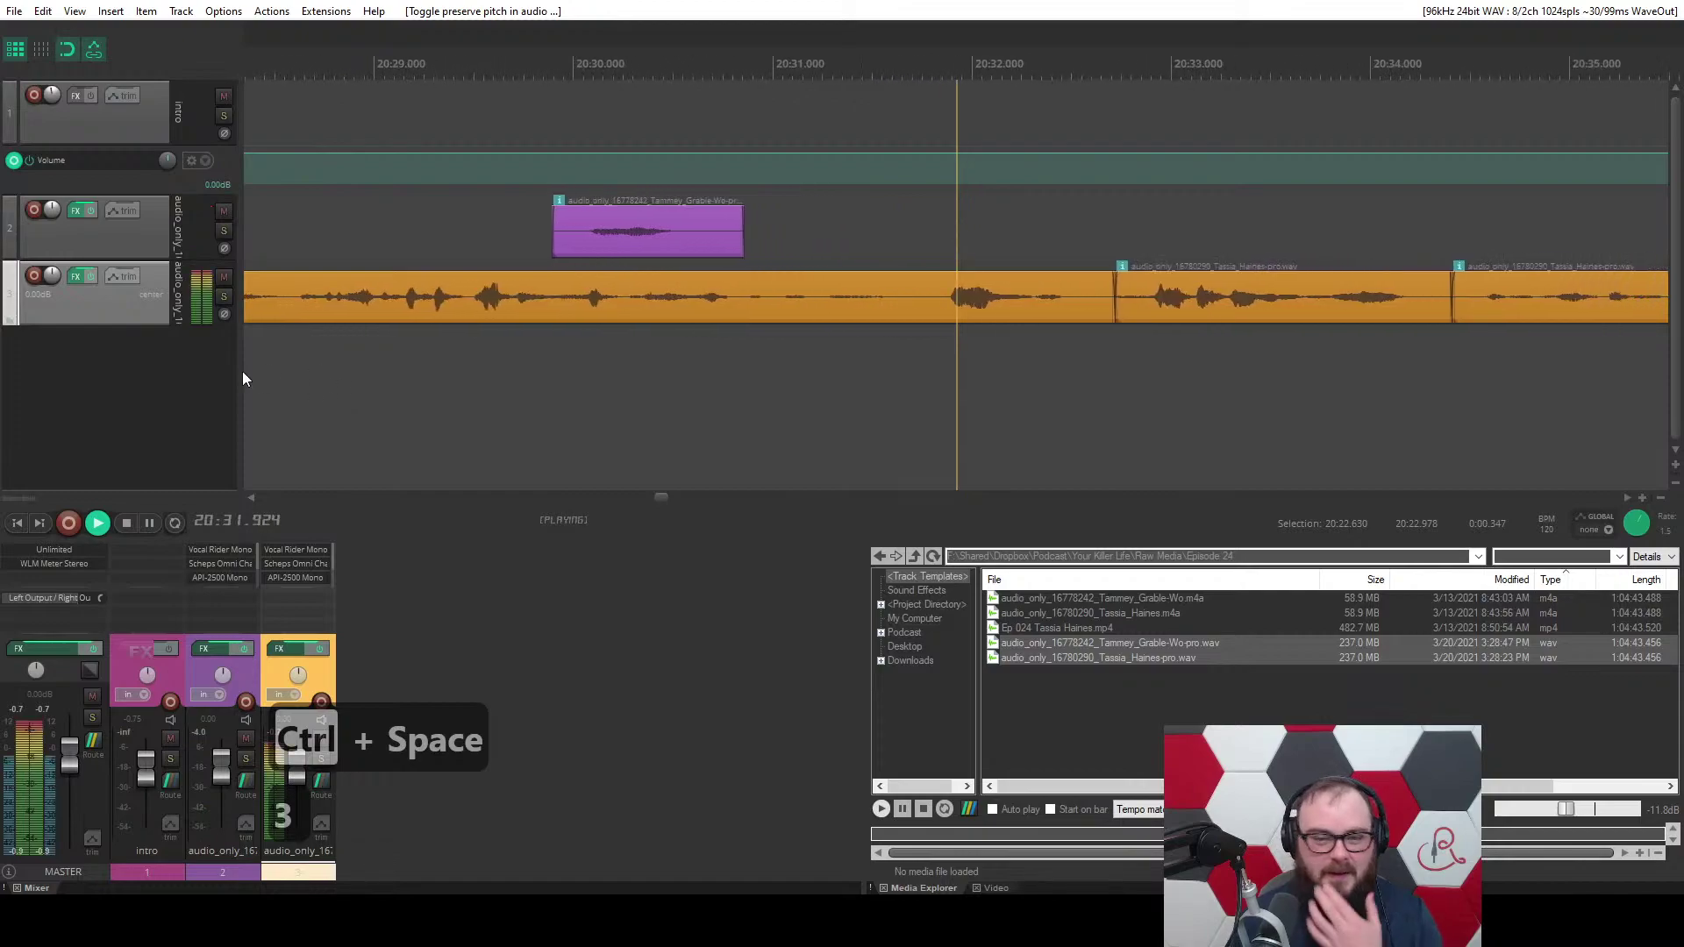
{"action": "left_click", "coordinate": [384, 239]}
{"action": "key", "text": "d"}
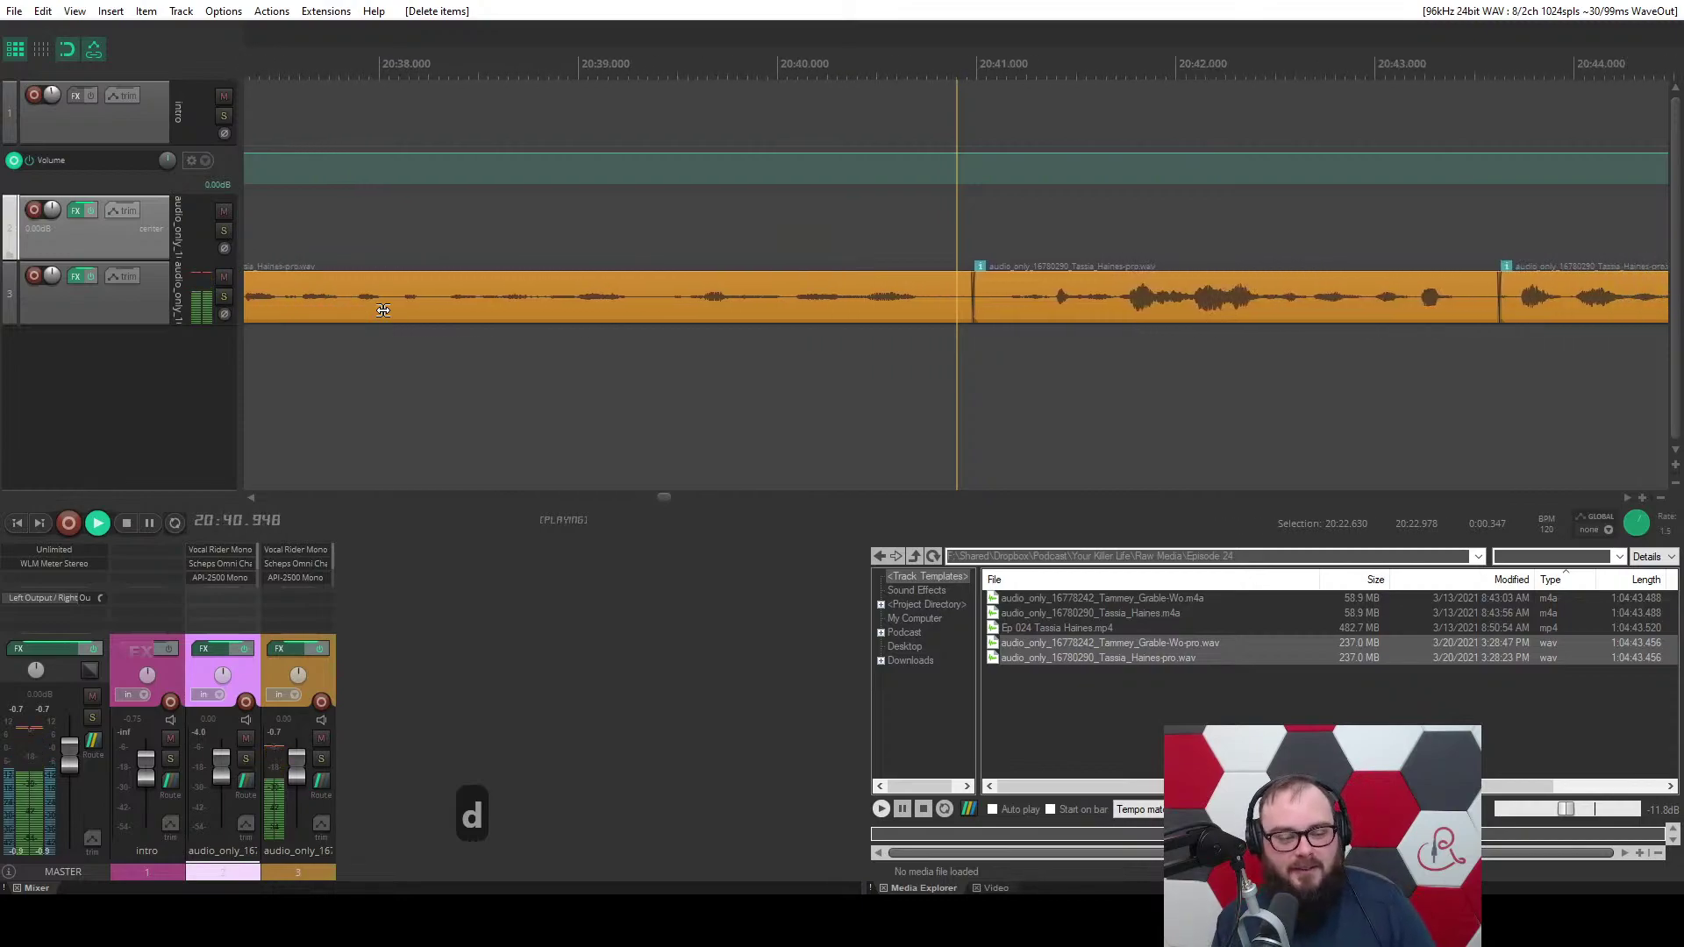
Tighten the orange clip join by removing 20:43.602 to 20:43.750 with Ripple Edit.
{"action": "scroll", "coordinate": [466, 340], "scroll_direction": "down", "scroll_amount": 3}
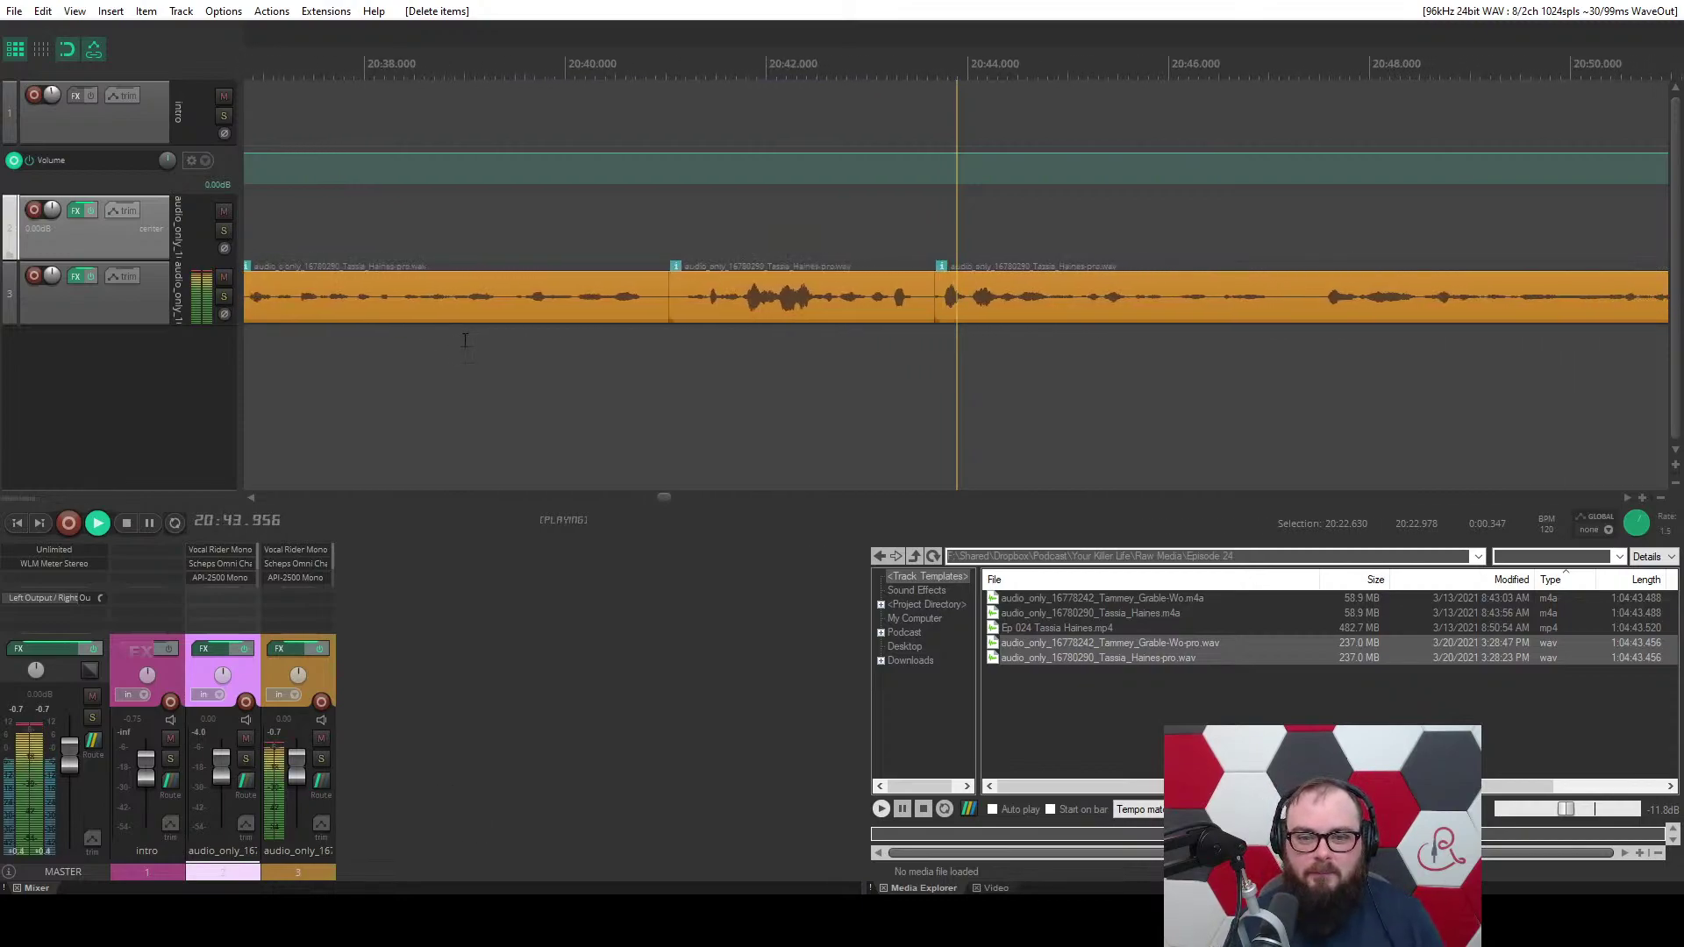
{"action": "scroll", "coordinate": [665, 367], "scroll_direction": "up", "scroll_amount": 5}
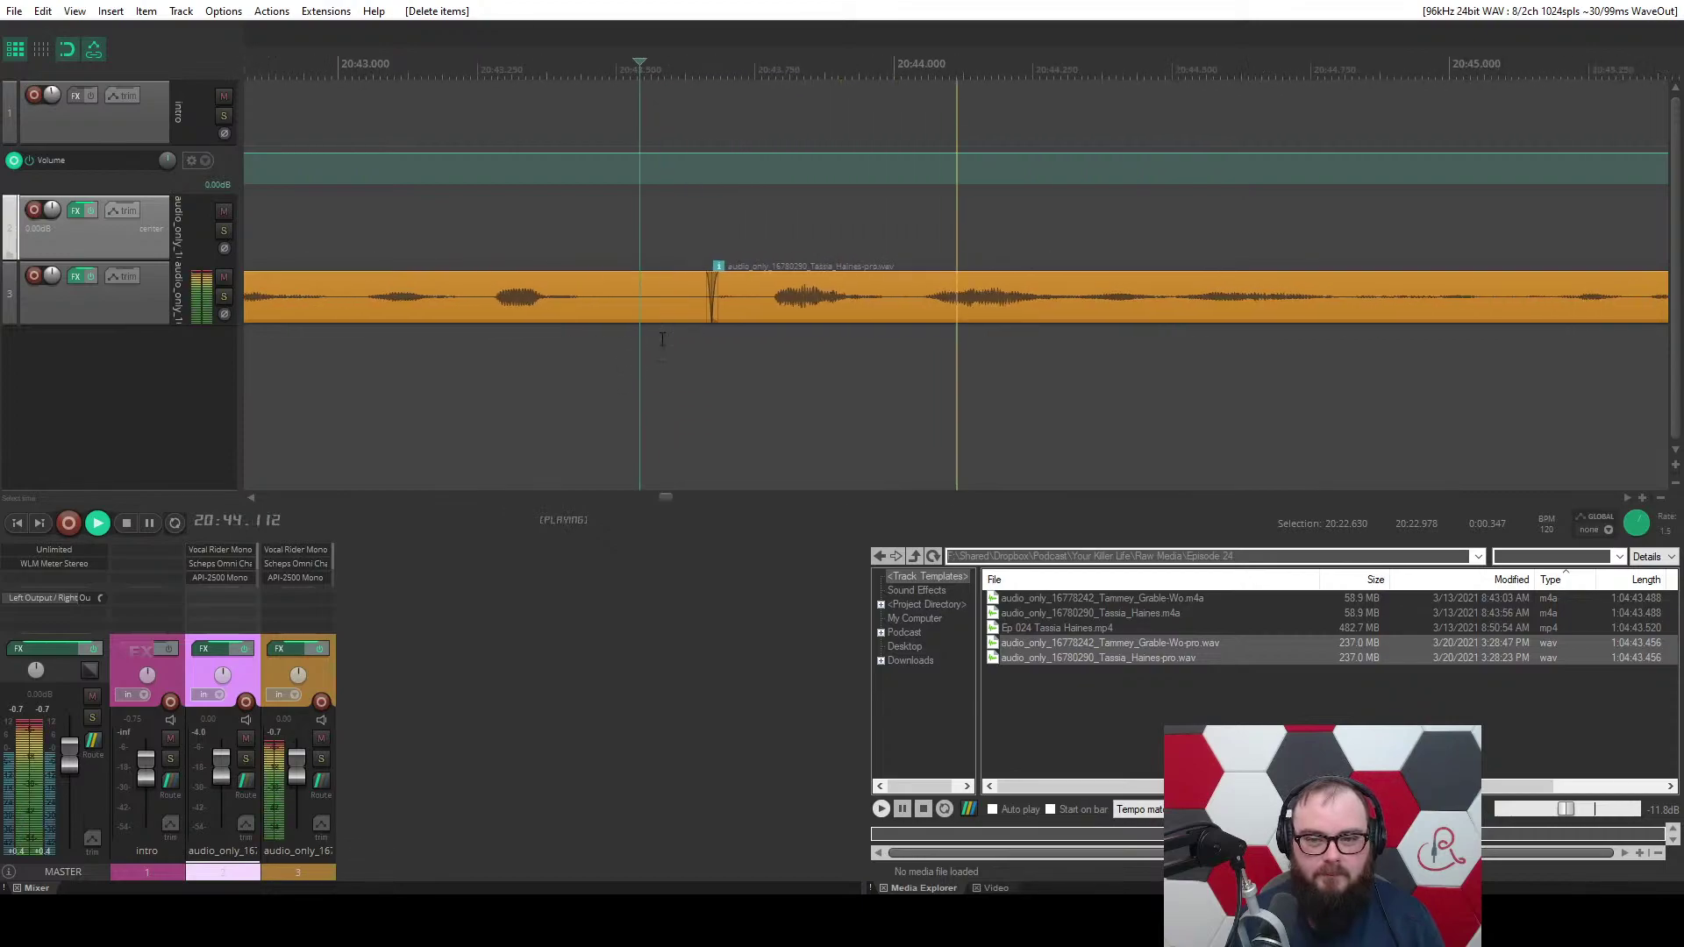
{"action": "left_click_drag", "start_coordinate": [671, 375], "coordinate": [765, 377]}
{"action": "key", "text": "c"}
{"action": "scroll", "coordinate": [668, 375], "scroll_direction": "down", "scroll_amount": 4}
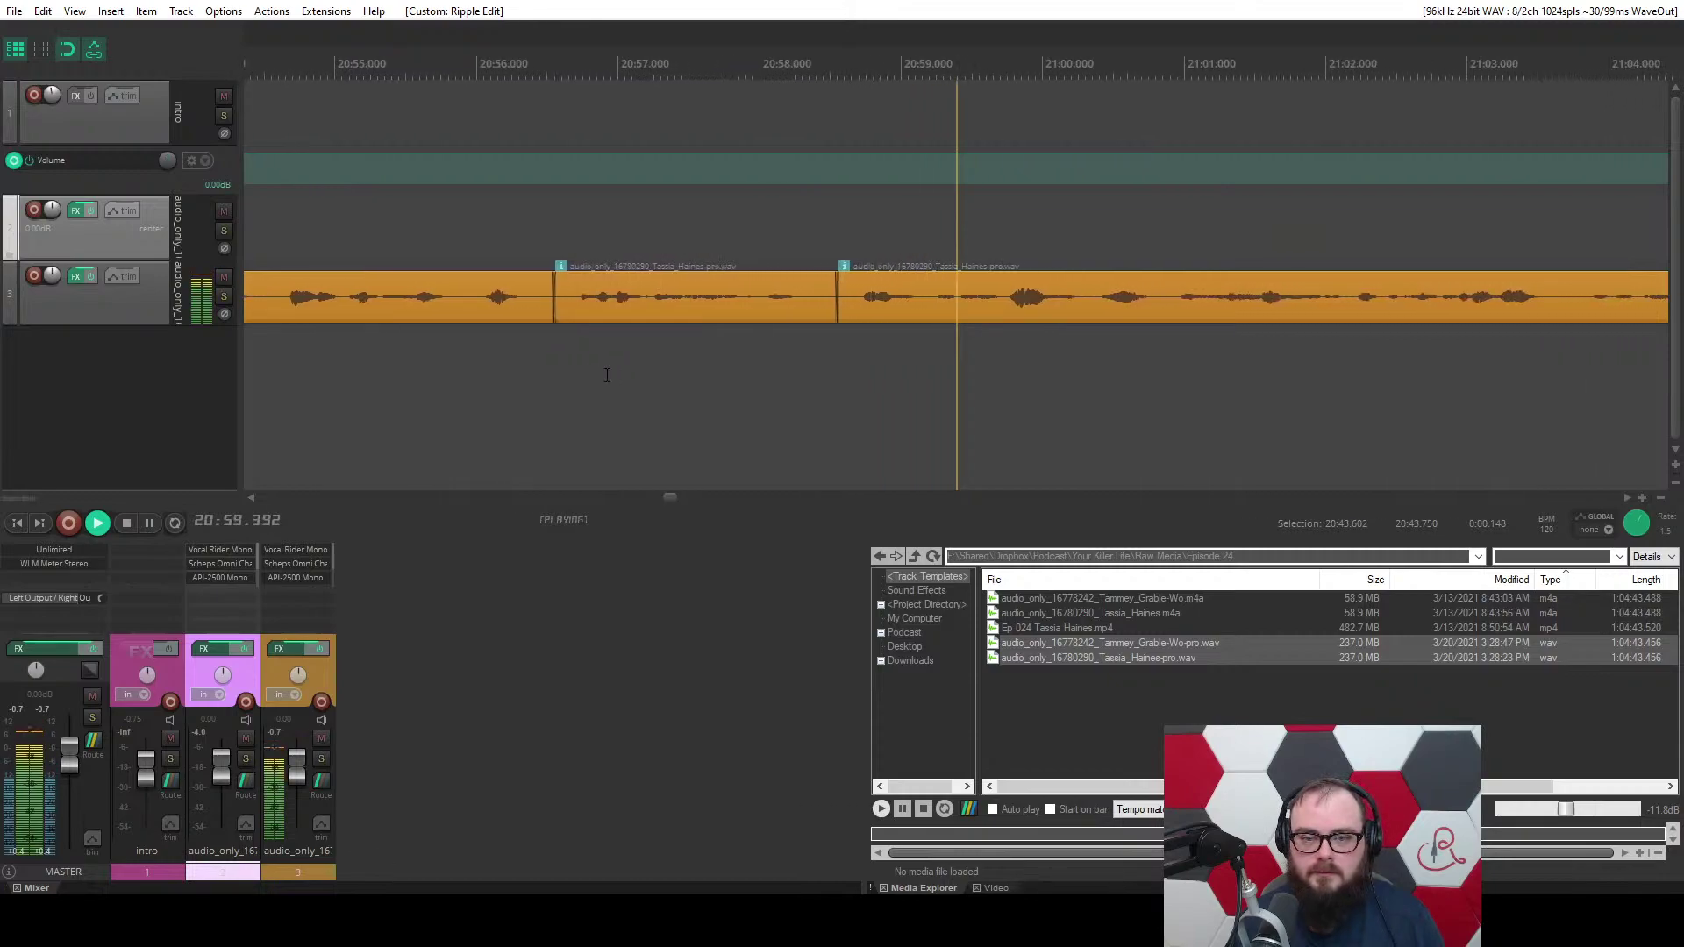
Ripple Edit out 21:00.404 to 21:00.939 on the orange track, changing the project play rate while auditioning, and pause playback.
{"action": "scroll", "coordinate": [693, 369], "scroll_direction": "up", "scroll_amount": 3}
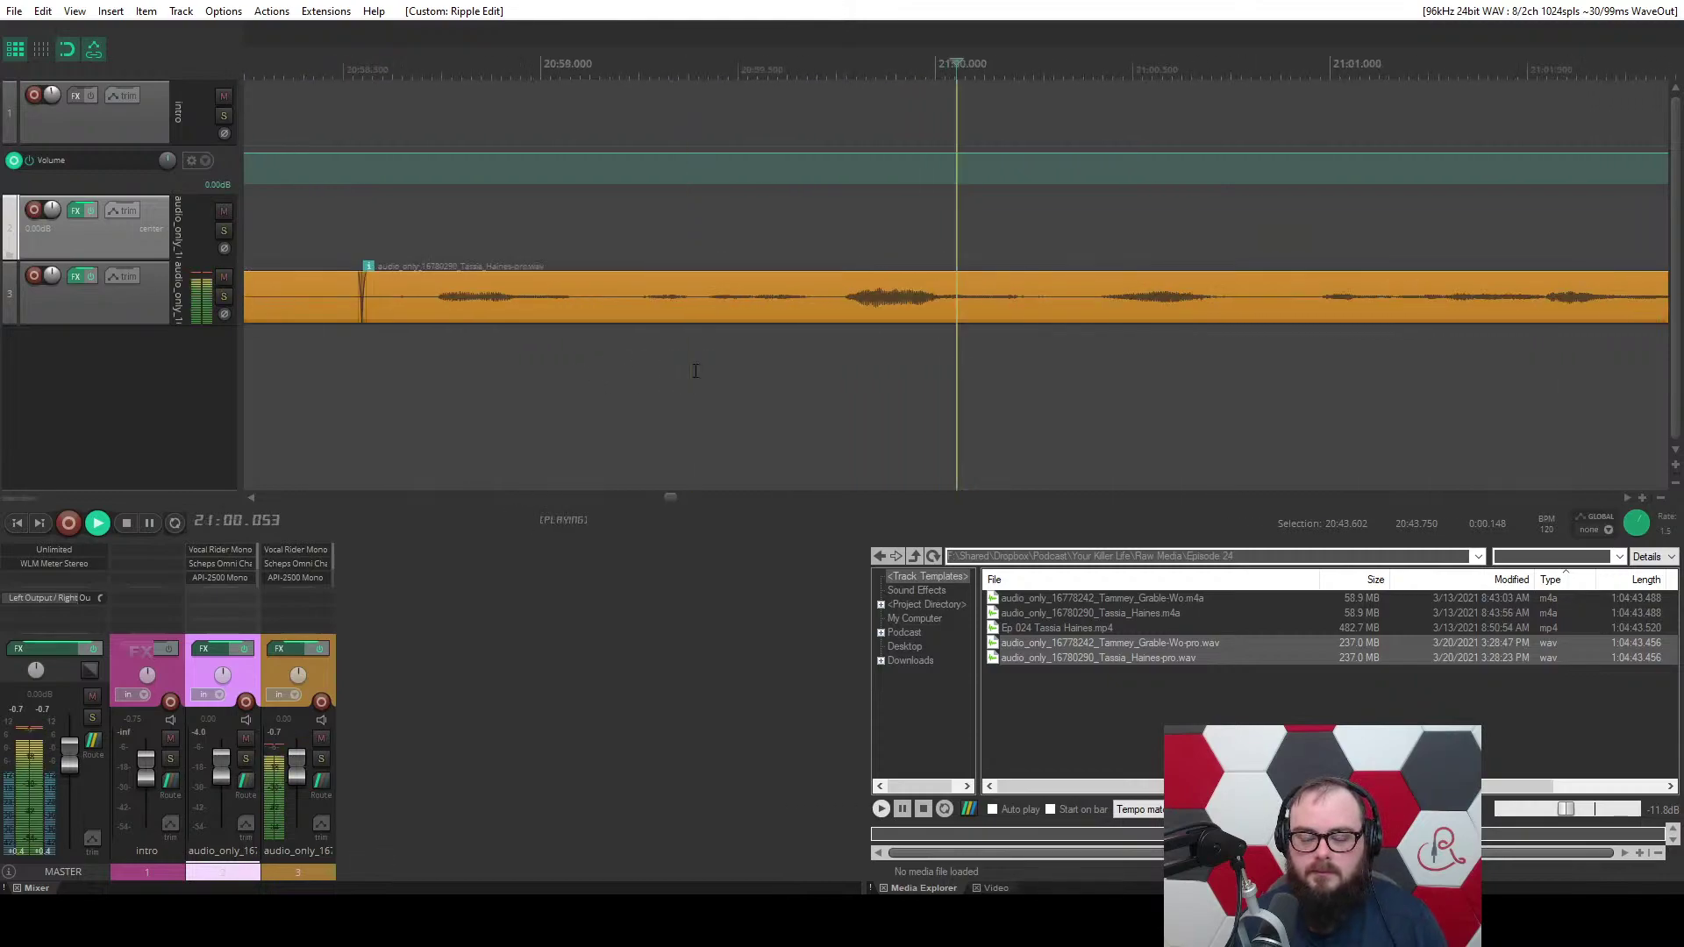
{"action": "key", "text": "space"}
{"action": "scroll", "coordinate": [696, 370], "scroll_direction": "up", "scroll_amount": 2}
{"action": "key", "text": "1"}
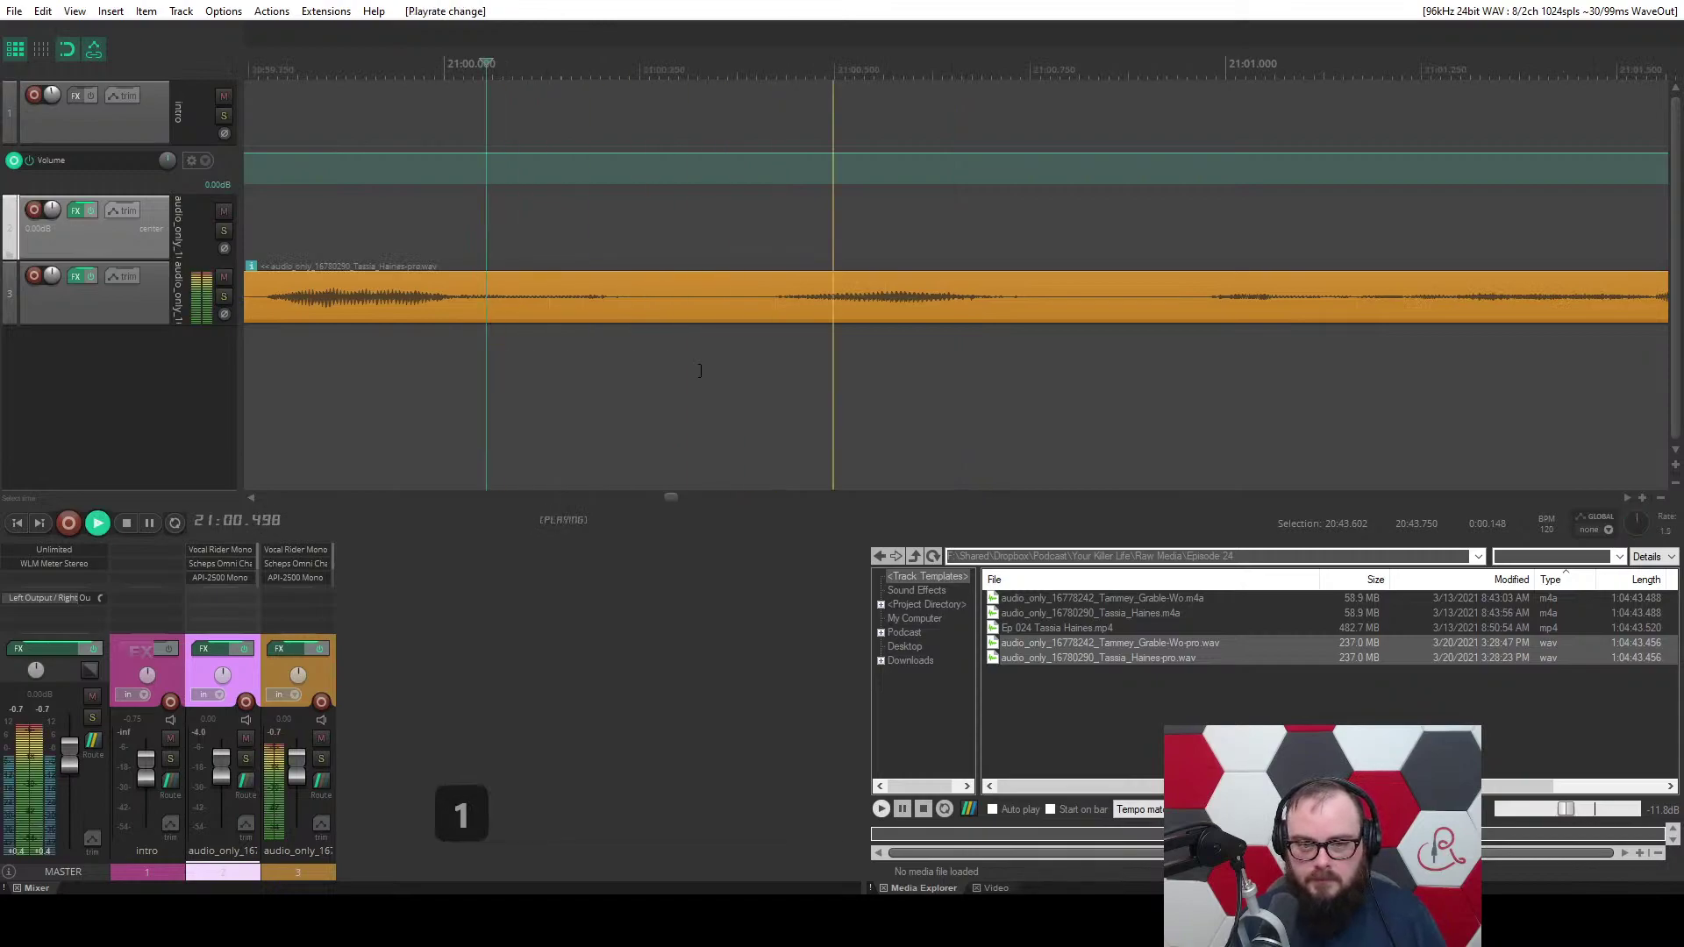
{"action": "key", "text": "1"}
{"action": "key", "text": "3"}
{"action": "left_click_drag", "start_coordinate": [699, 370], "coordinate": [1116, 347]}
{"action": "key", "text": "3"}
{"action": "key", "text": "2"}
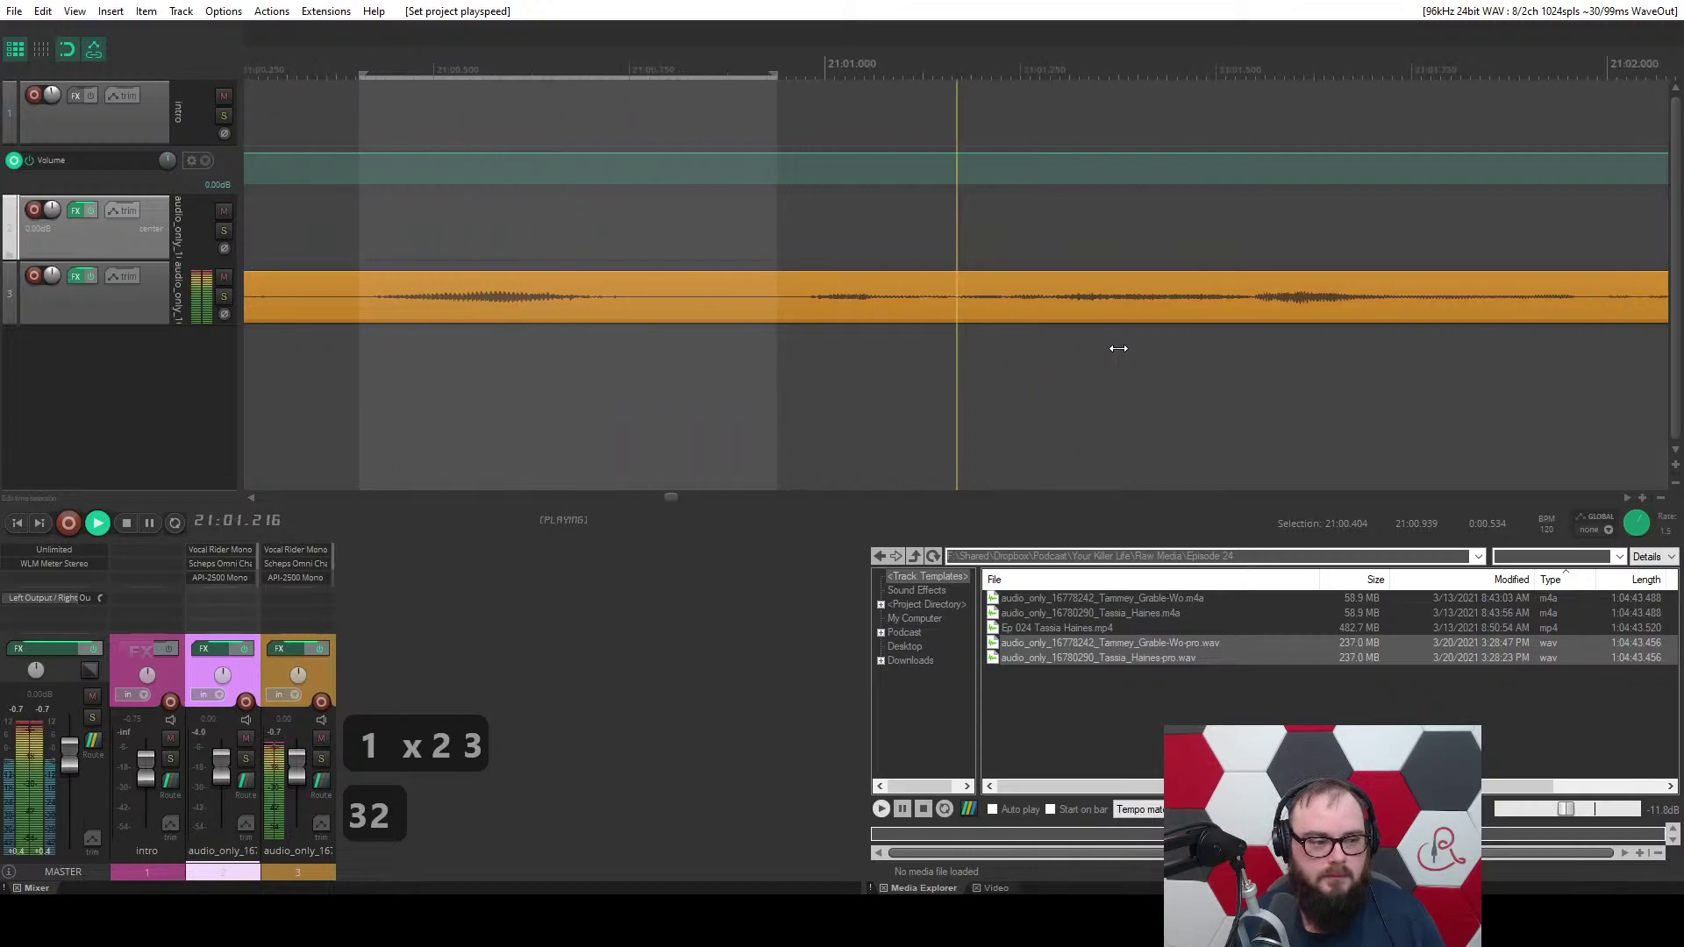
{"action": "key", "text": "c"}
{"action": "key", "text": "ctrl+space"}
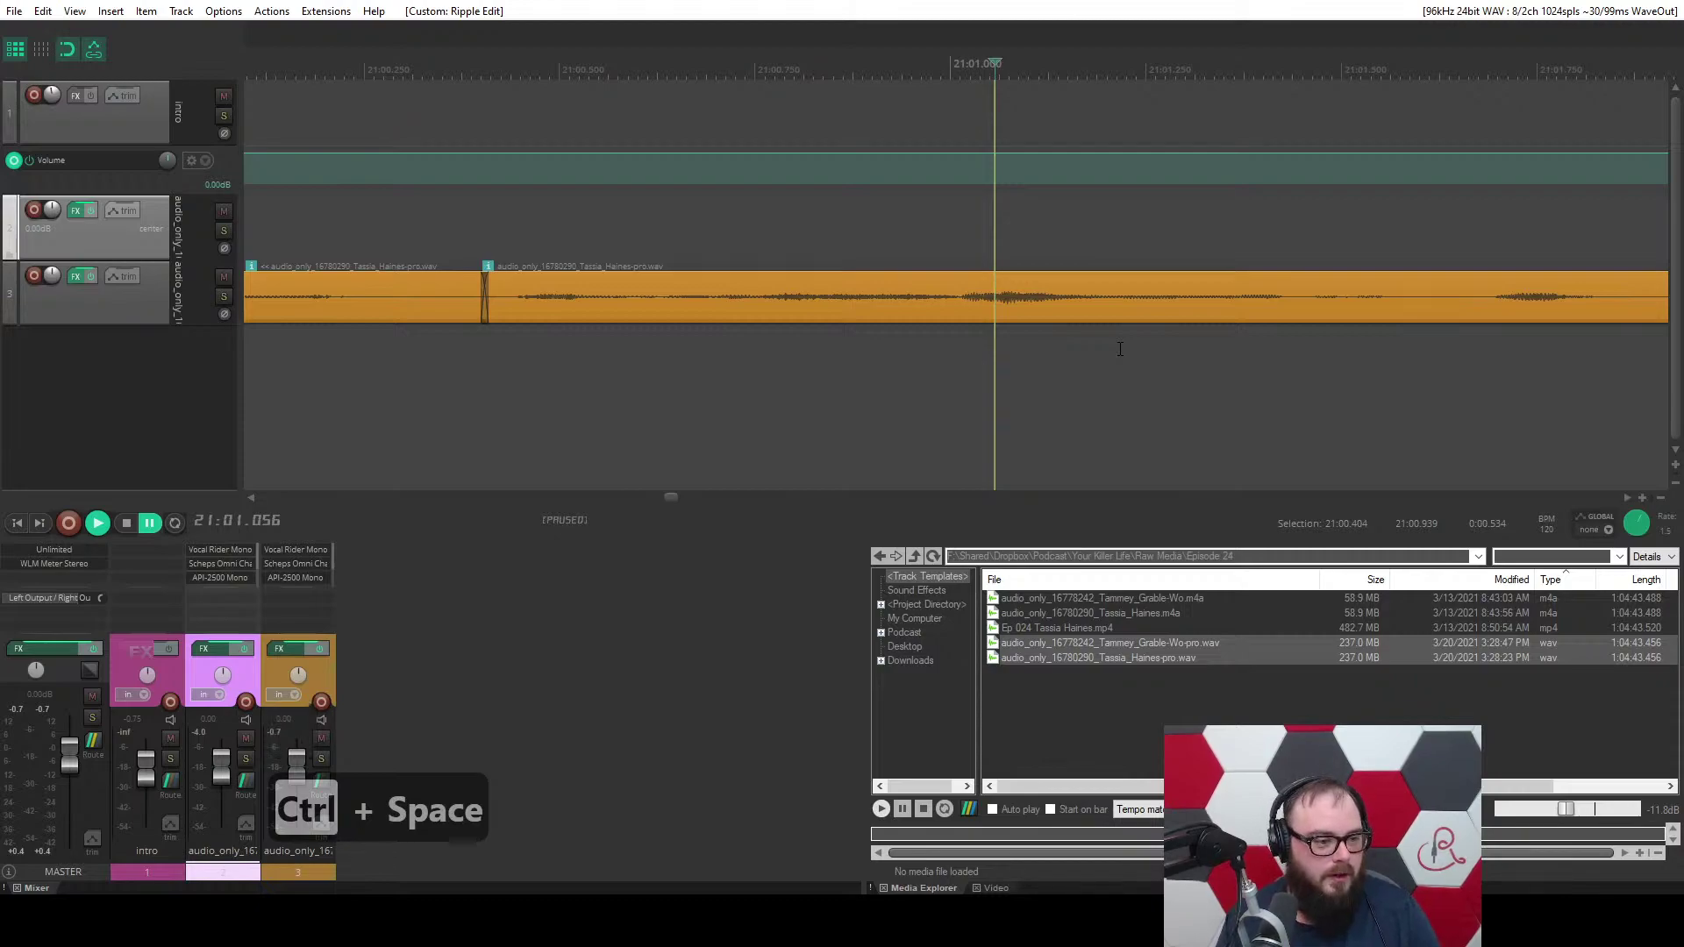
Replay the dialogue from 20:57.085 to check the cut at about 21:00.4, and listen on to about 21:16.
{"action": "scroll", "coordinate": [1119, 349], "scroll_direction": "down", "scroll_amount": 3}
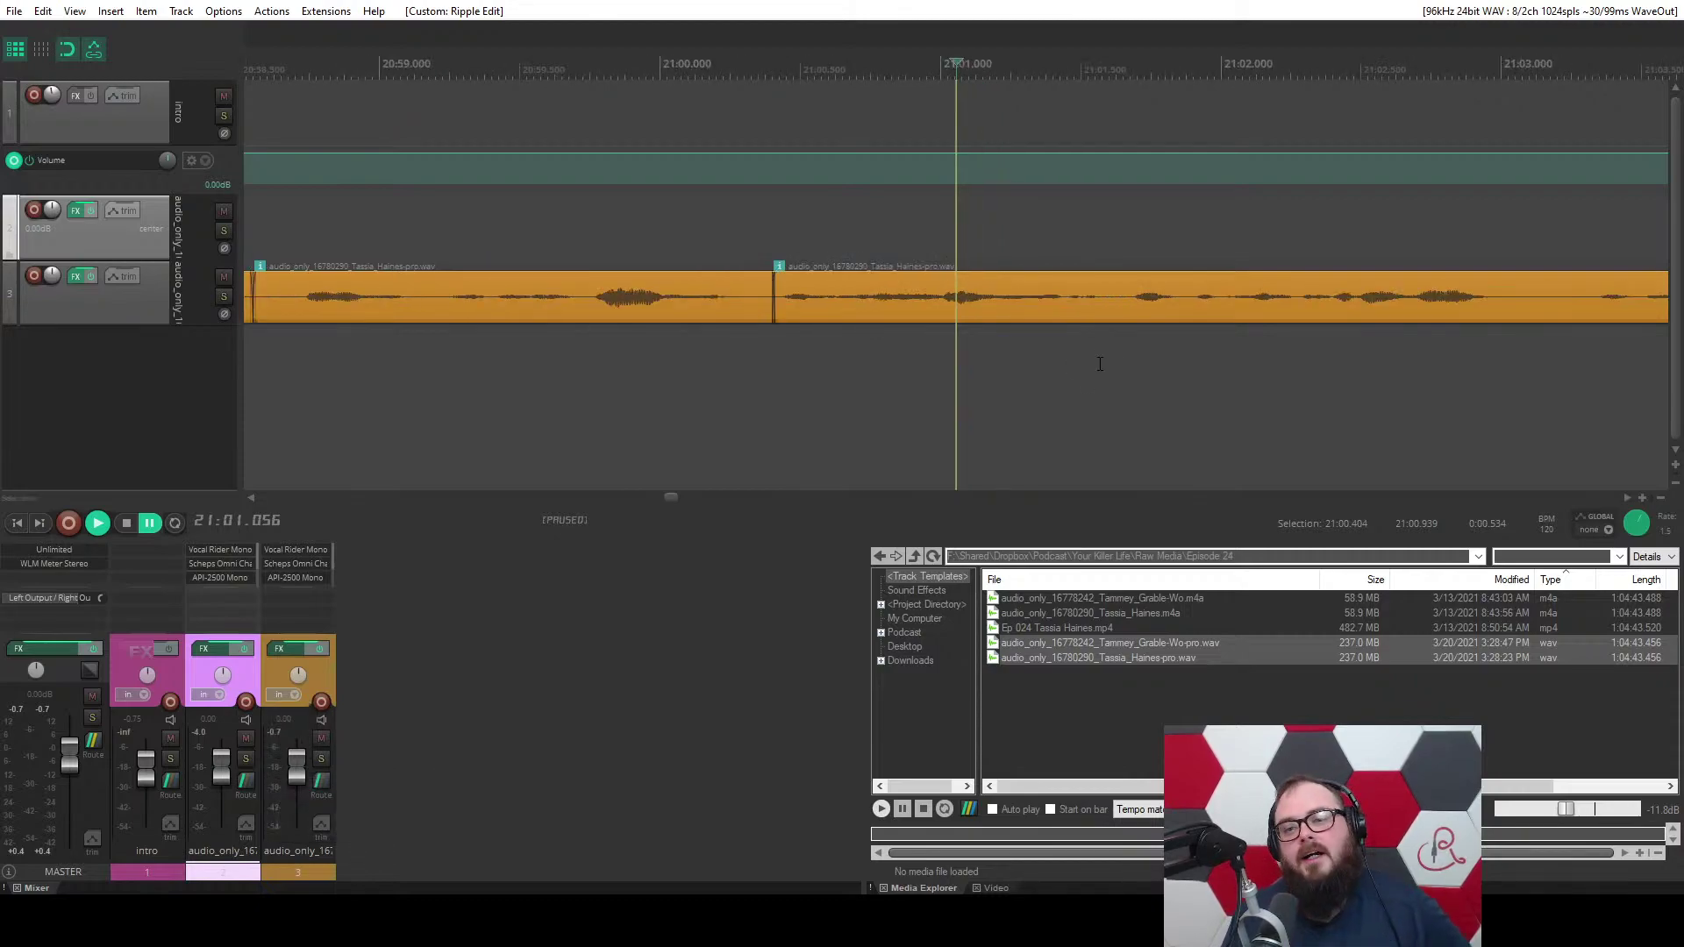
{"action": "left_click", "coordinate": [482, 430]}
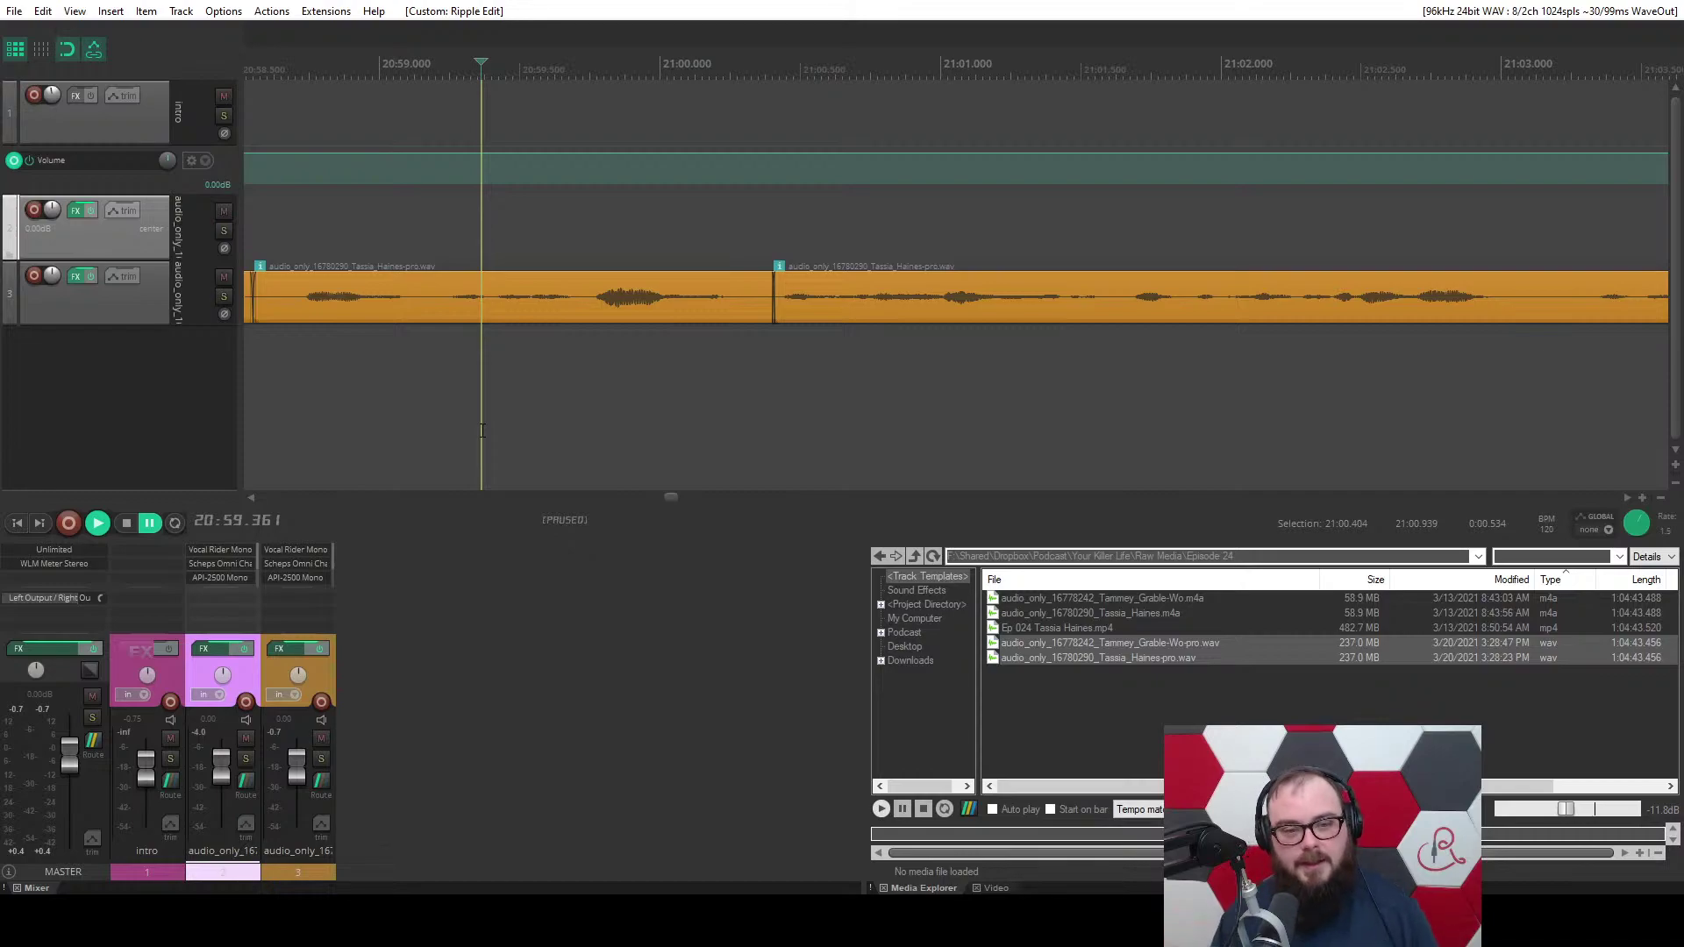
{"action": "scroll", "coordinate": [581, 346], "scroll_direction": "down", "scroll_amount": 3}
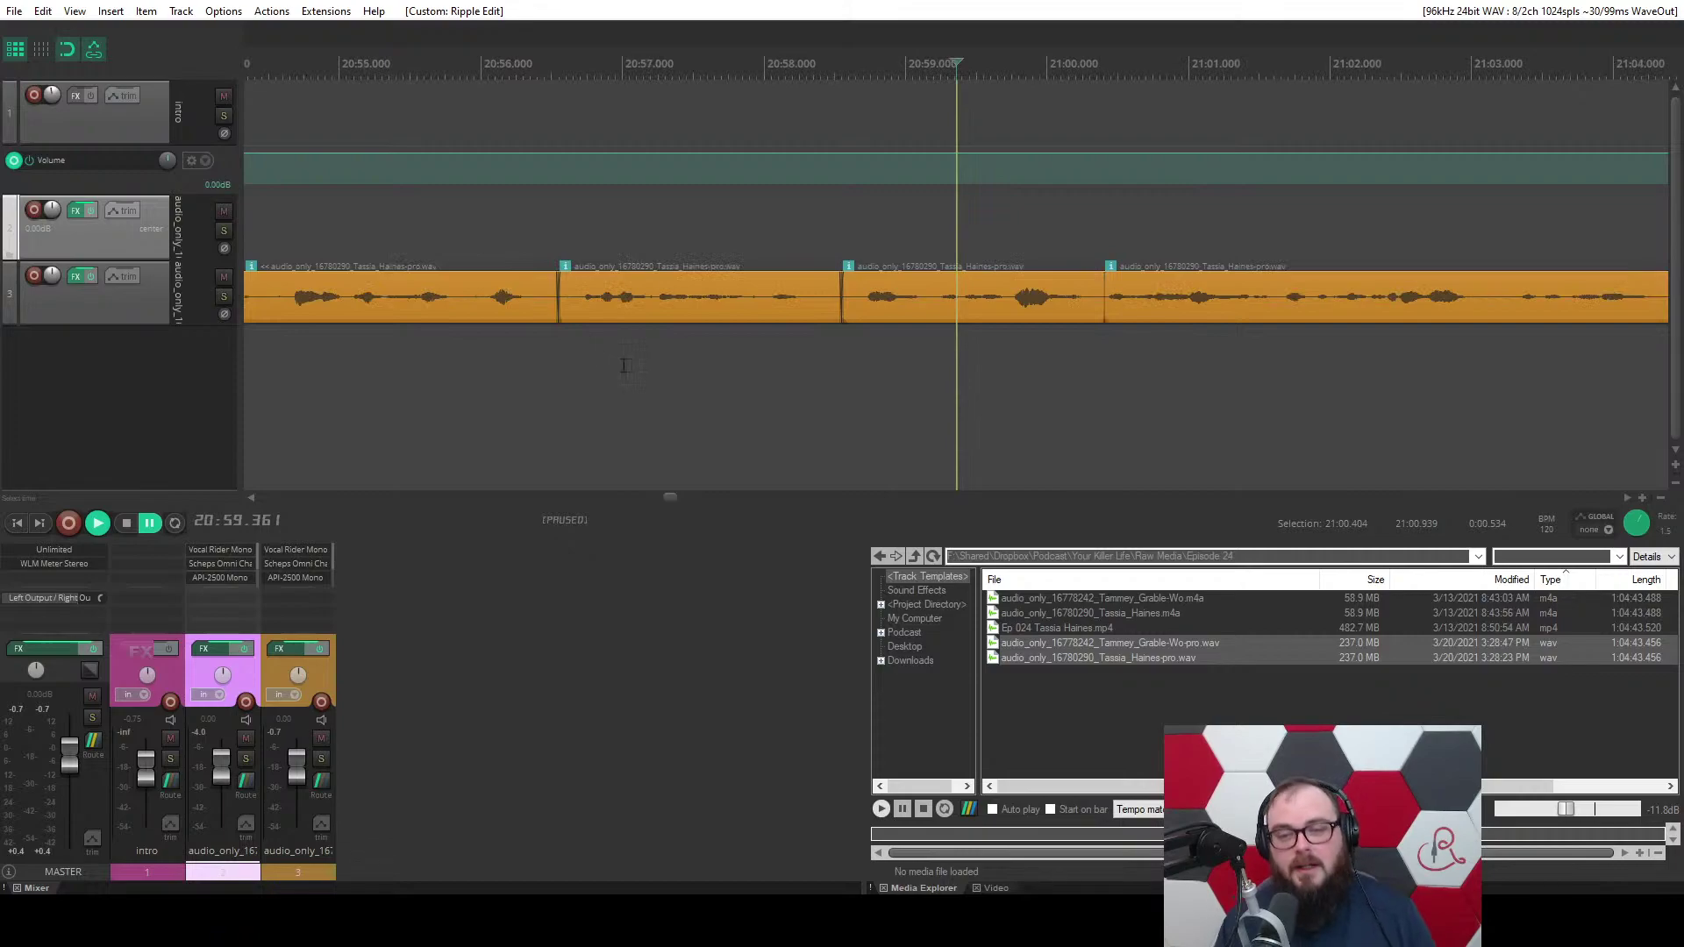
{"action": "left_click", "coordinate": [636, 378]}
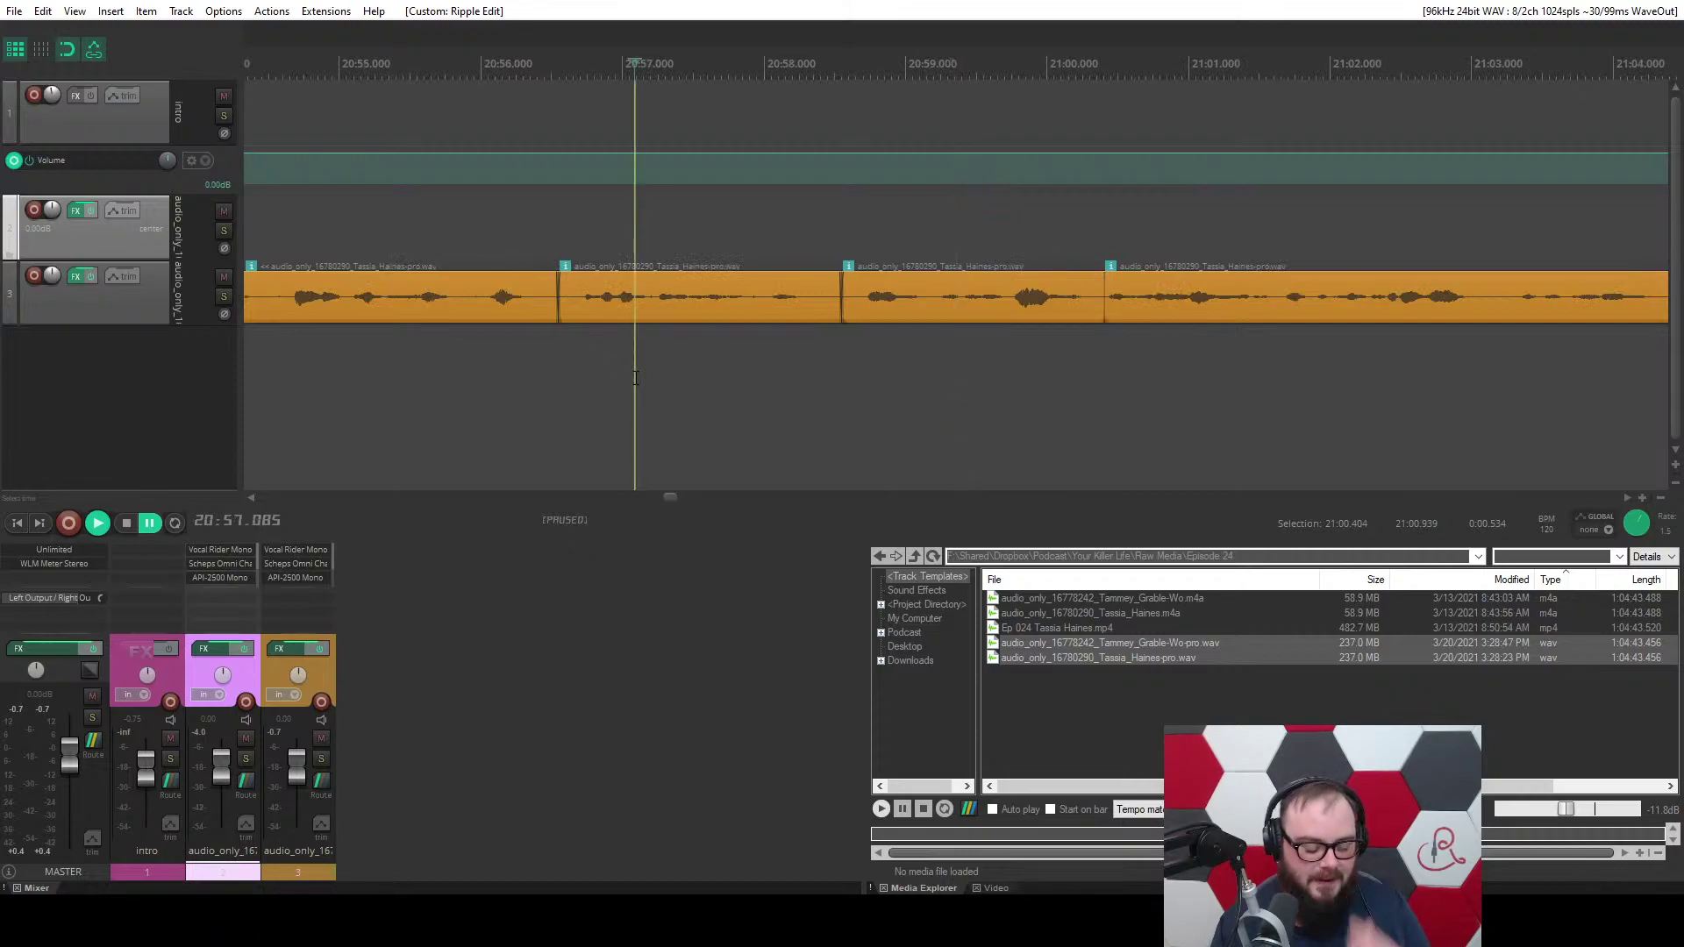
{"action": "key", "text": "space"}
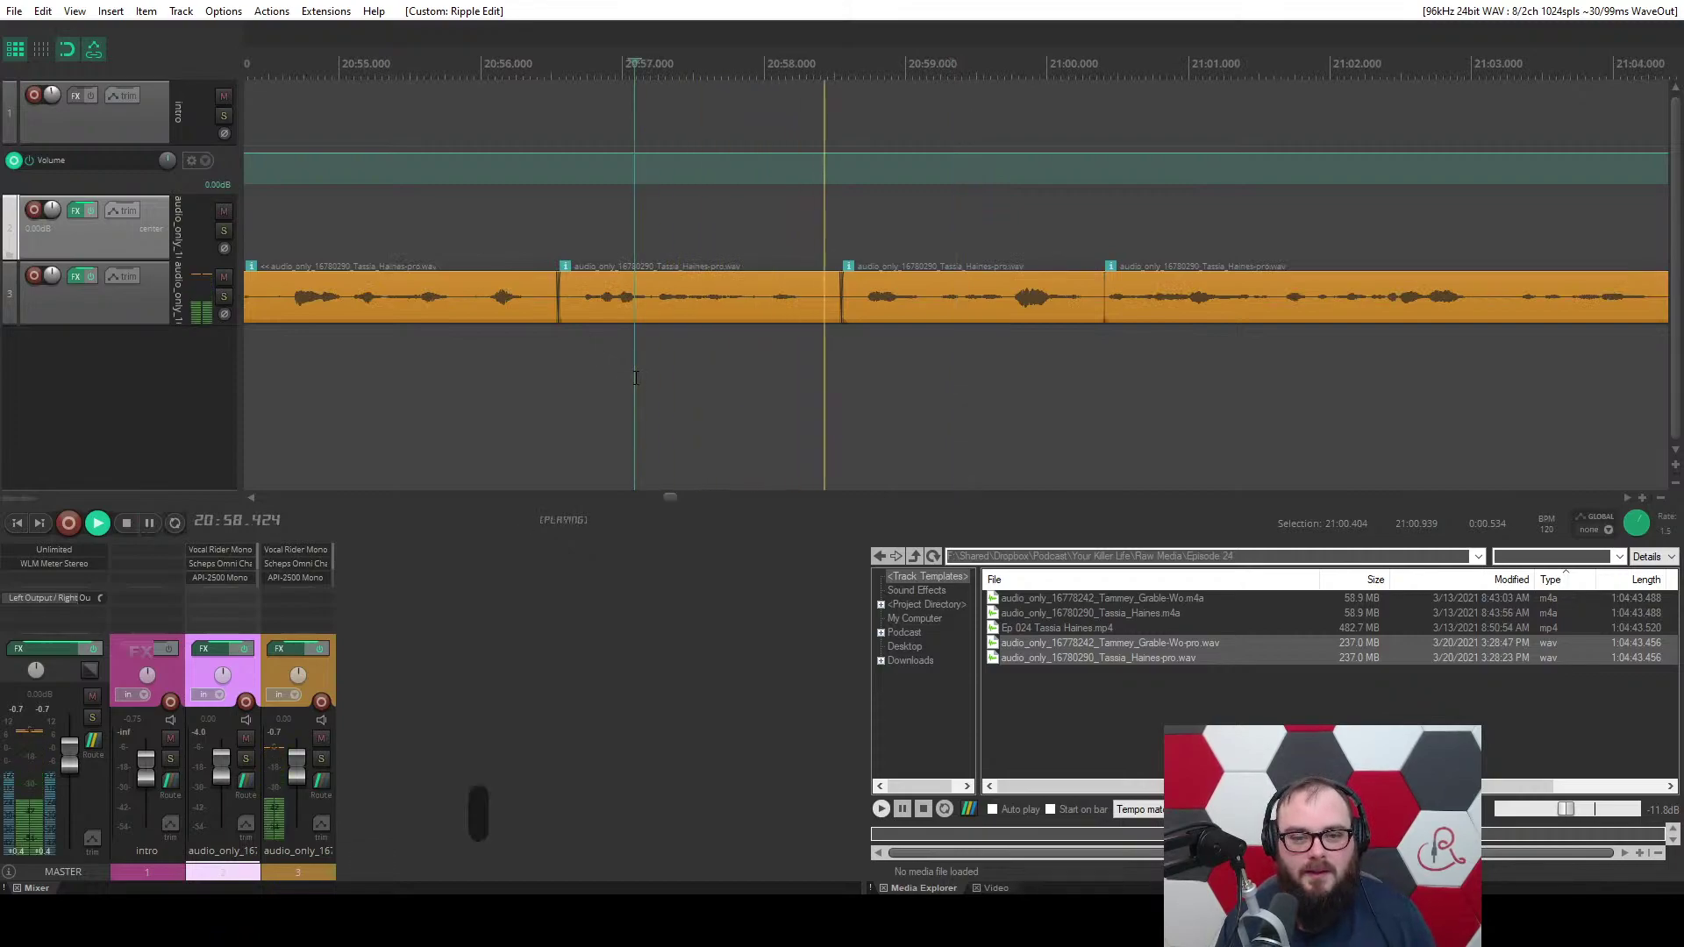
{"action": "scroll", "coordinate": [640, 378], "scroll_direction": "up", "scroll_amount": 3}
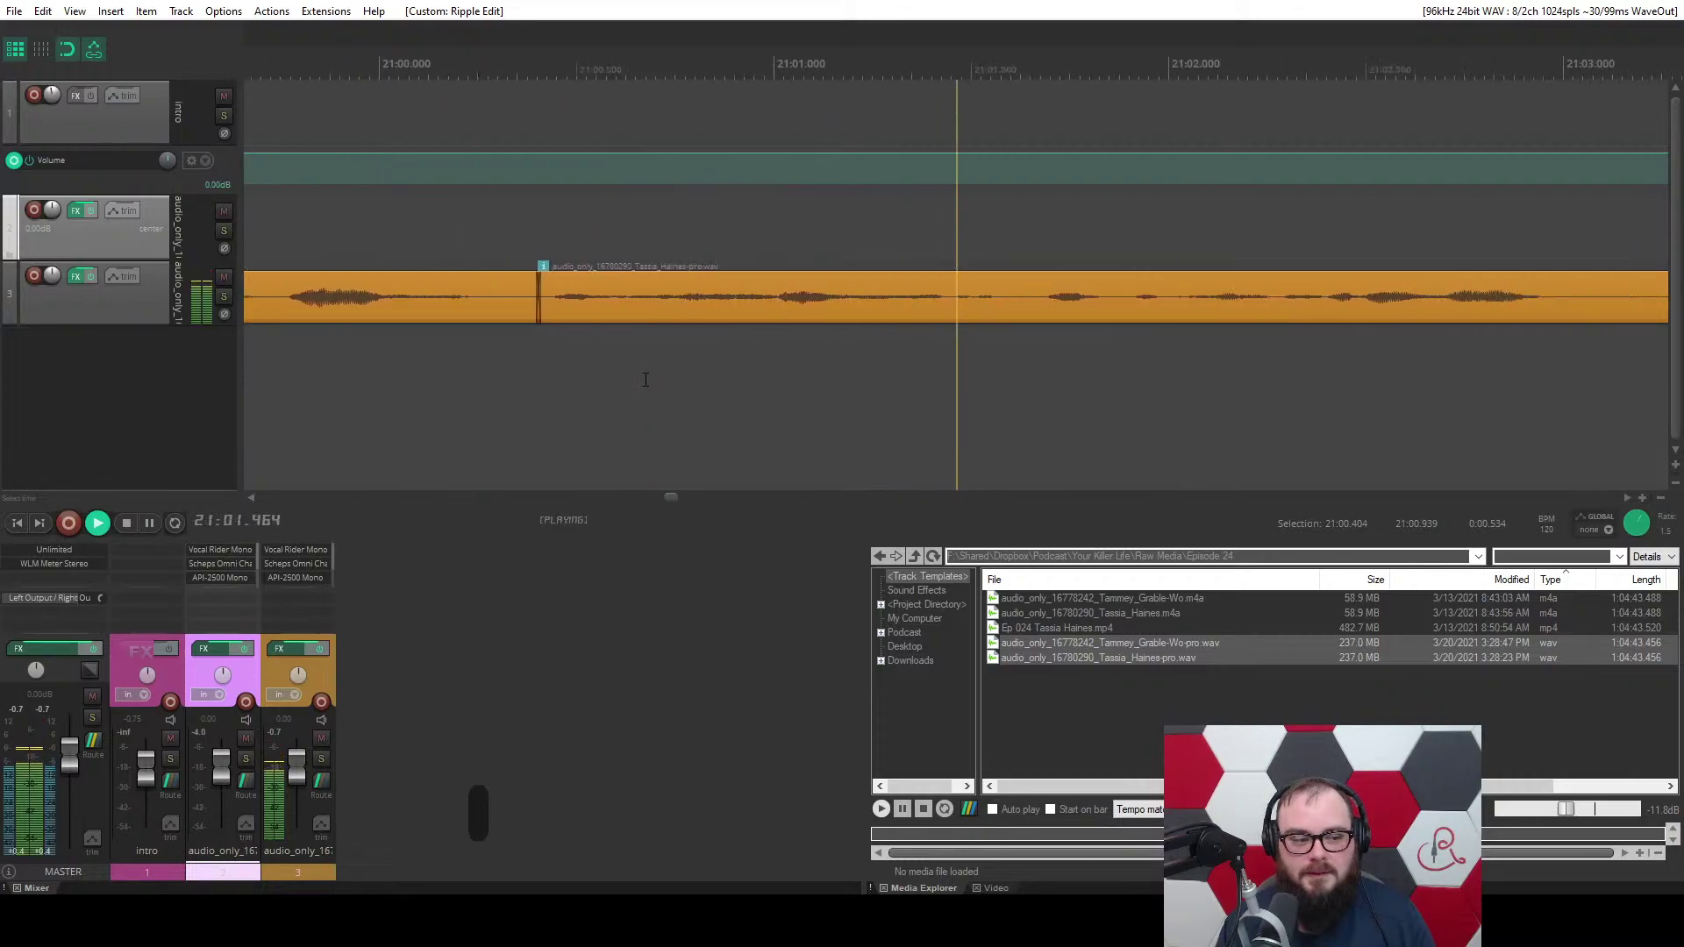
{"action": "scroll", "coordinate": [645, 378], "scroll_direction": "down", "scroll_amount": 2}
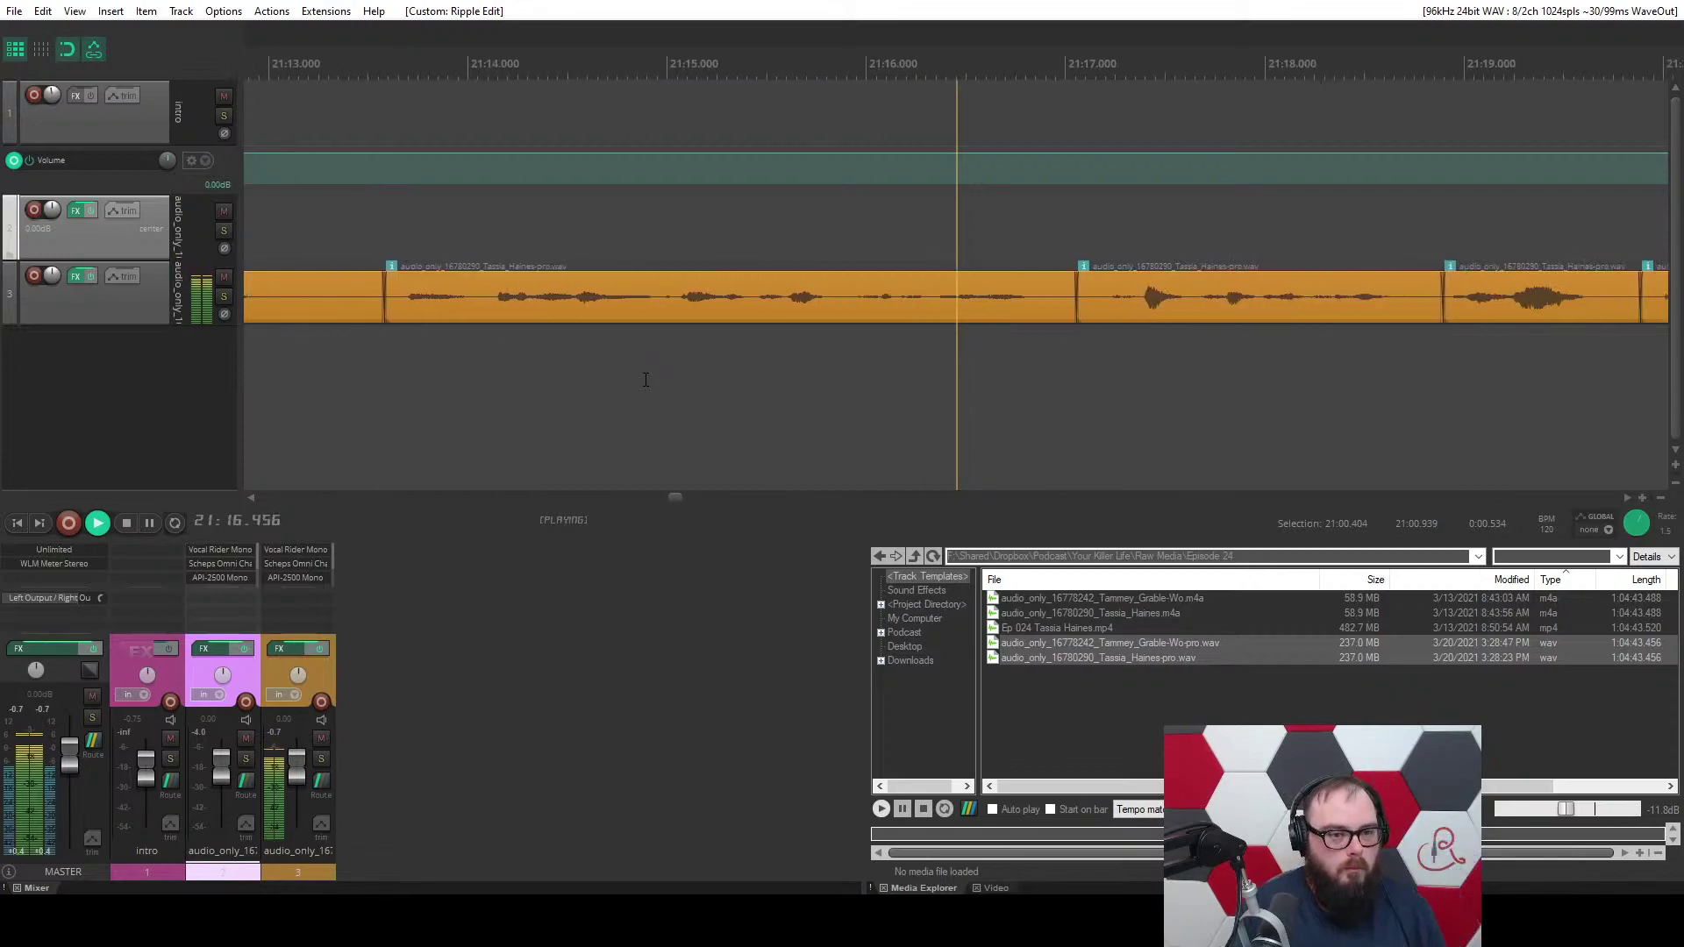
Trim the start of the orange clip beginning near 21:13.6 up to about 21:14 with Adobe style edit - left.
{"action": "key", "text": "n"}
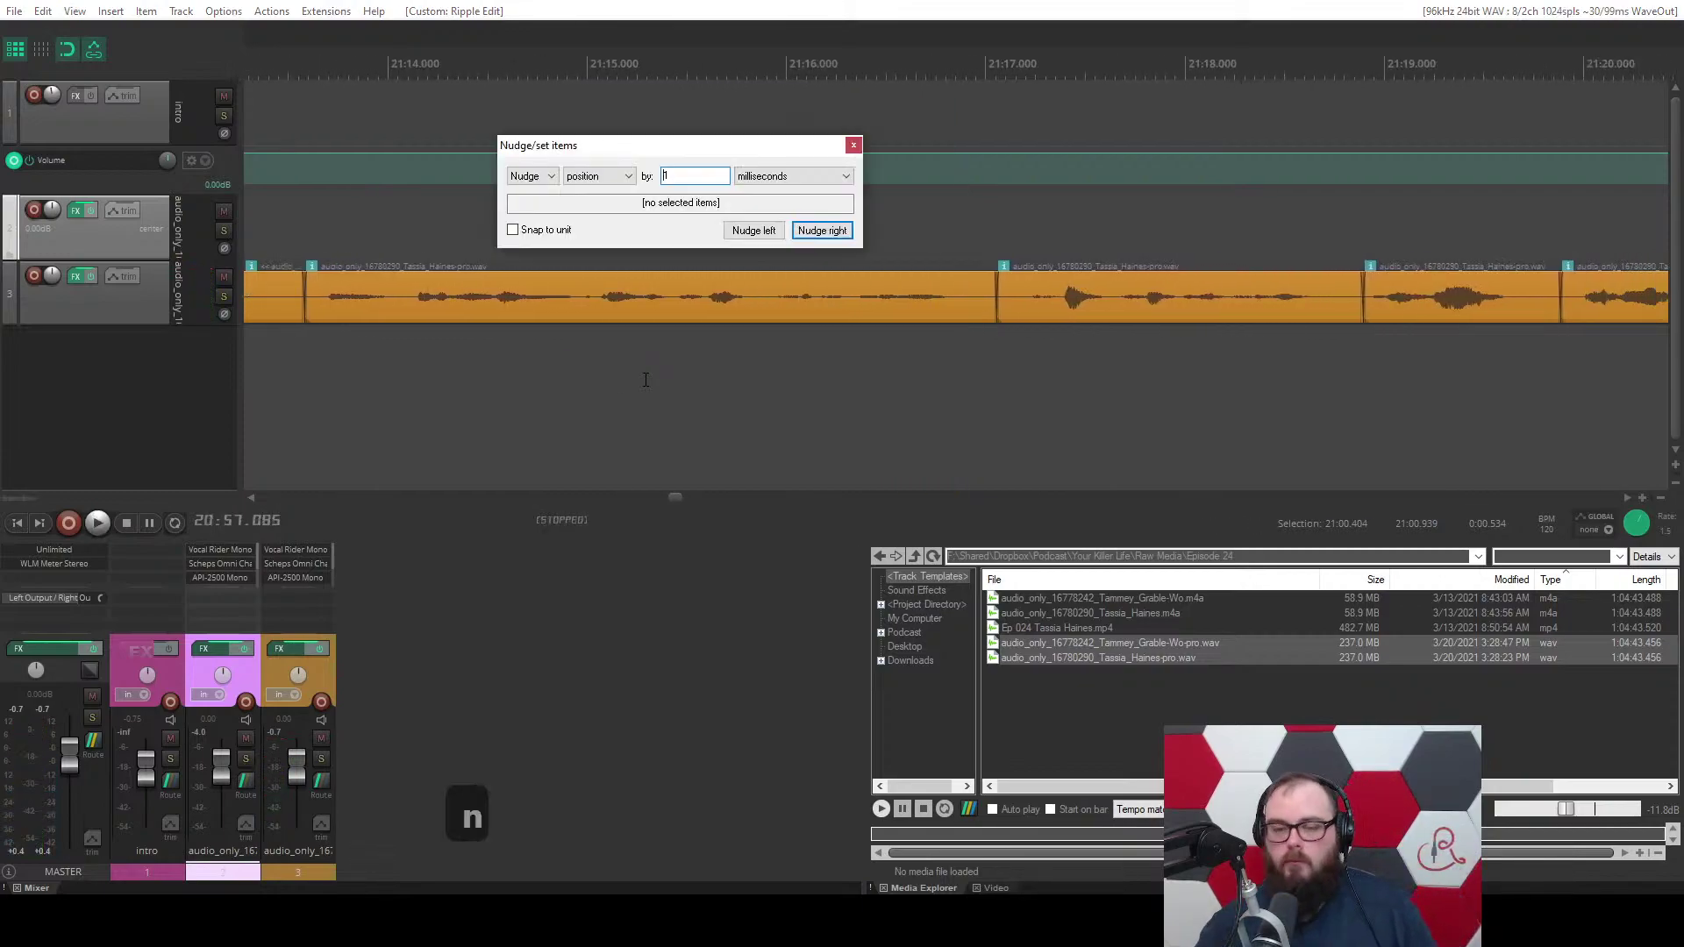
{"action": "left_click", "coordinate": [853, 146]}
{"action": "left_click", "coordinate": [393, 302]}
{"action": "key", "text": "q"}
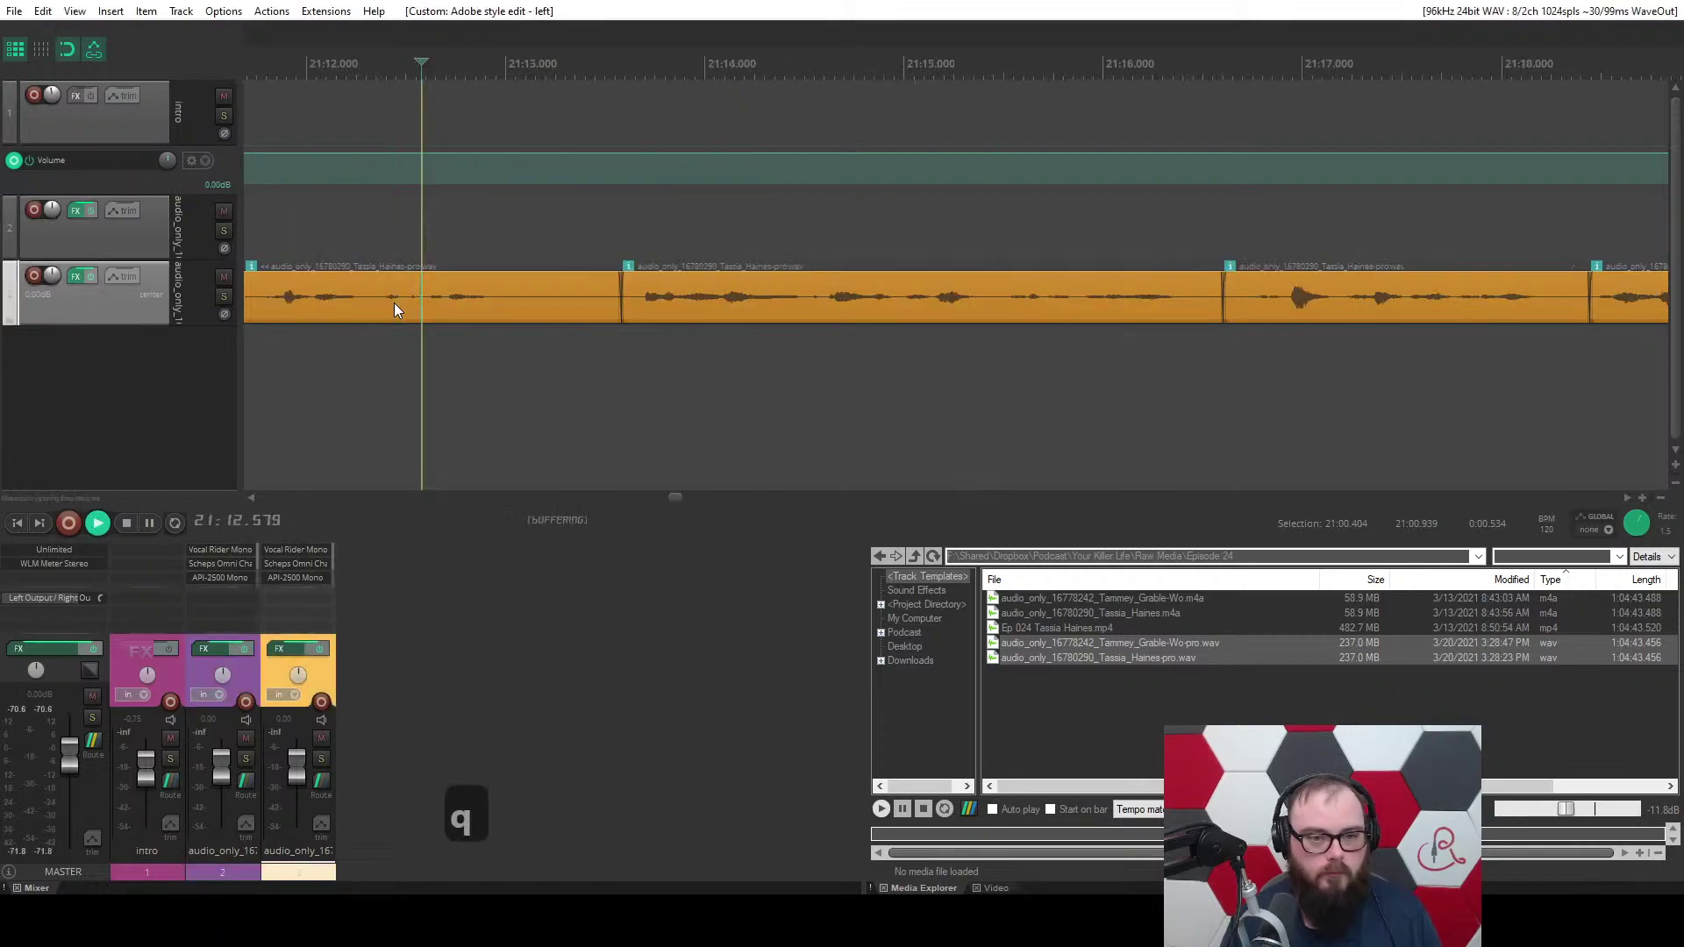
Remove 21:13.554 to 21:13.636 at the clip join with Ripple Edit, and pause playback at 21:18.015.
{"action": "scroll", "coordinate": [723, 339], "scroll_direction": "up", "scroll_amount": 4}
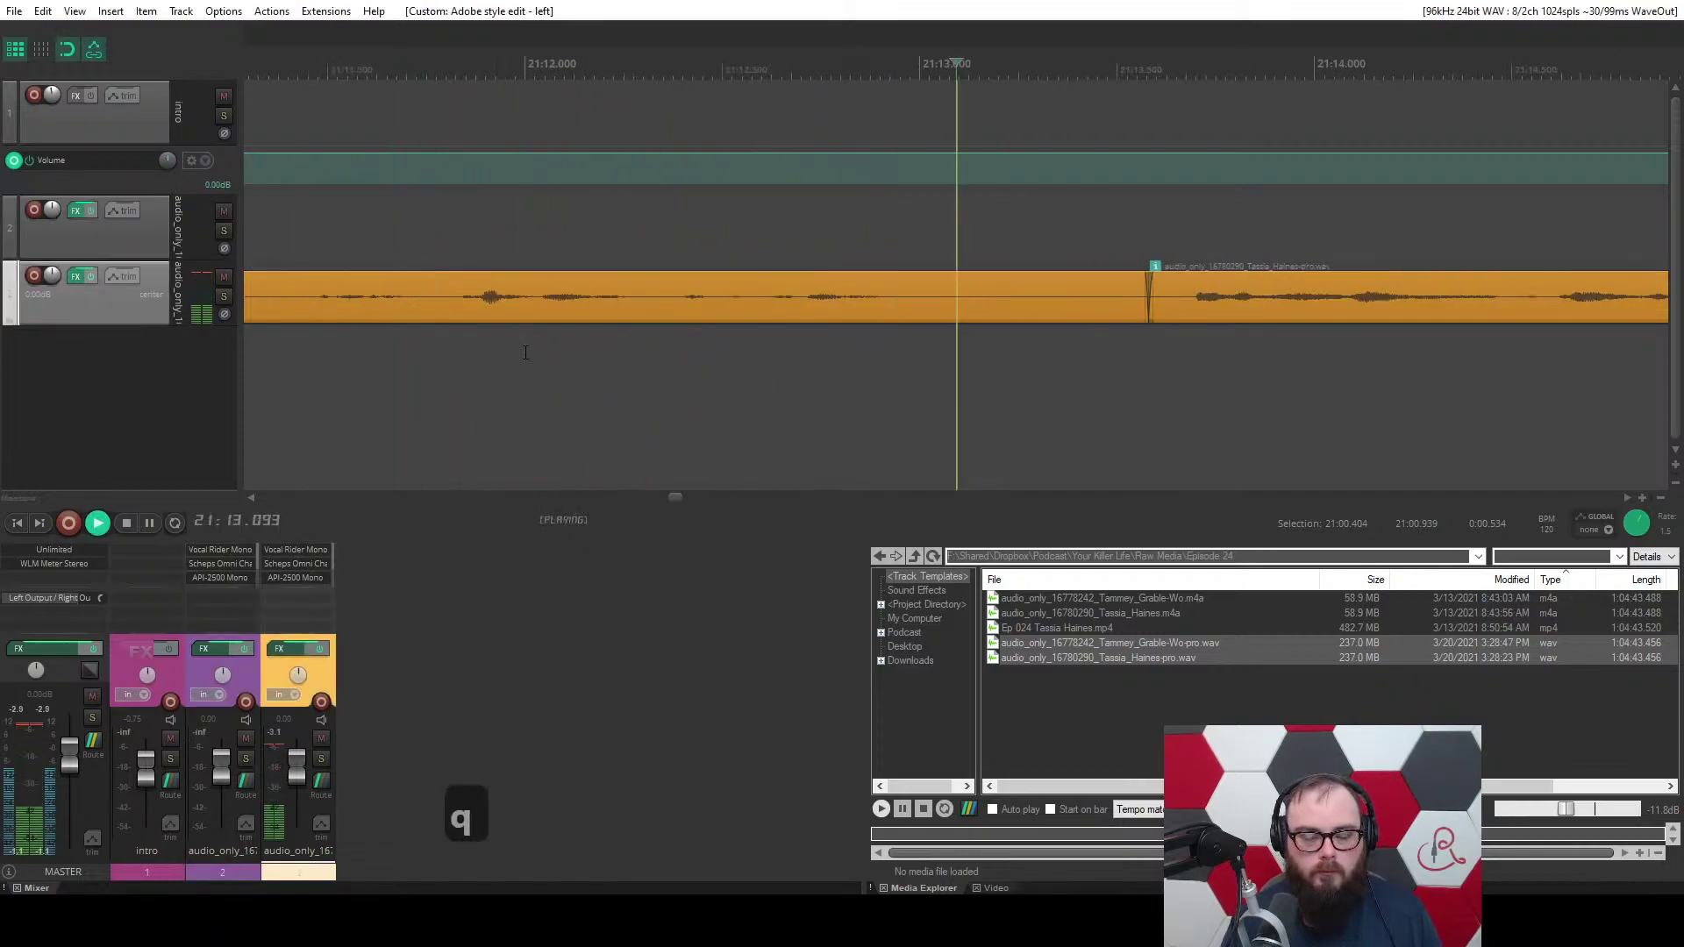
{"action": "key", "text": "space"}
{"action": "left_click_drag", "start_coordinate": [746, 340], "coordinate": [791, 340]}
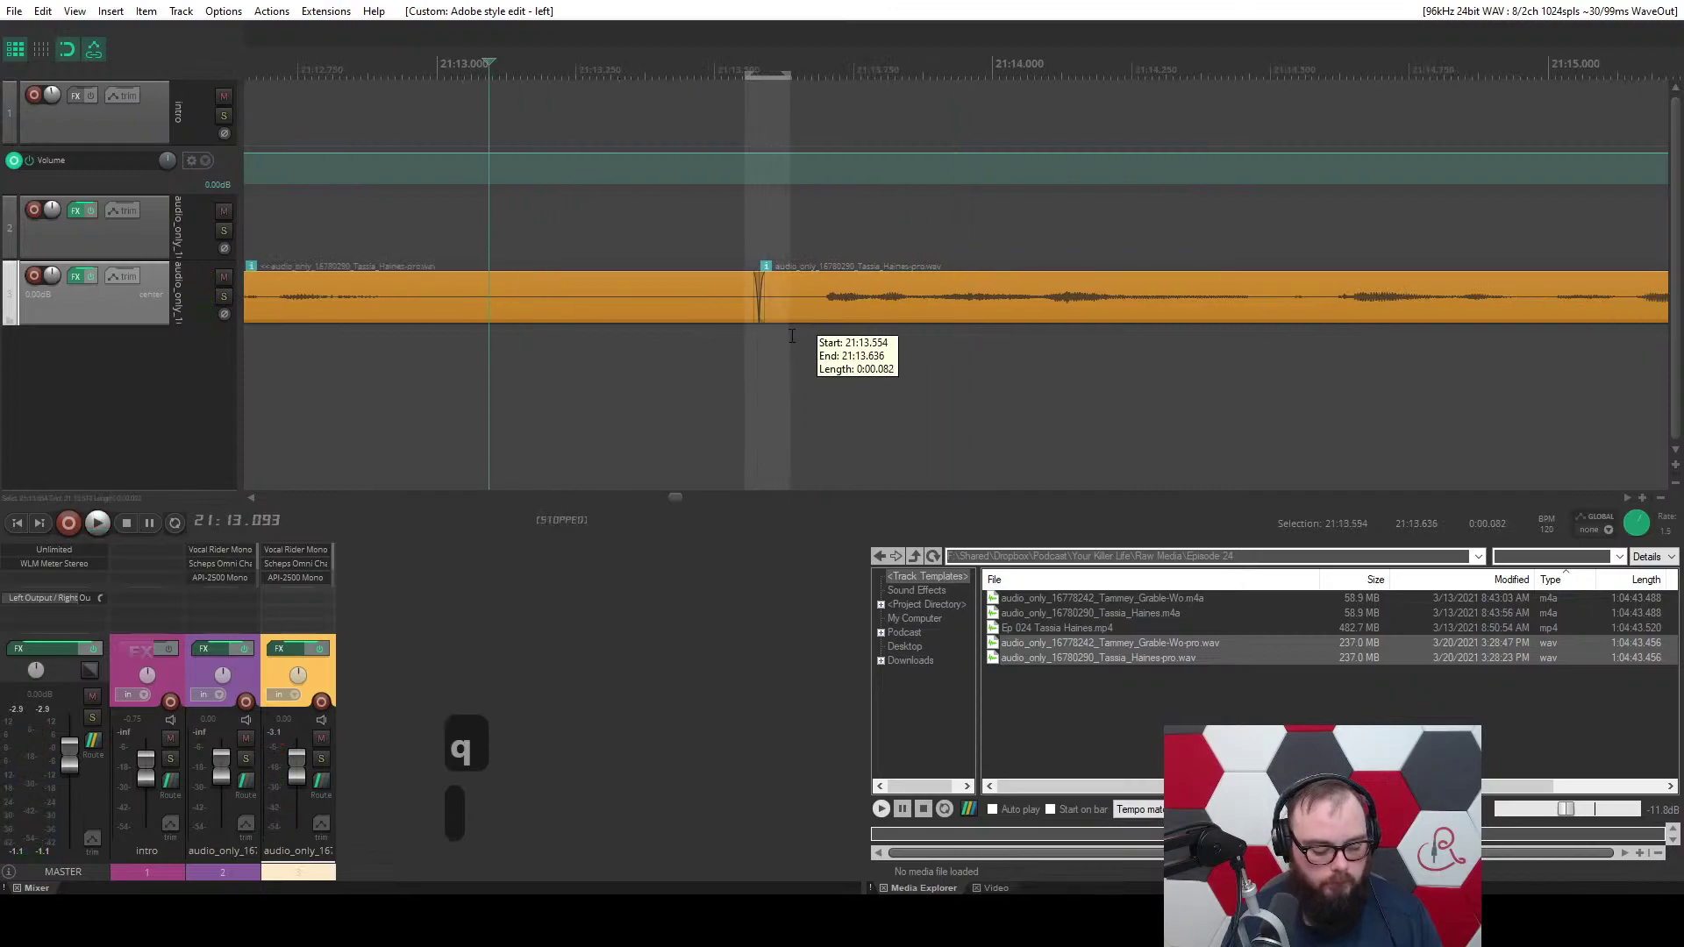
{"action": "key", "text": "c"}
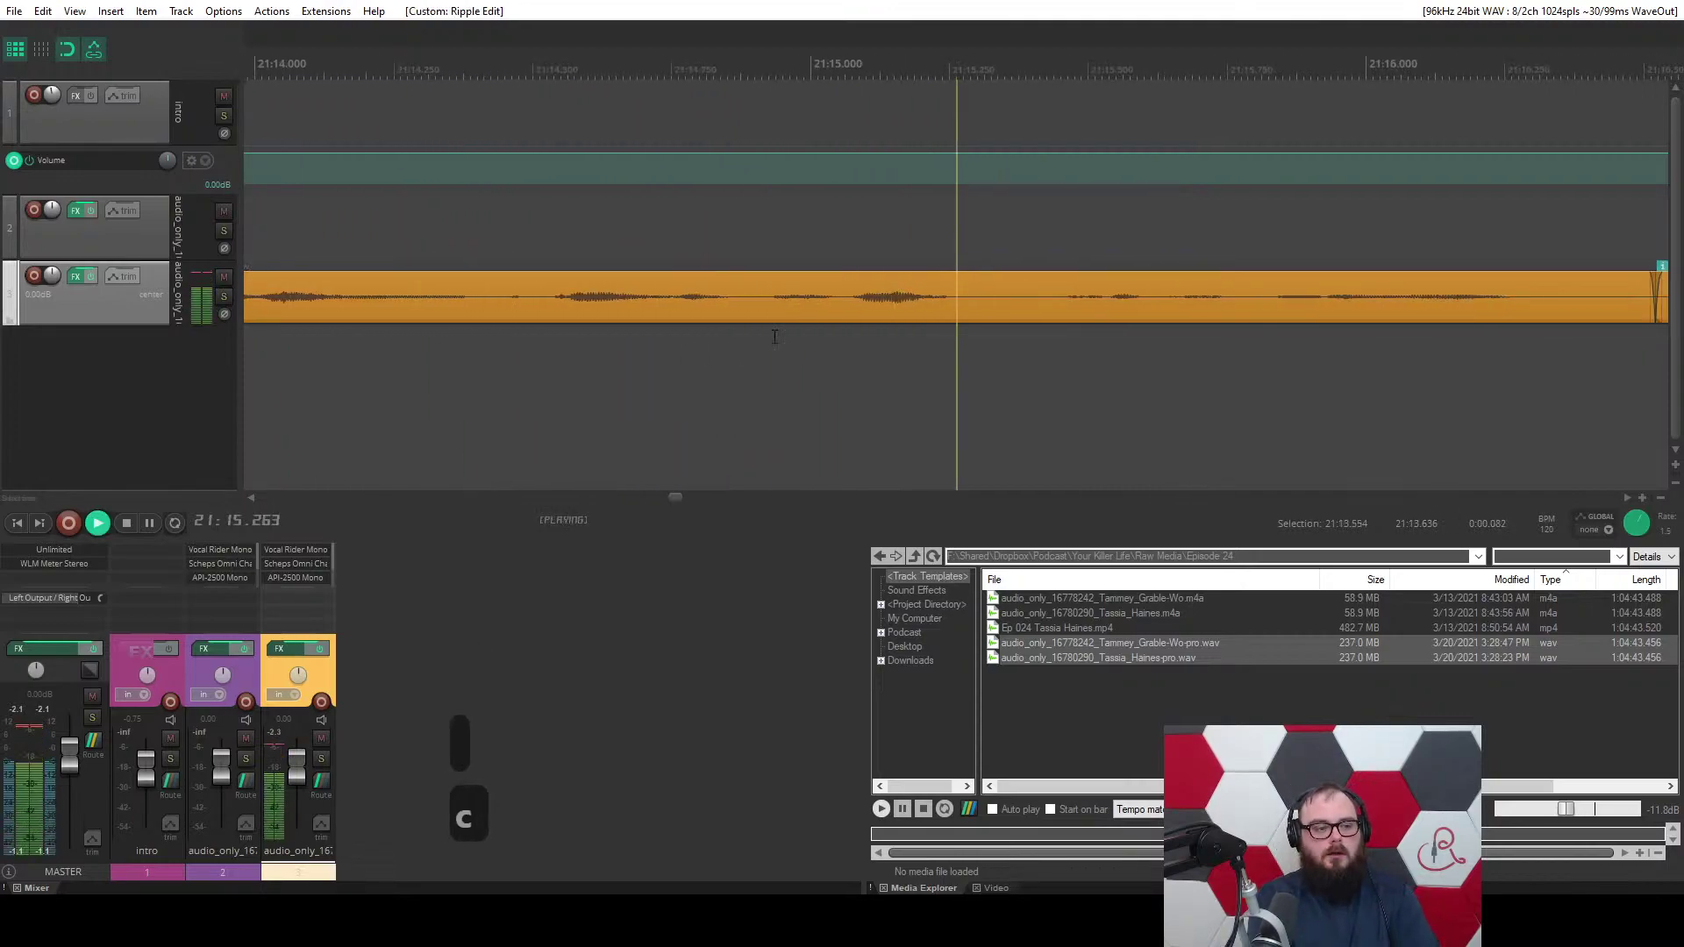
{"action": "key", "text": "ctrl+space"}
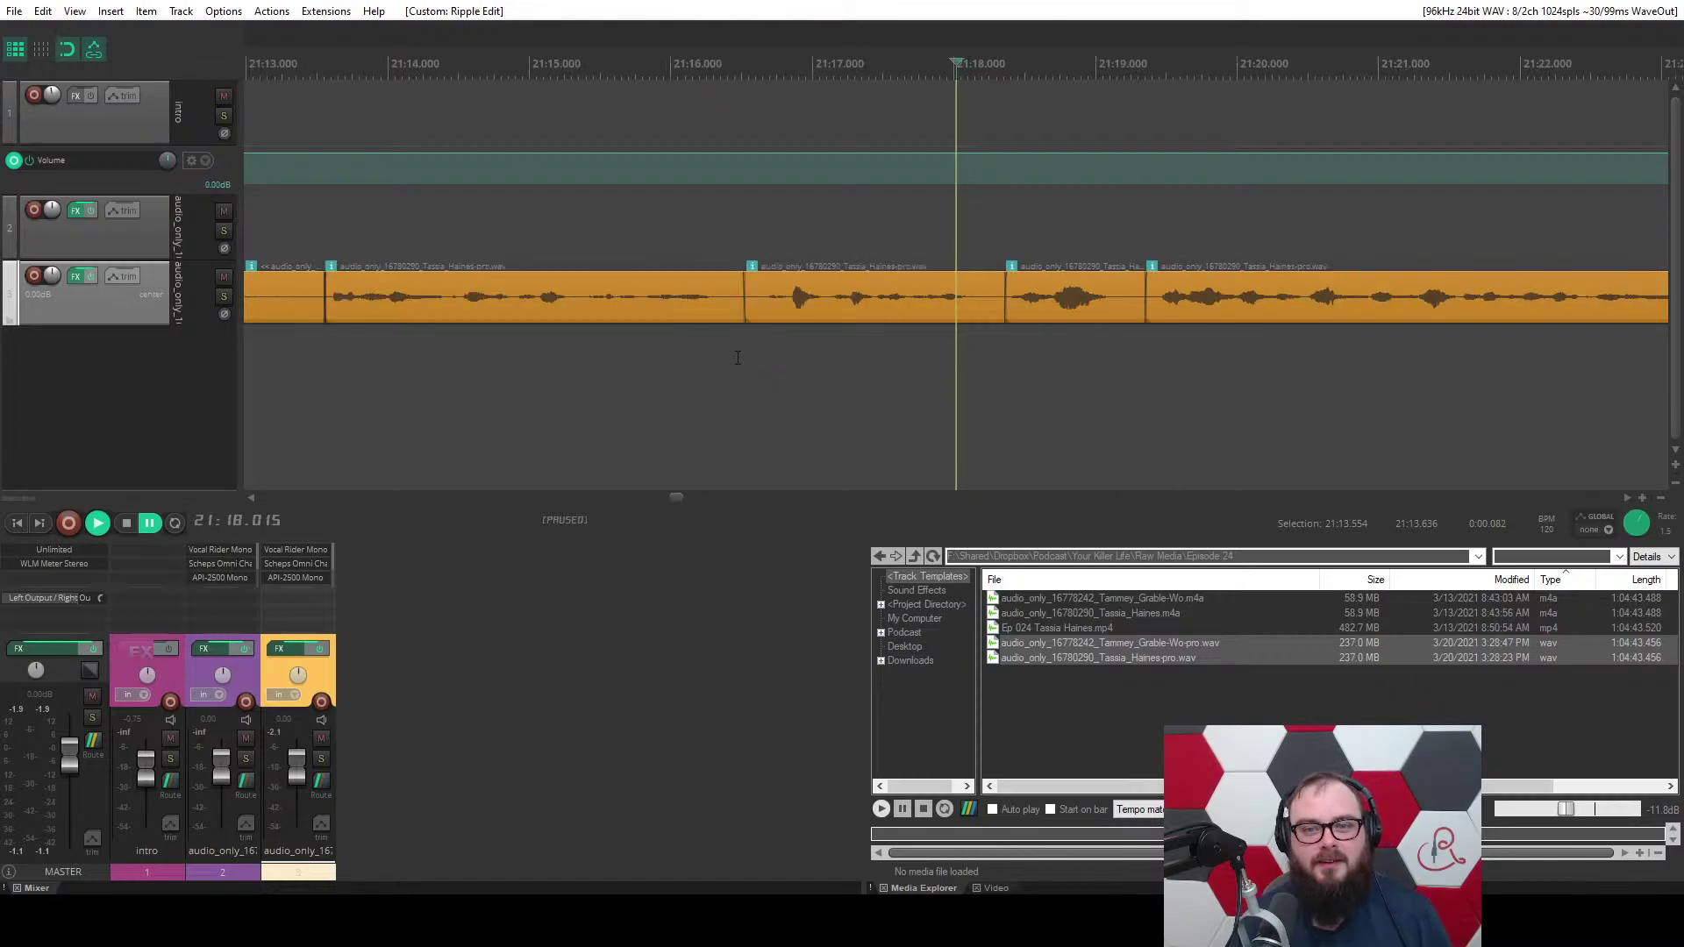
Listen through the orange track's dialogue from about 21:15.7 to 21:39, pausing on the way and examining the clip joins.
{"action": "key", "text": "space"}
{"action": "scroll", "coordinate": [623, 412], "scroll_direction": "down", "scroll_amount": 3}
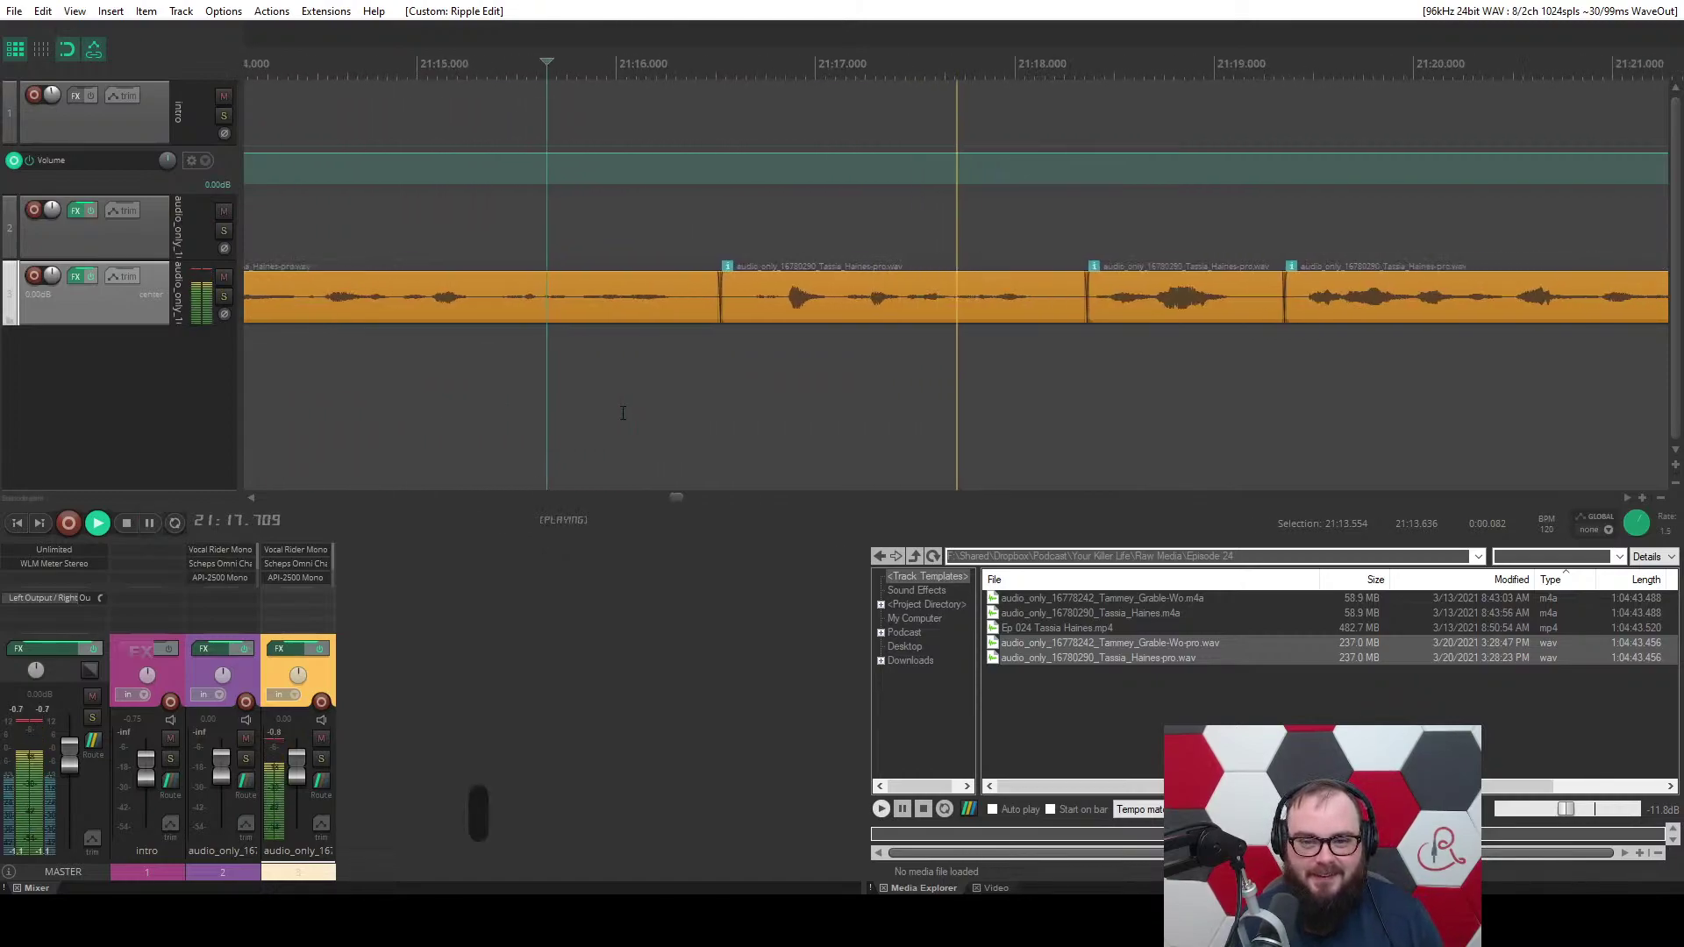
{"action": "key", "text": "ctrl+space"}
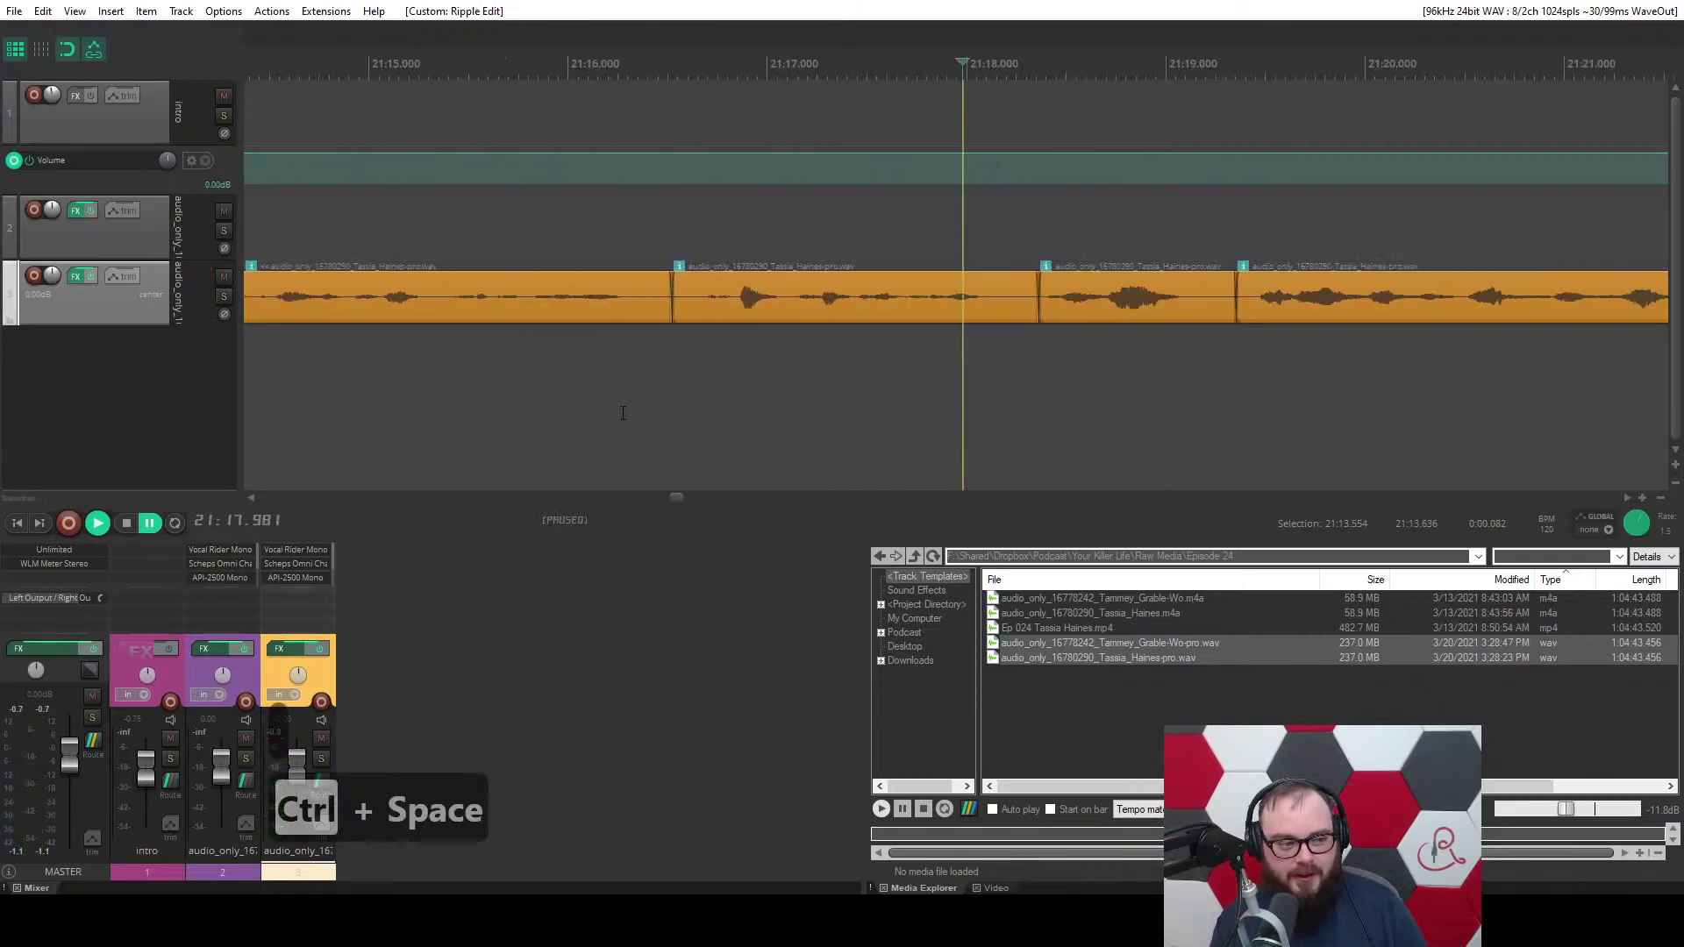
{"action": "key", "text": "ctrl+space"}
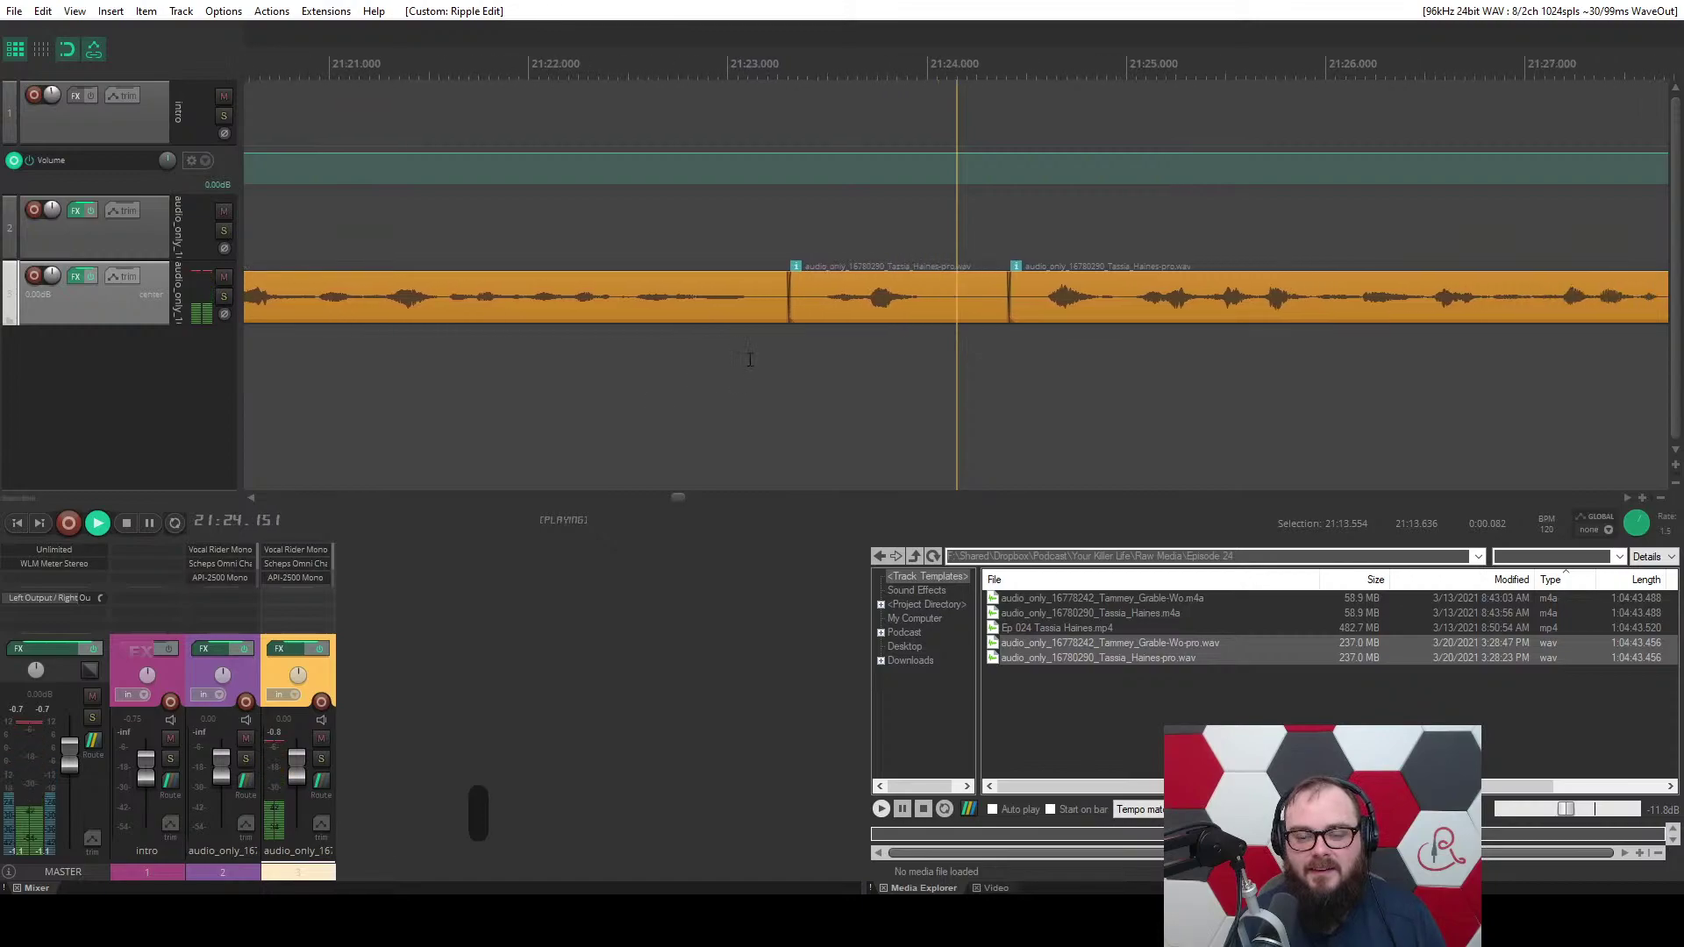
{"action": "scroll", "coordinate": [750, 359], "scroll_direction": "down", "scroll_amount": 3}
{"action": "key", "text": "ctrl+space"}
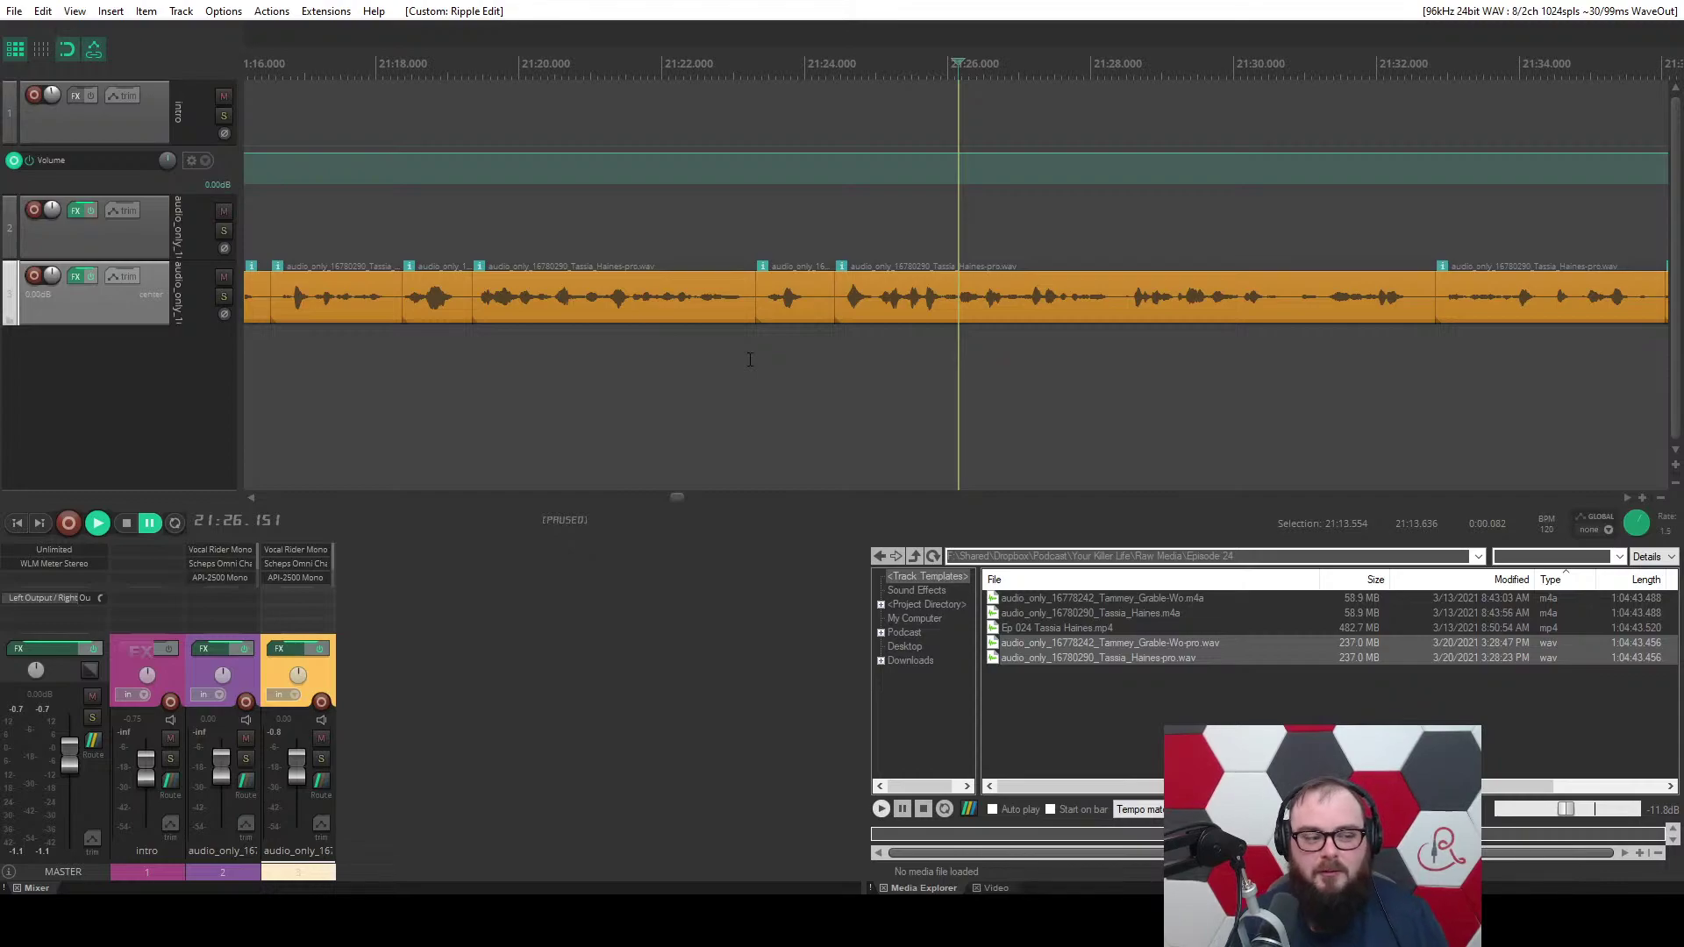
{"action": "key", "text": "ctrl+space"}
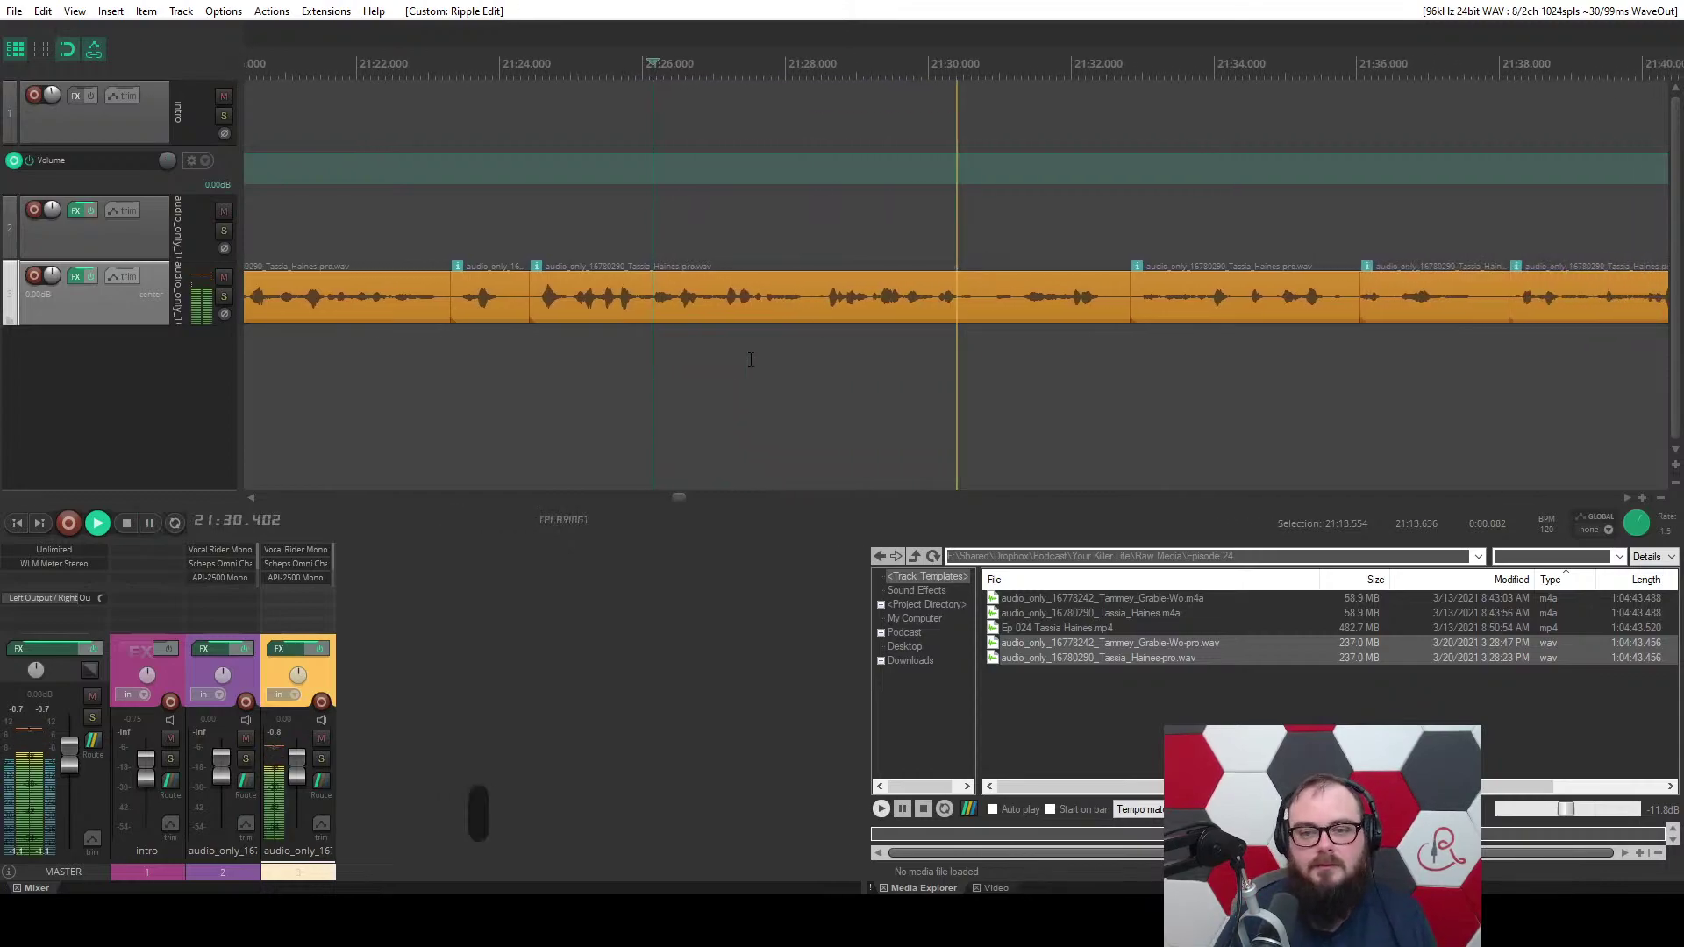
{"action": "scroll", "coordinate": [940, 304], "scroll_direction": "up", "scroll_amount": 4}
{"action": "scroll", "coordinate": [892, 308], "scroll_direction": "down", "scroll_amount": 6}
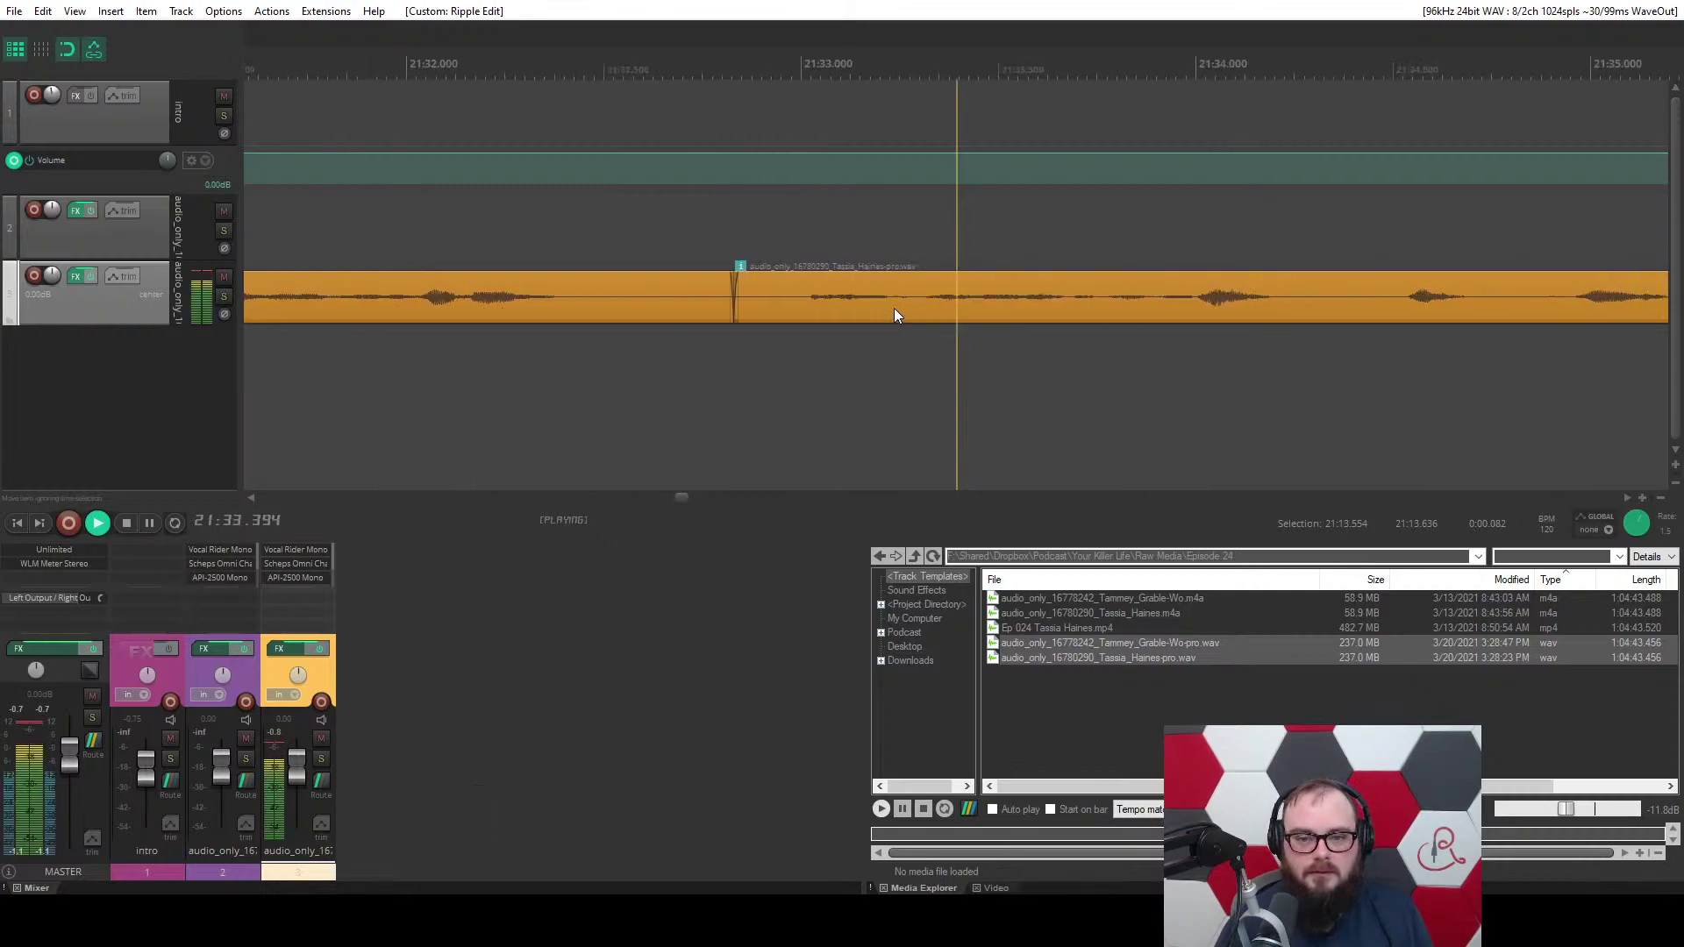
{"action": "scroll", "coordinate": [822, 317], "scroll_direction": "up", "scroll_amount": 3}
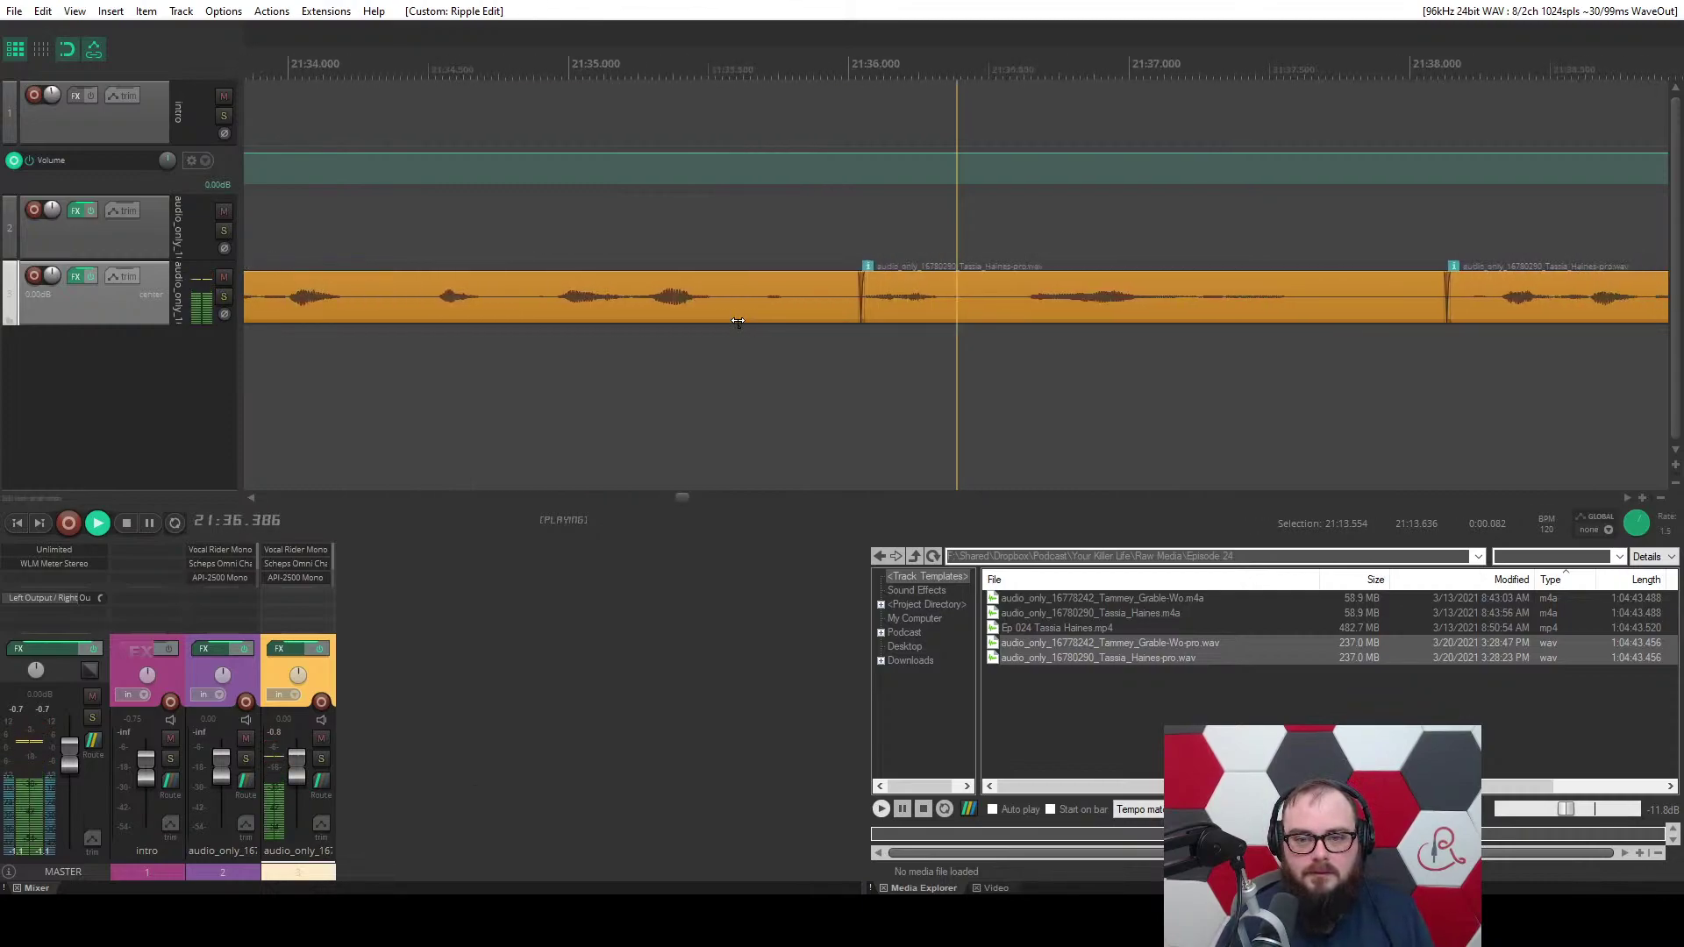
{"action": "scroll", "coordinate": [738, 322], "scroll_direction": "down", "scroll_amount": 3}
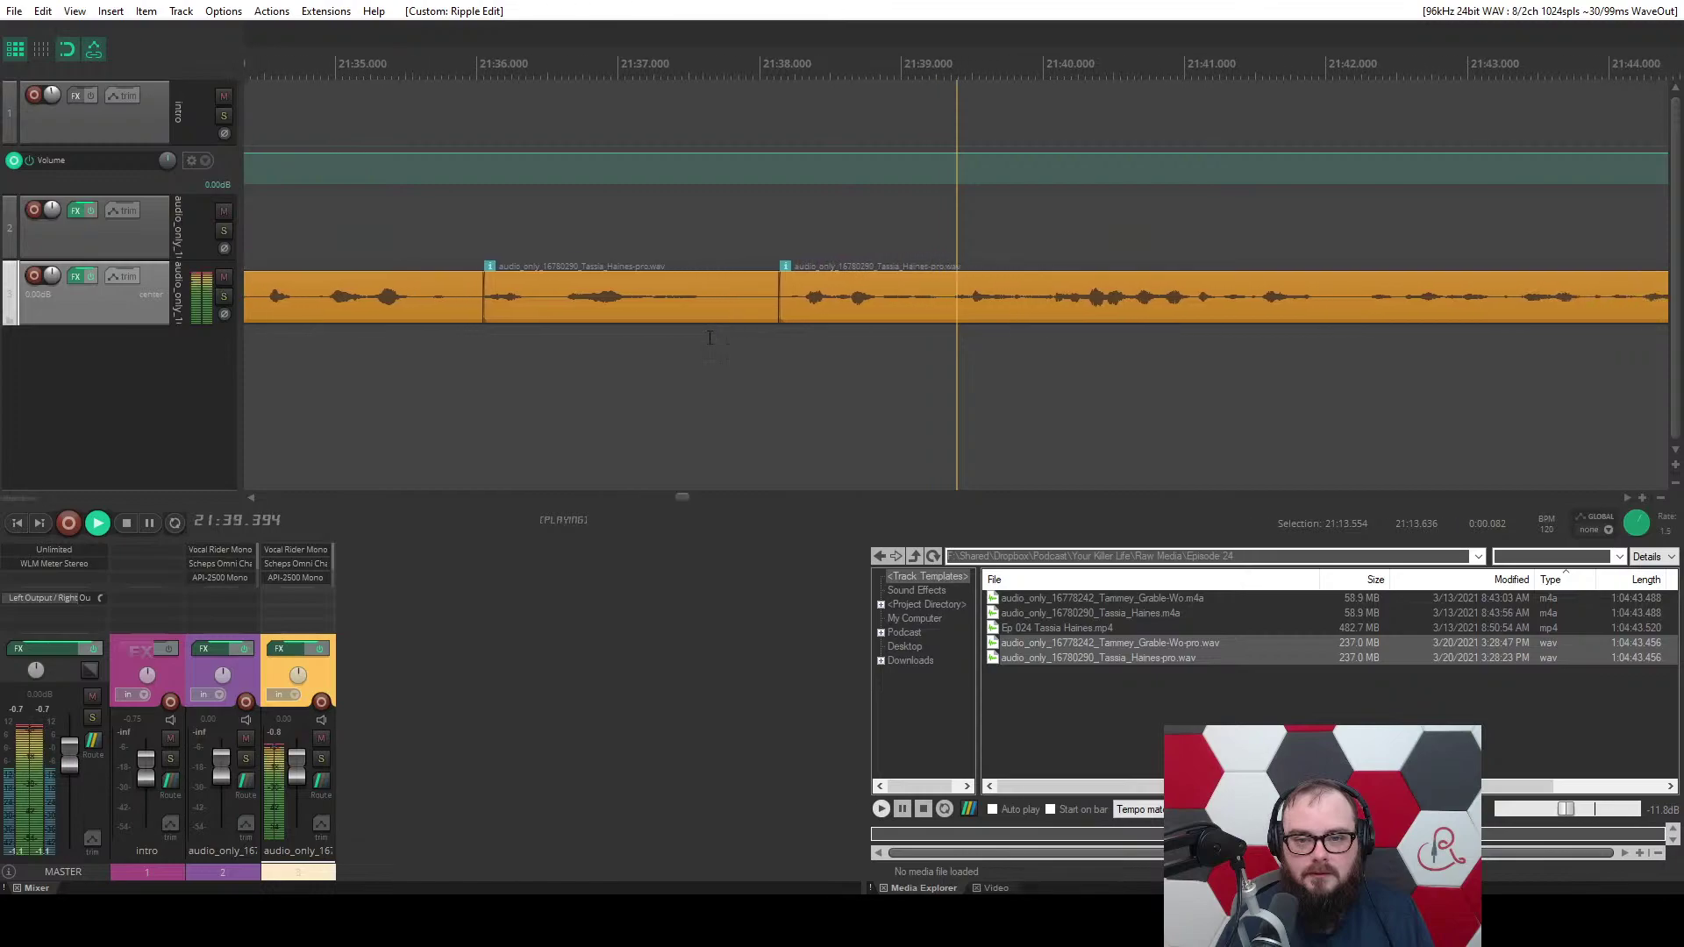
Trim the start of the orange clip beginning near 21:38.1 up to 21:38.271 with Adobe style edit - left.
{"action": "scroll", "coordinate": [700, 345], "scroll_direction": "up", "scroll_amount": 6}
{"action": "key", "text": "space"}
{"action": "left_click", "coordinate": [887, 304]}
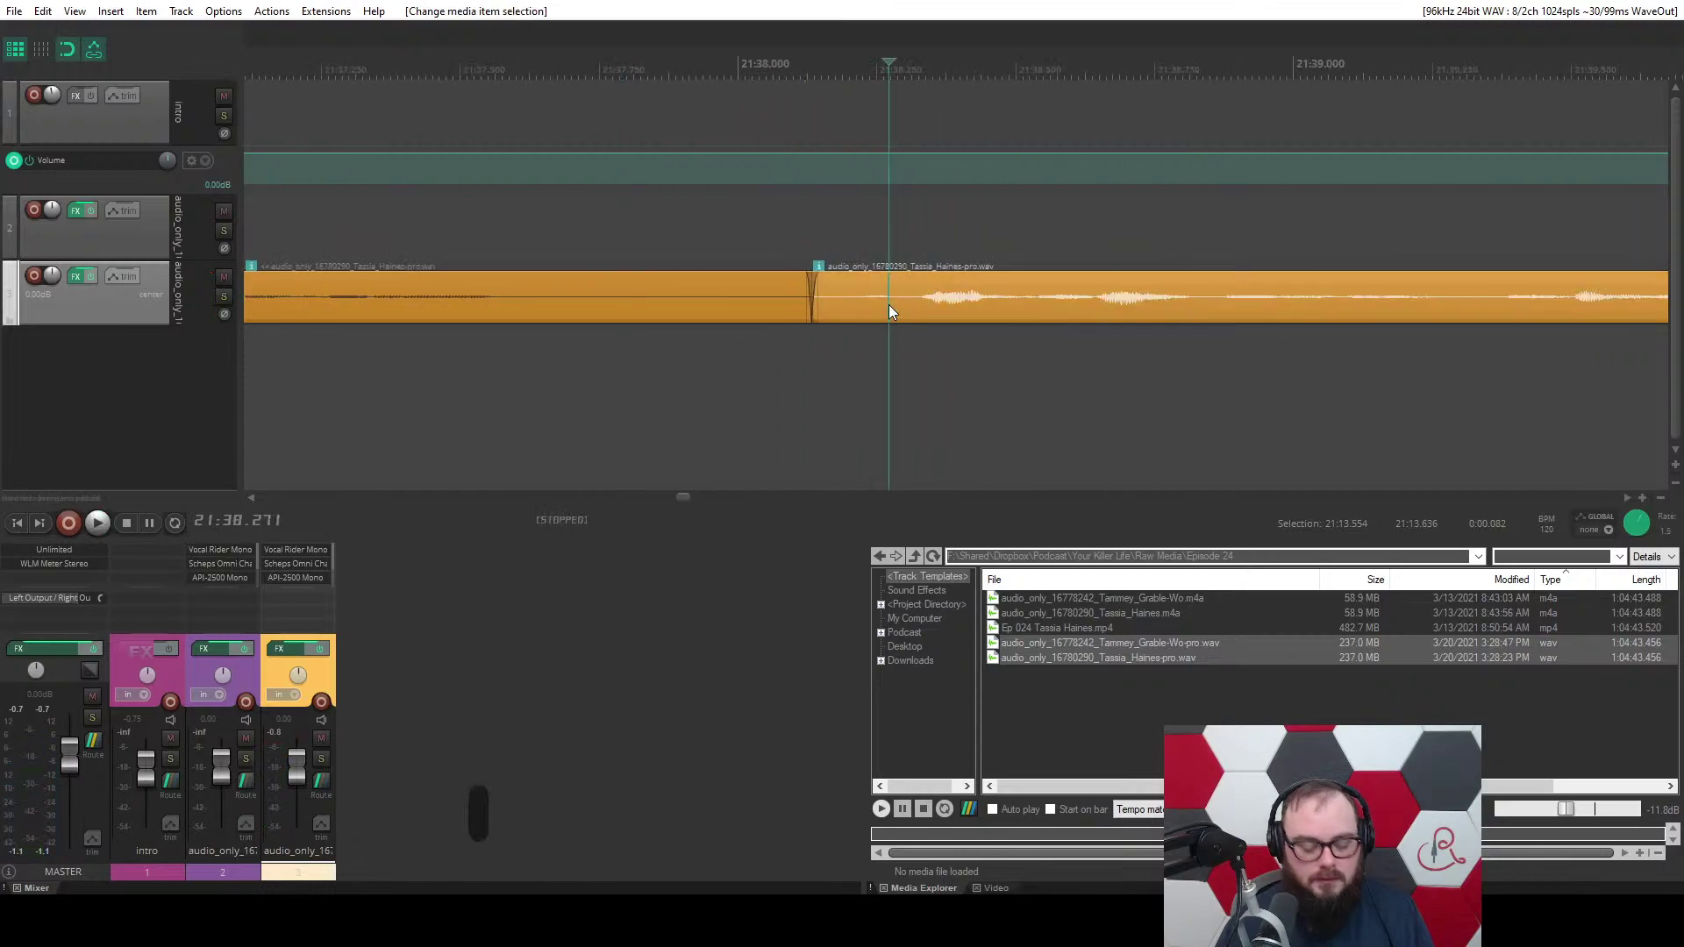
{"action": "key", "text": "q"}
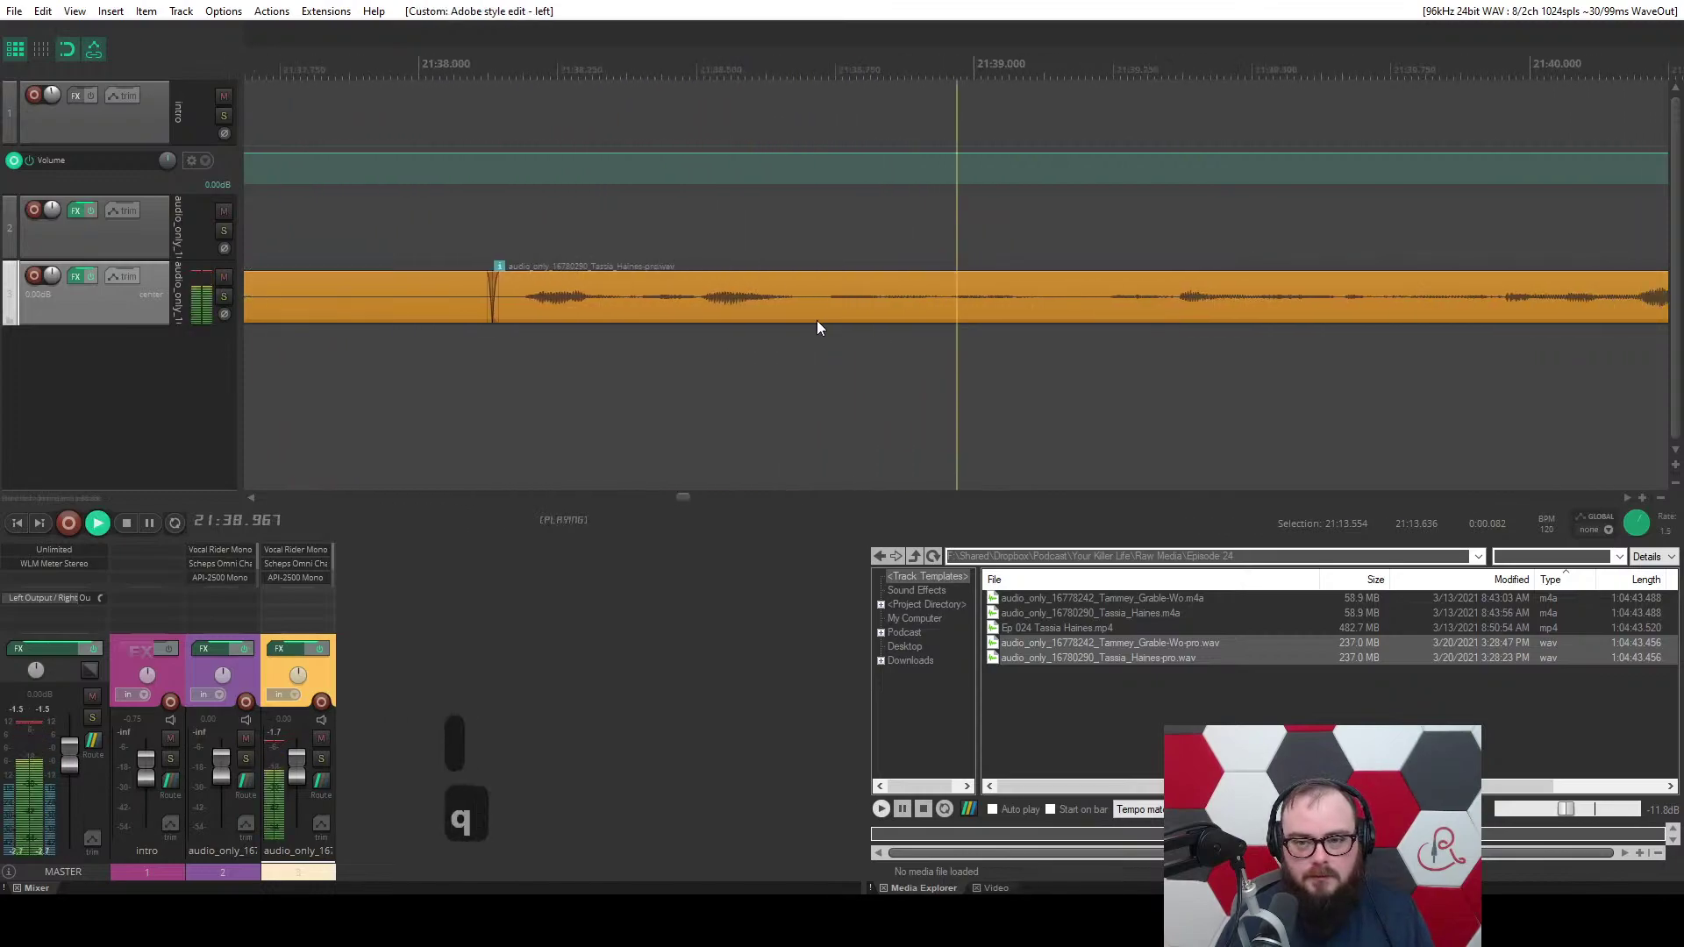
Listen on from the 21:38 join to about 22:09, and replay the overlap of the orange and purple clips near 22:07.
{"action": "scroll", "coordinate": [818, 327], "scroll_direction": "down", "scroll_amount": 3}
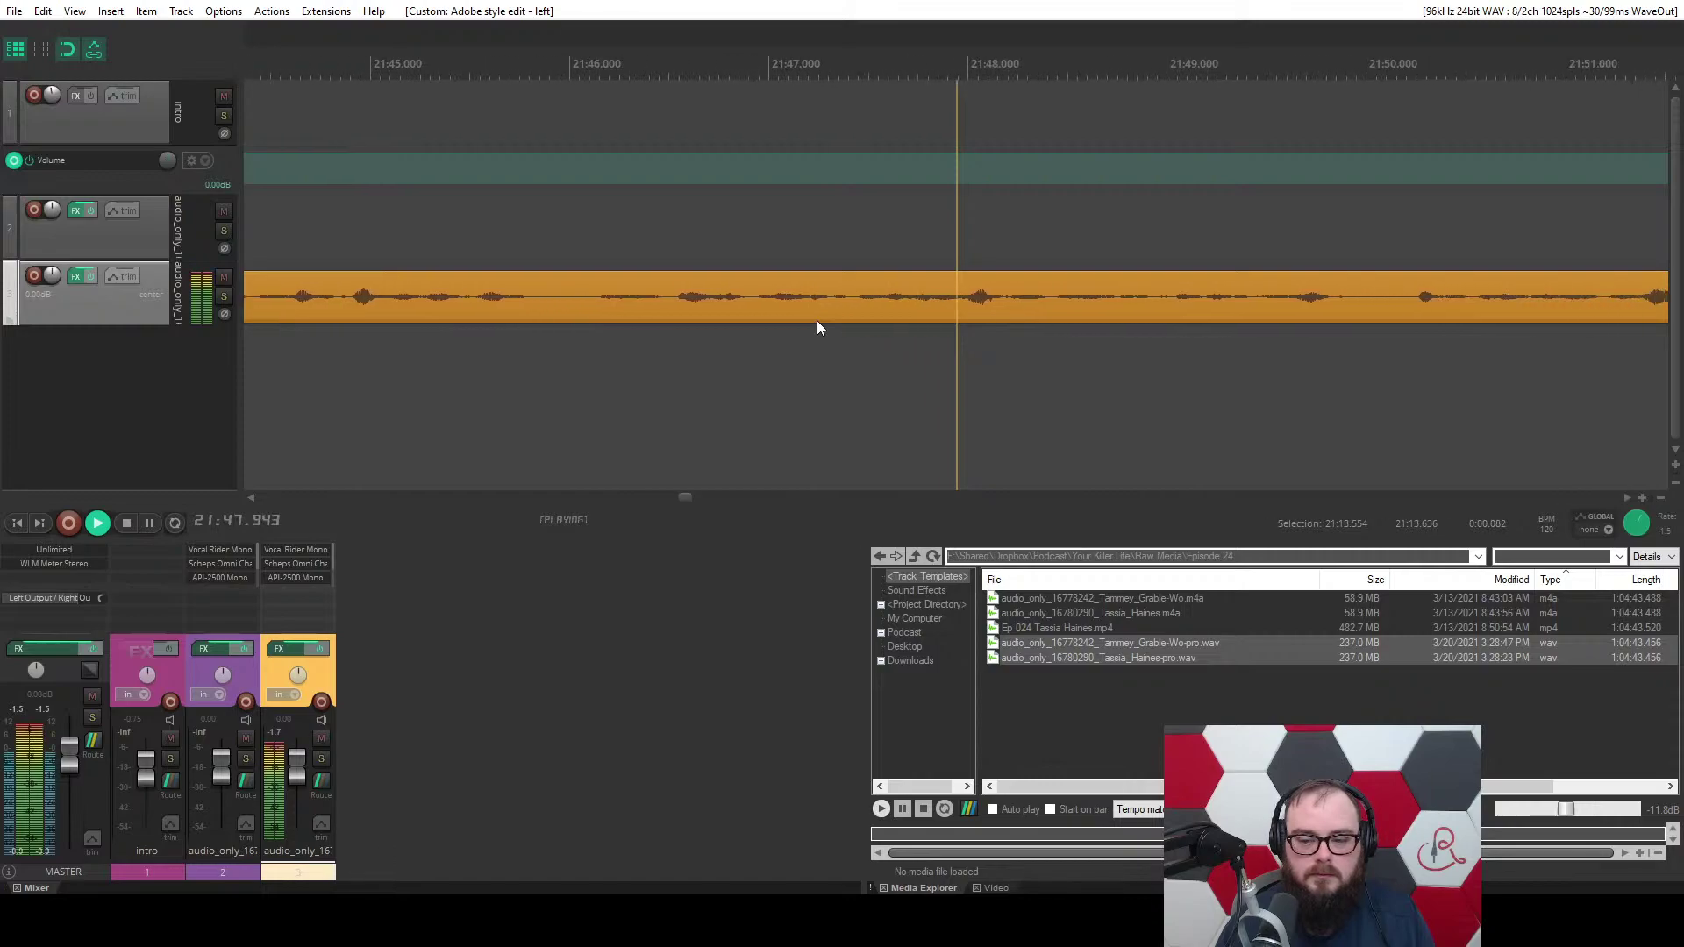
{"action": "scroll", "coordinate": [818, 327], "scroll_direction": "down", "scroll_amount": 2}
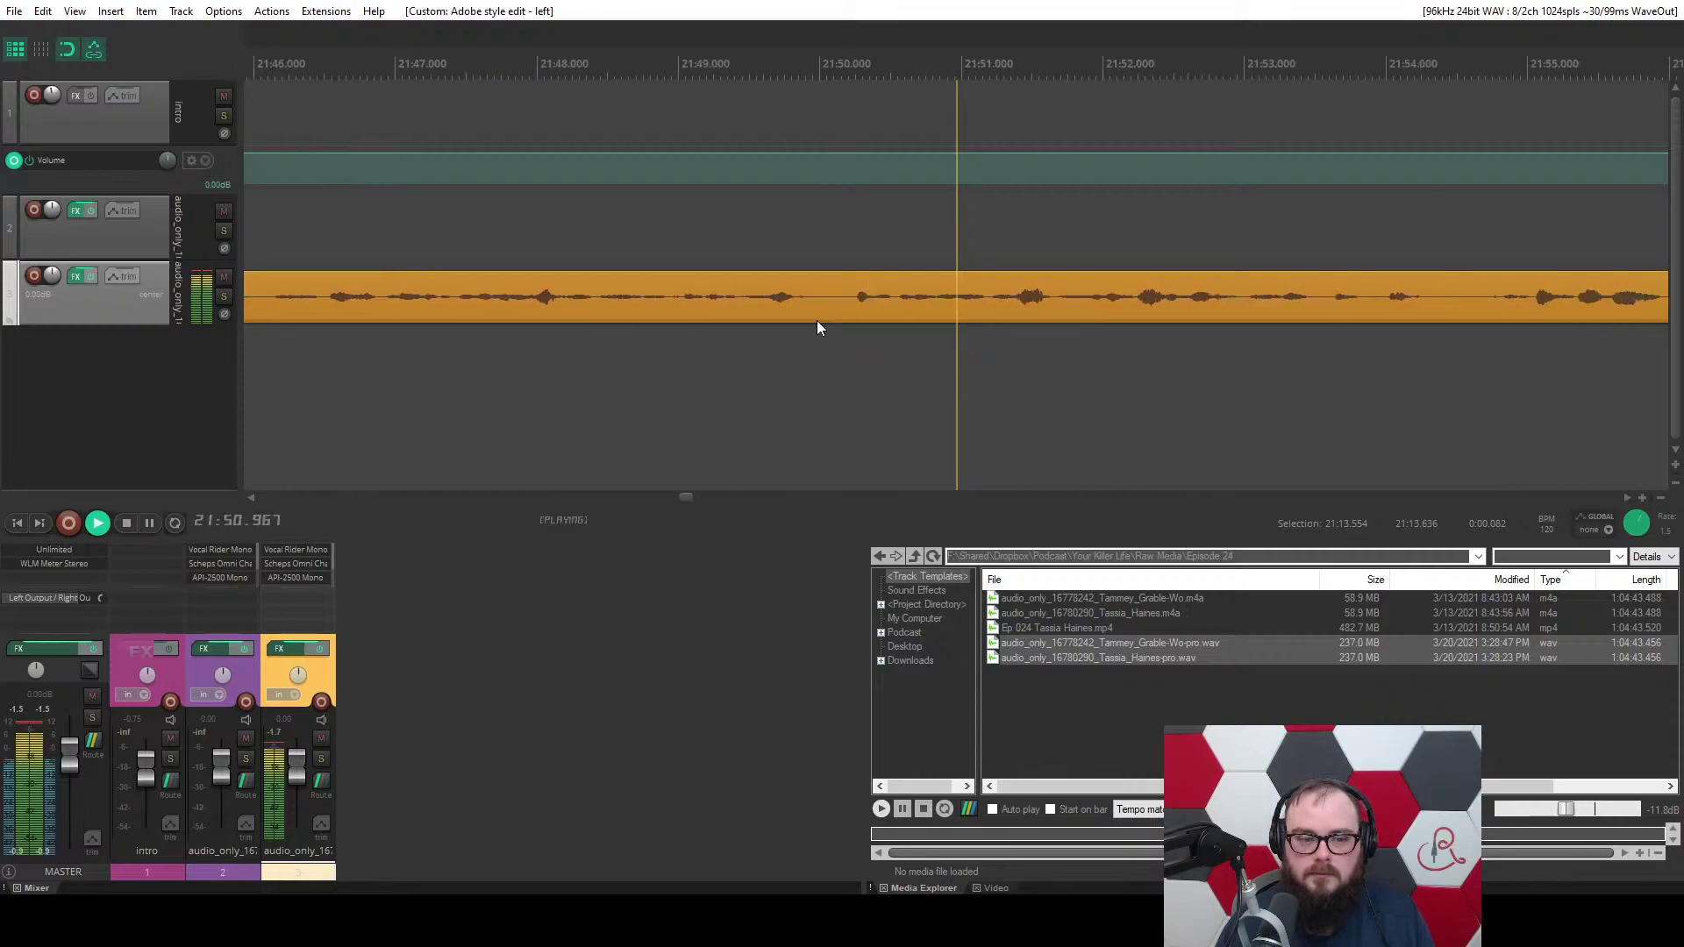
{"action": "scroll", "coordinate": [818, 327], "scroll_direction": "up", "scroll_amount": 6}
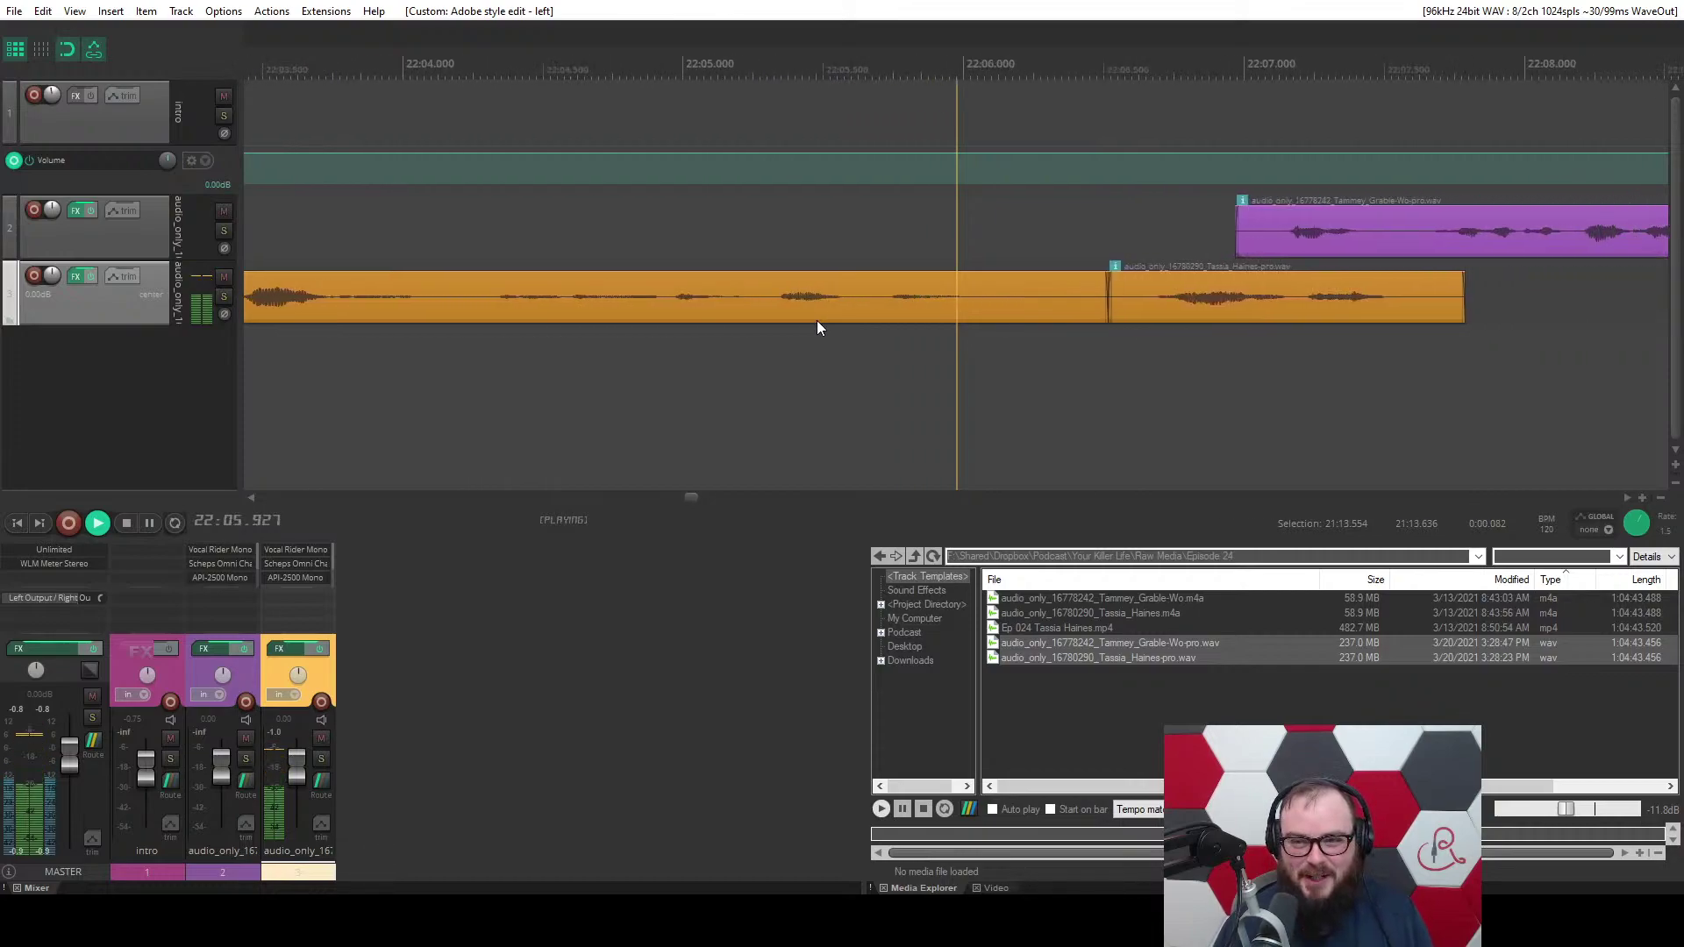
{"action": "scroll", "coordinate": [712, 326], "scroll_direction": "down", "scroll_amount": 3}
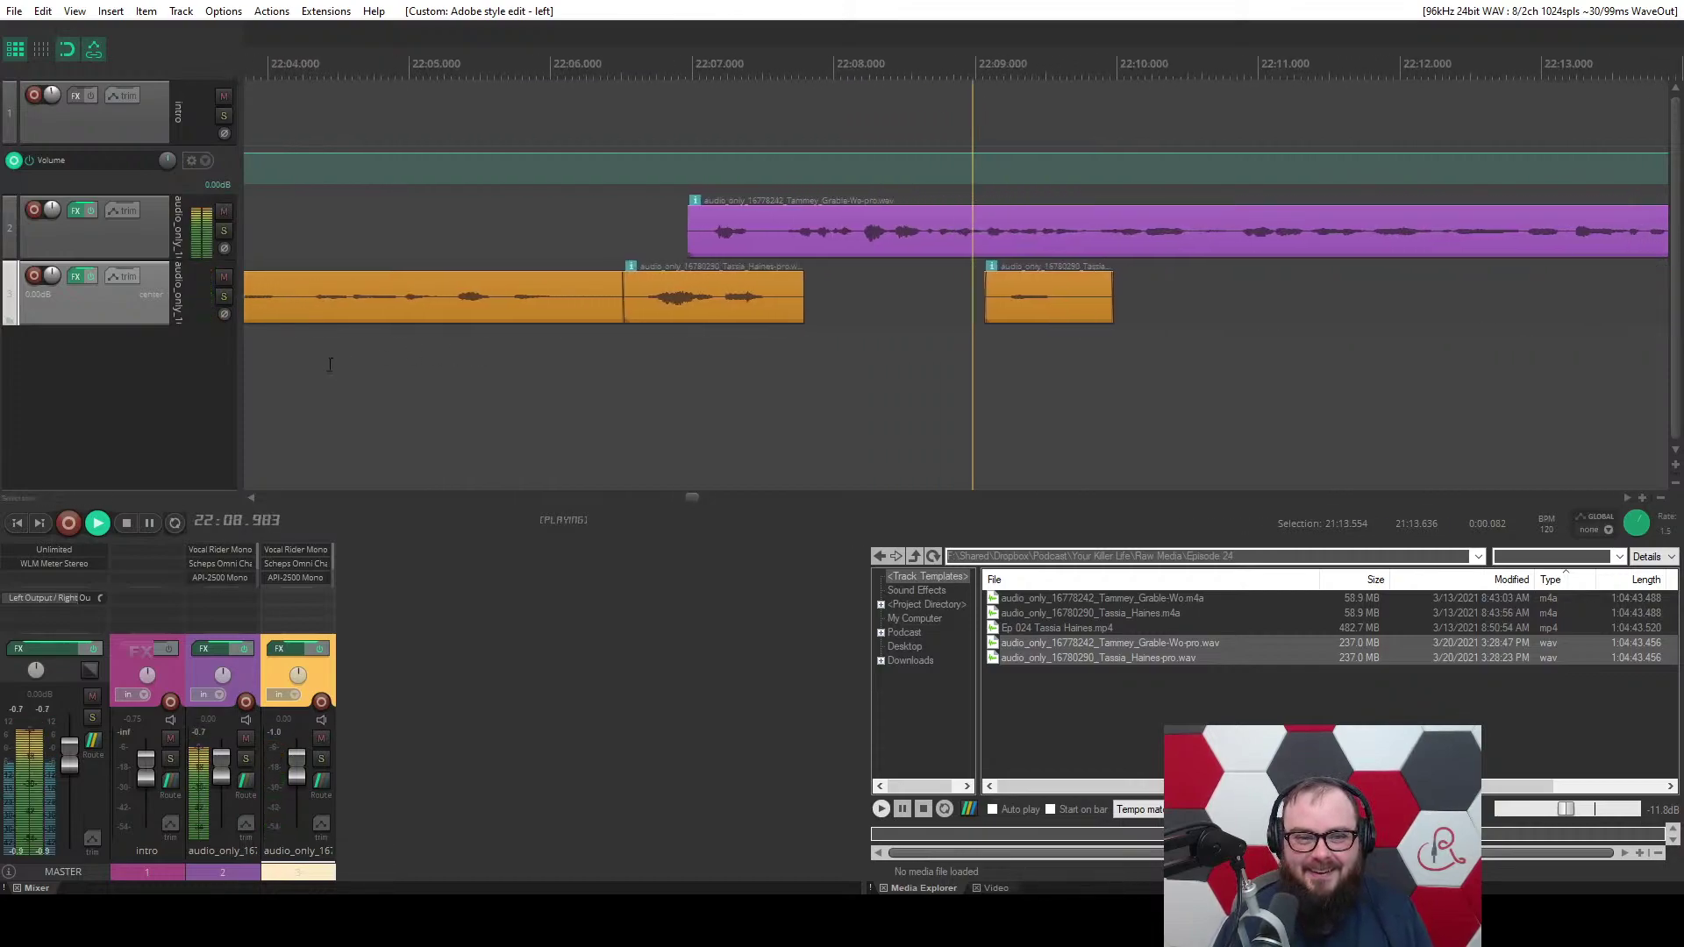
{"action": "scroll", "coordinate": [711, 324], "scroll_direction": "up", "scroll_amount": 5}
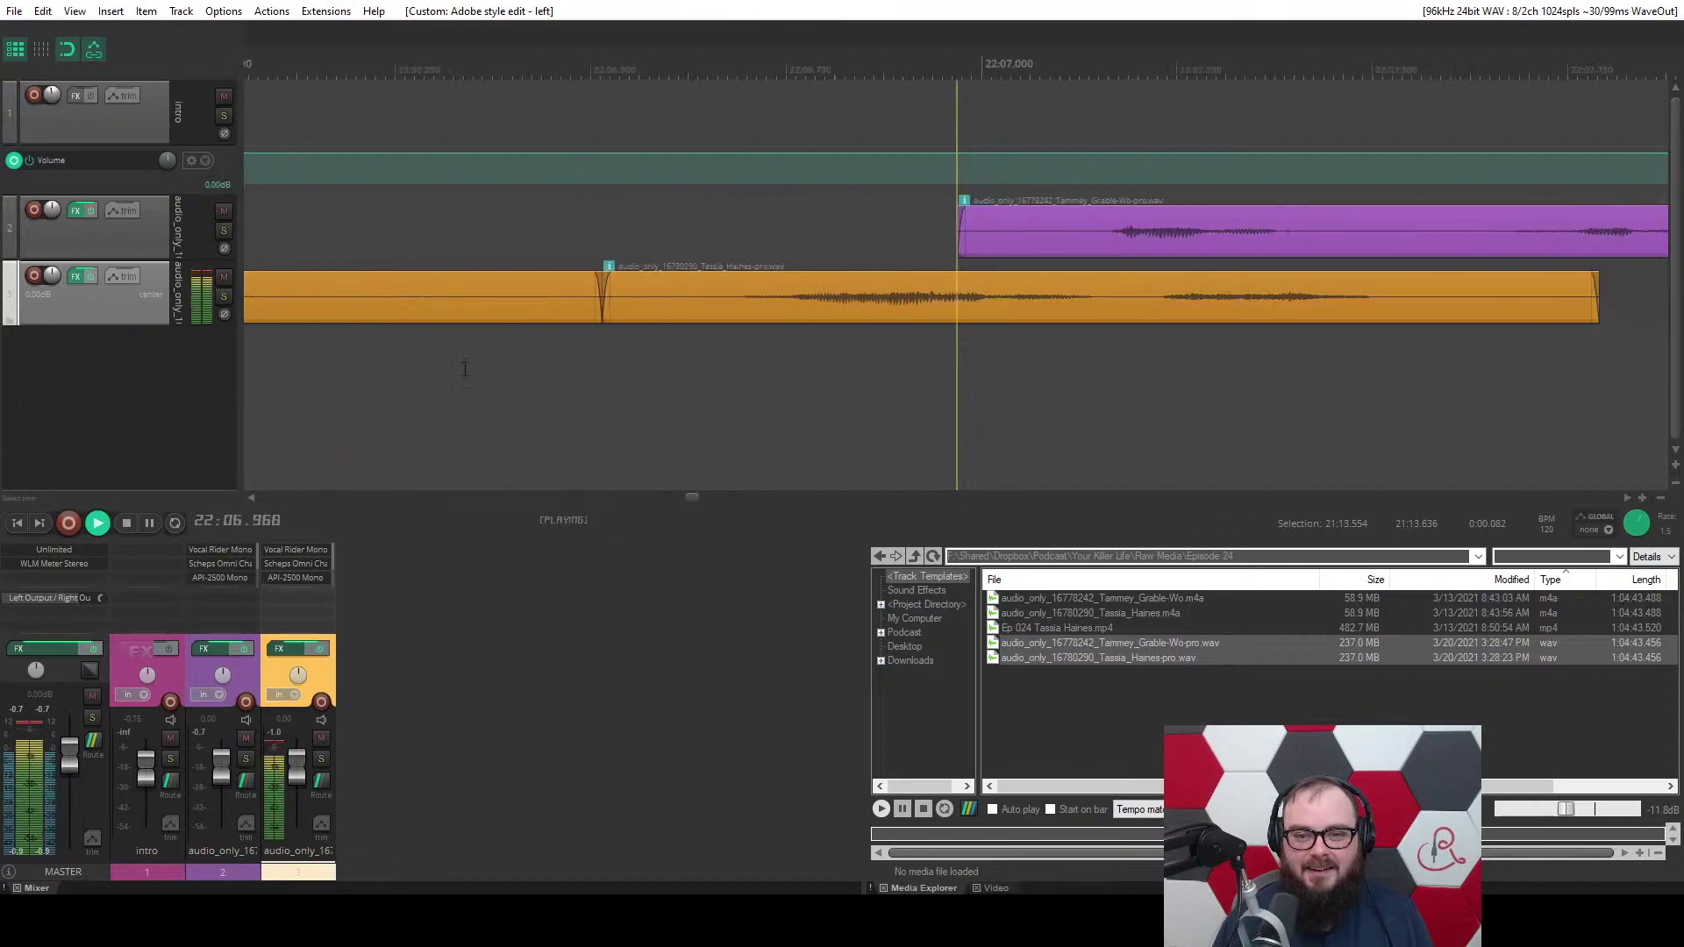
Remove the orange clip beginning near 22:06.5 with Two-Track Cut, shift the purple clip to start at about 22:06.4, and pause playback at 22:08.027.
{"action": "left_click", "coordinate": [621, 316]}
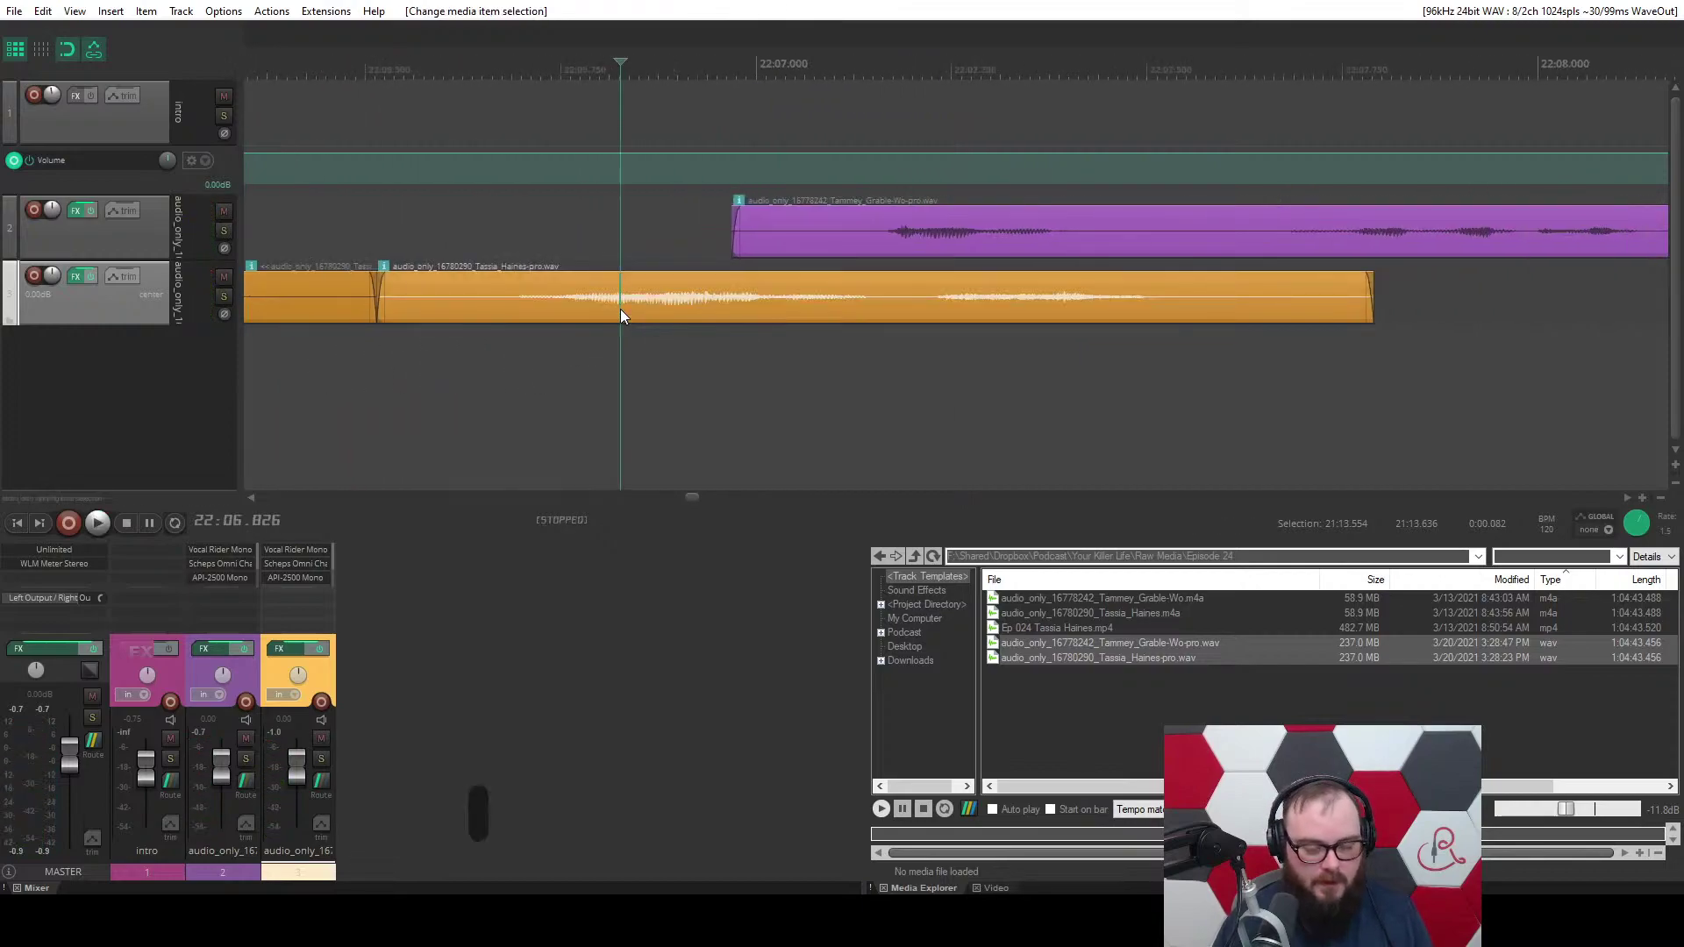
{"action": "key", "text": "d"}
{"action": "scroll", "coordinate": [666, 325], "scroll_direction": "down", "scroll_amount": 3}
{"action": "left_click_drag", "start_coordinate": [1079, 252], "coordinate": [860, 252]}
{"action": "key", "text": "space"}
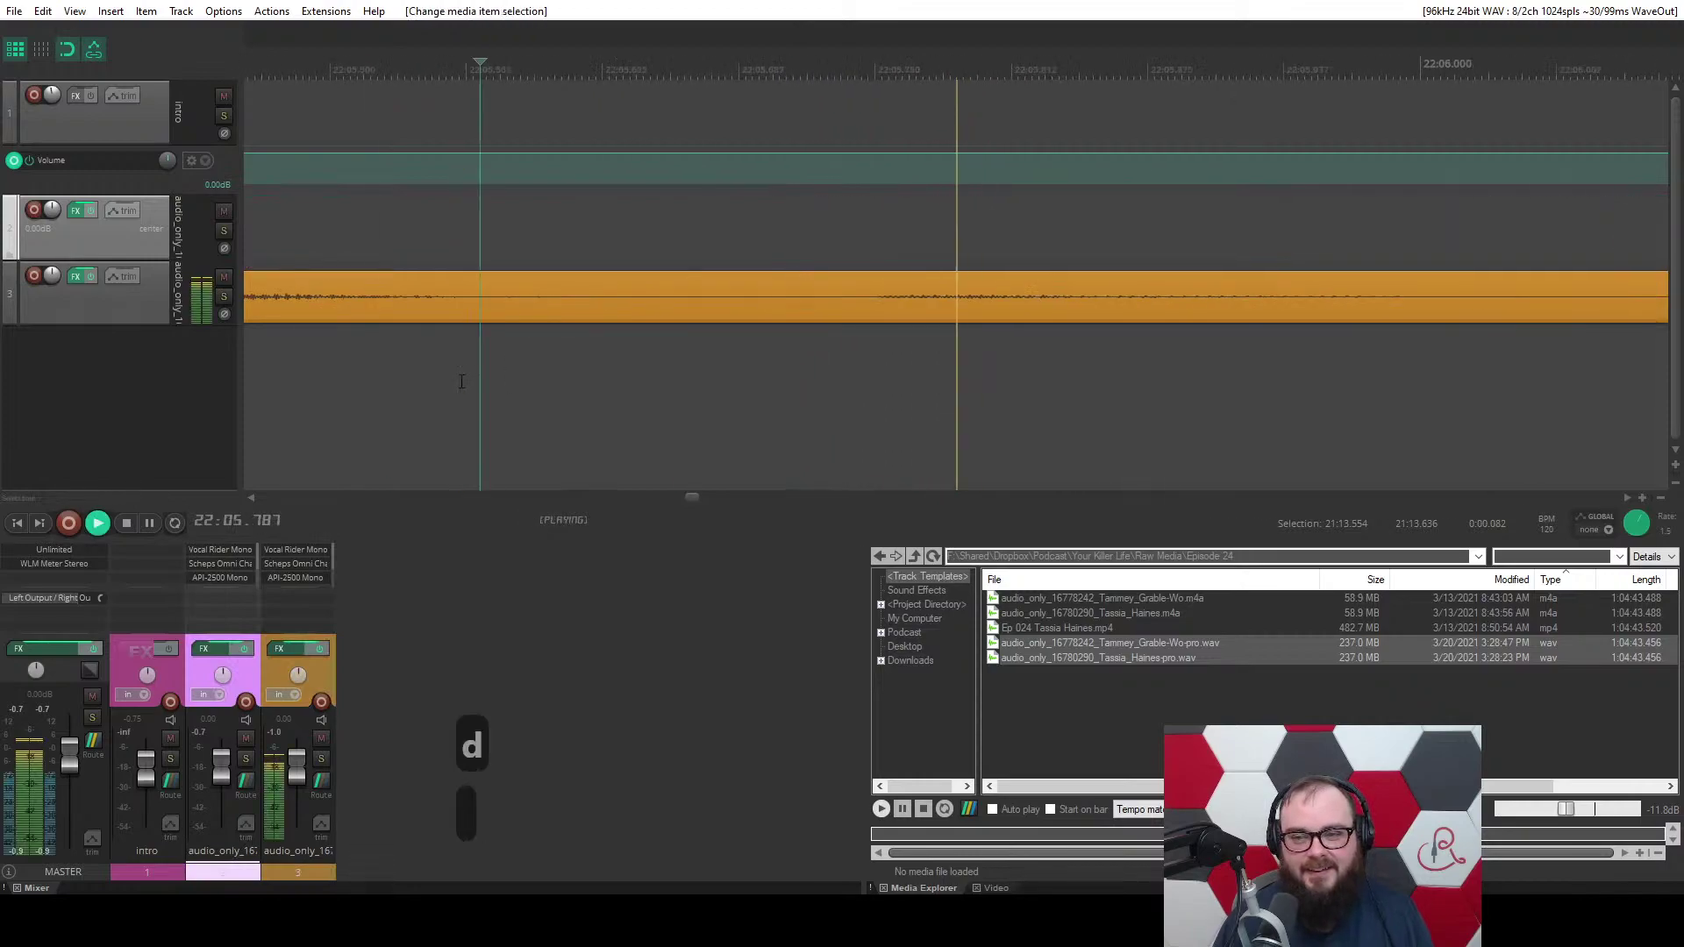
{"action": "key", "text": "ctrl+space"}
Open the action list and review the custom actions from Adobe style edit - left through Ripple Edit.
{"action": "left_click", "coordinate": [271, 10]}
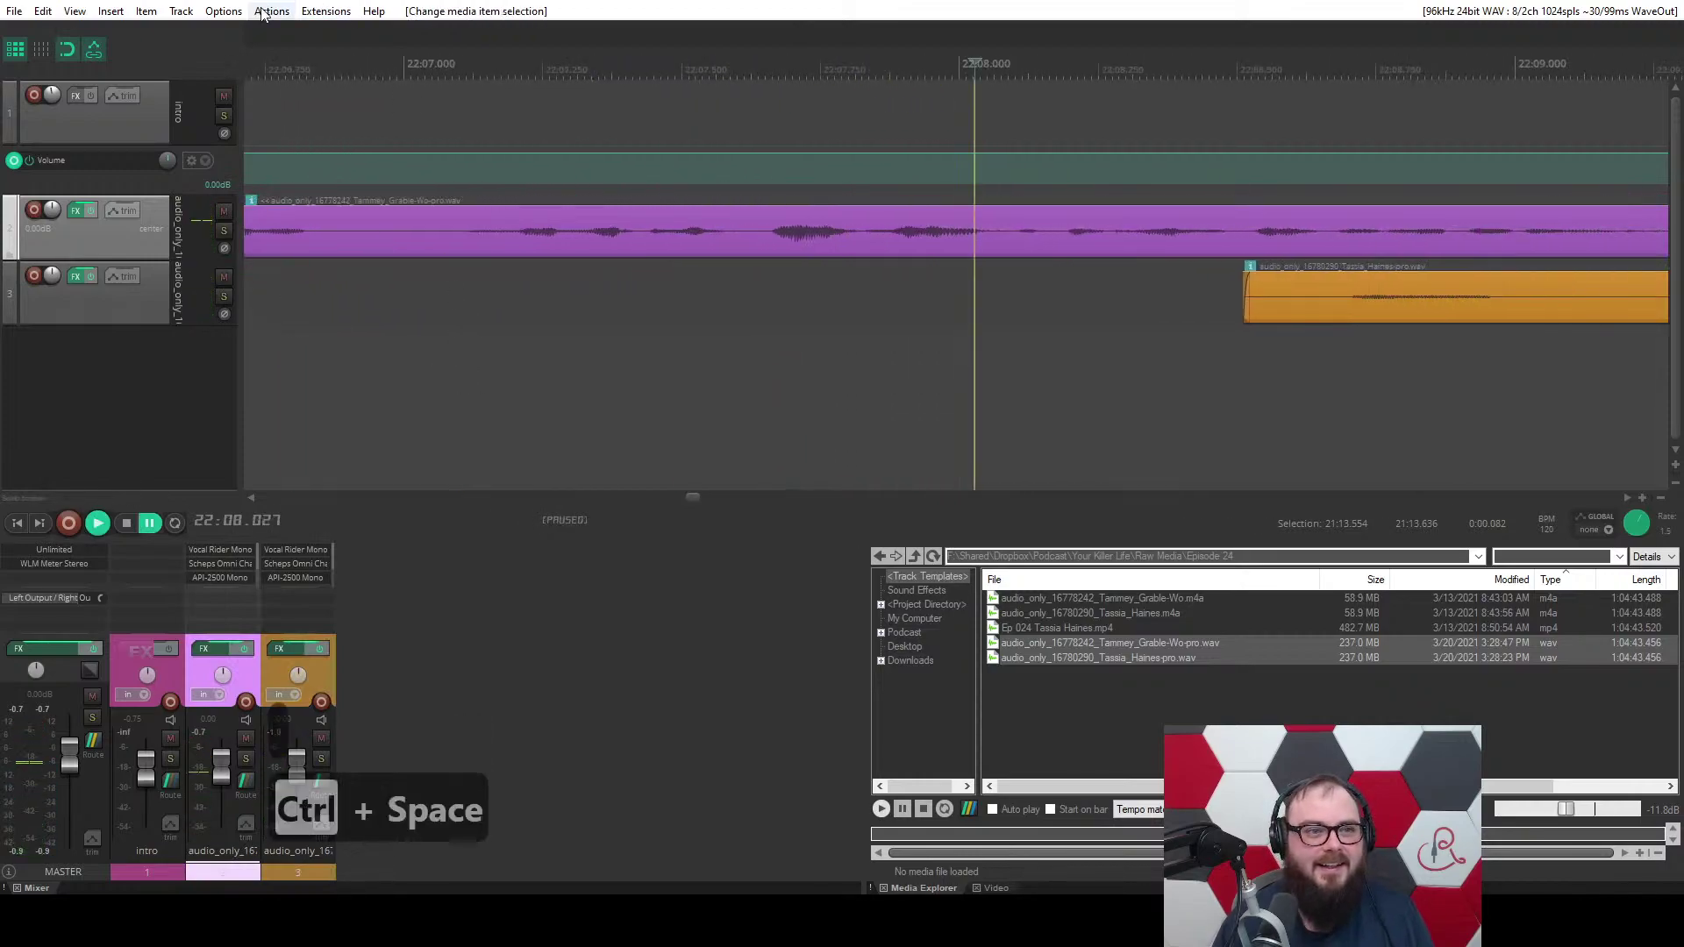
{"action": "left_click", "coordinate": [295, 131]}
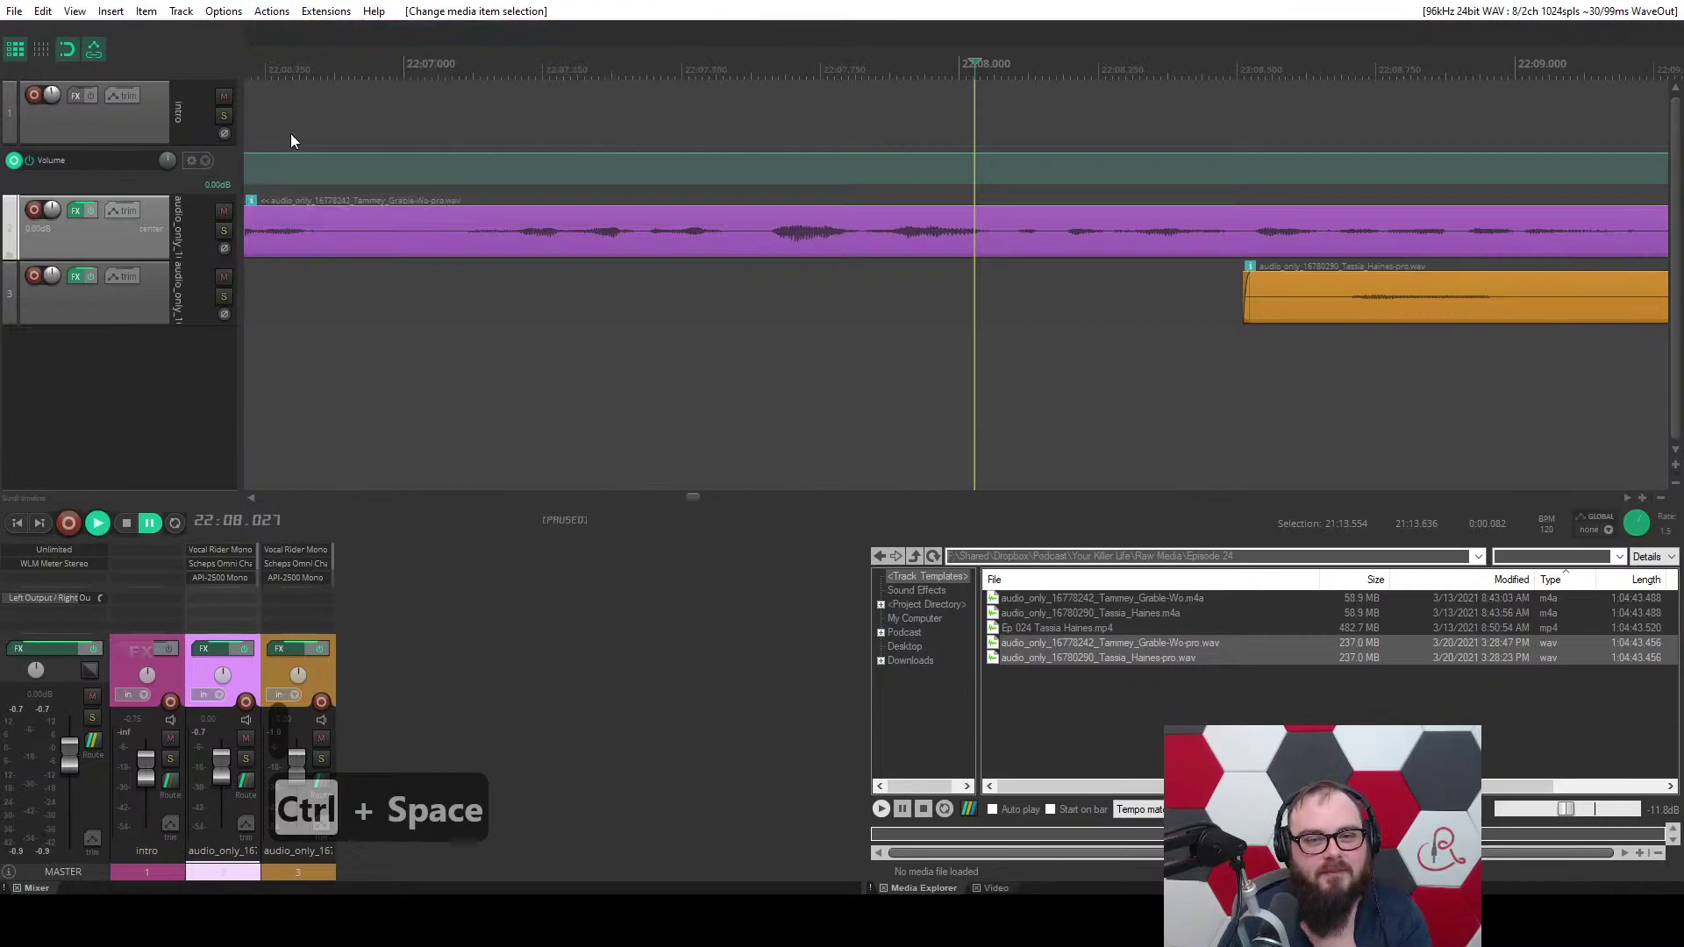
{"action": "left_click", "coordinate": [344, 399]}
{"action": "left_click", "coordinate": [340, 384]}
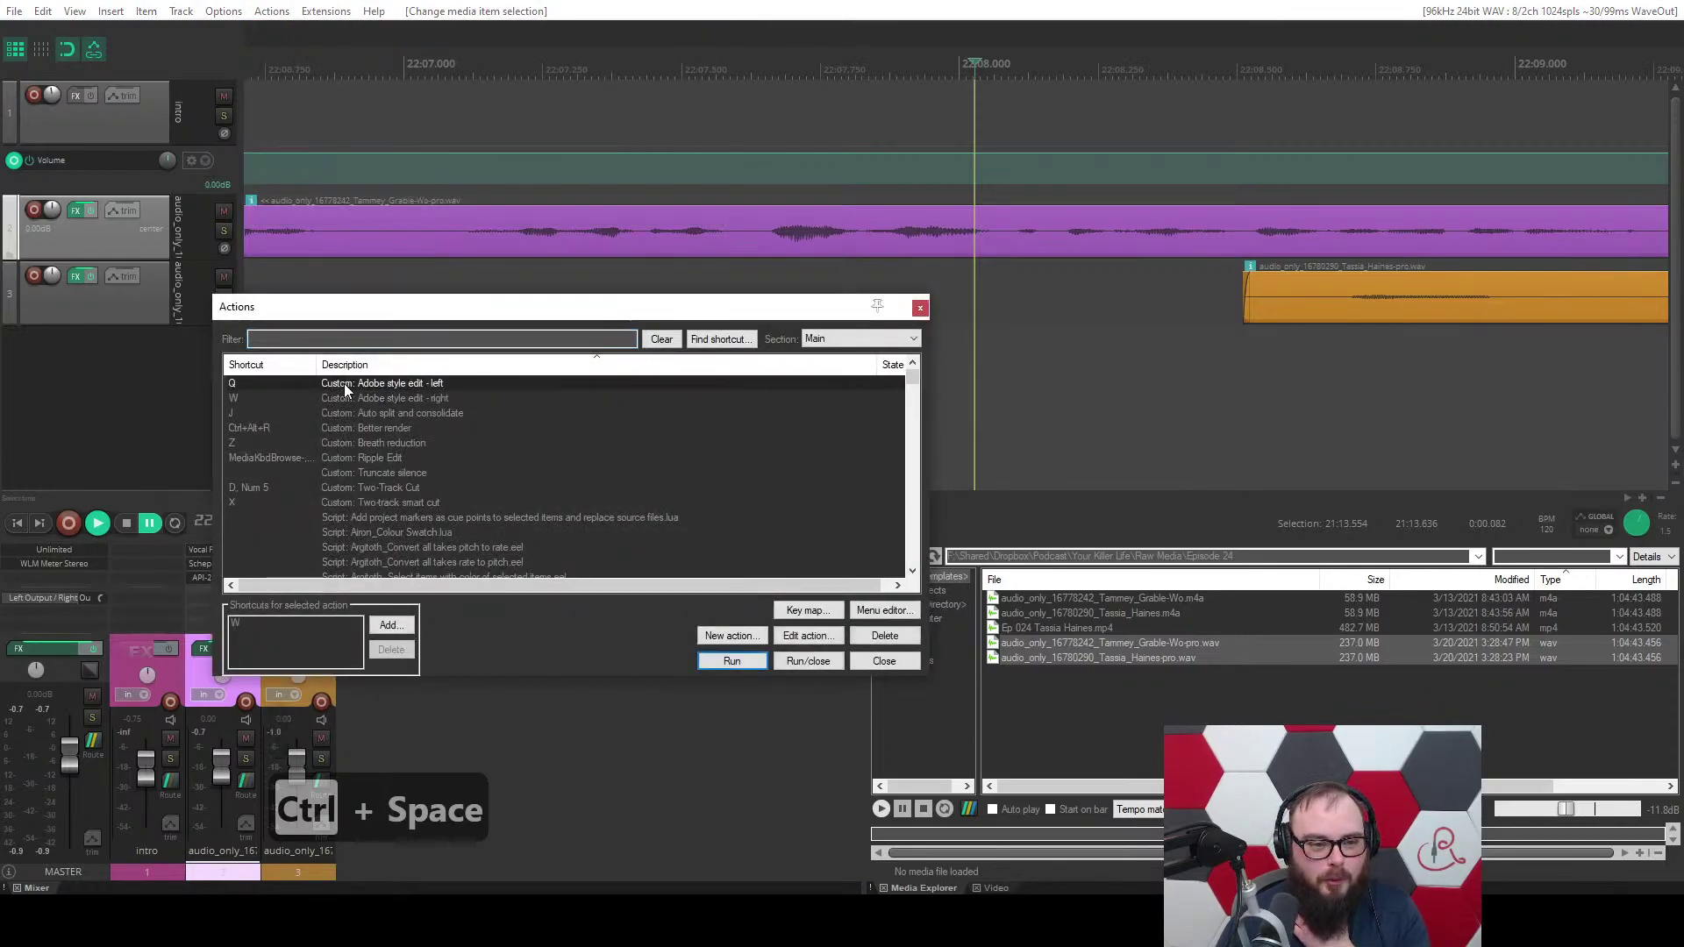
{"action": "left_click", "coordinate": [330, 414]}
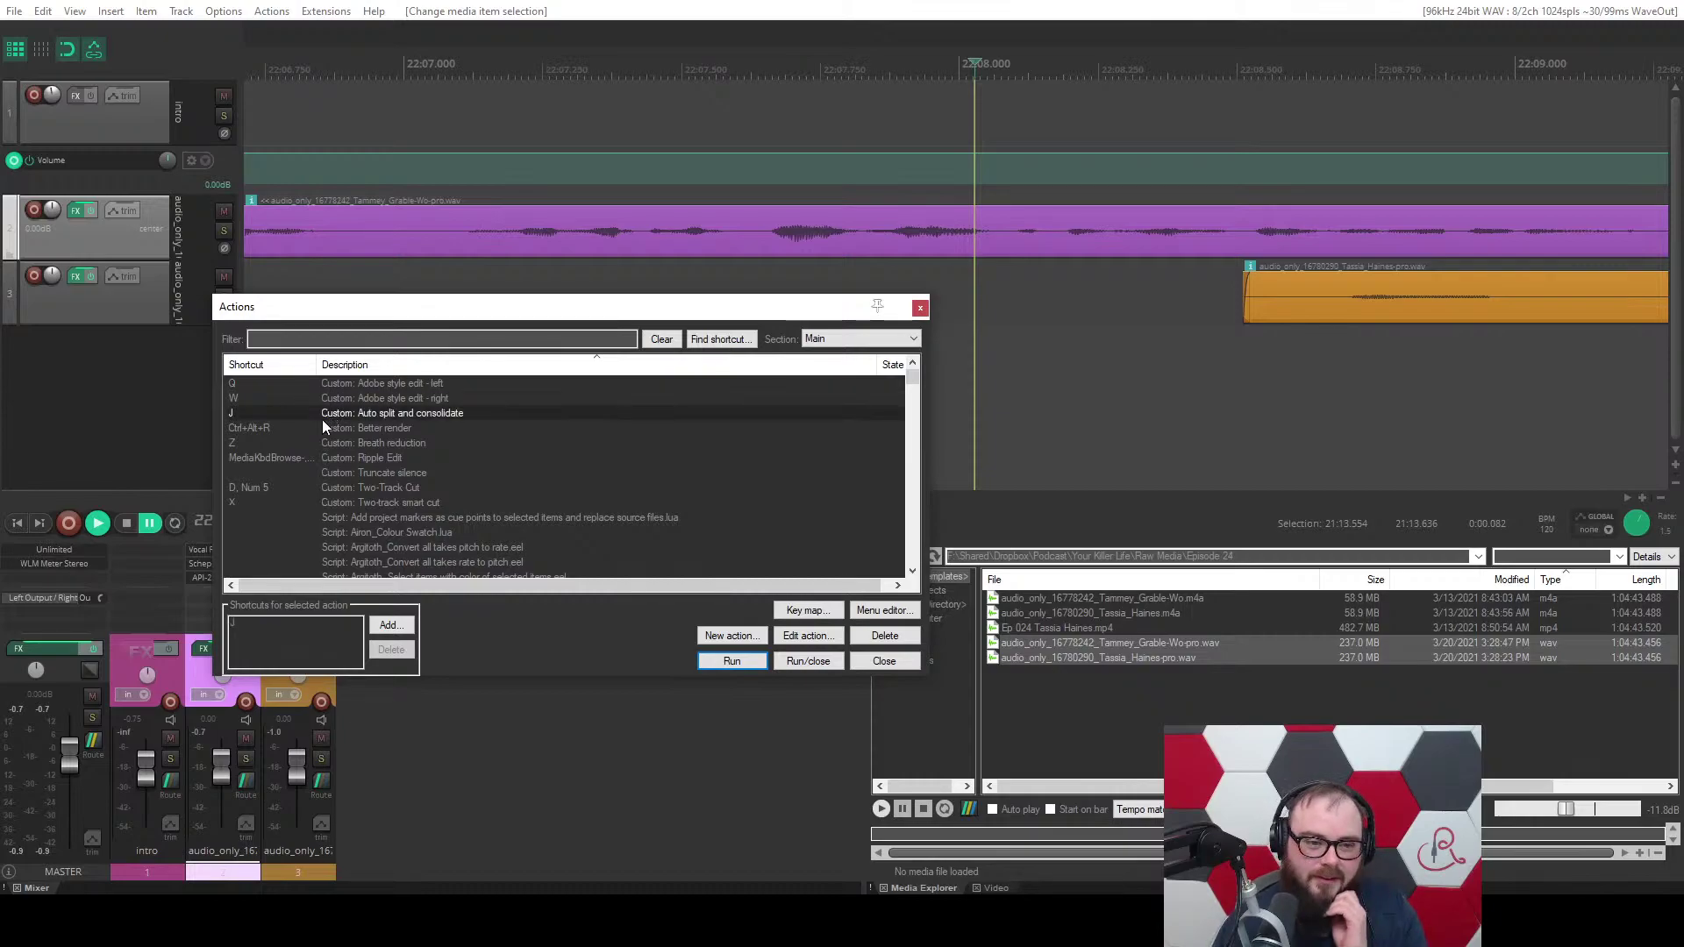
{"action": "left_click", "coordinate": [326, 429]}
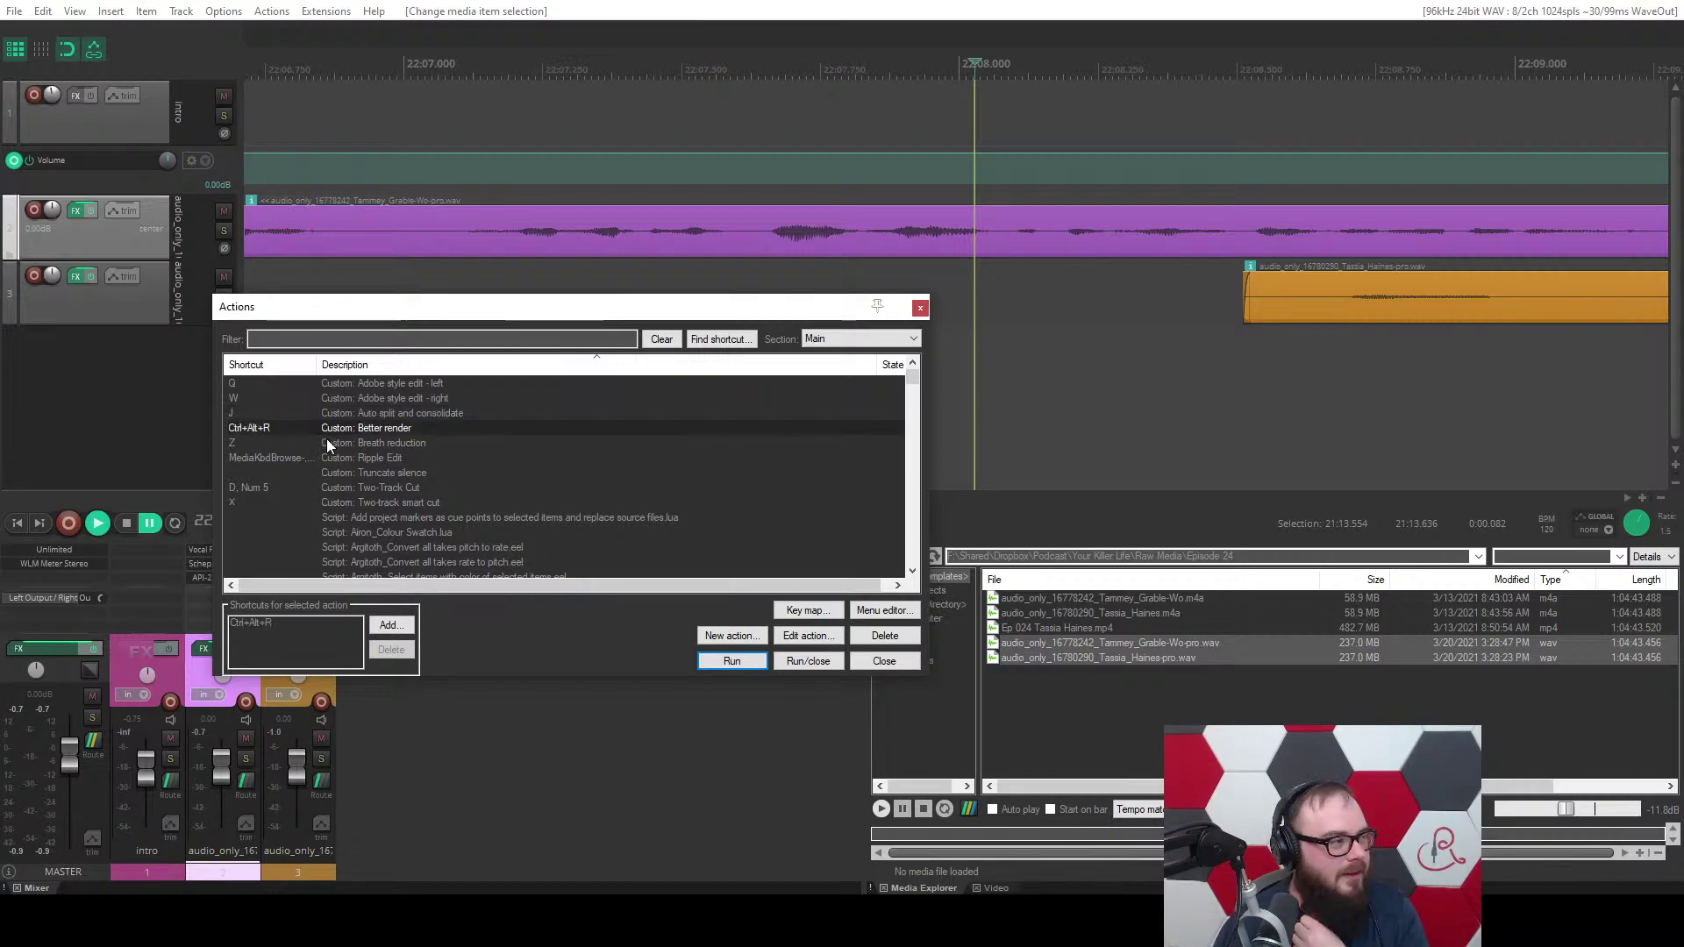
{"action": "left_click", "coordinate": [330, 444]}
{"action": "left_click", "coordinate": [343, 462]}
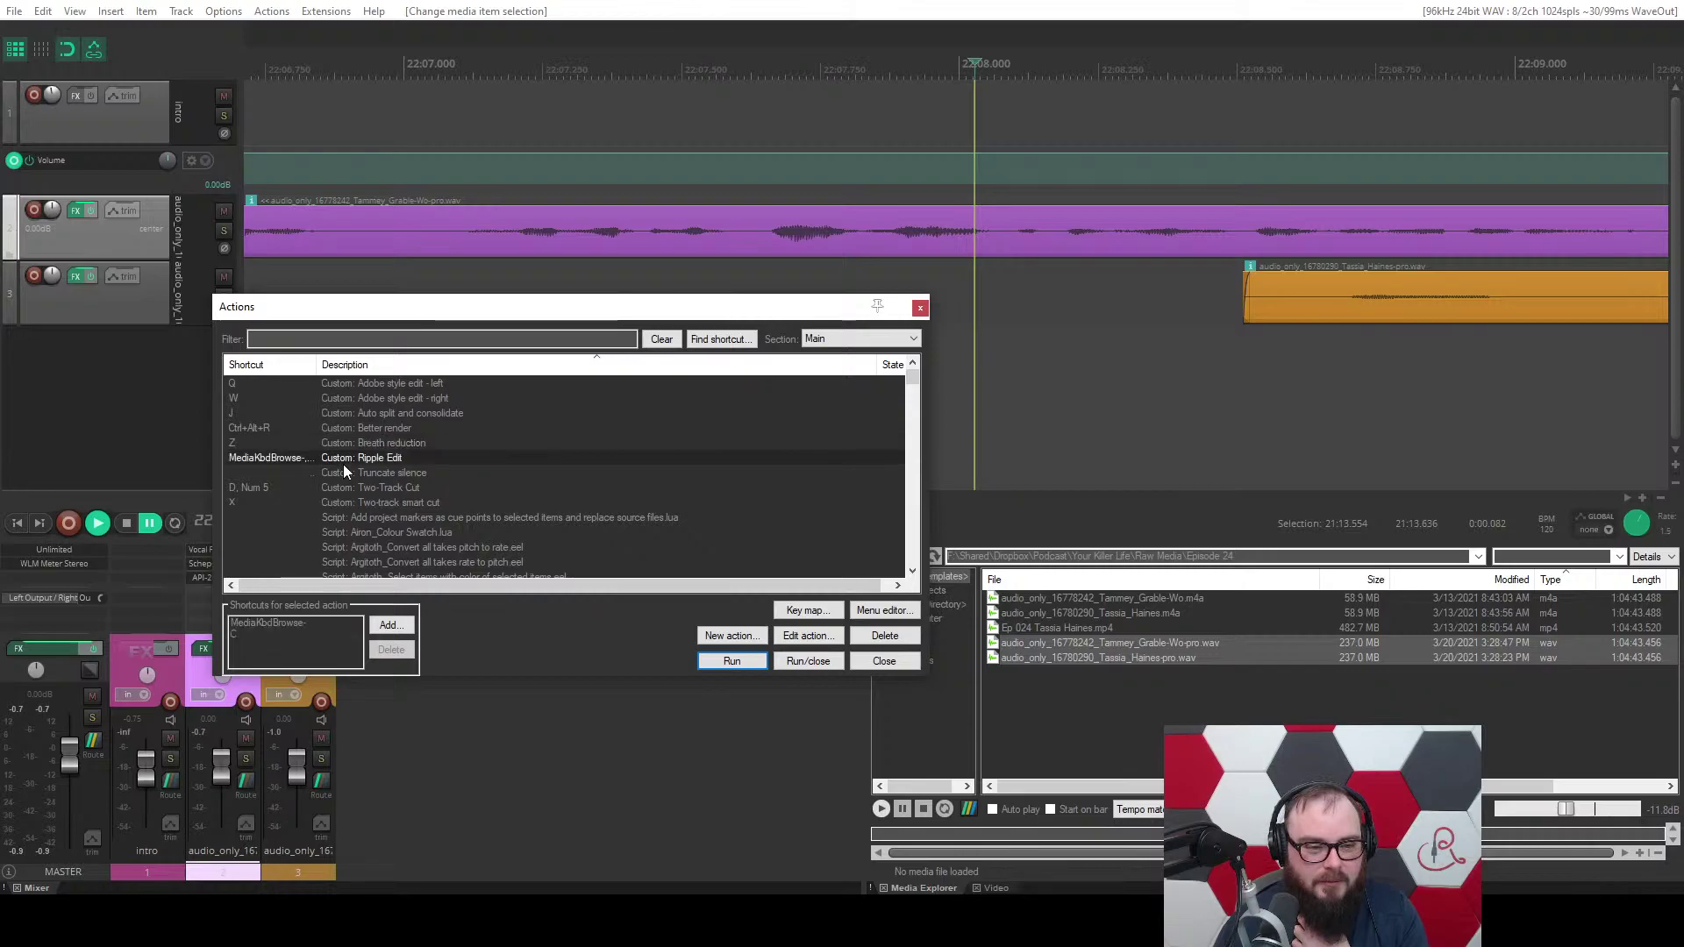
Open the Truncate silence custom action for editing and examine its full sequence of component actions.
{"action": "left_click", "coordinate": [344, 475]}
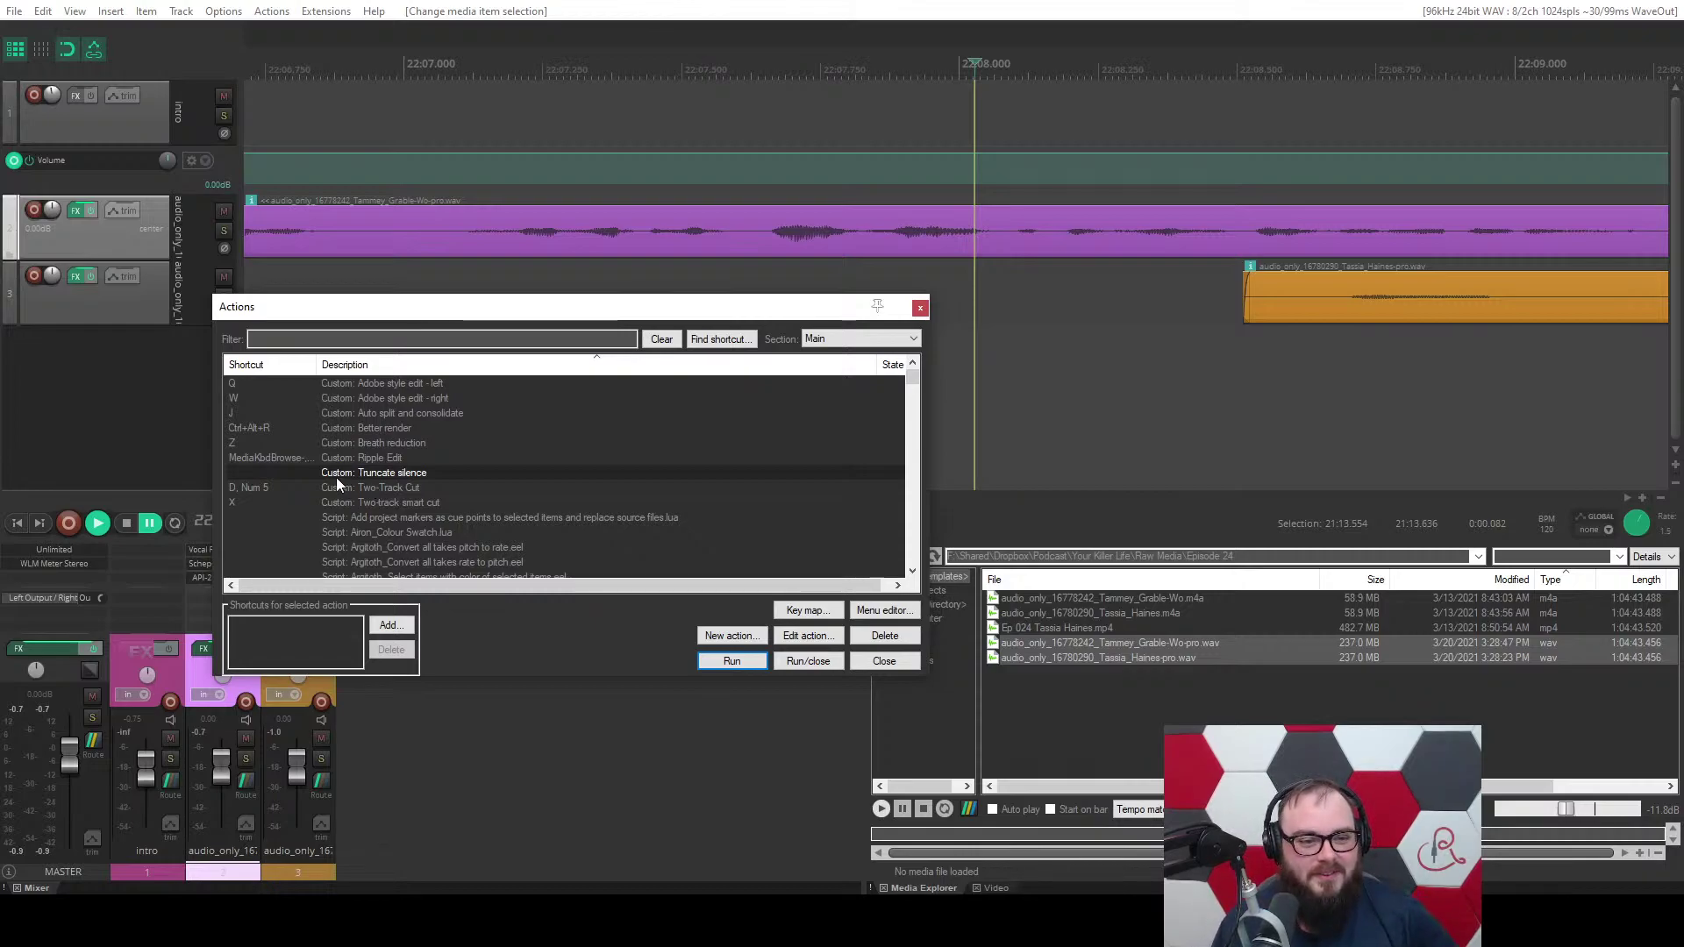
{"action": "left_click", "coordinate": [806, 636]}
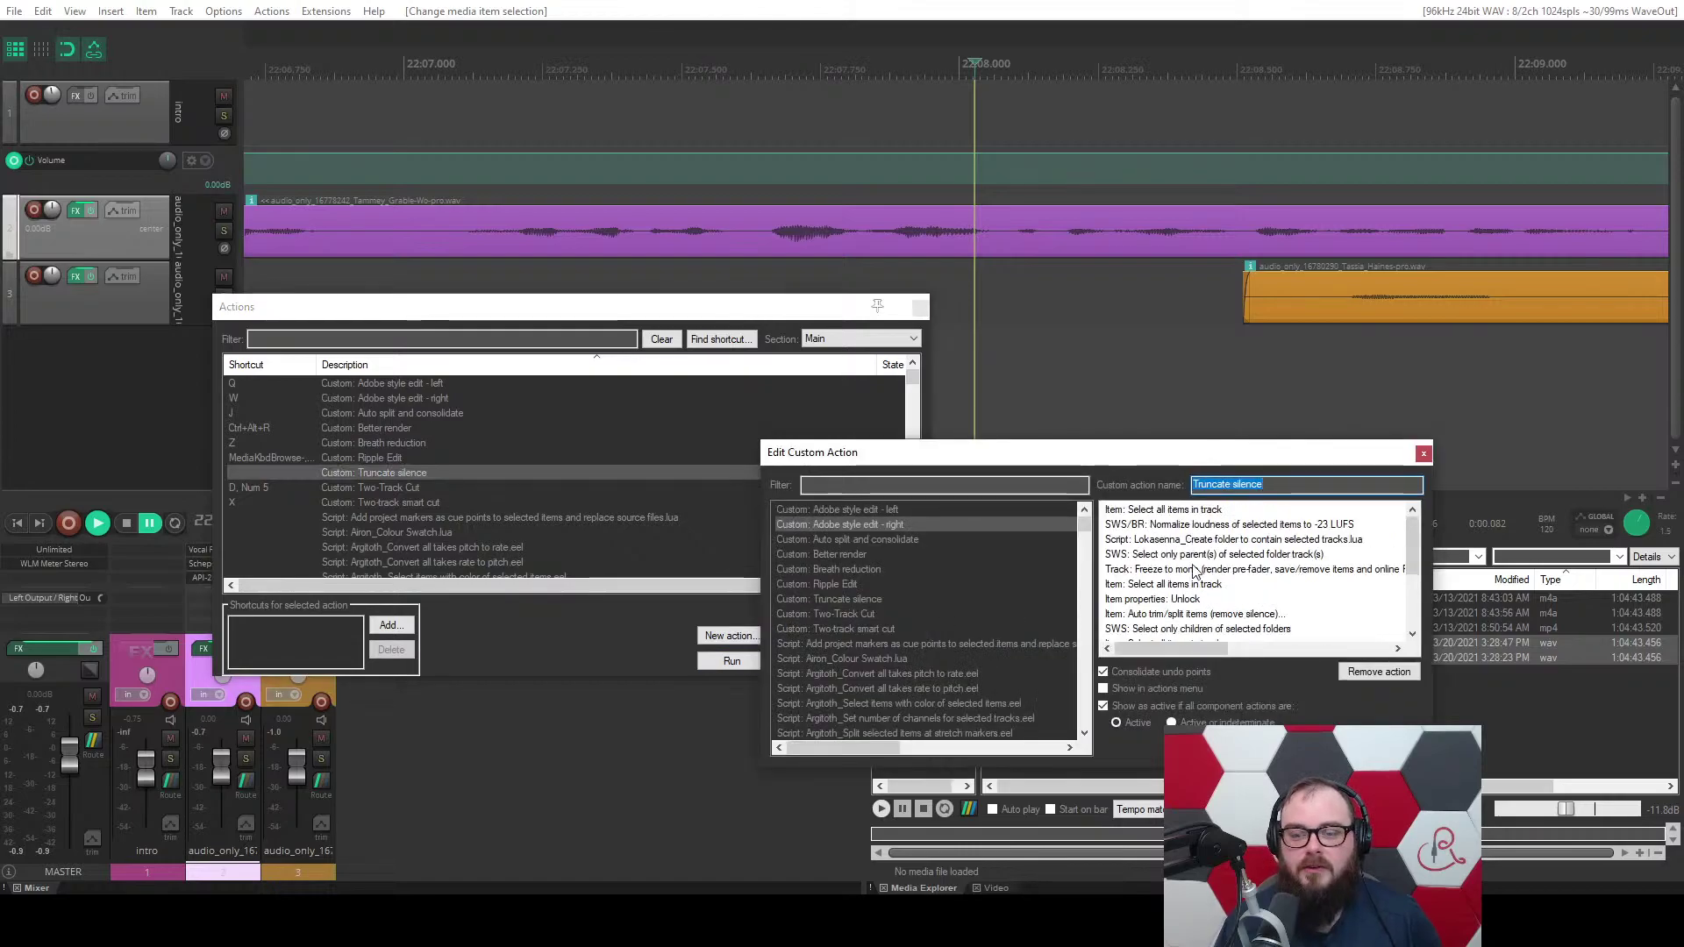
{"action": "left_click", "coordinate": [1178, 511]}
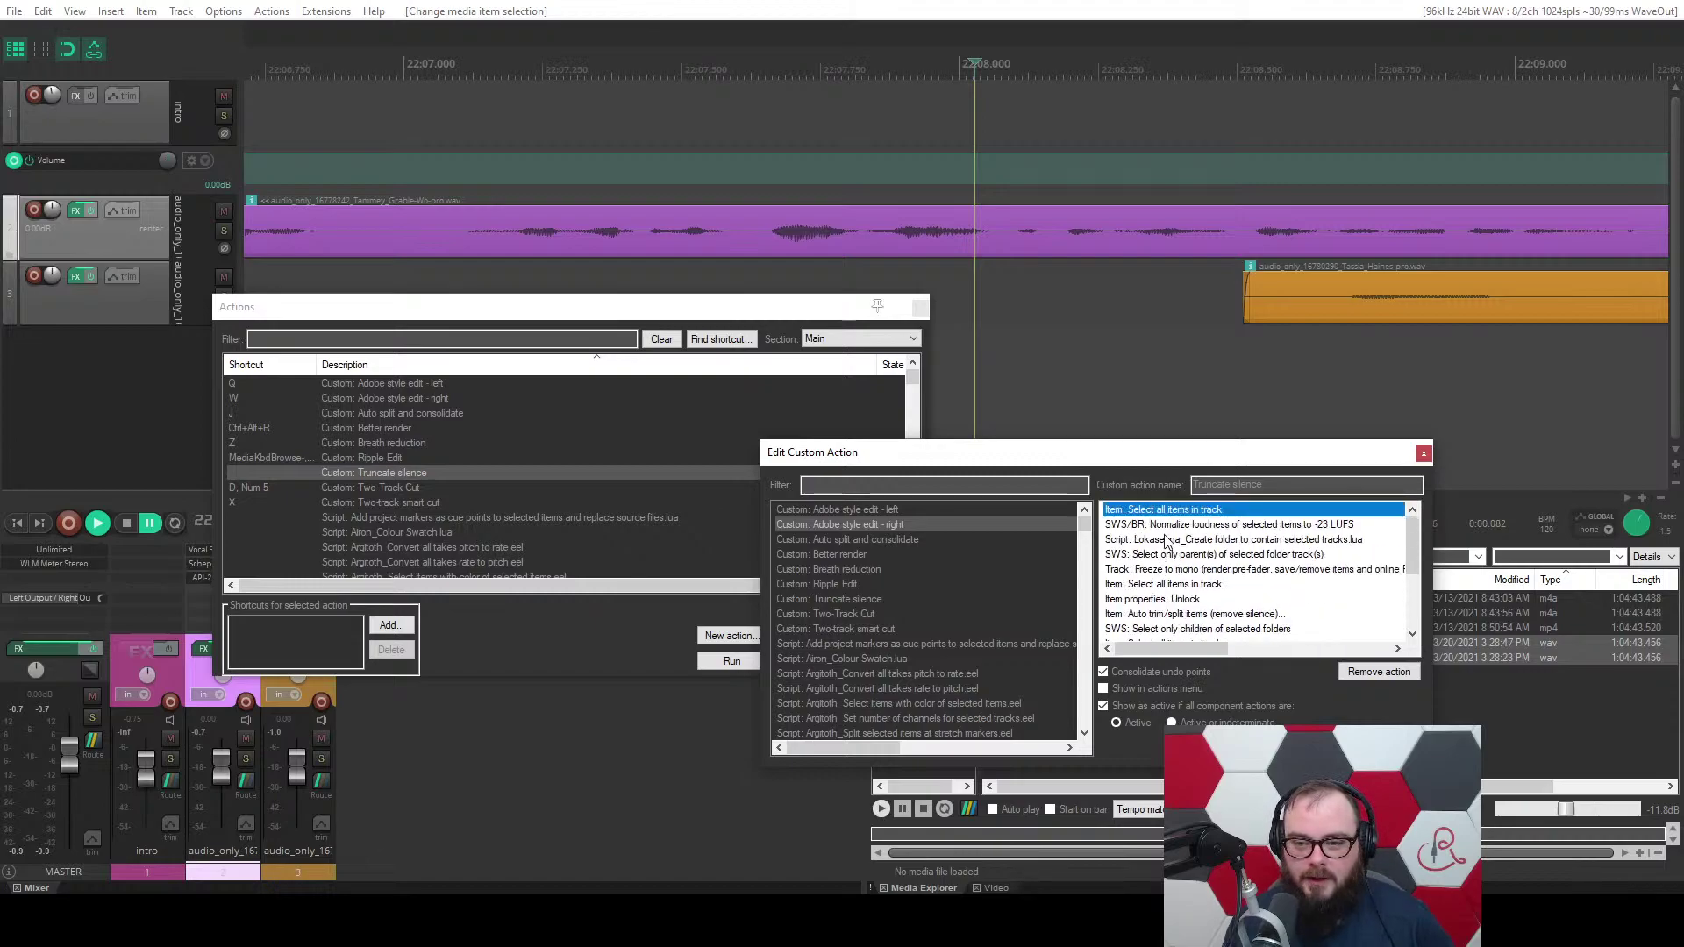
{"action": "left_click", "coordinate": [1159, 526]}
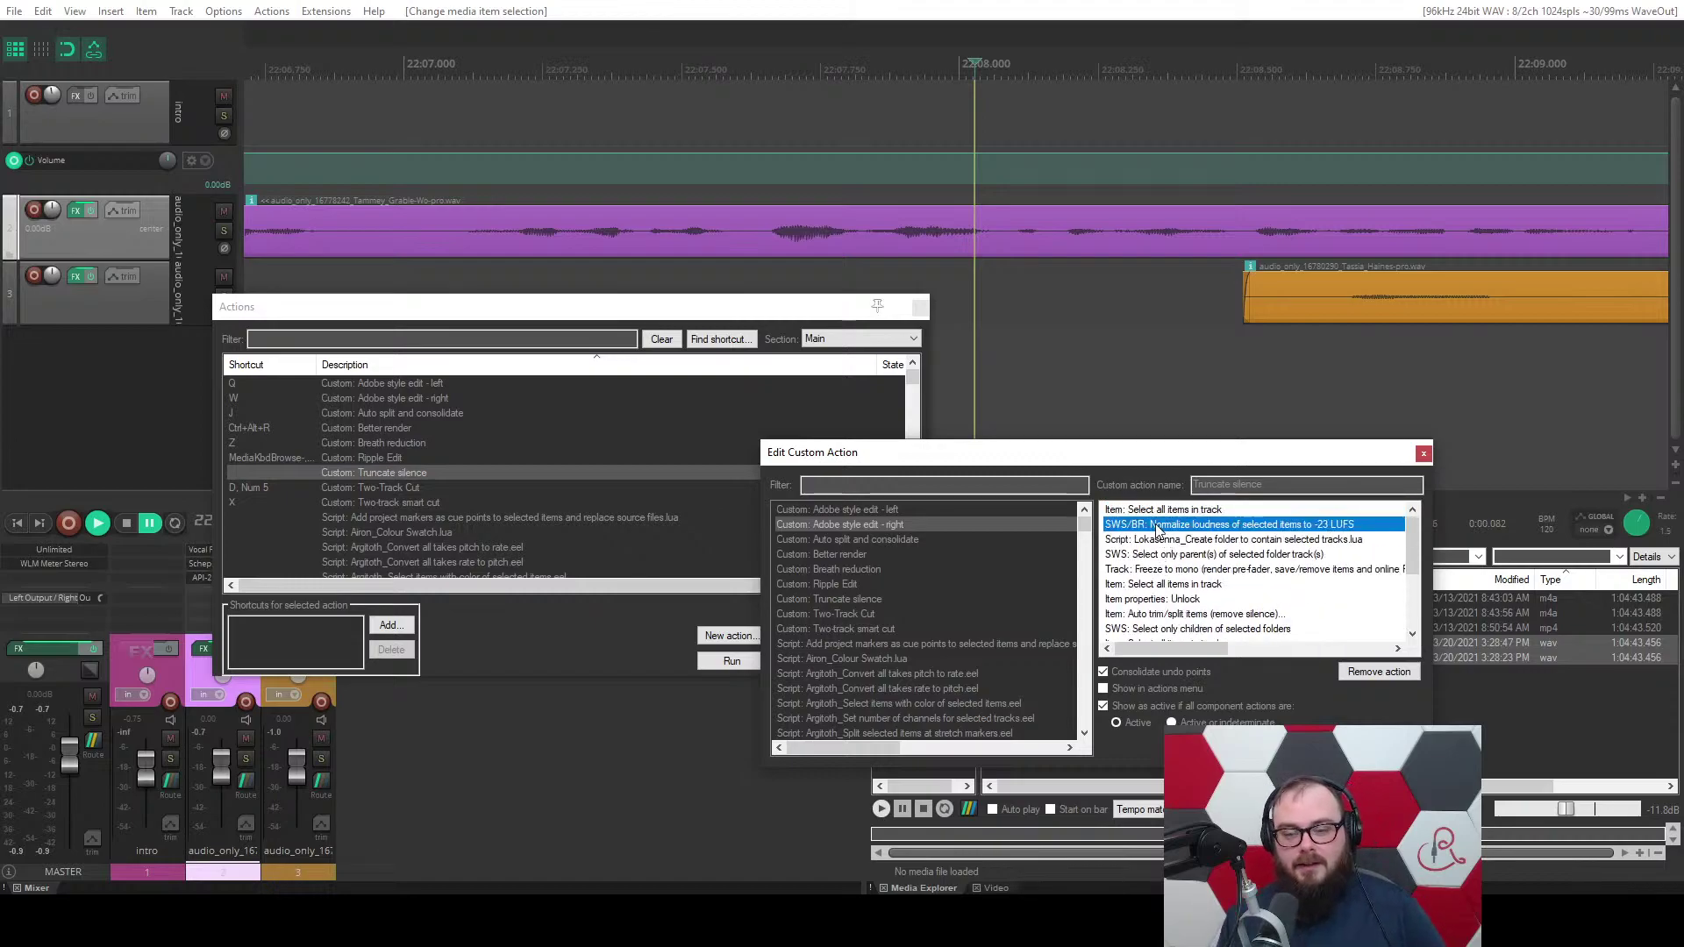
{"action": "scroll", "coordinate": [1157, 558], "scroll_direction": "down", "scroll_amount": 2}
{"action": "scroll", "coordinate": [1158, 558], "scroll_direction": "down", "scroll_amount": 1}
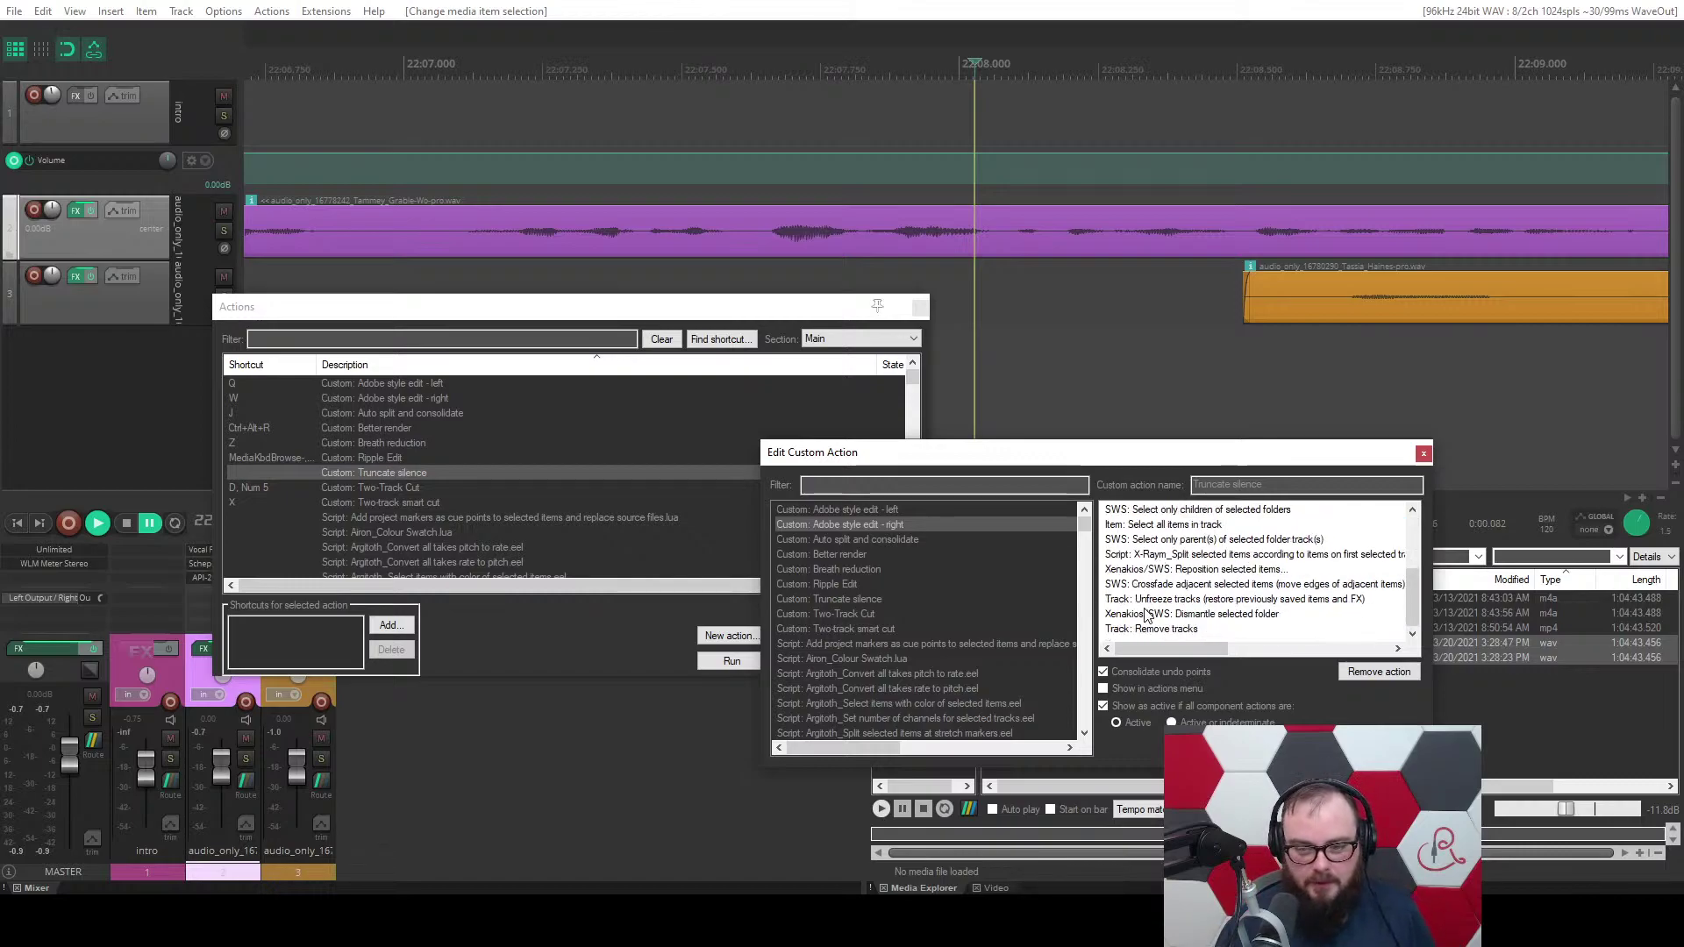
{"action": "scroll", "coordinate": [1112, 566], "scroll_direction": "up", "scroll_amount": 3}
{"action": "scroll", "coordinate": [1115, 557], "scroll_direction": "down", "scroll_amount": 3}
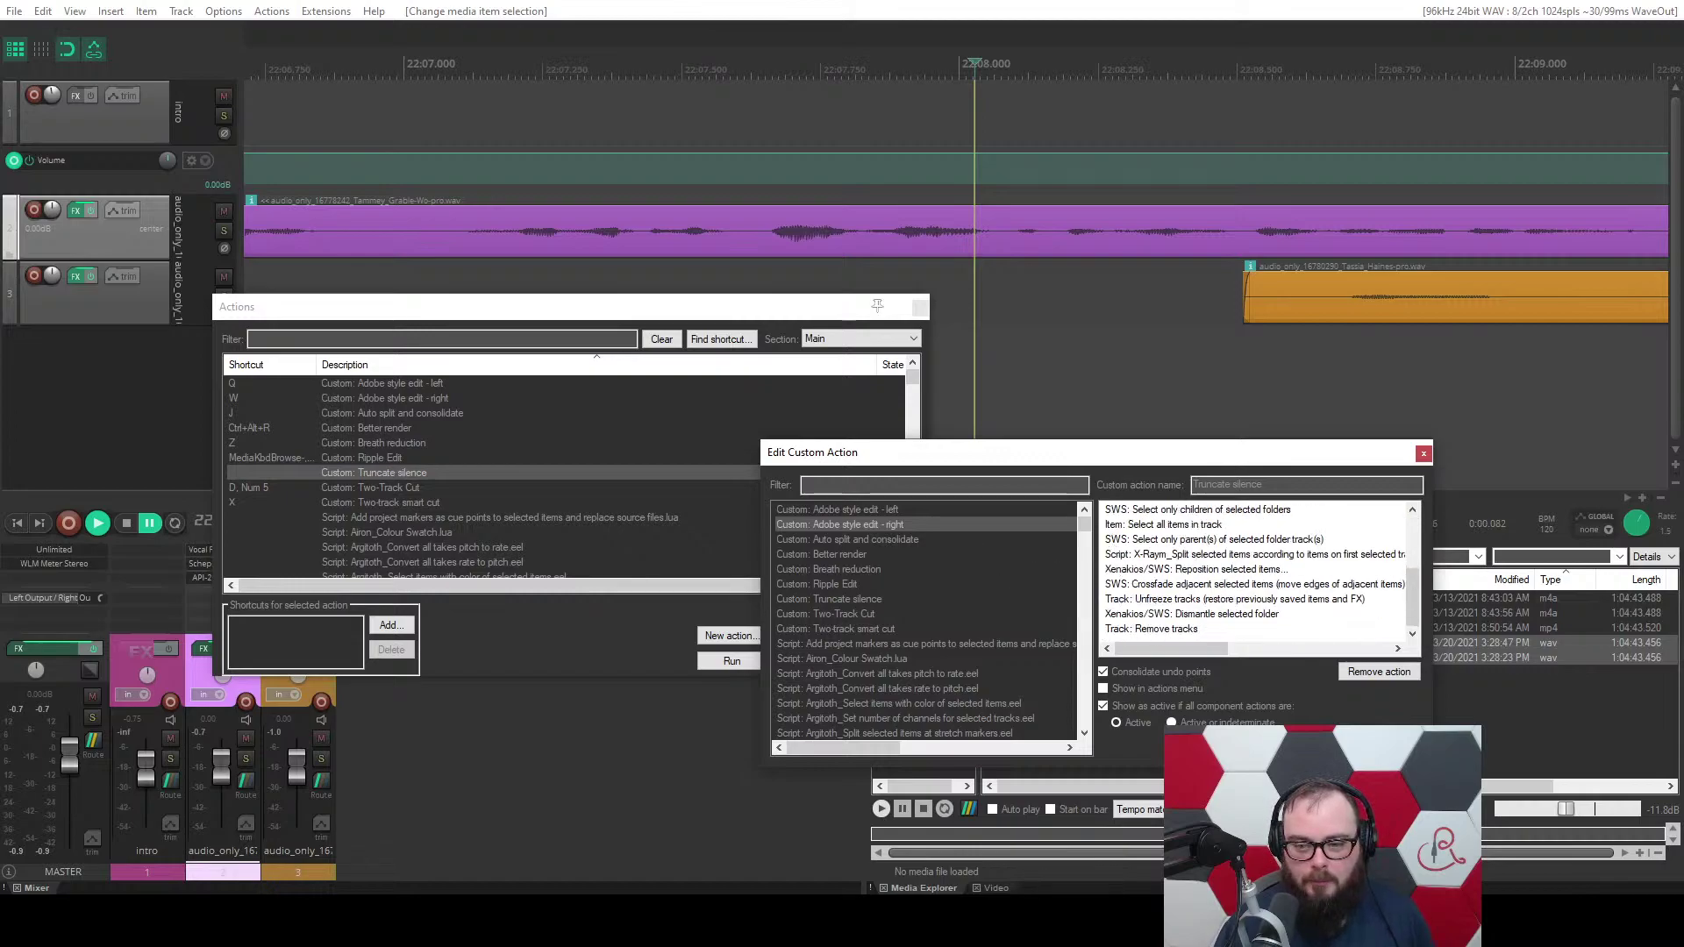
{"action": "key", "text": "Escape"}
Examine the component actions of the Two-track smart cut custom action, and close the action list.
{"action": "left_click", "coordinate": [378, 491]}
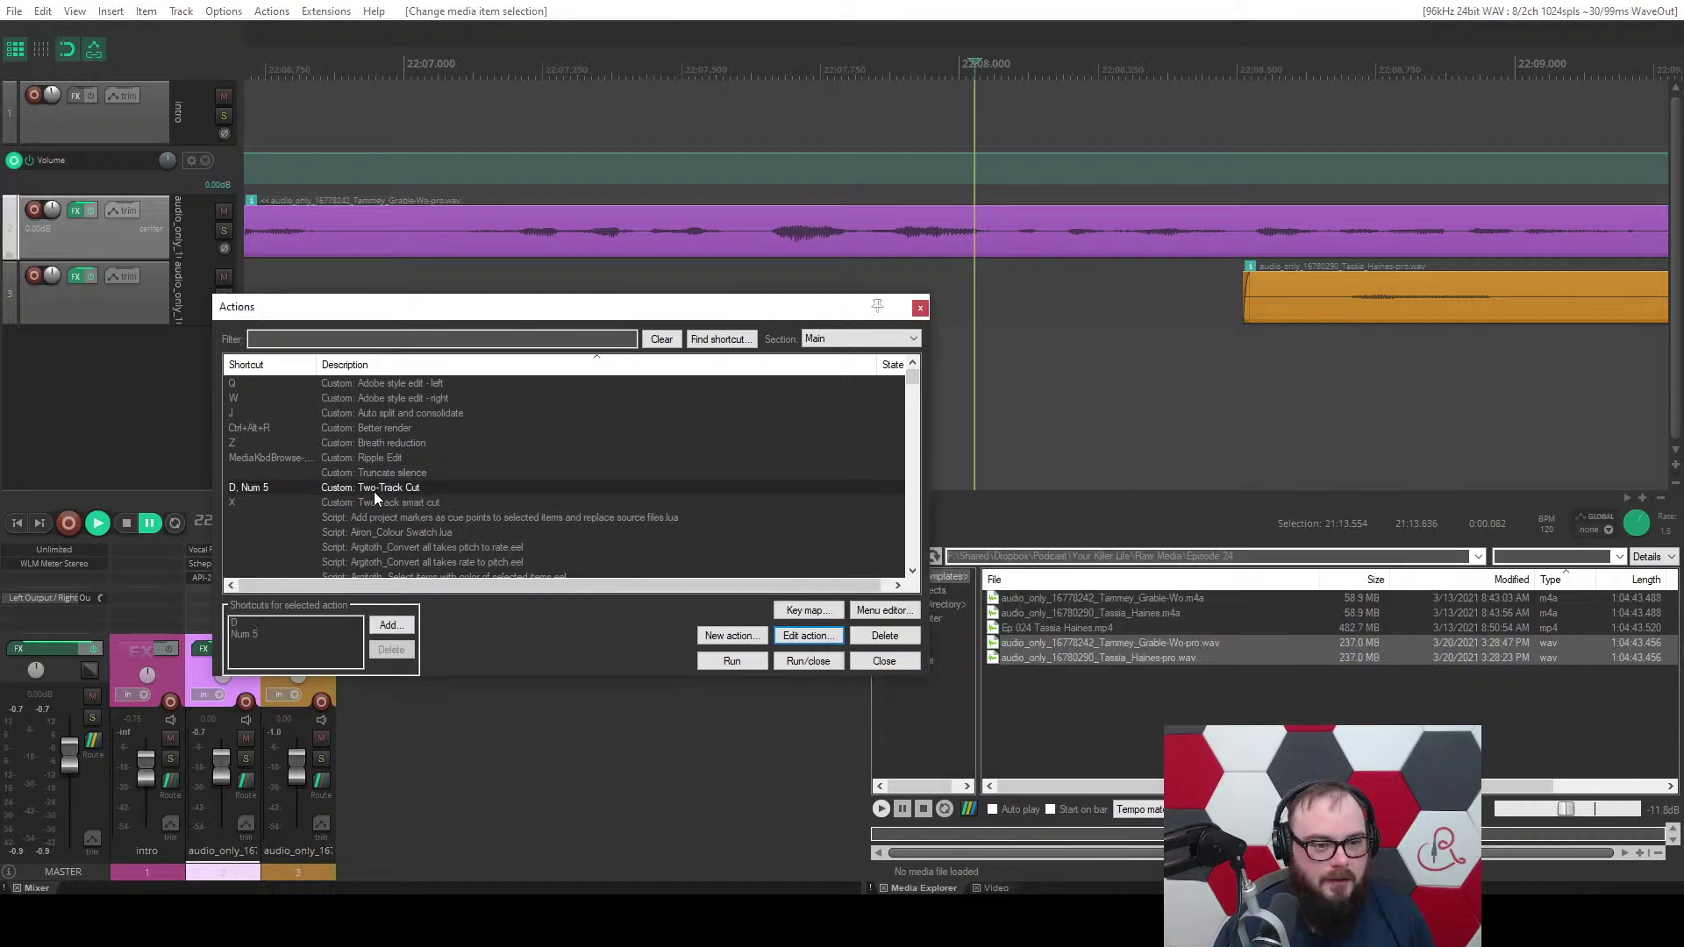
{"action": "left_click", "coordinate": [354, 503]}
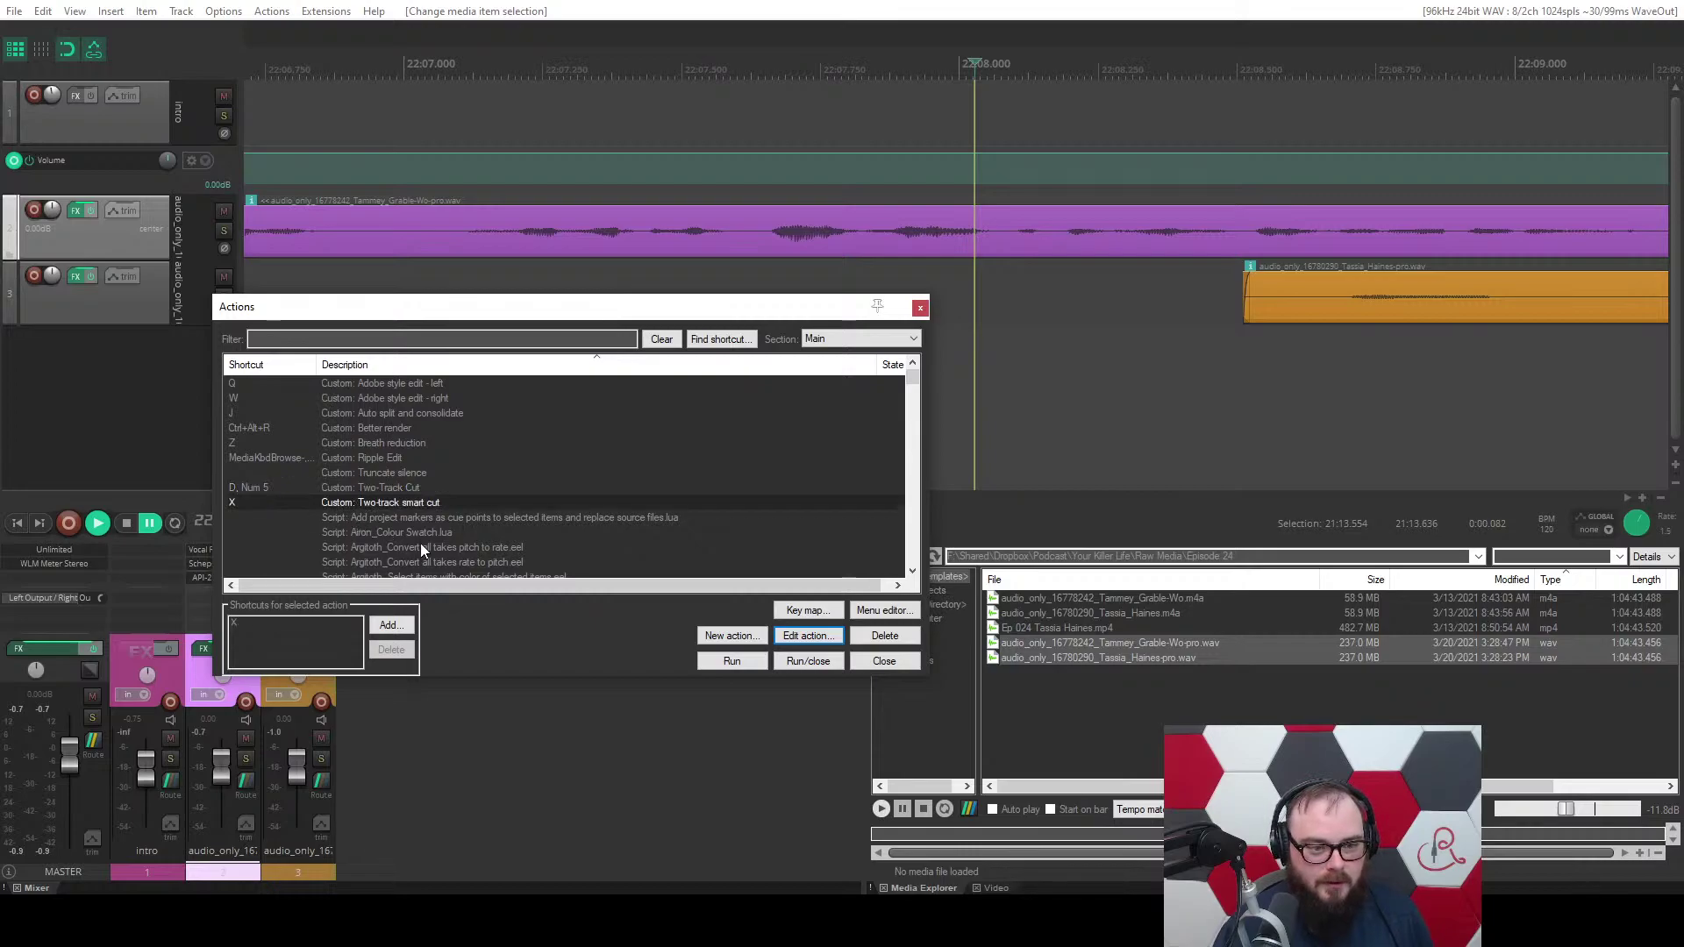
{"action": "left_click", "coordinate": [816, 640]}
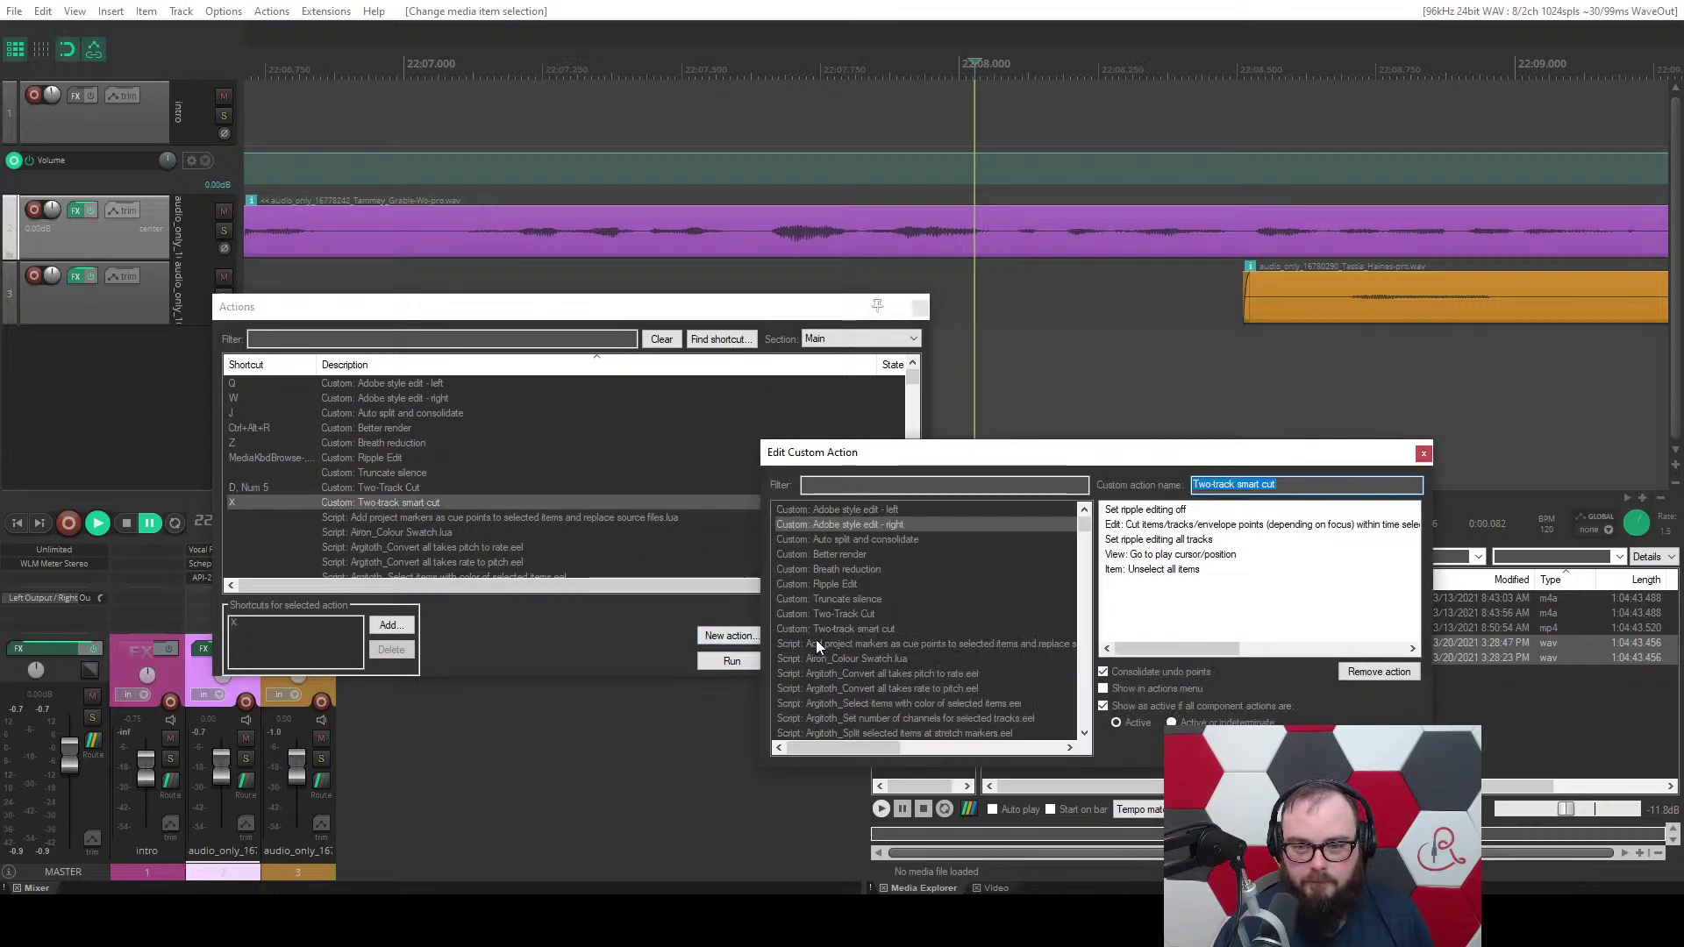
{"action": "key", "text": "Escape"}
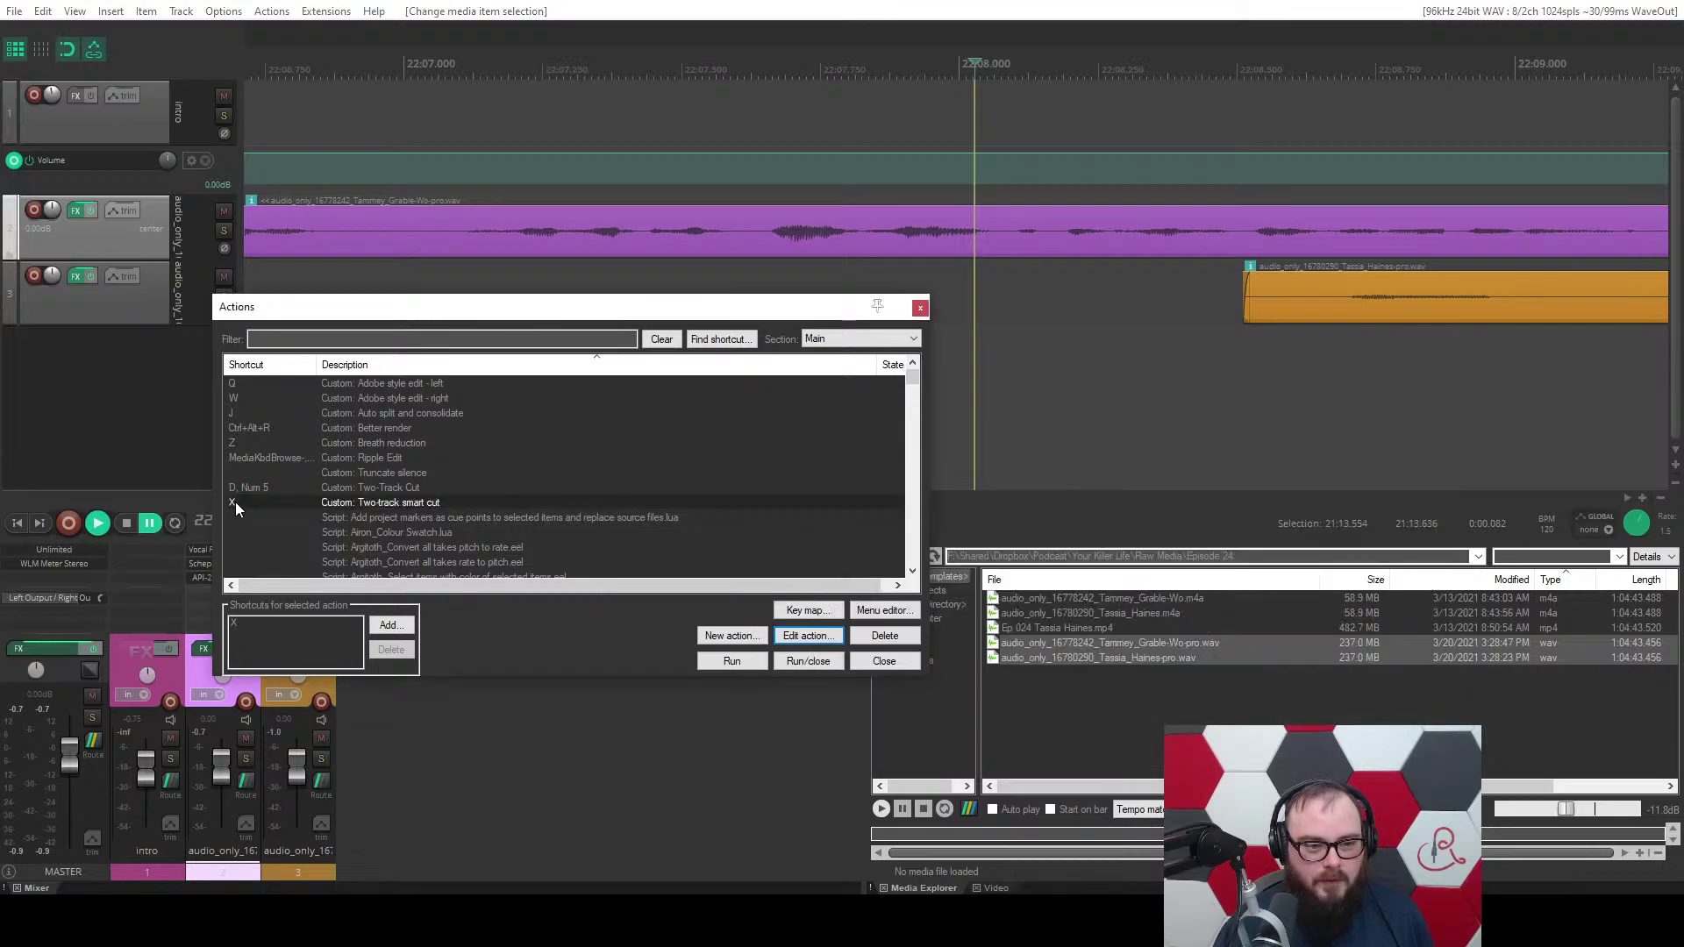
{"action": "left_click", "coordinate": [879, 664]}
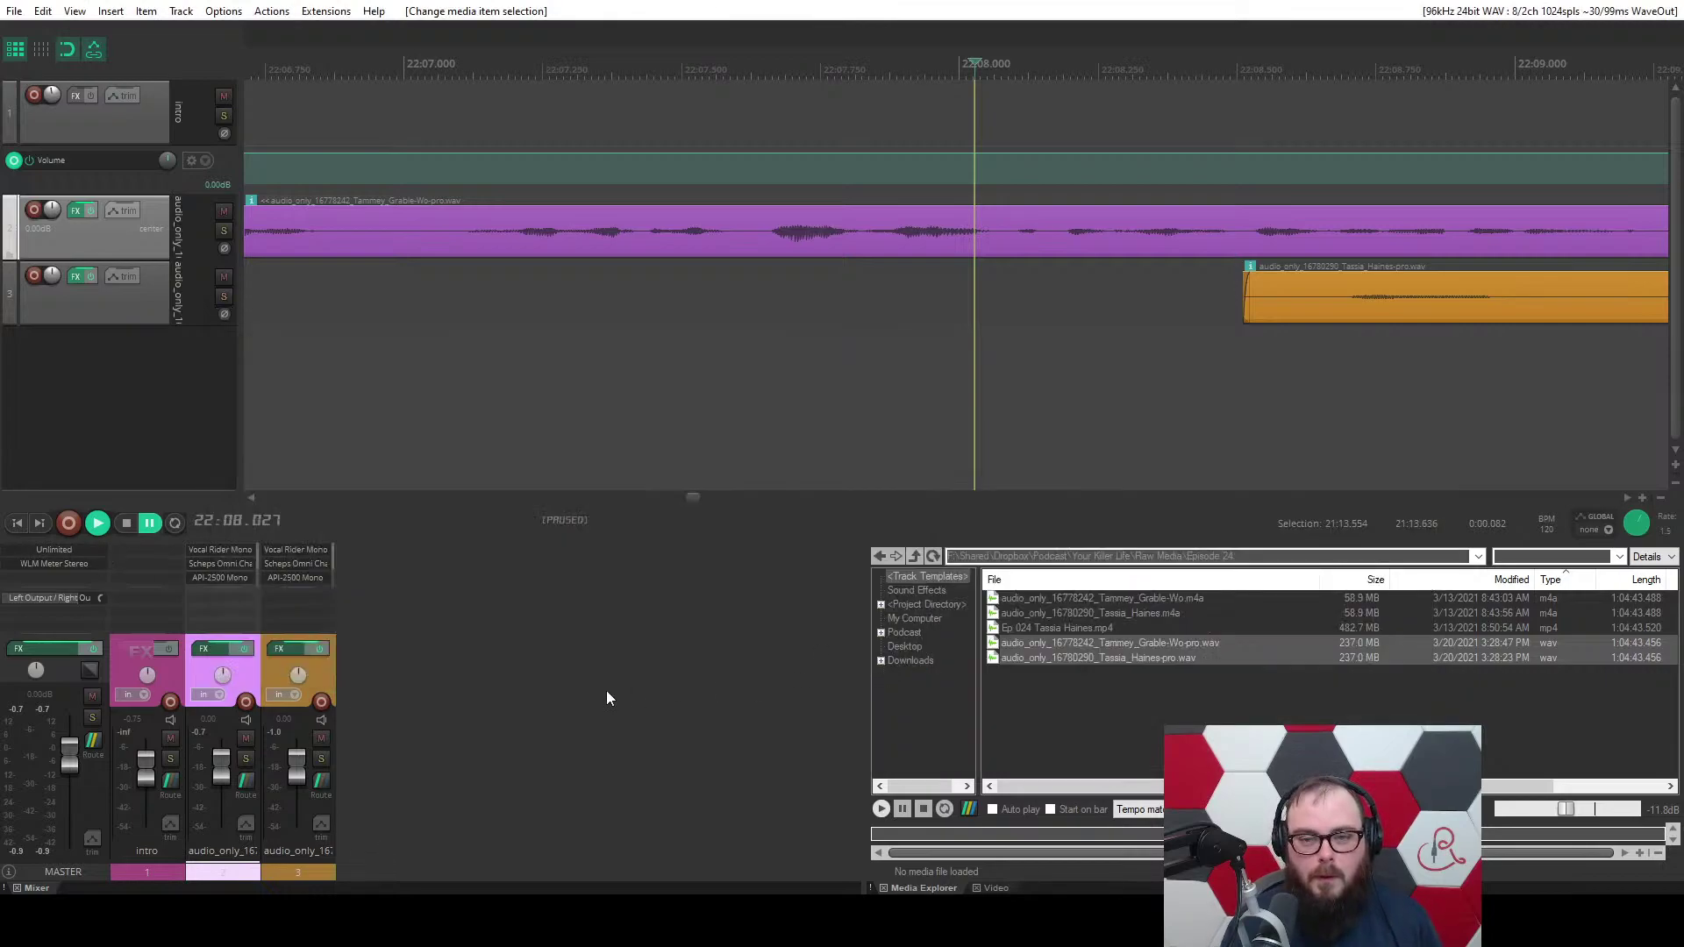
Resume playback and remove the orange clip beginning near 22:08.5 with Two-track smart cut.
{"action": "left_click", "coordinate": [607, 691]}
{"action": "key", "text": "space"}
{"action": "scroll", "coordinate": [624, 439], "scroll_direction": "down", "scroll_amount": 3}
{"action": "left_click", "coordinate": [693, 291]}
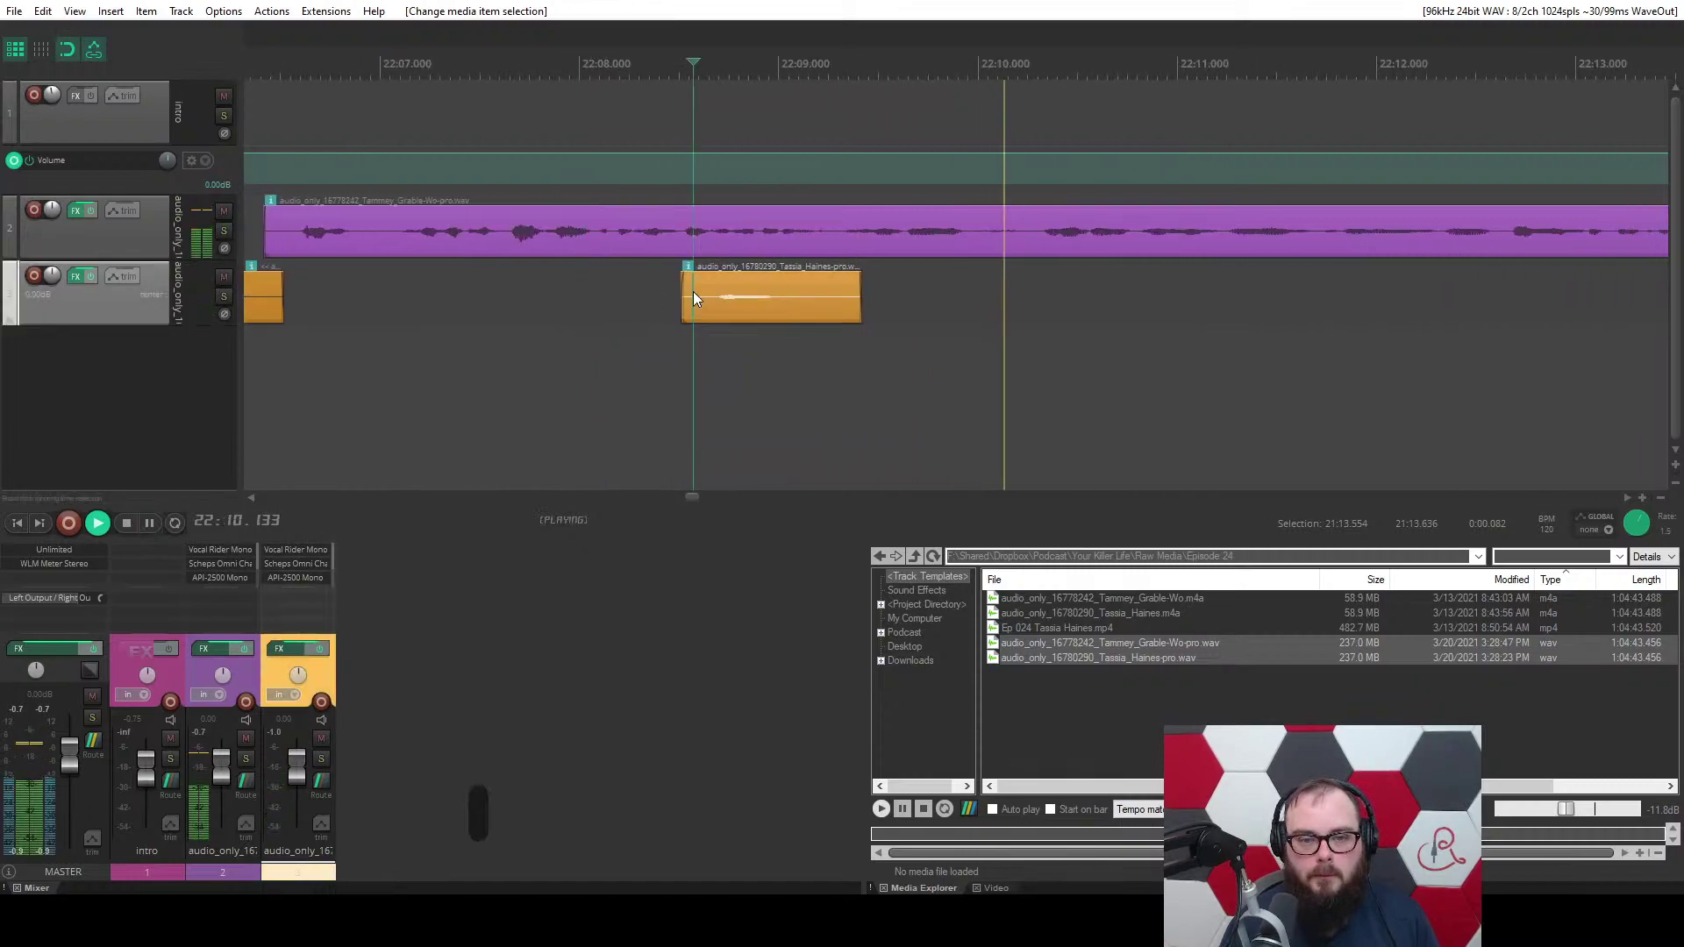
{"action": "key", "text": "x"}
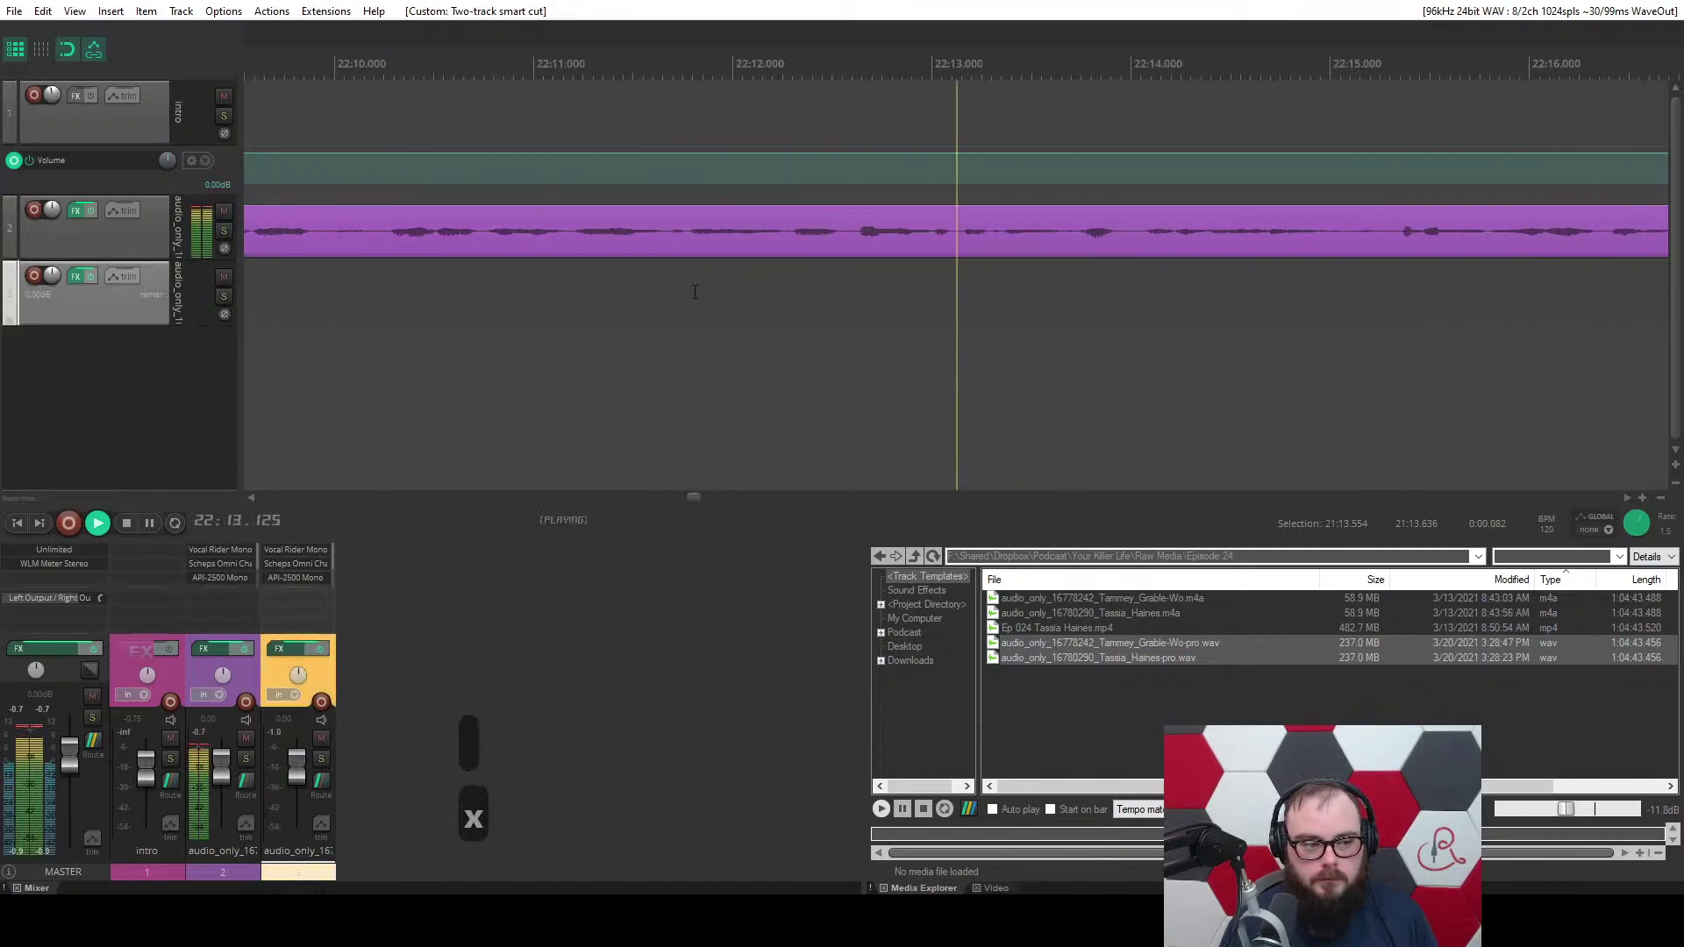
Try to Ripple Edit the 22:13.727 to 22:14.381 stretch out of the purple clip, and undo that edit.
{"action": "key", "text": "ctrl+space"}
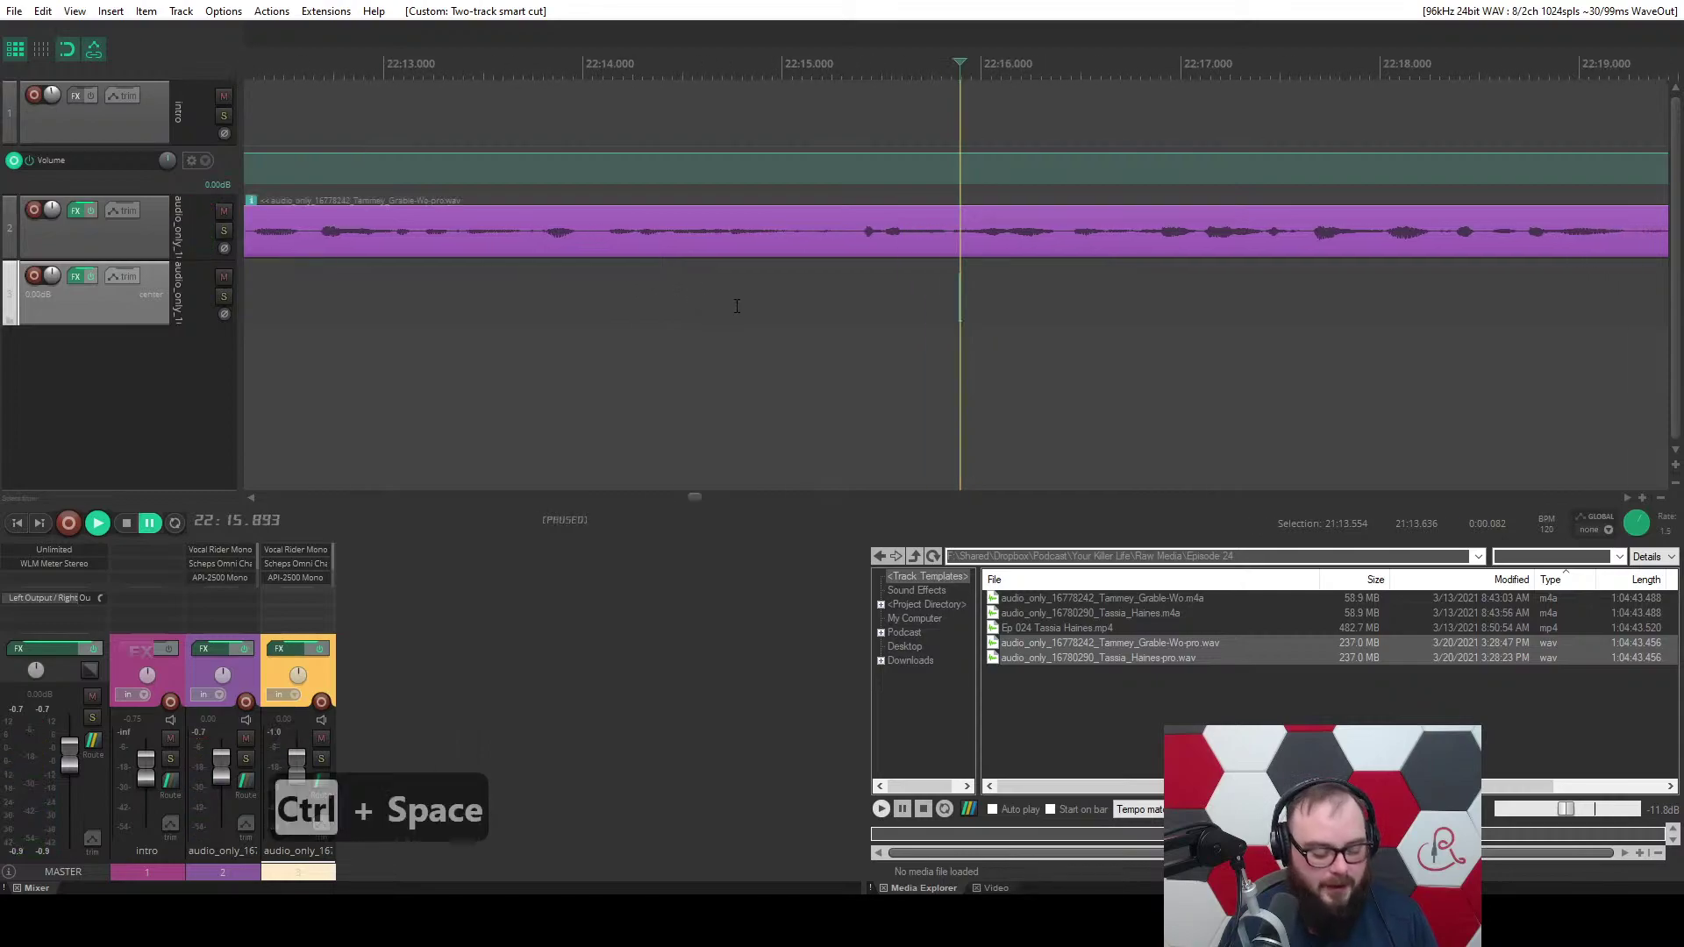
{"action": "scroll", "coordinate": [737, 305], "scroll_direction": "down", "scroll_amount": 2}
{"action": "left_click_drag", "start_coordinate": [738, 305], "coordinate": [805, 308]}
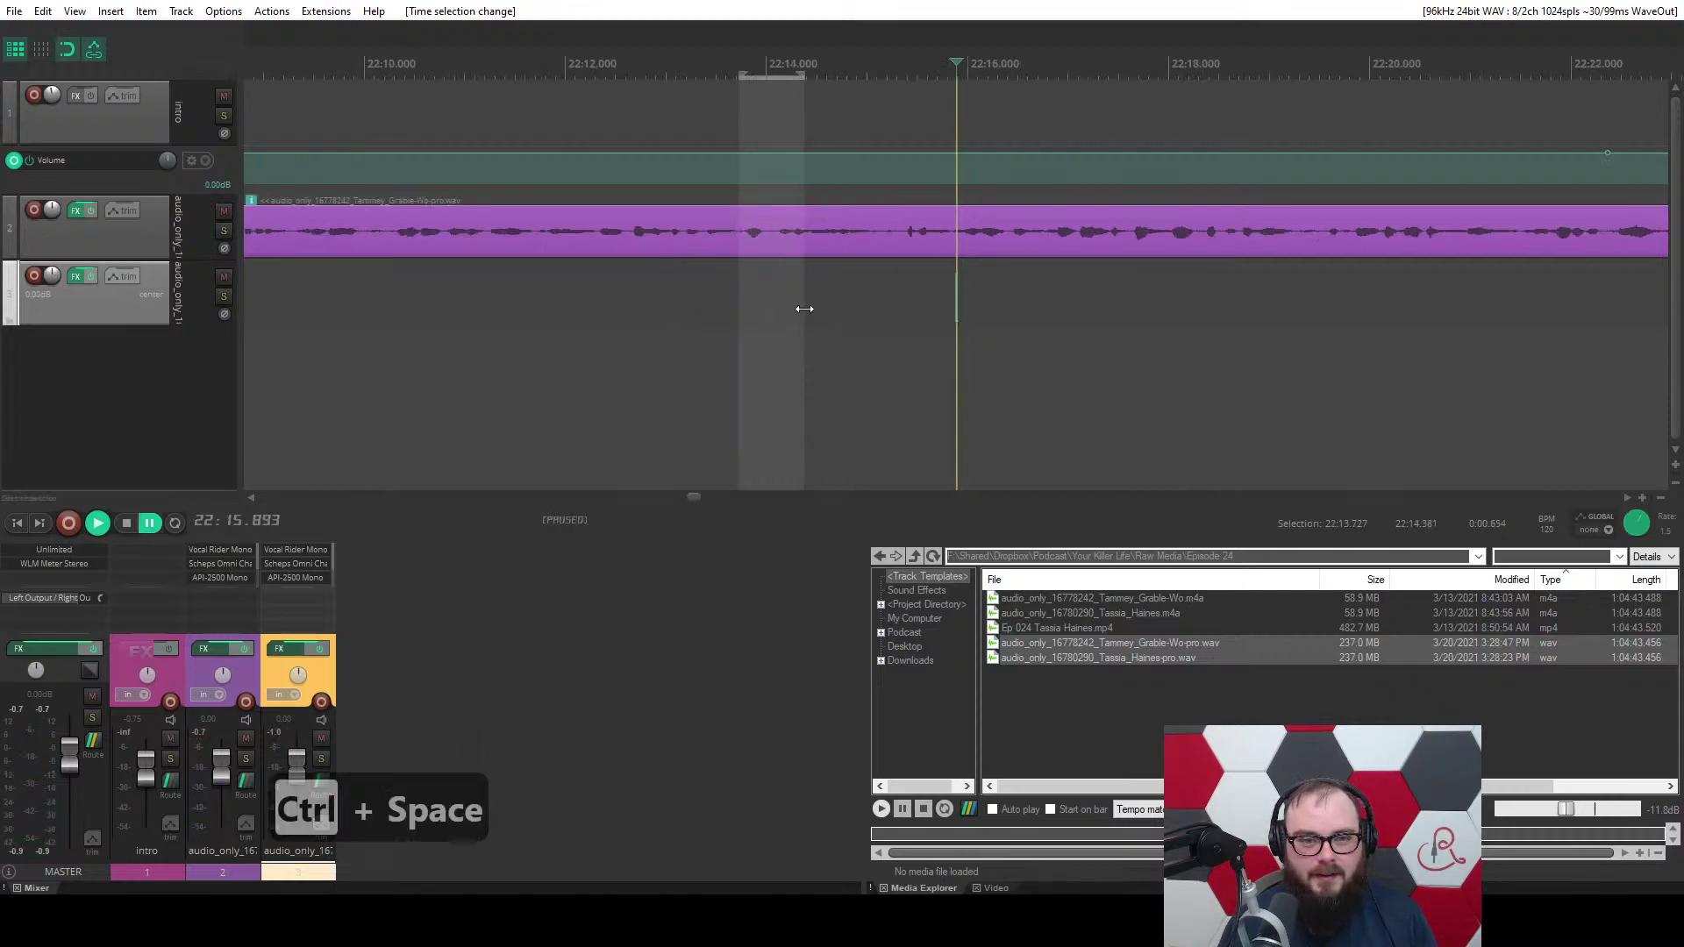
{"action": "key", "text": "c"}
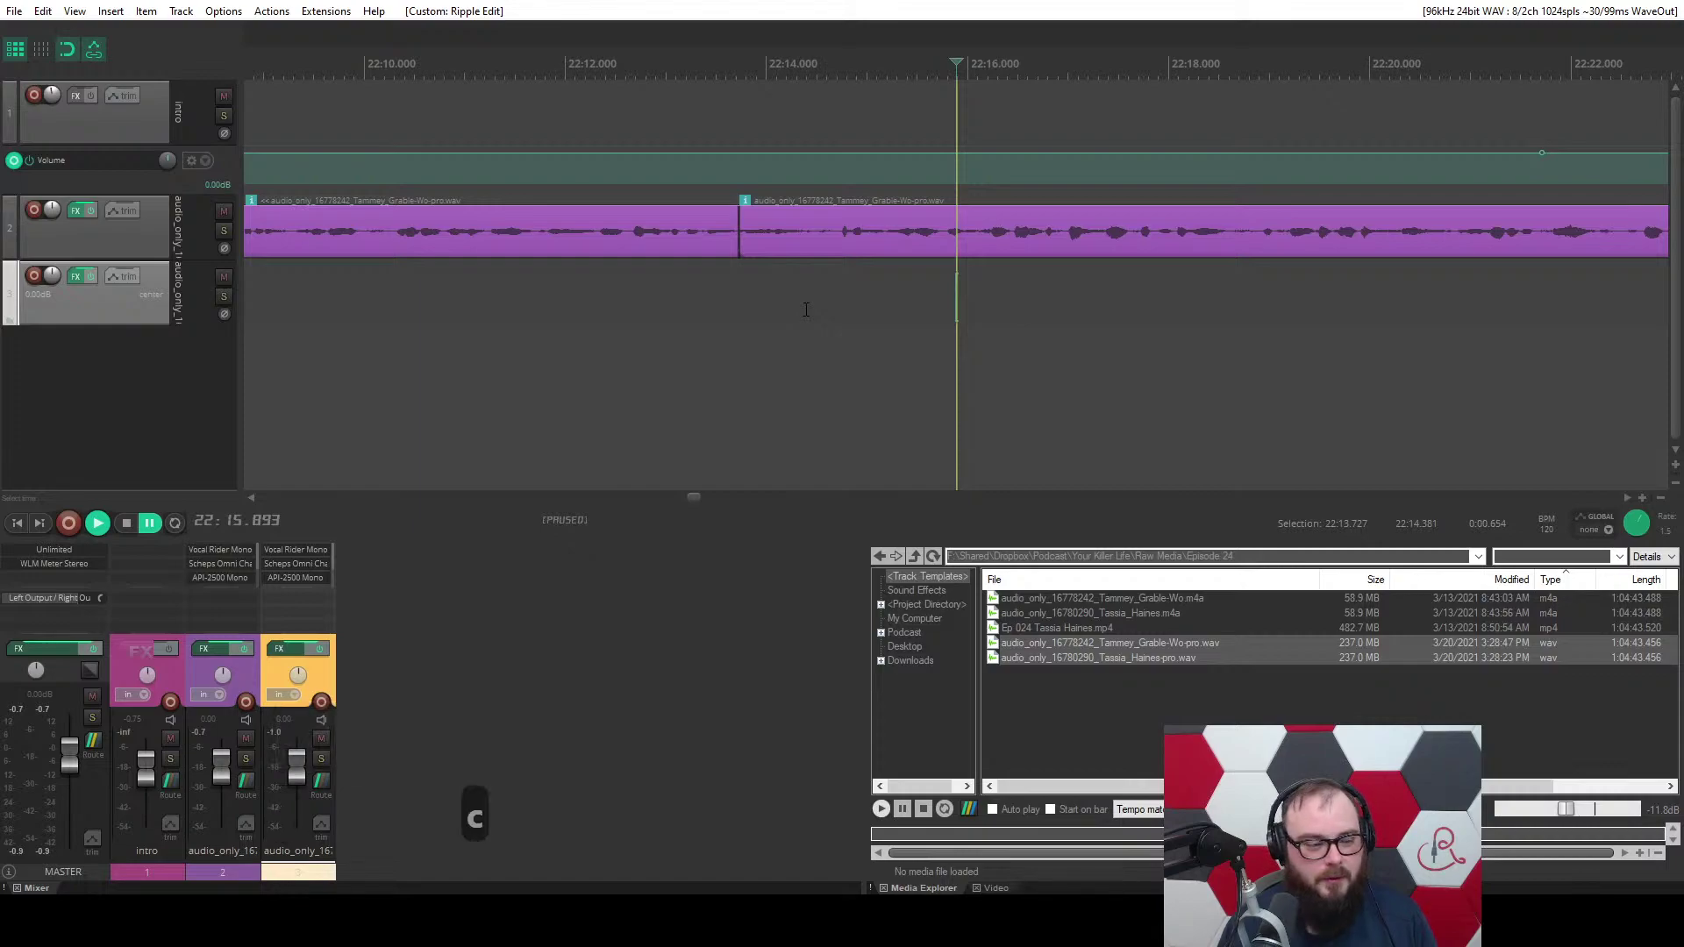
{"action": "key", "text": "ctrl+z"}
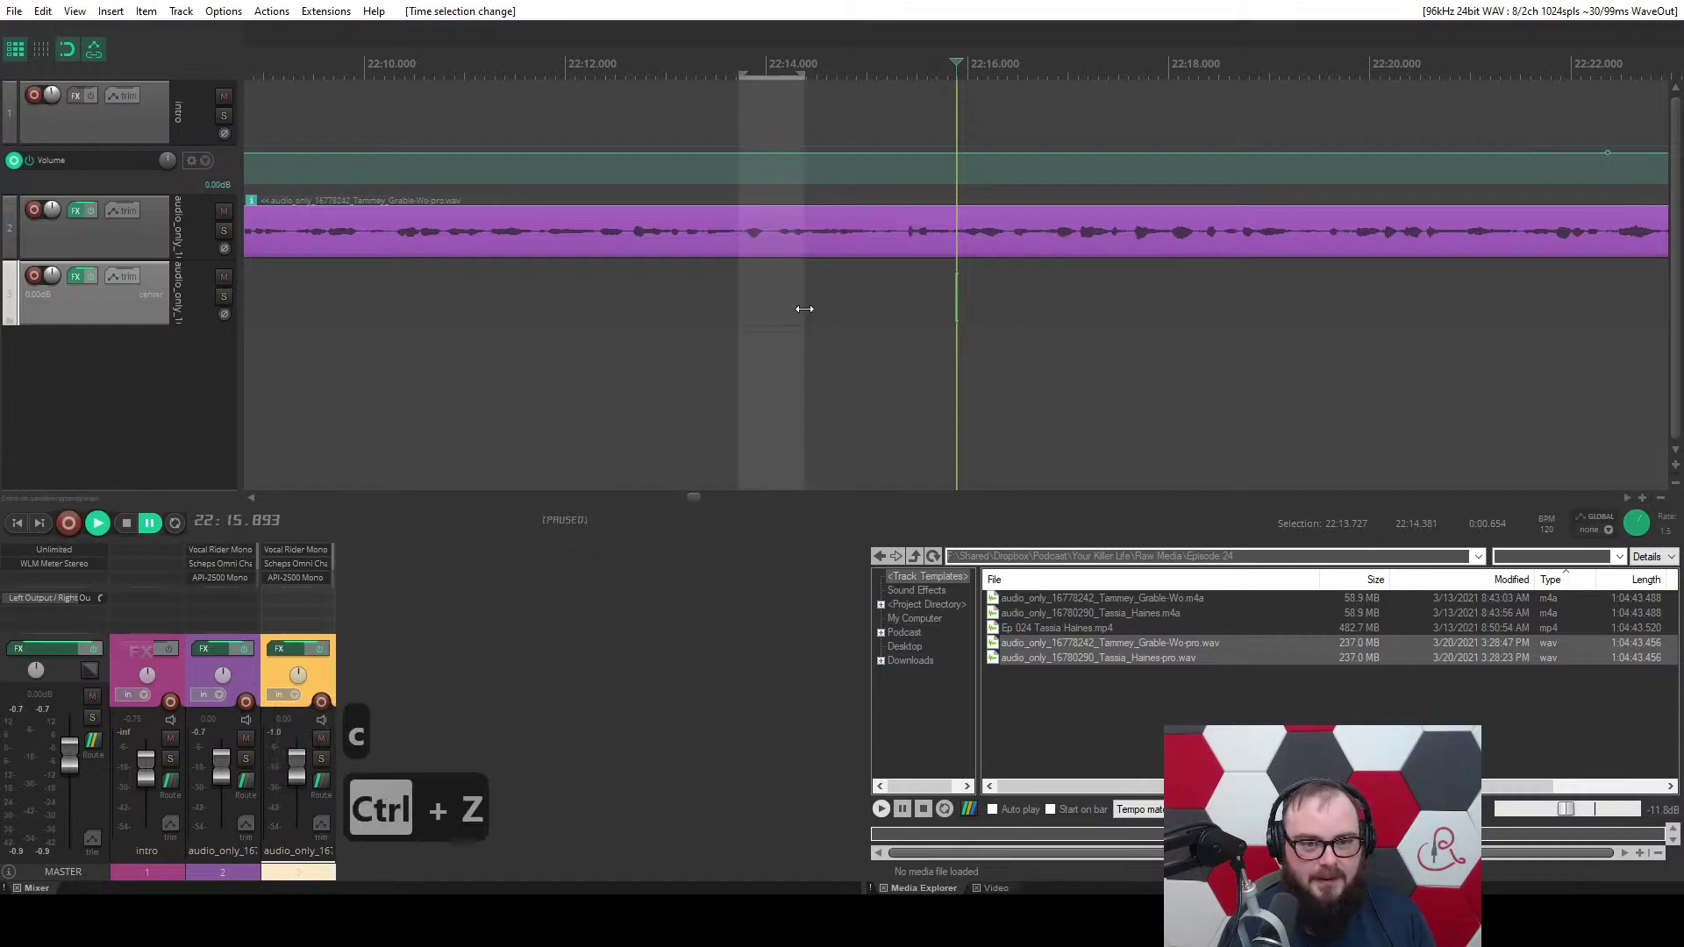
Audition the dialogue around 22:14, replay it from about 22:13.6, and listen through both speakers until pausing at 23:11.246.
{"action": "scroll", "coordinate": [665, 316], "scroll_direction": "up", "scroll_amount": 8}
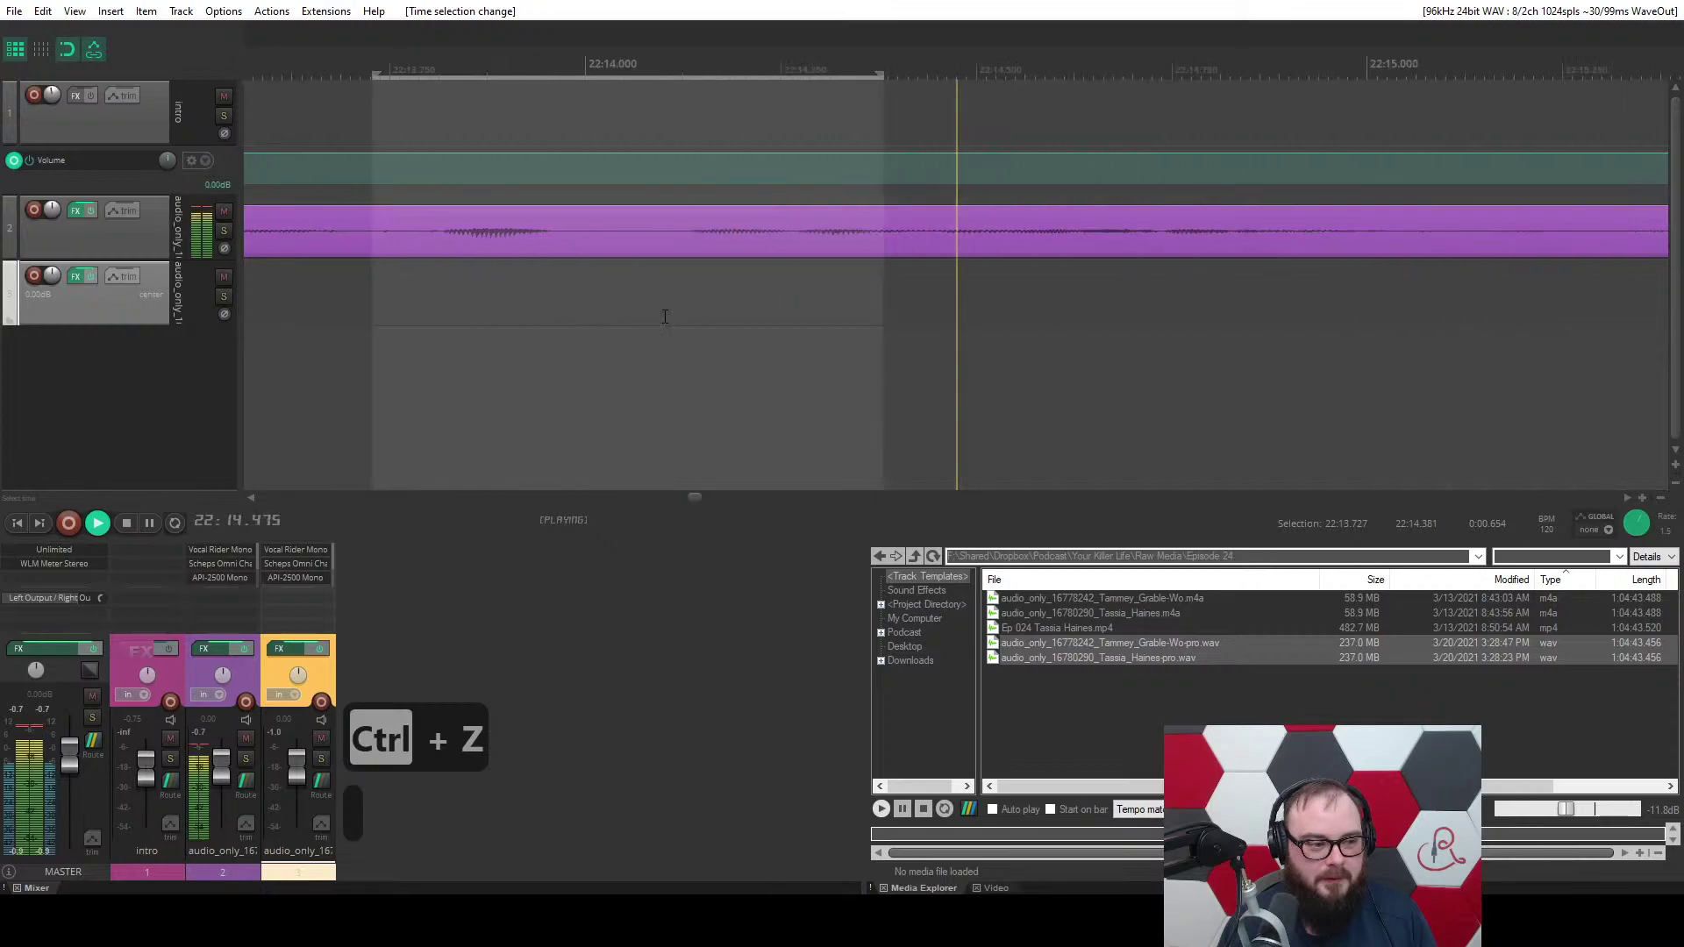
{"action": "key", "text": "ctrl+space"}
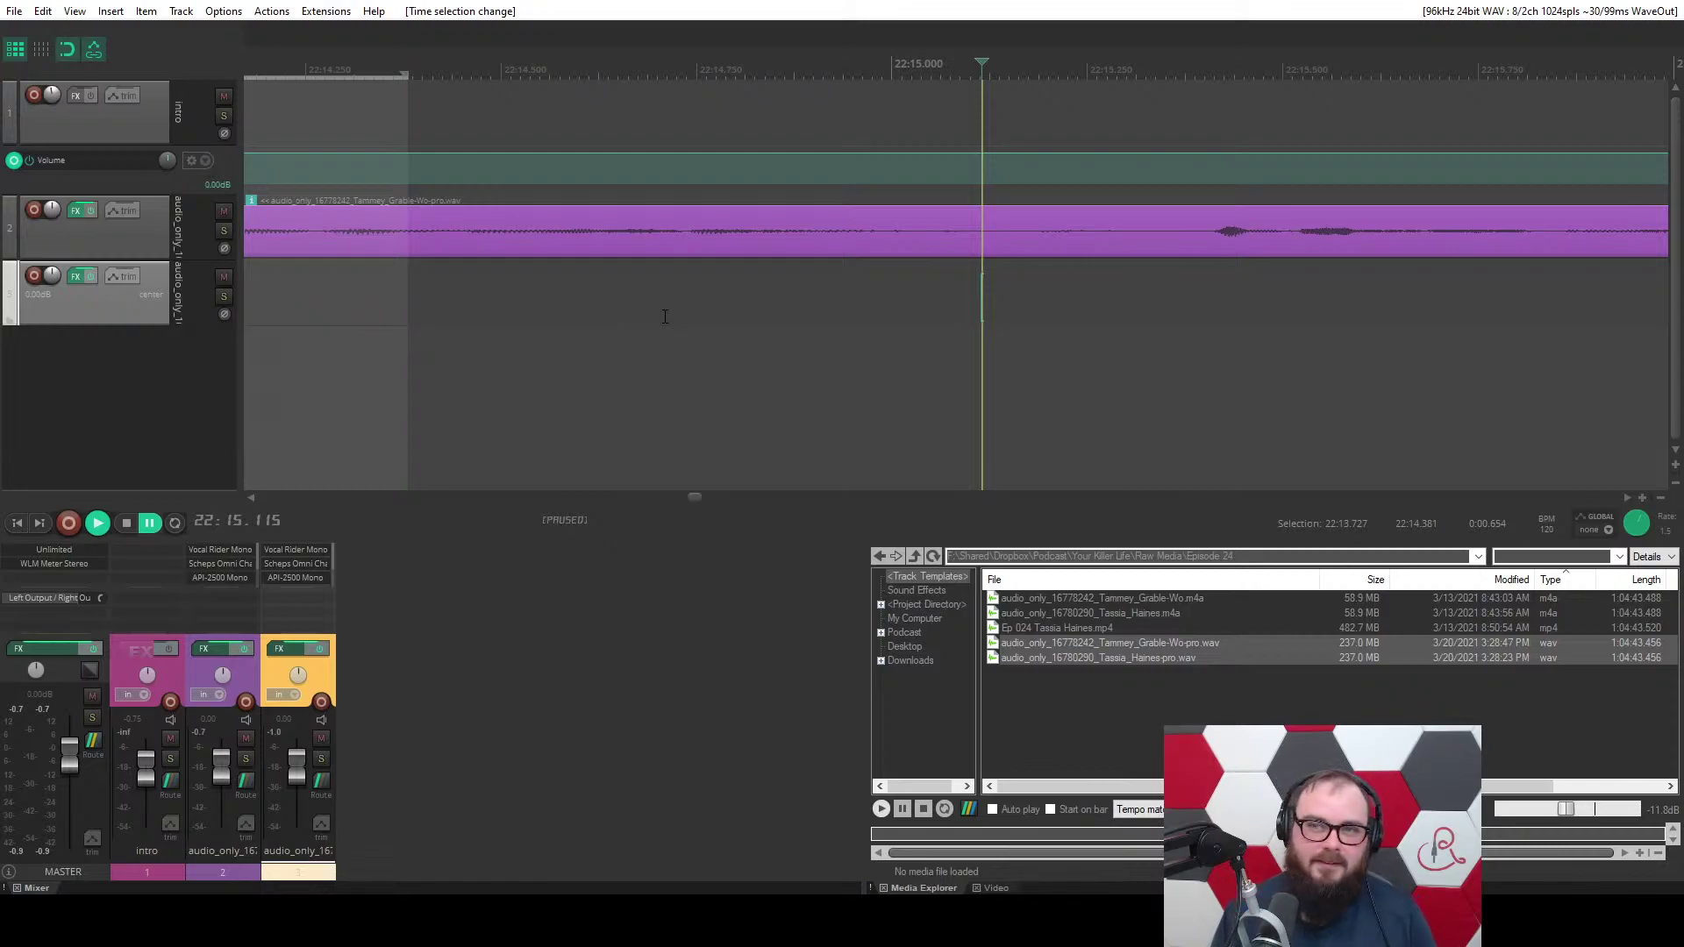
{"action": "scroll", "coordinate": [665, 316], "scroll_direction": "down", "scroll_amount": 5}
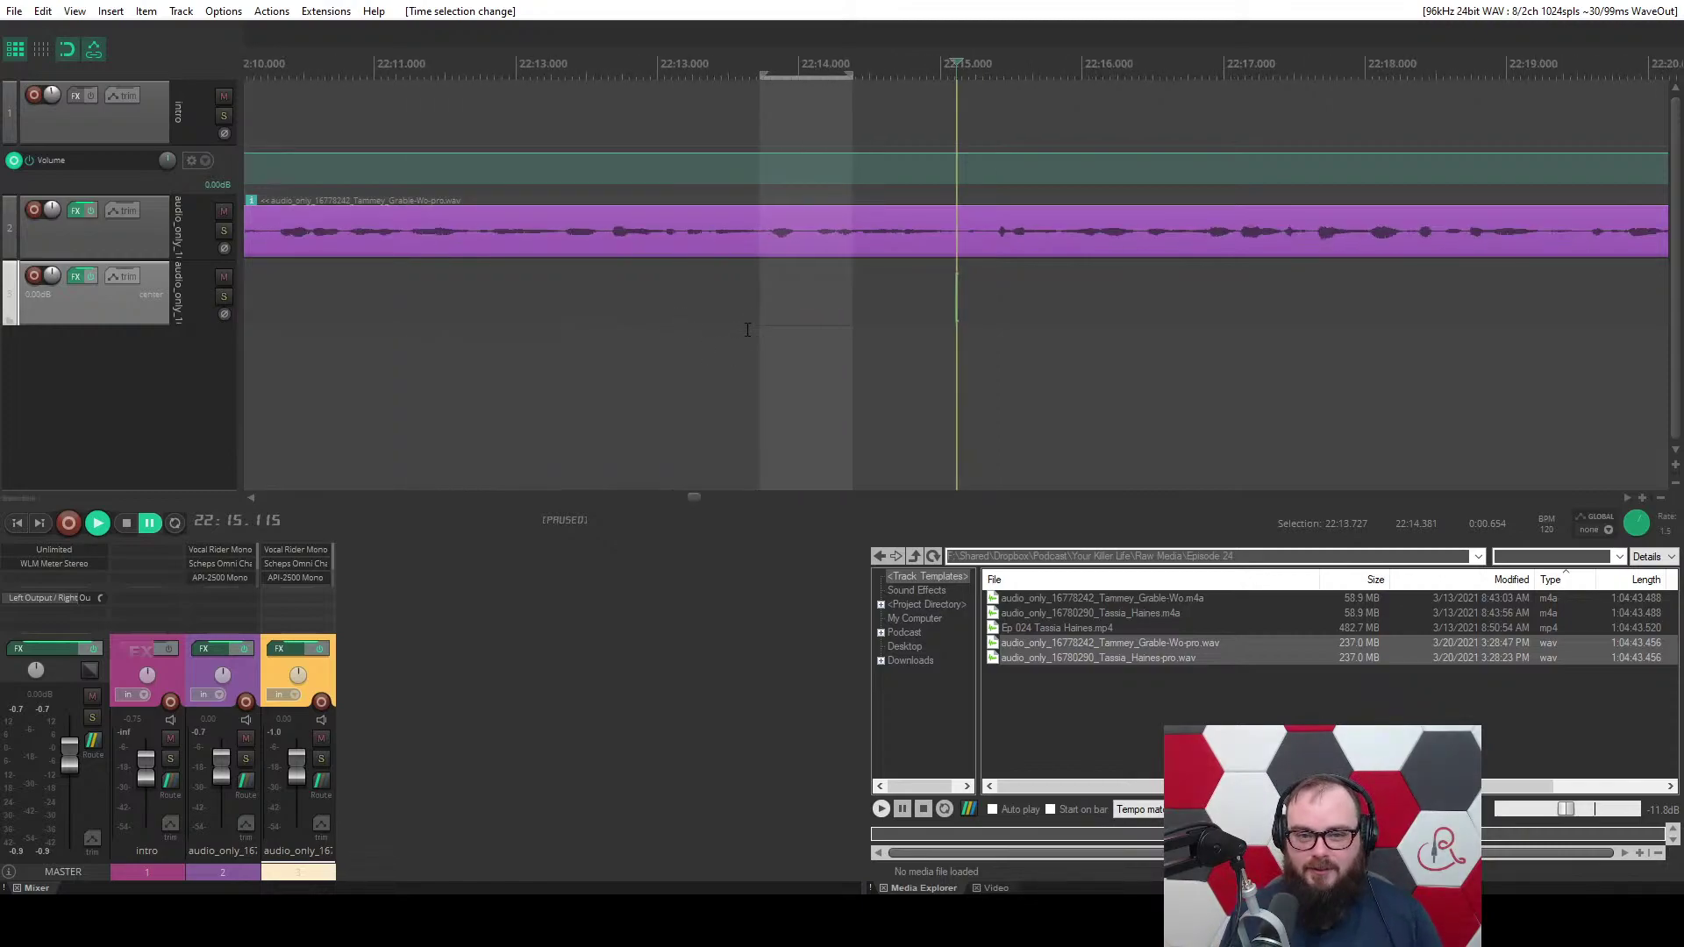
{"action": "left_click", "coordinate": [747, 330]}
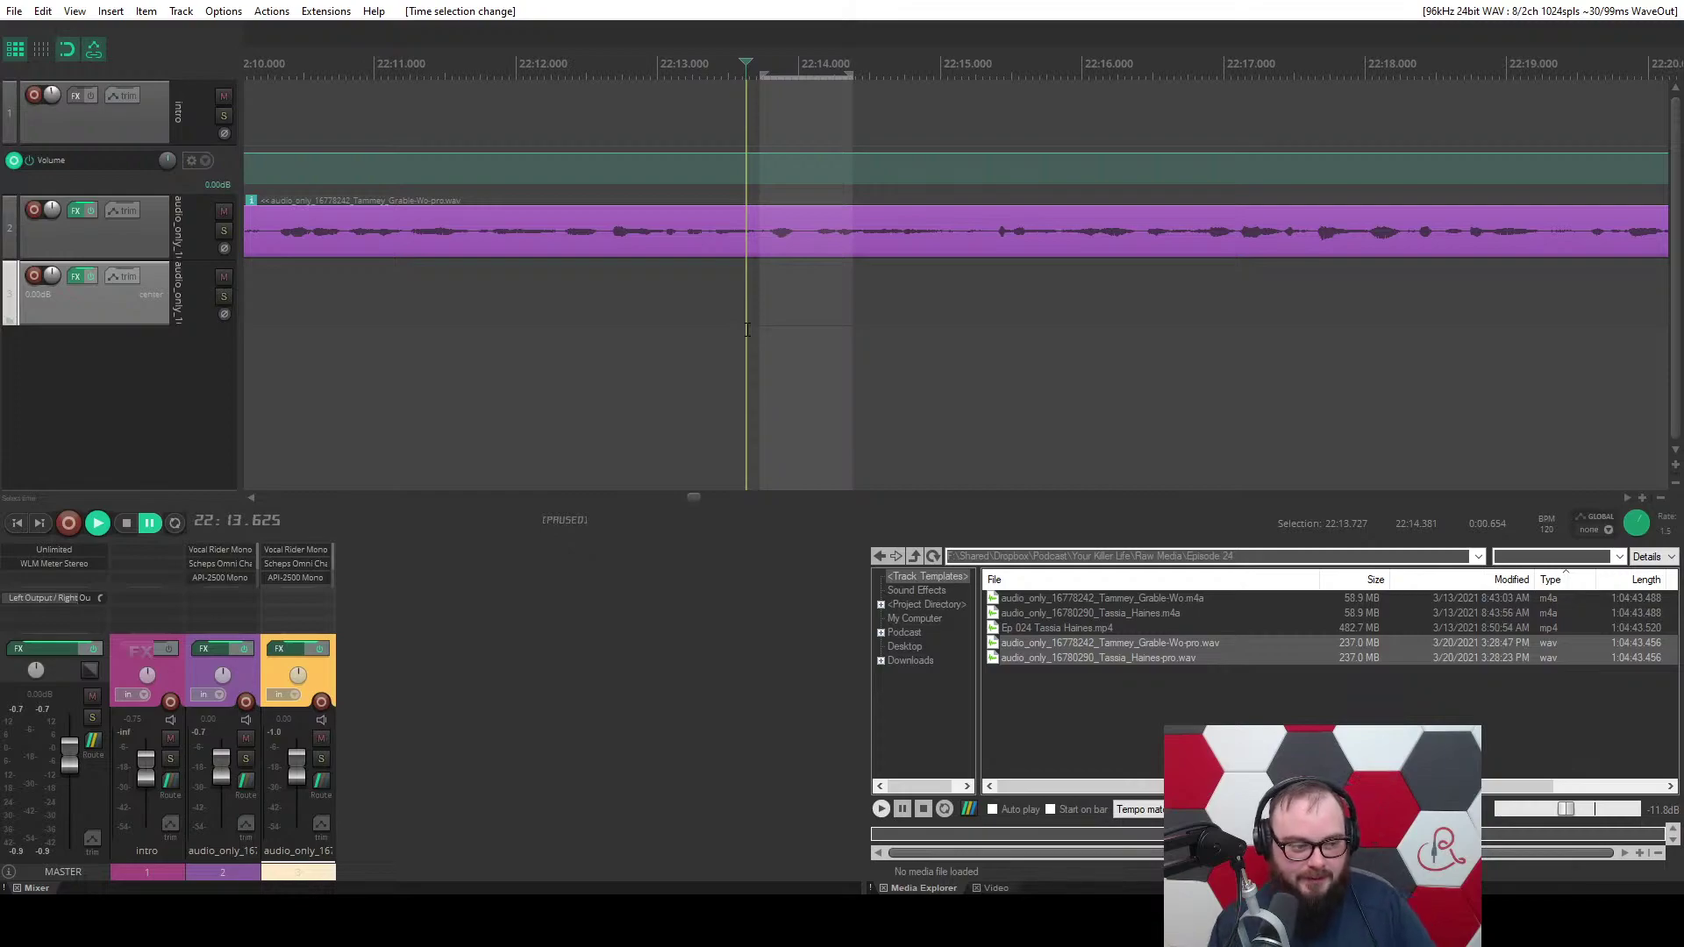
{"action": "key", "text": "ctrl+space"}
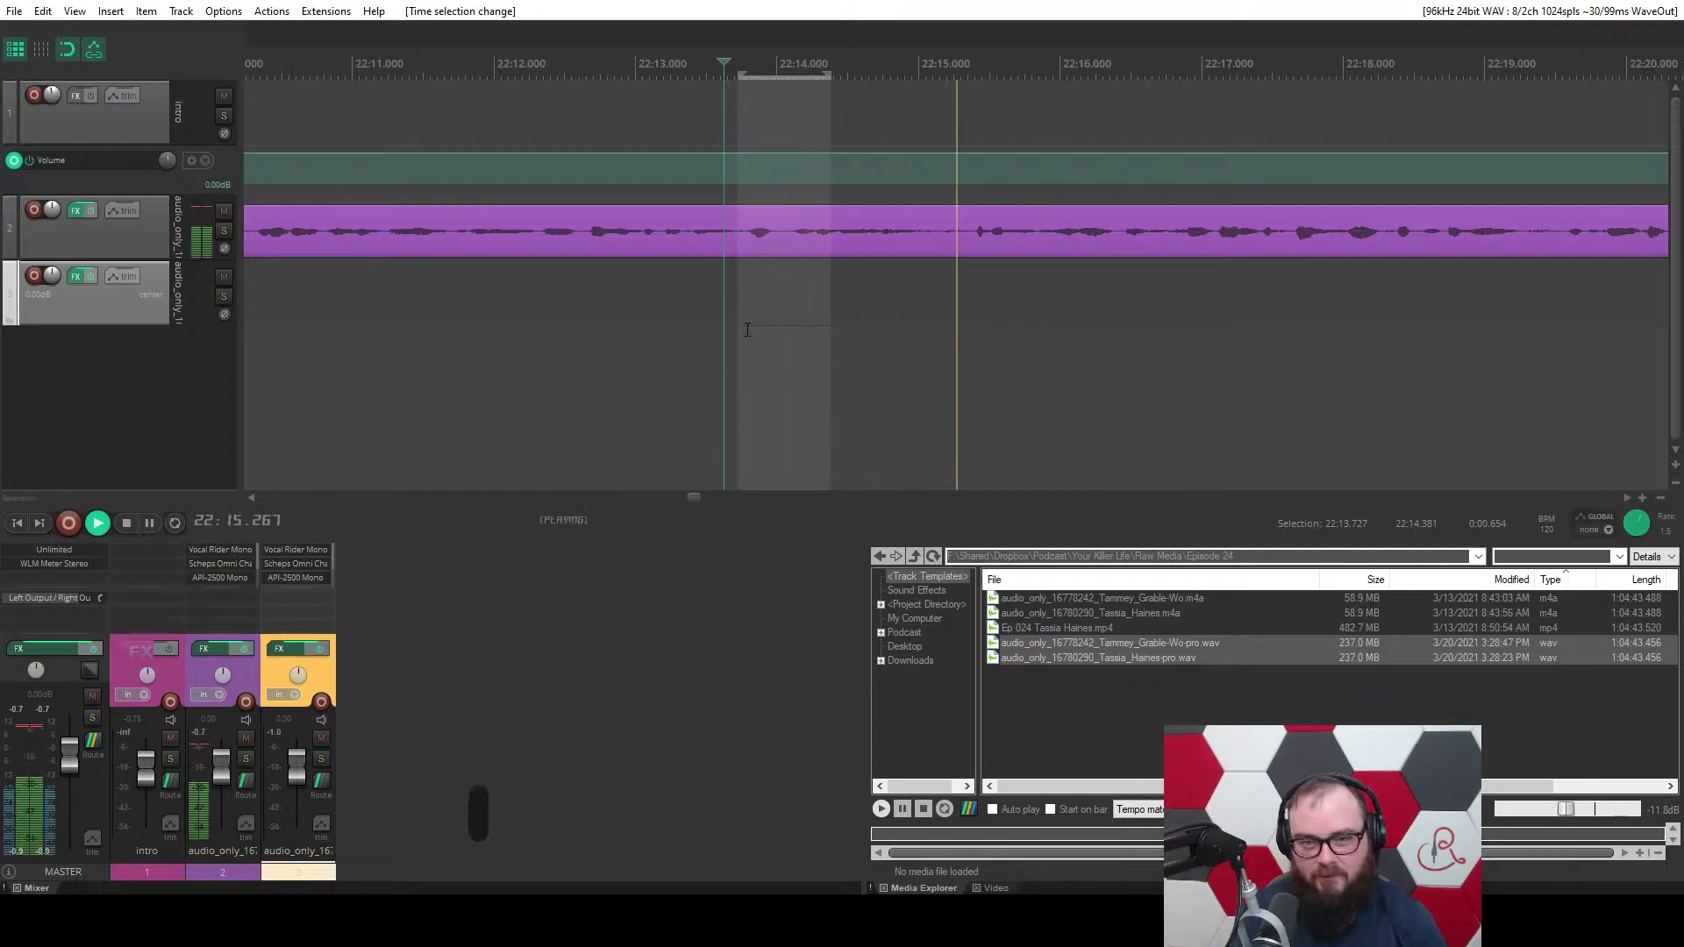
{"action": "key", "text": "ctrl+space"}
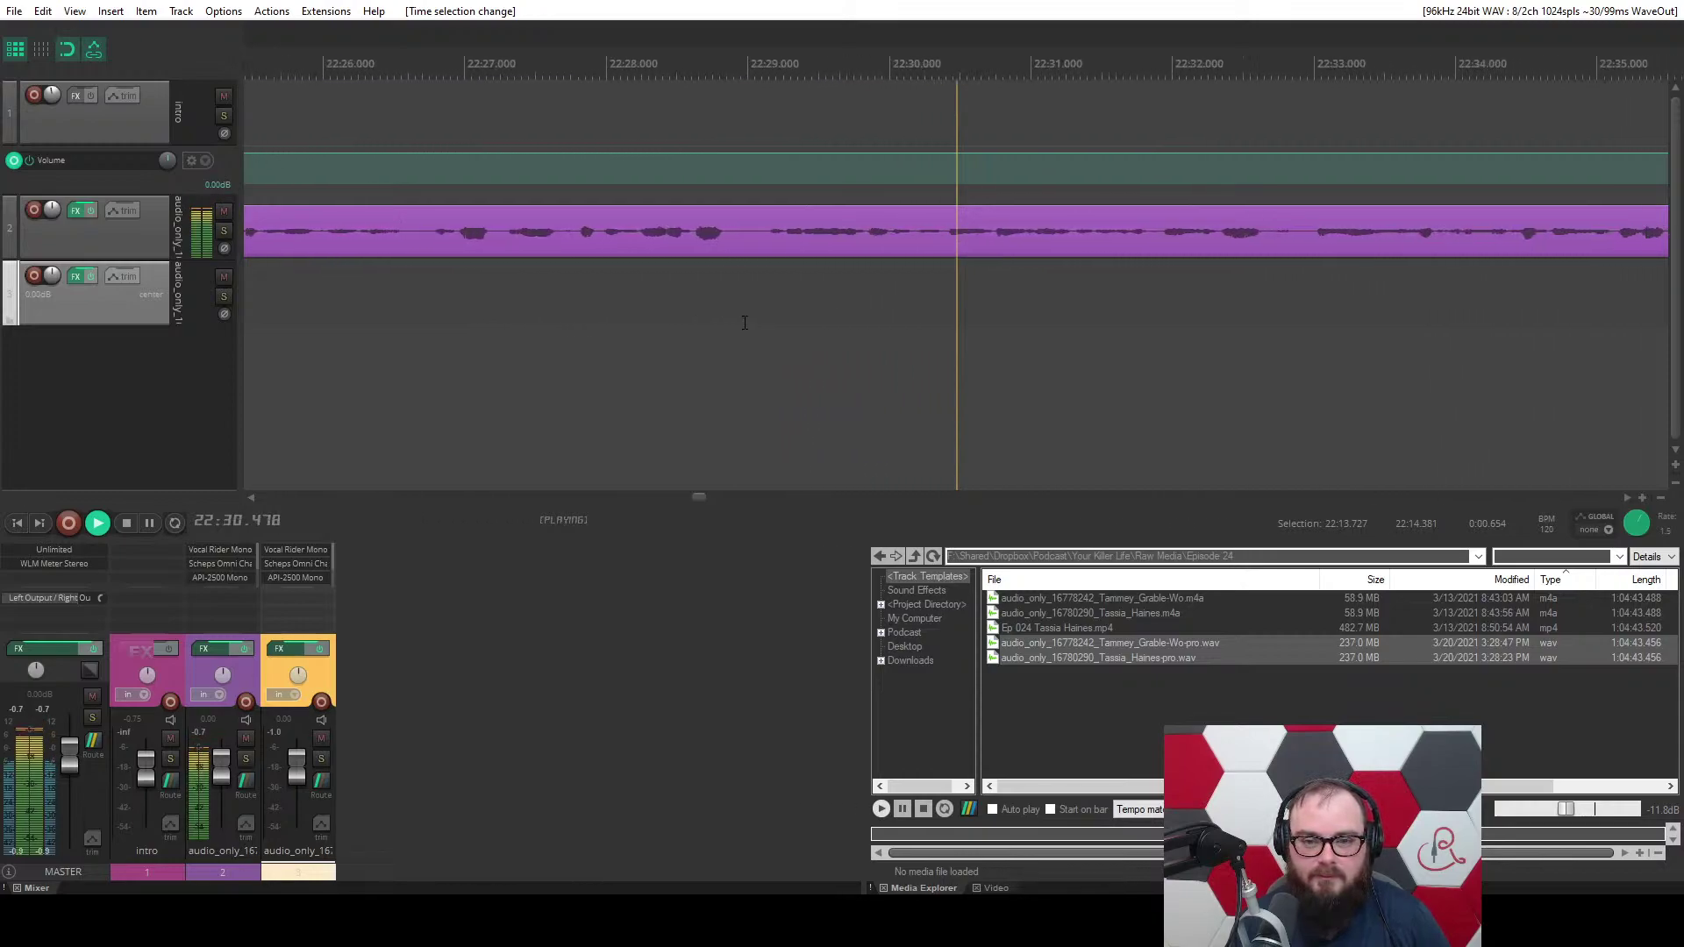
{"action": "scroll", "coordinate": [744, 323], "scroll_direction": "down", "scroll_amount": 2}
{"action": "scroll", "coordinate": [745, 323], "scroll_direction": "up", "scroll_amount": 4}
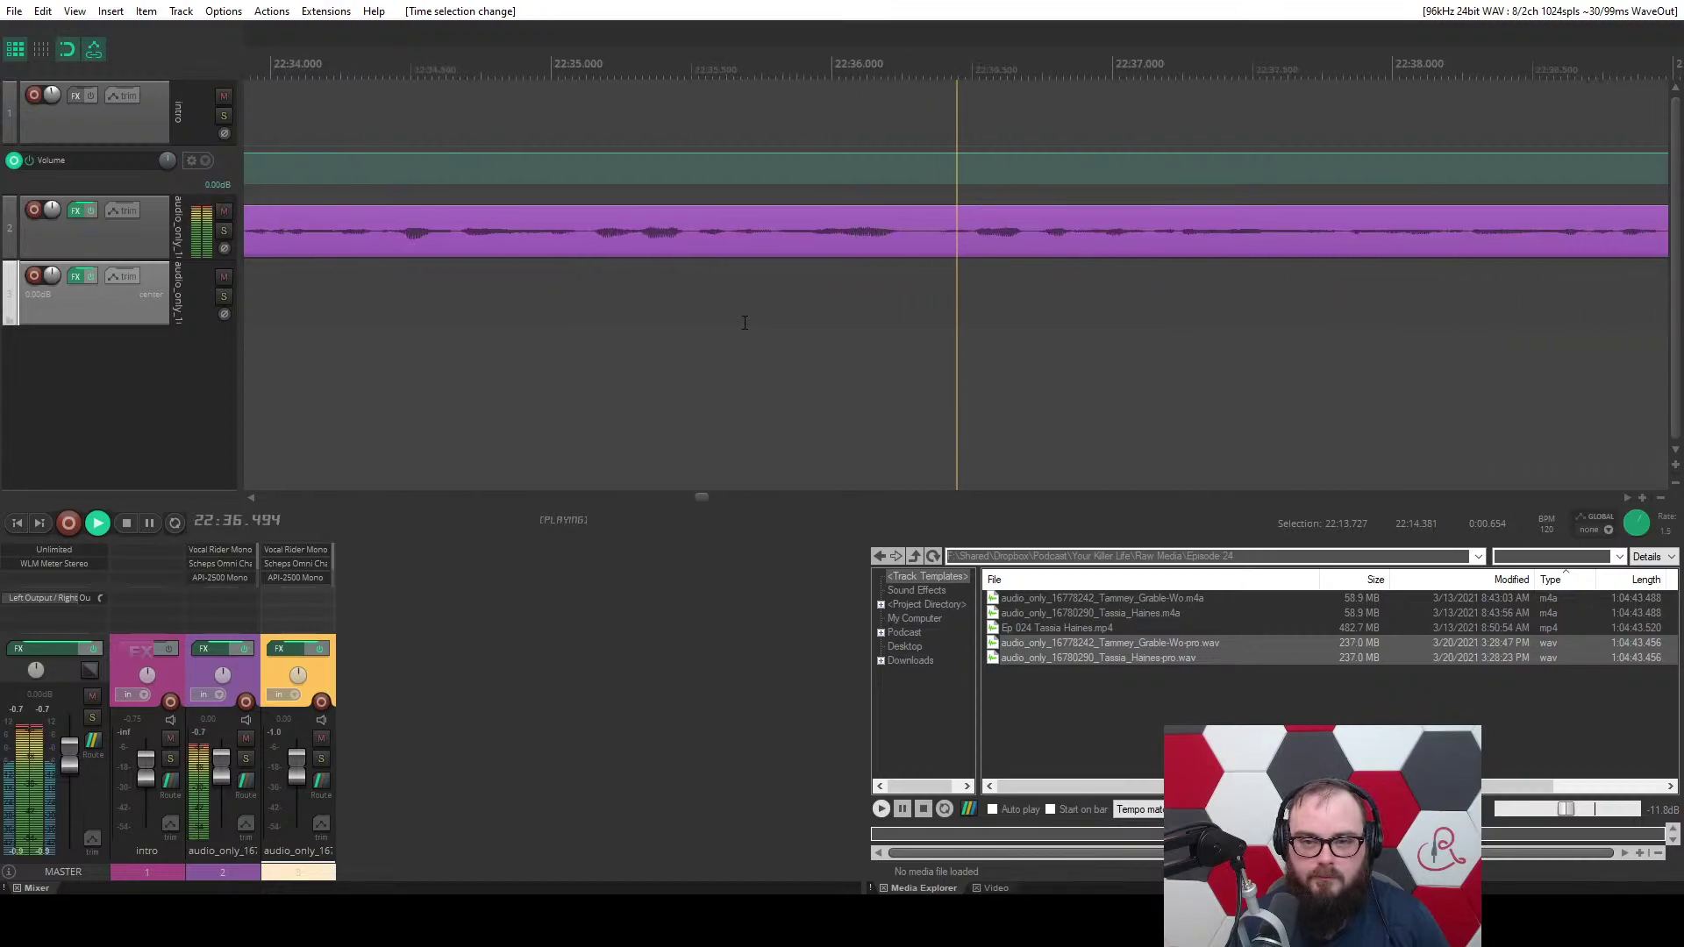
{"action": "scroll", "coordinate": [744, 322], "scroll_direction": "up", "scroll_amount": 3}
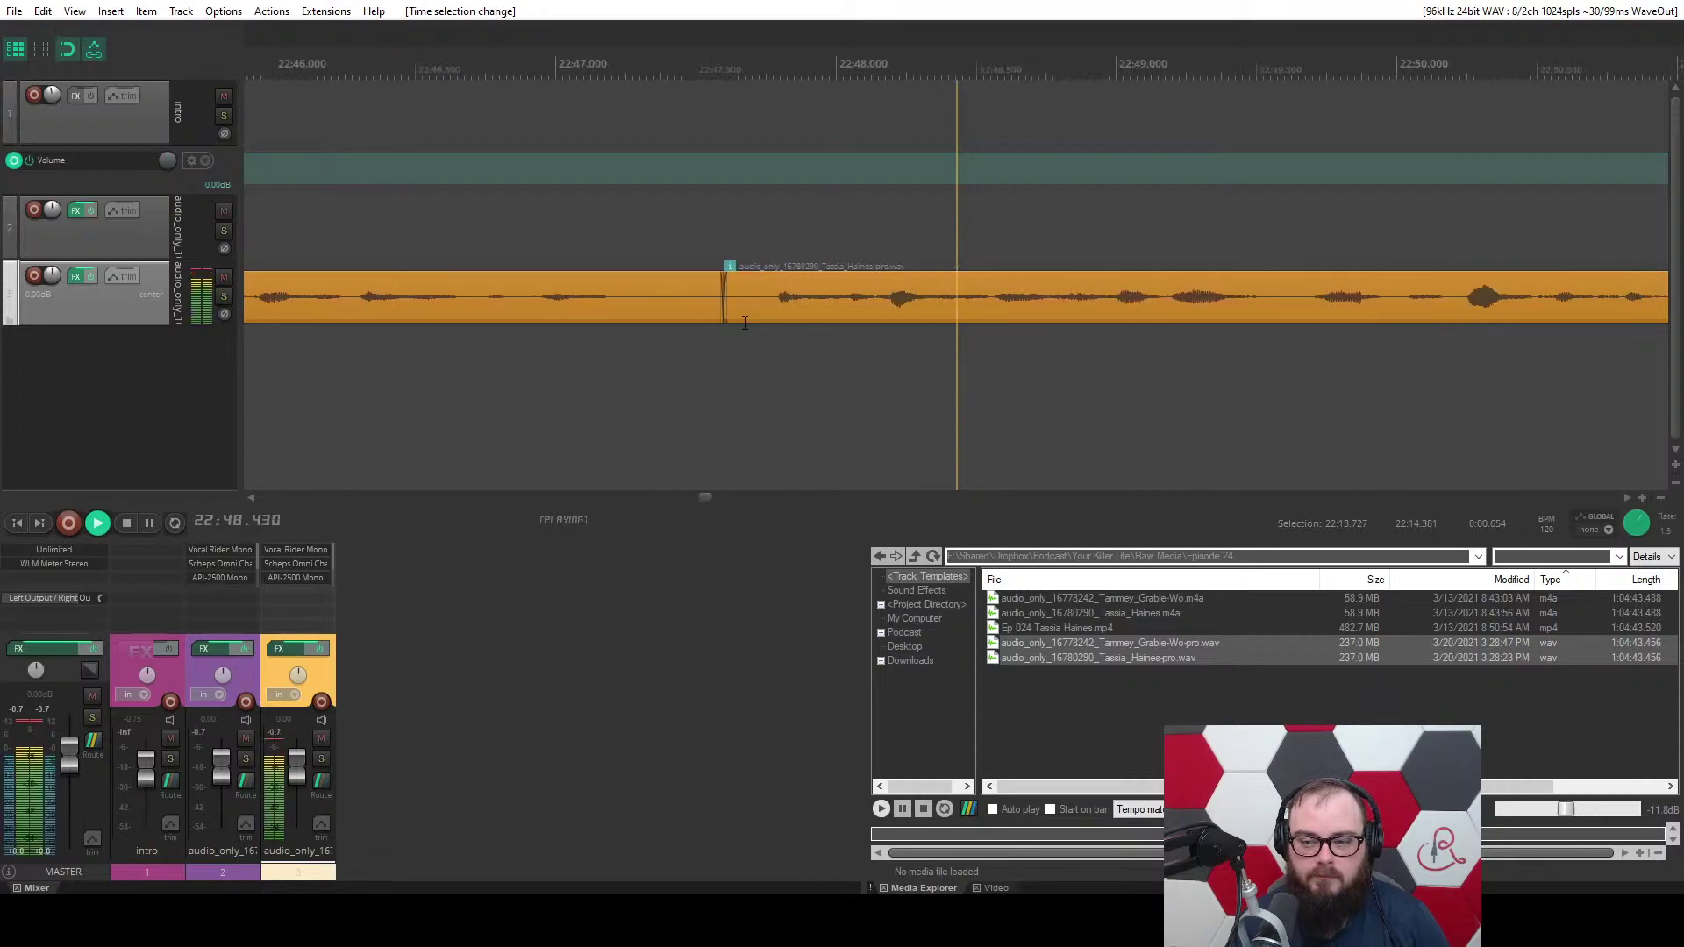
{"action": "scroll", "coordinate": [744, 322], "scroll_direction": "down", "scroll_amount": 2}
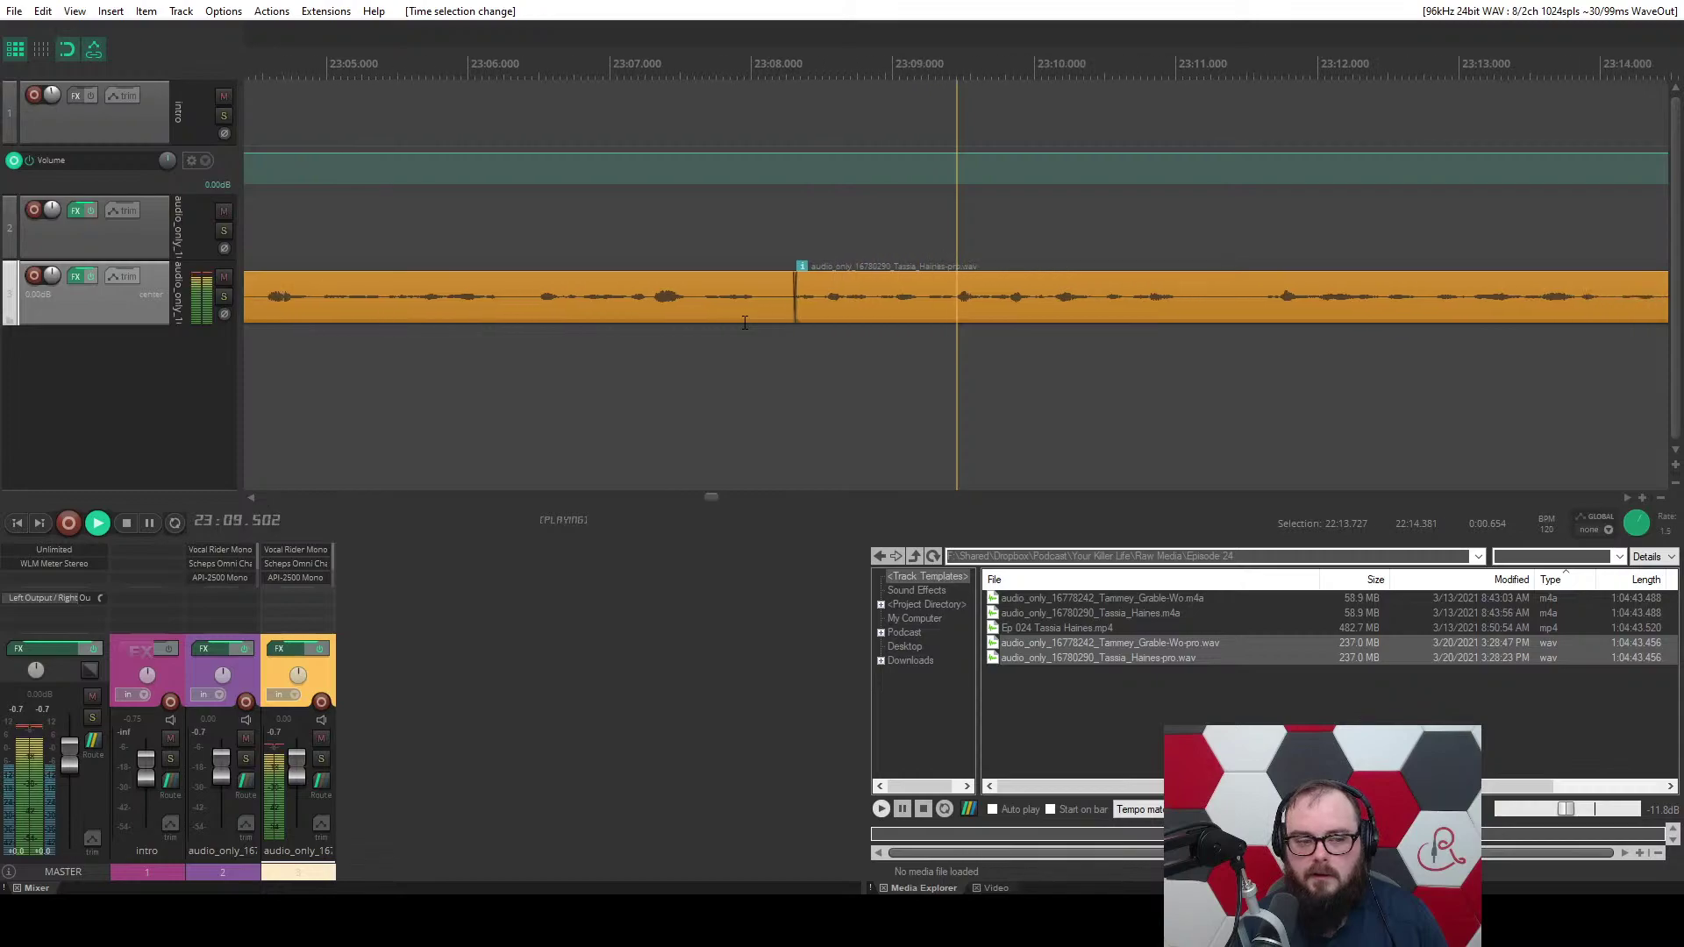
{"action": "key", "text": "ctrl+space"}
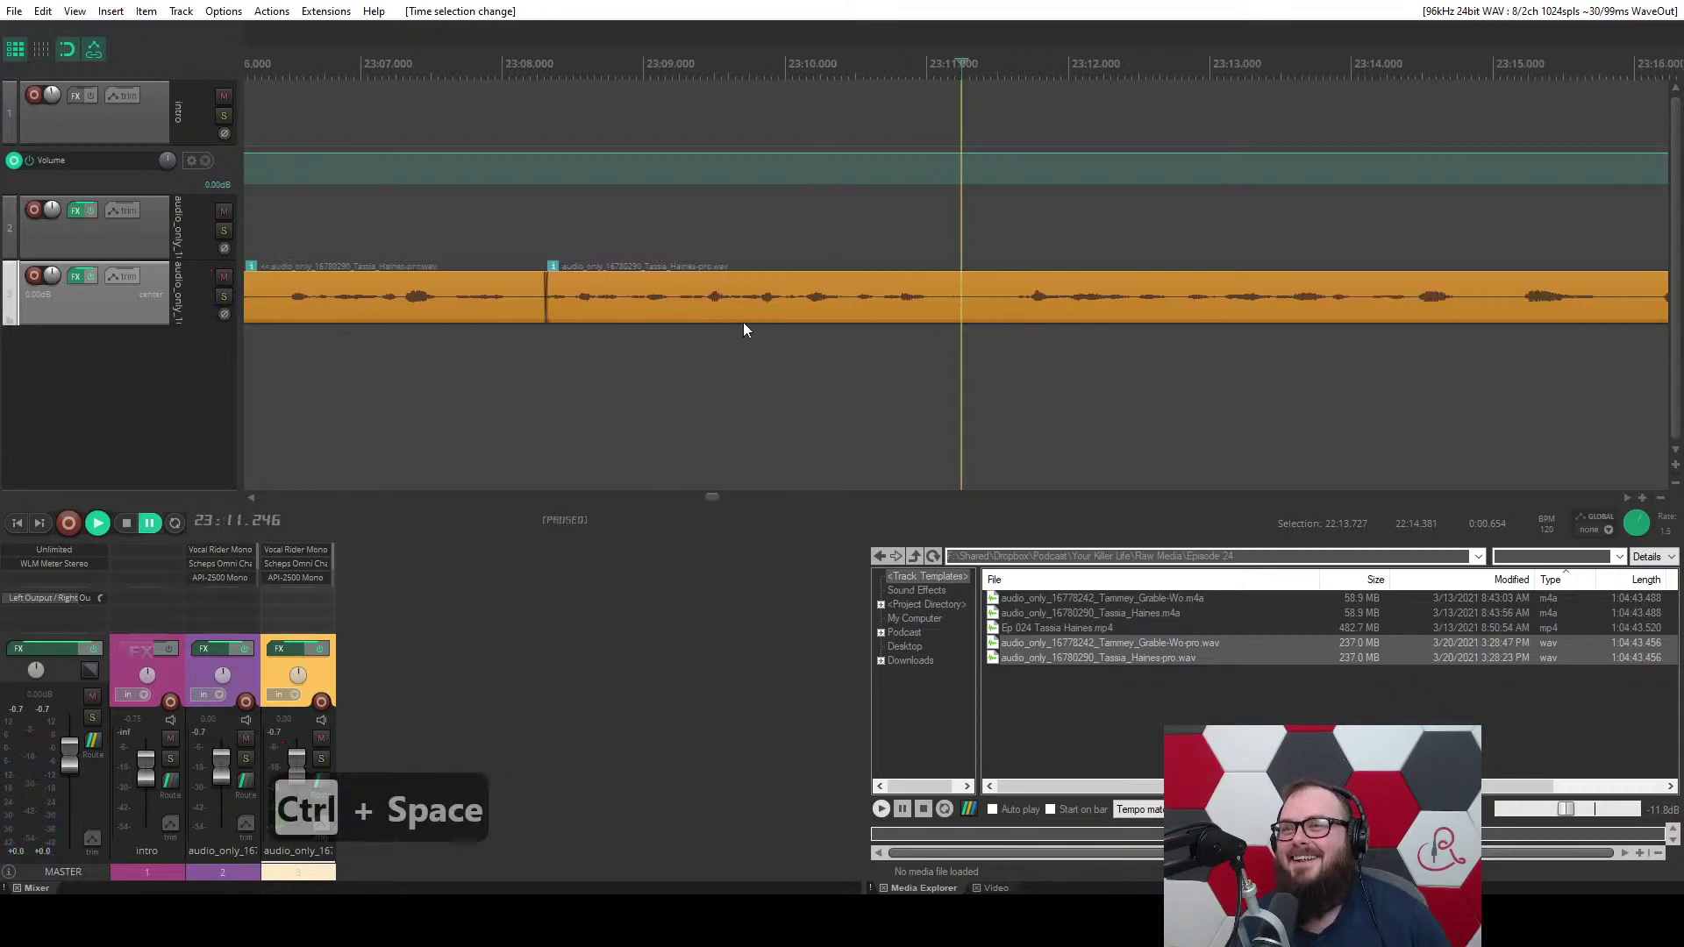
Remove the stretch from 23:15.220 to 23:16.129 in the orange clip with Ripple Edit.
{"action": "key", "text": "ctrl+space"}
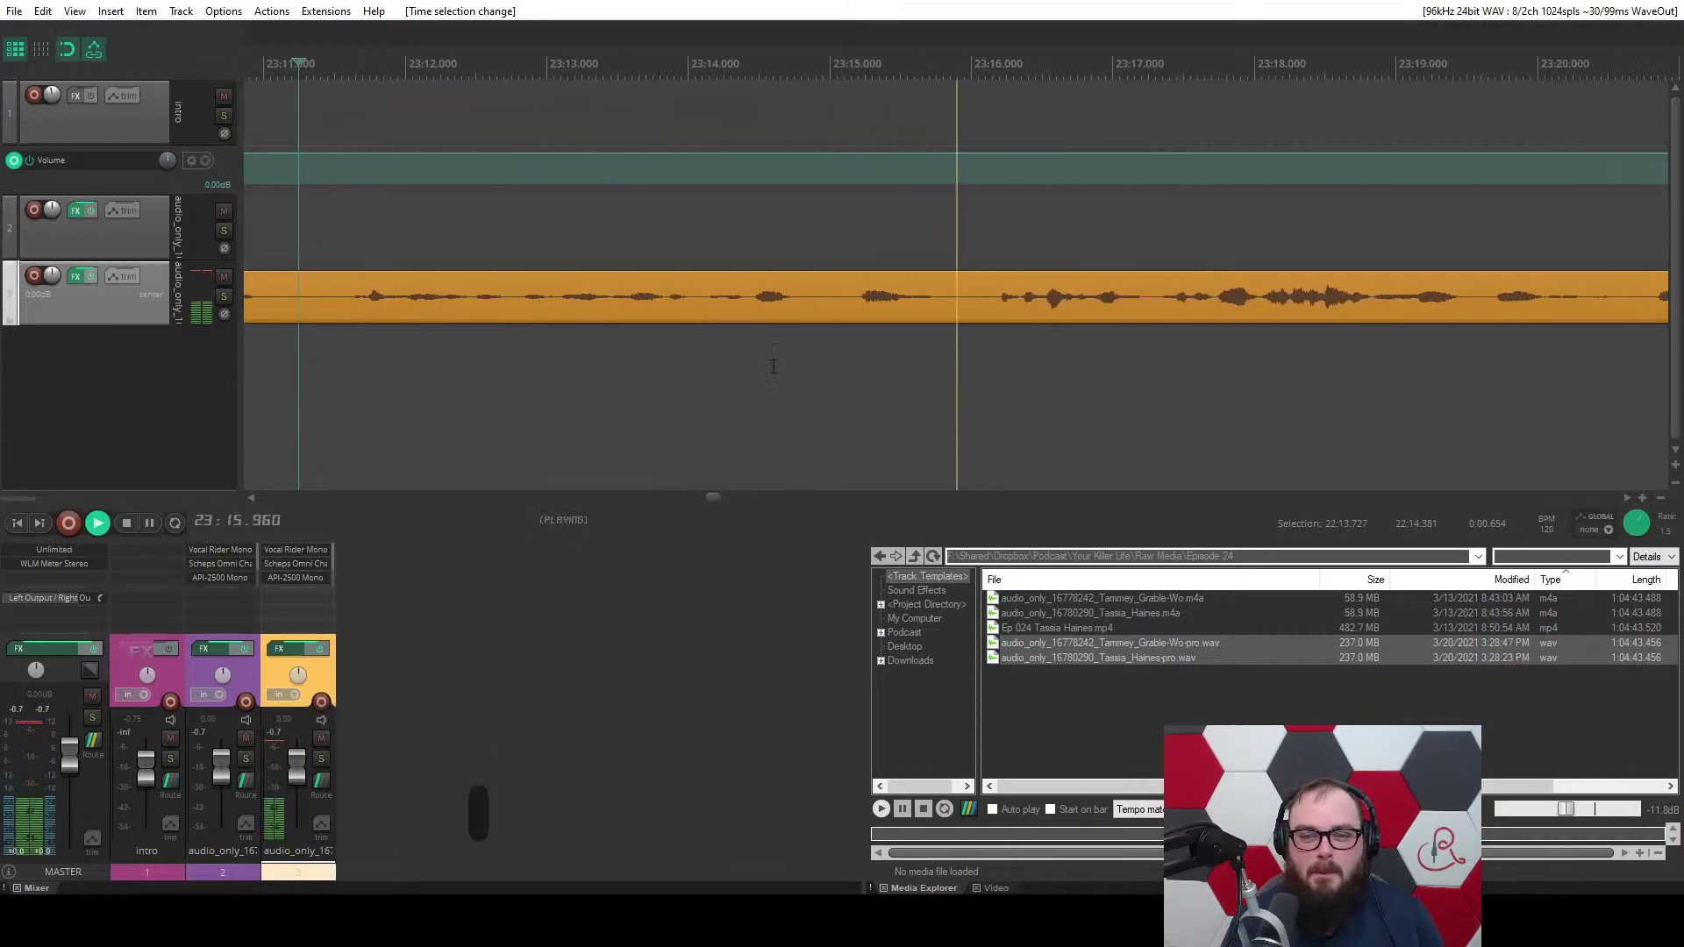
{"action": "left_click", "coordinate": [816, 351]}
{"action": "key", "text": "space"}
{"action": "scroll", "coordinate": [838, 344], "scroll_direction": "up", "scroll_amount": 3}
{"action": "left_click_drag", "start_coordinate": [894, 341], "coordinate": [1401, 382]}
{"action": "key", "text": "c"}
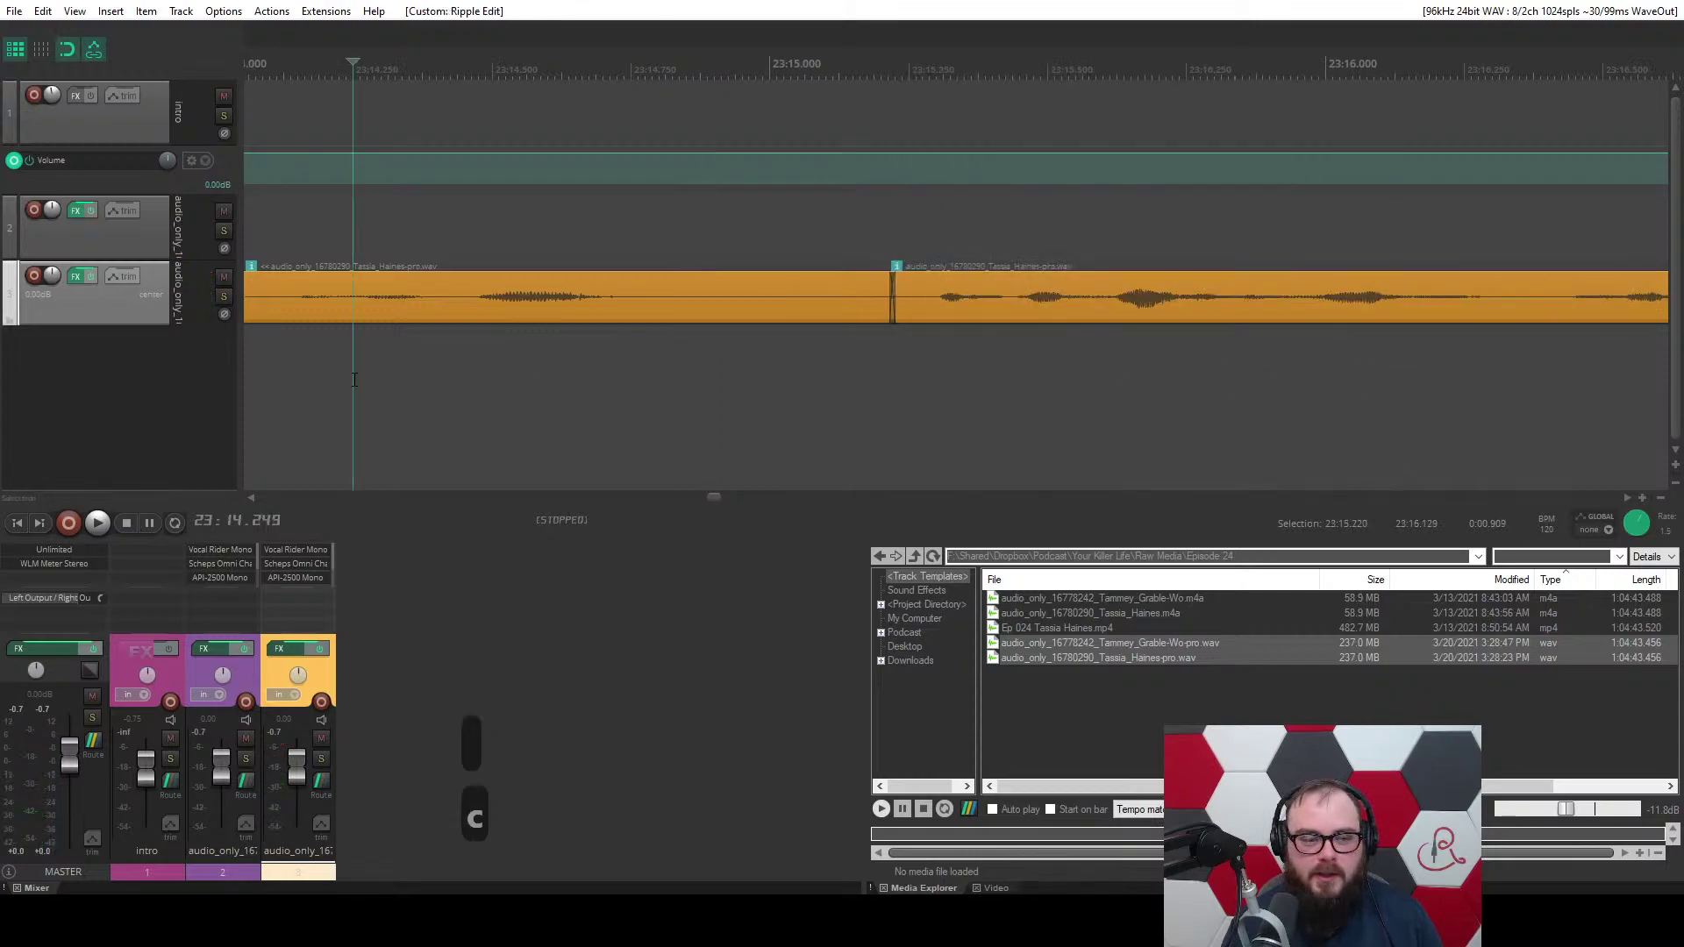
Trim the end of the next orange clip from about 23:19.9 with Adobe style edit - right, and save the project.
{"action": "key", "text": "ctrl+space"}
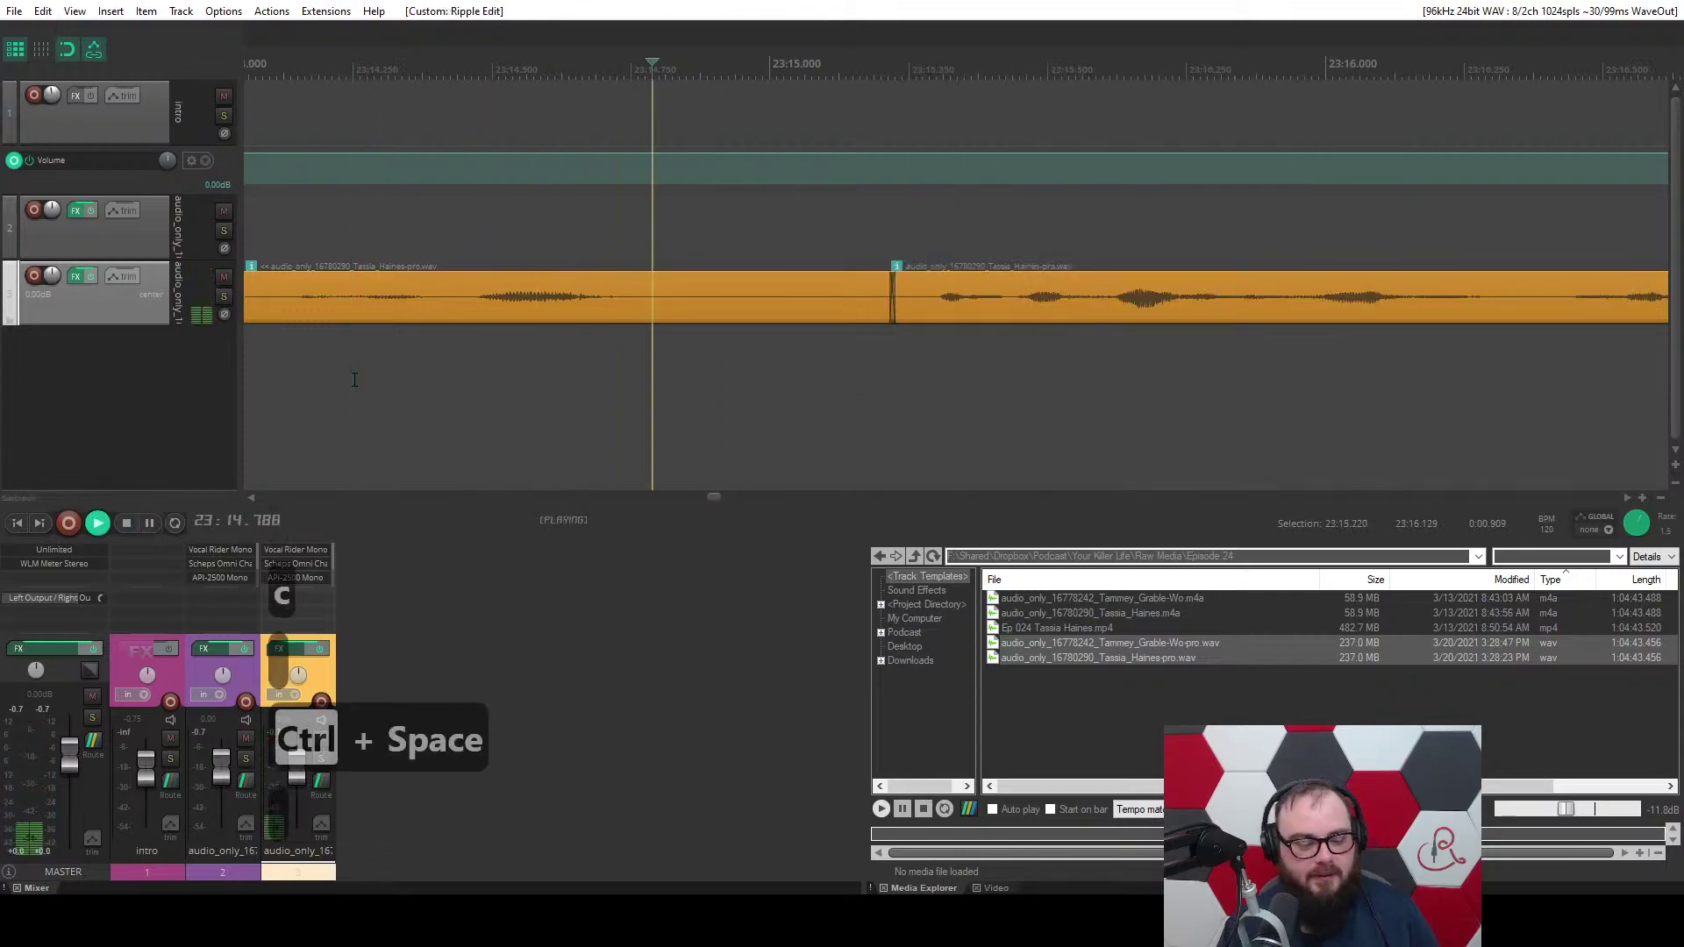
{"action": "scroll", "coordinate": [354, 379], "scroll_direction": "down", "scroll_amount": 5}
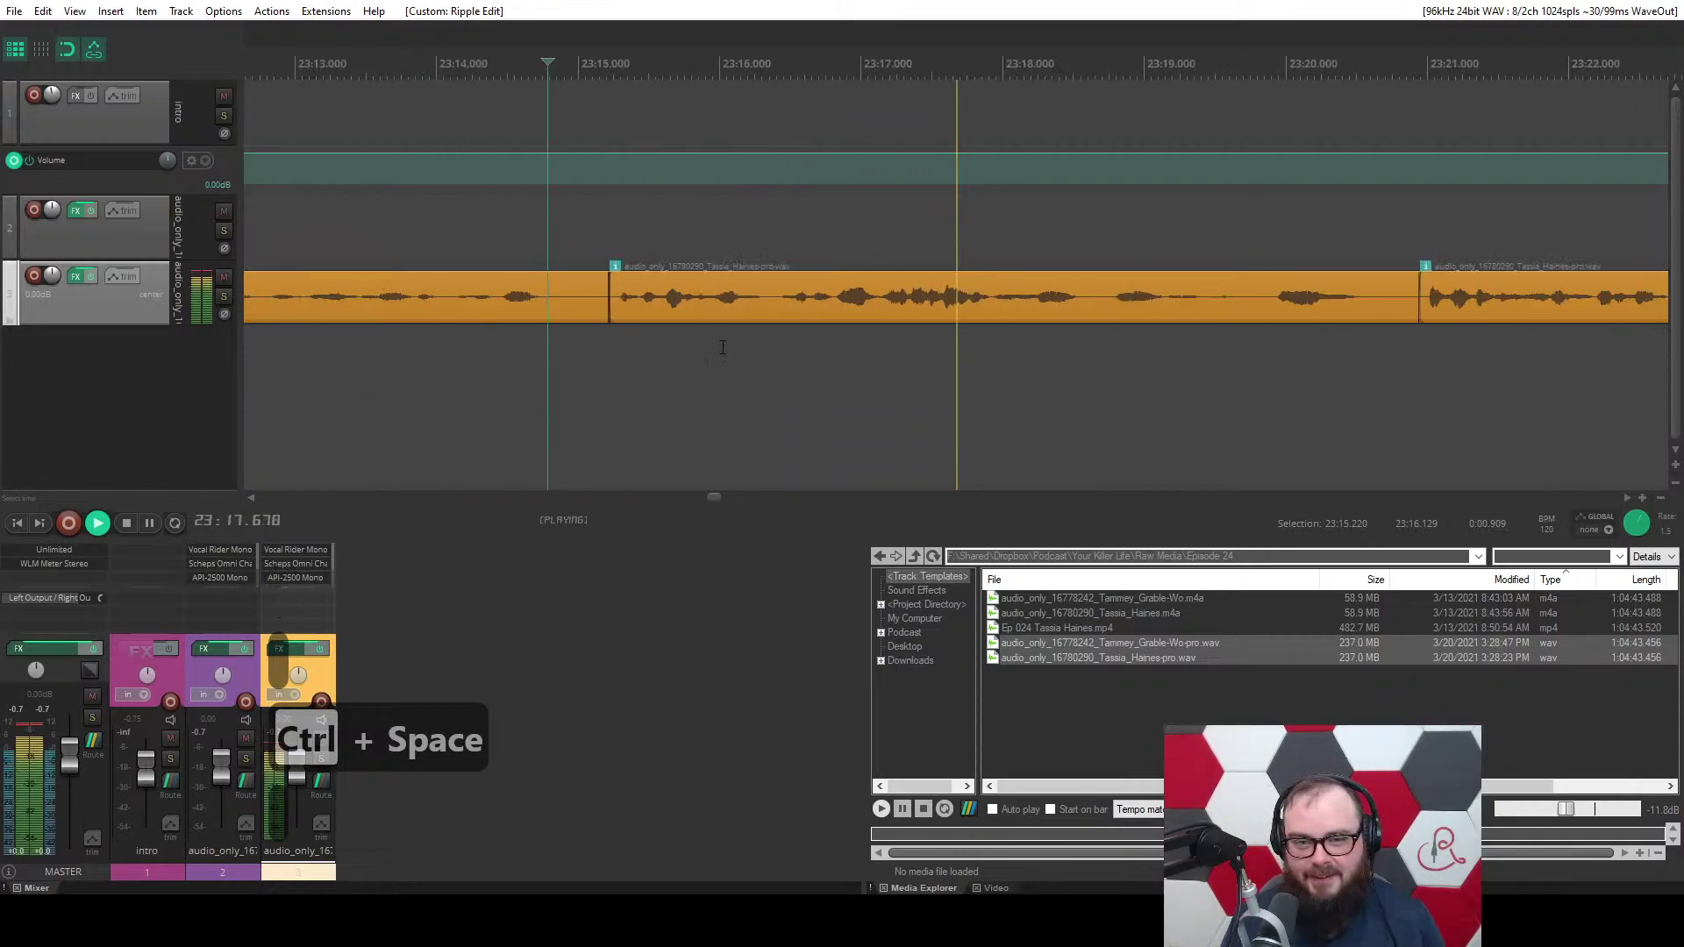
{"action": "scroll", "coordinate": [728, 342], "scroll_direction": "up", "scroll_amount": 3}
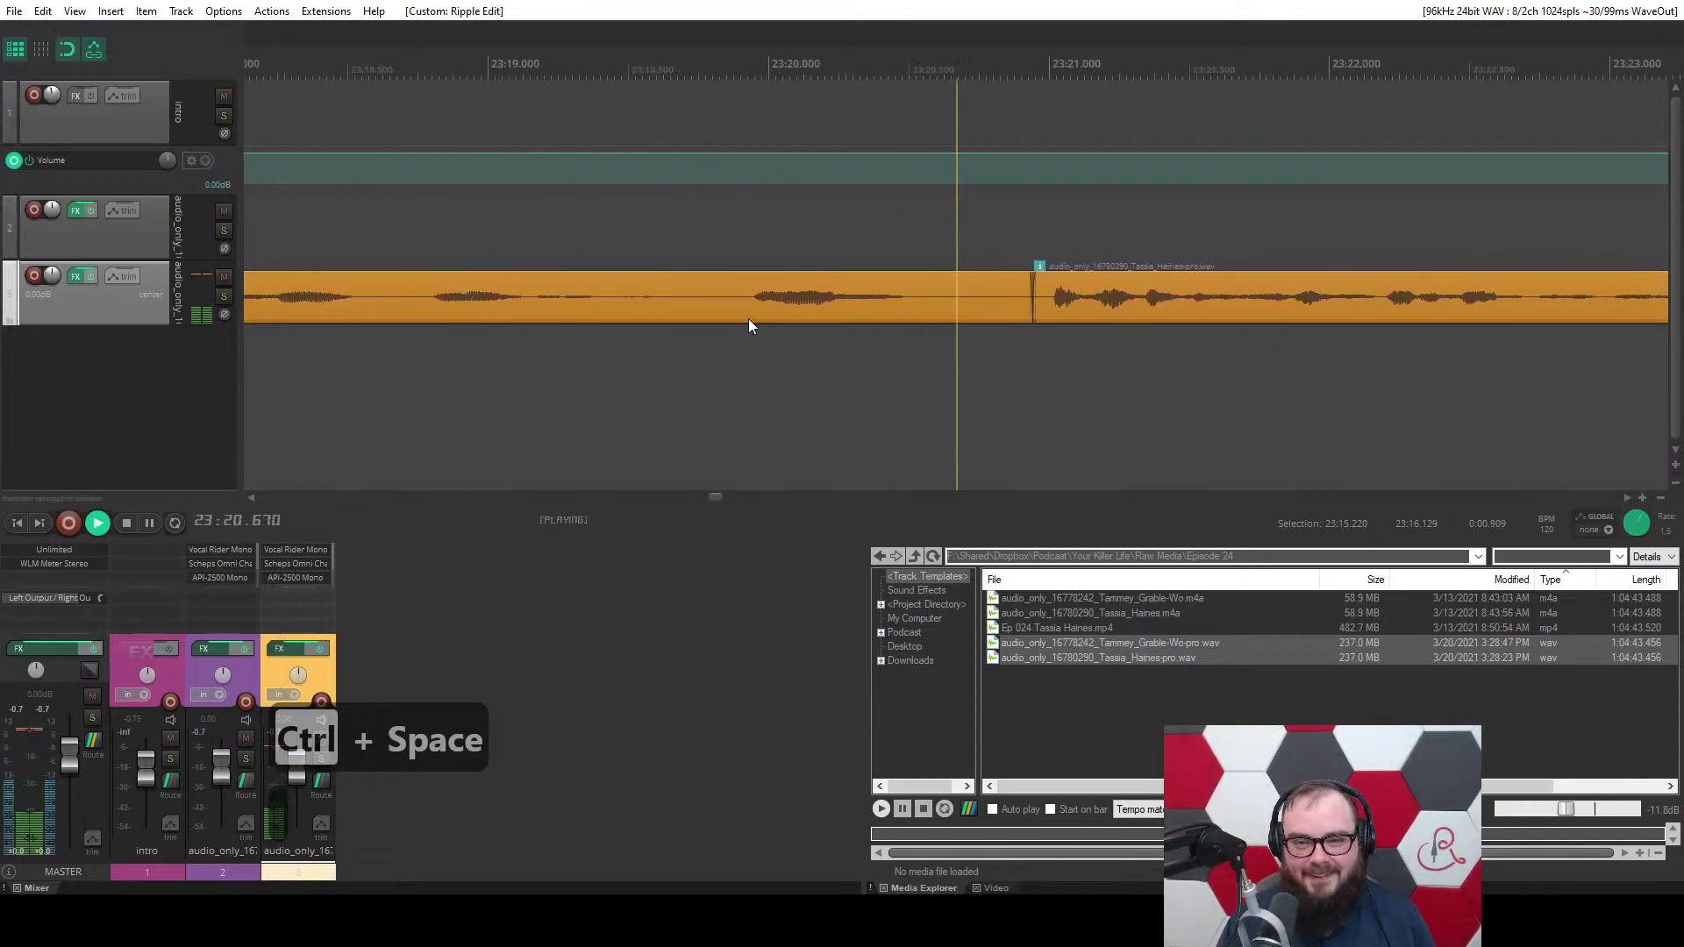
{"action": "left_click", "coordinate": [622, 321]}
{"action": "key", "text": "w"}
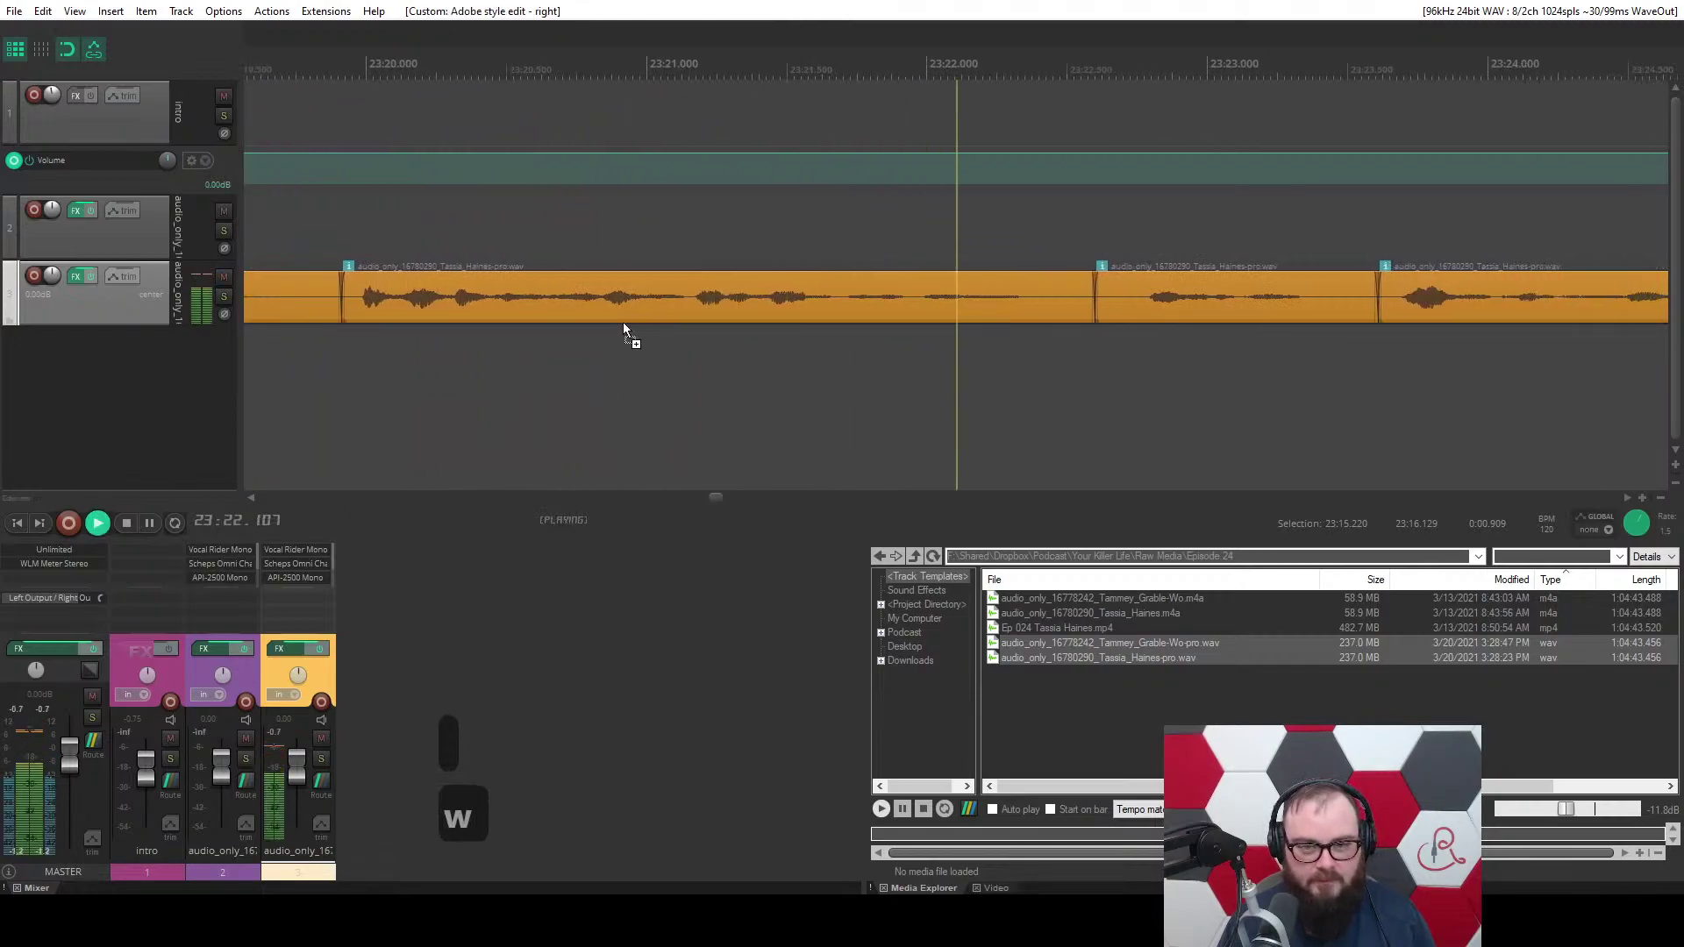
{"action": "key", "text": "ctrl+s"}
{"action": "key", "text": "ctrl+space"}
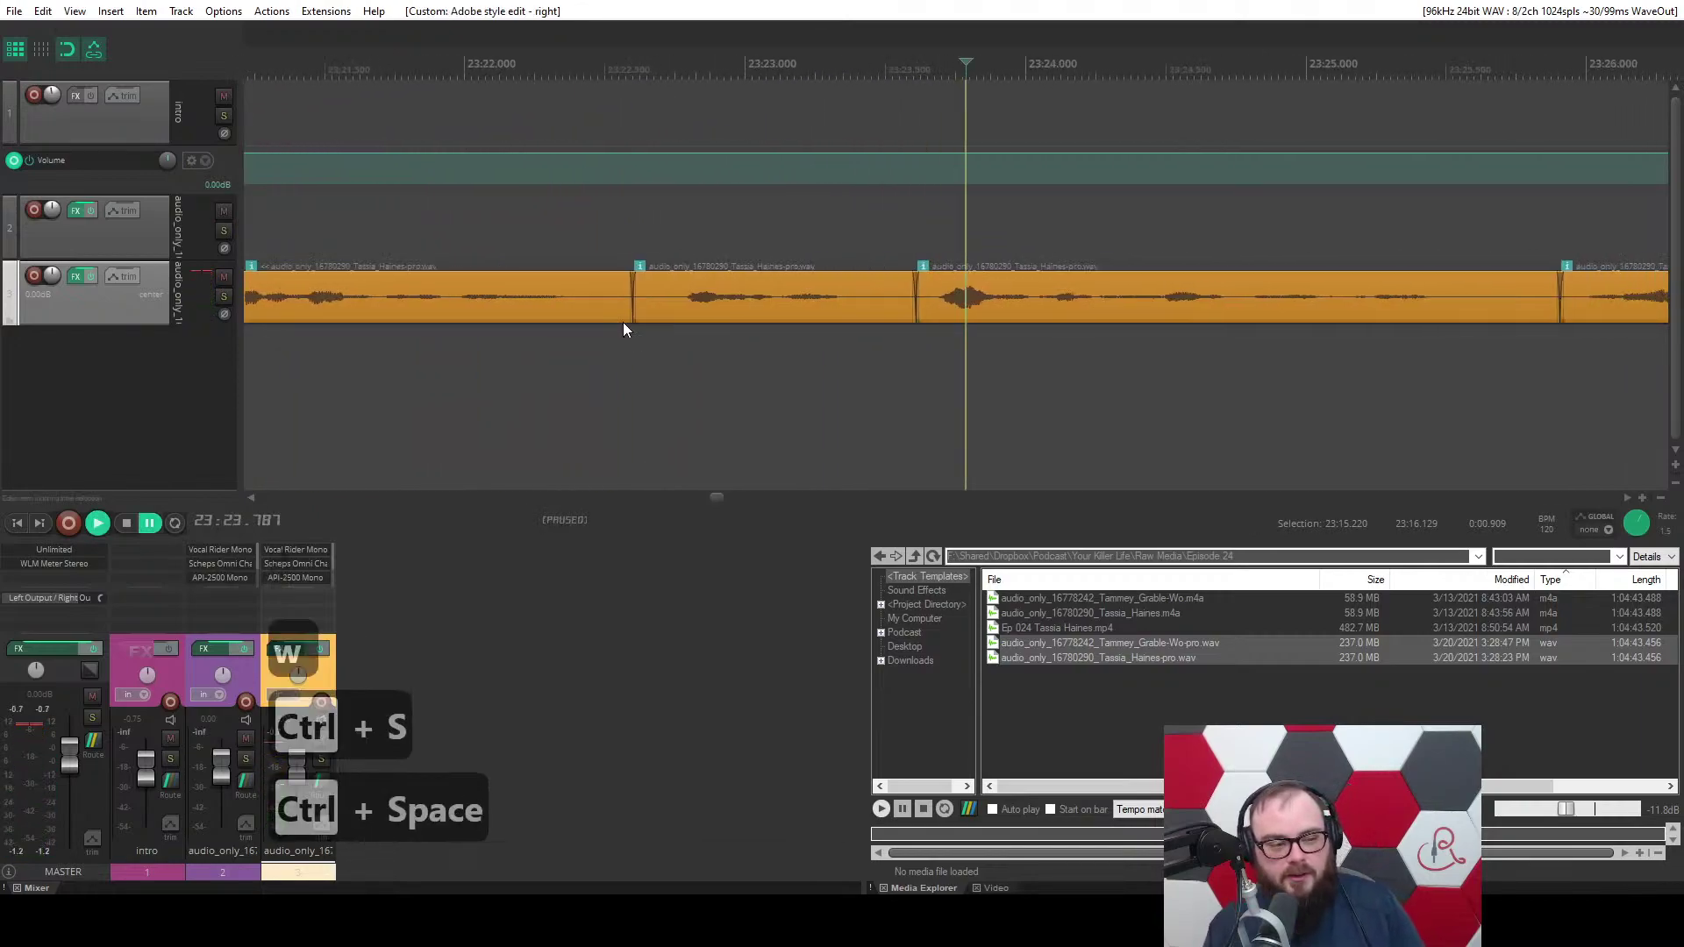
Play on to the orange-to-purple handover and trim the orange clip's end at about 23:53.05 with Adobe style edit - right.
{"action": "key", "text": "ctrl+space"}
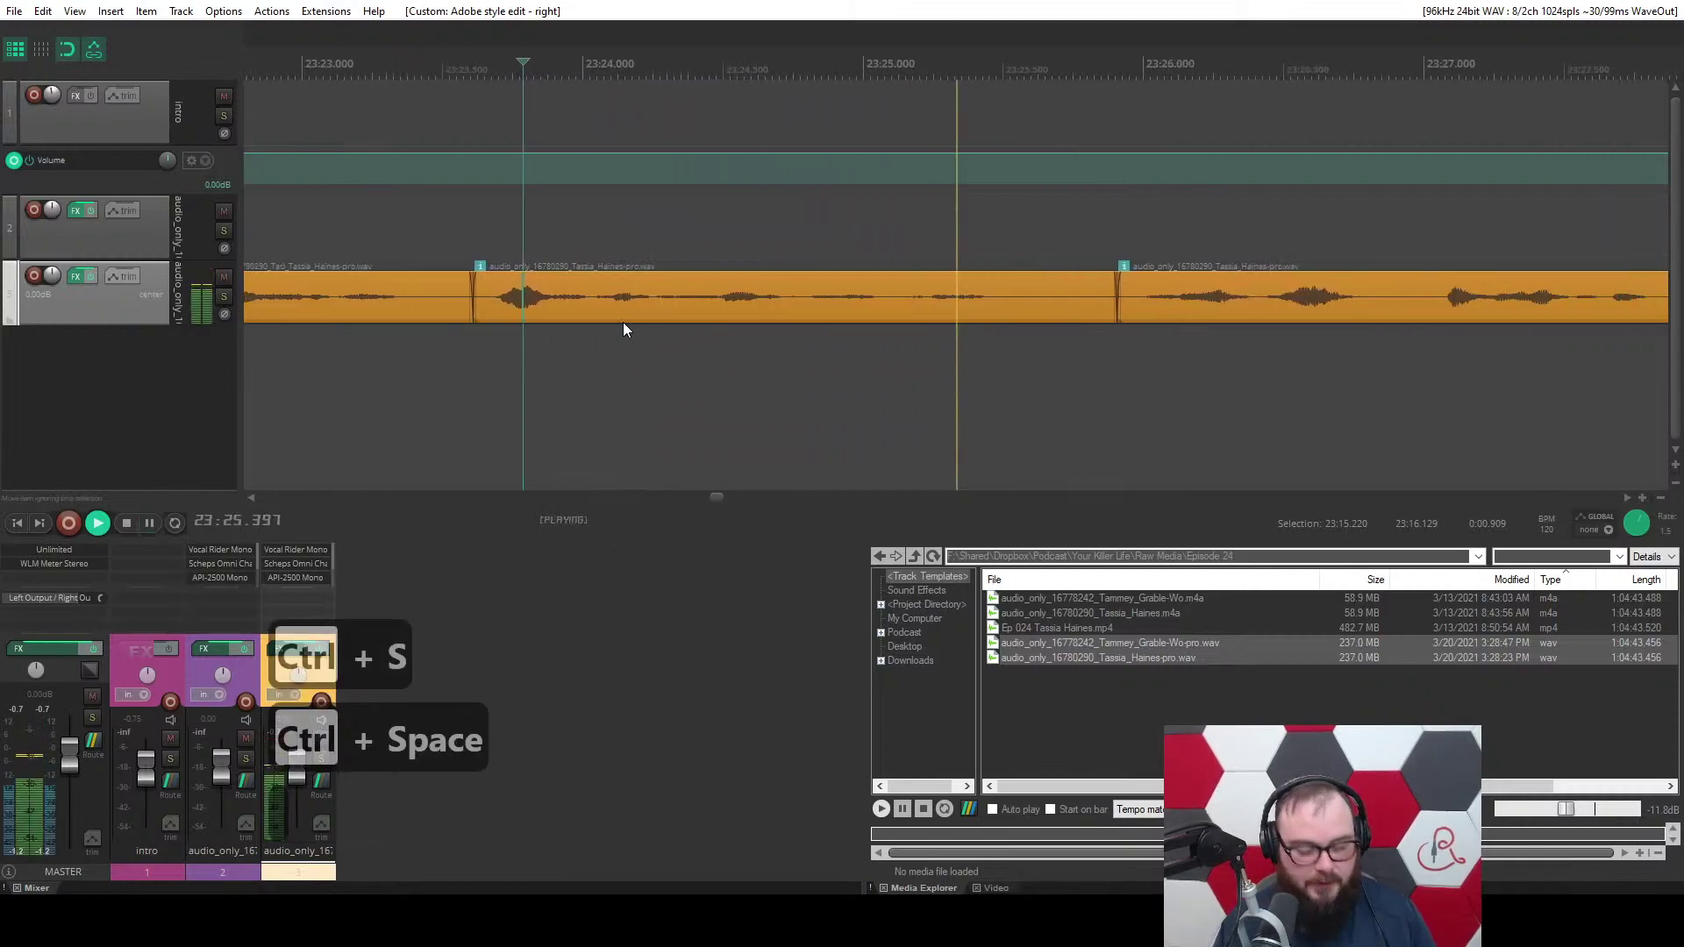
{"action": "scroll", "coordinate": [623, 323], "scroll_direction": "down", "scroll_amount": 5}
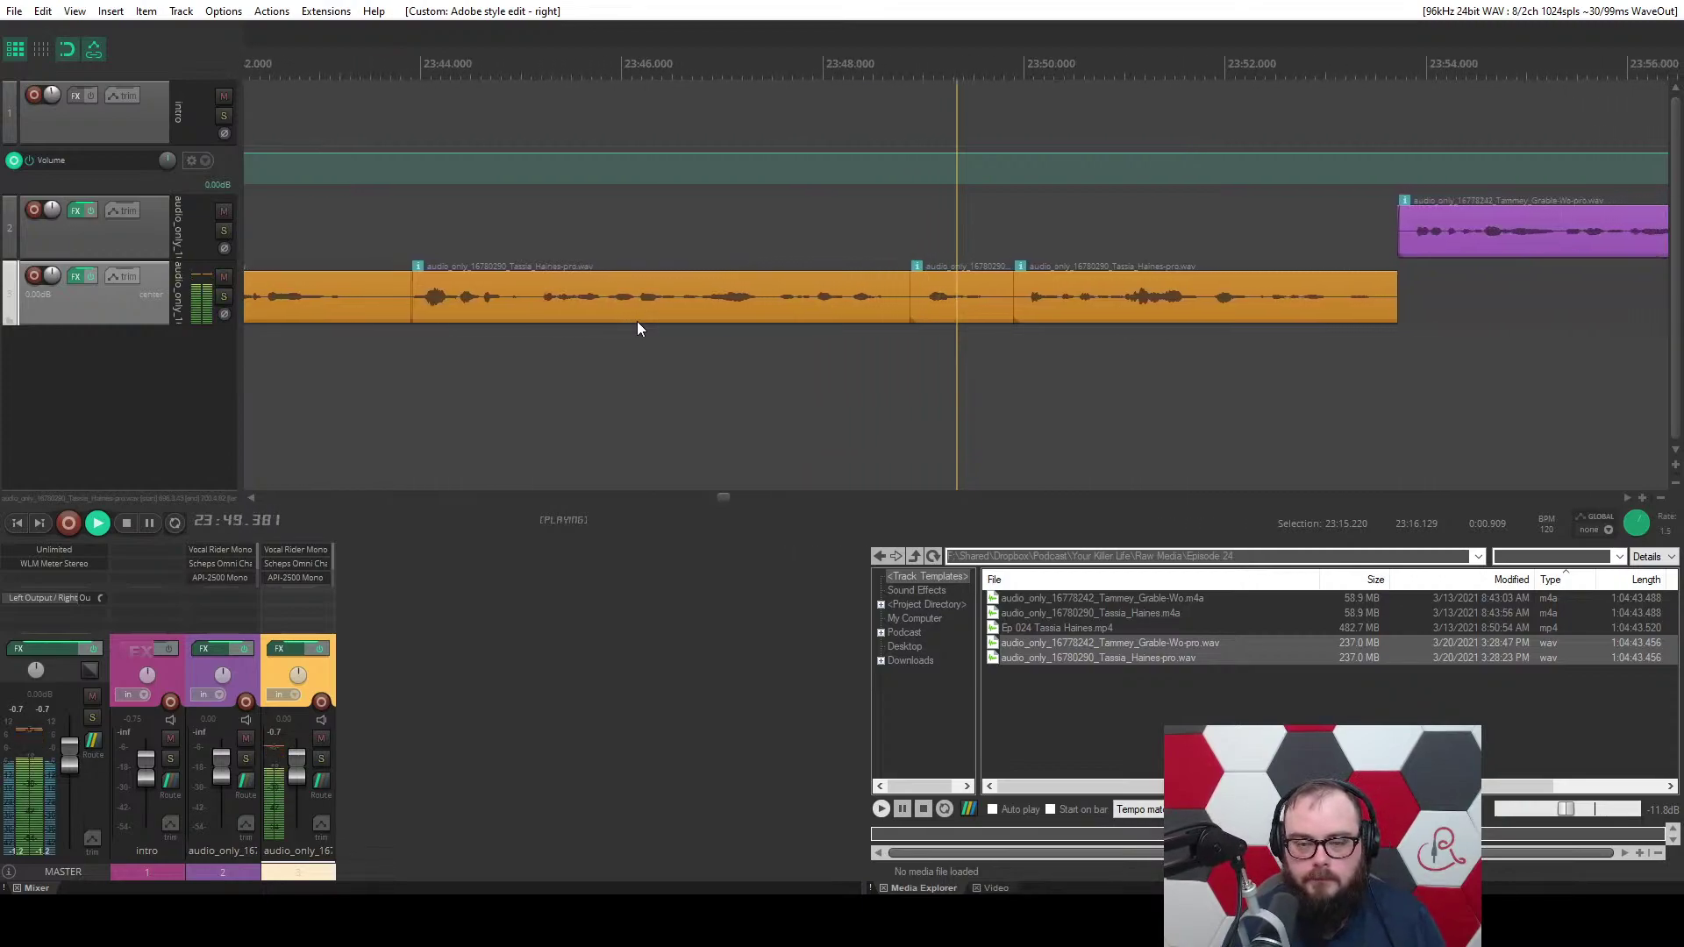
{"action": "scroll", "coordinate": [738, 402], "scroll_direction": "up", "scroll_amount": 3}
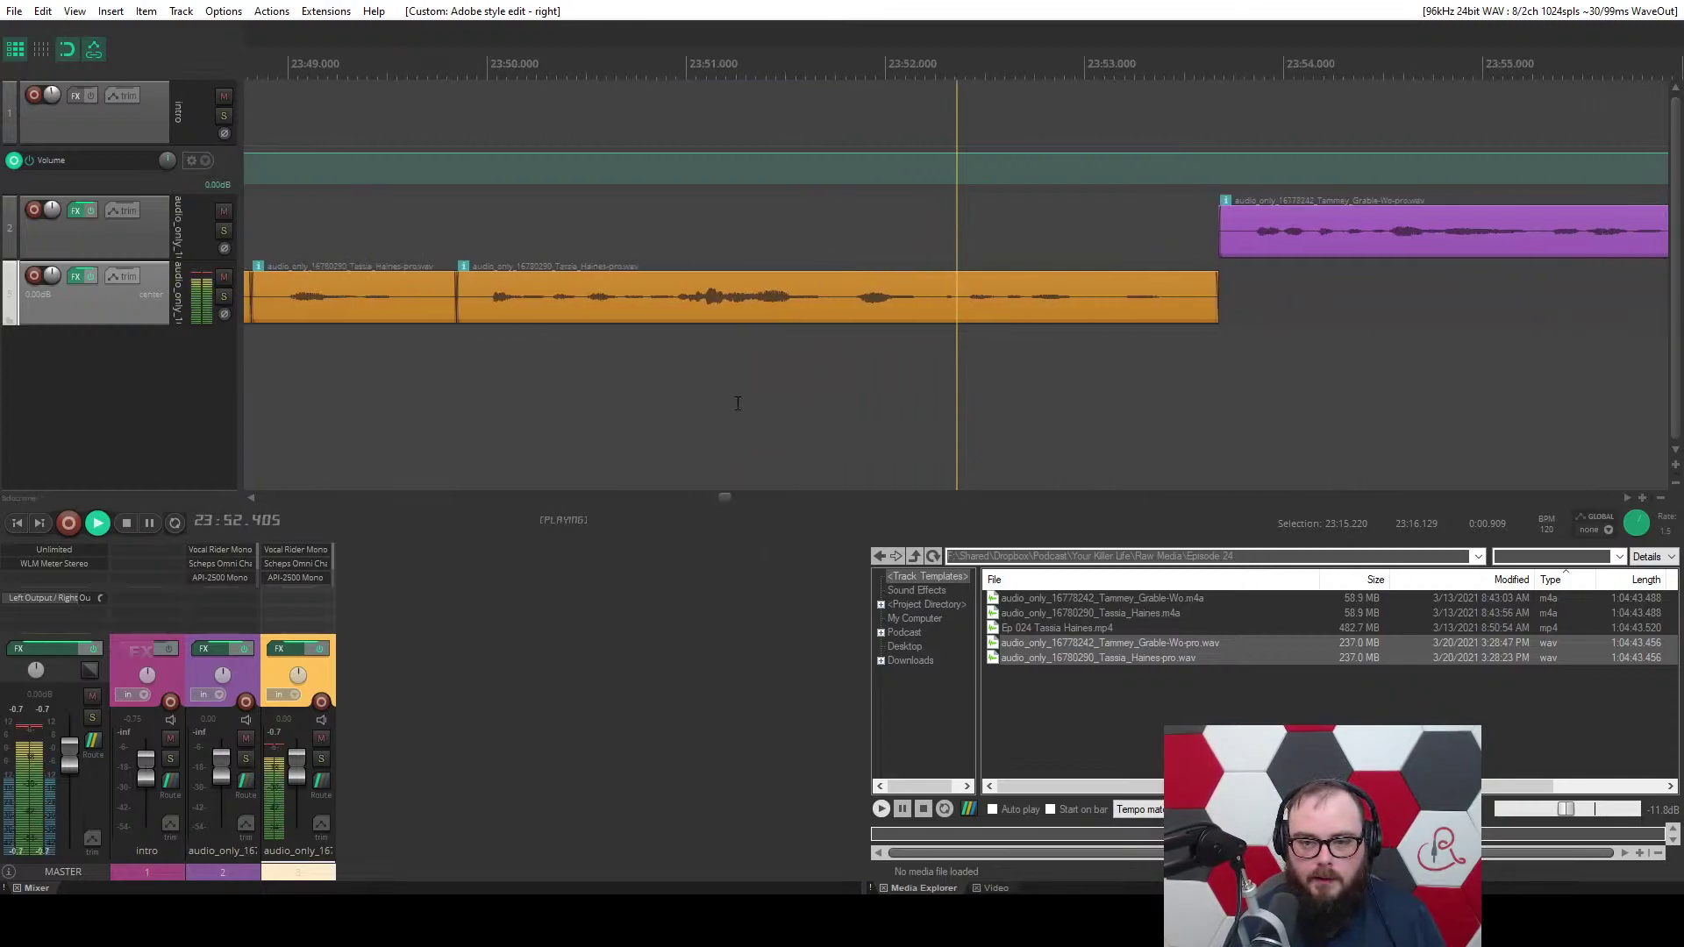
{"action": "scroll", "coordinate": [735, 402], "scroll_direction": "down", "scroll_amount": 2}
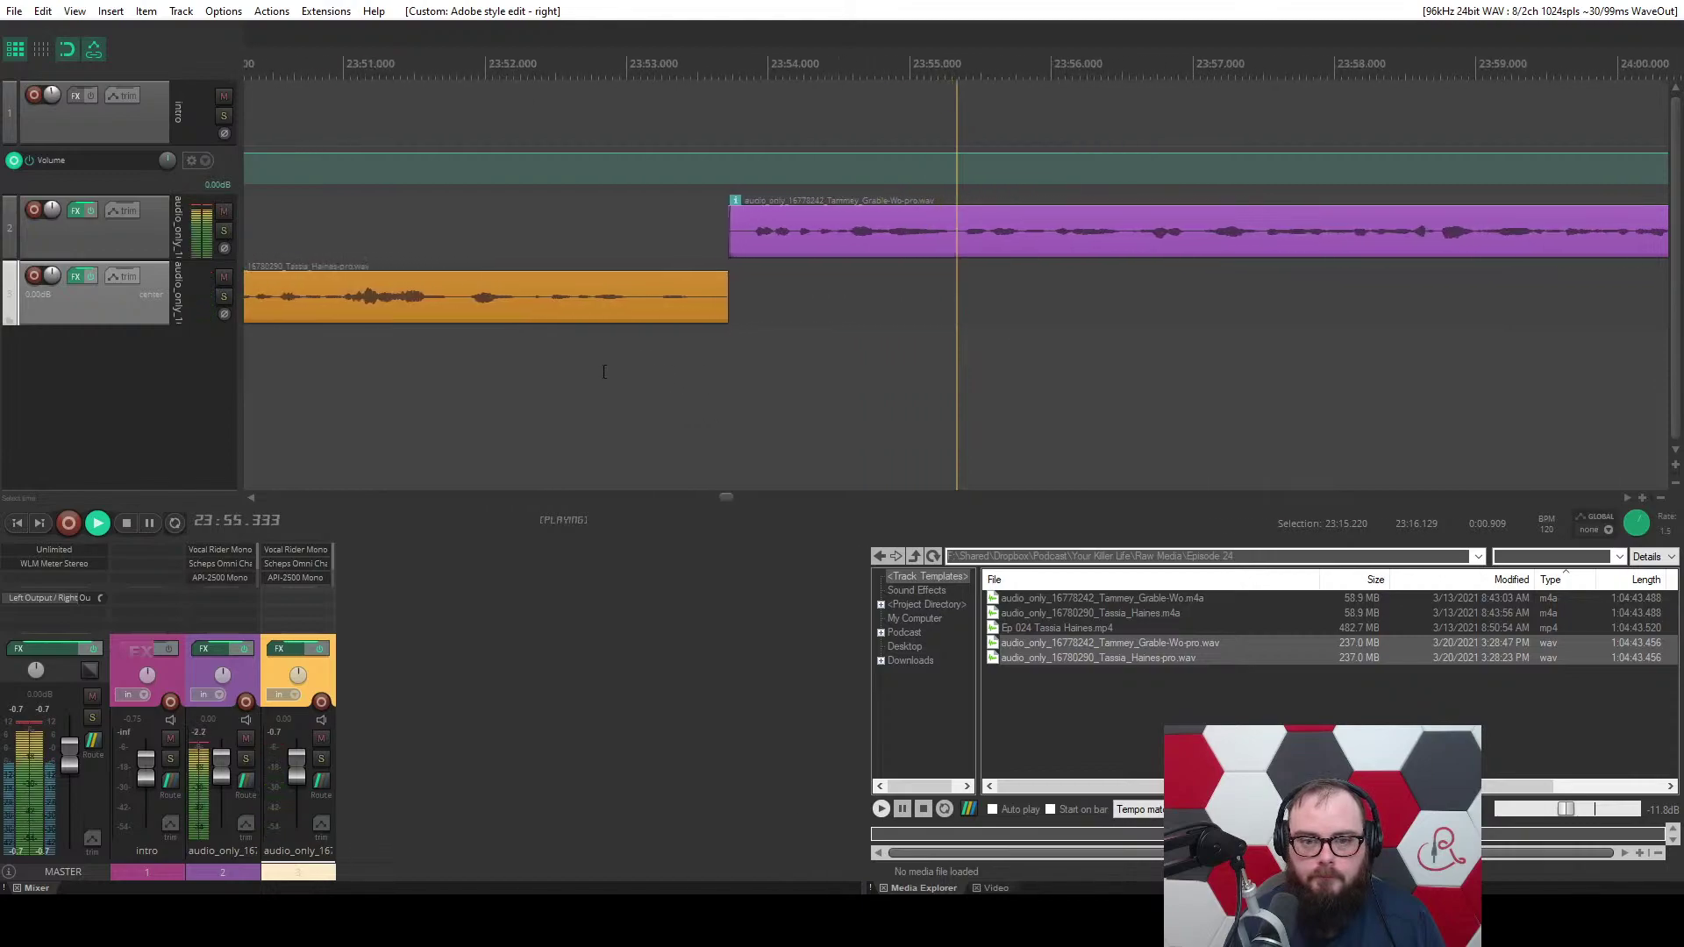
{"action": "key", "text": "w"}
{"action": "scroll", "coordinate": [604, 372], "scroll_direction": "up", "scroll_amount": 3}
{"action": "scroll", "coordinate": [807, 286], "scroll_direction": "up", "scroll_amount": 2}
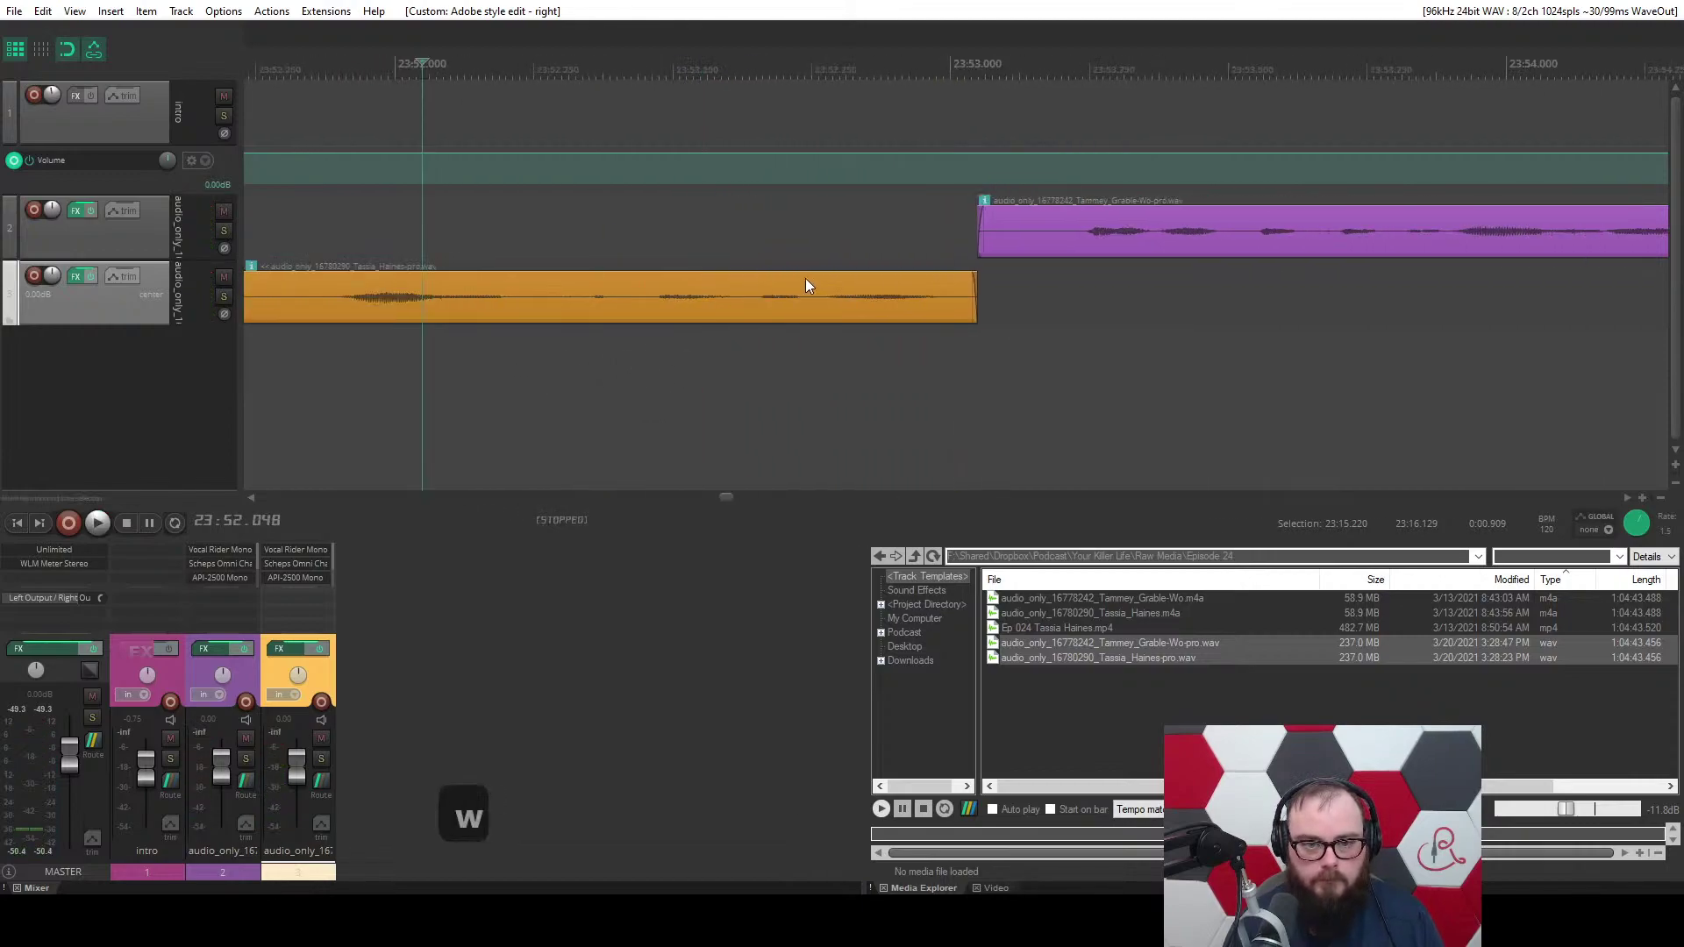
Shift the purple clip after the handover to start at about 23:53.3, and replay the transition.
{"action": "left_click_drag", "start_coordinate": [1040, 233], "coordinate": [1189, 233]}
{"action": "key", "text": "w"}
{"action": "scroll", "coordinate": [572, 387], "scroll_direction": "down", "scroll_amount": 3}
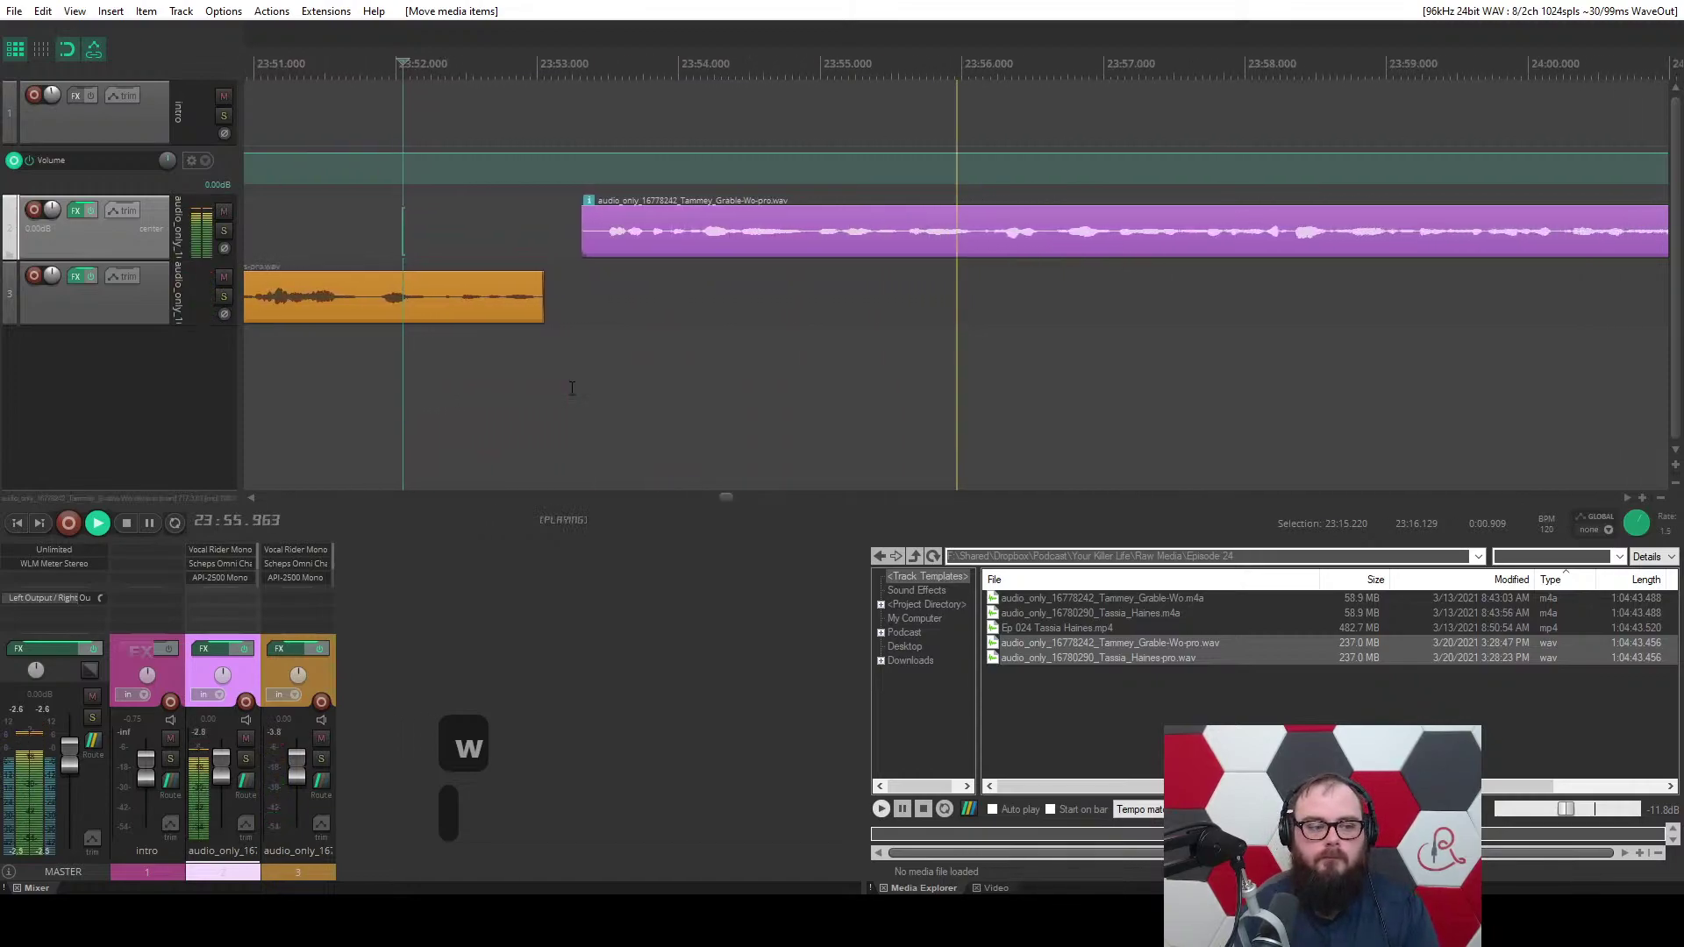
Lower the breath from 24:03.455 to 24:03.934 in the purple clip by applying Breath reduction three times.
{"action": "scroll", "coordinate": [832, 304], "scroll_direction": "down", "scroll_amount": 2}
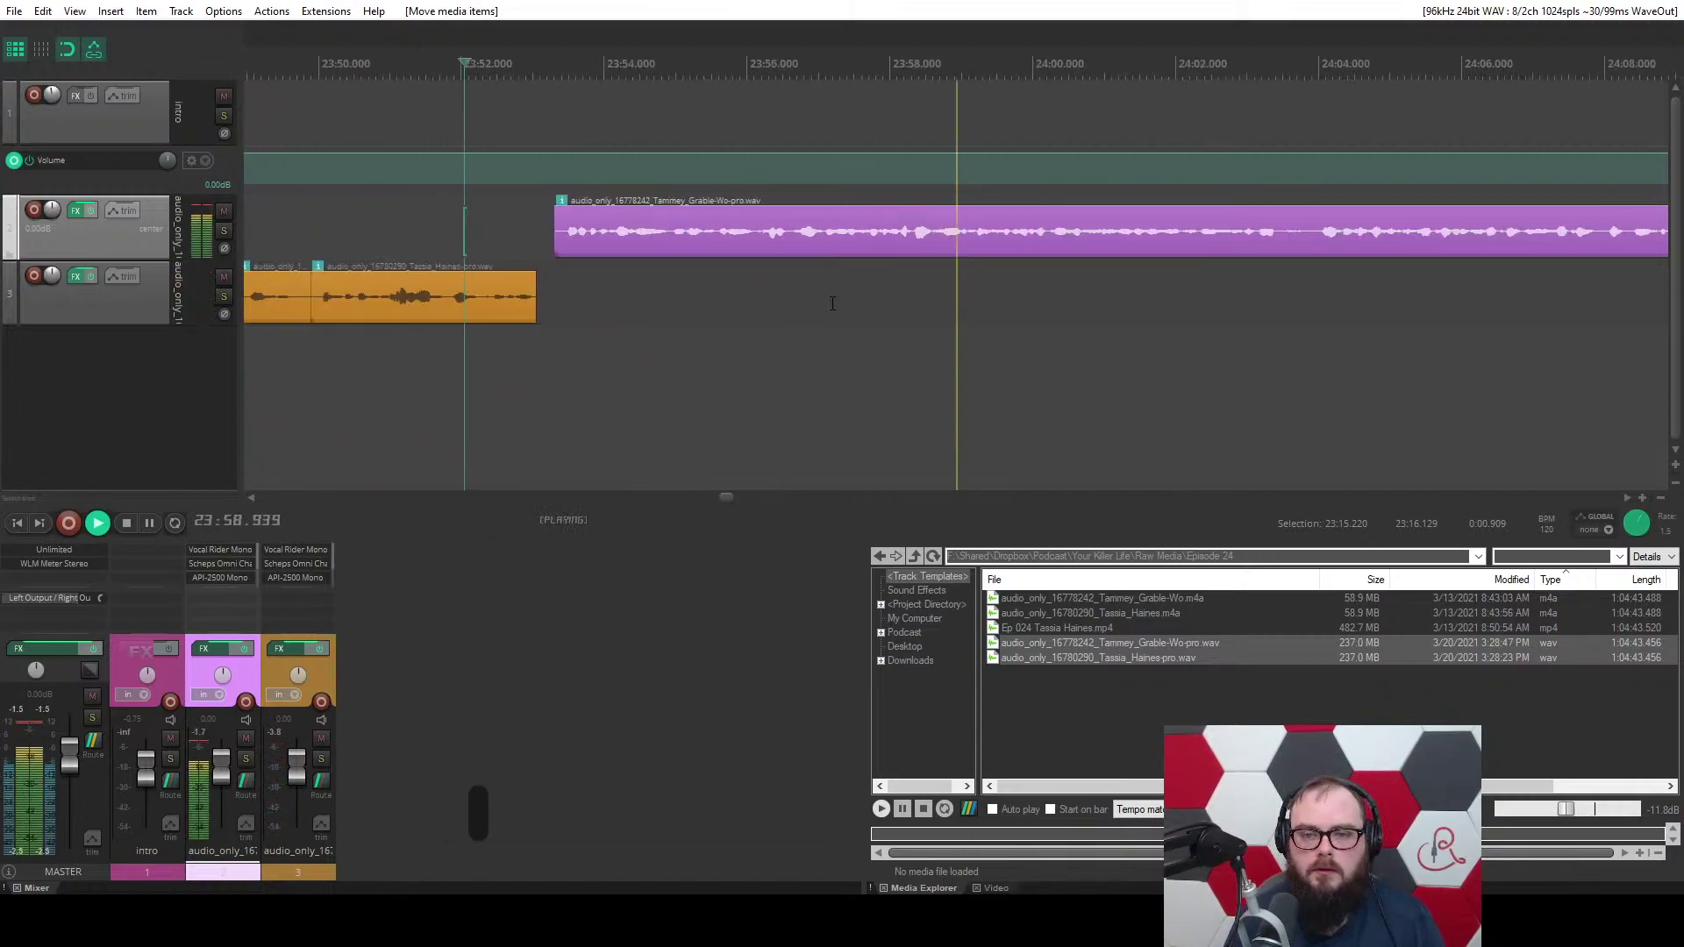
{"action": "scroll", "coordinate": [827, 307], "scroll_direction": "up", "scroll_amount": 2}
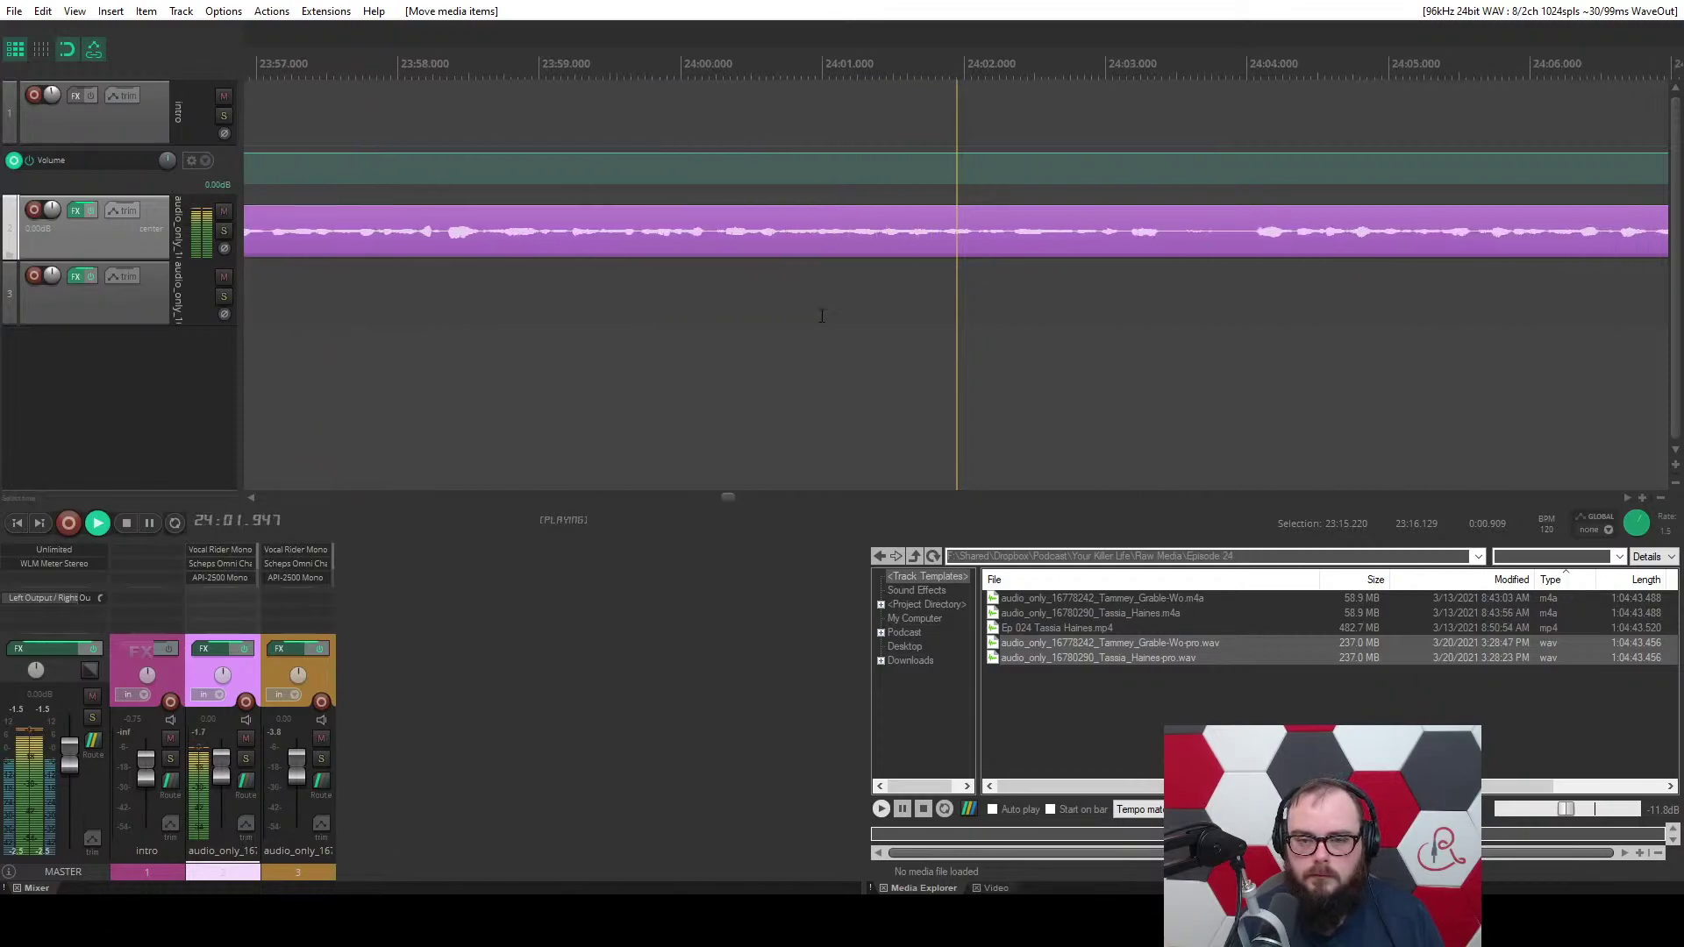
{"action": "scroll", "coordinate": [842, 246], "scroll_direction": "up", "scroll_amount": 2}
{"action": "left_click", "coordinate": [849, 234]}
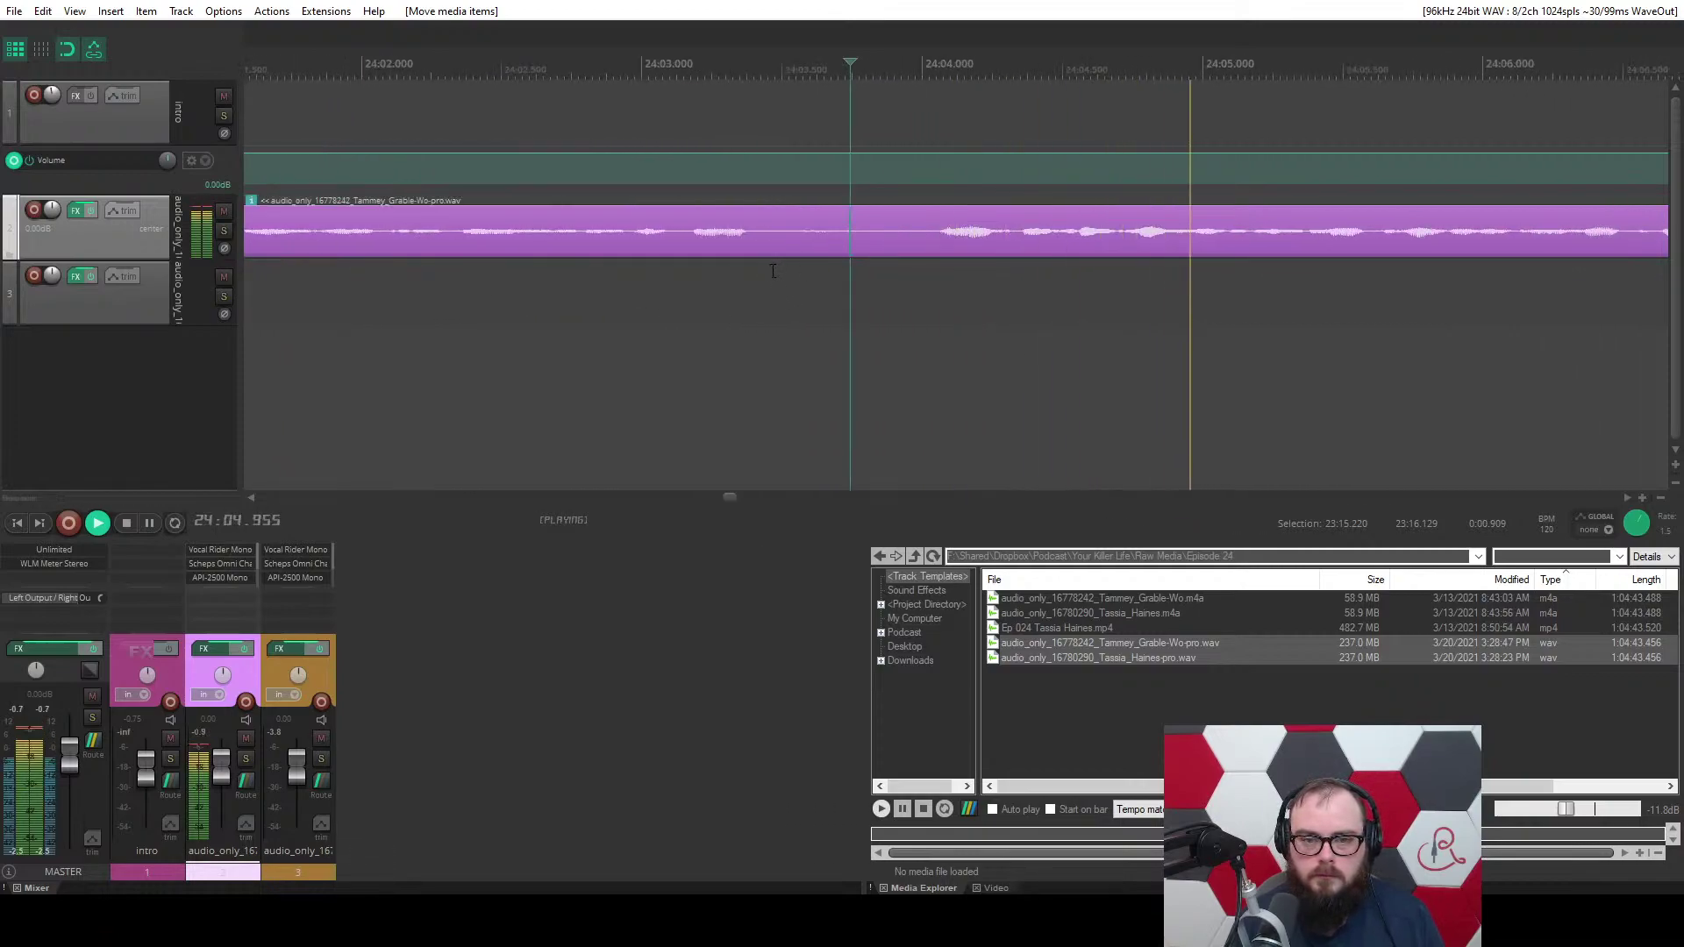
{"action": "left_click_drag", "start_coordinate": [773, 271], "coordinate": [899, 273]}
{"action": "key", "text": "z"}
{"action": "scroll", "coordinate": [721, 283], "scroll_direction": "down", "scroll_amount": 3}
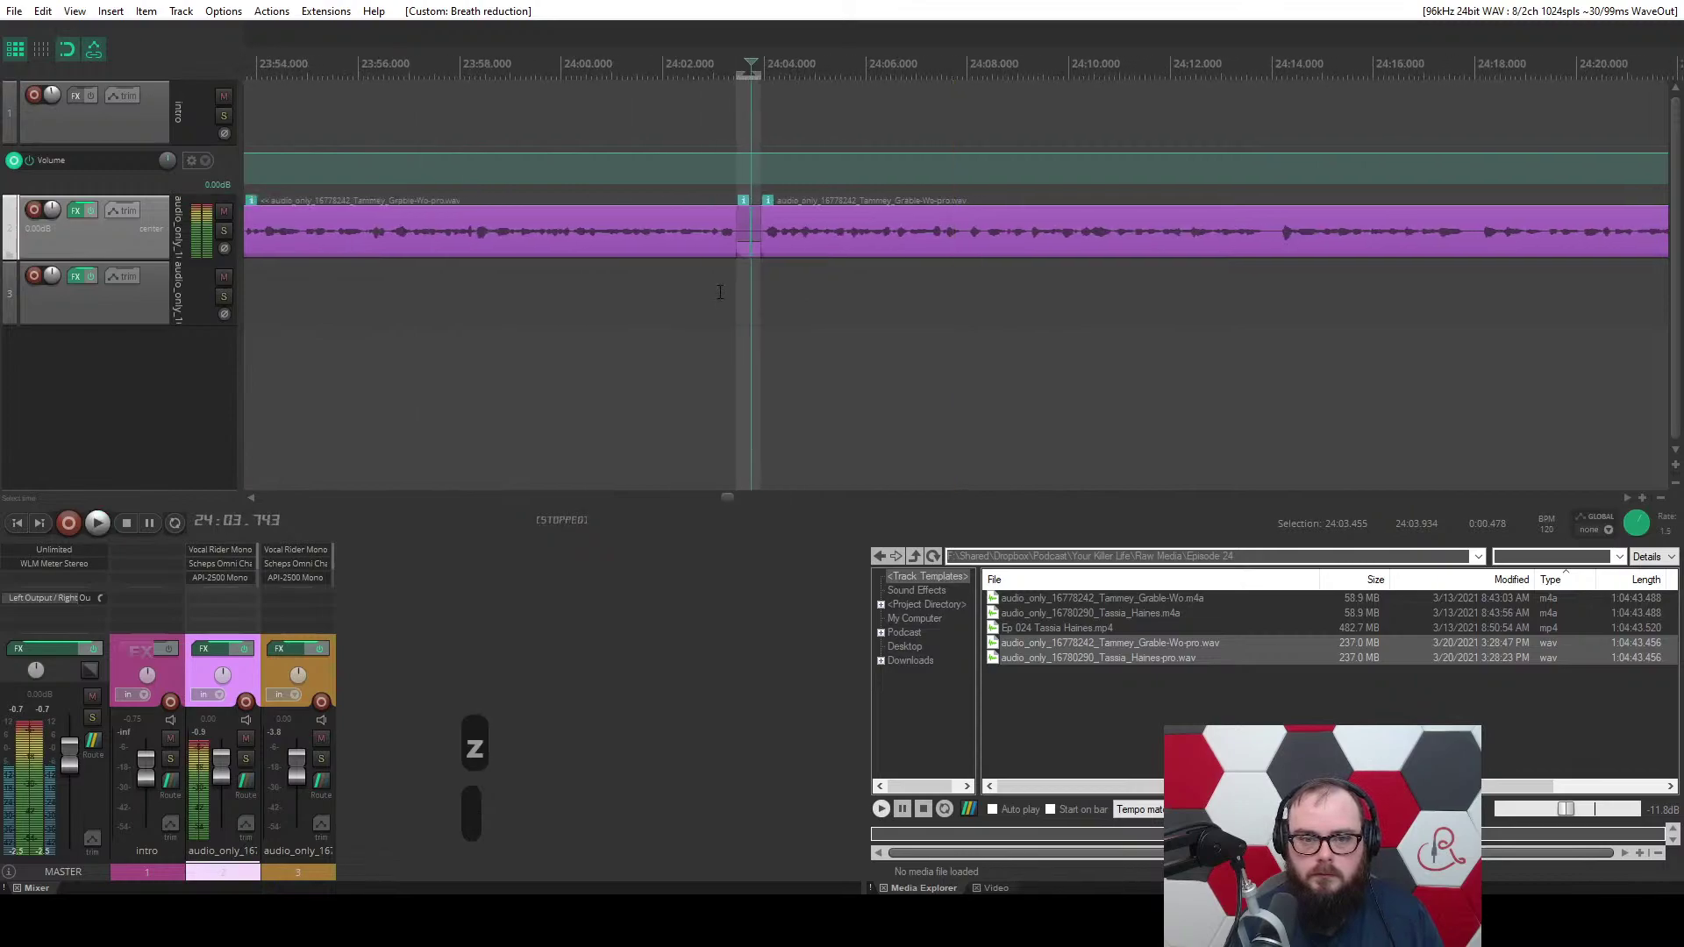
{"action": "key", "text": "z"}
{"action": "key", "text": "z"}
Cut 24:04.055 to 24:04.336 from the purple clip with Ripple Edit, and delete the short fragment between it and the reduced breath.
{"action": "left_click_drag", "start_coordinate": [769, 283], "coordinate": [927, 283]}
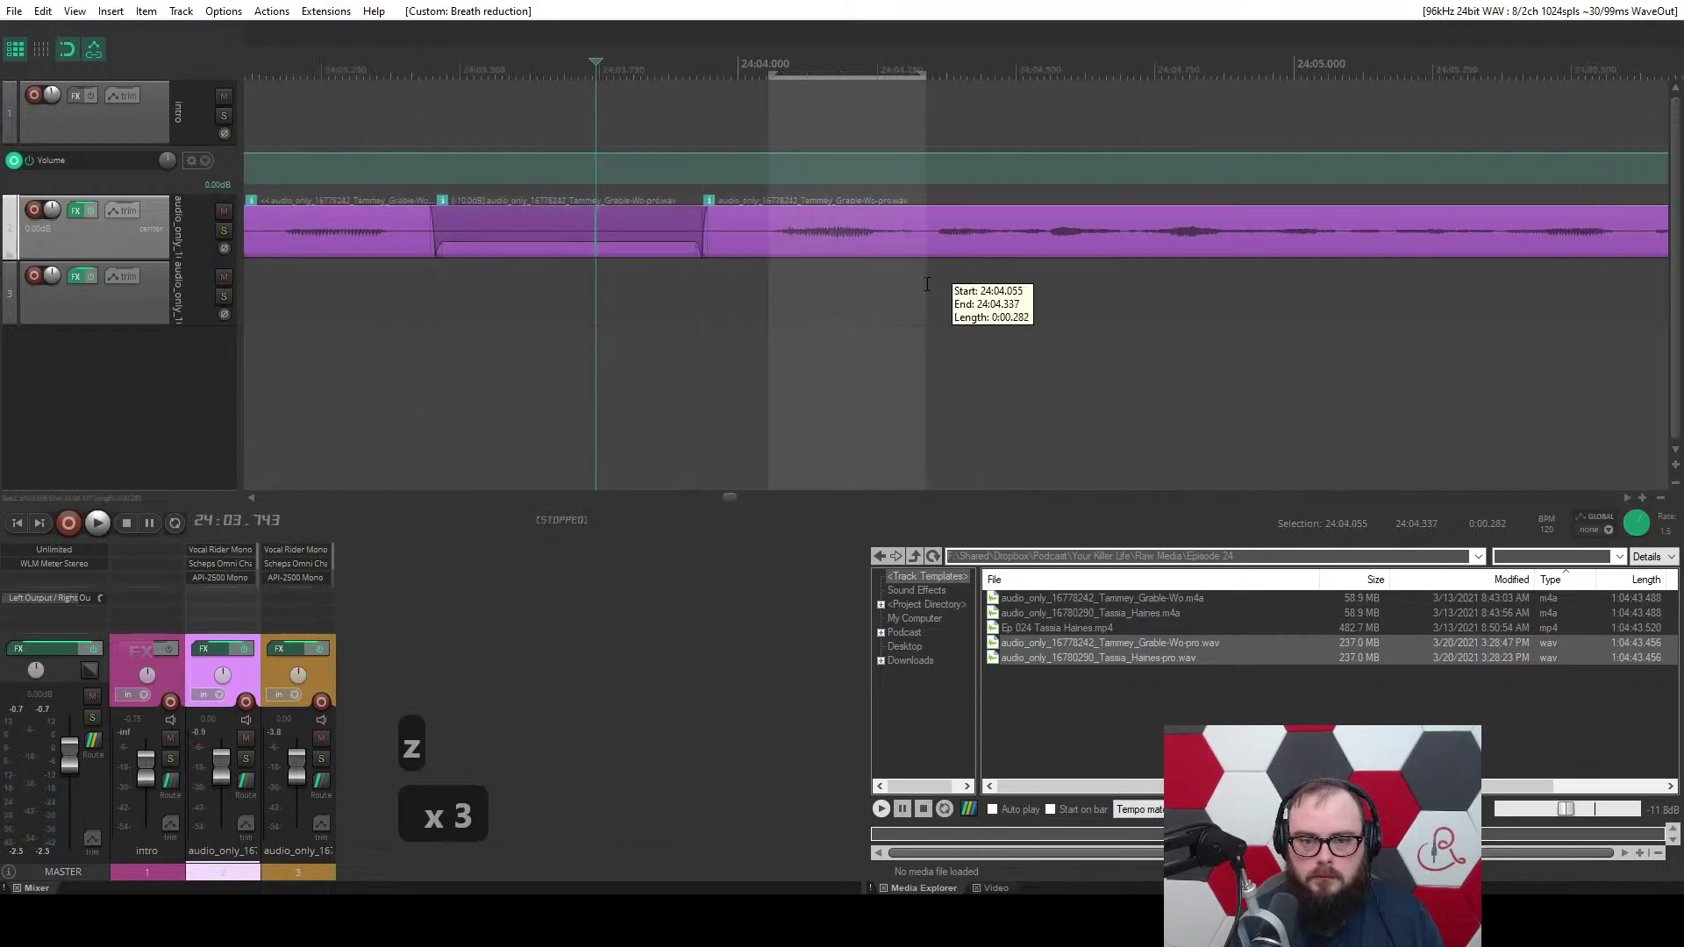
{"action": "key", "text": "c"}
{"action": "key", "text": "c"}
{"action": "left_click", "coordinate": [728, 249]}
{"action": "key", "text": "d"}
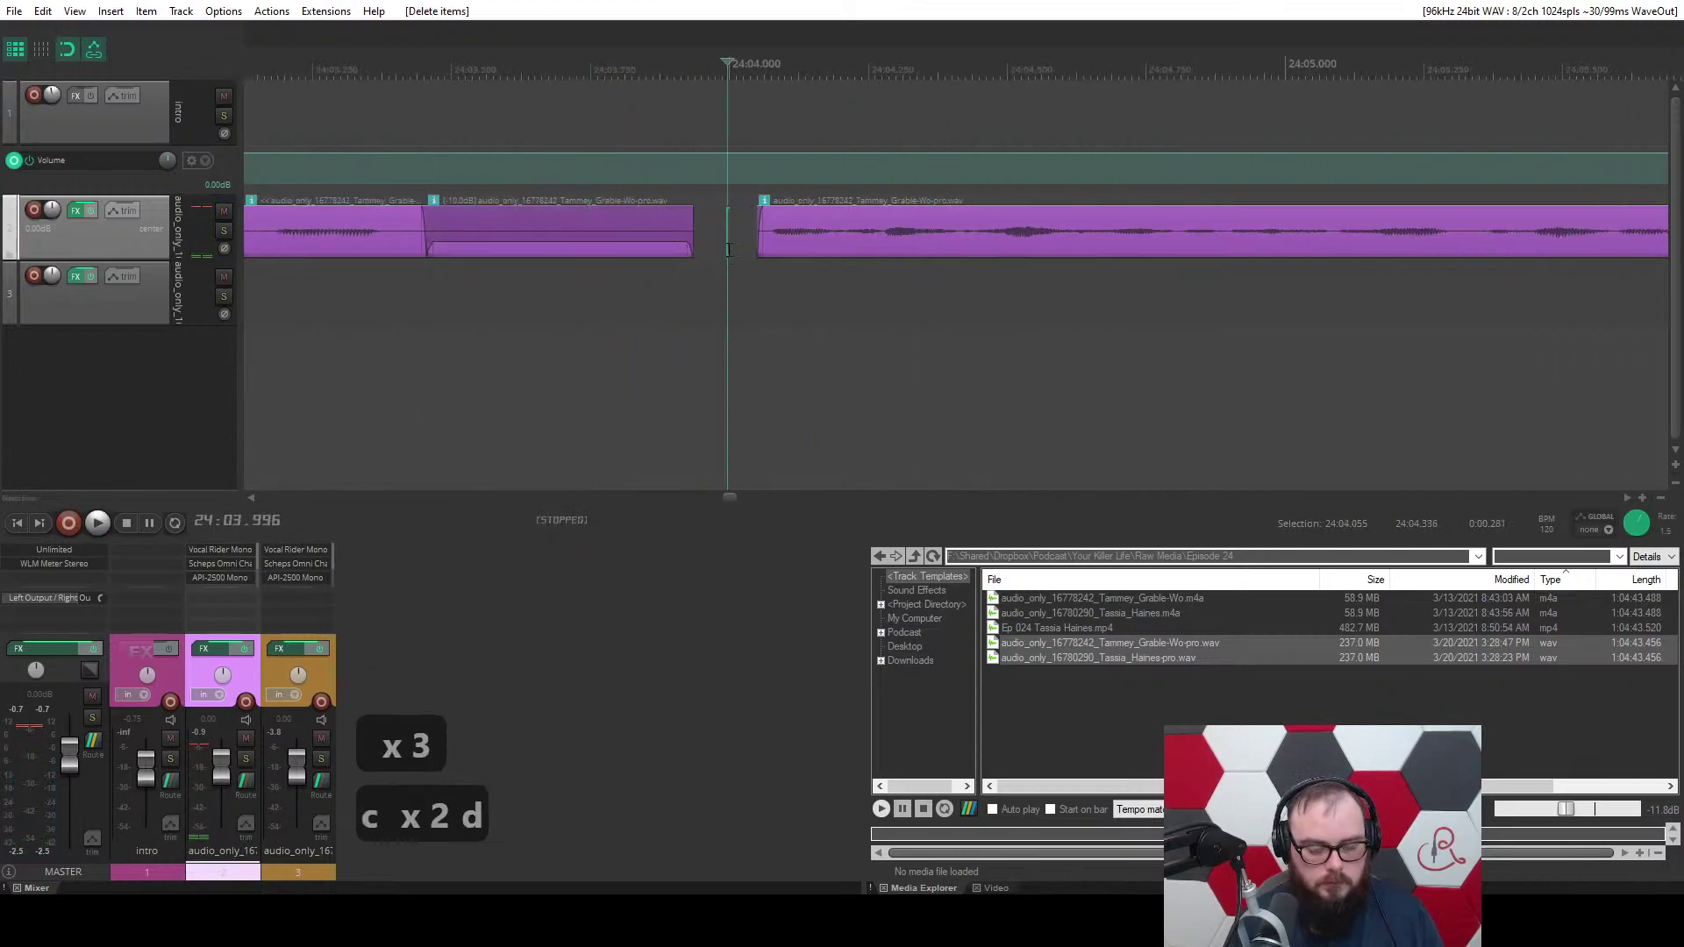
Replay the purple track from about 24:04 over the last cut, pause playback and save the project.
{"action": "left_click", "coordinate": [320, 317]}
{"action": "key", "text": "space"}
{"action": "scroll", "coordinate": [357, 315], "scroll_direction": "down", "scroll_amount": 2}
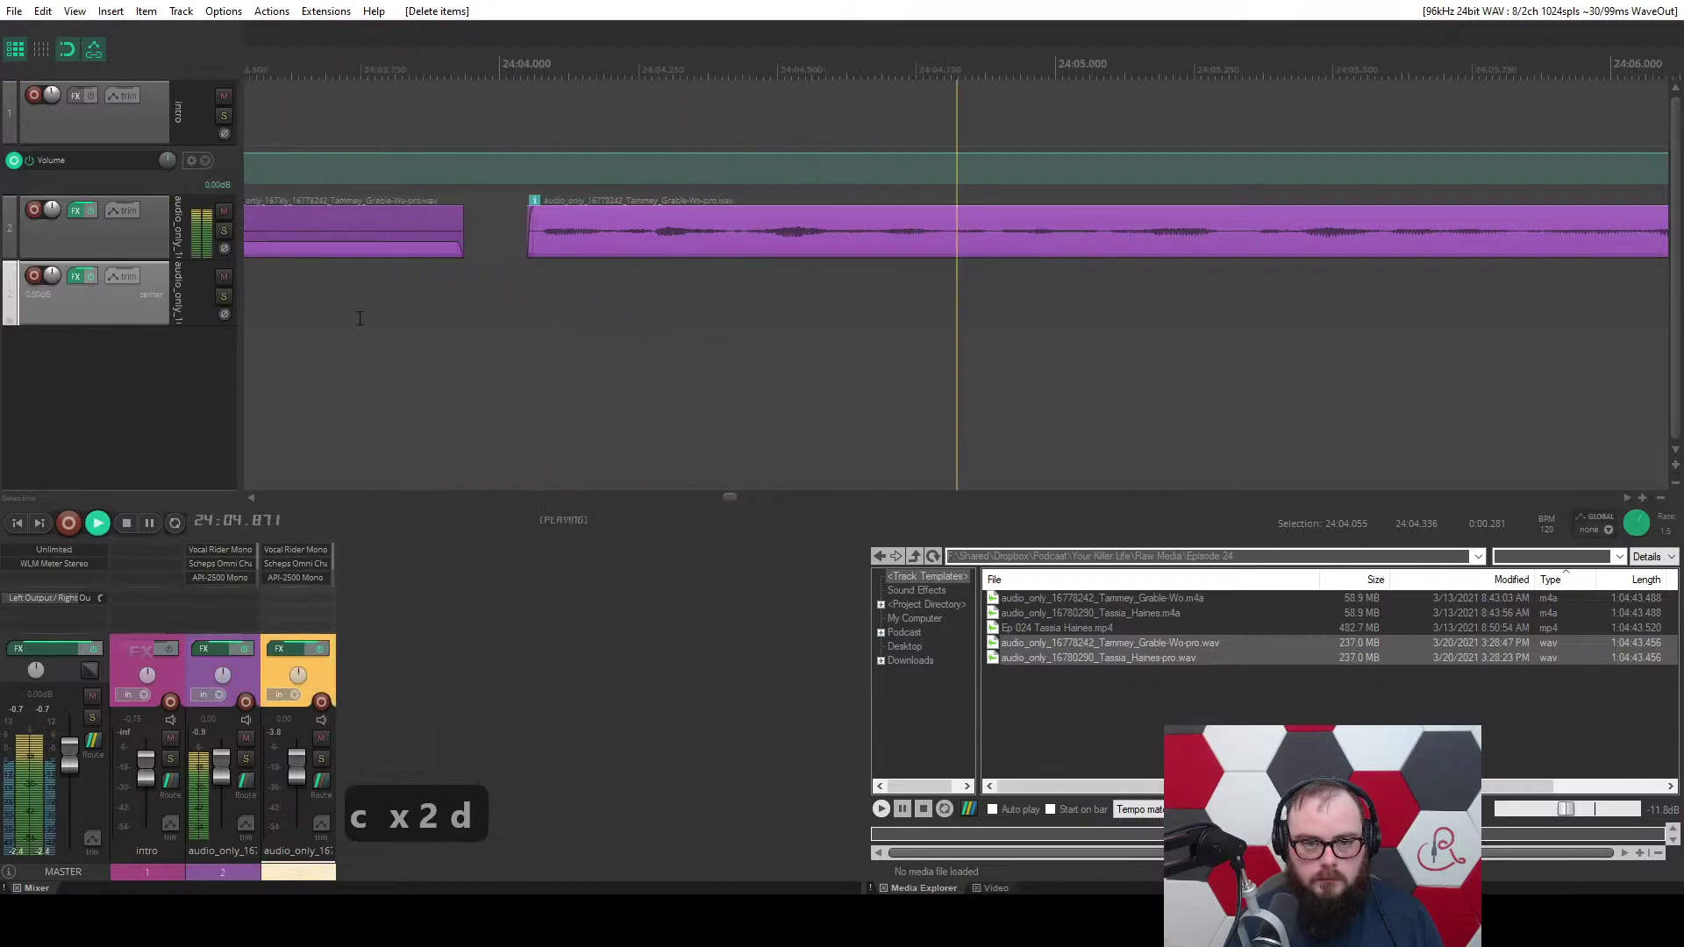
{"action": "scroll", "coordinate": [544, 321], "scroll_direction": "down", "scroll_amount": 2}
{"action": "key", "text": "ctrl+space"}
{"action": "key", "text": "ctrl+s"}
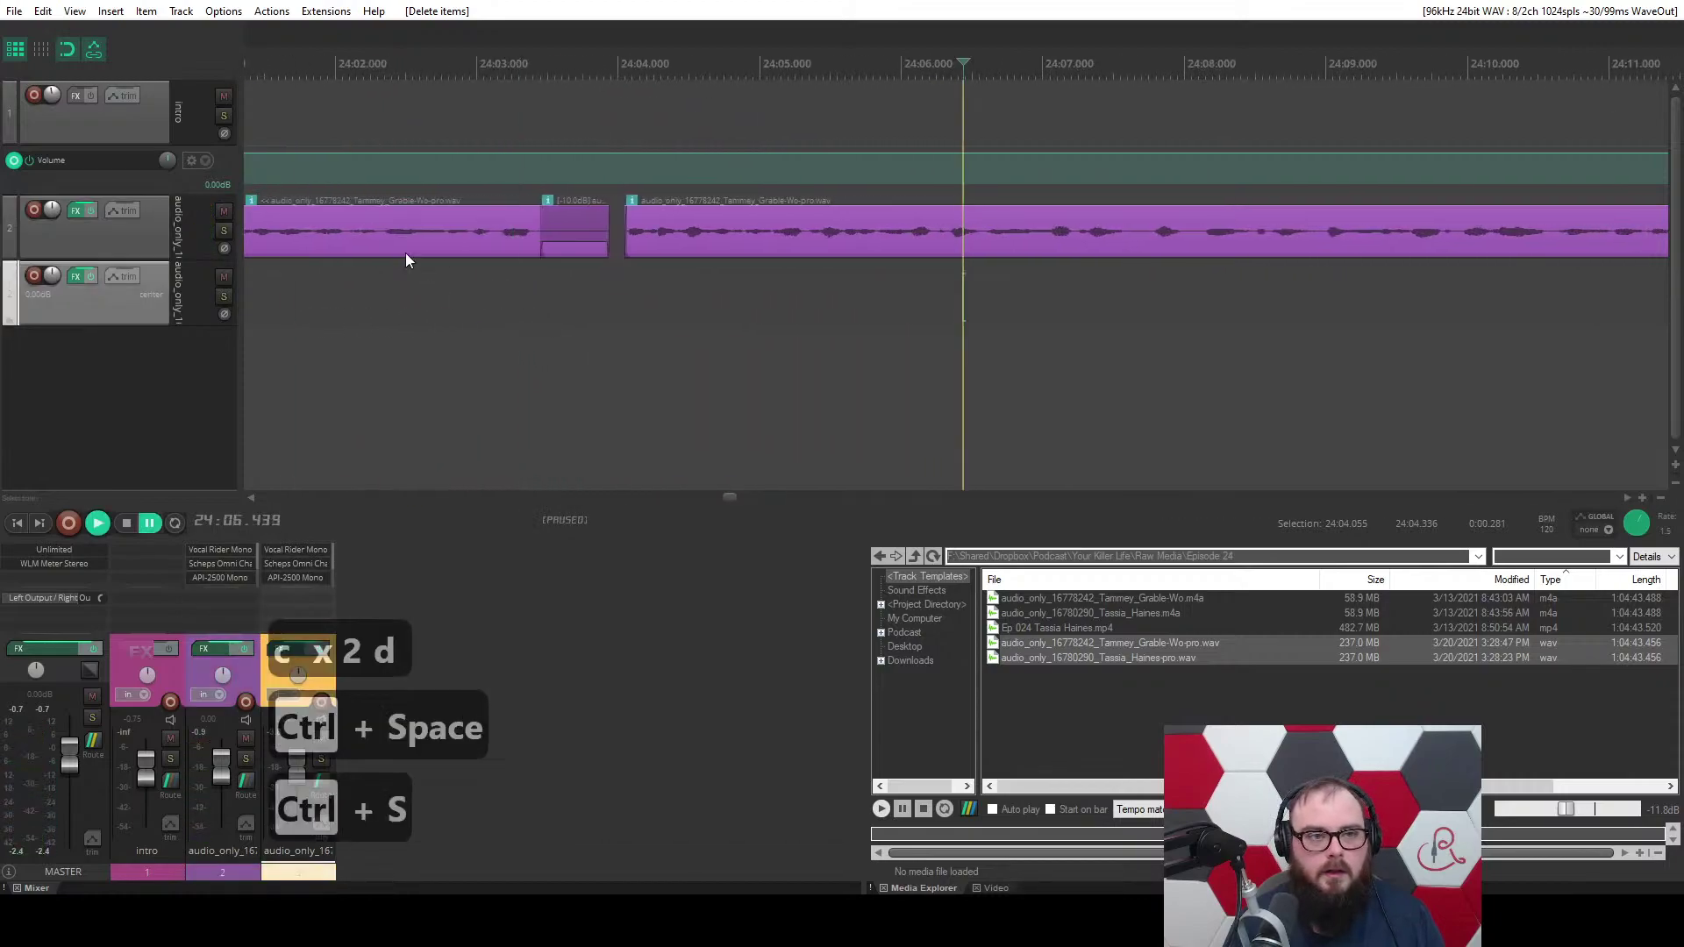
Open the custom action Ripple Edit for editing from the action list and examine its first component action.
{"action": "left_click", "coordinate": [272, 10]}
{"action": "left_click", "coordinate": [270, 32]}
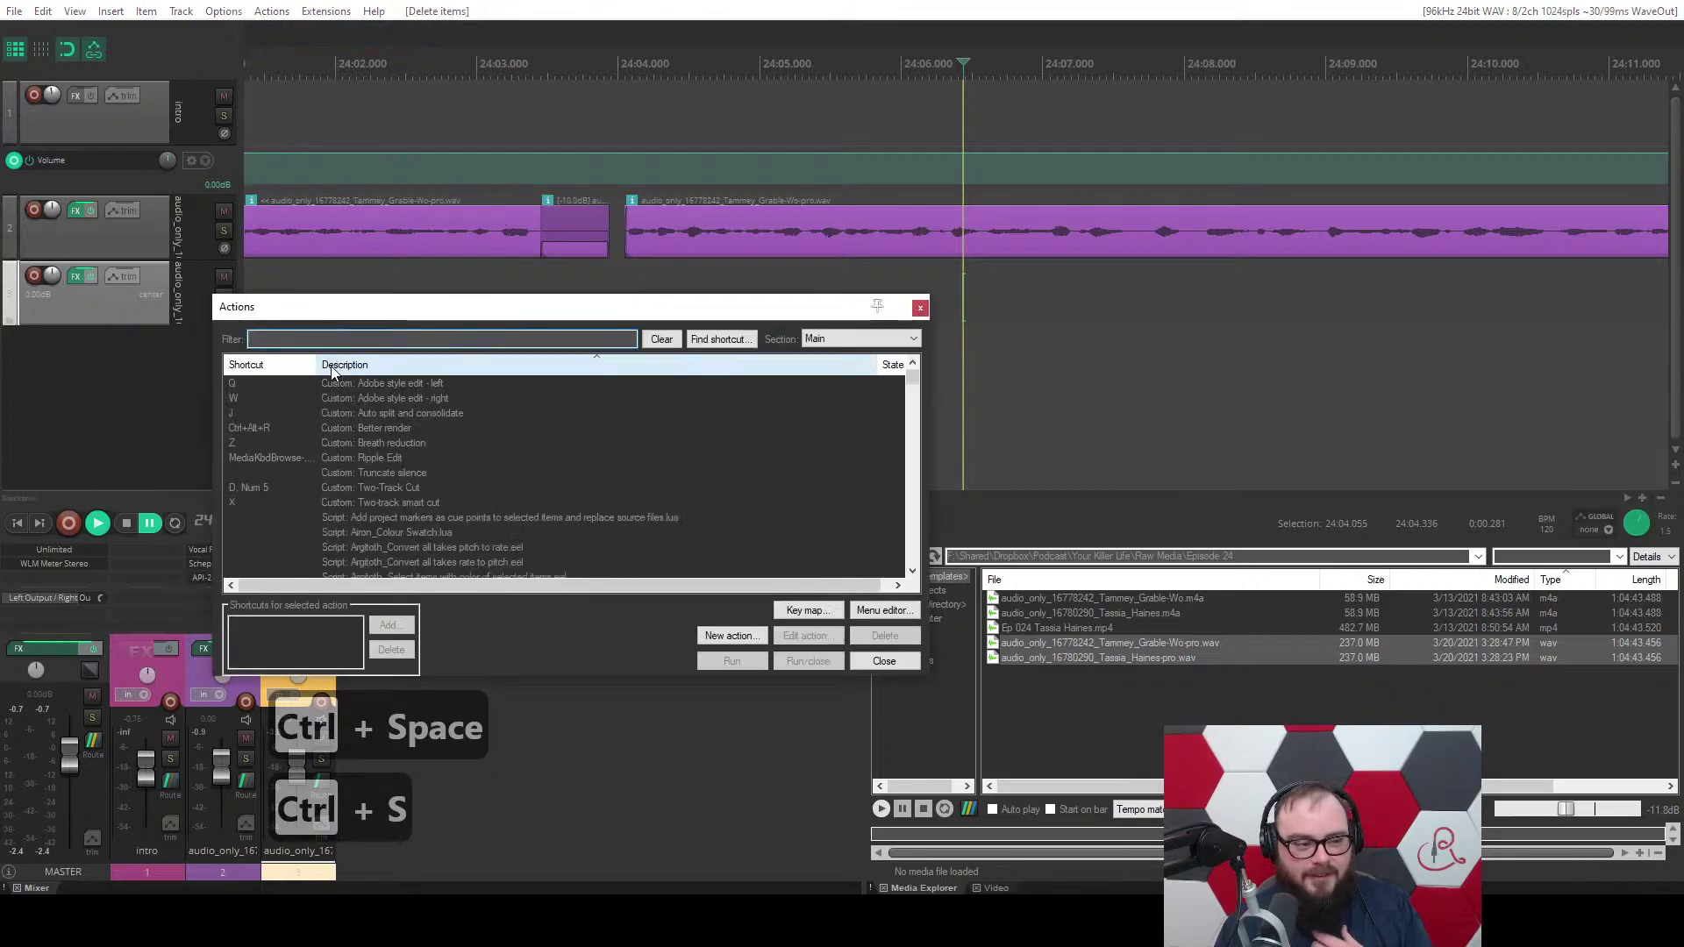
{"action": "left_click", "coordinate": [287, 459]}
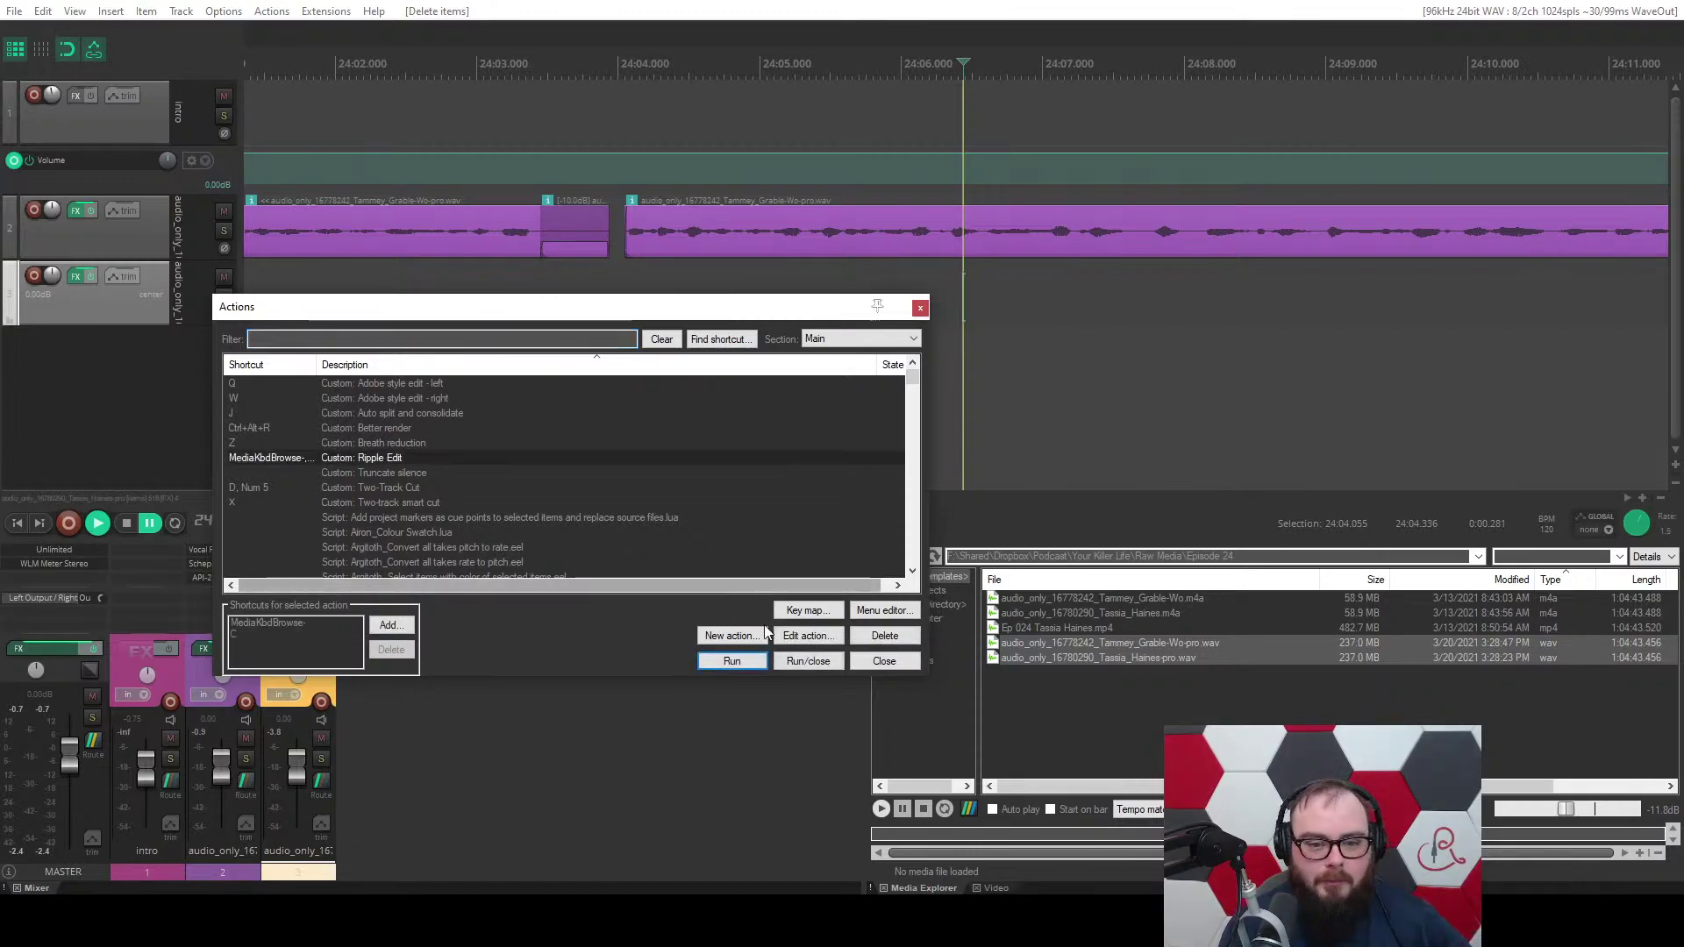
{"action": "left_click", "coordinate": [807, 635]}
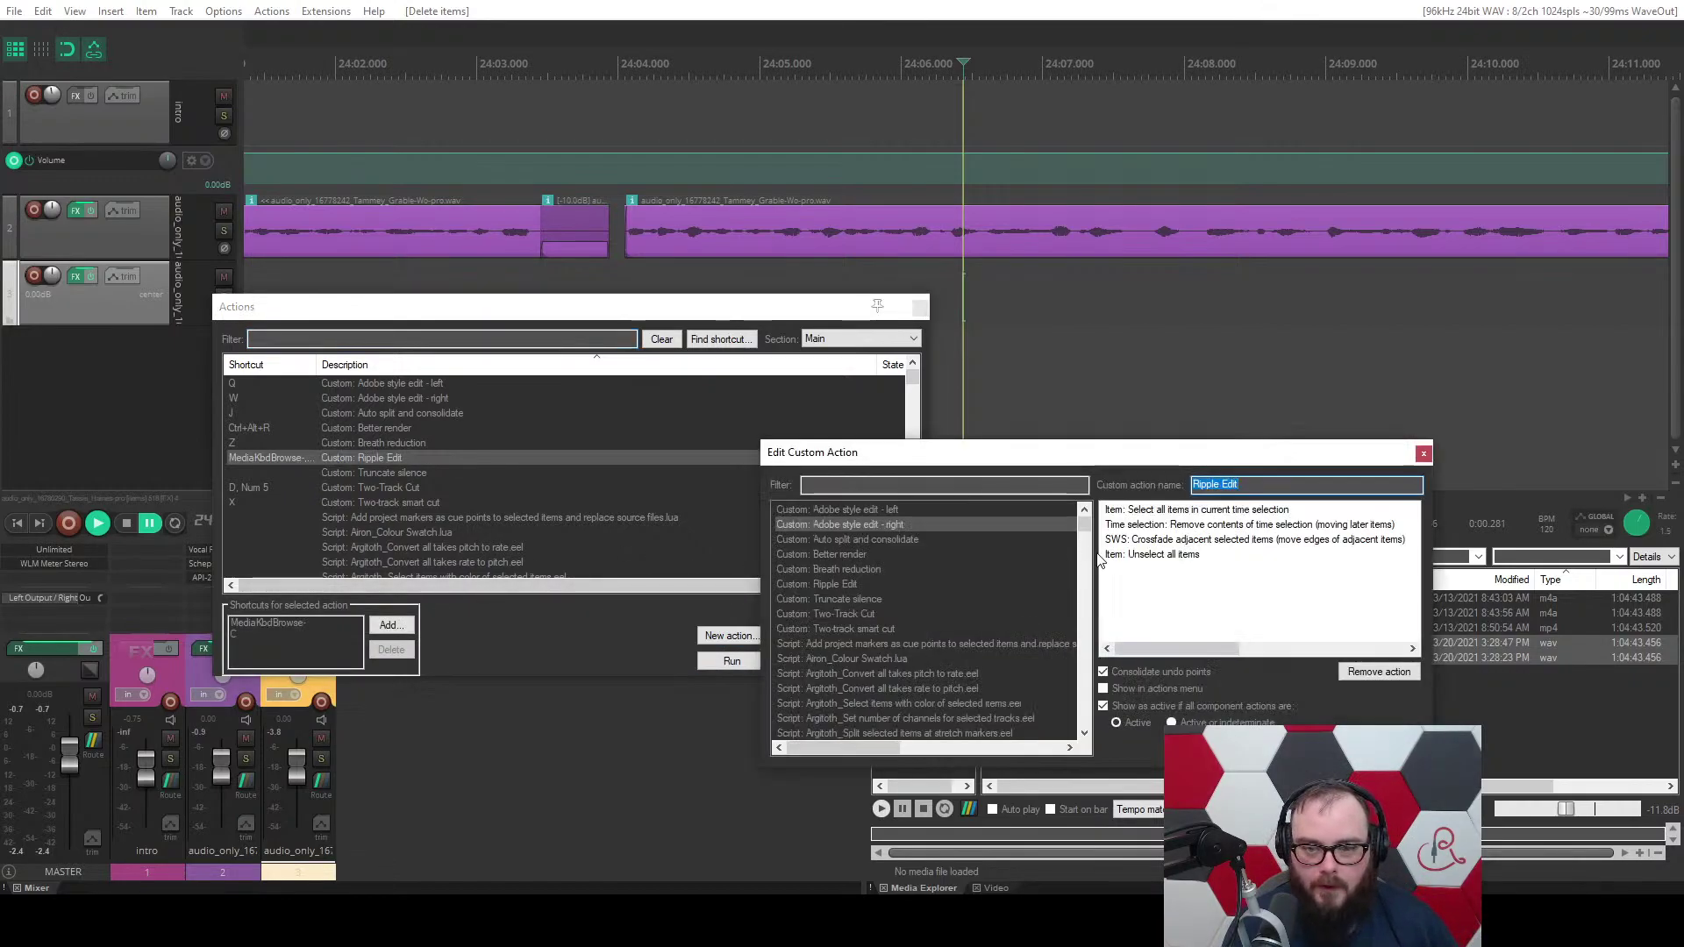
{"action": "left_click", "coordinate": [1177, 514]}
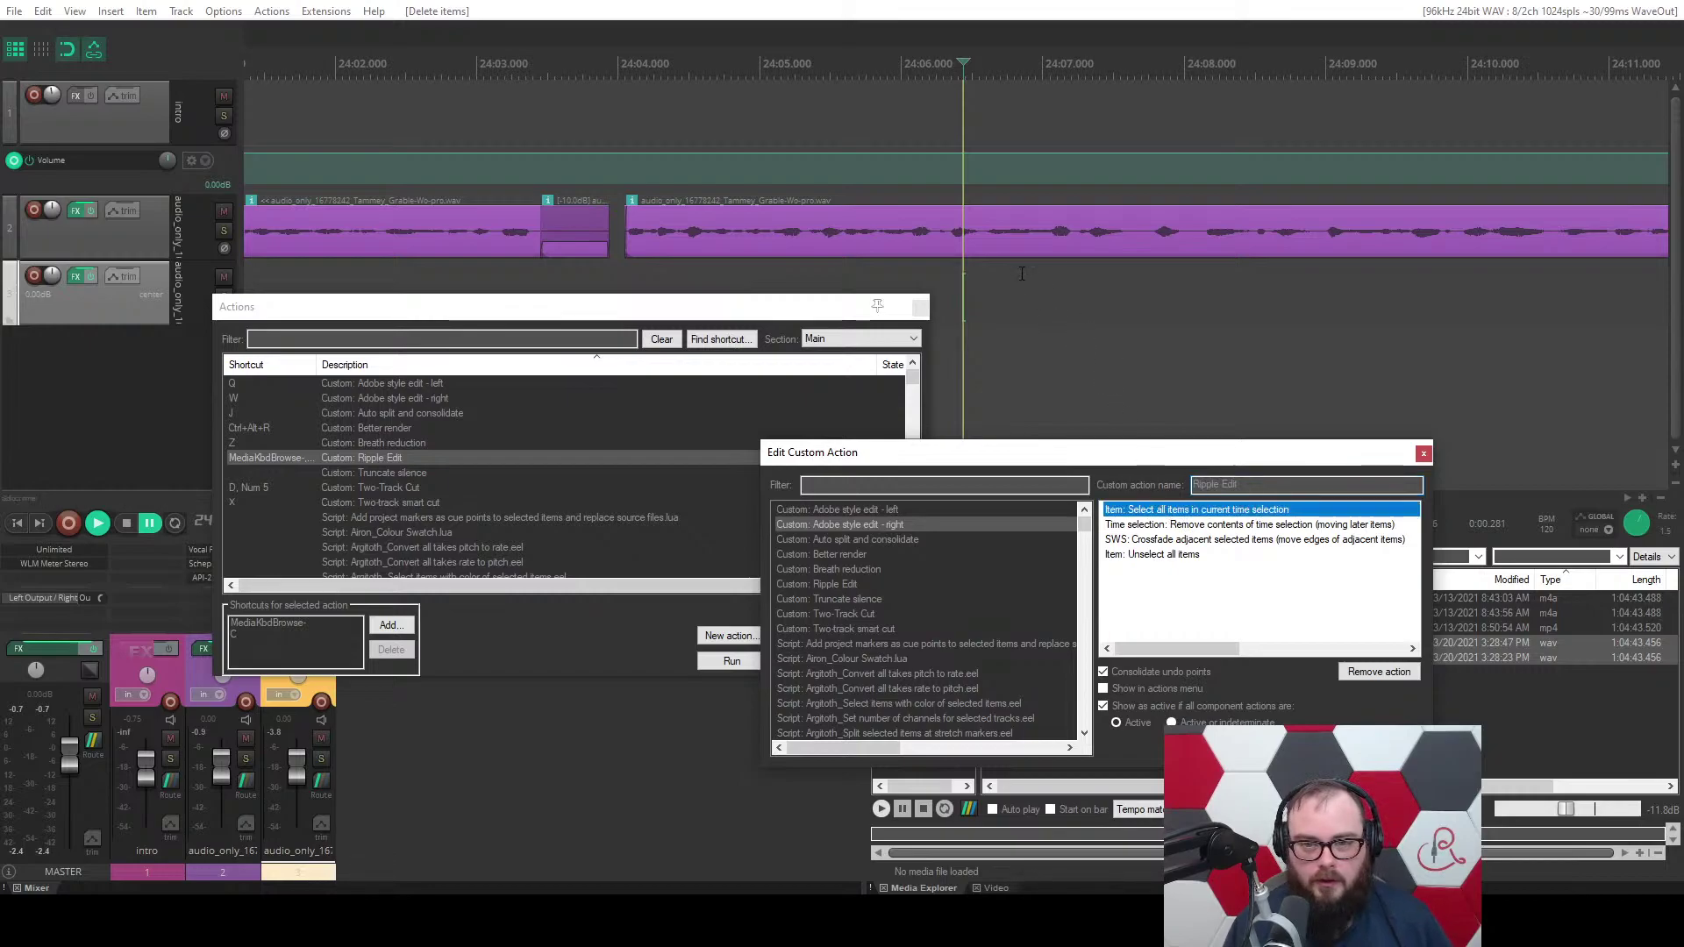
Try Ripple Edit on a span of about 5 seconds across the orange-to-purple handover, and undo it.
{"action": "left_click_drag", "start_coordinate": [1006, 273], "coordinate": [1127, 236]}
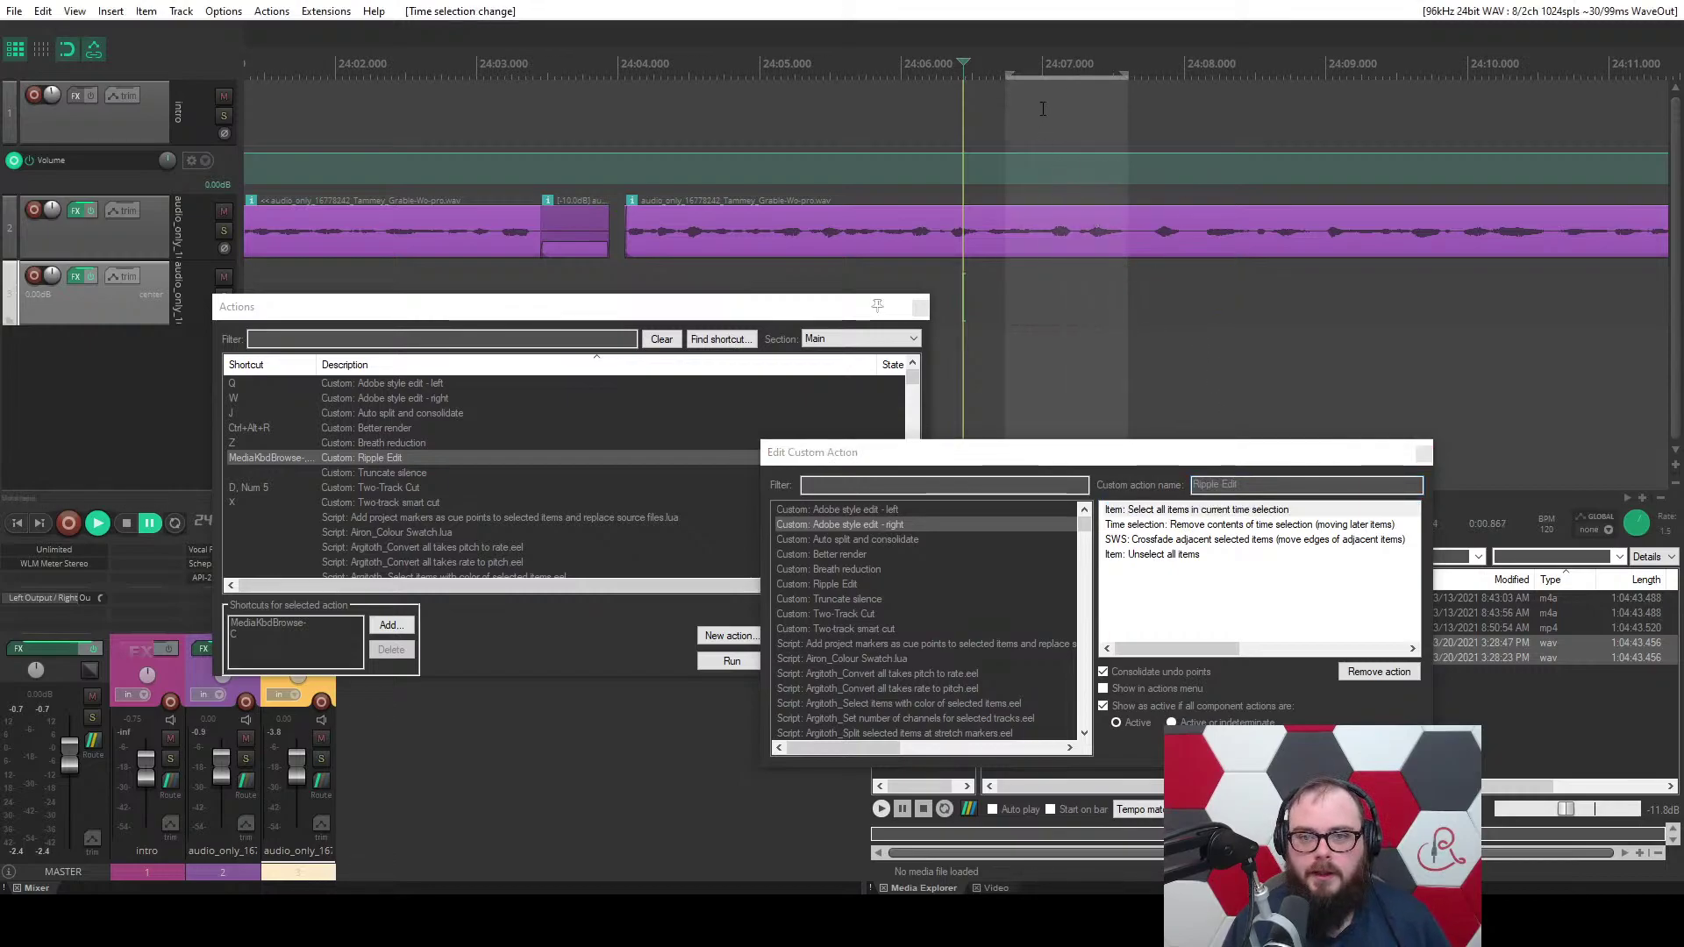
{"action": "scroll", "coordinate": [830, 238], "scroll_direction": "down", "scroll_amount": 5}
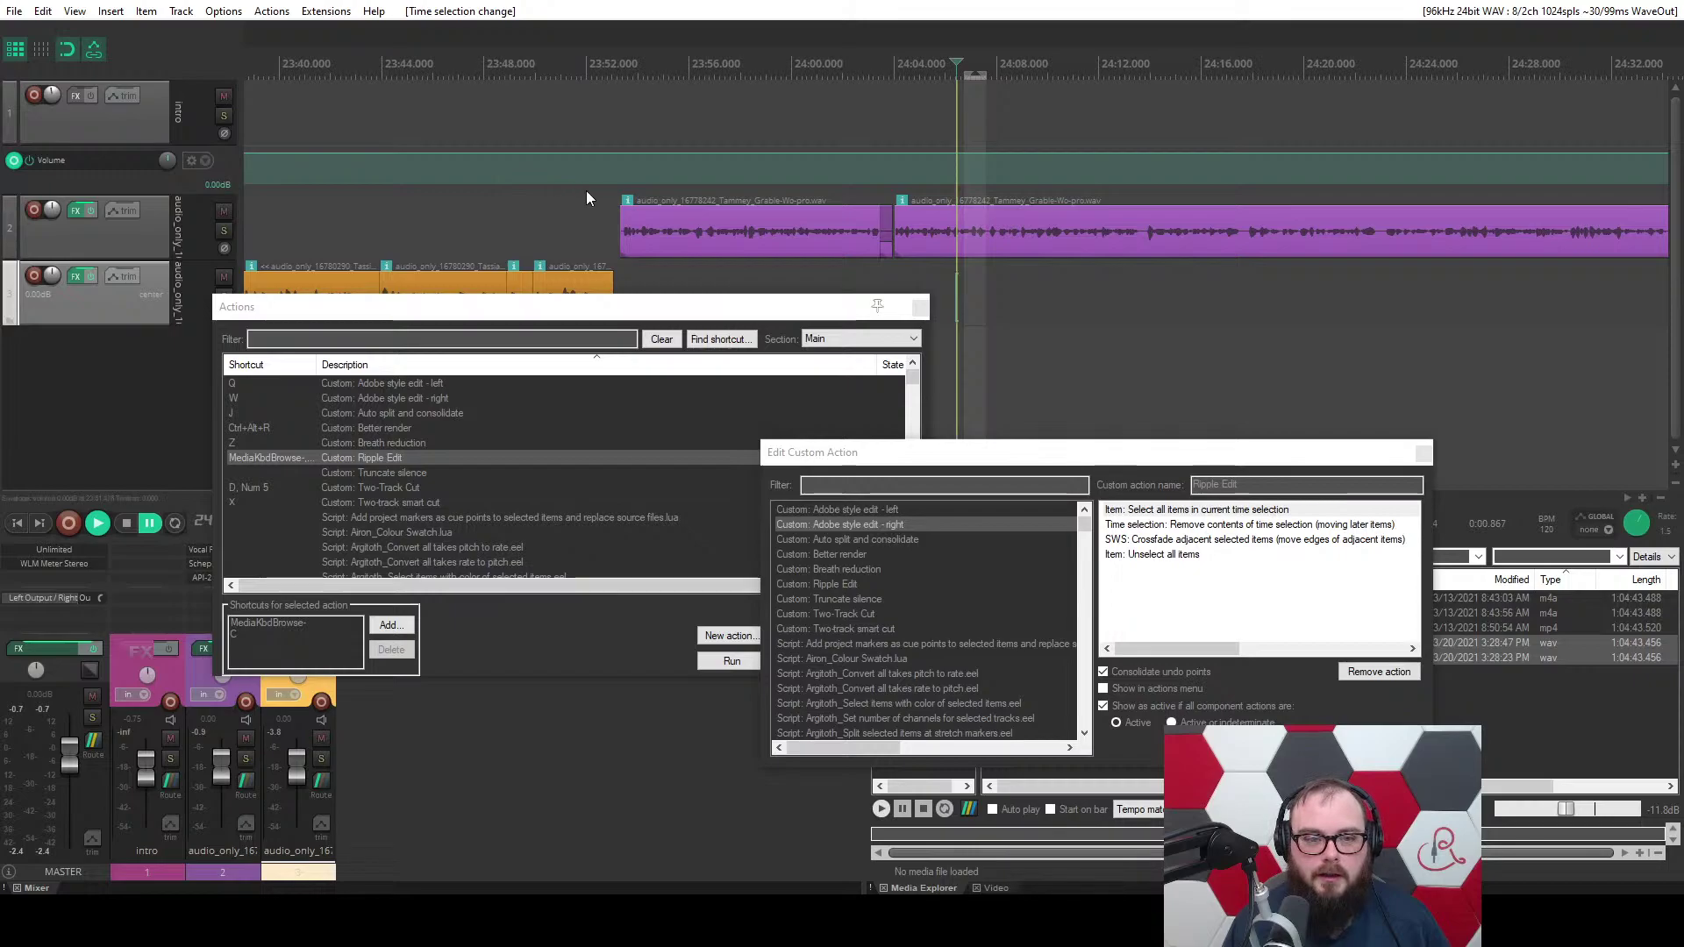
{"action": "left_click_drag", "start_coordinate": [546, 202], "coordinate": [674, 215]}
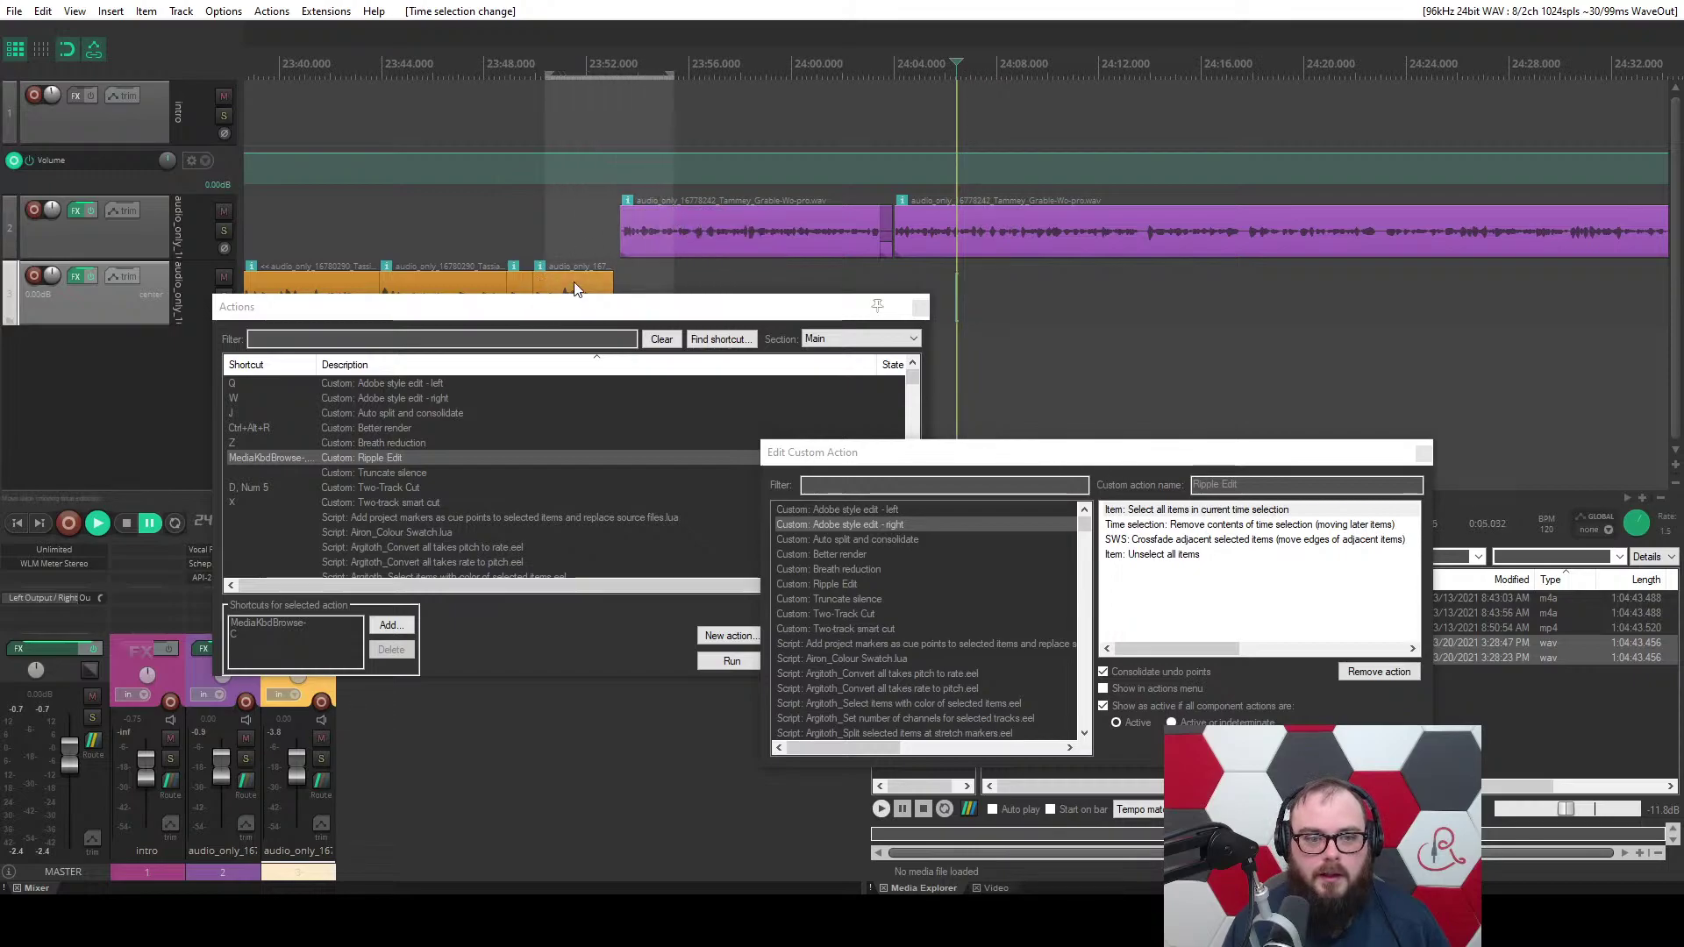
{"action": "key", "text": "c"}
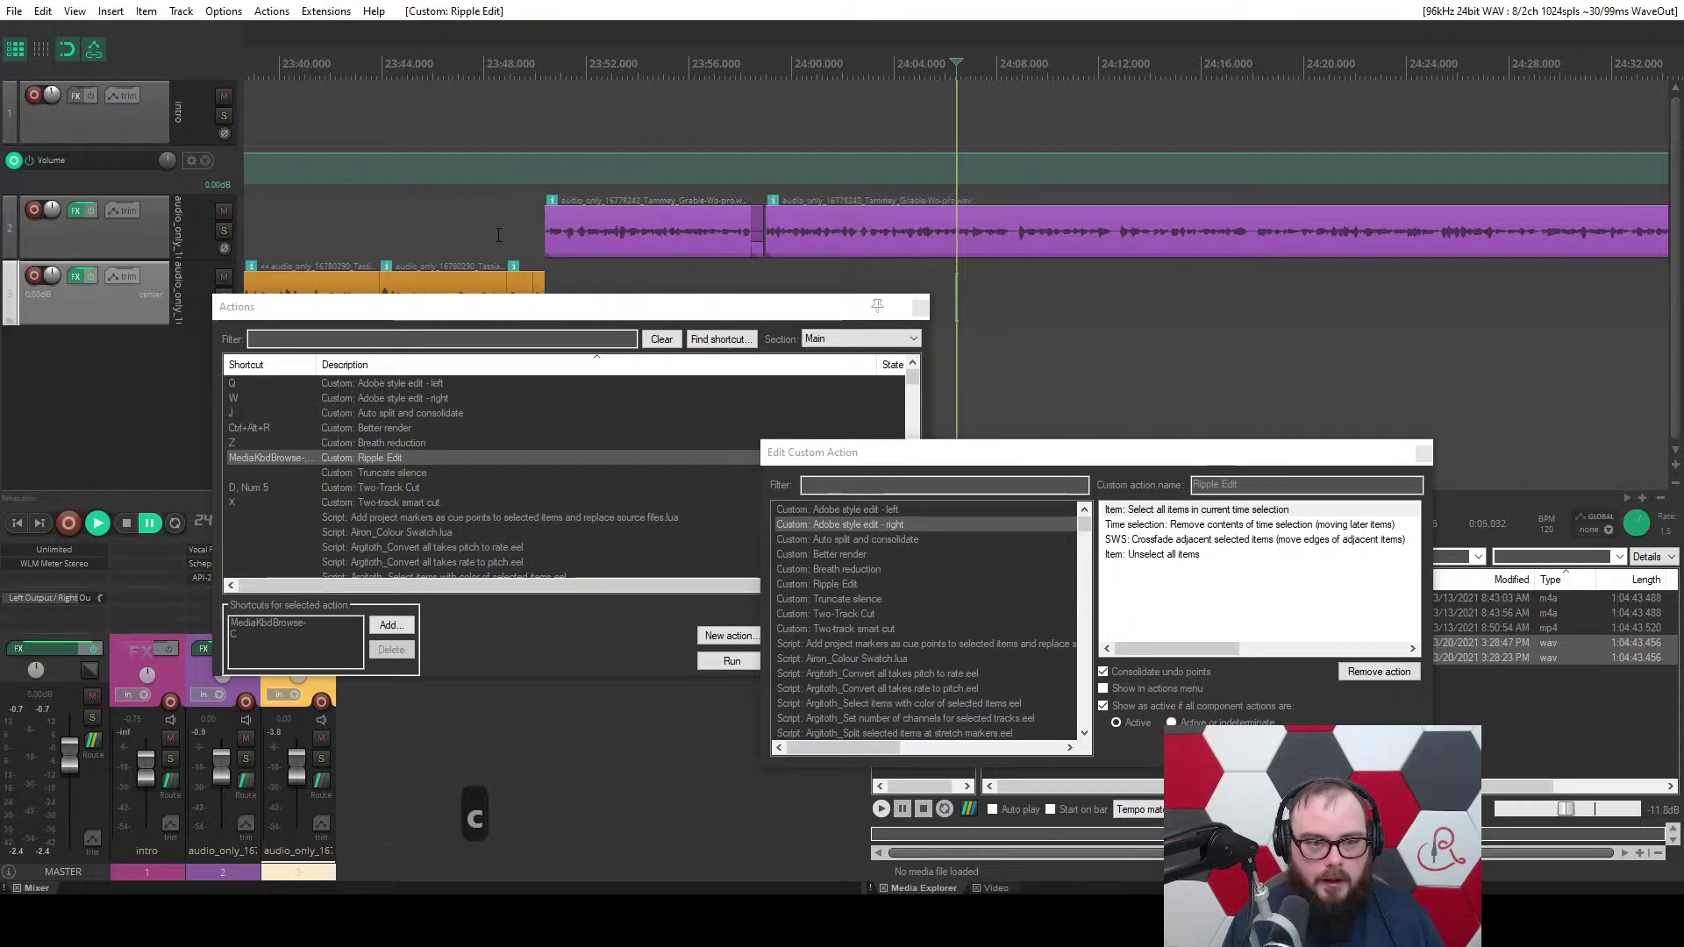
{"action": "key", "text": "ctrl+z"}
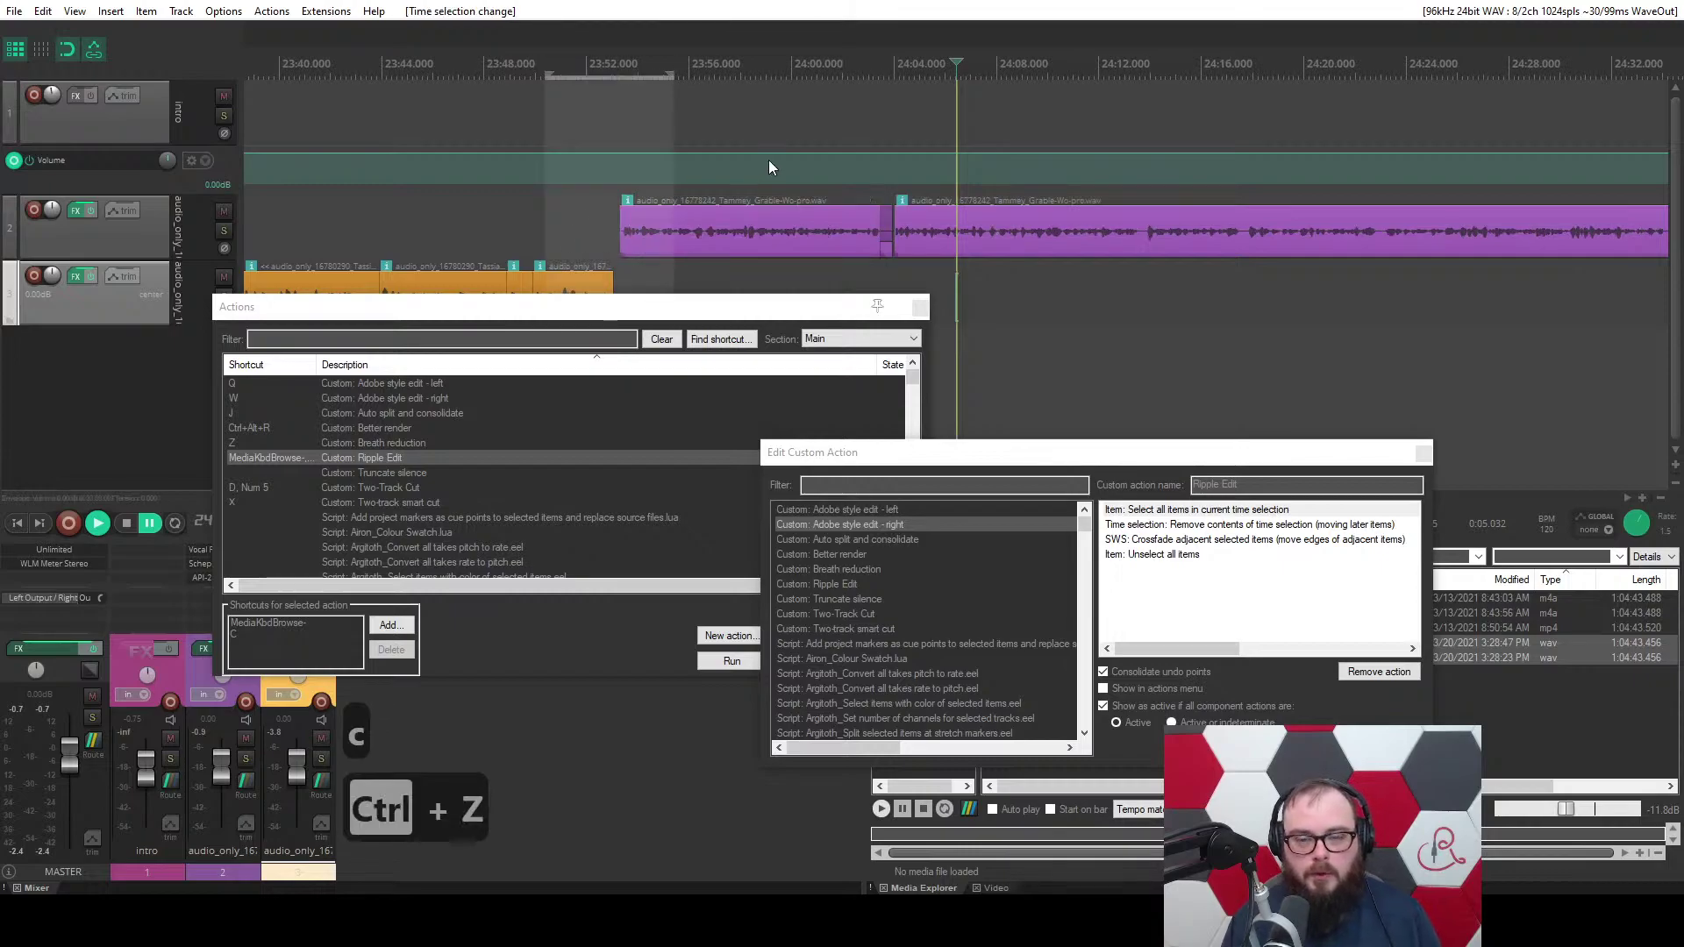
{"action": "left_click", "coordinate": [759, 224]}
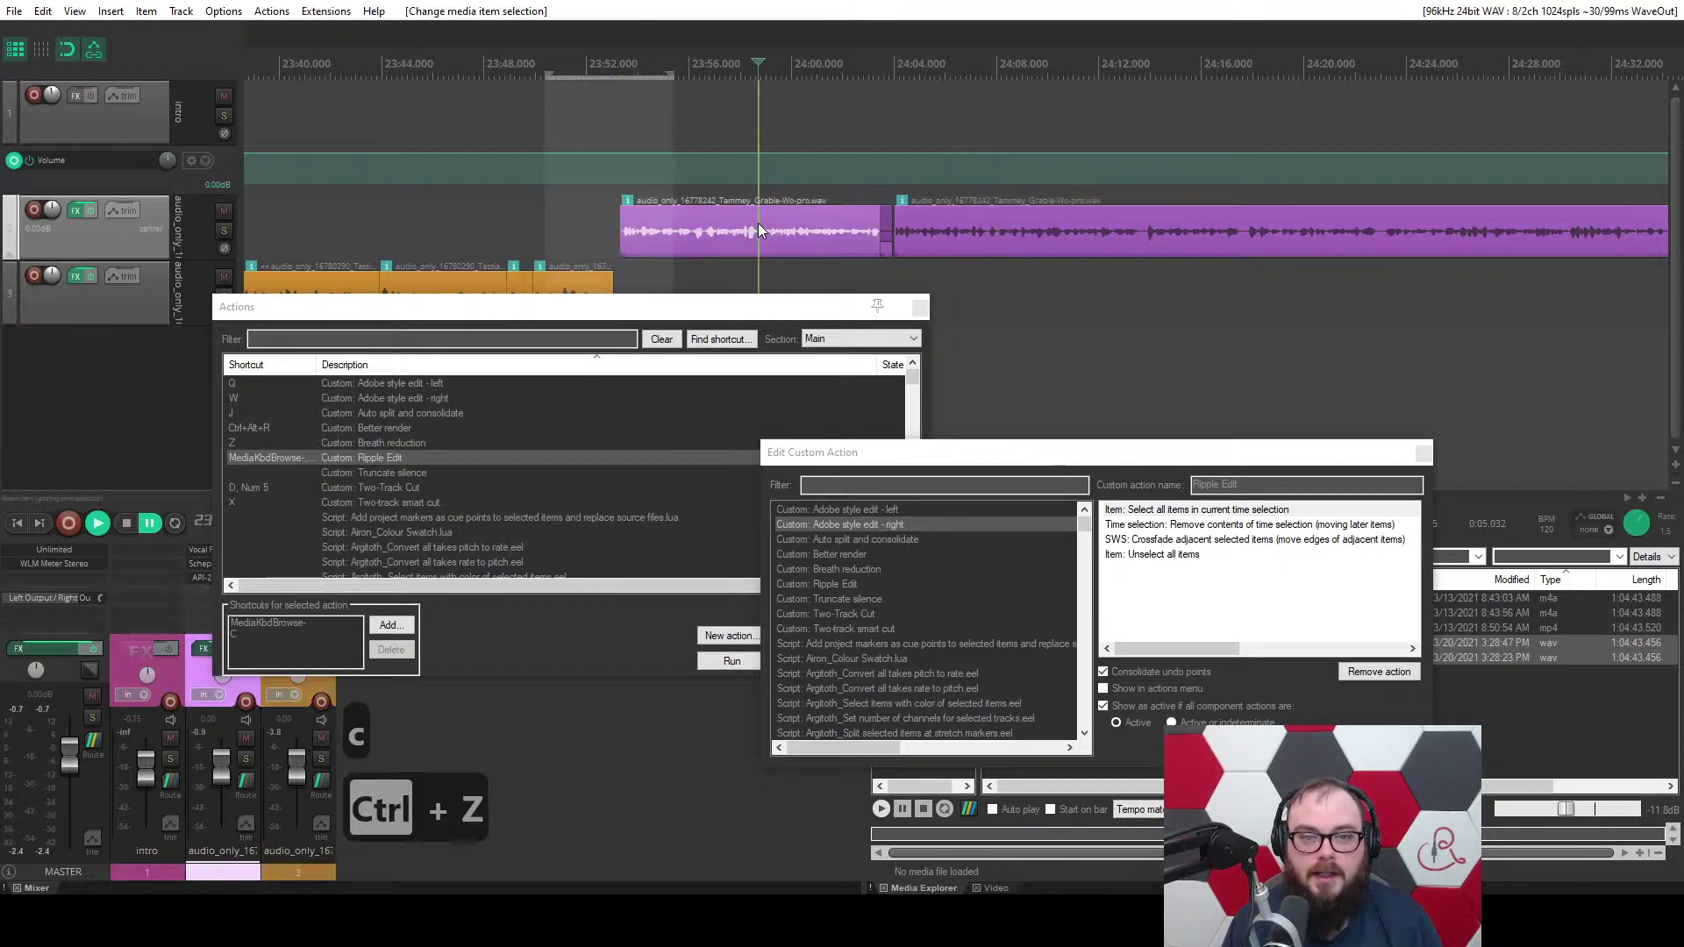
Test Ripple Edit by cutting 24:04.903 to 24:05.321 from the purple clip, and inspect the crossfade at the join.
{"action": "left_click", "coordinate": [1211, 525]}
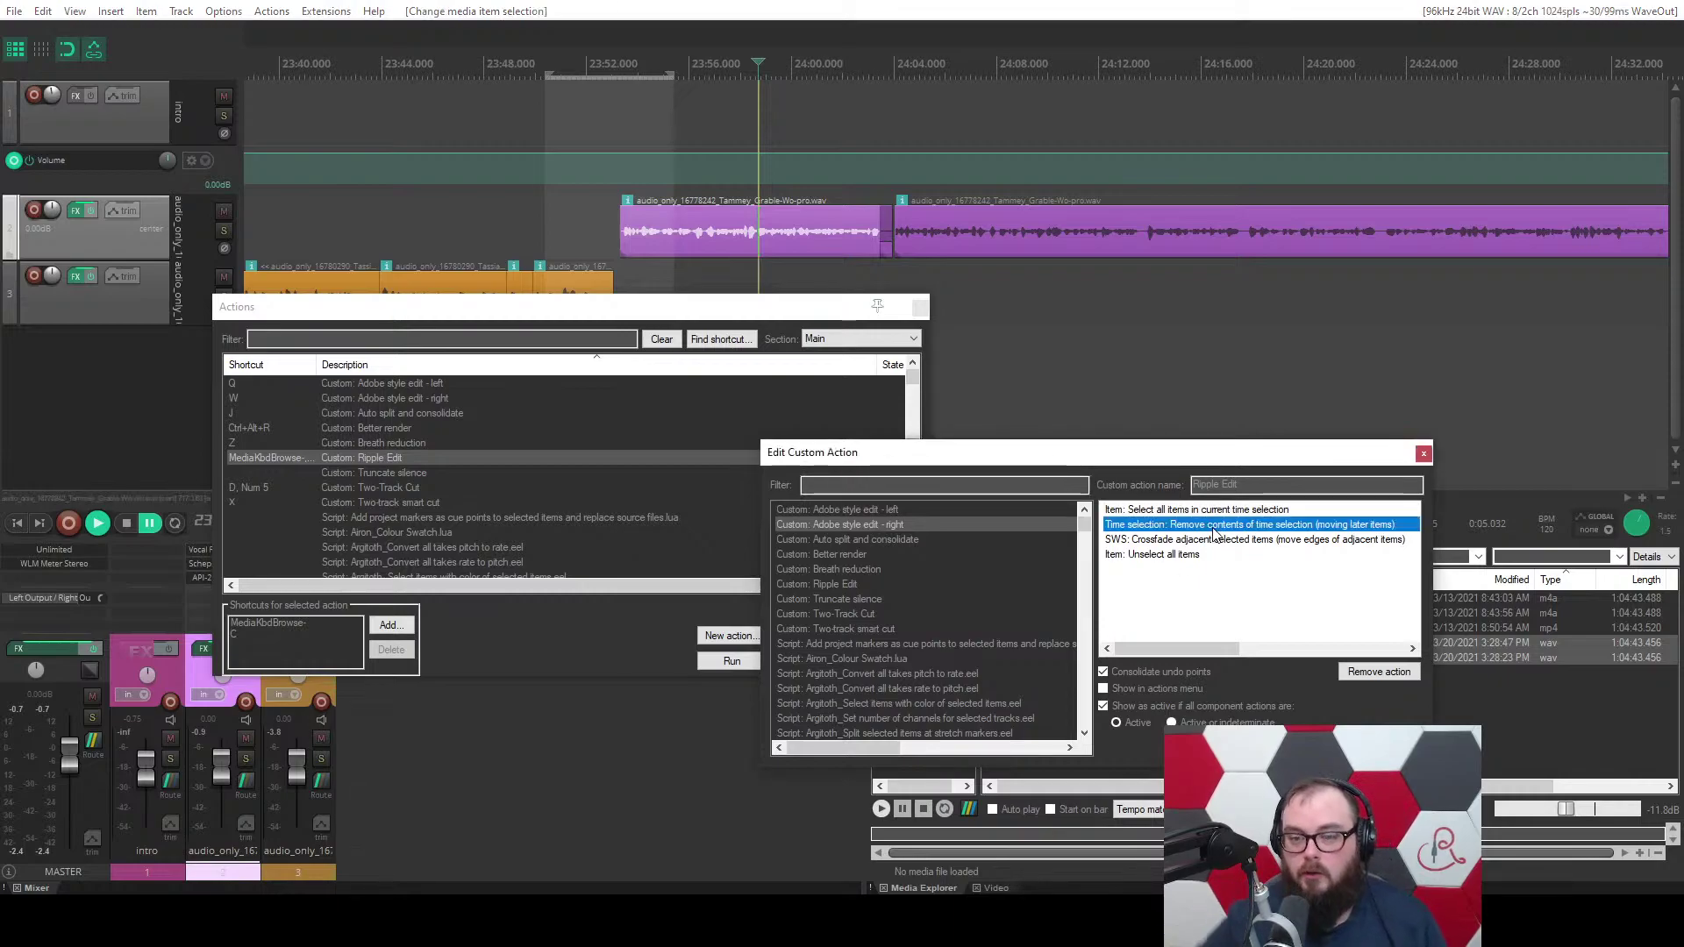
{"action": "left_click", "coordinate": [939, 263]}
{"action": "scroll", "coordinate": [956, 261], "scroll_direction": "up", "scroll_amount": 5}
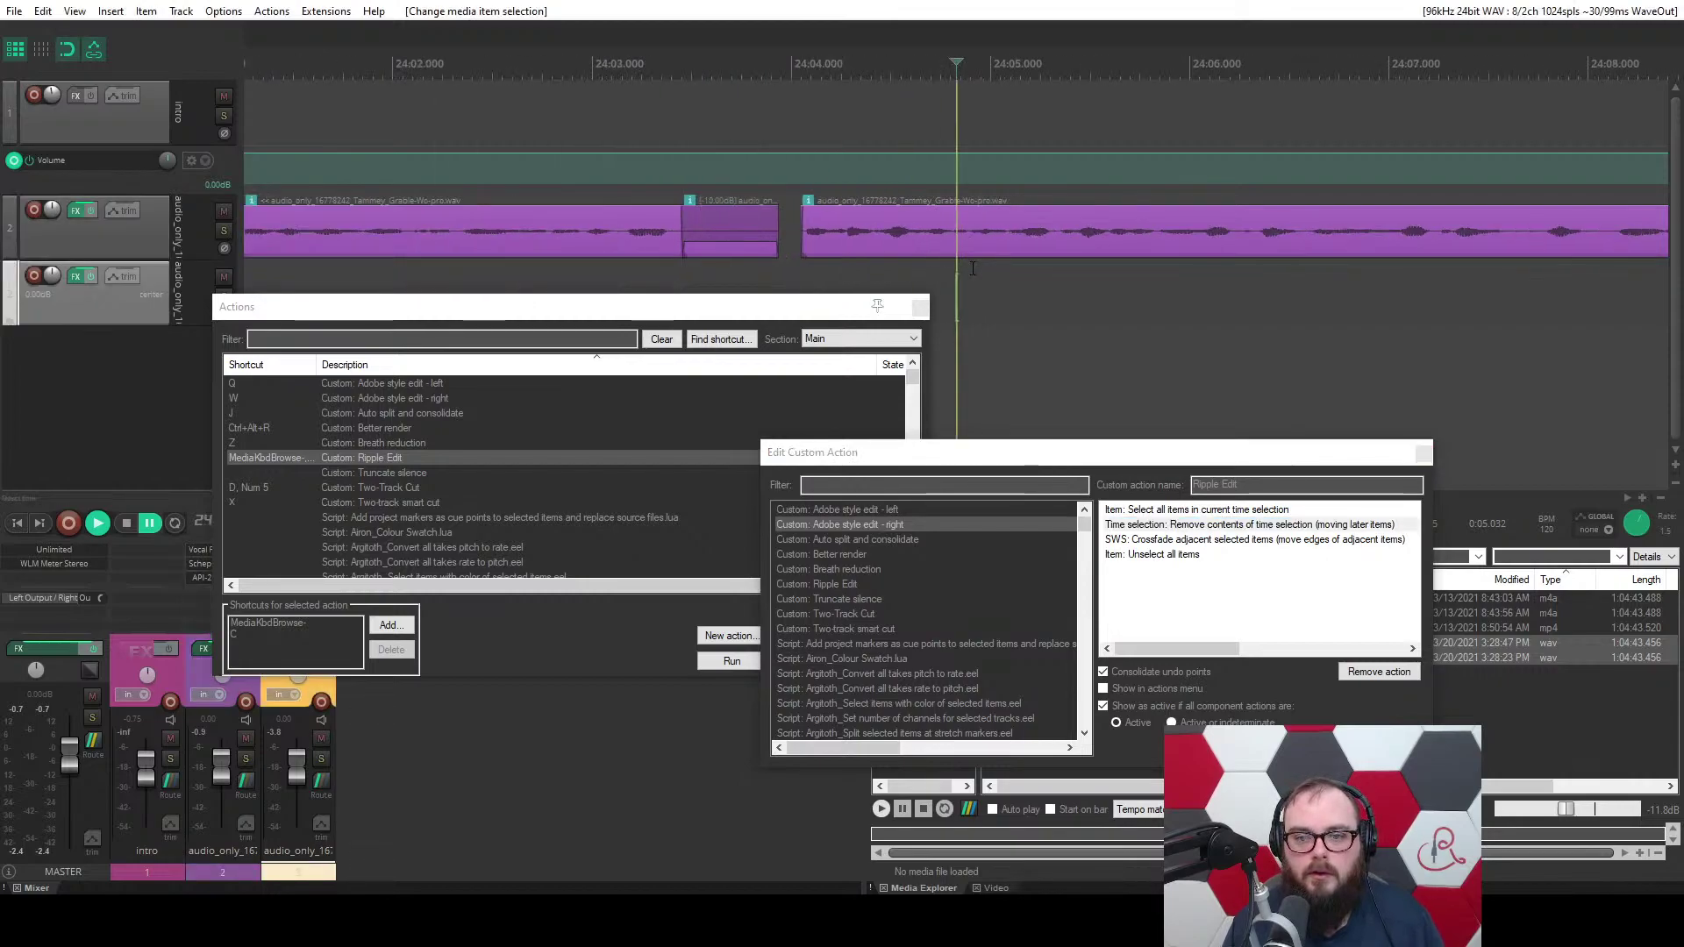
{"action": "left_click_drag", "start_coordinate": [972, 268], "coordinate": [1056, 271]}
{"action": "key", "text": "c"}
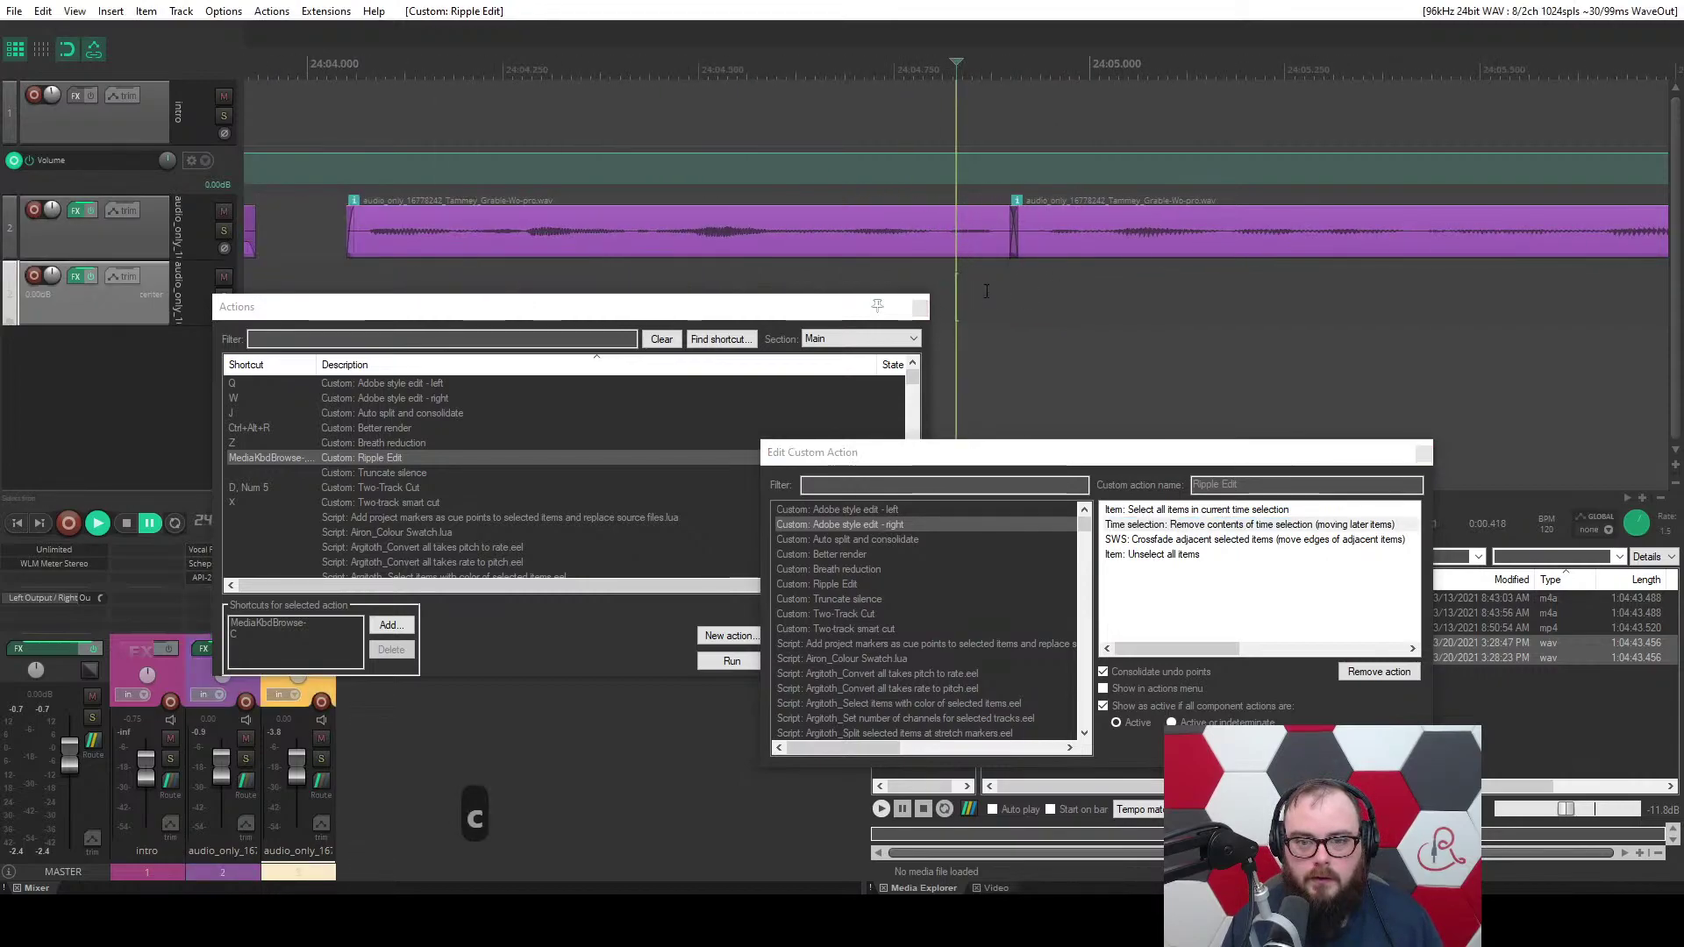
{"action": "scroll", "coordinate": [1129, 281], "scroll_direction": "up", "scroll_amount": 8}
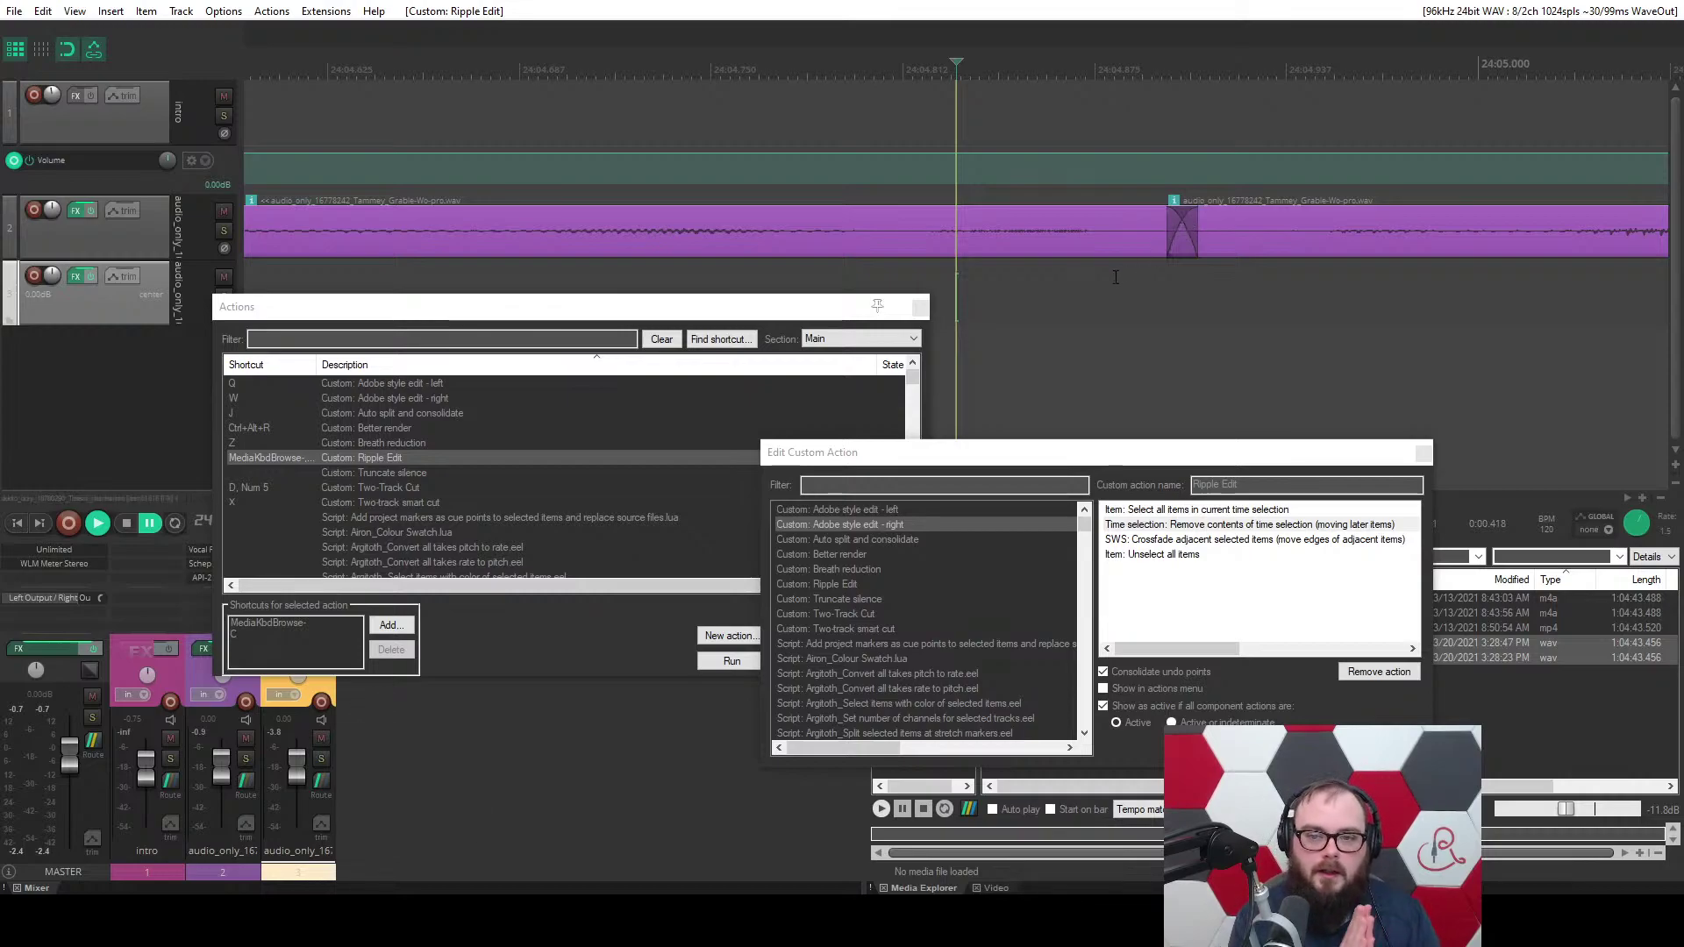
Split the purple clip at about 24:04.82 and point out the Unselect all items component of Ripple Edit.
{"action": "left_click", "coordinate": [922, 240]}
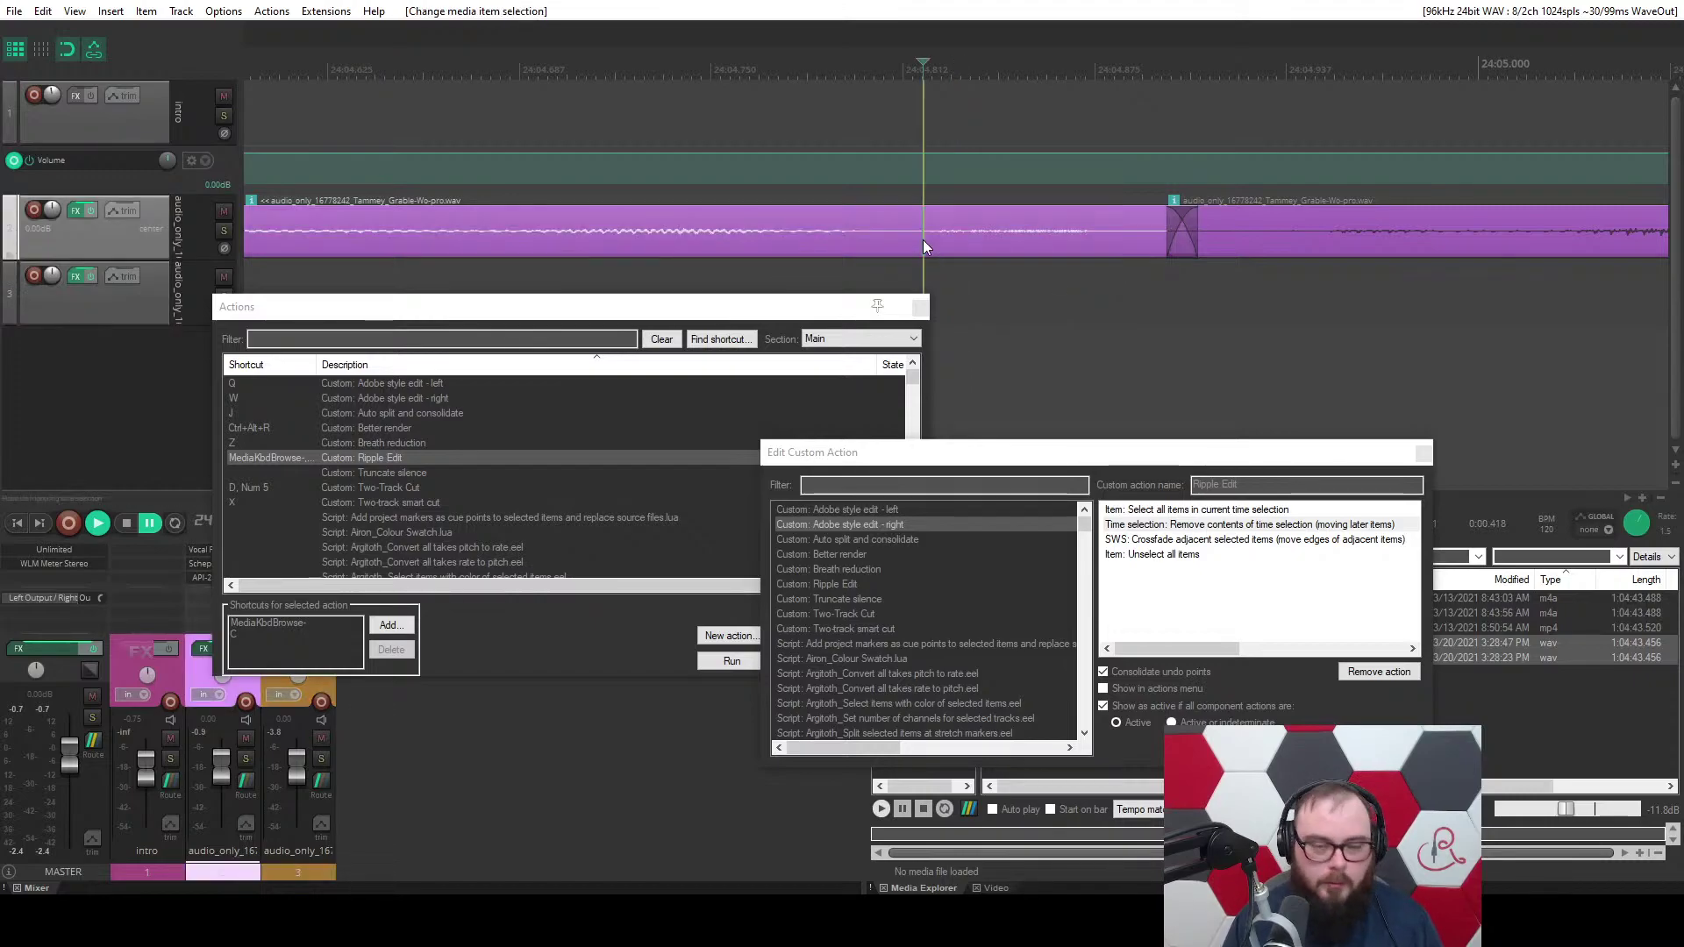
{"action": "key", "text": "s"}
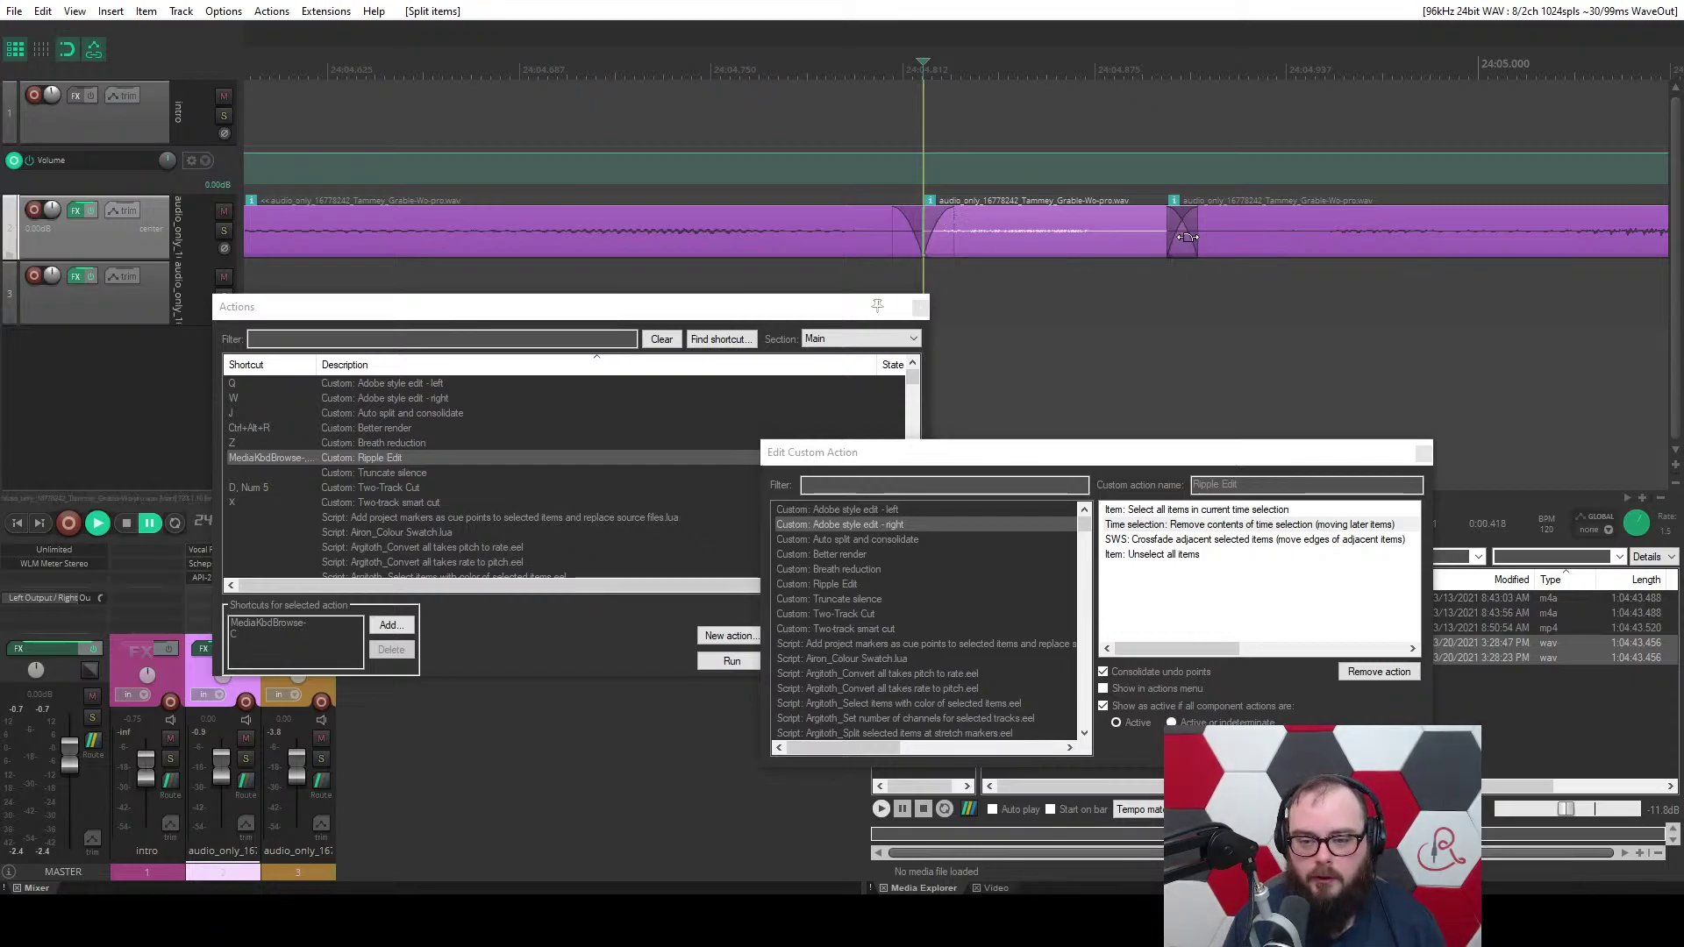
{"action": "left_click", "coordinate": [1167, 556]}
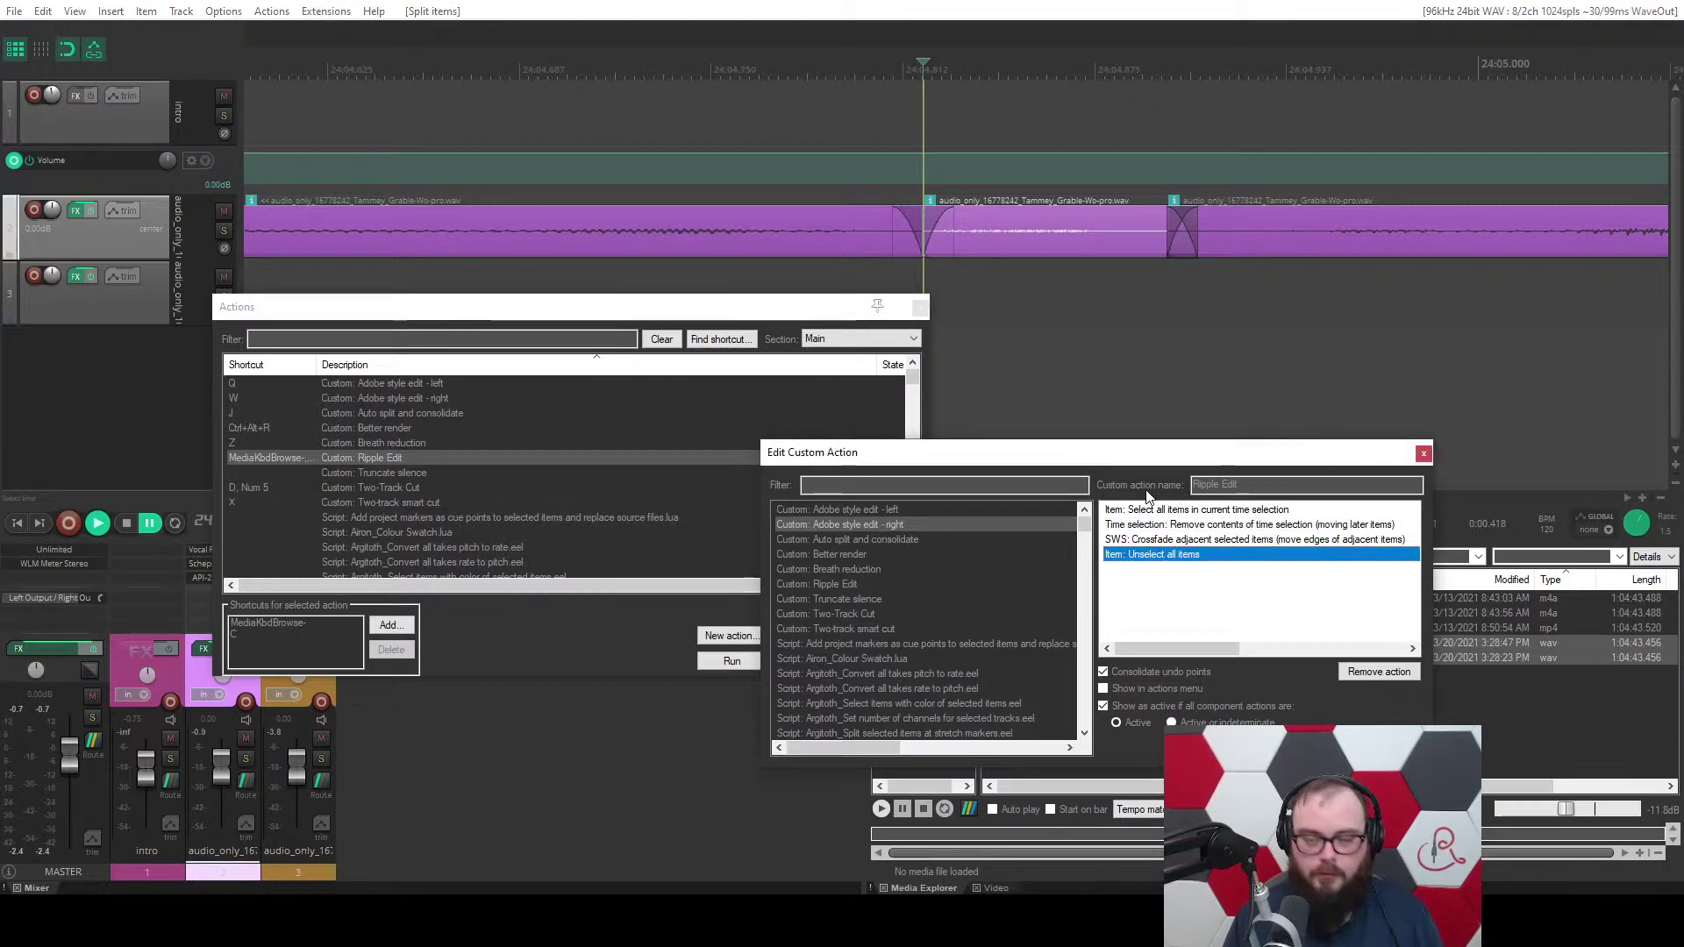
Undo the split and the test cut in the purple clip, and close the custom action editor and action list.
{"action": "key", "text": "ctrl+z"}
{"action": "key", "text": "ctrl+z"}
{"action": "key", "text": "ctrl+z"}
{"action": "key", "text": "ctrl+z"}
{"action": "key", "text": "ctrl+z"}
{"action": "key", "text": "ctrl+z"}
{"action": "key", "text": "ctrl+z"}
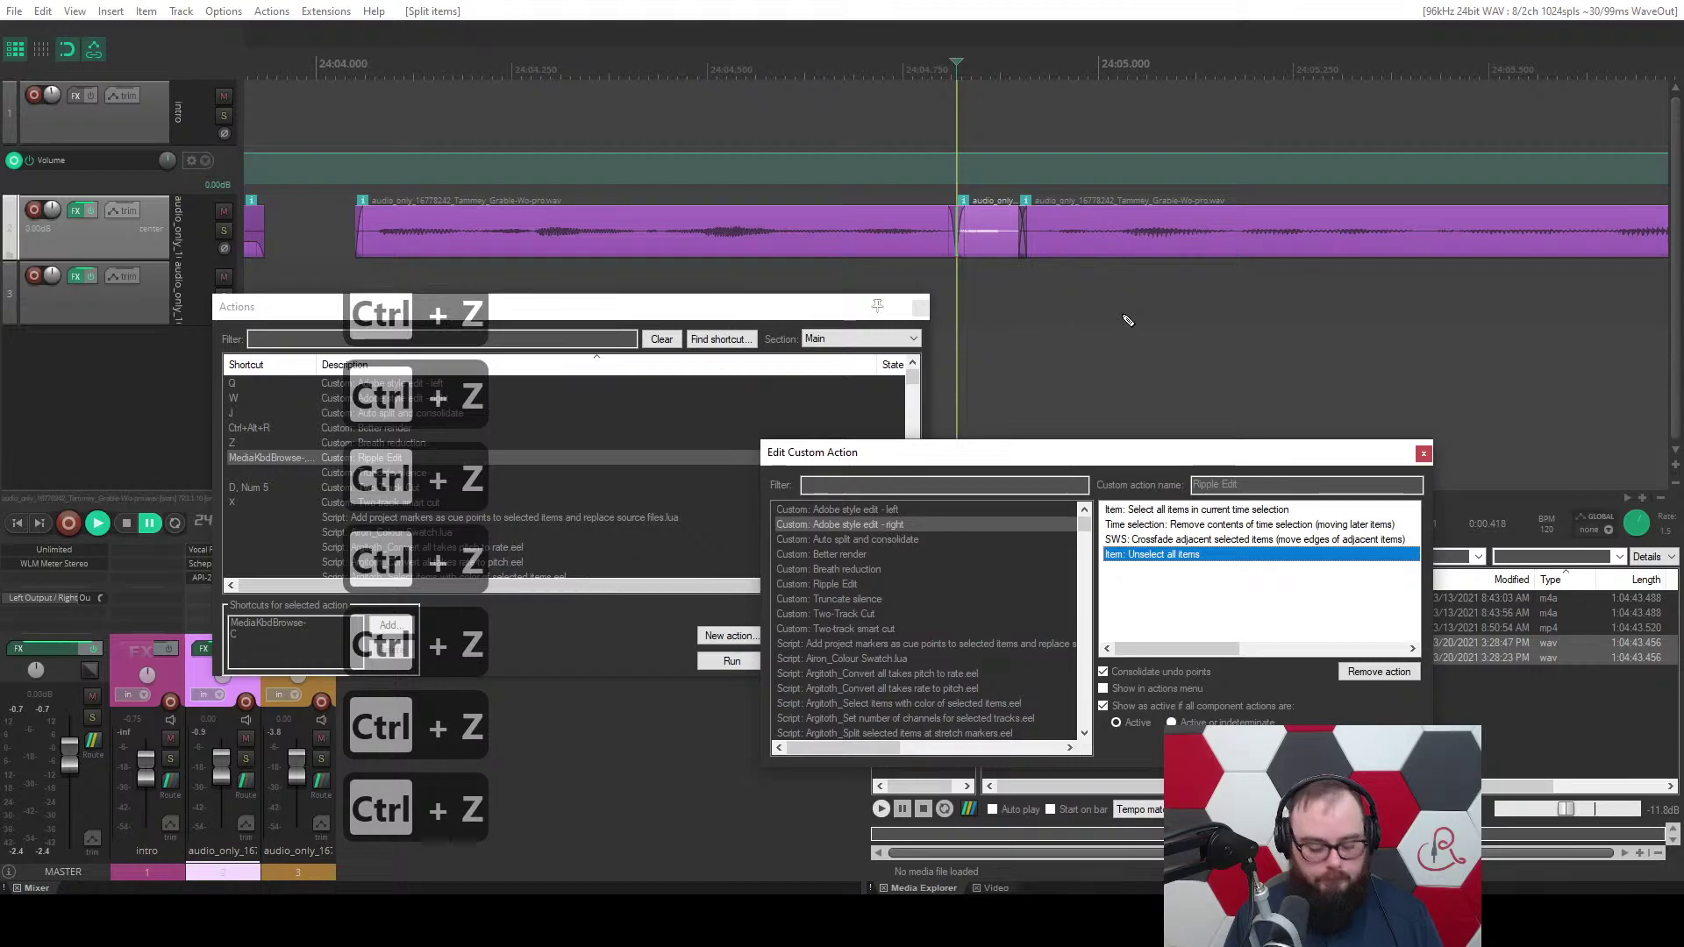
{"action": "key", "text": "ctrl+z"}
{"action": "key", "text": "ctrl+z"}
{"action": "key", "text": "ctrl+z"}
{"action": "key", "text": "ctrl+z"}
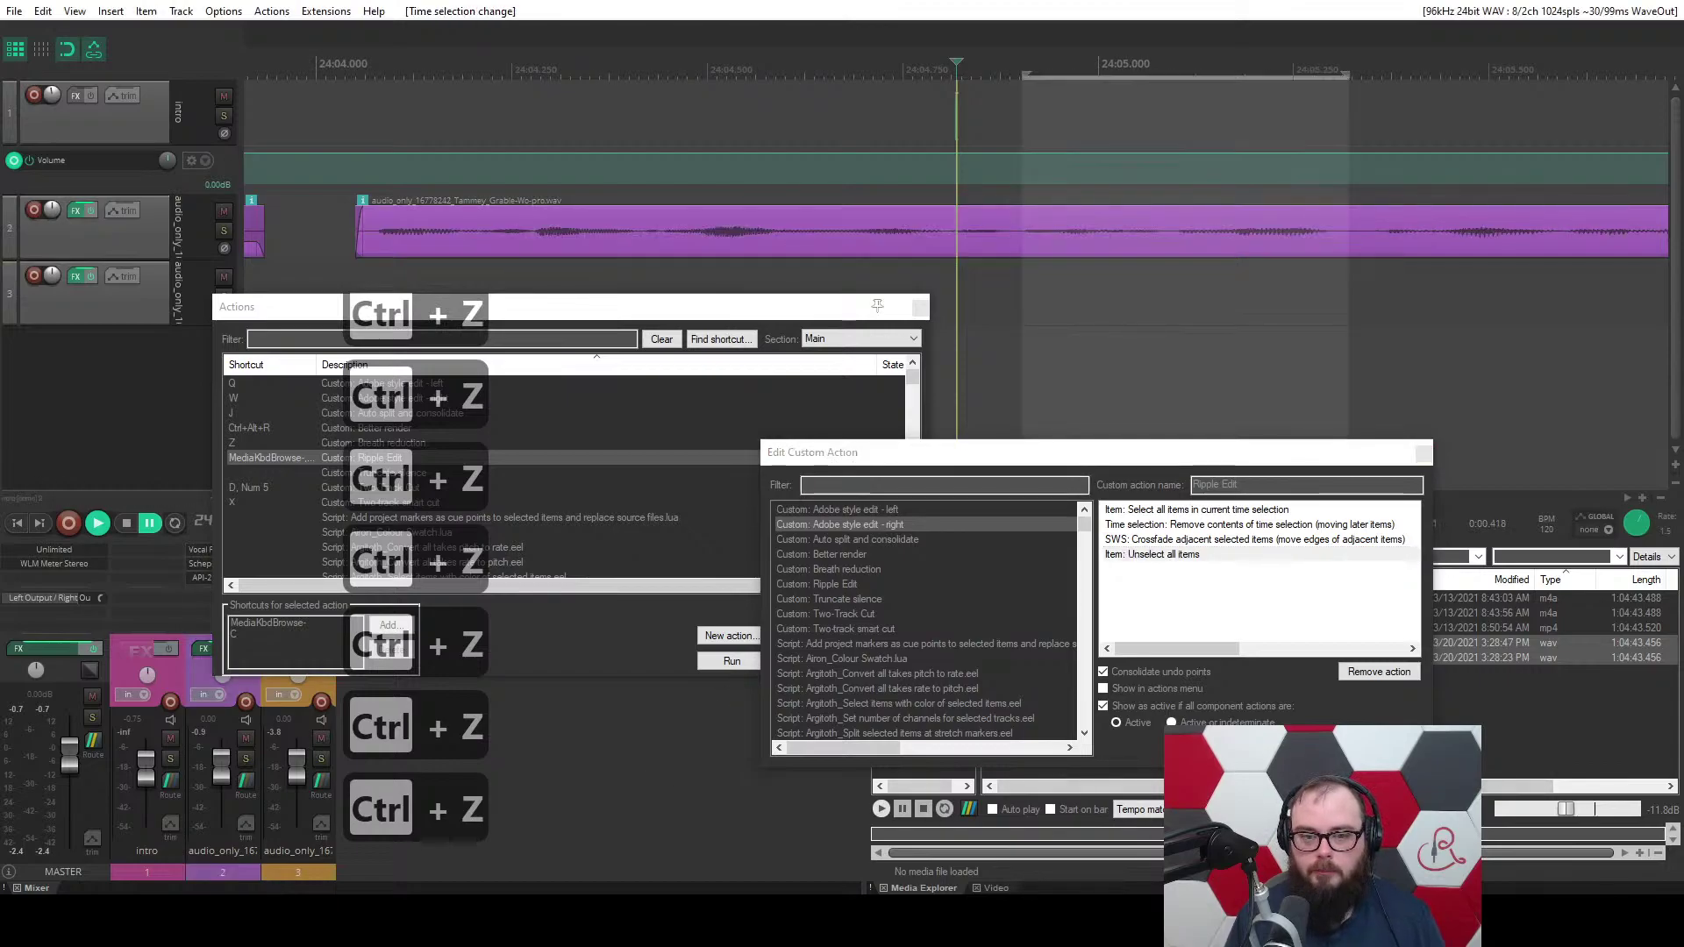
{"action": "key", "text": "Escape"}
{"action": "left_click", "coordinate": [882, 665]}
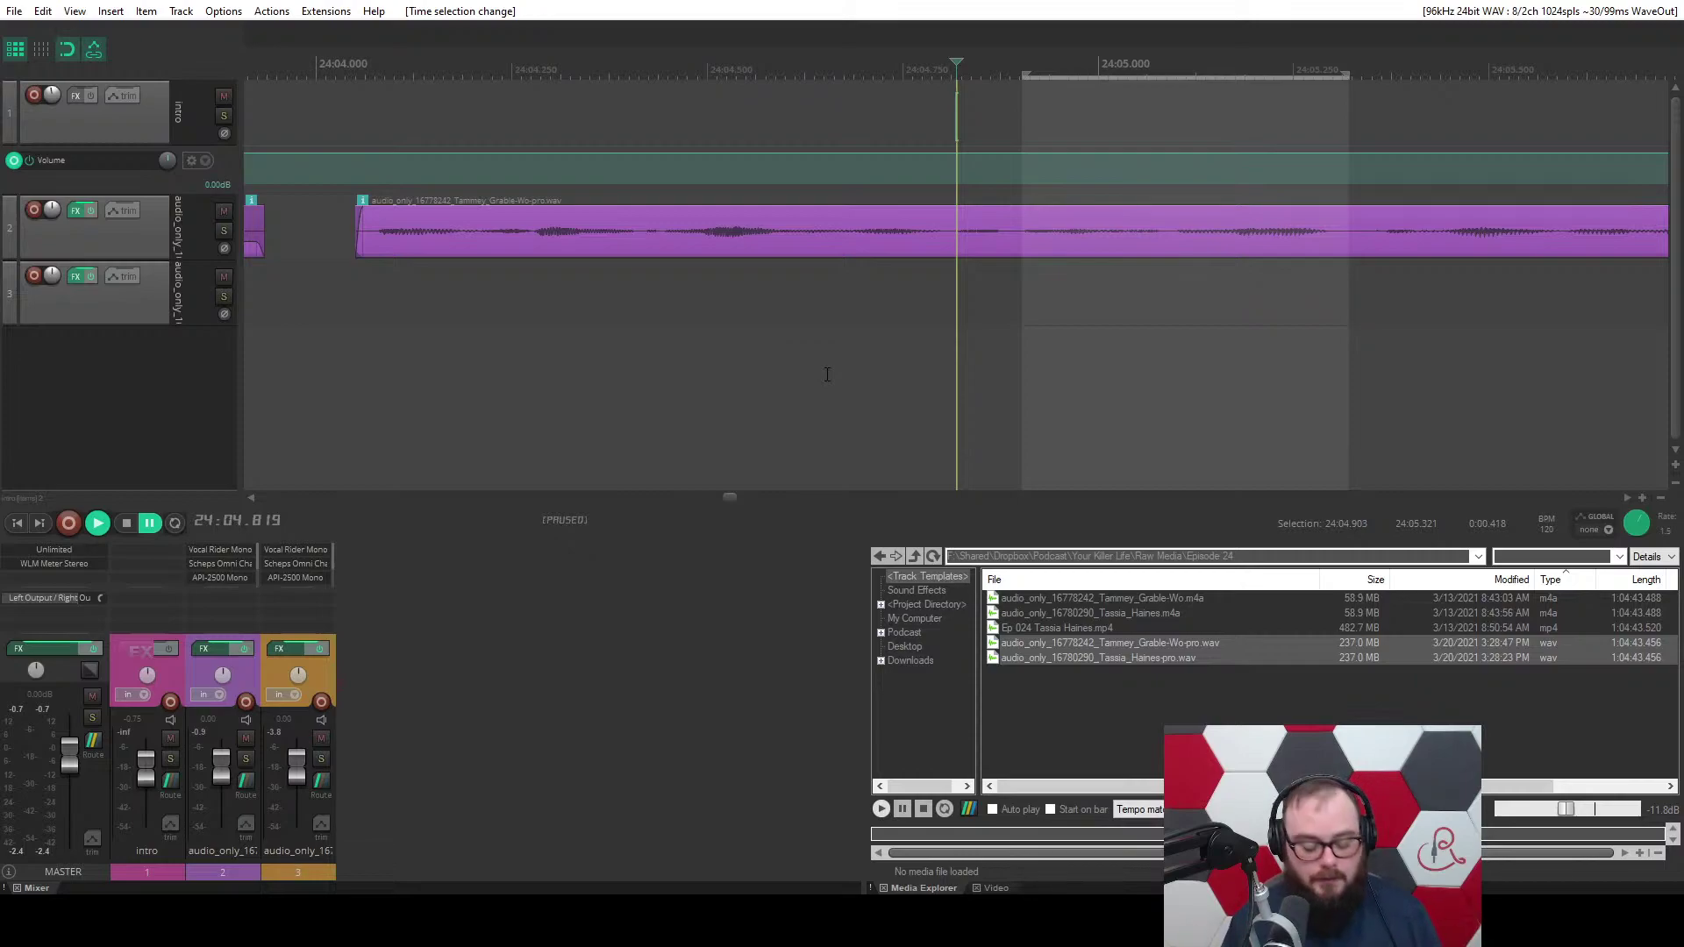
Play on to about 24:18 and cut 24:17.897 to 24:18.219 from the purple clip with Ripple Edit.
{"action": "key", "text": "space"}
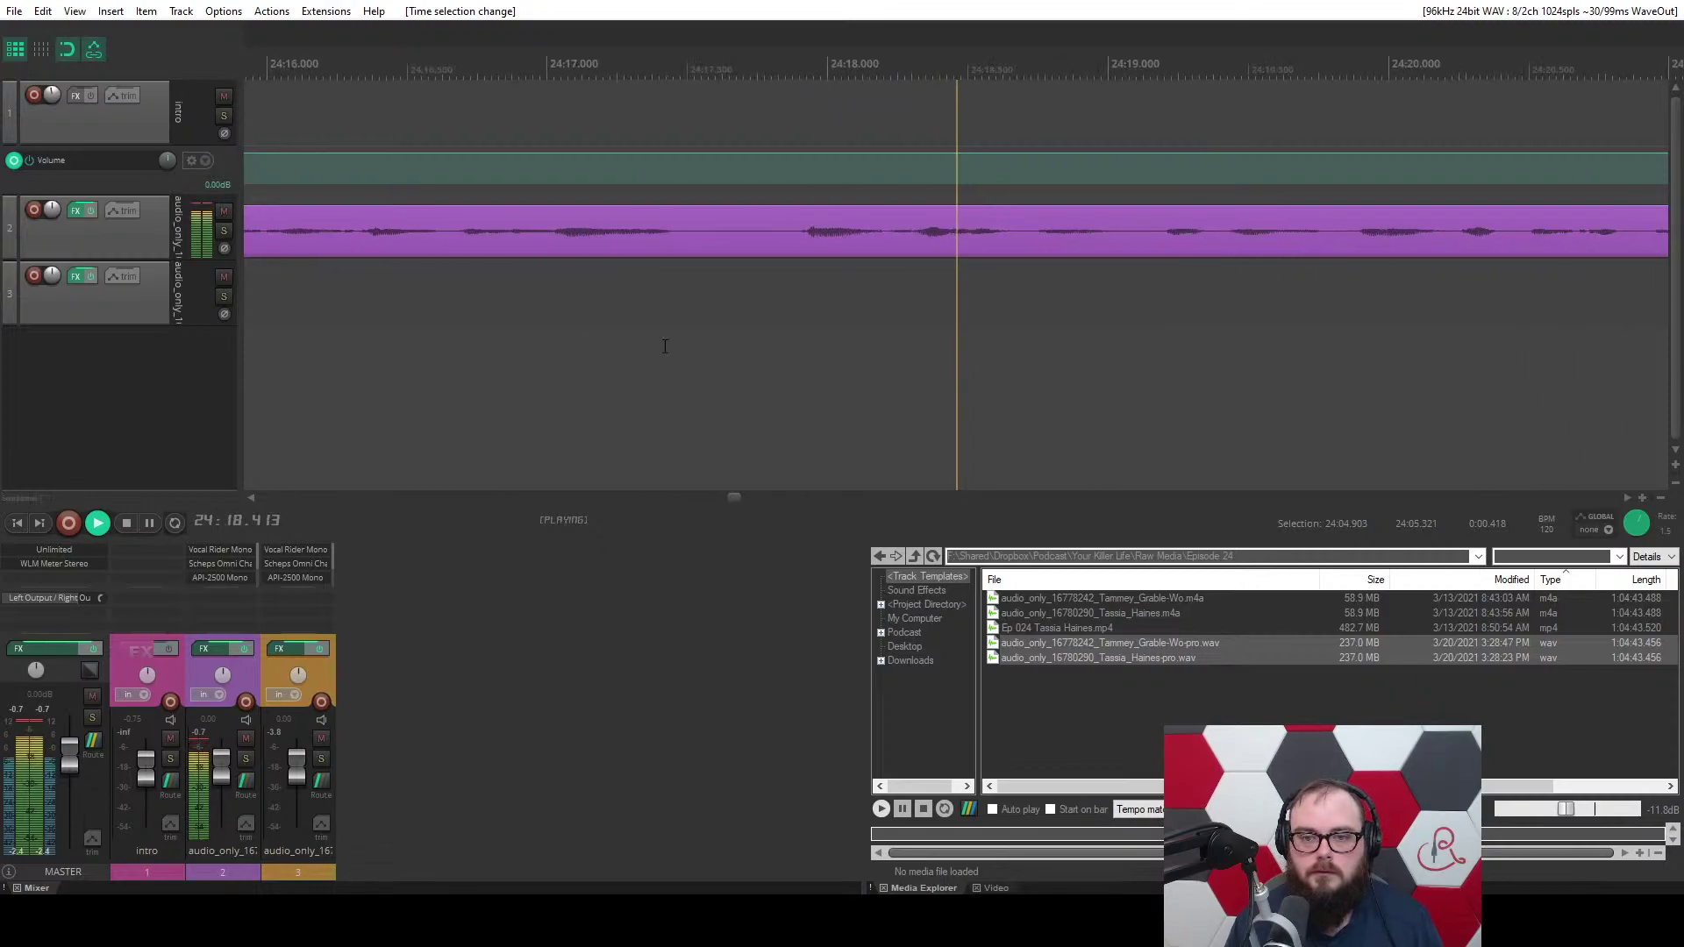
{"action": "left_click", "coordinate": [779, 289]}
{"action": "scroll", "coordinate": [772, 289], "scroll_direction": "up", "scroll_amount": 3}
{"action": "key", "text": "space"}
{"action": "left_click_drag", "start_coordinate": [808, 274], "coordinate": [1058, 274]}
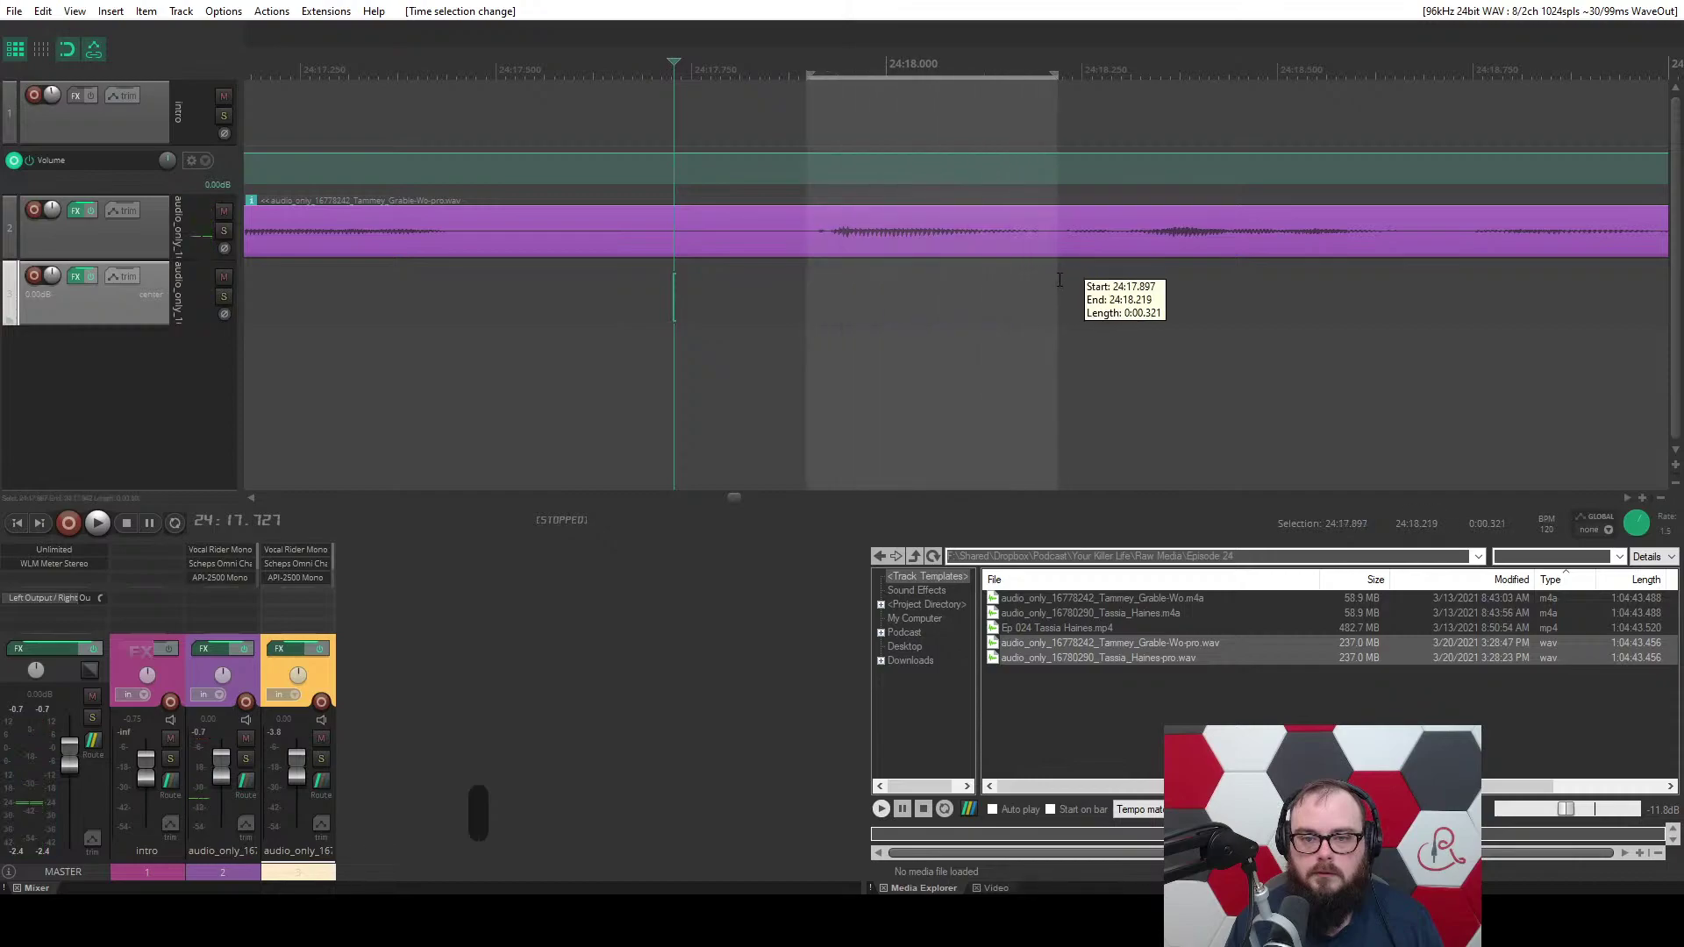
{"action": "key", "text": "c"}
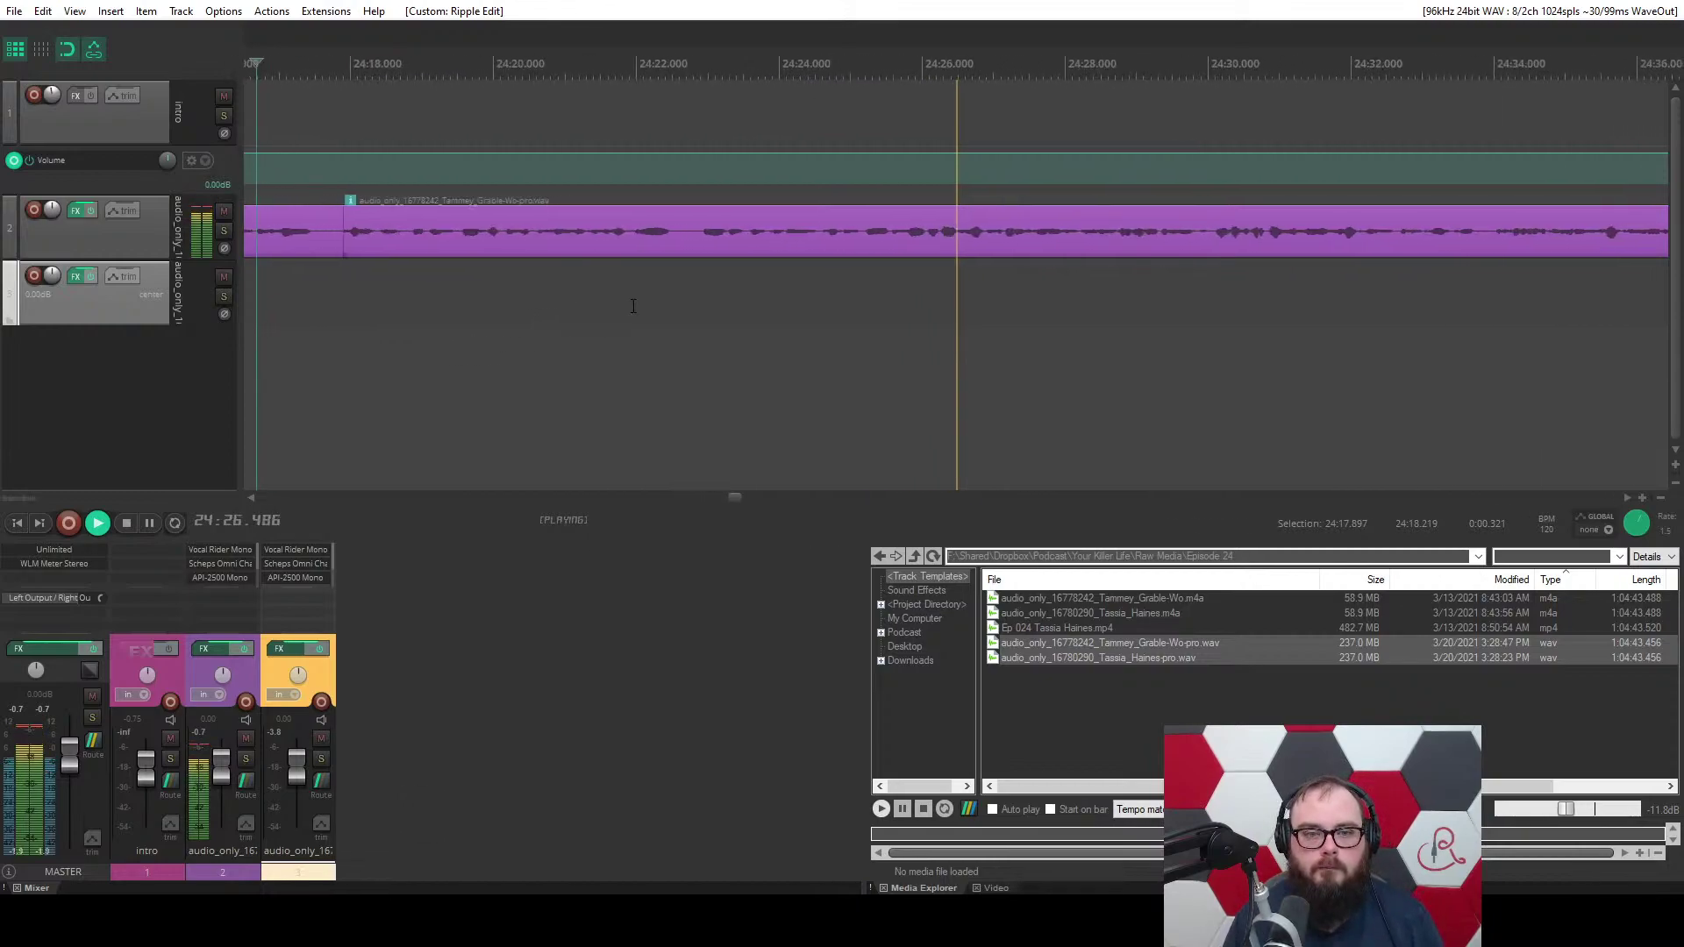
Cut 24:22.937 to 24:23.257 from the purple clip with Ripple Edit.
{"action": "scroll", "coordinate": [632, 305], "scroll_direction": "up", "scroll_amount": 4}
{"action": "key", "text": "space"}
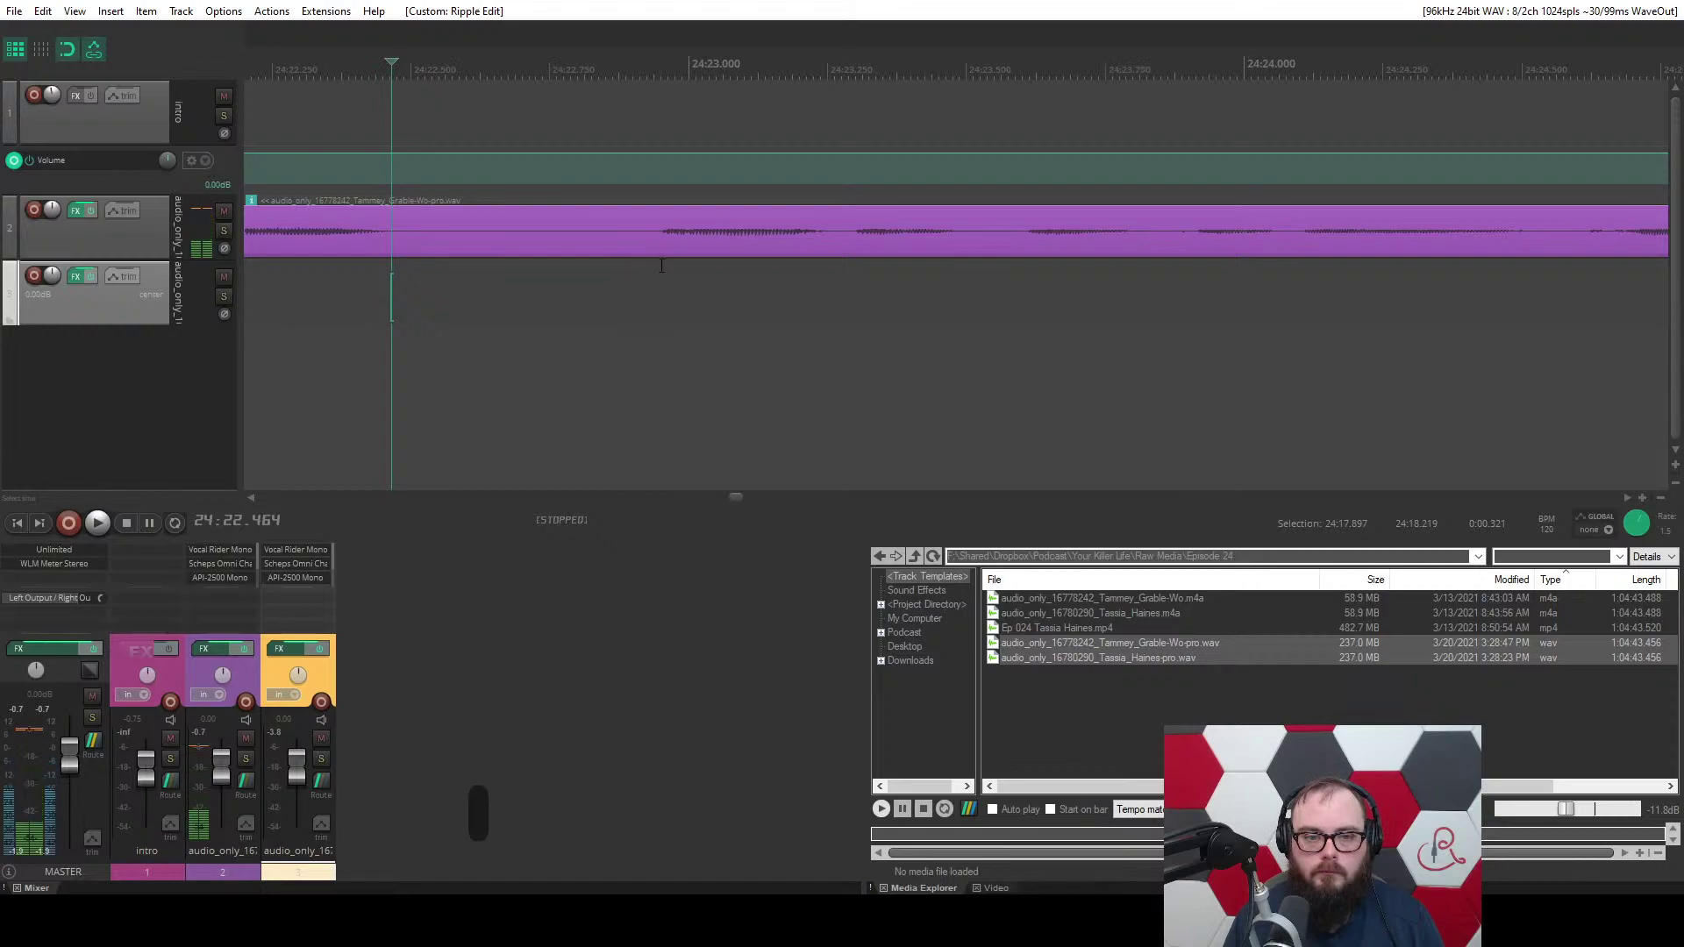
{"action": "left_click_drag", "start_coordinate": [659, 266], "coordinate": [834, 274]}
{"action": "key", "text": "c"}
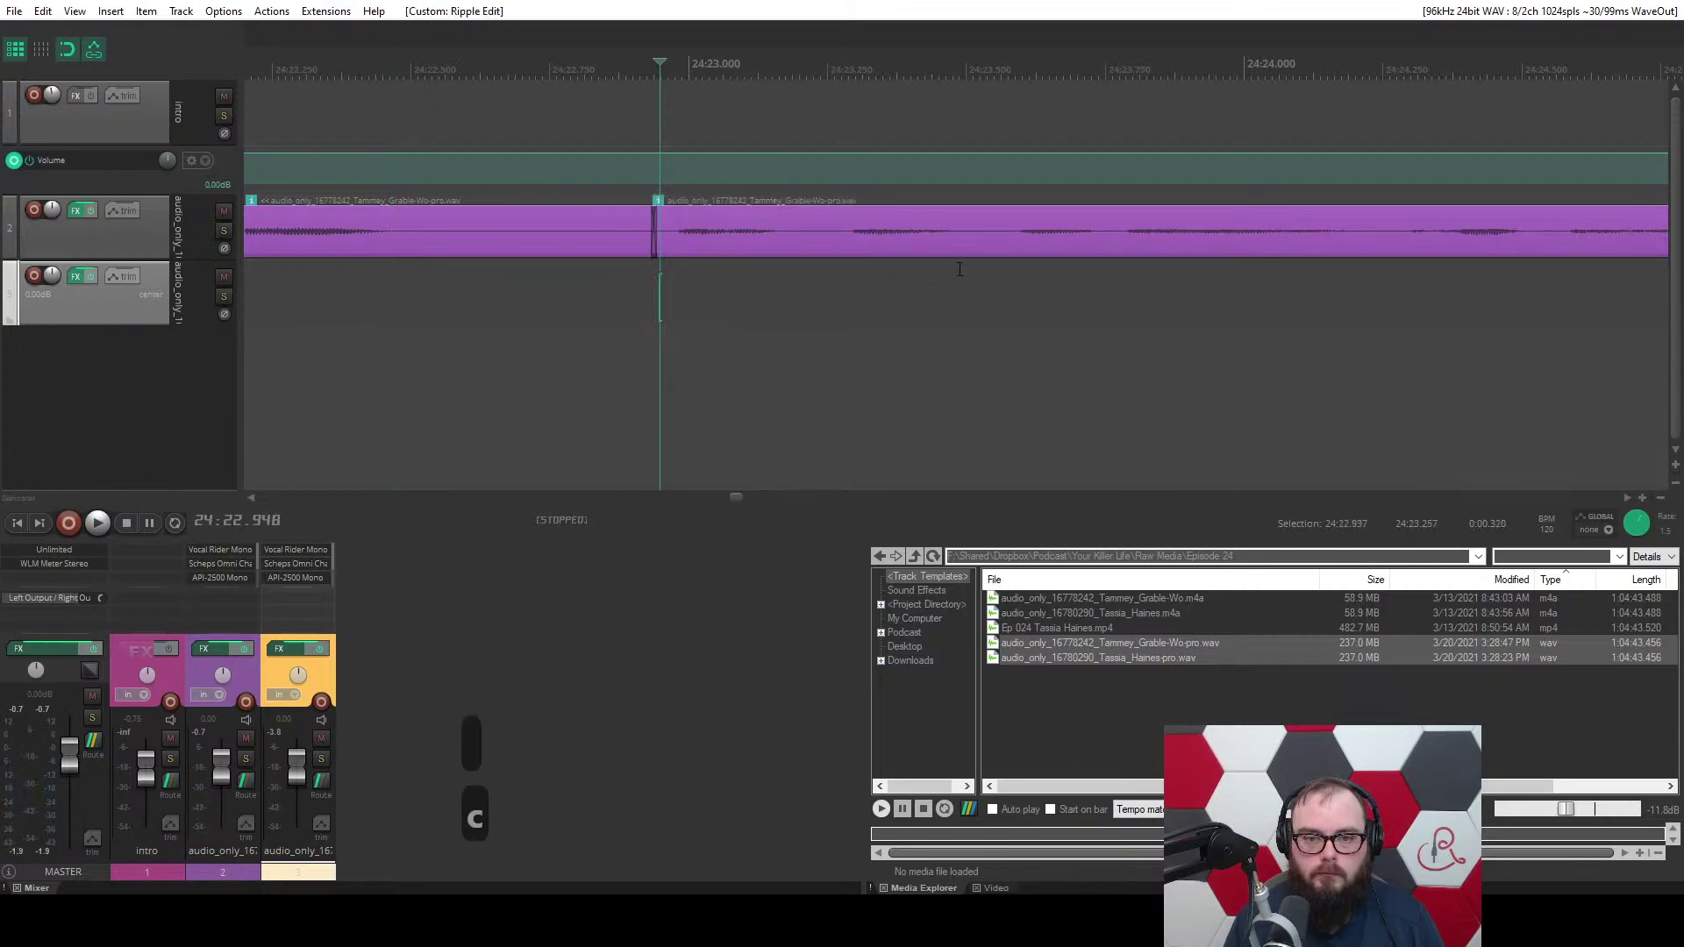
Replay the audio after the latest cut and split the purple clip at 24:23.231.
{"action": "left_click", "coordinate": [959, 269]}
{"action": "scroll", "coordinate": [614, 307], "scroll_direction": "down", "scroll_amount": 3}
{"action": "key", "text": "c"}
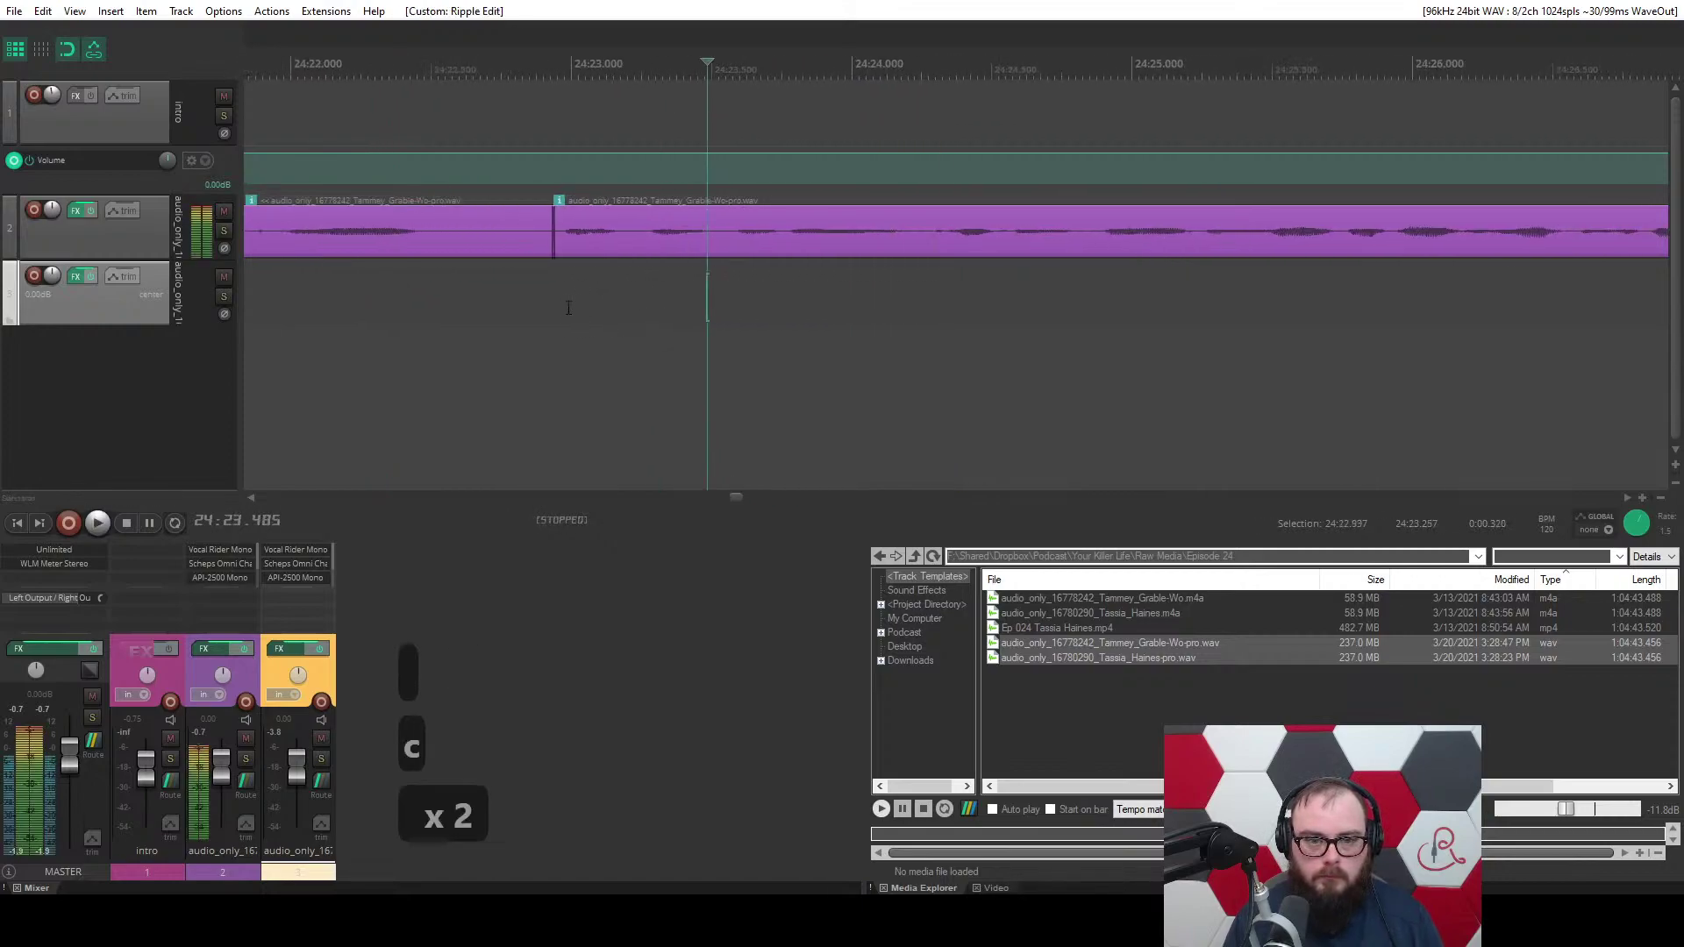
{"action": "key", "text": "c"}
{"action": "key", "text": "c"}
{"action": "left_click", "coordinate": [637, 290]}
{"action": "key", "text": "s"}
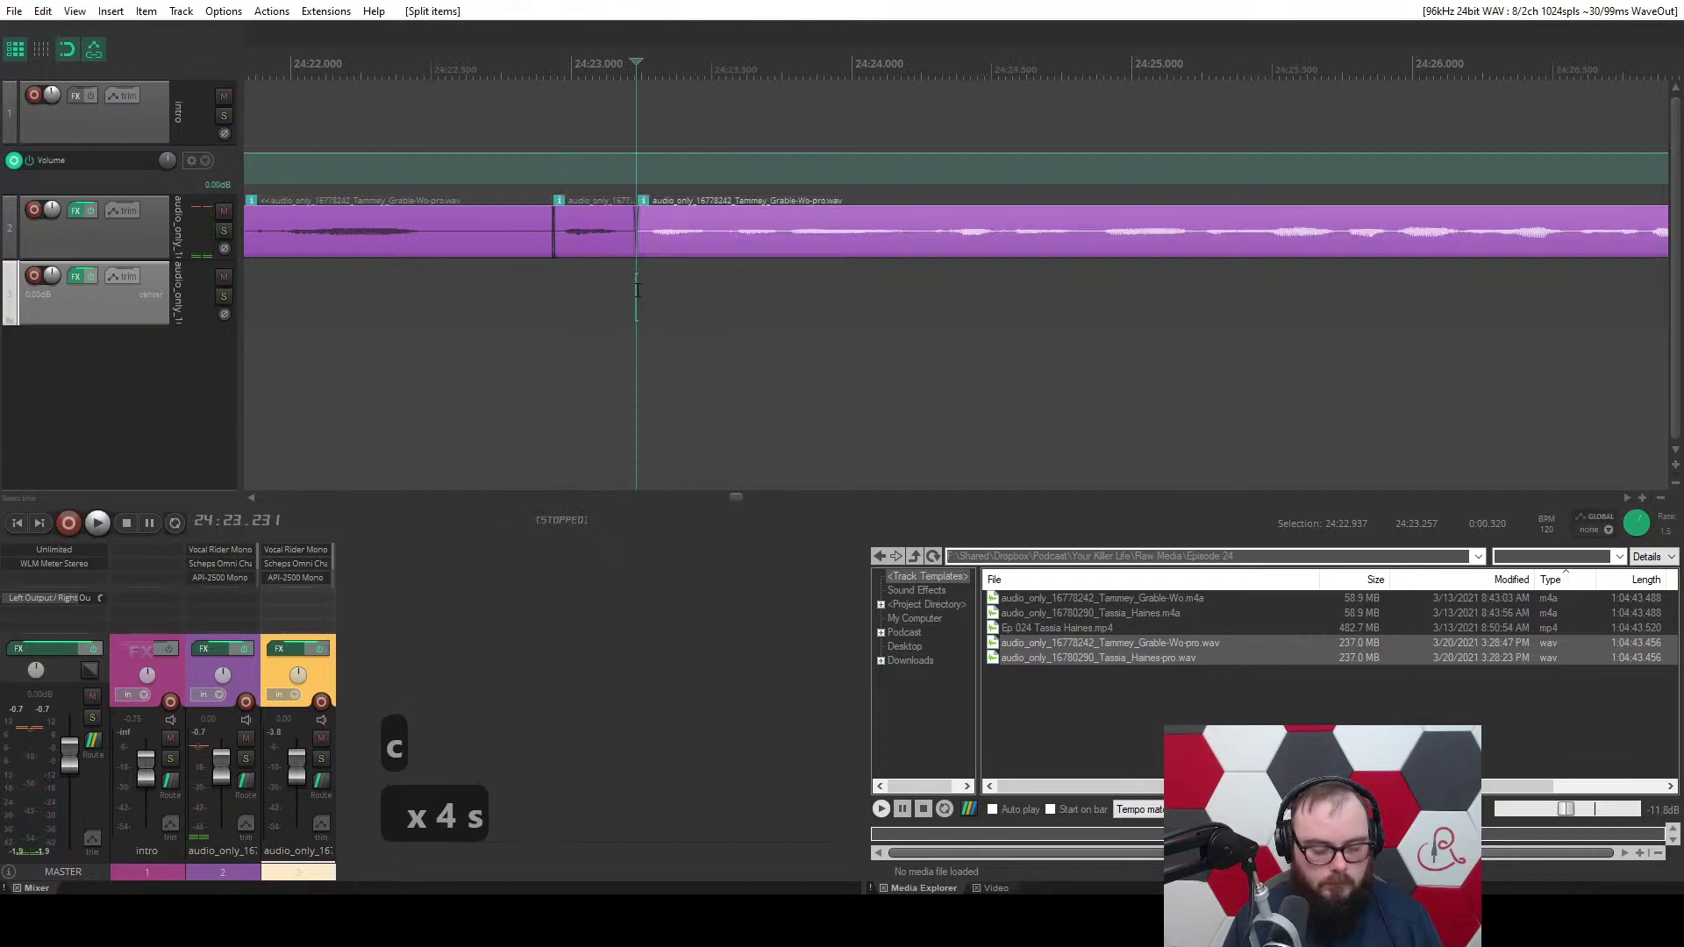
Audition the clip after the split and remove its start up to about 24:24.23 with Adobe style edit - left.
{"action": "key", "text": "space"}
{"action": "key", "text": "space"}
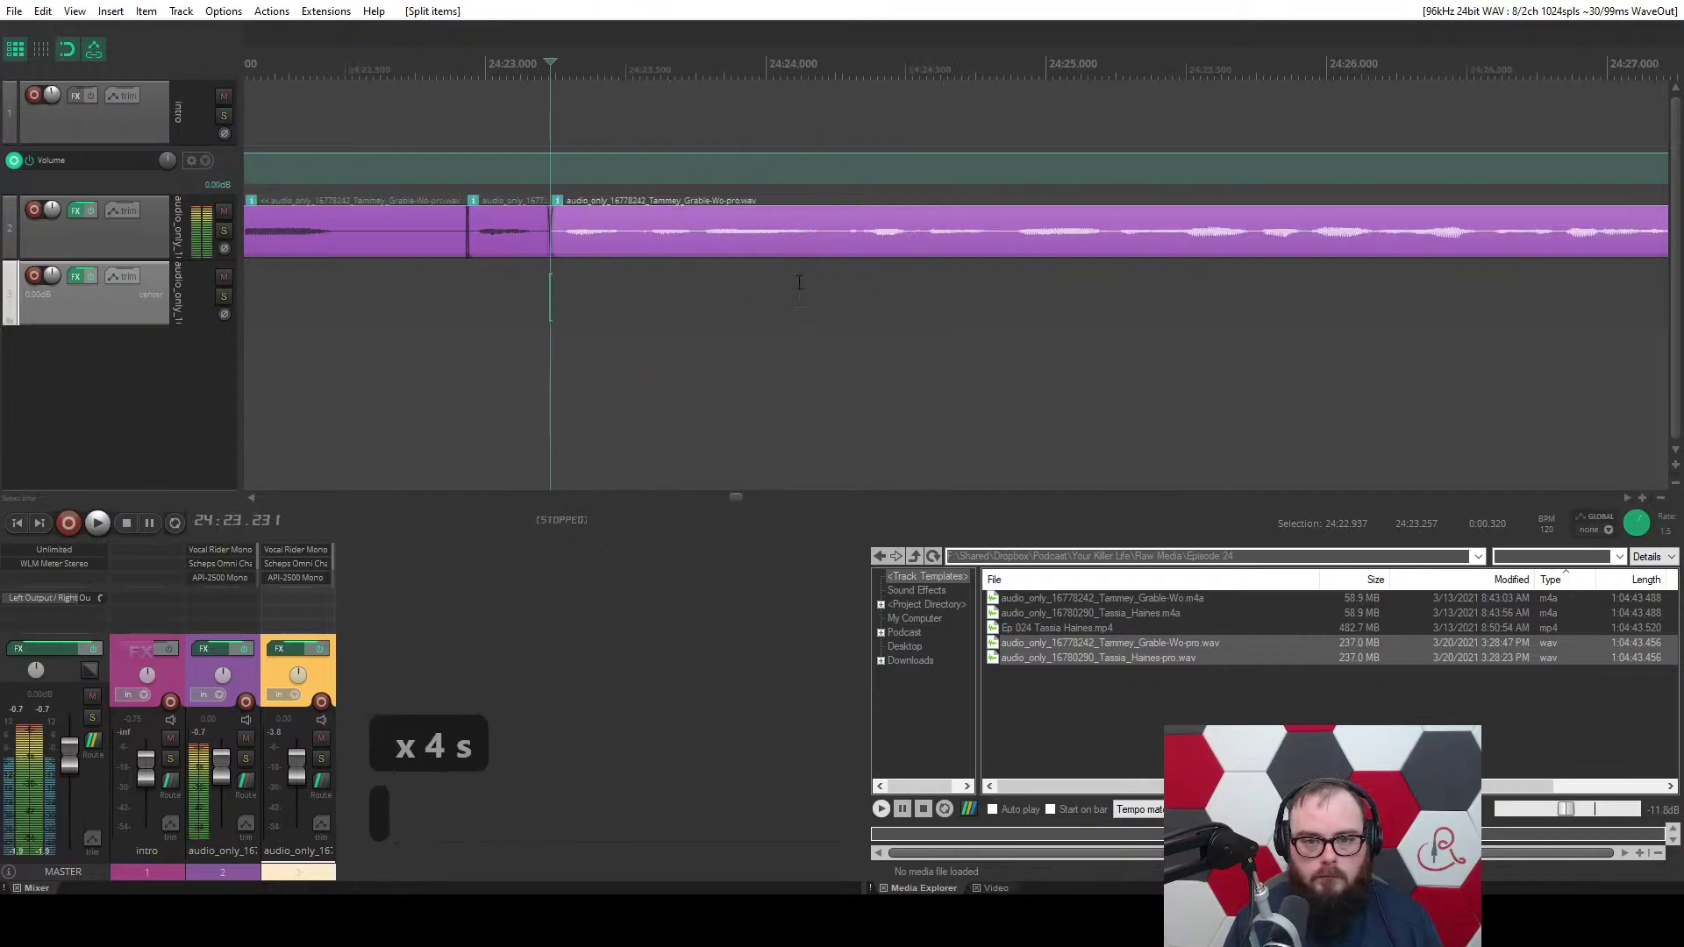
{"action": "left_click", "coordinate": [830, 234]}
{"action": "key", "text": "q"}
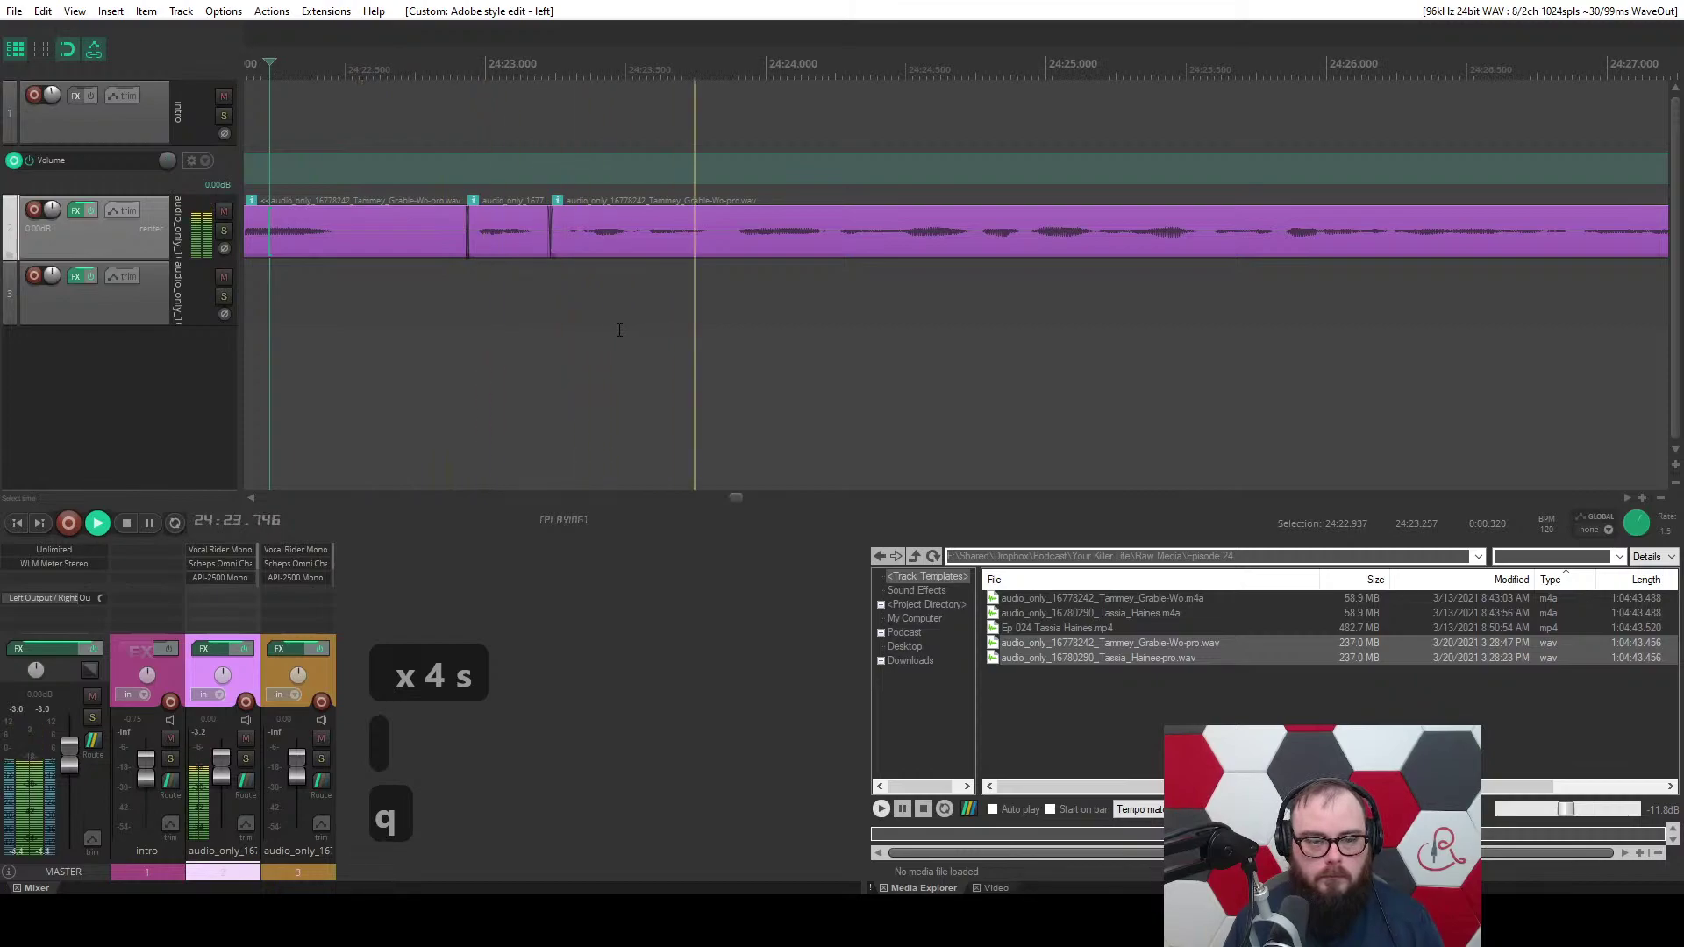
Replay the new joins from 24:20.276 at normal speed, restore the faster playback rate and listen on past 24:29.
{"action": "left_click", "coordinate": [458, 320]}
{"action": "scroll", "coordinate": [515, 317], "scroll_direction": "down", "scroll_amount": 3}
{"action": "left_click", "coordinate": [377, 324]}
{"action": "key", "text": "space"}
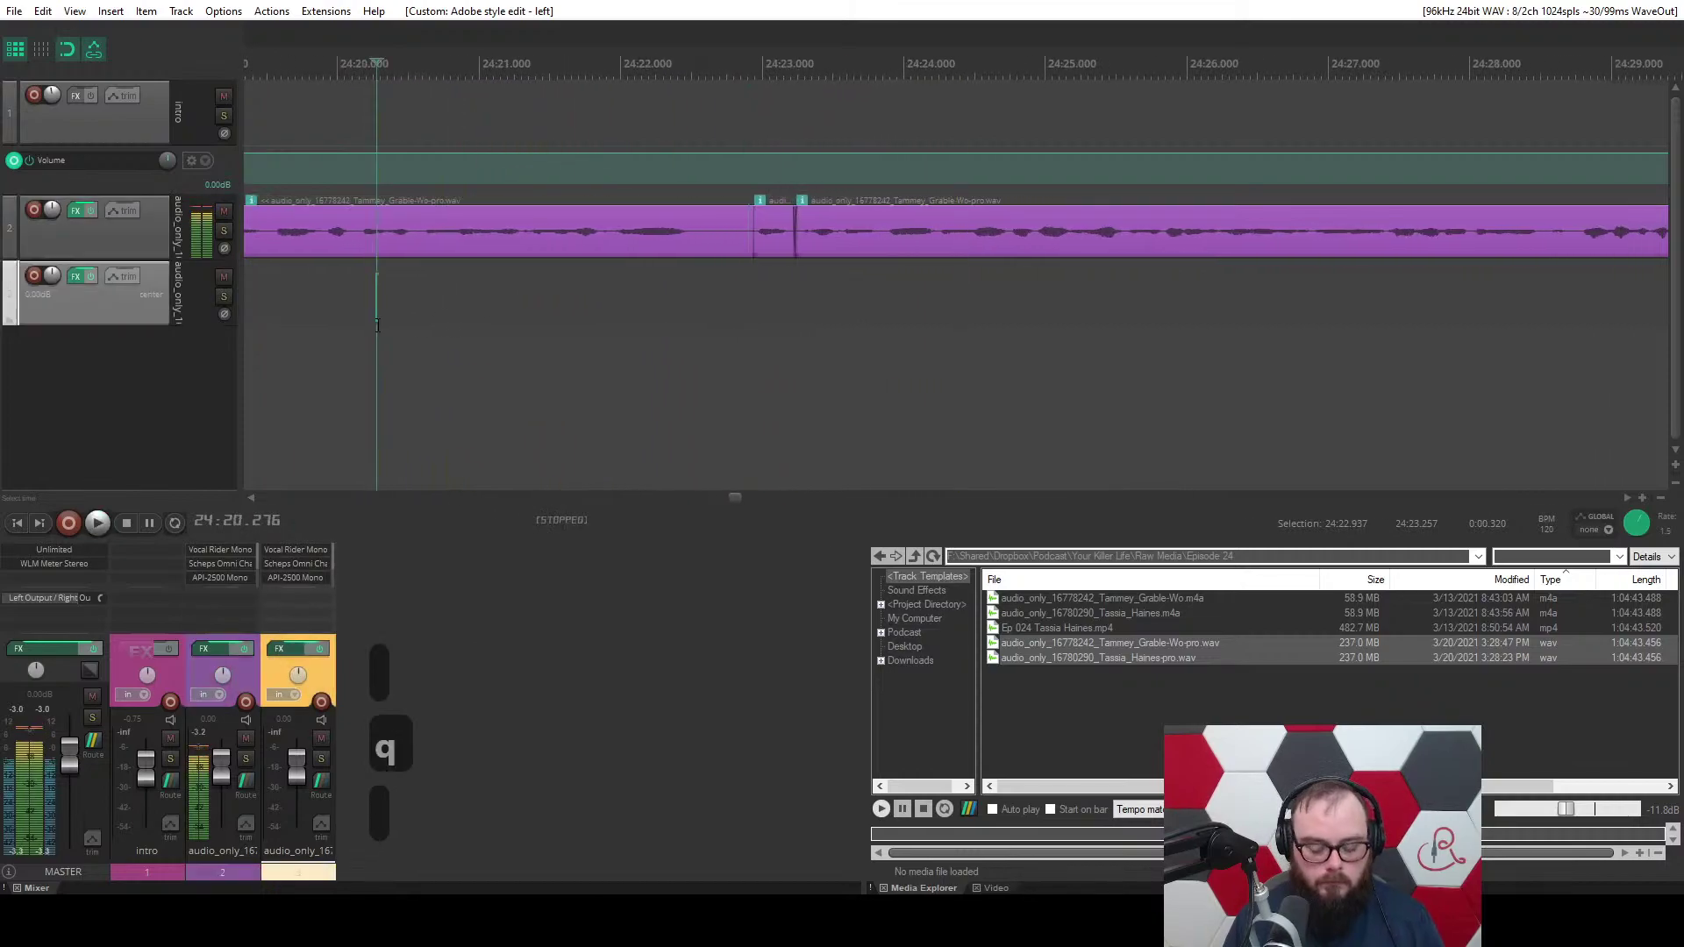
{"action": "key", "text": "1"}
{"action": "scroll", "coordinate": [649, 254], "scroll_direction": "up", "scroll_amount": 4}
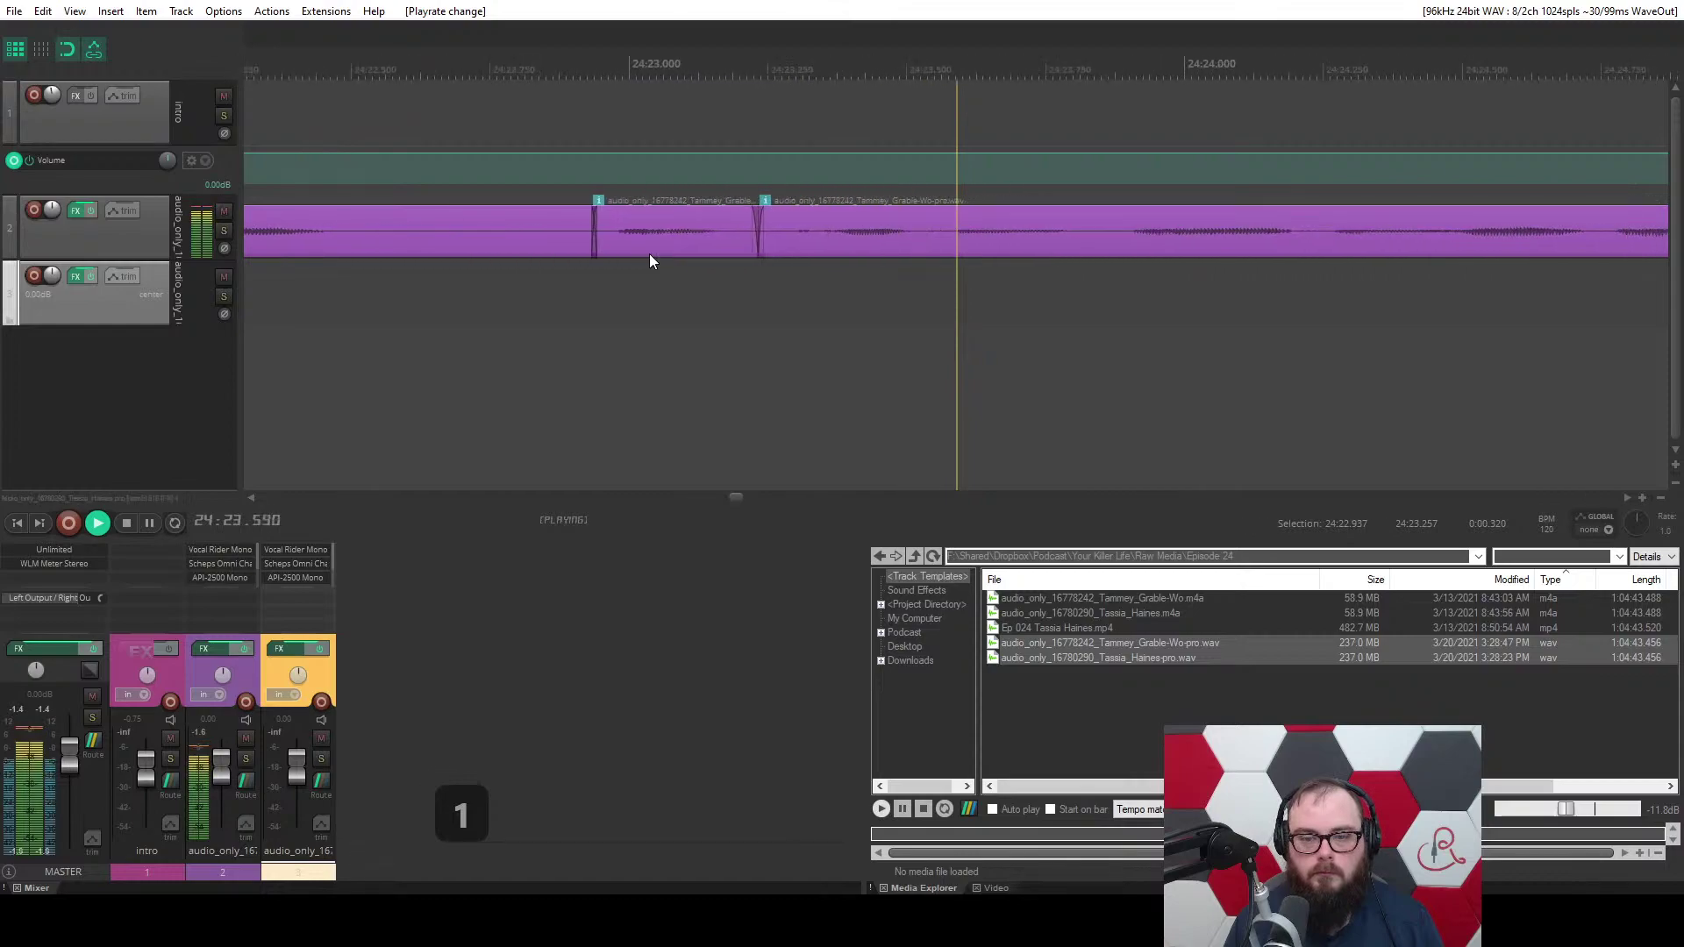
{"action": "key", "text": "2"}
{"action": "scroll", "coordinate": [649, 255], "scroll_direction": "down", "scroll_amount": 5}
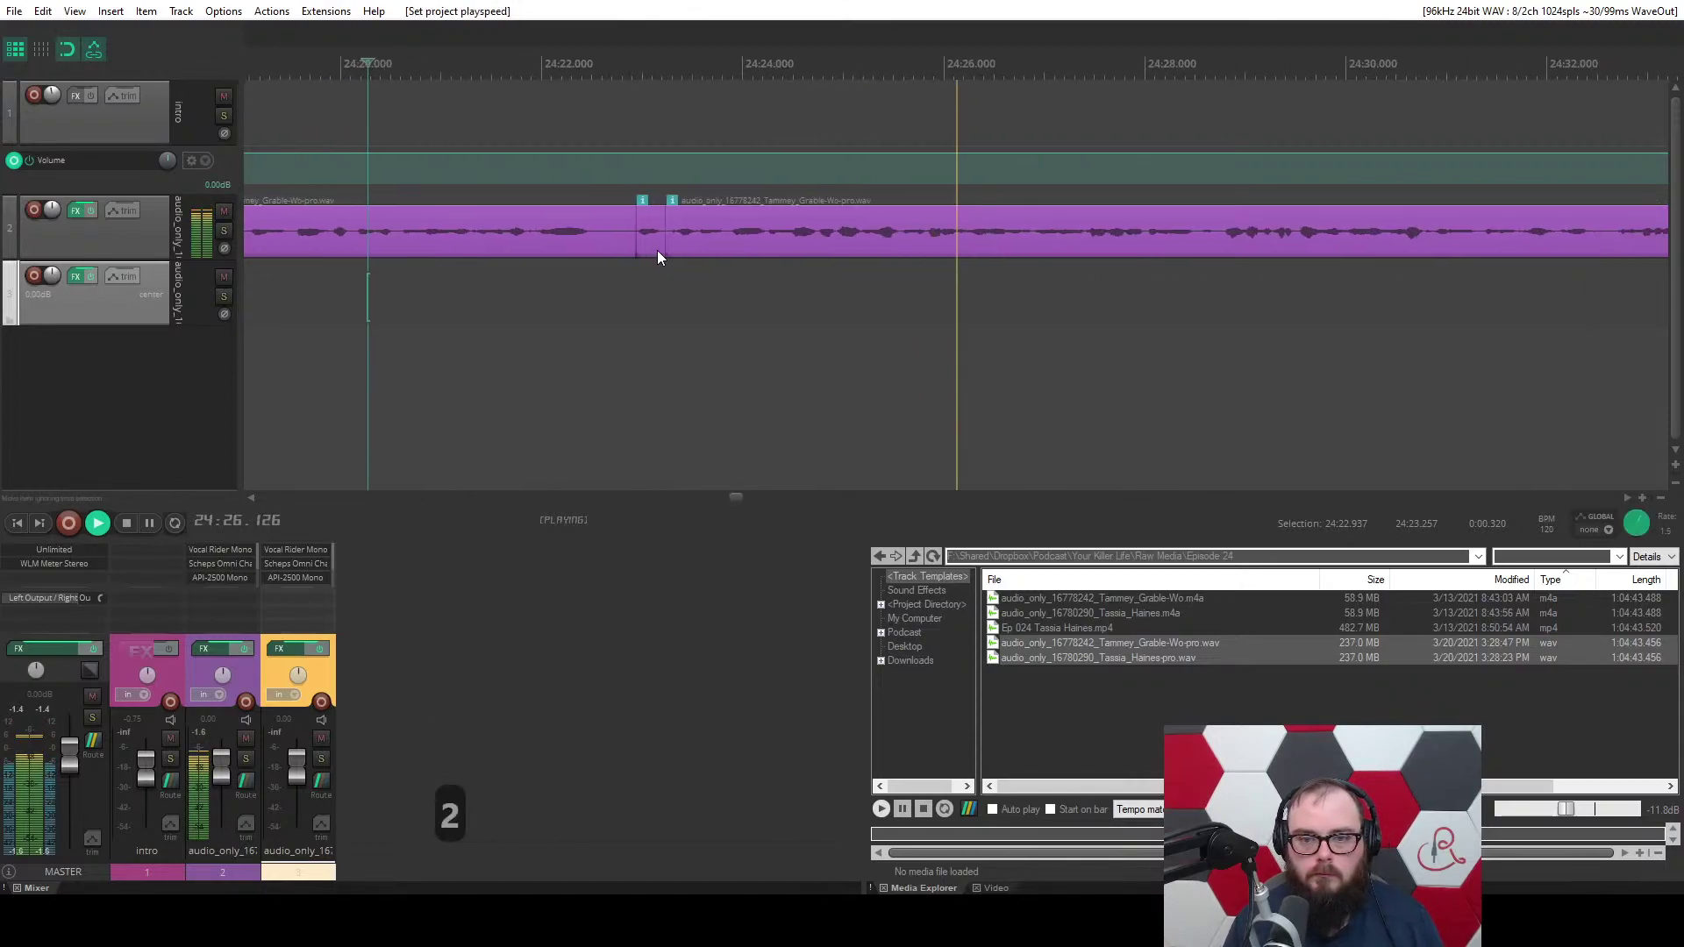
{"action": "scroll", "coordinate": [660, 257], "scroll_direction": "up", "scroll_amount": 4}
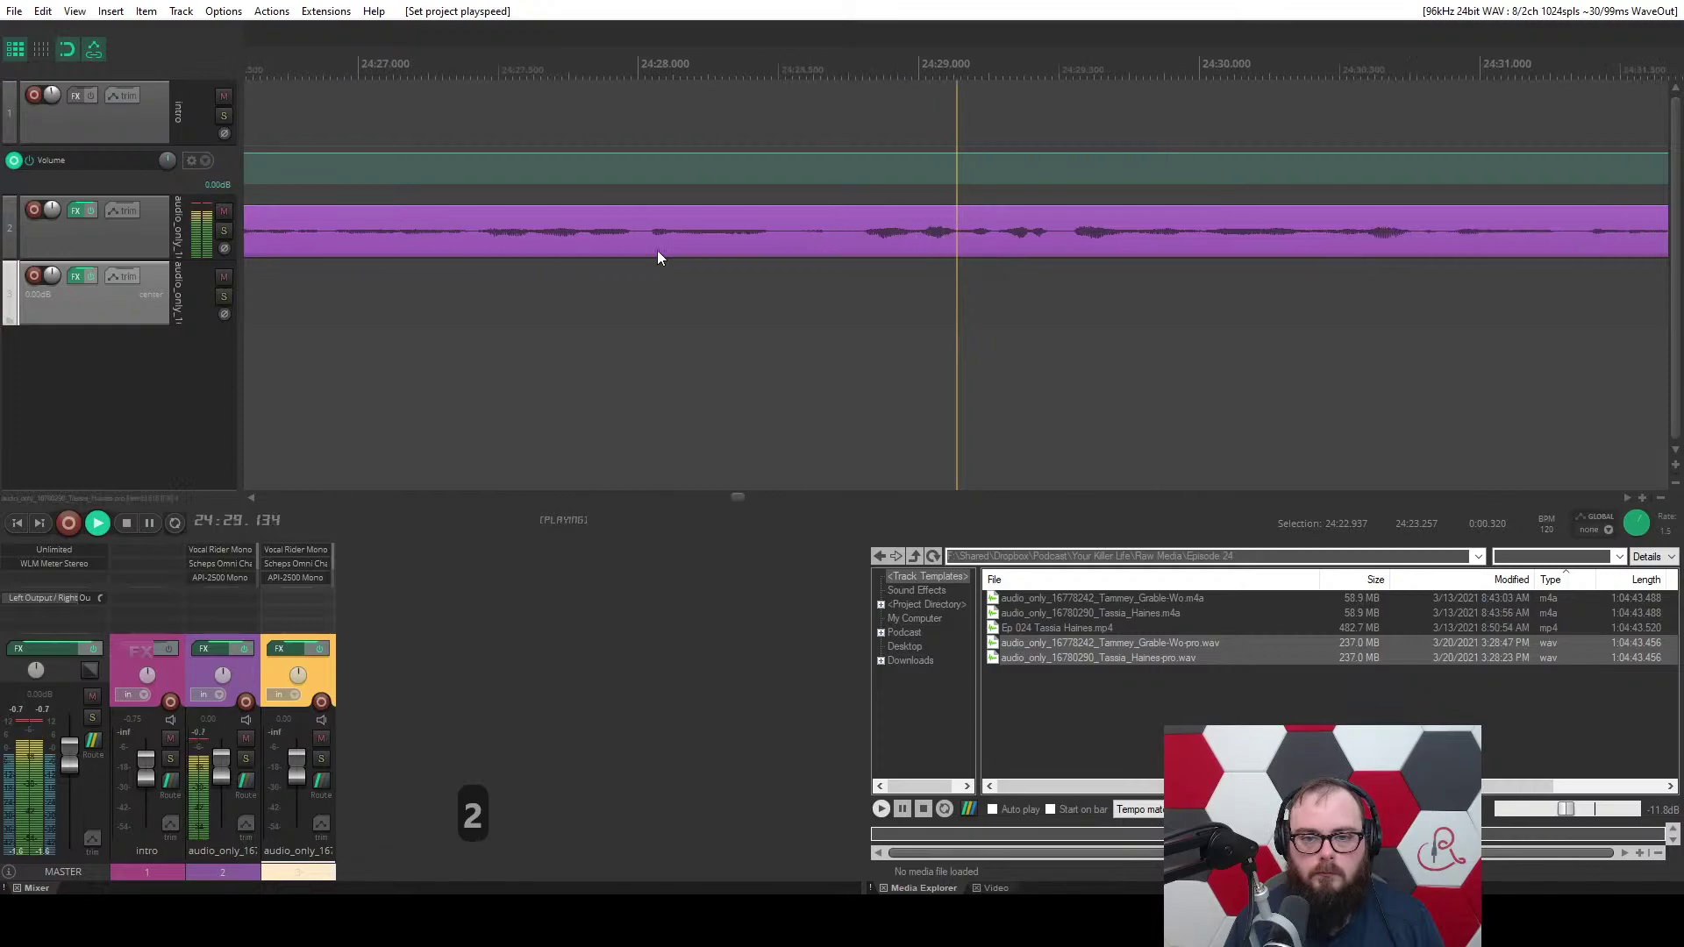
Listen on from 24:29 and cut 24:45.295 to 24:45.648 from the purple clip with Ripple Edit.
{"action": "scroll", "coordinate": [659, 256], "scroll_direction": "down", "scroll_amount": 3}
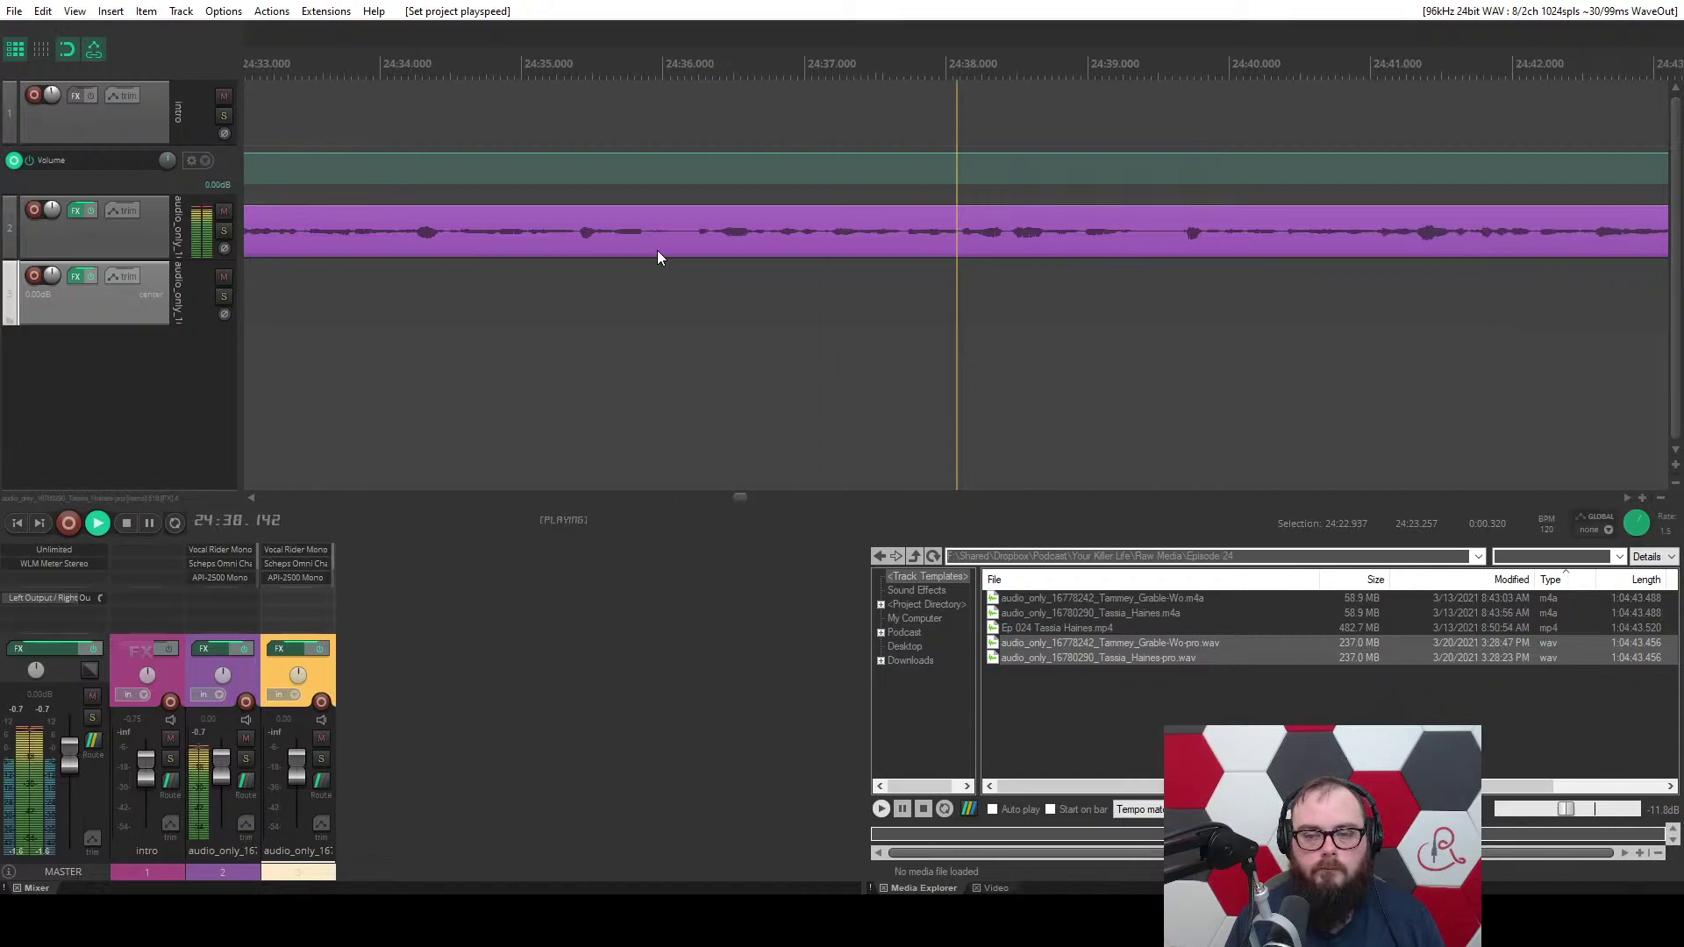
{"action": "scroll", "coordinate": [659, 256], "scroll_direction": "down", "scroll_amount": 4}
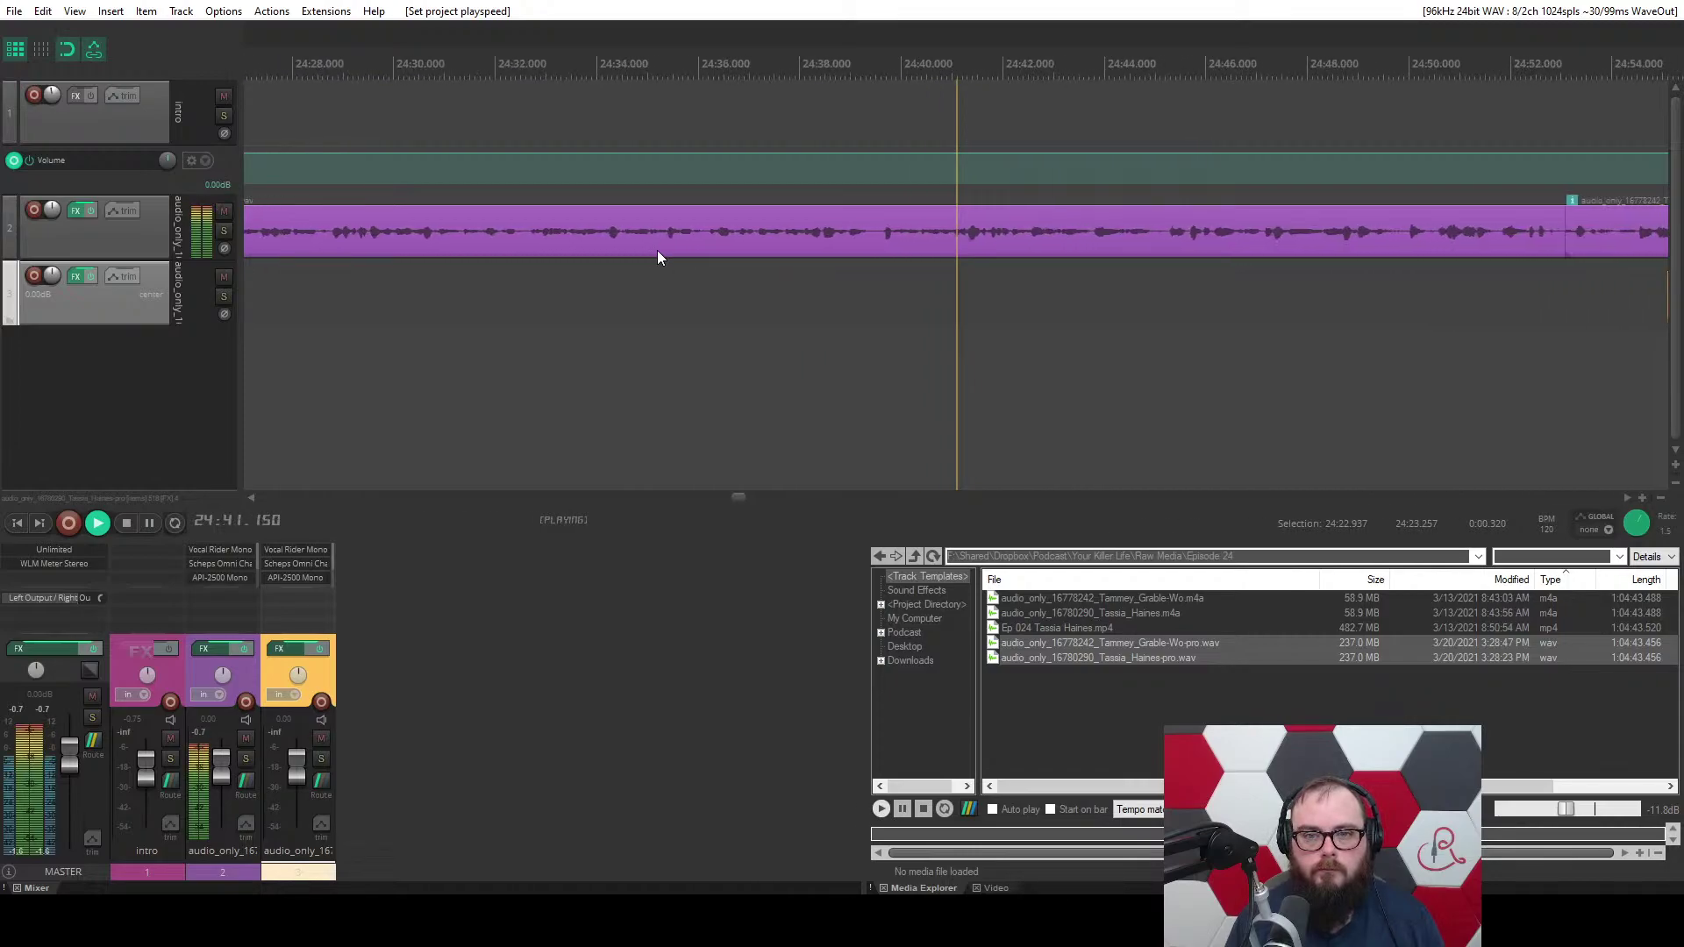
{"action": "scroll", "coordinate": [659, 253], "scroll_direction": "down", "scroll_amount": 15}
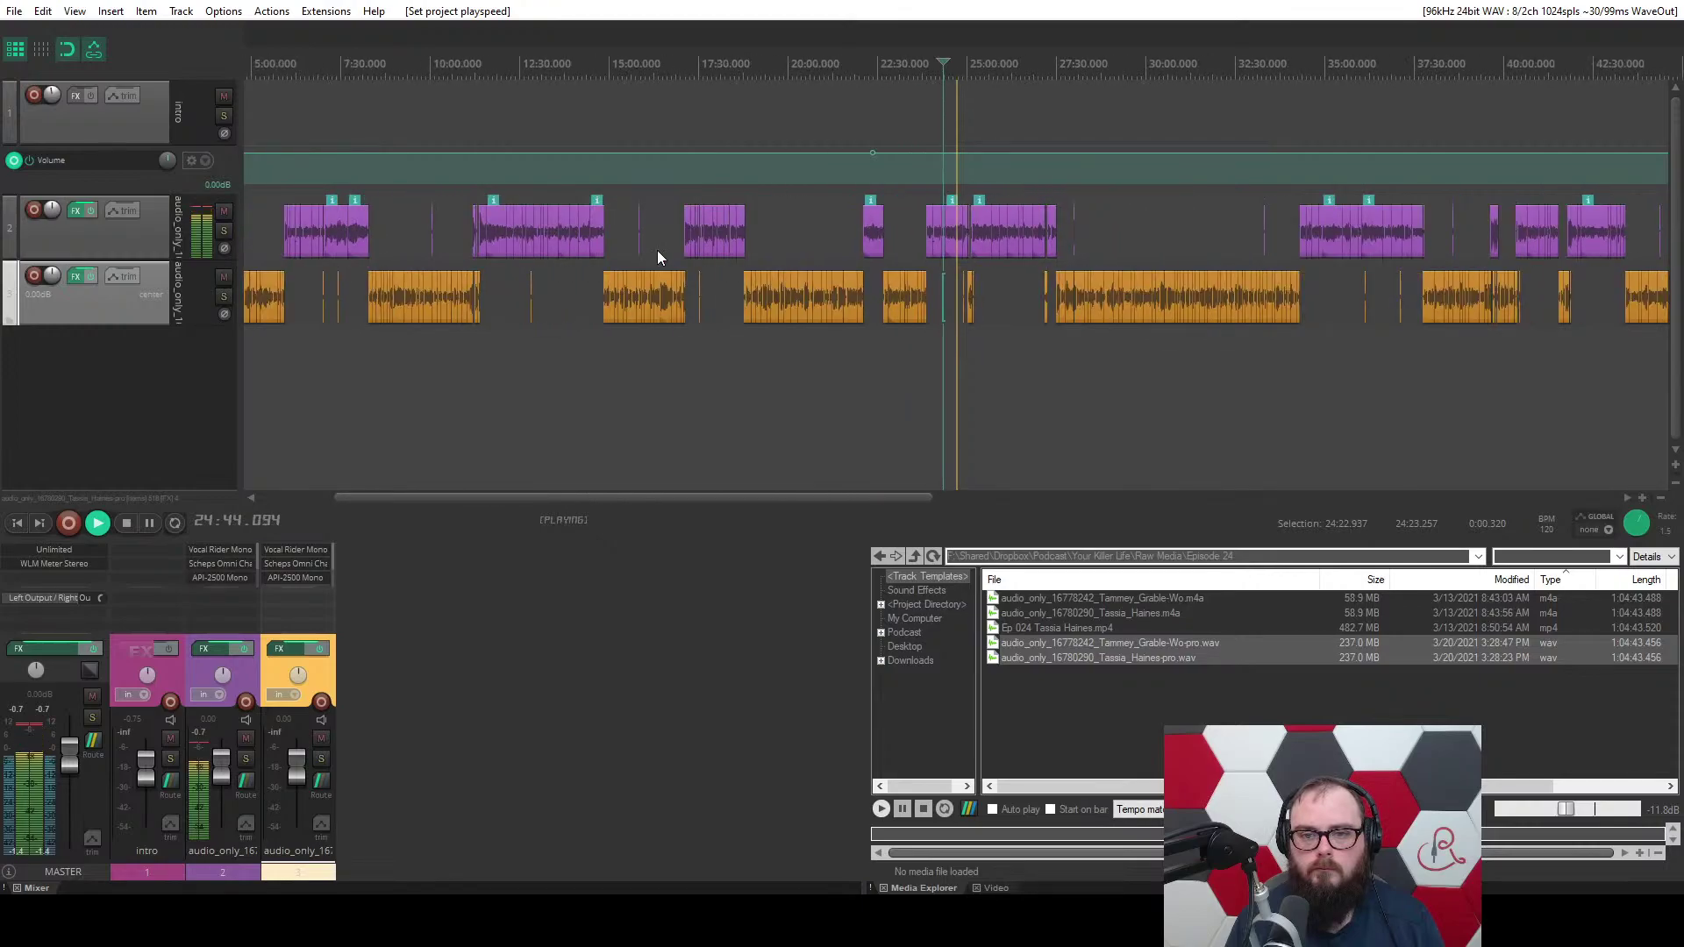
{"action": "scroll", "coordinate": [659, 256], "scroll_direction": "down", "scroll_amount": 2}
{"action": "scroll", "coordinate": [659, 256], "scroll_direction": "up", "scroll_amount": 20}
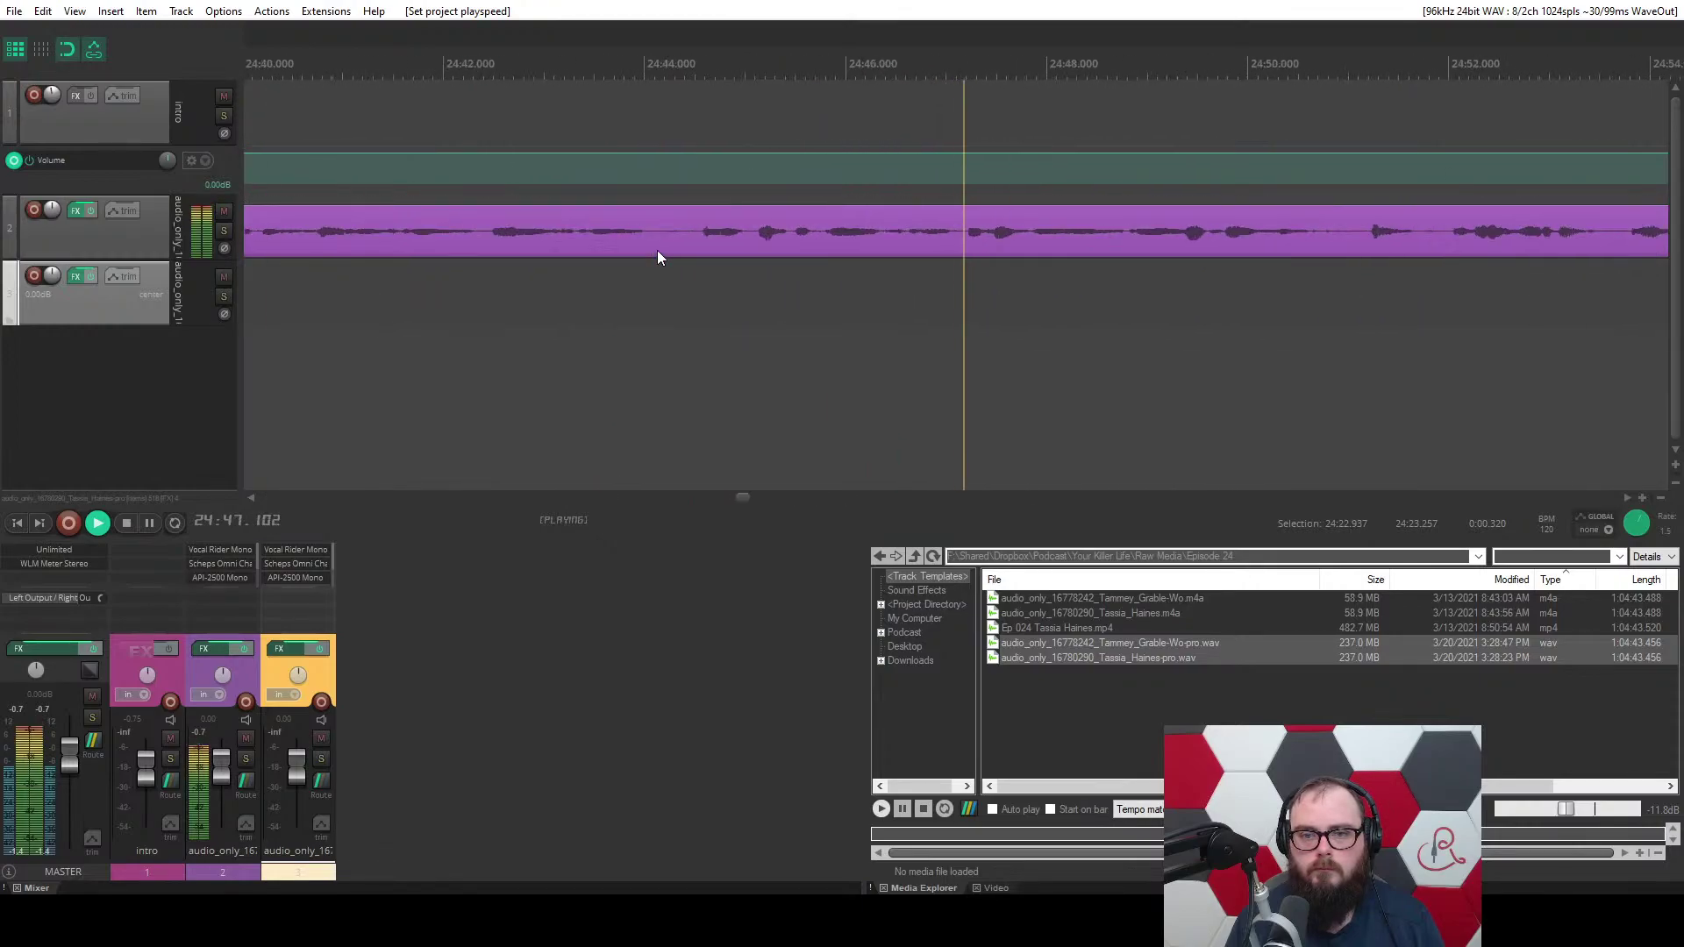
{"action": "scroll", "coordinate": [666, 263], "scroll_direction": "up", "scroll_amount": 3}
{"action": "key", "text": "space"}
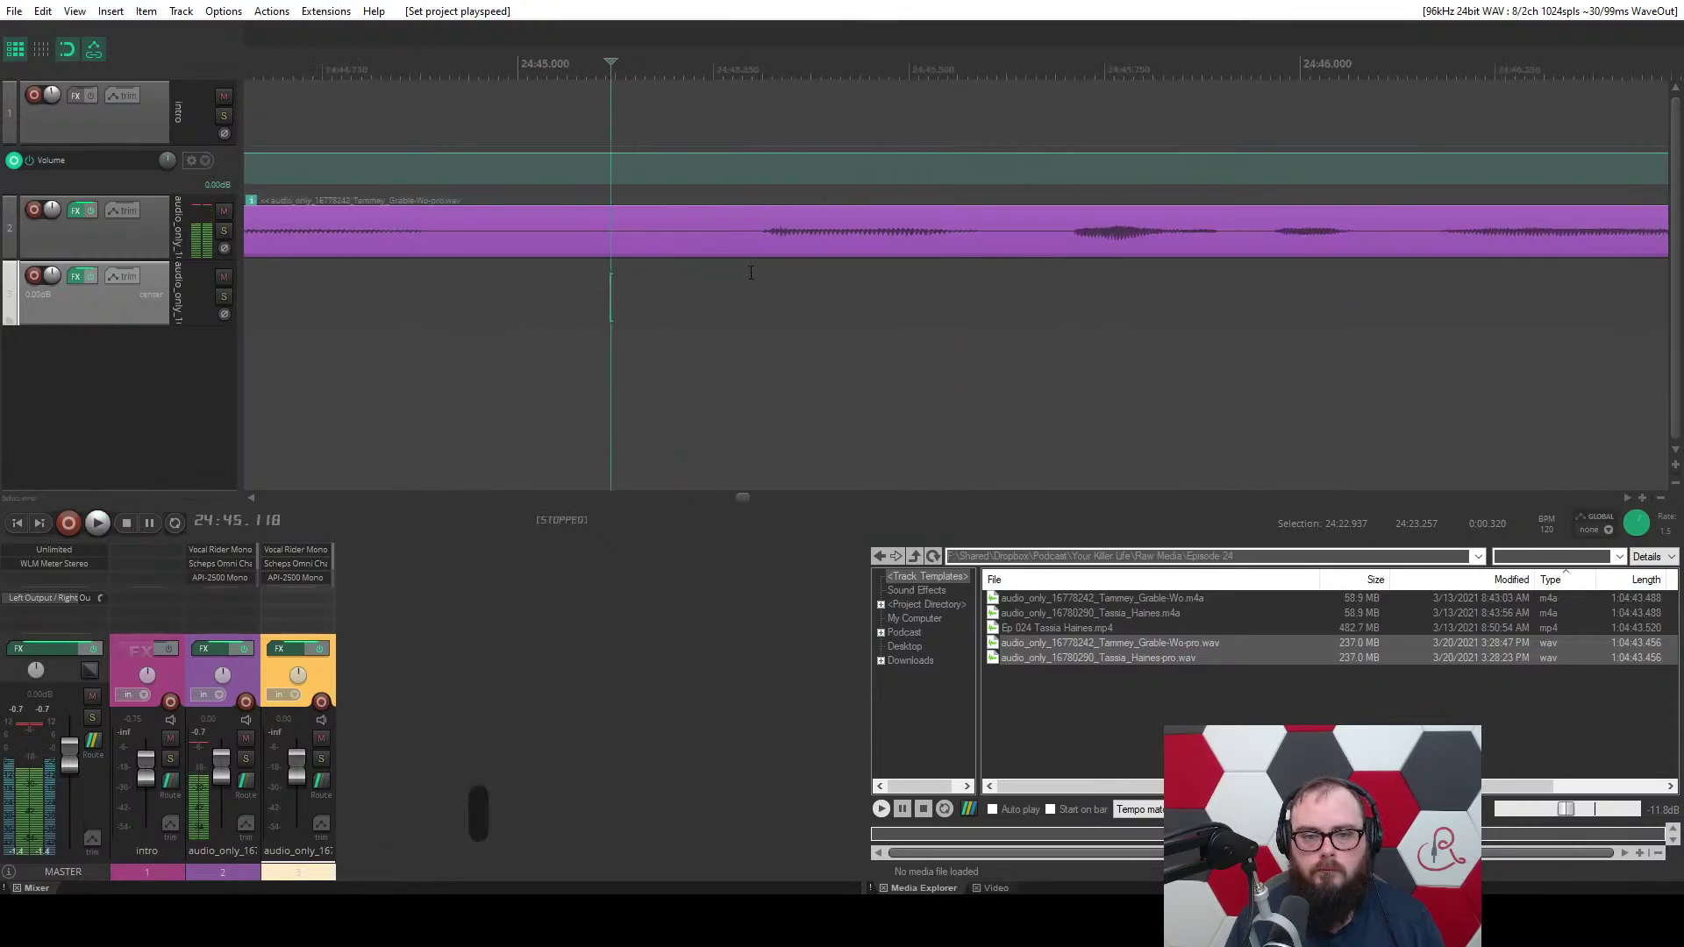
{"action": "left_click_drag", "start_coordinate": [775, 274], "coordinate": [1052, 284]}
{"action": "key", "text": "c"}
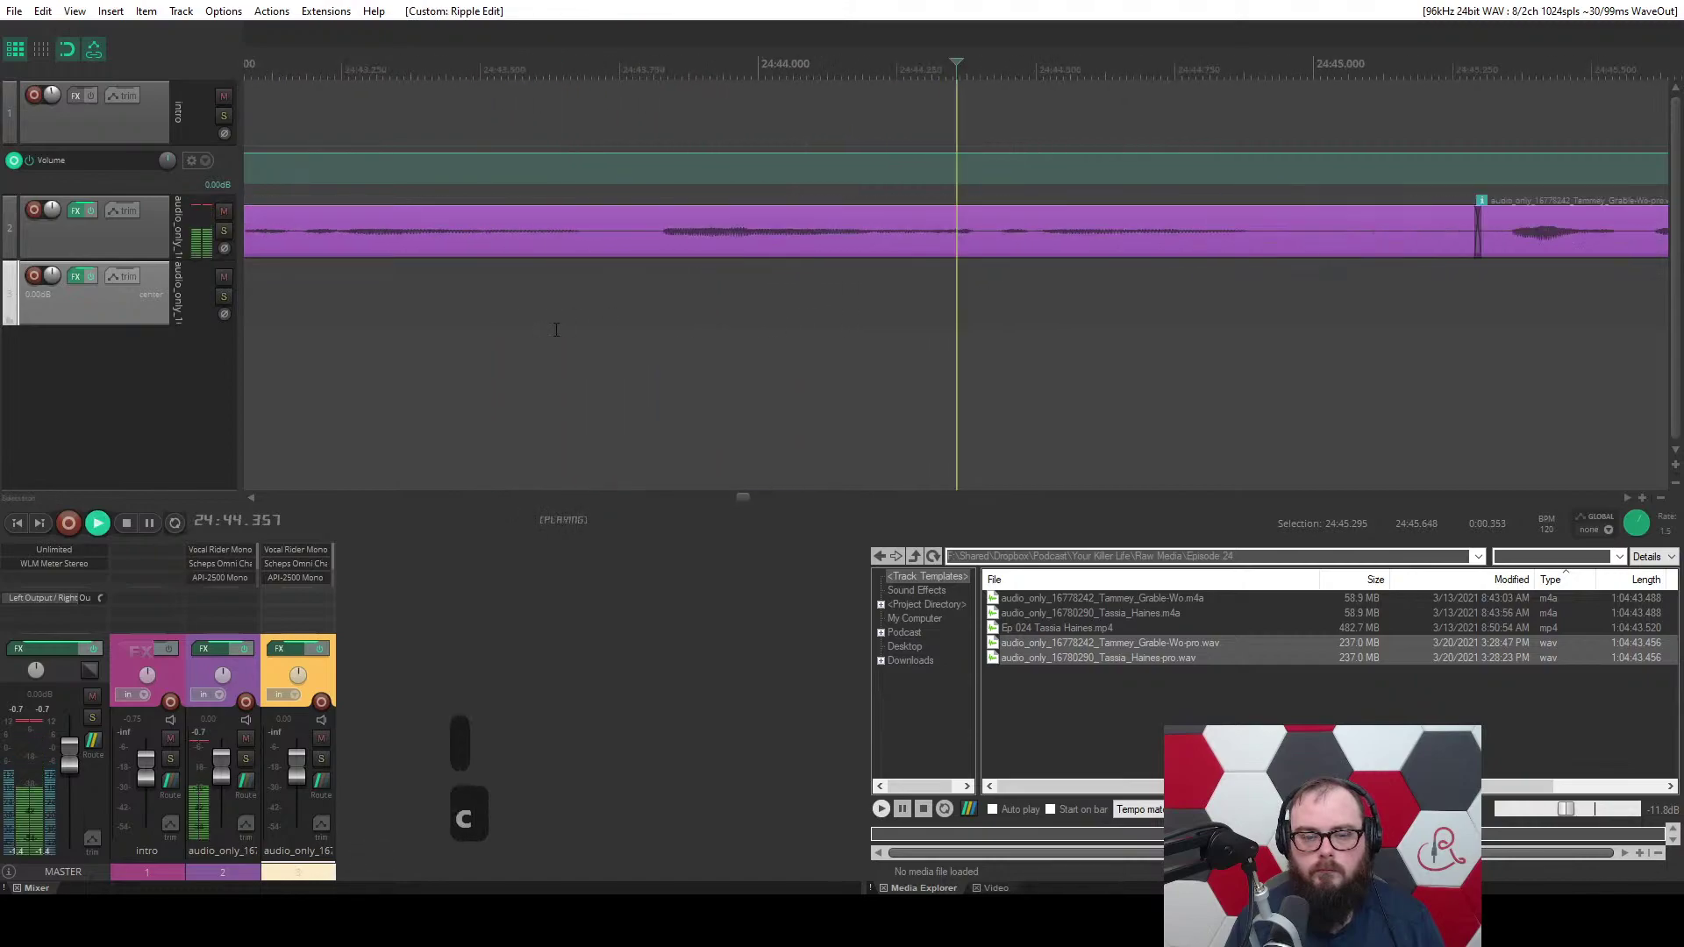
Shift the purple clip after the latest cut slightly later, leaving a small gap, and replay the join.
{"action": "key", "text": "space"}
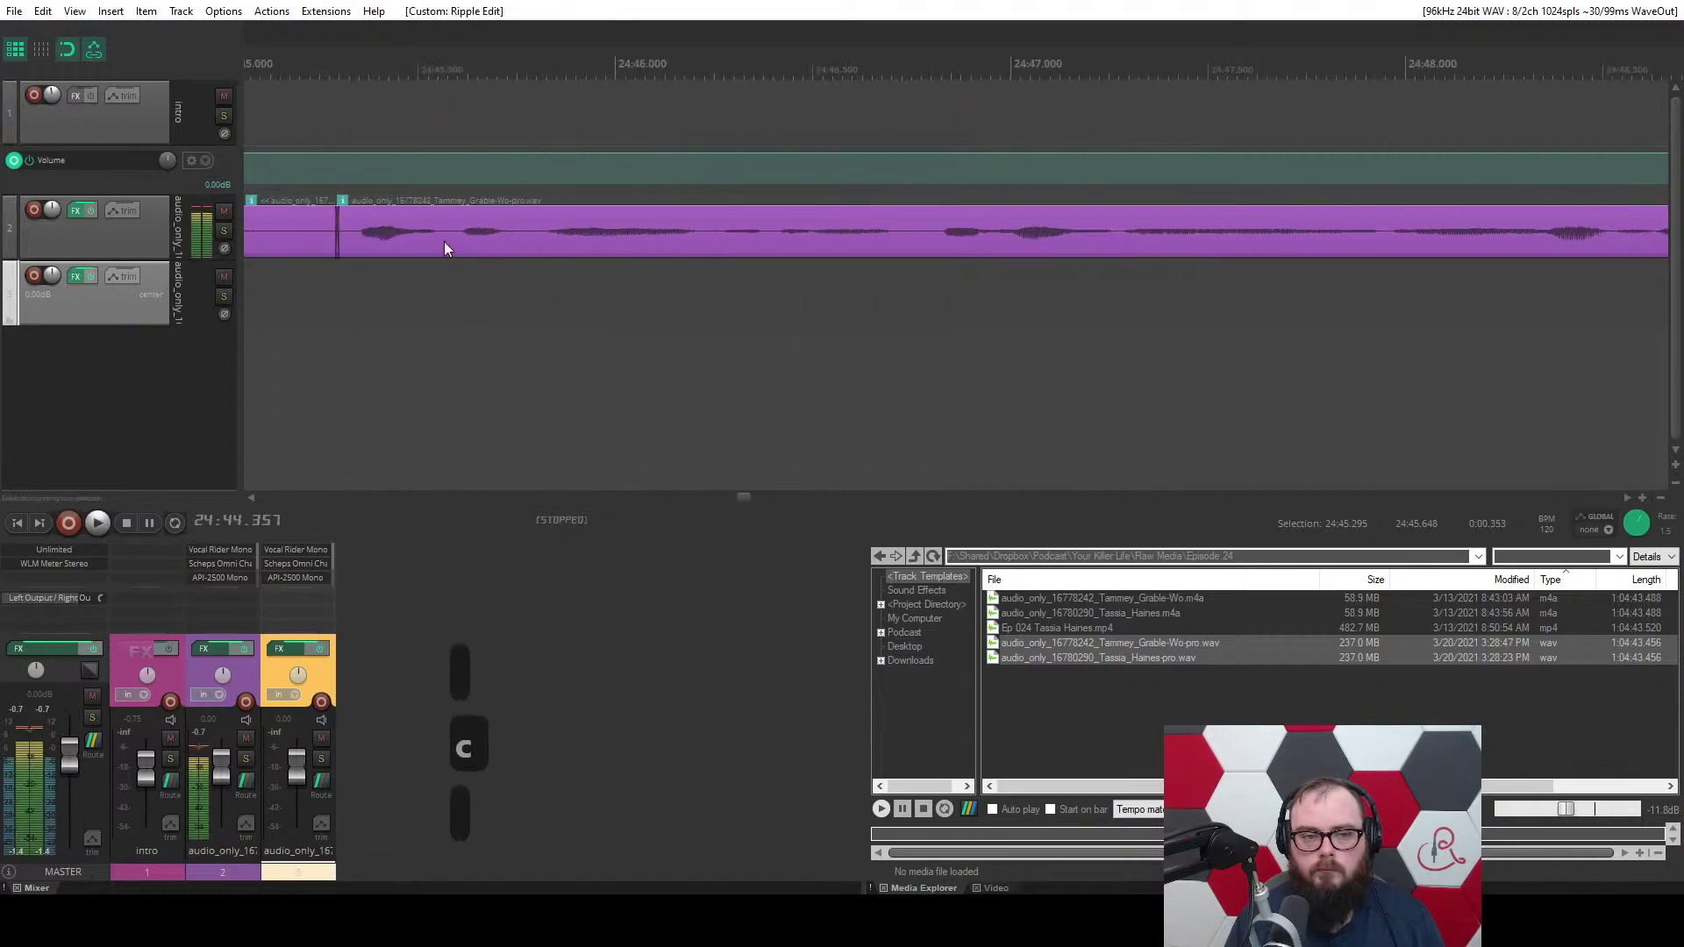
{"action": "left_click_drag", "start_coordinate": [443, 240], "coordinate": [459, 236]}
{"action": "key", "text": "space"}
{"action": "scroll", "coordinate": [447, 289], "scroll_direction": "up", "scroll_amount": 3}
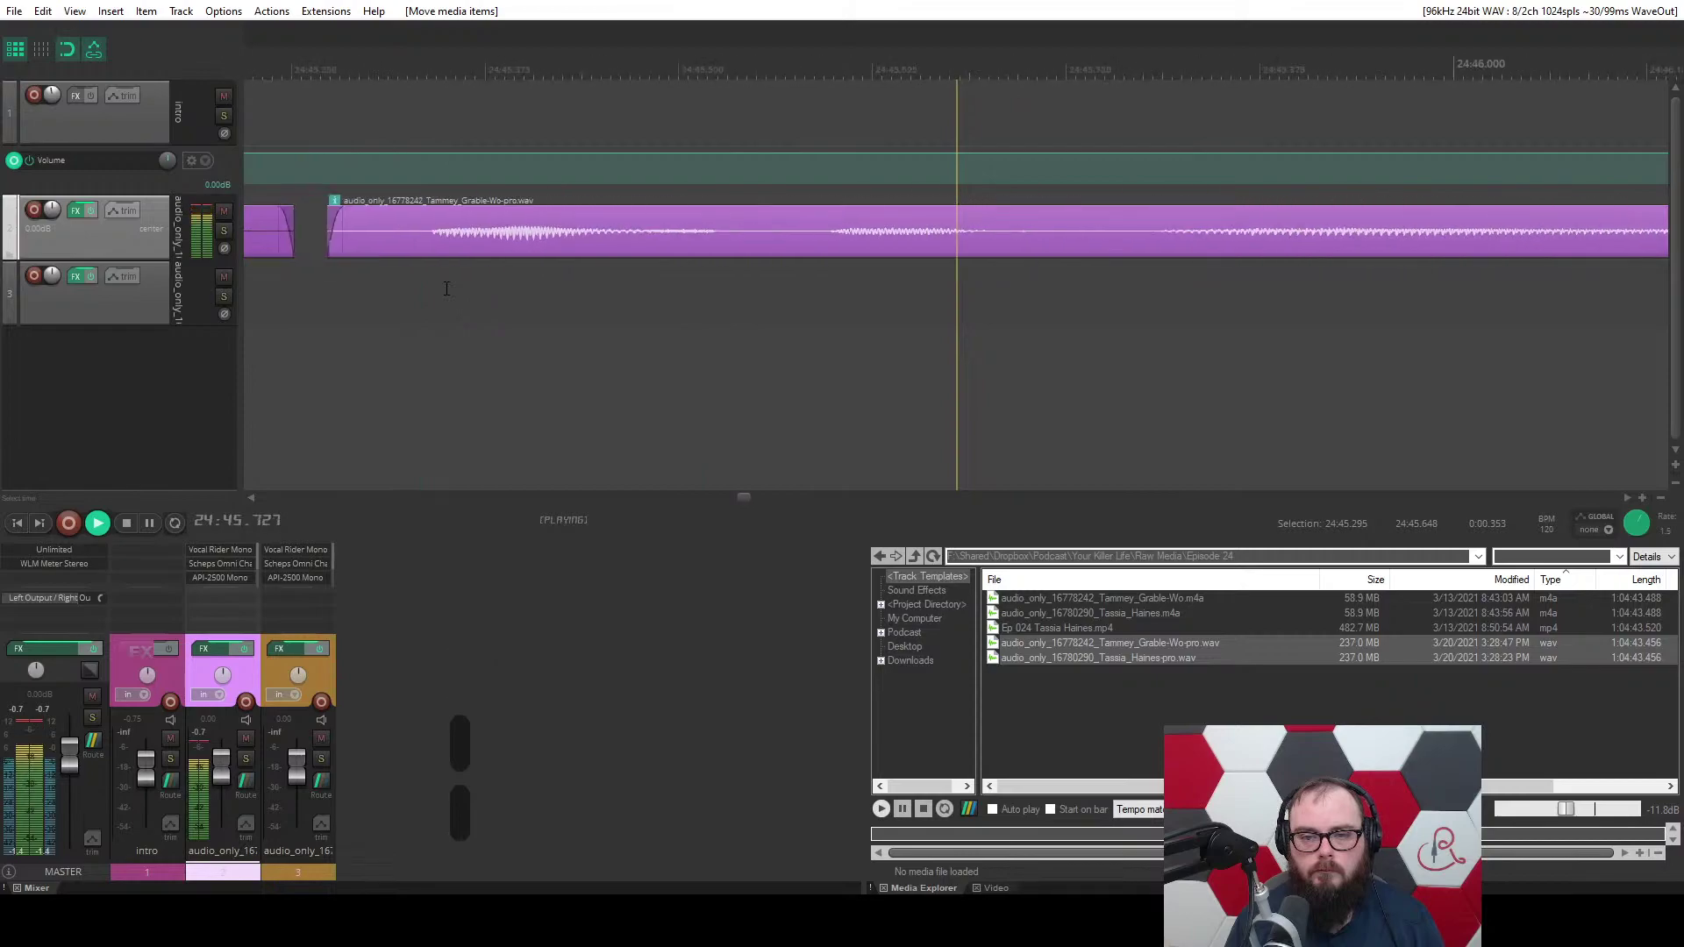
Trim the start of the clip after the gap to about 24:45.37 and undo the last change to its fade.
{"action": "scroll", "coordinate": [446, 288], "scroll_direction": "down", "scroll_amount": 3}
{"action": "key", "text": "space"}
{"action": "left_click_drag", "start_coordinate": [352, 224], "coordinate": [417, 213]}
{"action": "key", "text": "space"}
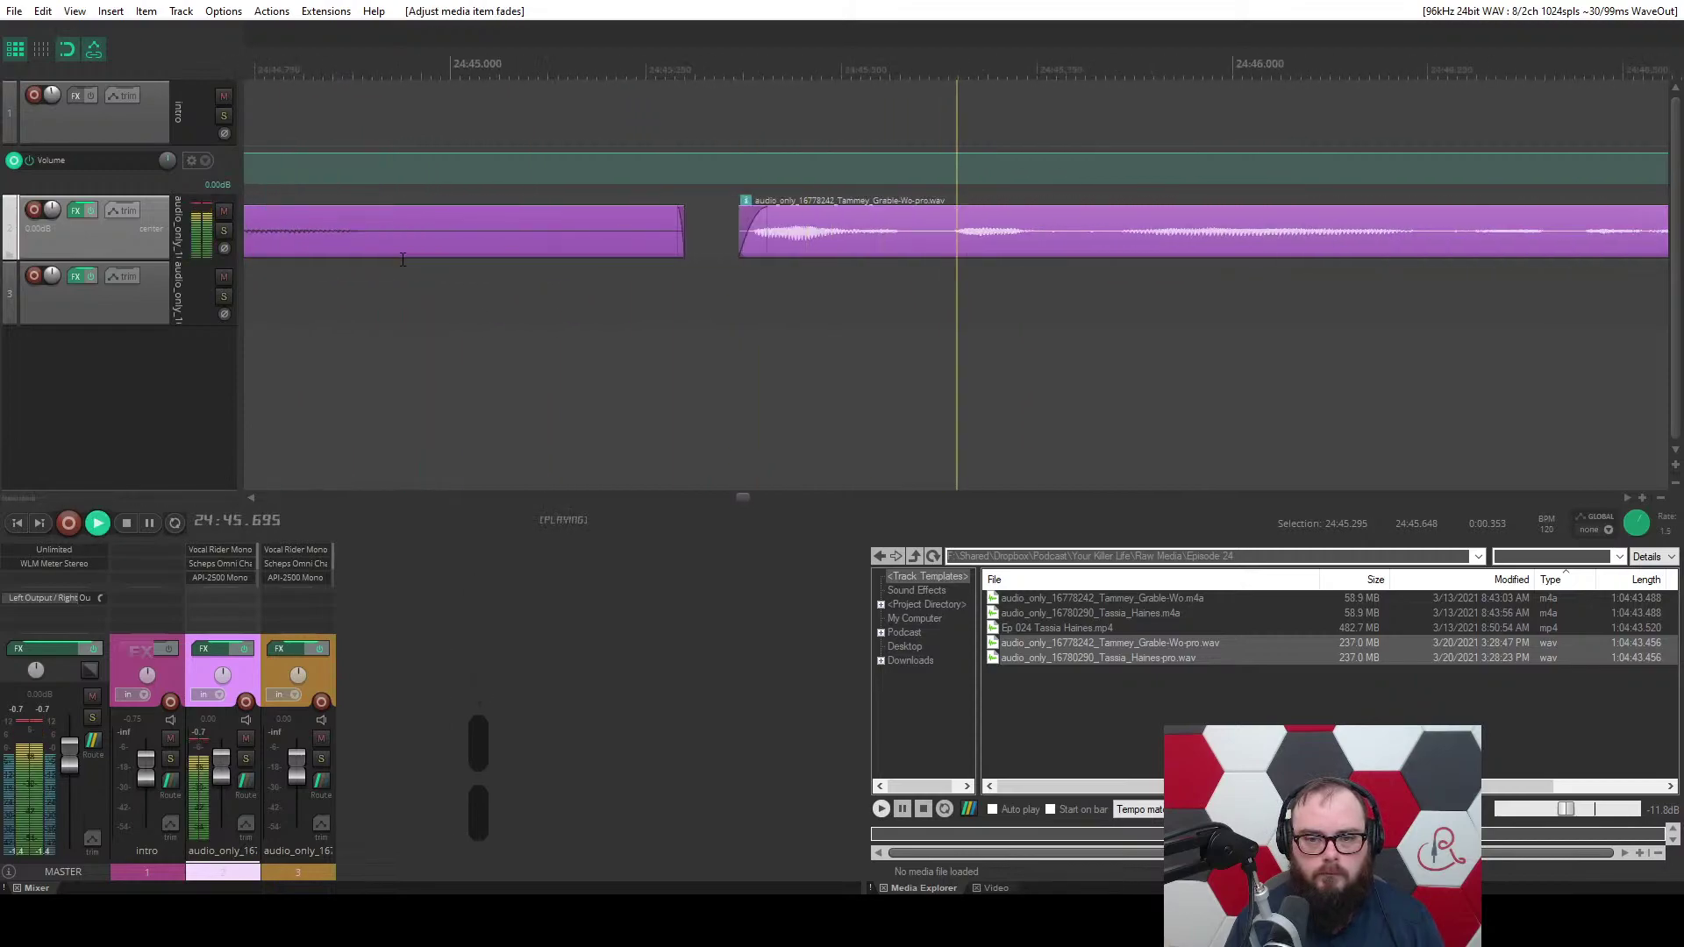
{"action": "scroll", "coordinate": [402, 256], "scroll_direction": "down", "scroll_amount": 1}
{"action": "key", "text": "ctrl+z"}
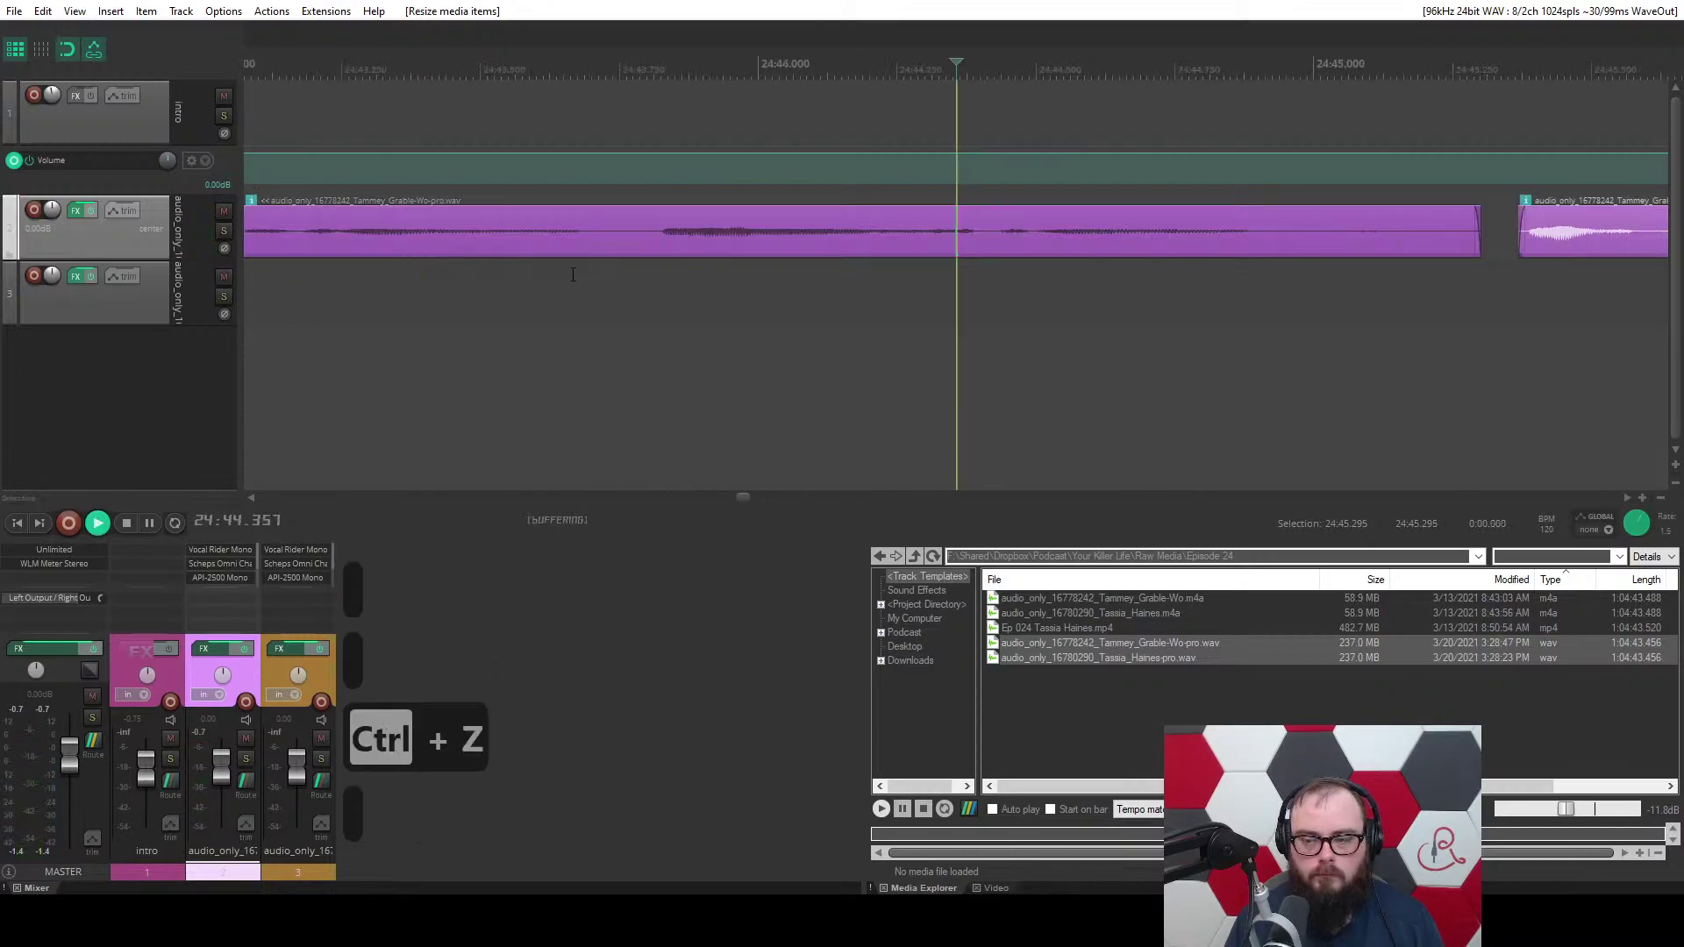
Extend the start of the clip after the gap back to about 24:45.36 and replay the transition.
{"action": "key", "text": "space"}
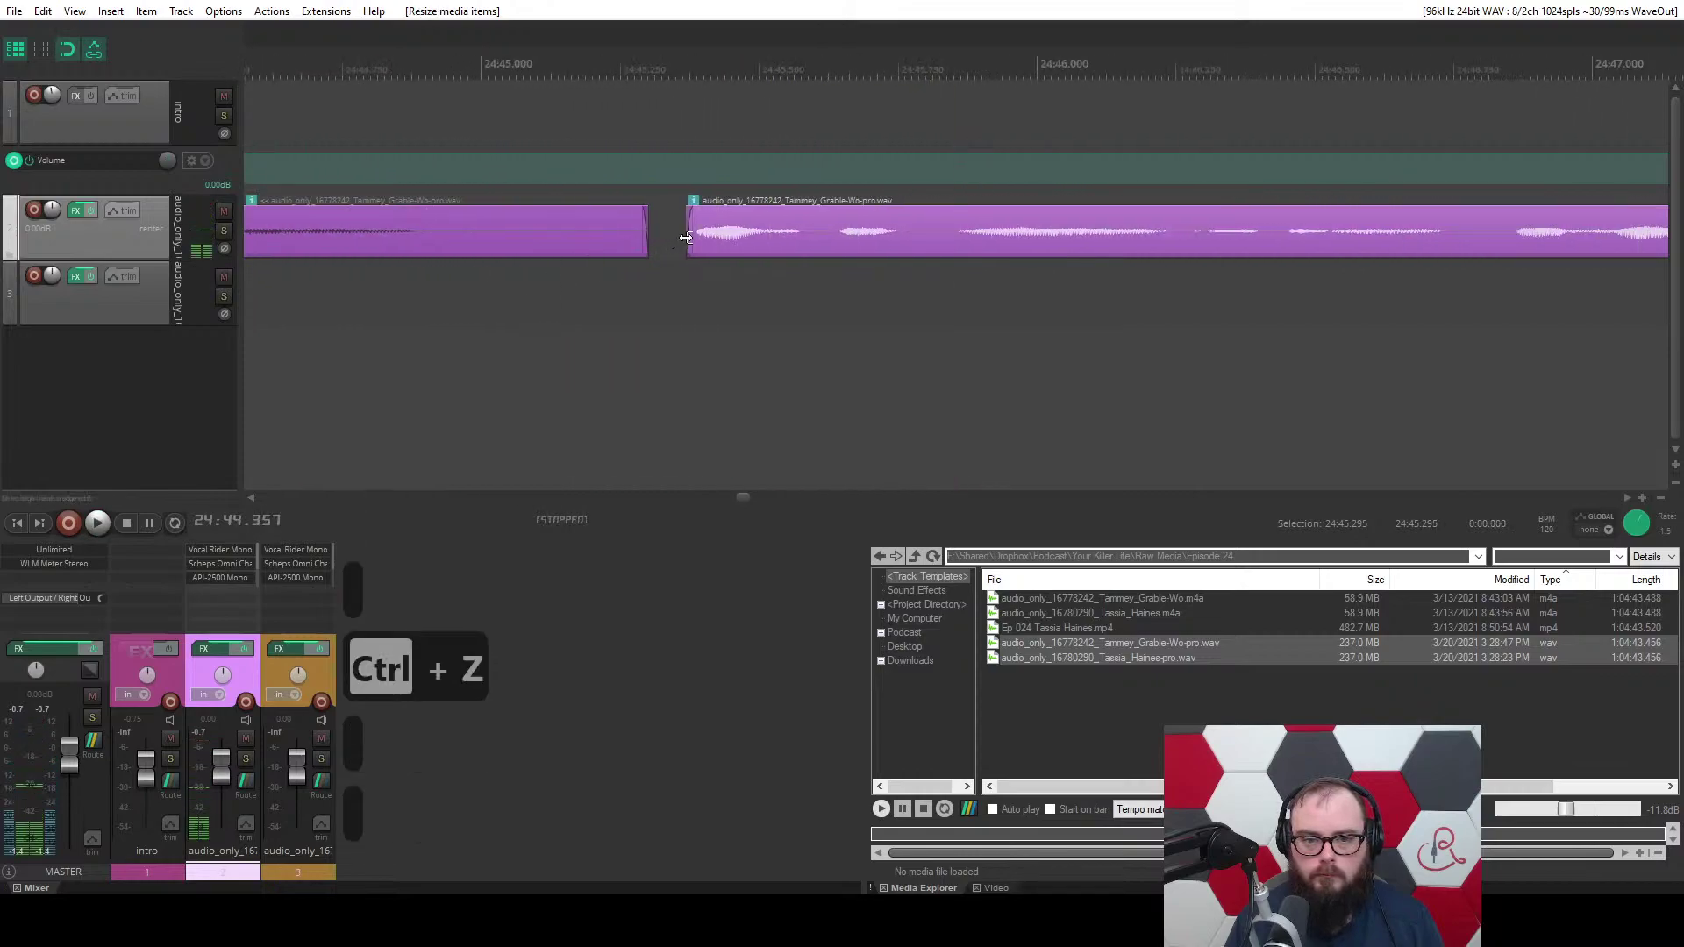
{"action": "left_click_drag", "start_coordinate": [686, 237], "coordinate": [676, 238]}
{"action": "key", "text": "ctrl+z"}
{"action": "key", "text": "space"}
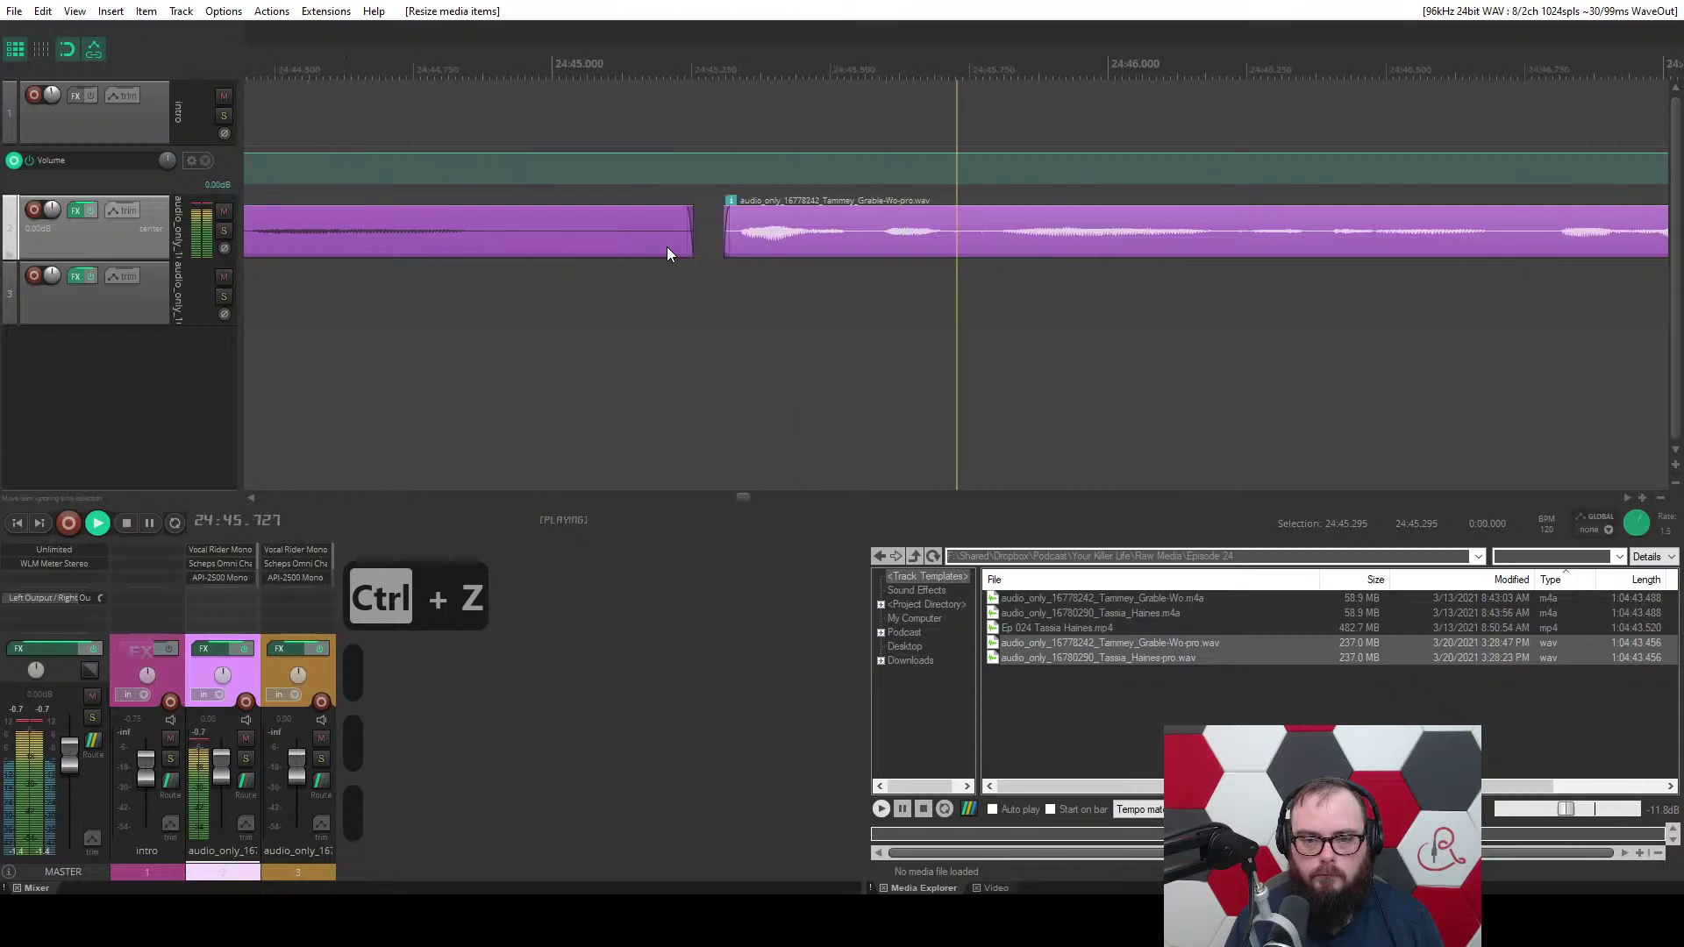
Add a marker at the start of the purple clip after the gap, at about 24:45.36.
{"action": "scroll", "coordinate": [667, 245], "scroll_direction": "down", "scroll_amount": 5}
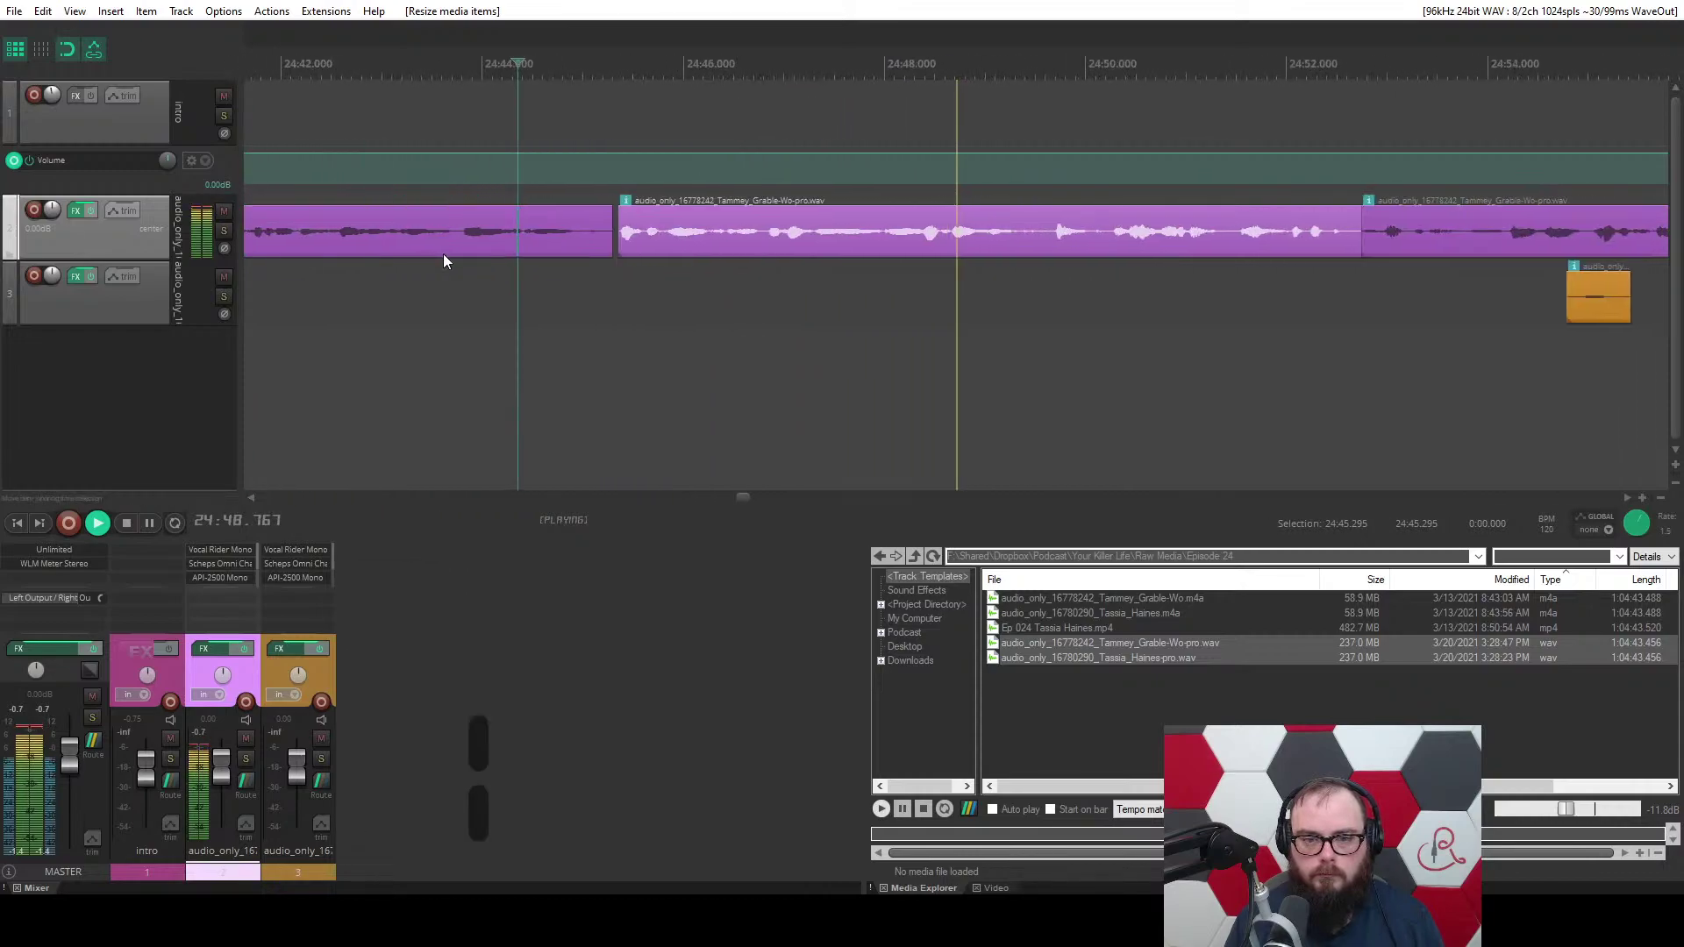
{"action": "left_click", "coordinate": [517, 228]}
{"action": "key", "text": "m"}
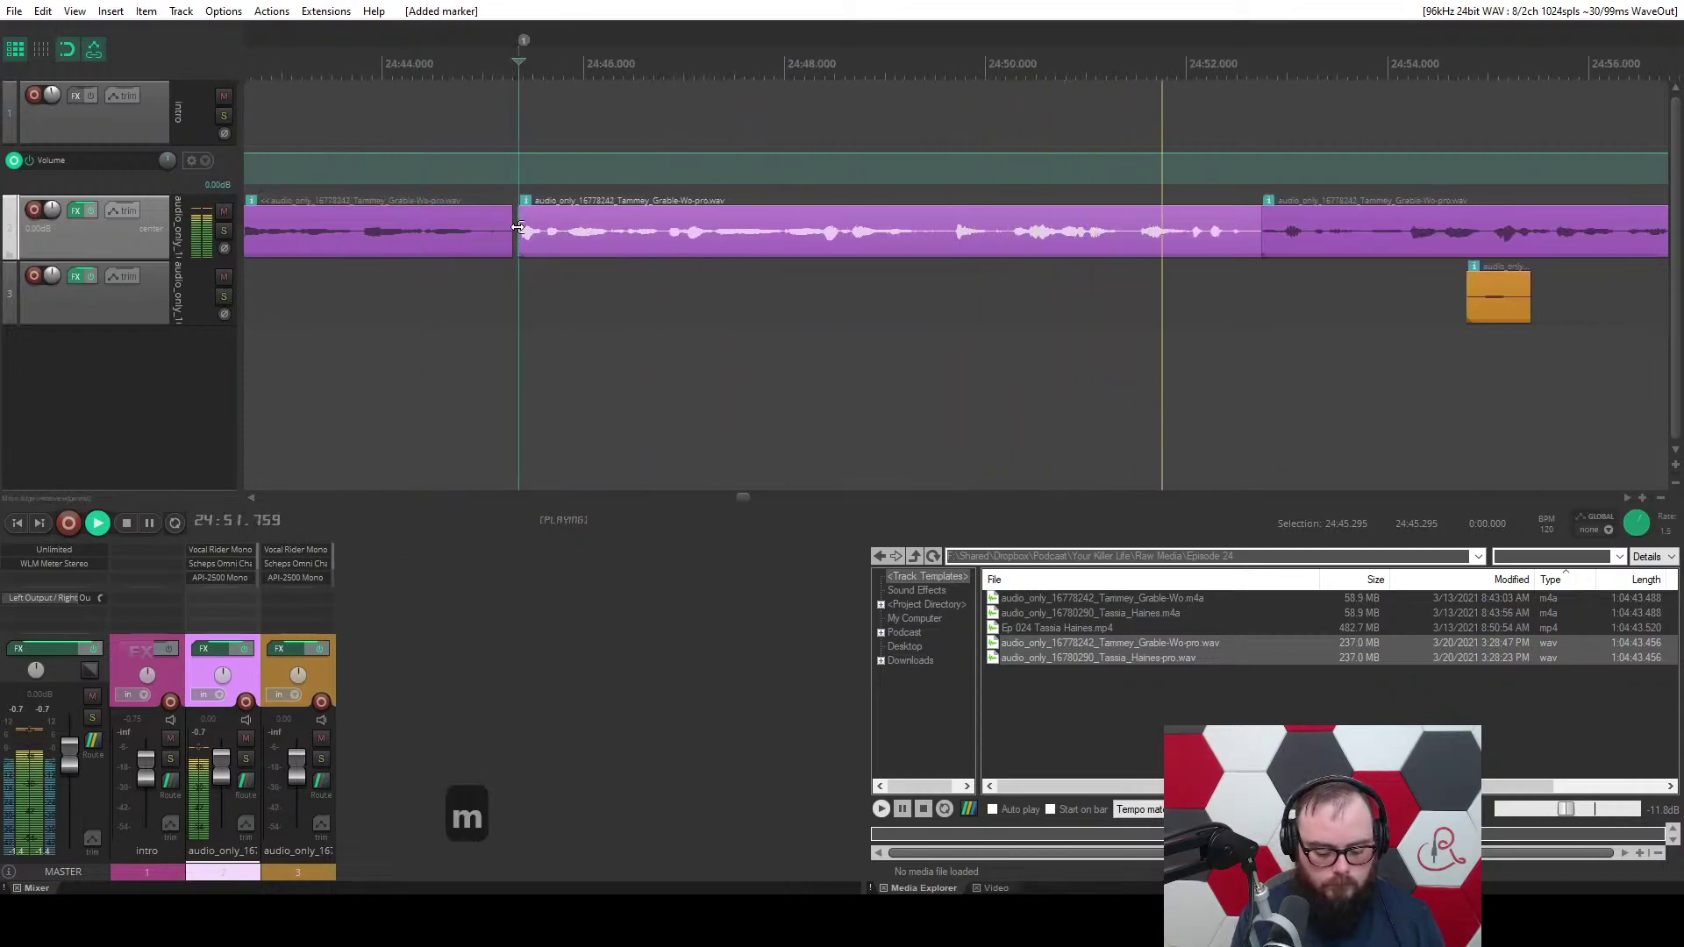
{"action": "key", "text": "f"}
Delete the short orange clip that starts at about 24:54.8.
{"action": "scroll", "coordinate": [518, 228], "scroll_direction": "up", "scroll_amount": 2}
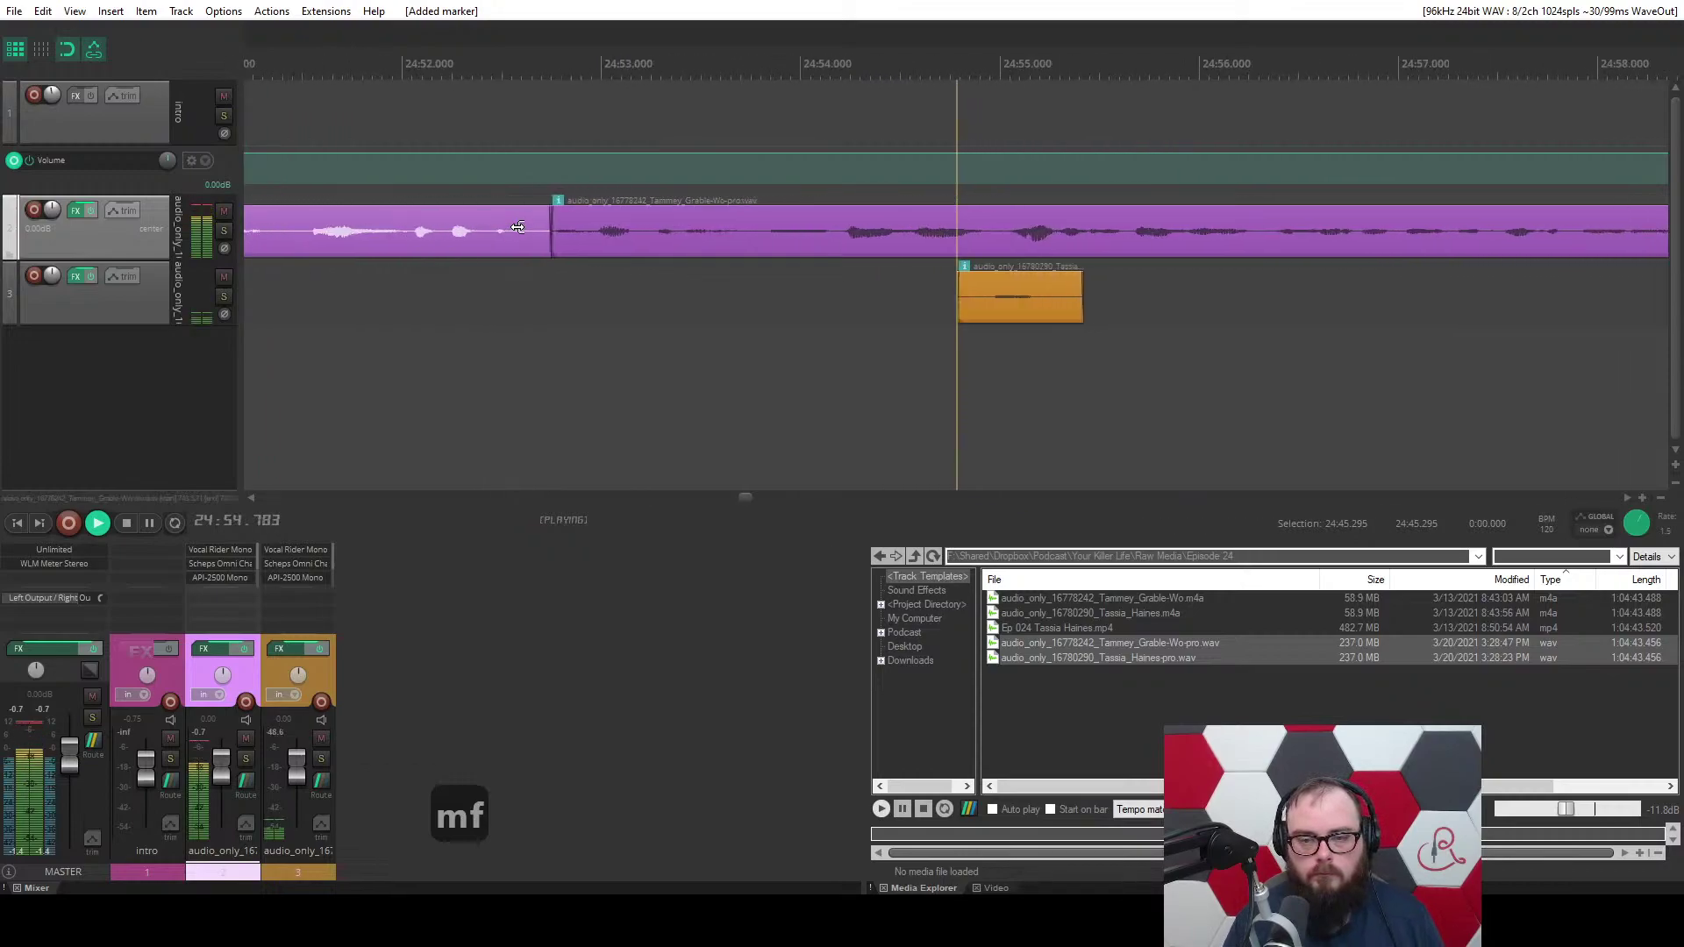
{"action": "left_click", "coordinate": [770, 283]}
{"action": "key", "text": "d"}
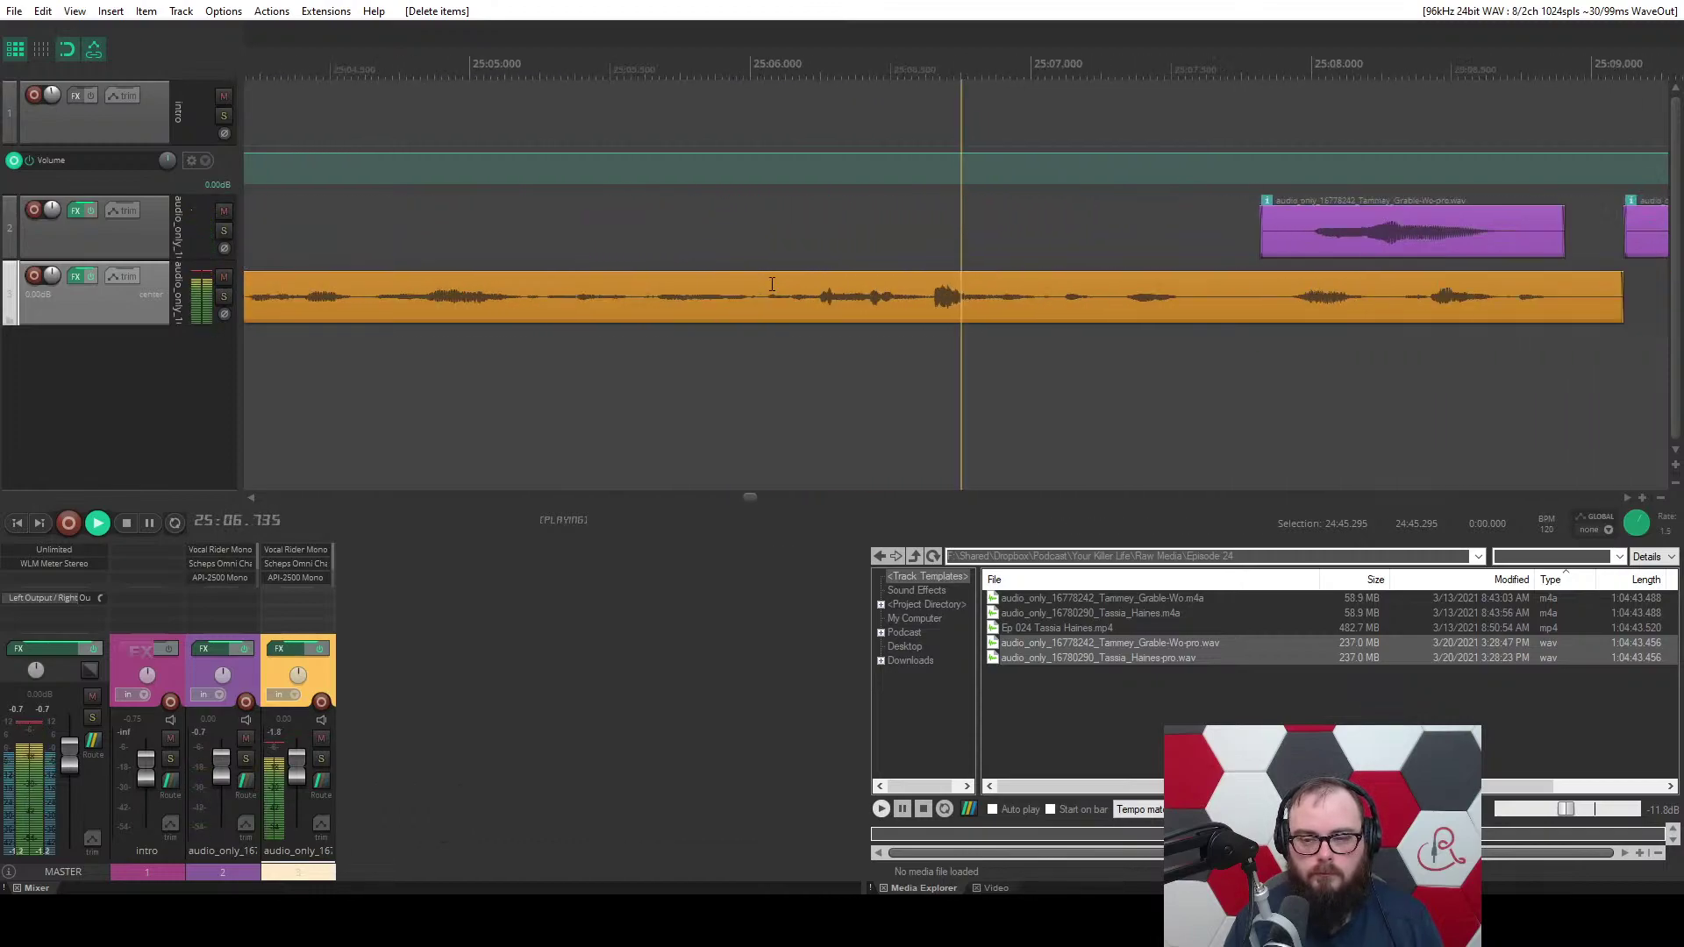
Split the orange clip at the start of the short purple clip, about 25:07.81, and delete the remainder.
{"action": "scroll", "coordinate": [687, 280], "scroll_direction": "down", "scroll_amount": 3}
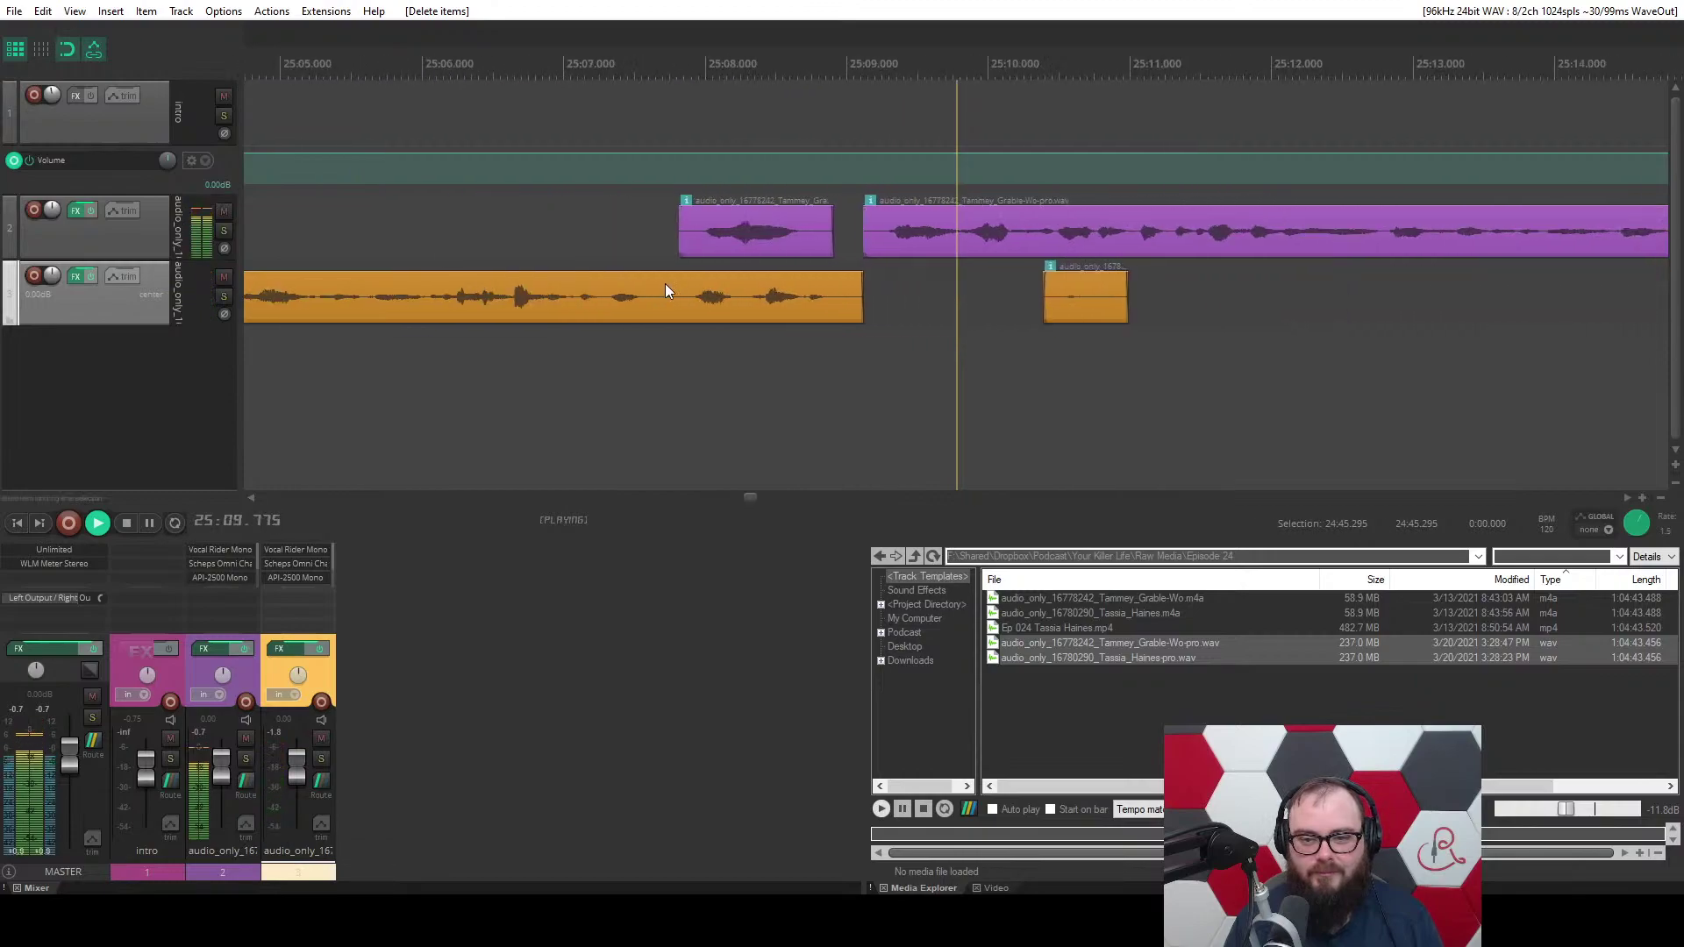
{"action": "key", "text": "s"}
{"action": "key", "text": "d"}
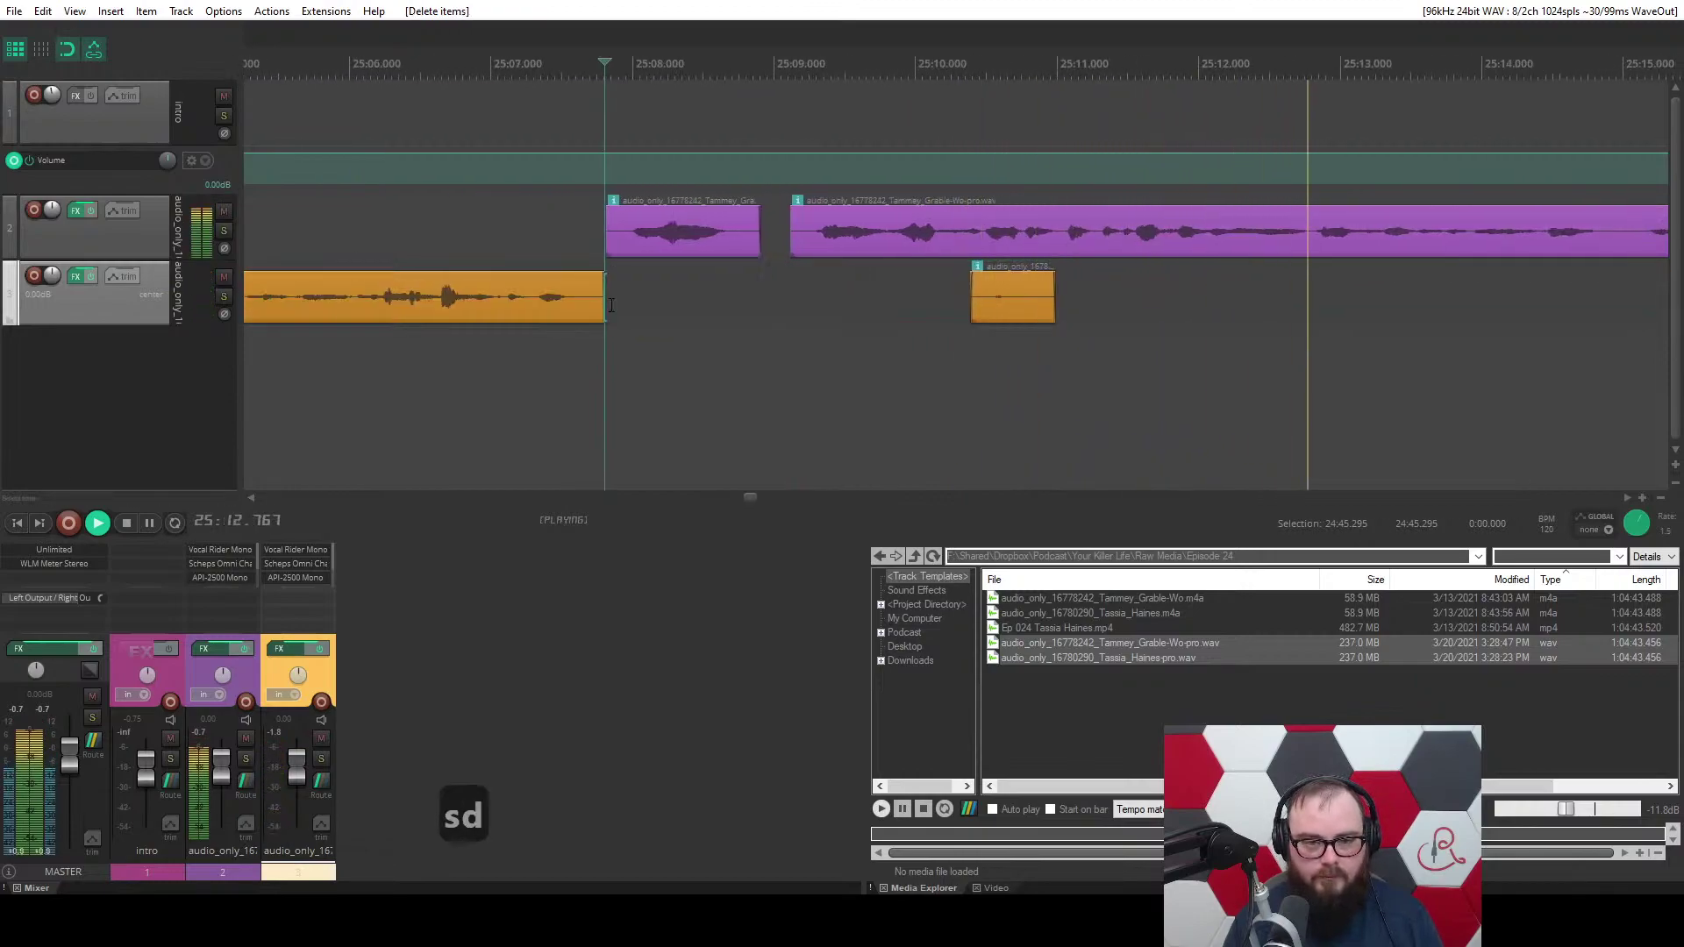
Replay the handover from the orange clip and trim the start of the short purple clip to about 25:08.00.
{"action": "scroll", "coordinate": [609, 304], "scroll_direction": "down", "scroll_amount": 2}
{"action": "left_click", "coordinate": [362, 365]}
{"action": "scroll", "coordinate": [363, 365], "scroll_direction": "up", "scroll_amount": 5}
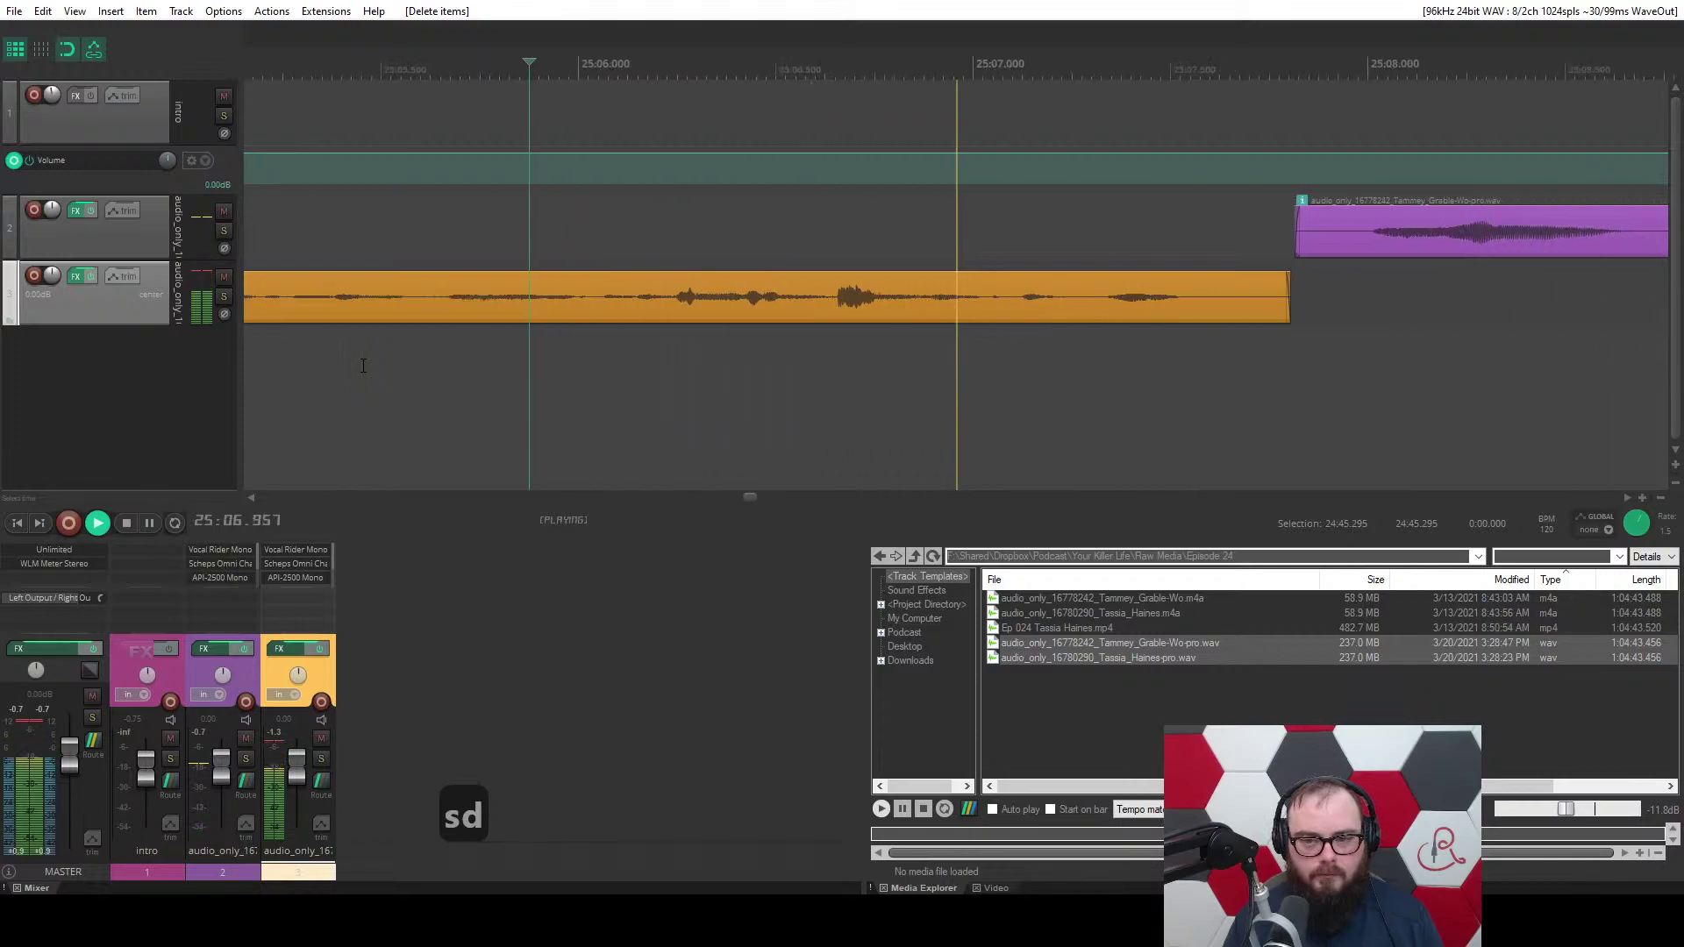
{"action": "key", "text": "space"}
{"action": "left_click_drag", "start_coordinate": [566, 241], "coordinate": [633, 241]}
Remove the long purple clip's start up to about 25:09.80 with Adobe style edit - left and delete the short orange clip beneath it.
{"action": "left_click", "coordinate": [1344, 233]}
{"action": "scroll", "coordinate": [1079, 248], "scroll_direction": "right", "scroll_amount": 5}
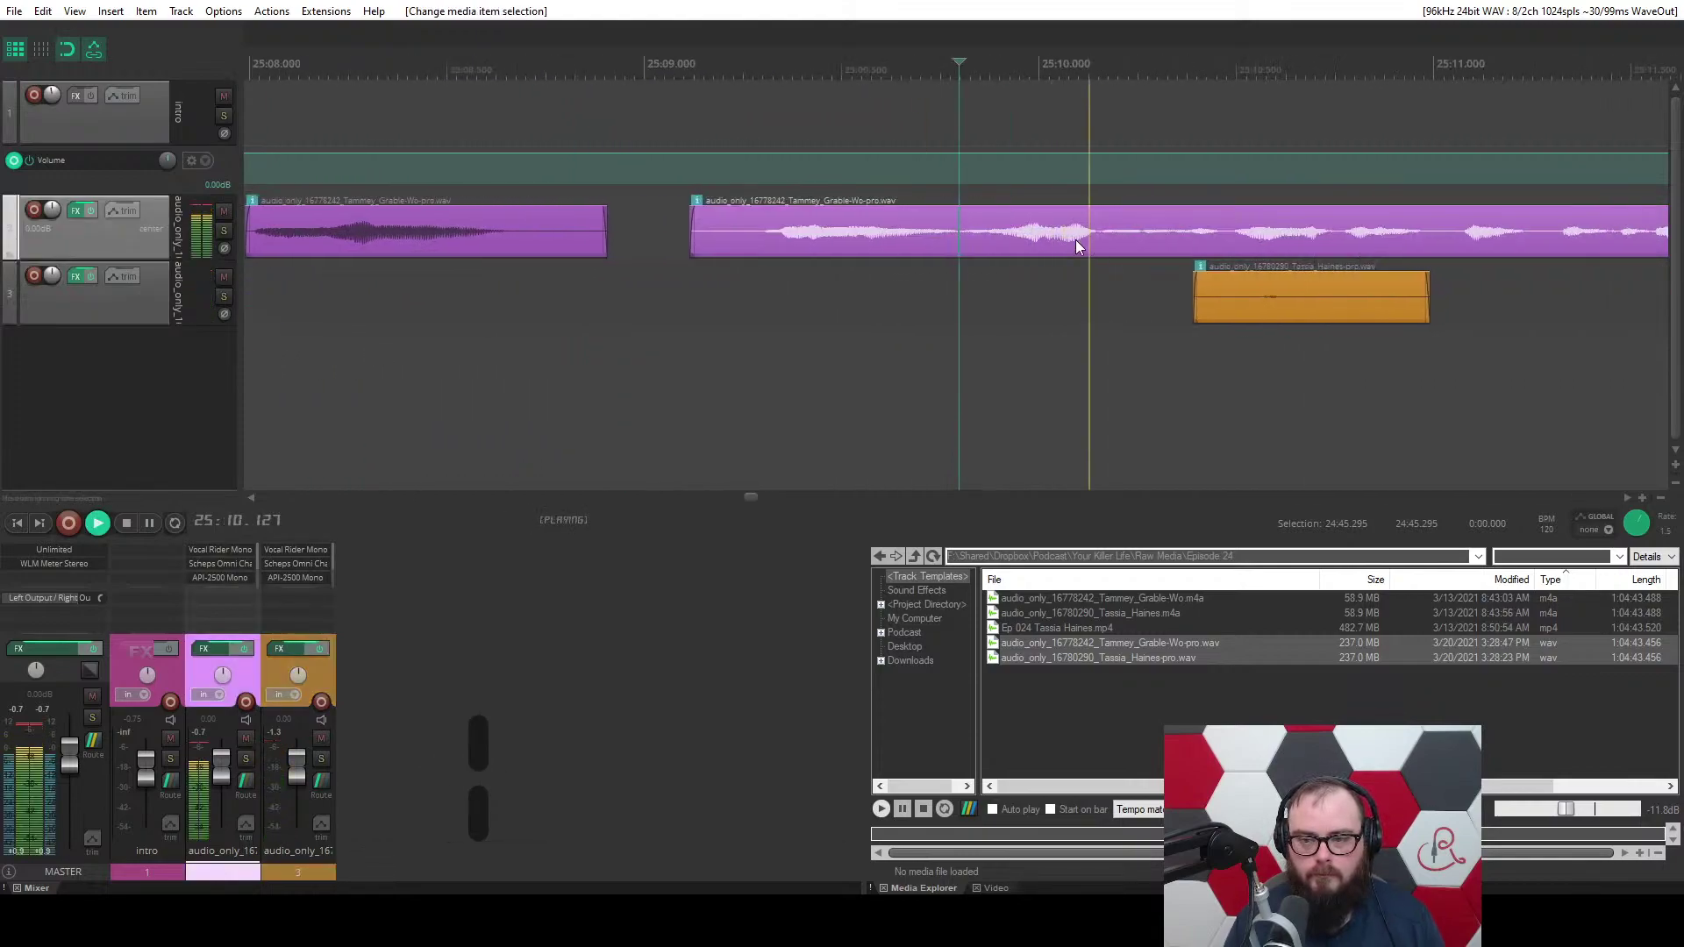
{"action": "key", "text": "q"}
{"action": "key", "text": "space"}
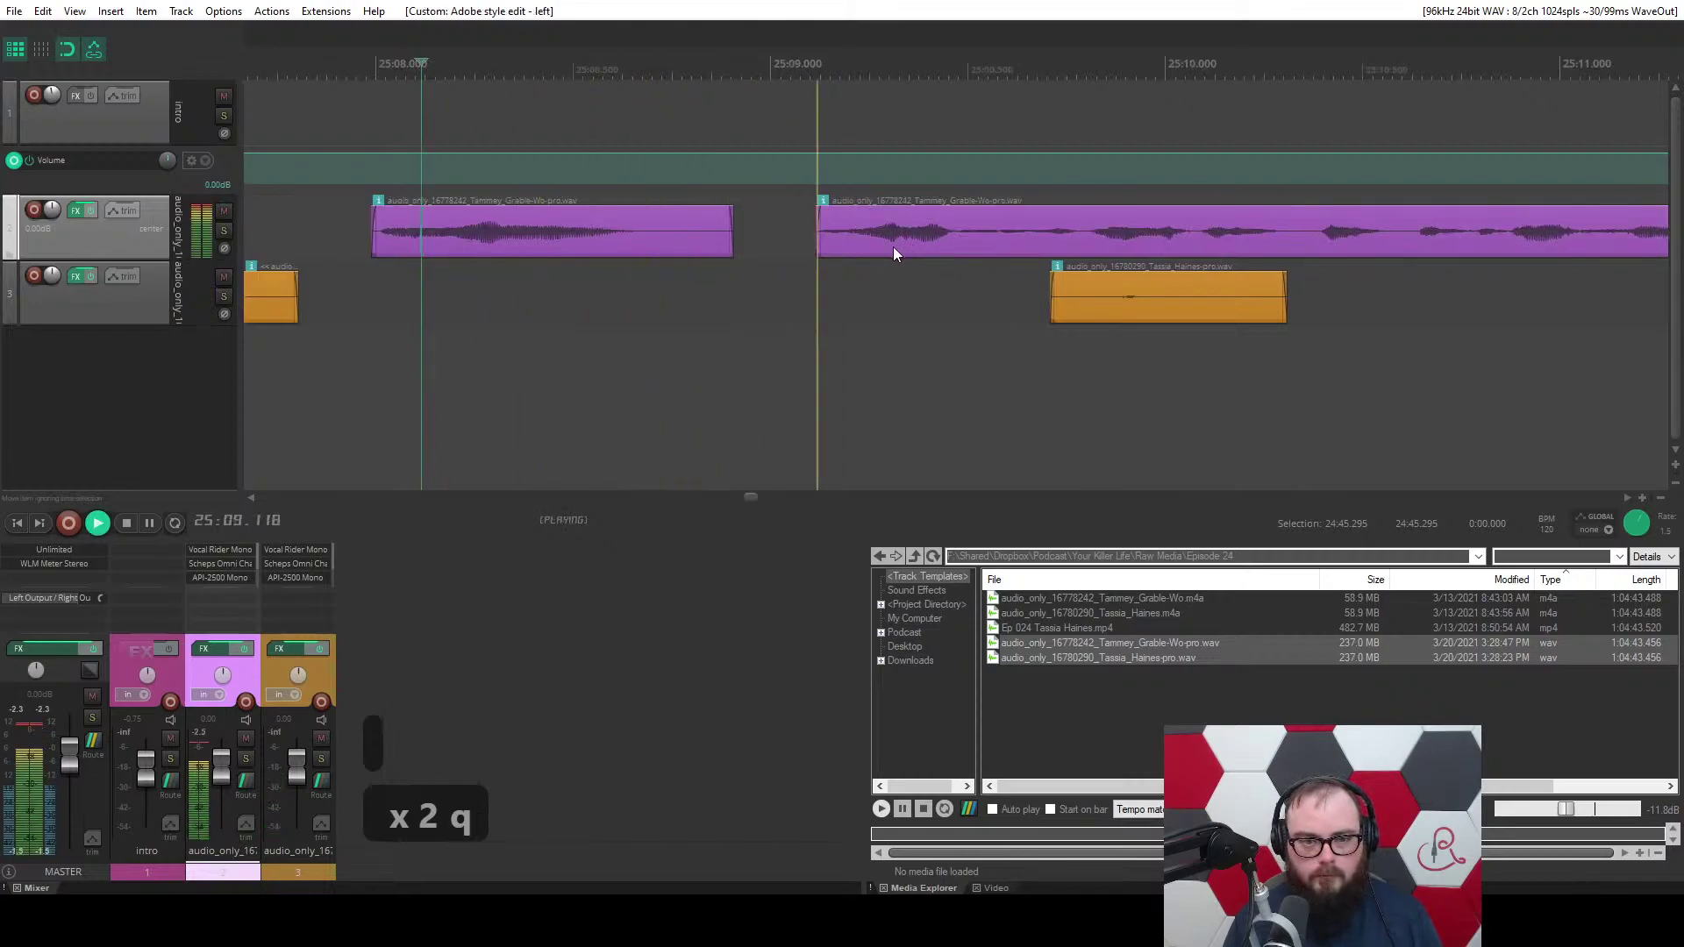
{"action": "left_click", "coordinate": [837, 293]}
{"action": "key", "text": "d"}
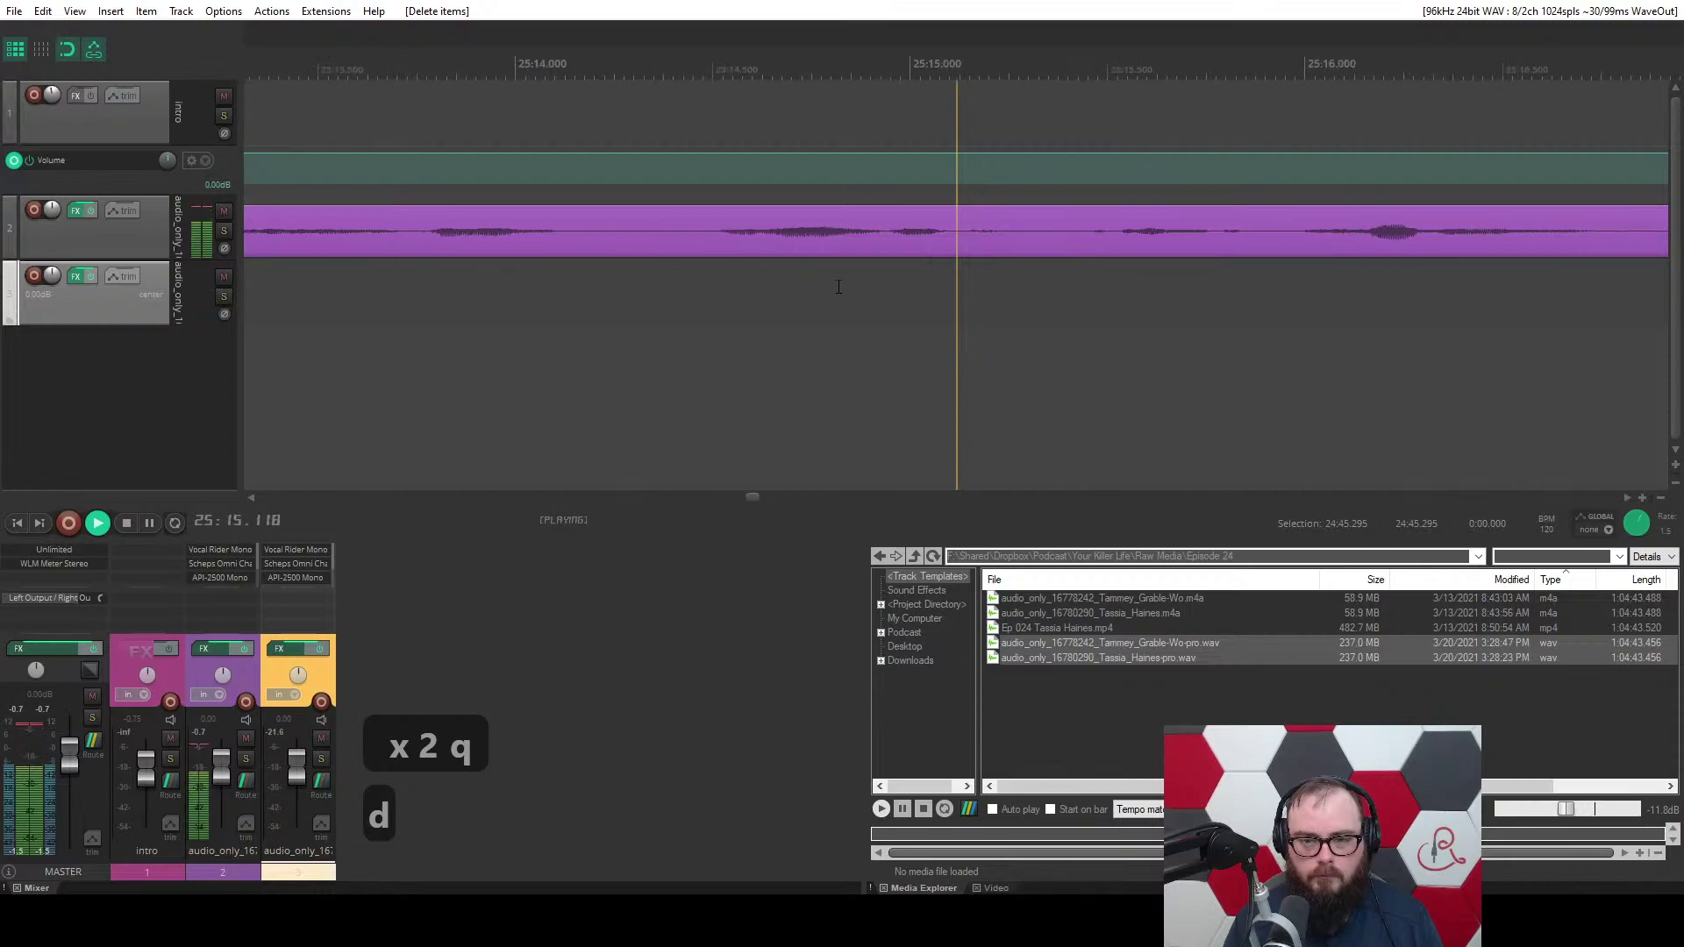
Listen on past 25:20, replay the passage from about 25:14.13 and split the purple clip at 25:14.503.
{"action": "scroll", "coordinate": [839, 287], "scroll_direction": "down", "scroll_amount": 2}
{"action": "scroll", "coordinate": [838, 285], "scroll_direction": "down", "scroll_amount": 2}
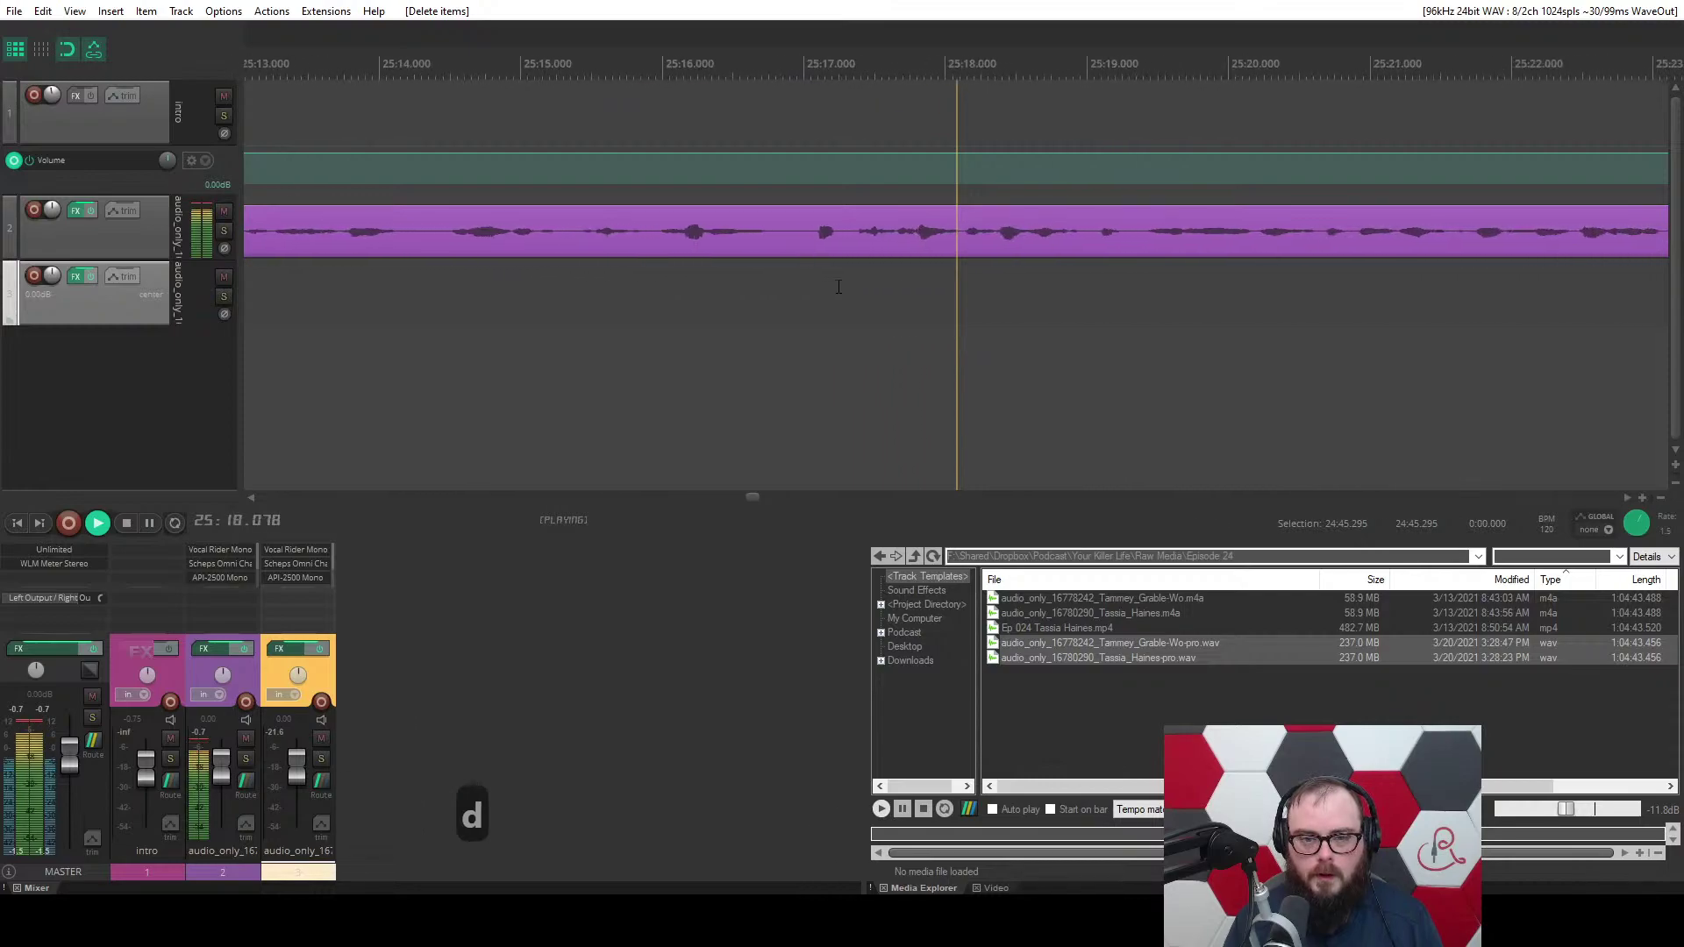
{"action": "left_click", "coordinate": [357, 309]}
{"action": "scroll", "coordinate": [372, 313], "scroll_direction": "up", "scroll_amount": 4}
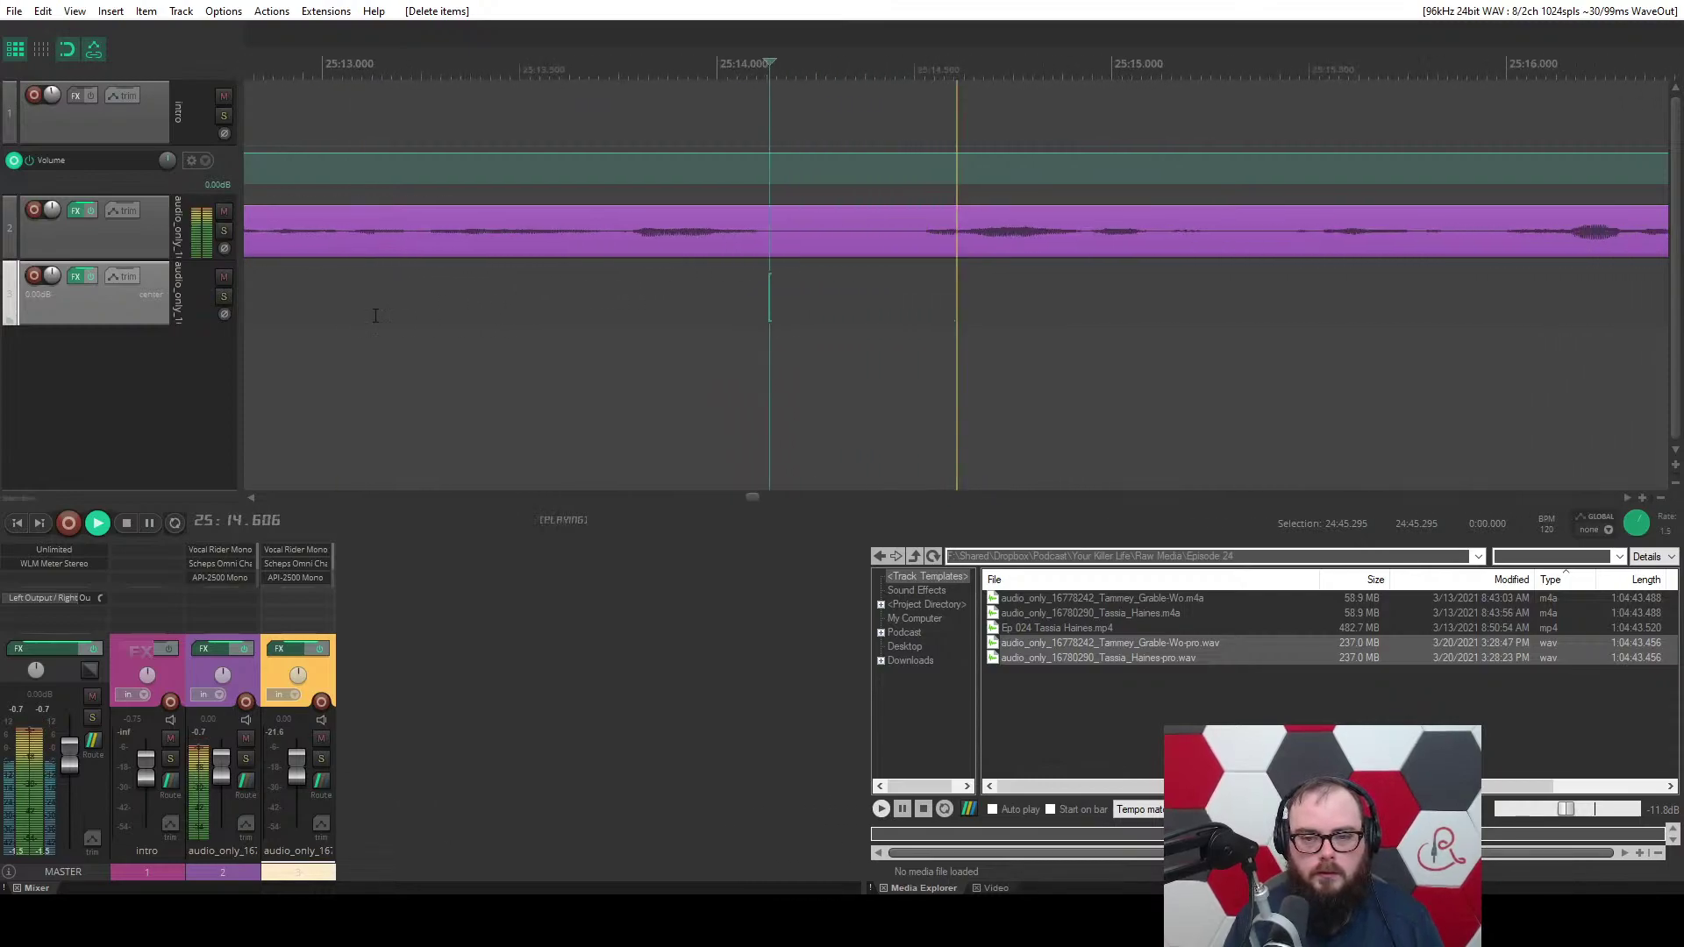
{"action": "scroll", "coordinate": [597, 281], "scroll_direction": "down", "scroll_amount": 2}
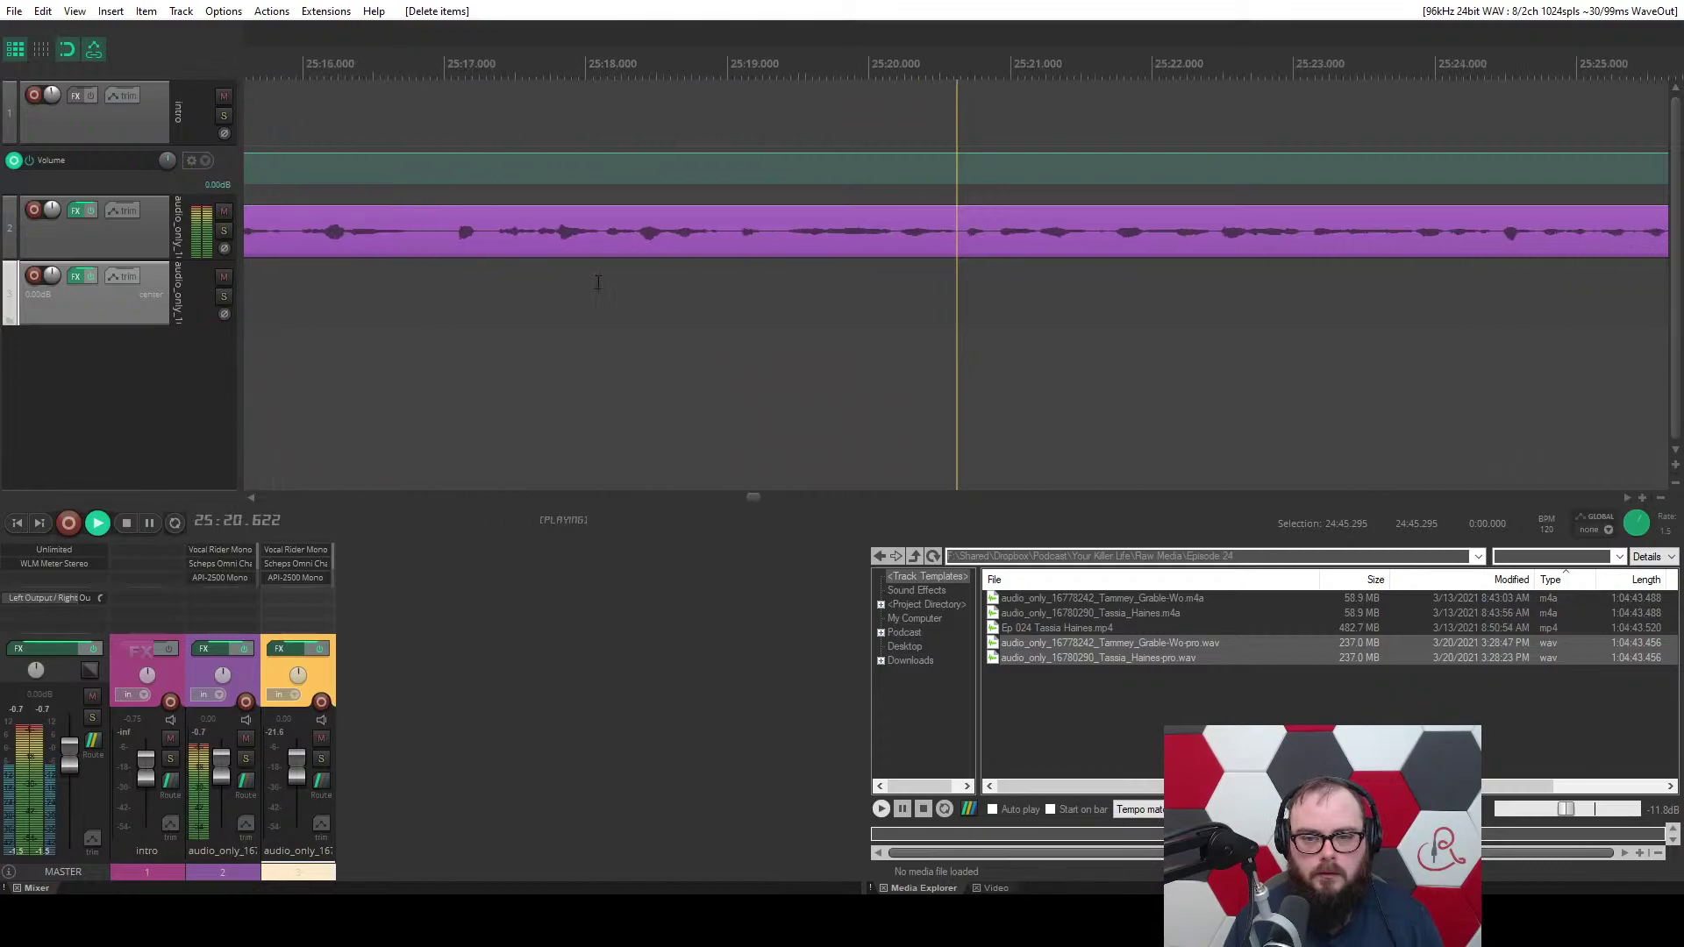
{"action": "scroll", "coordinate": [597, 282], "scroll_direction": "down", "scroll_amount": 3}
{"action": "scroll", "coordinate": [432, 316], "scroll_direction": "up", "scroll_amount": 3}
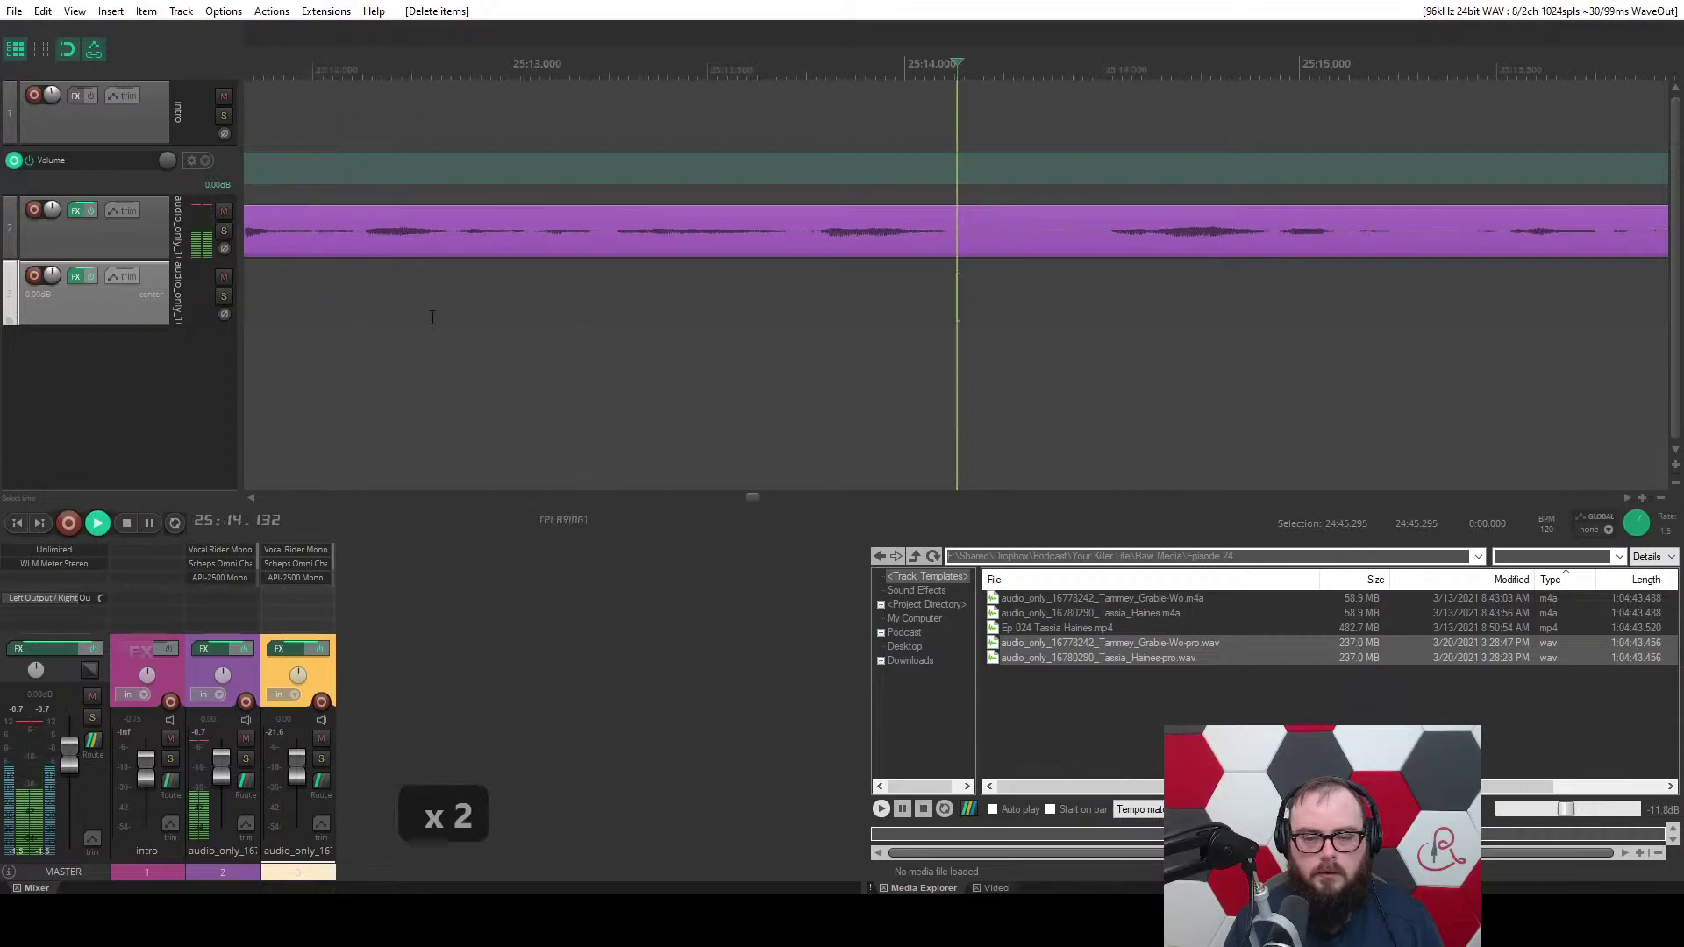
{"action": "key", "text": "space"}
{"action": "key", "text": "space"}
{"action": "left_click", "coordinate": [861, 237]}
{"action": "key", "text": "s"}
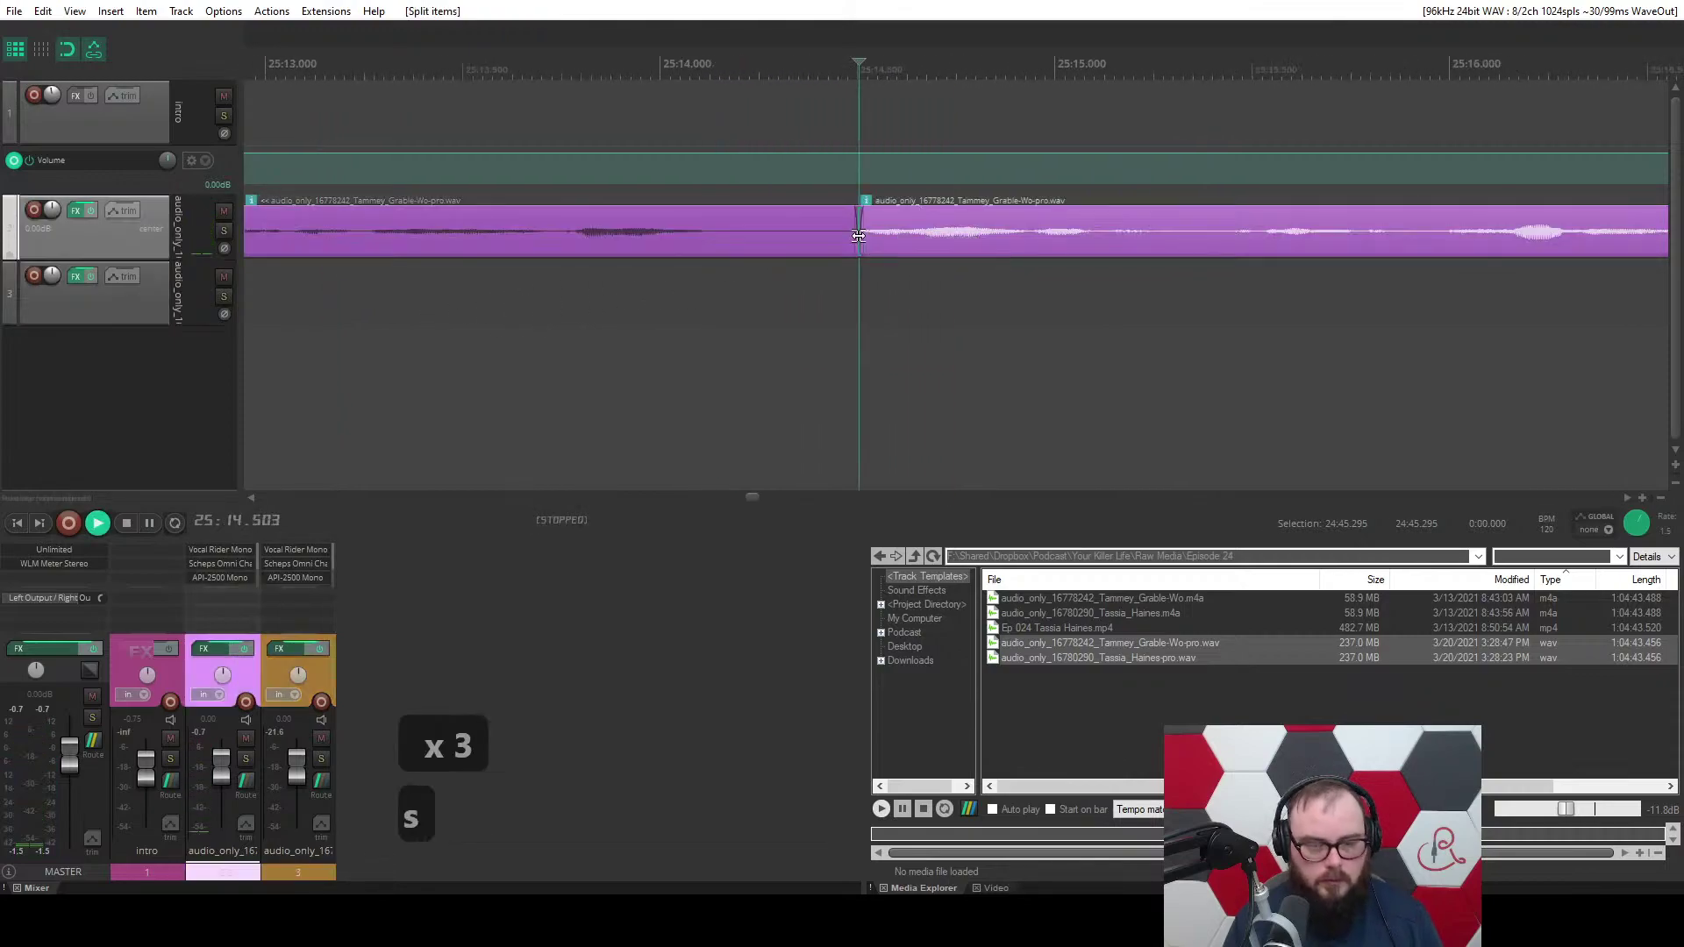
Audition the clip after the split, remove its start up to about 25:17.1 with Adobe style edit - left, and save the project.
{"action": "key", "text": "space"}
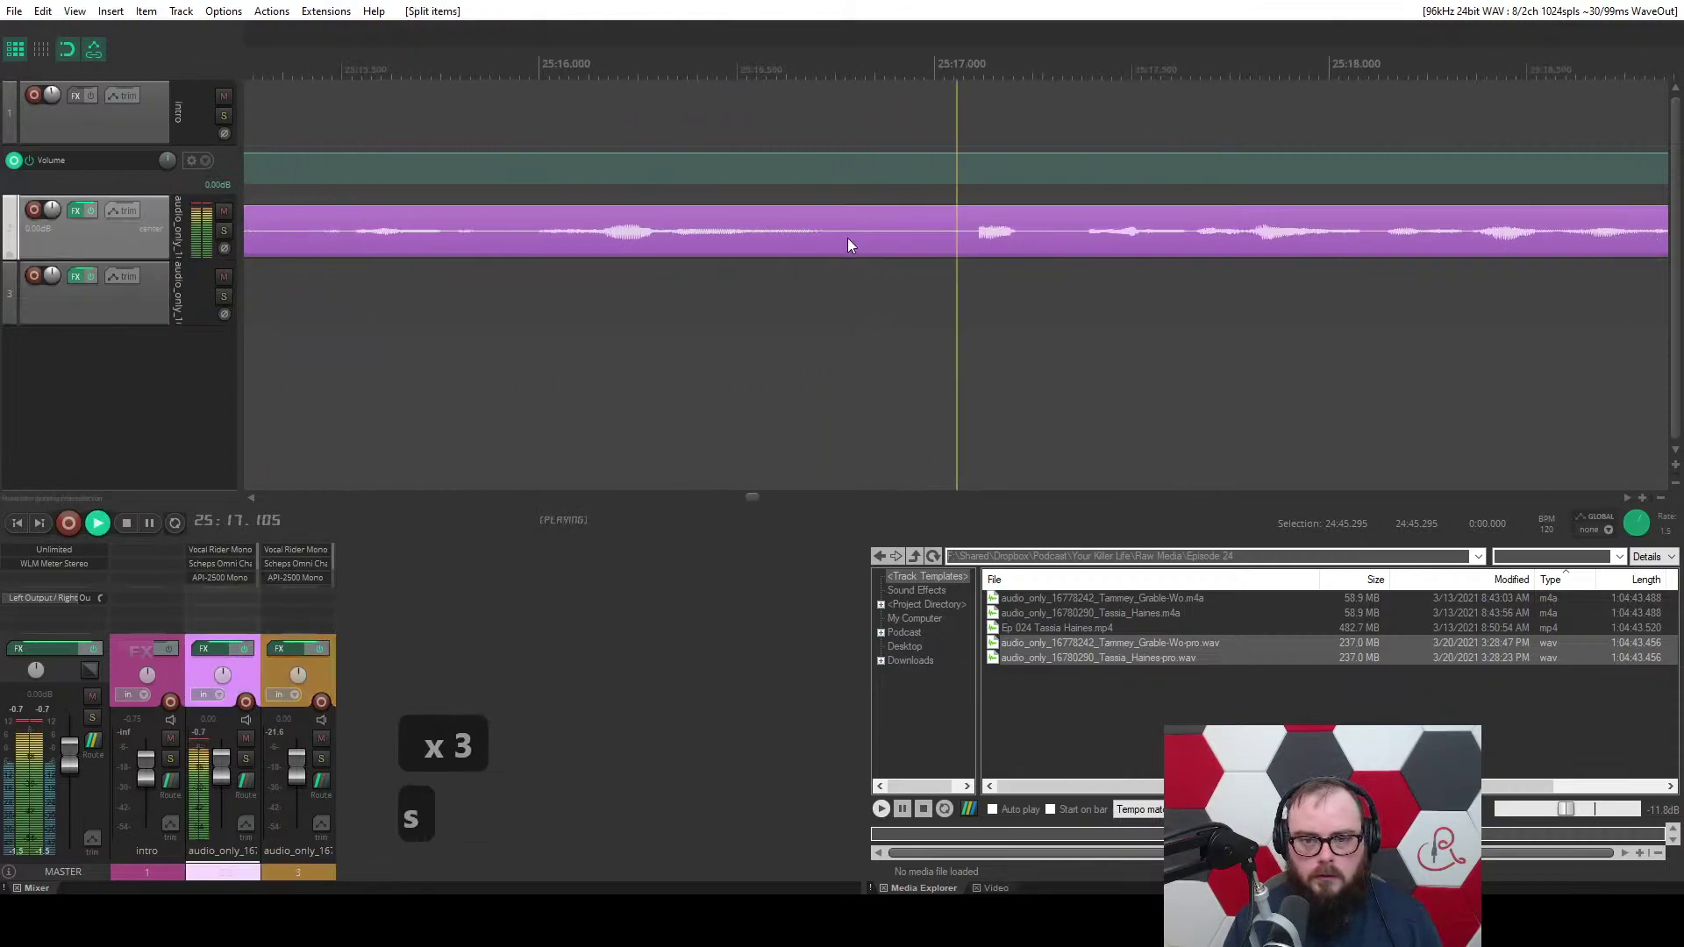
{"action": "key", "text": "space"}
{"action": "left_click_drag", "start_coordinate": [921, 235], "coordinate": [922, 235]}
{"action": "key", "text": "q"}
{"action": "key", "text": "q"}
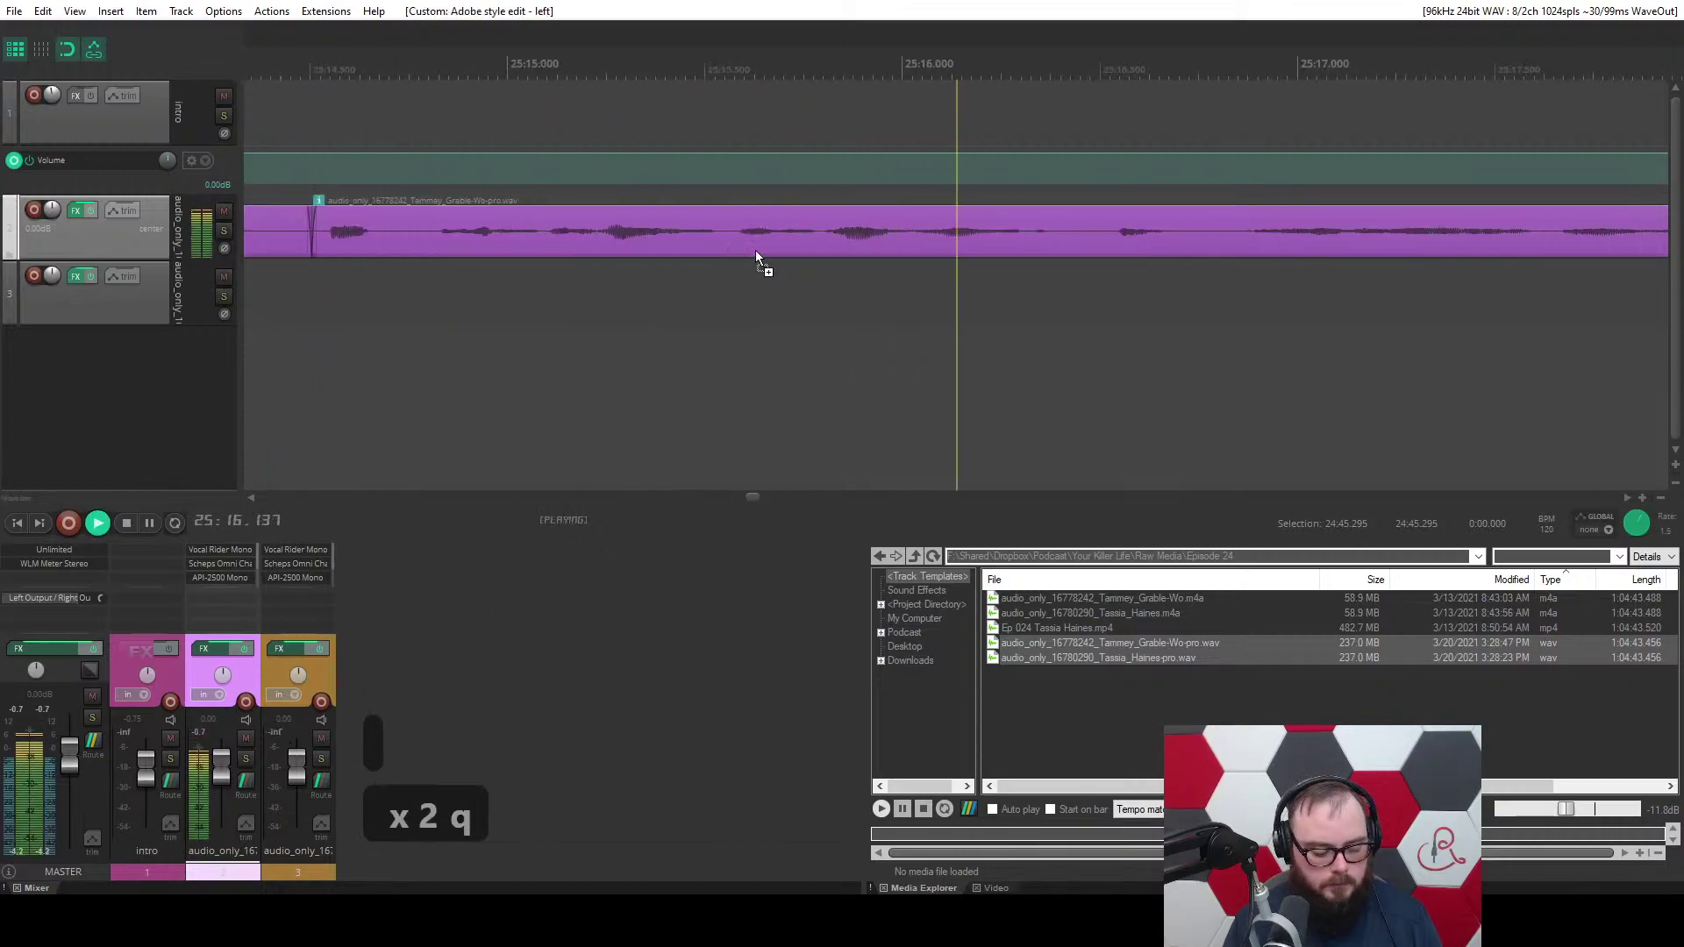
{"action": "key", "text": "ctrl+s"}
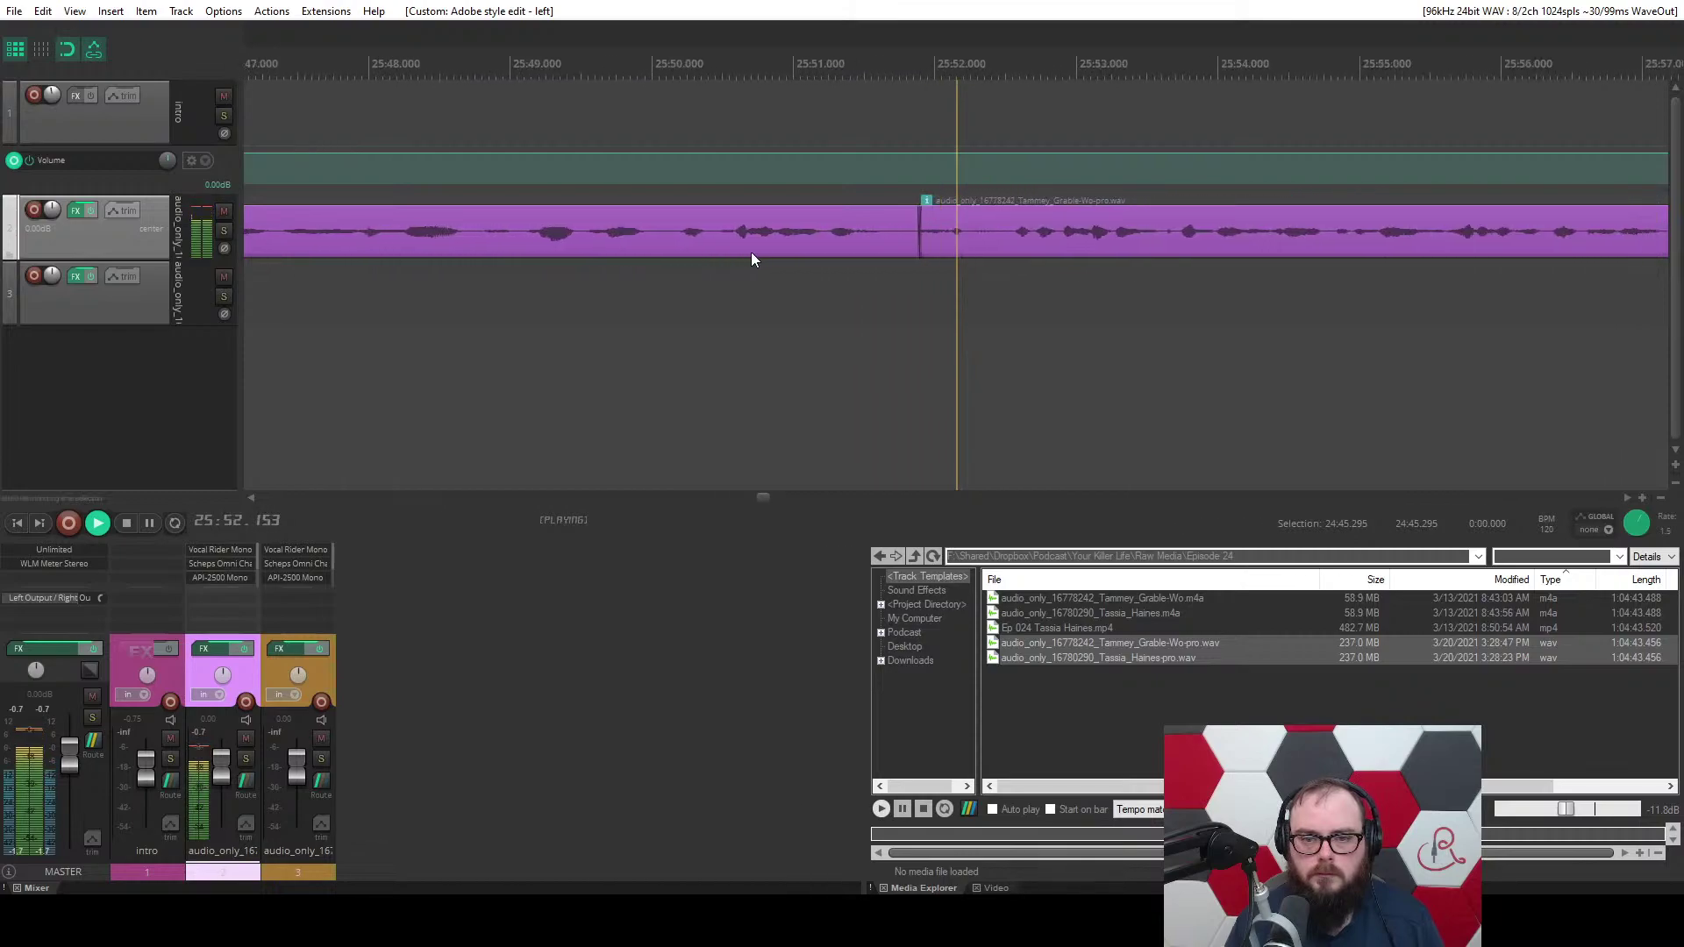
Listen on past 26:07 and remove the purple clip's end from about 26:03.4 with Adobe style edit - right.
{"action": "scroll", "coordinate": [693, 267], "scroll_direction": "down", "scroll_amount": 2}
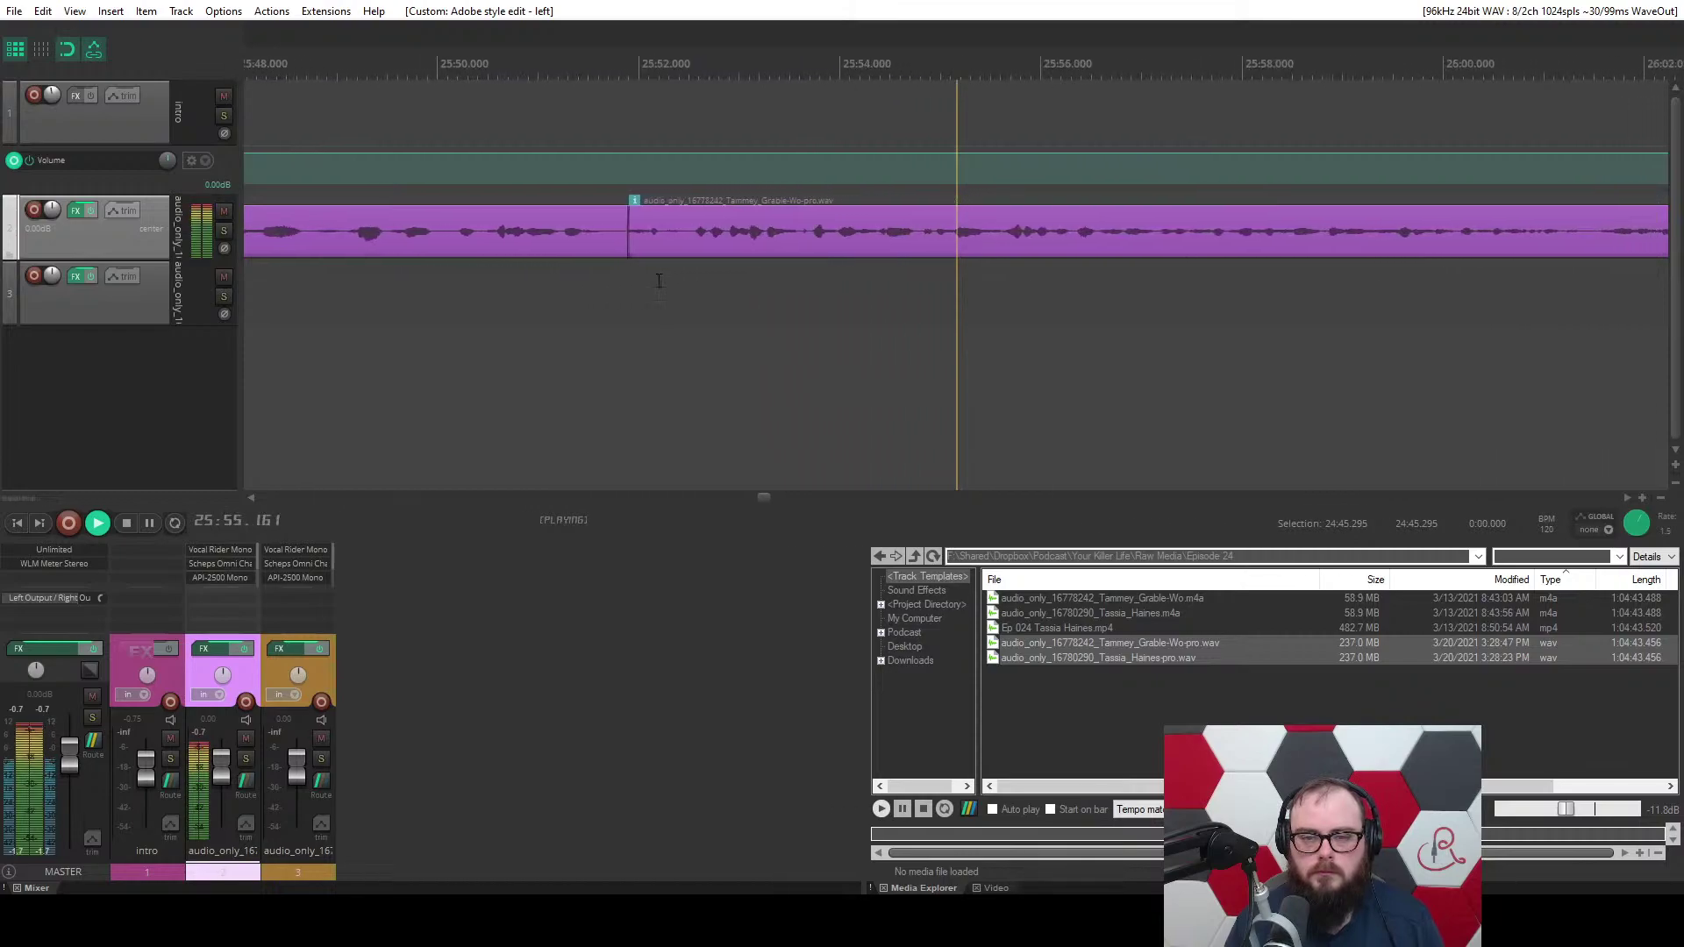
{"action": "scroll", "coordinate": [658, 279], "scroll_direction": "down", "scroll_amount": 2}
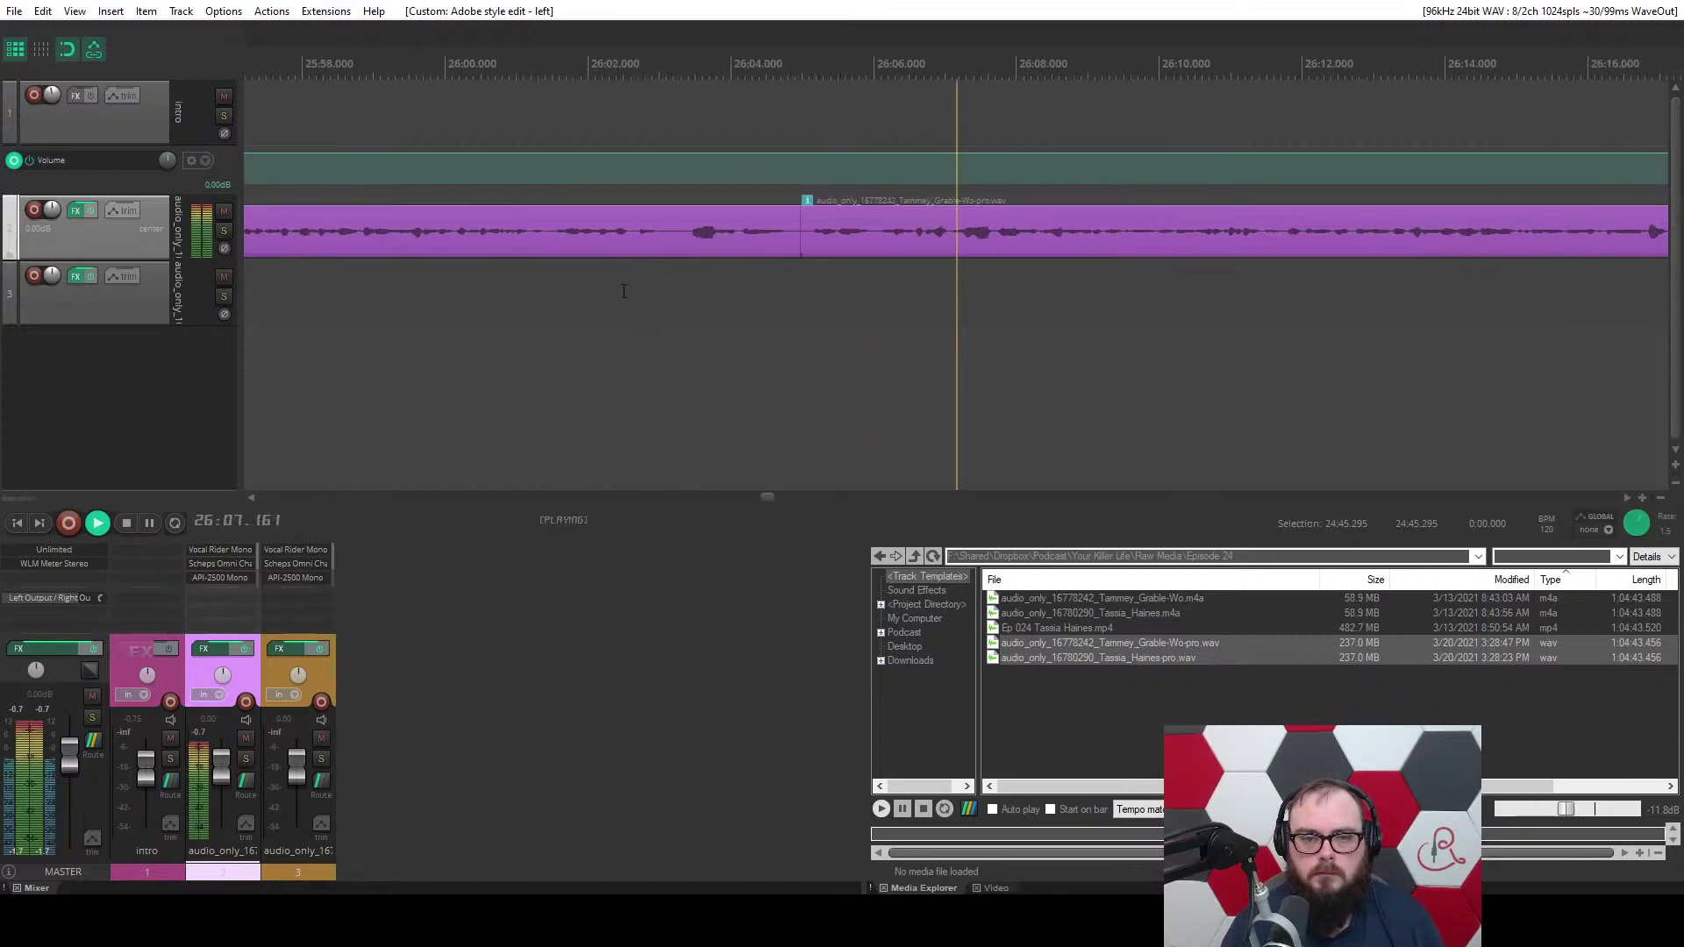
{"action": "left_click", "coordinate": [650, 239]}
{"action": "key", "text": "w"}
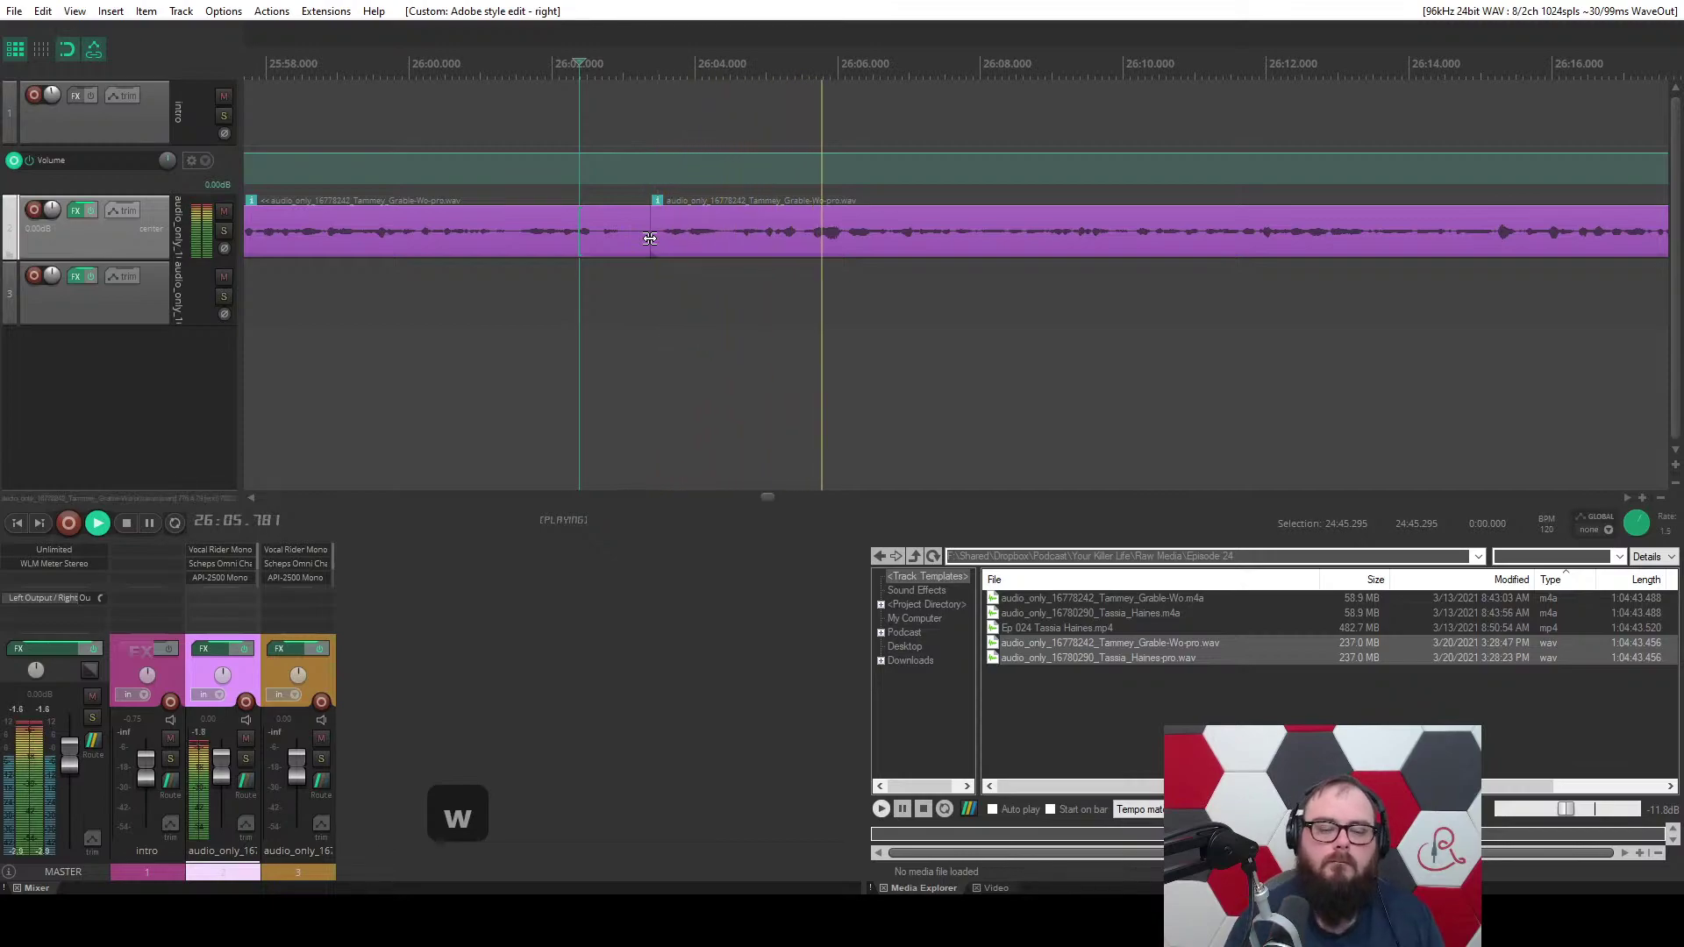
Listen on past 26:44 and try cutting 26:43.285 to 26:44.291 out of the purple clip with Ripple Edit.
{"action": "scroll", "coordinate": [650, 238], "scroll_direction": "up", "scroll_amount": 2}
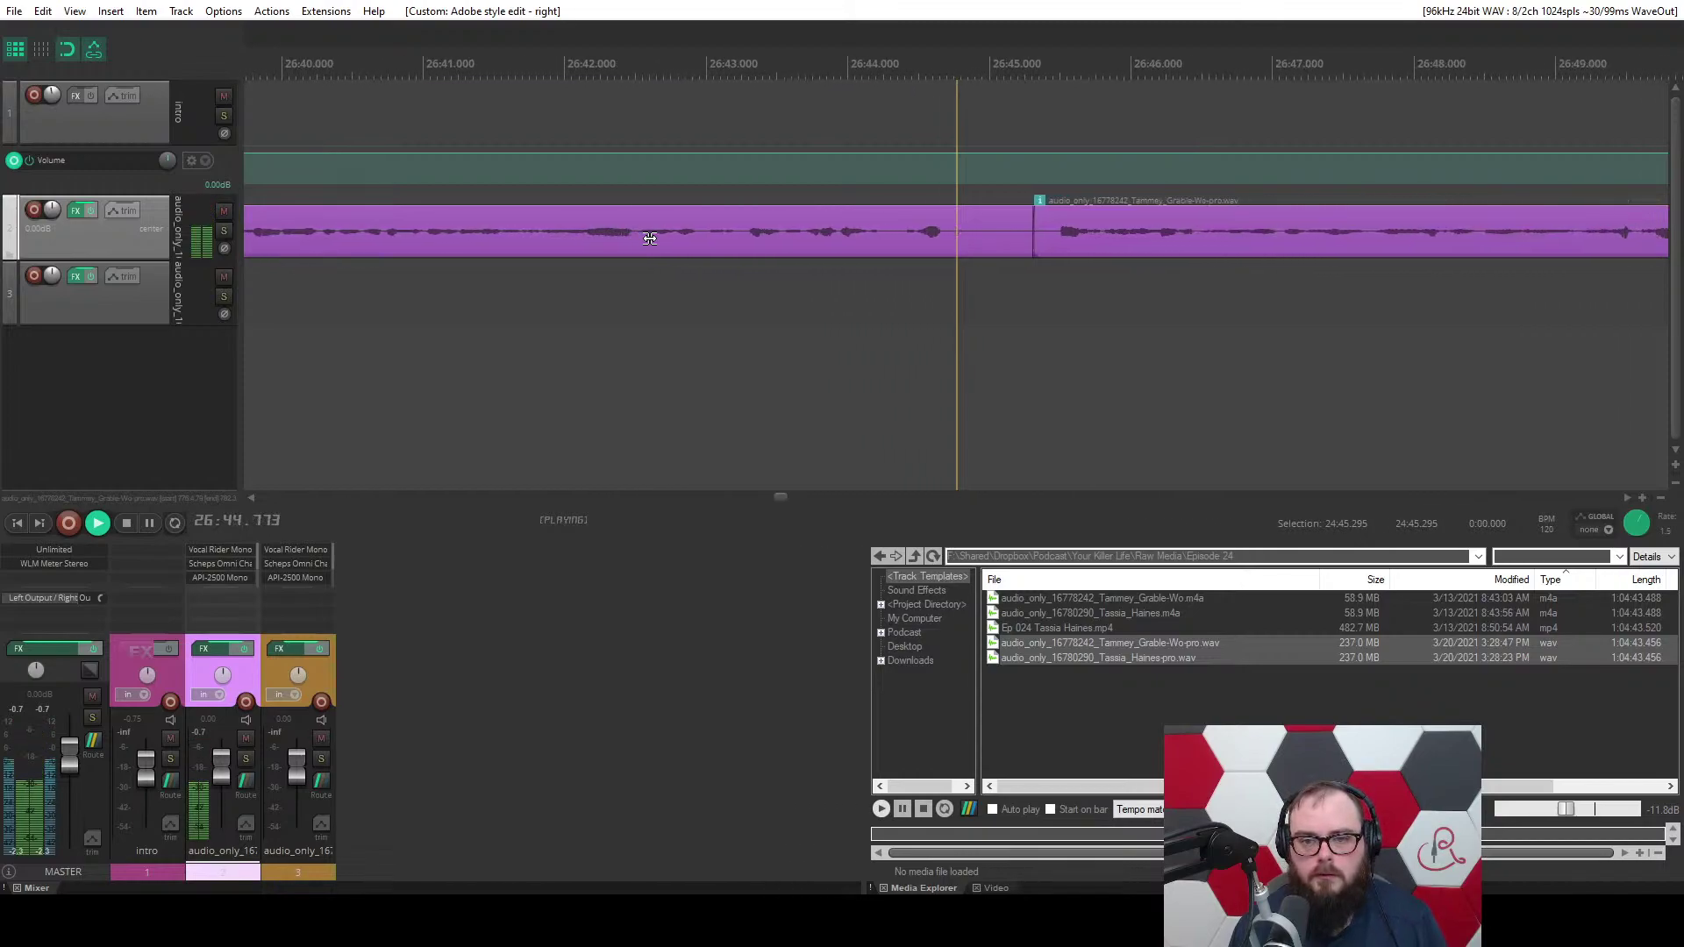
{"action": "scroll", "coordinate": [625, 299], "scroll_direction": "down", "scroll_amount": 2}
{"action": "left_click", "coordinate": [623, 300]}
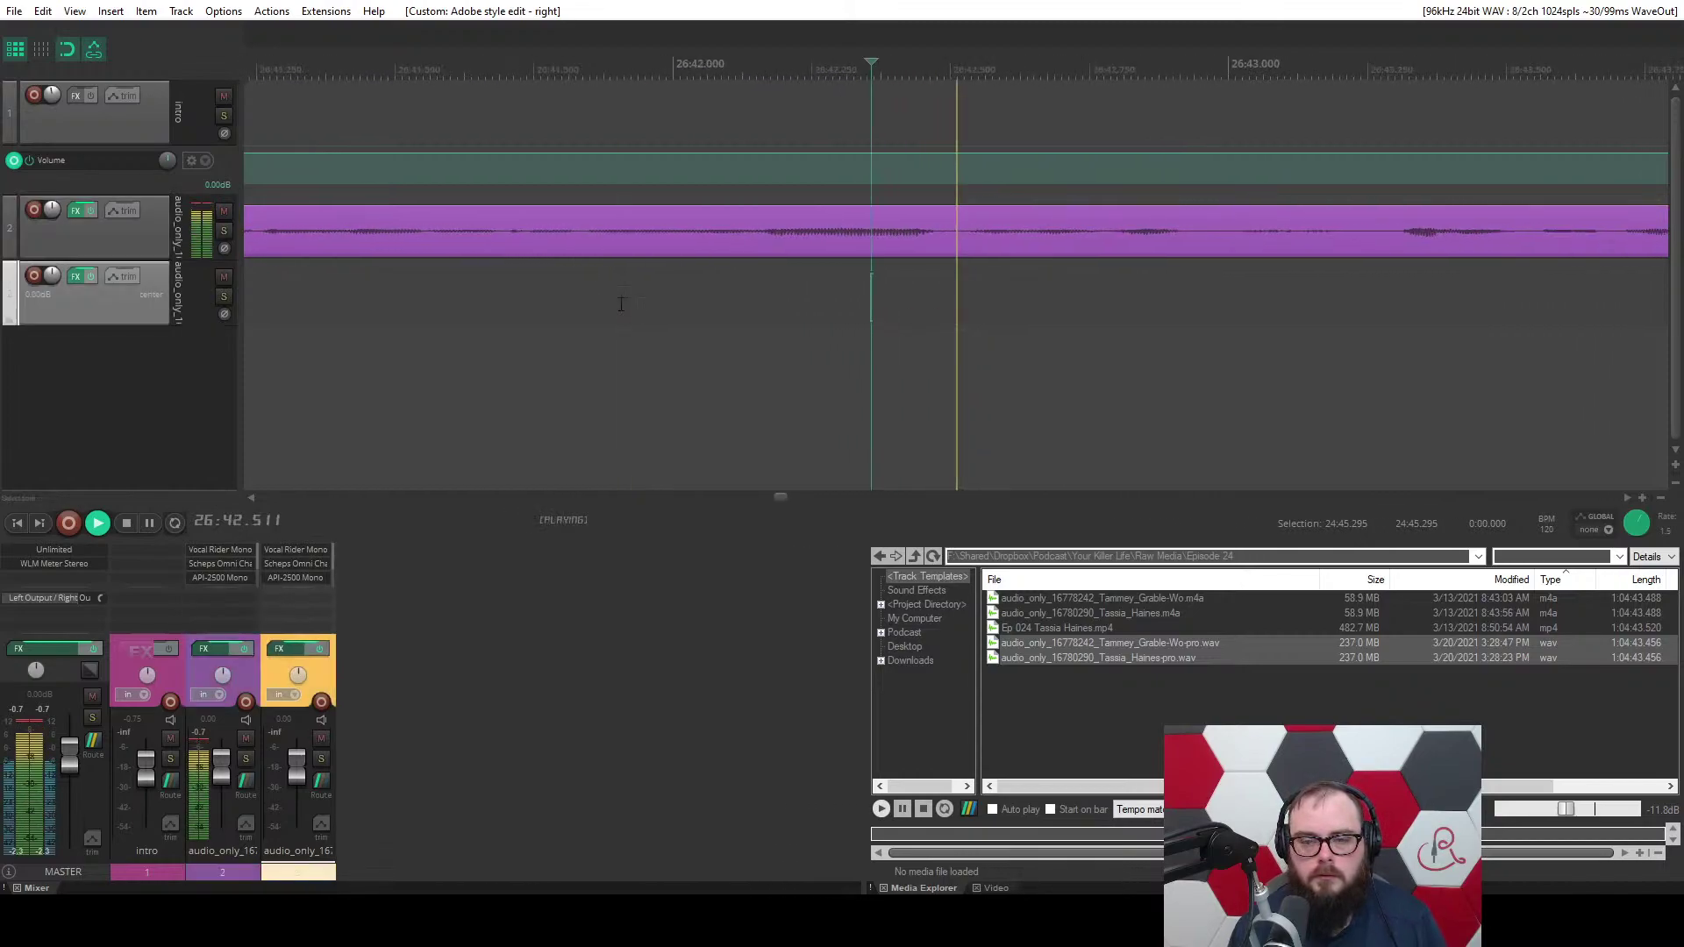
{"action": "scroll", "coordinate": [621, 301], "scroll_direction": "up", "scroll_amount": 5}
{"action": "key", "text": "space"}
{"action": "left_click_drag", "start_coordinate": [765, 257], "coordinate": [1321, 277]}
{"action": "key", "text": "c"}
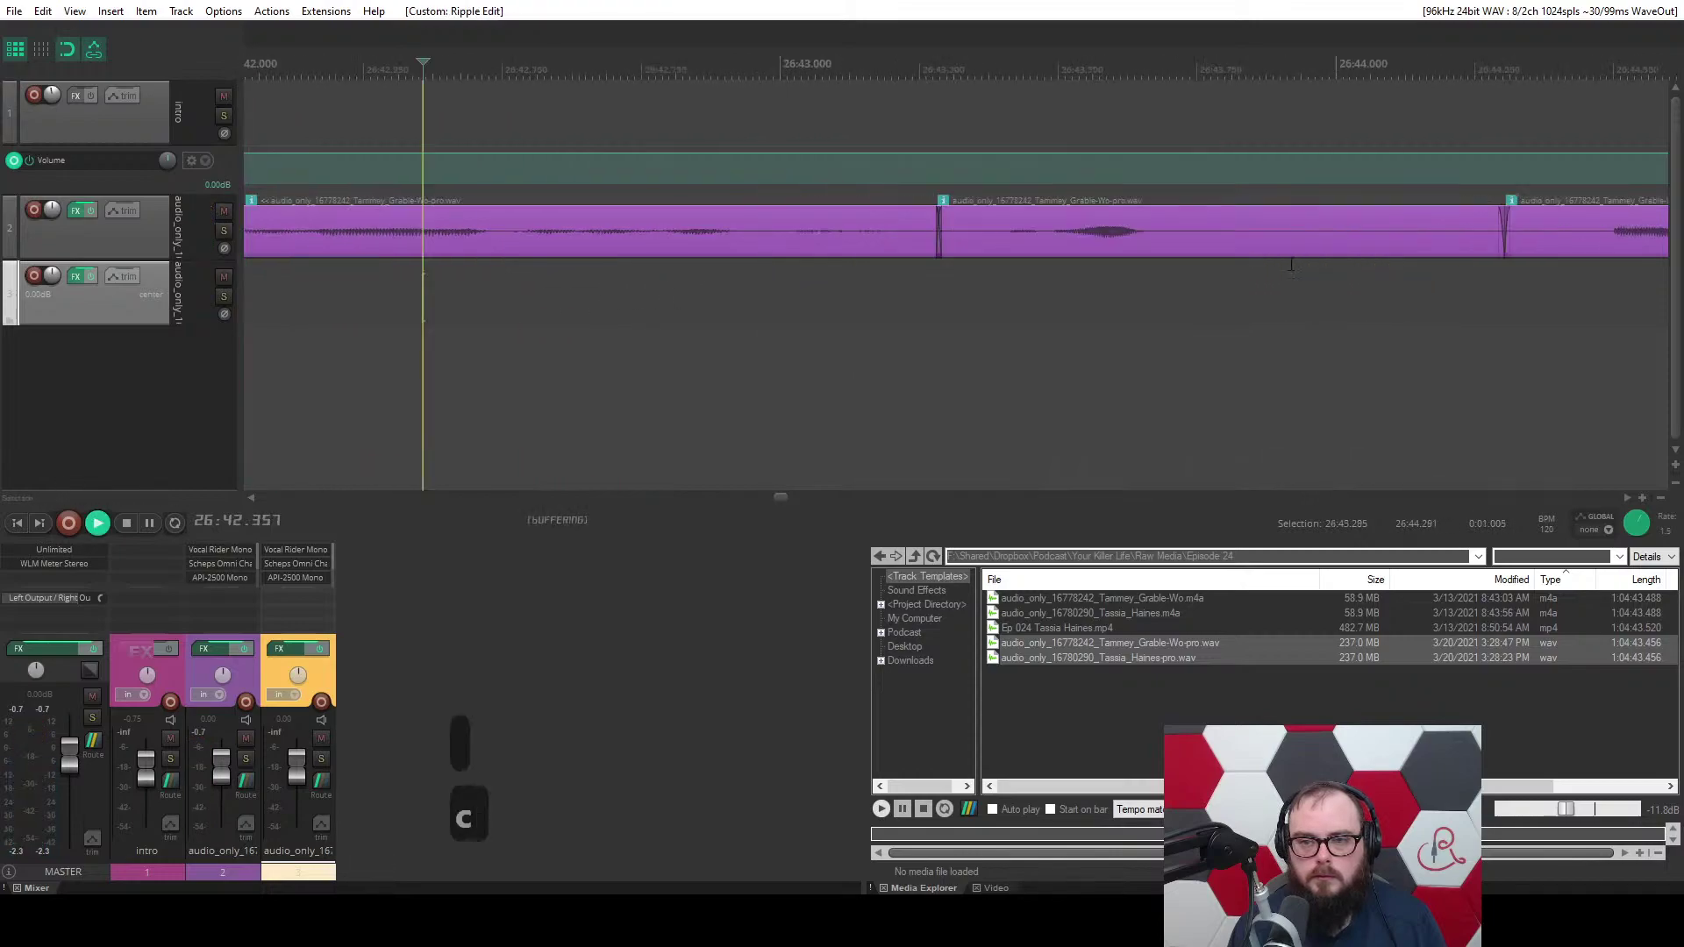
Try trimming the purple clip's start just after the cut, undo the trim and the Ripple Edit, and replay the passage.
{"action": "left_click_drag", "start_coordinate": [577, 230], "coordinate": [622, 233]}
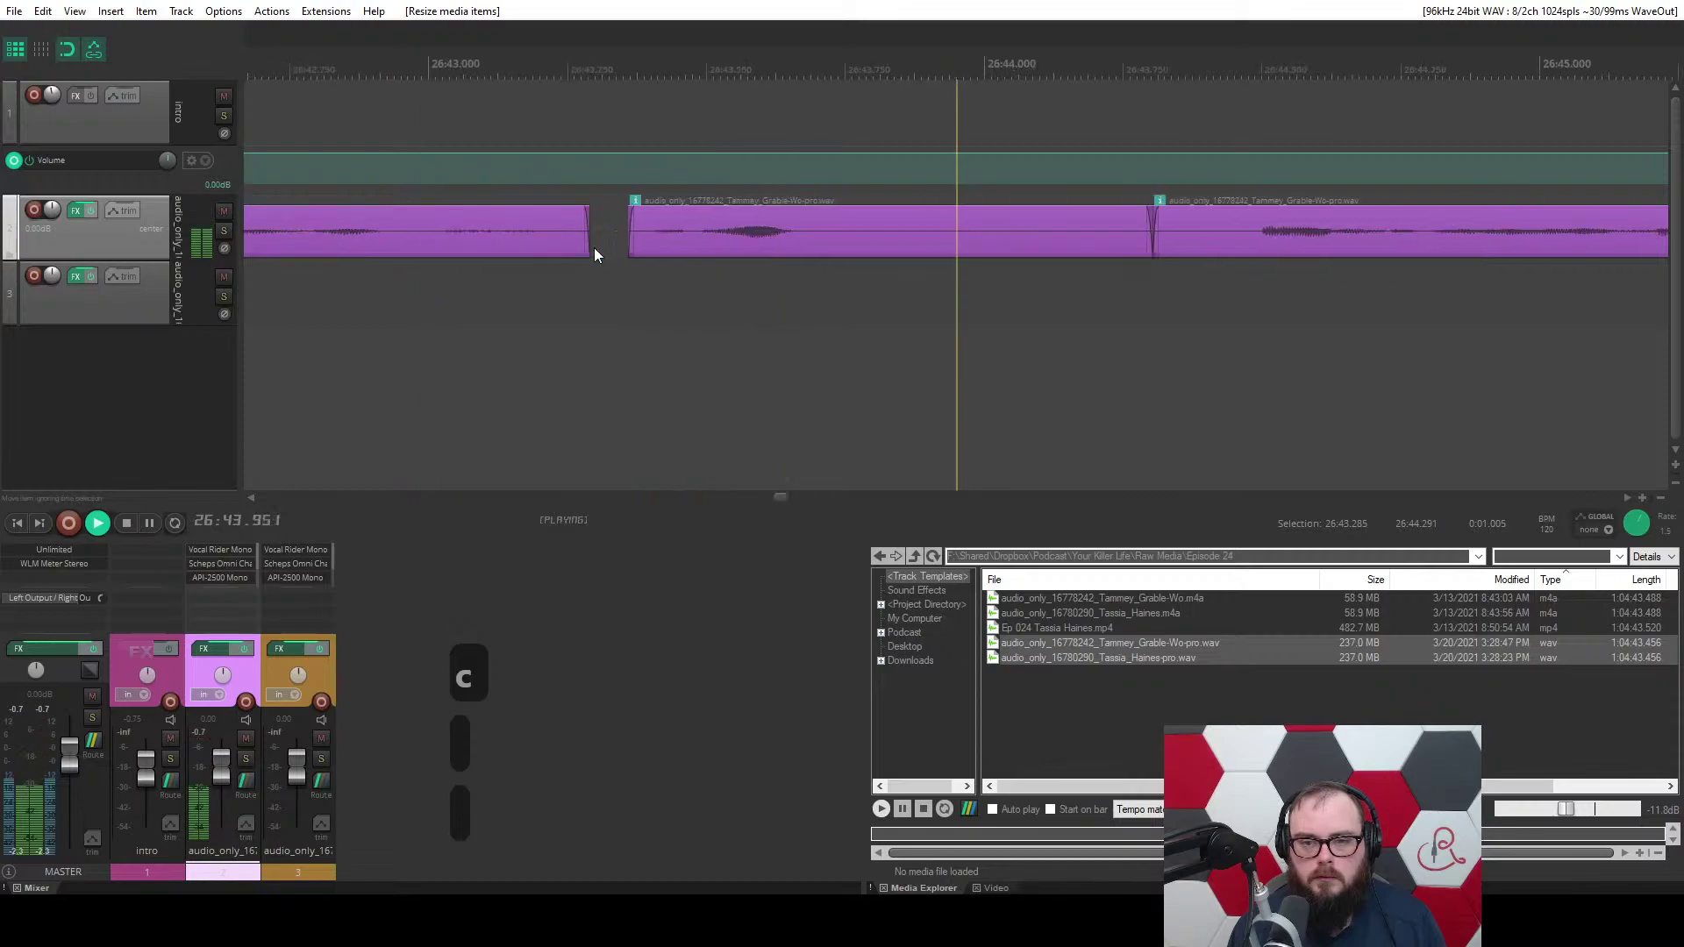
{"action": "key", "text": "ctrl+z"}
{"action": "key", "text": "ctrl+z"}
{"action": "key", "text": "space"}
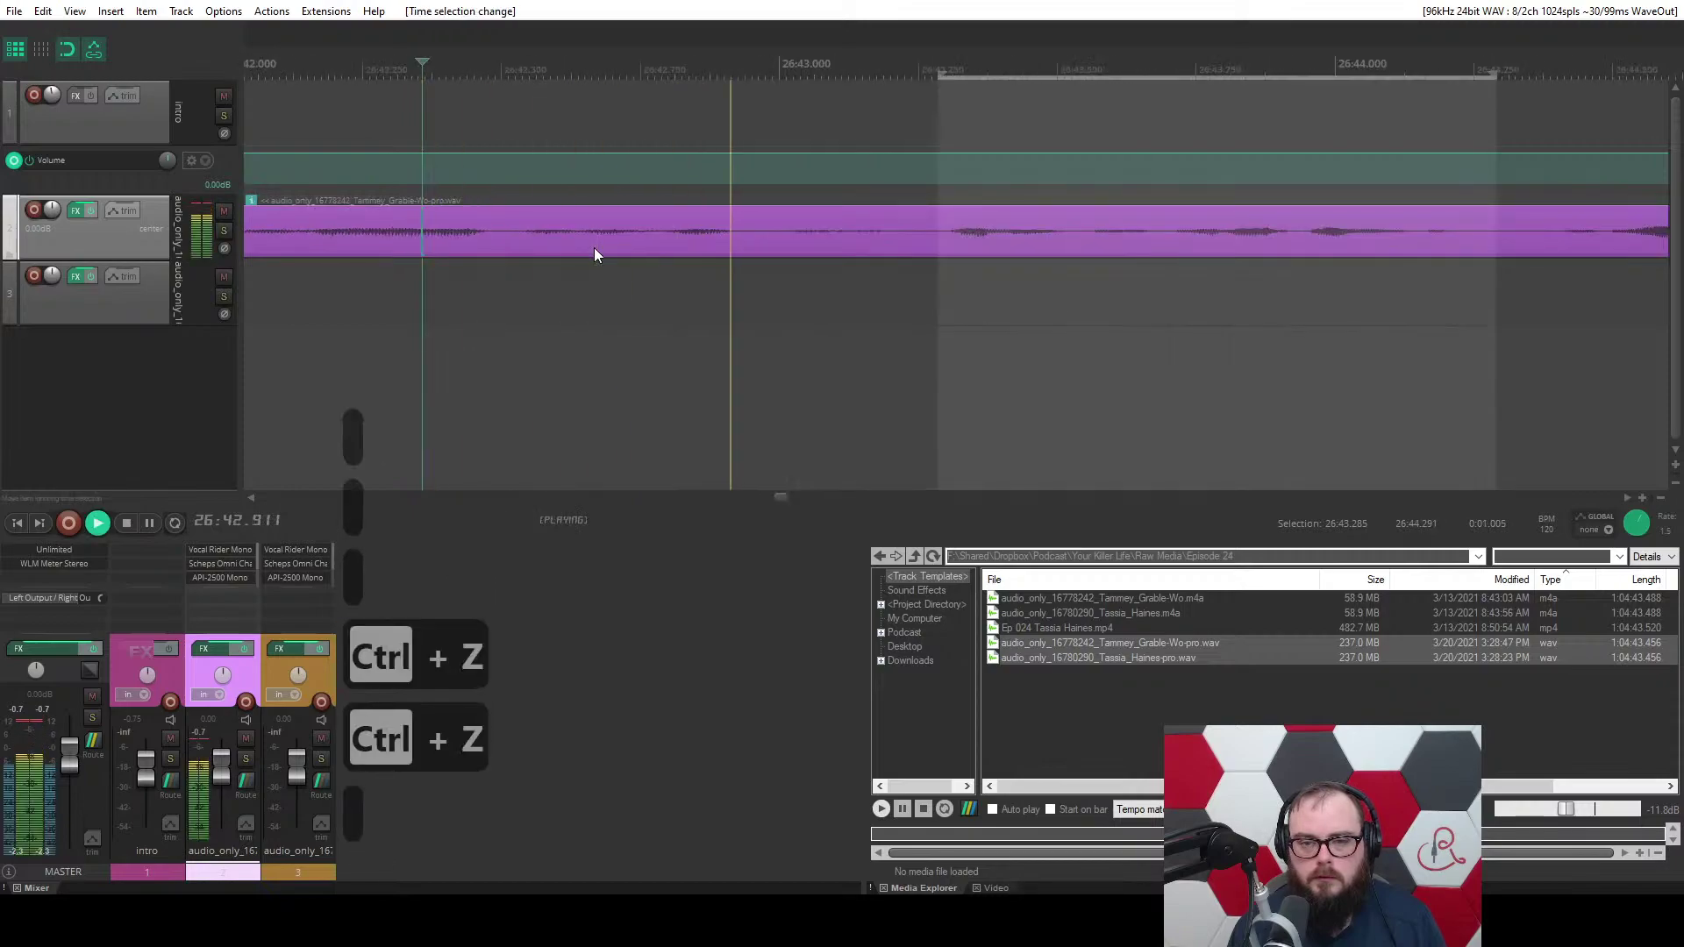
Move the time selection's start to 26:43.550, cut the span up to 26:44.291 with Ripple Edit and audition it.
{"action": "key", "text": "space"}
{"action": "left_click", "coordinate": [788, 239]}
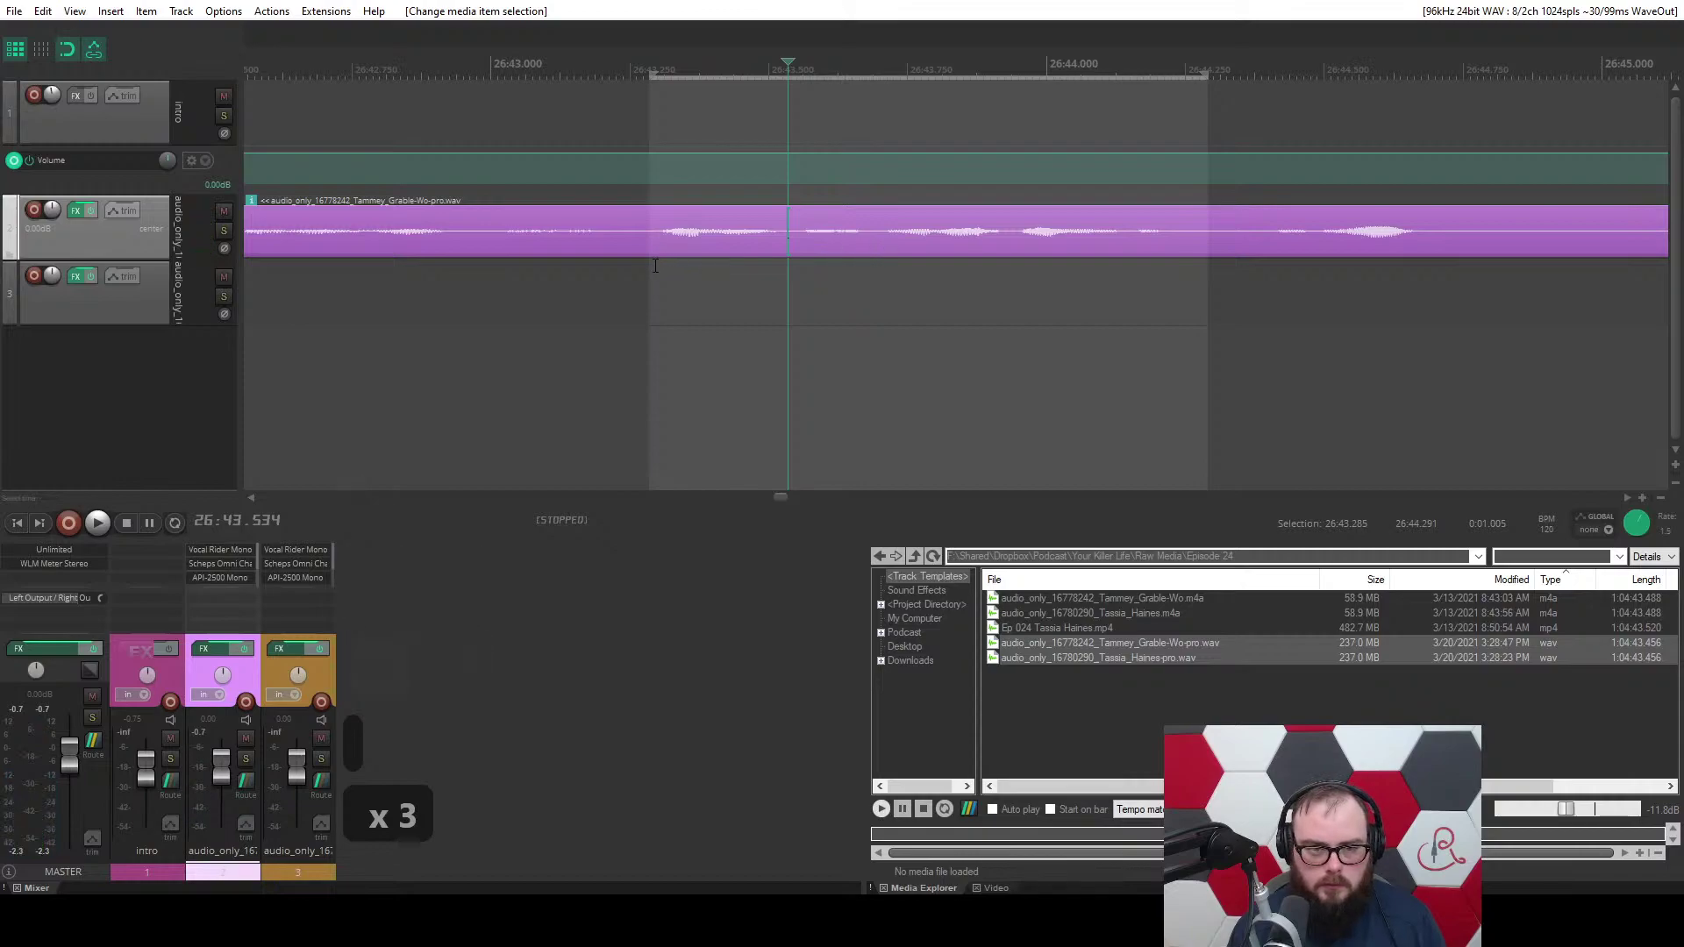
{"action": "left_click_drag", "start_coordinate": [649, 269], "coordinate": [800, 270]}
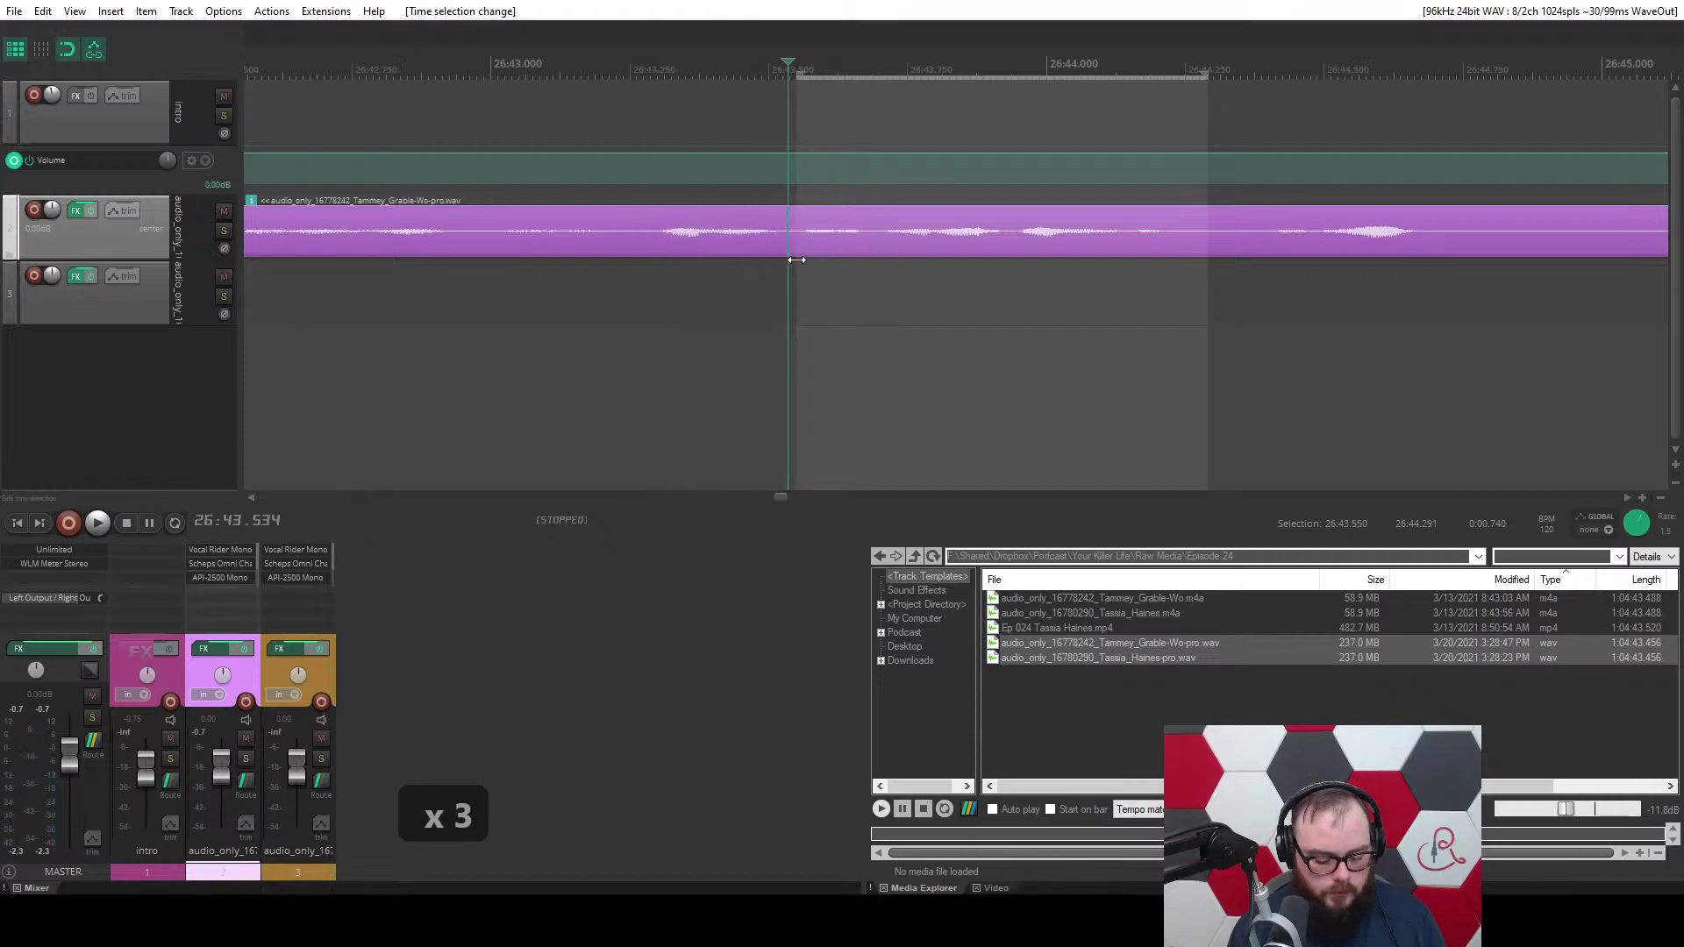
{"action": "key", "text": "c"}
{"action": "left_click", "coordinate": [718, 307]}
{"action": "key", "text": "space"}
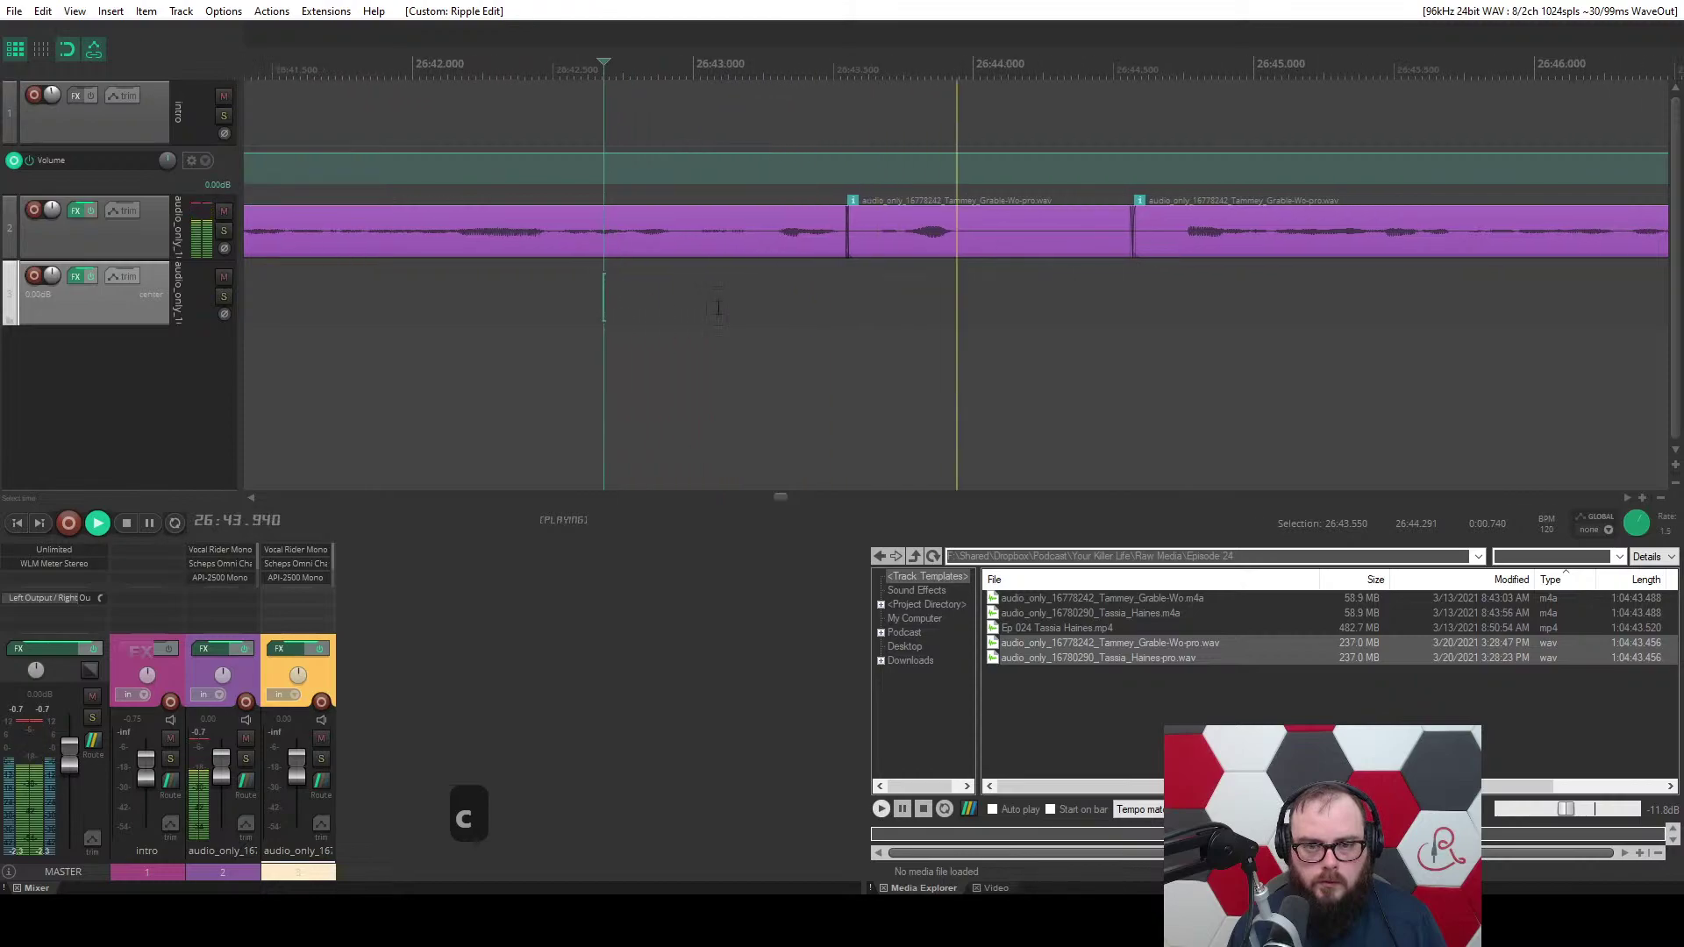
Replay the edited join at normal playrate and undo the last Ripple Edit on the purple clip.
{"action": "key", "text": "space"}
{"action": "key", "text": "1"}
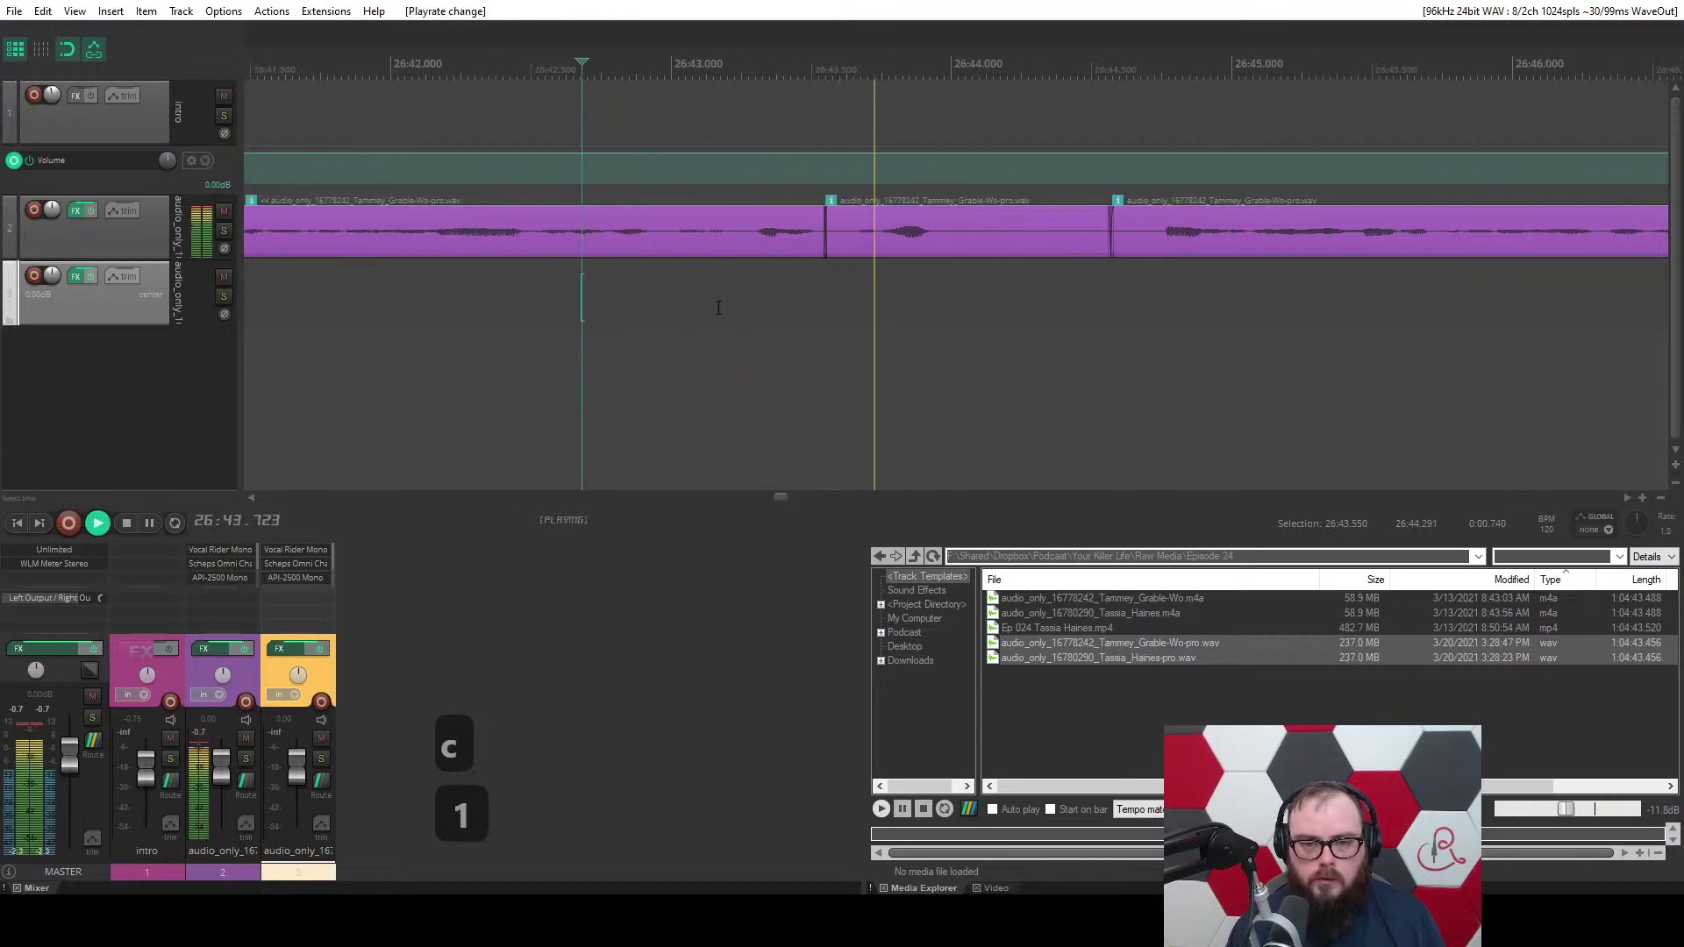
{"action": "scroll", "coordinate": [718, 308], "scroll_direction": "down", "scroll_amount": 3}
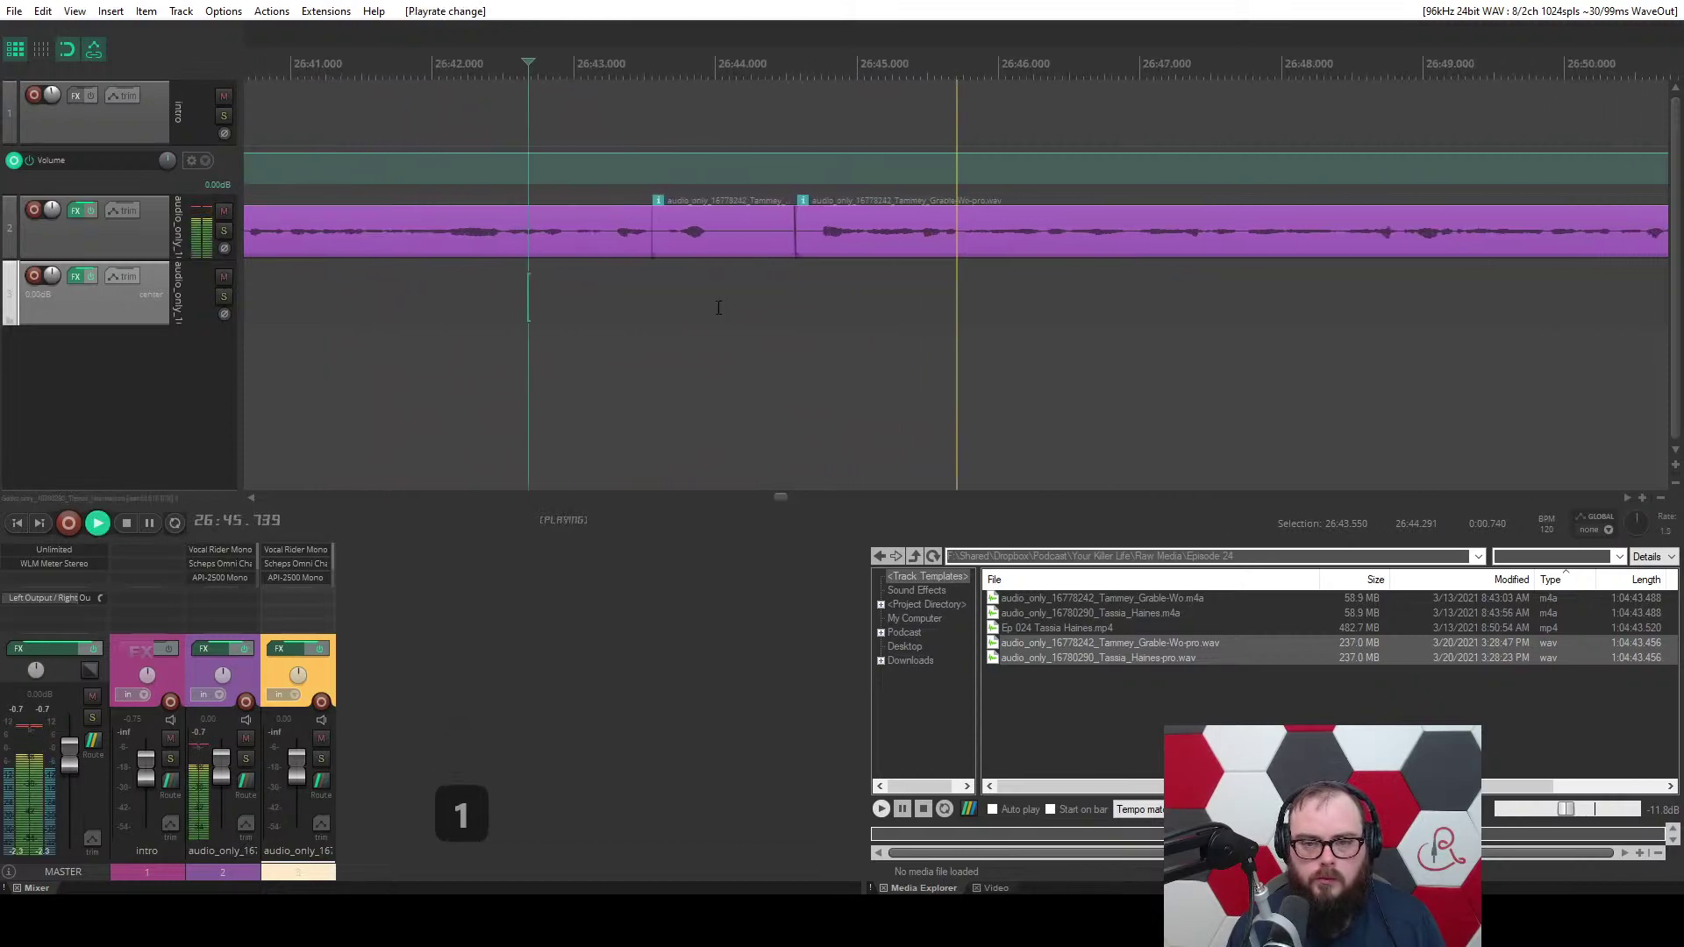
{"action": "scroll", "coordinate": [693, 309], "scroll_direction": "up", "scroll_amount": 4}
{"action": "key", "text": "1"}
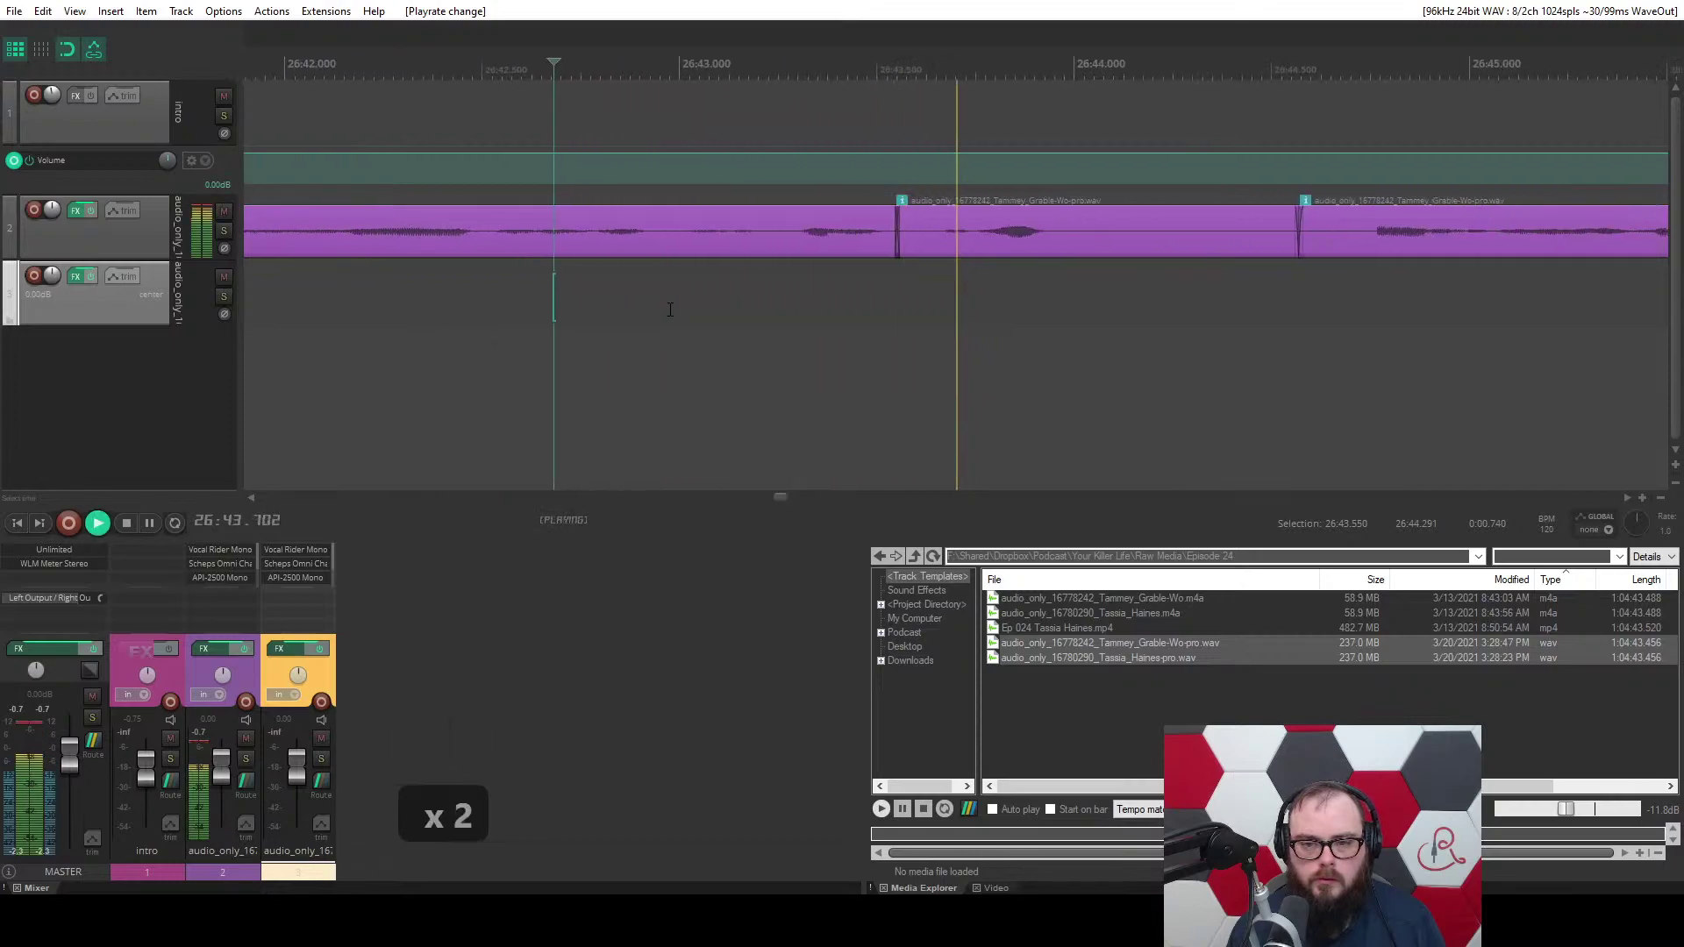
{"action": "key", "text": "space"}
{"action": "key", "text": "ctrl+z"}
{"action": "key", "text": "ctrl+z"}
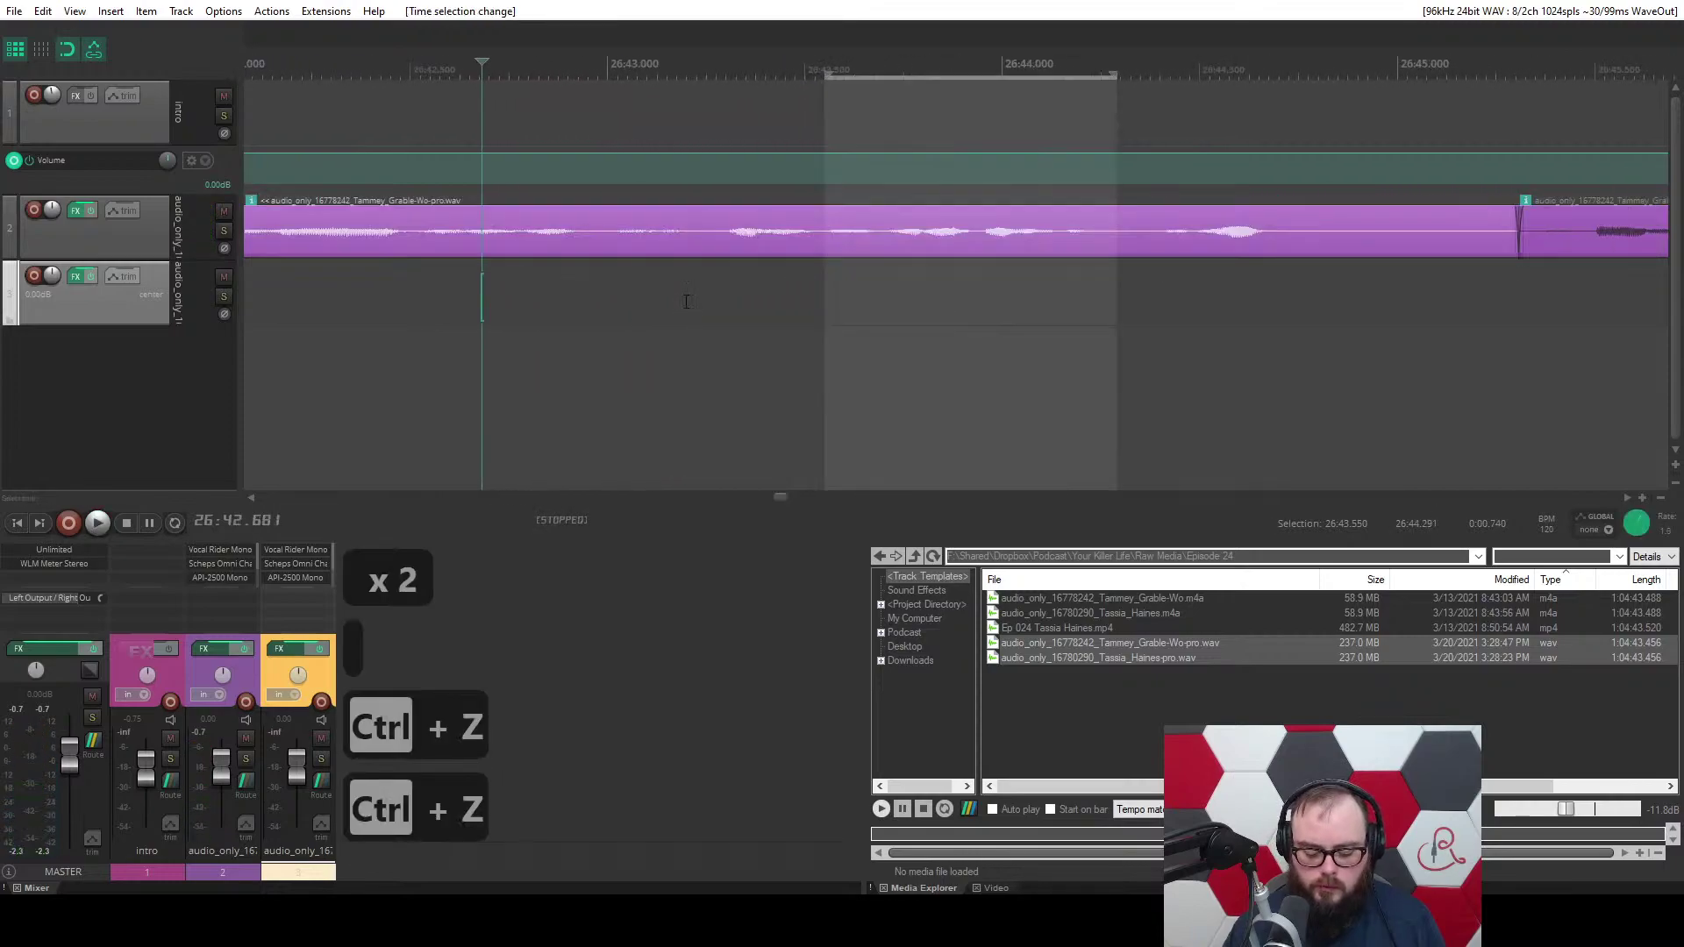
Replay the passage, split the purple clip at 26:43.936 and remove the preceding part's end from about 26:43.27 with Adobe style edit - right.
{"action": "key", "text": "1"}
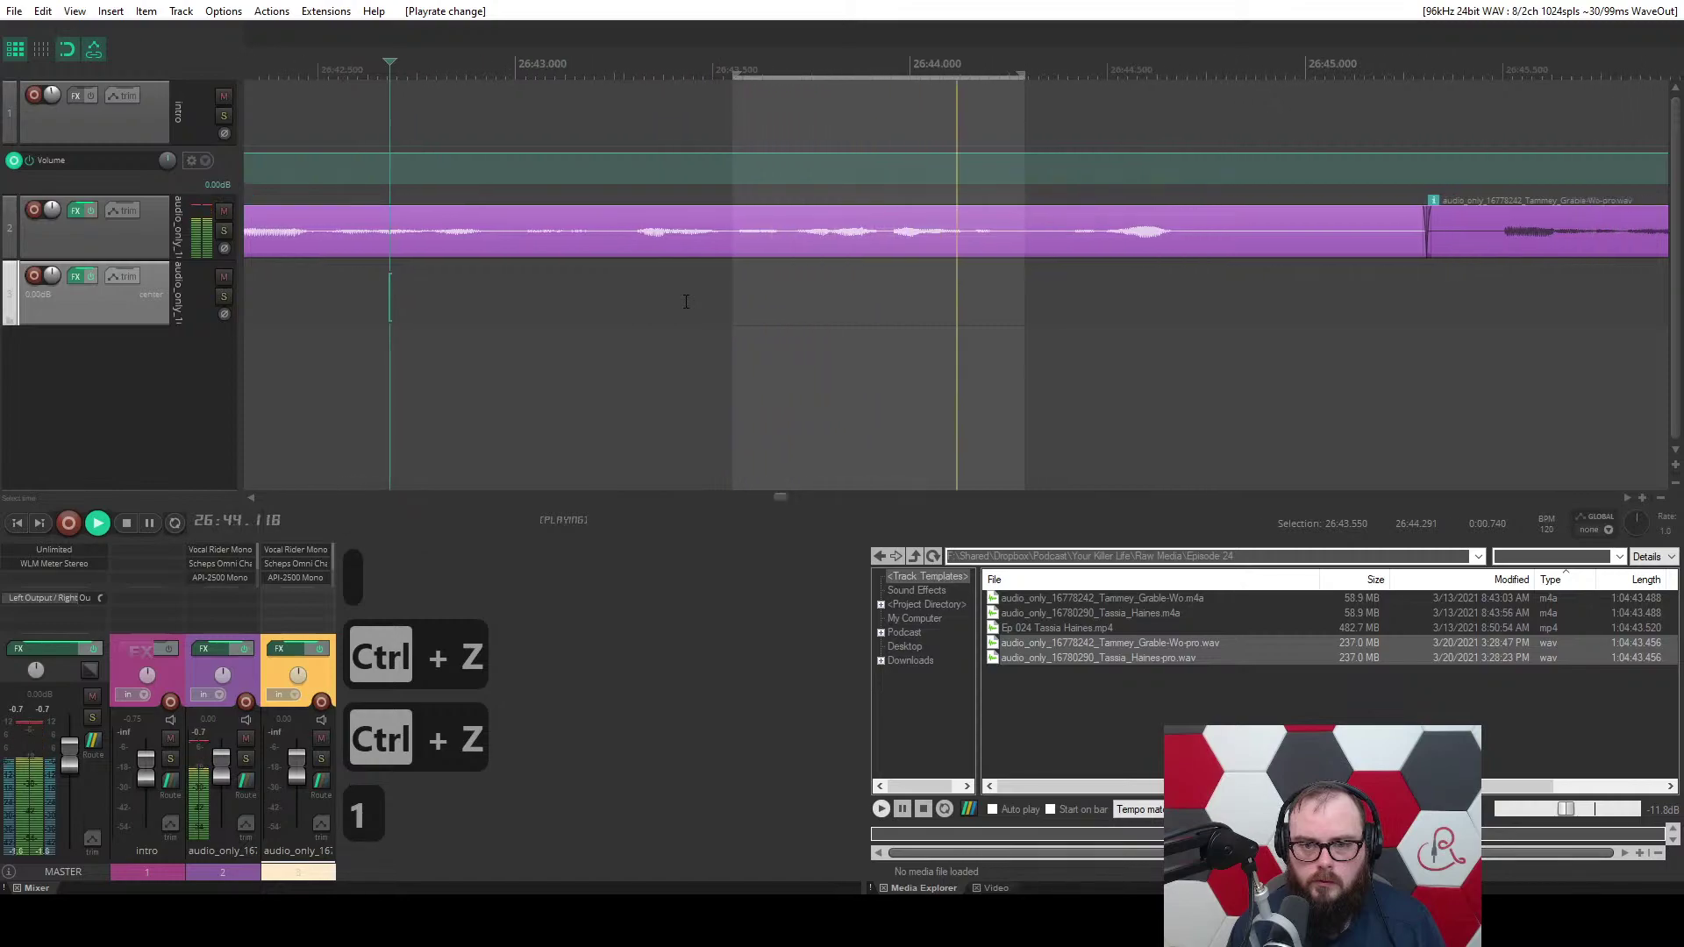
{"action": "key", "text": "space"}
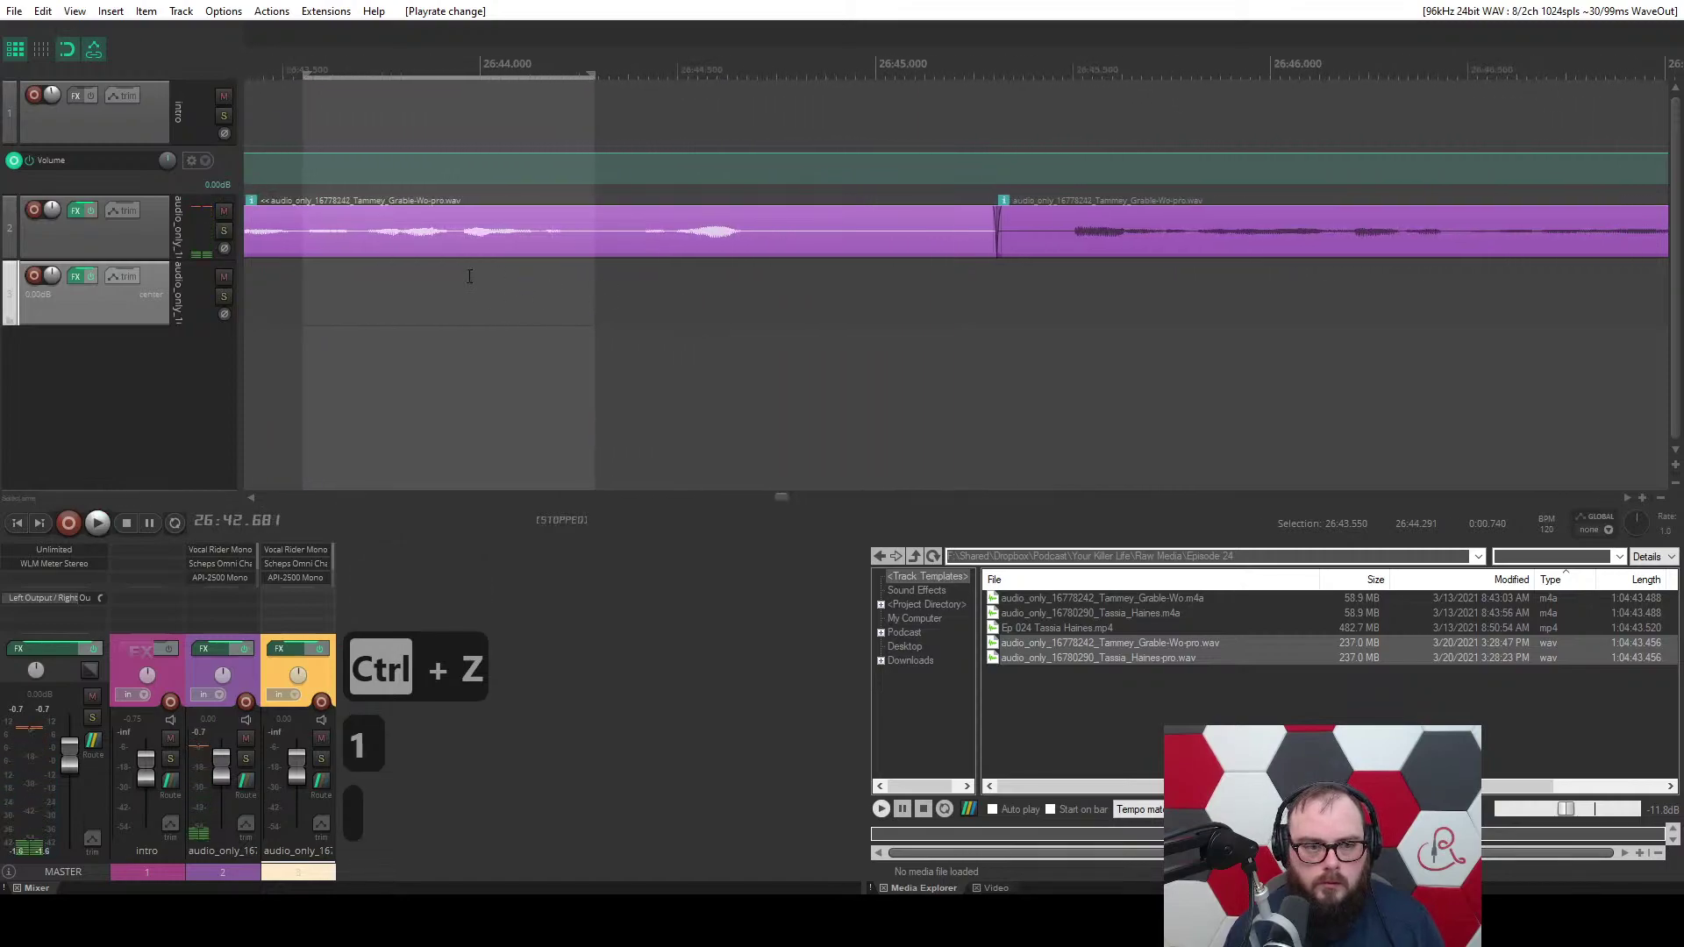
{"action": "left_click", "coordinate": [456, 274]}
{"action": "key", "text": "space"}
{"action": "key", "text": "space"}
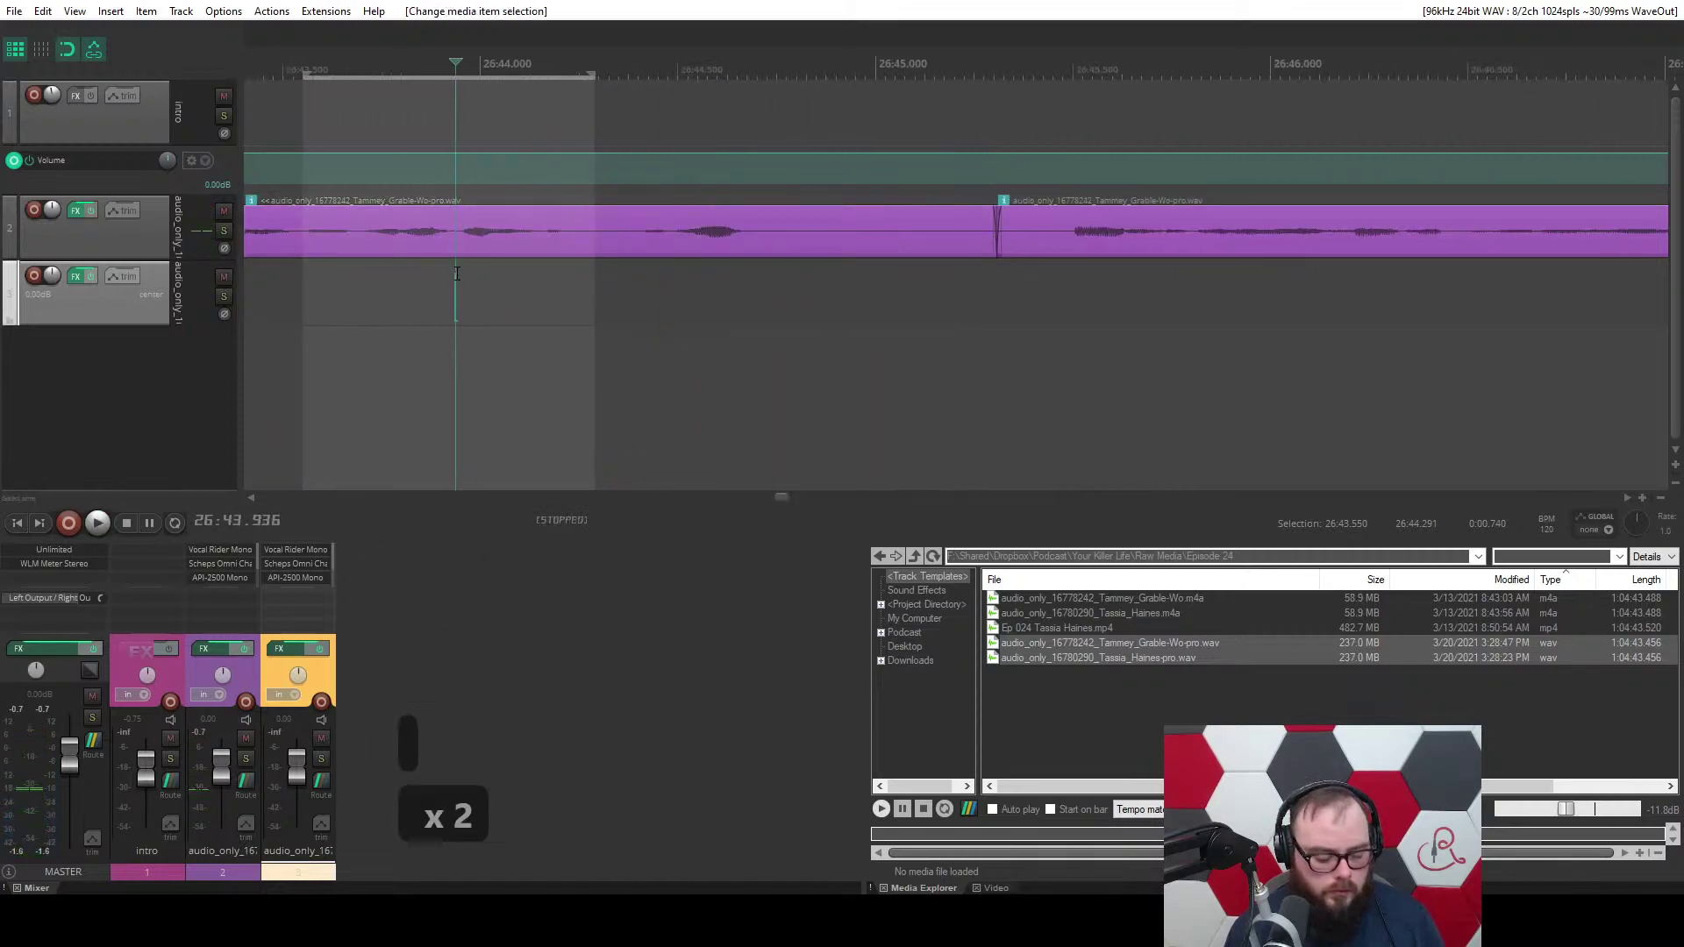
{"action": "key", "text": "s"}
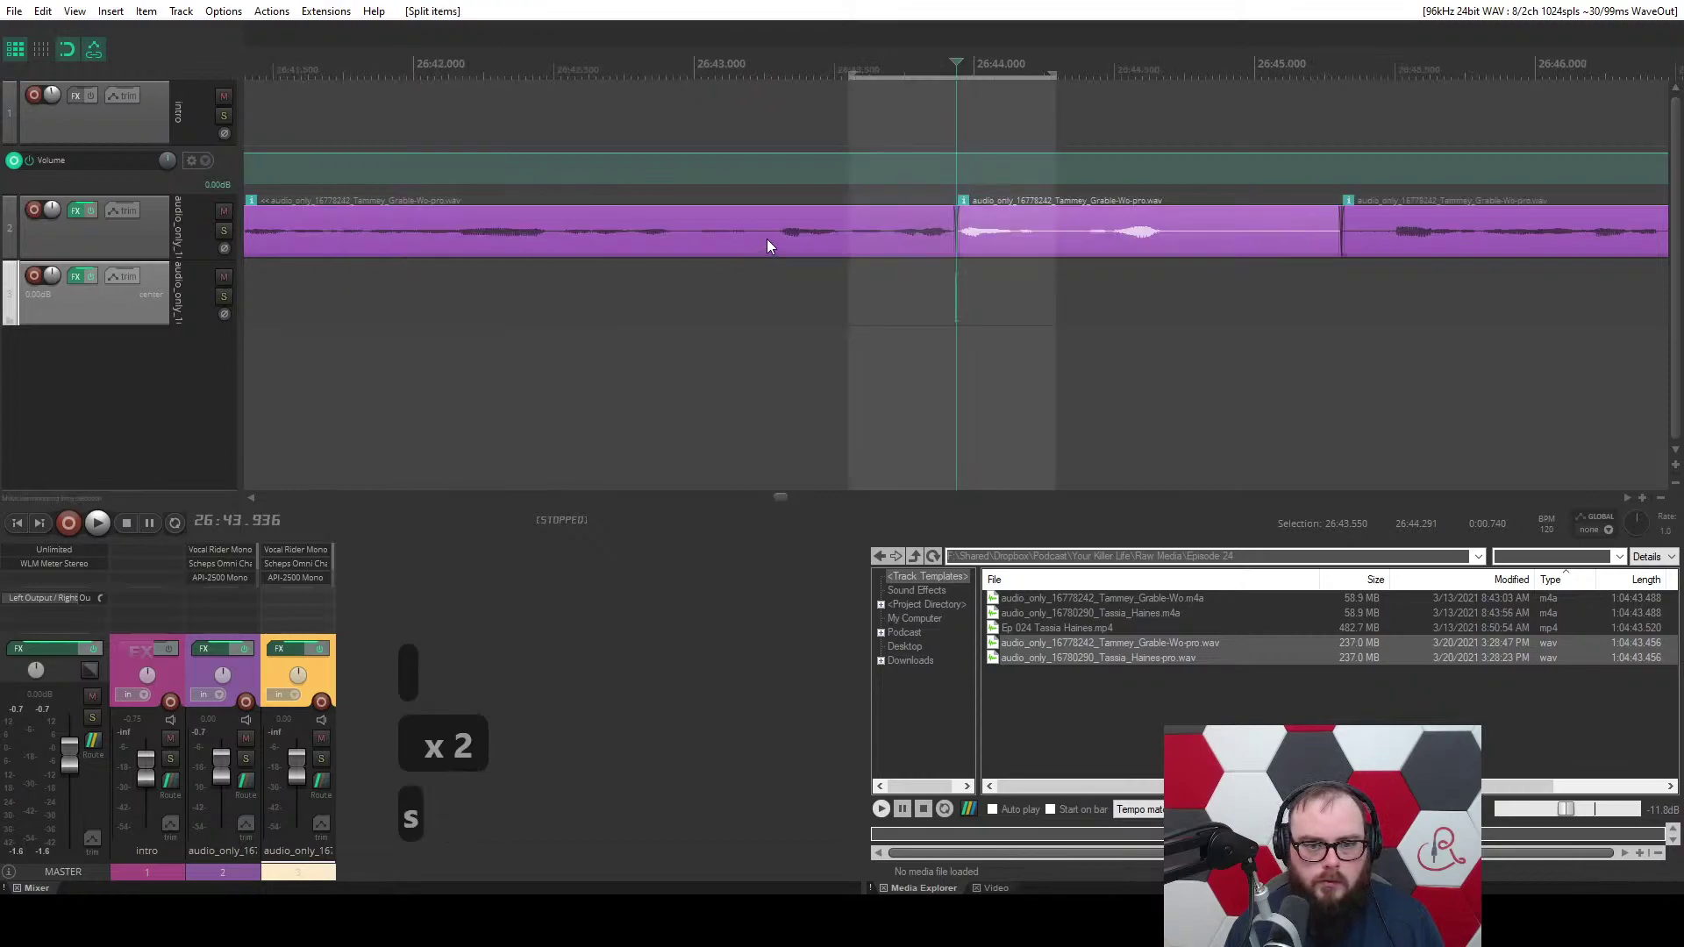
{"action": "key", "text": "w"}
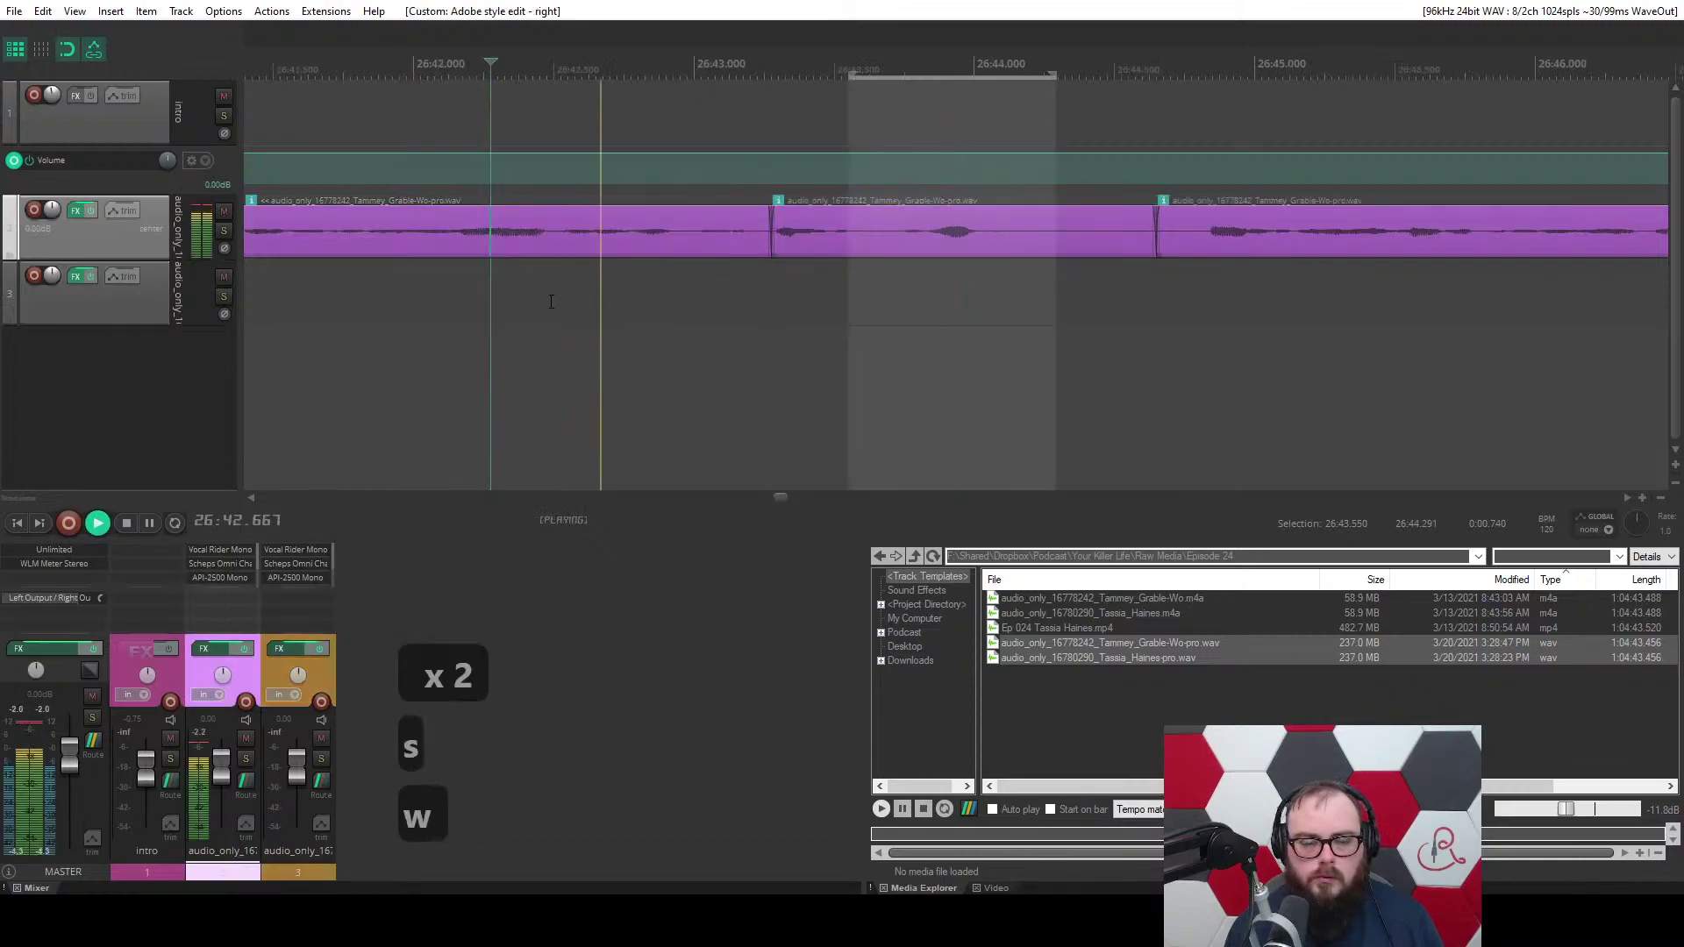
Audition the join, cut 26:44.600 to 26:44.791 with Ripple Edit, then set the master playrate to 150% and save the project.
{"action": "scroll", "coordinate": [551, 301], "scroll_direction": "up", "scroll_amount": 2}
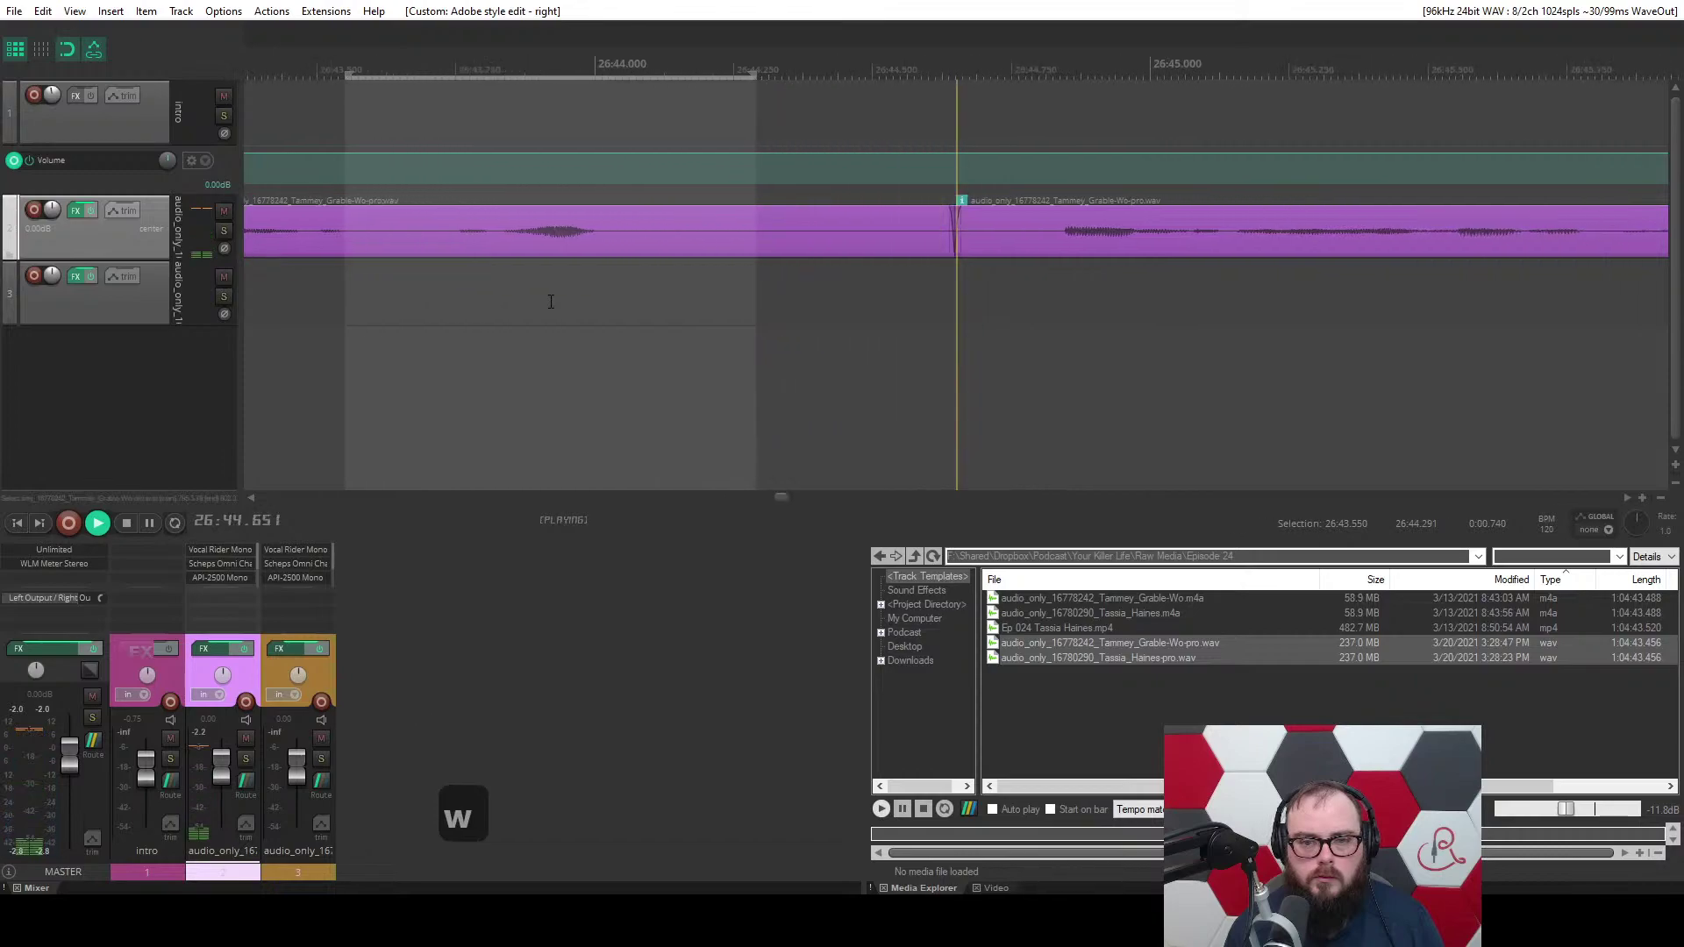
{"action": "left_click", "coordinate": [550, 301]}
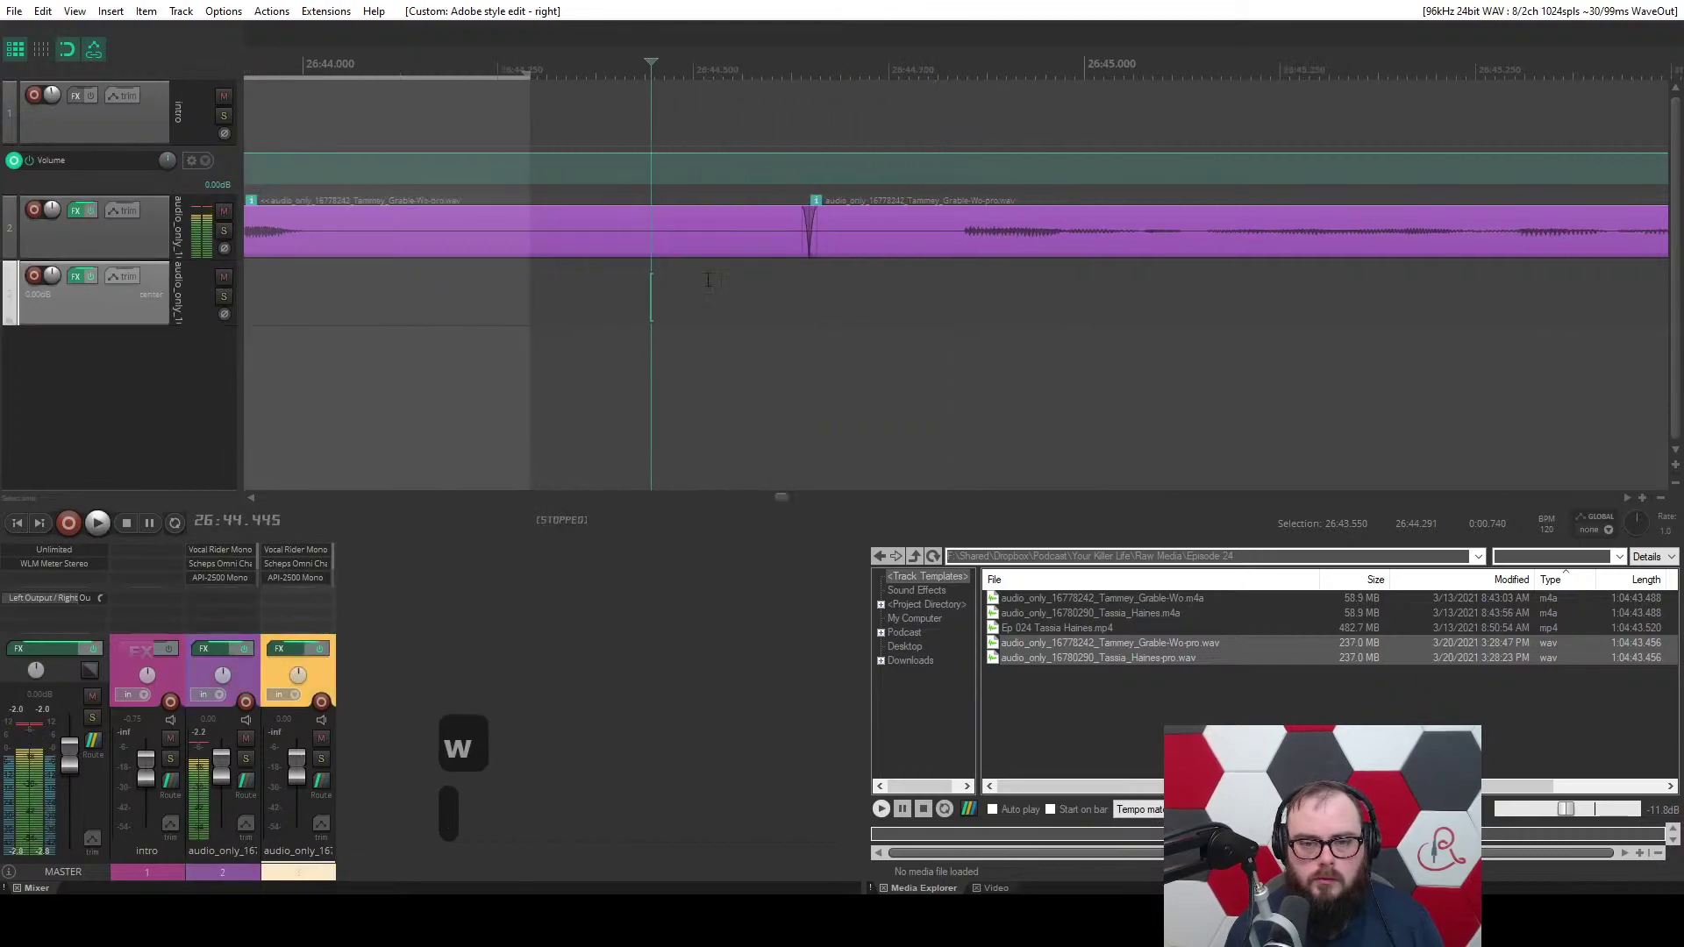
{"action": "left_click_drag", "start_coordinate": [772, 267], "coordinate": [921, 267]}
{"action": "key", "text": "c"}
{"action": "key", "text": "2"}
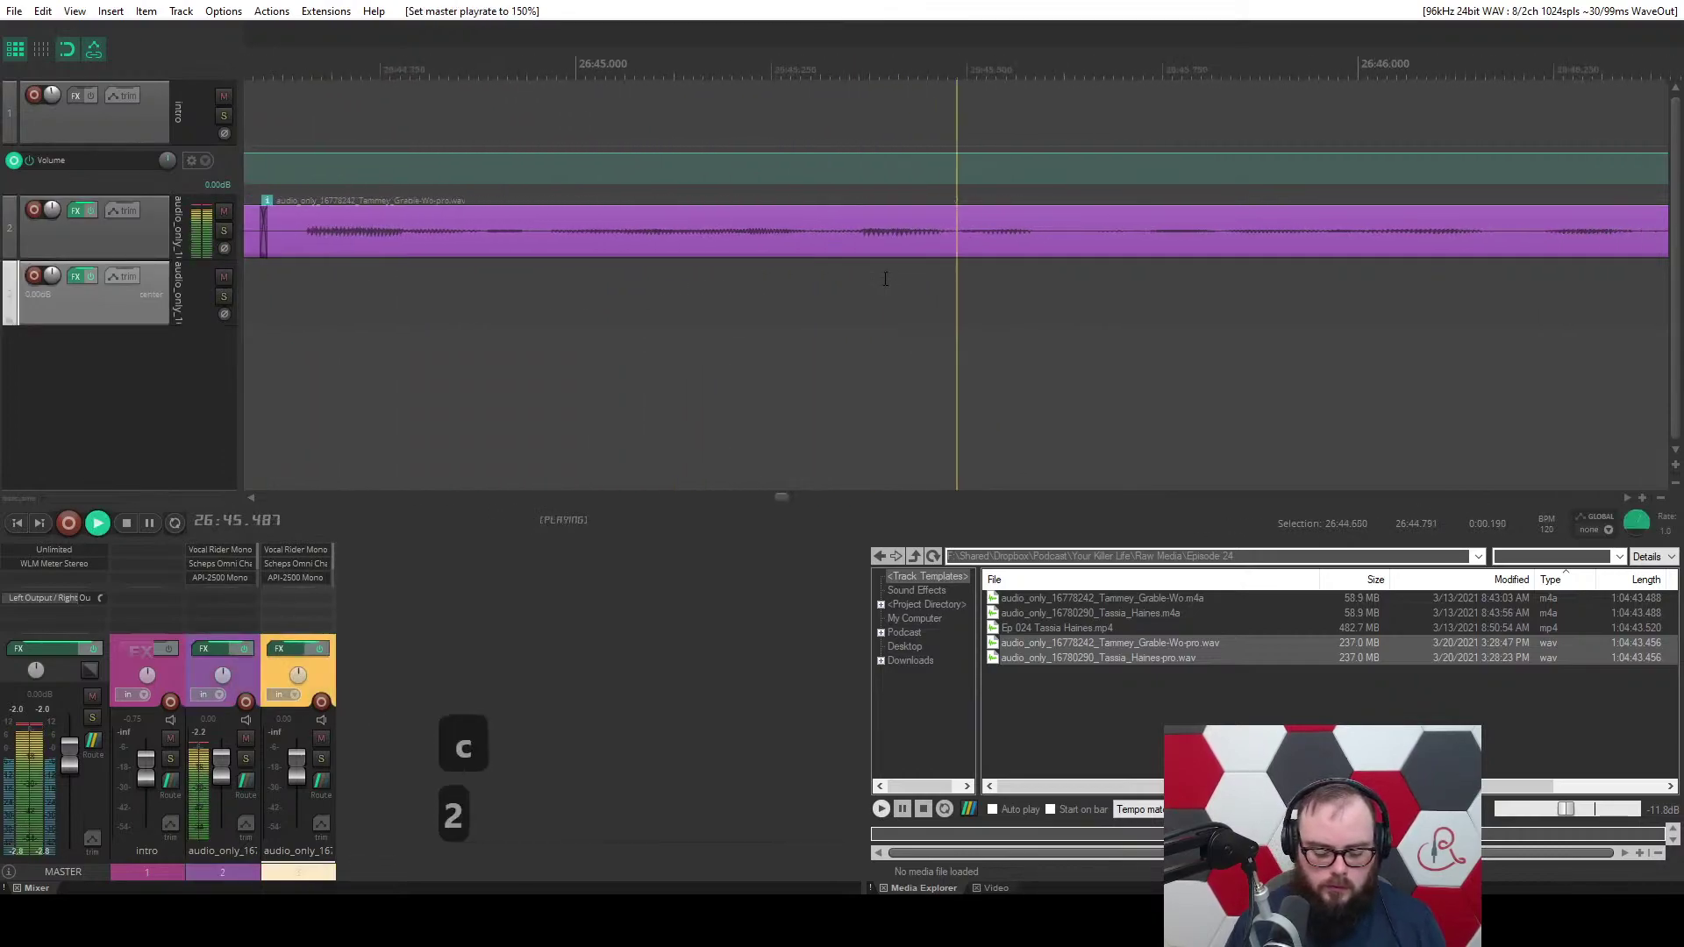
{"action": "key", "text": "ctrl+s"}
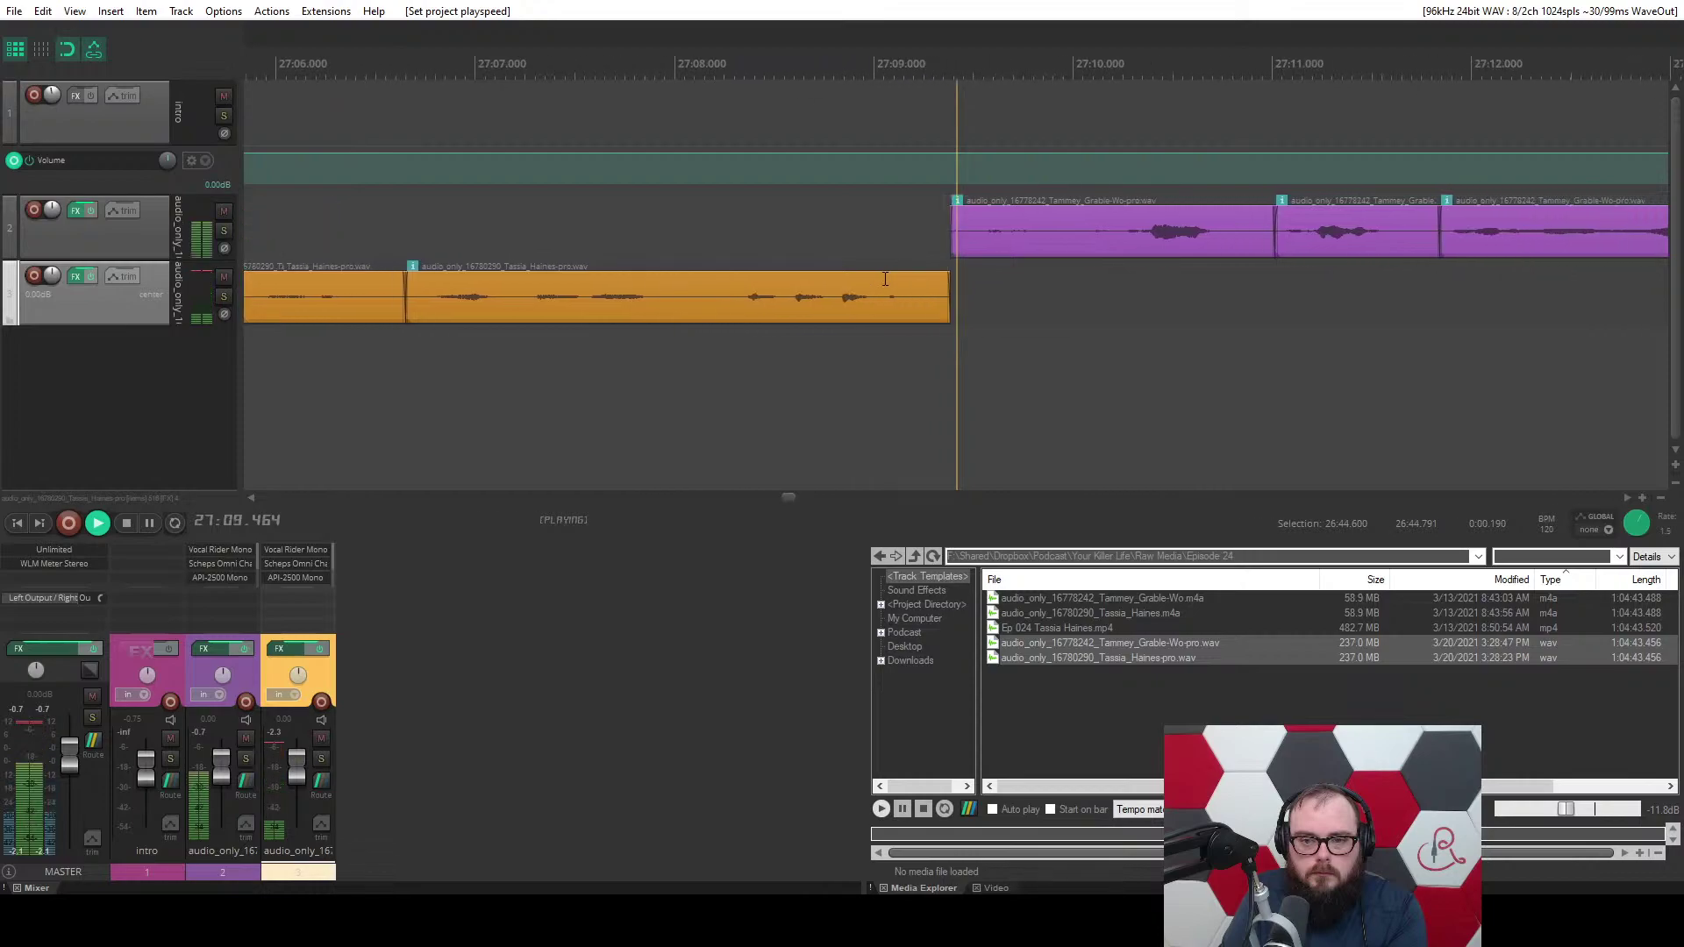
Listen on past 27:15 and delete the short purple clip between about 27:14.1 and 27:15.2.
{"action": "scroll", "coordinate": [885, 279], "scroll_direction": "down", "scroll_amount": 2}
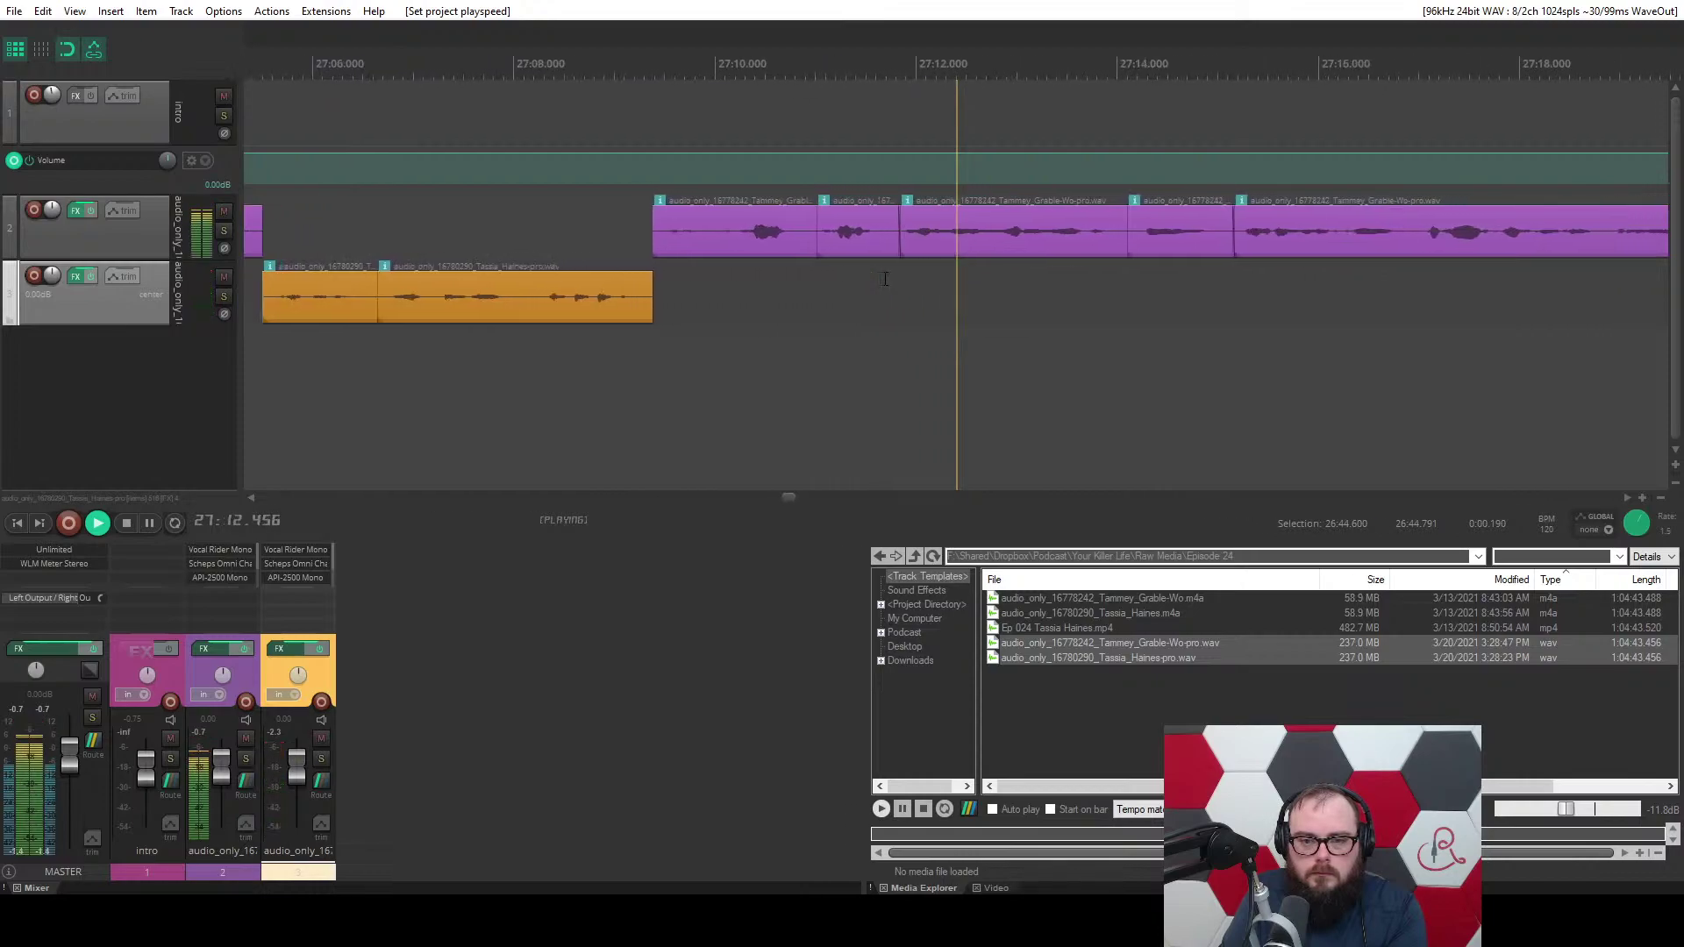
{"action": "scroll", "coordinate": [885, 279], "scroll_direction": "up", "scroll_amount": 2}
{"action": "left_click", "coordinate": [903, 231]}
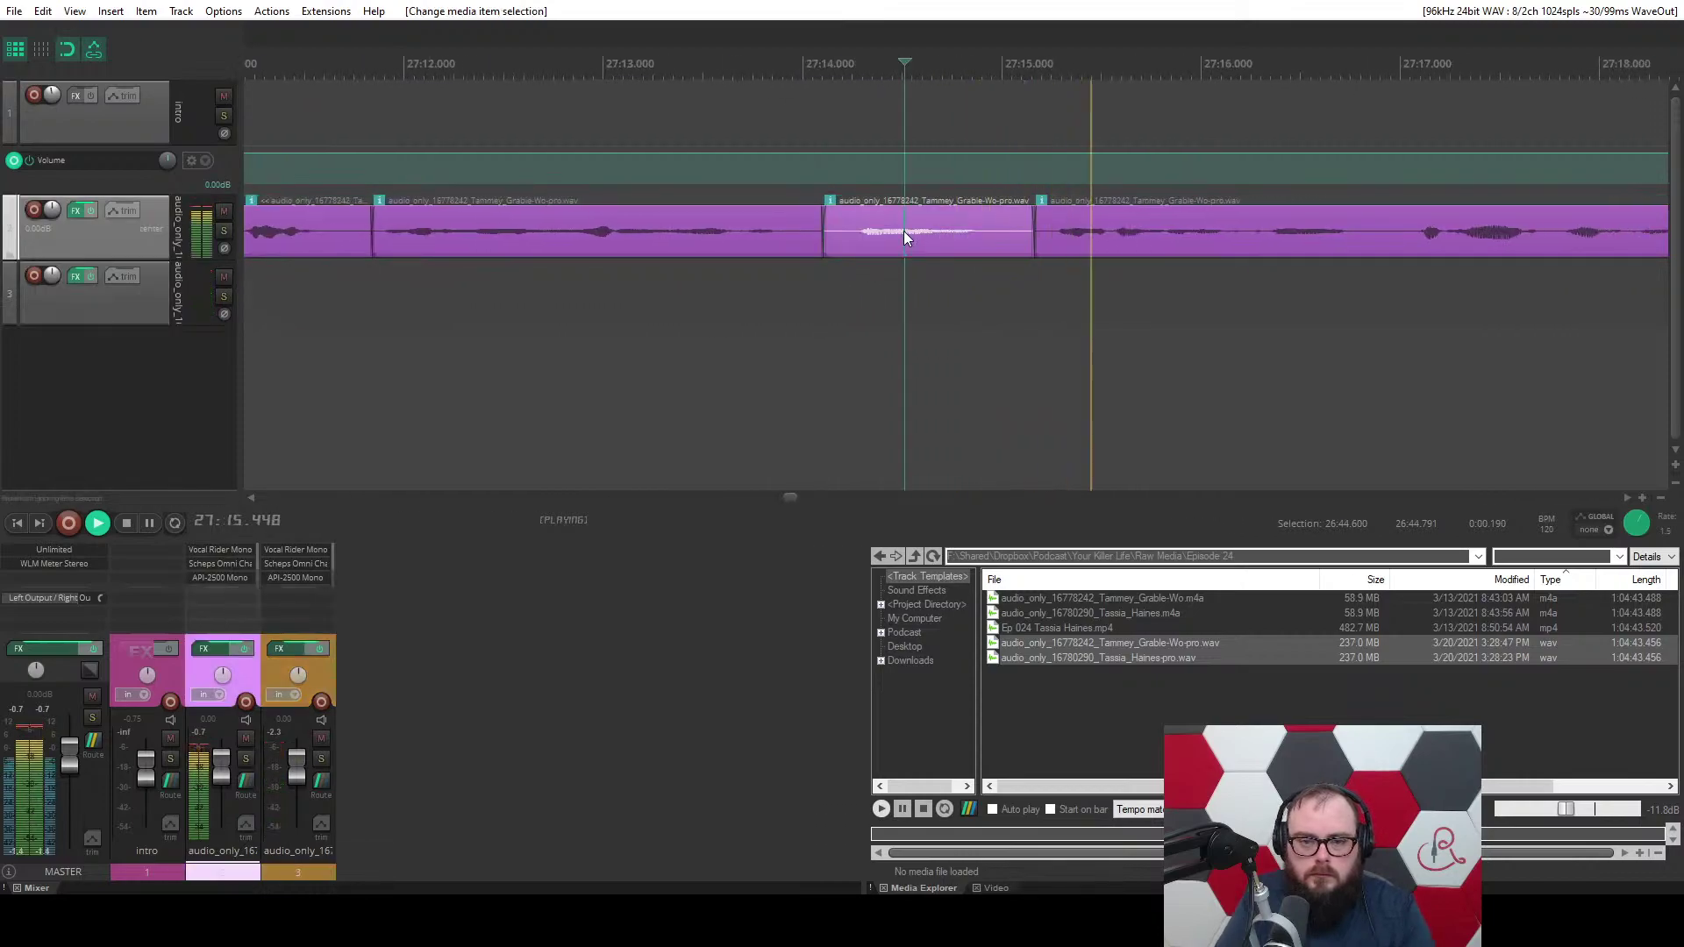
{"action": "key", "text": "a"}
{"action": "key", "text": "f"}
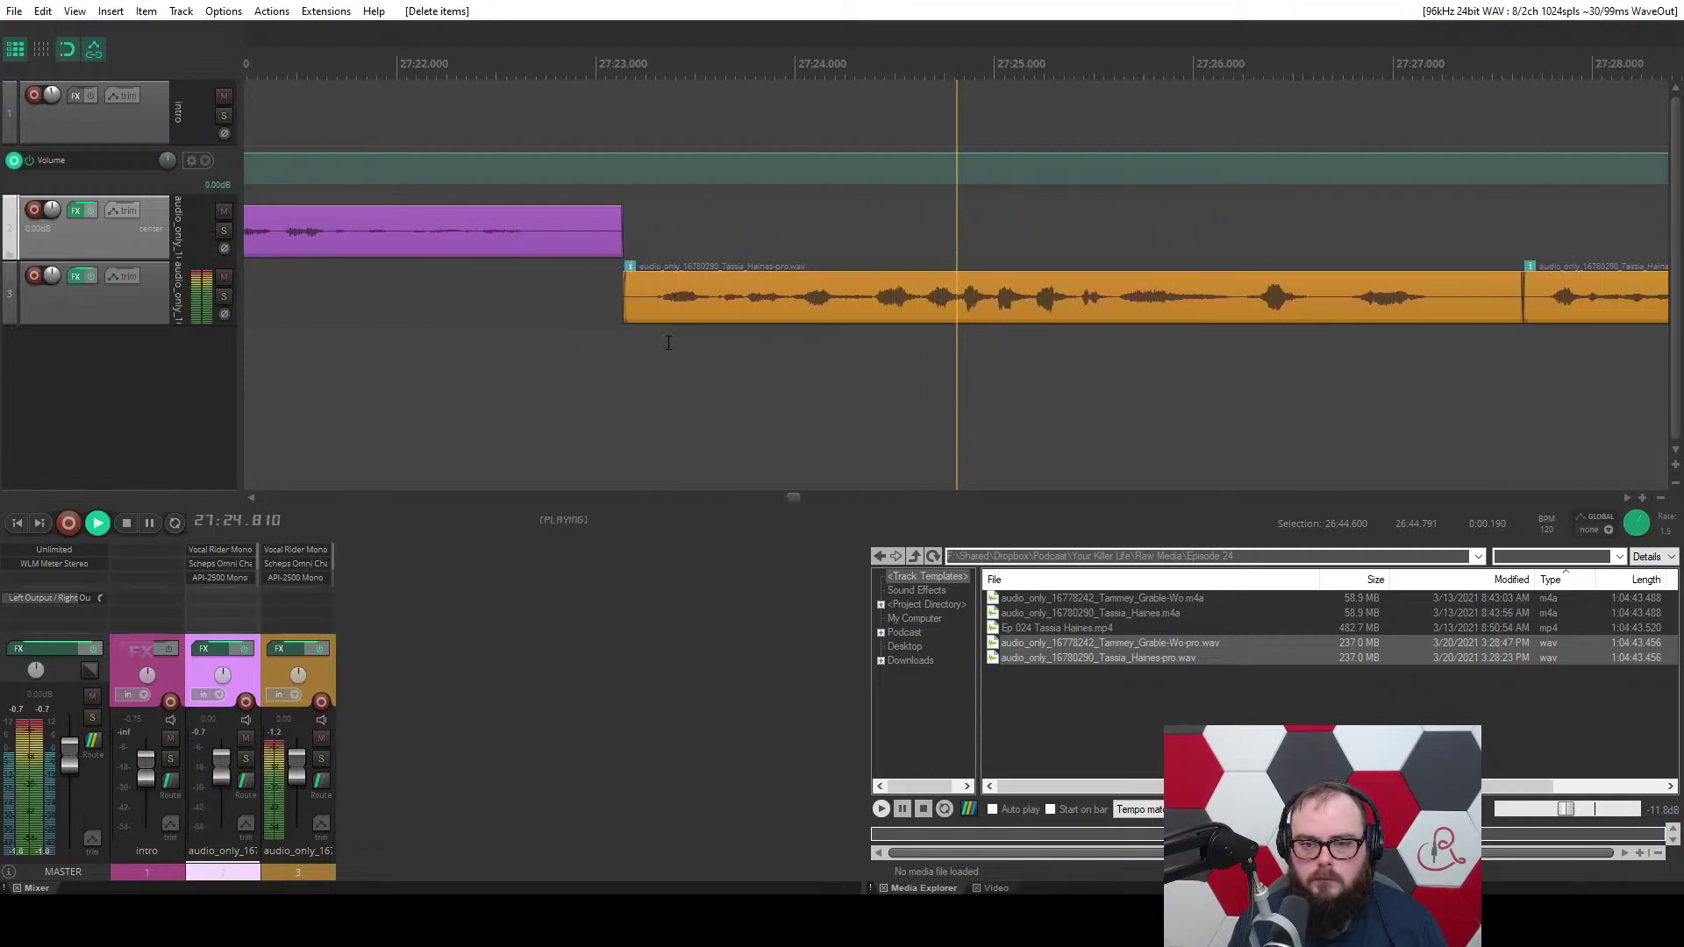
Select 27:25.593 to 27:26.220 on the orange track and lower that section's volume by 10 dB.
{"action": "left_click", "coordinate": [816, 315]}
{"action": "scroll", "coordinate": [816, 316], "scroll_direction": "up", "scroll_amount": 3}
{"action": "scroll", "coordinate": [1092, 351], "scroll_direction": "down", "scroll_amount": 4}
{"action": "left_click_drag", "start_coordinate": [1090, 357], "coordinate": [816, 350]}
{"action": "key", "text": "z"}
Lower the next orange clip, about 27:26.2 to 27:27.6, by 10 dB, then delete it and close the gap.
{"action": "left_click", "coordinate": [402, 303]}
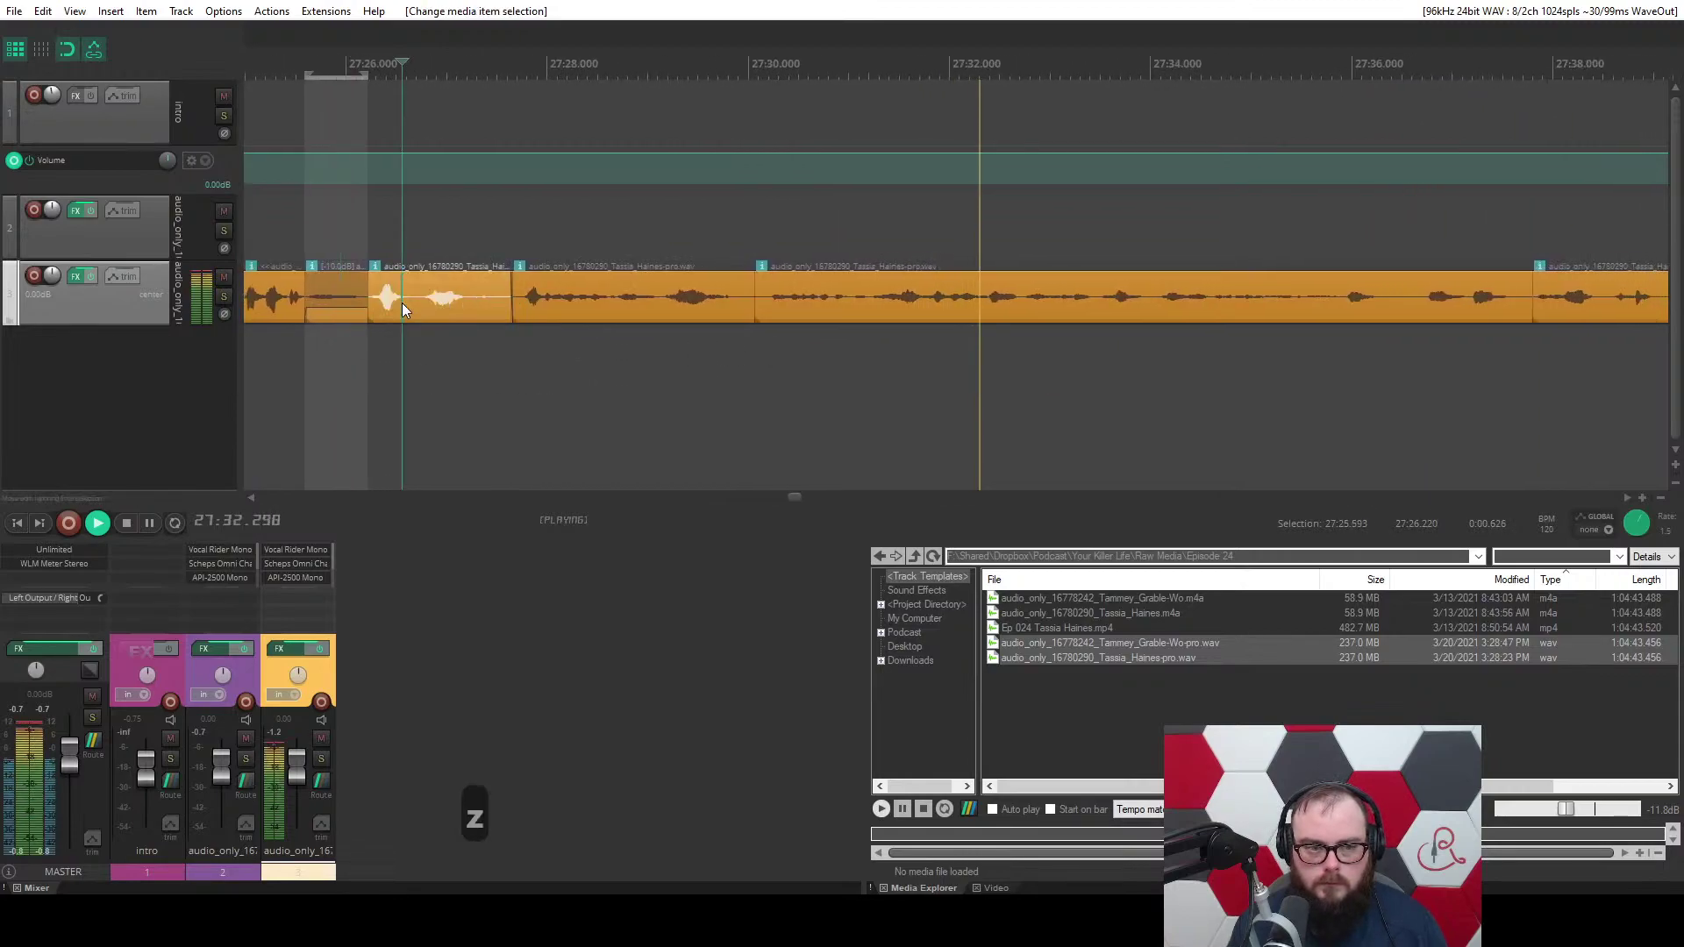
{"action": "key", "text": "z"}
{"action": "scroll", "coordinate": [395, 290], "scroll_direction": "down", "scroll_amount": 2}
{"action": "left_click", "coordinate": [394, 290]}
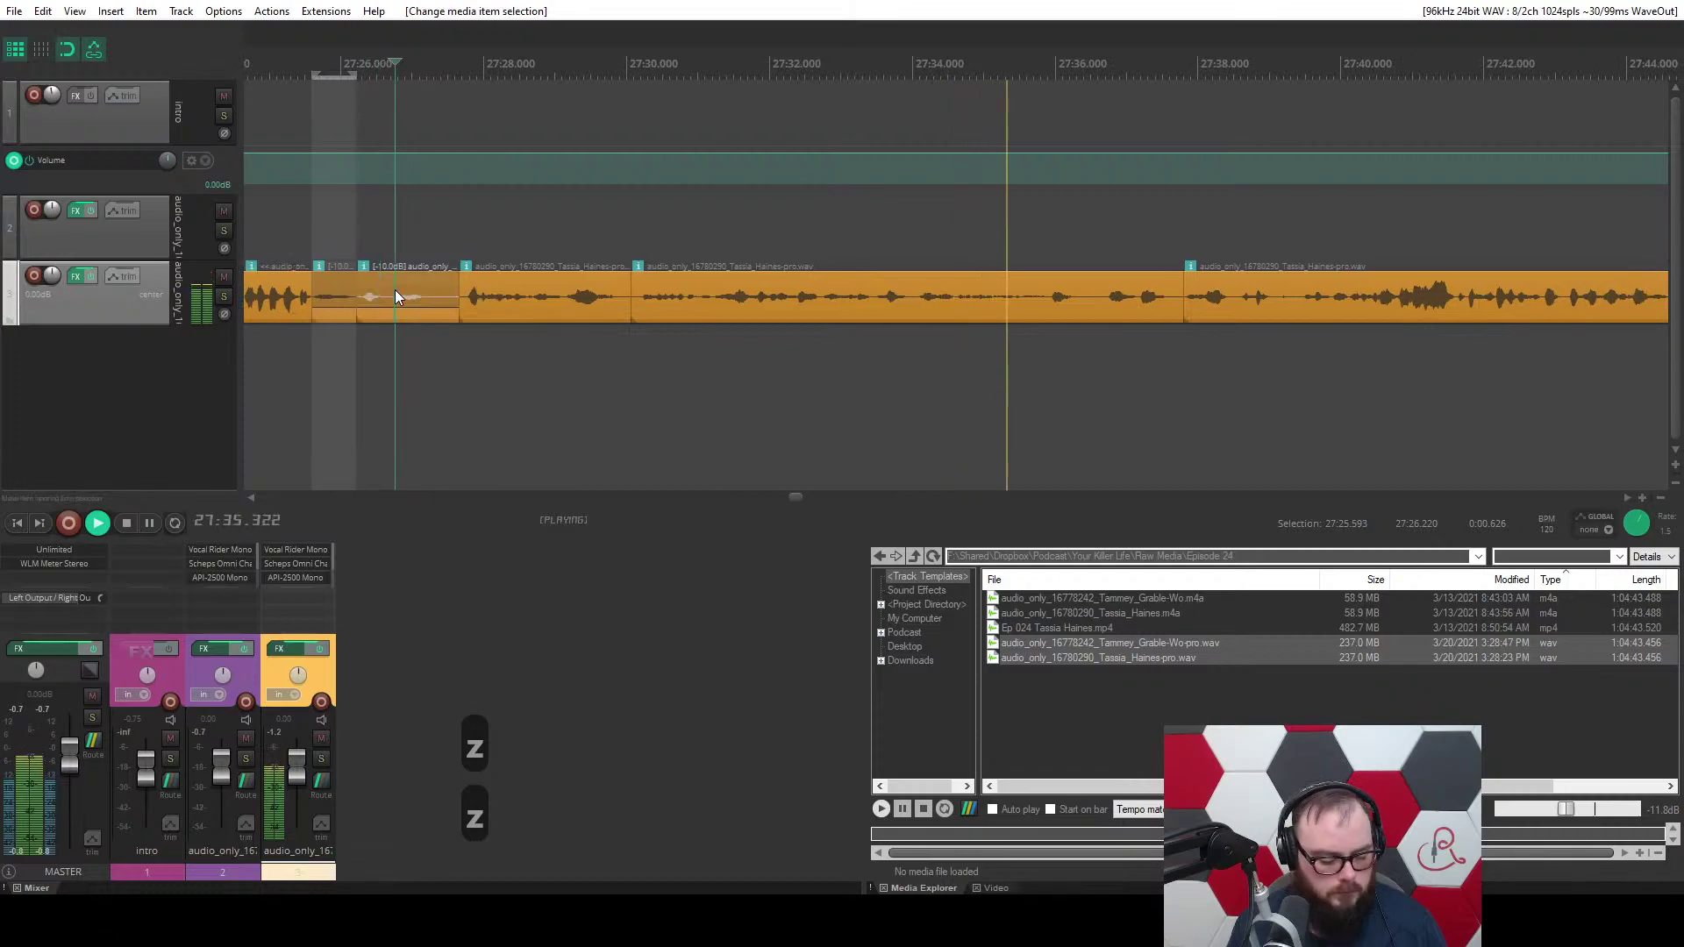
{"action": "key", "text": "a"}
{"action": "key", "text": "f"}
{"action": "scroll", "coordinate": [283, 371], "scroll_direction": "up", "scroll_amount": 4}
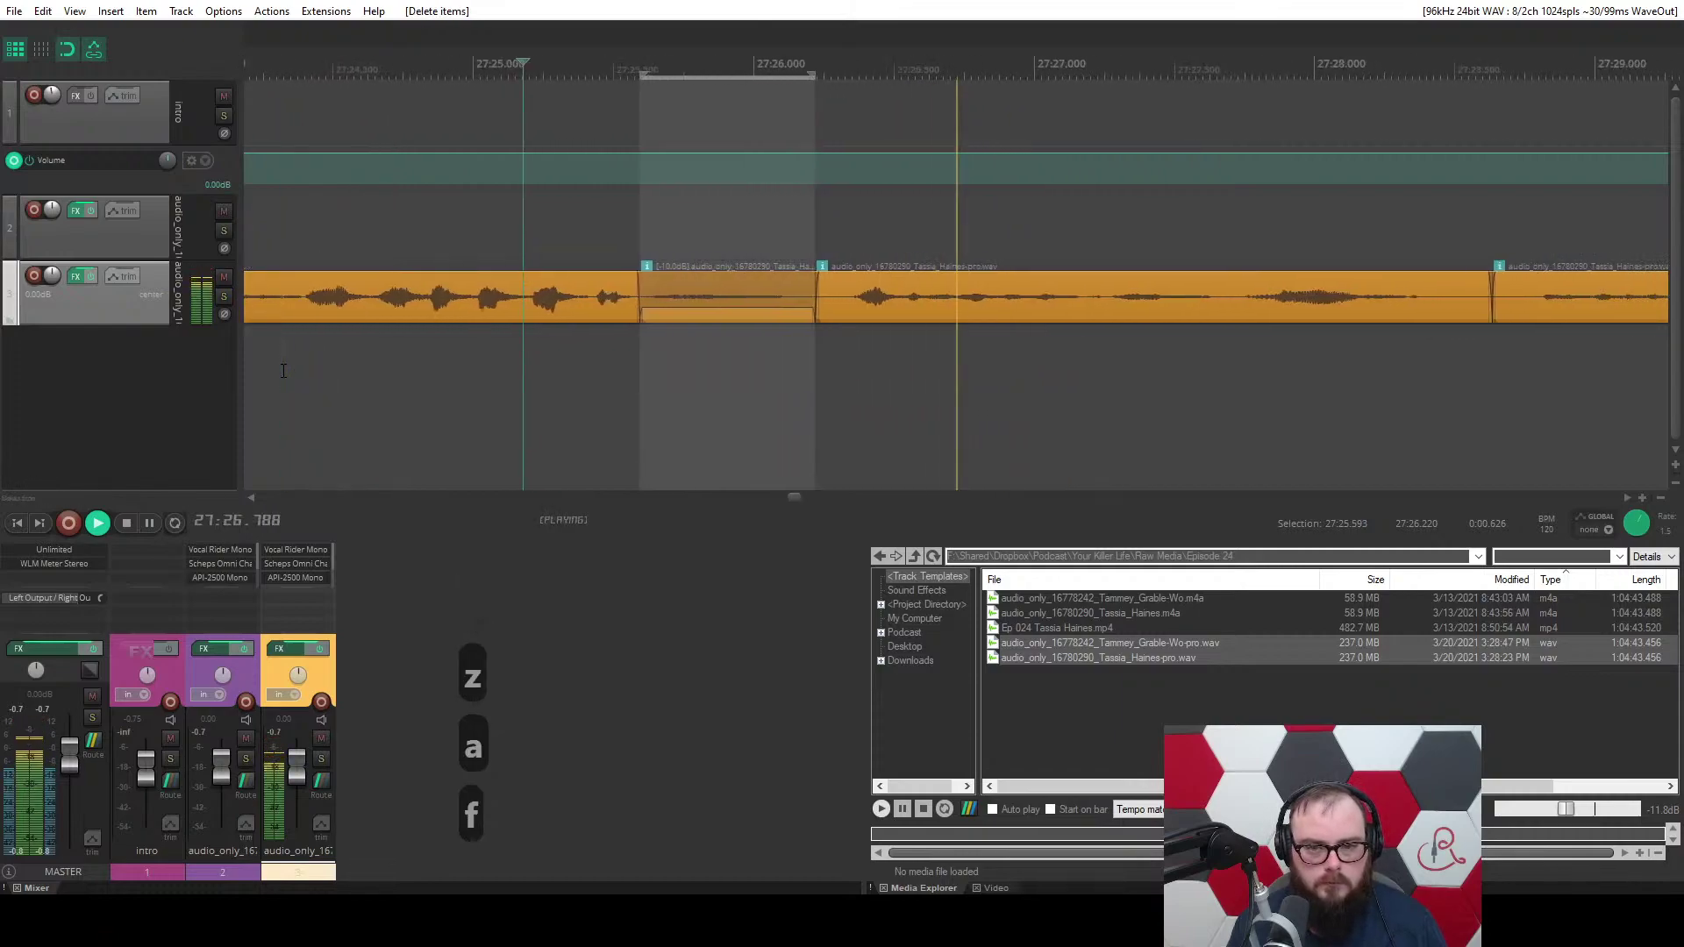
Audition the new join and try shifting the orange clip after the lowered section about 0.3 s later.
{"action": "key", "text": "space"}
{"action": "left_click_drag", "start_coordinate": [672, 295], "coordinate": [767, 292]}
{"action": "key", "text": "f"}
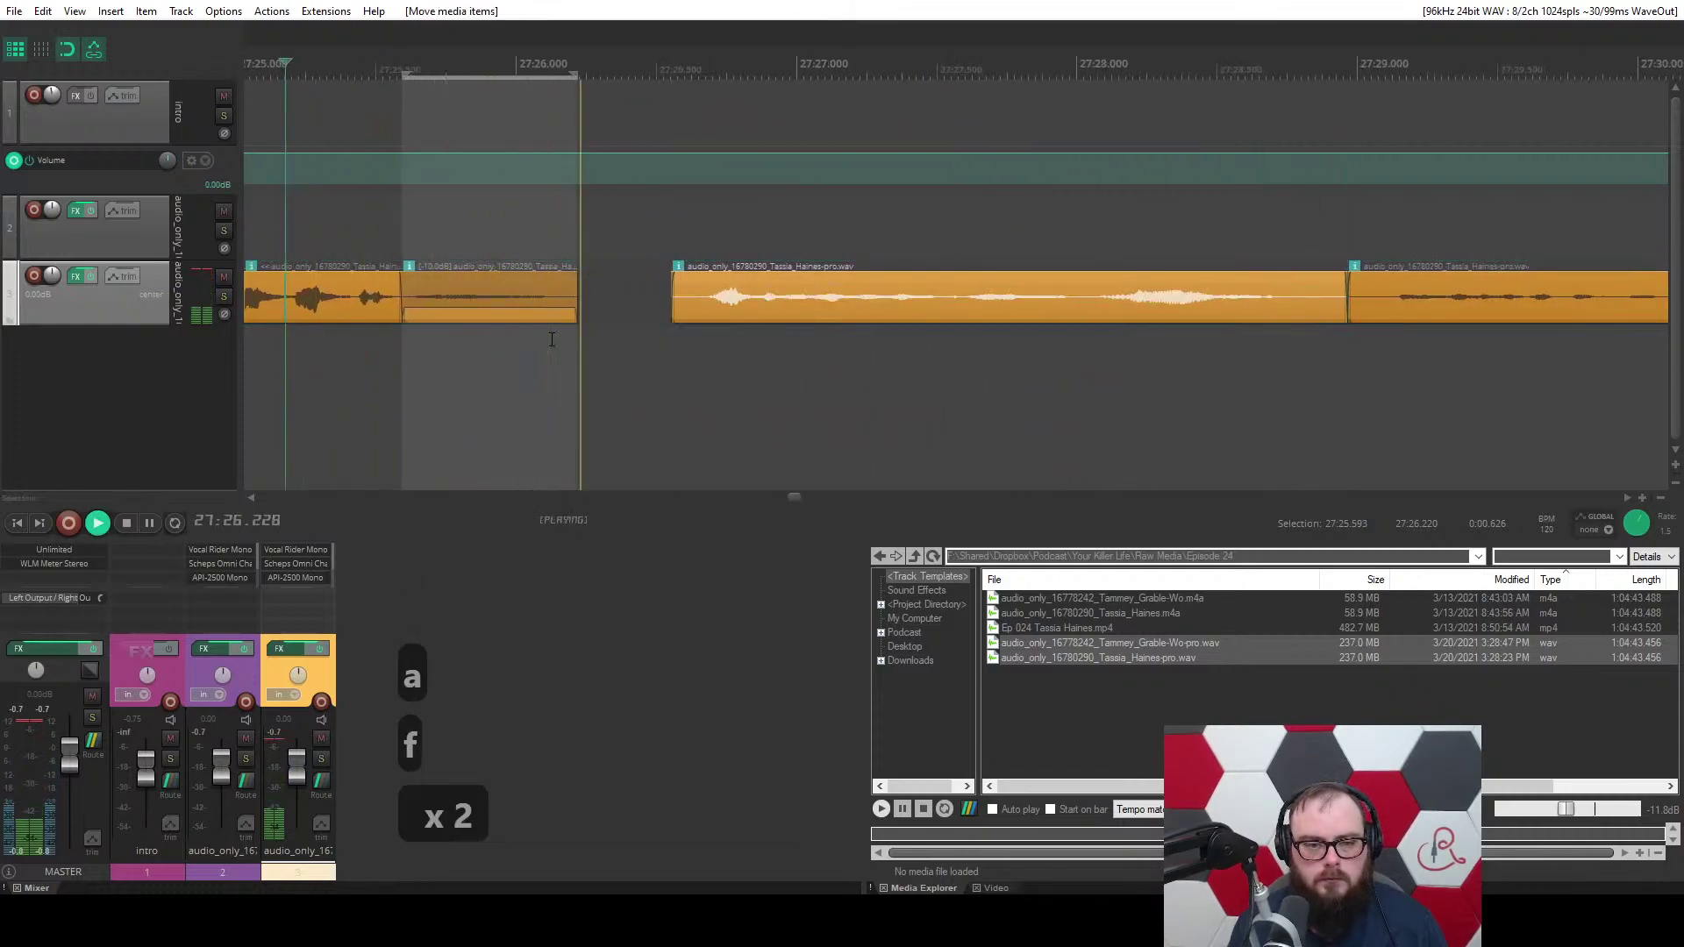
Undo the orange clip's shift, the preceding clip's deletion and its volume reduction, and replay the passage.
{"action": "key", "text": "ctrl+x"}
{"action": "key", "text": "ctrl+z"}
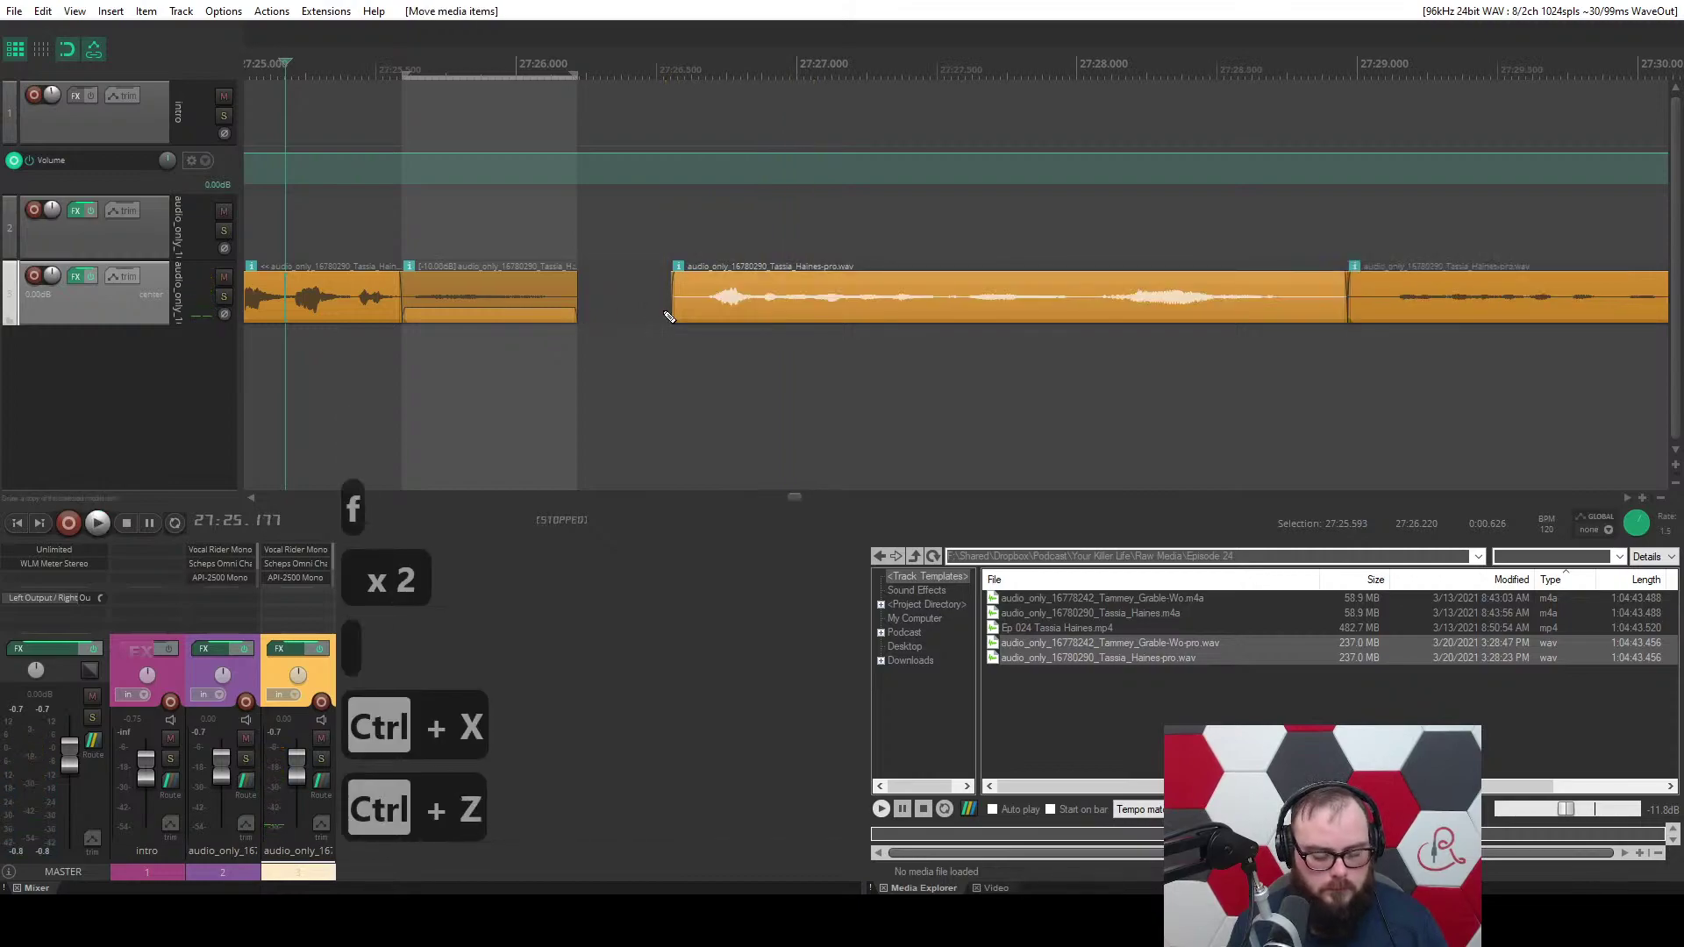
{"action": "key", "text": "ctrl+z"}
{"action": "key", "text": "ctrl+z"}
{"action": "key", "text": "ctrl+z"}
{"action": "key", "text": "ctrl+z"}
{"action": "key", "text": "ctrl+z"}
{"action": "key", "text": "space"}
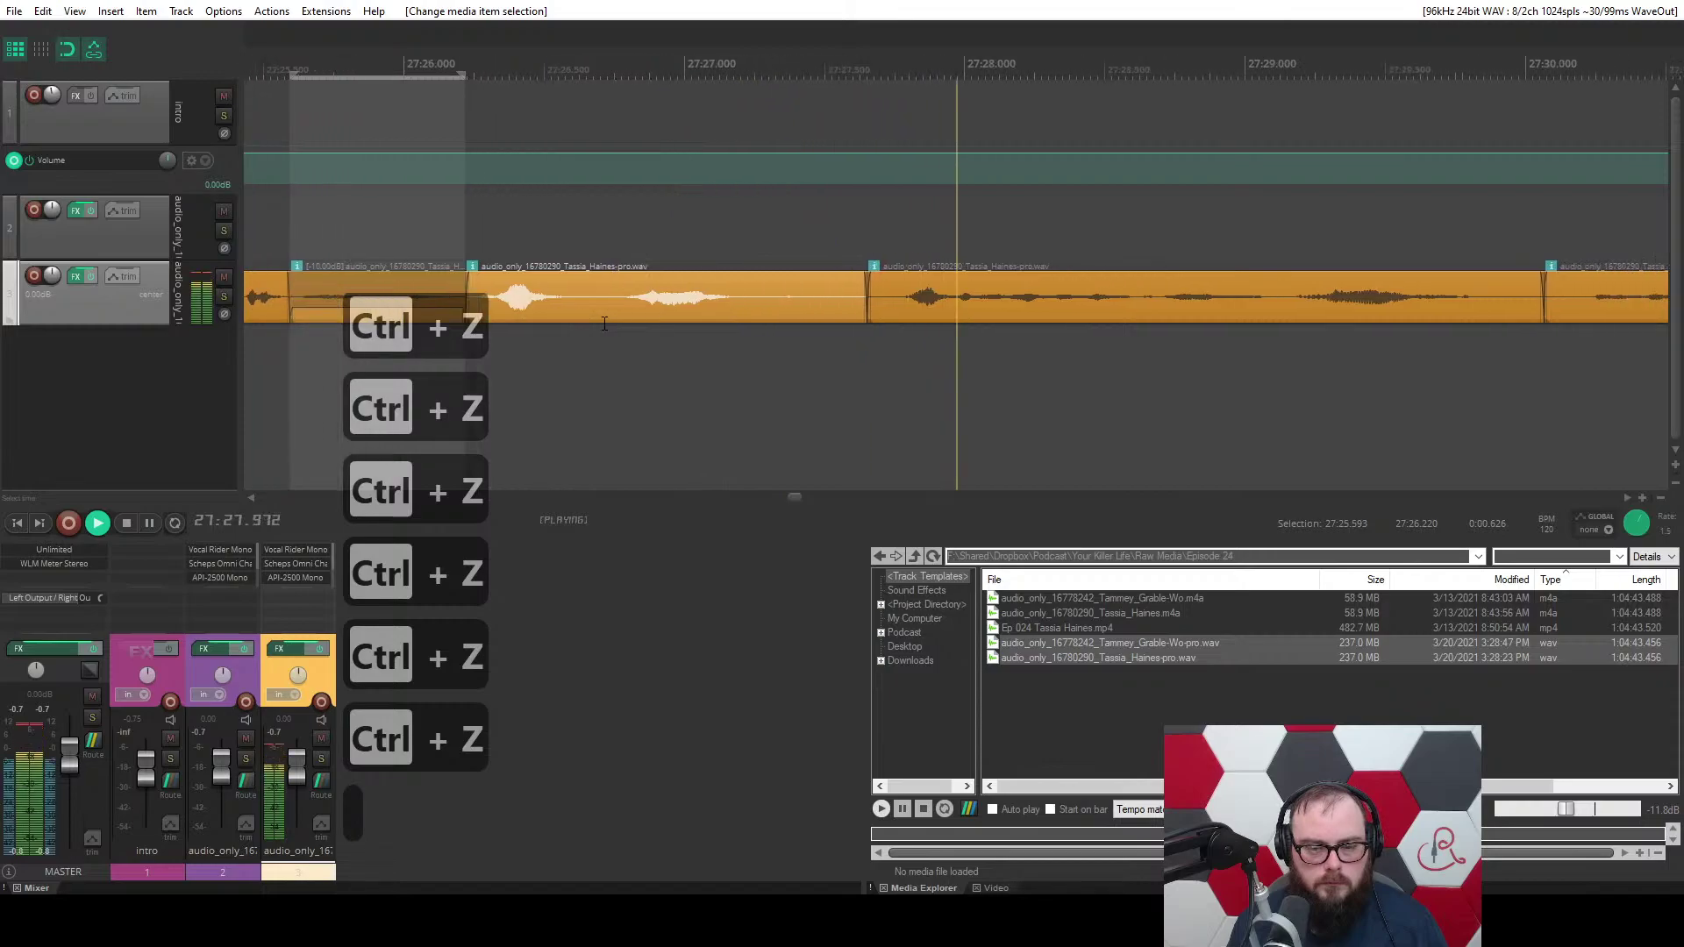
Trim the third track's clip from about 27:27 to its end with the Adobe style edit - right action.
{"action": "left_click", "coordinate": [712, 303]}
{"action": "key", "text": "w"}
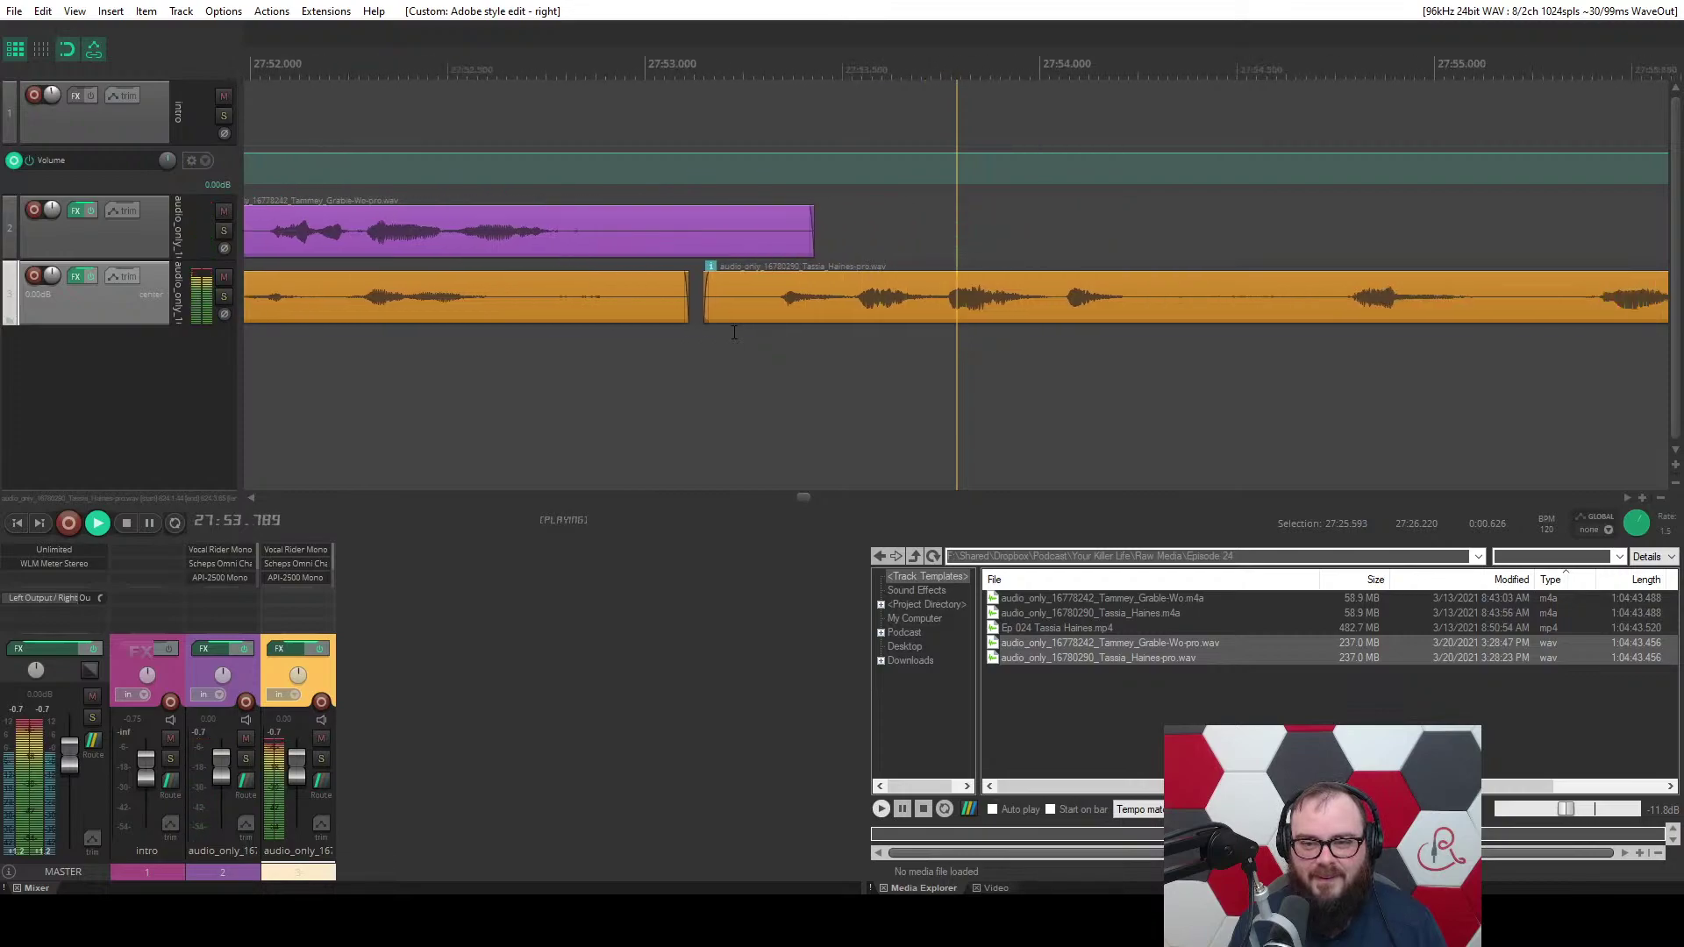
Ripple-delete the gap of about 0.55 s starting at 27:54.770 on the third track, check it and pause playback.
{"action": "scroll", "coordinate": [735, 332], "scroll_direction": "down", "scroll_amount": 2}
{"action": "key", "text": "space"}
{"action": "scroll", "coordinate": [734, 332], "scroll_direction": "up", "scroll_amount": 5}
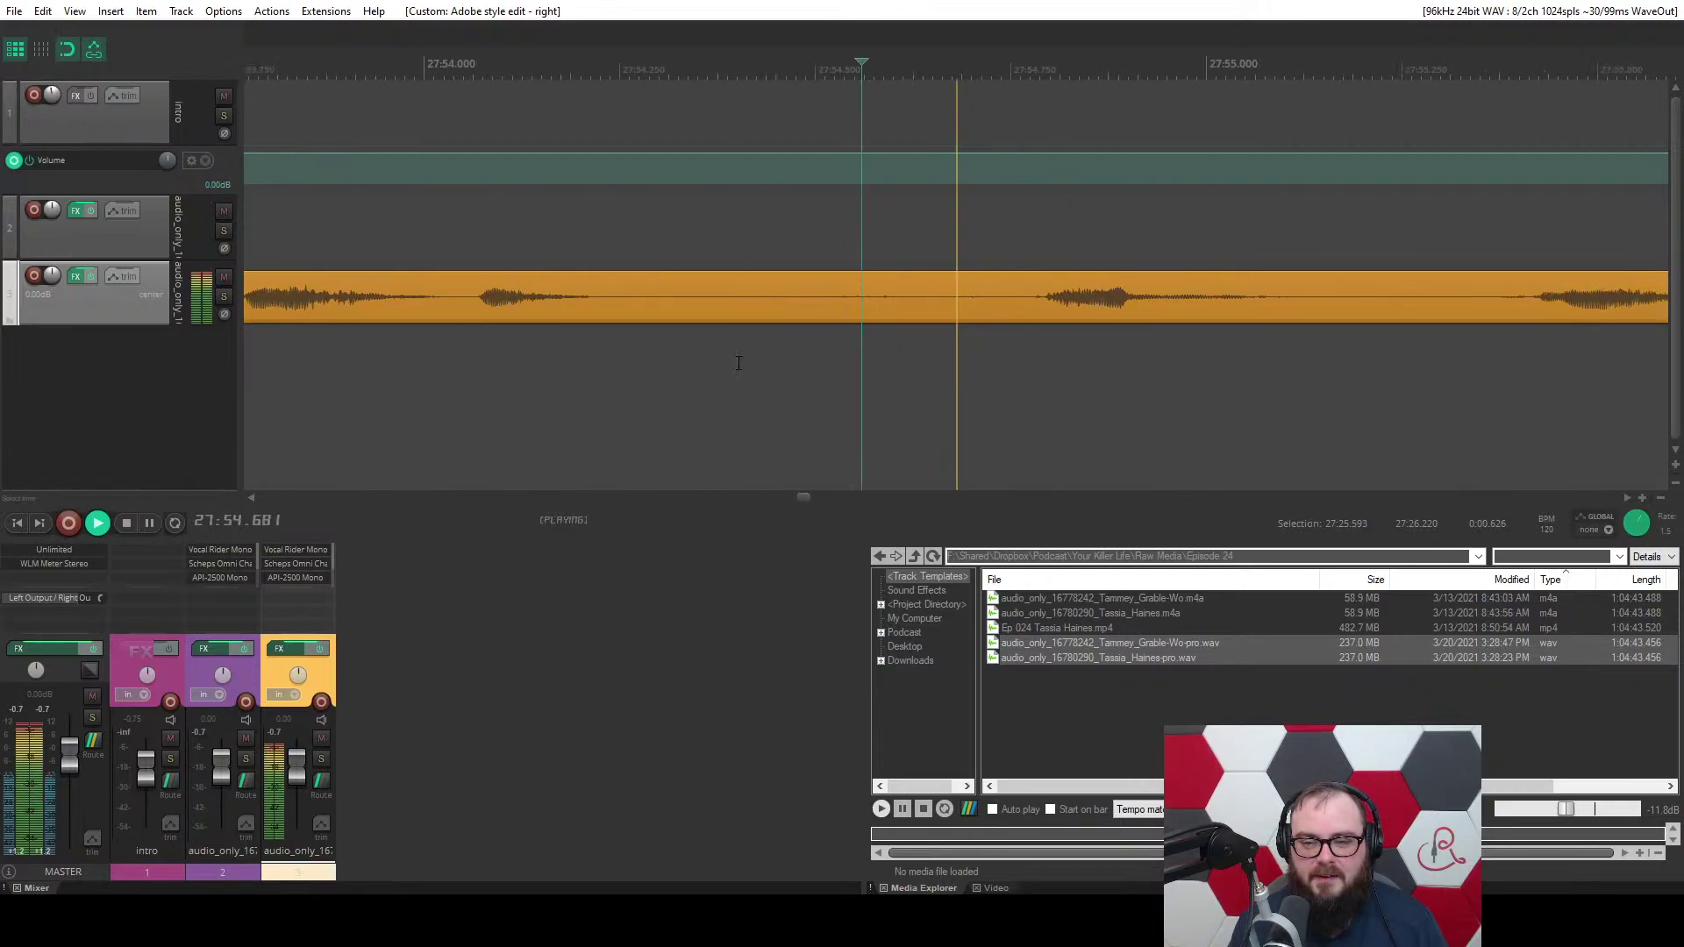
{"action": "left_click_drag", "start_coordinate": [806, 334], "coordinate": [1228, 355]}
{"action": "key", "text": "c"}
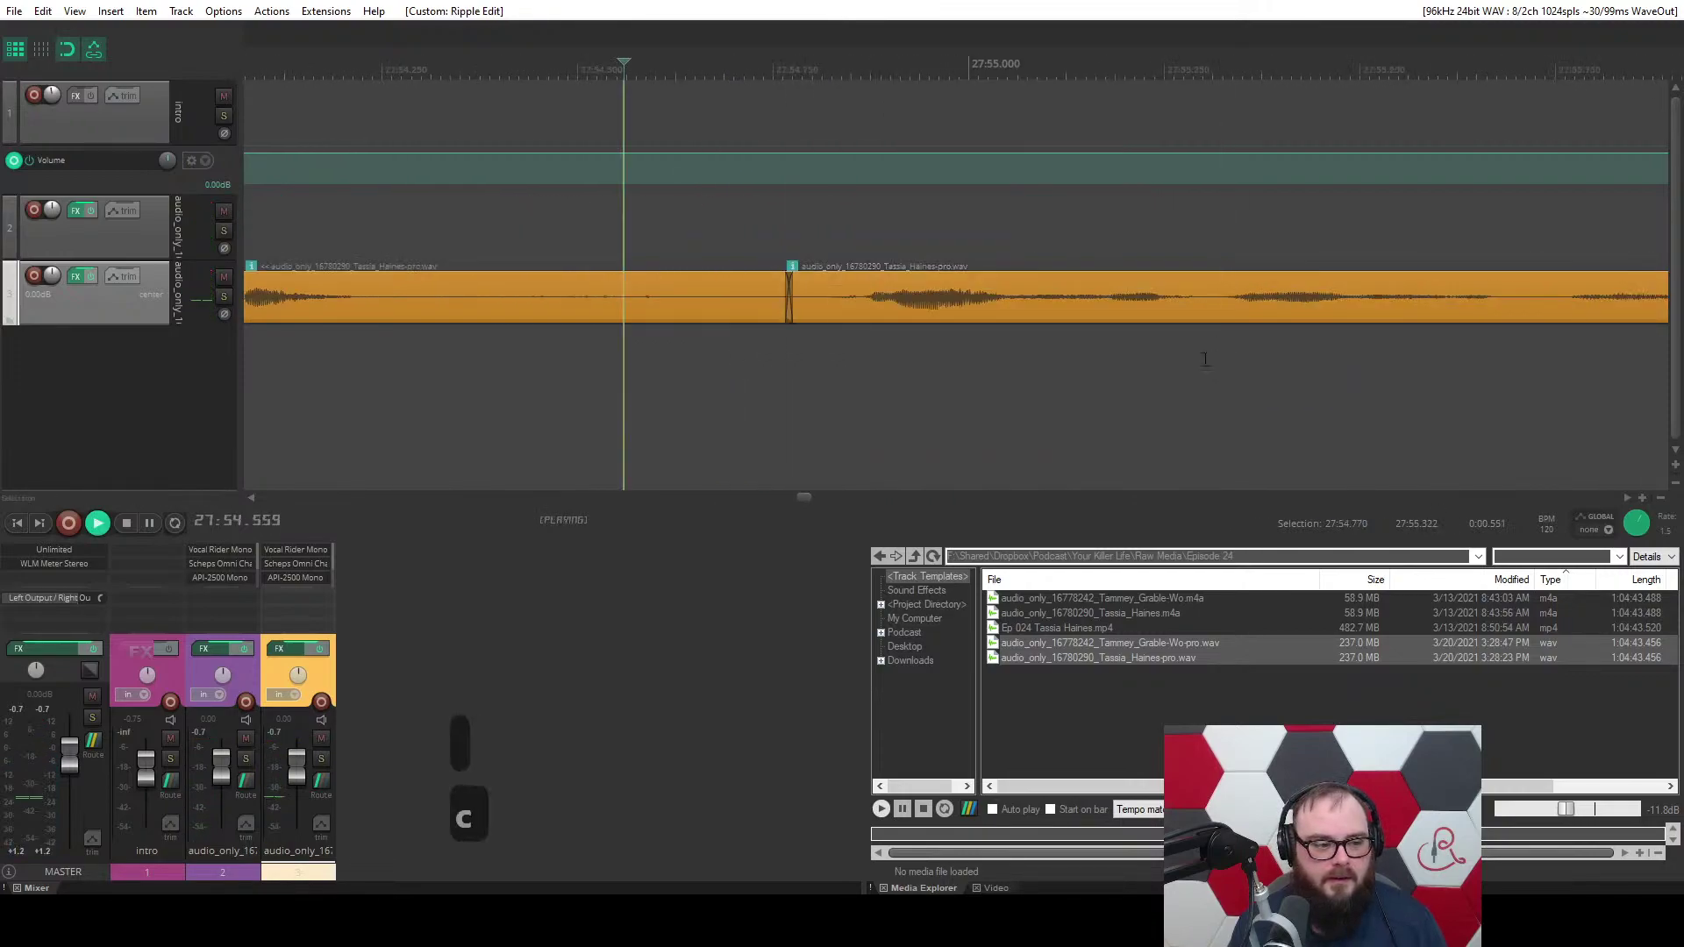
{"action": "key", "text": "ctrl+space"}
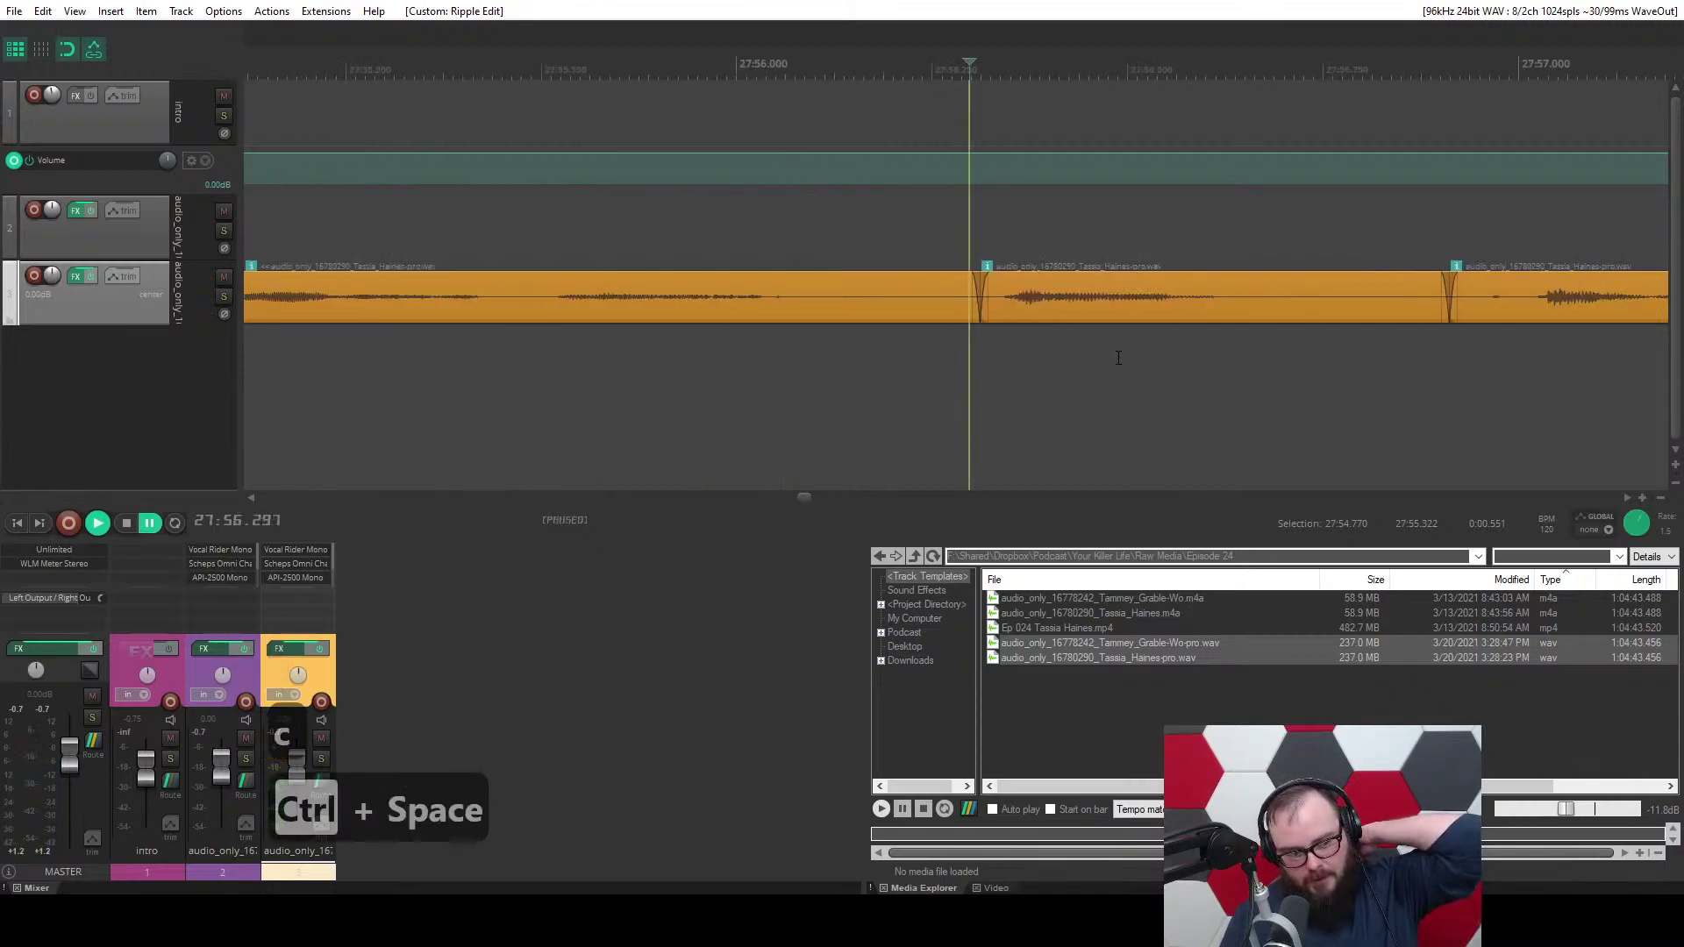
Insert the second pro WAV file from the episode's raw media onto the third track, starting around 2:00:00 in empty timeline space.
{"action": "scroll", "coordinate": [1119, 358], "scroll_direction": "down", "scroll_amount": 6}
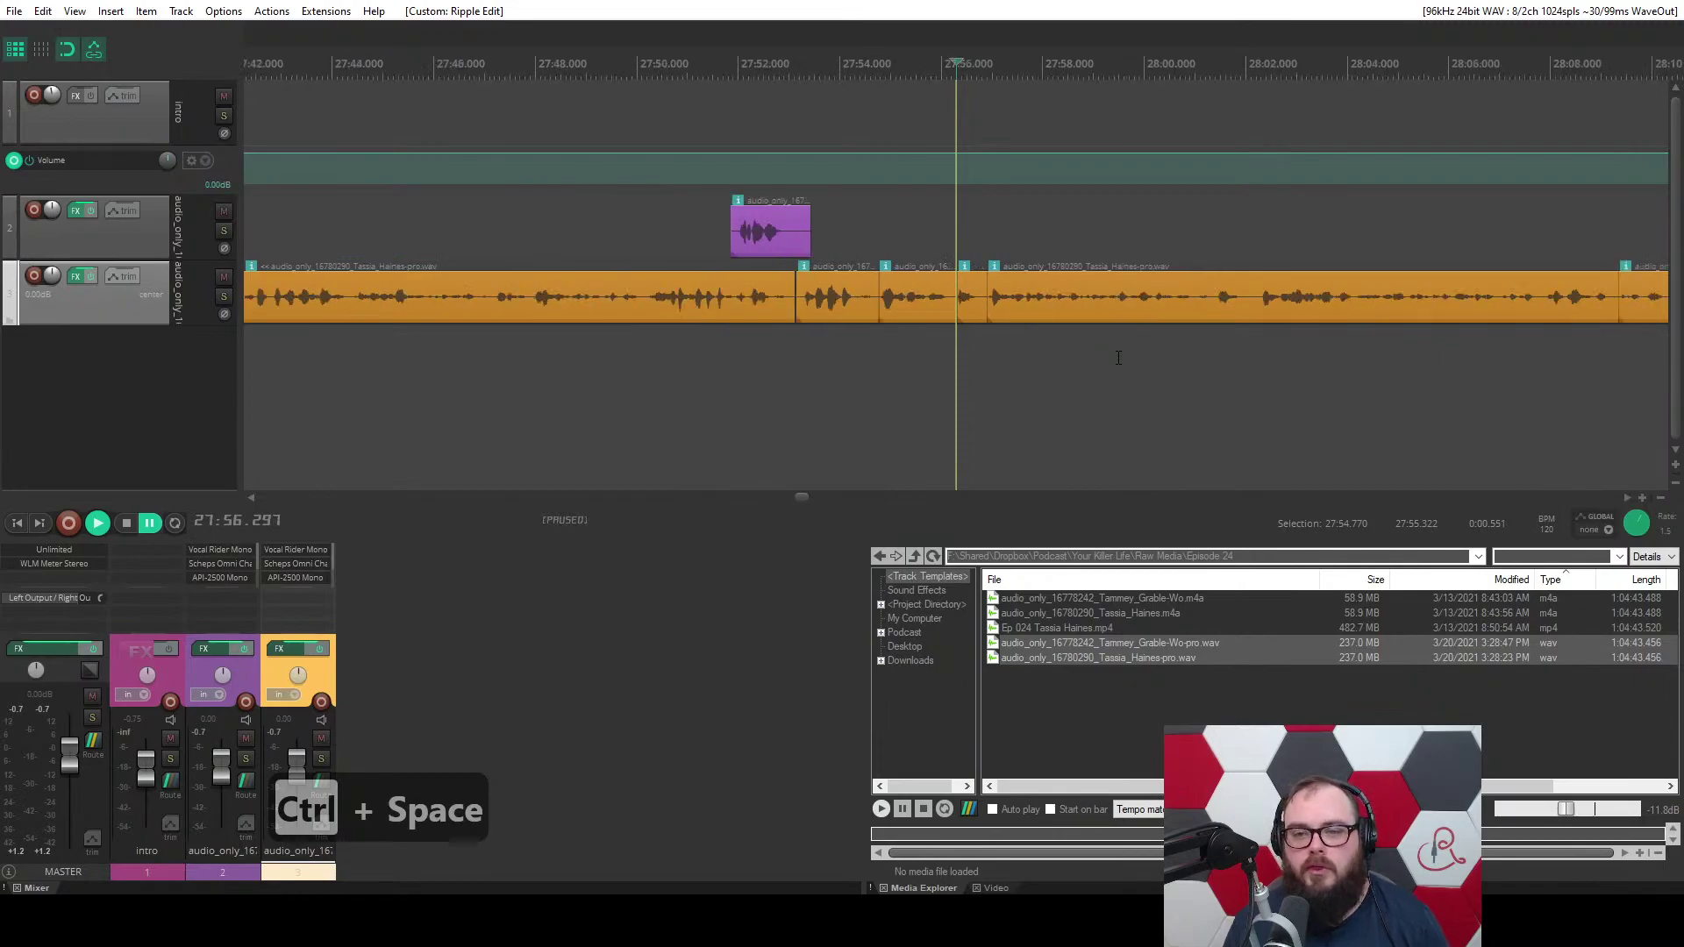
{"action": "scroll", "coordinate": [1118, 358], "scroll_direction": "down", "scroll_amount": 8}
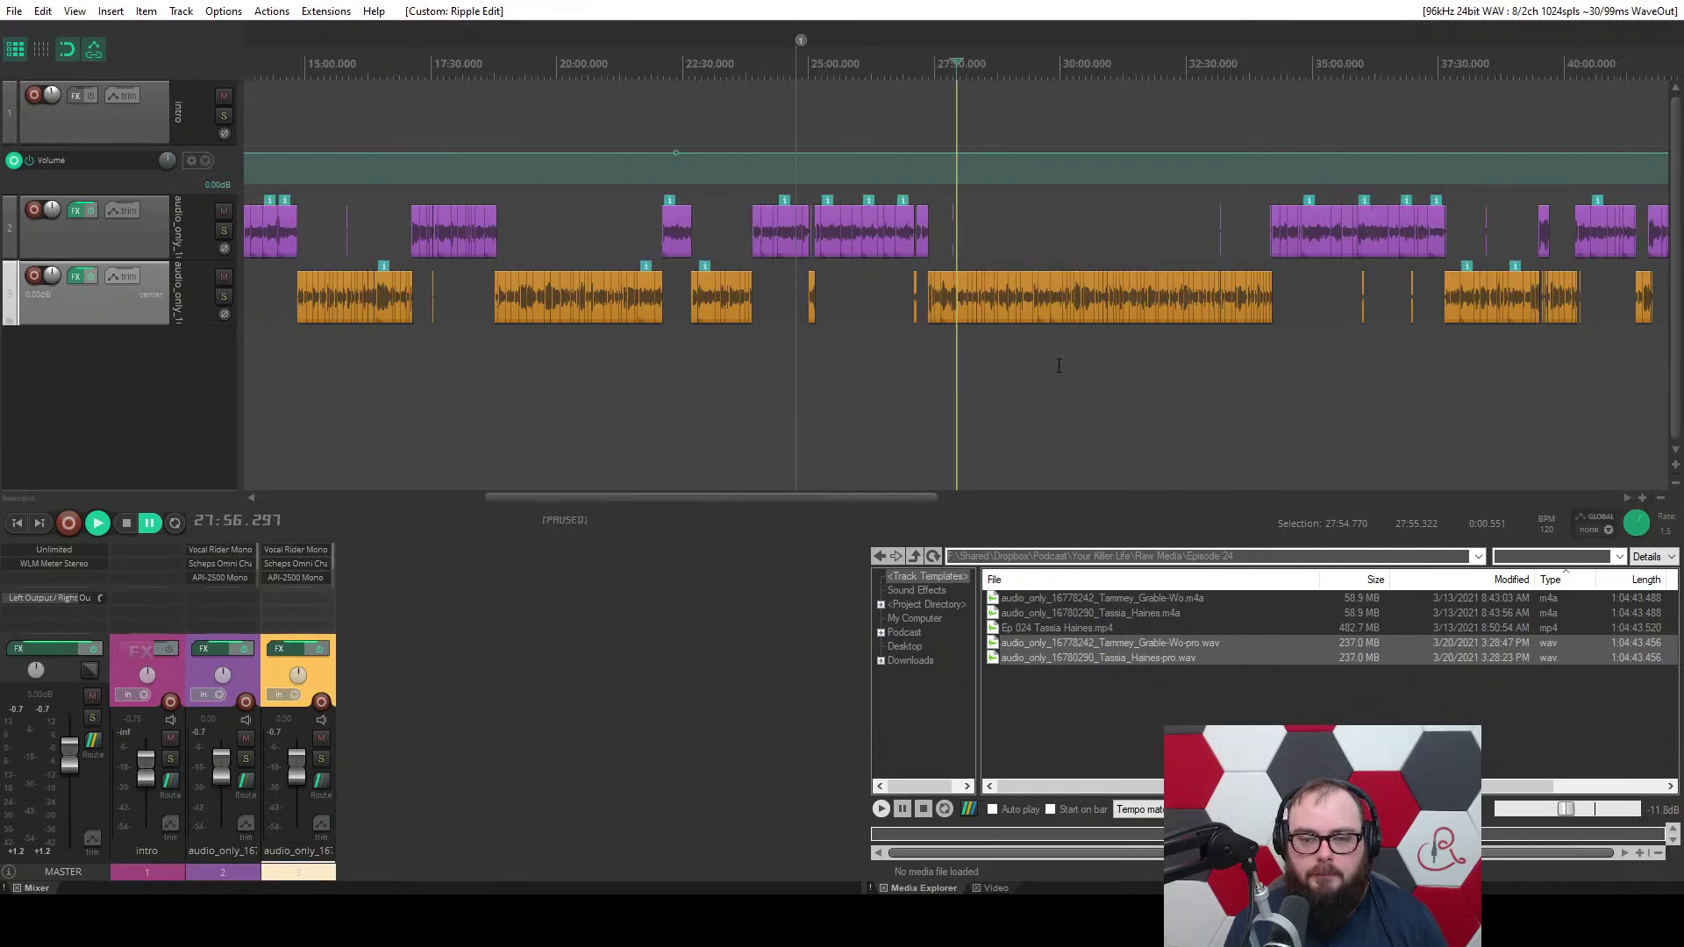
{"action": "scroll", "coordinate": [1059, 366], "scroll_direction": "down", "scroll_amount": 4}
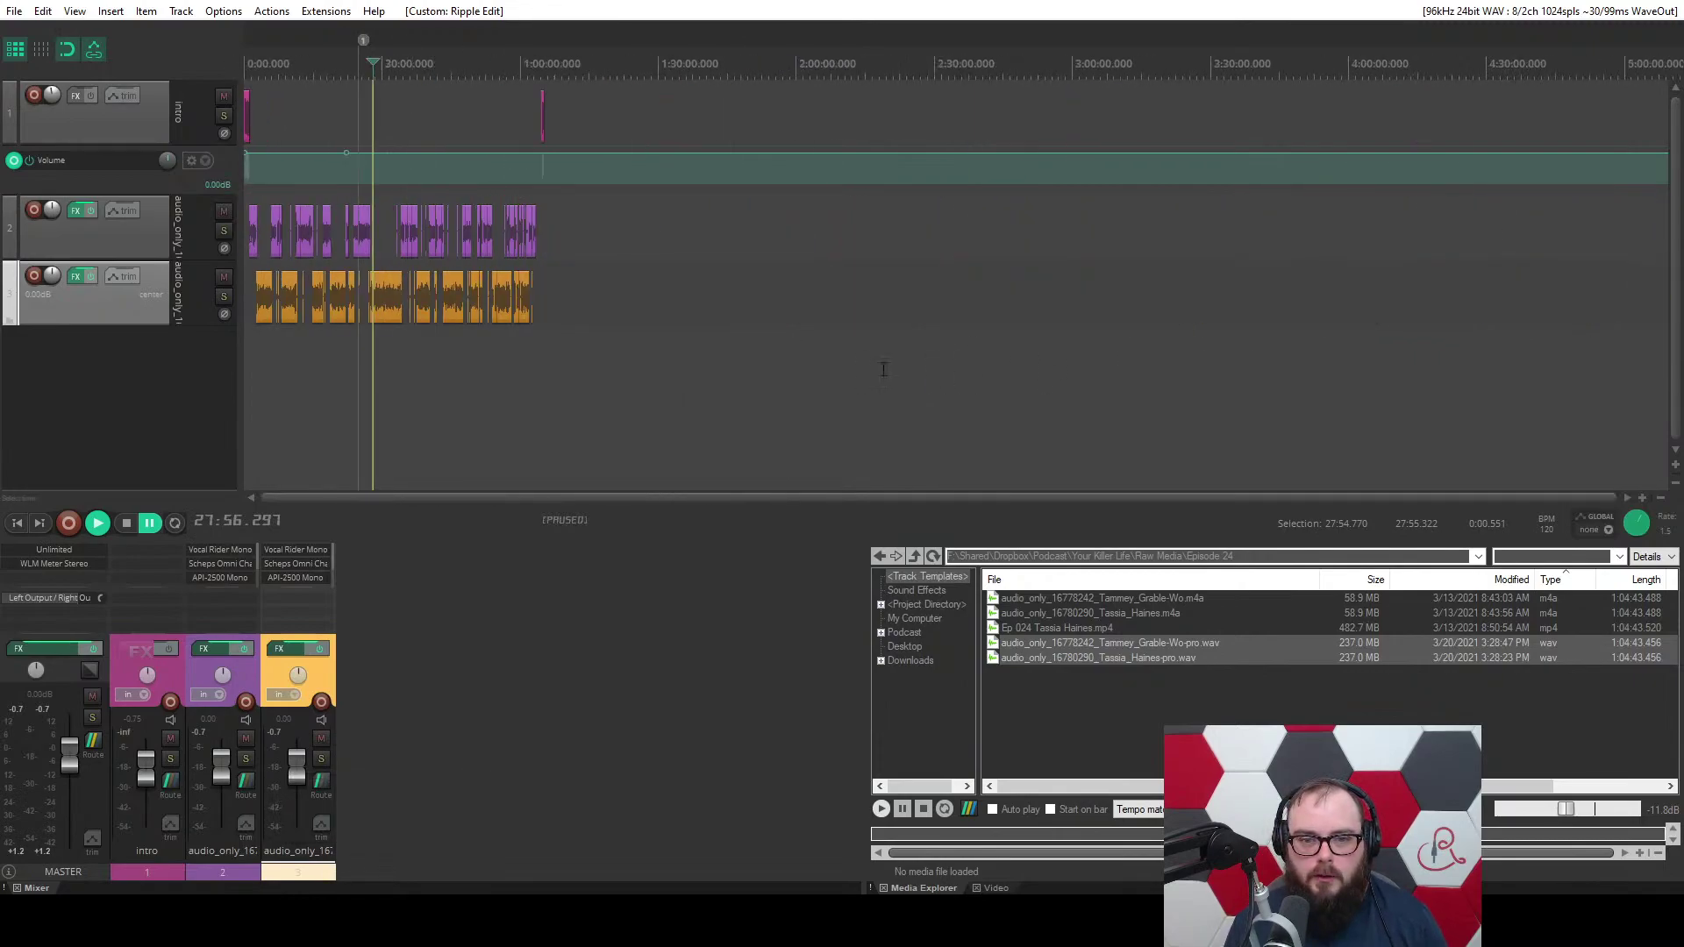
{"action": "left_click", "coordinate": [1024, 681]}
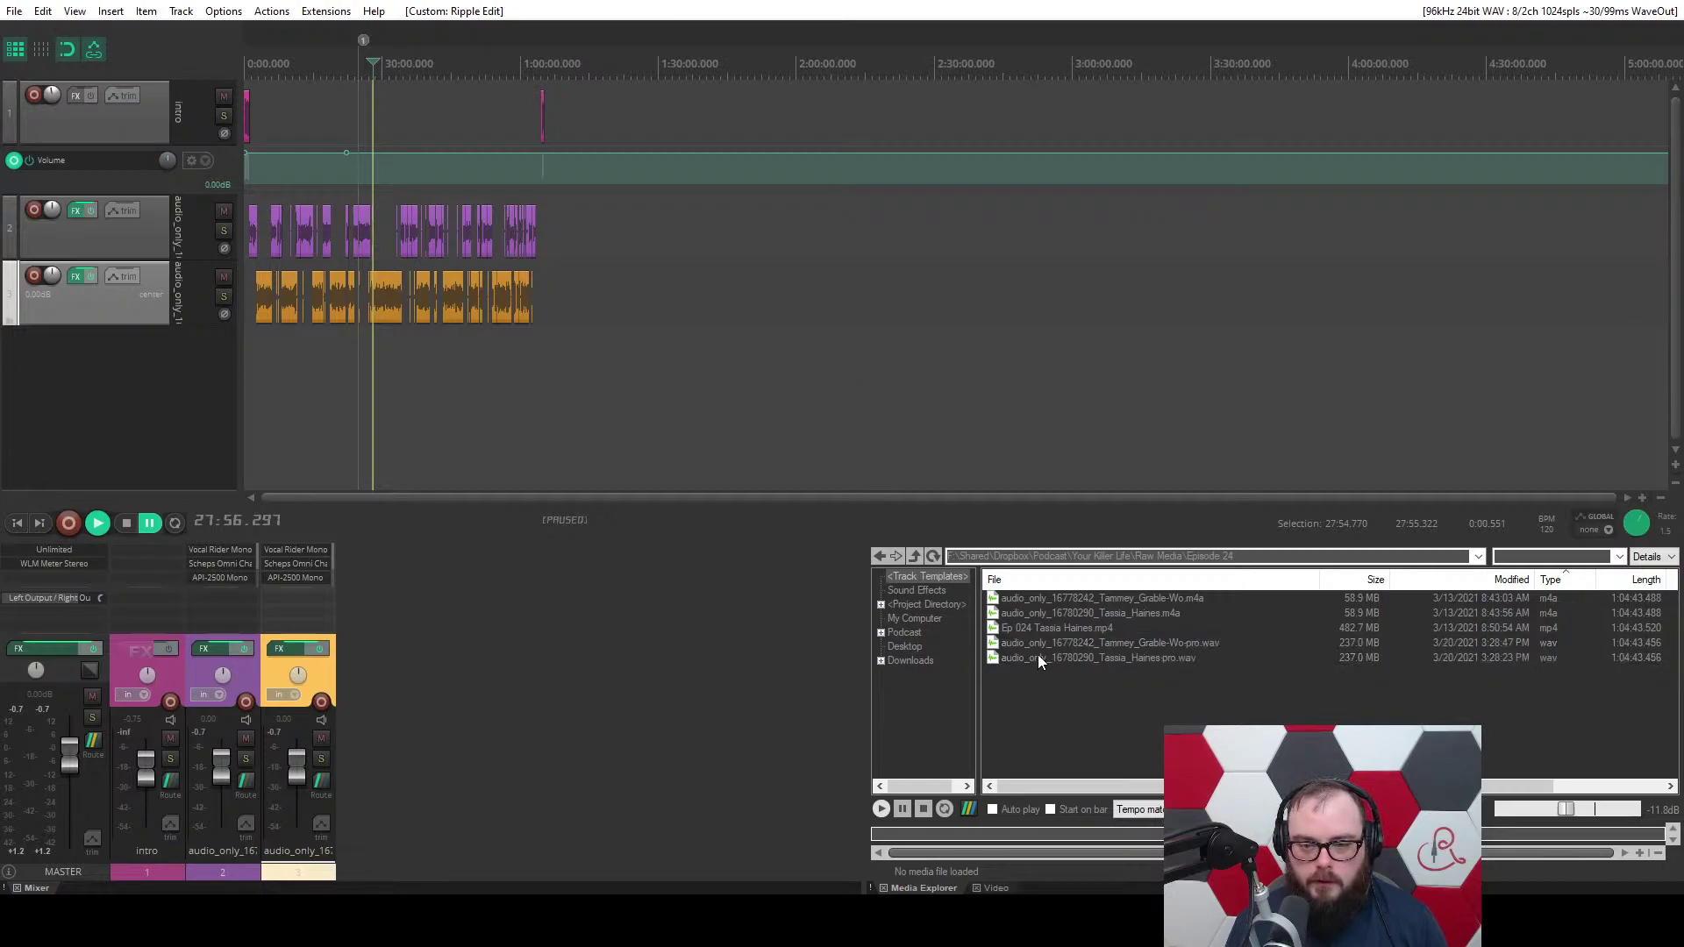
{"action": "left_click_drag", "start_coordinate": [1039, 657], "coordinate": [829, 308]}
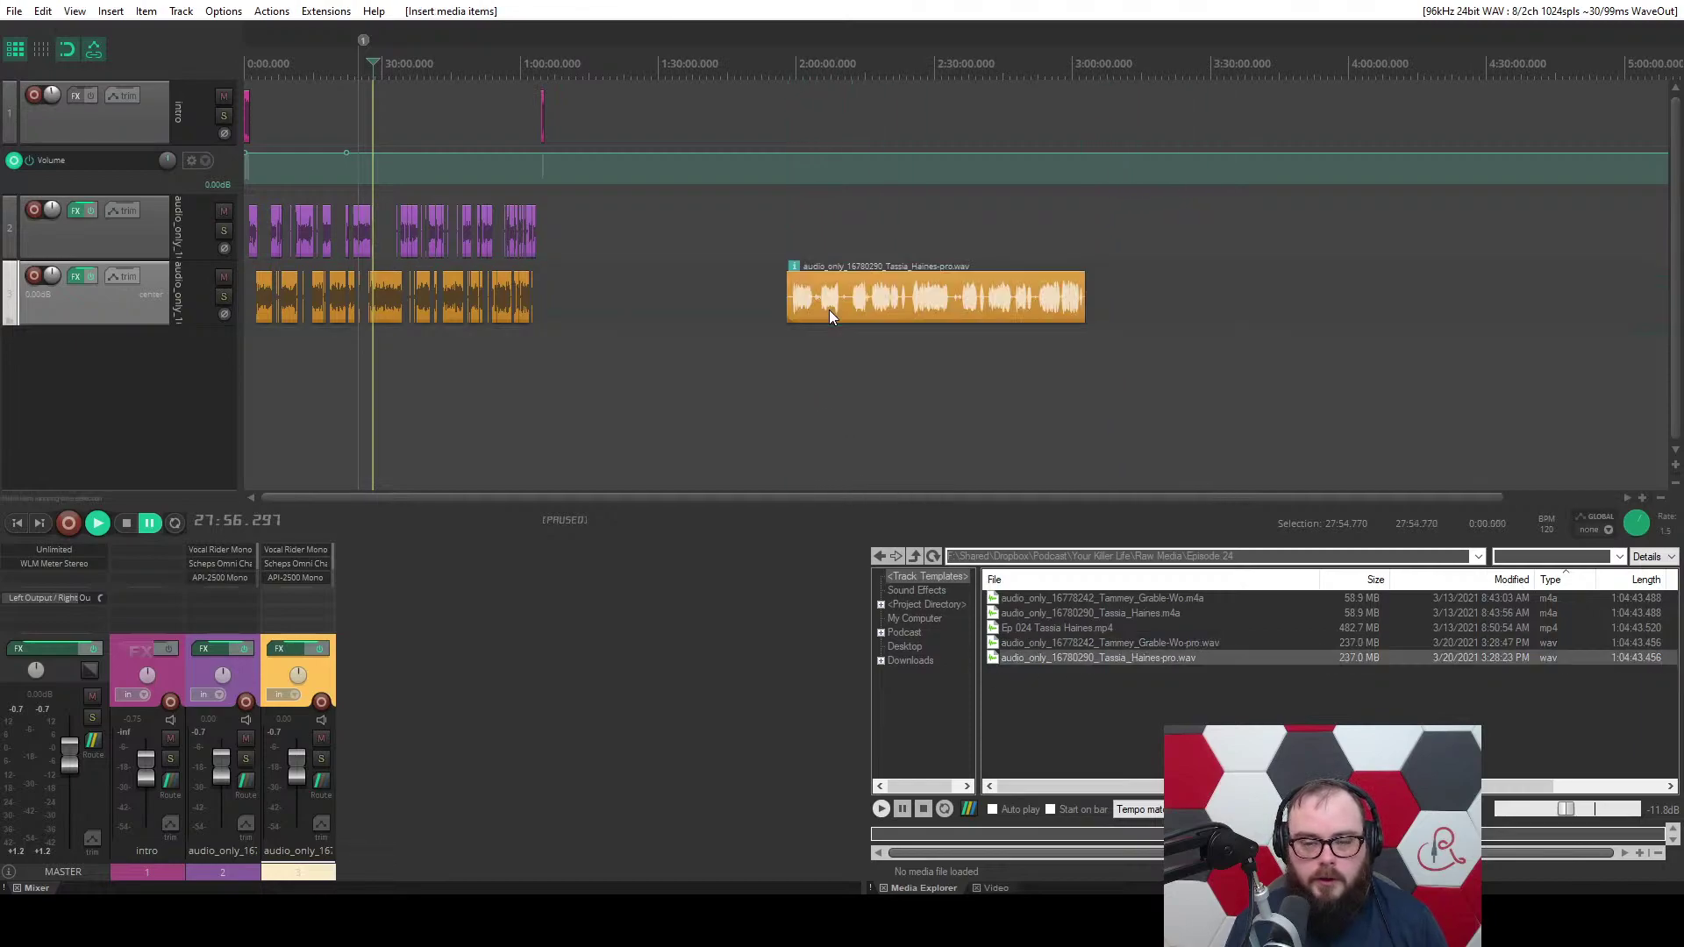
Trim off the inserted WAV clip after about 2:23:03 with the Adobe style edit - right action.
{"action": "left_click", "coordinate": [902, 303]}
{"action": "scroll", "coordinate": [902, 303], "scroll_direction": "up", "scroll_amount": 5}
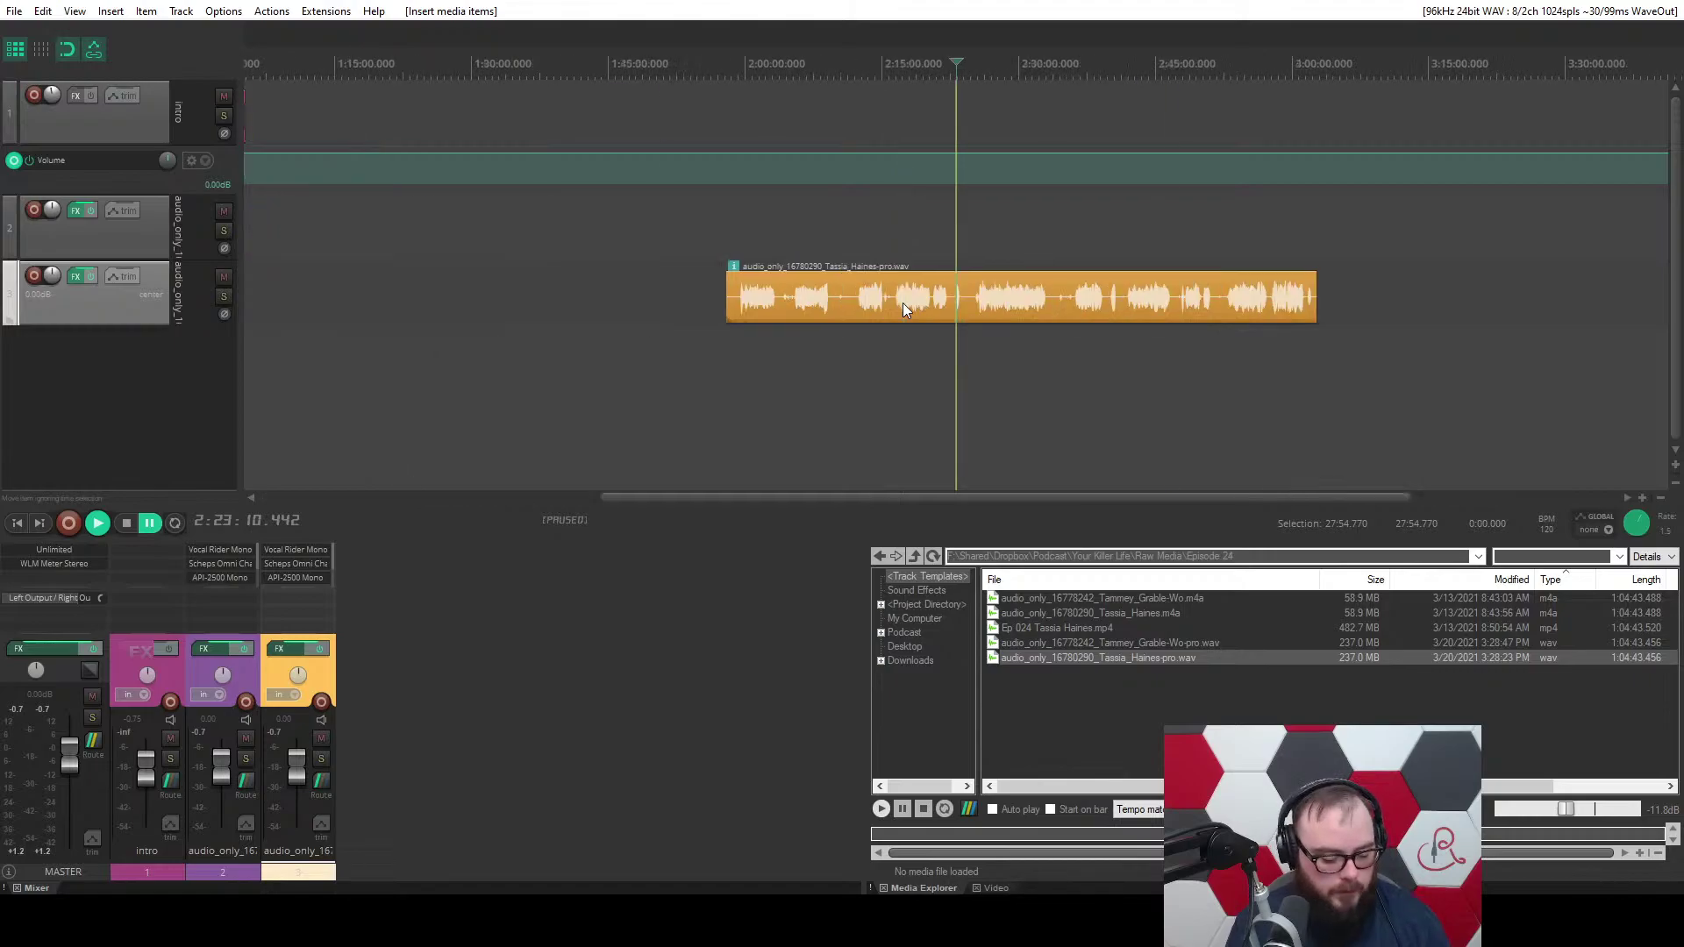
{"action": "left_click", "coordinate": [955, 300]}
{"action": "key", "text": "w"}
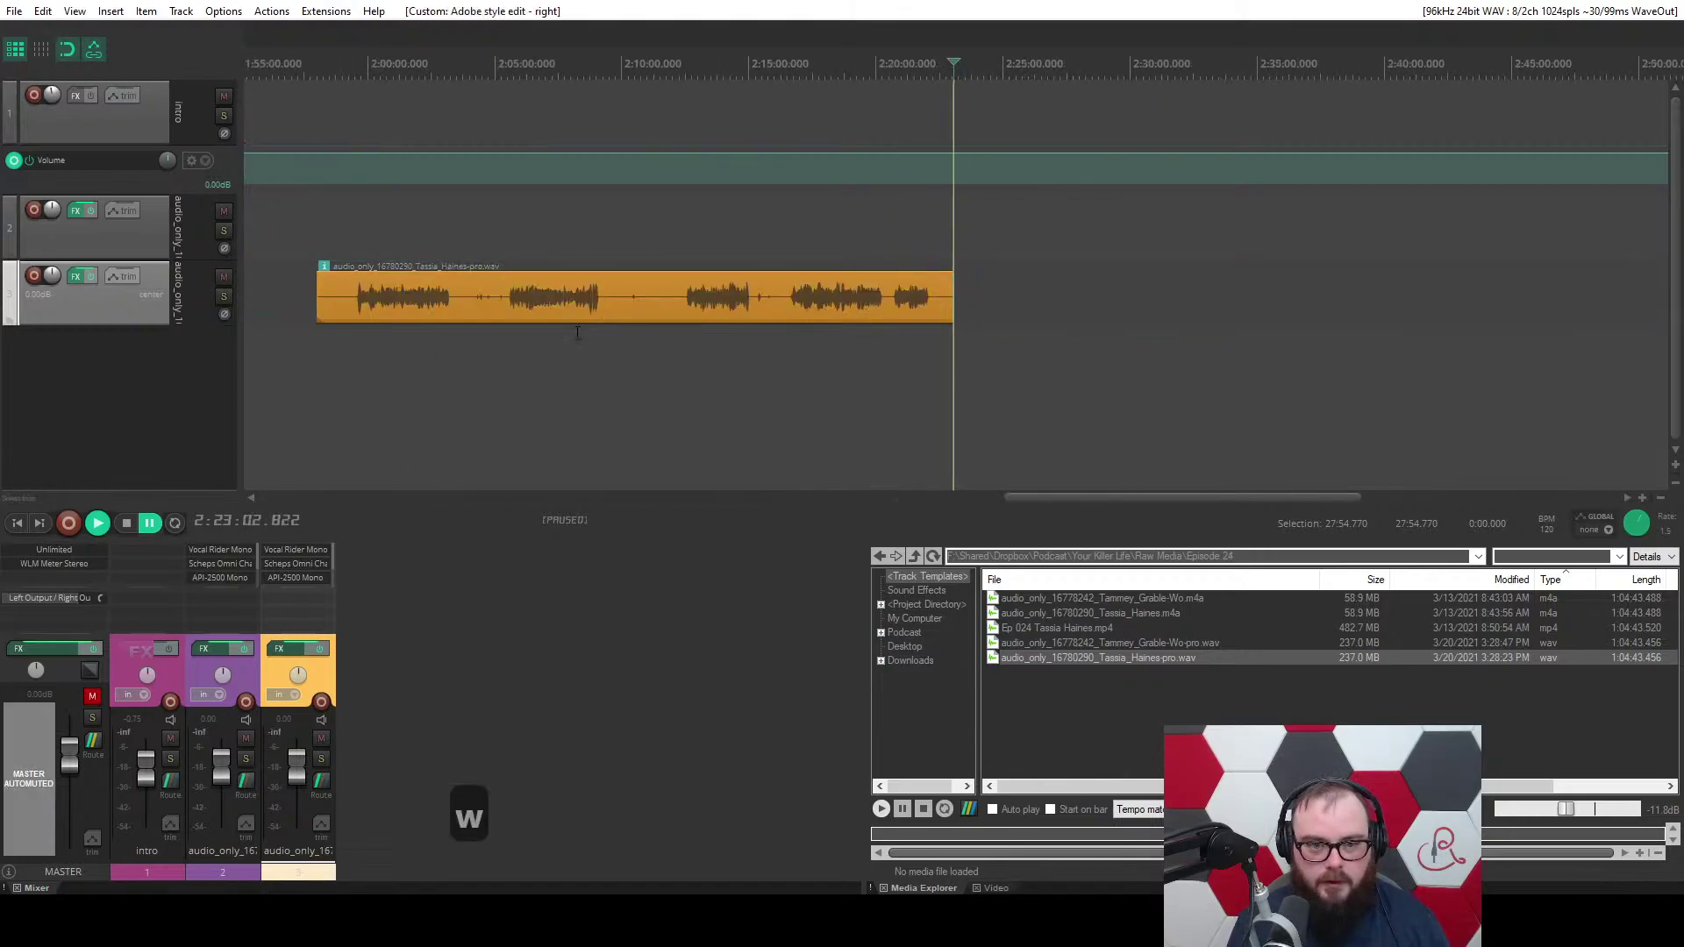
Select the trimmed WAV clip and place the edit cursor on it at about 2:05:59.
{"action": "left_click", "coordinate": [582, 303]}
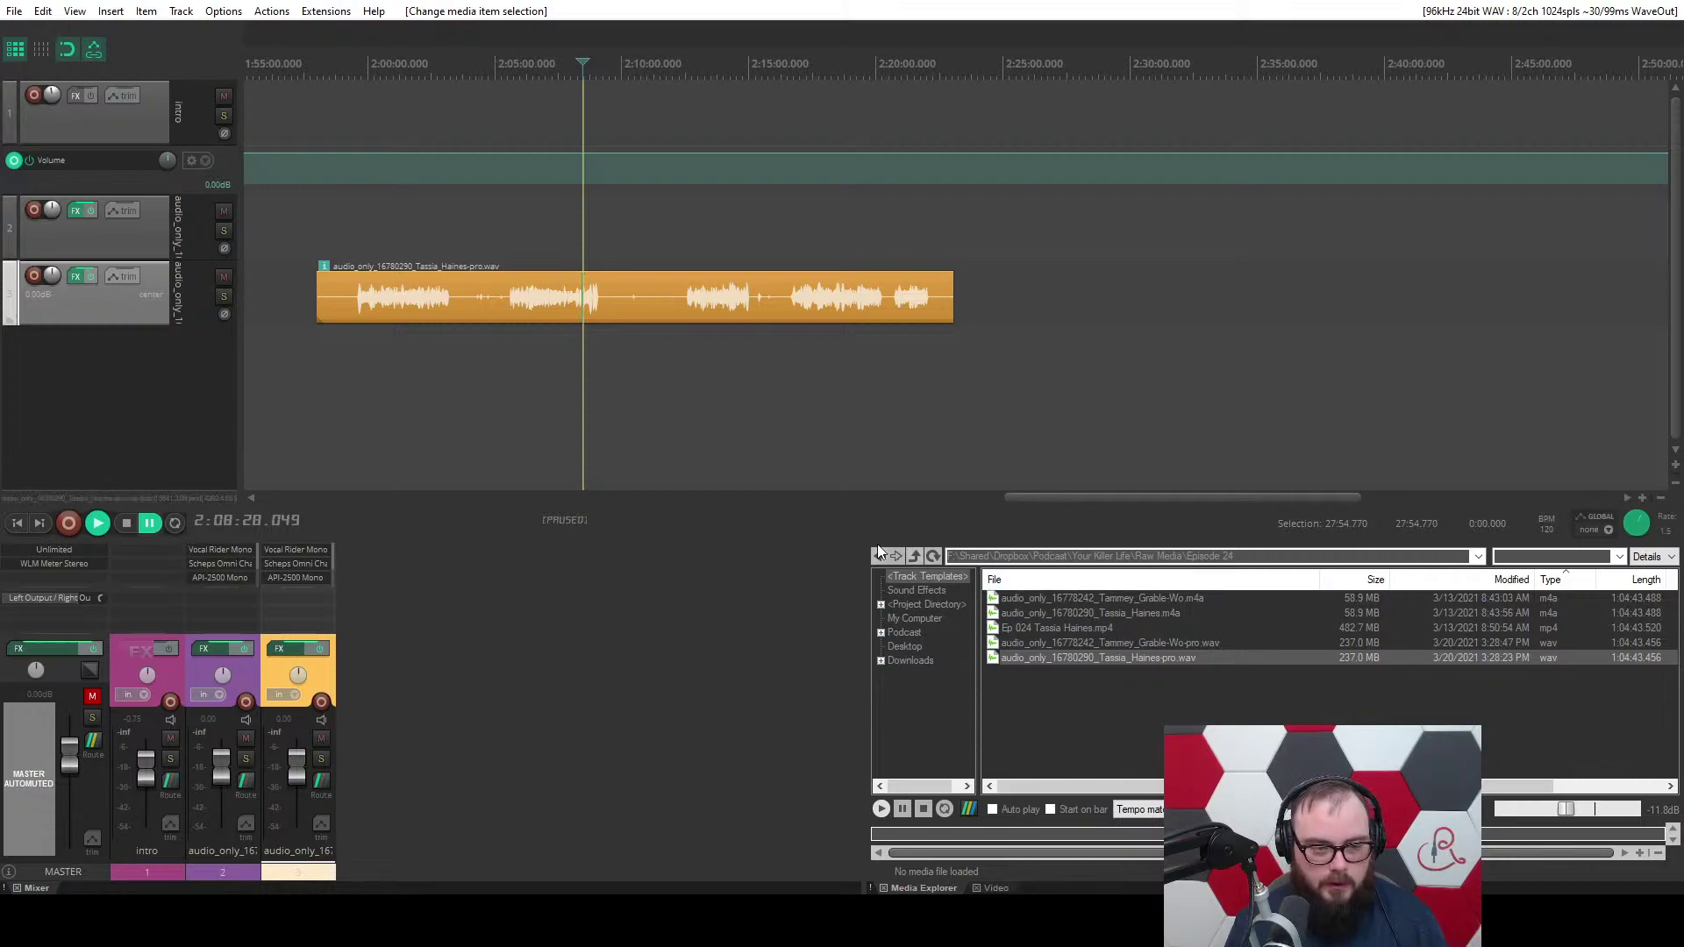
{"action": "left_click", "coordinate": [397, 298]}
{"action": "left_click", "coordinate": [418, 376]}
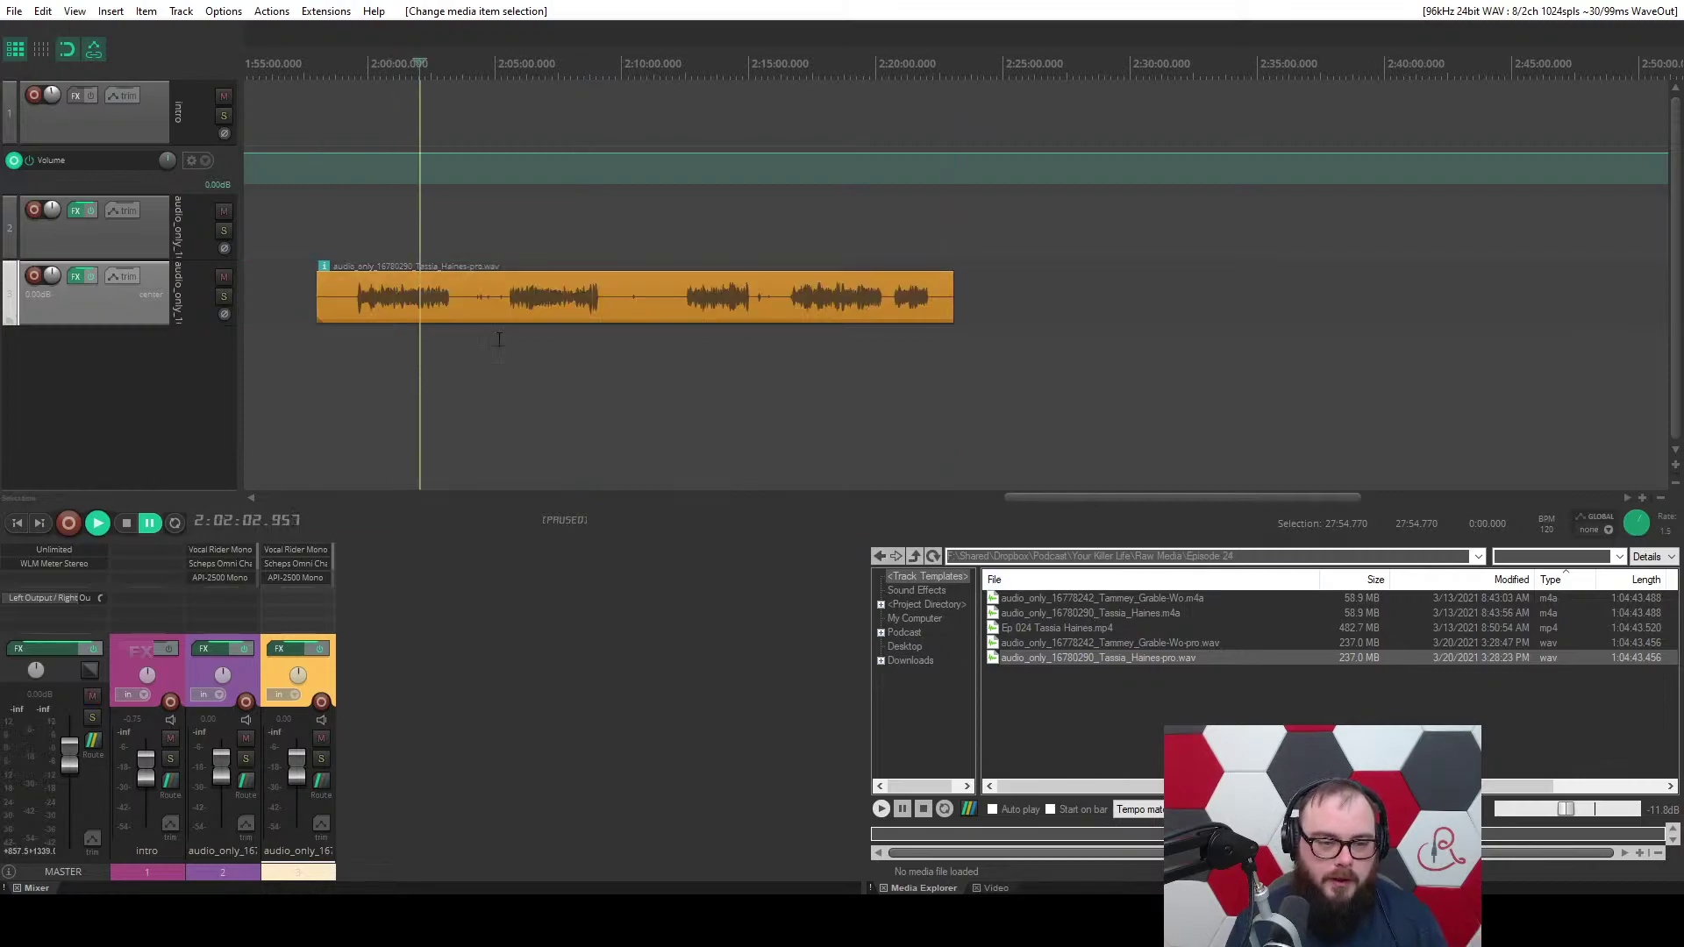
{"action": "left_click", "coordinate": [521, 319]}
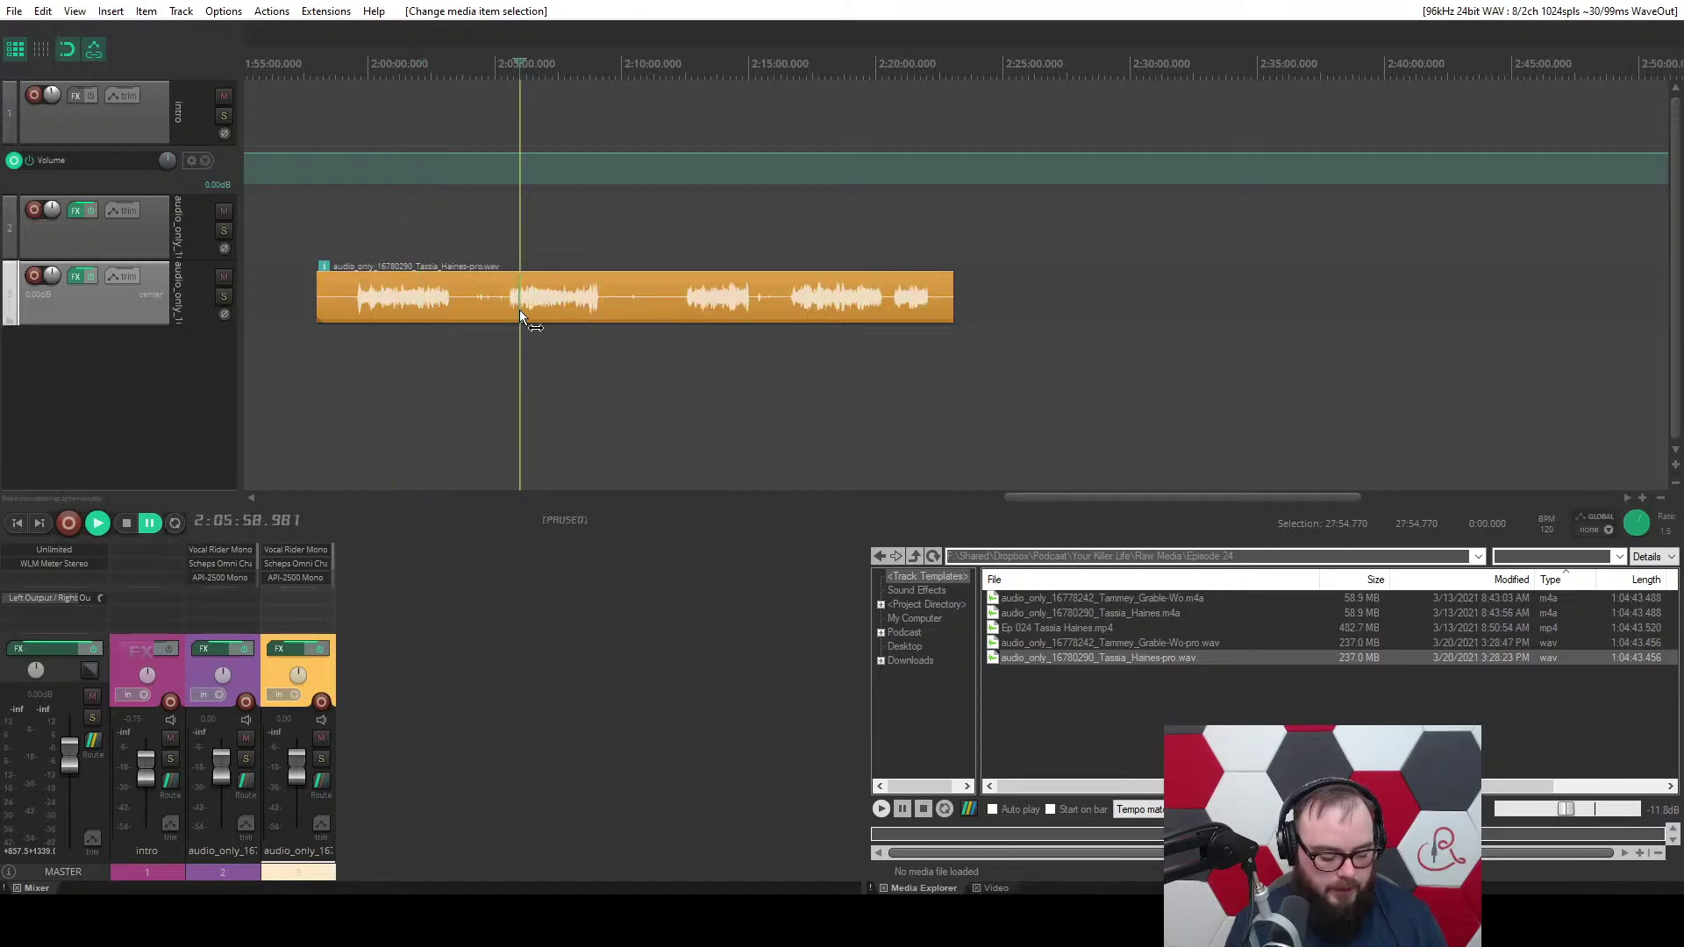
{"action": "left_click", "coordinate": [271, 11]}
{"action": "left_click", "coordinate": [271, 12]}
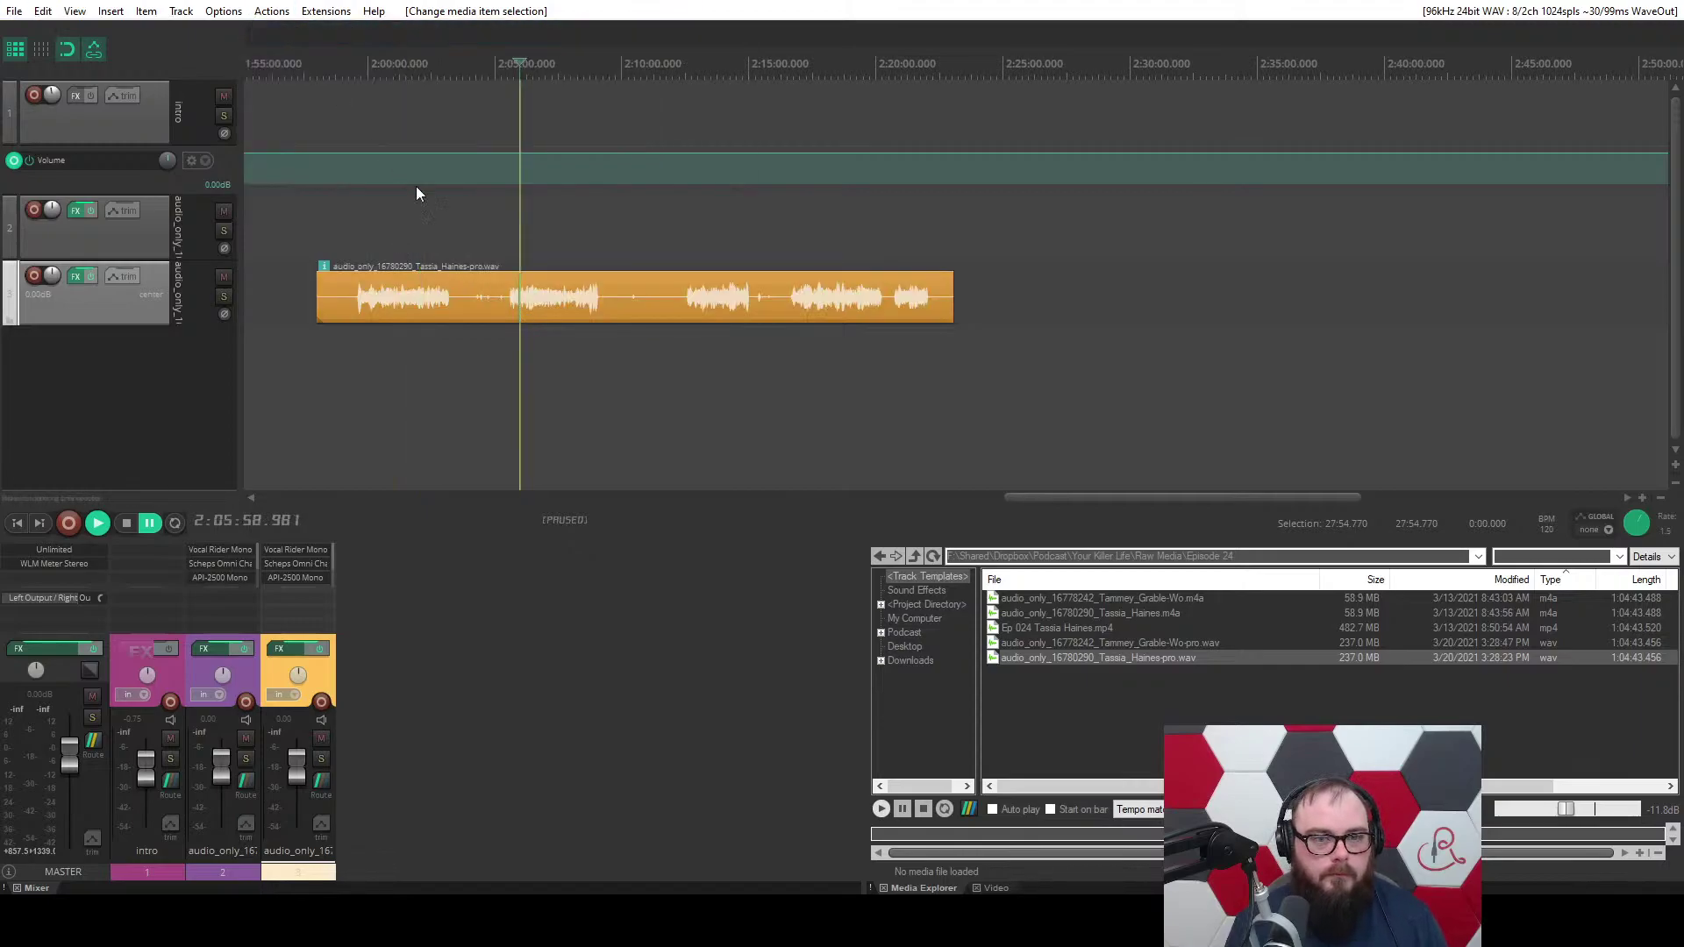
Find the action Item: Auto trim/split items (remove silence) by filtering for "auto trim" and run it.
{"action": "key", "text": "shift+slash"}
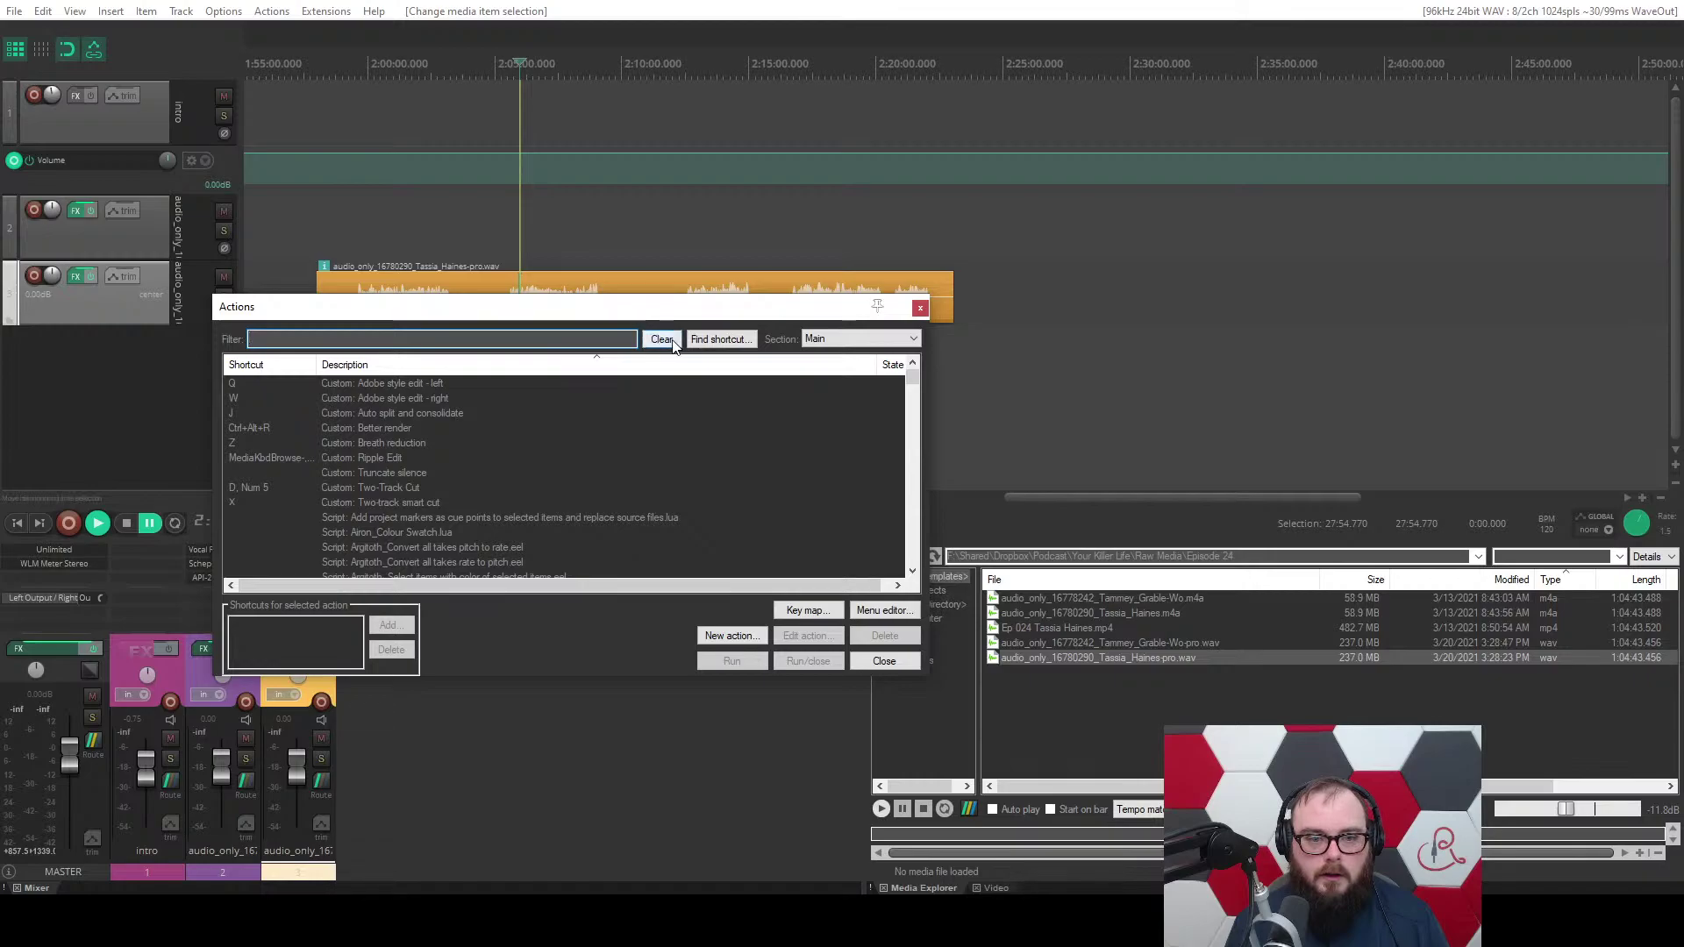
{"action": "type", "text": "auto t"}
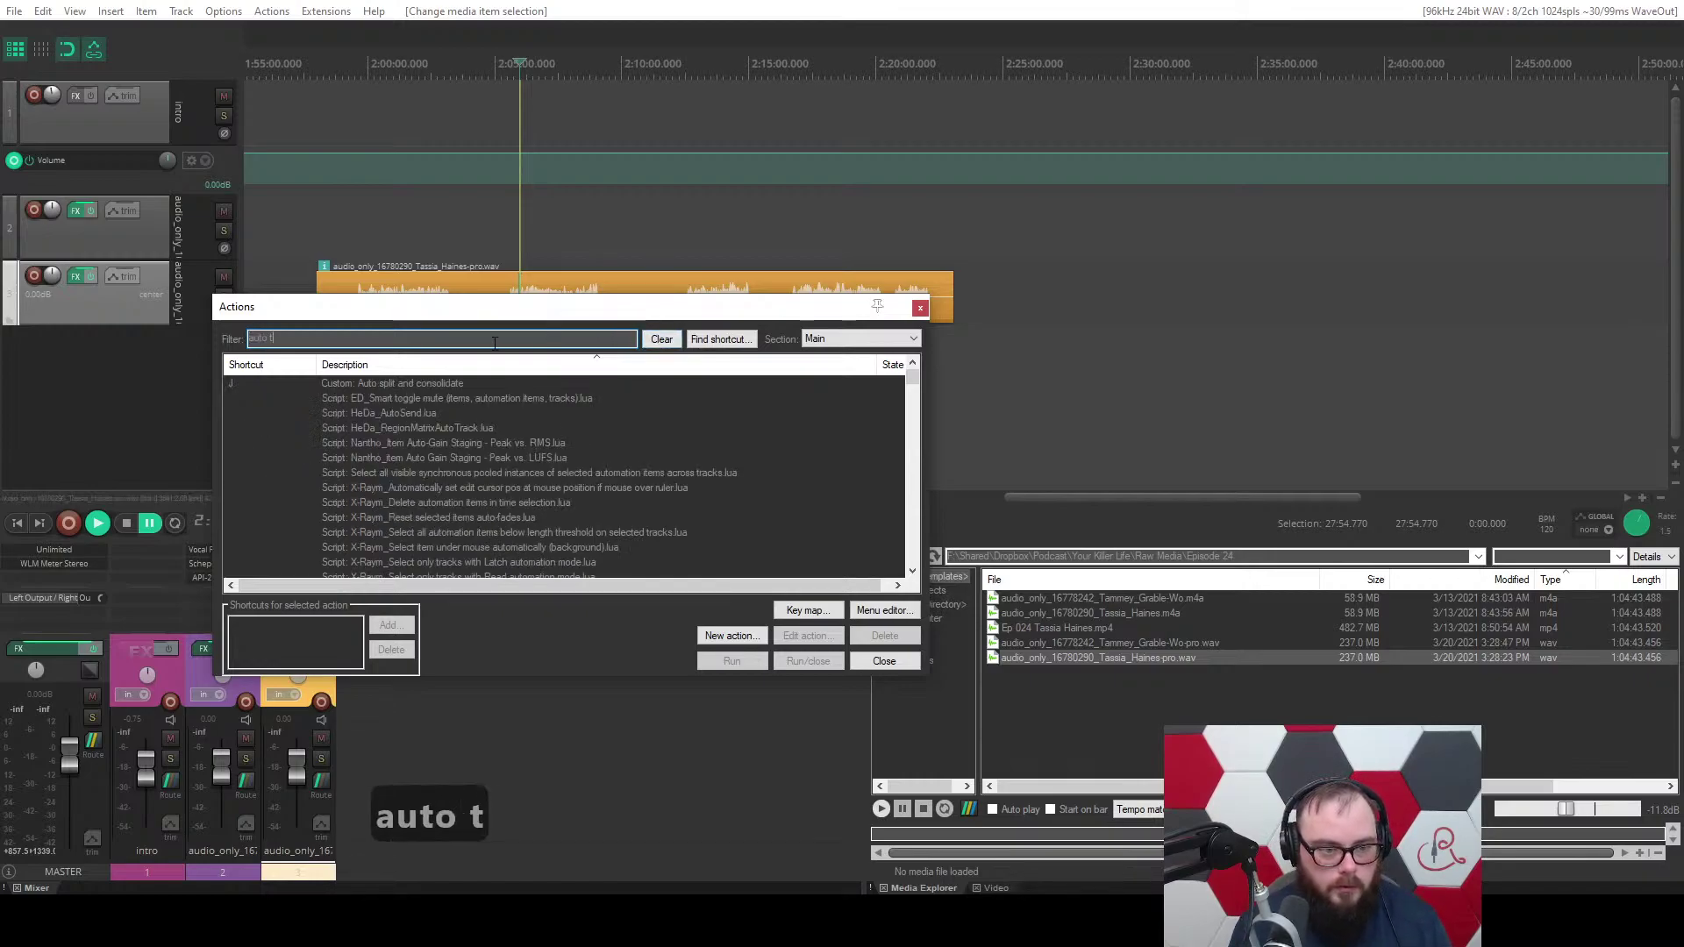
{"action": "type", "text": "rium"}
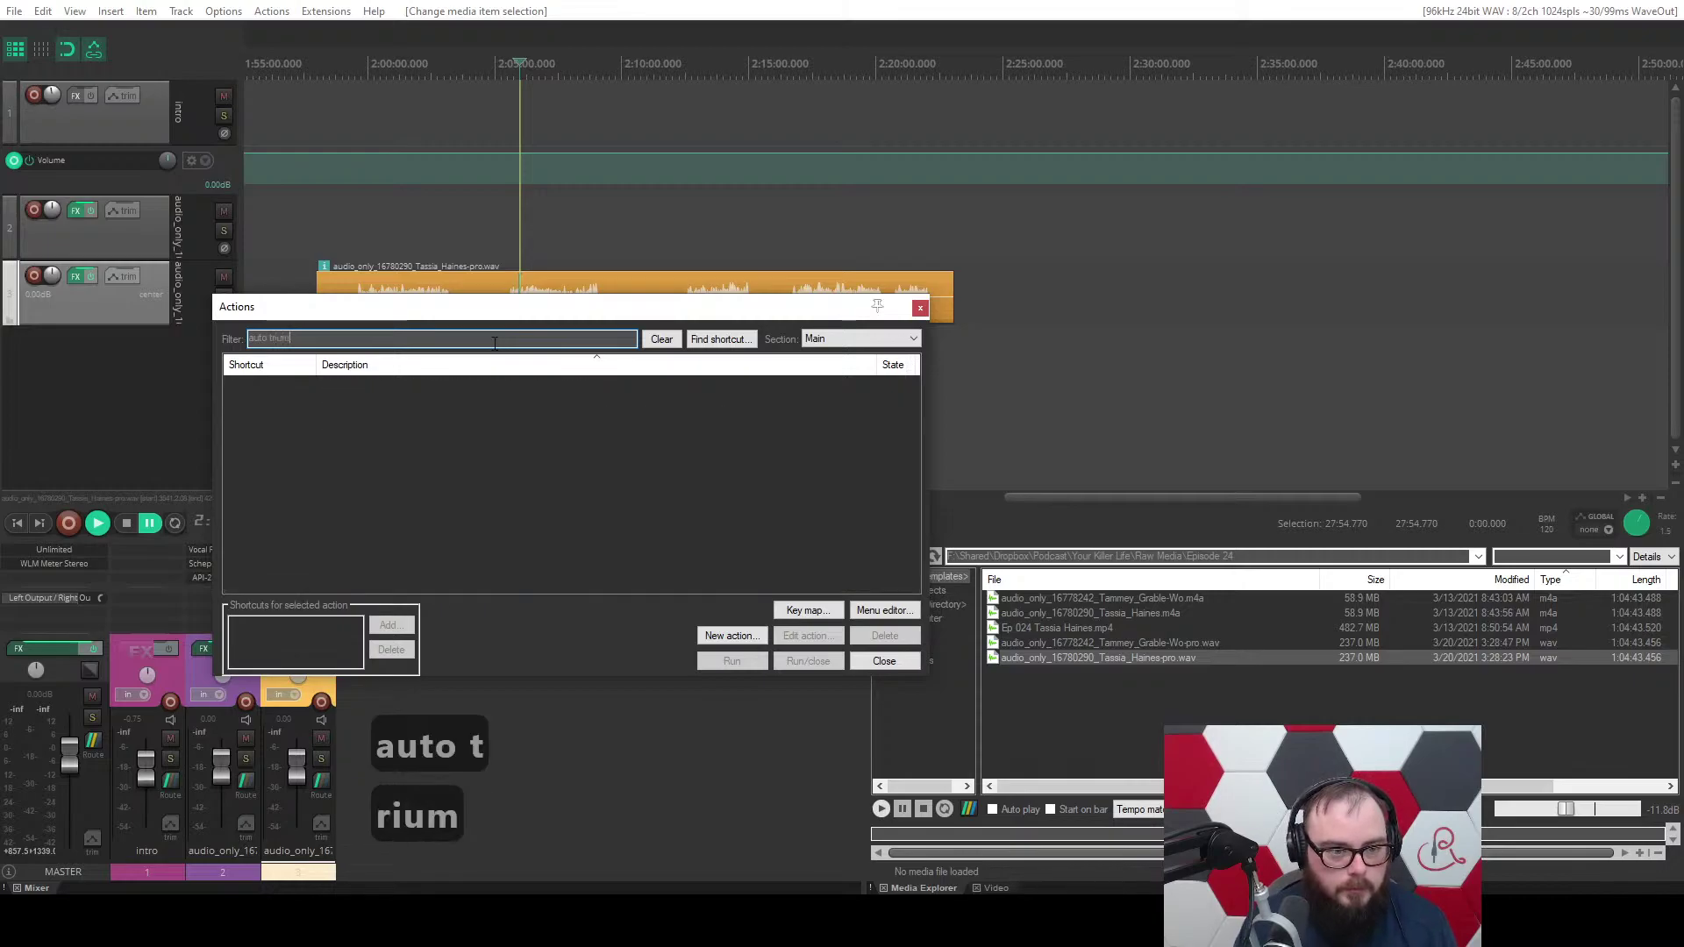
{"action": "key", "text": "BackSpace"}
{"action": "key", "text": "BackSpace"}
{"action": "type", "text": "m"}
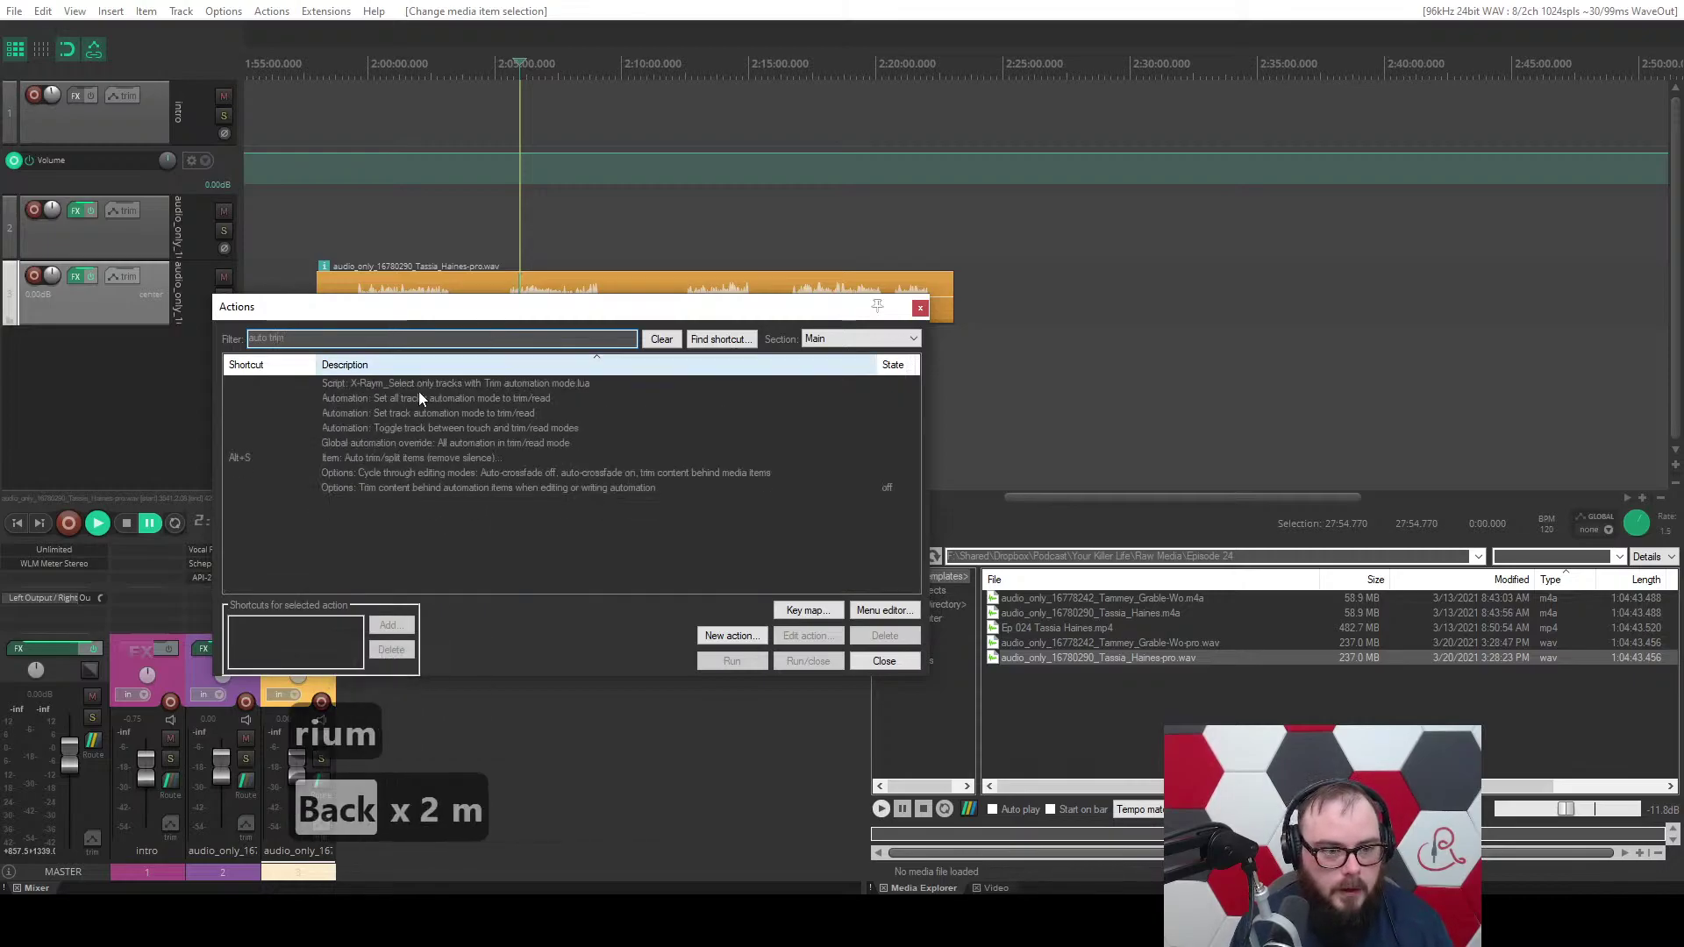
{"action": "left_click", "coordinate": [344, 461]}
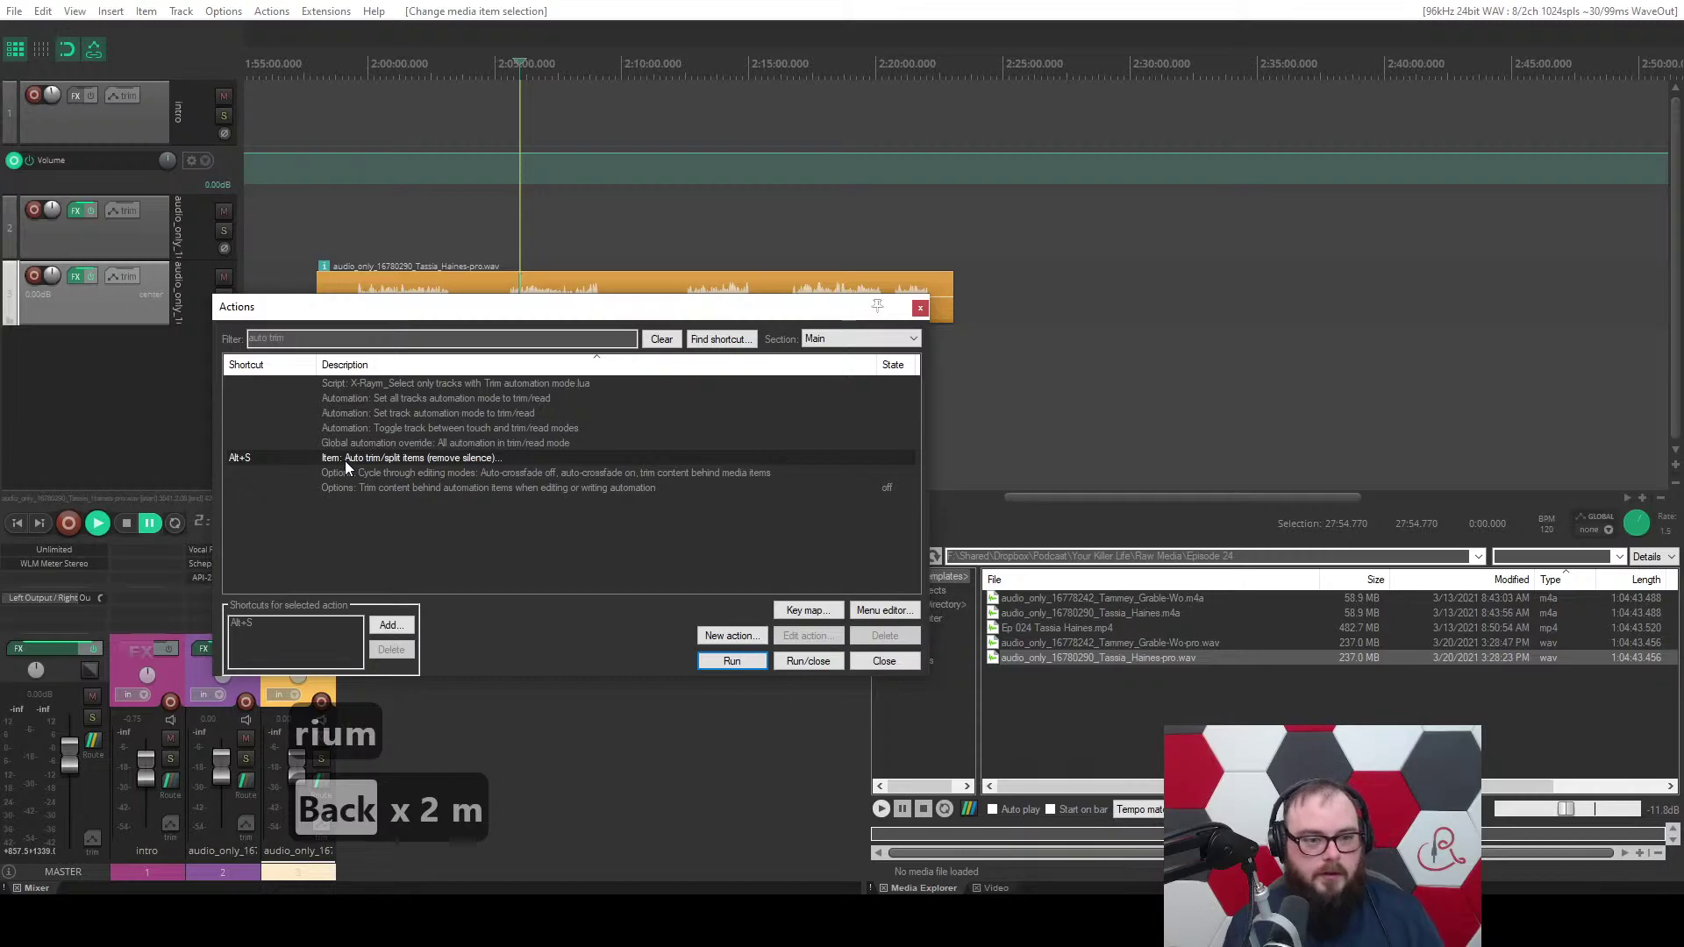
{"action": "left_click", "coordinate": [732, 660]}
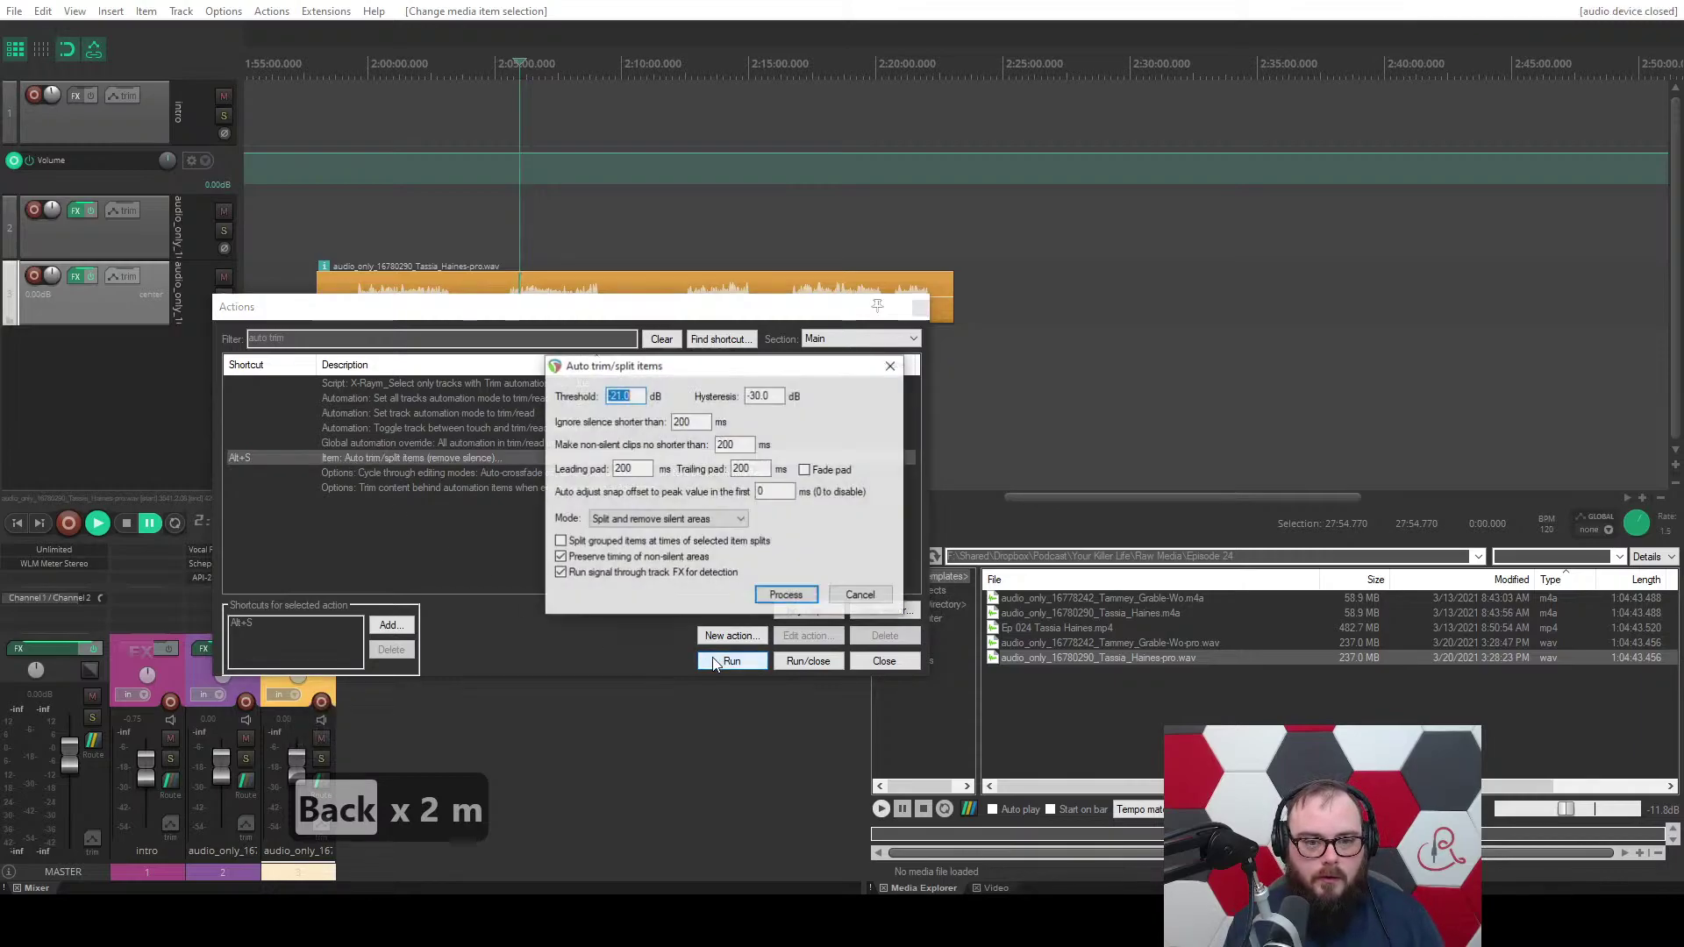
Close the action list and process the selected clip with the existing Auto trim/split settings to remove its silent areas.
{"action": "left_click_drag", "start_coordinate": [689, 374], "coordinate": [800, 365]}
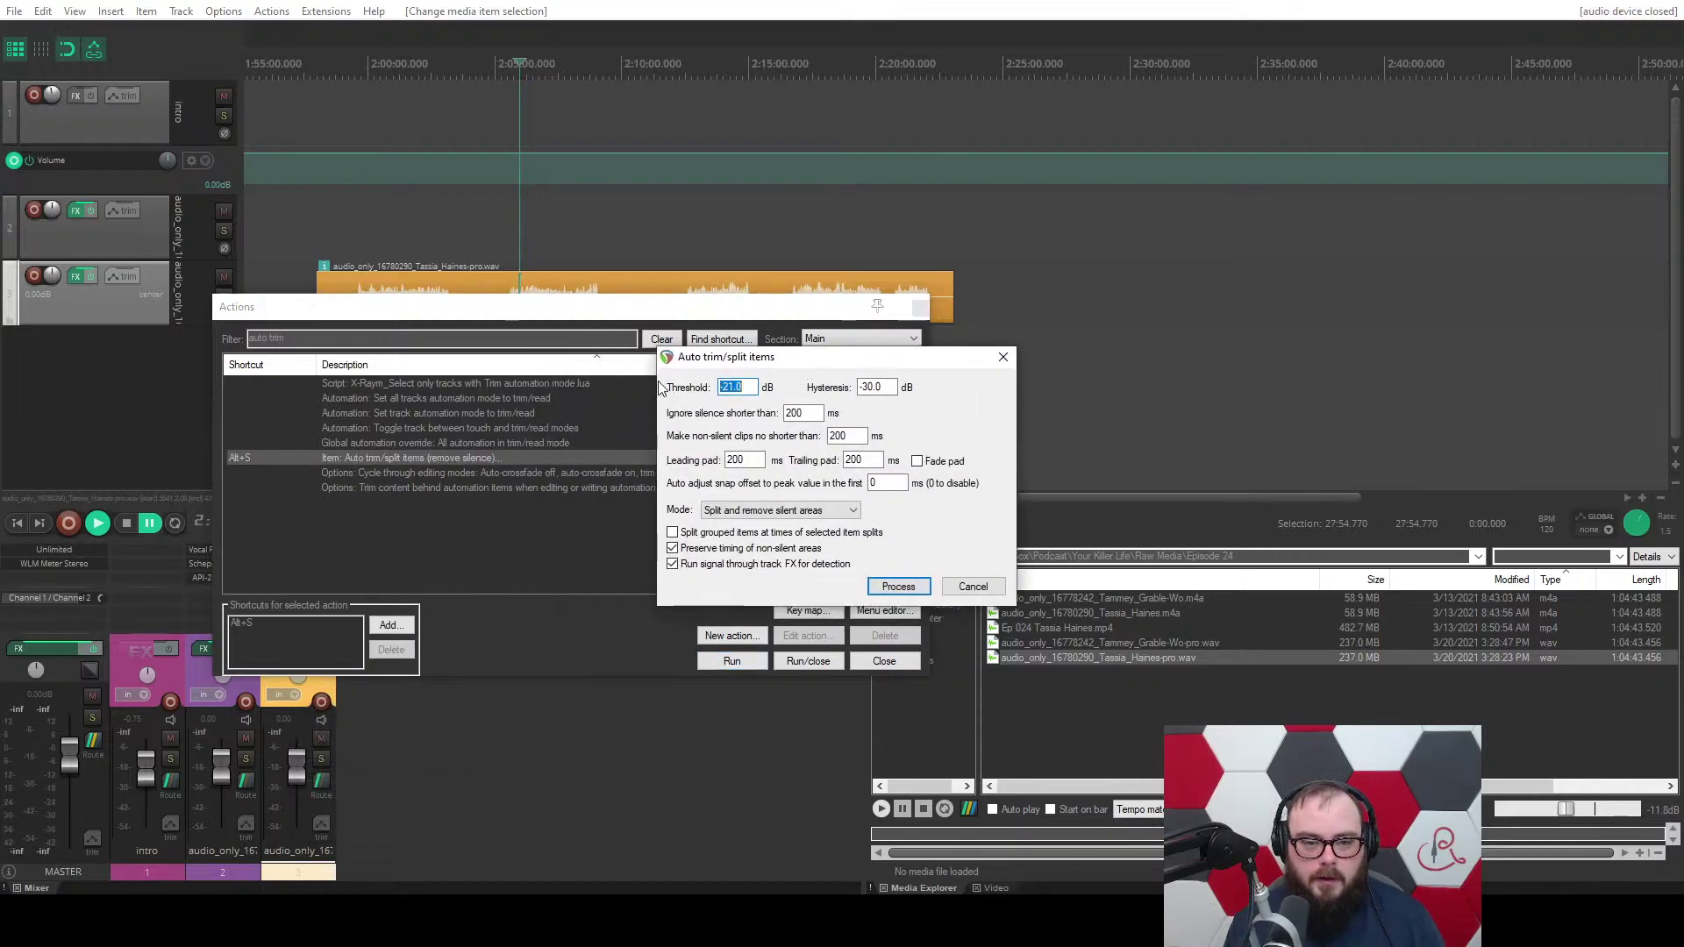
{"action": "left_click", "coordinate": [918, 307]}
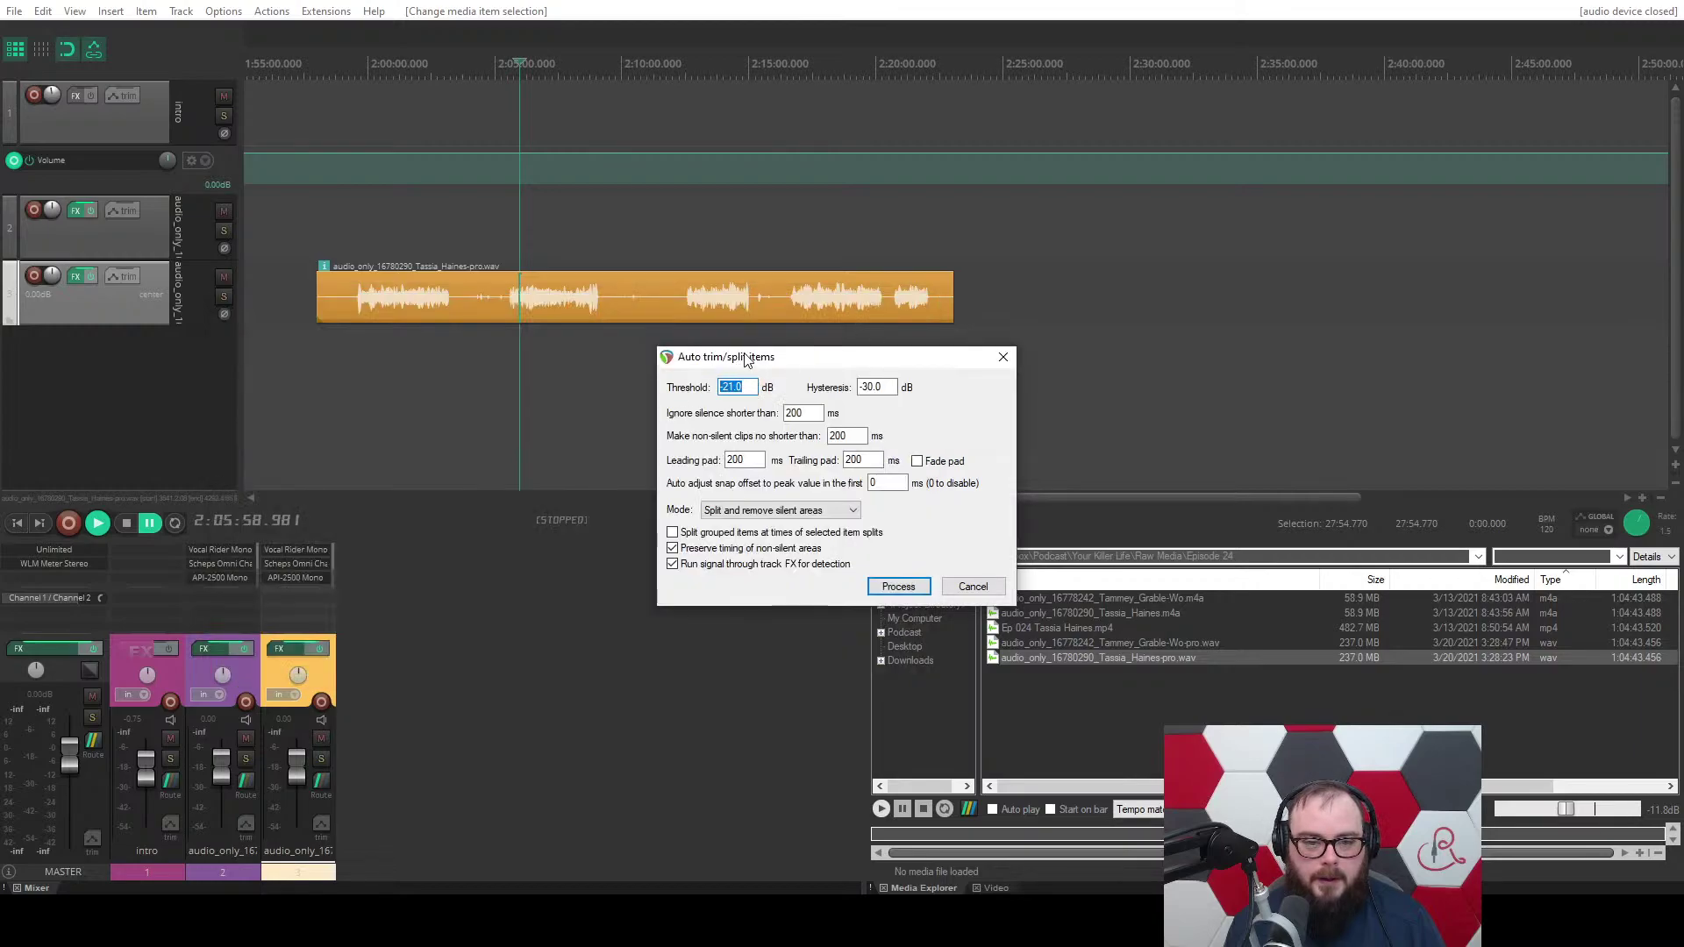
{"action": "left_click", "coordinate": [898, 586]}
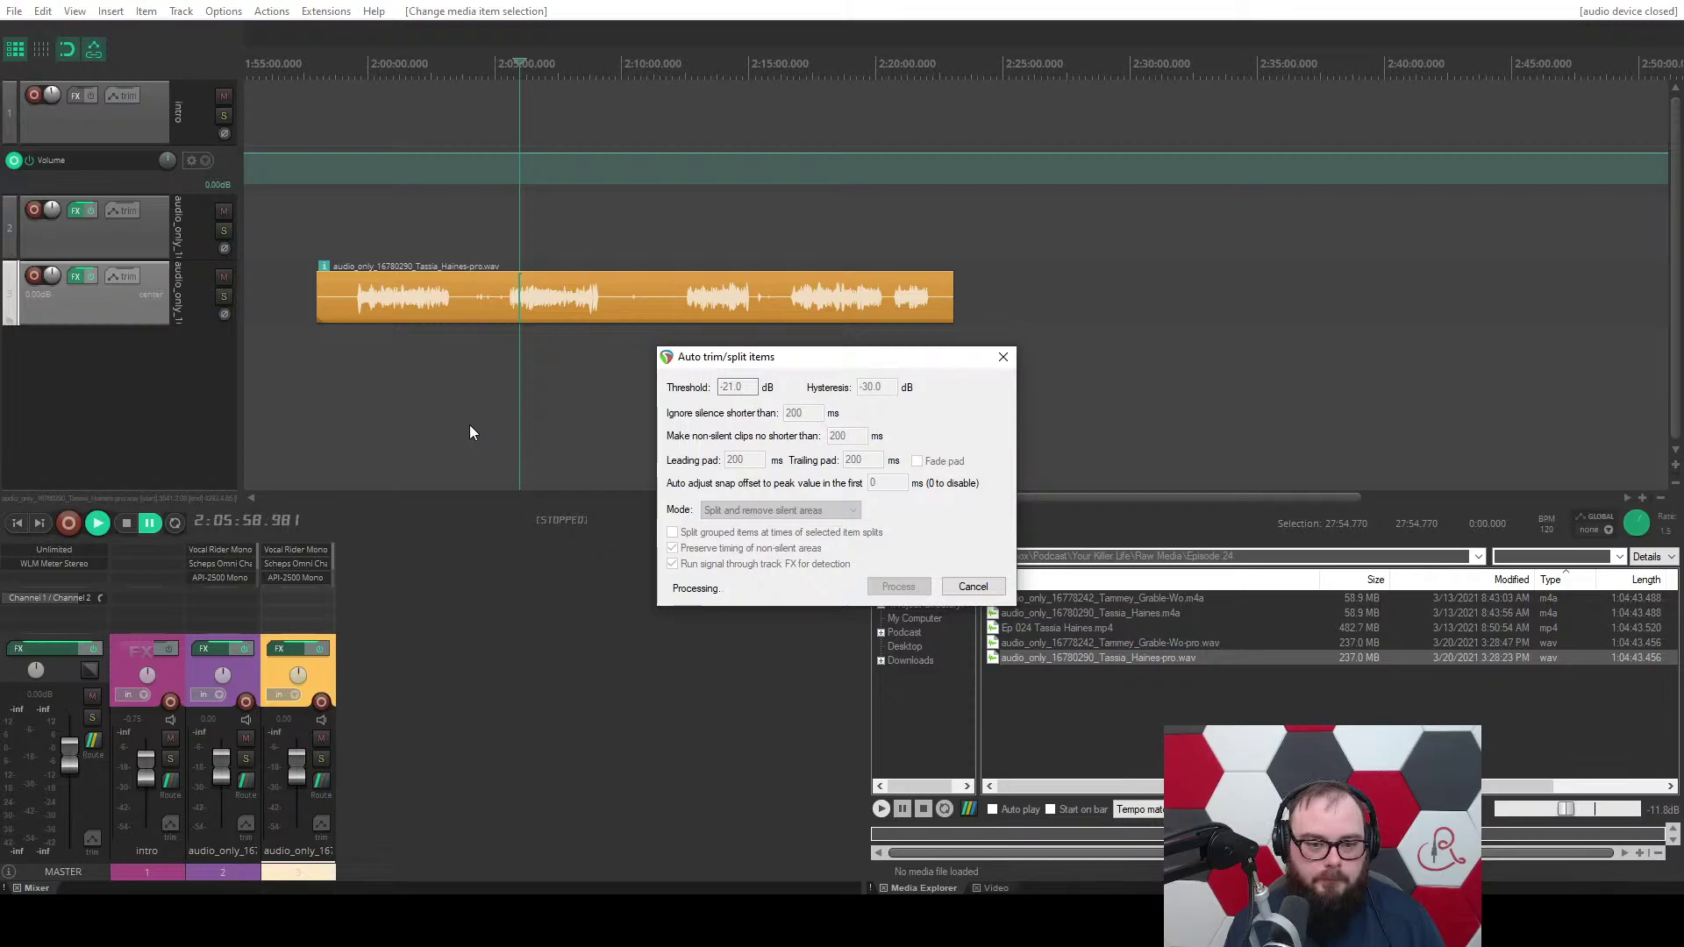
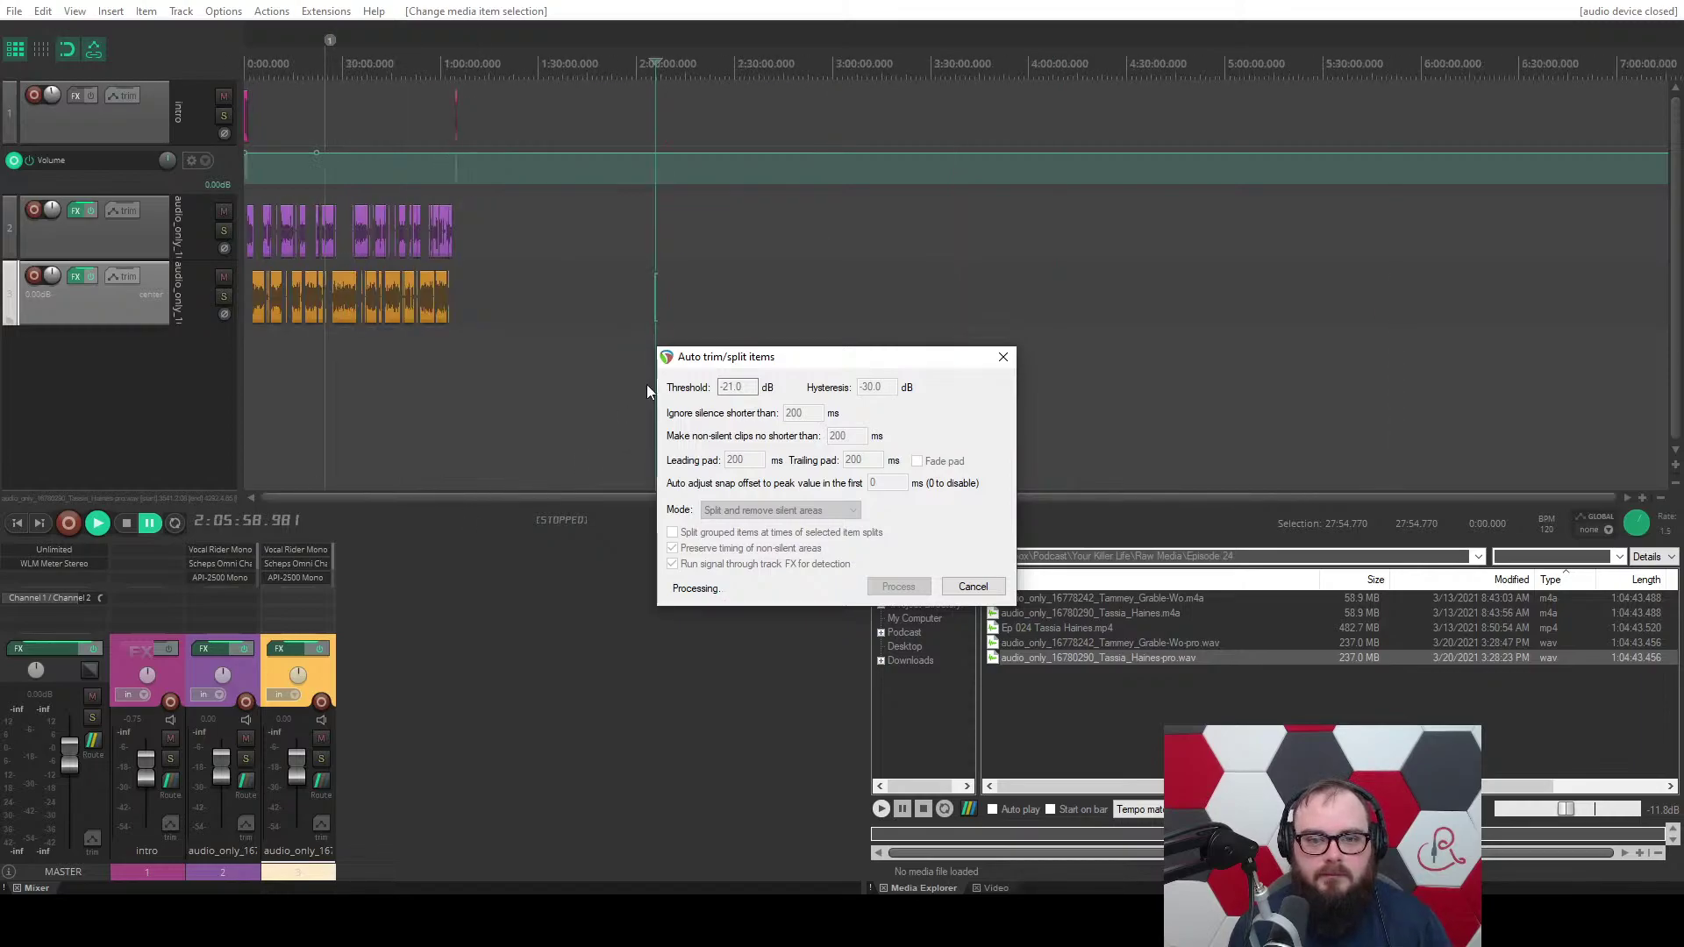
Inspect the split clips and the gaps between them on the third track, up close and as a whole.
{"action": "scroll", "coordinate": [793, 304], "scroll_direction": "up", "scroll_amount": 5}
{"action": "scroll", "coordinate": [794, 304], "scroll_direction": "up", "scroll_amount": 4}
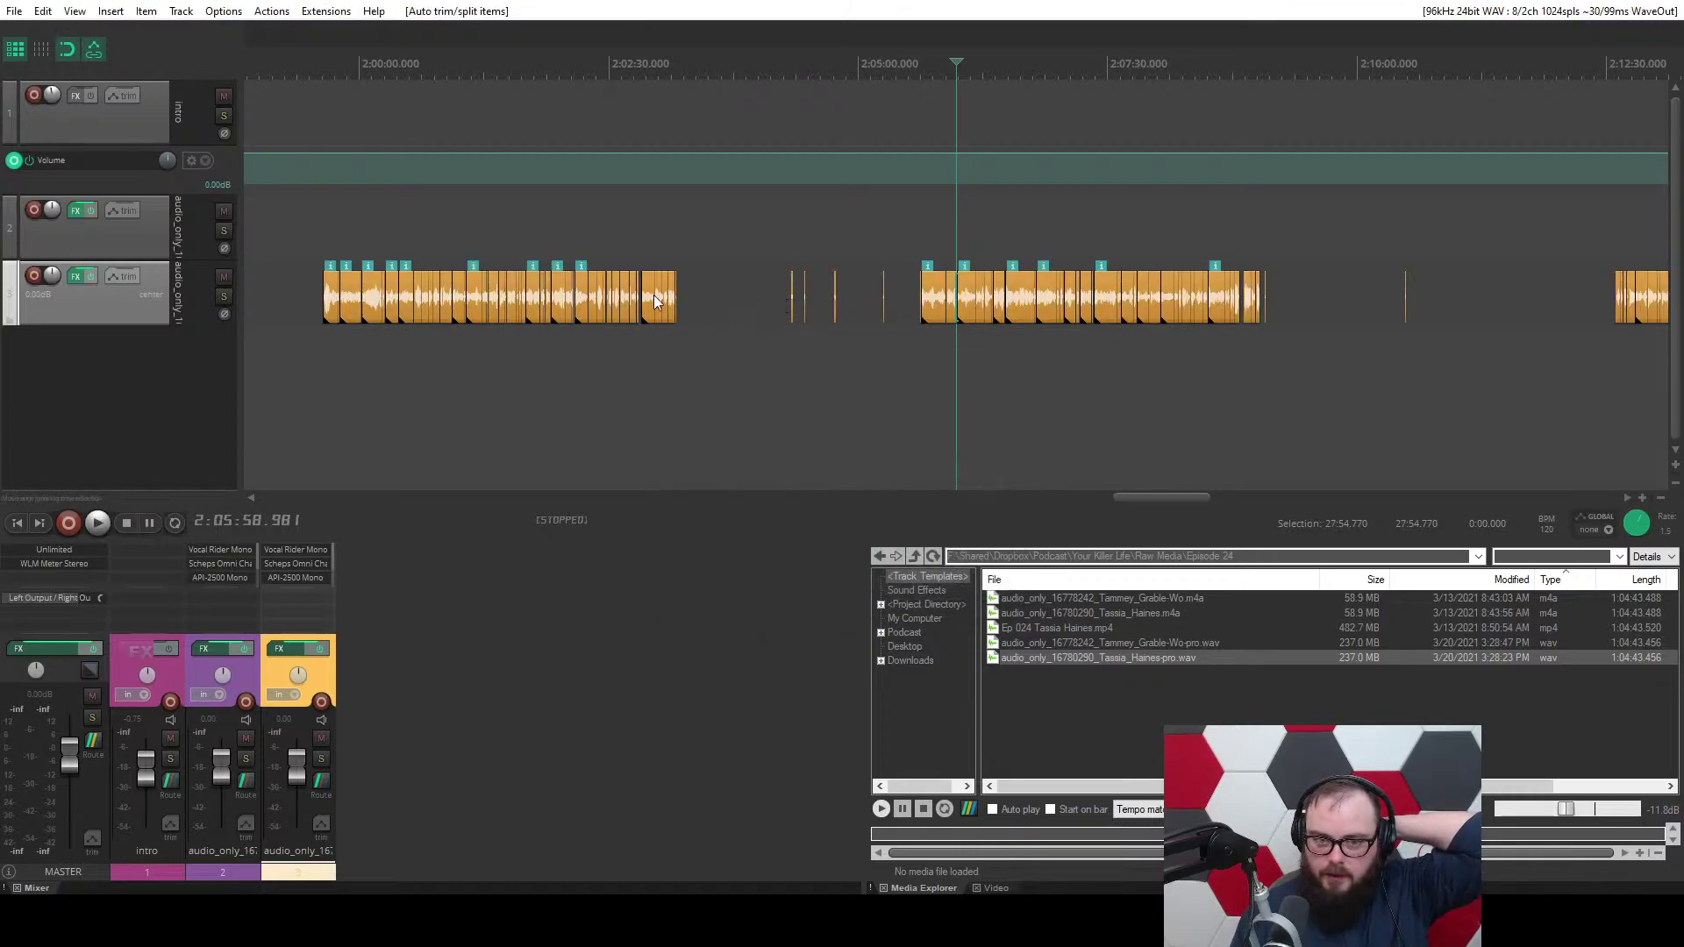
{"action": "scroll", "coordinate": [605, 303], "scroll_direction": "up", "scroll_amount": 2}
{"action": "scroll", "coordinate": [605, 303], "scroll_direction": "up", "scroll_amount": 2}
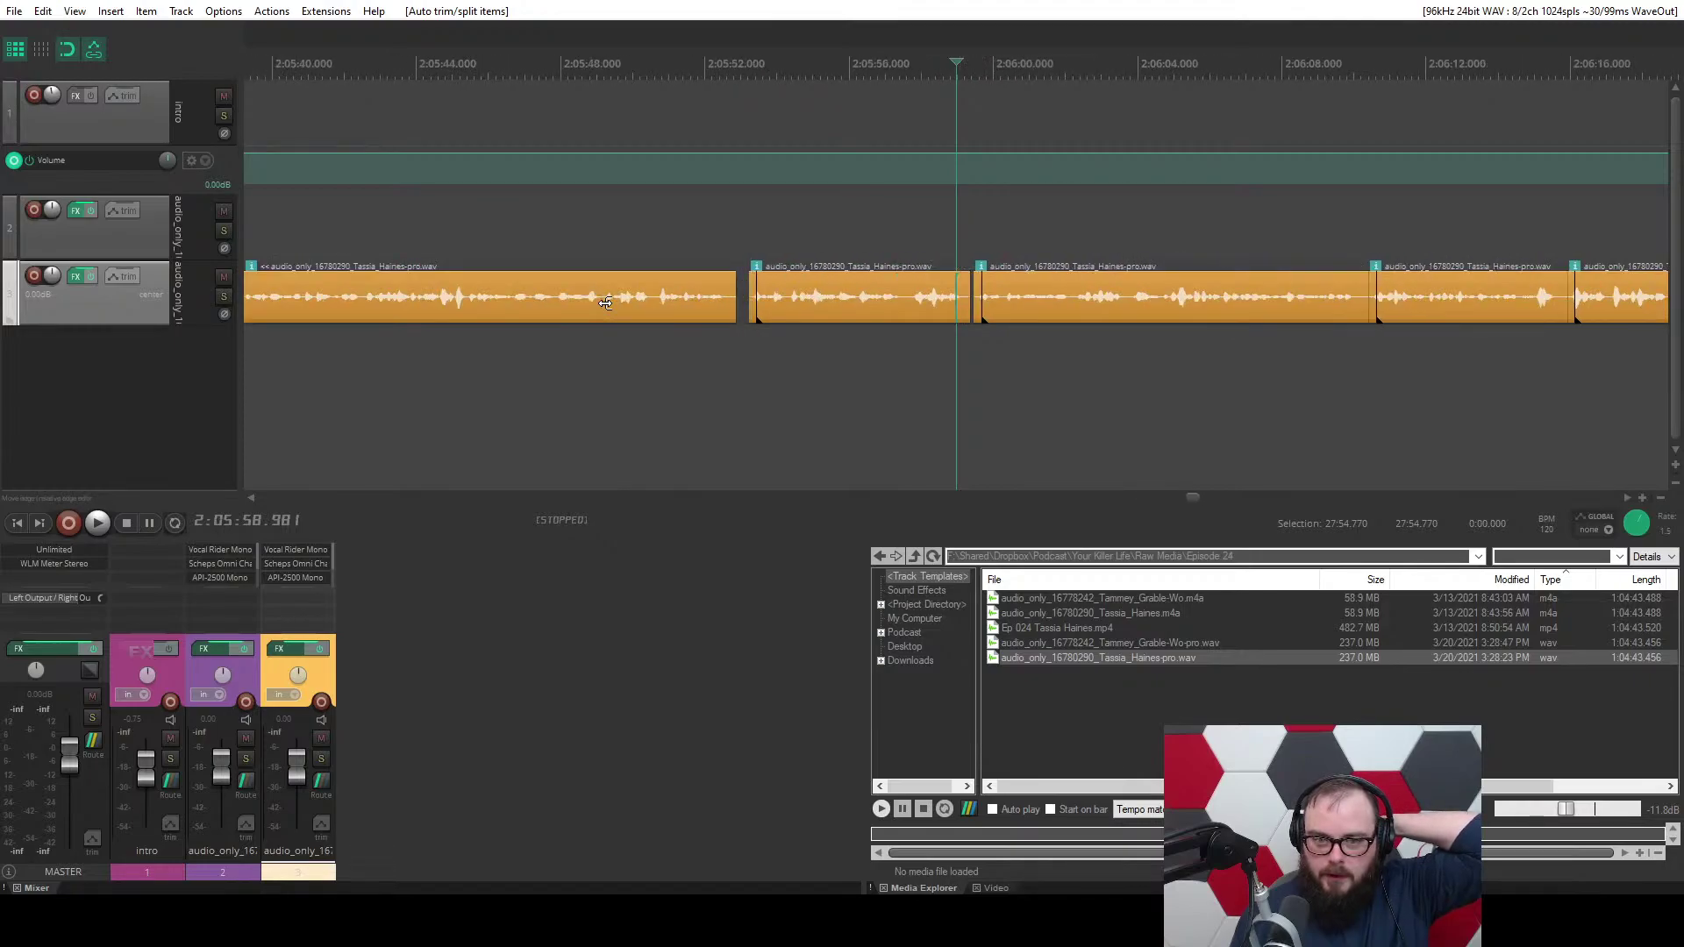
{"action": "scroll", "coordinate": [605, 303], "scroll_direction": "down", "scroll_amount": 2}
{"action": "scroll", "coordinate": [606, 302], "scroll_direction": "down", "scroll_amount": 2}
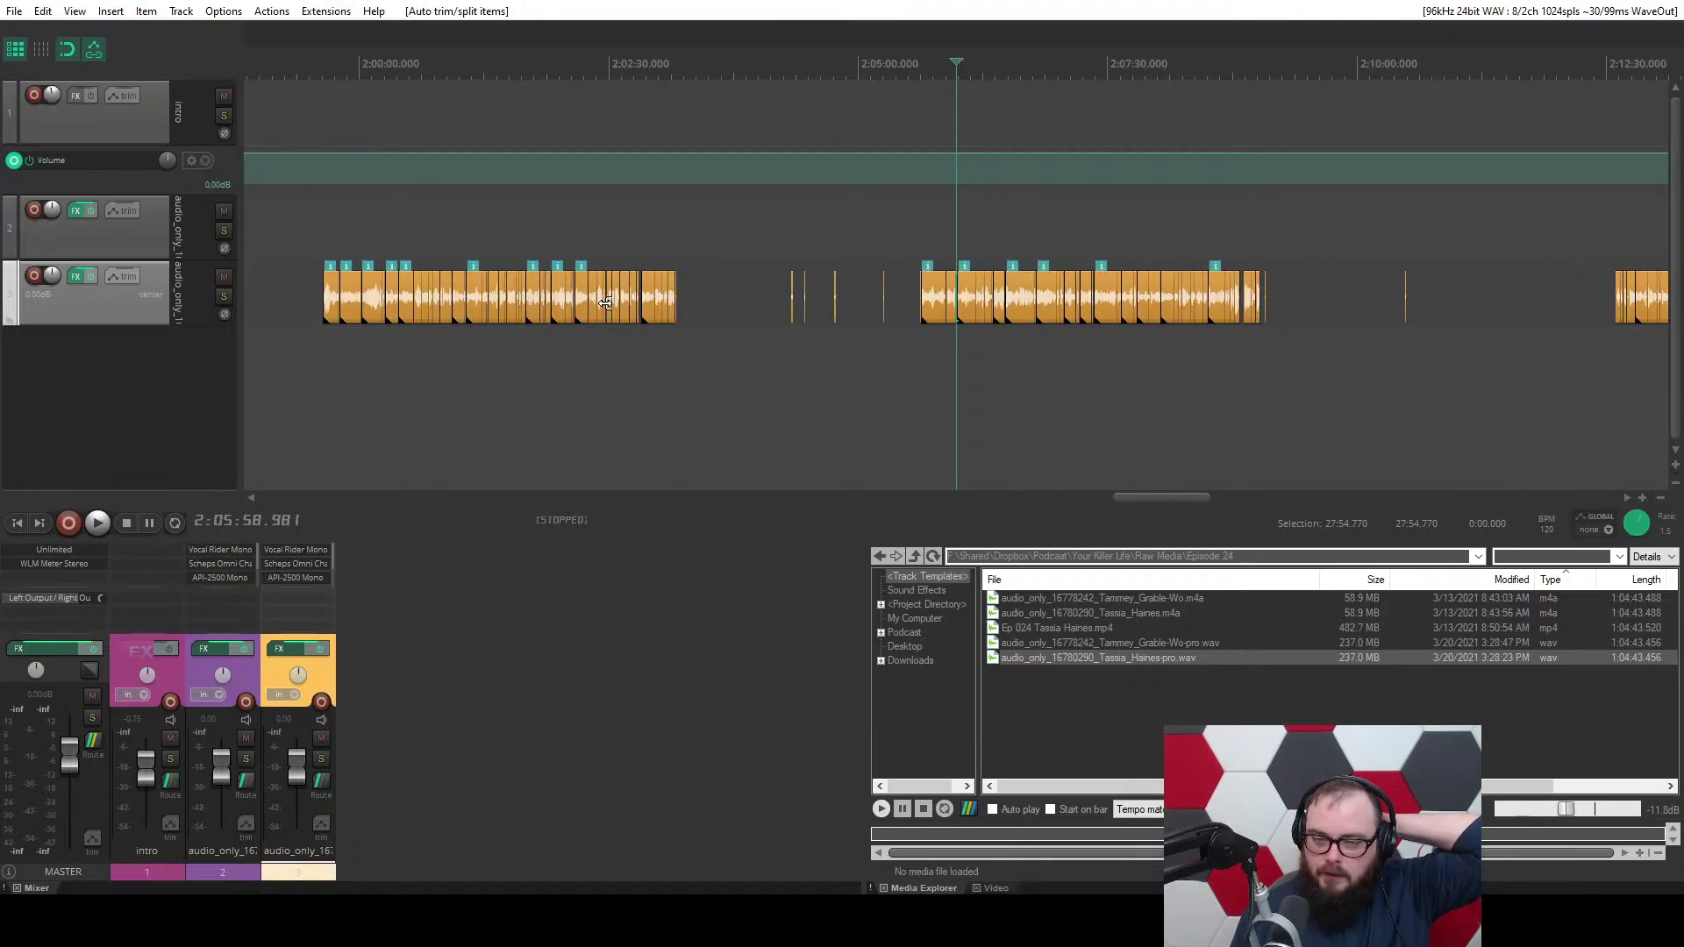
{"action": "scroll", "coordinate": [605, 303], "scroll_direction": "down", "scroll_amount": 2}
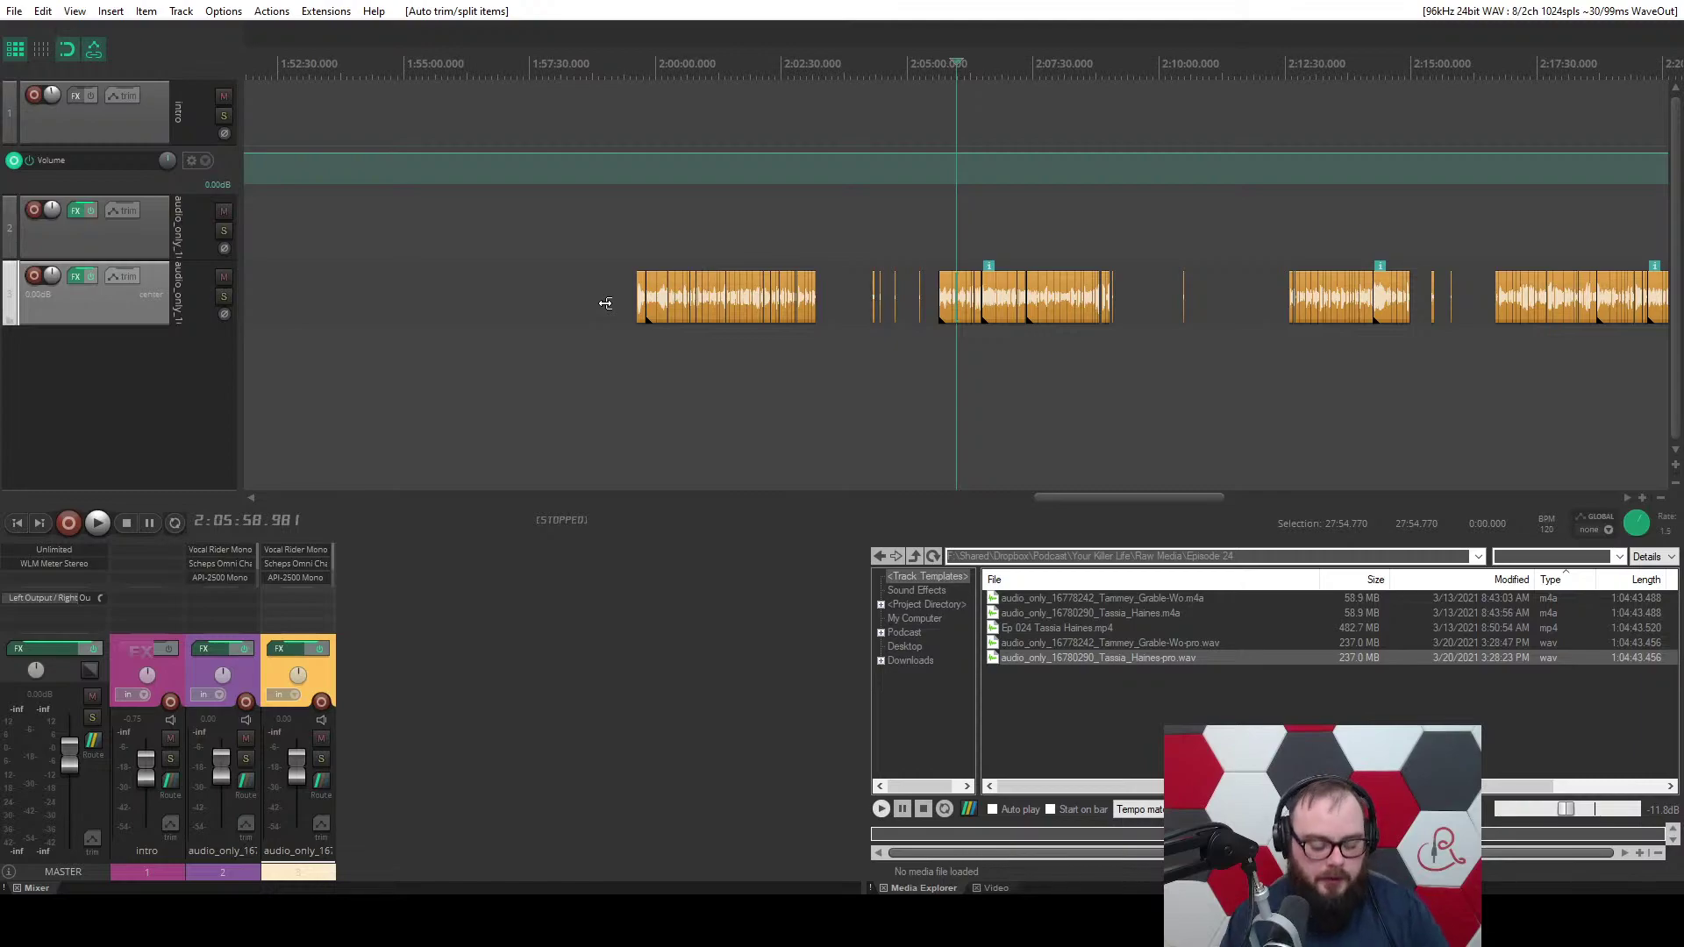
Close the gaps between the split clips with Multiply Gap by Percents at 0% and 0 ms minimum gap, comparing by undo and redo.
{"action": "key", "text": "k"}
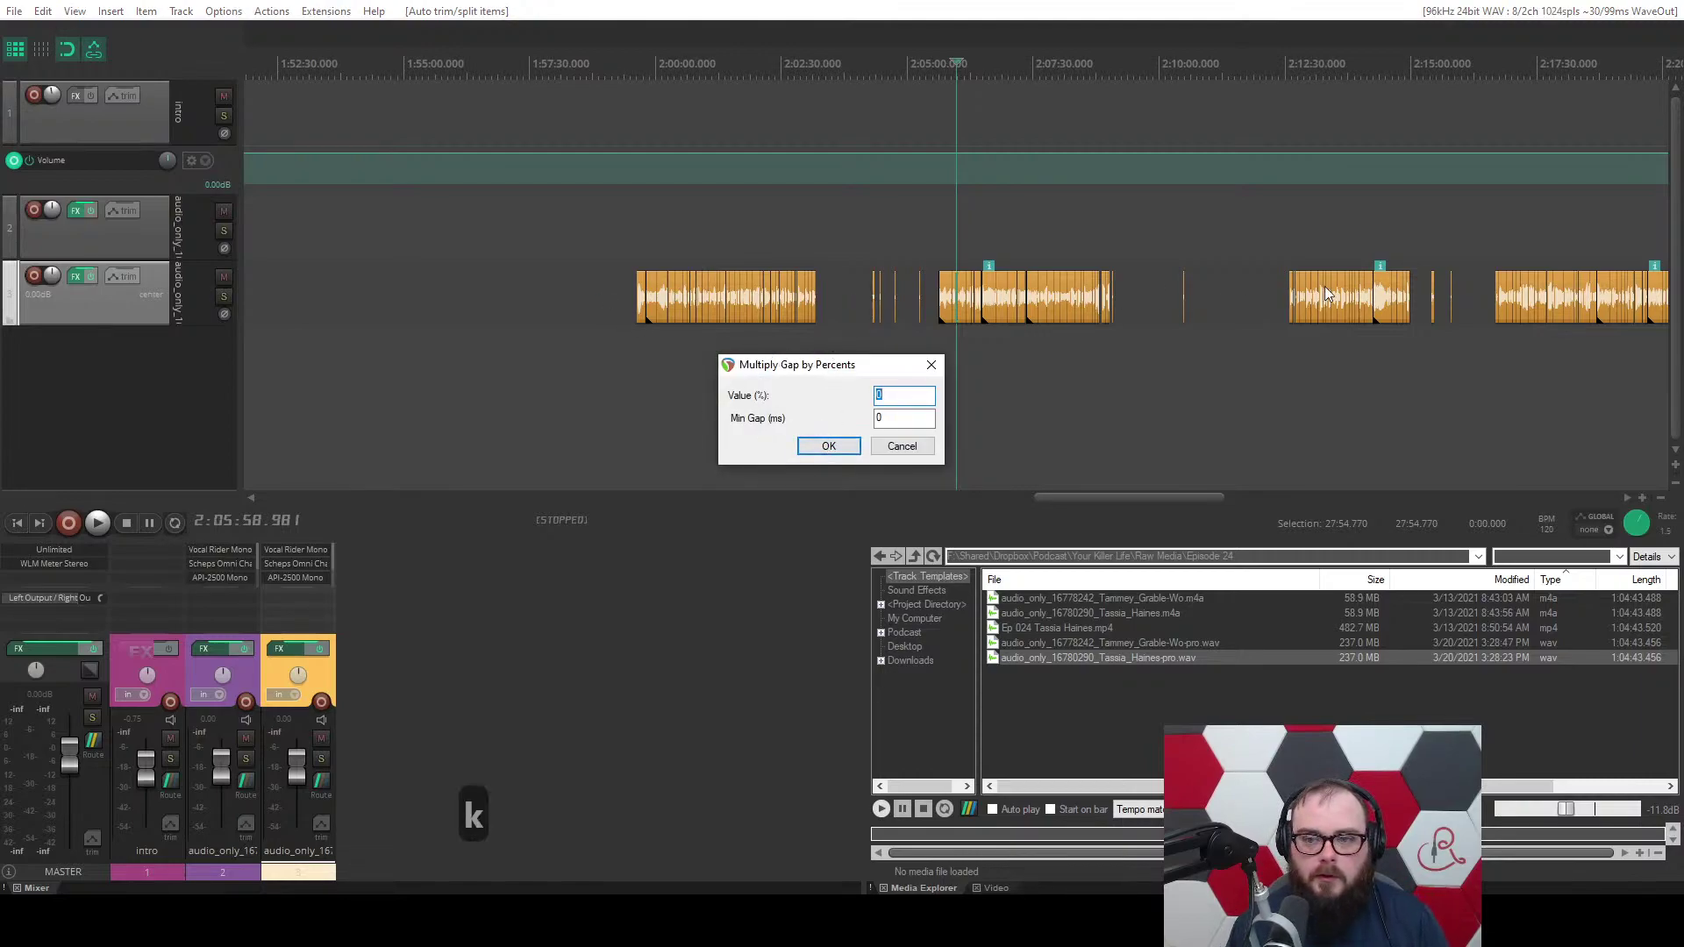
{"action": "left_click", "coordinate": [828, 446]}
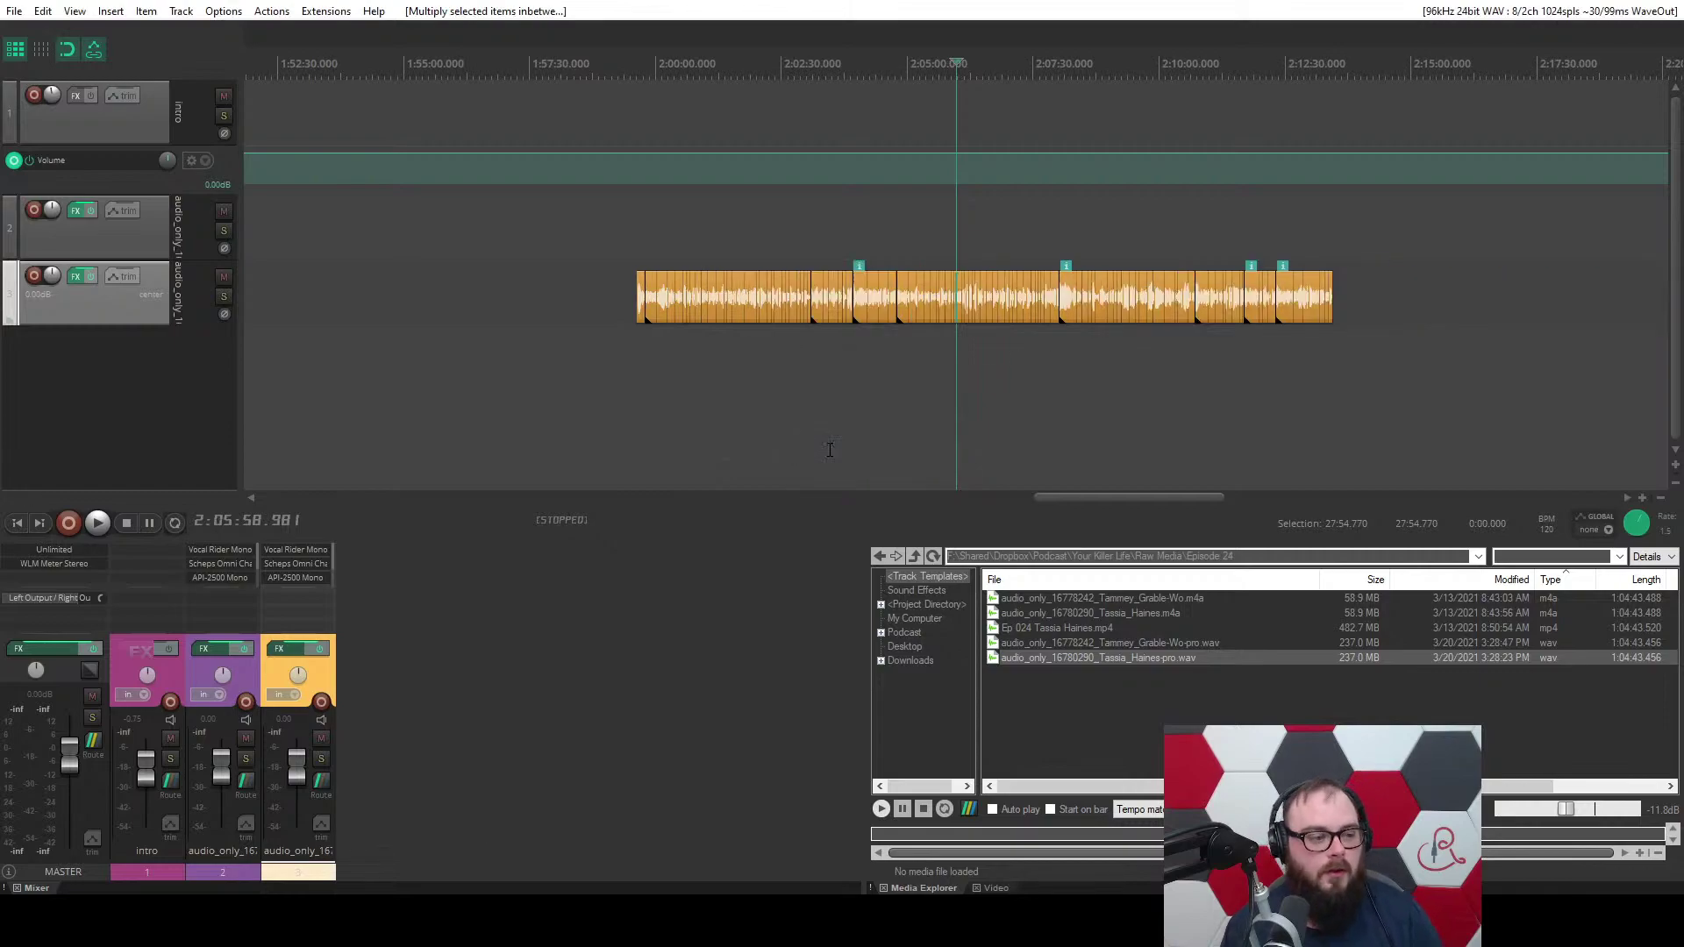
{"action": "key", "text": "ctrl+z"}
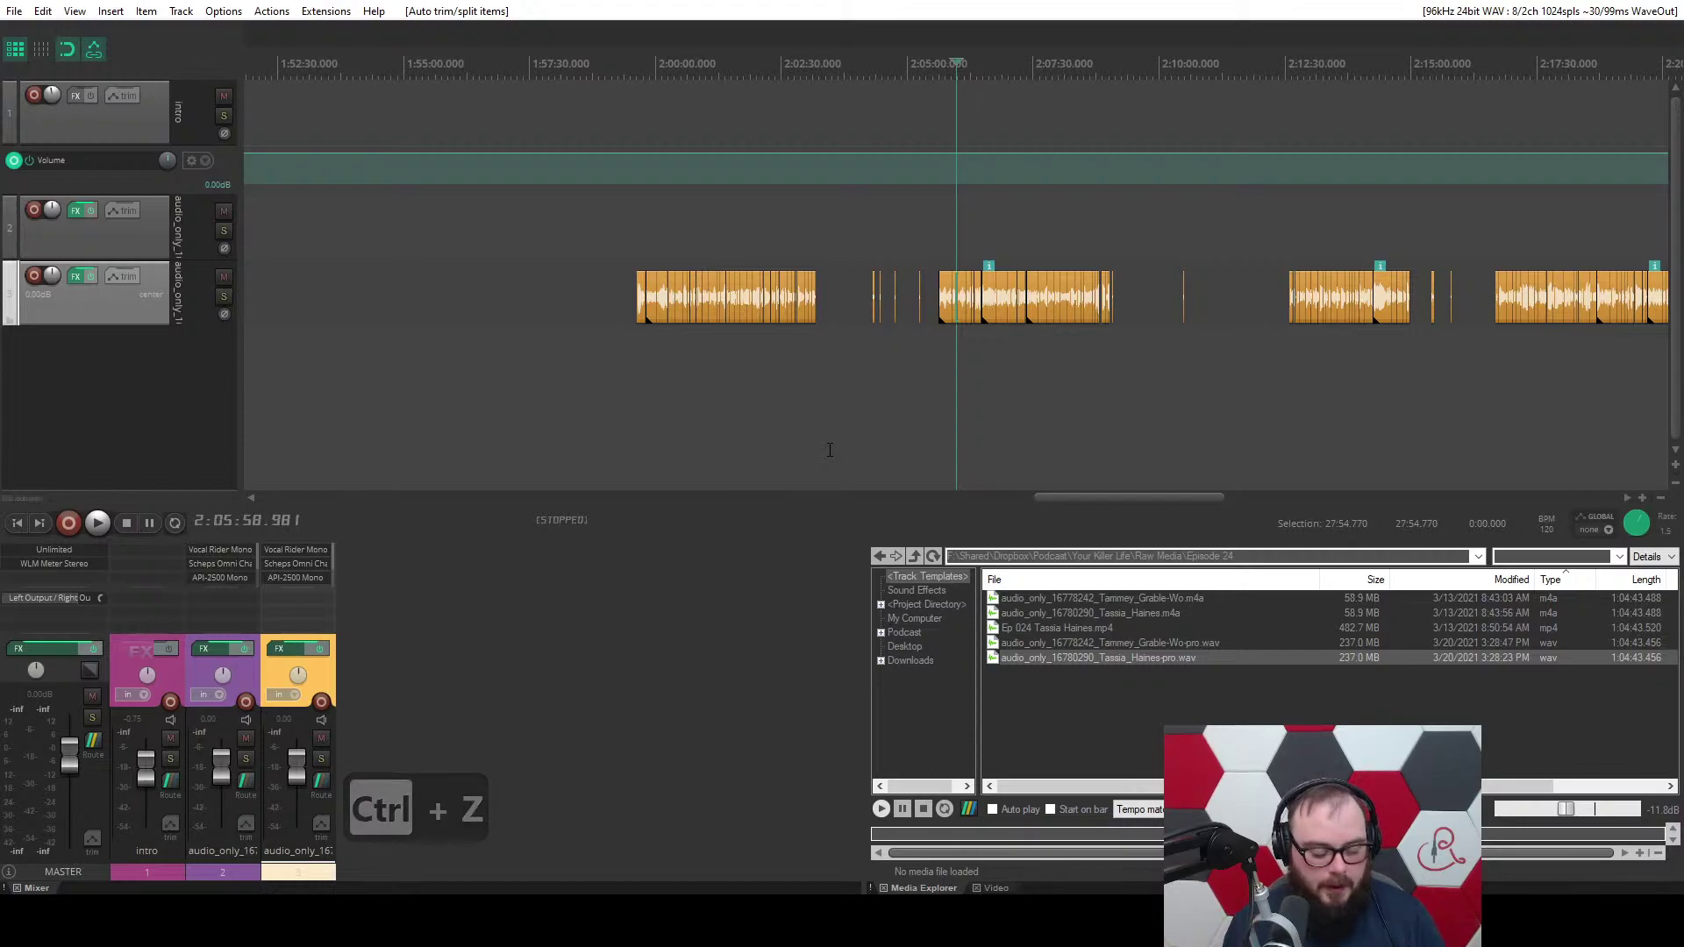
{"action": "key", "text": "ctrl+shift+z"}
{"action": "key", "text": "ctrl+z"}
Undo the silence removal, the trim and the insertion of the extra WAV clip on the third track.
{"action": "scroll", "coordinate": [794, 401], "scroll_direction": "down", "scroll_amount": 3}
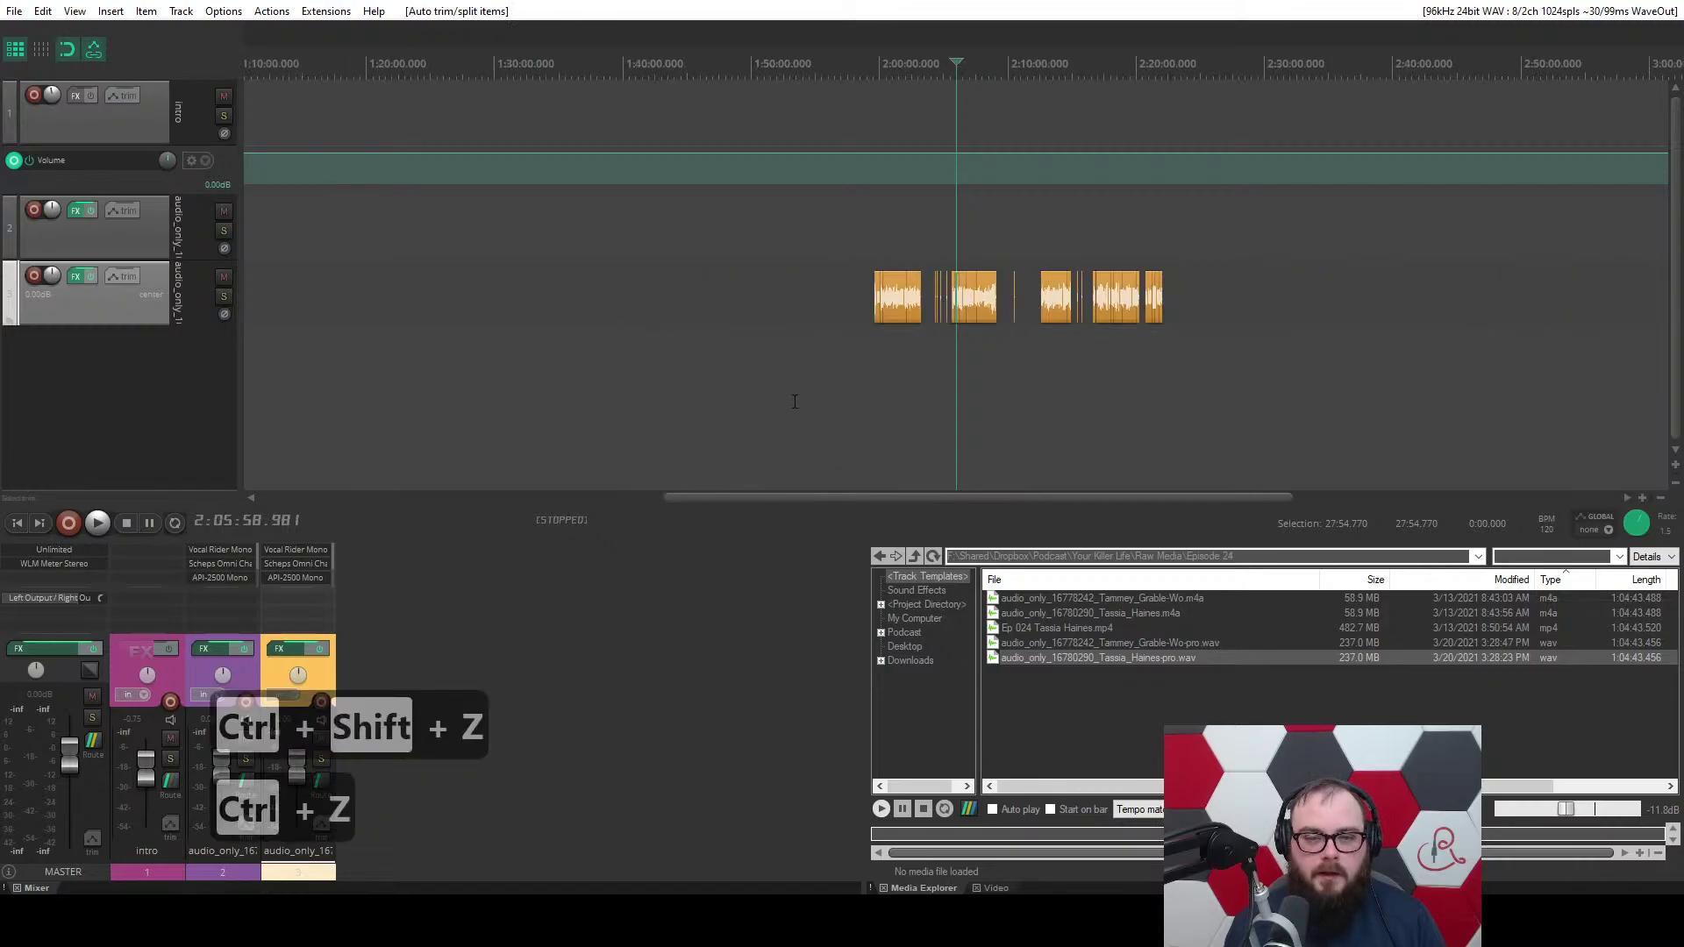
{"action": "scroll", "coordinate": [794, 402], "scroll_direction": "down", "scroll_amount": 3}
{"action": "key", "text": "ctrl+z"}
{"action": "key", "text": "ctrl+z"}
{"action": "key", "text": "ctrl+z"}
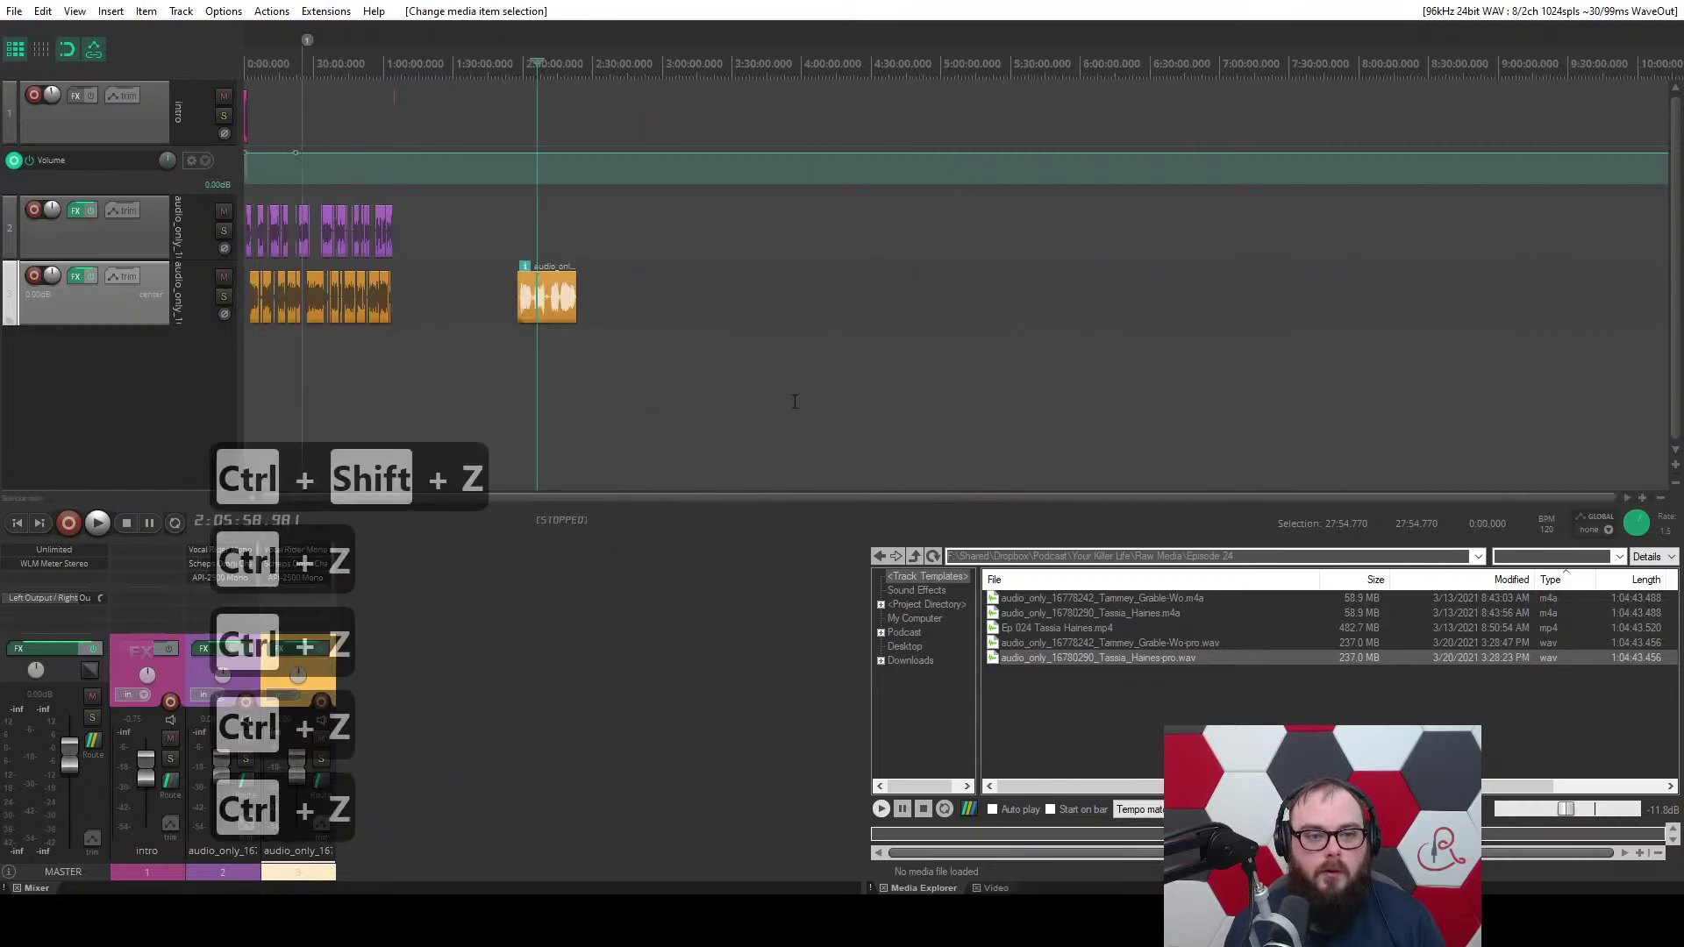
{"action": "key", "text": "ctrl+z"}
{"action": "key", "text": "ctrl+z"}
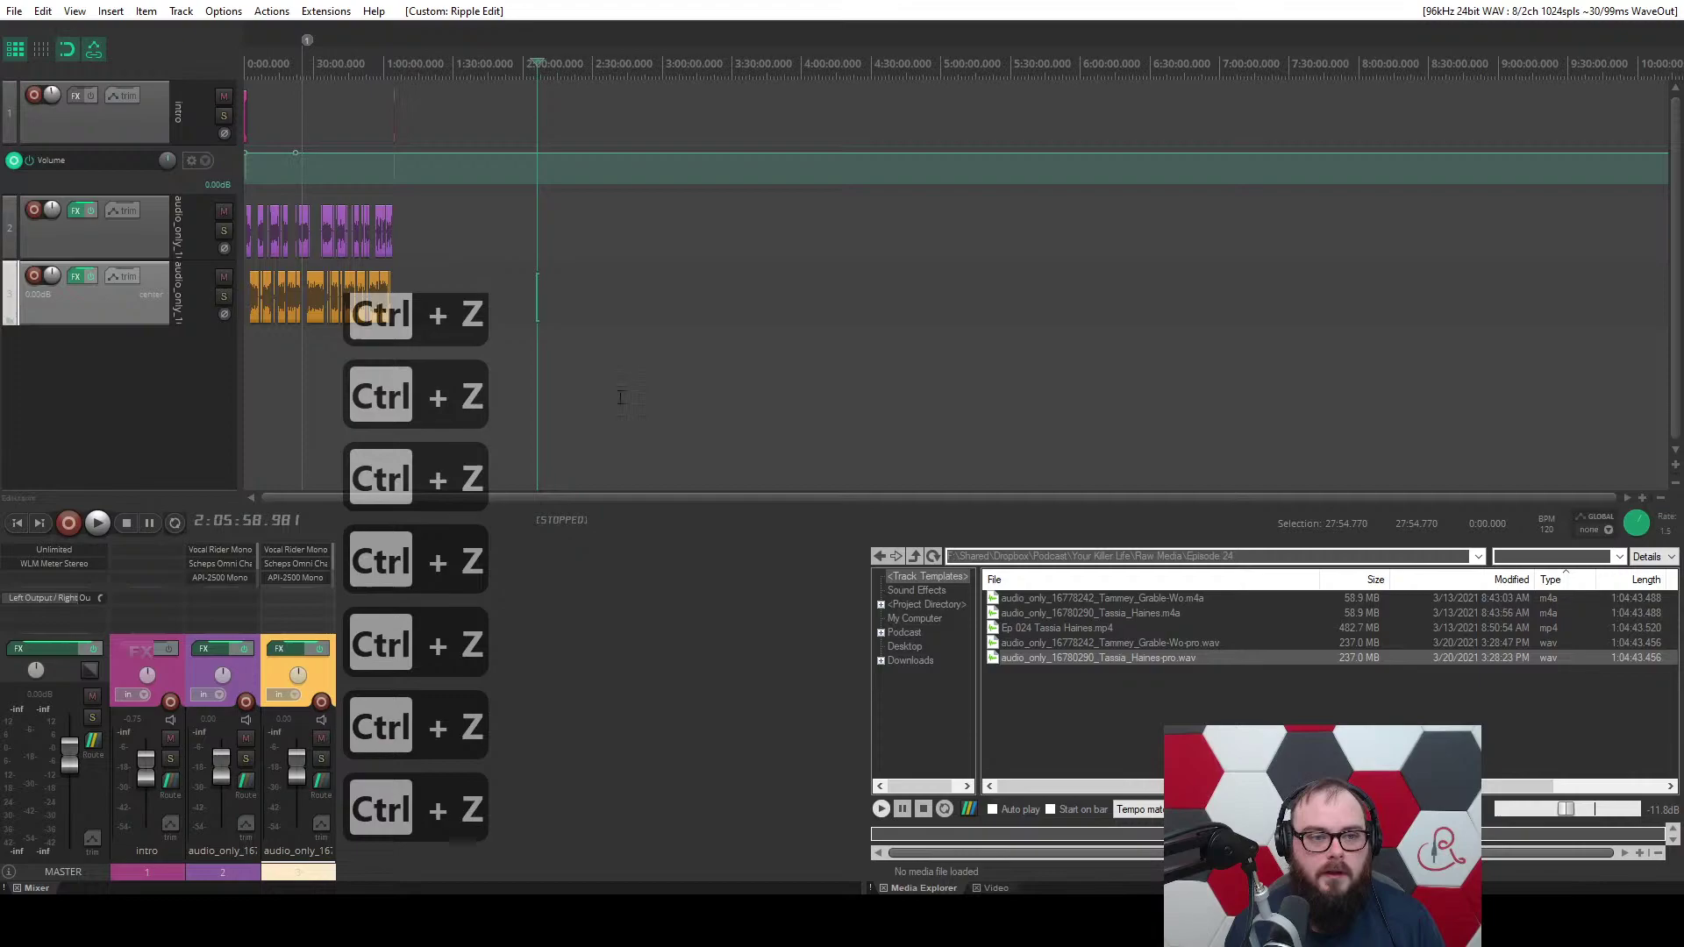
Undo the last ripple edit and redo it.
{"action": "left_click", "coordinate": [318, 145]}
{"action": "scroll", "coordinate": [388, 147], "scroll_direction": "up", "scroll_amount": 5}
{"action": "key", "text": "ctrl+z"}
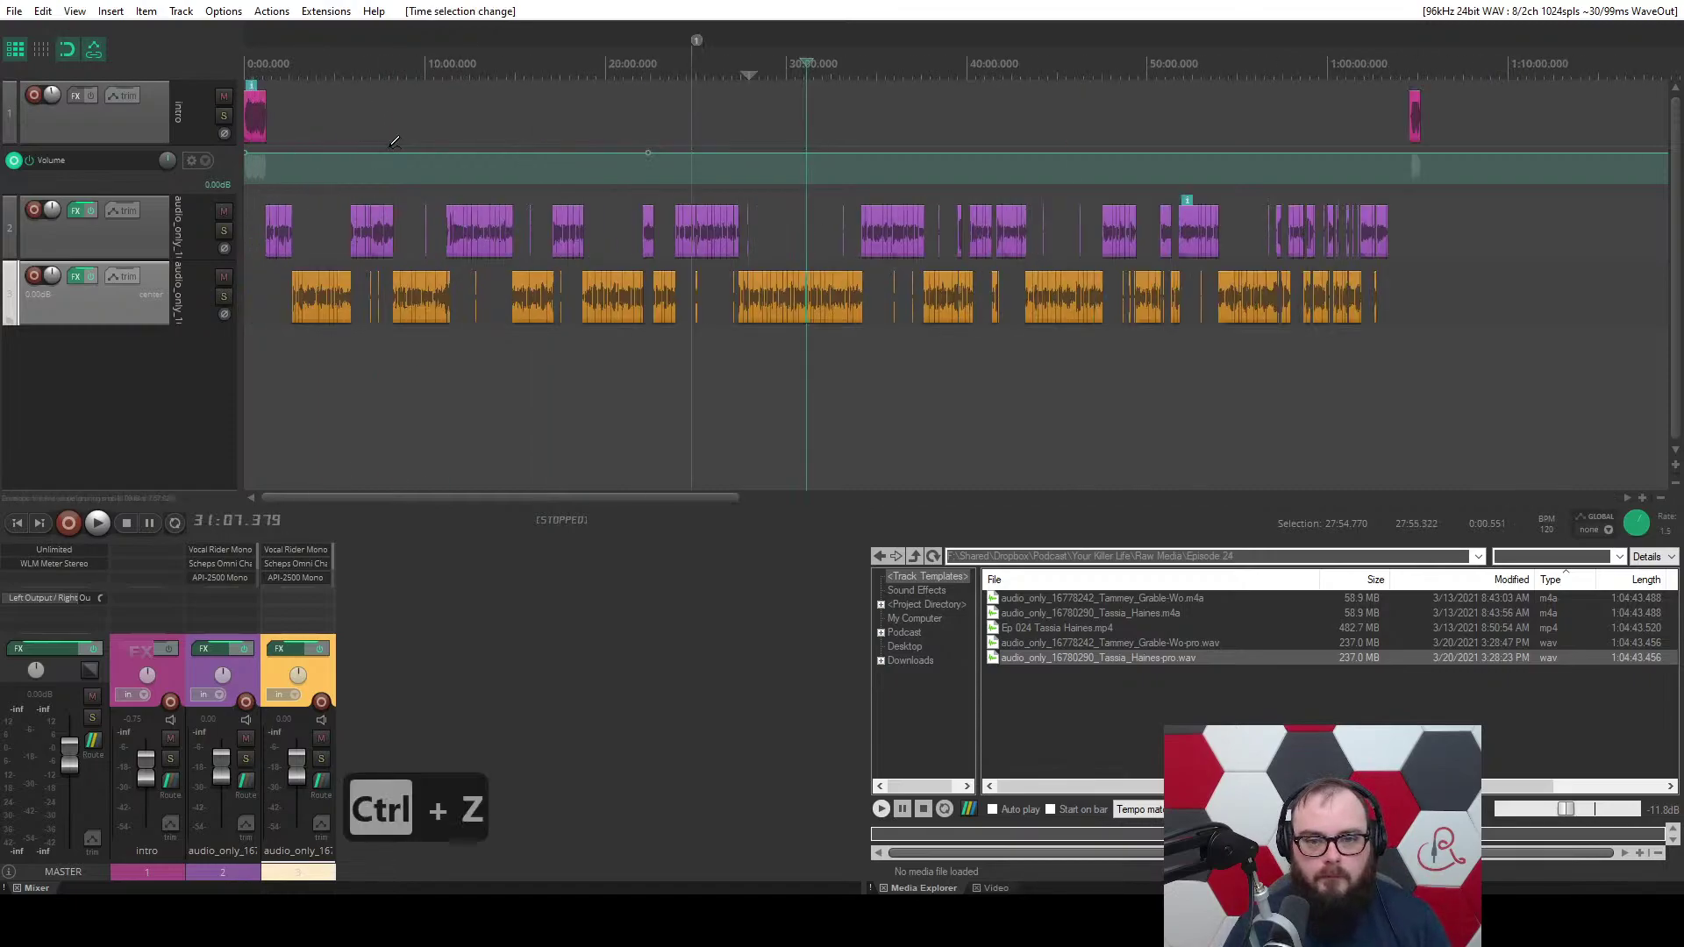
{"action": "key", "text": "ctrl+shift+z"}
Play the third track at several points between about 27:43 and 28:21 to find where editing continues, and save the project.
{"action": "left_click", "coordinate": [755, 335]}
{"action": "key", "text": "space"}
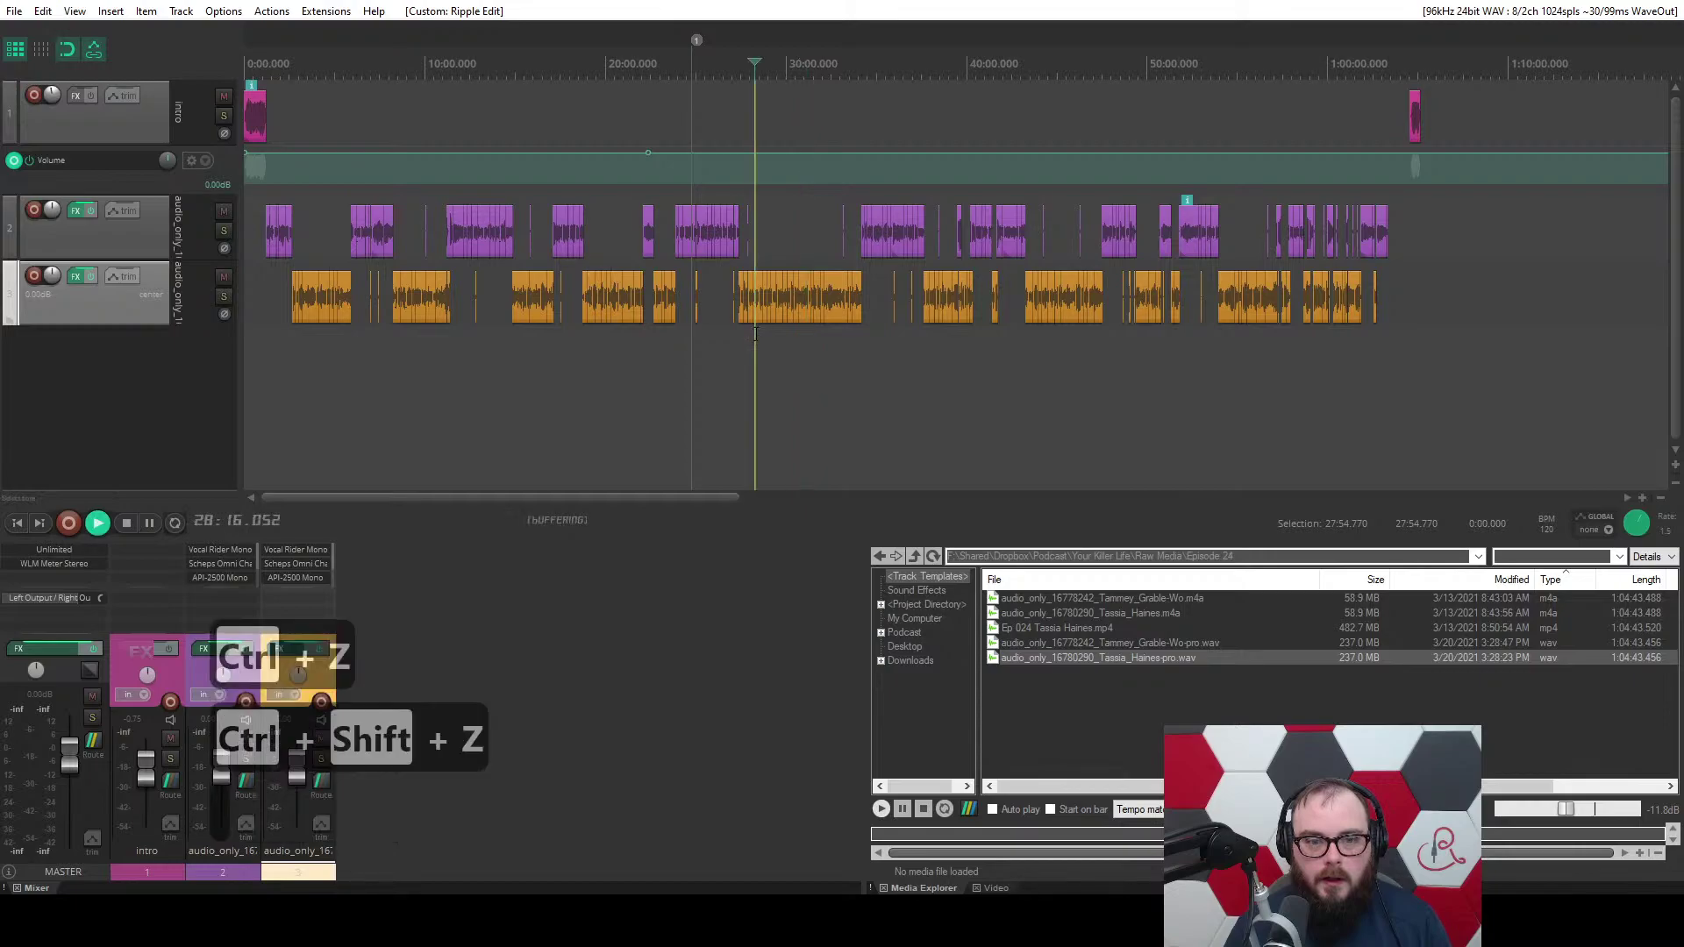
{"action": "scroll", "coordinate": [771, 338], "scroll_direction": "up", "scroll_amount": 6}
{"action": "scroll", "coordinate": [873, 349], "scroll_direction": "down", "scroll_amount": 3}
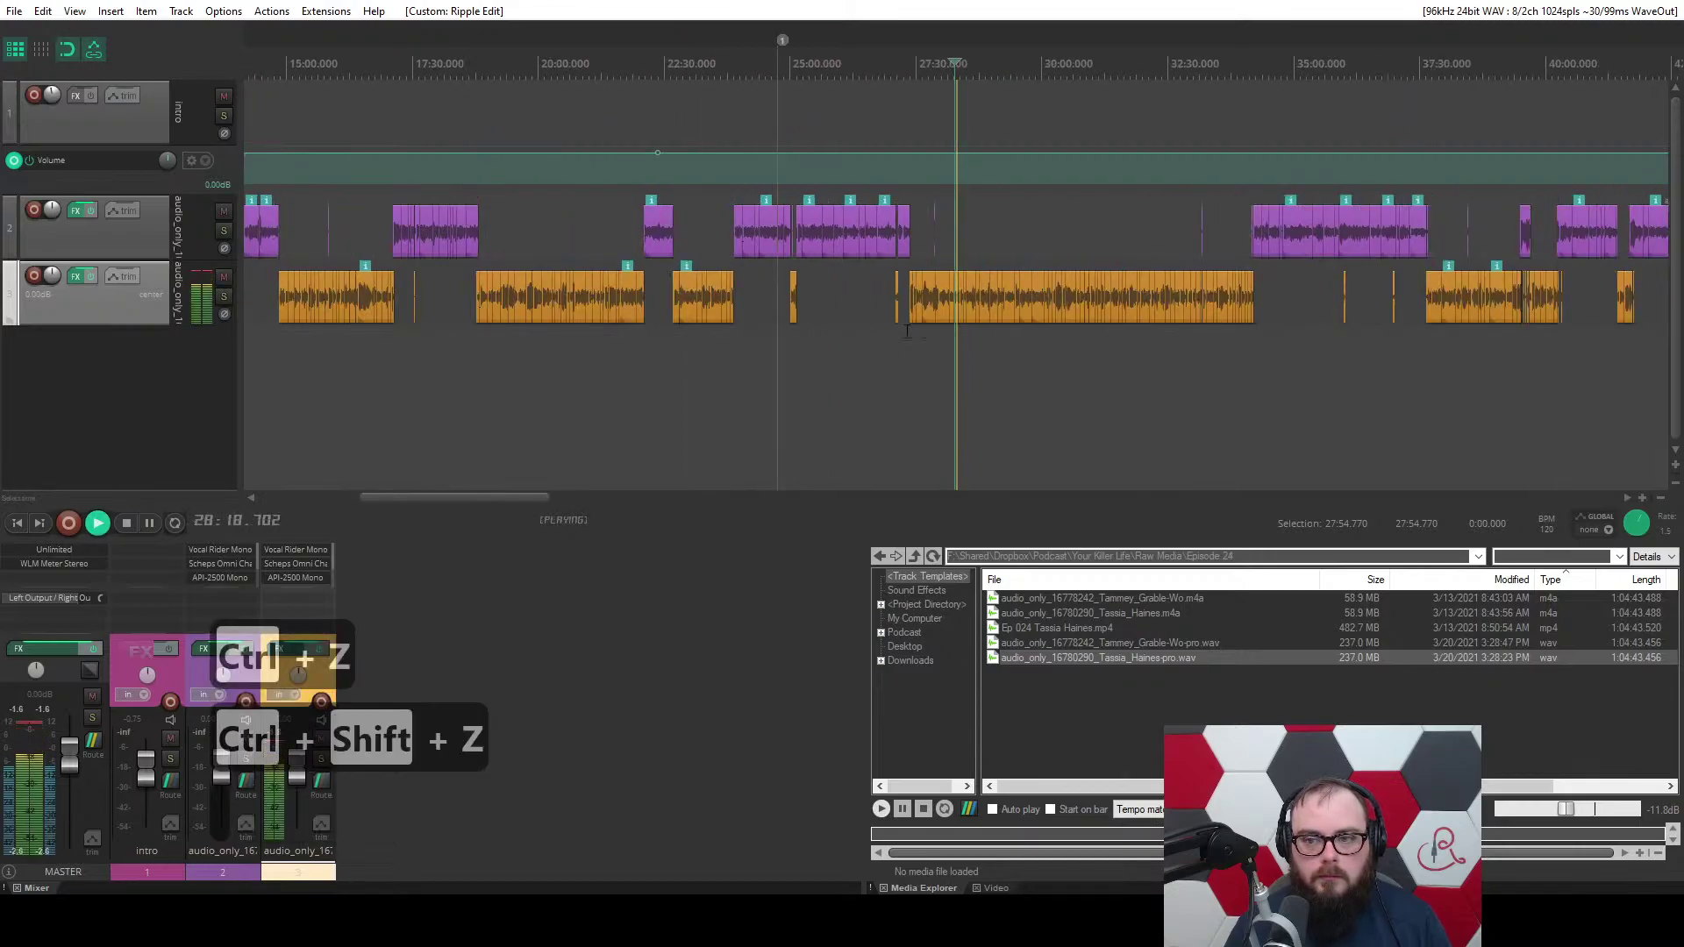
{"action": "left_click", "coordinate": [928, 167]}
{"action": "scroll", "coordinate": [895, 159], "scroll_direction": "up", "scroll_amount": 6}
{"action": "scroll", "coordinate": [893, 159], "scroll_direction": "up", "scroll_amount": 5}
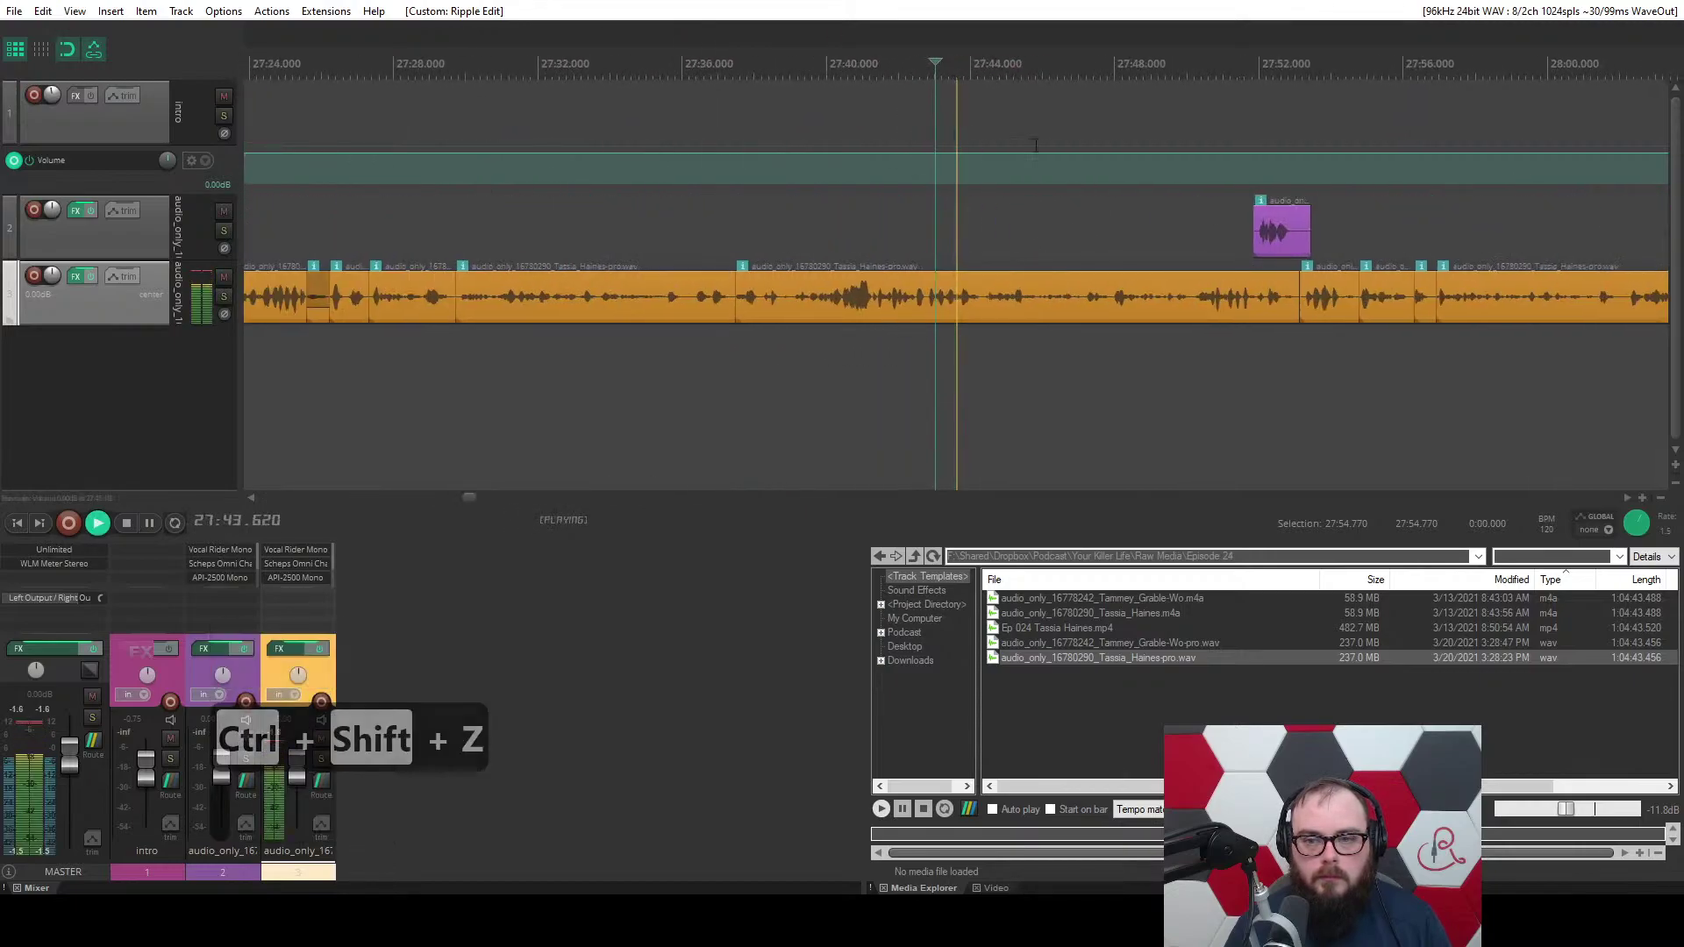
{"action": "scroll", "coordinate": [868, 165], "scroll_direction": "down", "scroll_amount": 4}
{"action": "left_click", "coordinate": [1203, 111]}
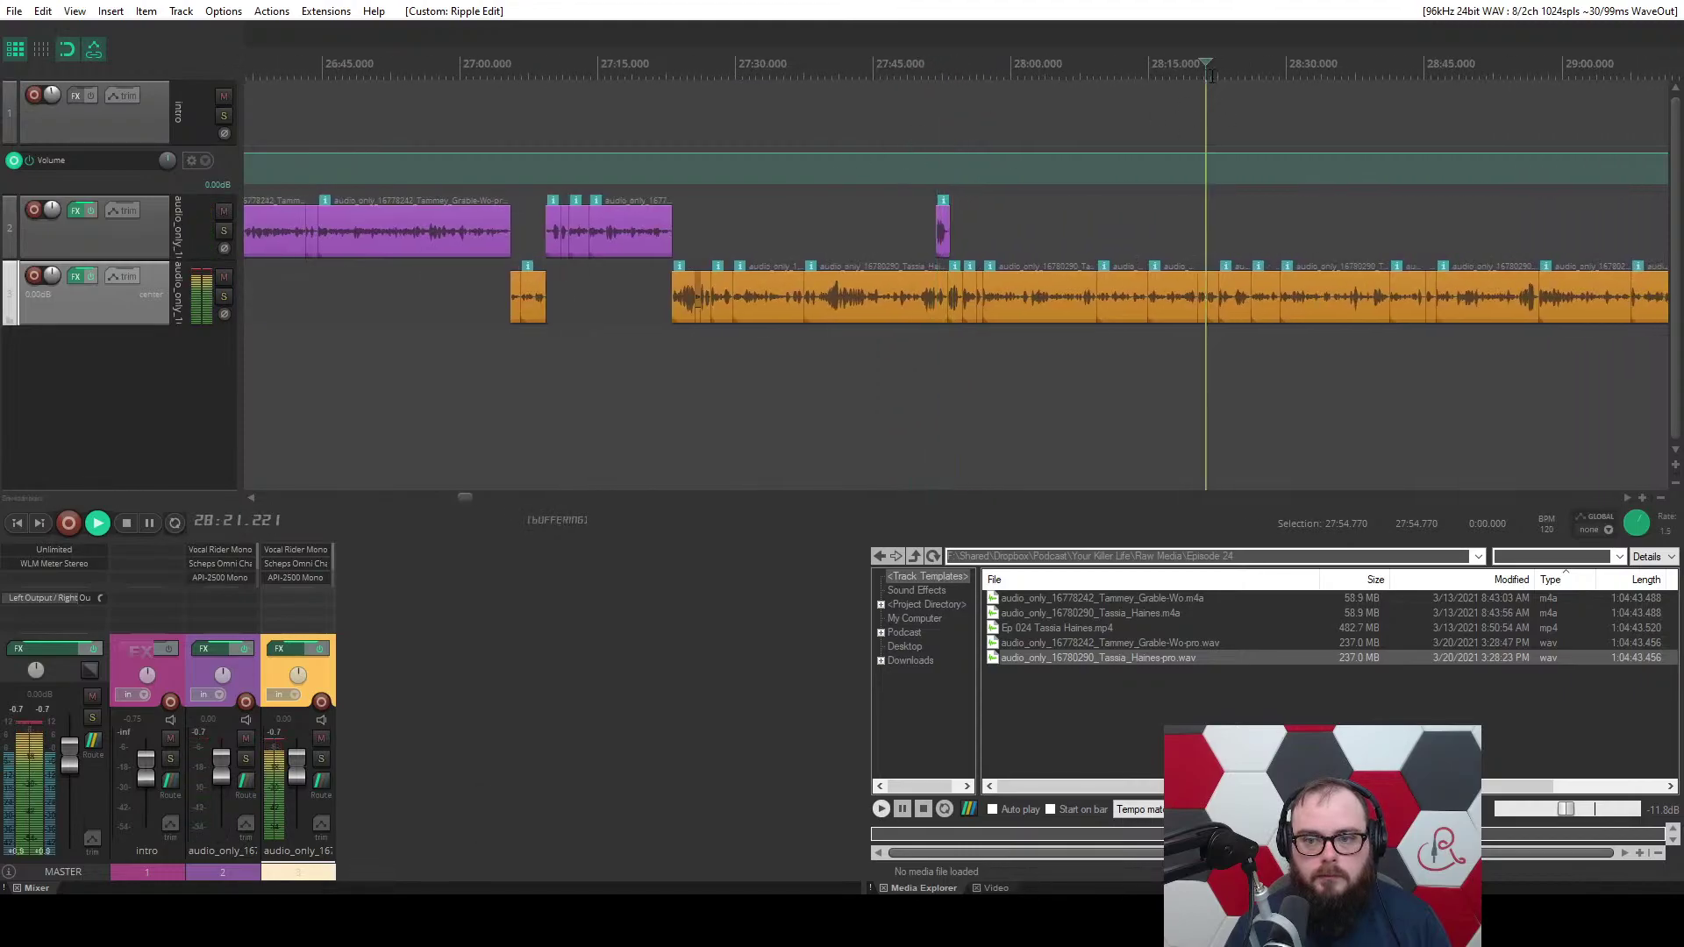
{"action": "key", "text": "space"}
{"action": "key", "text": "ctrl+s"}
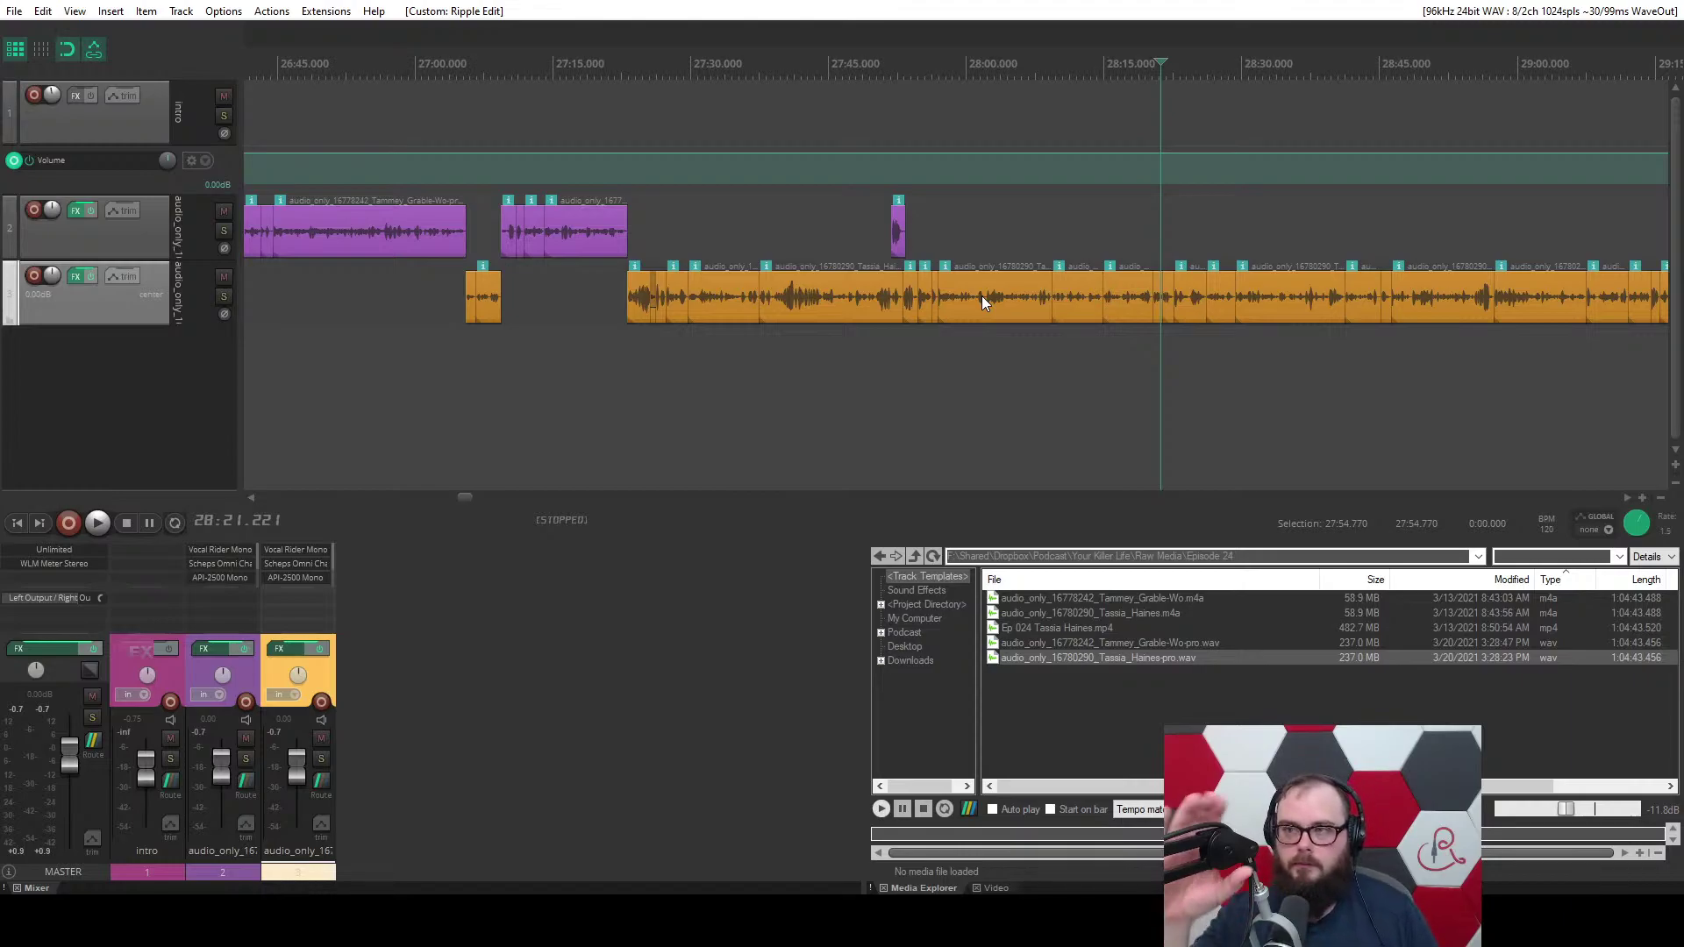
Listen on from 28:21 and trim the unwanted audio on the third track around 28:30 with the custom Adobe style edit - right.
{"action": "key", "text": "space"}
{"action": "scroll", "coordinate": [981, 296], "scroll_direction": "up", "scroll_amount": 10}
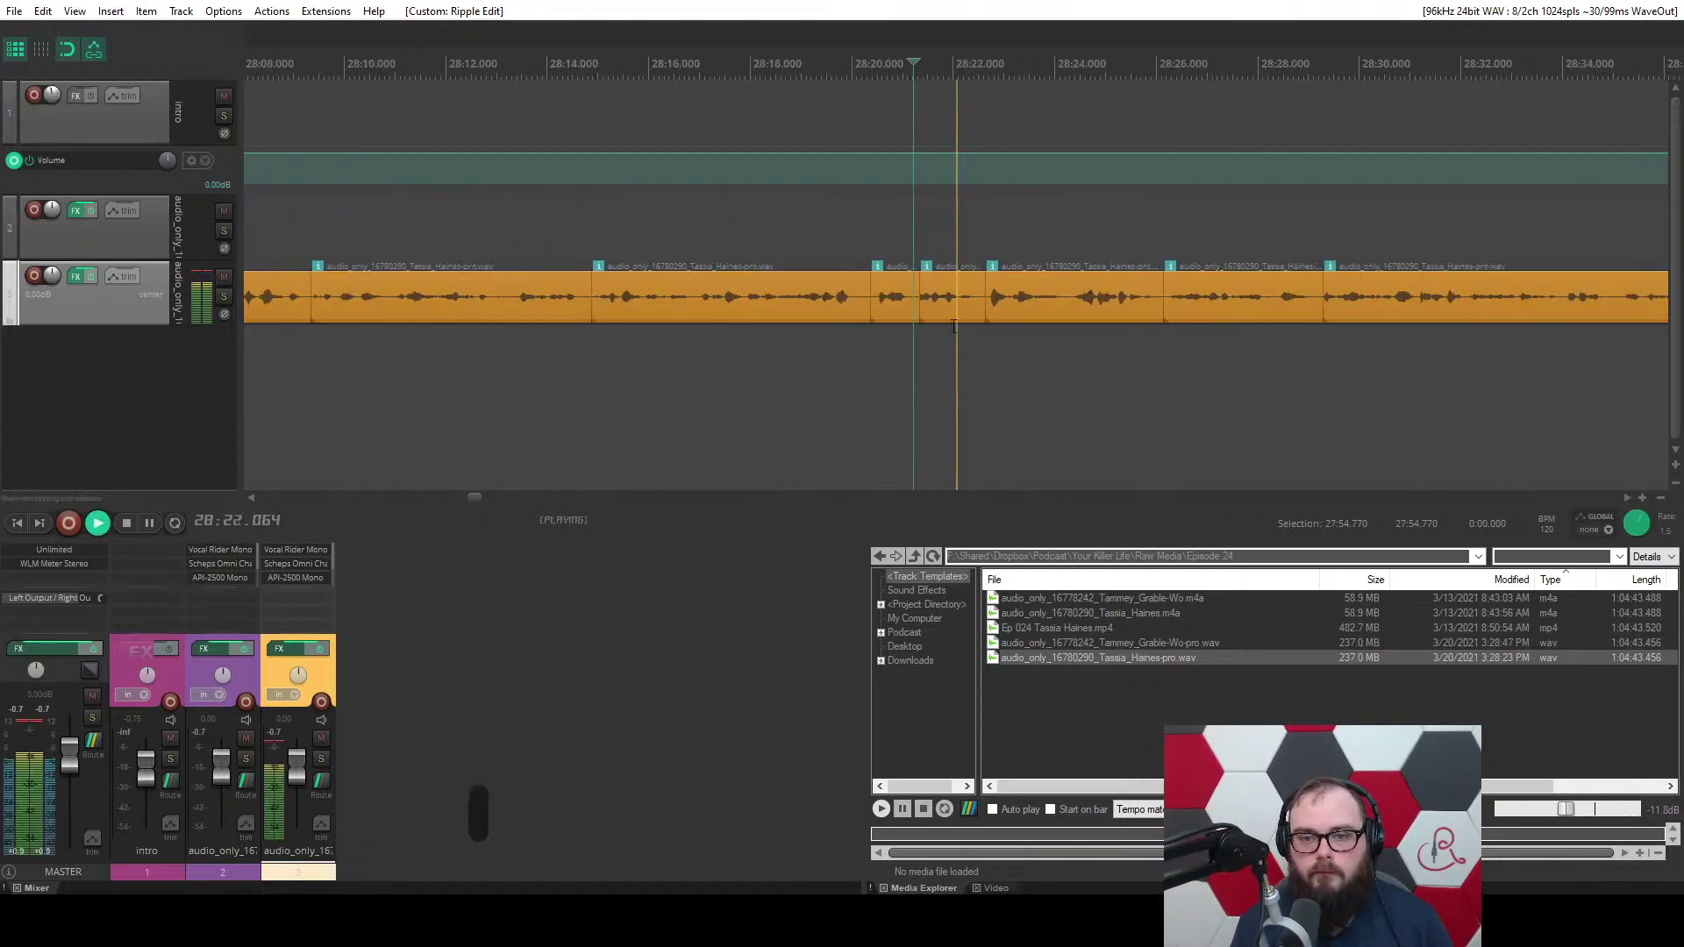
{"action": "scroll", "coordinate": [909, 359], "scroll_direction": "up", "scroll_amount": 3}
{"action": "key", "text": "ctrl+space"}
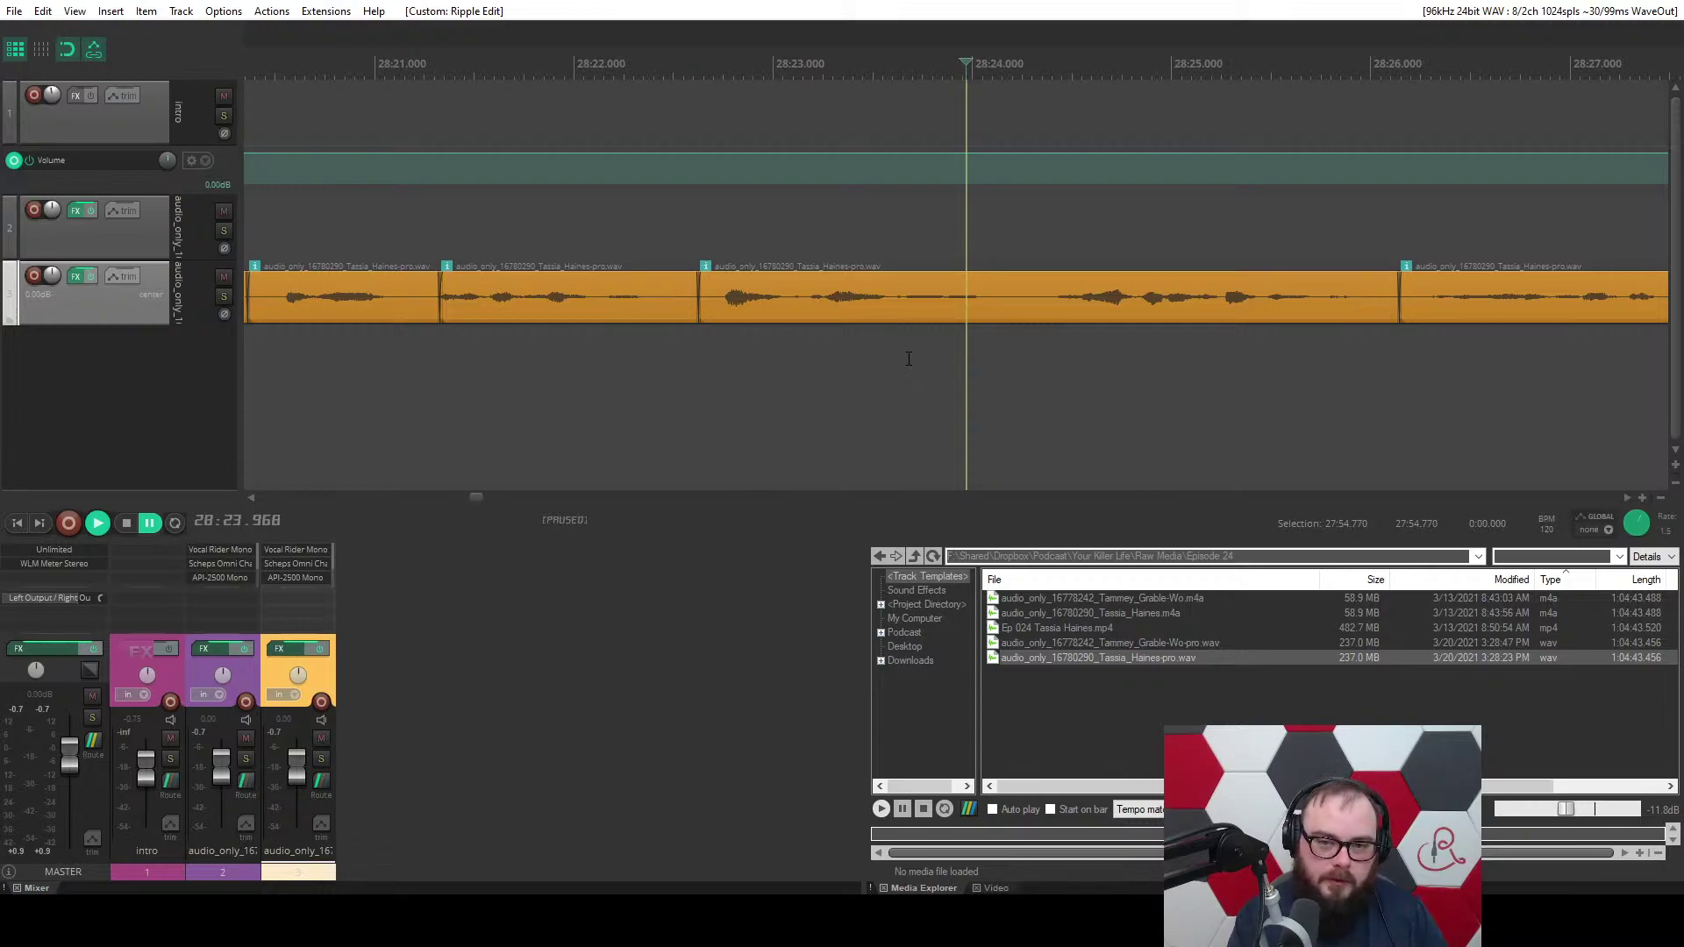
{"action": "key", "text": "space"}
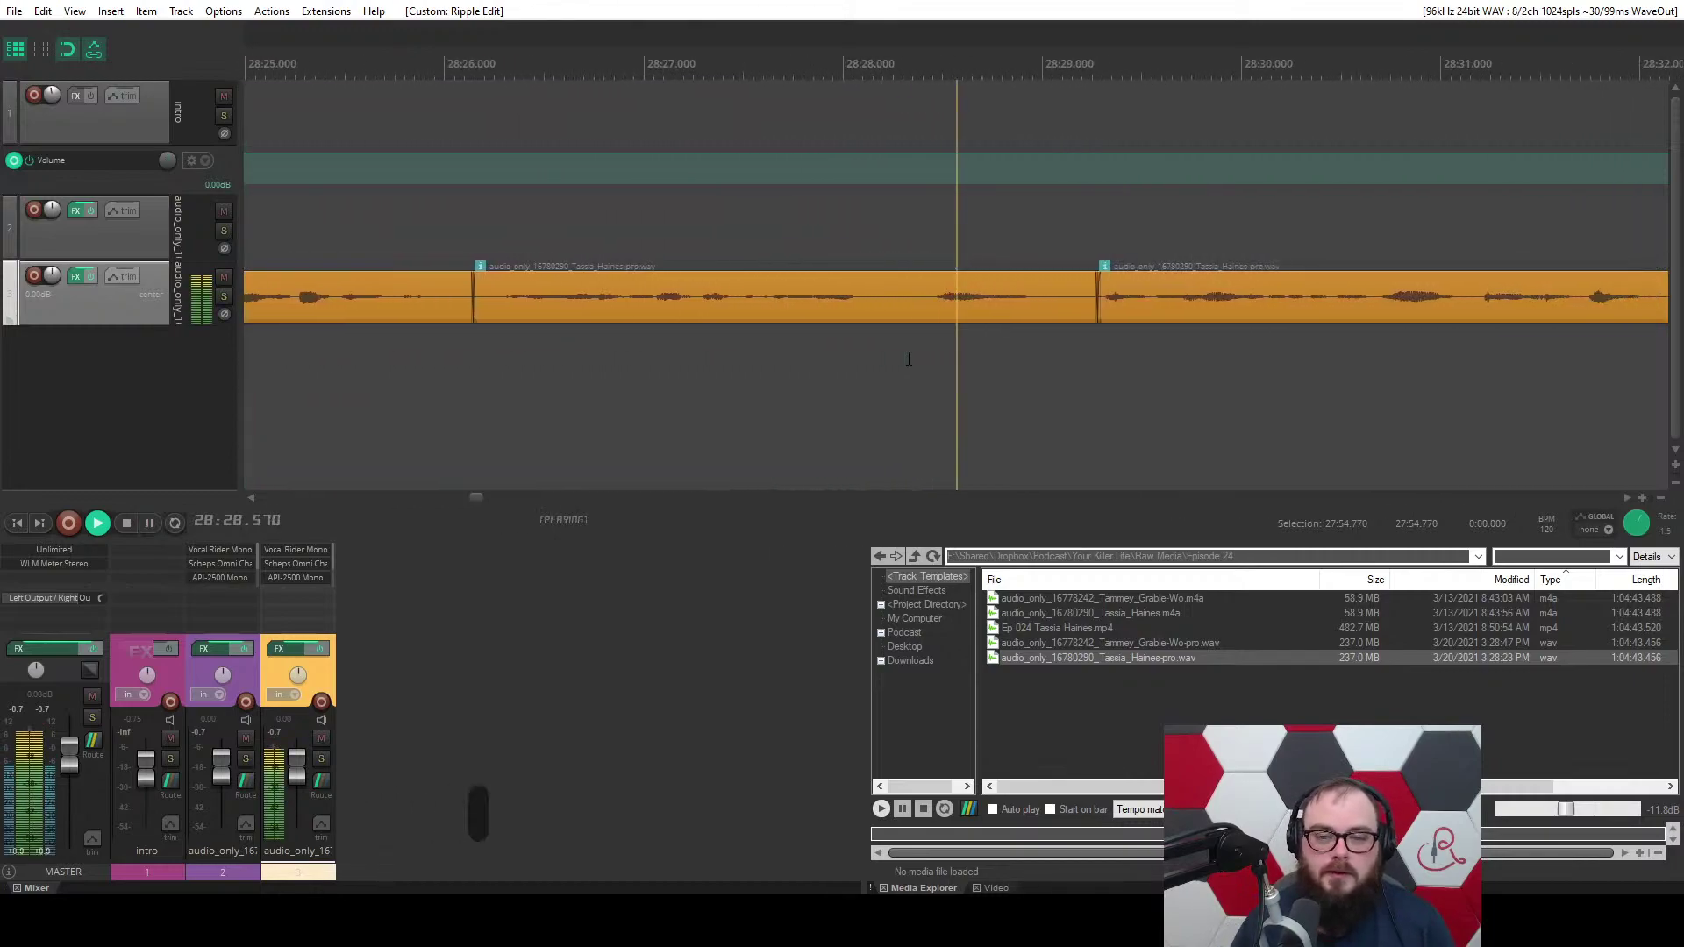
{"action": "left_click", "coordinate": [718, 319]}
{"action": "key", "text": "w"}
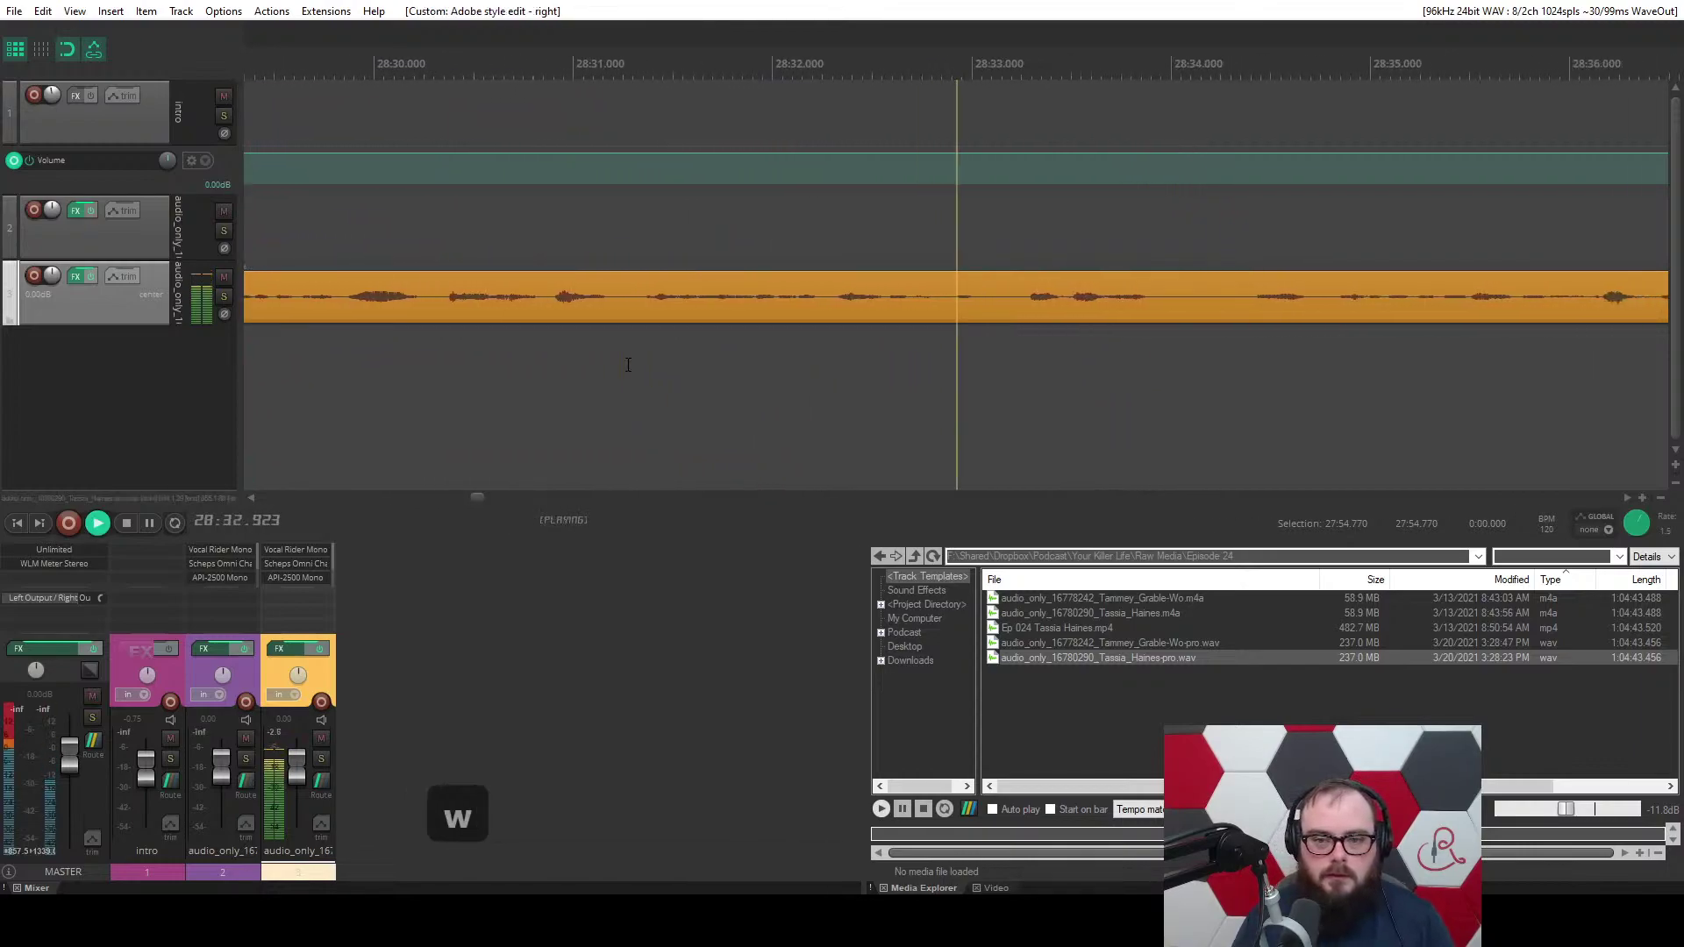
Ripple-delete the pause from 28:34.391 to 28:34.699 on the third track and resize the clip edge at the new cut.
{"action": "key", "text": "space"}
{"action": "scroll", "coordinate": [628, 365], "scroll_direction": "up", "scroll_amount": 5}
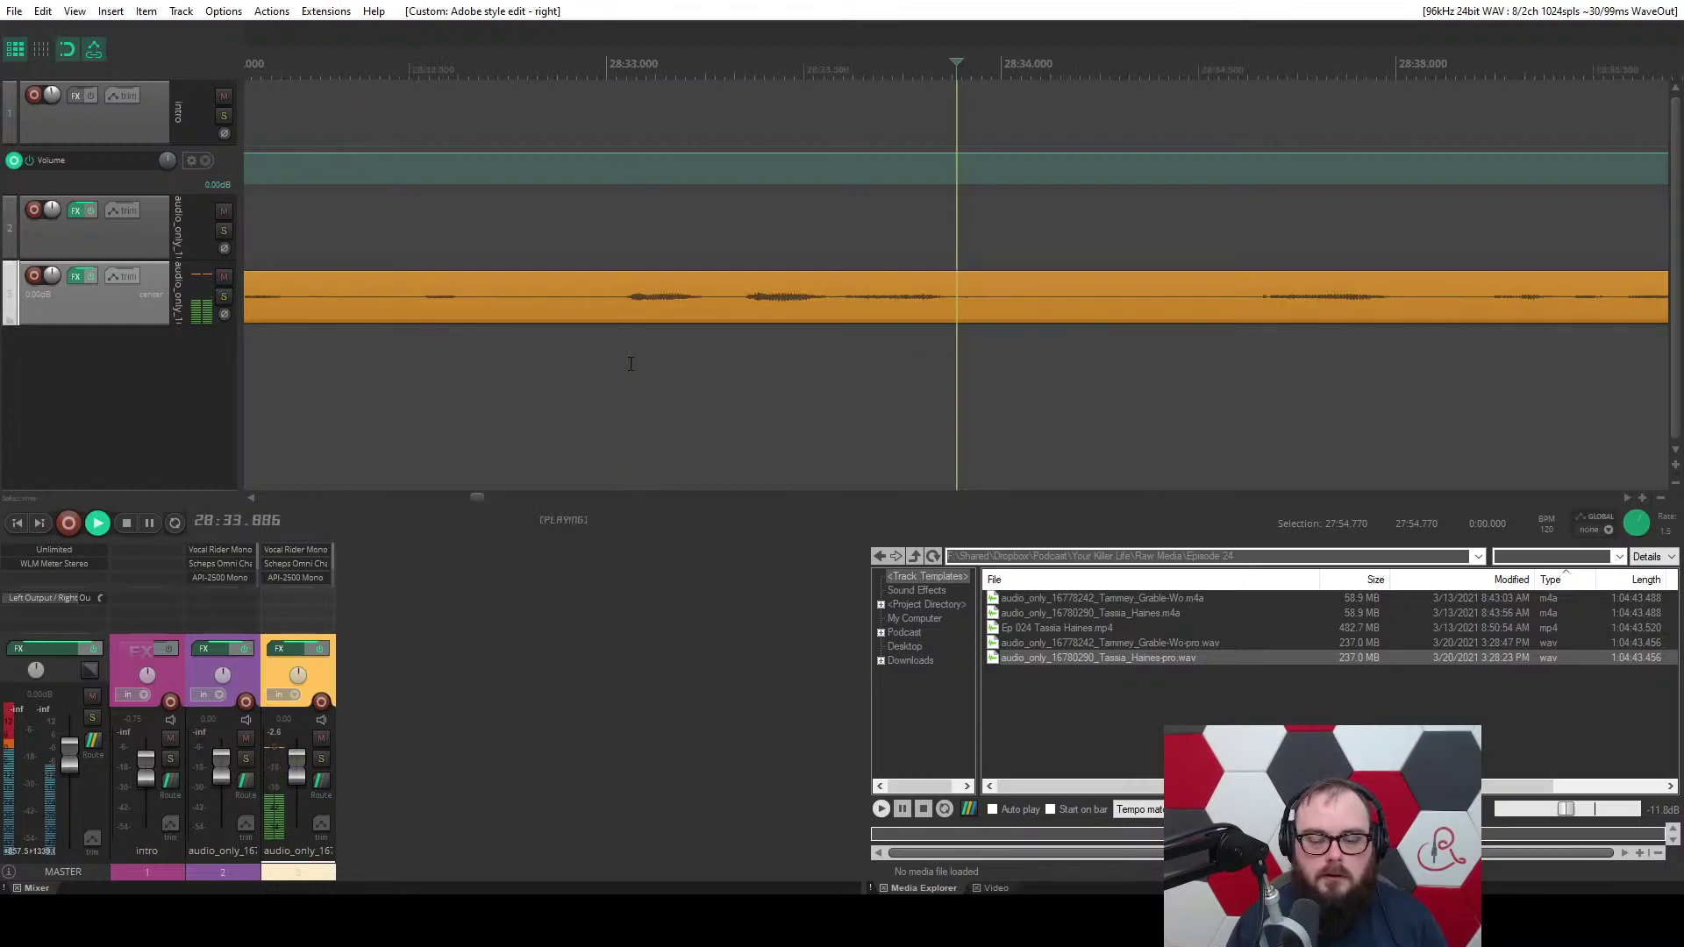
{"action": "left_click_drag", "start_coordinate": [1082, 342], "coordinate": [918, 349]}
{"action": "key", "text": "ctrl+z"}
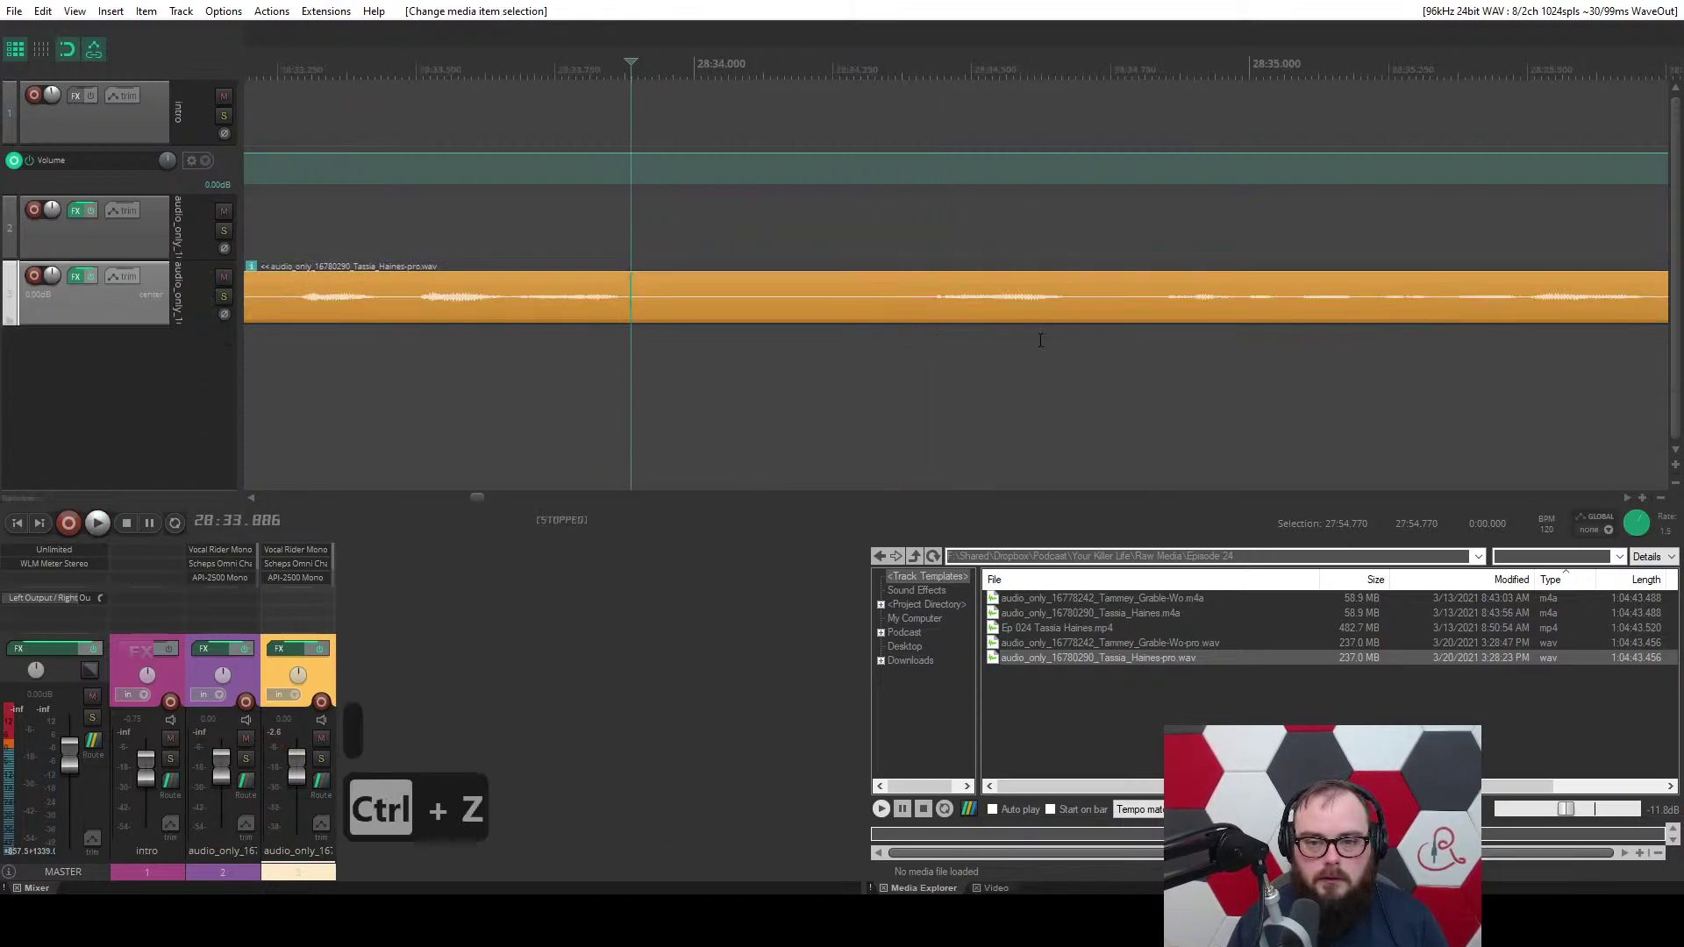
{"action": "key", "text": "c"}
{"action": "key", "text": "c"}
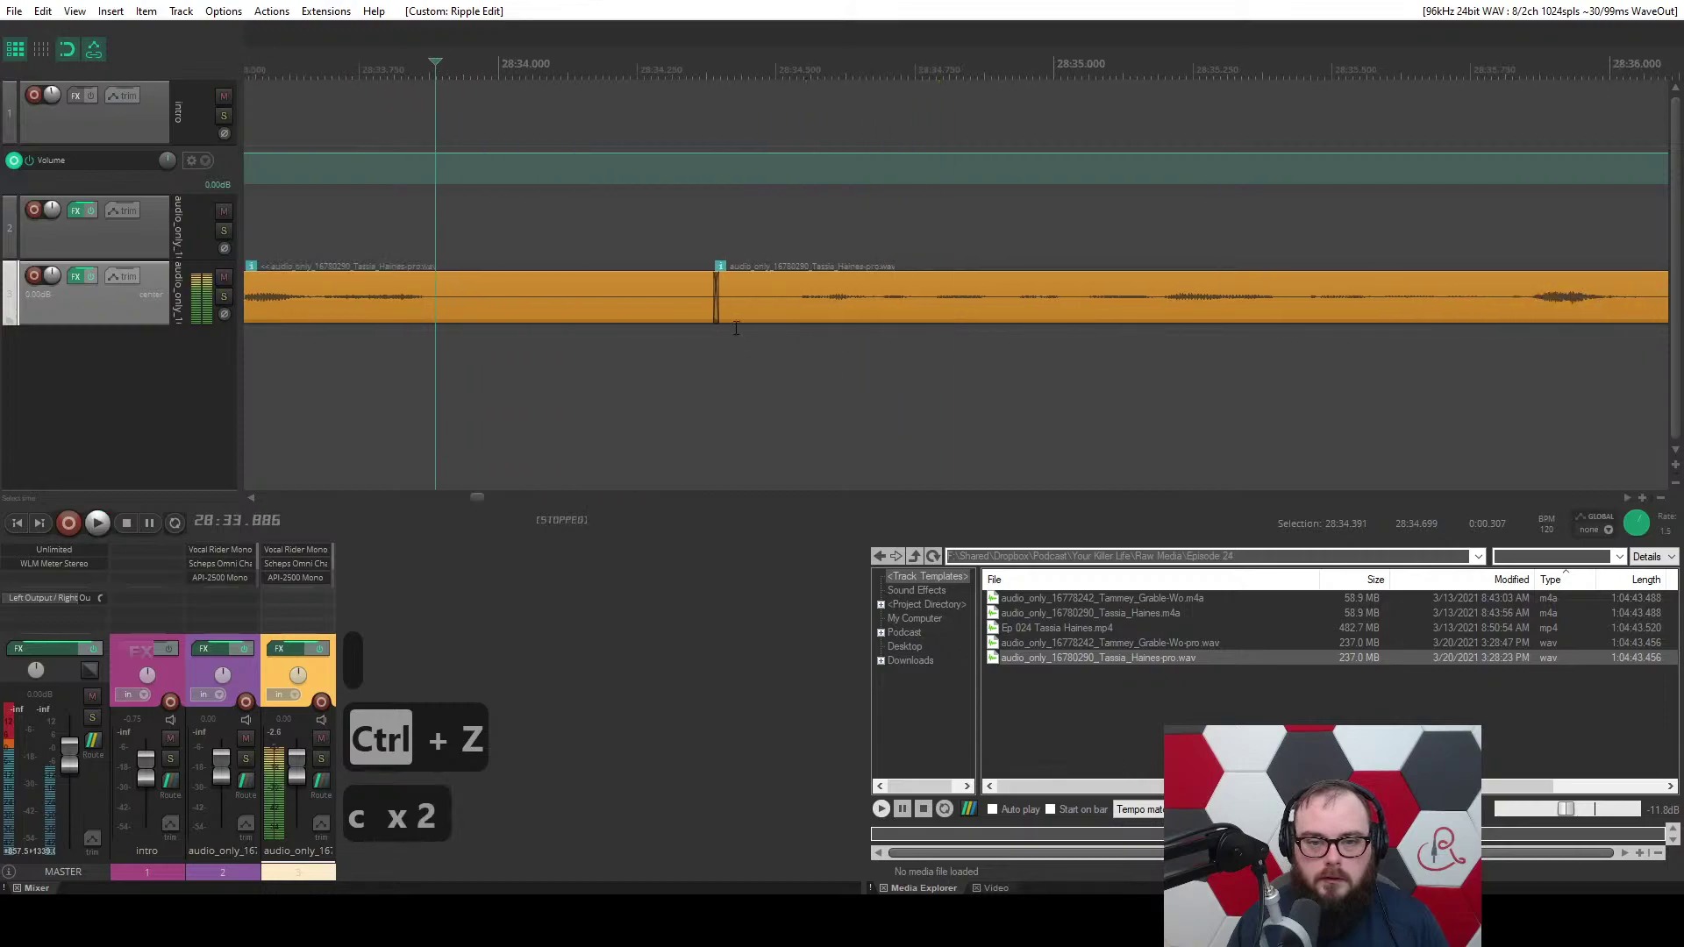
{"action": "left_click_drag", "start_coordinate": [719, 310], "coordinate": [760, 310]}
{"action": "key", "text": "space"}
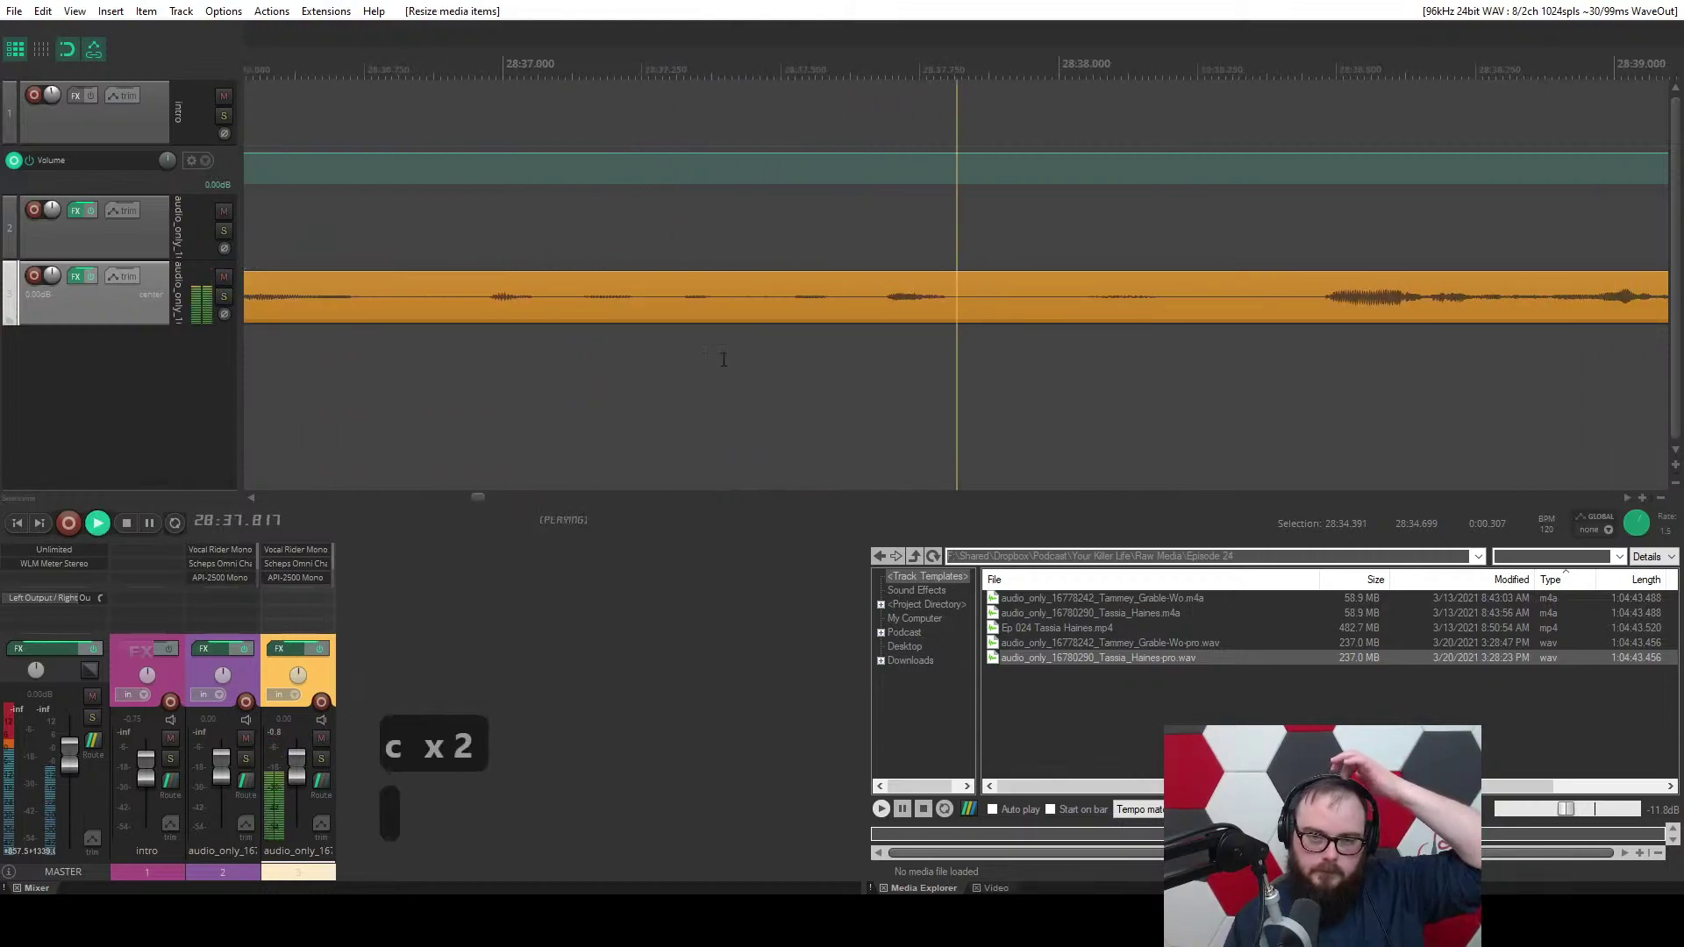
Delete the short clip at about 28:44 on the third track, replay the join from about 28:42, and save the project.
{"action": "scroll", "coordinate": [725, 360], "scroll_direction": "down", "scroll_amount": 4}
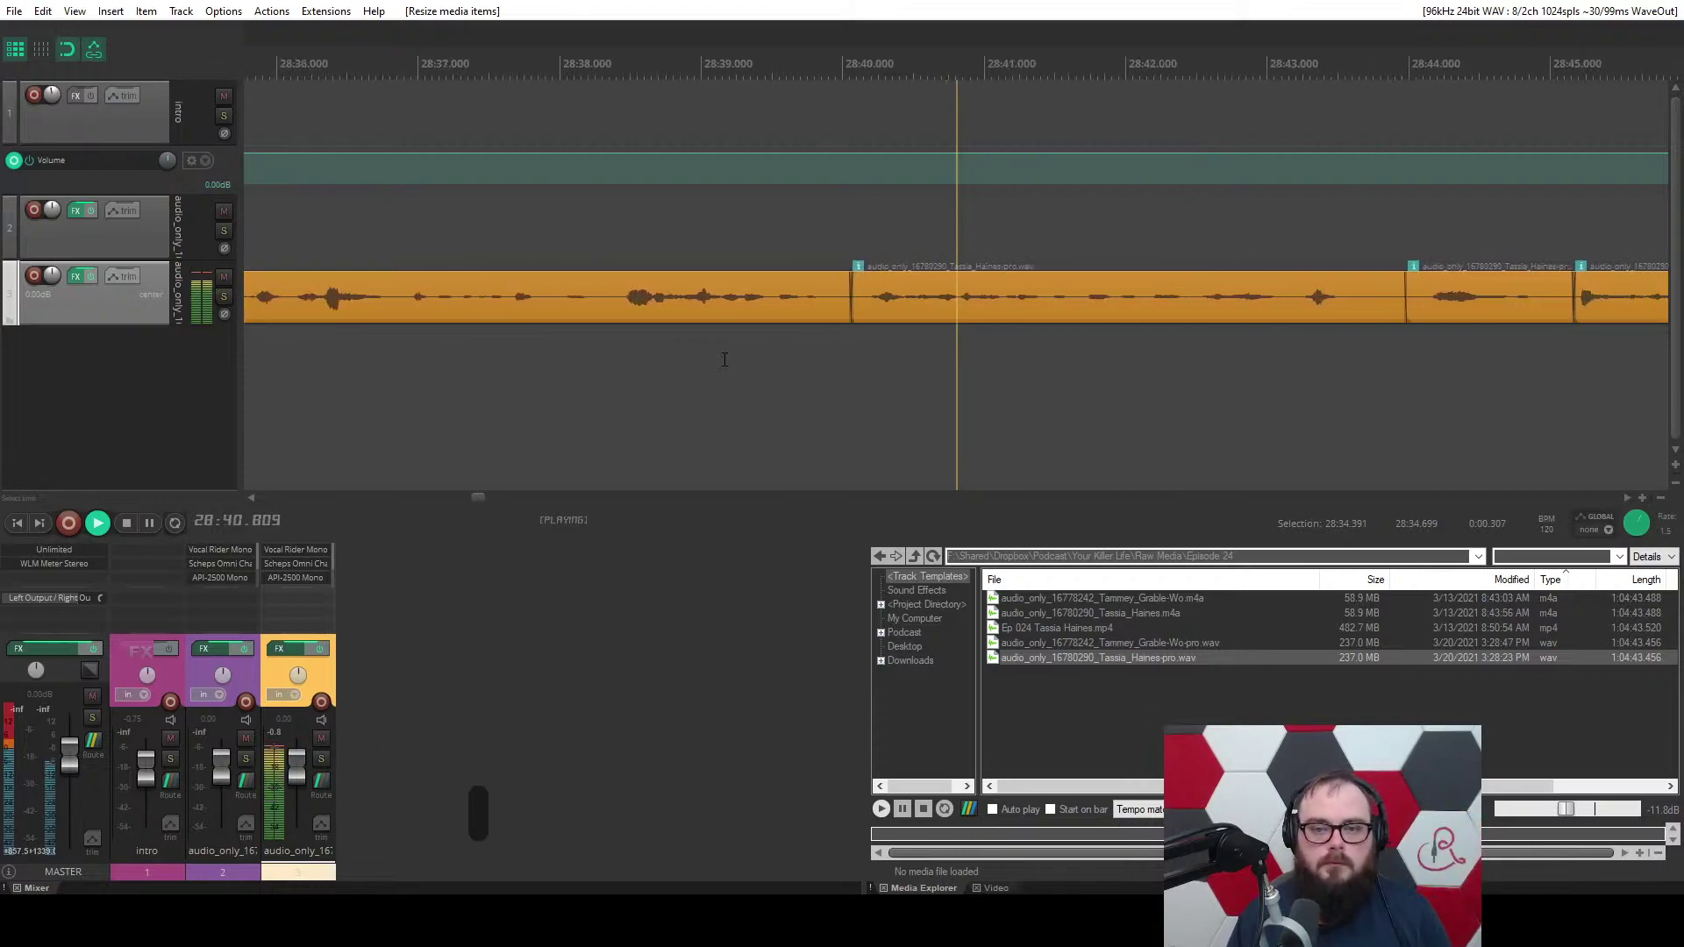
{"action": "scroll", "coordinate": [725, 360], "scroll_direction": "up", "scroll_amount": 3}
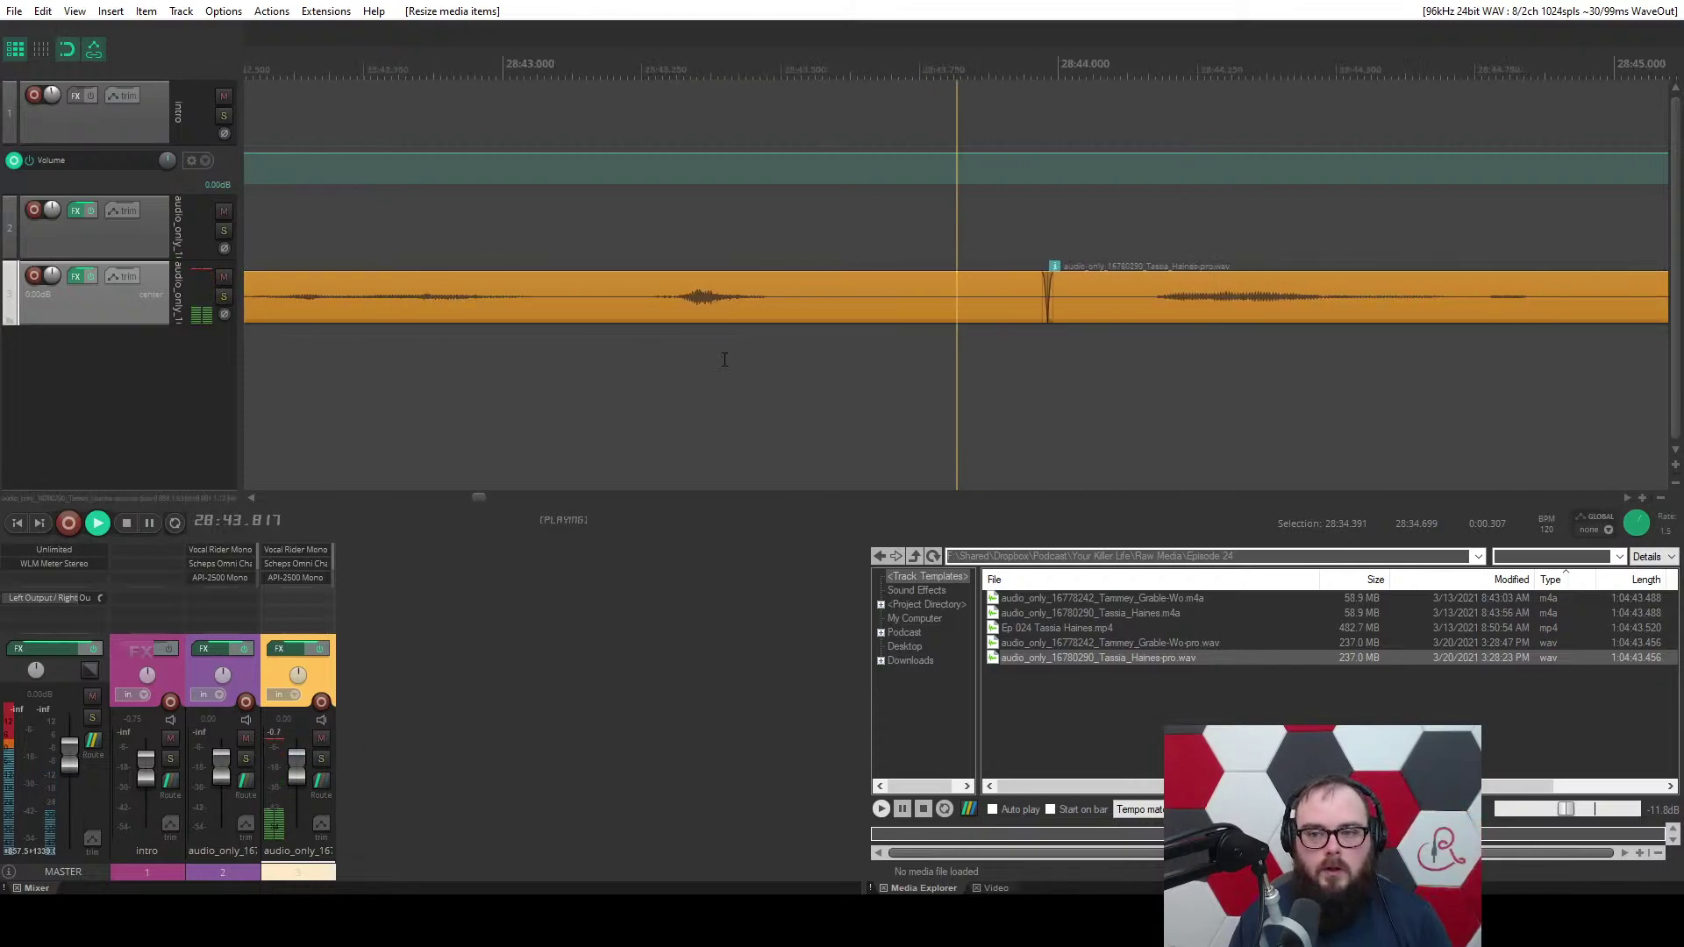
{"action": "scroll", "coordinate": [724, 359], "scroll_direction": "down", "scroll_amount": 3}
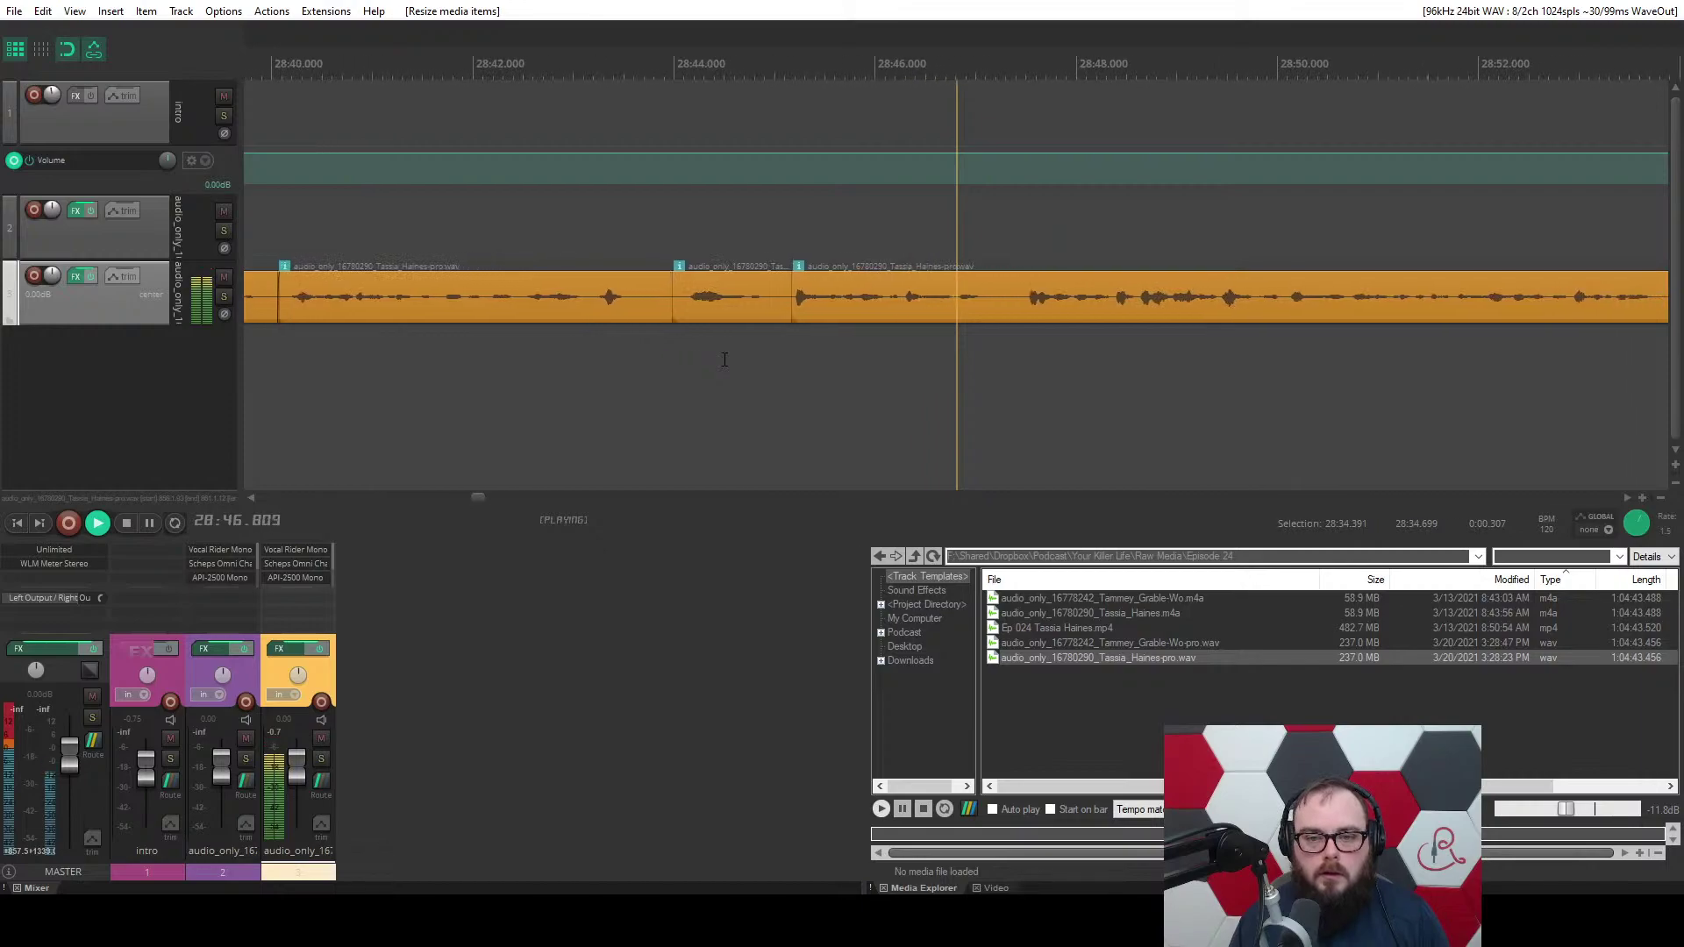
{"action": "left_click", "coordinate": [669, 303]}
{"action": "key", "text": "a"}
{"action": "left_click", "coordinate": [478, 373]}
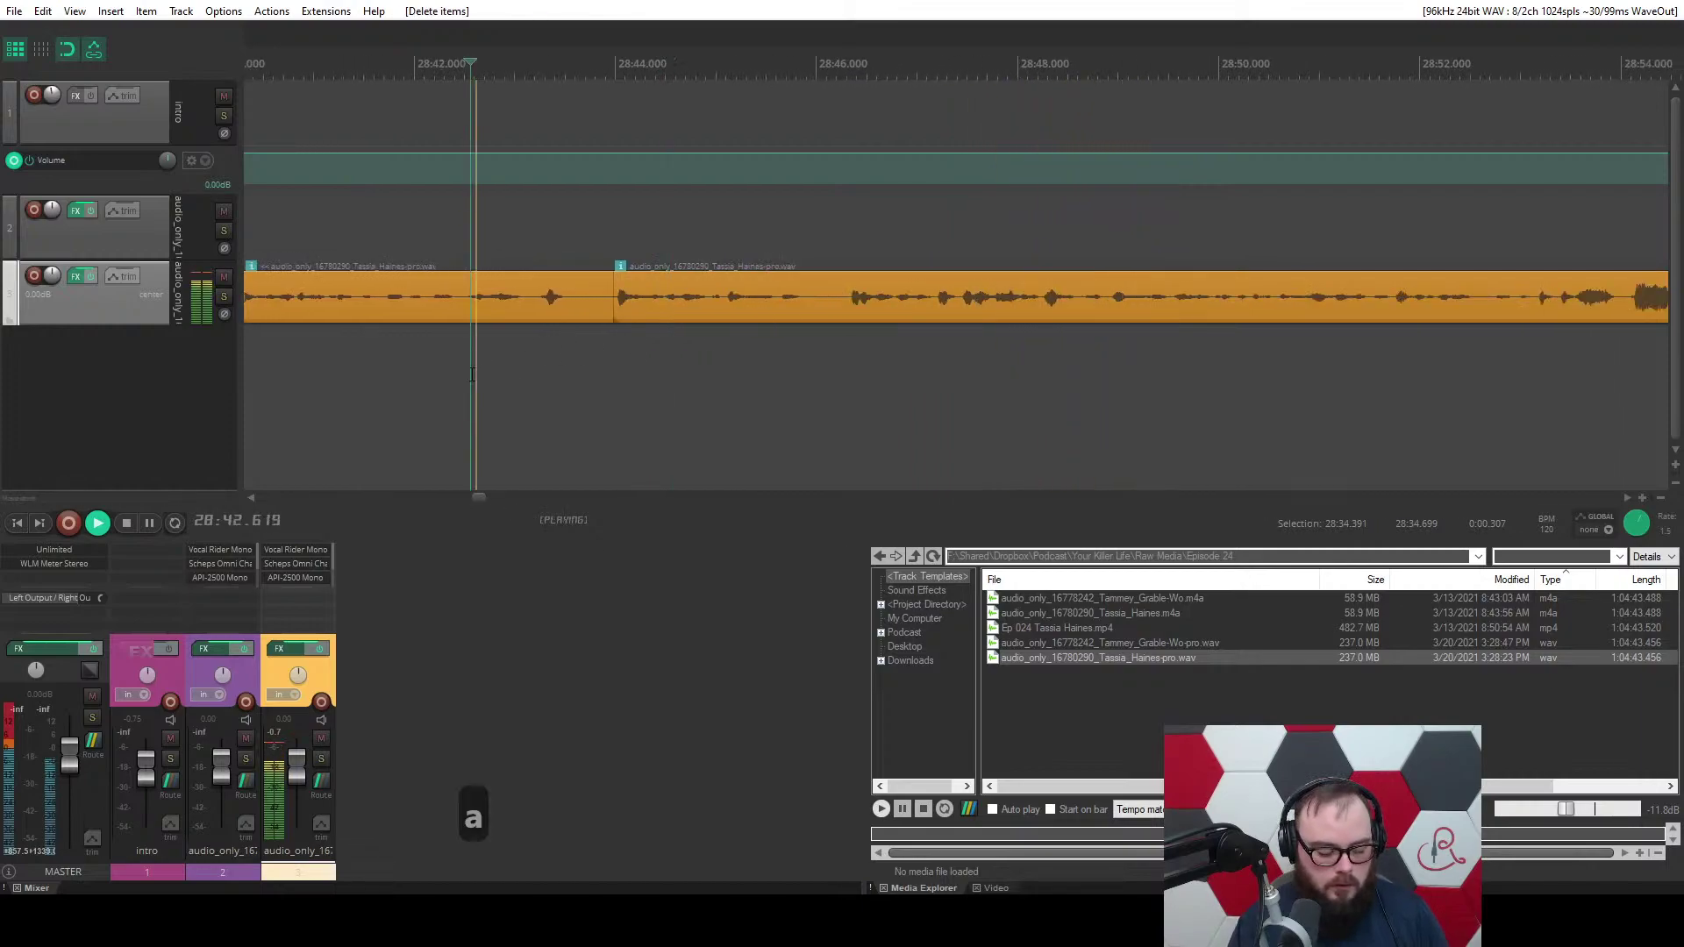
{"action": "key", "text": "f"}
{"action": "key", "text": "ctrl+s"}
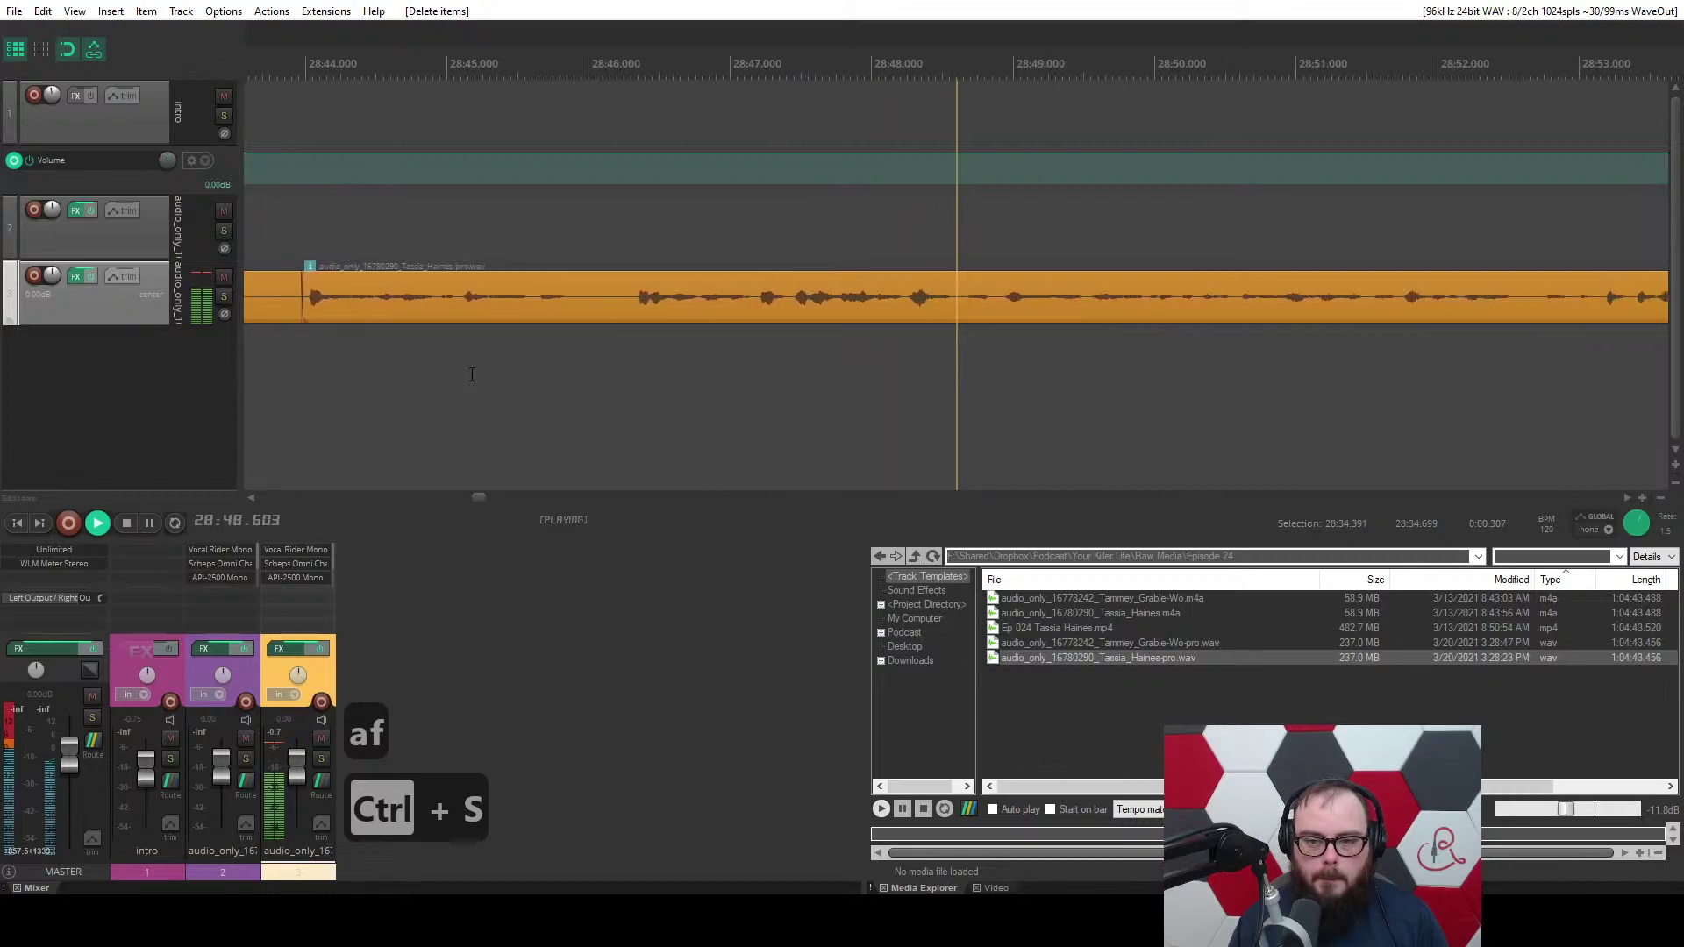
Pause playback at about 29:06, select the master track, reset the peak meters, and resume playback.
{"action": "scroll", "coordinate": [471, 375], "scroll_direction": "up", "scroll_amount": 2}
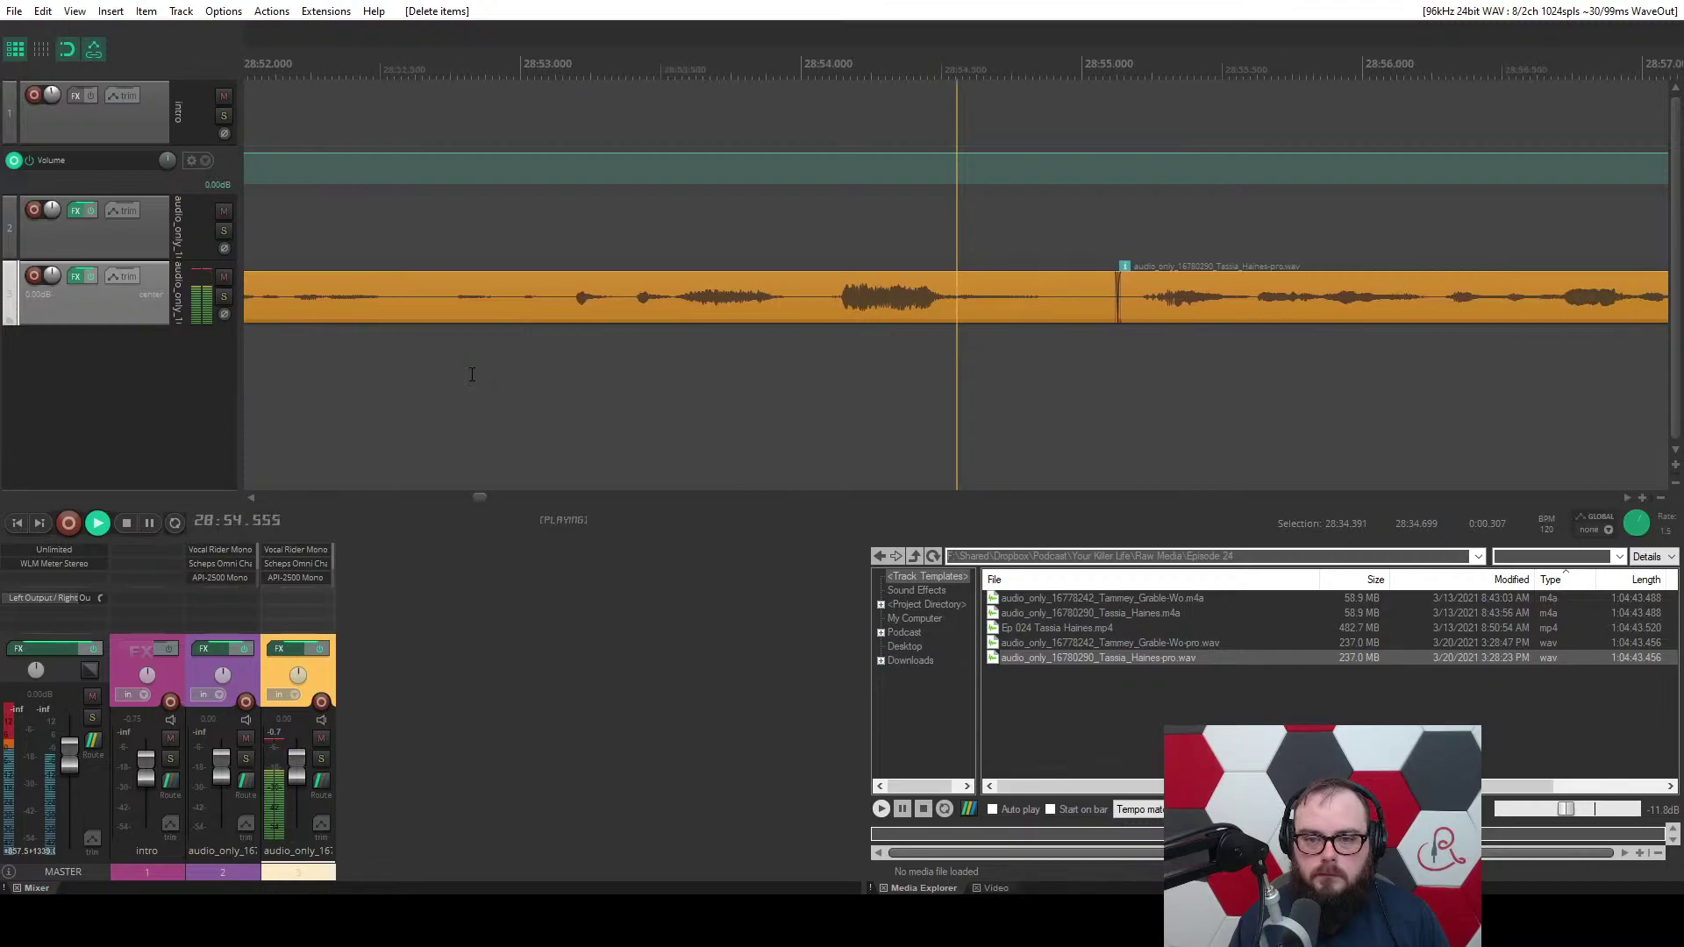
{"action": "scroll", "coordinate": [472, 375], "scroll_direction": "down", "scroll_amount": 2}
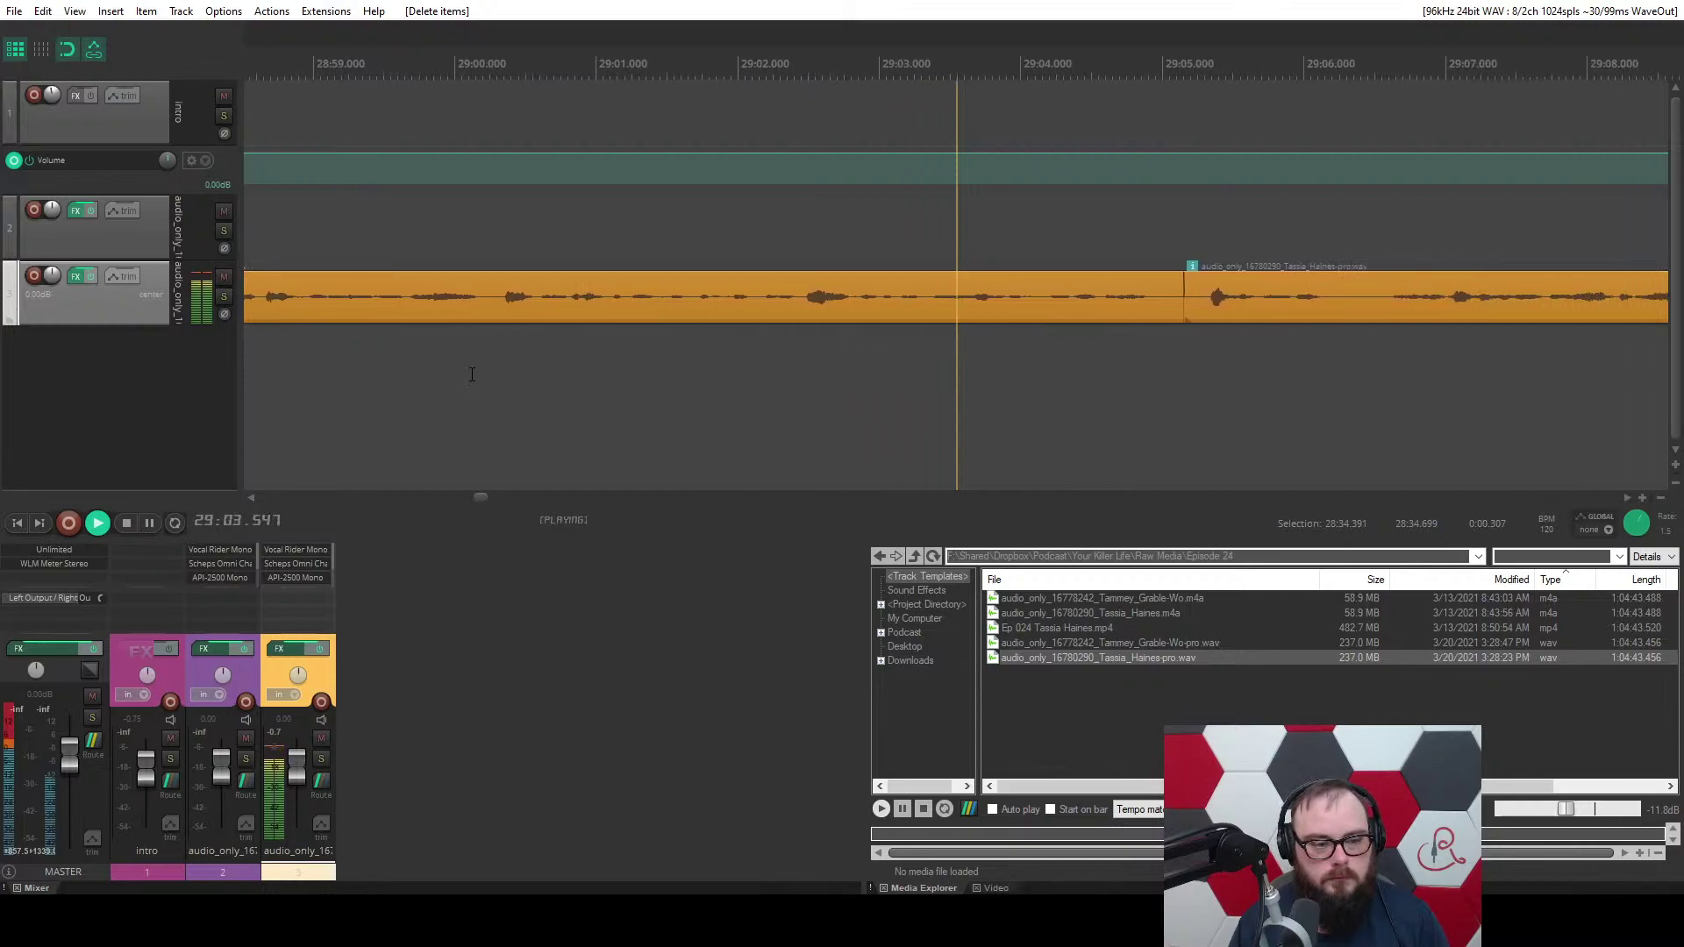
{"action": "key", "text": "ctrl+space"}
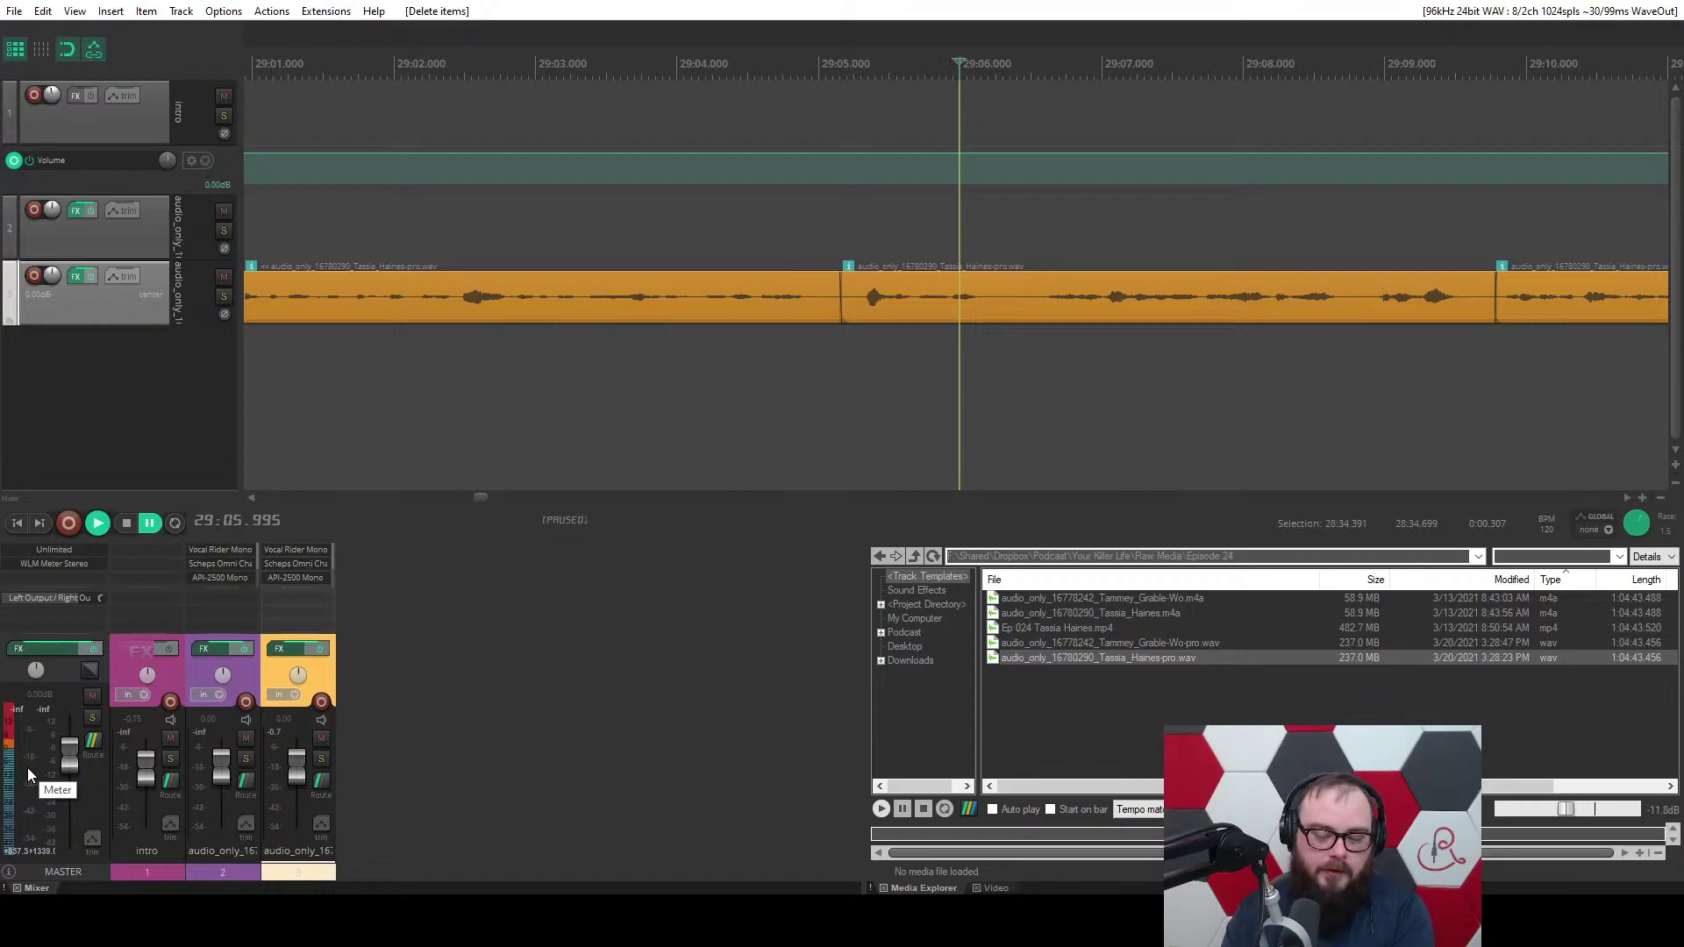
{"action": "left_click", "coordinate": [71, 770]}
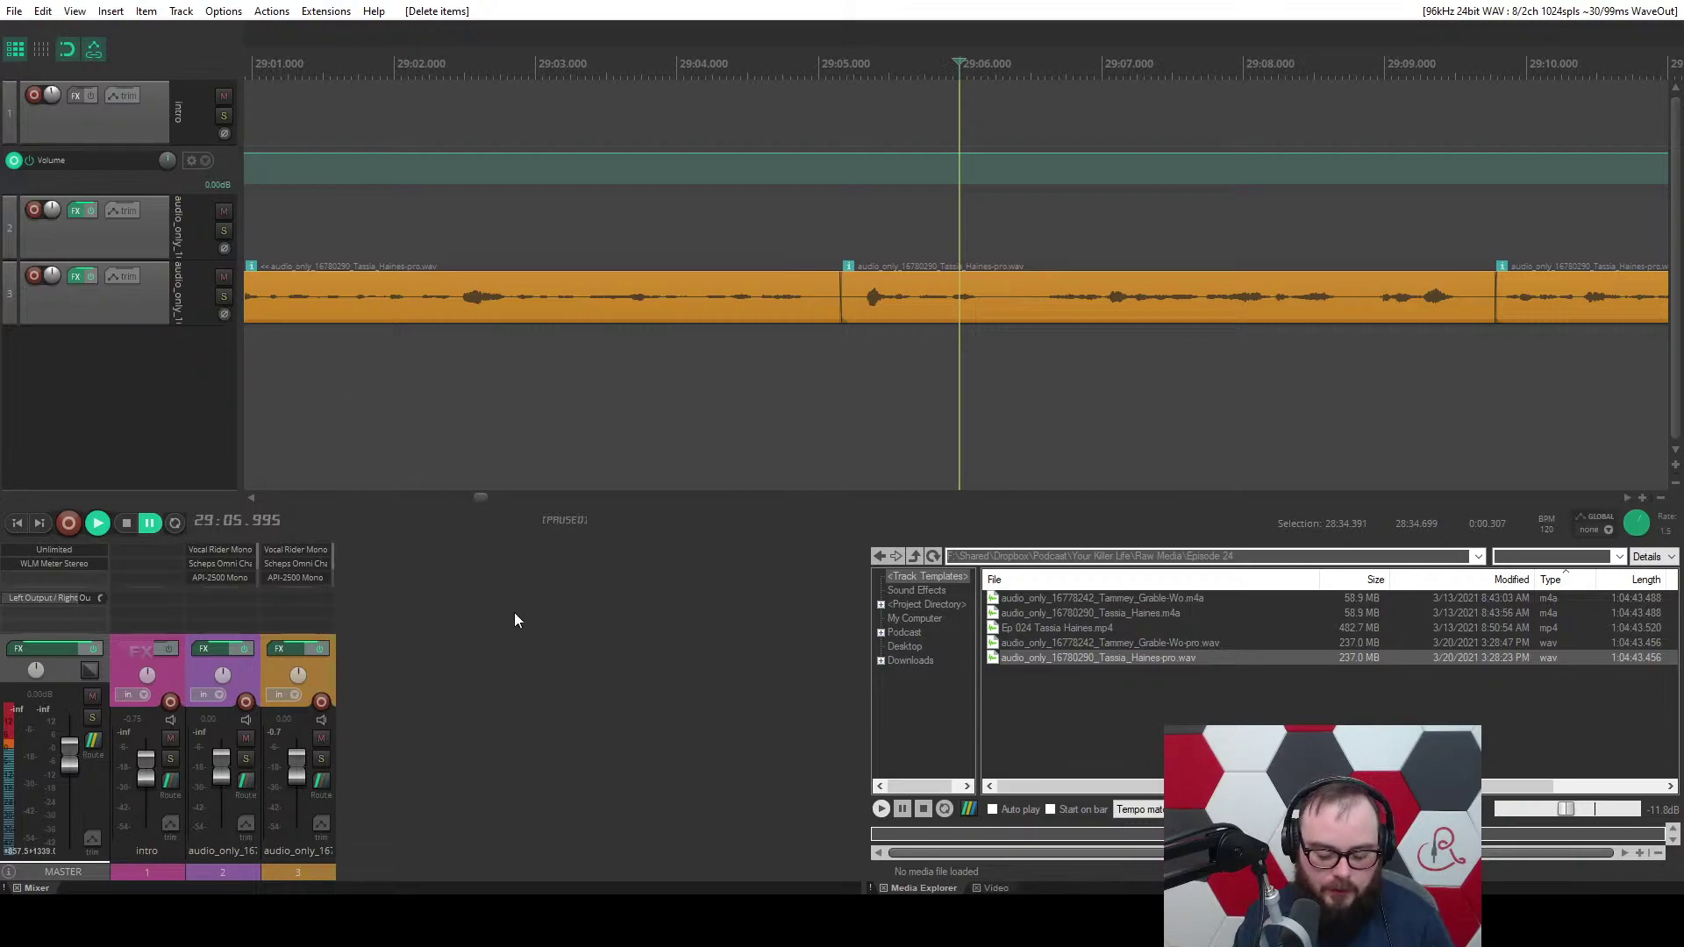
{"action": "key", "text": "backslash"}
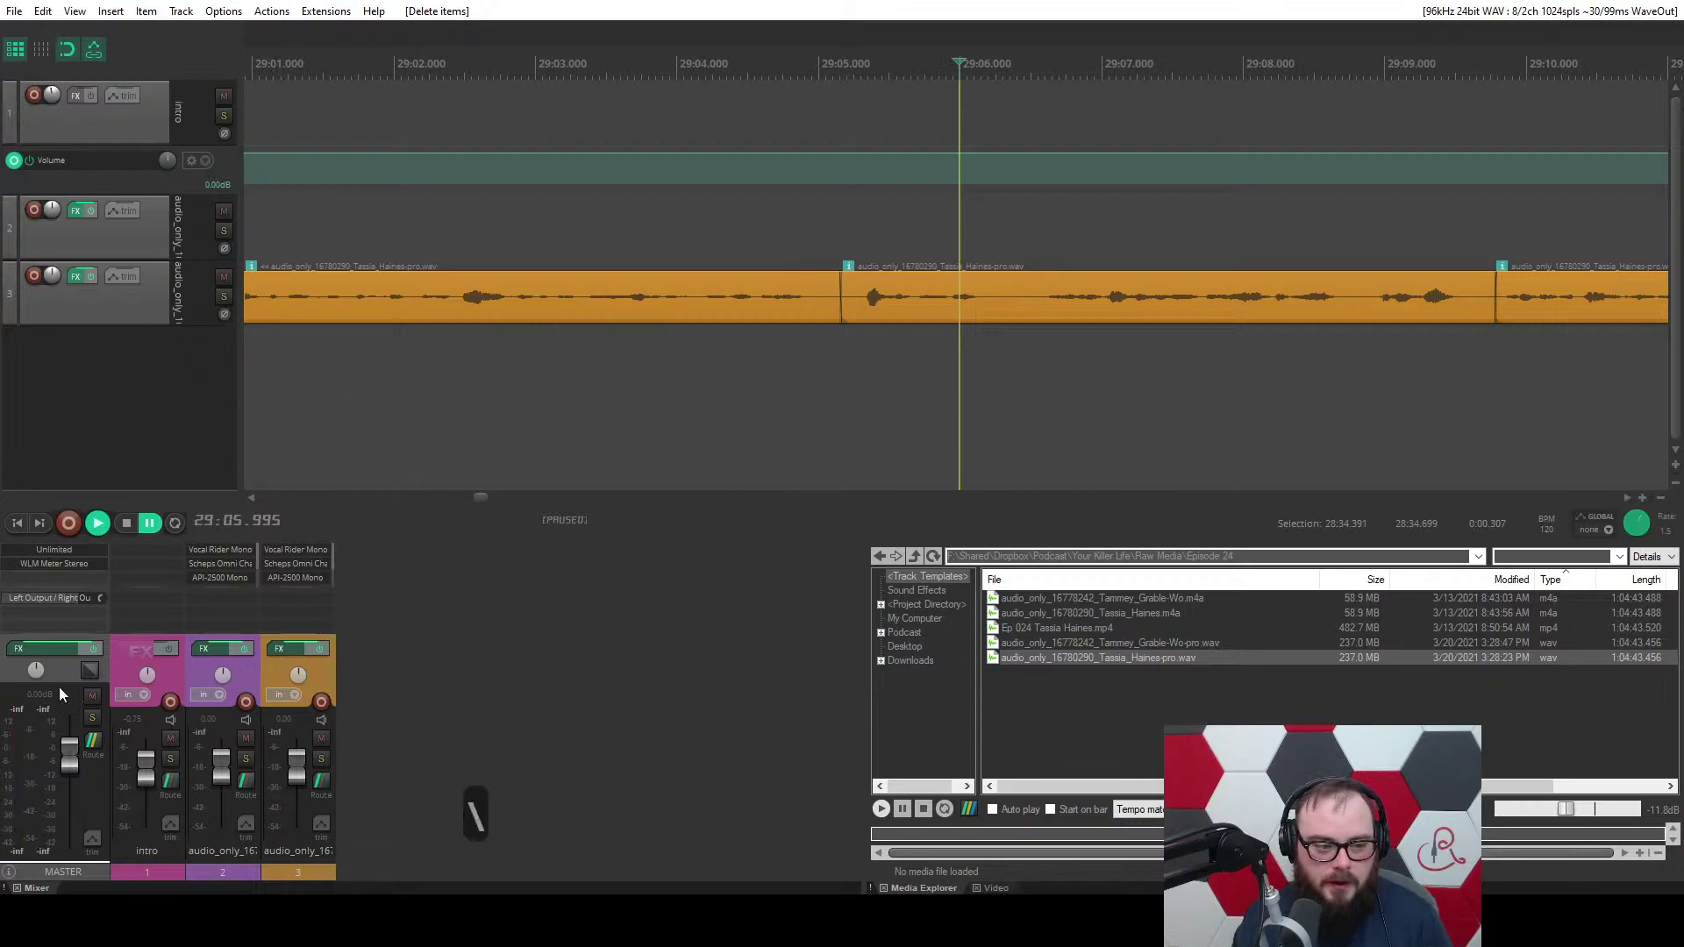
{"action": "key", "text": "space"}
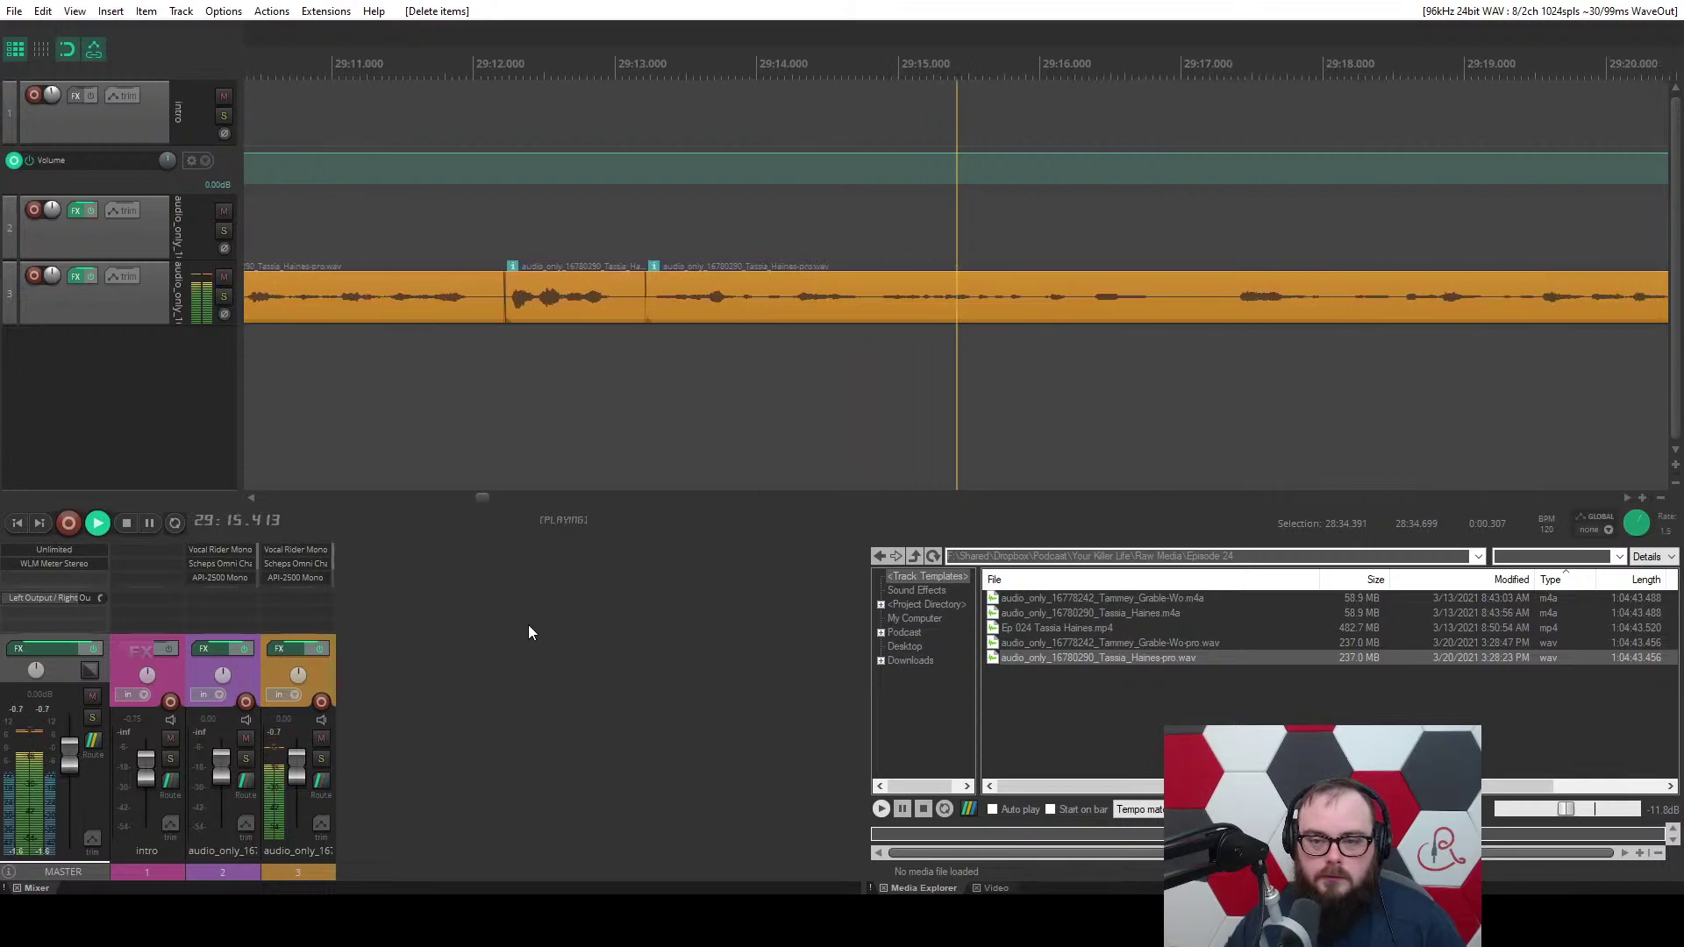
Trim about 0.15 s off the start of the third-track clip at 29:26 so that it begins at about 29:26.3.
{"action": "scroll", "coordinate": [645, 405], "scroll_direction": "down", "scroll_amount": 2}
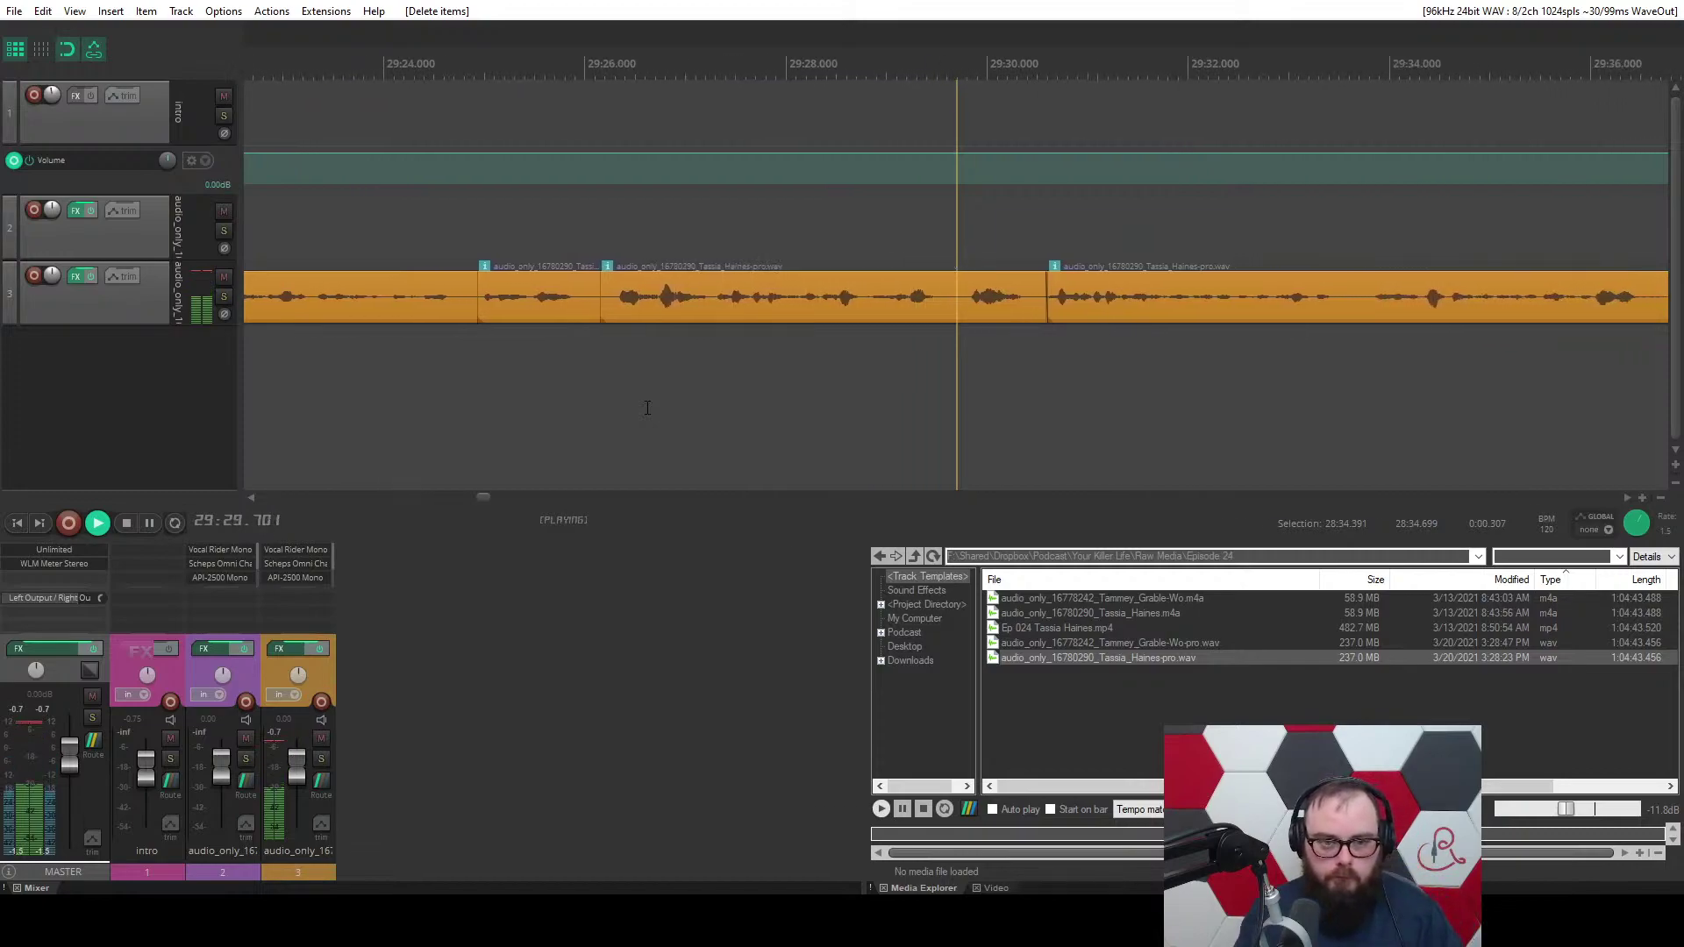
{"action": "key", "text": "space"}
{"action": "key", "text": "v"}
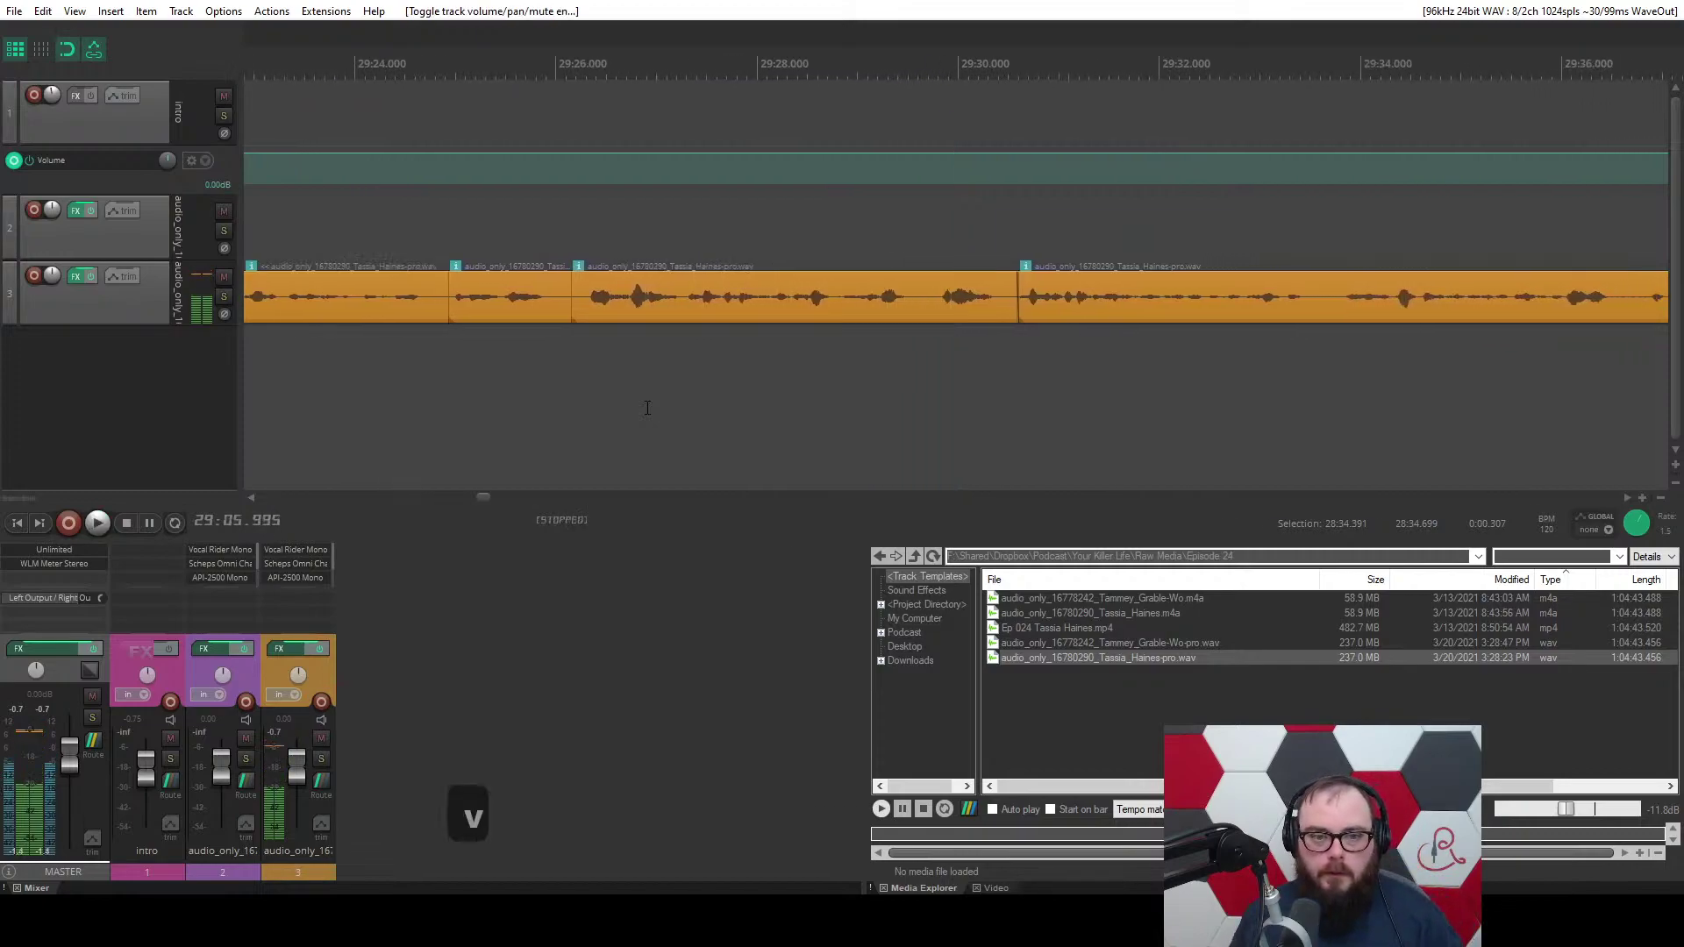
{"action": "left_click", "coordinate": [548, 386]}
{"action": "scroll", "coordinate": [548, 386], "scroll_direction": "up", "scroll_amount": 5}
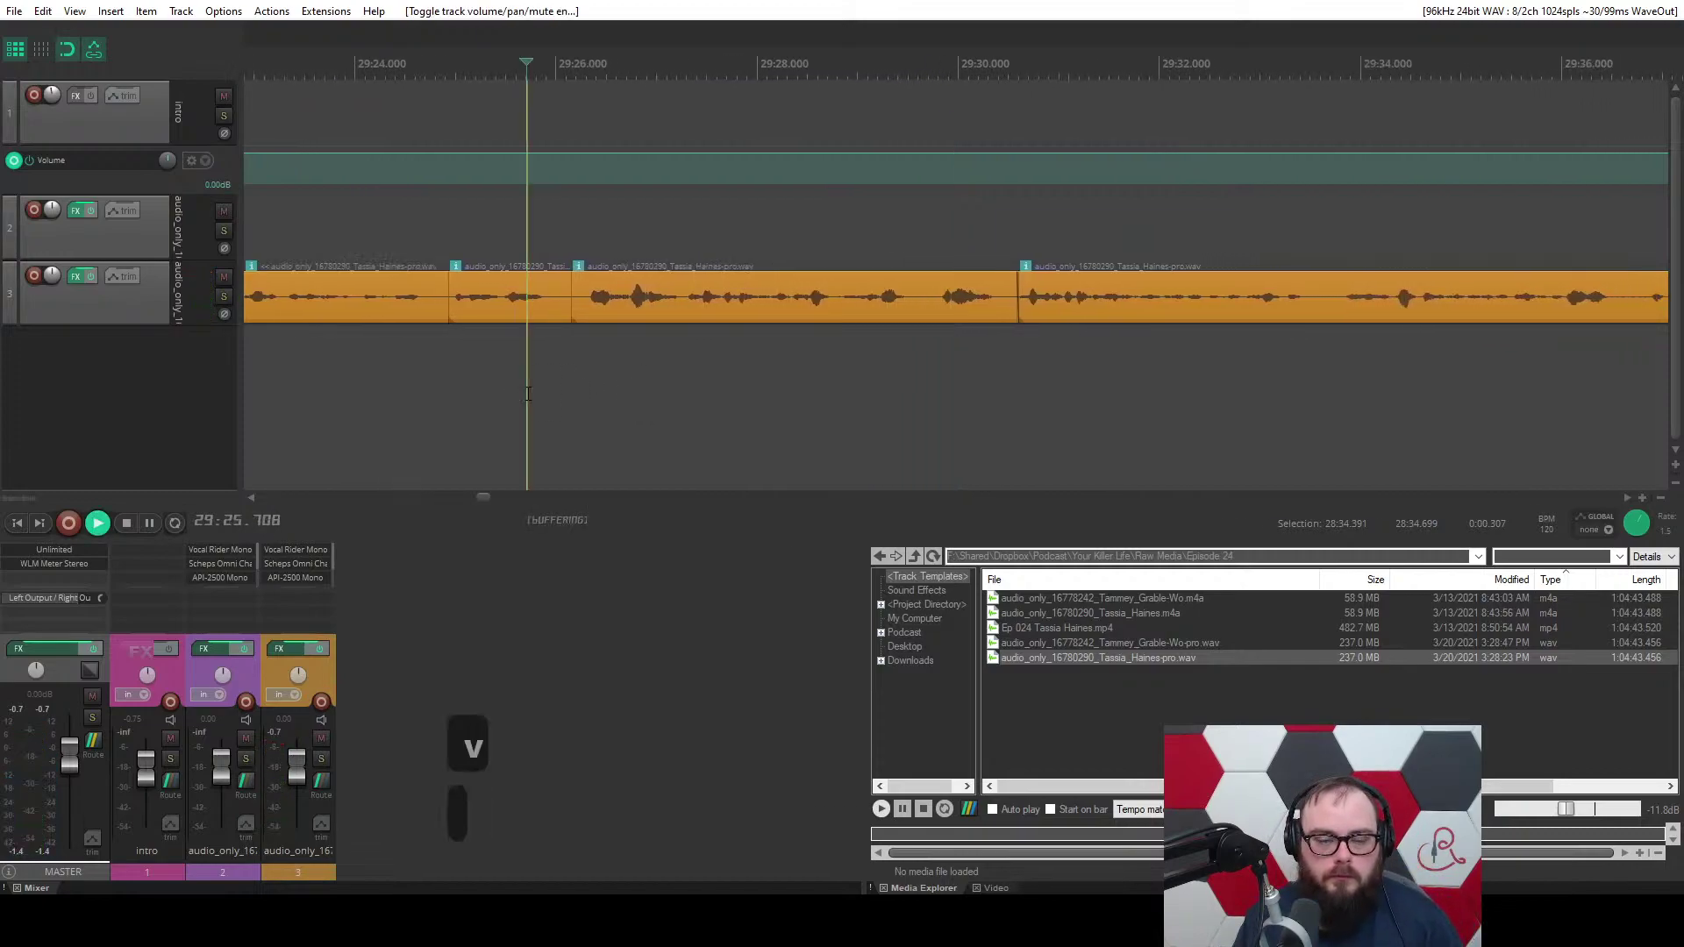
{"action": "key", "text": "v"}
{"action": "left_click", "coordinate": [831, 301]}
{"action": "left_click_drag", "start_coordinate": [831, 301], "coordinate": [895, 301]}
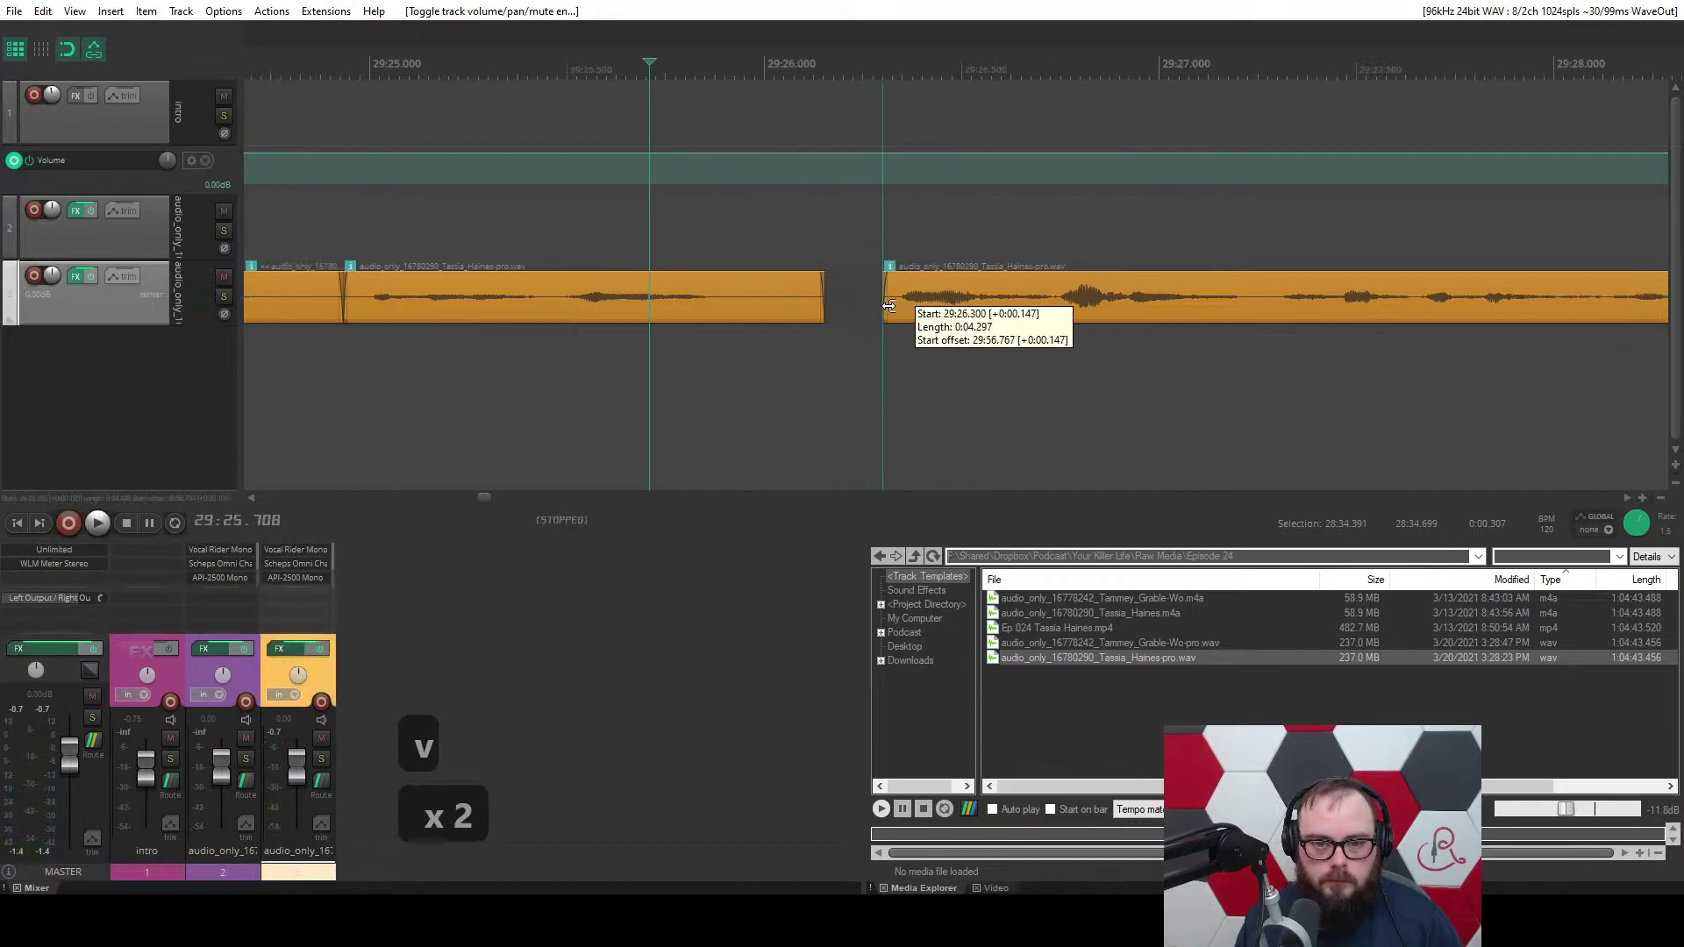
Replay the trimmed third-track clip from about 29:26, clear the track selection, and save the project.
{"action": "key", "text": "space"}
{"action": "scroll", "coordinate": [707, 394], "scroll_direction": "down", "scroll_amount": 4}
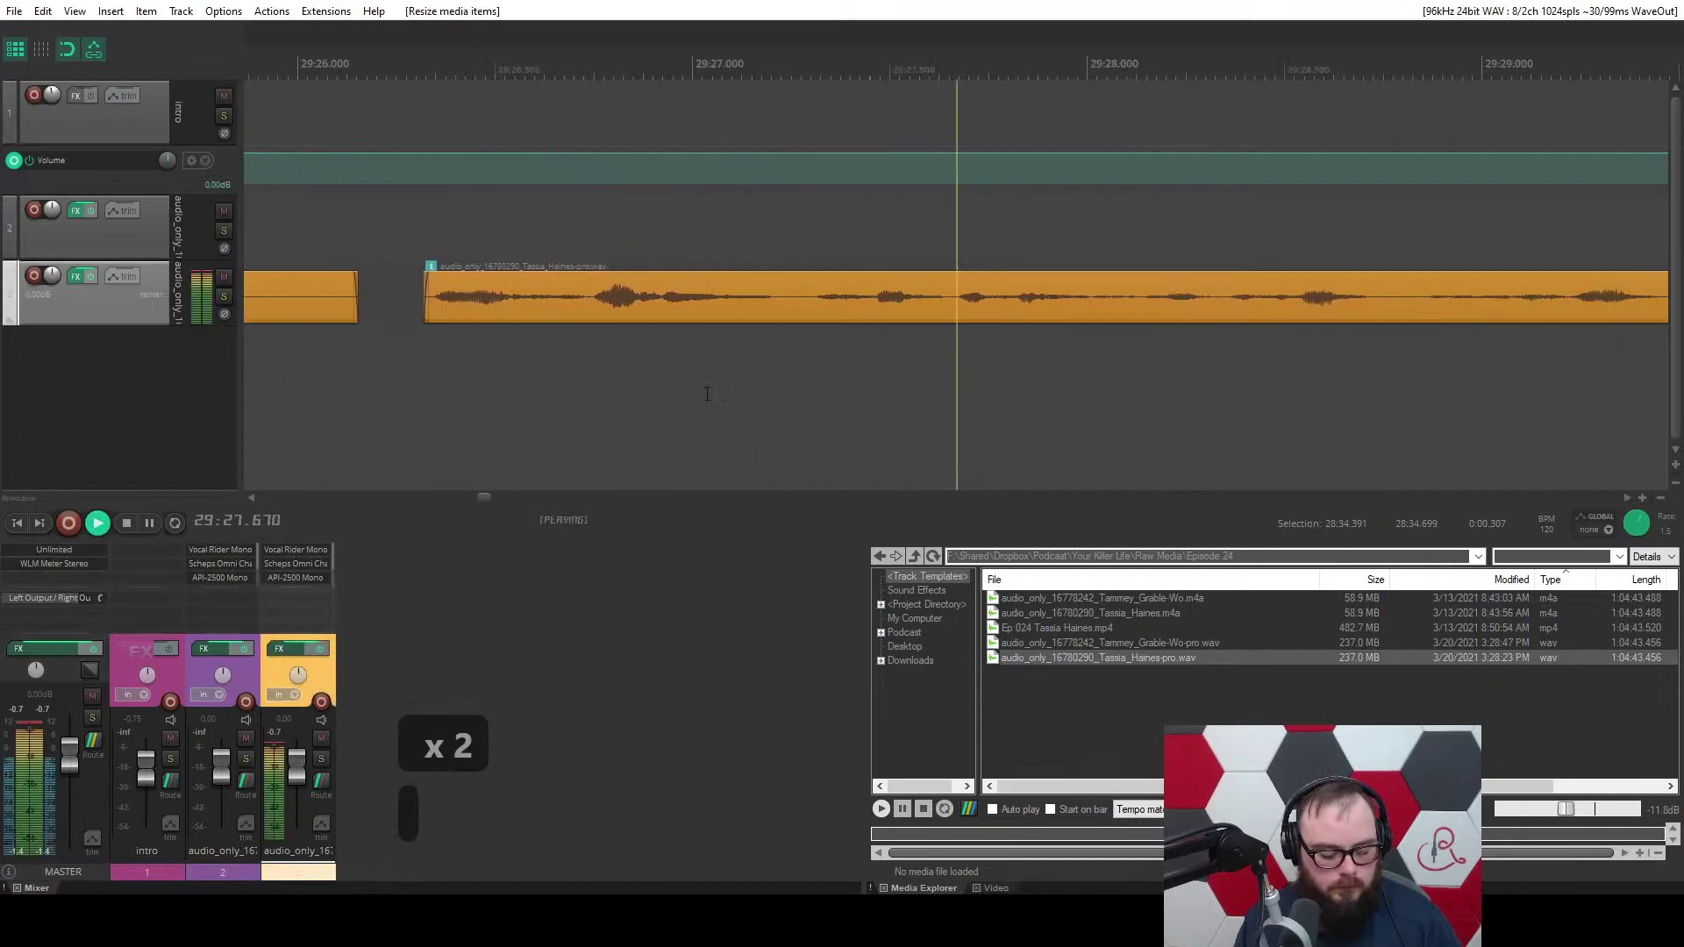
{"action": "key", "text": "space"}
{"action": "left_click", "coordinate": [592, 306]}
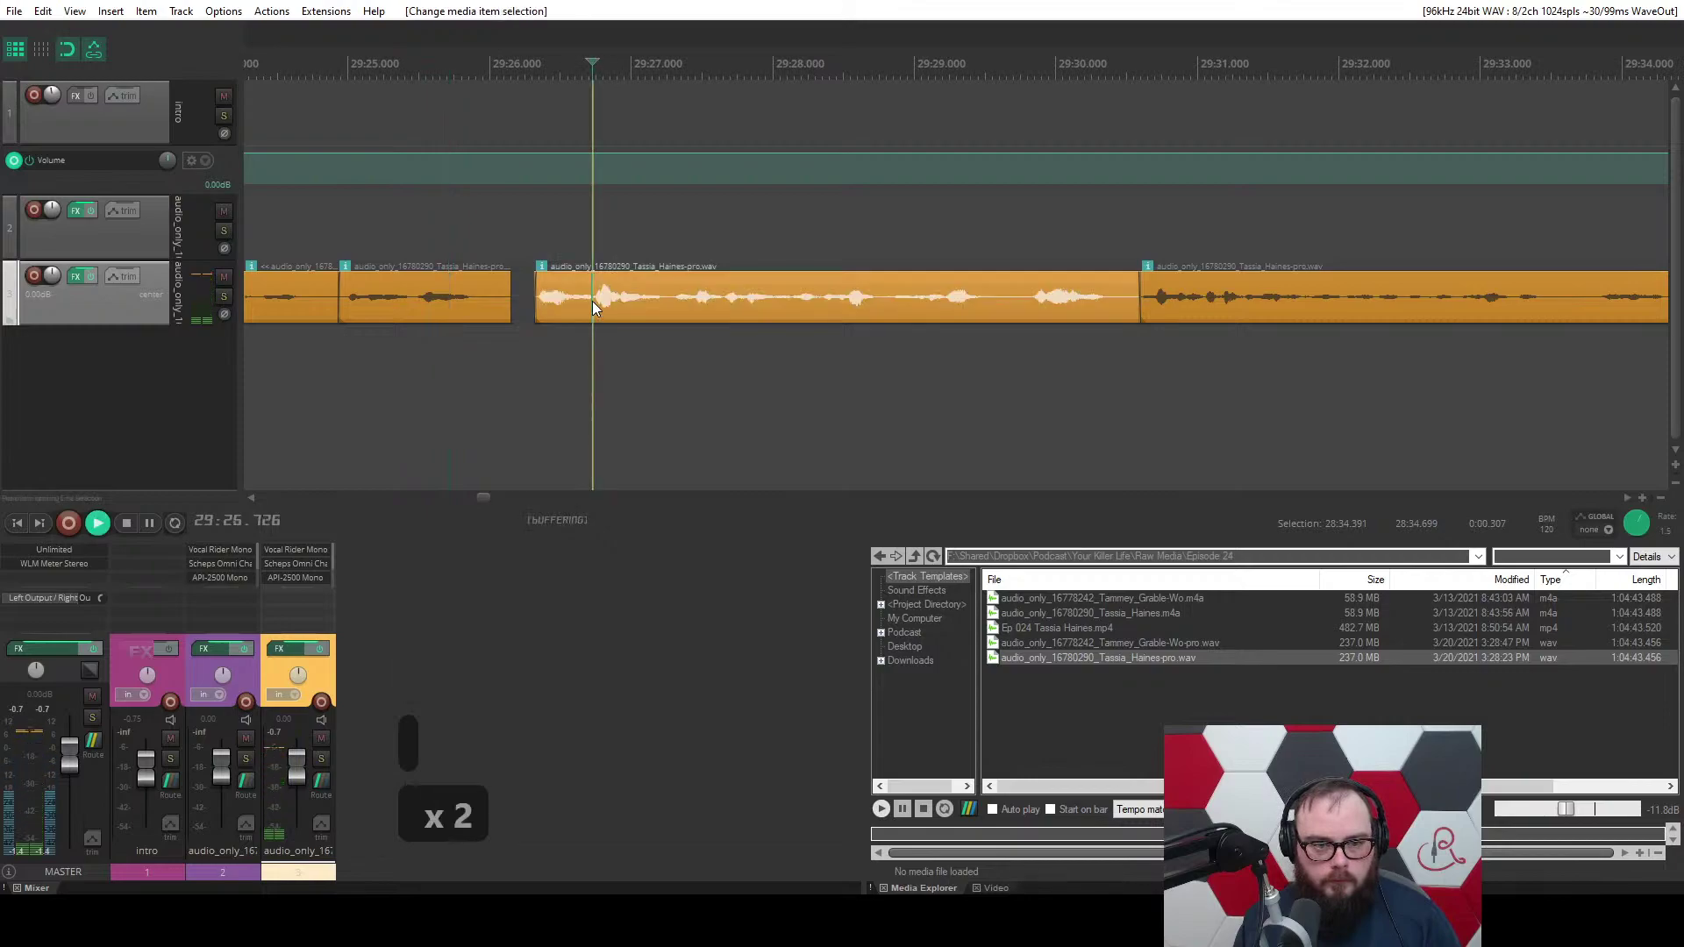
{"action": "key", "text": "space"}
{"action": "left_click", "coordinate": [582, 307]}
{"action": "left_click", "coordinate": [582, 307]}
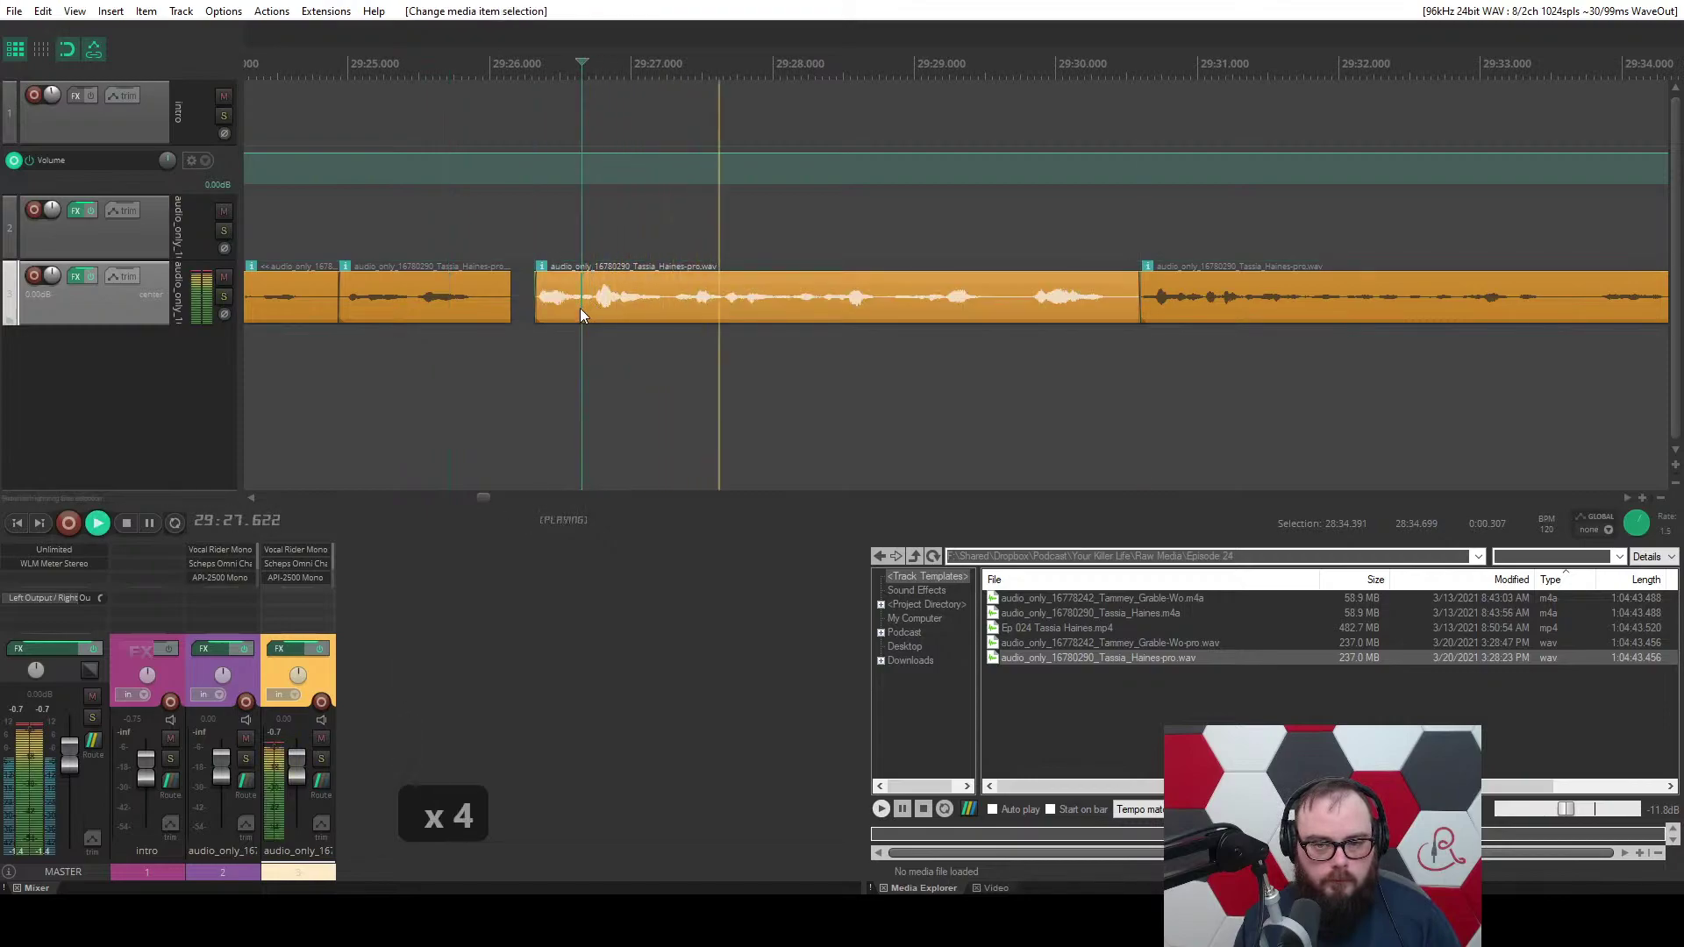
{"action": "key", "text": "f"}
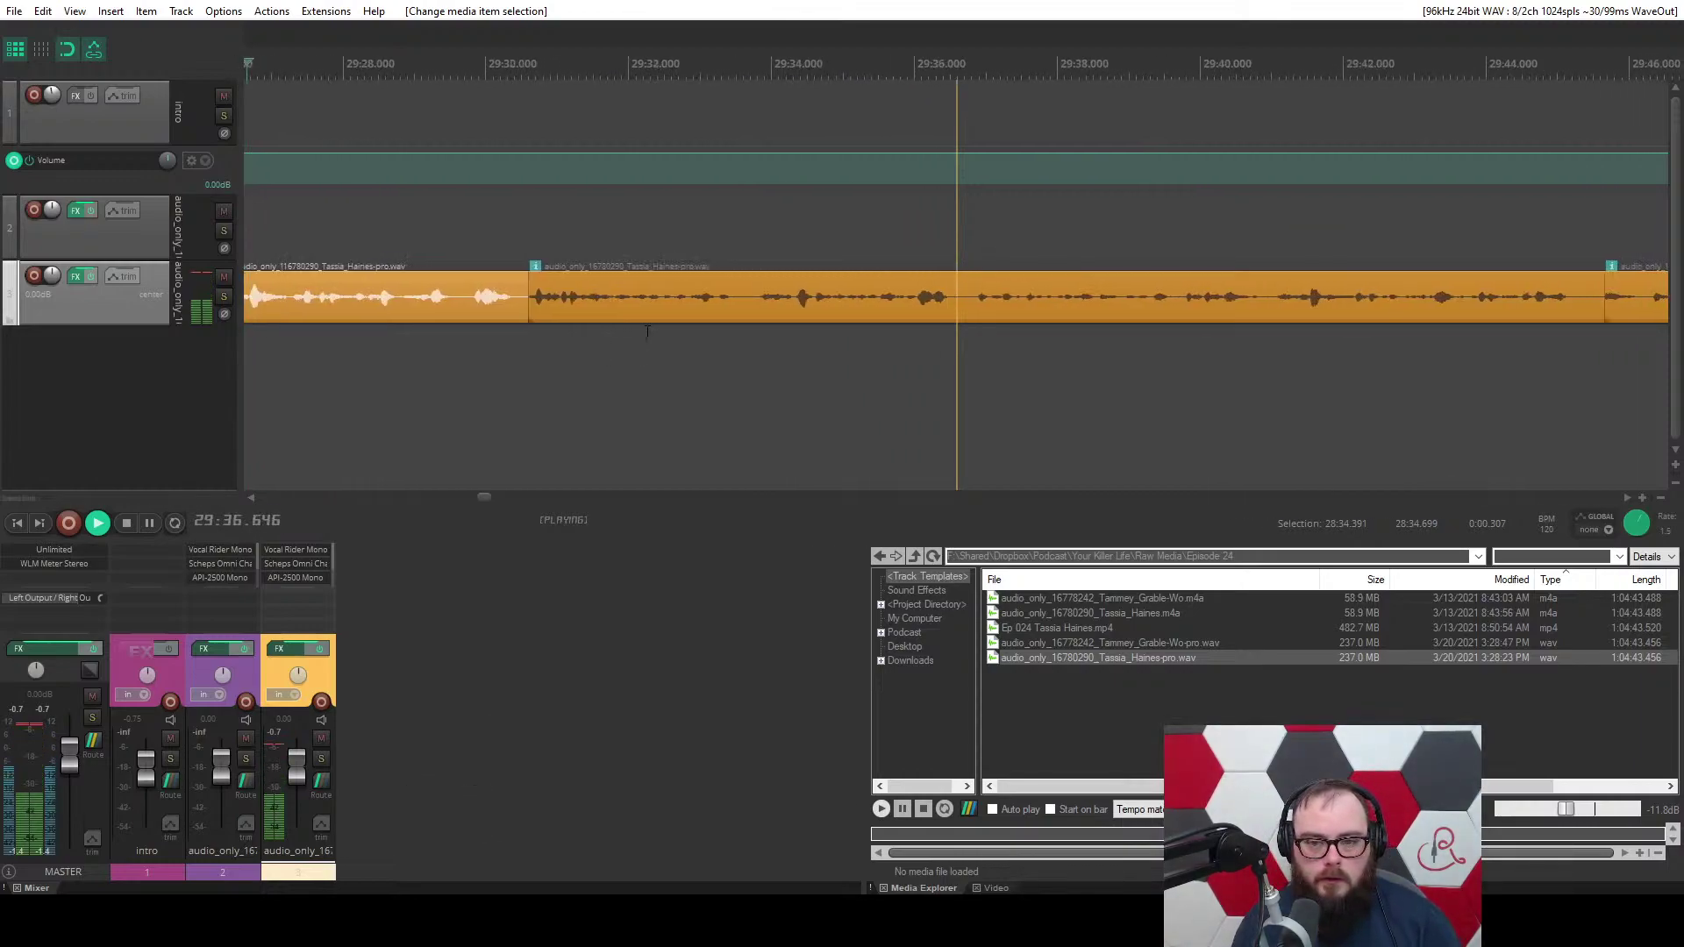
{"action": "left_click", "coordinate": [551, 721]}
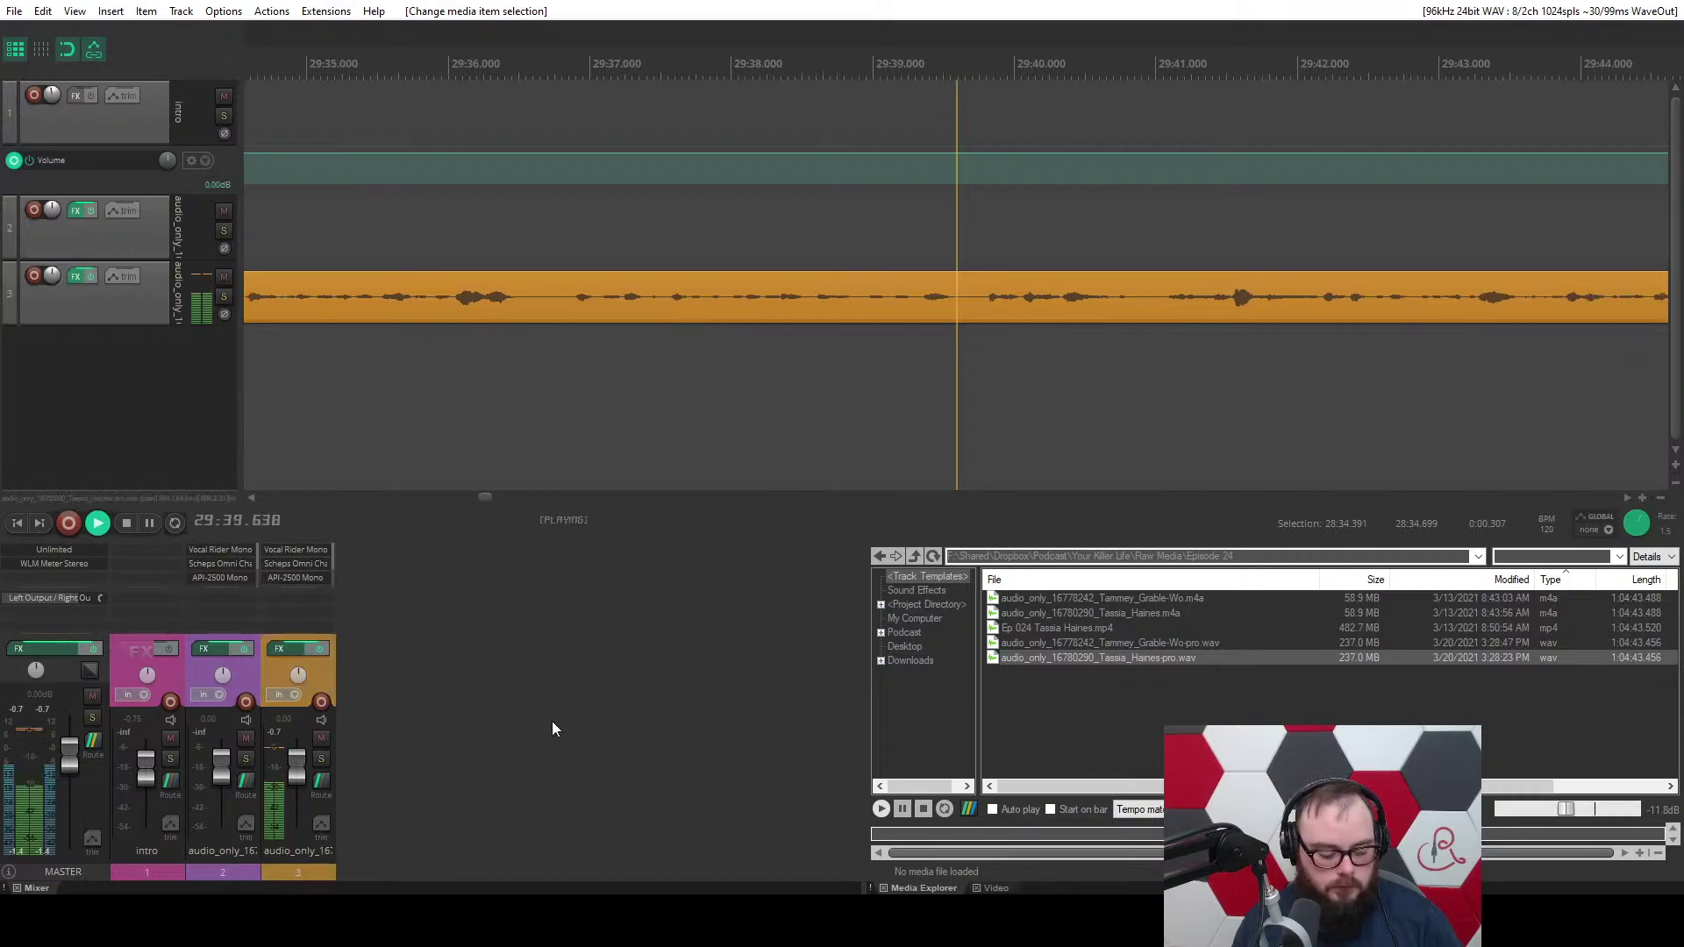
{"action": "key", "text": "ctrl+s"}
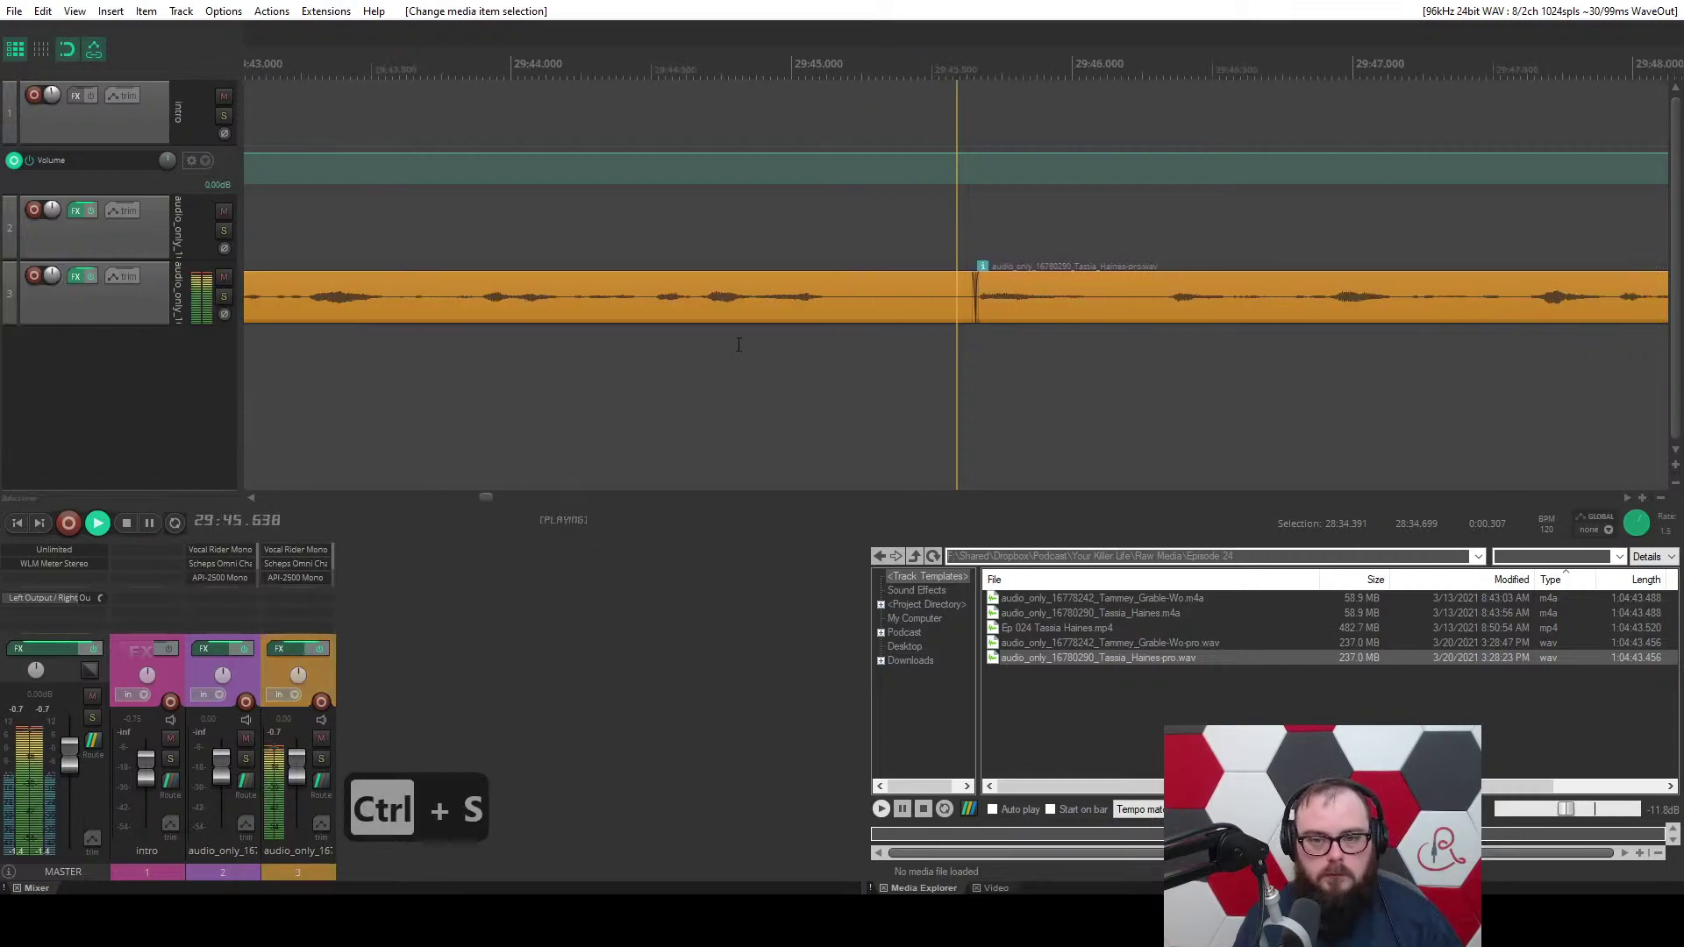
Trim the start of the third-track clip at about 29:45.7 with the Adobe-style left edit and keep playing.
{"action": "scroll", "coordinate": [782, 305], "scroll_direction": "up", "scroll_amount": 3}
{"action": "left_click", "coordinate": [892, 298]}
{"action": "key", "text": "space"}
{"action": "key", "text": "q"}
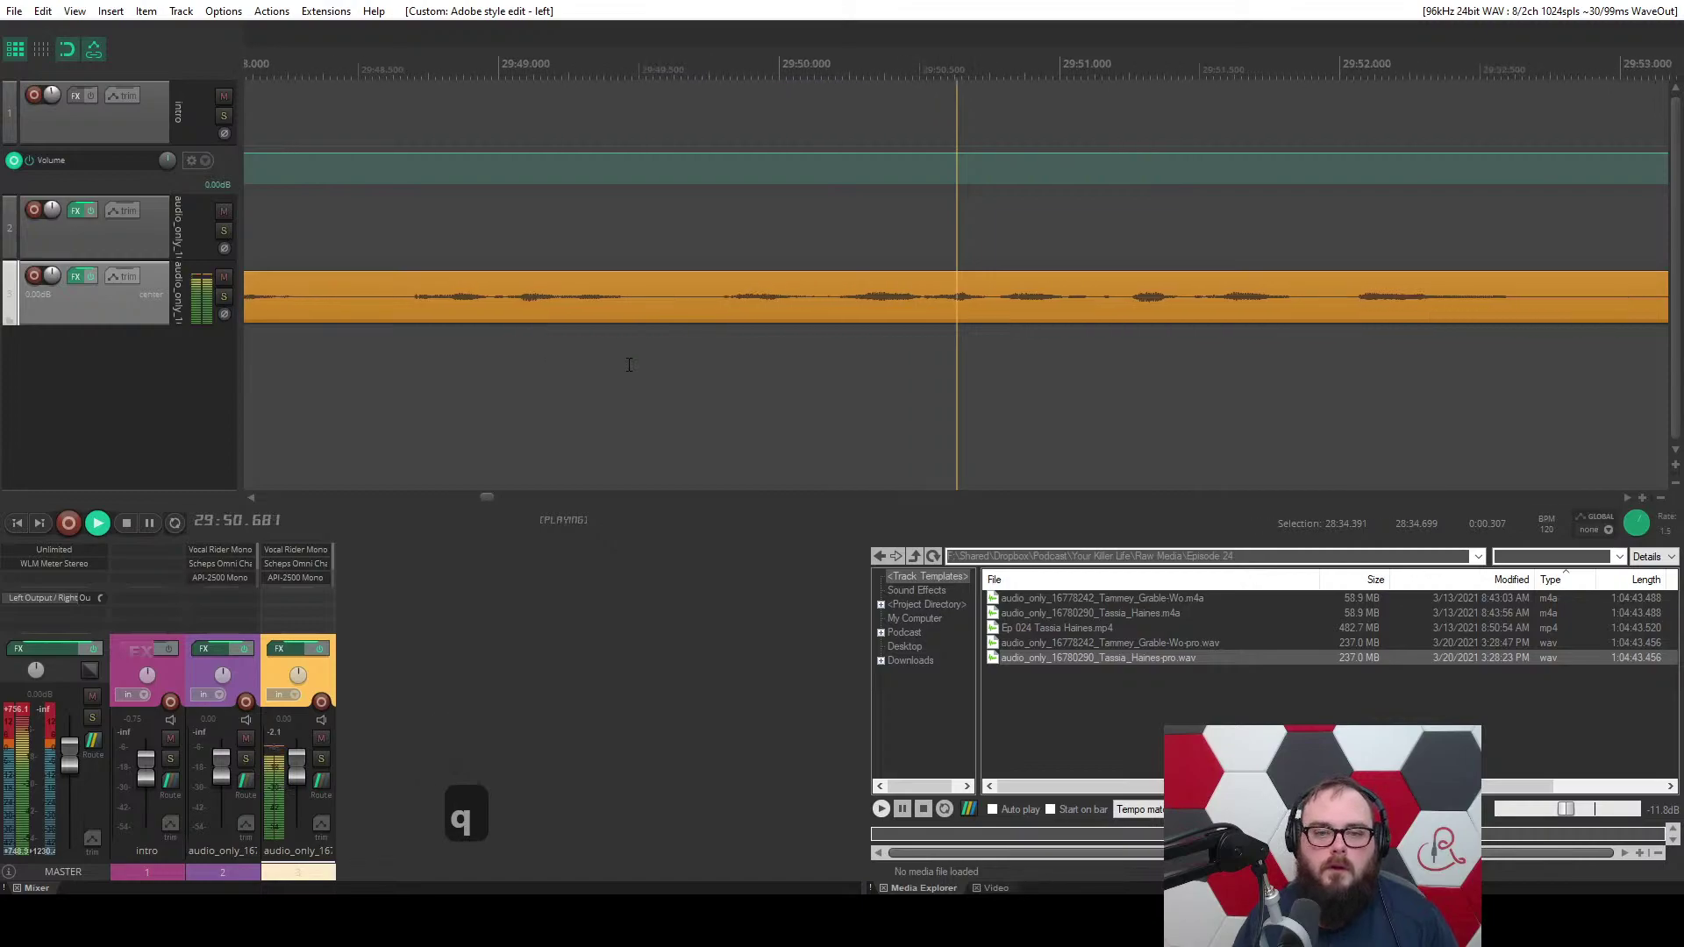
Ripple-cut the third track from 29:52.937 to 29:53.622 and move the following clip slightly earlier to overlap the preceding one.
{"action": "key", "text": "space"}
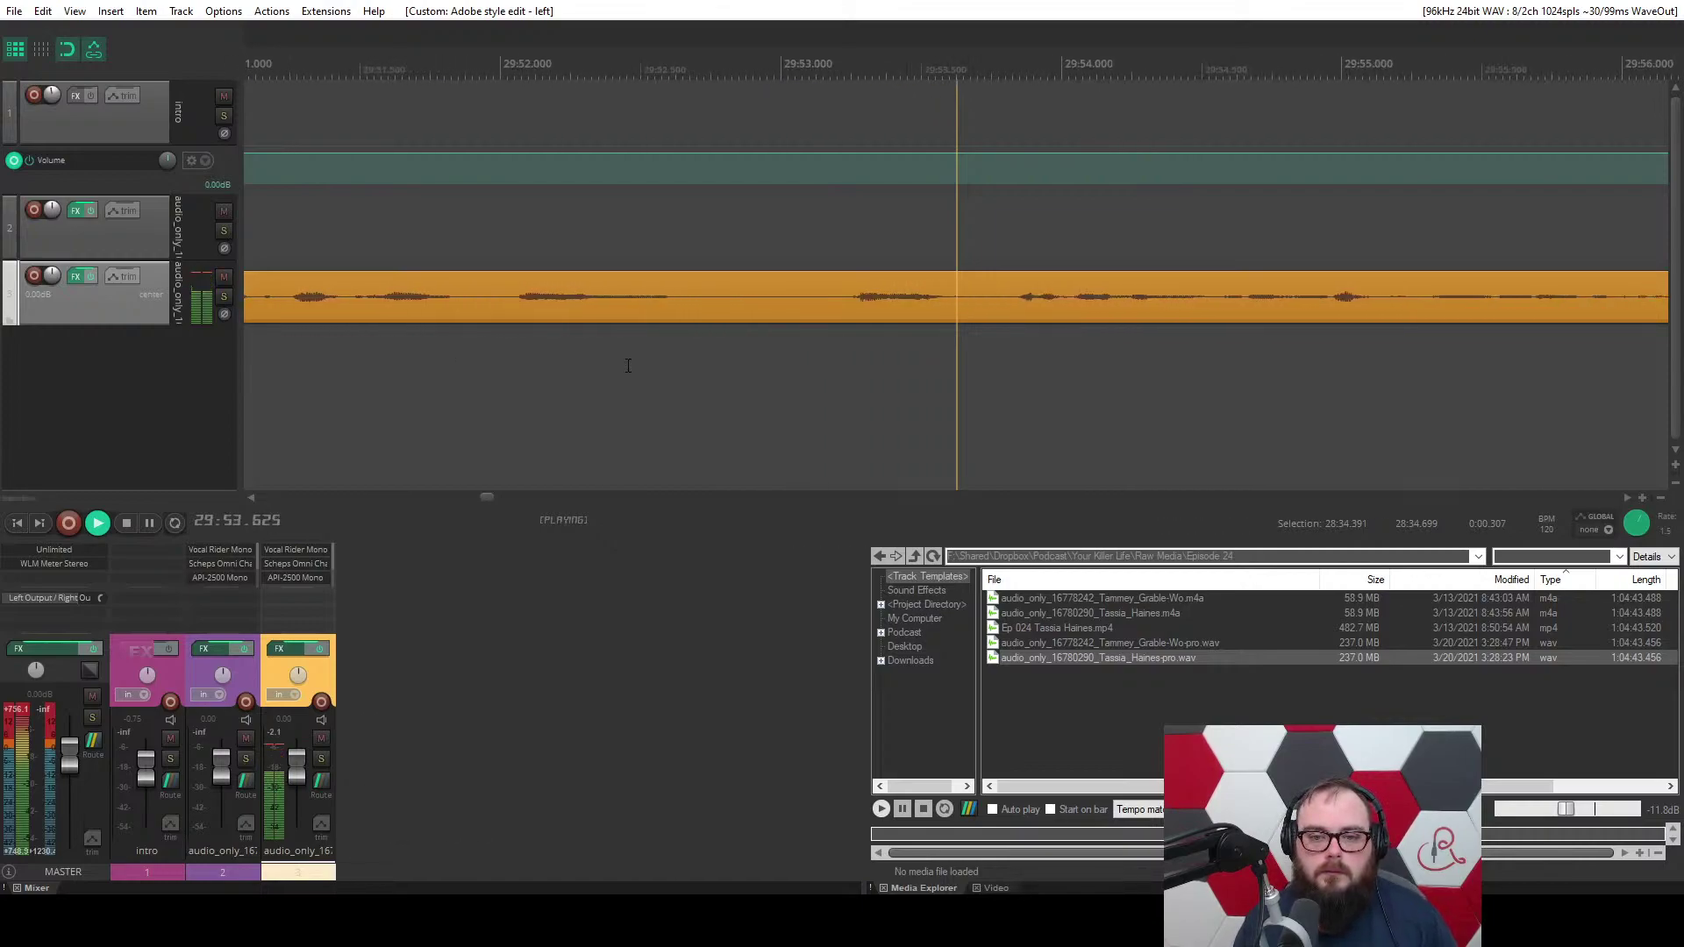
{"action": "left_click_drag", "start_coordinate": [815, 346], "coordinate": [623, 349]}
{"action": "key", "text": "c"}
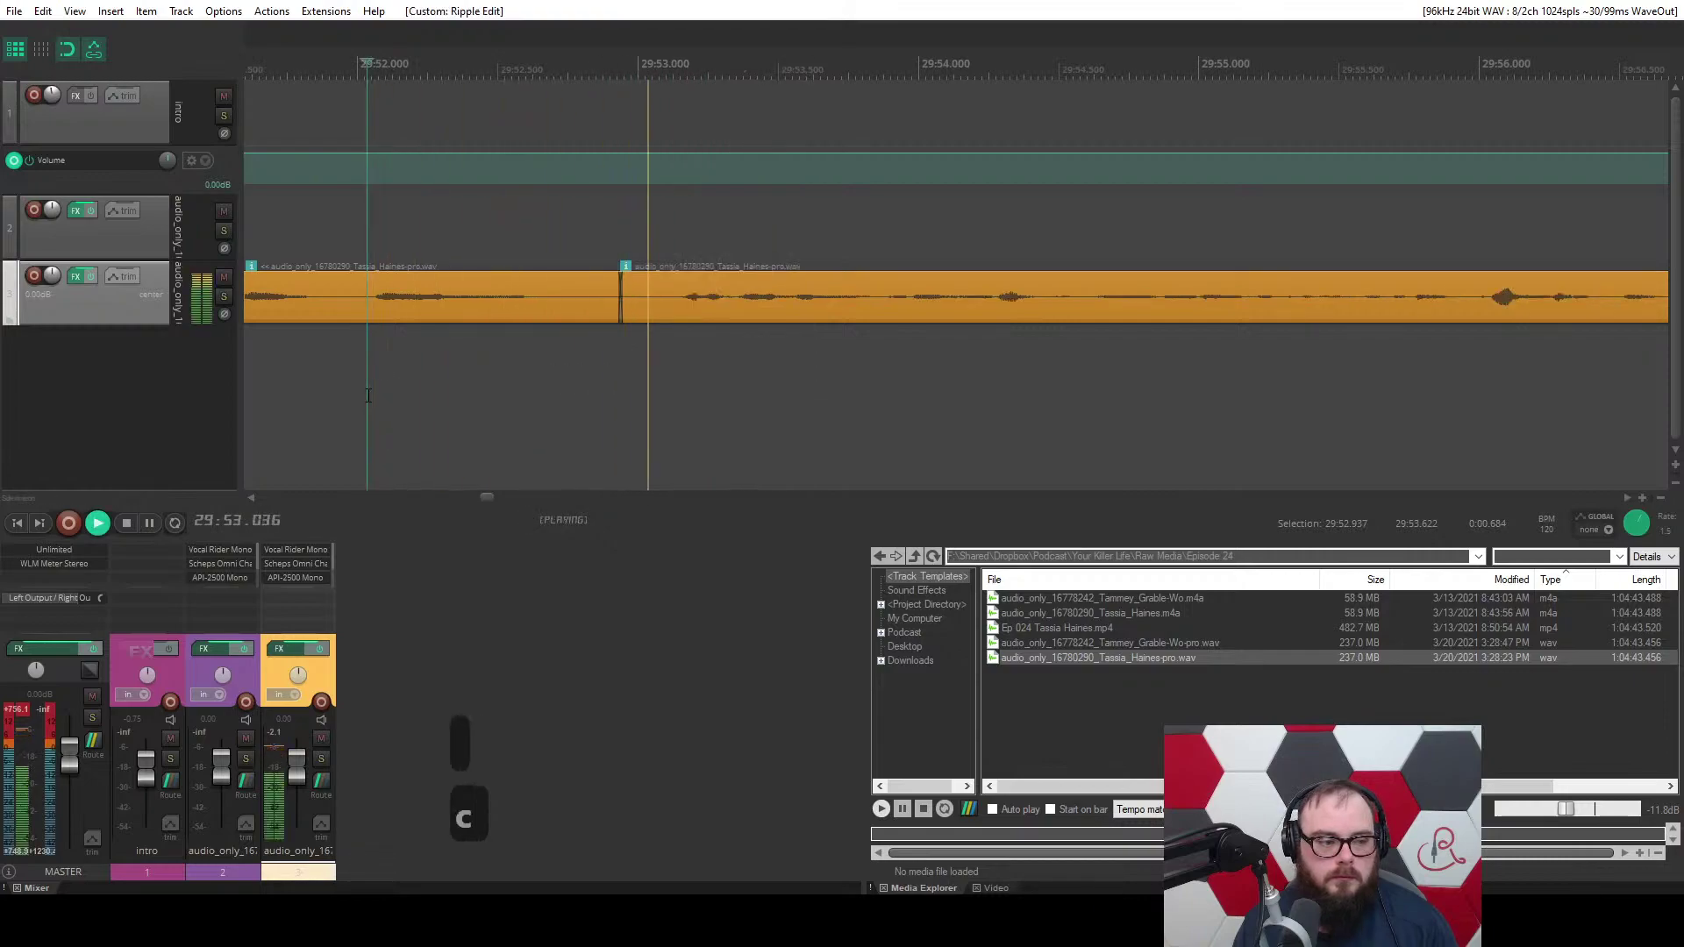
{"action": "key", "text": "space"}
{"action": "left_click_drag", "start_coordinate": [654, 308], "coordinate": [639, 309]}
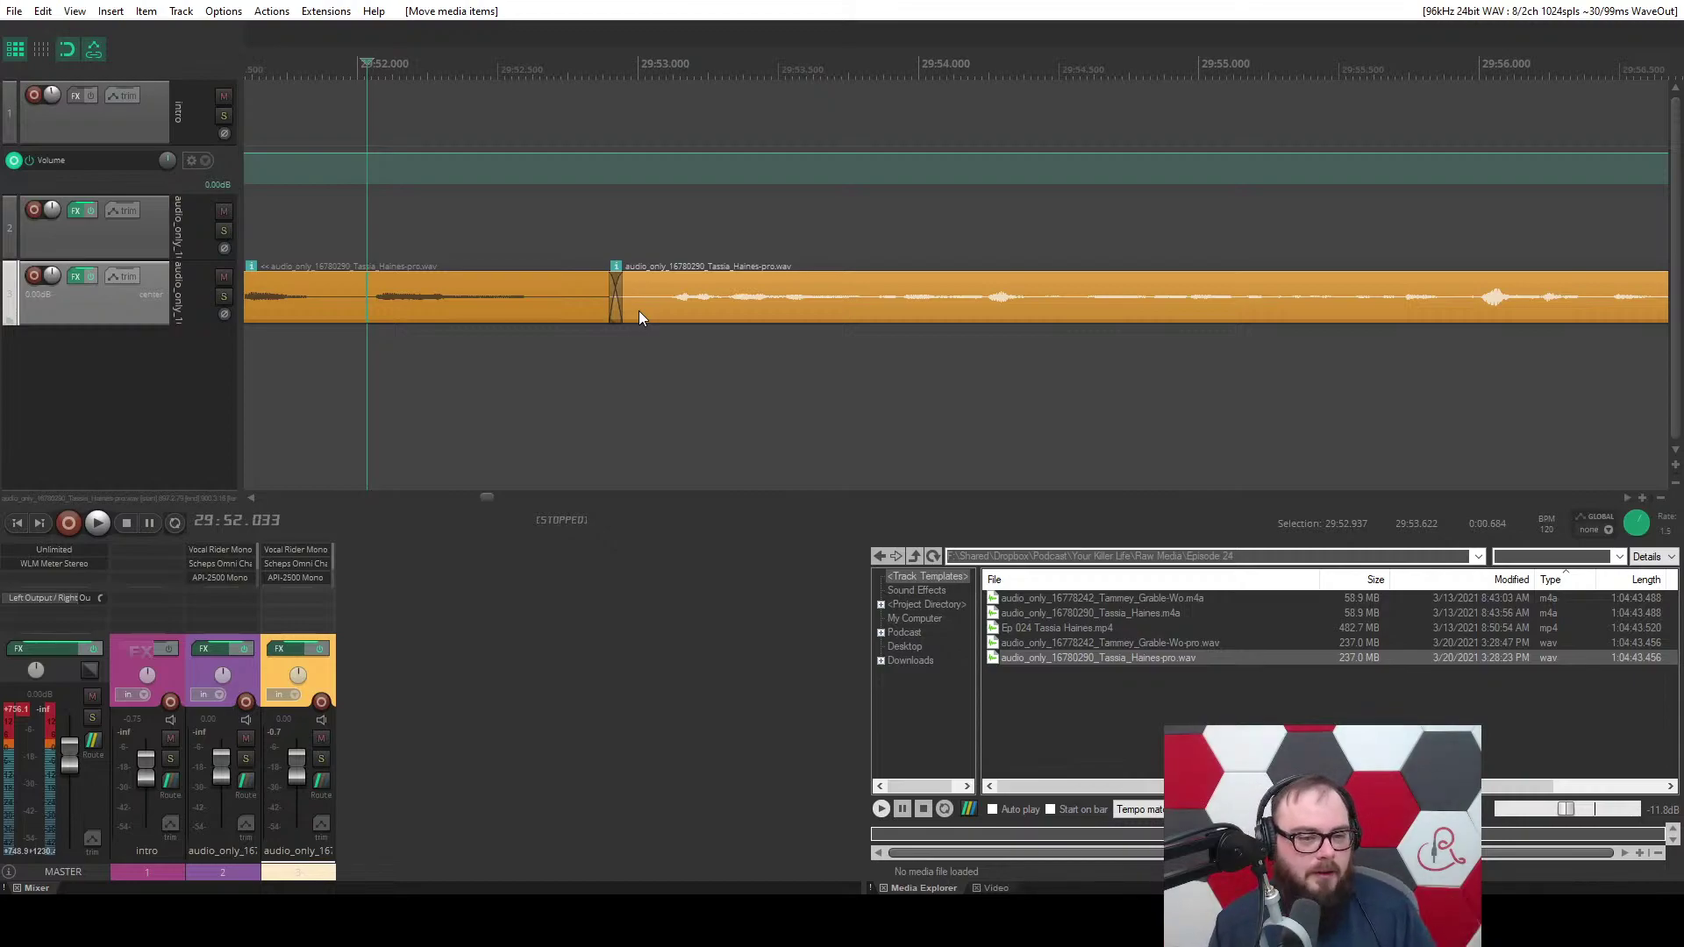
Replay the edited third-track section from about 29:45.6, pausing at about 29:46.7 before resuming playback.
{"action": "scroll", "coordinate": [638, 311], "scroll_direction": "down", "scroll_amount": 4}
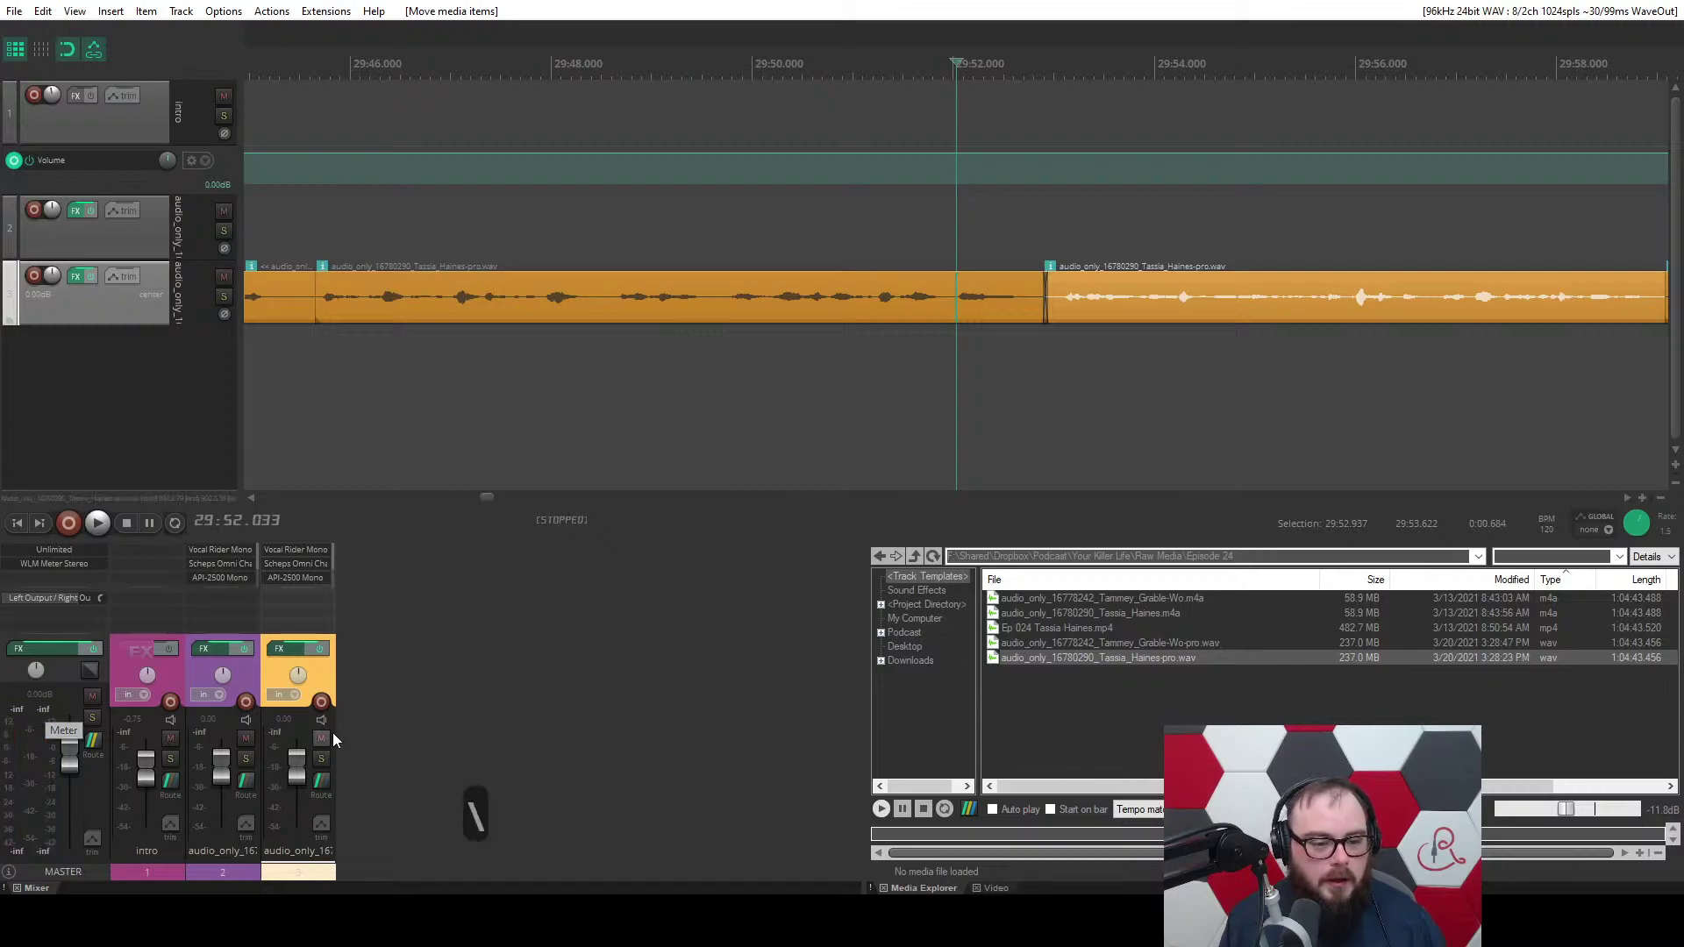
{"action": "left_click", "coordinate": [310, 360]}
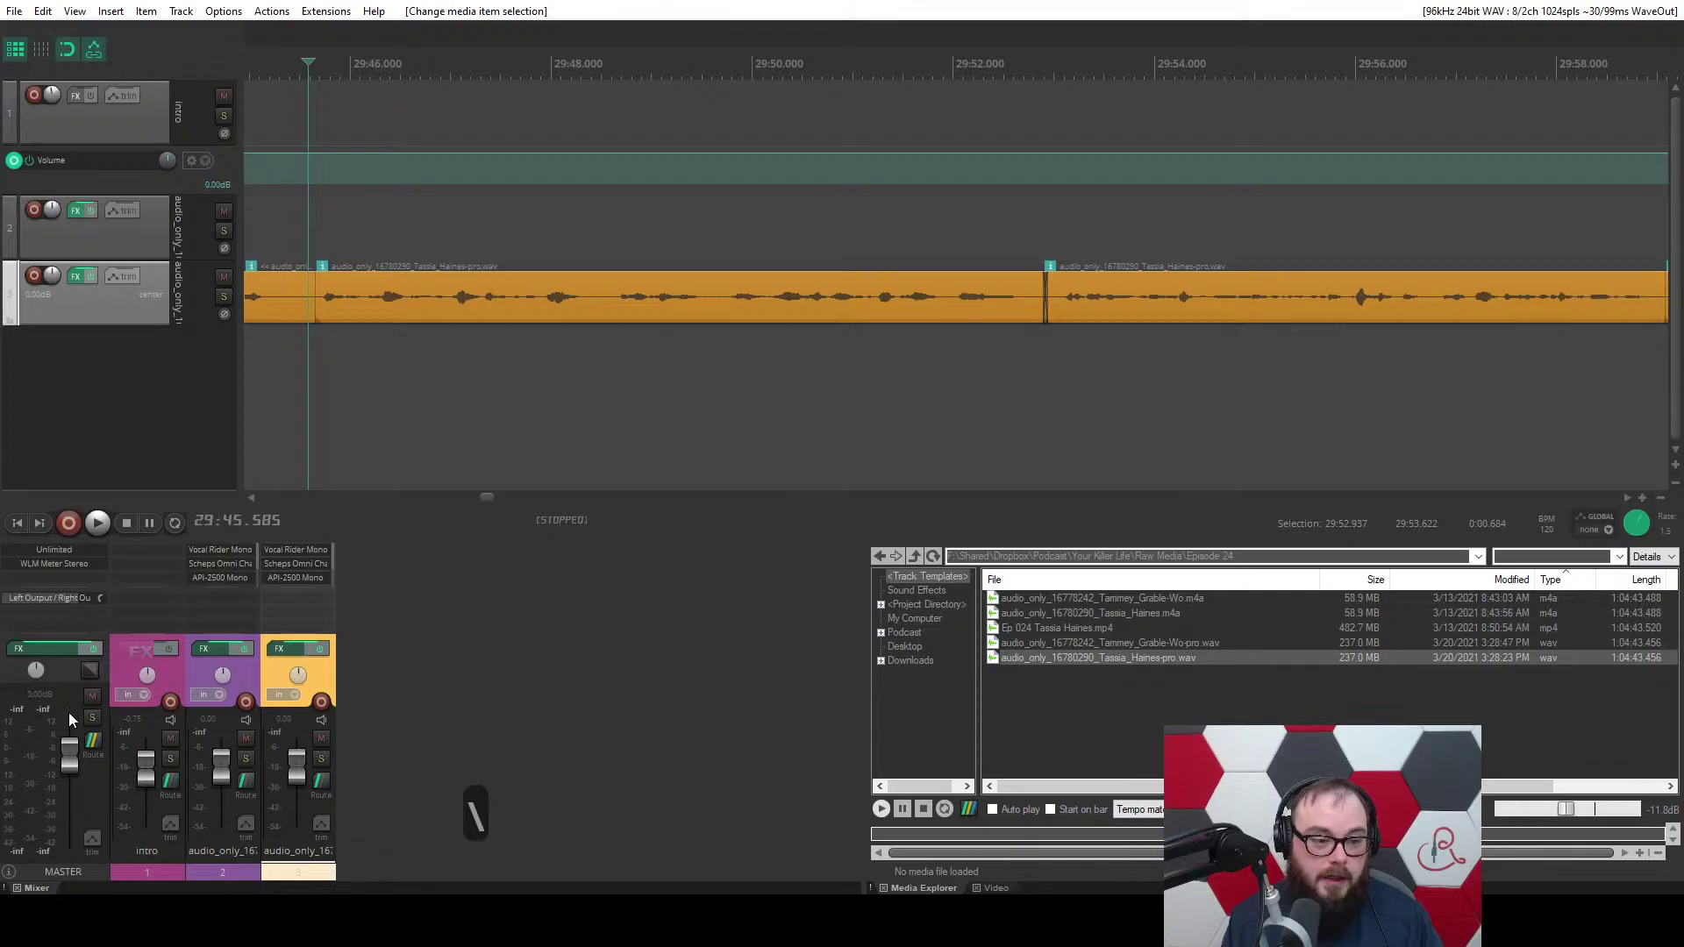
{"action": "key", "text": "space"}
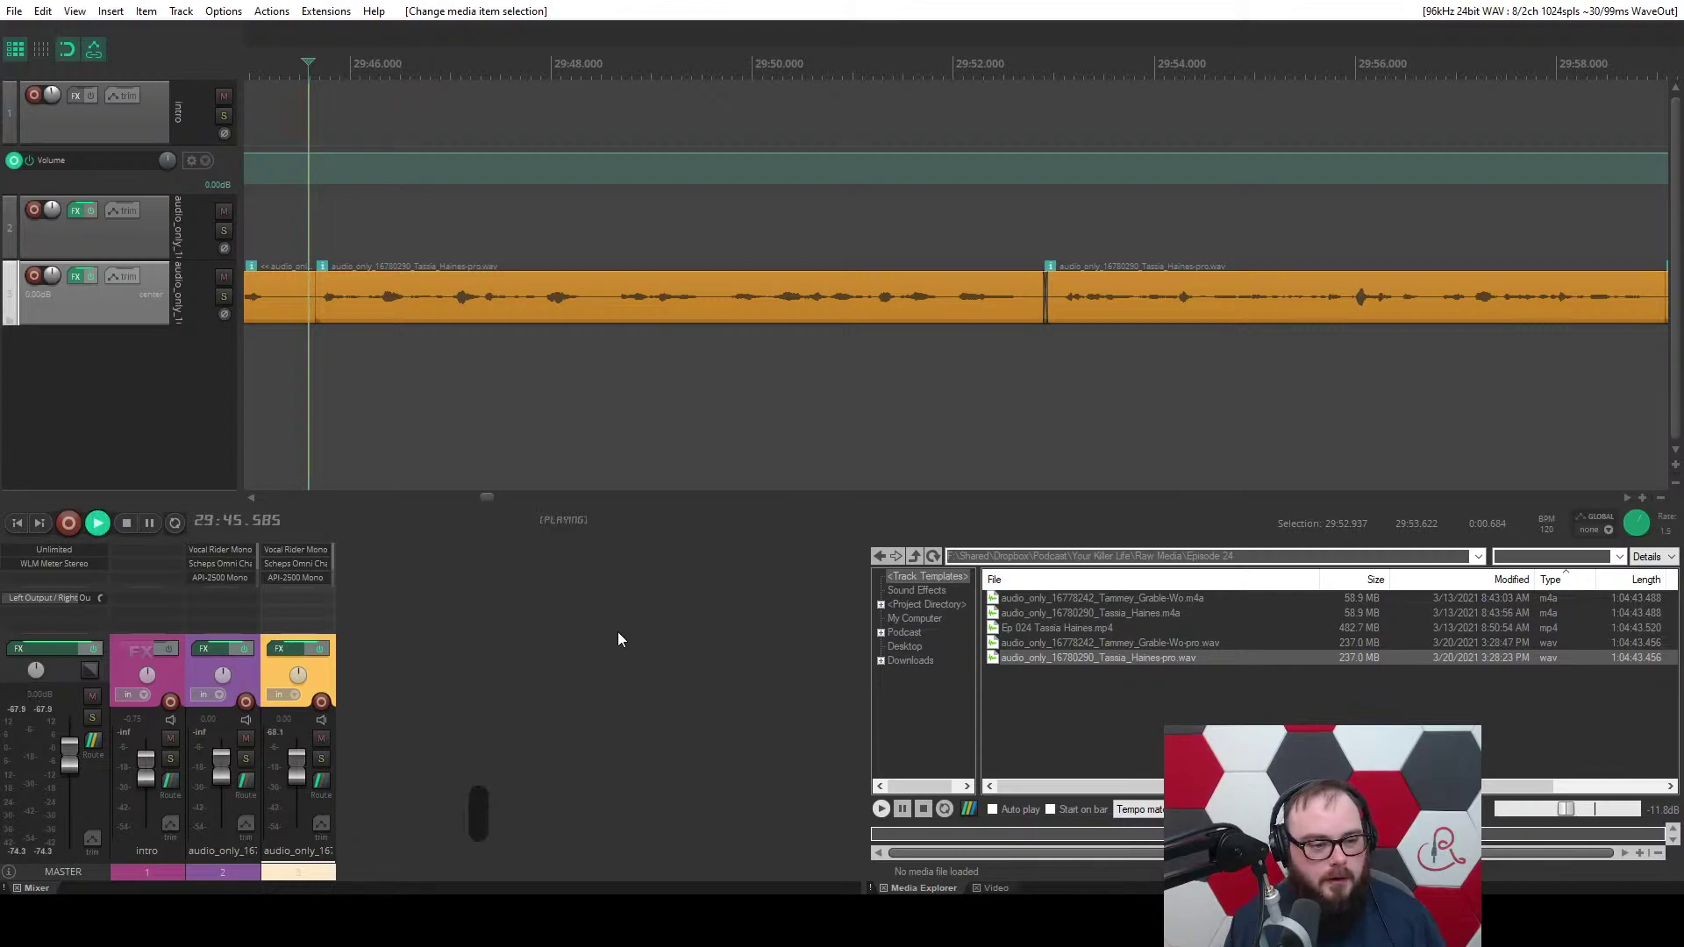
{"action": "key", "text": "ctrl+space"}
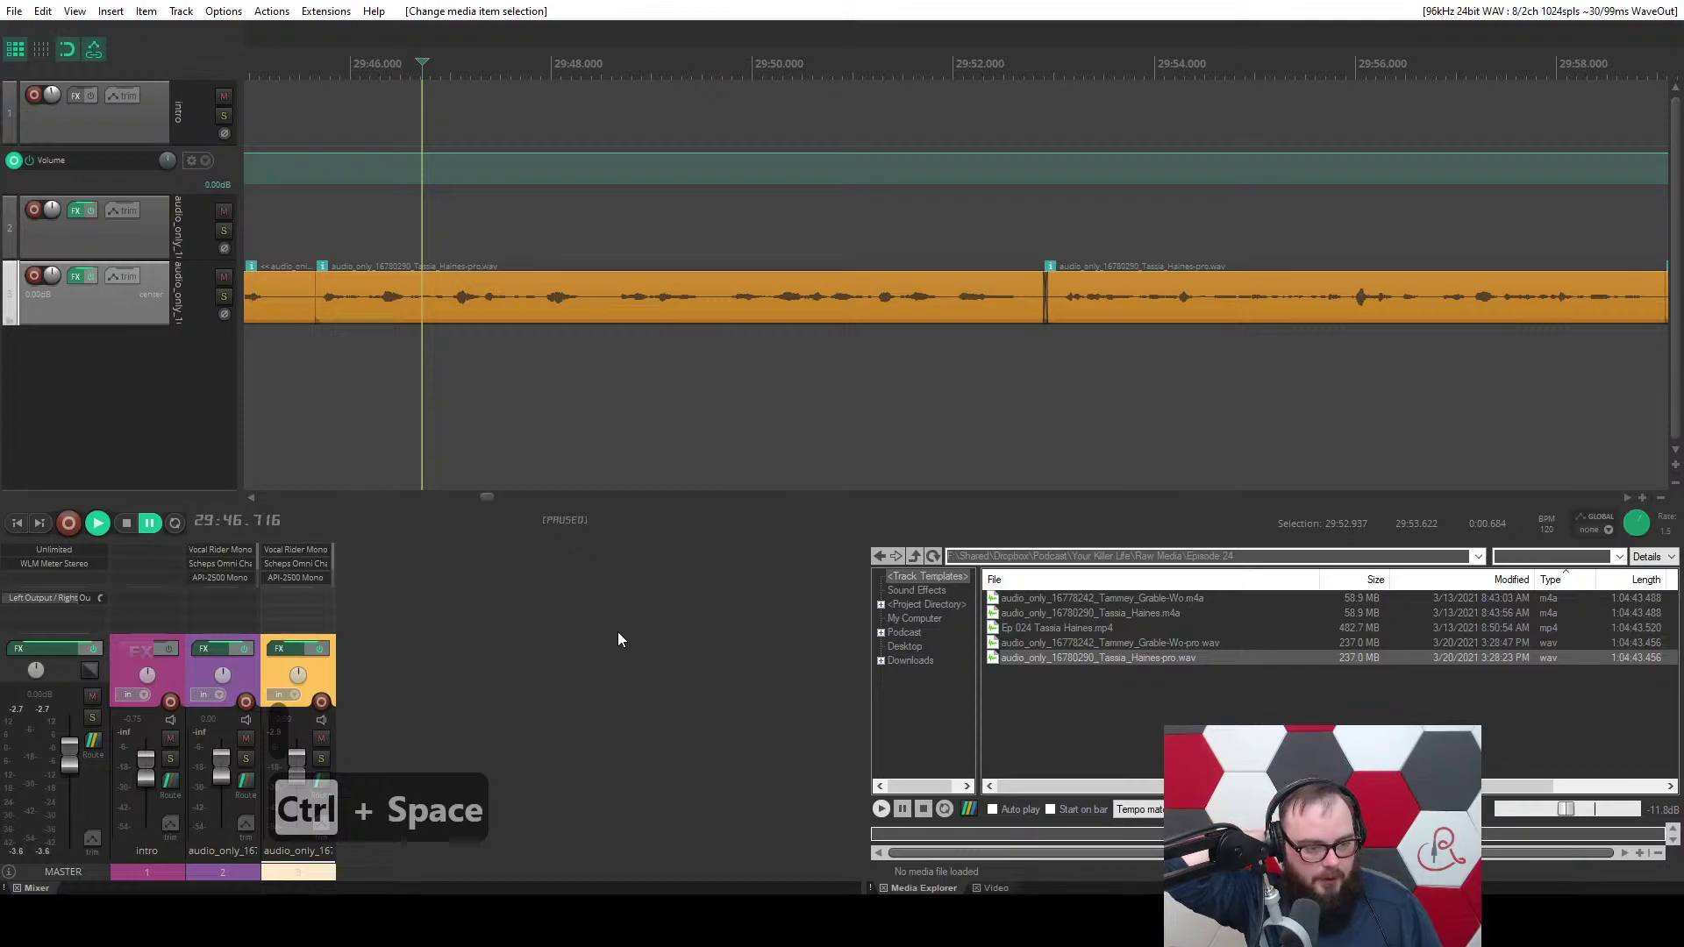
{"action": "key", "text": "ctrl+space"}
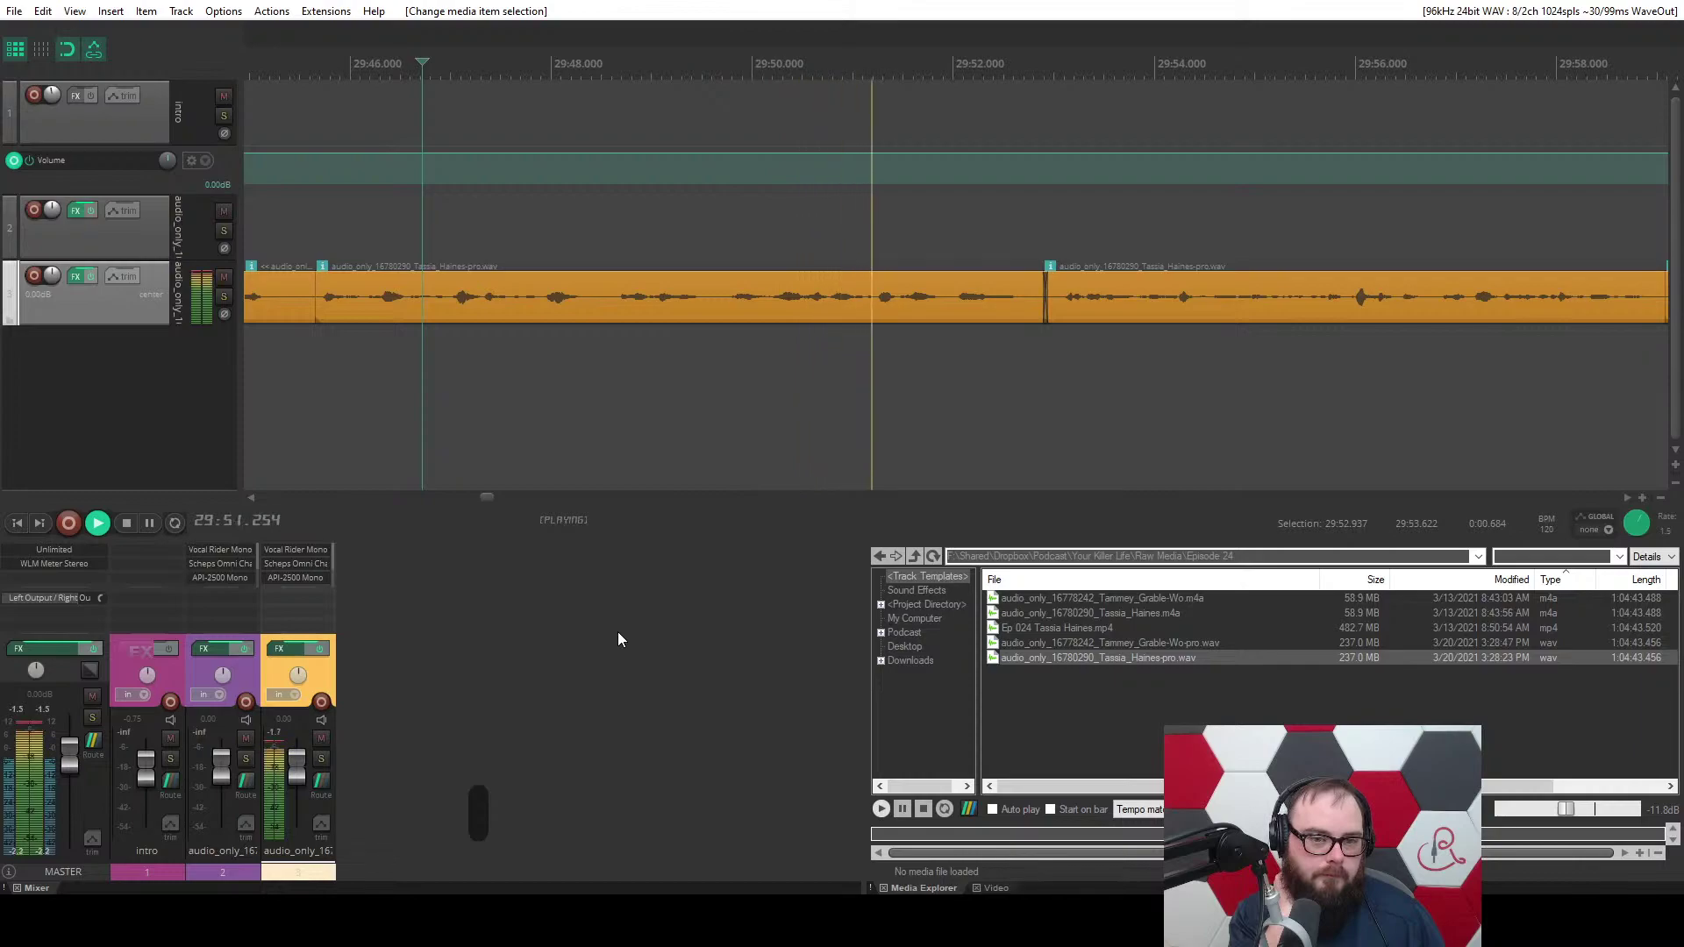
Ripple-cut the third track from 29:49.801 to 29:50.140, replay the join, and pause at about 29:51.5.
{"action": "left_click", "coordinate": [566, 377]}
{"action": "scroll", "coordinate": [578, 377], "scroll_direction": "up", "scroll_amount": 5}
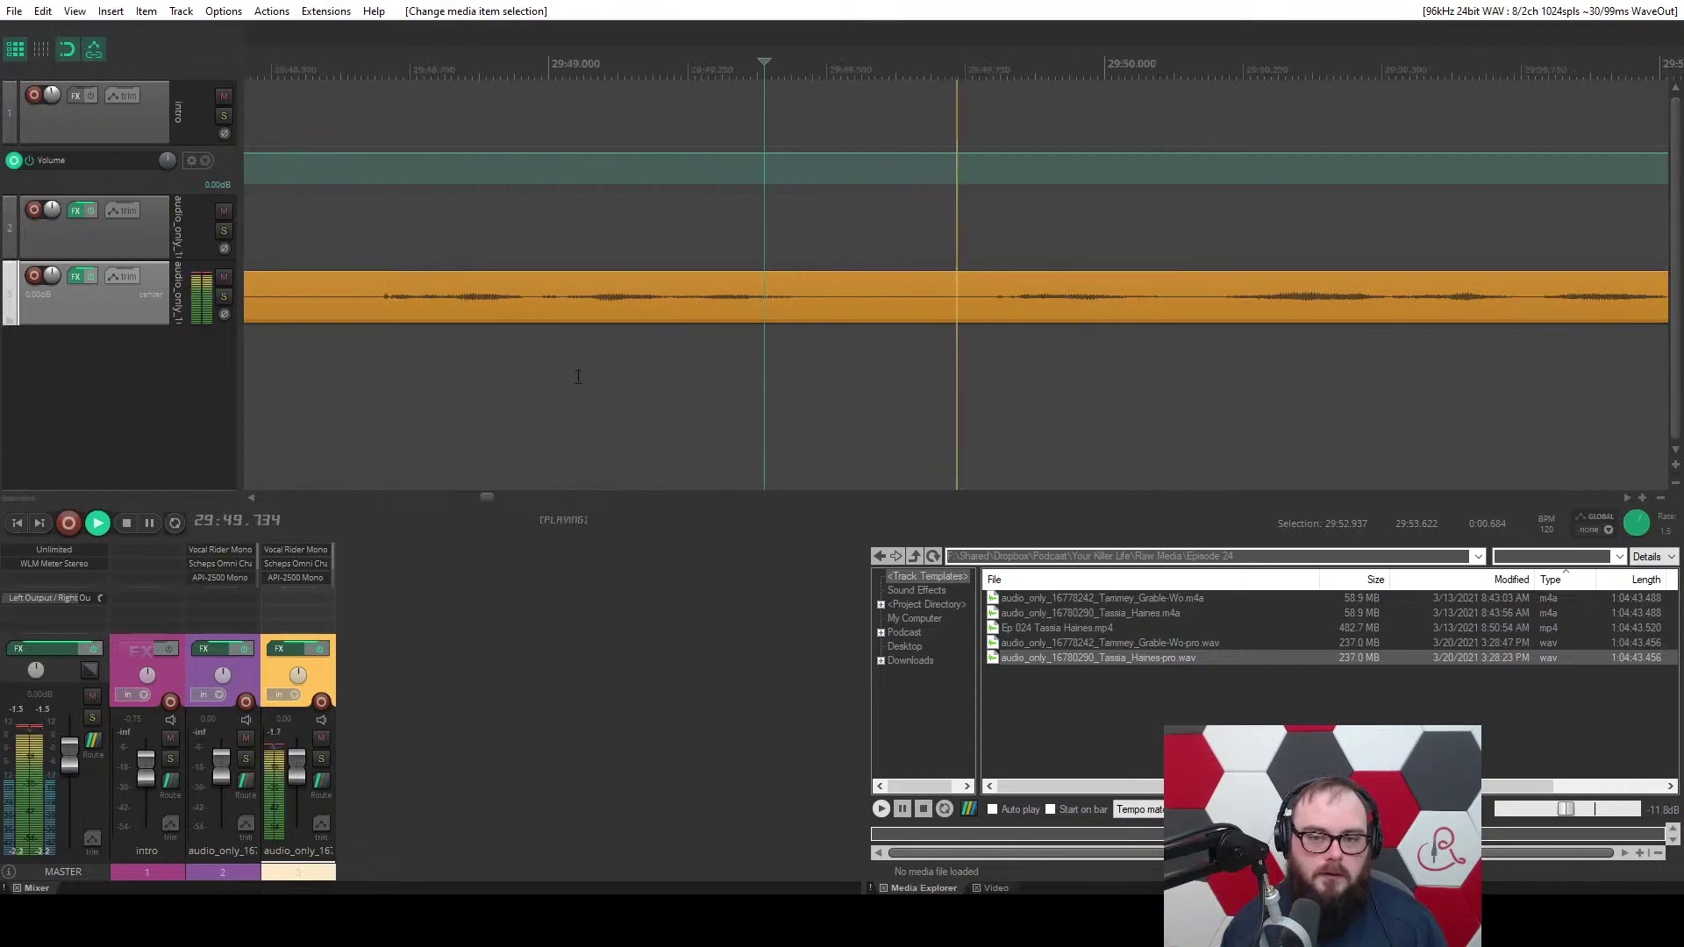
{"action": "left_click_drag", "start_coordinate": [822, 333], "coordinate": [1008, 333]}
{"action": "key", "text": "c"}
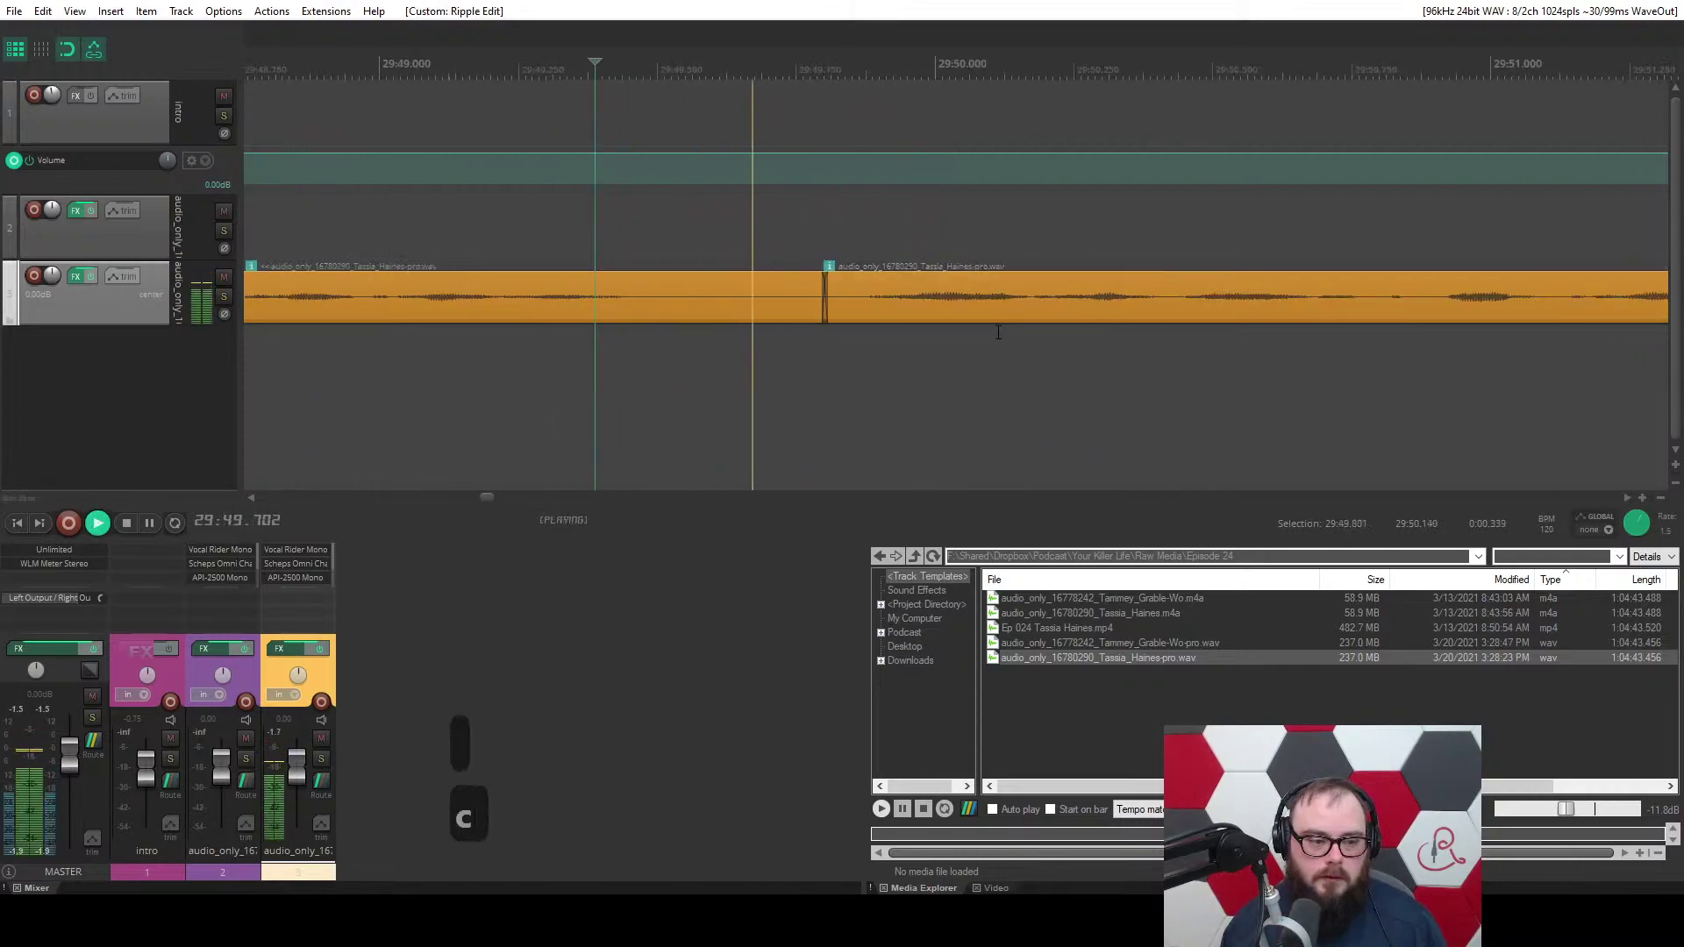
{"action": "key", "text": "ctrl+space"}
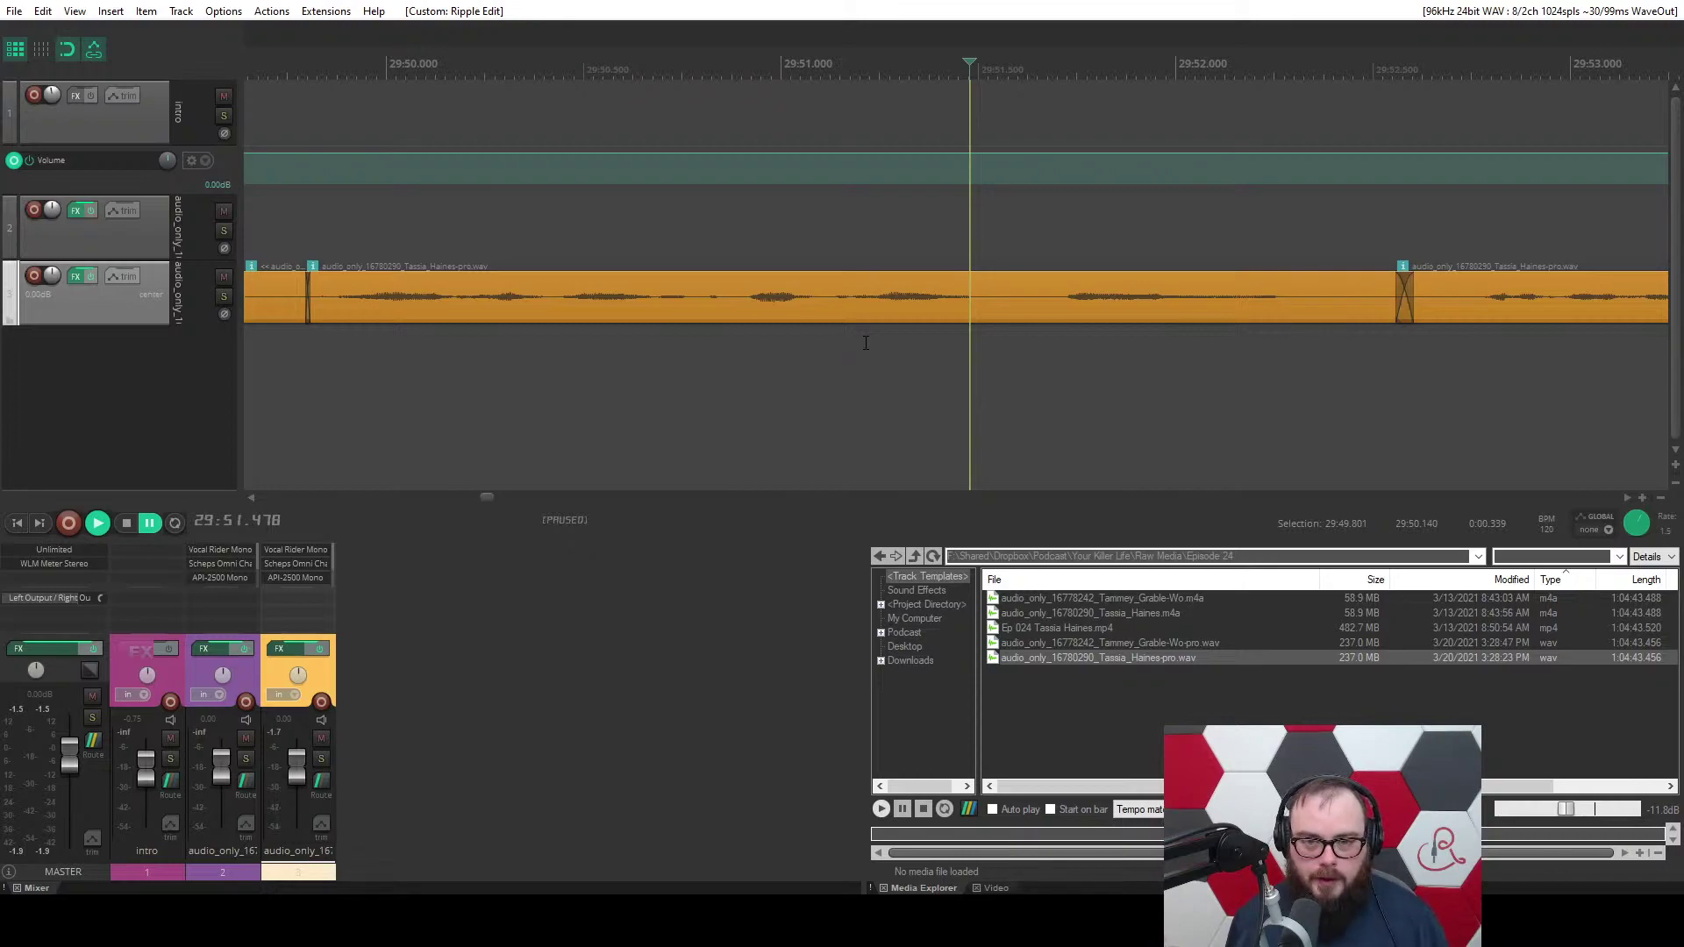
Move the third-track clip at about 29:52.5 slightly earlier, and smart-cut the audio from 29:52.261 to 29:52.706.
{"action": "key", "text": "space"}
{"action": "scroll", "coordinate": [816, 351], "scroll_direction": "down", "scroll_amount": 2}
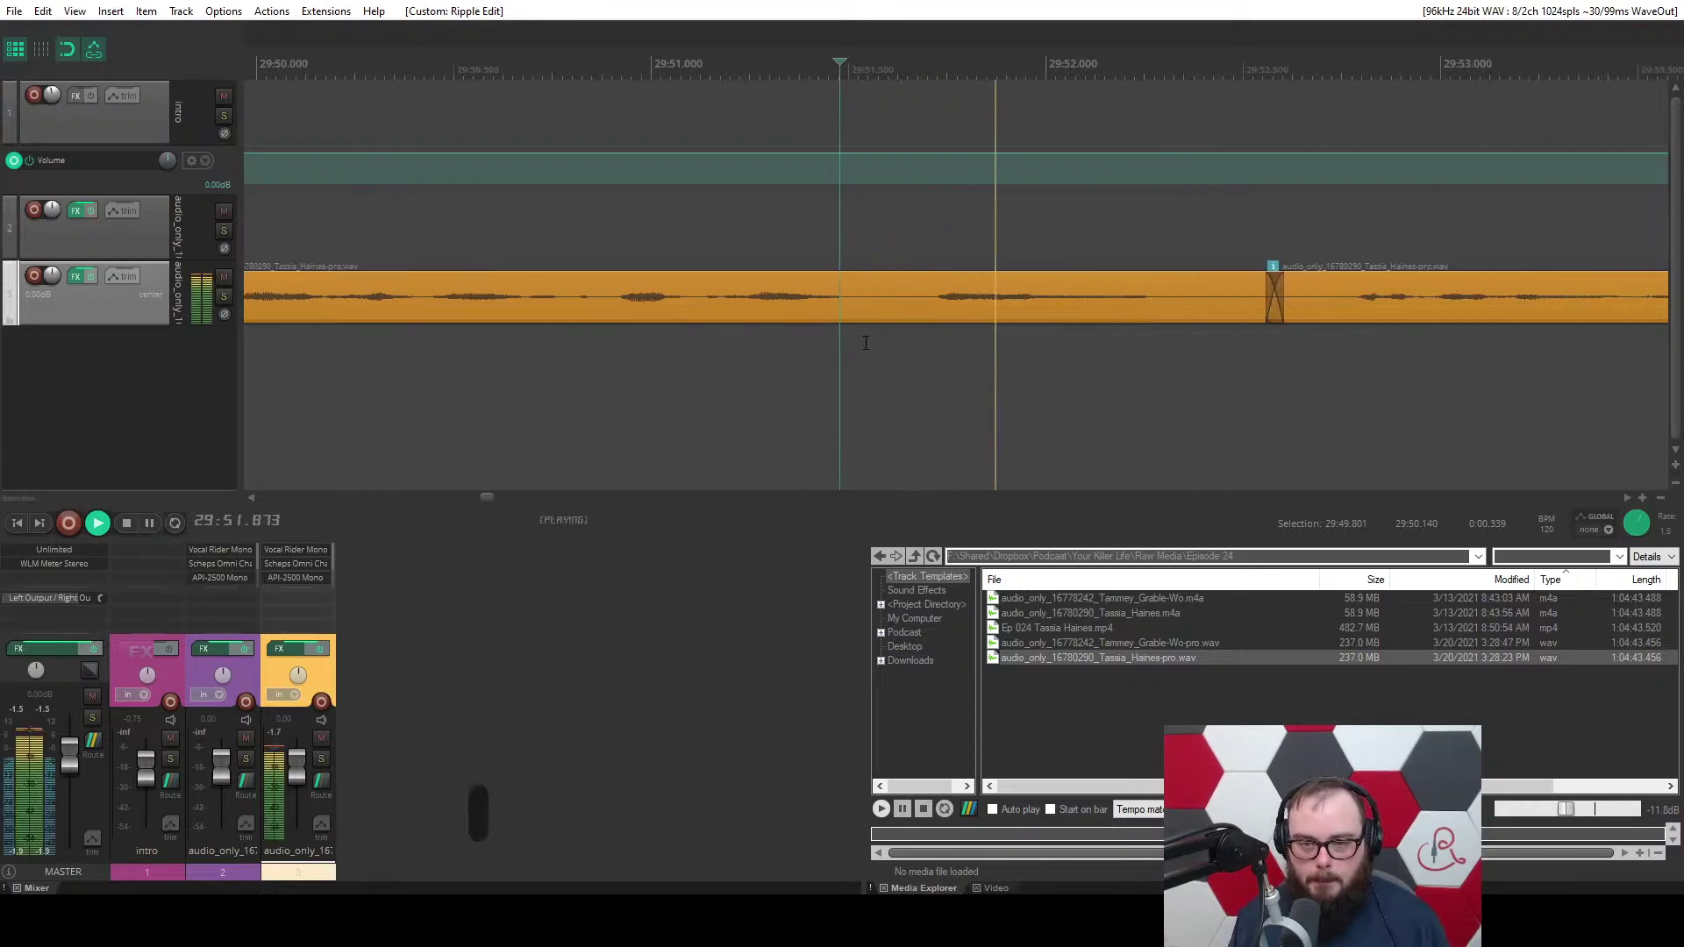
{"action": "left_click_drag", "start_coordinate": [699, 304], "coordinate": [904, 363]}
{"action": "scroll", "coordinate": [680, 325], "scroll_direction": "up", "scroll_amount": 2}
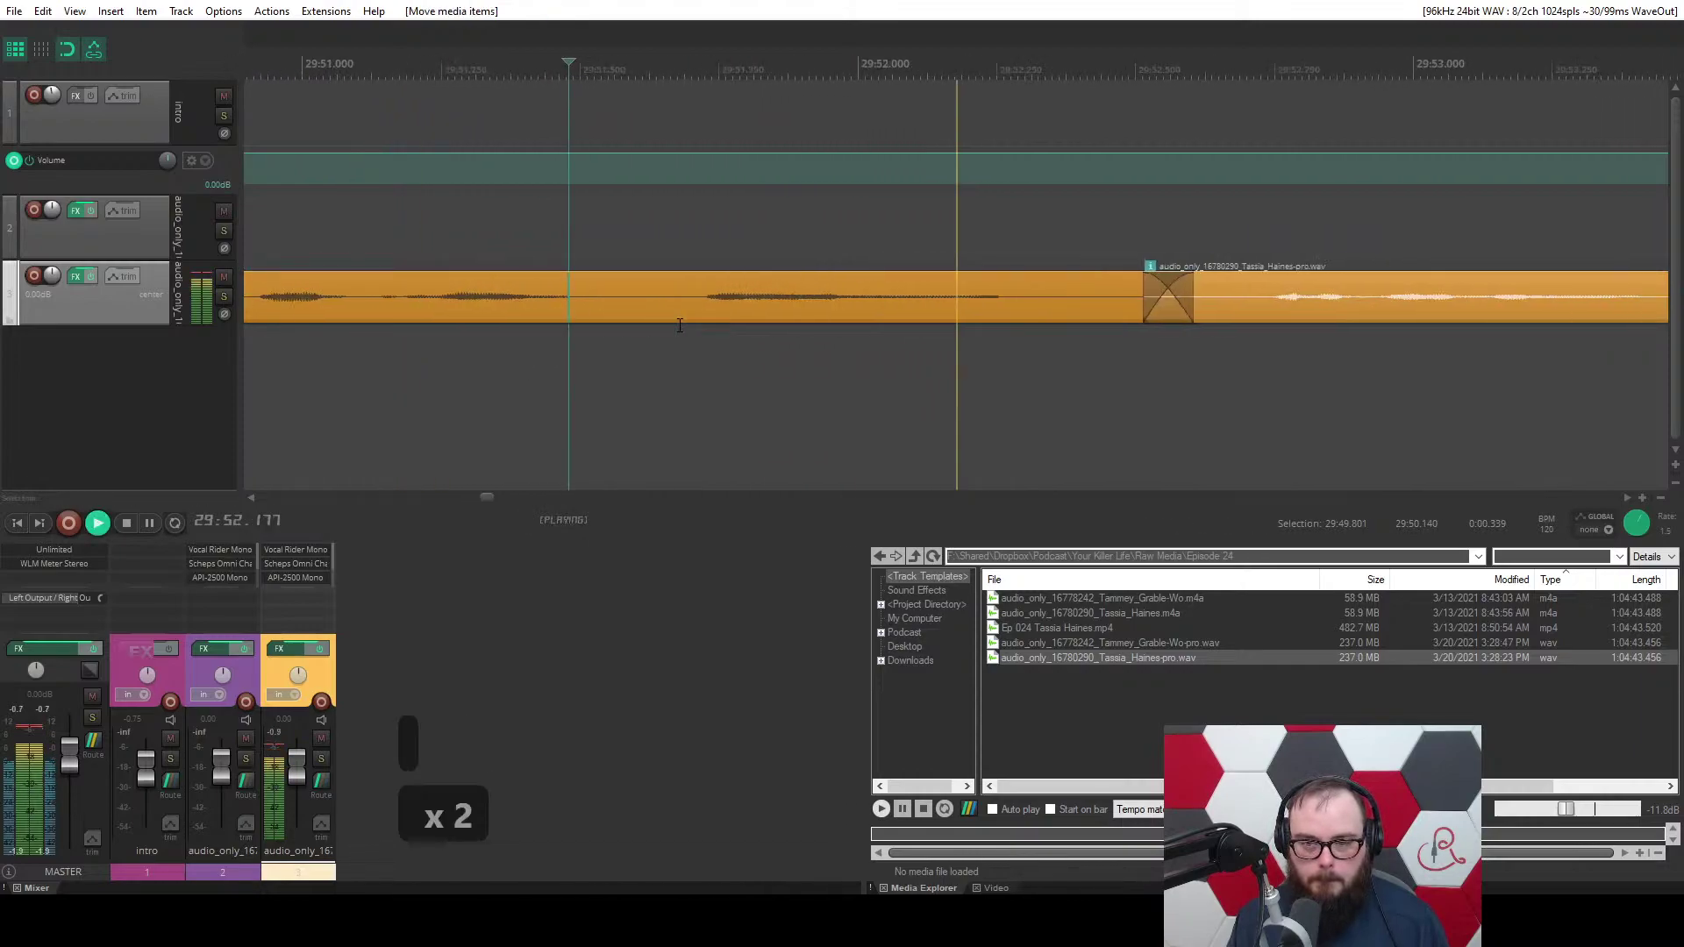
{"action": "key", "text": "x"}
{"action": "key", "text": "space"}
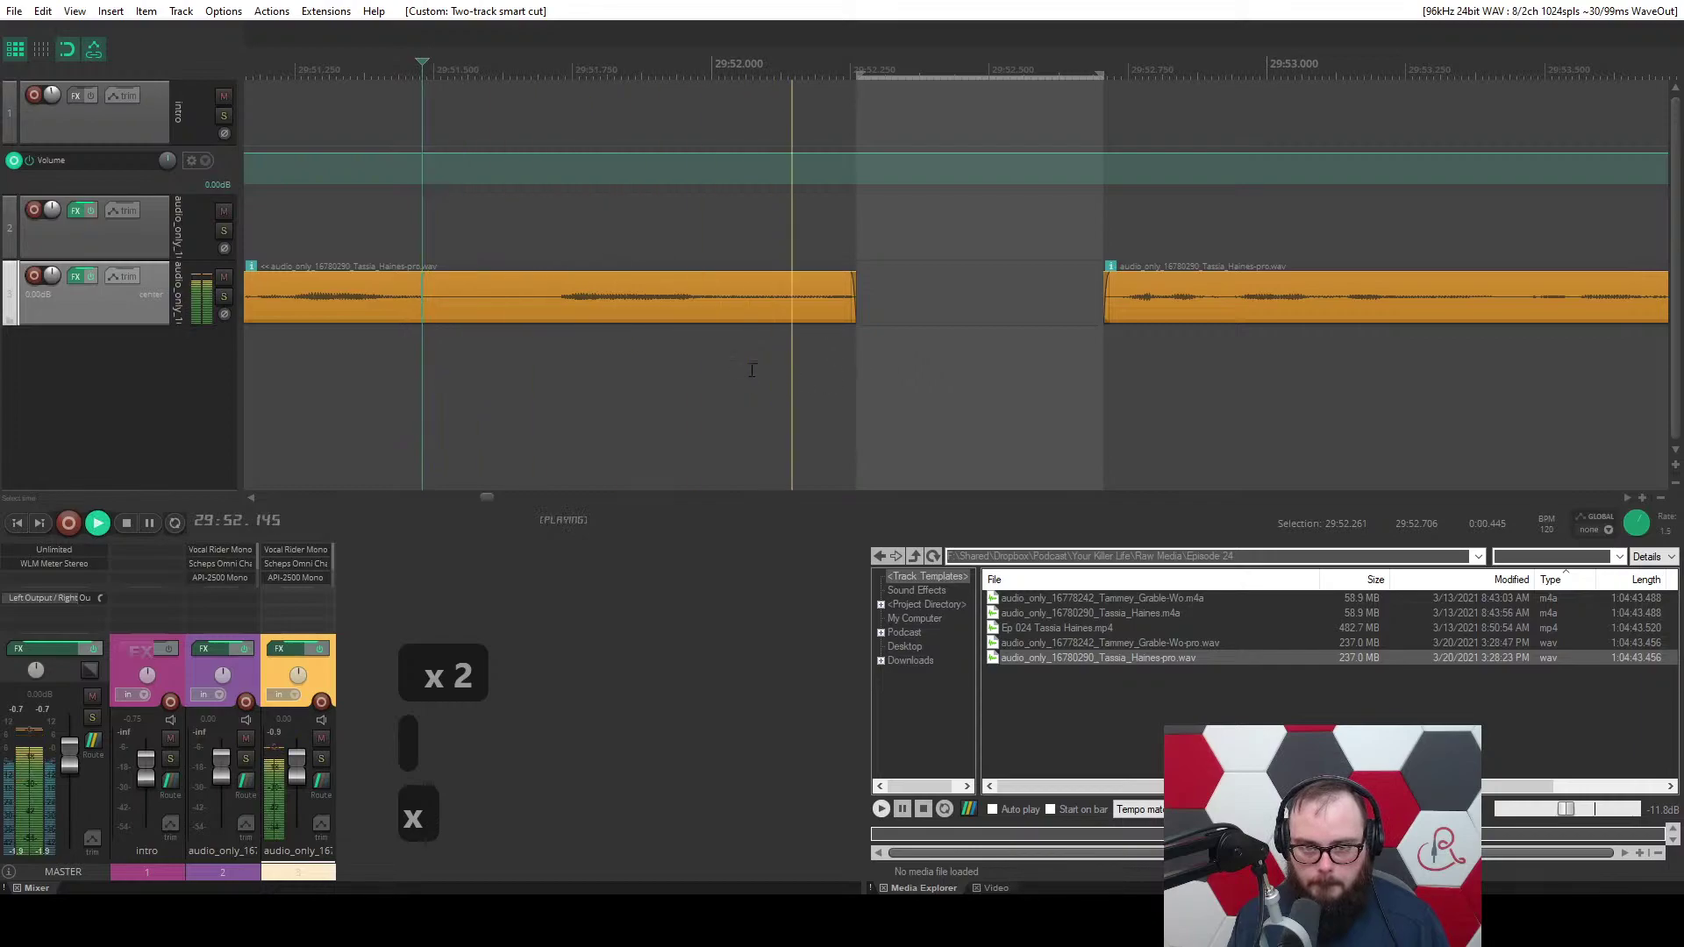
Shift the clip after the 29:52 gap about 0.15 s earlier with a longer fade-out on the preceding clip, and save the project.
{"action": "scroll", "coordinate": [737, 361], "scroll_direction": "down", "scroll_amount": 4}
{"action": "left_click_drag", "start_coordinate": [829, 308], "coordinate": [808, 307]}
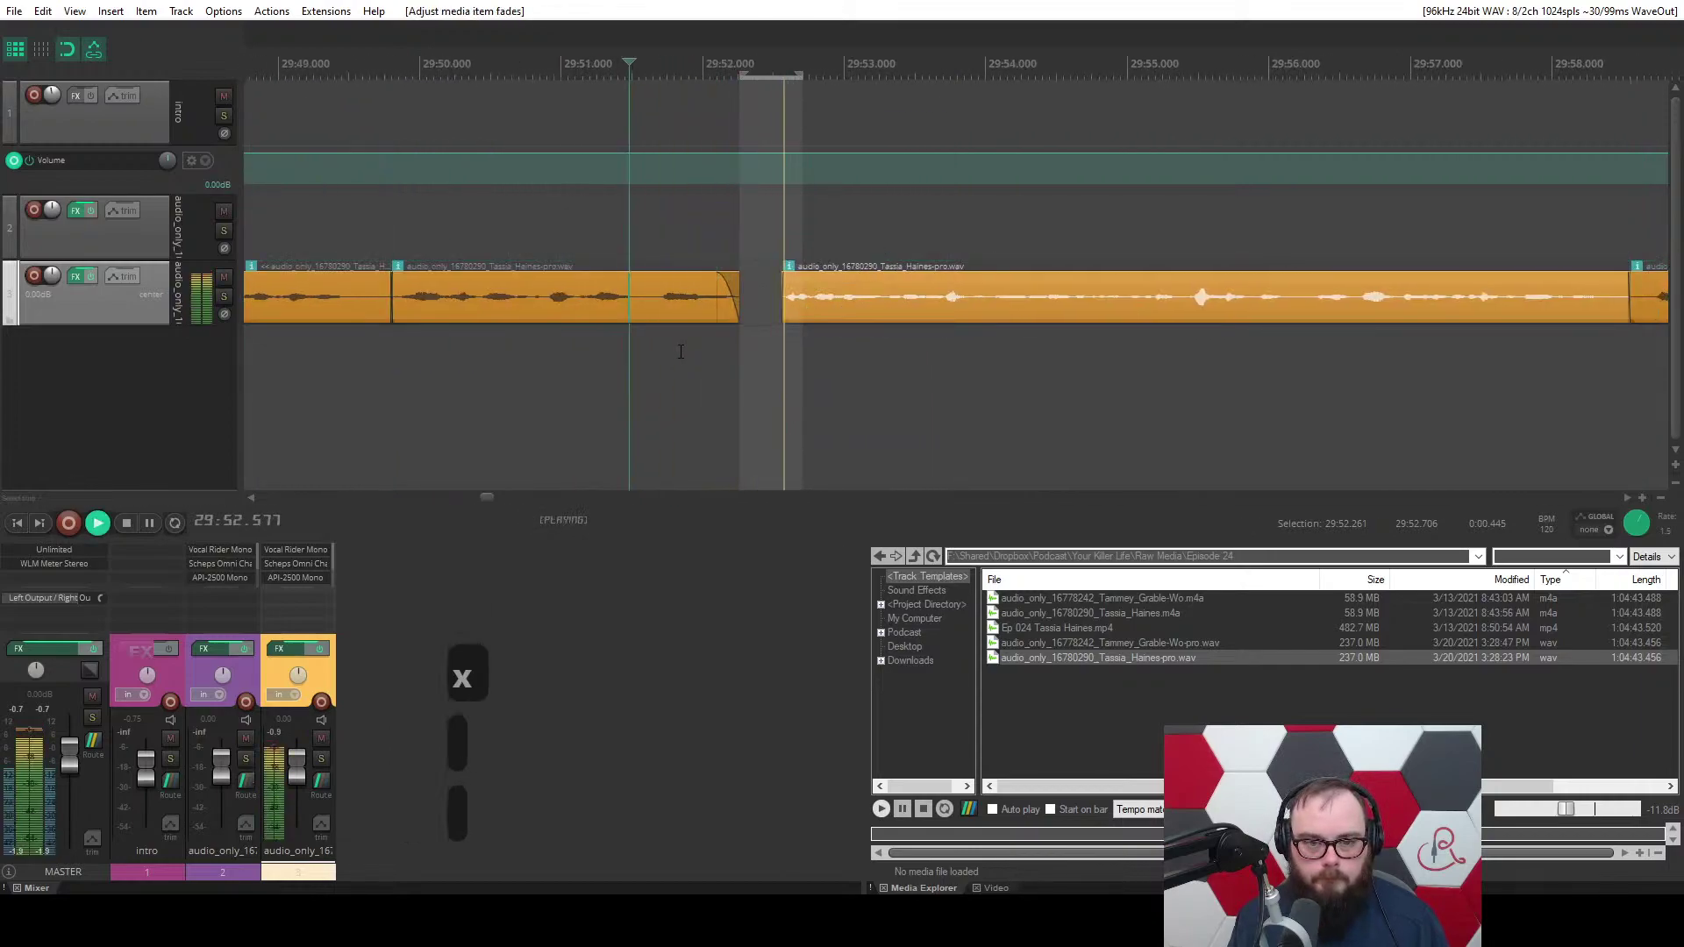
{"action": "key", "text": "ctrl+s"}
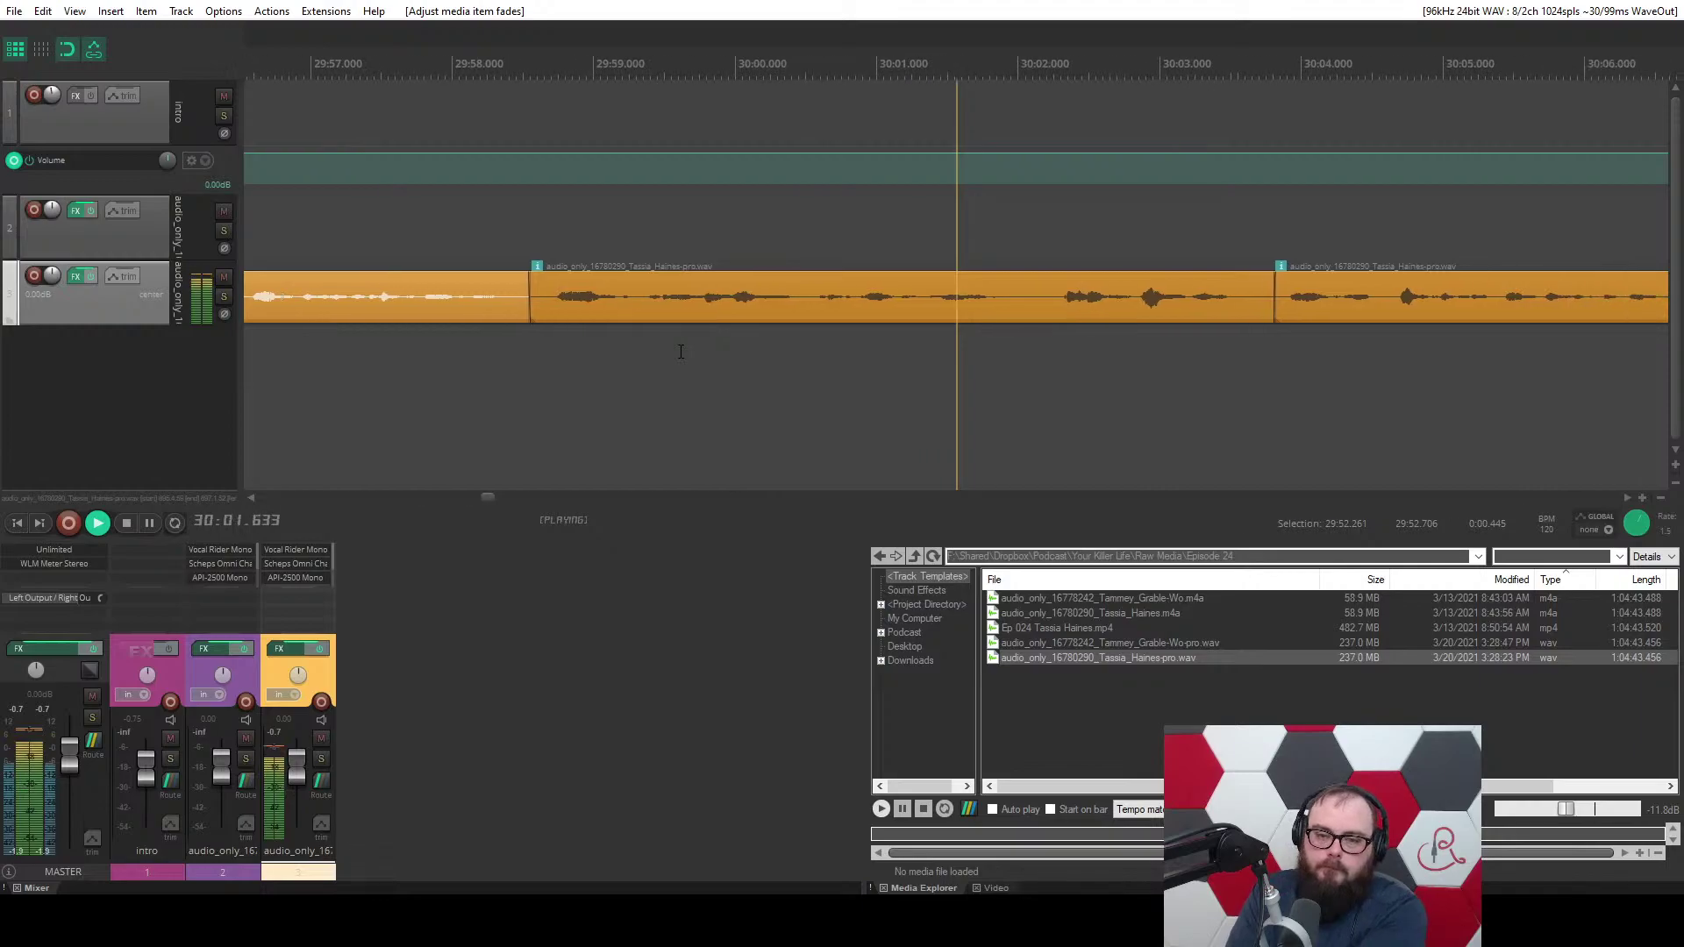
Listen on to about 30:20 and smart-cut the third-track audio from 30:20.620 to 30:20.936.
{"action": "scroll", "coordinate": [666, 349], "scroll_direction": "down", "scroll_amount": 10}
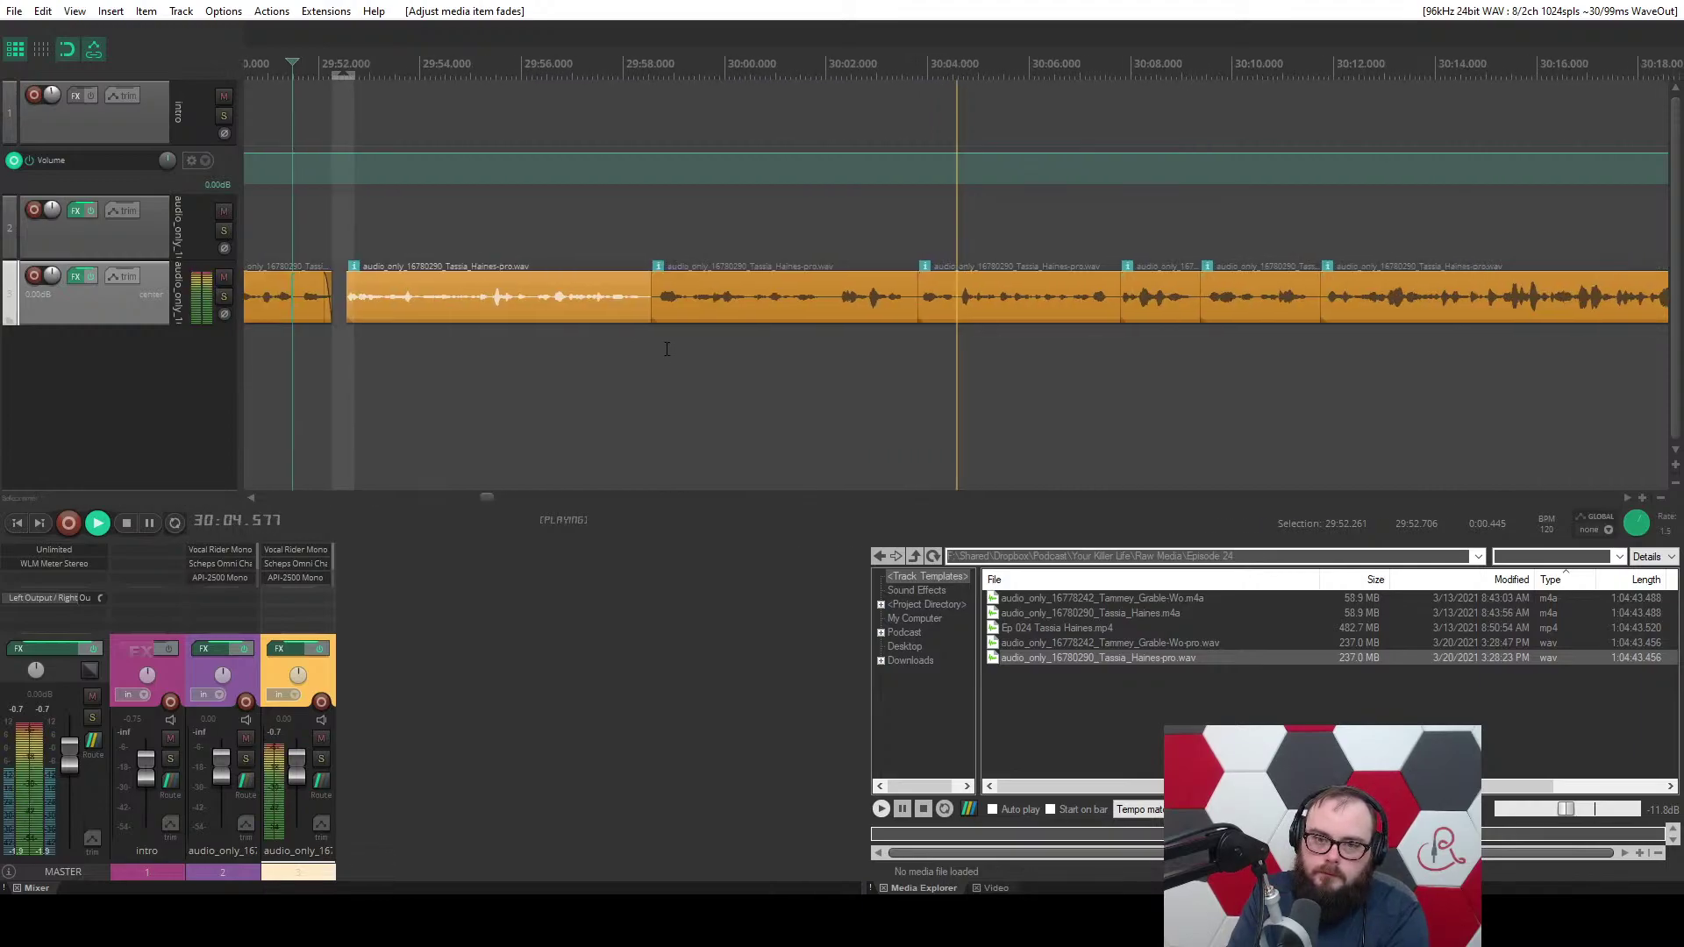
{"action": "scroll", "coordinate": [666, 349], "scroll_direction": "down", "scroll_amount": 2}
{"action": "scroll", "coordinate": [666, 349], "scroll_direction": "up", "scroll_amount": 10}
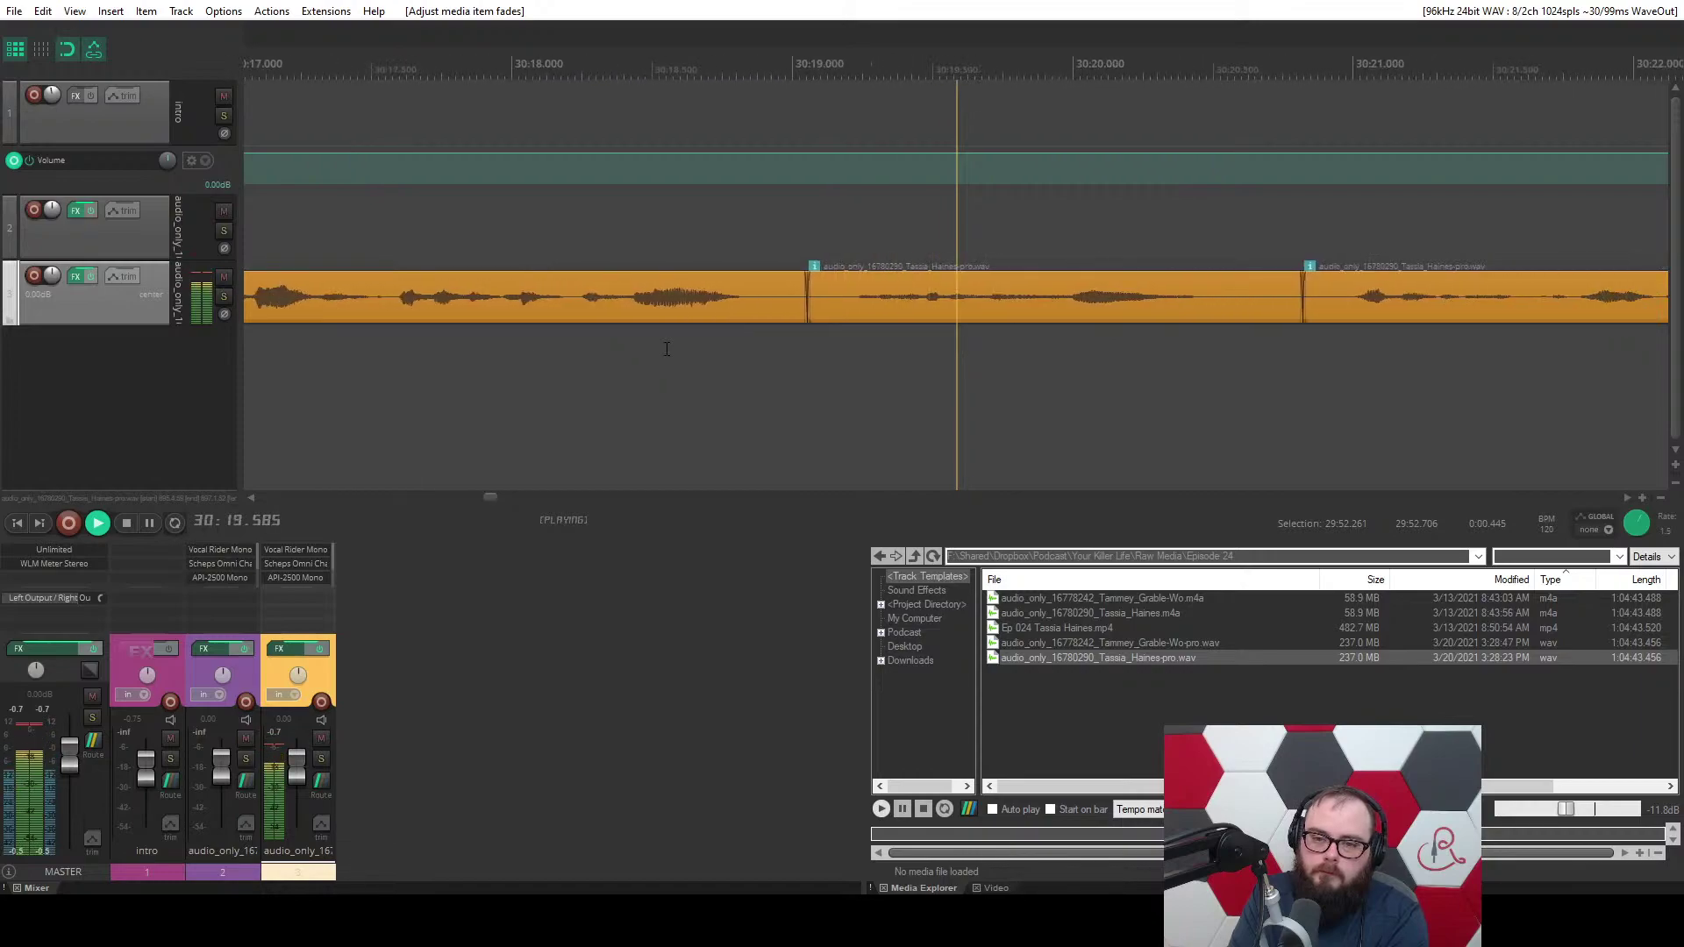
{"action": "key", "text": "space"}
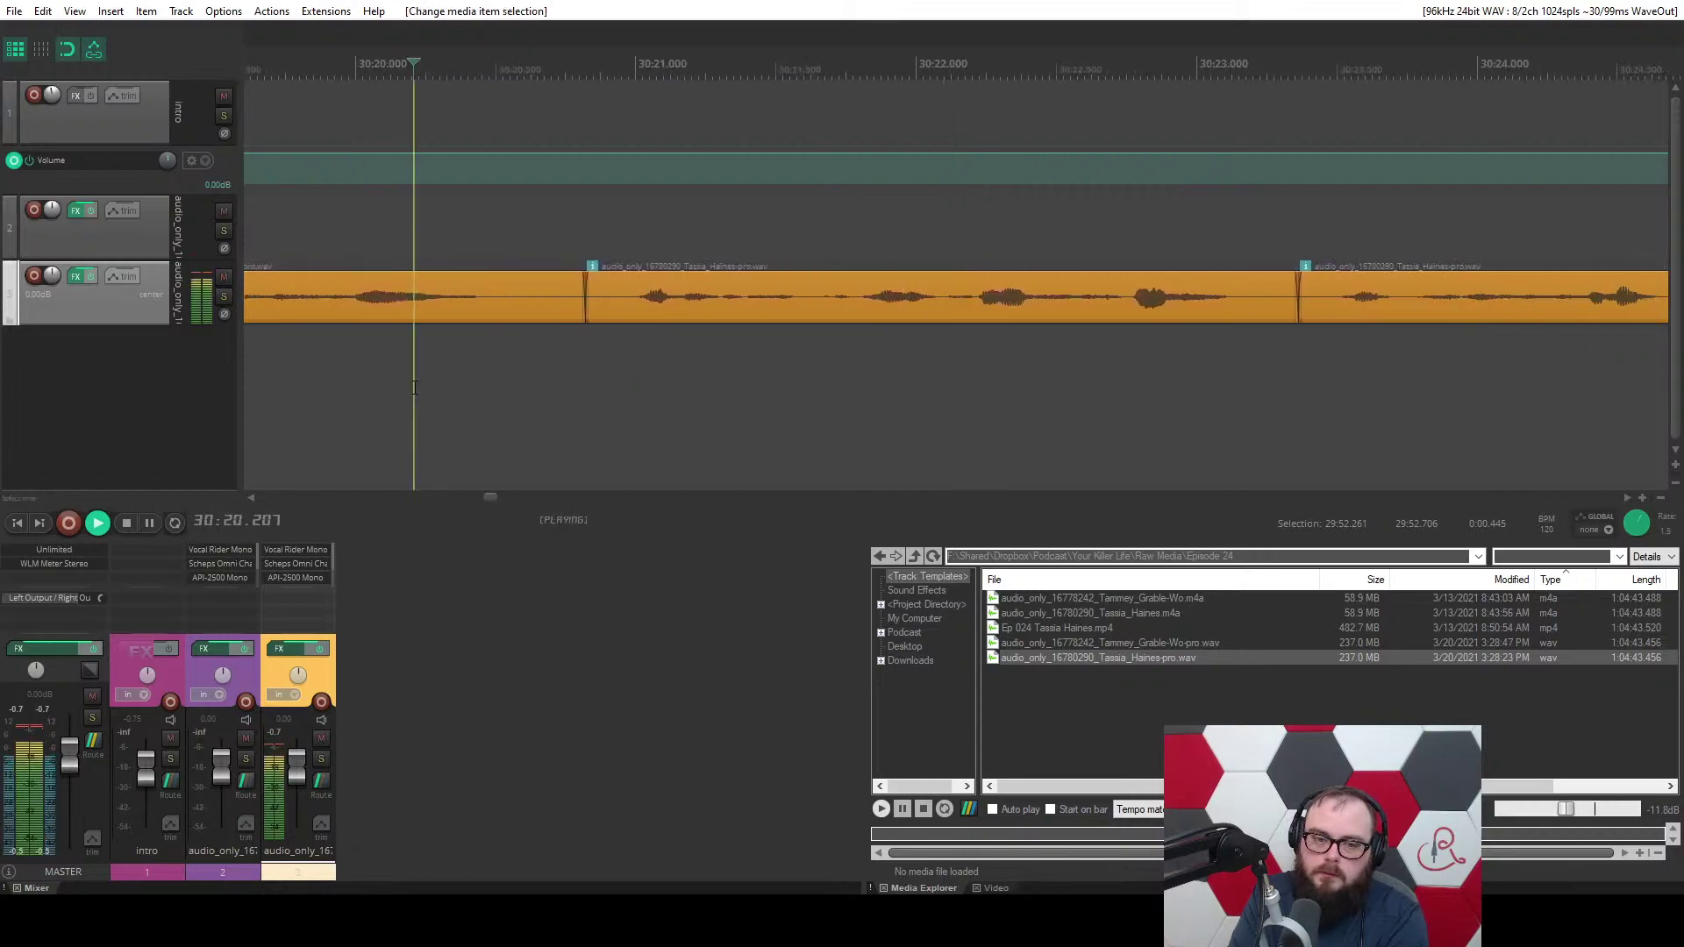
{"action": "left_click_drag", "start_coordinate": [529, 242], "coordinate": [618, 339]}
{"action": "key", "text": "x"}
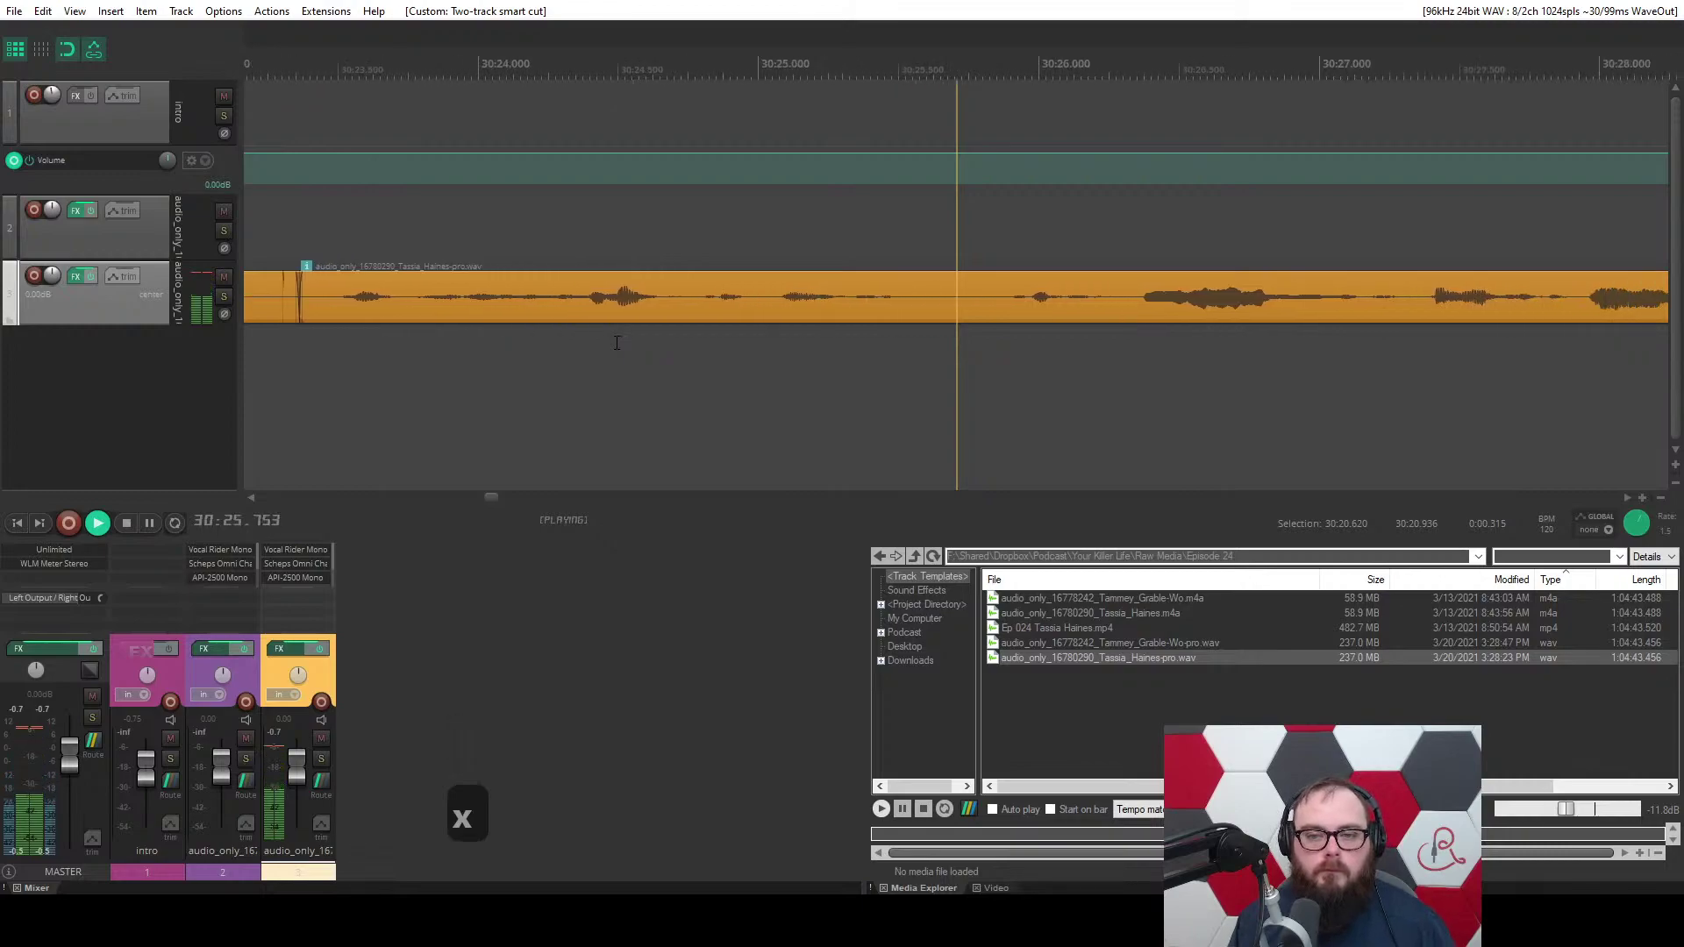
Listen on to about 31:20 and ripple-cut the third track from 31:20.233 to 31:20.857.
{"action": "scroll", "coordinate": [616, 342], "scroll_direction": "down", "scroll_amount": 5}
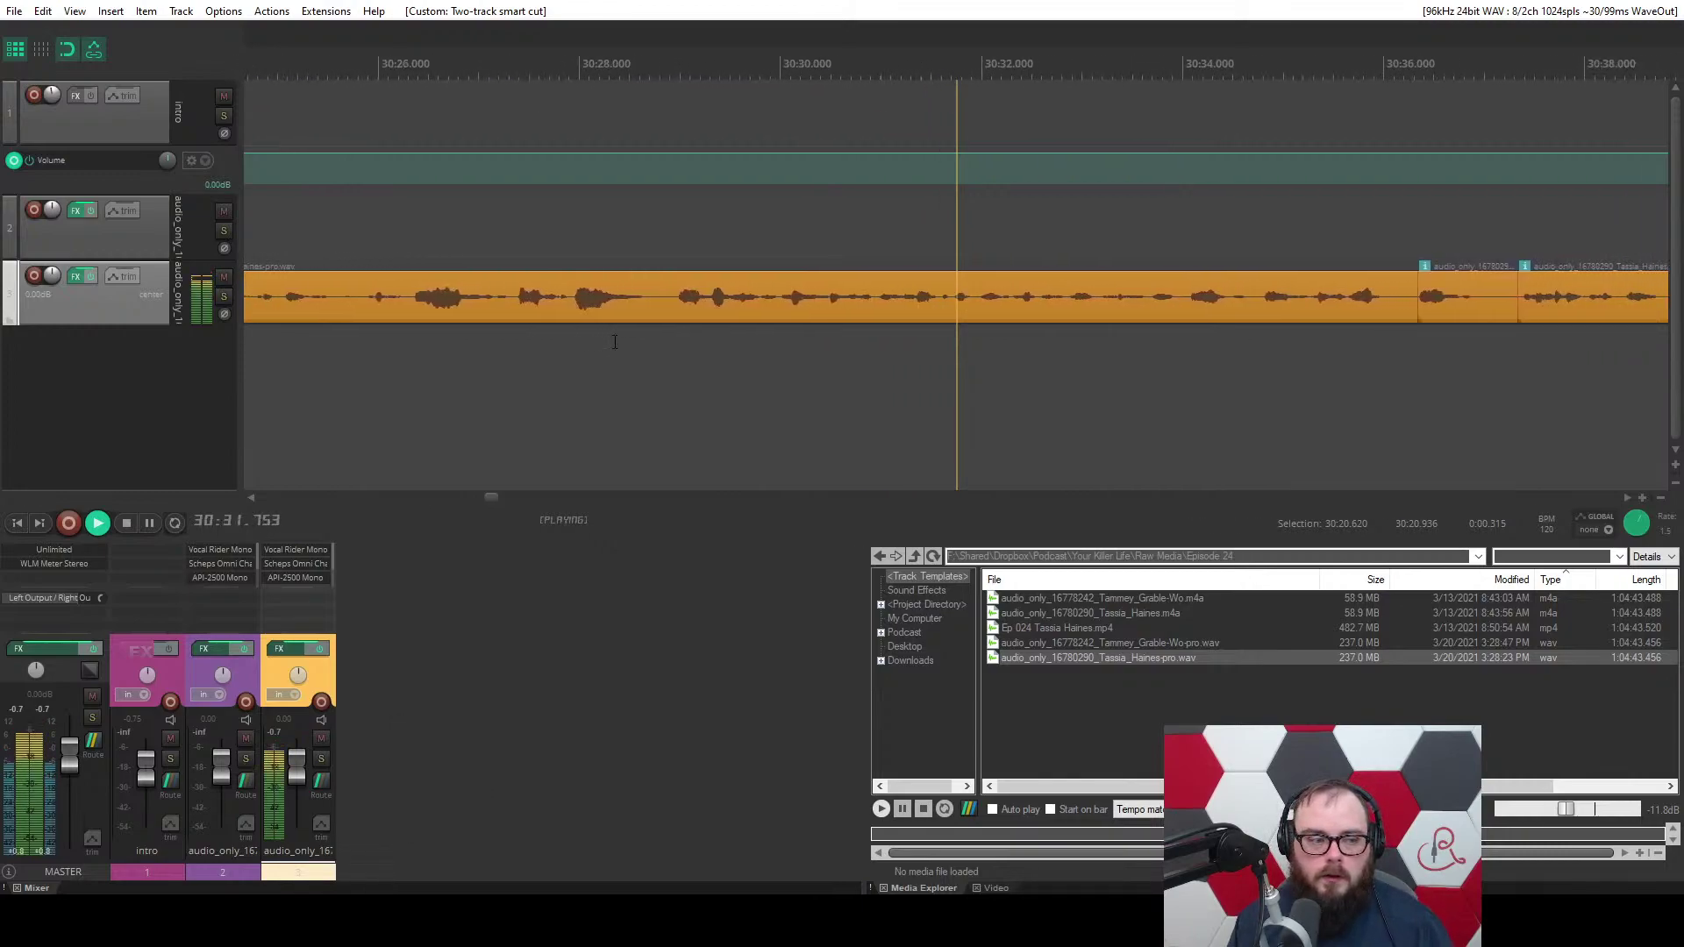
{"action": "scroll", "coordinate": [615, 342], "scroll_direction": "up", "scroll_amount": 2}
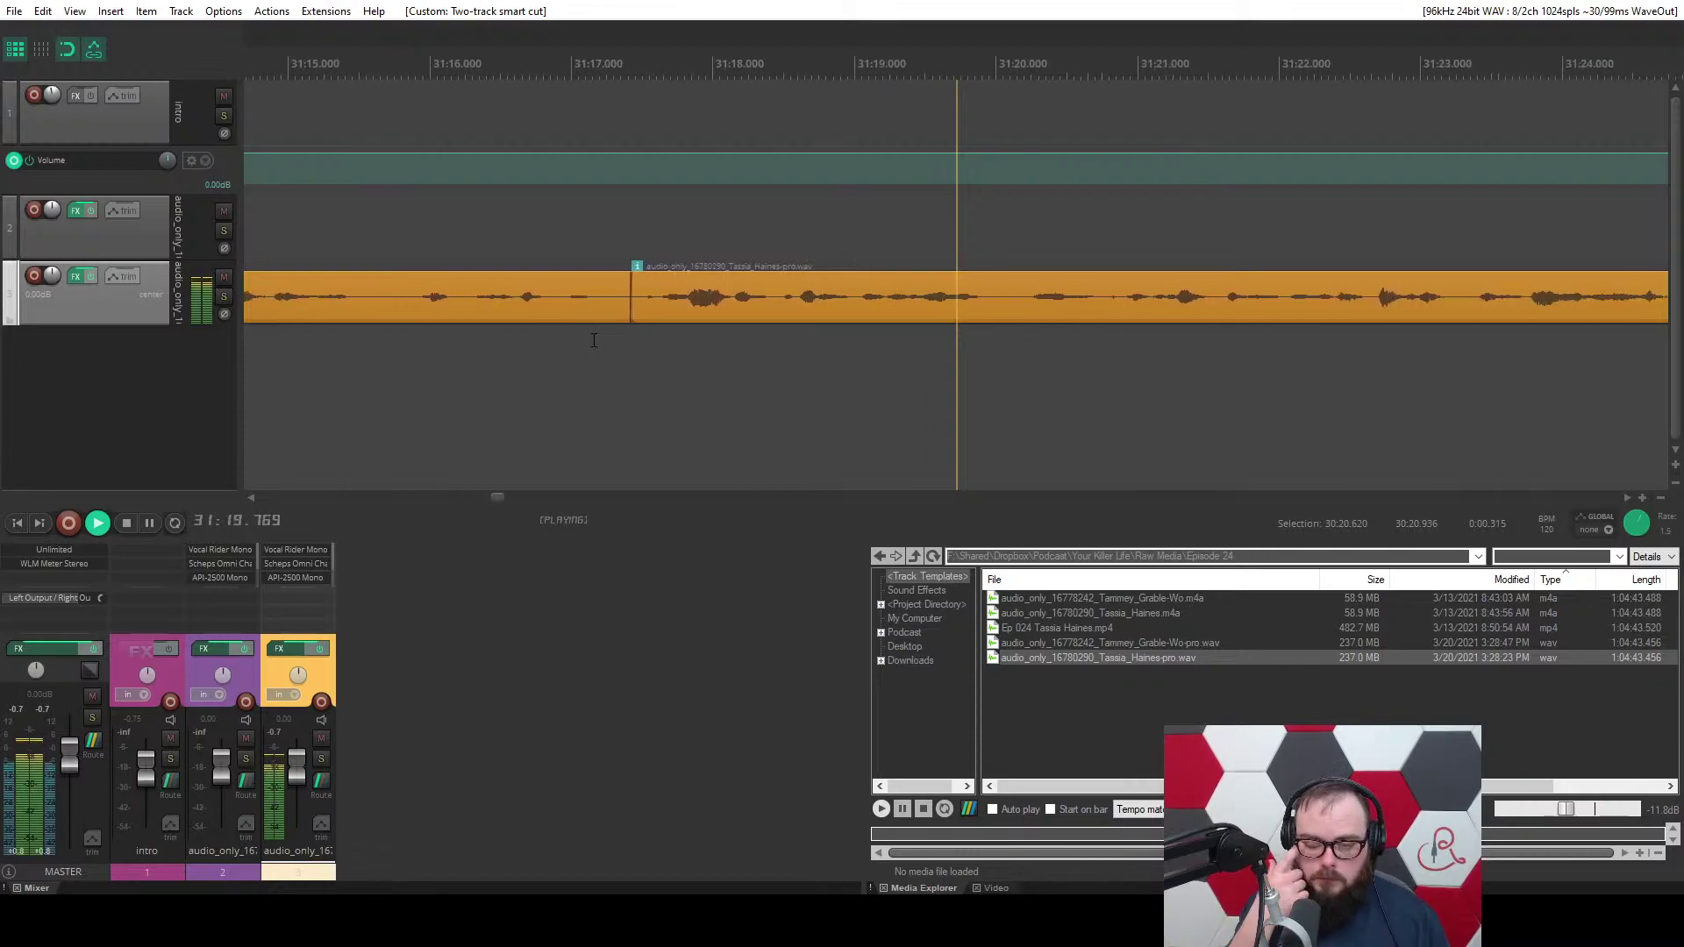
{"action": "scroll", "coordinate": [701, 340], "scroll_direction": "up", "scroll_amount": 3}
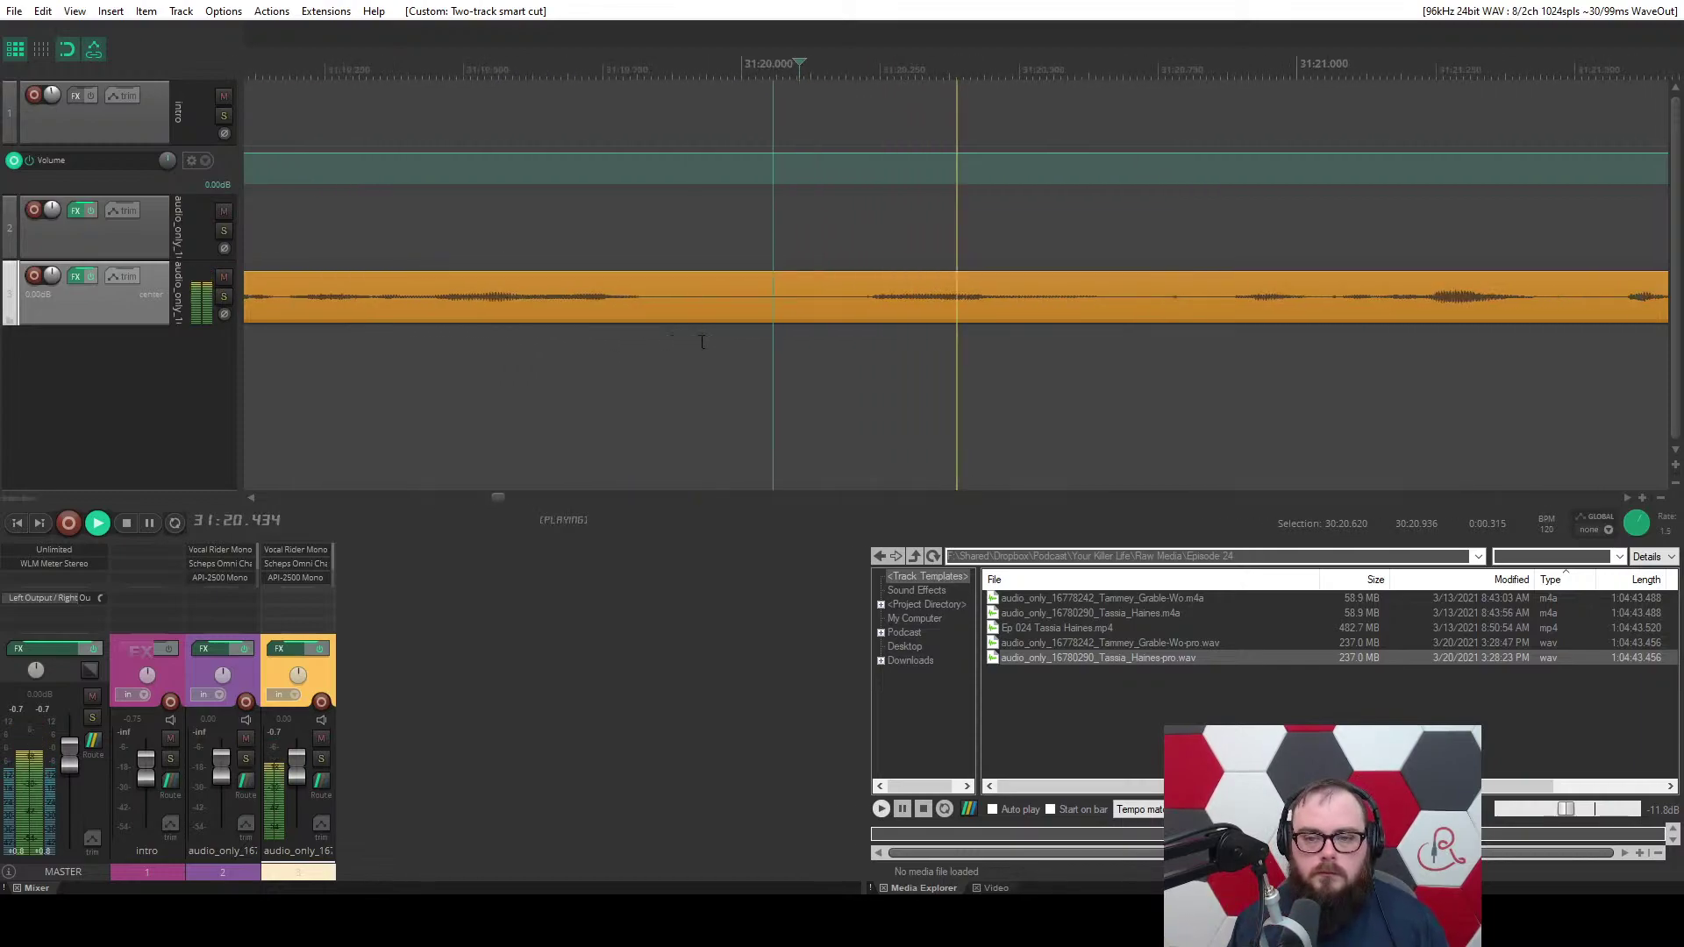
{"action": "key", "text": "space"}
{"action": "left_click_drag", "start_coordinate": [820, 340], "coordinate": [1167, 355]}
{"action": "key", "text": "c"}
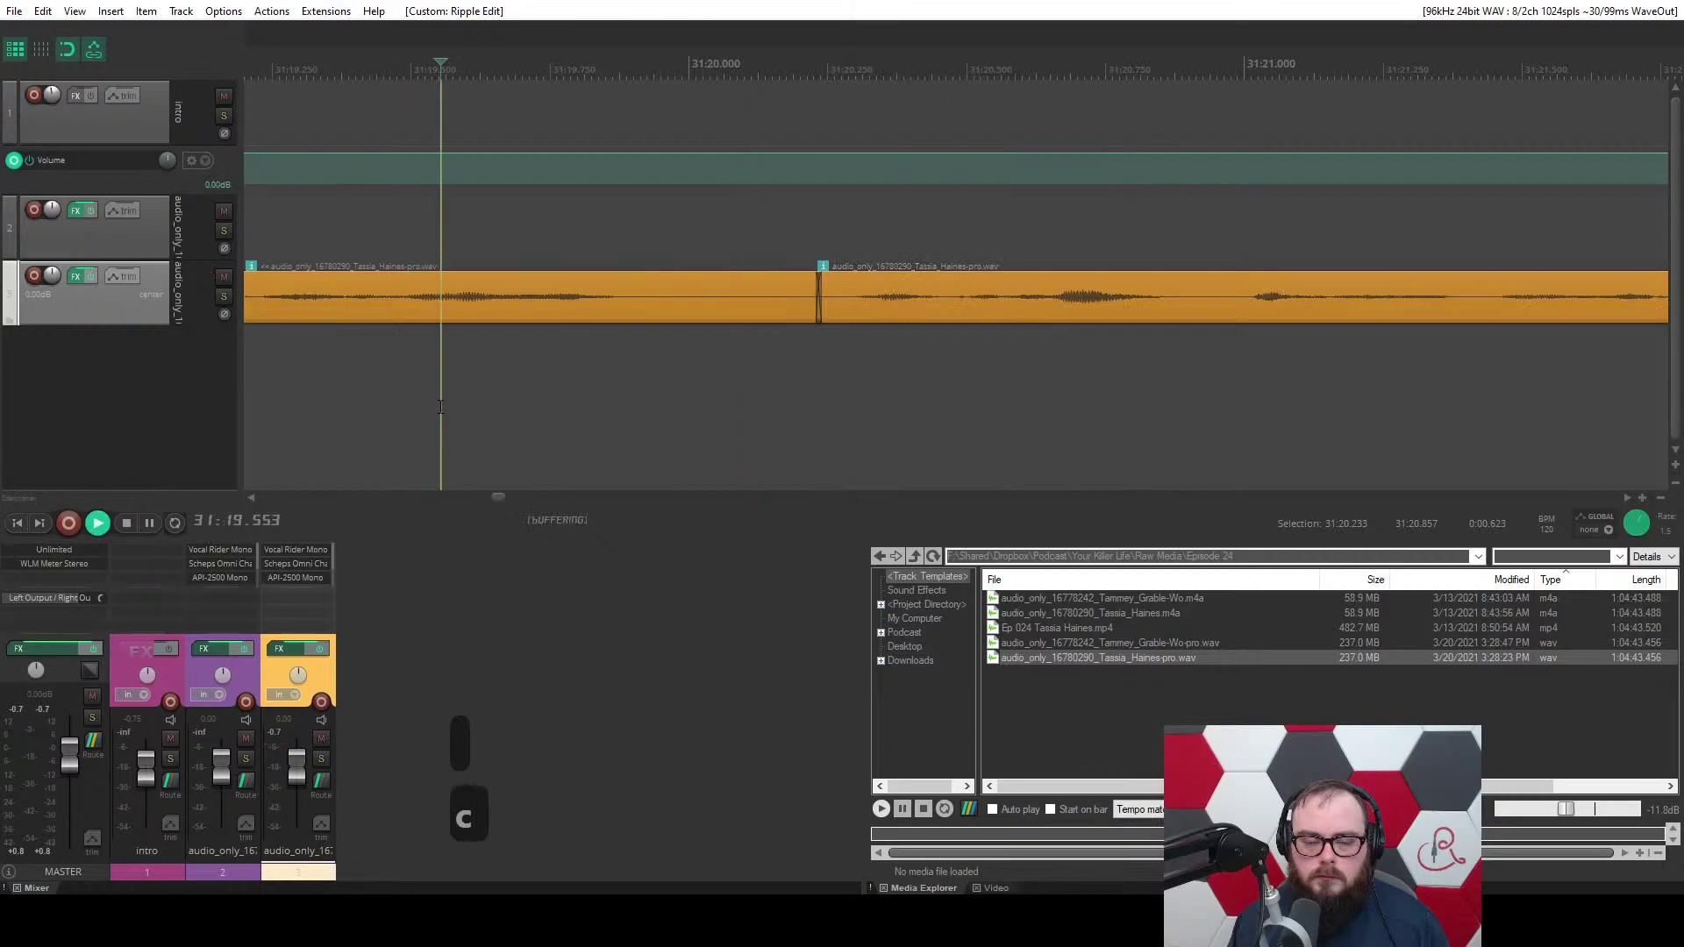
Trim the start of the third-track clip after the 31:20.2 cut slightly, lengthen its fade-in, and replay the join.
{"action": "key", "text": "space"}
{"action": "scroll", "coordinate": [667, 331], "scroll_direction": "down", "scroll_amount": 3}
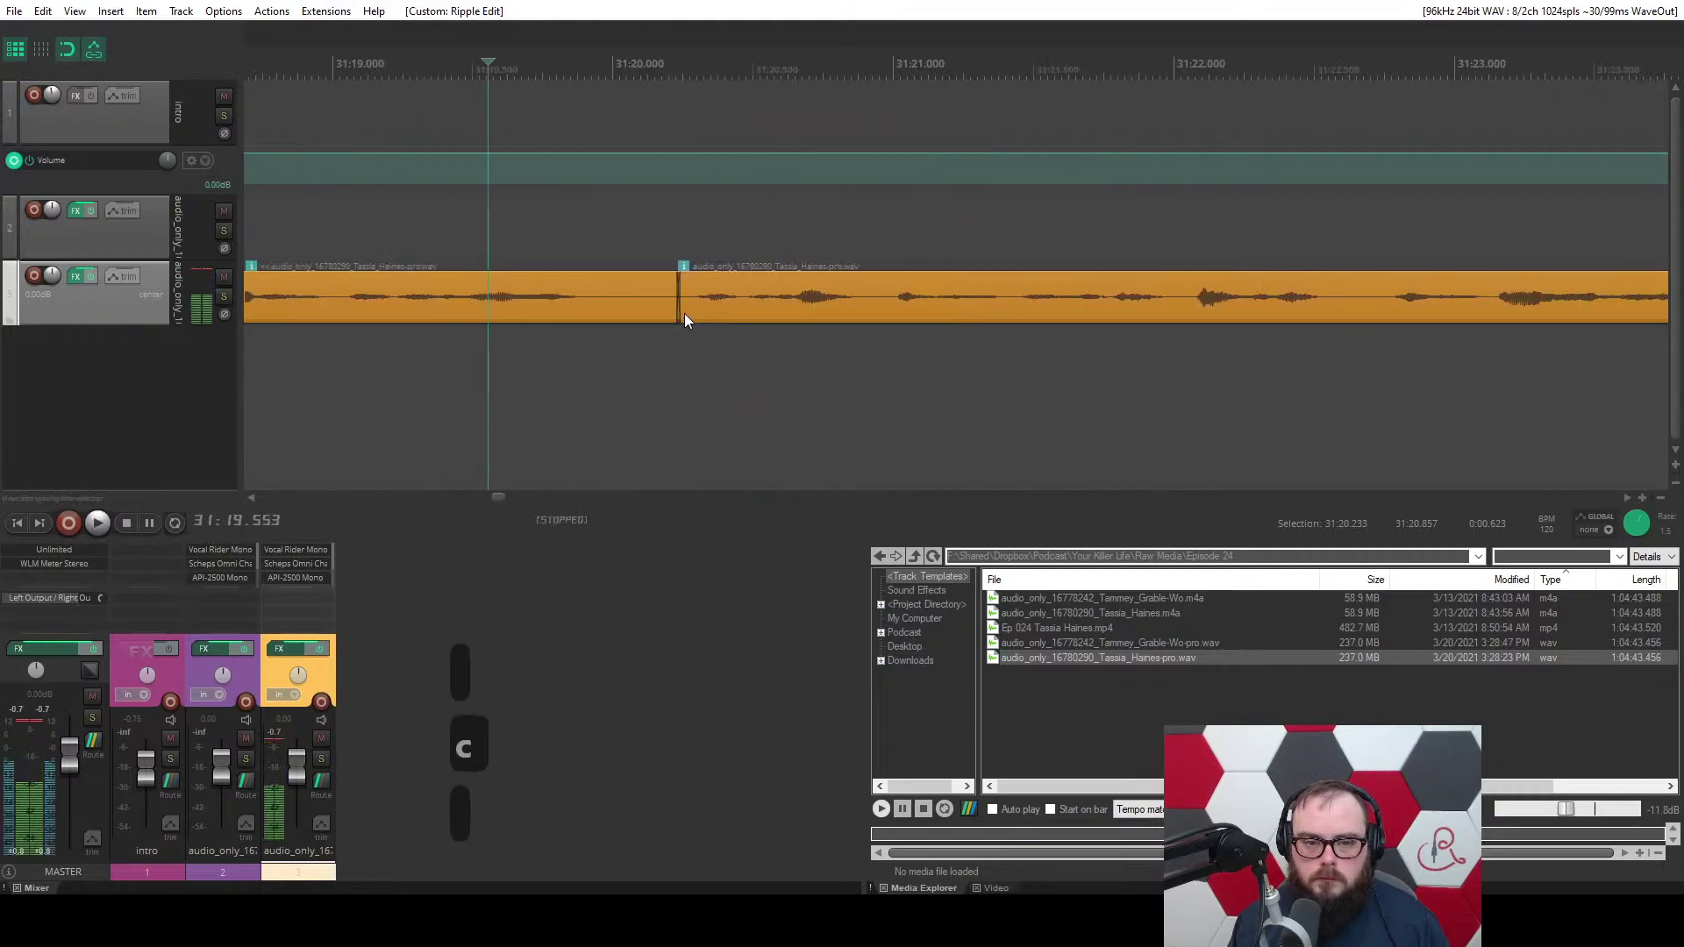
{"action": "left_click_drag", "start_coordinate": [683, 314], "coordinate": [721, 281]}
{"action": "key", "text": "space"}
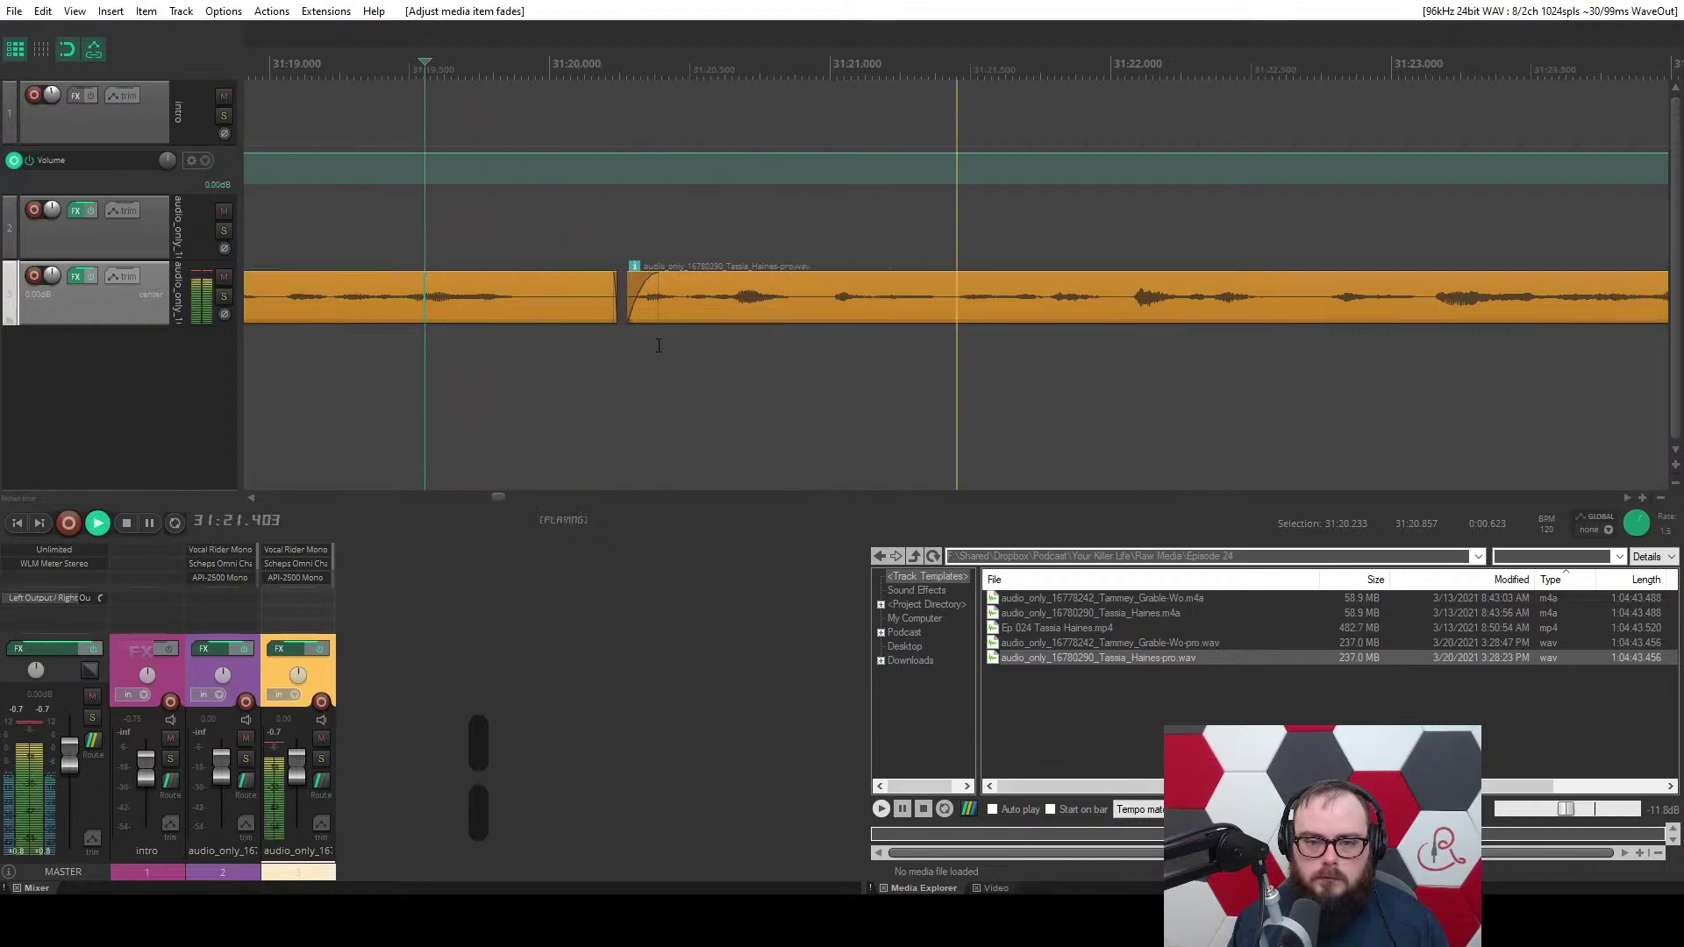
Listen on past 31:30, delete the short third-track clip at about 31:35, and move playback to about 31:33.7.
{"action": "scroll", "coordinate": [658, 346], "scroll_direction": "down", "scroll_amount": 3}
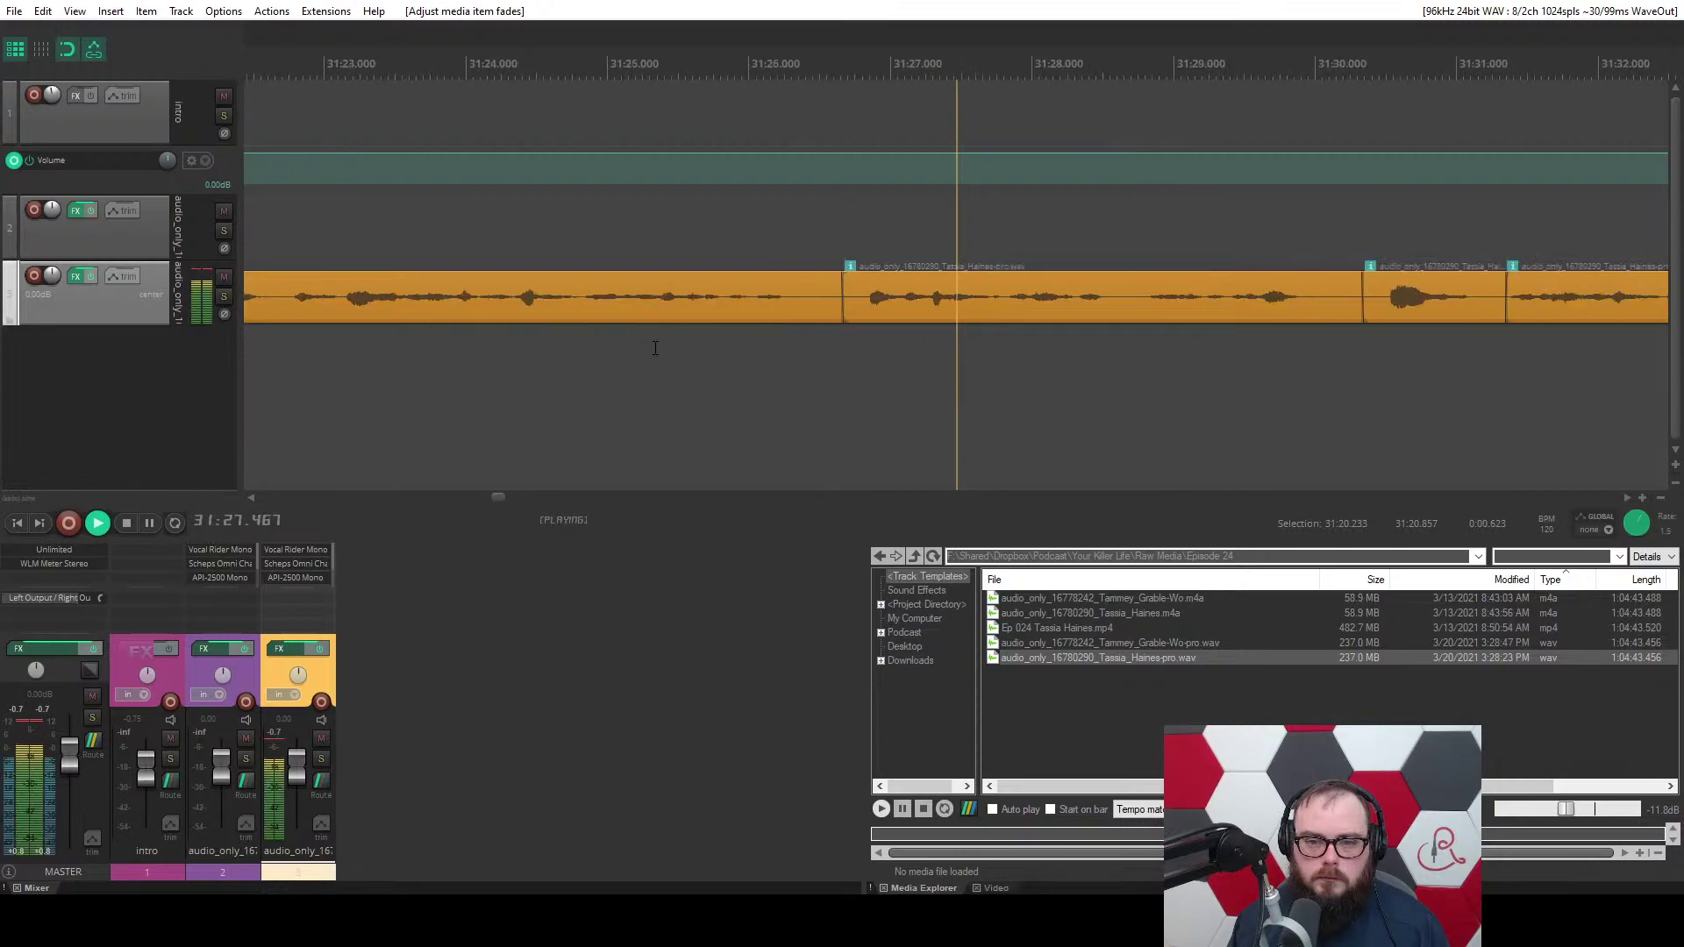
{"action": "scroll", "coordinate": [655, 348], "scroll_direction": "up", "scroll_amount": 3}
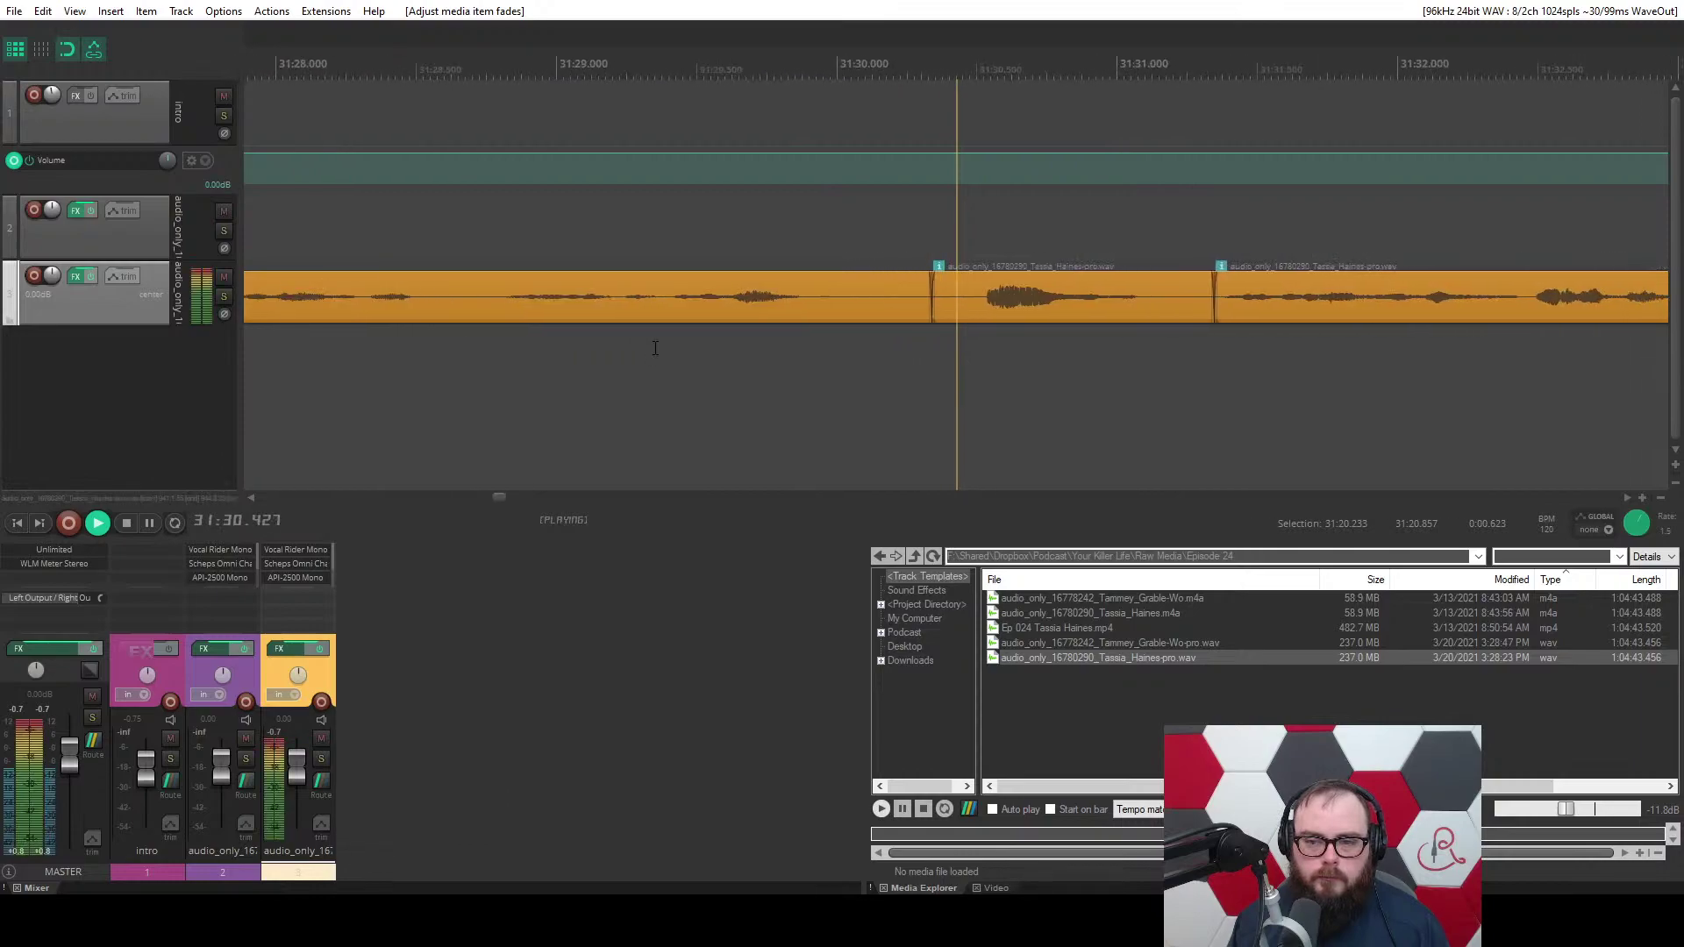
{"action": "scroll", "coordinate": [656, 349], "scroll_direction": "down", "scroll_amount": 4}
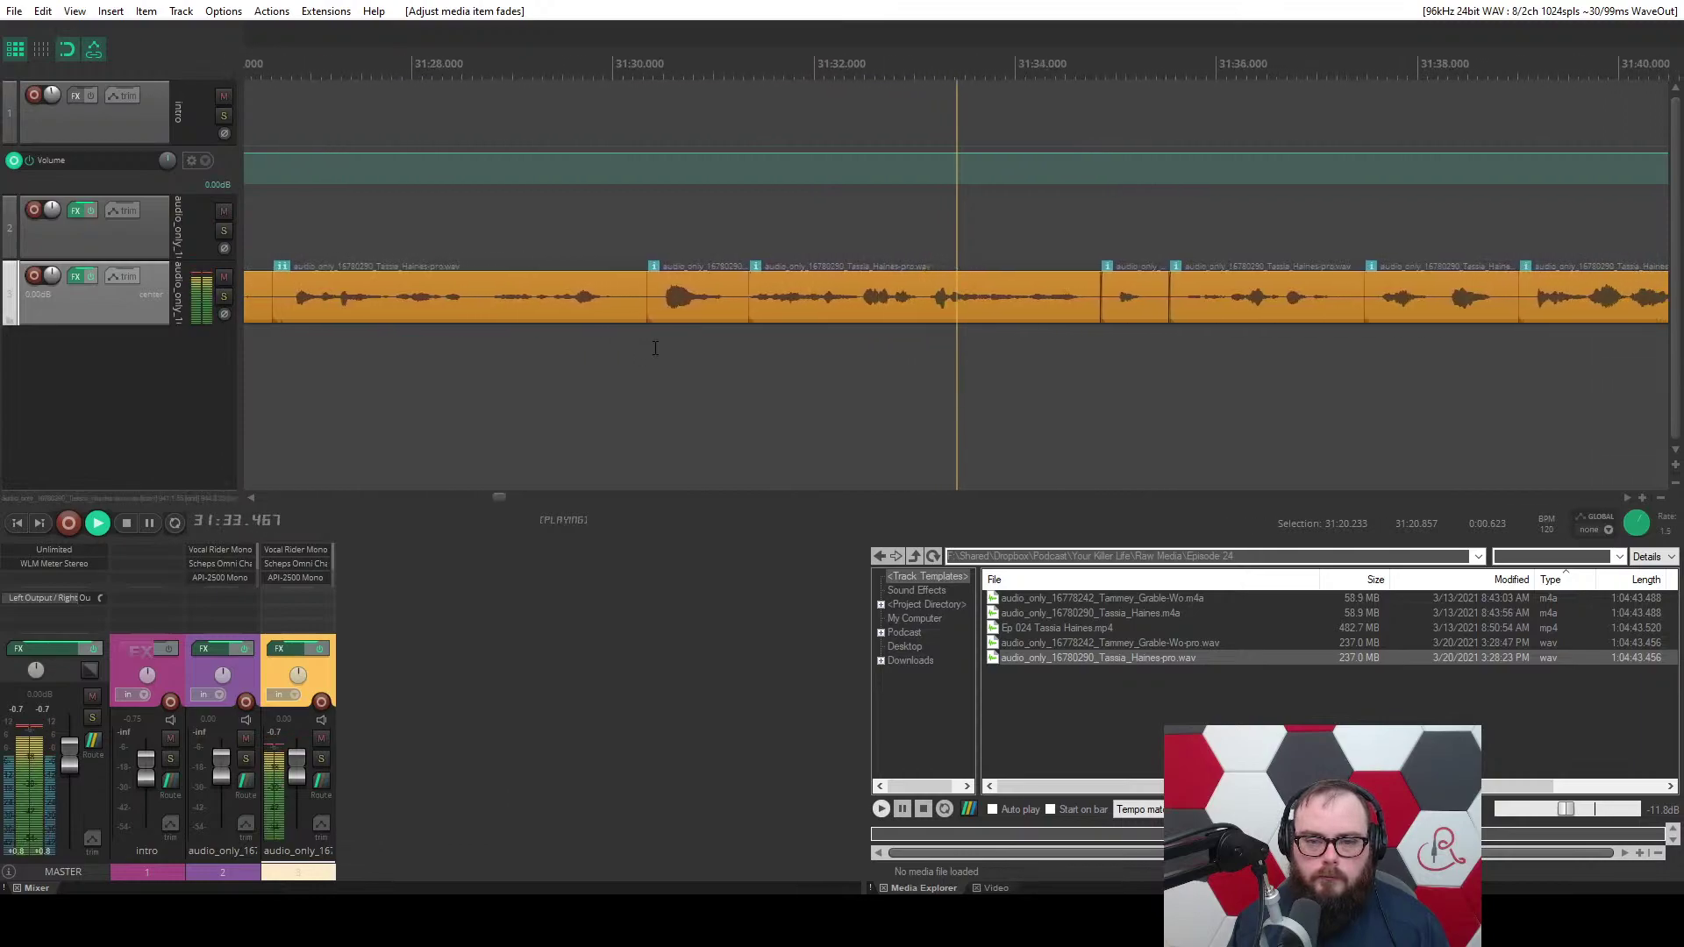
{"action": "scroll", "coordinate": [655, 349], "scroll_direction": "up", "scroll_amount": 4}
{"action": "left_click", "coordinate": [749, 298]}
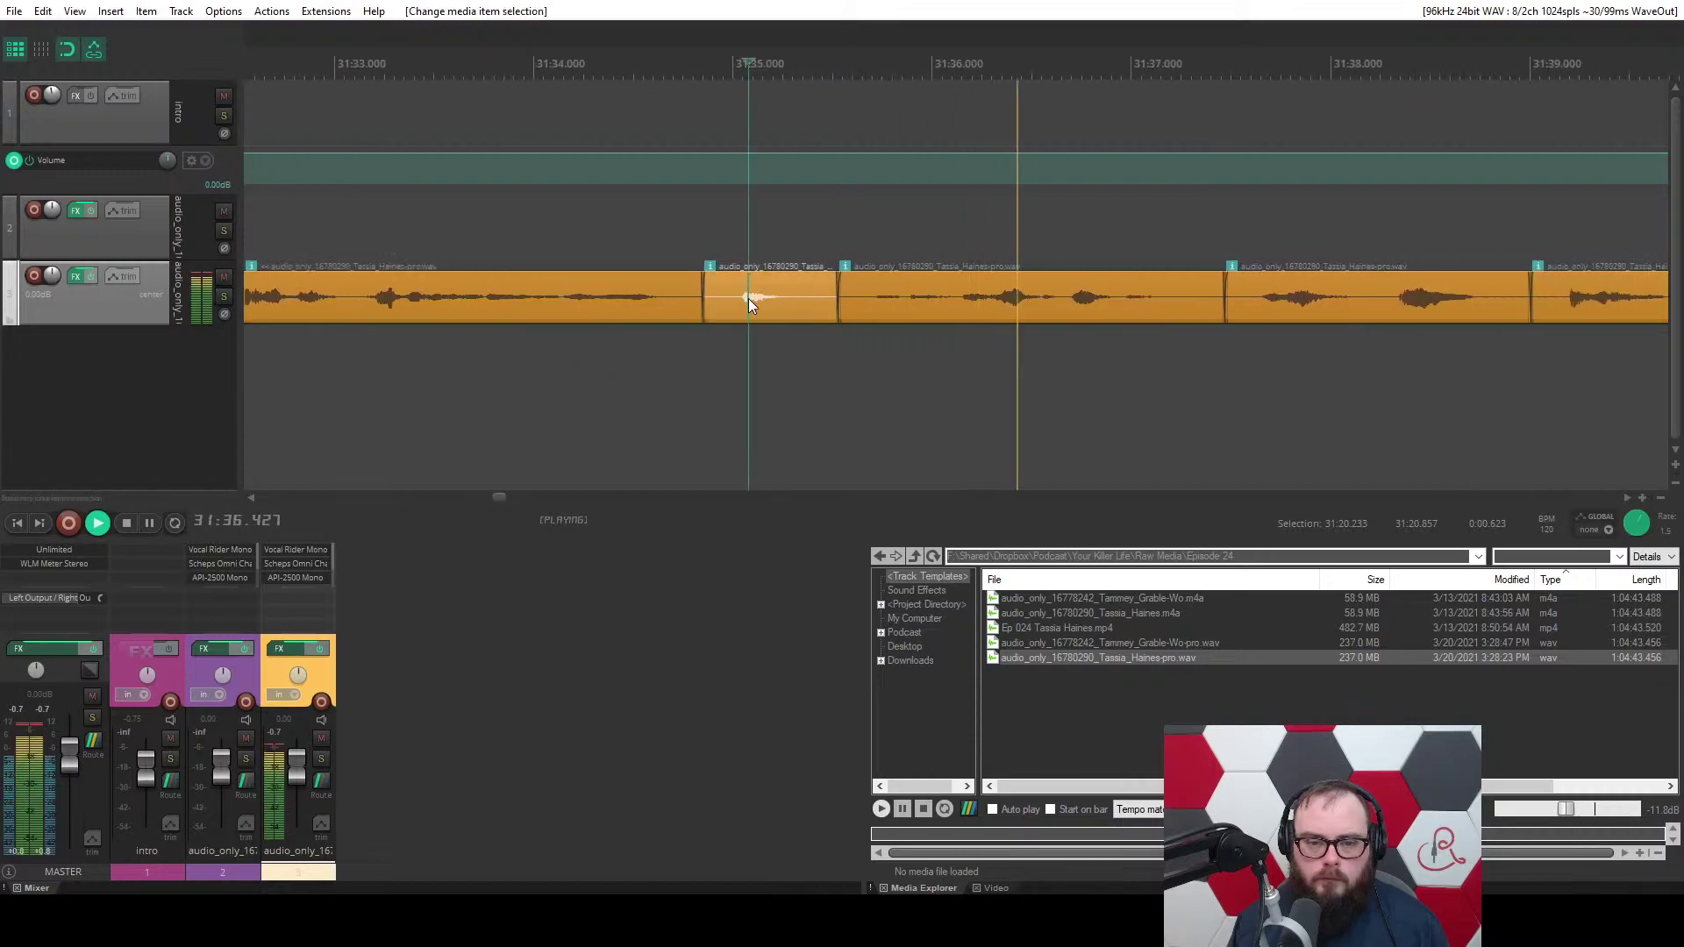
{"action": "key", "text": "a"}
{"action": "left_click", "coordinate": [485, 381]}
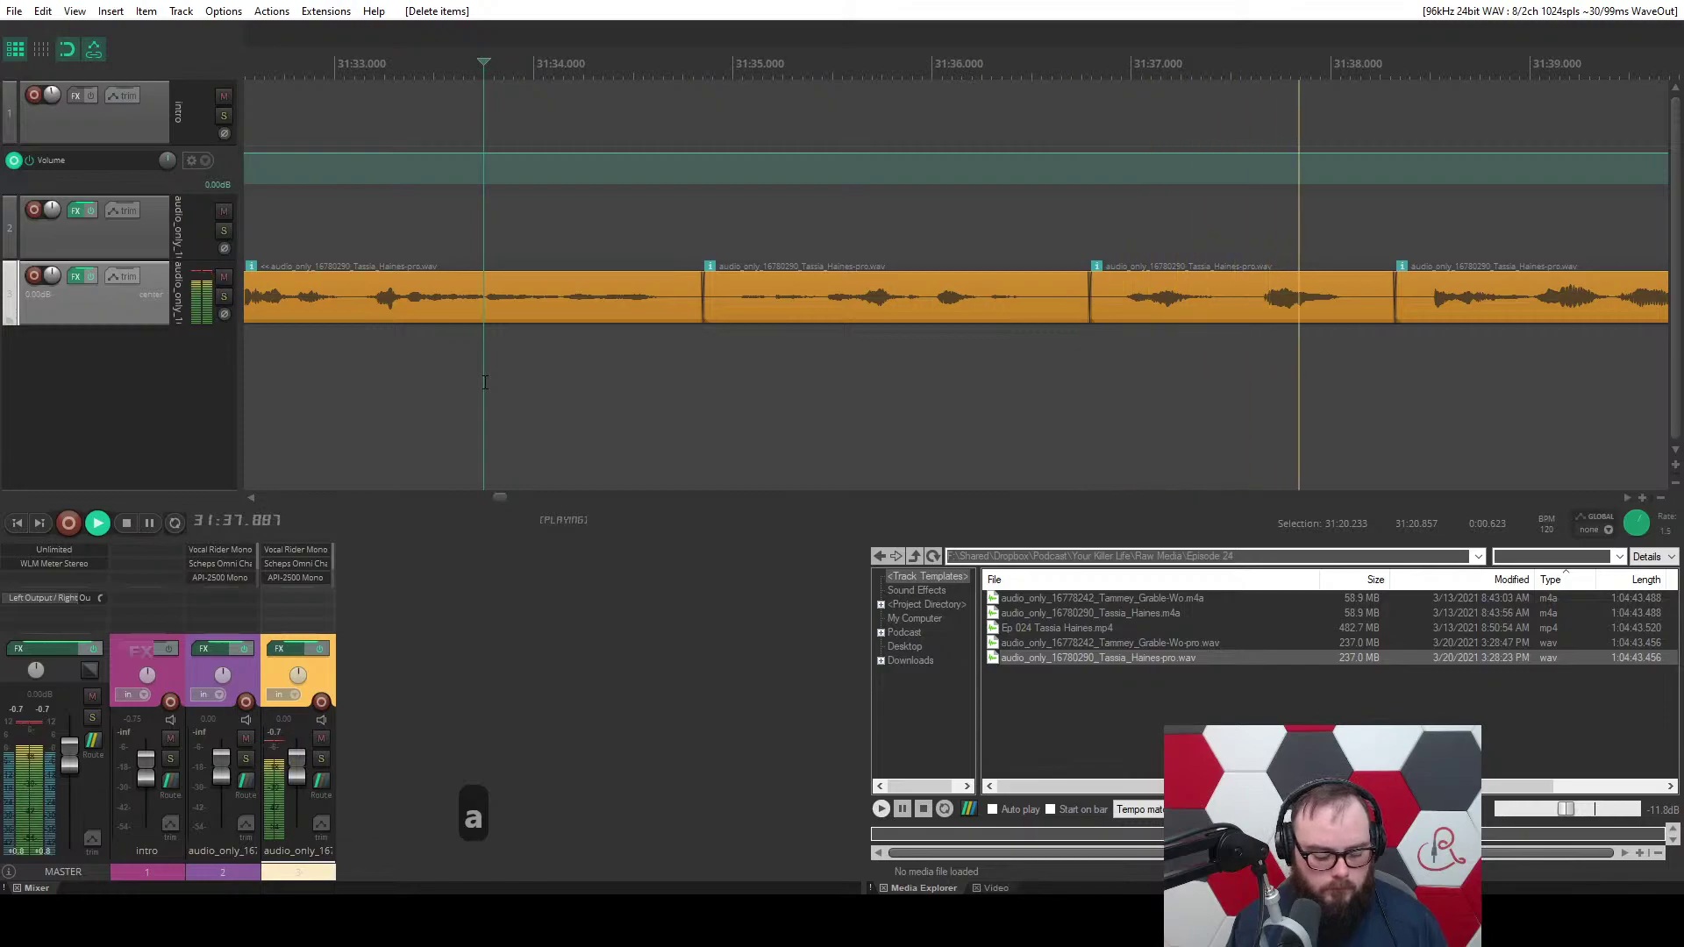
Delete the third-track clip starting at about 31:36.8 and replay the join from about 31:34.7.
{"action": "left_click", "coordinate": [1123, 314]}
{"action": "key", "text": "a"}
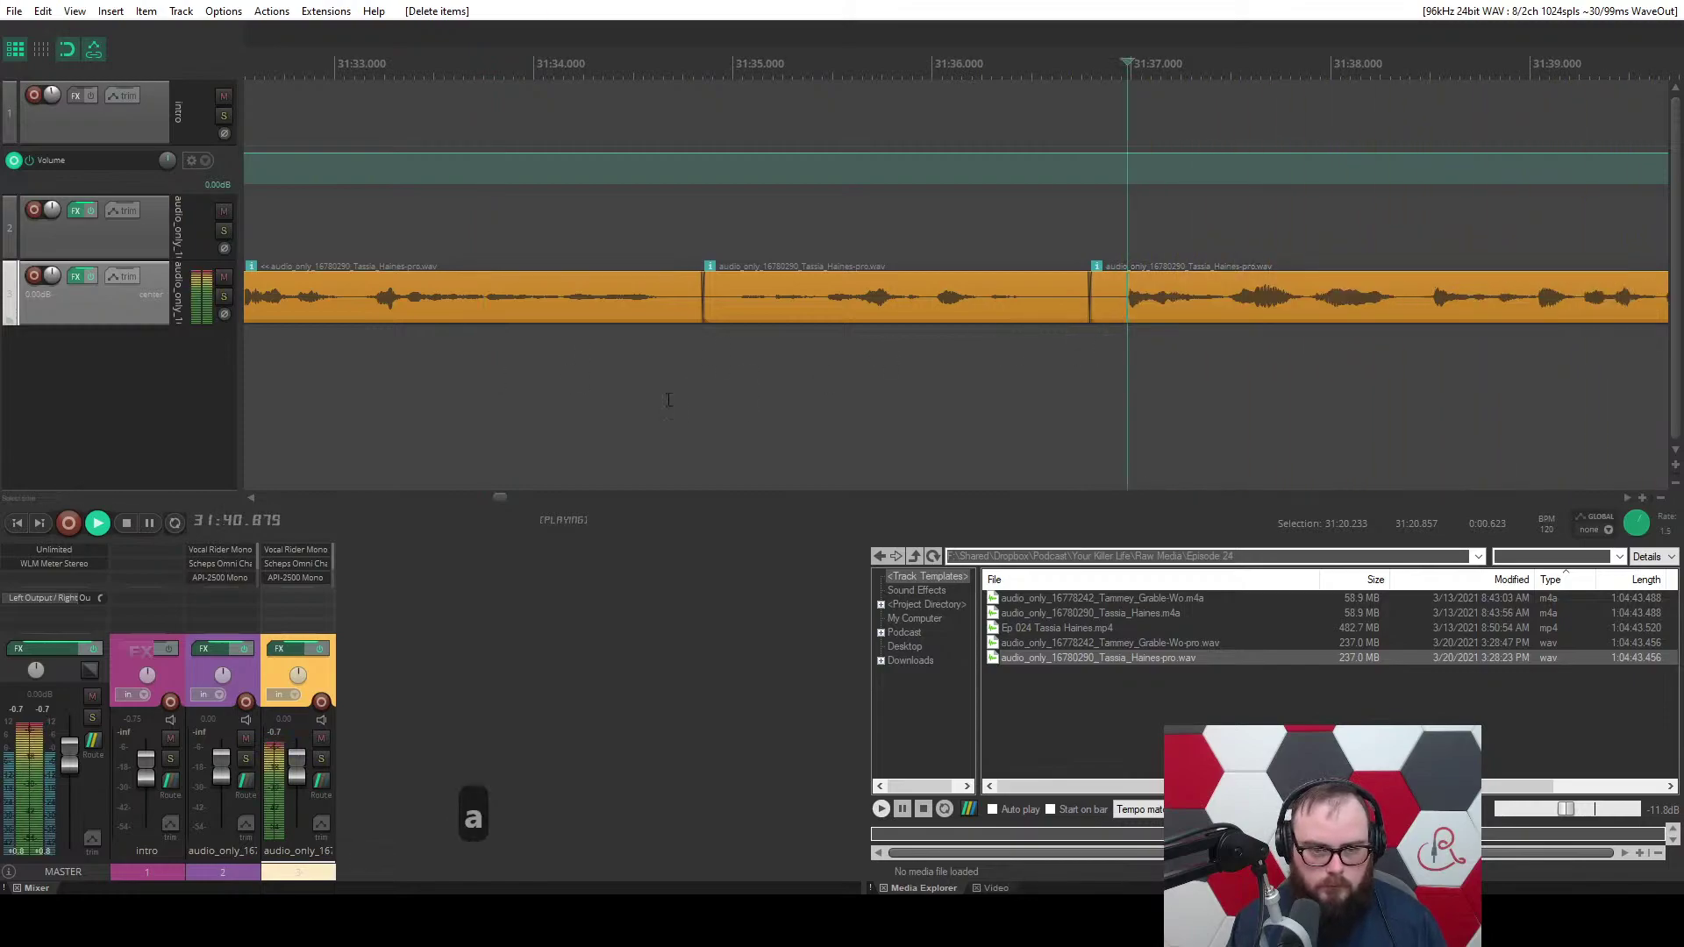
{"action": "left_click", "coordinate": [669, 400]}
{"action": "key", "text": "f"}
{"action": "scroll", "coordinate": [669, 400], "scroll_direction": "down", "scroll_amount": 2}
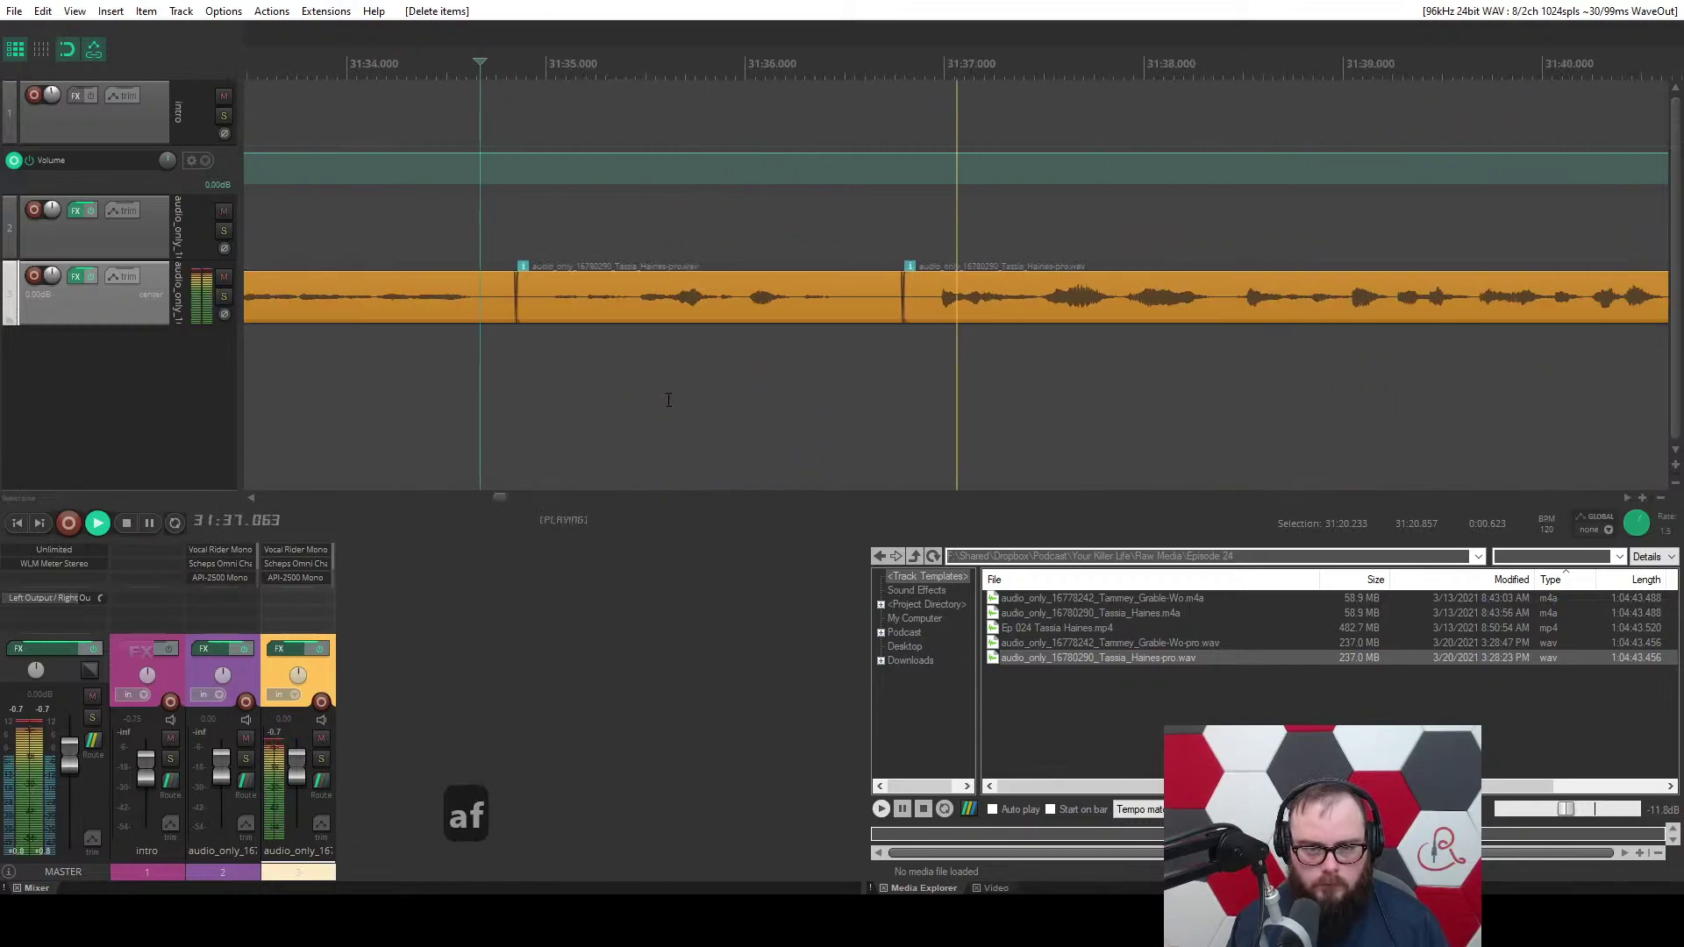
Trim about 0.13 s off the start of the third-track clip at 31:36.8 and replay it.
{"action": "key", "text": "space"}
{"action": "left_click_drag", "start_coordinate": [775, 301], "coordinate": [792, 302]}
{"action": "scroll", "coordinate": [650, 377], "scroll_direction": "up", "scroll_amount": 3}
{"action": "key", "text": "space"}
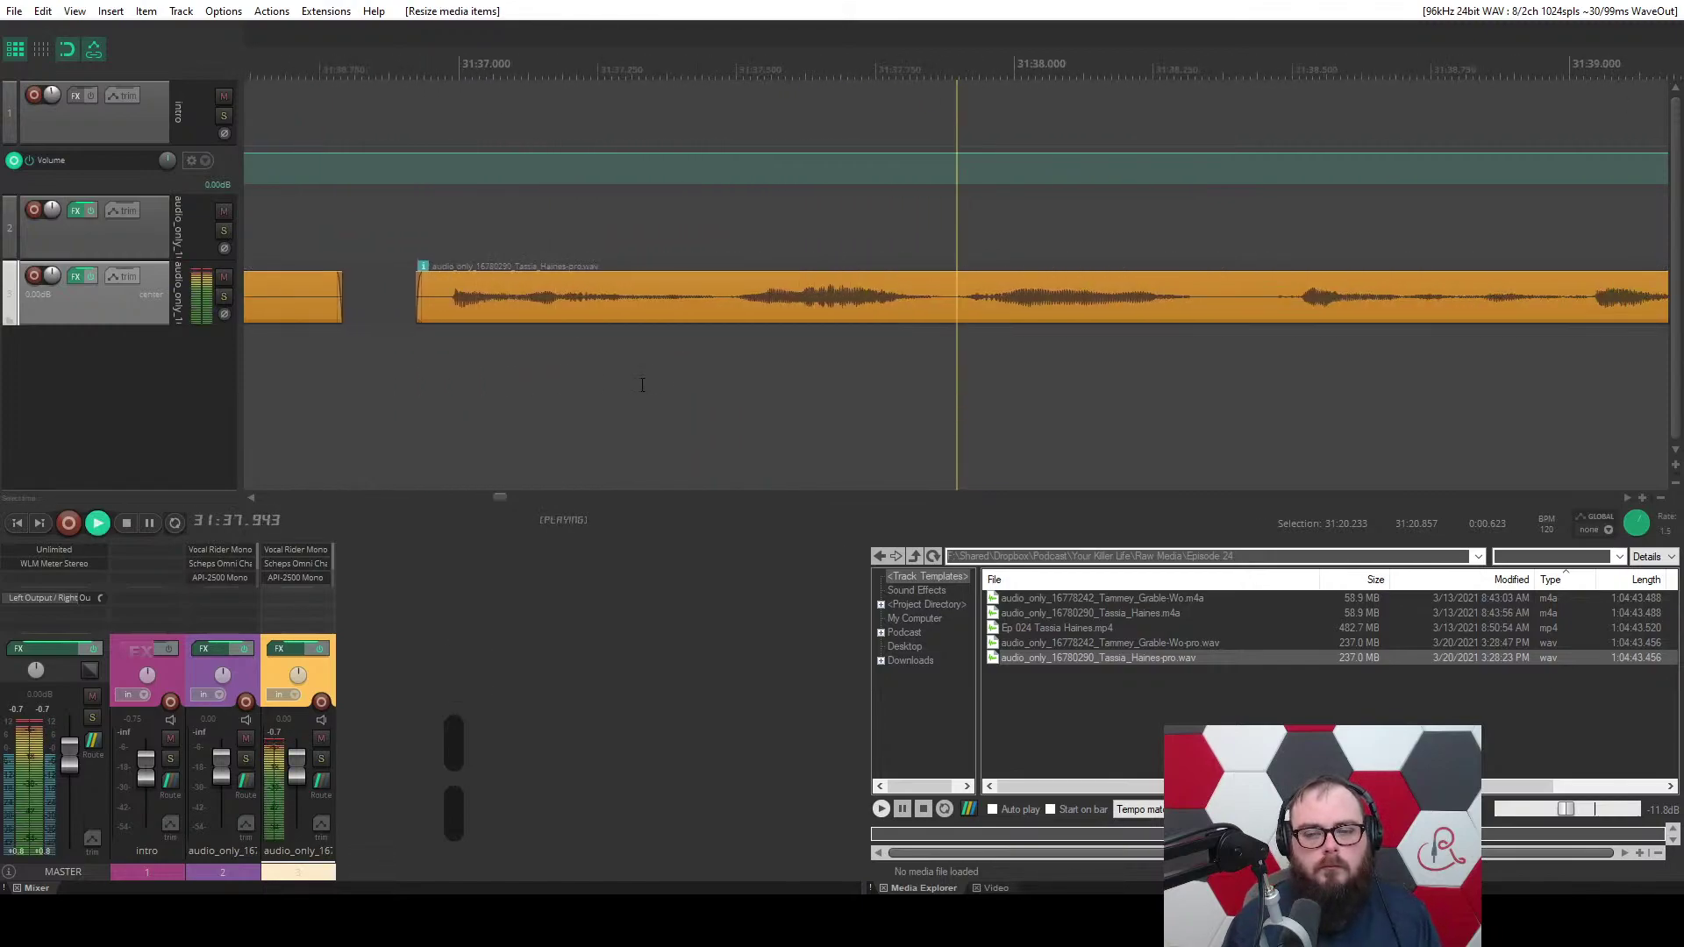
Ripple-cut the third-track audio from 31:37.889 to 31:38.402.
{"action": "scroll", "coordinate": [639, 383], "scroll_direction": "down", "scroll_amount": 3}
{"action": "scroll", "coordinate": [639, 383], "scroll_direction": "up", "scroll_amount": 4}
{"action": "key", "text": "space"}
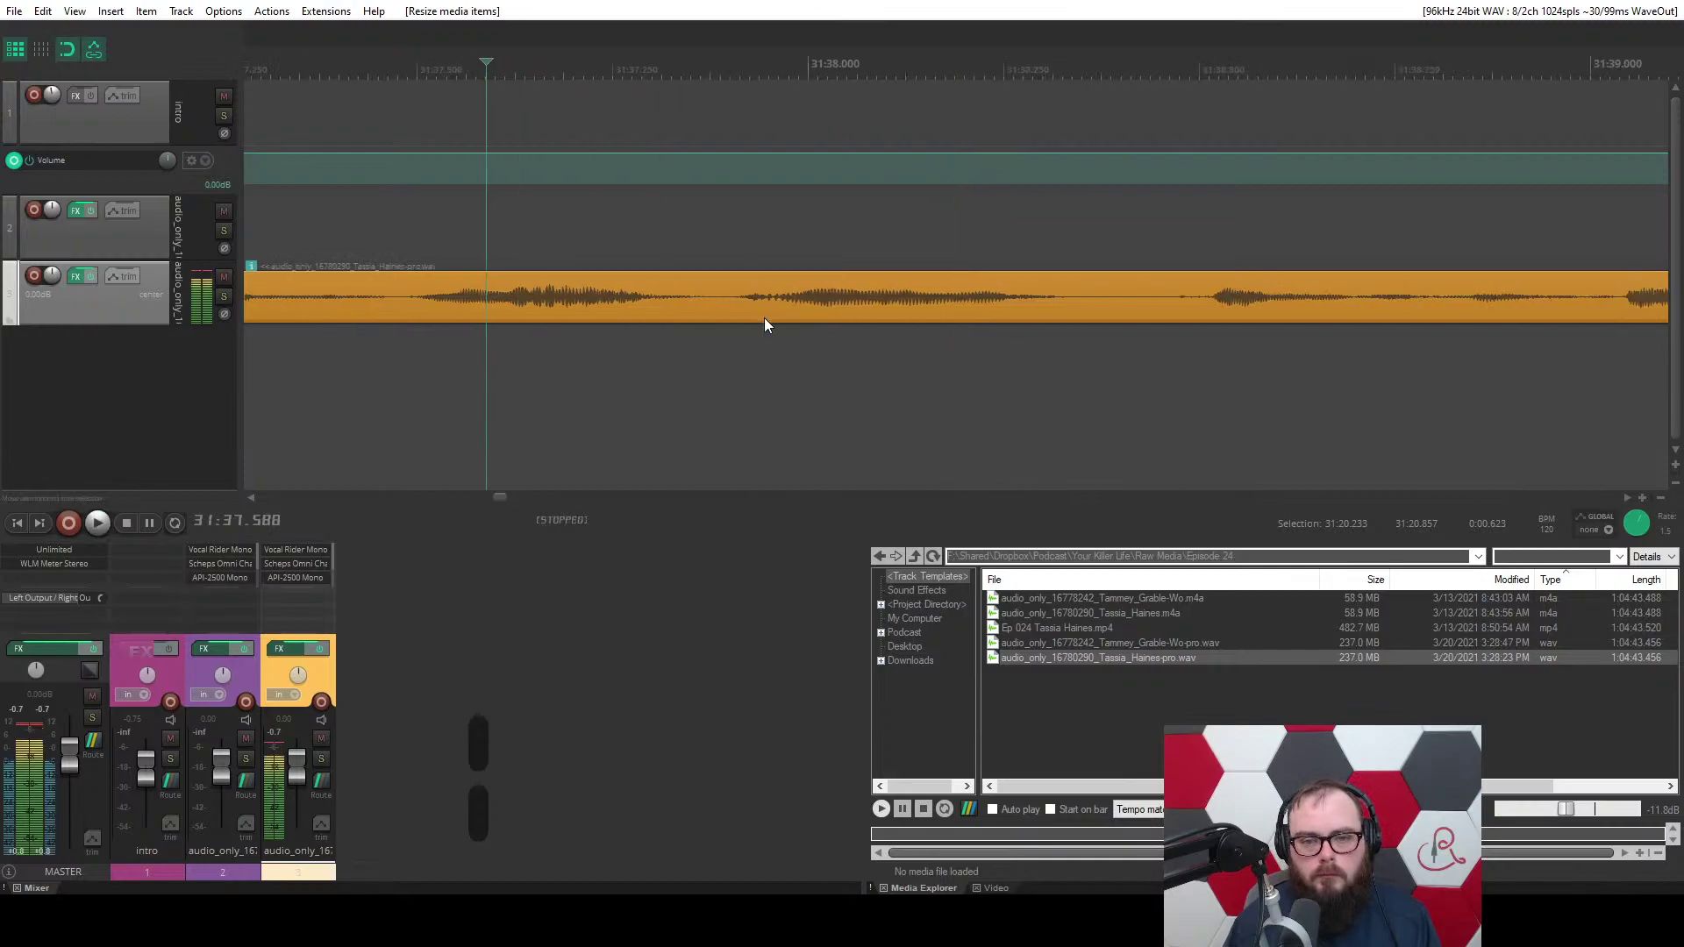
{"action": "left_click_drag", "start_coordinate": [724, 325], "coordinate": [1144, 338]}
{"action": "key", "text": "c"}
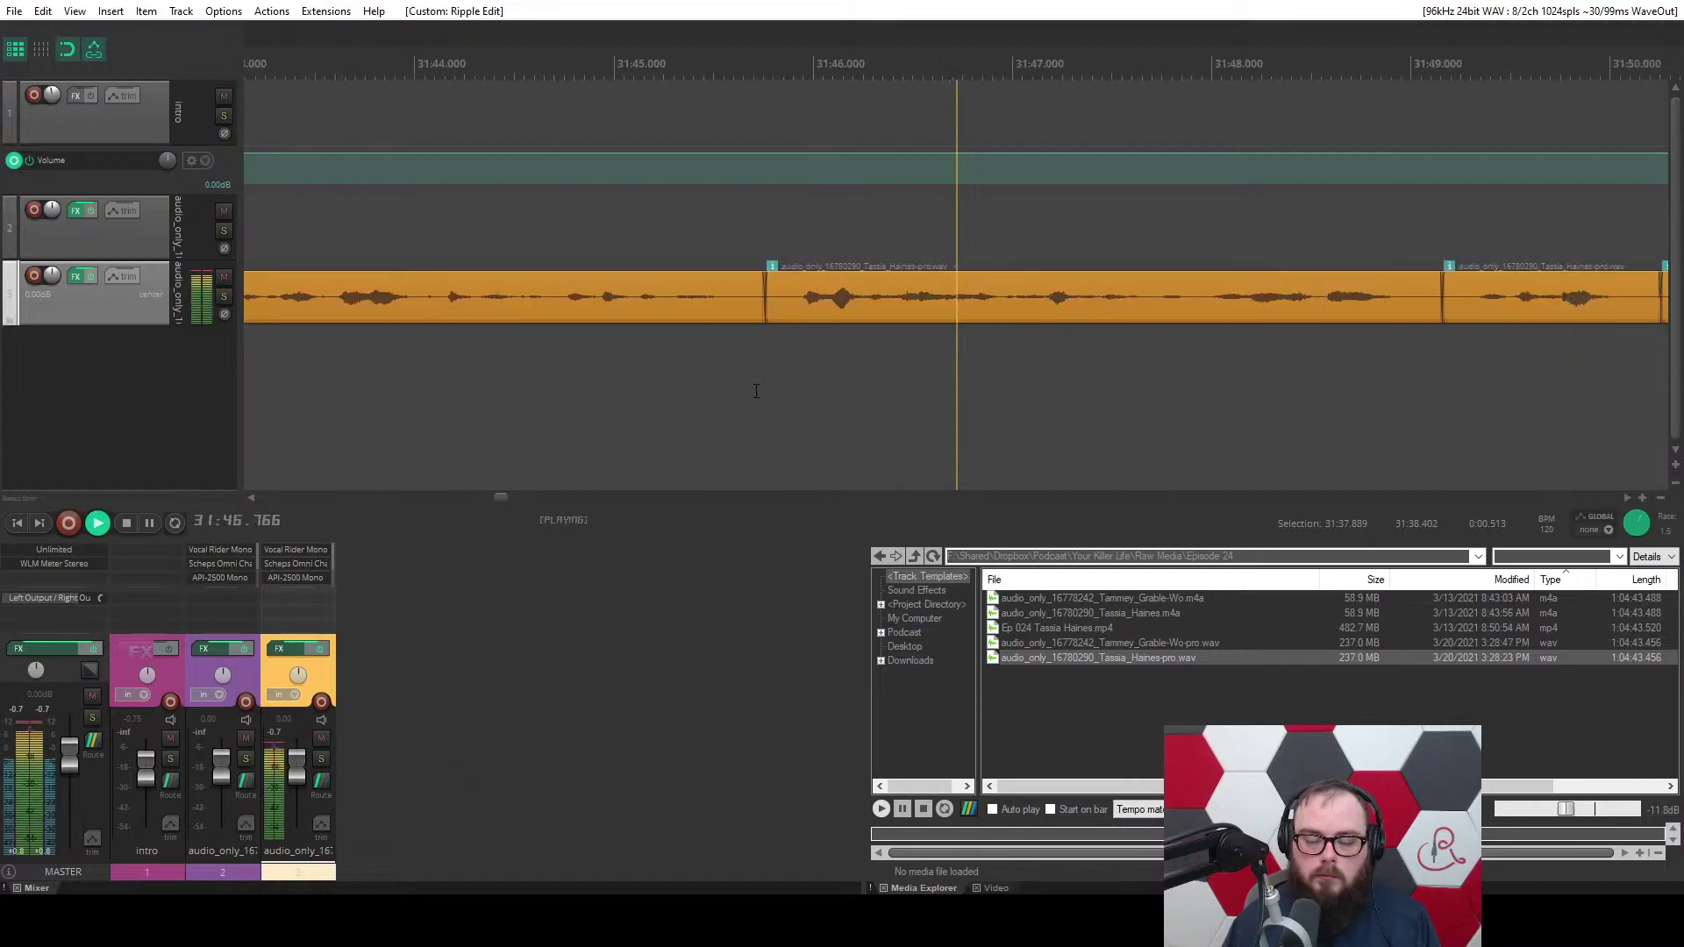
Listen on past 32:02 and delete the short third-track clip at about 32:02.2.
{"action": "scroll", "coordinate": [756, 388], "scroll_direction": "down", "scroll_amount": 2}
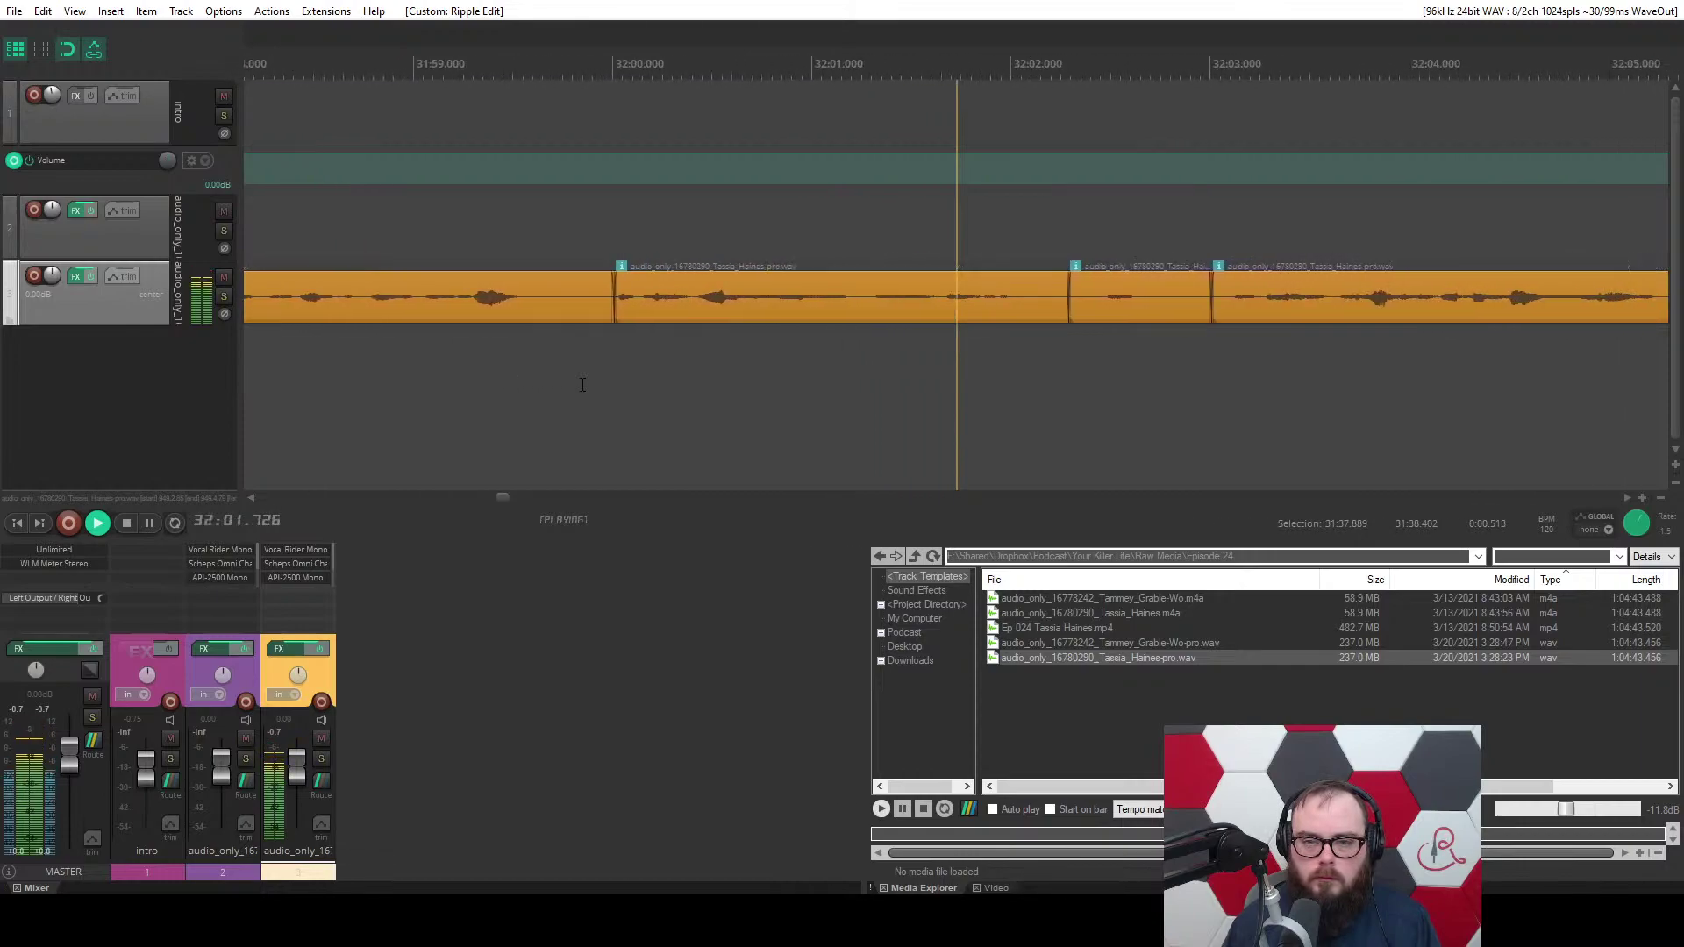
{"action": "left_click", "coordinate": [719, 296]}
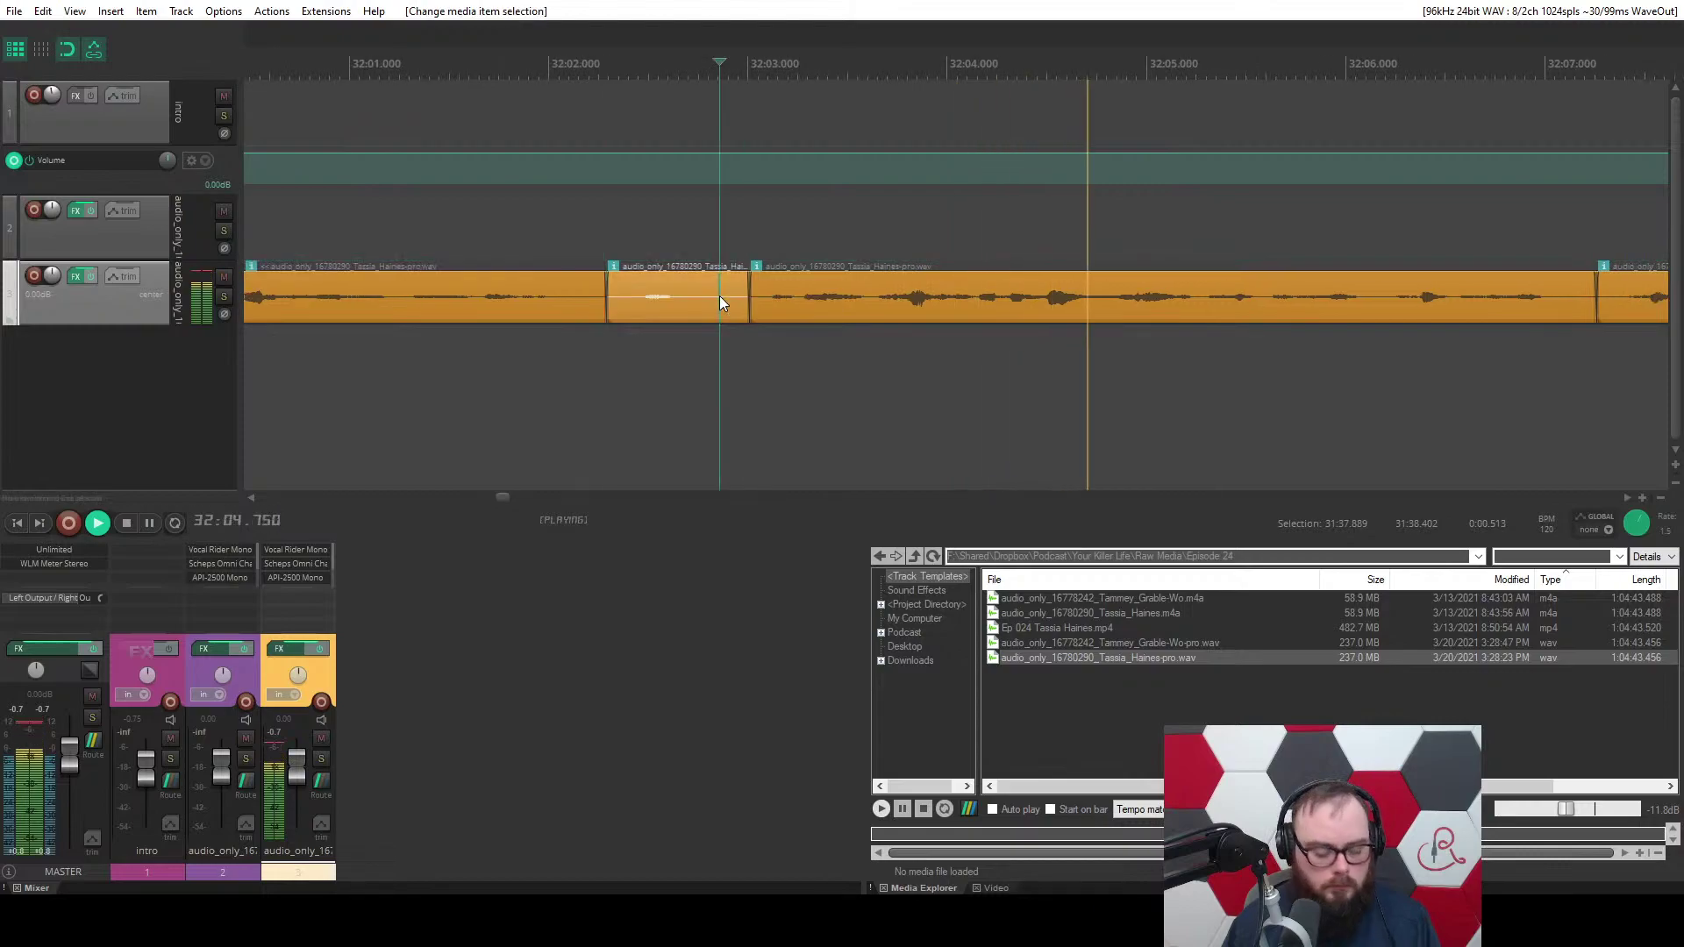
{"action": "key", "text": "a"}
{"action": "key", "text": "f"}
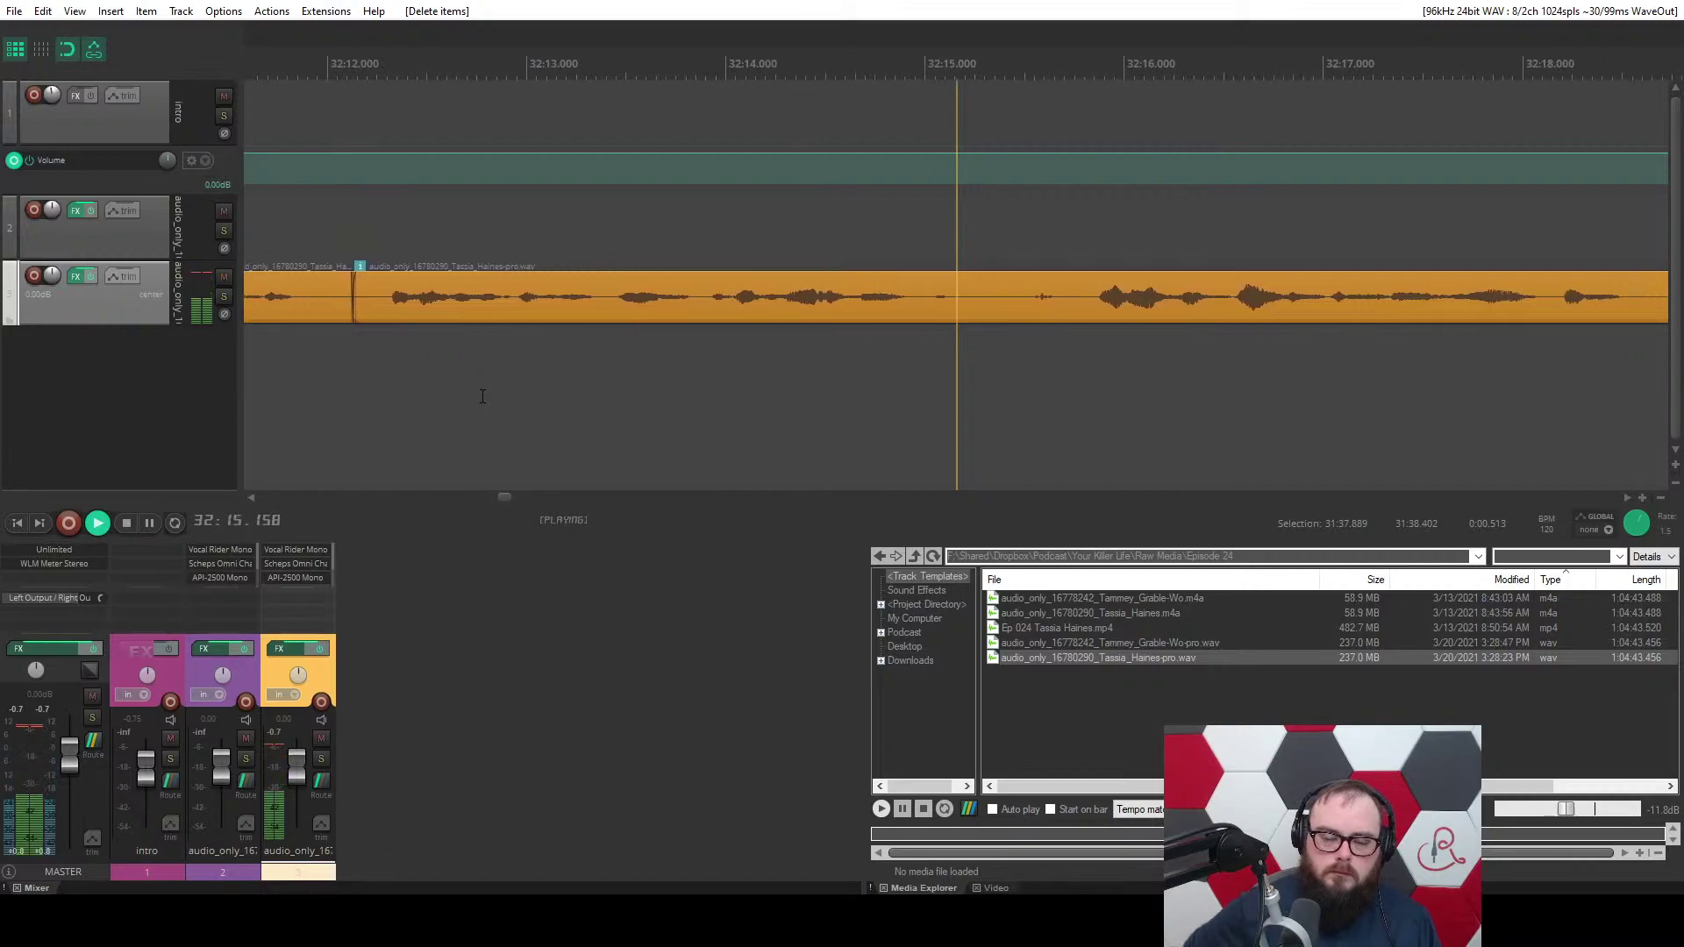
Stop at the pause after 32:15 and ripple-cut the third-track audio from 32:15.537 to 32:15.773.
{"action": "key", "text": "equal"}
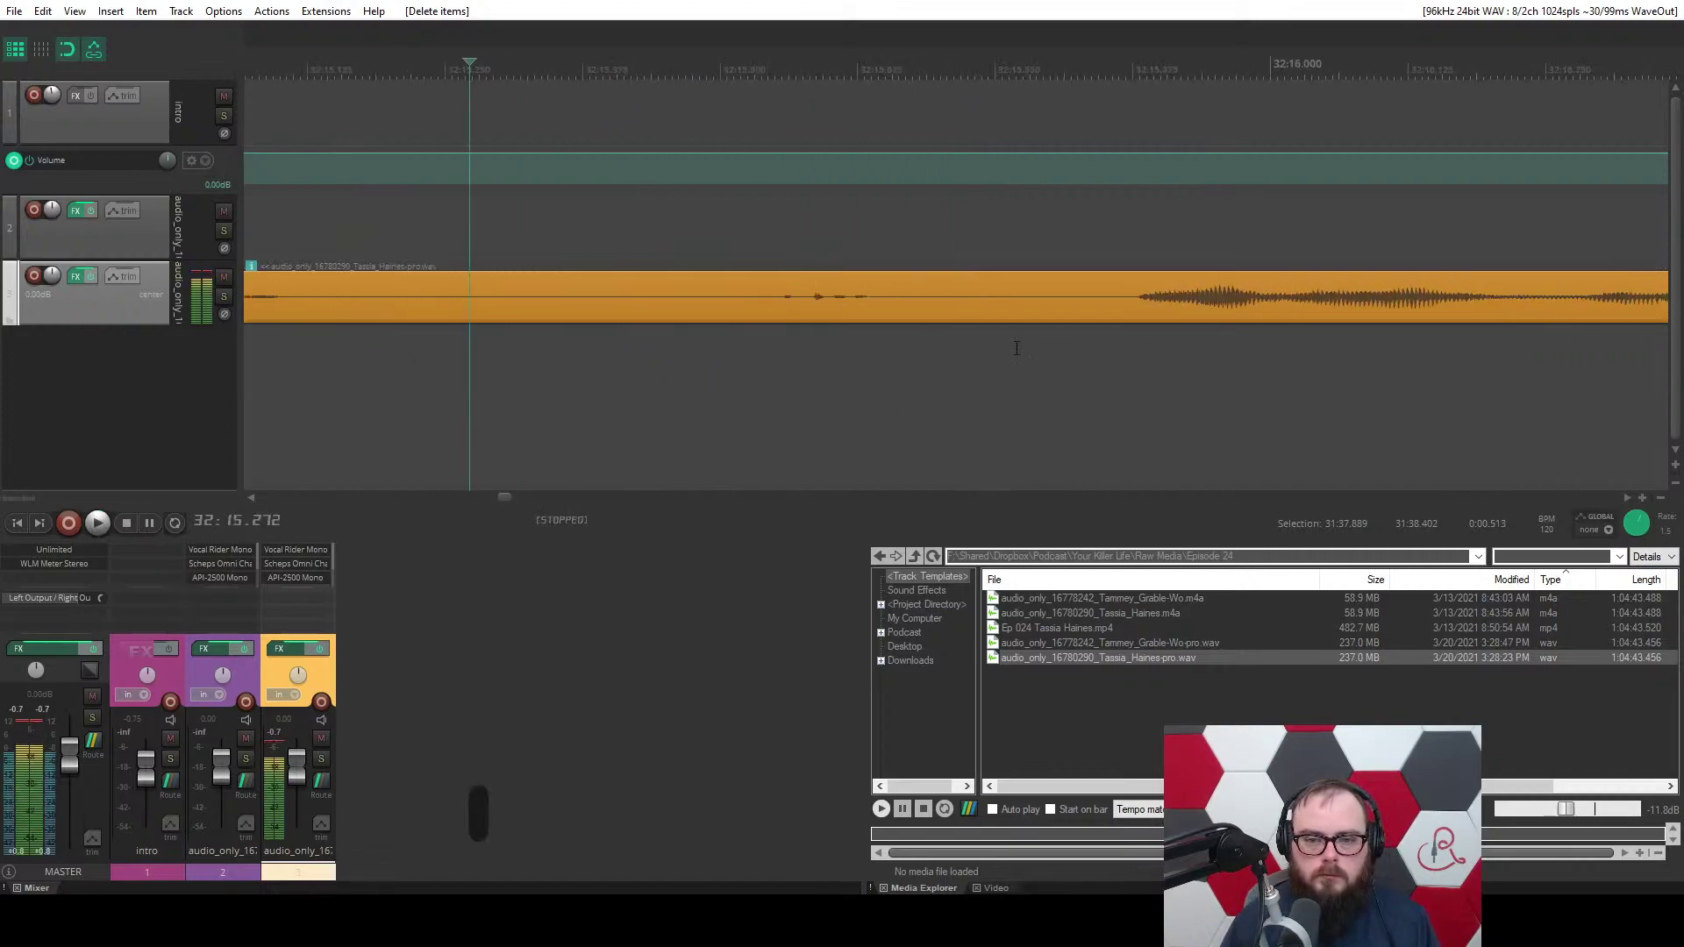
{"action": "left_click_drag", "start_coordinate": [1022, 347], "coordinate": [762, 345]}
{"action": "key", "text": "c"}
{"action": "scroll", "coordinate": [676, 360], "scroll_direction": "down", "scroll_amount": 5}
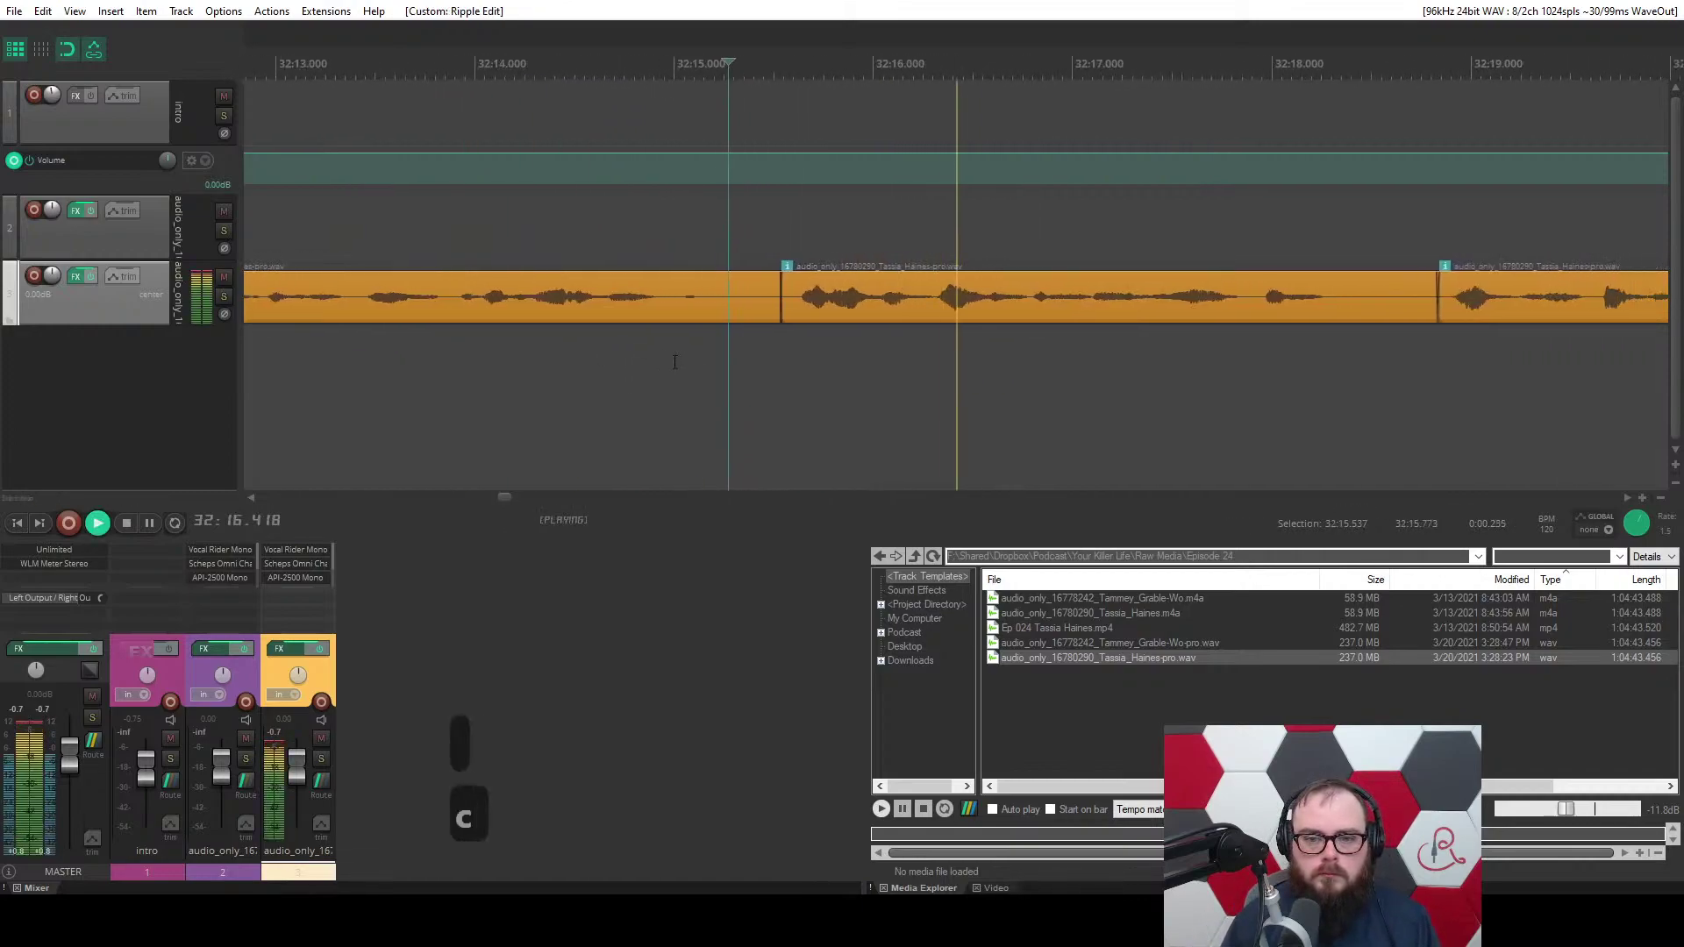
Ripple-cut the third-track audio from 32:18.424 to 32:18.840 and replay from about 32:15.3.
{"action": "scroll", "coordinate": [674, 362], "scroll_direction": "up", "scroll_amount": 2}
{"action": "key", "text": "space"}
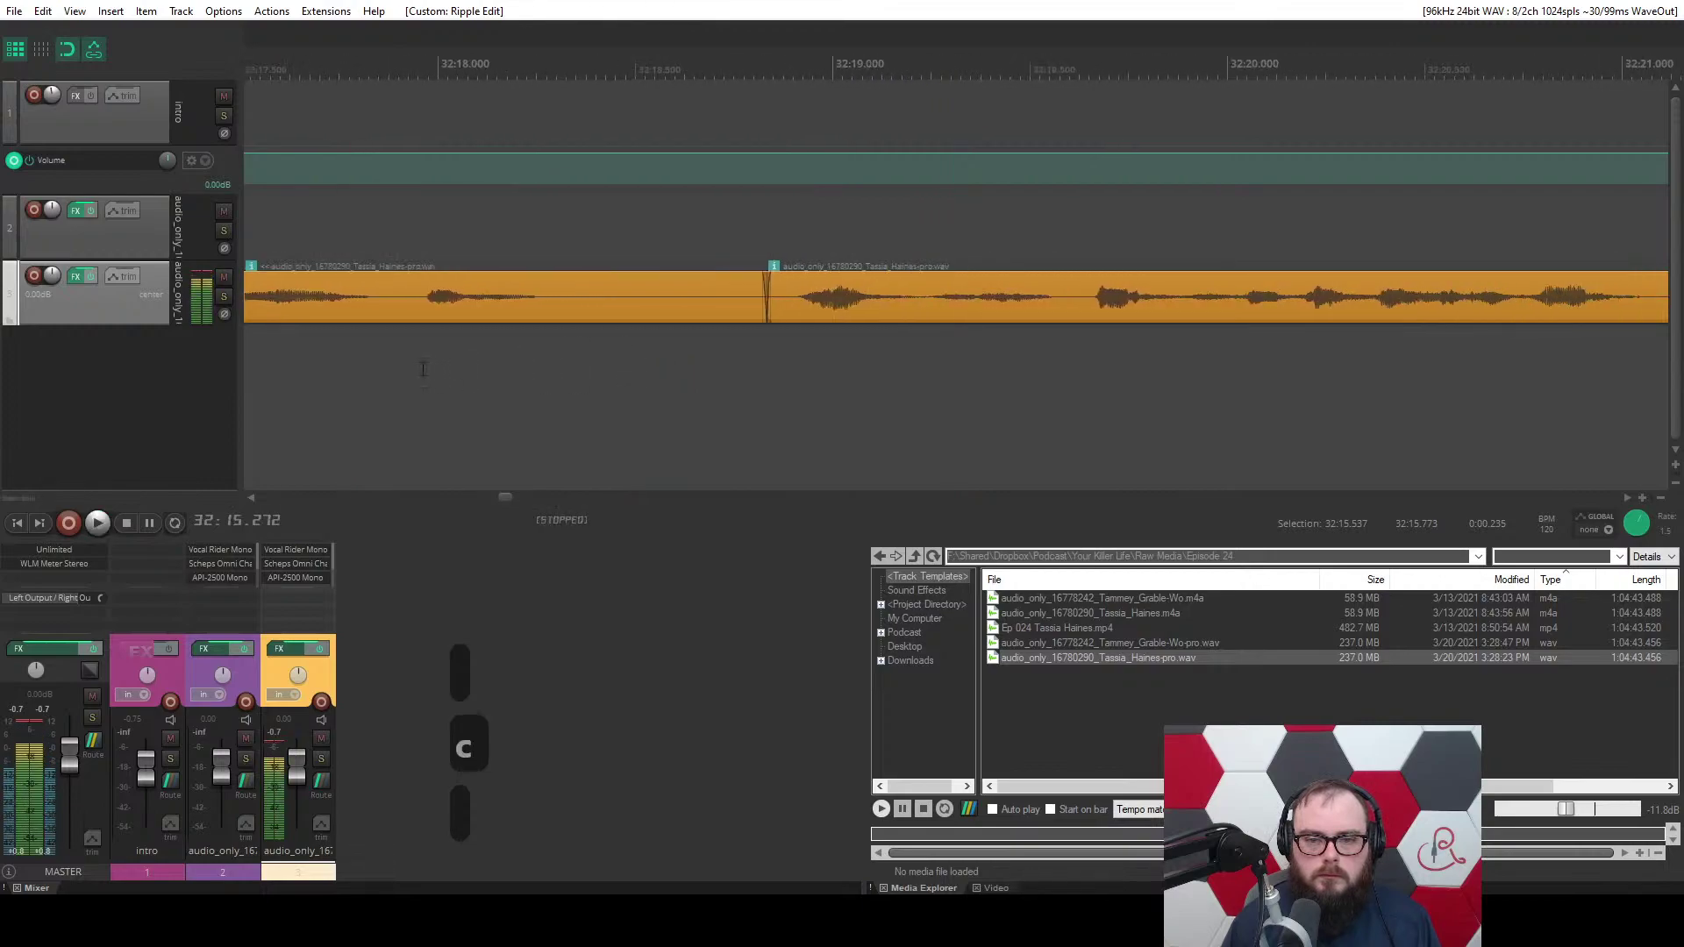
{"action": "left_click_drag", "start_coordinate": [605, 347], "coordinate": [768, 347]}
{"action": "key", "text": "c"}
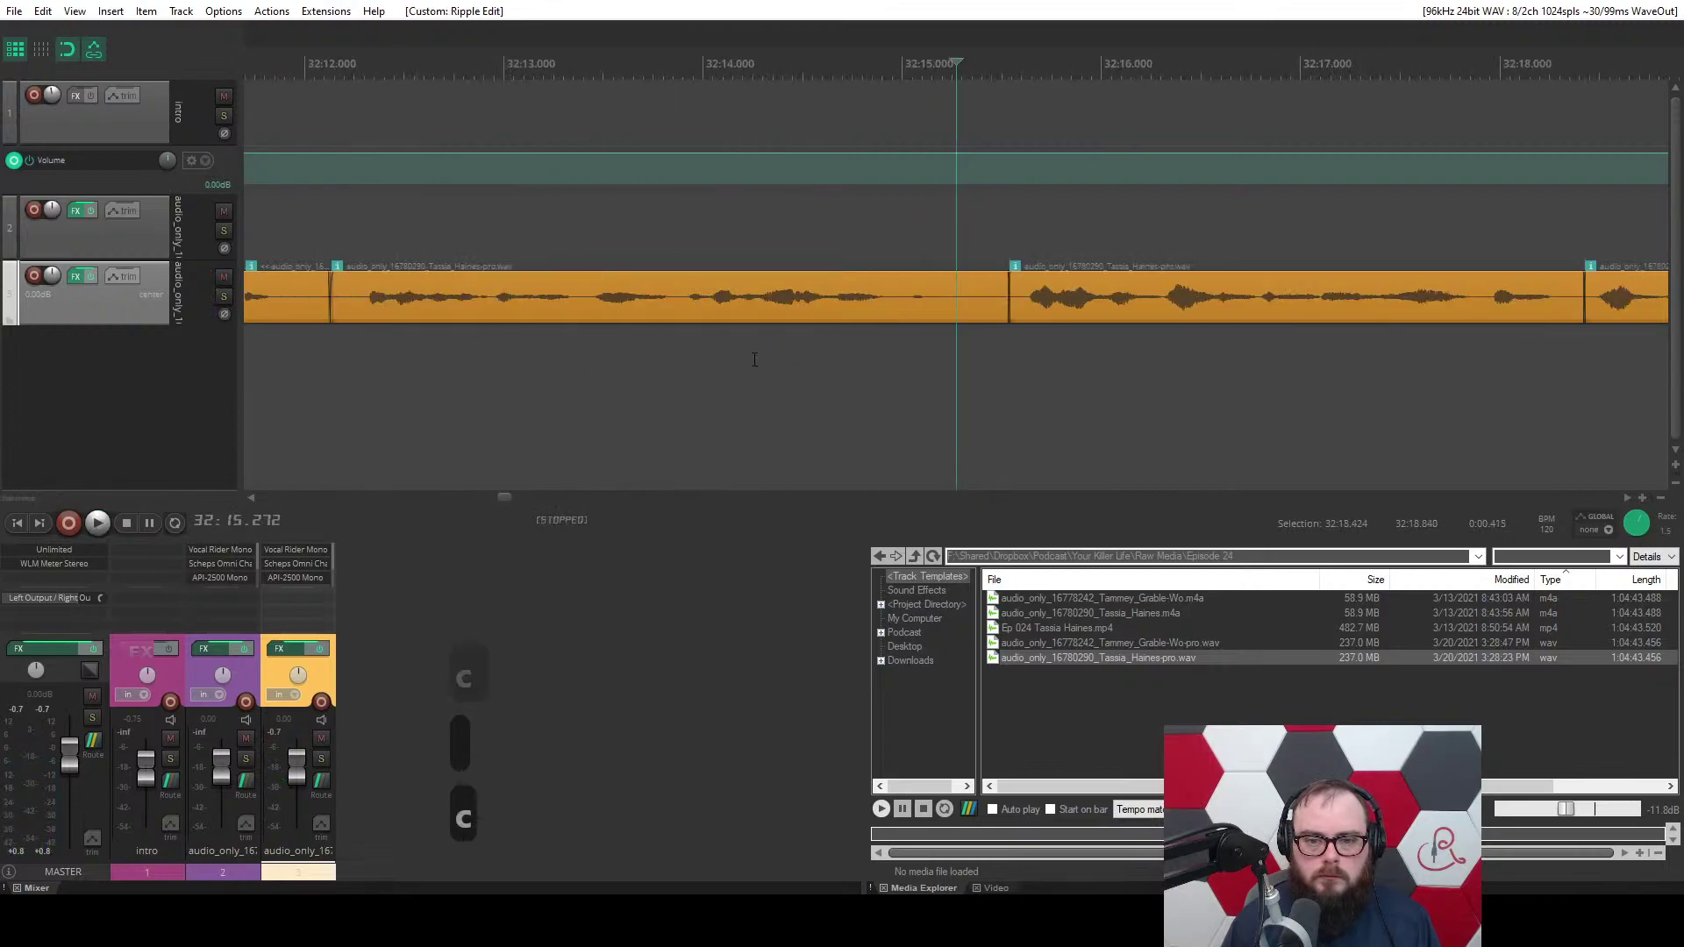
{"action": "key", "text": "space"}
{"action": "scroll", "coordinate": [755, 359], "scroll_direction": "down", "scroll_amount": 3}
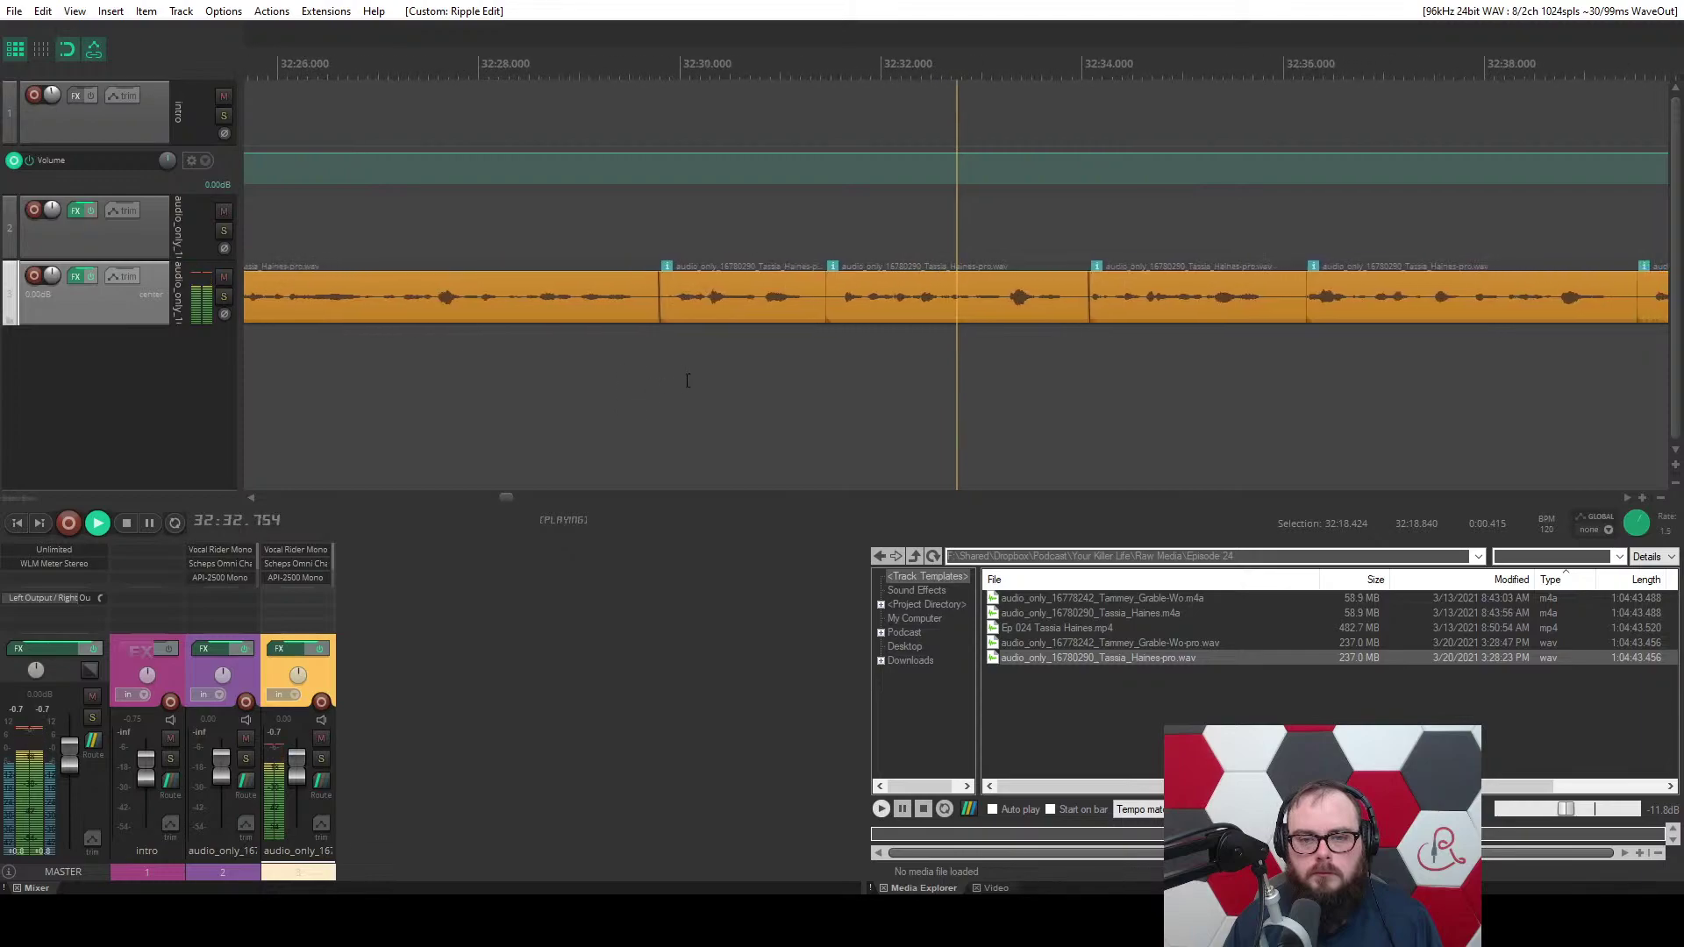
Ripple-cut the third-track audio from 32:30.827 to 32:31.479 and replay the join.
{"action": "key", "text": "space"}
{"action": "scroll", "coordinate": [723, 374], "scroll_direction": "up", "scroll_amount": 2}
{"action": "left_click_drag", "start_coordinate": [780, 377], "coordinate": [1256, 380]}
{"action": "key", "text": "c"}
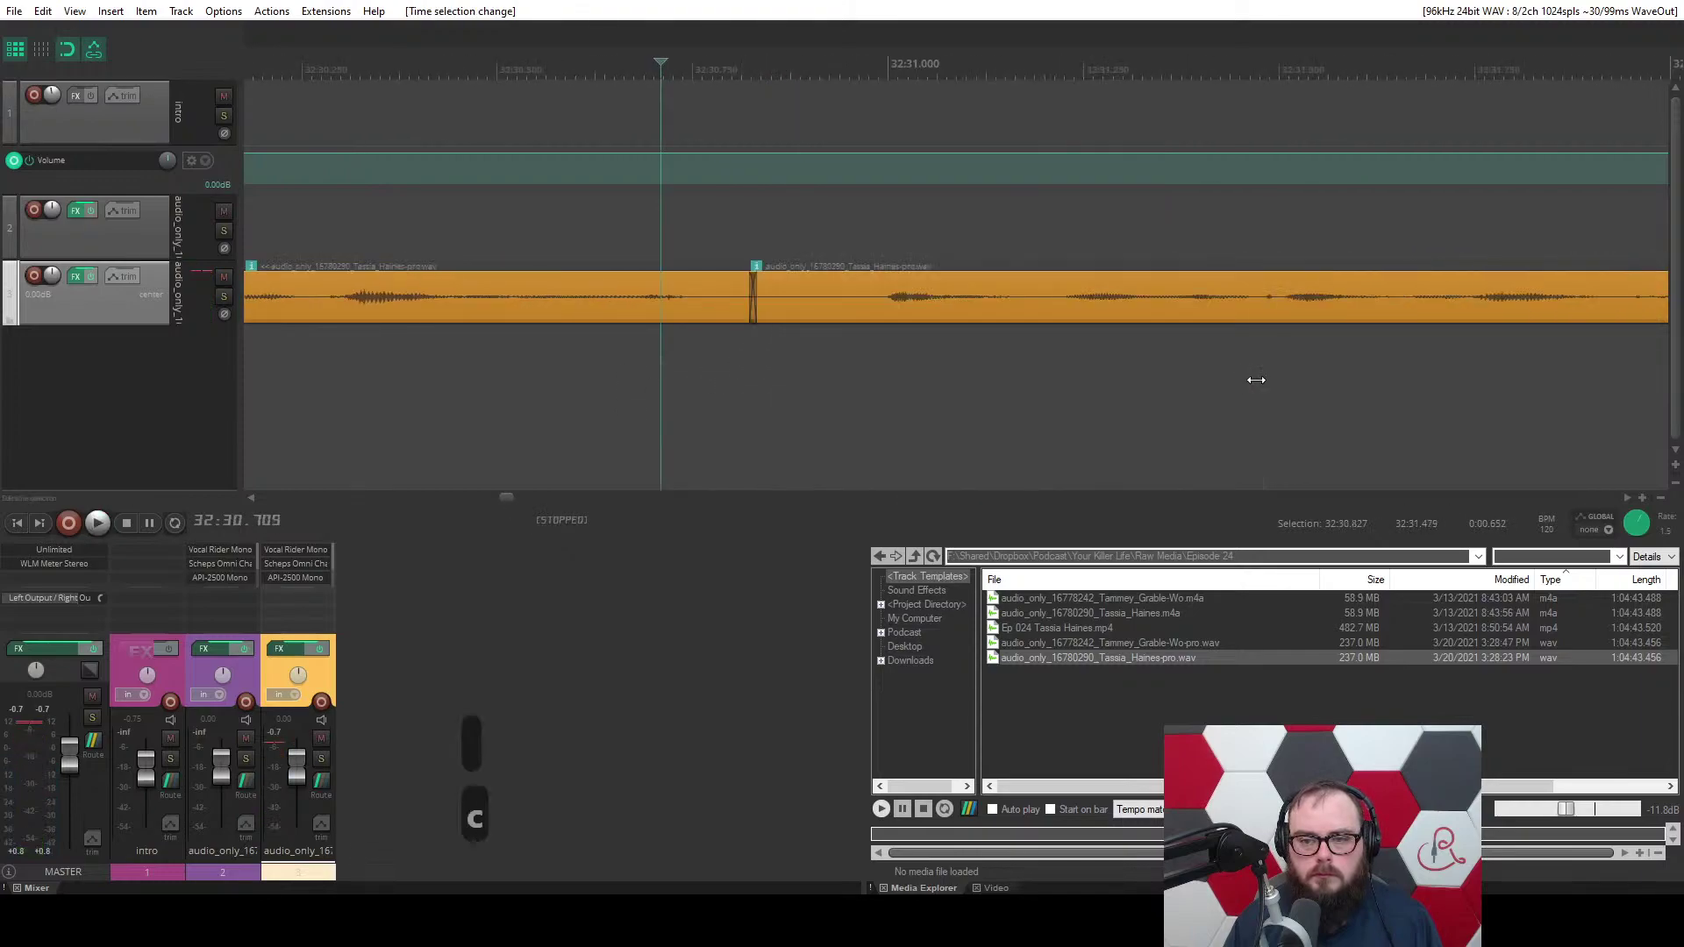
{"action": "scroll", "coordinate": [711, 401], "scroll_direction": "up", "scroll_amount": 1}
{"action": "key", "text": "space"}
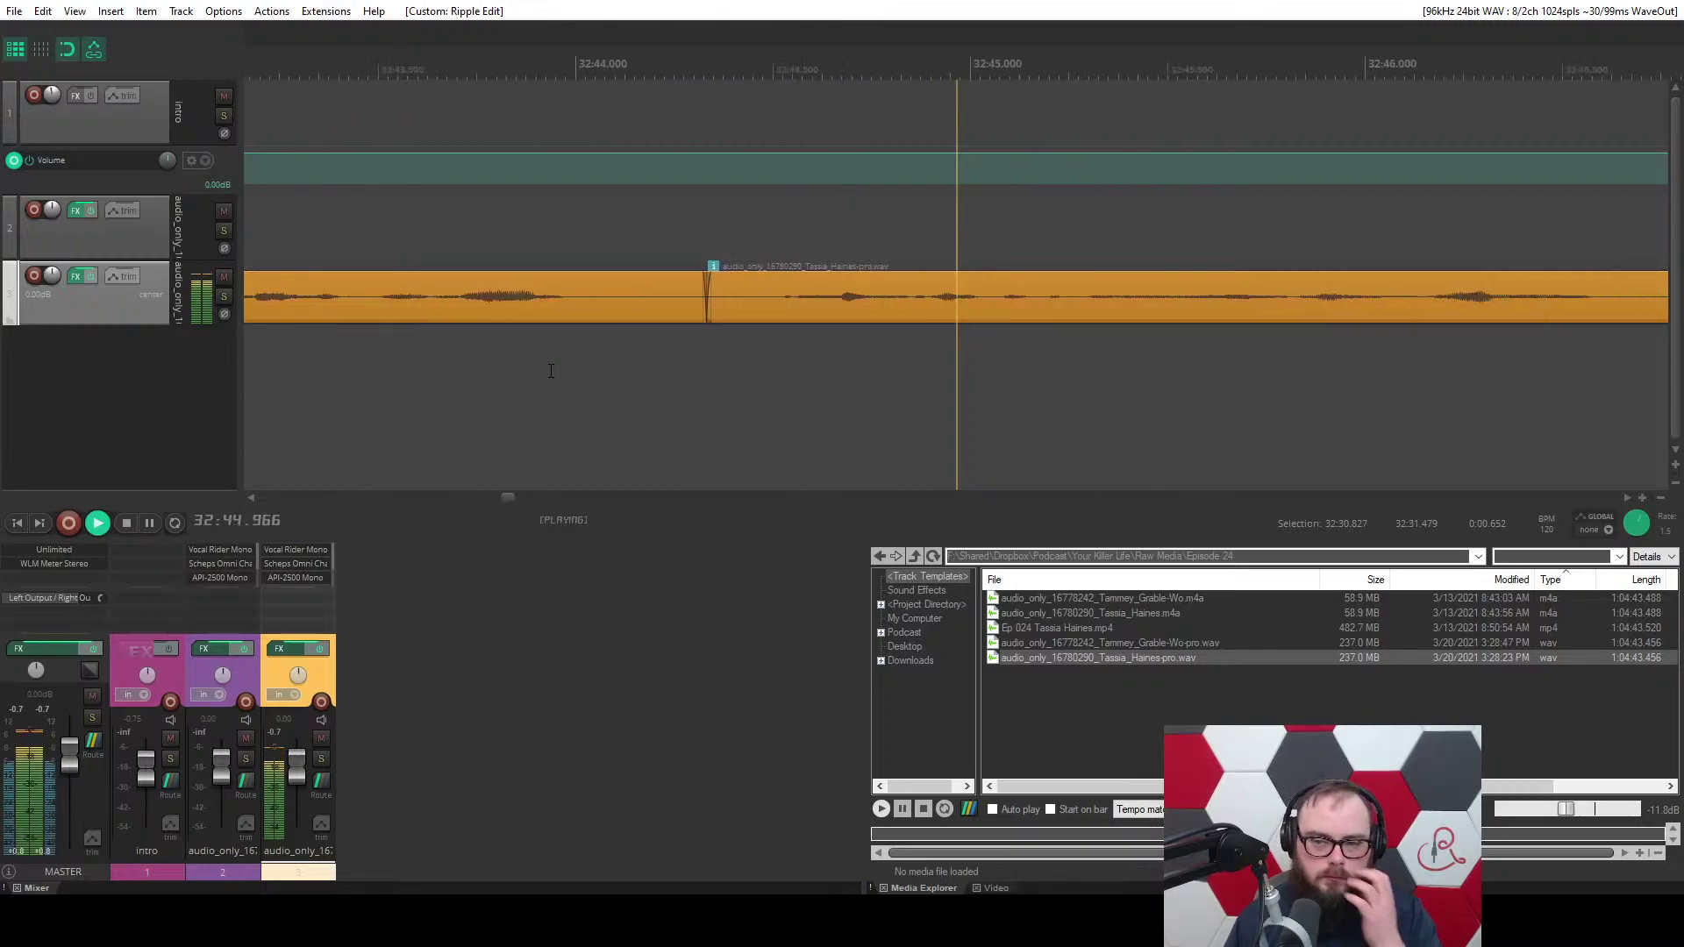
Listen on past 33:02 and delete the short second-track clip at about 33:01.6.
{"action": "scroll", "coordinate": [551, 370], "scroll_direction": "down", "scroll_amount": 3}
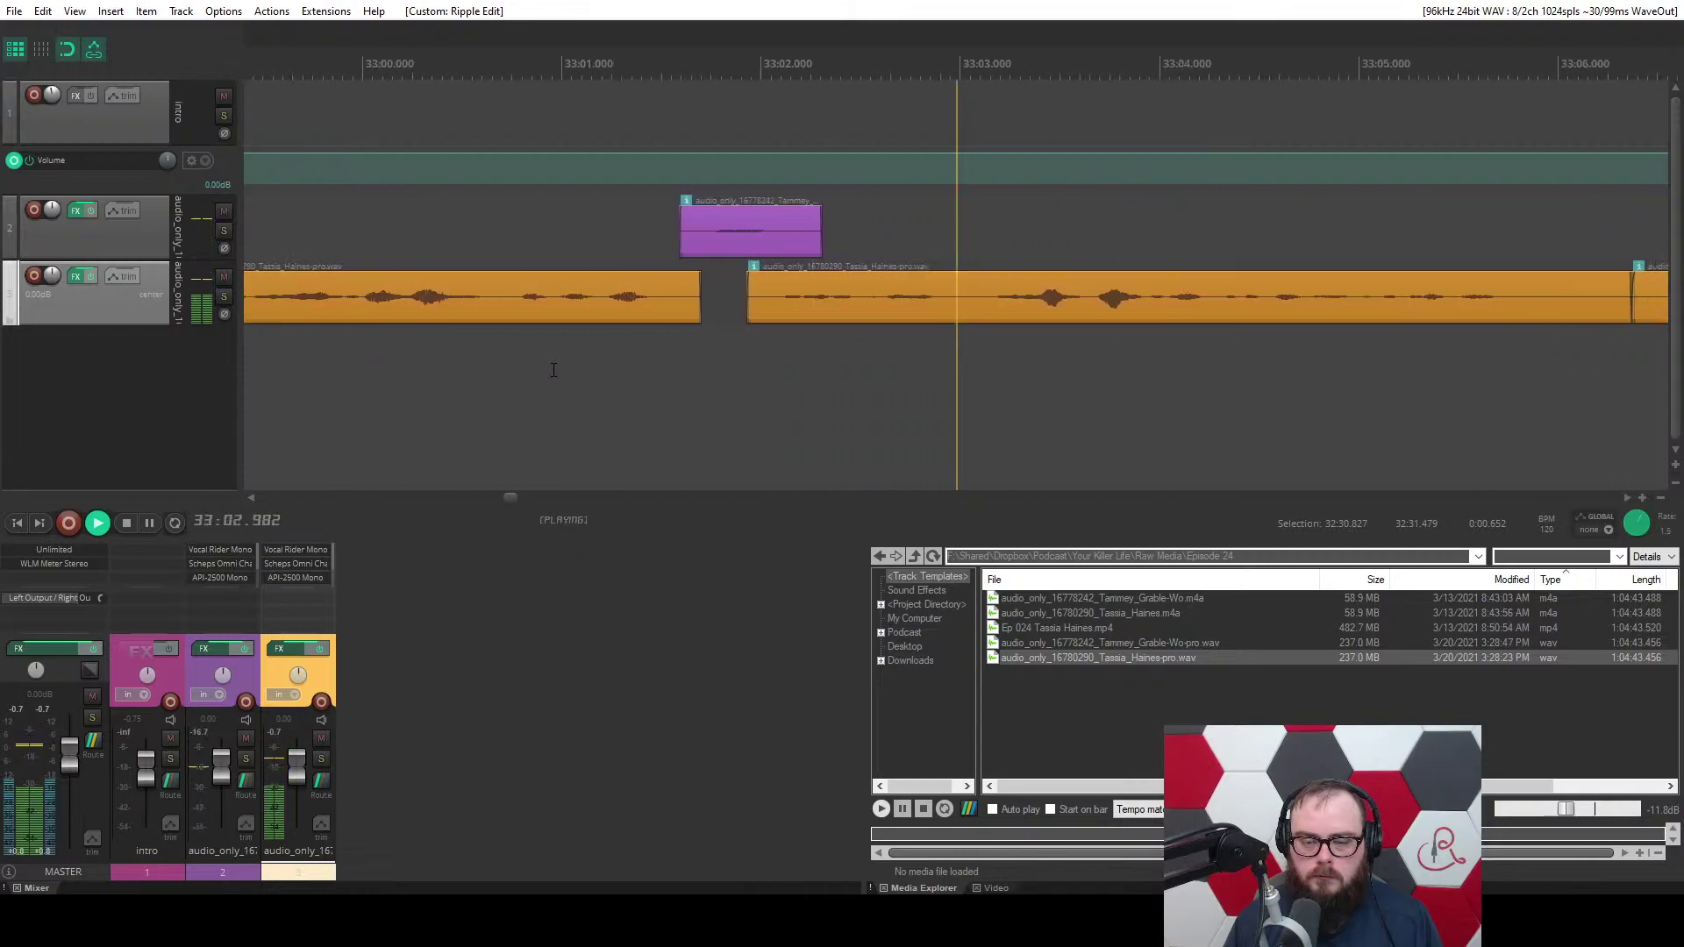
{"action": "scroll", "coordinate": [530, 312], "scroll_direction": "down", "scroll_amount": 3}
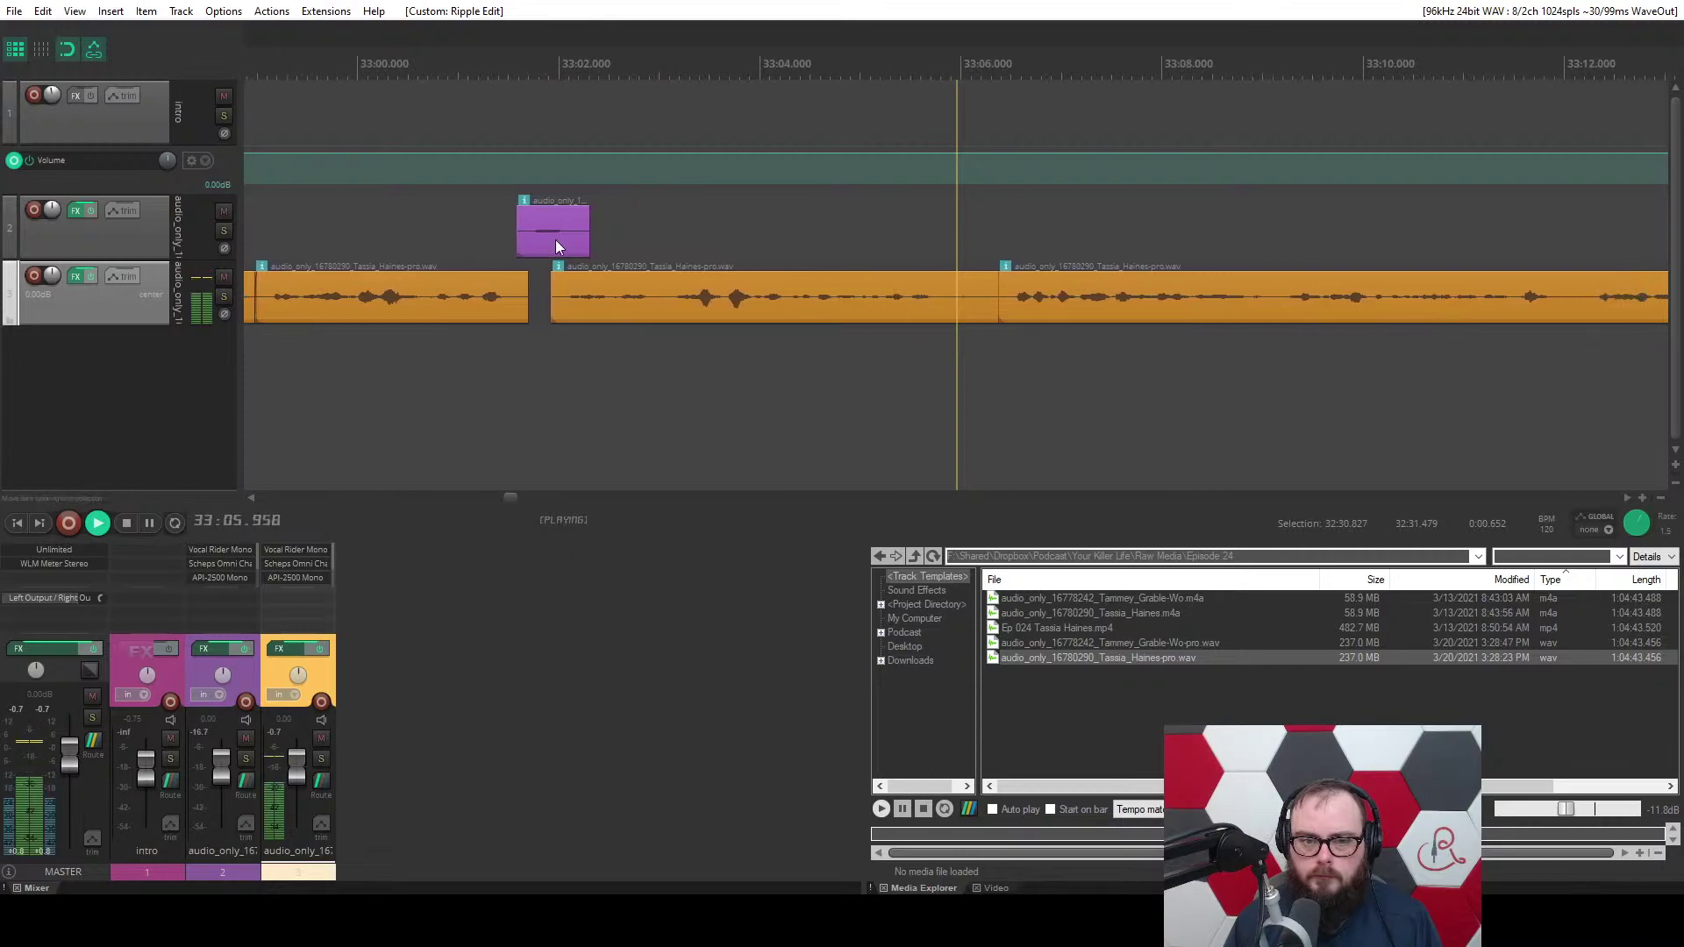
{"action": "left_click", "coordinate": [485, 235]}
{"action": "key", "text": "d"}
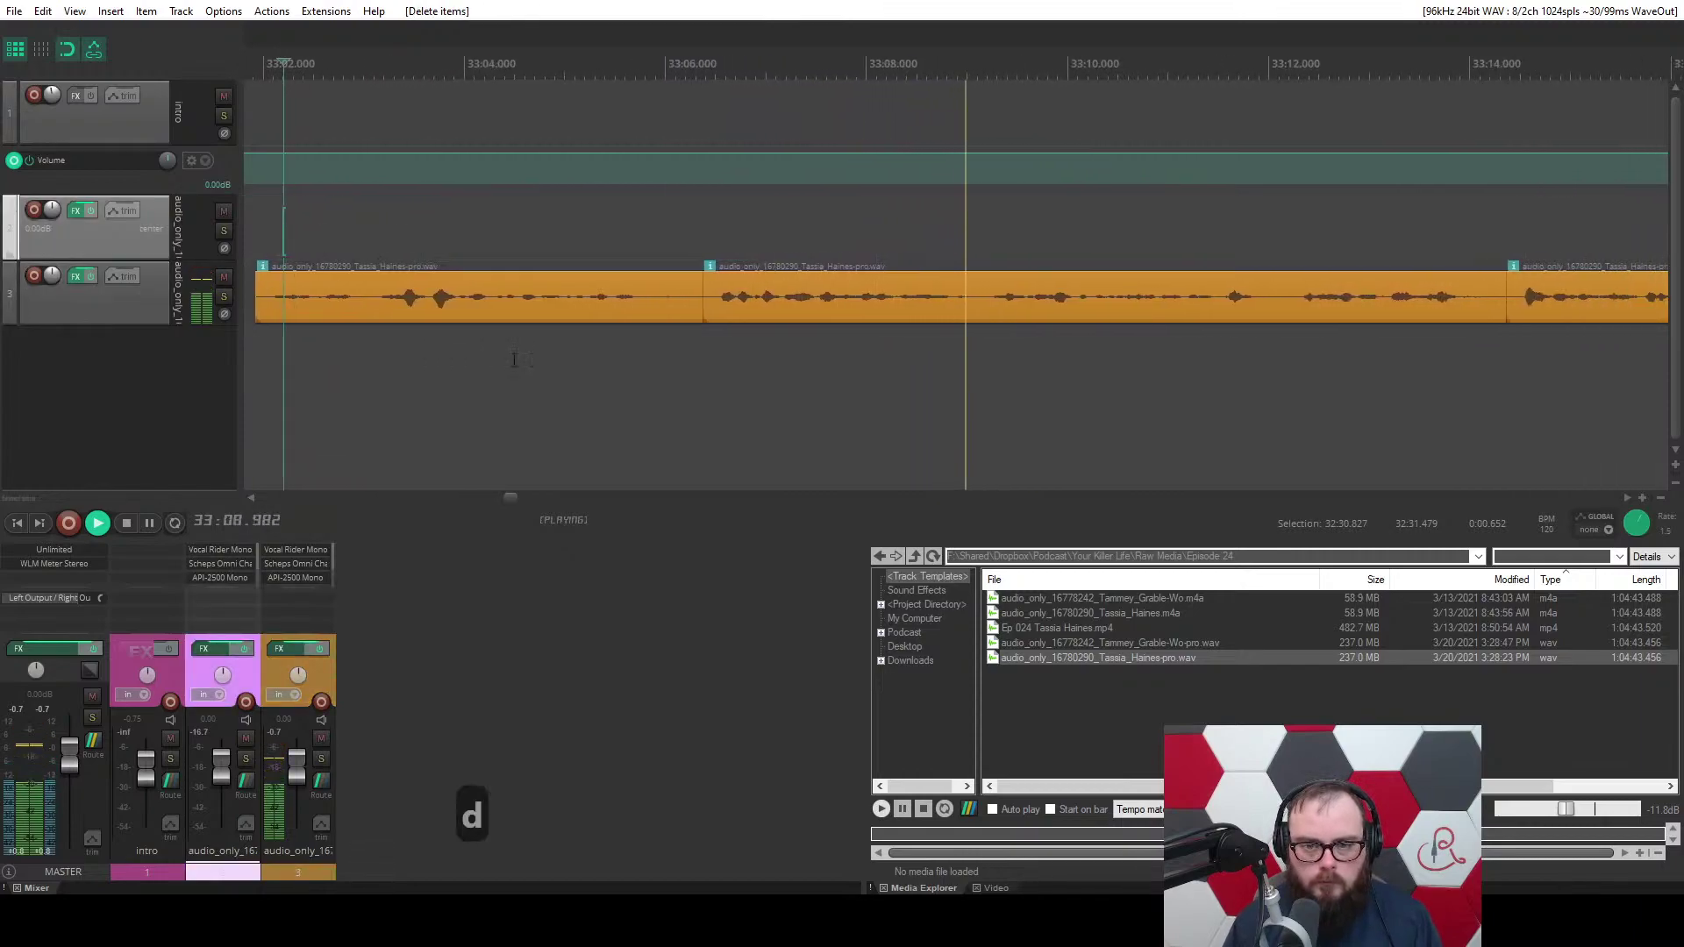
Trim about 0.13 s off the start of the third-track clip at 33:01.9, shift it back to the same start, and save the project.
{"action": "left_click", "coordinate": [396, 360]}
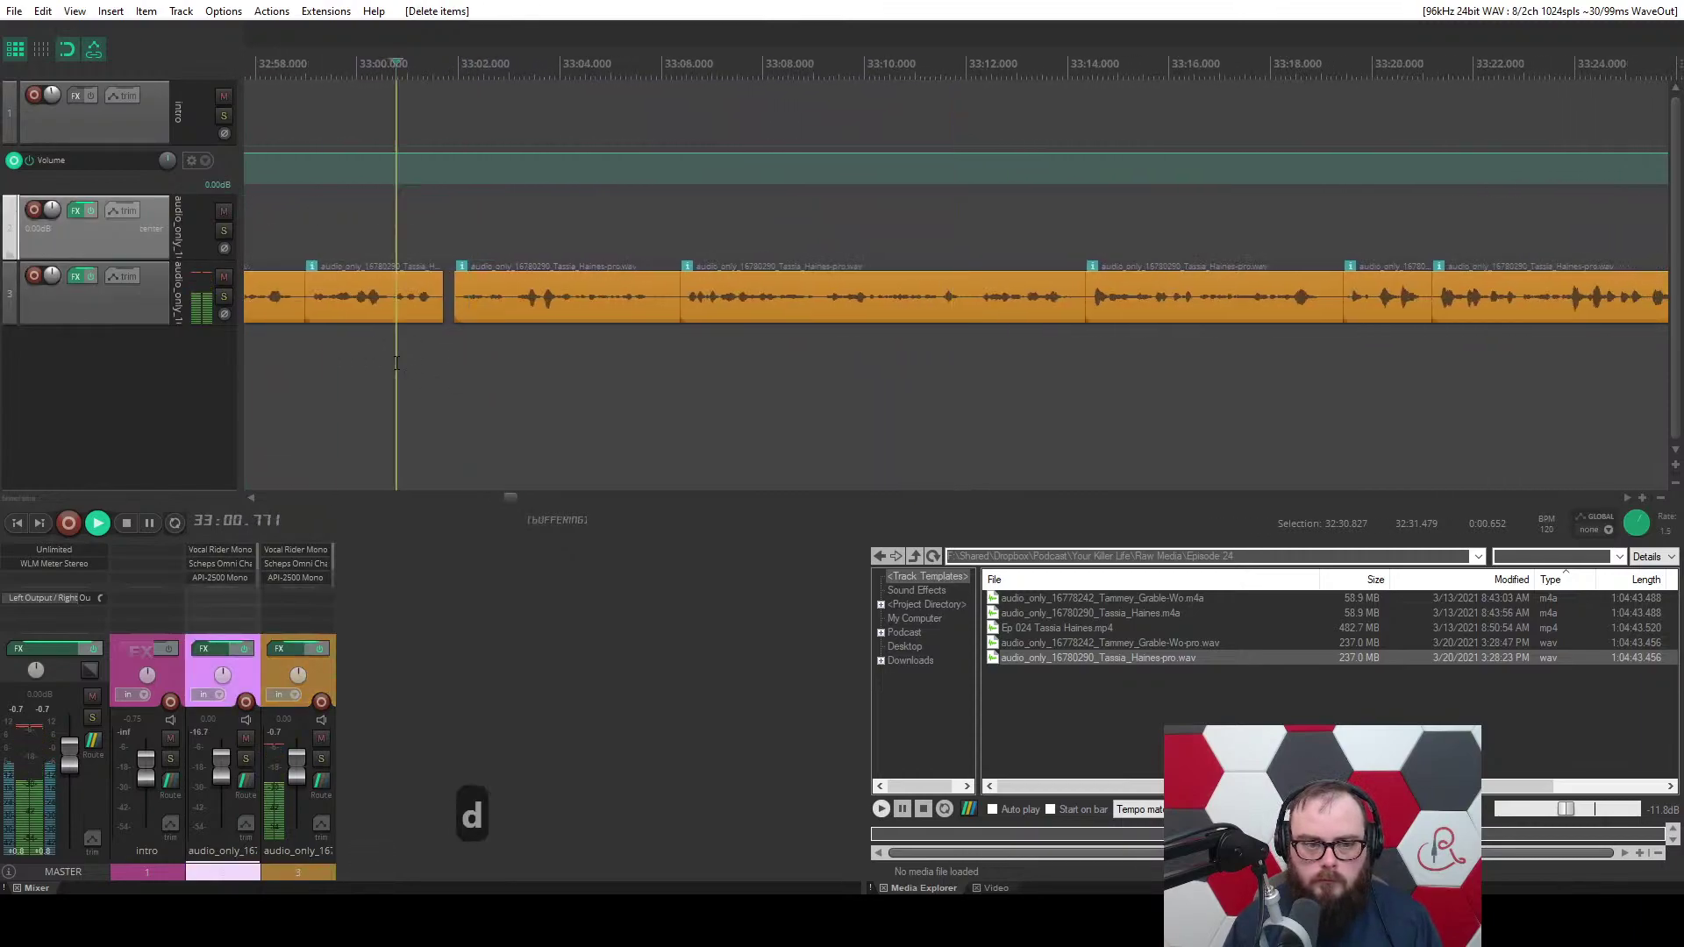
{"action": "scroll", "coordinate": [395, 360], "scroll_direction": "up", "scroll_amount": 2}
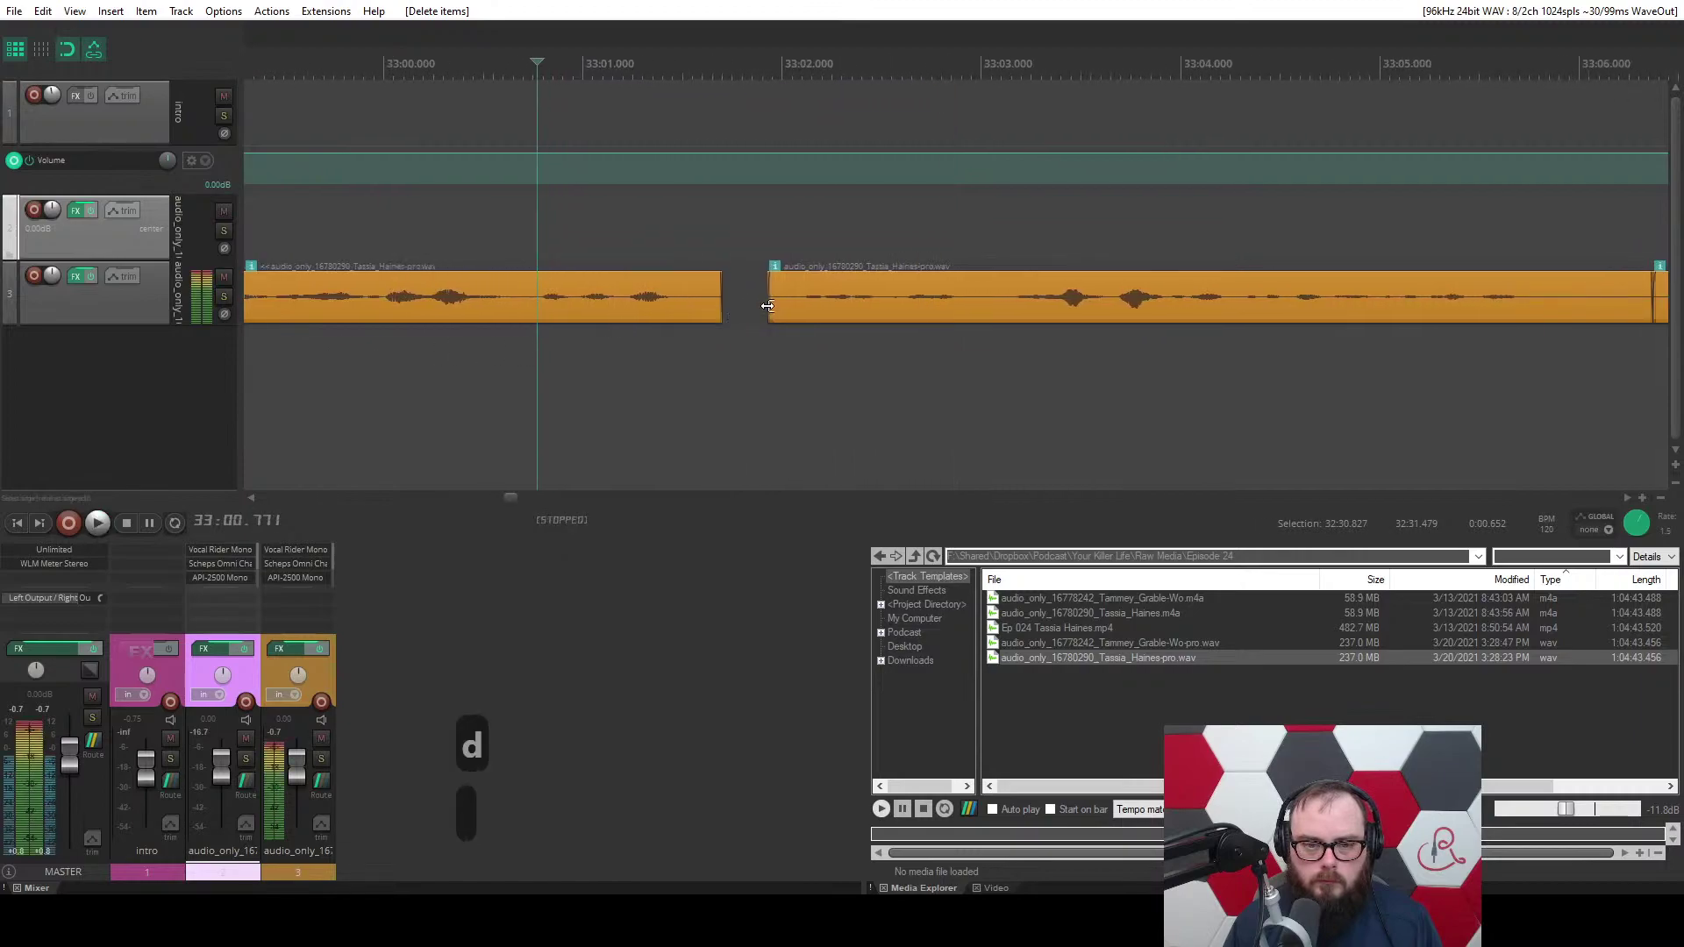
{"action": "left_click_drag", "start_coordinate": [771, 302], "coordinate": [830, 312]}
{"action": "key", "text": "space"}
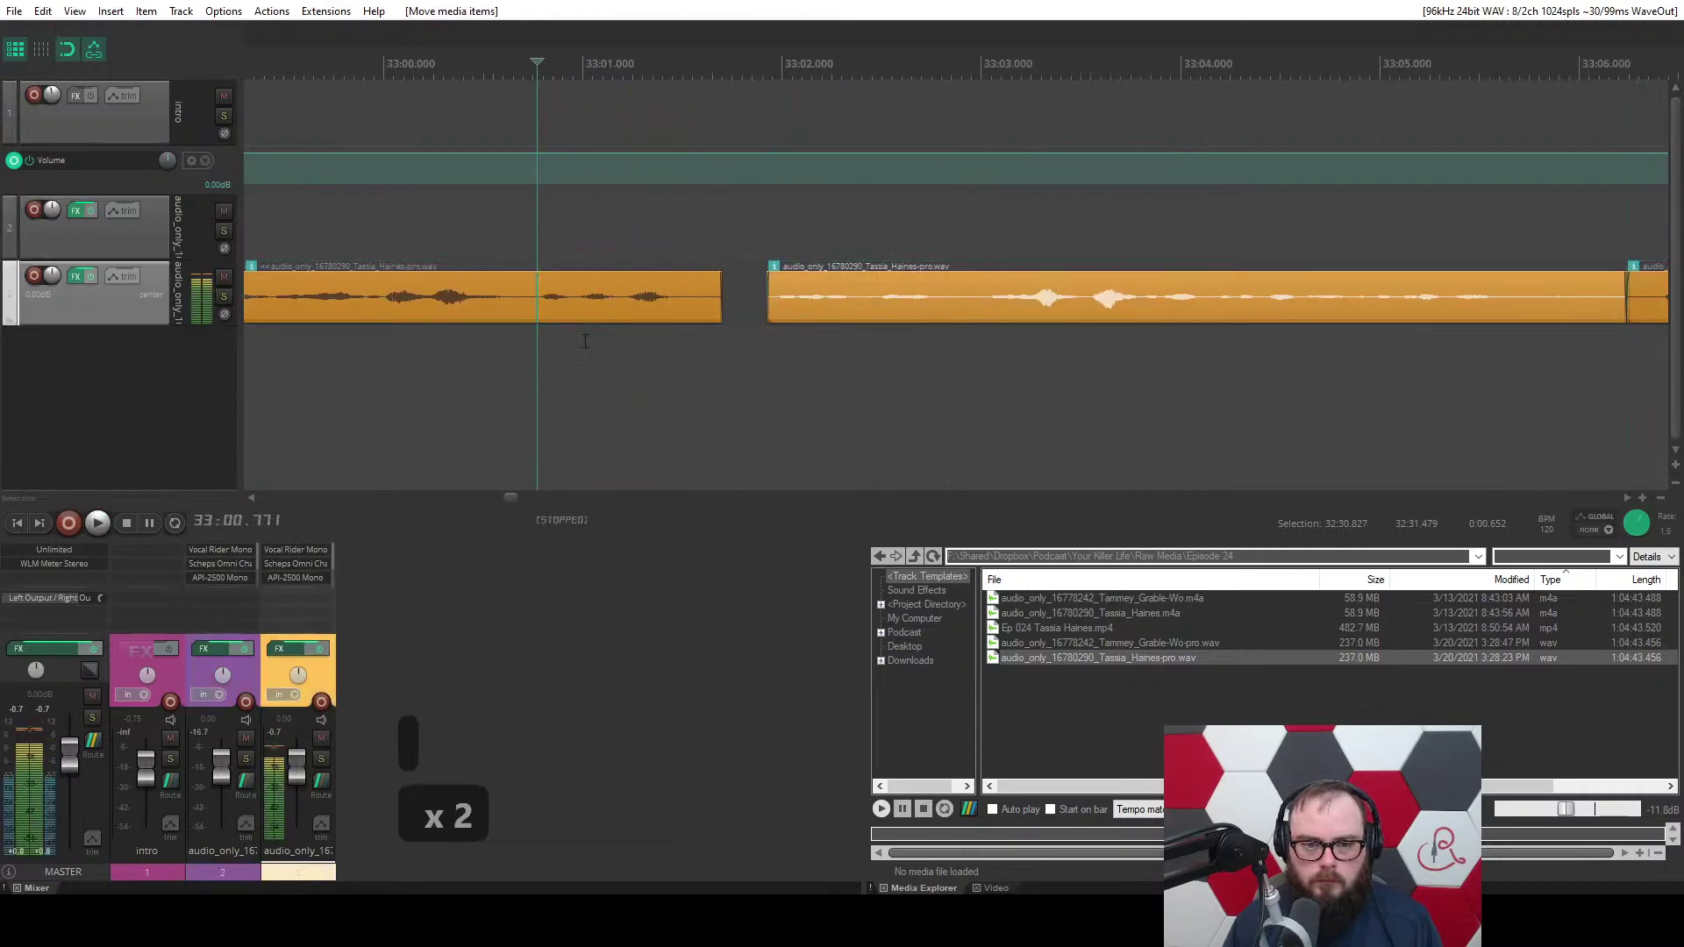
{"action": "key", "text": "ctrl+s"}
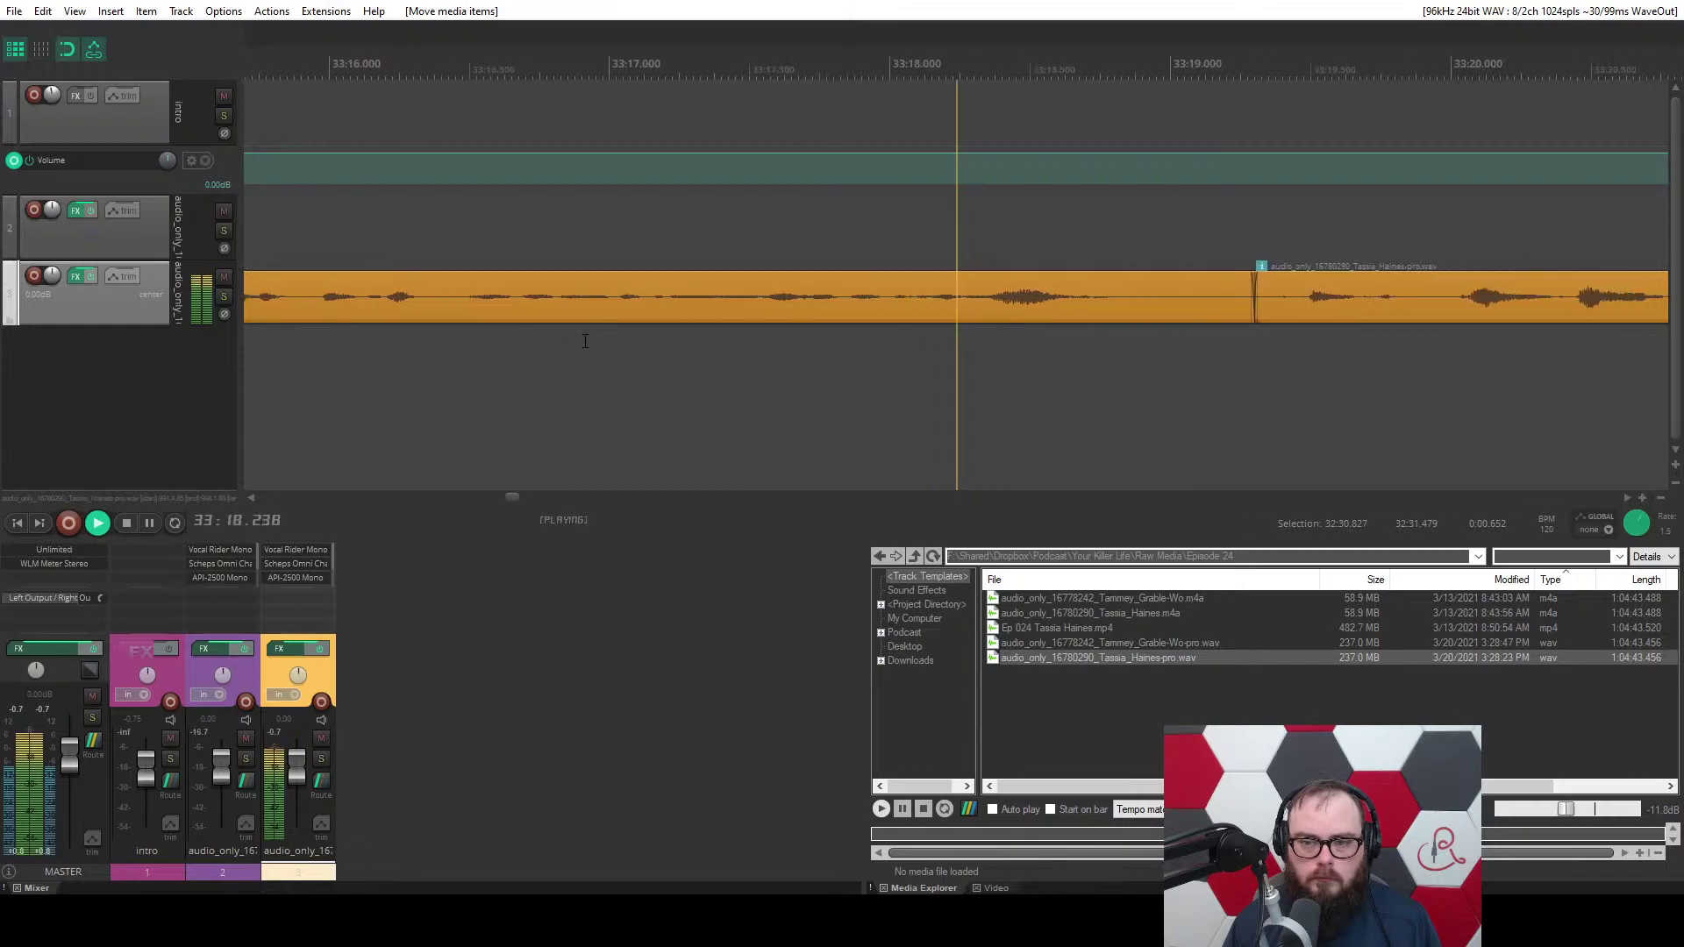
Return playback to about 33:19.2 and ripple-cut the third-track audio from 33:19.286 to 33:19.909.
{"action": "scroll", "coordinate": [585, 341], "scroll_direction": "down", "scroll_amount": 1}
{"action": "left_click", "coordinate": [602, 348]}
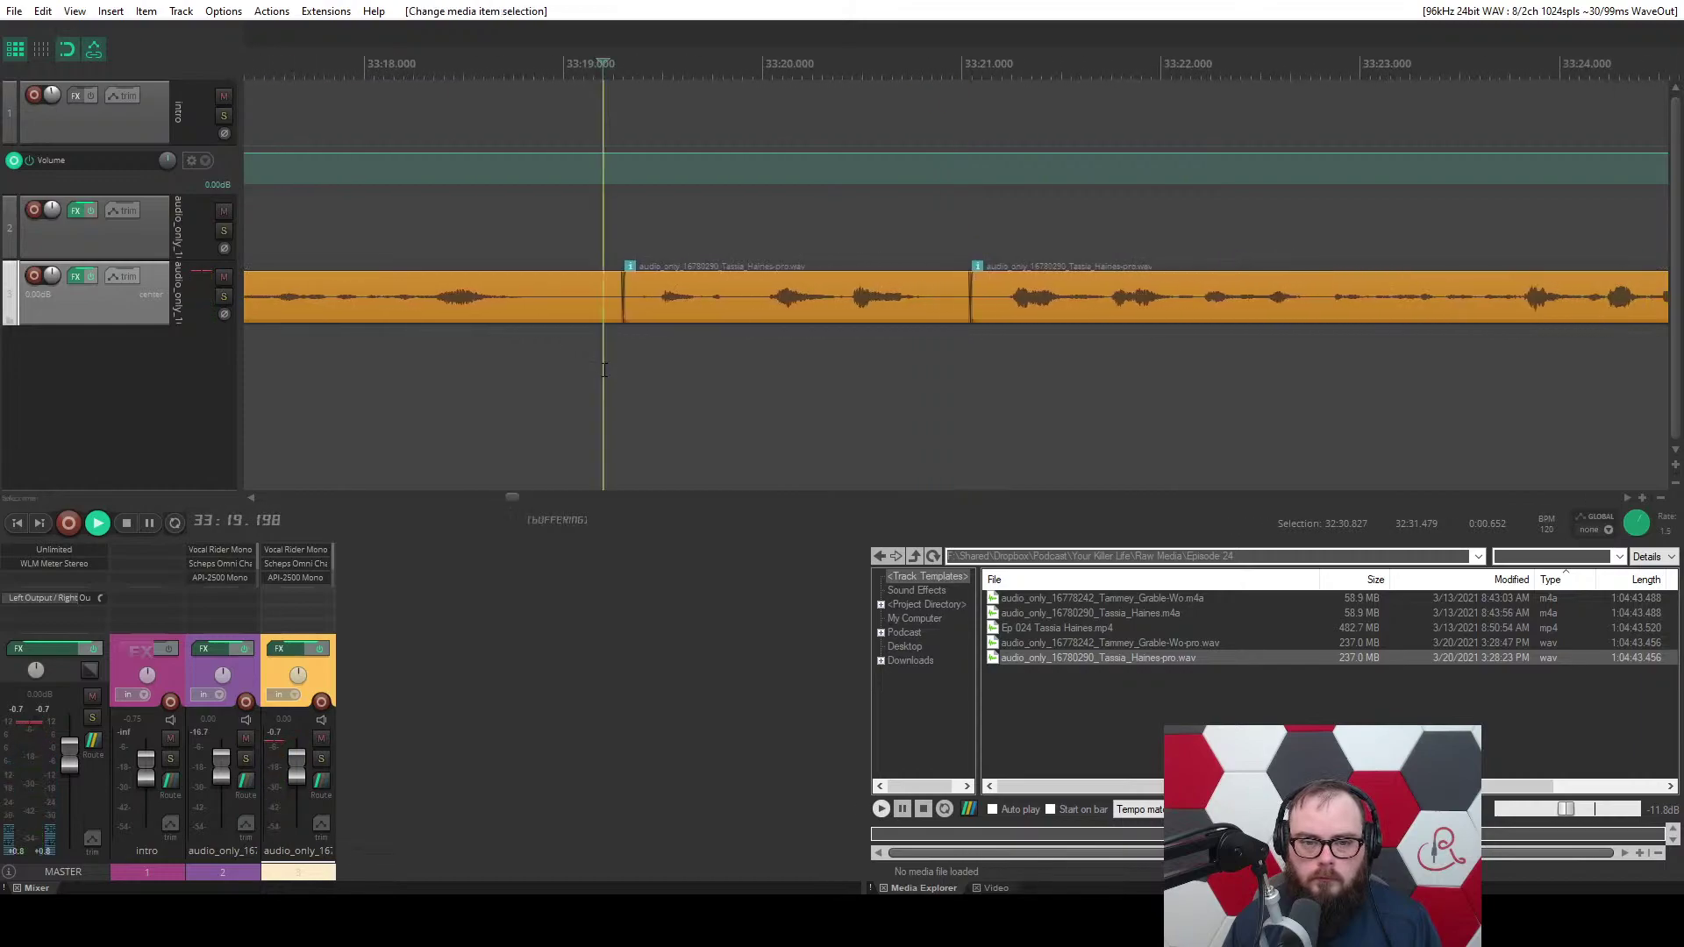
{"action": "scroll", "coordinate": [634, 353], "scroll_direction": "up", "scroll_amount": 2}
{"action": "left_click_drag", "start_coordinate": [784, 351], "coordinate": [1032, 353]}
{"action": "key", "text": "c"}
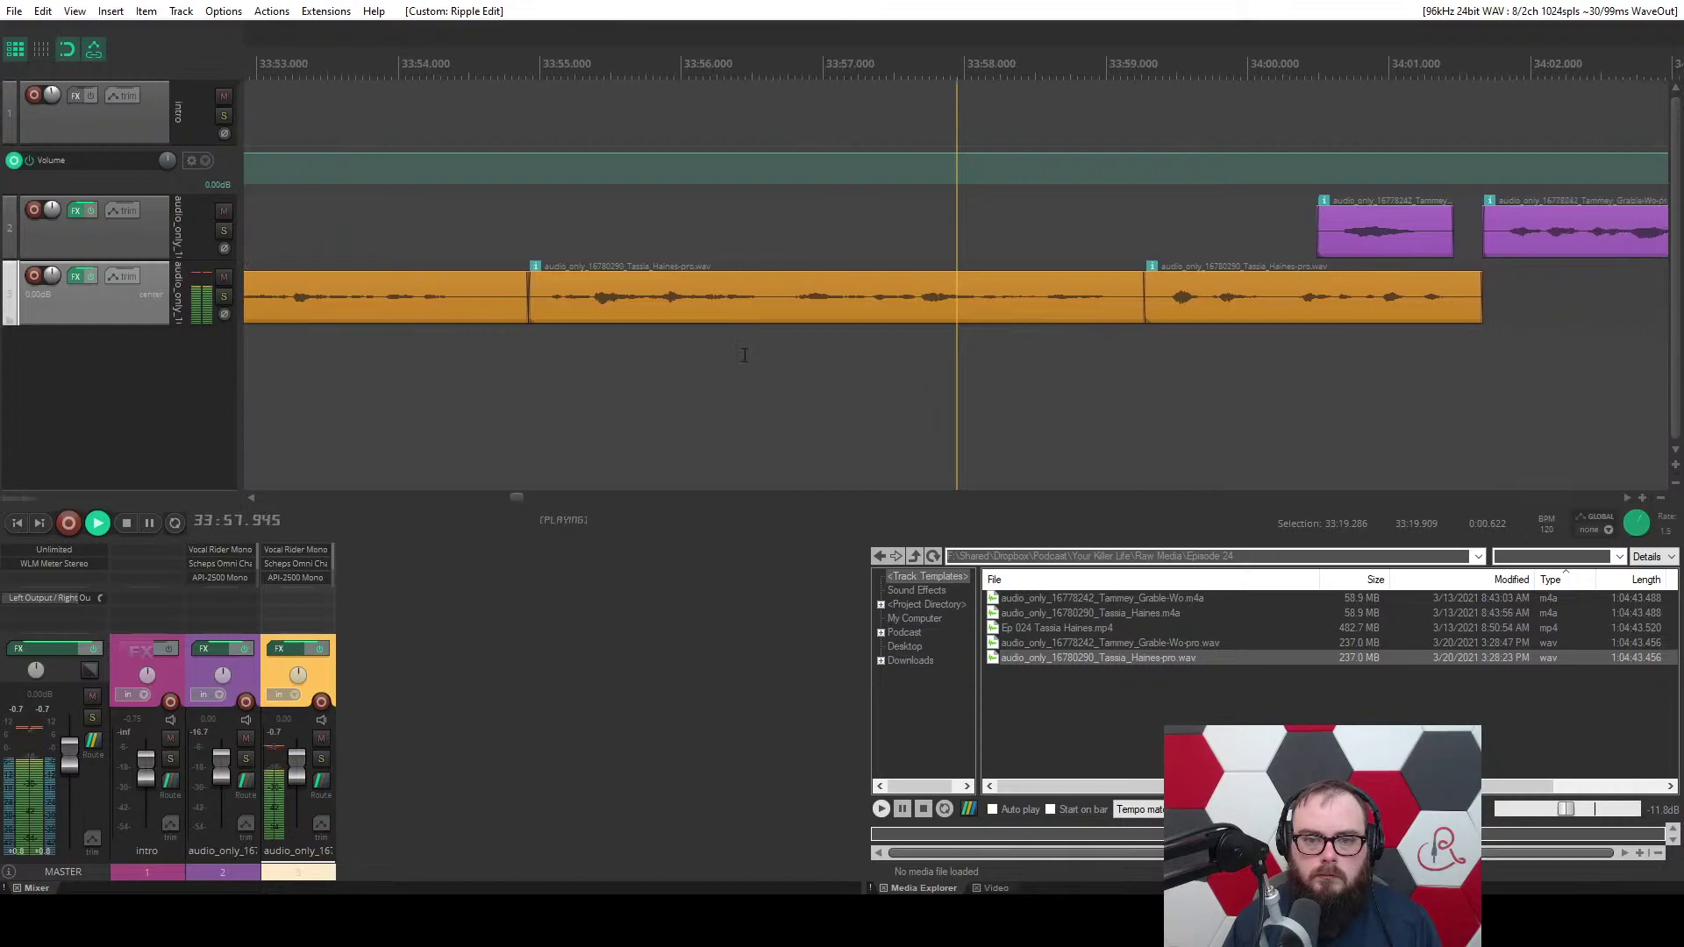
Listen on to about 33:58 and ripple-cut the third-track audio from 33:56.782 to 33:57.178.
{"action": "scroll", "coordinate": [666, 401], "scroll_direction": "up", "scroll_amount": 2}
{"action": "scroll", "coordinate": [666, 401], "scroll_direction": "up", "scroll_amount": 2}
{"action": "key", "text": "space"}
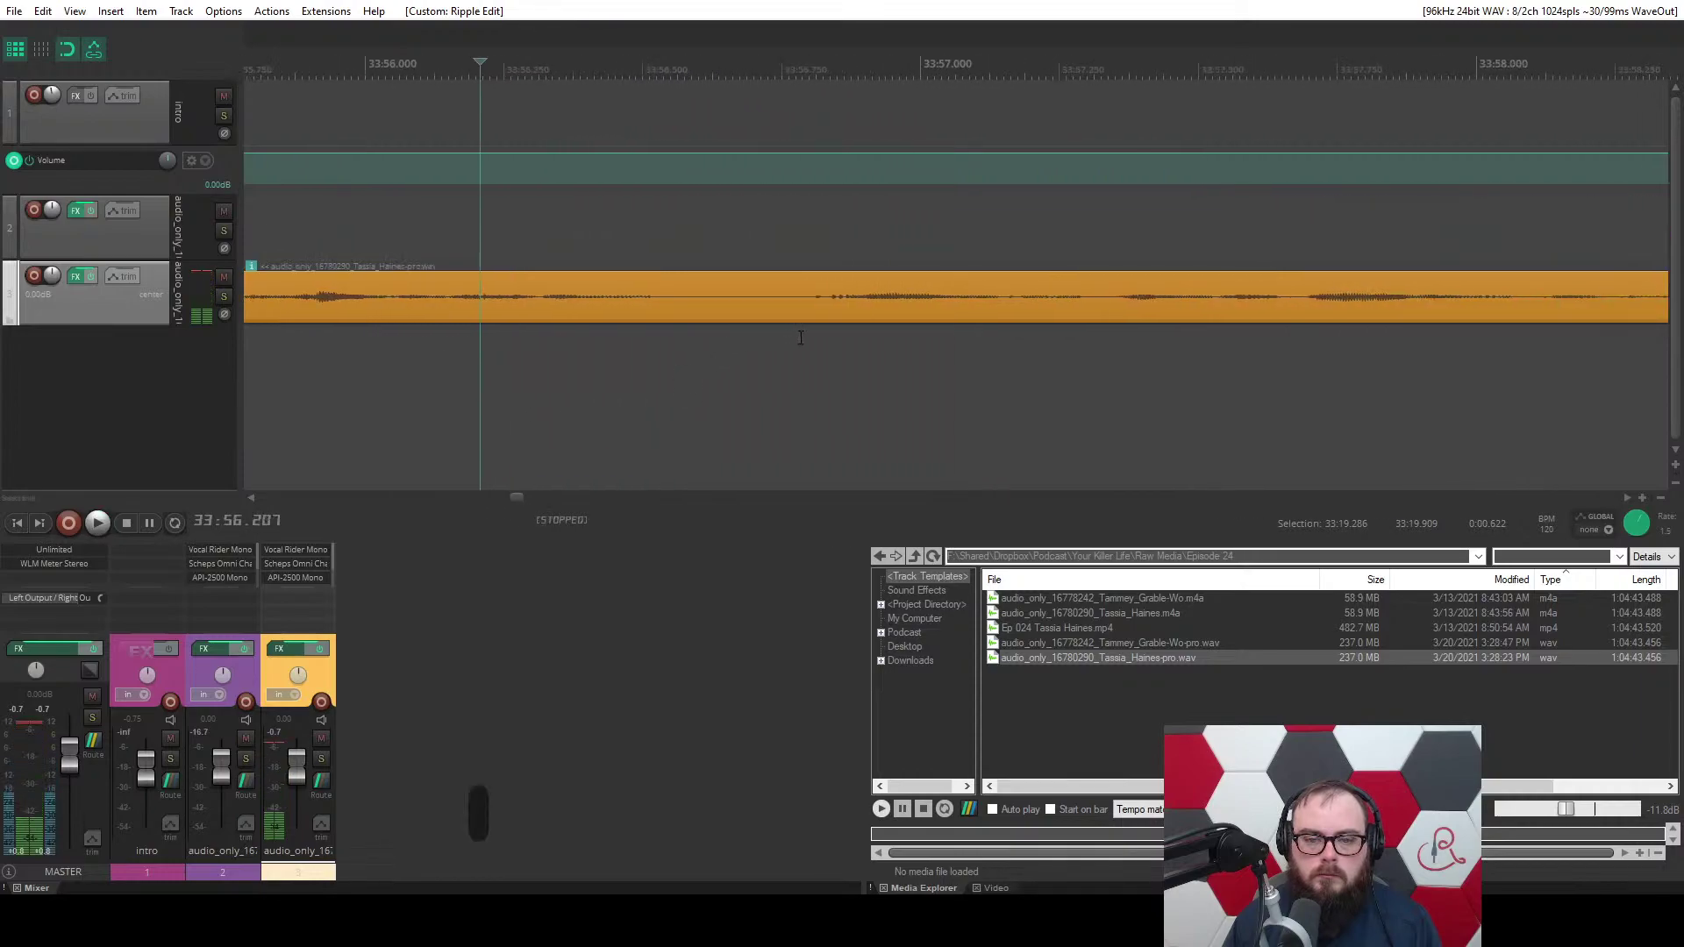
{"action": "left_click_drag", "start_coordinate": [800, 338], "coordinate": [1021, 355]}
{"action": "key", "text": "c"}
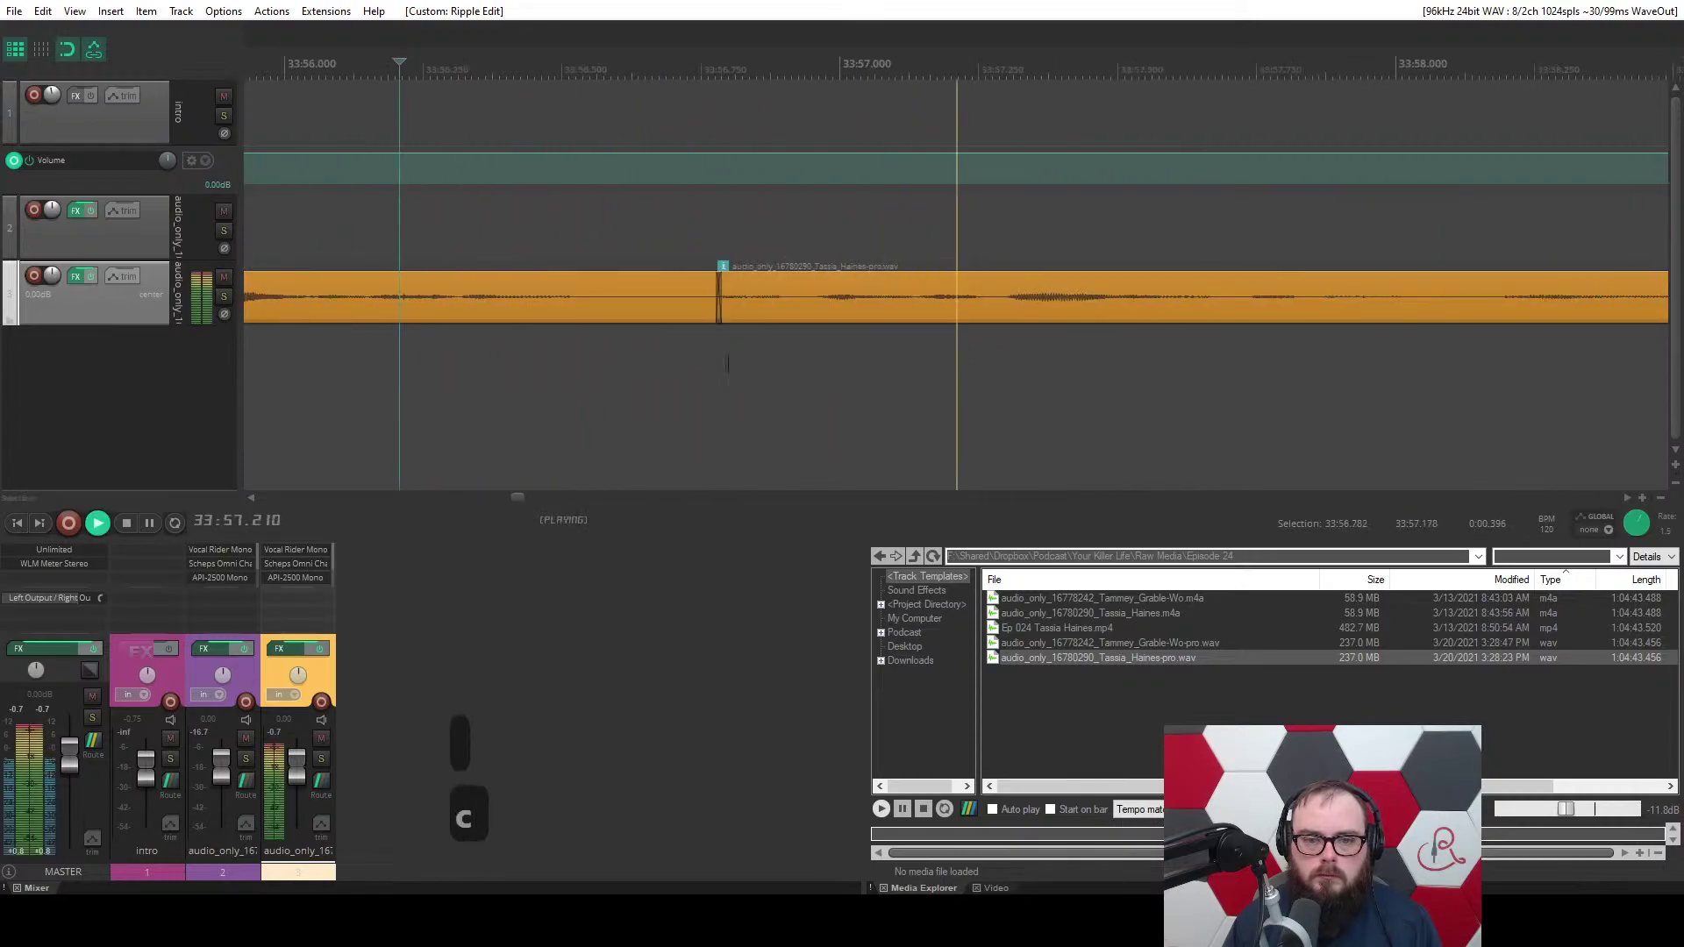
Lengthen the fade-in of the third-track clip after the 33:56.8 cut to about 0.07 s and replay the join.
{"action": "left_click", "coordinate": [708, 310]}
{"action": "left_click_drag", "start_coordinate": [653, 279], "coordinate": [690, 278]}
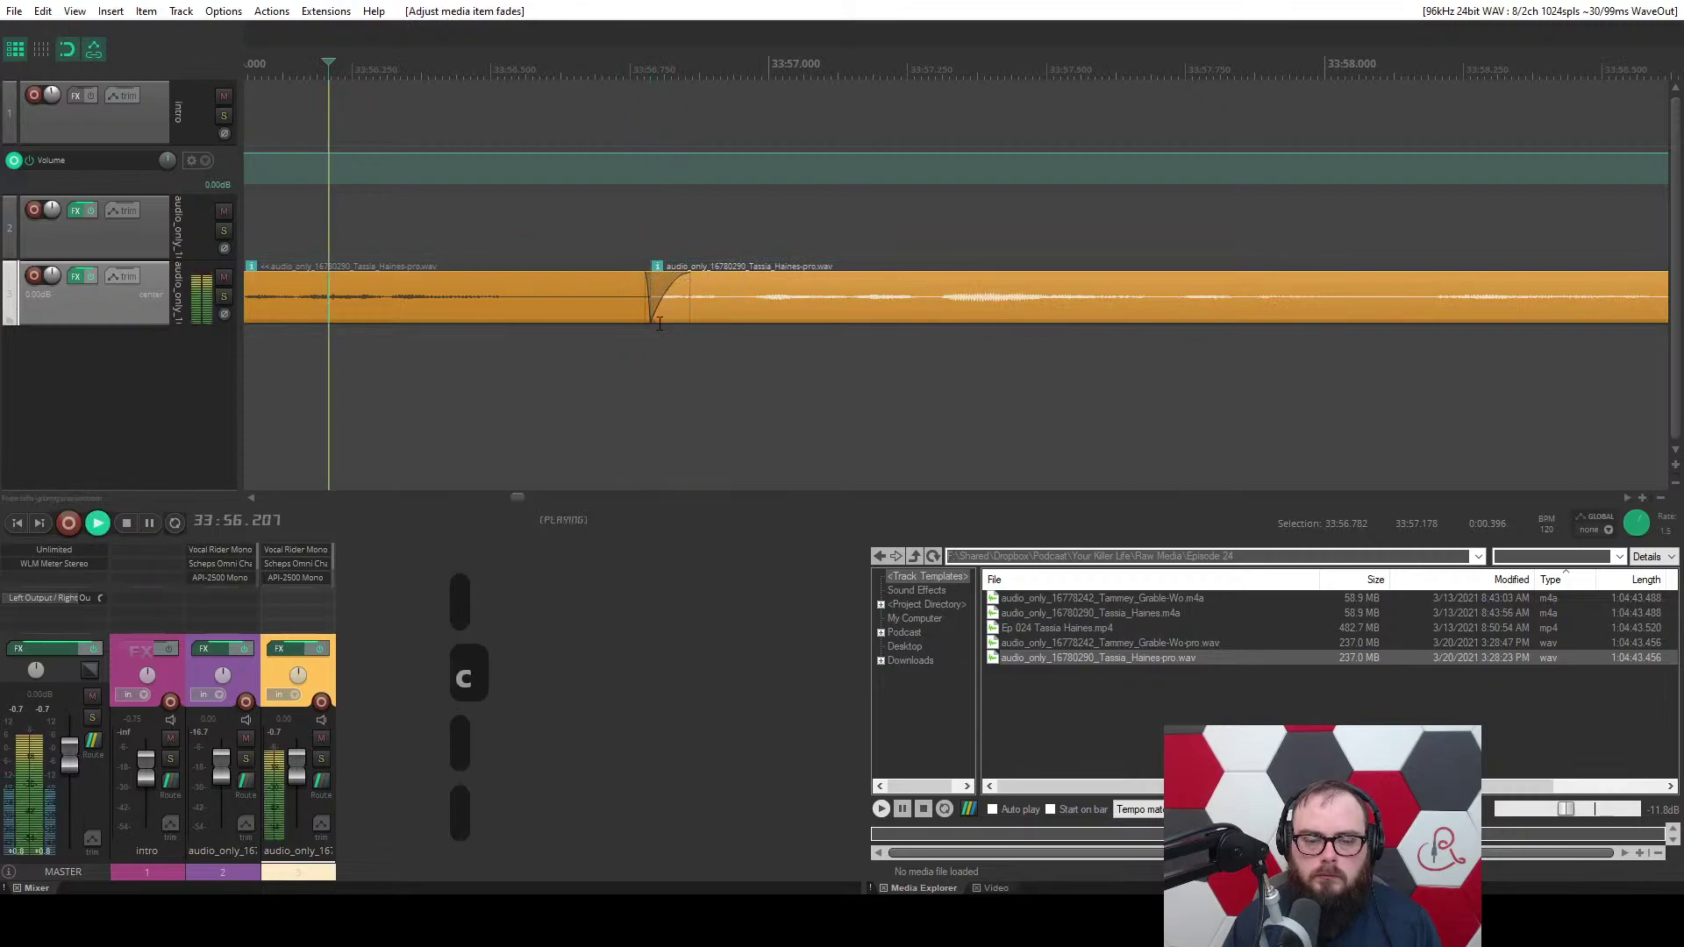
{"action": "scroll", "coordinate": [640, 333], "scroll_direction": "down", "scroll_amount": 4}
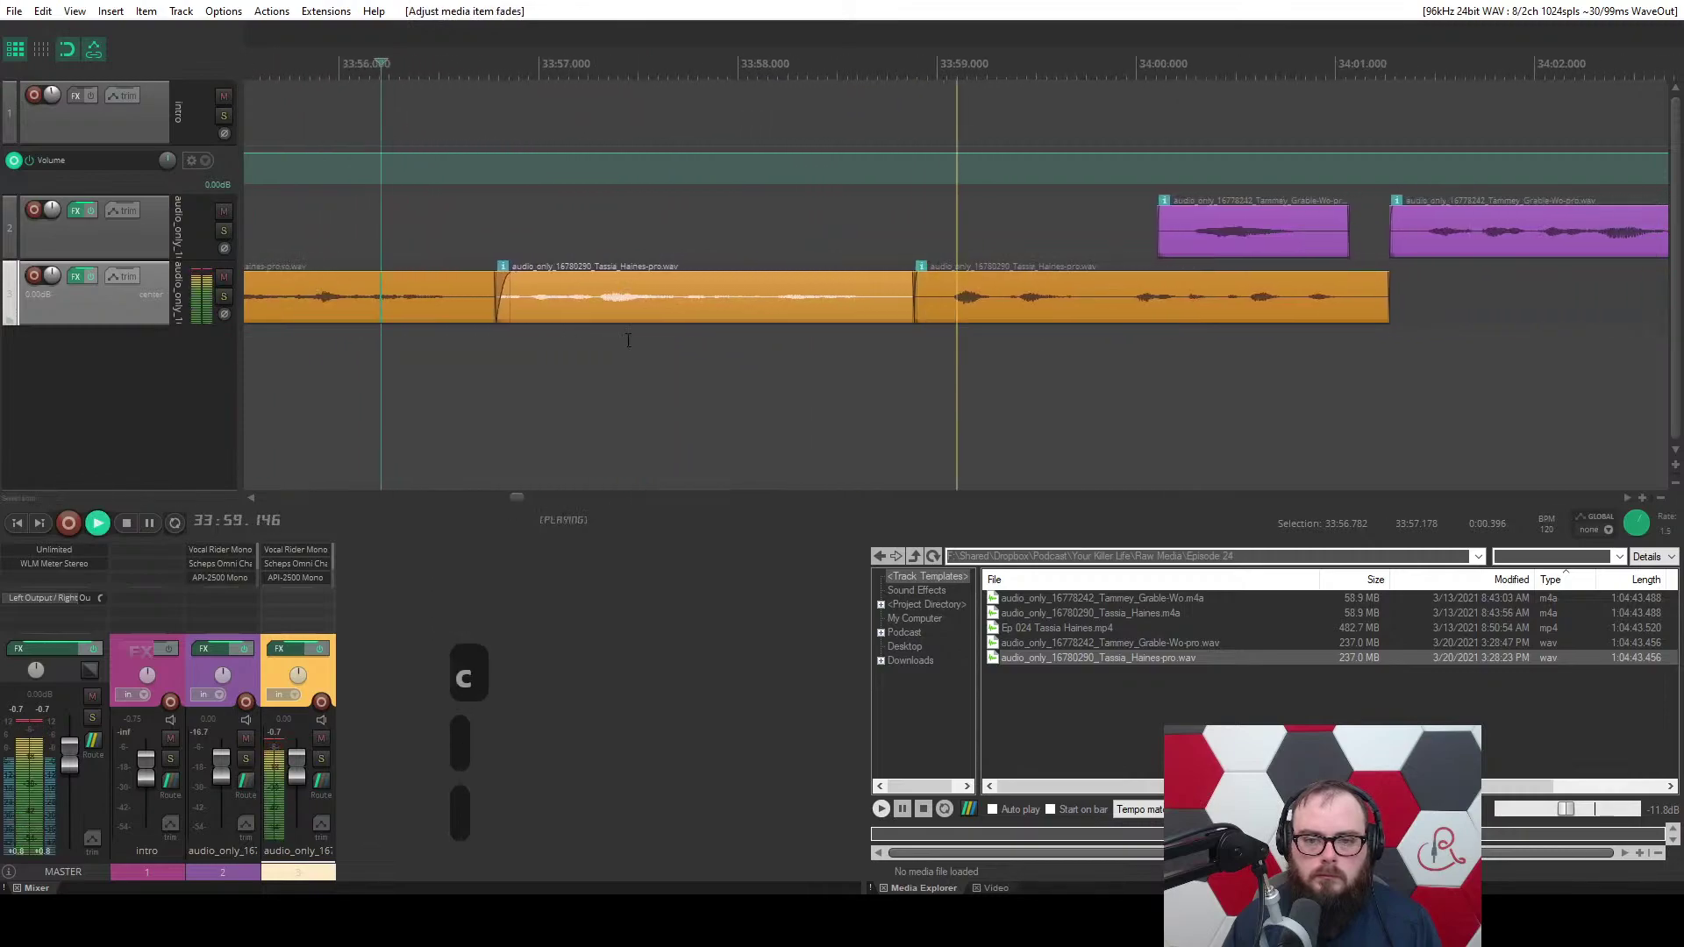
Split the third-track clip at about 33:58.17.
{"action": "scroll", "coordinate": [628, 340], "scroll_direction": "right", "scroll_amount": 2}
{"action": "key", "text": "space"}
{"action": "left_click", "coordinate": [666, 334]}
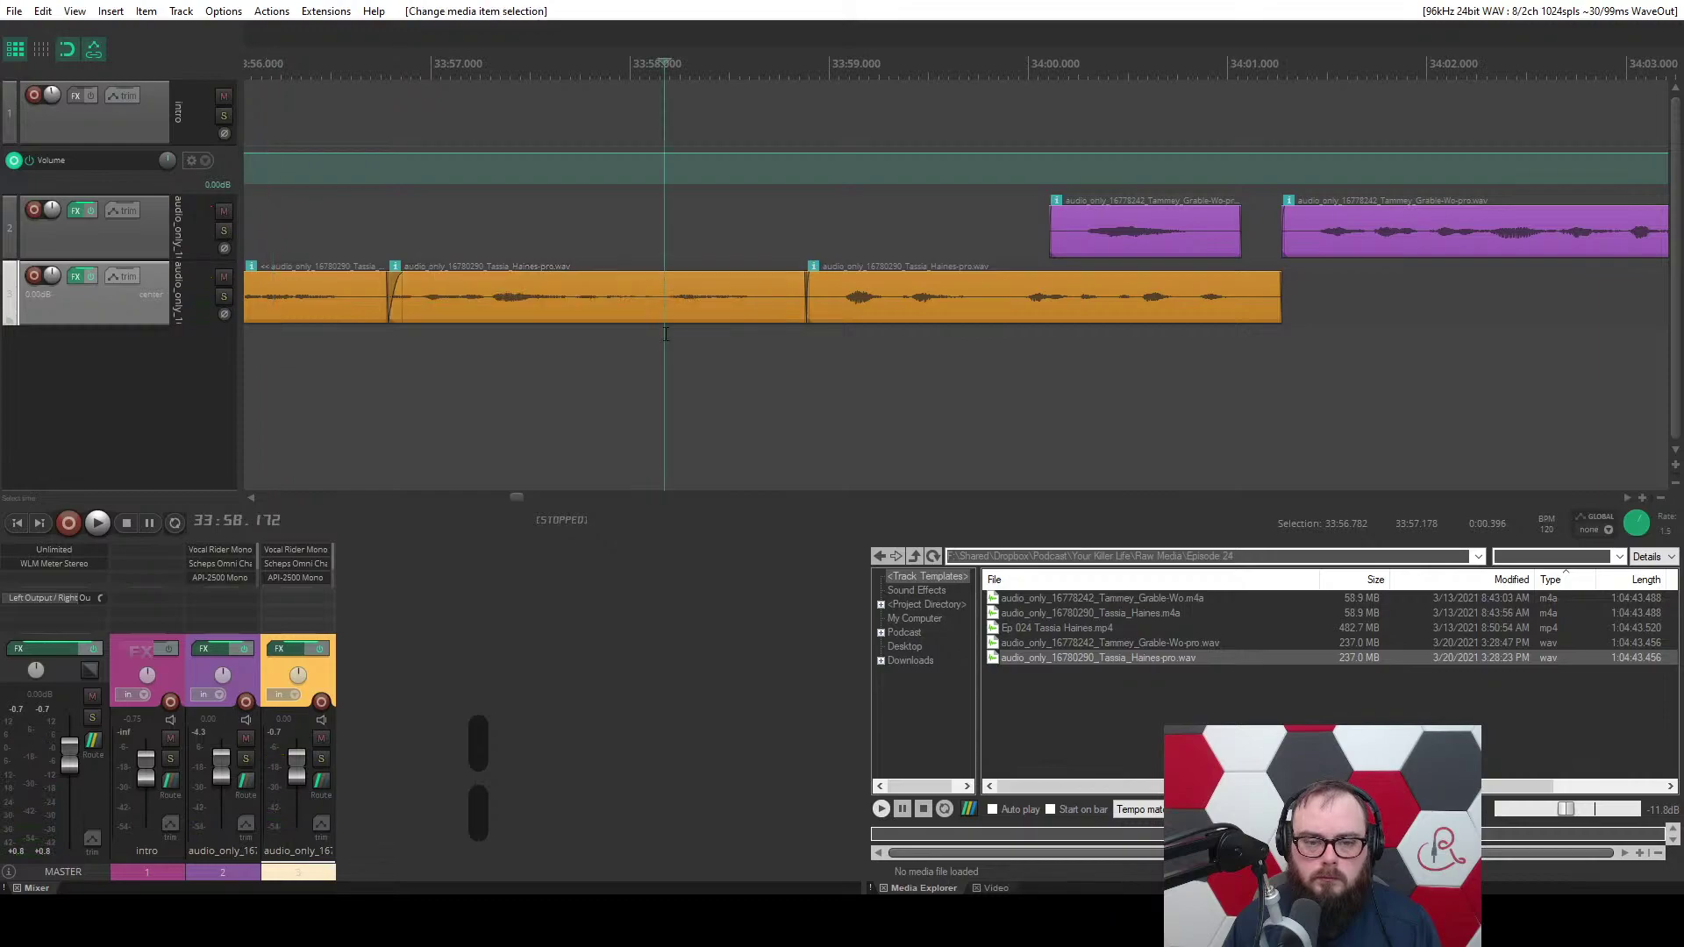
{"action": "key", "text": "s"}
Try deleting the third-track clips between the 33:58.2 split and about 34:01.
{"action": "key", "text": "d"}
{"action": "left_click", "coordinate": [850, 298]}
{"action": "key", "text": "s"}
{"action": "key", "text": "d"}
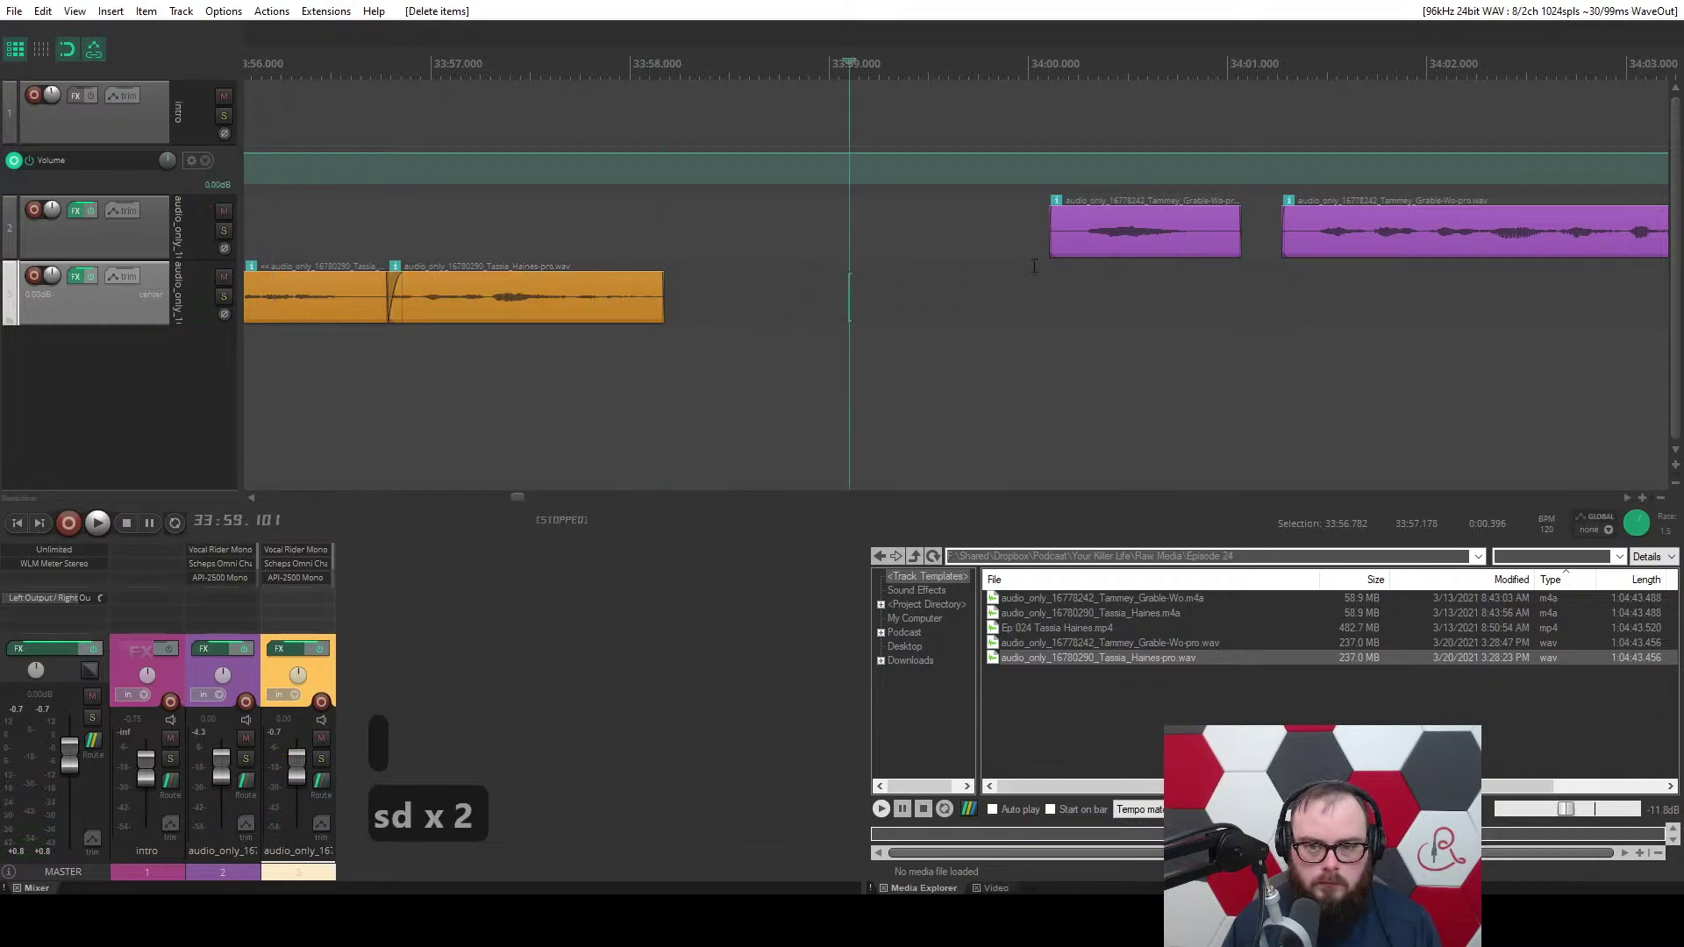
Try removing the short second-track clip at 34:00.1, moving the following one to start at about 33:58.5, and replay the transition.
{"action": "left_click", "coordinate": [1071, 251]}
{"action": "key", "text": "a"}
{"action": "left_click_drag", "start_coordinate": [1123, 242], "coordinate": [779, 251]}
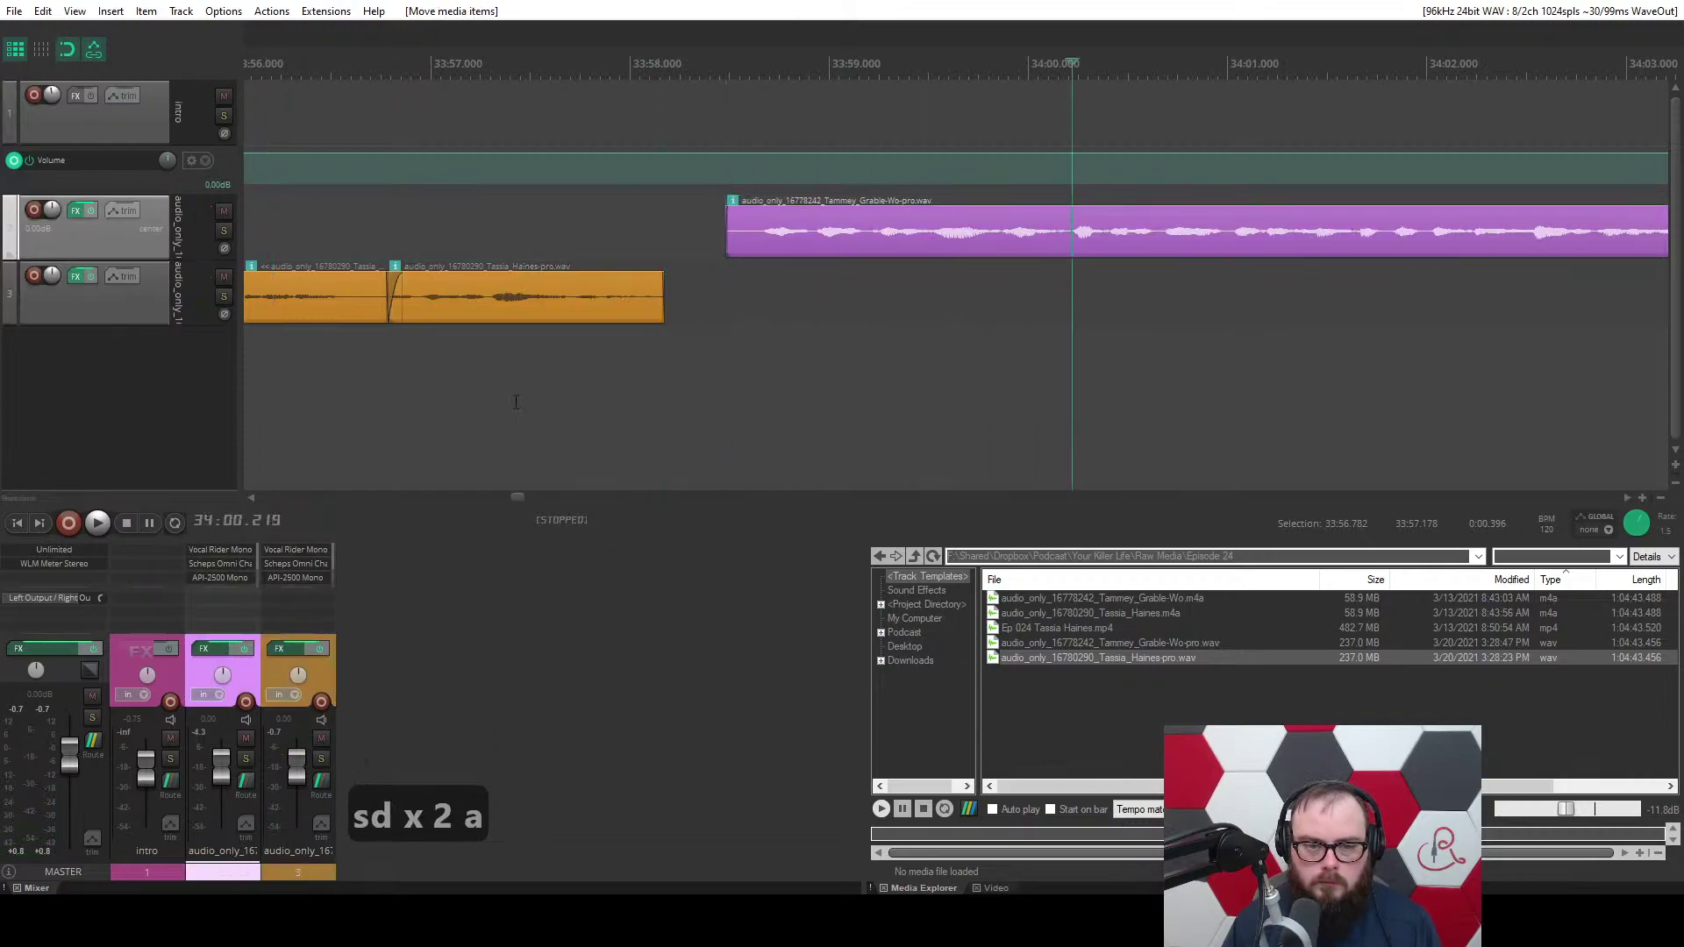
{"action": "left_click", "coordinate": [516, 401]}
{"action": "key", "text": "space"}
{"action": "scroll", "coordinate": [447, 426], "scroll_direction": "up", "scroll_amount": 3}
{"action": "scroll", "coordinate": [451, 430], "scroll_direction": "down", "scroll_amount": 3}
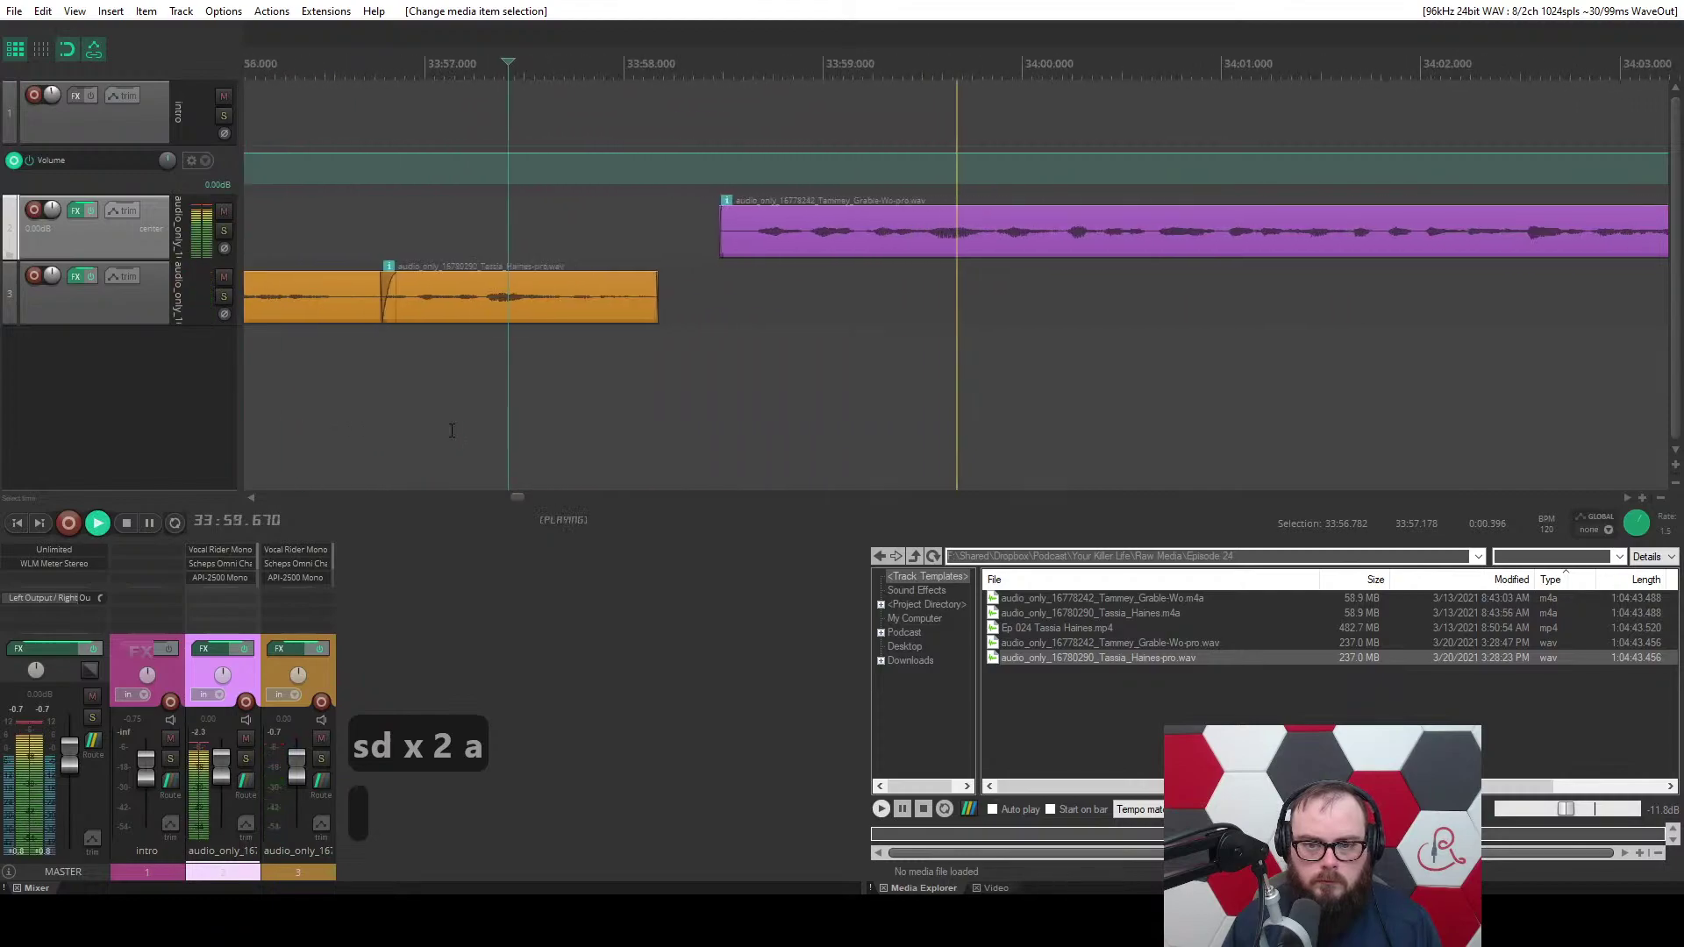
{"action": "scroll", "coordinate": [452, 430], "scroll_direction": "down", "scroll_amount": 3}
{"action": "key", "text": "space"}
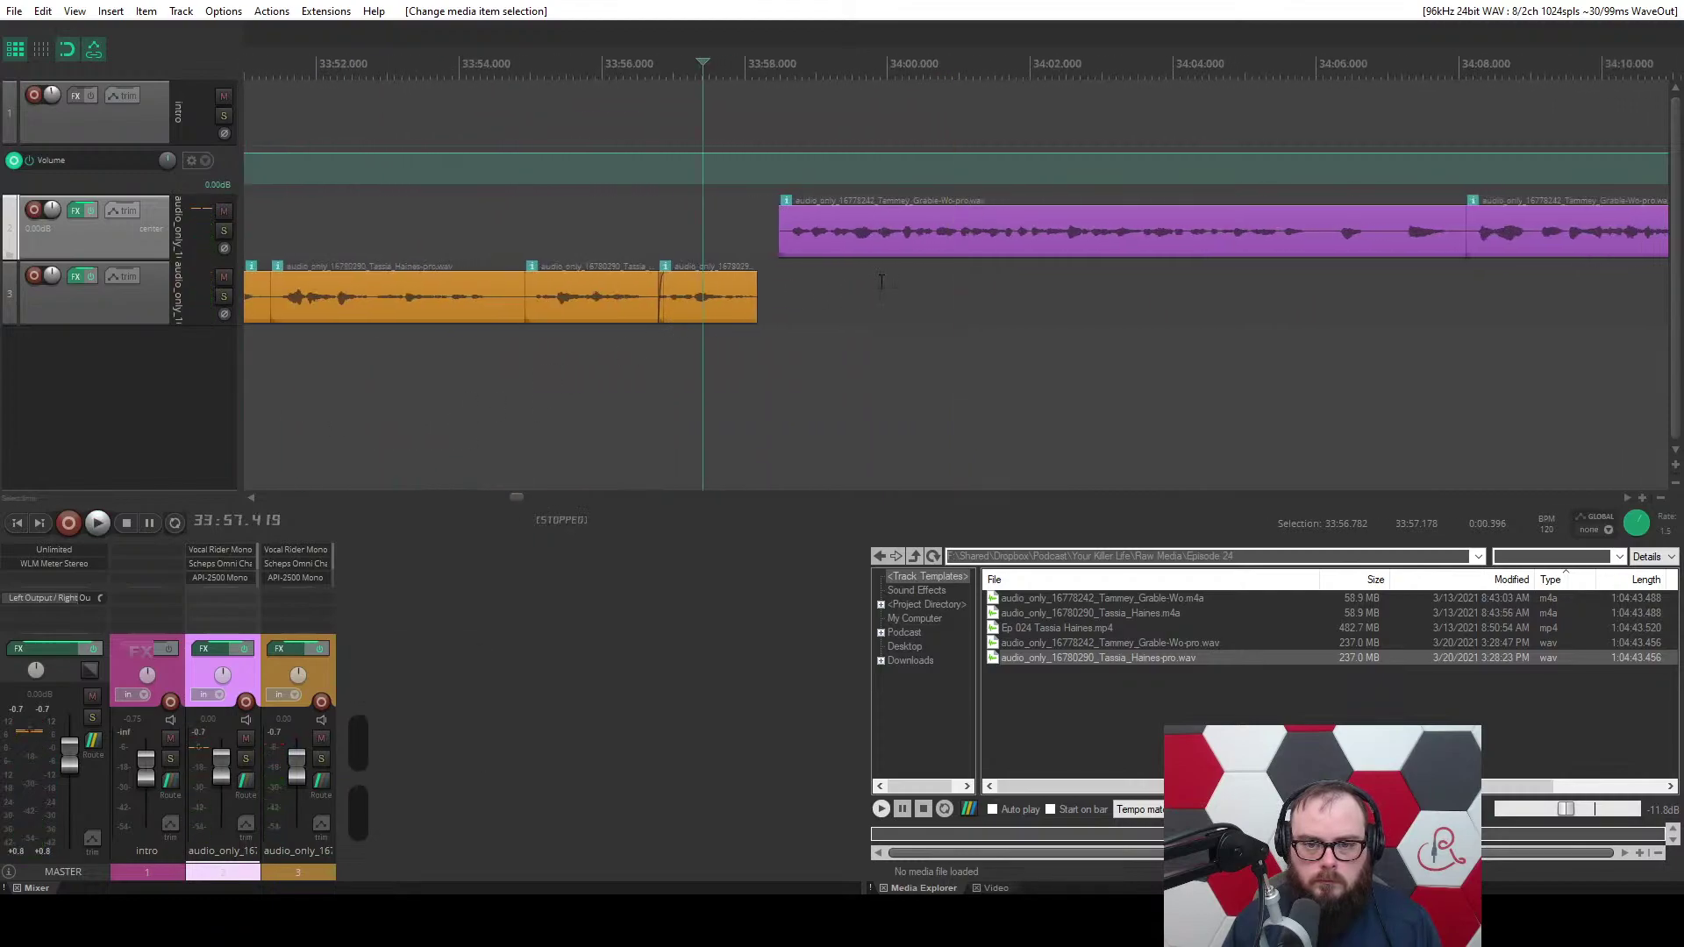
Undo the second-track move and the clip deletions, back to the third-track split at 33:58.2.
{"action": "key", "text": "ctrl+z"}
{"action": "key", "text": "ctrl+z"}
{"action": "key", "text": "ctrl+z"}
{"action": "key", "text": "ctrl+z"}
{"action": "key", "text": "ctrl+z"}
{"action": "key", "text": "ctrl+z"}
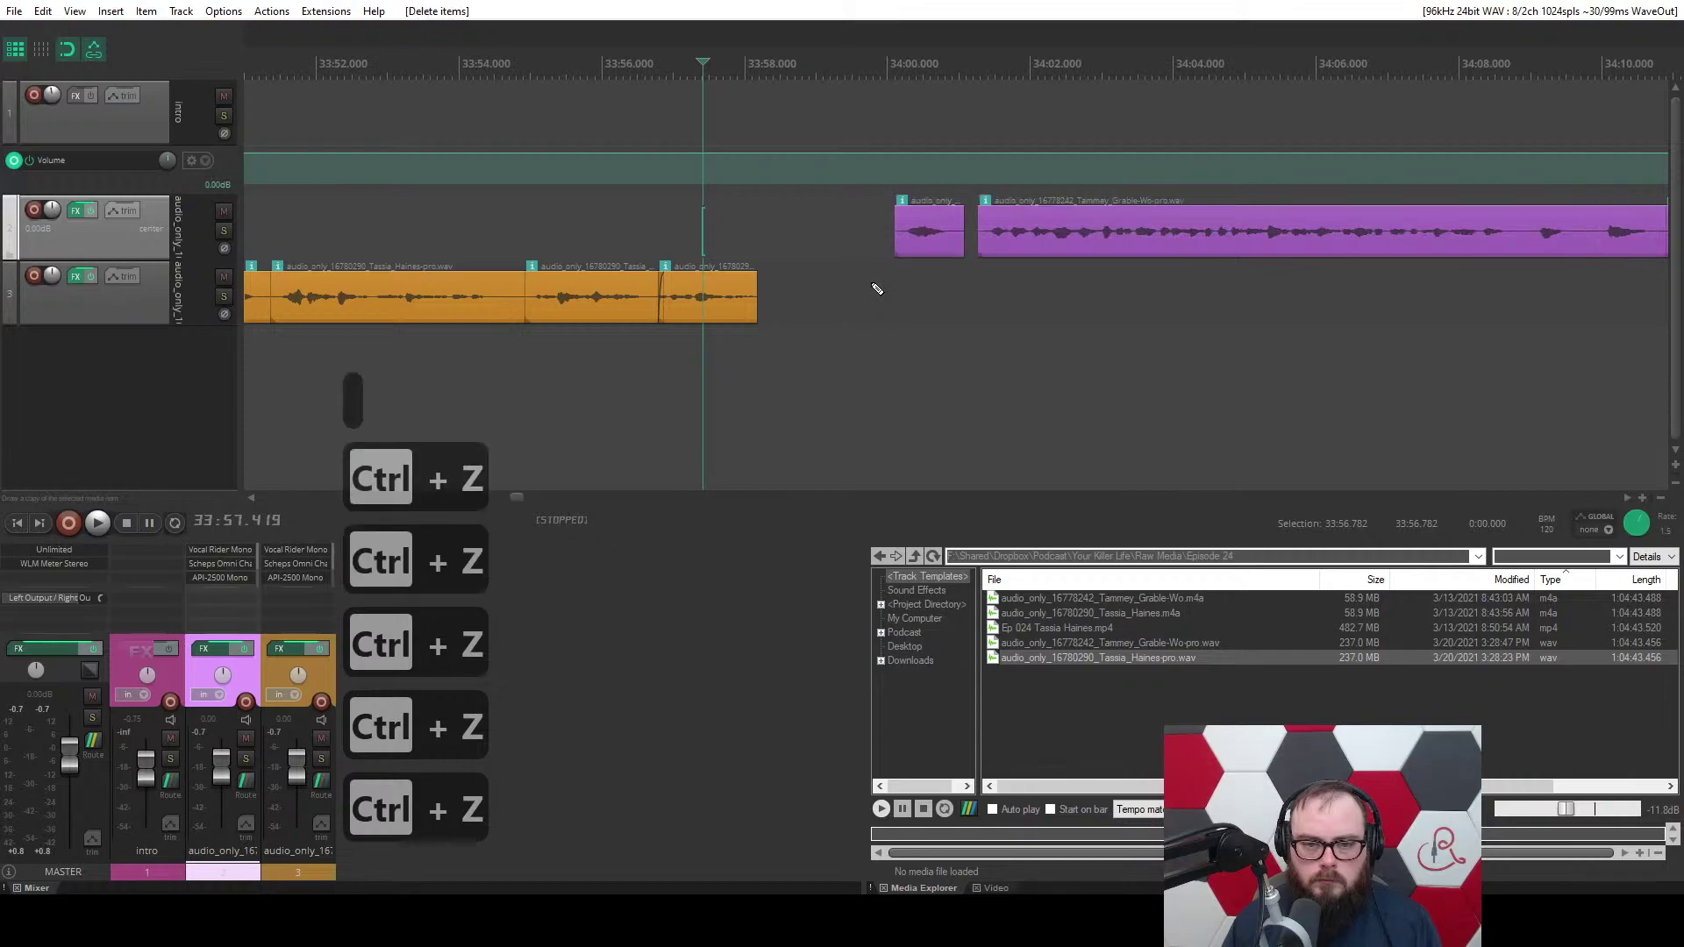
{"action": "key", "text": "ctrl+z"}
{"action": "key", "text": "ctrl+z"}
Listen on to about 34:09.6, trim the end of the second-track clip back to about 34:10.1, and close the gap.
{"action": "key", "text": "space"}
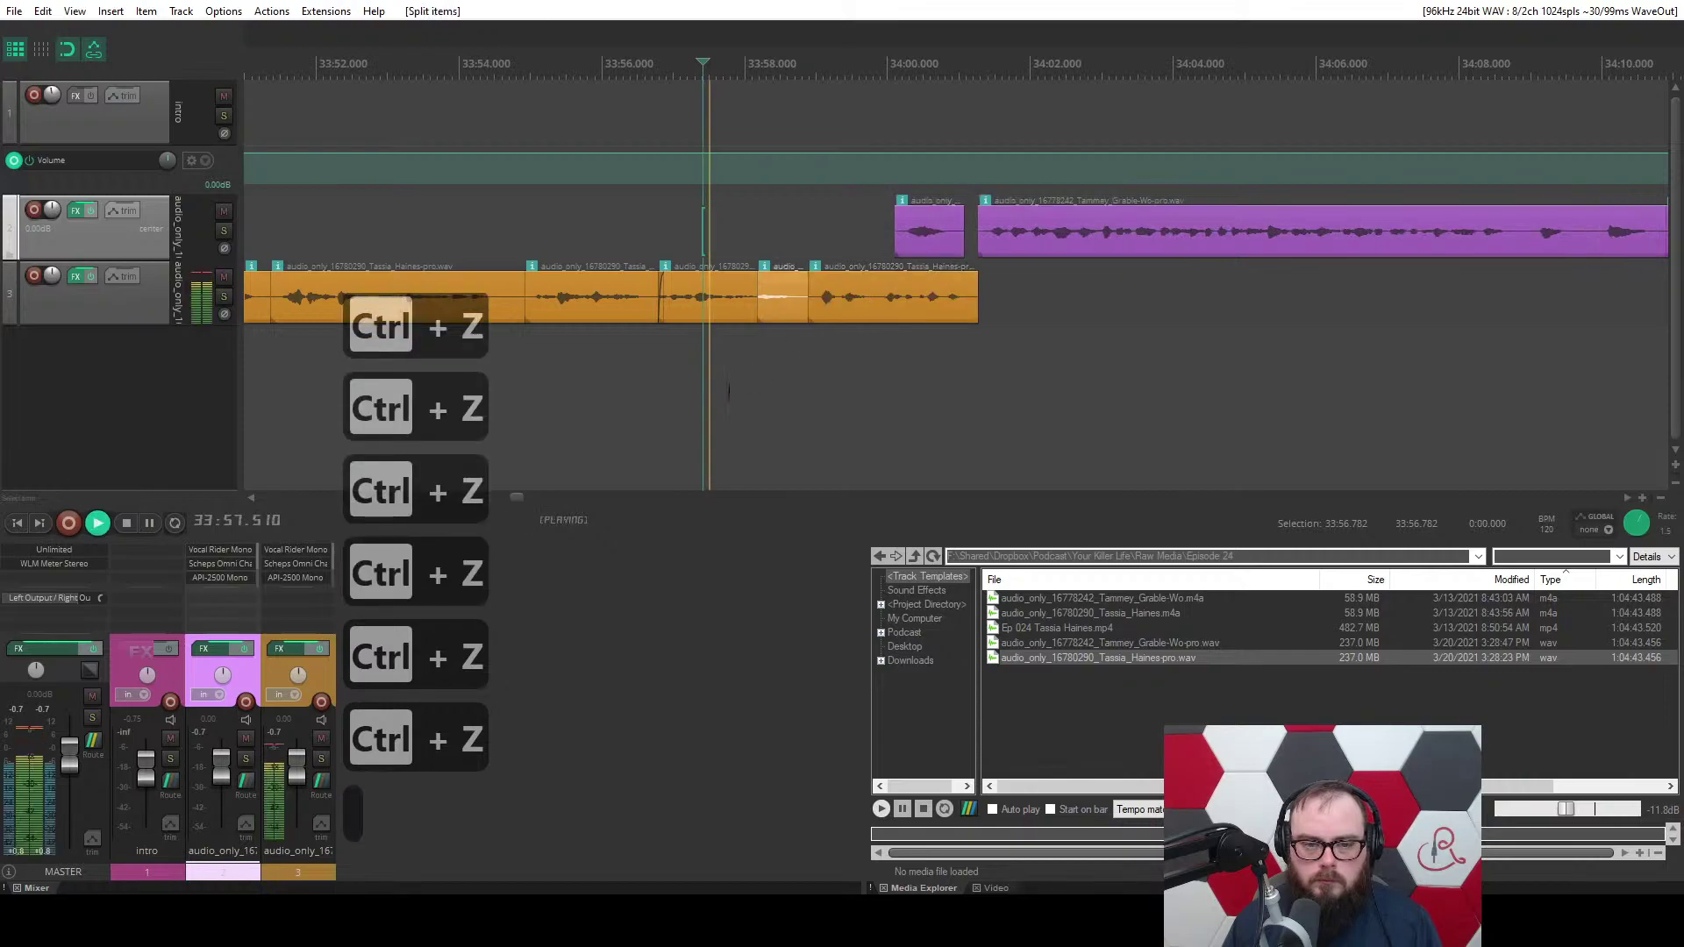
{"action": "scroll", "coordinate": [684, 415], "scroll_direction": "up", "scroll_amount": 4}
{"action": "scroll", "coordinate": [685, 414], "scroll_direction": "down", "scroll_amount": 3}
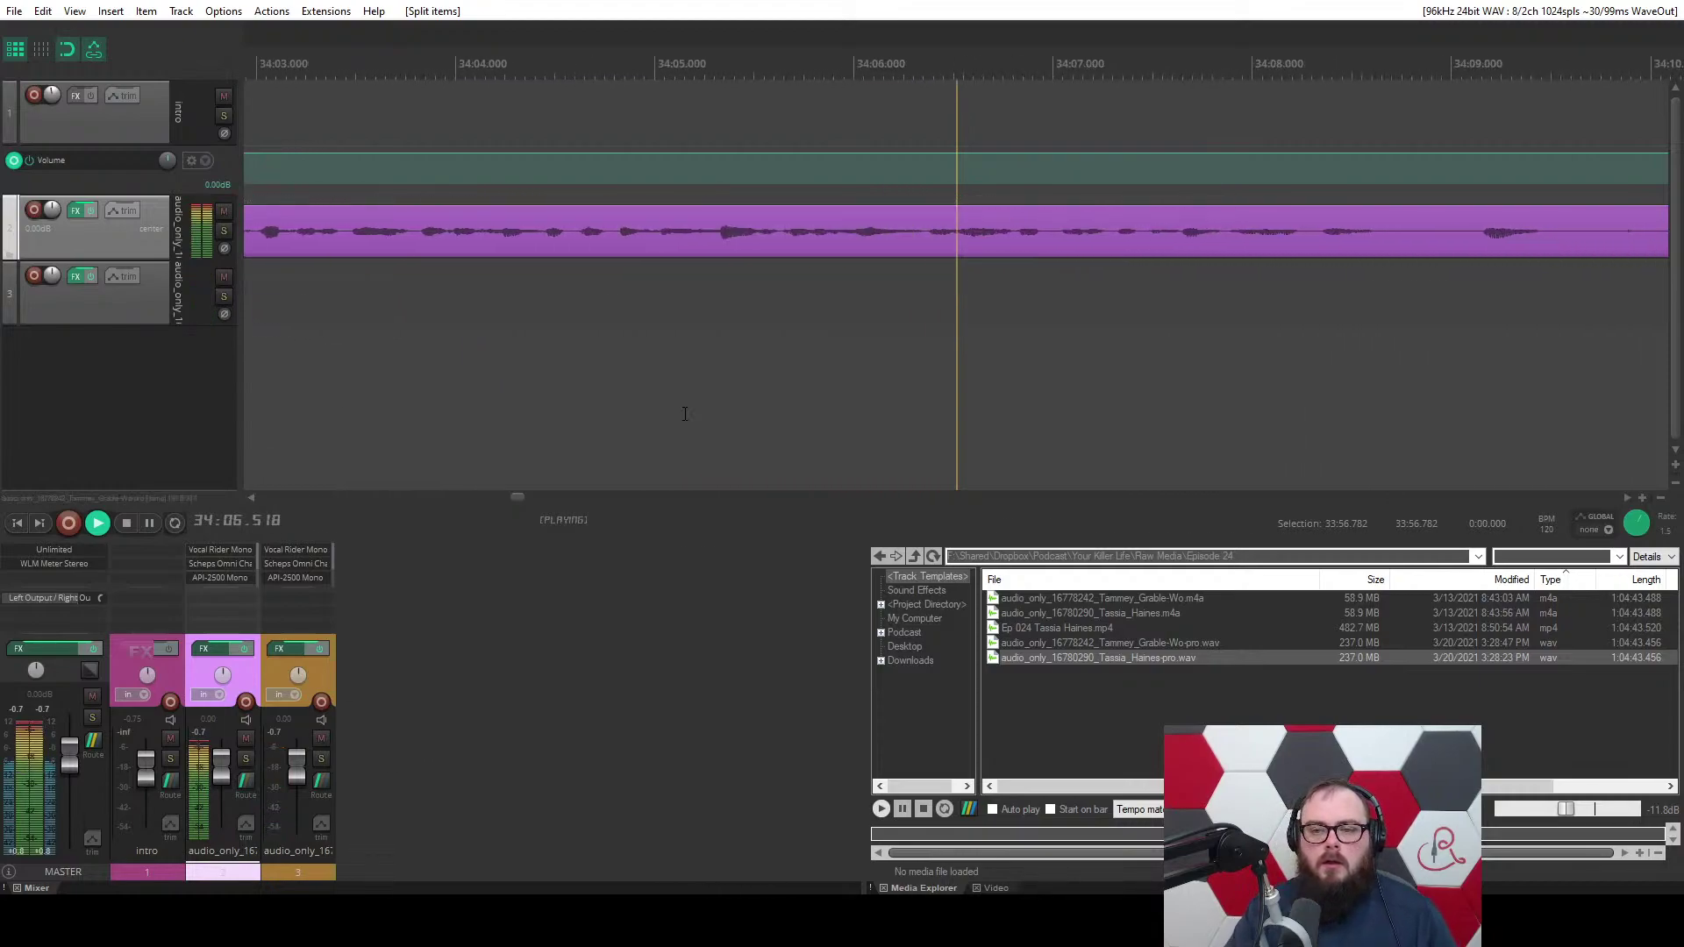
{"action": "scroll", "coordinate": [675, 386], "scroll_direction": "up", "scroll_amount": 3}
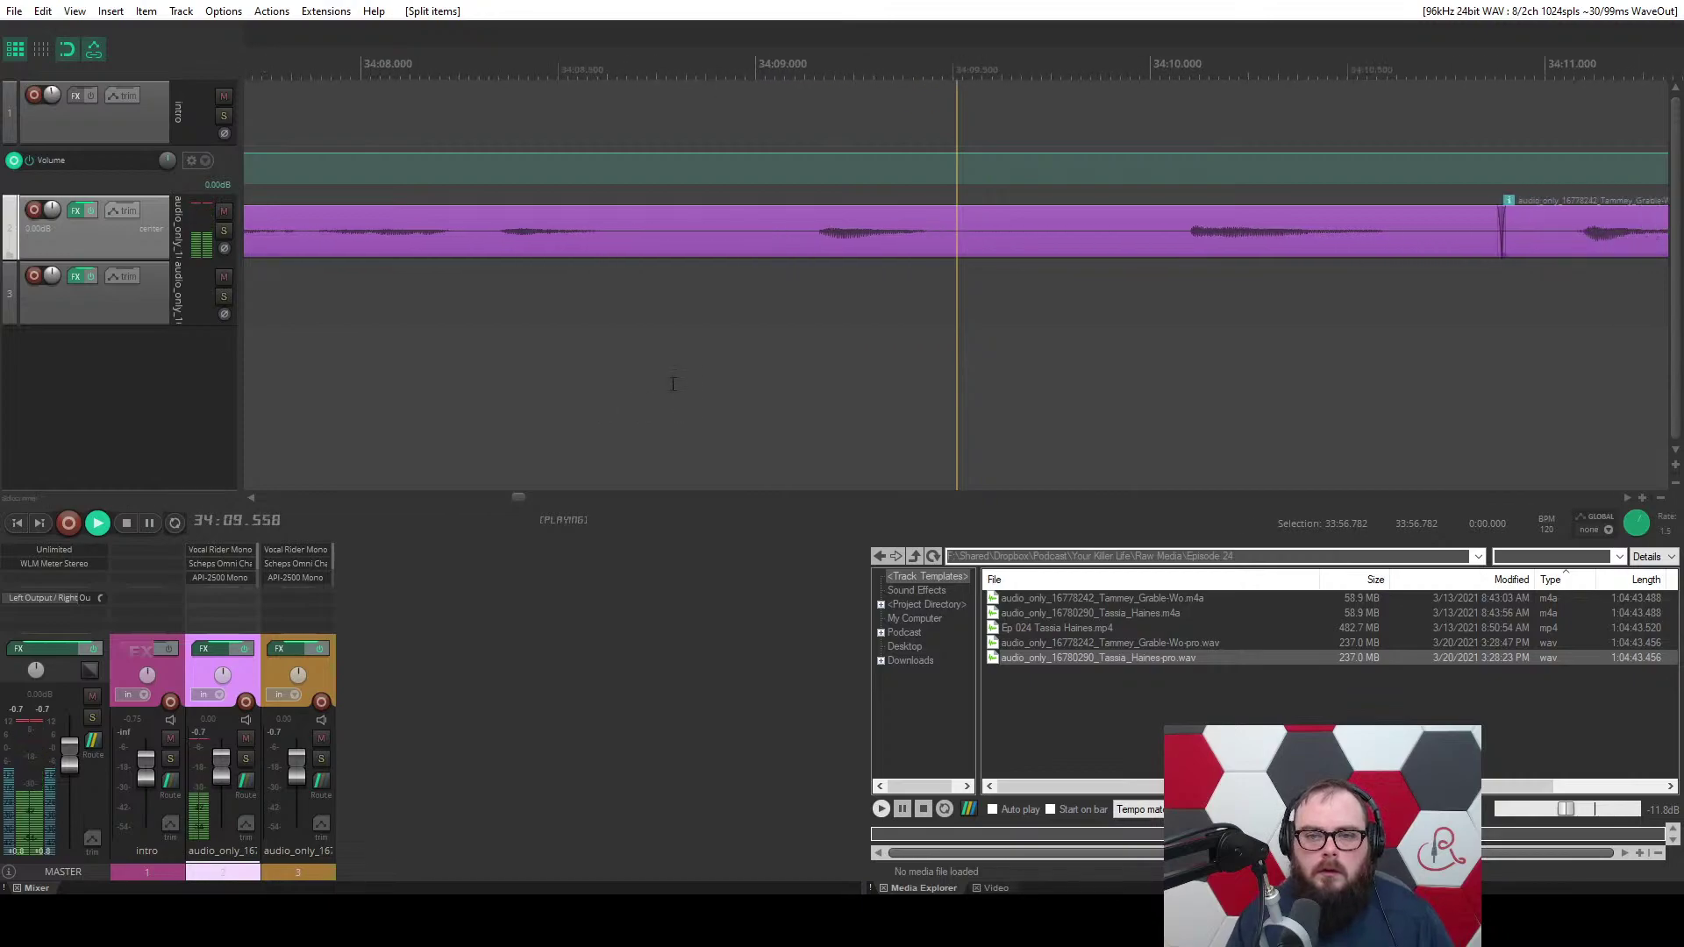
{"action": "left_click", "coordinate": [728, 242]}
{"action": "key", "text": "w"}
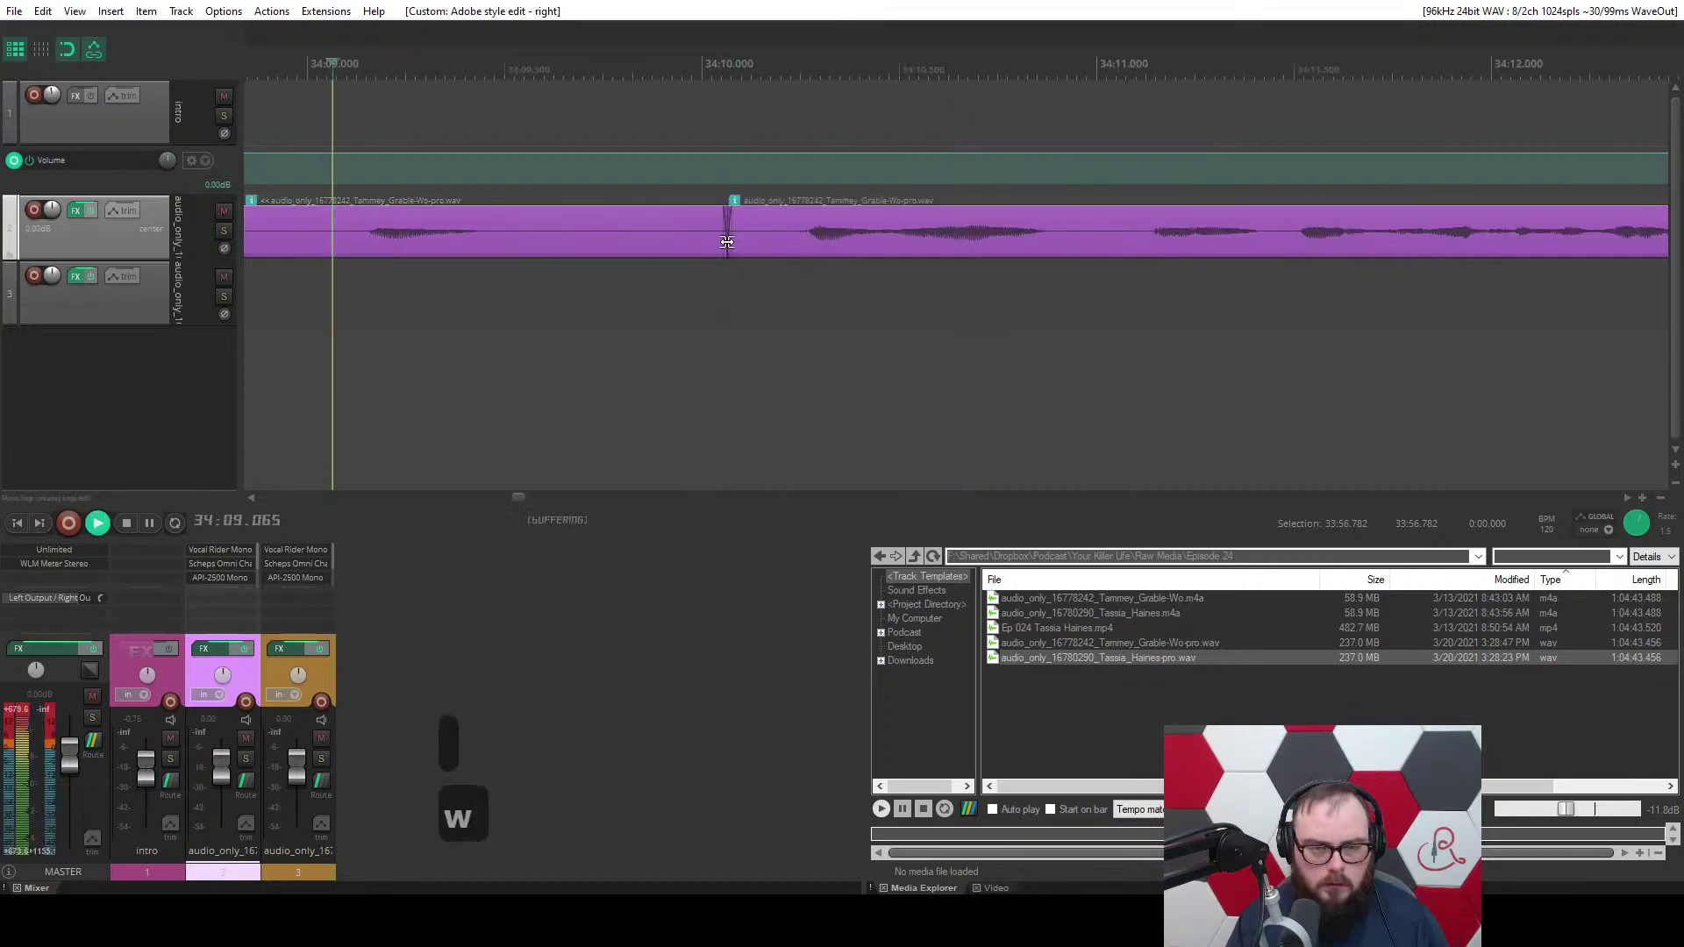
Move the second-track clip after the 34:10 cut back to start at about 34:10.0, overlapping the previous clip, and replay the transition.
{"action": "left_click_drag", "start_coordinate": [774, 236], "coordinate": [745, 233]}
{"action": "key", "text": "space"}
{"action": "key", "text": "space"}
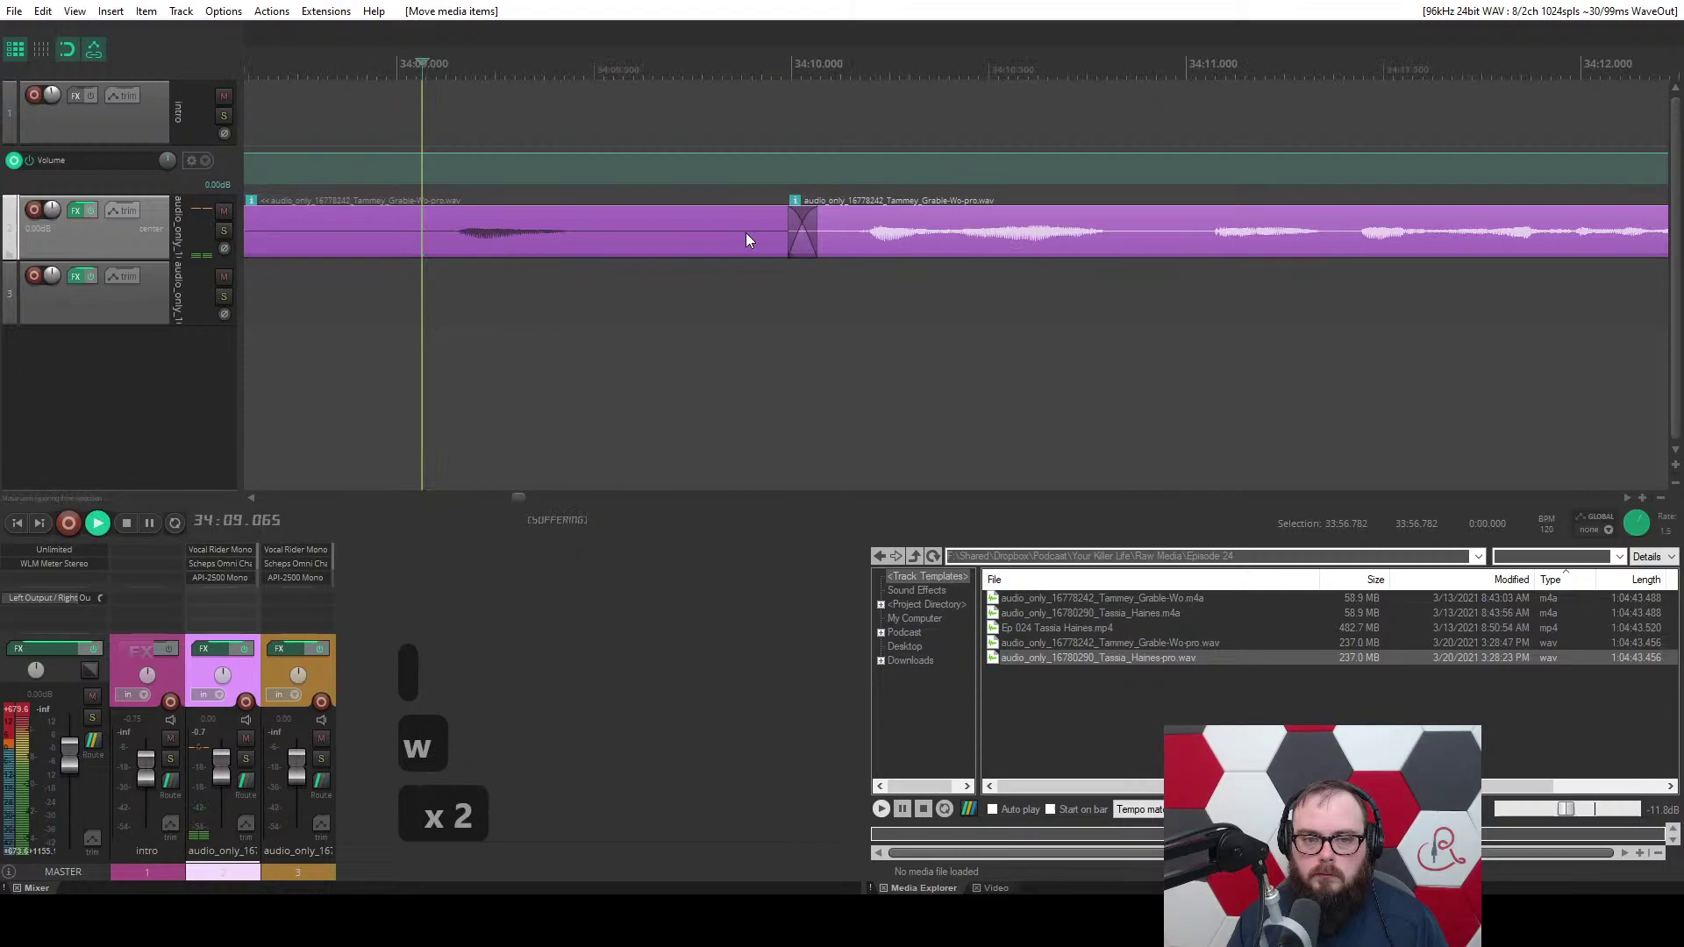
{"action": "scroll", "coordinate": [726, 276], "scroll_direction": "down", "scroll_amount": 2}
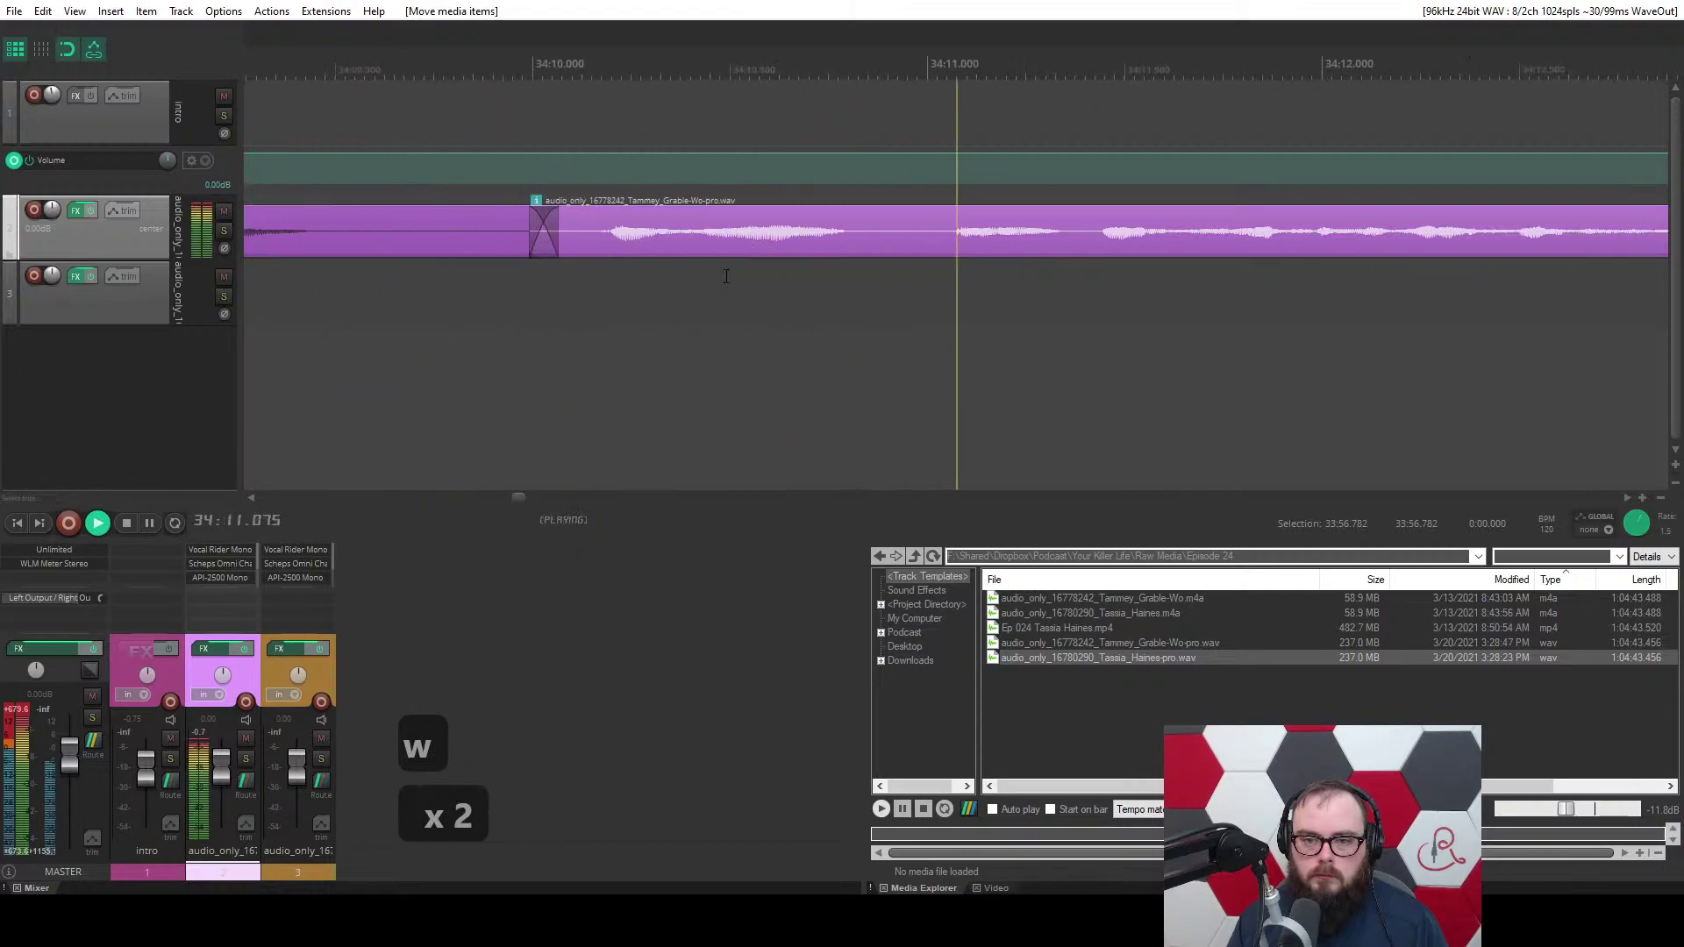
Trim the first word off the second-track clip at 34:10, move the clip back to about 34:10.0, and replay the transition.
{"action": "key", "text": "space"}
{"action": "scroll", "coordinate": [702, 267], "scroll_direction": "down", "scroll_amount": 2}
{"action": "key", "text": "q"}
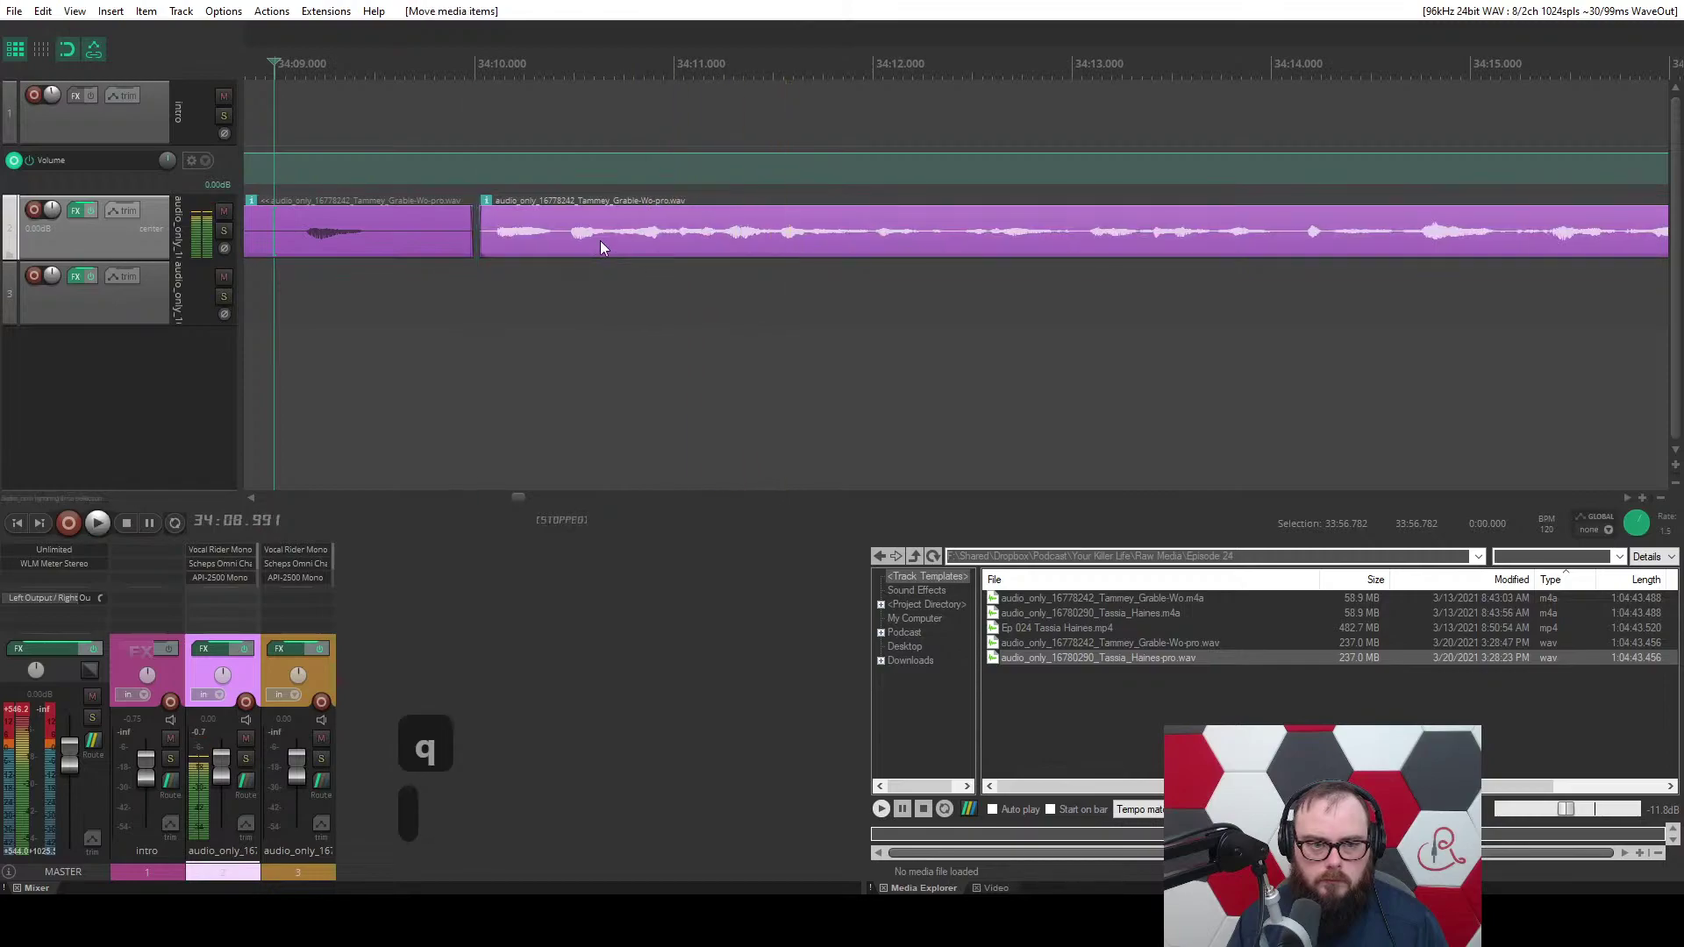
{"action": "key", "text": "q"}
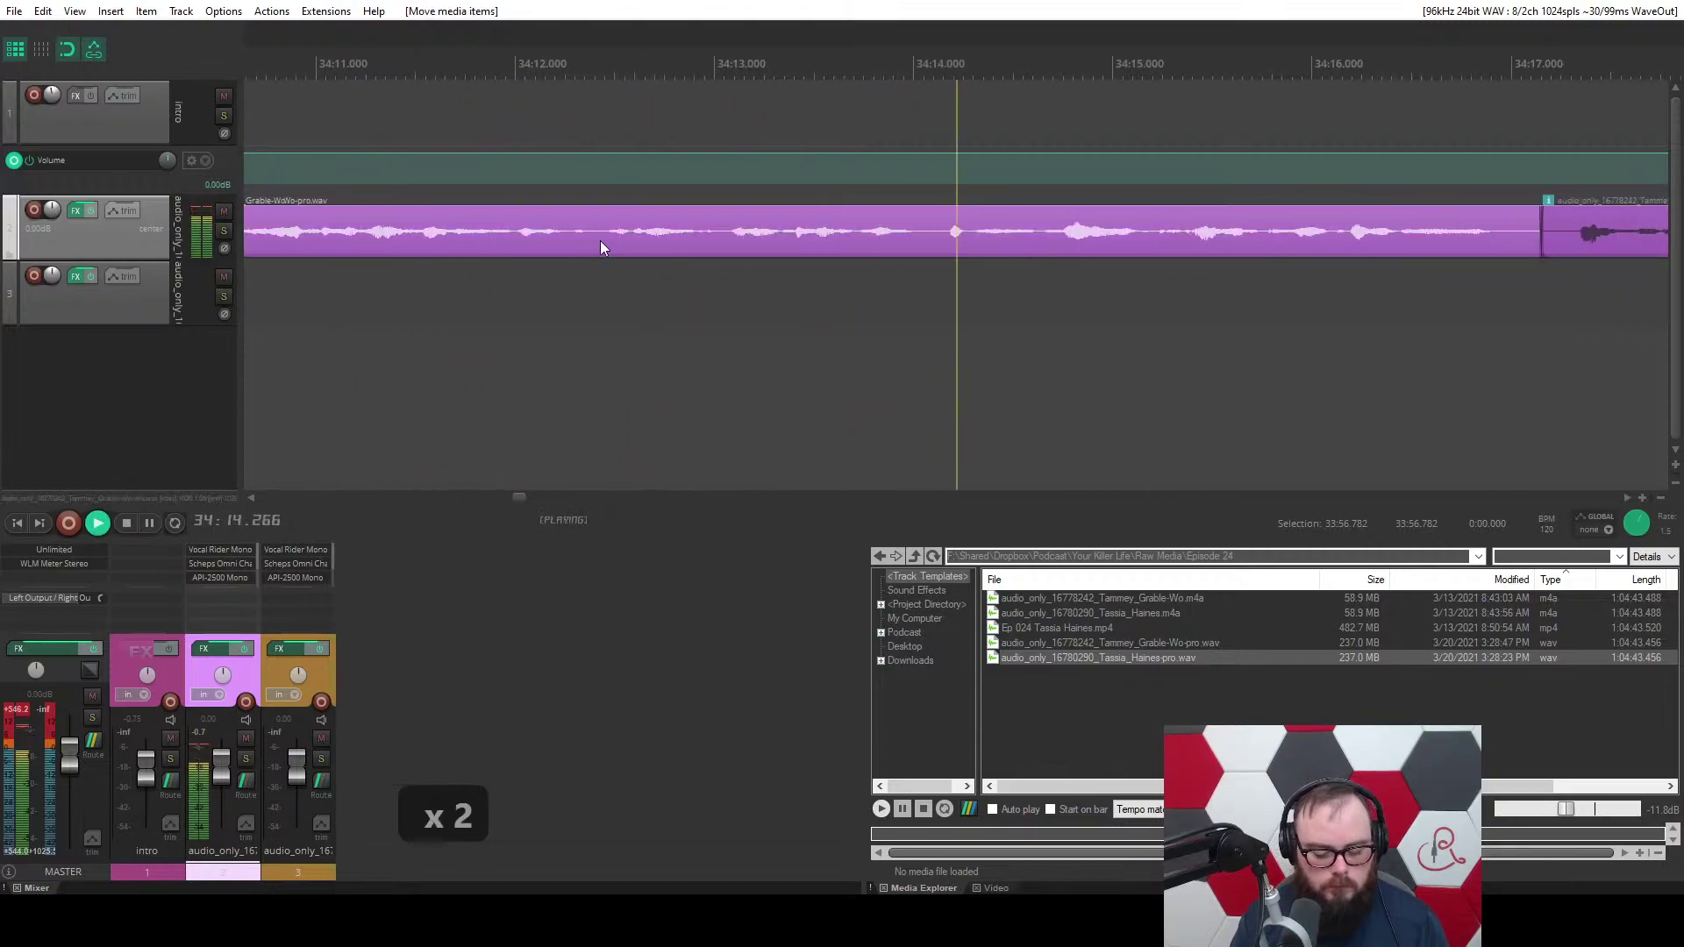
Listen on to about 34:36, ripple-cut the audio from 34:35.806 to 34:36.052, and save the project.
{"action": "key", "text": "backslash"}
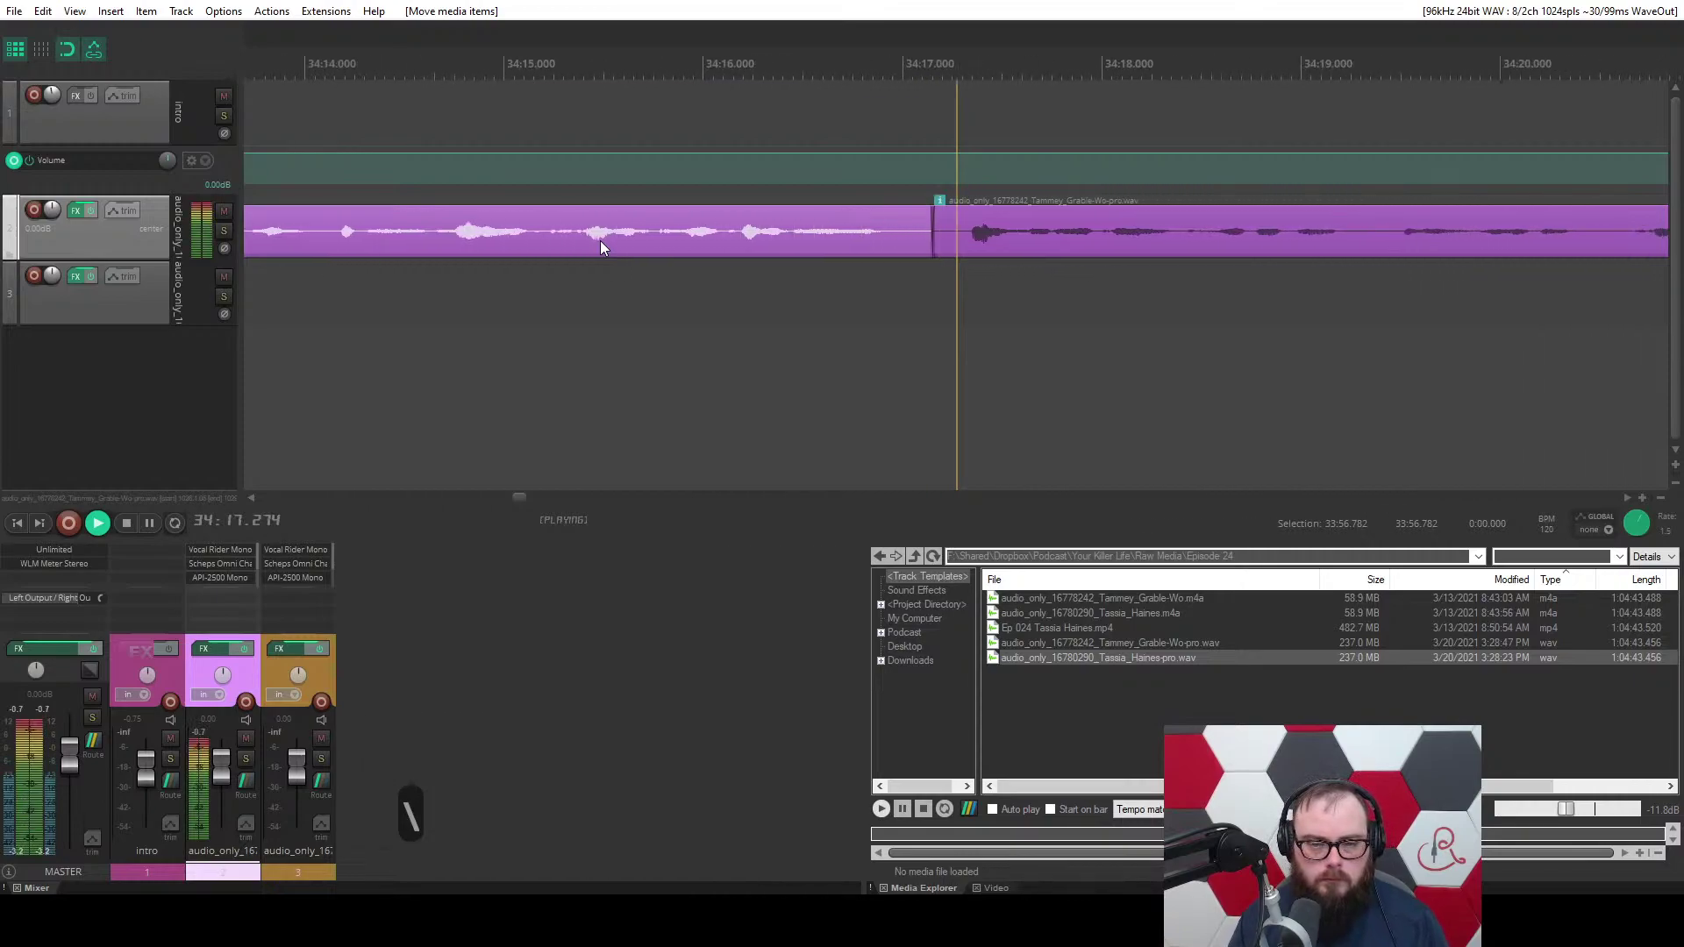
{"action": "key", "text": "backslash"}
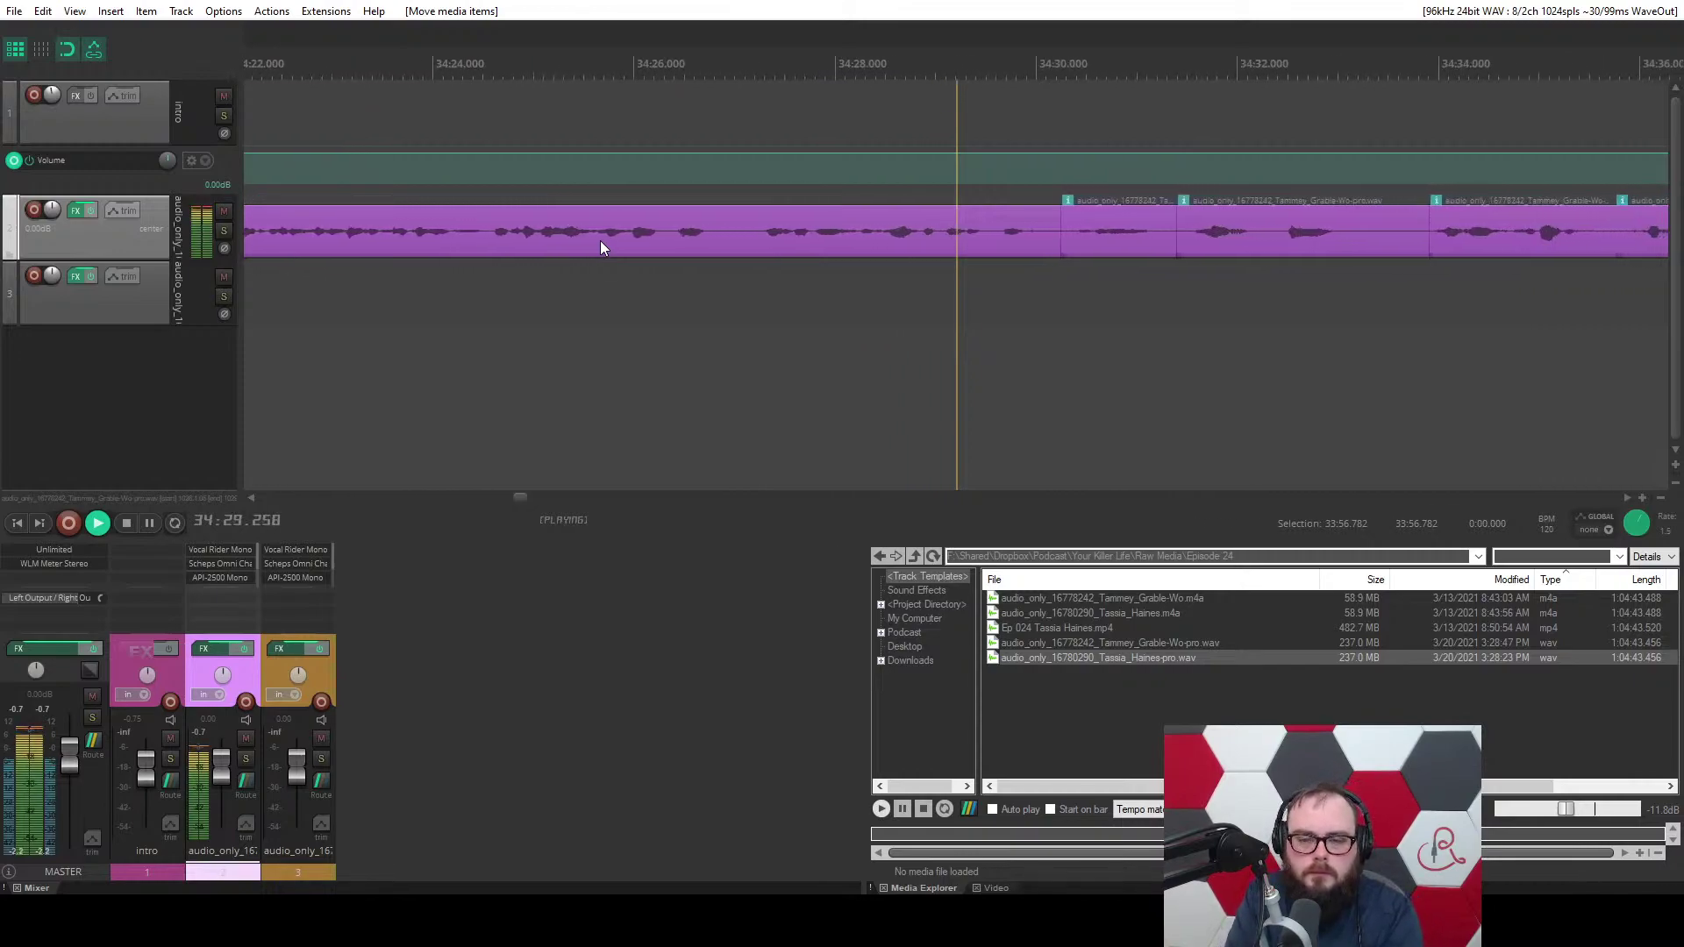
{"action": "scroll", "coordinate": [600, 240], "scroll_direction": "up", "scroll_amount": 2}
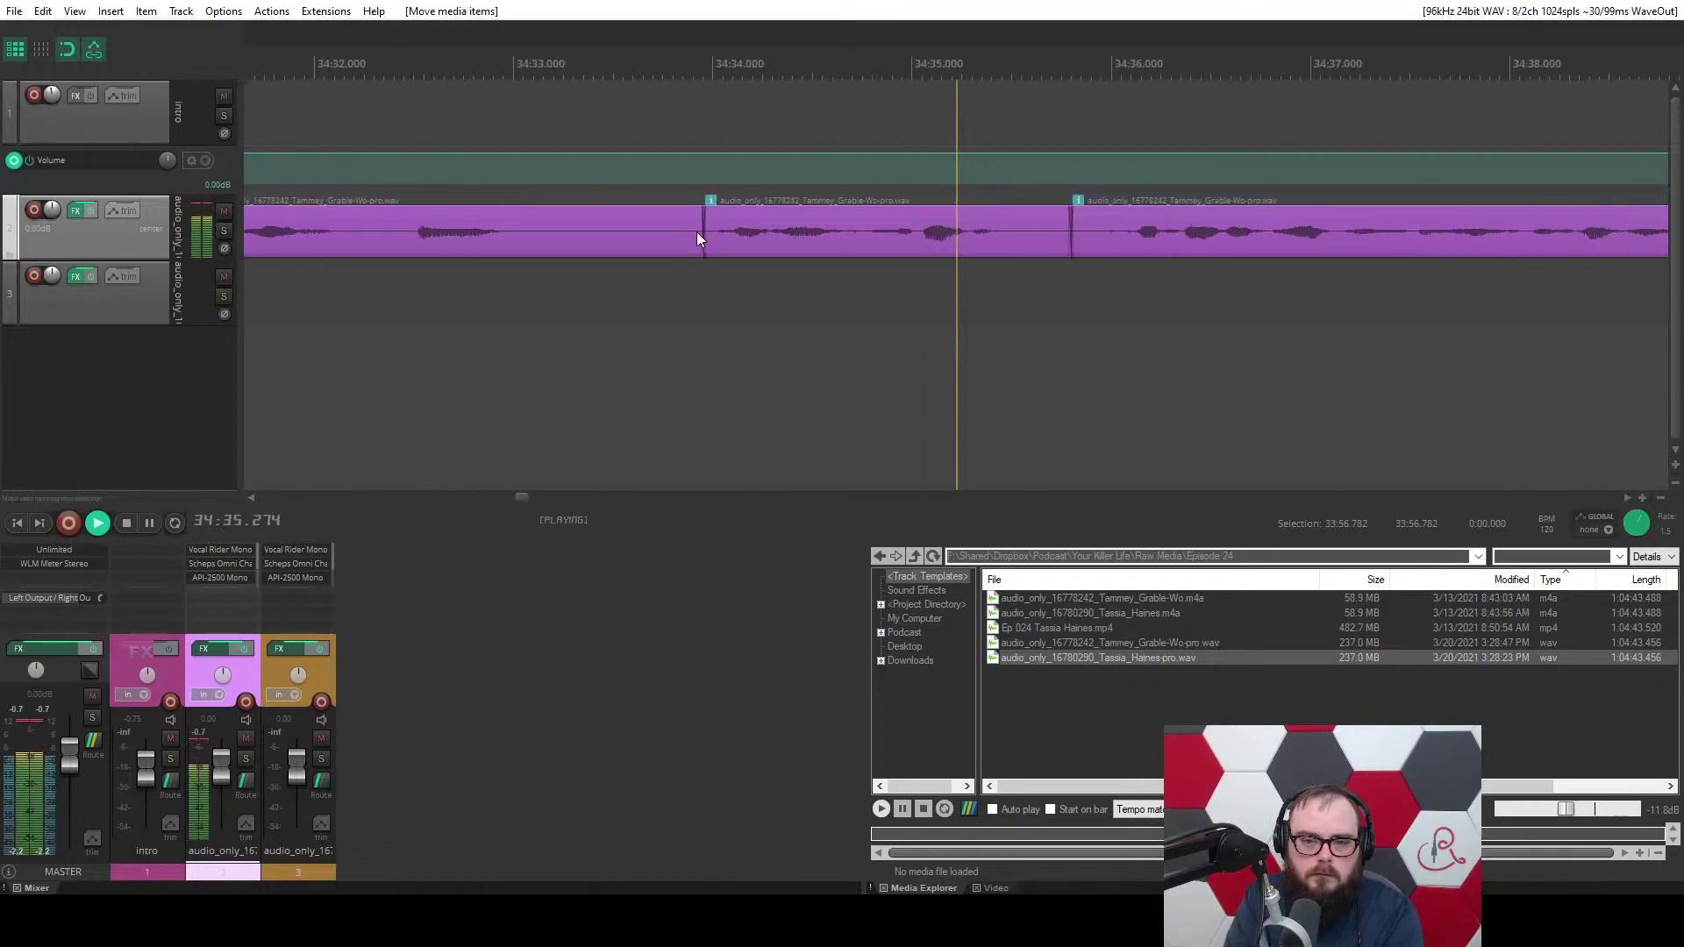
{"action": "left_click", "coordinate": [612, 310]}
{"action": "scroll", "coordinate": [612, 310], "scroll_direction": "up", "scroll_amount": 3}
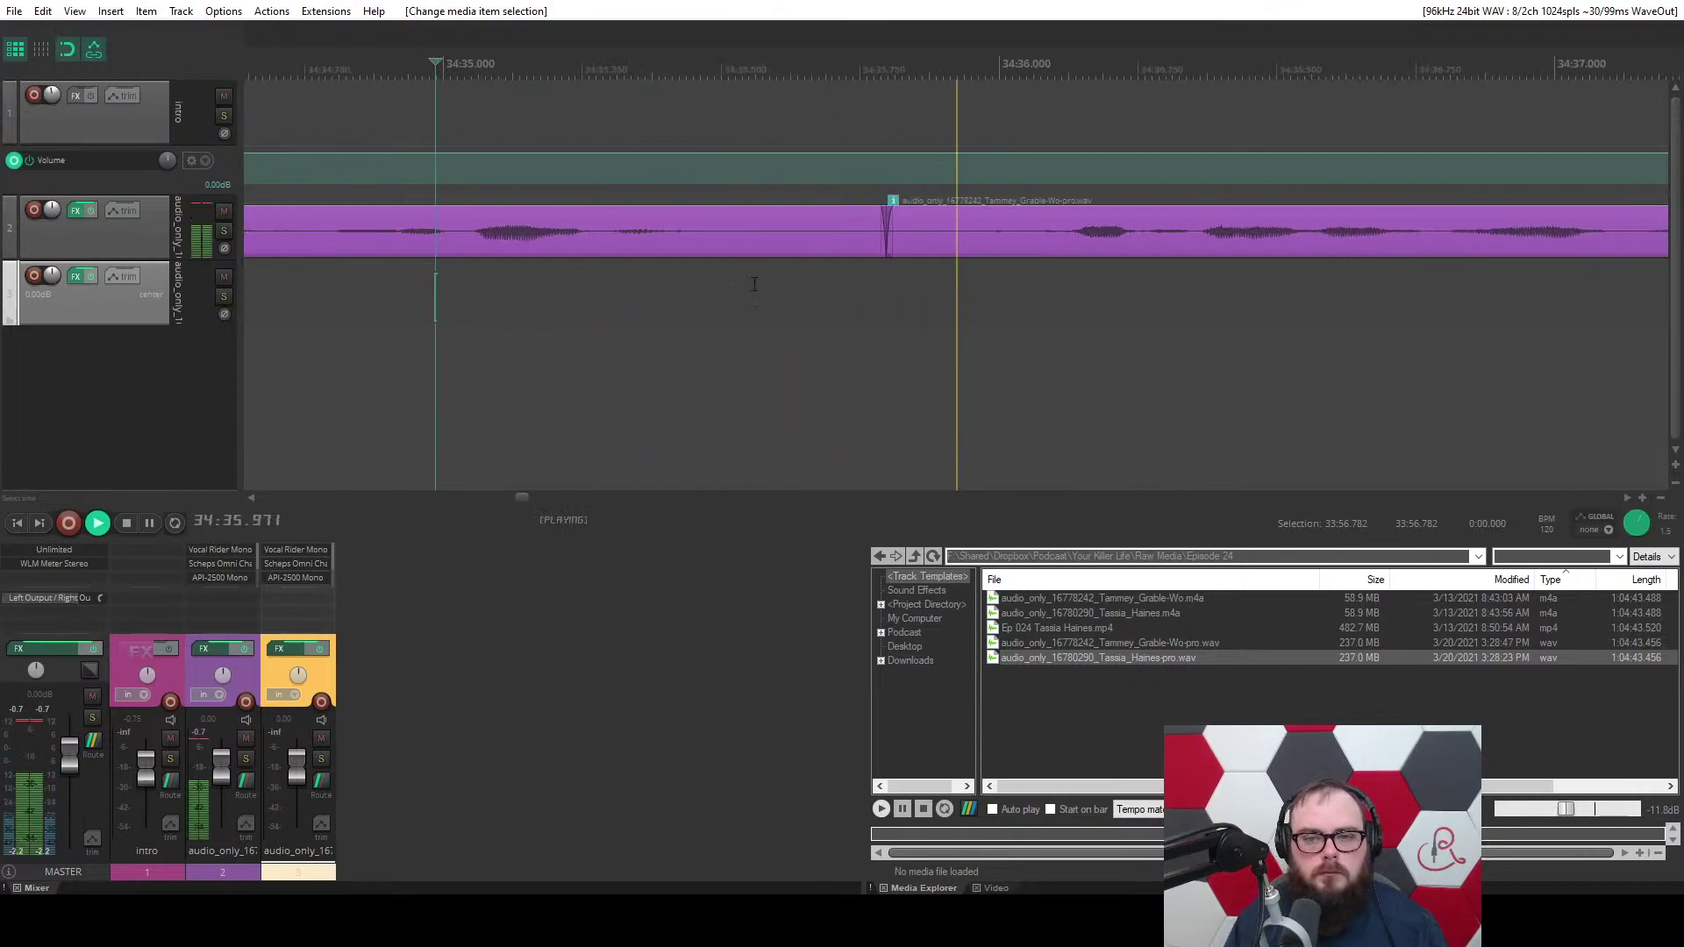
{"action": "left_click_drag", "start_coordinate": [846, 303], "coordinate": [977, 305]}
{"action": "key", "text": "c"}
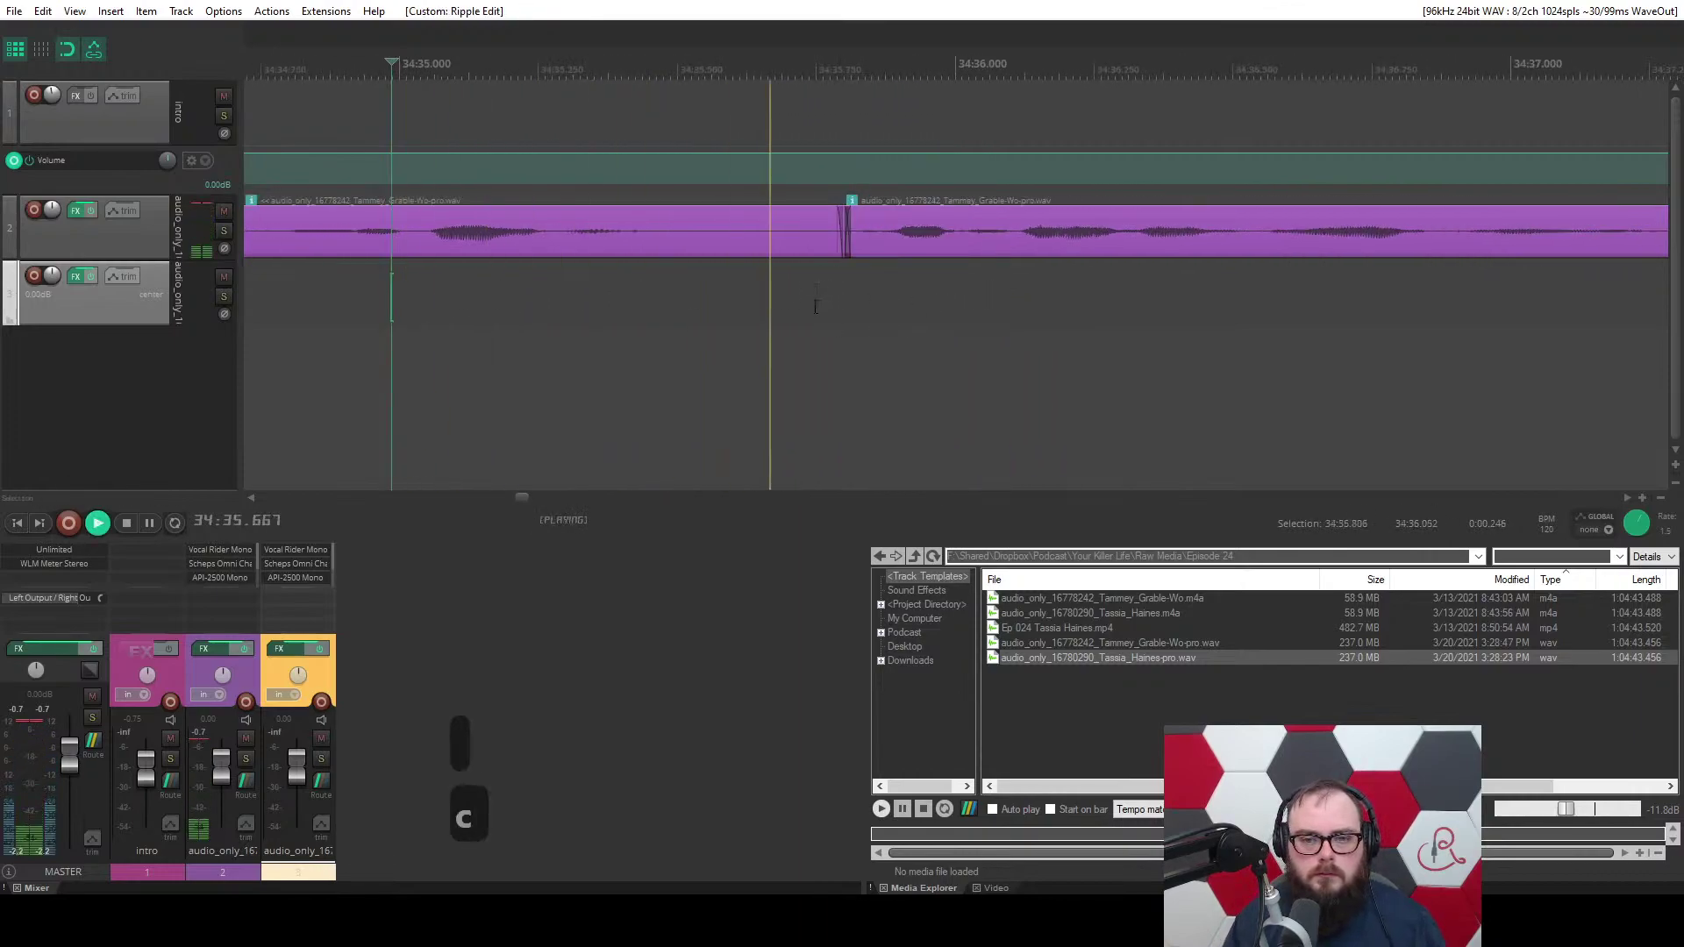
{"action": "key", "text": "ctrl+s"}
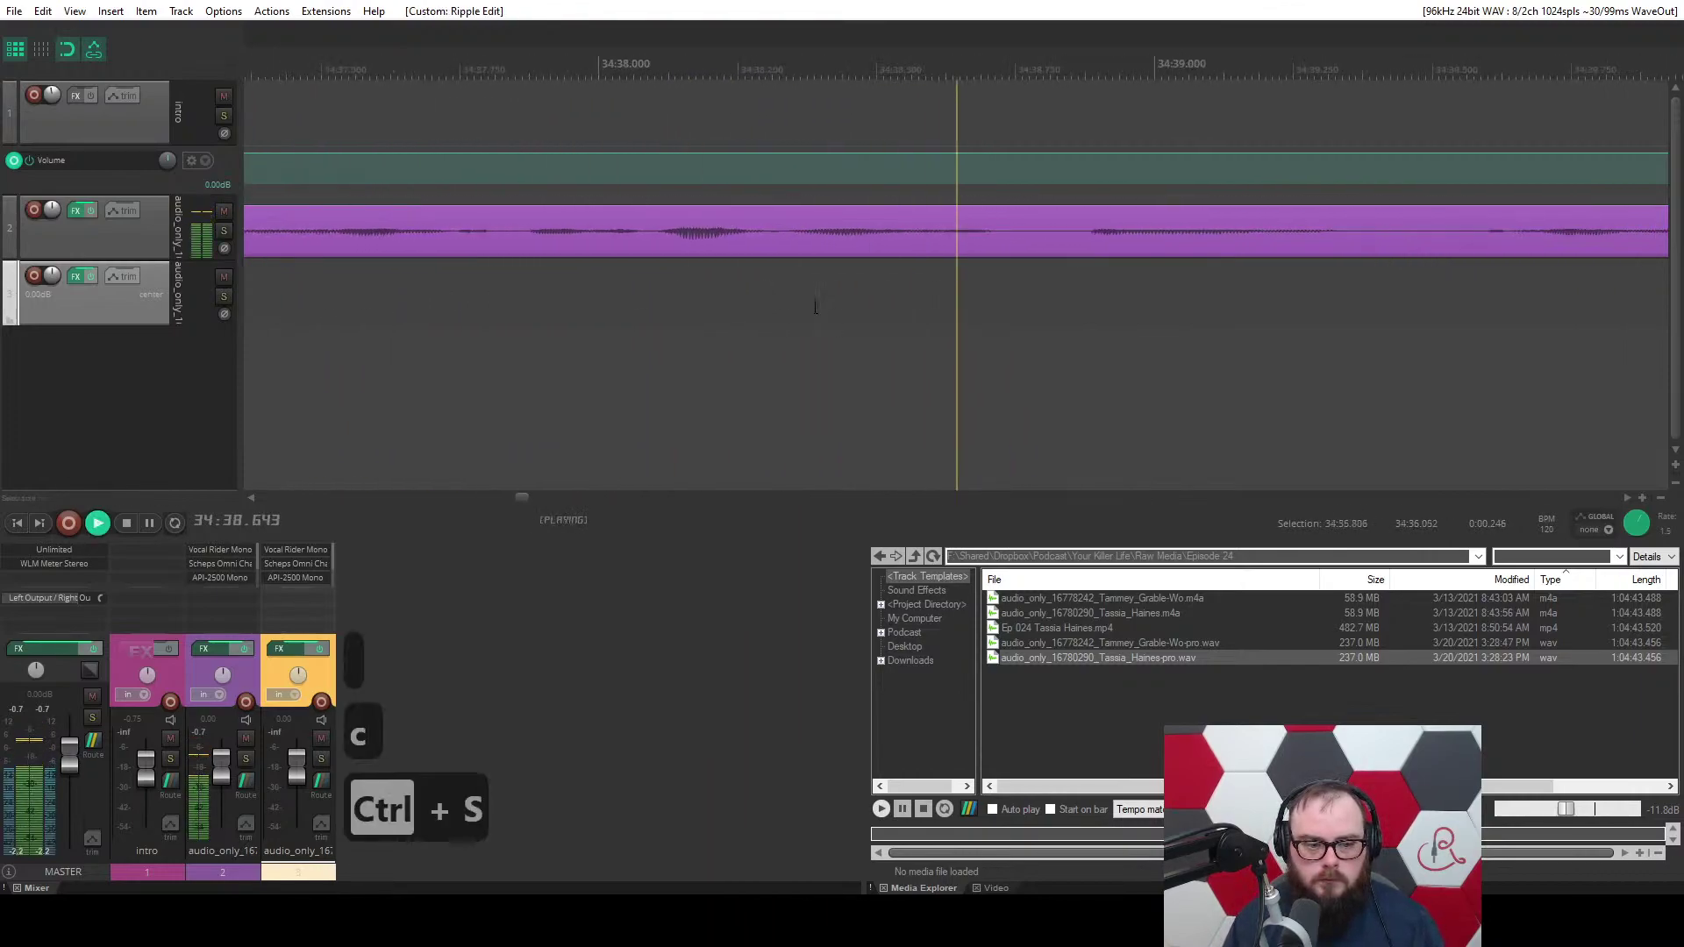
Ripple-cut the audio from 34:38.867 to 34:39.493 and replay the new transition.
{"action": "scroll", "coordinate": [721, 305], "scroll_direction": "up", "scroll_amount": 4}
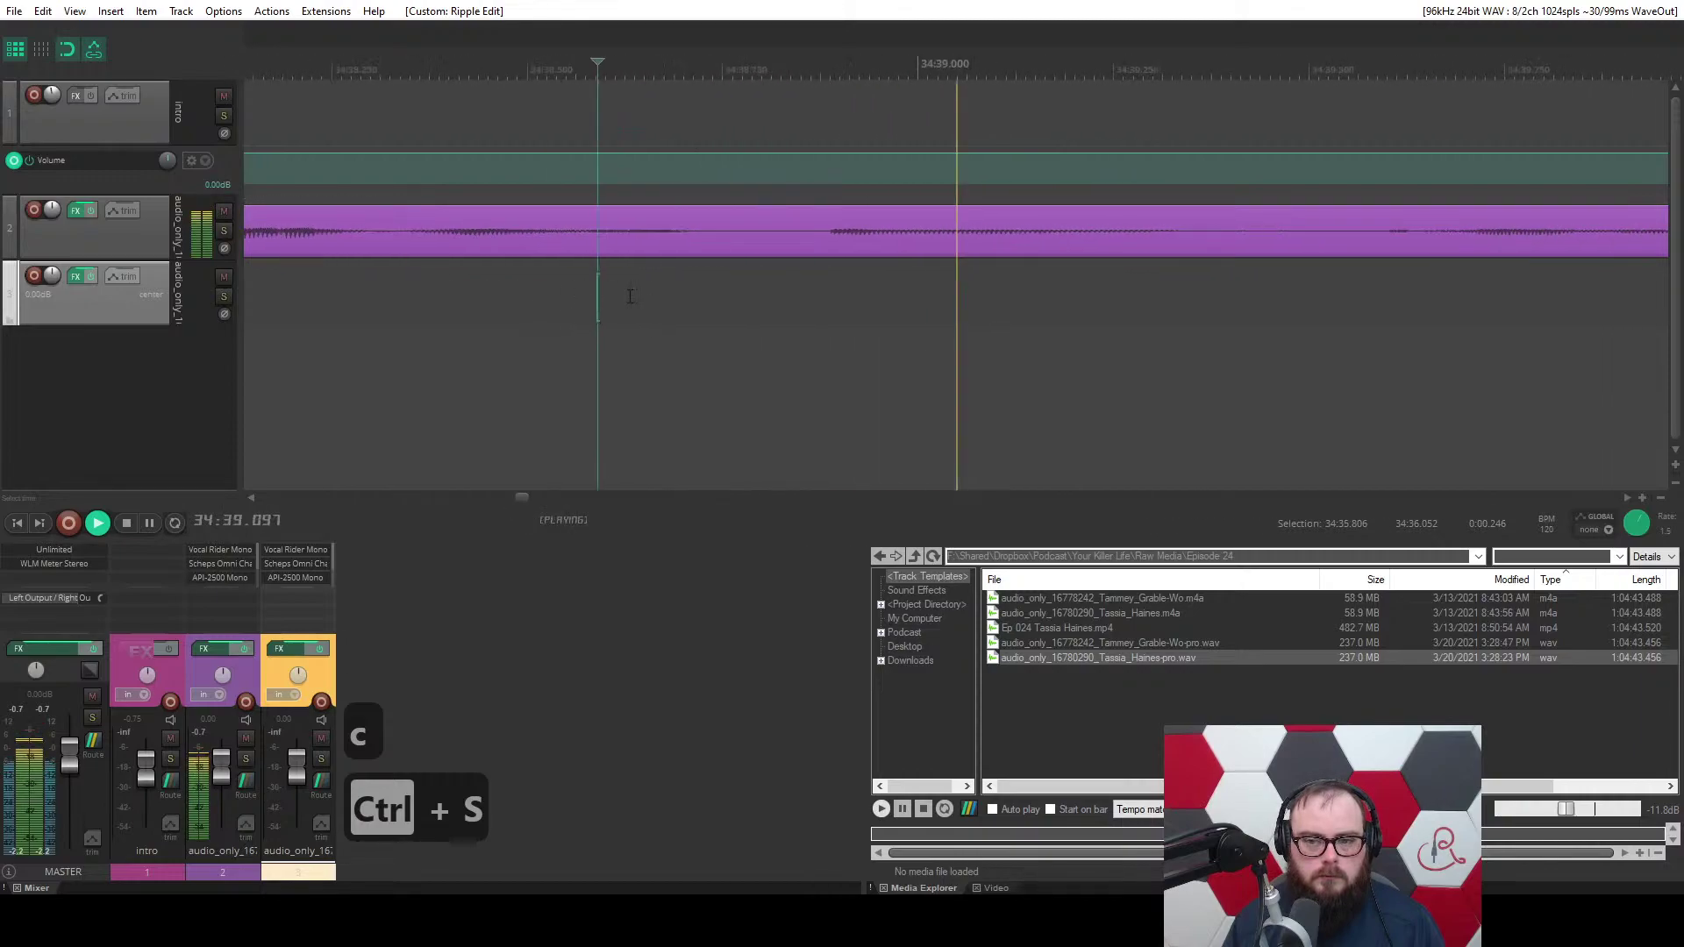
{"action": "key", "text": "space"}
{"action": "left_click_drag", "start_coordinate": [664, 294], "coordinate": [1132, 317]}
{"action": "key", "text": "c"}
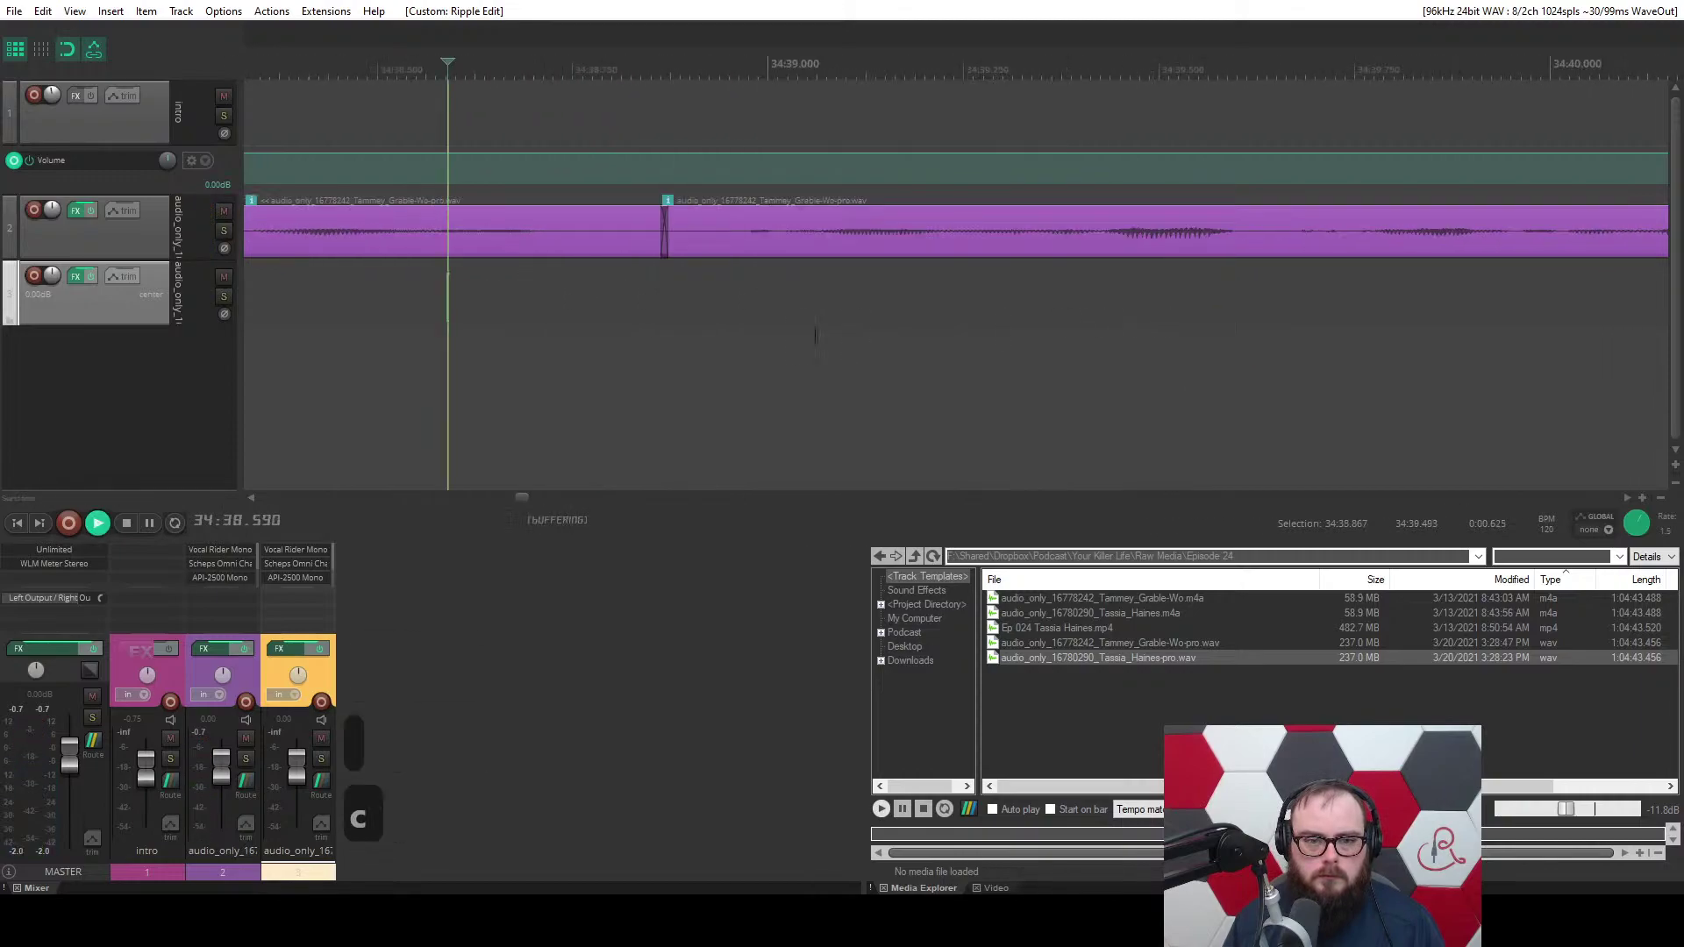
{"action": "key", "text": "c"}
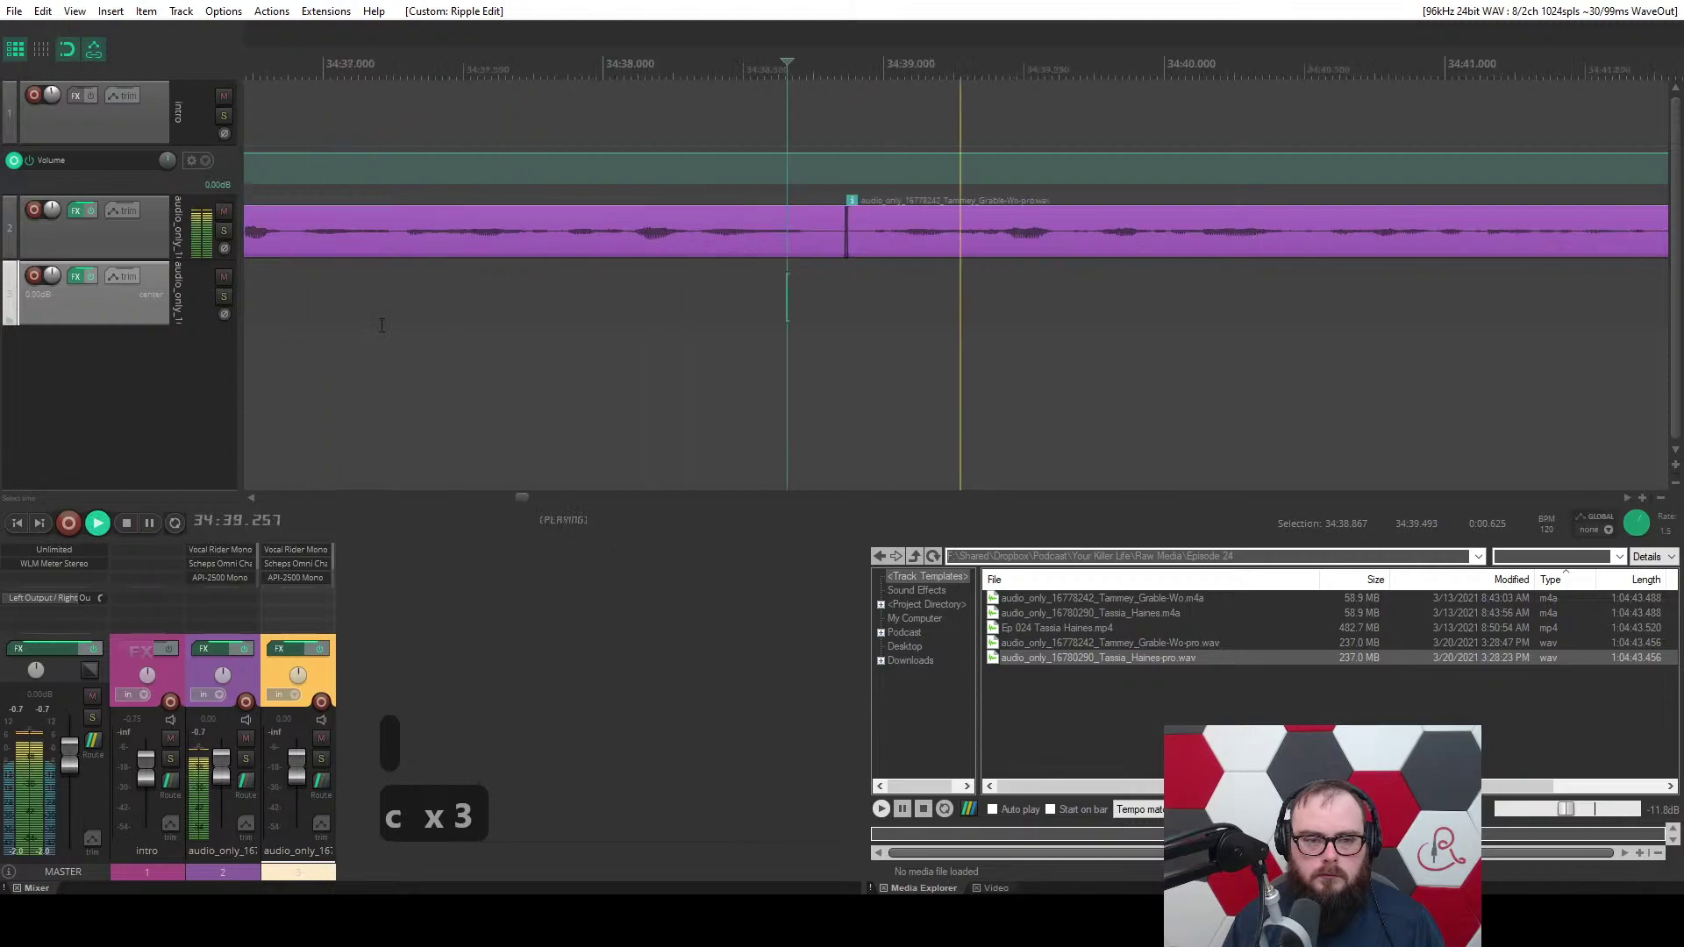
{"action": "key", "text": "space"}
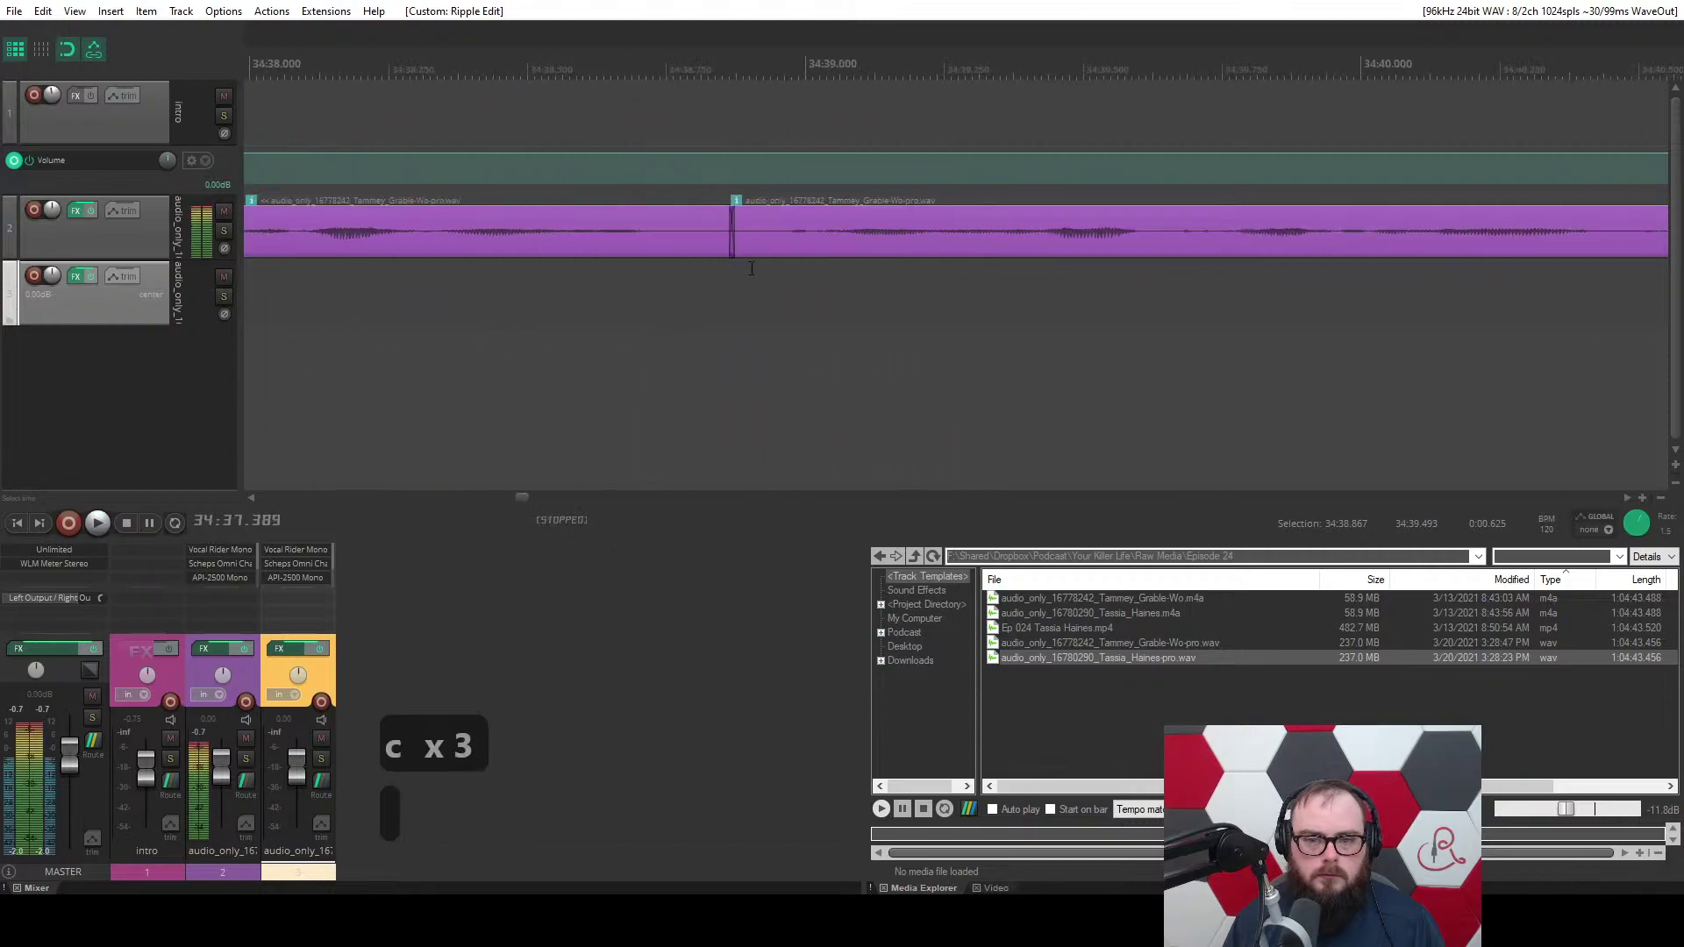
Pull the second-track clip edges around 34:38.867 apart, with a fade-out and fade-in beside the short gap, and save the project.
{"action": "left_click_drag", "start_coordinate": [732, 233], "coordinate": [623, 214]}
{"action": "key", "text": "ctrl+z"}
{"action": "left_click", "coordinate": [576, 355]}
{"action": "key", "text": "space"}
{"action": "scroll", "coordinate": [577, 355], "scroll_direction": "up", "scroll_amount": 2}
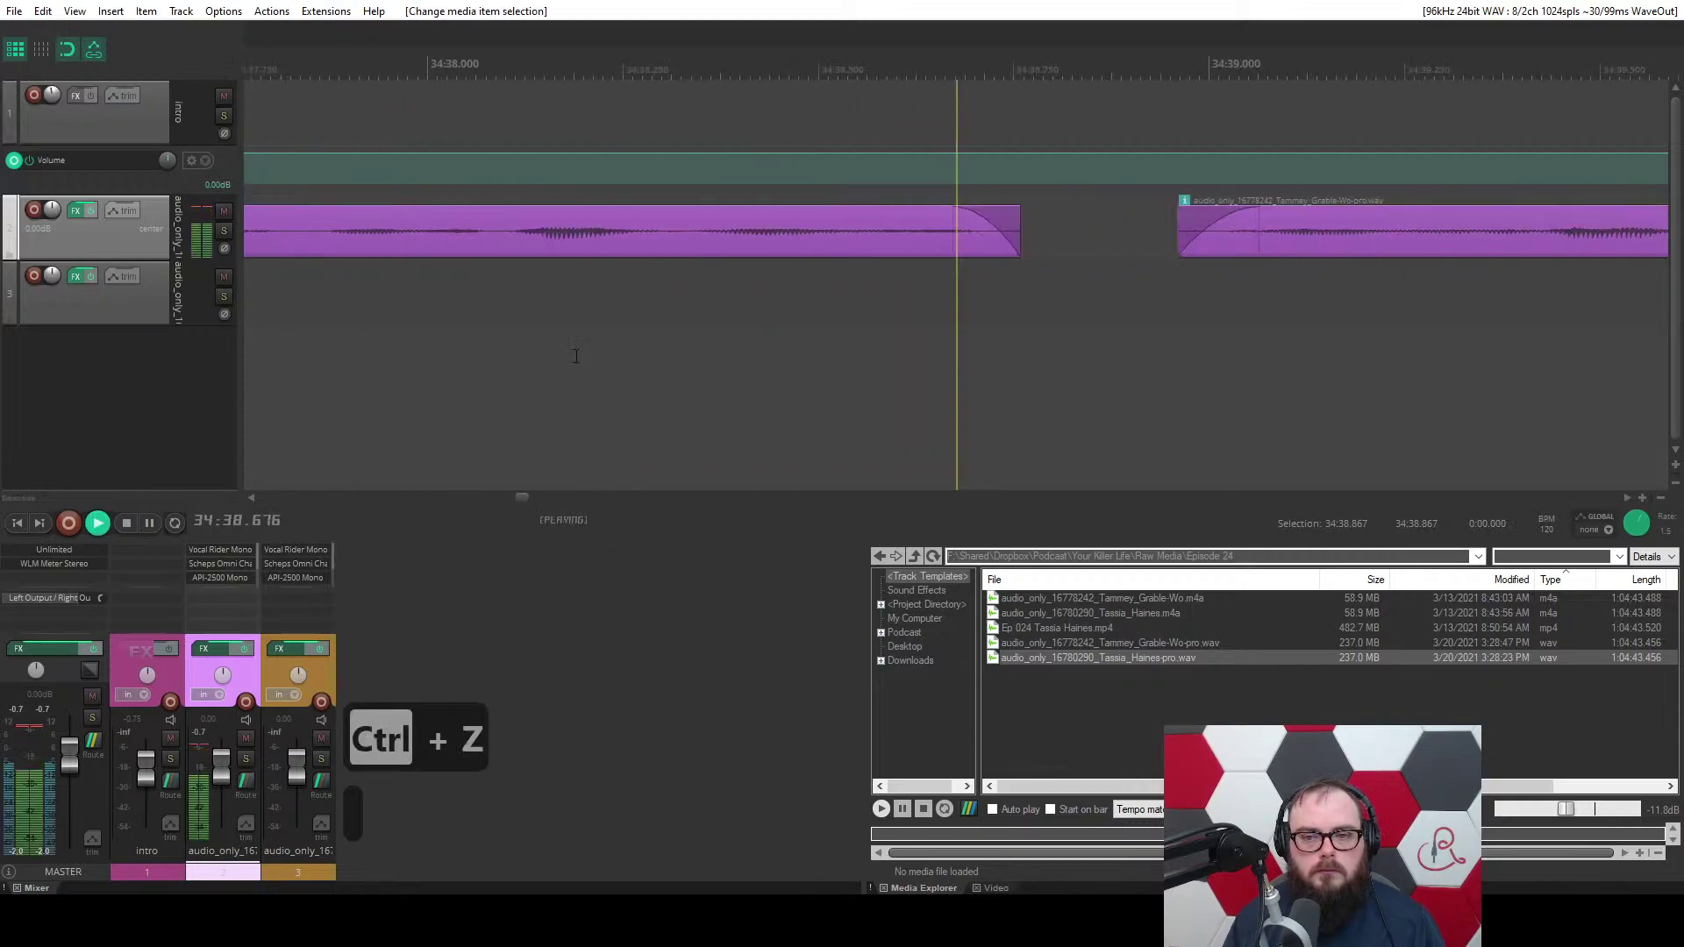
{"action": "key", "text": "ctrl+s"}
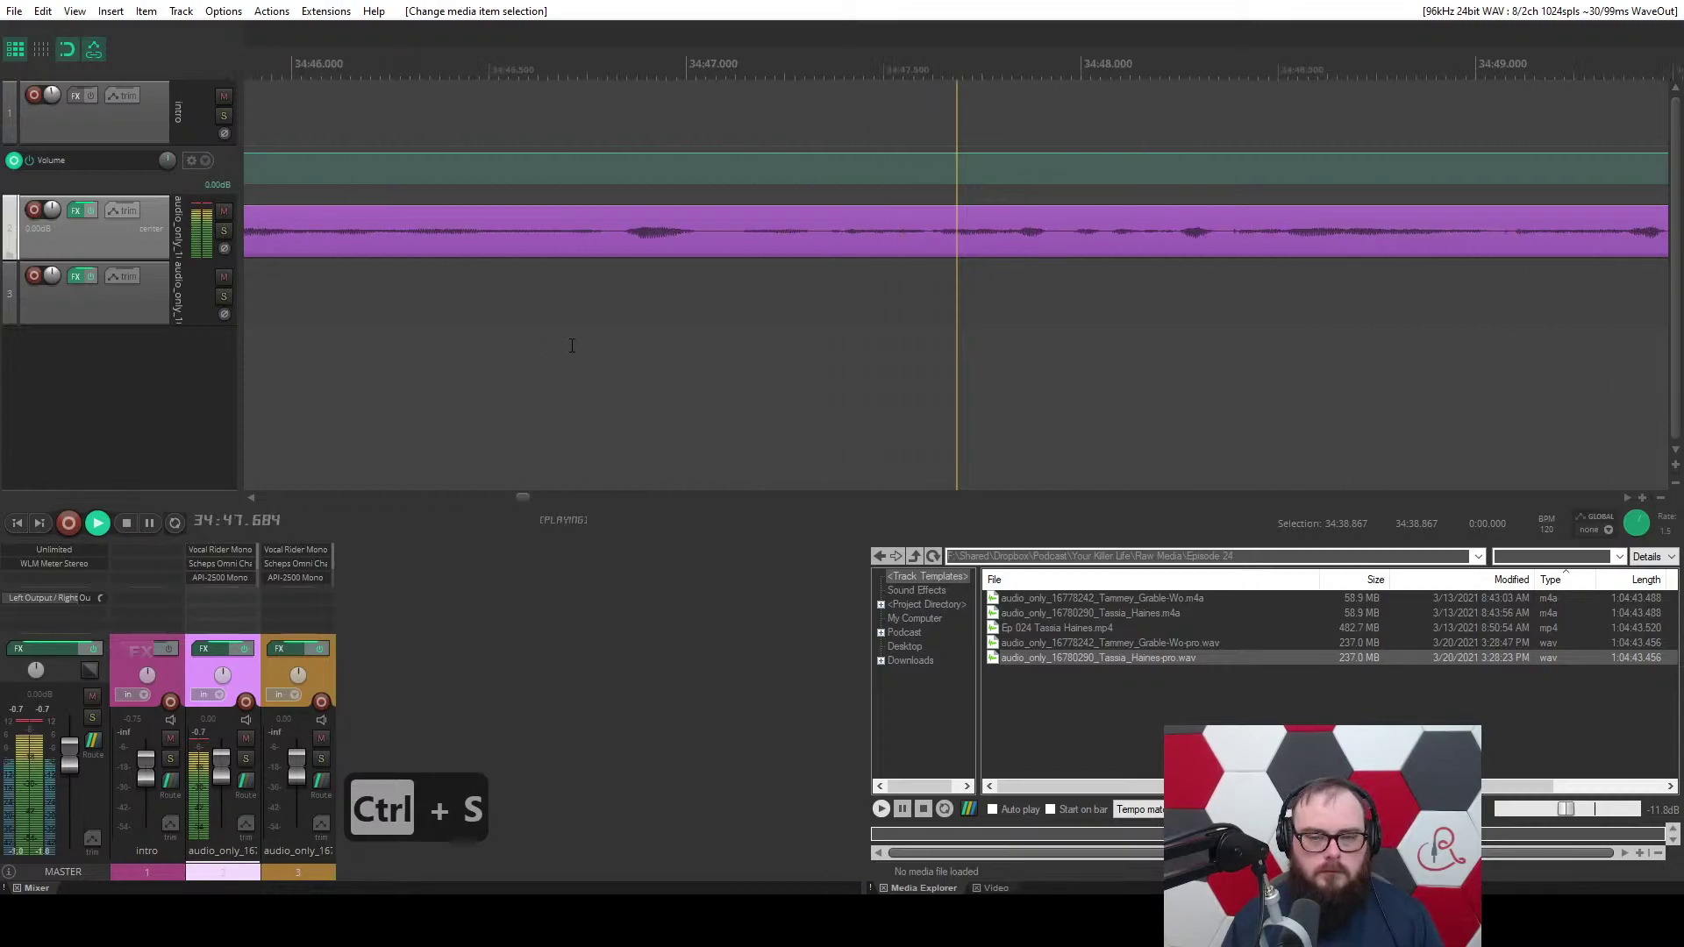
Listen on to about 35:35 and ripple-cut the audio from 35:34.074 to 35:35.518.
{"action": "scroll", "coordinate": [571, 345], "scroll_direction": "down", "scroll_amount": 3}
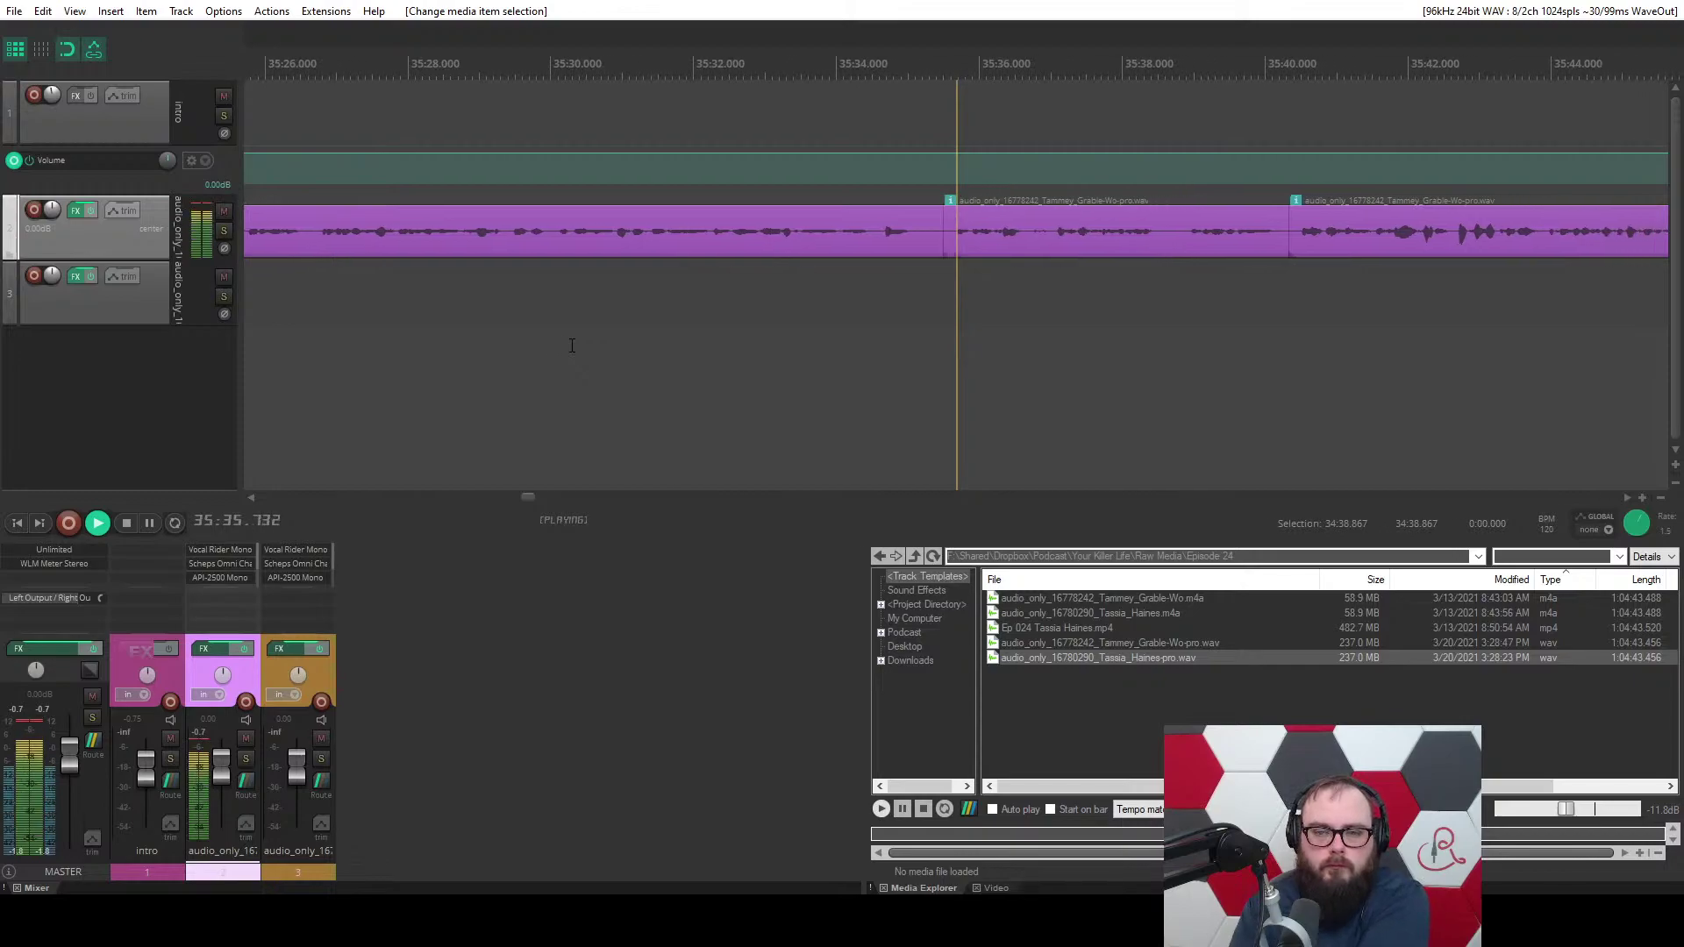
{"action": "left_click", "coordinate": [617, 320]}
{"action": "scroll", "coordinate": [615, 313], "scroll_direction": "up", "scroll_amount": 4}
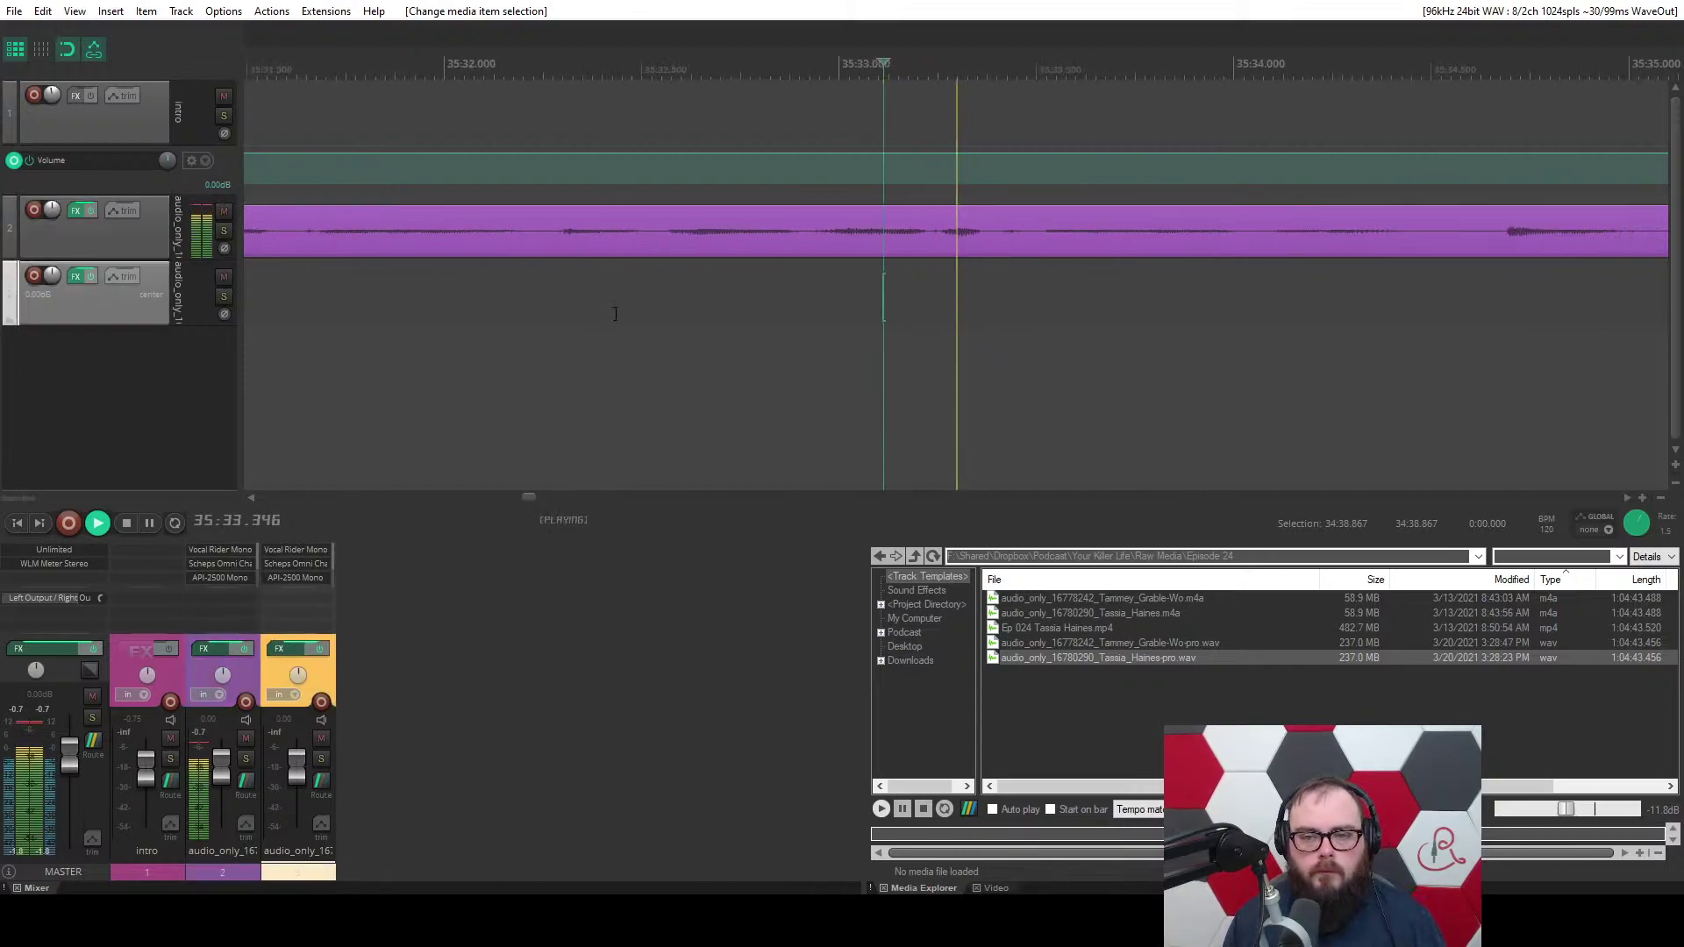
{"action": "key", "text": "space"}
{"action": "left_click_drag", "start_coordinate": [709, 267], "coordinate": [1281, 303]}
{"action": "key", "text": "c"}
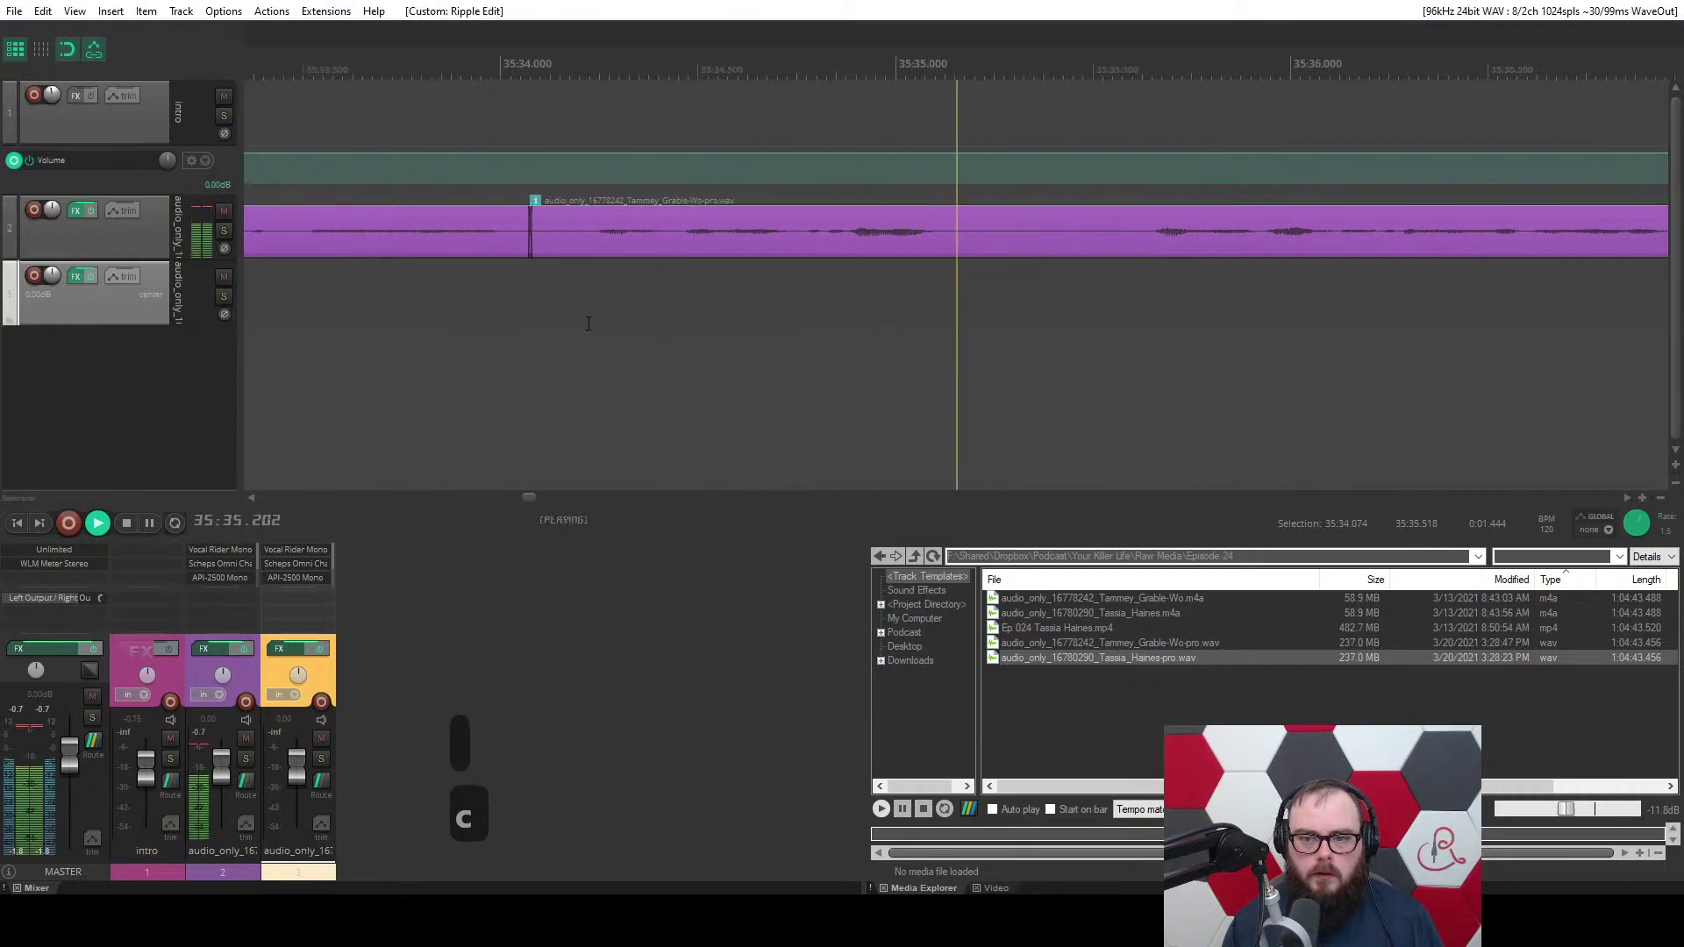
Listen on to about 35:39, trim the start of the second-track clip at about 35:38.9, closing the gap, and save the project.
{"action": "scroll", "coordinate": [589, 324], "scroll_direction": "down", "scroll_amount": 3}
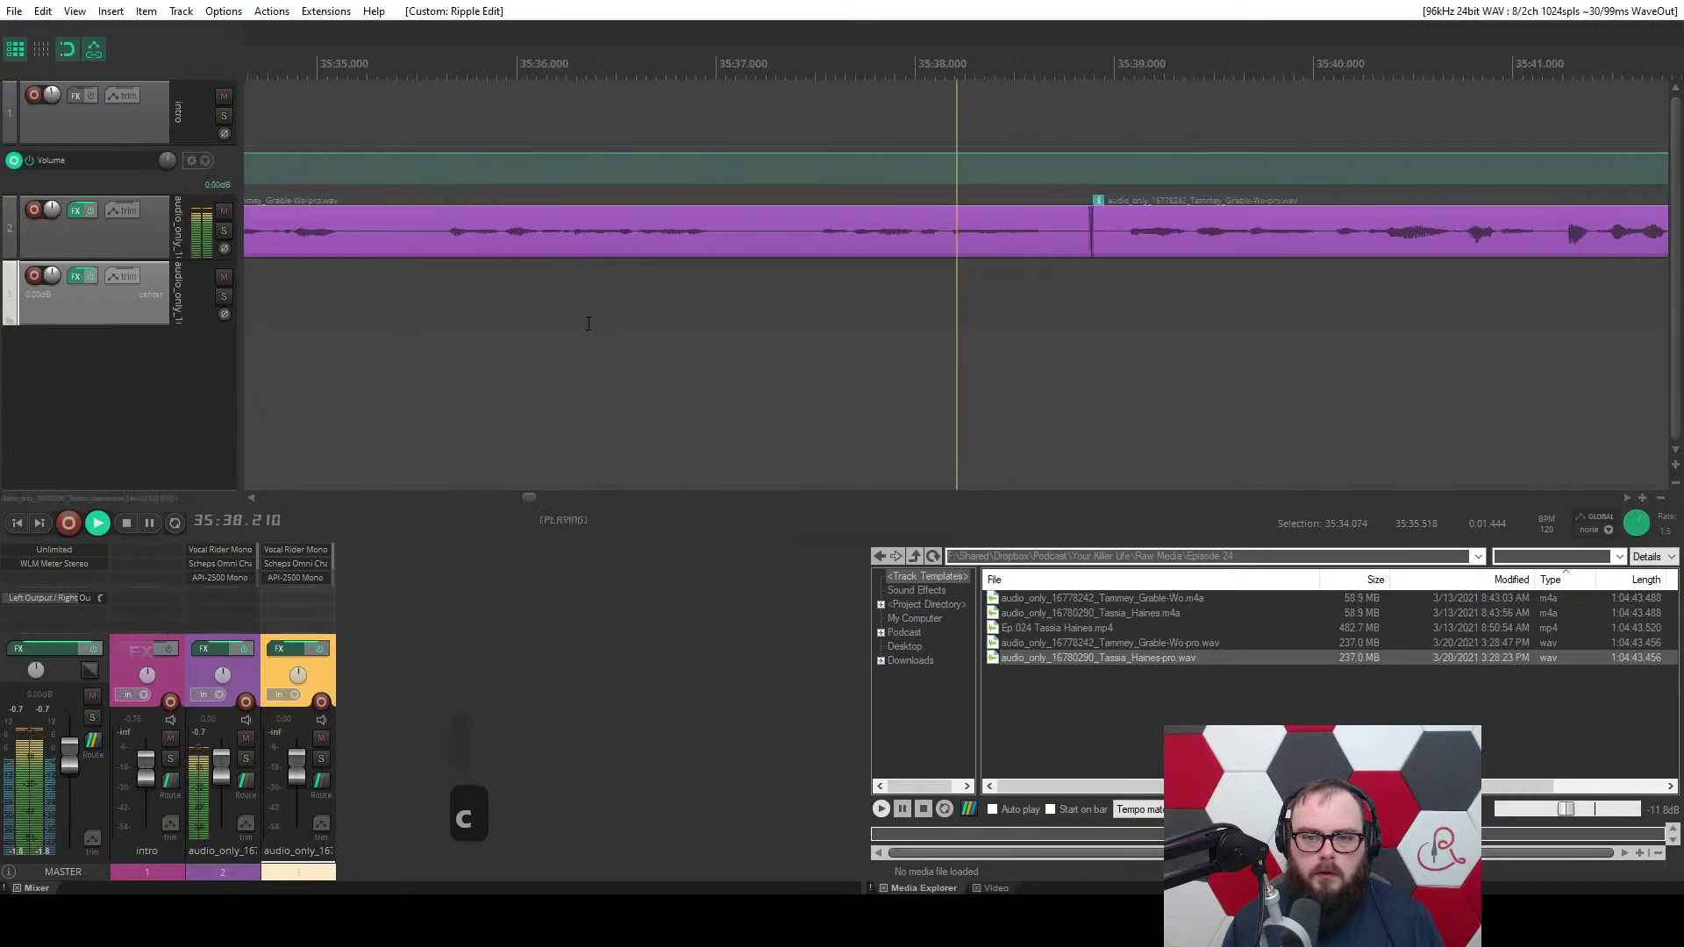
{"action": "key", "text": "space"}
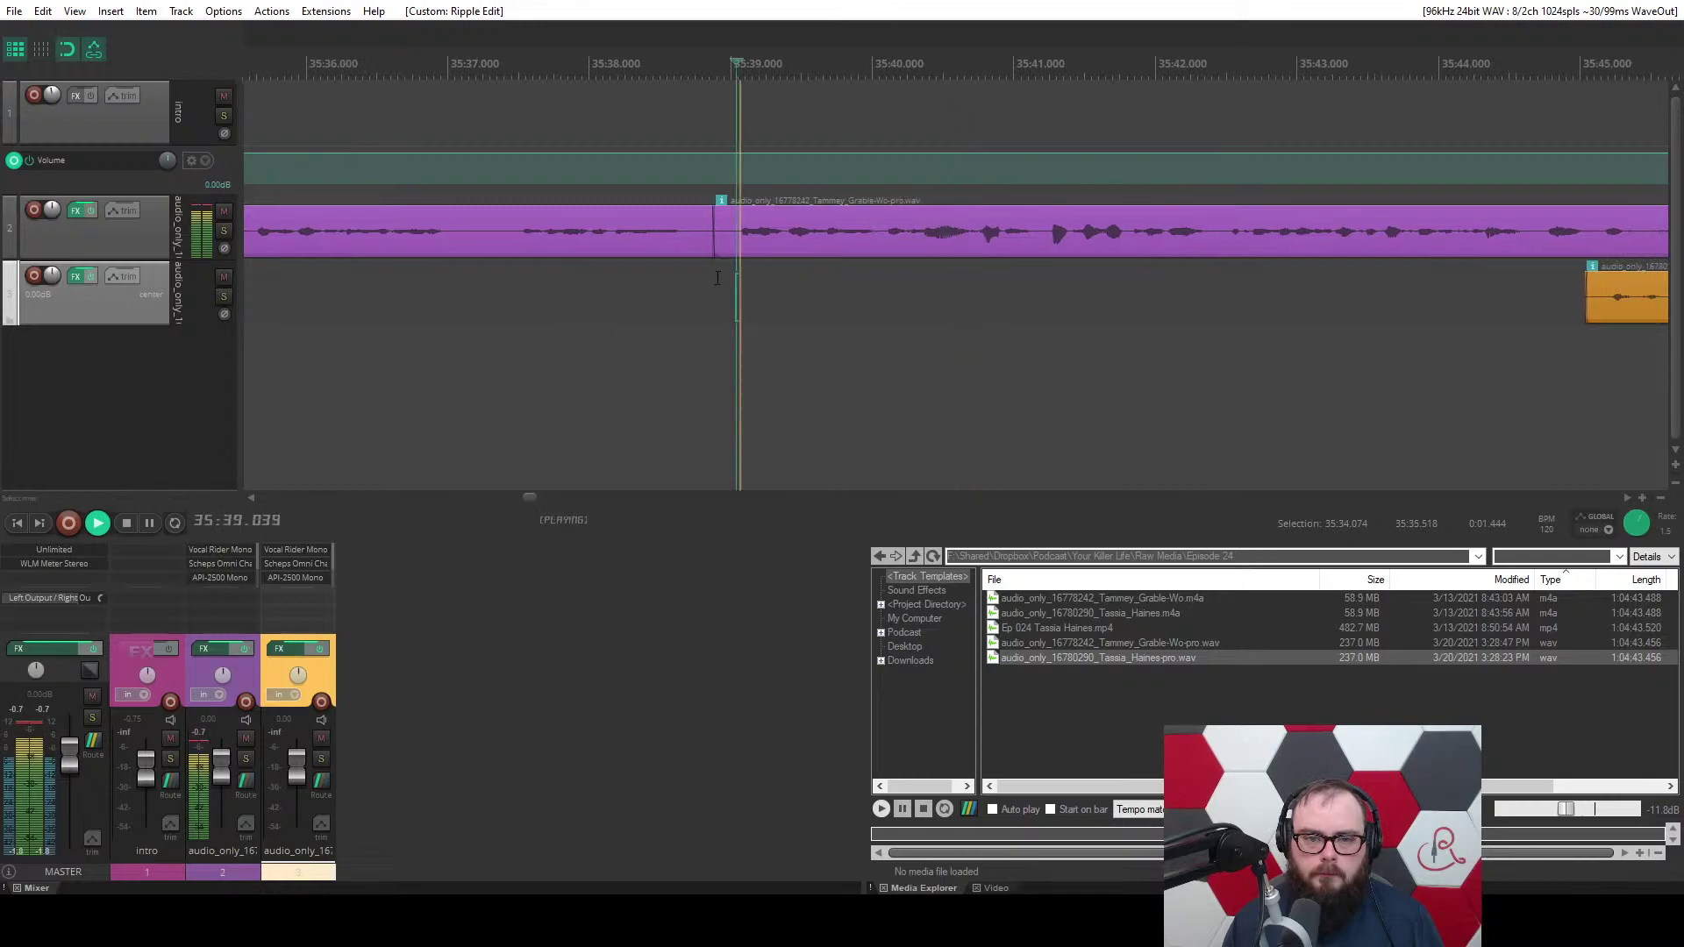
{"action": "key", "text": "q"}
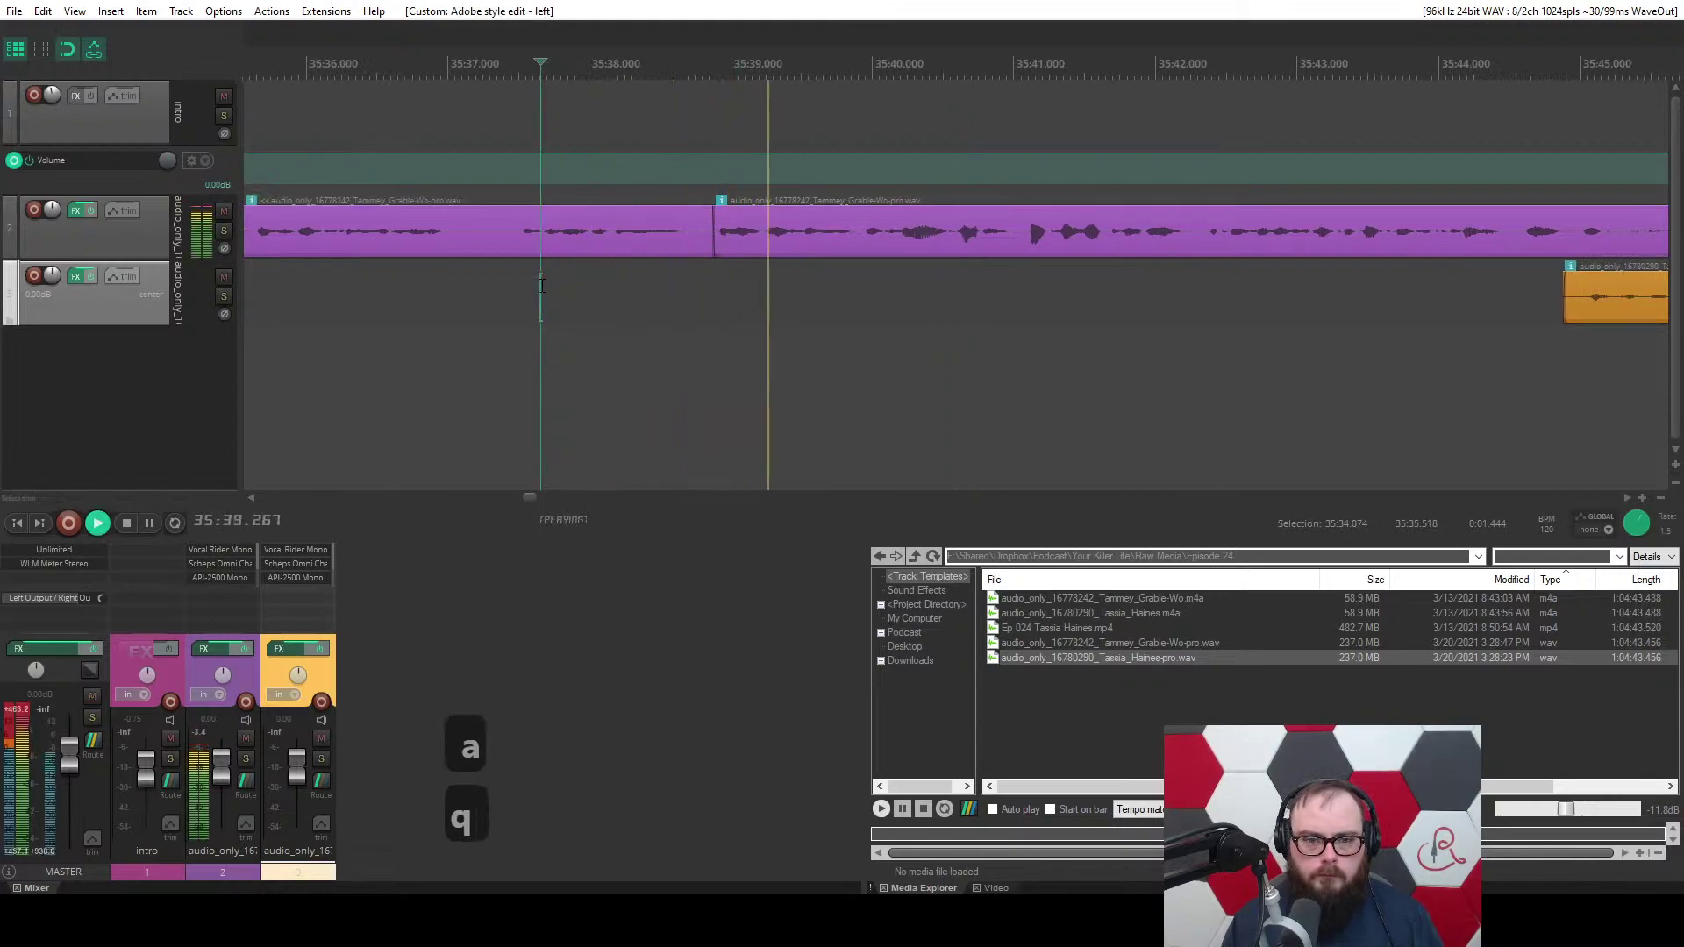
{"action": "key", "text": "ctrl+s"}
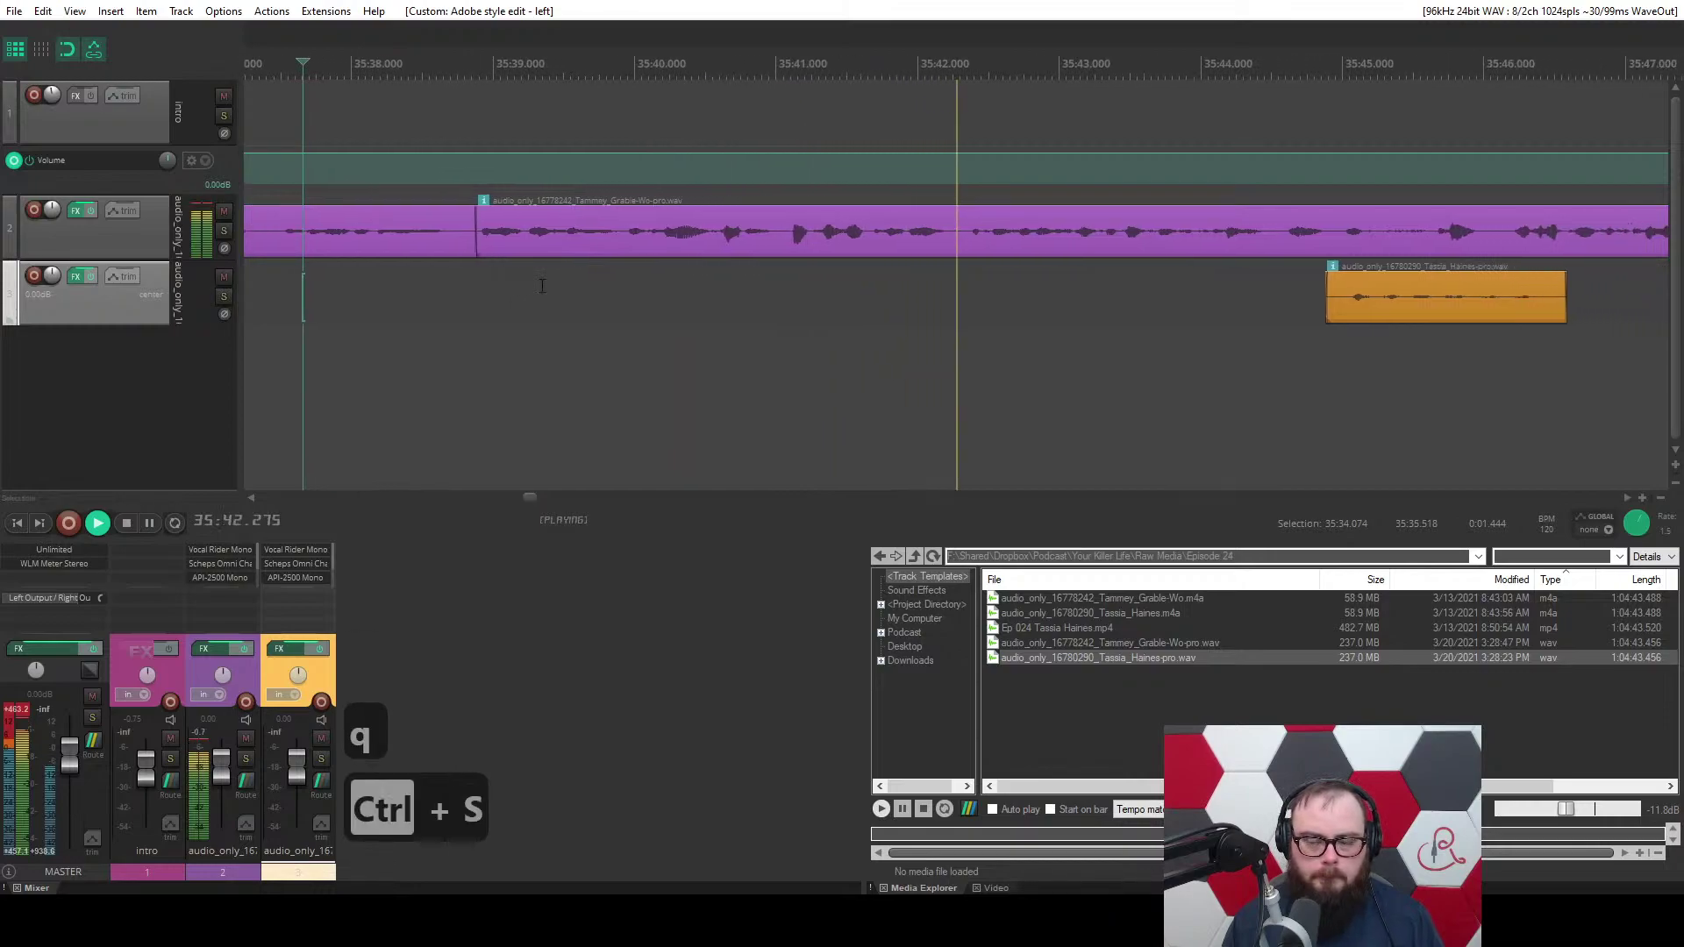
Listen on to about 36:18 and ripple-cut the audio from 36:15.074 to 36:16.879, removing the short second-track clips there.
{"action": "key", "text": "backslash"}
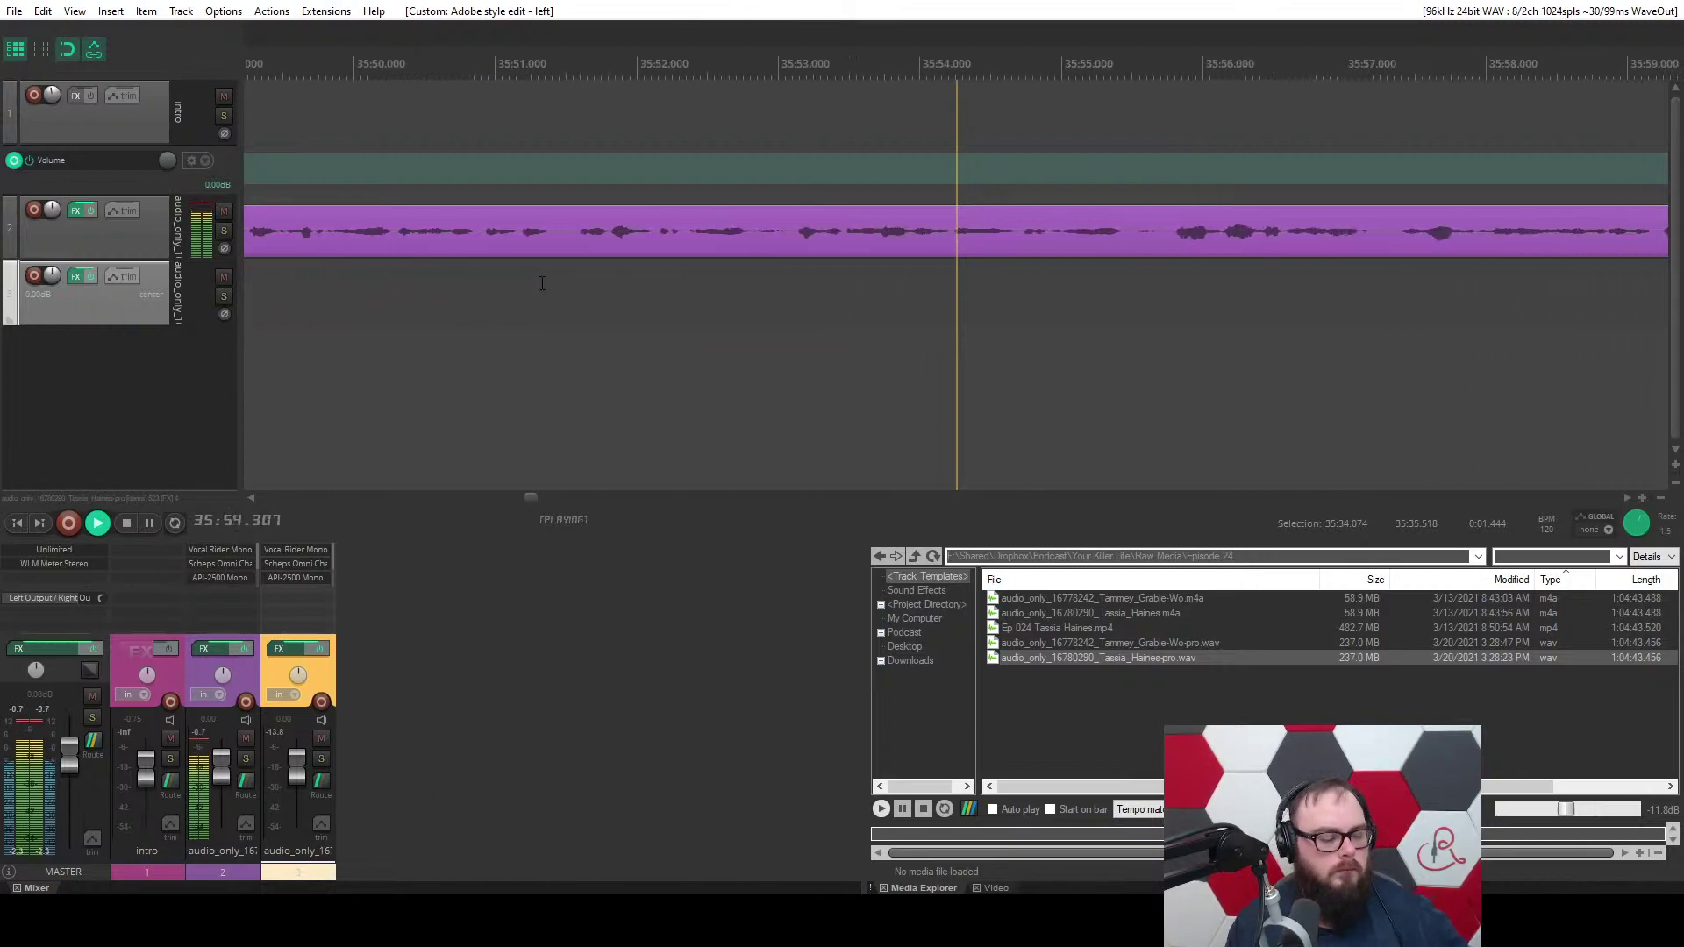
{"action": "scroll", "coordinate": [542, 283], "scroll_direction": "down", "scroll_amount": 2}
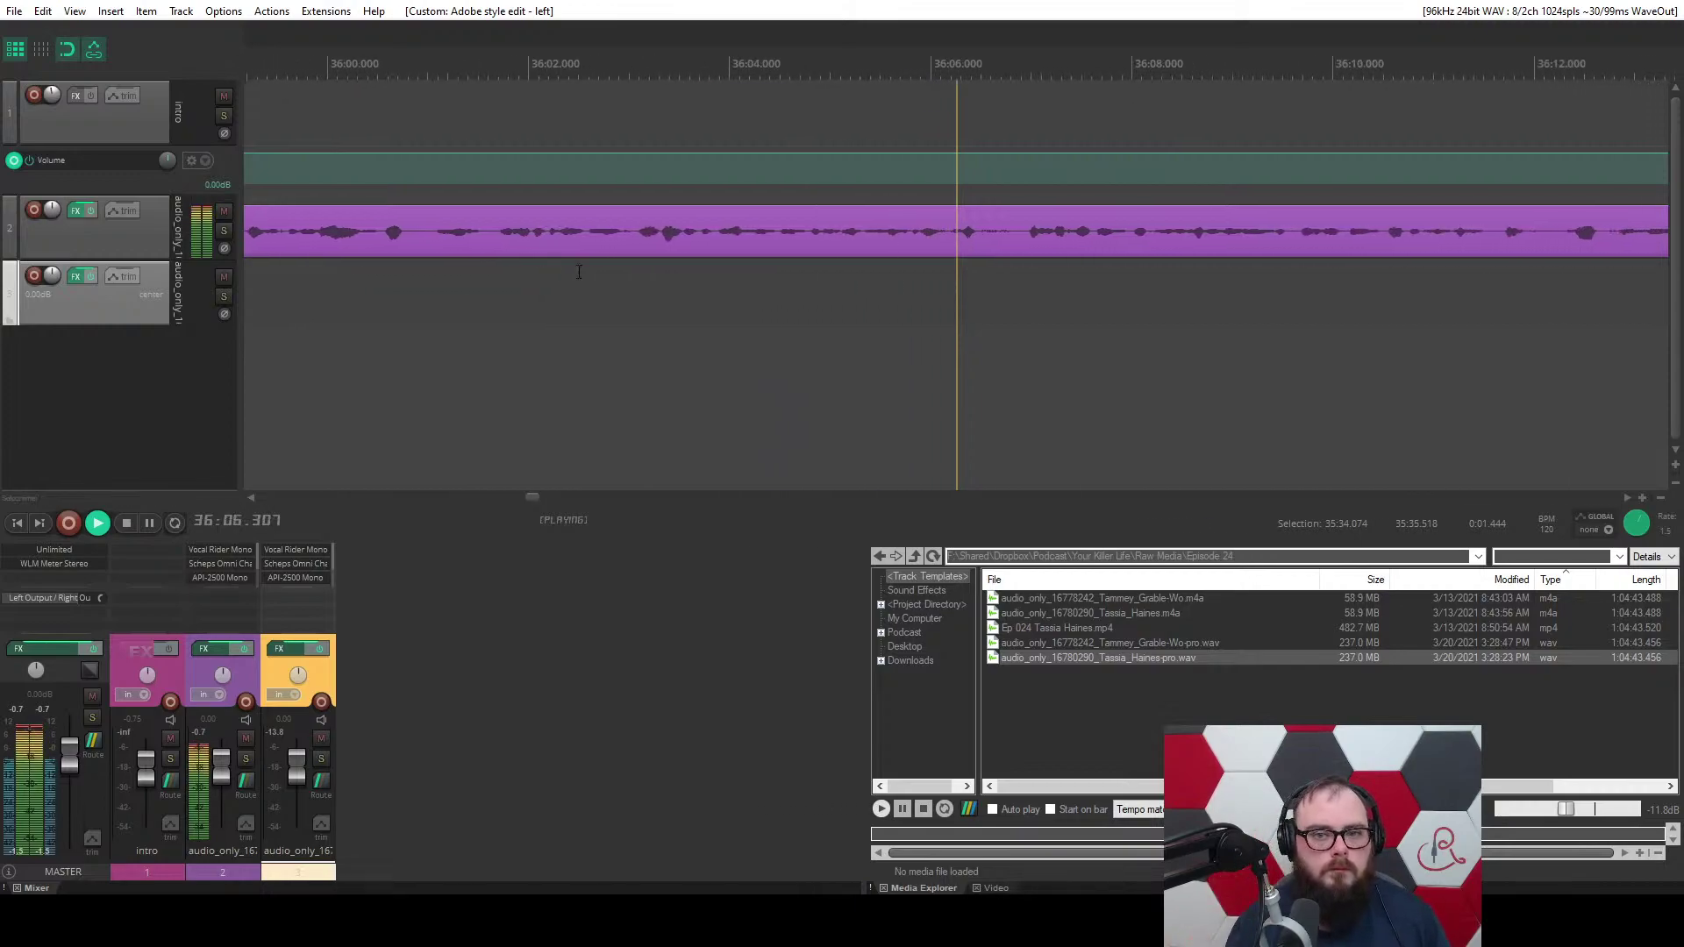
{"action": "scroll", "coordinate": [649, 309], "scroll_direction": "down", "scroll_amount": 2}
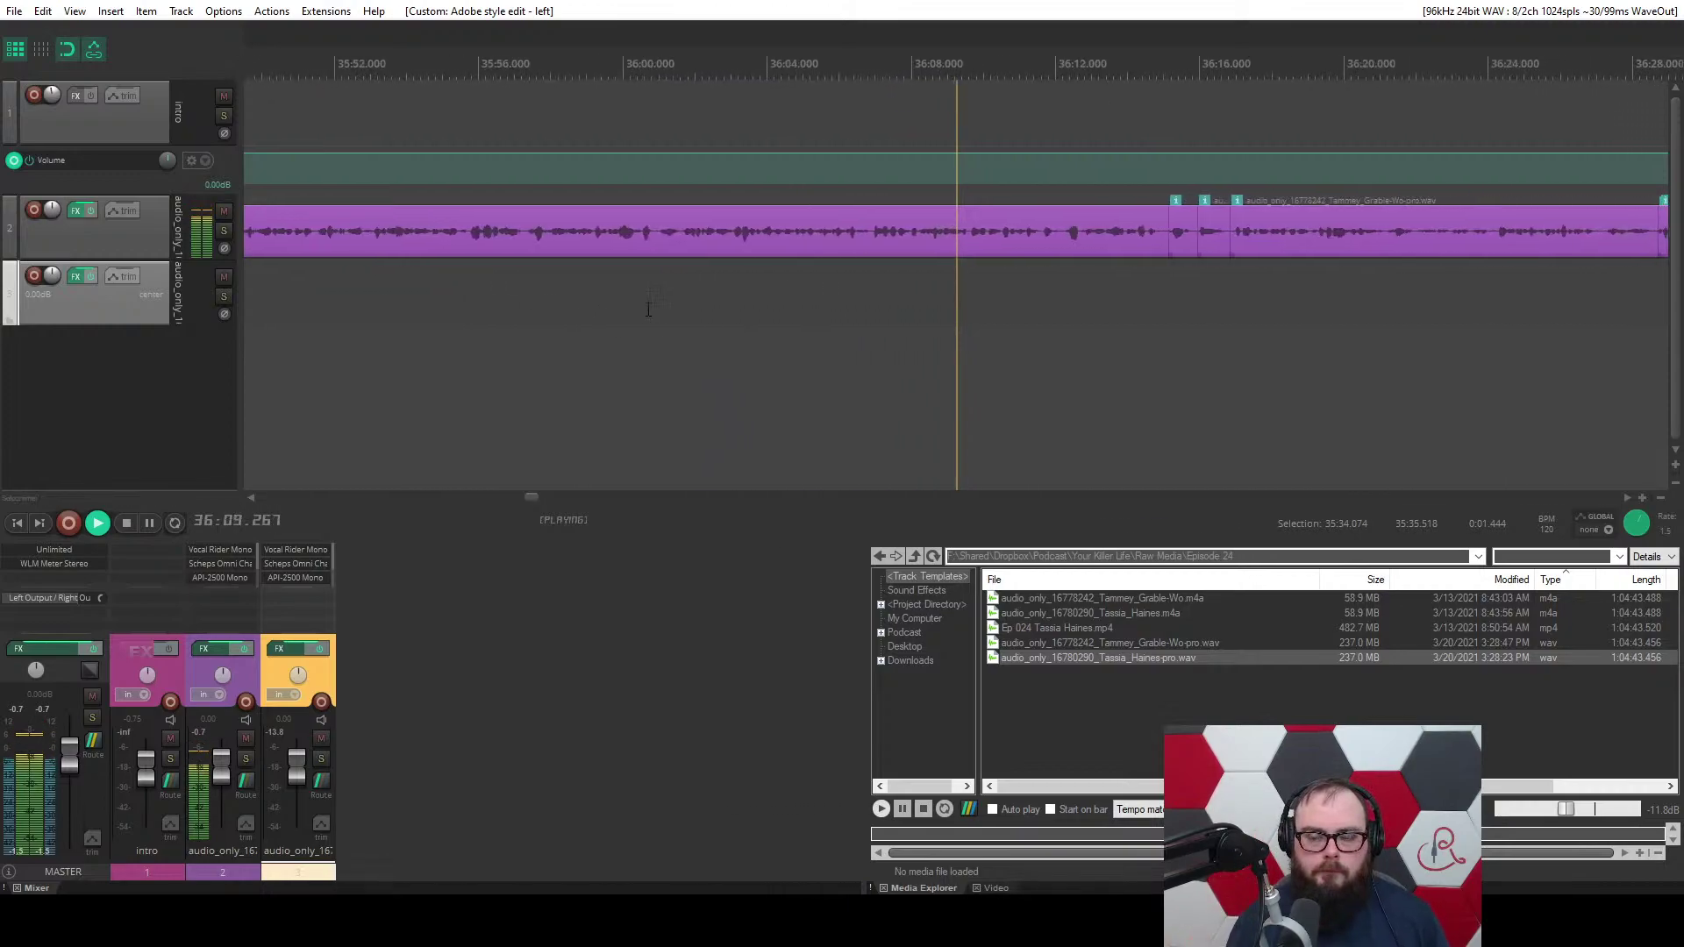
{"action": "scroll", "coordinate": [649, 309], "scroll_direction": "up", "scroll_amount": 2}
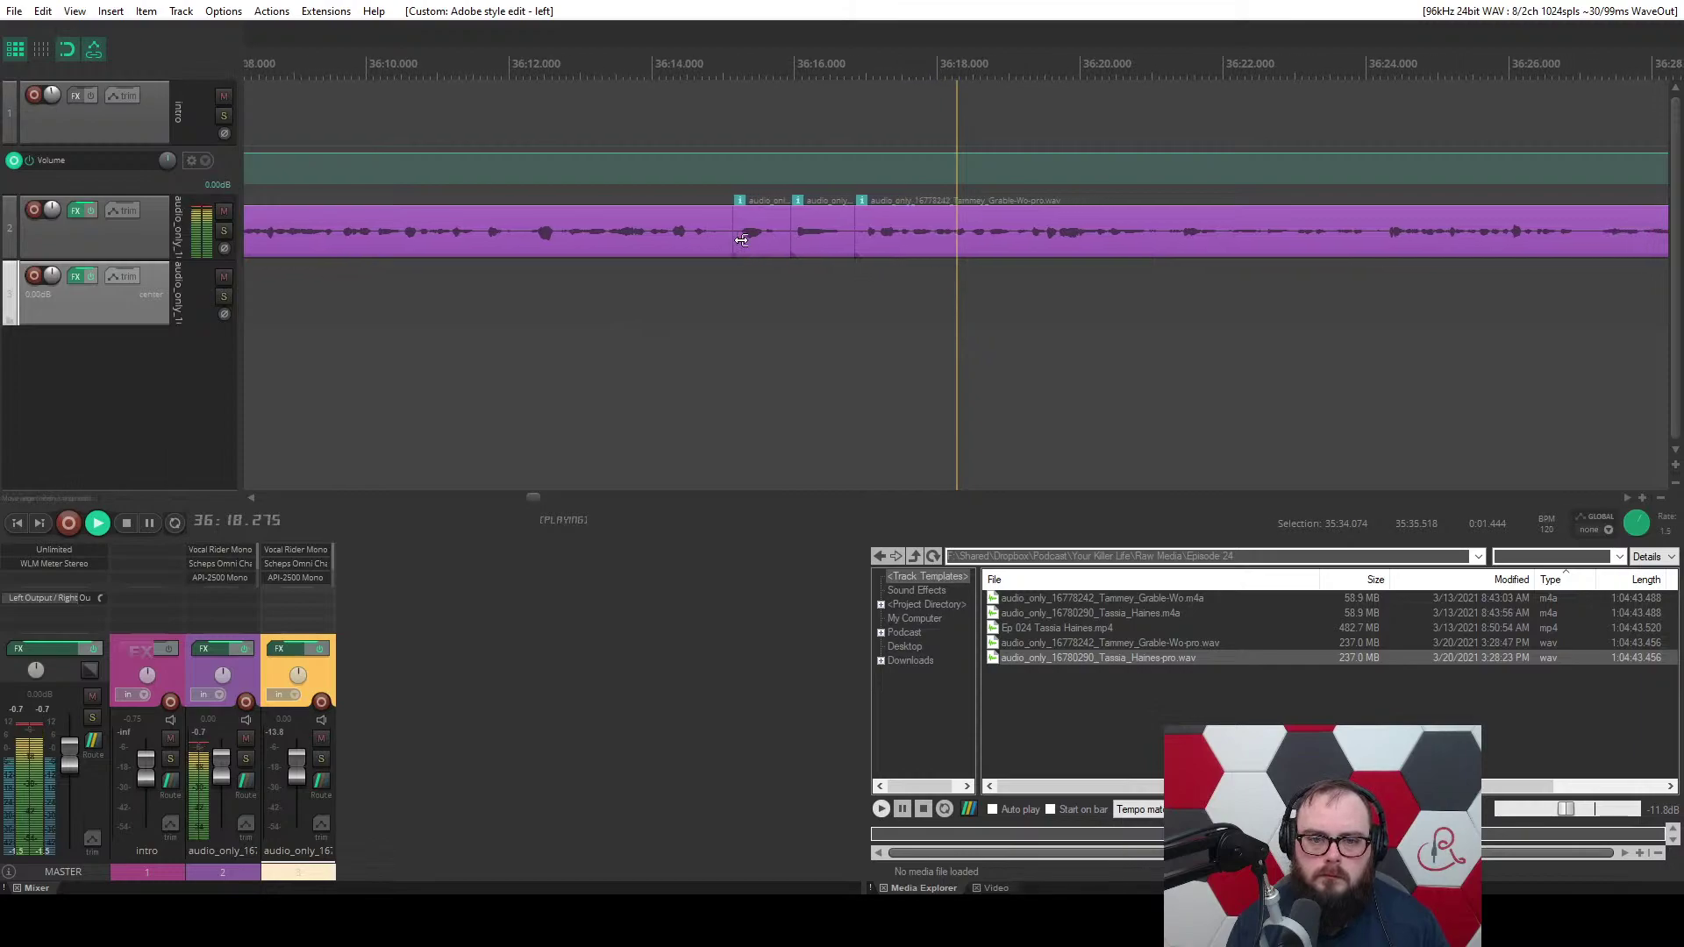
{"action": "left_click", "coordinate": [660, 312]}
{"action": "scroll", "coordinate": [668, 314], "scroll_direction": "up", "scroll_amount": 3}
{"action": "left_click_drag", "start_coordinate": [835, 303], "coordinate": [1344, 303]}
{"action": "key", "text": "c"}
{"action": "scroll", "coordinate": [1008, 319], "scroll_direction": "down", "scroll_amount": 4}
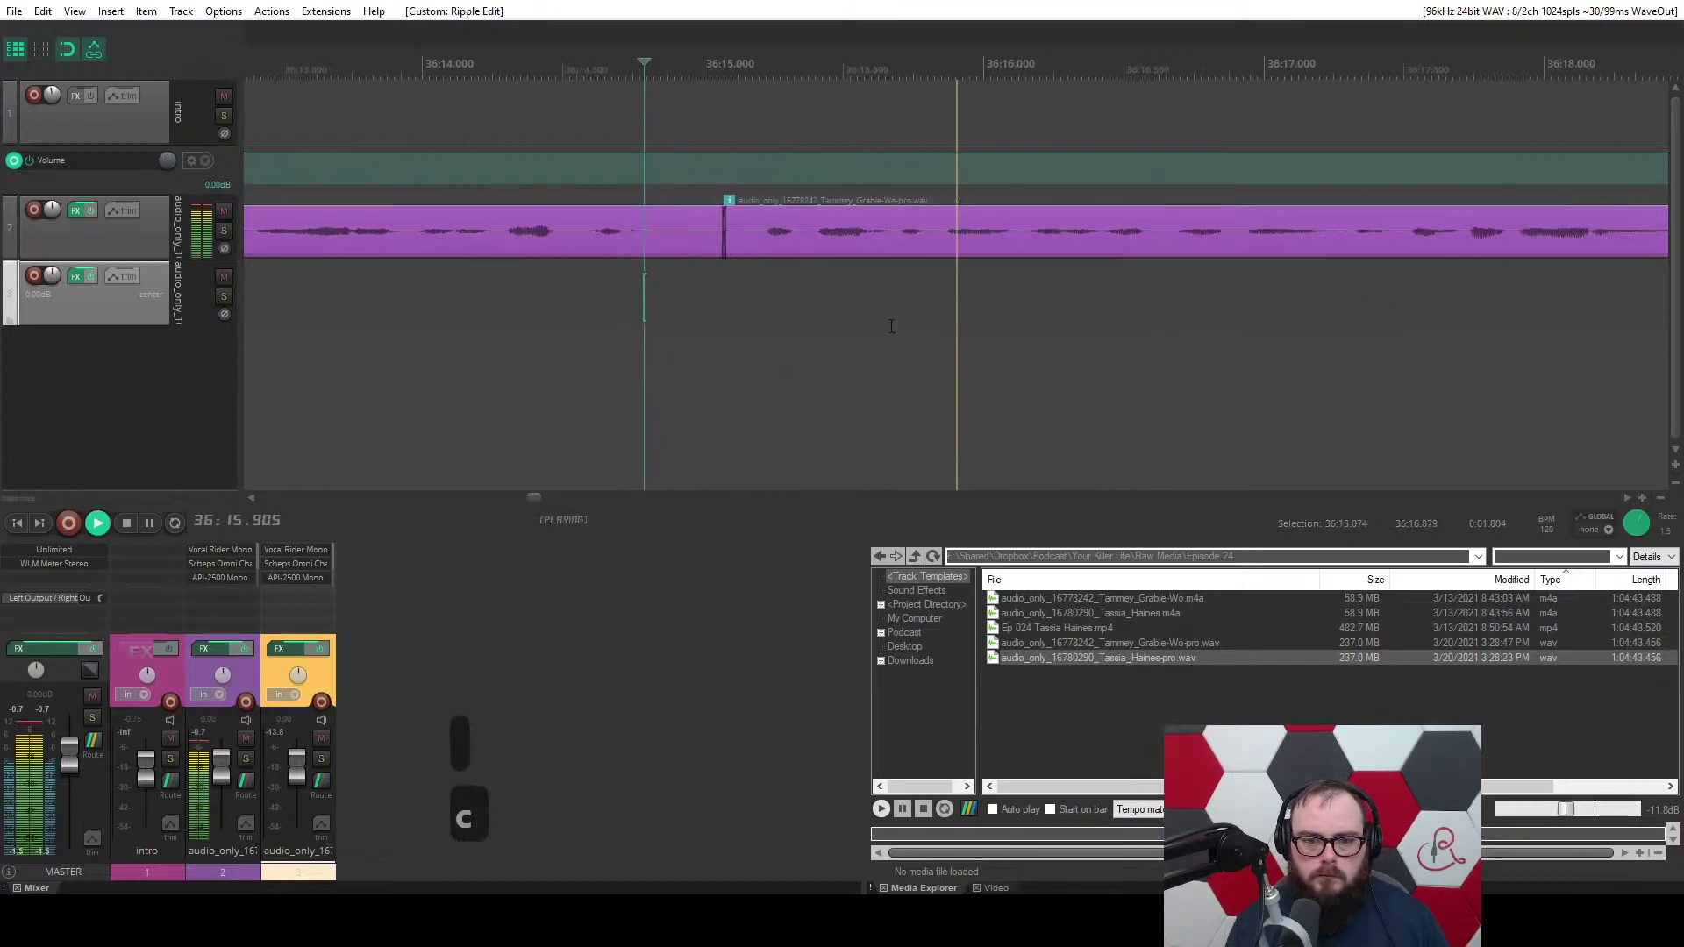
Replay the transition at 36:15.074 and trim the start of the second-track clip that follows it, closing the gap.
{"action": "key", "text": "space"}
{"action": "key", "text": "c"}
{"action": "scroll", "coordinate": [774, 322], "scroll_direction": "up", "scroll_amount": 4}
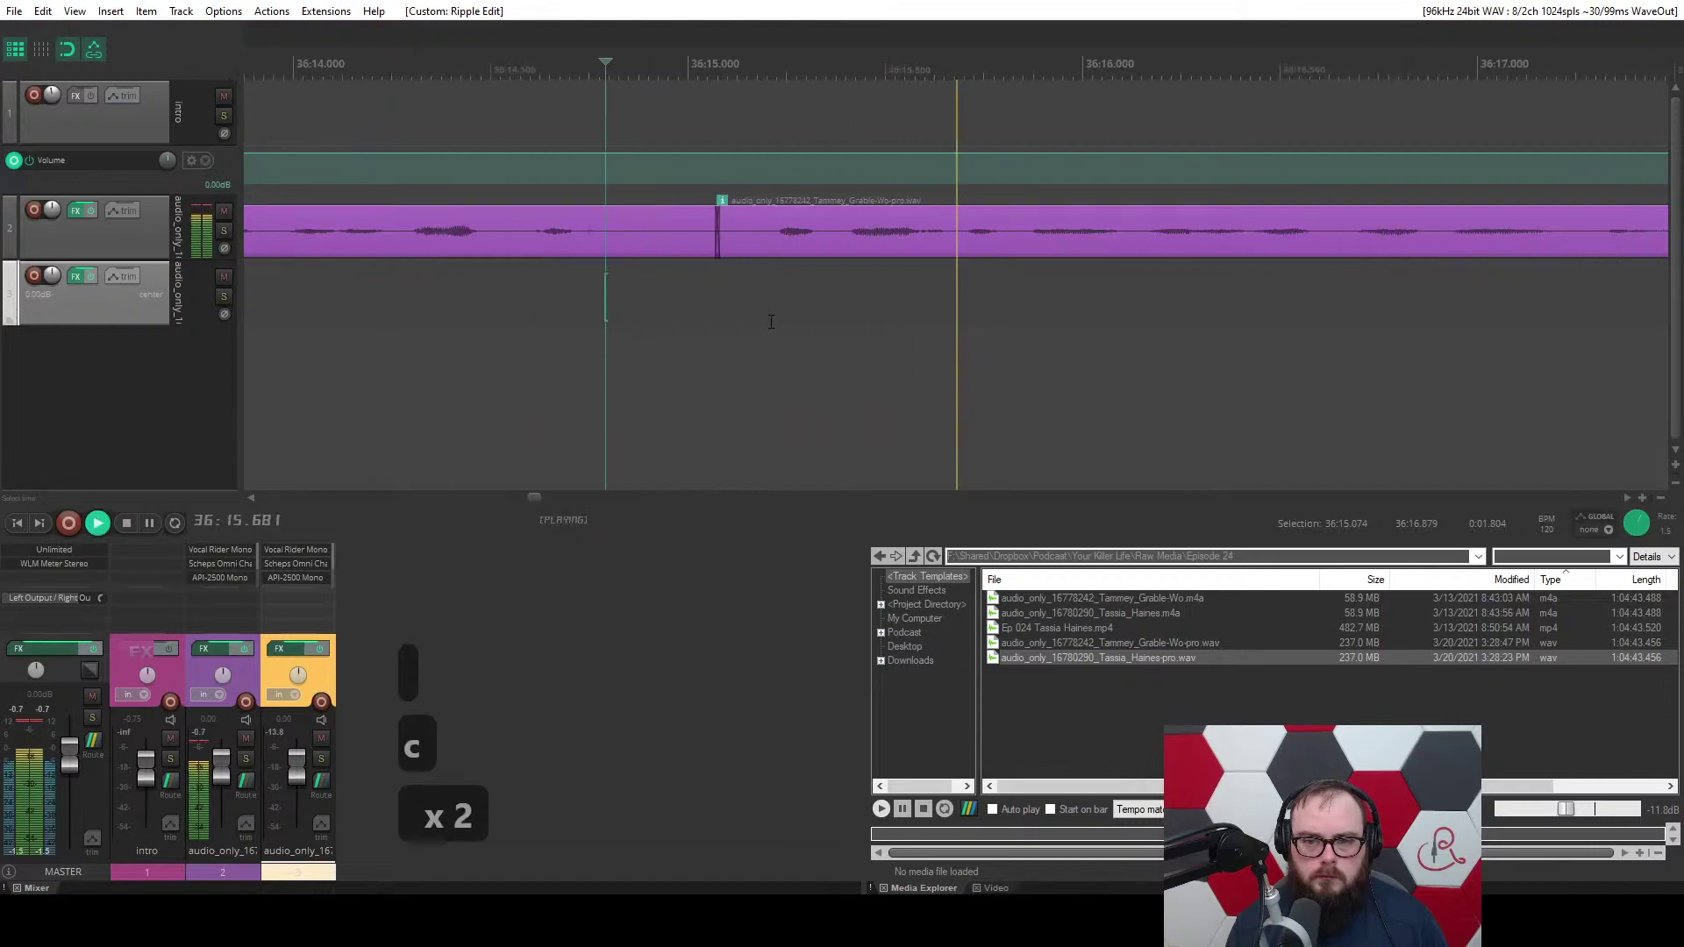
{"action": "left_click", "coordinate": [846, 239]}
{"action": "key", "text": "q"}
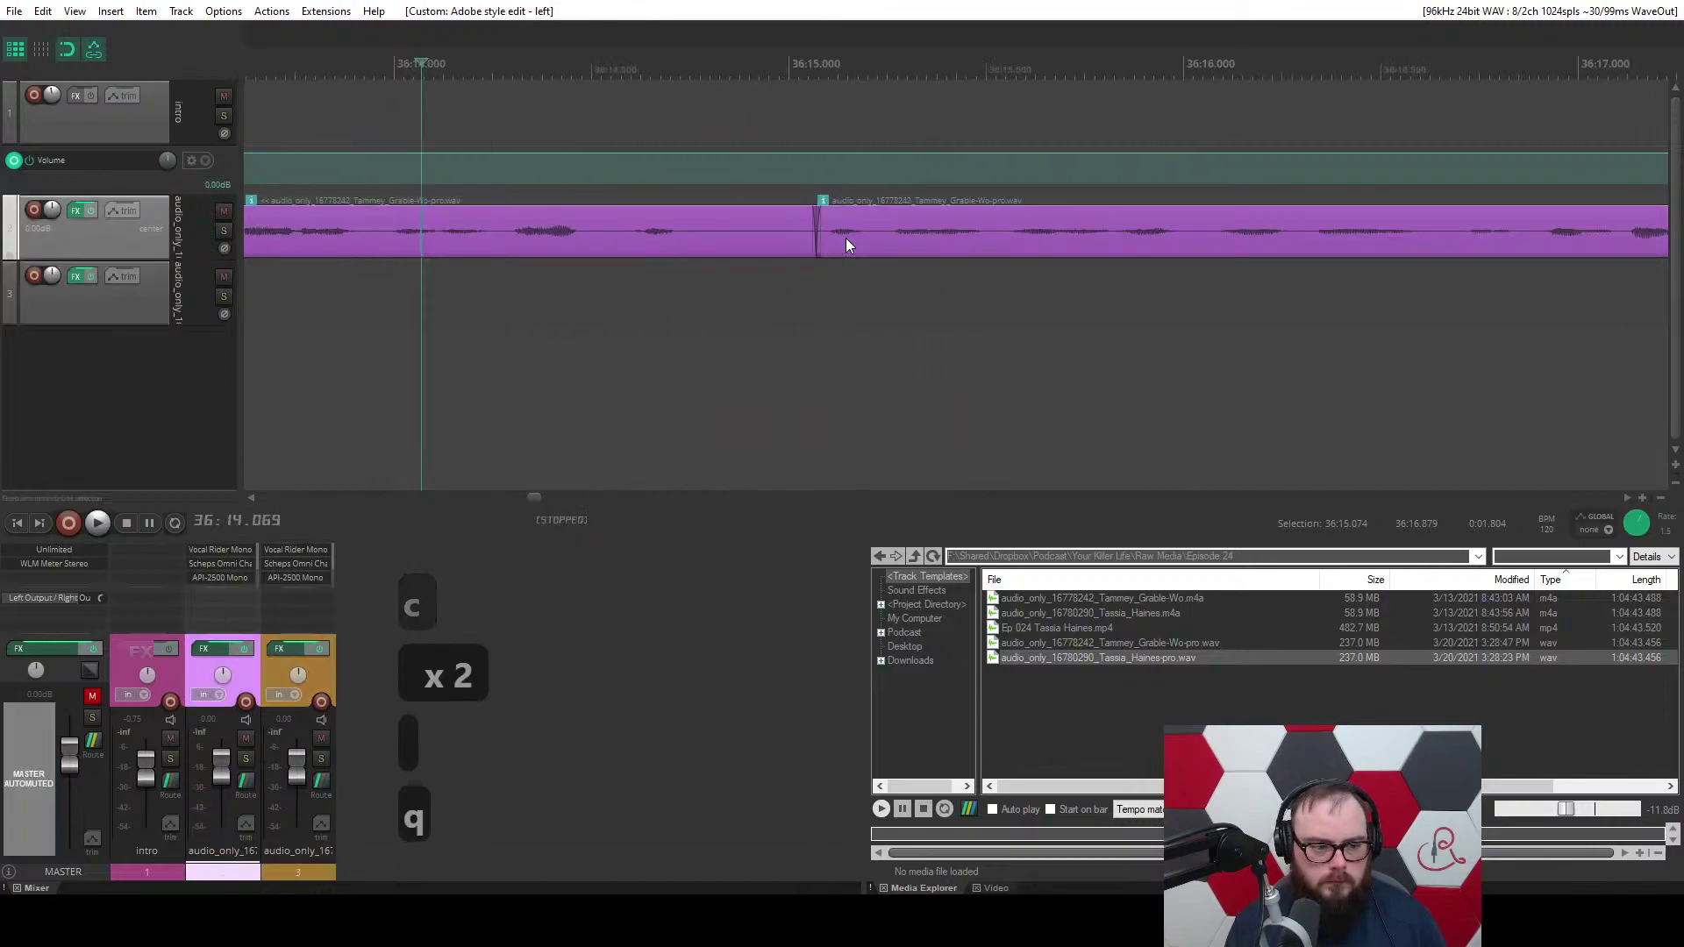
{"action": "key", "text": "q"}
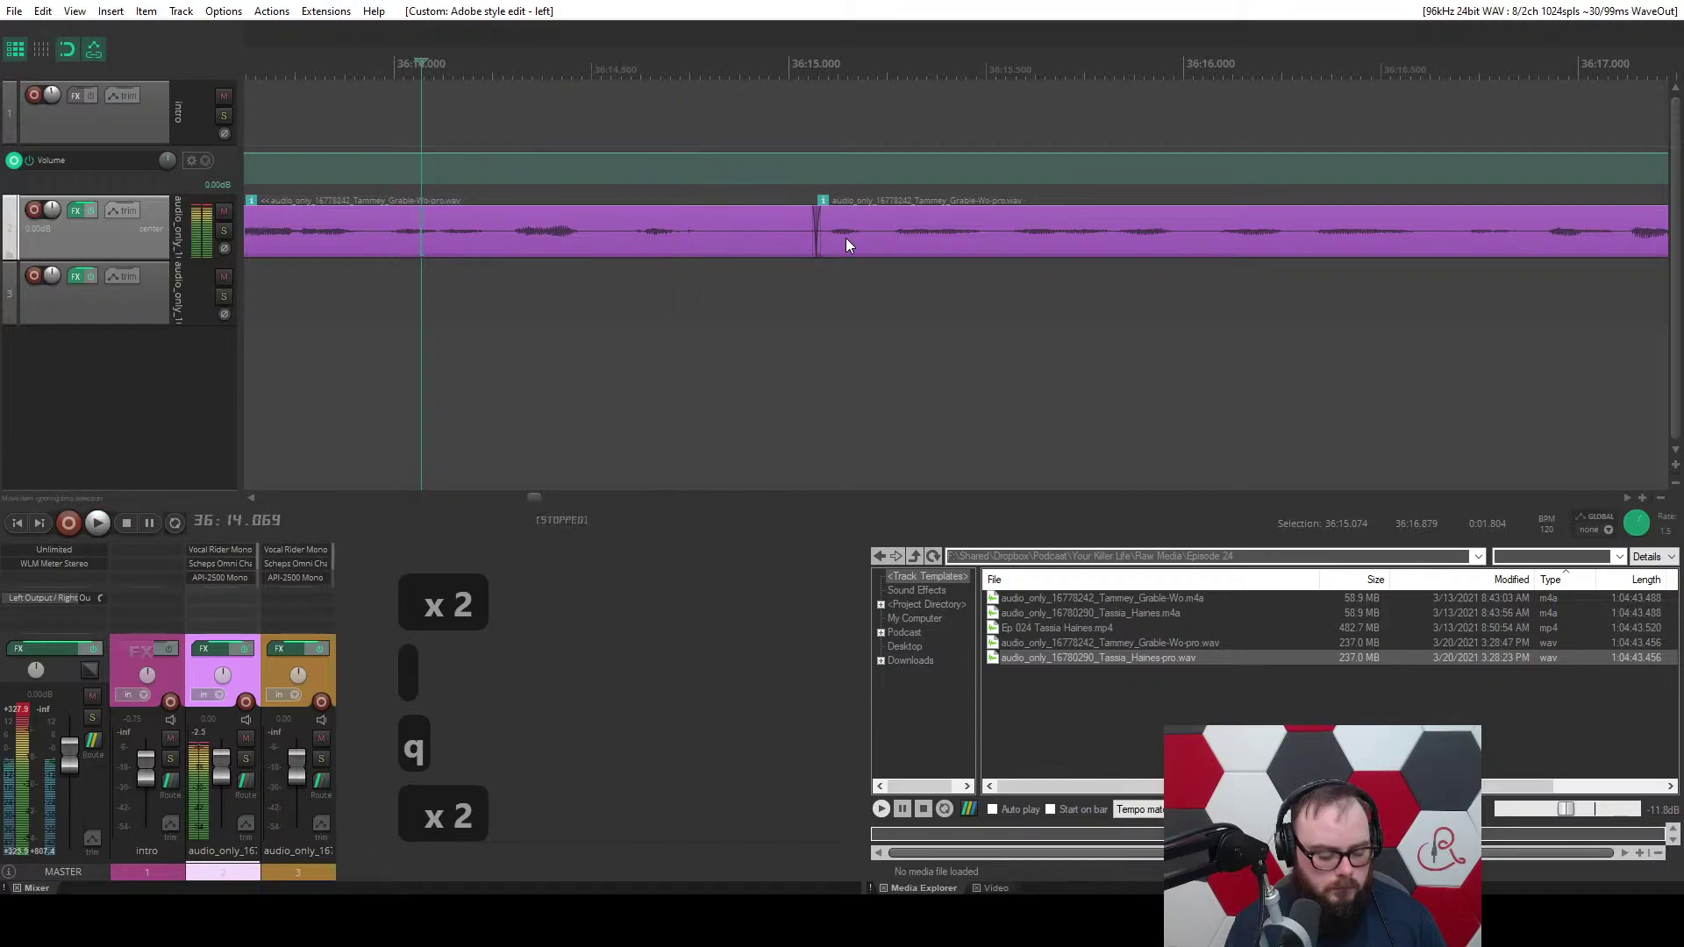
Open the custom action "Adobe style edit - left" for editing and examine its "View: Clear all peak indicators" entry.
{"action": "left_click", "coordinate": [272, 11]}
{"action": "left_click", "coordinate": [290, 30]}
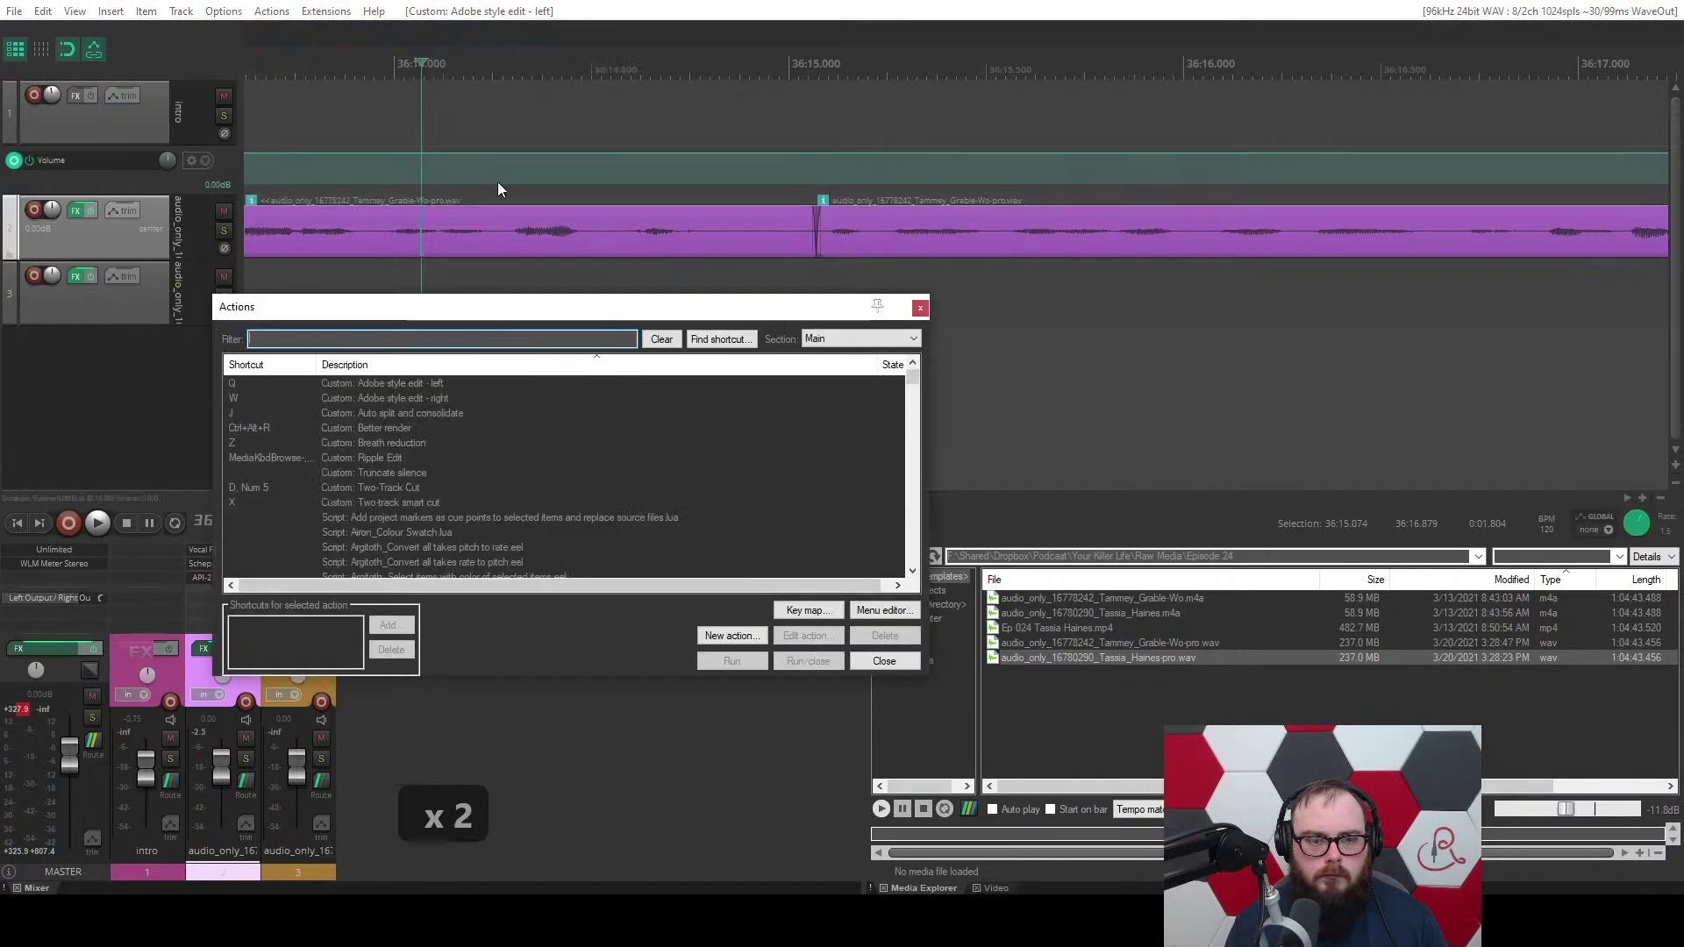
{"action": "left_click", "coordinate": [360, 383]}
{"action": "left_click", "coordinate": [803, 636]}
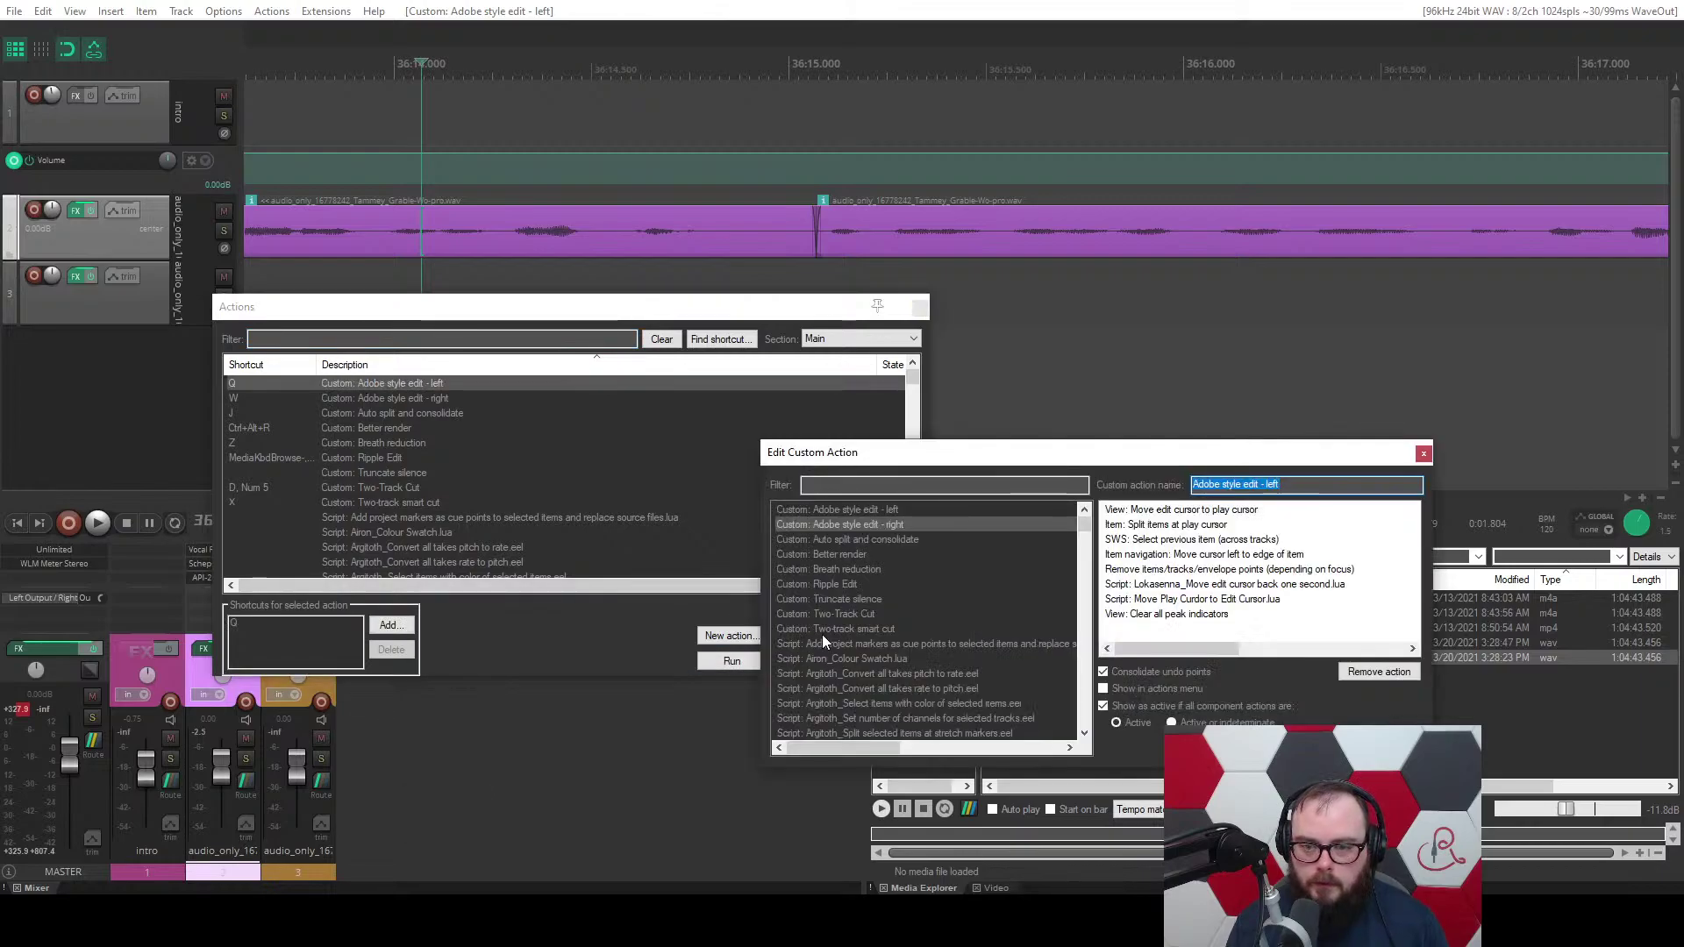
{"action": "left_click", "coordinate": [1156, 617]}
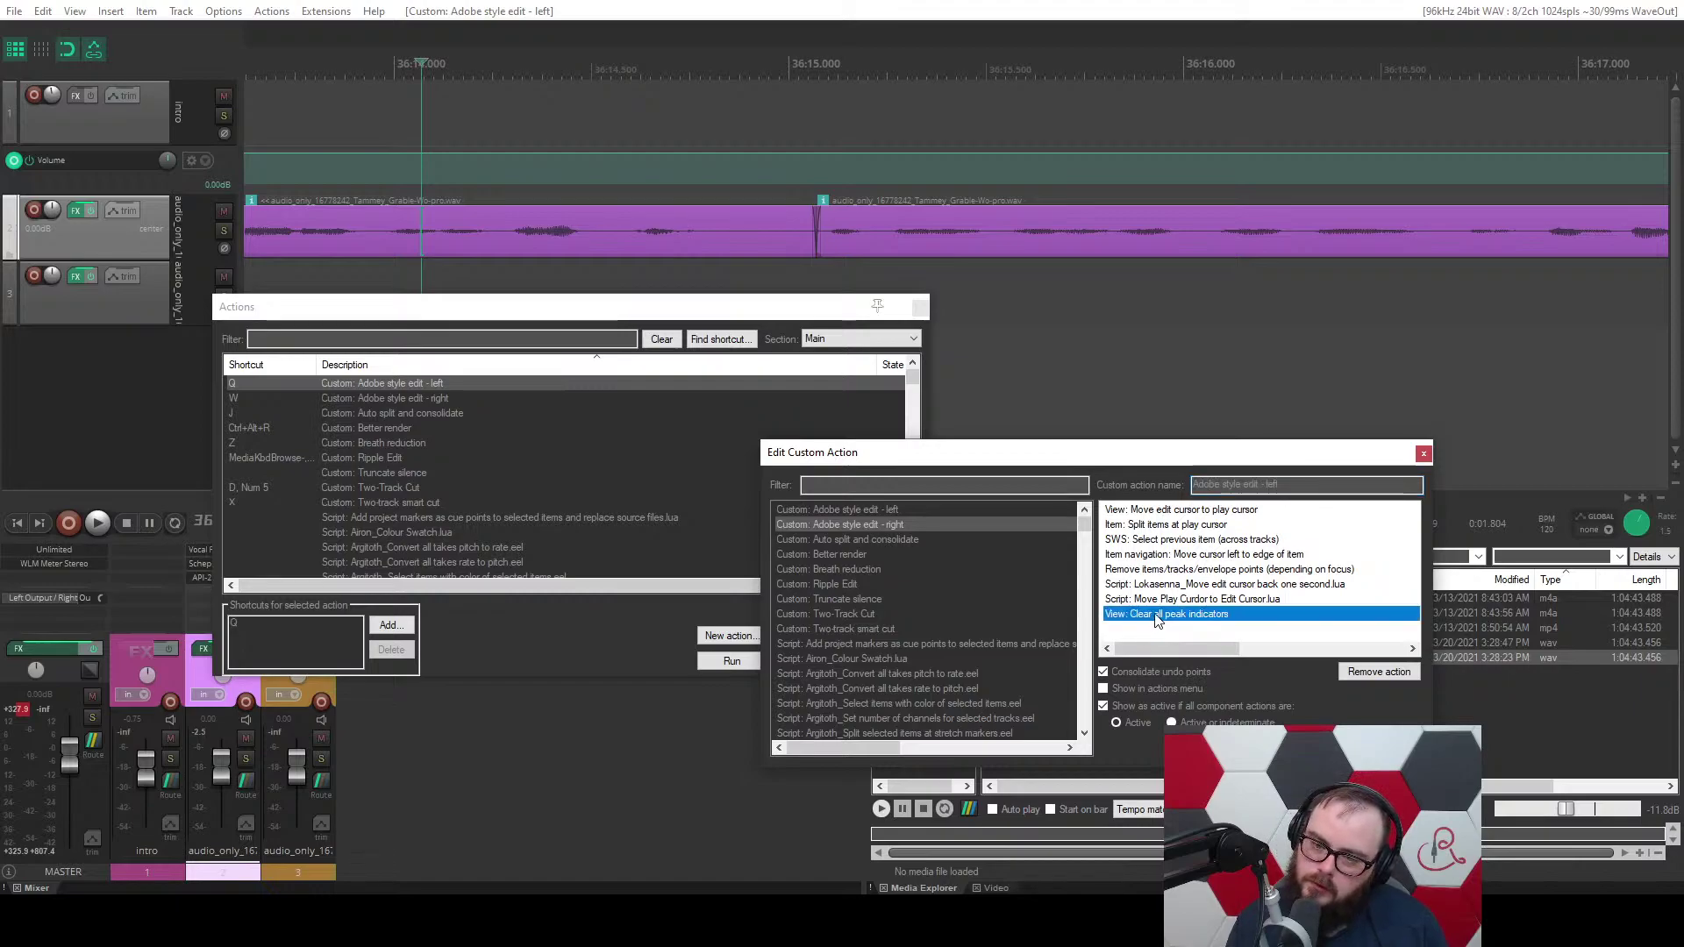
{"action": "left_click", "coordinate": [1388, 745]}
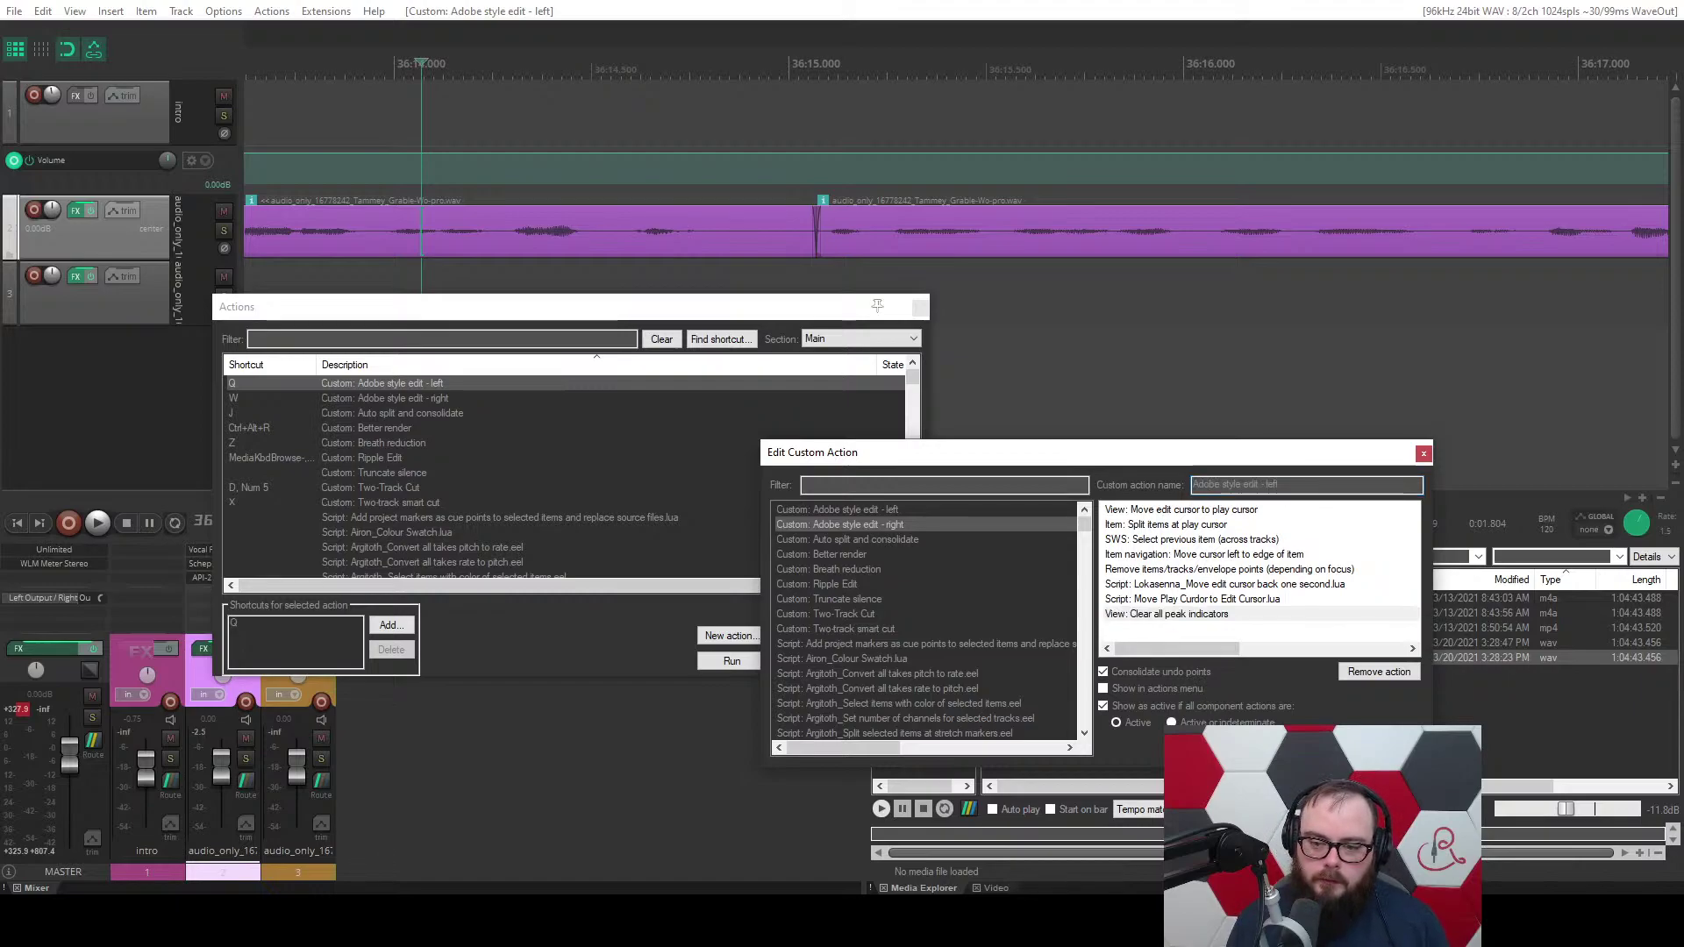
Close the custom action editor and the action list, clear all peak indicators, and replay the transition at about 36:15.
{"action": "key", "text": "Escape"}
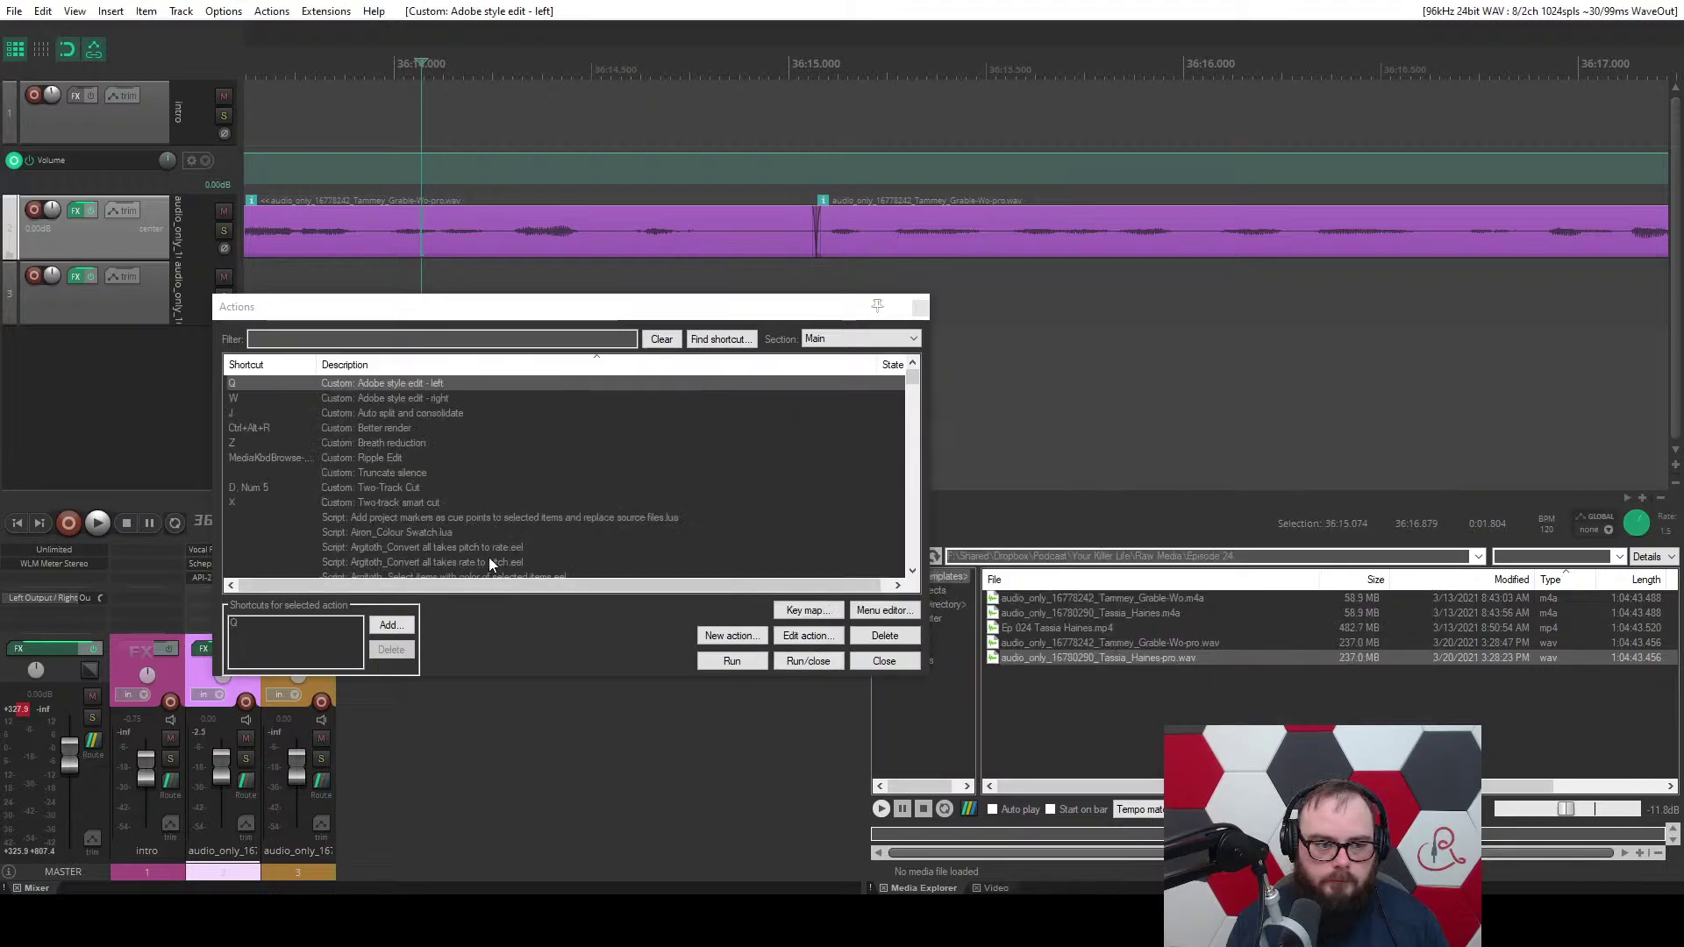
{"action": "left_click", "coordinate": [850, 660]}
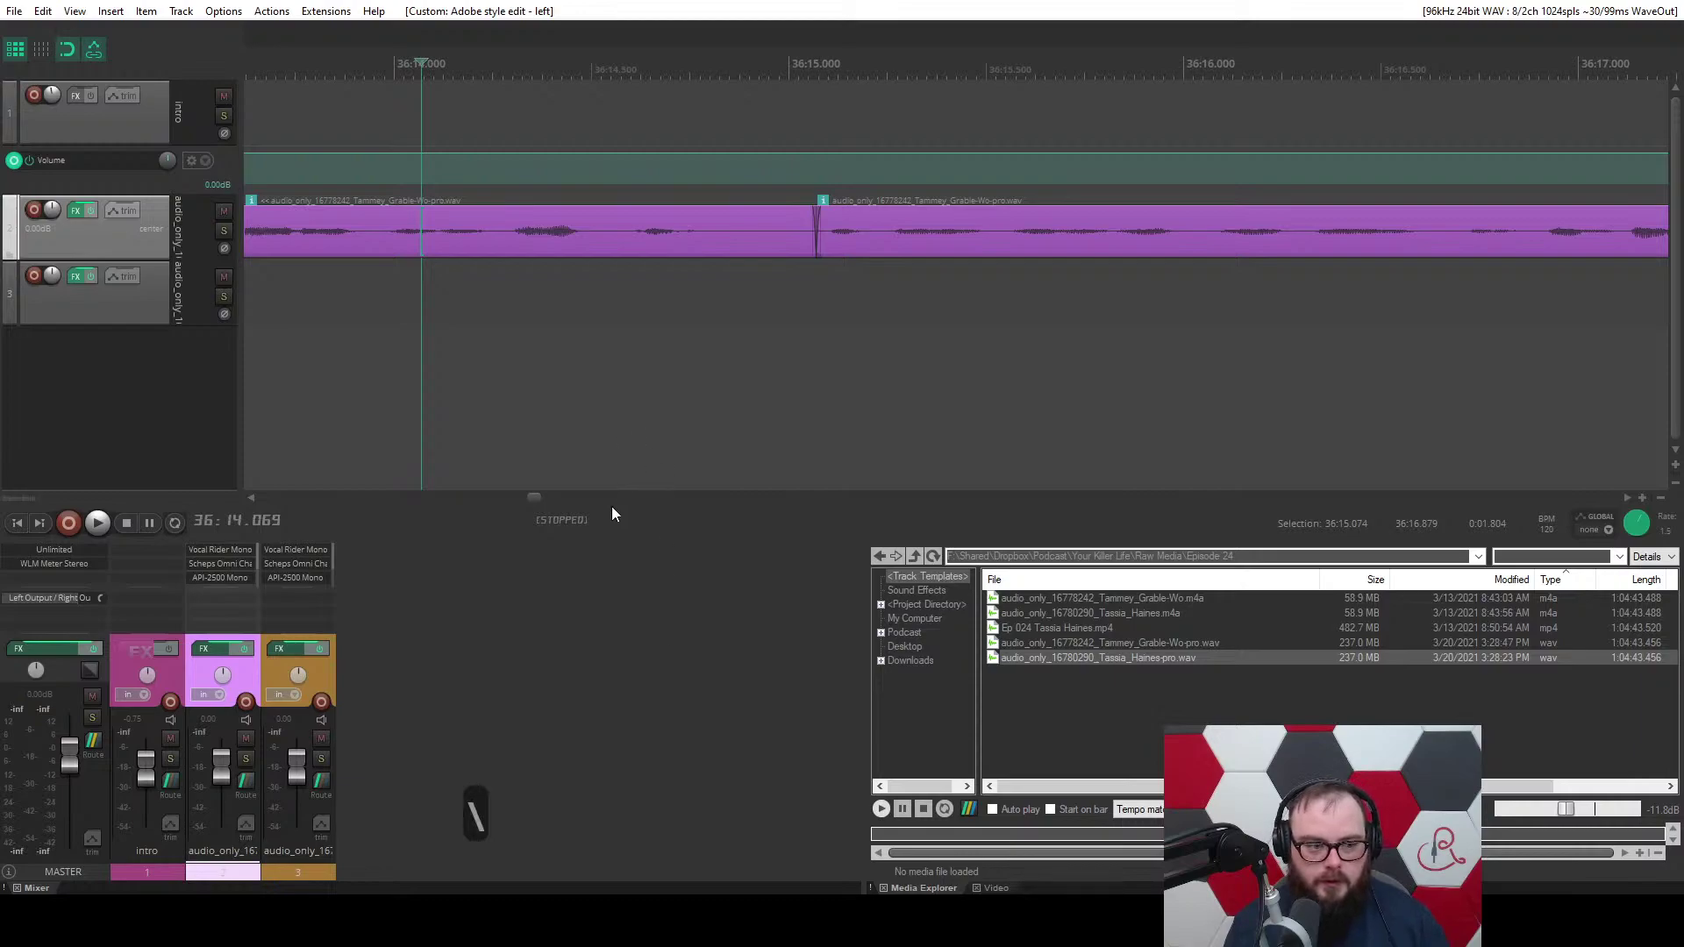
{"action": "key", "text": "backslash"}
{"action": "key", "text": "ctrl+space"}
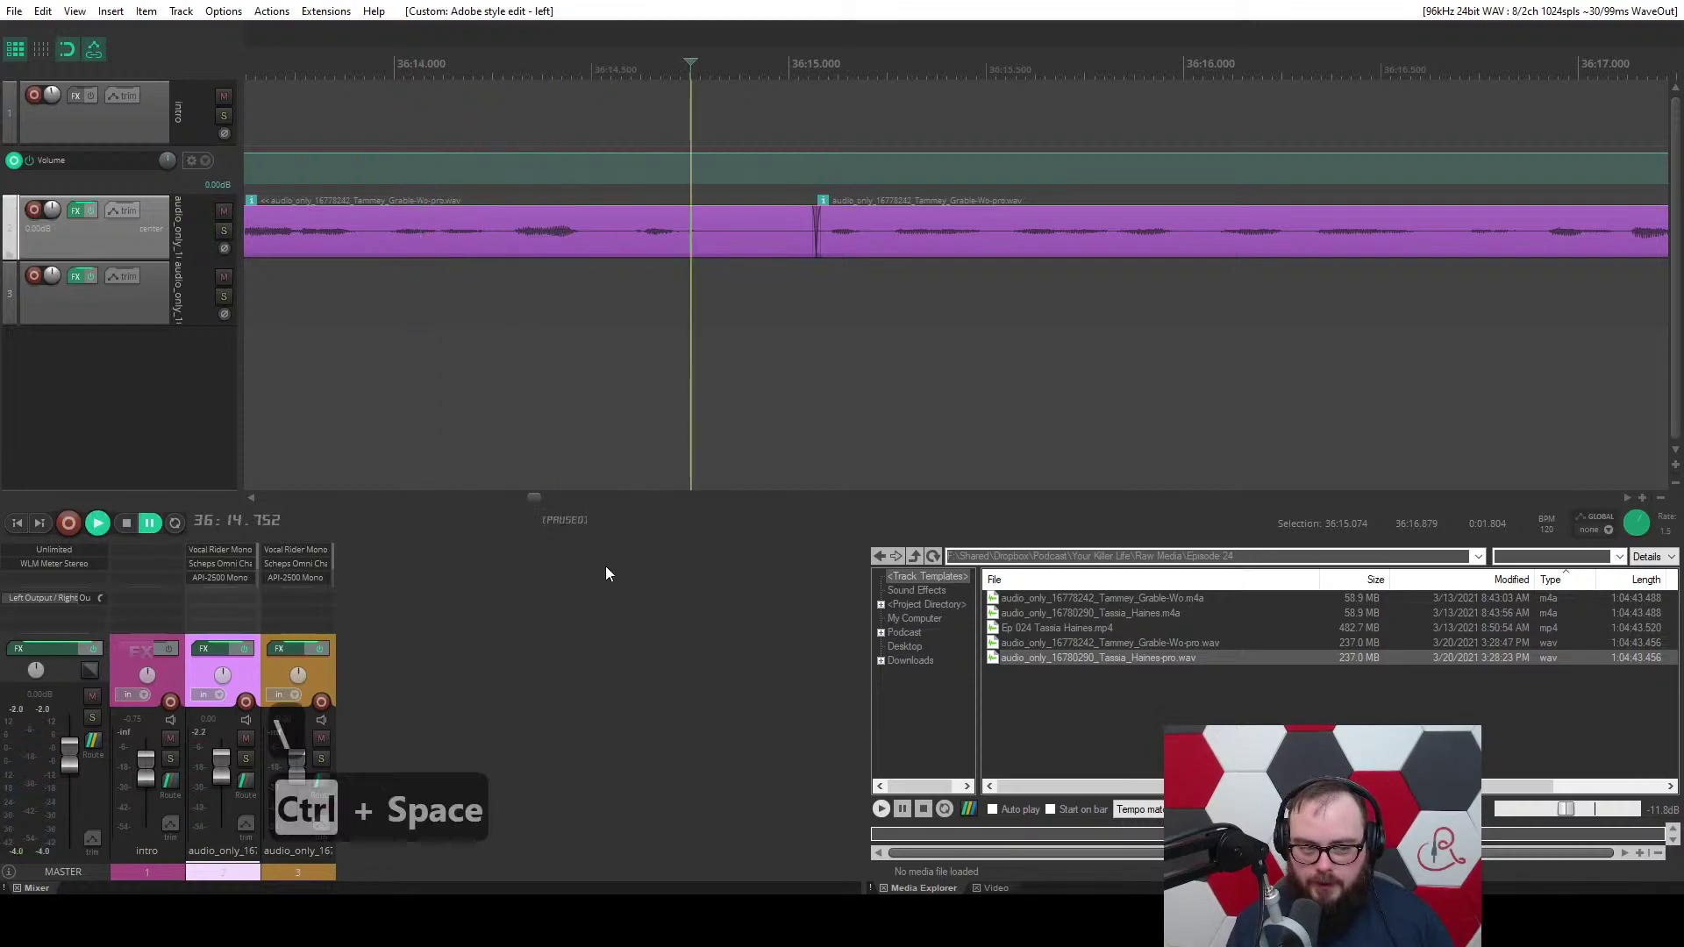
{"action": "key", "text": "ctrl+space"}
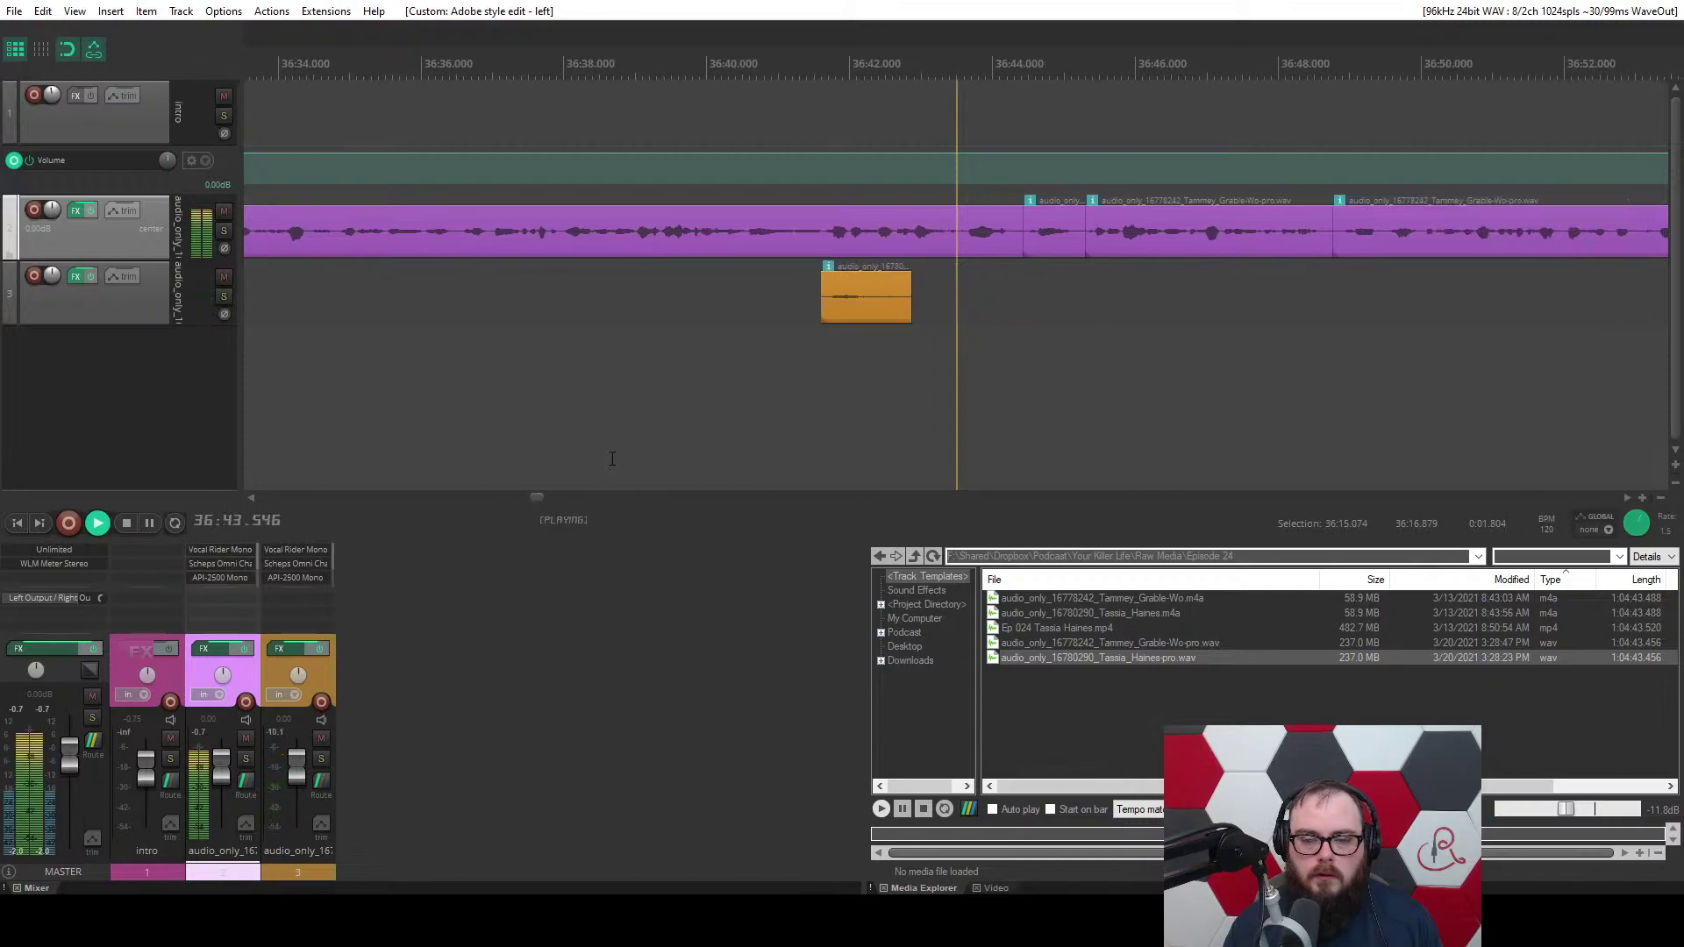
Delete the short third-track clip at about 36:42 while listening on.
{"action": "left_click", "coordinate": [754, 299]}
{"action": "key", "text": "d"}
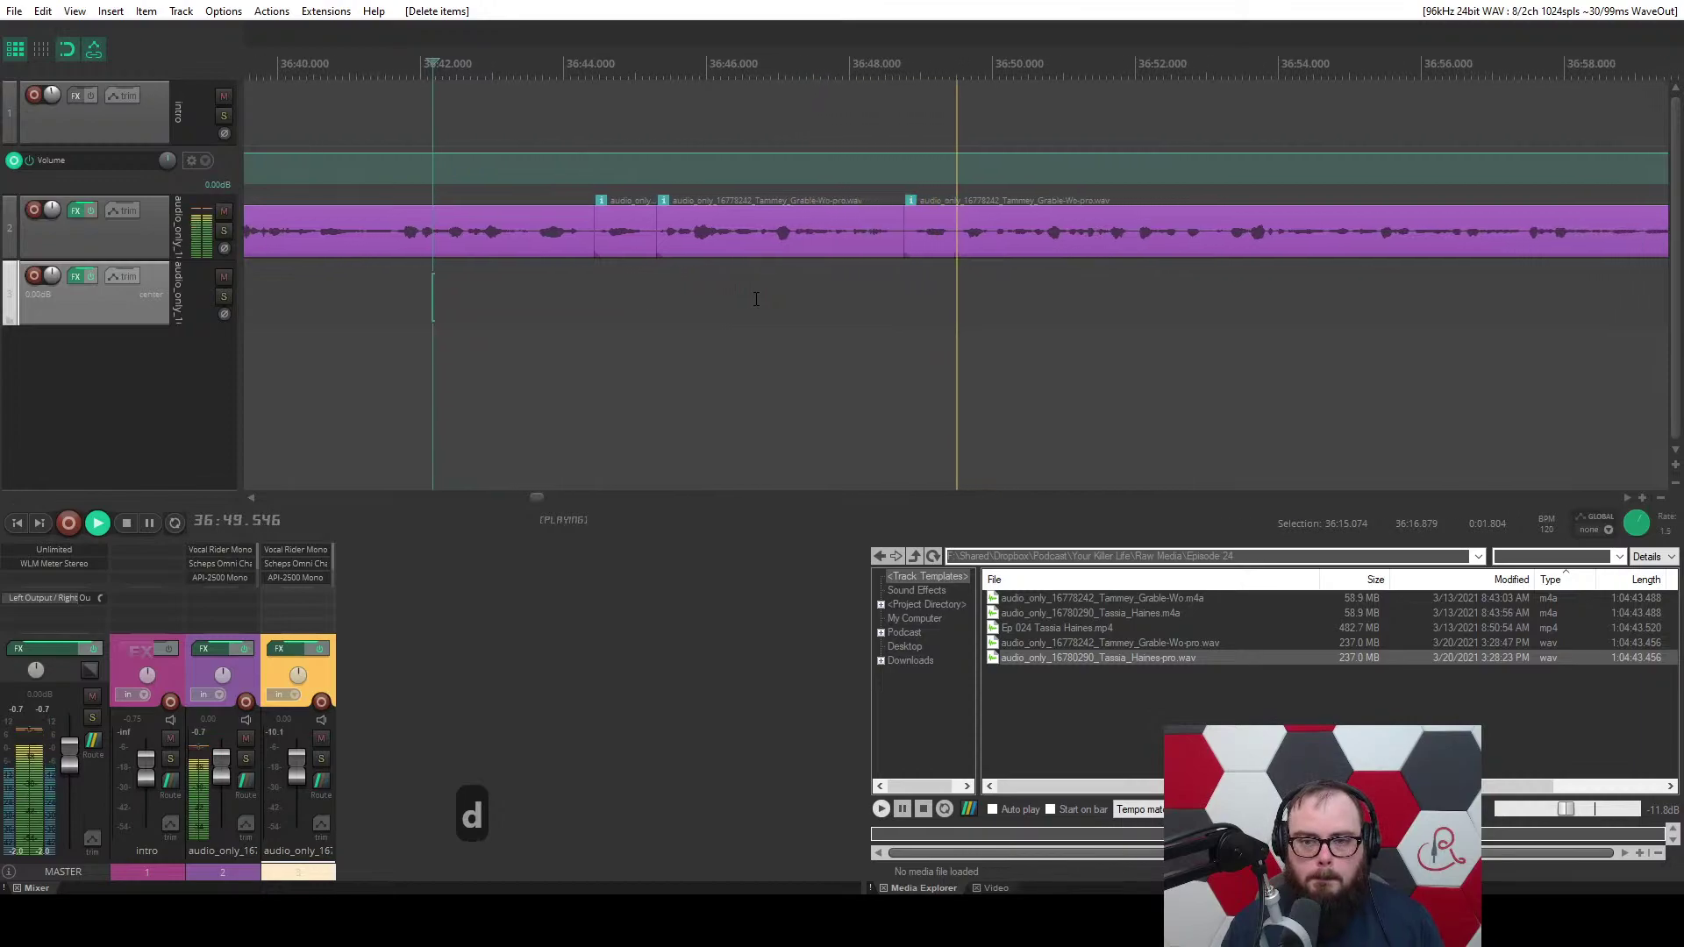
{"action": "scroll", "coordinate": [756, 299], "scroll_direction": "down", "scroll_amount": 4}
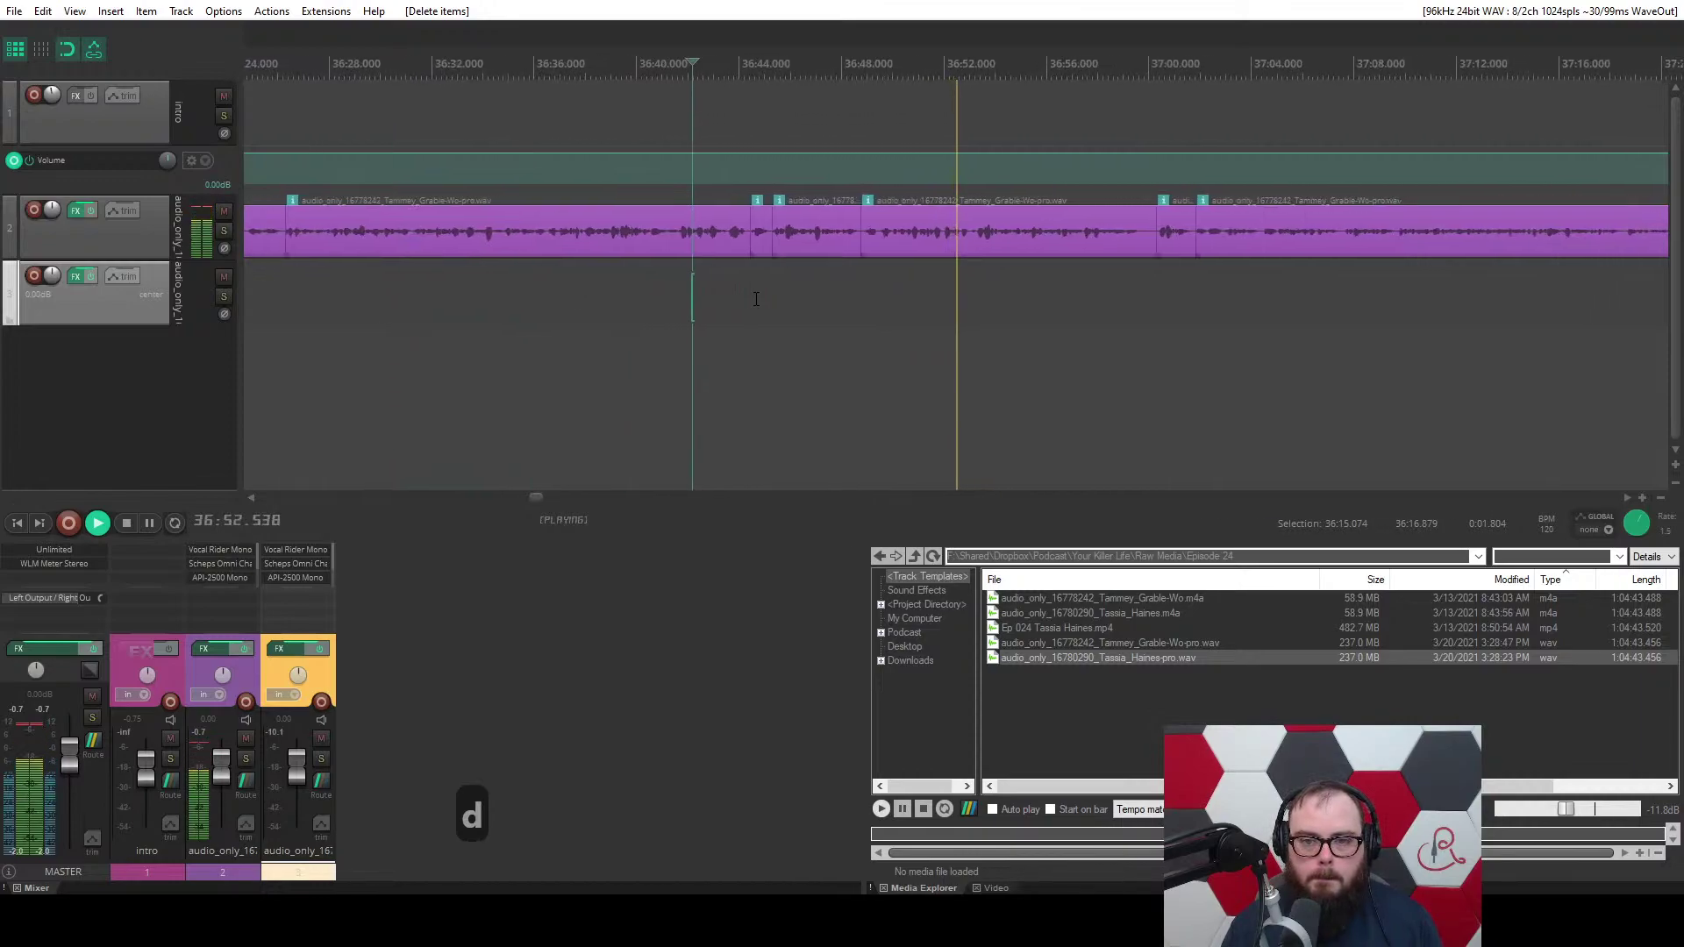
{"action": "scroll", "coordinate": [756, 299], "scroll_direction": "down", "scroll_amount": 4}
Listen on to about 37:21 and delete the short second-track clip at about 37:21.7.
{"action": "scroll", "coordinate": [756, 299], "scroll_direction": "up", "scroll_amount": 6}
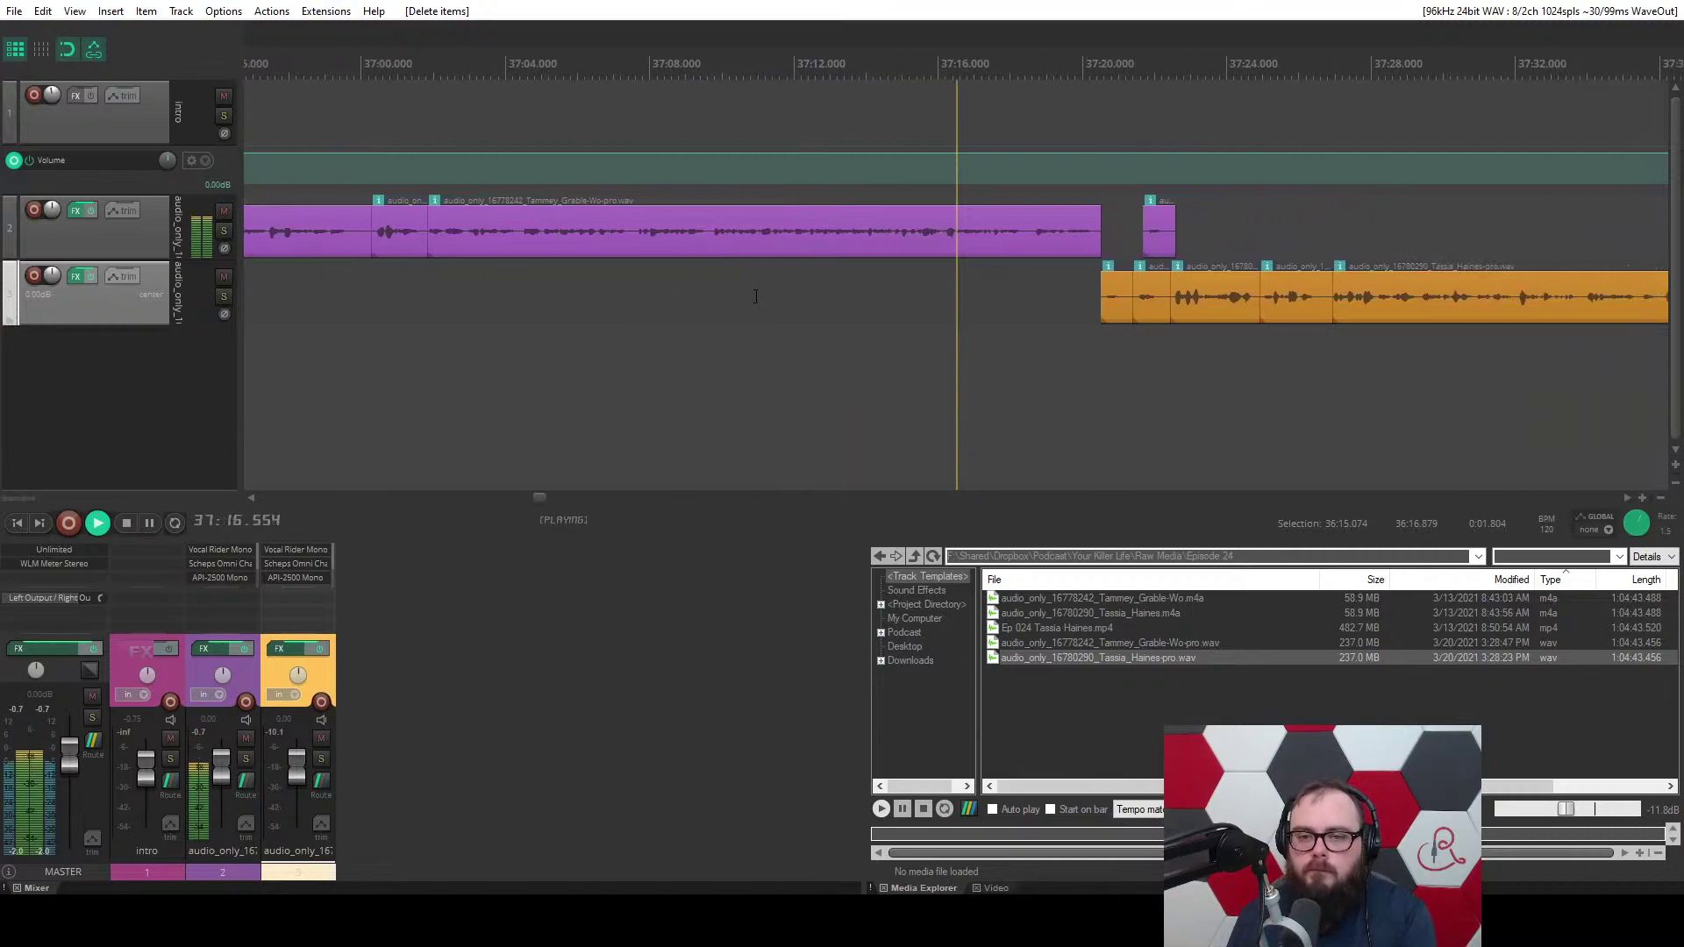
{"action": "scroll", "coordinate": [756, 298], "scroll_direction": "up", "scroll_amount": 3}
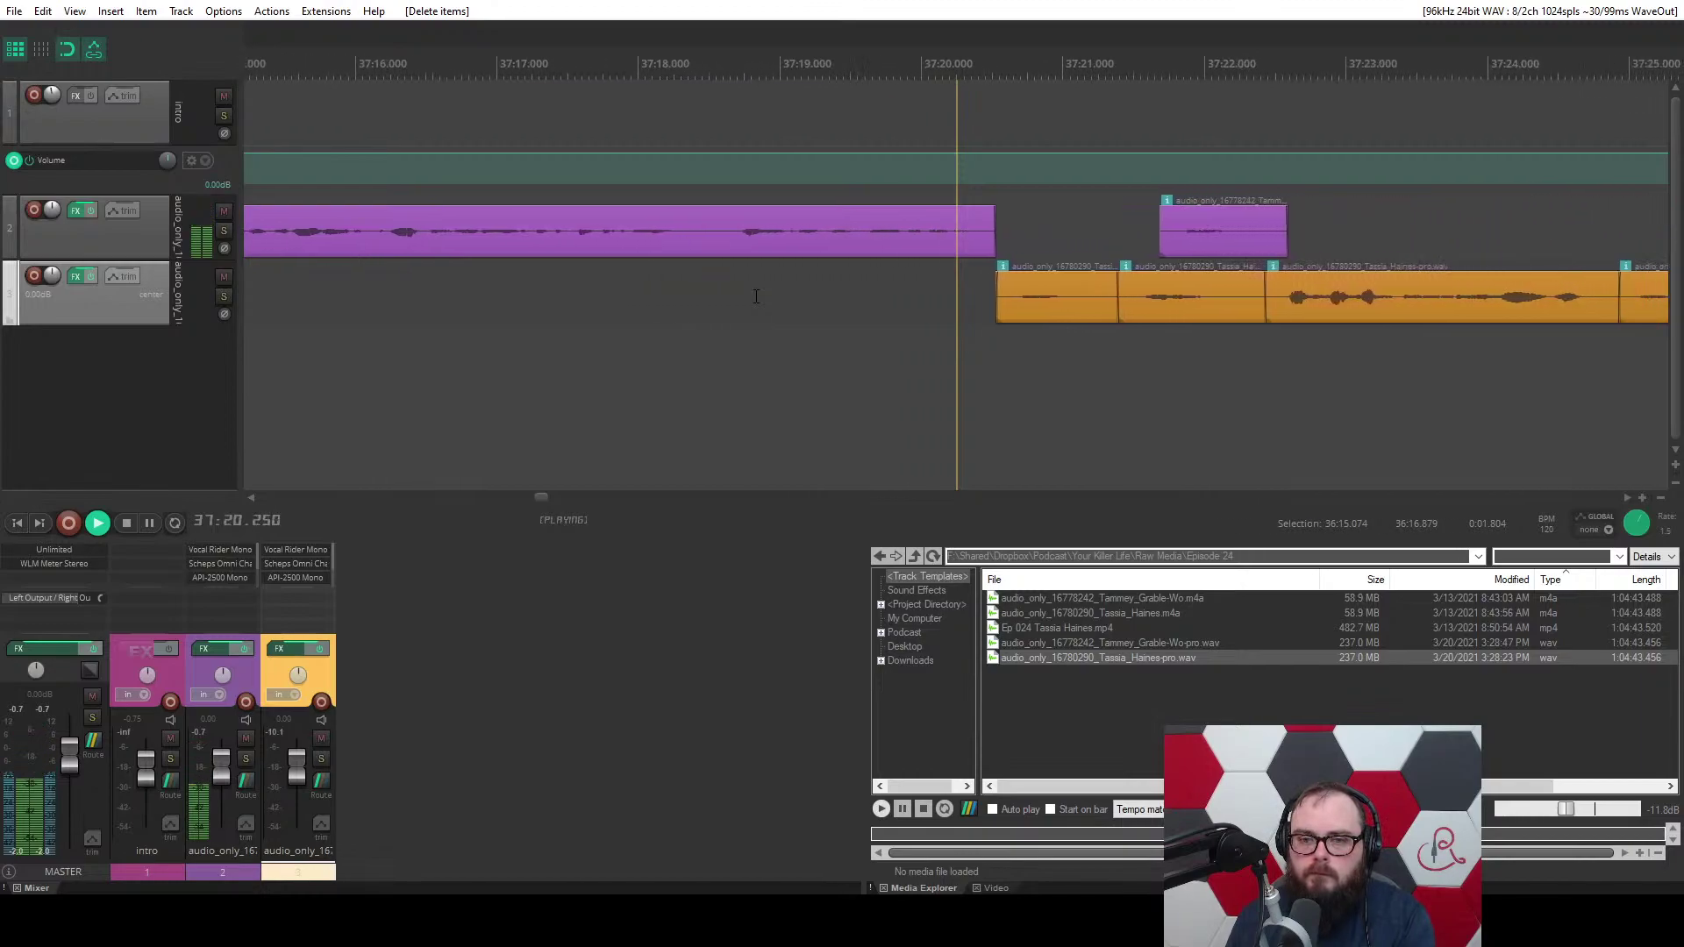
{"action": "left_click", "coordinate": [845, 230]}
{"action": "key", "text": "d"}
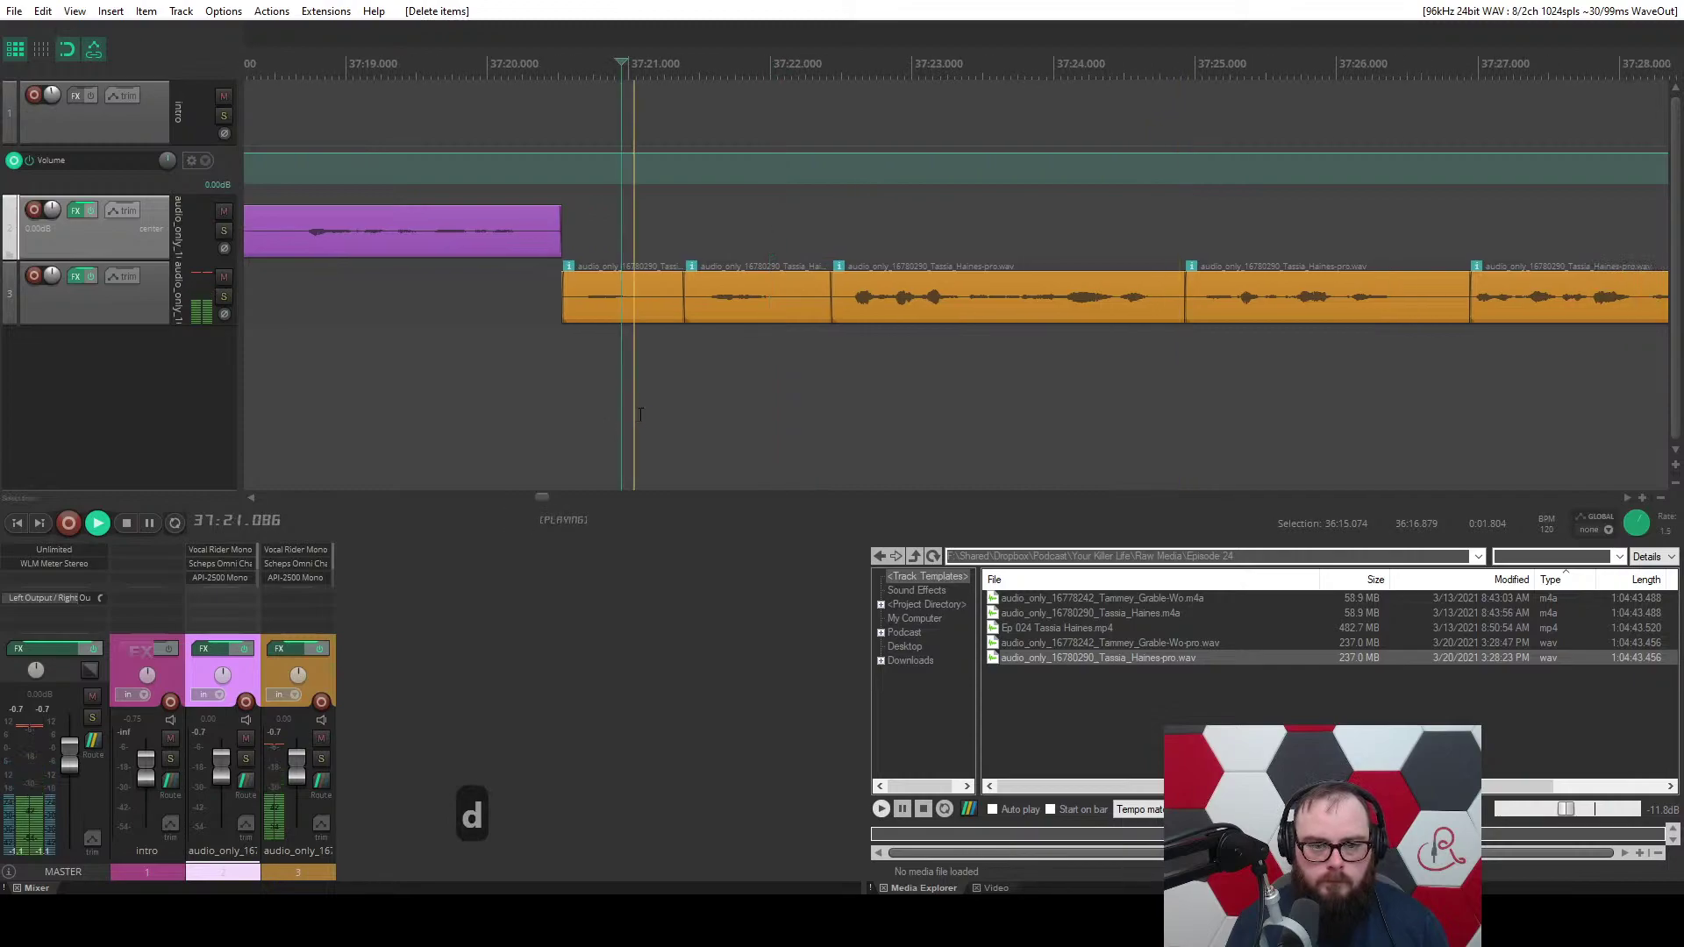
Ripple-delete the short third-track clip at about 37:21.4, replay from about 37:19, and save the project.
{"action": "left_click", "coordinate": [733, 303]}
{"action": "key", "text": "a"}
{"action": "left_click", "coordinate": [348, 436]}
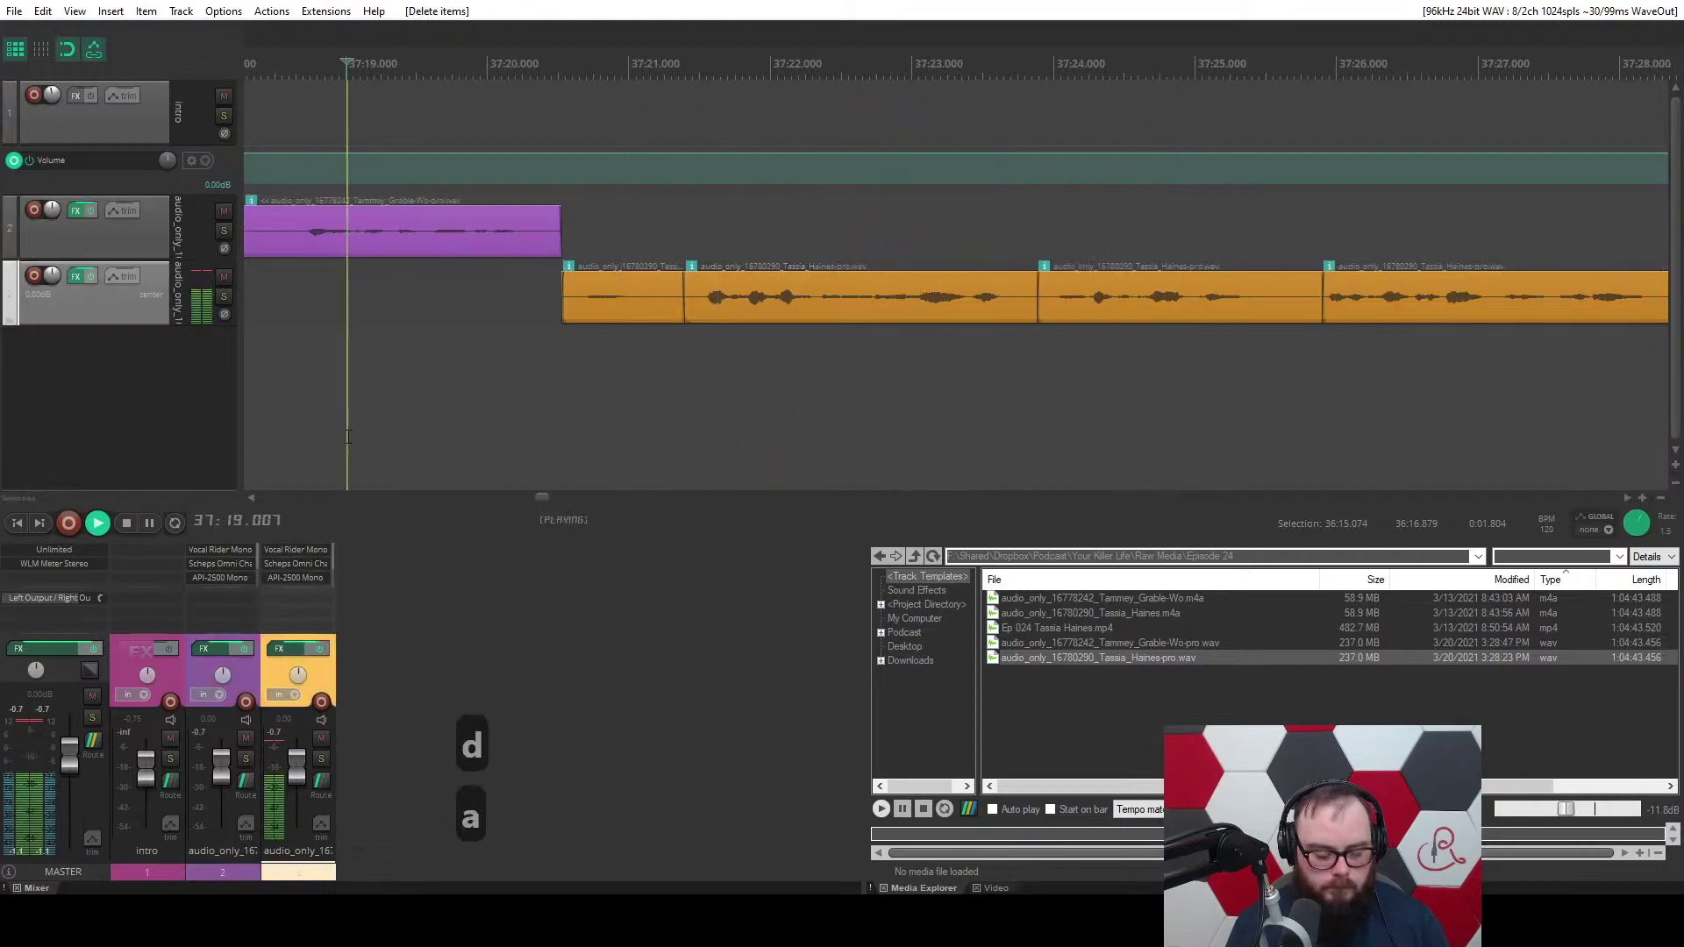
{"action": "key", "text": "f"}
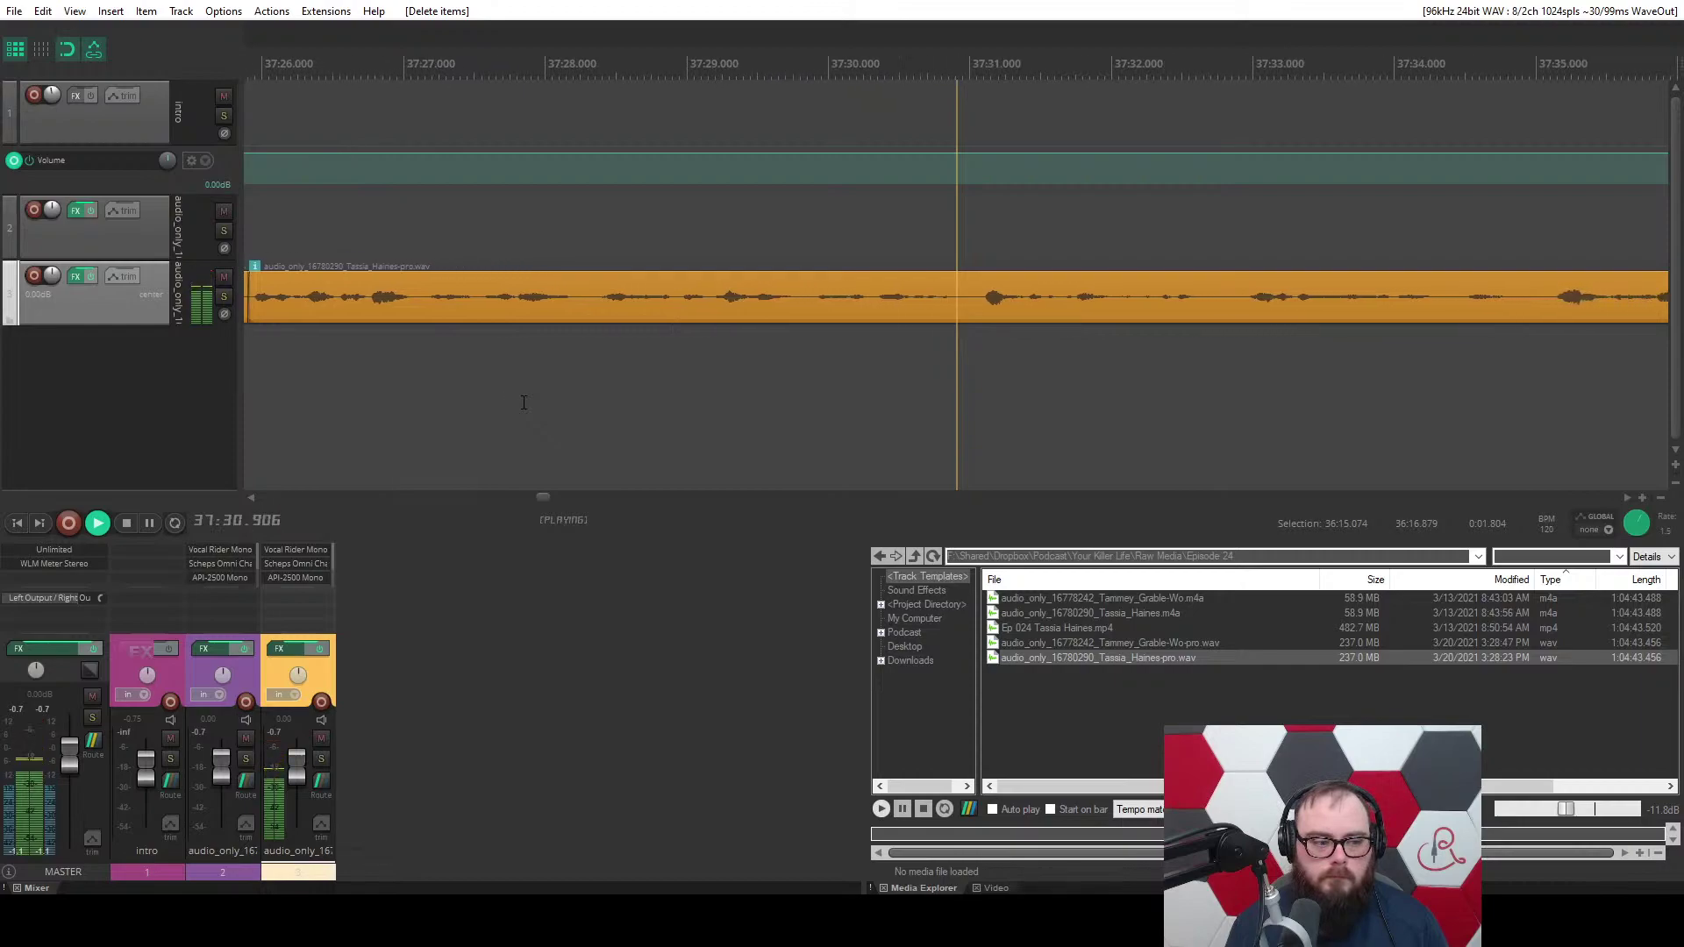
{"action": "key", "text": "ctrl+space"}
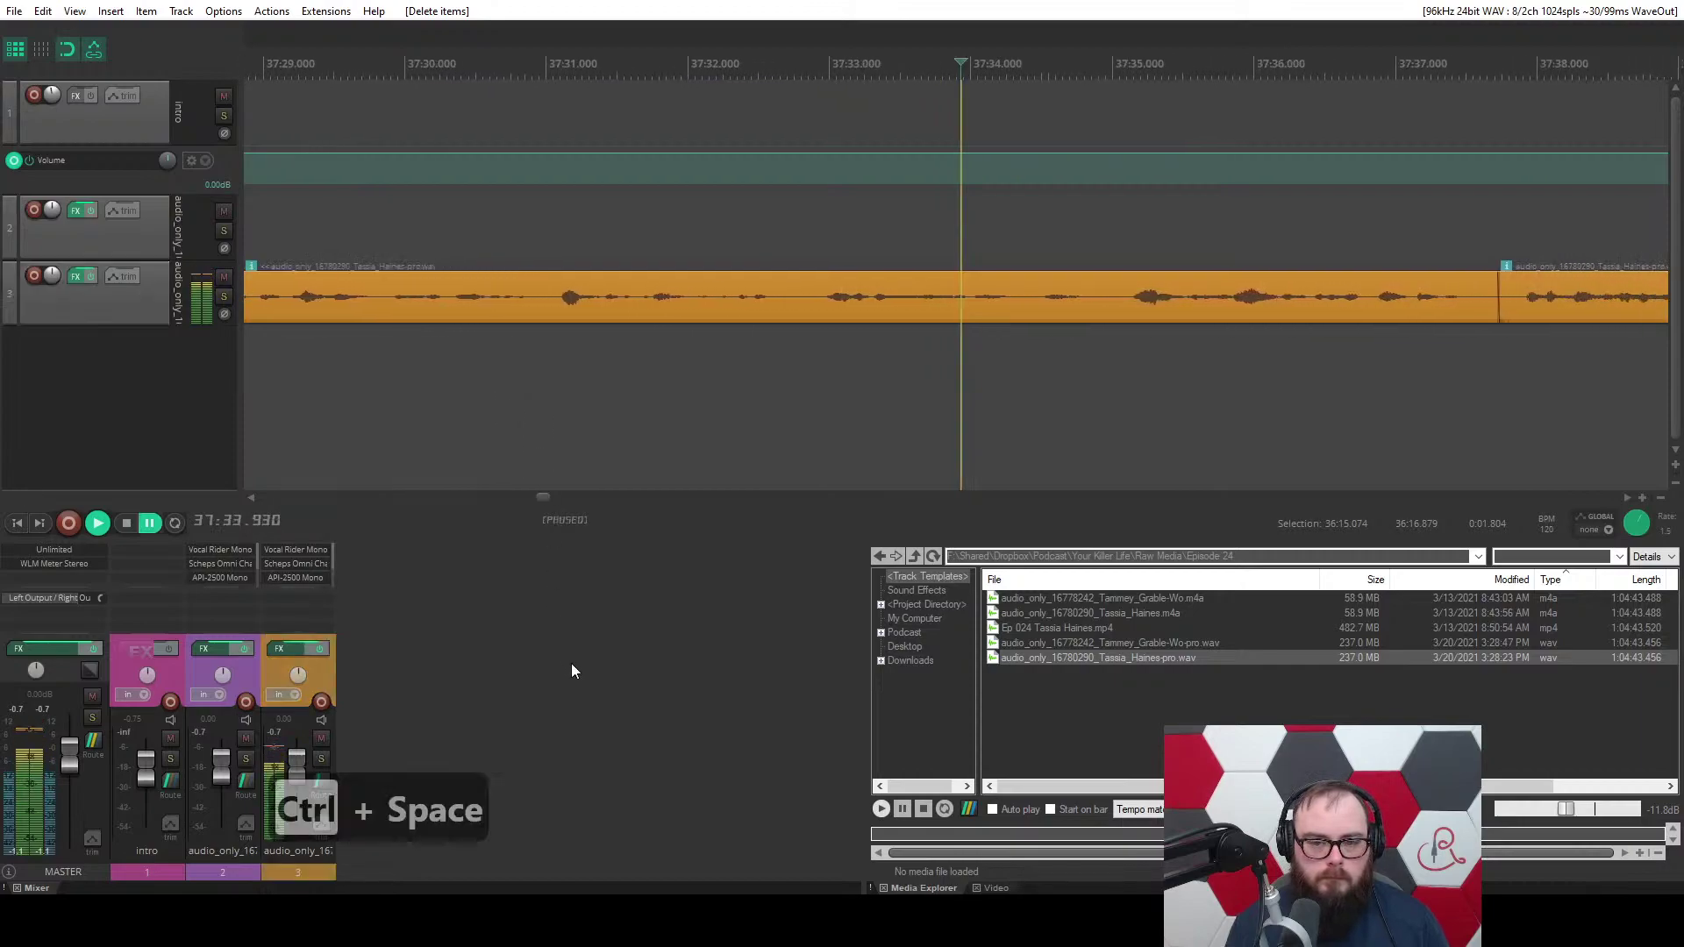
{"action": "key", "text": "ctrl+s"}
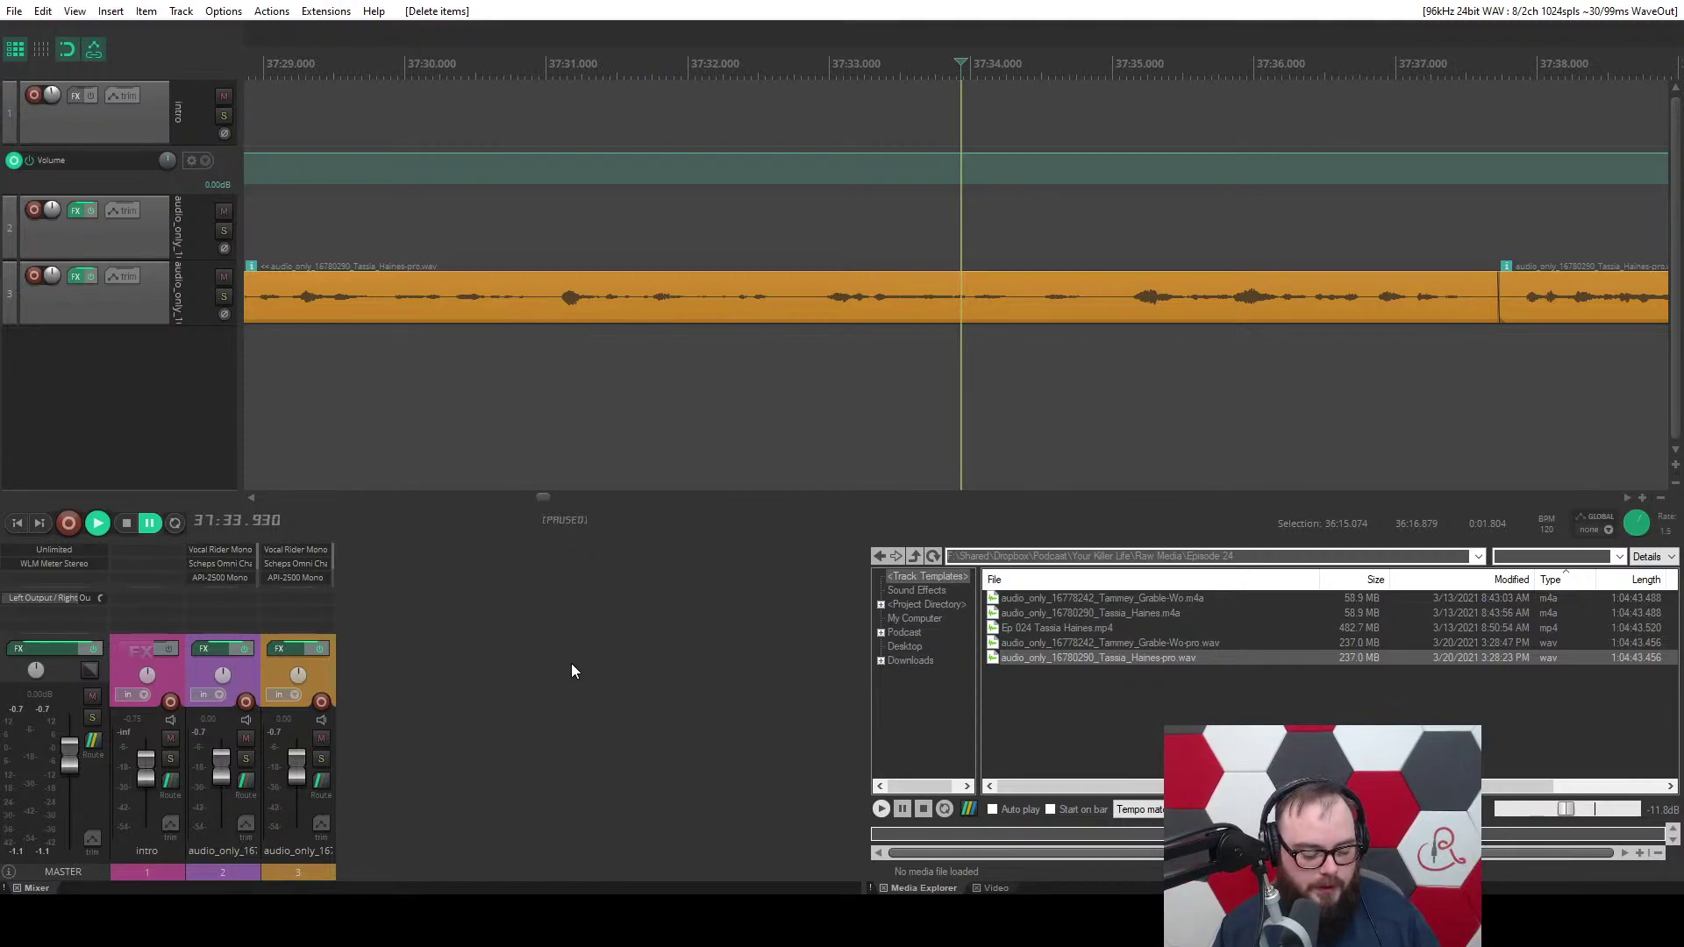
Listen on to about 37:57 and ripple-cut the third-track audio from 37:57.171 to 37:57.575.
{"action": "key", "text": "space"}
{"action": "scroll", "coordinate": [880, 150], "scroll_direction": "down", "scroll_amount": 4}
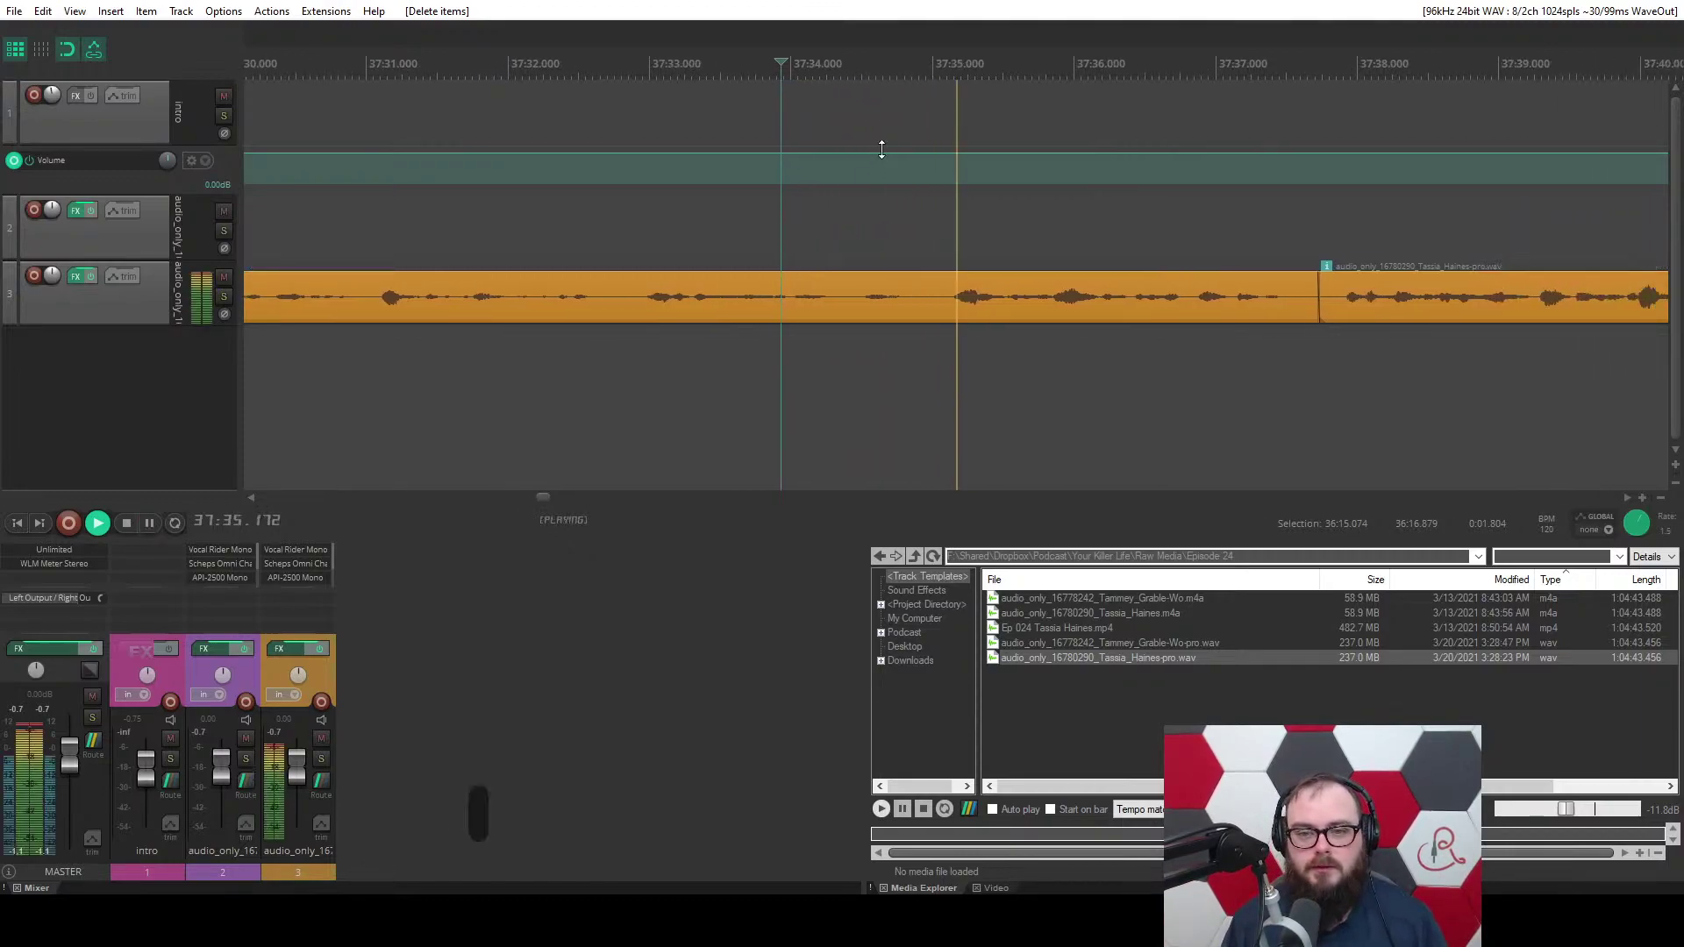
{"action": "scroll", "coordinate": [875, 303], "scroll_direction": "up", "scroll_amount": 5}
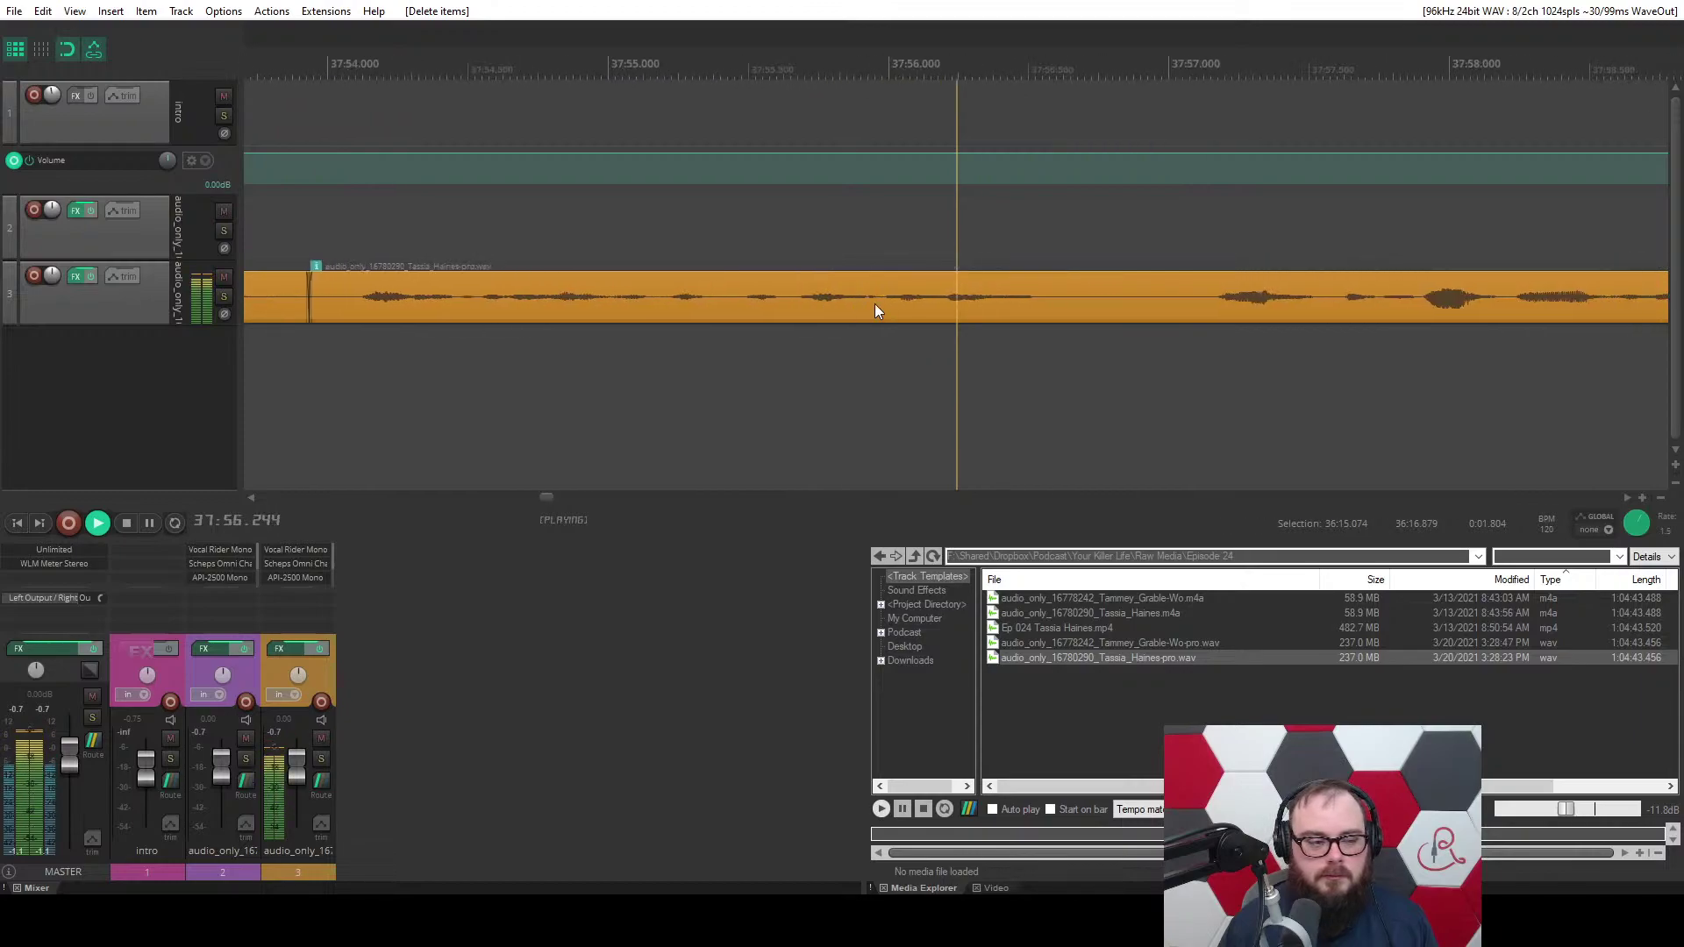
{"action": "left_click", "coordinate": [793, 375]}
{"action": "scroll", "coordinate": [793, 375], "scroll_direction": "up", "scroll_amount": 3}
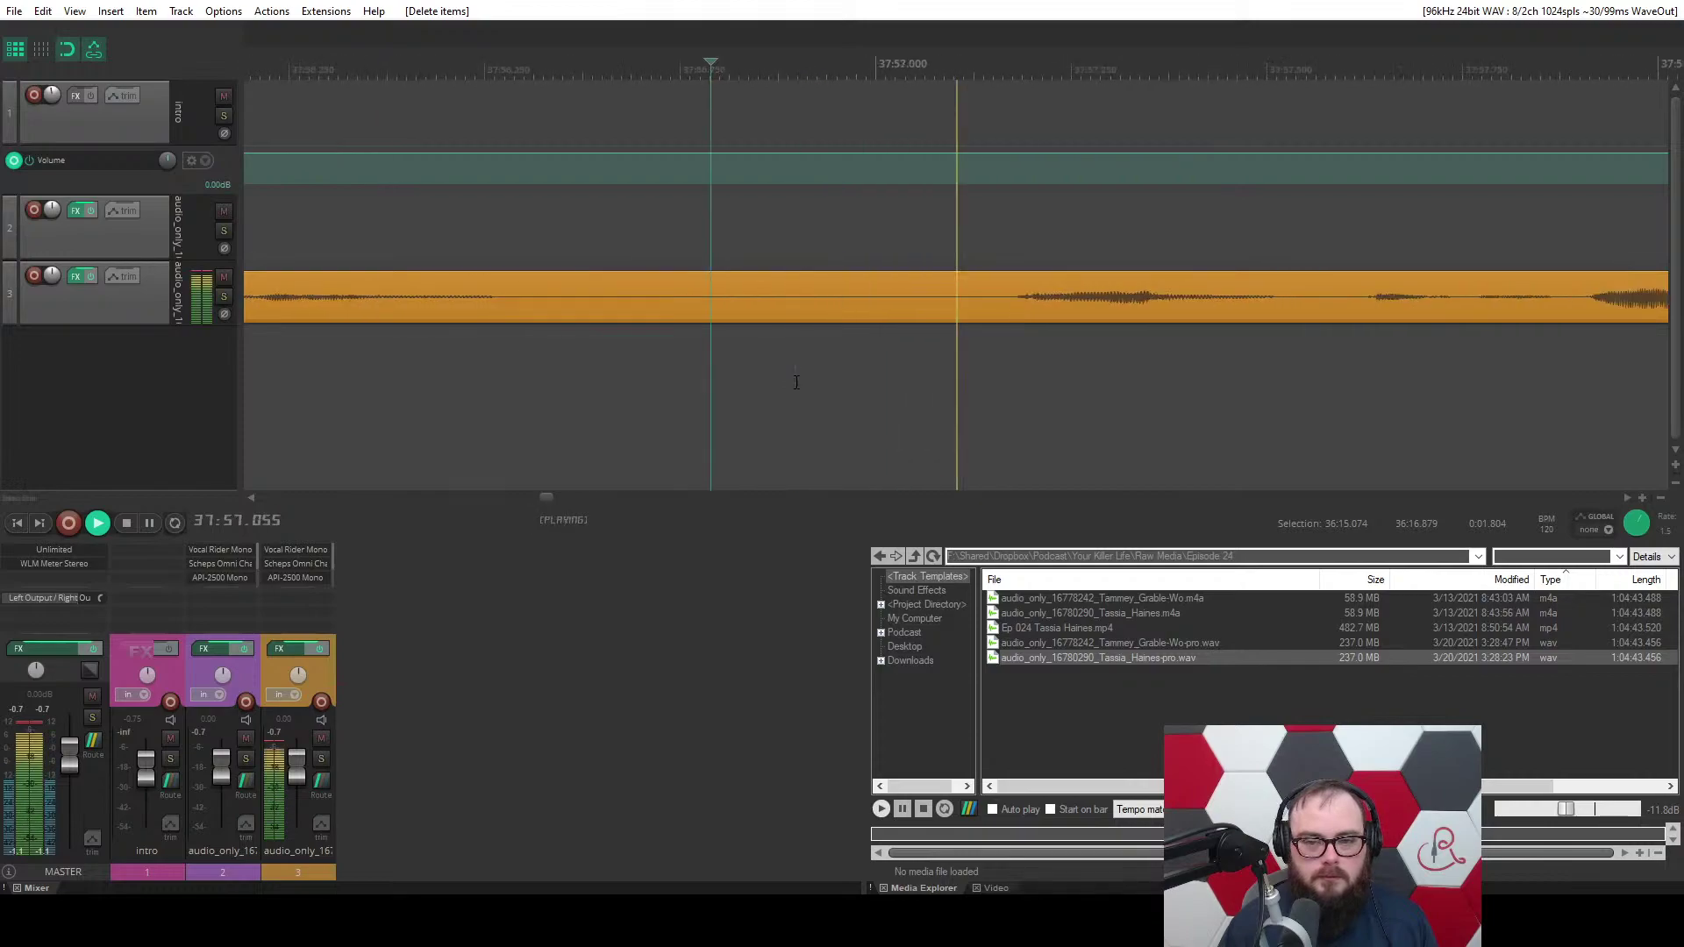
{"action": "key", "text": "space"}
{"action": "left_click_drag", "start_coordinate": [835, 333], "coordinate": [1152, 347]}
{"action": "key", "text": "c"}
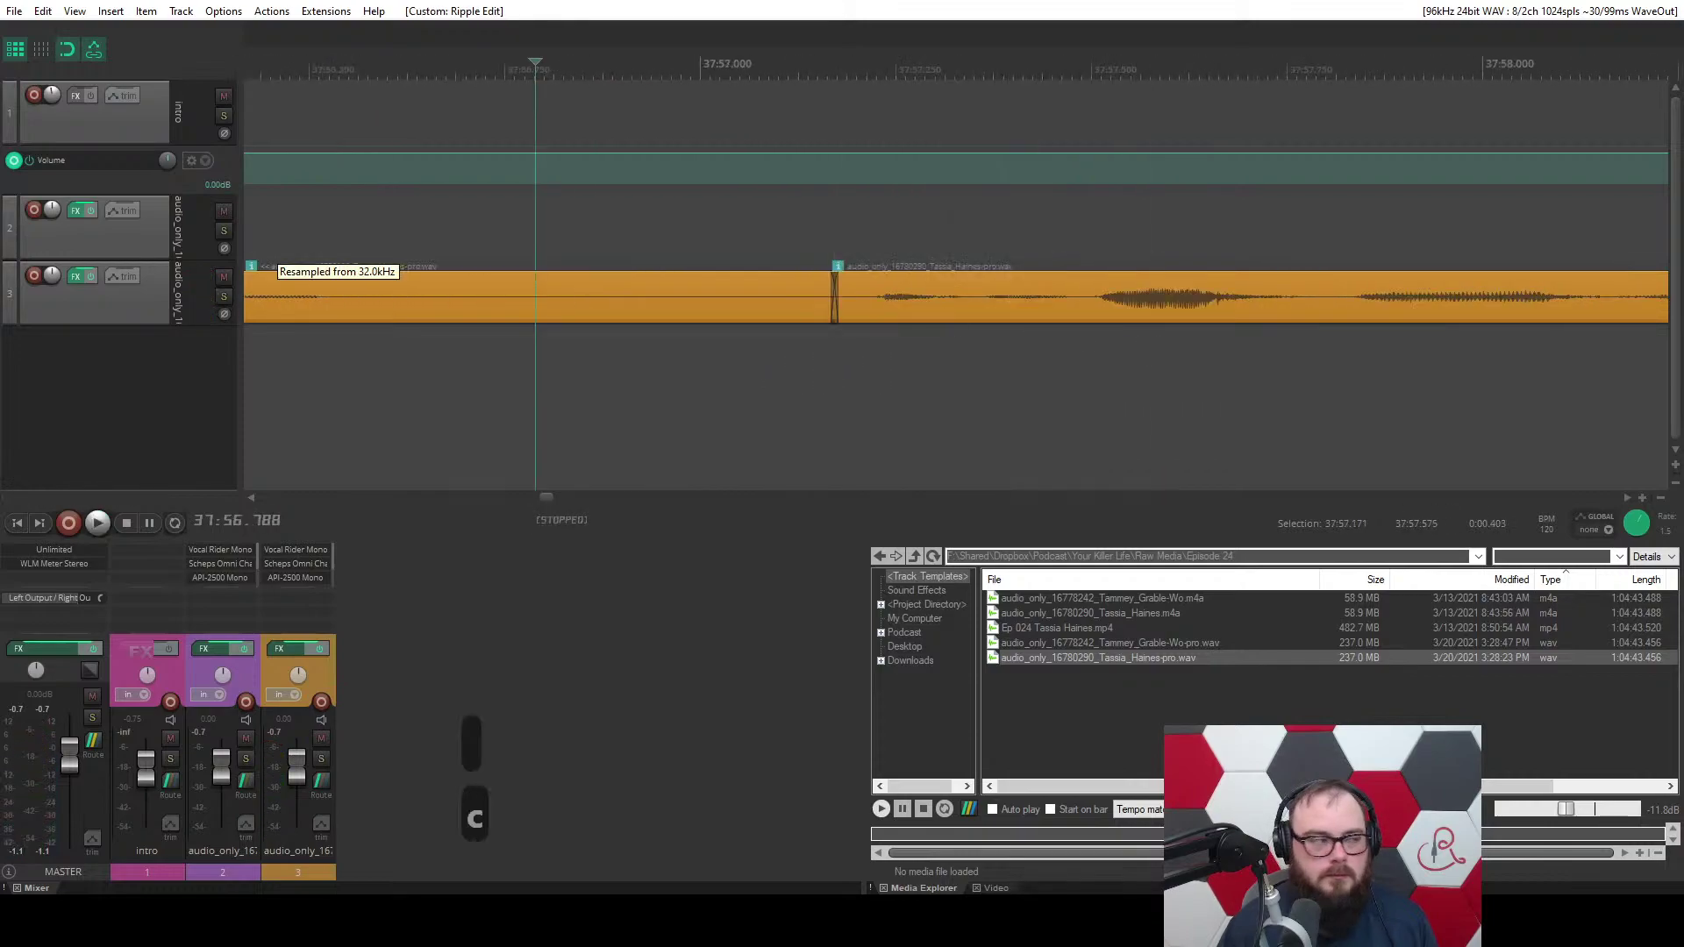
{"action": "type", "text": "face"}
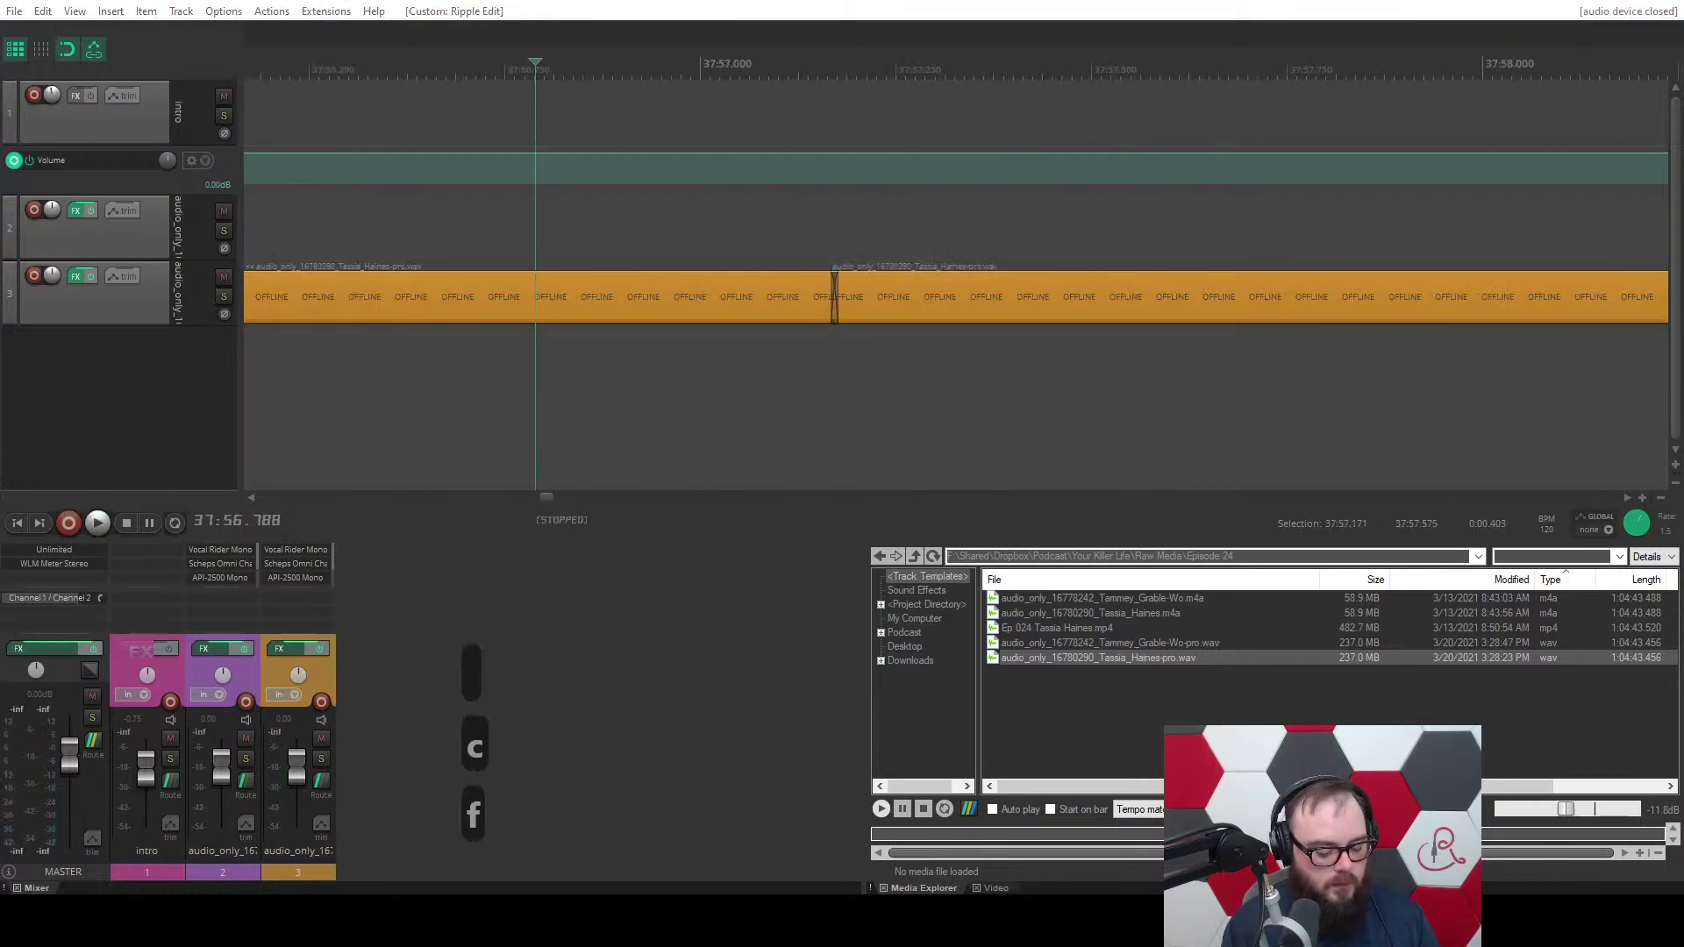
{"action": "key", "text": "Return"}
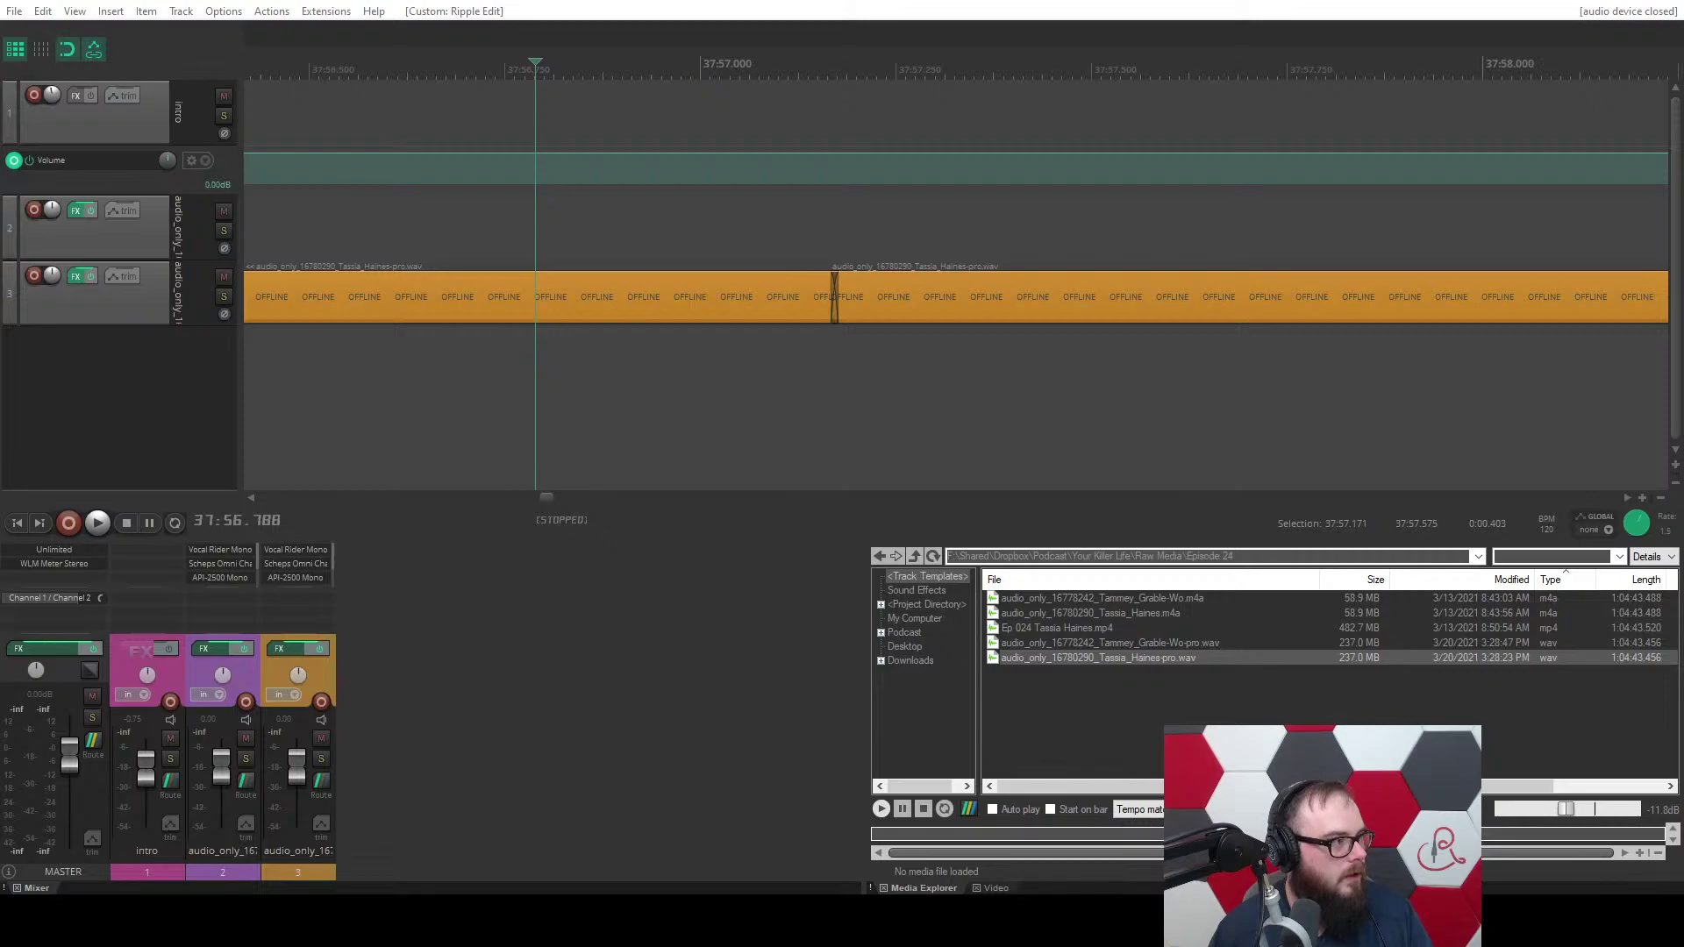
{"action": "key", "text": "ctrl+c"}
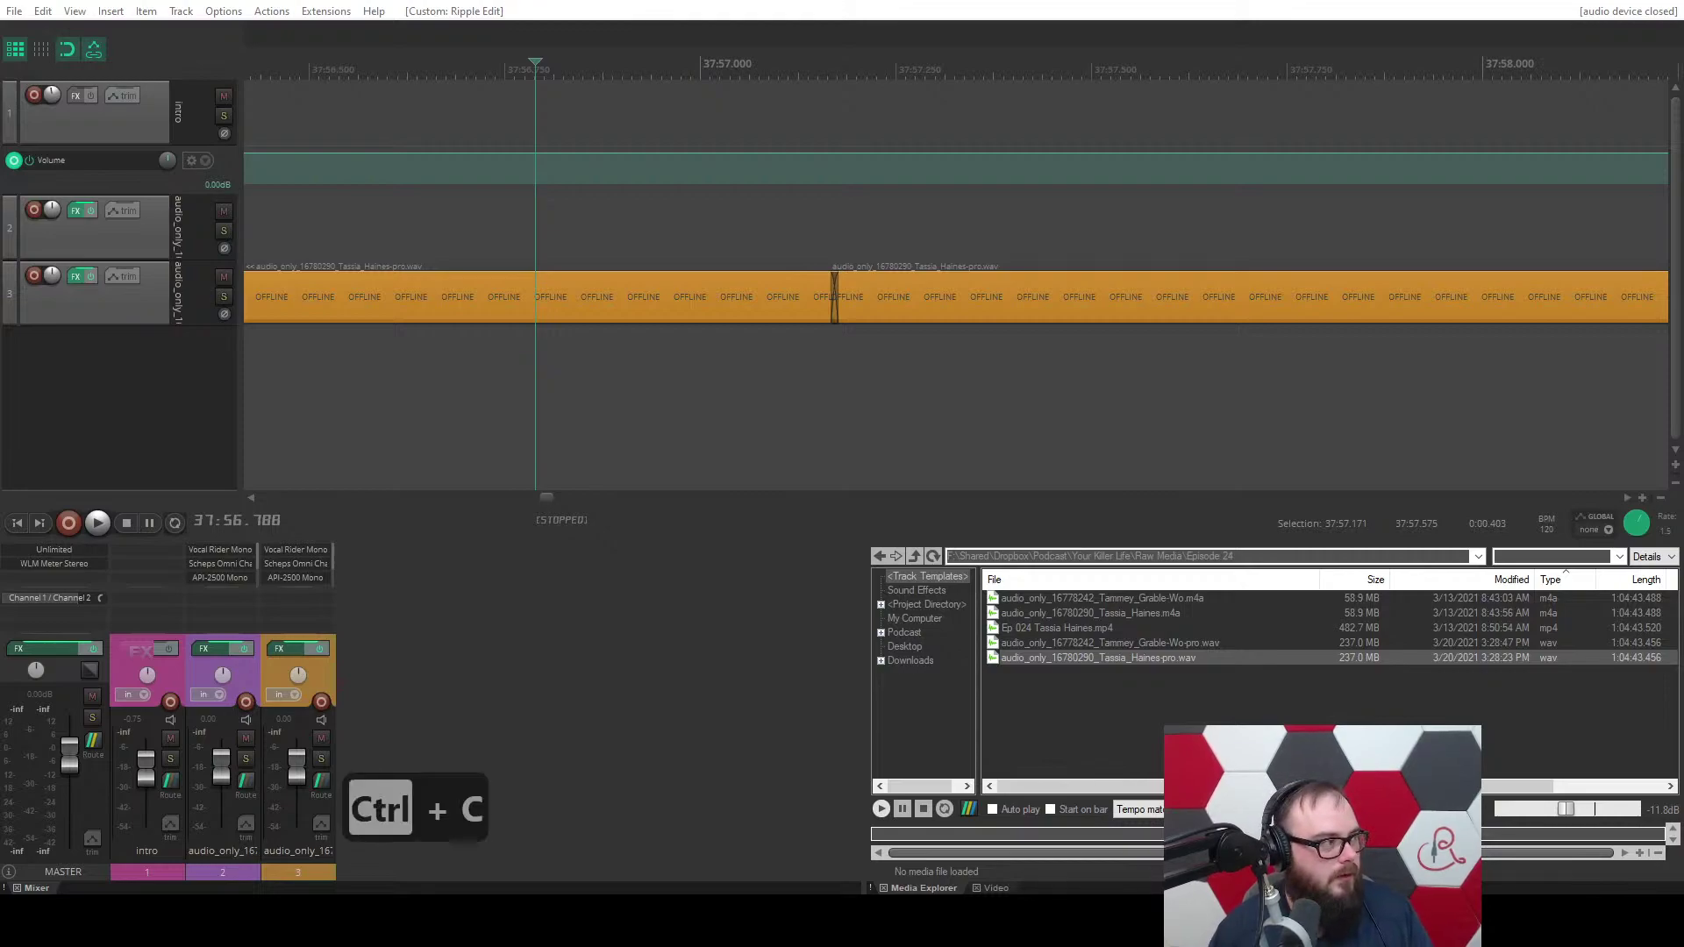
{"action": "key", "text": "ctrl+v"}
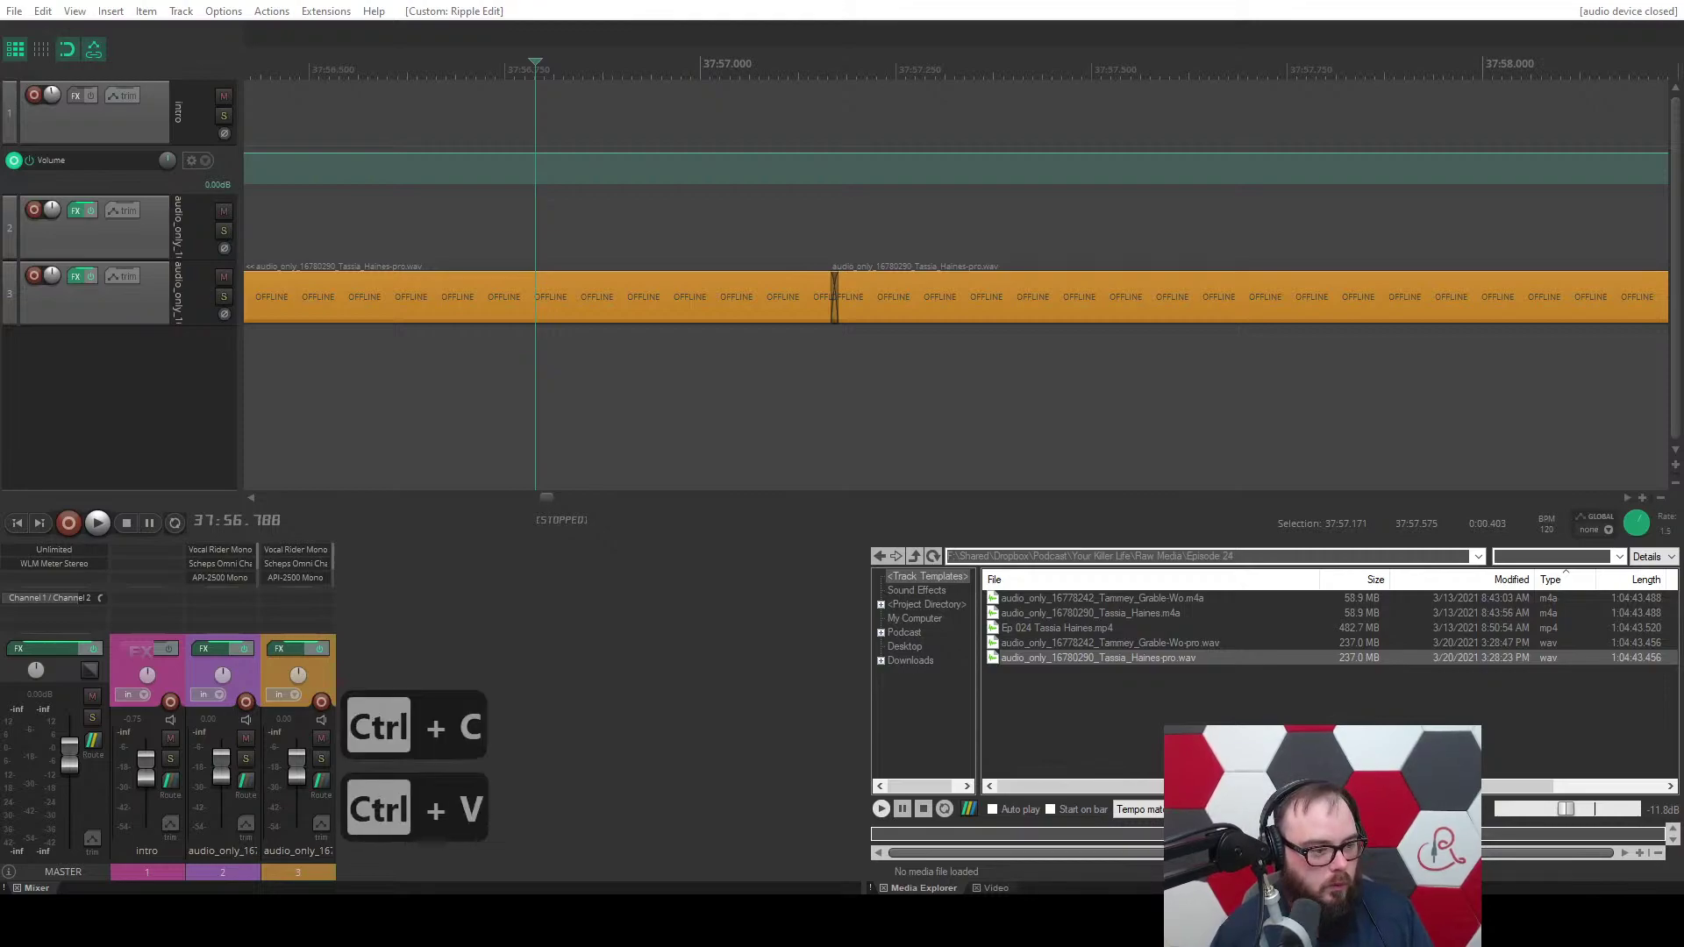
{"action": "key", "text": "Return"}
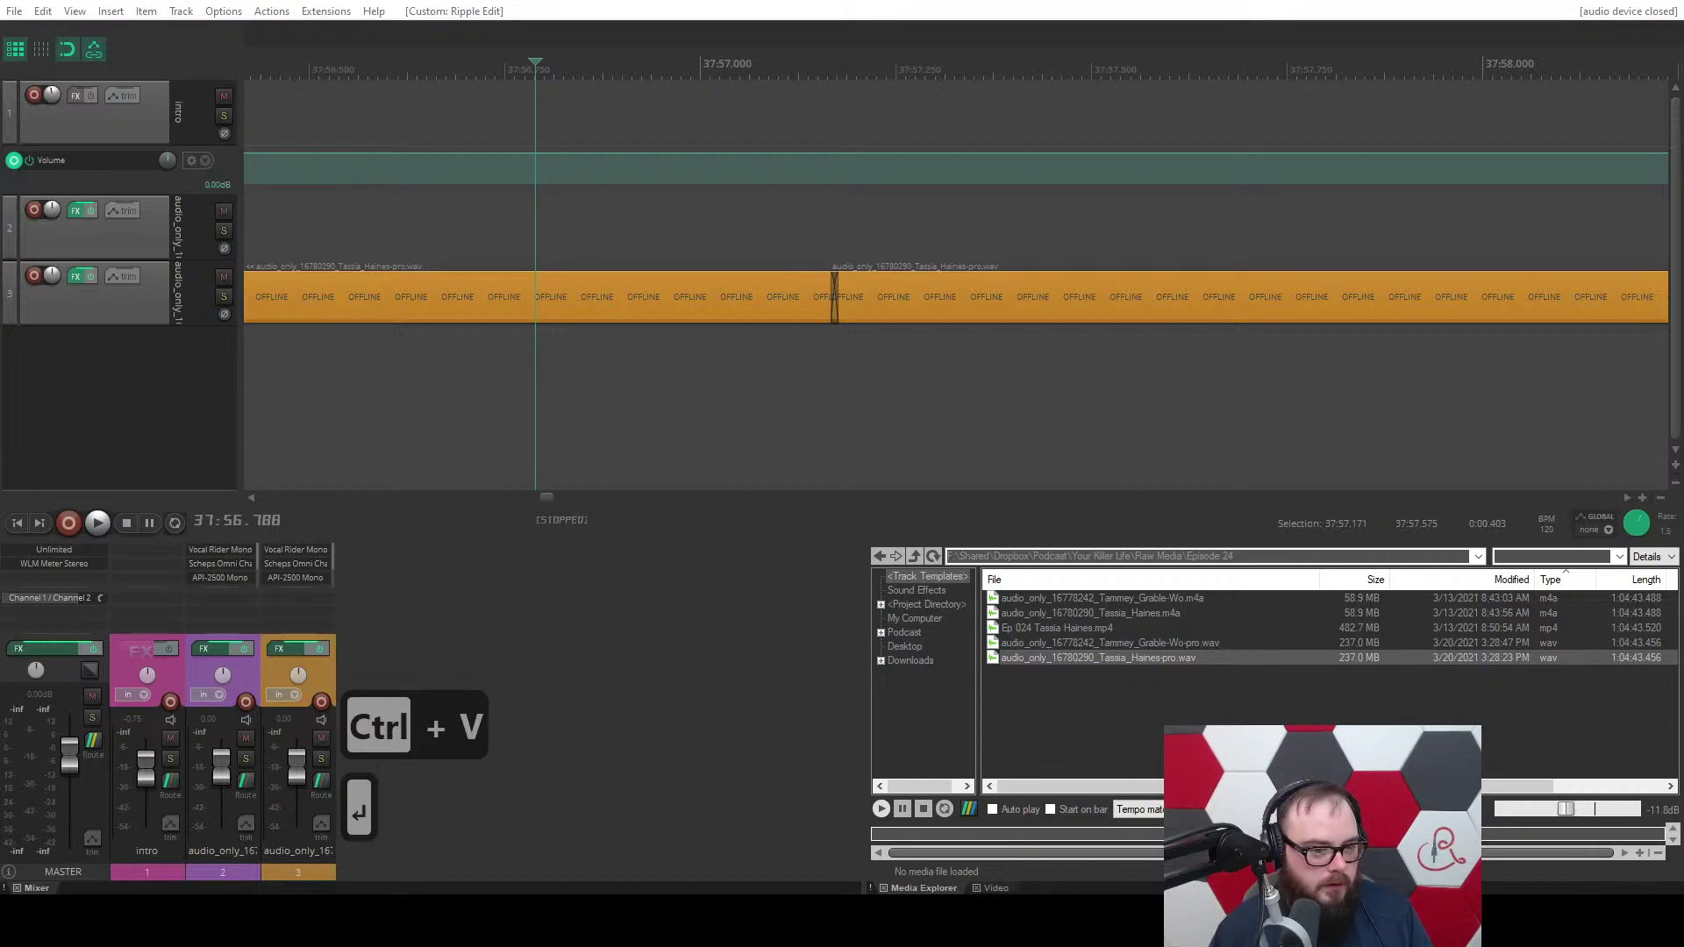
Replay the cut at 37:57.171 from 37:56.788 and recheck the passage at about 38:00.
{"action": "key", "text": "space"}
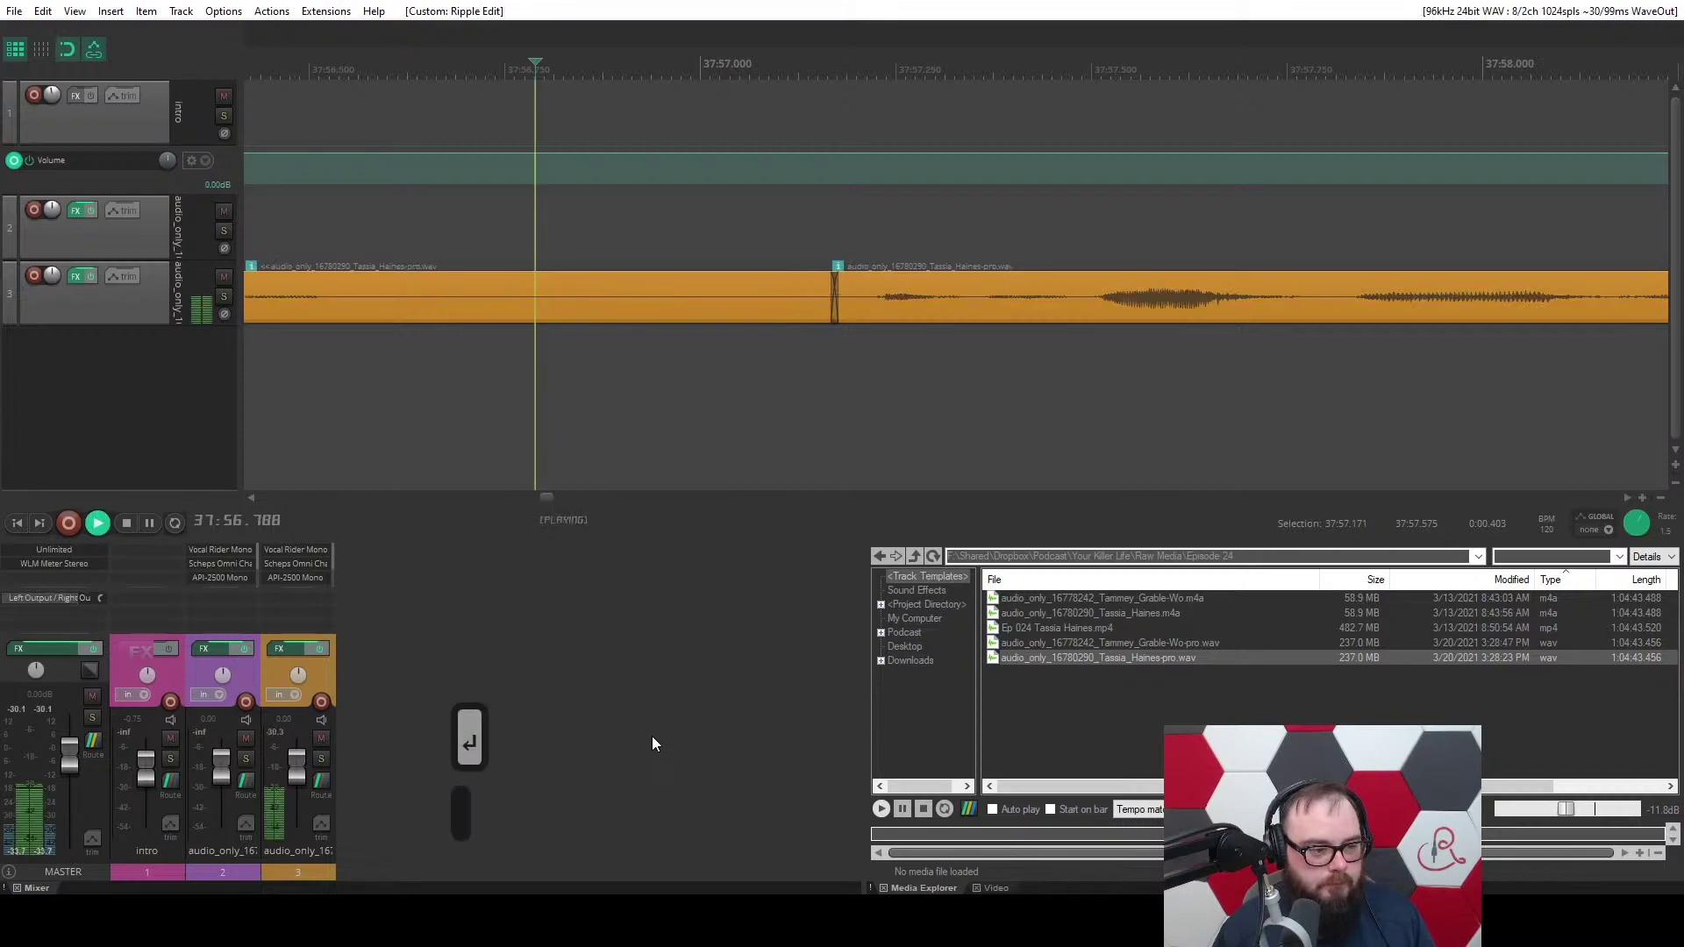
{"action": "scroll", "coordinate": [682, 461], "scroll_direction": "down", "scroll_amount": 3}
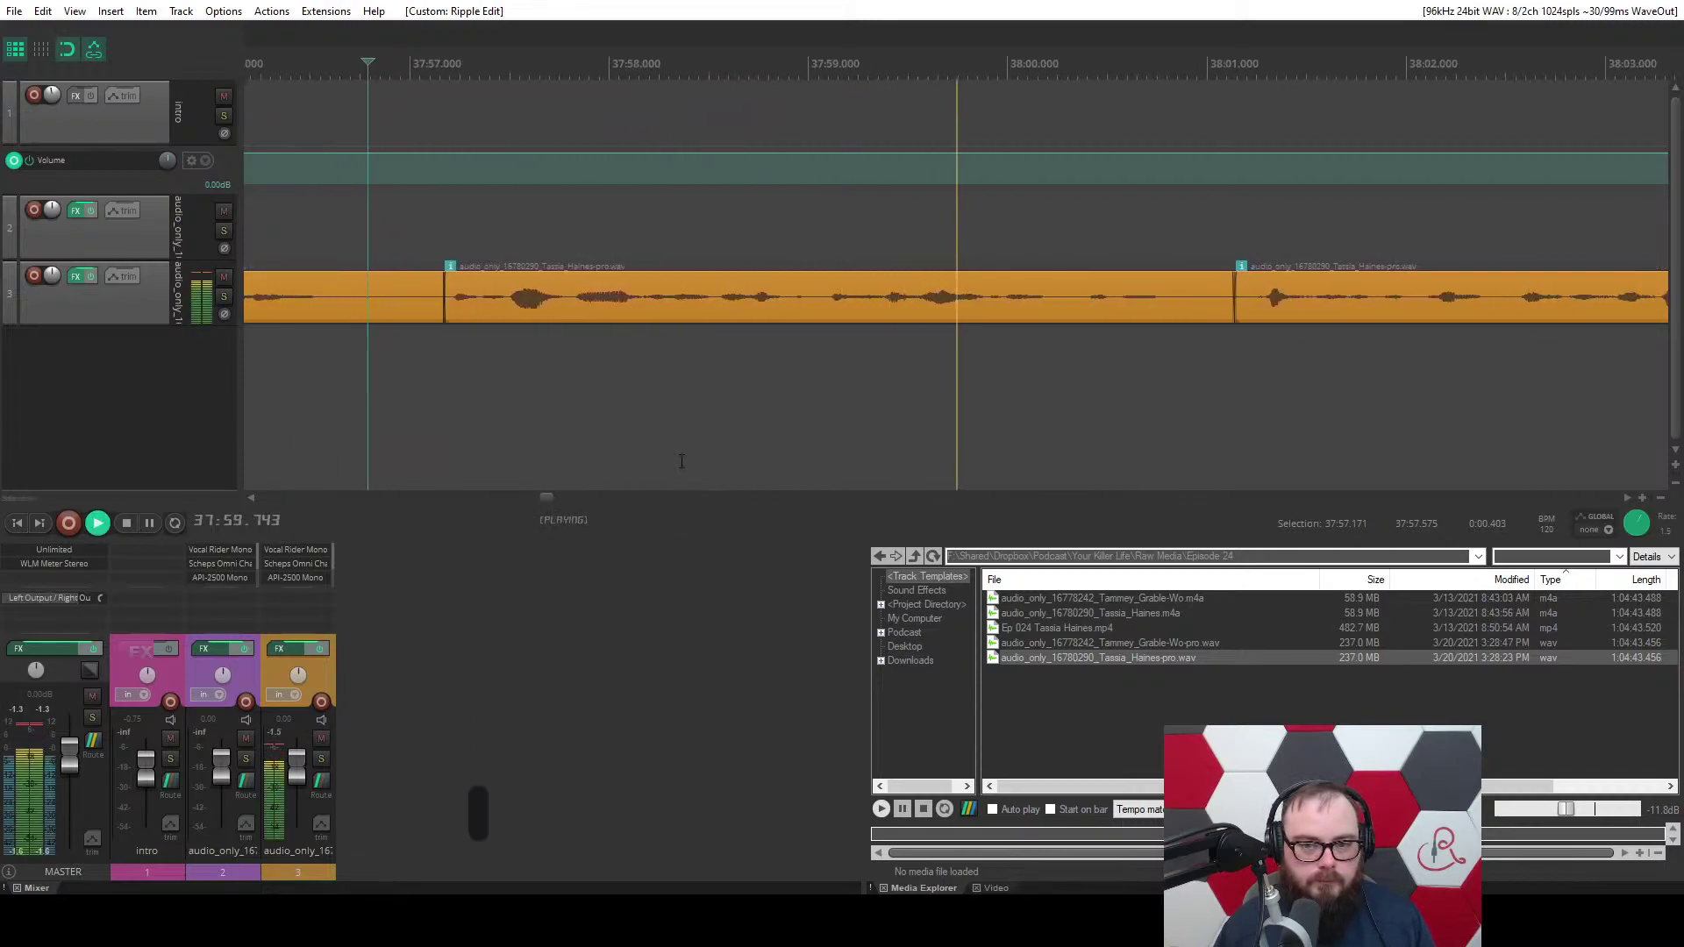
{"action": "key", "text": "ctrl+space"}
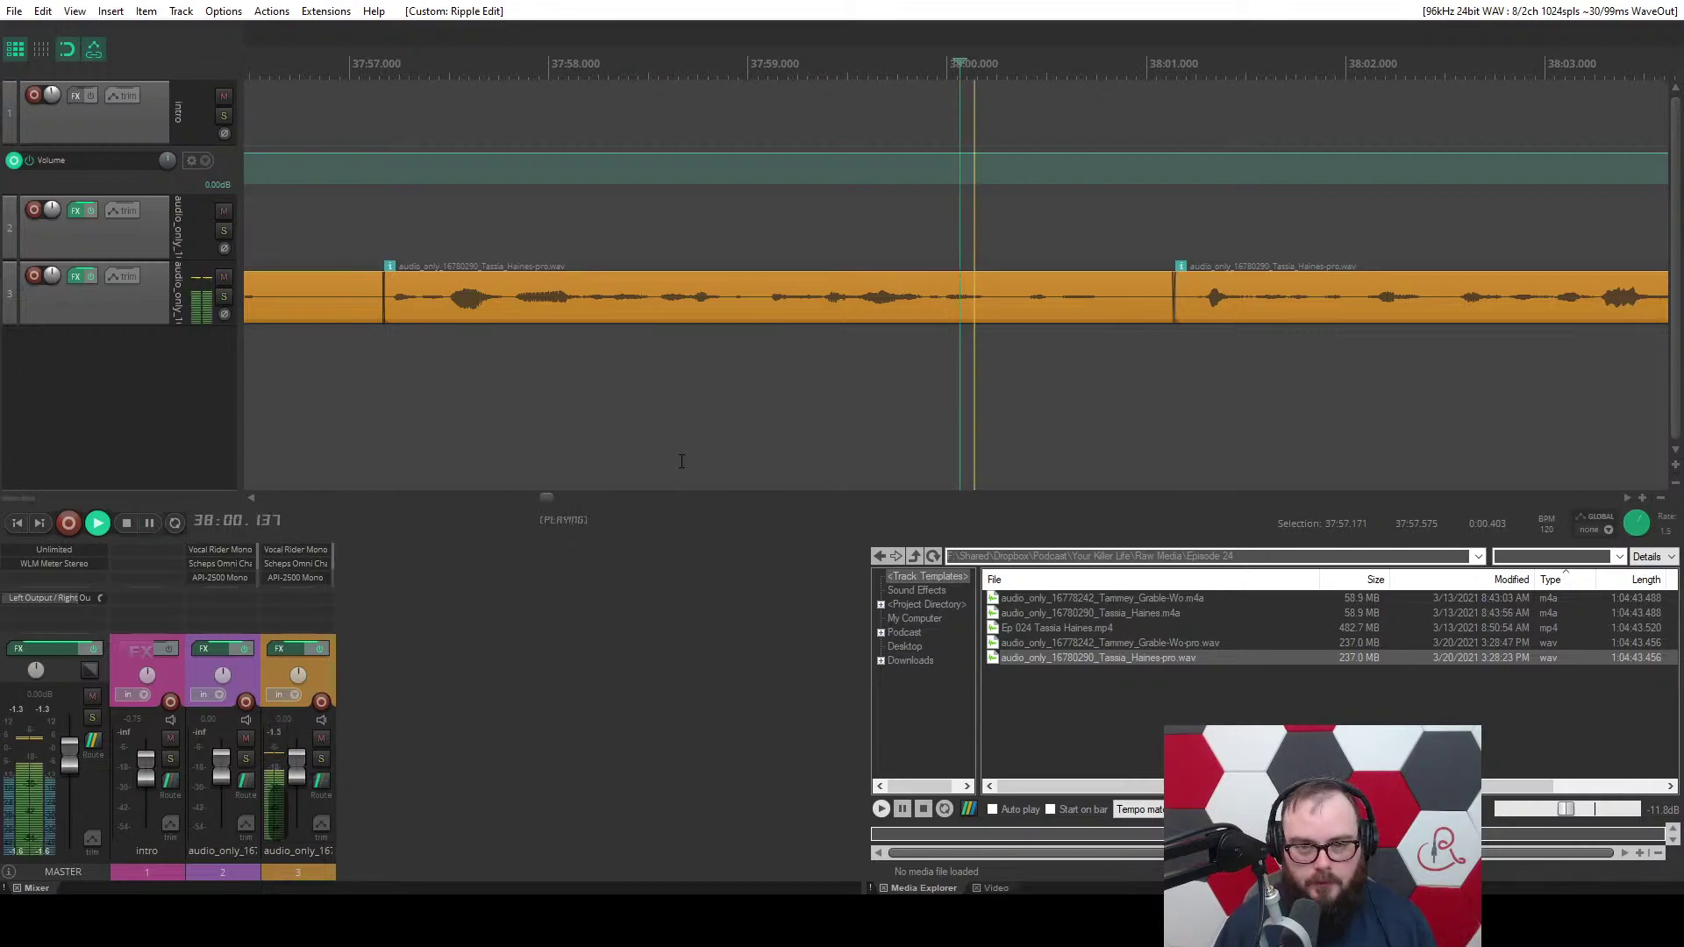
{"action": "key", "text": "ctrl+space"}
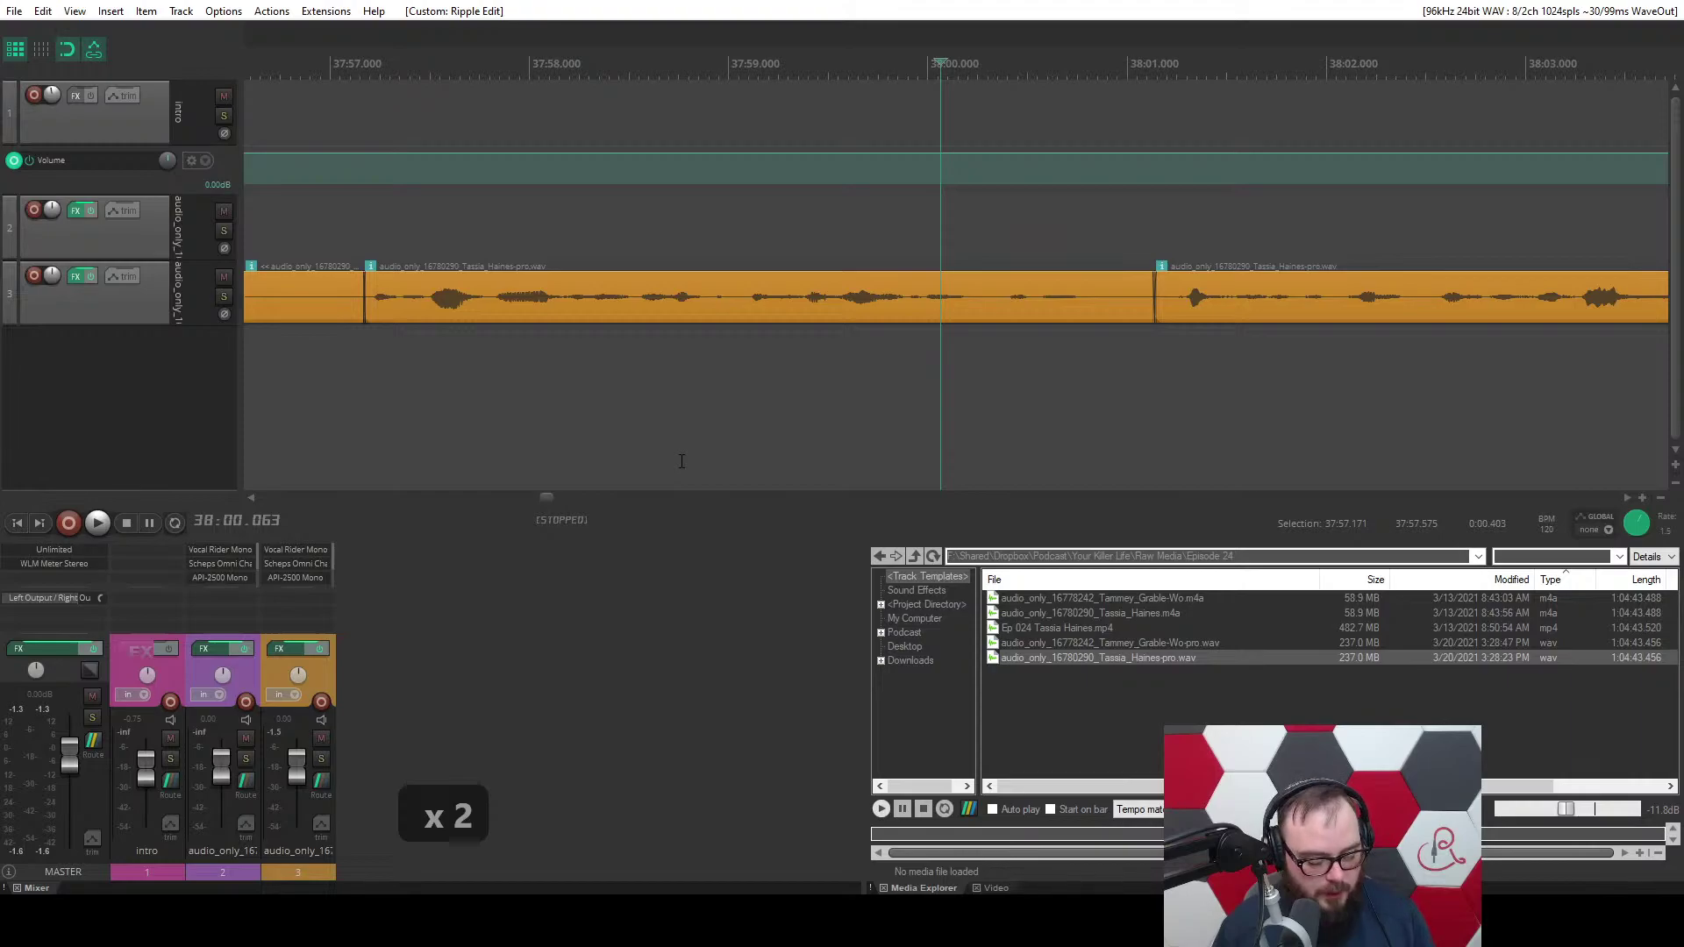
{"action": "key", "text": "space"}
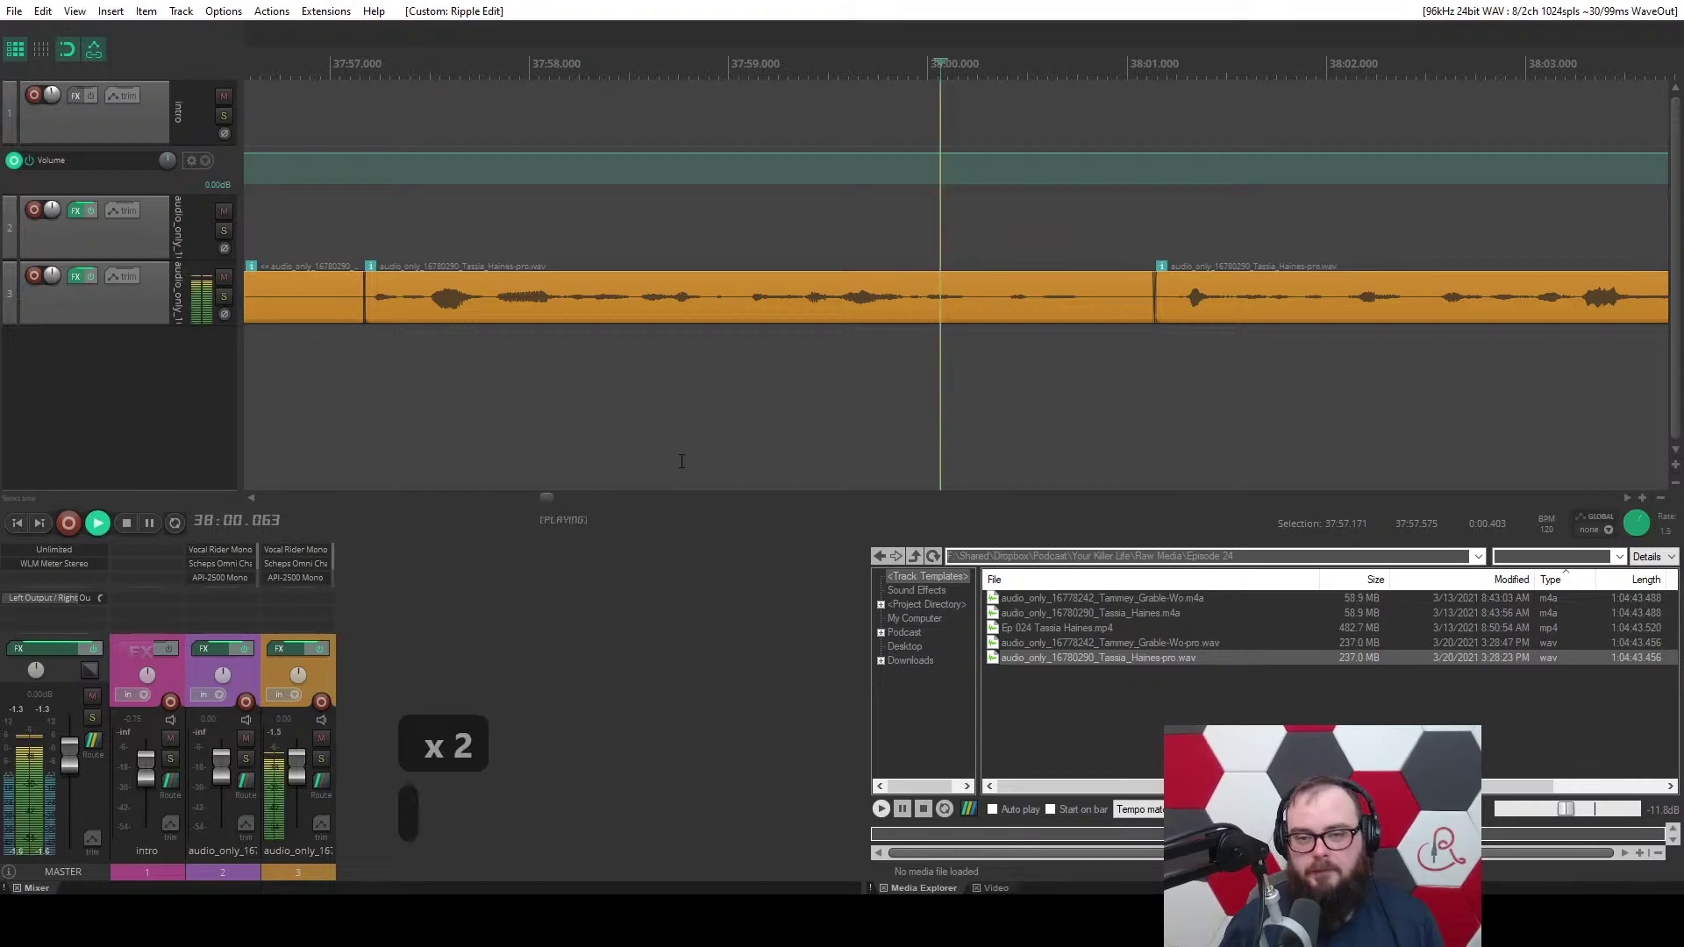
Listen on to about 38:09 and delete the short second-track clip at about 38:08.
{"action": "scroll", "coordinate": [680, 459], "scroll_direction": "down", "scroll_amount": 5}
{"action": "scroll", "coordinate": [759, 328], "scroll_direction": "down", "scroll_amount": 8}
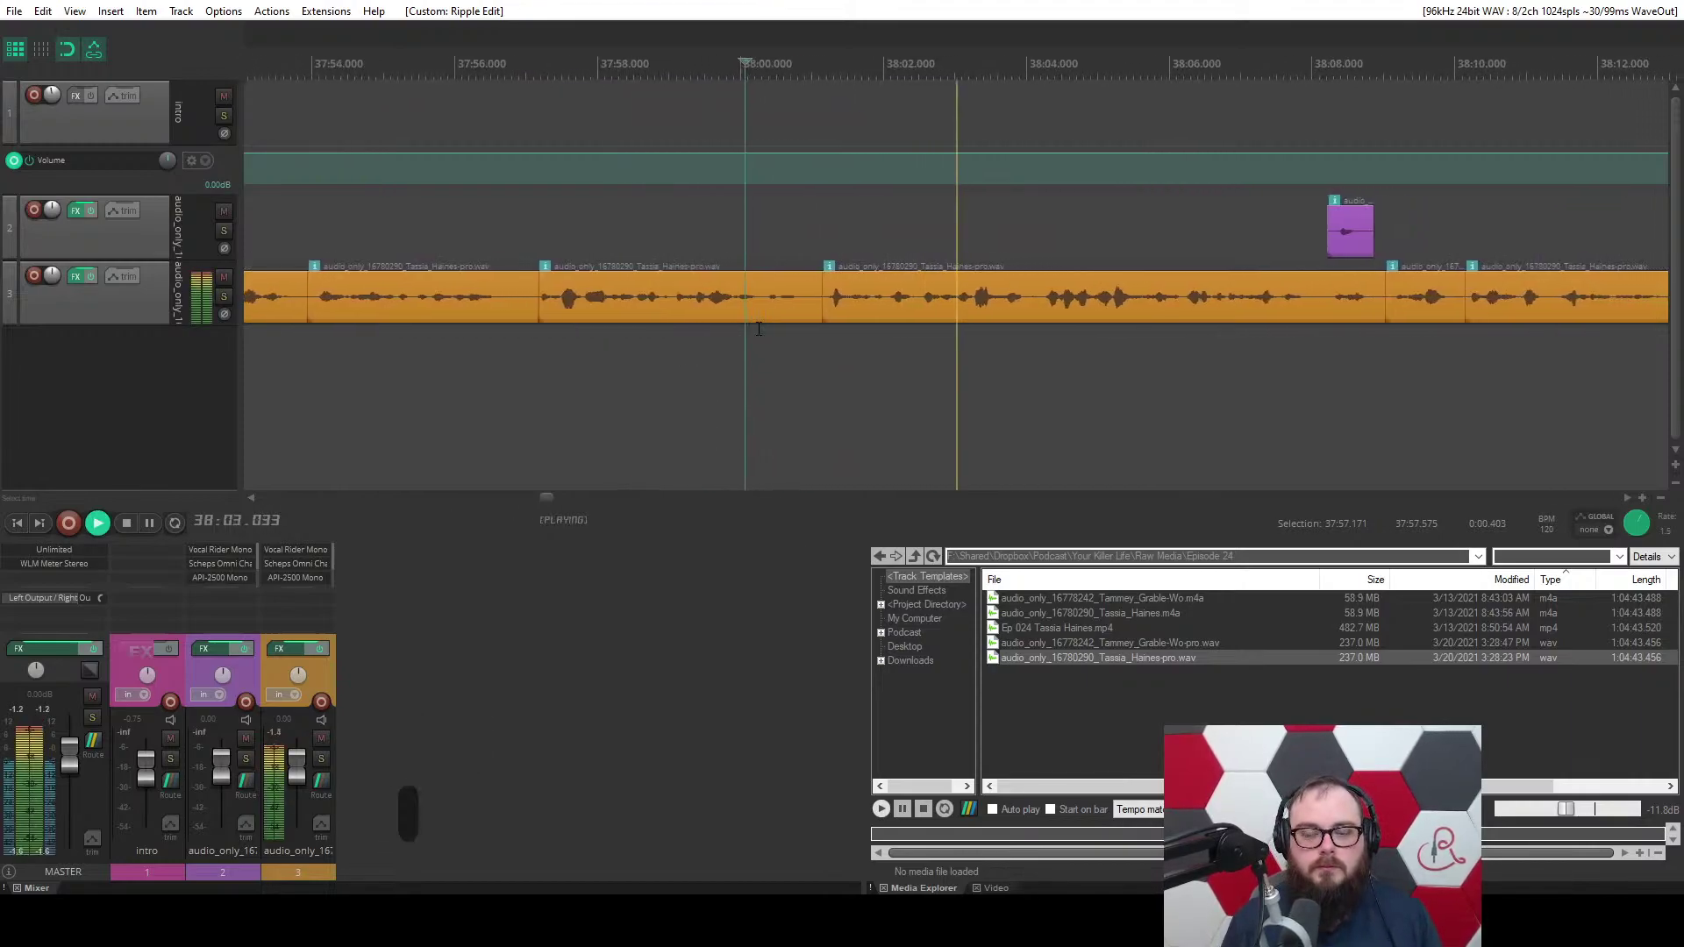
{"action": "scroll", "coordinate": [759, 328], "scroll_direction": "up", "scroll_amount": 13}
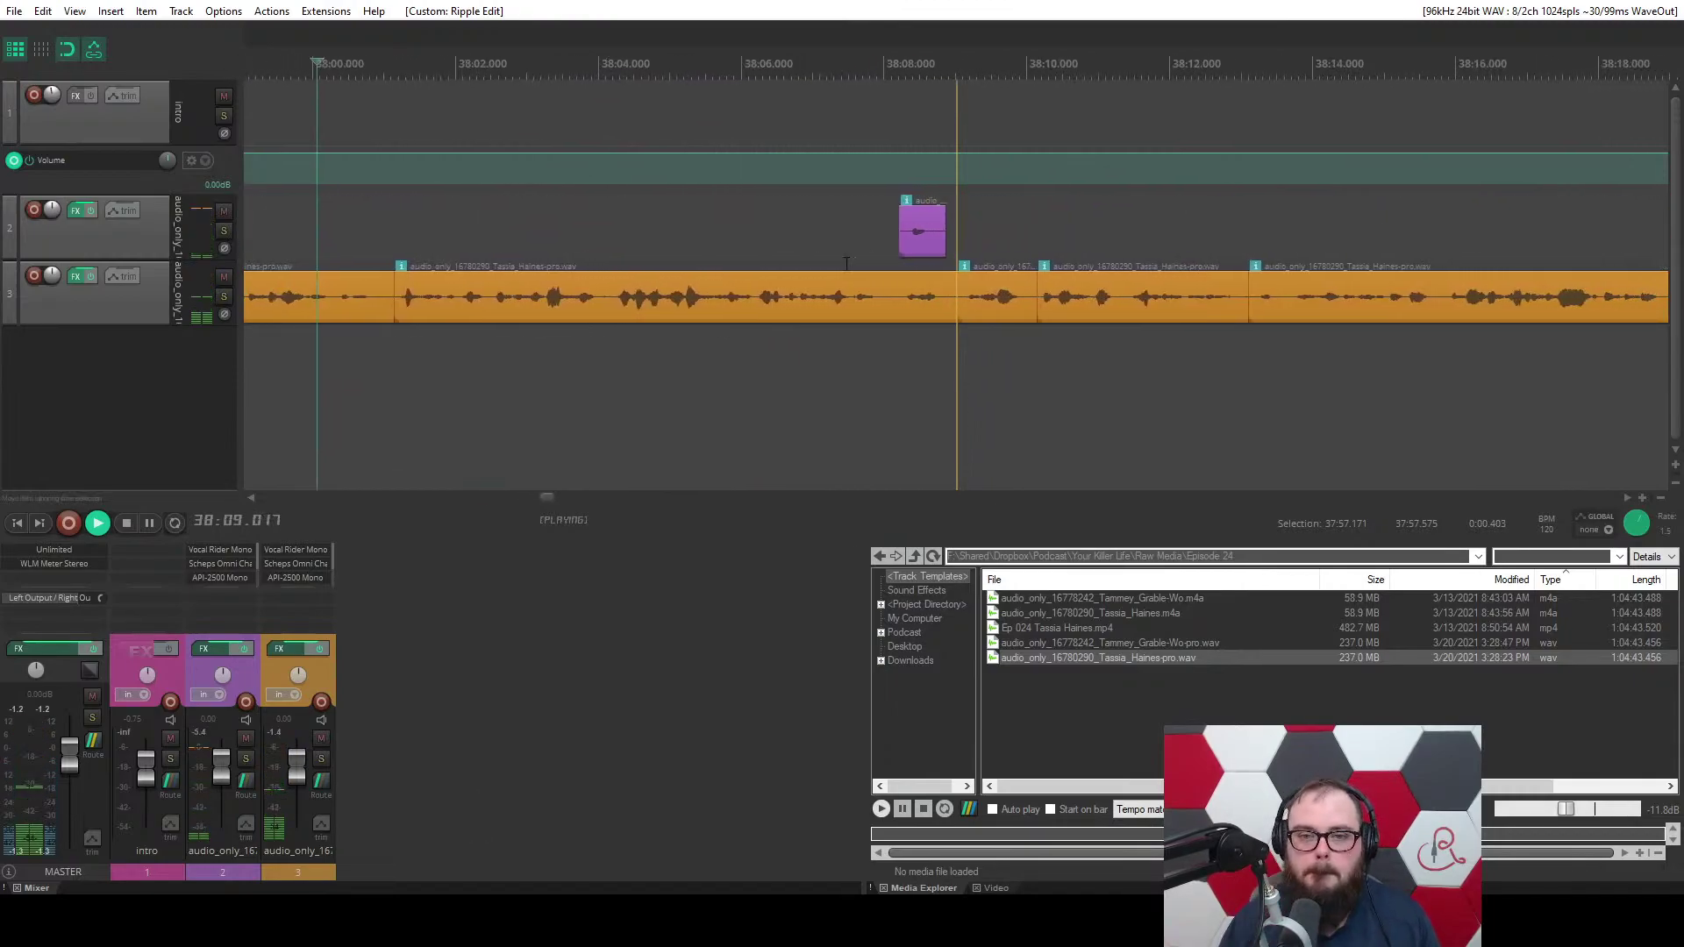
{"action": "left_click", "coordinate": [852, 236]}
{"action": "key", "text": "d"}
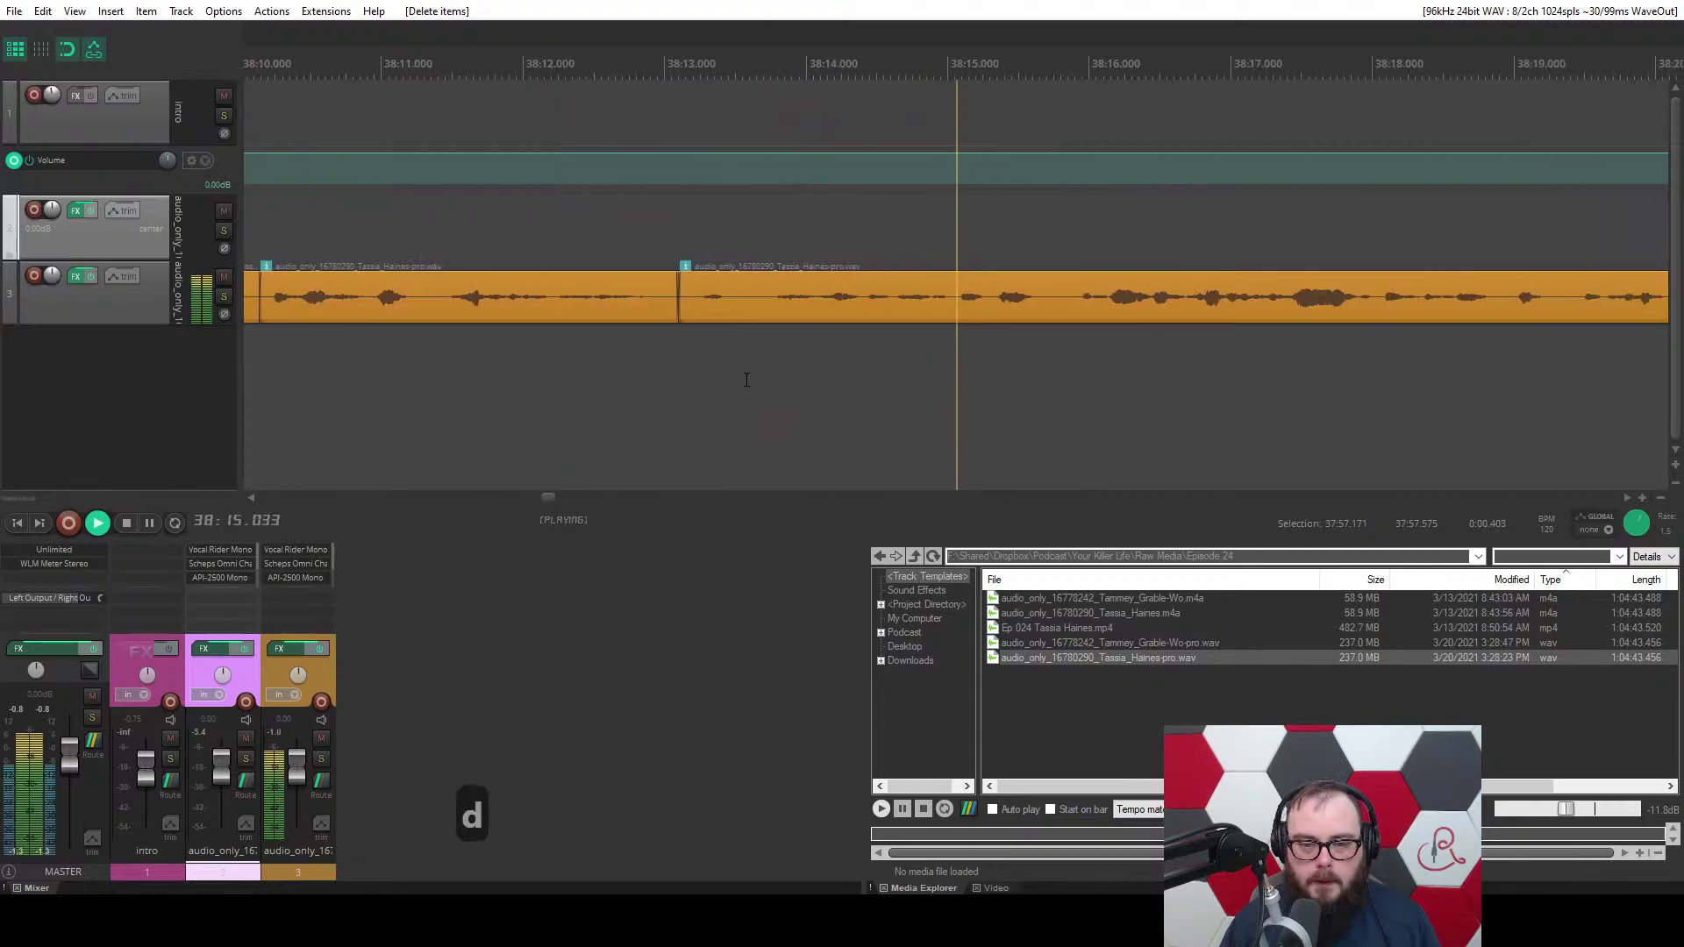
Replay from about 38:12.7, trim the start of the third-track clip at about 38:13.1, closing the gap, and clear all peak indicators.
{"action": "left_click", "coordinate": [323, 369]}
{"action": "scroll", "coordinate": [324, 369], "scroll_direction": "up", "scroll_amount": 4}
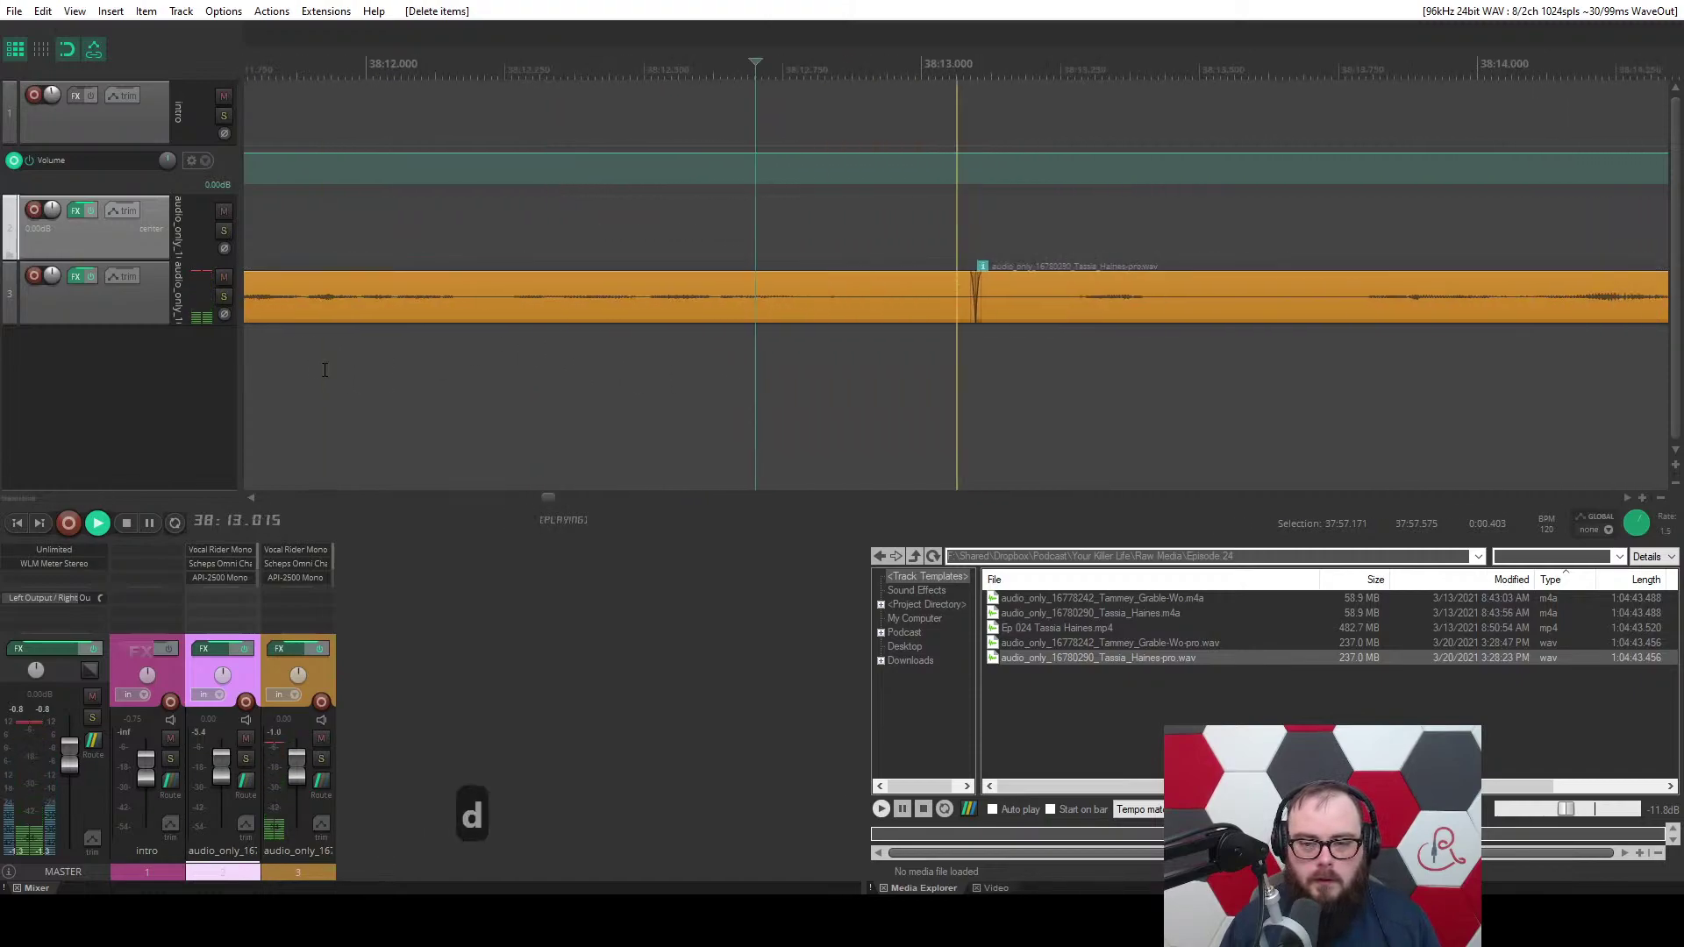
{"action": "key", "text": "q"}
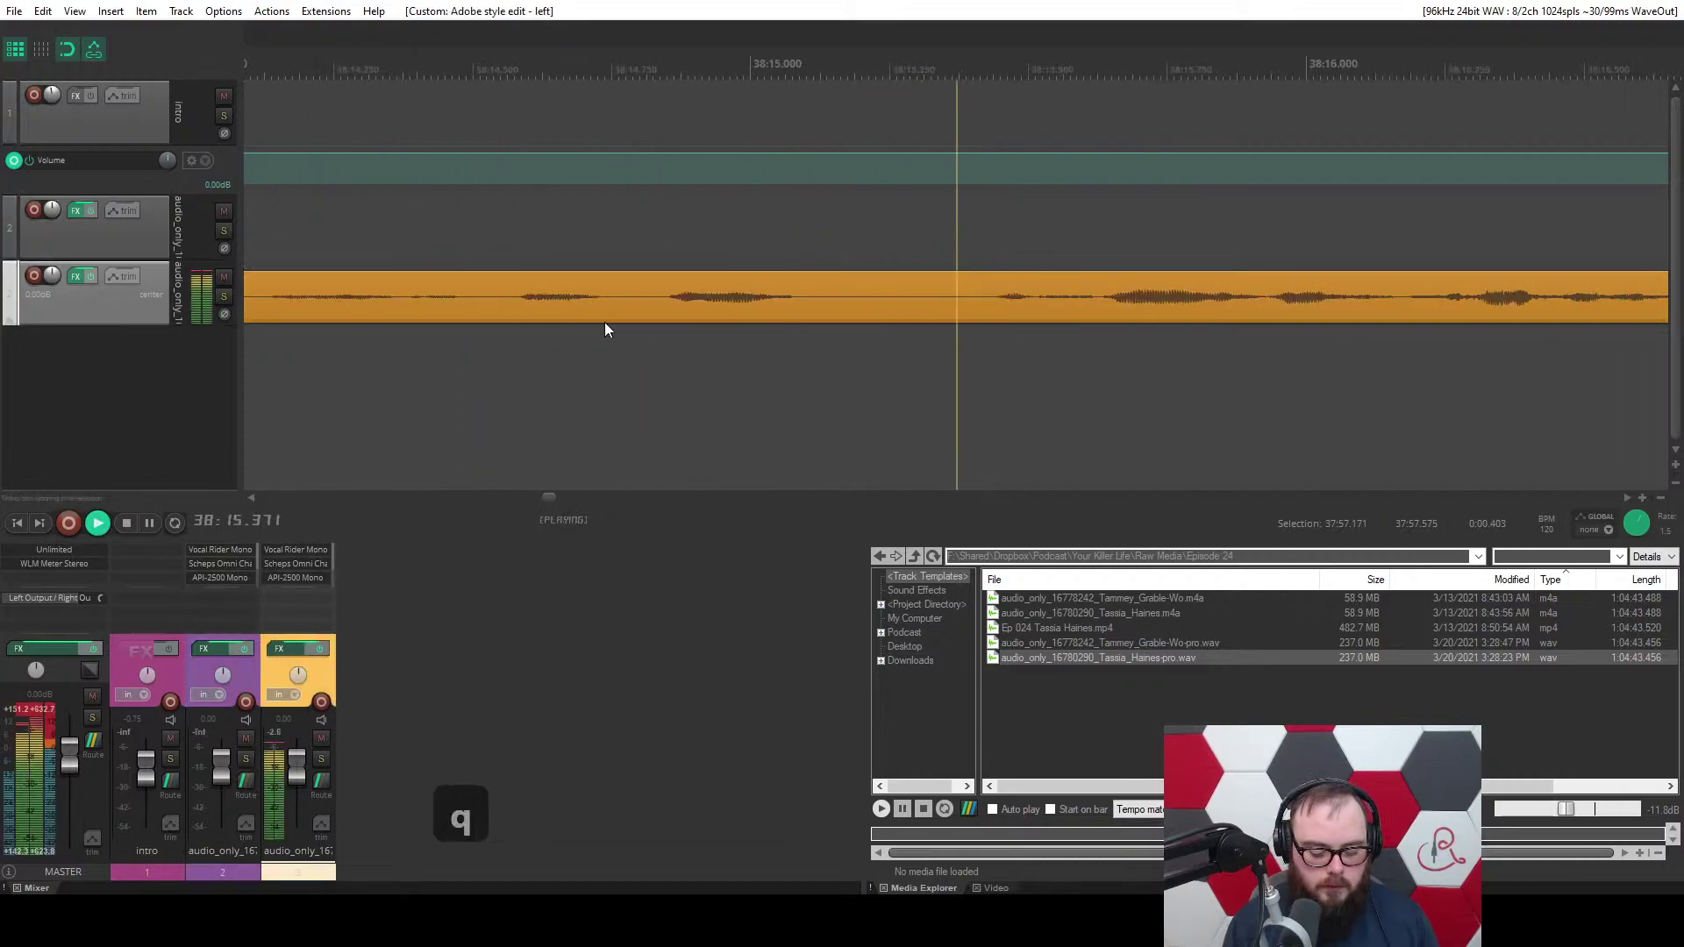
{"action": "key", "text": "backslash"}
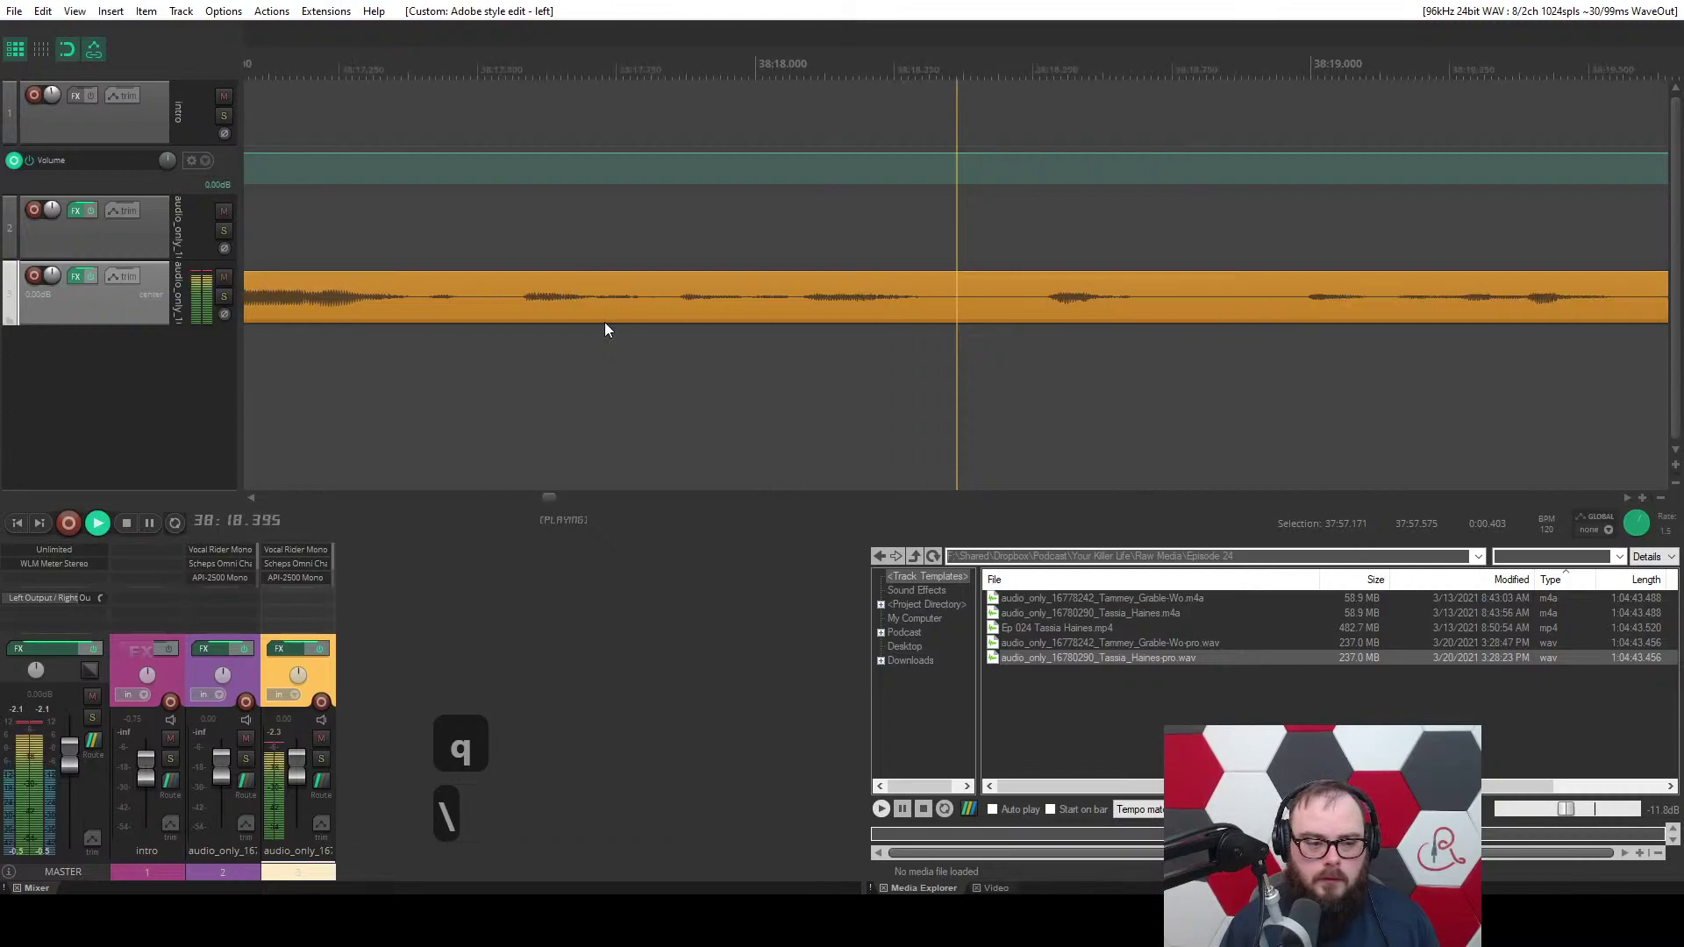
{"action": "key", "text": "backslash"}
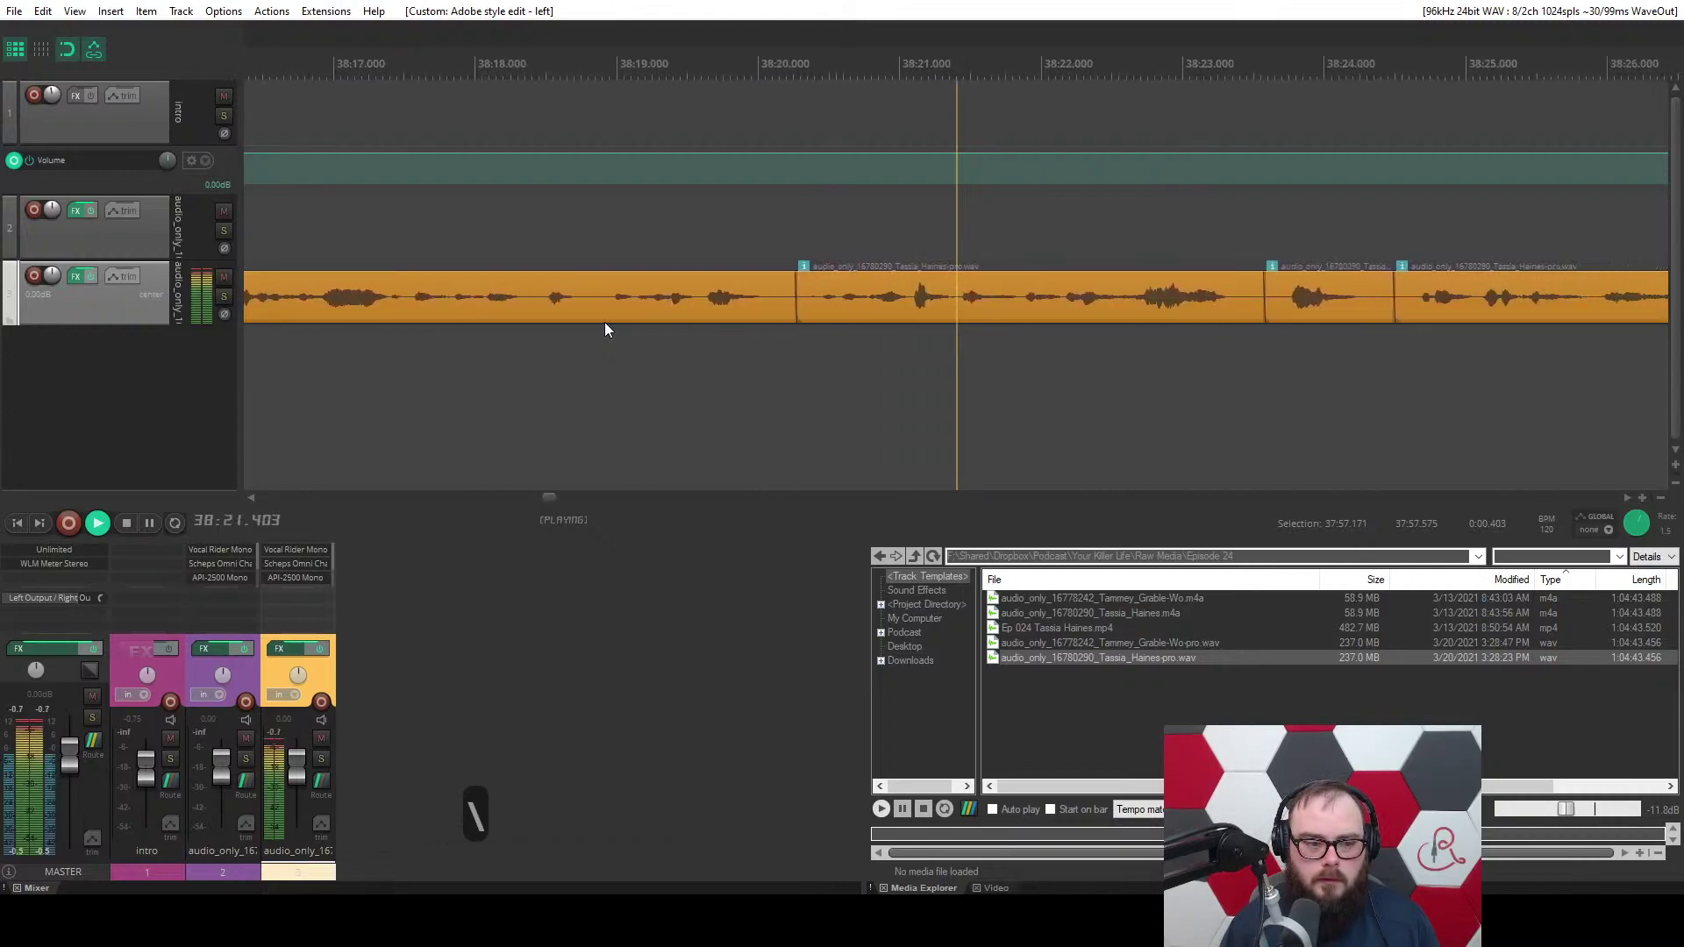
Ripple-delete the short third-track clip at about 38:23.5 and continue listening.
{"action": "left_click", "coordinate": [820, 302]}
{"action": "key", "text": "a"}
{"action": "key", "text": "f"}
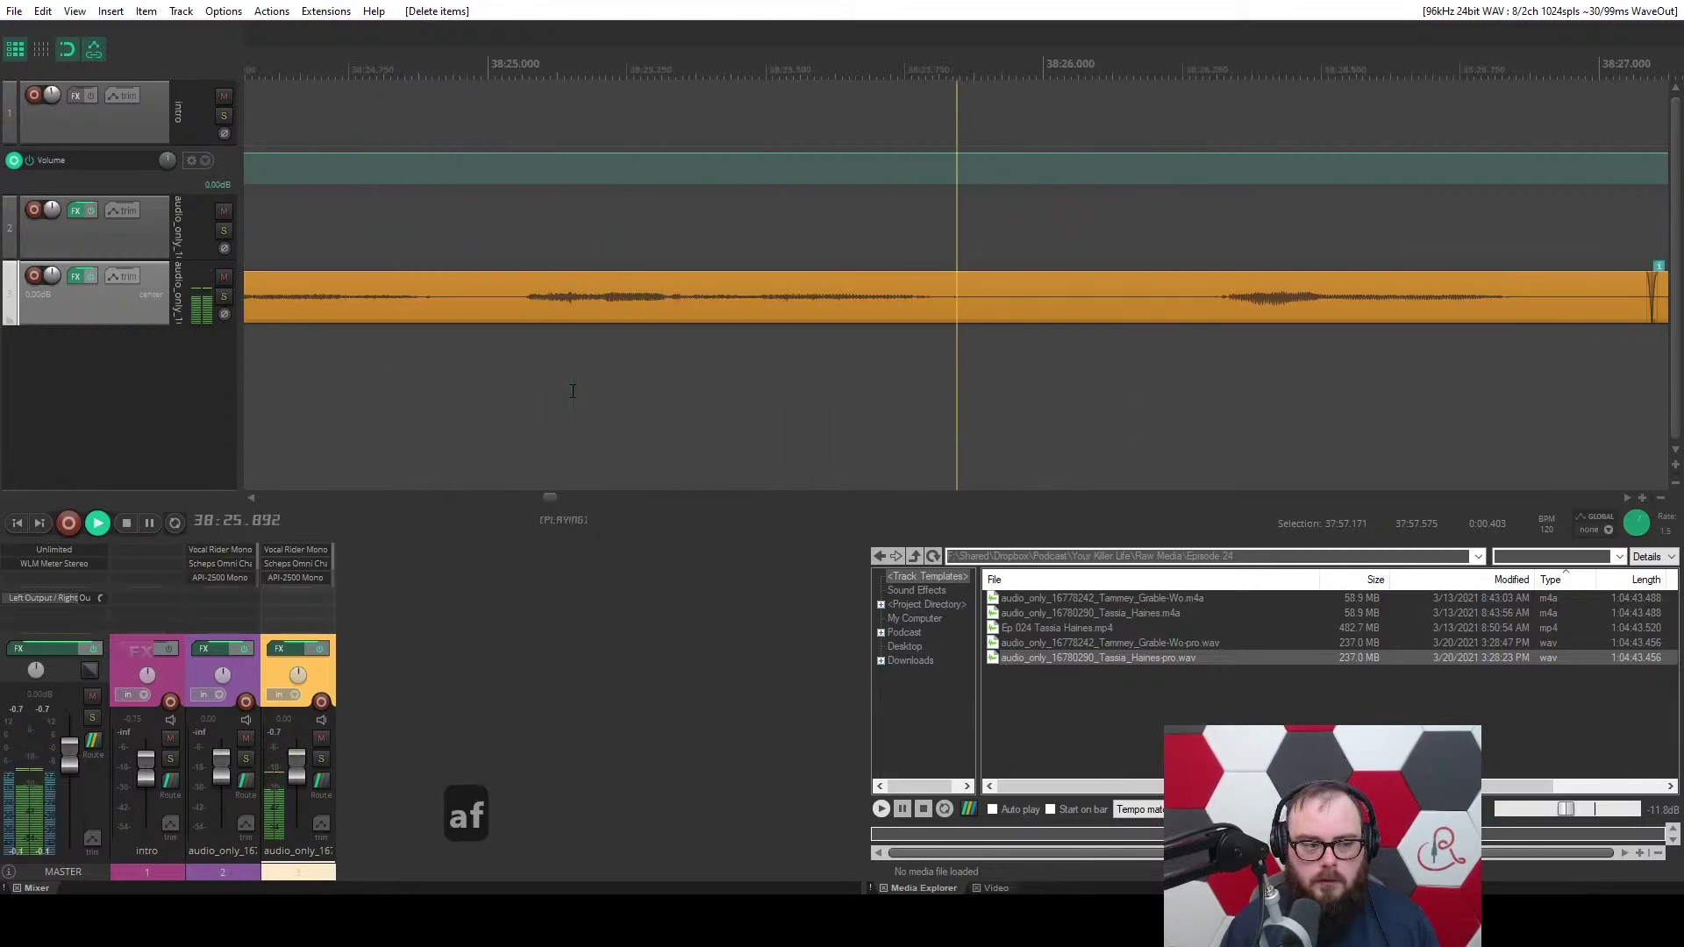
{"action": "scroll", "coordinate": [689, 314], "scroll_direction": "down", "scroll_amount": 4}
{"action": "left_click", "coordinate": [690, 309]}
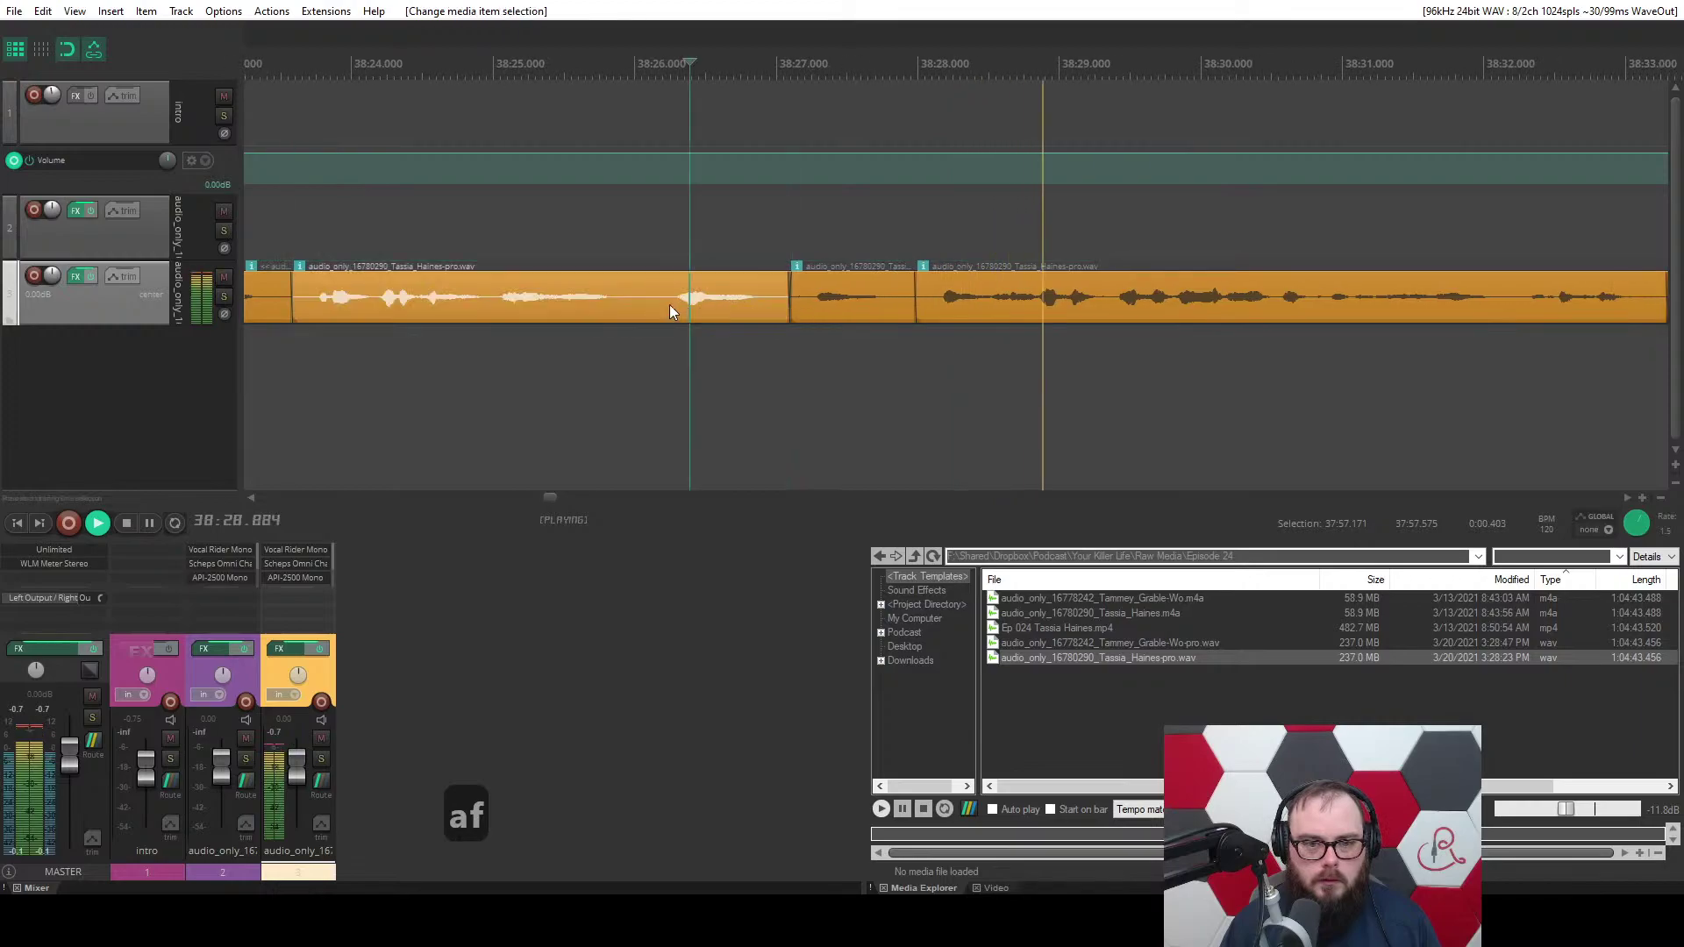
{"action": "key", "text": "w"}
{"action": "scroll", "coordinate": [656, 314], "scroll_direction": "down", "scroll_amount": 4}
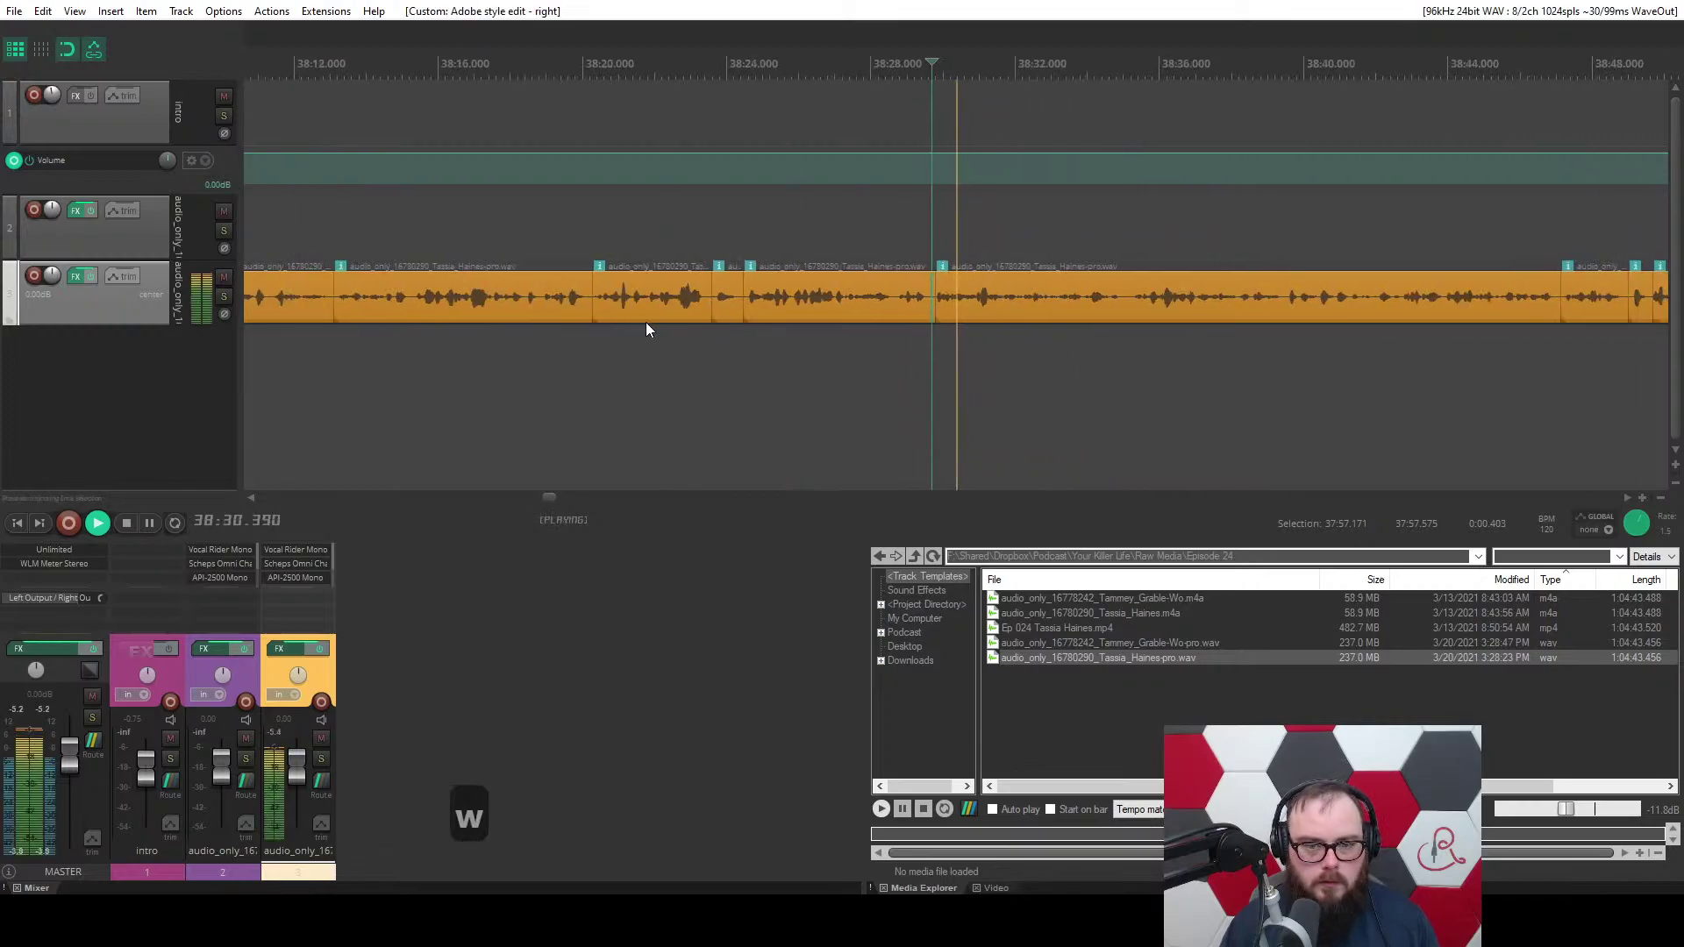
{"action": "key", "text": "ctrl+z"}
{"action": "key", "text": "space"}
{"action": "key", "text": "ctrl+z"}
{"action": "scroll", "coordinate": [731, 338], "scroll_direction": "up", "scroll_amount": 5}
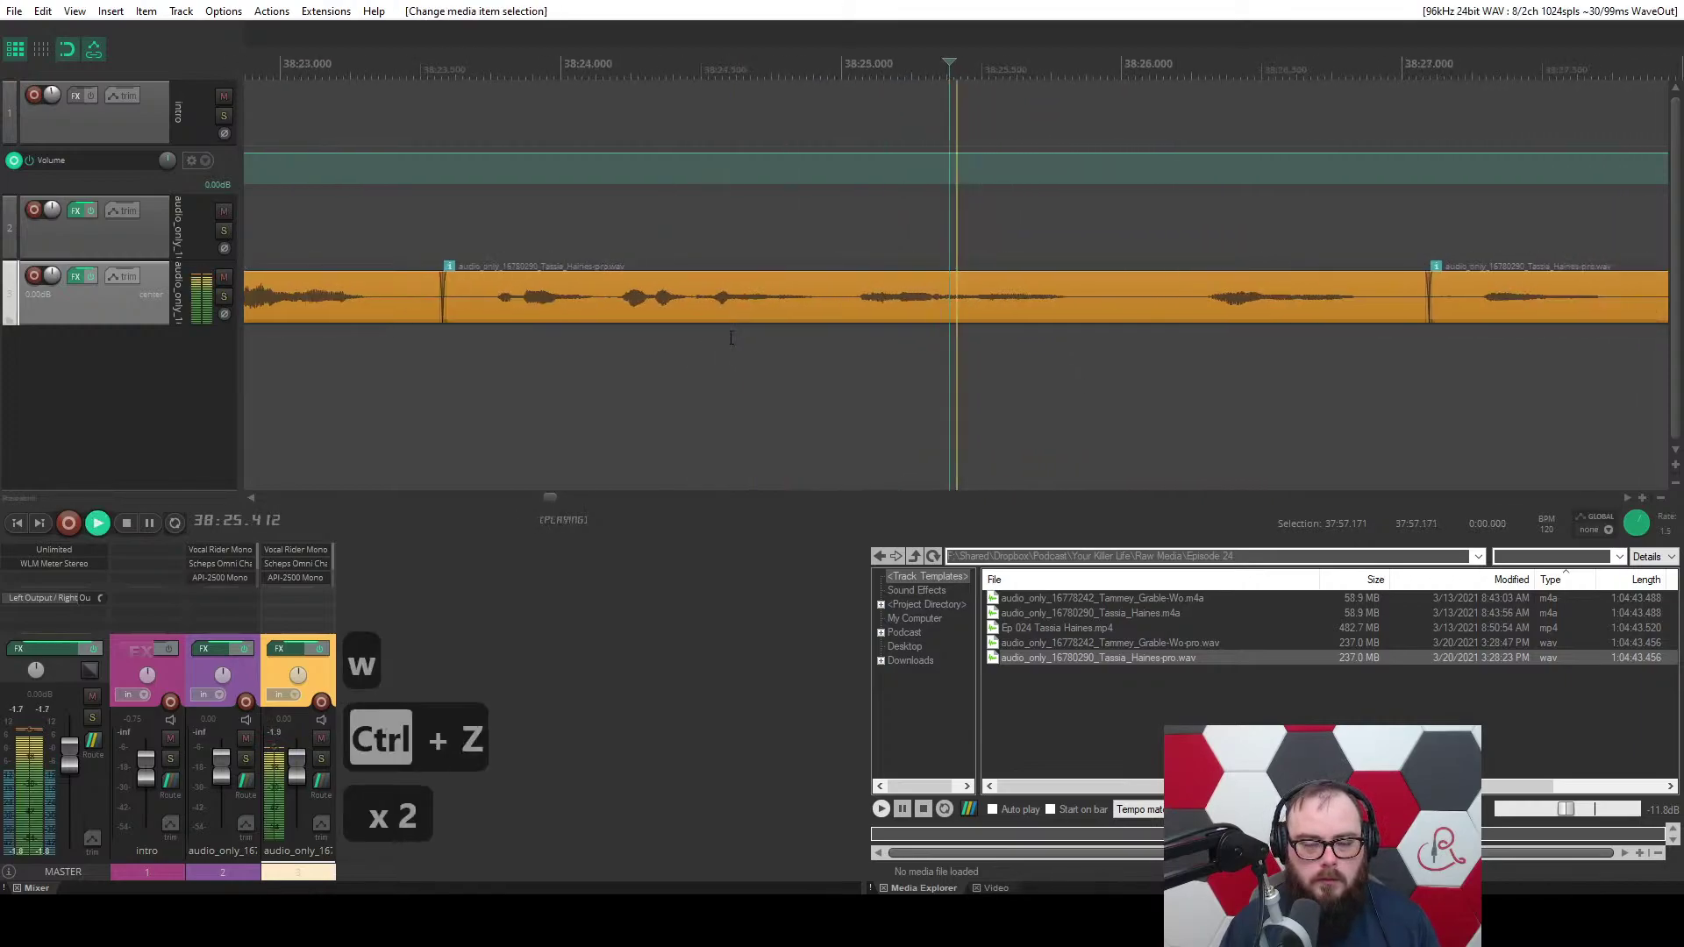
{"action": "key", "text": "ctrl+z"}
Trim the end of the third-track clip at about 38:26.3, closing the gap, and ripple-delete the short clip that follows it.
{"action": "key", "text": "w"}
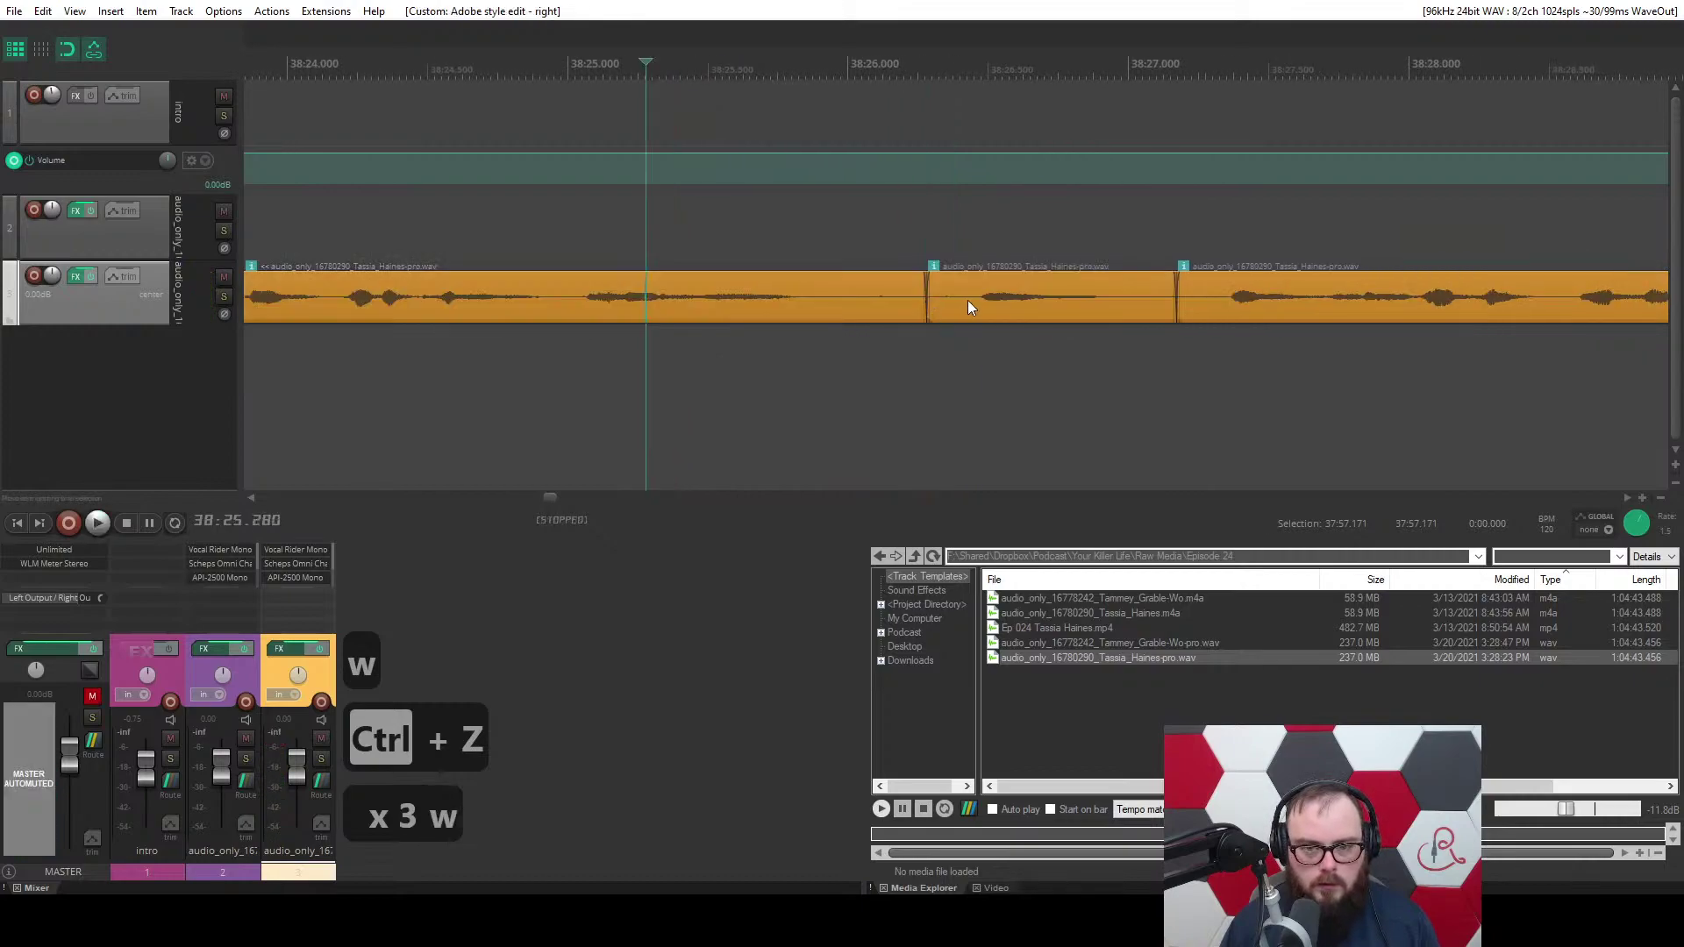
{"action": "left_click", "coordinate": [976, 300]}
{"action": "key", "text": "a"}
{"action": "scroll", "coordinate": [615, 391], "scroll_direction": "up", "scroll_amount": 3}
{"action": "scroll", "coordinate": [615, 391], "scroll_direction": "down", "scroll_amount": 3}
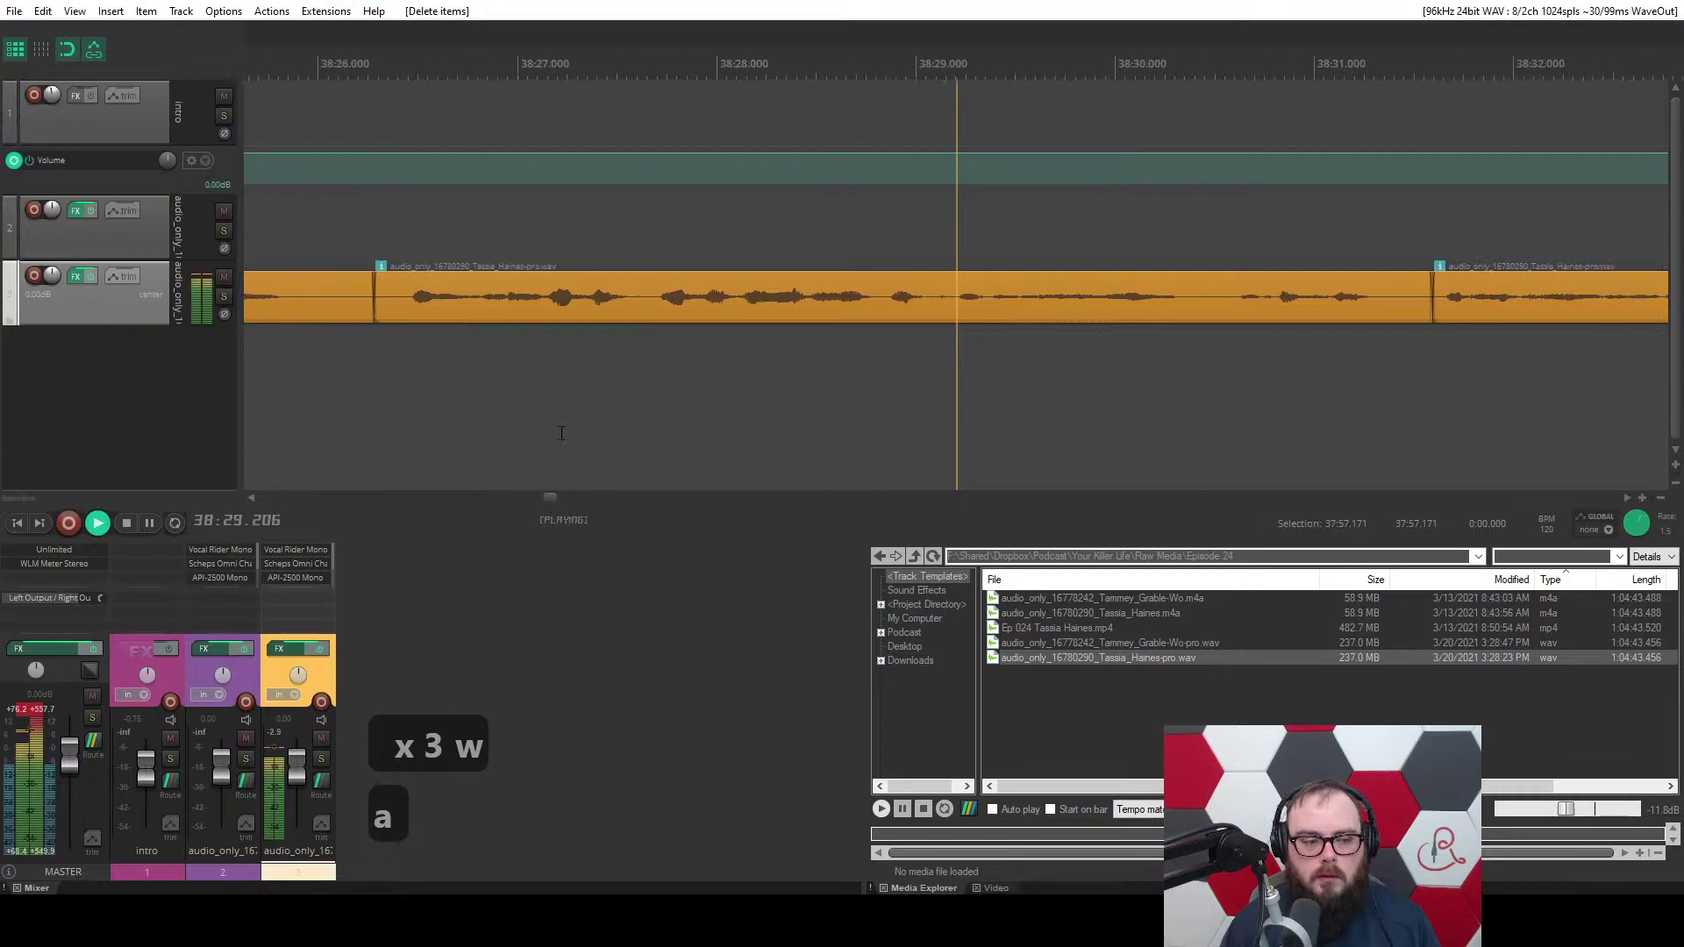
{"action": "key", "text": "a"}
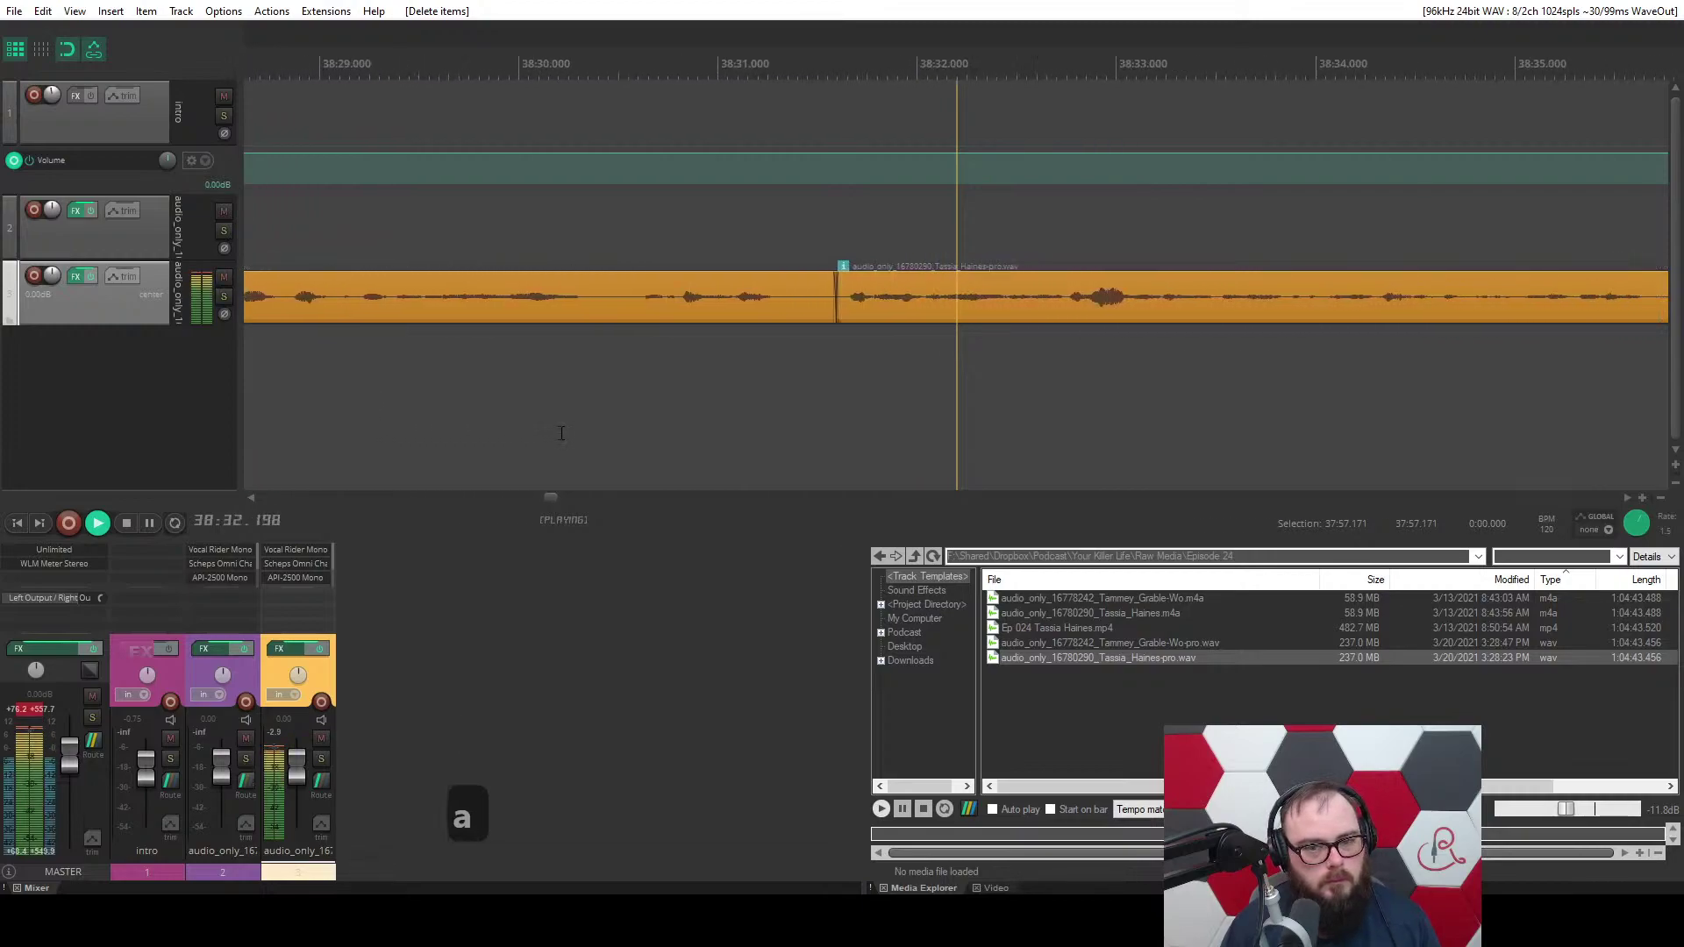
Clear all peak indicators, listen on to about 38:53 and ripple-delete the short third-track clip at about 38:51.
{"action": "key", "text": "backslash"}
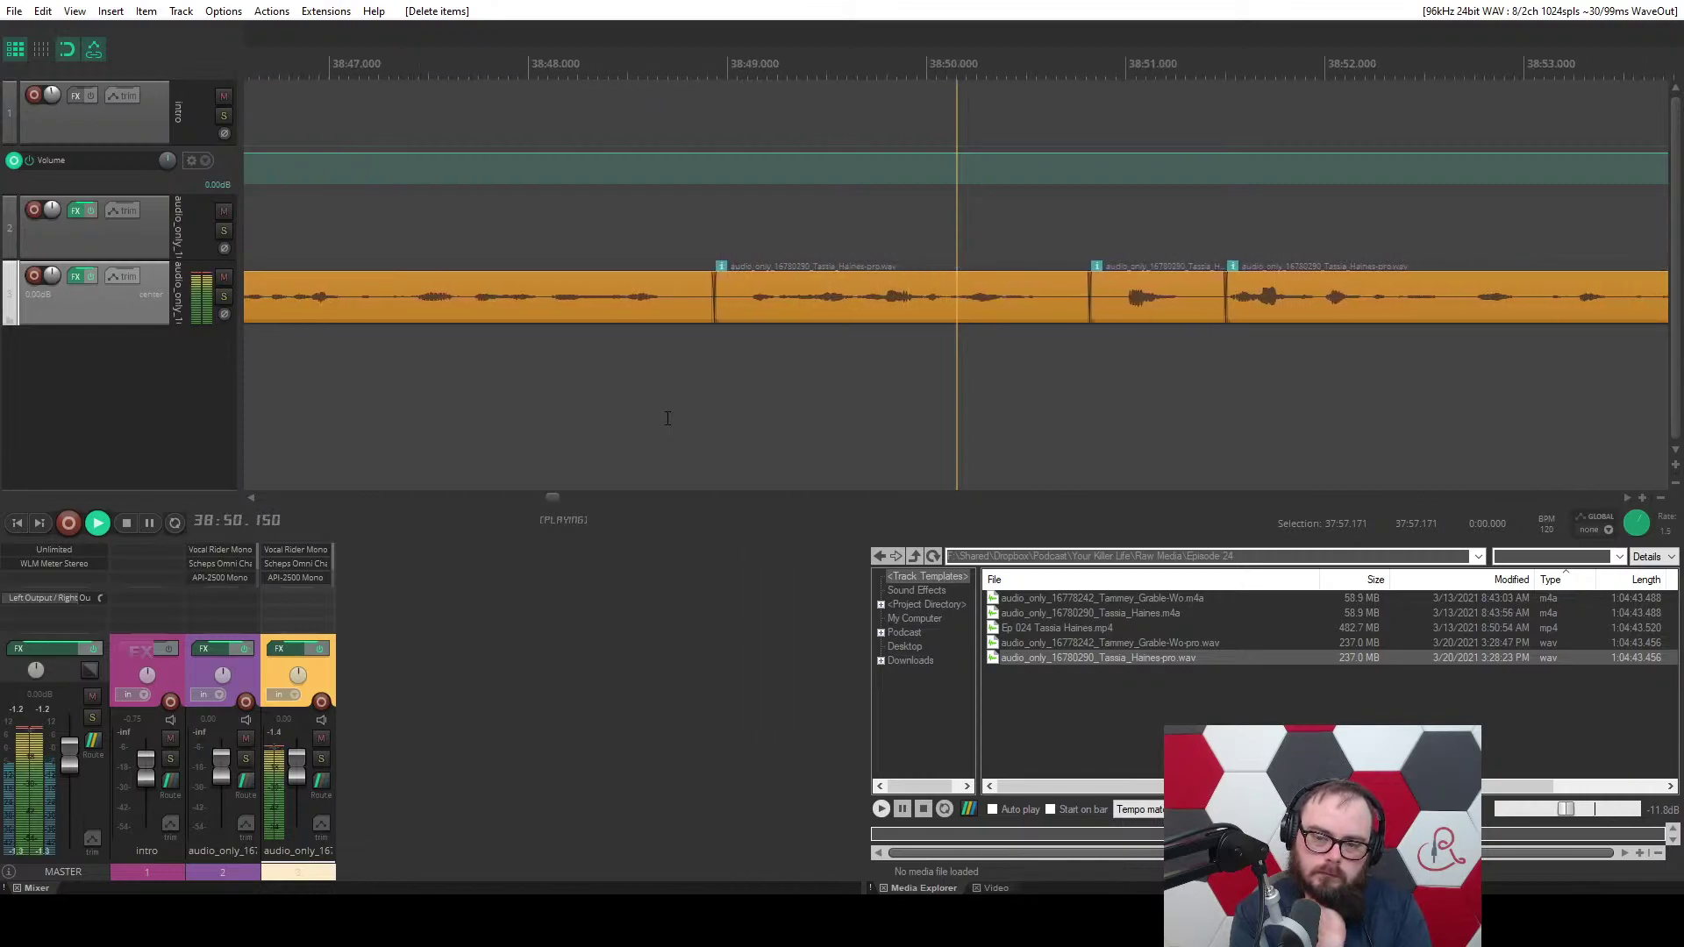
{"action": "left_click", "coordinate": [626, 308]}
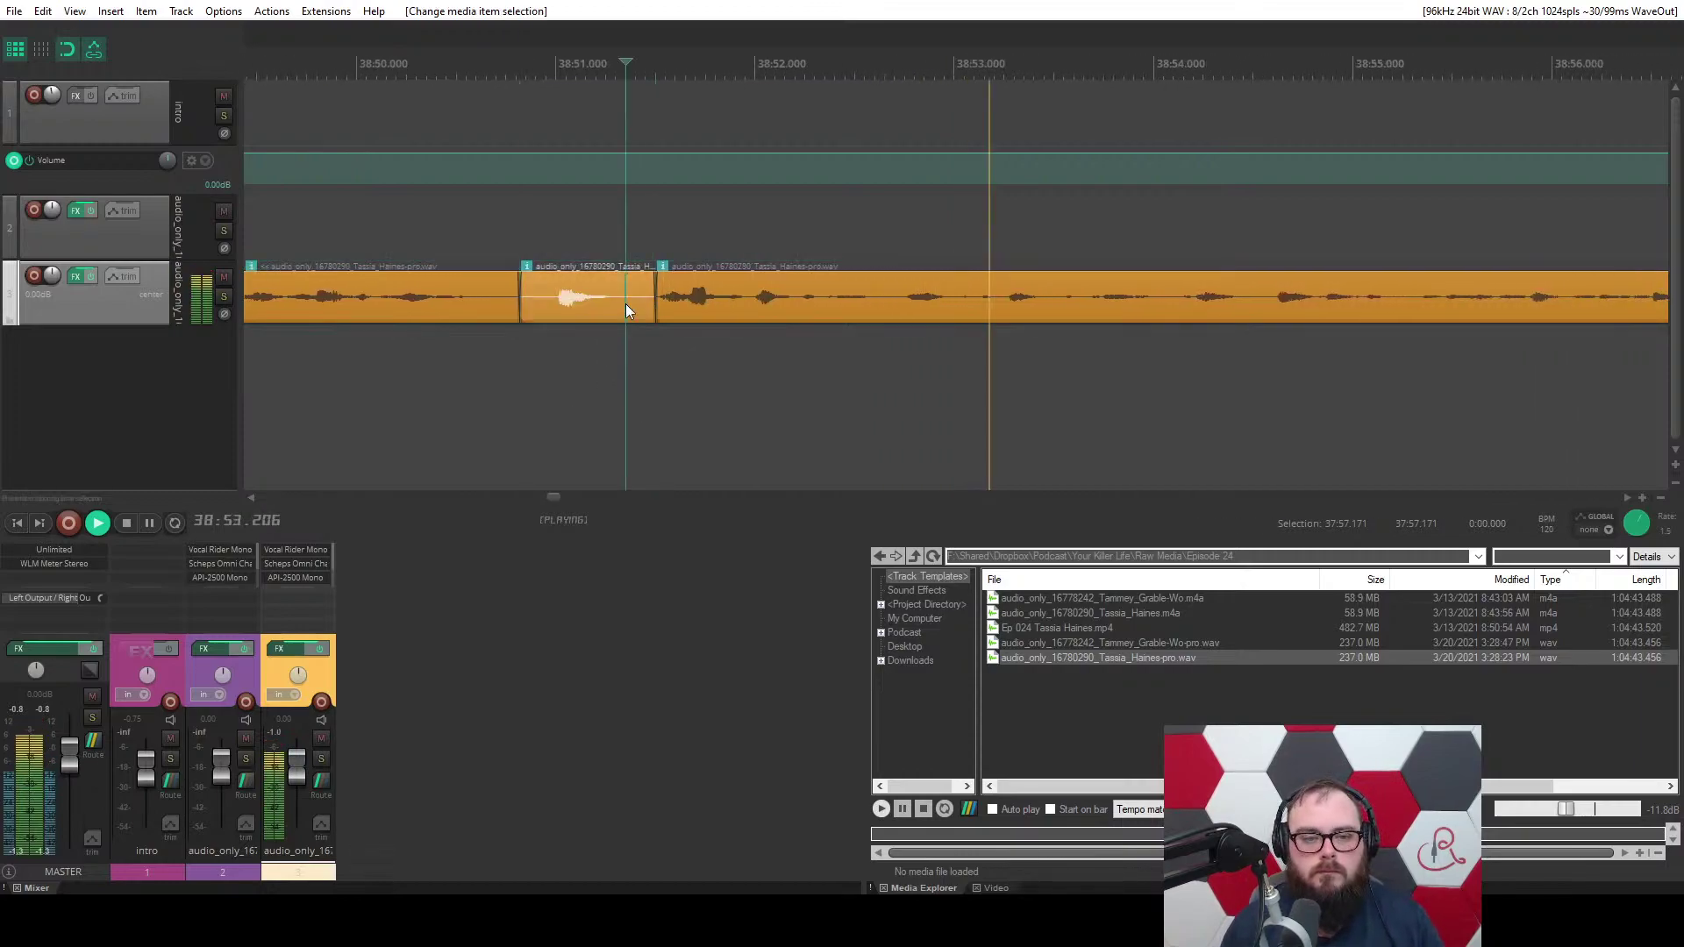
{"action": "key", "text": "a"}
{"action": "key", "text": "f"}
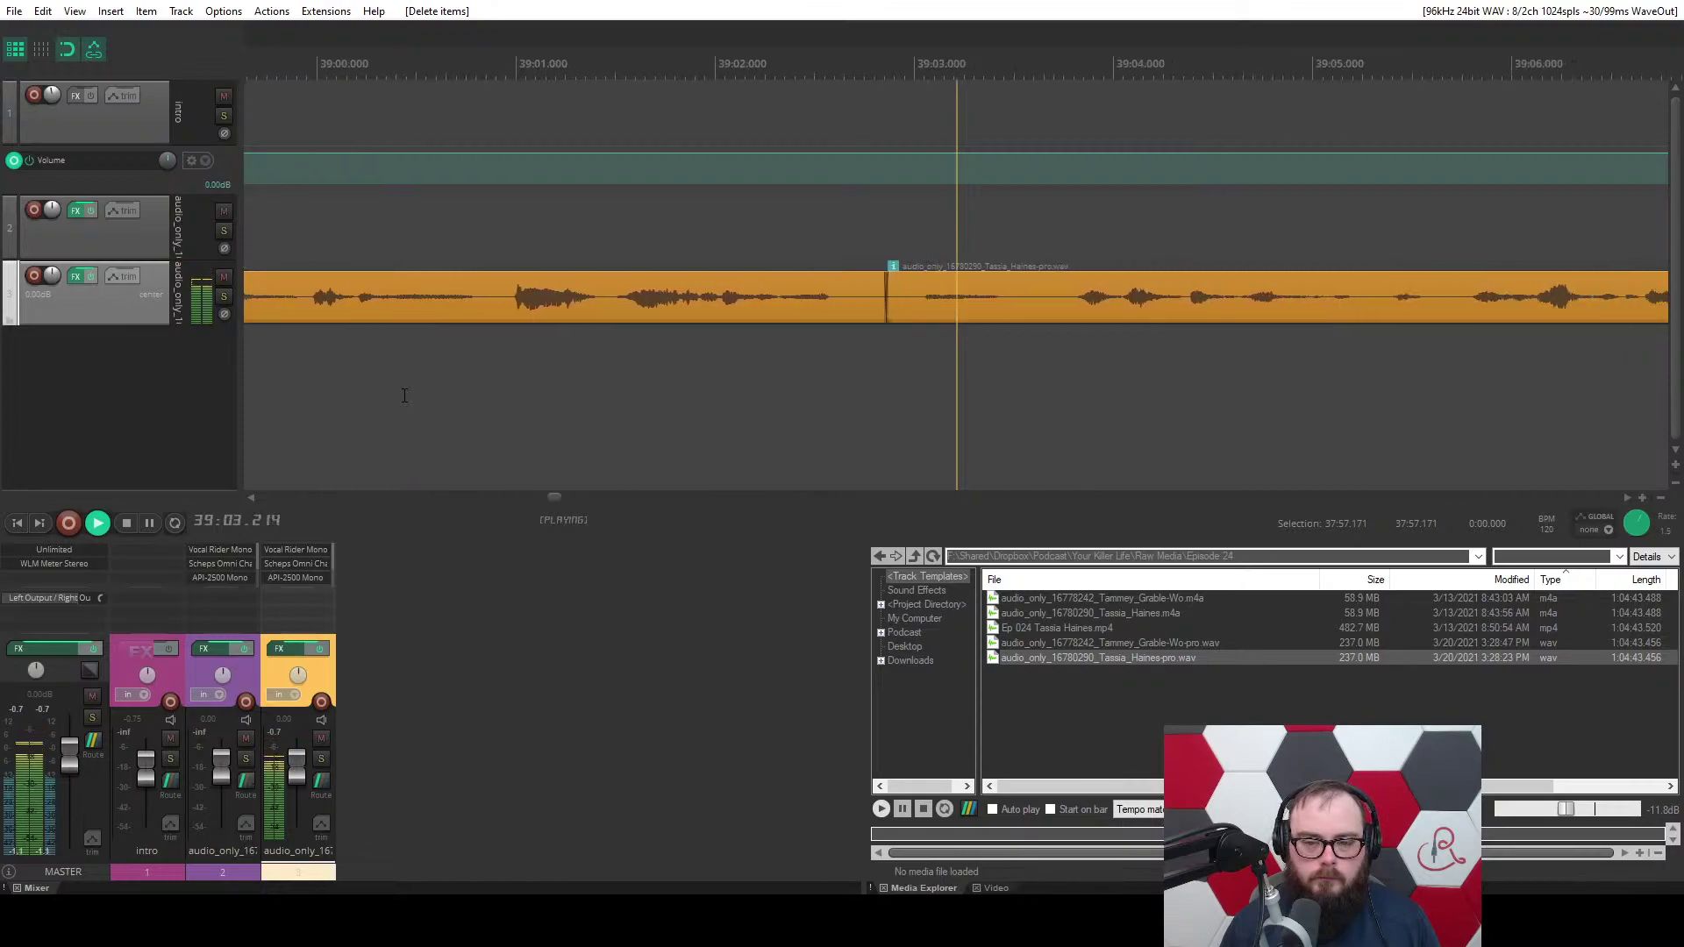
Trim the start of the third-track clip up to about 39:03.7, closing the gap, and replay the join.
{"action": "left_click", "coordinate": [745, 296]}
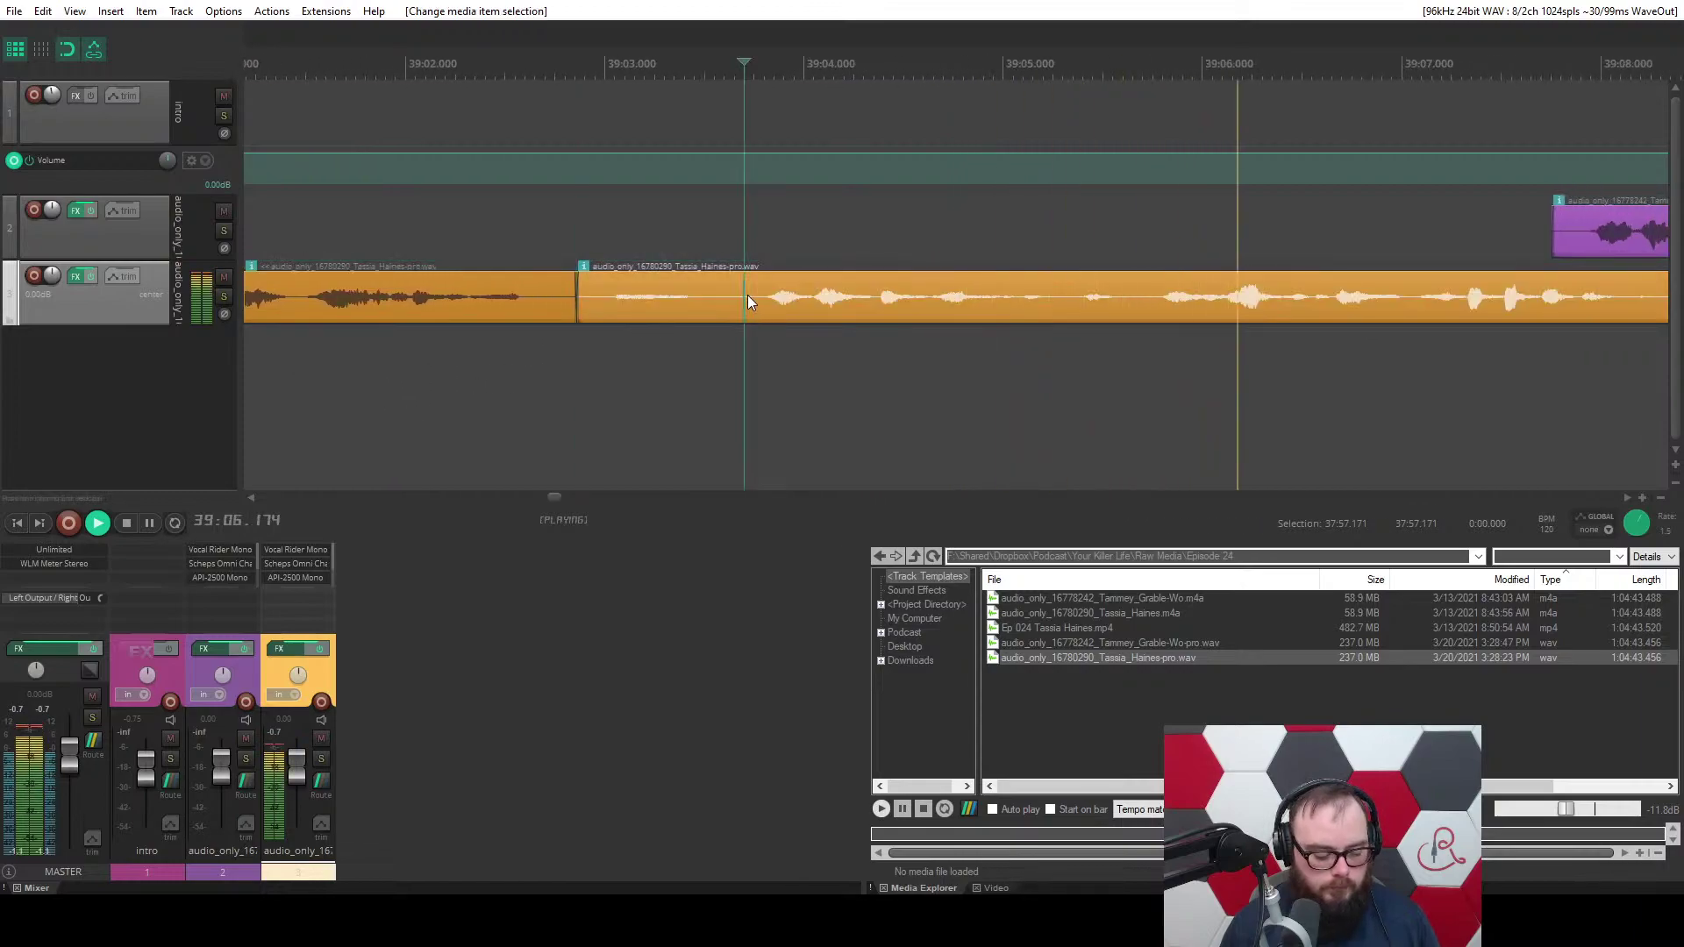
{"action": "key", "text": "q"}
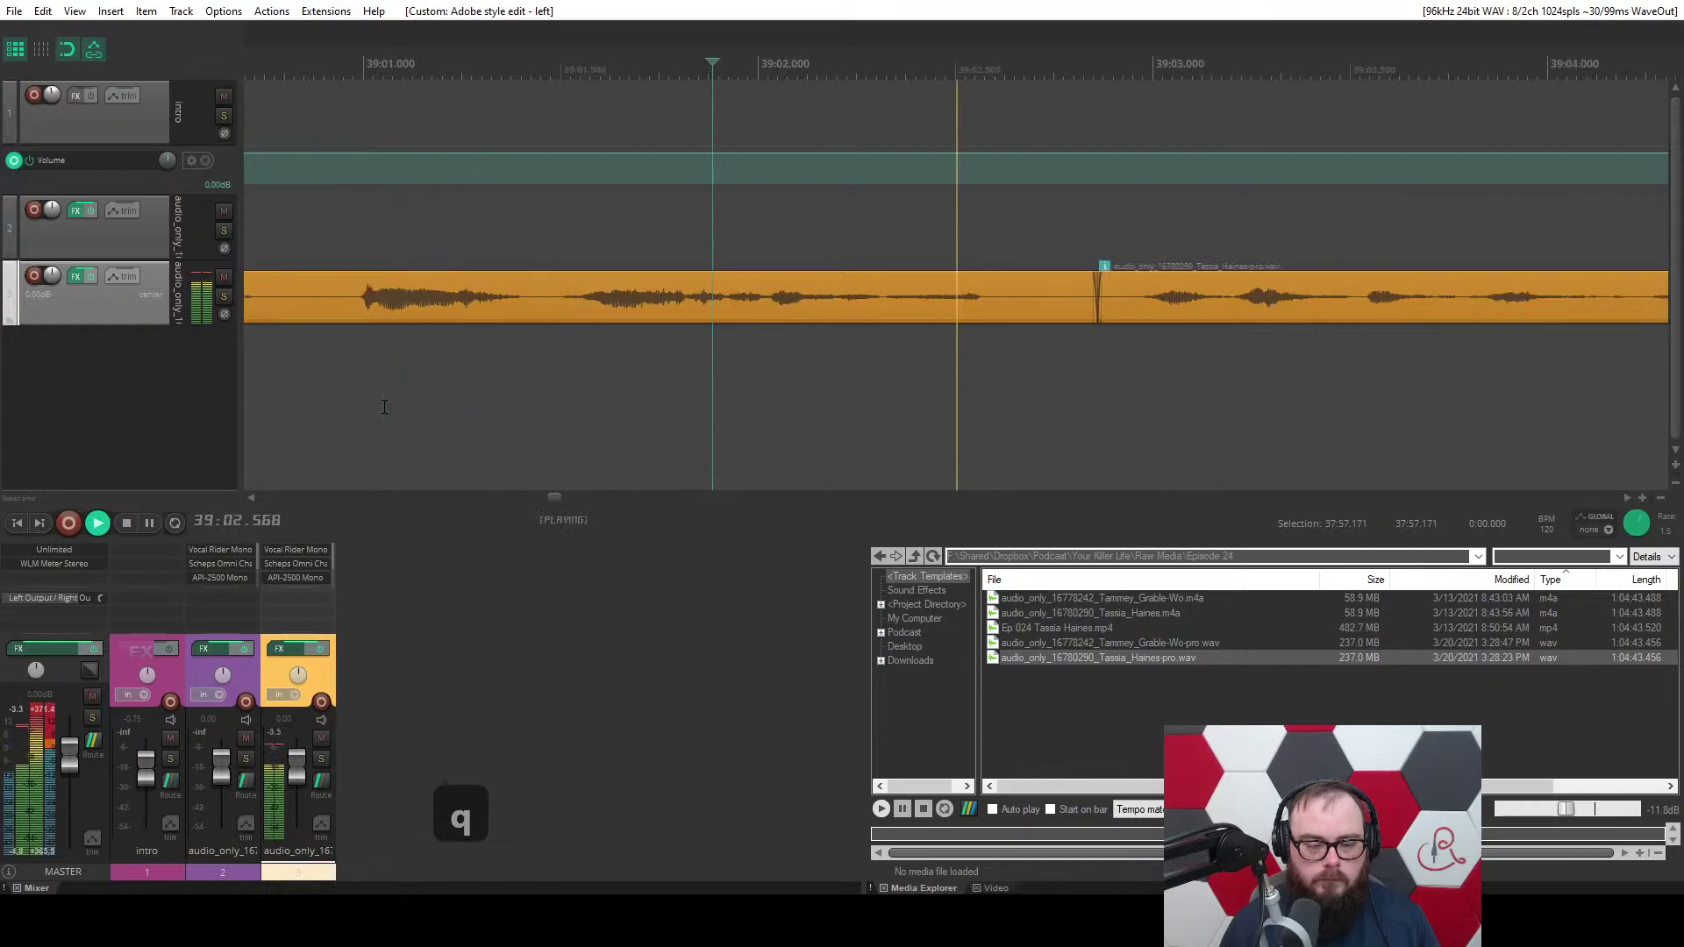
{"action": "scroll", "coordinate": [384, 406], "scroll_direction": "down", "scroll_amount": 3}
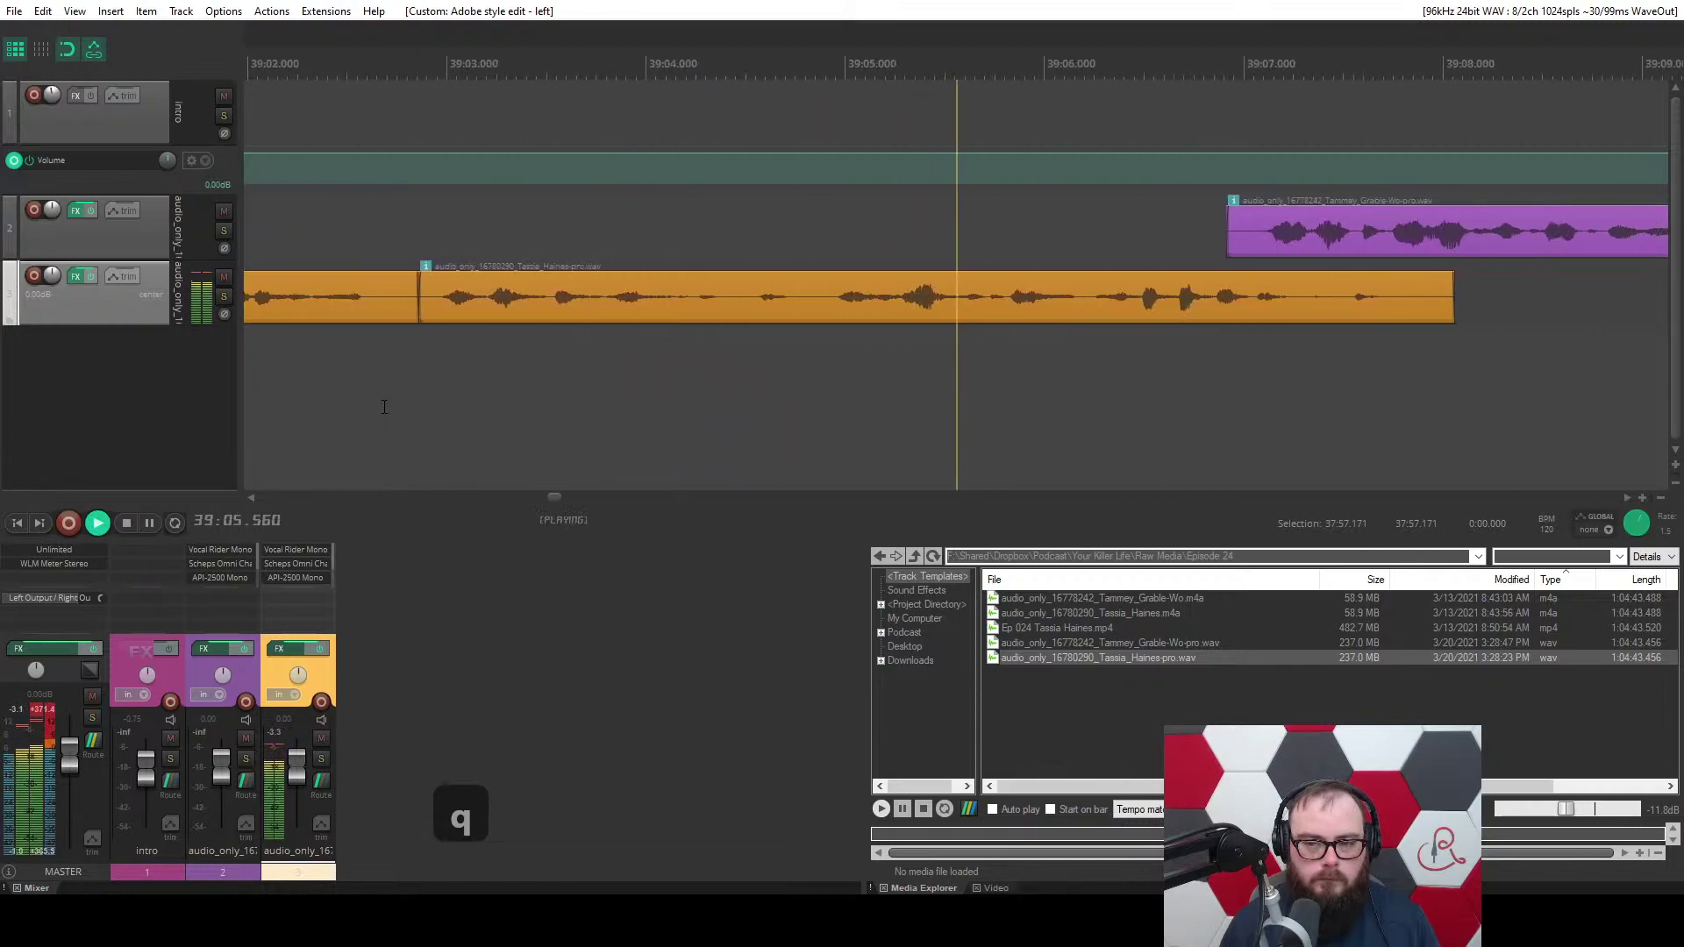
Listen on and delete the two short third-track clips at about 39:11.4 and 39:13.4 without closing the gaps.
{"action": "scroll", "coordinate": [383, 405], "scroll_direction": "up", "scroll_amount": 3}
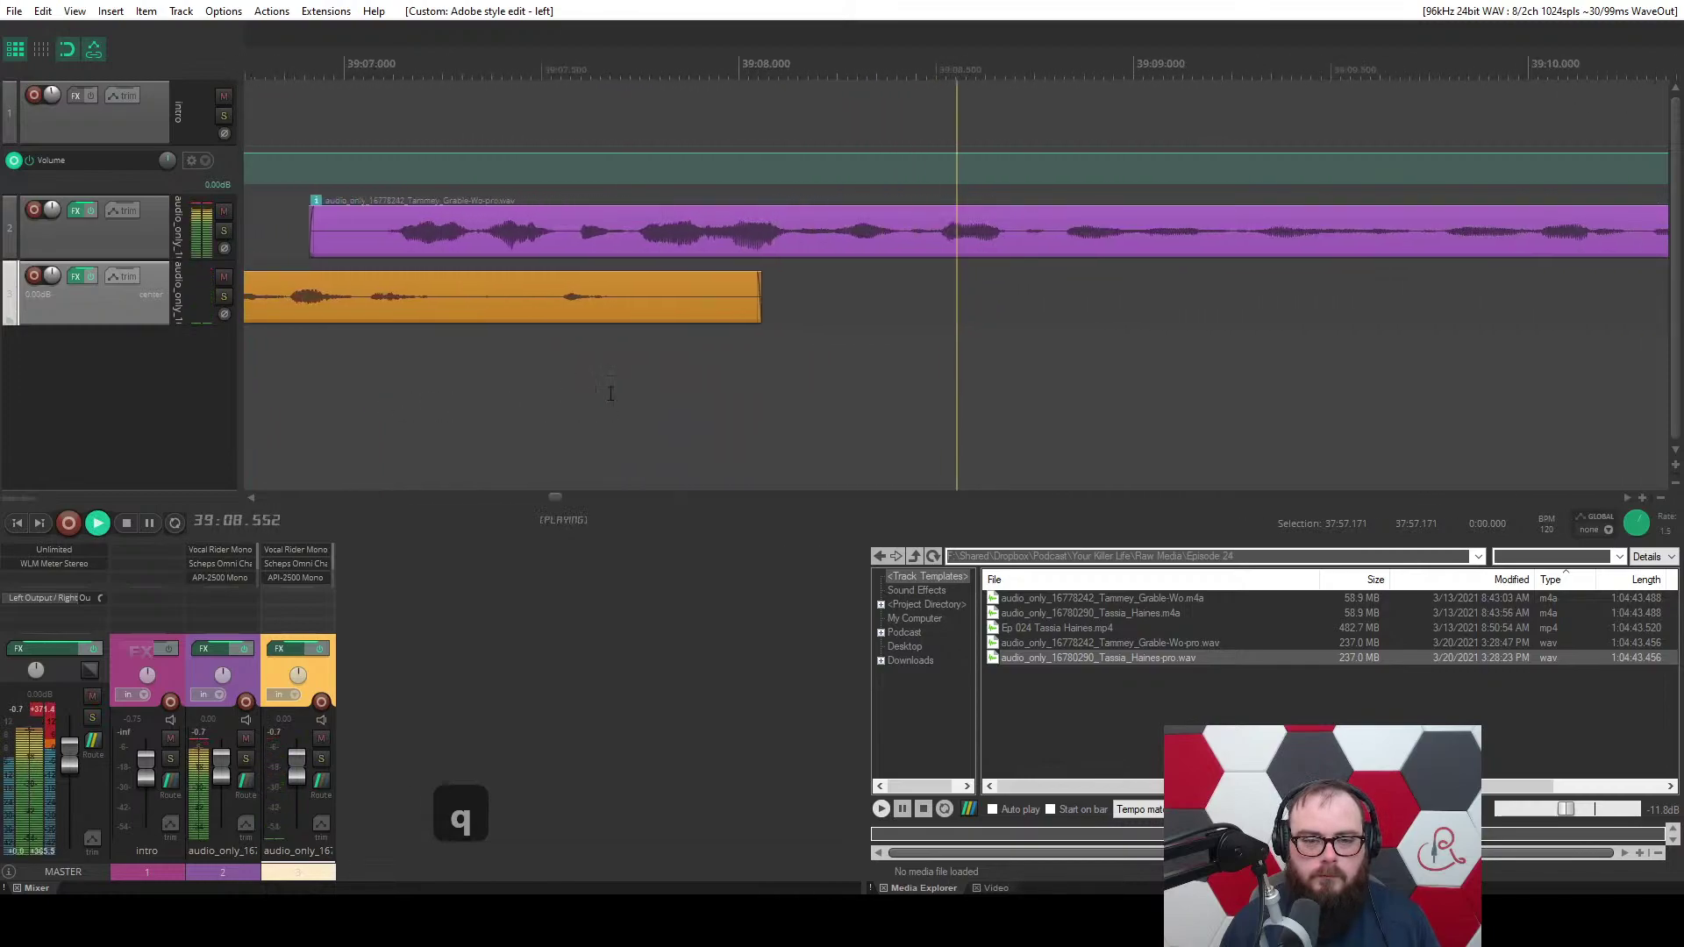
{"action": "scroll", "coordinate": [613, 392], "scroll_direction": "down", "scroll_amount": 4}
{"action": "scroll", "coordinate": [632, 394], "scroll_direction": "up", "scroll_amount": 3}
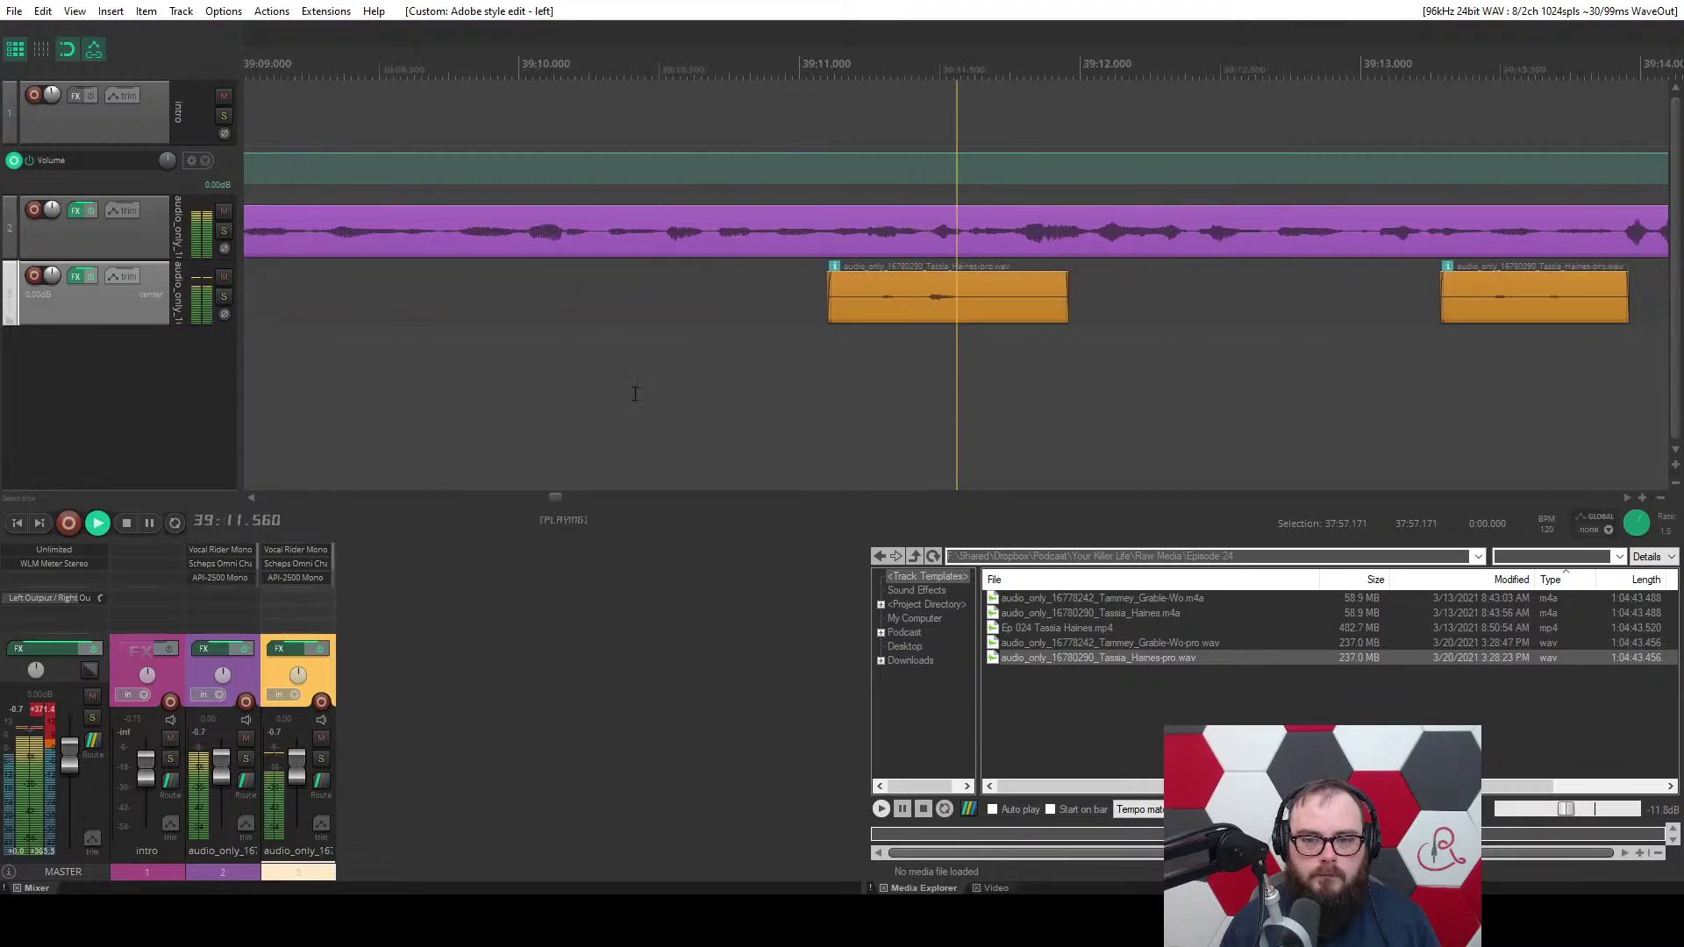
{"action": "left_click", "coordinate": [724, 314]}
{"action": "left_click", "coordinate": [1265, 285], "text": "ctrl"}
{"action": "key", "text": "d"}
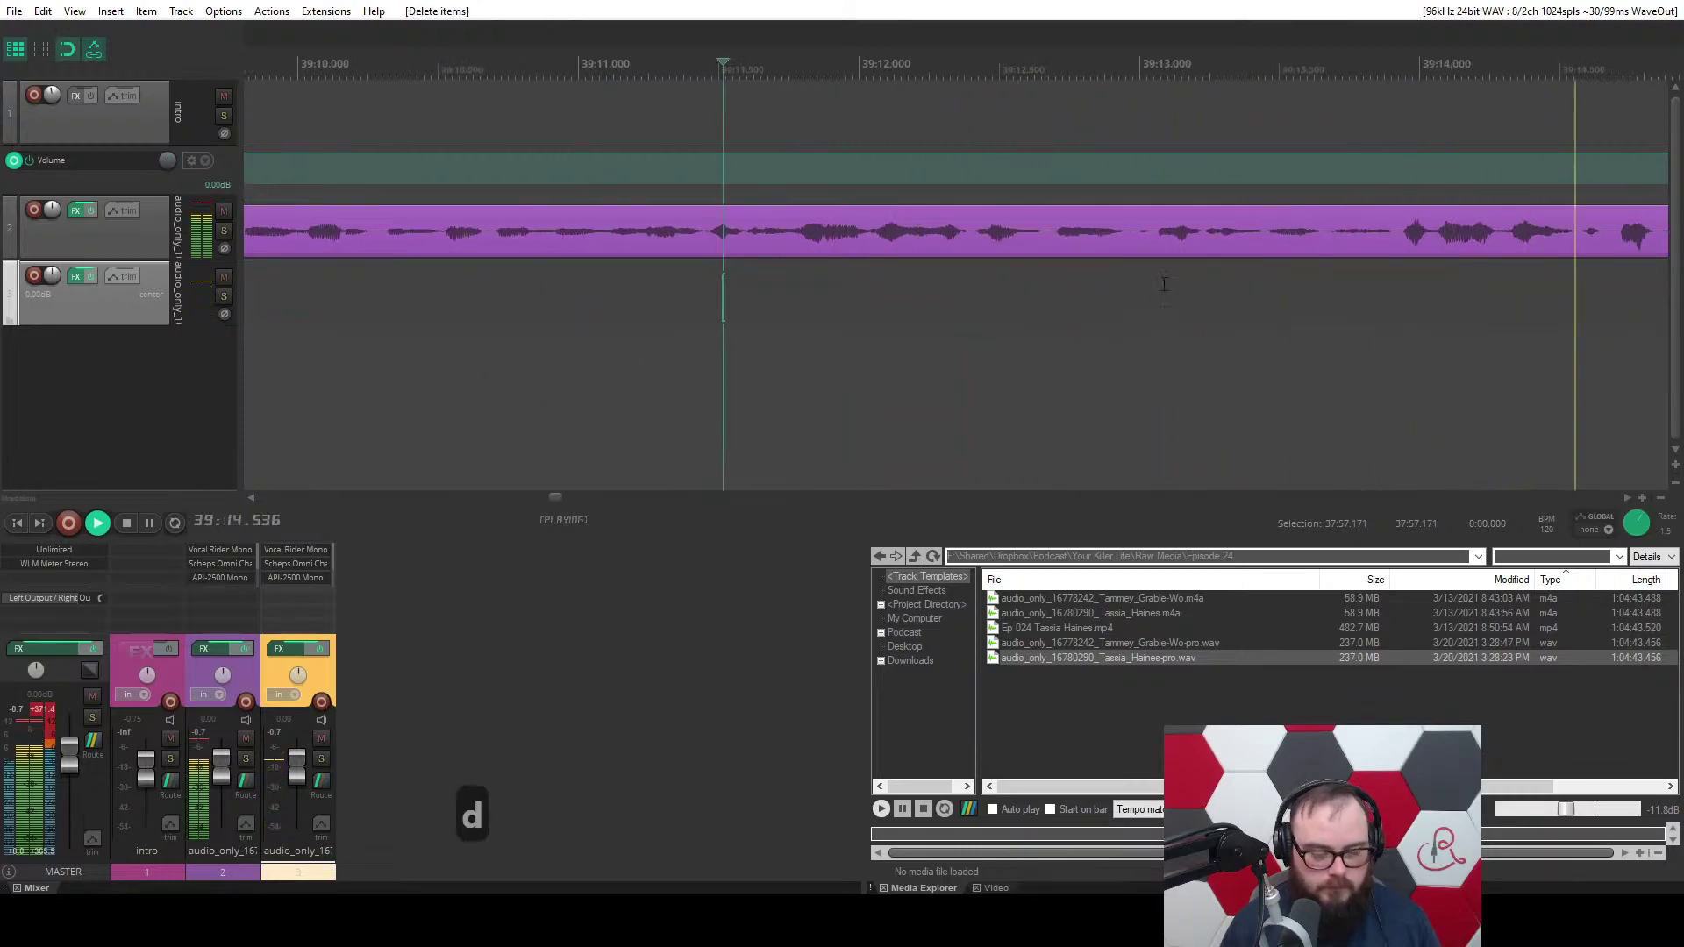
Listen on to about 39:26, ripple-cut the audio from 39:25.046 to 39:25.325 and save the project.
{"action": "scroll", "coordinate": [1164, 283], "scroll_direction": "down", "scroll_amount": 3}
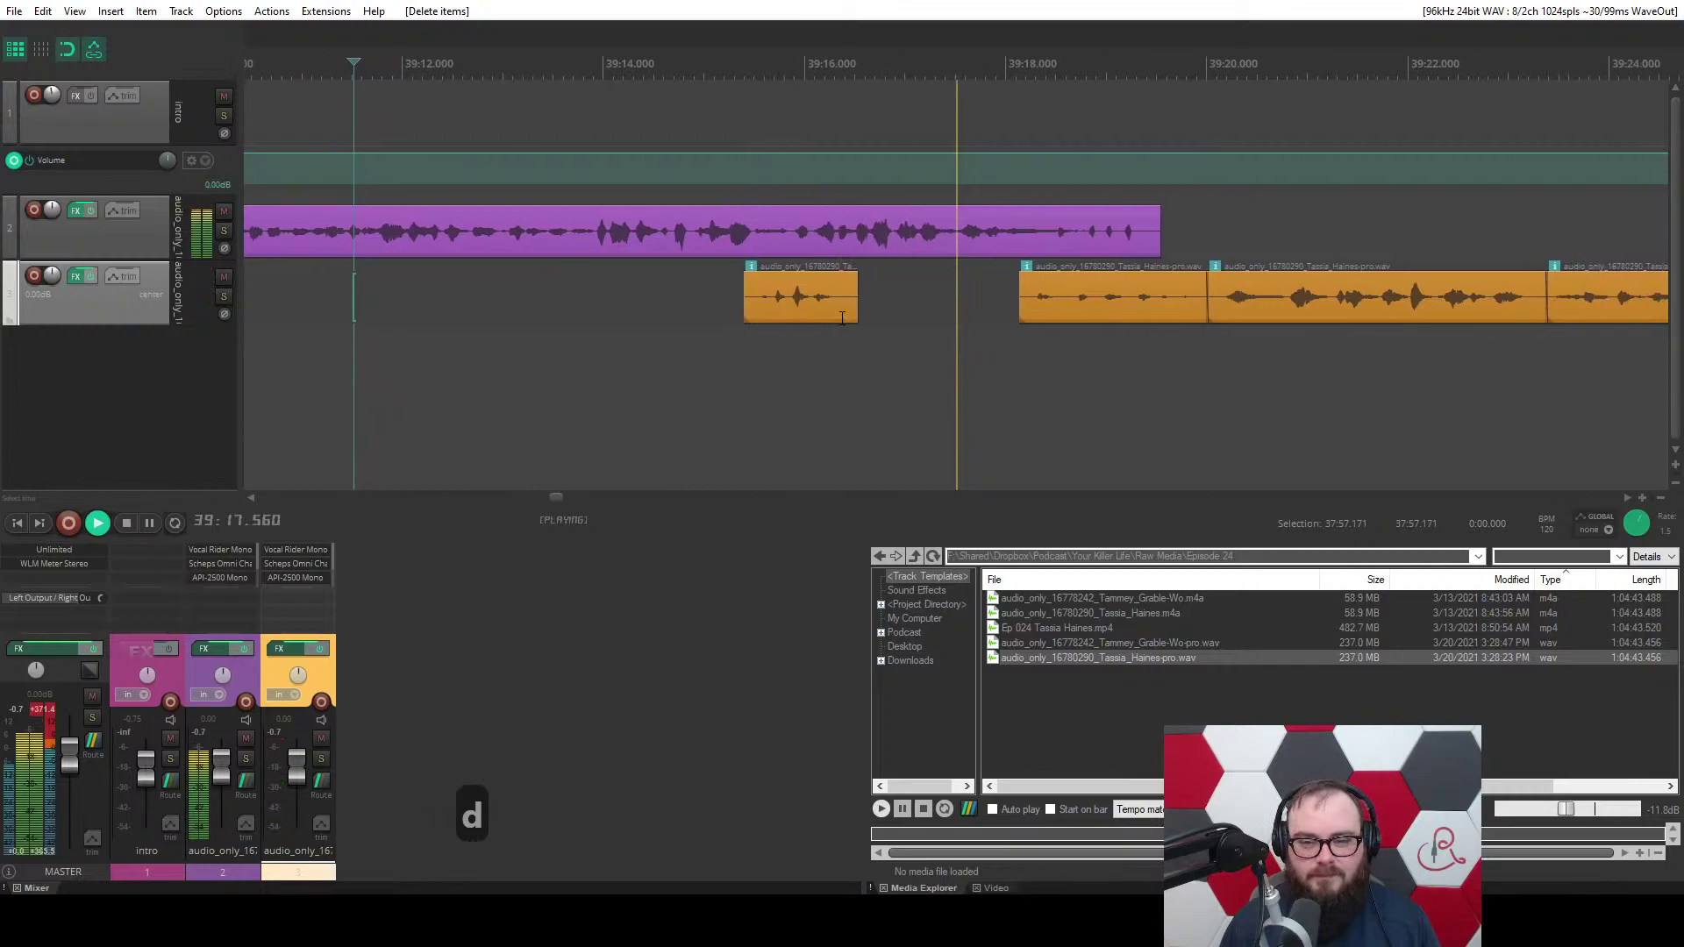
{"action": "scroll", "coordinate": [702, 333], "scroll_direction": "up", "scroll_amount": 3}
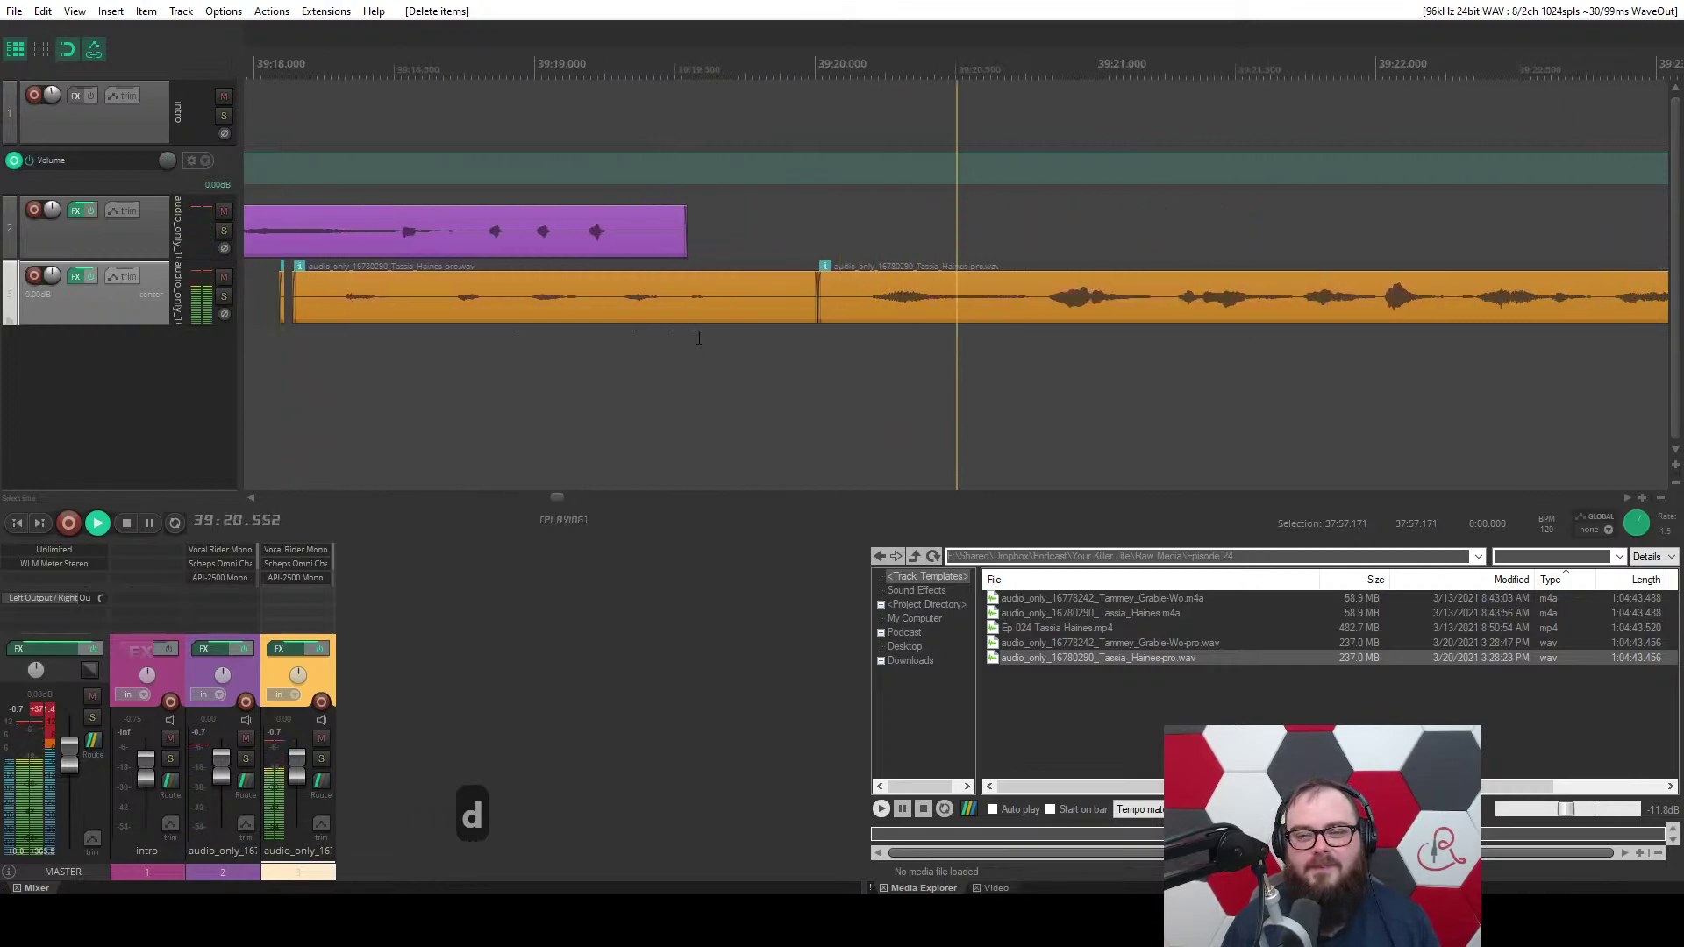
{"action": "scroll", "coordinate": [699, 337], "scroll_direction": "down", "scroll_amount": 2}
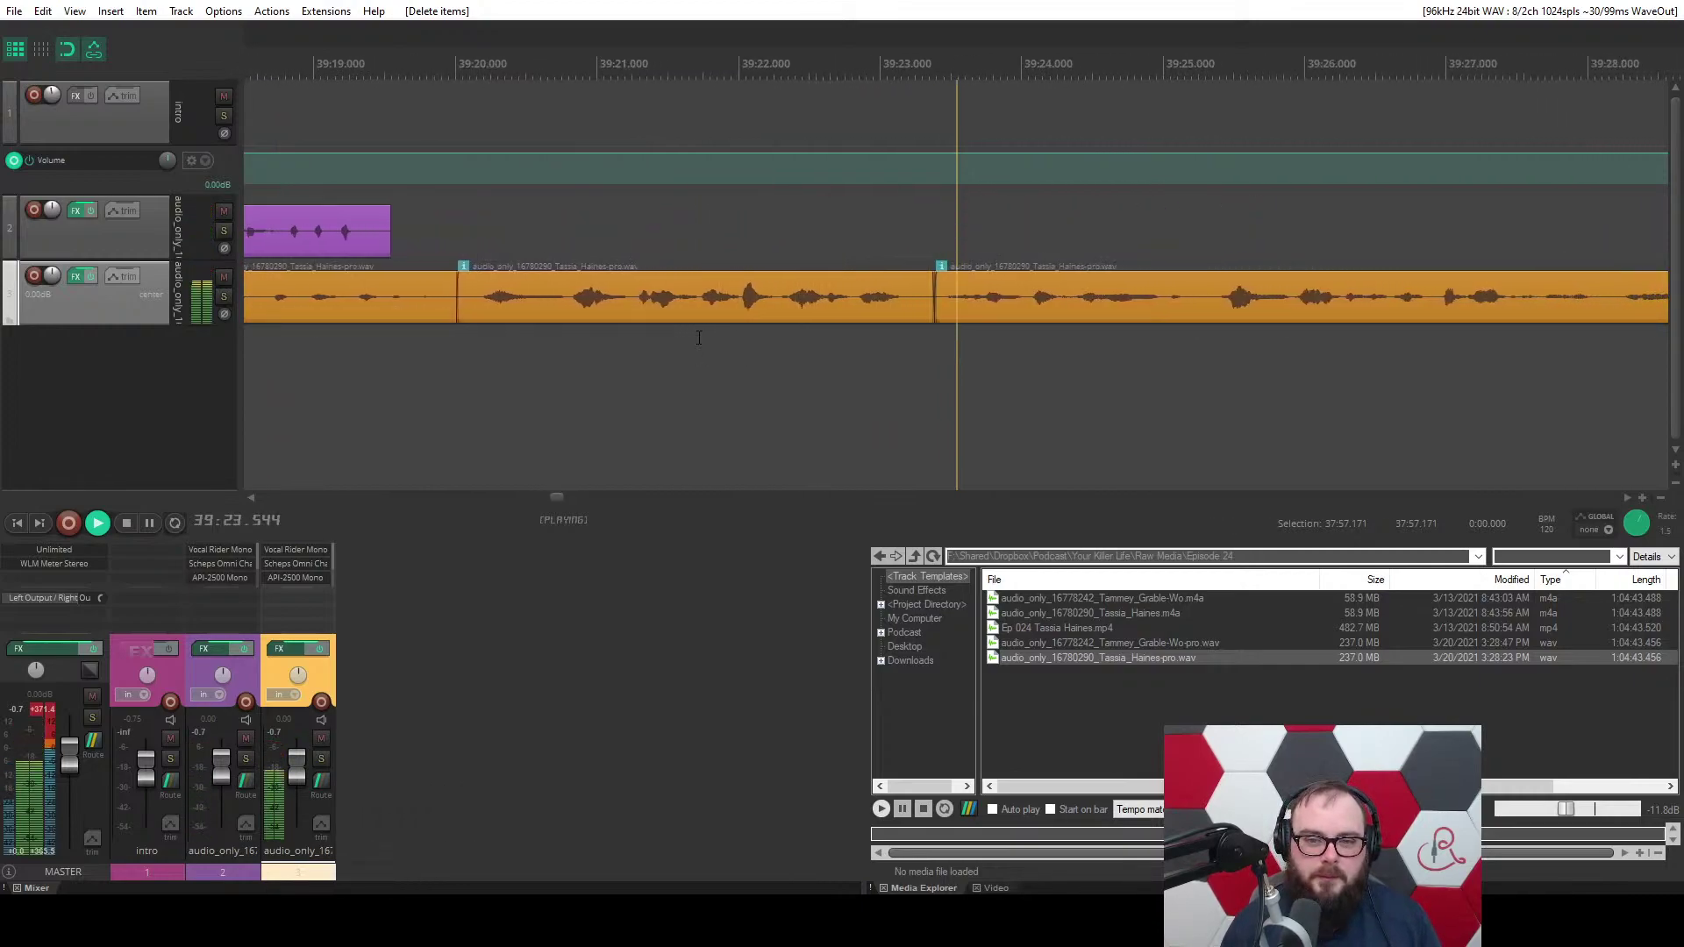
{"action": "scroll", "coordinate": [721, 332], "scroll_direction": "down", "scroll_amount": 2}
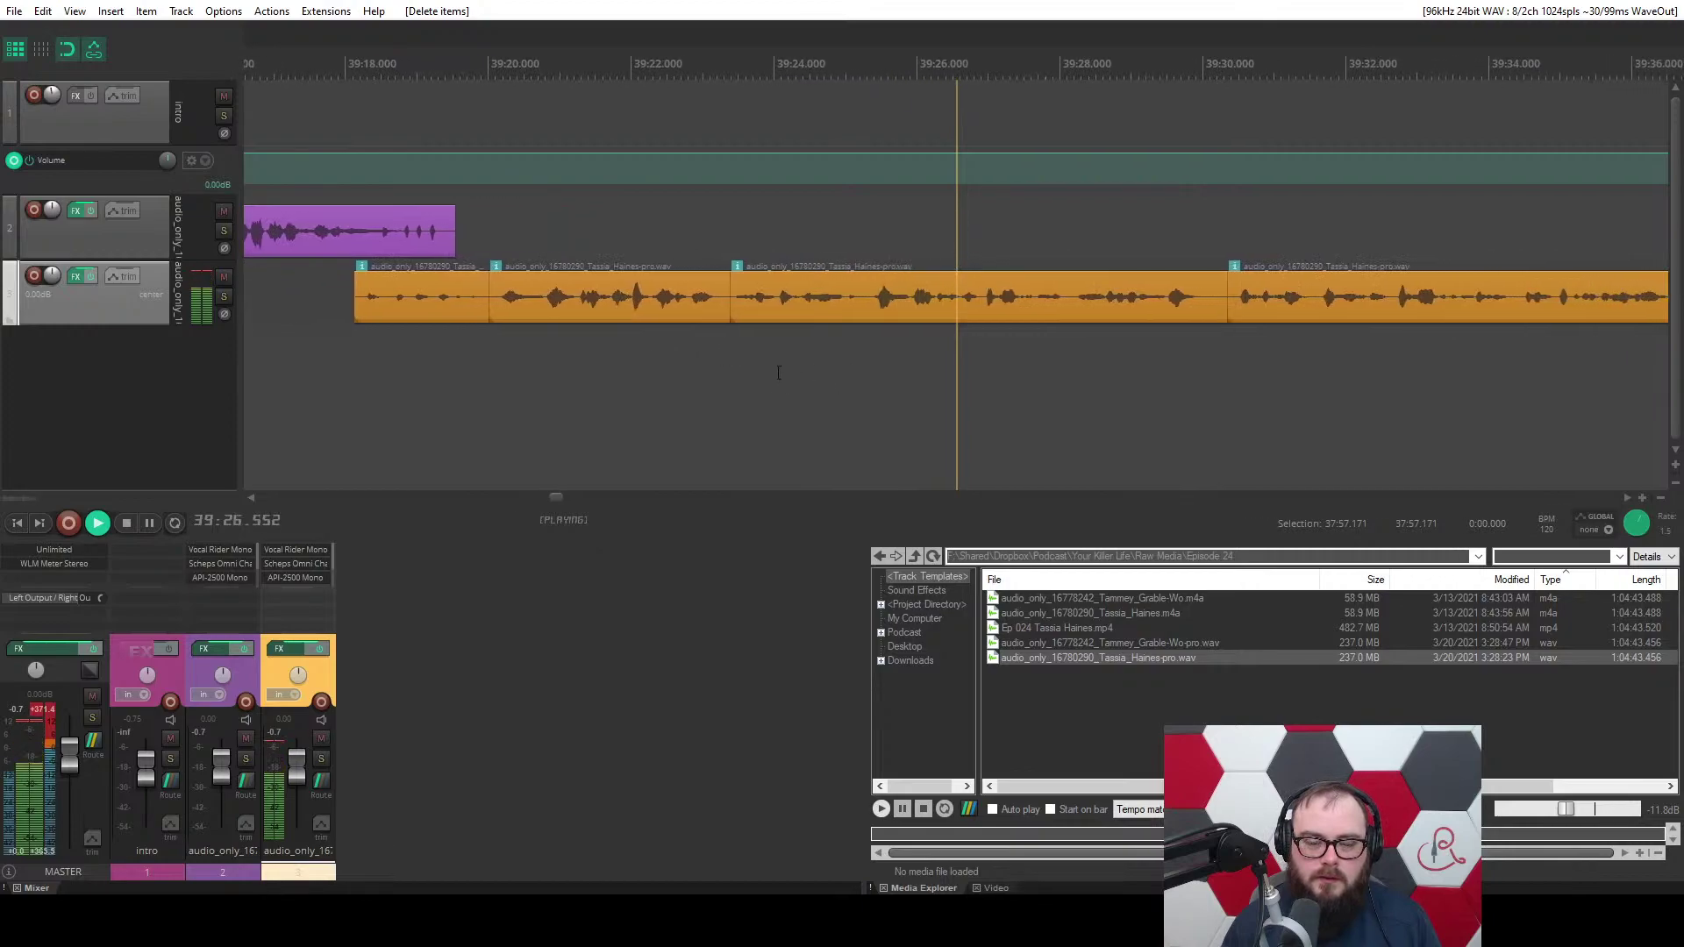
{"action": "scroll", "coordinate": [777, 369], "scroll_direction": "up", "scroll_amount": 6}
{"action": "key", "text": "space"}
{"action": "left_click_drag", "start_coordinate": [976, 342], "coordinate": [1132, 339]}
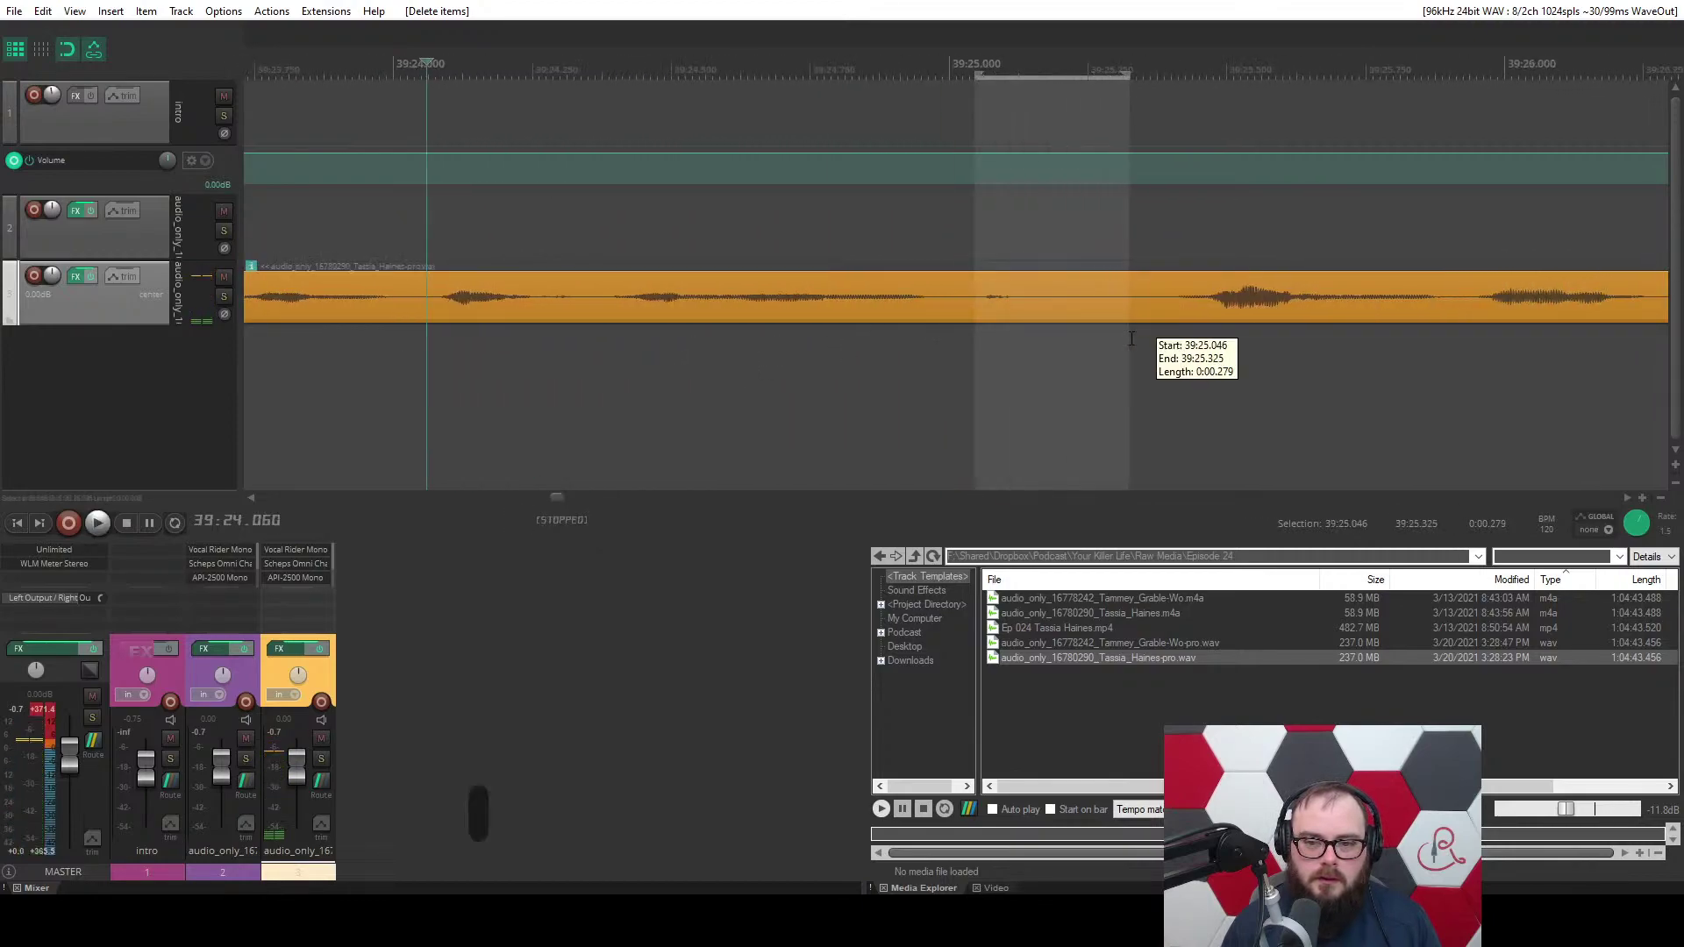
{"action": "key", "text": "c"}
{"action": "key", "text": "ctrl+s"}
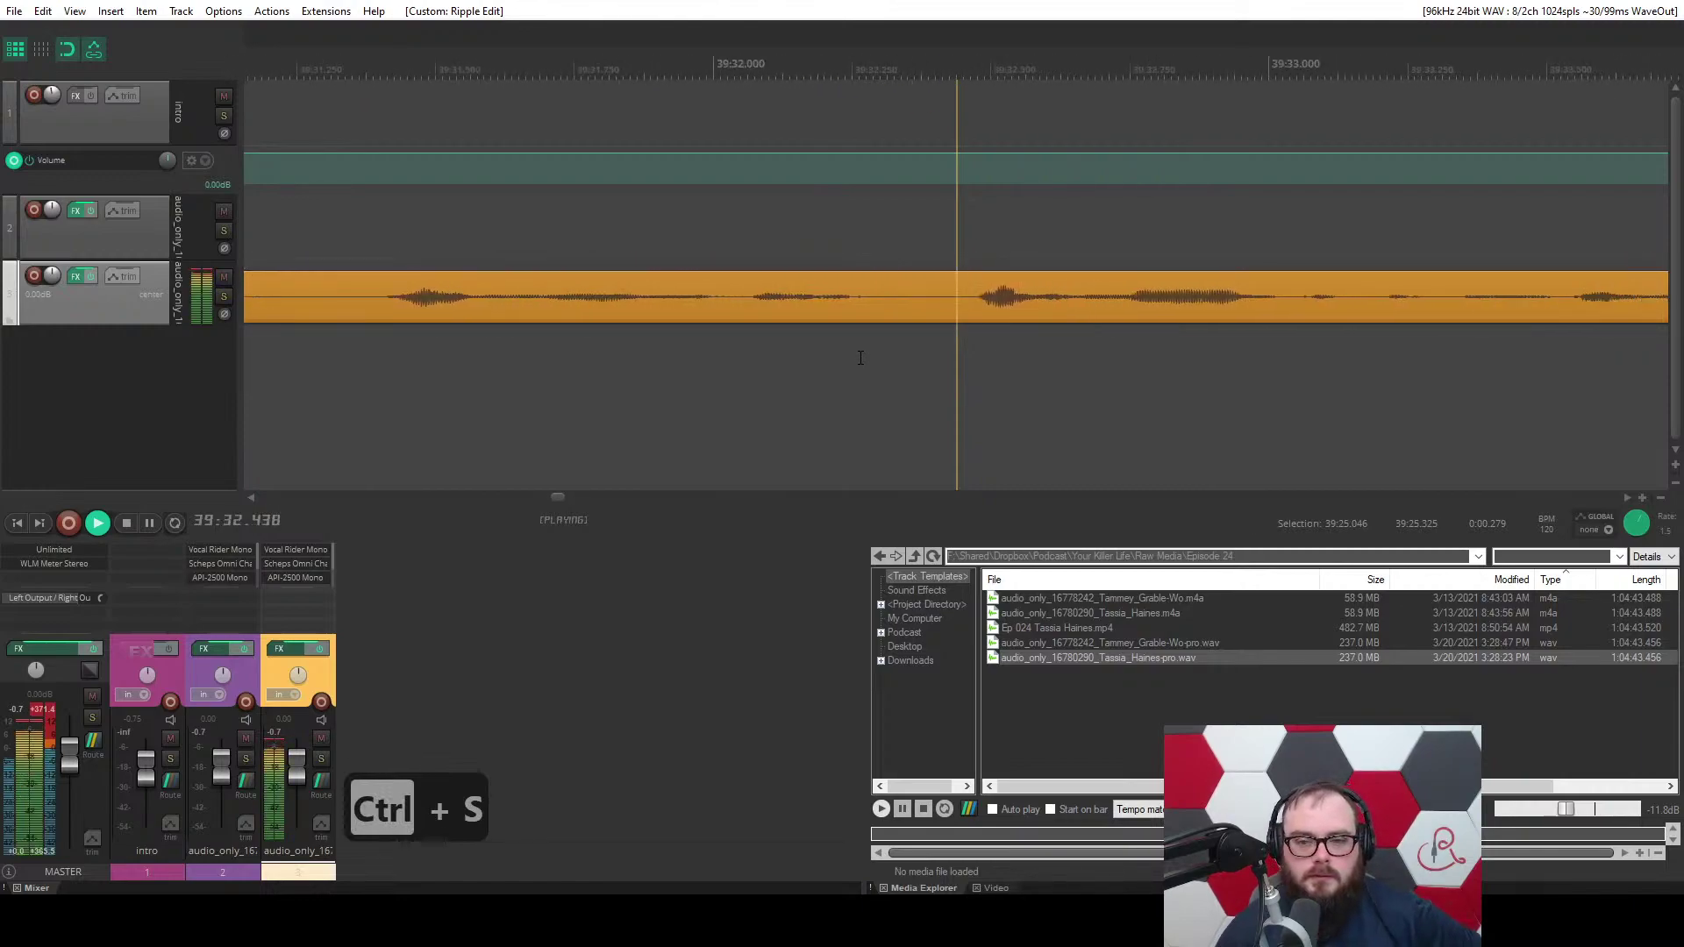
Listen on to about 39:38.5 and ripple-cut the audio from 39:37.420 to 39:38.196.
{"action": "scroll", "coordinate": [860, 357], "scroll_direction": "down", "scroll_amount": 3}
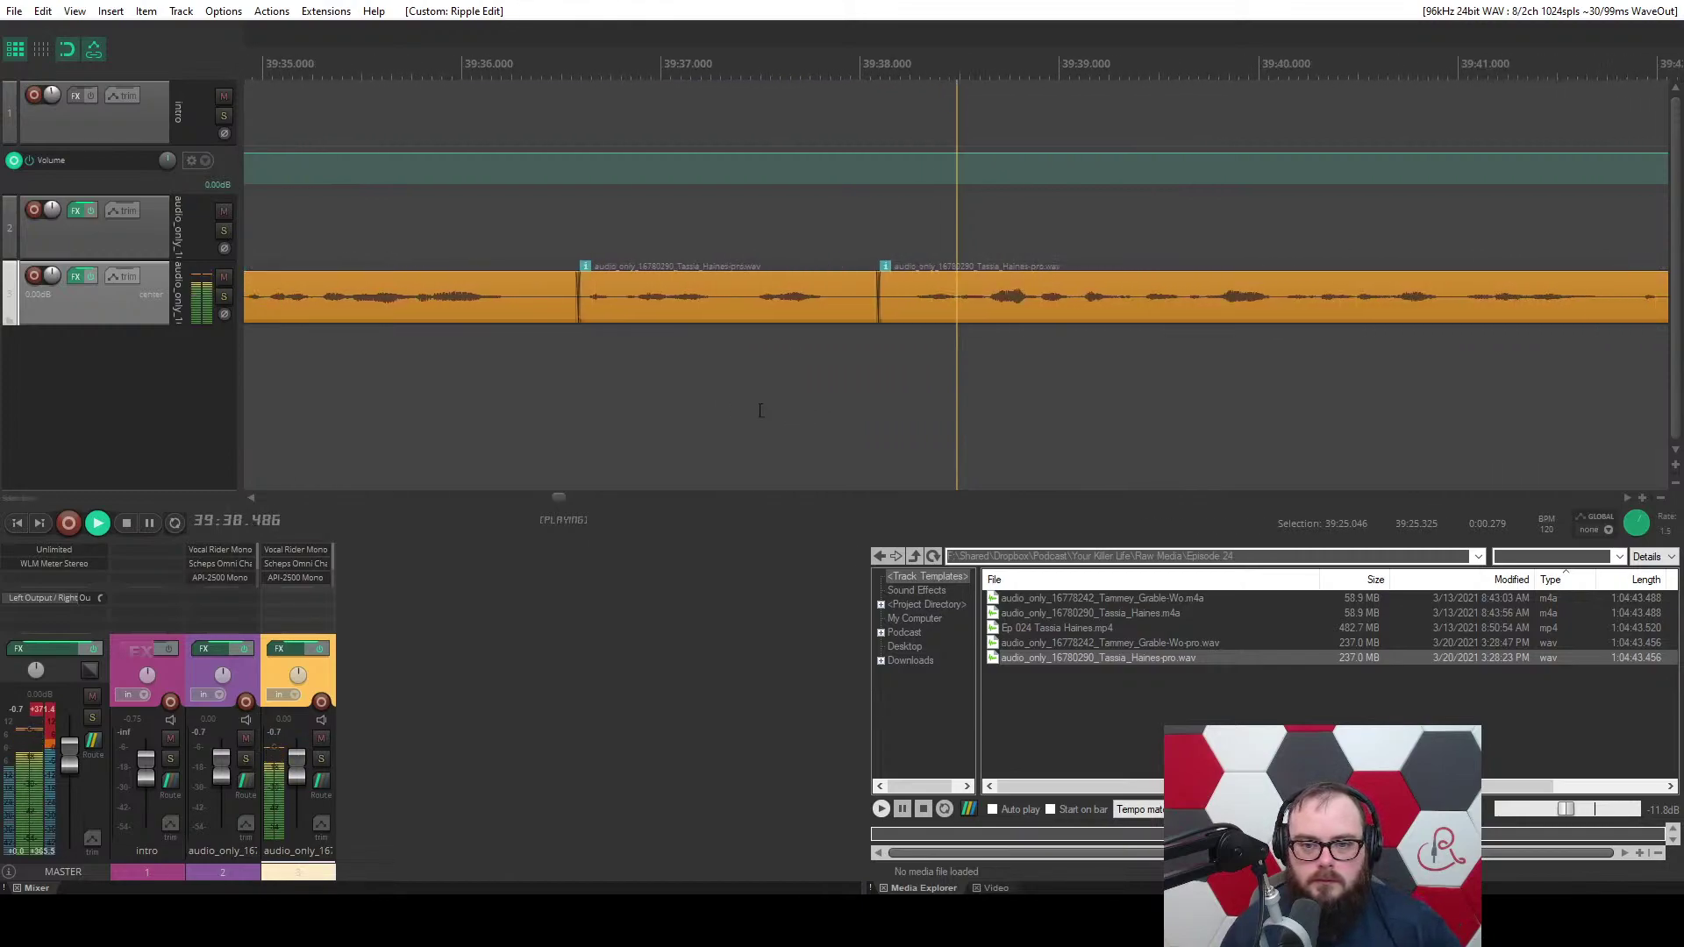
{"action": "scroll", "coordinate": [522, 393], "scroll_direction": "up", "scroll_amount": 3}
{"action": "left_click_drag", "start_coordinate": [832, 338], "coordinate": [1137, 342]}
{"action": "key", "text": "c"}
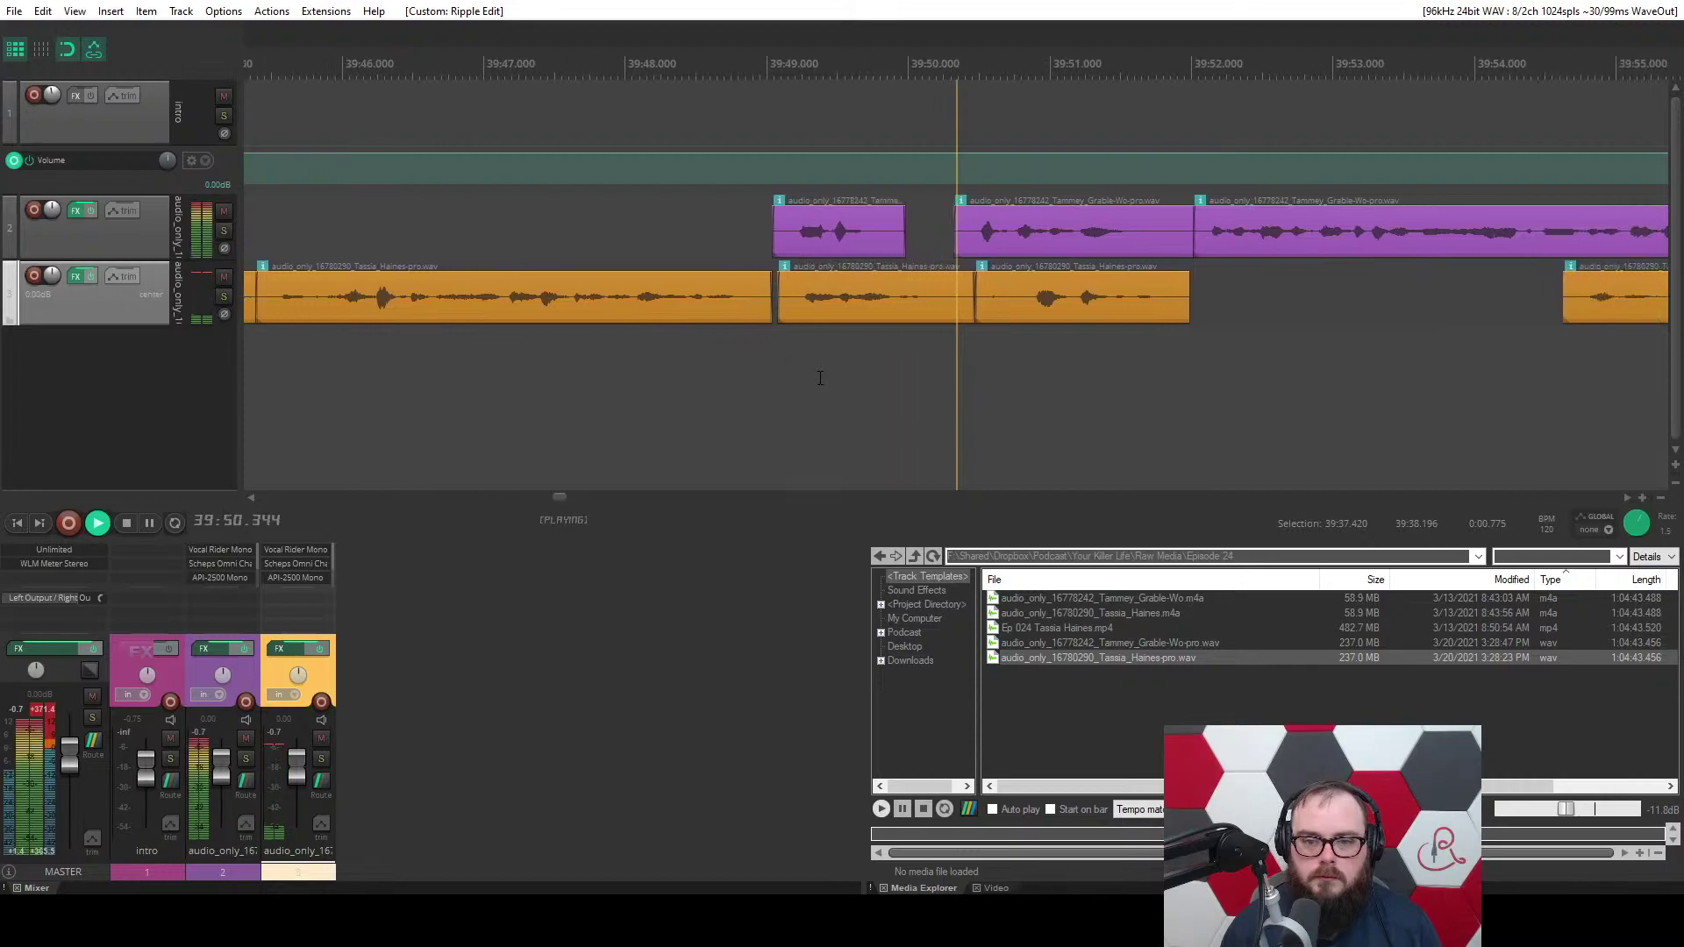
Stop playback and delete the short second-track clip at about 39:49.4 without closing the gap.
{"action": "left_click", "coordinate": [706, 237]}
{"action": "key", "text": "space"}
{"action": "key", "text": "d"}
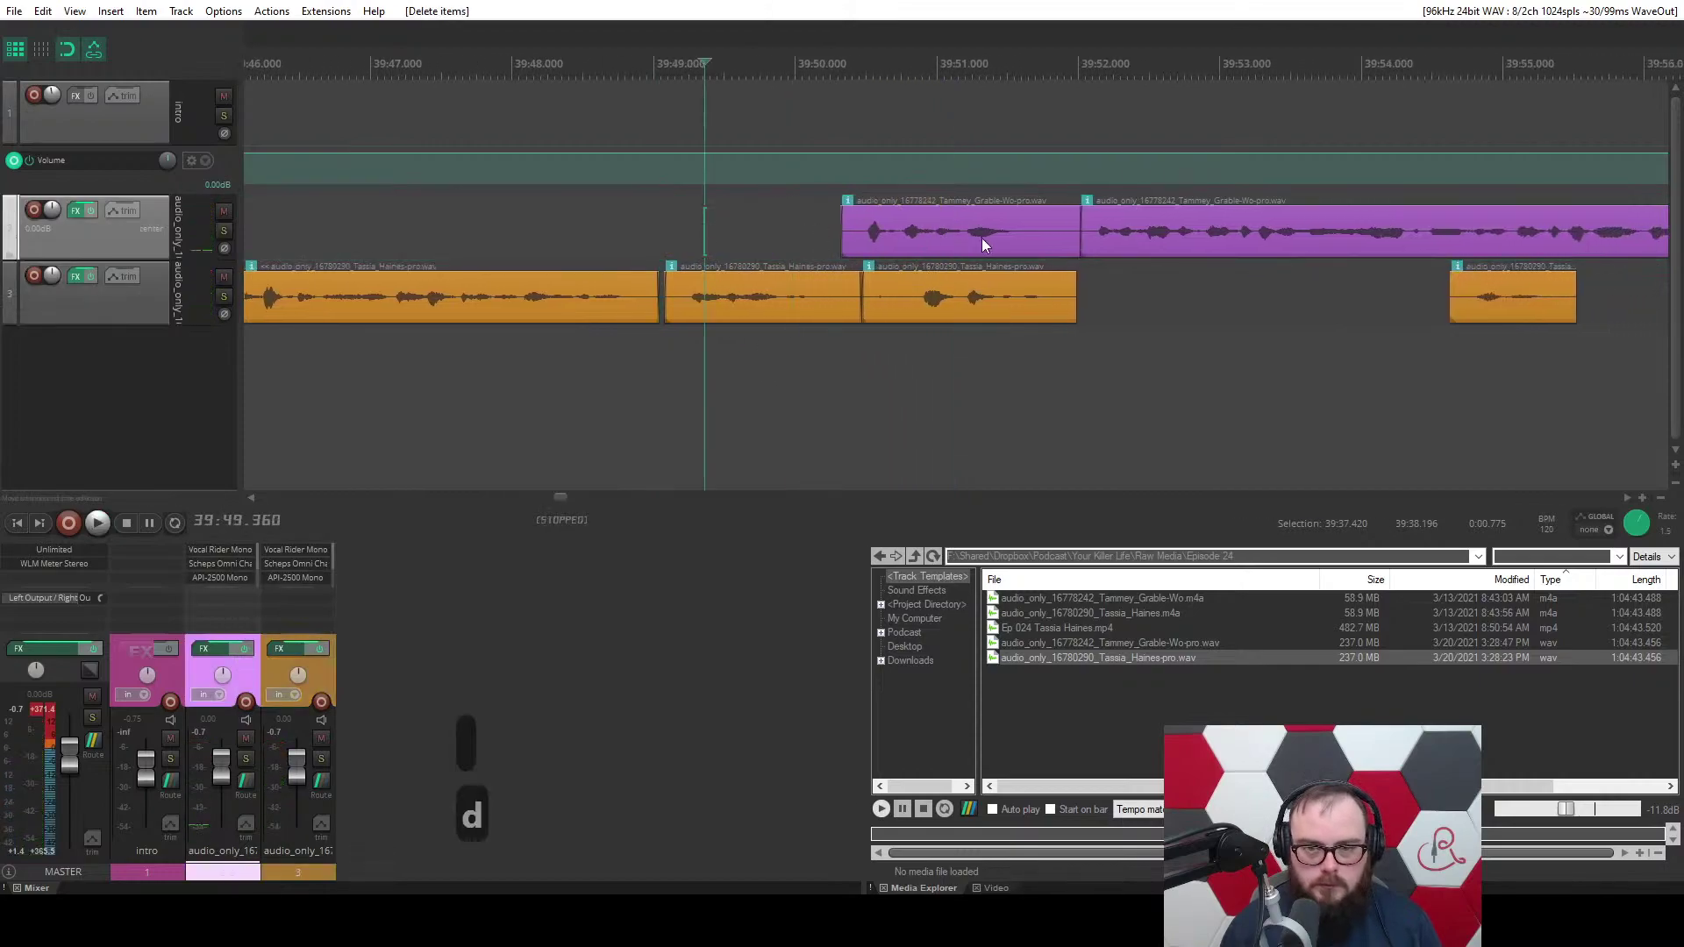
{"action": "key", "text": "d"}
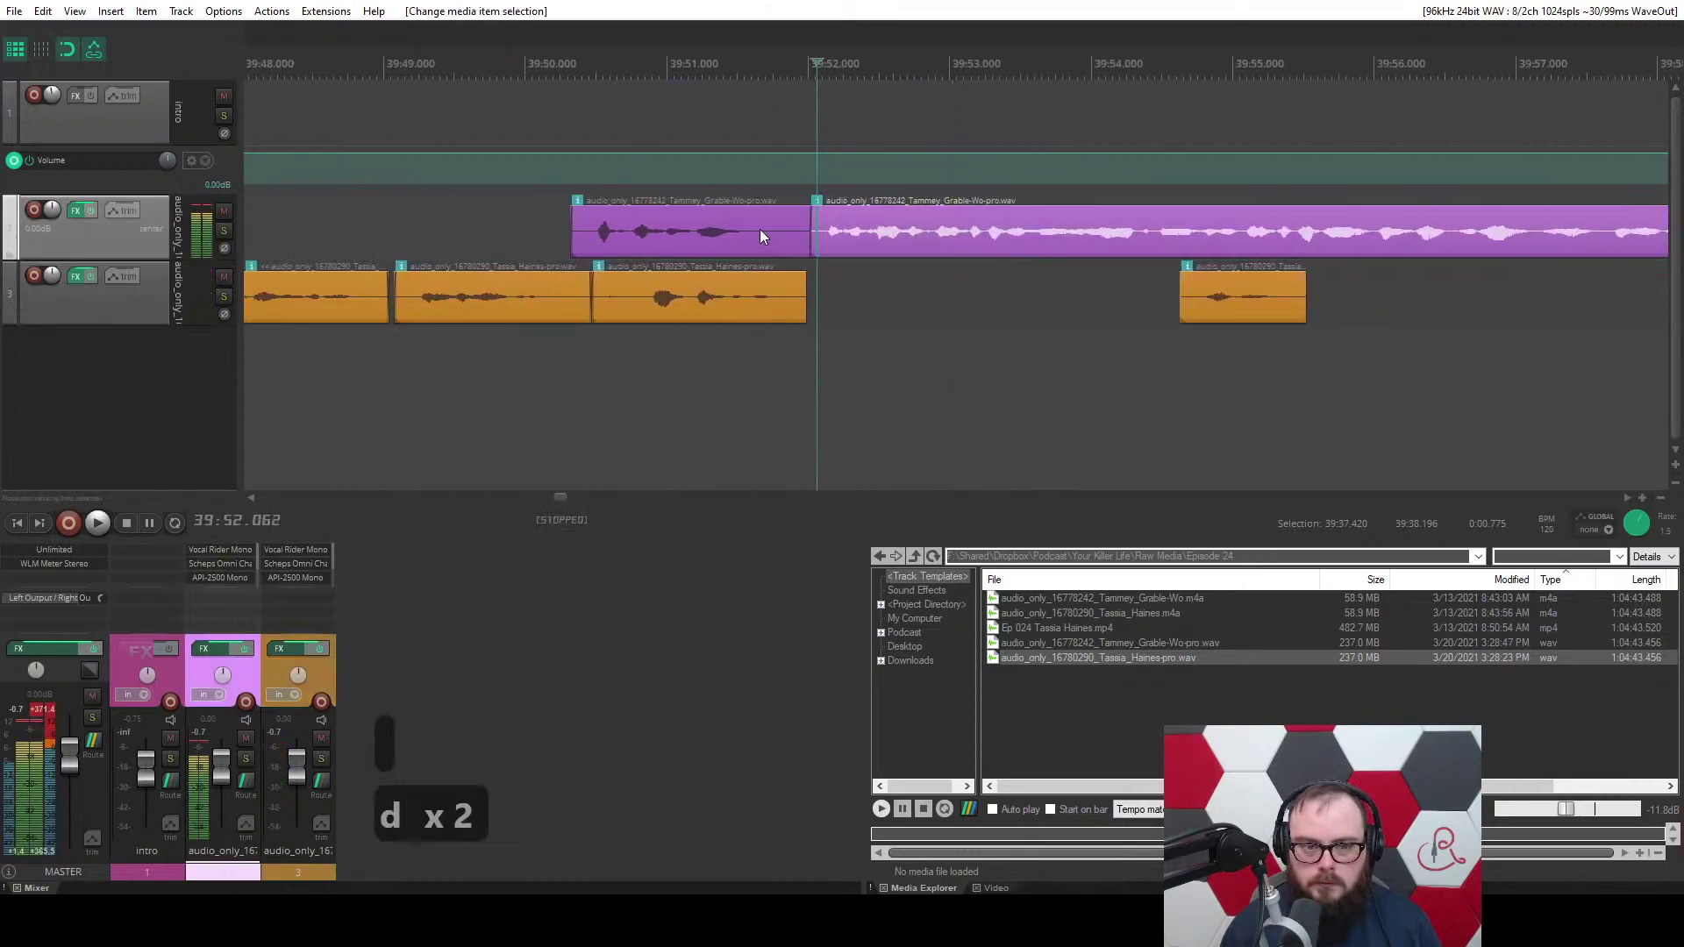
Select the second-track clip at about 39:50.3 and the clips after it on both tracks, and move them to start at about 39:51.9.
{"action": "key", "text": "8"}
{"action": "left_click", "coordinate": [1209, 314]}
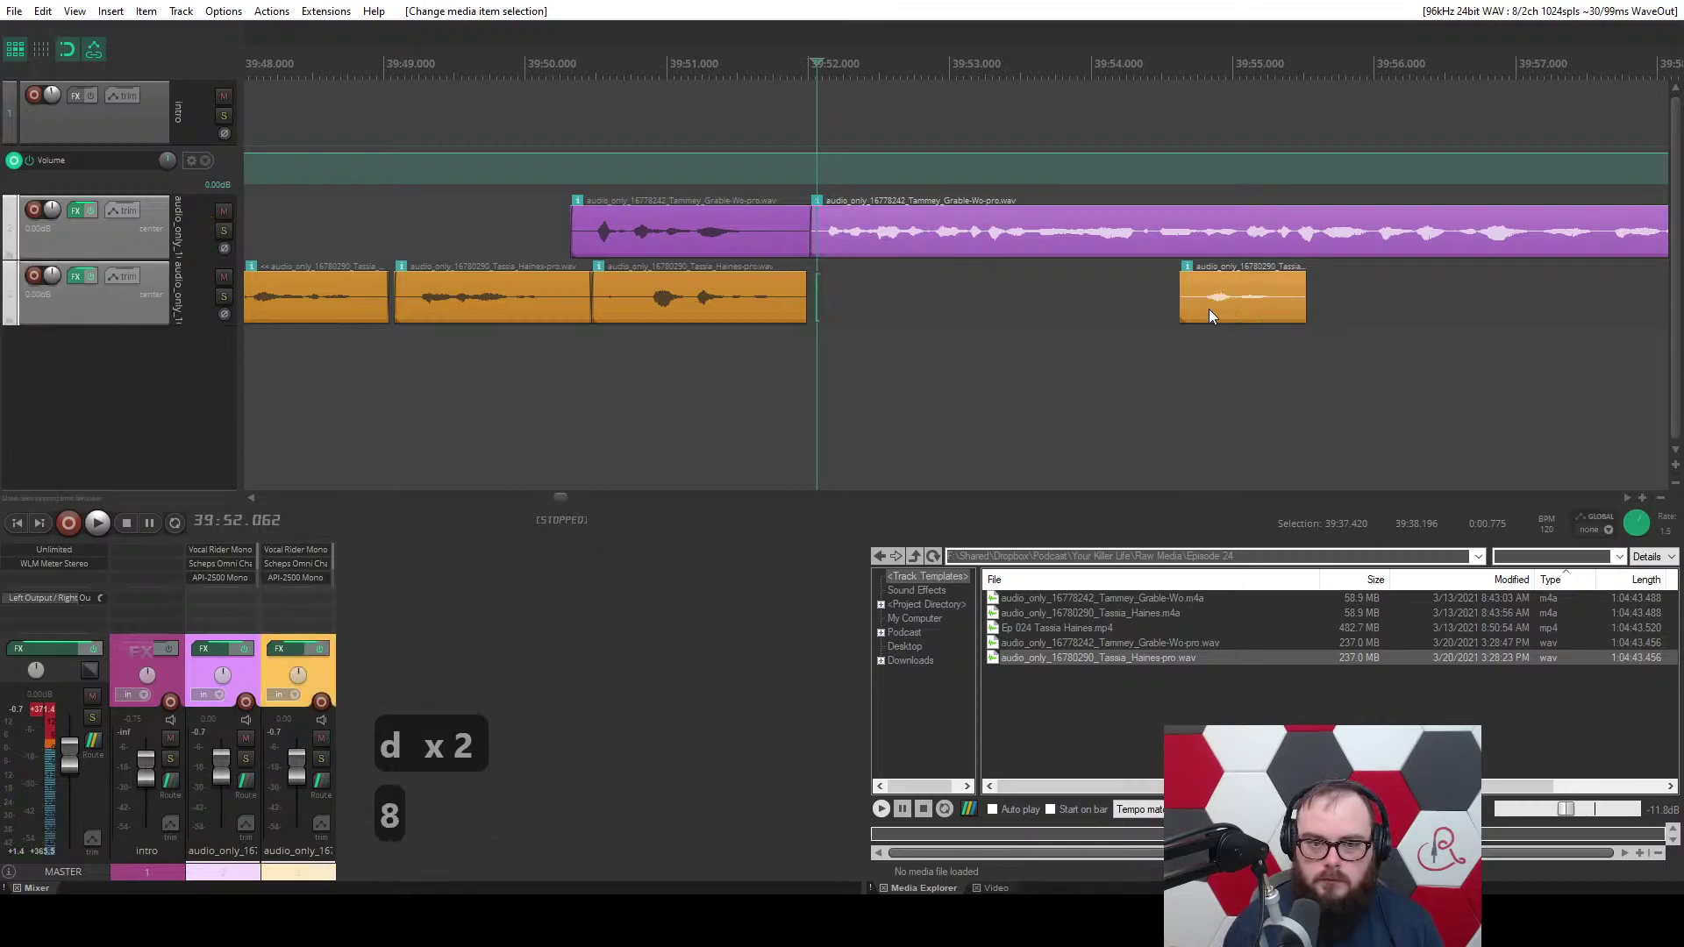
{"action": "left_click", "coordinate": [671, 227]}
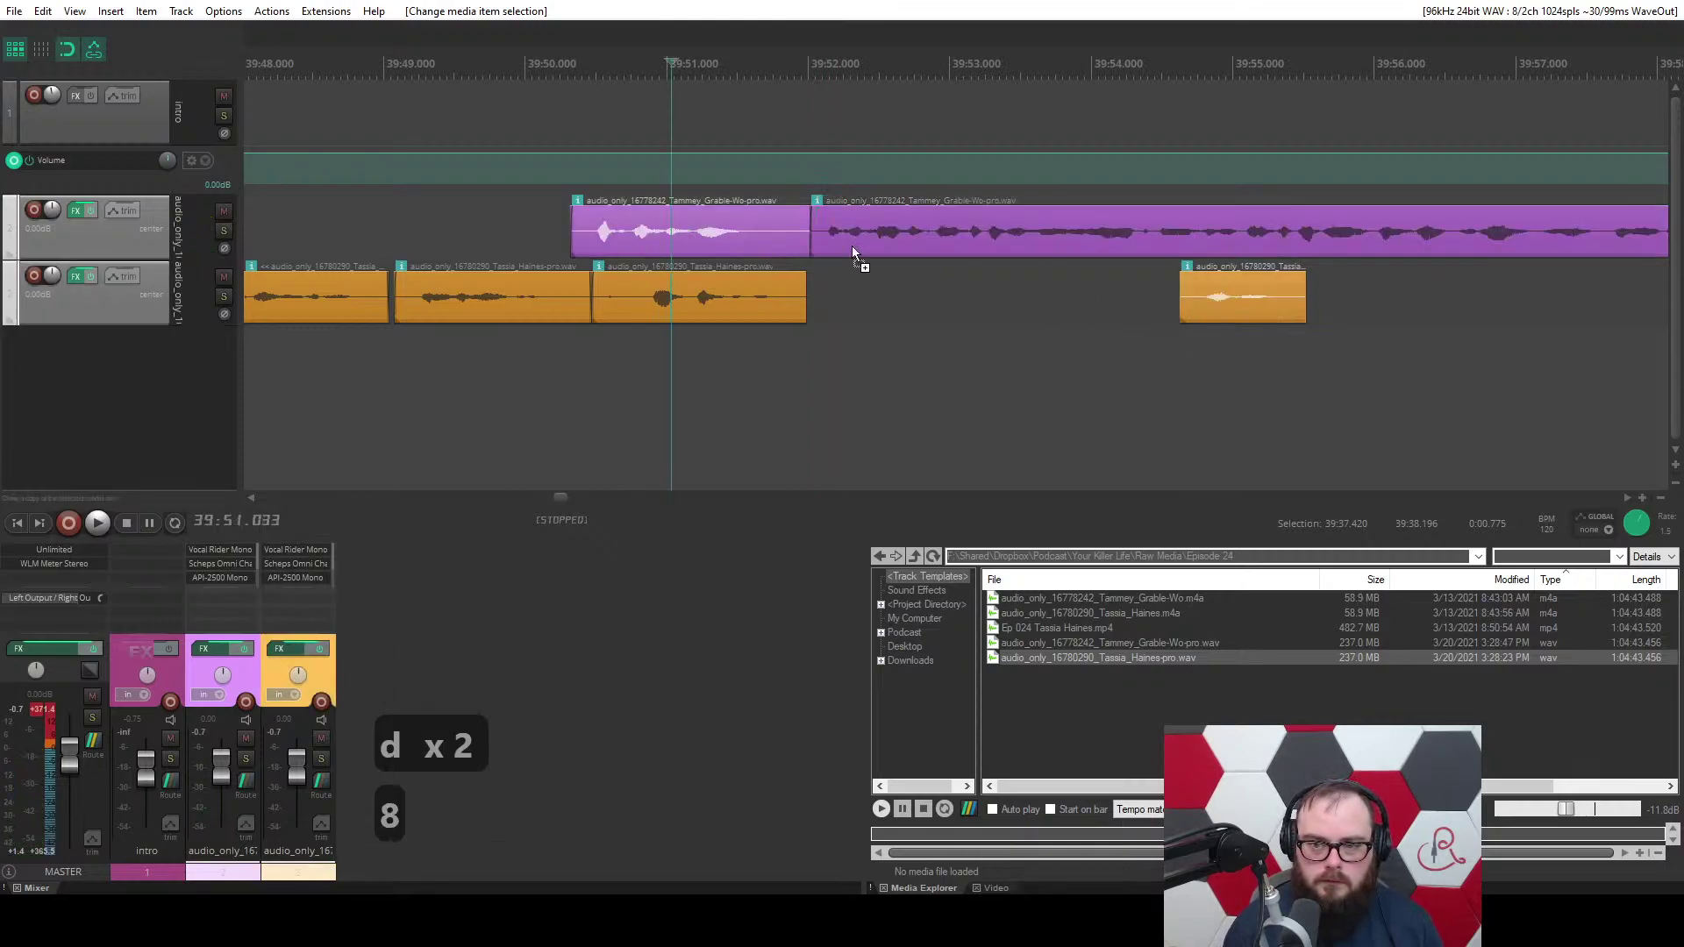
{"action": "left_click_drag", "start_coordinate": [640, 227], "coordinate": [850, 228]}
Replay from about 39:48.7 and ripple-cut the audio from 39:50.464 to 39:50.687.
{"action": "left_click", "coordinate": [338, 437]}
{"action": "key", "text": "space"}
{"action": "scroll", "coordinate": [336, 437], "scroll_direction": "up", "scroll_amount": 3}
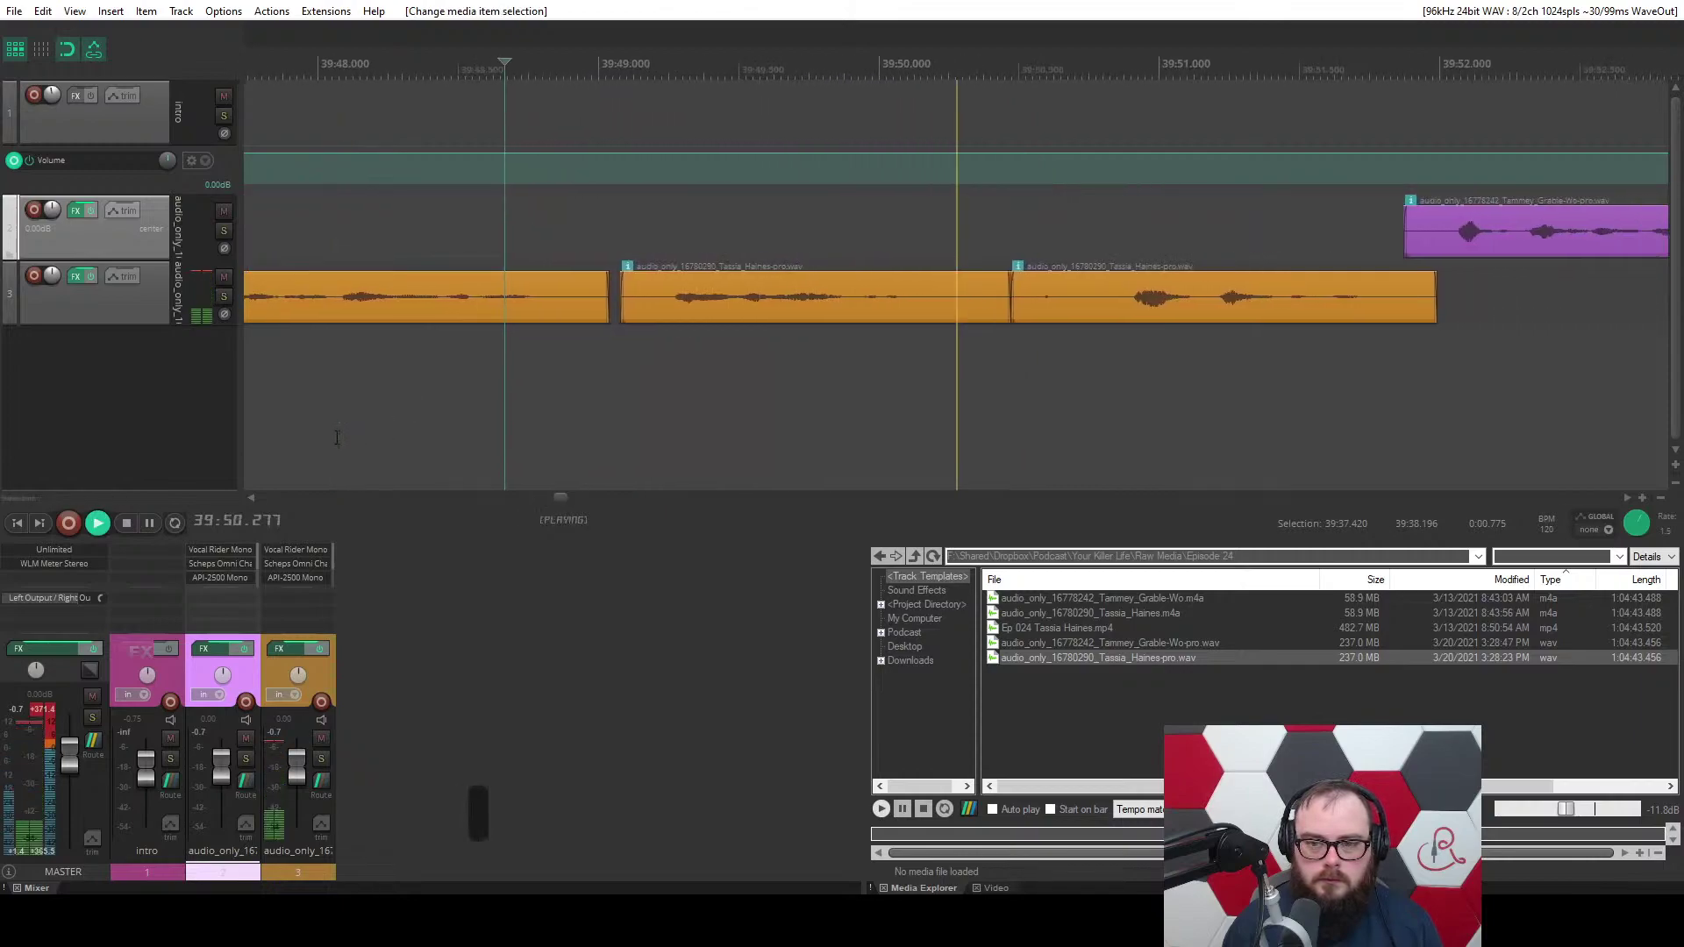
{"action": "scroll", "coordinate": [337, 437], "scroll_direction": "down", "scroll_amount": 1}
{"action": "left_click", "coordinate": [458, 386]}
{"action": "scroll", "coordinate": [498, 384], "scroll_direction": "up", "scroll_amount": 4}
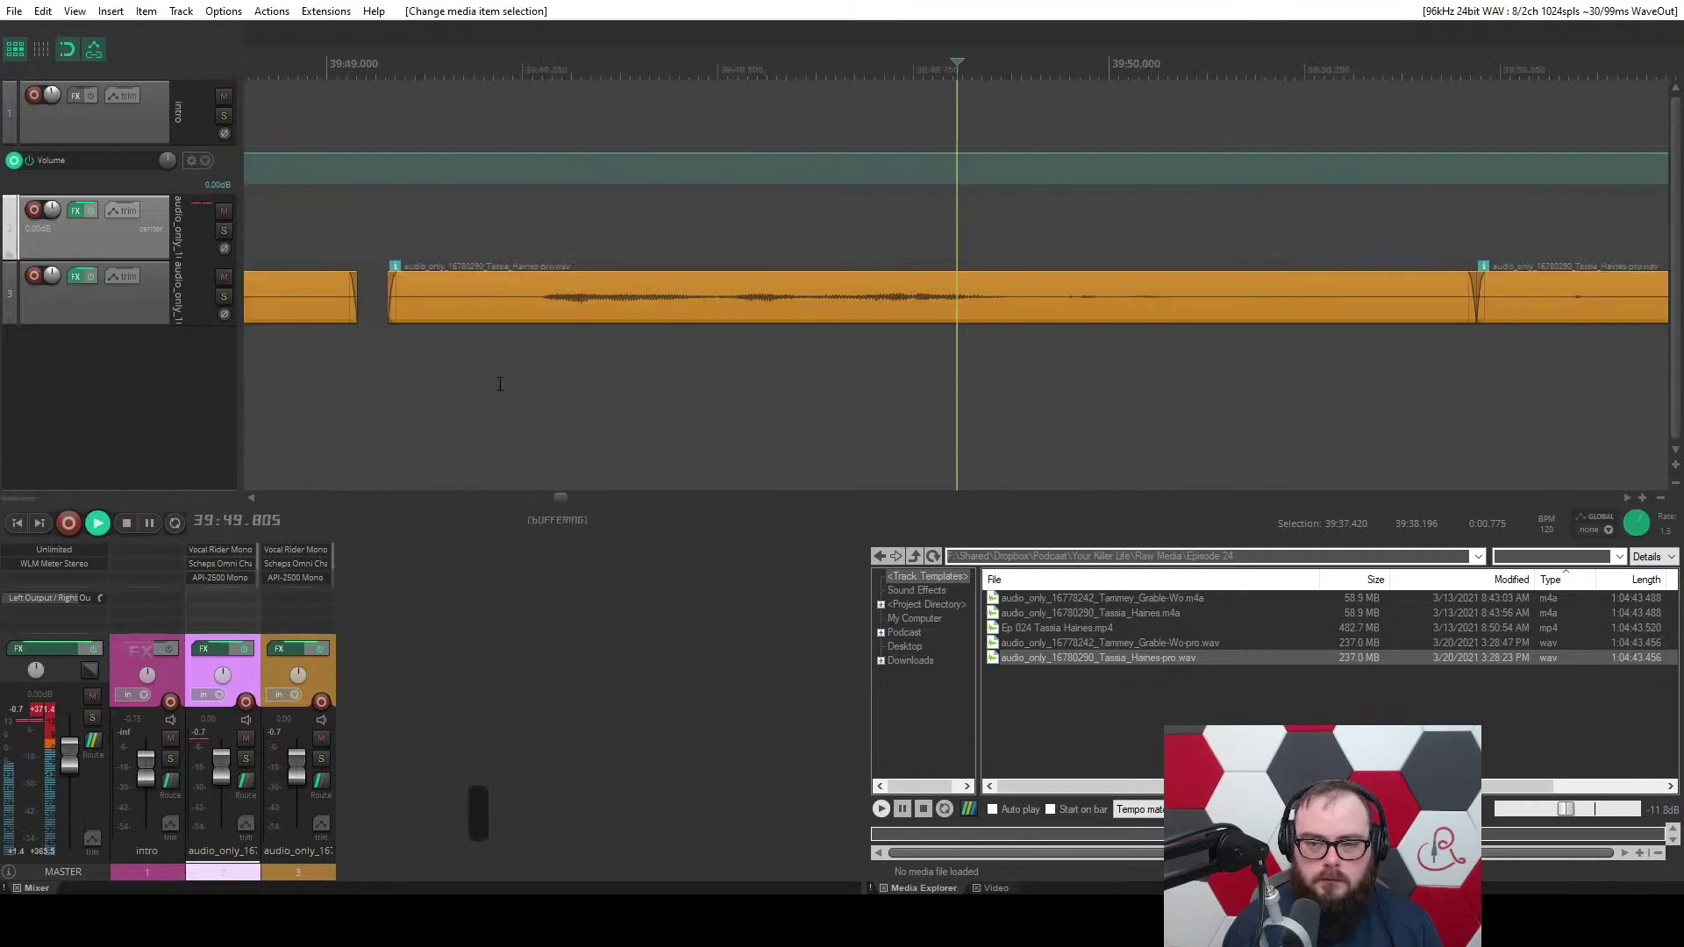
{"action": "left_click_drag", "start_coordinate": [779, 360], "coordinate": [676, 359]}
{"action": "key", "text": "c"}
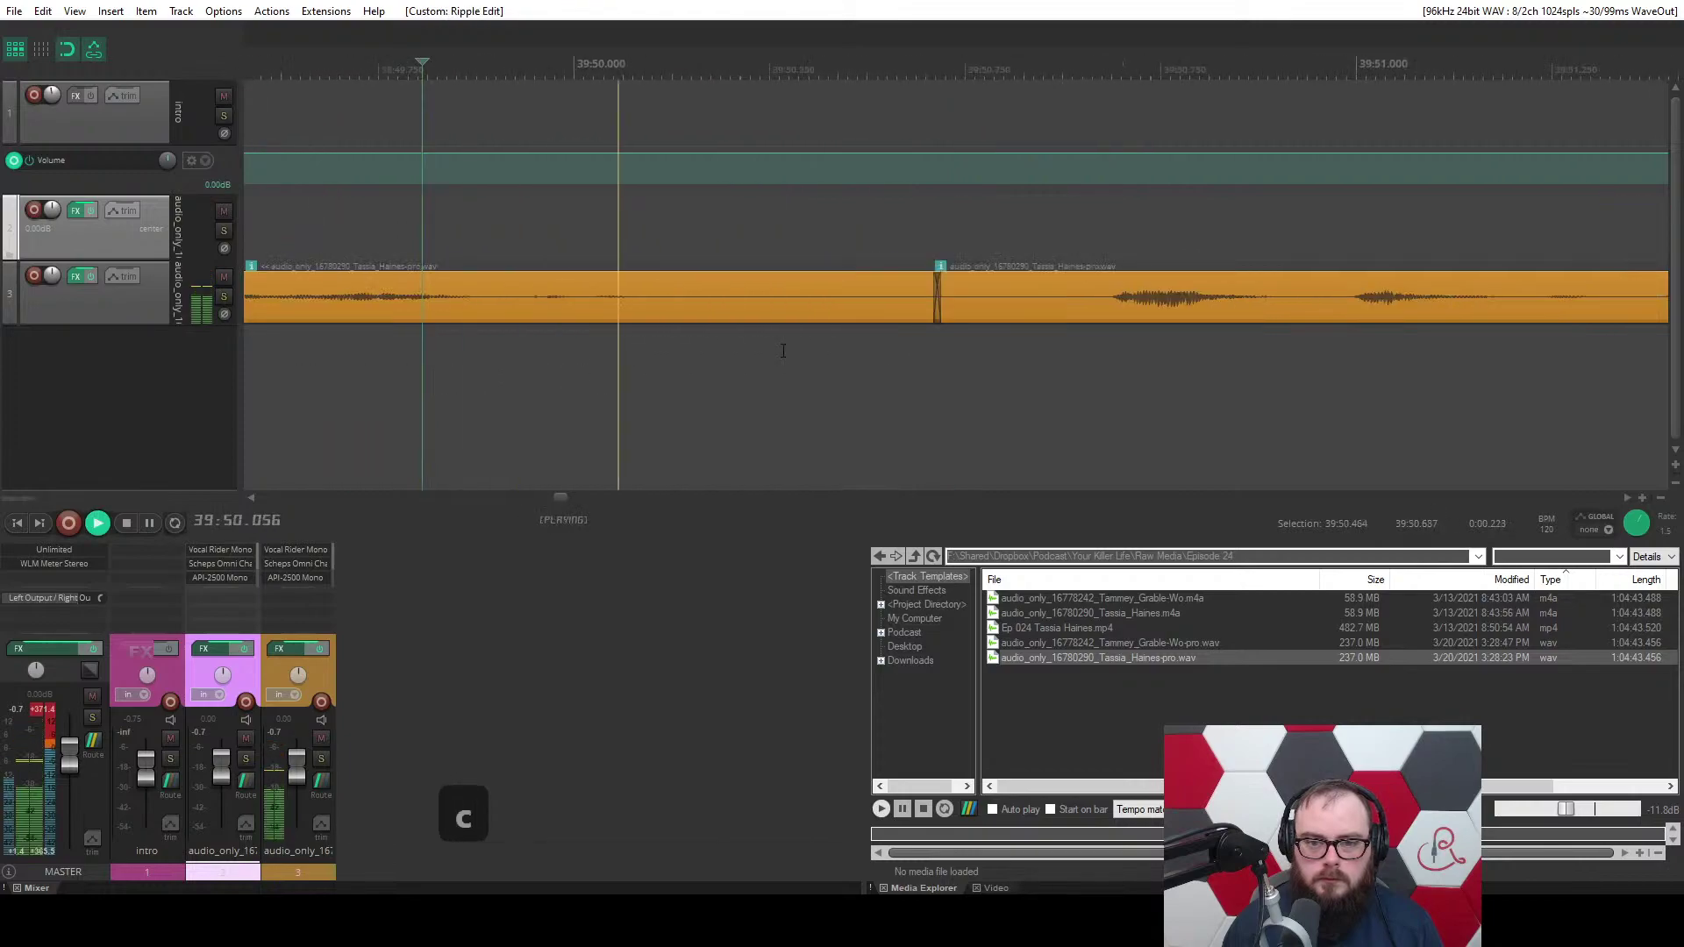
Listen on to about 39:56 and replay the second-track passage from 39:53.070 and again from about 39:54.2.
{"action": "scroll", "coordinate": [677, 359], "scroll_direction": "down", "scroll_amount": 4}
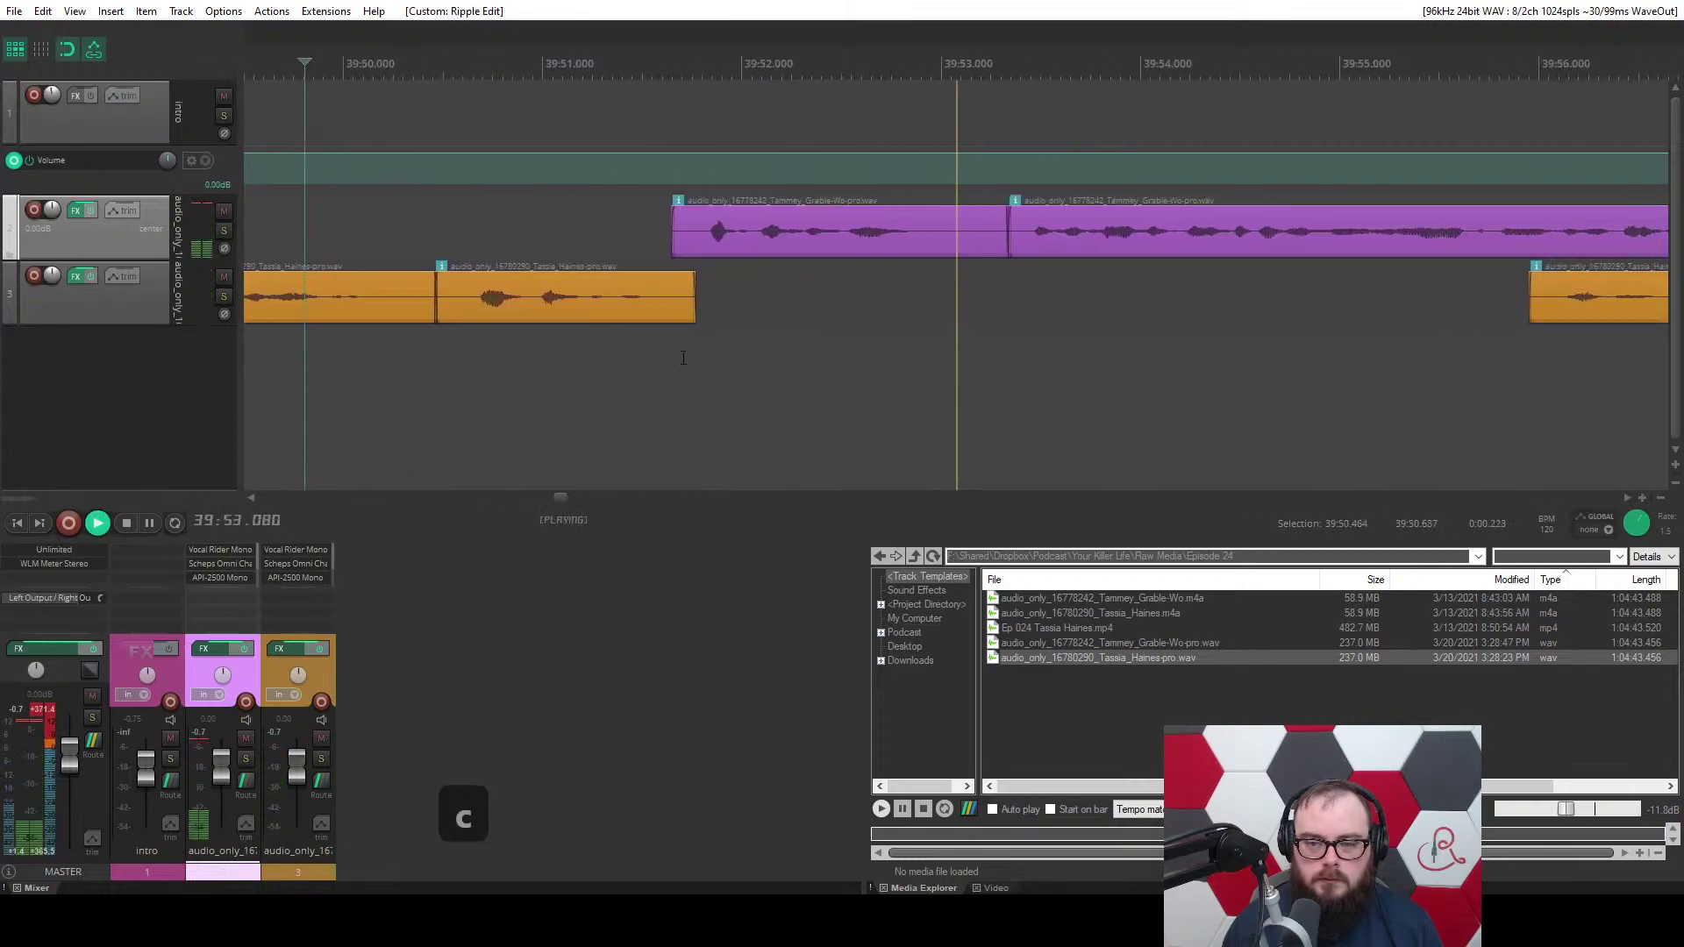
{"action": "scroll", "coordinate": [684, 342], "scroll_direction": "down", "scroll_amount": 2}
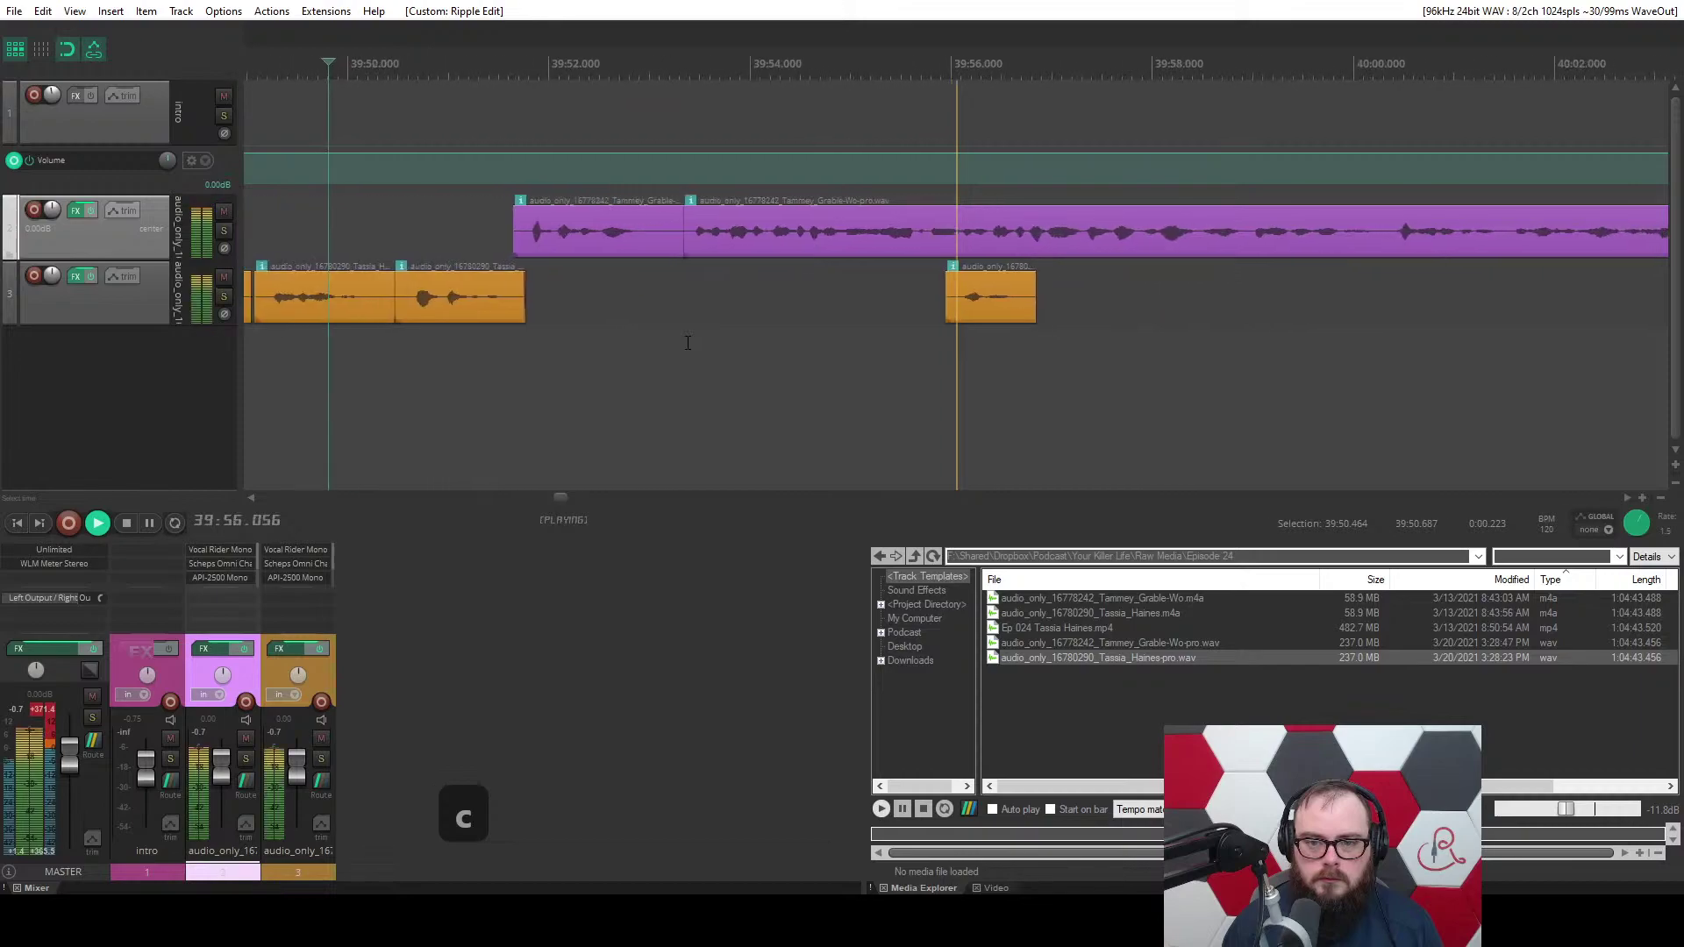
{"action": "left_click", "coordinate": [446, 291]}
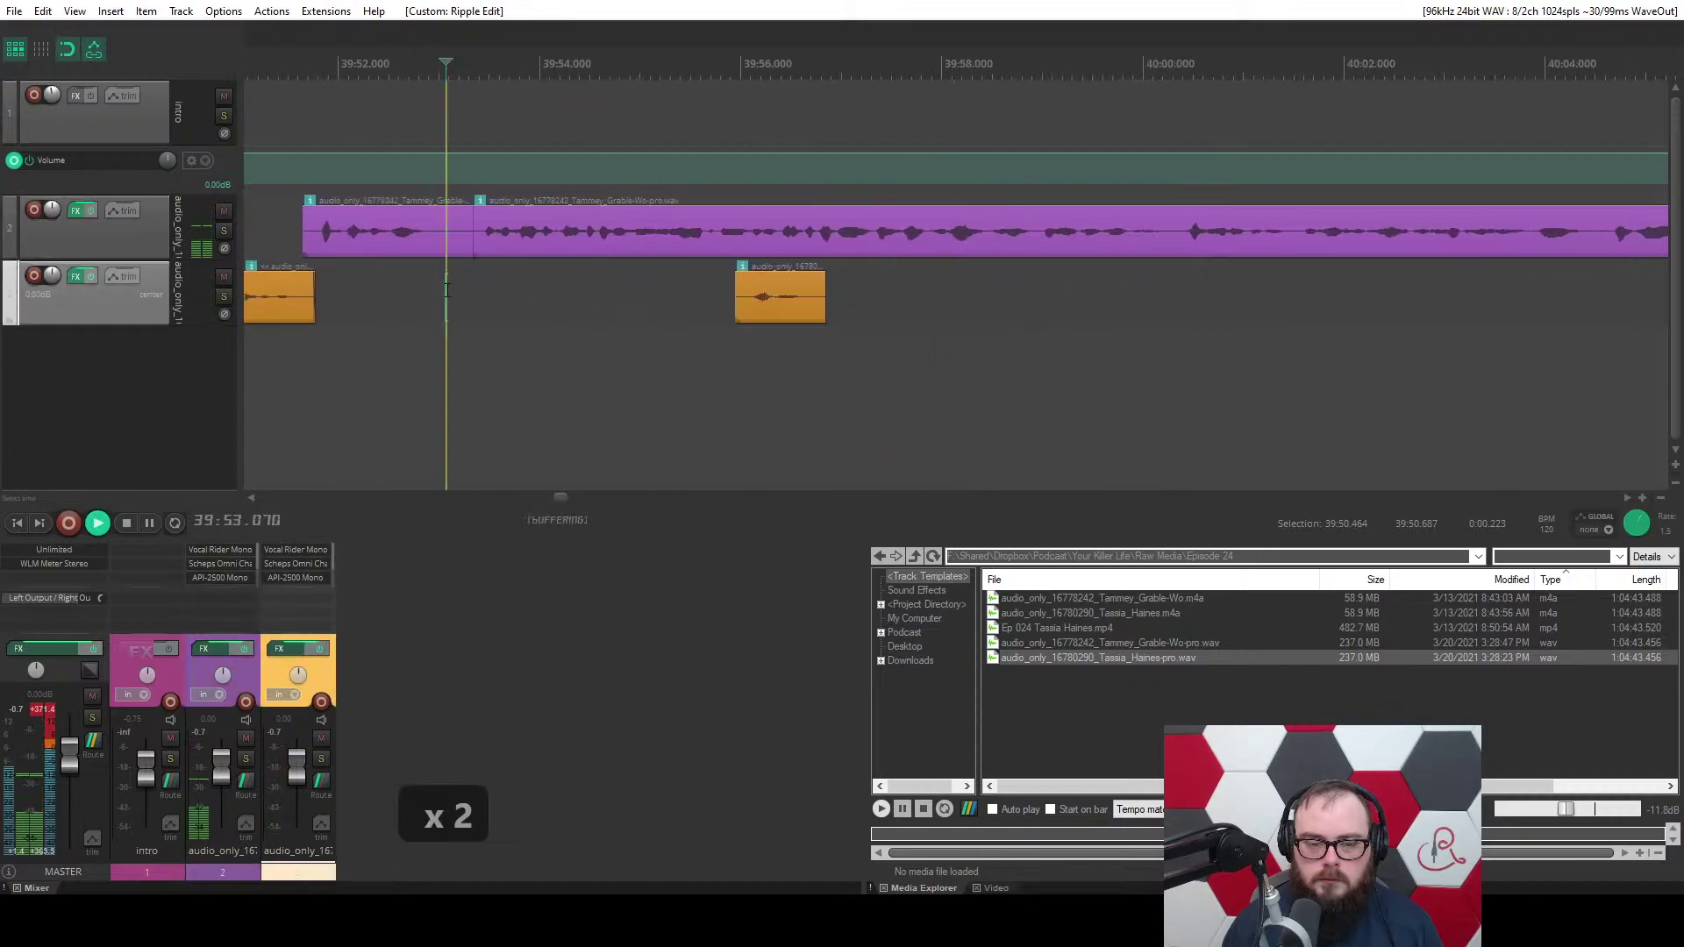
{"action": "scroll", "coordinate": [447, 290], "scroll_direction": "up", "scroll_amount": 5}
{"action": "scroll", "coordinate": [452, 288], "scroll_direction": "down", "scroll_amount": 3}
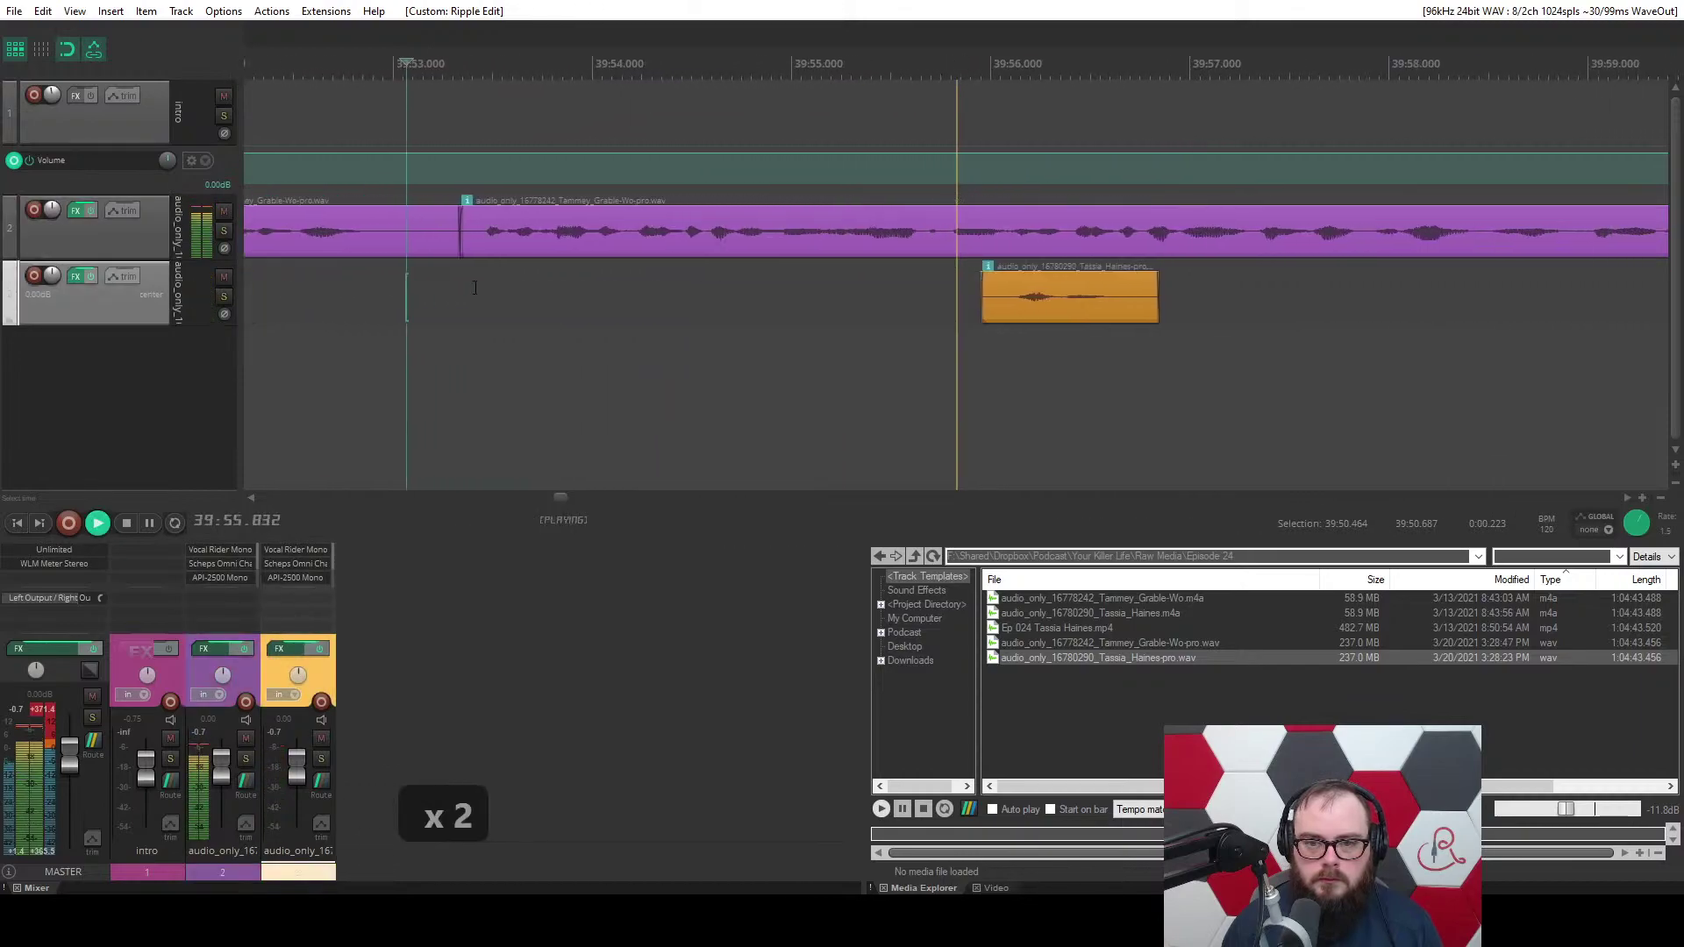
{"action": "key", "text": "space"}
{"action": "left_click", "coordinate": [551, 237]}
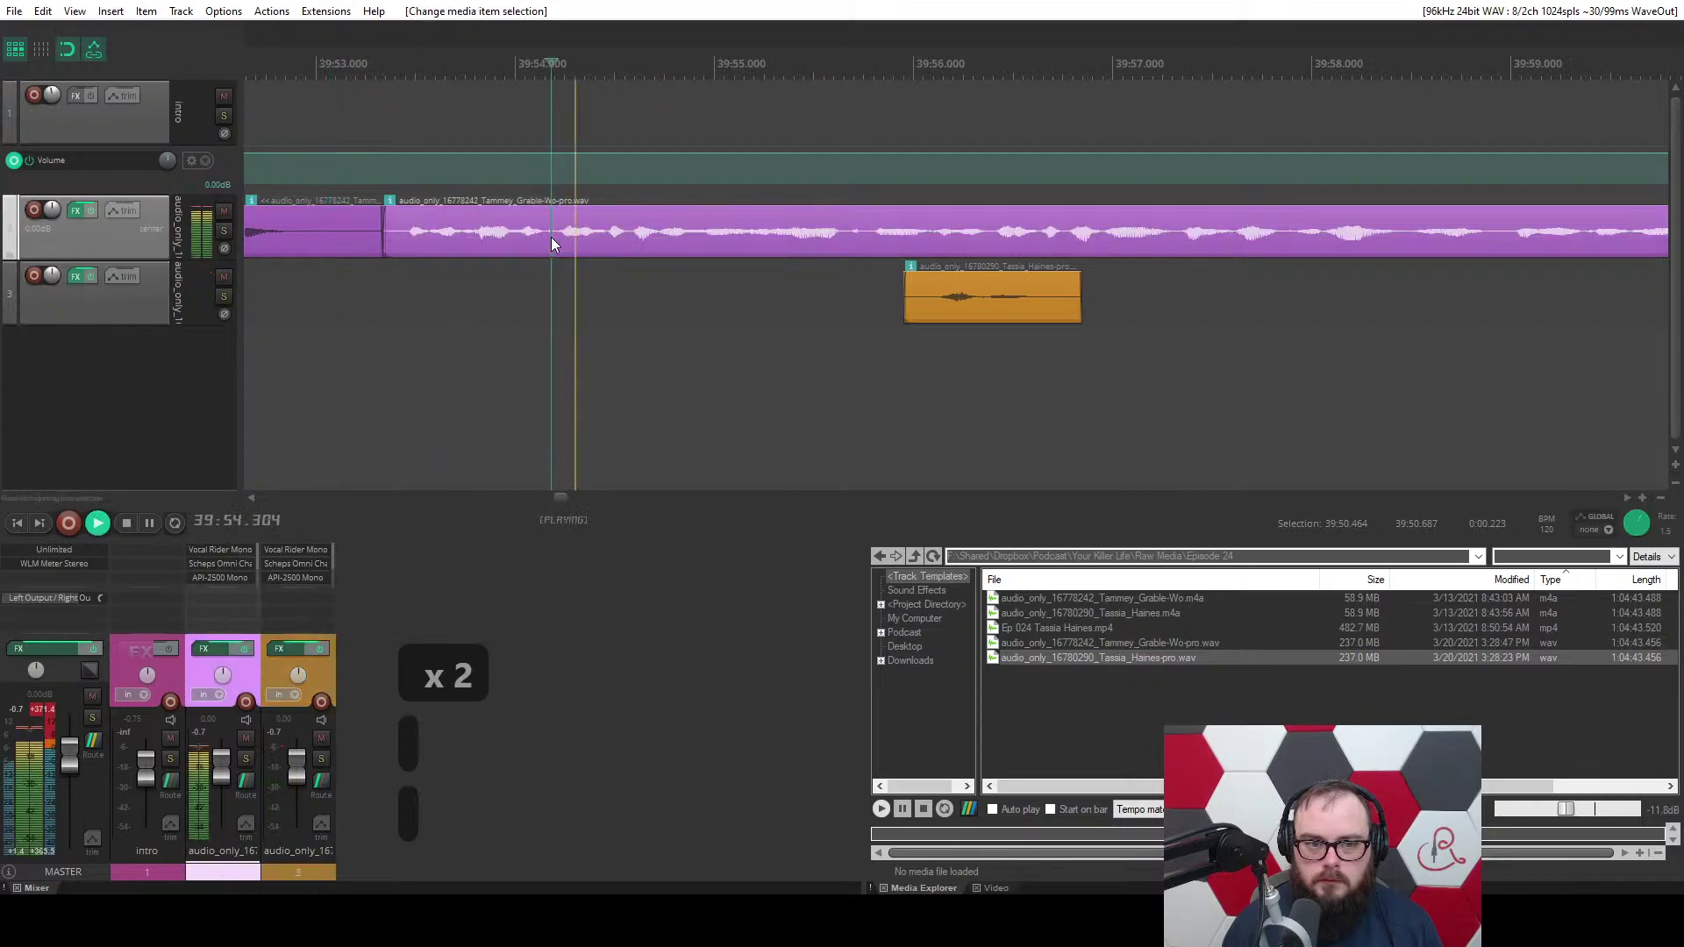
Try to split the second-track clip at about 39:54.2 and ripple-trim the start of the following piece, and undo both edits.
{"action": "key", "text": "s"}
{"action": "key", "text": "space"}
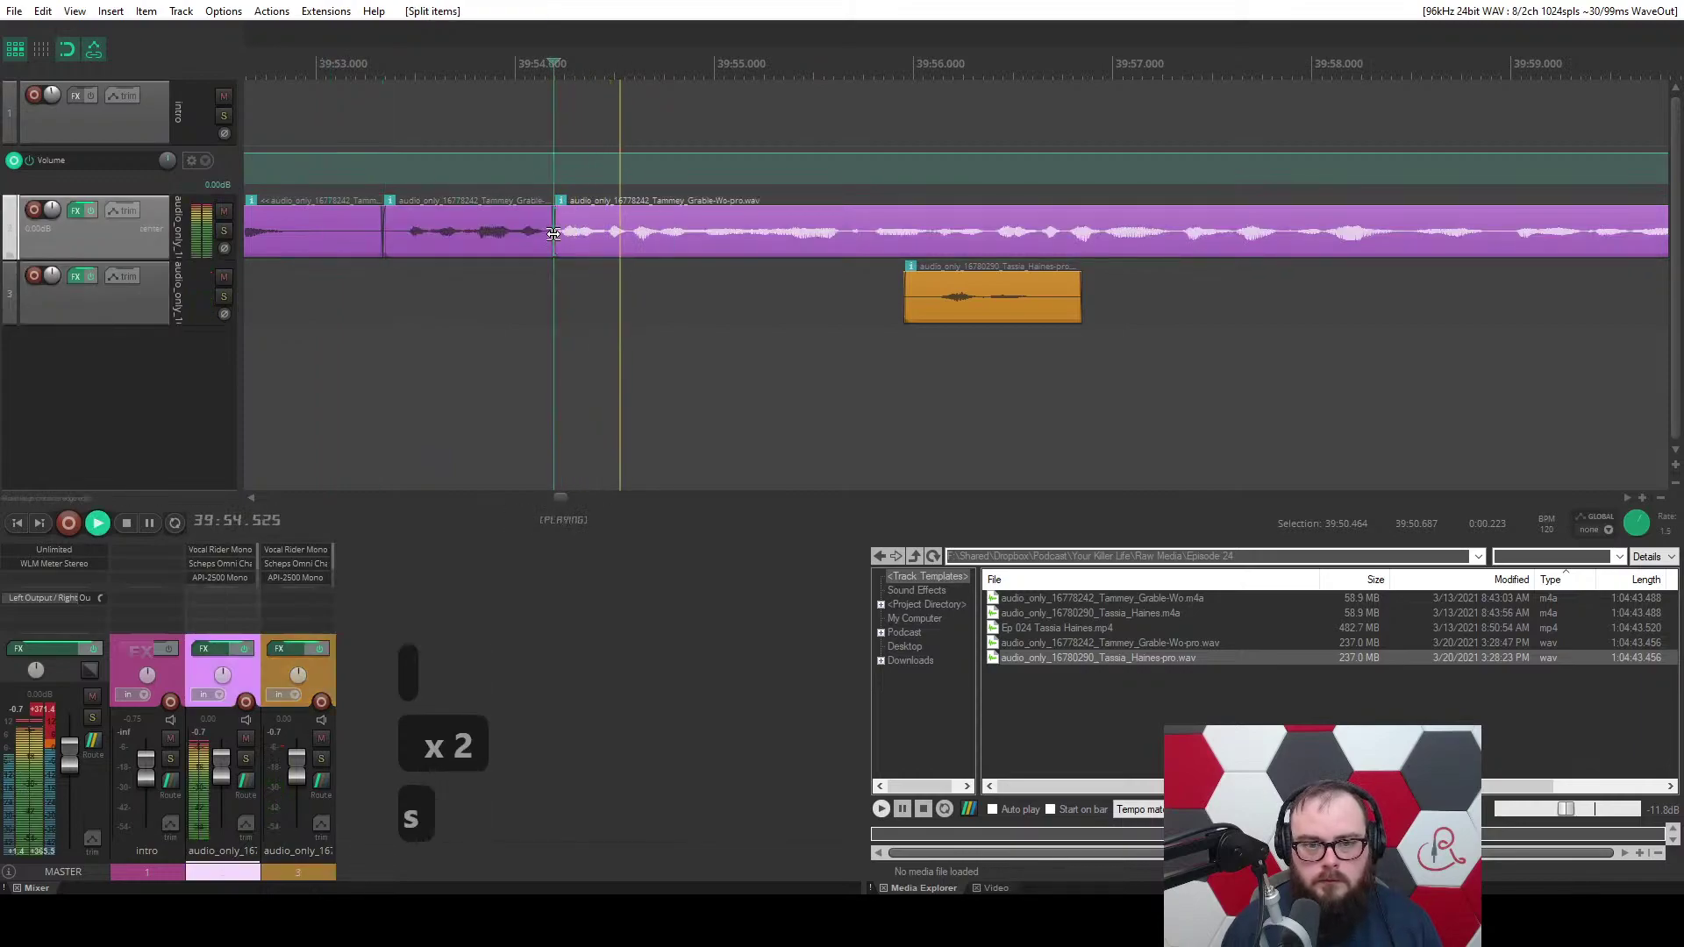
{"action": "left_click", "coordinate": [851, 232]}
{"action": "key", "text": "x"}
{"action": "key", "text": "q"}
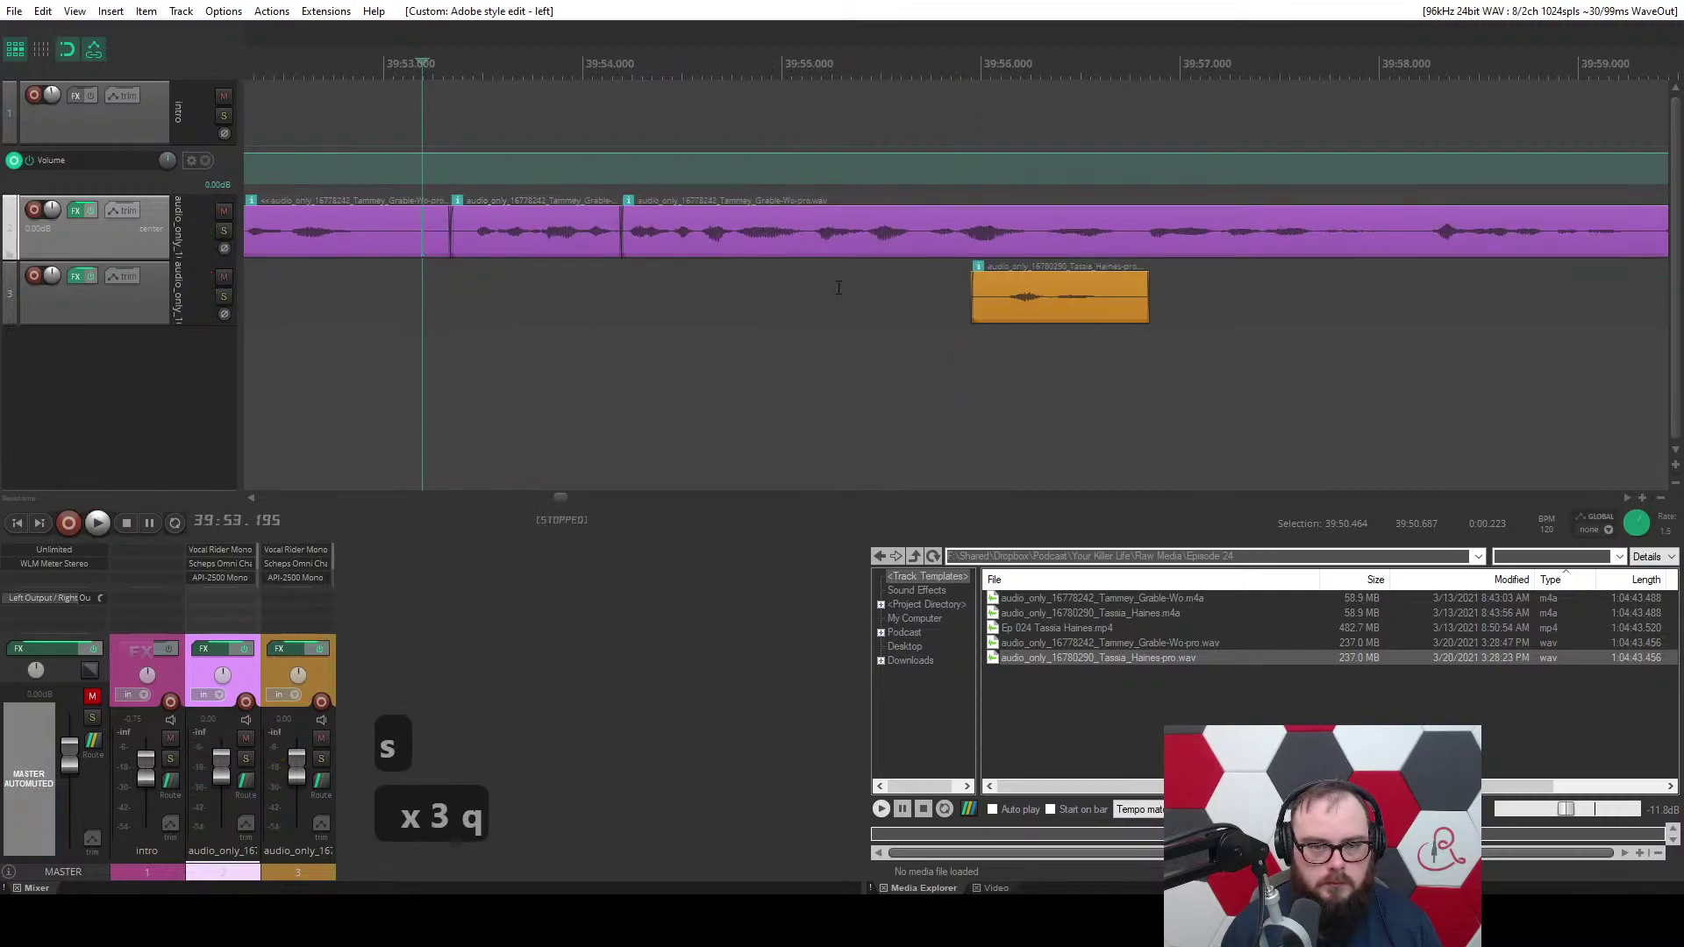
{"action": "key", "text": "ctrl+z"}
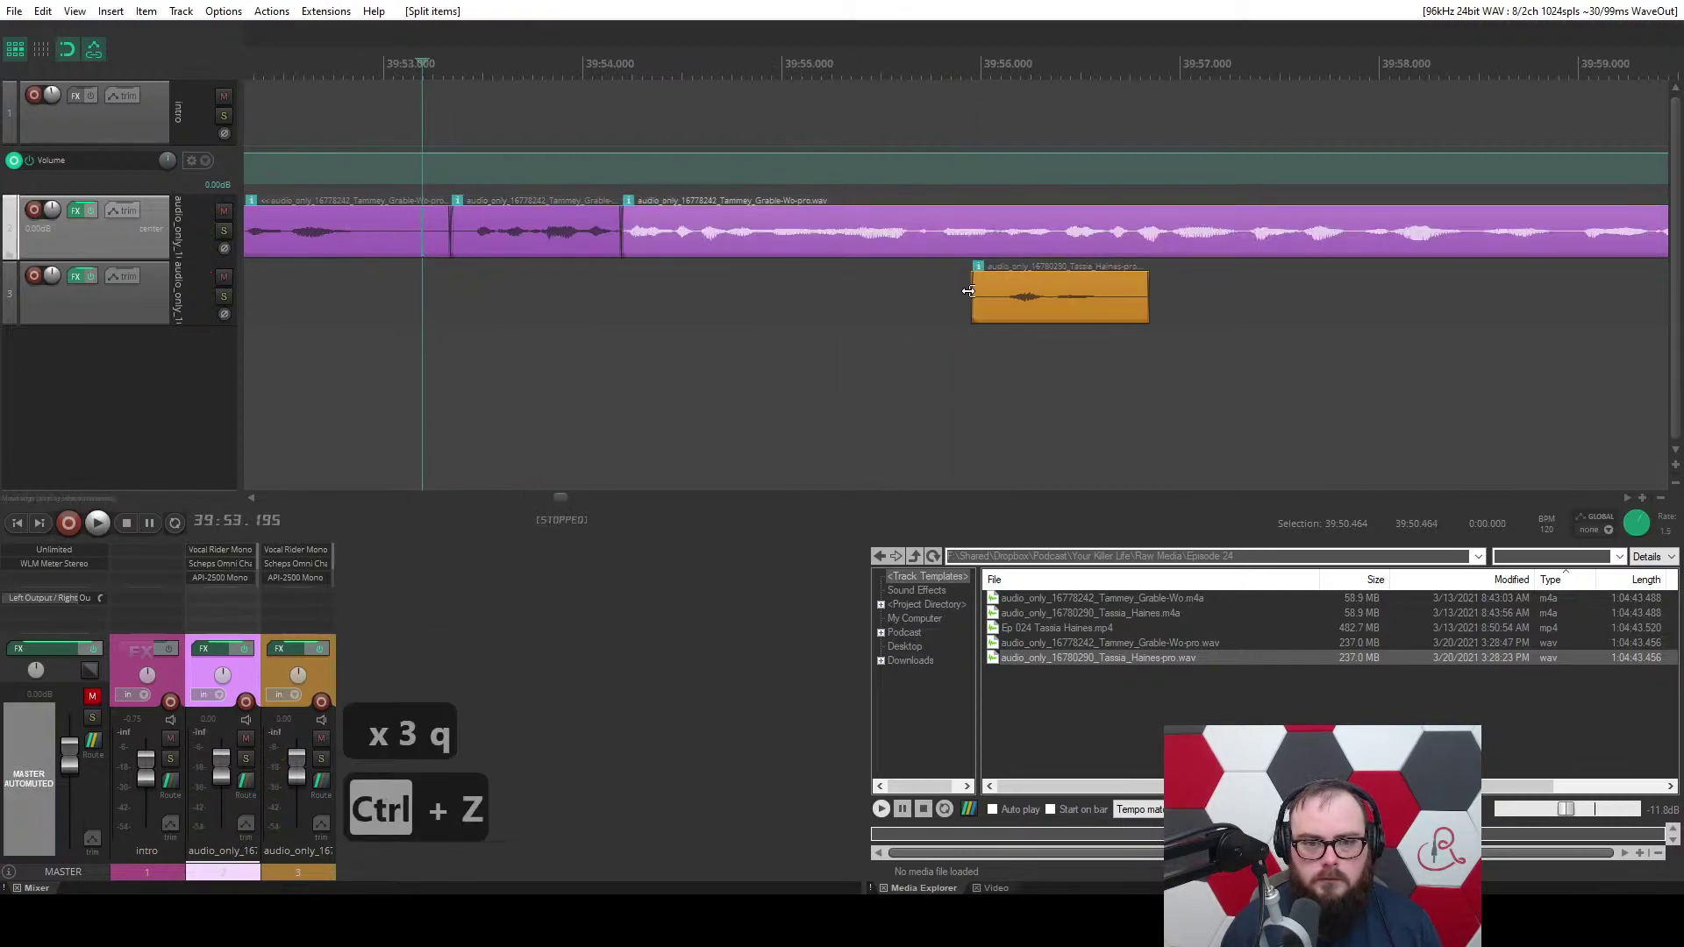
{"action": "key", "text": "ctrl+z"}
Replay the passage, try to split the second-track clip at about 39:56.4 and delete audio beside the split, and undo the edits.
{"action": "key", "text": "space"}
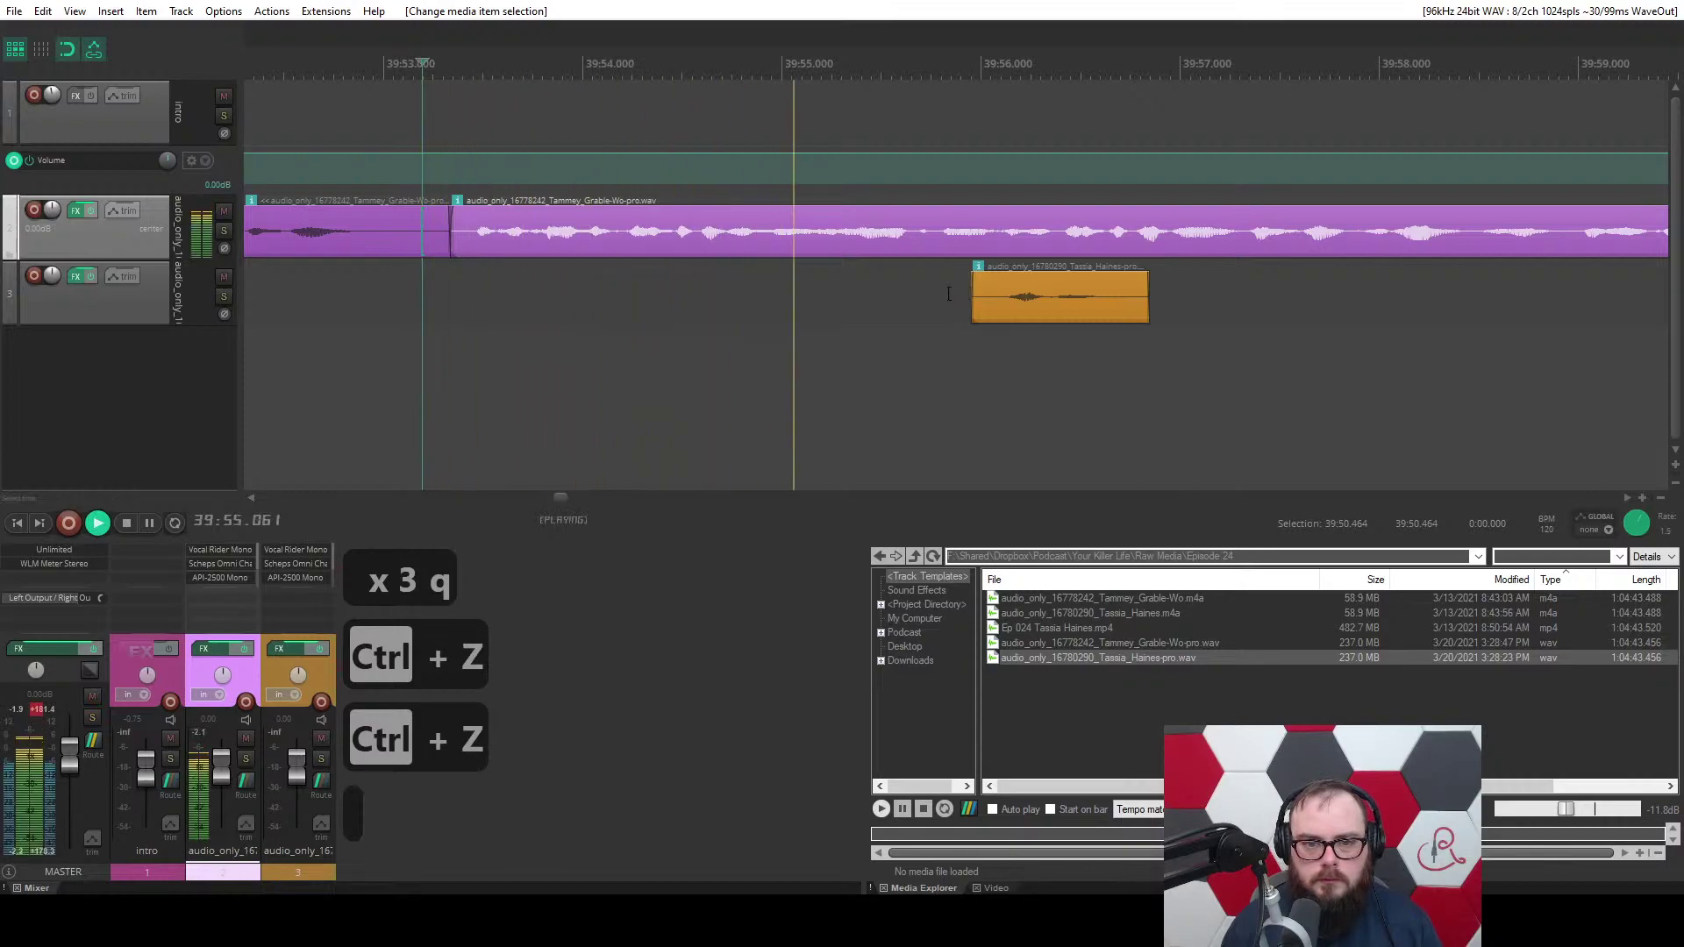
{"action": "key", "text": "space"}
{"action": "left_click", "coordinate": [906, 228]}
{"action": "key", "text": "space"}
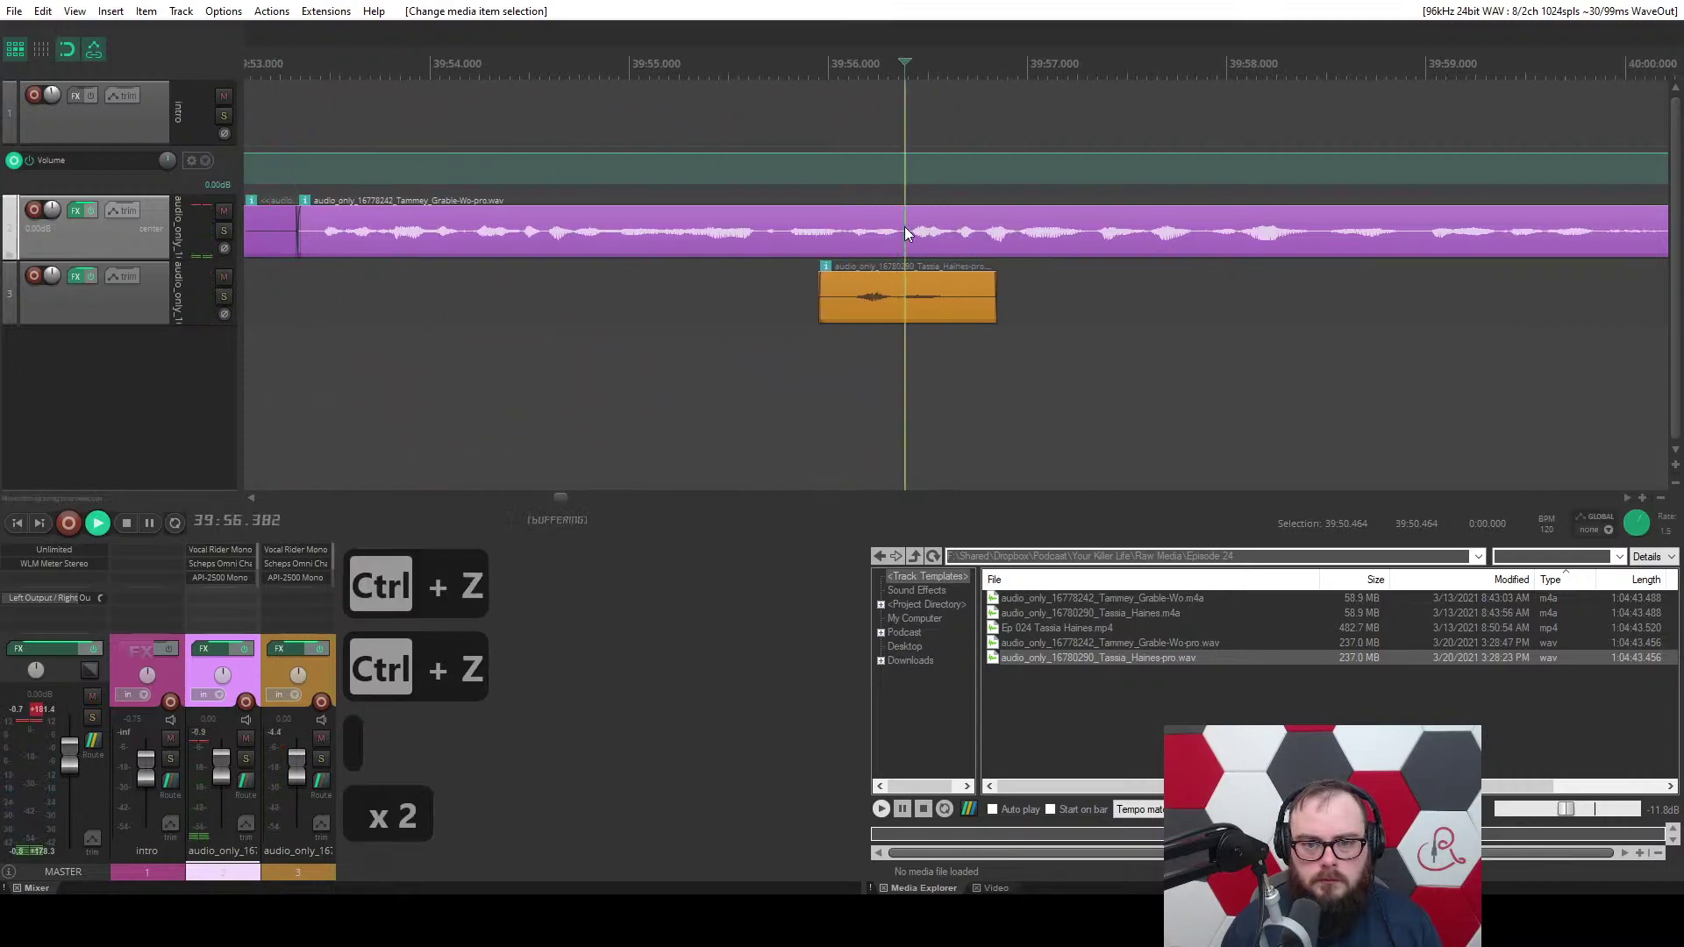
{"action": "key", "text": "space"}
{"action": "key", "text": "s"}
{"action": "left_click", "coordinate": [826, 234]}
{"action": "key", "text": "a"}
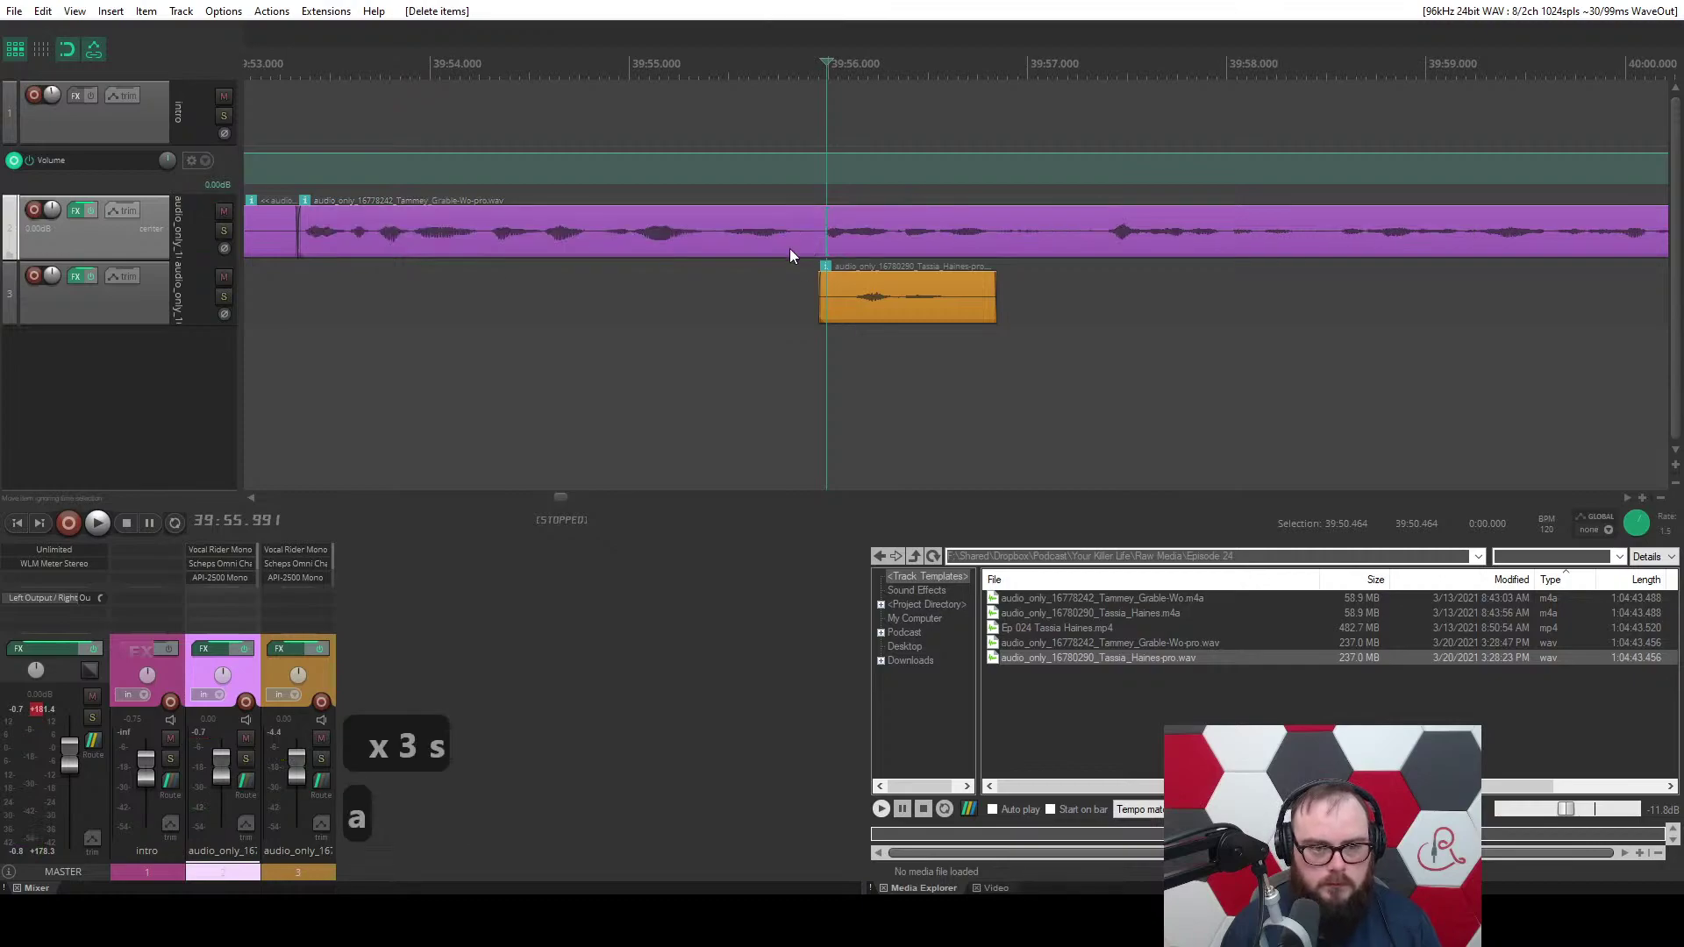
{"action": "key", "text": "ctrl+z"}
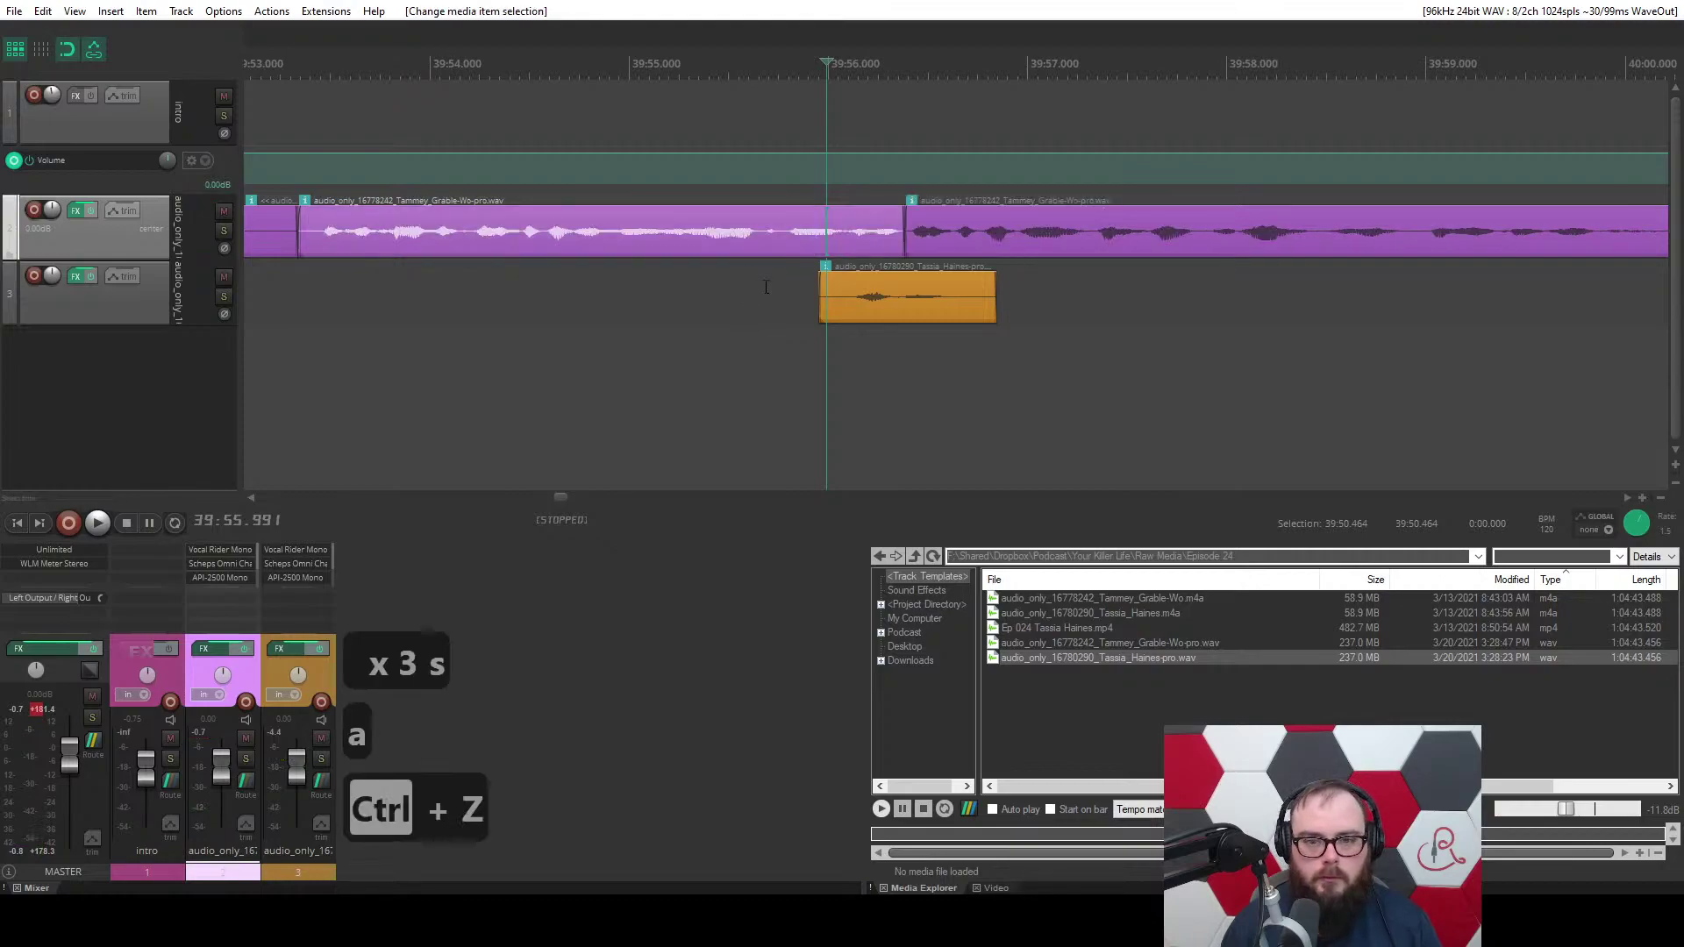
{"action": "key", "text": "ctrl+z"}
{"action": "key", "text": "ctrl+z"}
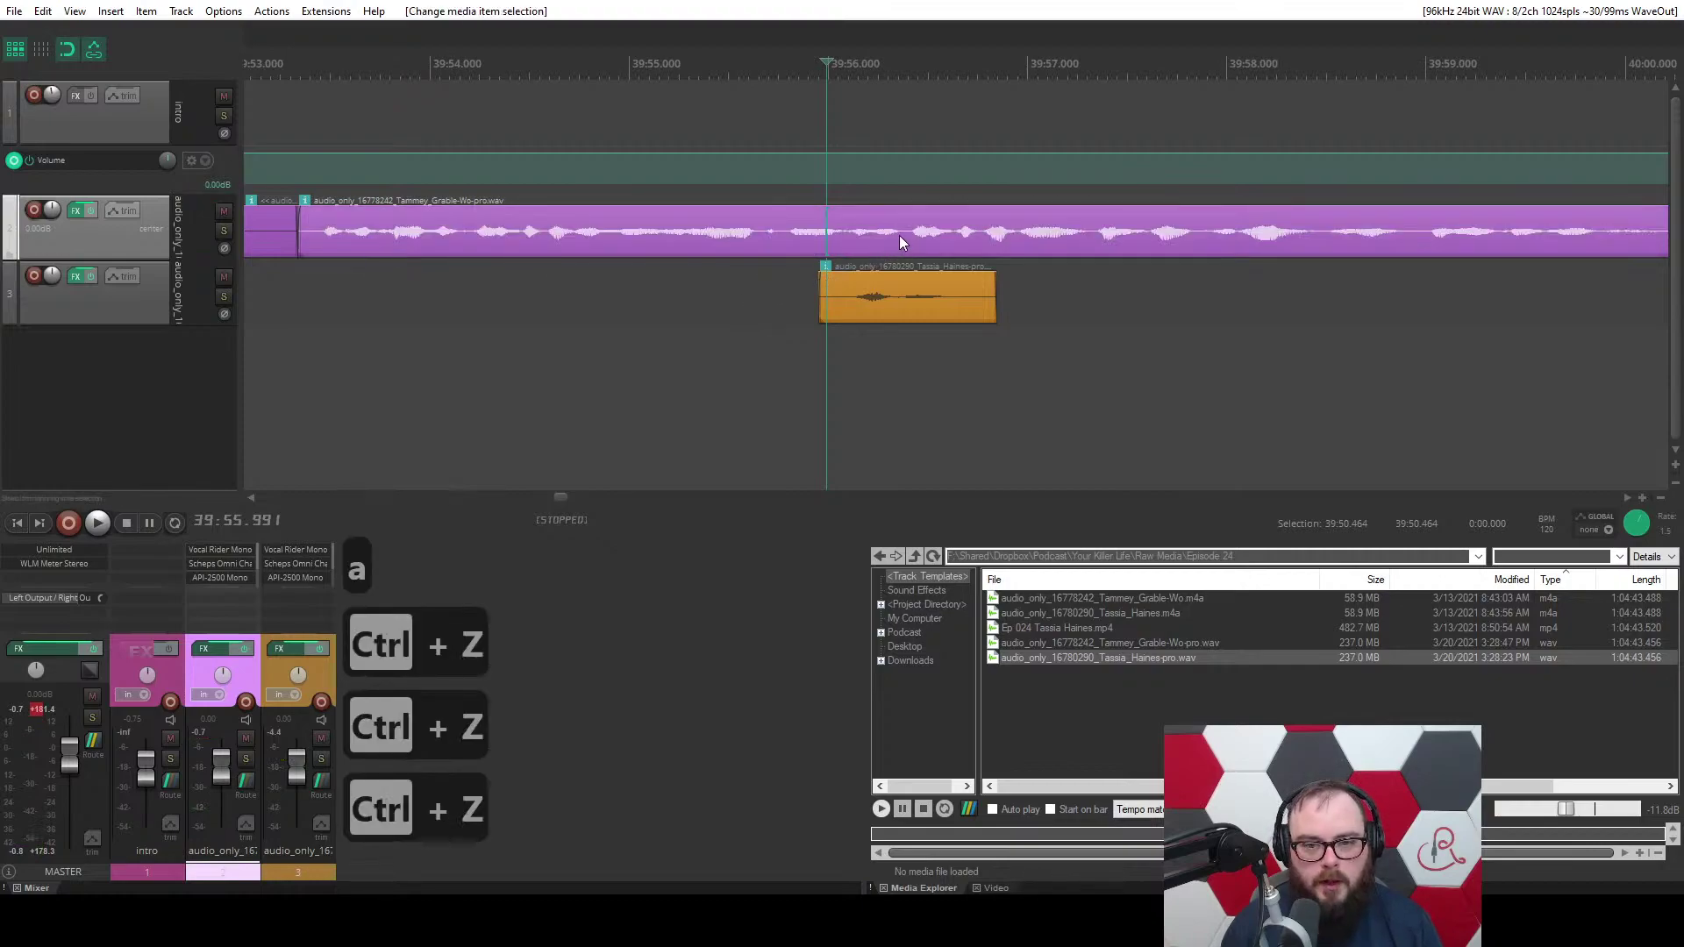
Try to ripple-trim the second-track clip's start up to 39:56.391 and delete the overlapping third-track clip, and undo the edits.
{"action": "key", "text": "a"}
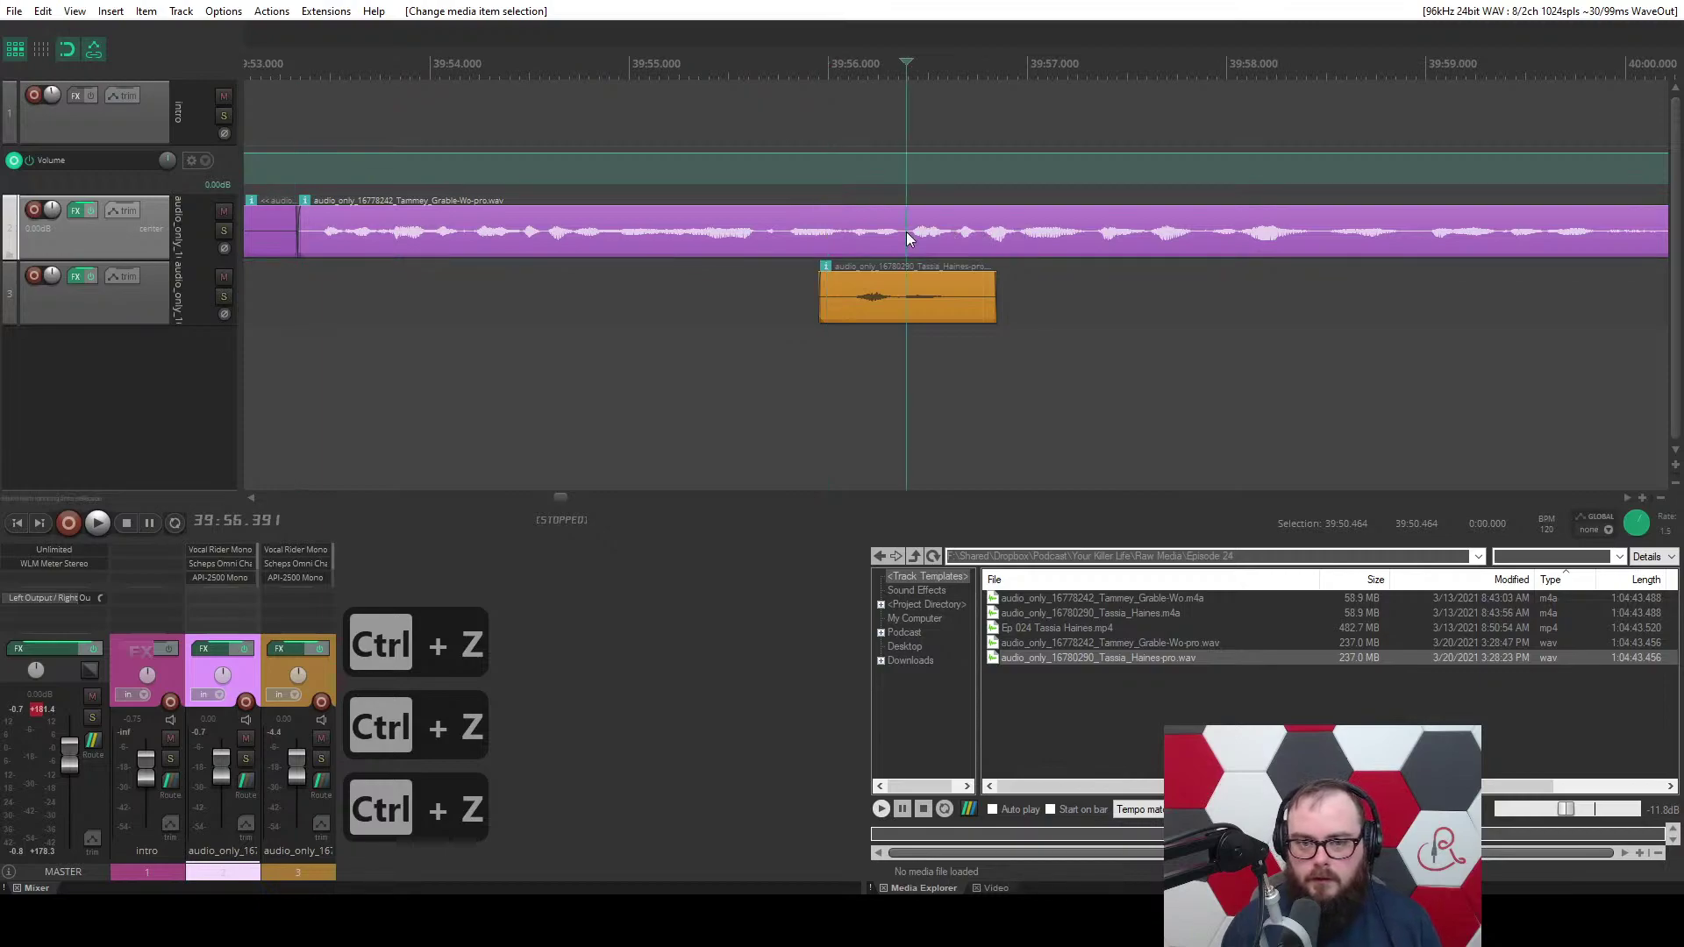
{"action": "key", "text": "9"}
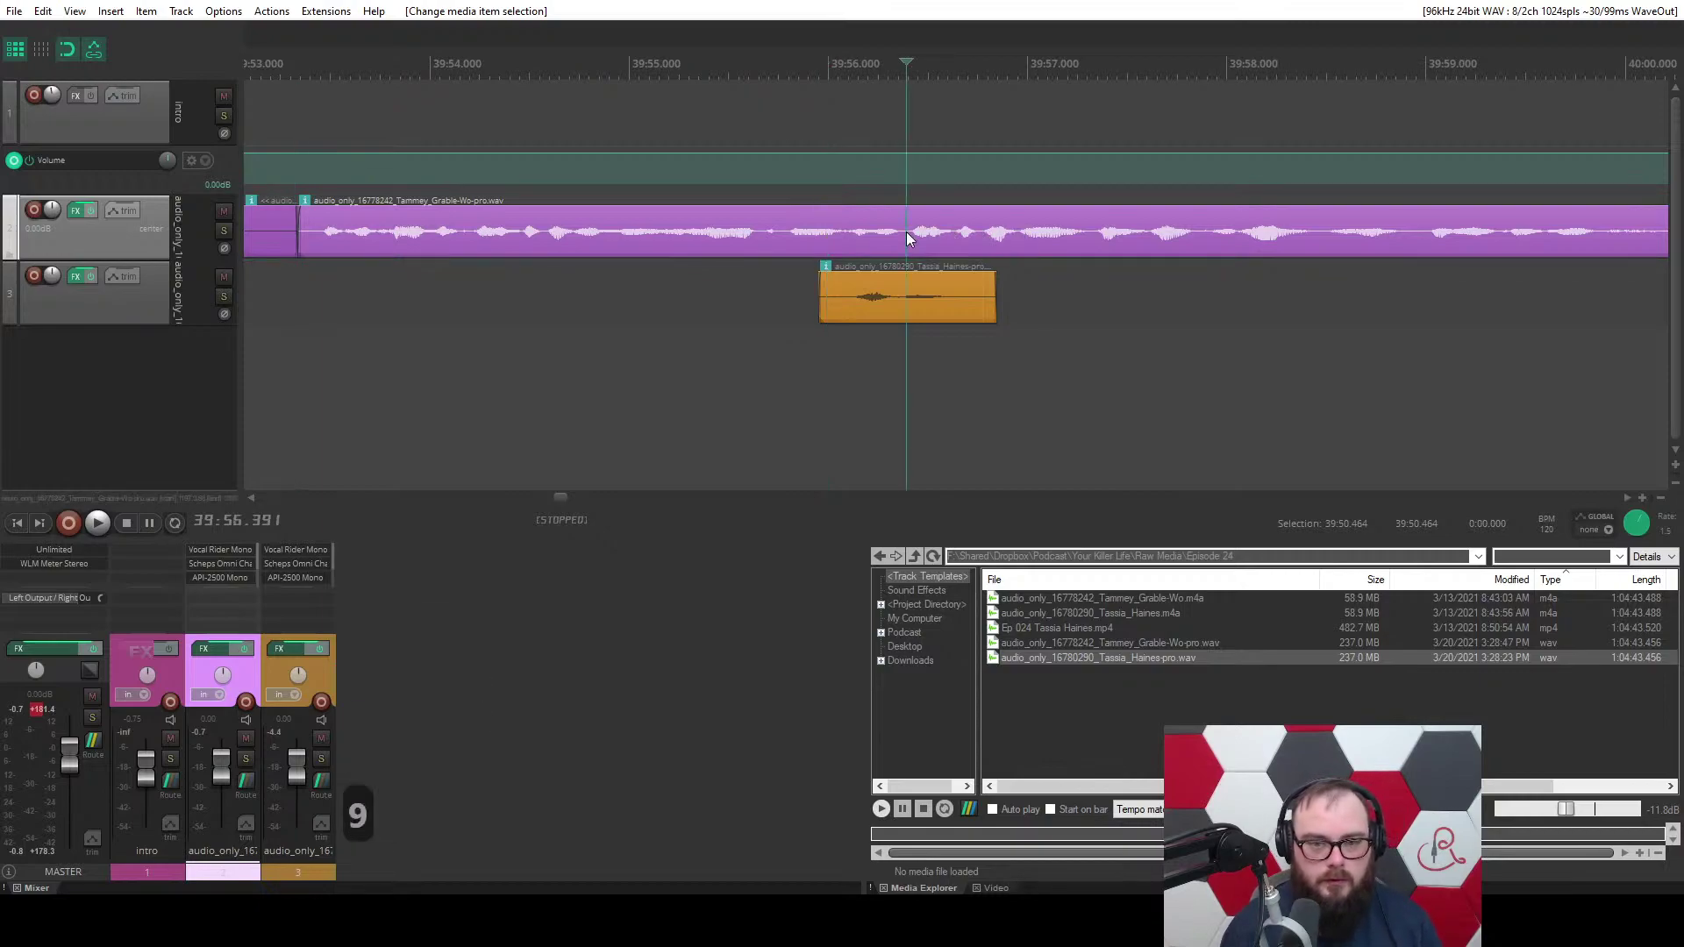
{"action": "key", "text": "q"}
{"action": "left_click", "coordinate": [676, 293]}
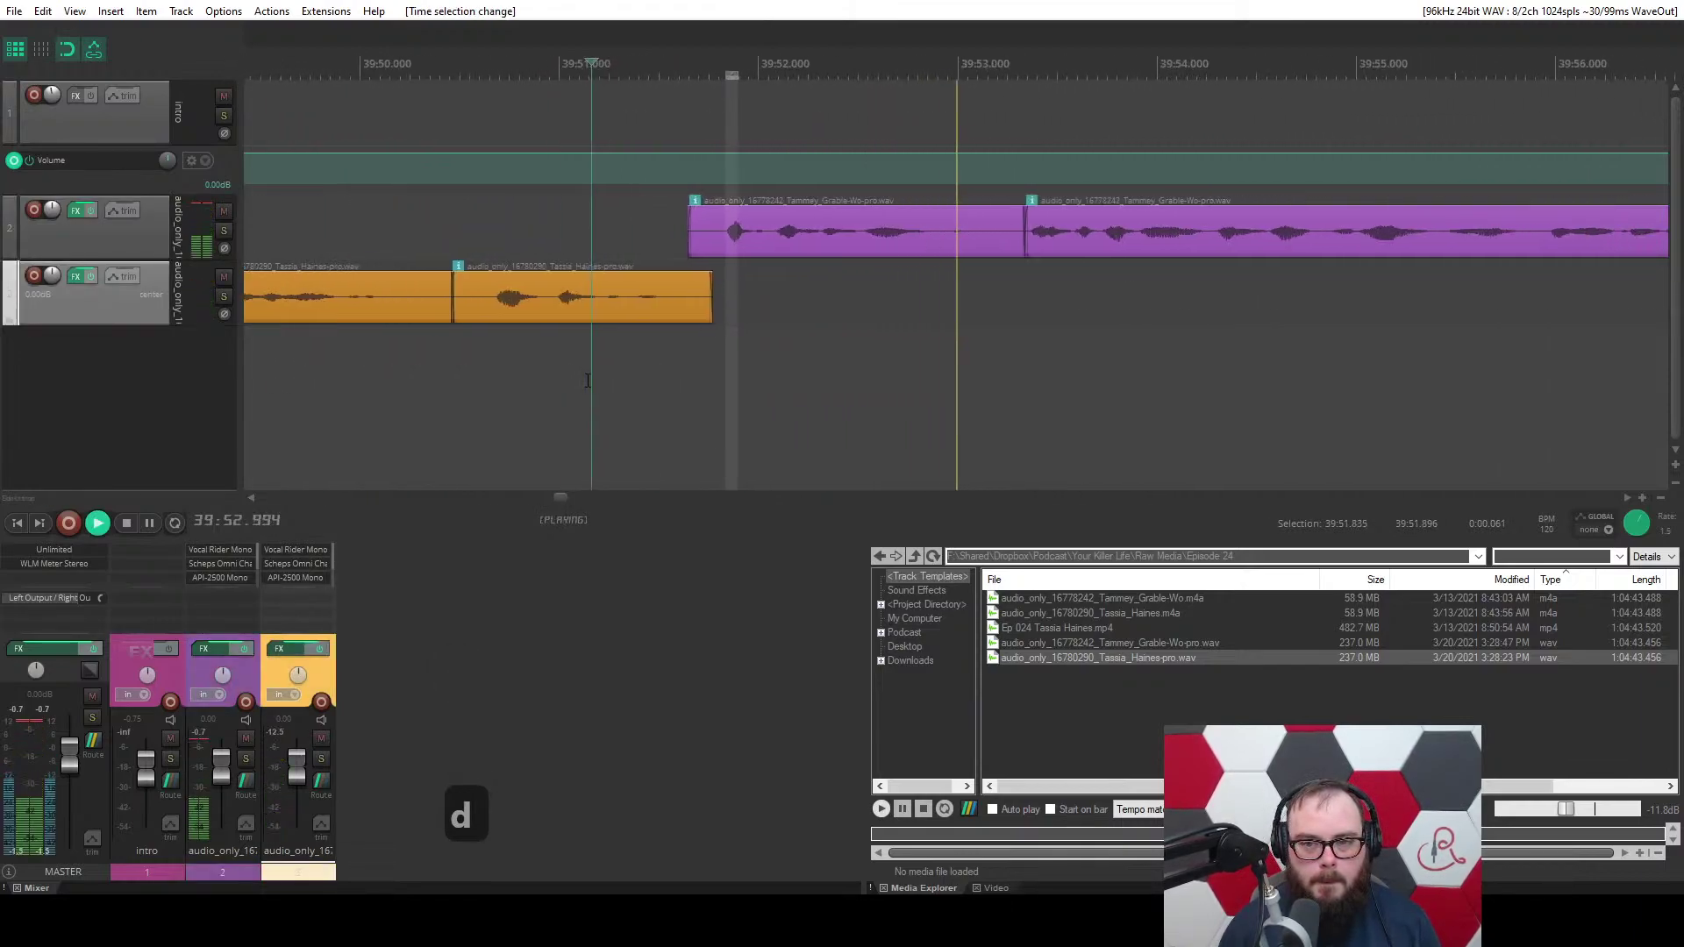
{"action": "key", "text": "space"}
{"action": "key", "text": "ctrl+z"}
{"action": "key", "text": "ctrl+z"}
{"action": "key", "text": "ctrl+z"}
{"action": "key", "text": "ctrl+z"}
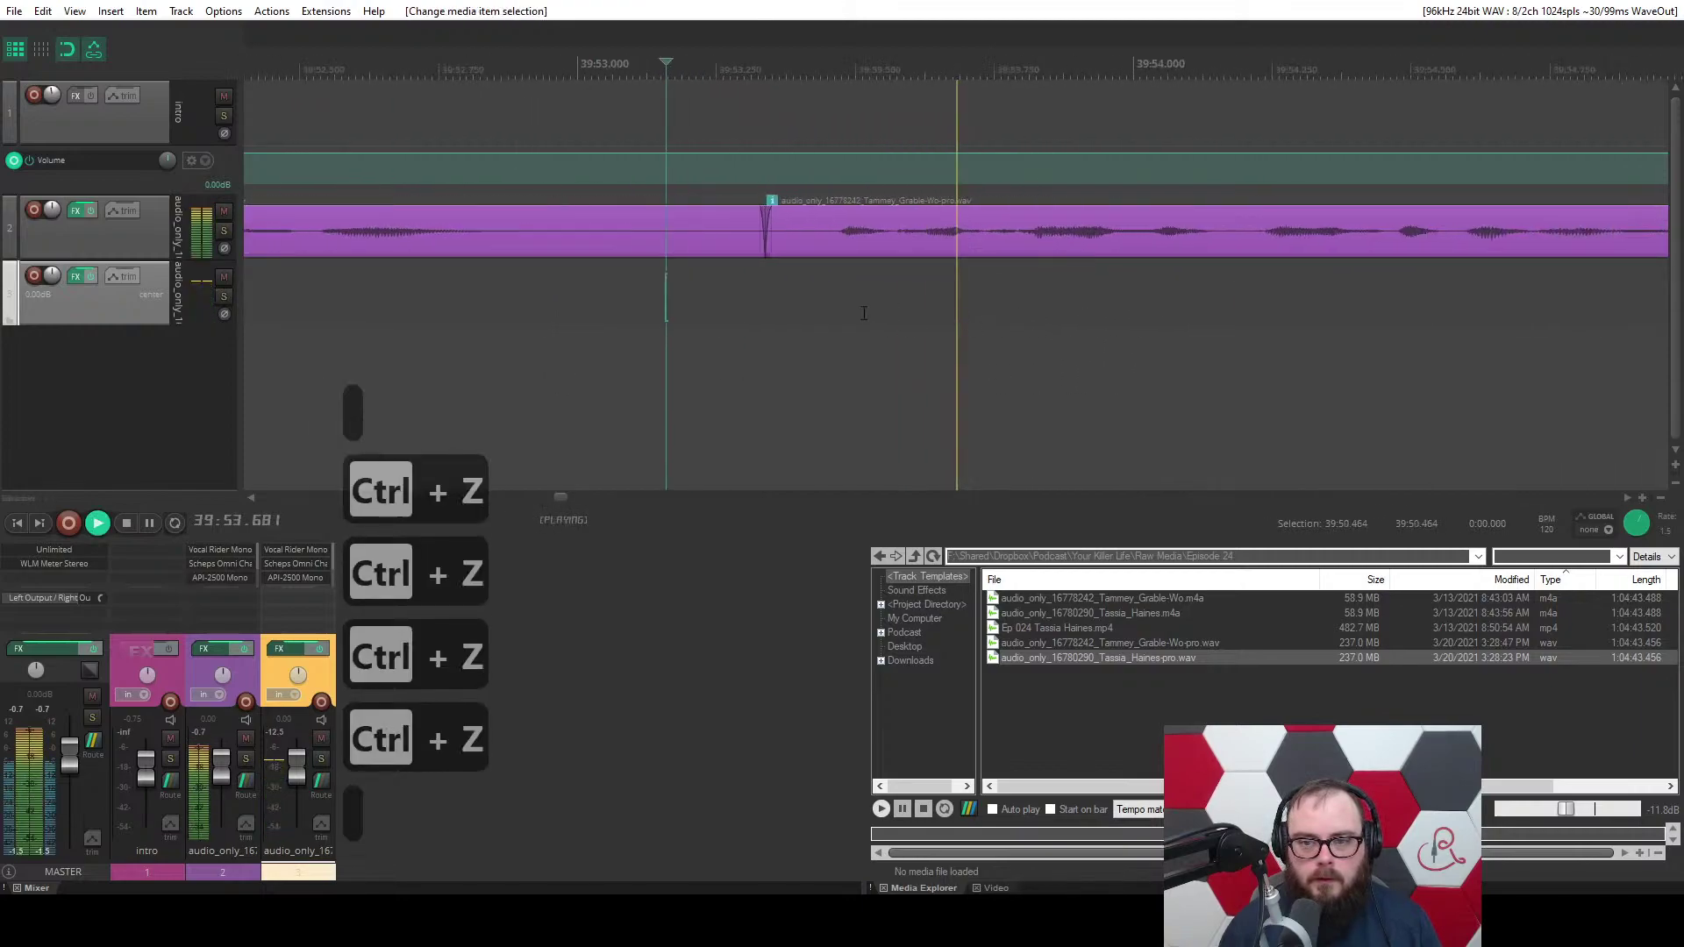
Split the second-track clip at about 39:54.2 and ripple-trim the audio from that split up to 39:56.385.
{"action": "key", "text": "space"}
{"action": "left_click", "coordinate": [905, 235]}
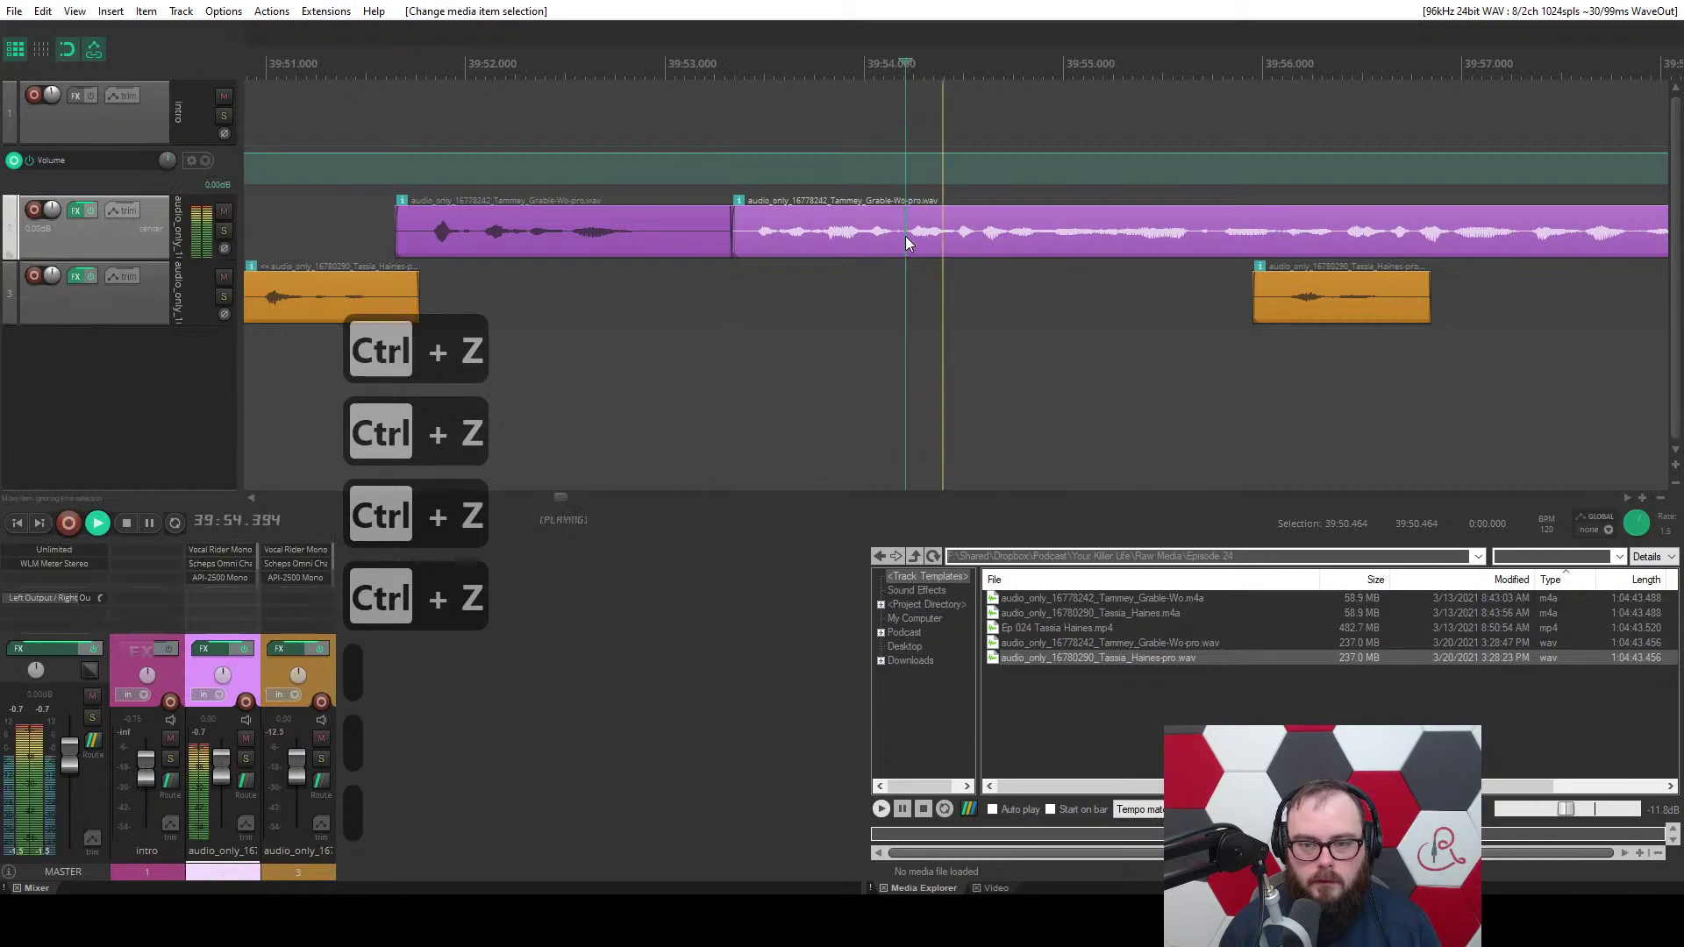
{"action": "key", "text": "s"}
{"action": "key", "text": "s"}
{"action": "left_click", "coordinate": [1223, 307]}
{"action": "scroll", "coordinate": [1096, 304], "scroll_direction": "up", "scroll_amount": 3}
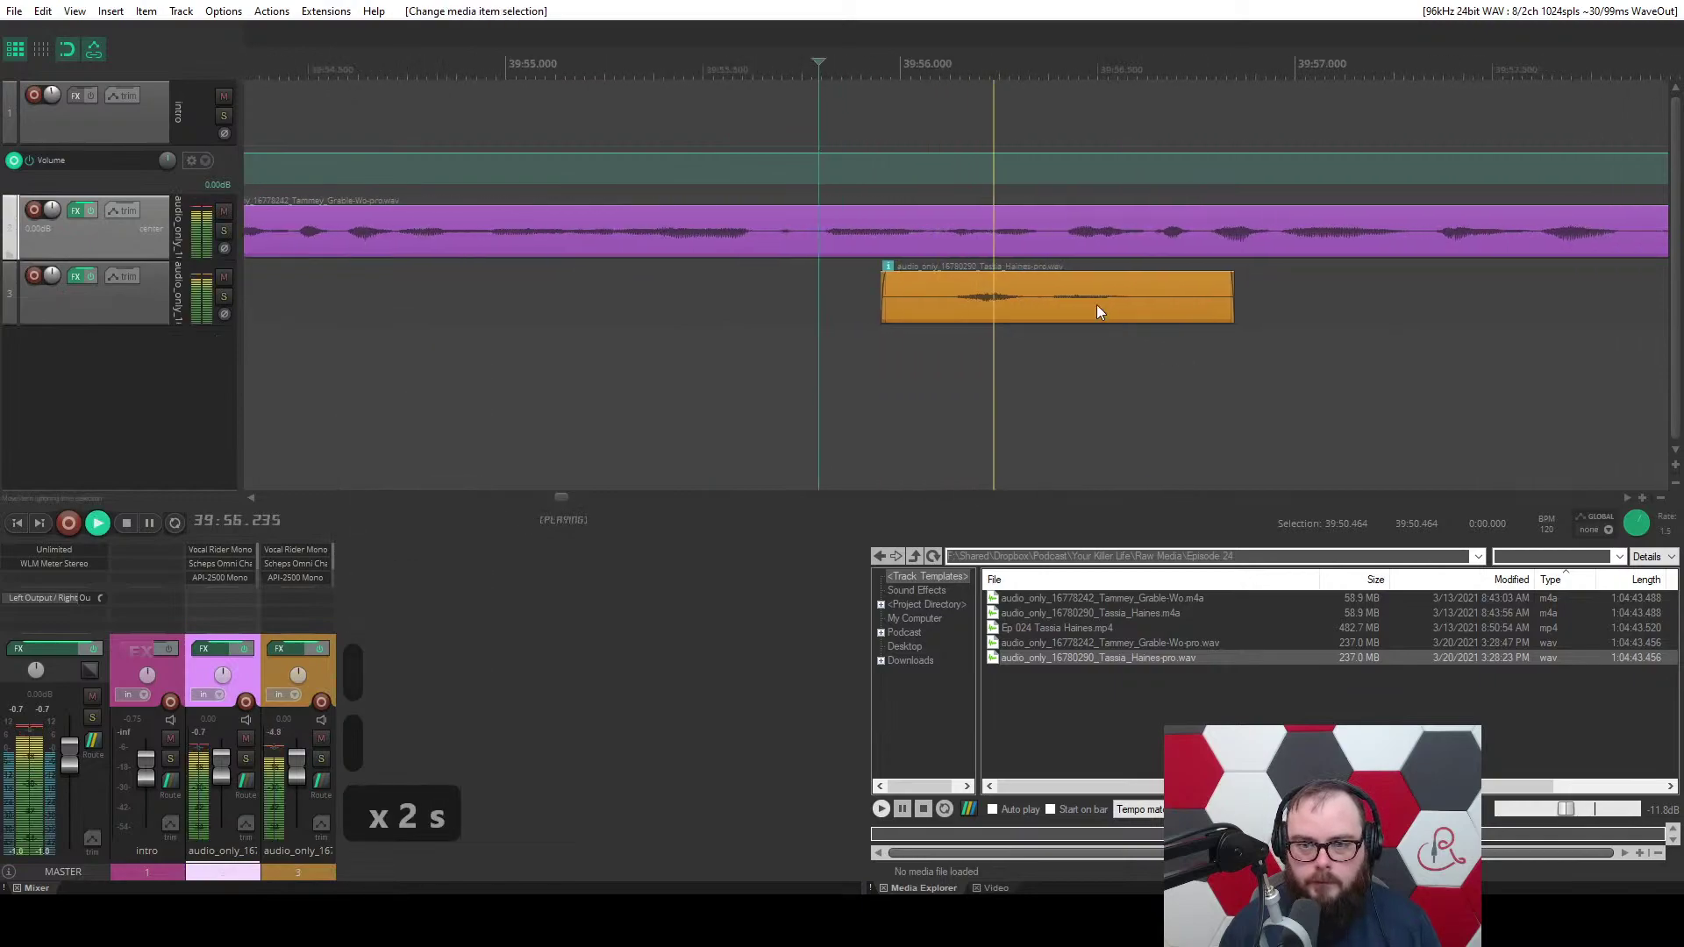
{"action": "scroll", "coordinate": [909, 234], "scroll_direction": "left", "scroll_amount": 2}
{"action": "left_click", "coordinate": [900, 230]}
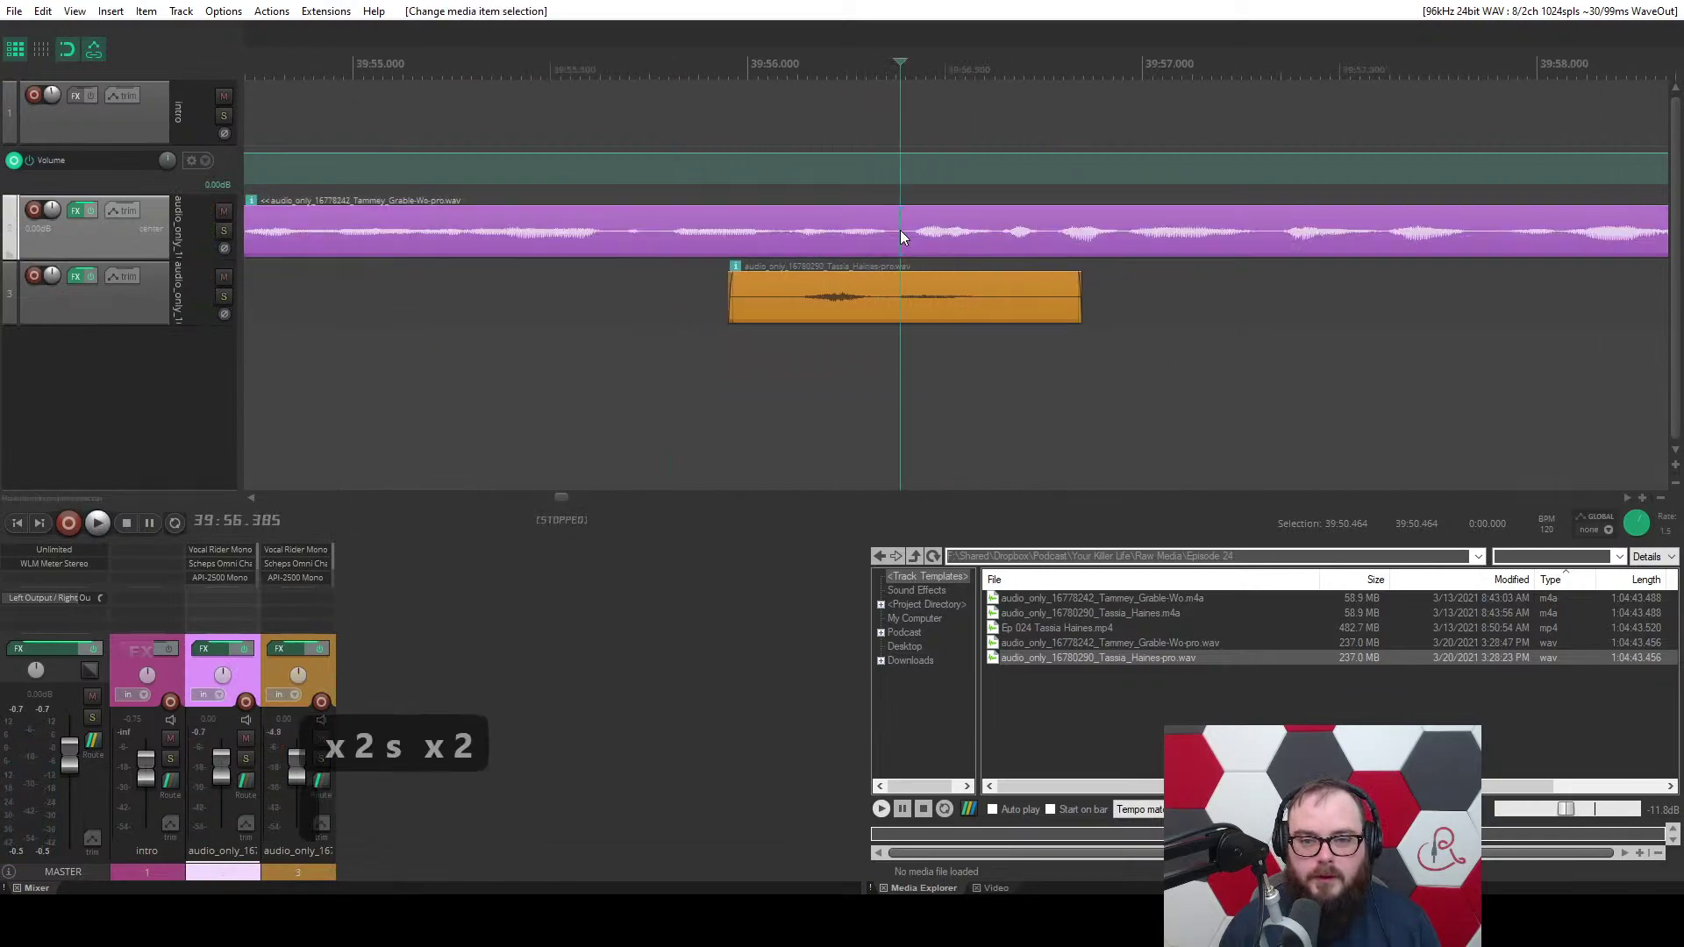
{"action": "key", "text": "space"}
{"action": "key", "text": "space"}
{"action": "key", "text": "q"}
Delete the overlapping third-track clip at about 39:54.4 without closing the gap, and replay the new join.
{"action": "left_click", "coordinate": [914, 296]}
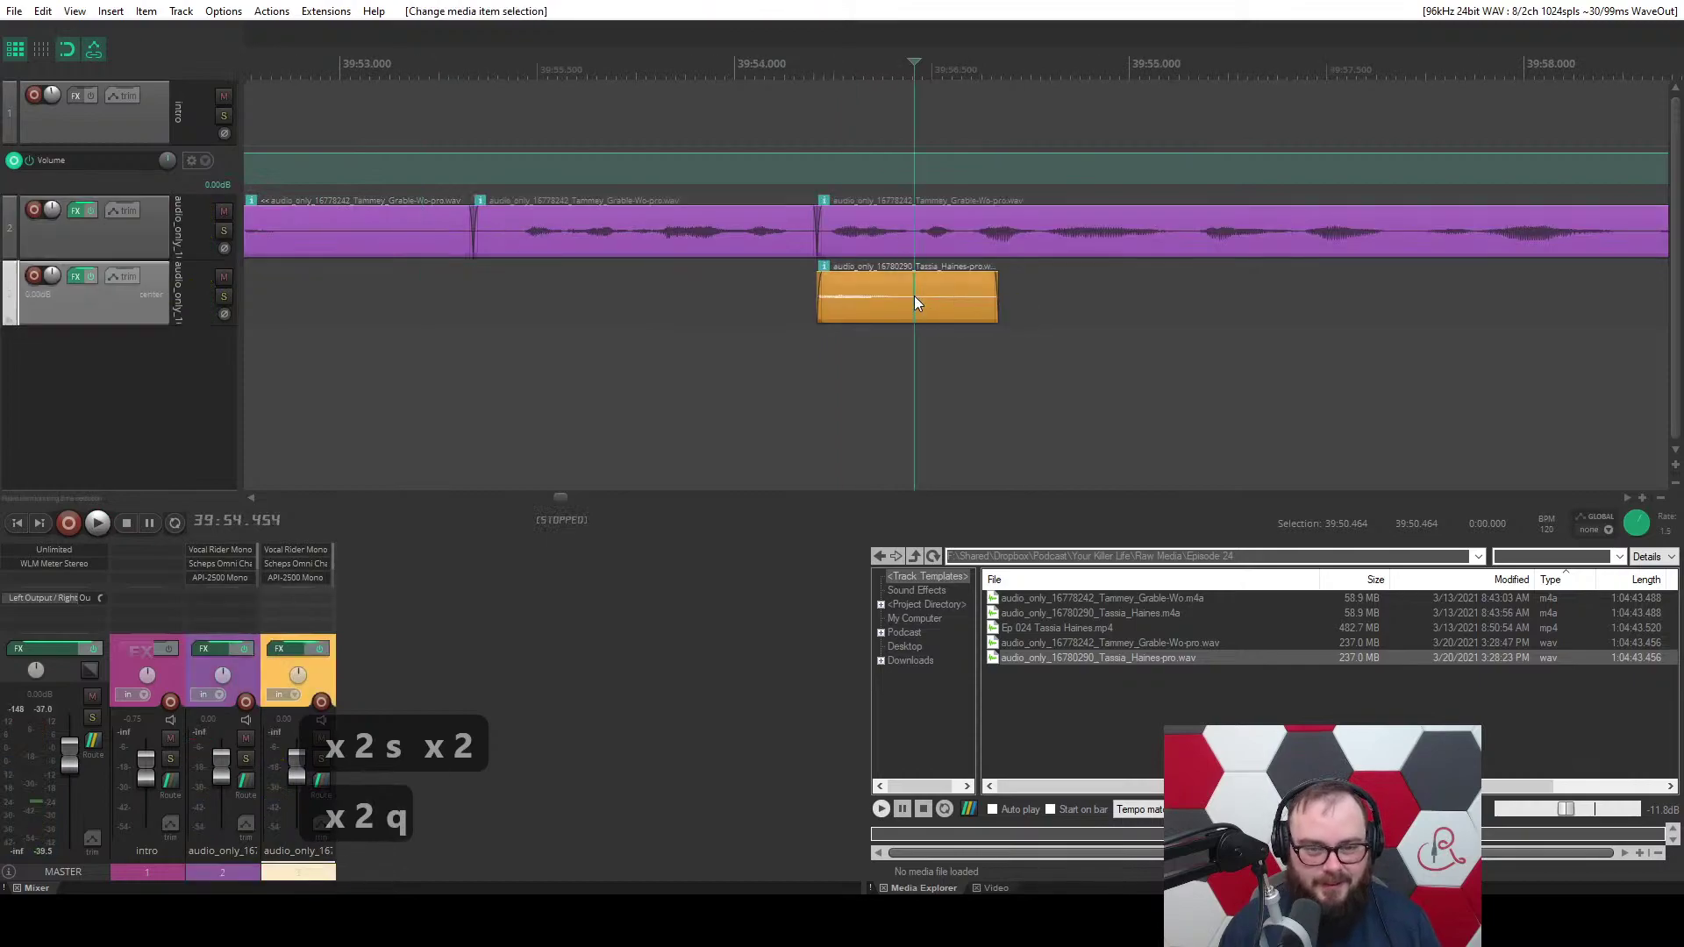
{"action": "key", "text": "d"}
{"action": "left_click_drag", "start_coordinate": [673, 354], "coordinate": [664, 354]}
{"action": "key", "text": "space"}
{"action": "scroll", "coordinate": [613, 353], "scroll_direction": "down", "scroll_amount": 4}
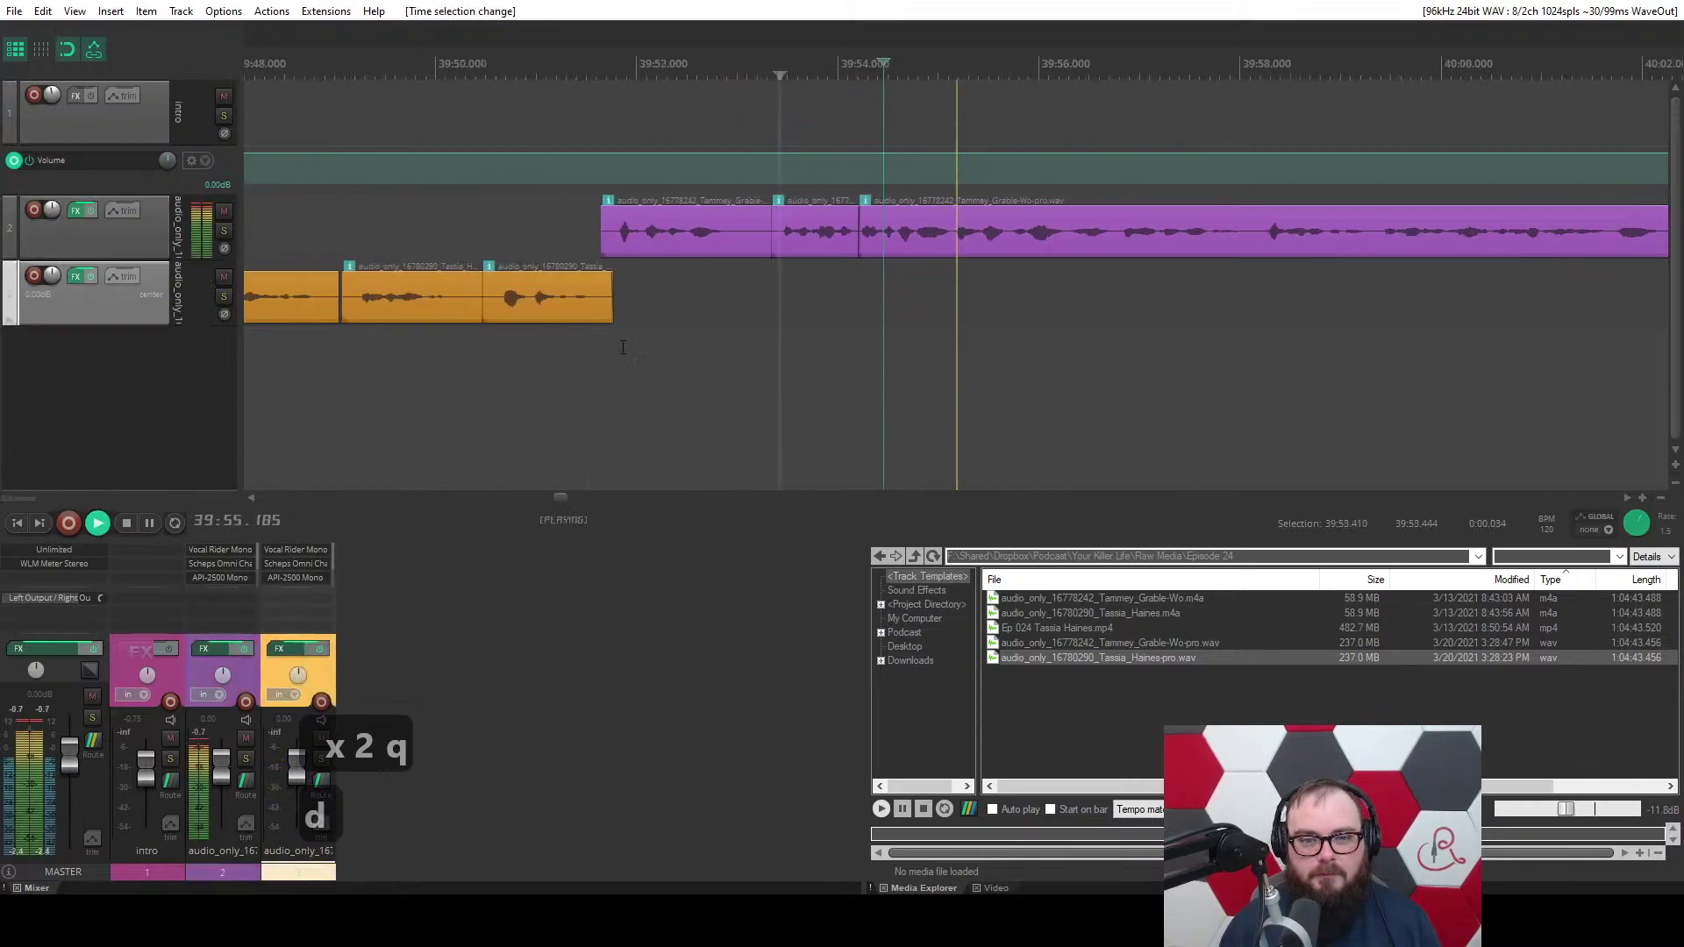
{"action": "left_click", "coordinate": [626, 338]}
{"action": "scroll", "coordinate": [628, 331], "scroll_direction": "up", "scroll_amount": 6}
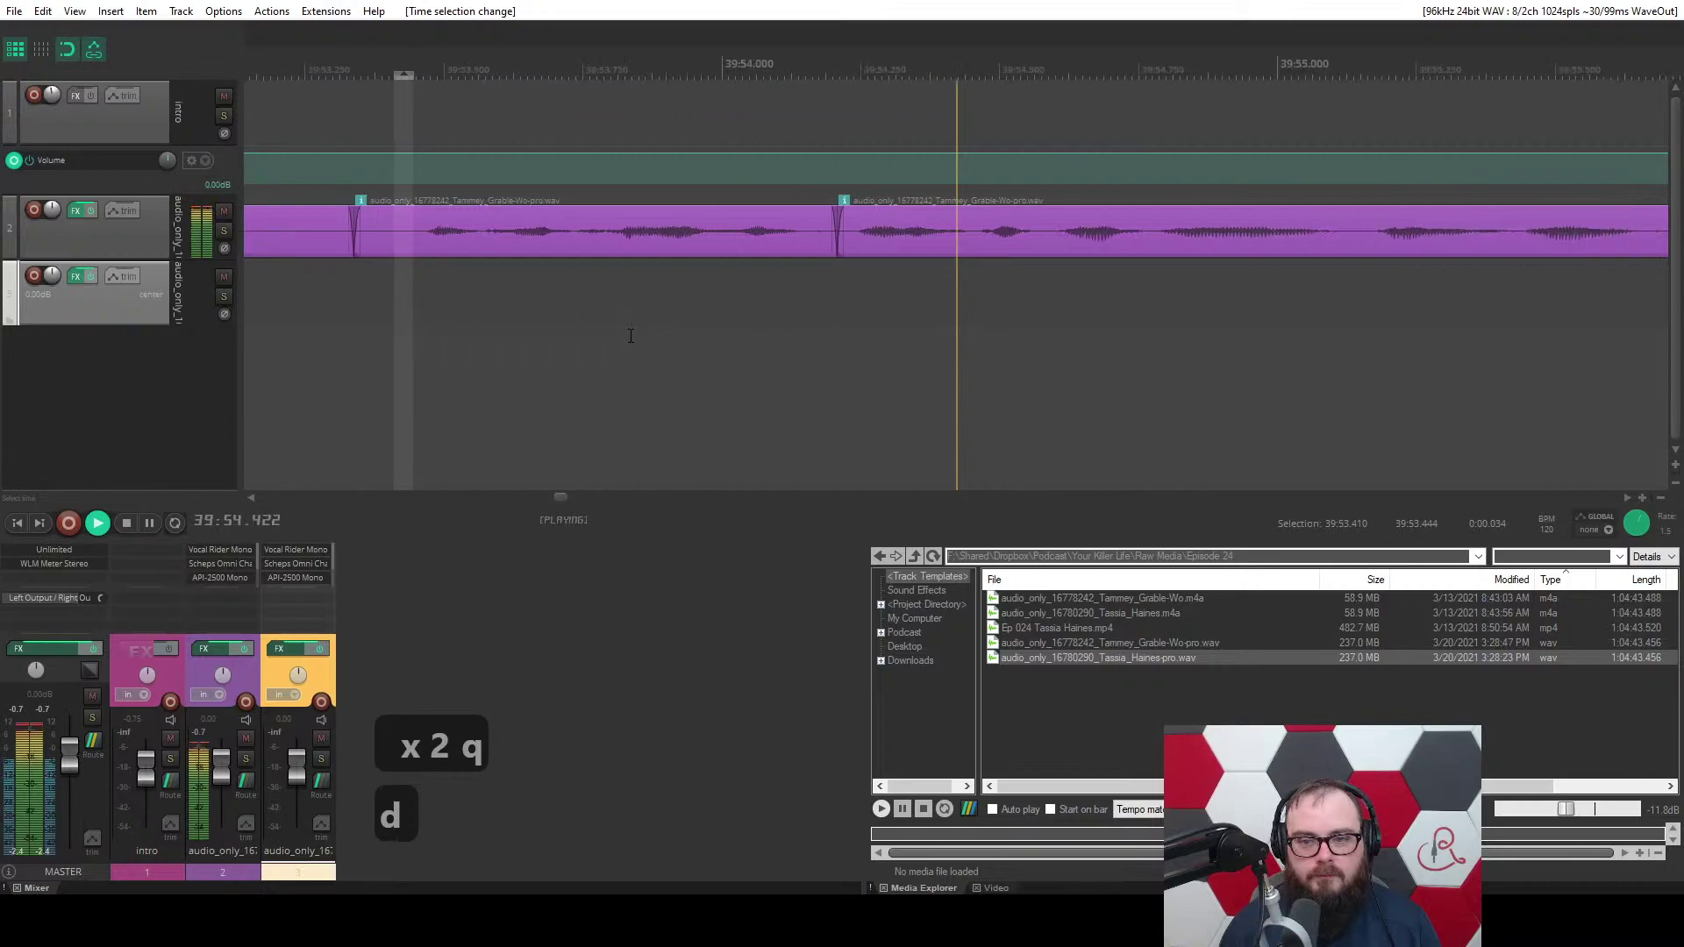
{"action": "key", "text": "d"}
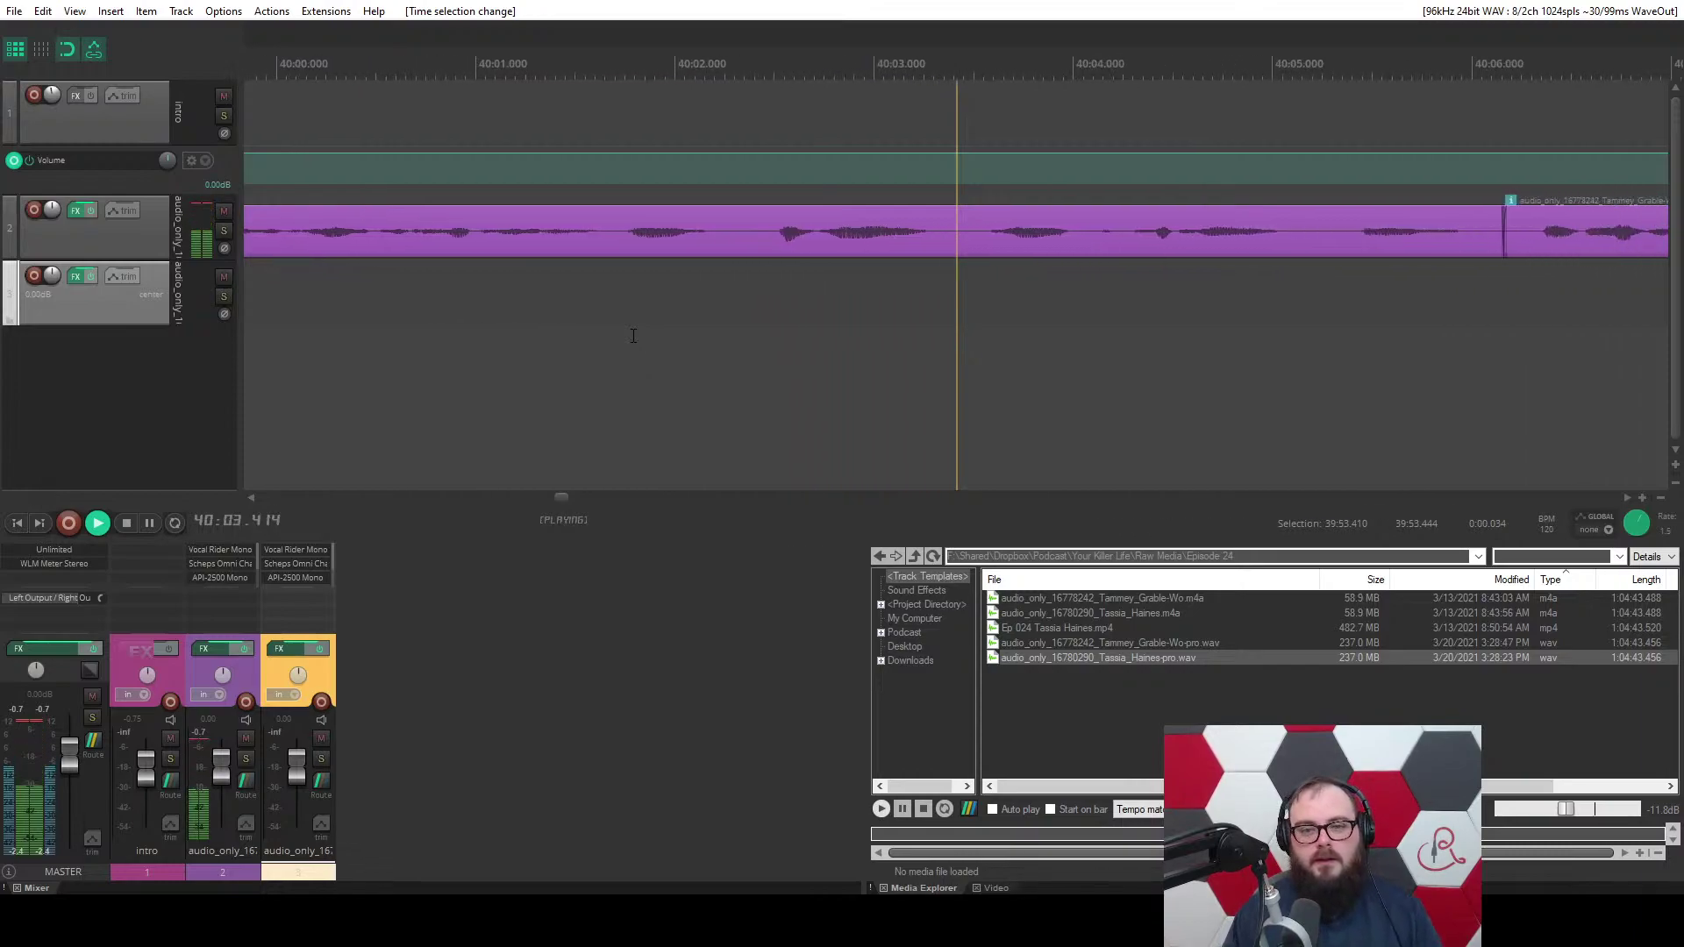
Ripple-trim the end of the second-track clip from about 40:05.4 to the next cut and listen on.
{"action": "left_click", "coordinate": [802, 235]}
{"action": "key", "text": "w"}
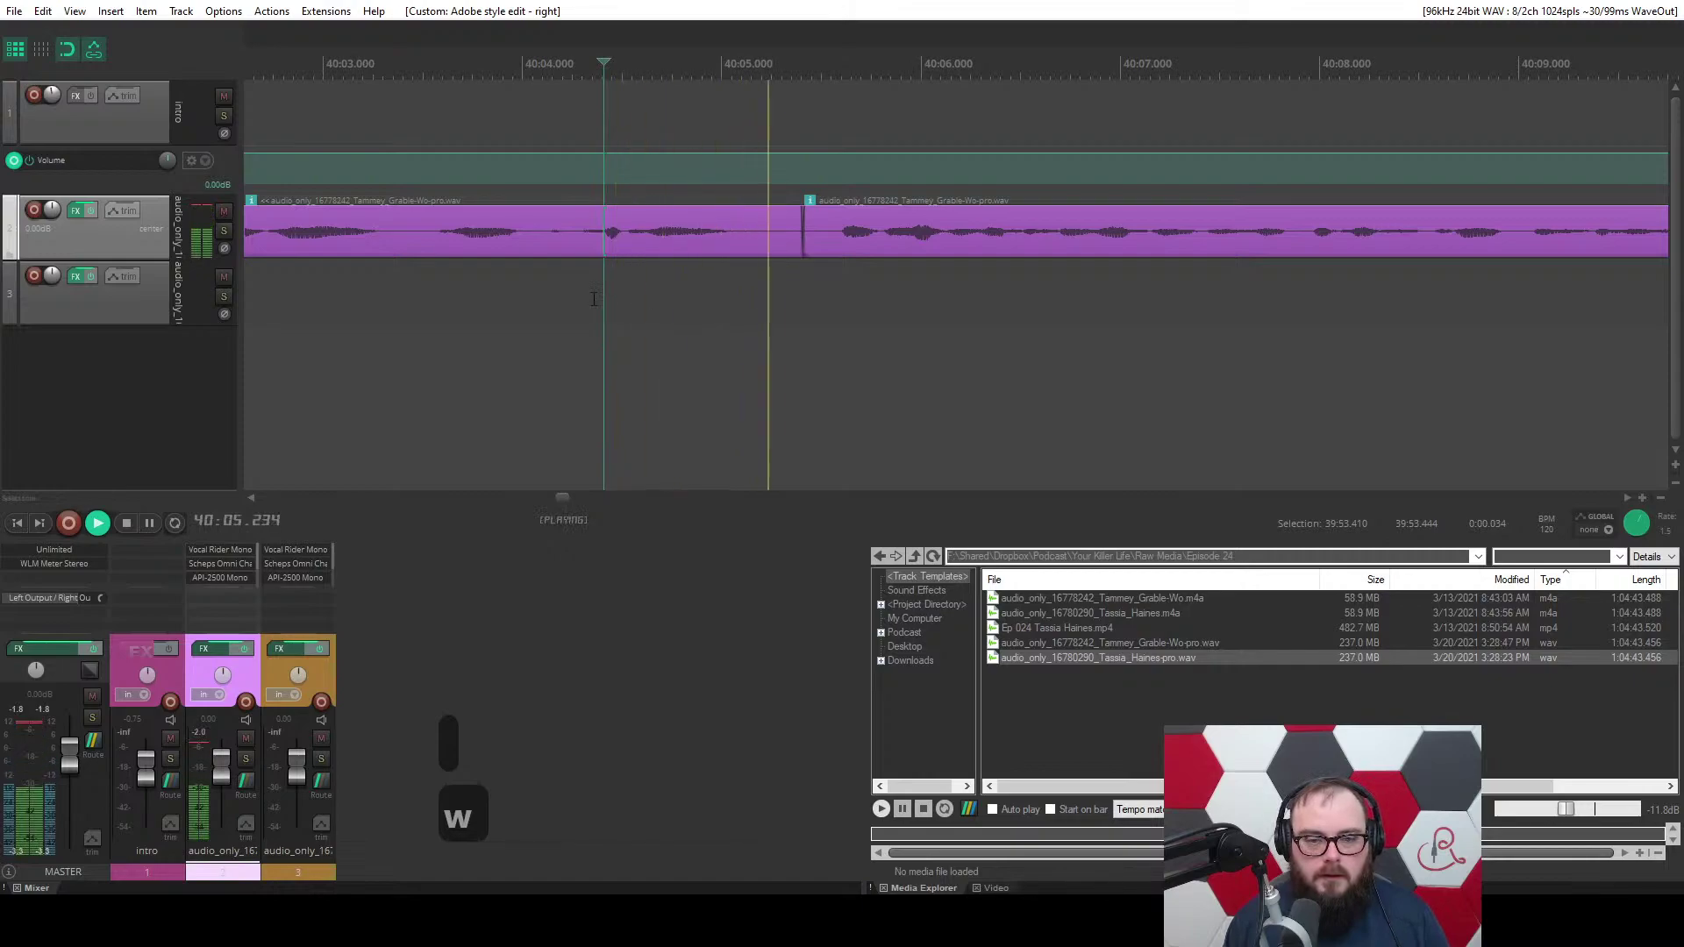
{"action": "scroll", "coordinate": [594, 299], "scroll_direction": "down", "scroll_amount": 3}
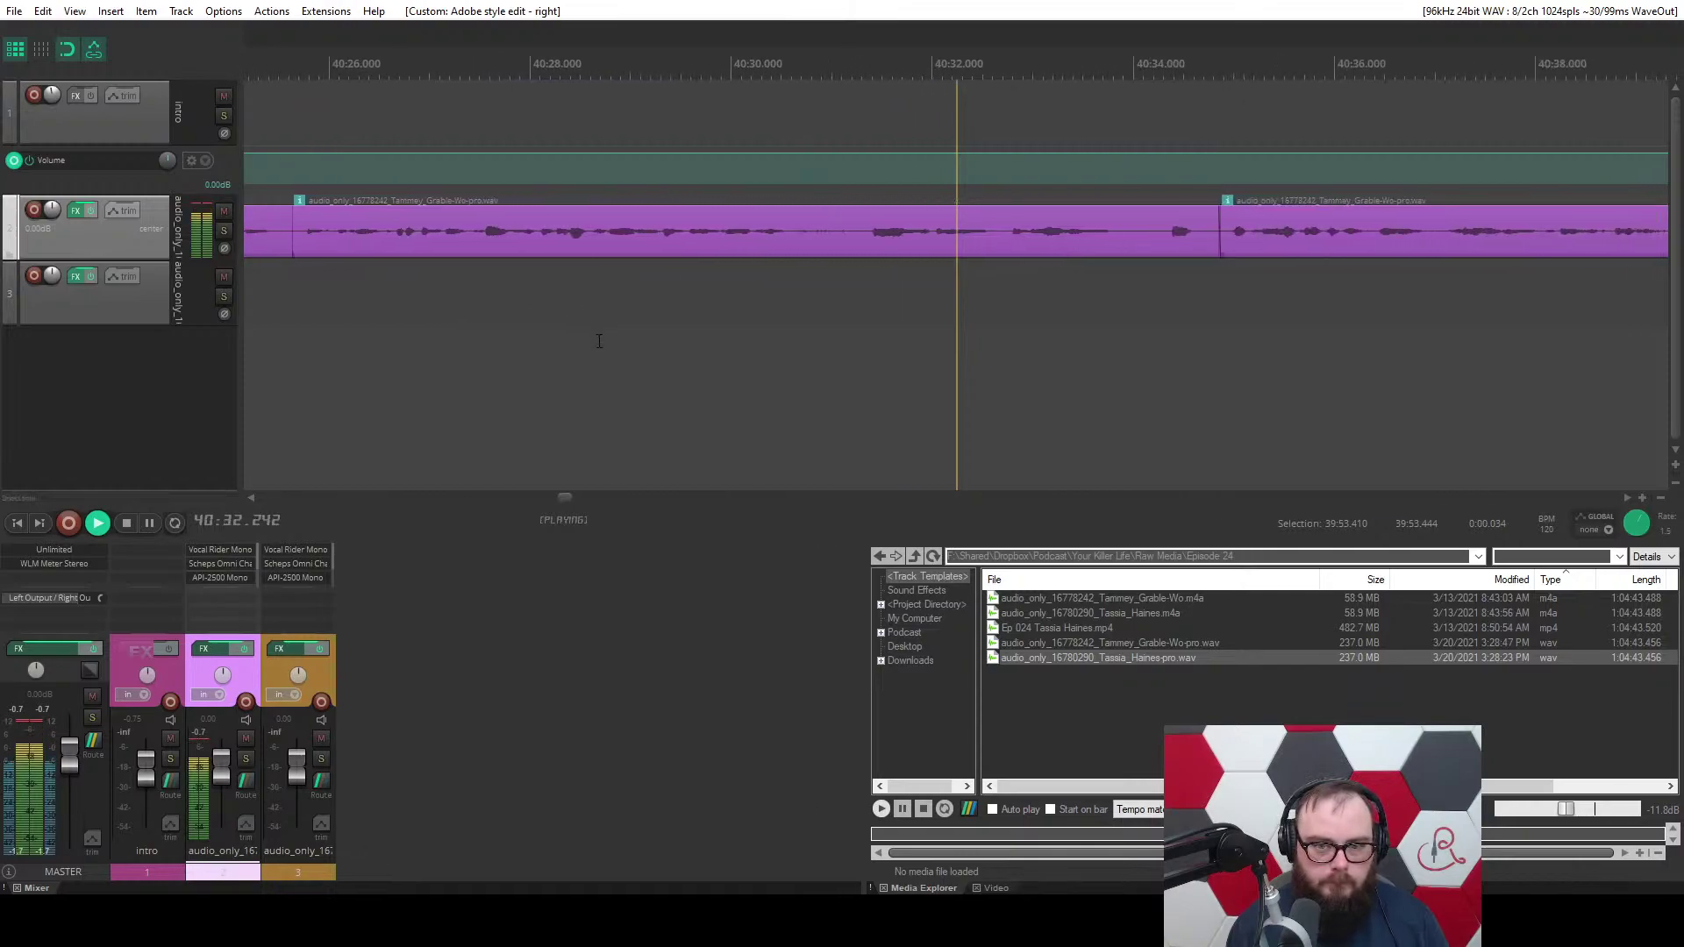
Ripple-cut the audio from 40:31.356 to 40:32.647.
{"action": "left_click", "coordinate": [693, 290]}
{"action": "scroll", "coordinate": [733, 274], "scroll_direction": "up", "scroll_amount": 4}
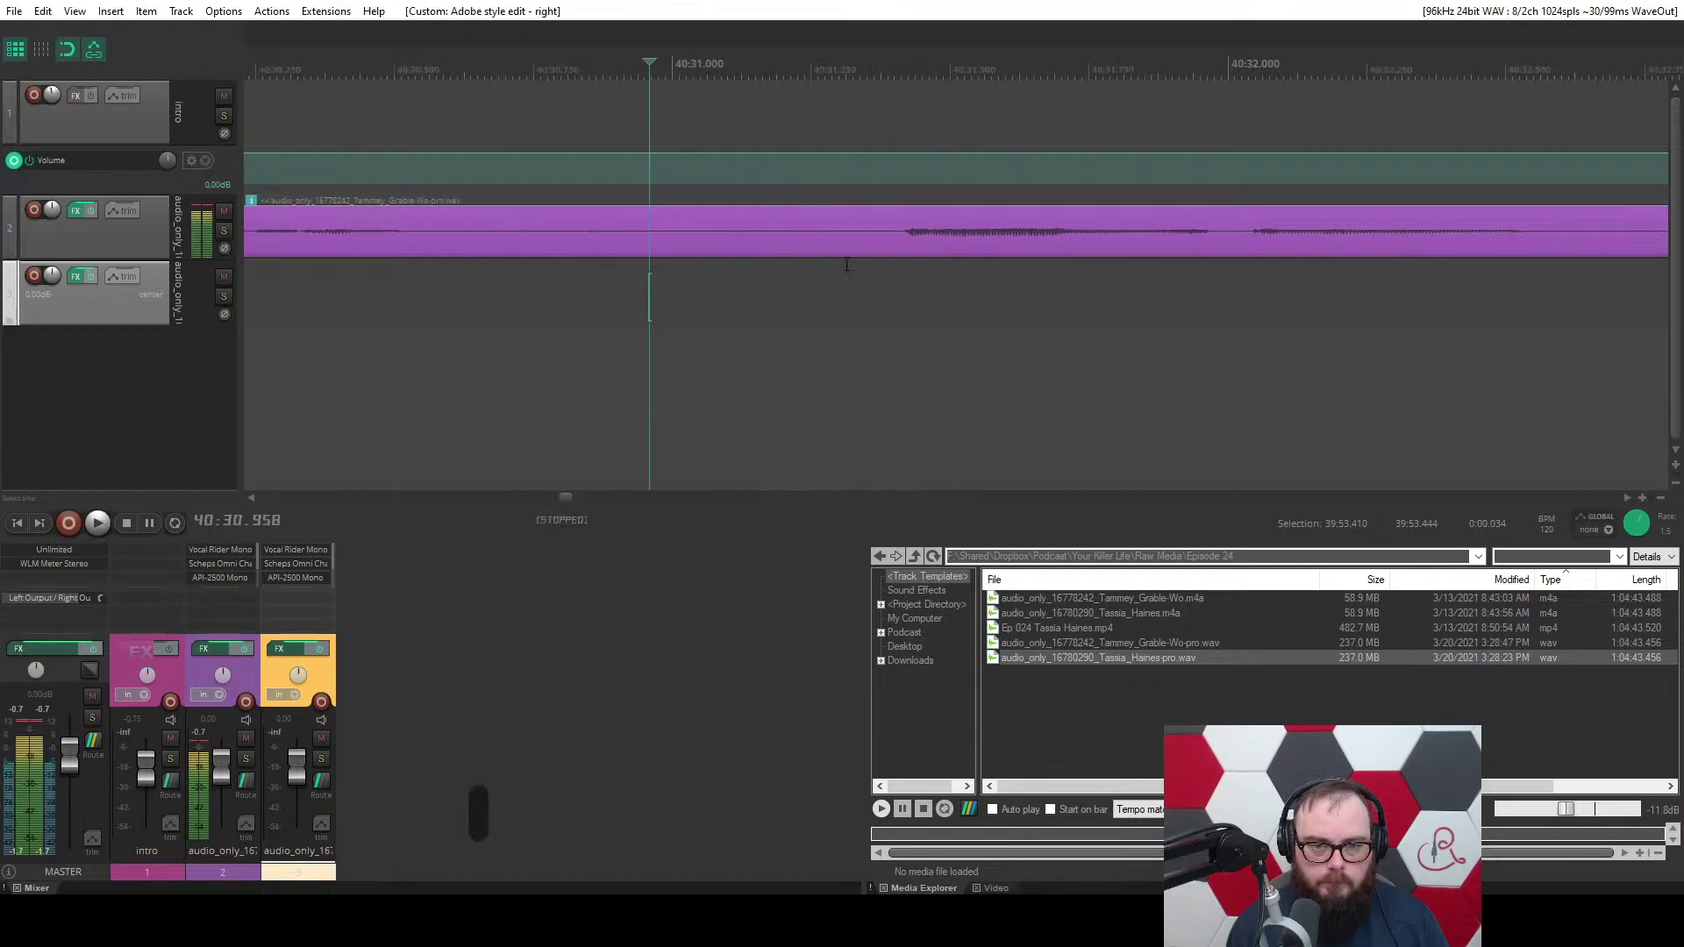
{"action": "left_click_drag", "start_coordinate": [846, 265], "coordinate": [1381, 307]}
{"action": "key", "text": "c"}
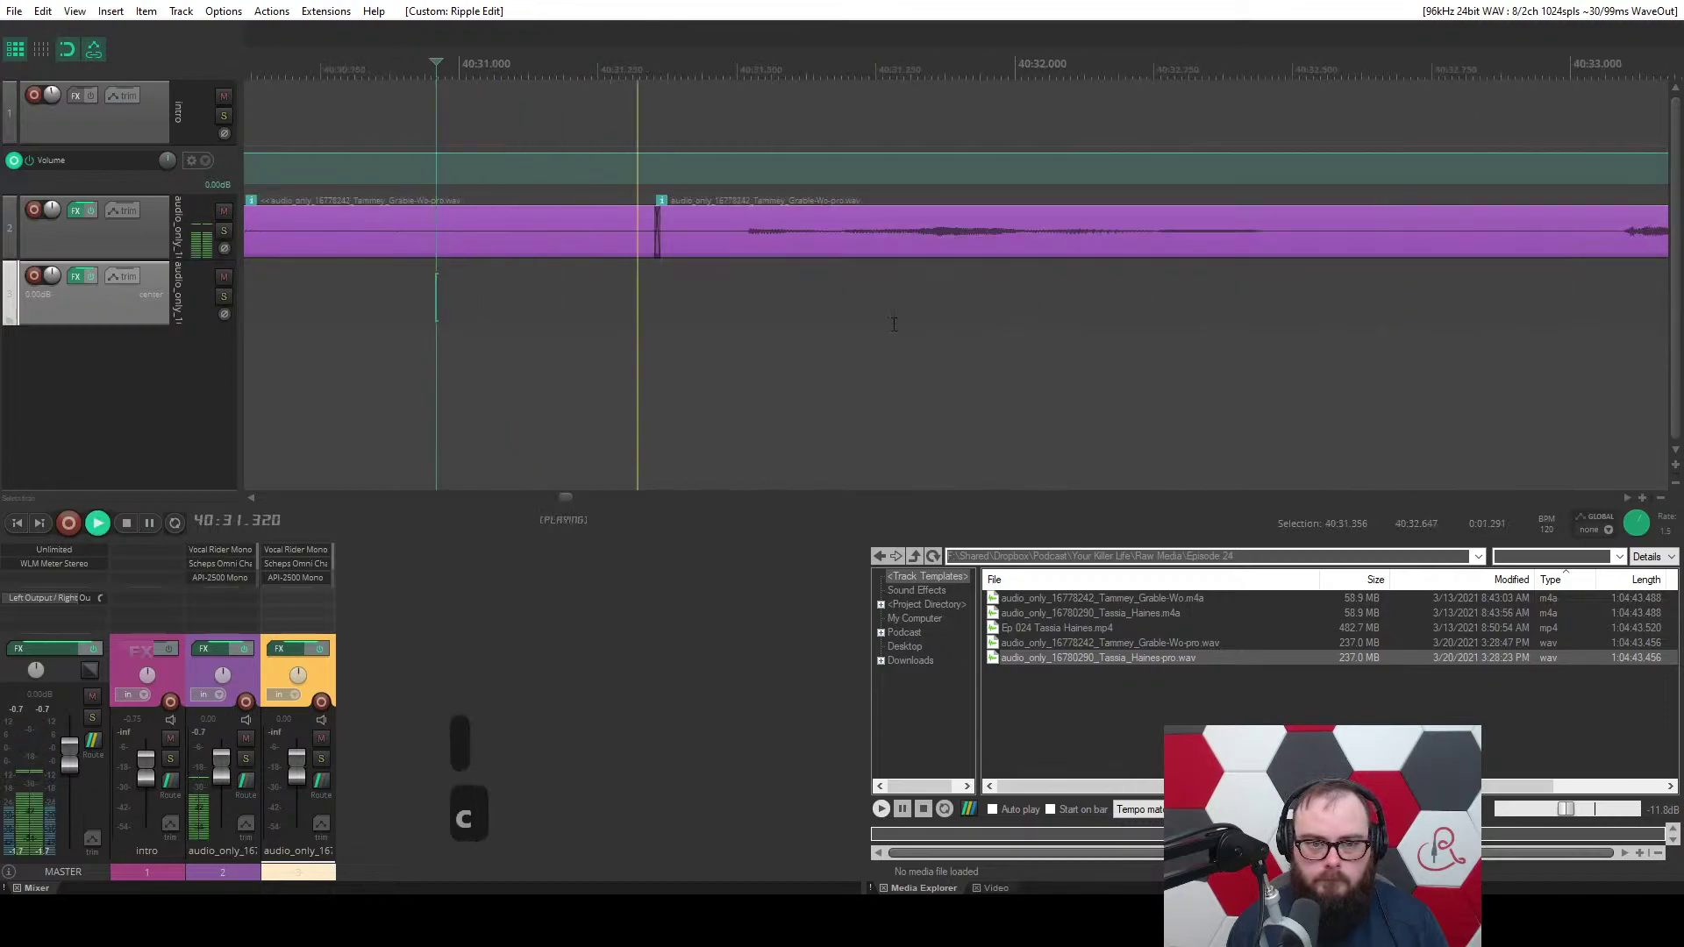
Replay the join and try to ripple-trim the start of the second-track clip beginning at 40:31.356, and undo the trim.
{"action": "scroll", "coordinate": [849, 323], "scroll_direction": "down", "scroll_amount": 6}
{"action": "left_click", "coordinate": [461, 296]}
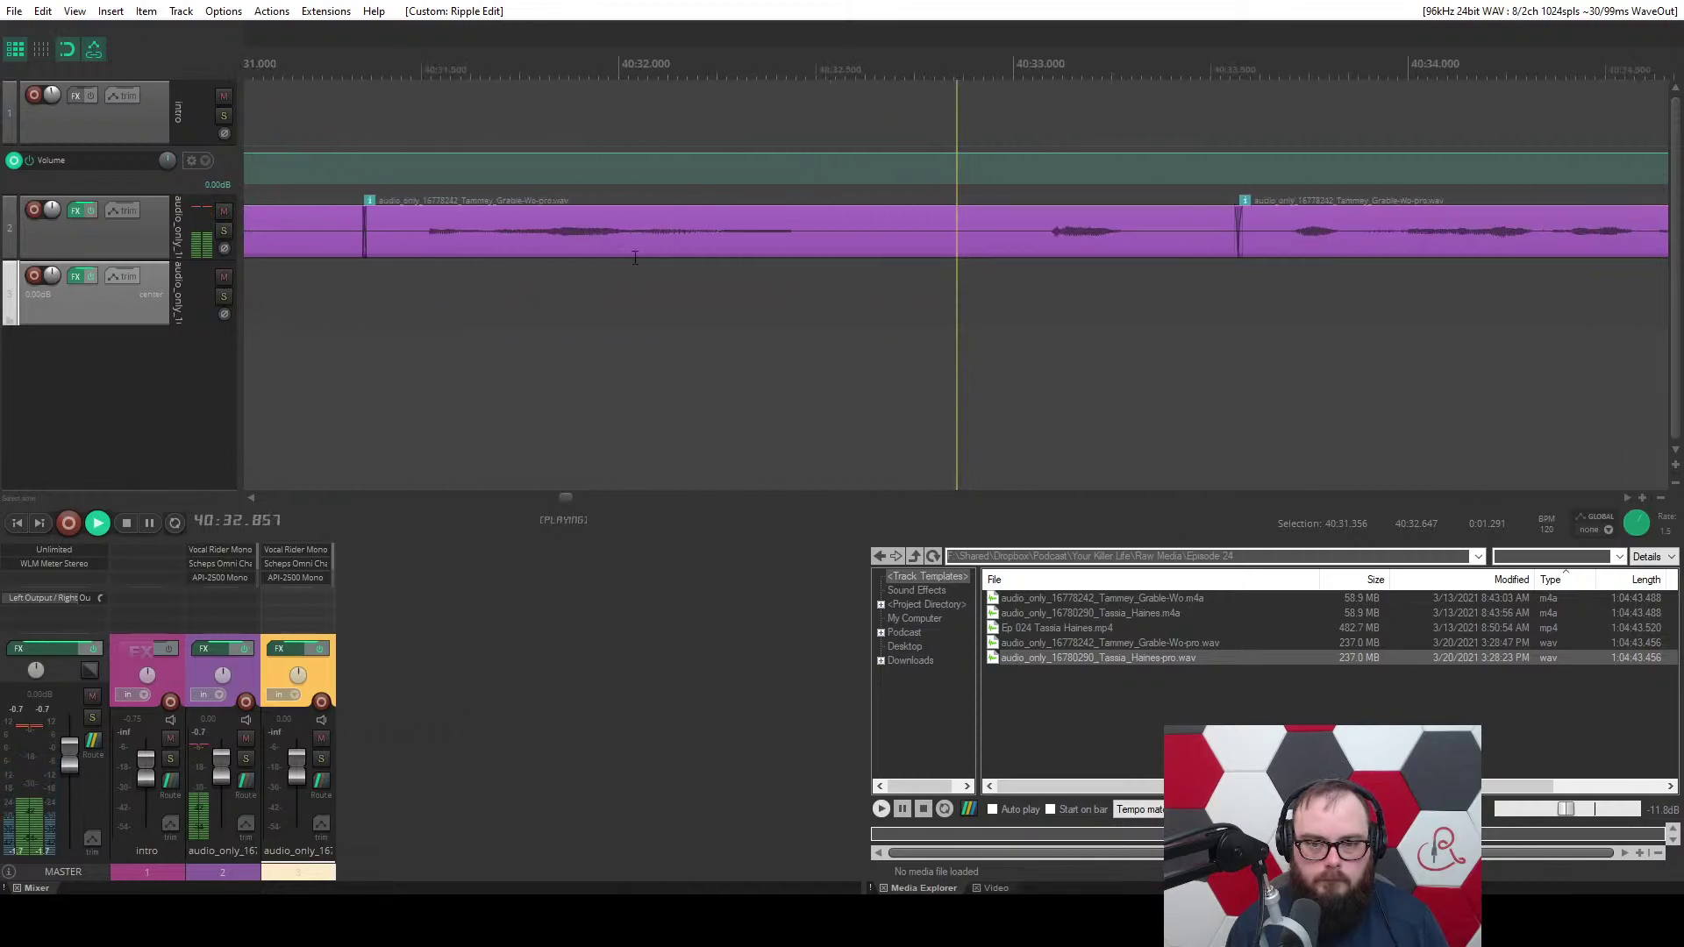
{"action": "left_click", "coordinate": [663, 239]}
{"action": "key", "text": "q"}
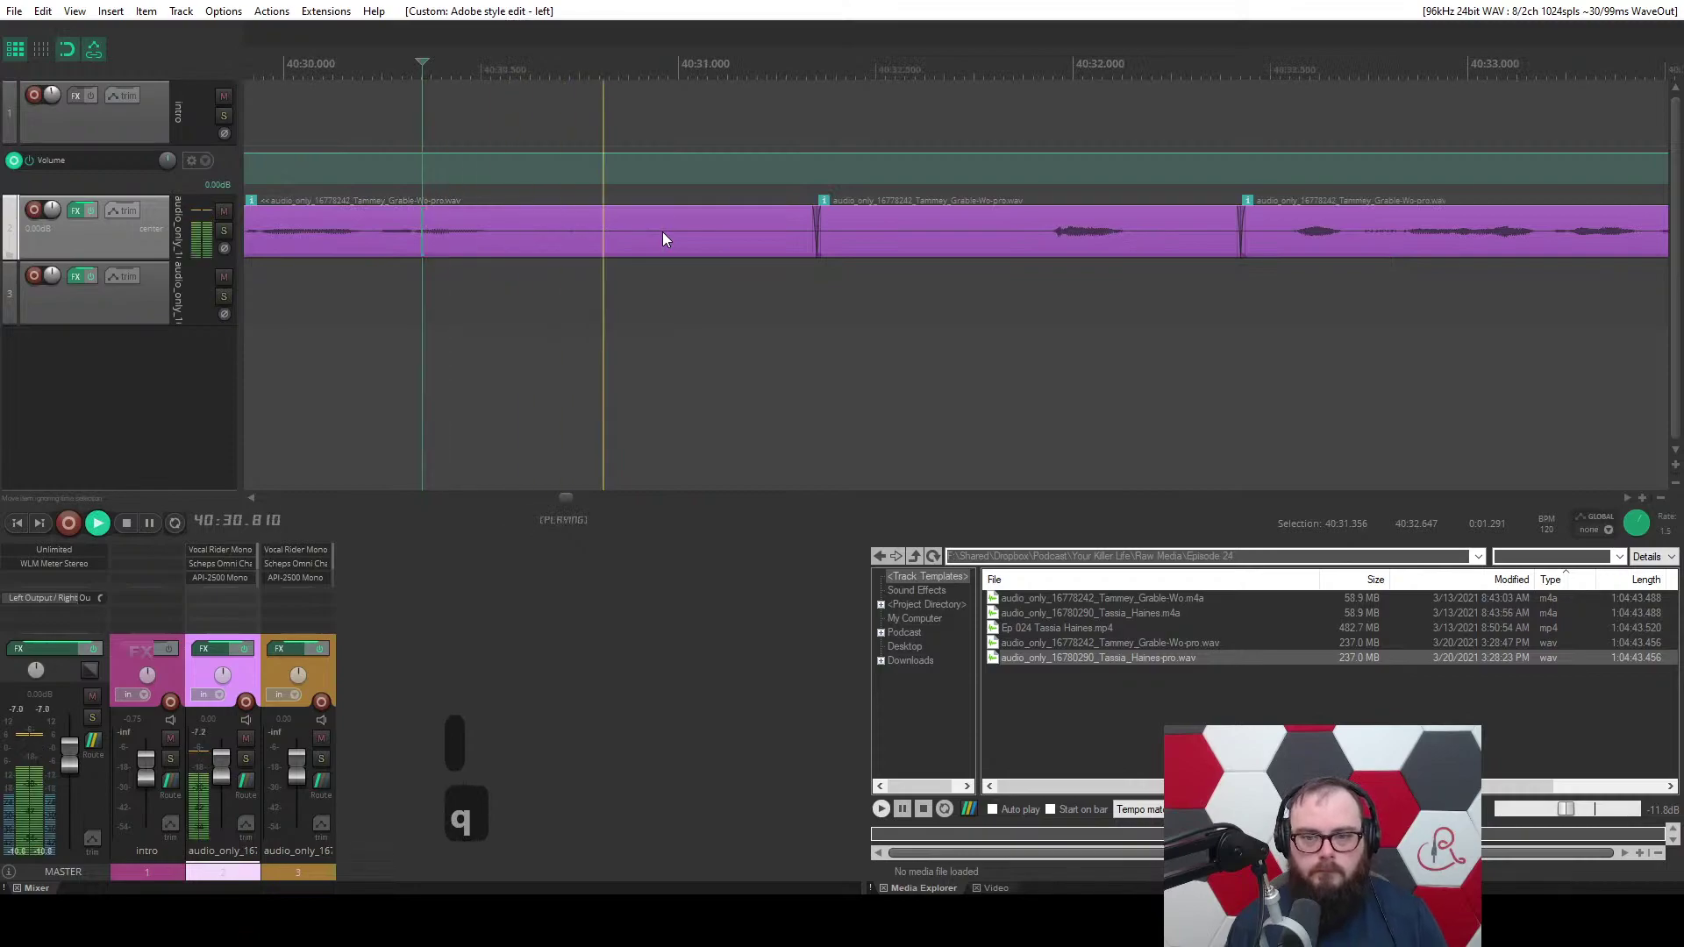
{"action": "key", "text": "space"}
{"action": "key", "text": "ctrl+z"}
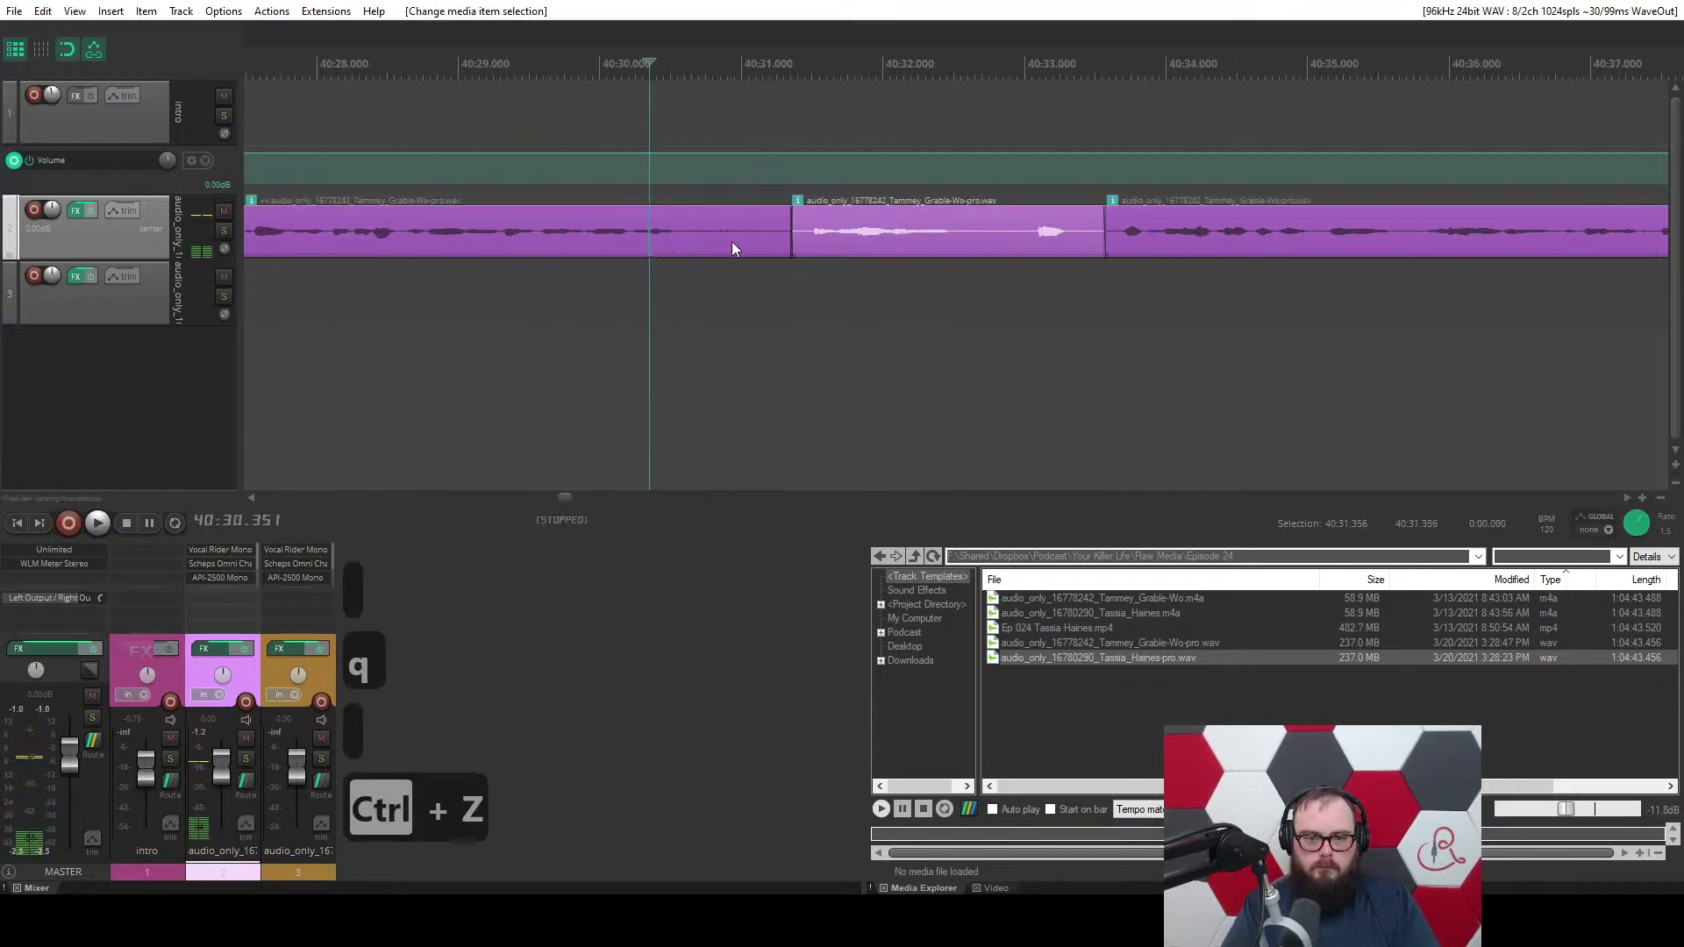
Ripple-trim the end of the second-track clip that starts at 40:31.356.
{"action": "left_click", "coordinate": [955, 269]}
{"action": "key", "text": "w"}
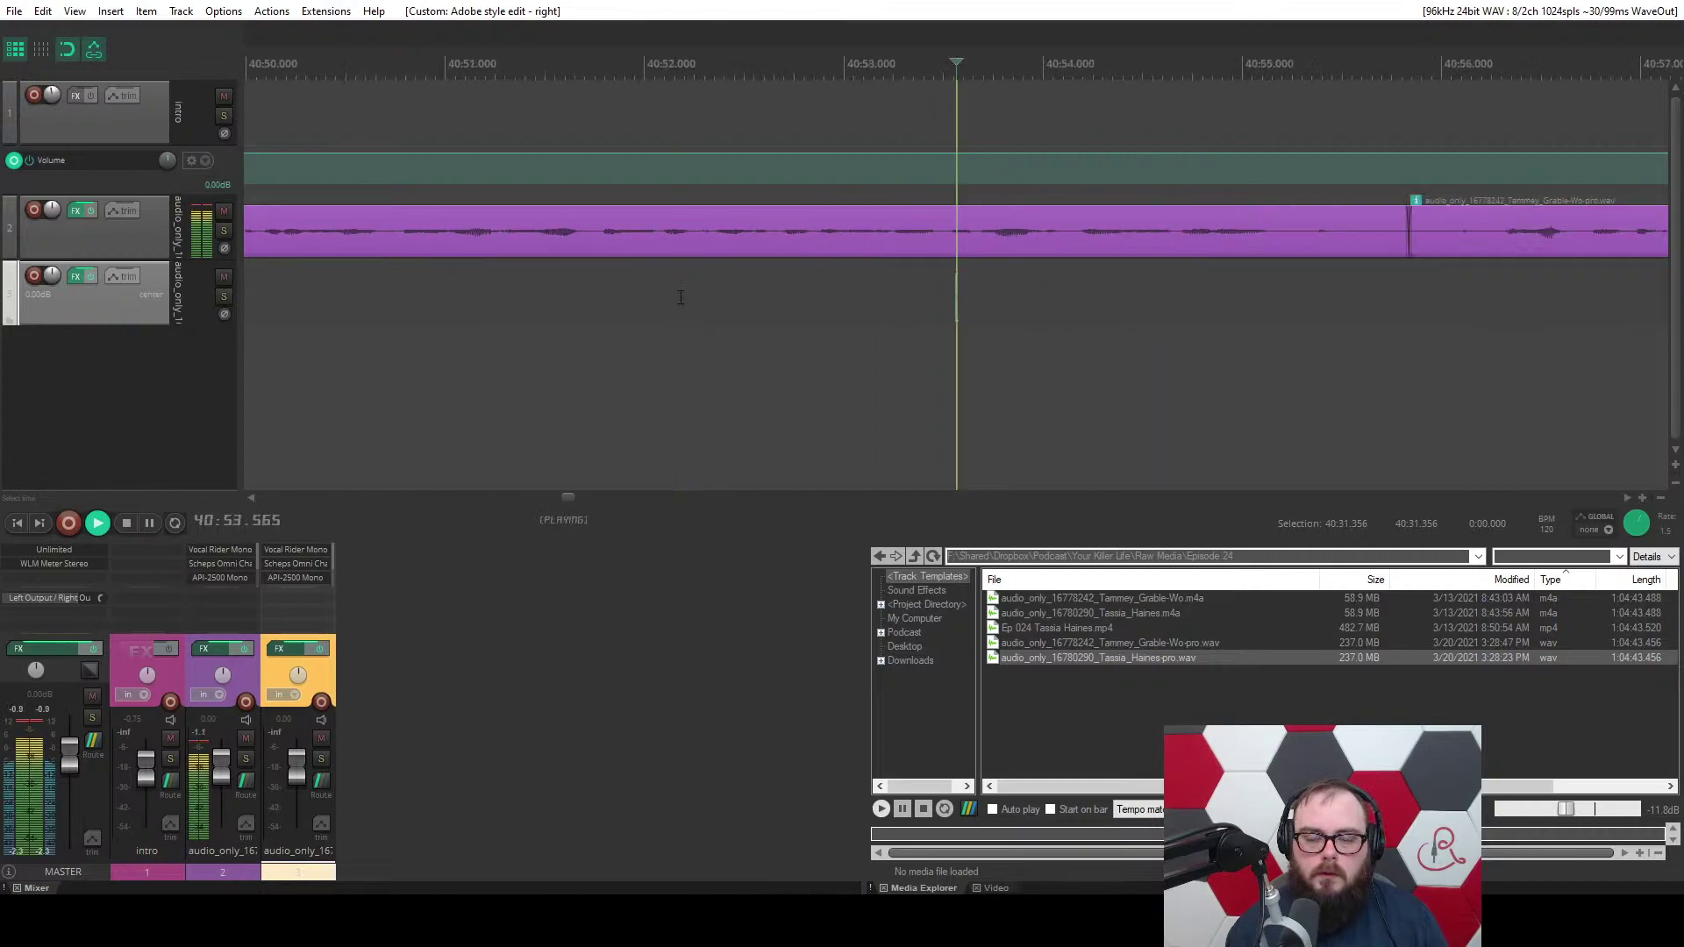
Ripple-cut the audio from 40:54.828 to 40:55.453 and play on across the join into the third-track clips.
{"action": "left_click_drag", "start_coordinate": [891, 298], "coordinate": [1237, 298]}
{"action": "key", "text": "c"}
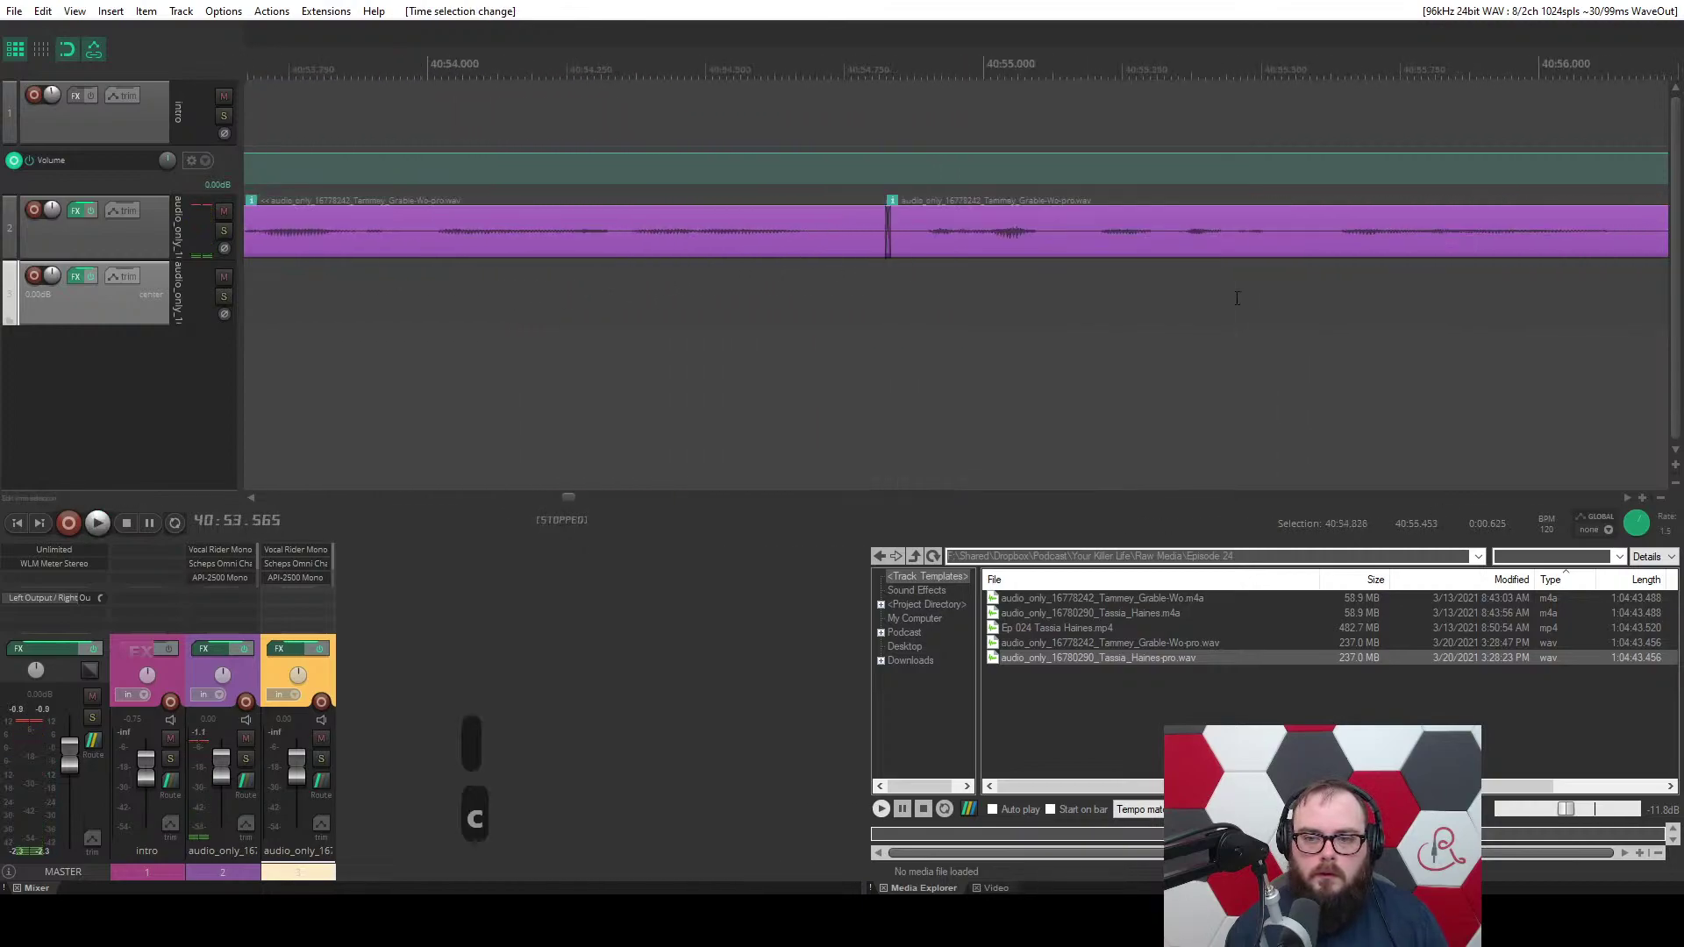
{"action": "scroll", "coordinate": [795, 353], "scroll_direction": "down", "scroll_amount": 15}
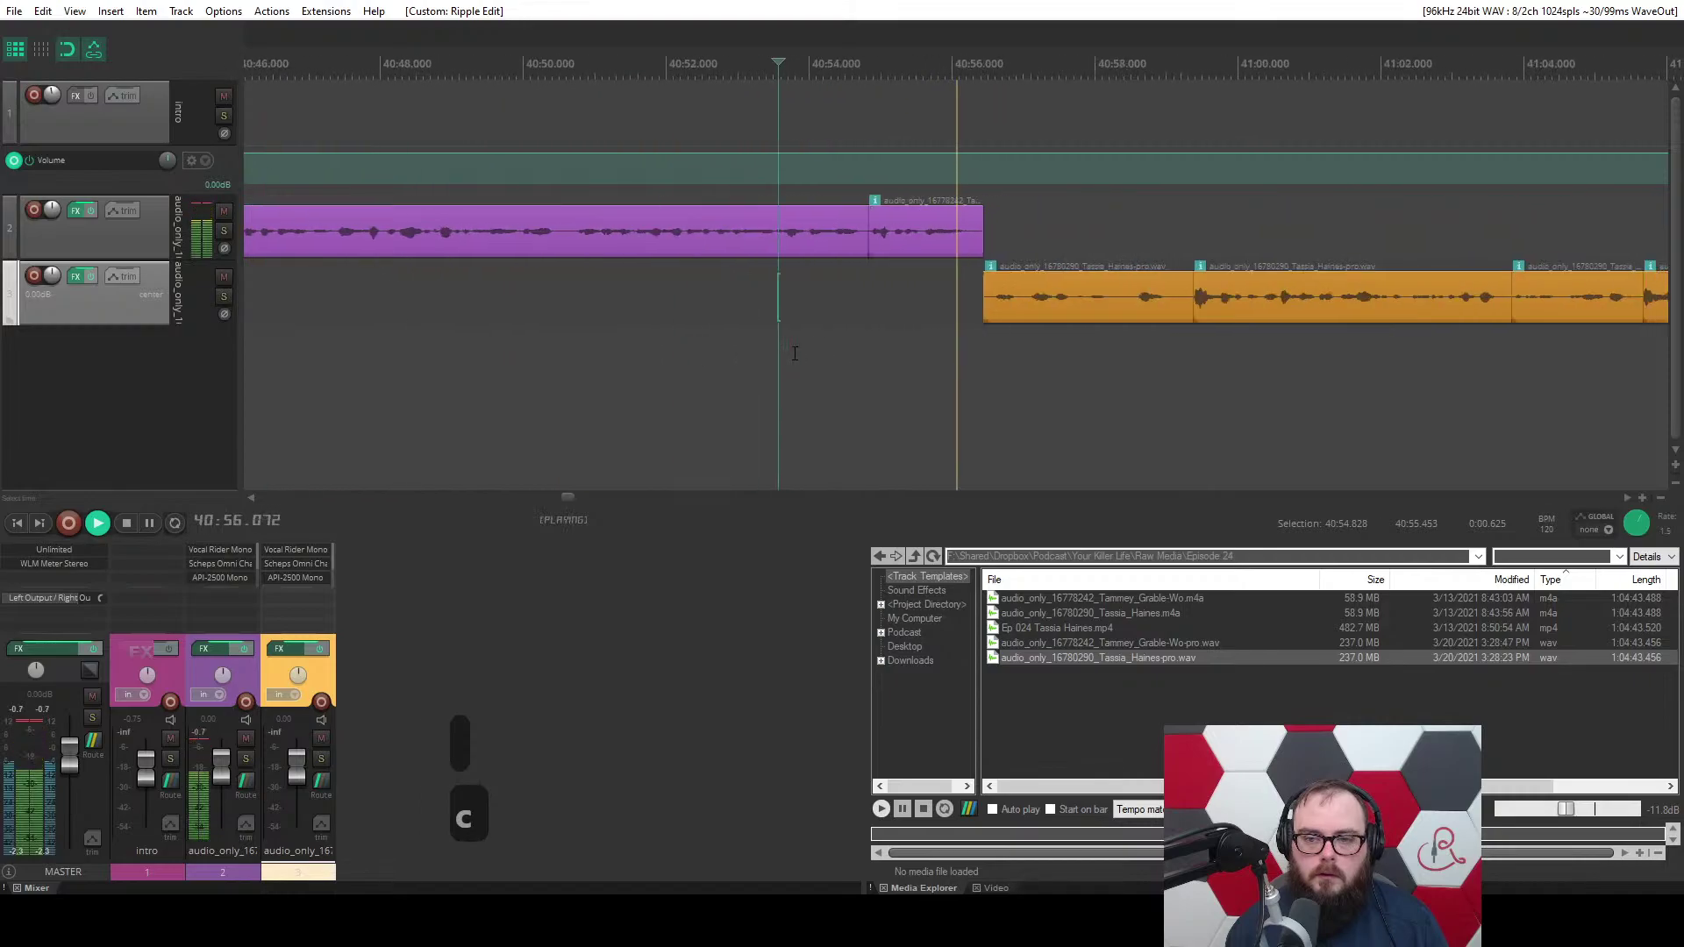
{"action": "scroll", "coordinate": [794, 354], "scroll_direction": "down", "scroll_amount": 5}
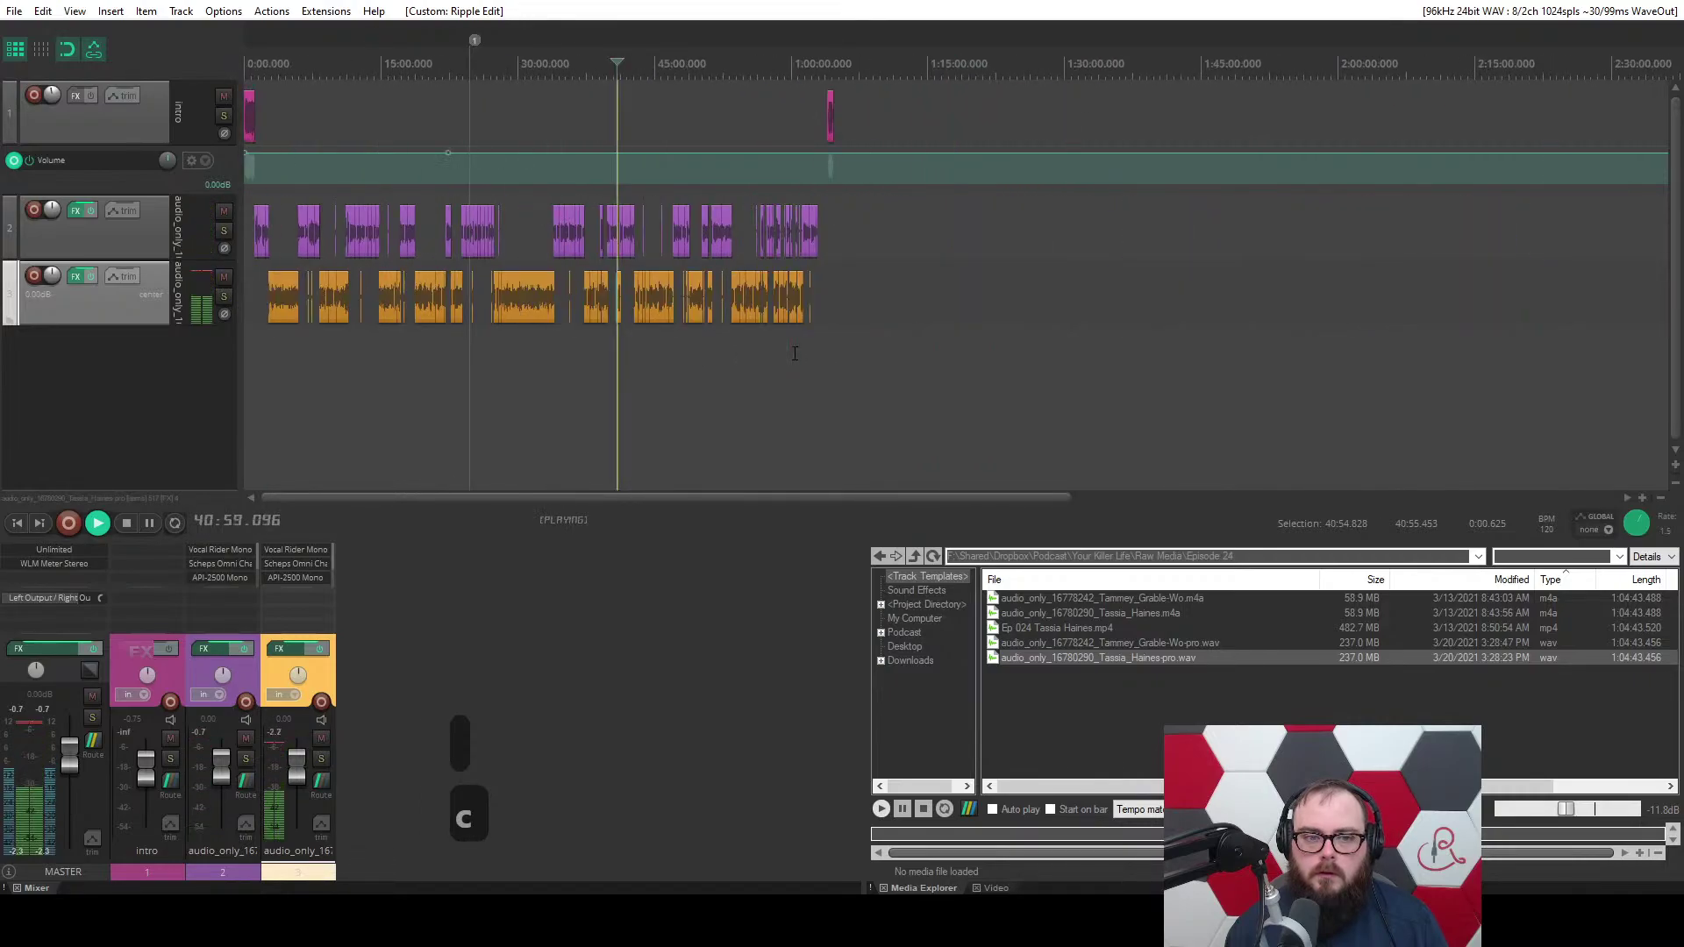
{"action": "scroll", "coordinate": [795, 353], "scroll_direction": "up", "scroll_amount": 20}
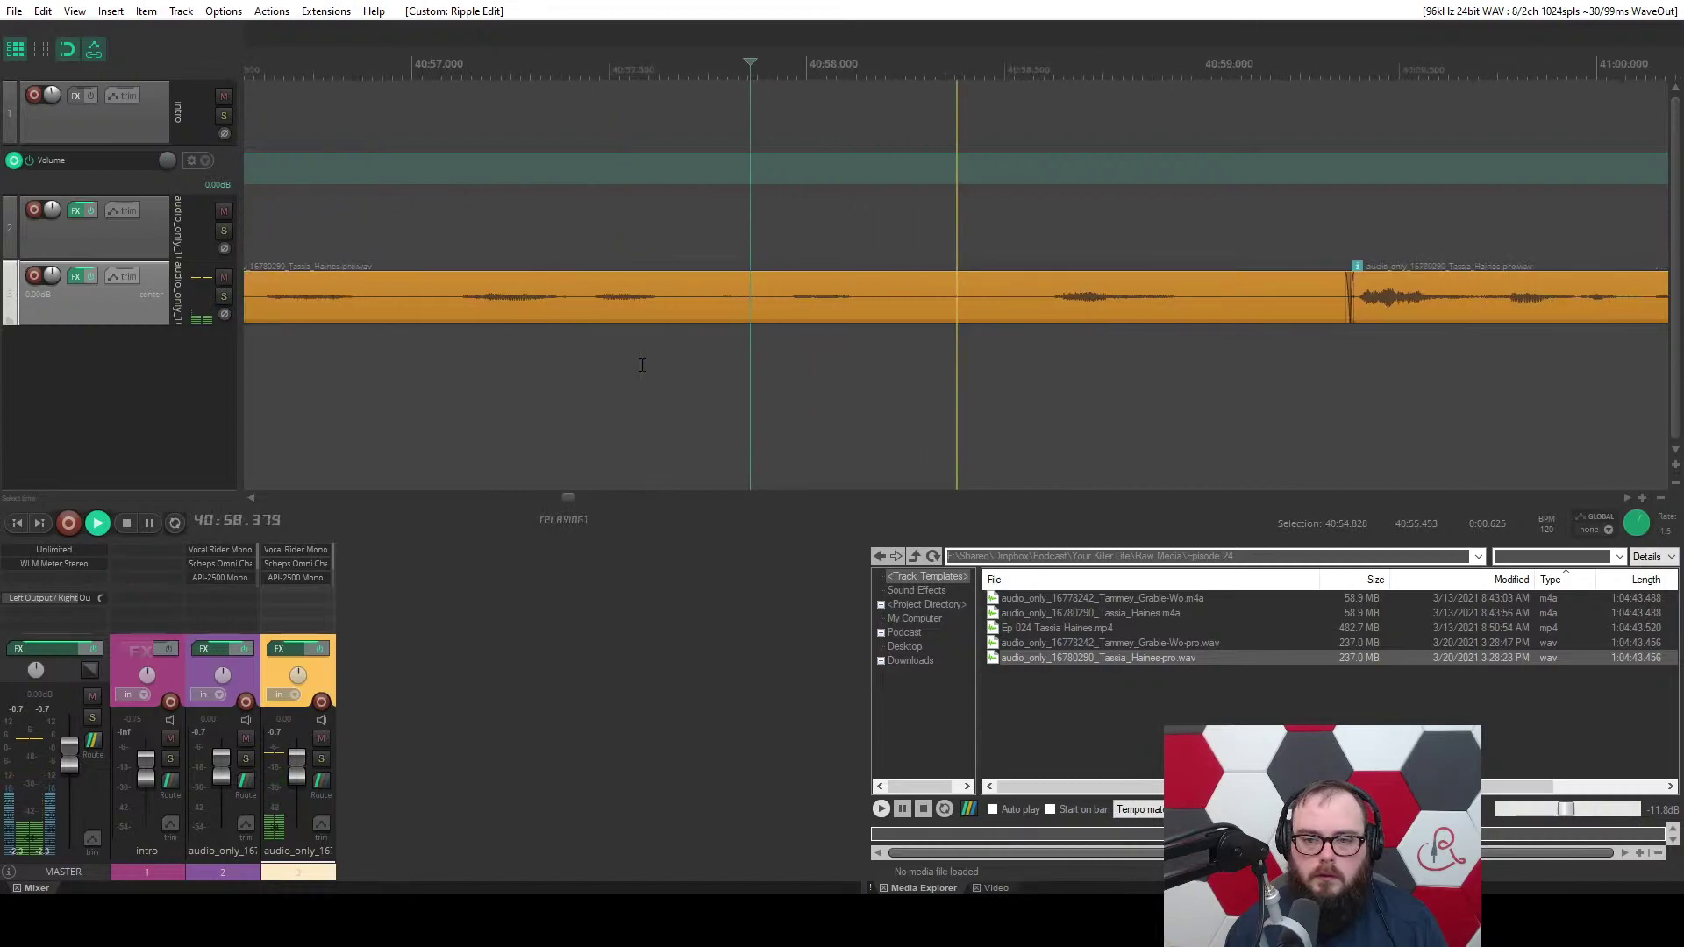
Ripple-trim the end of the third-track clip from about 40:58.6 to the next cut, and adjust the fade at the join.
{"action": "left_click", "coordinate": [856, 310]}
{"action": "key", "text": "w"}
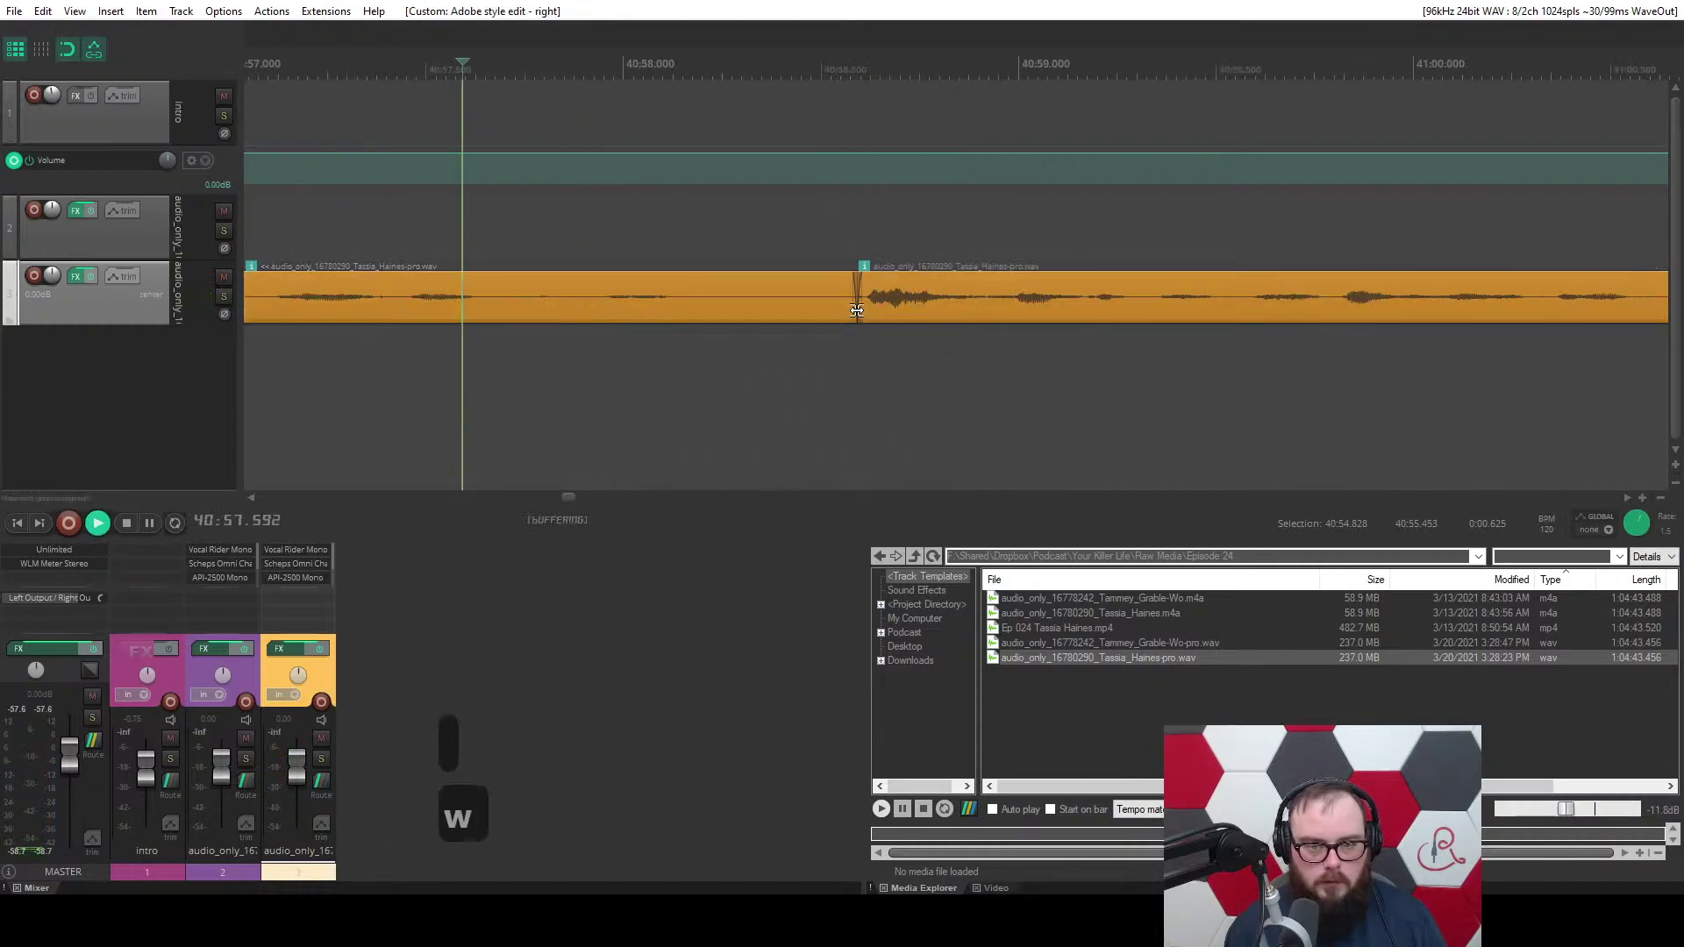
{"action": "key", "text": "w"}
{"action": "left_click_drag", "start_coordinate": [859, 307], "coordinate": [882, 274]}
{"action": "key", "text": "space"}
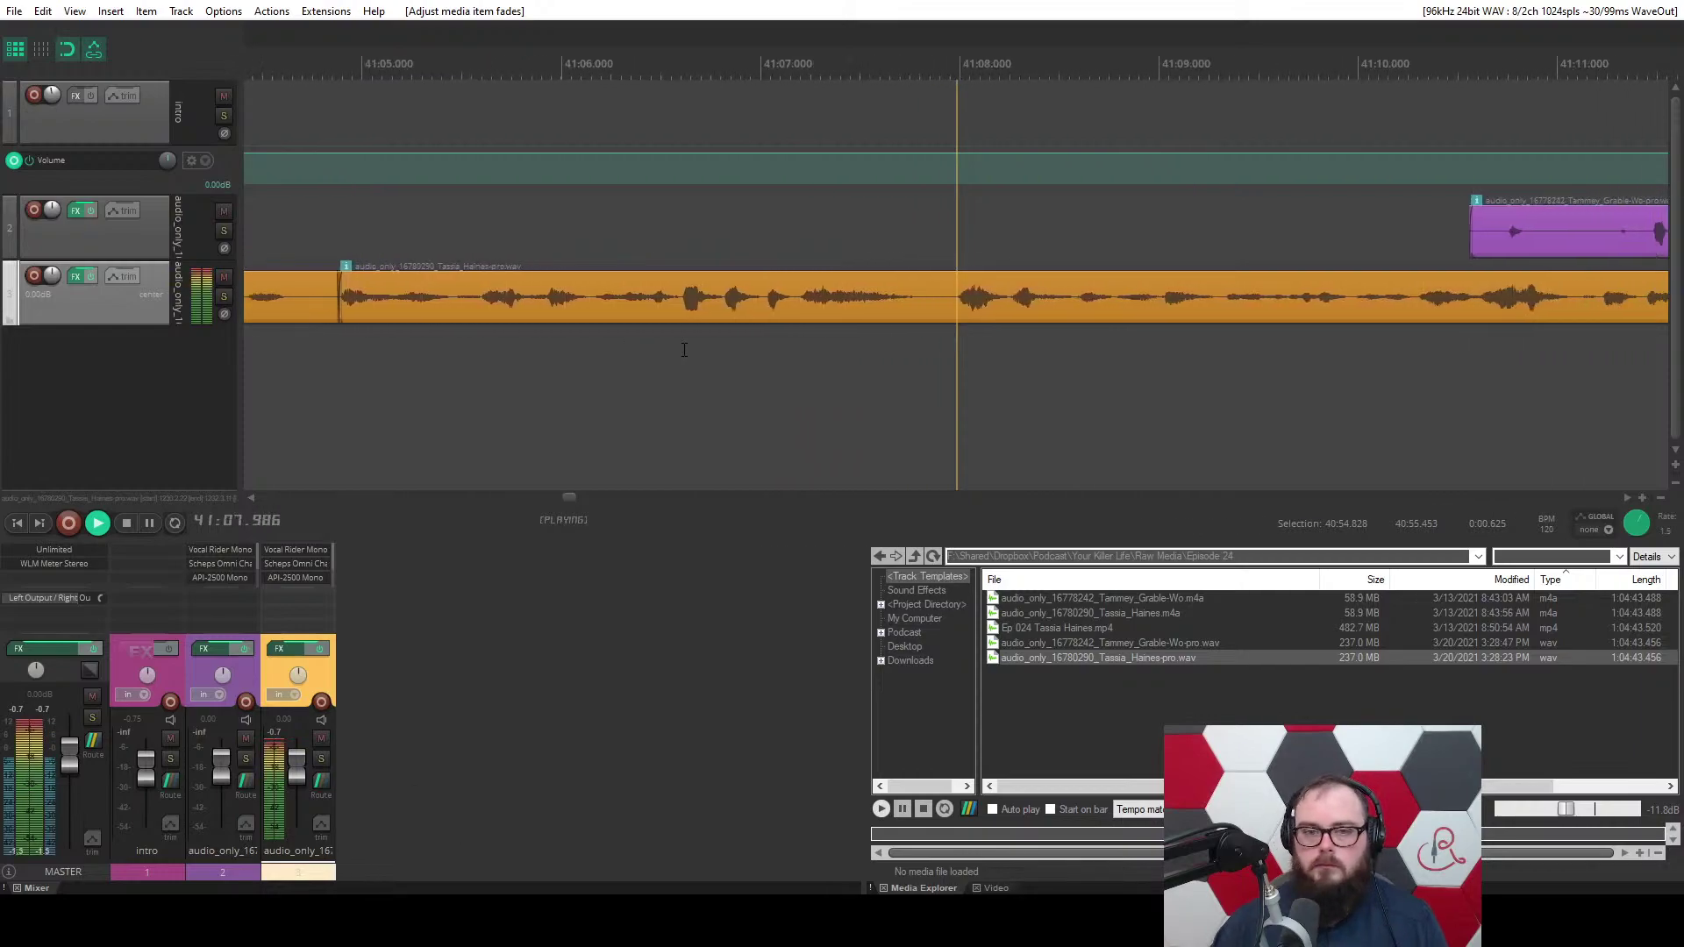
Apply breath reduction to the third-track clip from 41:07.184 to 41:07.820.
{"action": "left_click", "coordinate": [518, 302]}
{"action": "scroll", "coordinate": [526, 312], "scroll_direction": "up", "scroll_amount": 3}
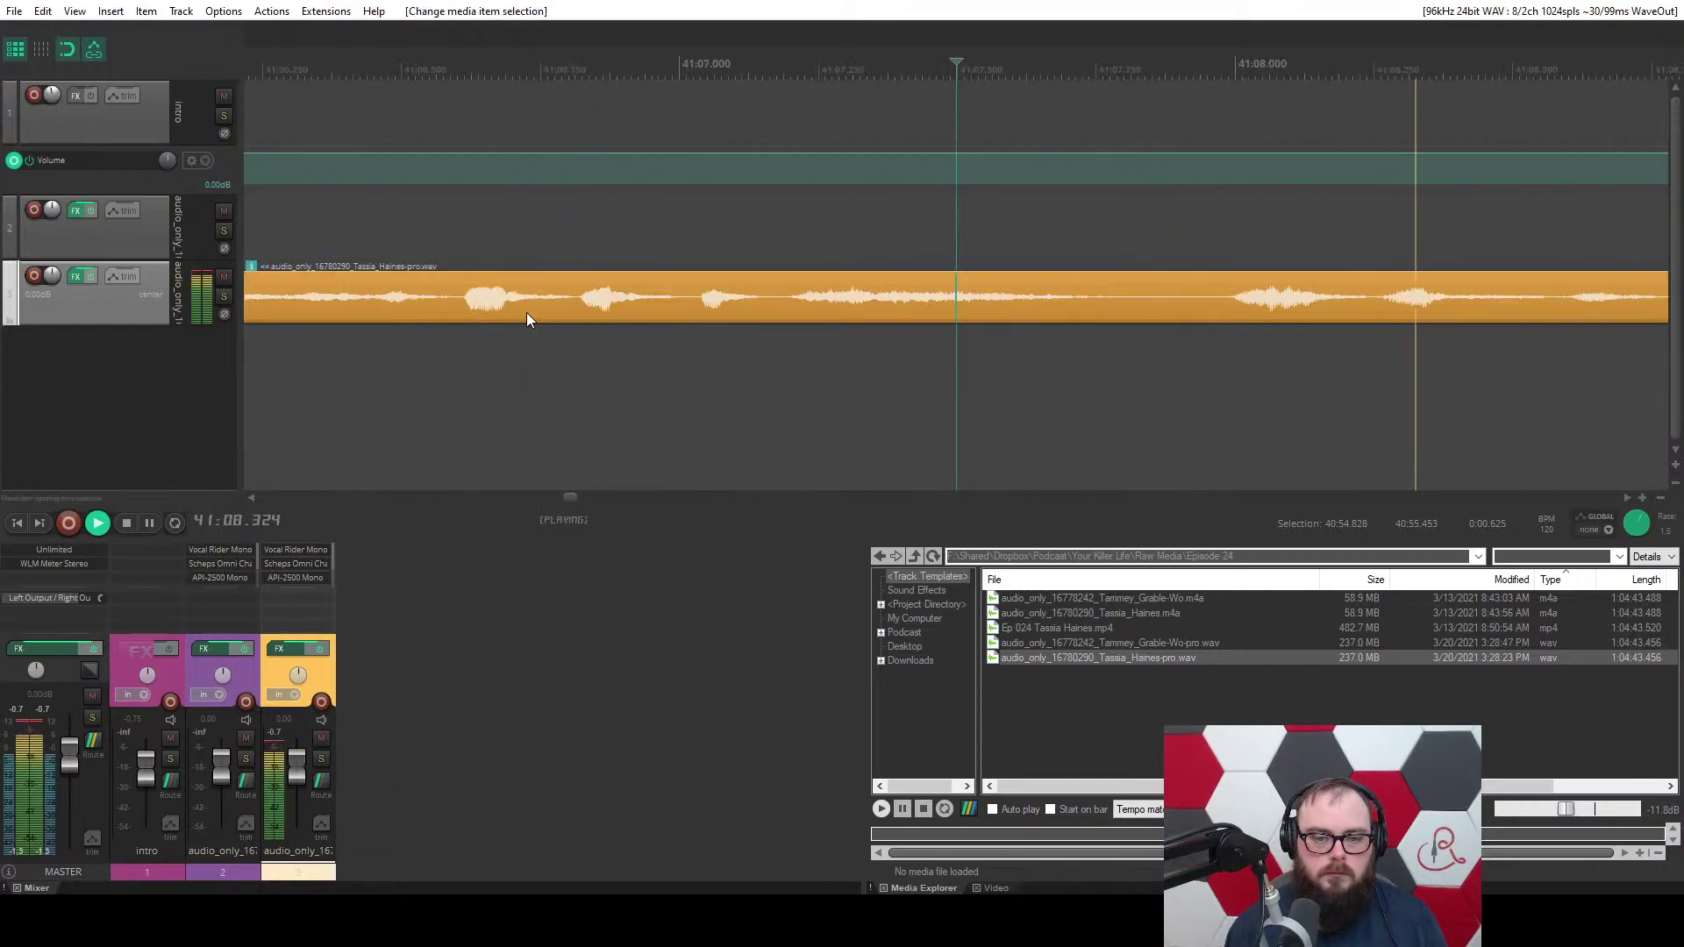
{"action": "left_click_drag", "start_coordinate": [1130, 328], "coordinate": [781, 332]}
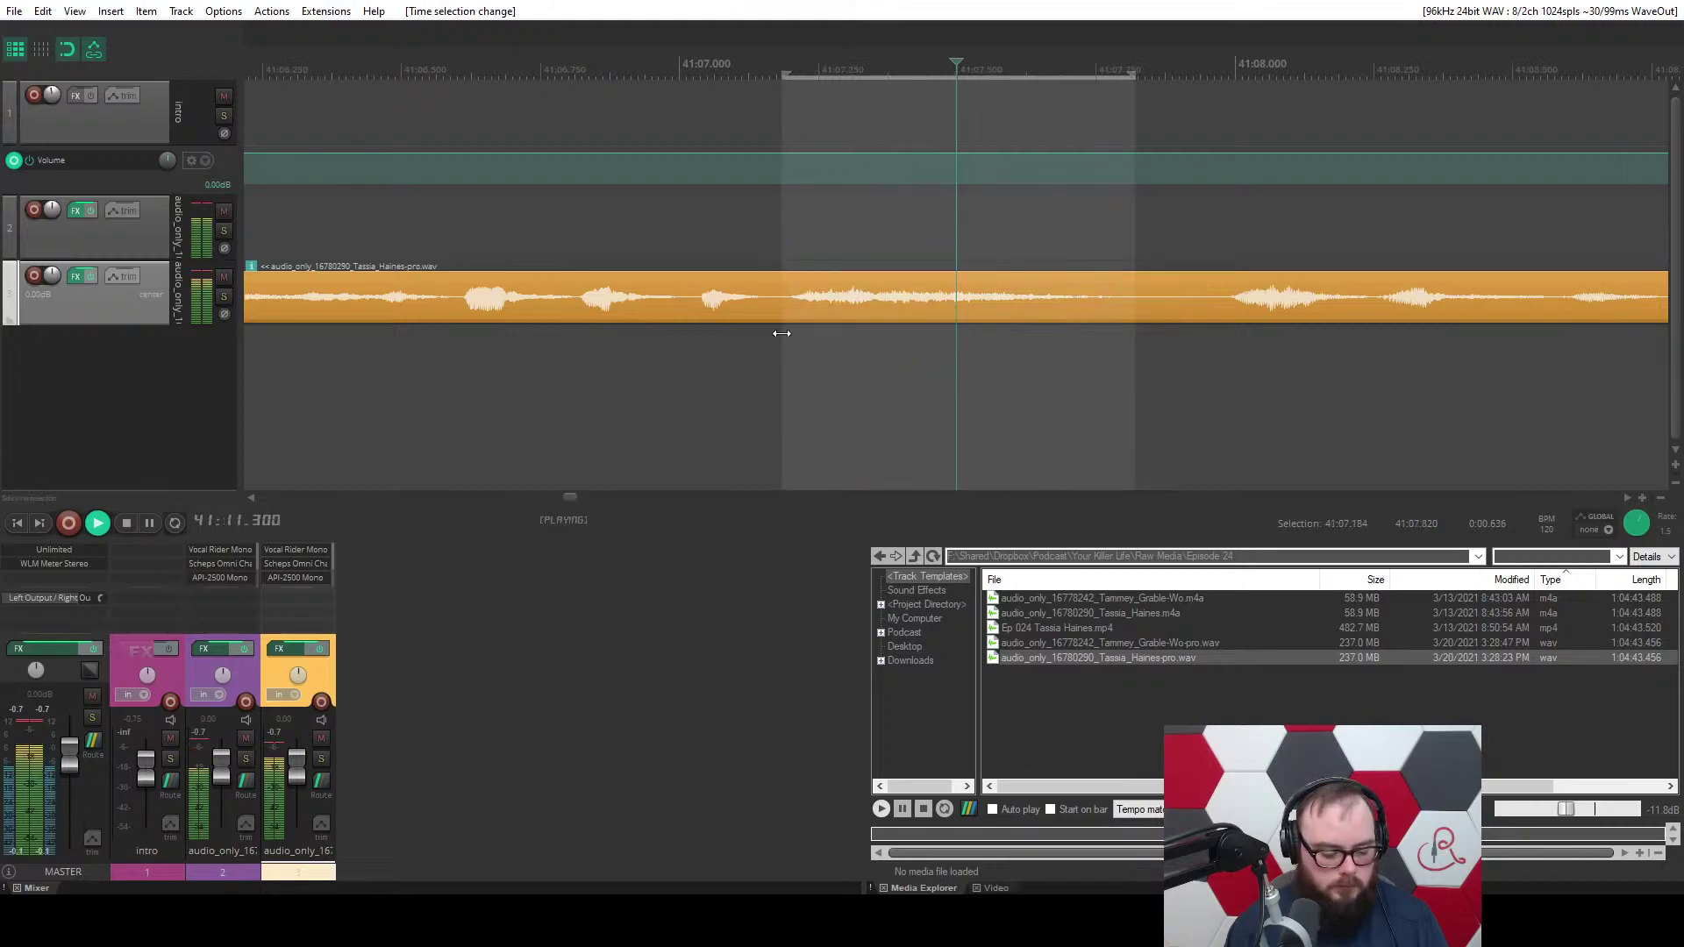
{"action": "key", "text": "z"}
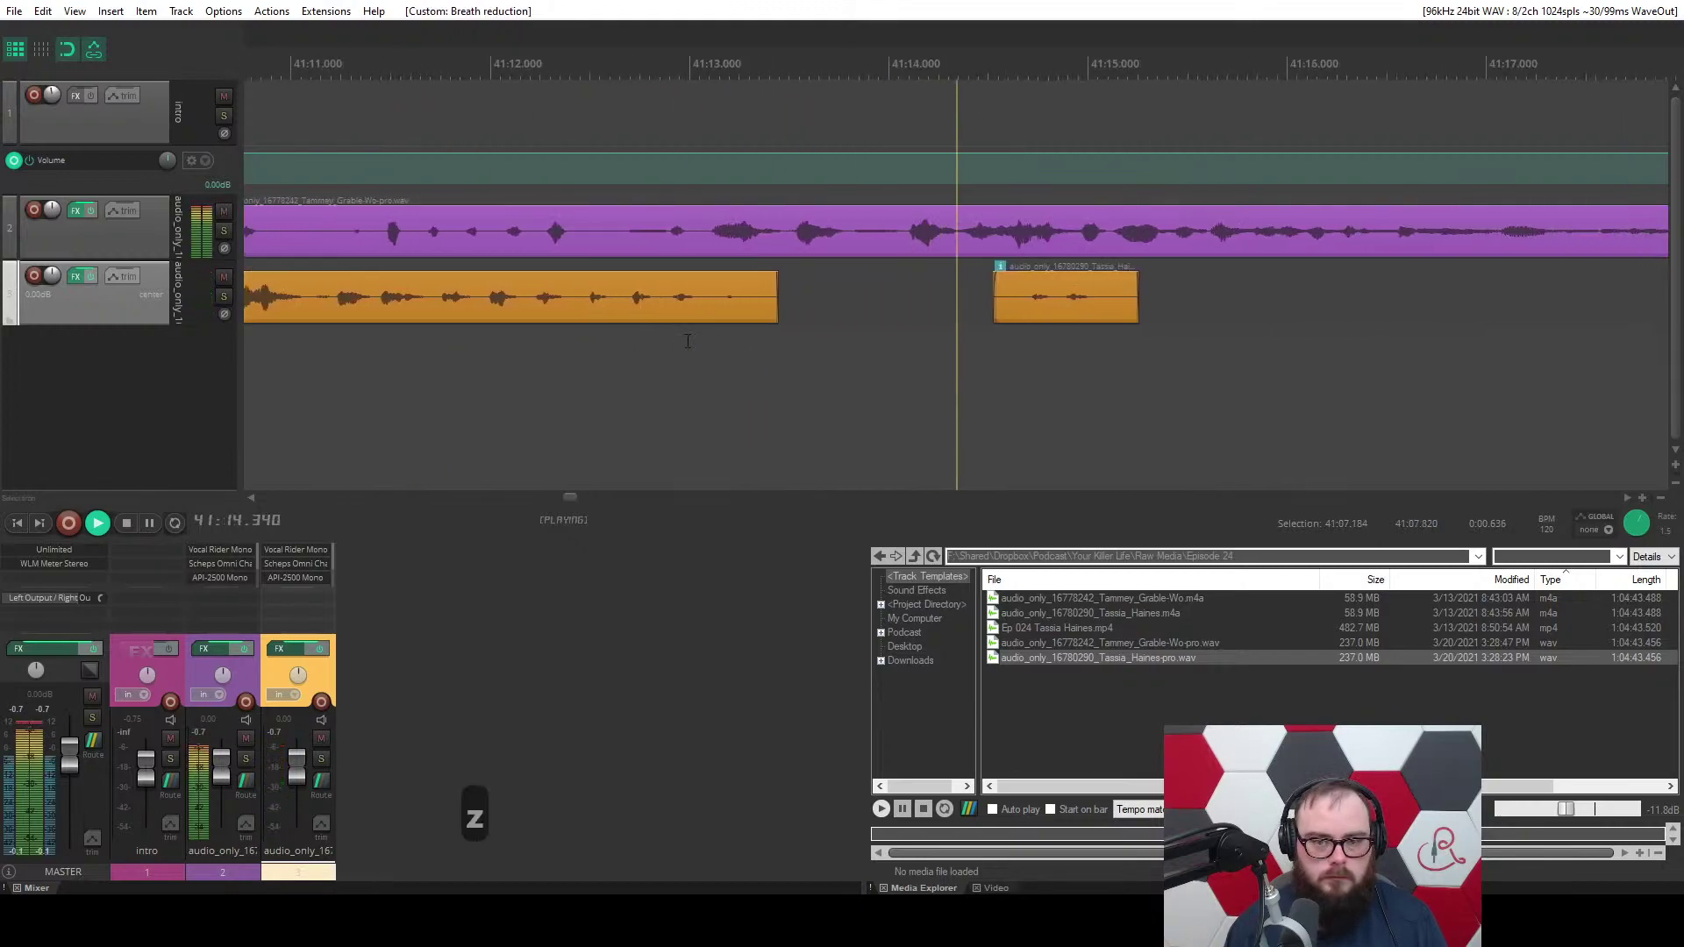
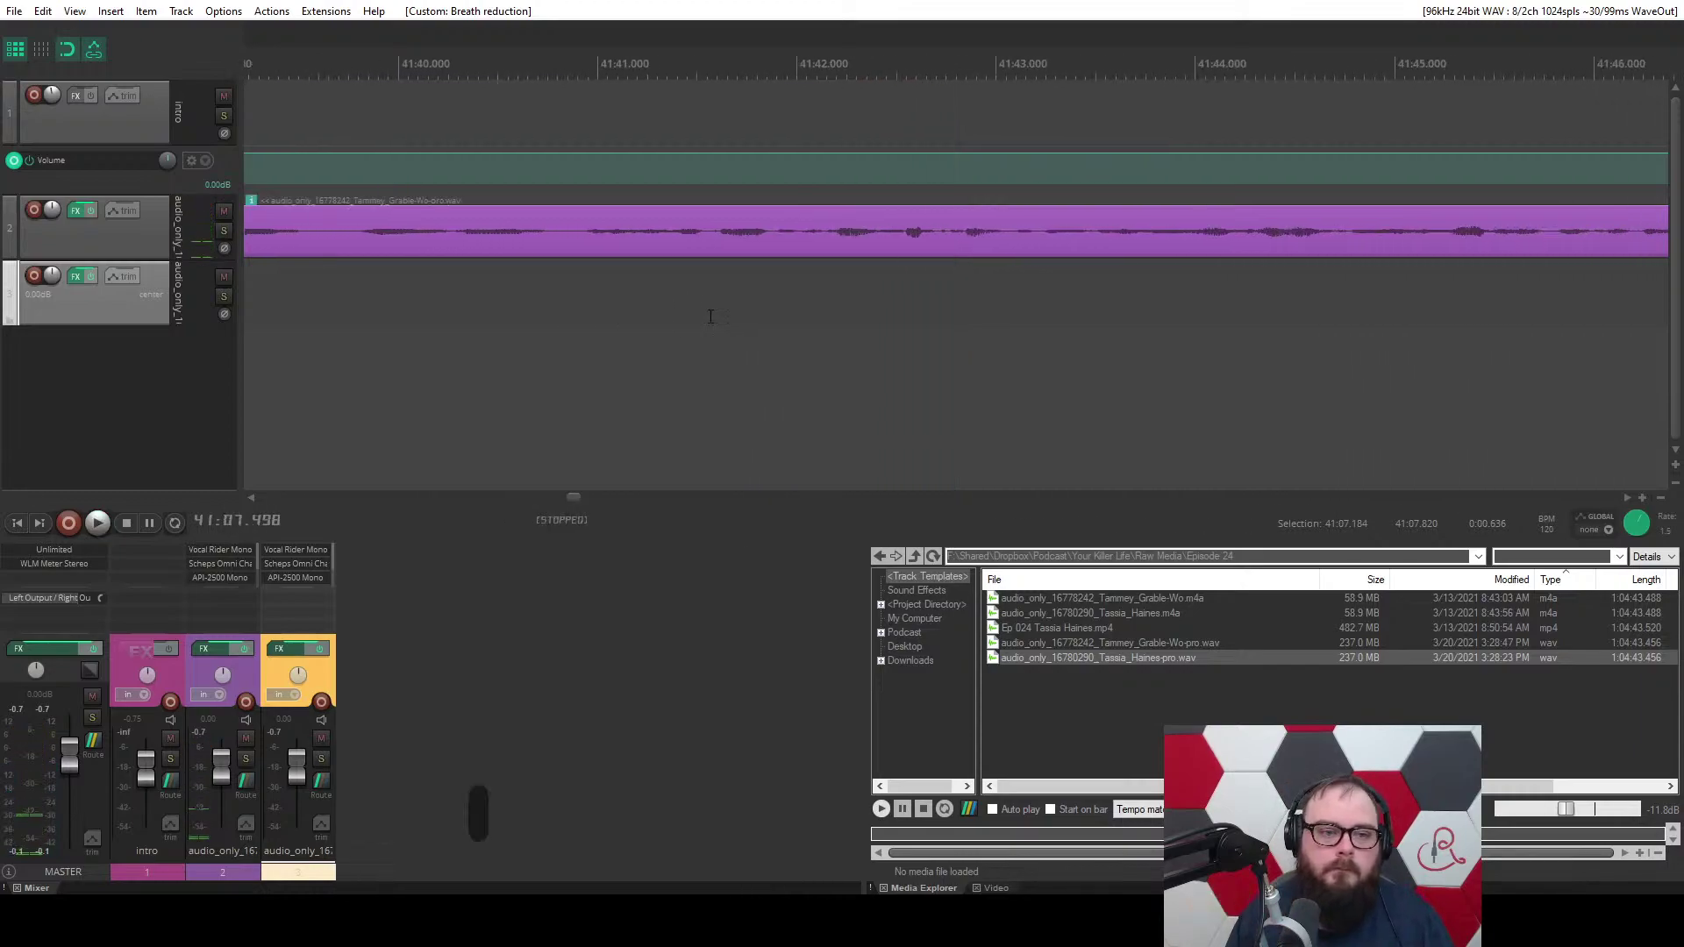
Ripple-cut the second-track audio from 41:39.780 to 41:40.850 and resume playback.
{"action": "left_click_drag", "start_coordinate": [355, 285], "coordinate": [570, 290]}
{"action": "key", "text": "c"}
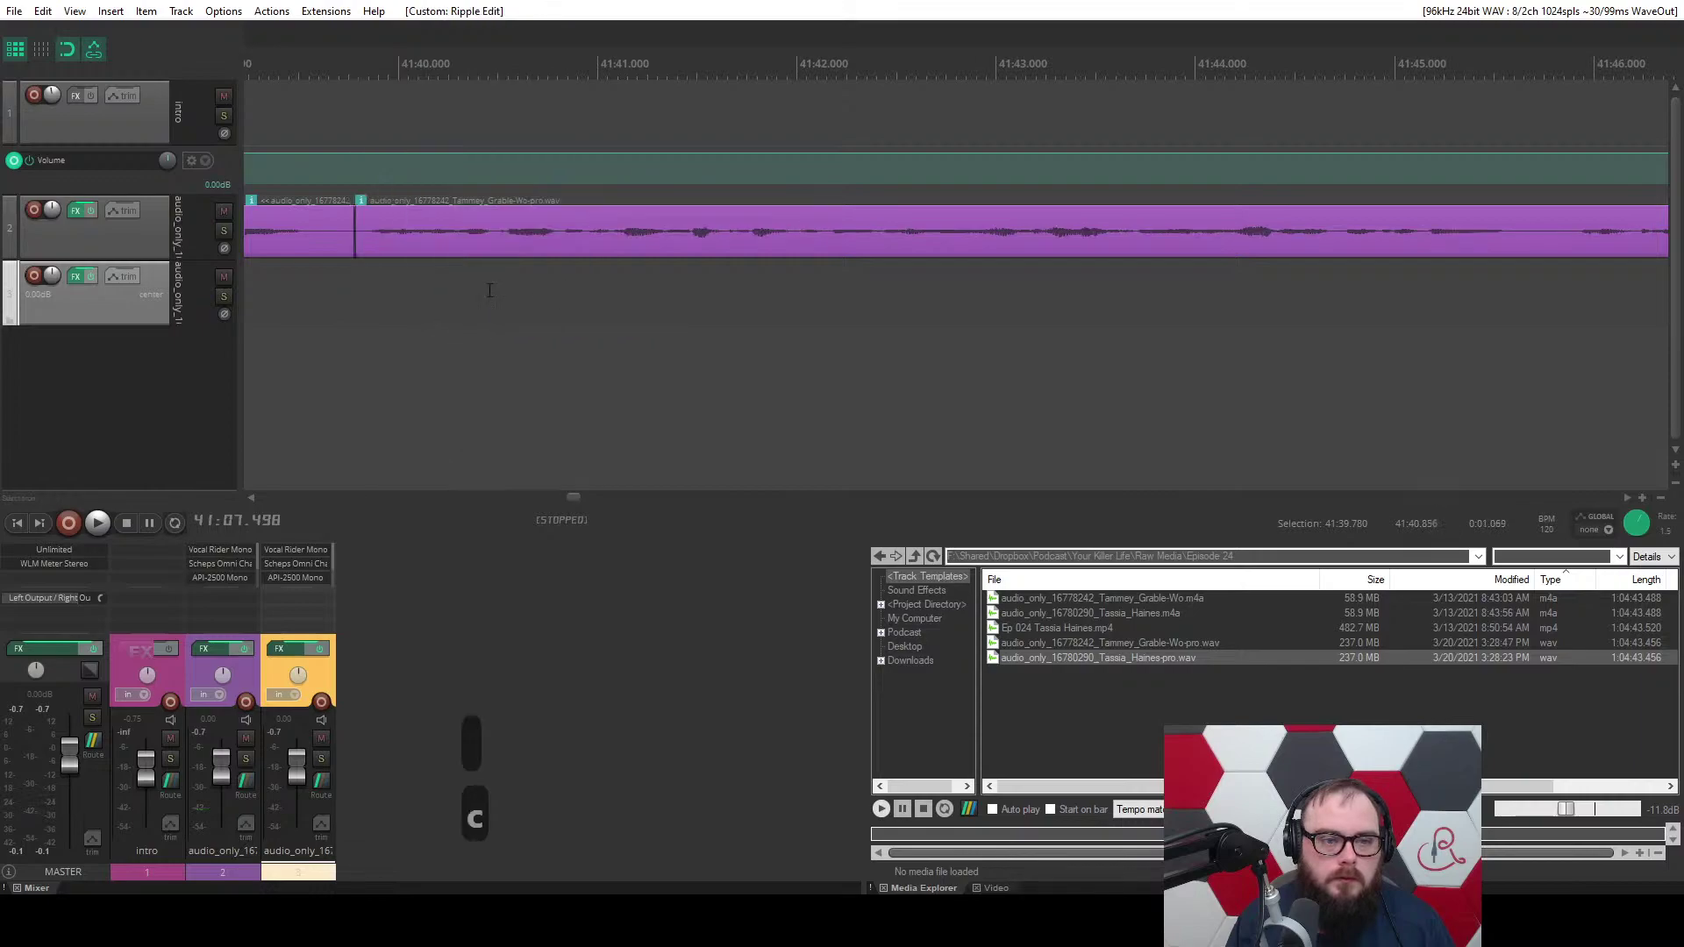
{"action": "key", "text": "space"}
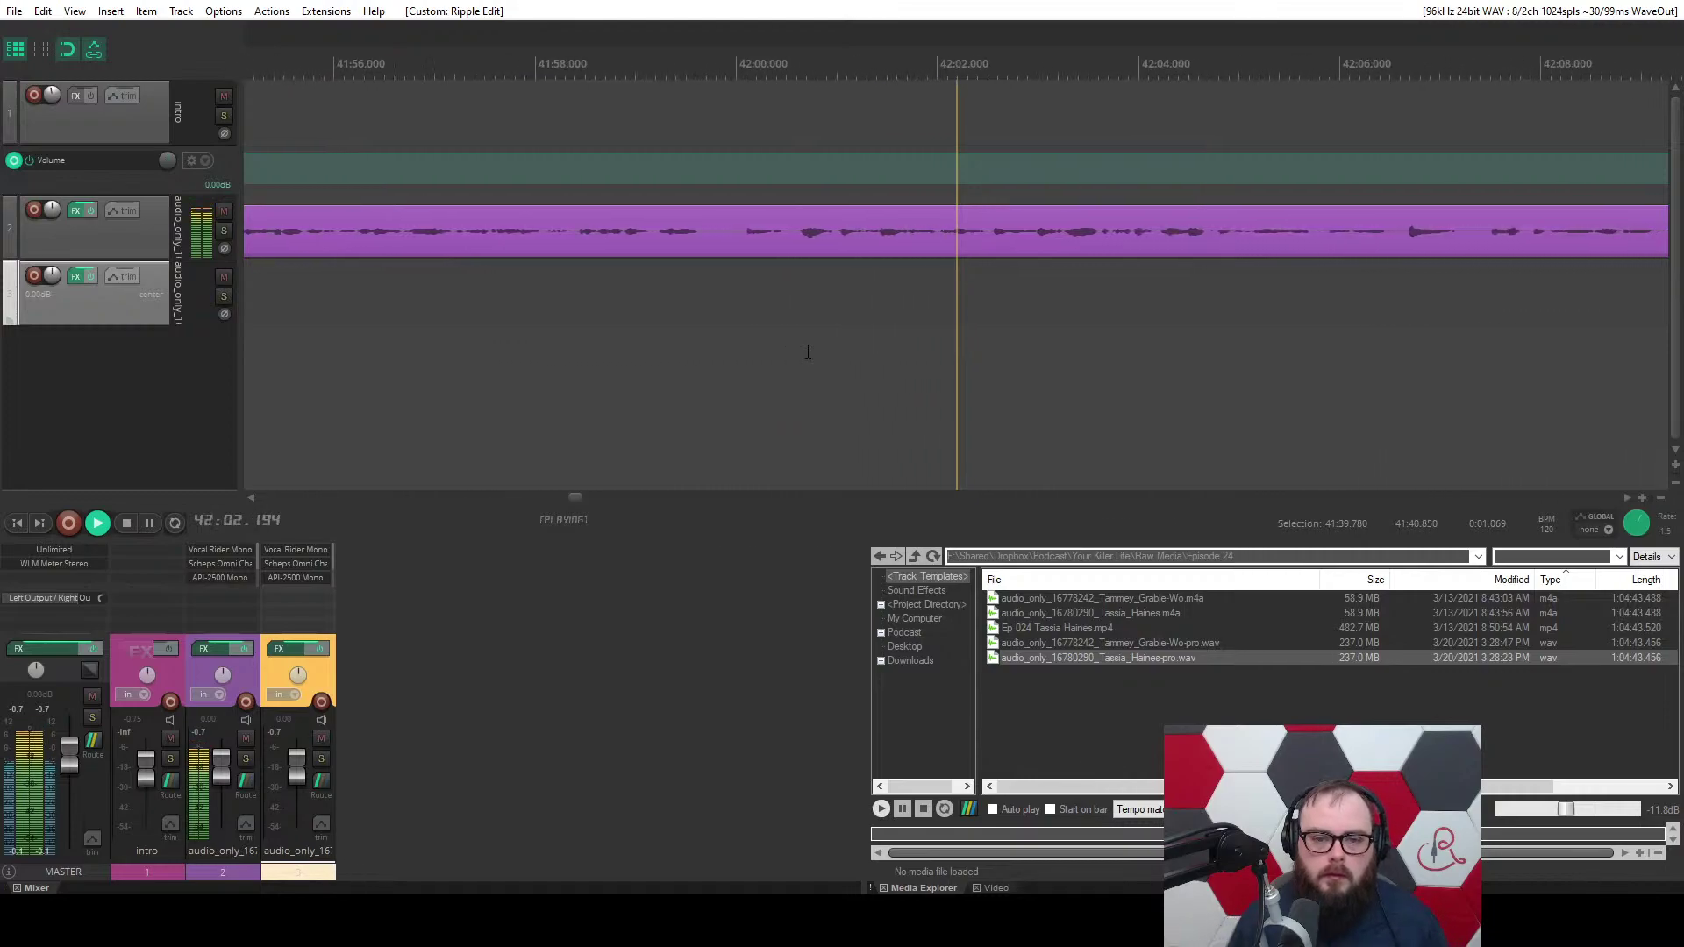
Ripple-cut the second-track audio from 42:00.079 to 42:00.541, play on, and save the project.
{"action": "key", "text": "space"}
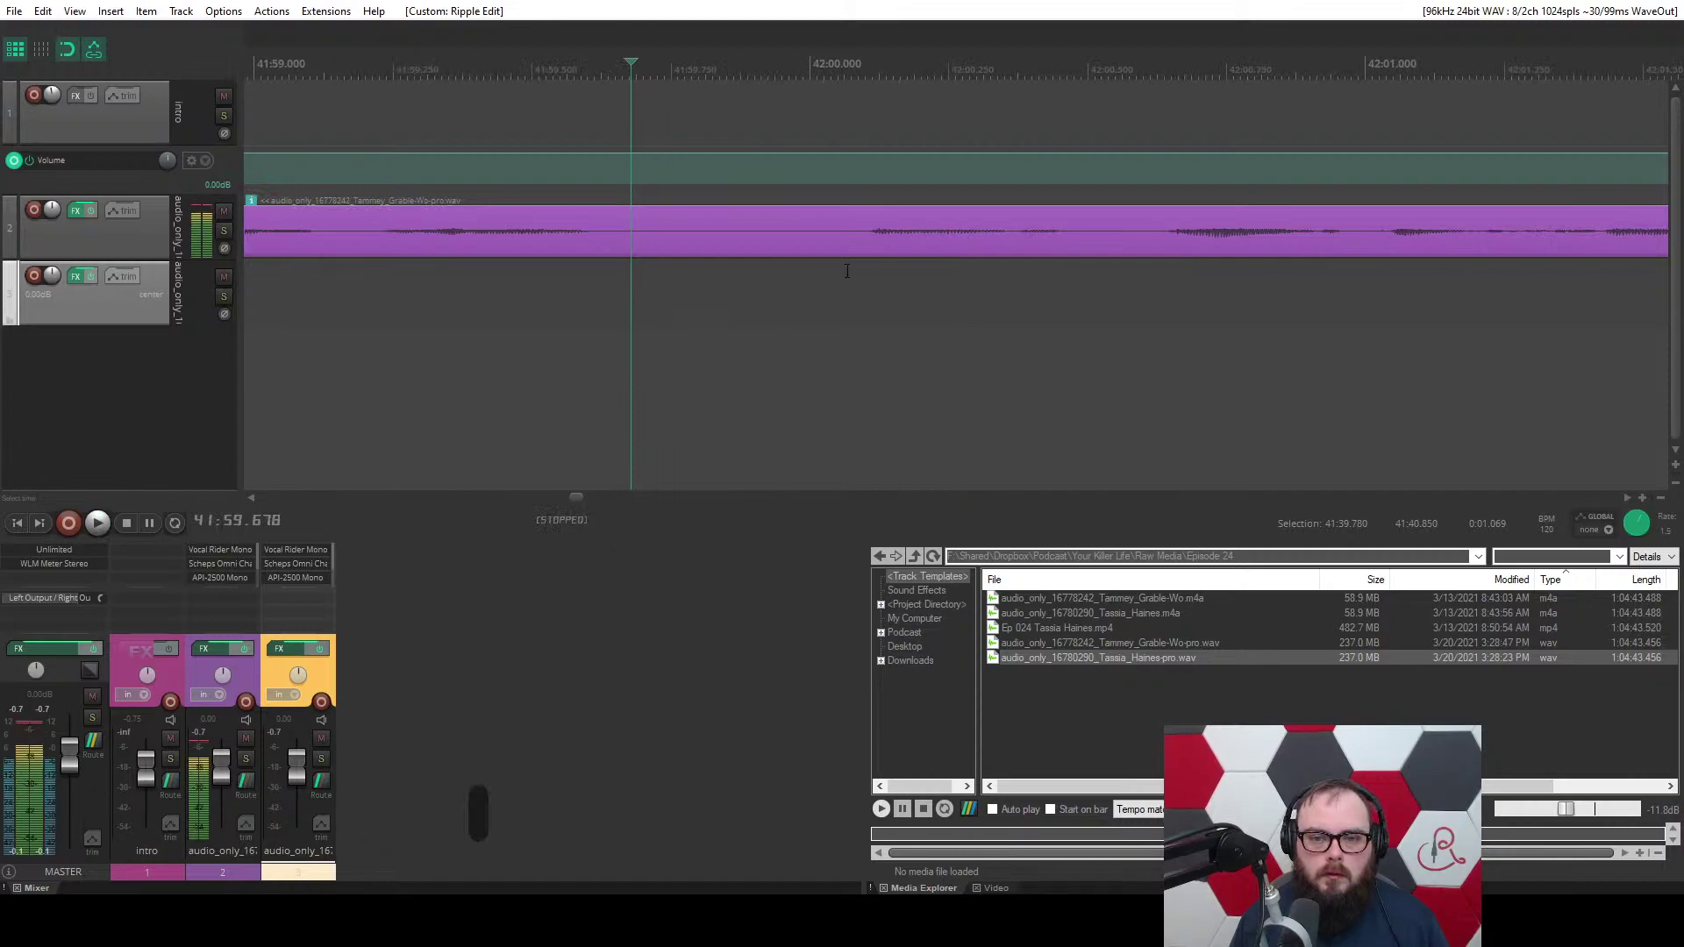
{"action": "left_click_drag", "start_coordinate": [848, 271], "coordinate": [1064, 274]}
{"action": "key", "text": "c"}
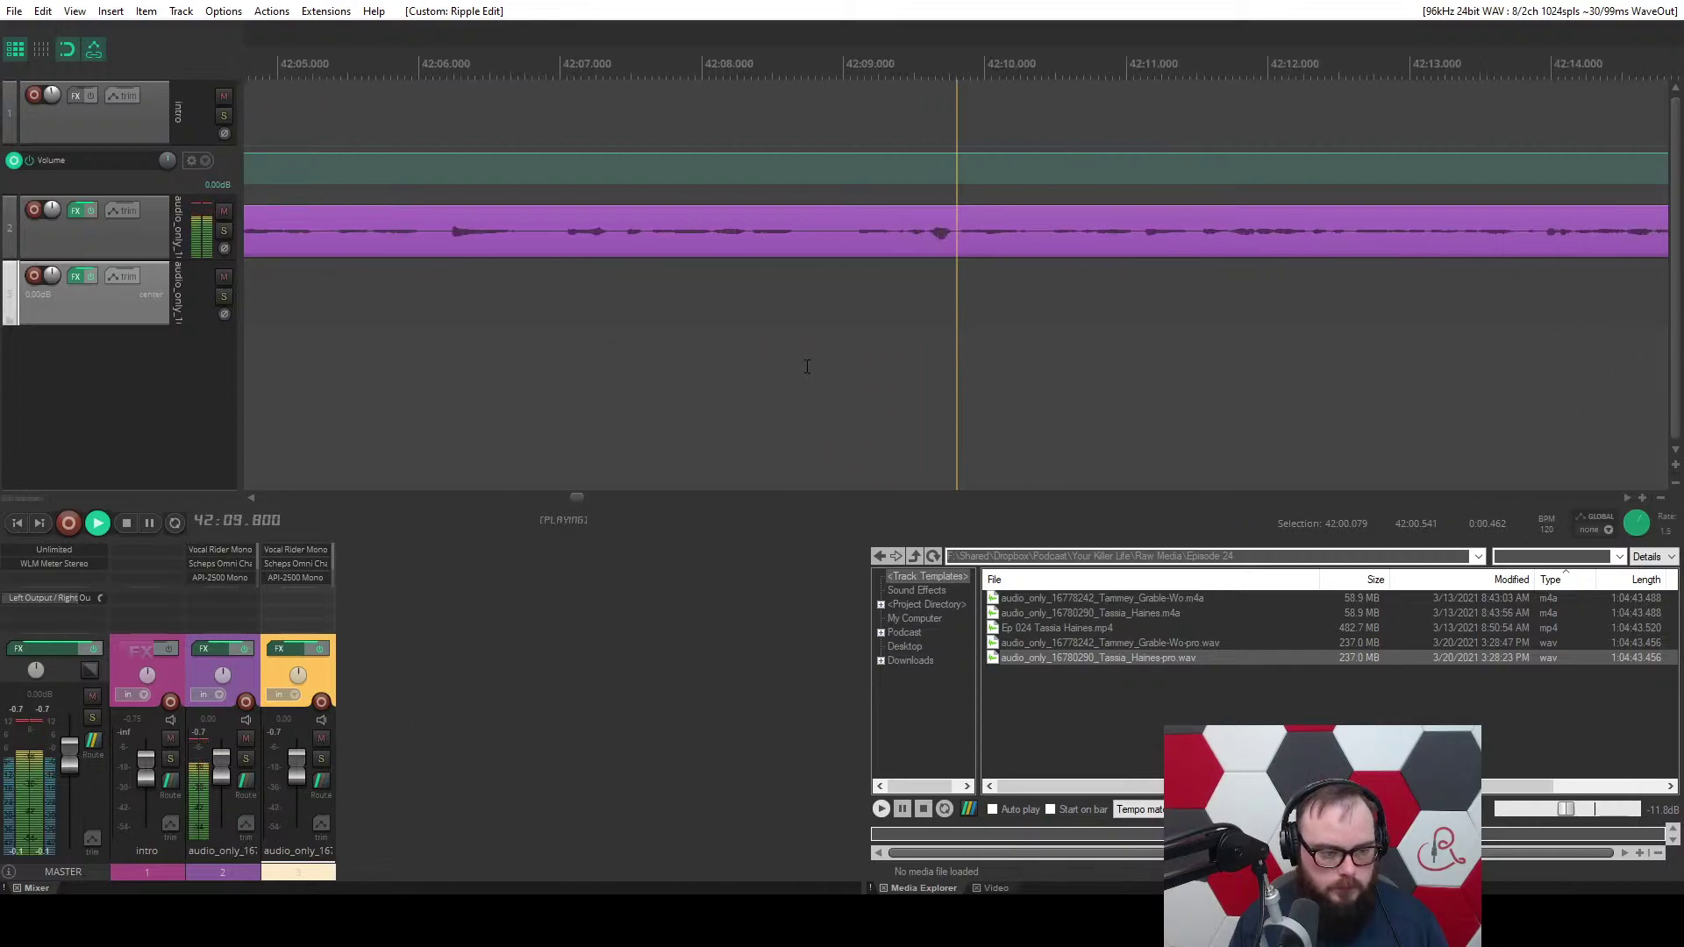
{"action": "key", "text": "ctrl+s"}
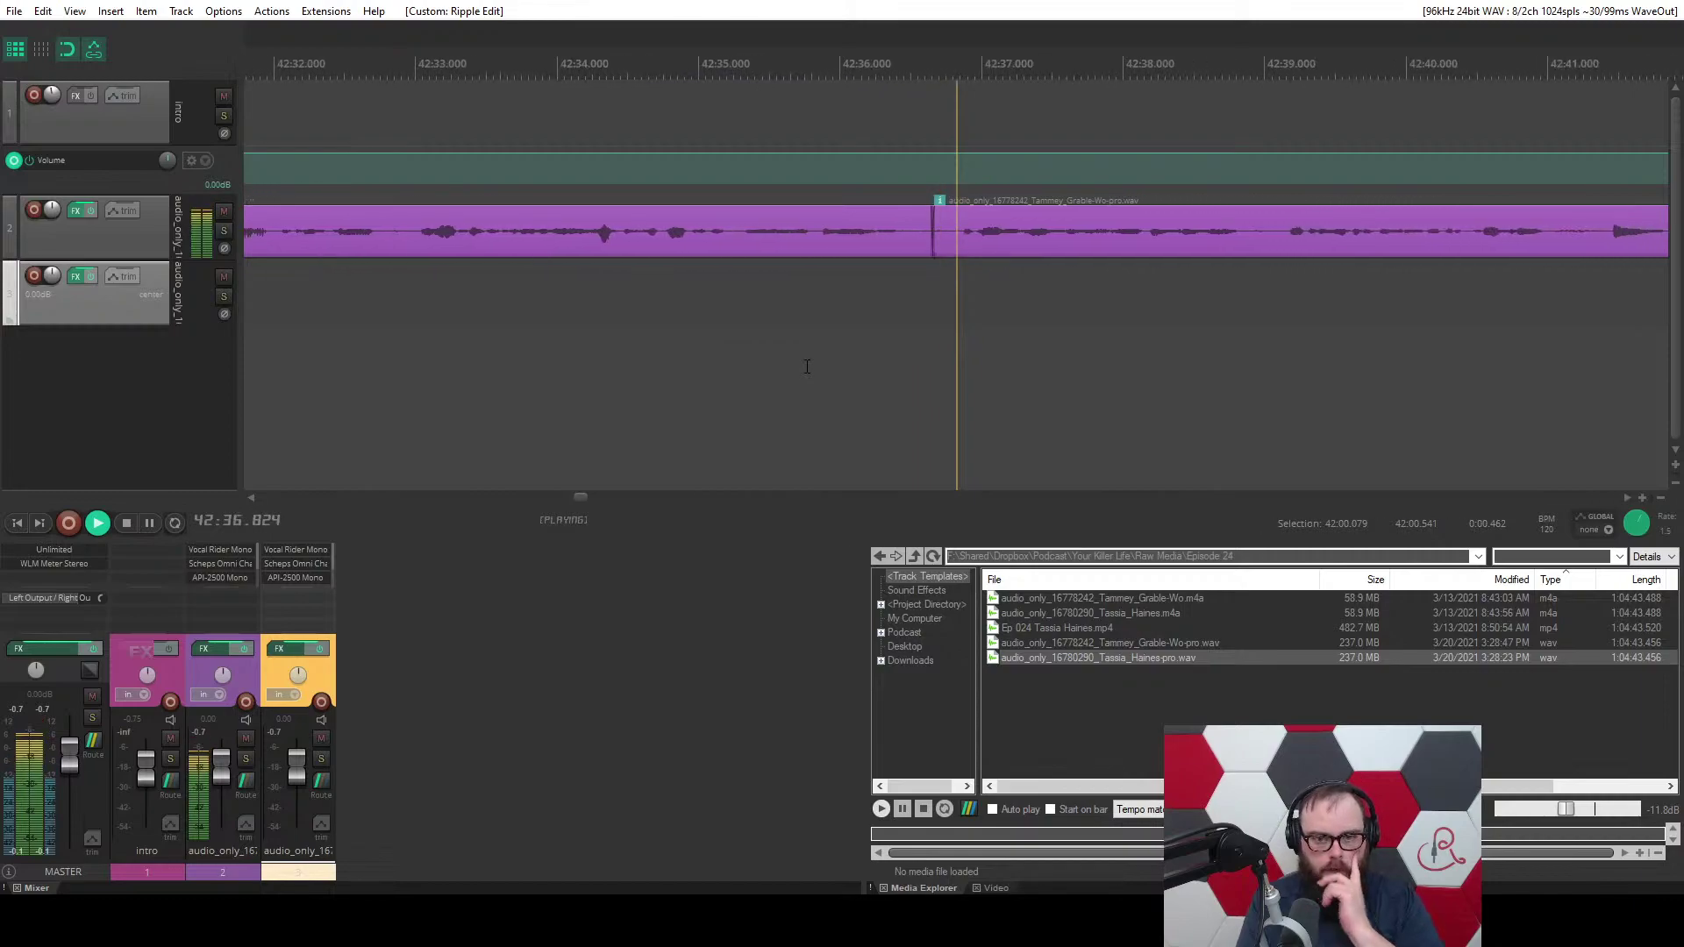
Ripple-trim both sides of the second-track join near 42:36.5, removing the end of the first clip and the start of the next.
{"action": "left_click", "coordinate": [558, 341]}
{"action": "scroll", "coordinate": [568, 341], "scroll_direction": "up", "scroll_amount": 3}
{"action": "key", "text": "w"}
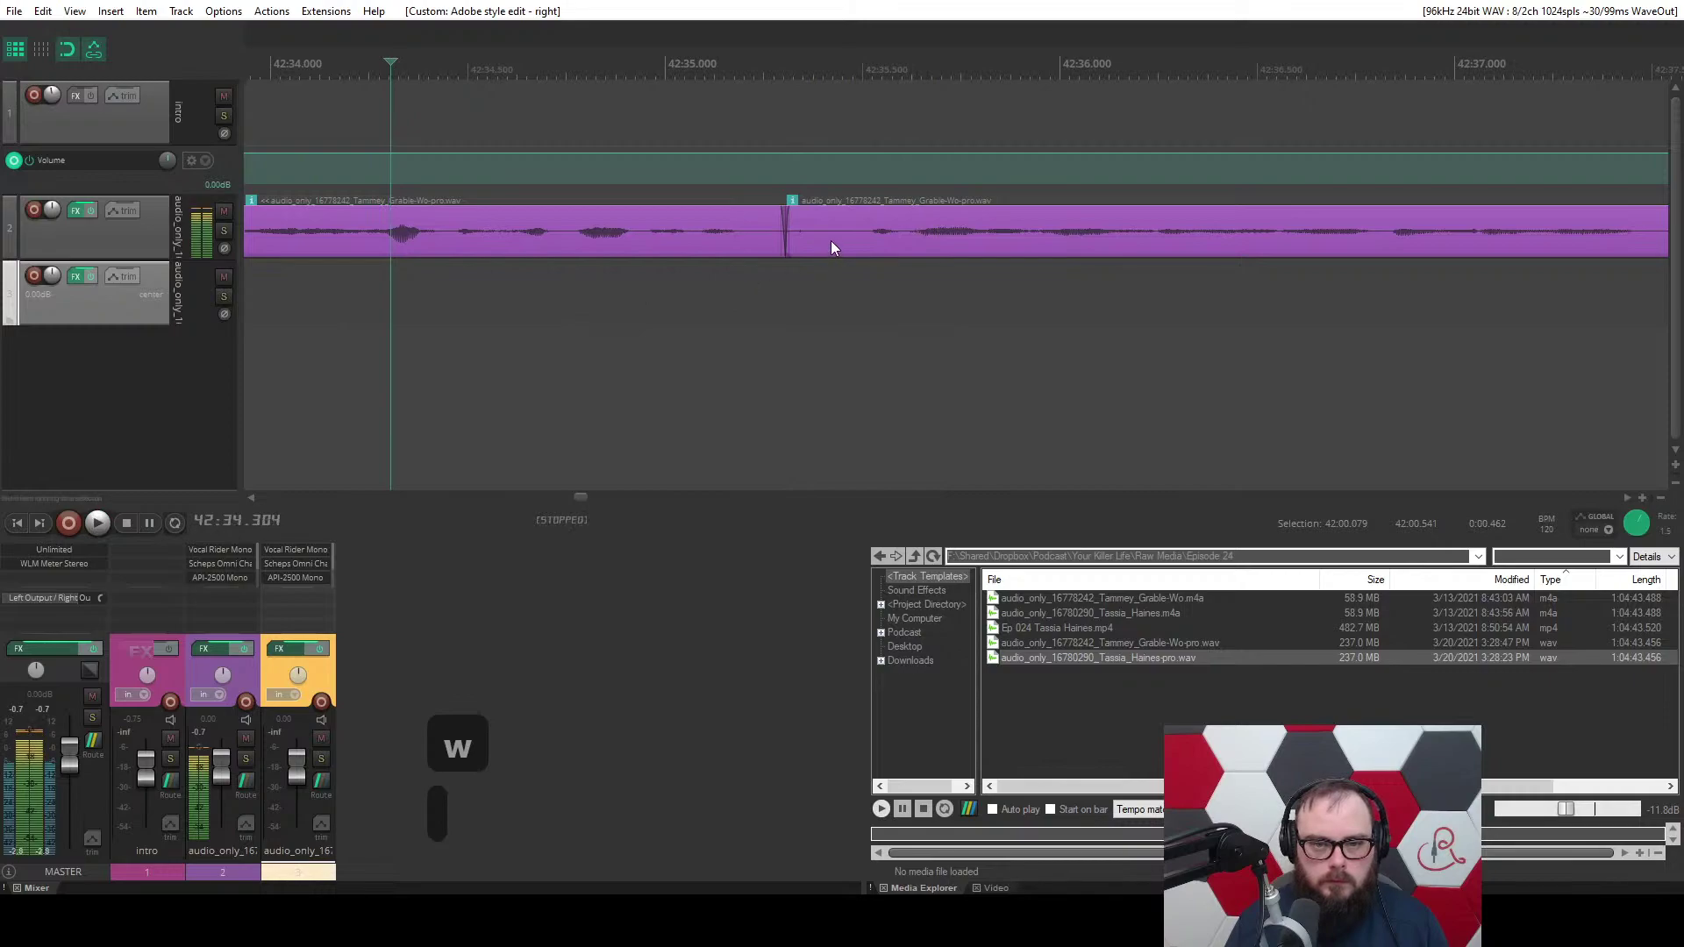
{"action": "key", "text": "q"}
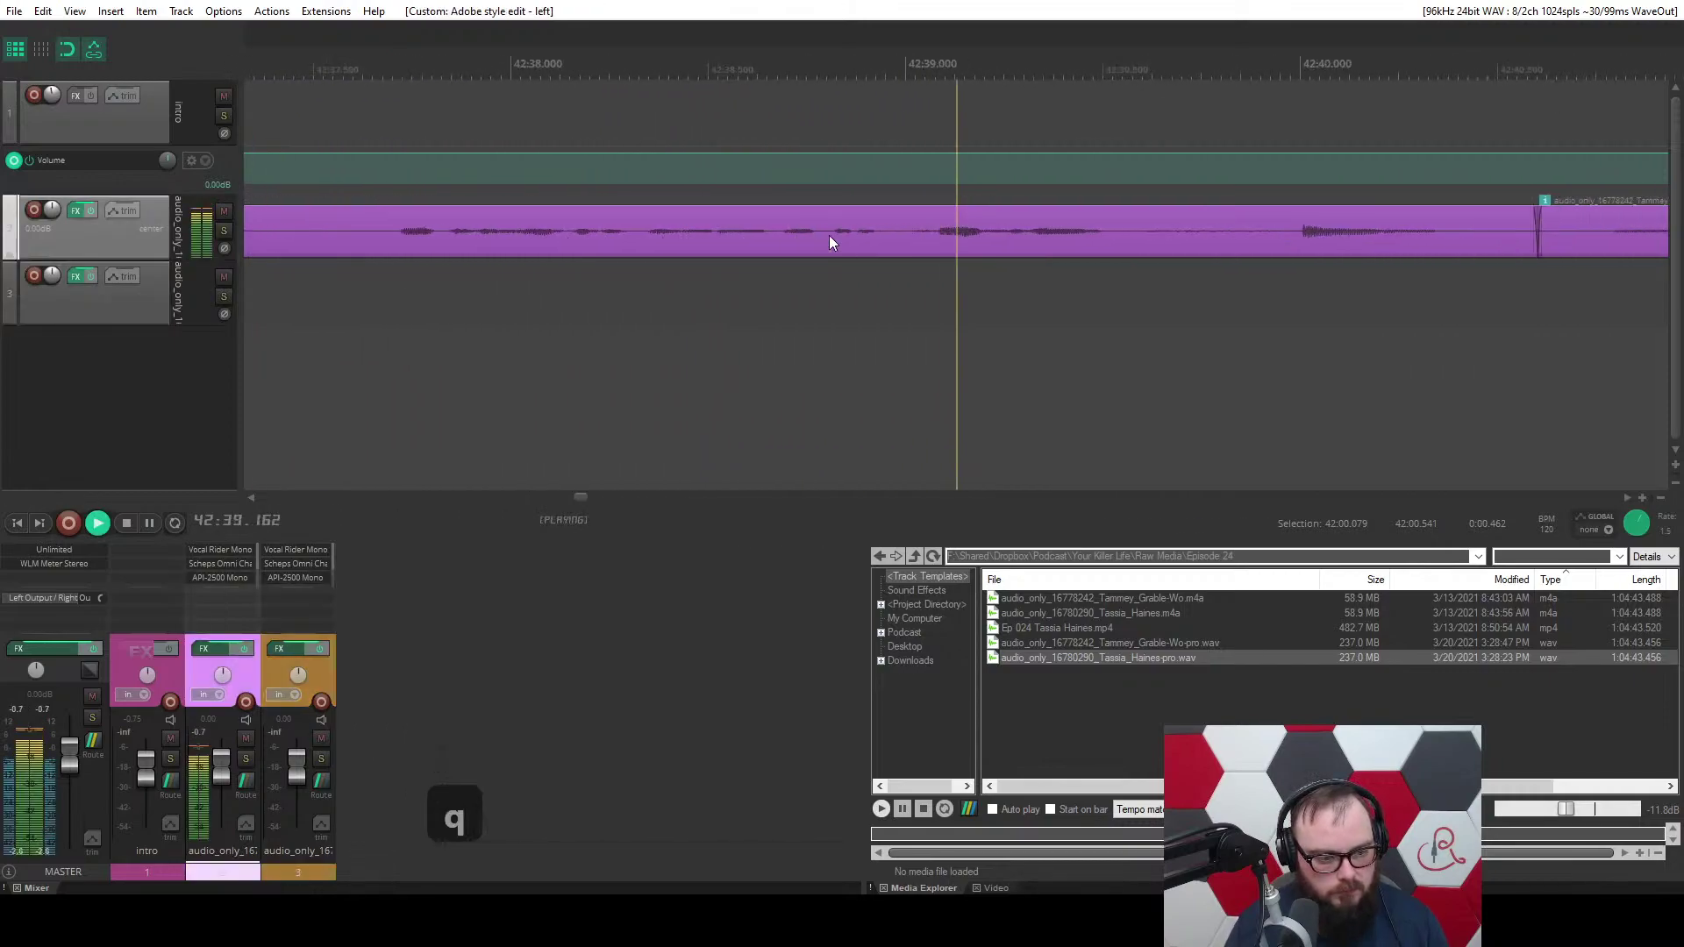
Ripple-trim the end of the second-track clip before the join near 42:40.4 and play on into the third-track clips.
{"action": "scroll", "coordinate": [828, 236], "scroll_direction": "down", "scroll_amount": 3}
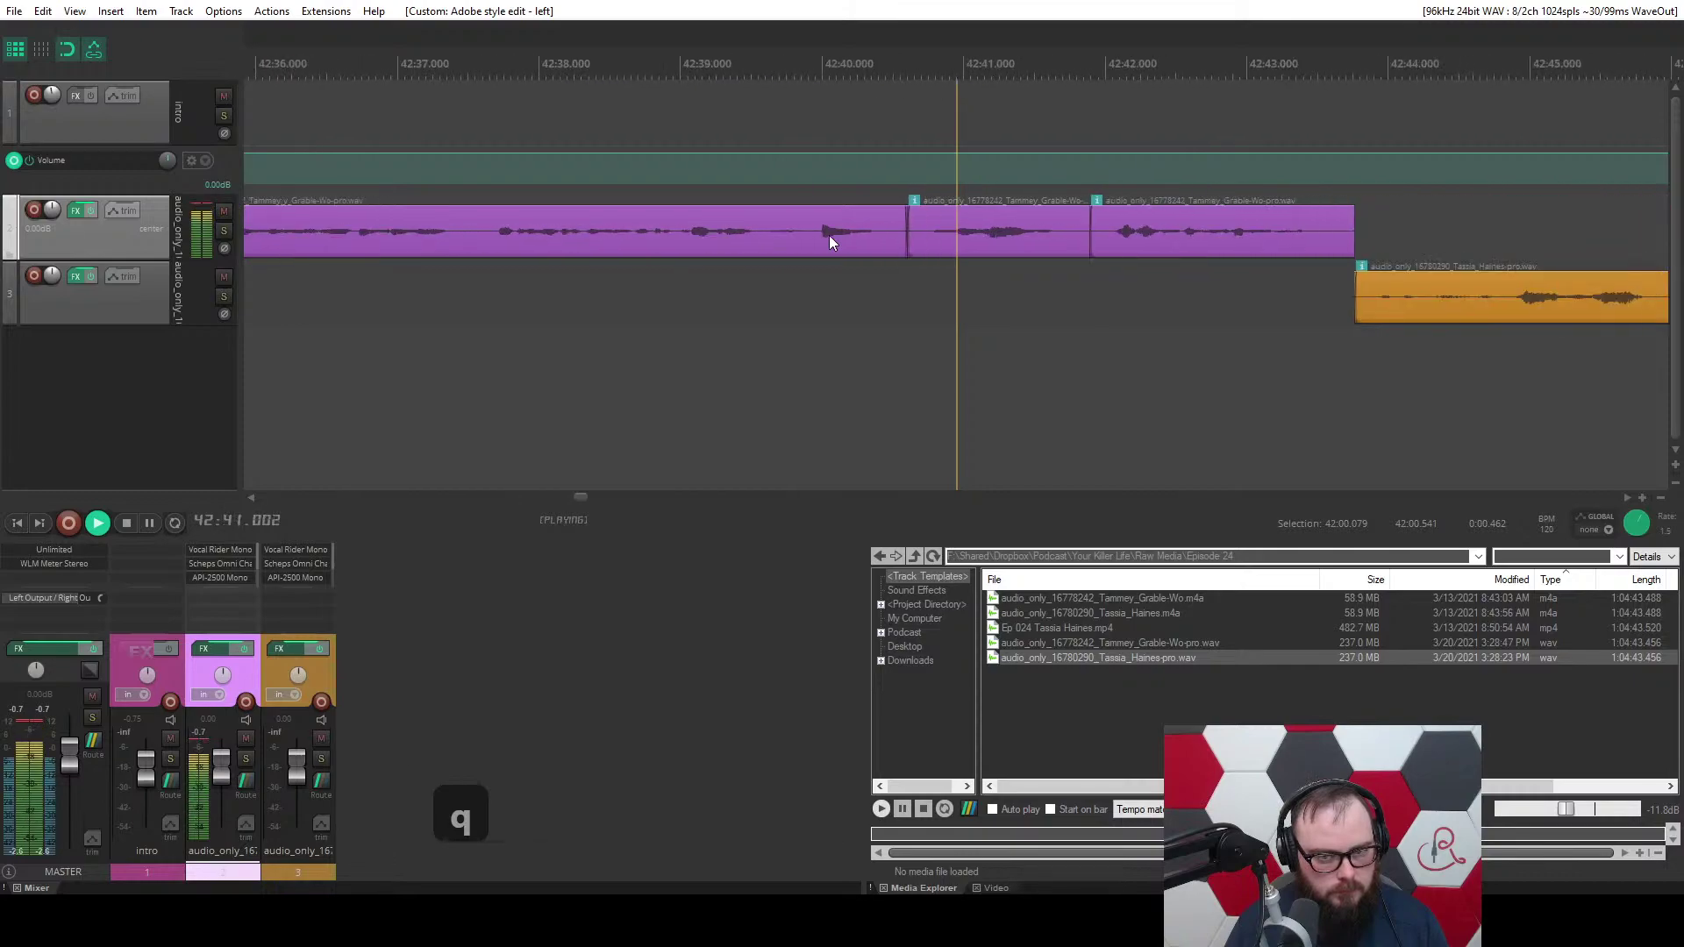
{"action": "scroll", "coordinate": [925, 240], "scroll_direction": "up", "scroll_amount": 3}
{"action": "key", "text": "w"}
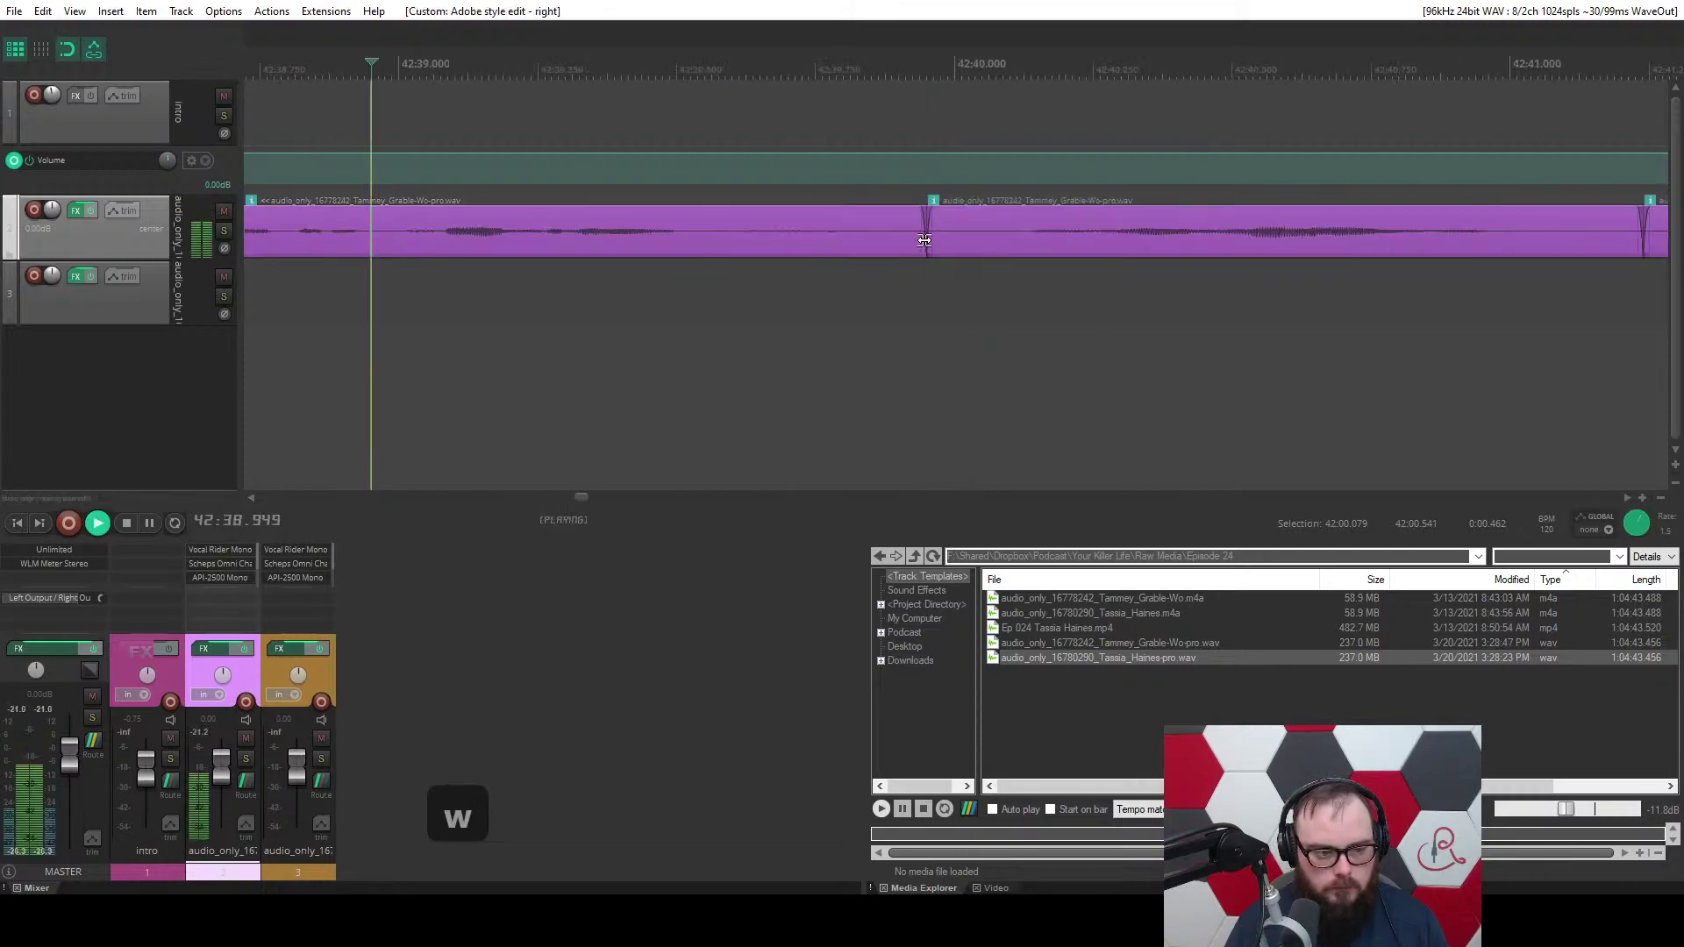
{"action": "scroll", "coordinate": [912, 242], "scroll_direction": "down", "scroll_amount": 3}
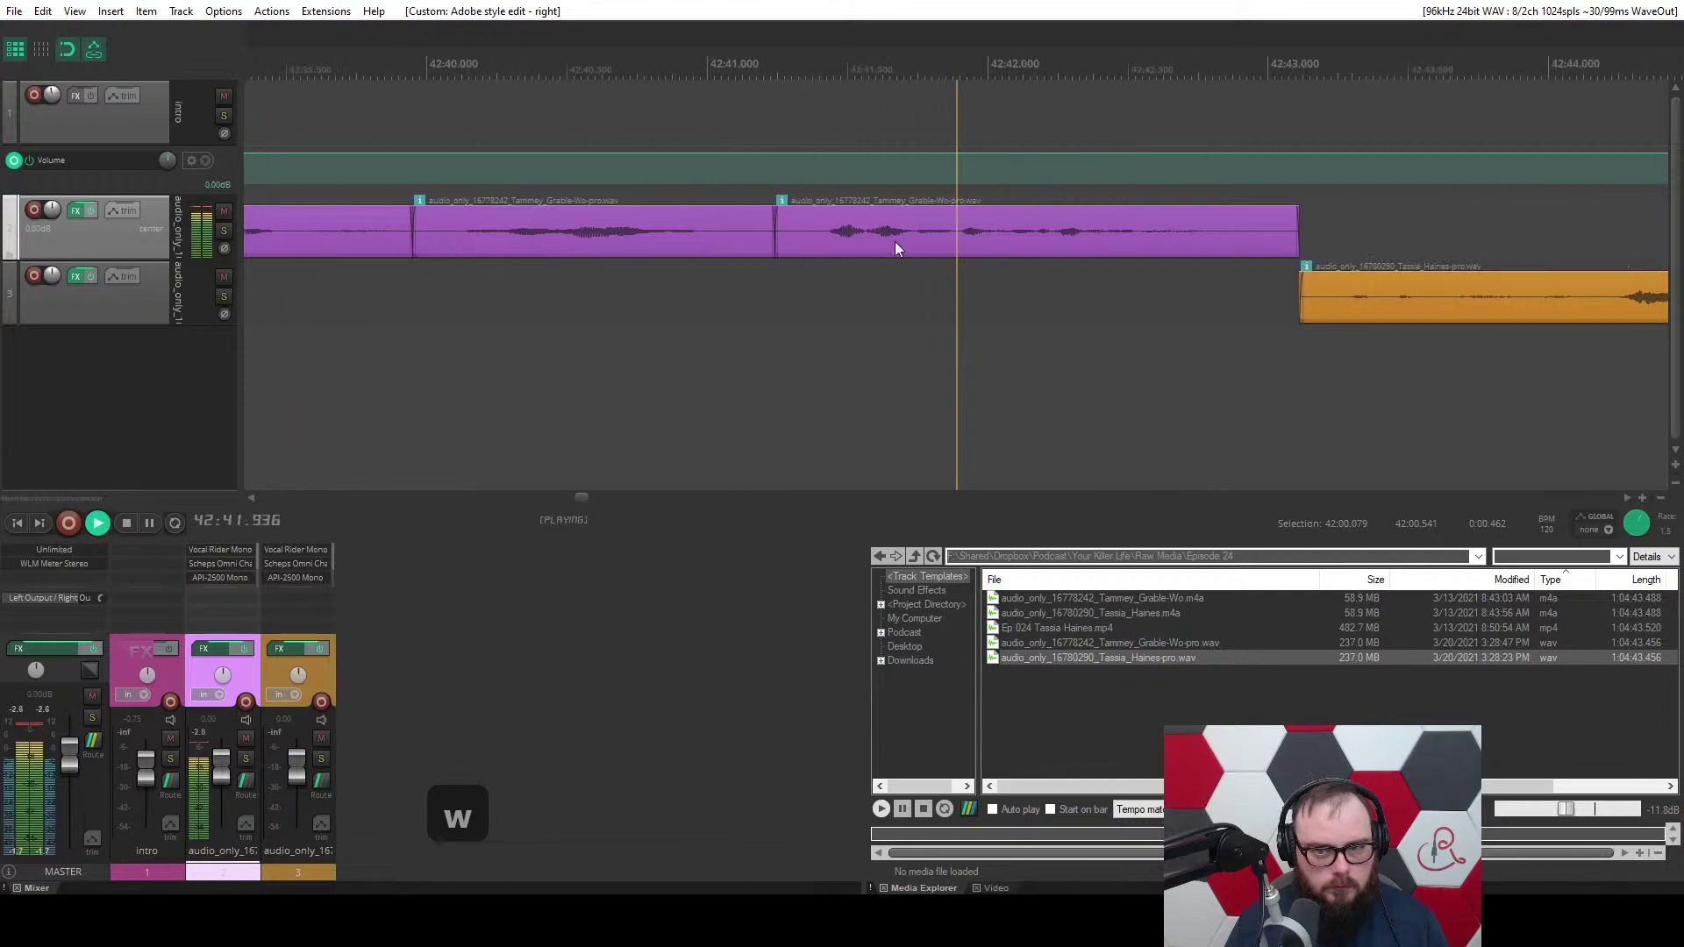
{"action": "scroll", "coordinate": [811, 253], "scroll_direction": "down", "scroll_amount": 3}
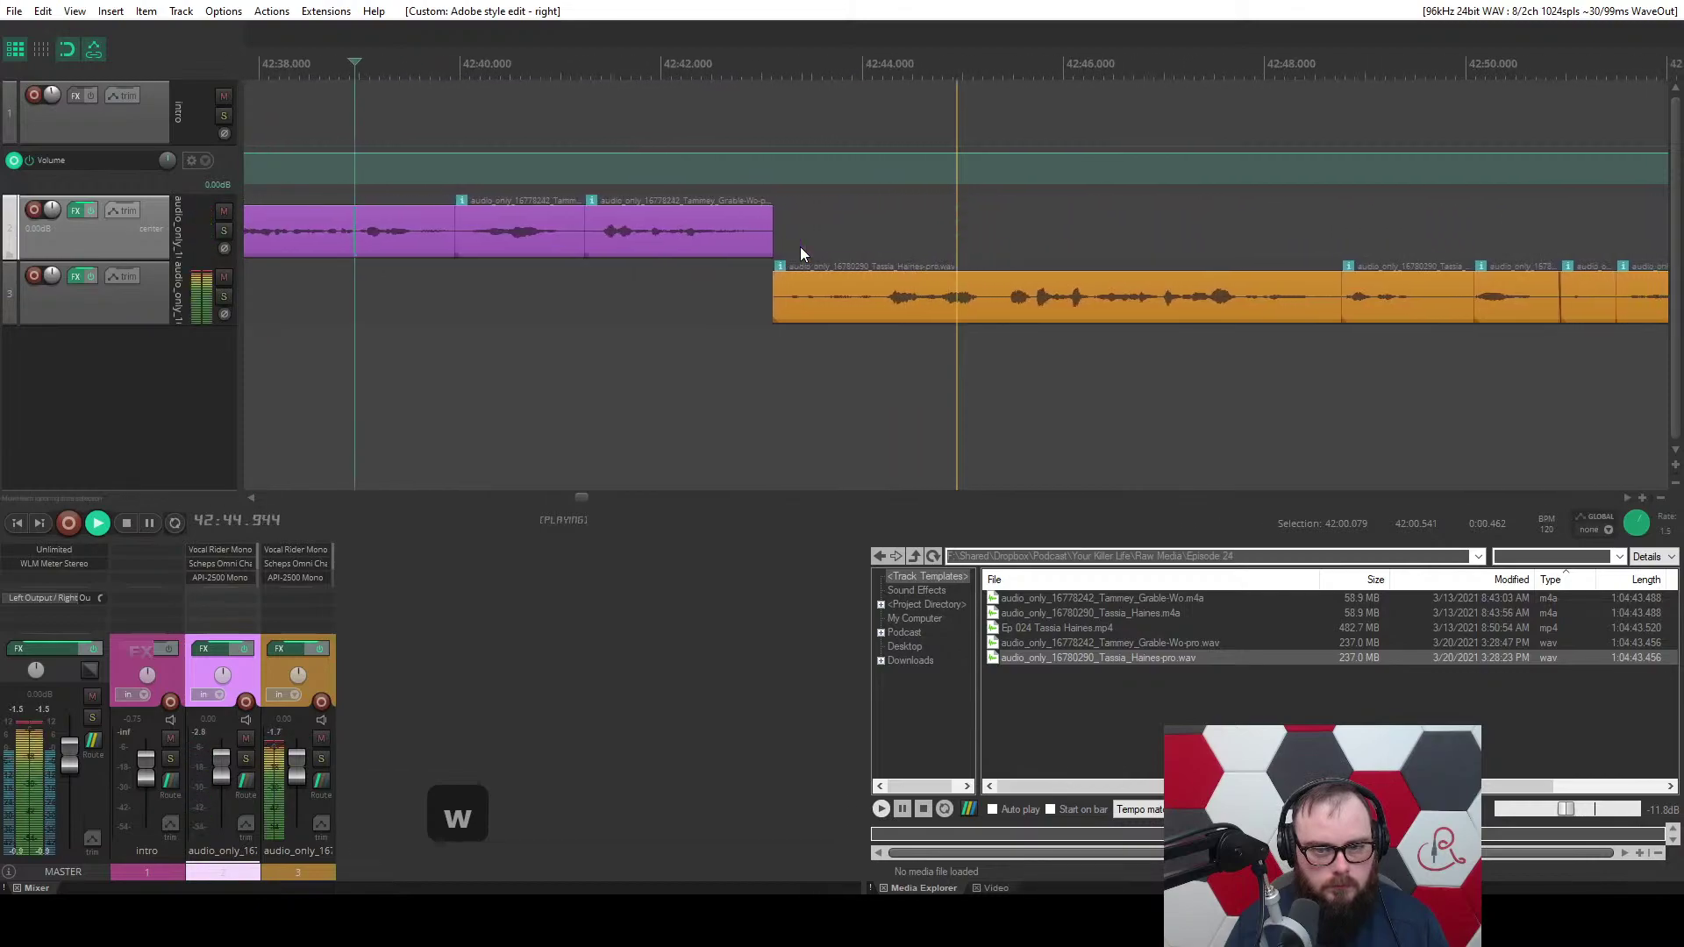
{"action": "scroll", "coordinate": [799, 254], "scroll_direction": "up", "scroll_amount": 2}
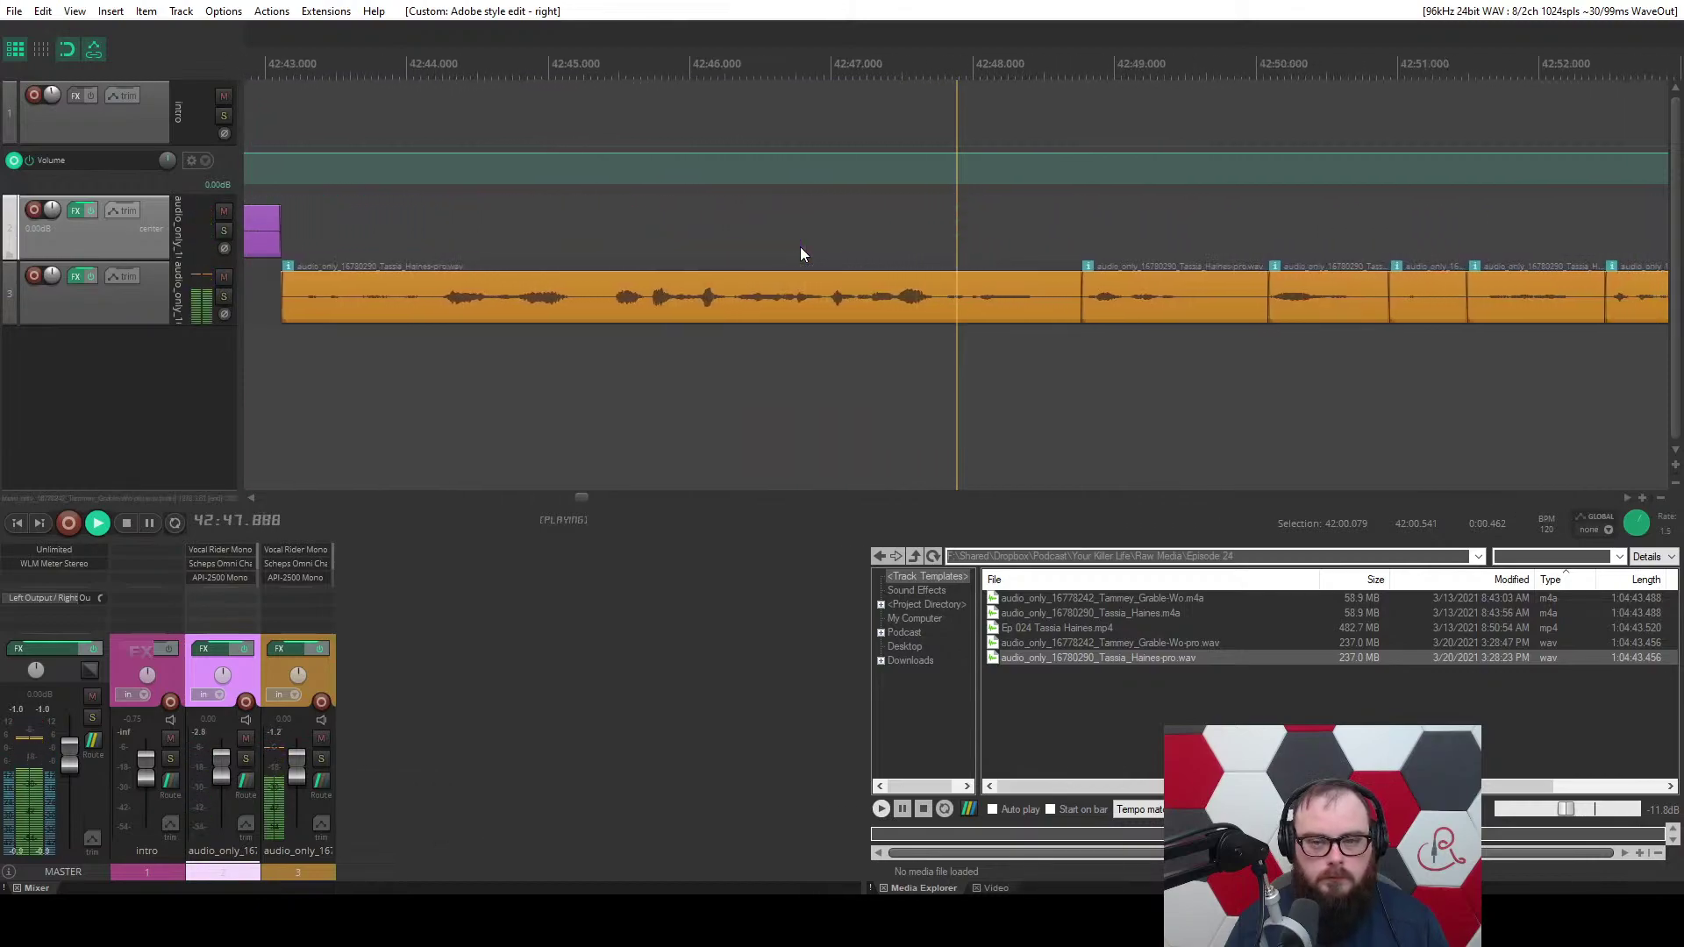
Ripple-delete the three short third-track clips between 42:50.084 and about 42:52.5, and replay the join.
{"action": "left_click", "coordinate": [884, 308]}
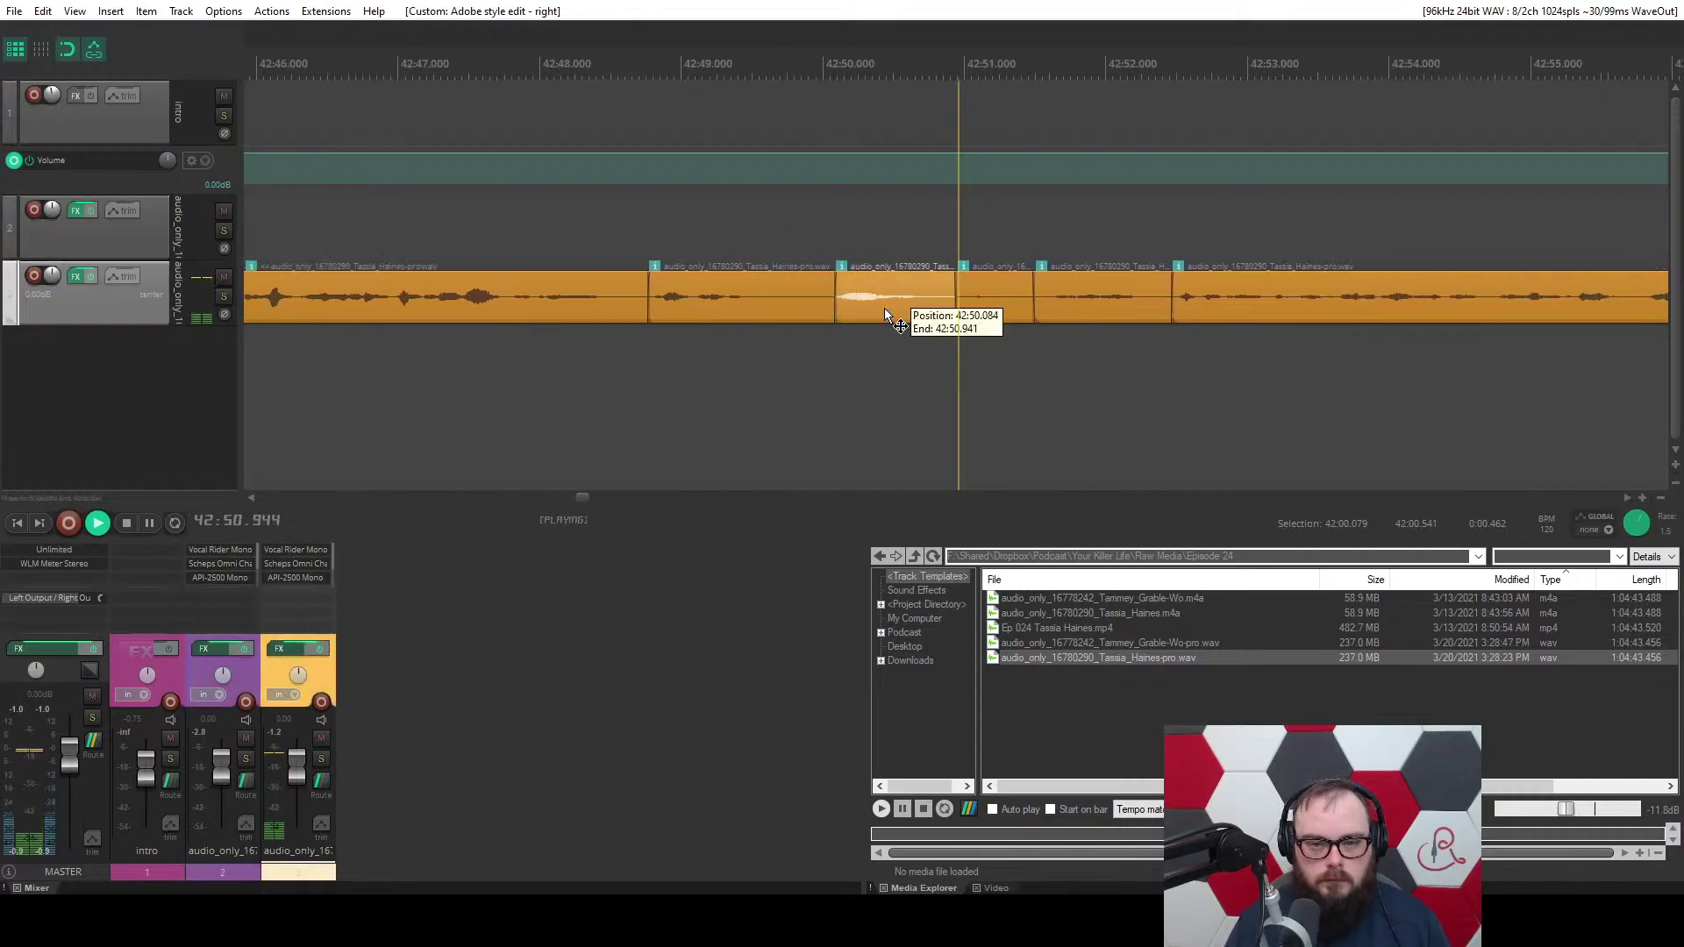
{"action": "left_click", "coordinate": [1072, 298]}
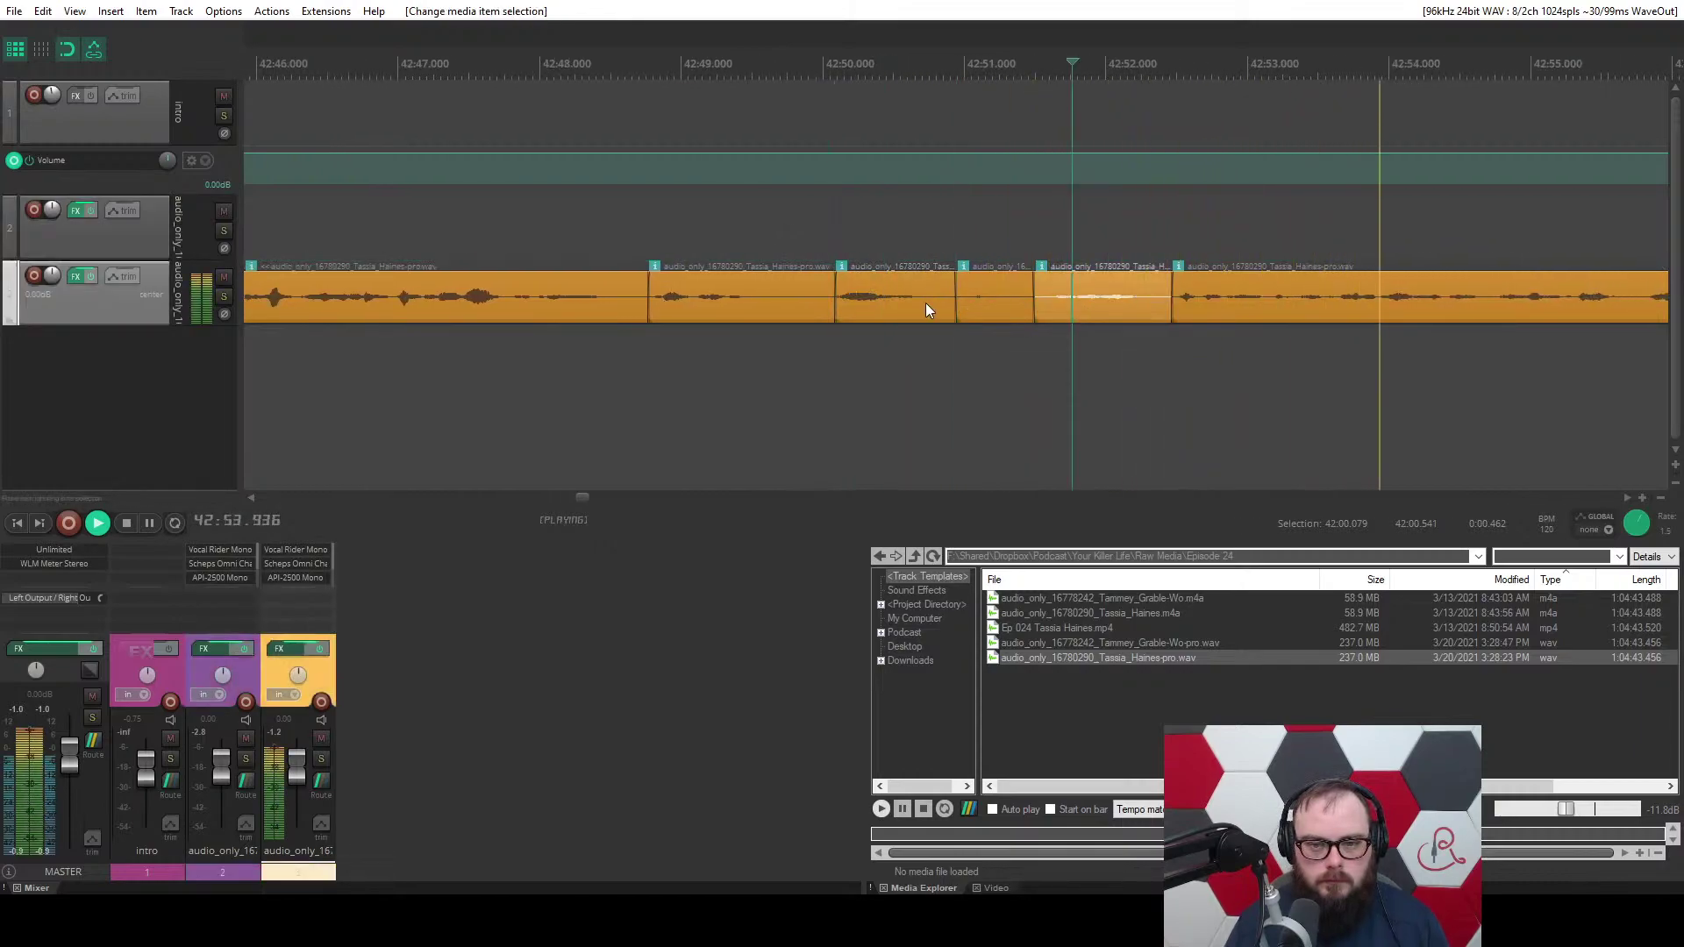
{"action": "key", "text": "a"}
{"action": "key", "text": "f"}
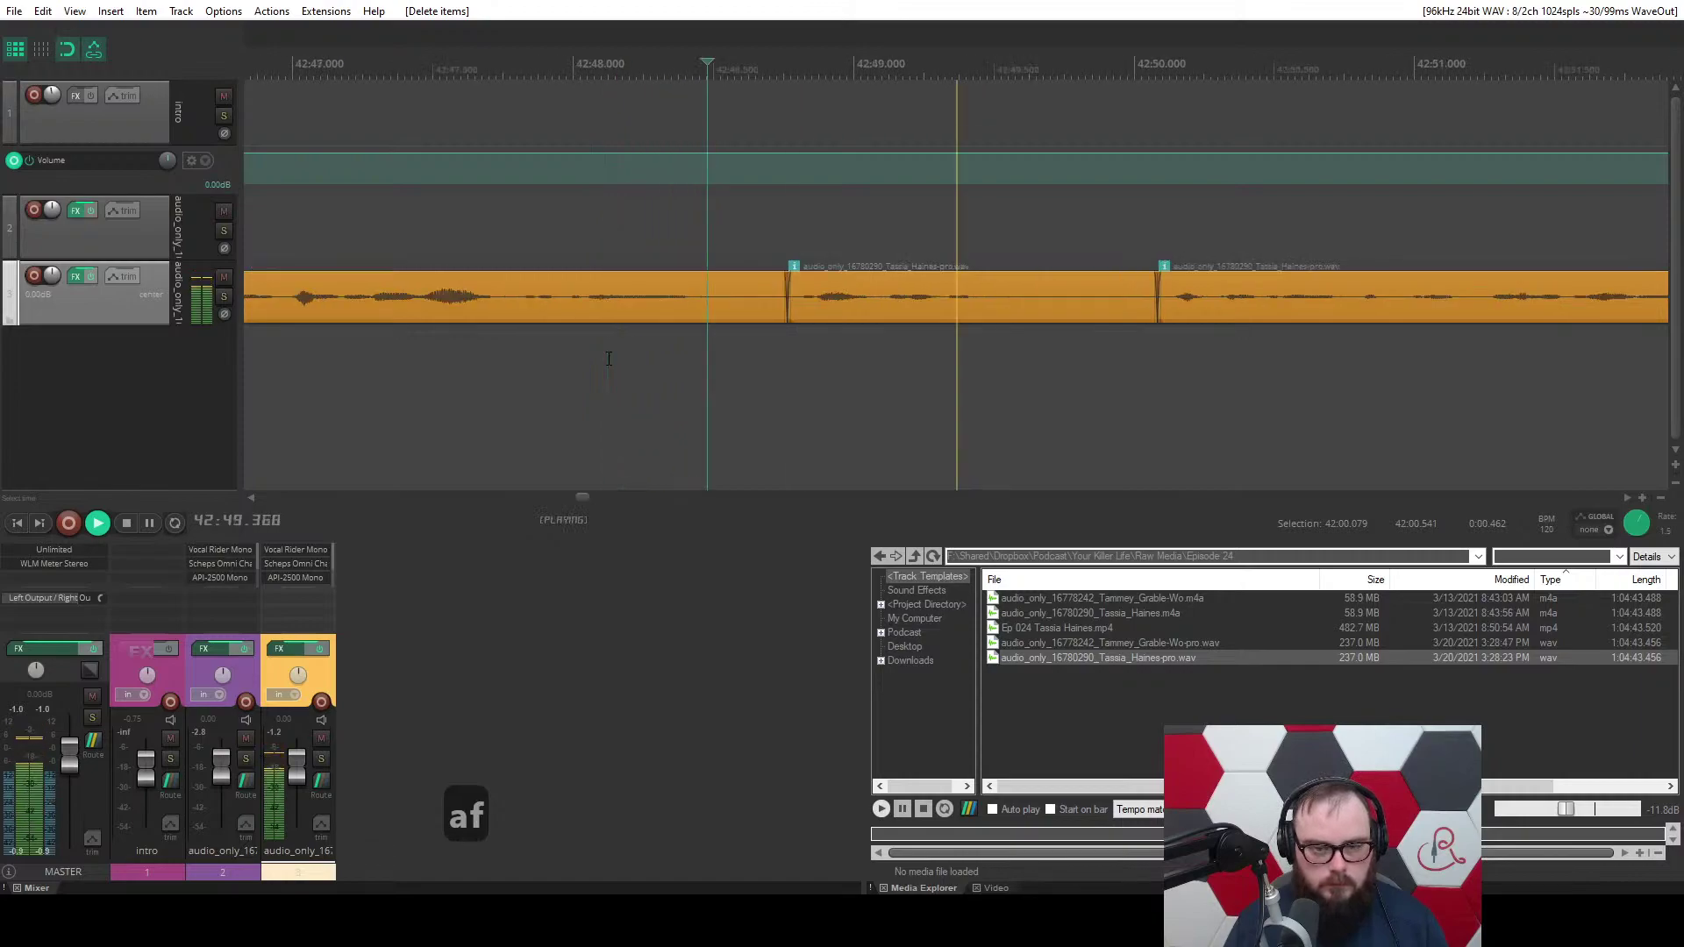
Listen on and ripple-trim the end of the third-track clip from about 43:18.2 to the cut near 43:19.8.
{"action": "scroll", "coordinate": [609, 358], "scroll_direction": "down", "scroll_amount": 3}
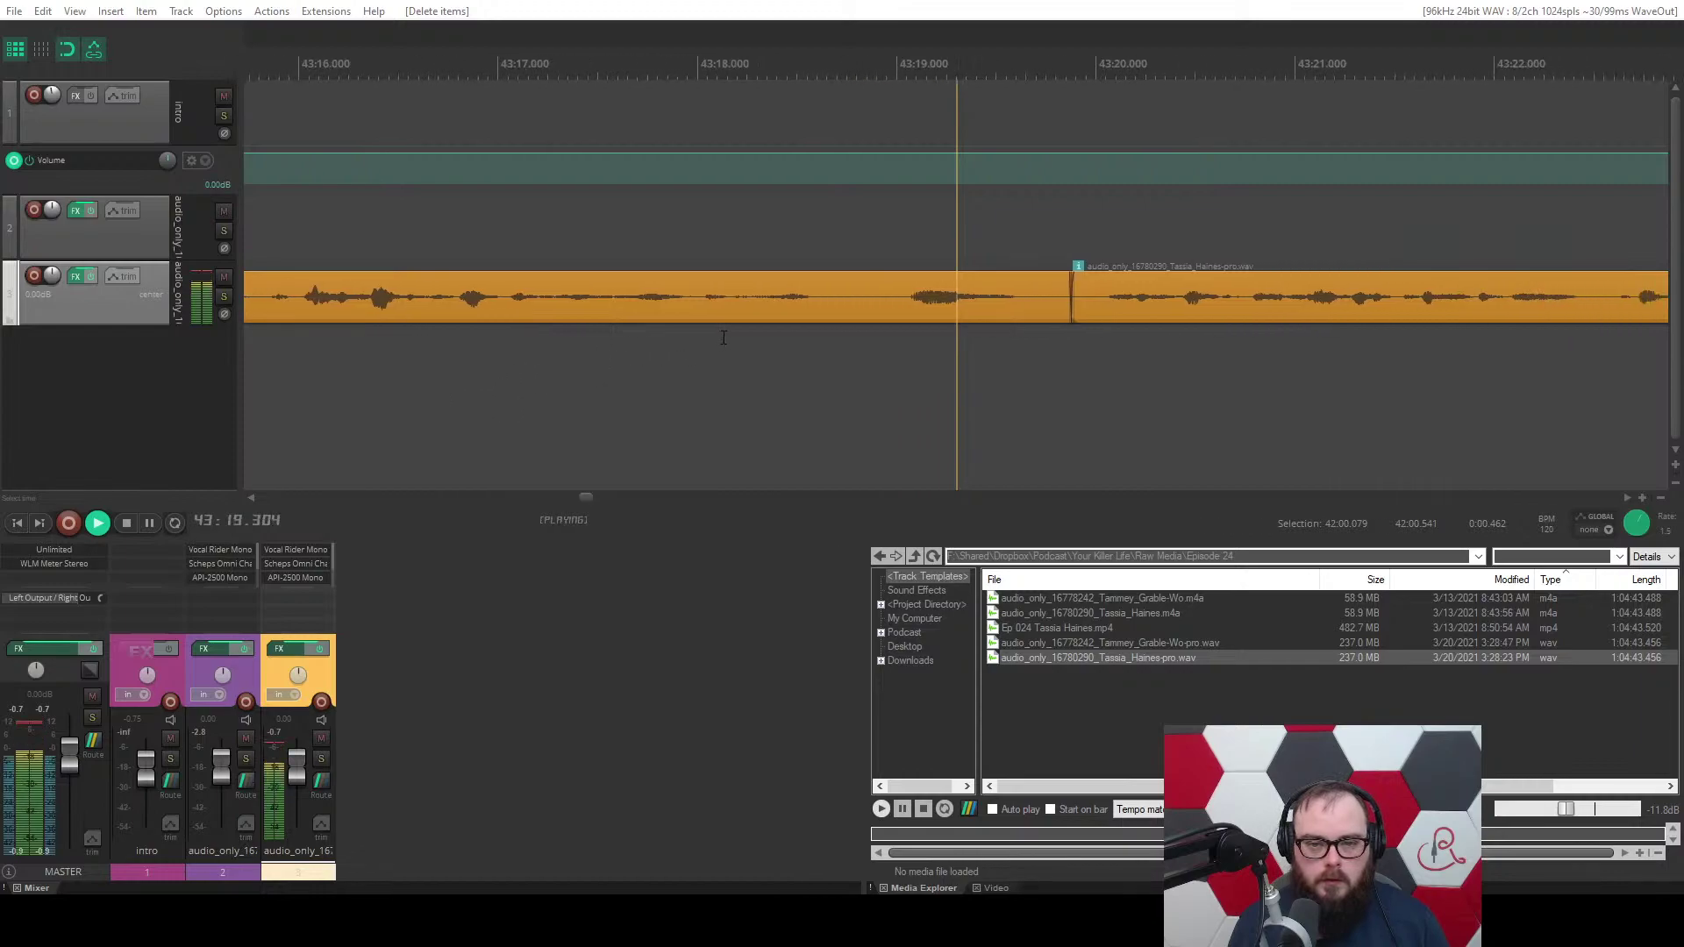
{"action": "scroll", "coordinate": [622, 367], "scroll_direction": "up", "scroll_amount": 2}
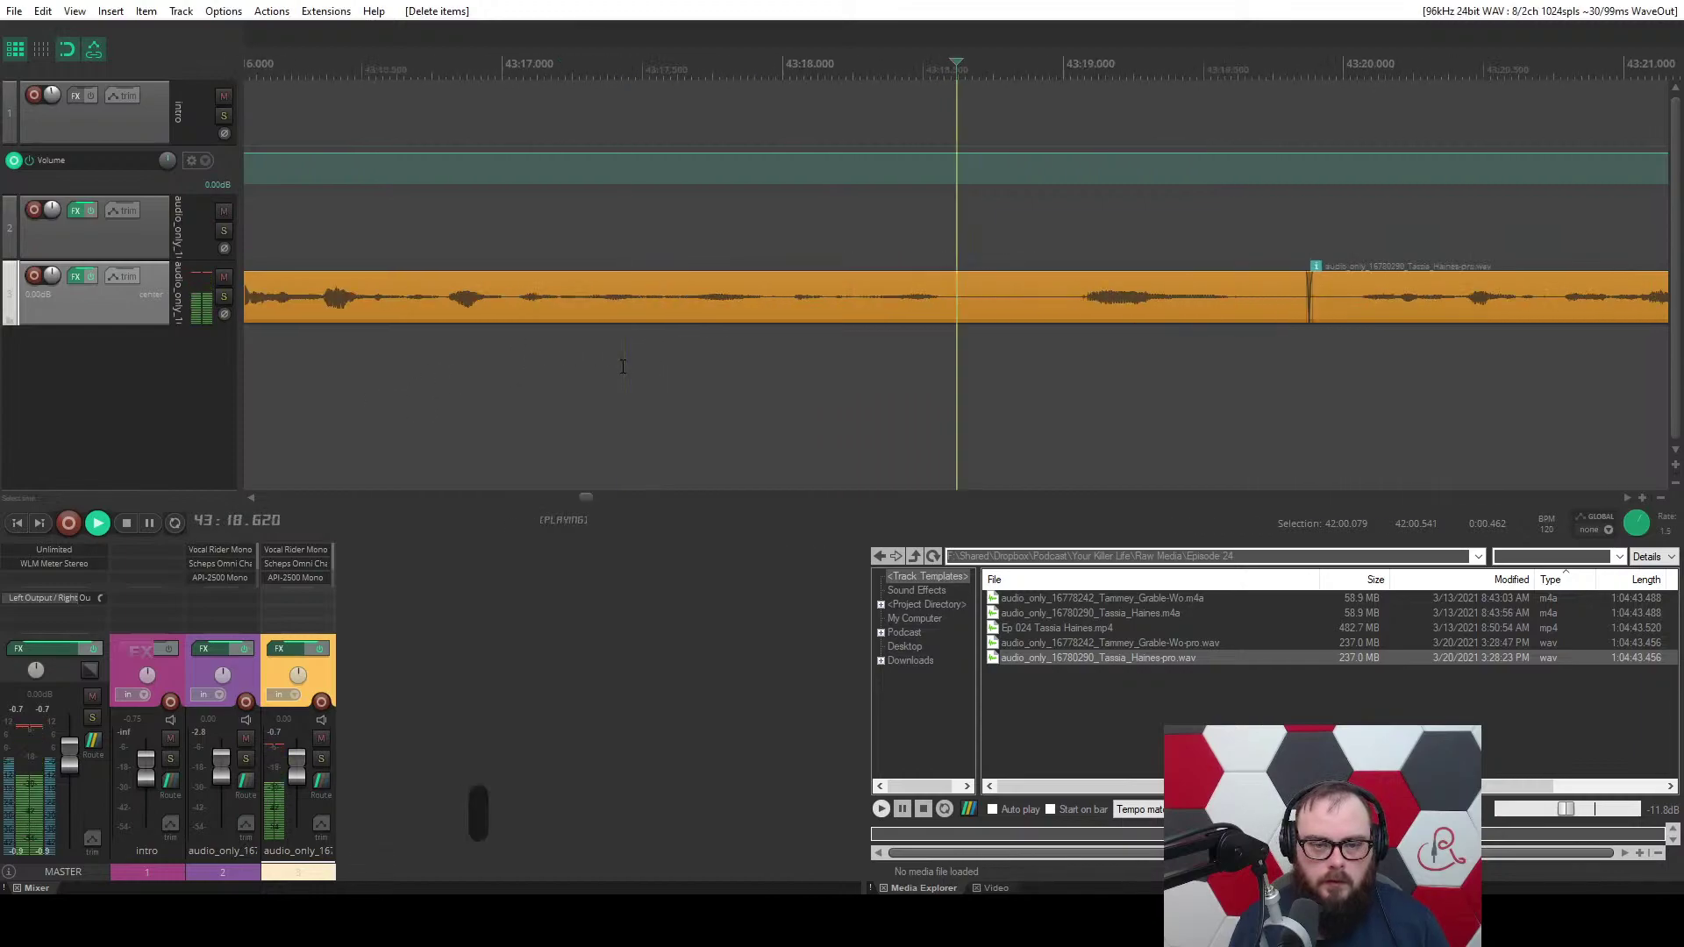
{"action": "left_click", "coordinate": [859, 310]}
{"action": "key", "text": "w"}
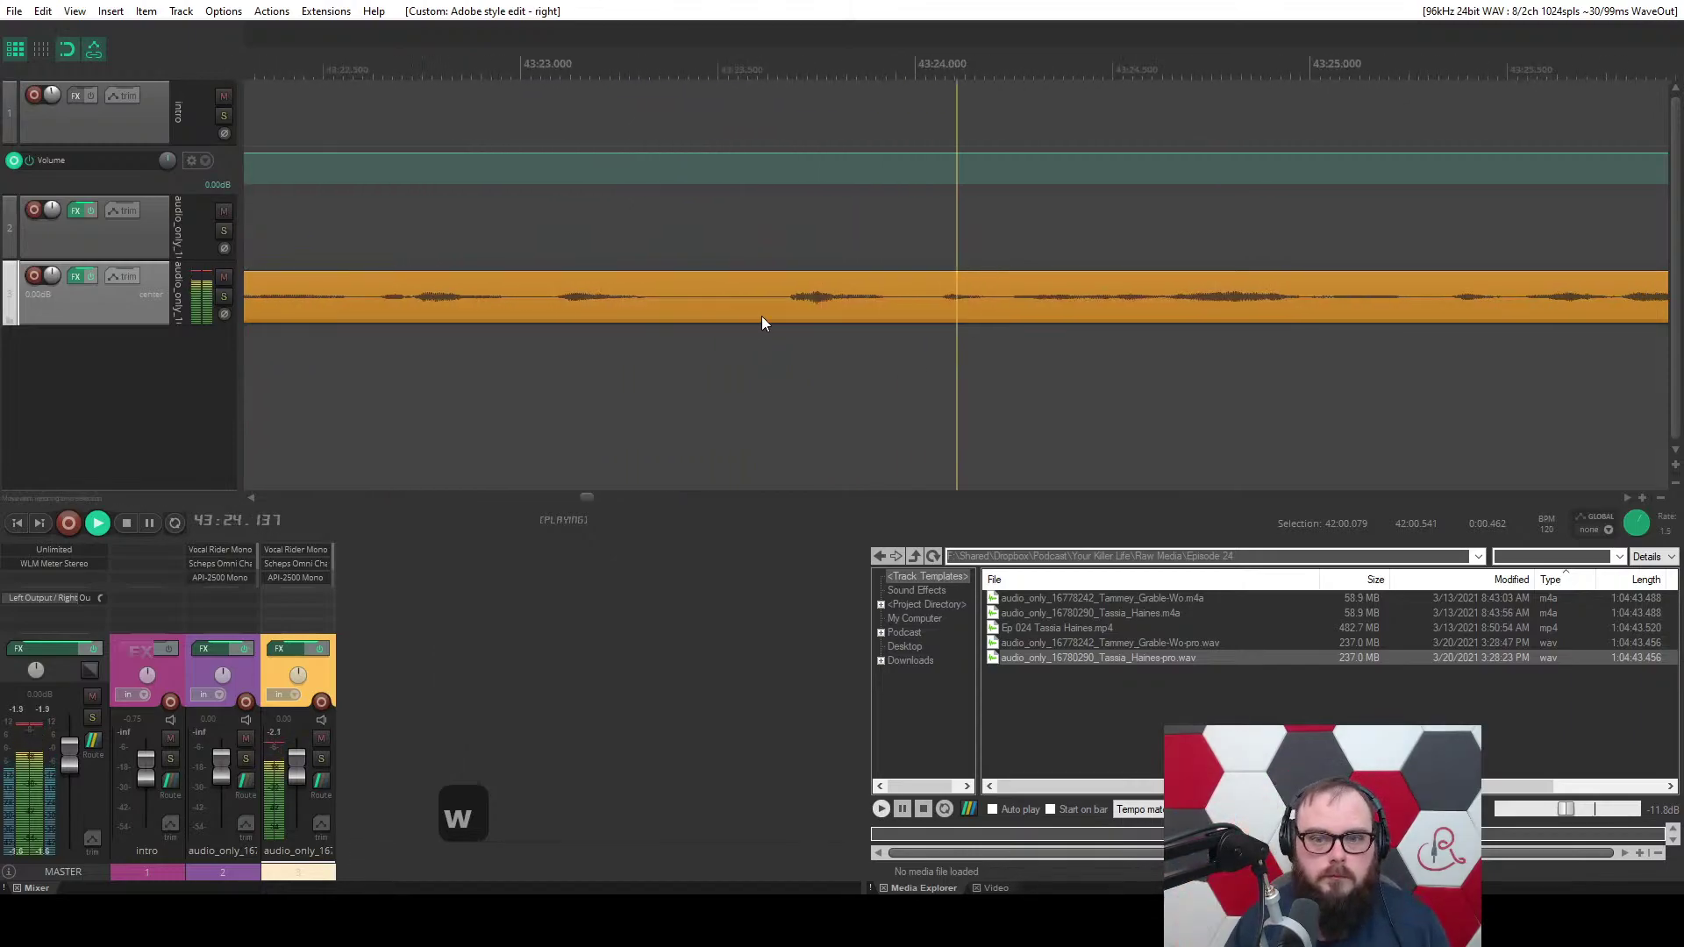
Ripple-cut the third-track audio from 43:27.049 to 43:27.740 and play on.
{"action": "scroll", "coordinate": [763, 318], "scroll_direction": "down", "scroll_amount": 15}
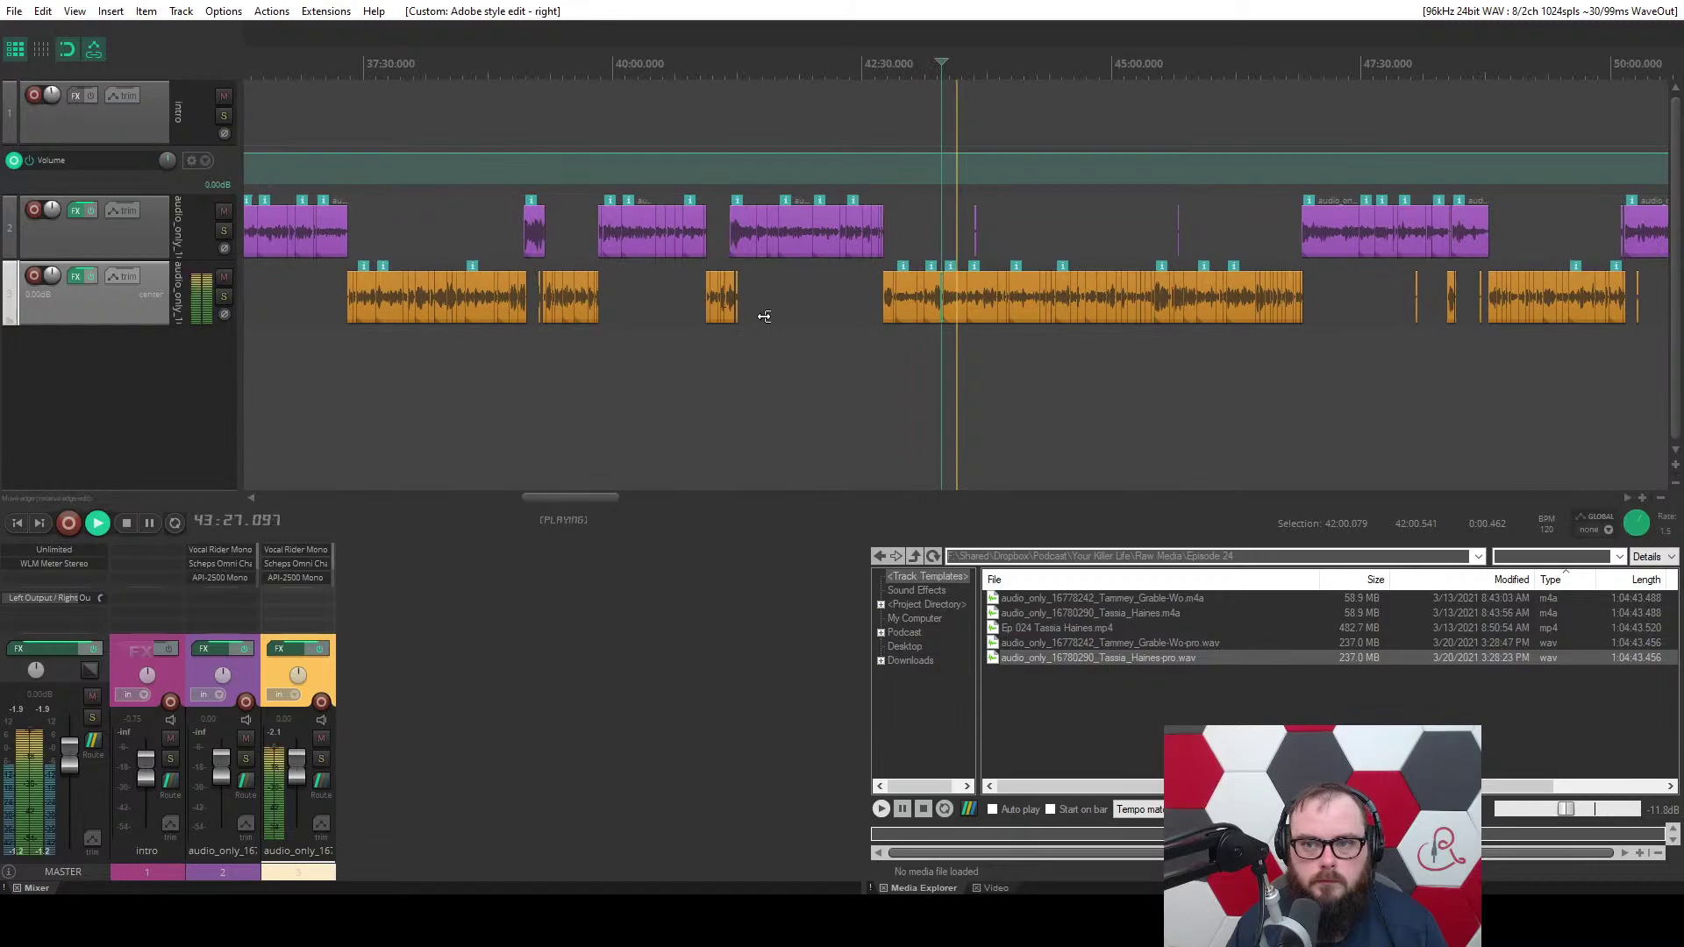
{"action": "scroll", "coordinate": [762, 334], "scroll_direction": "up", "scroll_amount": 15}
{"action": "key", "text": "space"}
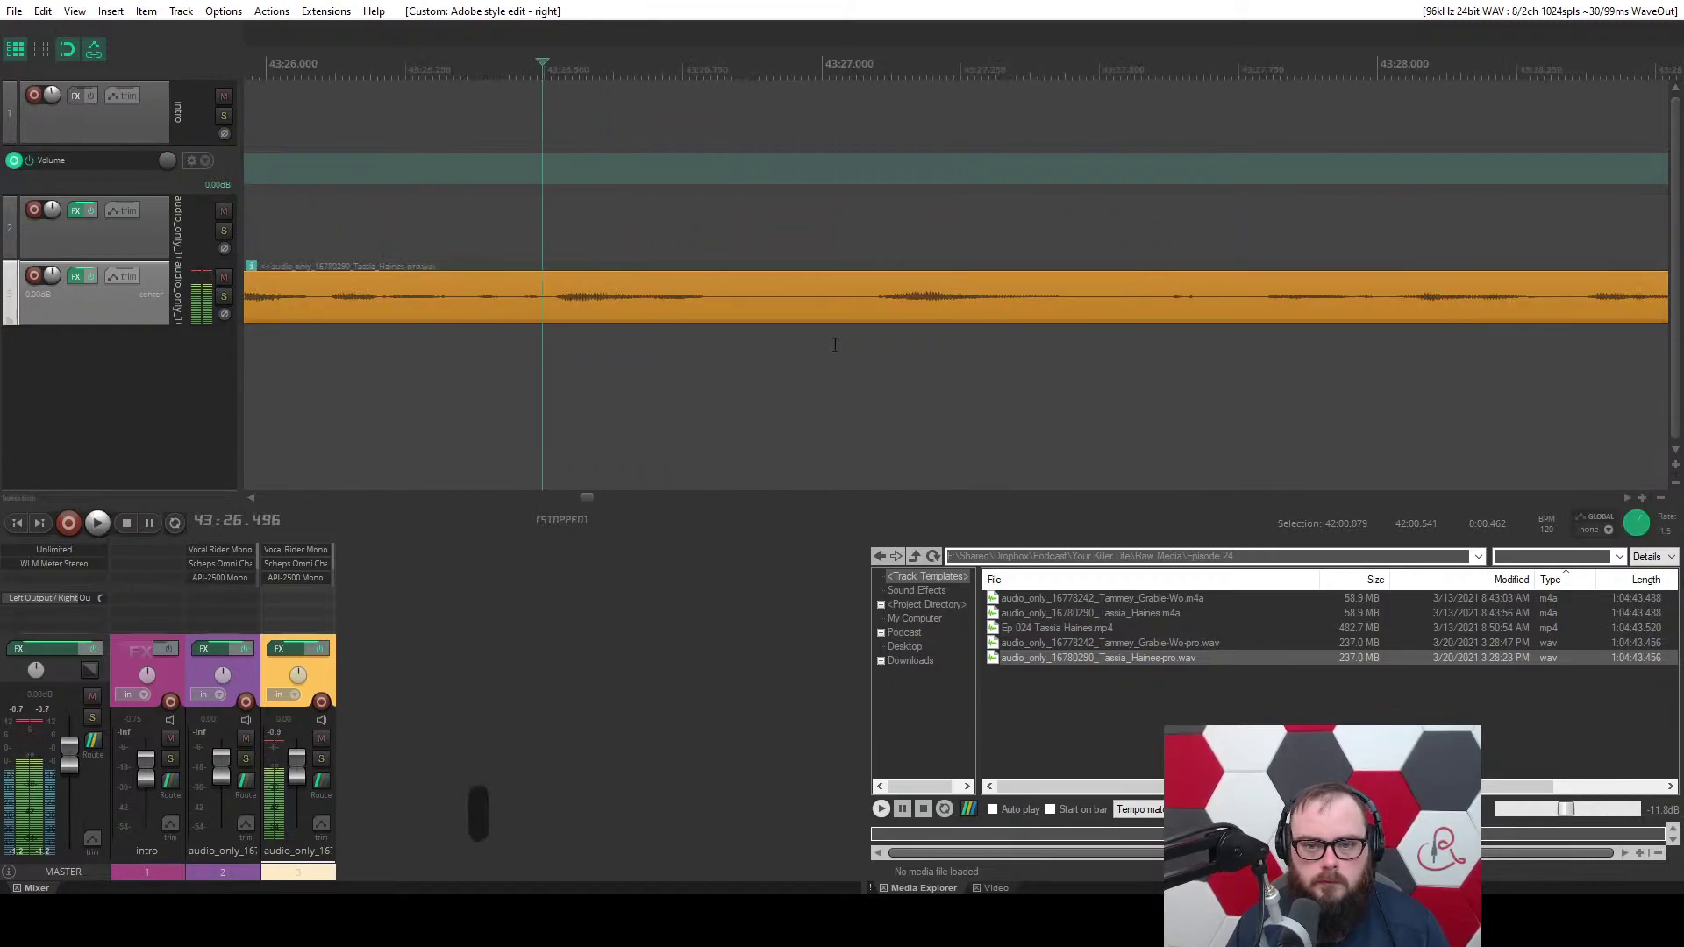
{"action": "left_click_drag", "start_coordinate": [846, 345], "coordinate": [1232, 335]}
{"action": "key", "text": "c"}
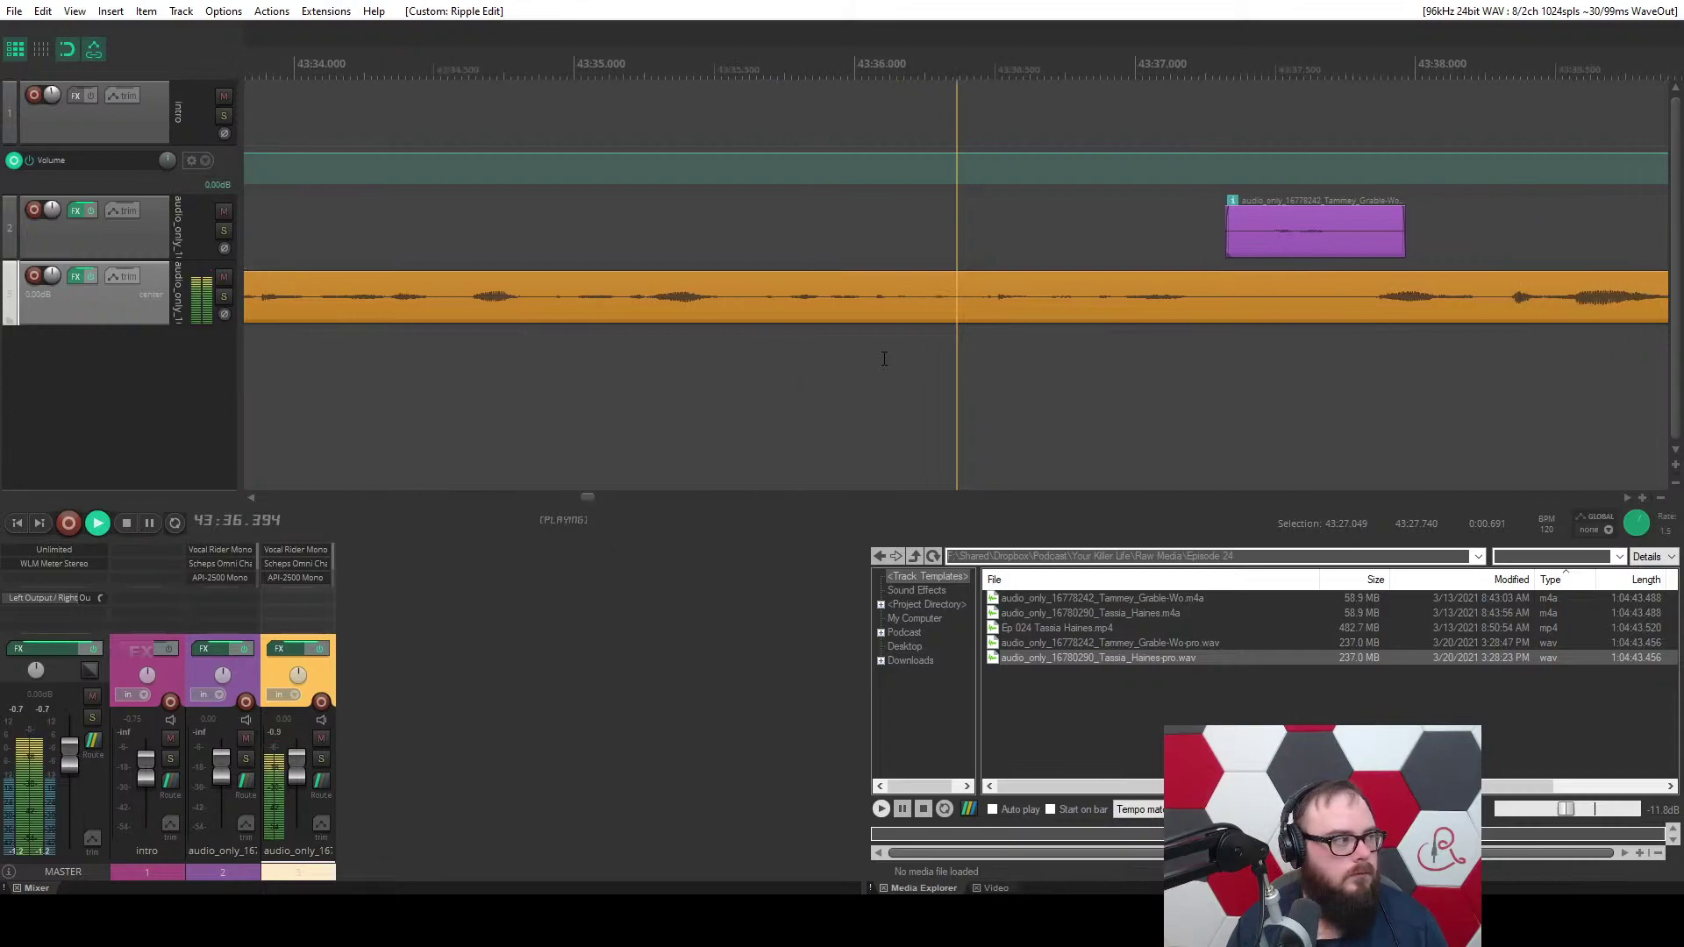
Delete the short second-track clip at about 43:37.3 without closing up the third track.
{"action": "scroll", "coordinate": [758, 296], "scroll_direction": "down", "scroll_amount": 3}
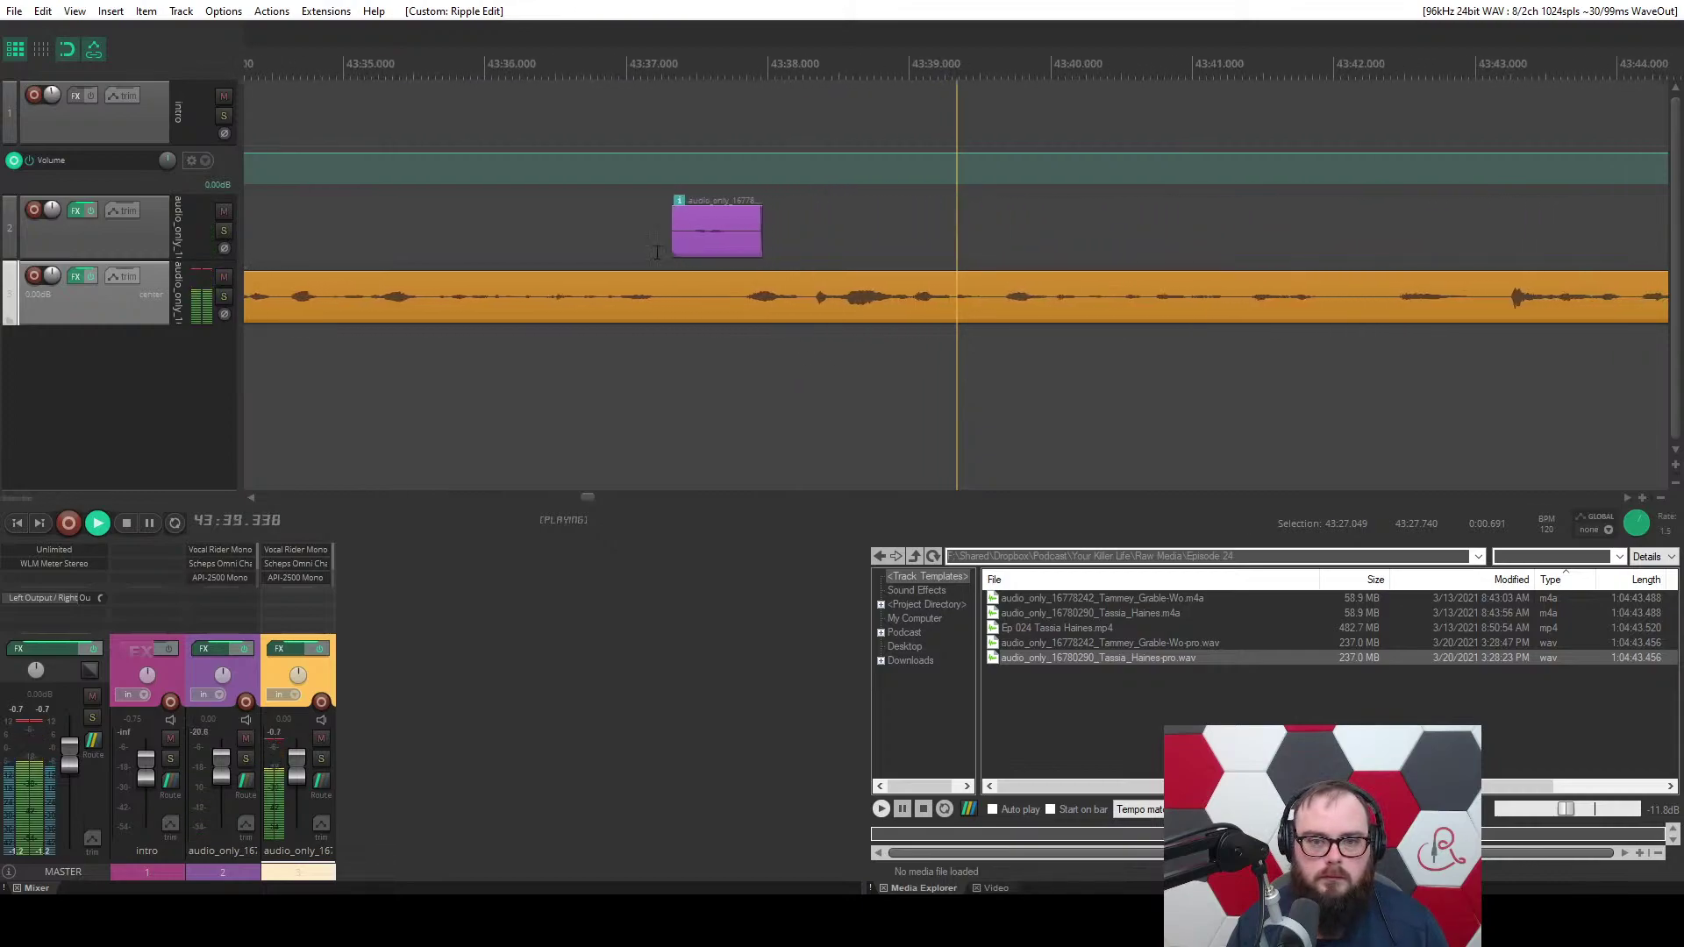
{"action": "left_click", "coordinate": [635, 231]}
{"action": "key", "text": "d"}
Ripple-cut the third-track audio from 43:37.818 to 43:38.246 and slightly trim the start of the clip after the join.
{"action": "scroll", "coordinate": [571, 389], "scroll_direction": "up", "scroll_amount": 4}
{"action": "key", "text": "space"}
{"action": "scroll", "coordinate": [739, 356], "scroll_direction": "up", "scroll_amount": 3}
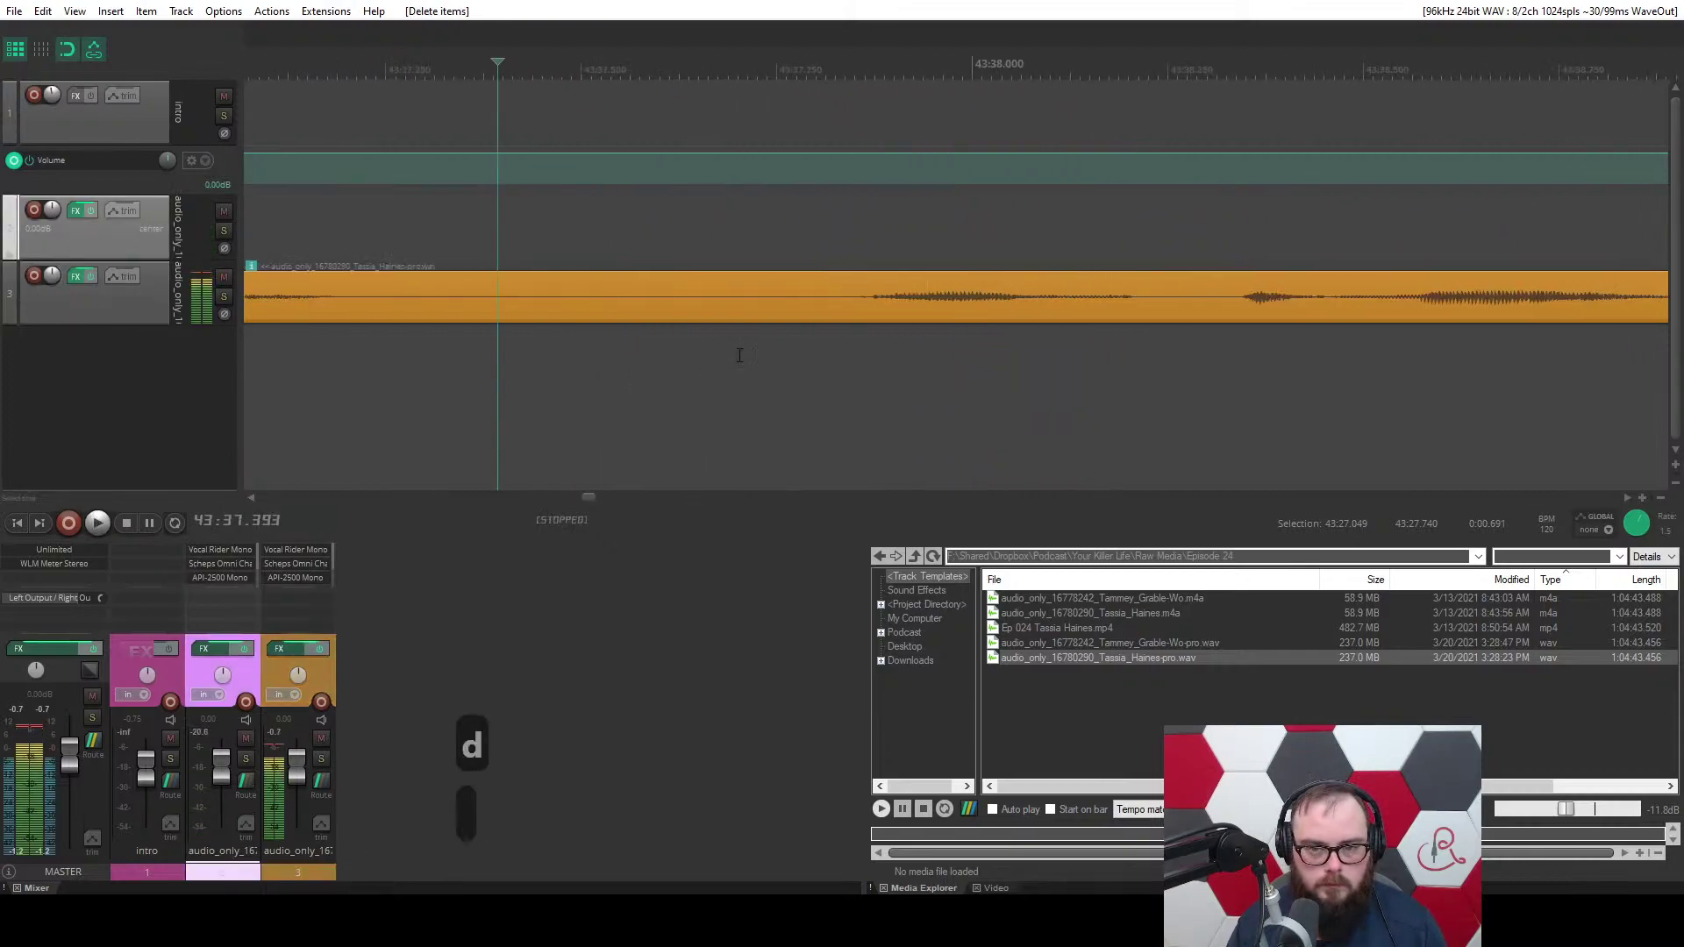
{"action": "left_click_drag", "start_coordinate": [832, 330], "coordinate": [1165, 332]}
{"action": "key", "text": "c"}
{"action": "scroll", "coordinate": [819, 369], "scroll_direction": "down", "scroll_amount": 3}
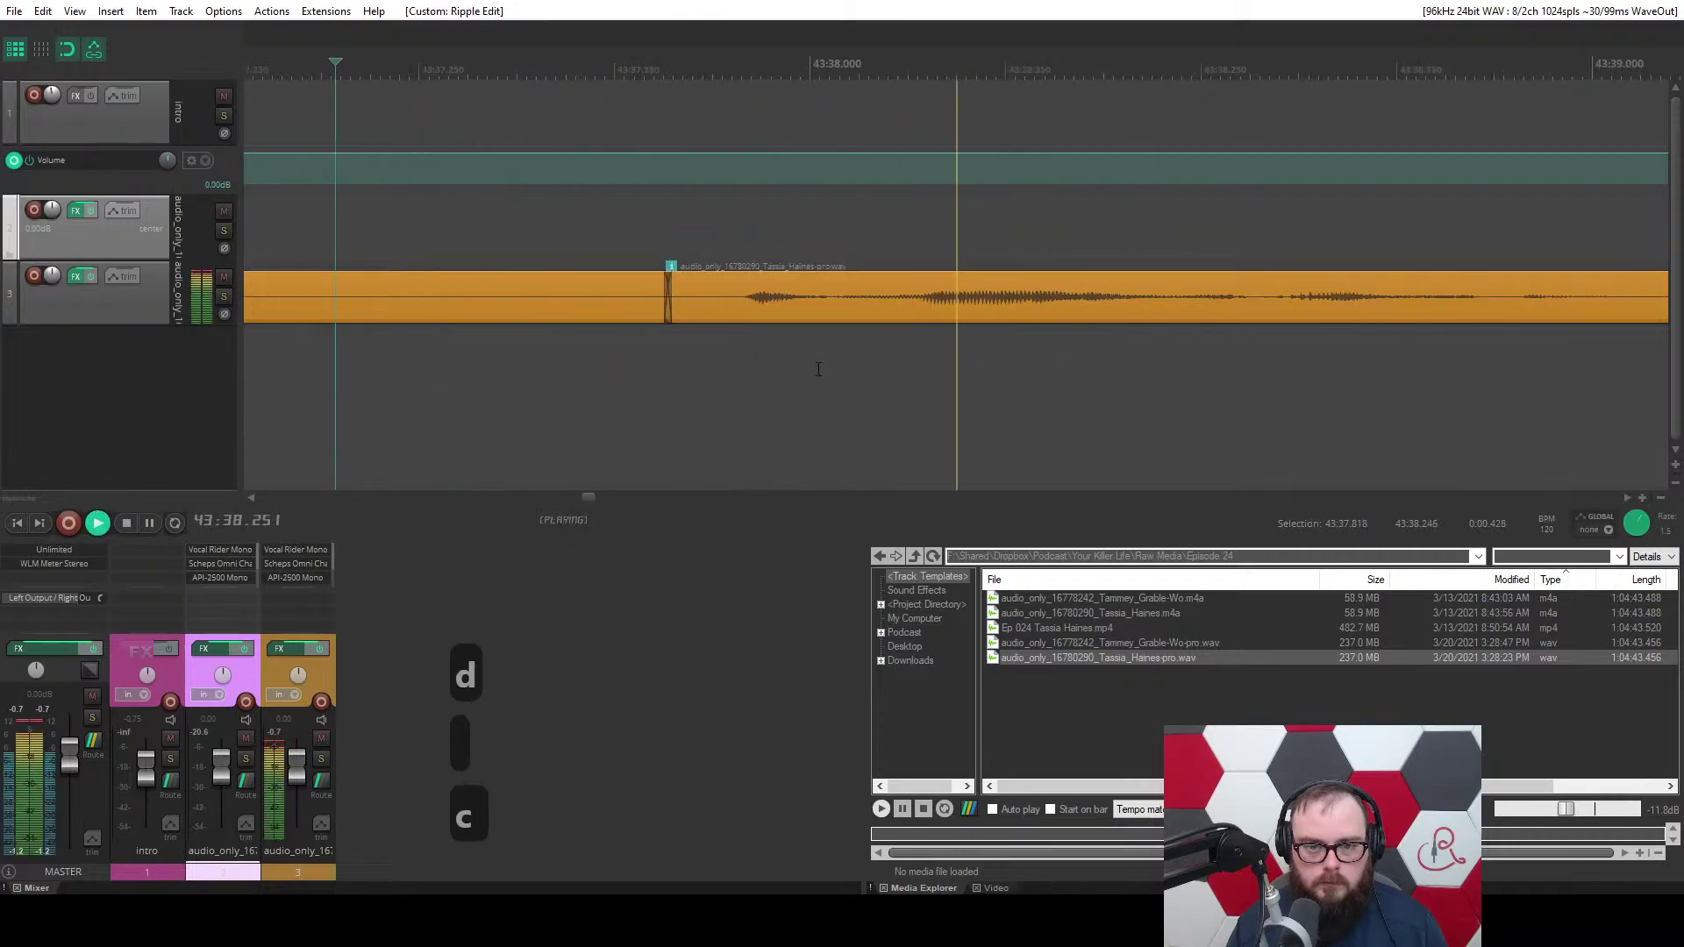
{"action": "left_click_drag", "start_coordinate": [577, 299], "coordinate": [588, 302]}
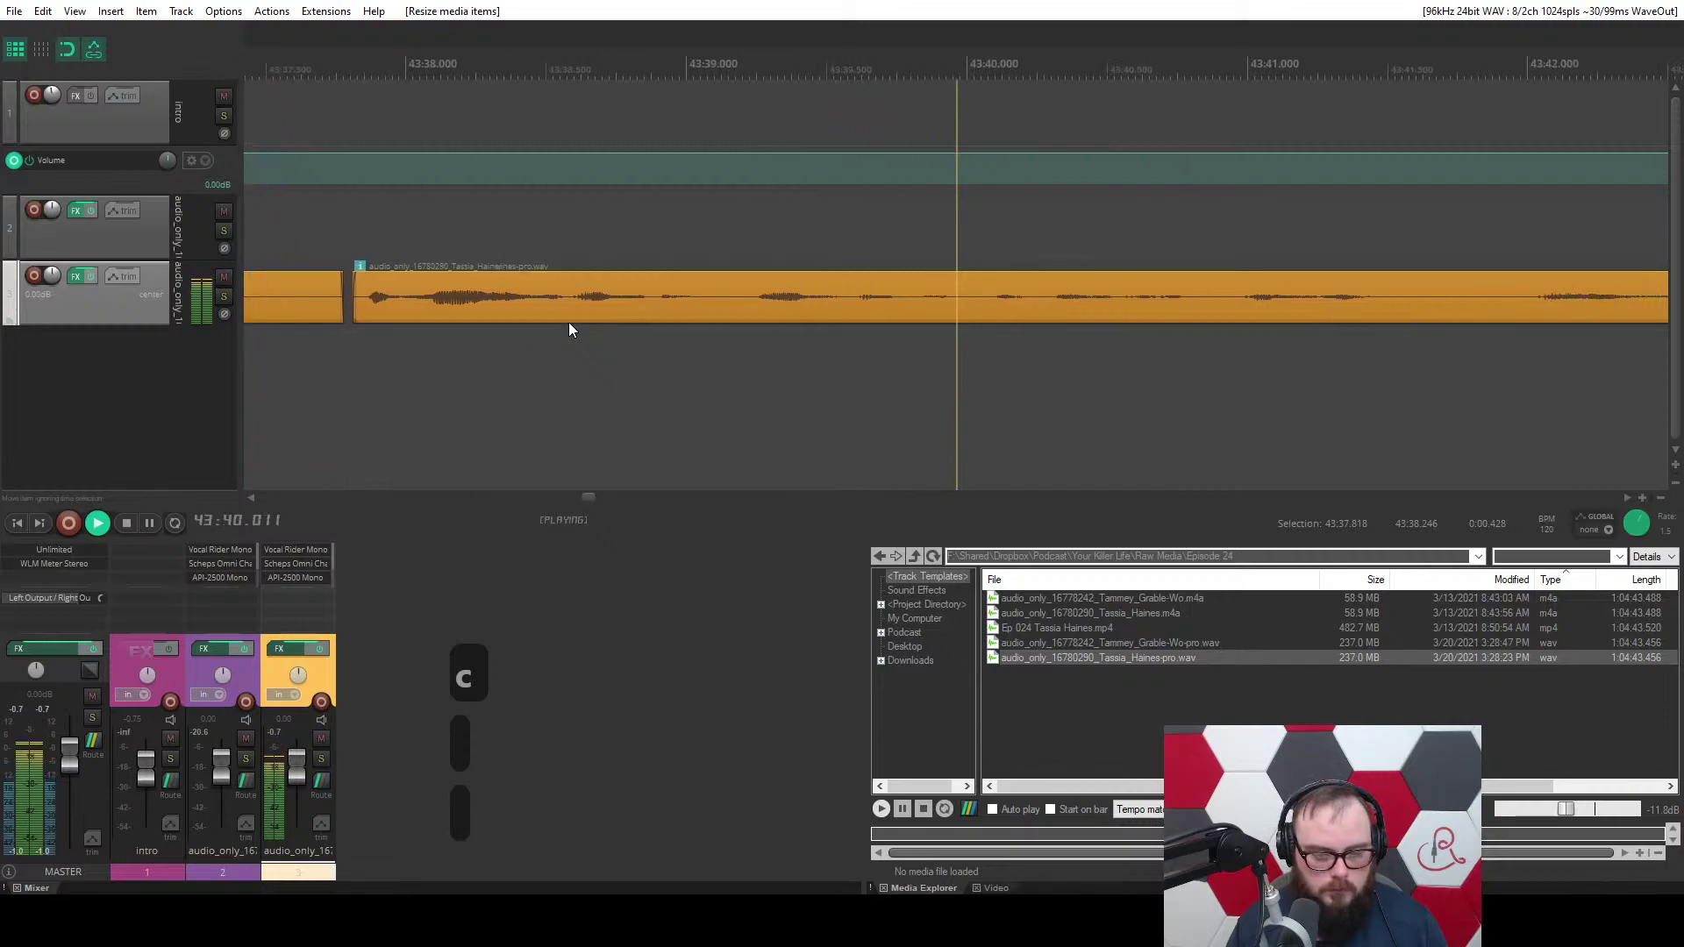
Ripple-cut the third-track audio from 43:42.020 to 43:42.724, replay from 43:37.393, and save the project.
{"action": "key", "text": "space"}
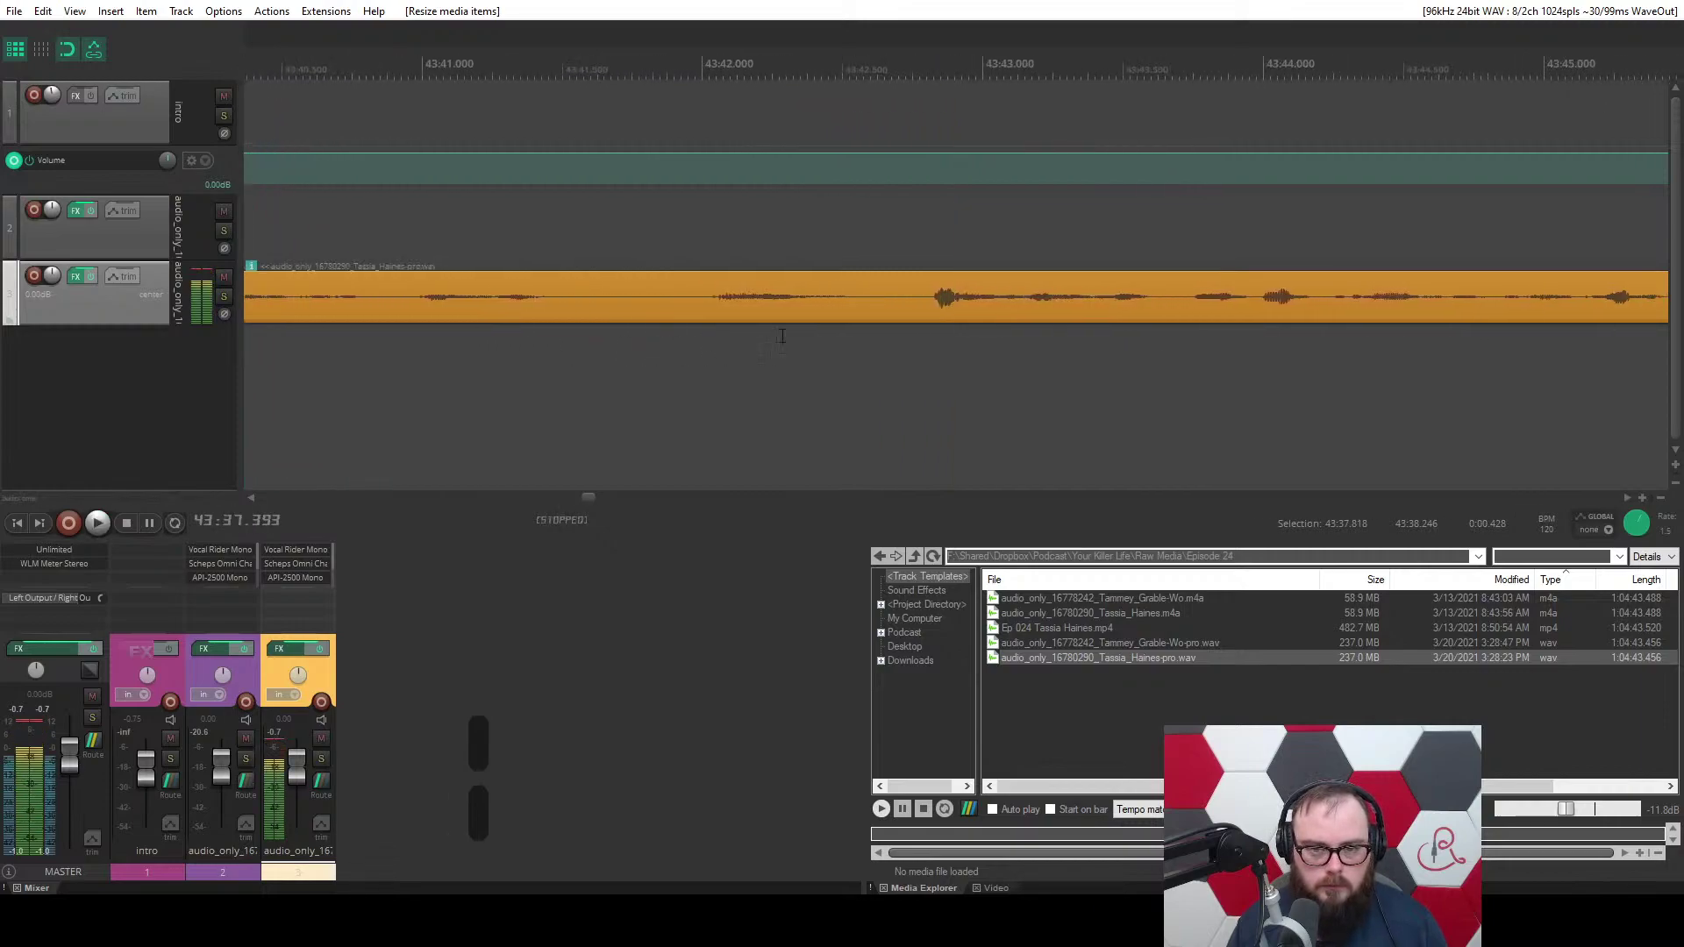
{"action": "left_click_drag", "start_coordinate": [932, 336], "coordinate": [734, 338]}
{"action": "key", "text": "c"}
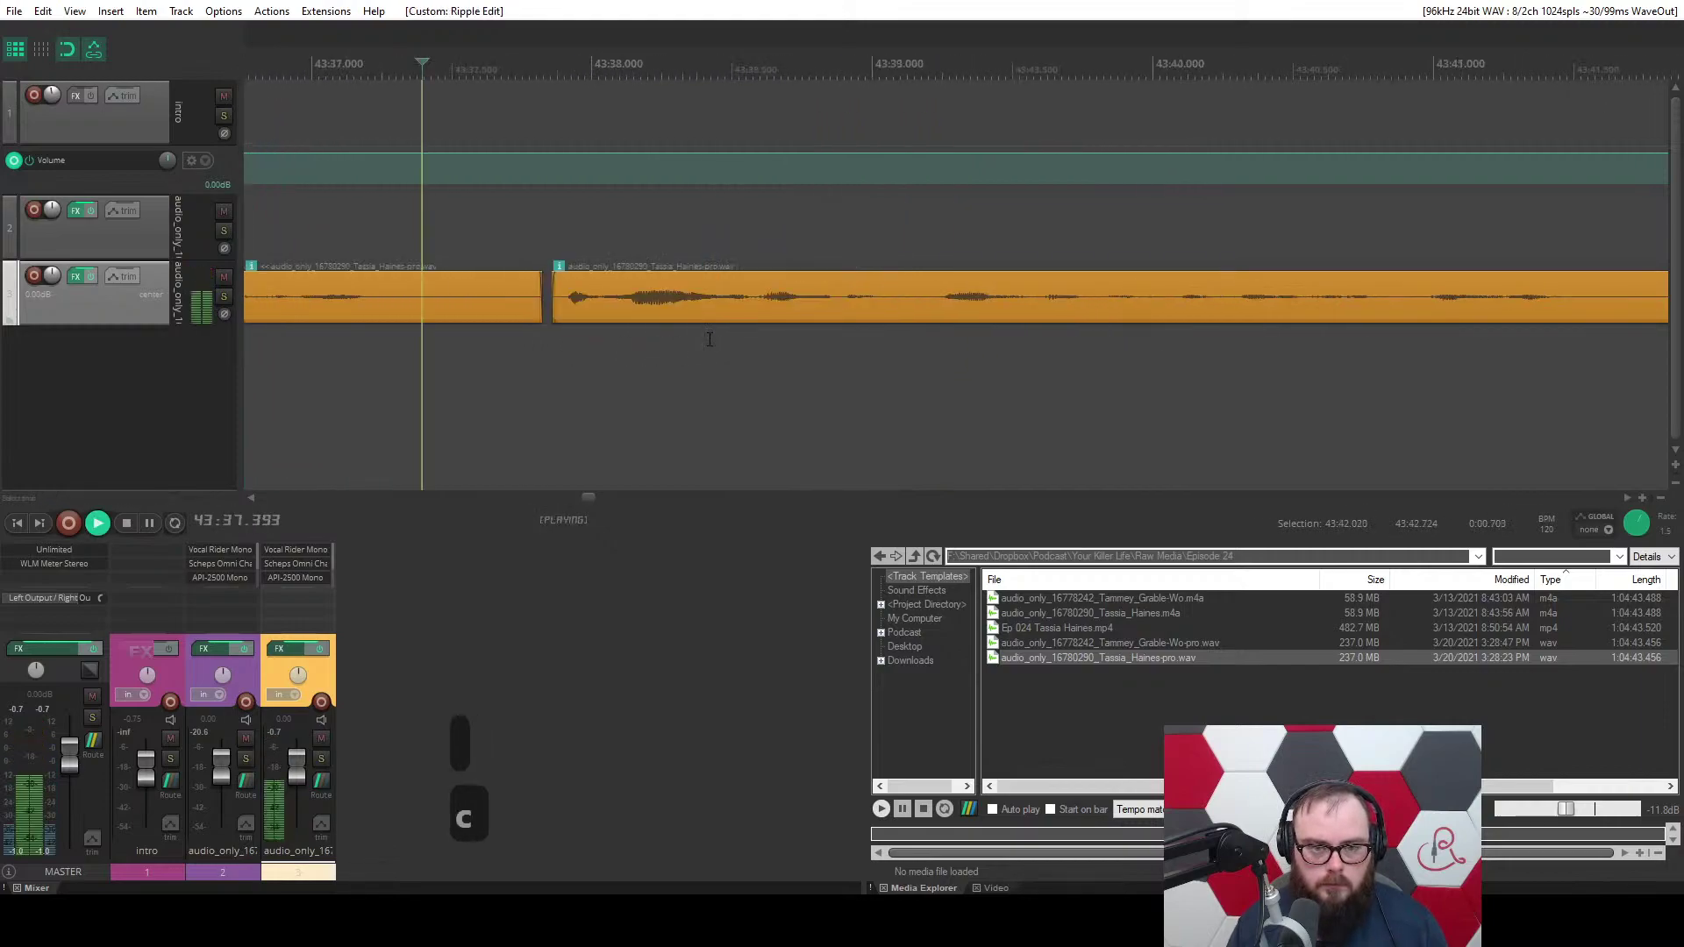
{"action": "key", "text": "ctrl+s"}
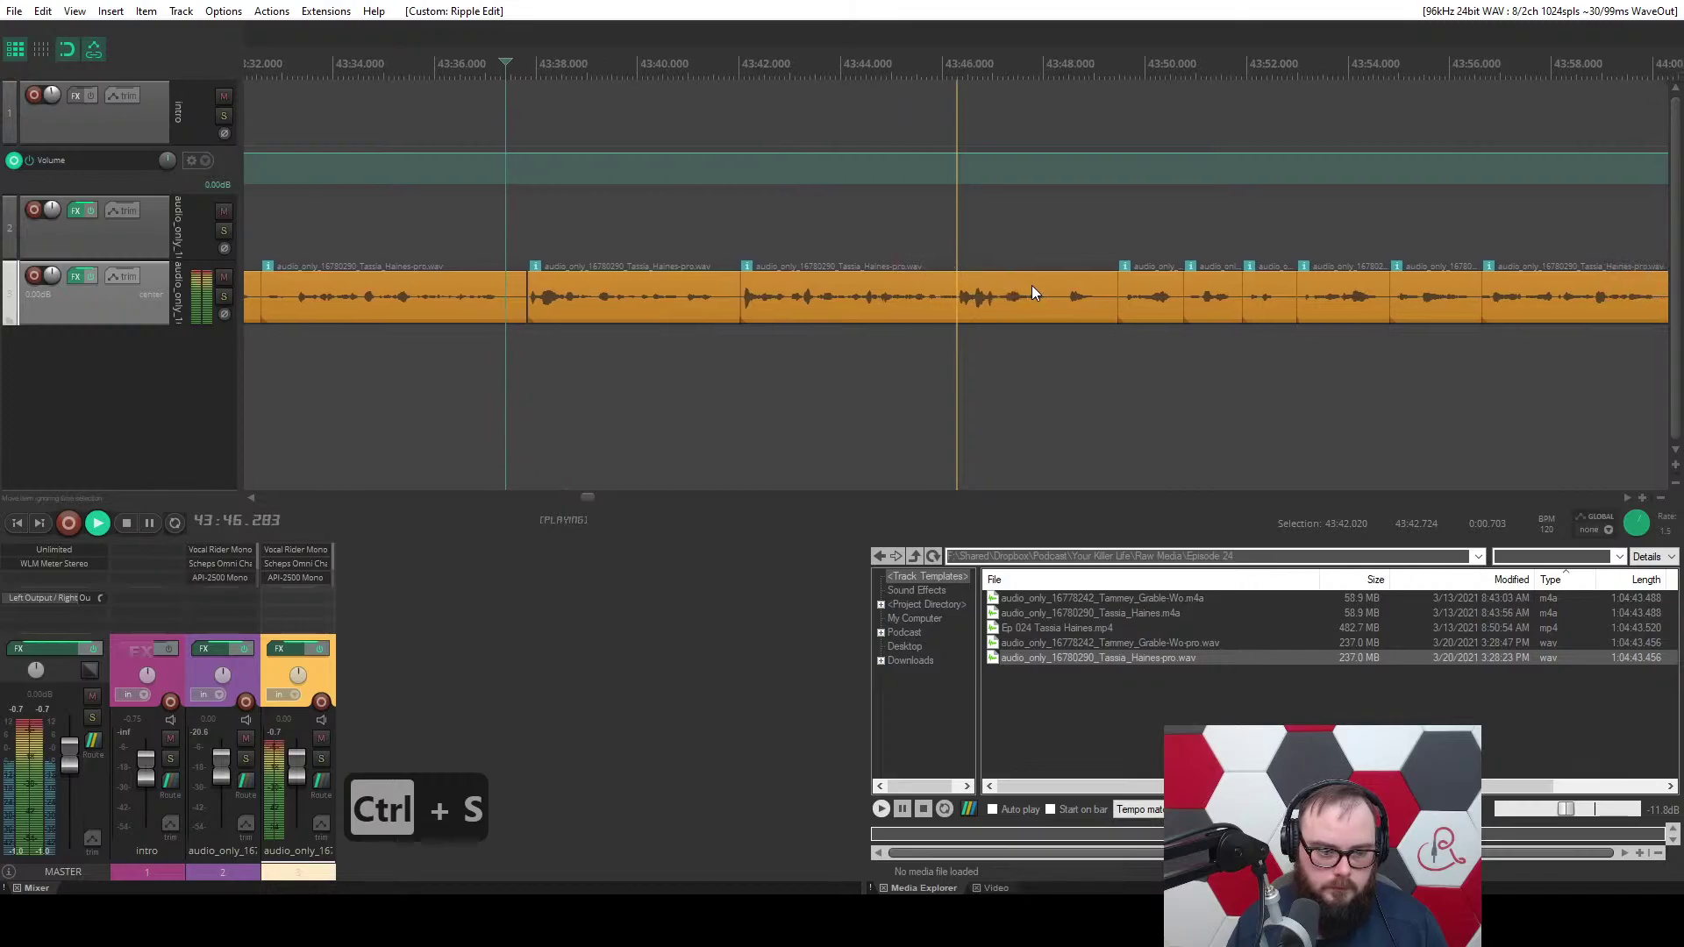
Ripple-trim the end of the third-track clip from about 43:48.5 to the cut near 43:49.5, and play on.
{"action": "scroll", "coordinate": [965, 298], "scroll_direction": "up", "scroll_amount": 5}
{"action": "left_click", "coordinate": [863, 300]}
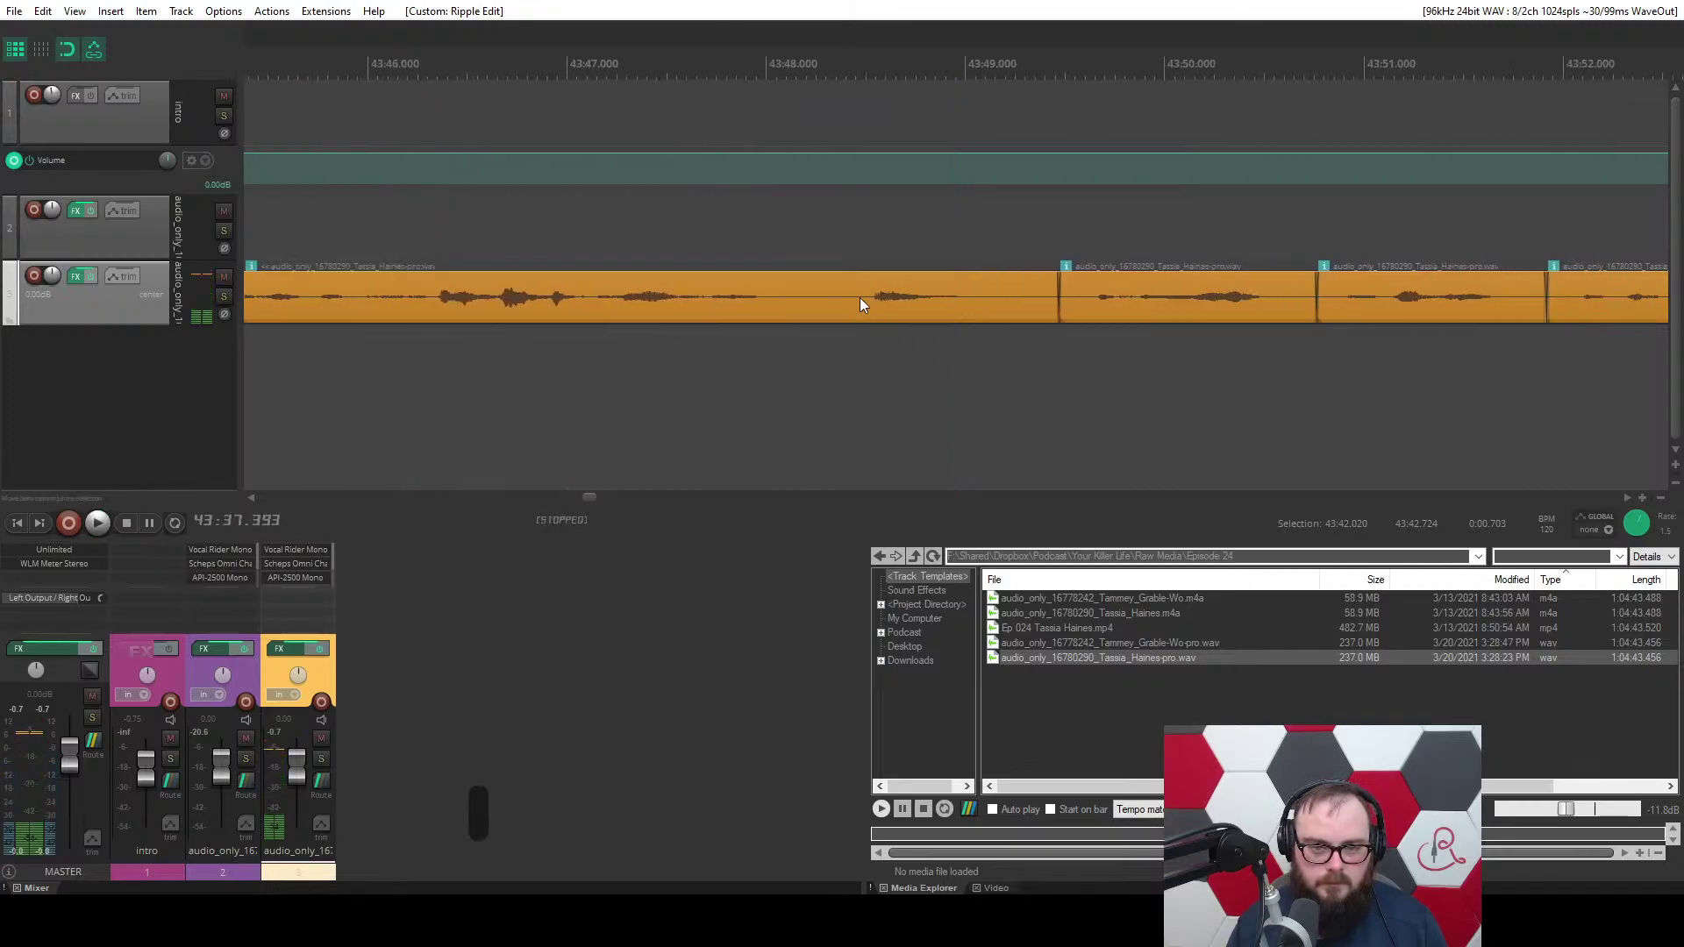
{"action": "key", "text": "w"}
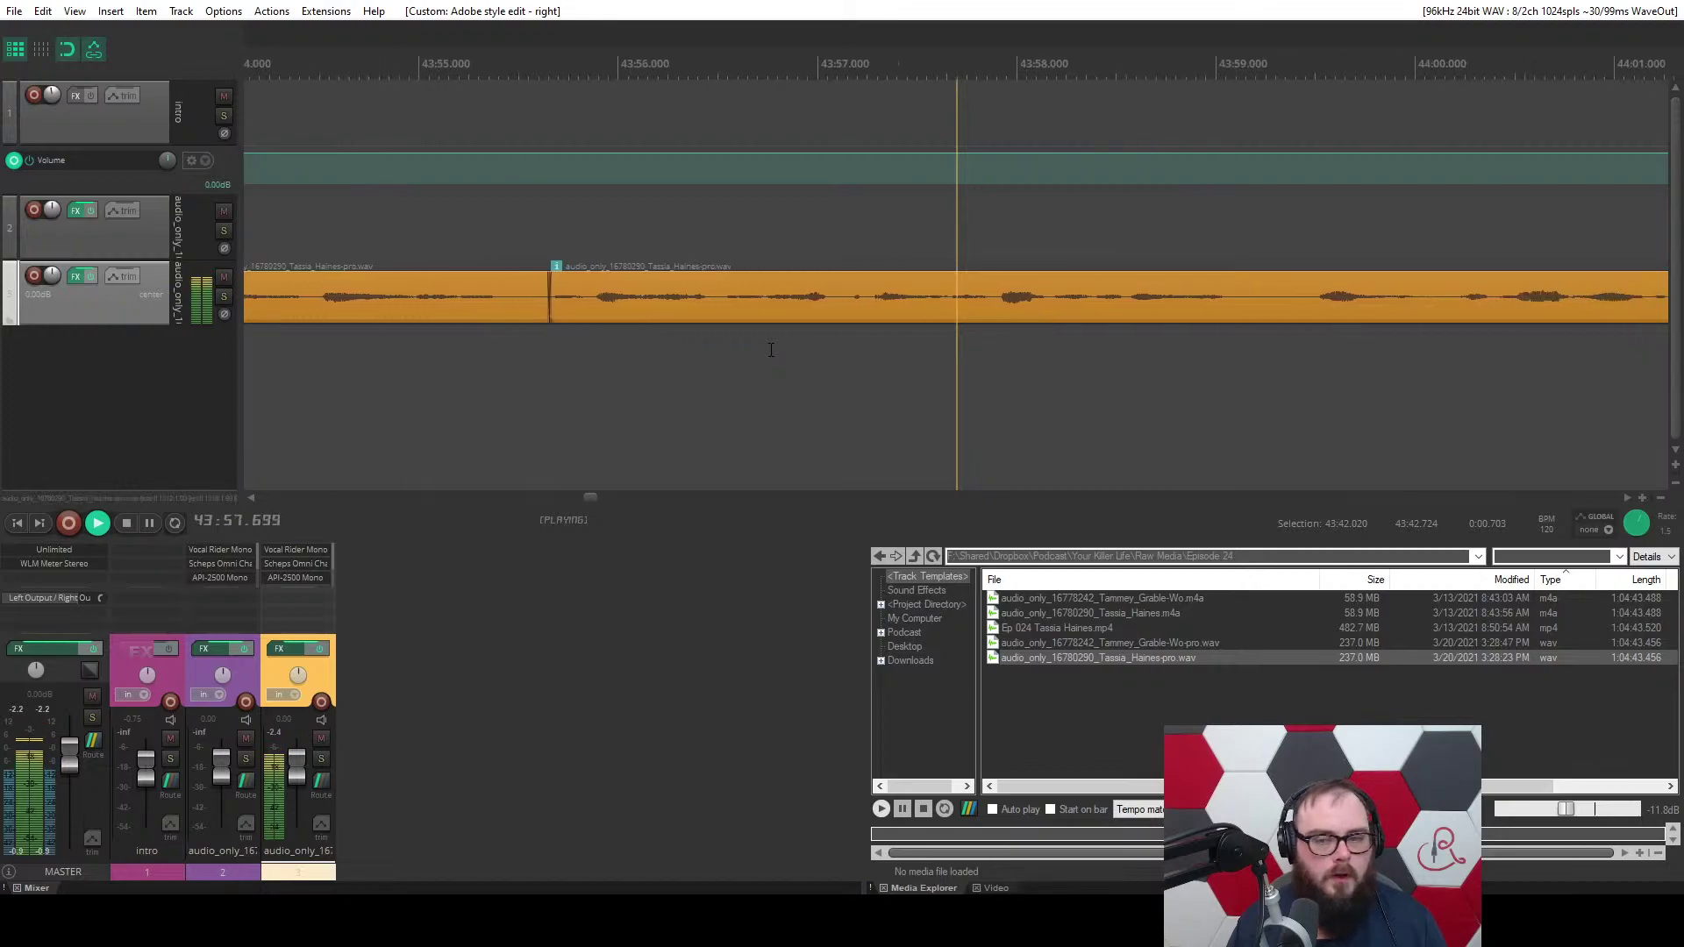
{"action": "scroll", "coordinate": [887, 357], "scroll_direction": "up", "scroll_amount": 4}
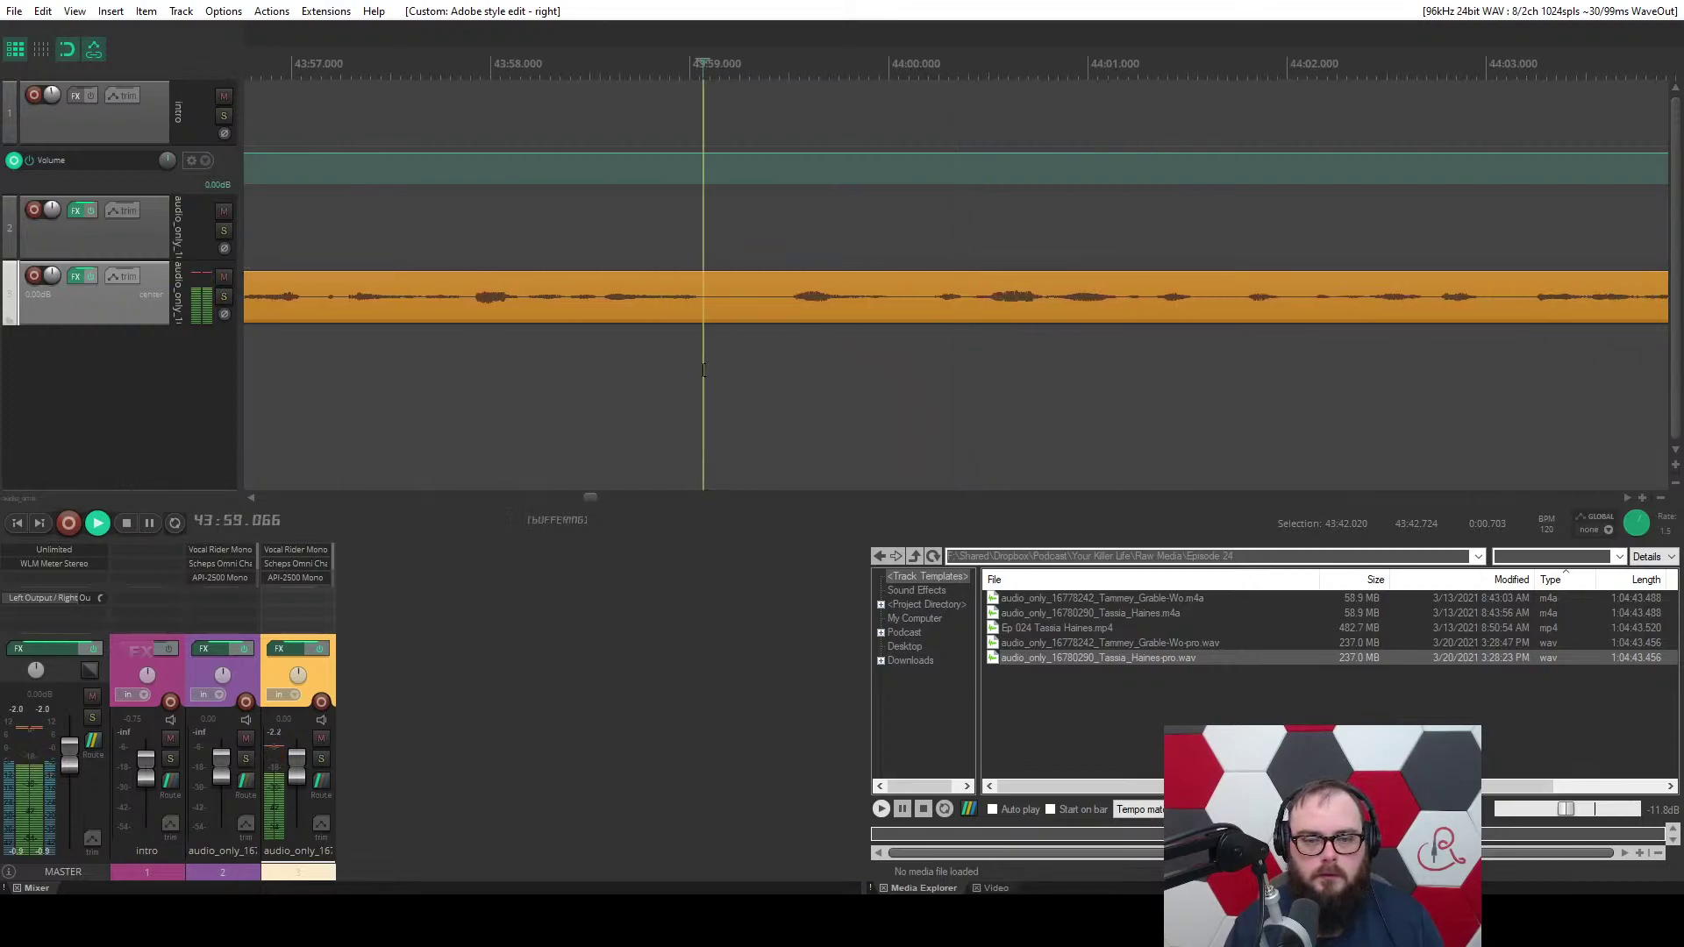
Ripple-cut the third-track audio from 43:59.476 to 44:00.101 and adjust the clip edge at the join near 44:20.4.
{"action": "left_click_drag", "start_coordinate": [1318, 347], "coordinate": [838, 360]}
{"action": "key", "text": "c"}
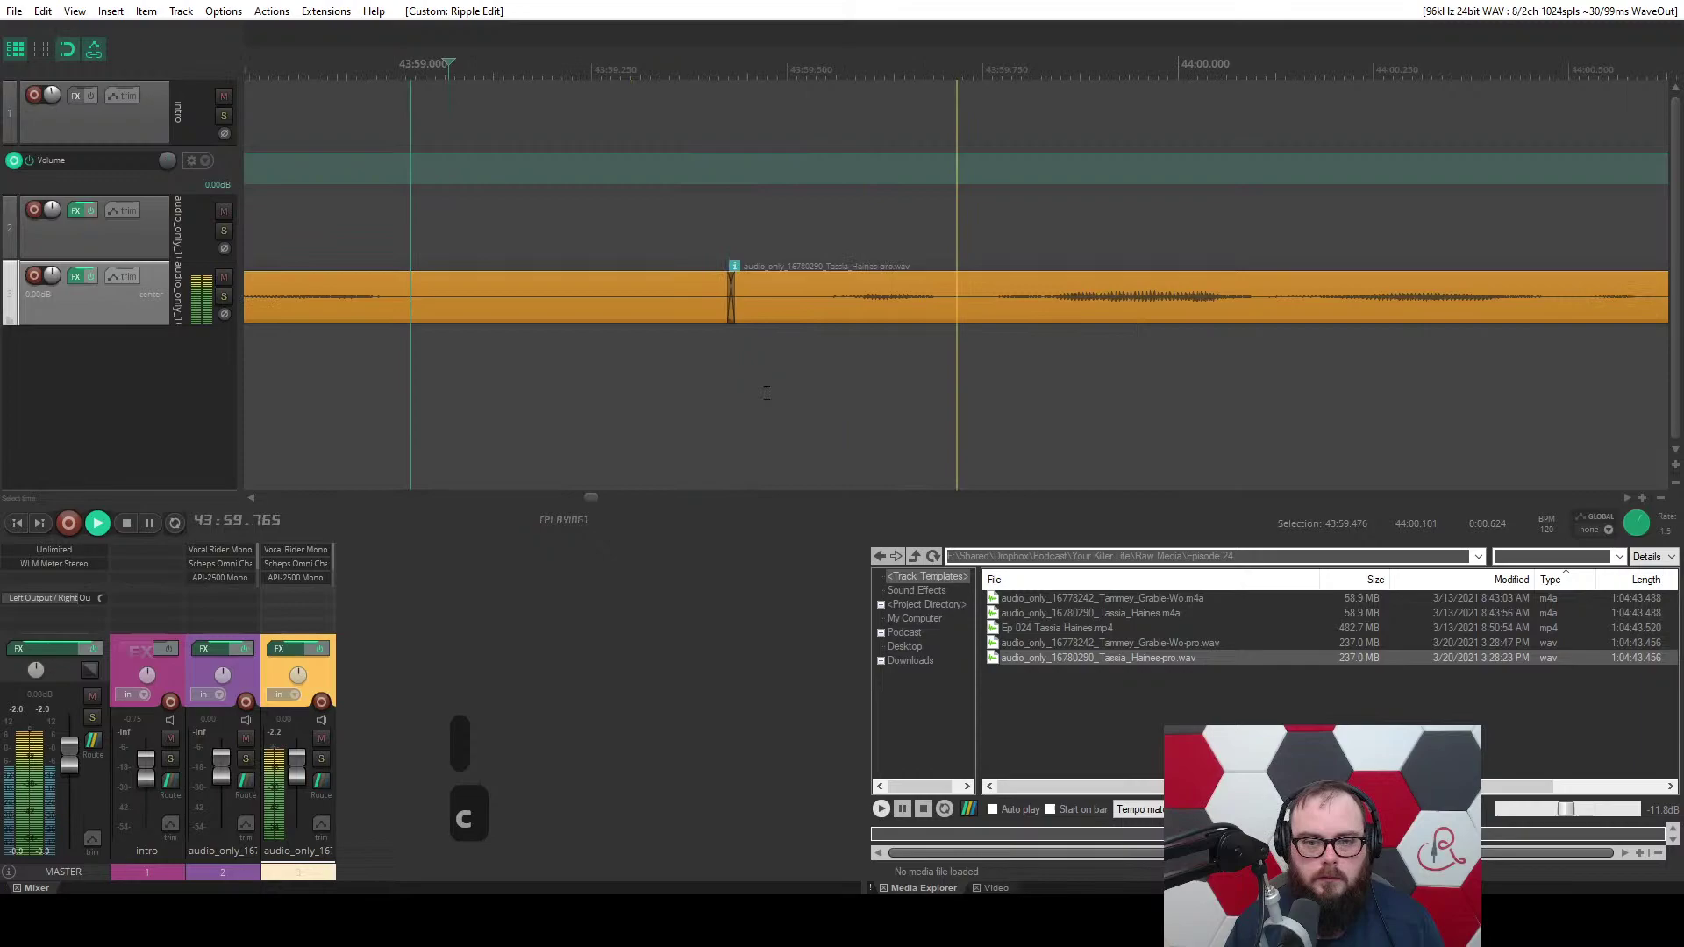
{"action": "scroll", "coordinate": [766, 392], "scroll_direction": "down", "scroll_amount": 3}
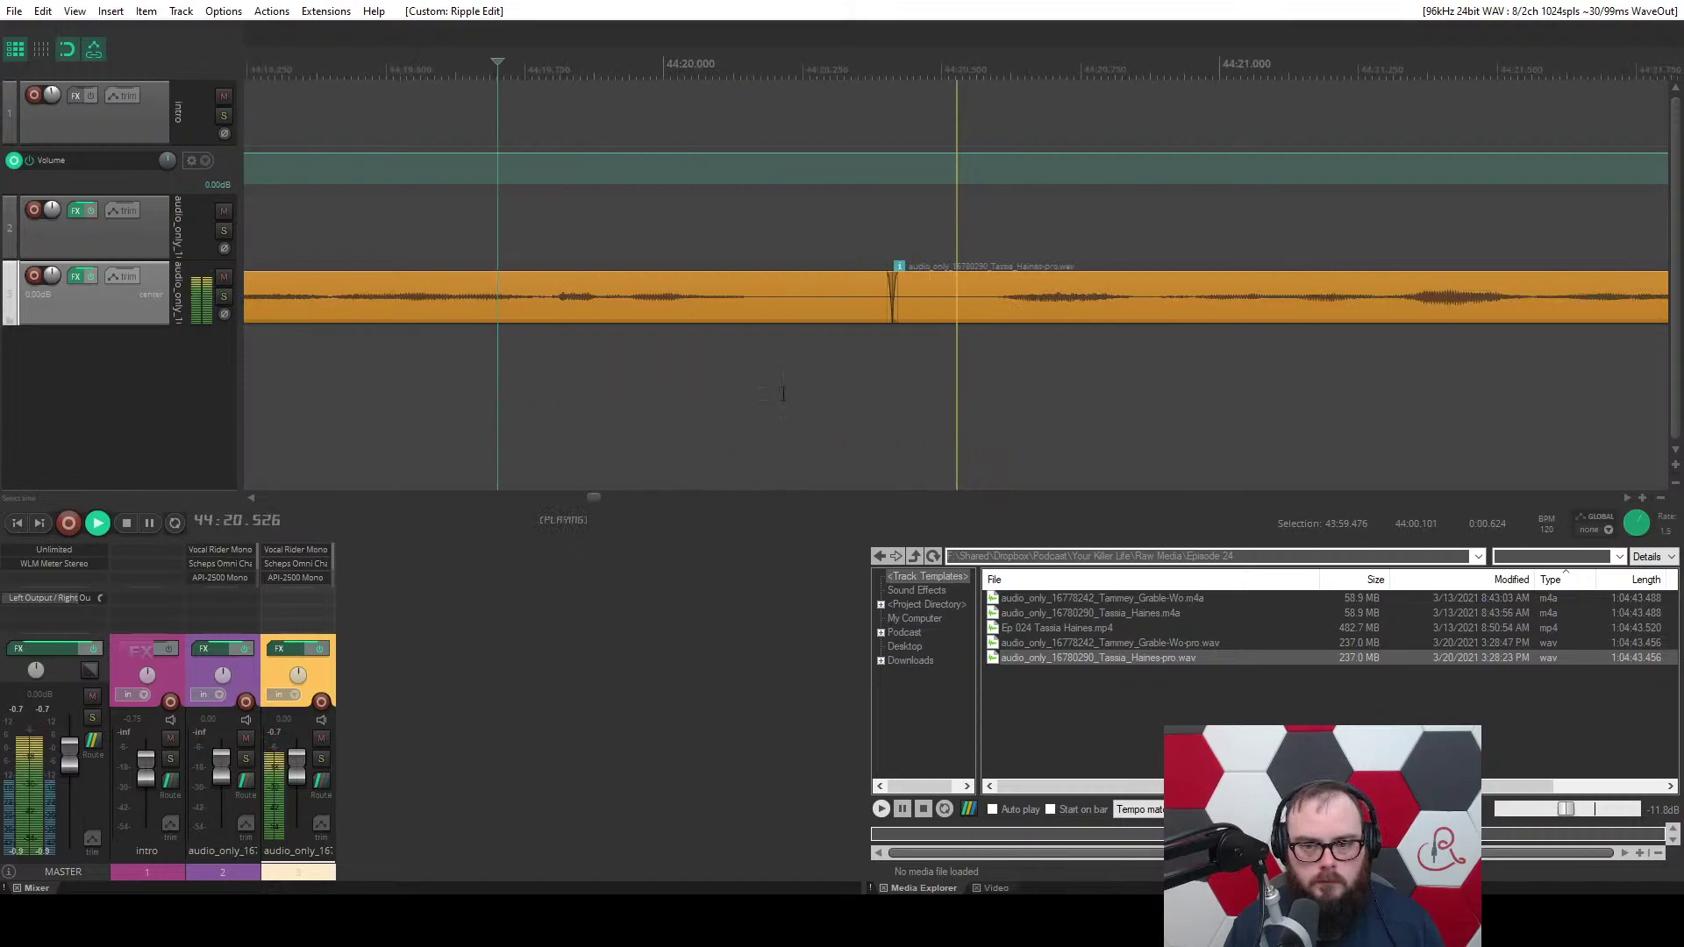
{"action": "left_click_drag", "start_coordinate": [834, 281], "coordinate": [745, 267]}
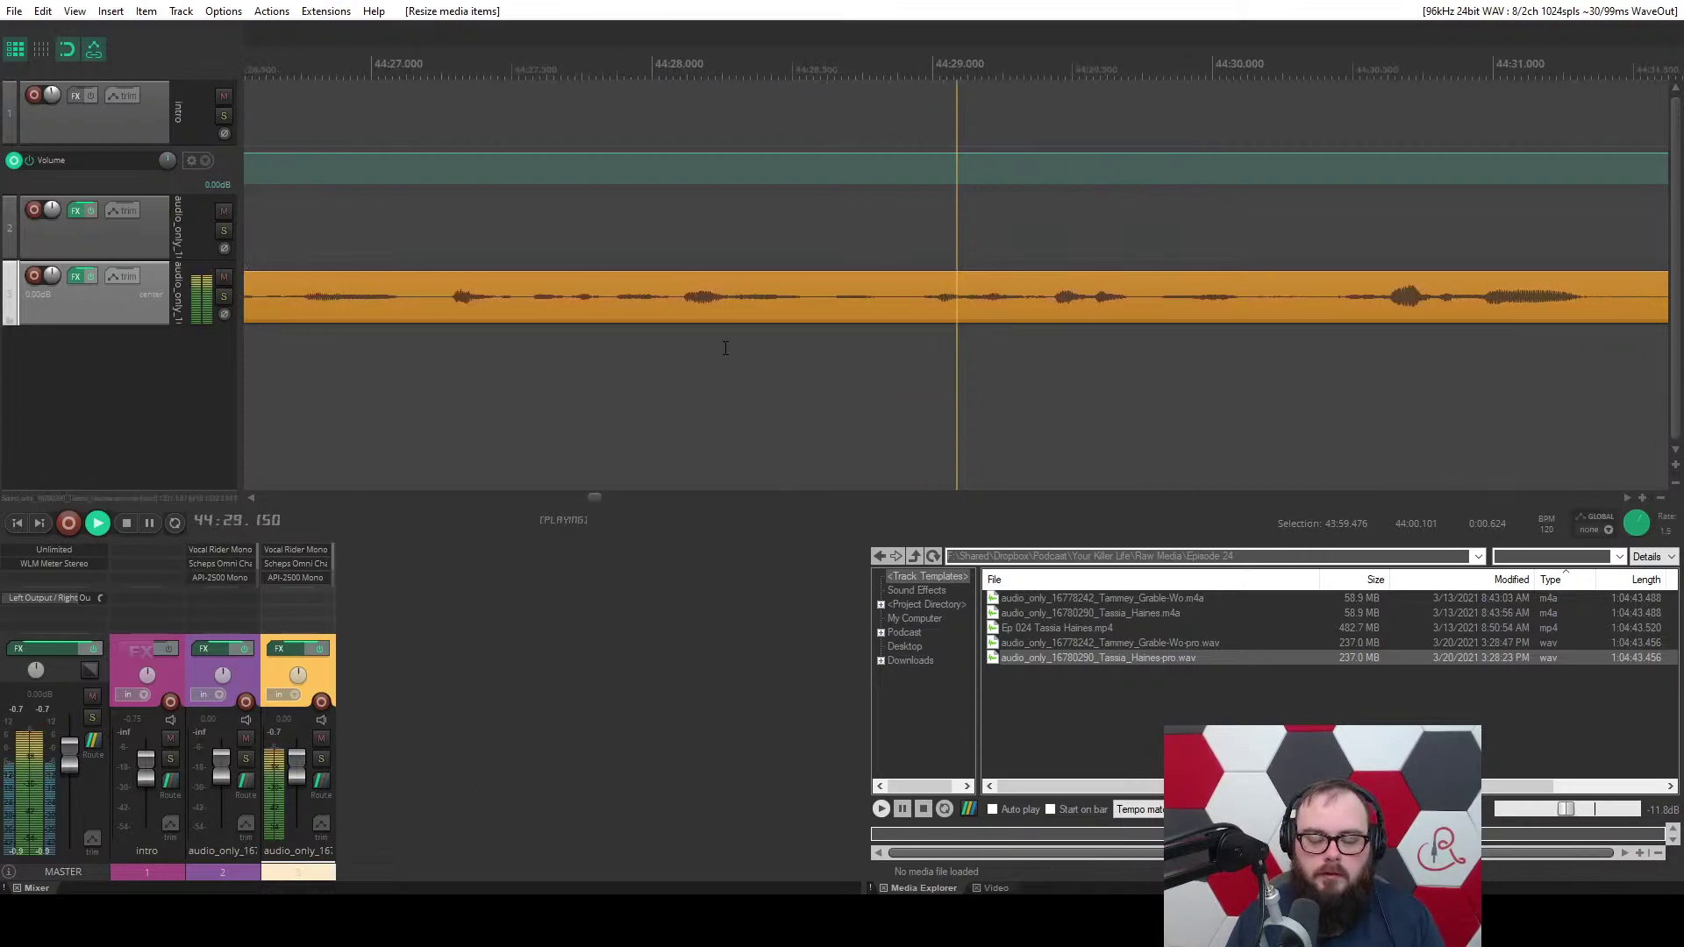
{"action": "scroll", "coordinate": [726, 349], "scroll_direction": "down", "scroll_amount": 5}
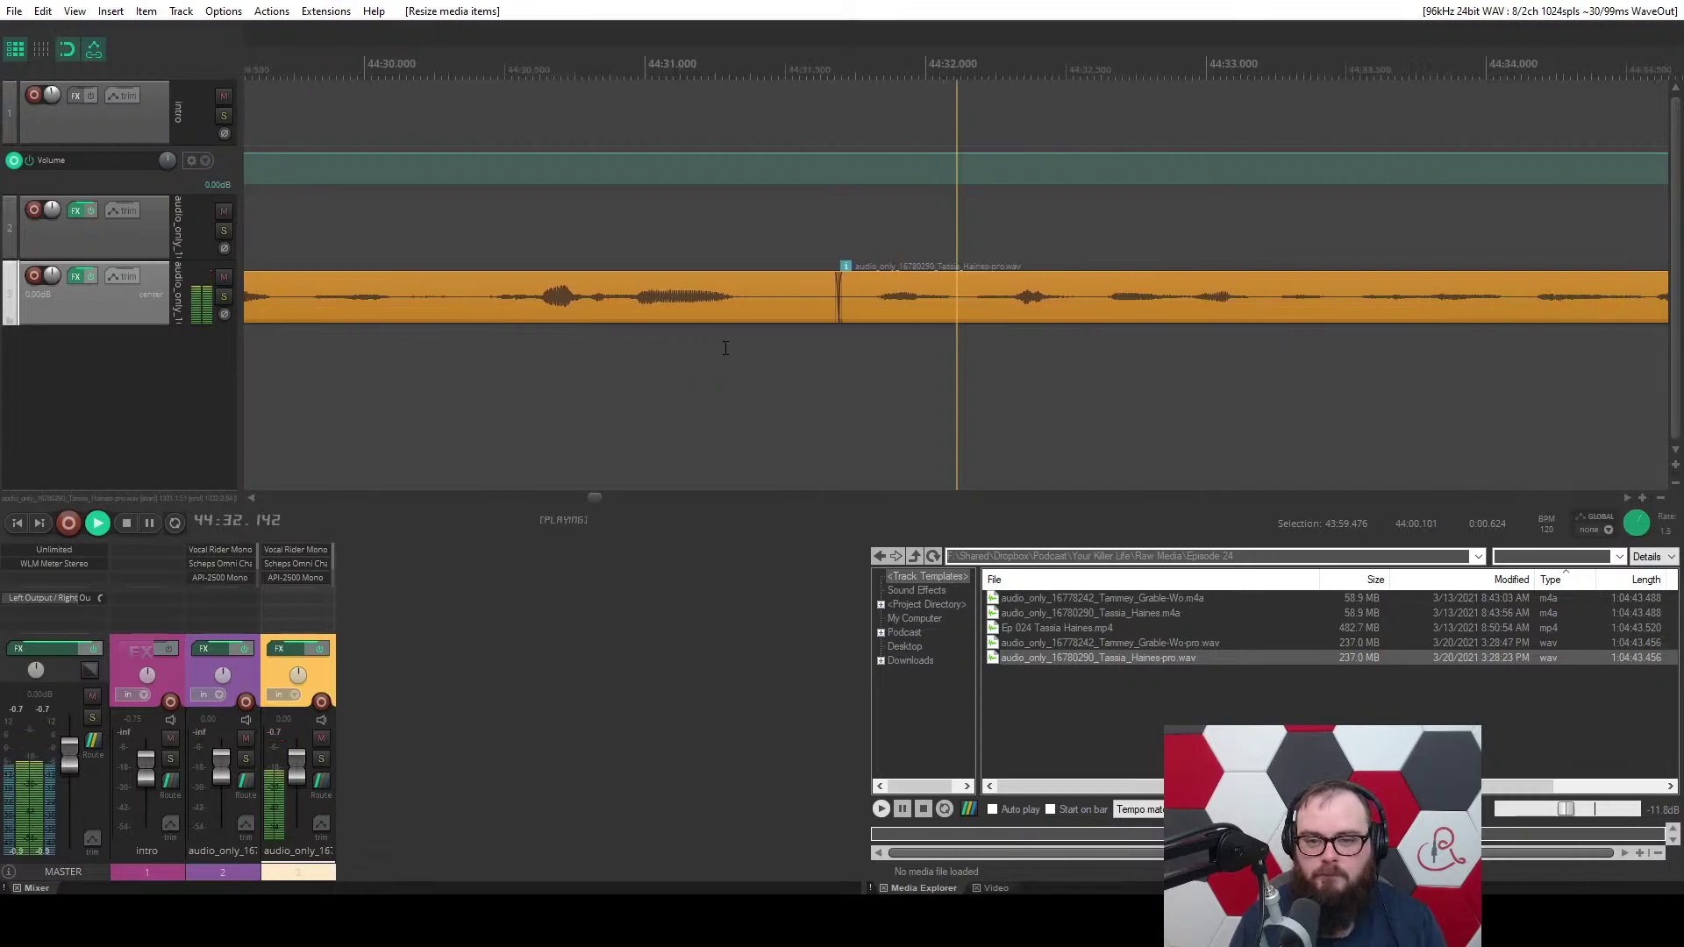
Replay the third-track join near 44:31.7 and ripple-cut the audio from 44:31.540 to 44:32.129.
{"action": "left_click", "coordinate": [746, 362]}
{"action": "scroll", "coordinate": [746, 362], "scroll_direction": "up", "scroll_amount": 6}
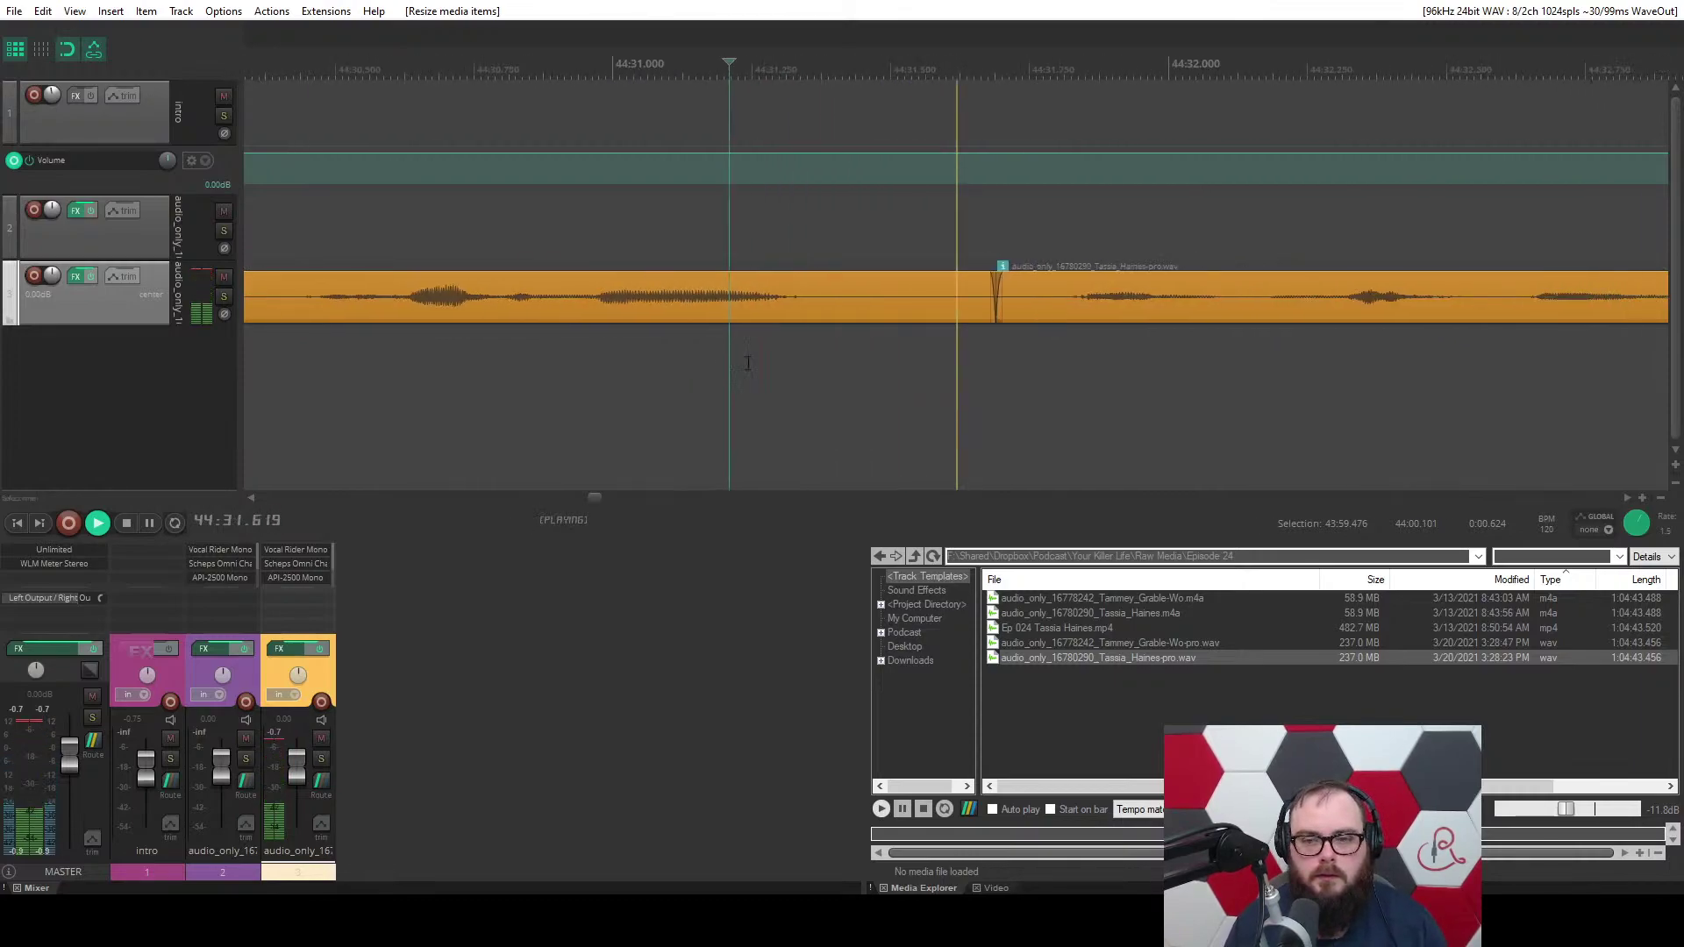
{"action": "left_click_drag", "start_coordinate": [794, 355], "coordinate": [1136, 350]}
{"action": "key", "text": "c"}
{"action": "scroll", "coordinate": [932, 377], "scroll_direction": "down", "scroll_amount": 3}
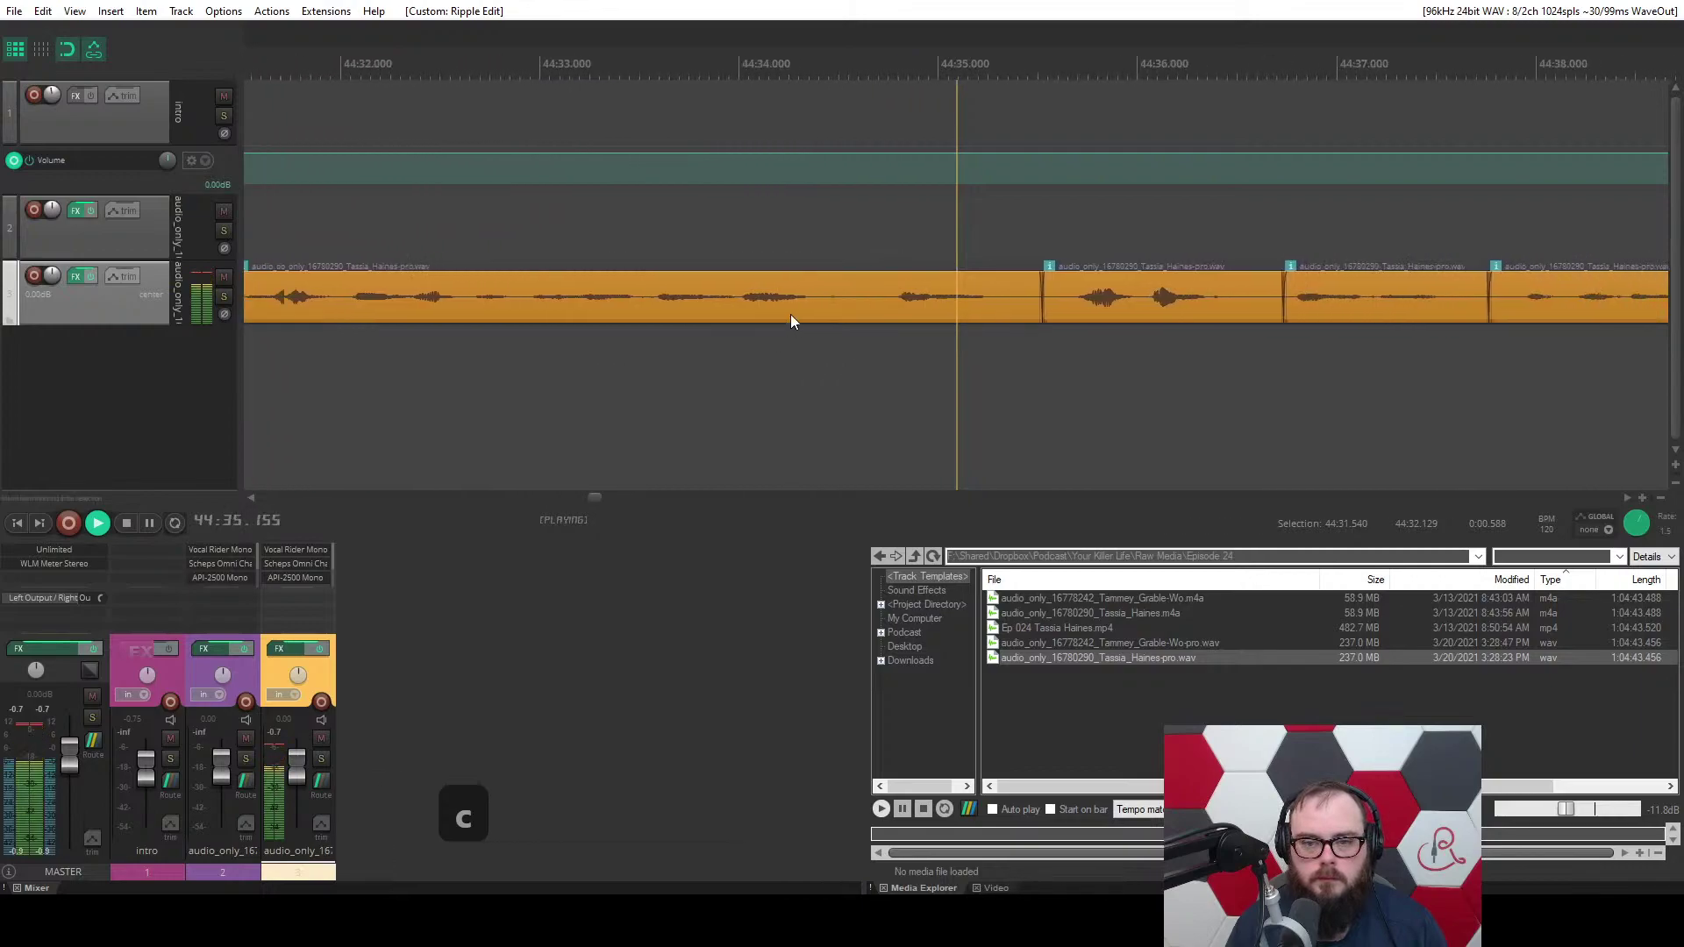
Ripple-trim the end of the third-track clip from about 44:34.75 to the cut near 44:35.4, and play on.
{"action": "left_click", "coordinate": [840, 298]}
{"action": "key", "text": "w"}
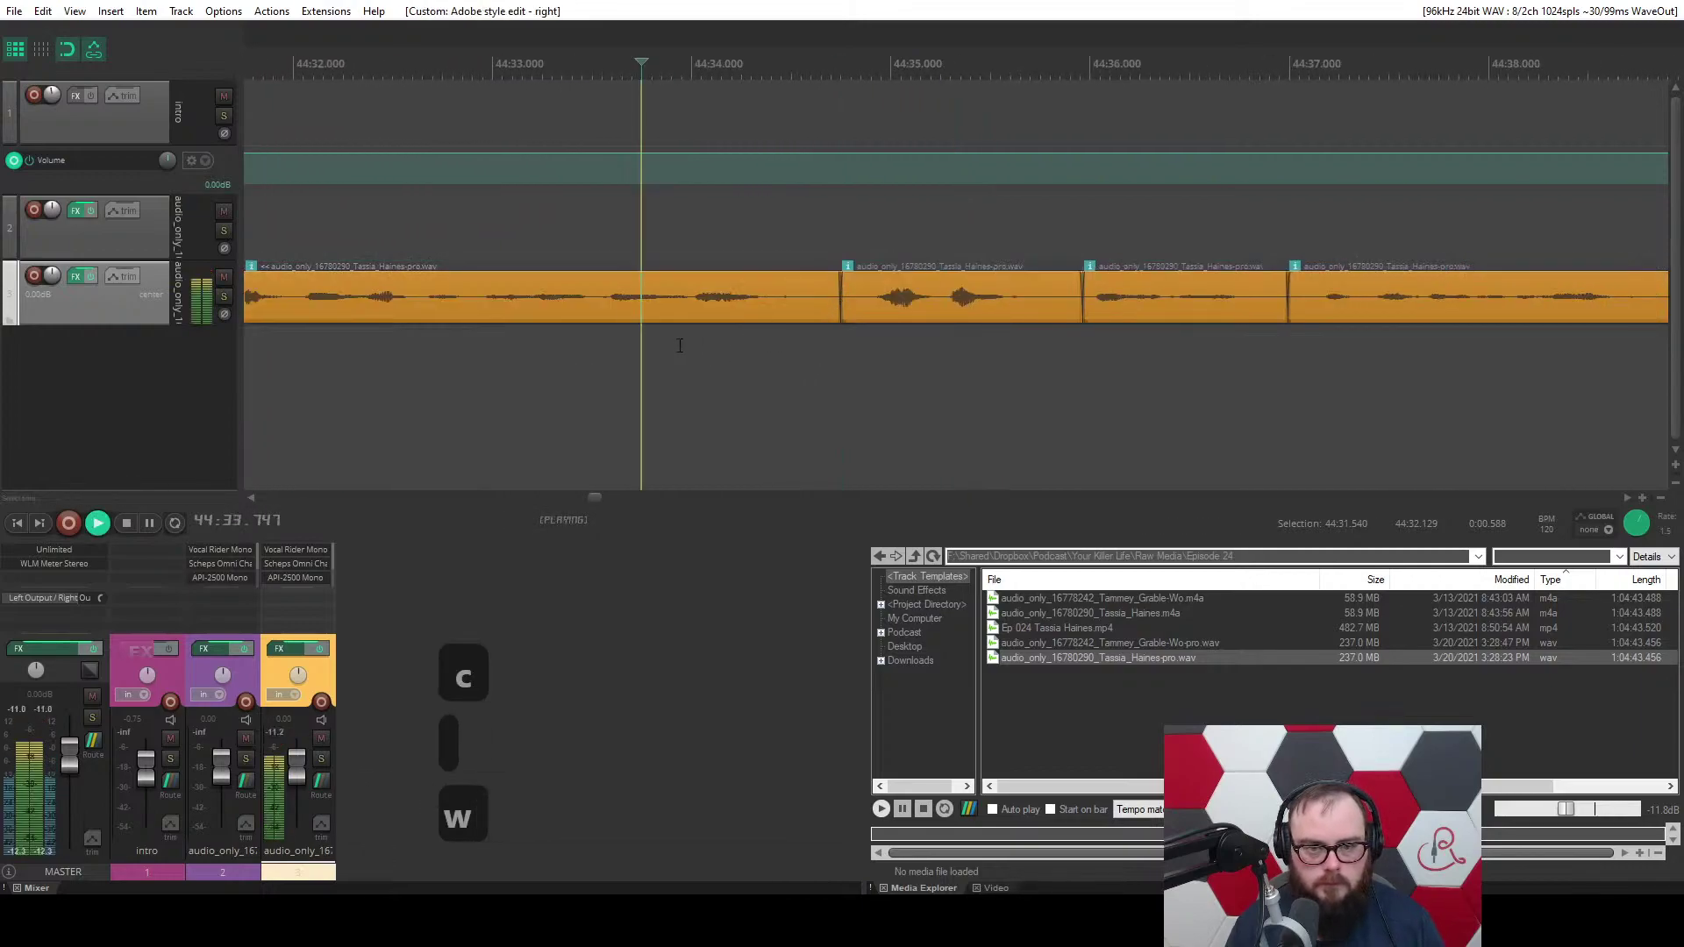
{"action": "scroll", "coordinate": [677, 343], "scroll_direction": "up", "scroll_amount": 3}
{"action": "scroll", "coordinate": [681, 346], "scroll_direction": "down", "scroll_amount": 2}
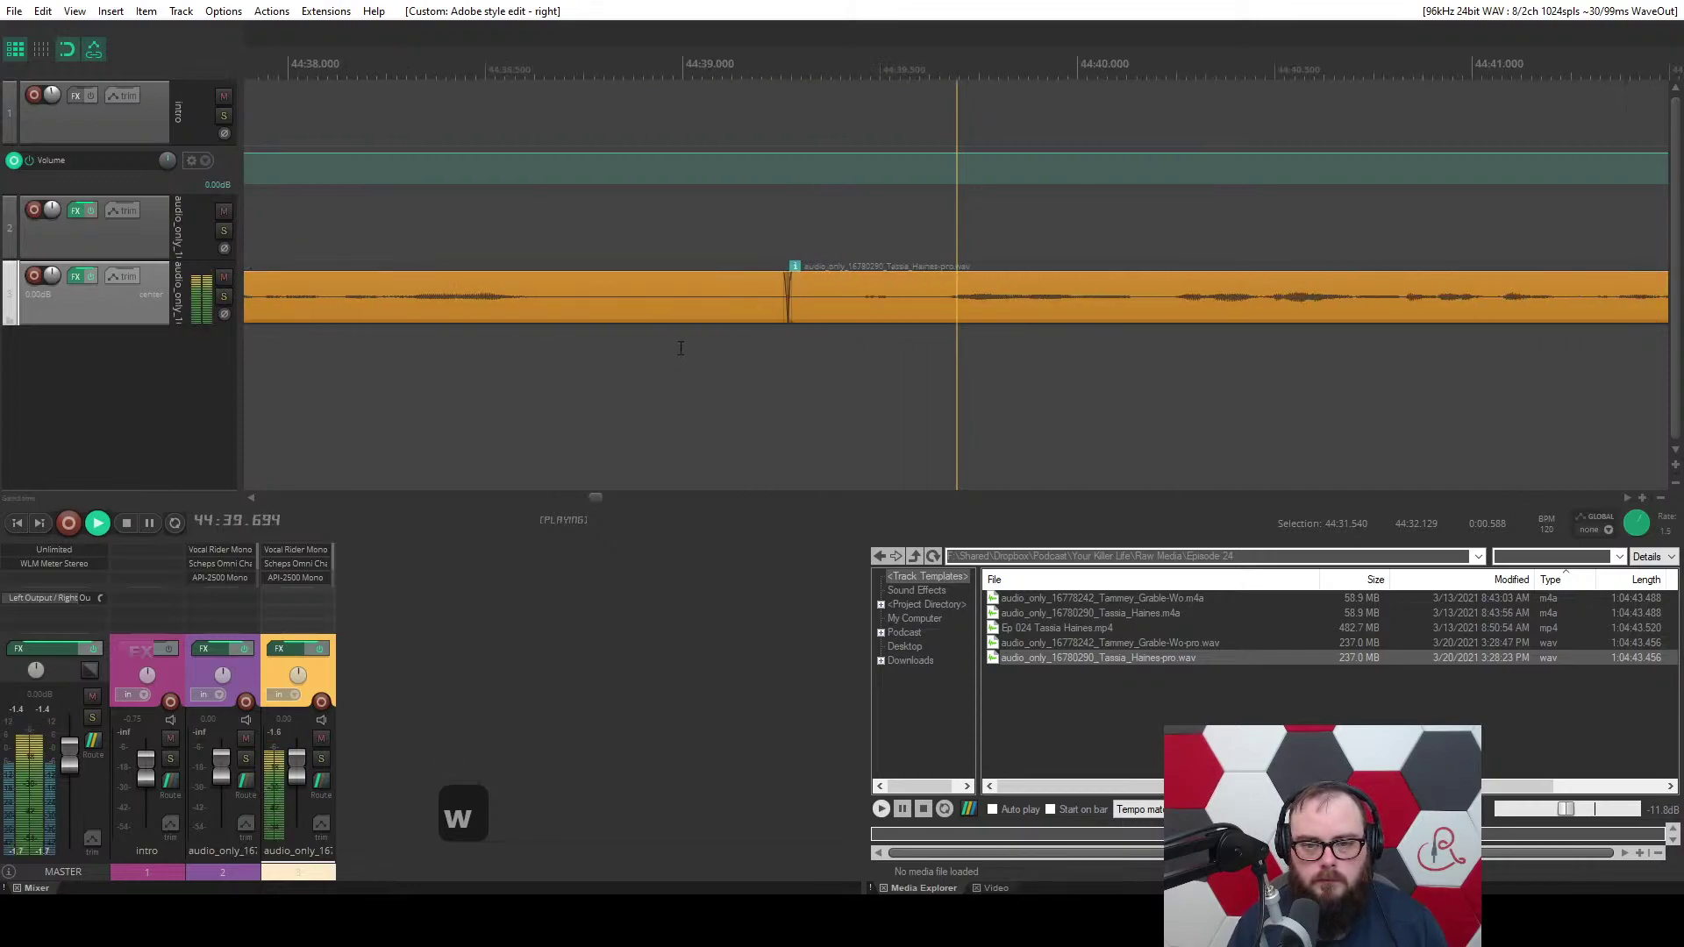
Replay the third-track passage after 45:00 and ripple-trim the end of the clip just before the cut near 45:04.5.
{"action": "scroll", "coordinate": [680, 348], "scroll_direction": "down", "scroll_amount": 2}
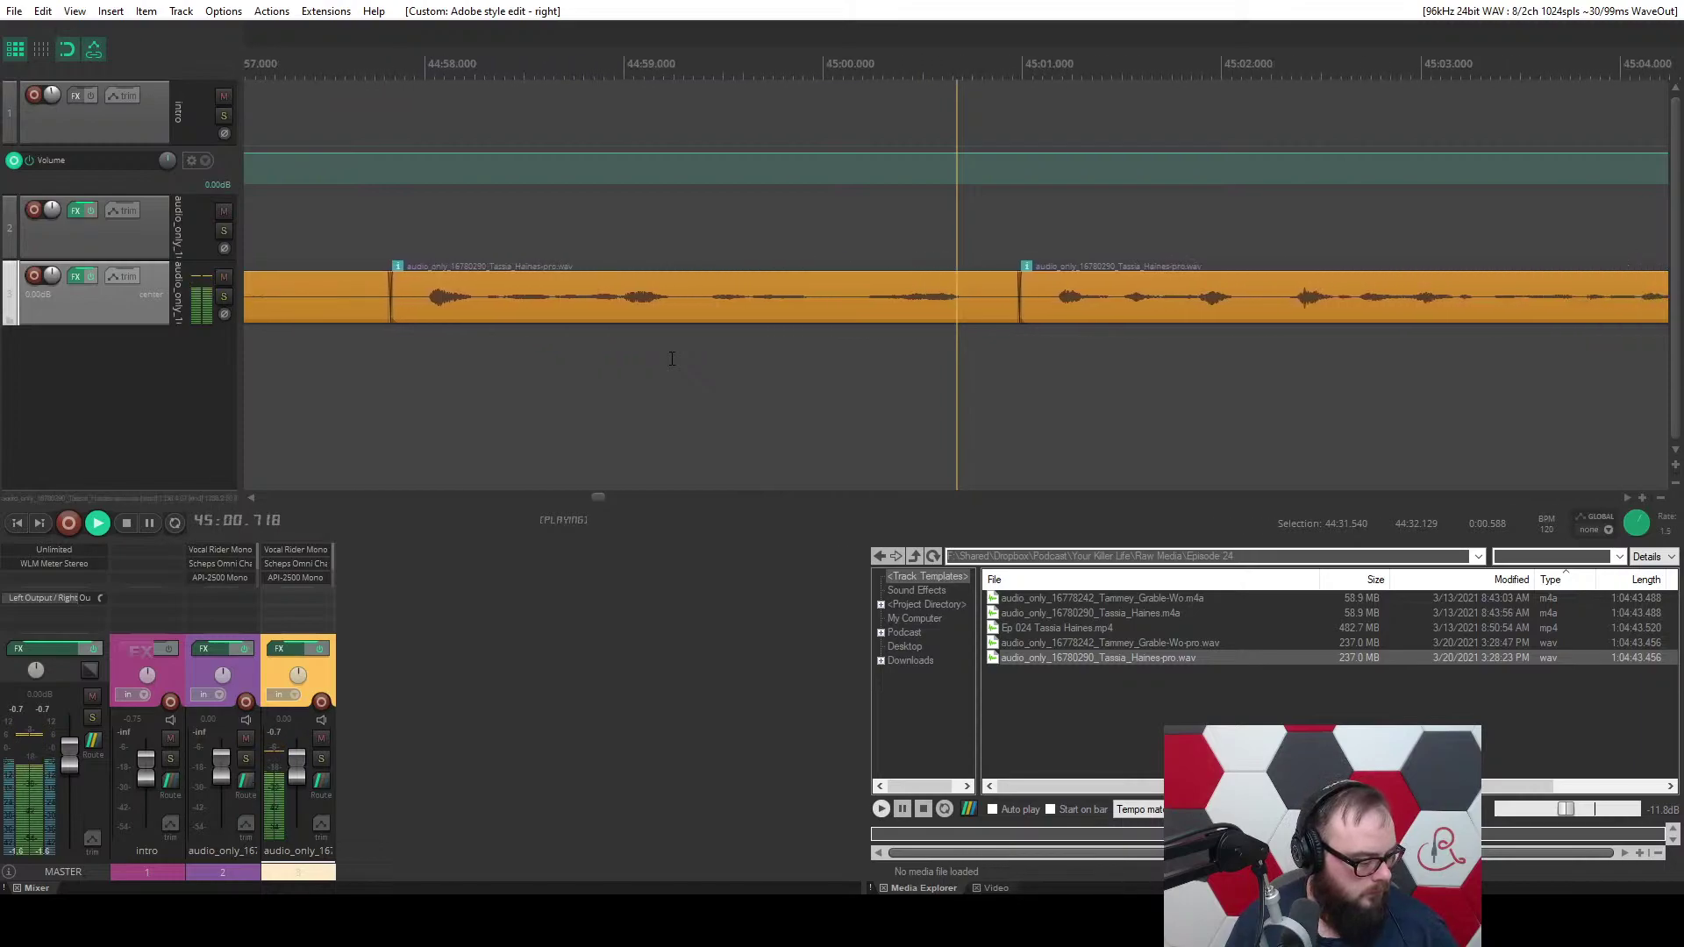
{"action": "scroll", "coordinate": [667, 361], "scroll_direction": "down", "scroll_amount": 4}
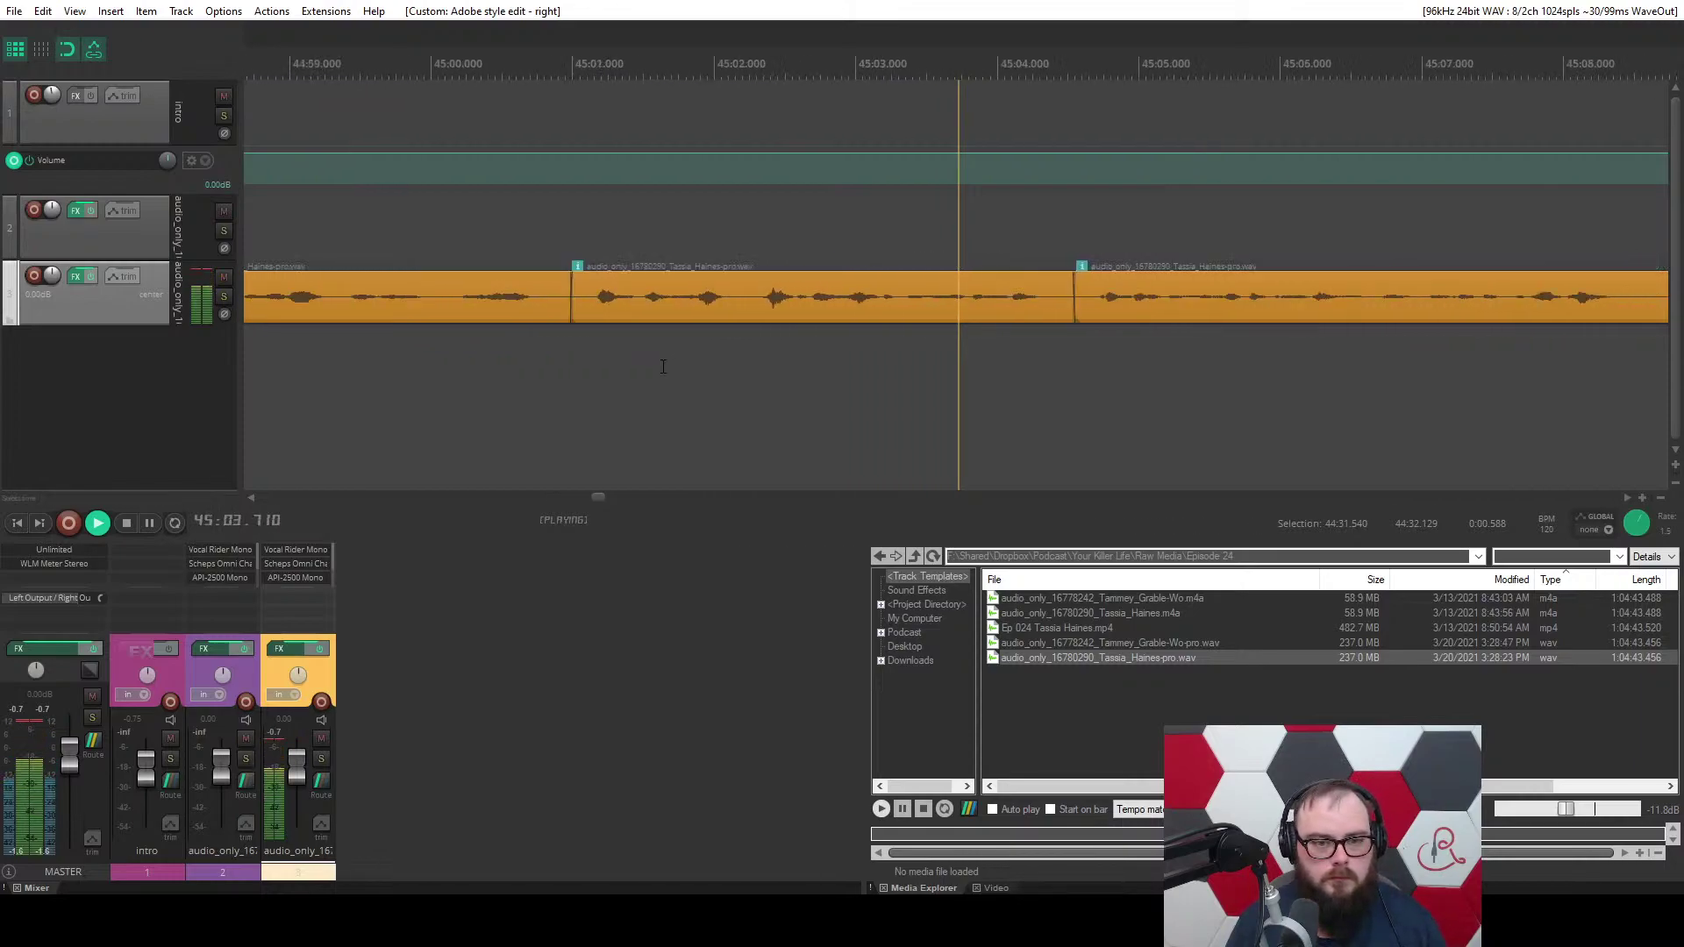
{"action": "left_click", "coordinate": [474, 391]}
{"action": "scroll", "coordinate": [474, 391], "scroll_direction": "up", "scroll_amount": 8}
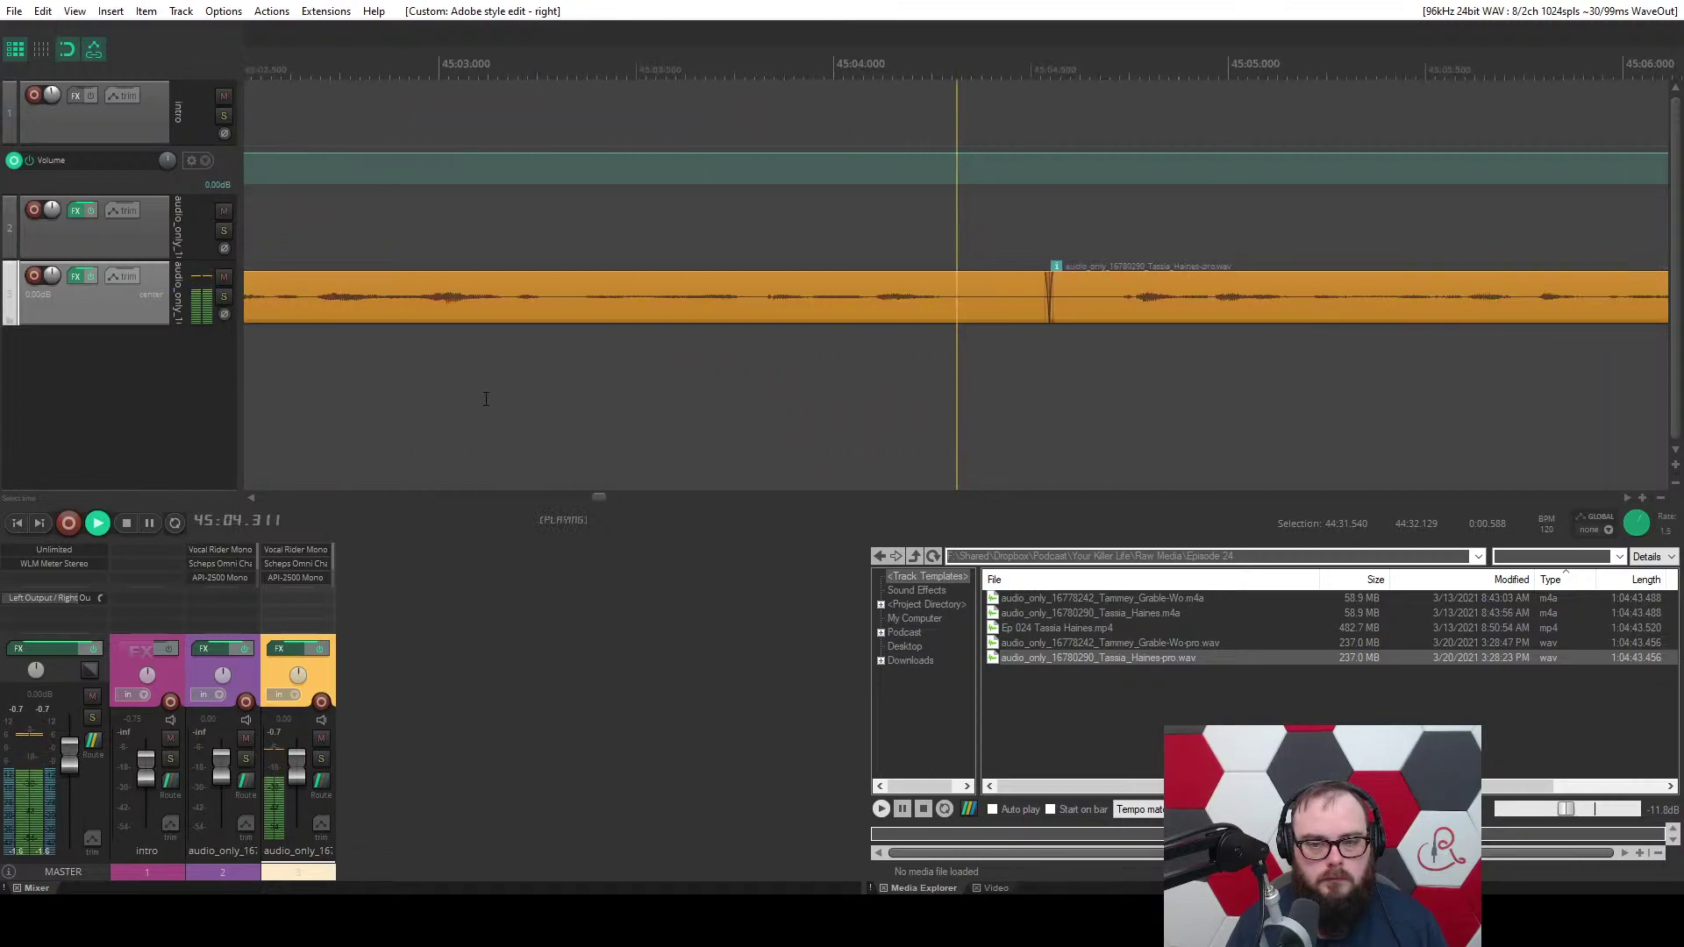
{"action": "left_click", "coordinate": [502, 388]}
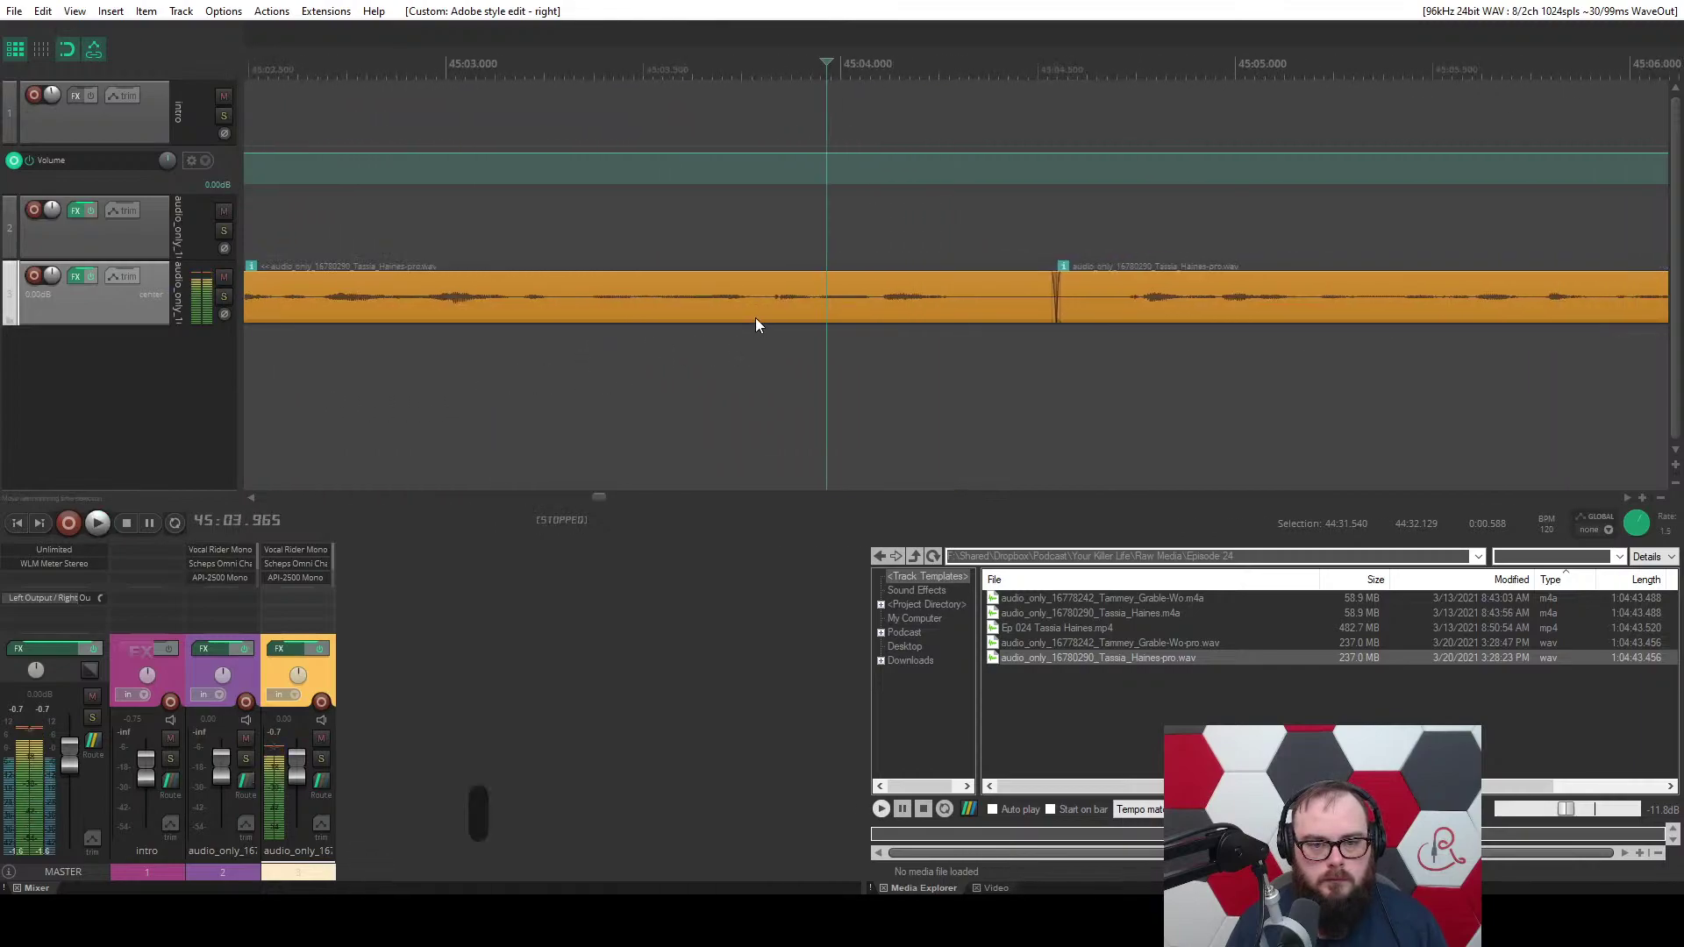
{"action": "key", "text": "x"}
{"action": "key", "text": "x"}
{"action": "key", "text": "x"}
{"action": "key", "text": "w"}
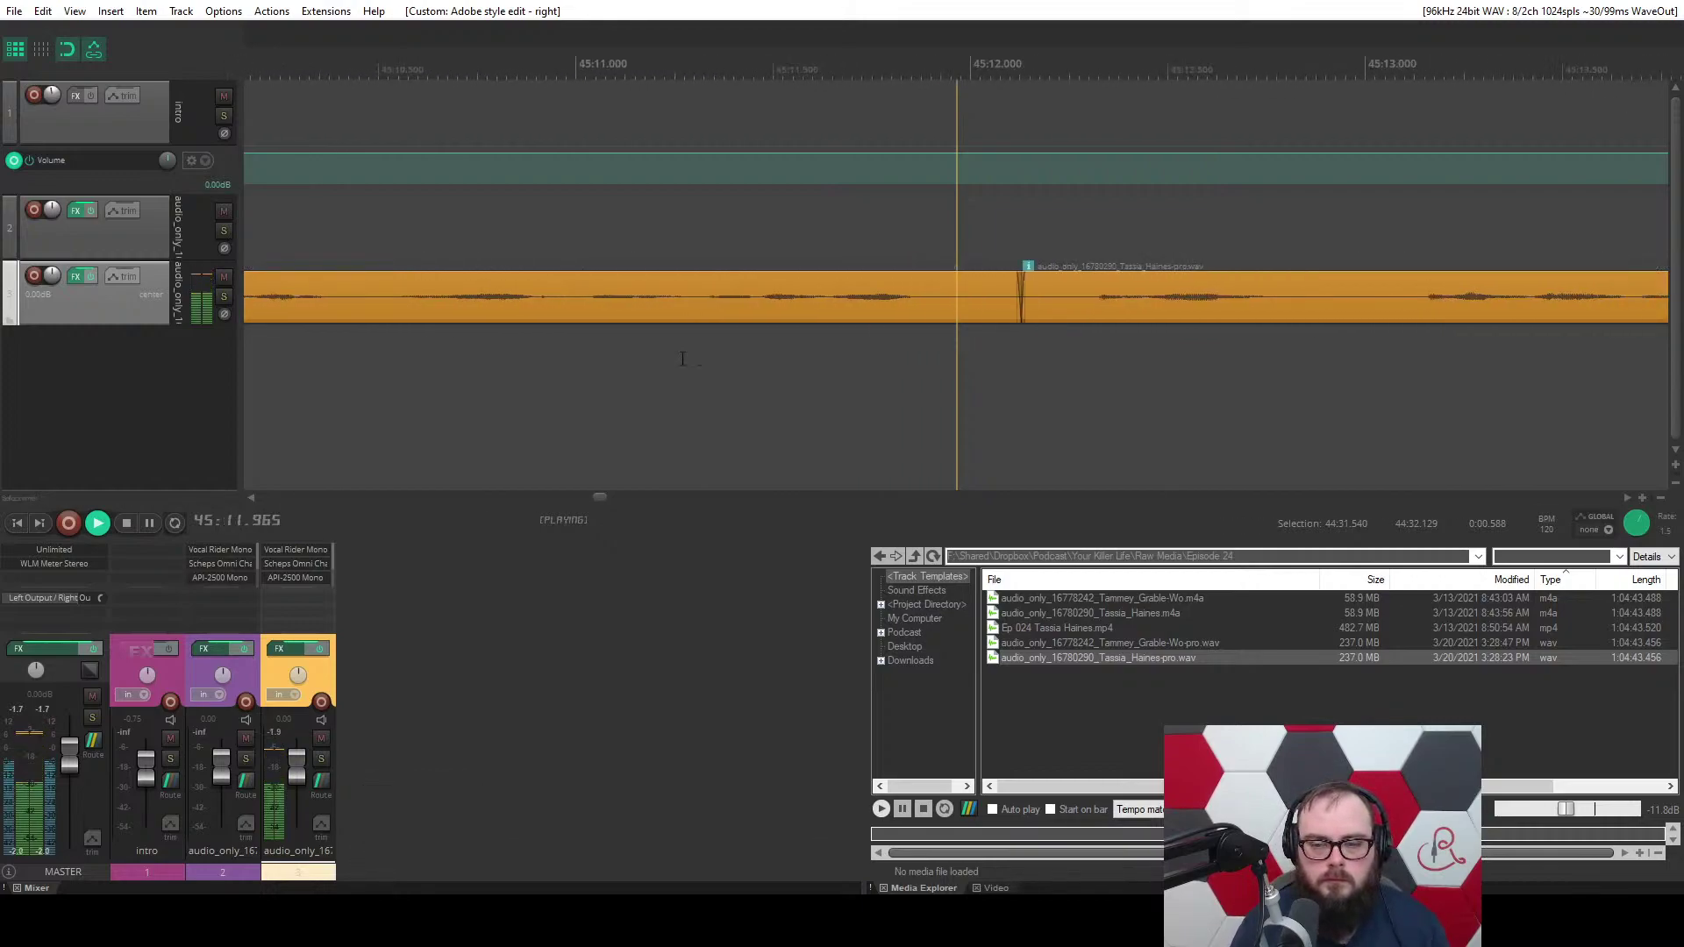
Ripple-trim the end of the third-track clip from about 45:28.5 to the cut near 45:29.3.
{"action": "scroll", "coordinate": [683, 358], "scroll_direction": "down", "scroll_amount": 3}
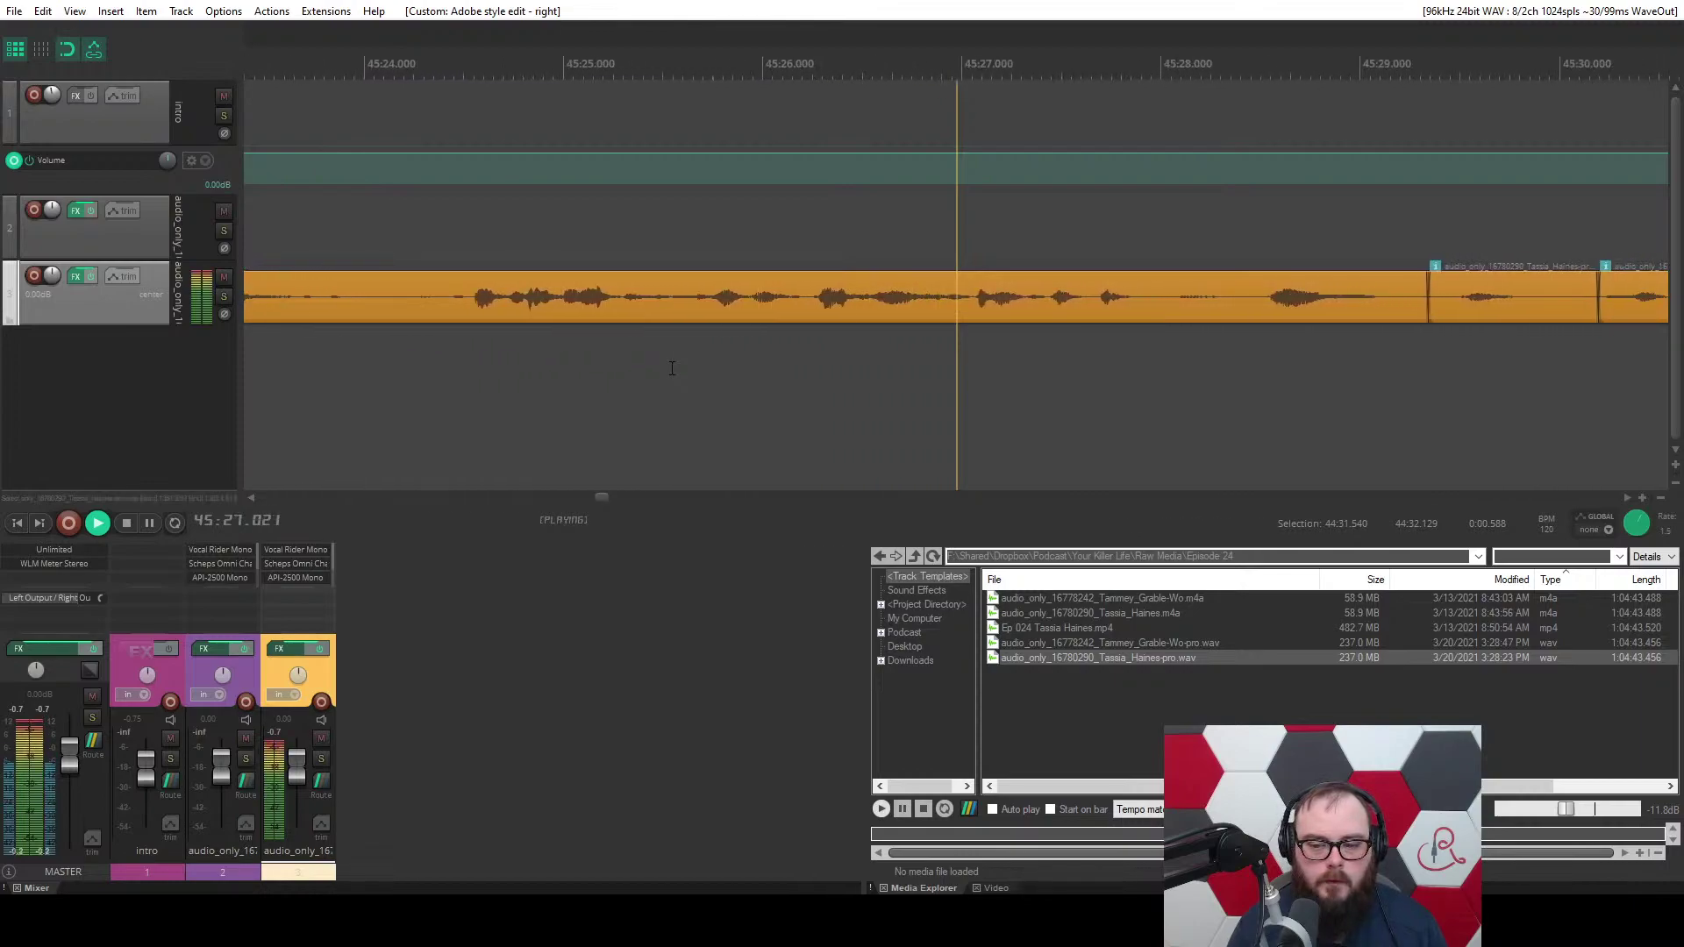
{"action": "key", "text": "space"}
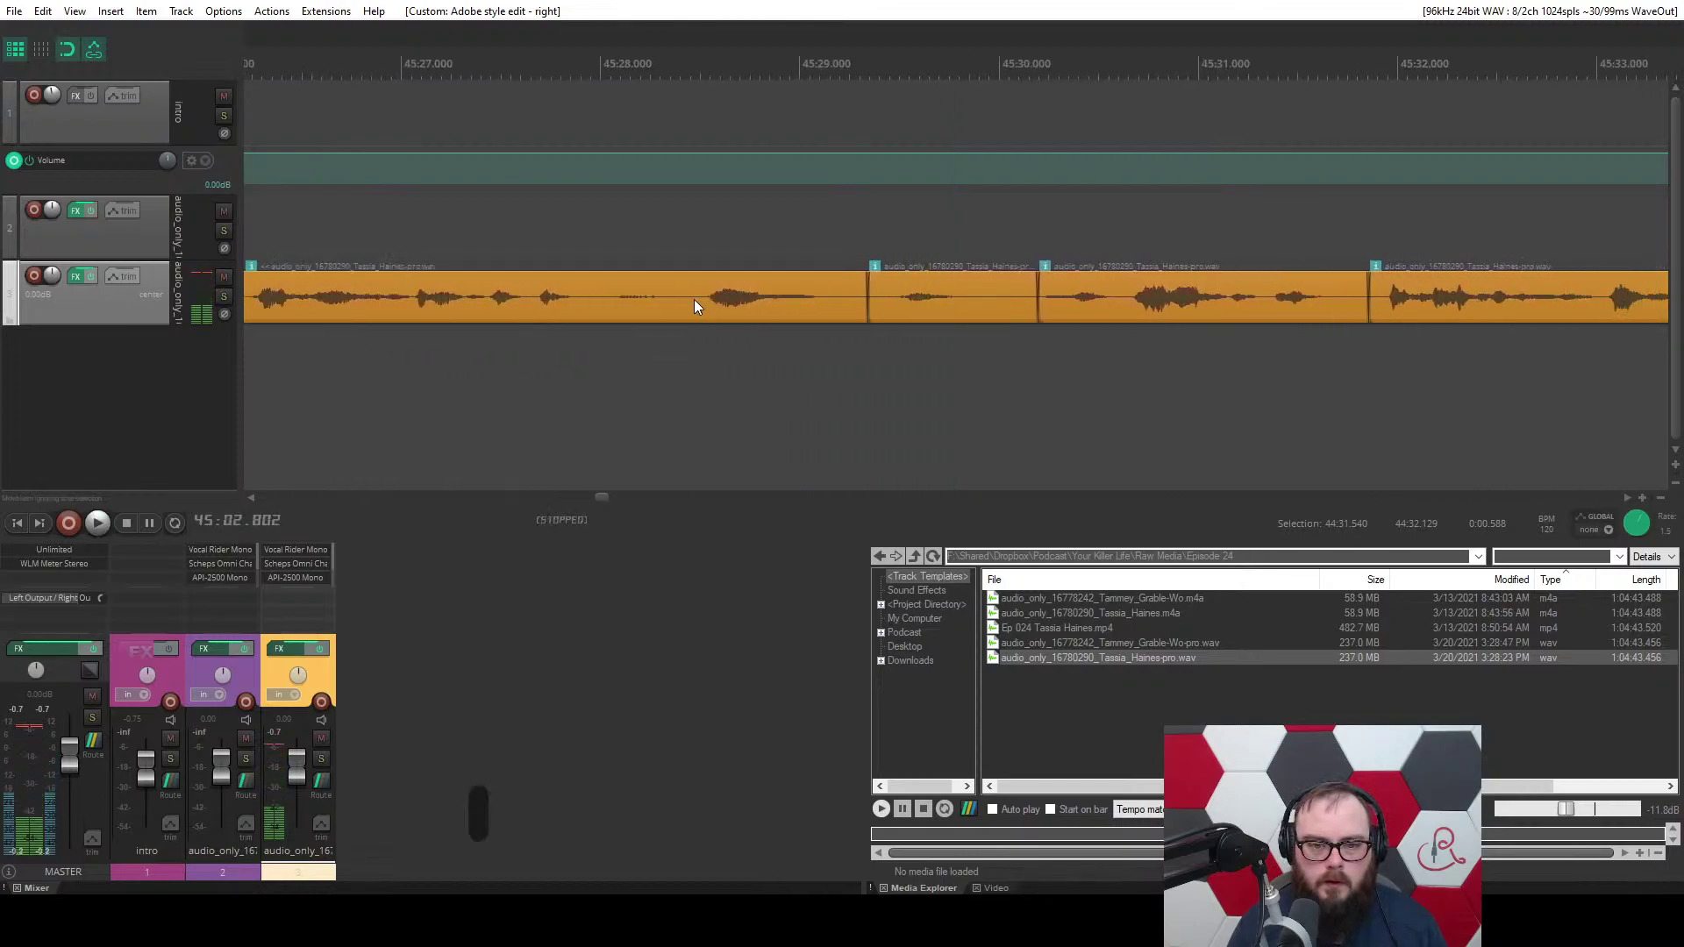
{"action": "left_click", "coordinate": [695, 360]}
{"action": "key", "text": "space"}
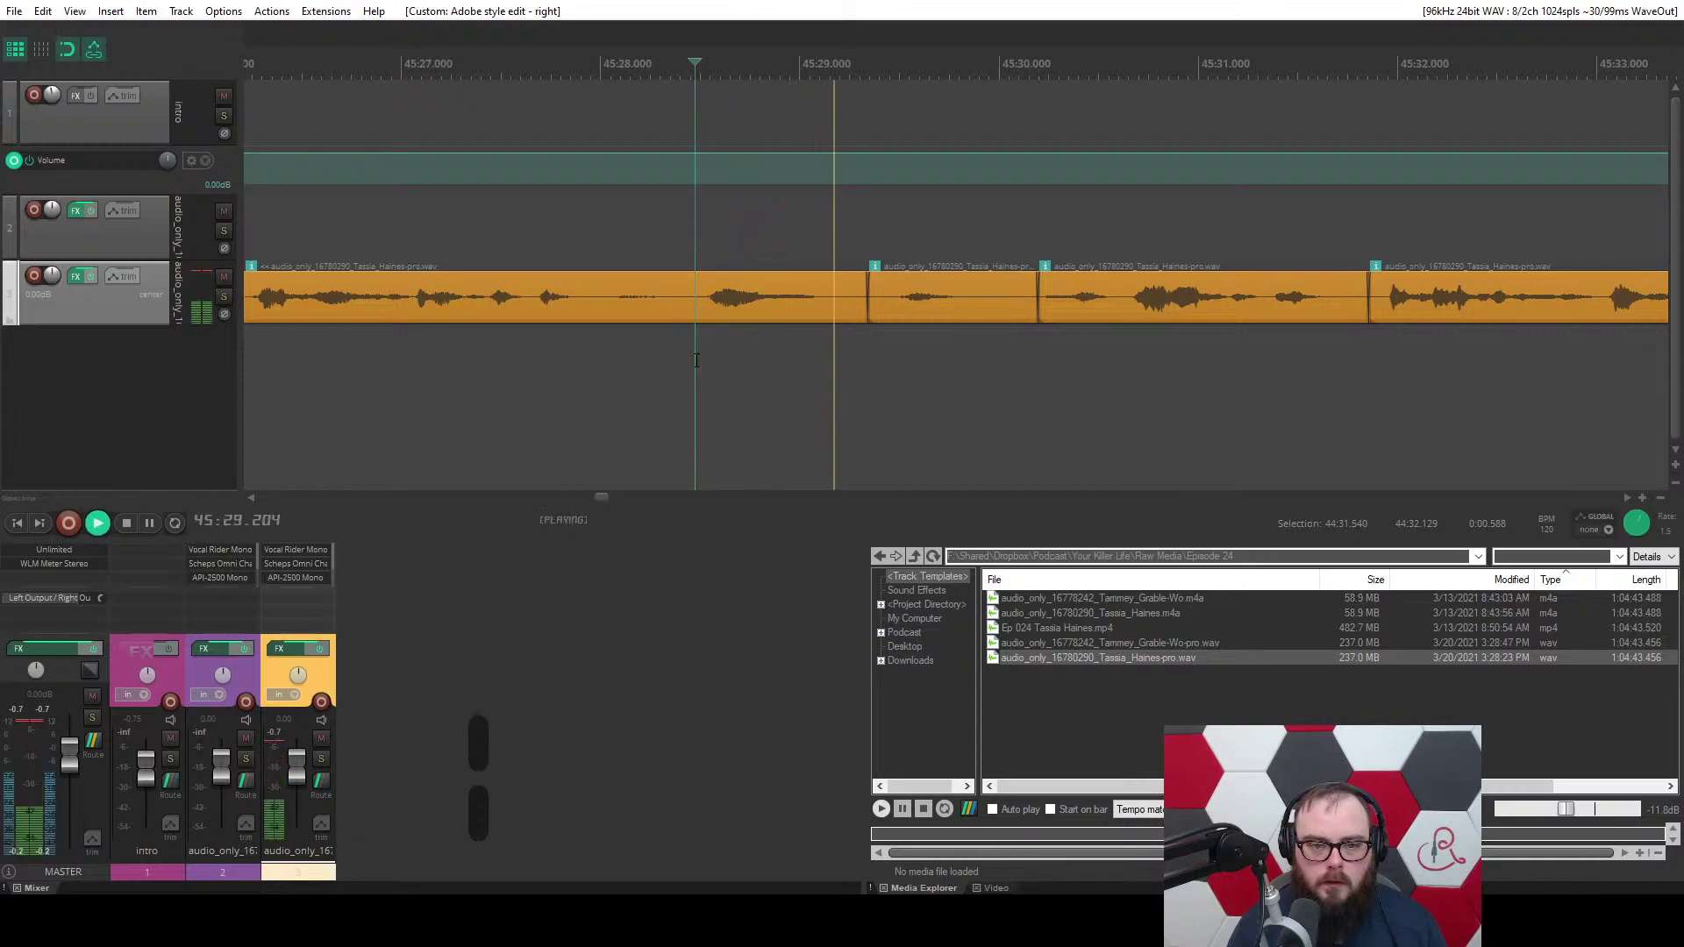
{"action": "key", "text": "x"}
{"action": "key", "text": "x"}
{"action": "key", "text": "w"}
Try breath reduction on the short third-track clip starting at about 45:28.5, and undo it.
{"action": "left_click", "coordinate": [755, 298]}
{"action": "key", "text": "z"}
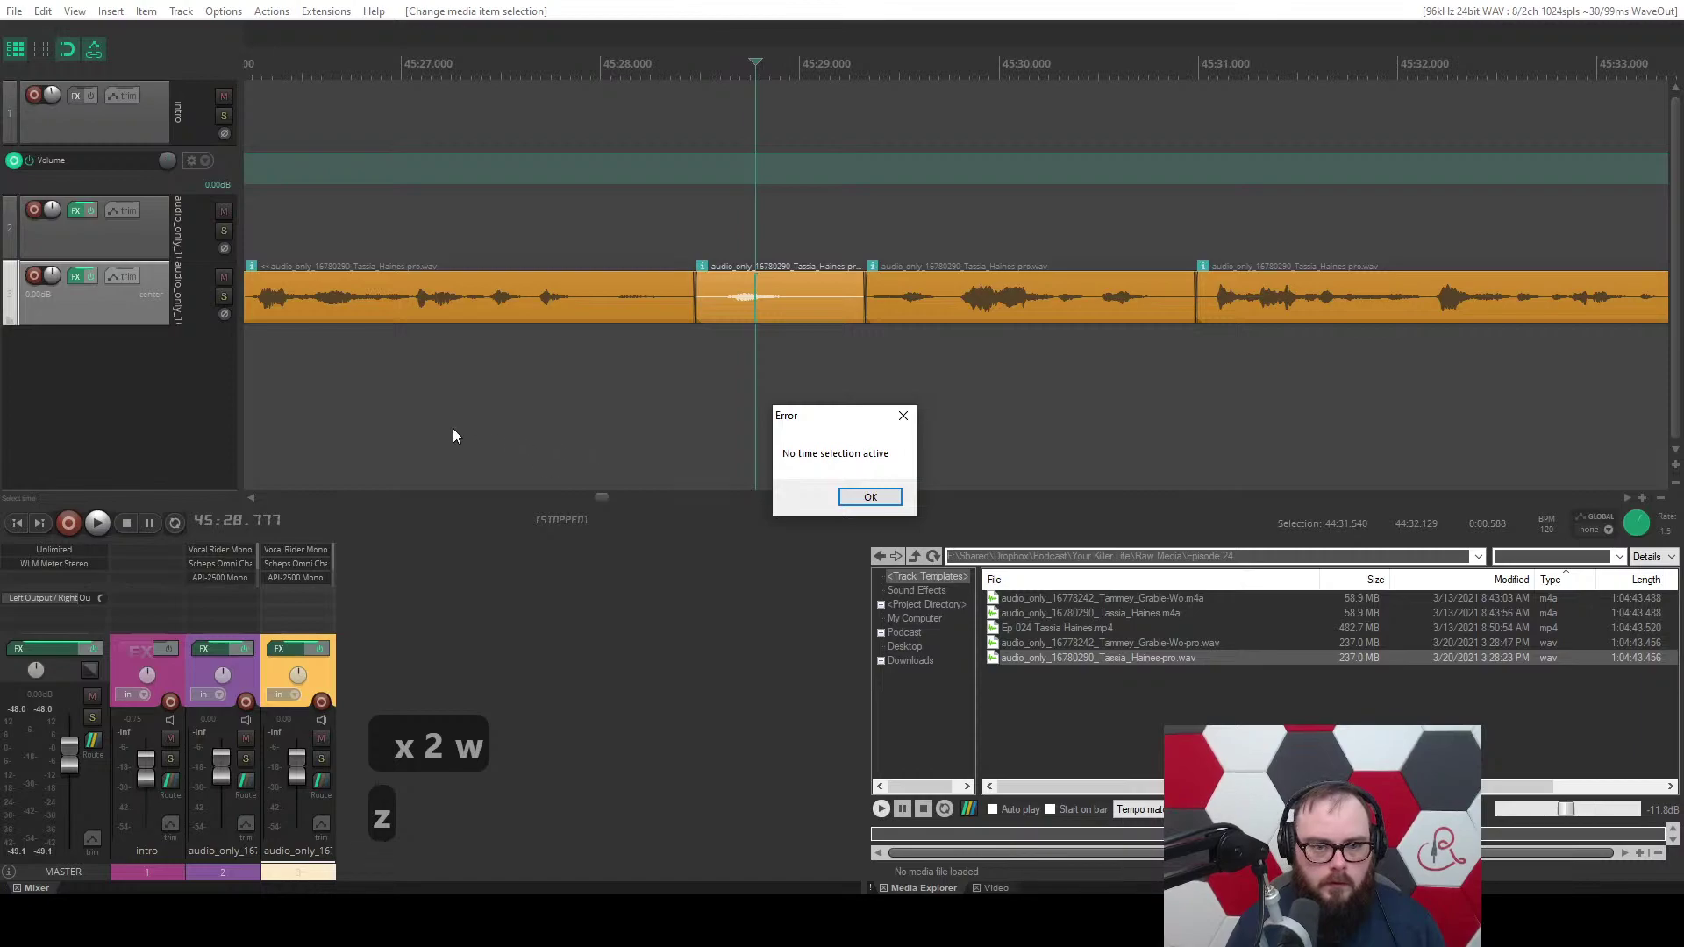
{"action": "key", "text": "Return"}
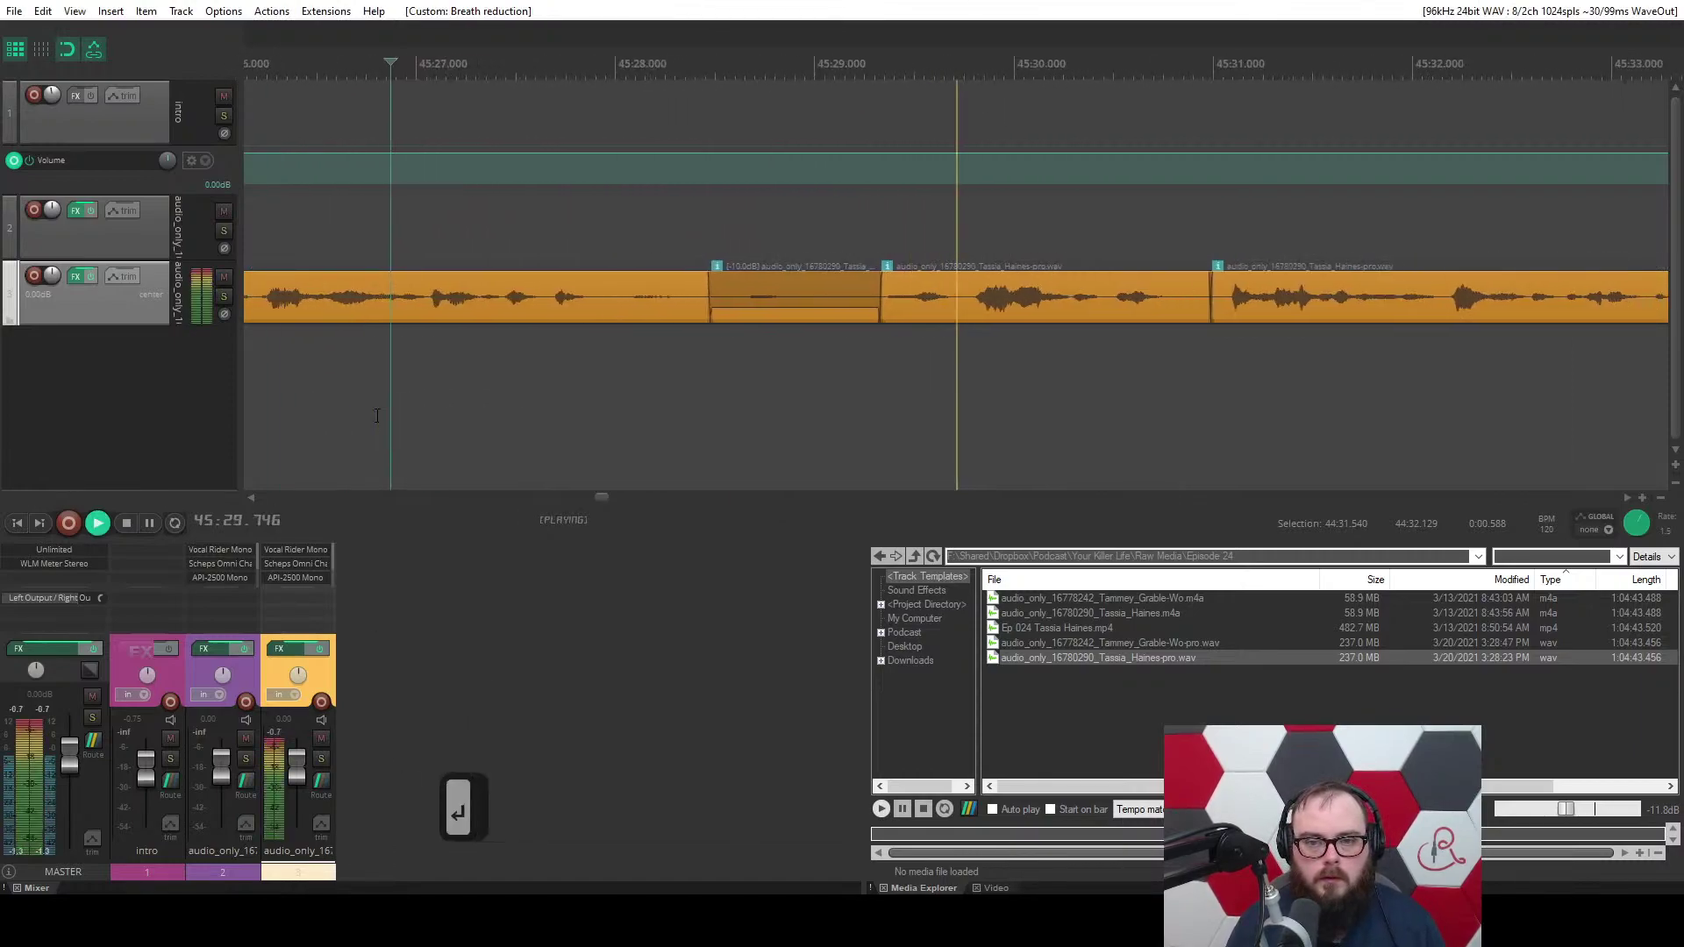
{"action": "key", "text": "ctrl+z"}
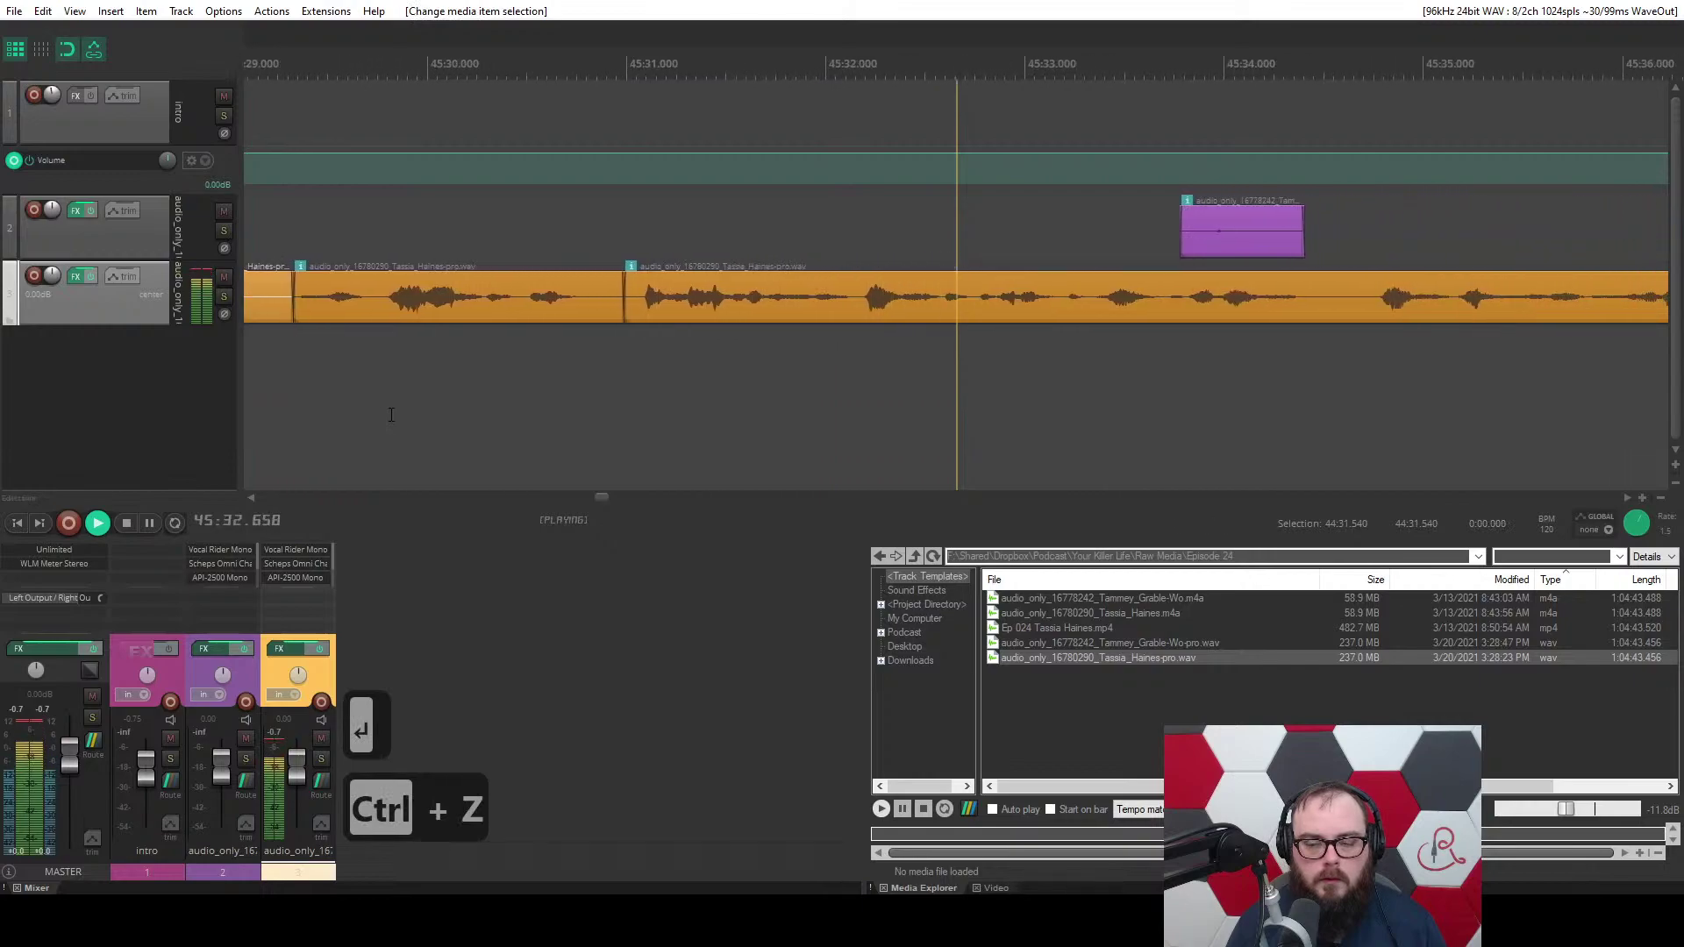
Delete the short second-track clip at about 45:33.8 without closing up the third track, and play on.
{"action": "key", "text": "d"}
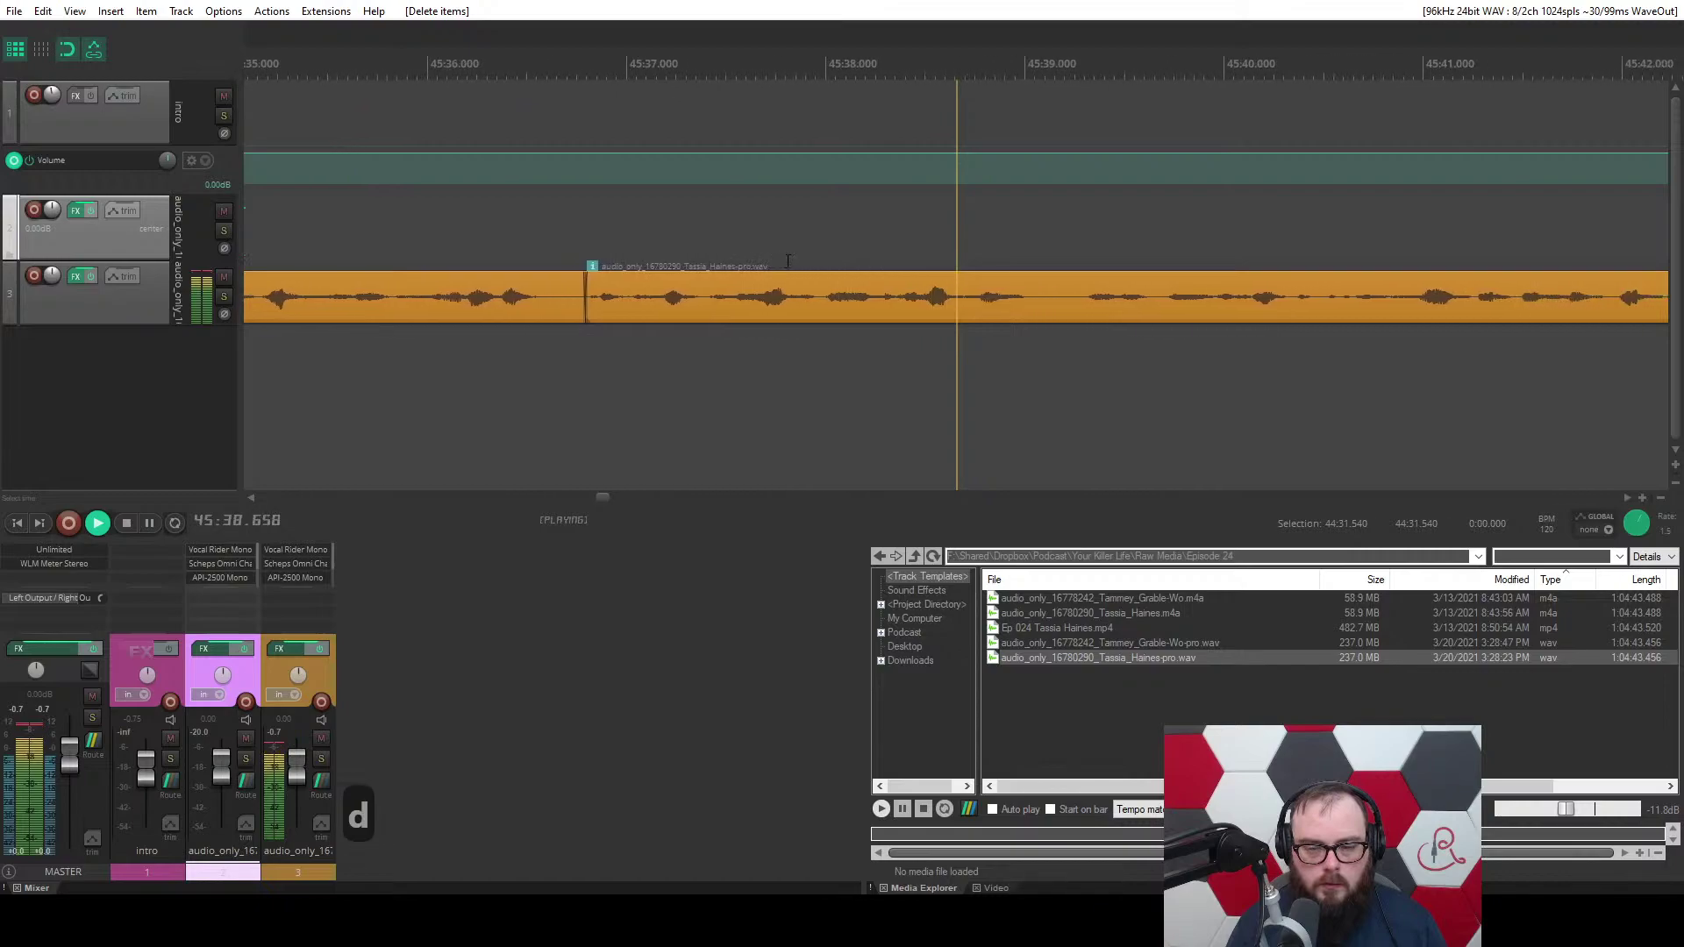
{"action": "key", "text": "Caps_Lock"}
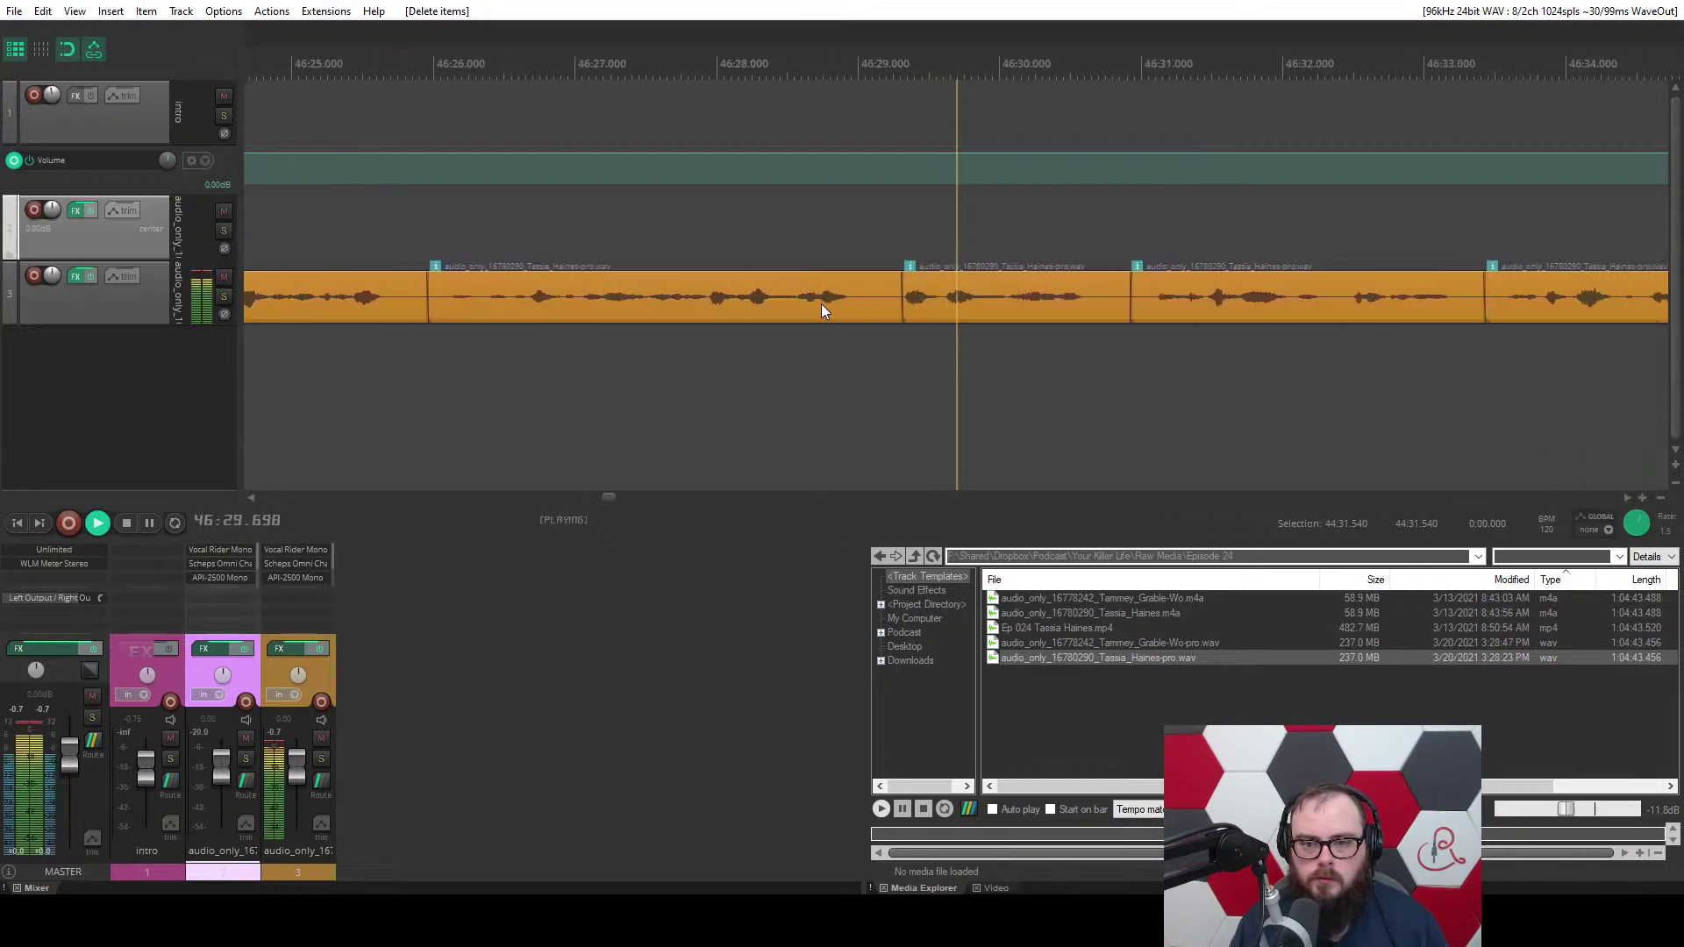
{"action": "scroll", "coordinate": [821, 304], "scroll_direction": "up", "scroll_amount": 3}
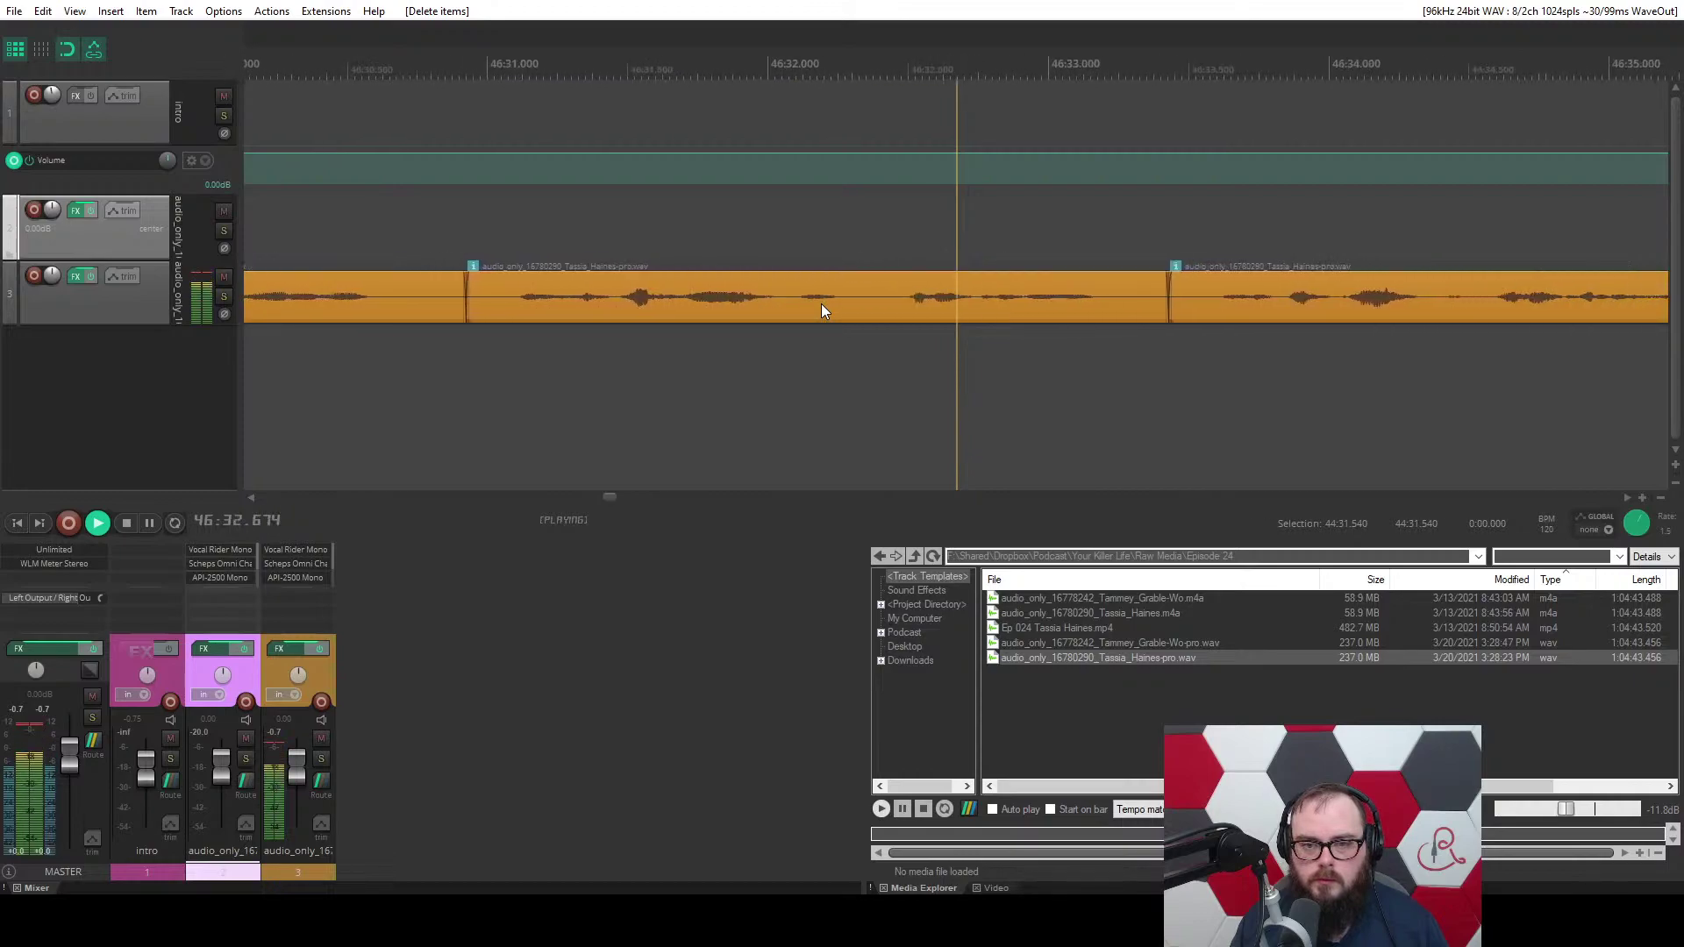
{"action": "scroll", "coordinate": [821, 303], "scroll_direction": "down", "scroll_amount": 3}
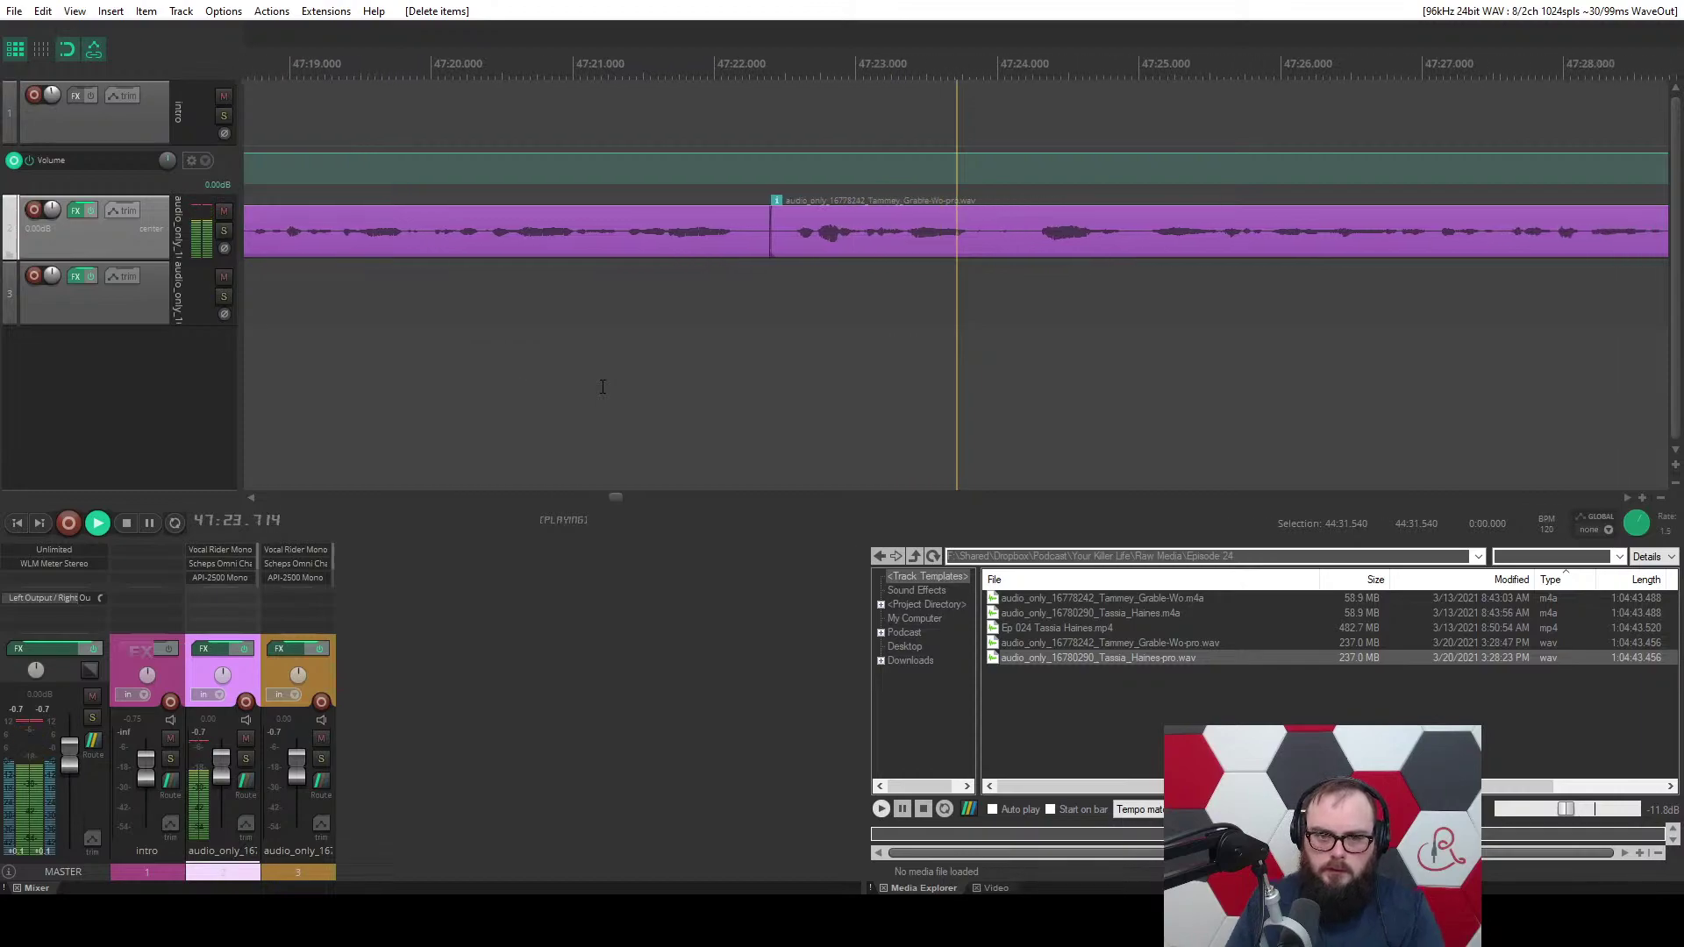
Ripple-cut the second-track audio from 47:22.346 to 47:22.518 and play on from the join.
{"action": "key", "text": "space"}
{"action": "left_click_drag", "start_coordinate": [803, 282], "coordinate": [896, 281]}
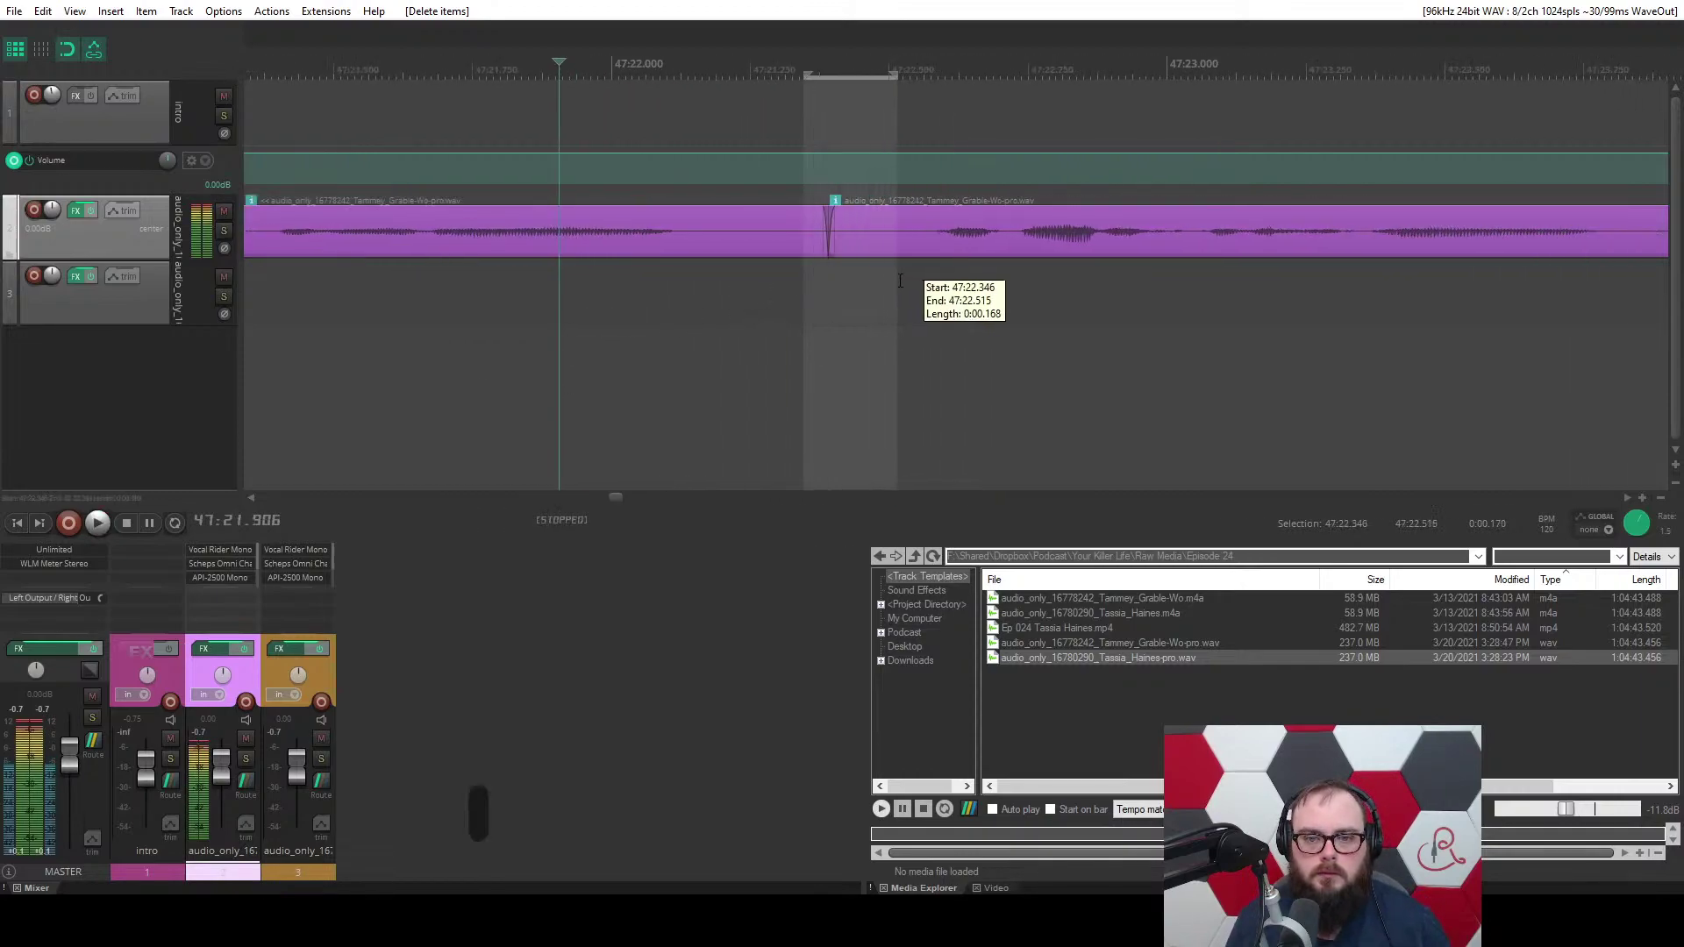
{"action": "key", "text": "c"}
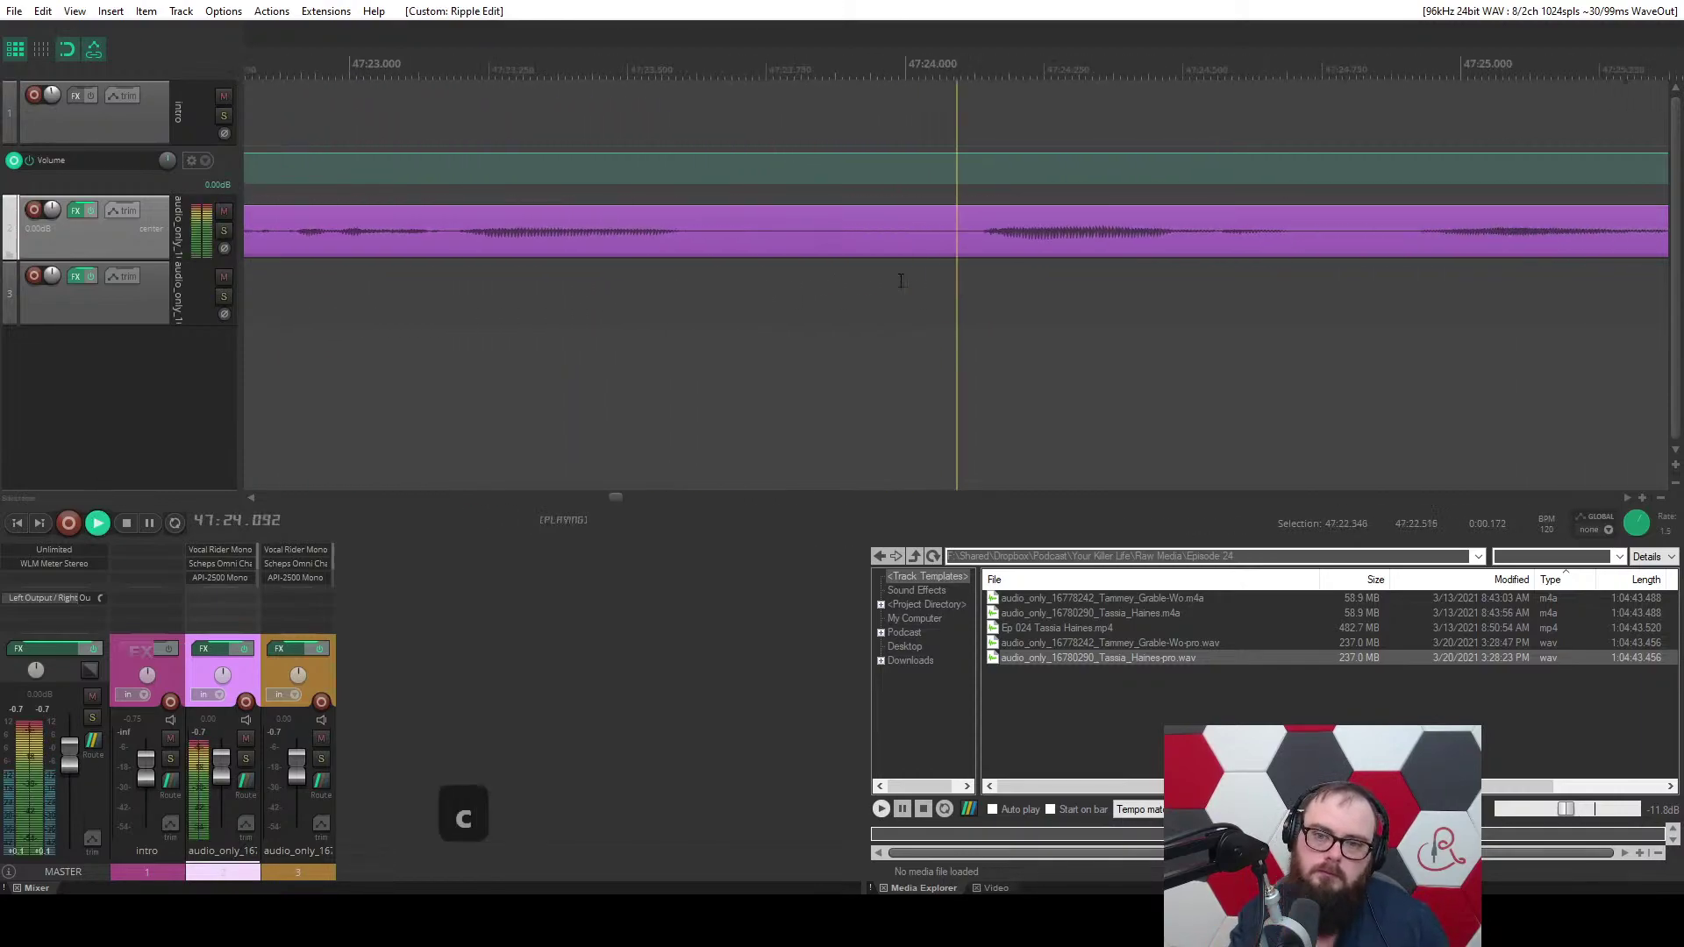
{"action": "scroll", "coordinate": [901, 281], "scroll_direction": "down", "scroll_amount": 4}
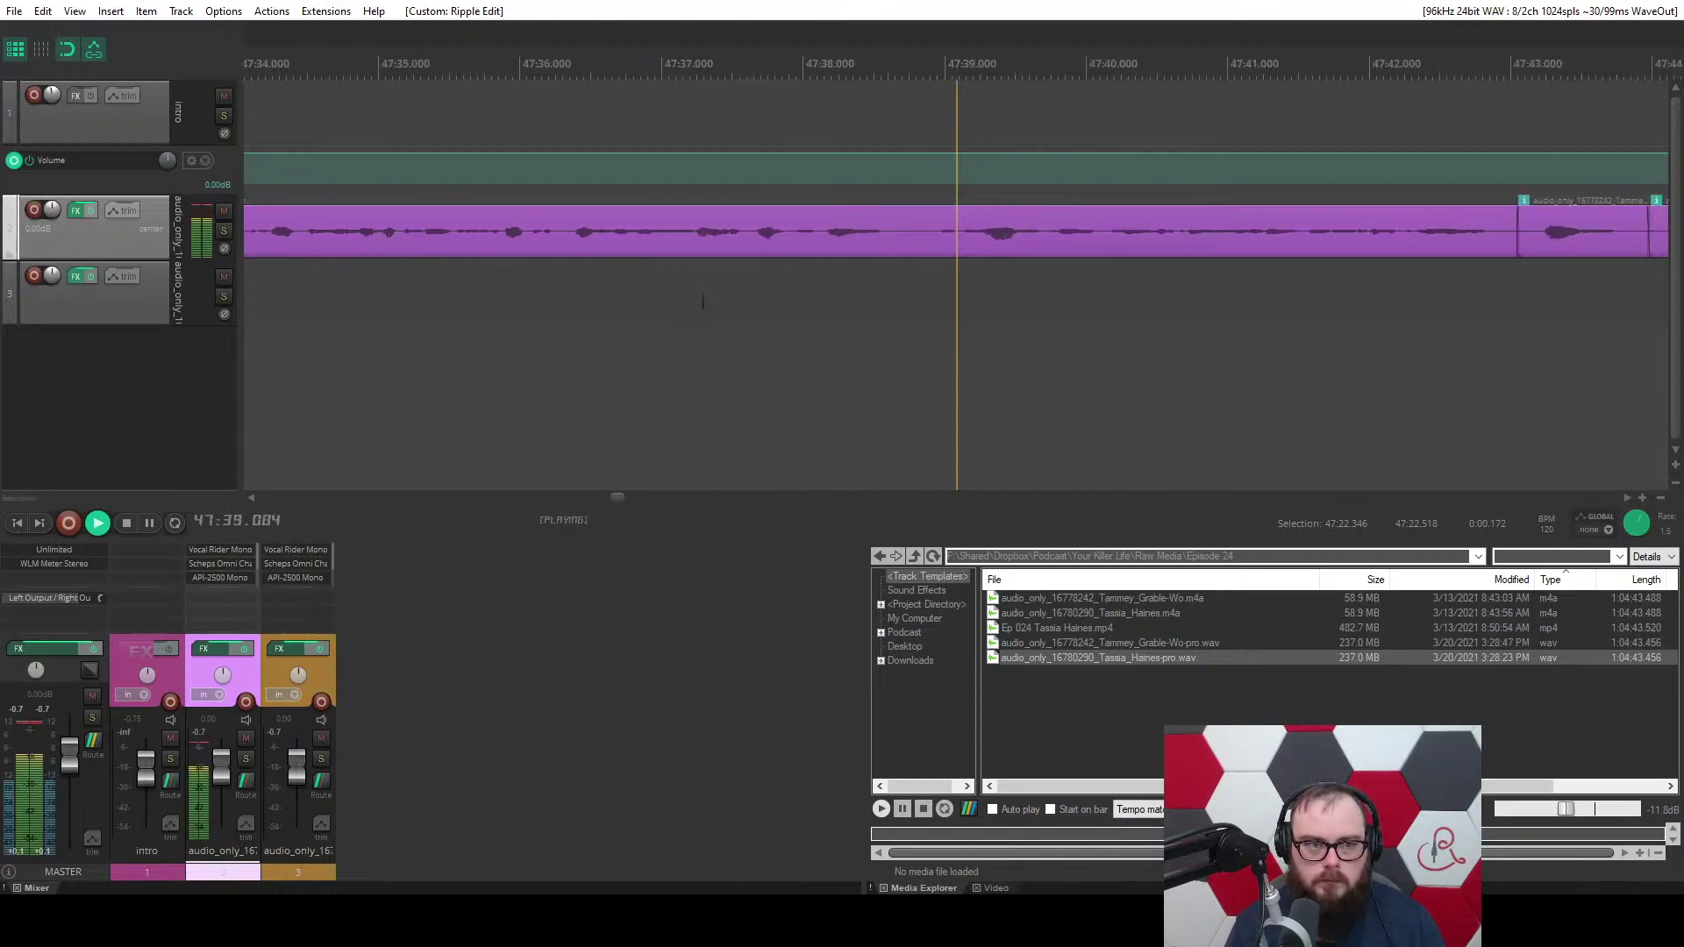
Save the project and delete the short third-track clip at about 47:56.6 without closing up the second track.
{"action": "key", "text": "ctrl+s"}
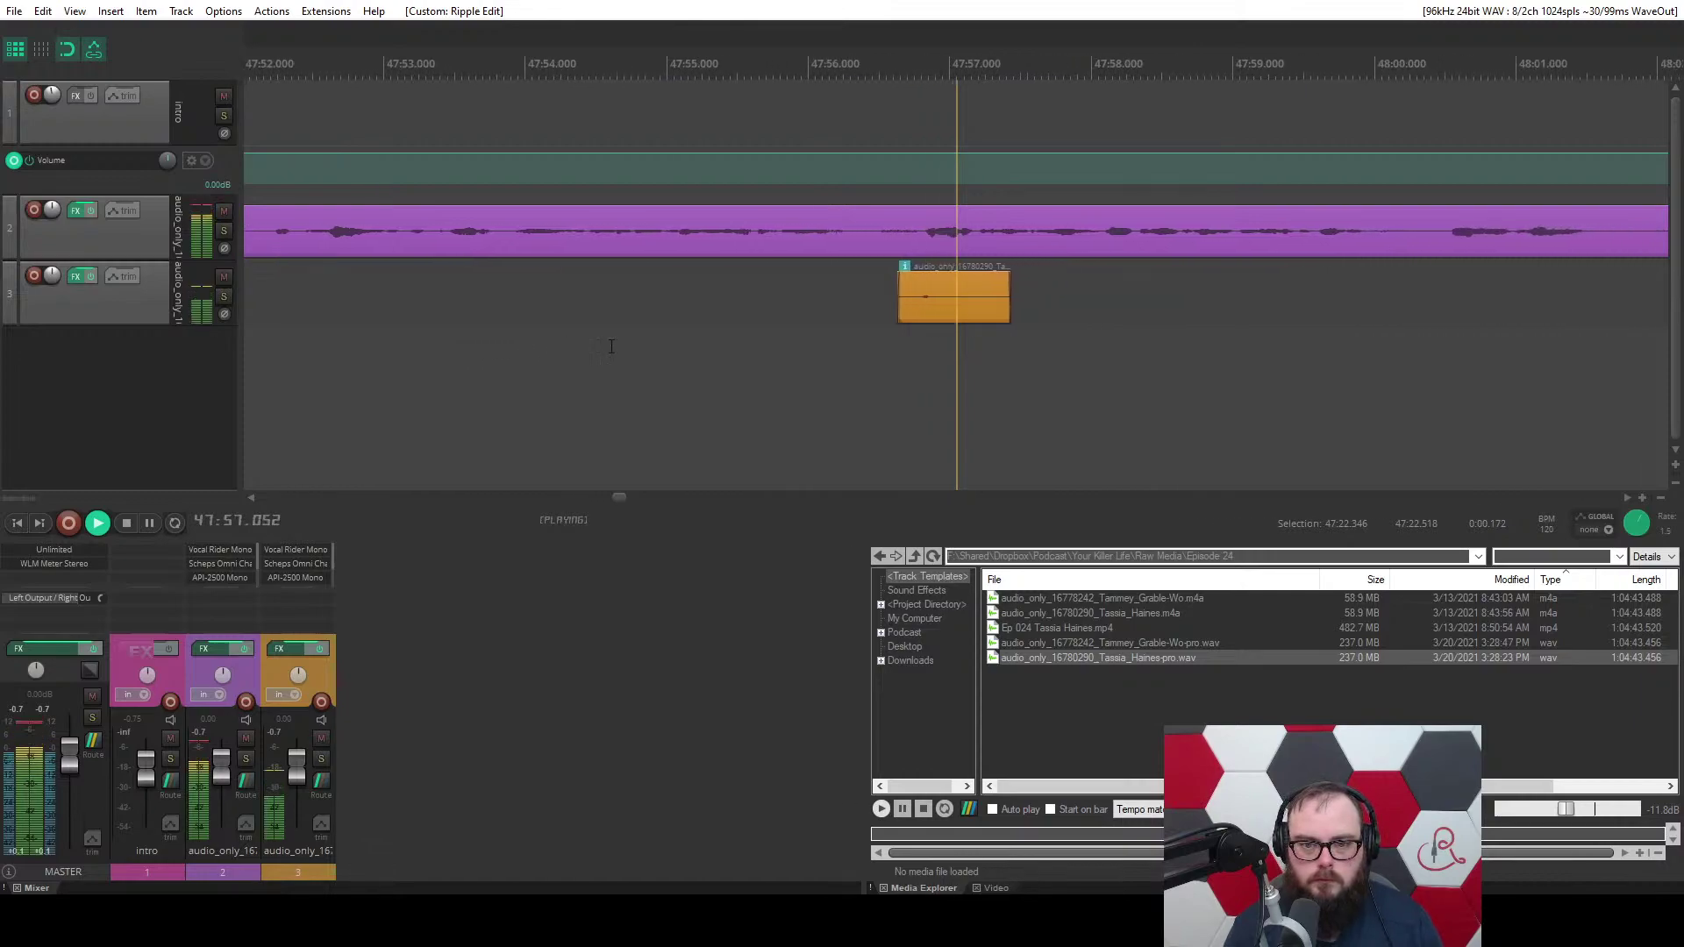
{"action": "left_click", "coordinate": [829, 307]}
{"action": "key", "text": "d"}
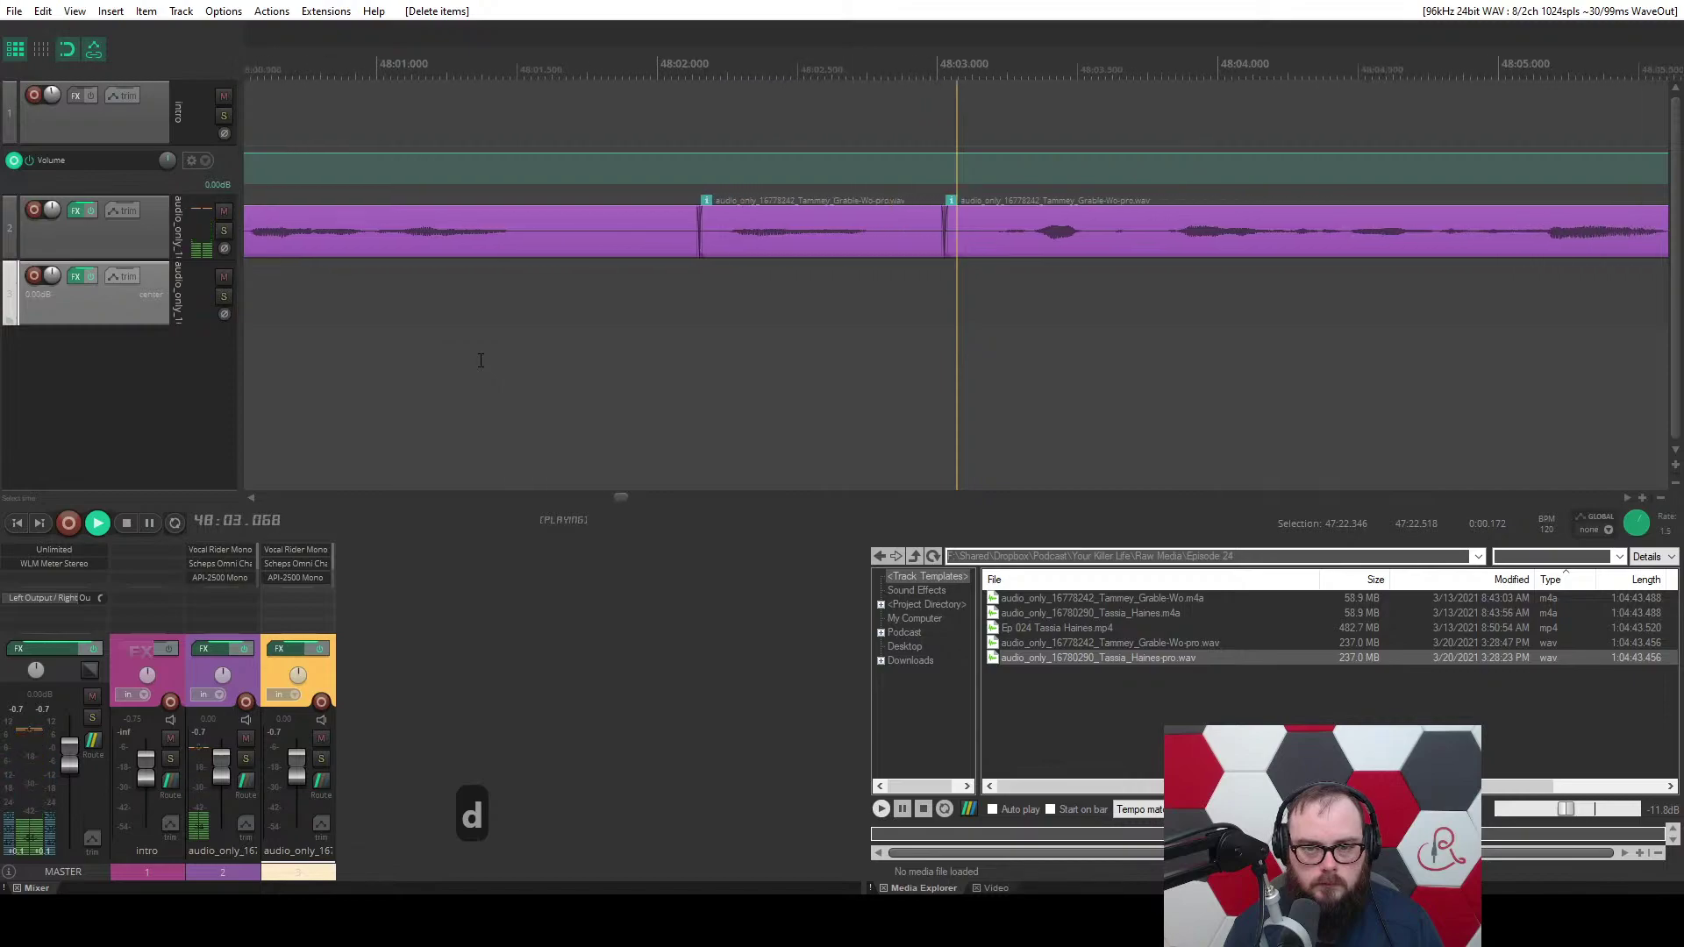
Ripple-delete the short second-track clip between about 48:02.1 and 48:03.0, and replay across the new join.
{"action": "left_click", "coordinate": [583, 246]}
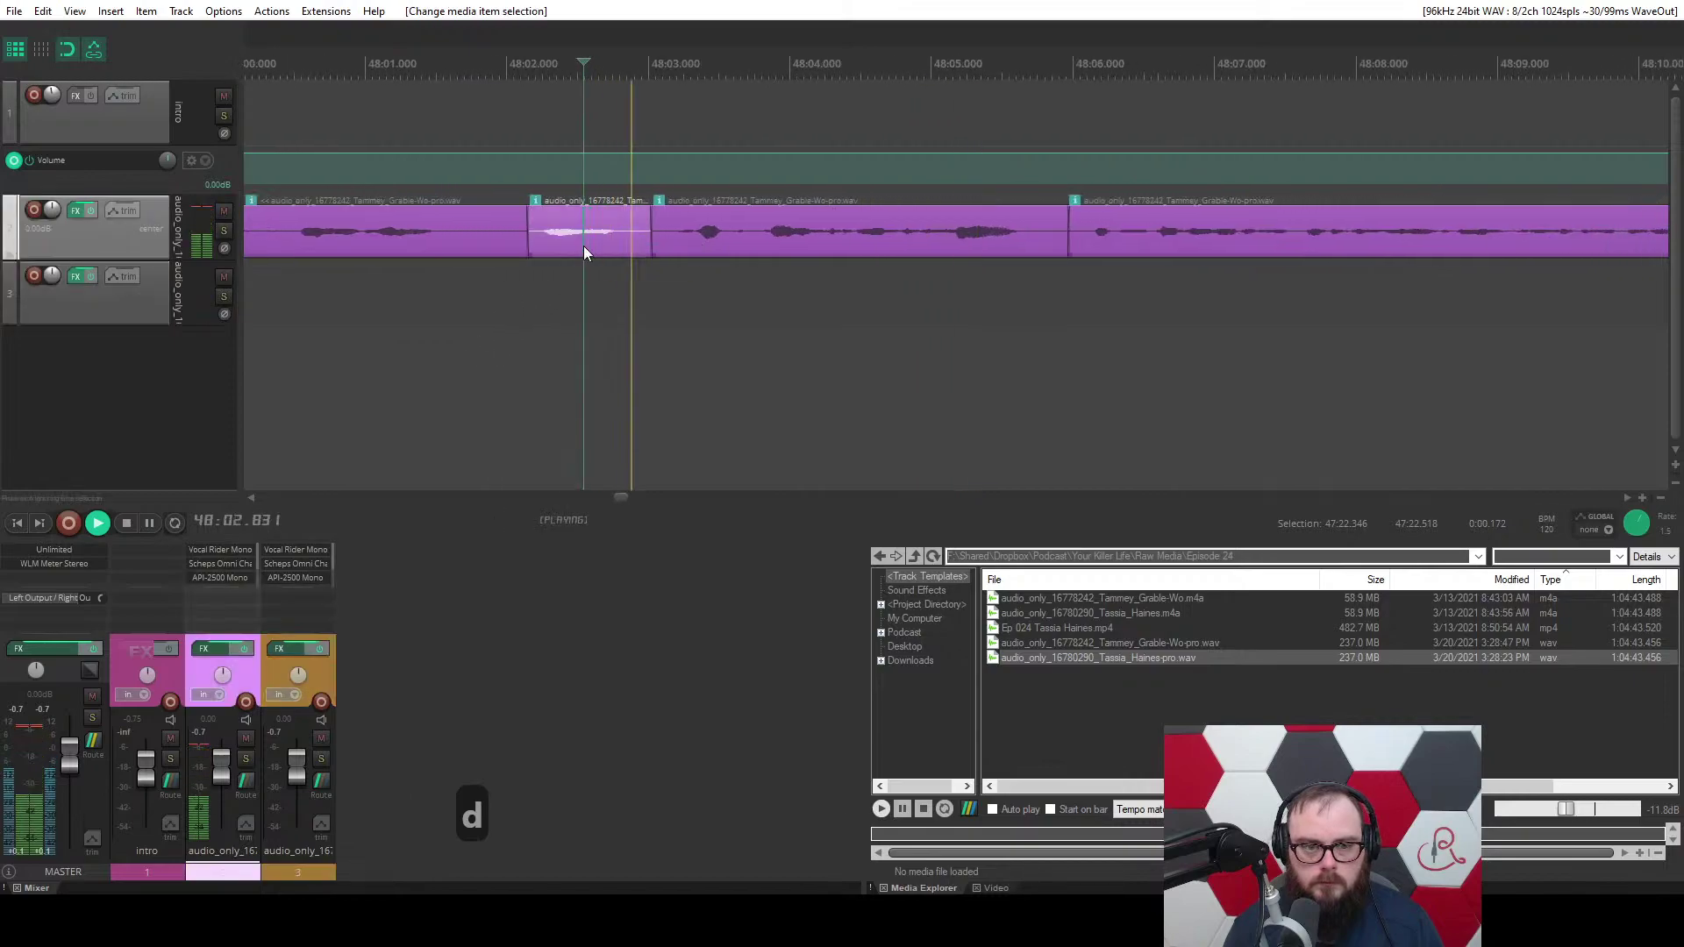
{"action": "key", "text": "a"}
{"action": "scroll", "coordinate": [526, 339], "scroll_direction": "up", "scroll_amount": 3}
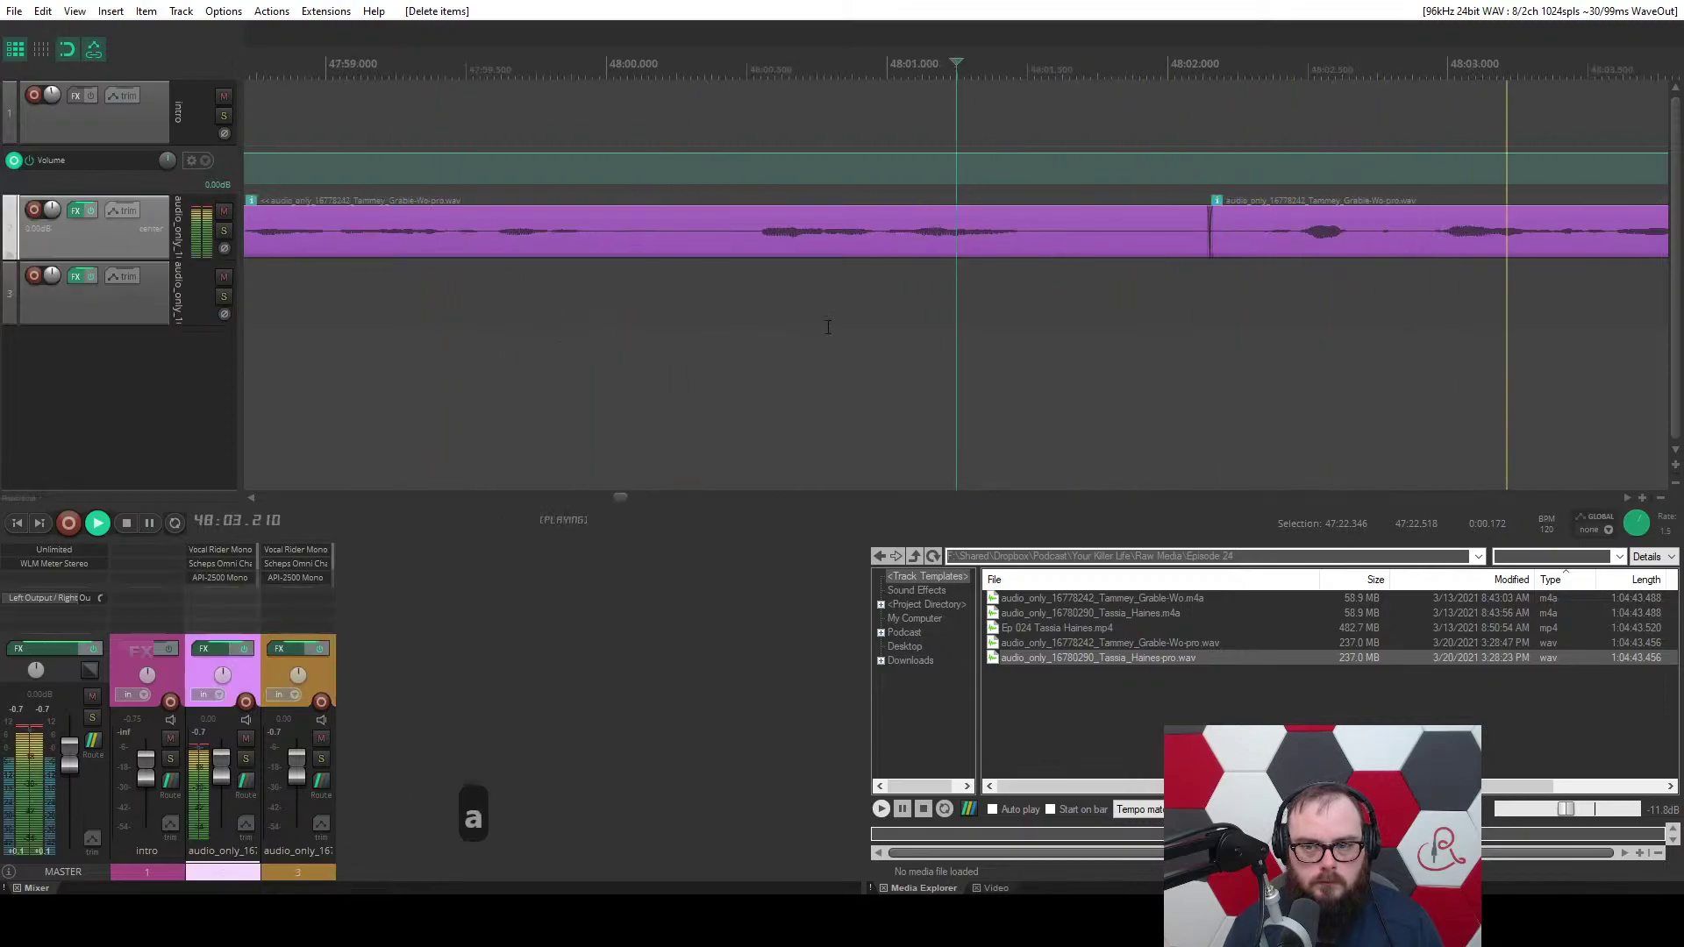
{"action": "key", "text": "f"}
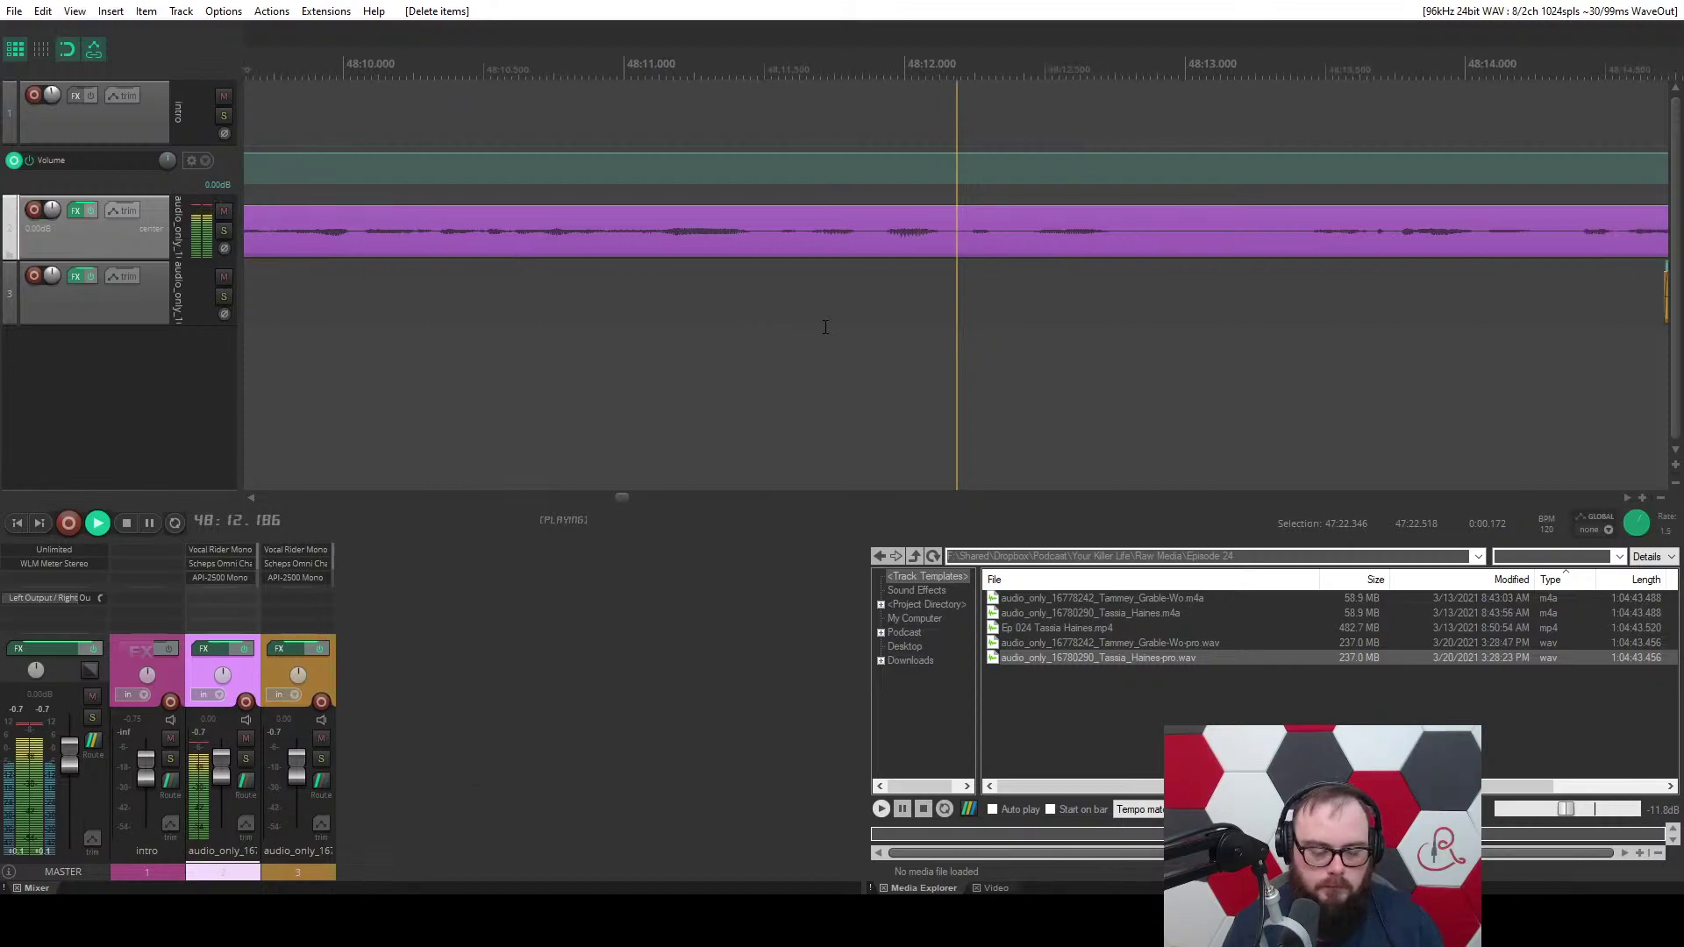
Delete the short third-track clip at about 48:34 without closing up the second track, and play on.
{"action": "scroll", "coordinate": [825, 327], "scroll_direction": "down", "scroll_amount": 5}
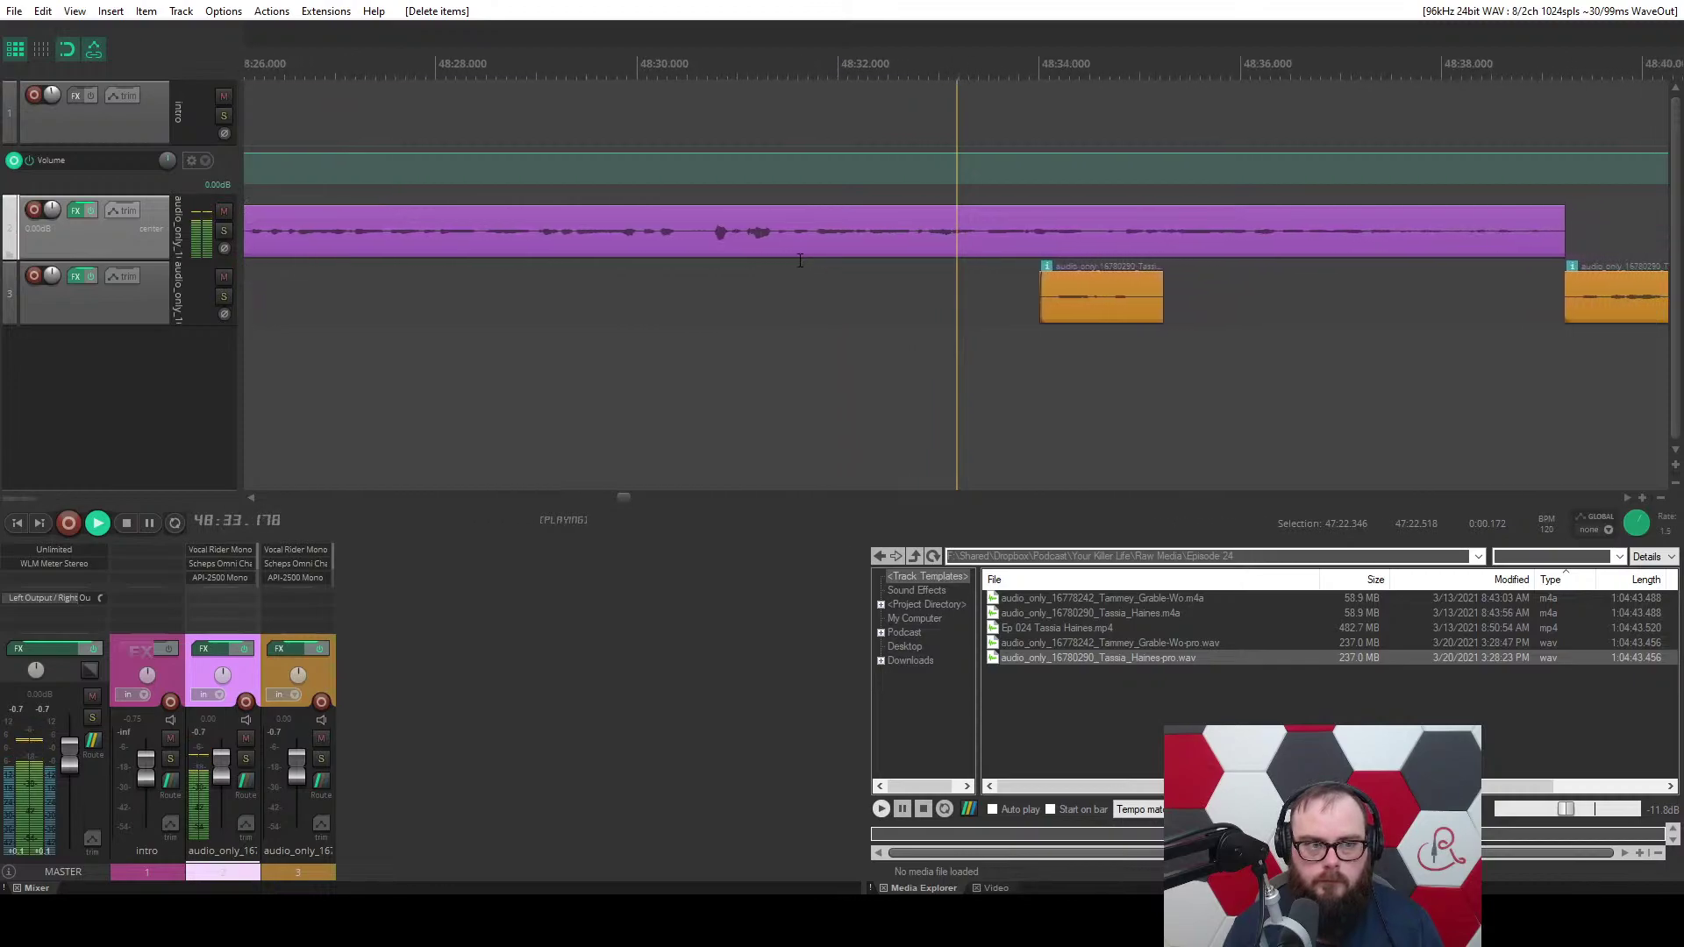
{"action": "left_click", "coordinate": [813, 282]}
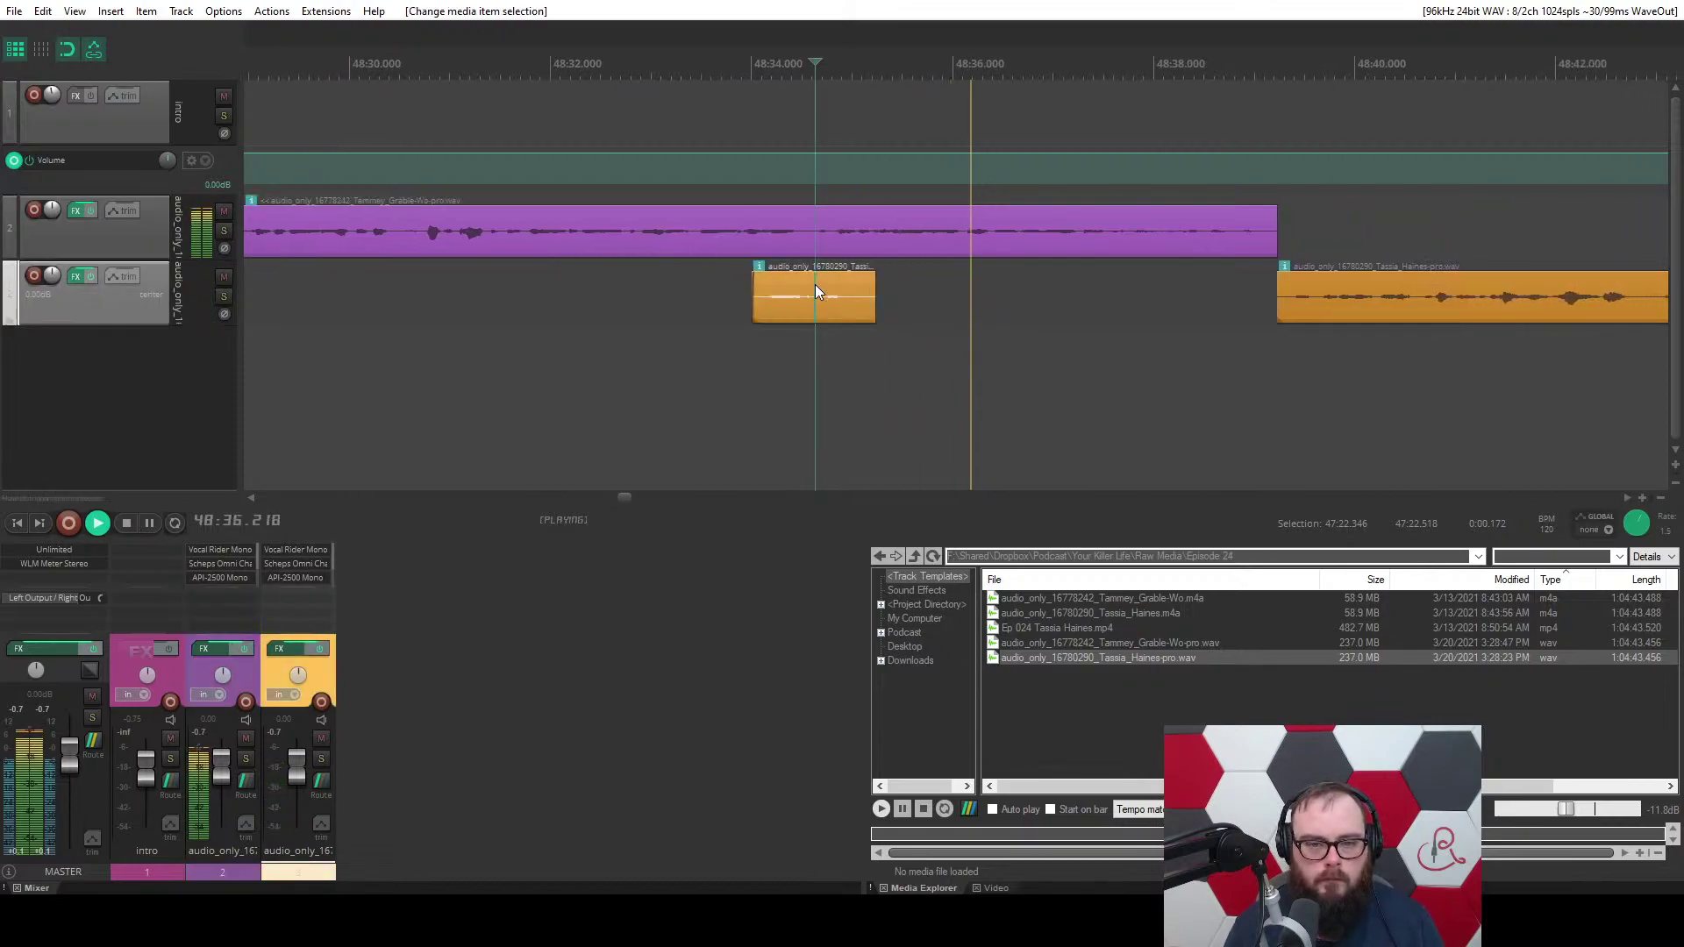
{"action": "key", "text": "d"}
{"action": "scroll", "coordinate": [812, 286], "scroll_direction": "up", "scroll_amount": 3}
{"action": "scroll", "coordinate": [812, 286], "scroll_direction": "down", "scroll_amount": 4}
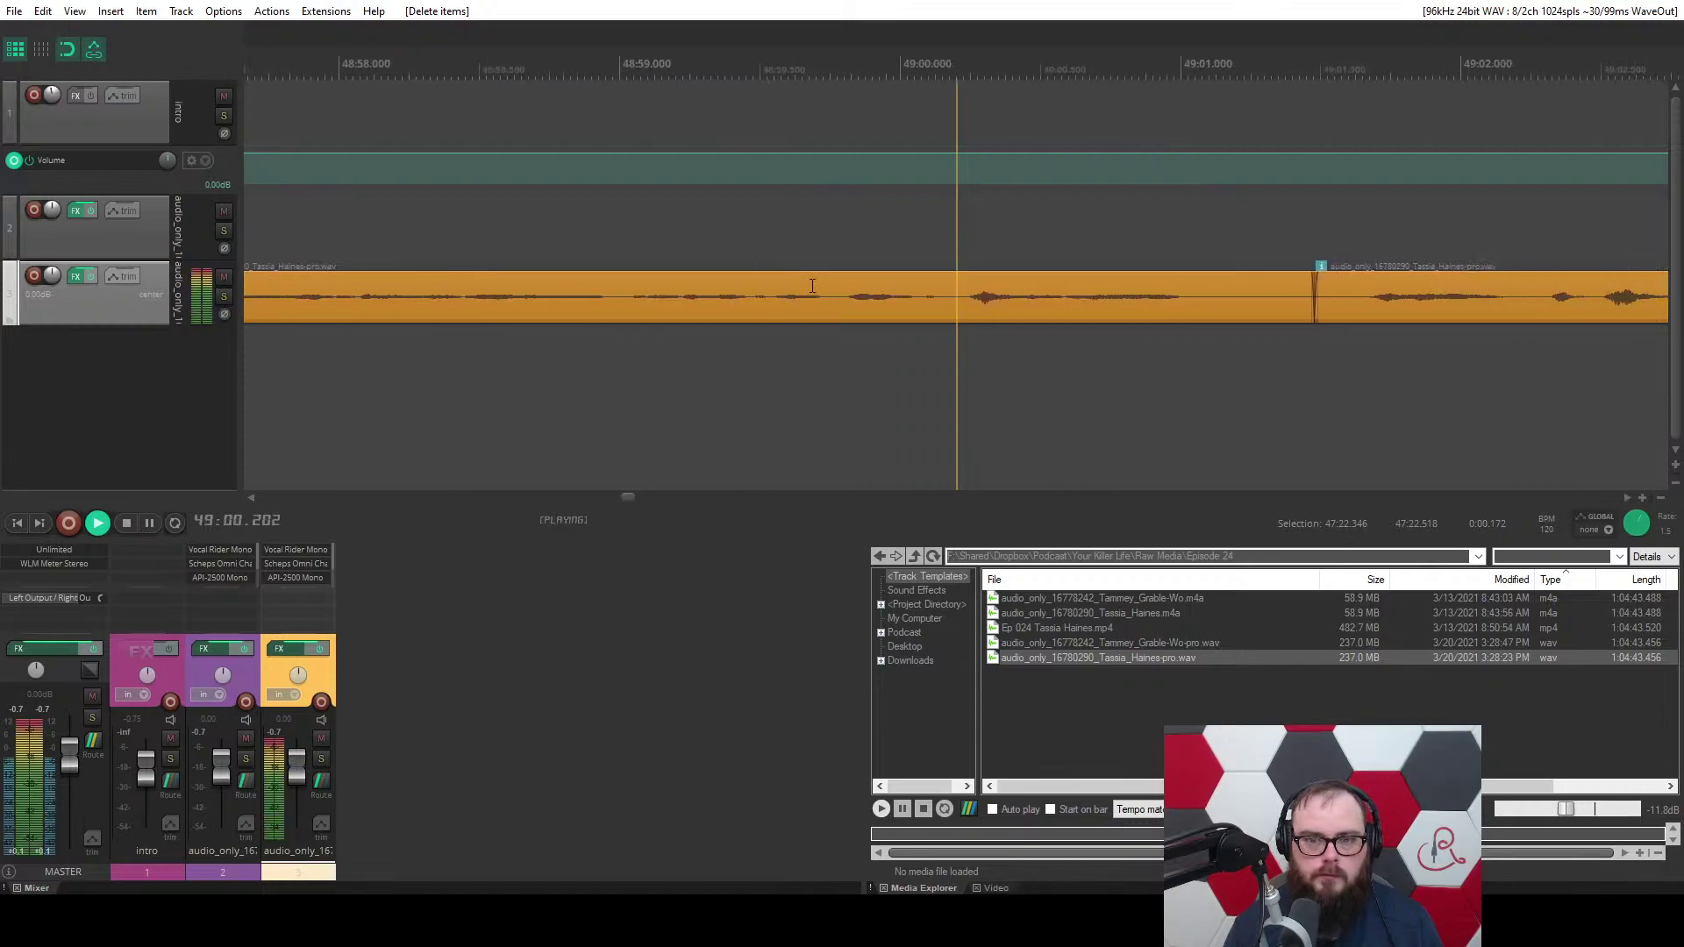
{"action": "scroll", "coordinate": [812, 286], "scroll_direction": "down", "scroll_amount": 3}
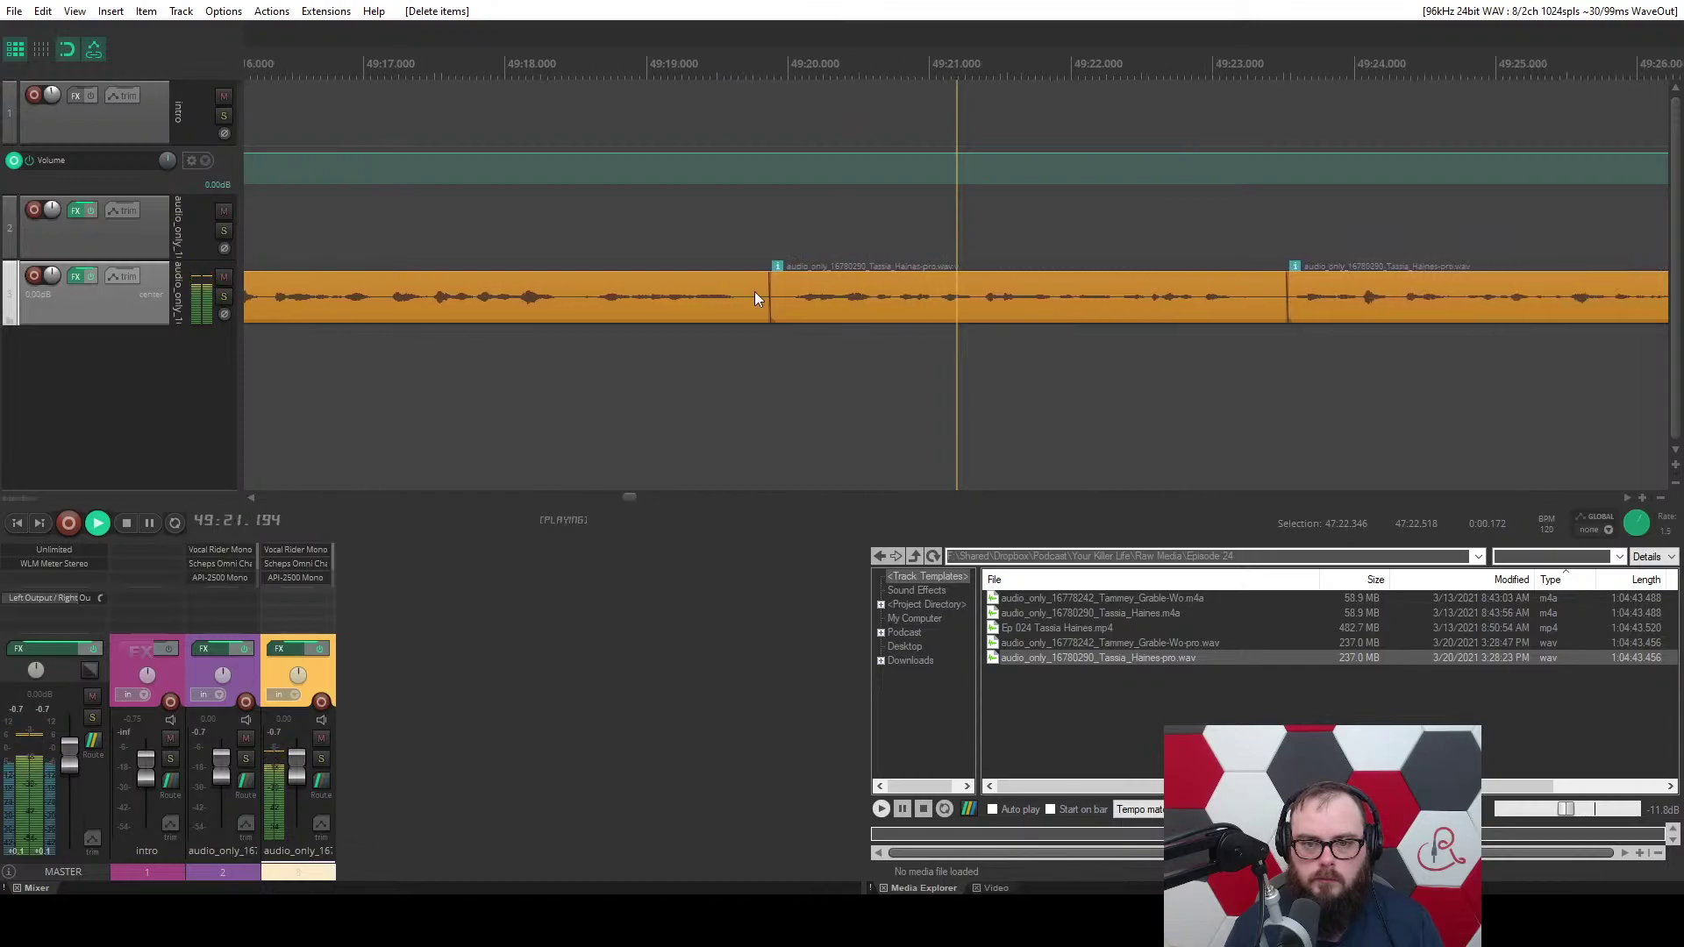
Ripple-cut the third-track audio from 49:19.830 to 49:20.011 around the join and play on.
{"action": "key", "text": "space"}
{"action": "scroll", "coordinate": [769, 339], "scroll_direction": "up", "scroll_amount": 6}
{"action": "left_click_drag", "start_coordinate": [768, 338], "coordinate": [914, 338]}
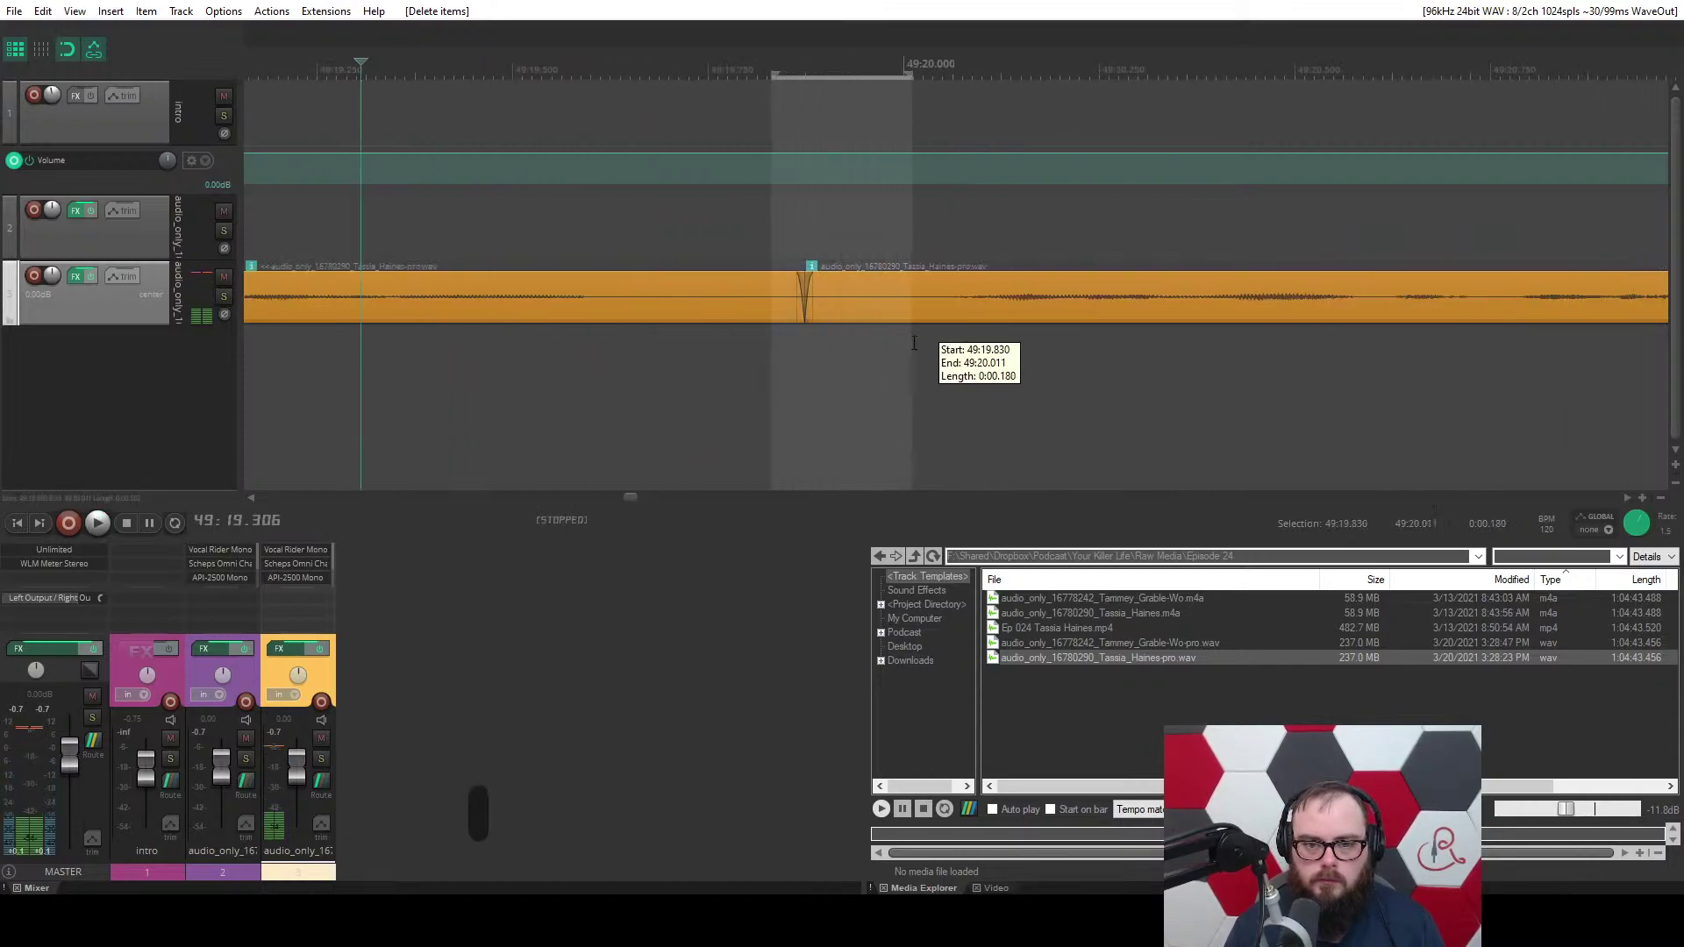
{"action": "key", "text": "c"}
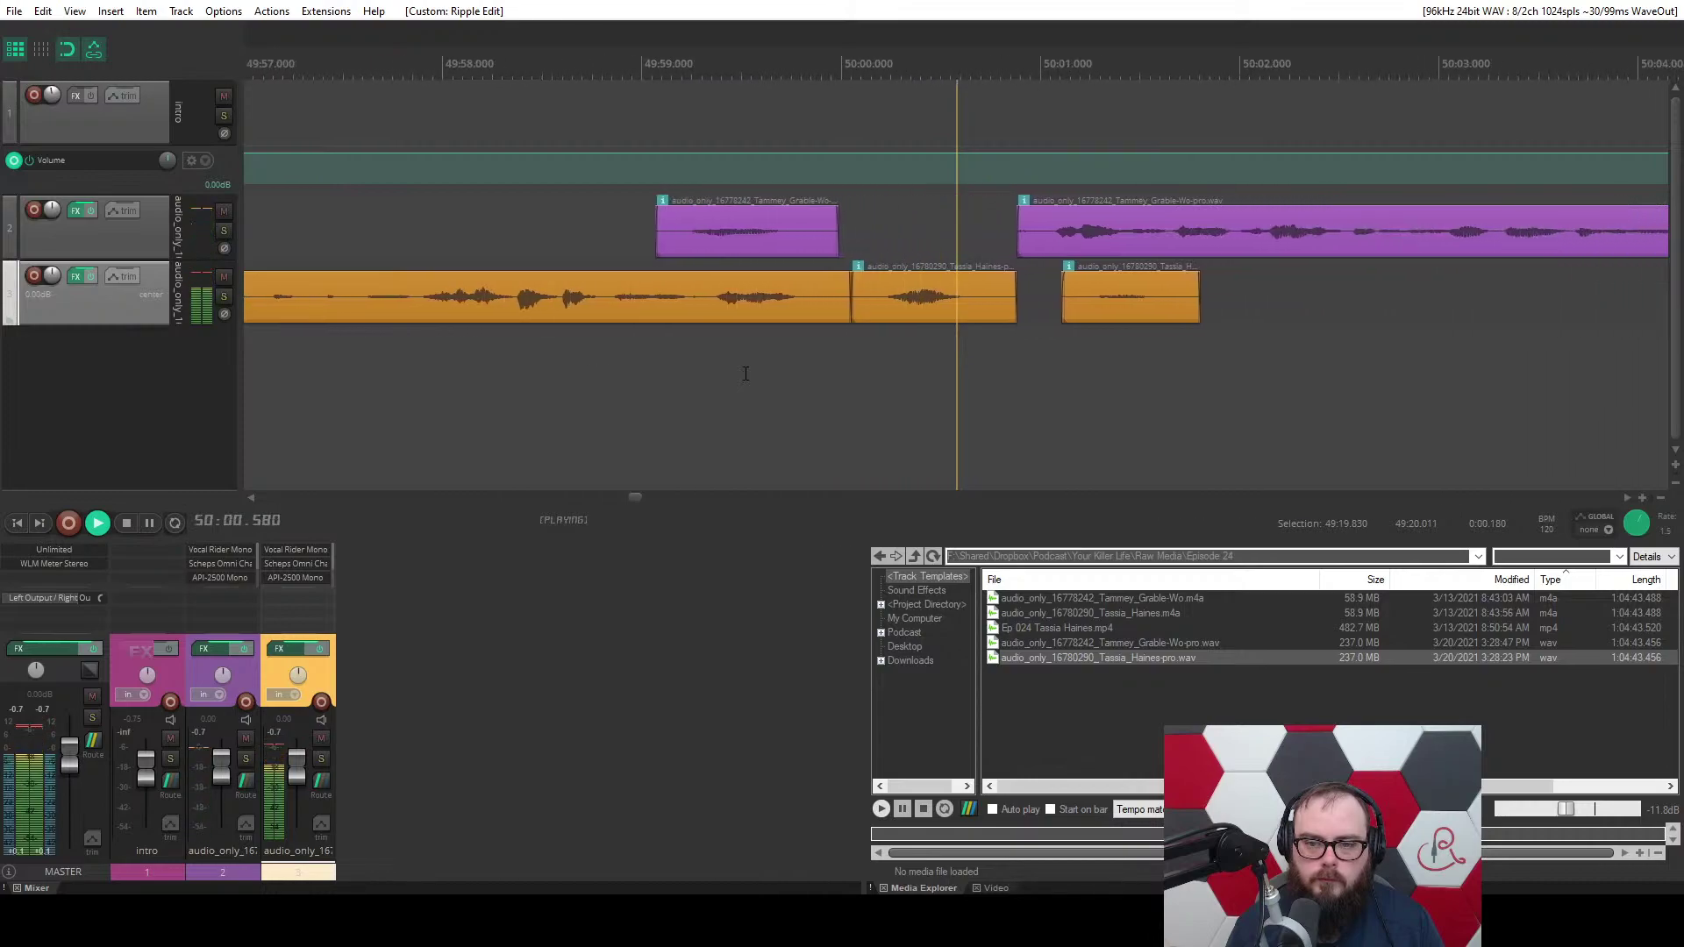
Ripple-delete the short third-track clip between about 50:00.0 and 50:00.9.
{"action": "scroll", "coordinate": [746, 373], "scroll_direction": "down", "scroll_amount": 3}
{"action": "left_click", "coordinate": [714, 228]}
{"action": "scroll", "coordinate": [699, 300], "scroll_direction": "up", "scroll_amount": 5}
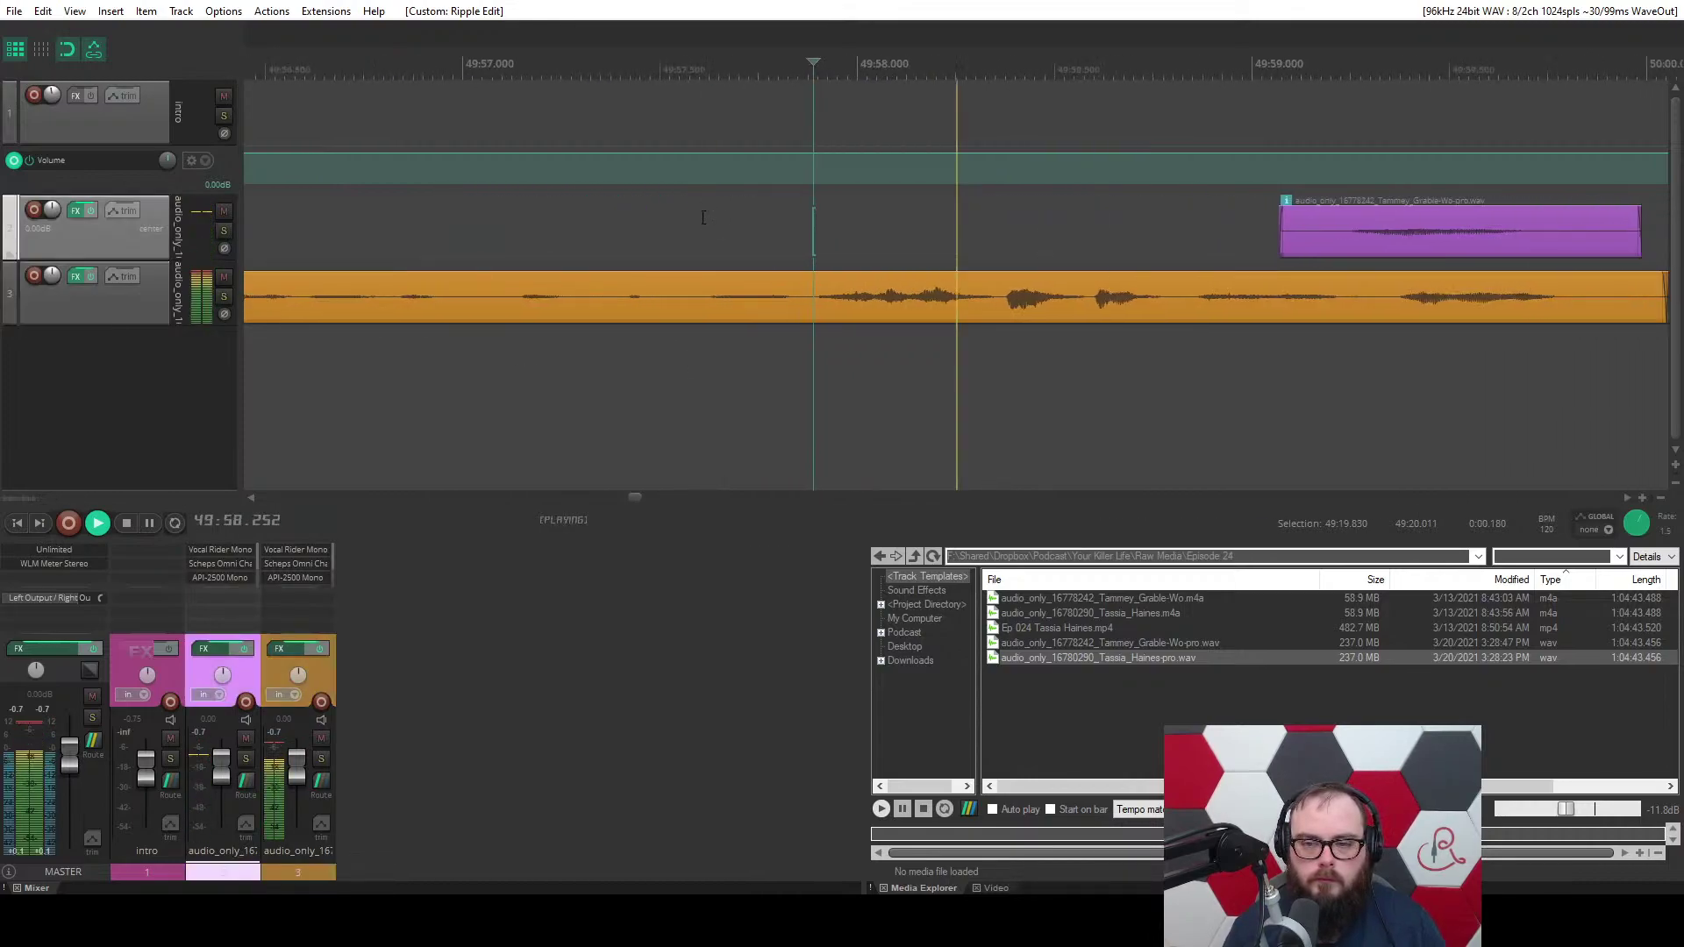
{"action": "left_click", "coordinate": [861, 303]}
{"action": "key", "text": "space"}
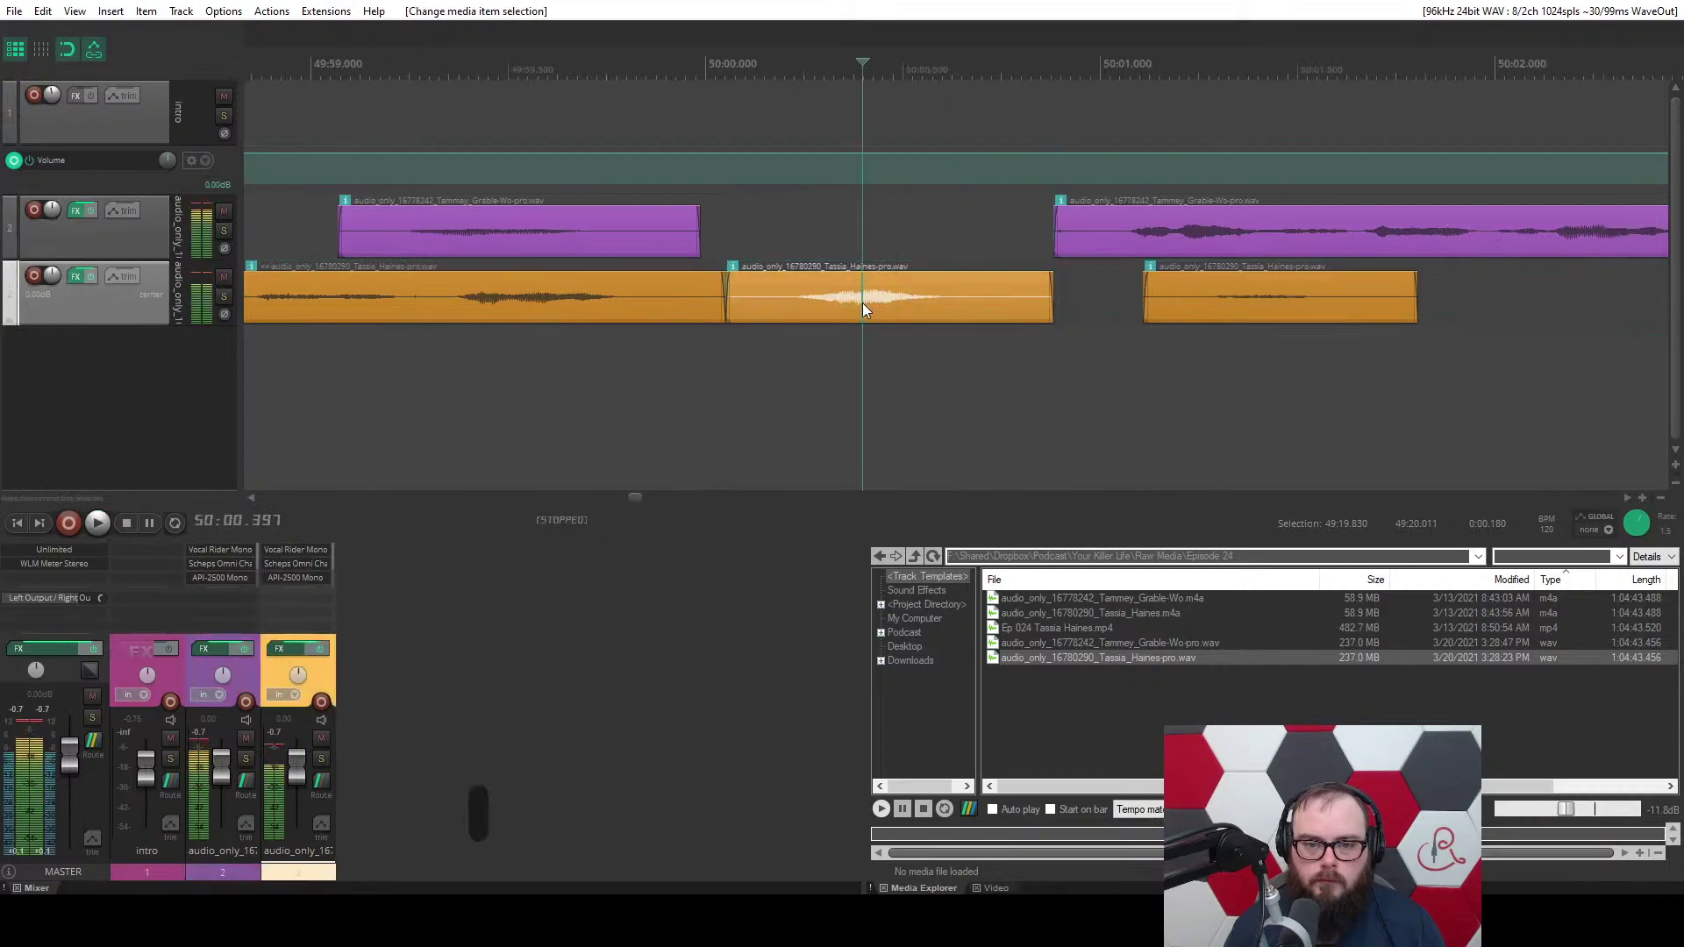
{"action": "key", "text": "a"}
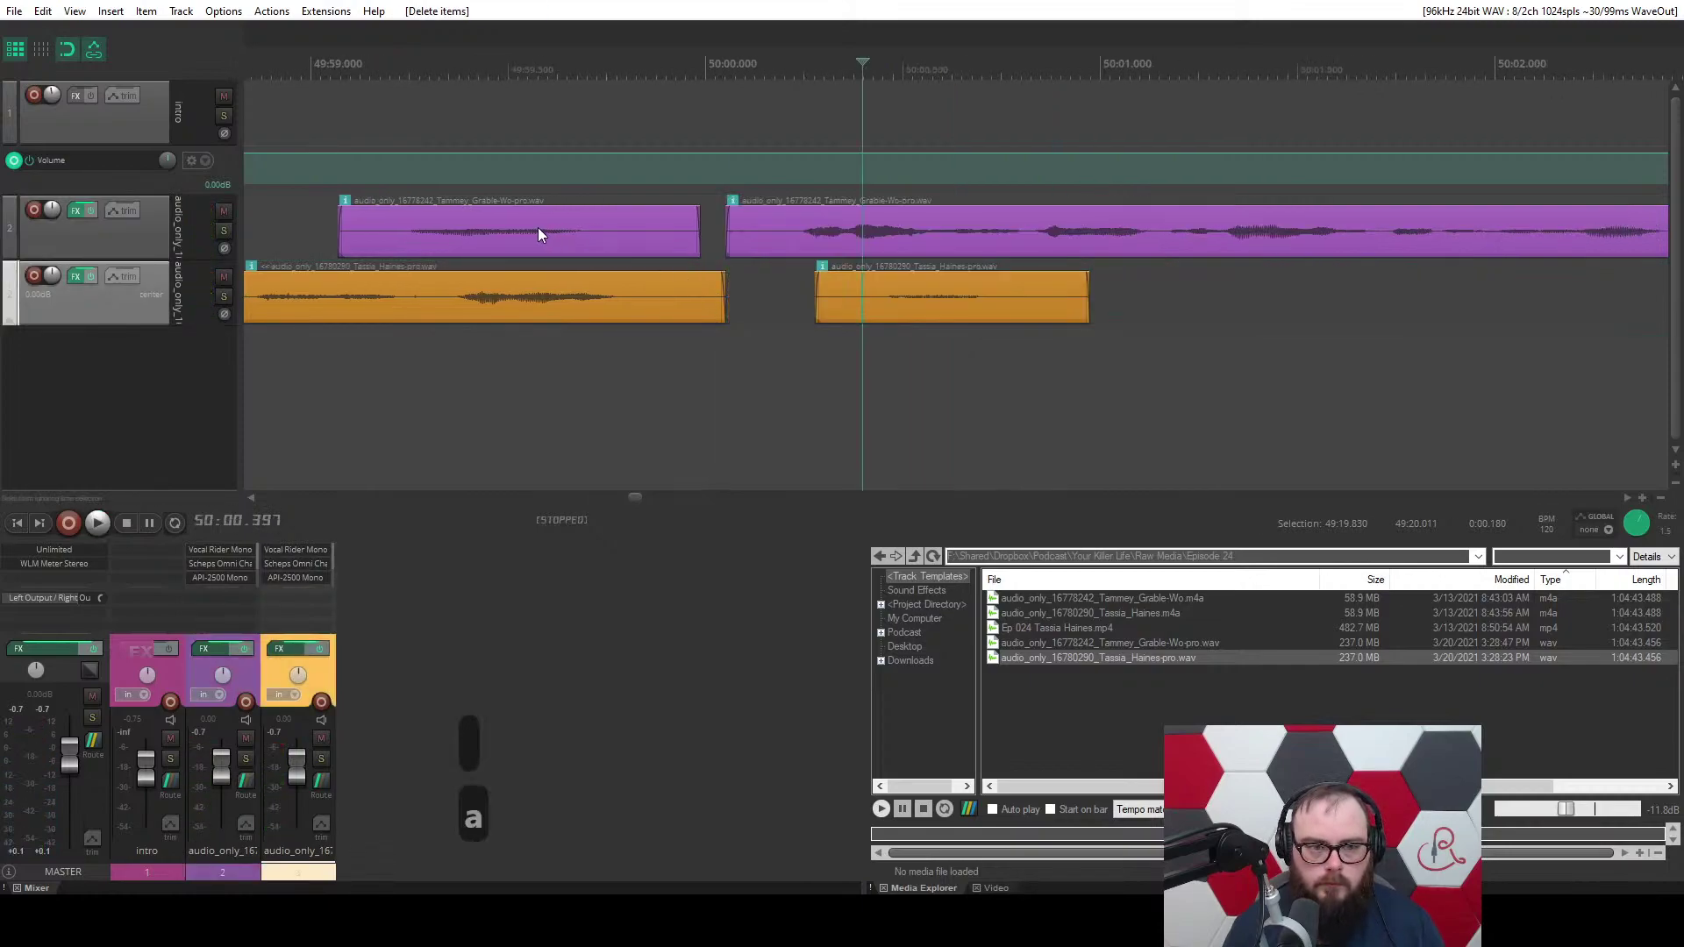
{"action": "key", "text": "d"}
{"action": "left_click", "coordinate": [933, 308]}
{"action": "key", "text": "d"}
{"action": "scroll", "coordinate": [934, 383], "scroll_direction": "down", "scroll_amount": 2}
{"action": "scroll", "coordinate": [748, 396], "scroll_direction": "down", "scroll_amount": 2}
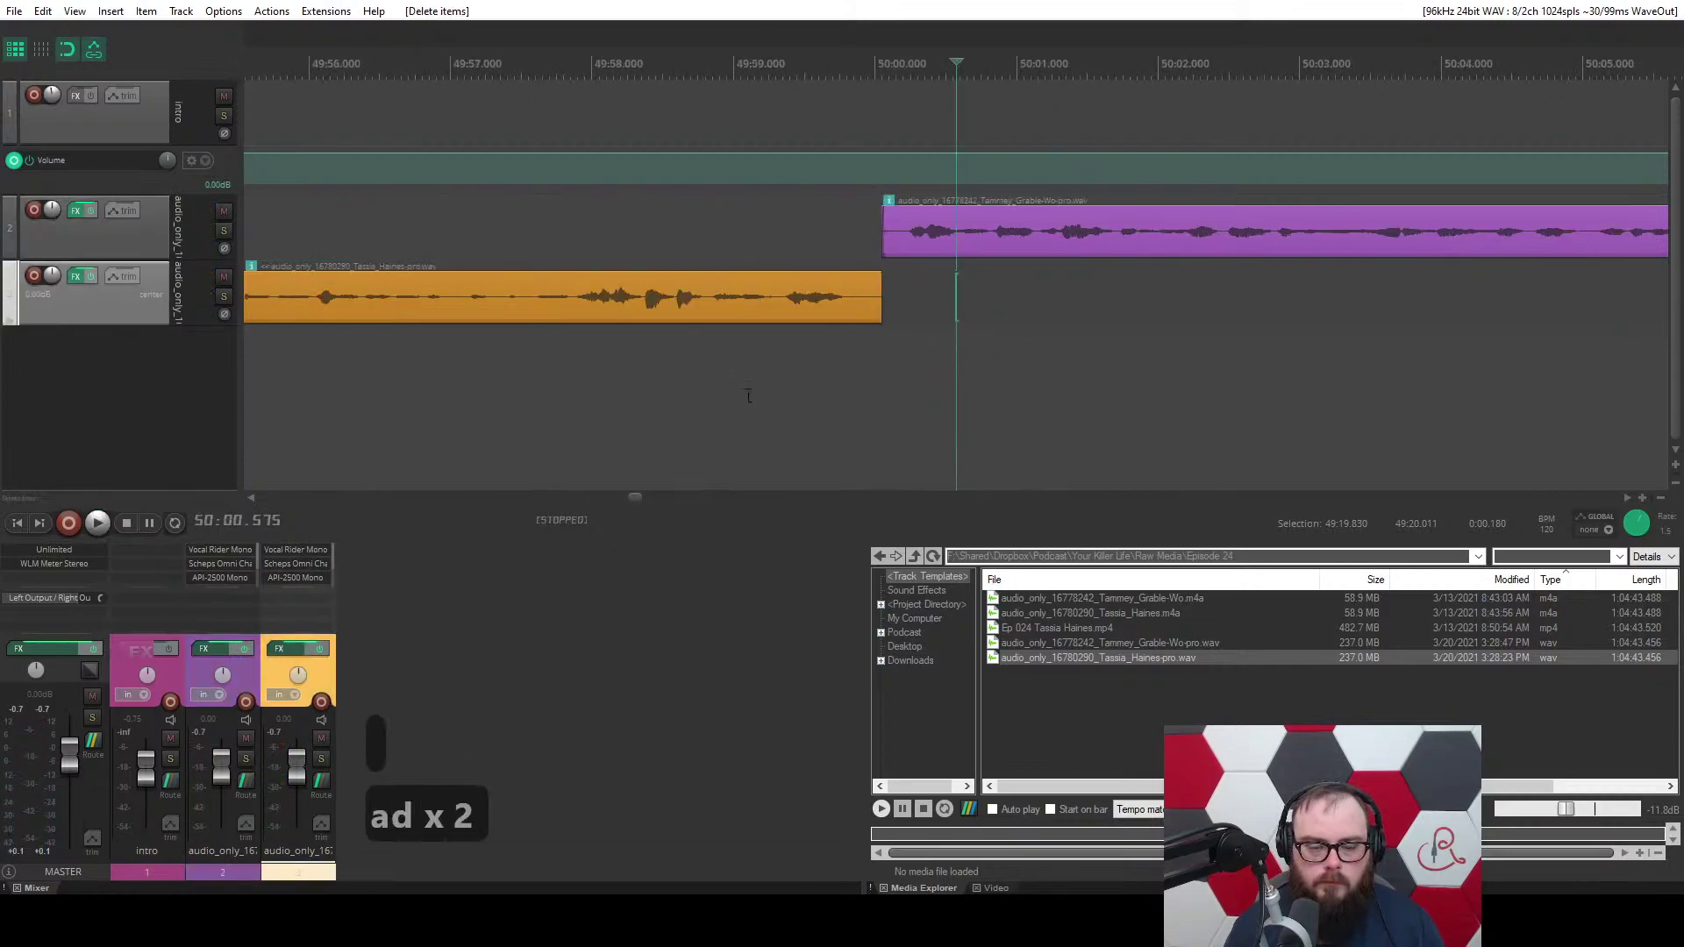
{"action": "key", "text": "ctrl+z"}
{"action": "key", "text": "ctrl+z"}
{"action": "key", "text": "ctrl+z"}
{"action": "key", "text": "ctrl+z"}
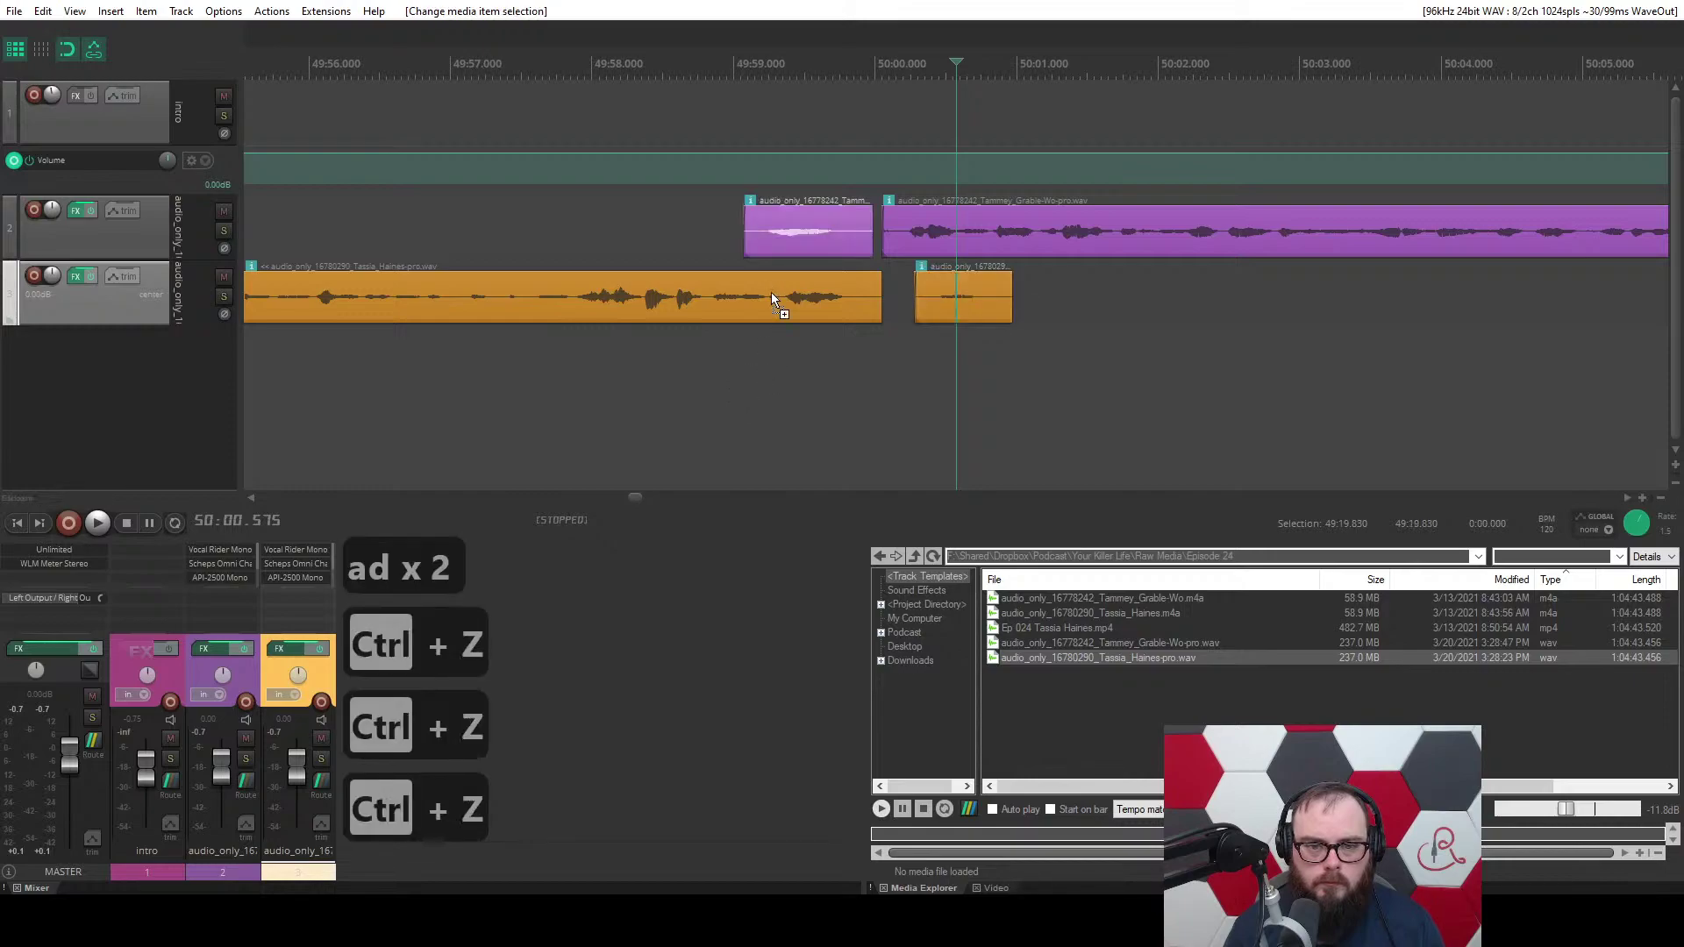
{"action": "key", "text": "ctrl+shift+z"}
Move the short second-track clip and everything after it so it starts at about 50:00.05, and delete the short third-track clip at about 50:01.3.
{"action": "left_click_drag", "start_coordinate": [800, 240], "coordinate": [939, 240]}
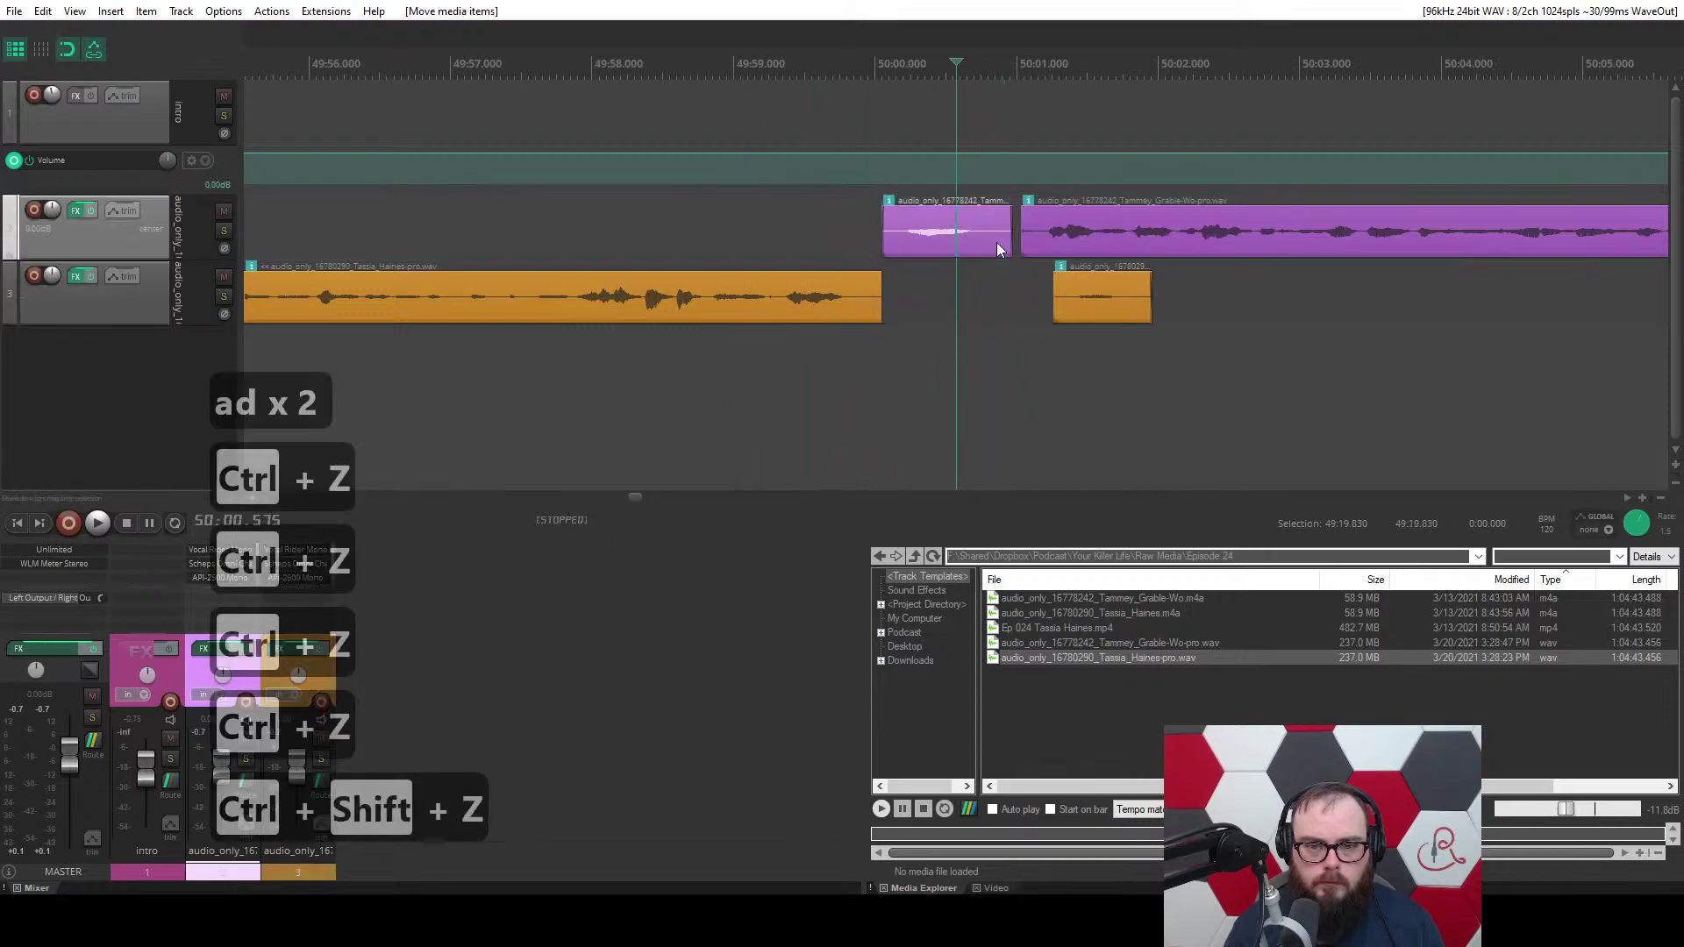
{"action": "left_click", "coordinate": [1107, 292]}
{"action": "key", "text": "d"}
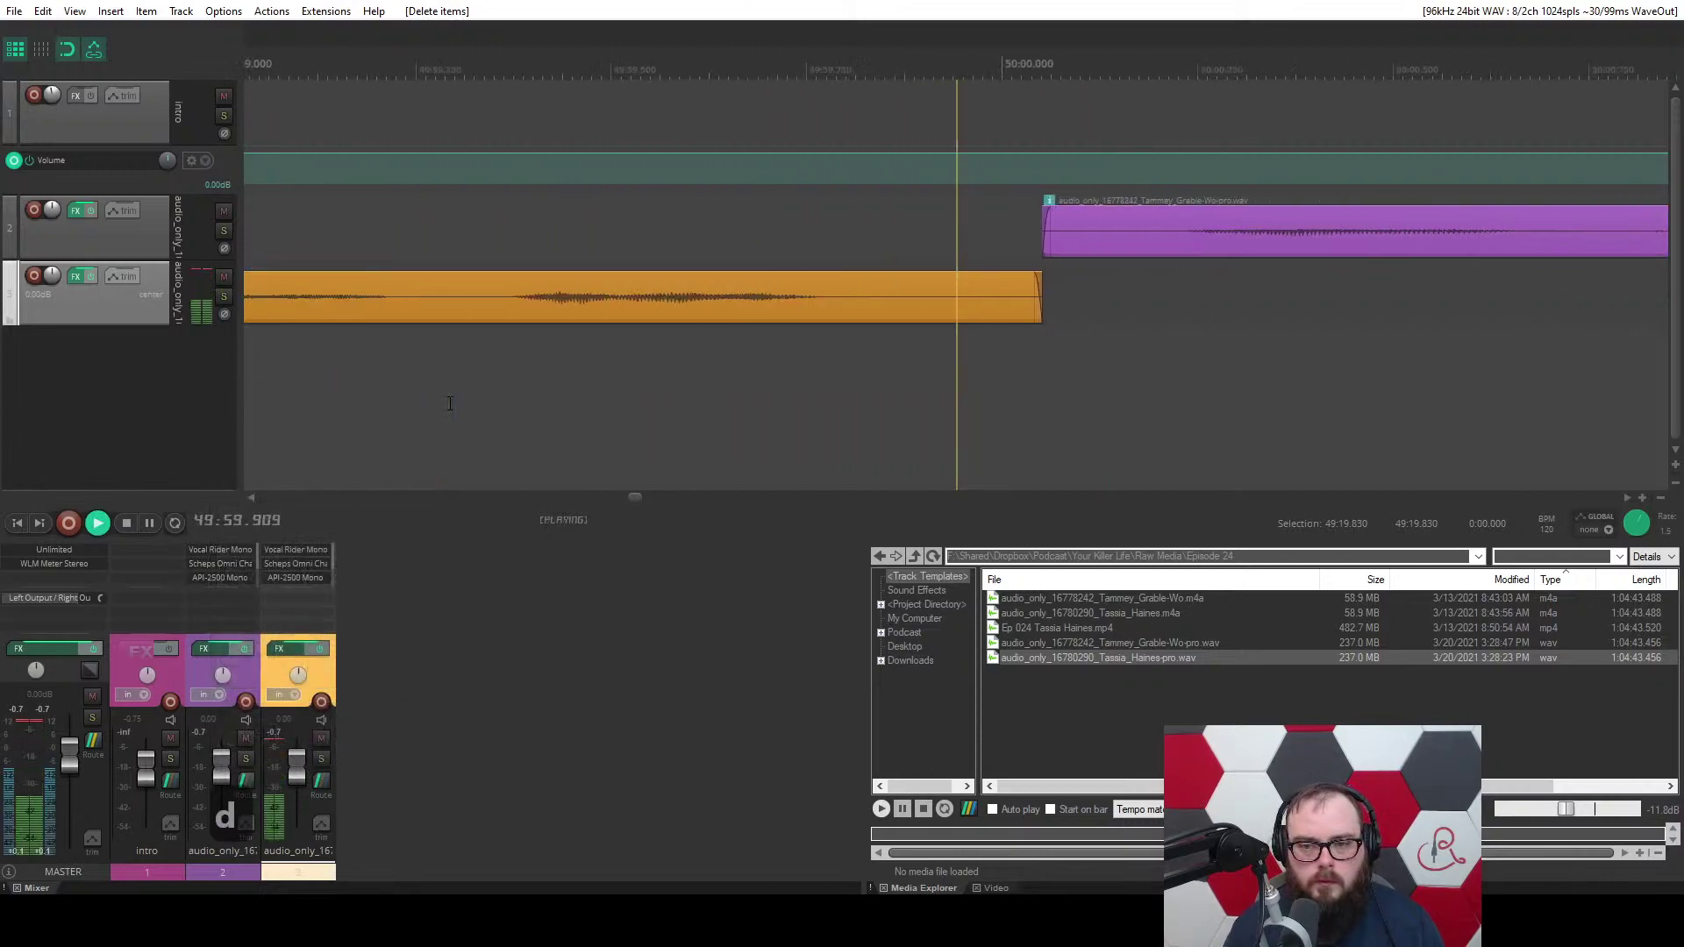
{"action": "key", "text": "d"}
{"action": "scroll", "coordinate": [641, 272], "scroll_direction": "up", "scroll_amount": 5}
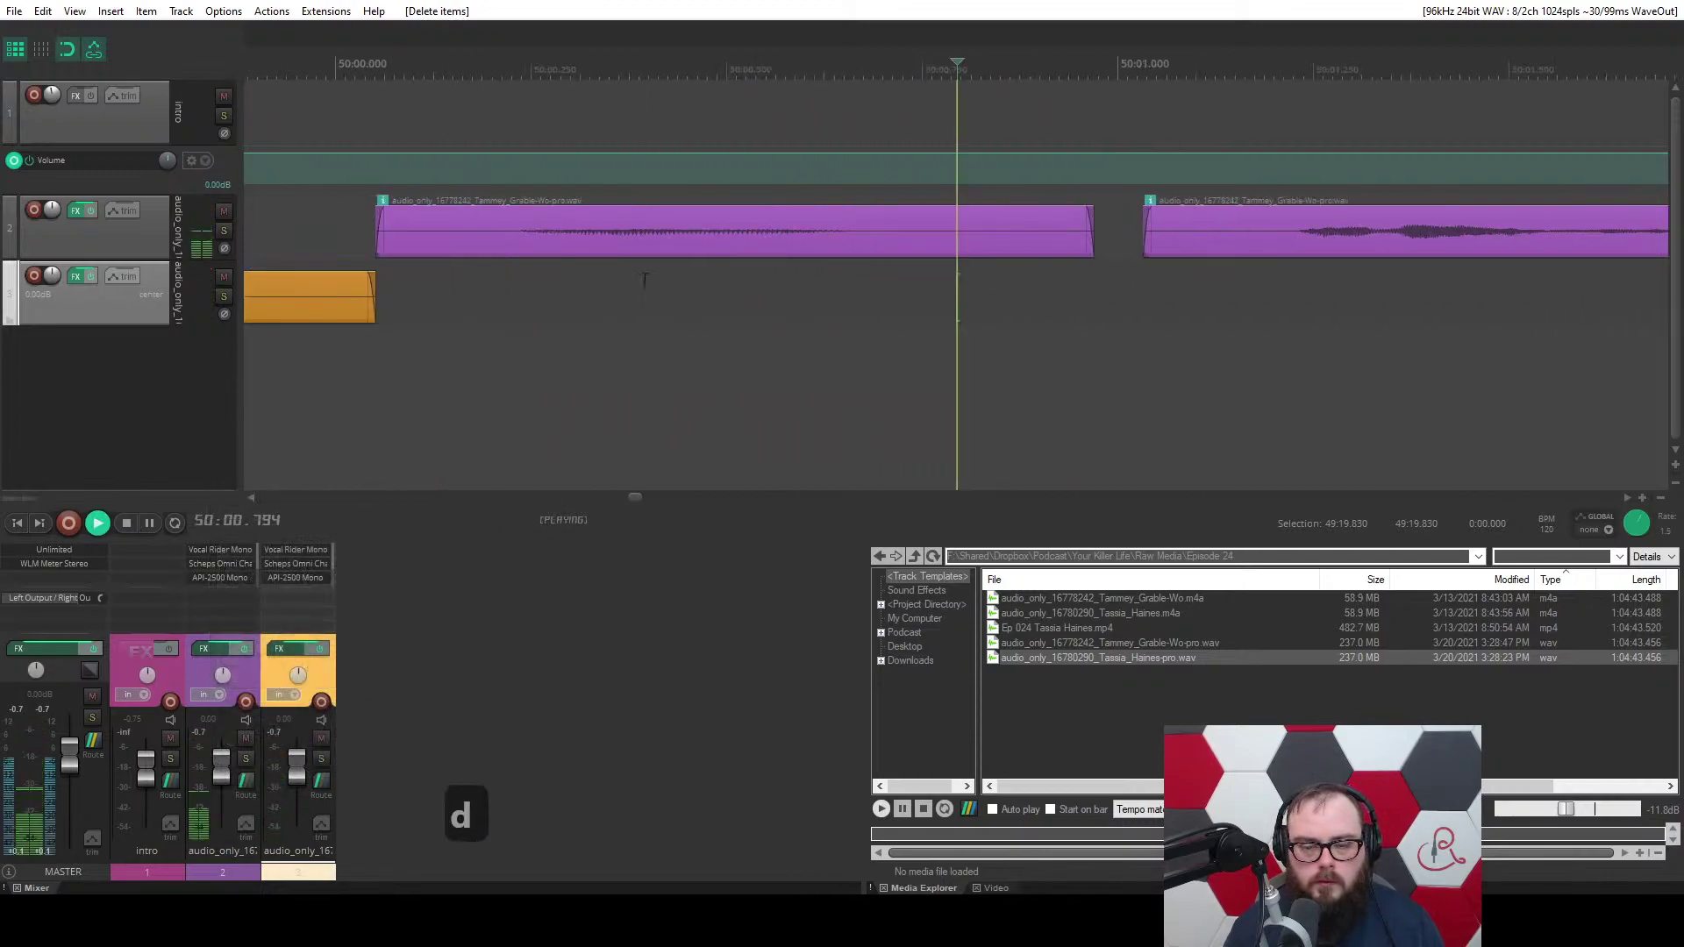
Extend the start of the following second-track clip back to about 50:00.73 so it crossfades with the short clip, replay the join, and save.
{"action": "key", "text": "space"}
{"action": "left_click", "coordinate": [823, 241]}
{"action": "left_click_drag", "start_coordinate": [823, 240], "coordinate": [586, 240]}
{"action": "left_click", "coordinate": [390, 340]}
{"action": "key", "text": "space"}
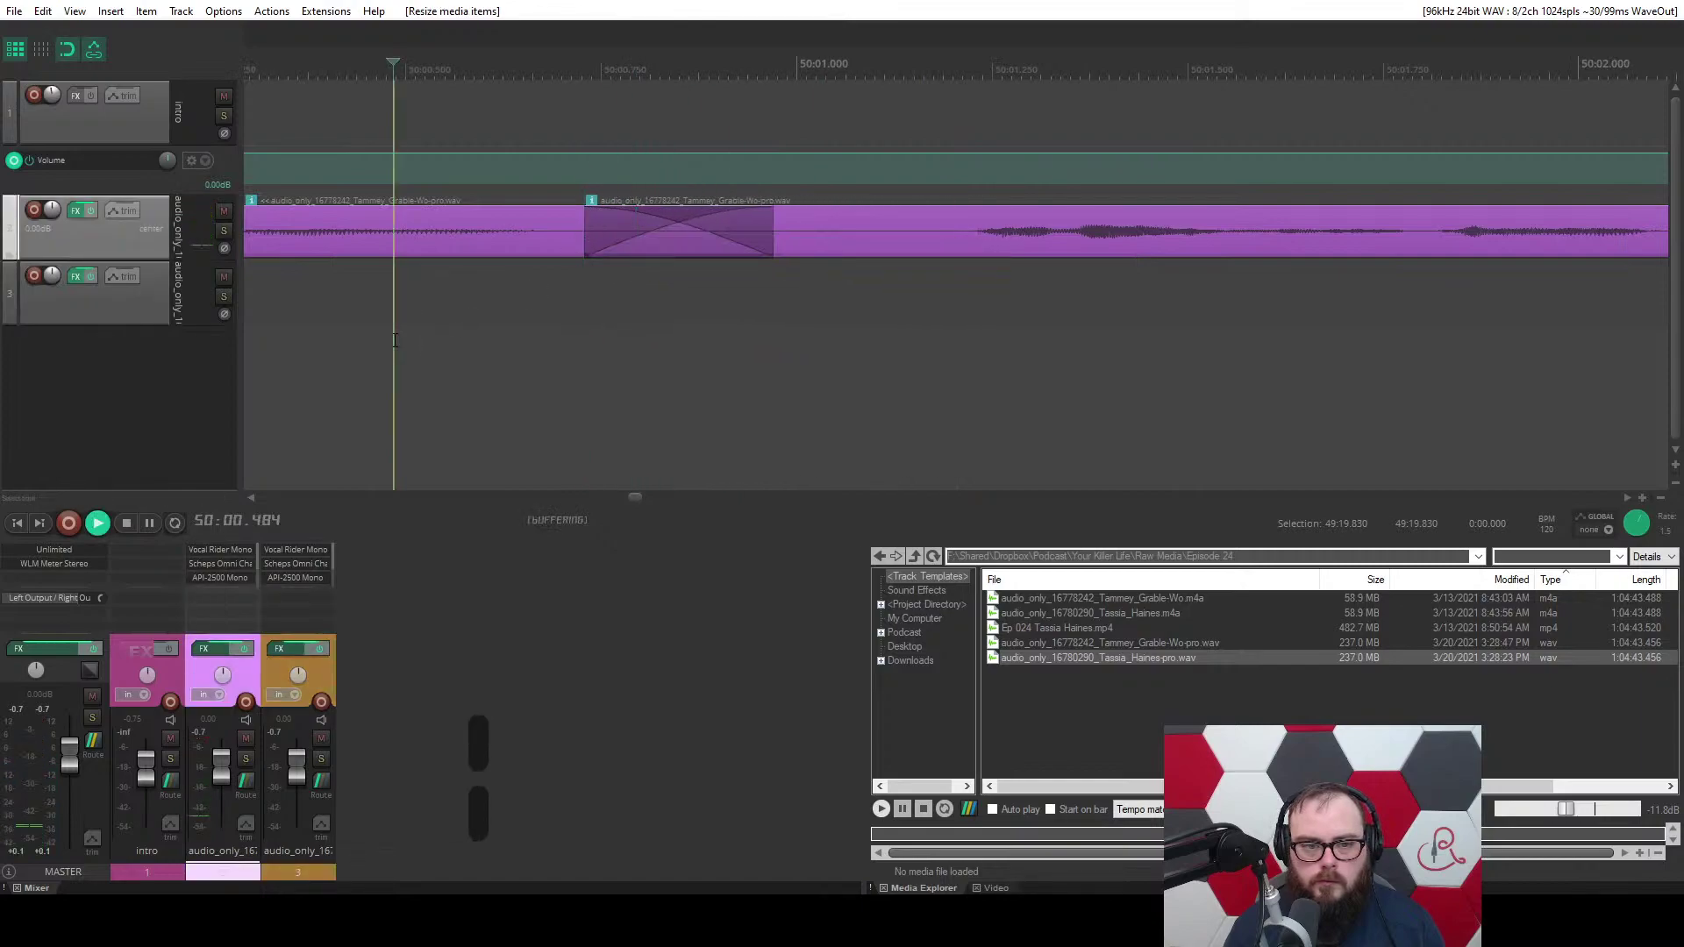
{"action": "scroll", "coordinate": [395, 341], "scroll_direction": "down", "scroll_amount": 4}
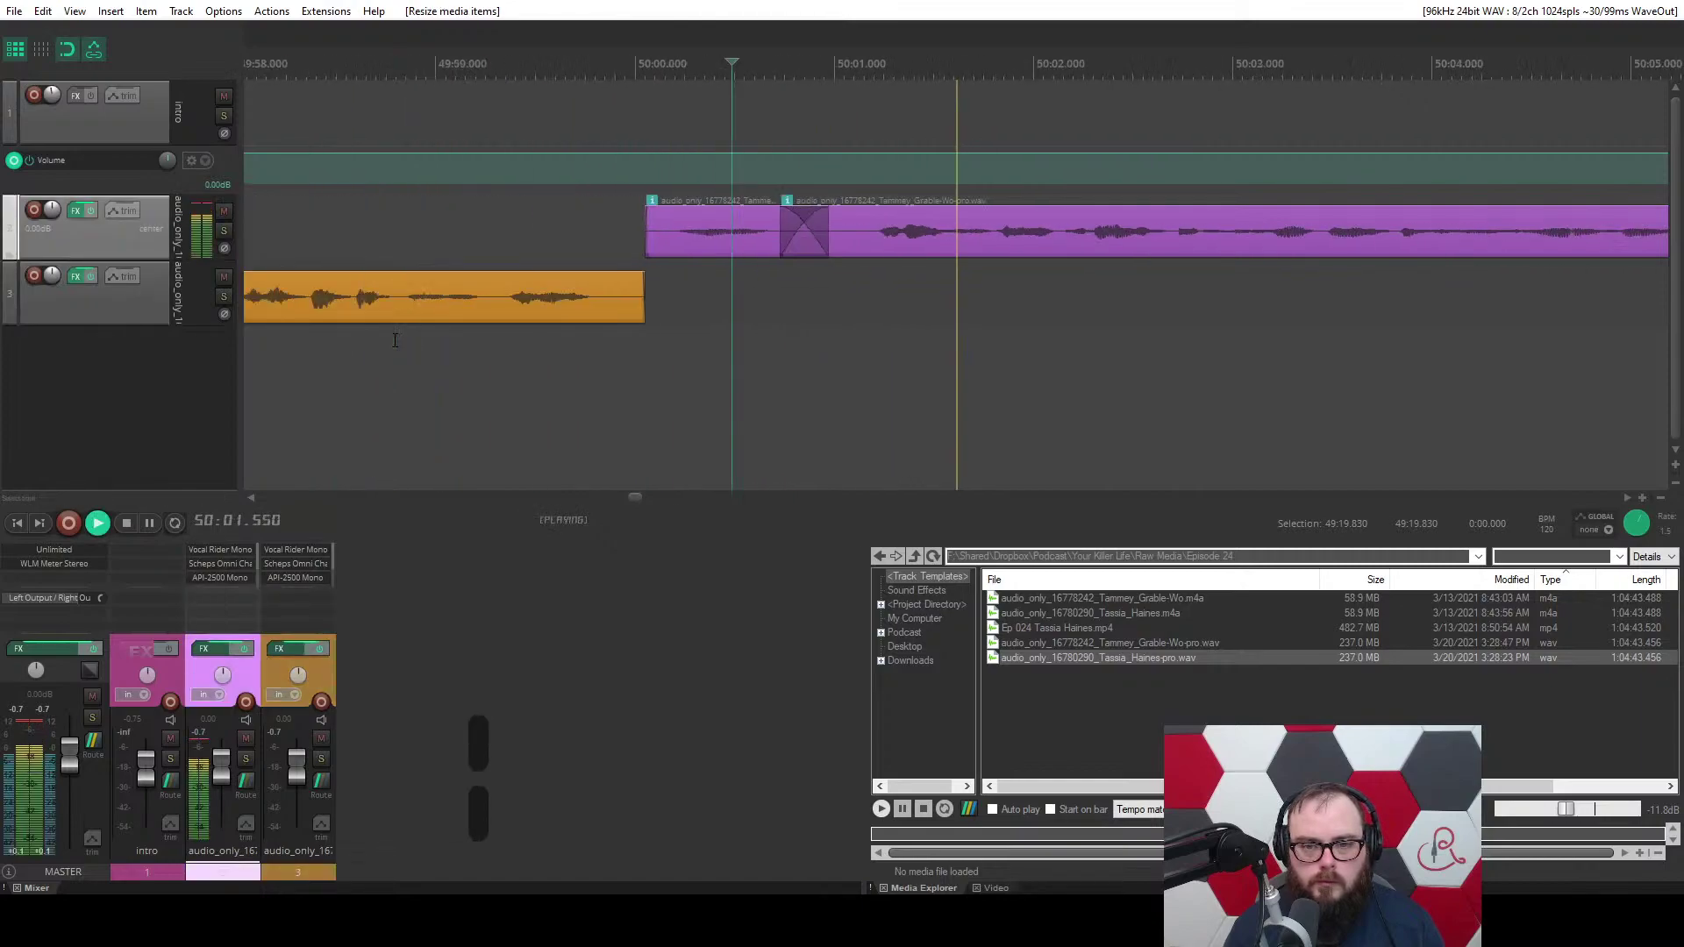
{"action": "key", "text": "ctrl+s"}
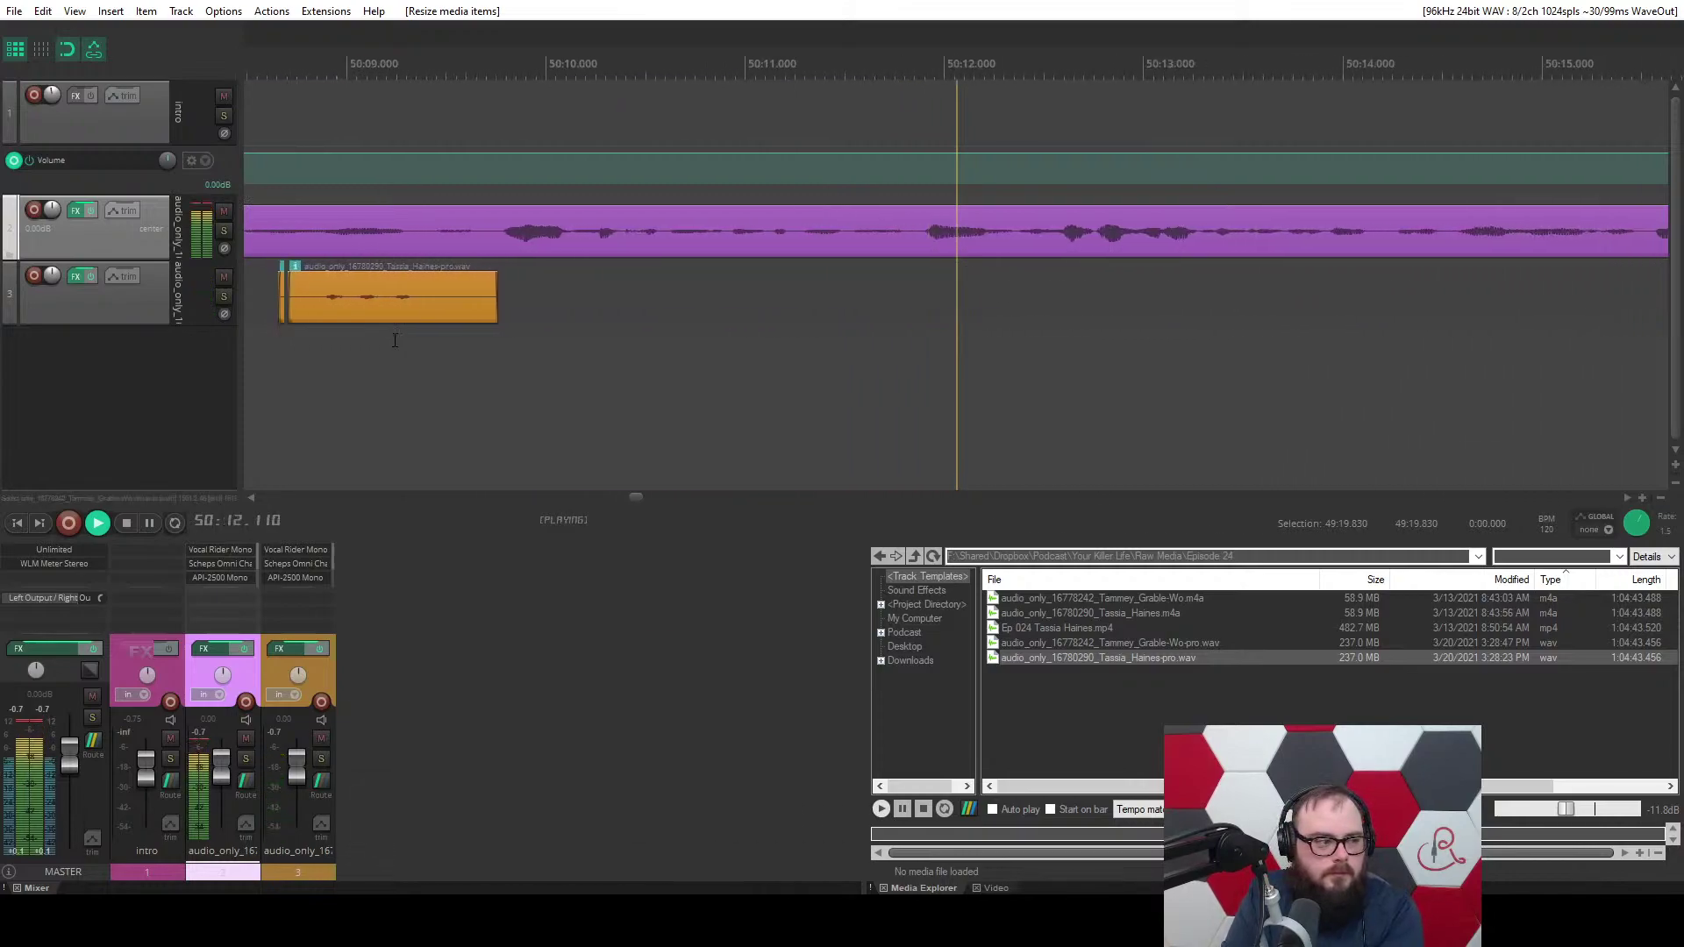
Ripple-cut the second-track audio from 50:11.885 to 50:12.354 and play on across the join.
{"action": "left_click", "coordinate": [399, 299]}
{"action": "key", "text": "space"}
{"action": "scroll", "coordinate": [399, 298], "scroll_direction": "up", "scroll_amount": 3}
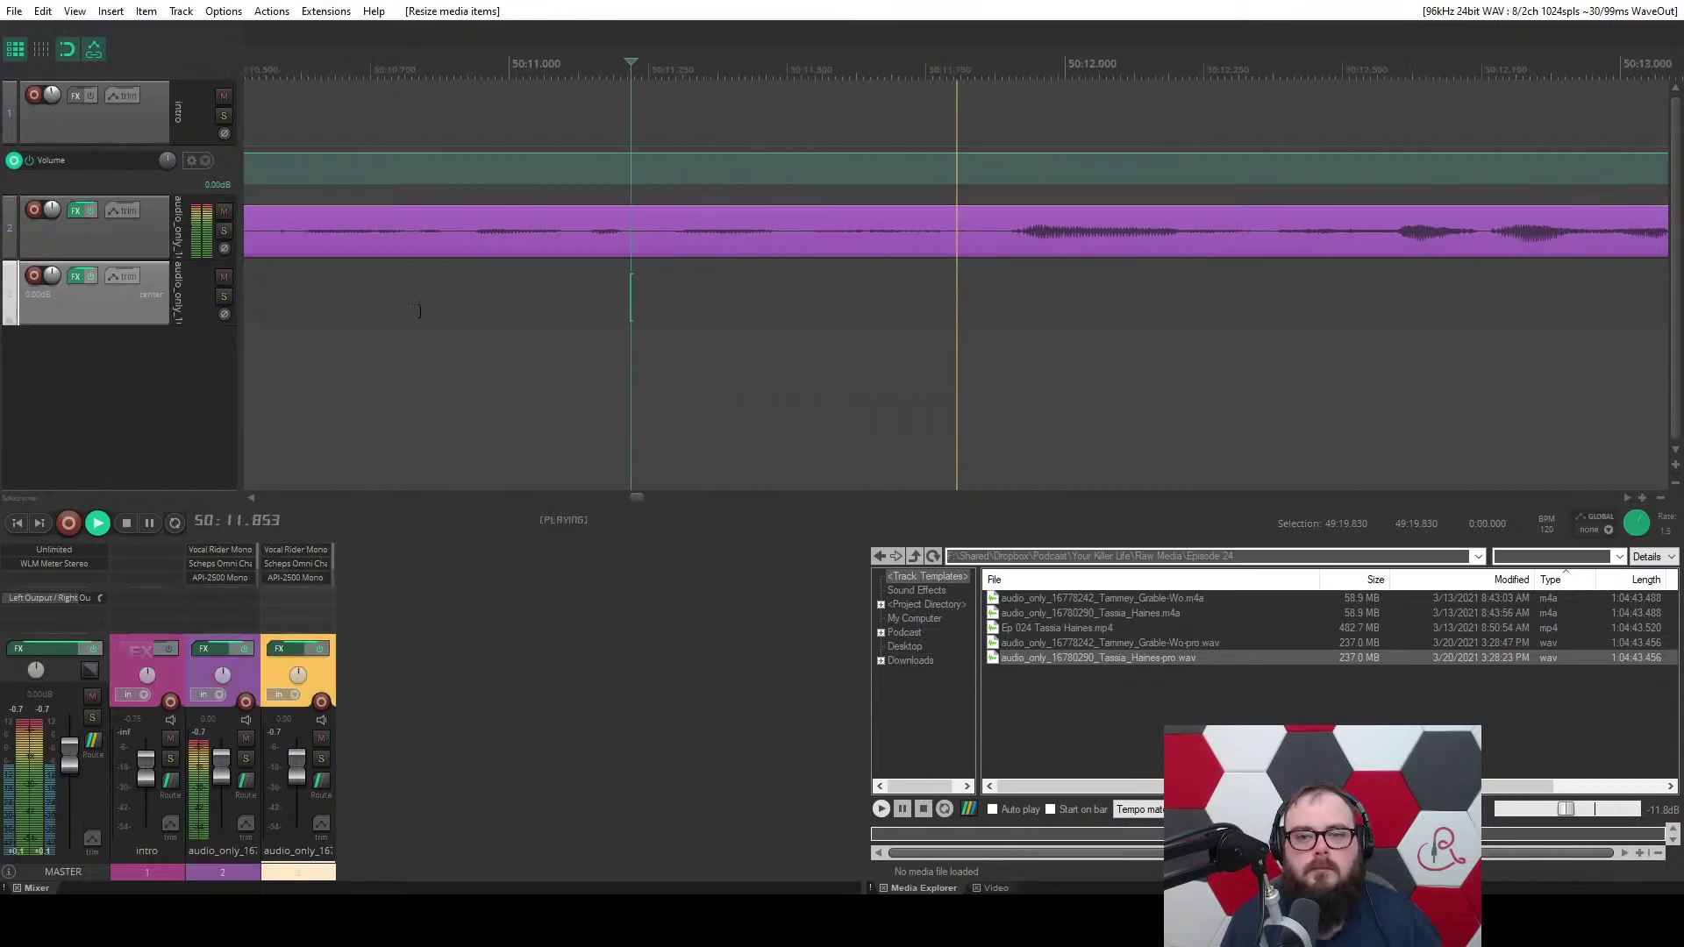
{"action": "left_click_drag", "start_coordinate": [868, 297], "coordinate": [1100, 297]}
{"action": "key", "text": "c"}
{"action": "key", "text": "c"}
{"action": "key", "text": "c"}
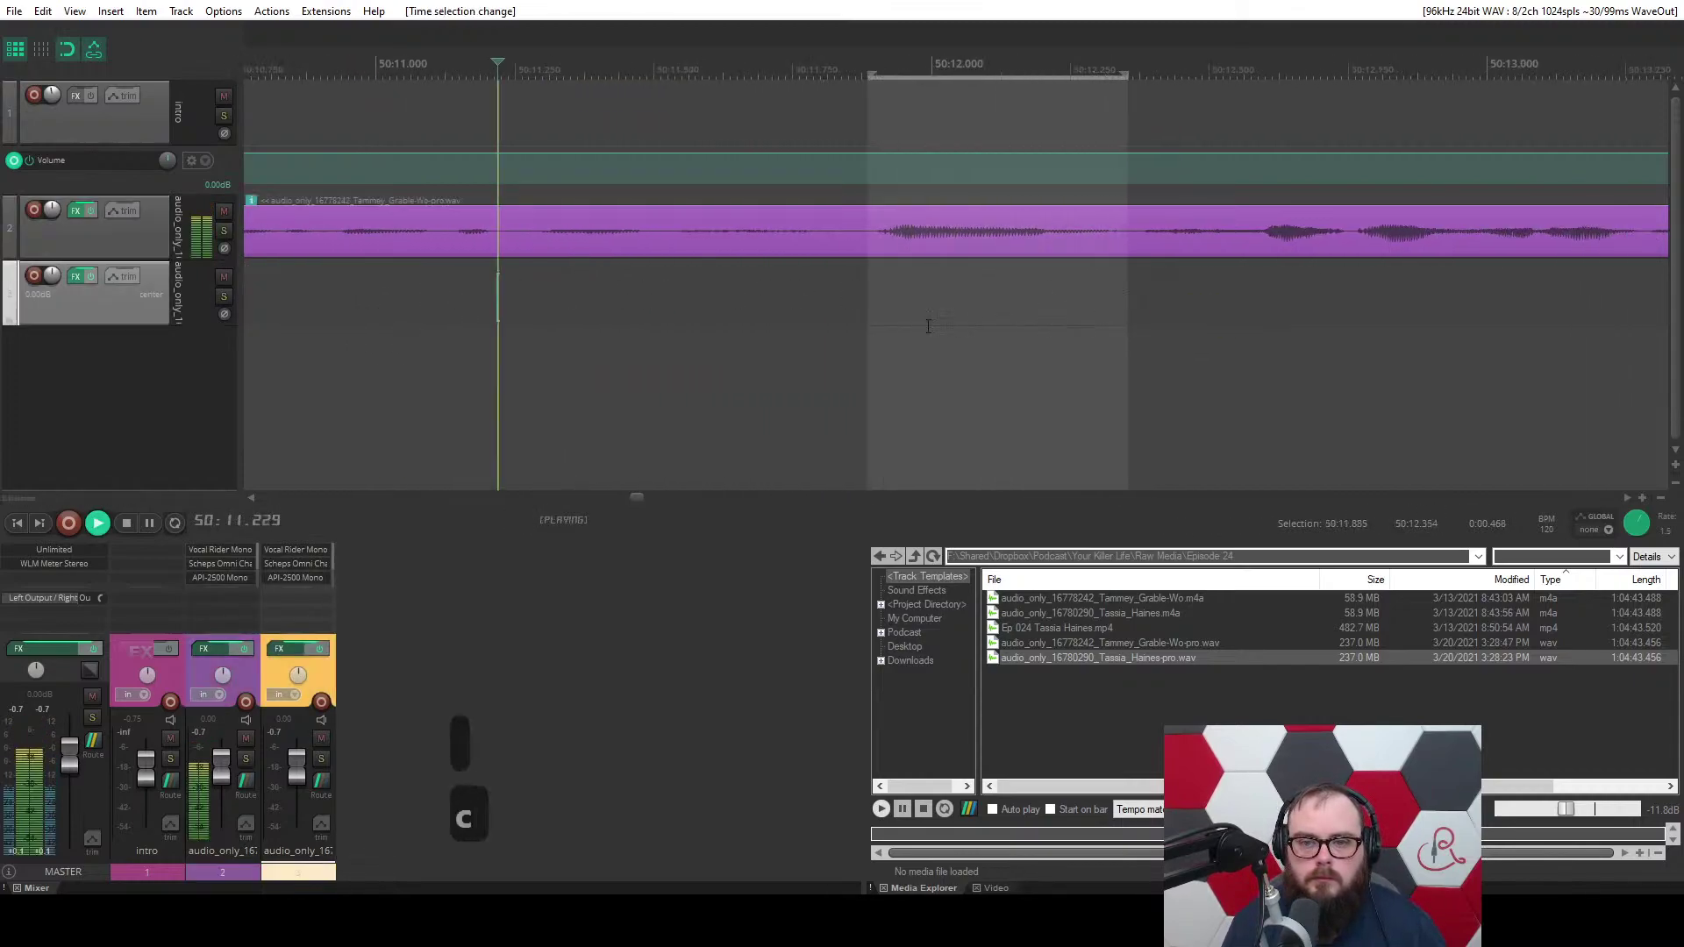
{"action": "key", "text": "space"}
{"action": "scroll", "coordinate": [754, 342], "scroll_direction": "down", "scroll_amount": 3}
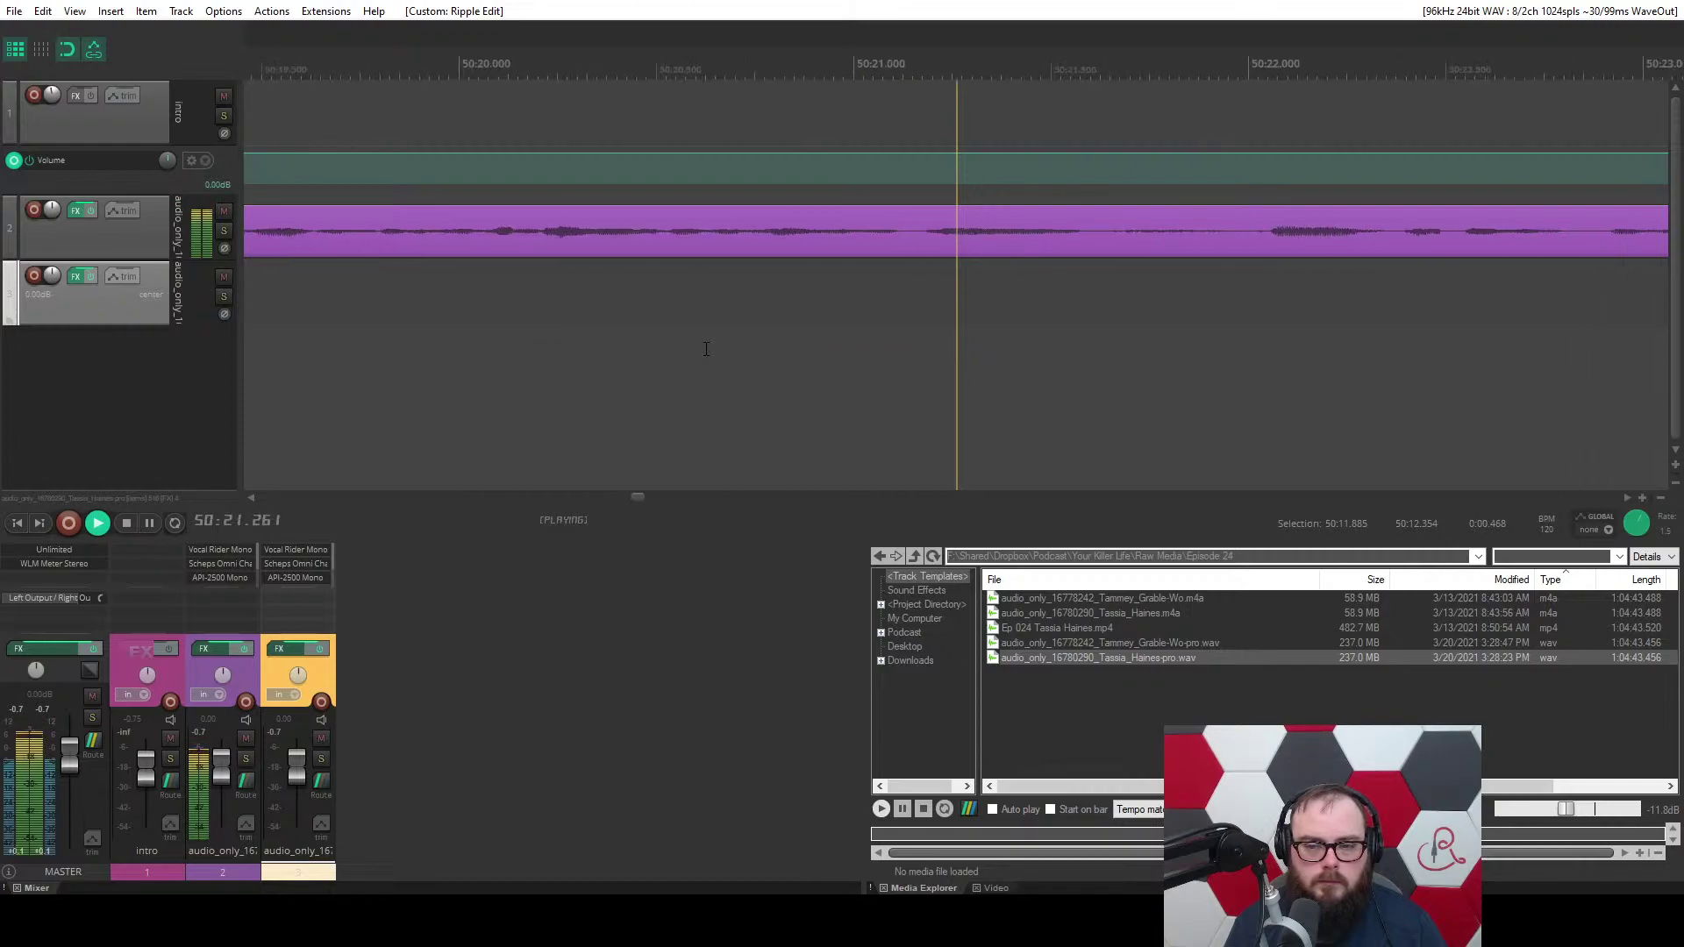
Ripple-cut the second-track audio from 50:22.013 to 50:22.371 and play on.
{"action": "key", "text": "space"}
{"action": "scroll", "coordinate": [846, 274], "scroll_direction": "up", "scroll_amount": 3}
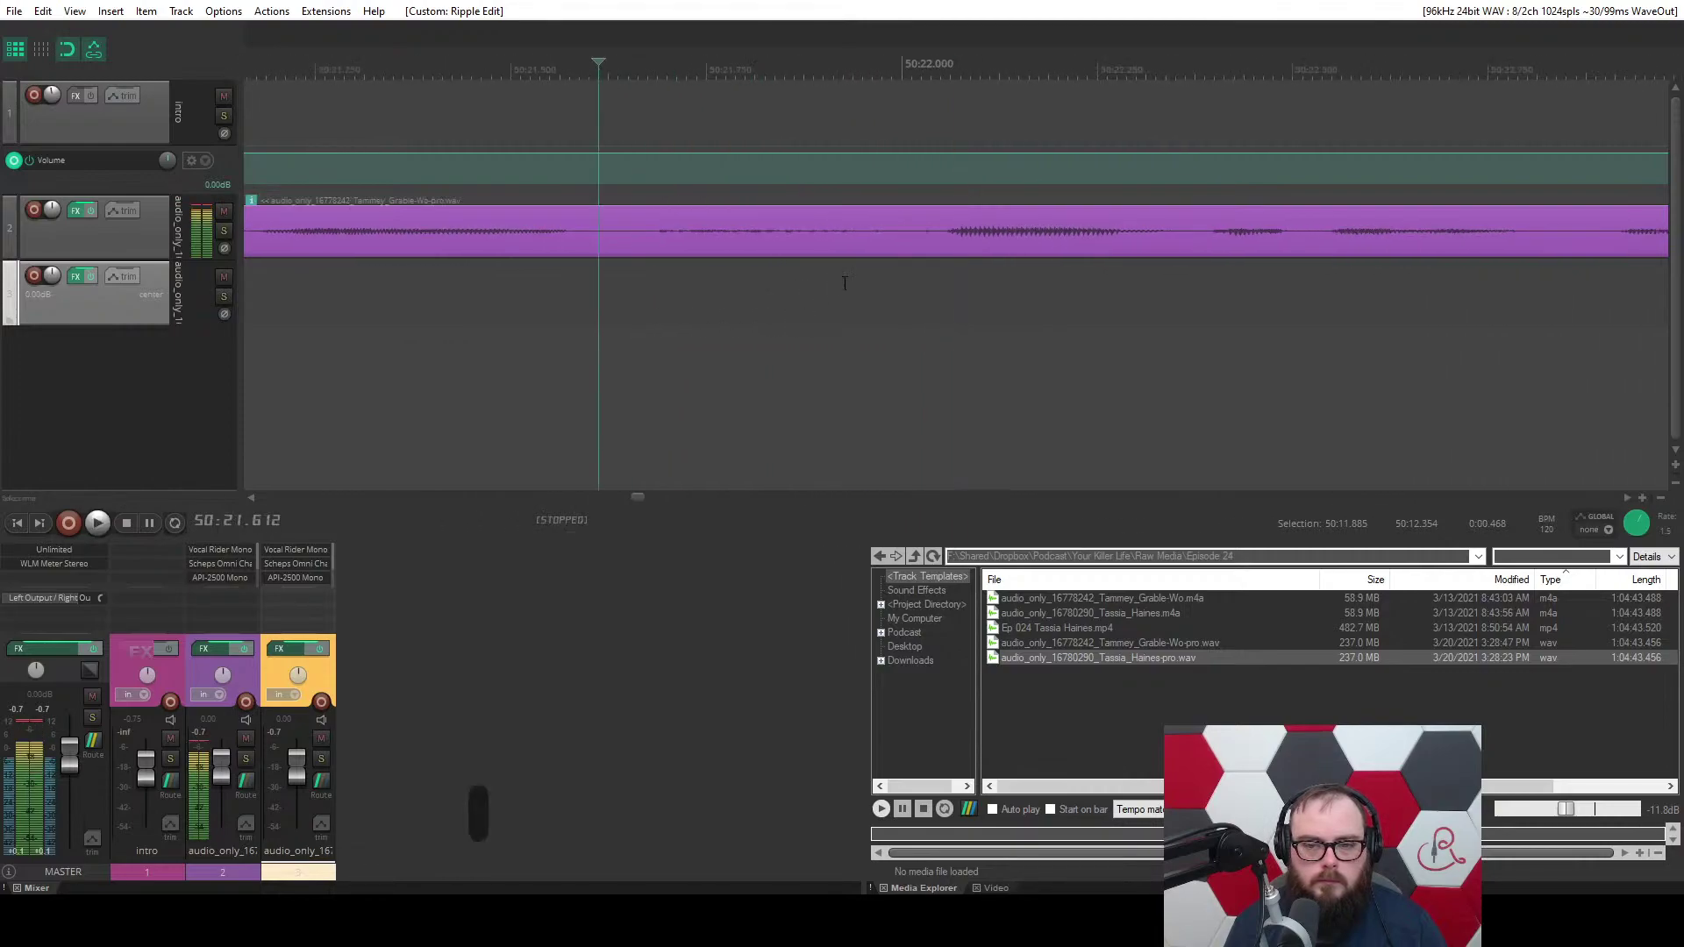
{"action": "left_click_drag", "start_coordinate": [913, 272], "coordinate": [1184, 268]}
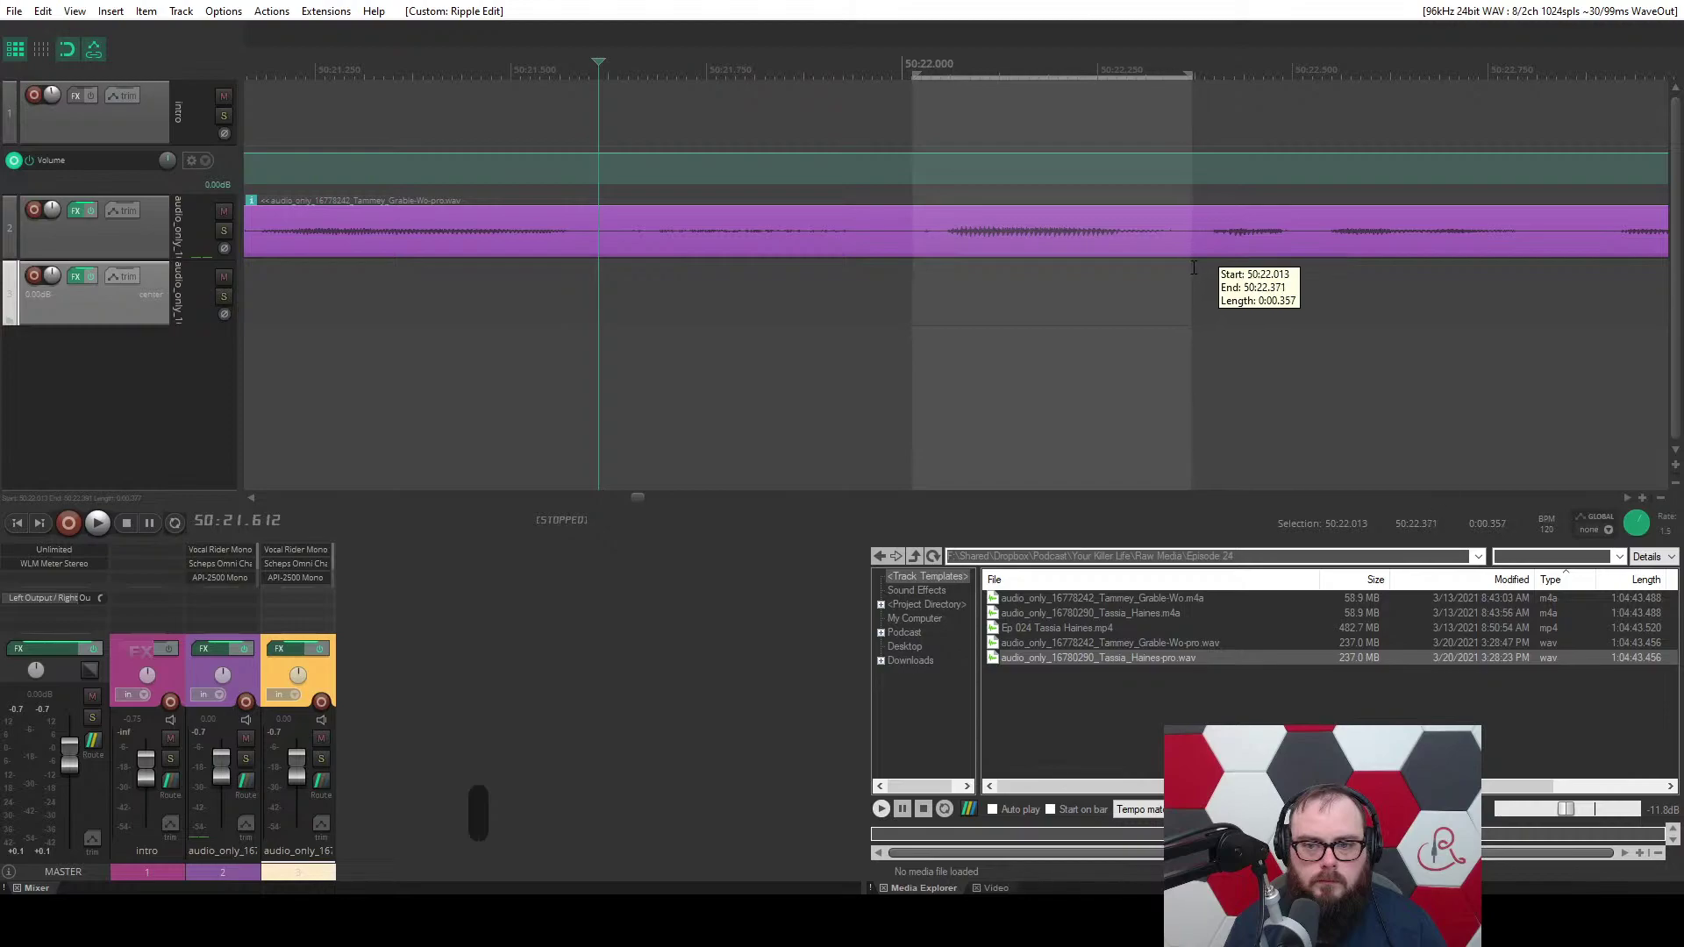
{"action": "key", "text": "c"}
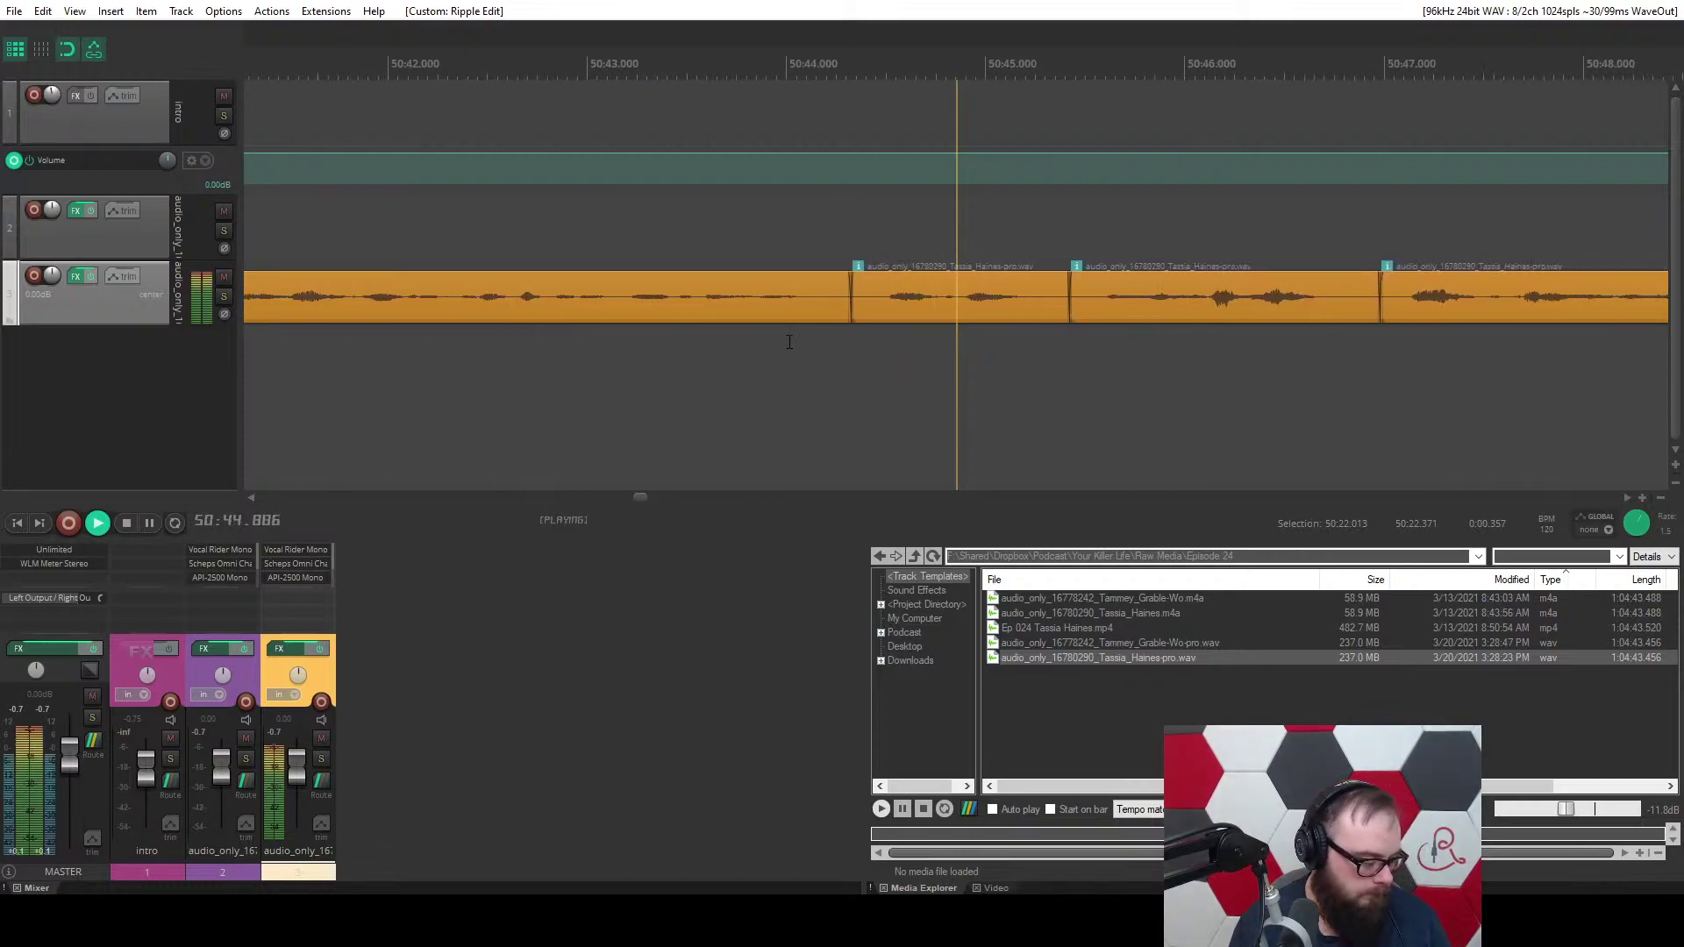
{"action": "scroll", "coordinate": [789, 342], "scroll_direction": "down", "scroll_amount": 5}
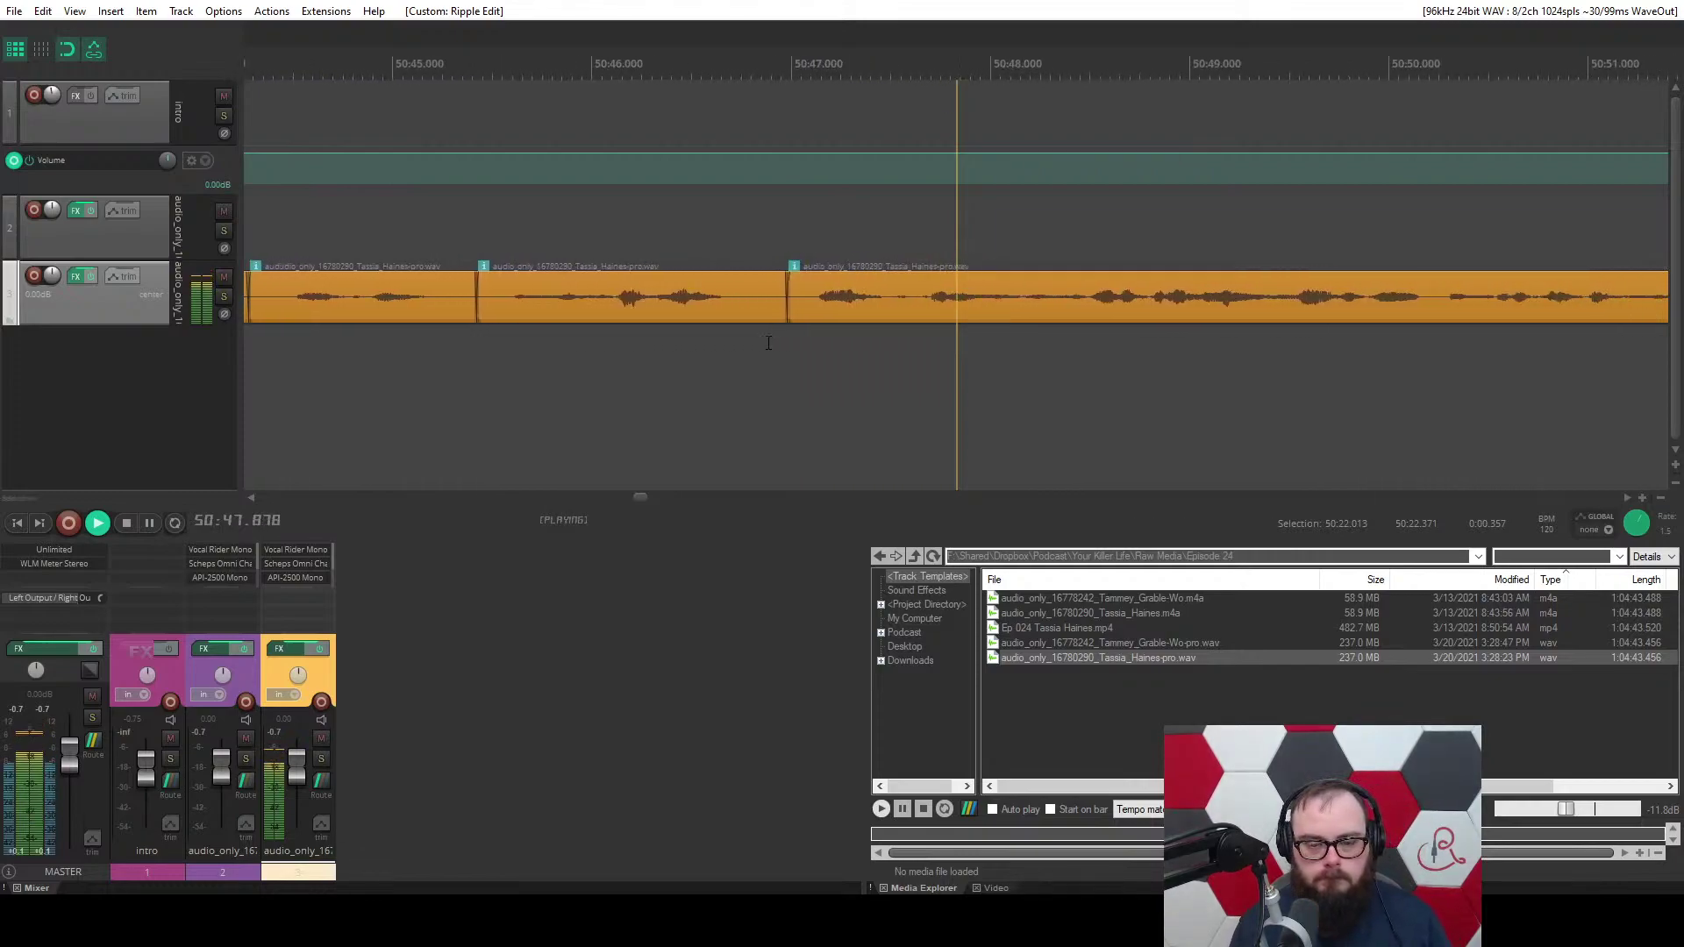
{"action": "scroll", "coordinate": [744, 345], "scroll_direction": "down", "scroll_amount": 5}
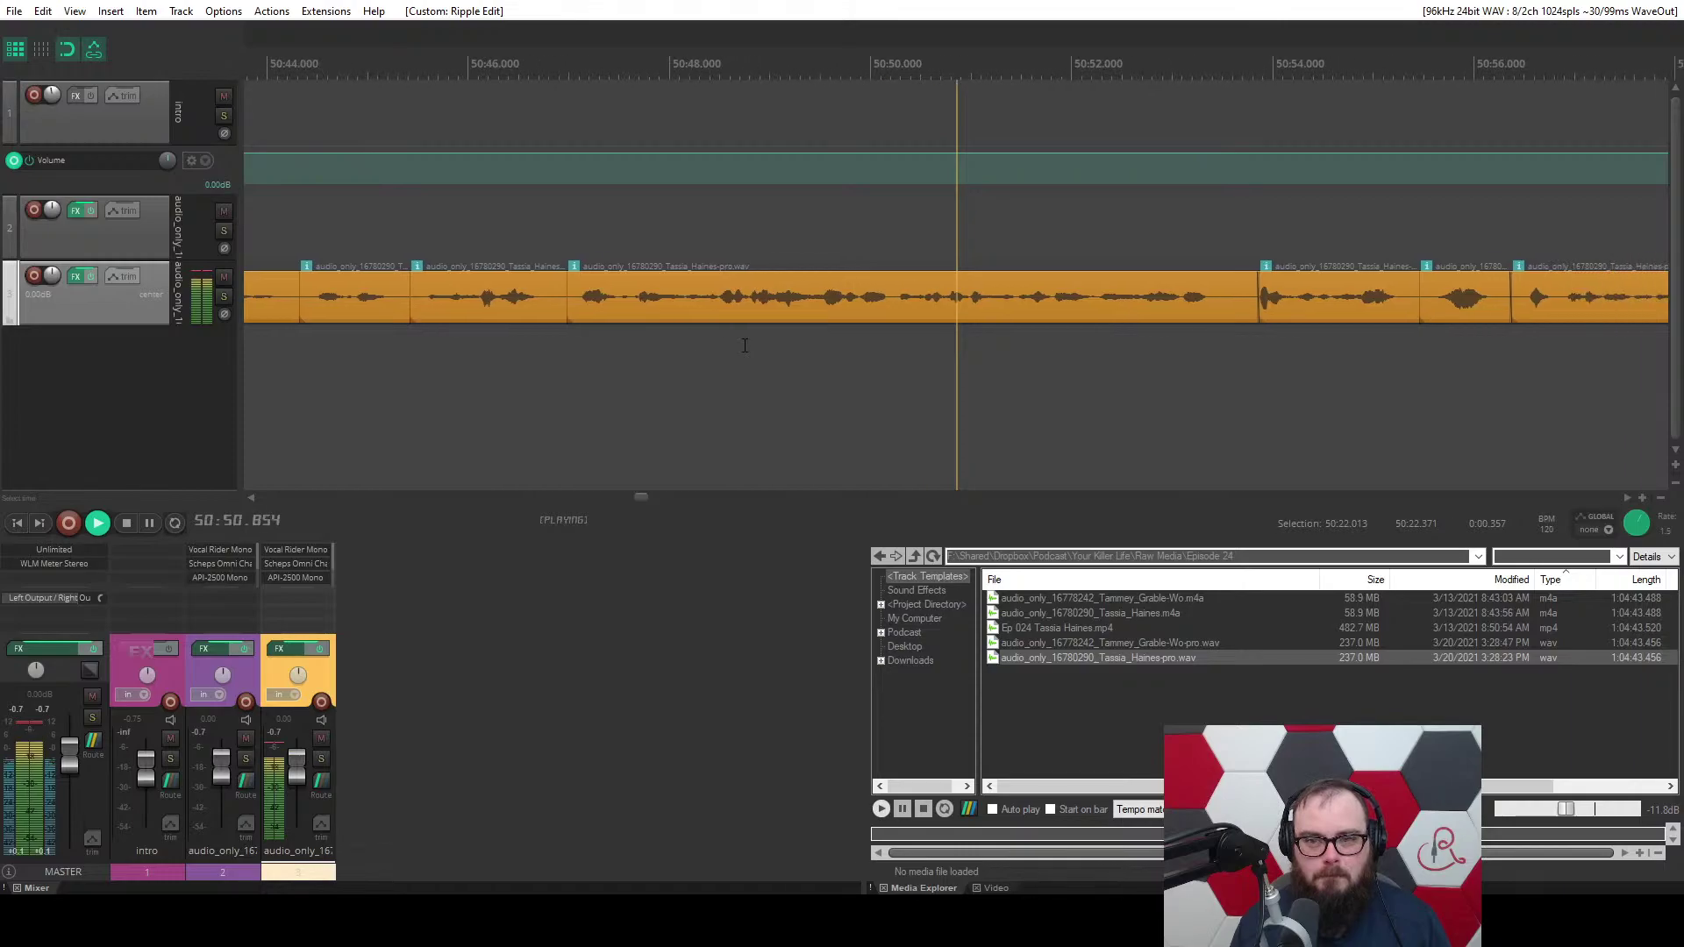
{"action": "scroll", "coordinate": [745, 344], "scroll_direction": "down", "scroll_amount": 8}
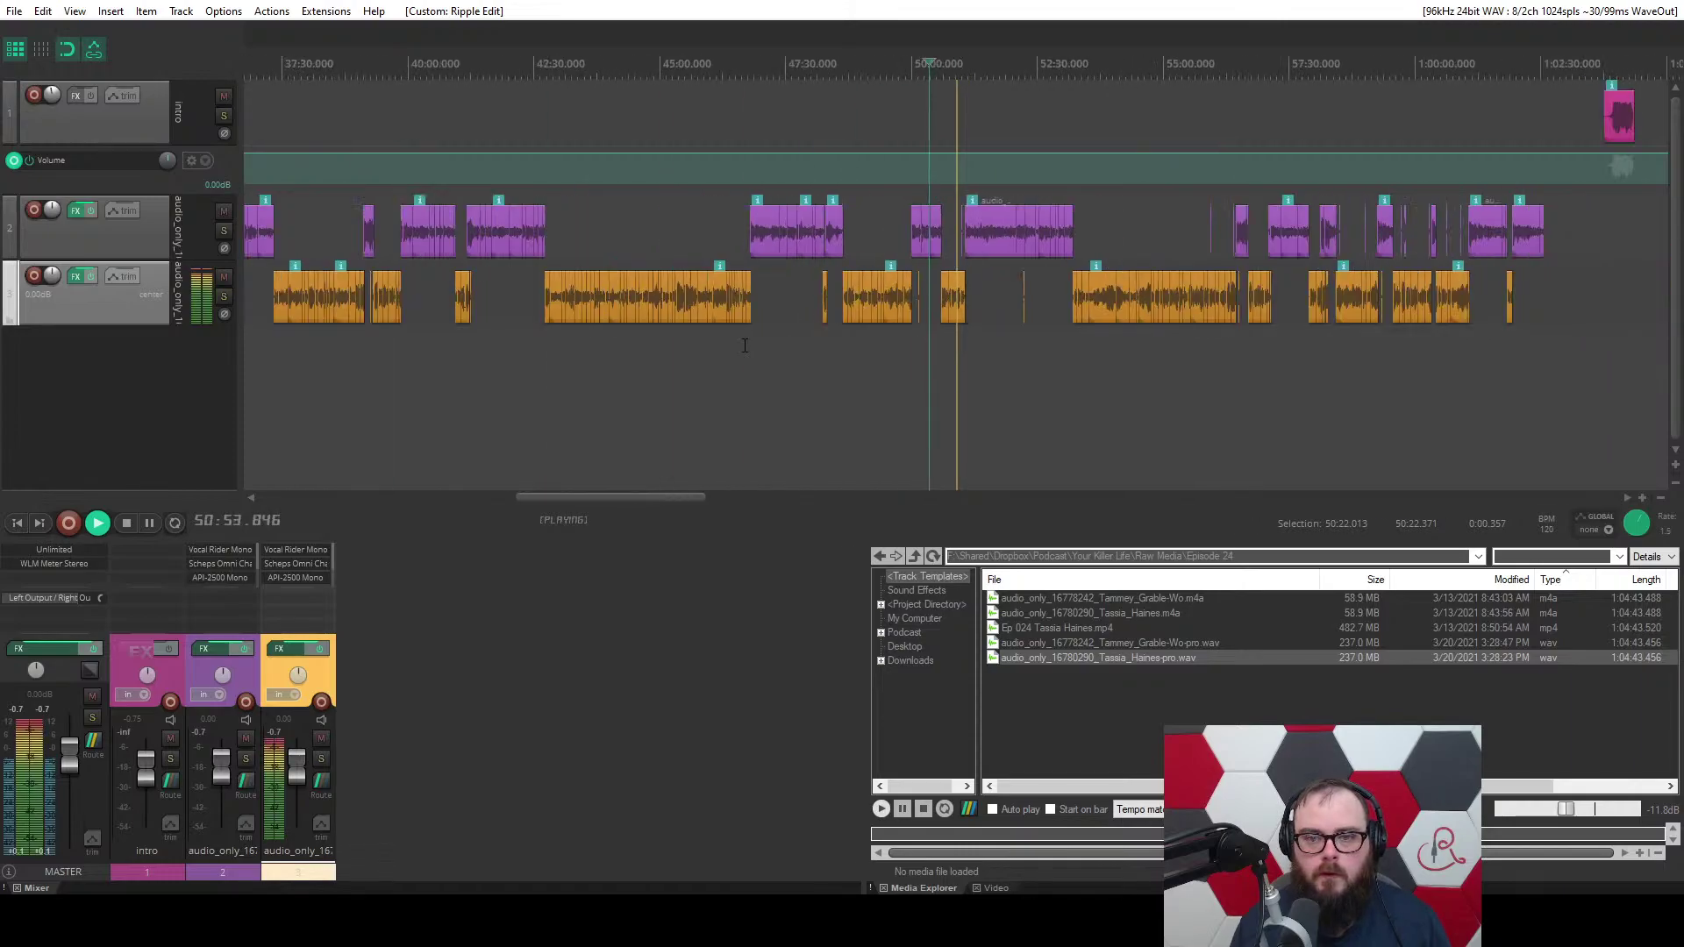
{"action": "scroll", "coordinate": [745, 344], "scroll_direction": "up", "scroll_amount": 18}
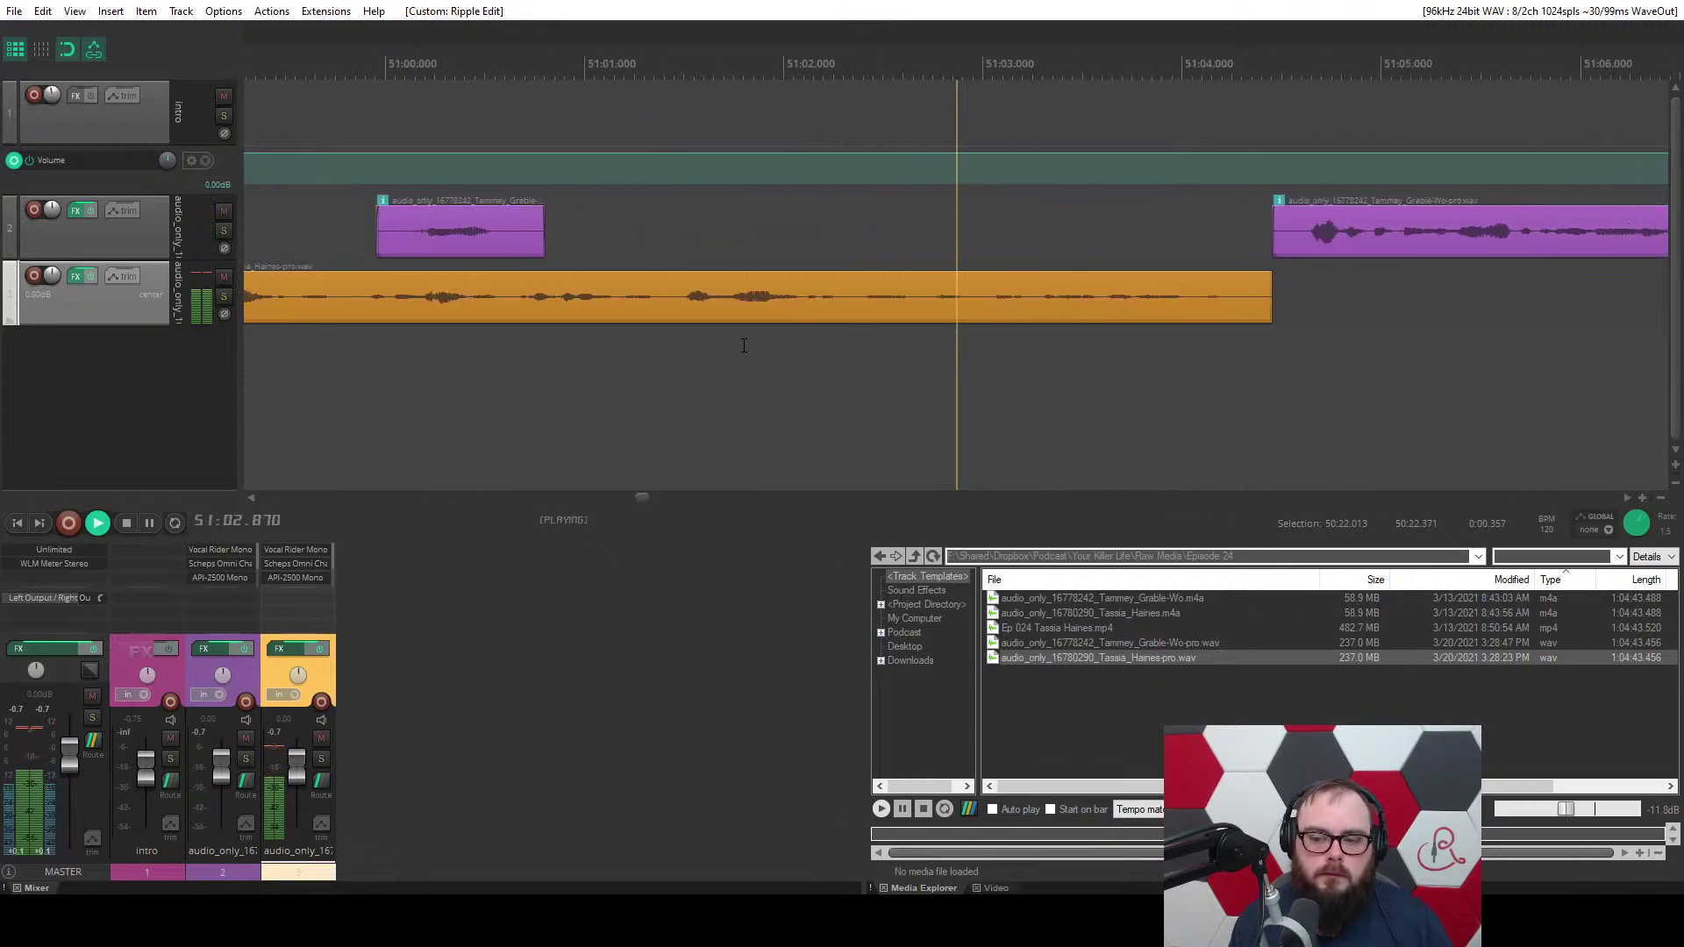
Extend the second-track clip's start back to about 51:04.42, slightly overlapping the third-track clip's end, replay the transition, and save the project.
{"action": "left_click", "coordinate": [633, 250]}
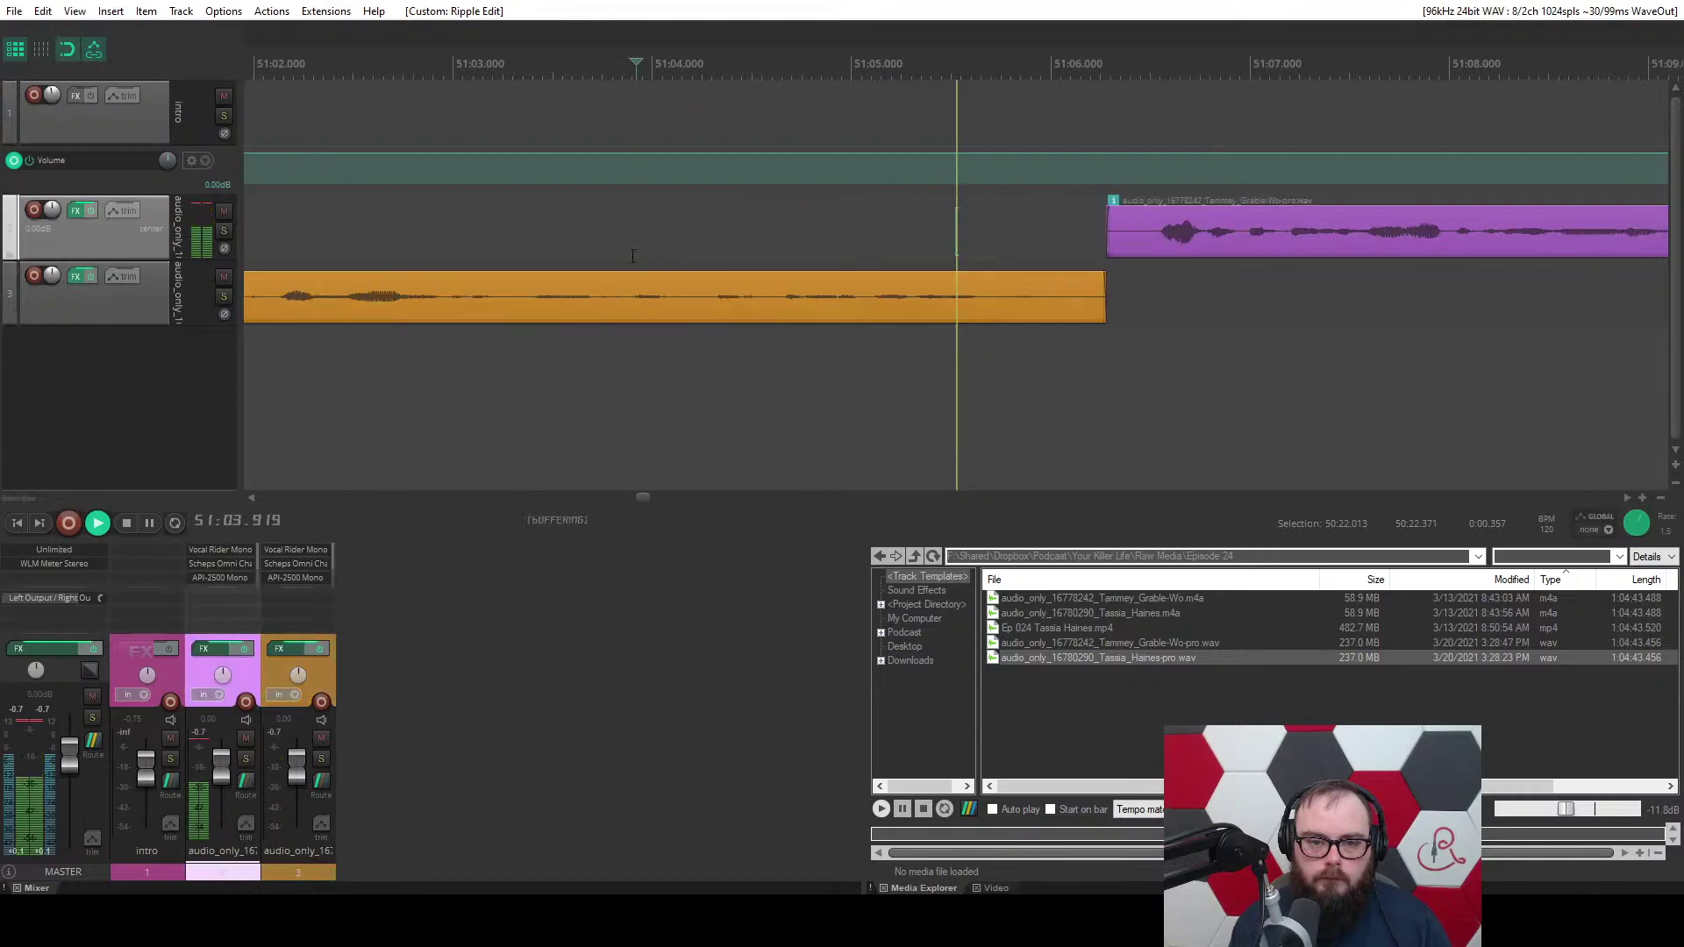
{"action": "key", "text": "space"}
{"action": "scroll", "coordinate": [924, 239], "scroll_direction": "up", "scroll_amount": 5}
{"action": "left_click_drag", "start_coordinate": [925, 239], "coordinate": [772, 237]}
{"action": "key", "text": "space"}
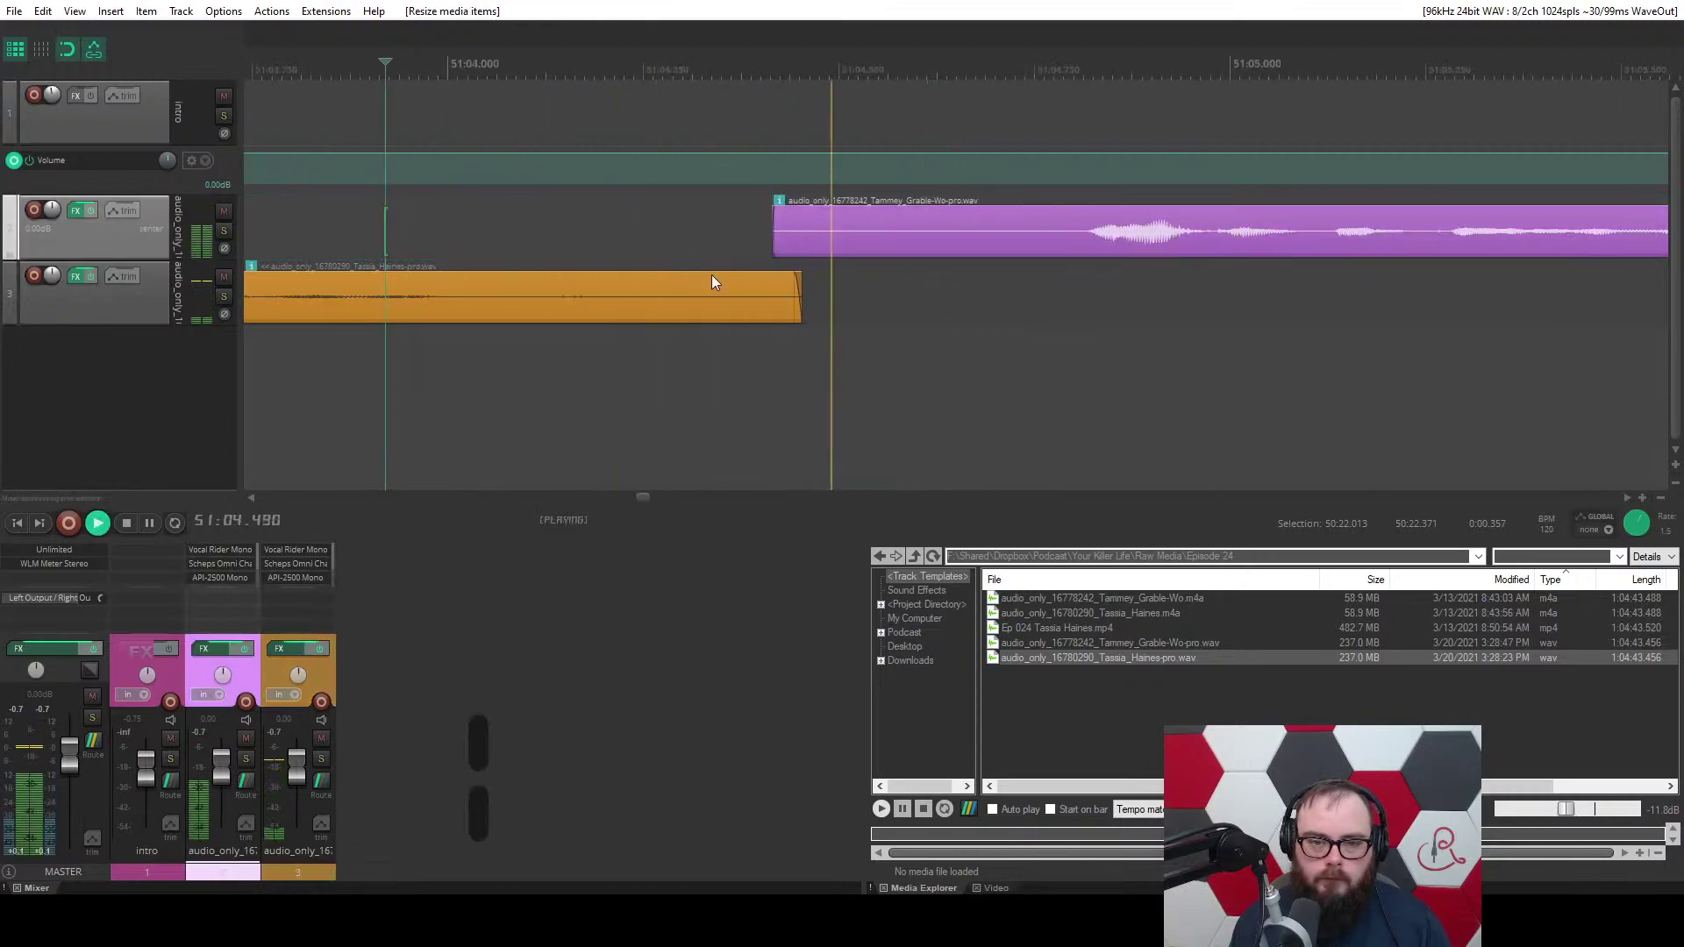
{"action": "key", "text": "ctrl+space"}
{"action": "key", "text": "ctrl+s"}
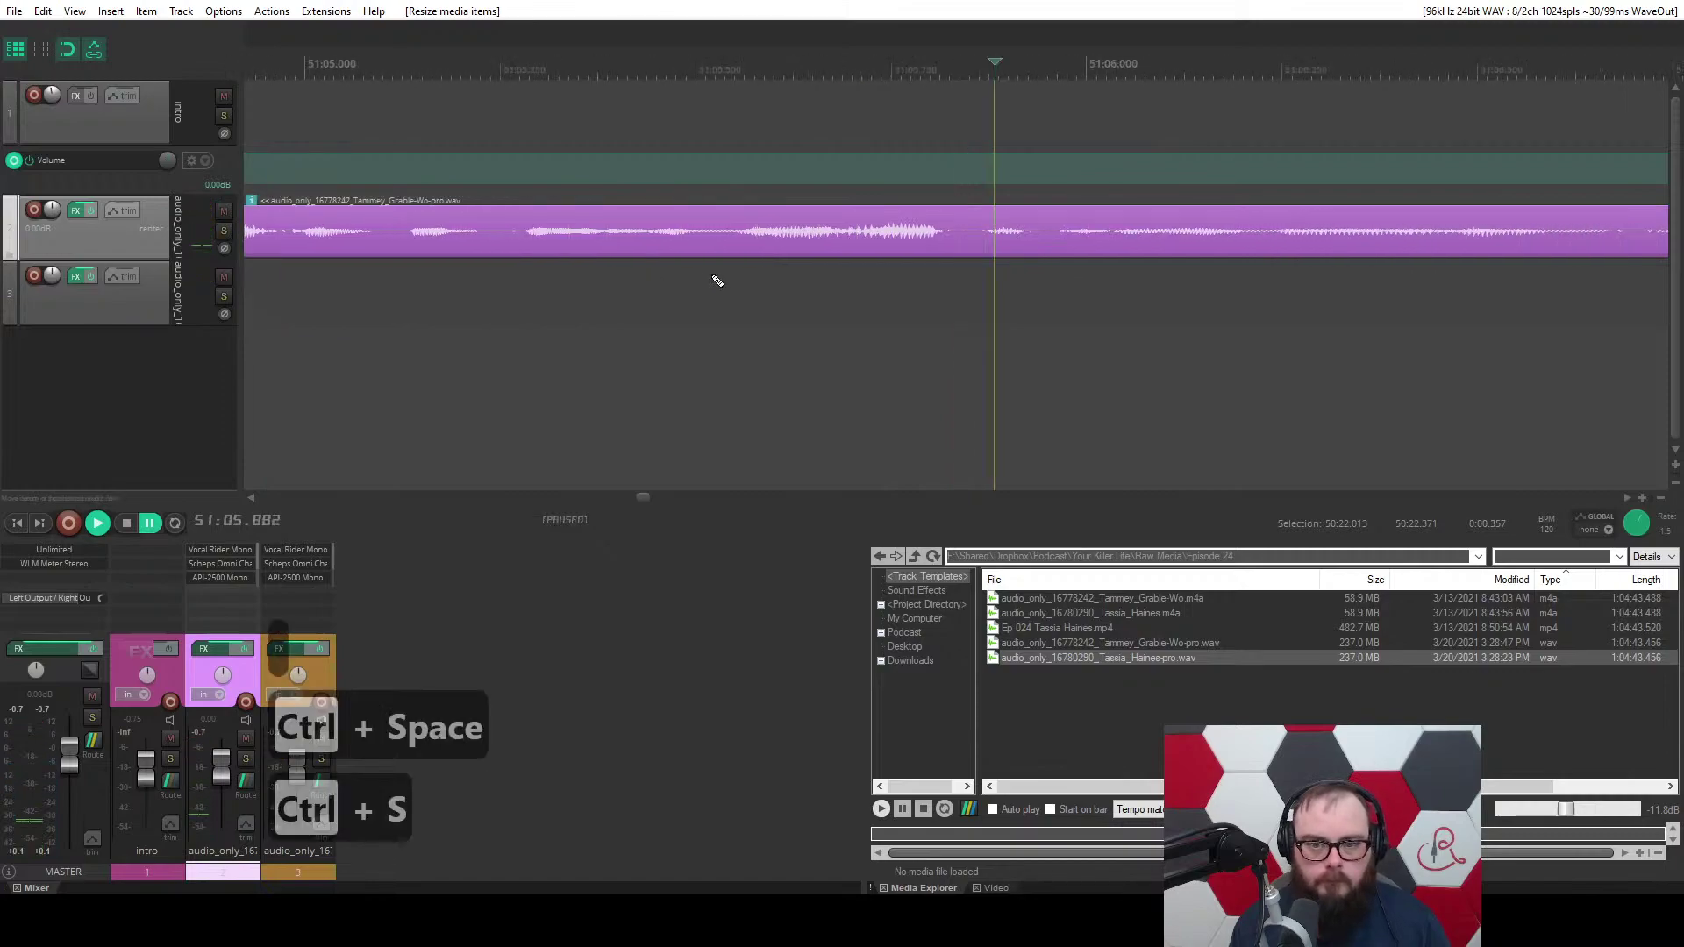
{"action": "scroll", "coordinate": [713, 275], "scroll_direction": "down", "scroll_amount": 5}
{"action": "scroll", "coordinate": [713, 275], "scroll_direction": "down", "scroll_amount": 2}
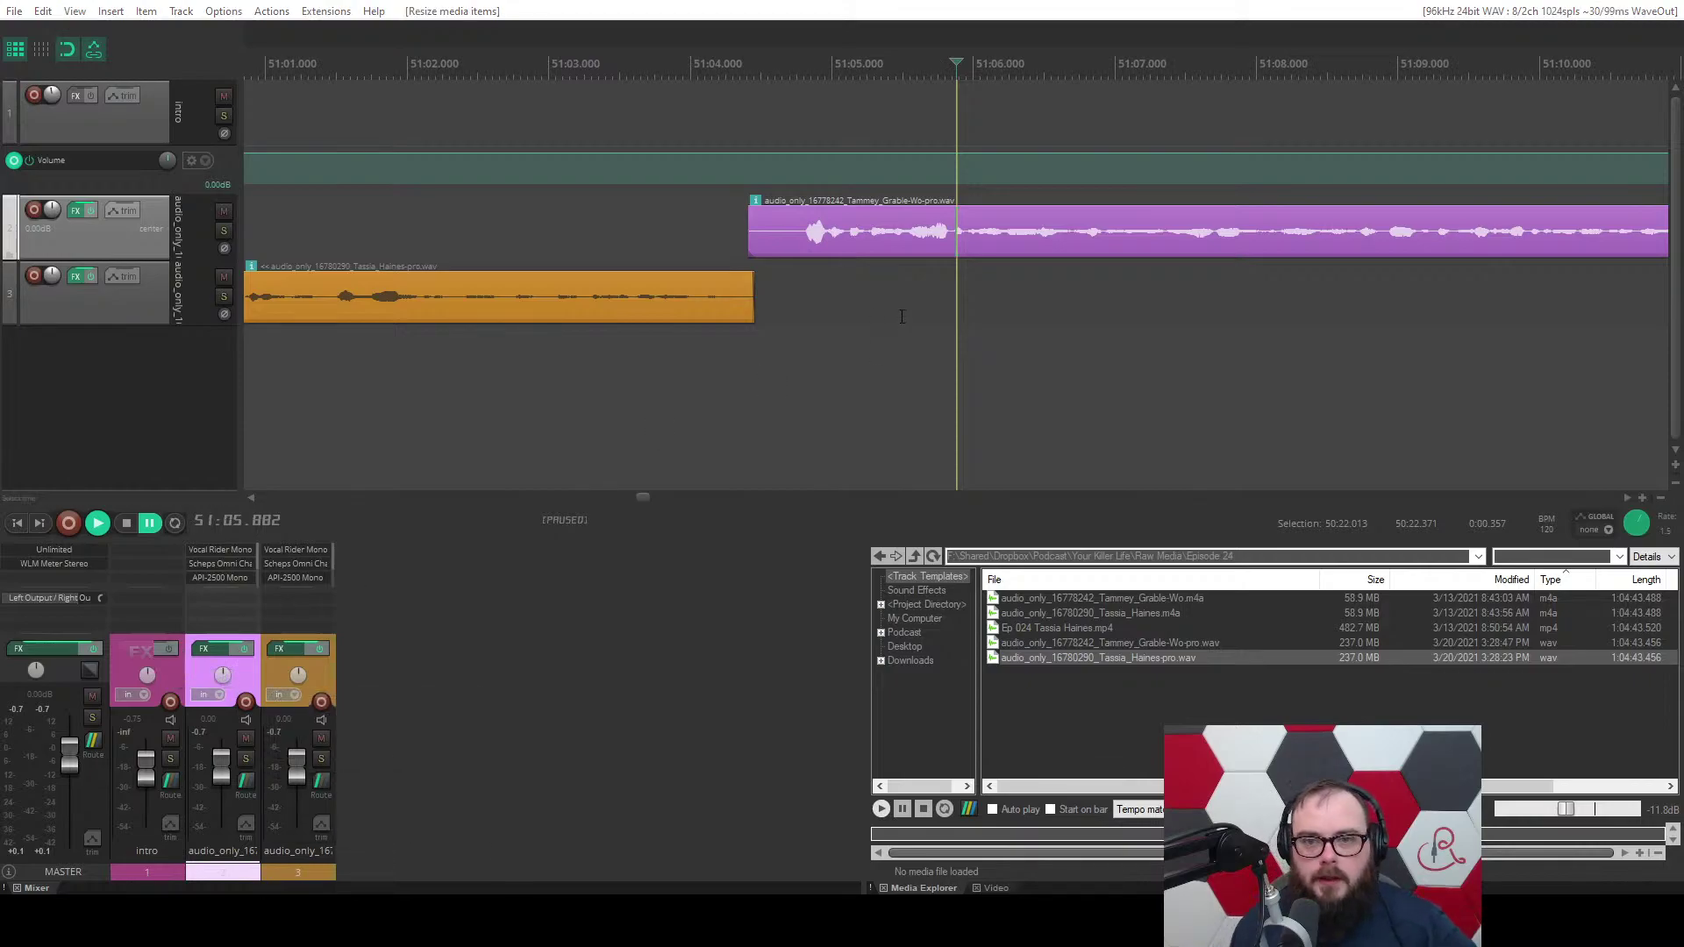
{"action": "scroll", "coordinate": [902, 316], "scroll_direction": "down", "scroll_amount": 12}
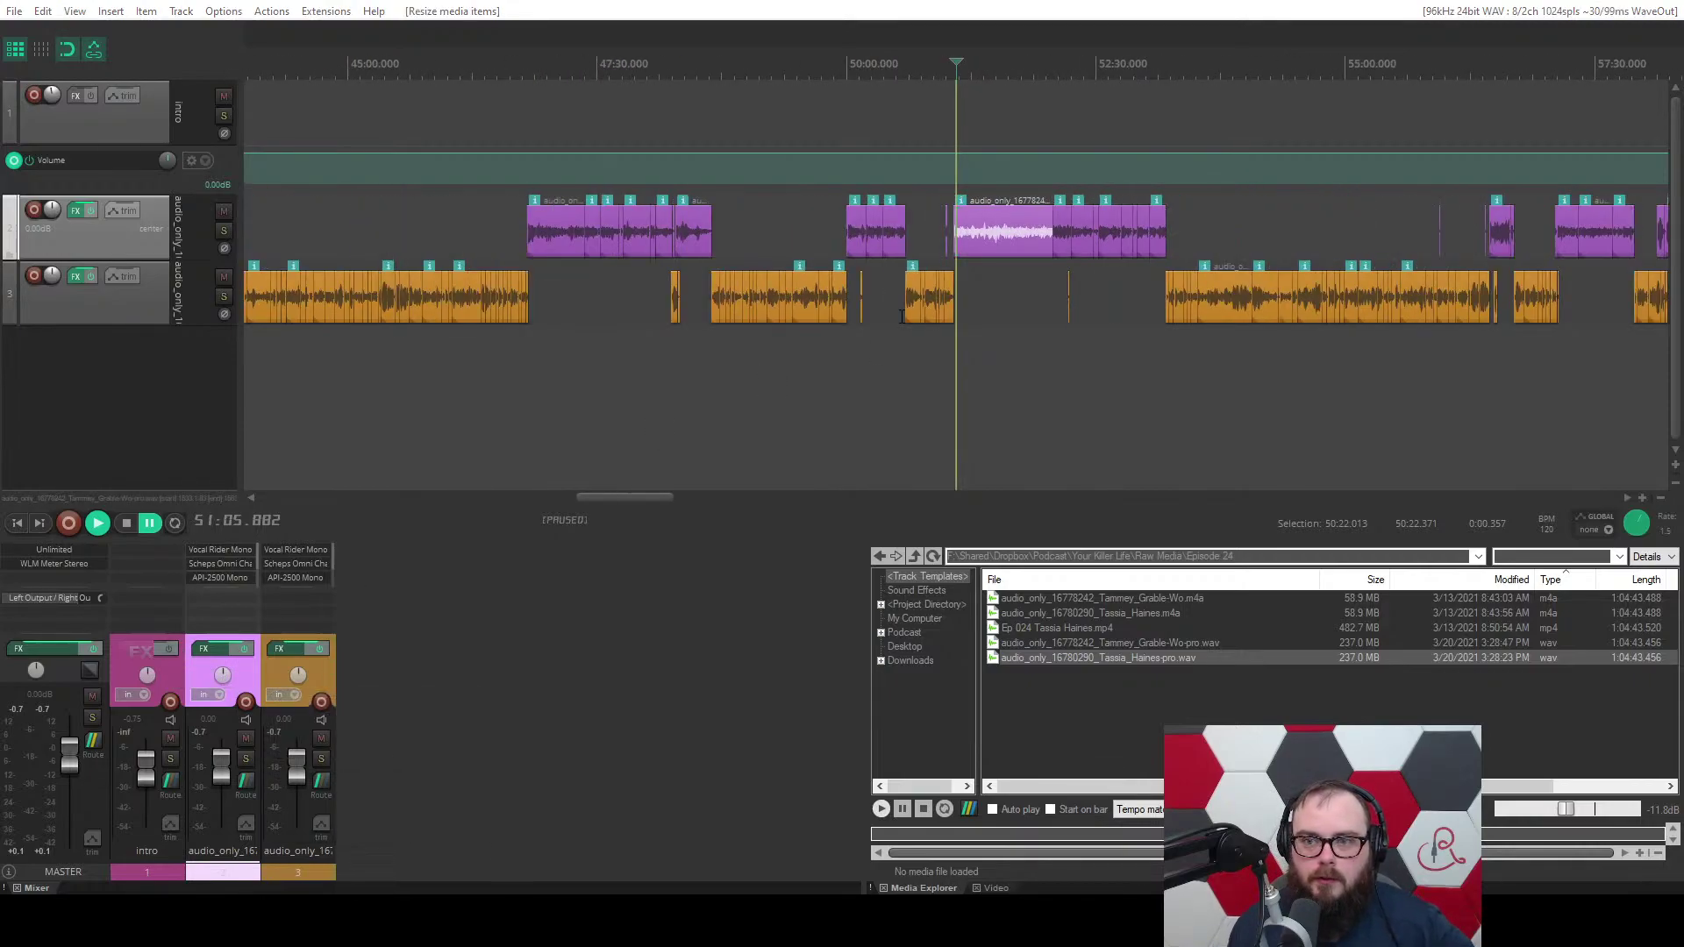
{"action": "scroll", "coordinate": [901, 316], "scroll_direction": "down", "scroll_amount": 3}
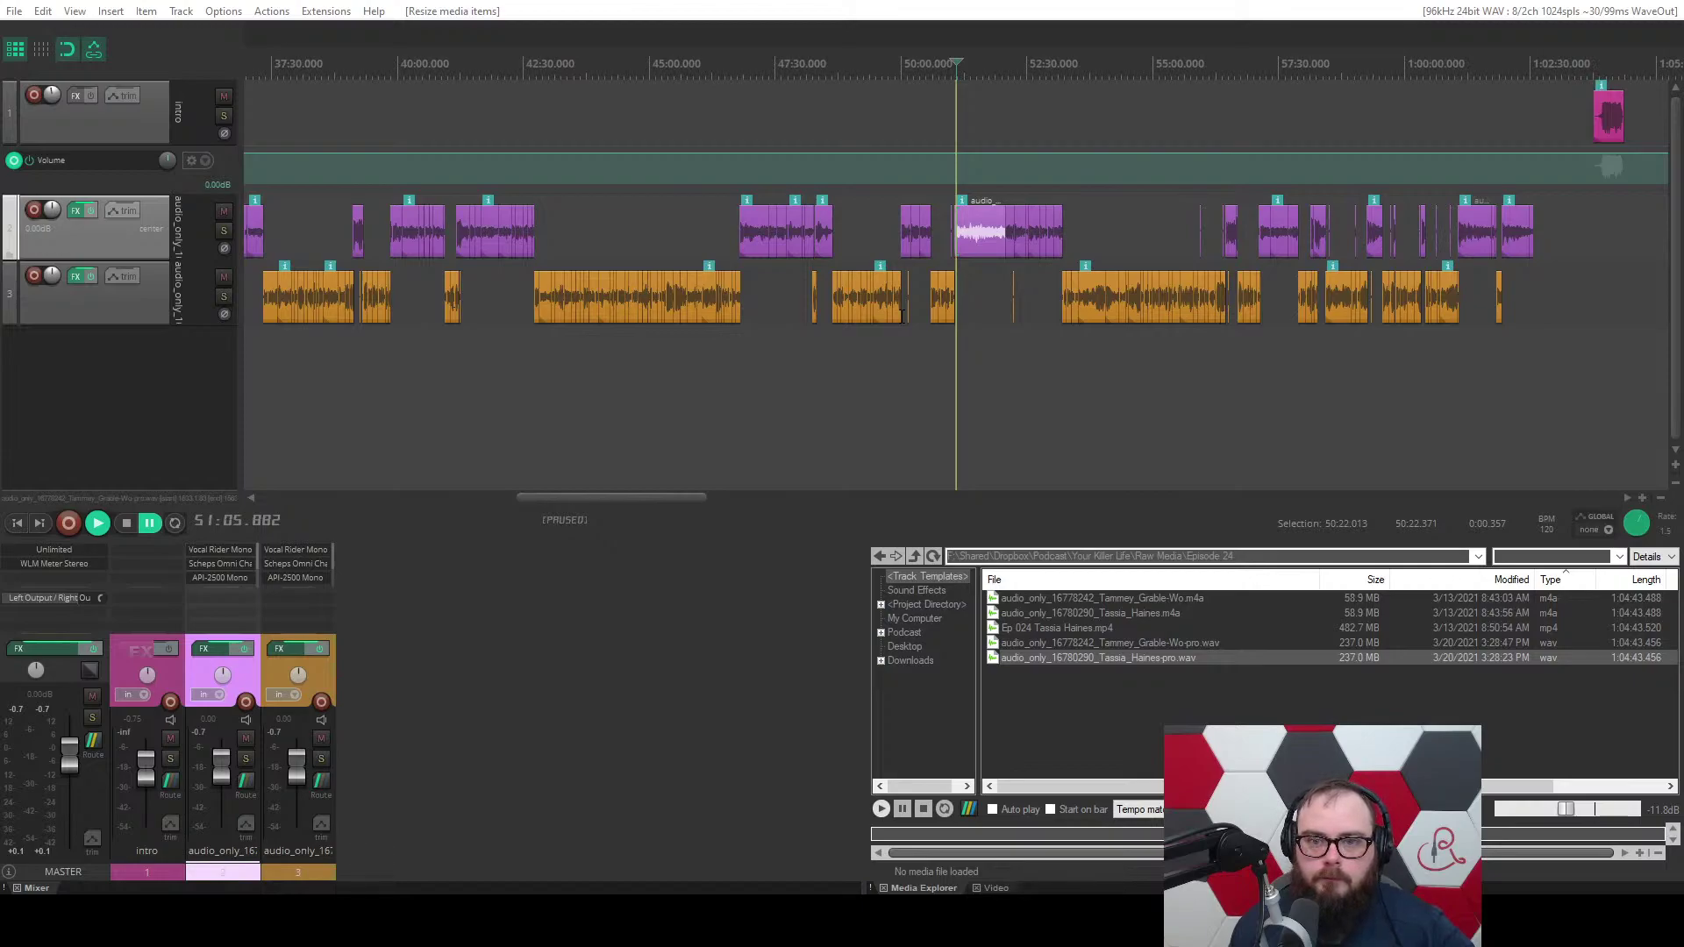
{"action": "scroll", "coordinate": [901, 317], "scroll_direction": "up", "scroll_amount": 14}
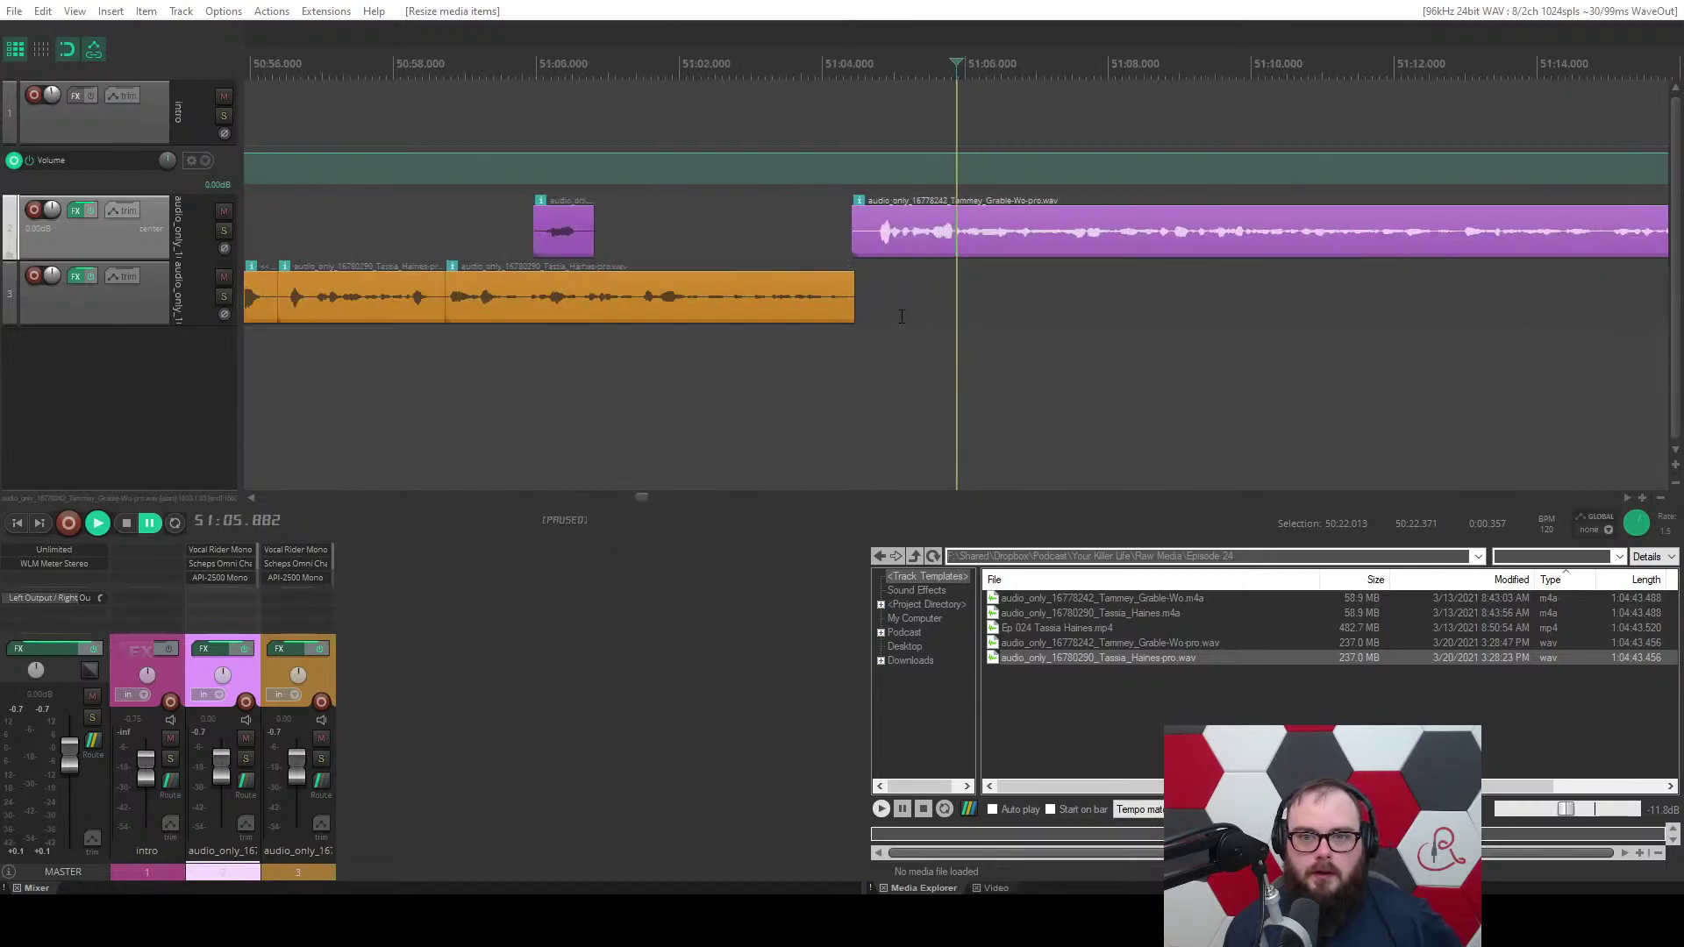